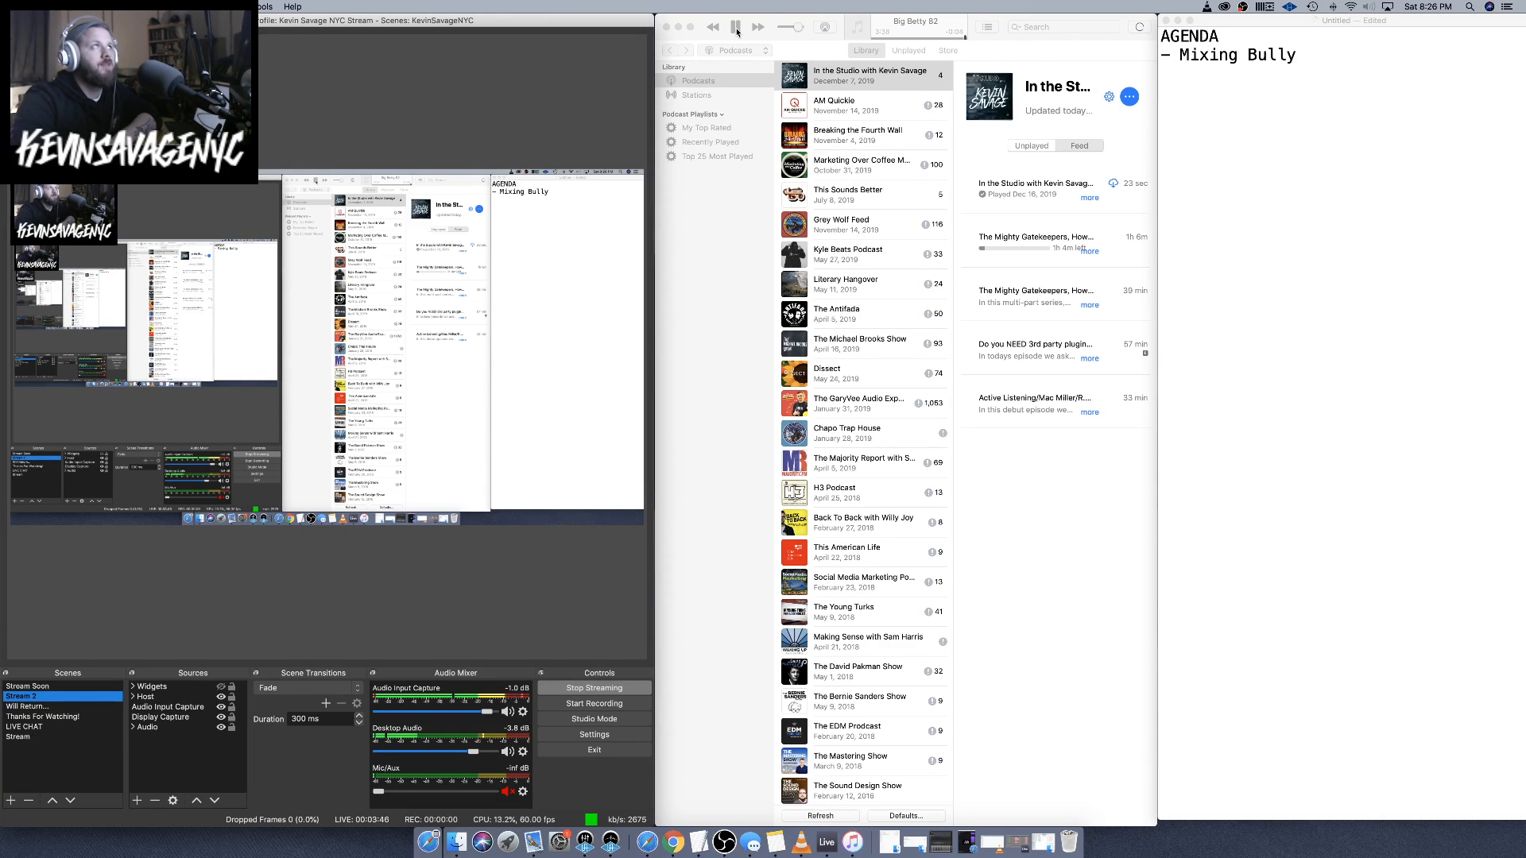
Pause the playing song and clear the desktop by minimising the iTunes, OBS and Mail windows and moving the AGENDA note
{"action": "left_click", "coordinate": [737, 29]}
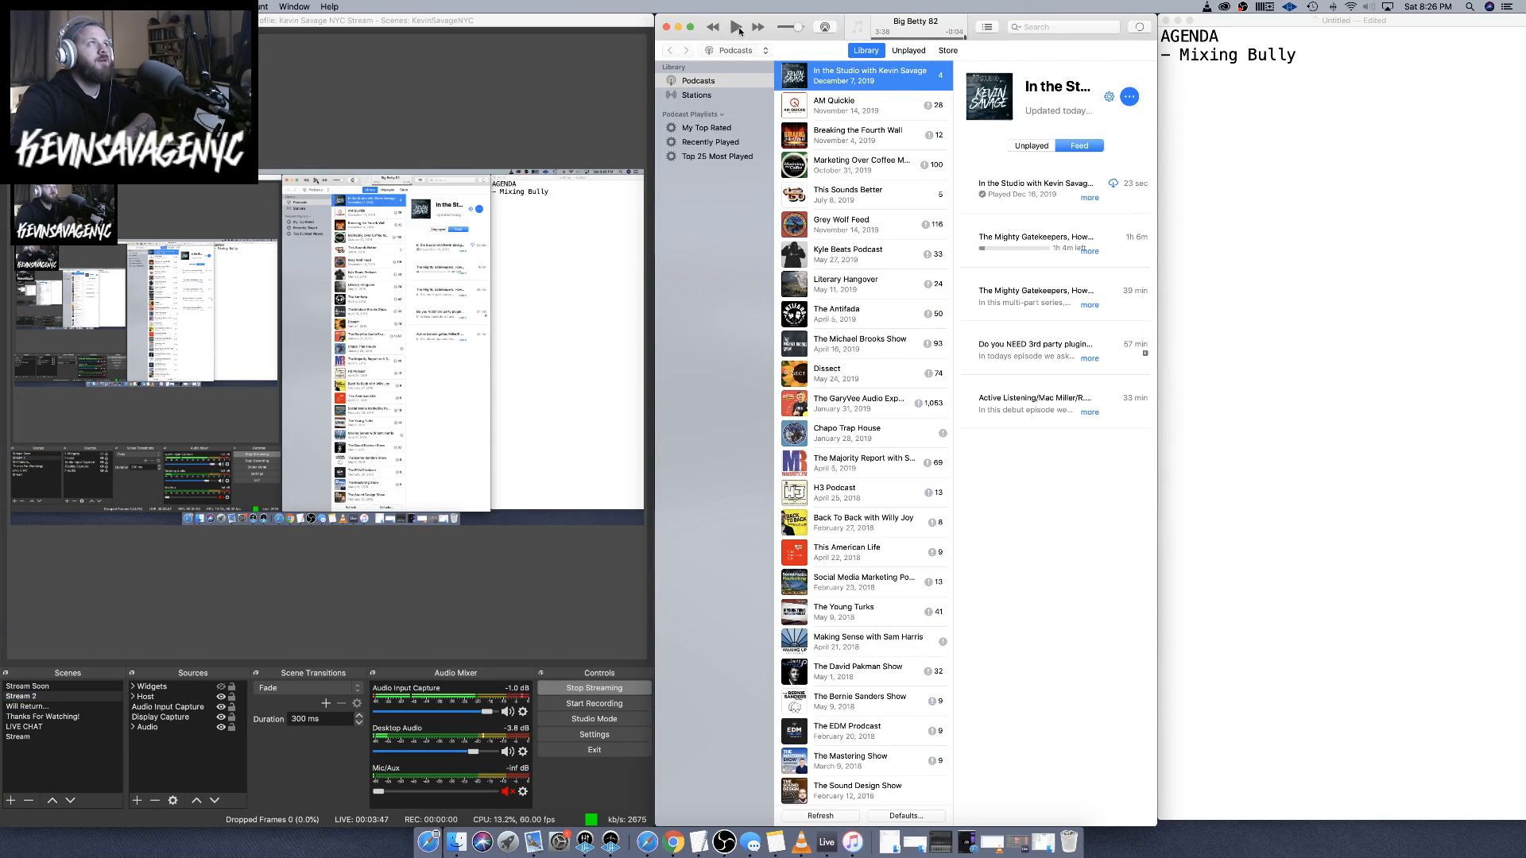
{"action": "left_click", "coordinate": [679, 27]}
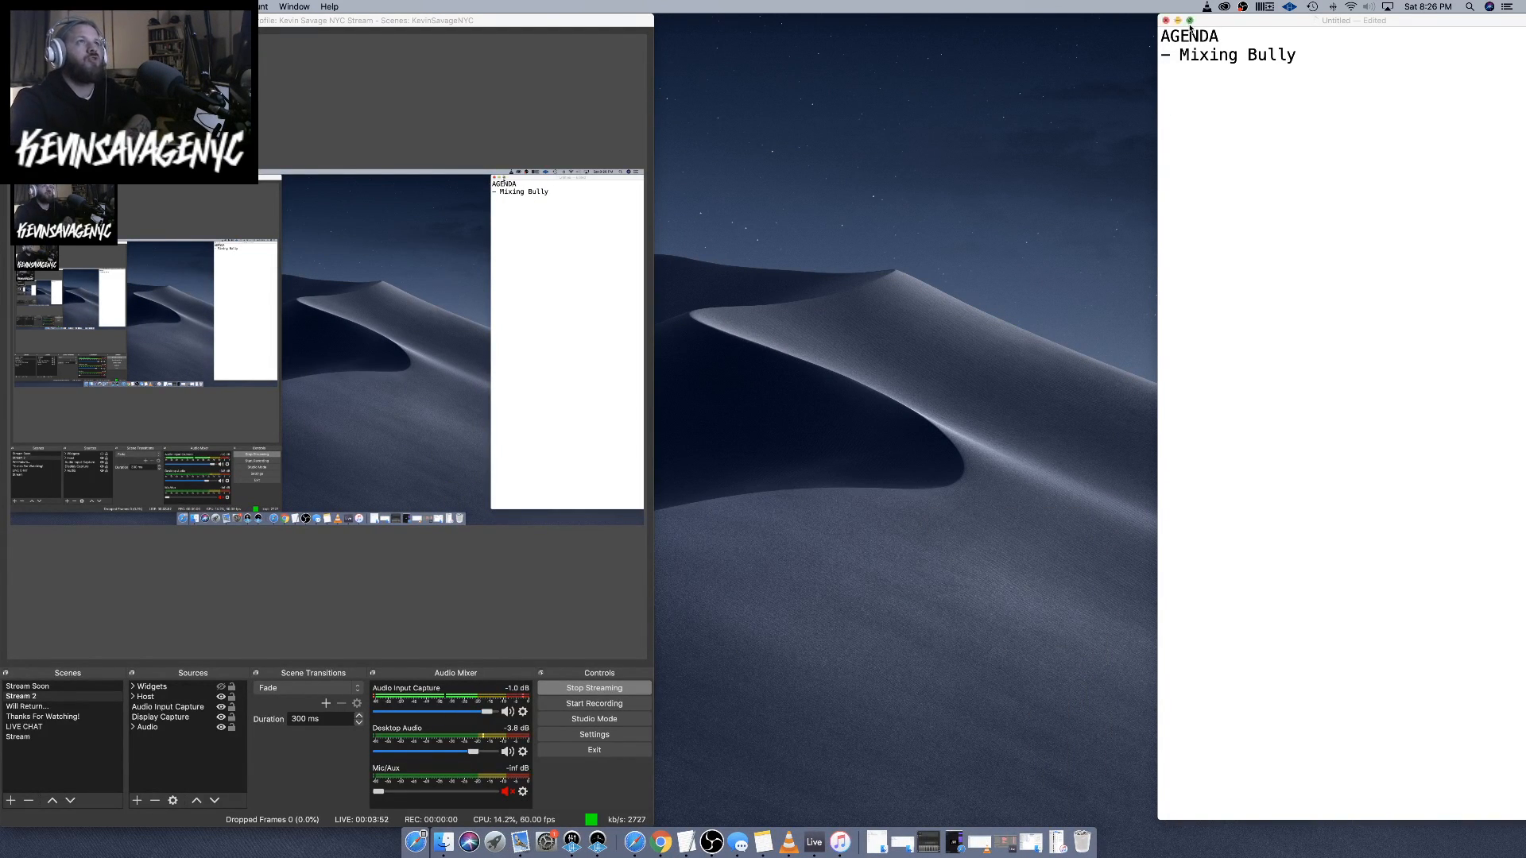
{"action": "left_click_drag", "start_coordinate": [1212, 20], "coordinate": [921, 4]}
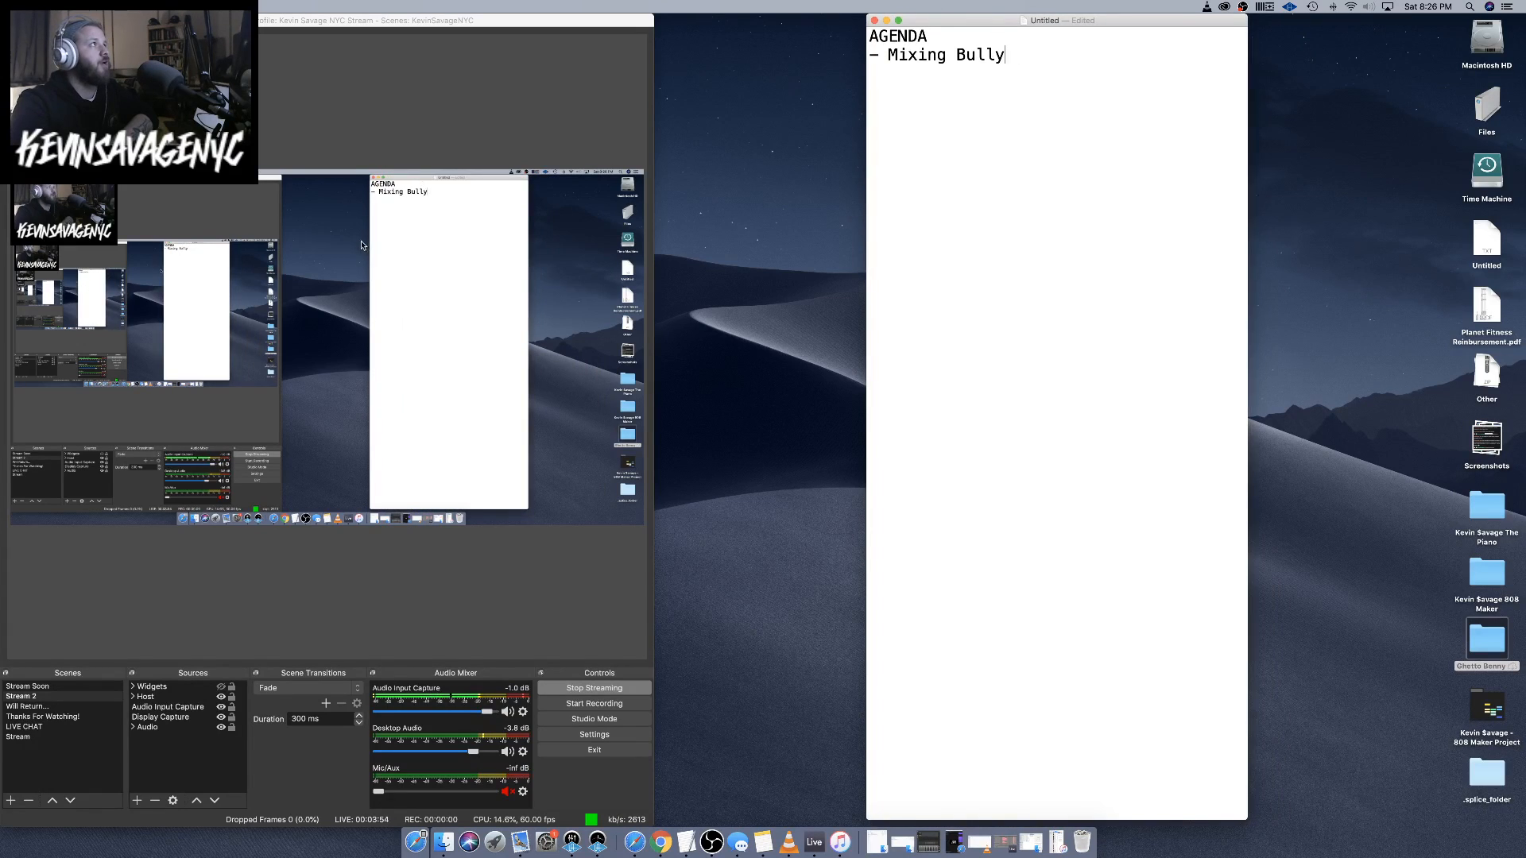
{"action": "left_click", "coordinate": [20, 20]}
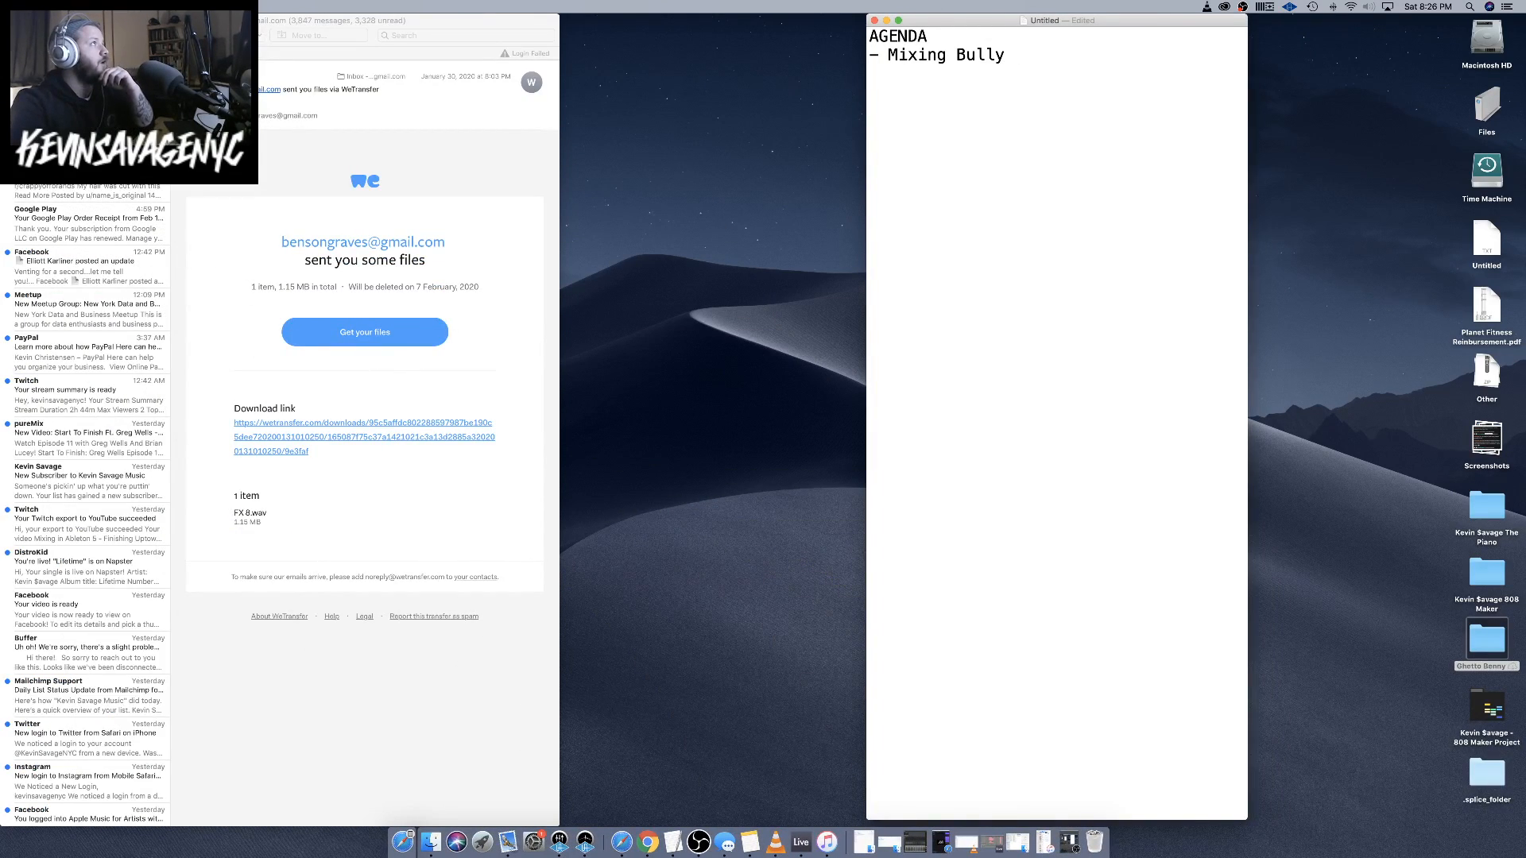
{"action": "left_click", "coordinate": [20, 21]}
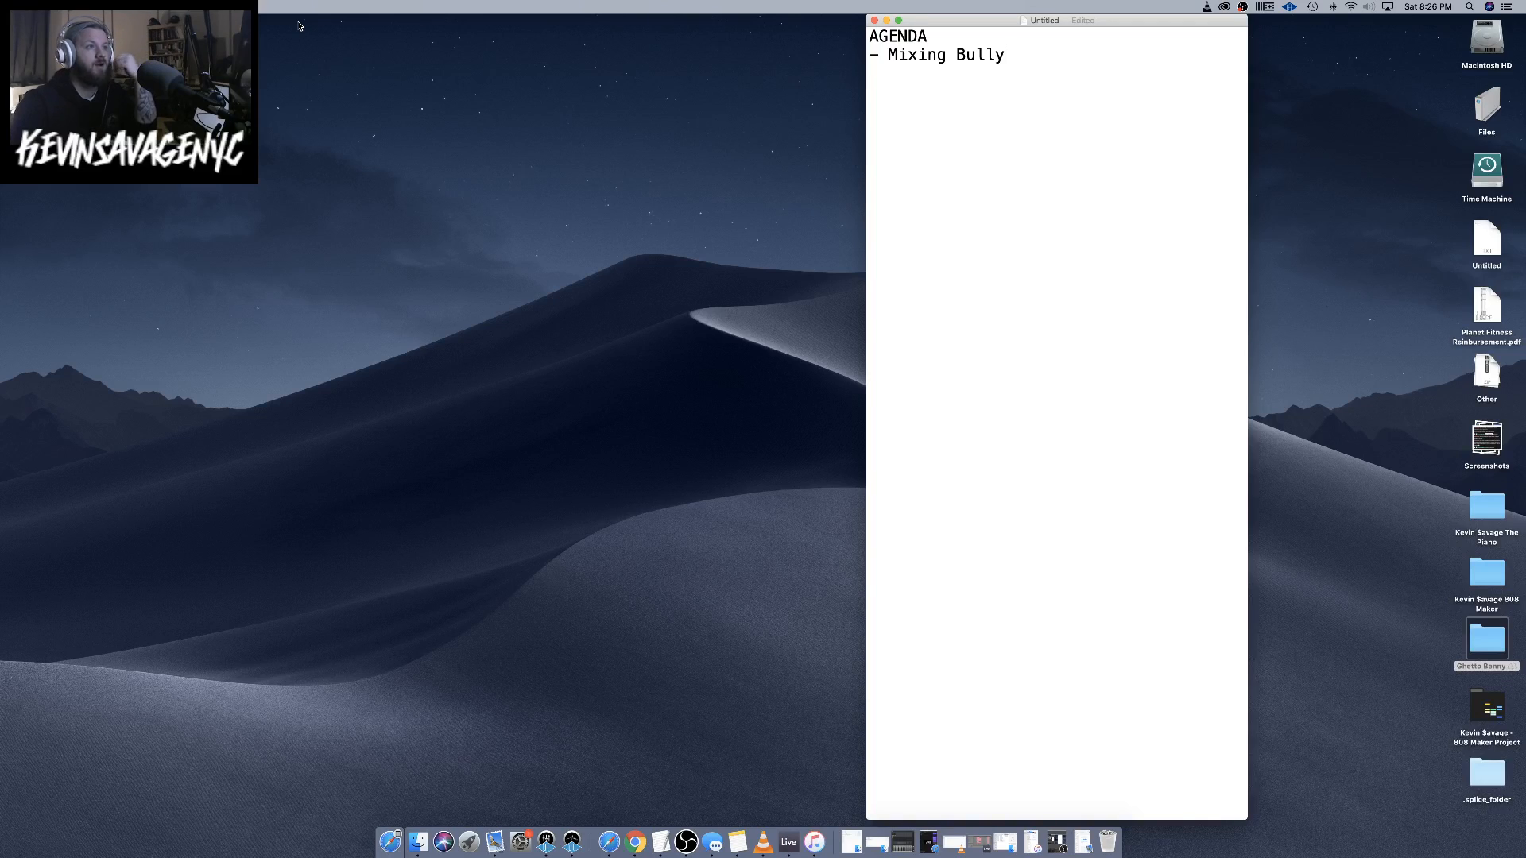
Switch to The Bully 175 project in Ableton Live and hide the device view beneath the arrangement
{"action": "left_click", "coordinate": [979, 841]}
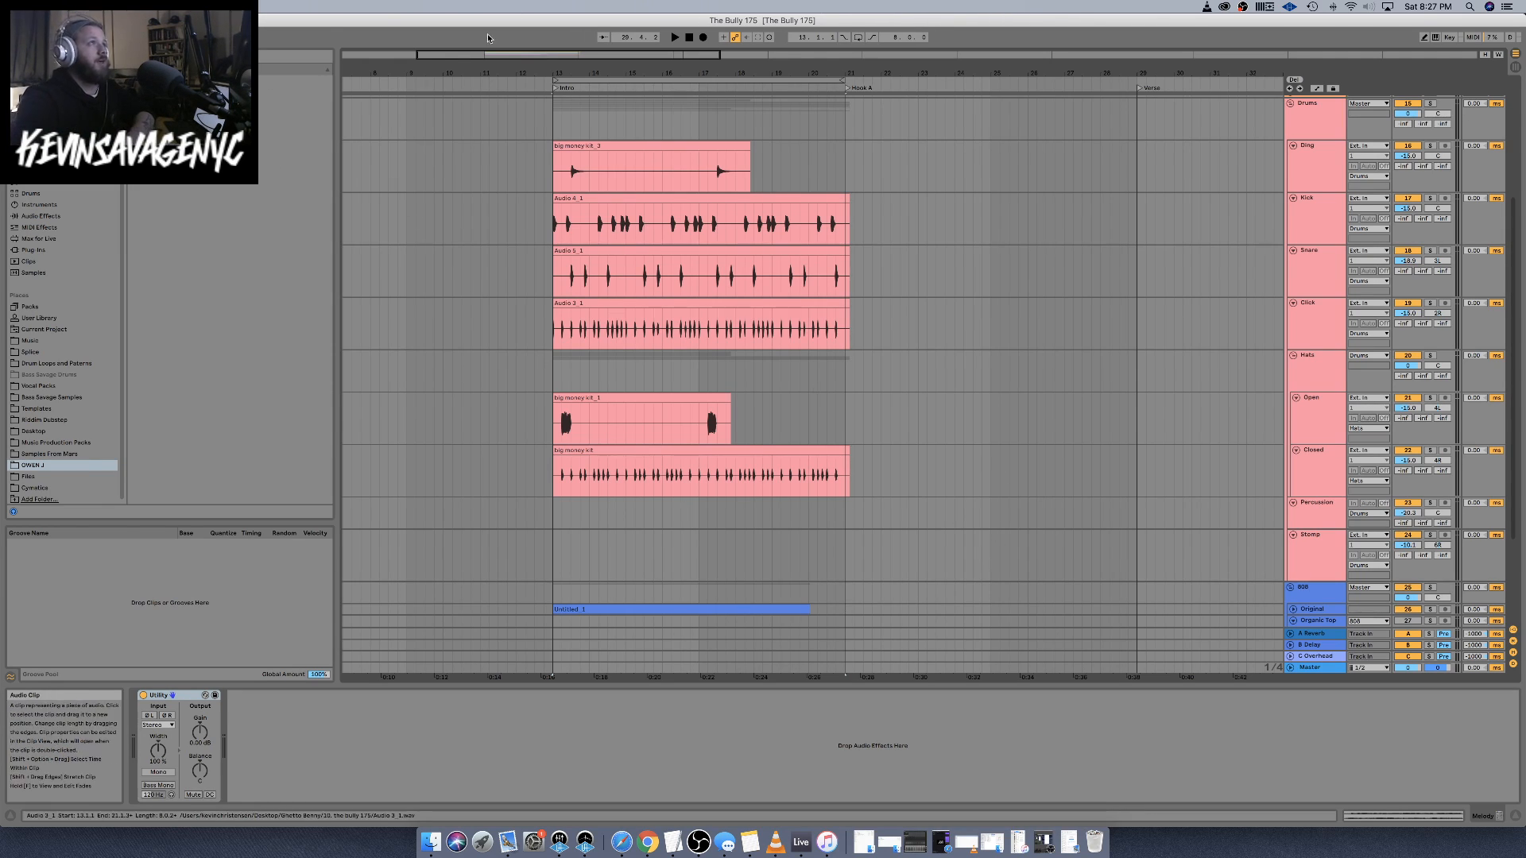
{"action": "scroll", "coordinate": [589, 246], "scroll_direction": "up", "scroll_amount": 5}
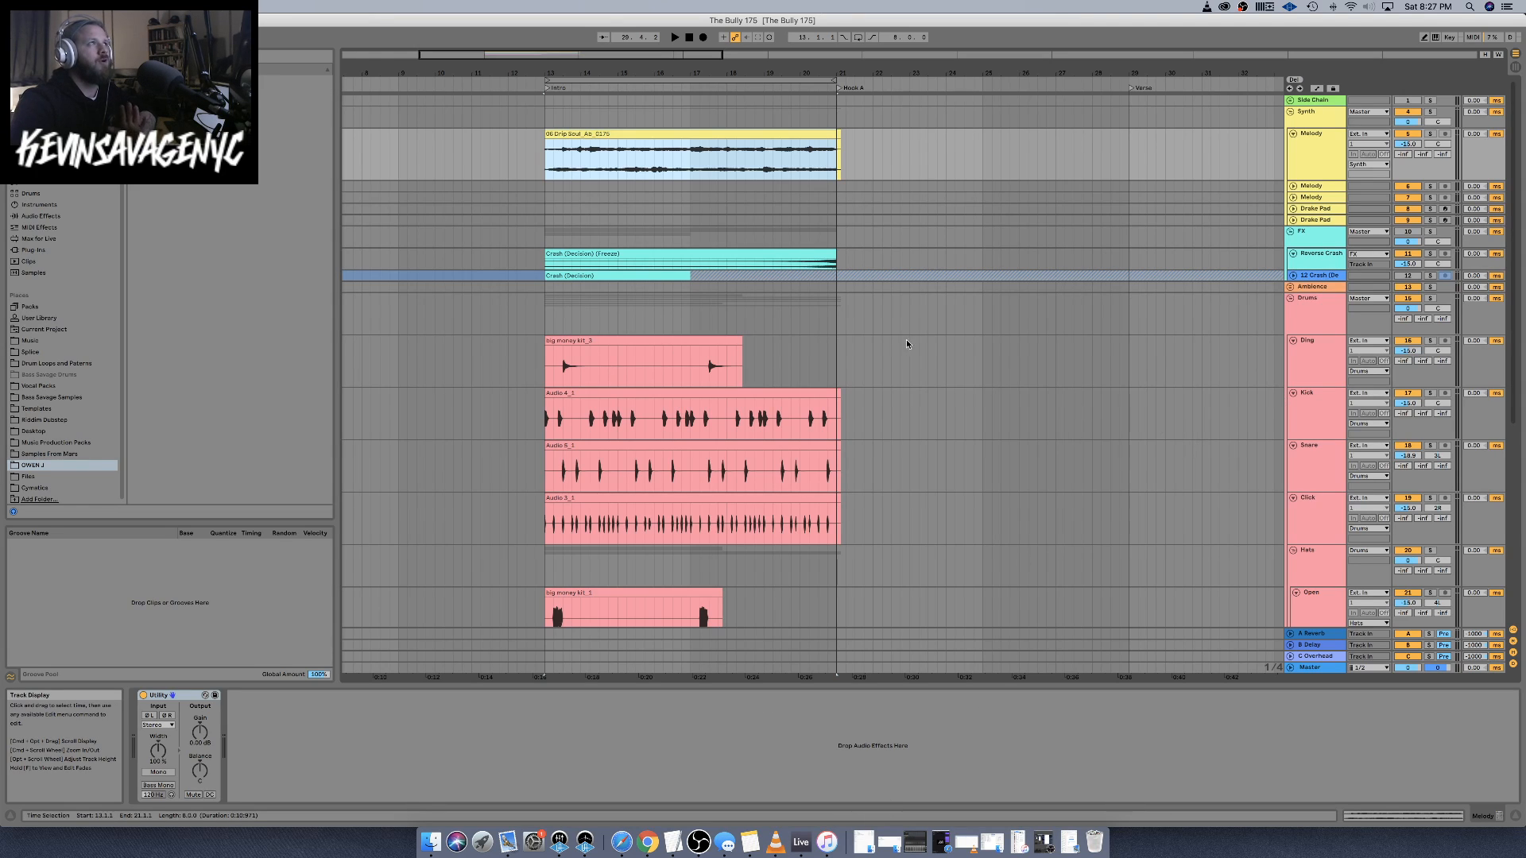
{"action": "left_click", "coordinate": [1515, 816]}
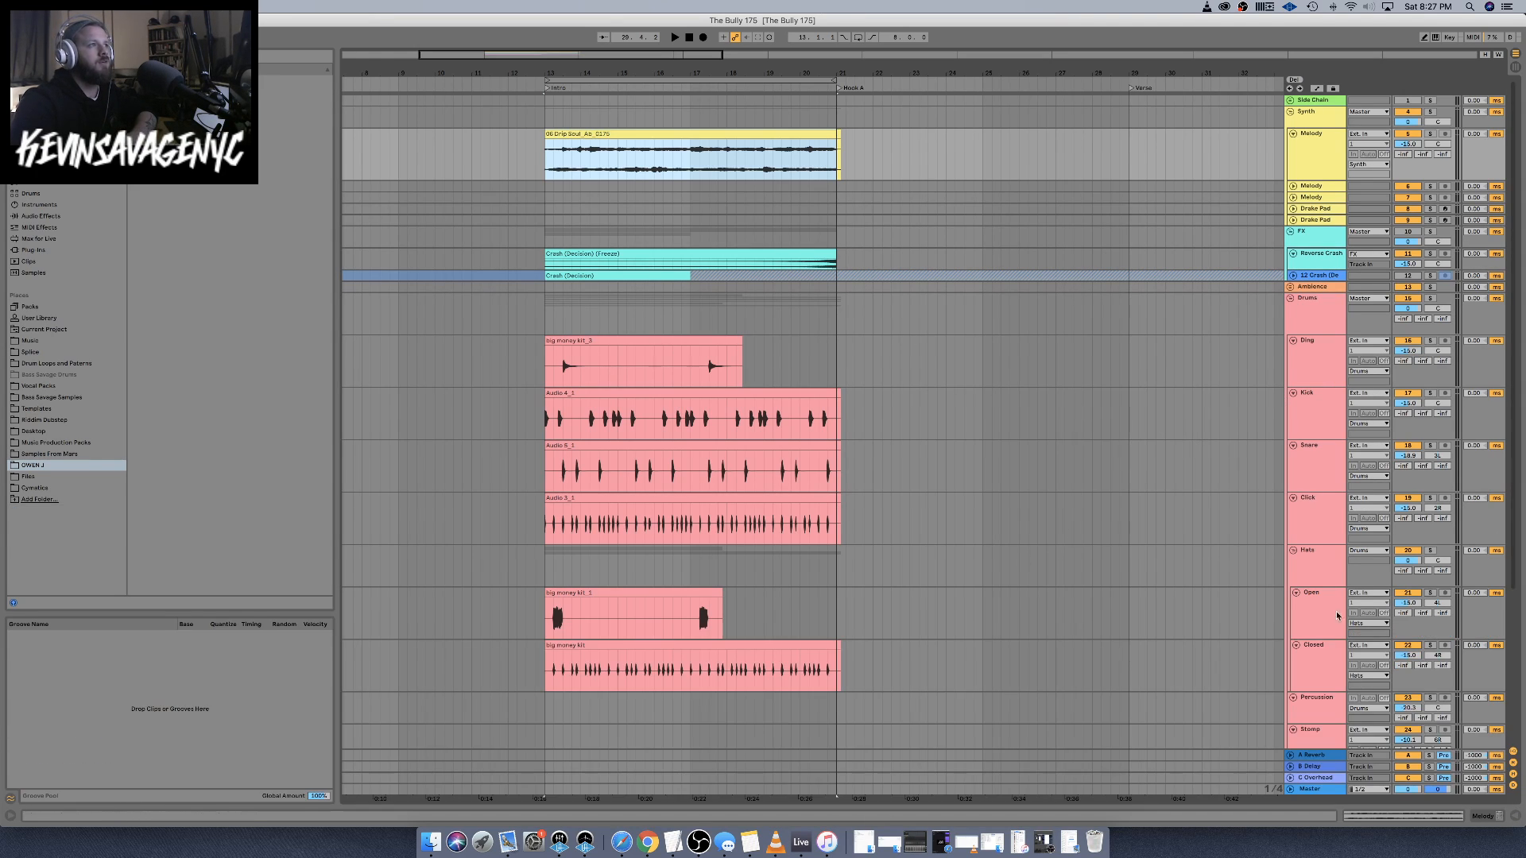
Play the full mix from the Intro locator, stopping and restarting playback several times
{"action": "left_click", "coordinate": [547, 89]}
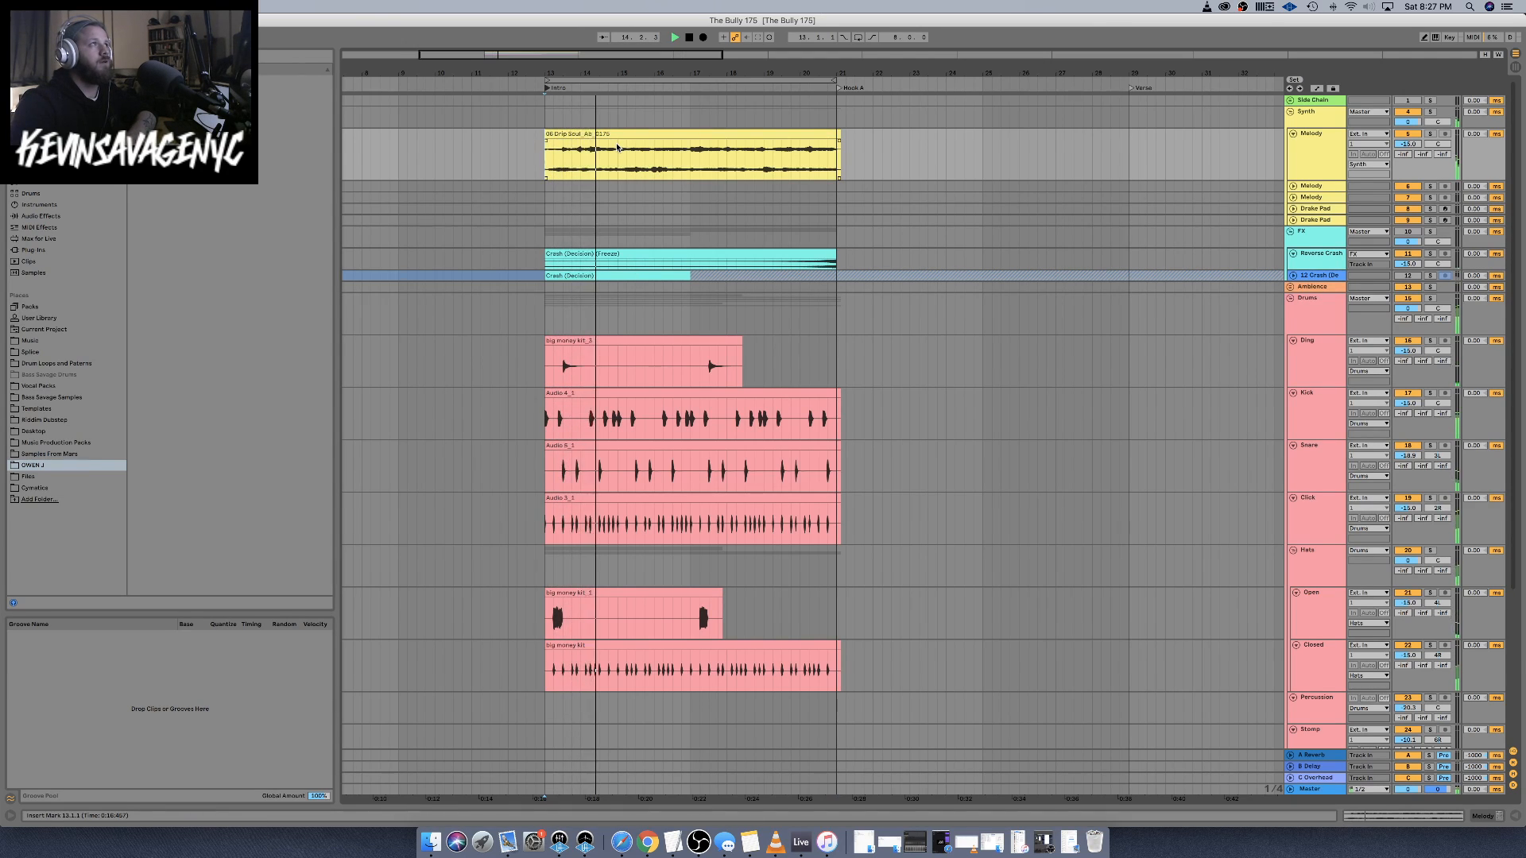
{"action": "left_click", "coordinate": [546, 89]}
{"action": "key", "text": "space"}
{"action": "key", "text": "space"}
{"action": "key", "text": "space"}
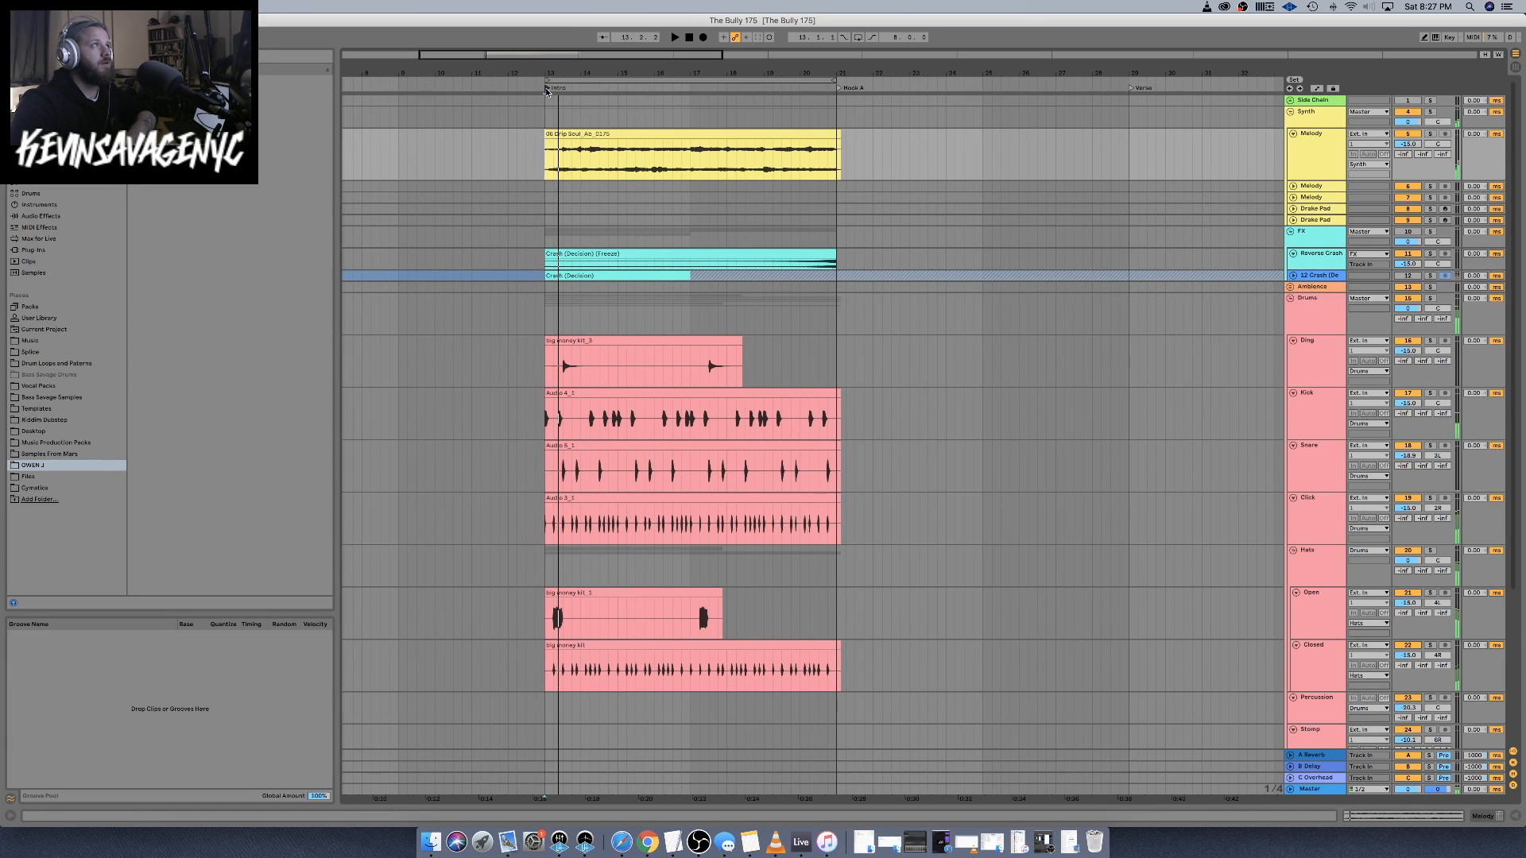
{"action": "left_click", "coordinate": [547, 89]}
{"action": "key", "text": "space"}
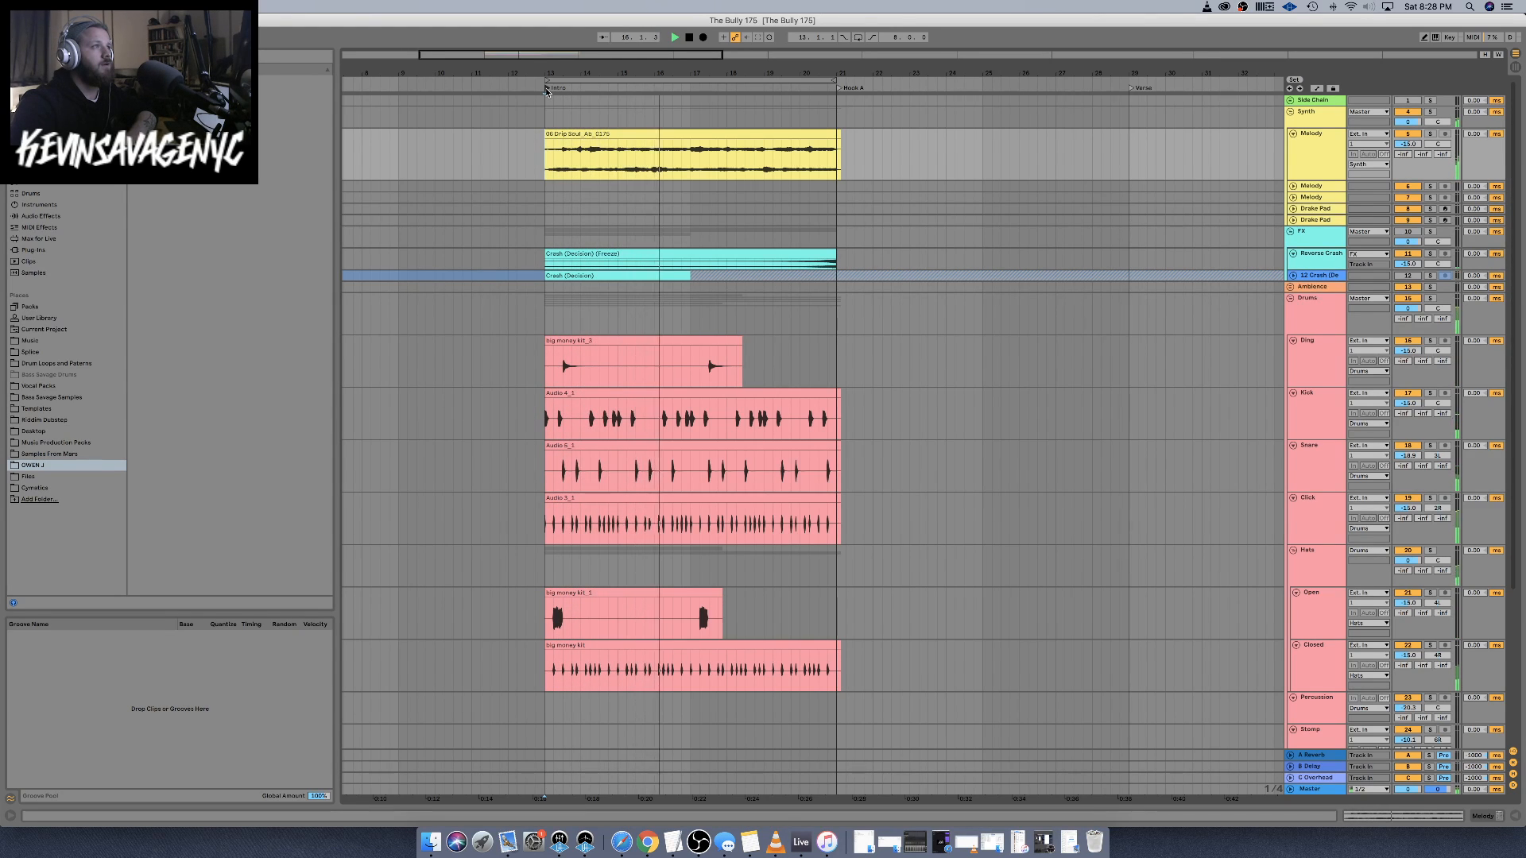
{"action": "left_click", "coordinate": [547, 89]}
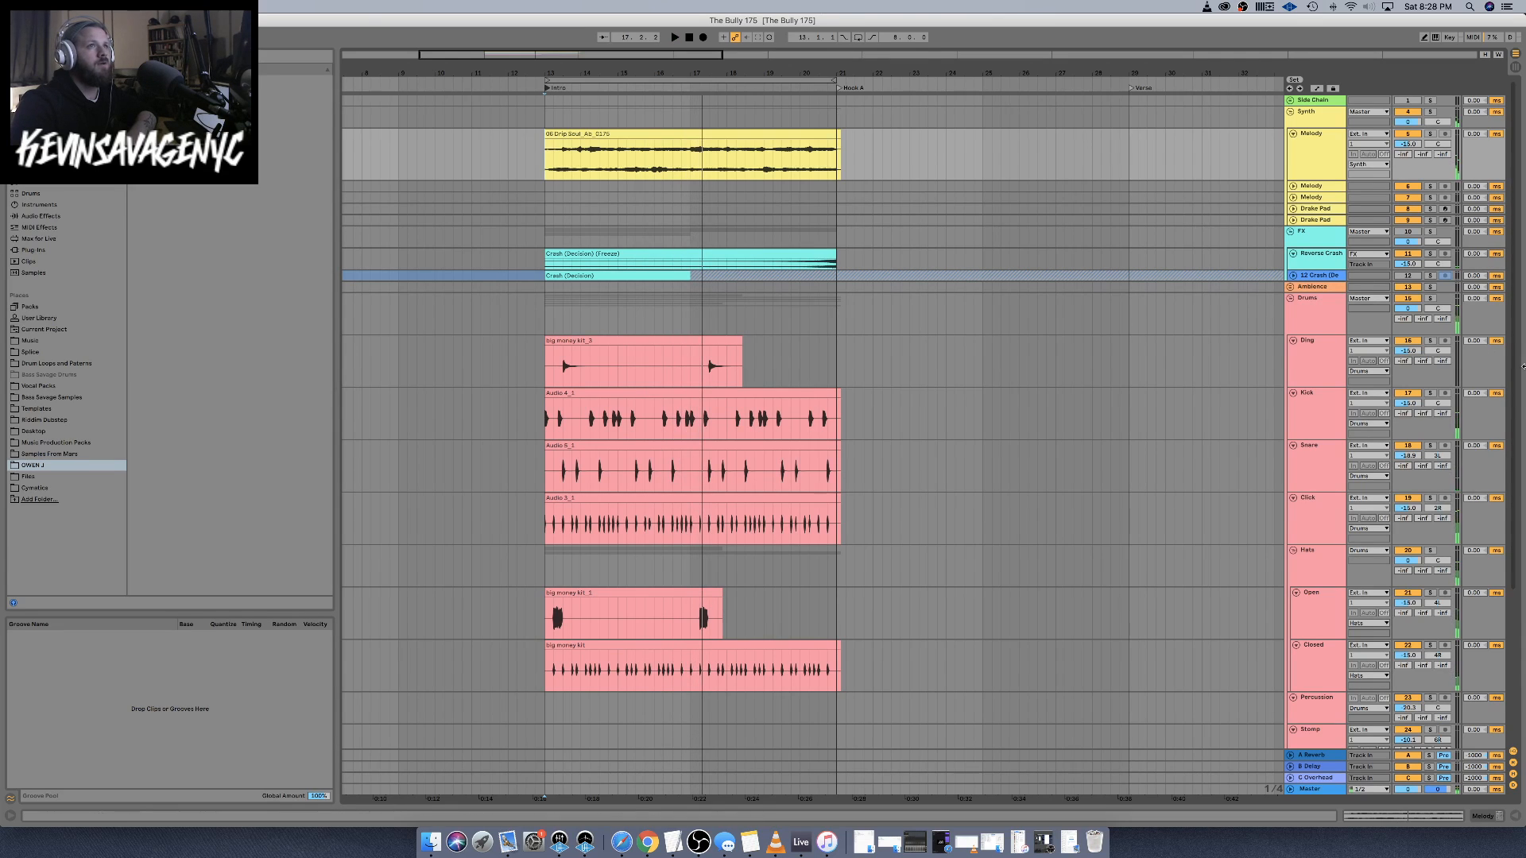
Solo the Kick track and audition it by repeatedly starting and stopping playback from the intro
{"action": "left_click", "coordinate": [1430, 393]}
{"action": "key", "text": "space"}
{"action": "key", "text": "space"}
{"action": "key", "text": "space"}
{"action": "key", "text": "space"}
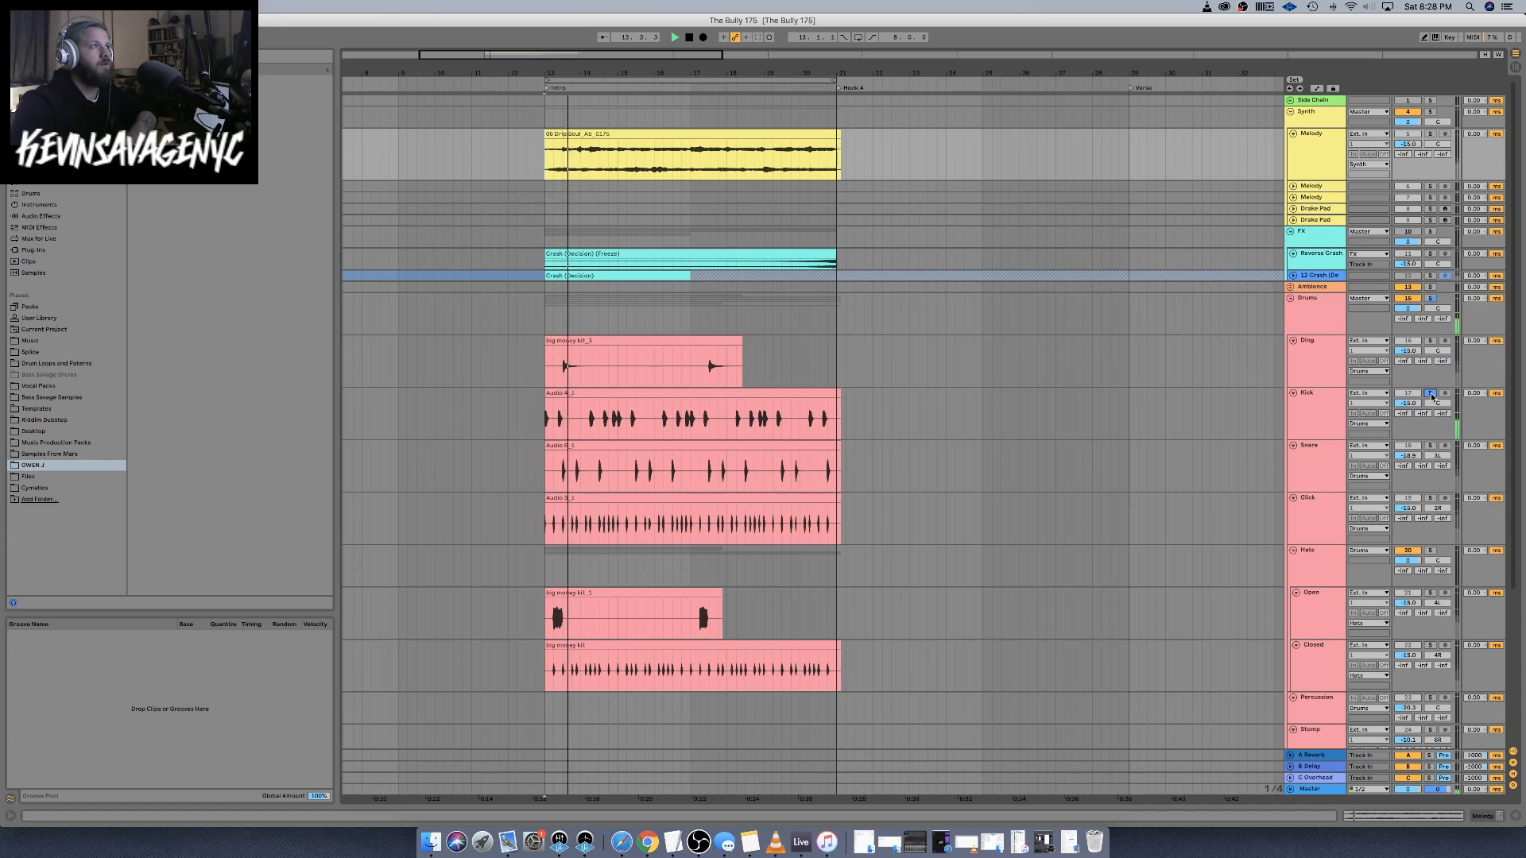
{"action": "key", "text": "space"}
{"action": "key", "text": "space"}
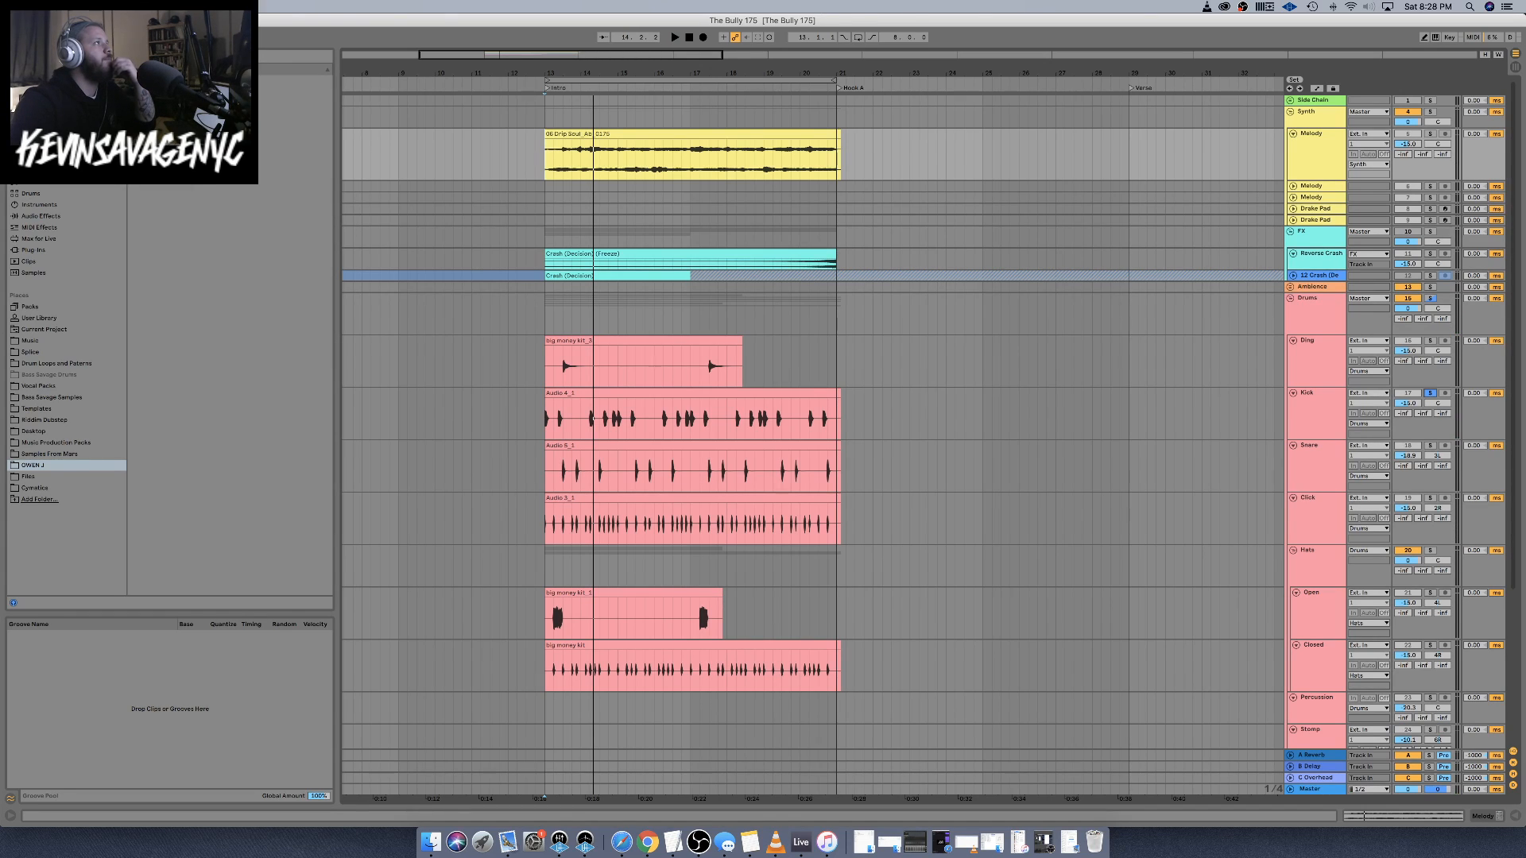
Lower the audio buffer size to 256 and finally to 128 samples in the audio preferences, and close them
{"action": "key", "text": "super+comma"}
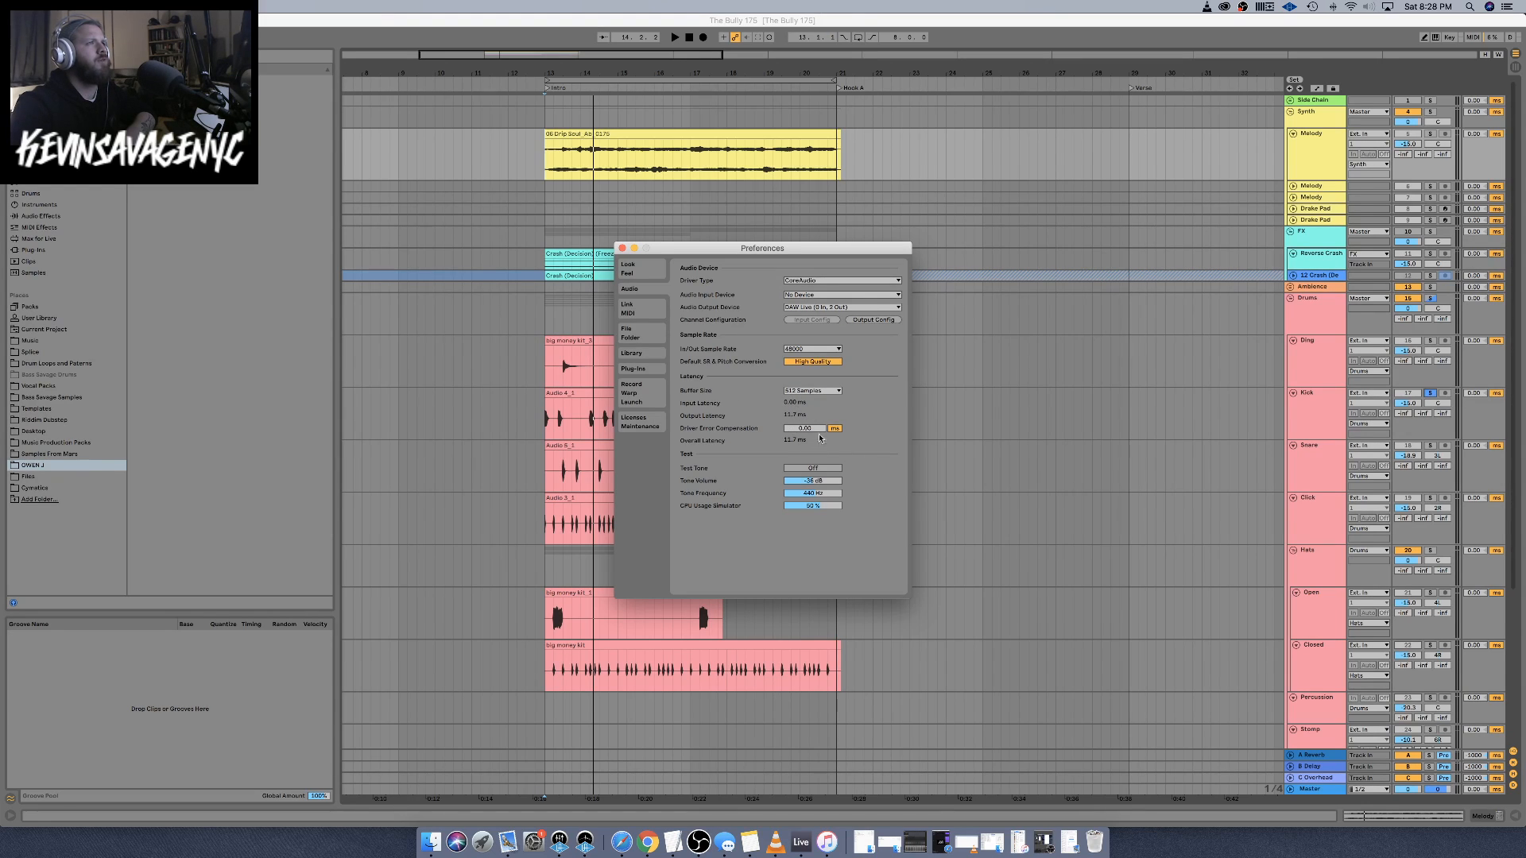
{"action": "left_click", "coordinate": [809, 392]}
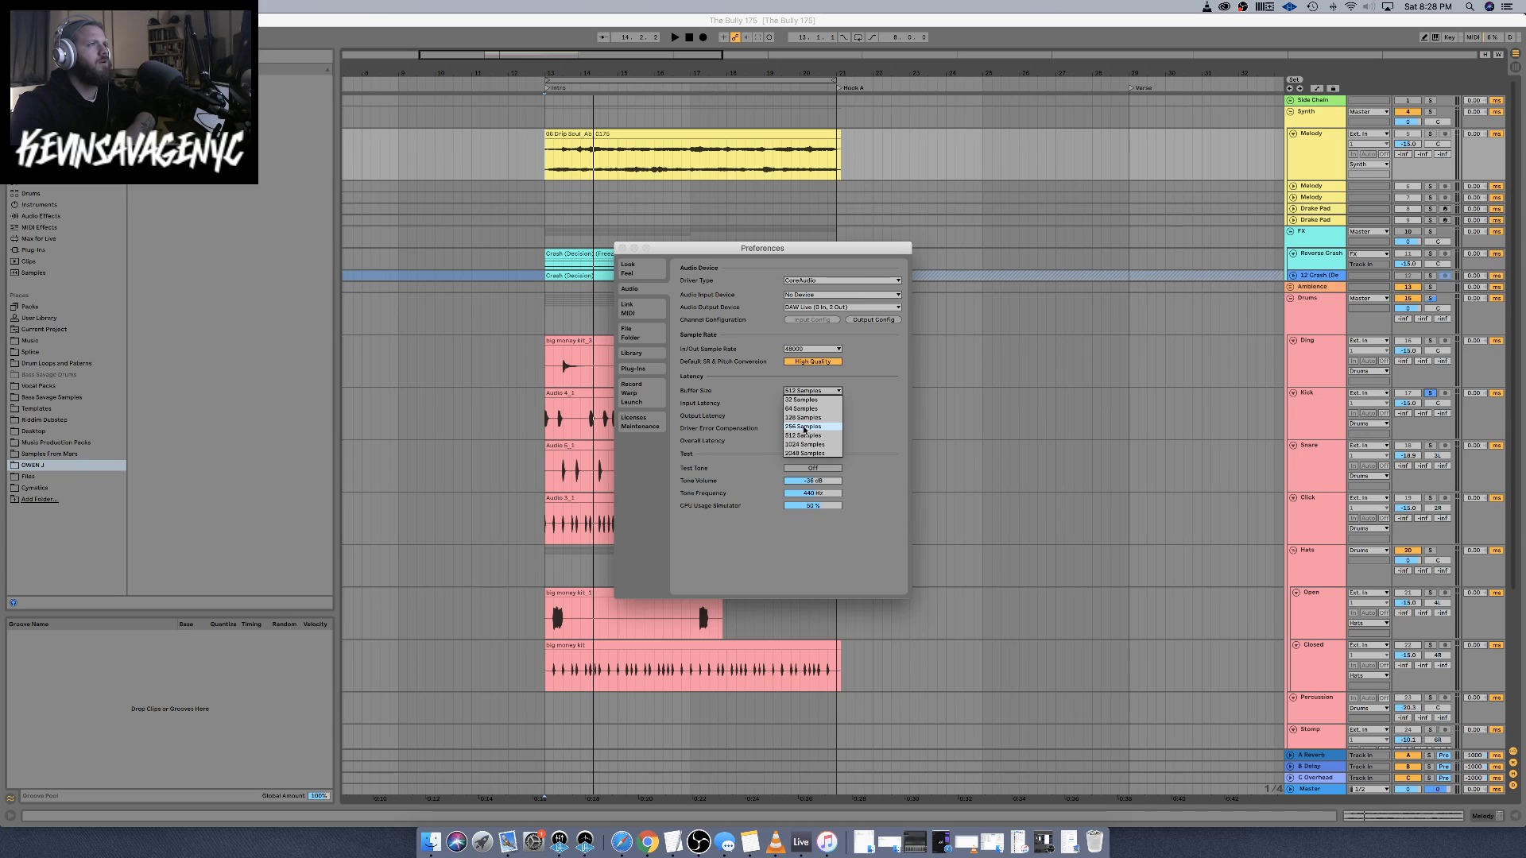
{"action": "left_click", "coordinate": [804, 427]}
{"action": "left_click", "coordinate": [803, 388]}
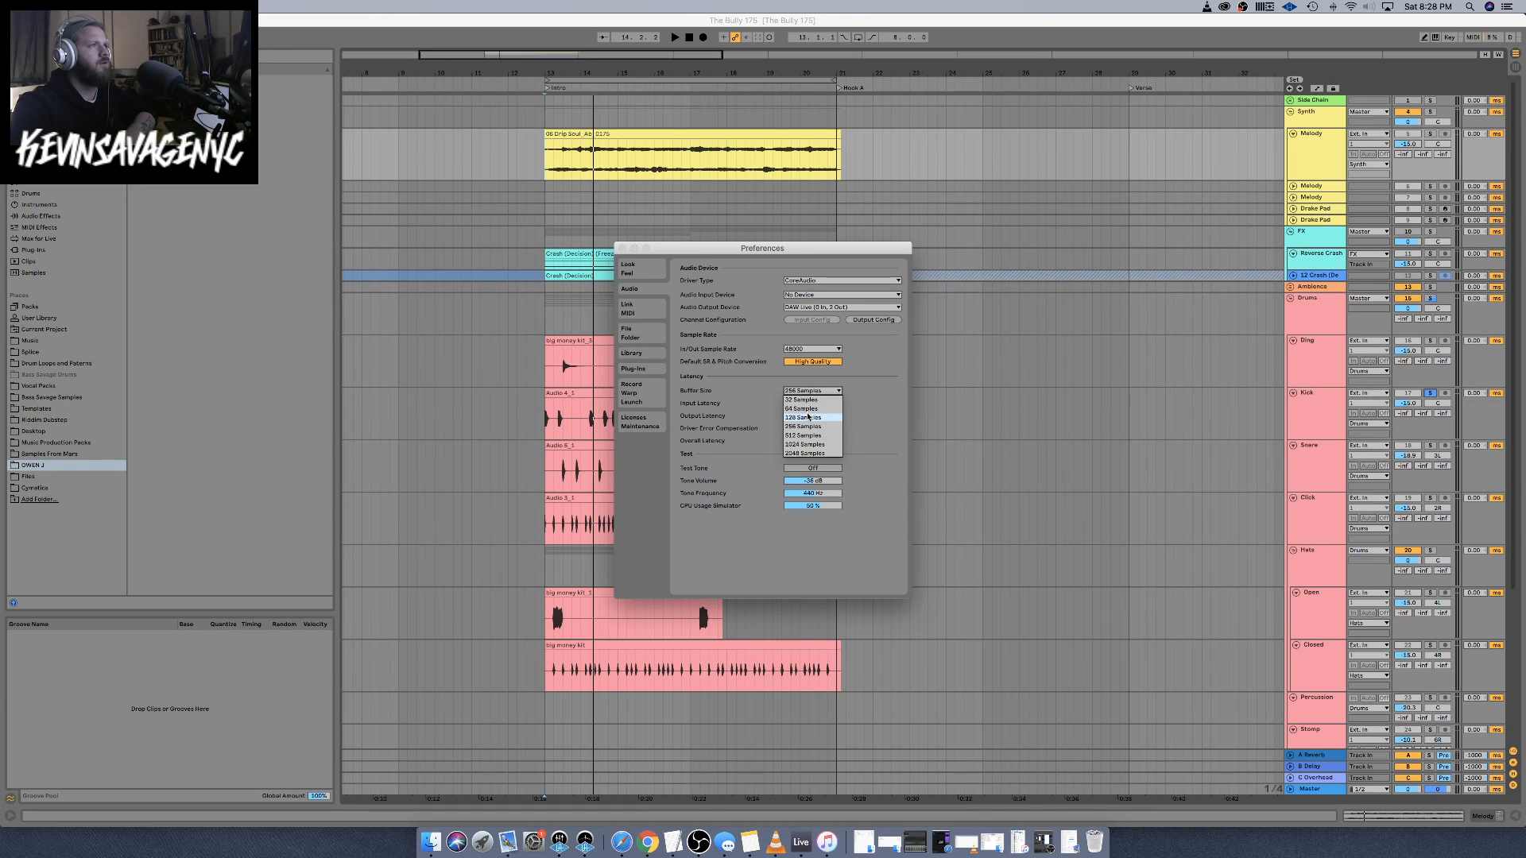
{"action": "left_click", "coordinate": [808, 417]}
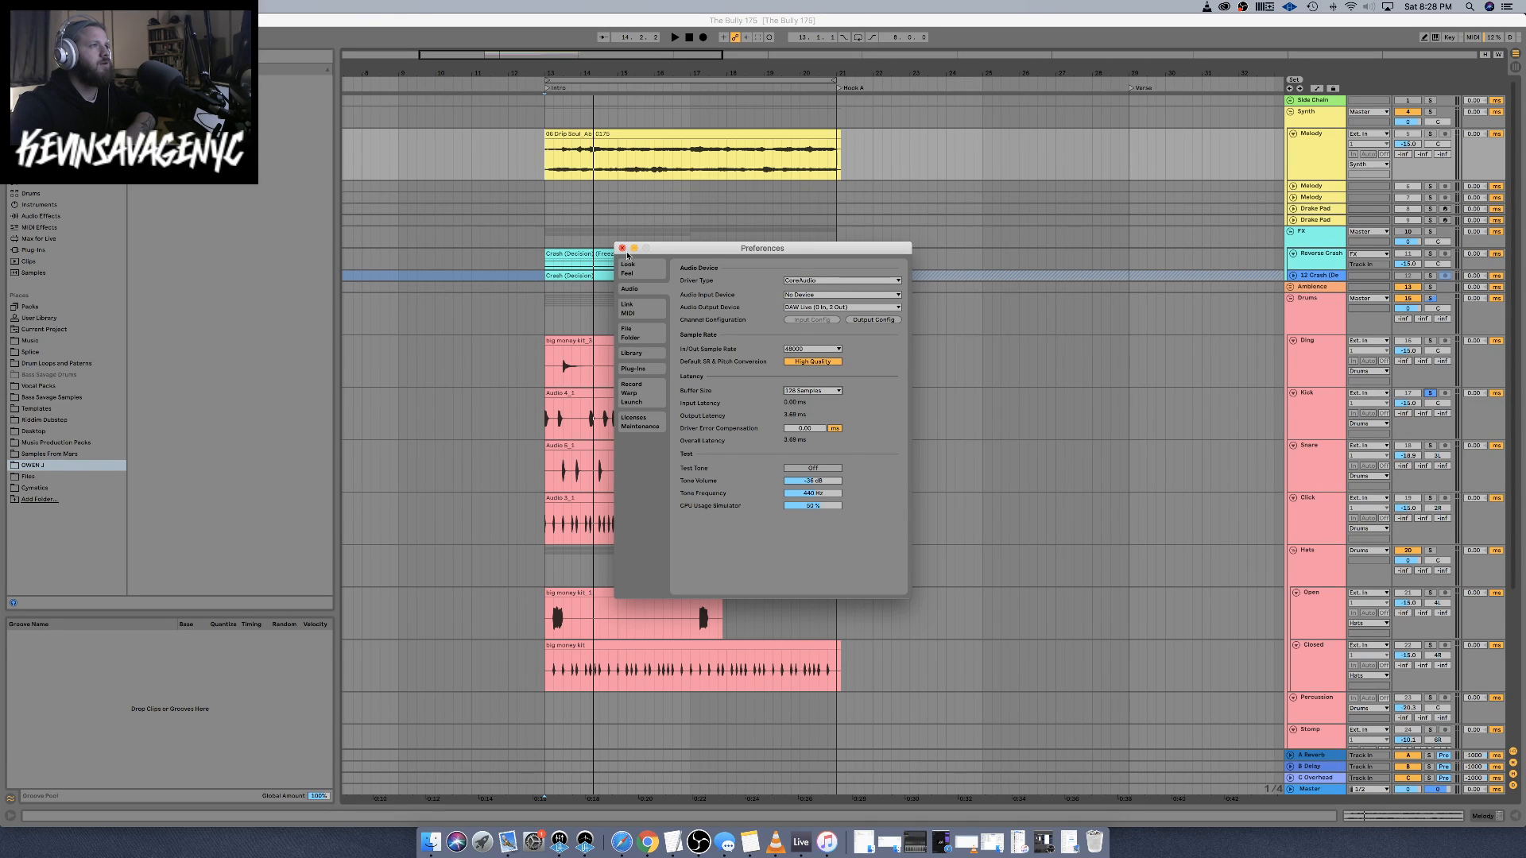
{"action": "left_click", "coordinate": [622, 248]}
Start and stop the soloed kick from the intro to check playback response with the 128-sample buffer
{"action": "key", "text": "space"}
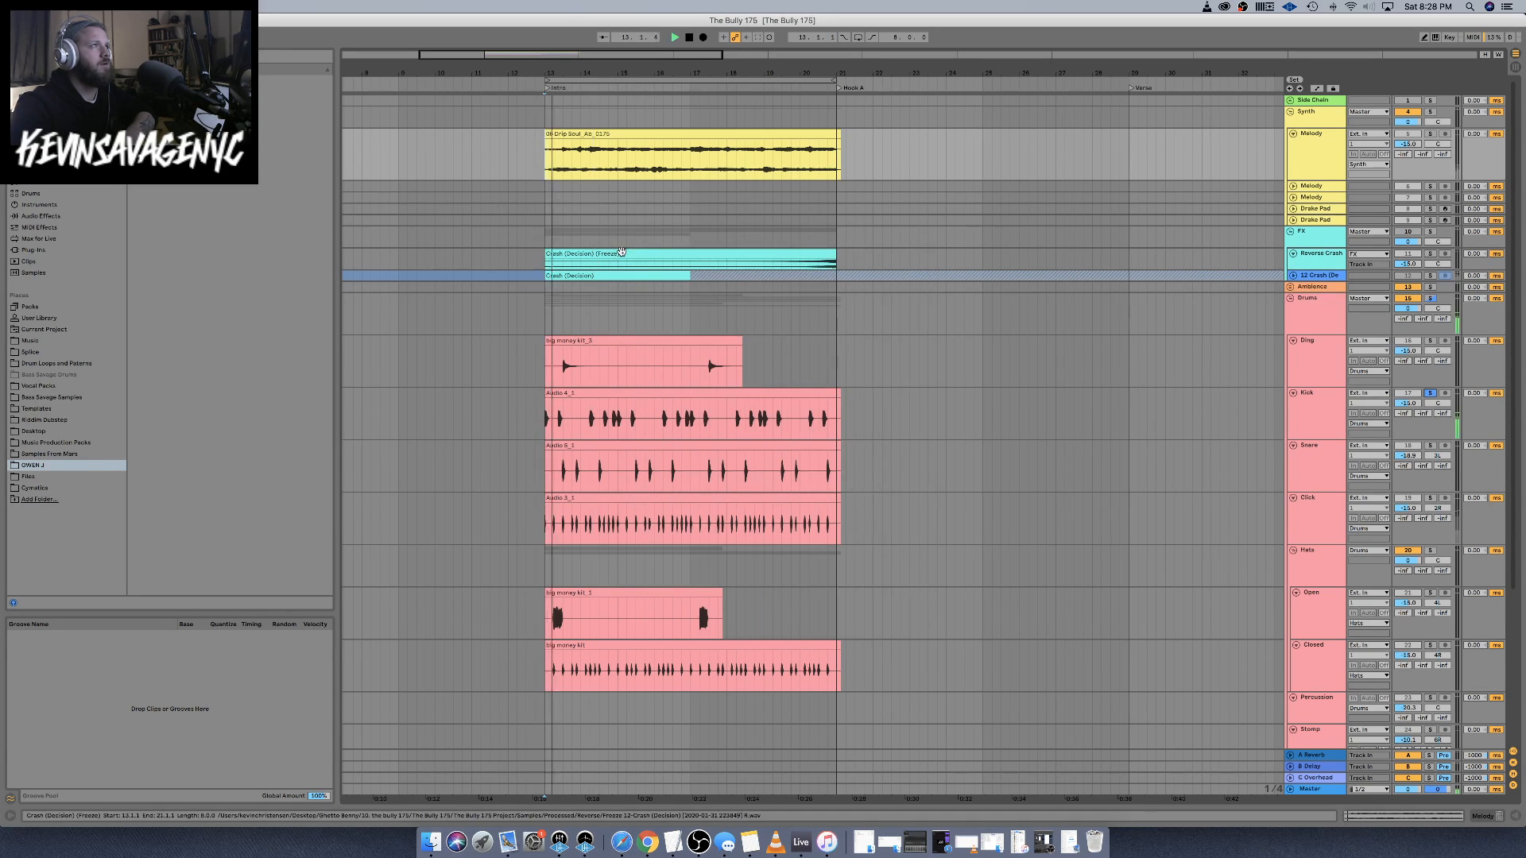
{"action": "key", "text": "space"}
{"action": "key", "text": "space"}
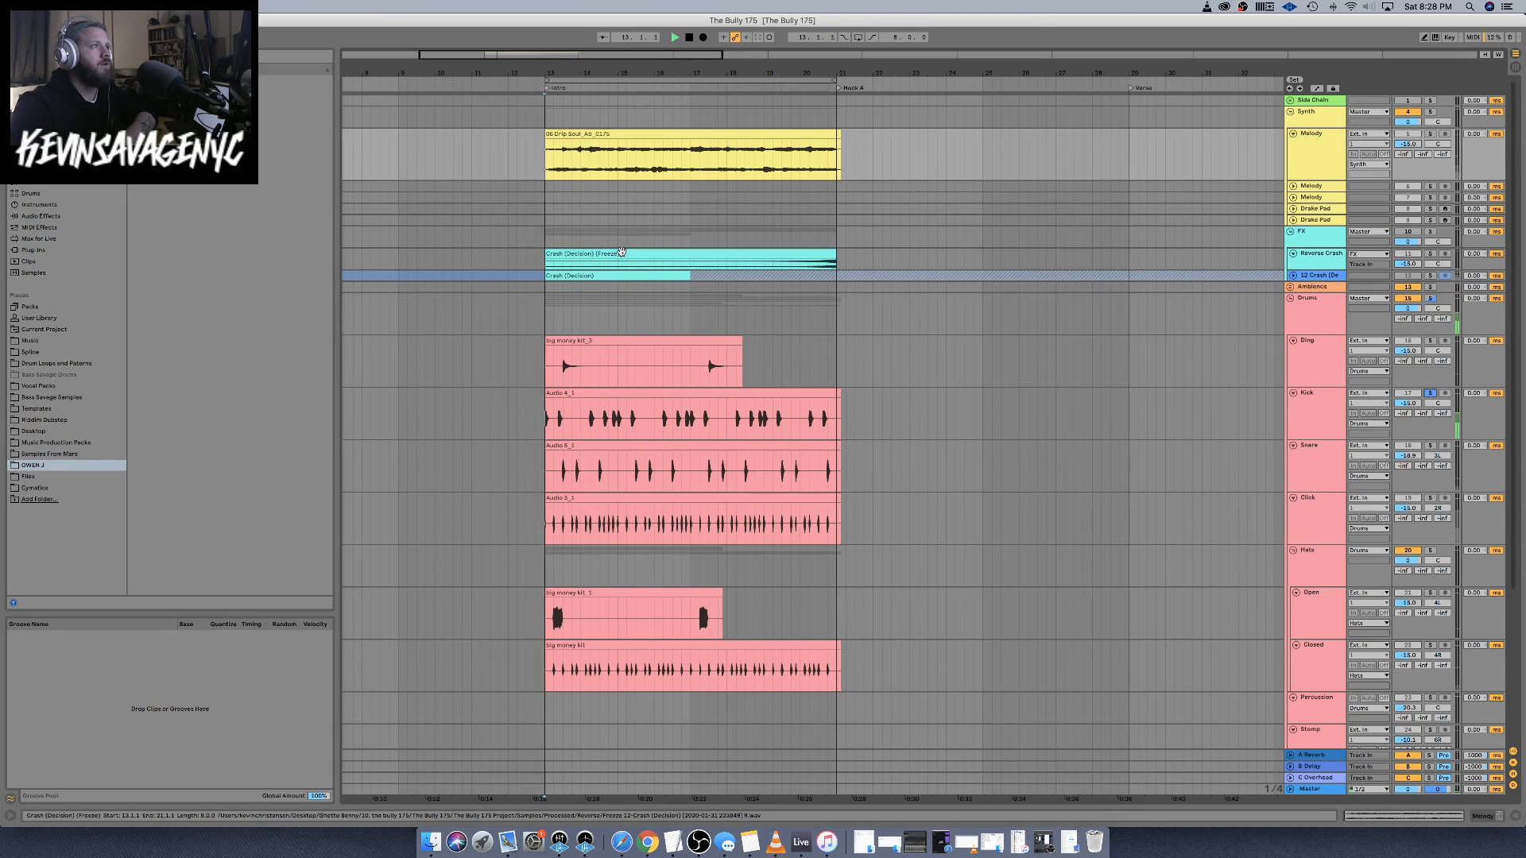
{"action": "key", "text": "space"}
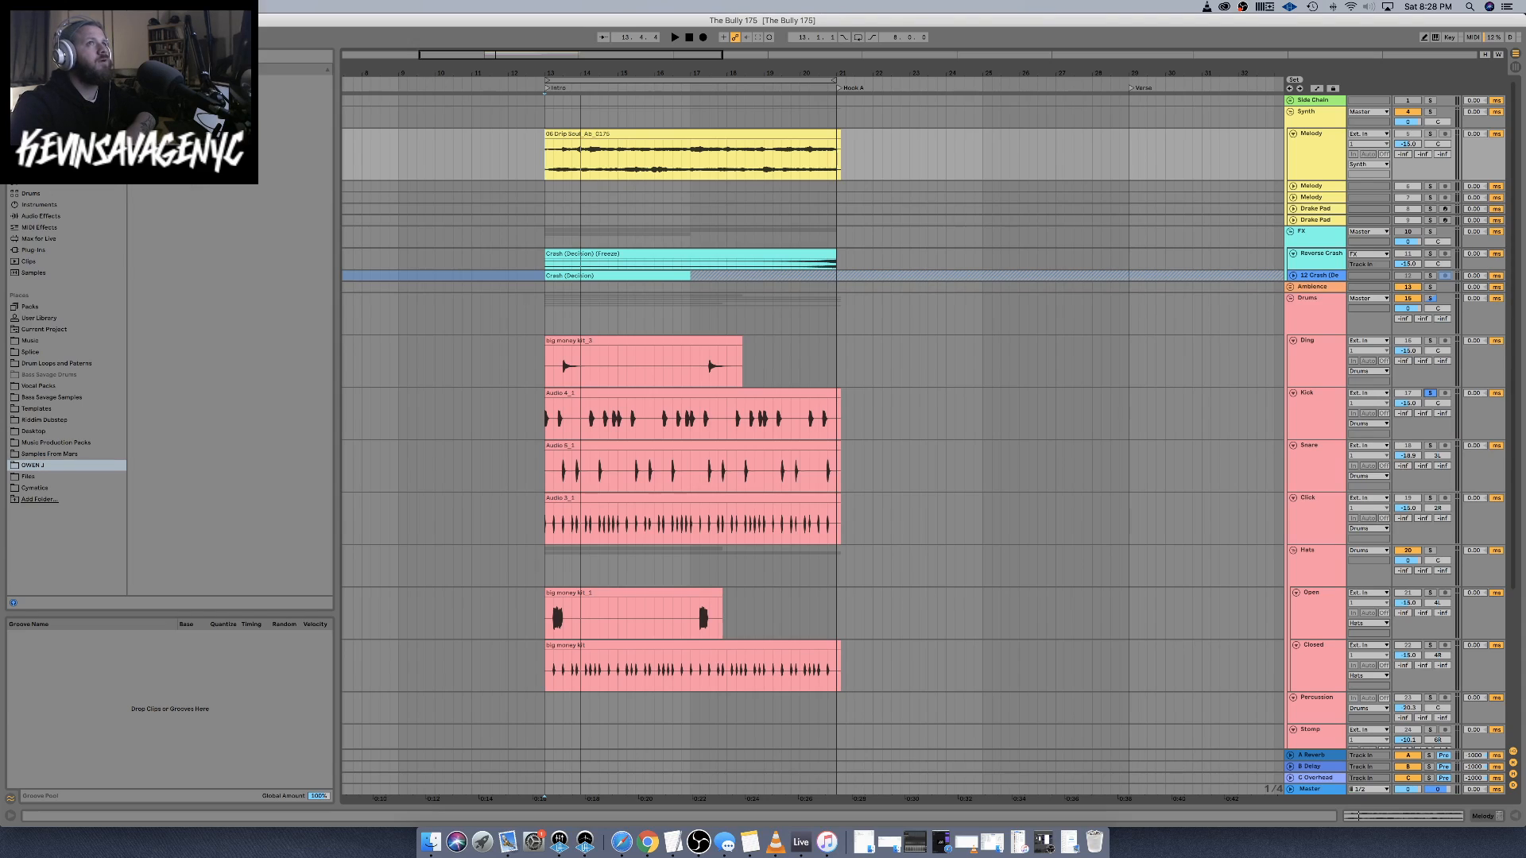
Set the audio buffer size to 64 samples and audition the soloed kick from the intro
{"action": "key", "text": "super+comma"}
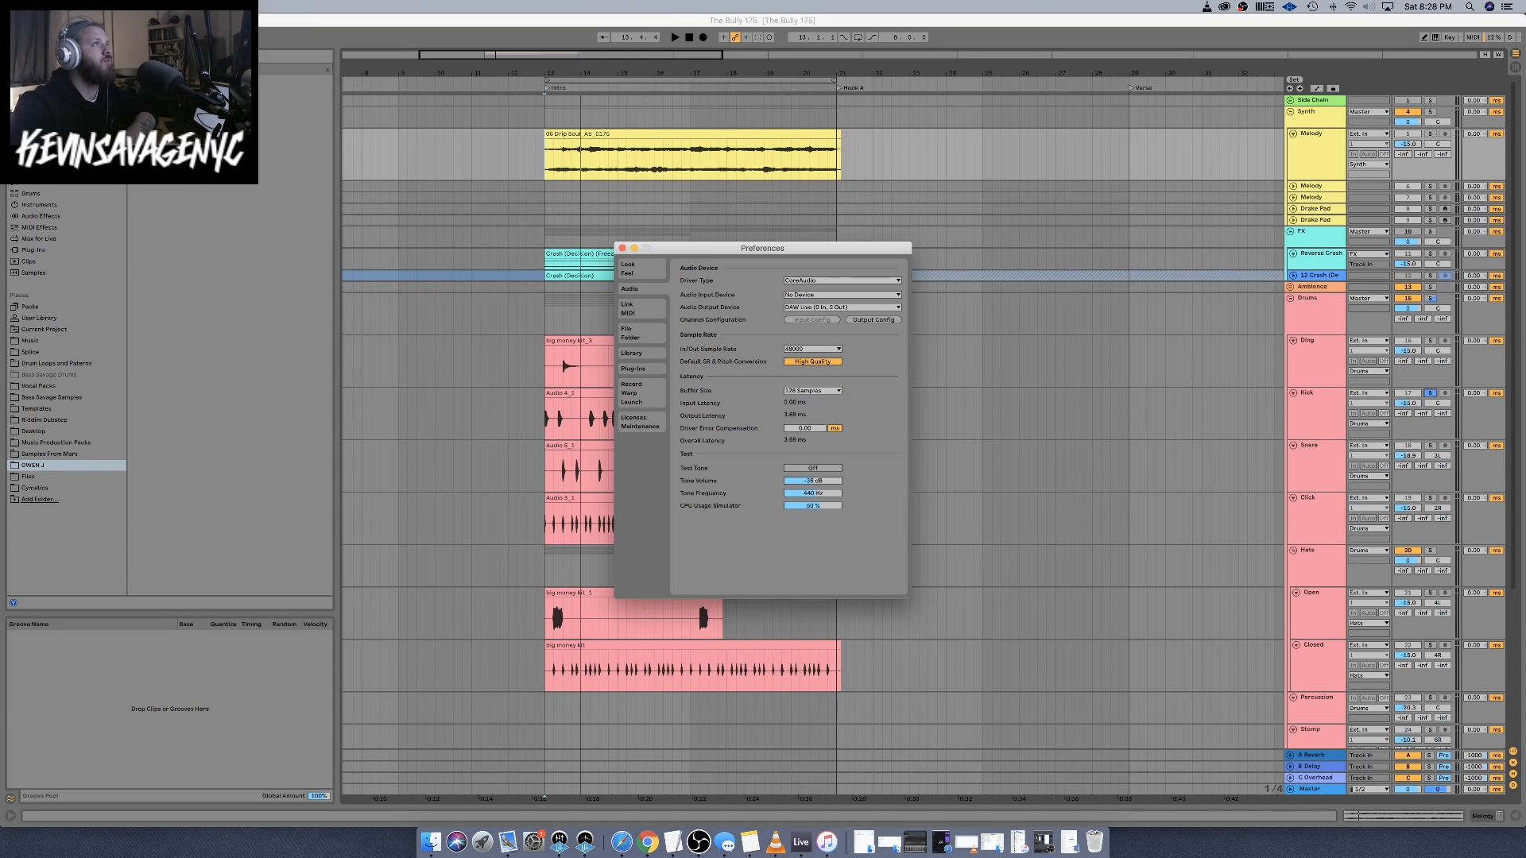
{"action": "left_click", "coordinate": [797, 391]}
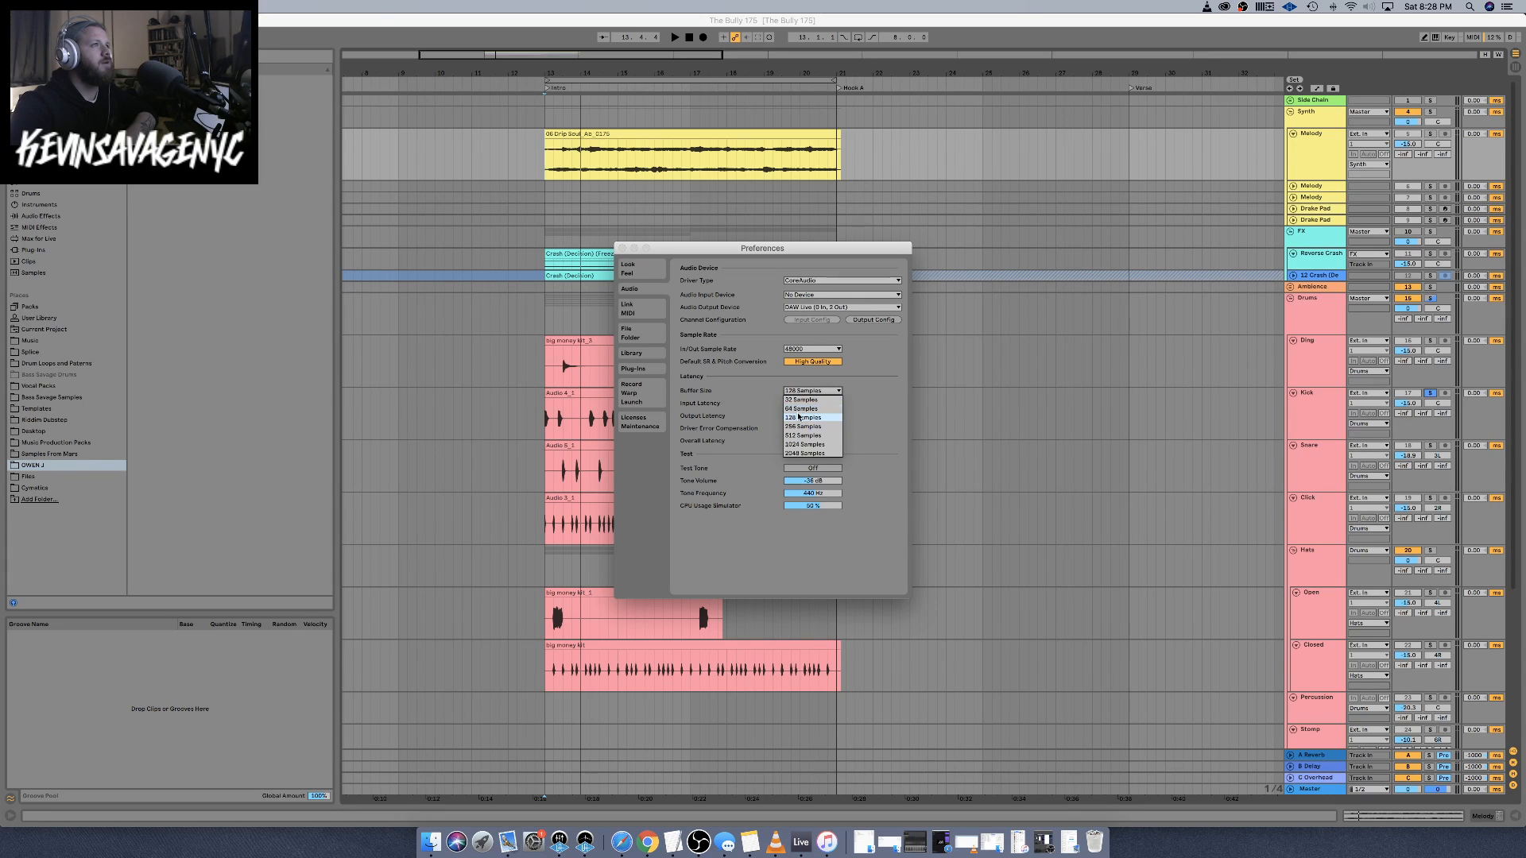
{"action": "left_click", "coordinate": [799, 410]}
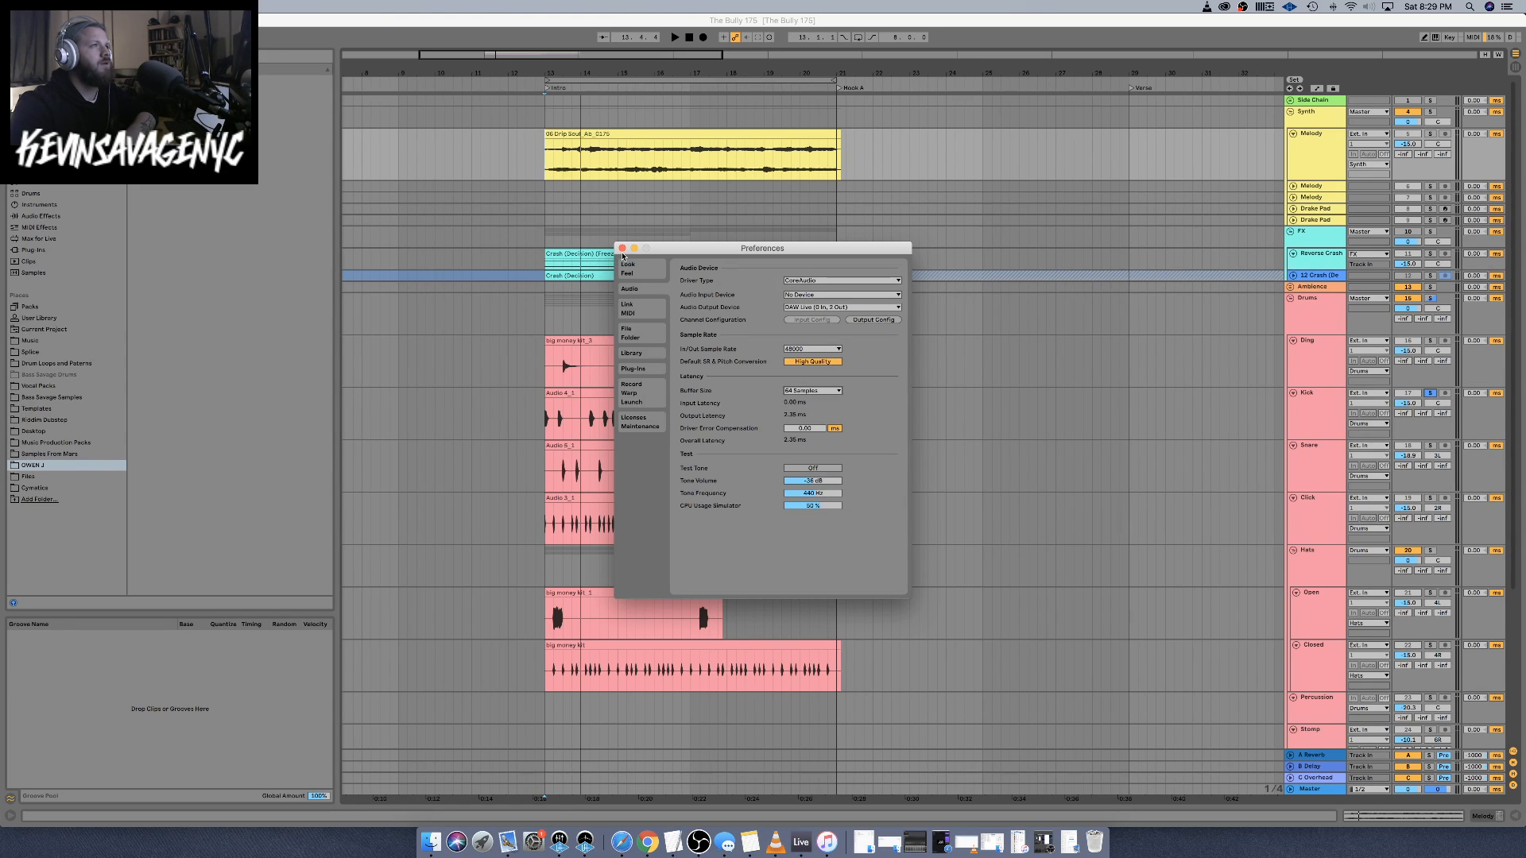
{"action": "left_click", "coordinate": [816, 392]}
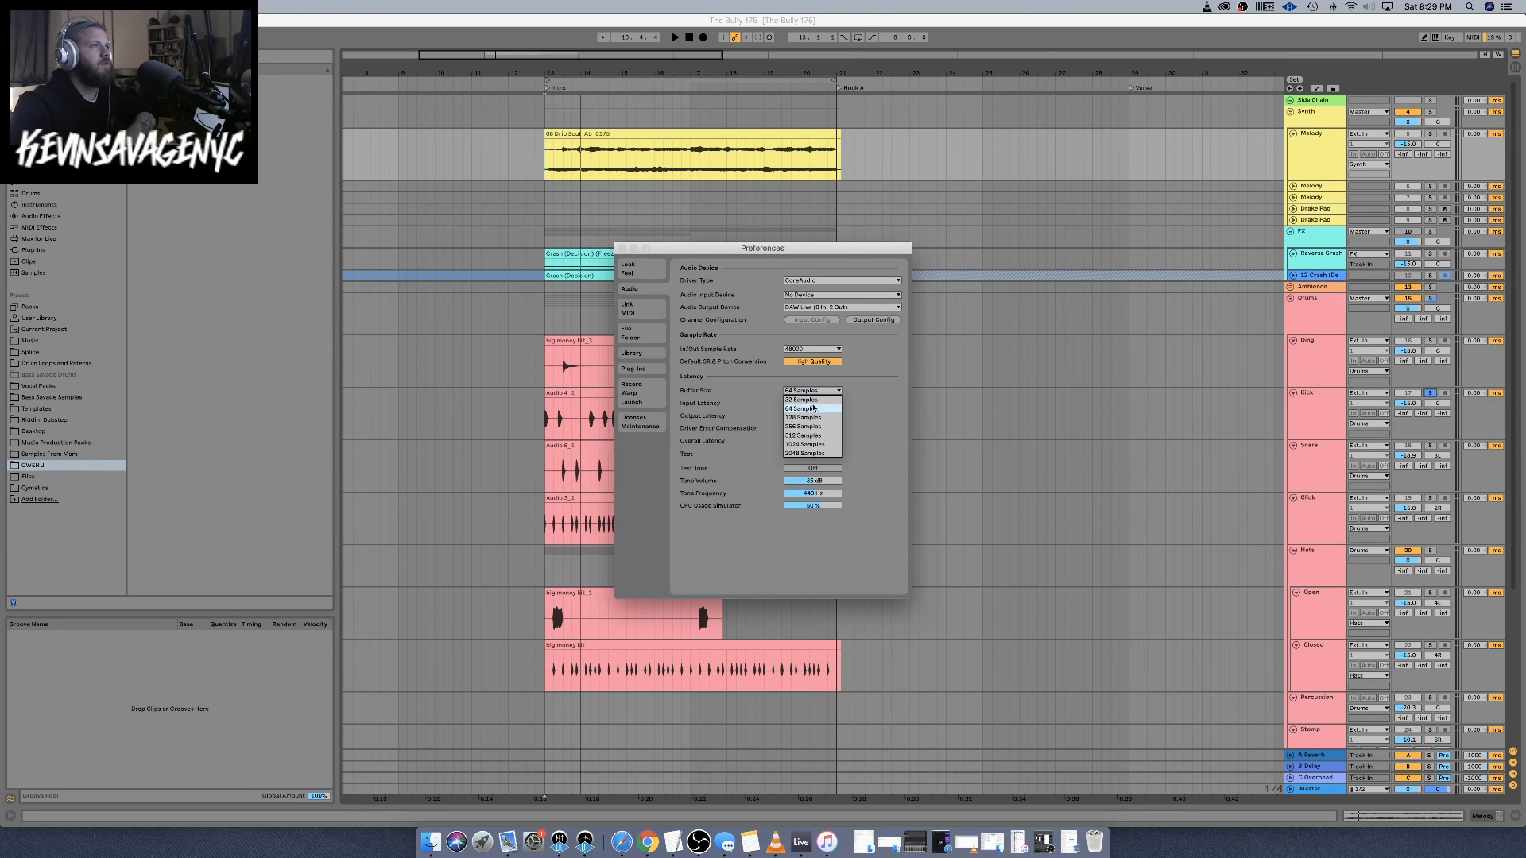
{"action": "left_click", "coordinate": [880, 397]}
{"action": "left_click", "coordinate": [623, 249]}
{"action": "key", "text": "space"}
{"action": "key", "text": "space"}
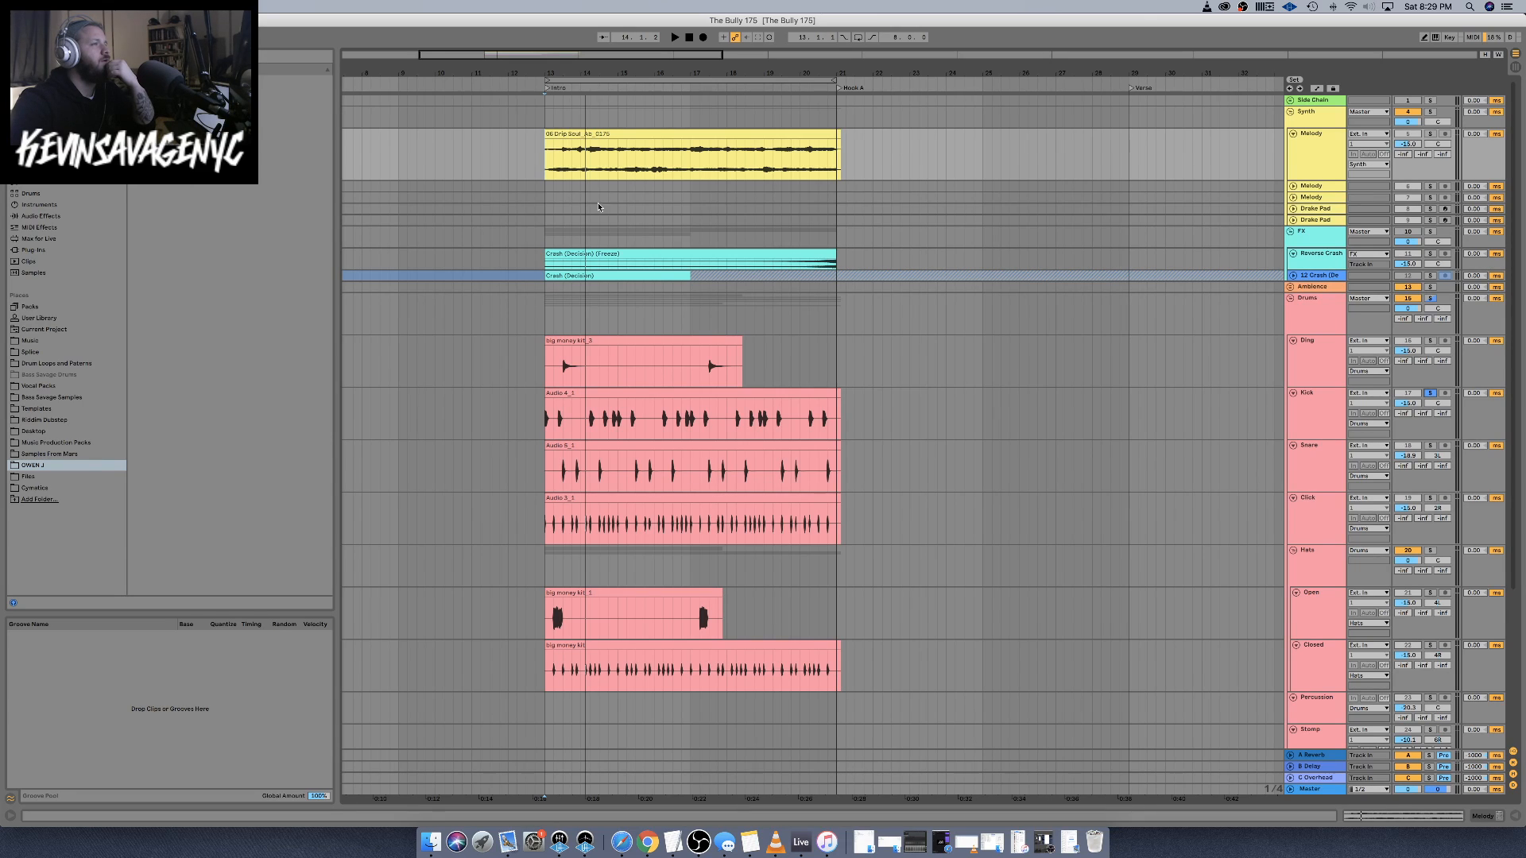
Try audio buffer sizes of 512, 1024 and 128 samples to compare the resulting latency
{"action": "key", "text": "super+comma"}
{"action": "left_click", "coordinate": [812, 390]}
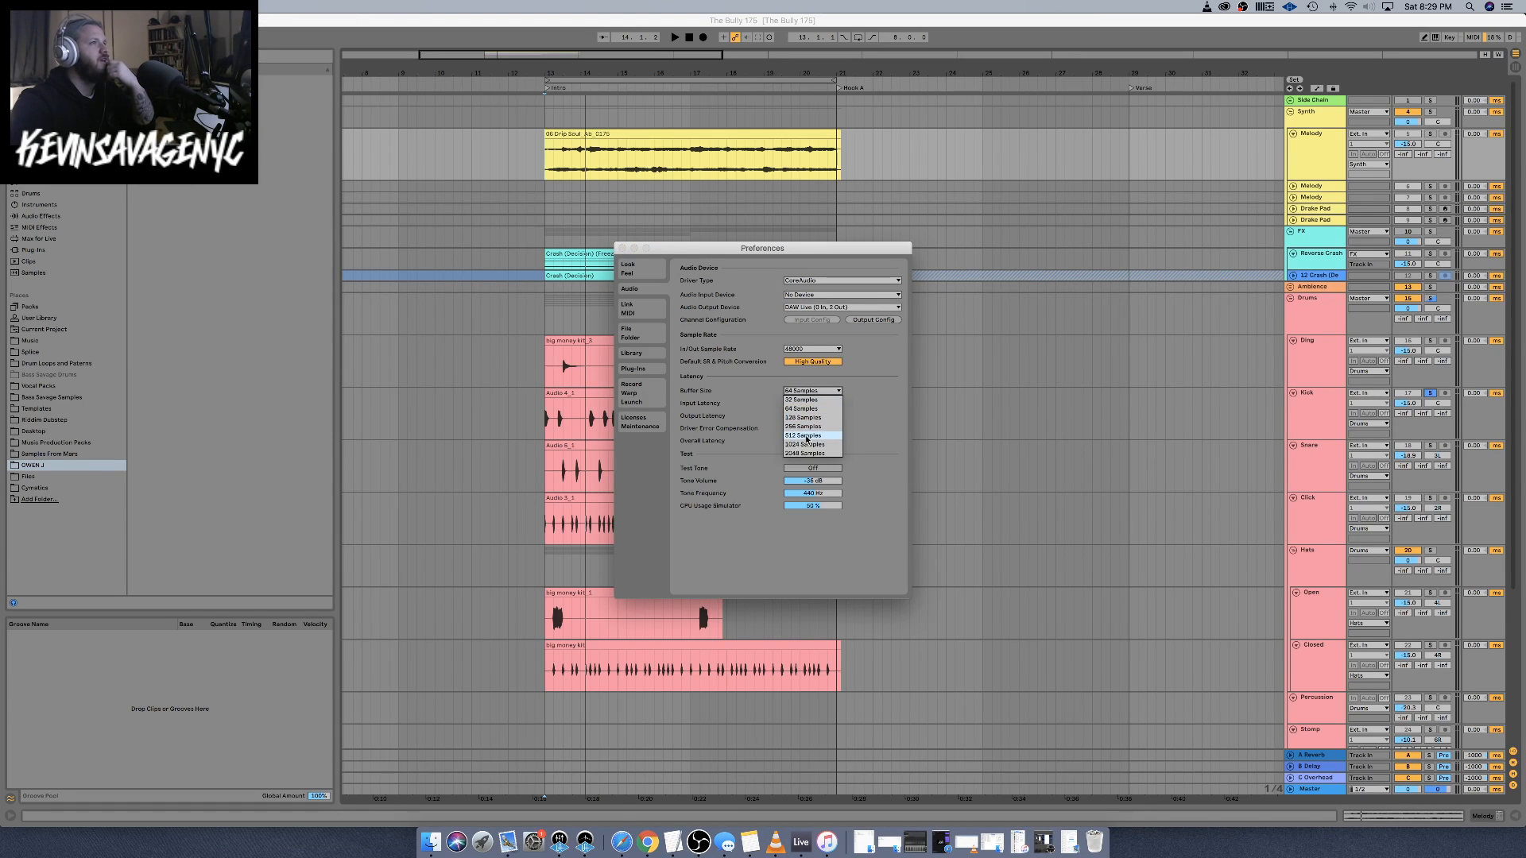
{"action": "left_click", "coordinate": [812, 436]}
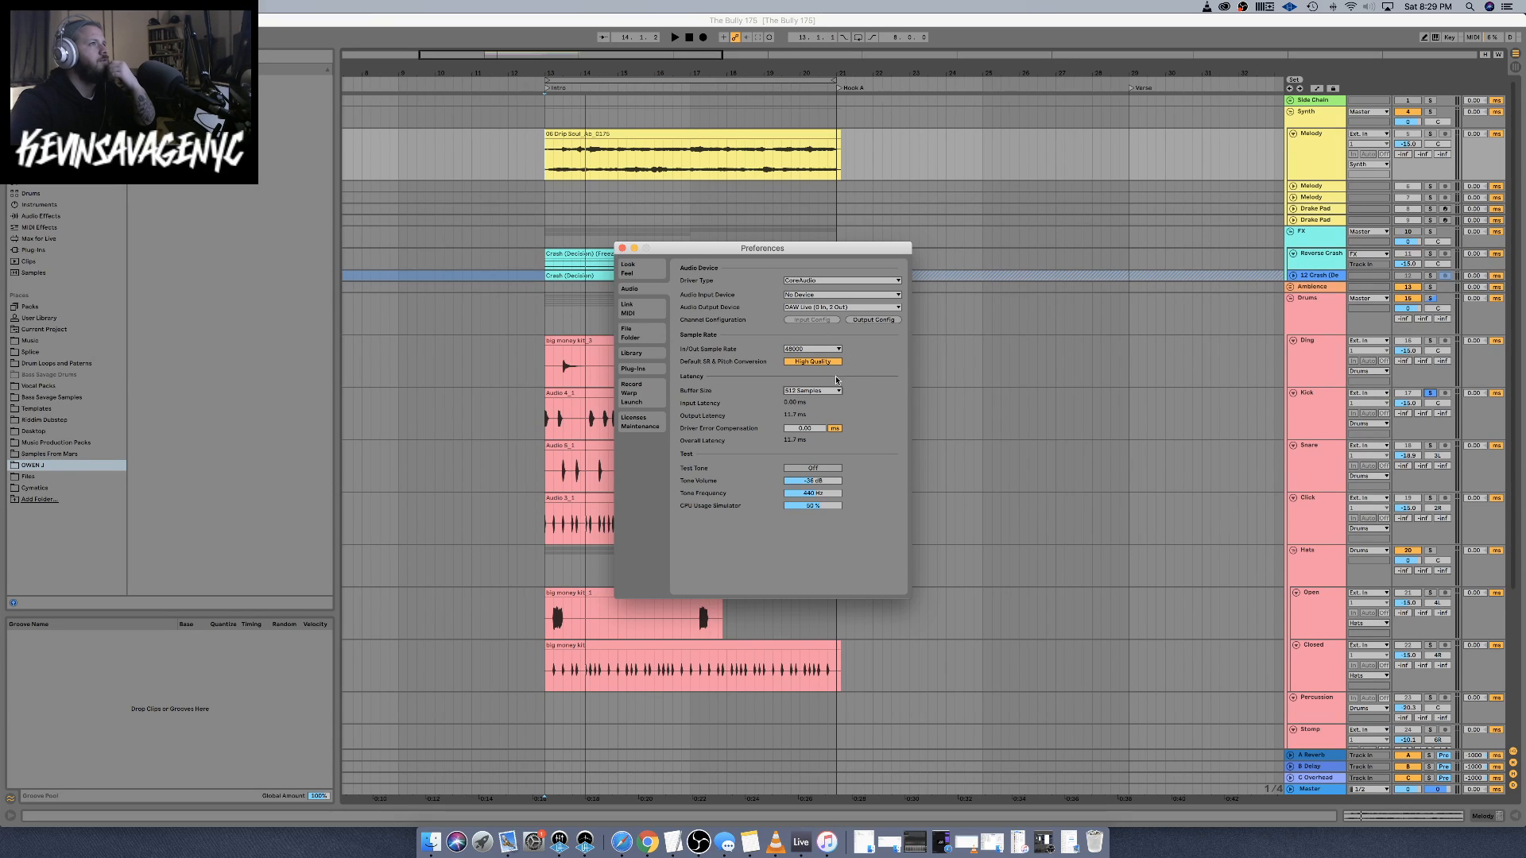
{"action": "left_click", "coordinate": [809, 393]}
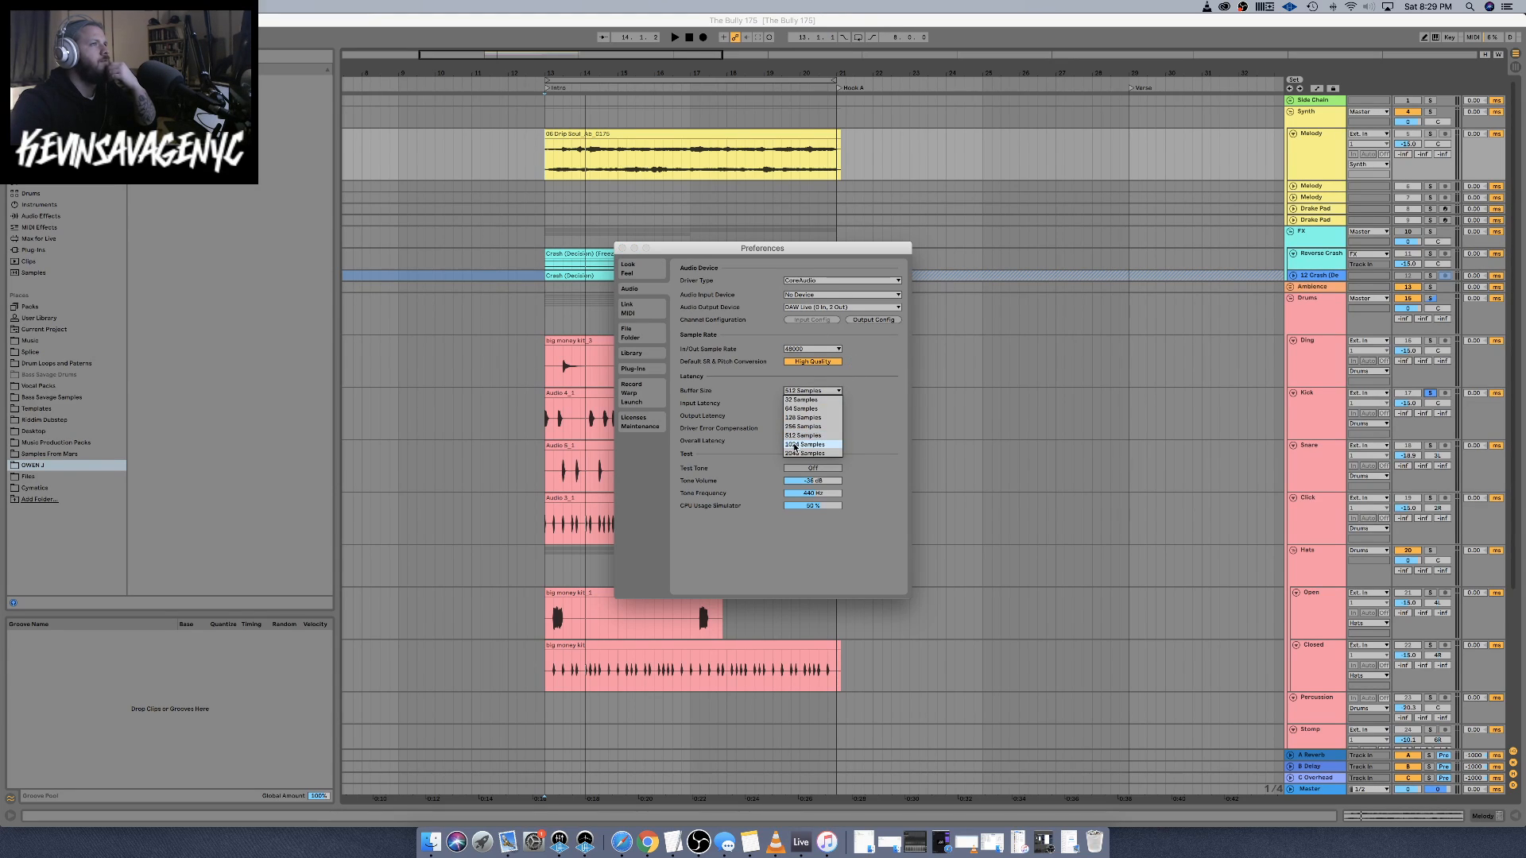
{"action": "left_click", "coordinate": [794, 445]}
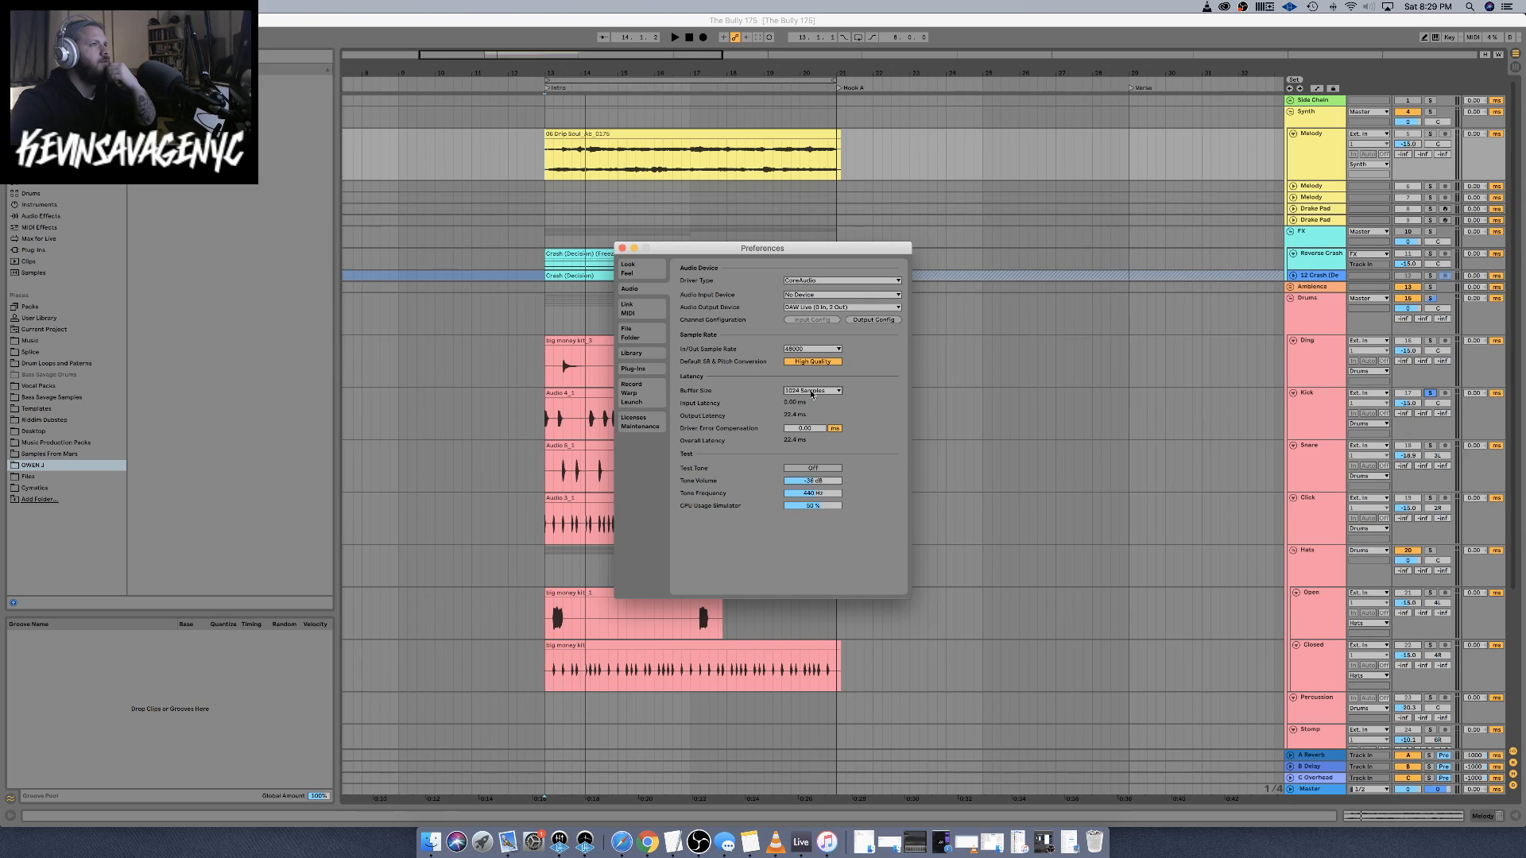
{"action": "left_click", "coordinate": [812, 392]}
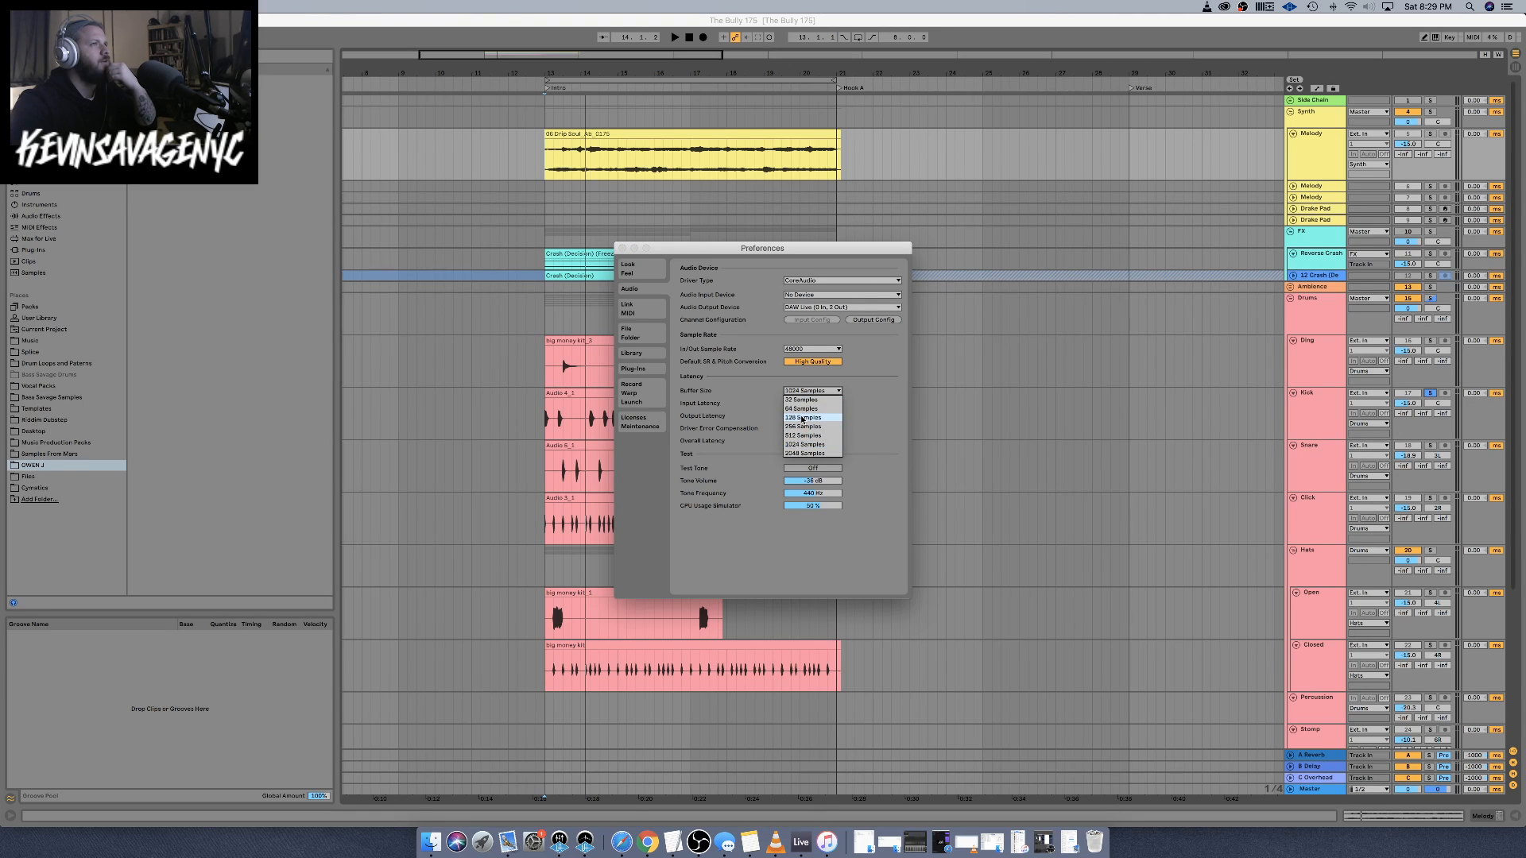
{"action": "left_click", "coordinate": [803, 418]}
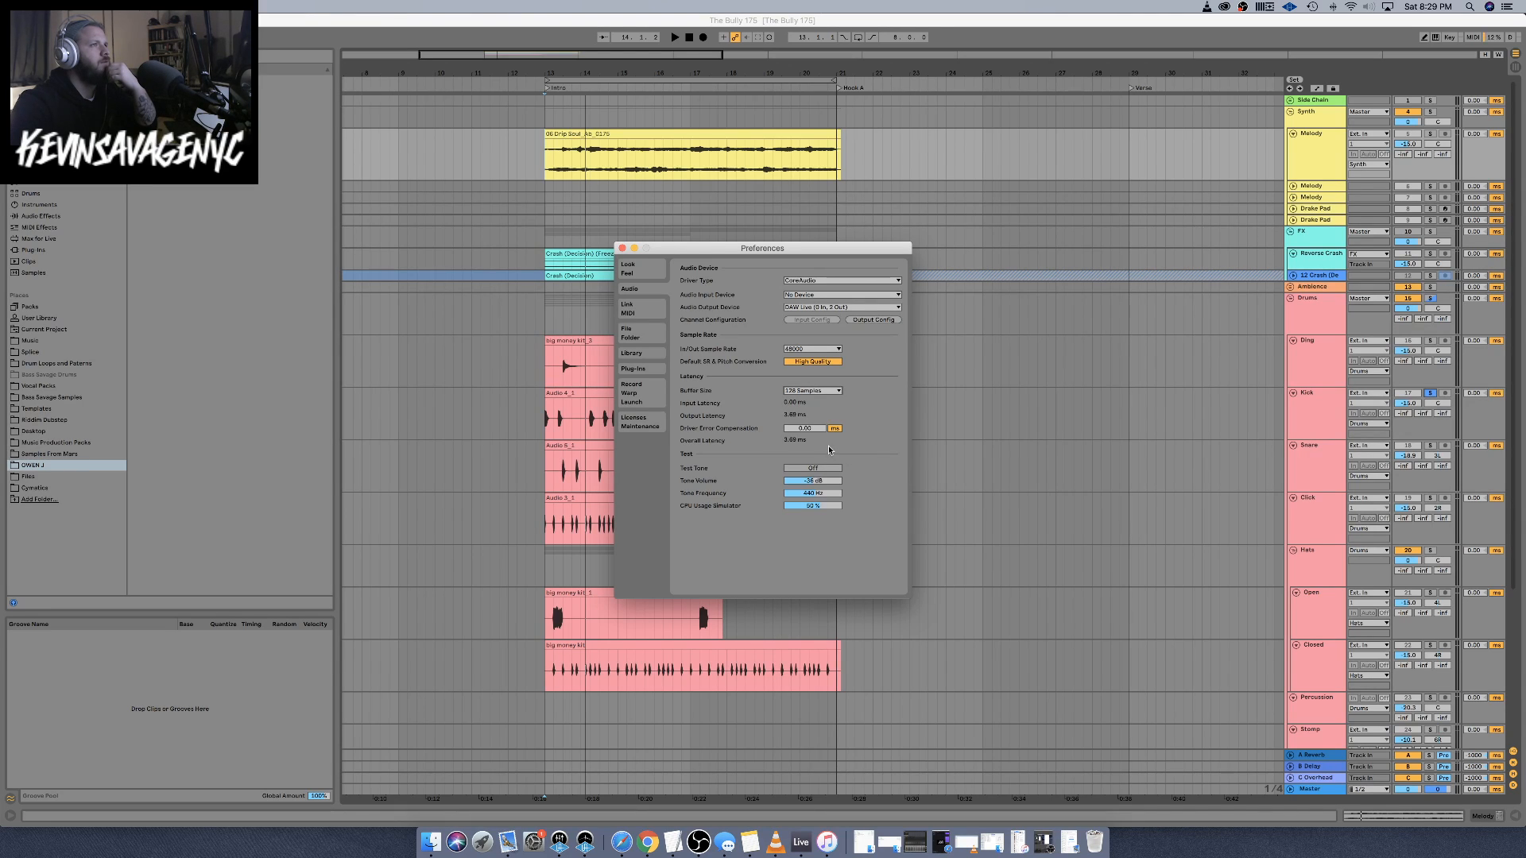
Set the audio buffer size to 1024 samples and the Driver Error Compensation to -23.00 ms
{"action": "left_click", "coordinate": [803, 391]}
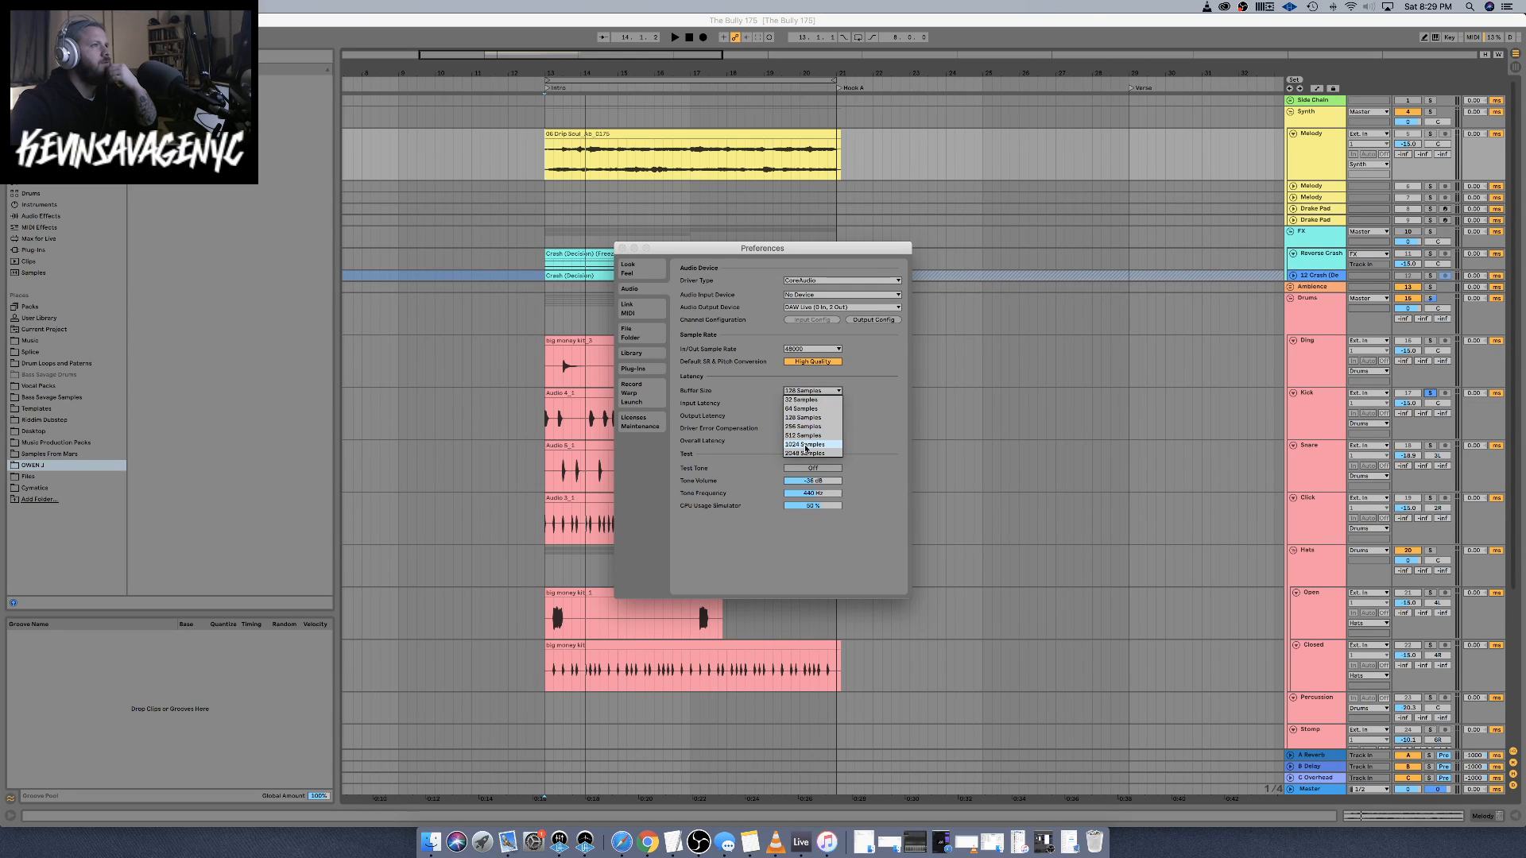
{"action": "left_click", "coordinate": [805, 445]}
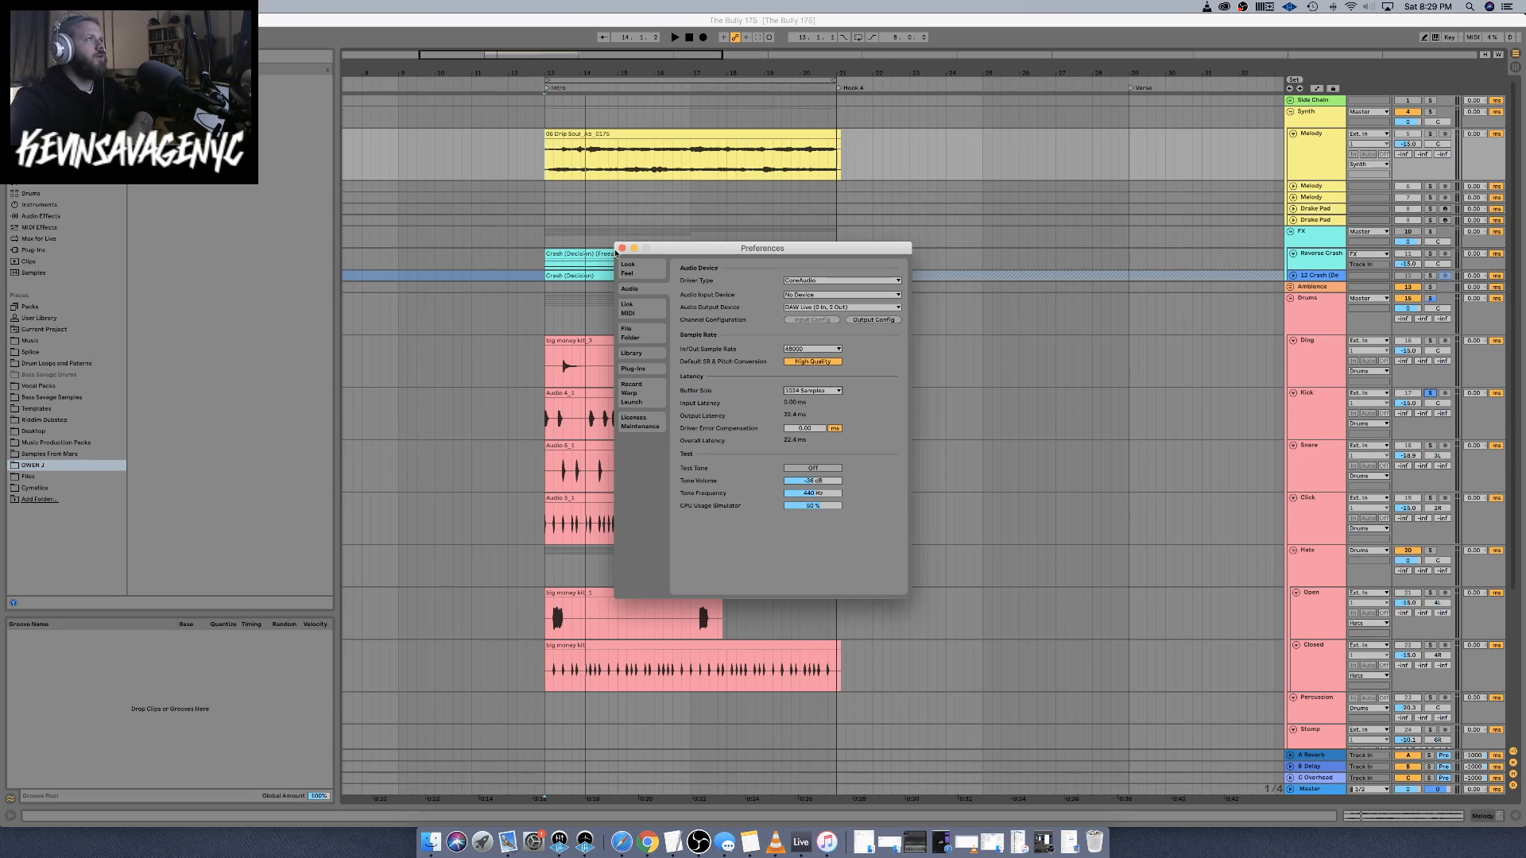
{"action": "mouse_move", "coordinate": [805, 428]}
{"action": "left_mouse_down"}
{"action": "mouse_move", "coordinate": [804, 457]}
{"action": "mouse_move", "coordinate": [804, 430]}
{"action": "left_mouse_up"}
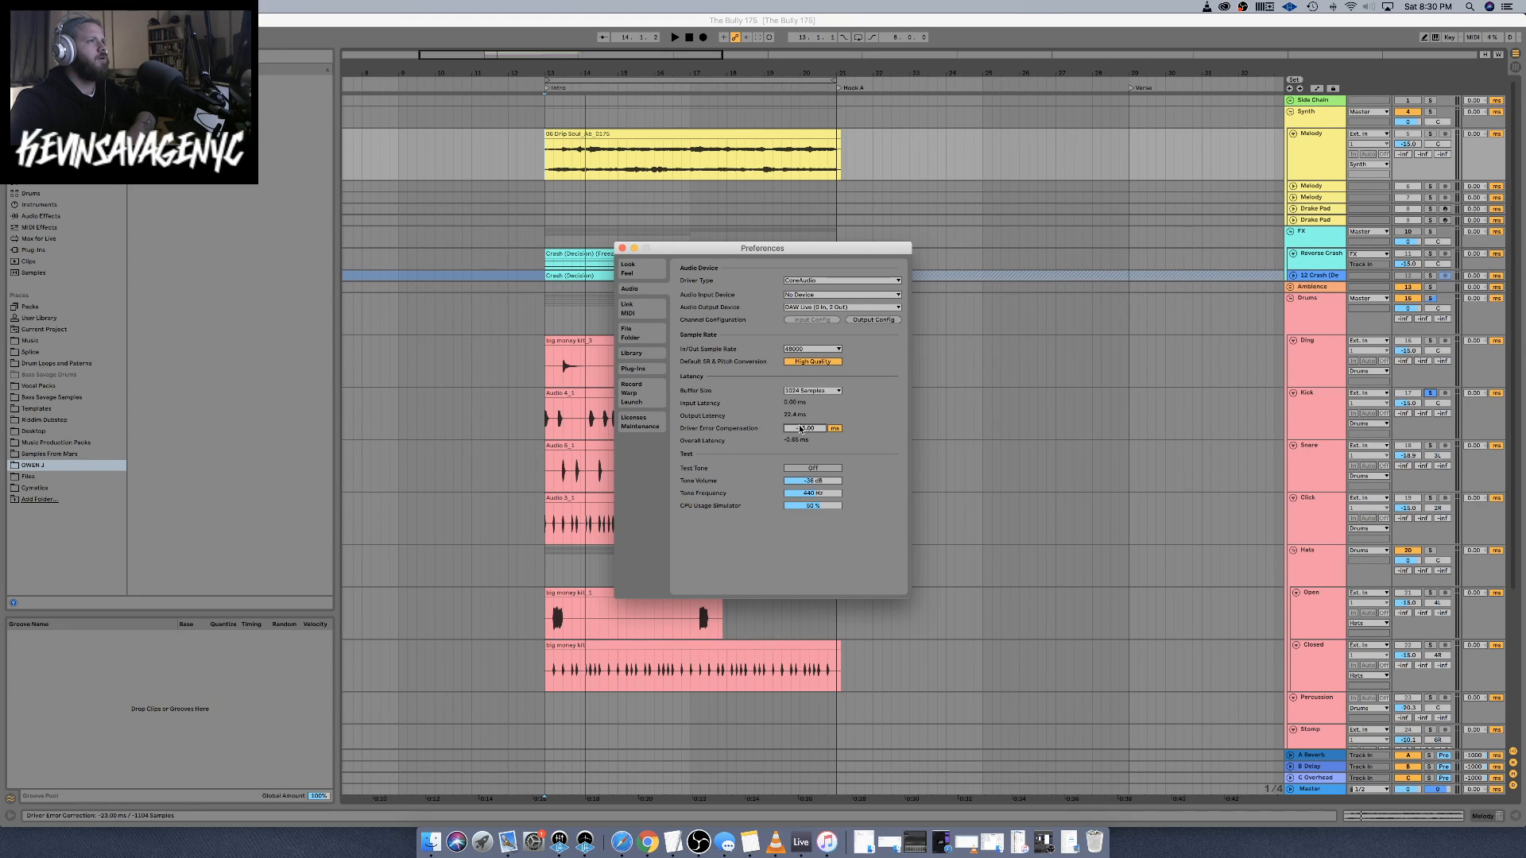
Close the preferences and audition the soloed kick, also playing from near the end of the intro, to check playback response
{"action": "left_click", "coordinate": [623, 249]}
{"action": "key", "text": "space"}
{"action": "key", "text": "space"}
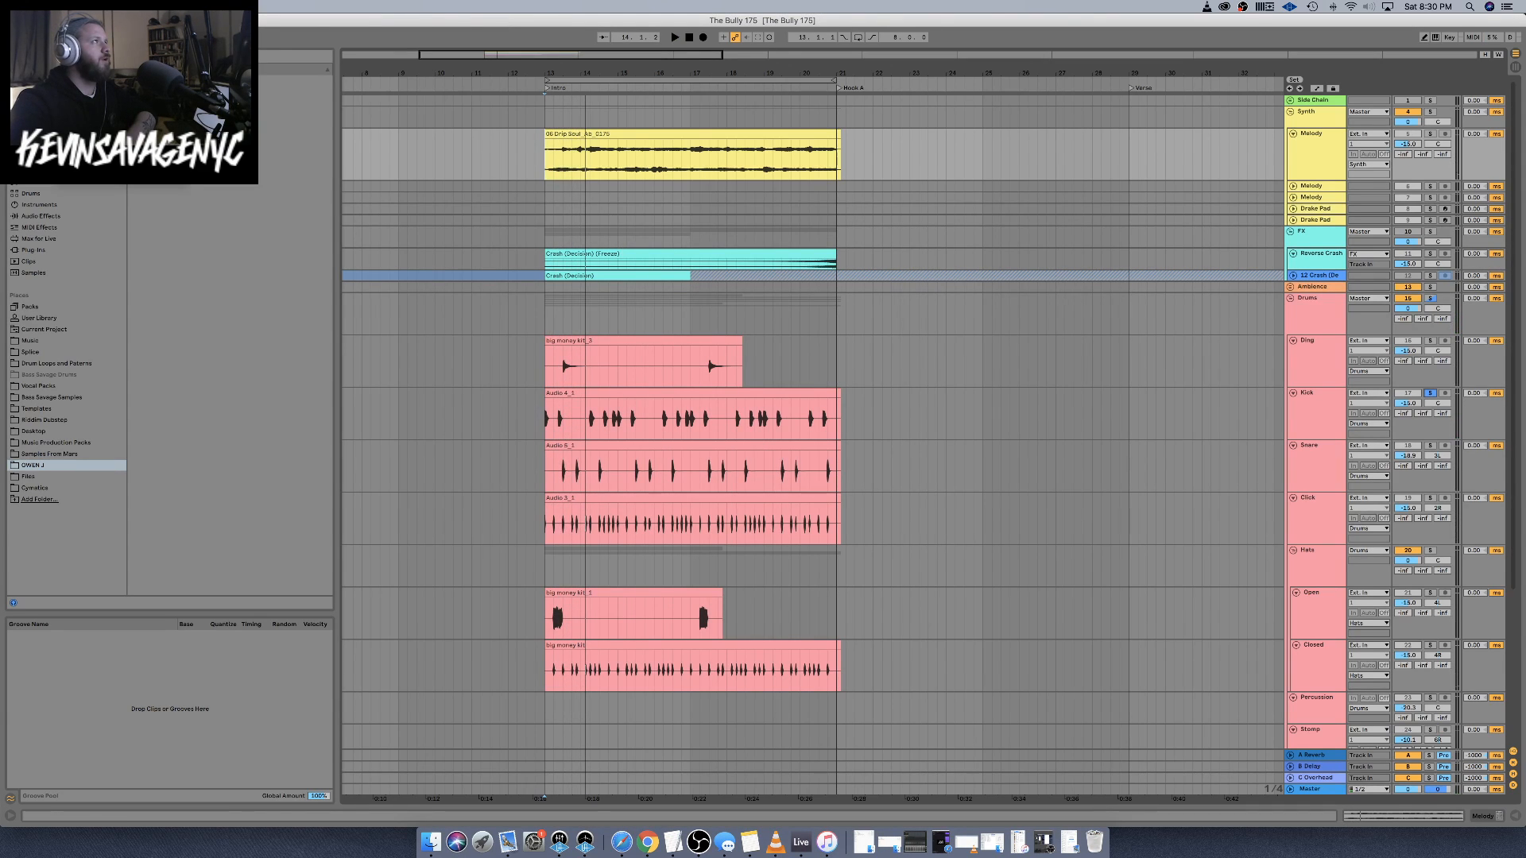
{"action": "left_click", "coordinate": [781, 236]}
{"action": "key", "text": "space"}
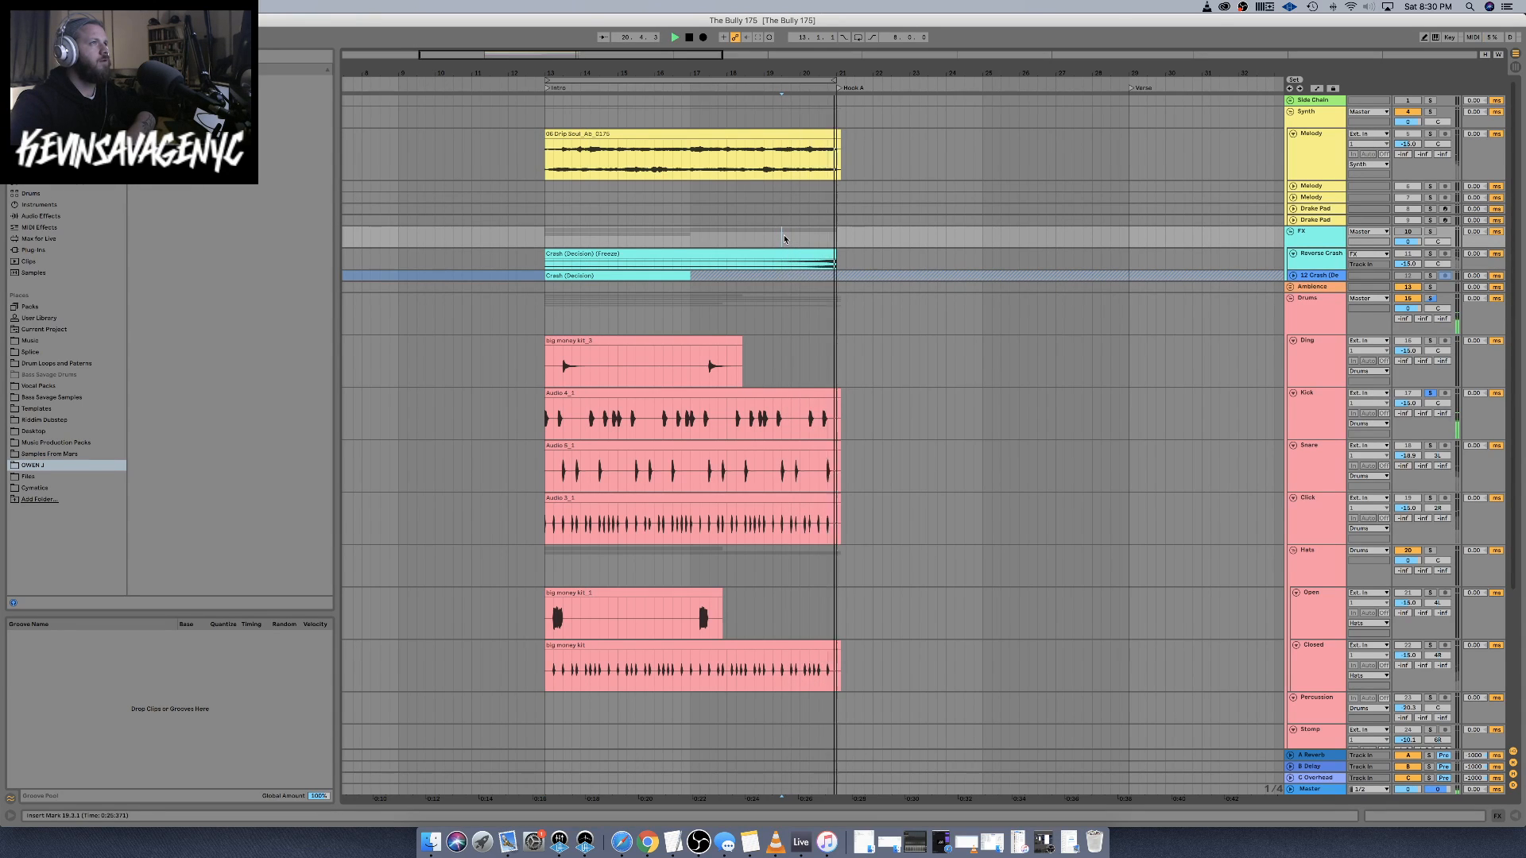
{"action": "key", "text": "space"}
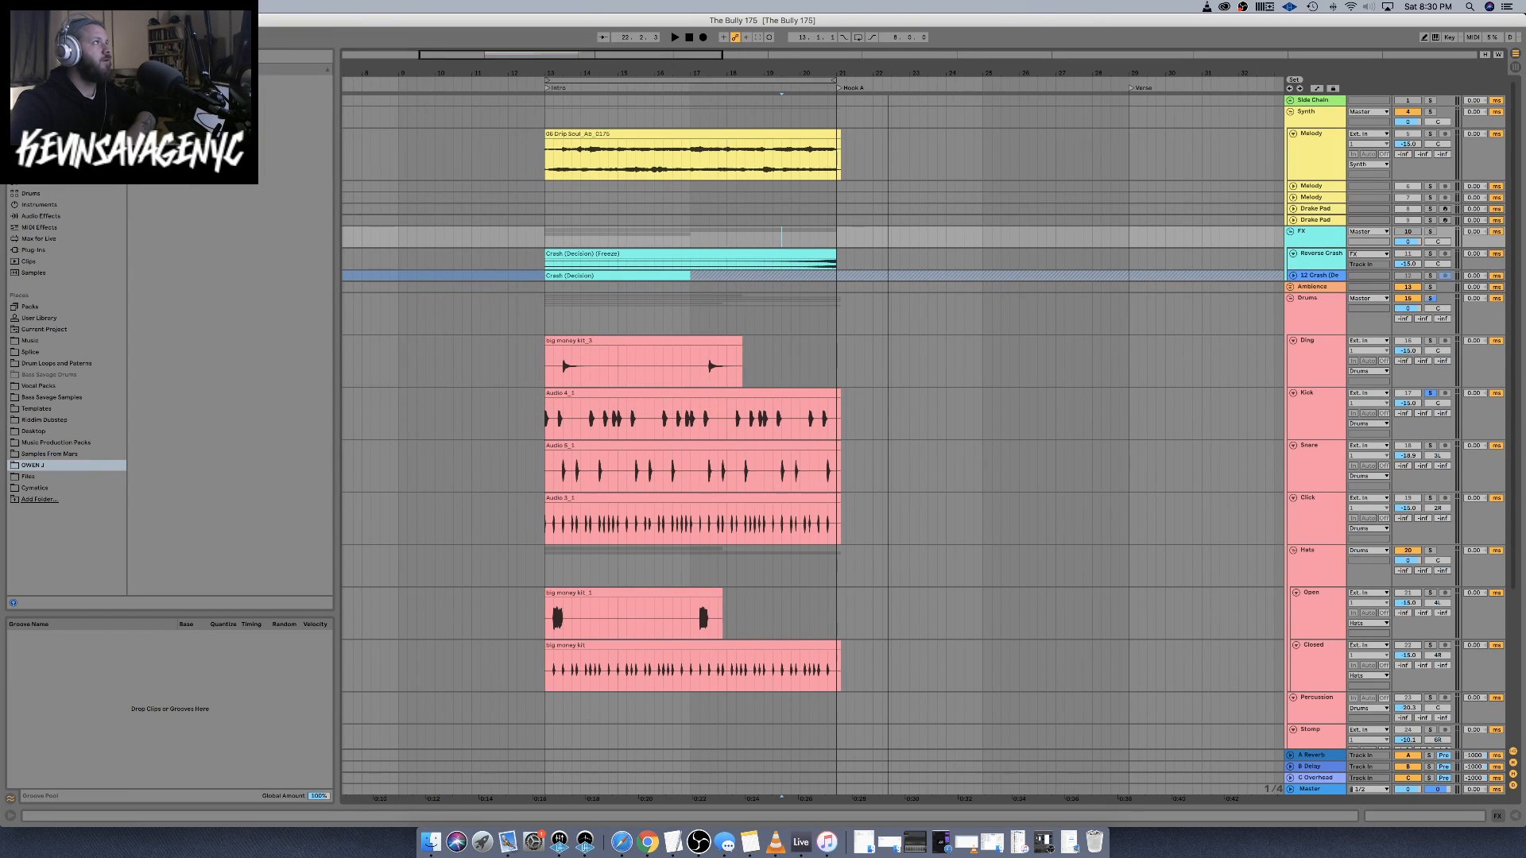
Reset the Driver Error Compensation to 0.00 ms in the audio preferences and close them
{"action": "key", "text": "super+comma"}
{"action": "left_click", "coordinate": [809, 390]}
{"action": "left_click", "coordinate": [809, 390]}
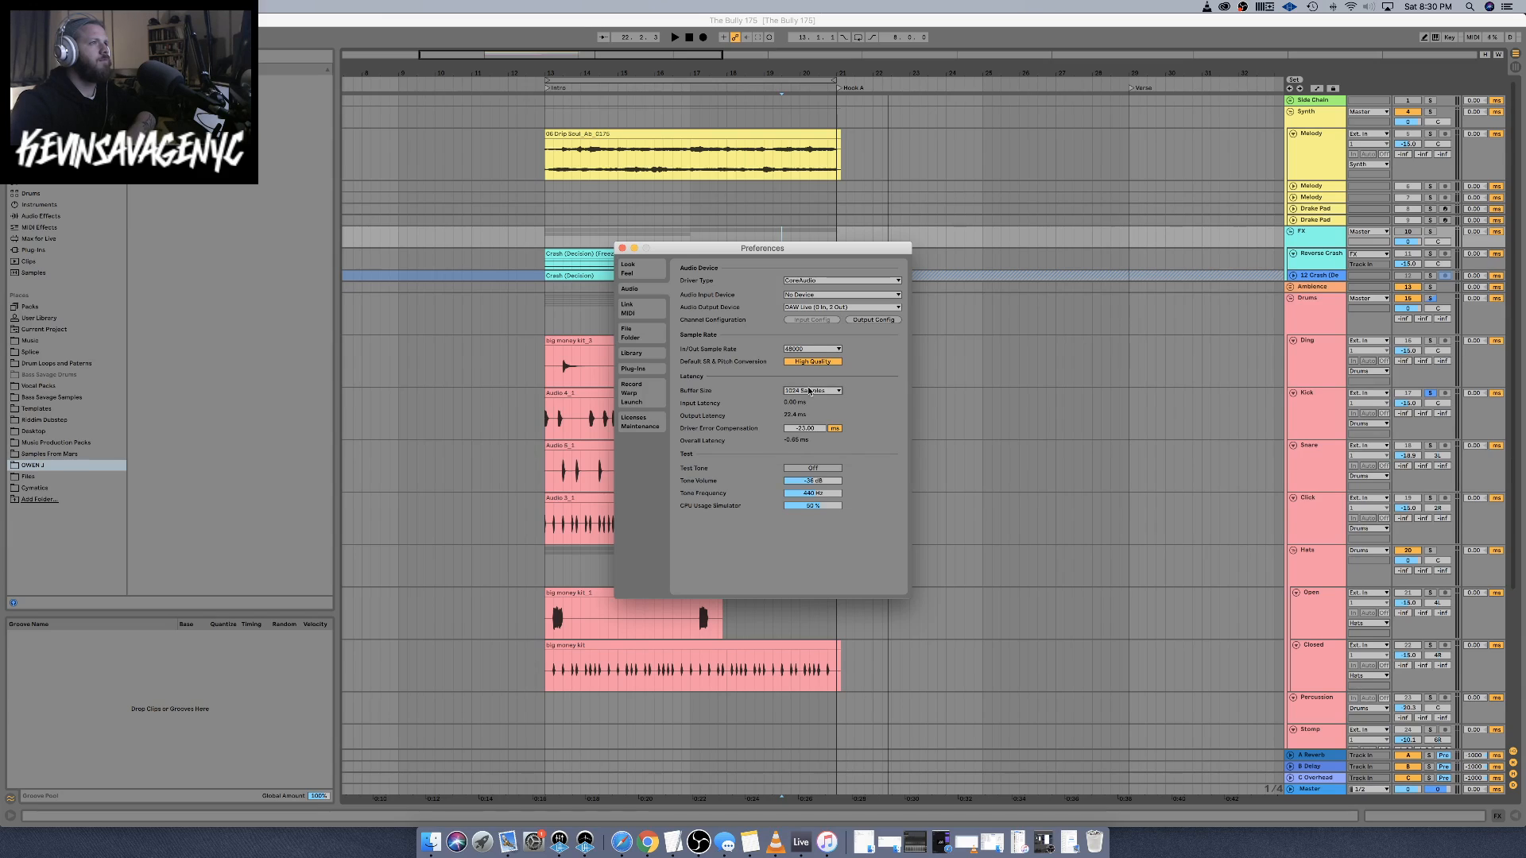
{"action": "left_click", "coordinate": [806, 428]}
{"action": "key", "text": "Delete"}
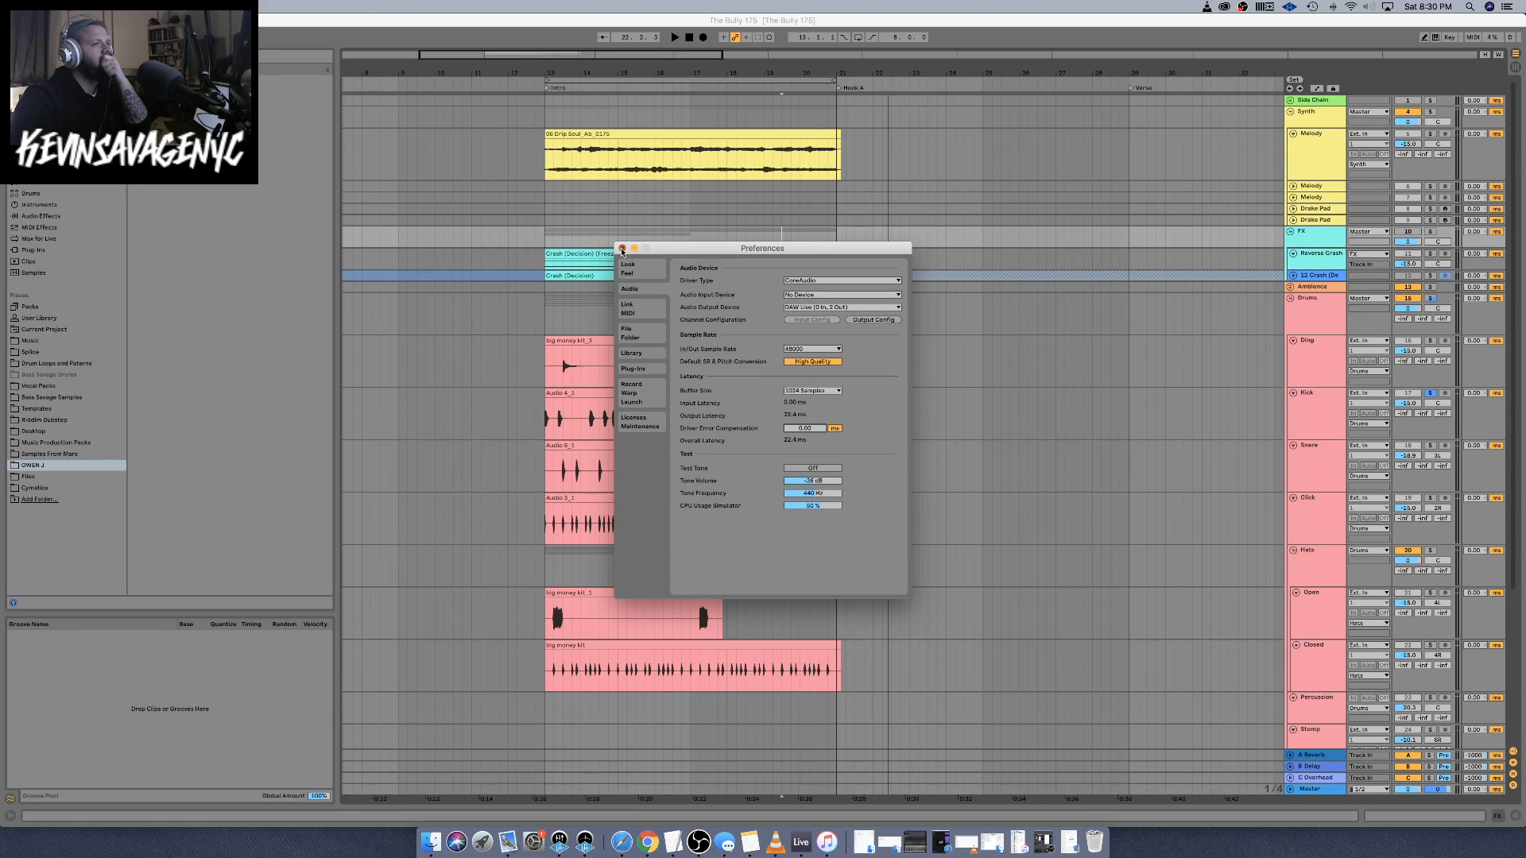
{"action": "left_click", "coordinate": [623, 249]}
Switch to OBS to check the audio mixer levels, minimize it, and return to Ableton Live
{"action": "left_click", "coordinate": [699, 839]}
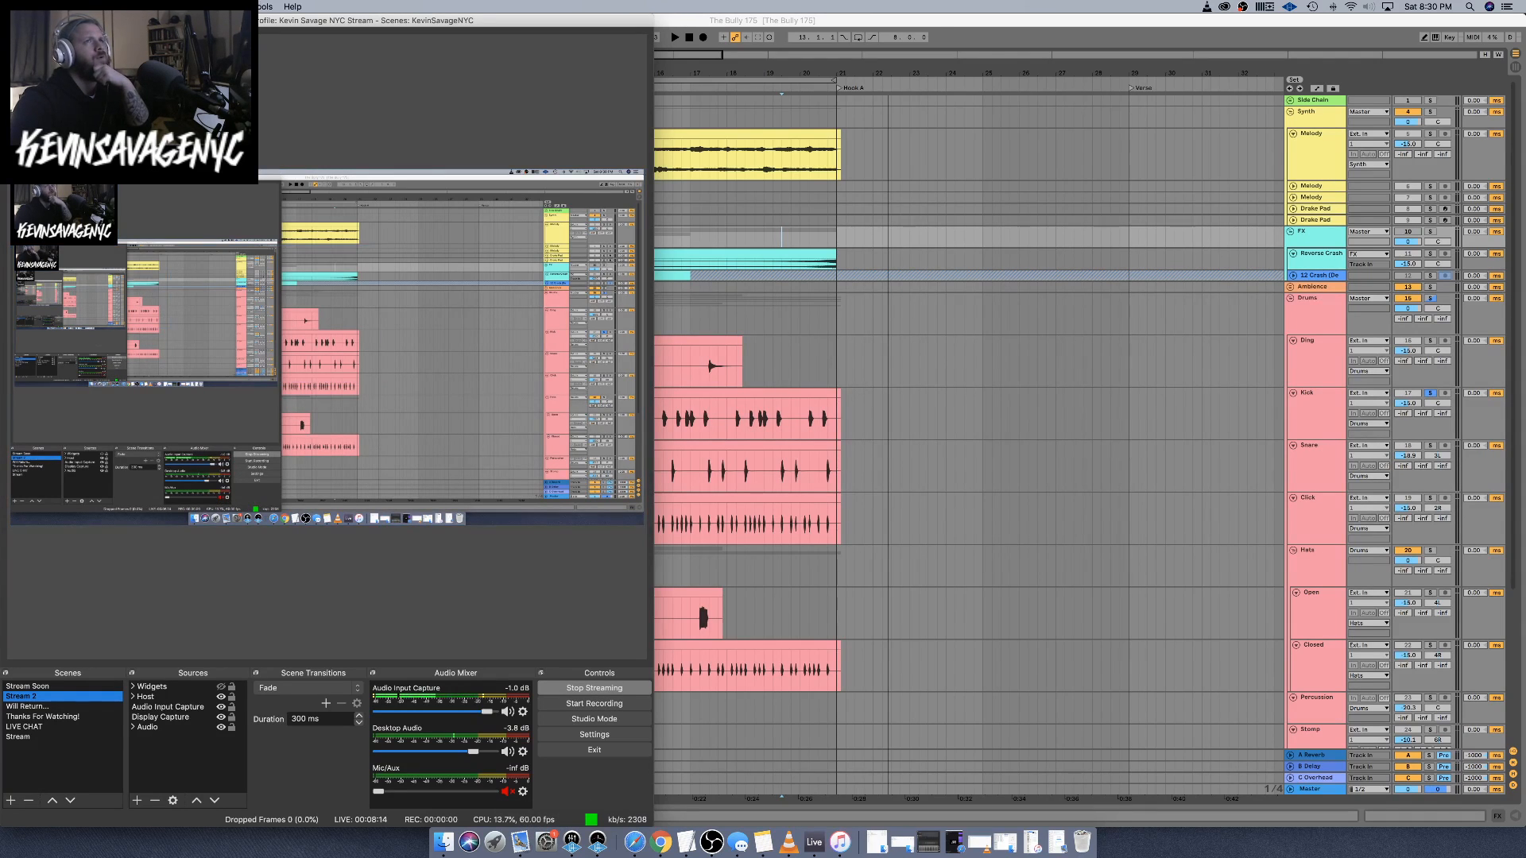
{"action": "key", "text": "super+m"}
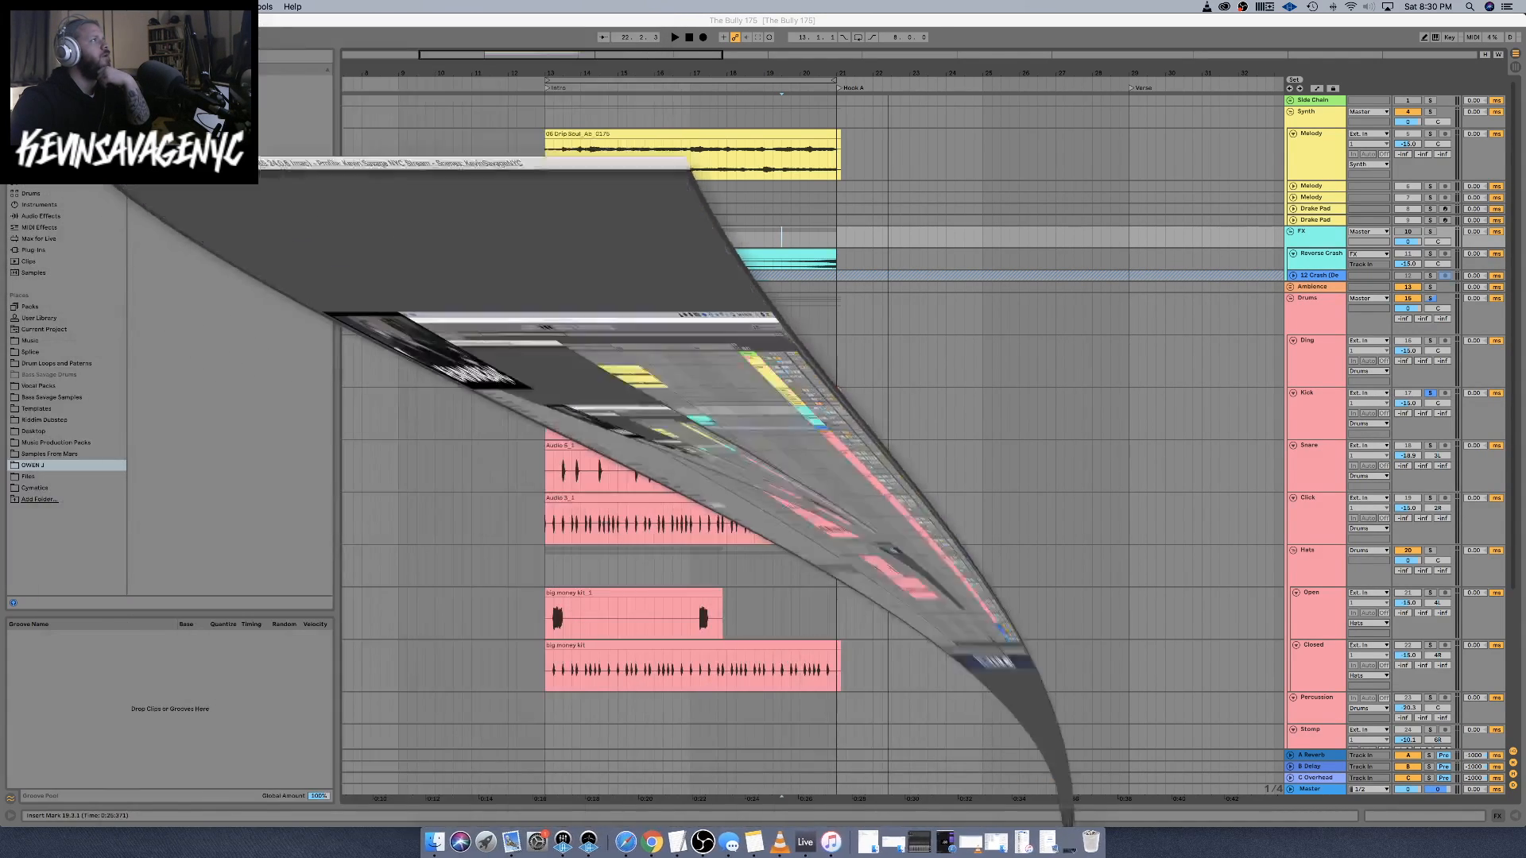
{"action": "left_click", "coordinate": [127, 21]}
Open the recent set Big Betty 82 and dismiss the missing plug-in warning
{"action": "left_click", "coordinate": [65, 6]}
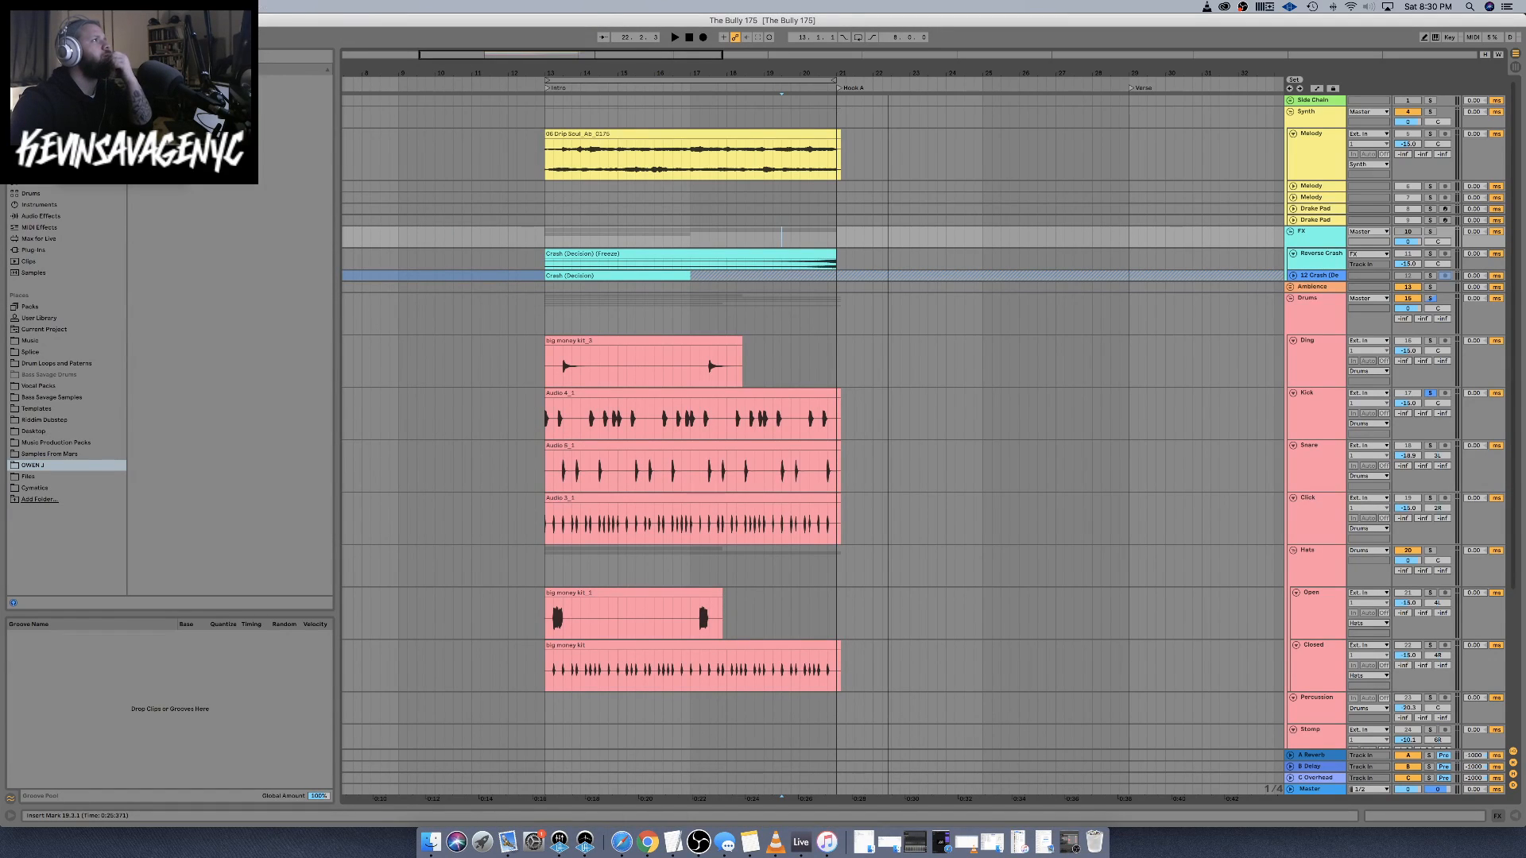
{"action": "mouse_move", "coordinate": [104, 43]}
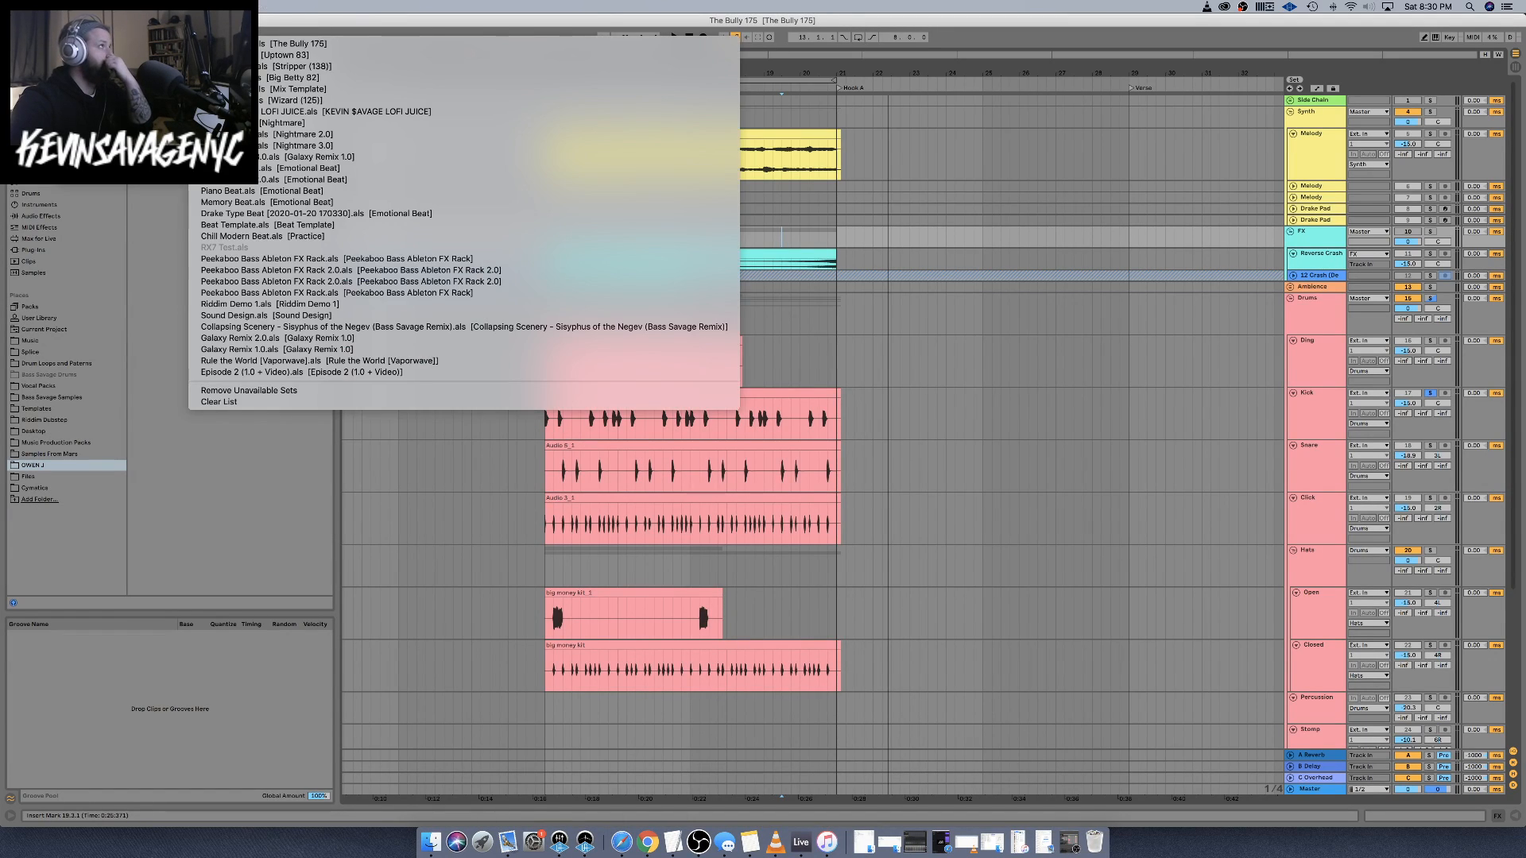
{"action": "left_click", "coordinate": [265, 77]}
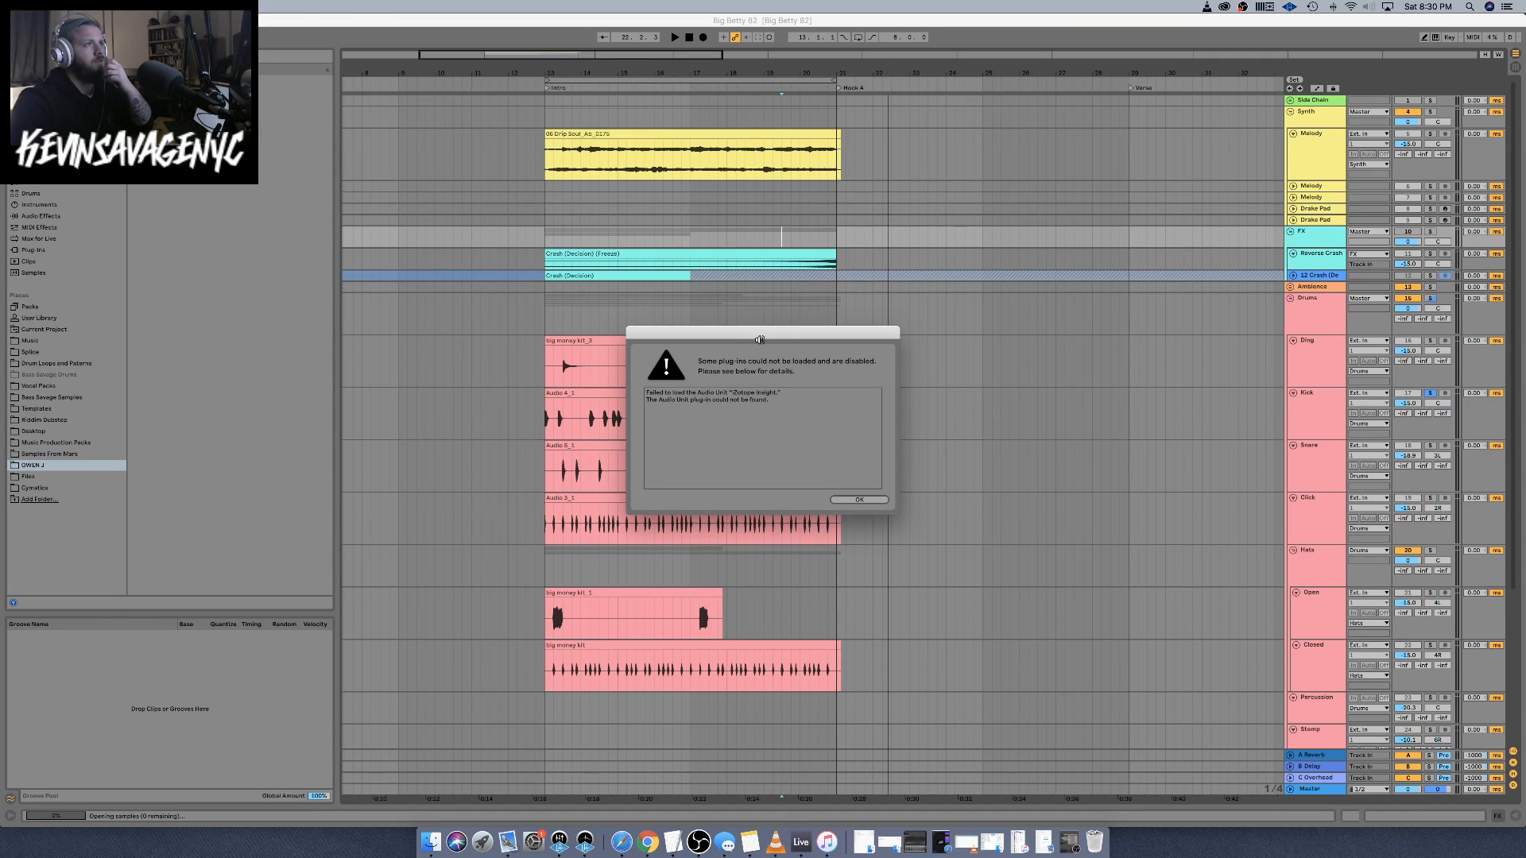
{"action": "left_click", "coordinate": [877, 500]}
Audition the Big Betty 82 arrangement from its Intro locator to compare playback response
{"action": "key", "text": "super+a"}
{"action": "scroll", "coordinate": [570, 246], "scroll_direction": "left", "scroll_amount": 10}
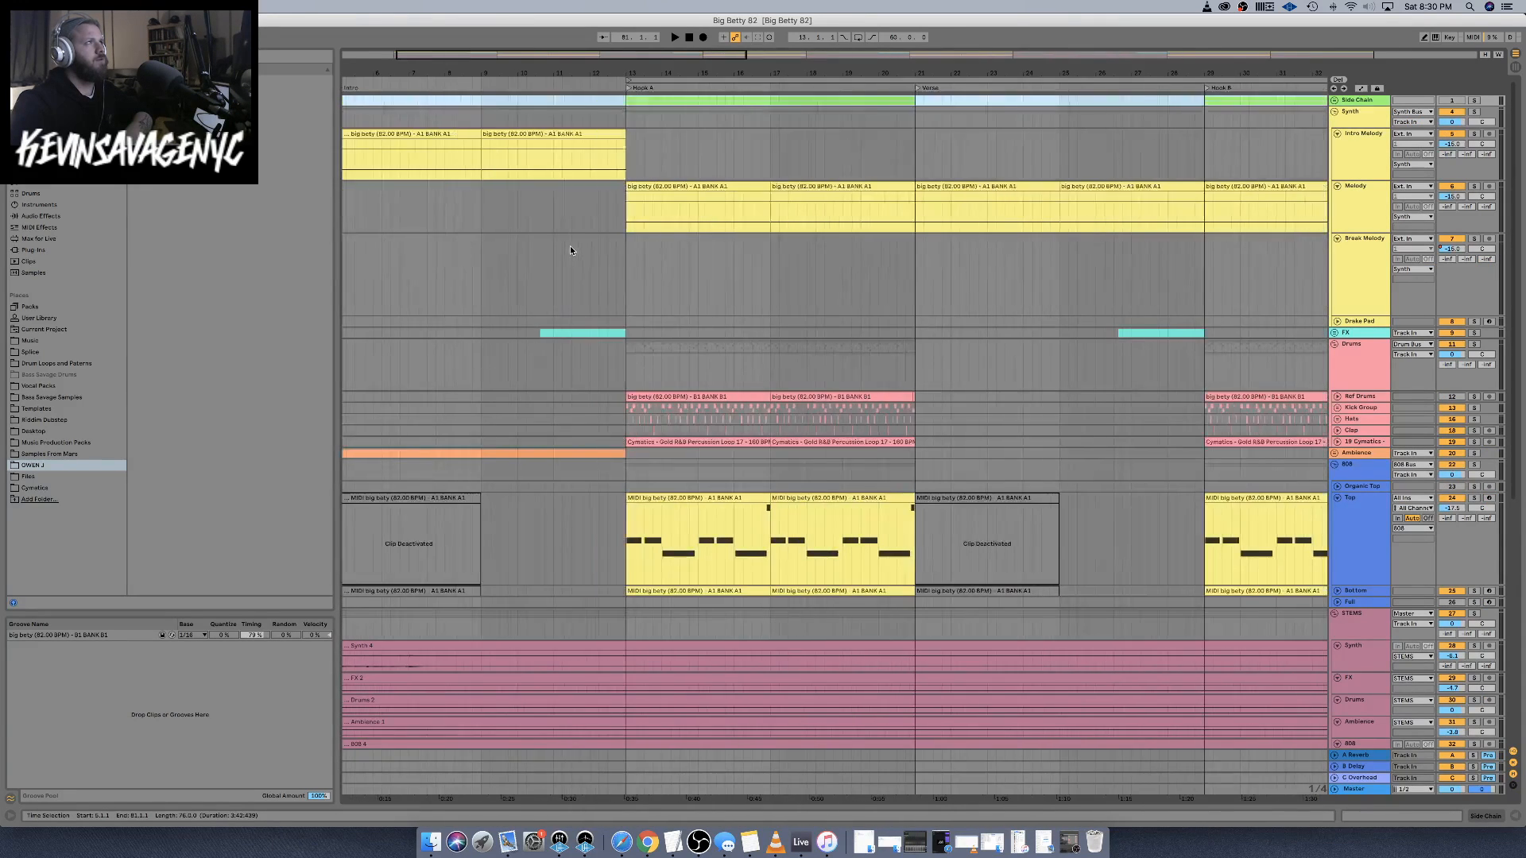
{"action": "scroll", "coordinate": [570, 248], "scroll_direction": "left", "scroll_amount": 3}
{"action": "left_click", "coordinate": [489, 89]}
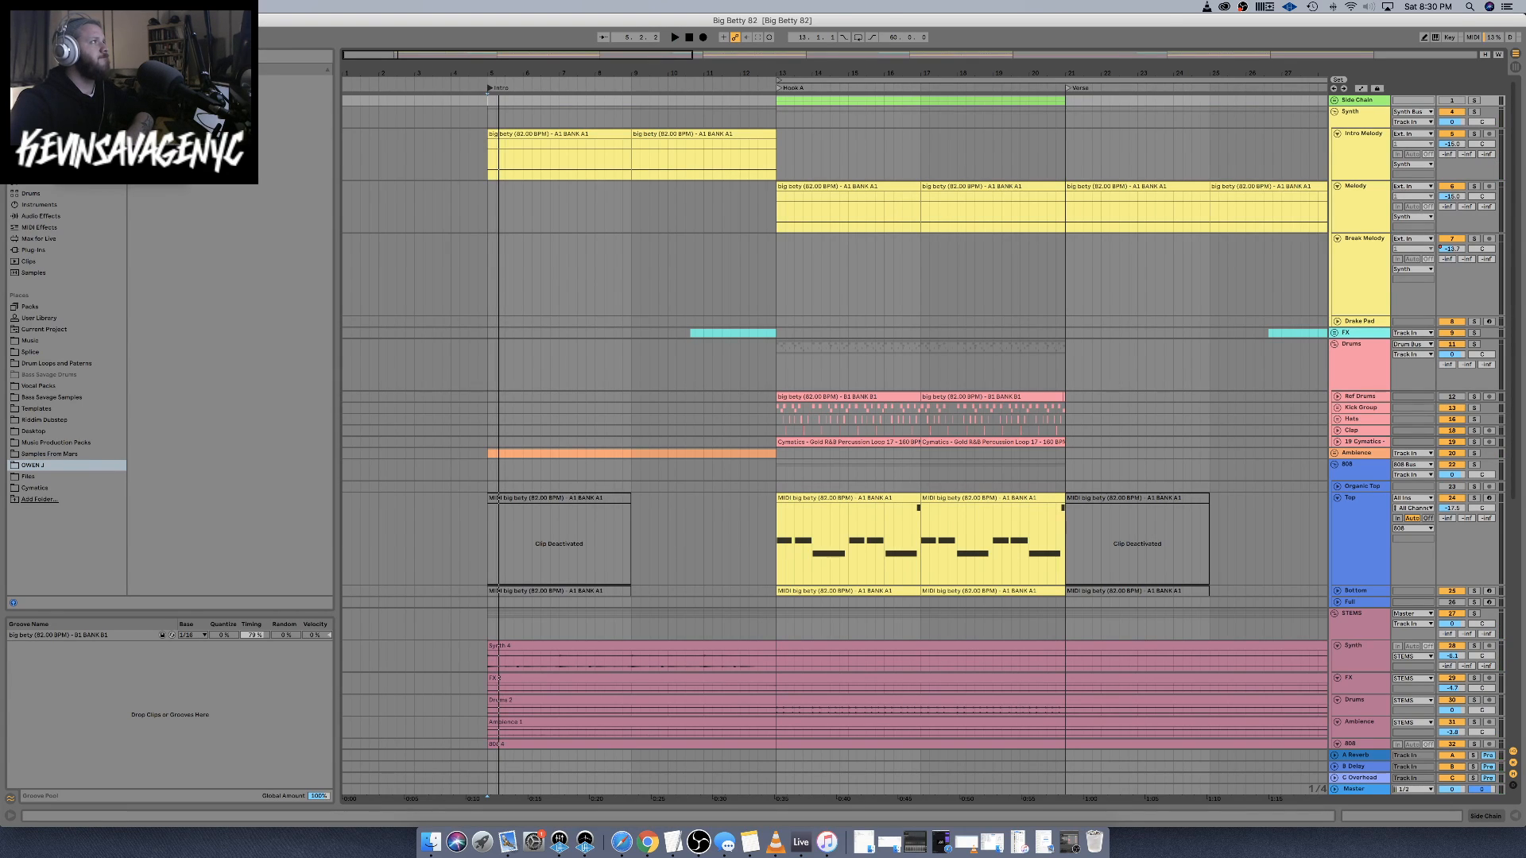
Reopen the recent set The Bully 175 and dismiss the missing plug-in warning
{"action": "mouse_move", "coordinate": [120, 43]}
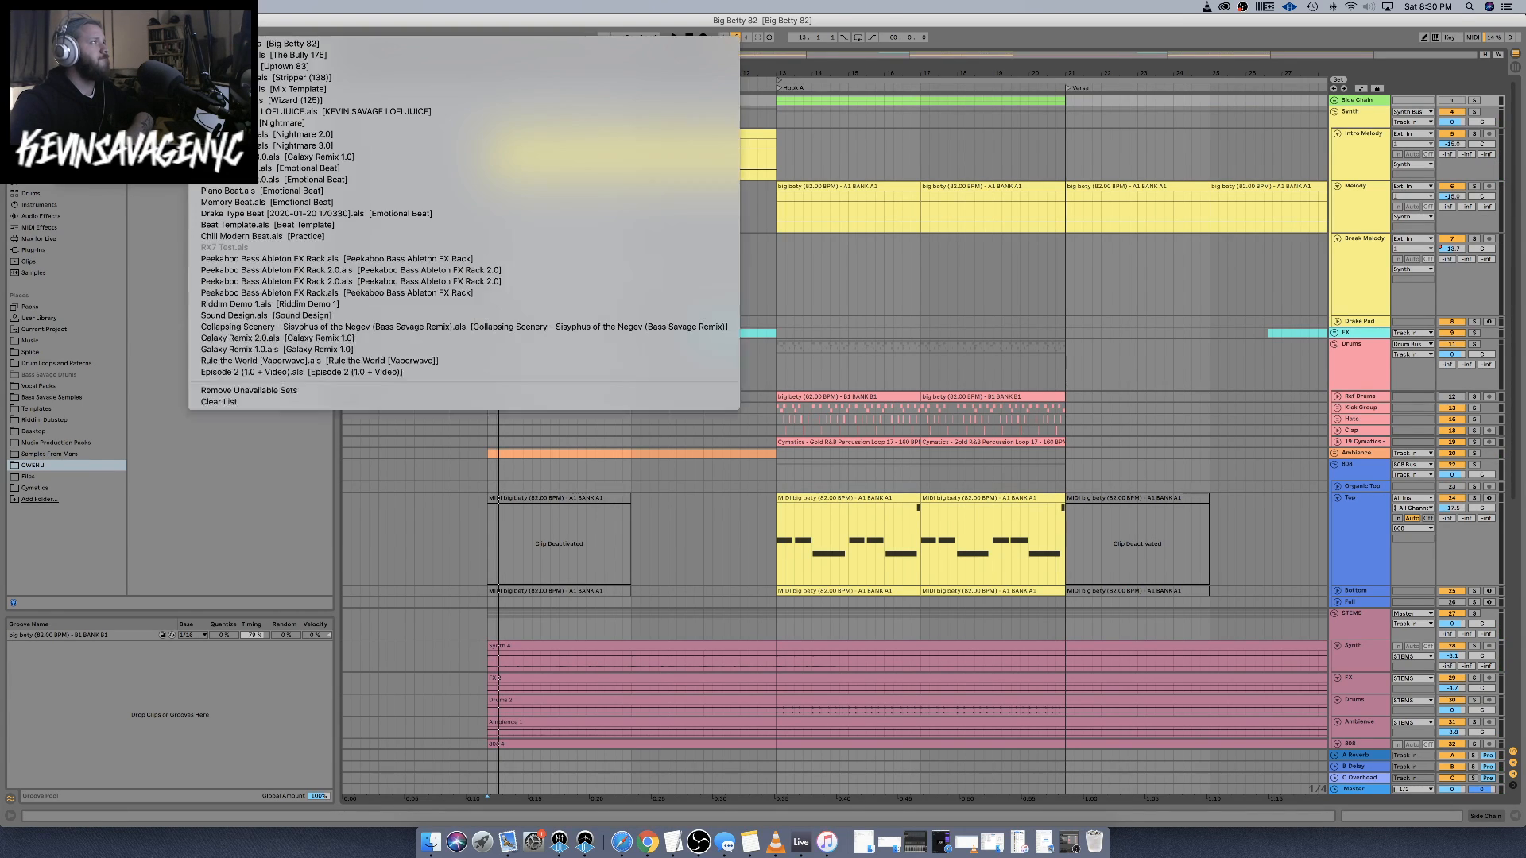
{"action": "left_click", "coordinate": [284, 56]}
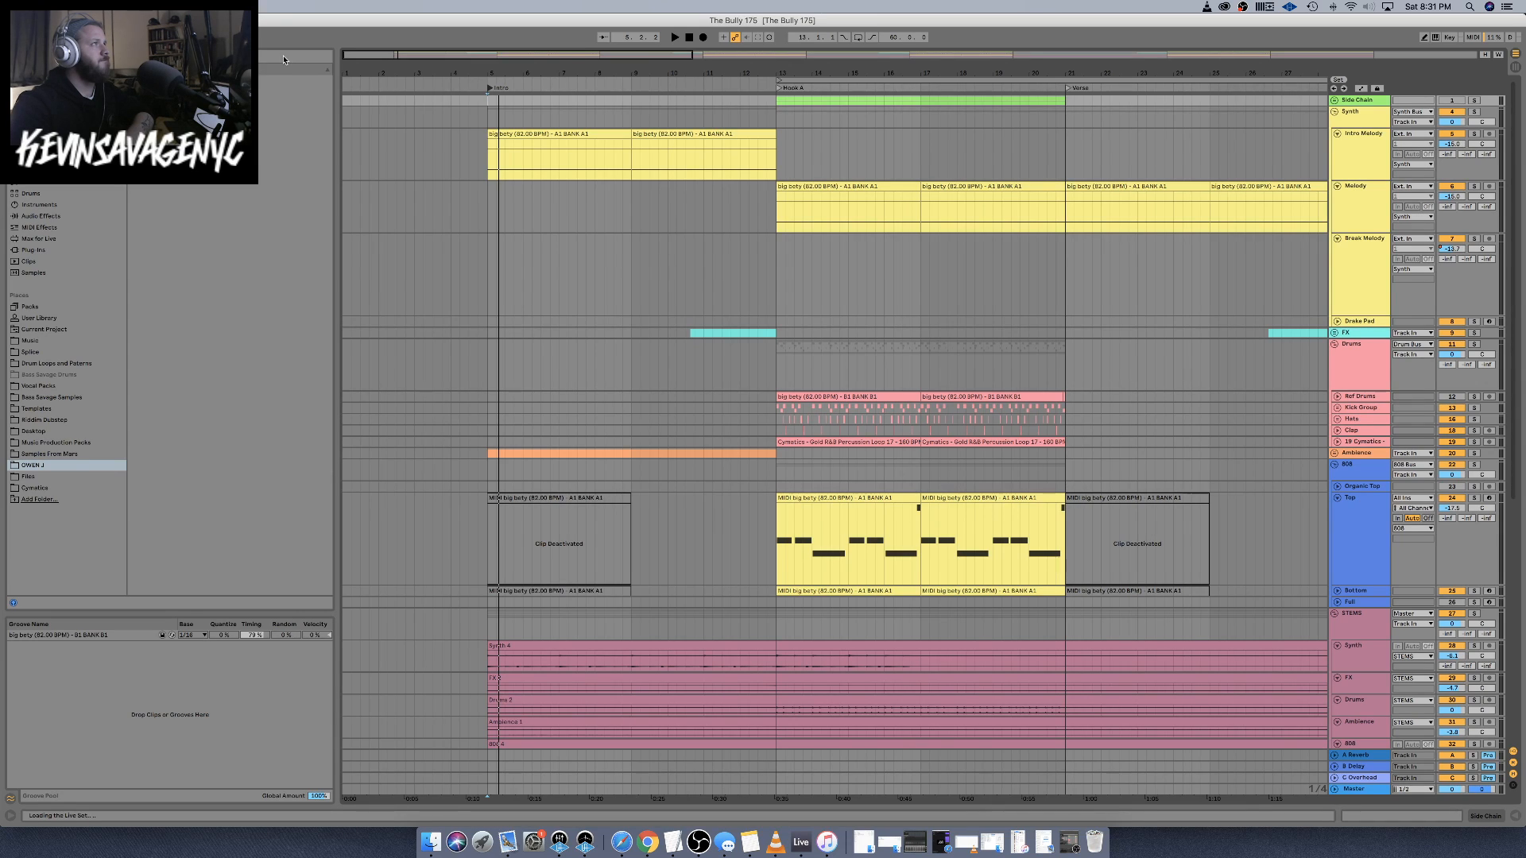
{"action": "left_click", "coordinate": [859, 500]}
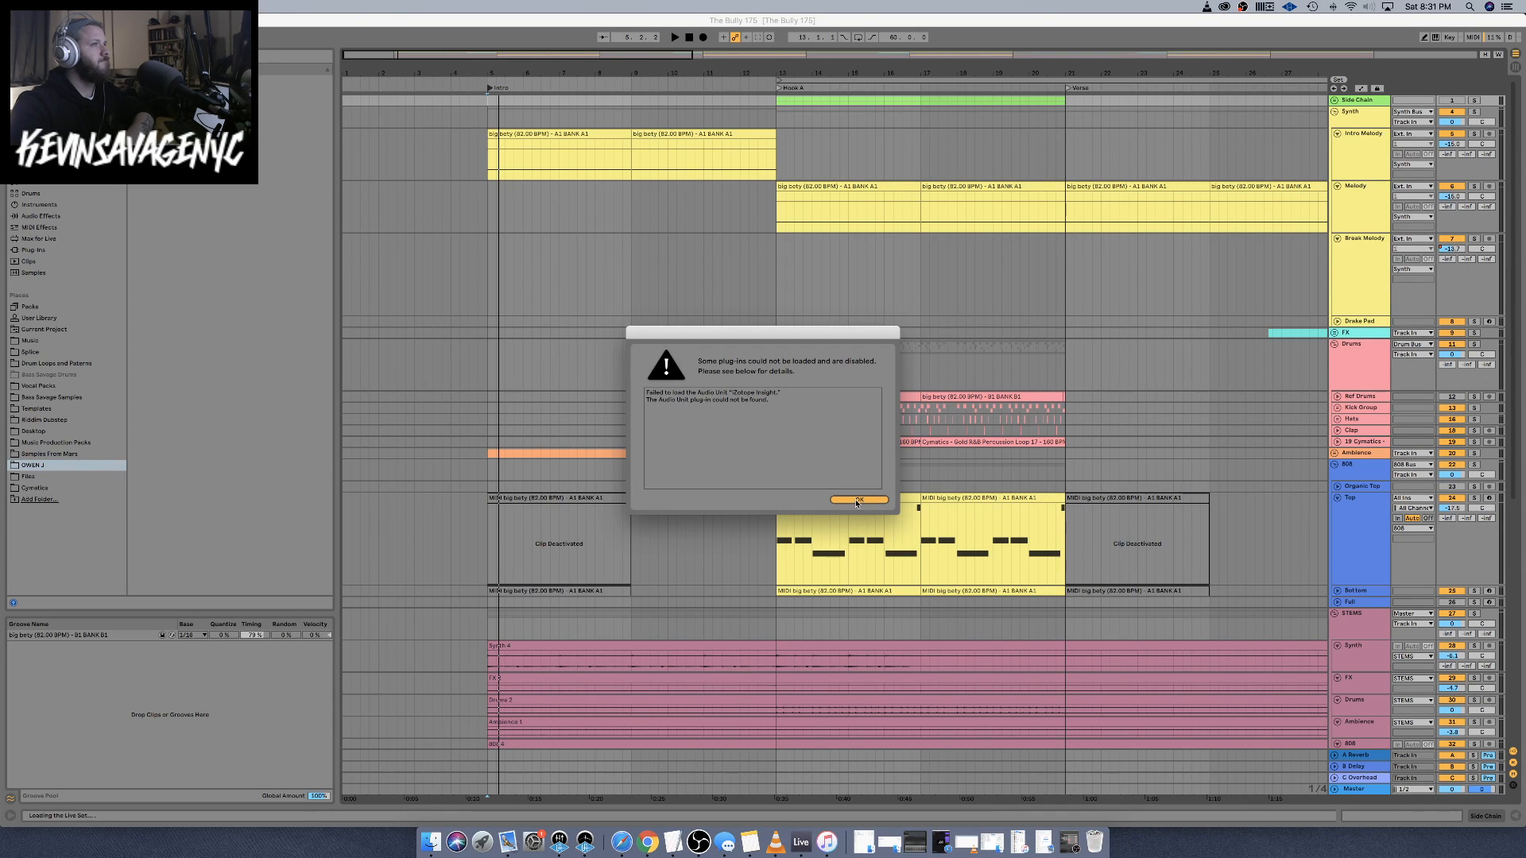
Audition the intro of The Bully 175 and stop playback to check the response
{"action": "key", "text": "space"}
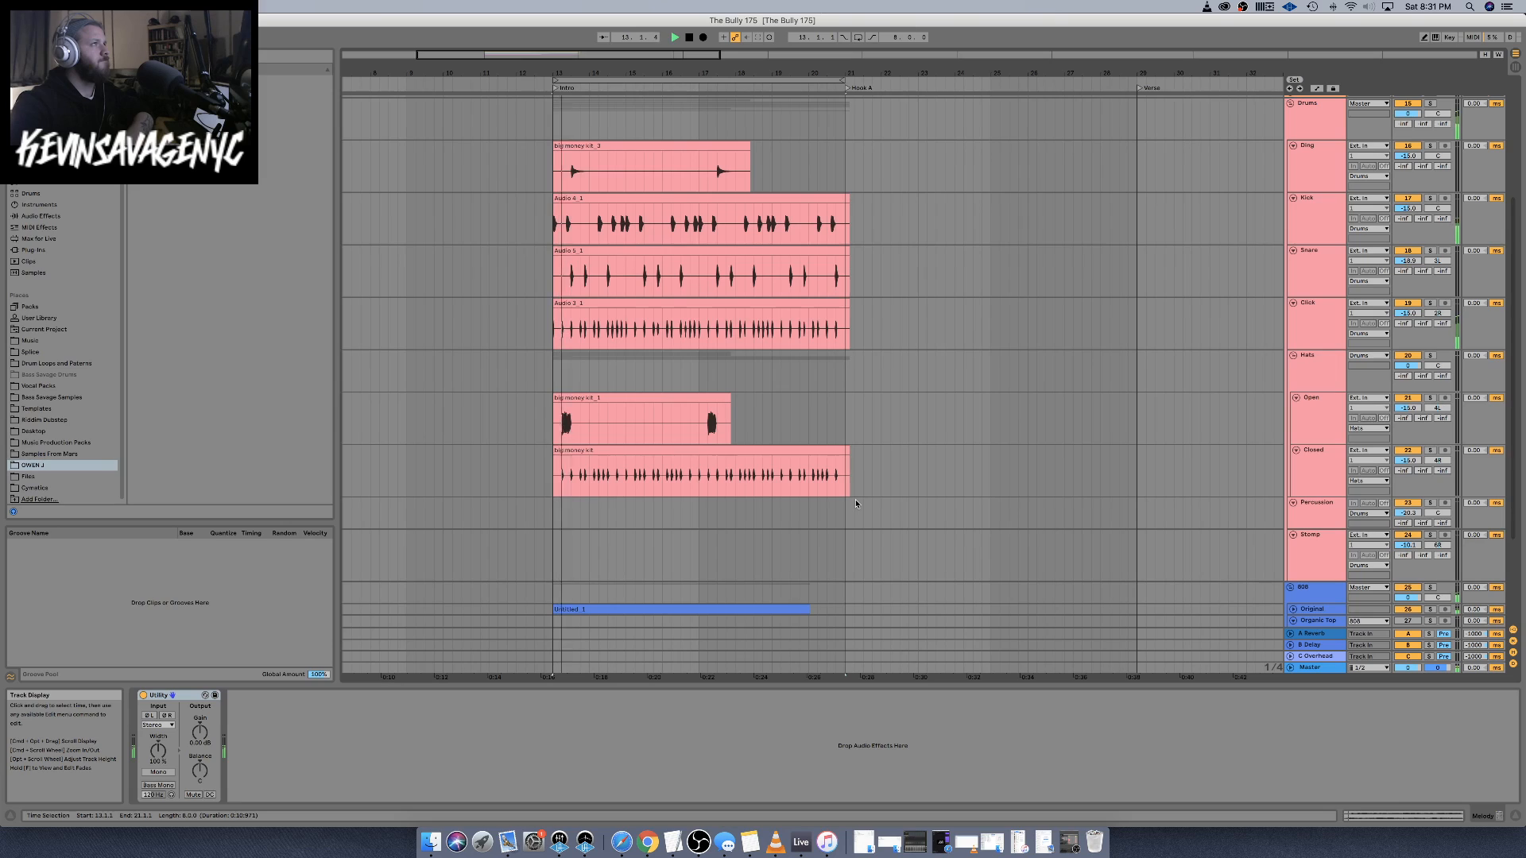
{"action": "key", "text": "space"}
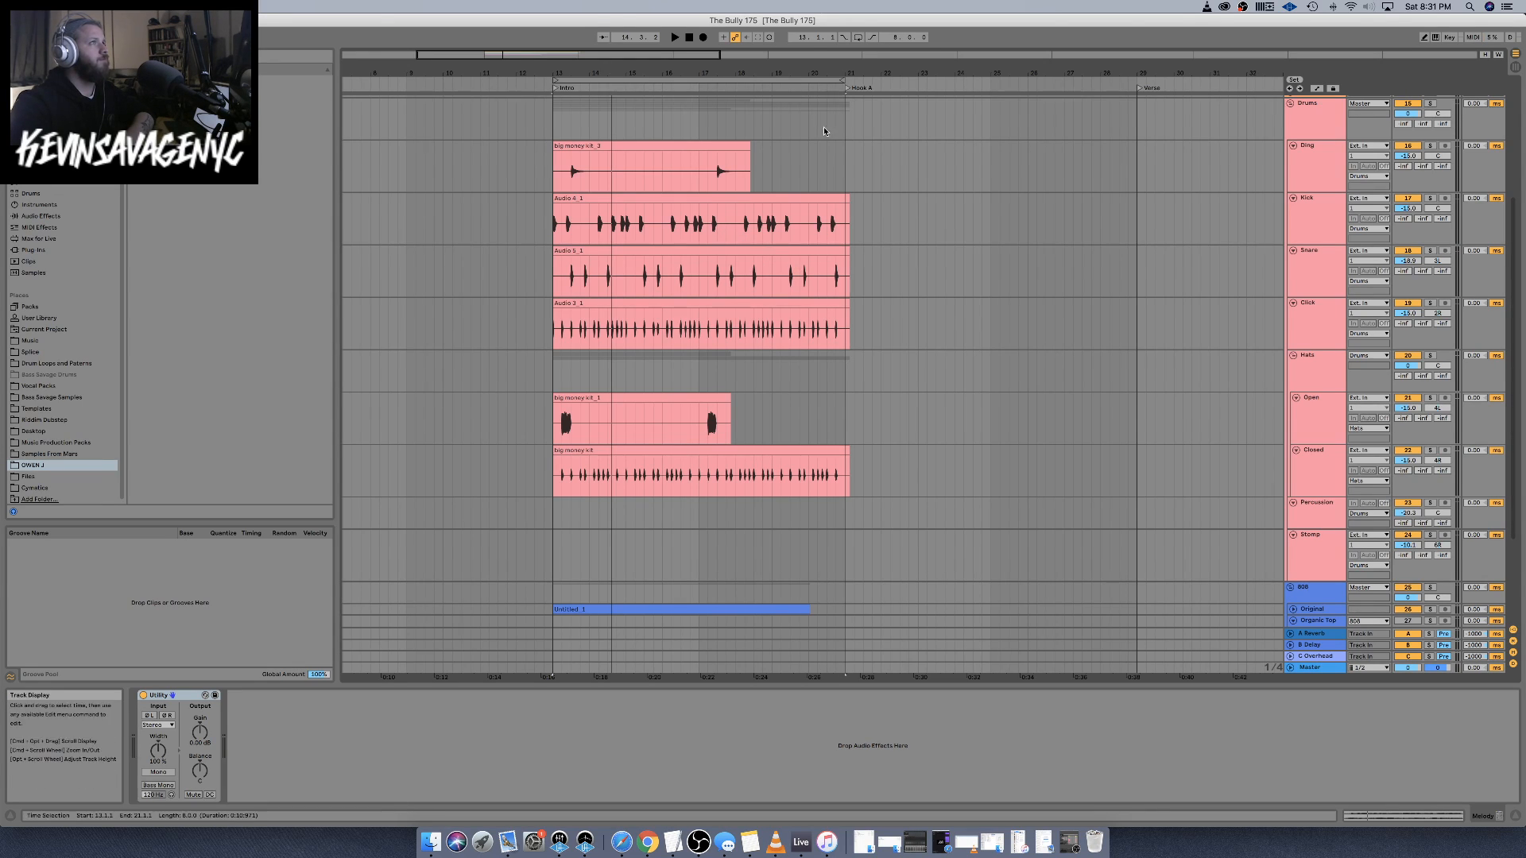
{"action": "scroll", "coordinate": [701, 268], "scroll_direction": "up", "scroll_amount": 5}
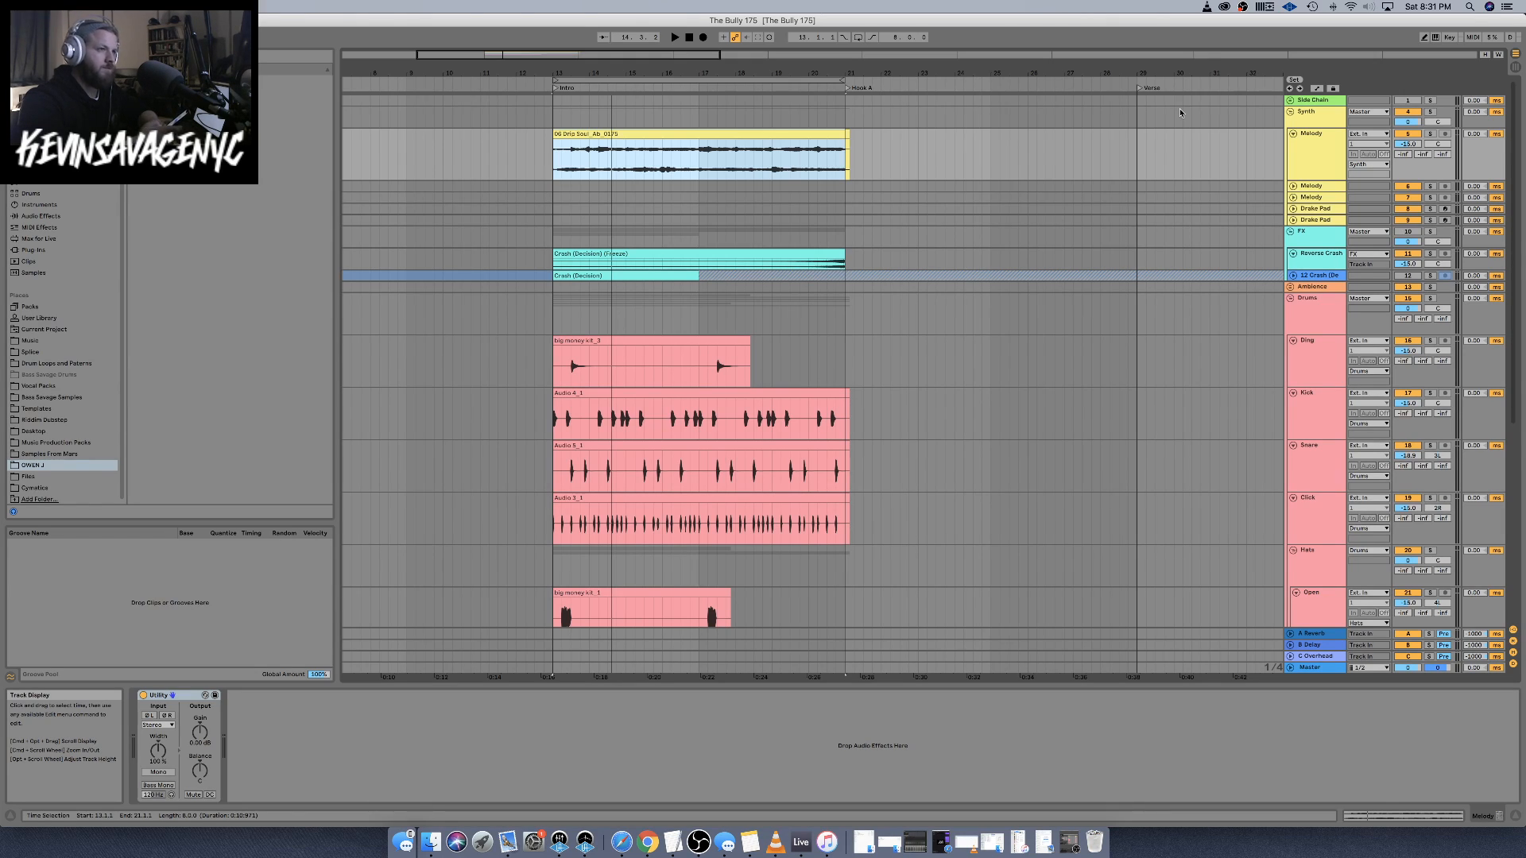
Switch to OBS and change the stream scene to Will Return
{"action": "left_click", "coordinate": [698, 841]}
{"action": "left_click", "coordinate": [24, 707]}
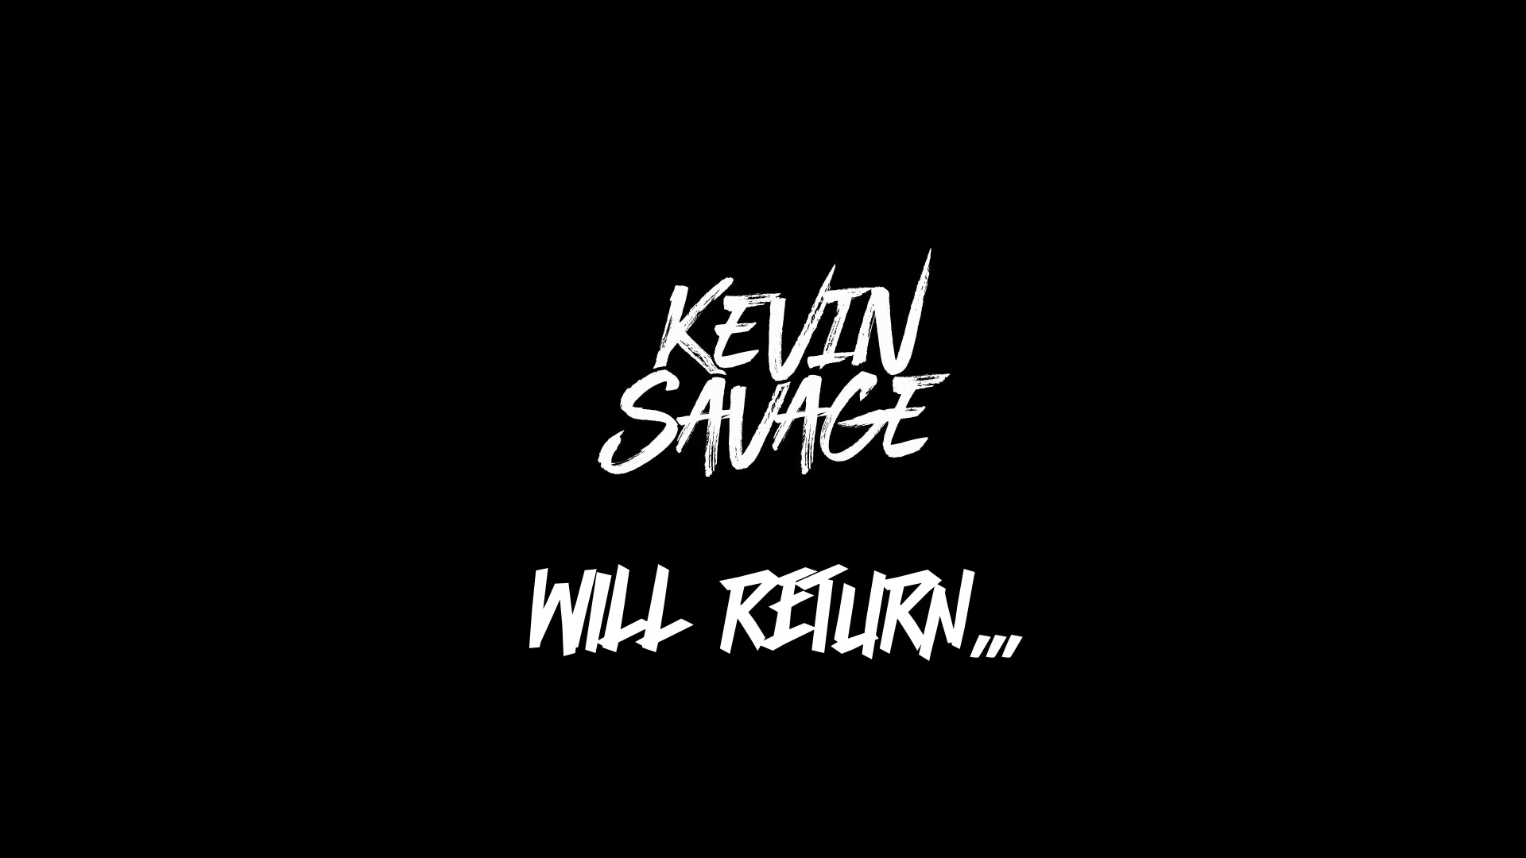
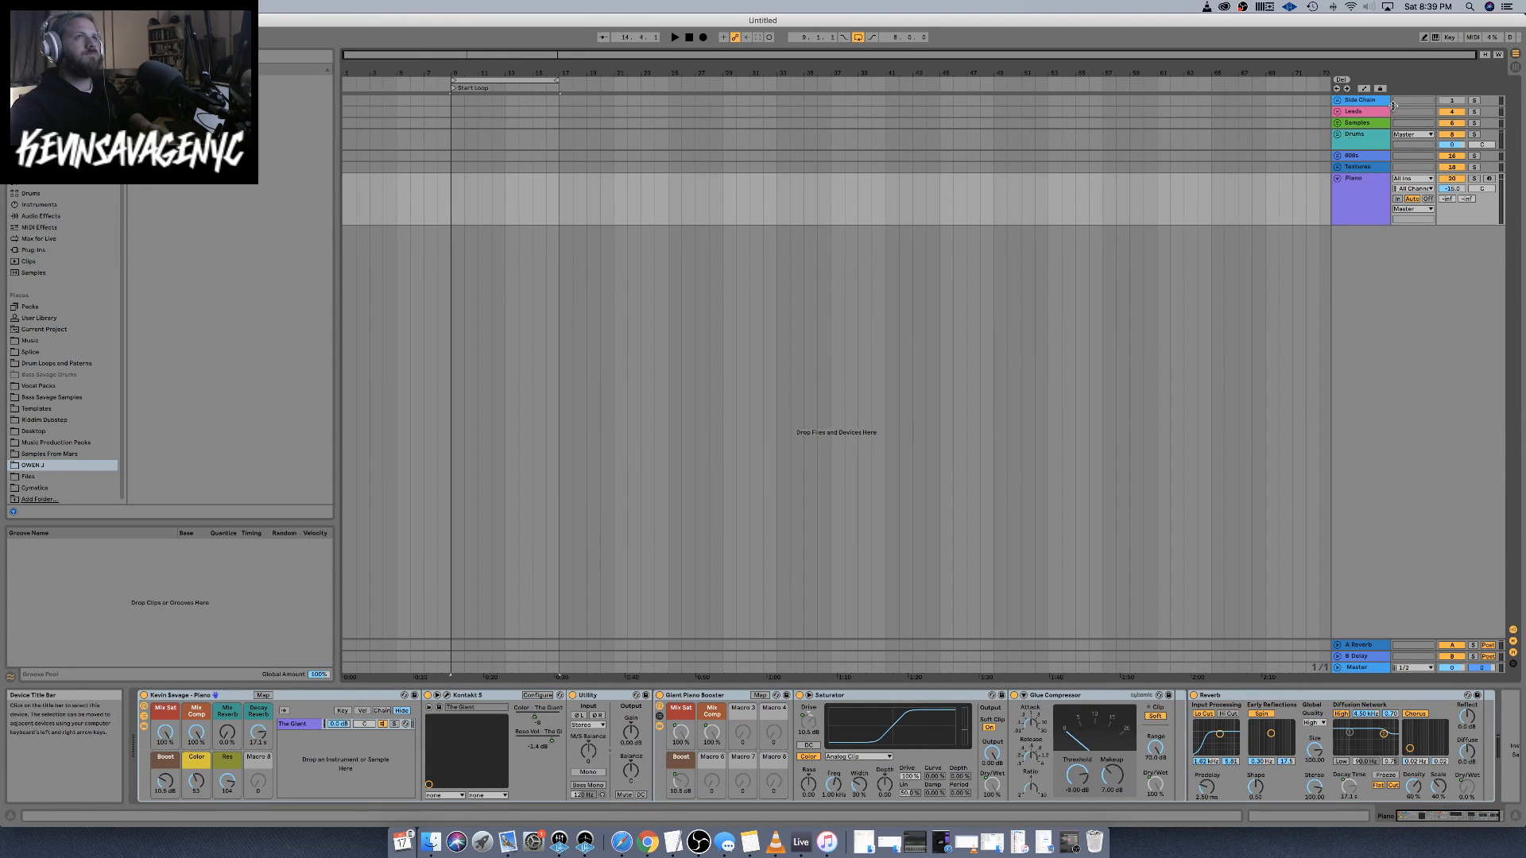
Delete the Piano track and the Leads, Samples, Drums, 808s and Textures tracks, keeping only Side Chain
{"action": "left_click", "coordinate": [1357, 198]}
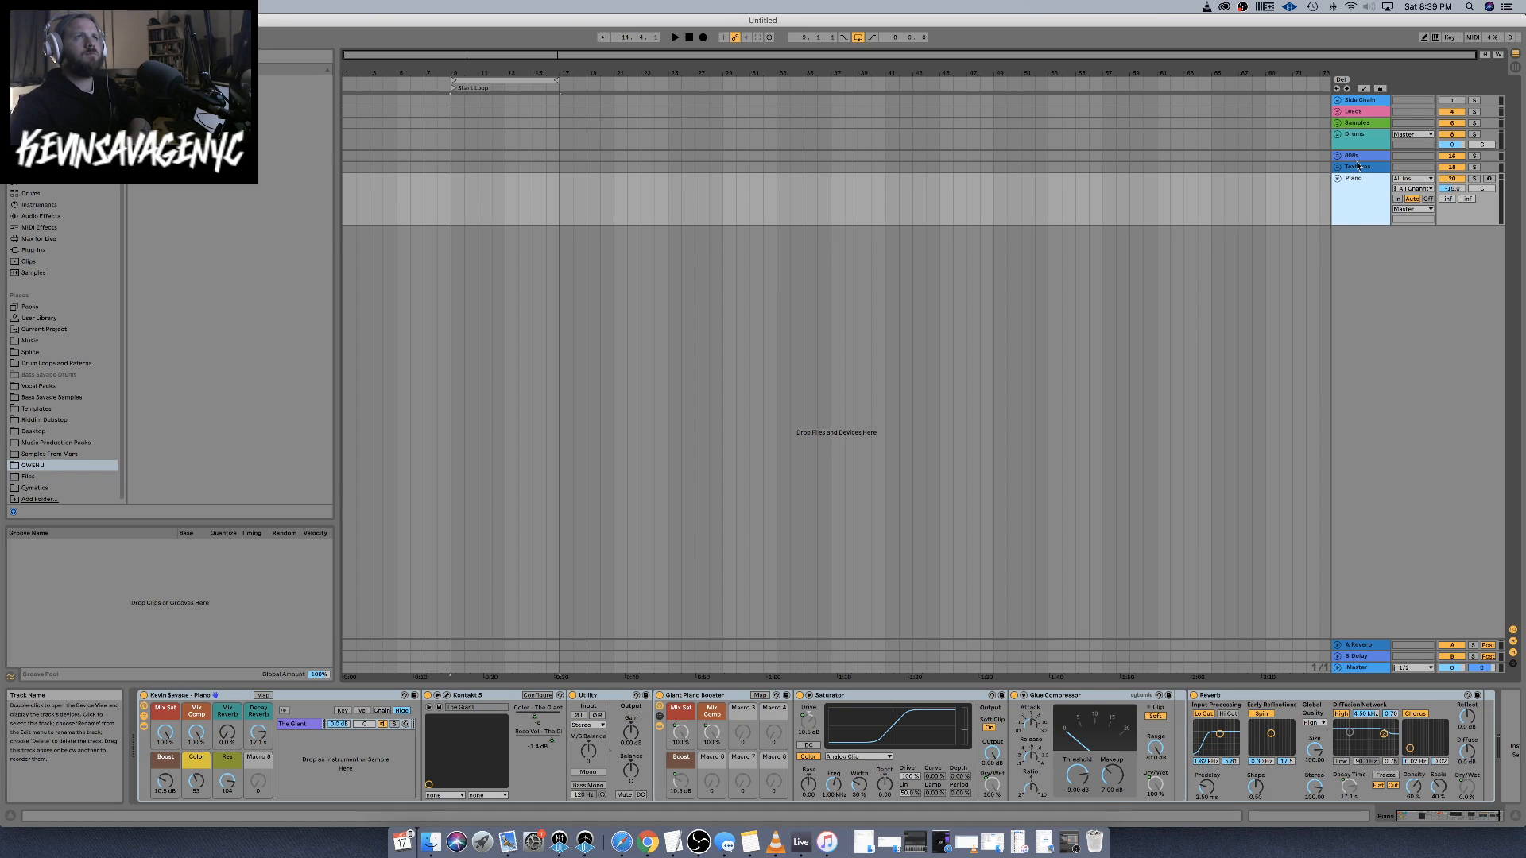
{"action": "key", "text": "Delete"}
{"action": "left_click", "coordinate": [1364, 112]}
{"action": "left_click", "coordinate": [1371, 167], "text": "shift"}
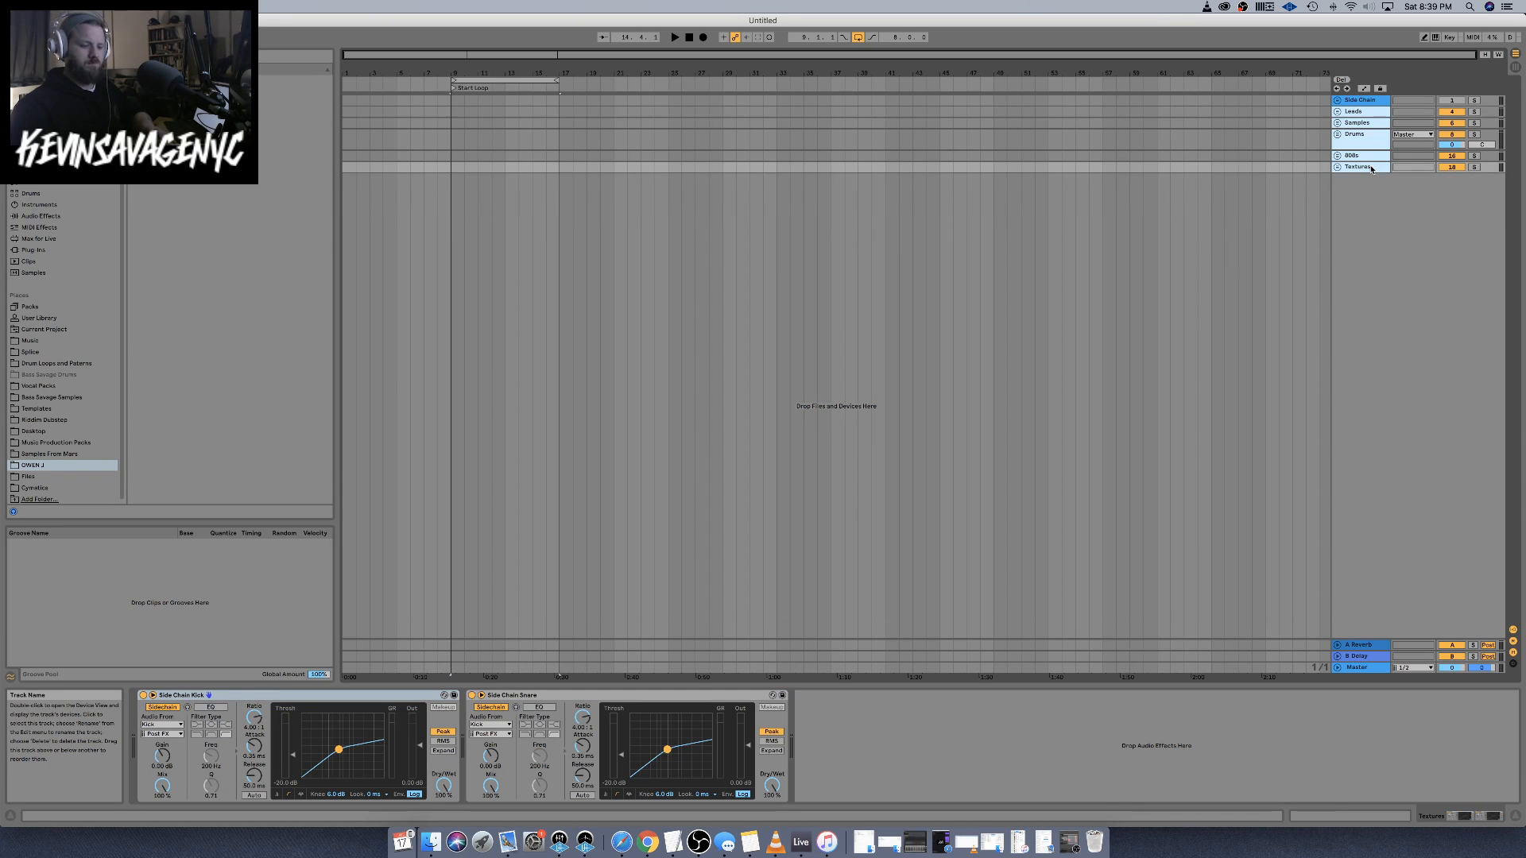
{"action": "key", "text": "Delete"}
Switch to Finder, collapse the open beat folders in Ghetto Benny on the Desktop, and expand 10. the bully 175
{"action": "left_click", "coordinate": [430, 843]}
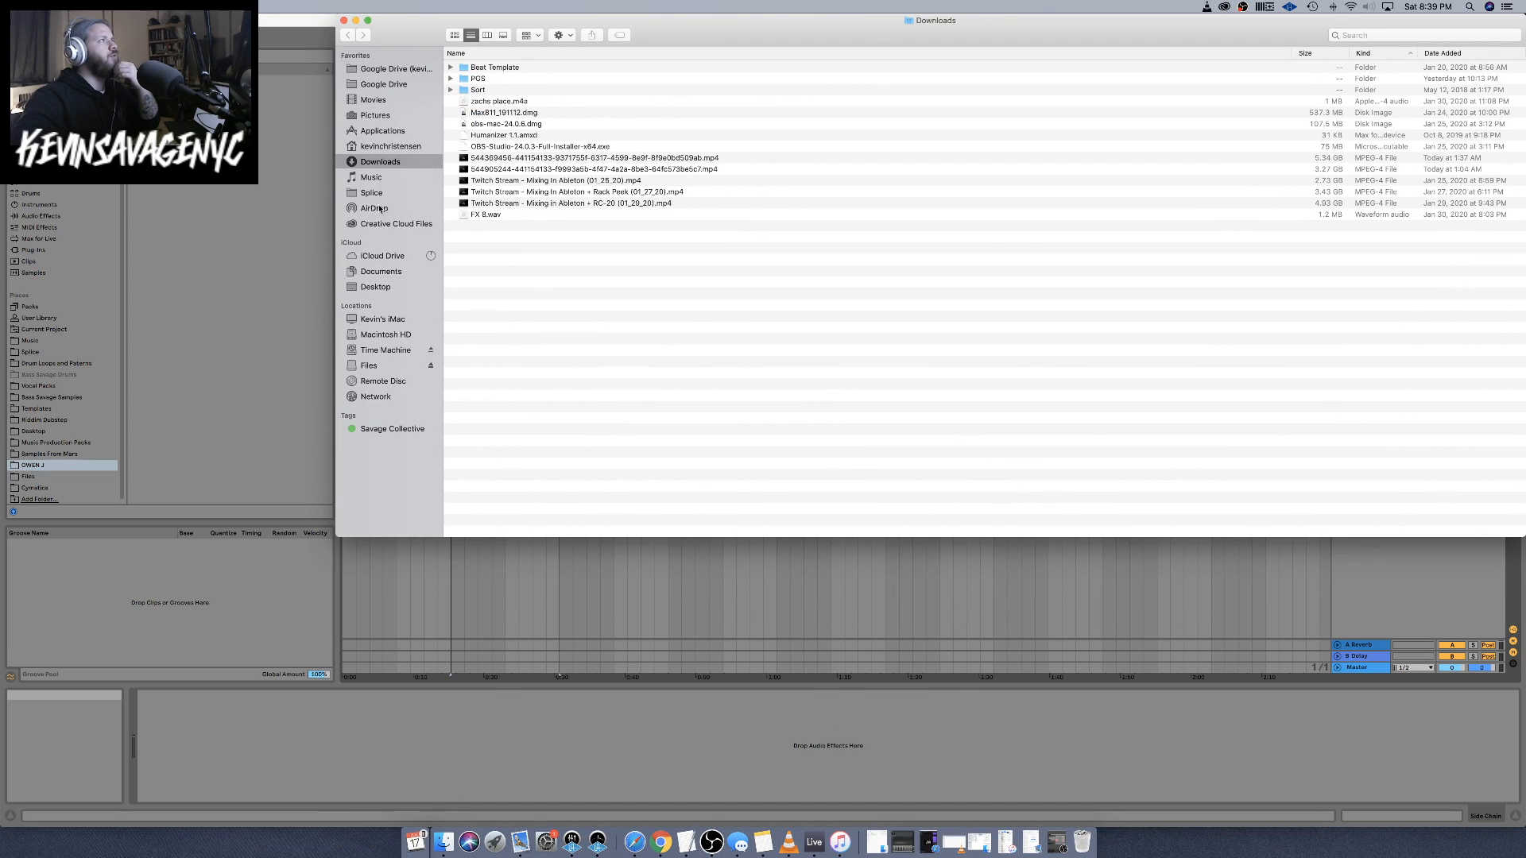
{"action": "left_click", "coordinate": [375, 287]}
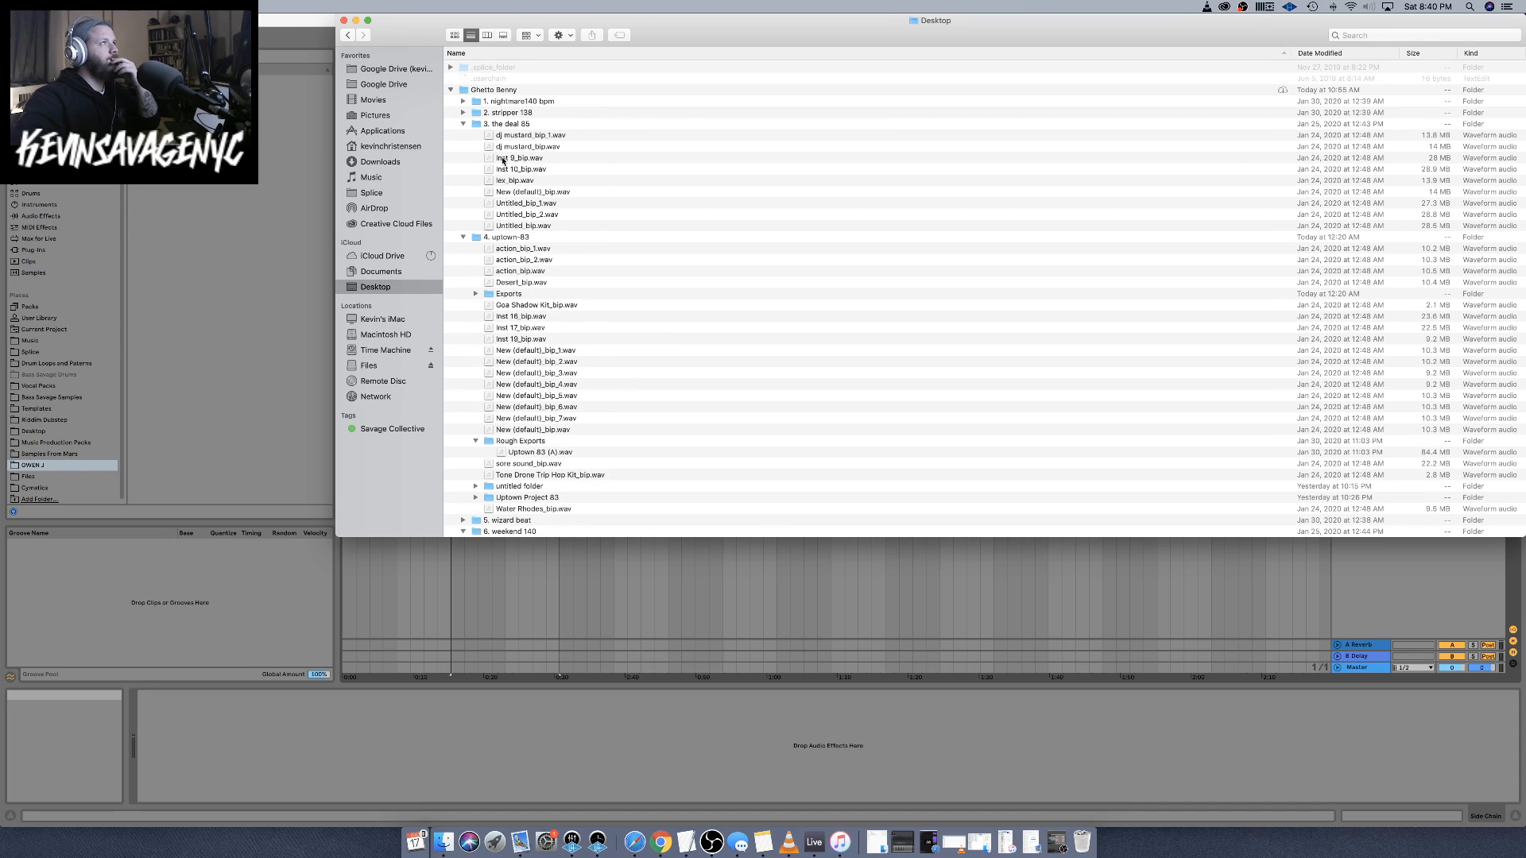
{"action": "left_click", "coordinate": [462, 126]}
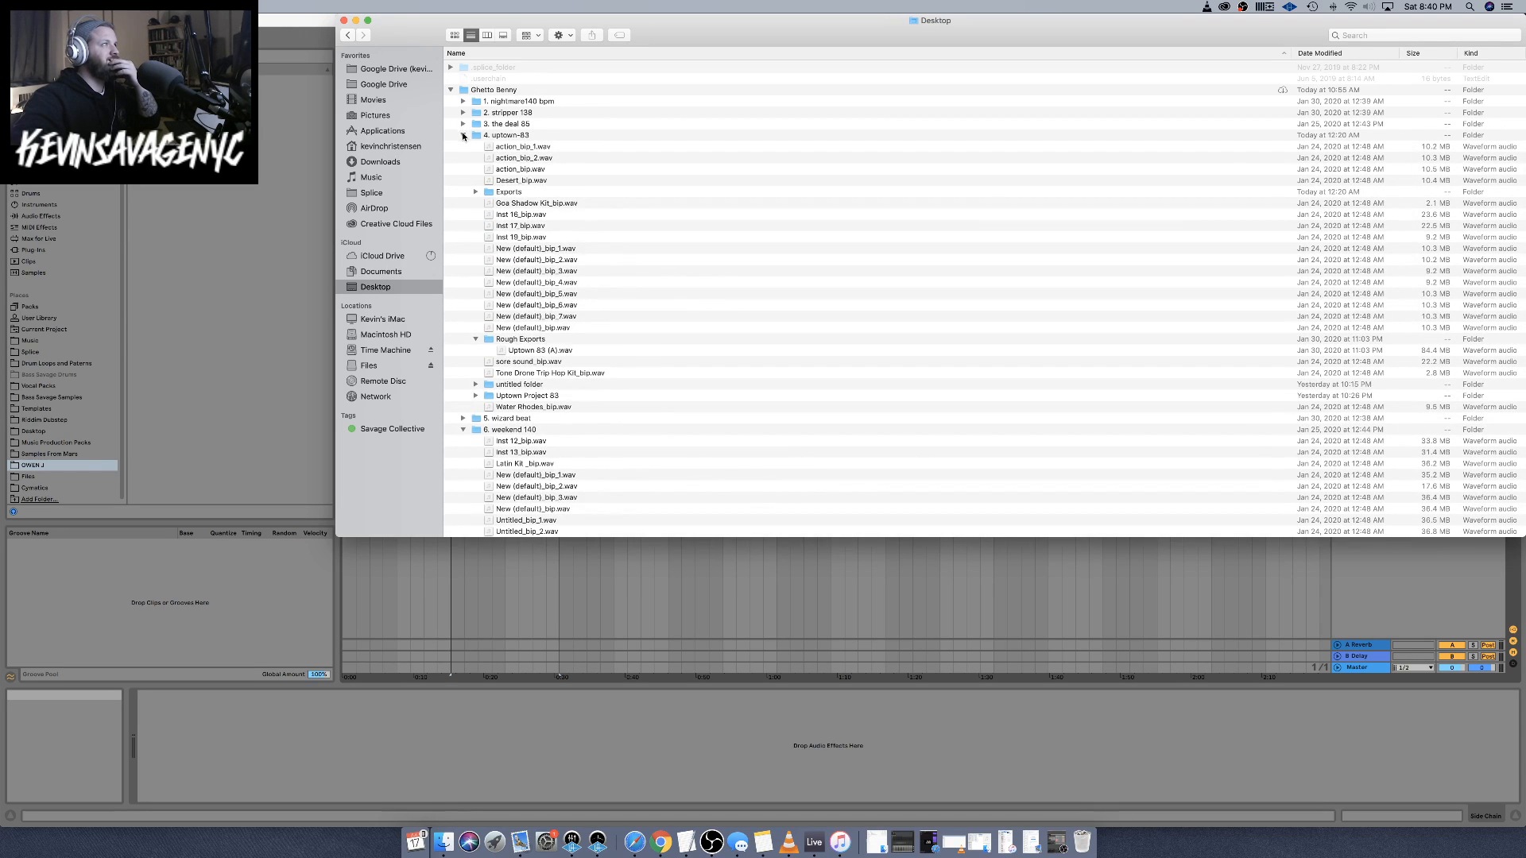
{"action": "left_click", "coordinate": [462, 135]}
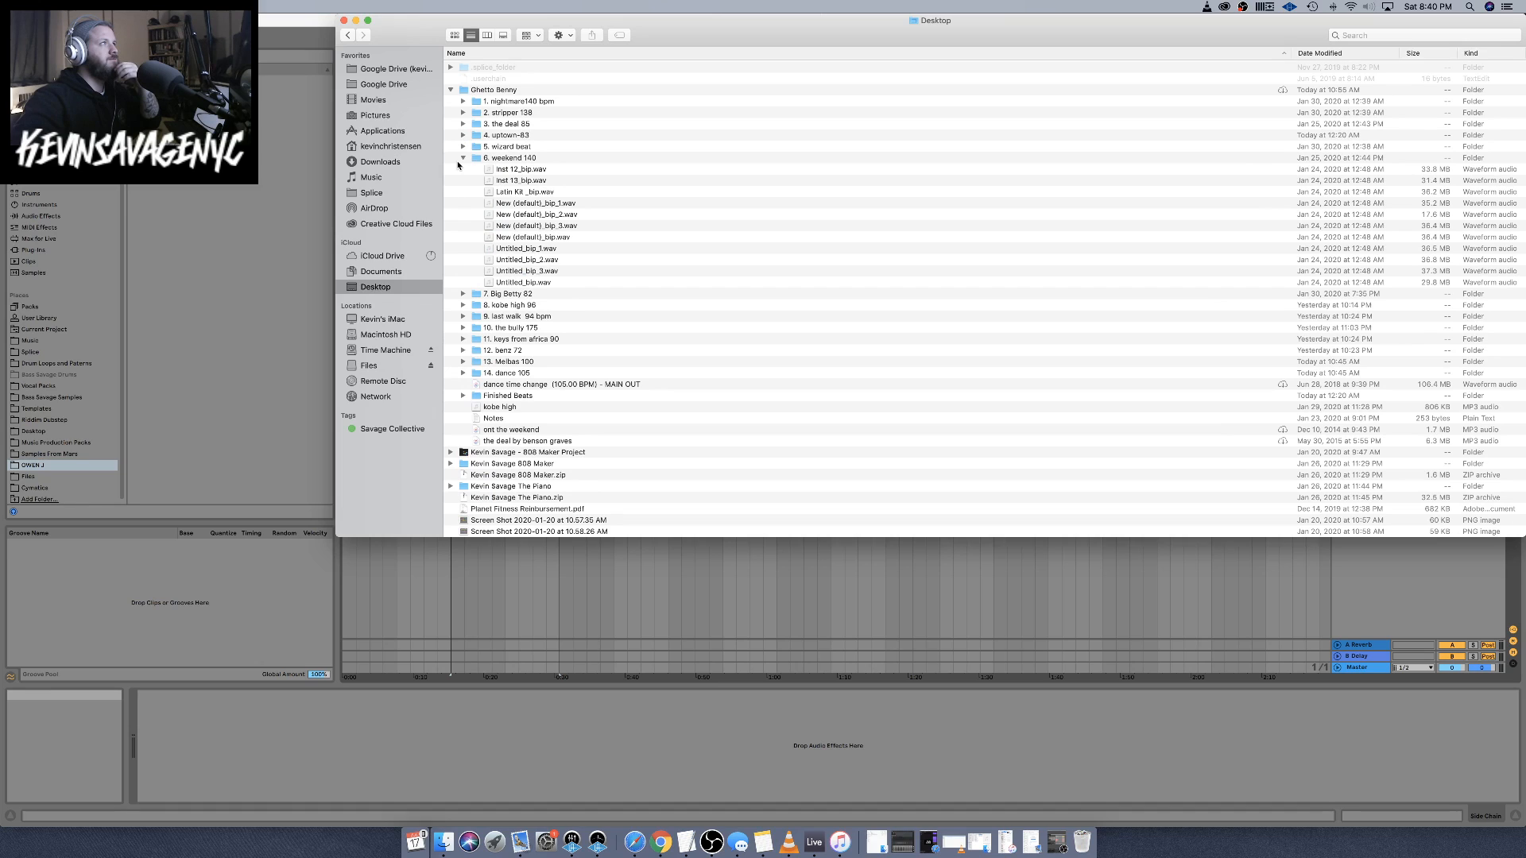
{"action": "left_click", "coordinate": [463, 159]}
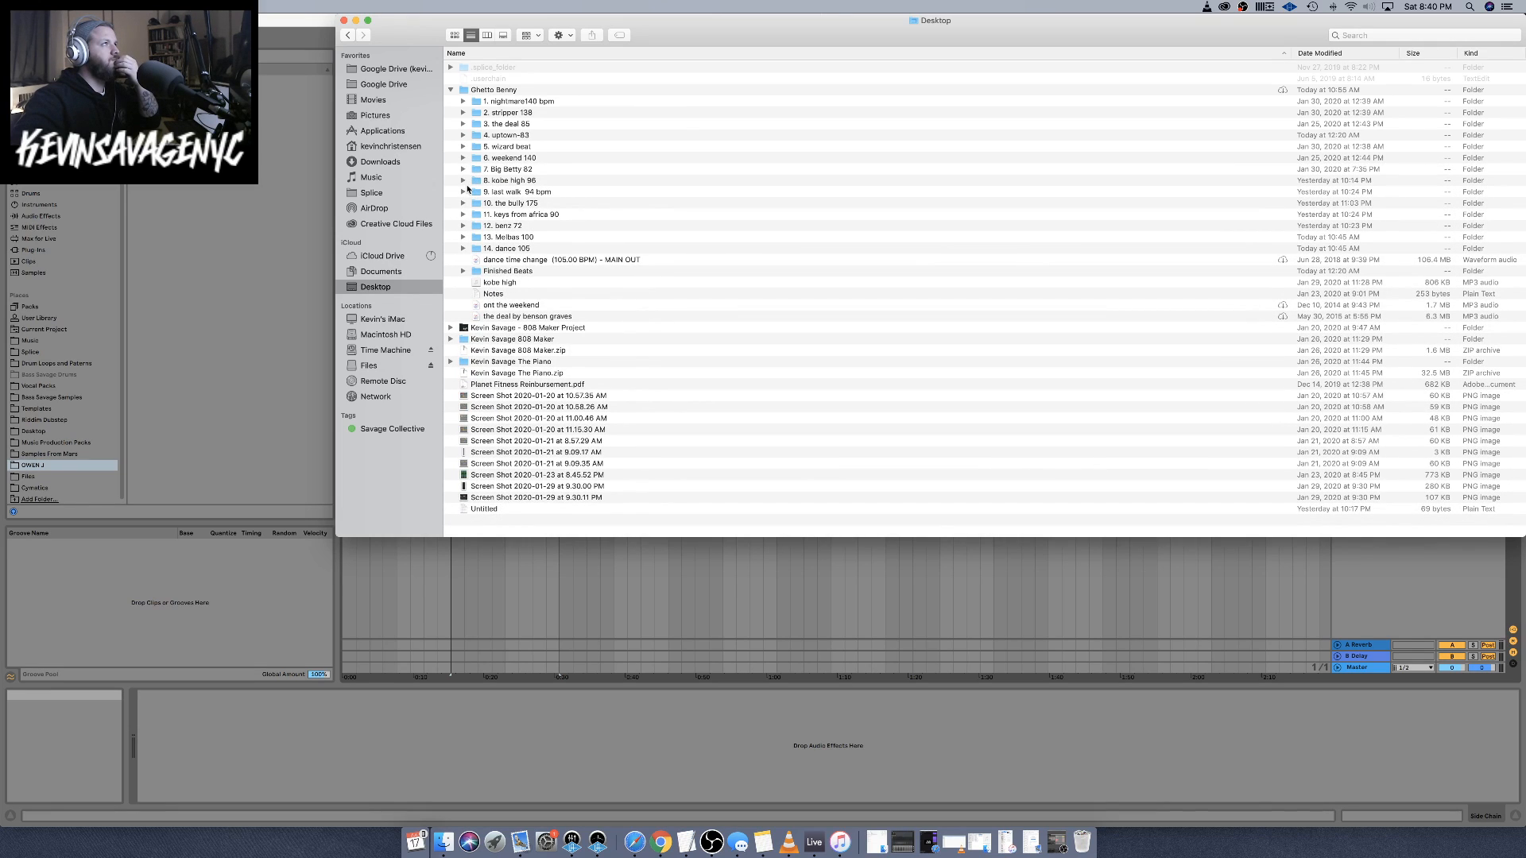
{"action": "left_click", "coordinate": [463, 204]}
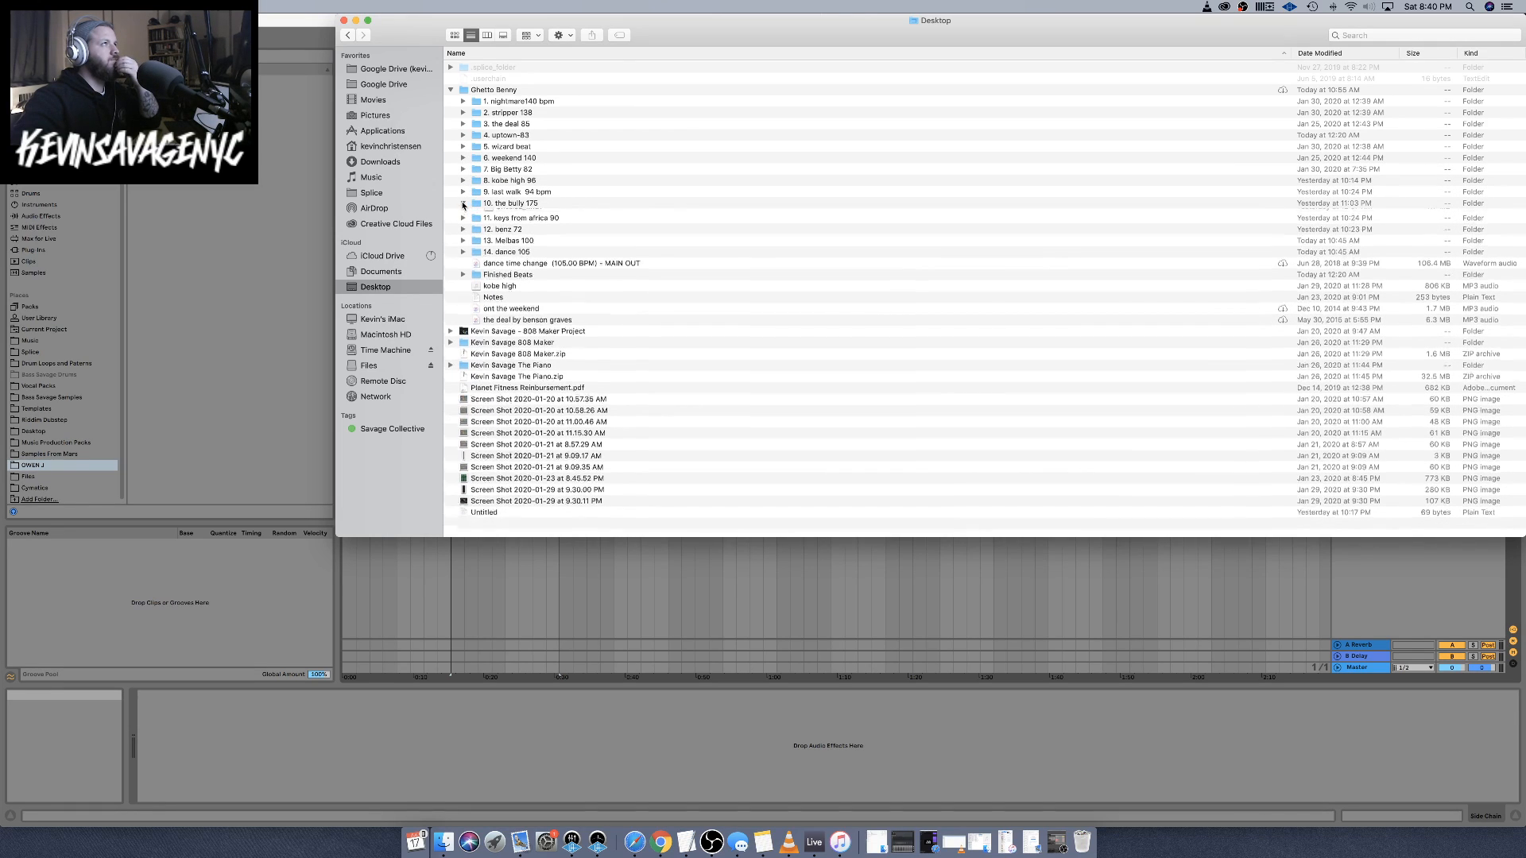
Import all eight WAV stems from the 10. the bully 175 folder onto separate tracks at the Start loop locator
{"action": "left_click", "coordinate": [501, 214]}
{"action": "scroll", "coordinate": [517, 262], "scroll_direction": "down", "scroll_amount": 1}
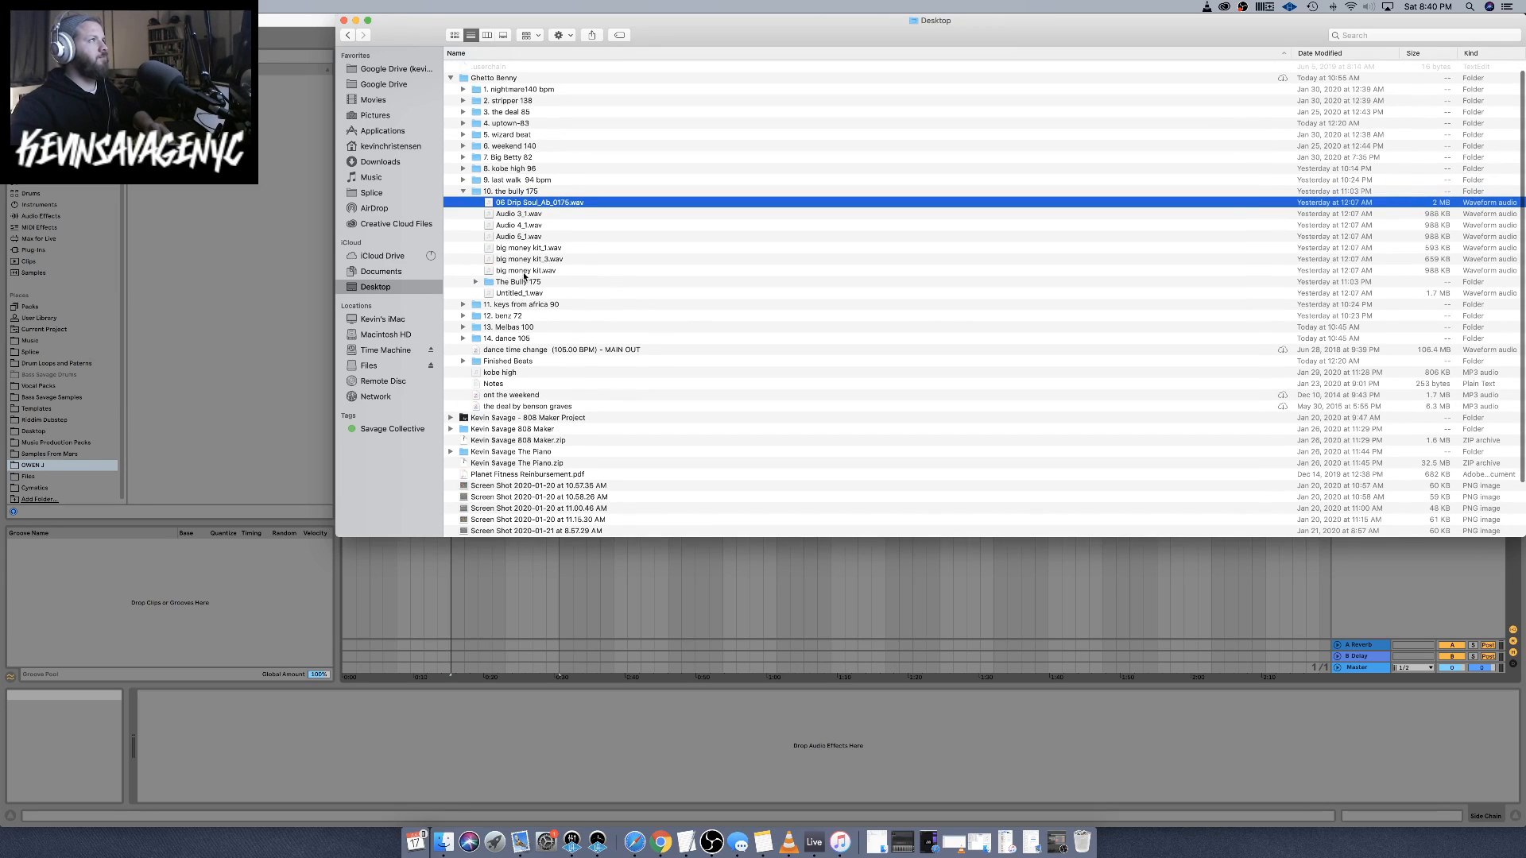
{"action": "scroll", "coordinate": [525, 275], "scroll_direction": "up", "scroll_amount": 1}
{"action": "left_click", "coordinate": [524, 271], "text": "super"}
{"action": "left_click", "coordinate": [525, 259], "text": "super"}
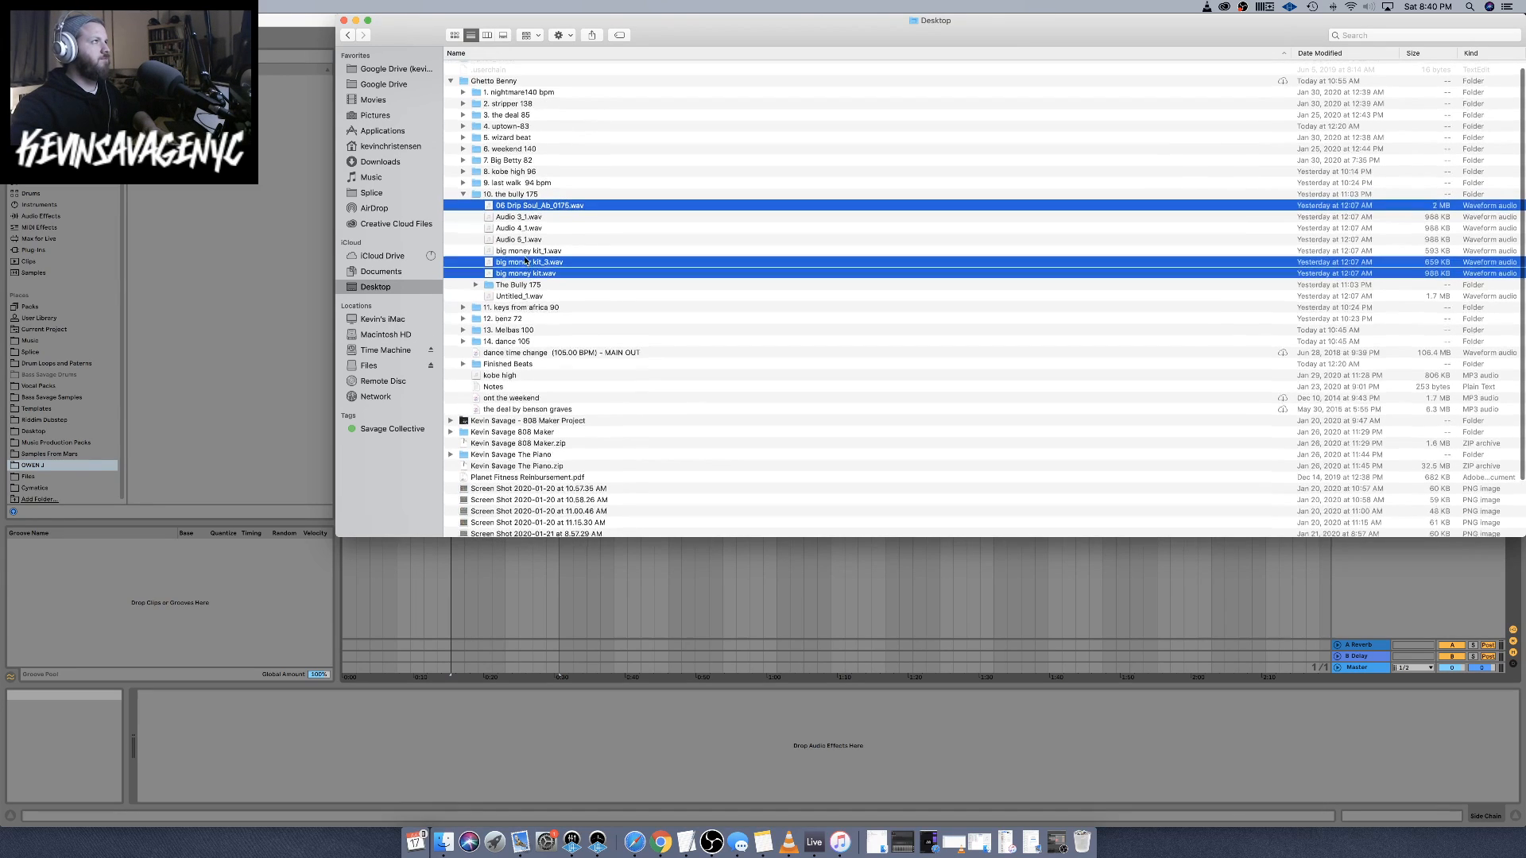
{"action": "left_click", "coordinate": [524, 248], "text": "super"}
{"action": "left_click", "coordinate": [524, 226], "text": "super"}
{"action": "scroll", "coordinate": [525, 237], "scroll_direction": "up", "scroll_amount": 1}
{"action": "left_click", "coordinate": [522, 220], "text": "super"}
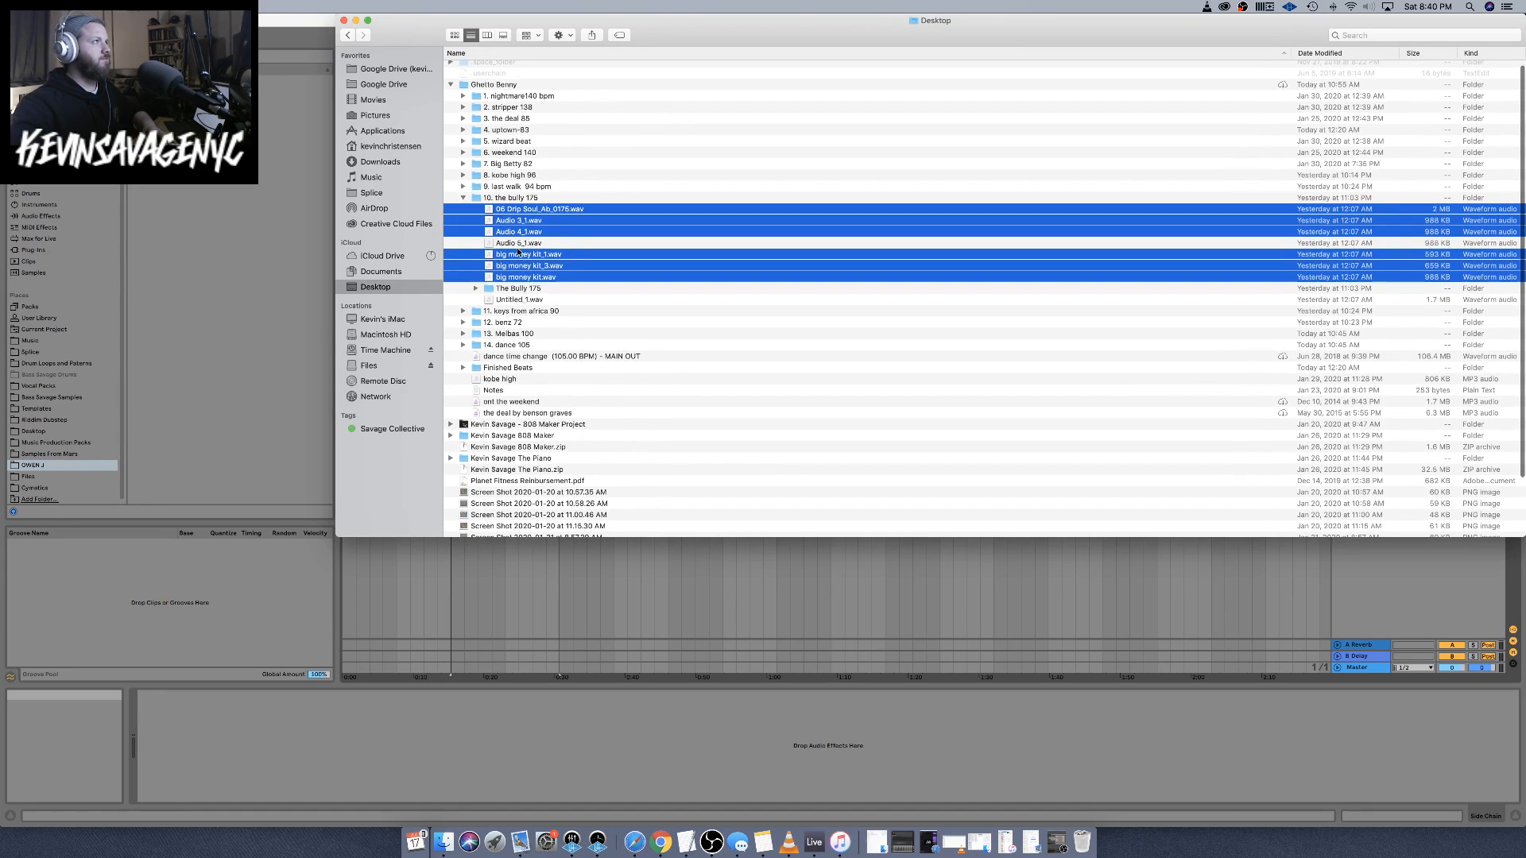
{"action": "left_click", "coordinate": [520, 243], "text": "super"}
{"action": "scroll", "coordinate": [519, 247], "scroll_direction": "up", "scroll_amount": 1}
{"action": "left_click", "coordinate": [512, 301], "text": "super"}
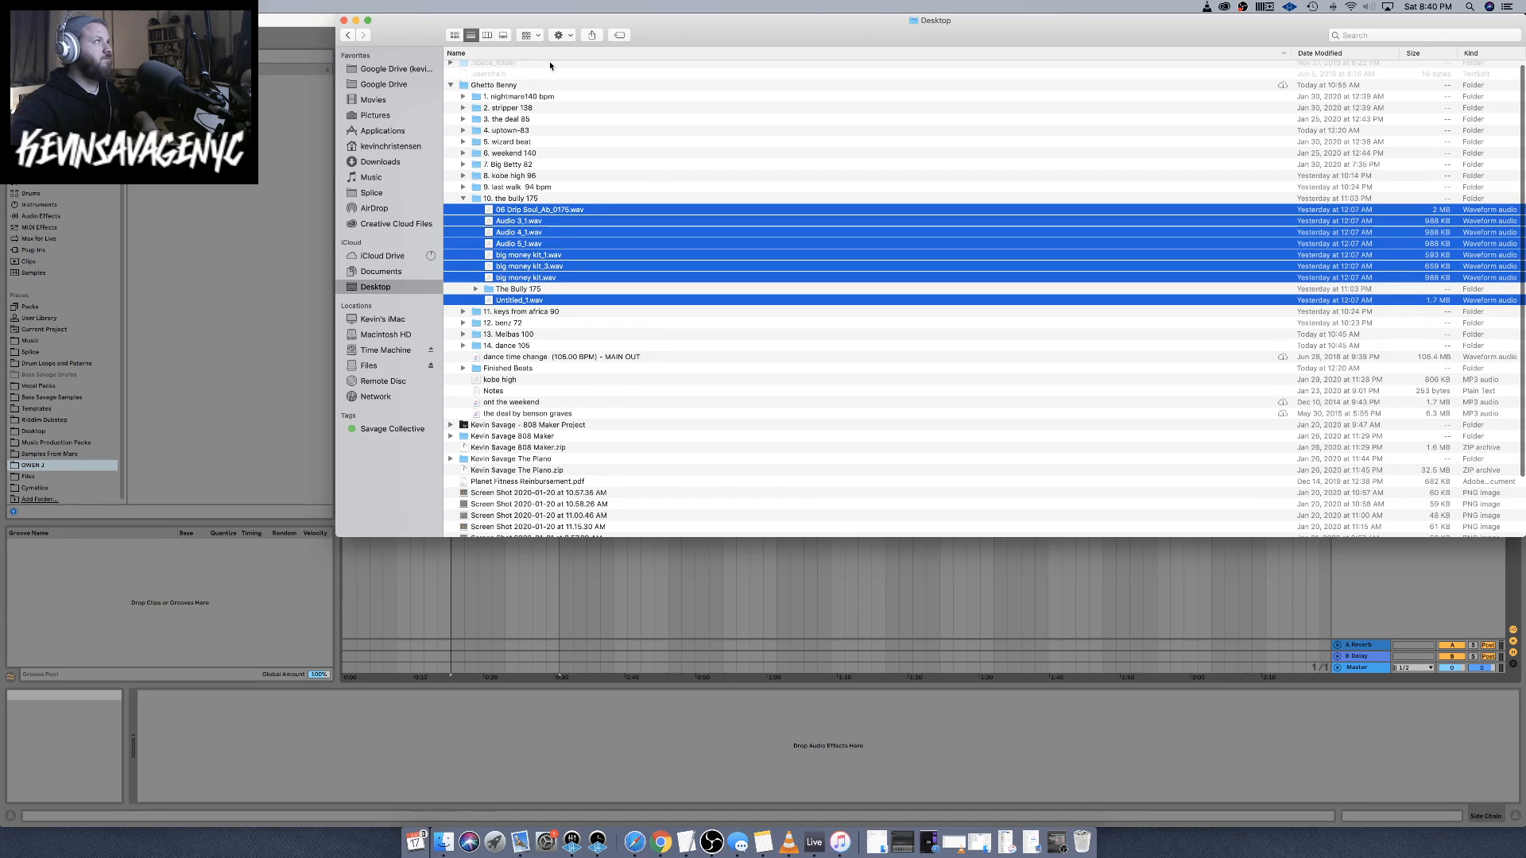
{"action": "left_click_drag", "start_coordinate": [642, 32], "coordinate": [1120, 261]}
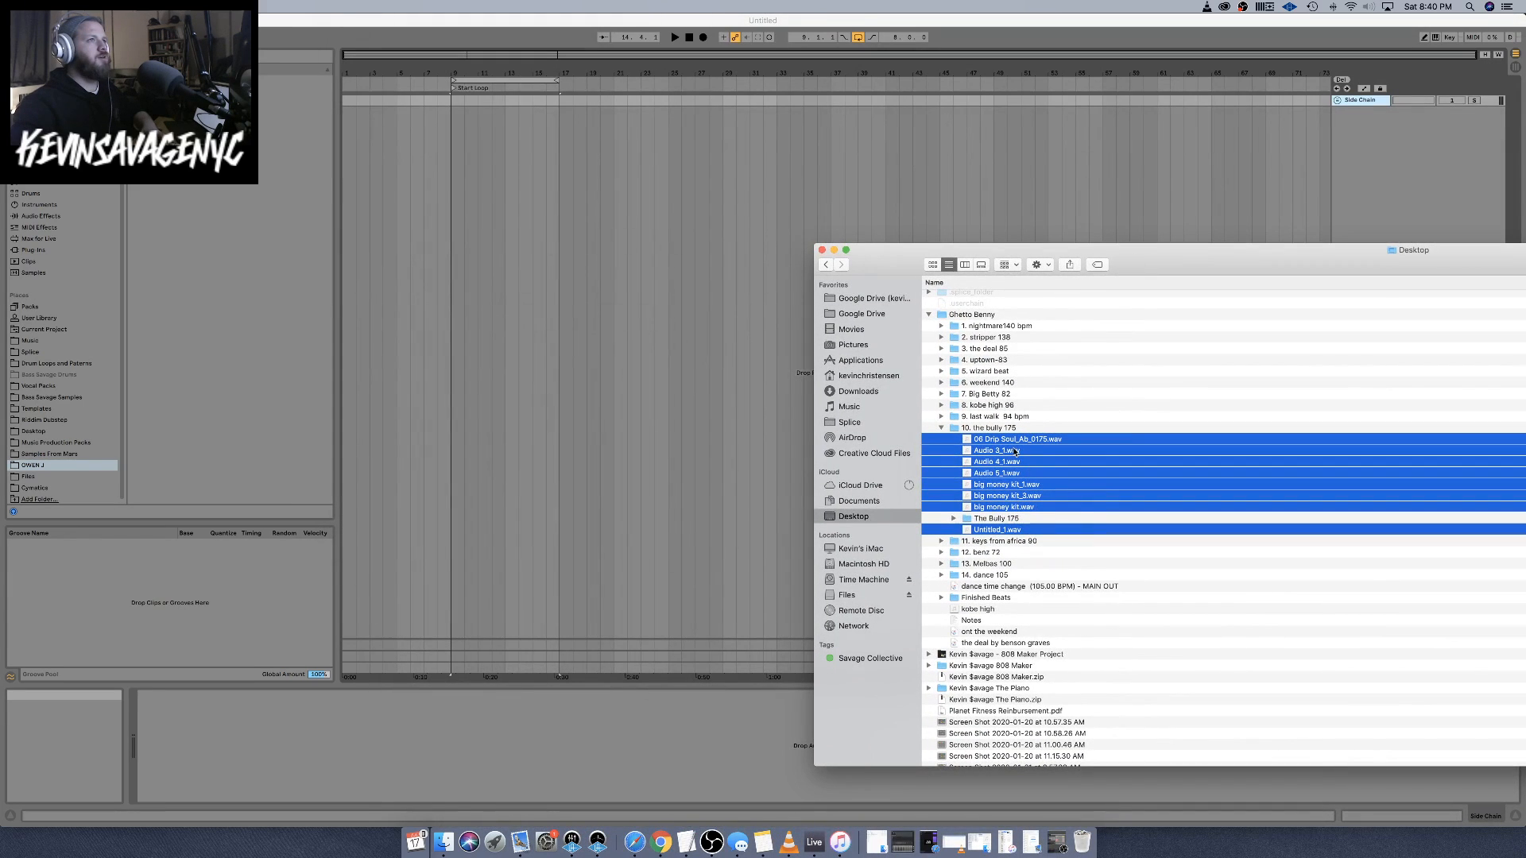
{"action": "left_click_drag", "start_coordinate": [1015, 450], "coordinate": [469, 172]}
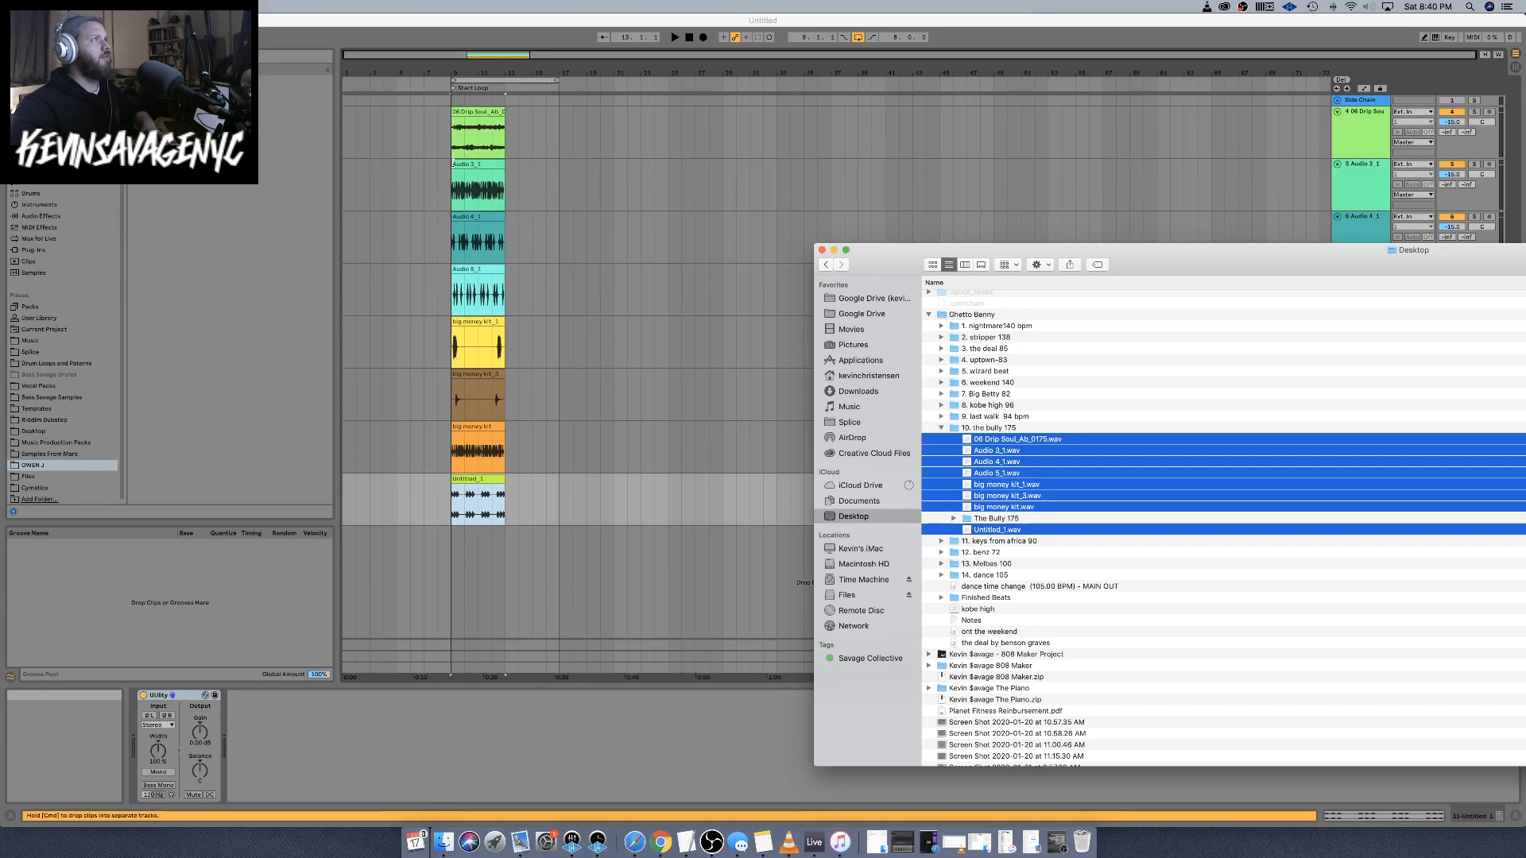
{"action": "left_click", "coordinate": [469, 172]}
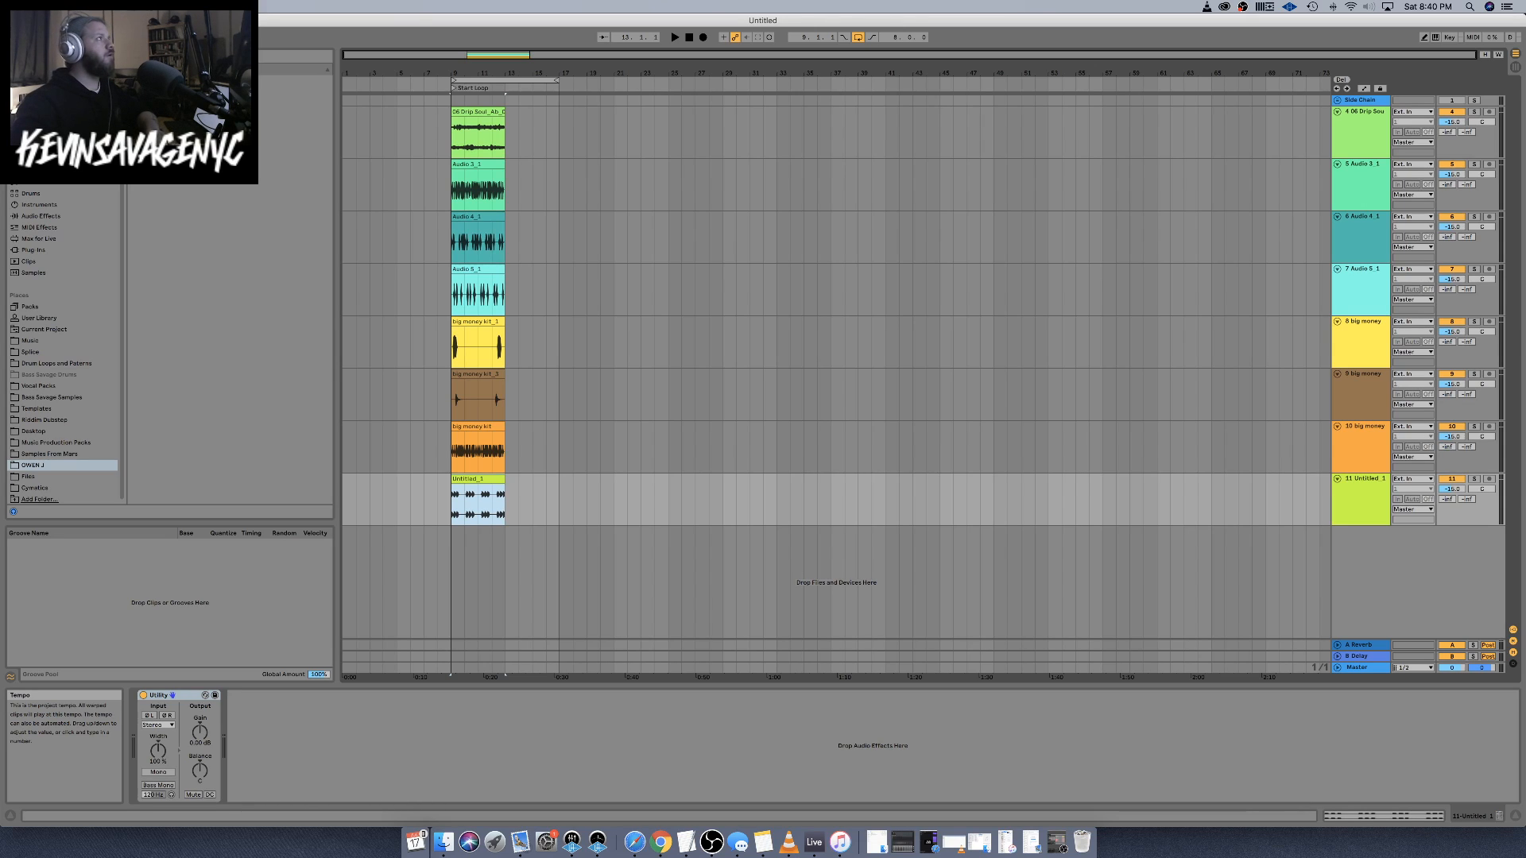
Set the project tempo to 175 BPM
{"action": "left_click", "coordinate": [62, 38]}
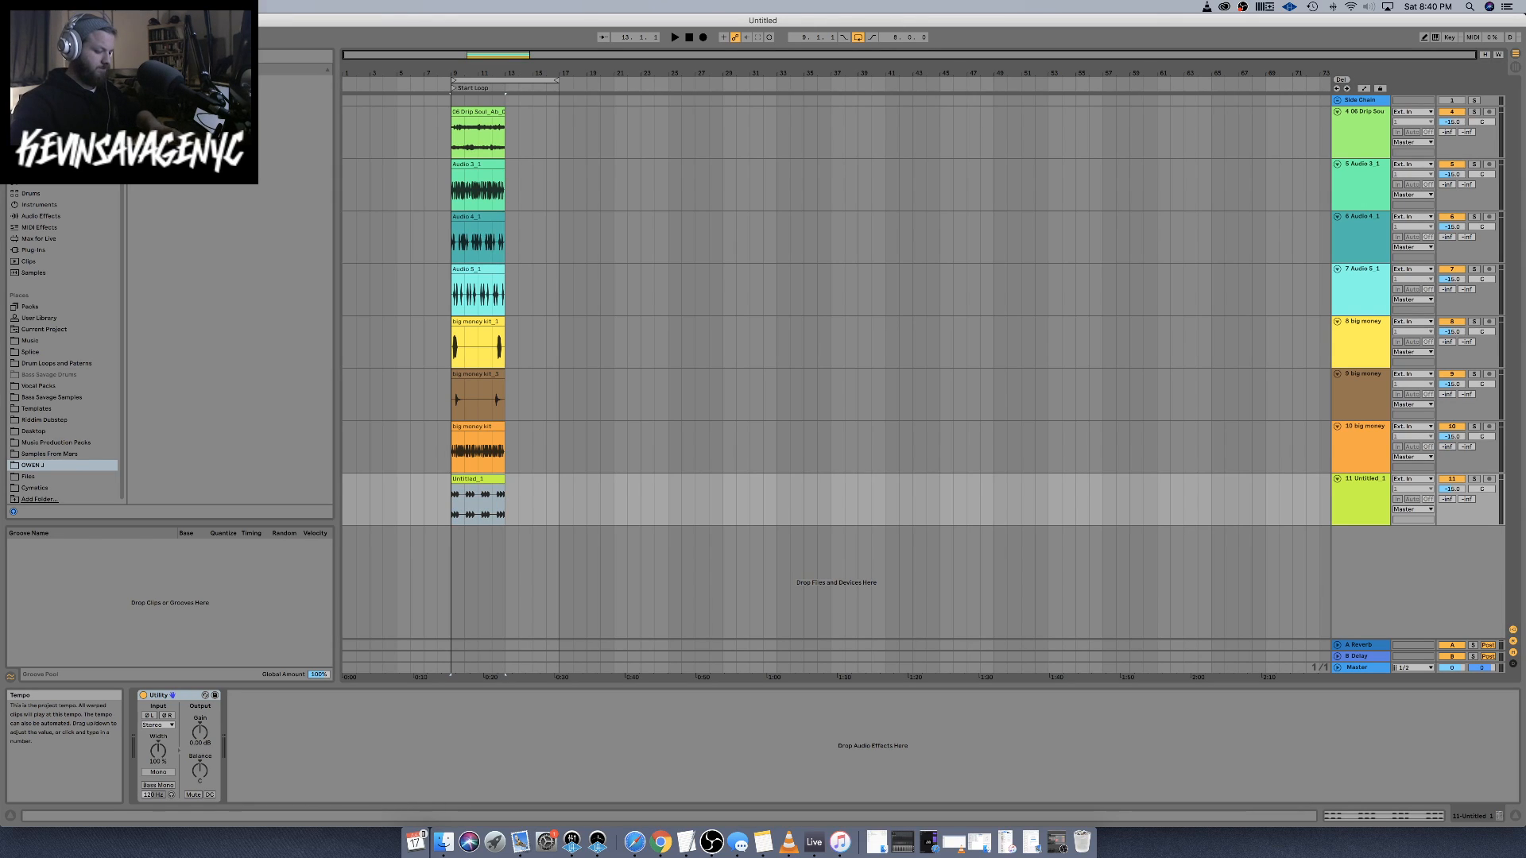
{"action": "type", "text": "175"}
{"action": "key", "text": "Return"}
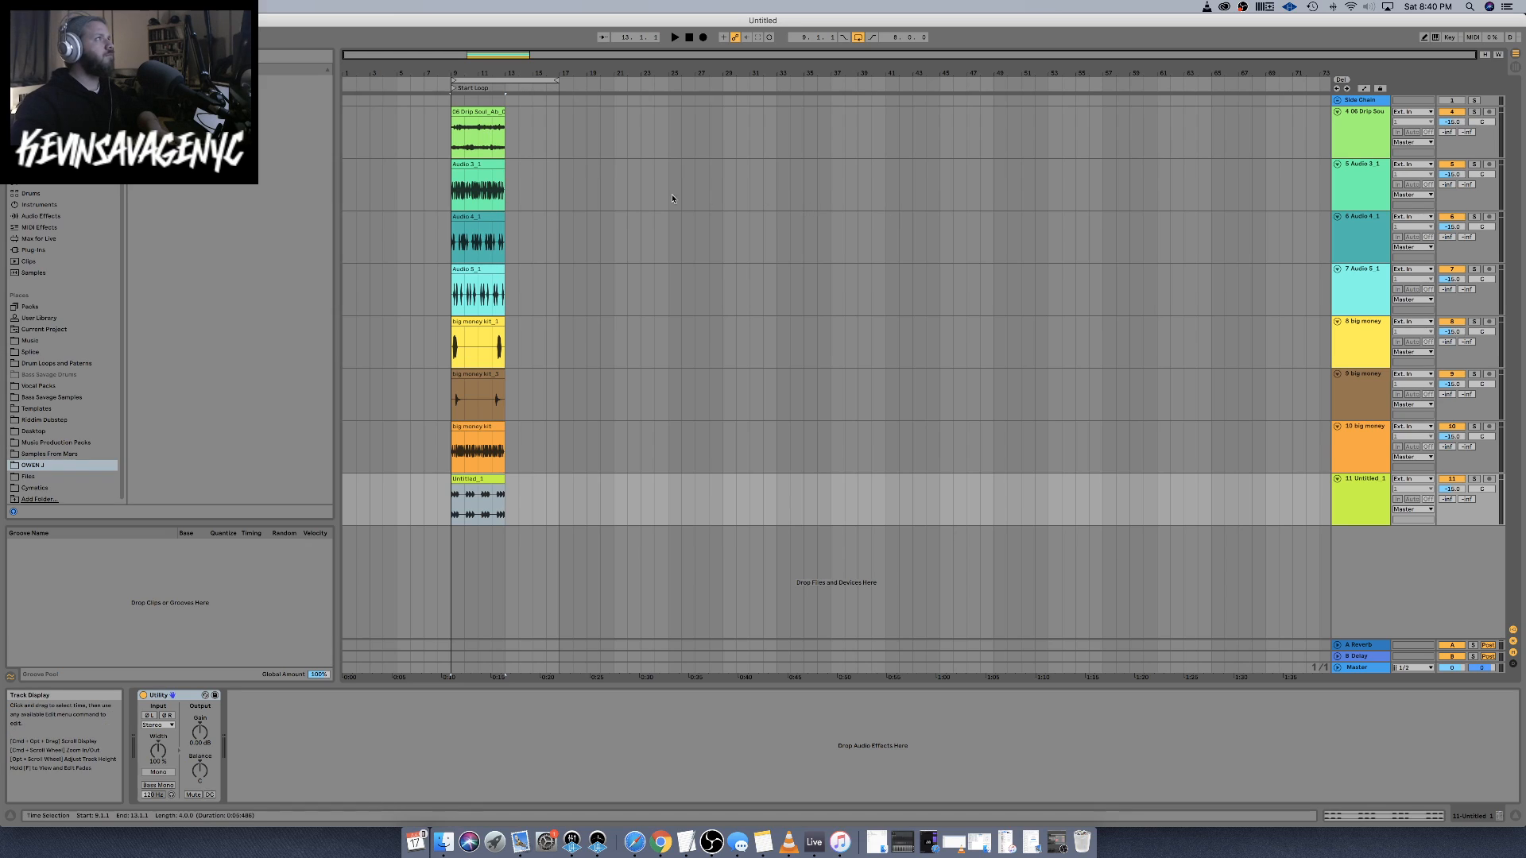
Select all eight imported stem clips and turn off Warp for them together
{"action": "left_click", "coordinate": [469, 492]}
{"action": "left_click", "coordinate": [469, 492], "text": "shift"}
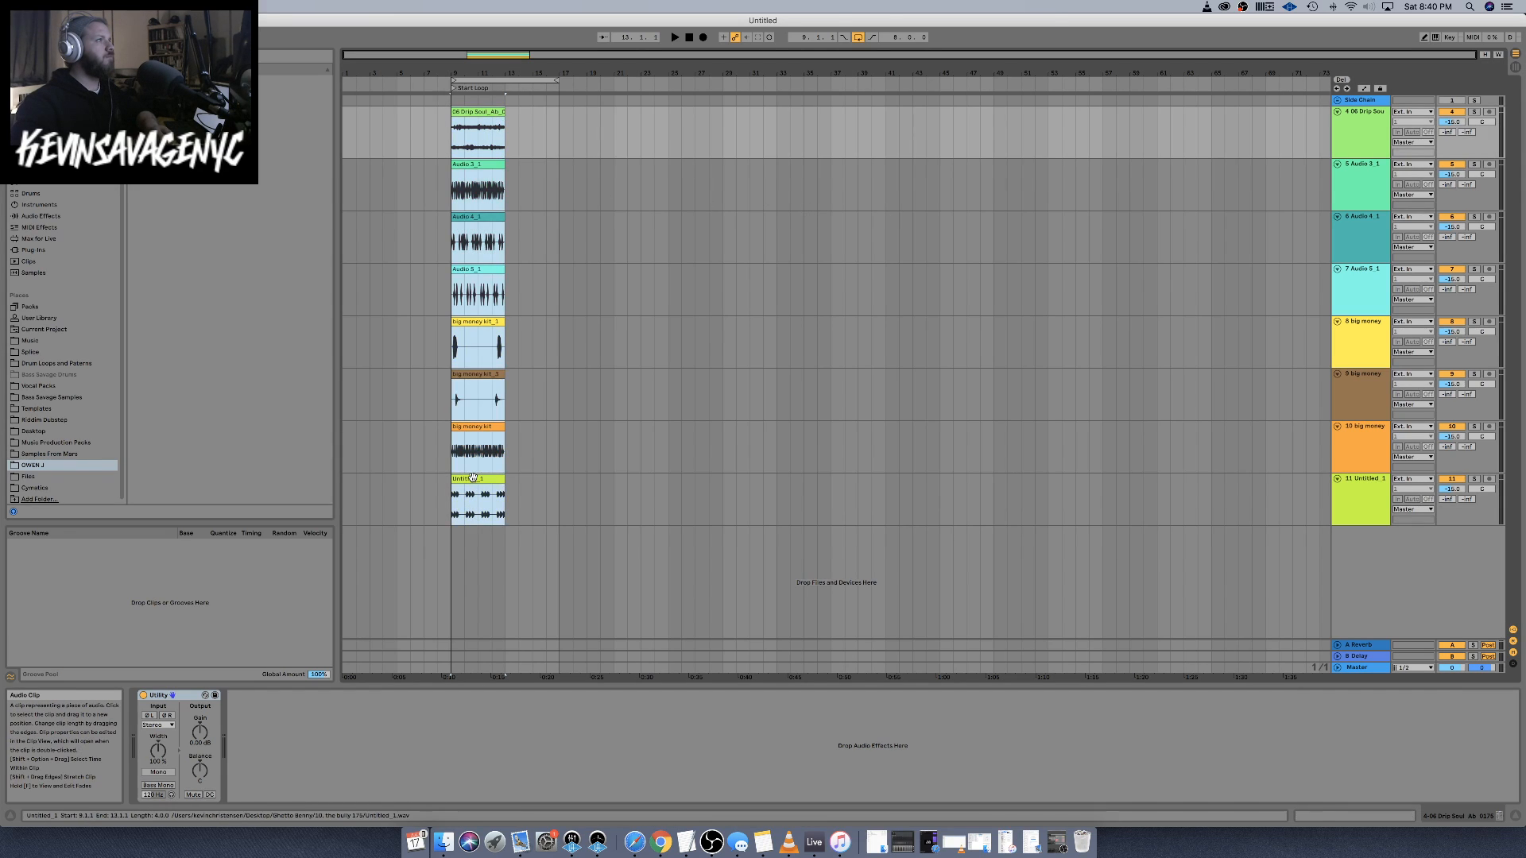
{"action": "right_click", "coordinate": [473, 479]}
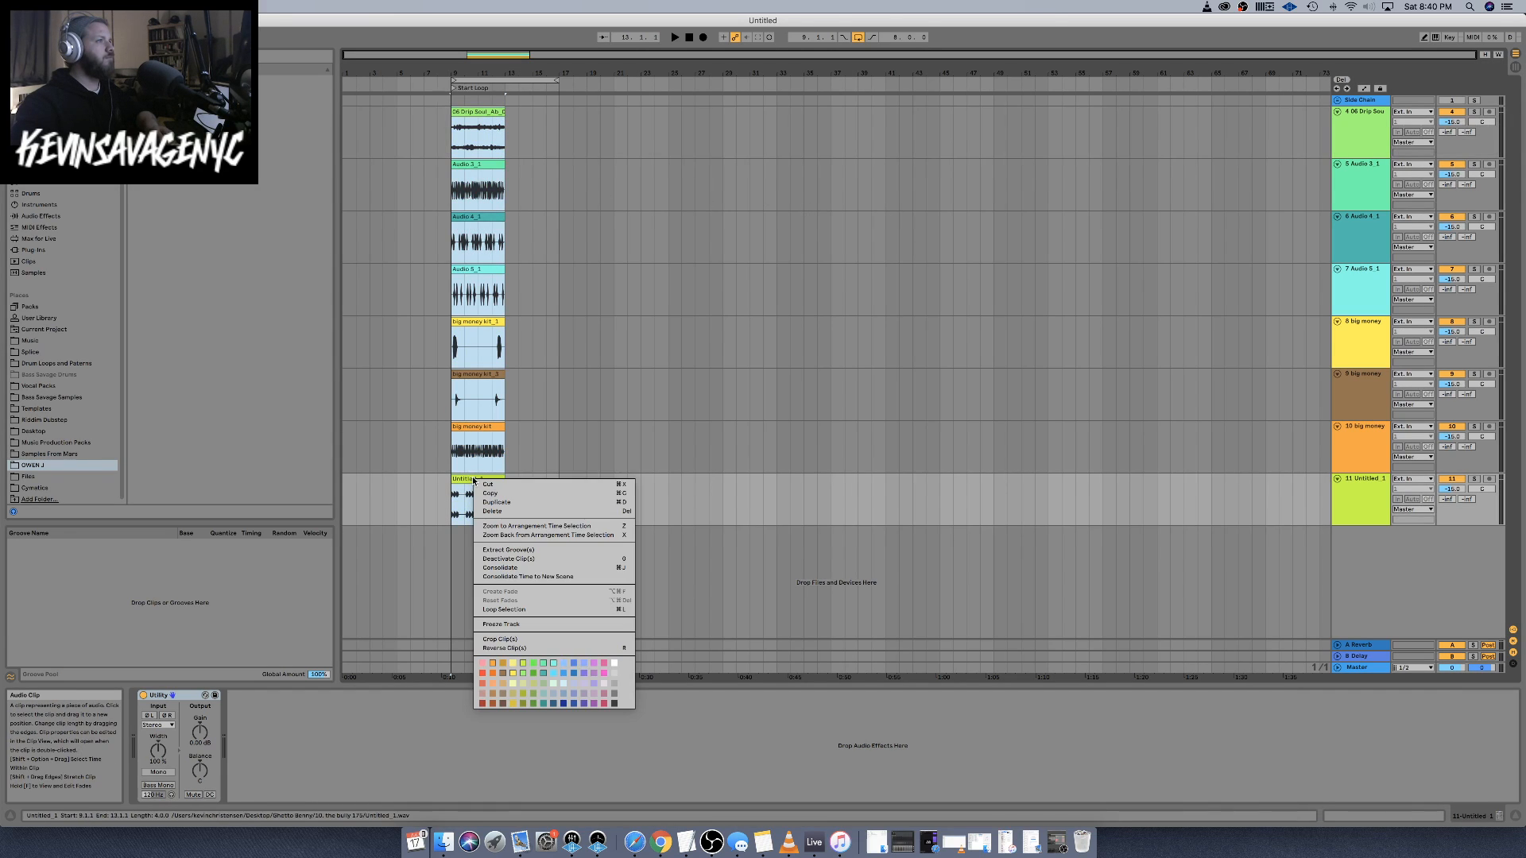
{"action": "left_click", "coordinate": [1482, 819]}
{"action": "left_click", "coordinate": [1384, 816]}
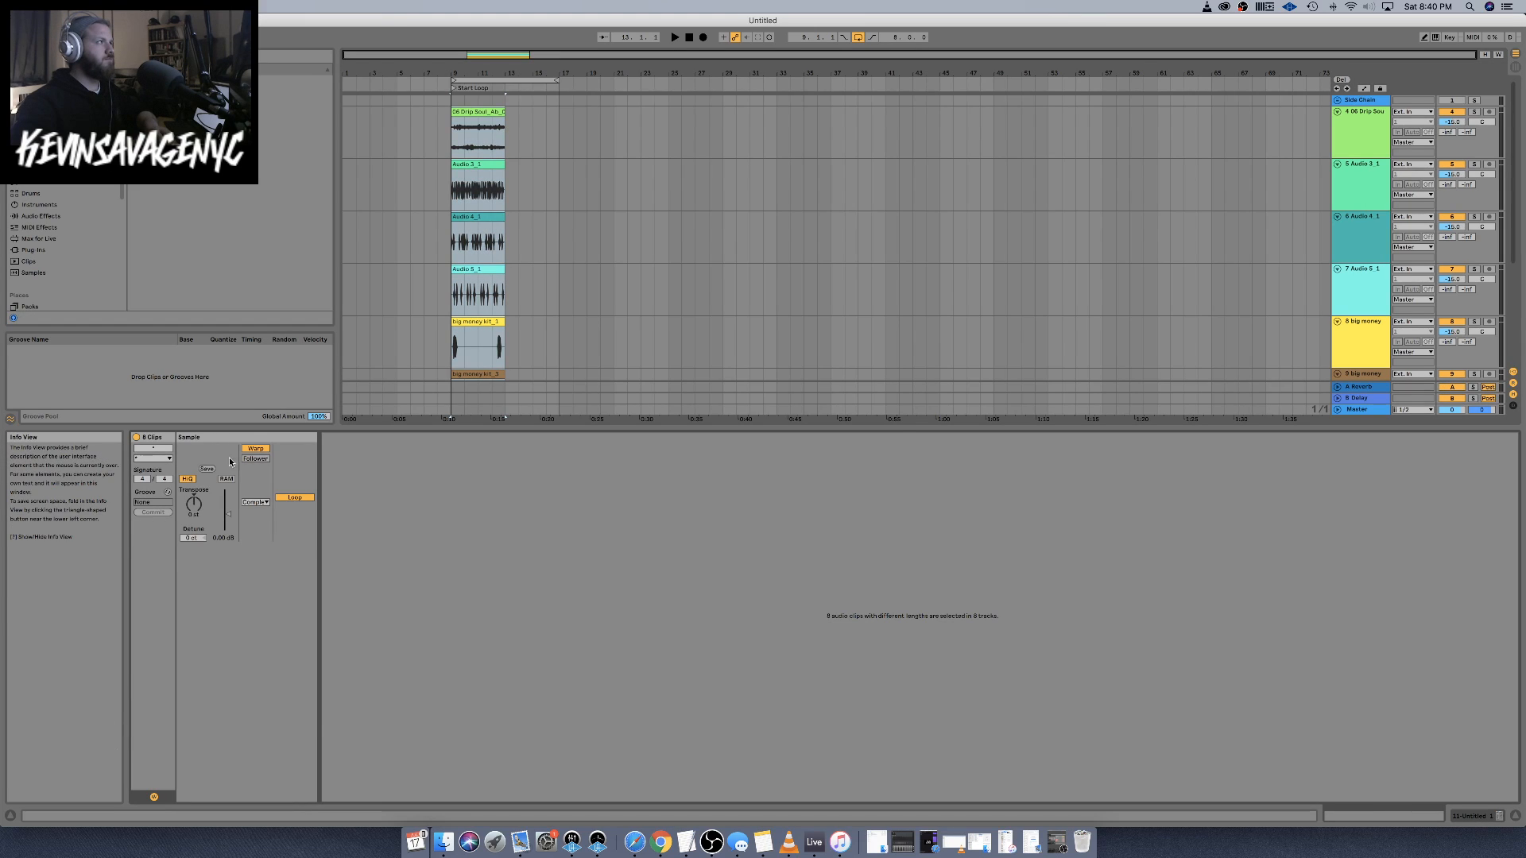
{"action": "left_click", "coordinate": [255, 449]}
{"action": "left_click", "coordinate": [736, 319]}
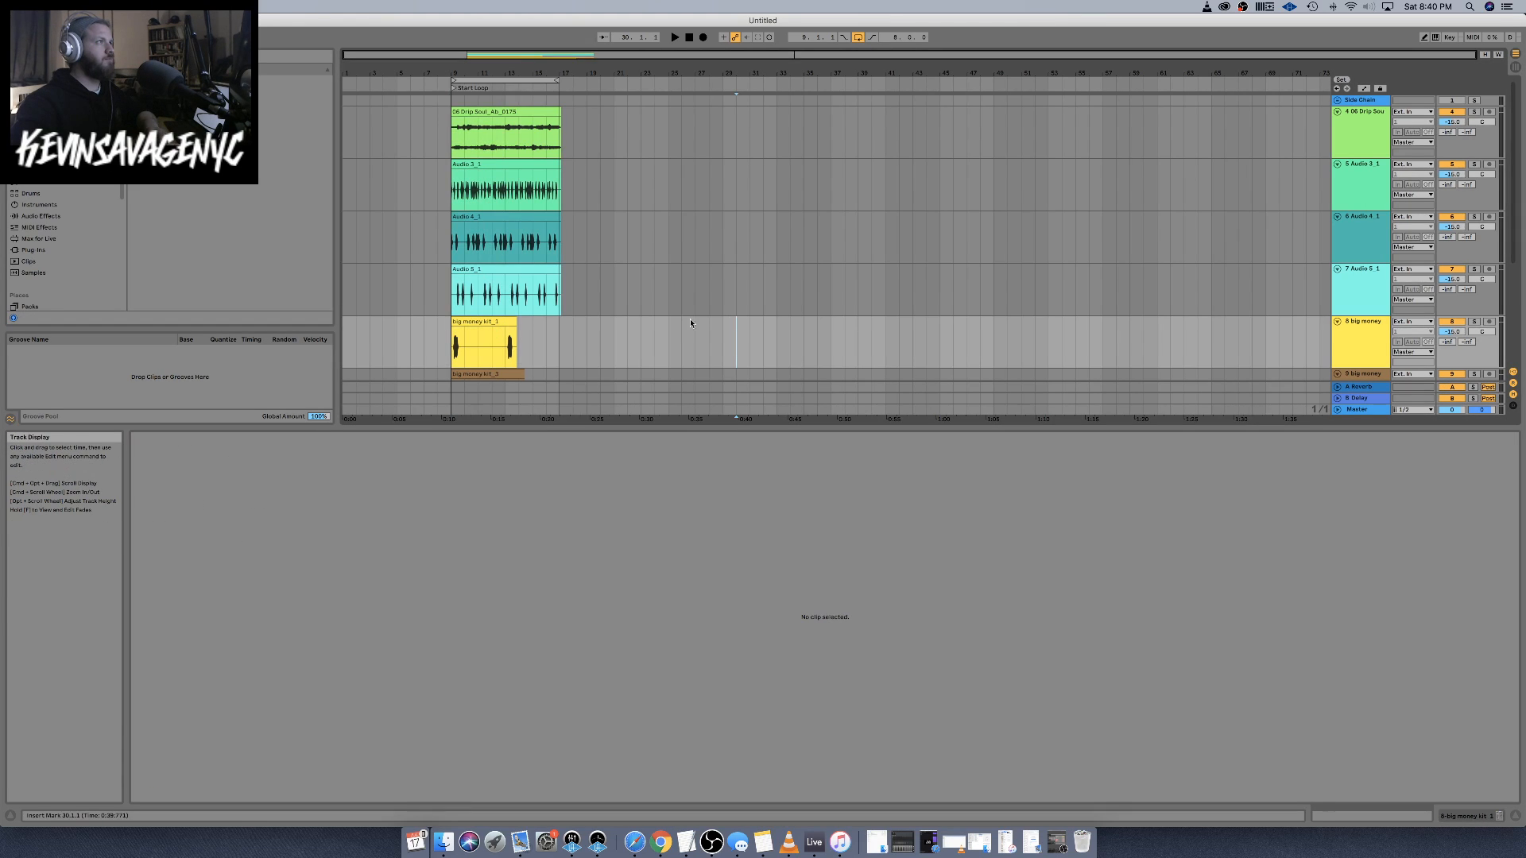
Play the unwarped stems from the Start loop locator and hide the detail view
{"action": "left_click", "coordinate": [618, 318]}
{"action": "key", "text": "plus"}
{"action": "key", "text": "plus"}
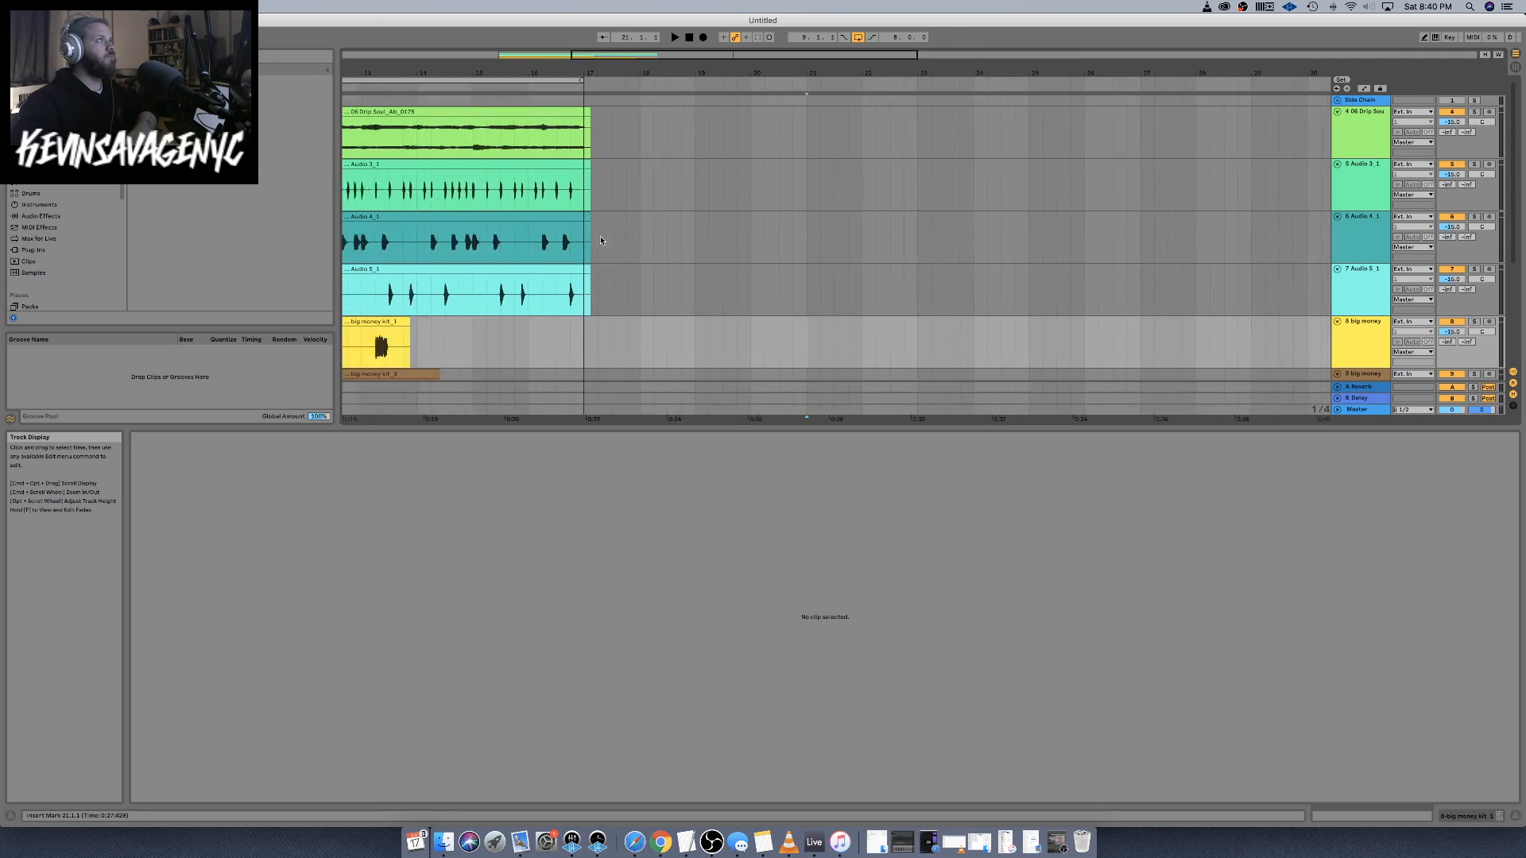
{"action": "scroll", "coordinate": [602, 240], "scroll_direction": "left", "scroll_amount": 5}
{"action": "double_click", "coordinate": [399, 90]}
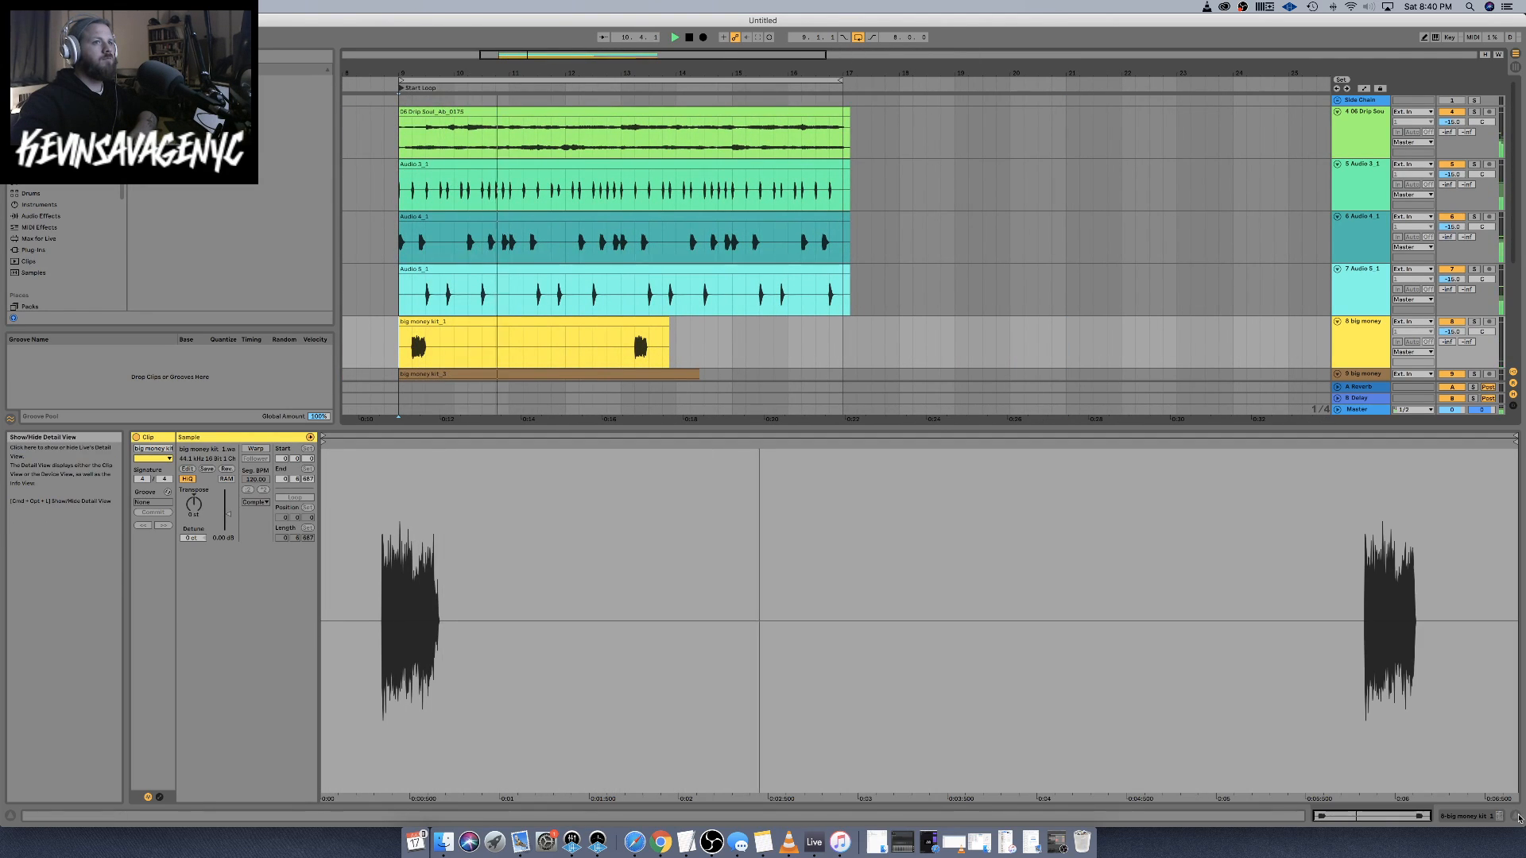
{"action": "left_click", "coordinate": [1516, 817]}
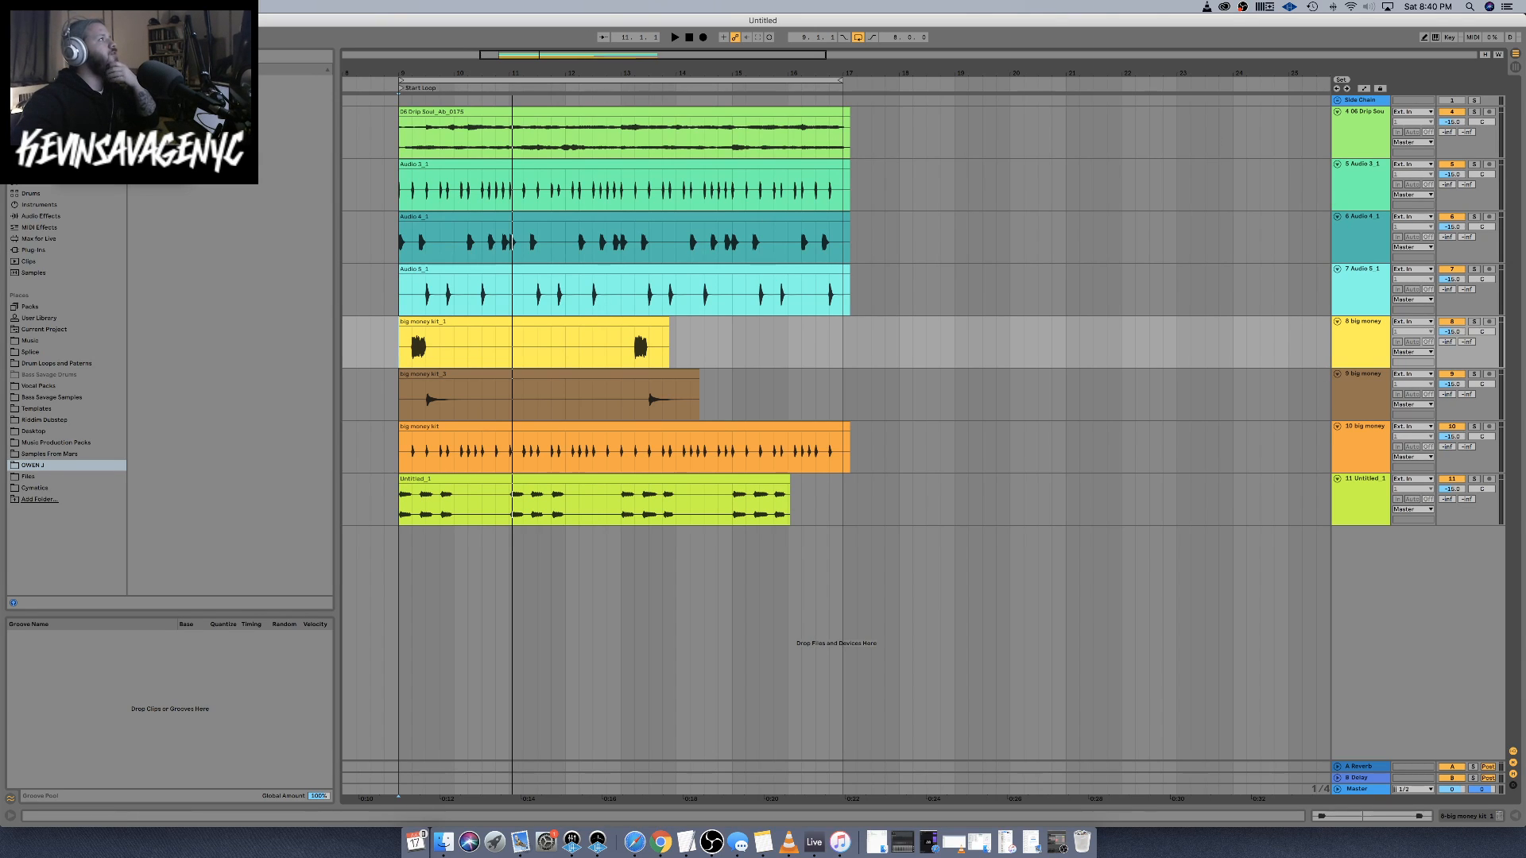
Open the recent Mix Template set without saving the untitled set, and dismiss the missing plug-in notice
{"action": "mouse_move", "coordinate": [99, 44]}
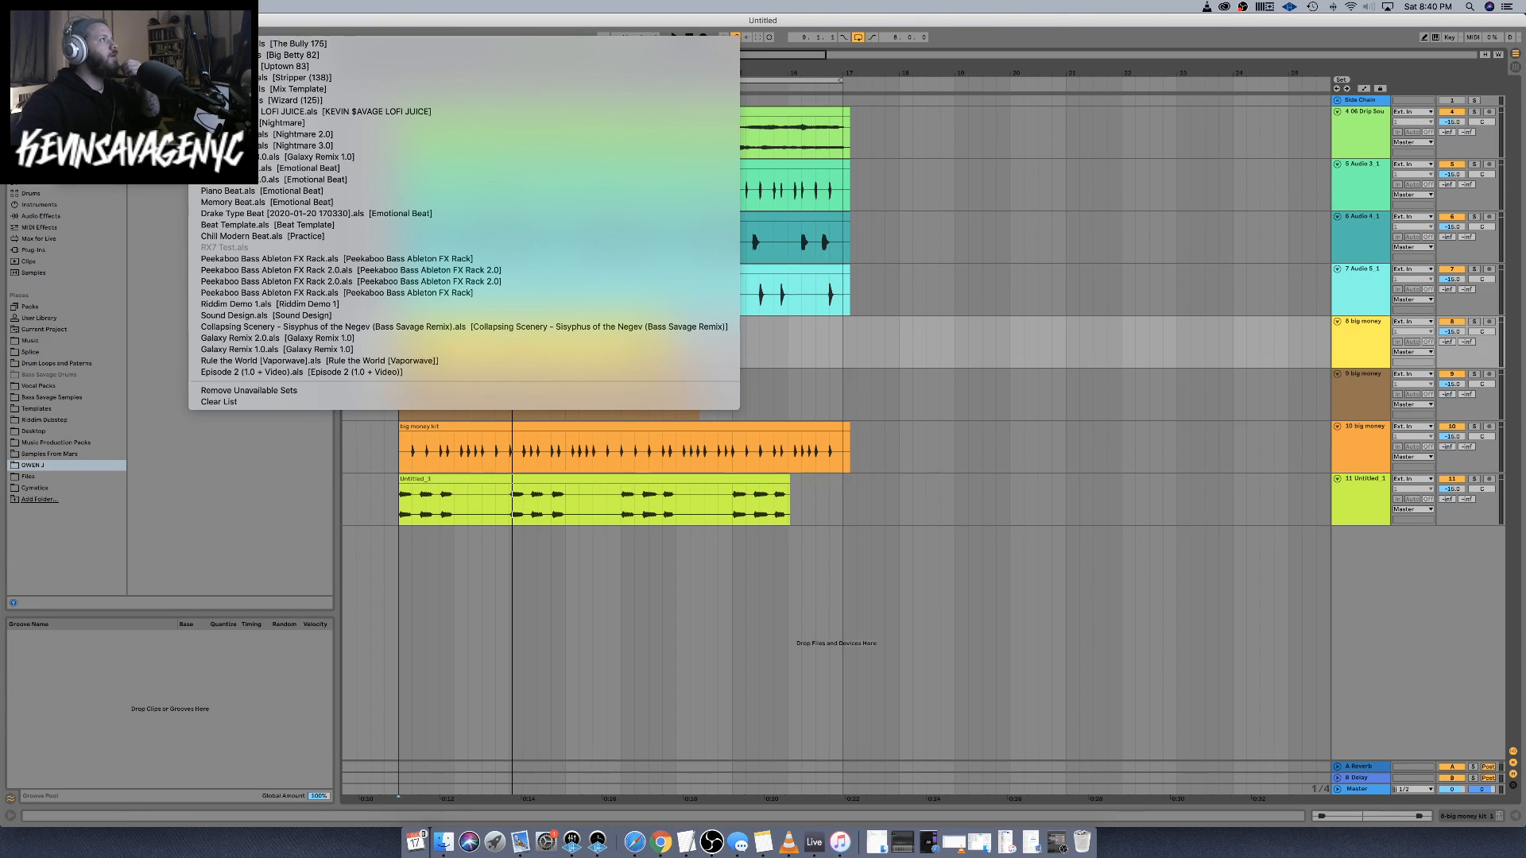
{"action": "left_click", "coordinate": [316, 91]}
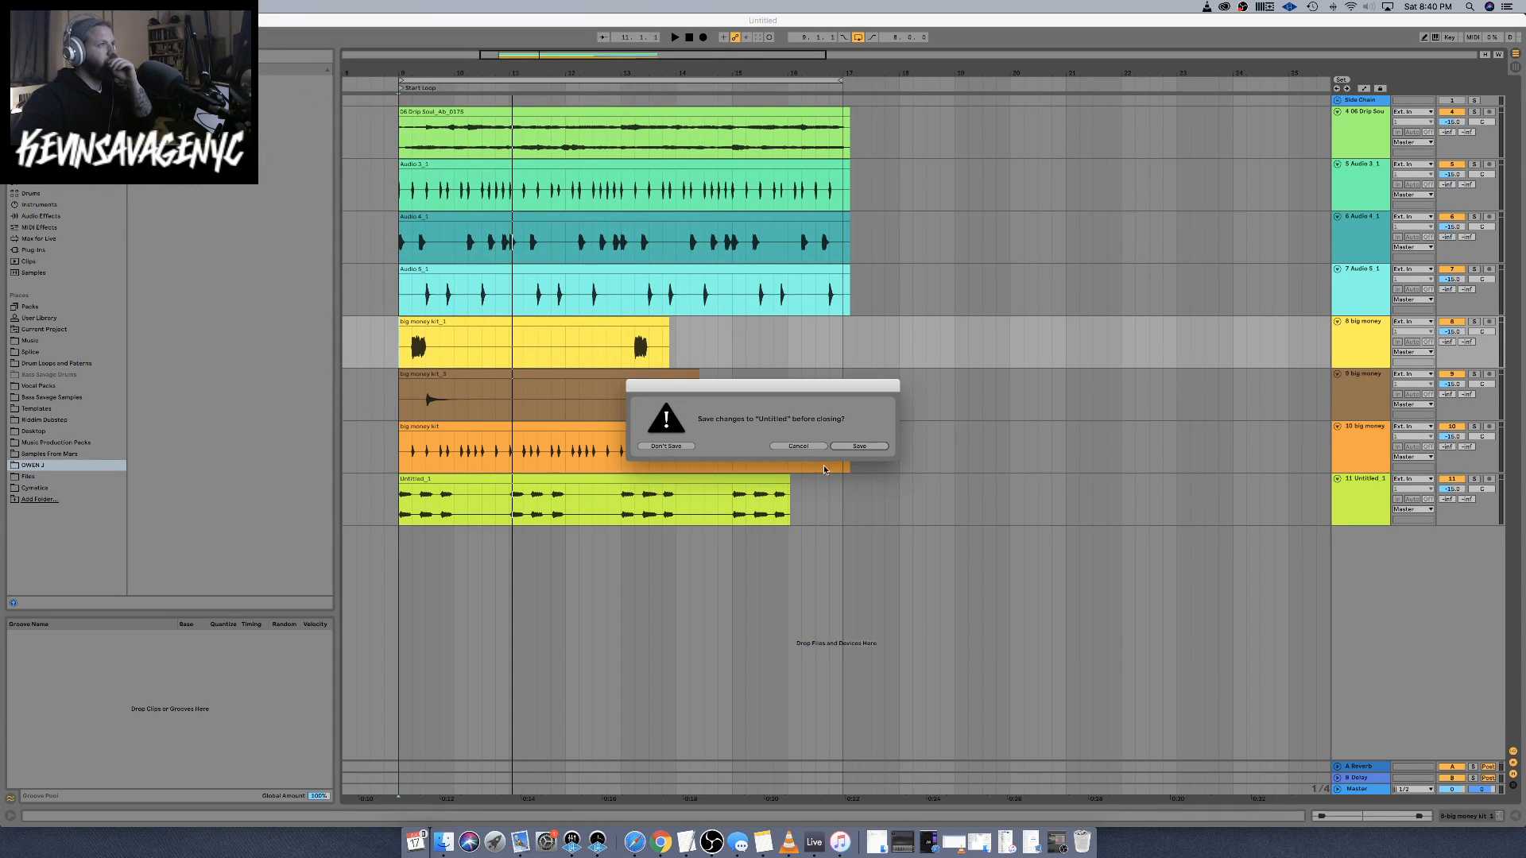
{"action": "left_click", "coordinate": [677, 447]}
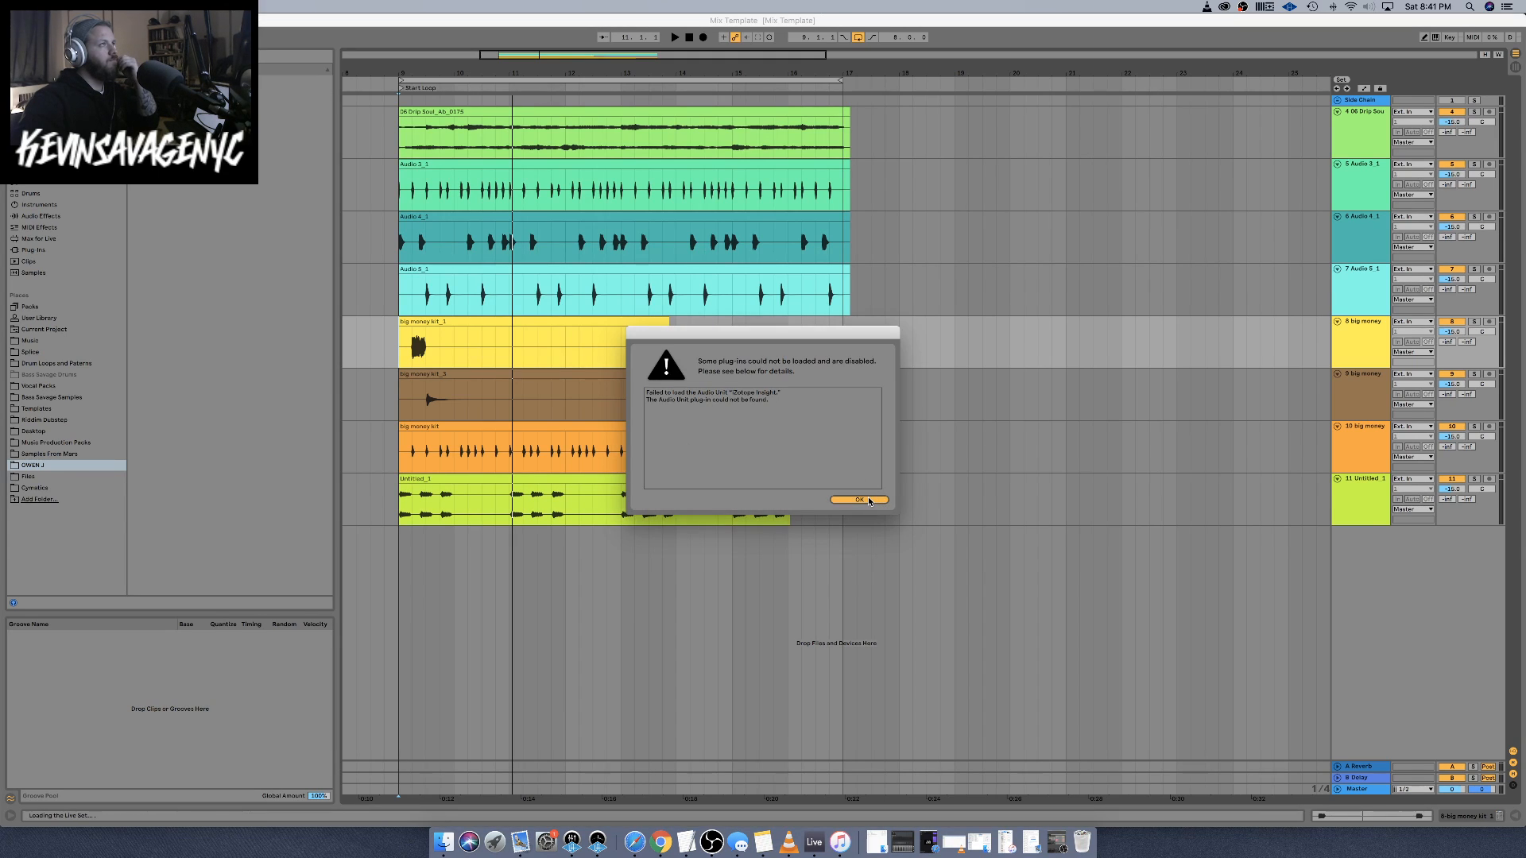
{"action": "left_click", "coordinate": [860, 500]}
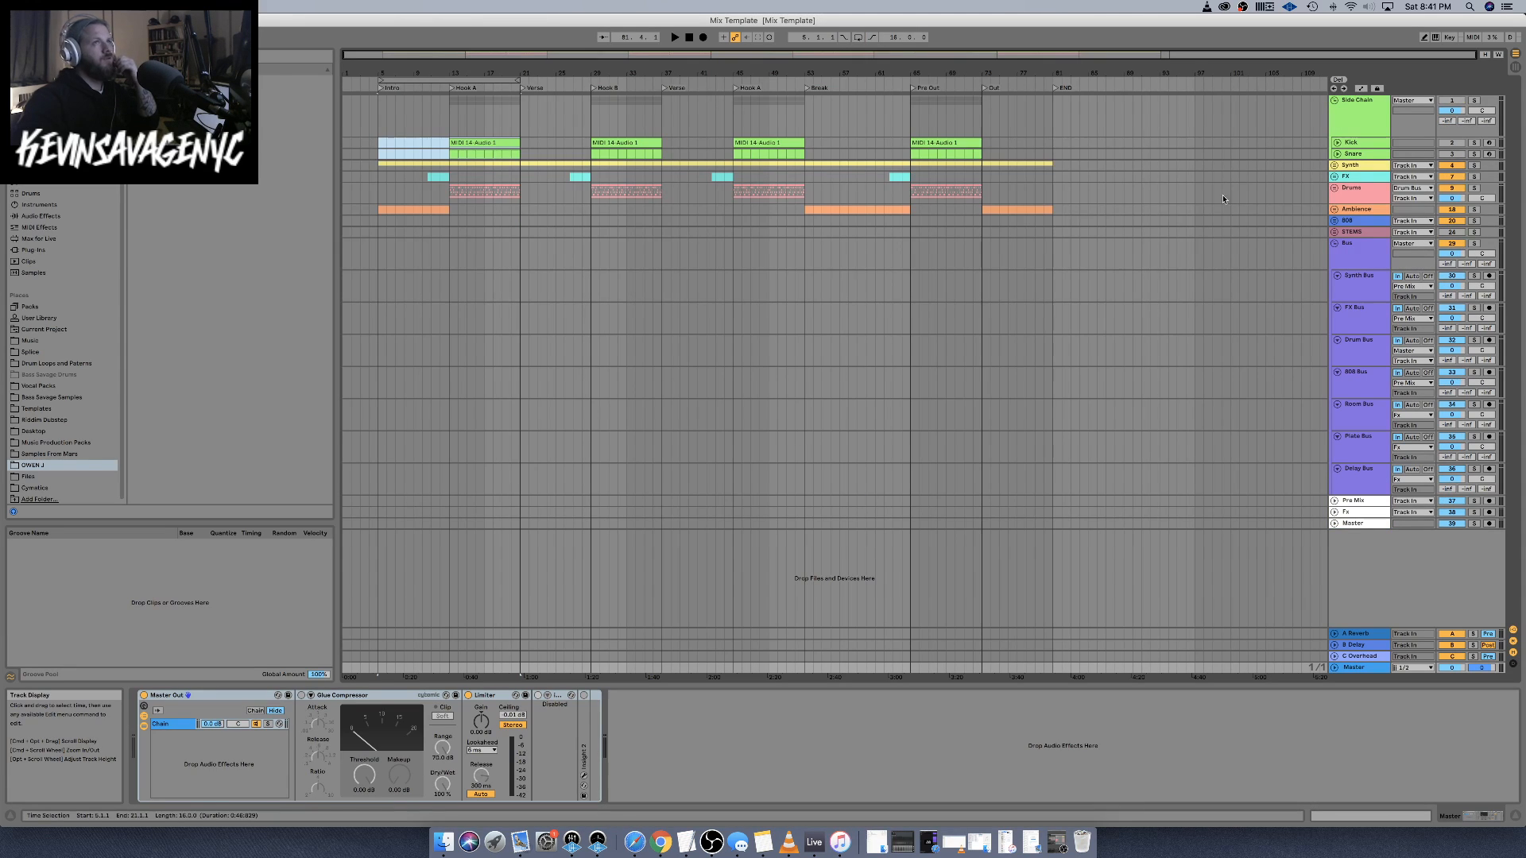
Collapse the Bus group and route the Synth group's output to Master
{"action": "left_click", "coordinate": [1335, 244]}
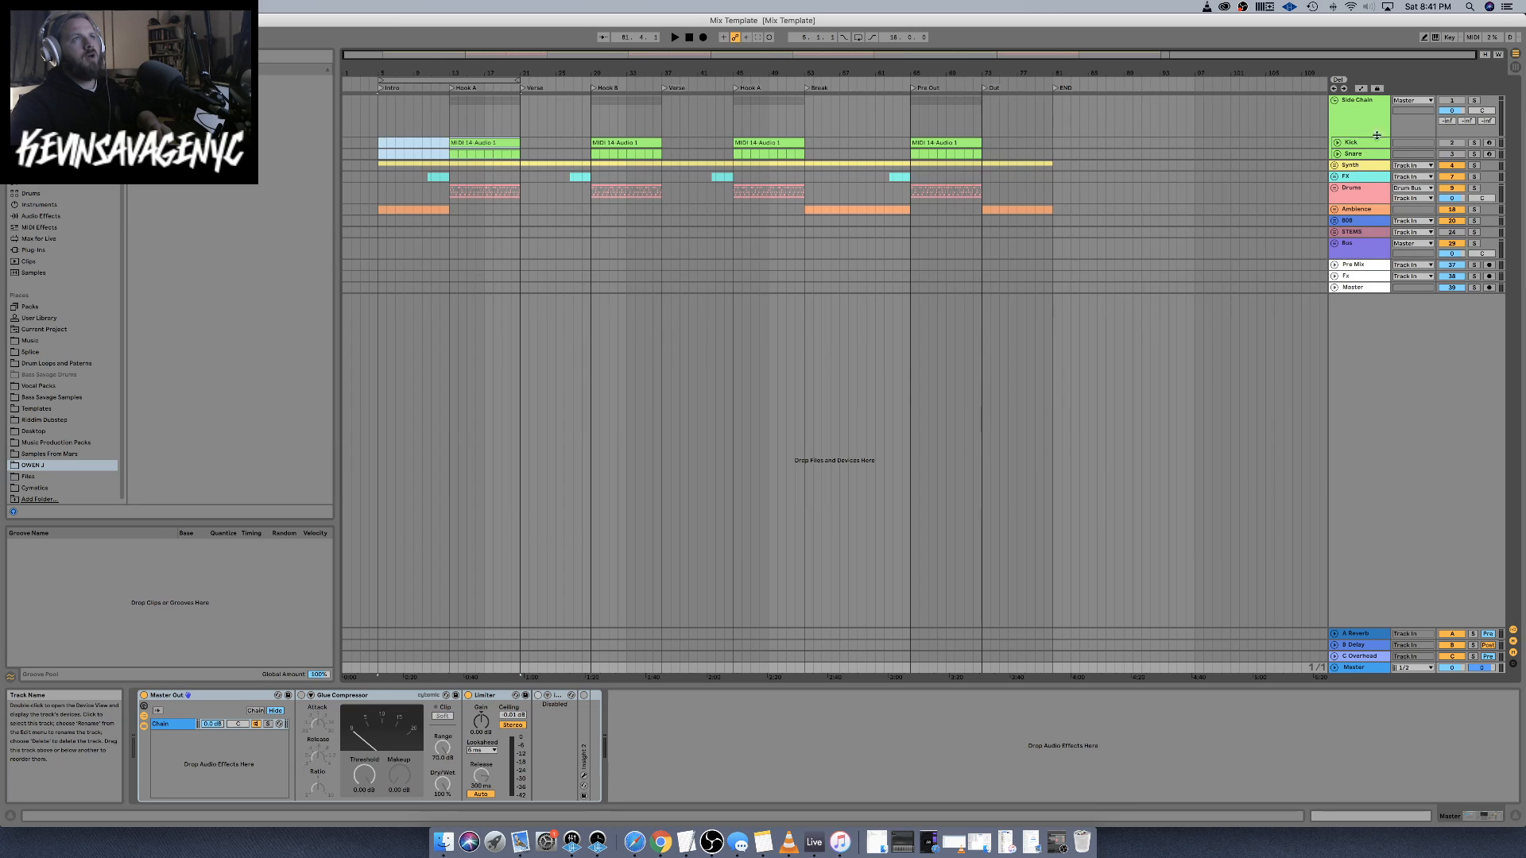
{"action": "left_click", "coordinate": [1363, 166]}
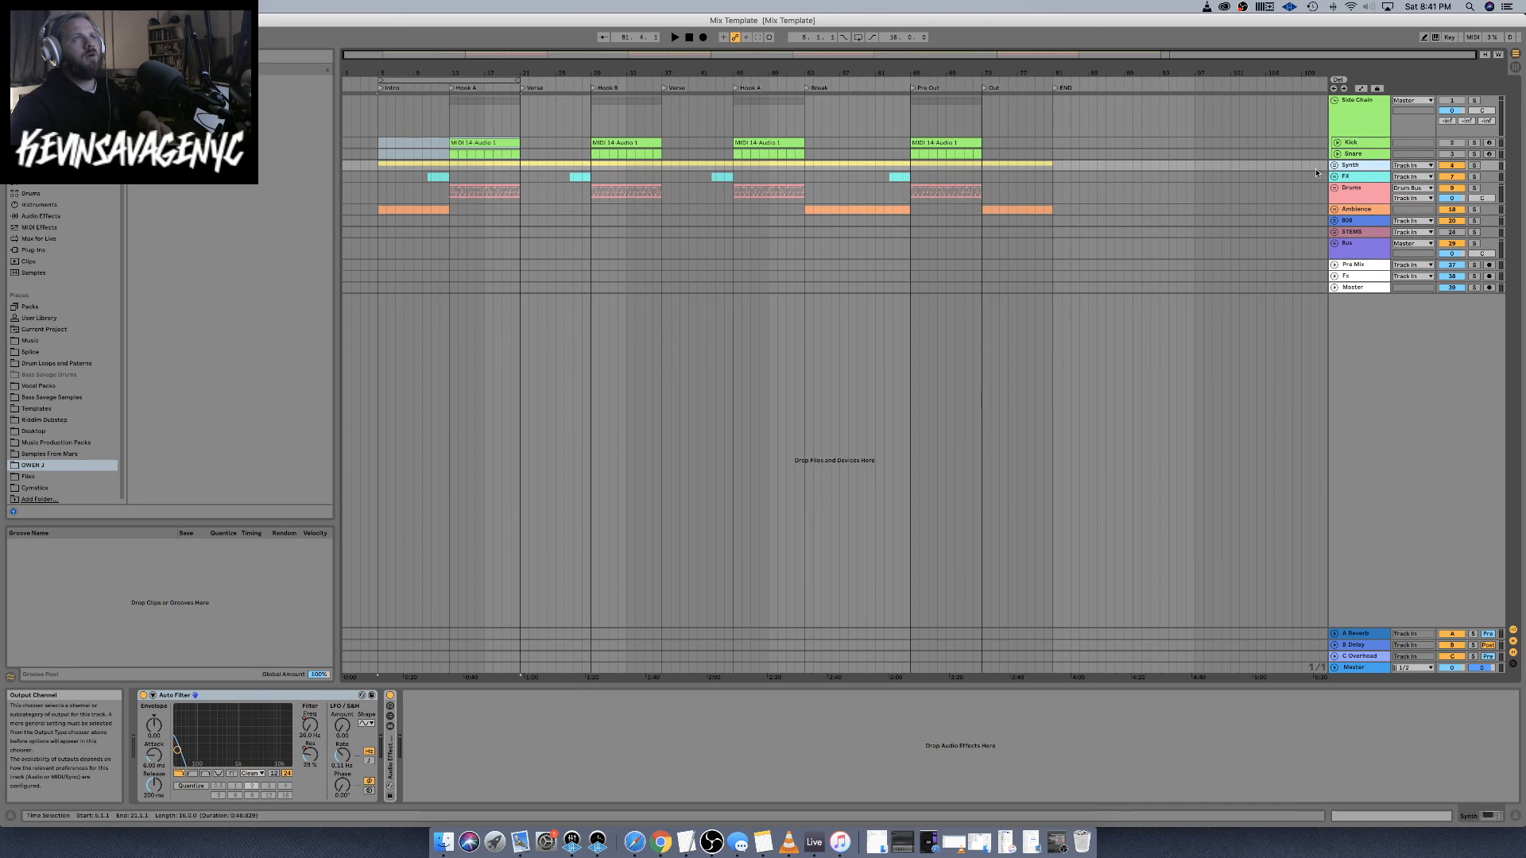
{"action": "left_click", "coordinate": [1334, 166]}
{"action": "left_click", "coordinate": [1418, 166]}
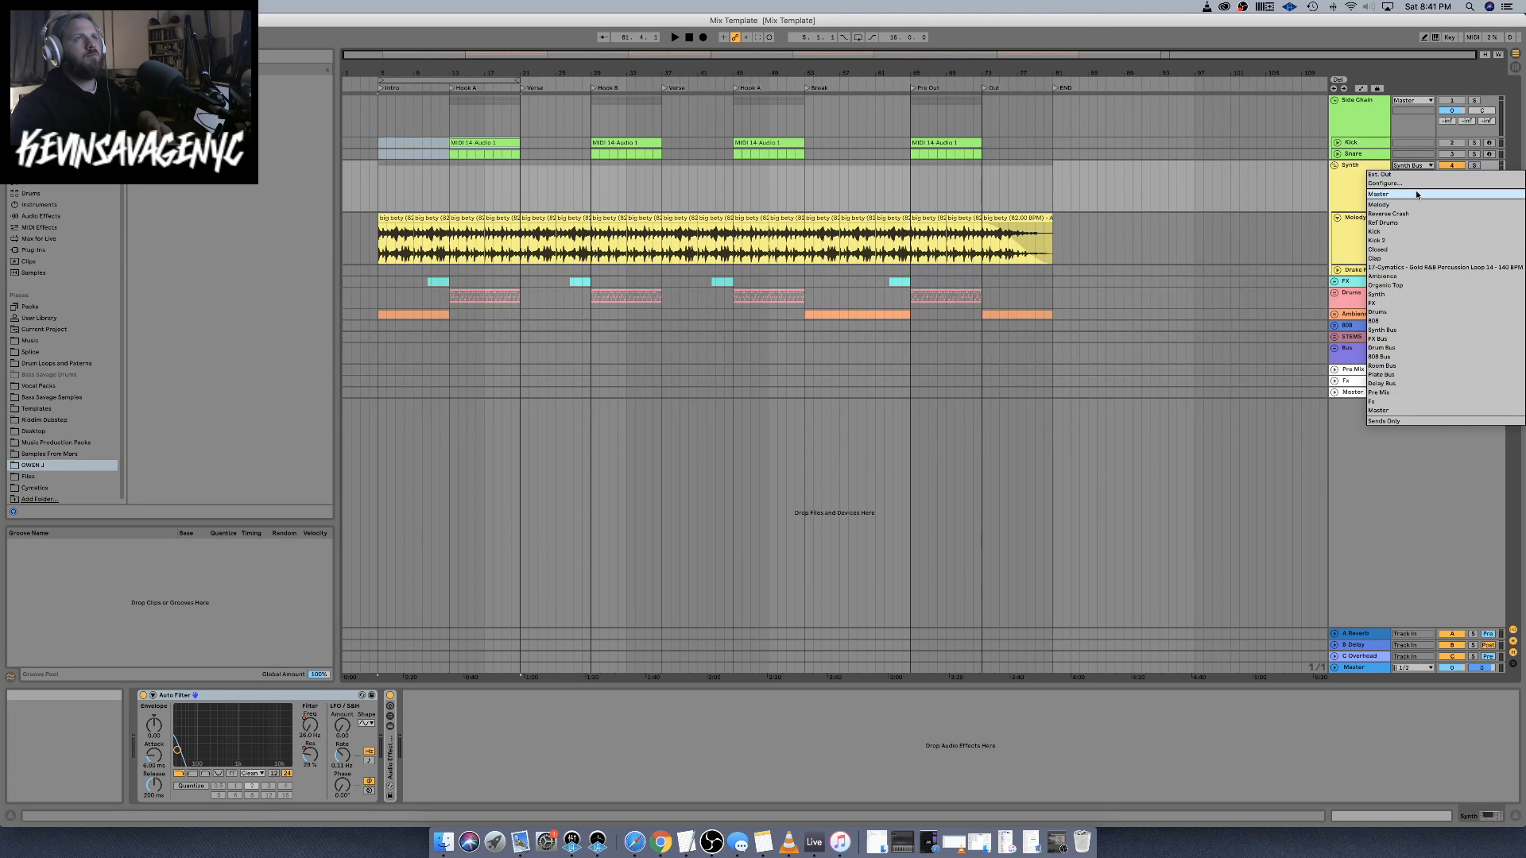
{"action": "left_click", "coordinate": [1418, 194]}
{"action": "left_click", "coordinate": [1334, 165]}
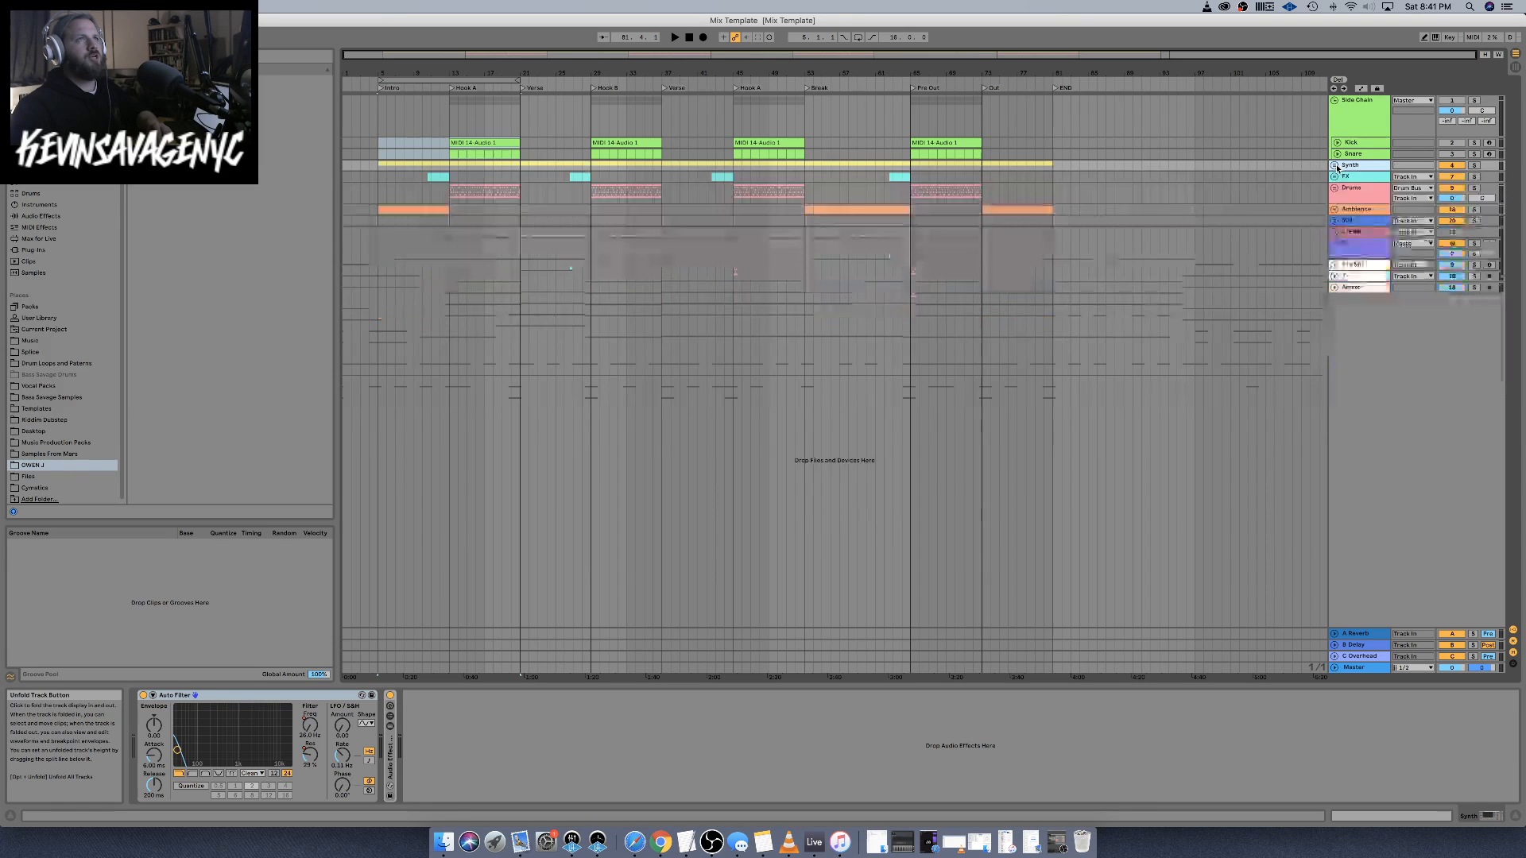
Route the FX group's output to Master and collapse the group
{"action": "left_click", "coordinate": [1351, 176]}
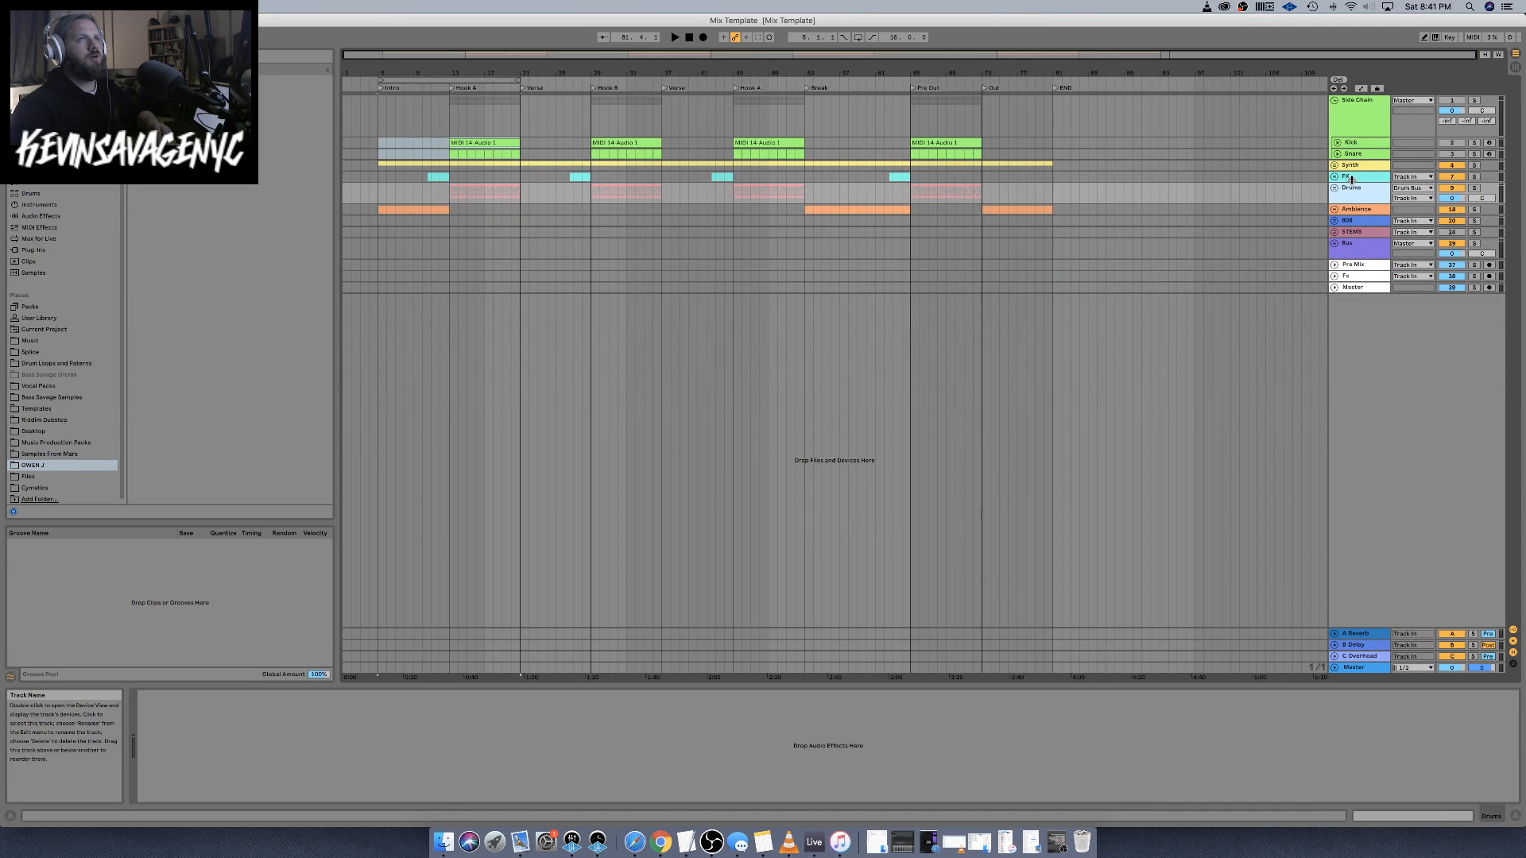
{"action": "left_click", "coordinate": [1334, 177]}
{"action": "left_click", "coordinate": [1417, 177]}
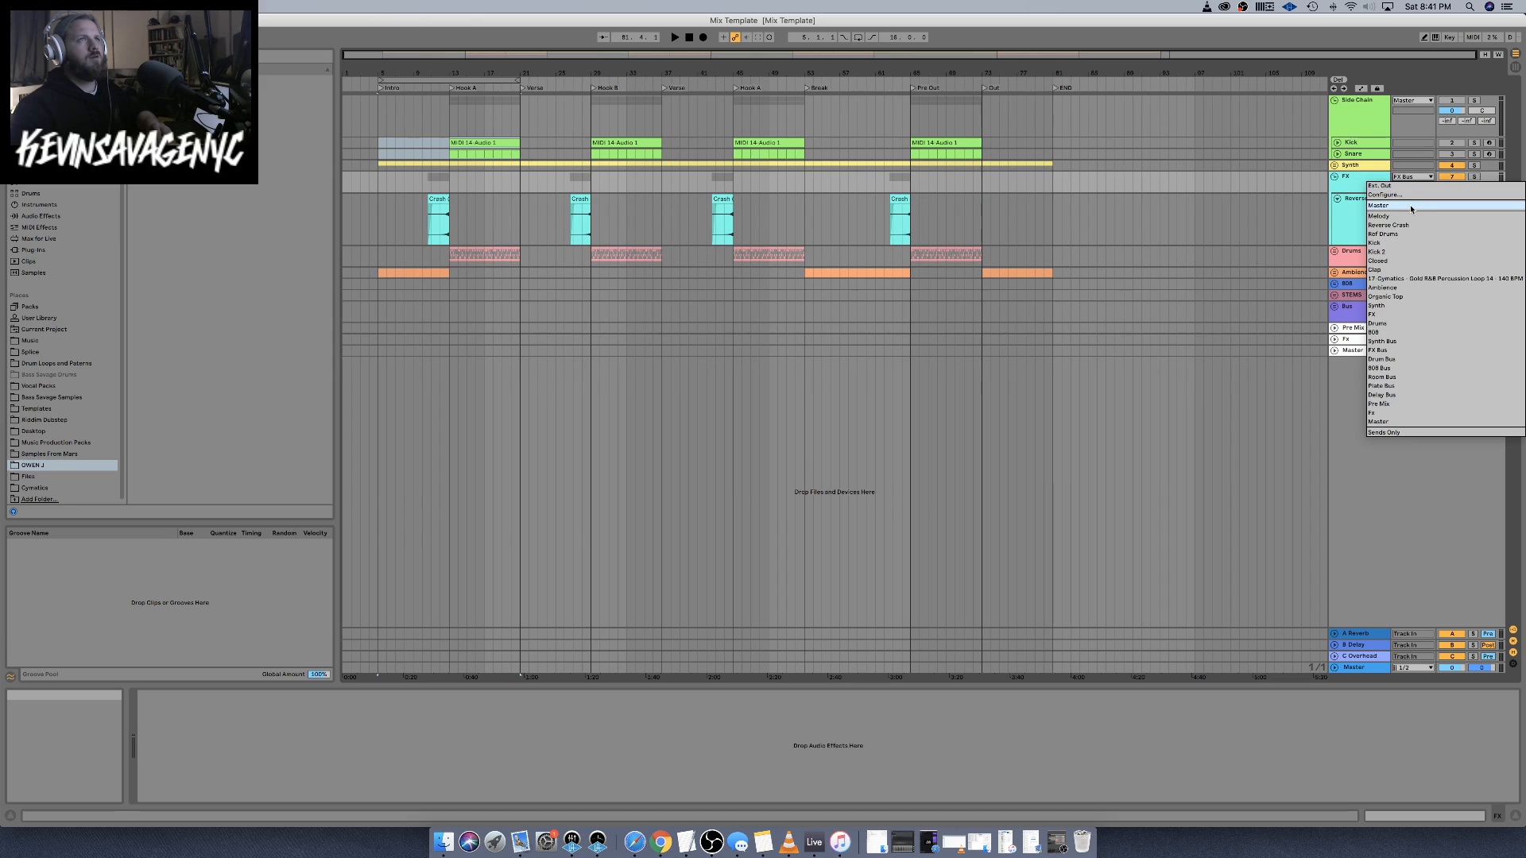
{"action": "left_click", "coordinate": [1411, 206]}
{"action": "left_click", "coordinate": [1334, 176]}
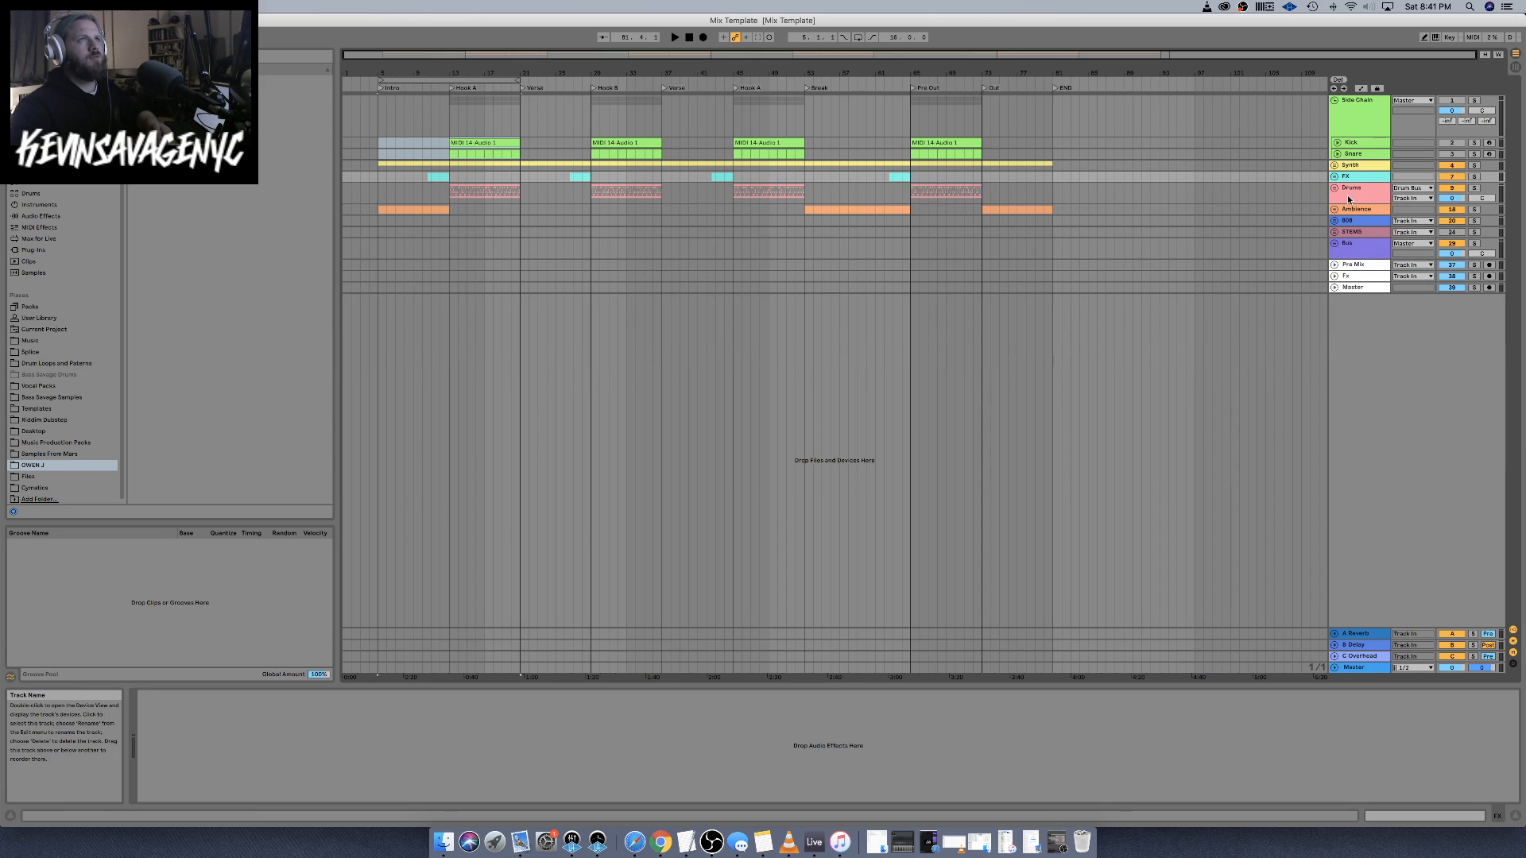
Route the outputs of the Drums and Ambience groups to Master, leaving Ambience collapsed
{"action": "left_click", "coordinate": [1411, 188]}
{"action": "left_click", "coordinate": [1375, 214]}
{"action": "left_click", "coordinate": [1357, 211]}
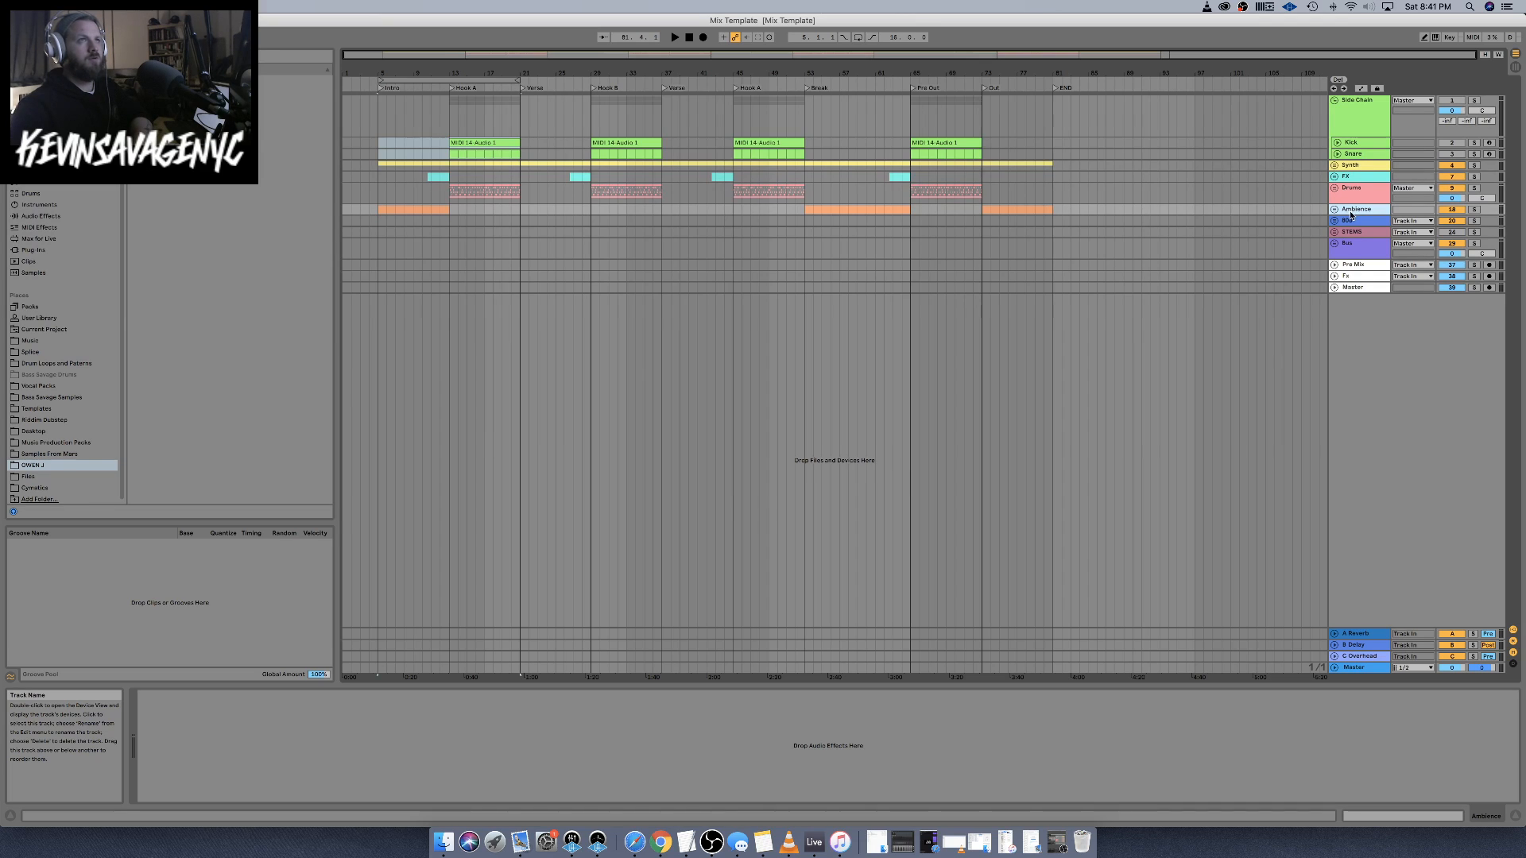
{"action": "left_click", "coordinate": [1335, 209]}
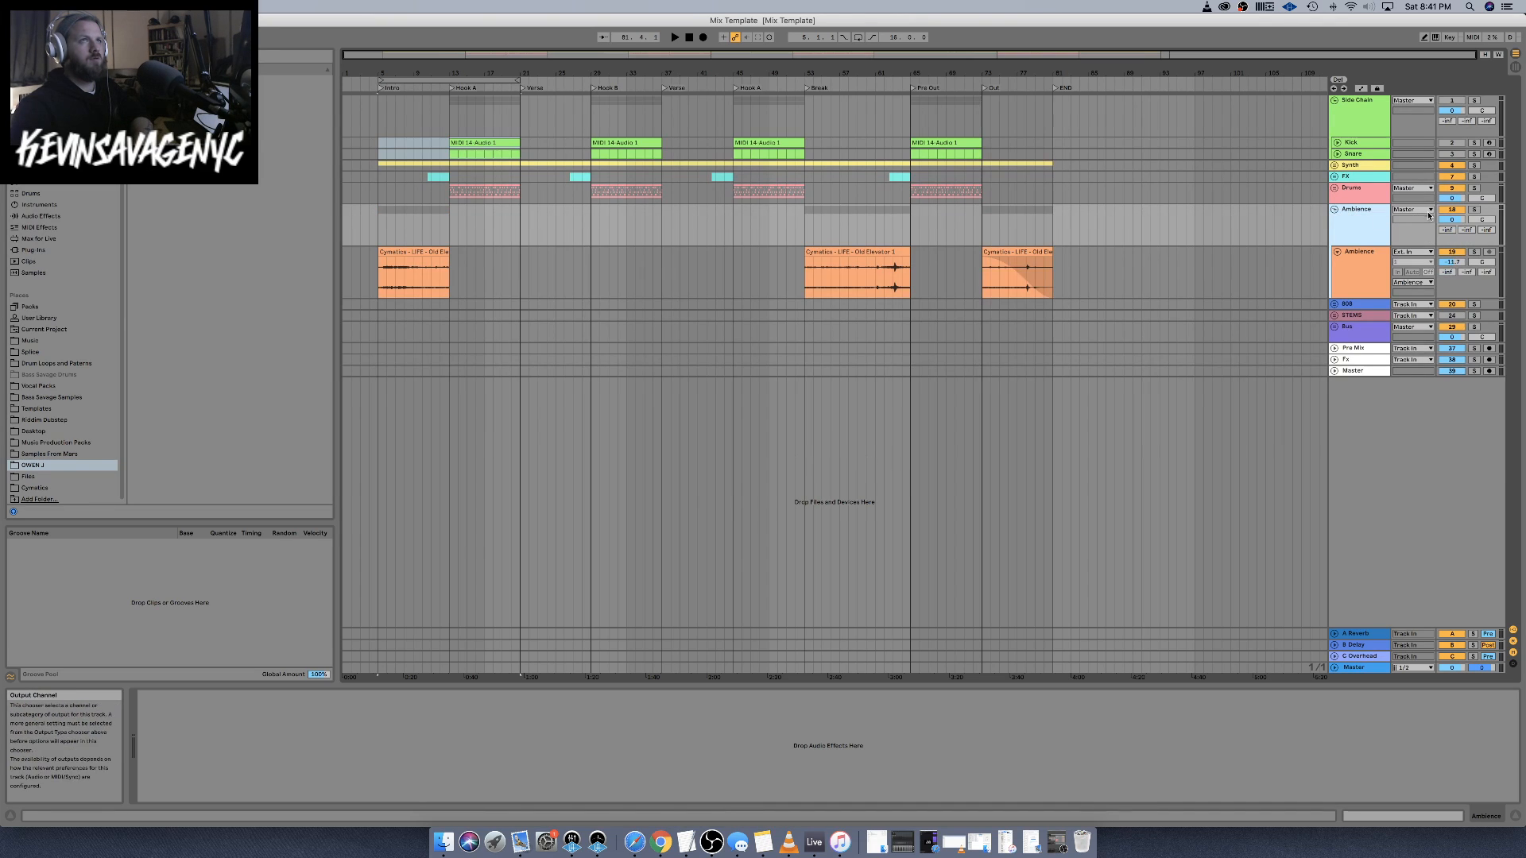
{"action": "left_click", "coordinate": [1412, 209]}
{"action": "left_click", "coordinate": [1419, 238]}
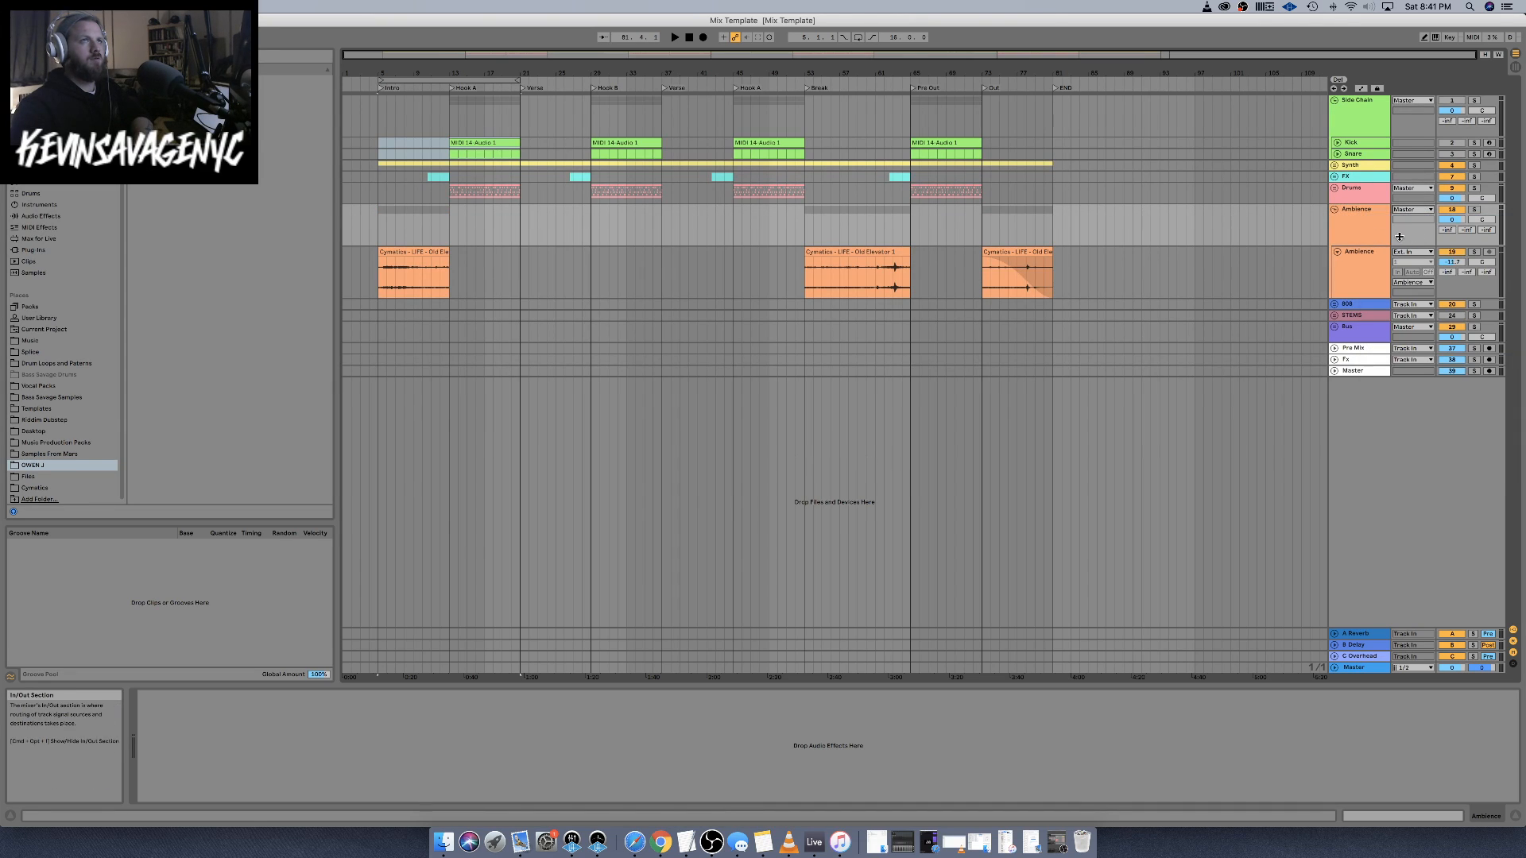
{"action": "left_click", "coordinate": [1335, 210]}
Route the 808 group's output to Master and collapse the group
{"action": "left_click", "coordinate": [1348, 222]}
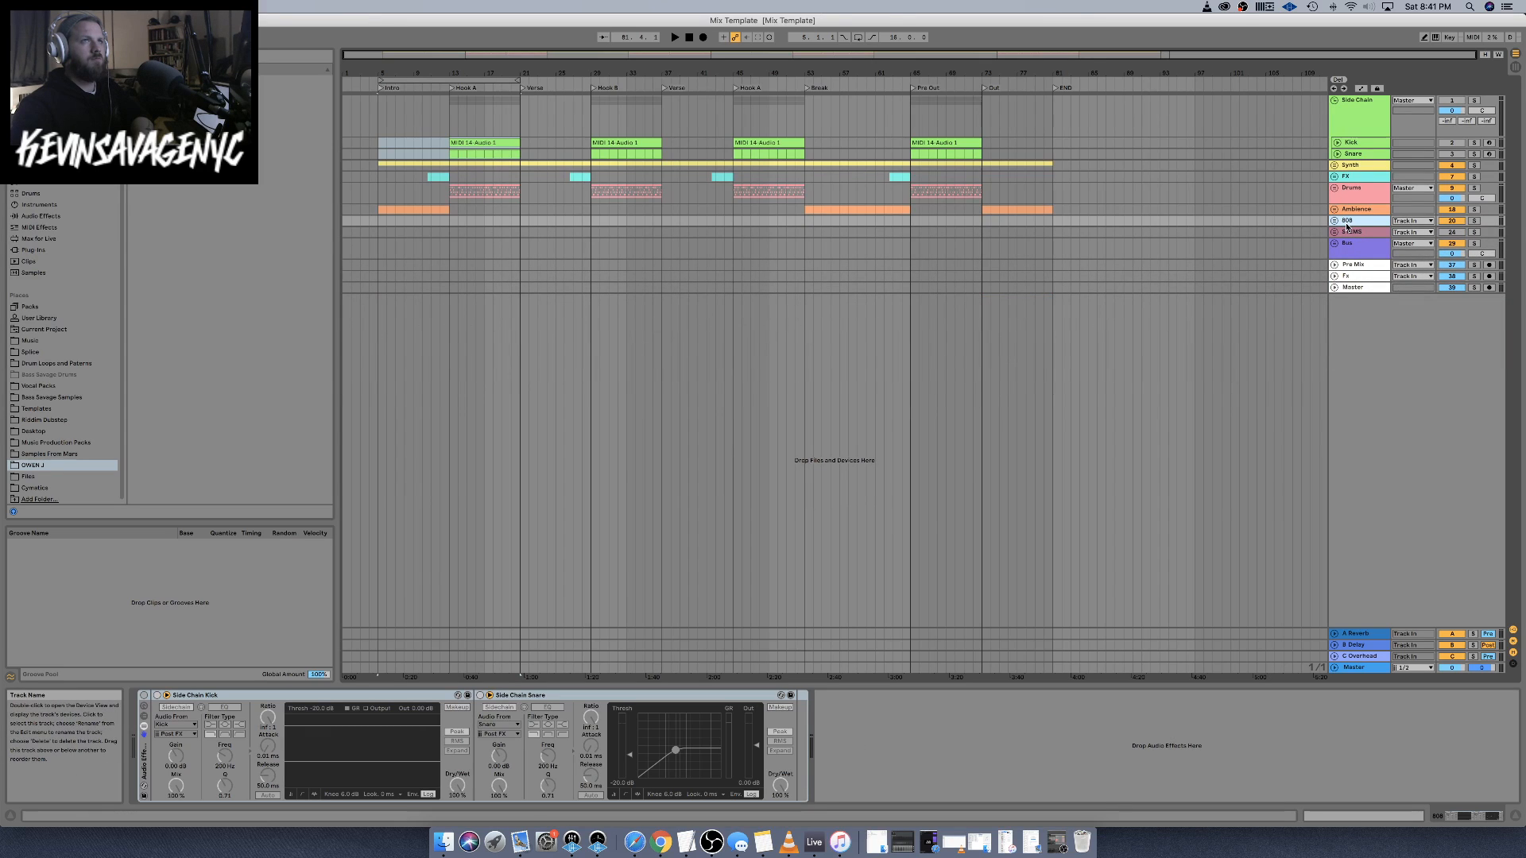
{"action": "left_click", "coordinate": [1335, 221]}
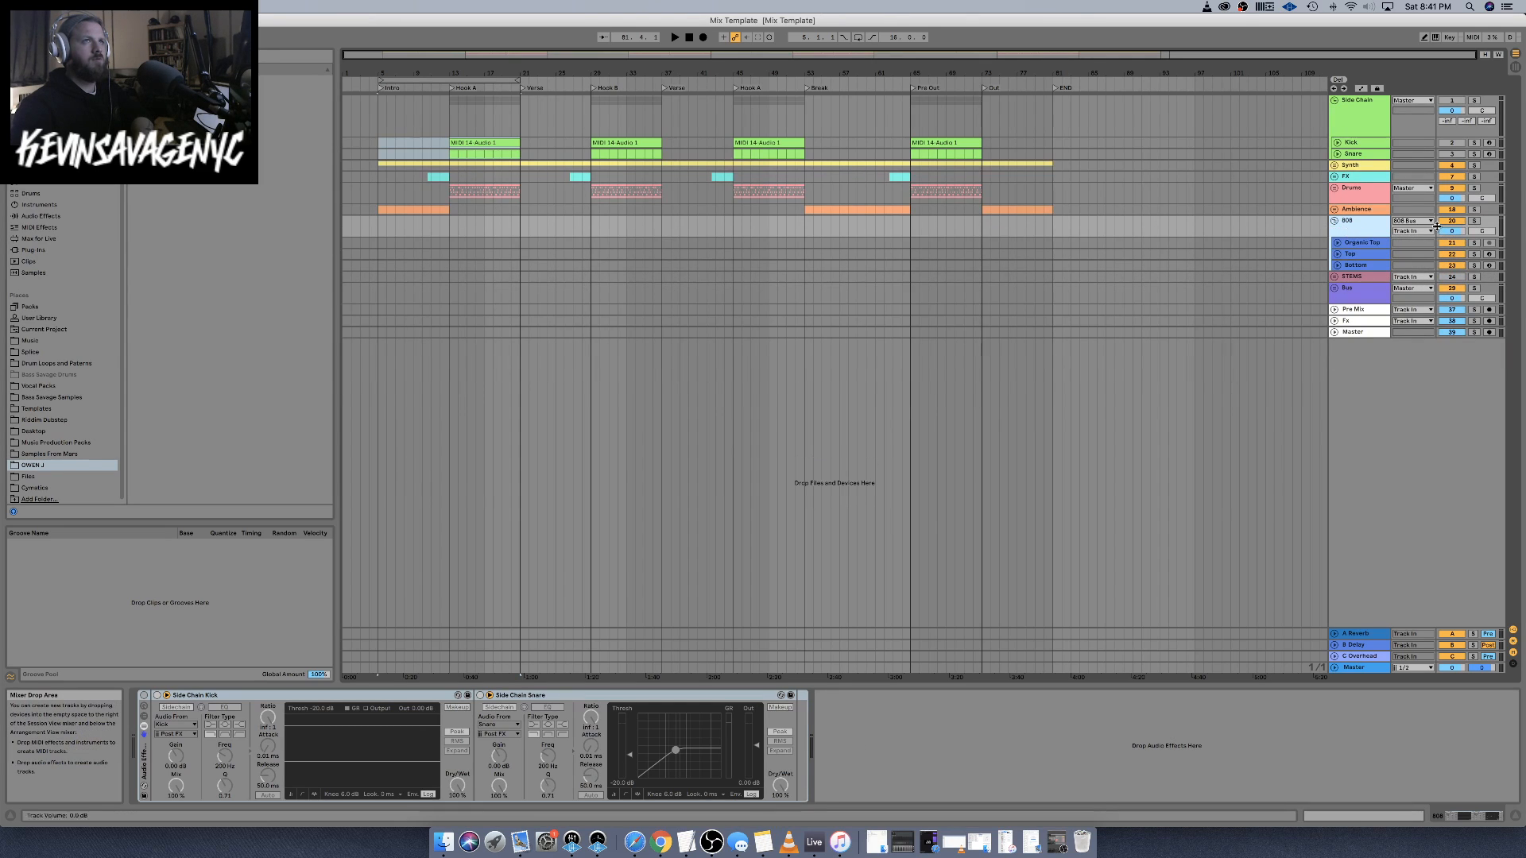
{"action": "left_click", "coordinate": [1397, 221]}
{"action": "left_click", "coordinate": [1406, 249]}
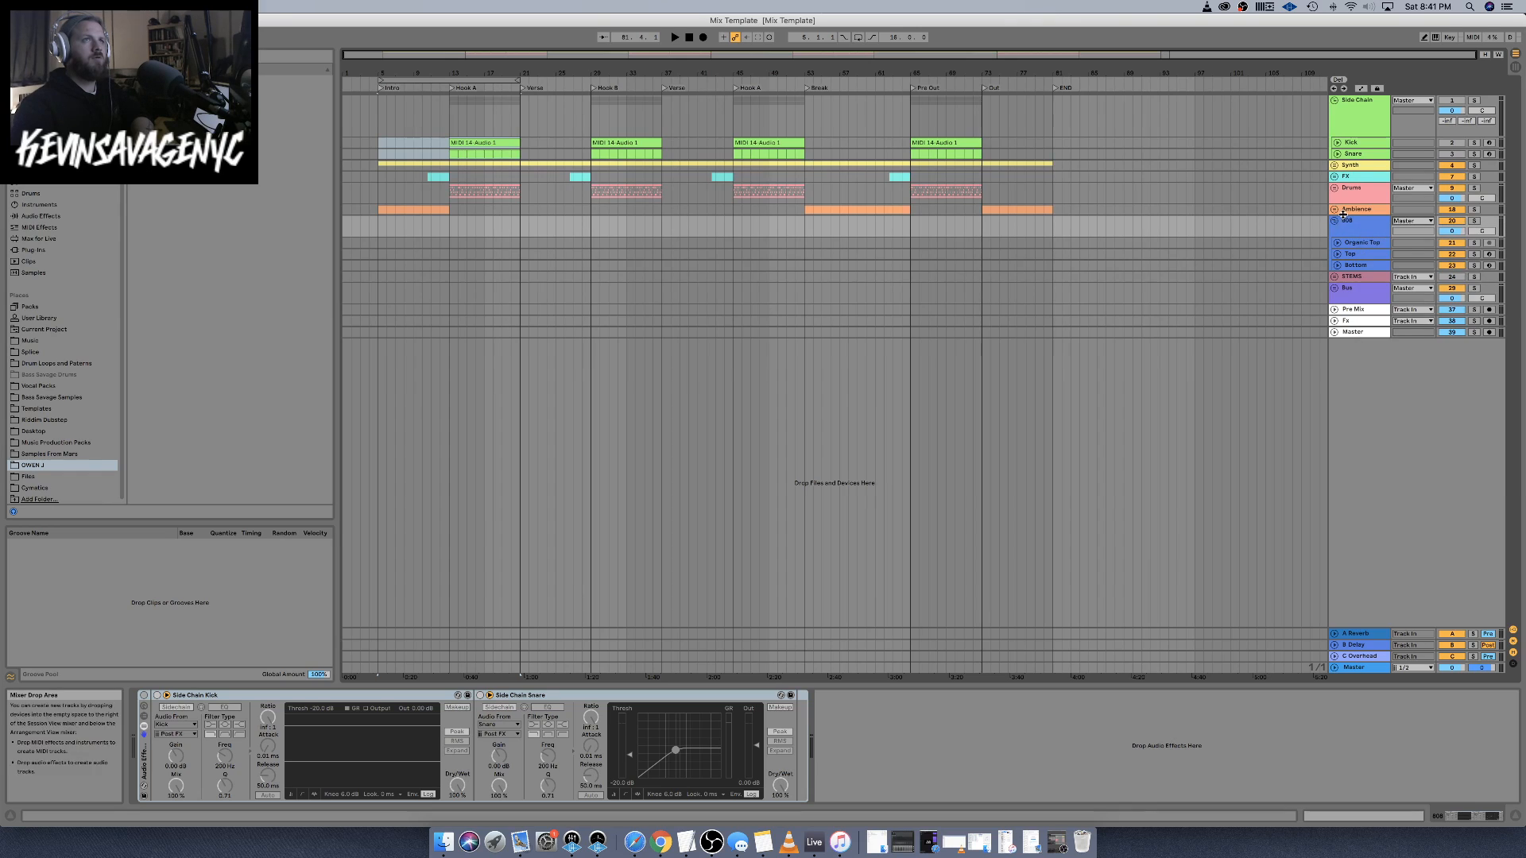
{"action": "left_click", "coordinate": [1336, 222]}
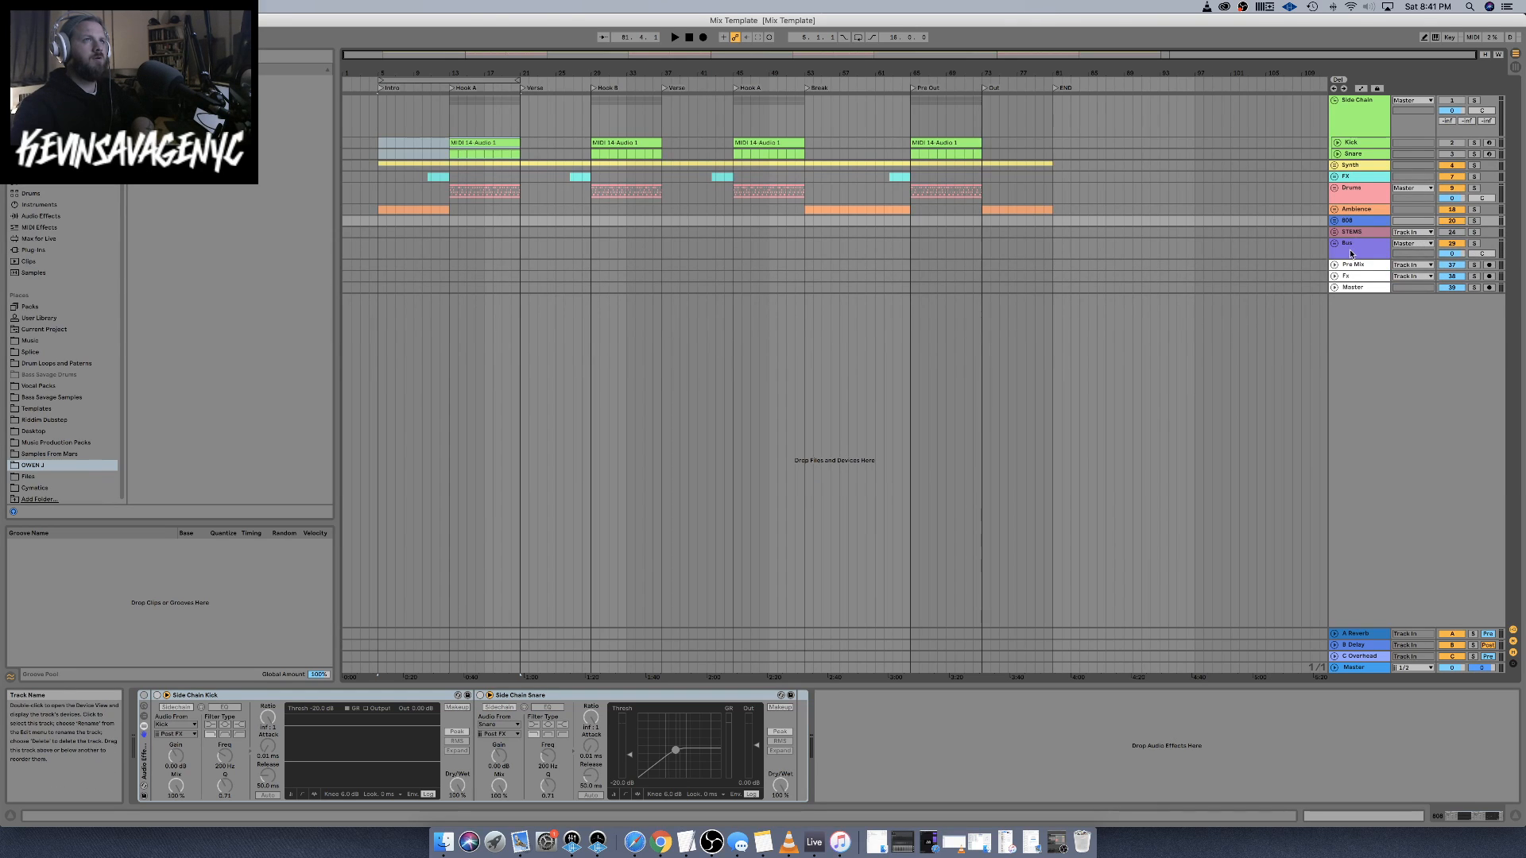
Group the Bus, Pre Mix, Fx and Master tracks together
{"action": "left_click", "coordinate": [1354, 251]}
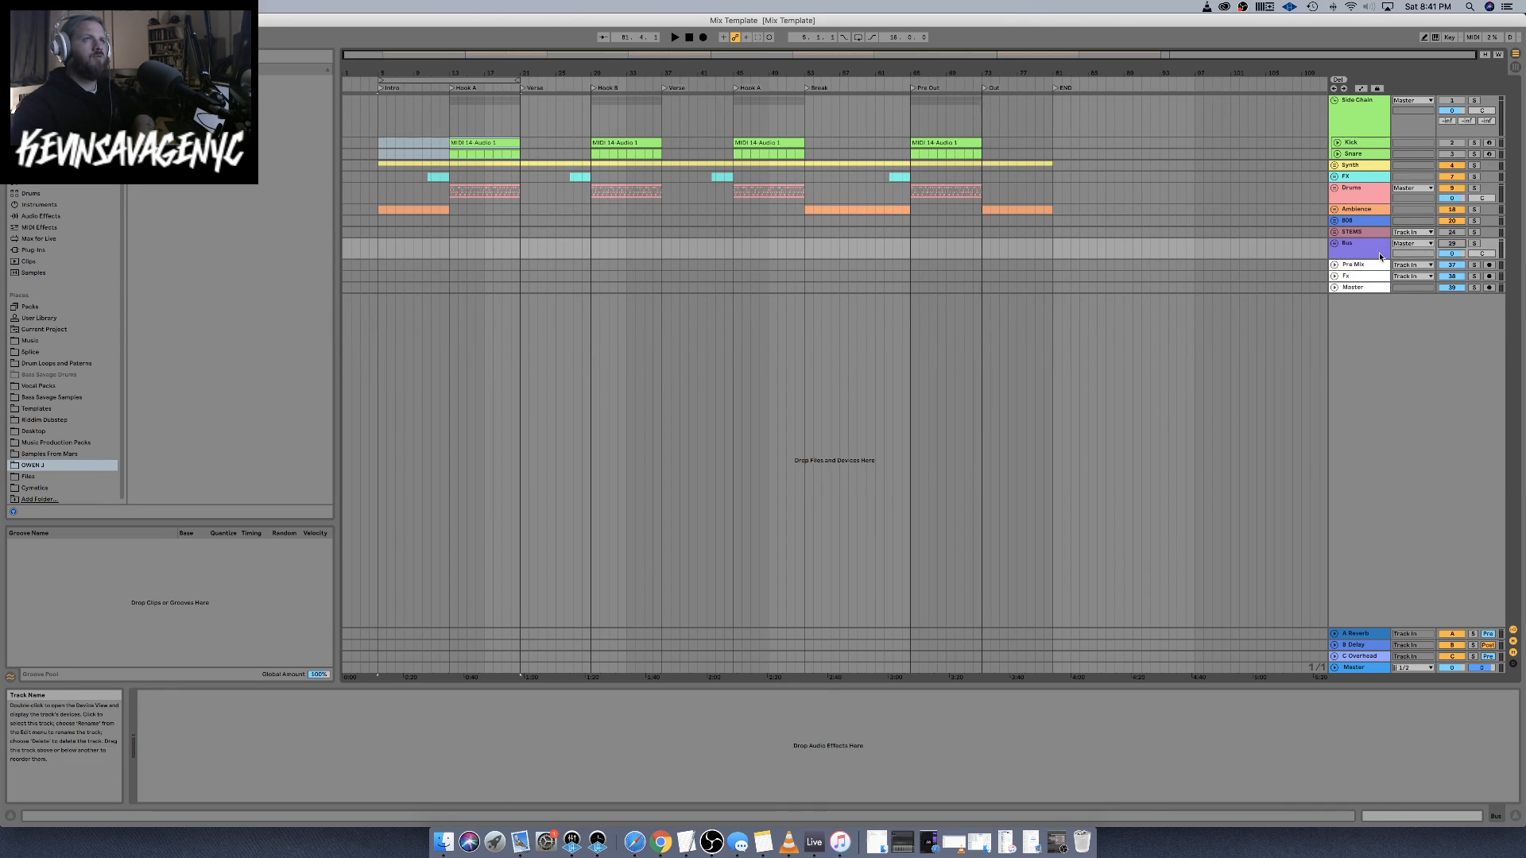
{"action": "left_click", "coordinate": [1359, 290]}
{"action": "right_click", "coordinate": [1360, 288]}
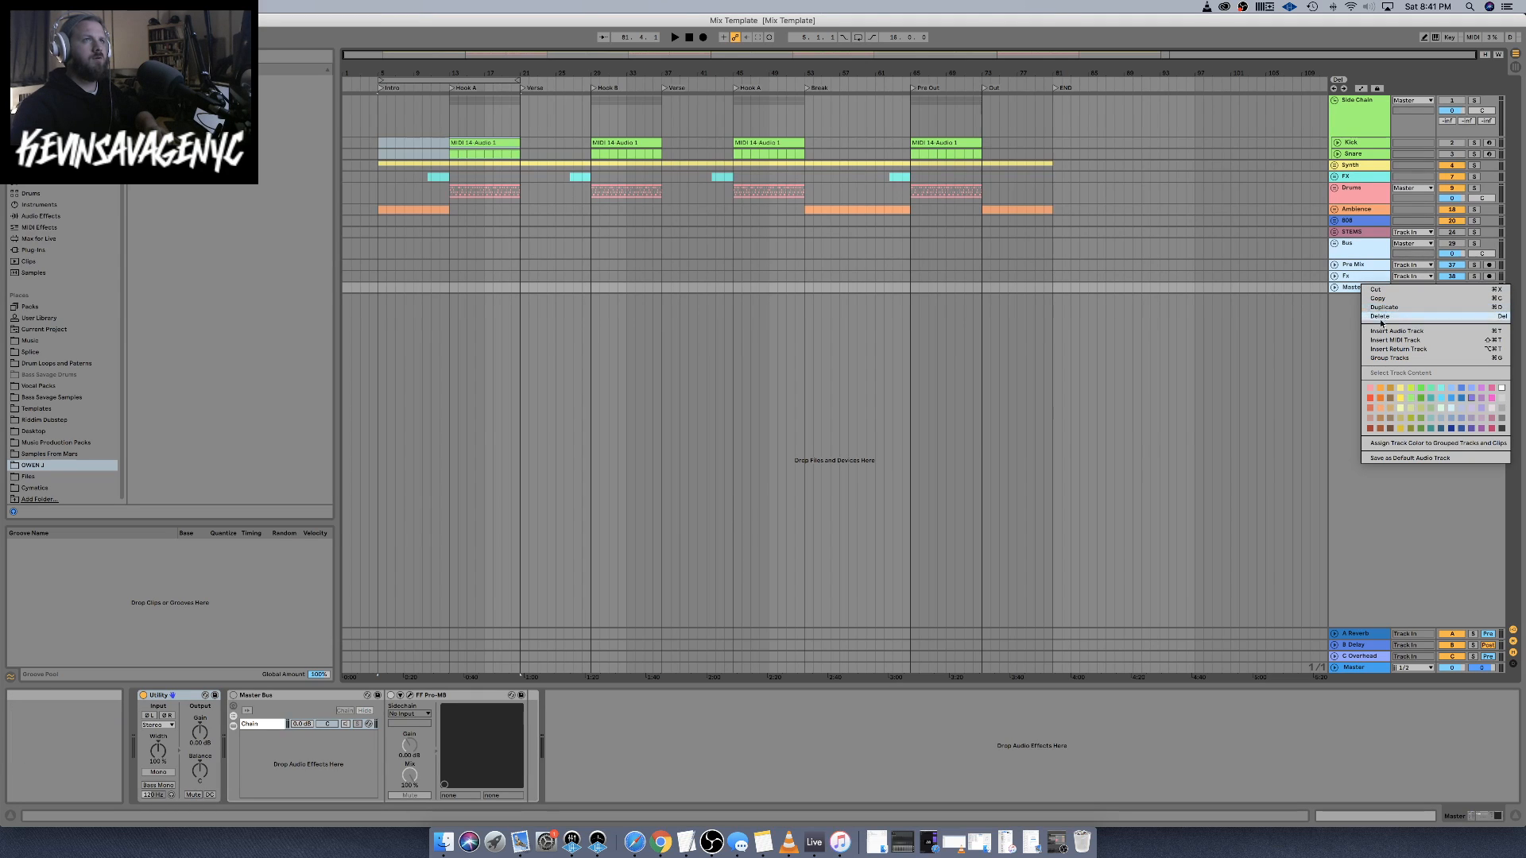
{"action": "left_click", "coordinate": [1389, 357]}
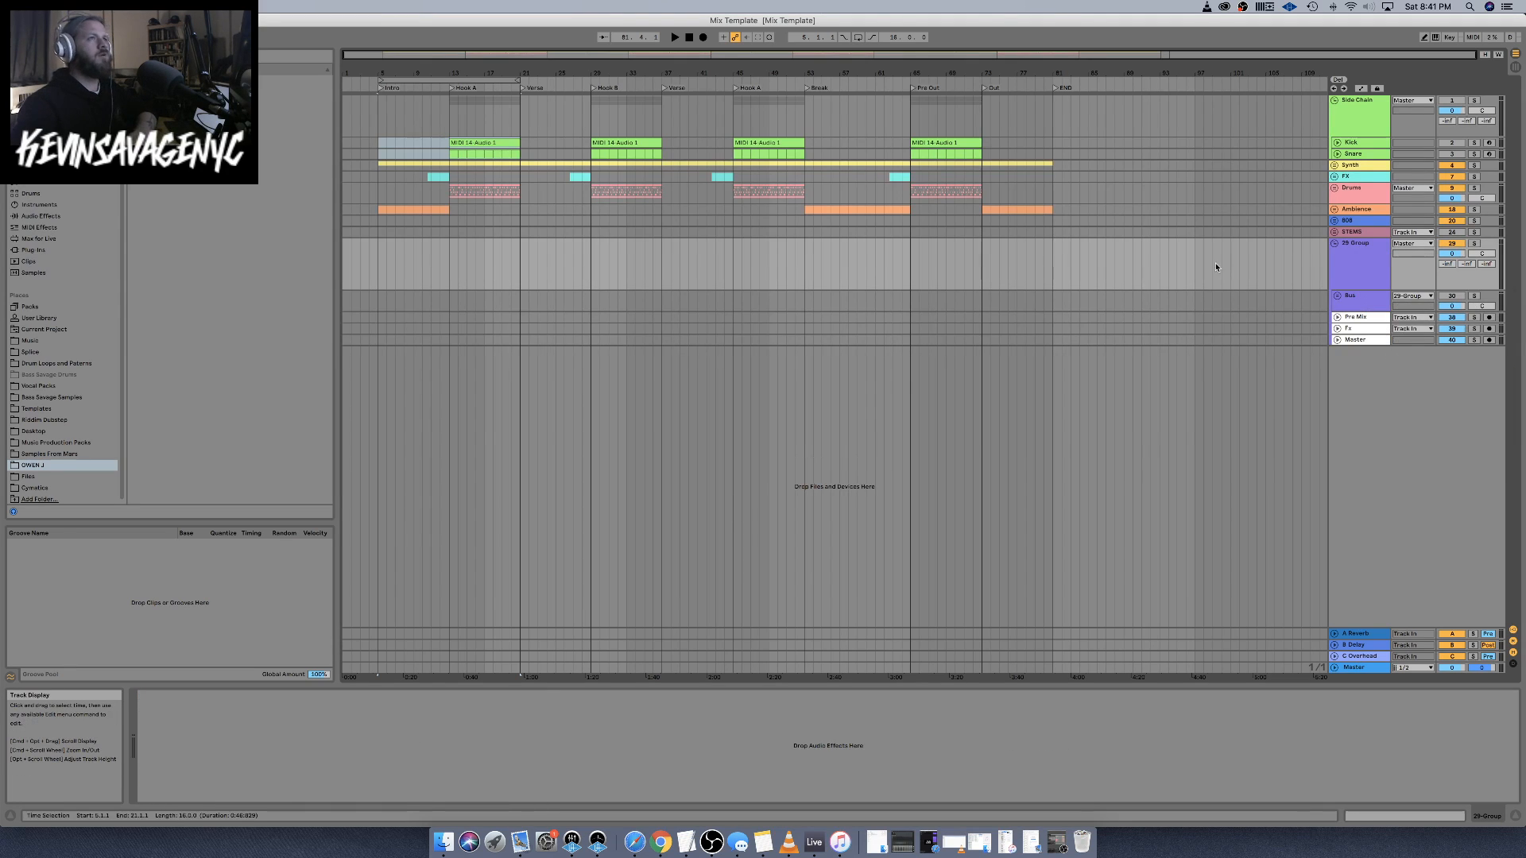
Delete the Kick, Snare, Synth, Drums and Ambience clips between the Intro and END locators
{"action": "left_click", "coordinate": [388, 151]}
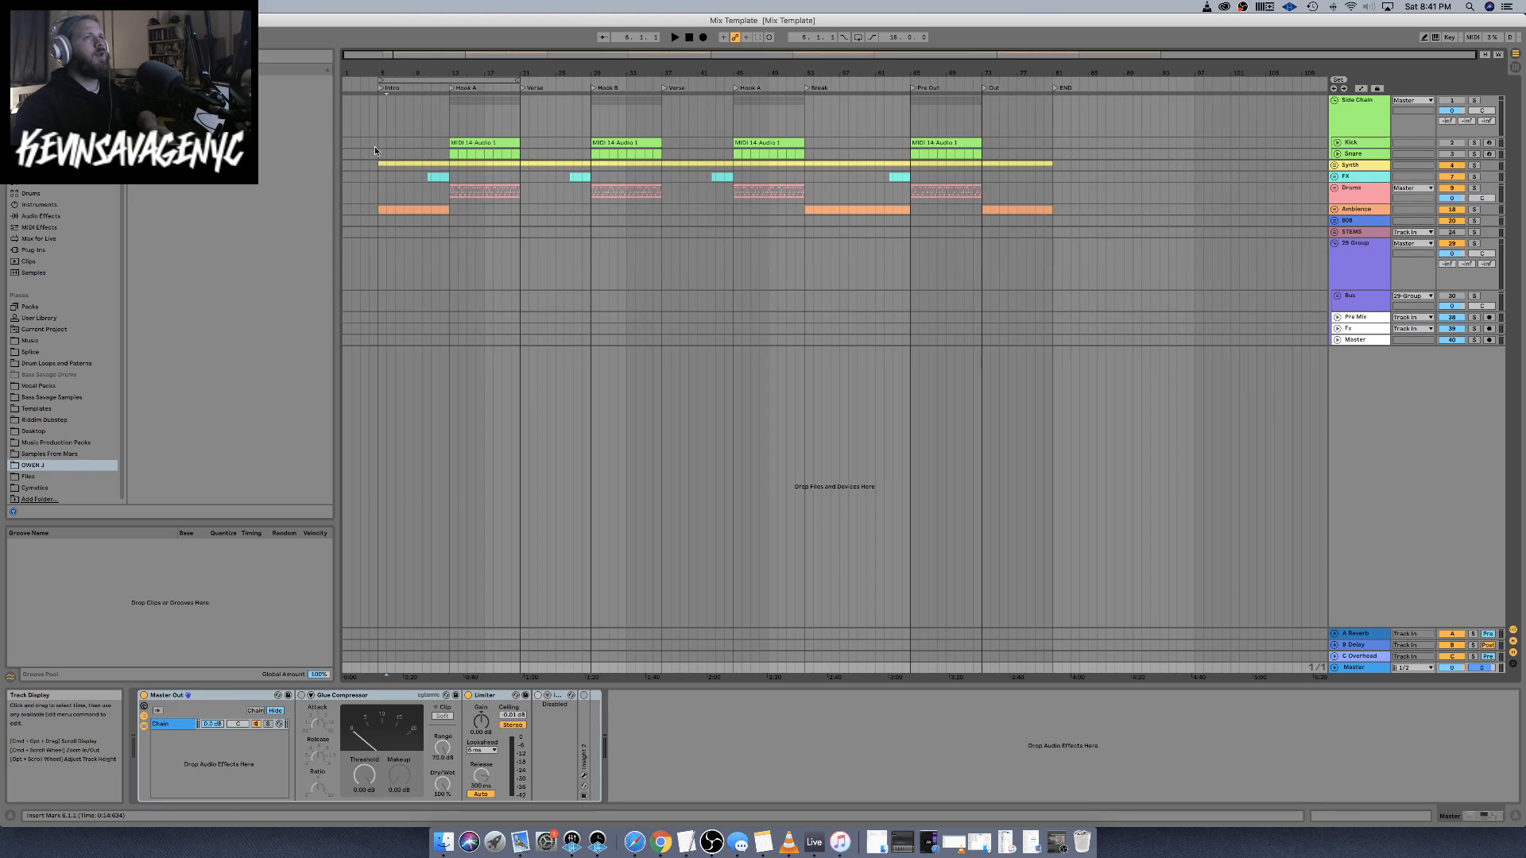
{"action": "left_click_drag", "start_coordinate": [380, 142], "coordinate": [1041, 159]}
{"action": "key", "text": "Delete"}
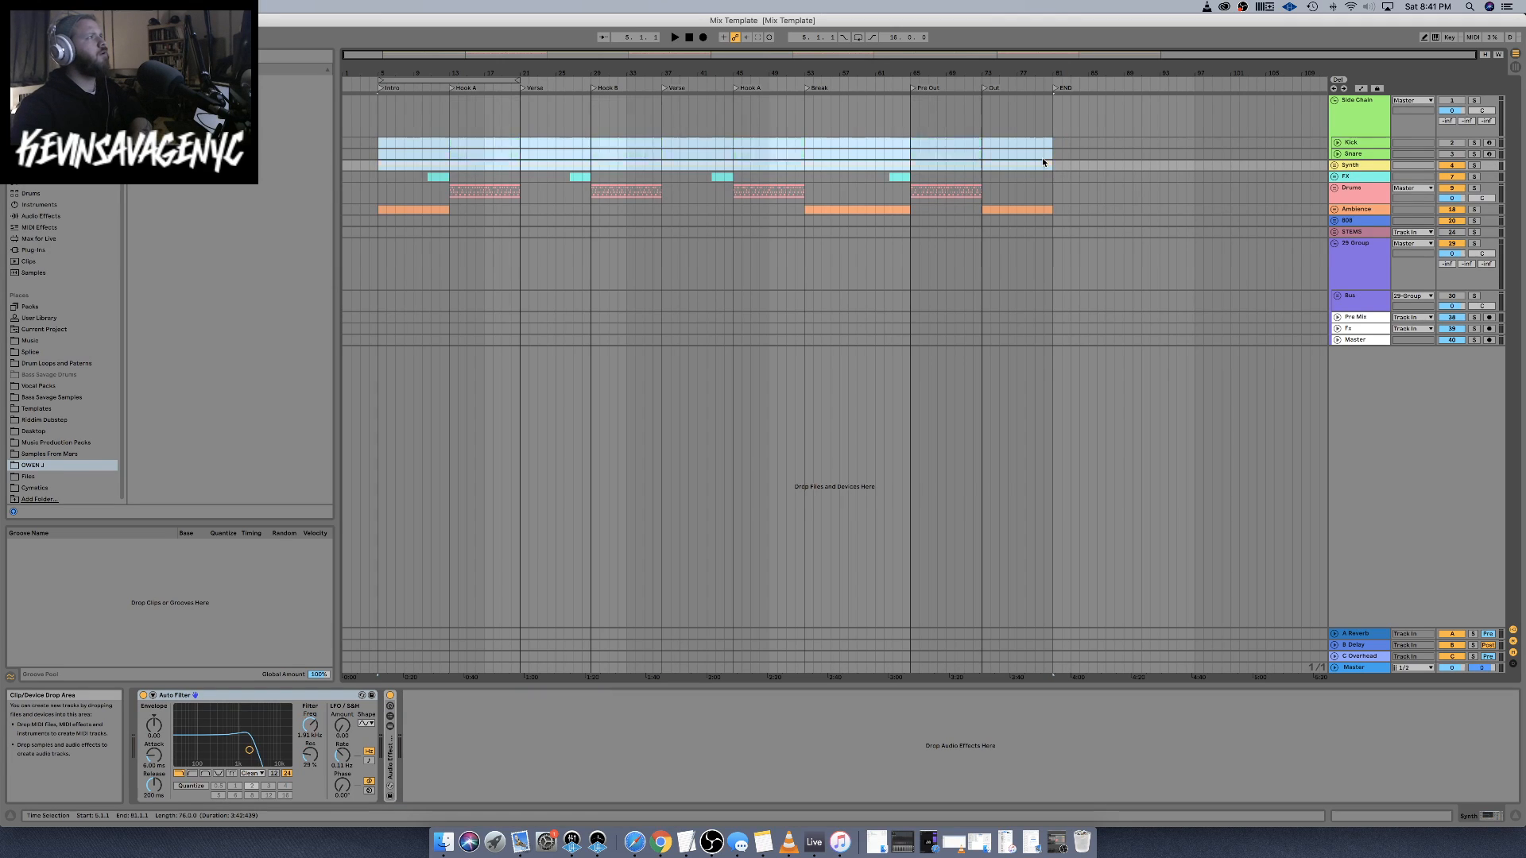
{"action": "left_click_drag", "start_coordinate": [379, 195], "coordinate": [1049, 213]}
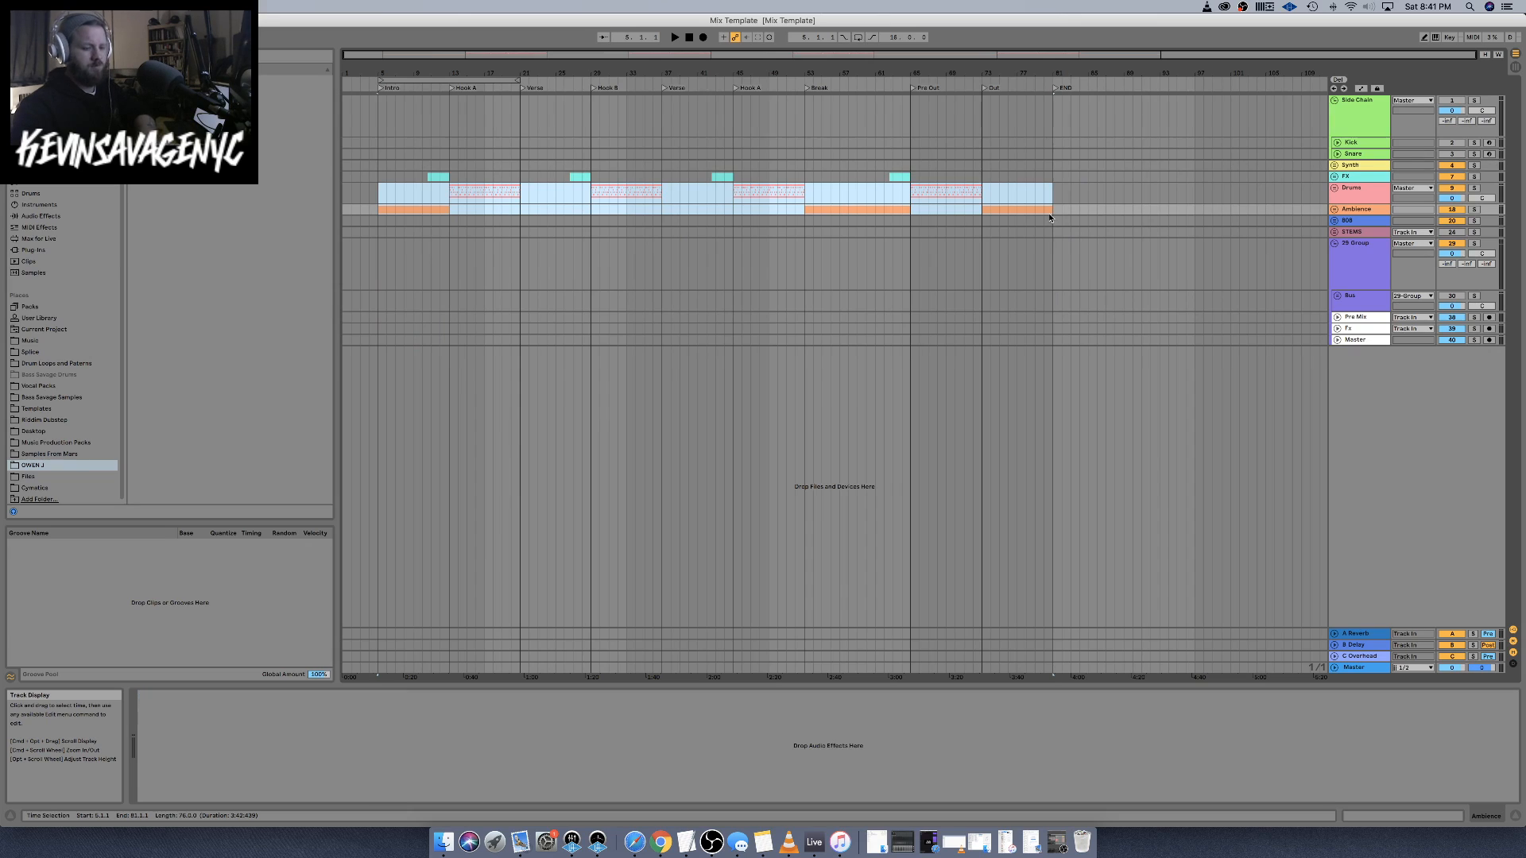
{"action": "key", "text": "Delete"}
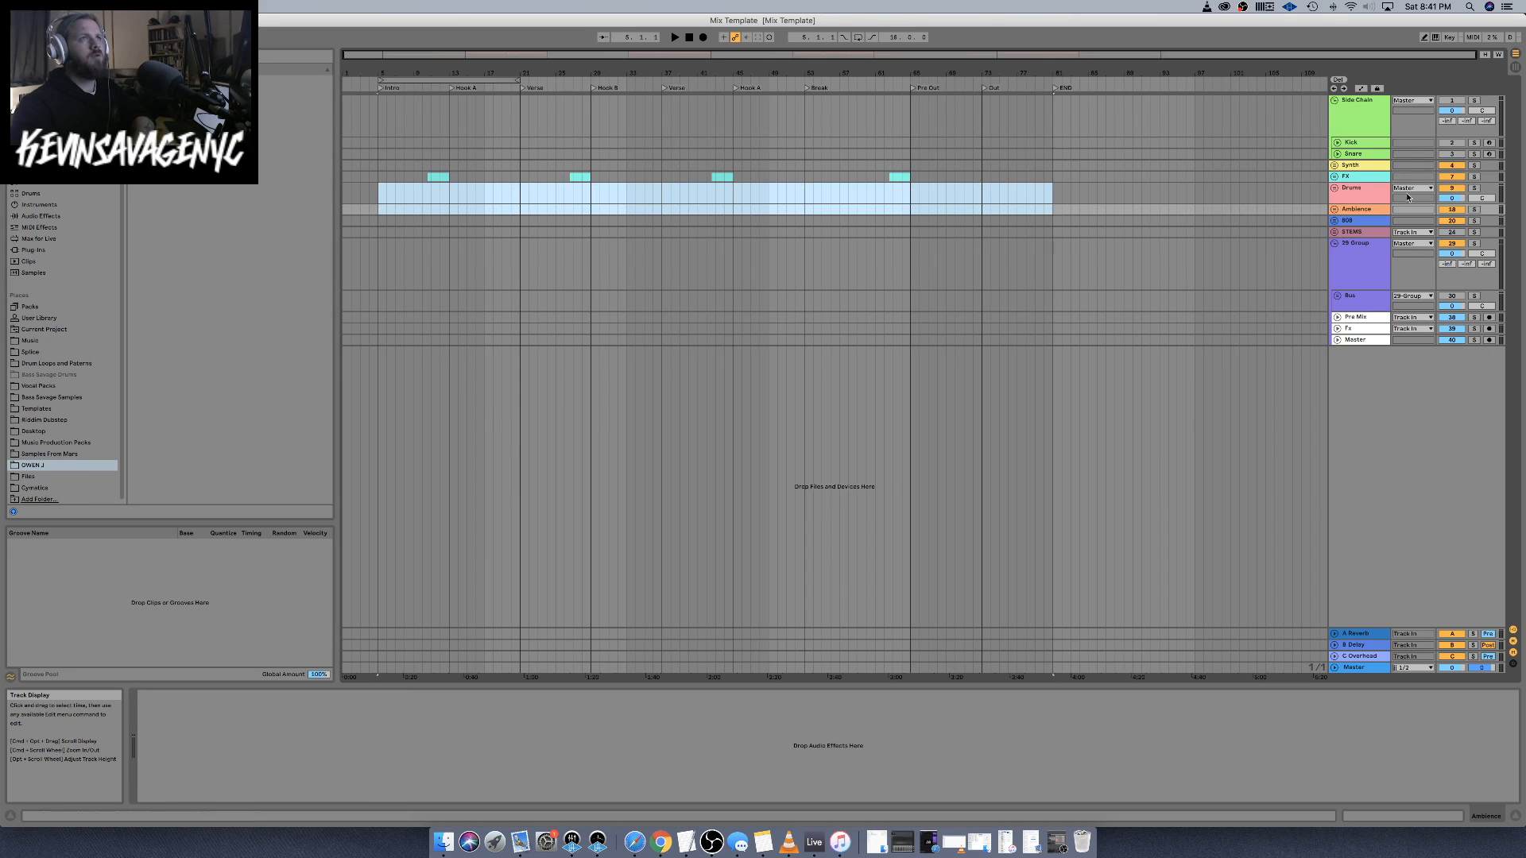
Expand the Drums group and delete its Ref Drums track
{"action": "left_click", "coordinate": [1334, 188]}
{"action": "left_click", "coordinate": [1355, 241]}
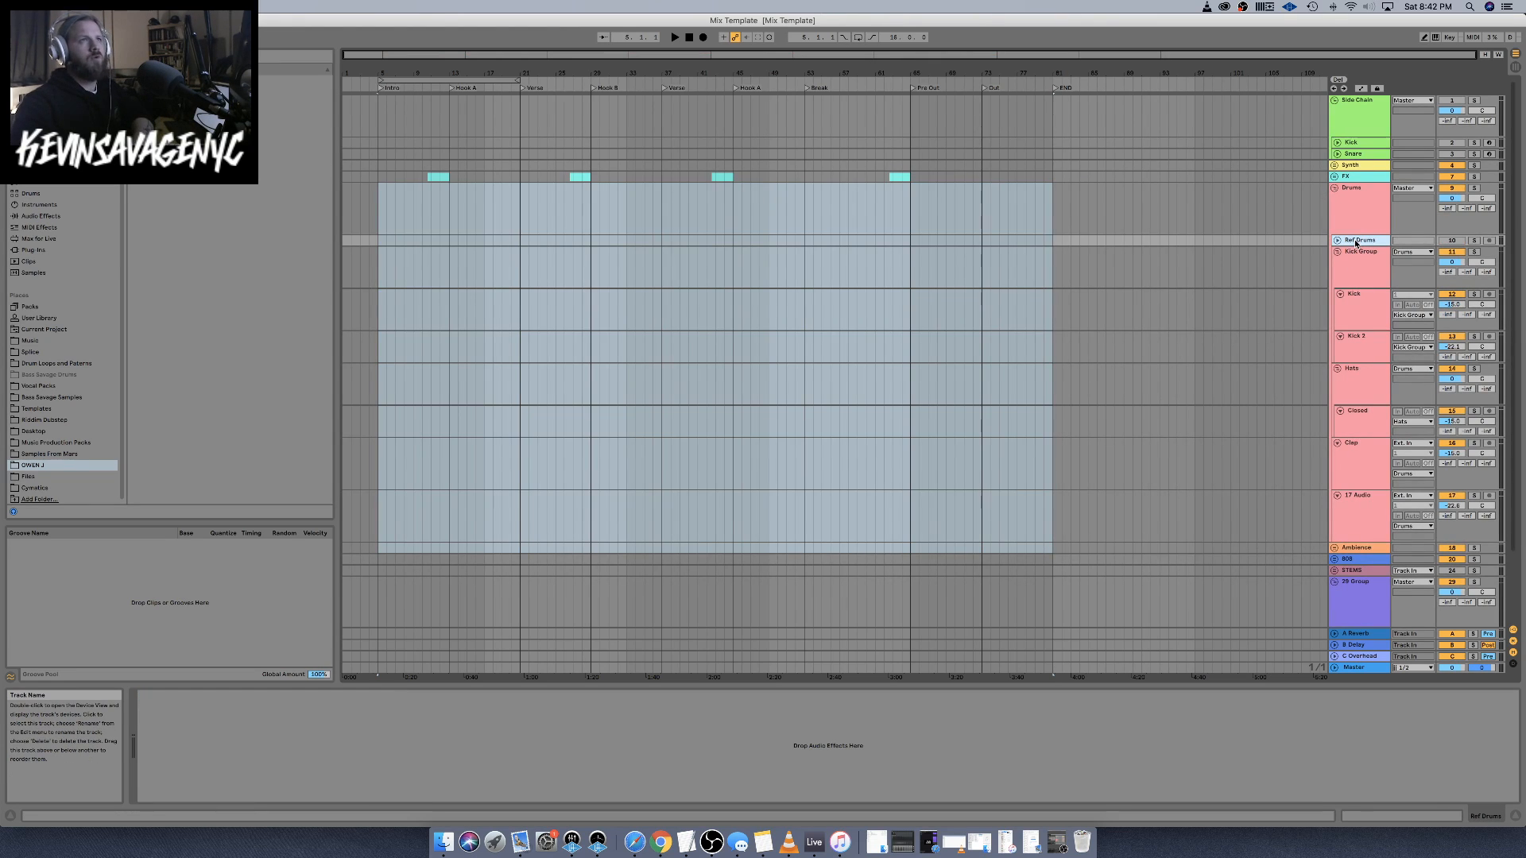
{"action": "key", "text": "Delete"}
{"action": "right_click", "coordinate": [1367, 254]}
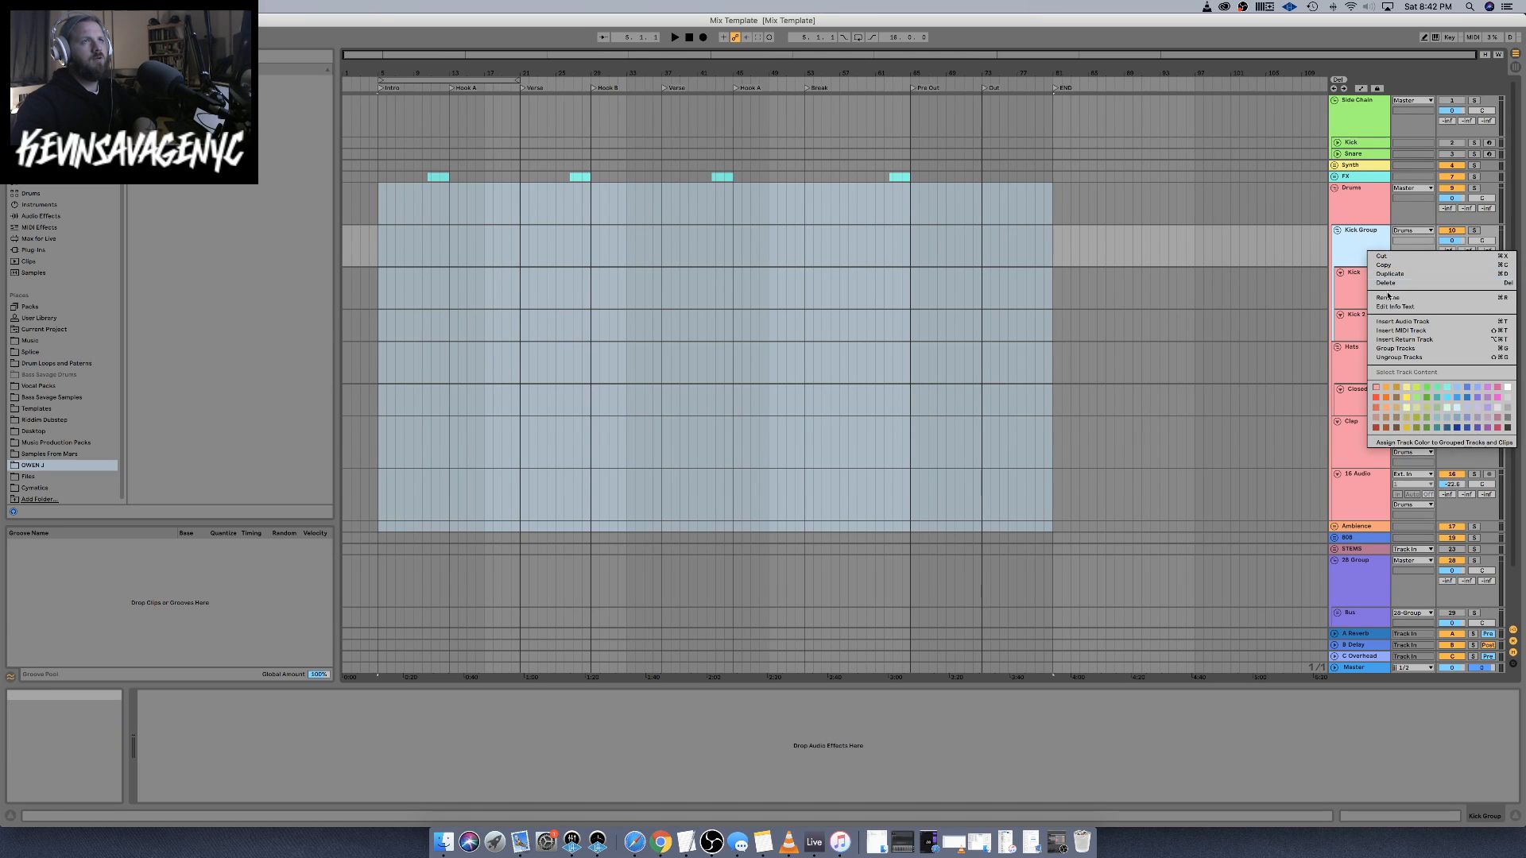
{"action": "key", "text": "Escape"}
Rename the Clap track in the Drums group as Click
{"action": "left_click", "coordinate": [1362, 340]}
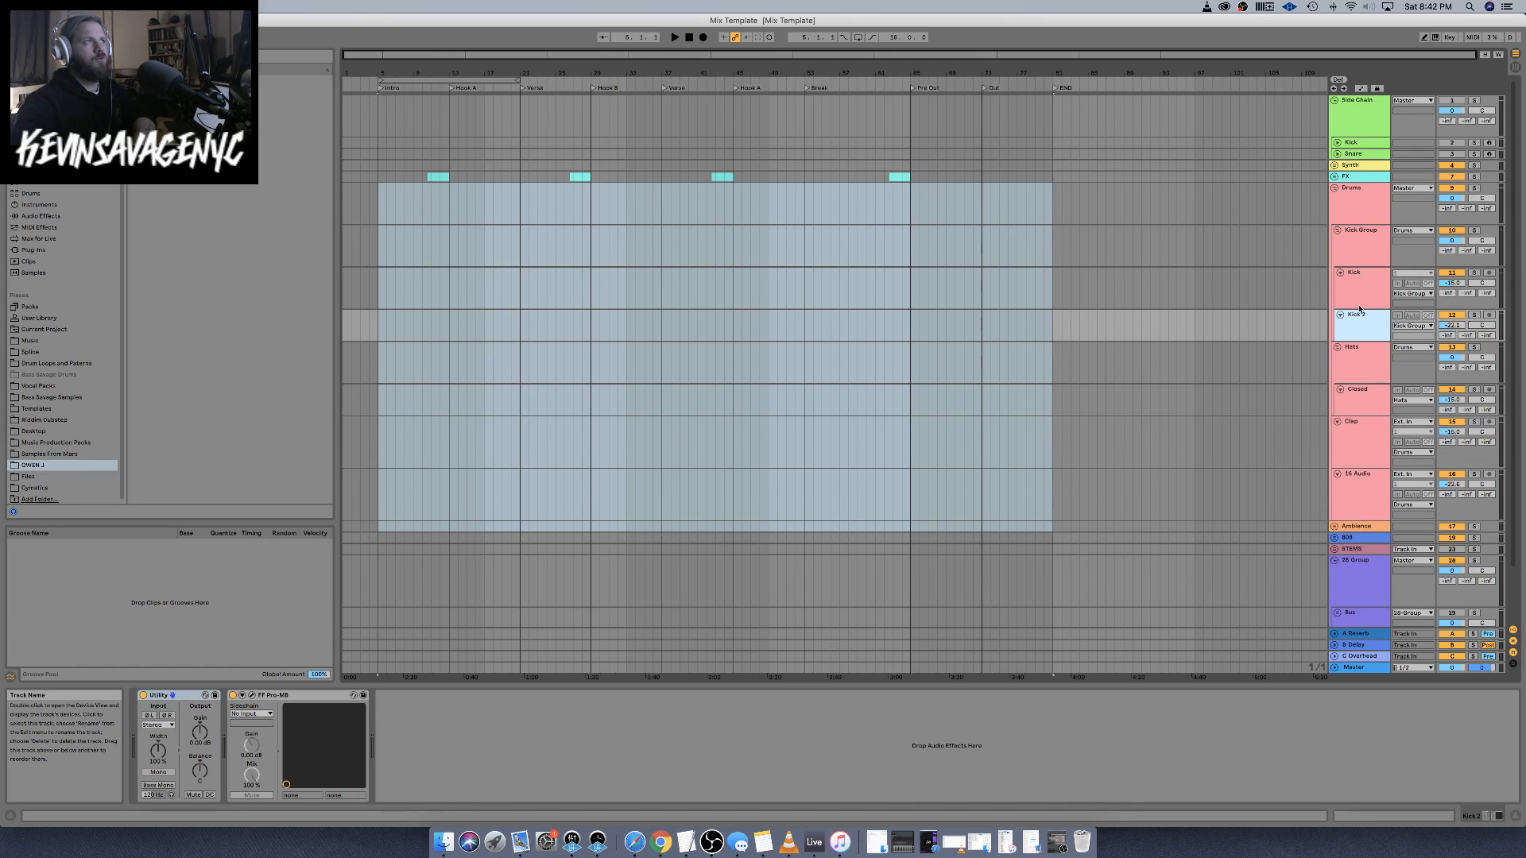
{"action": "left_click", "coordinate": [1362, 369]}
{"action": "left_click", "coordinate": [1365, 397]}
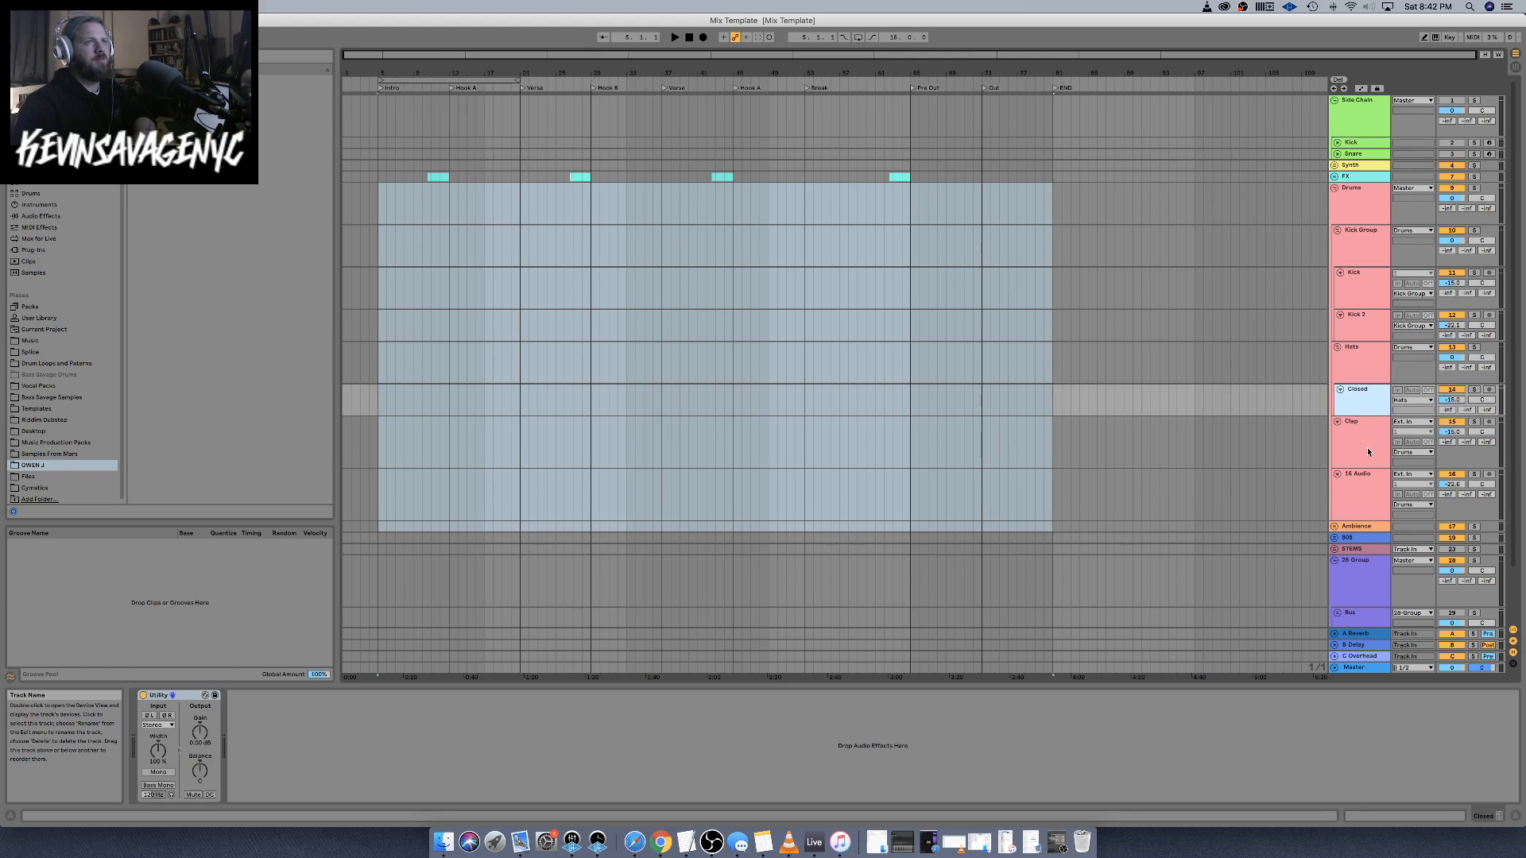
{"action": "left_click", "coordinate": [1367, 447]}
{"action": "left_click", "coordinate": [1371, 480]}
{"action": "left_click", "coordinate": [1361, 442]}
{"action": "scroll", "coordinate": [1360, 442], "scroll_direction": "down", "scroll_amount": 1}
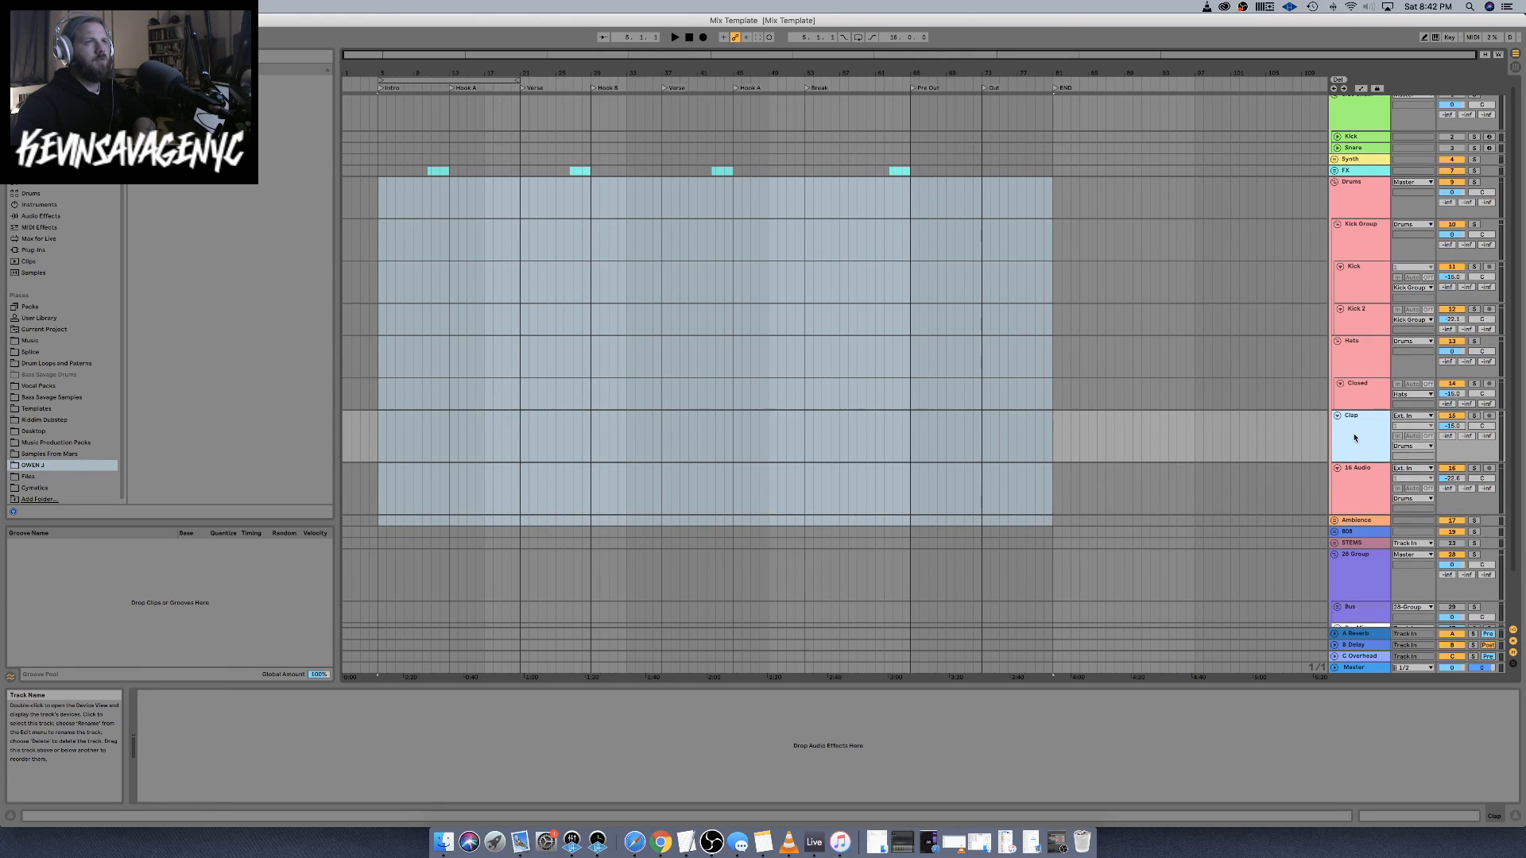
{"action": "right_click", "coordinate": [1357, 442]}
{"action": "left_click", "coordinate": [1360, 483]}
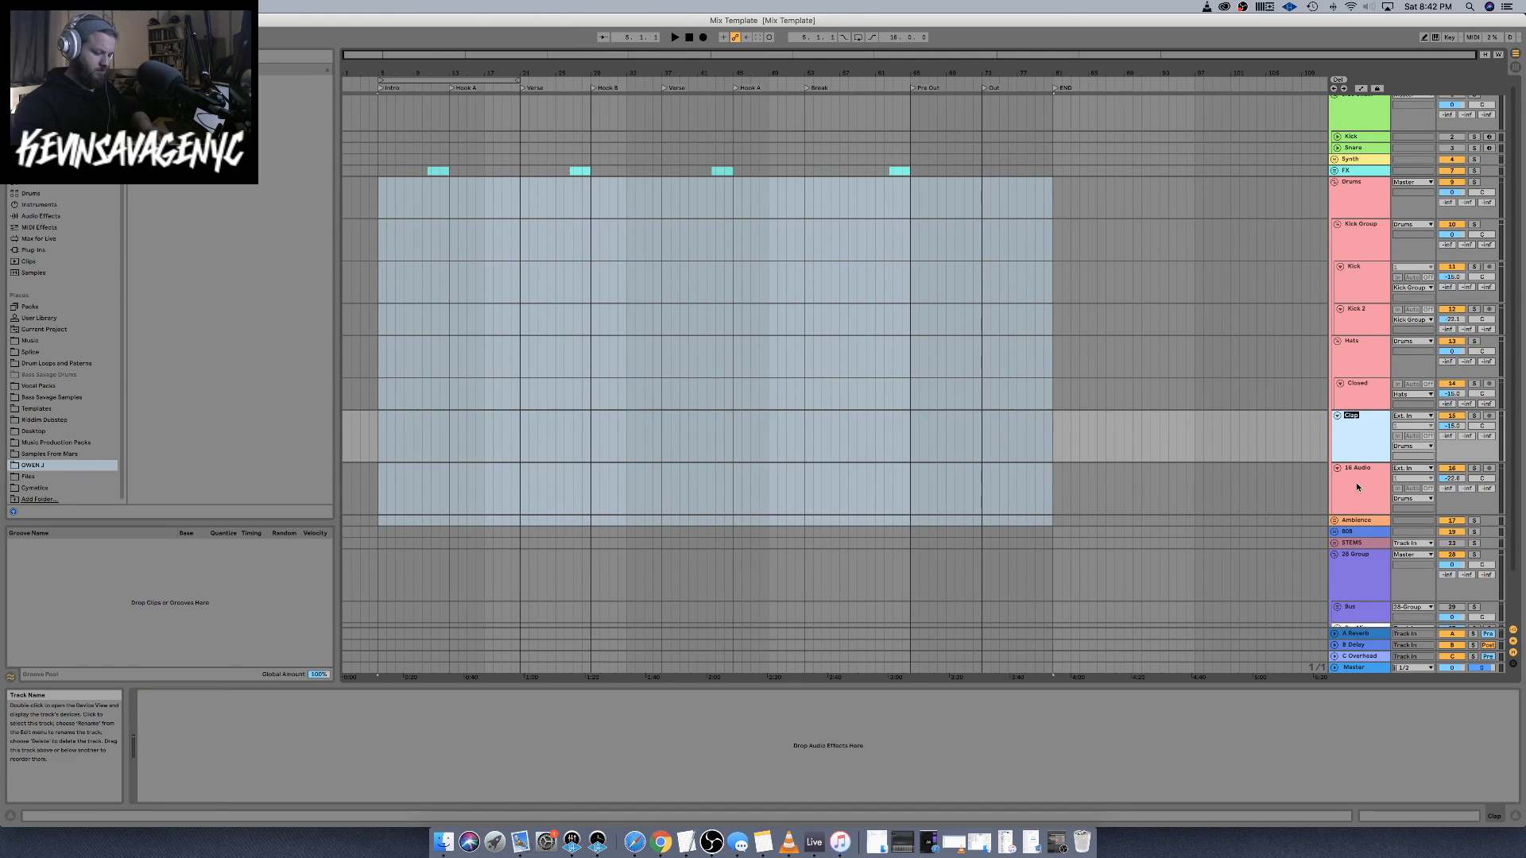
{"action": "type", "text": "Click"}
{"action": "left_click", "coordinate": [1357, 487]}
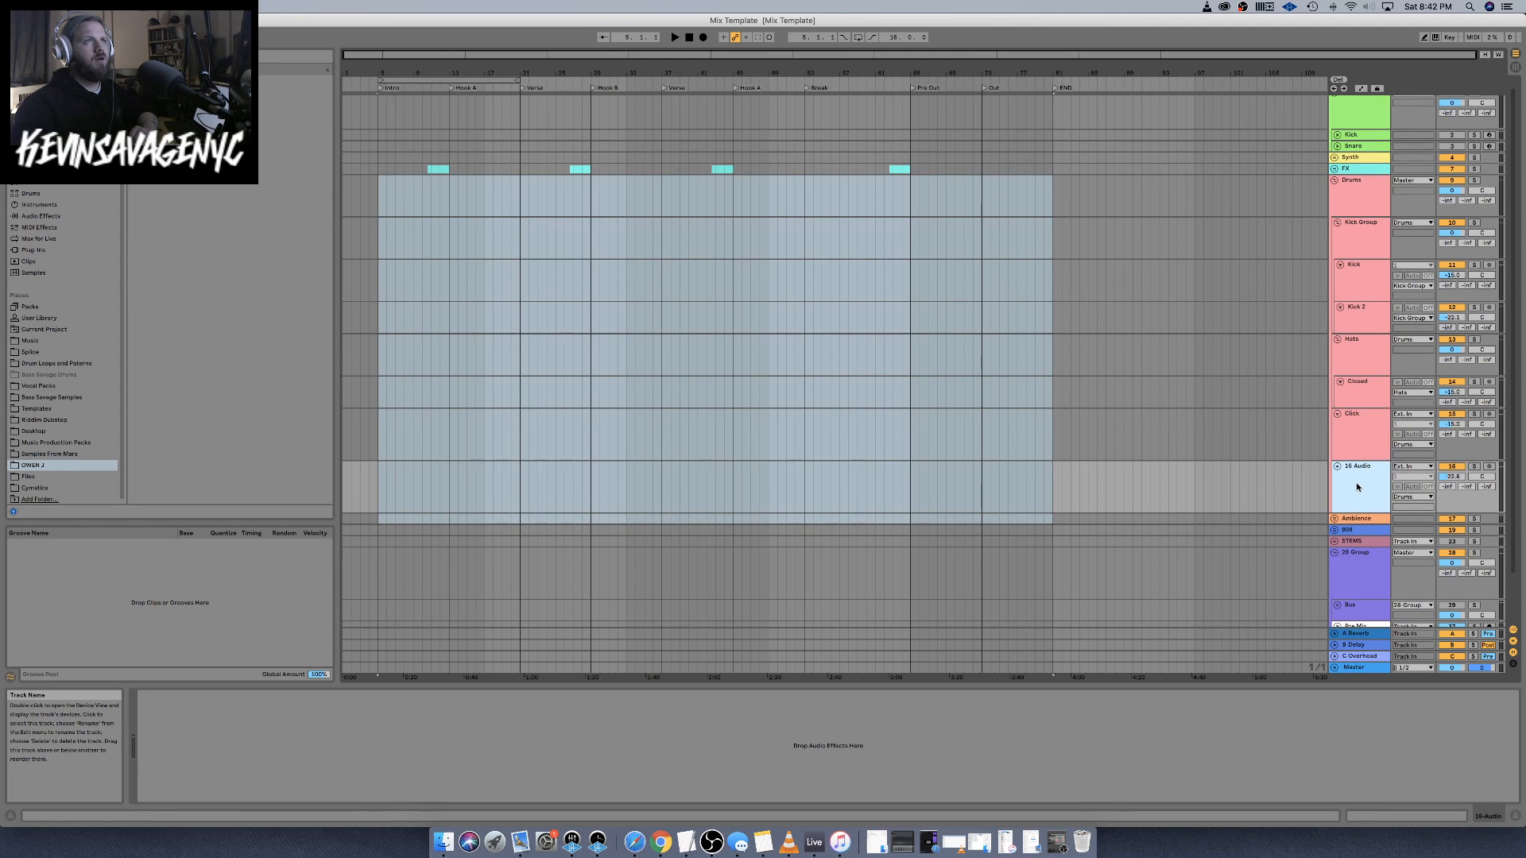
Rename the unnamed audio track at the end of the Drums group as Snare
{"action": "right_click", "coordinate": [1357, 487]}
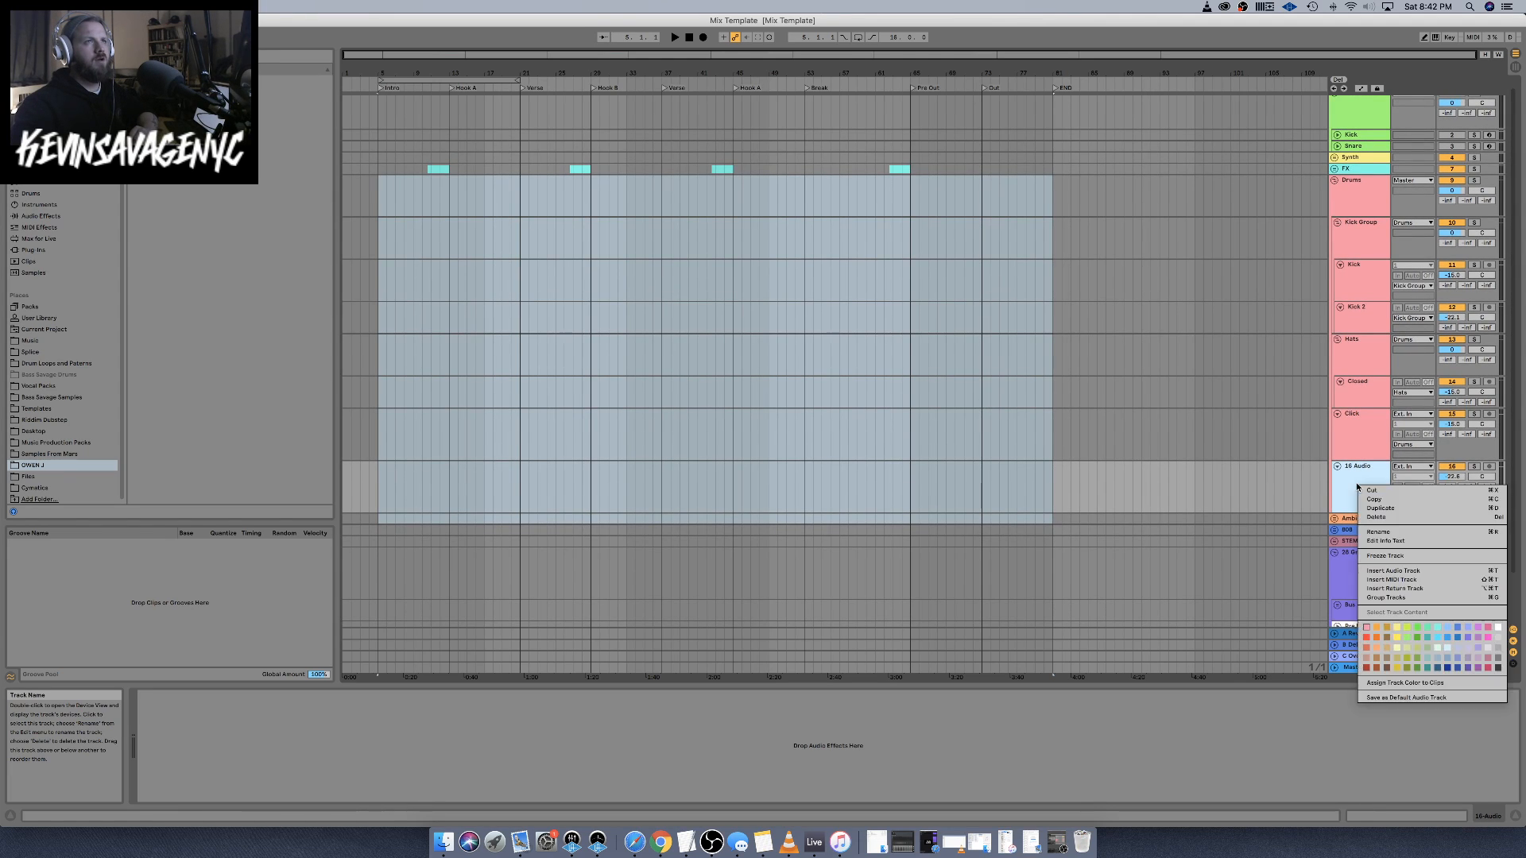
{"action": "left_click", "coordinate": [1371, 528]}
{"action": "type", "text": "S"}
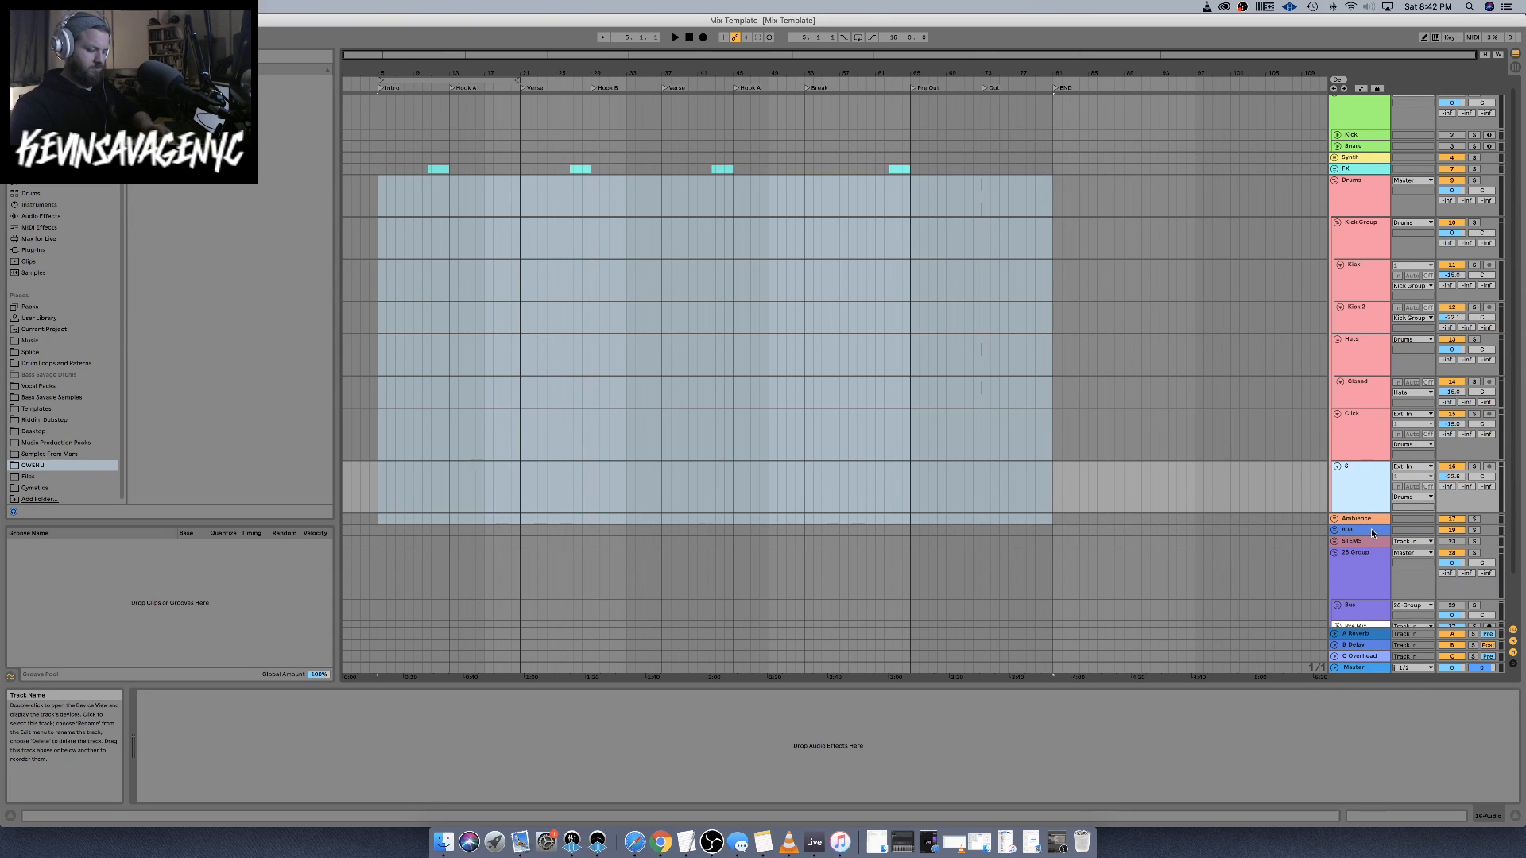
{"action": "type", "text": "nare"}
{"action": "key", "text": "Return"}
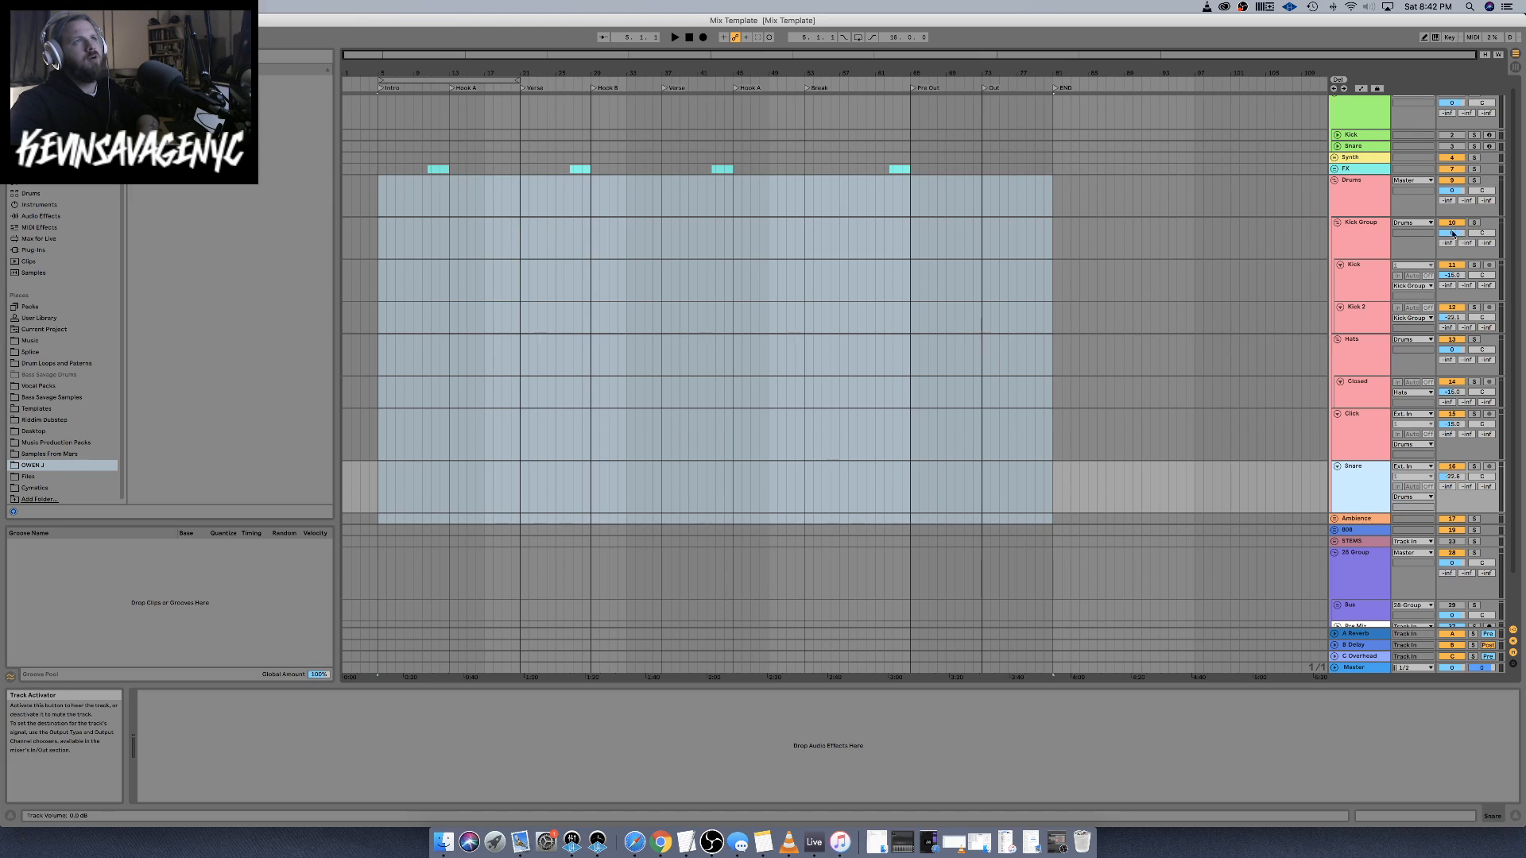
Set the Kick 2 track volume to -15.0 dB and adjust the volume of the Snare track in the Drums group
{"action": "left_click", "coordinate": [1451, 318]}
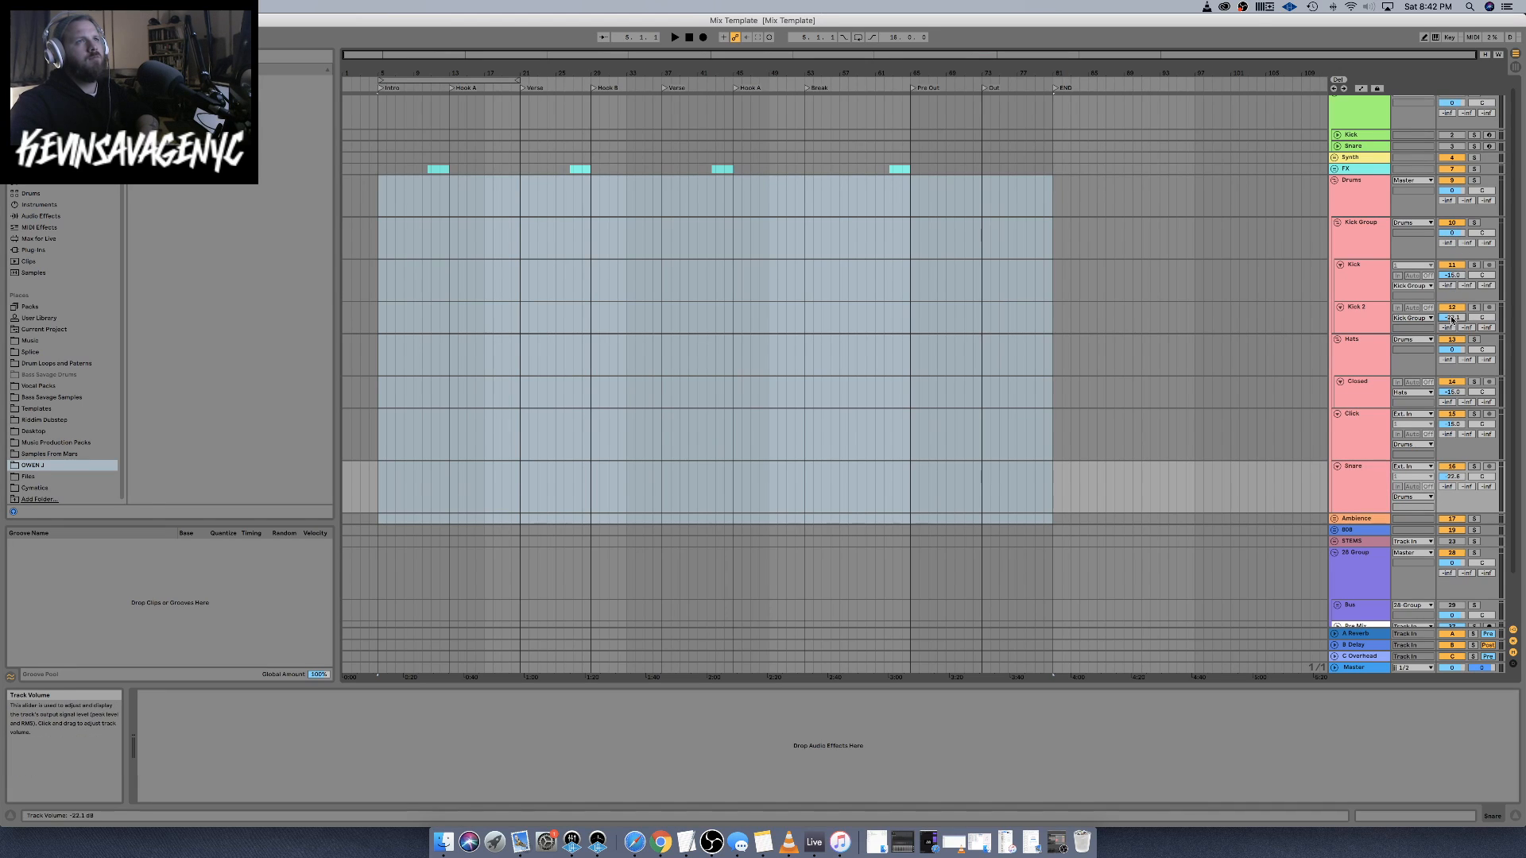
{"action": "type", "text": "-15.0"}
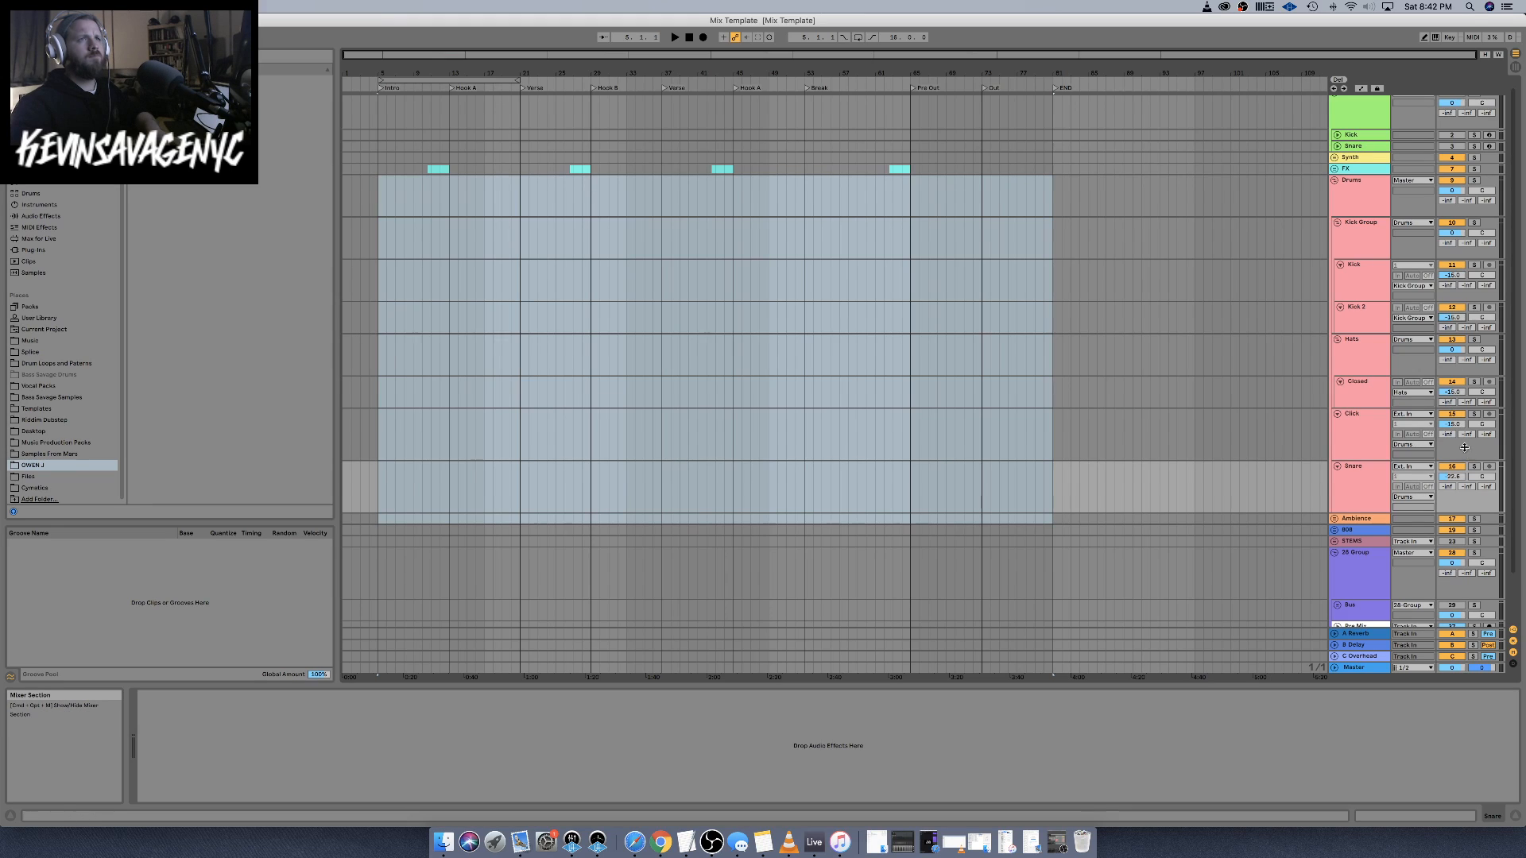
{"action": "left_click", "coordinate": [1453, 476]}
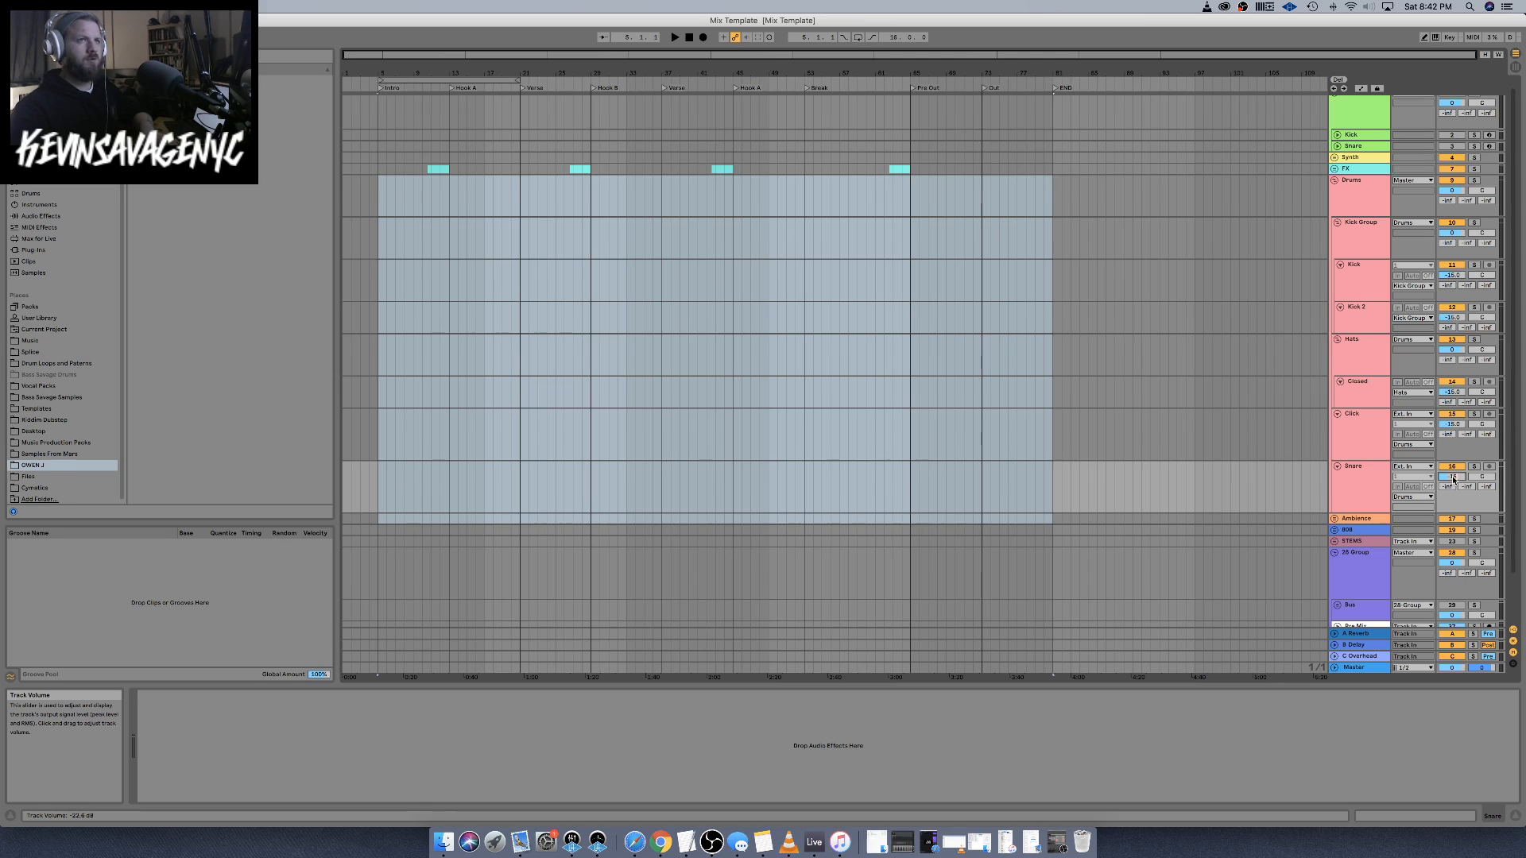
Expand the Synth group and load the Drakes Pad preset into Serum on the Drake Pad track
{"action": "left_click", "coordinate": [1335, 158]}
{"action": "left_click", "coordinate": [1351, 251]}
{"action": "left_click", "coordinate": [1353, 262]}
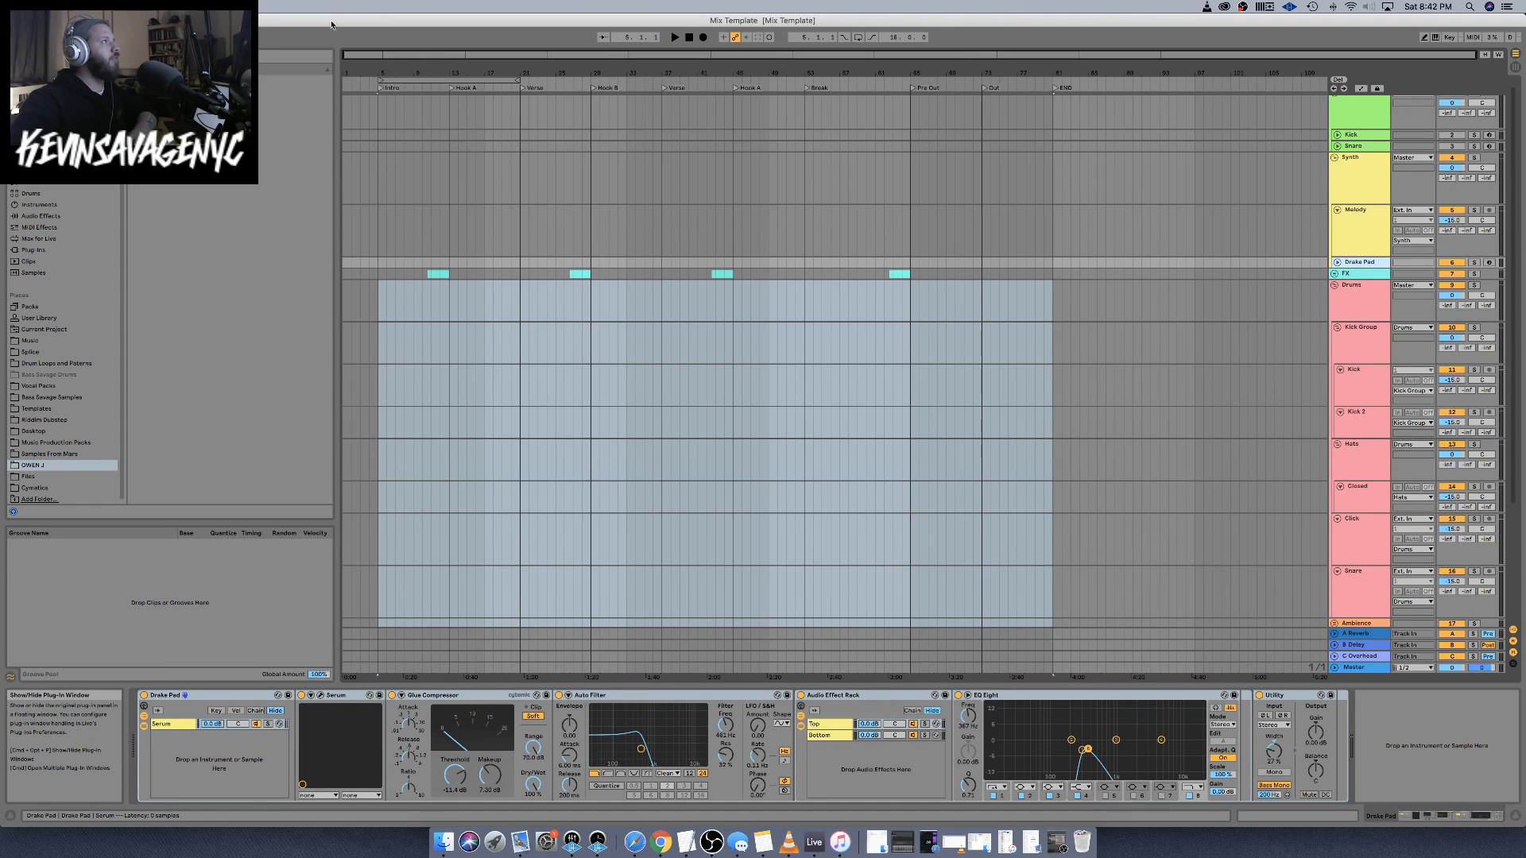
{"action": "left_click", "coordinate": [386, 78]}
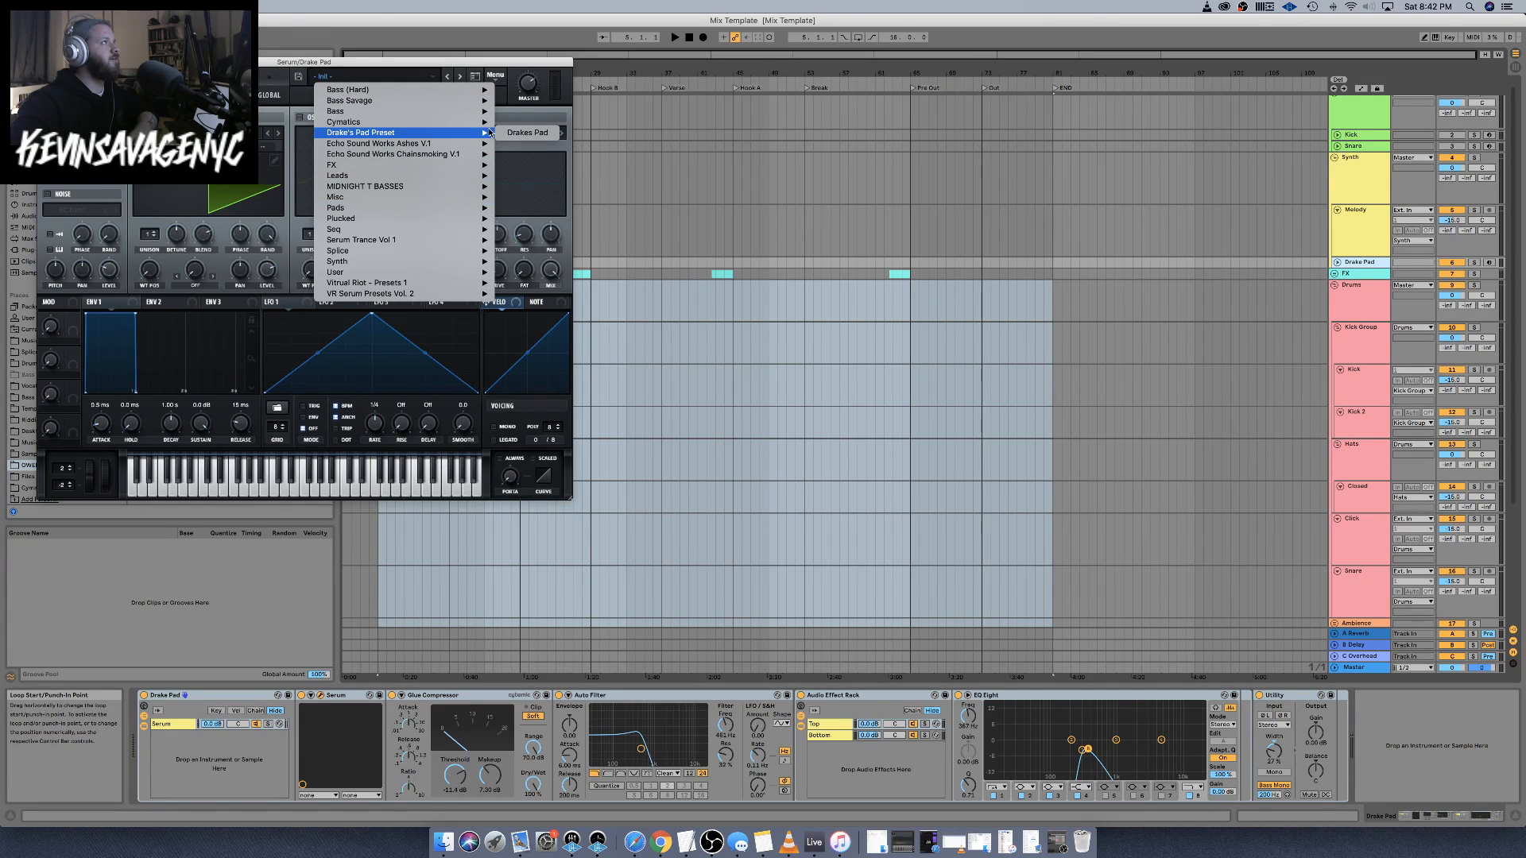
{"action": "left_click", "coordinate": [527, 133]}
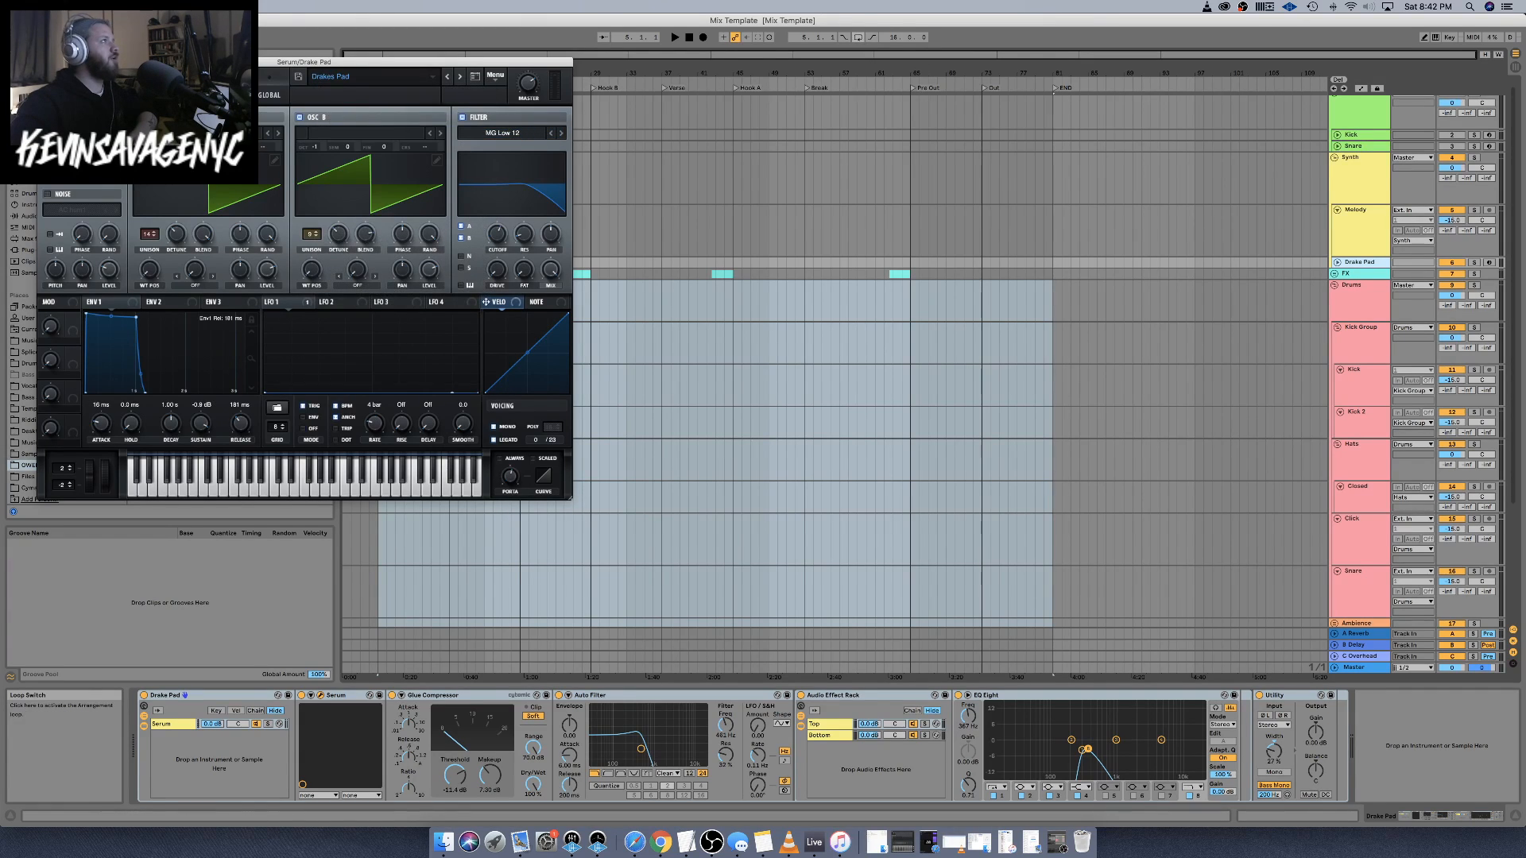
{"action": "left_click", "coordinate": [44, 62]}
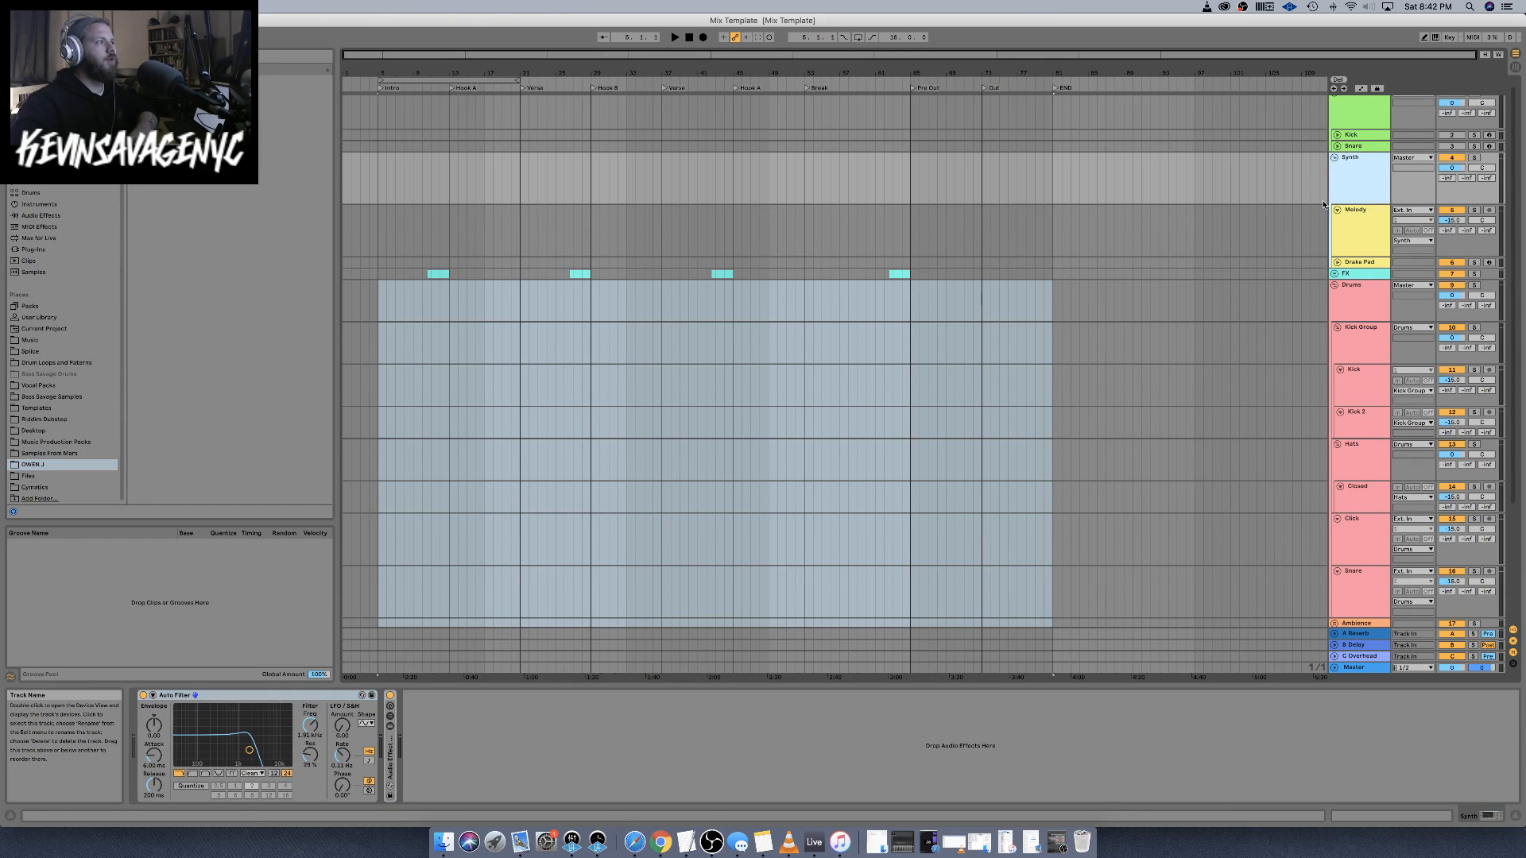
Deactivate the Auto Filter and the side-chain effect rack on the Synth group, and collapse the Drums group
{"action": "left_click", "coordinate": [143, 695]}
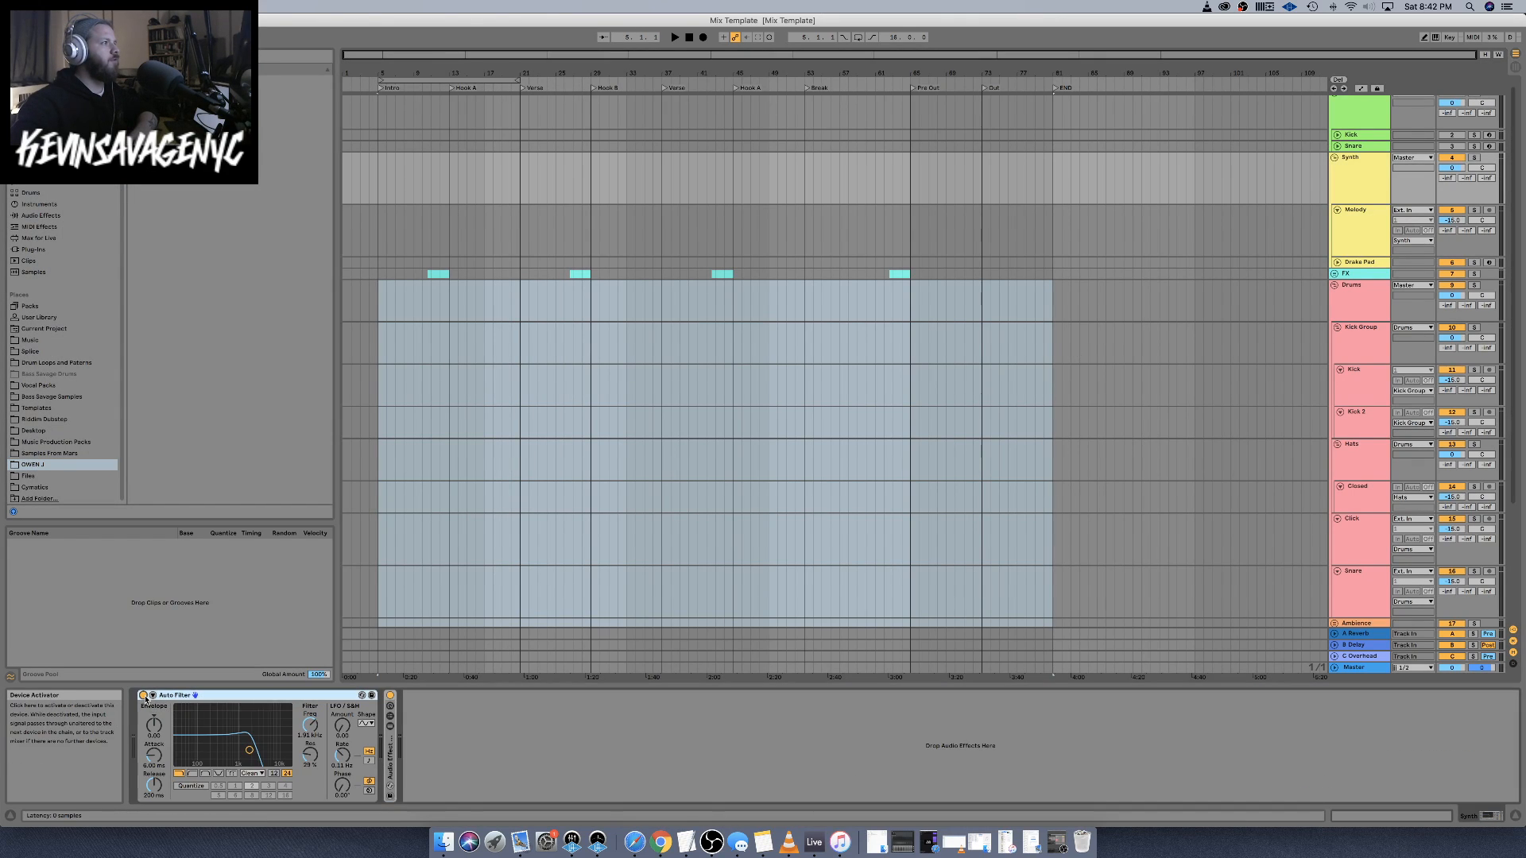
{"action": "double_click", "coordinate": [393, 753]}
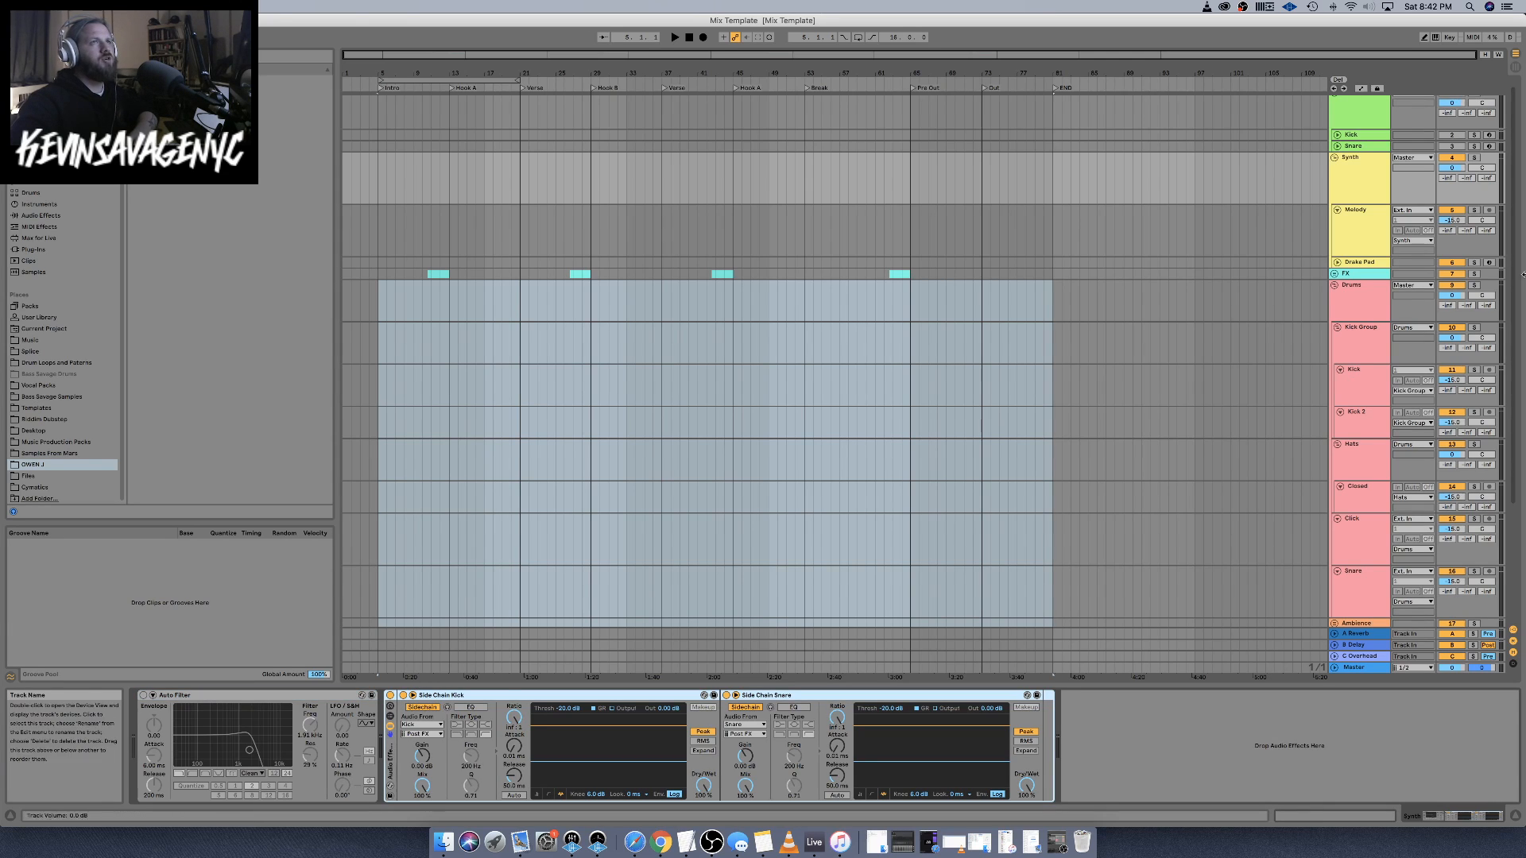
{"action": "left_click", "coordinate": [1335, 285]}
{"action": "left_click", "coordinate": [1351, 316]}
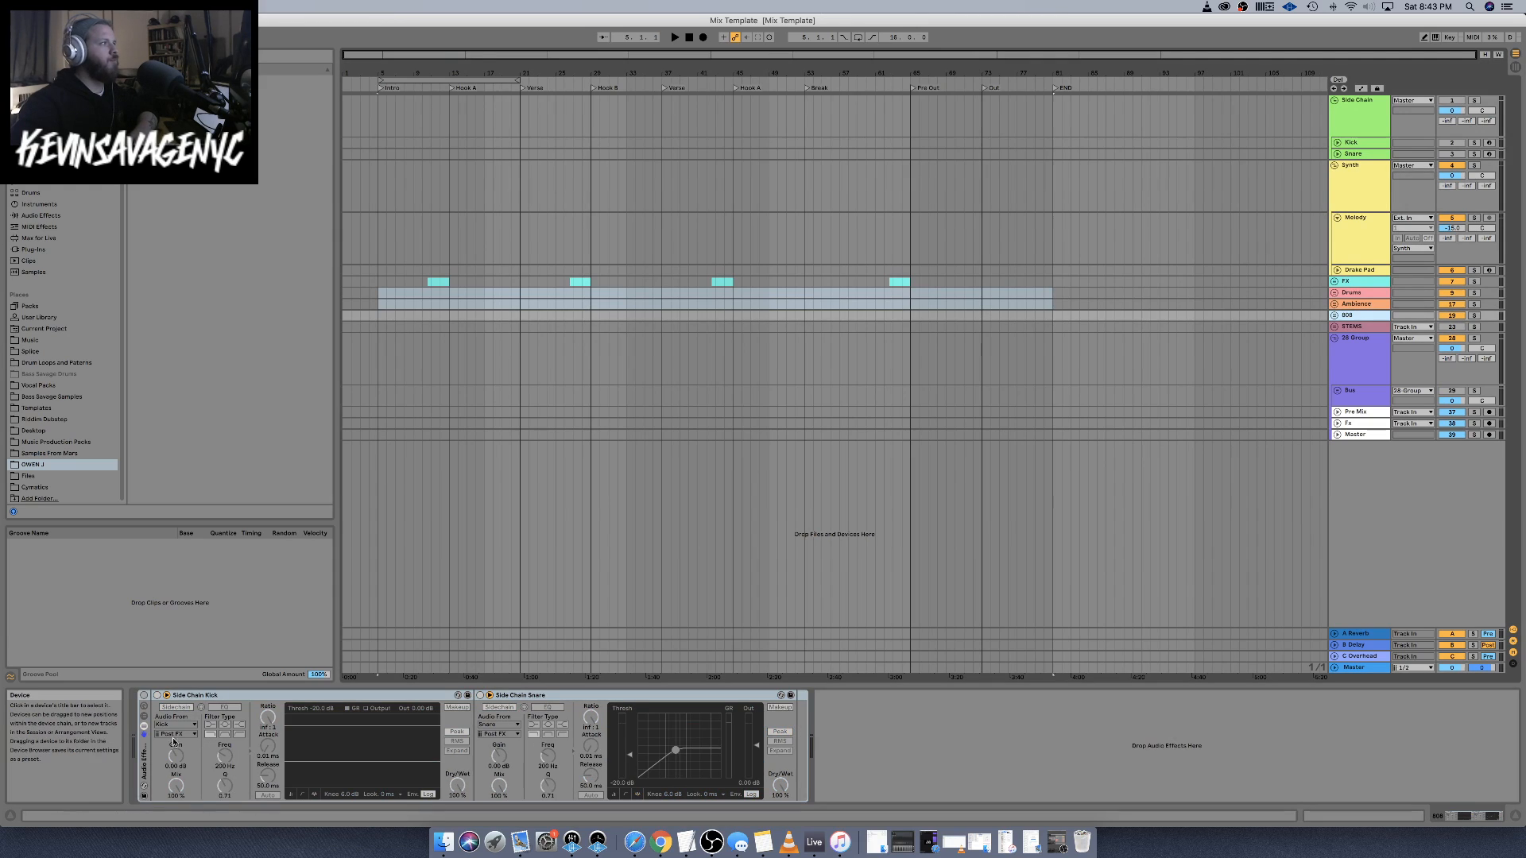
{"action": "left_click", "coordinate": [1366, 197]}
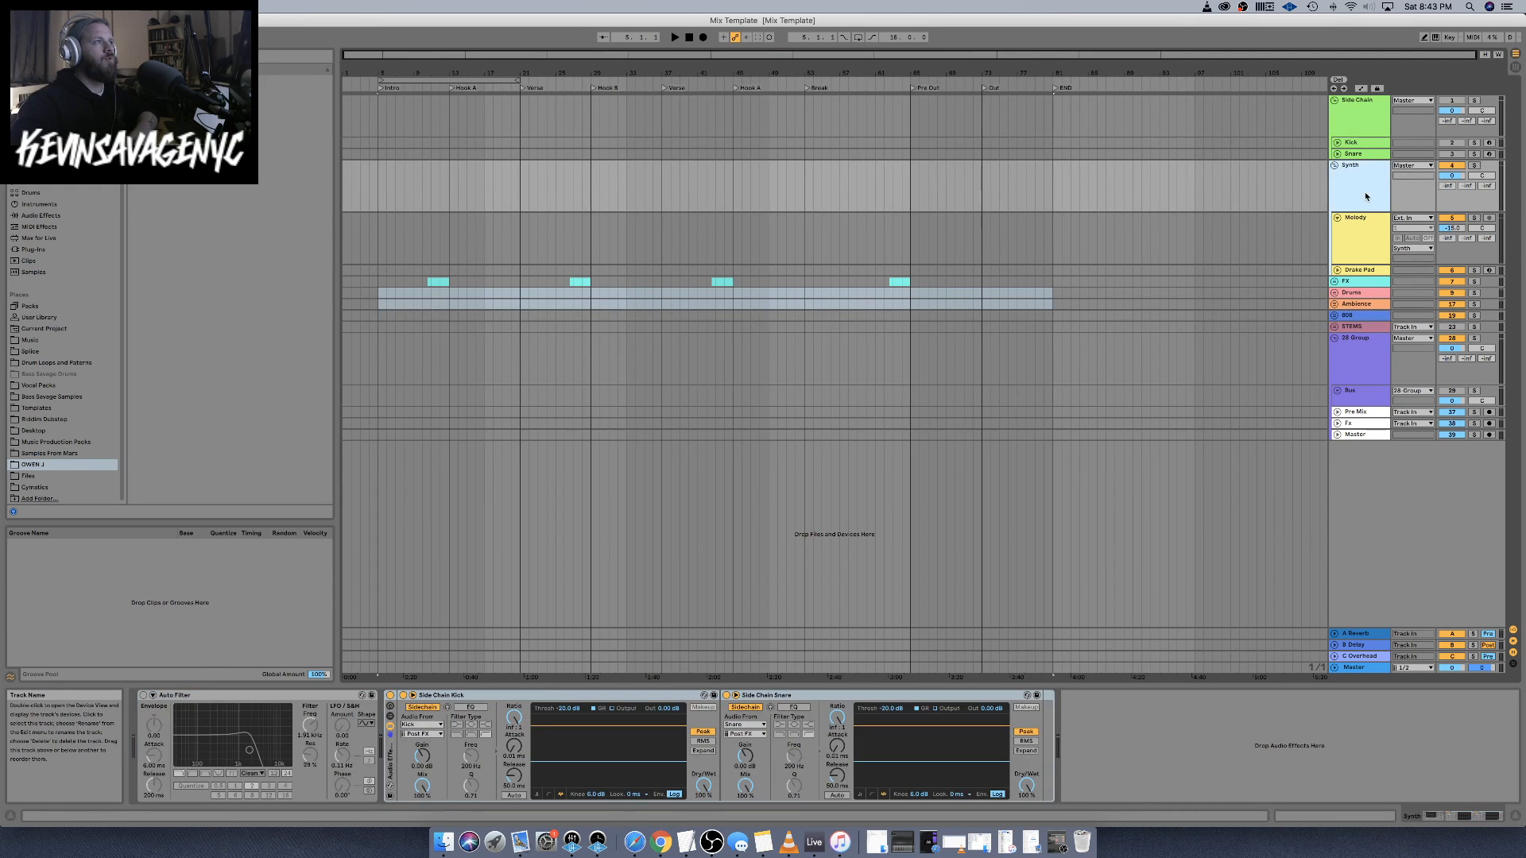
{"action": "left_click", "coordinate": [390, 695]}
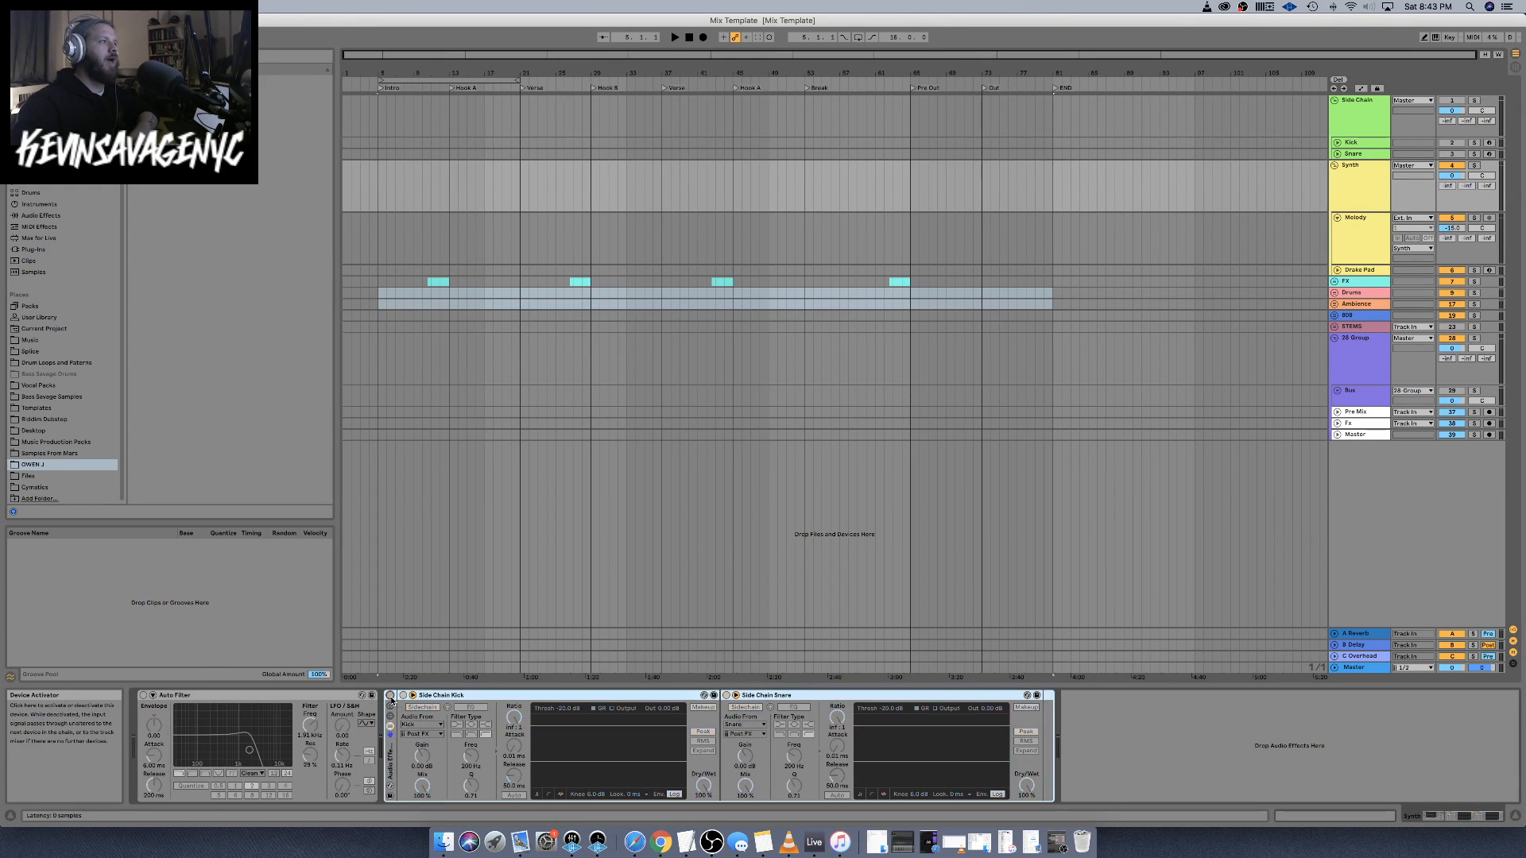
{"action": "left_click", "coordinate": [1514, 817]}
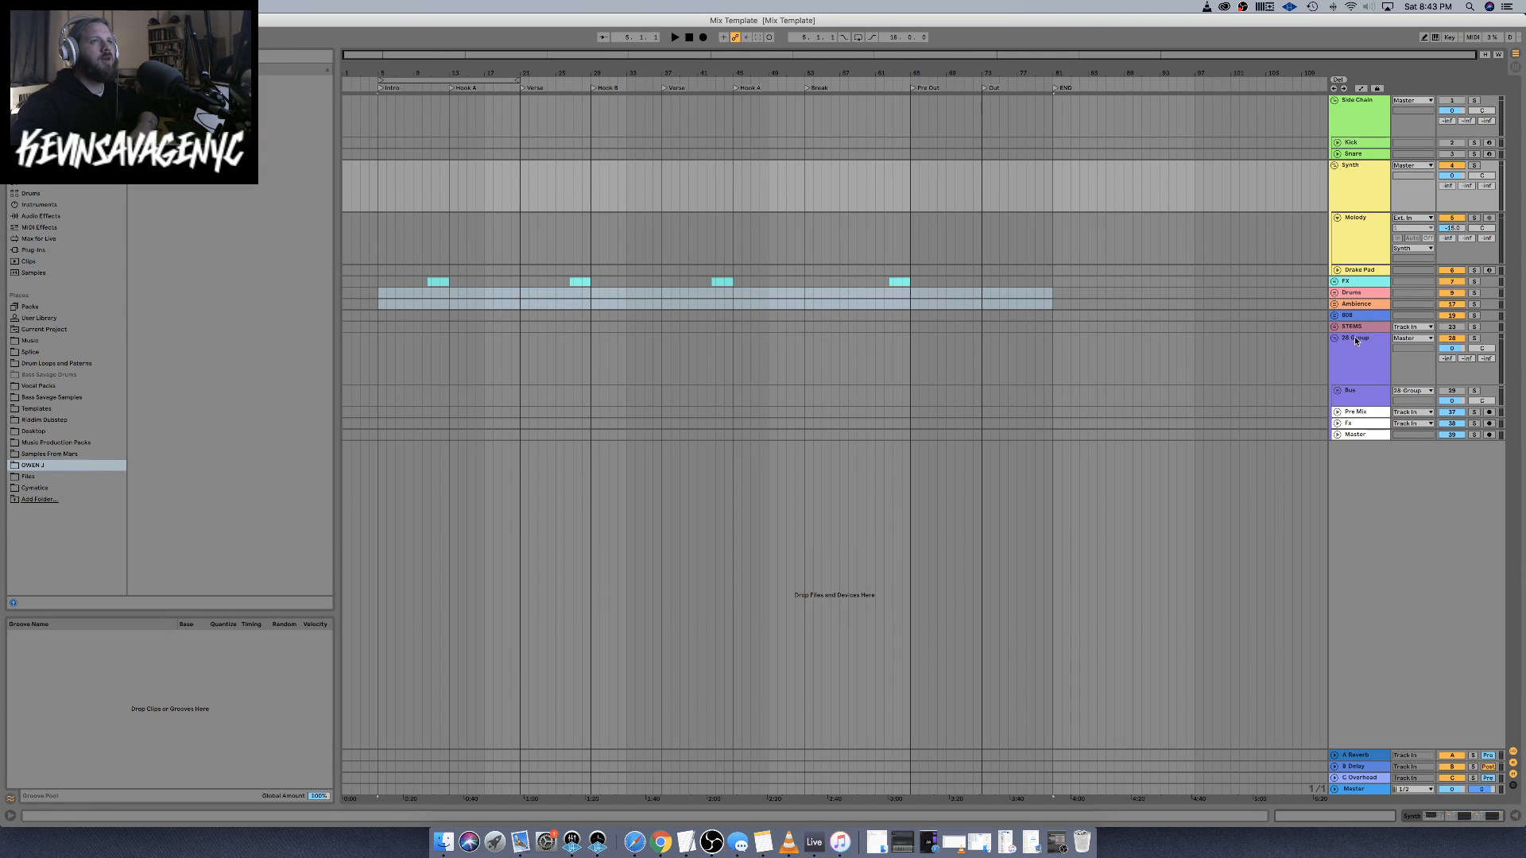
Expand the Bus group and examine the device chains from Synth Bus down to Master, unfolding Insight 2 on the Master
{"action": "left_click", "coordinate": [1338, 390]}
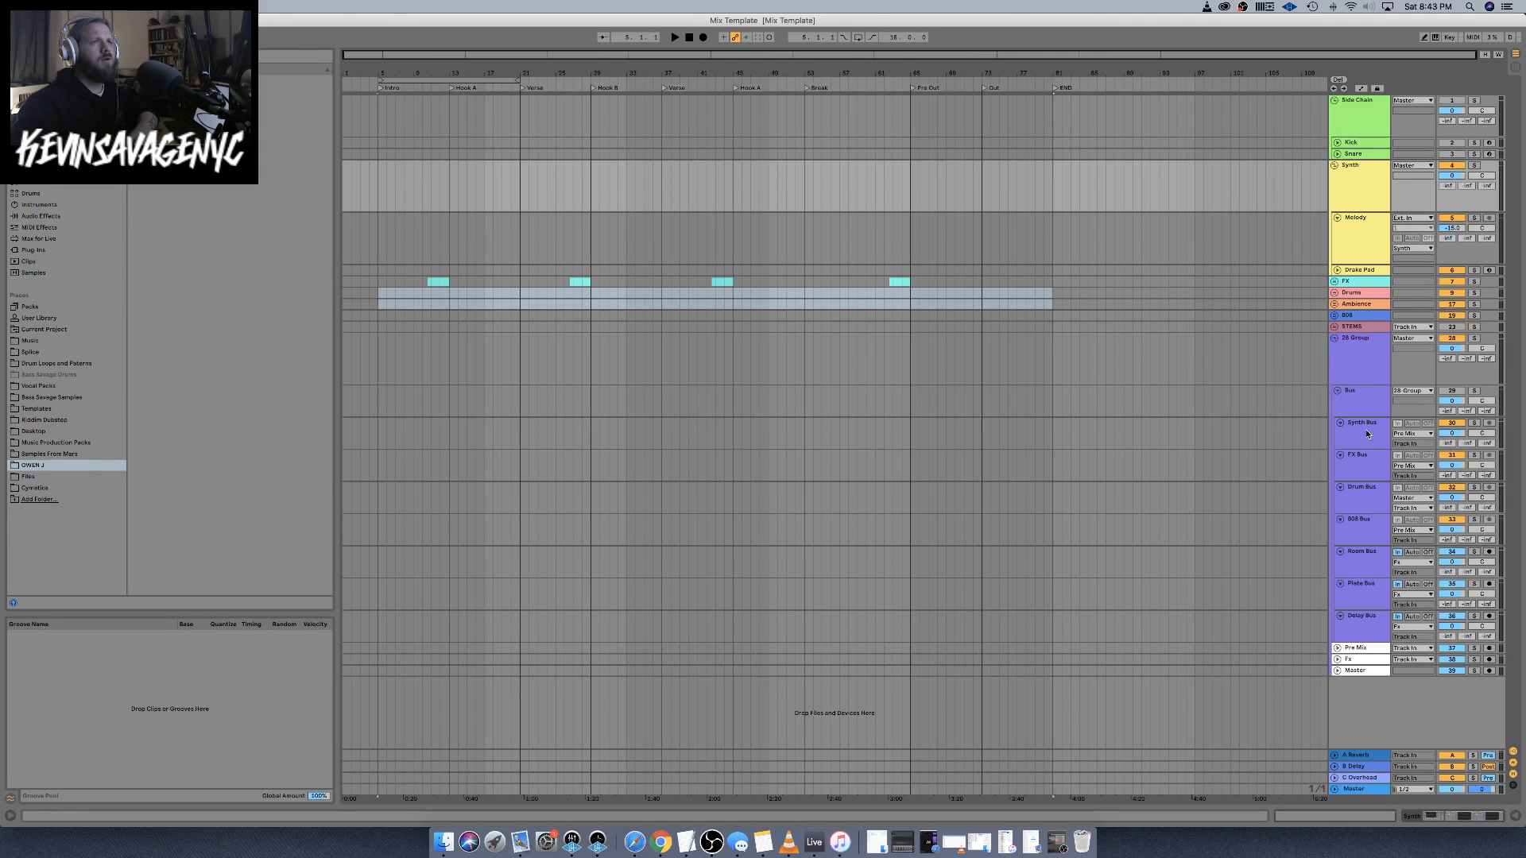
{"action": "left_click", "coordinate": [1367, 434]}
{"action": "left_click", "coordinate": [1445, 818]}
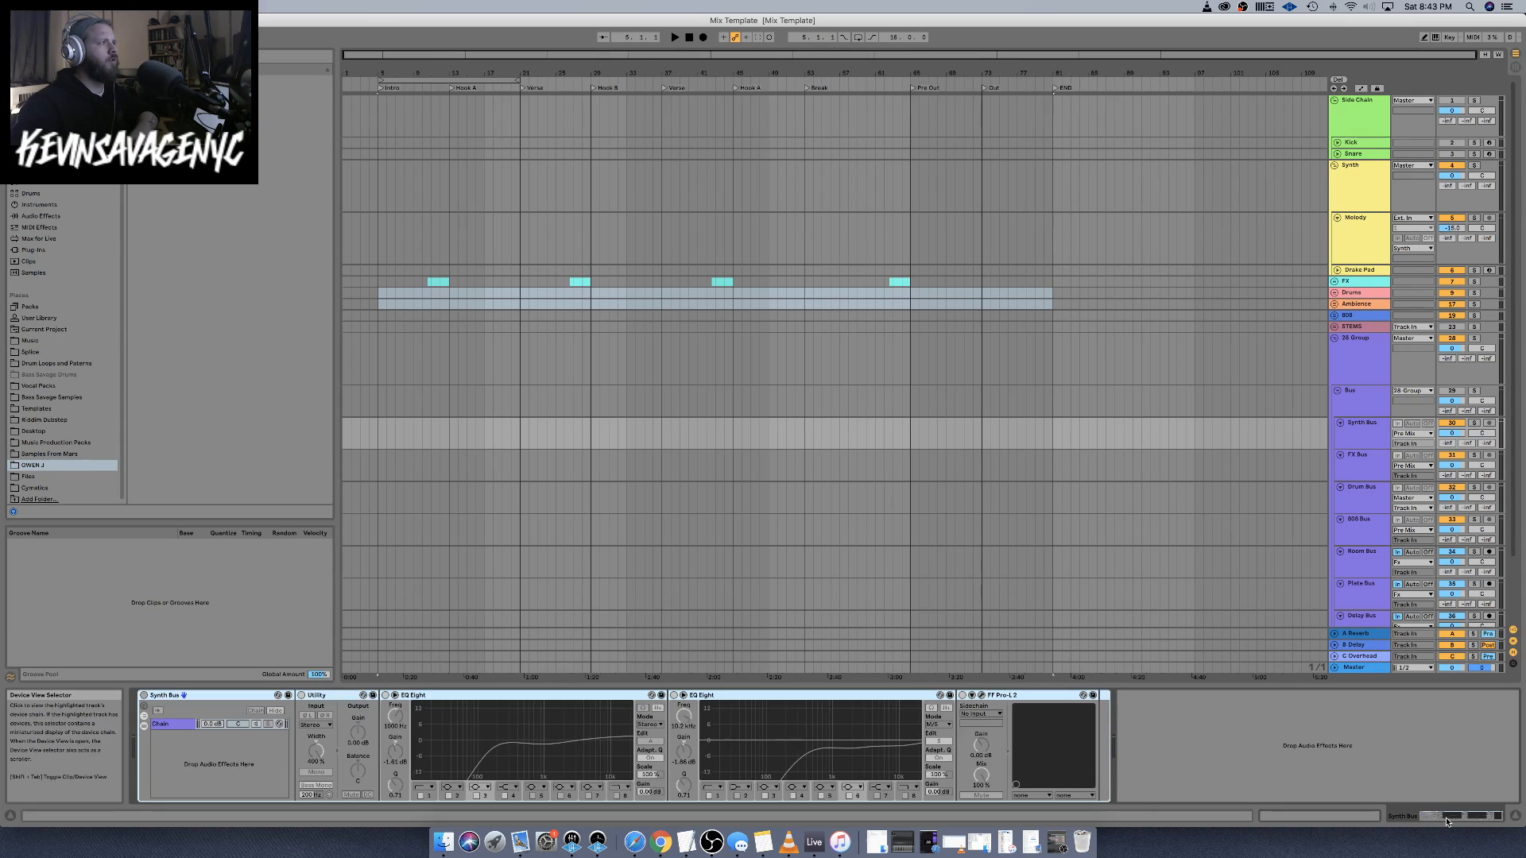
{"action": "left_click", "coordinate": [1358, 434]}
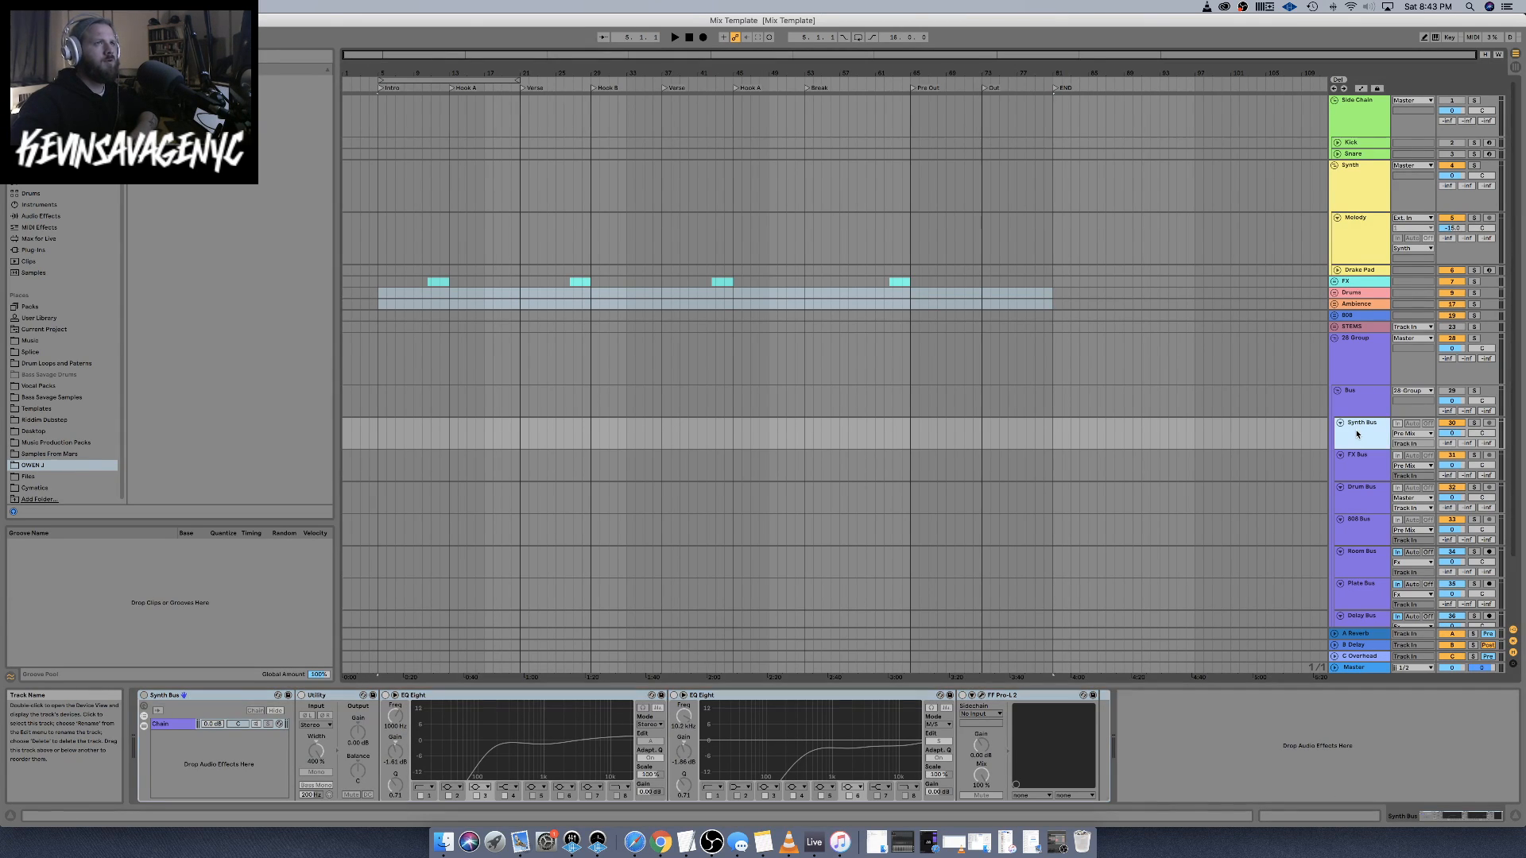
{"action": "key", "text": "Down"}
{"action": "key", "text": "Down"}
{"action": "key", "text": "Down"}
{"action": "key", "text": "Down"}
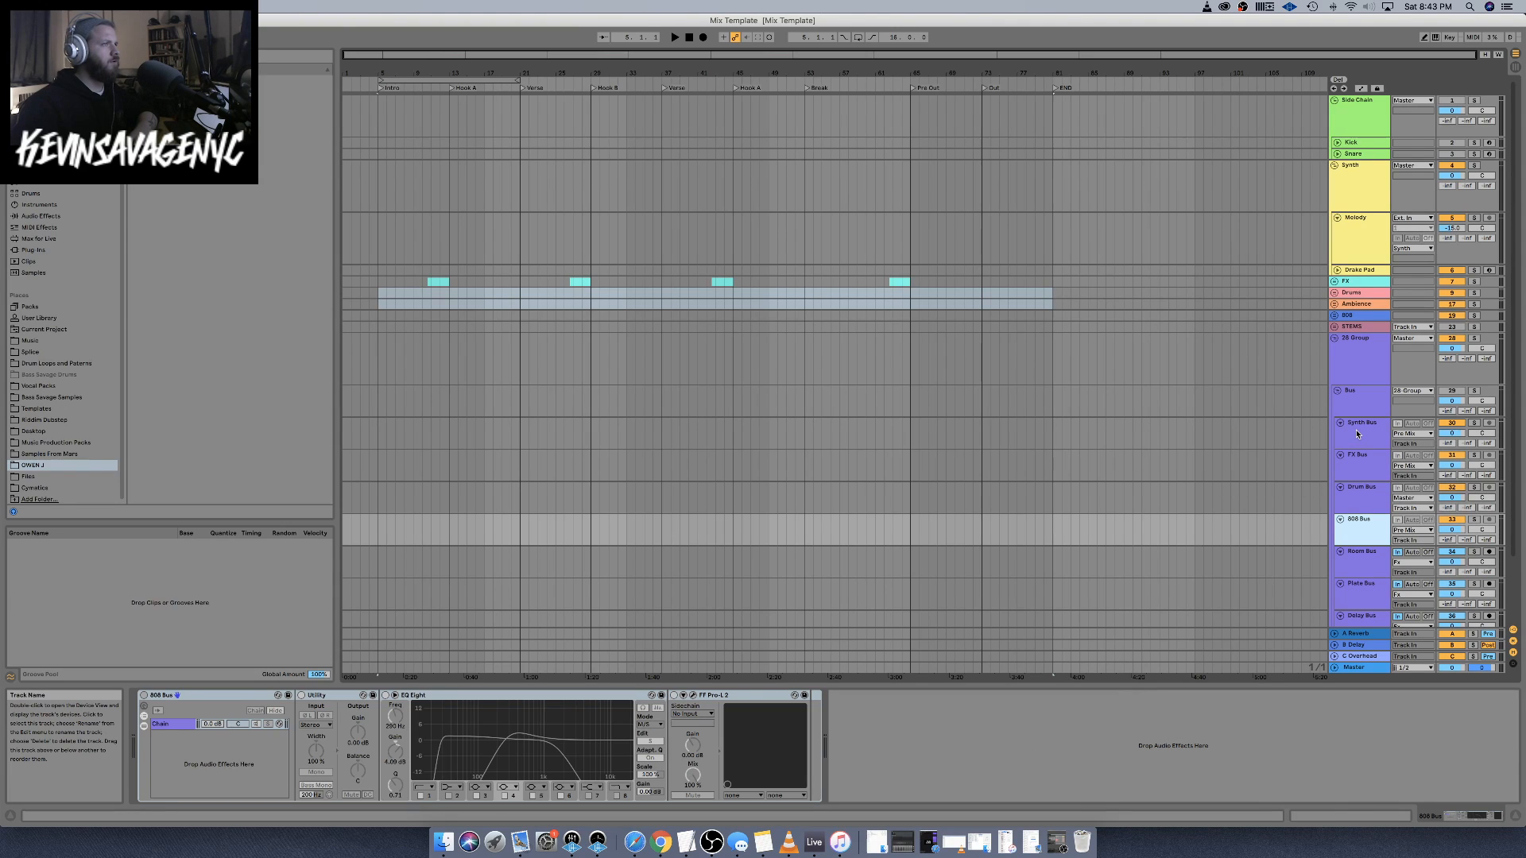
{"action": "key", "text": "Down"}
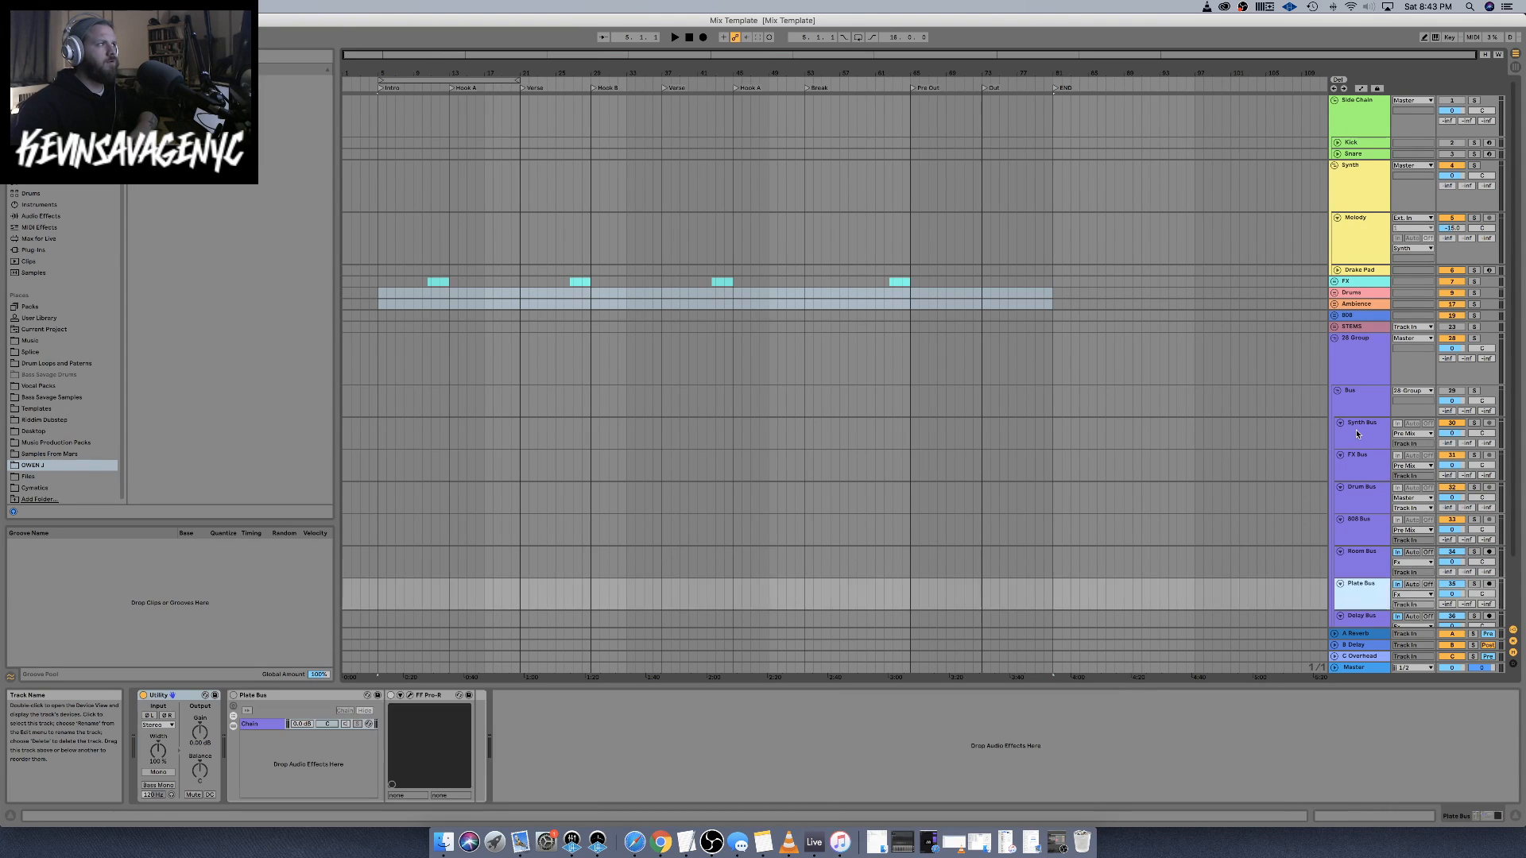
{"action": "key", "text": "Down"}
{"action": "key", "text": "Down"}
{"action": "key", "text": "Down"}
{"action": "key", "text": "Down"}
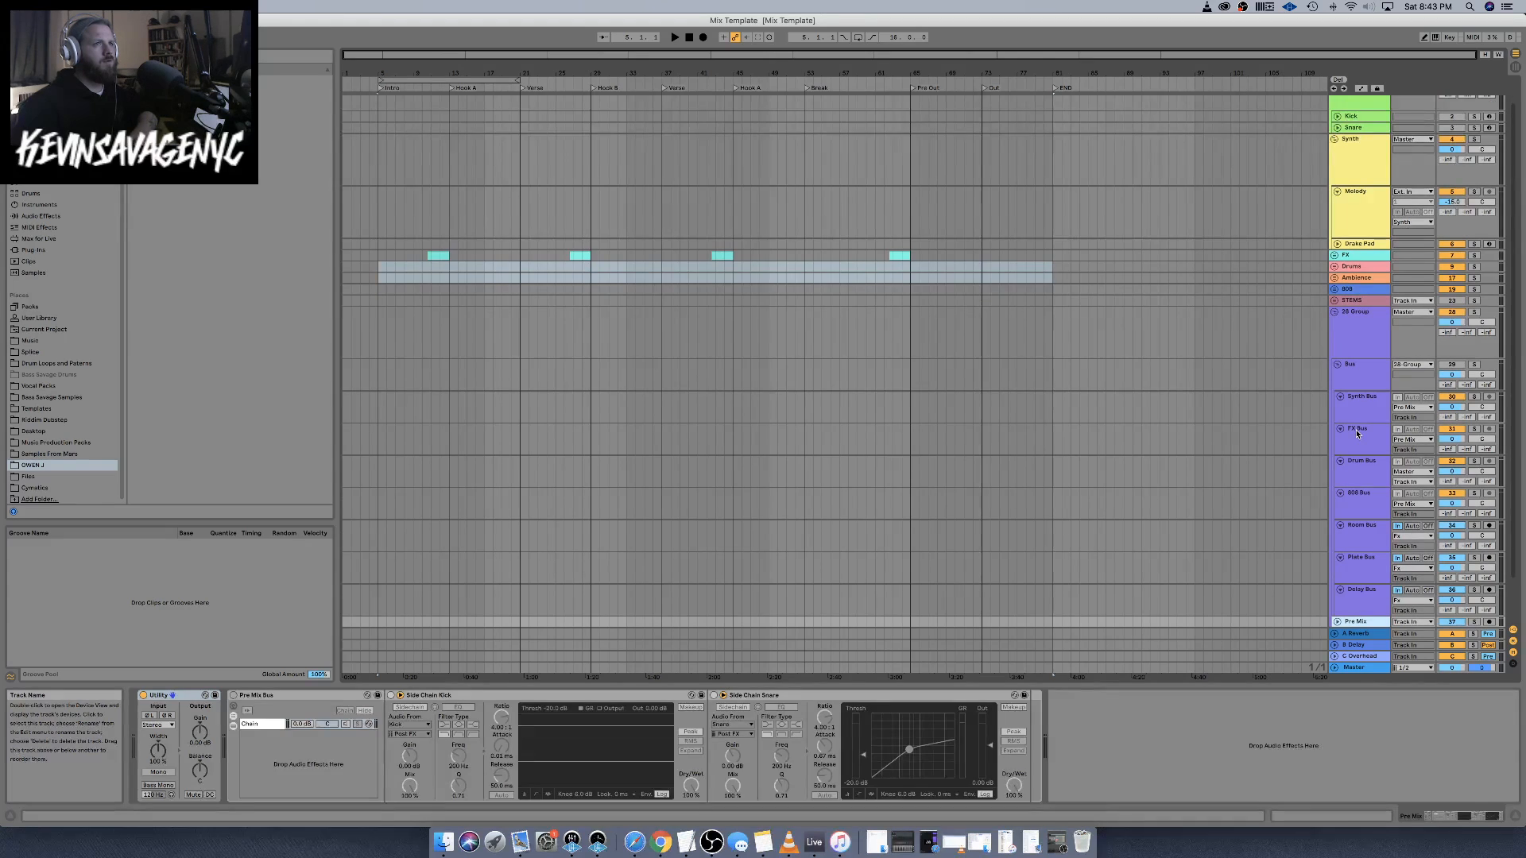
{"action": "key", "text": "Down"}
{"action": "key", "text": "Down"}
{"action": "key", "text": "Down"}
{"action": "key", "text": "Down"}
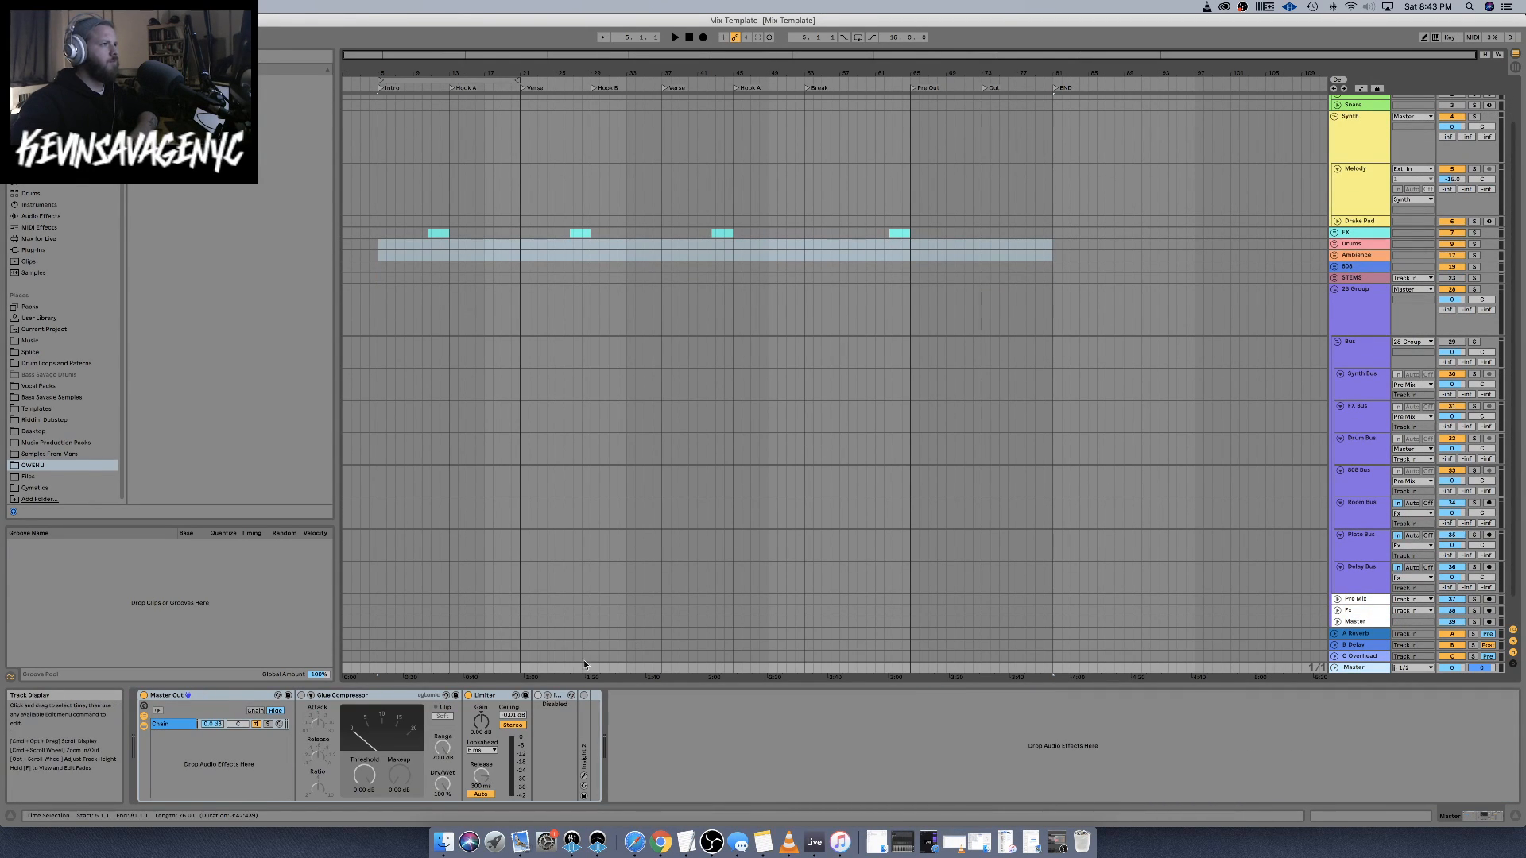
{"action": "double_click", "coordinate": [587, 718]}
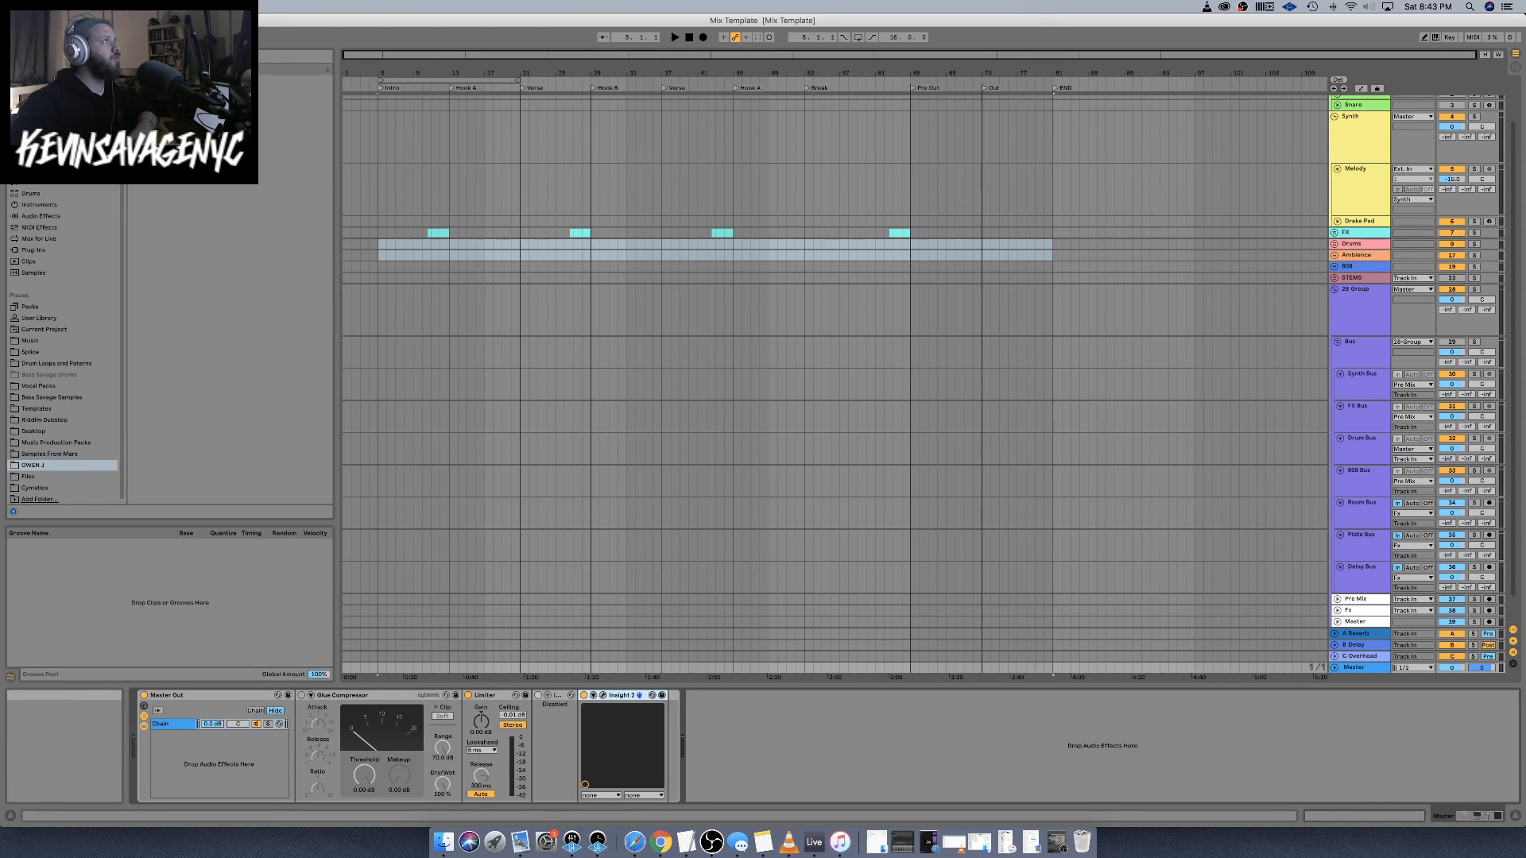
Search the plug-ins for Voxengo SPAN and add it to the end of the Master track's device chain
{"action": "left_click", "coordinate": [34, 273]}
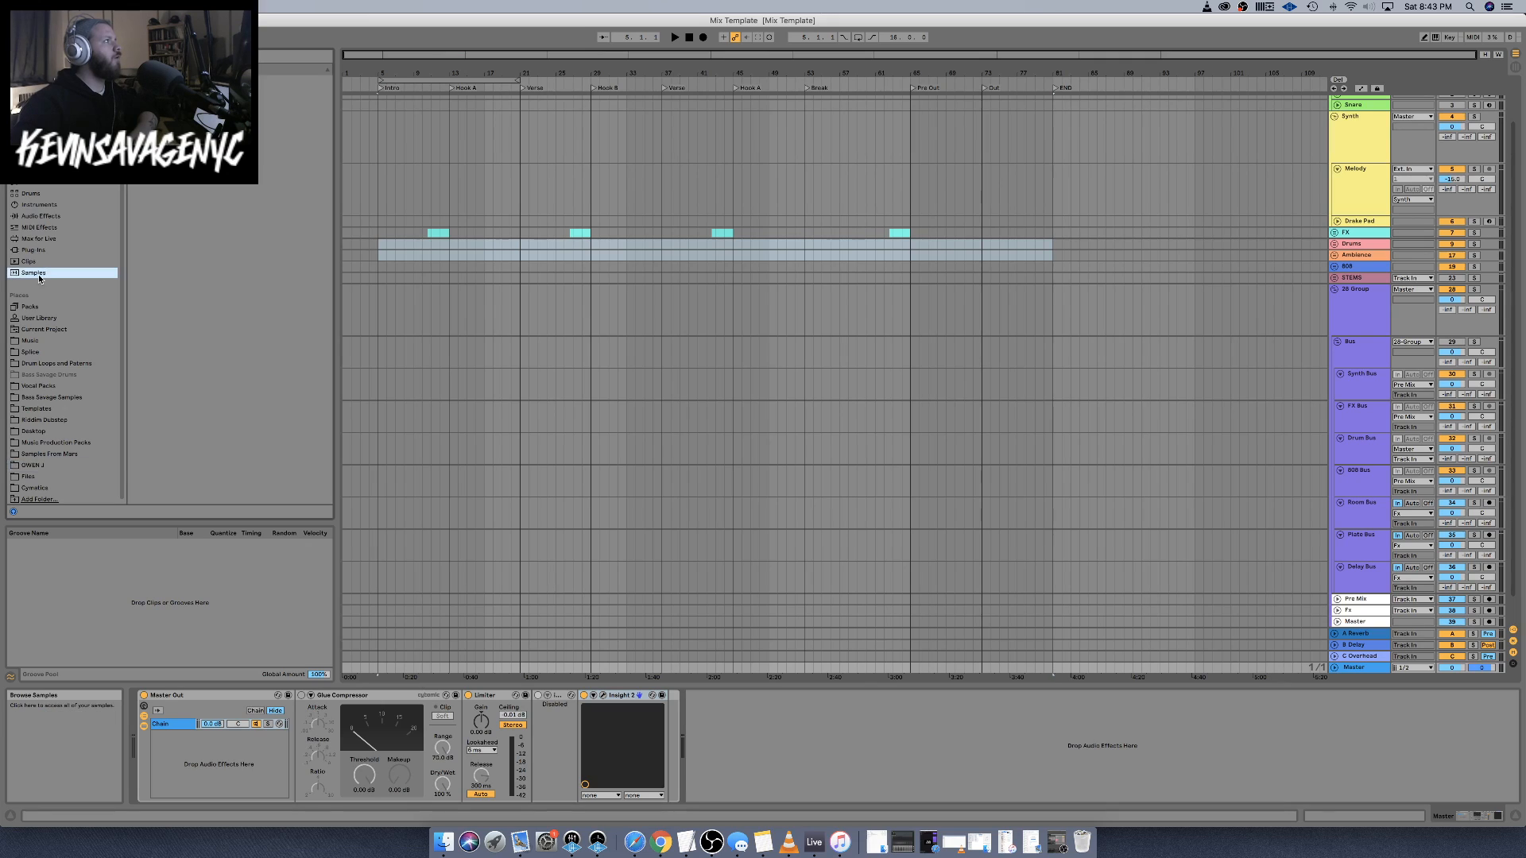
{"action": "left_click", "coordinate": [32, 262]}
{"action": "left_click", "coordinate": [35, 252]}
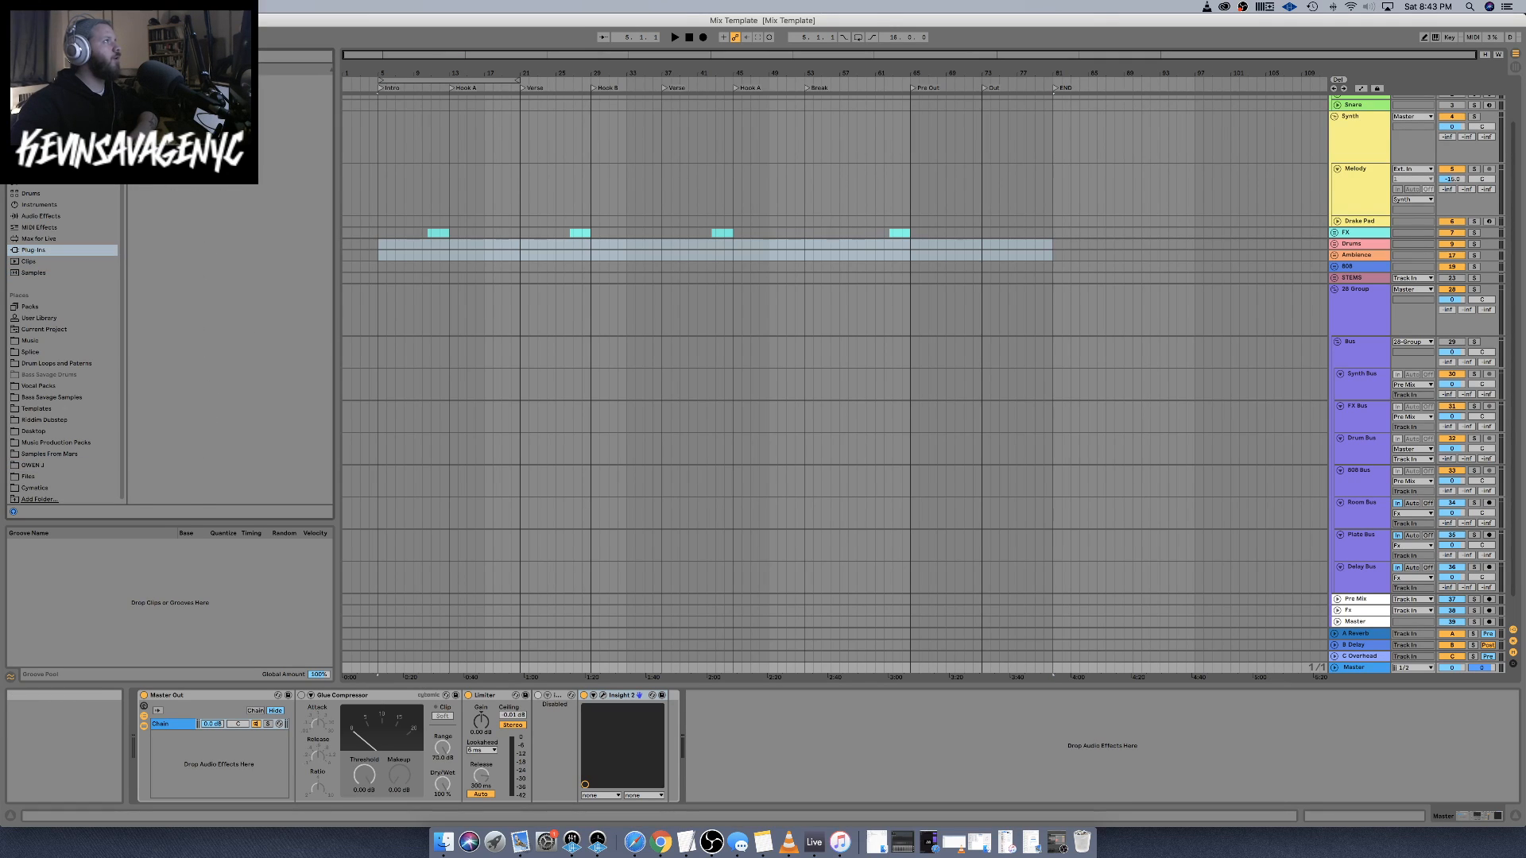
{"action": "key", "text": "super+f"}
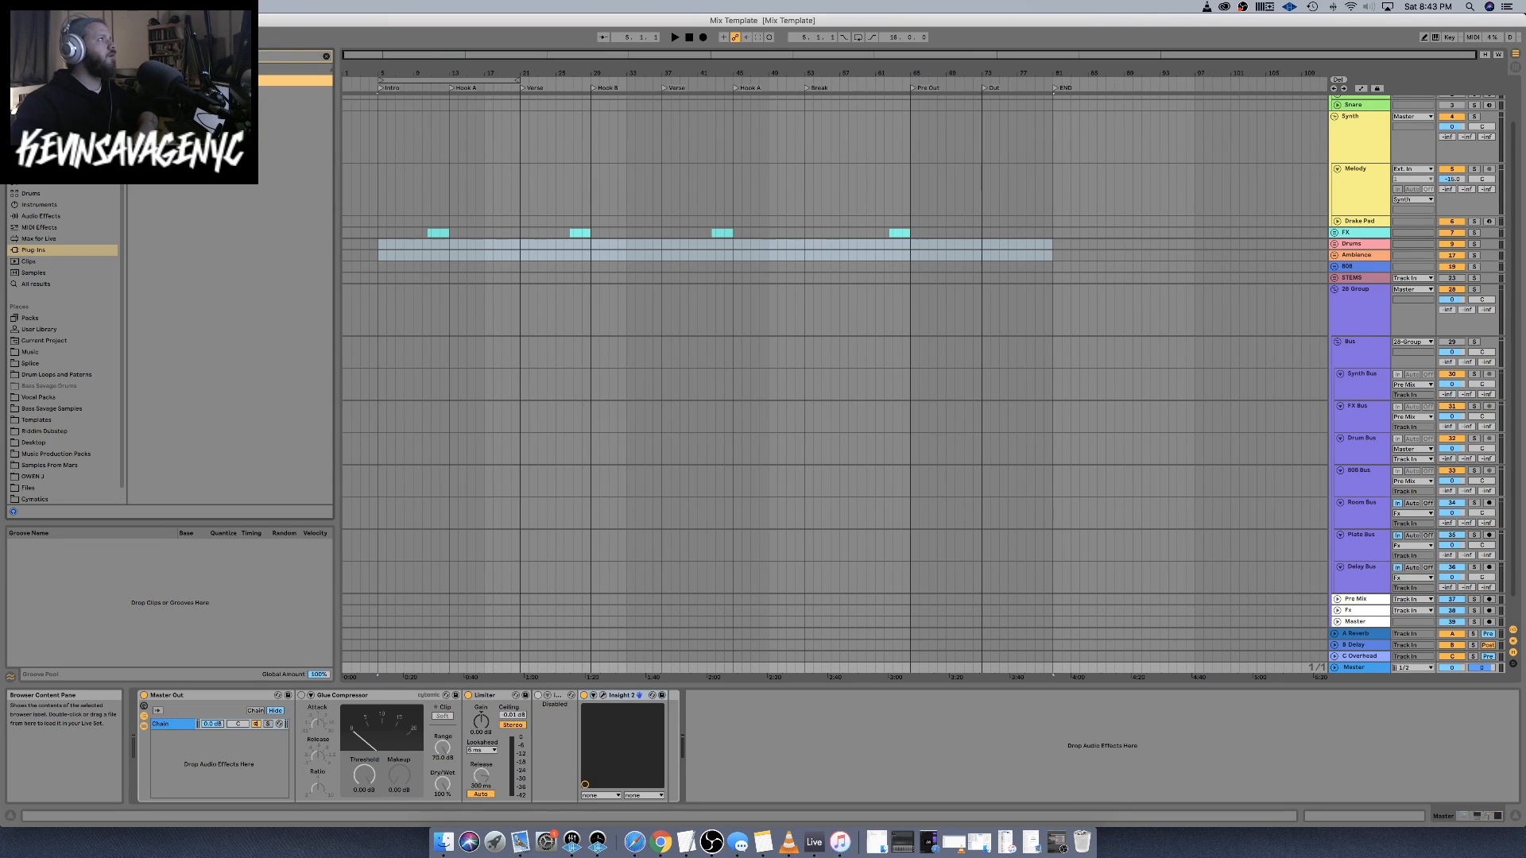
{"action": "key", "text": "Down"}
{"action": "key", "text": "Down"}
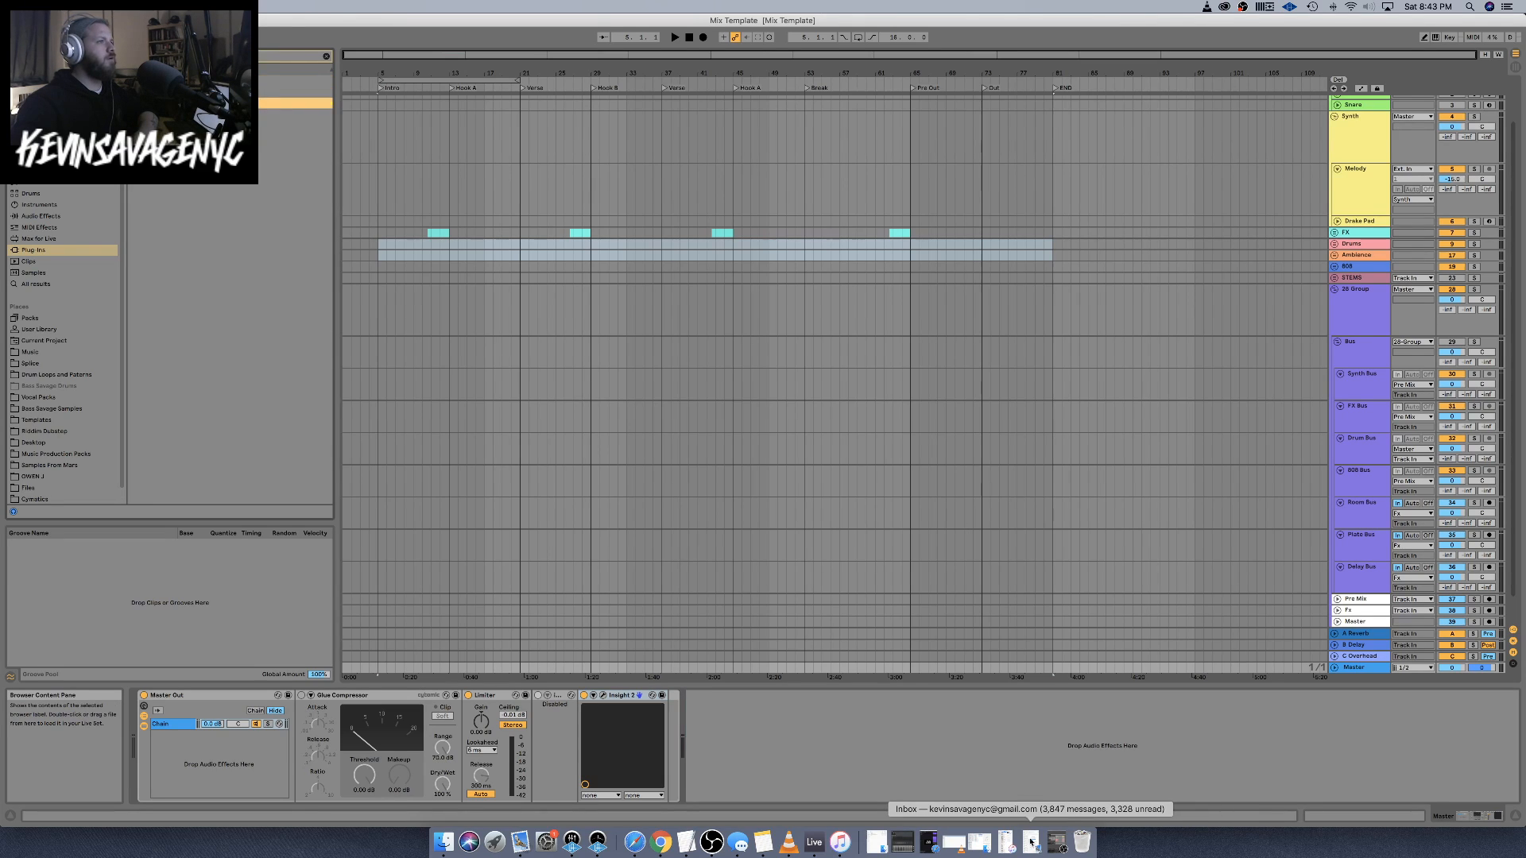
{"action": "key", "text": "Return"}
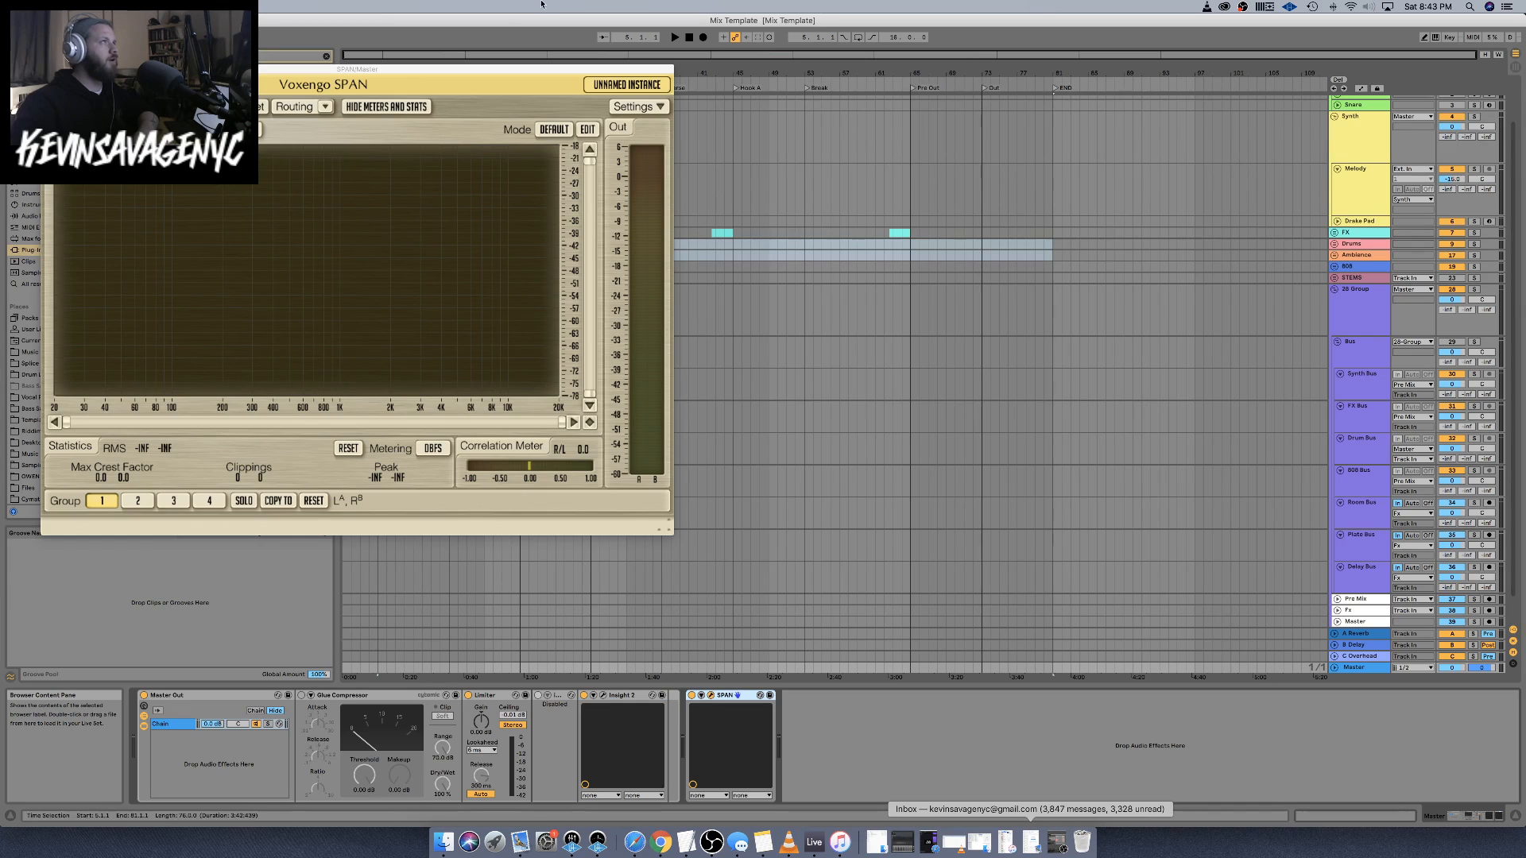
Set SPAN's spectrum block size to 1024 and close the mode editor and the plug-in window
{"action": "left_click", "coordinate": [586, 130]}
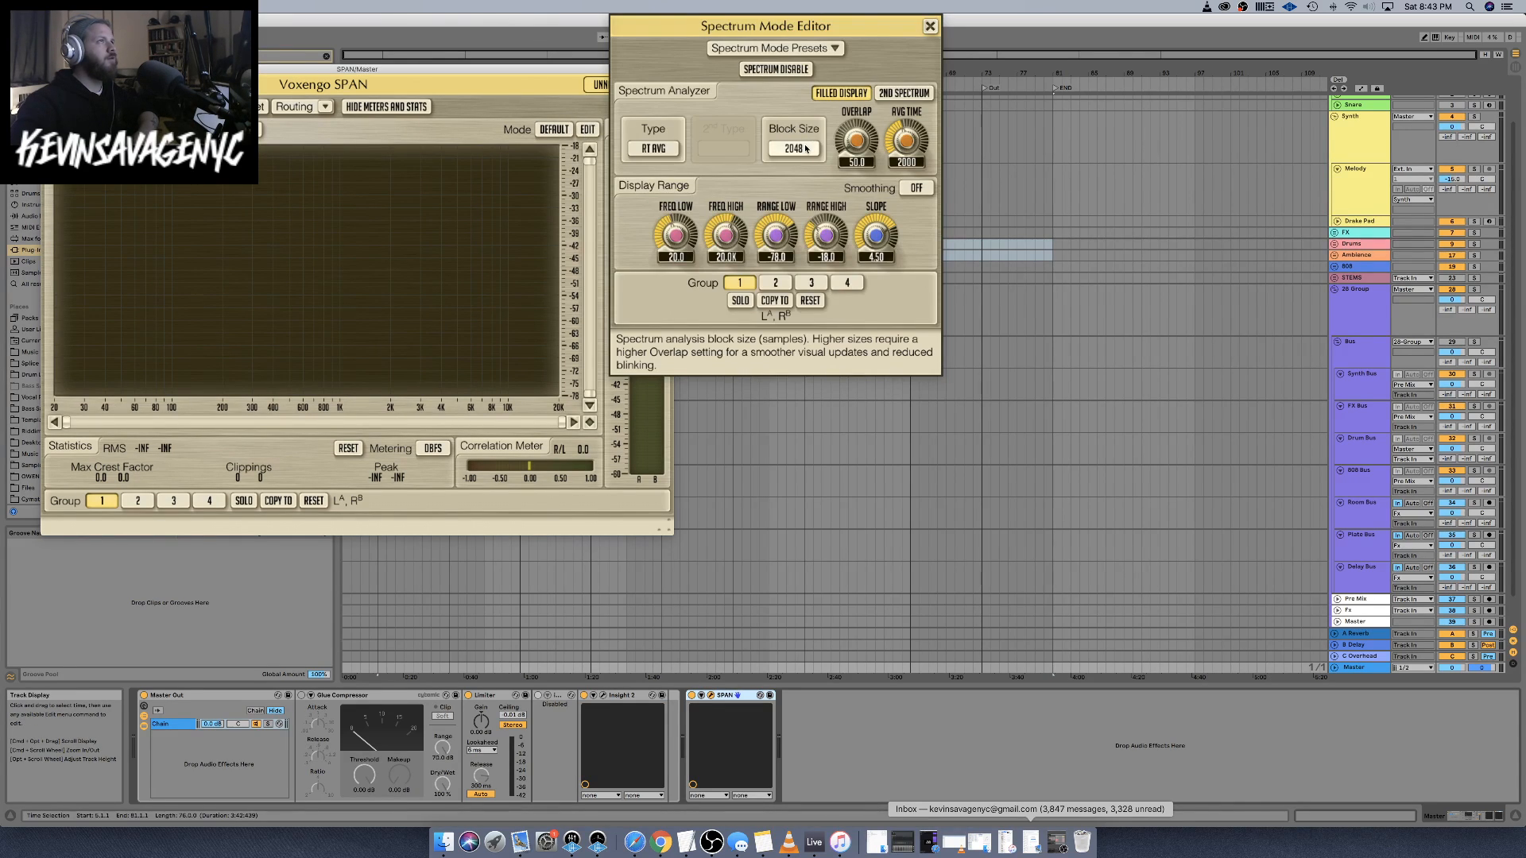
{"action": "left_click", "coordinate": [793, 148]}
{"action": "left_click", "coordinate": [794, 225]}
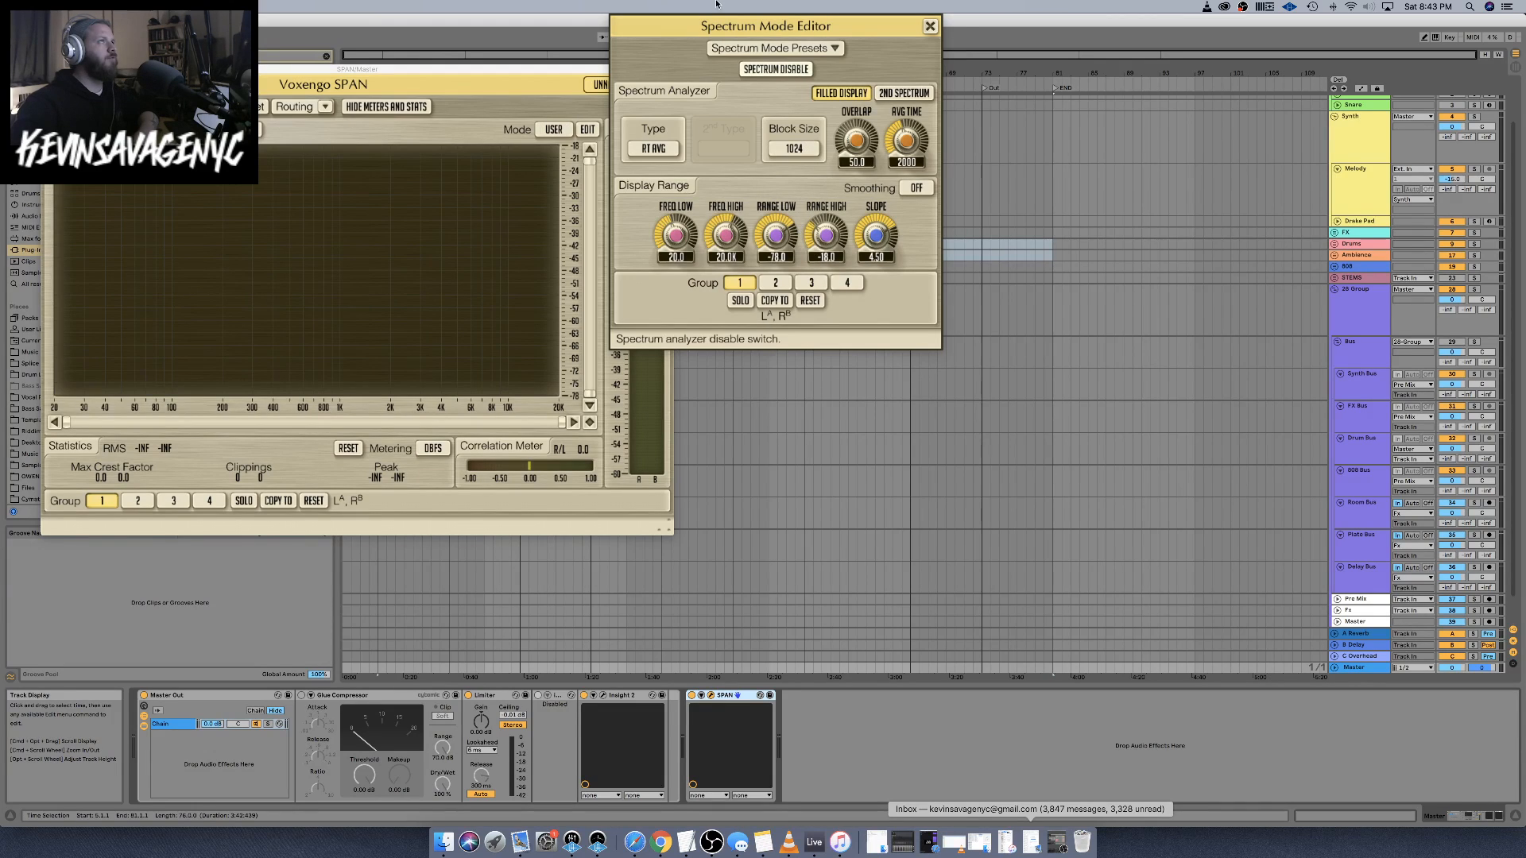
{"action": "left_click", "coordinate": [931, 29]}
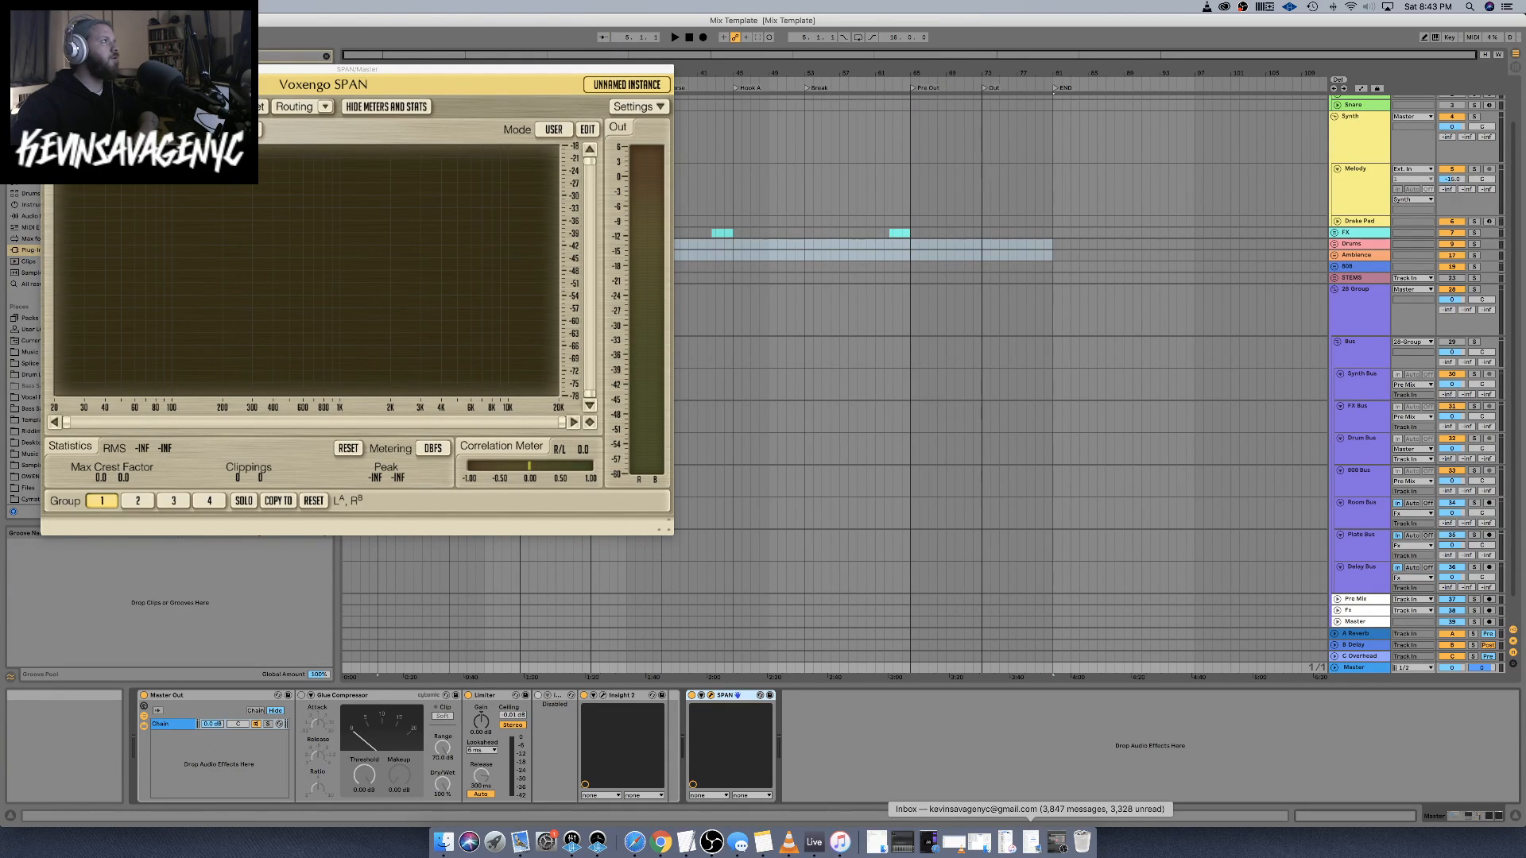
{"action": "left_click", "coordinate": [47, 69]}
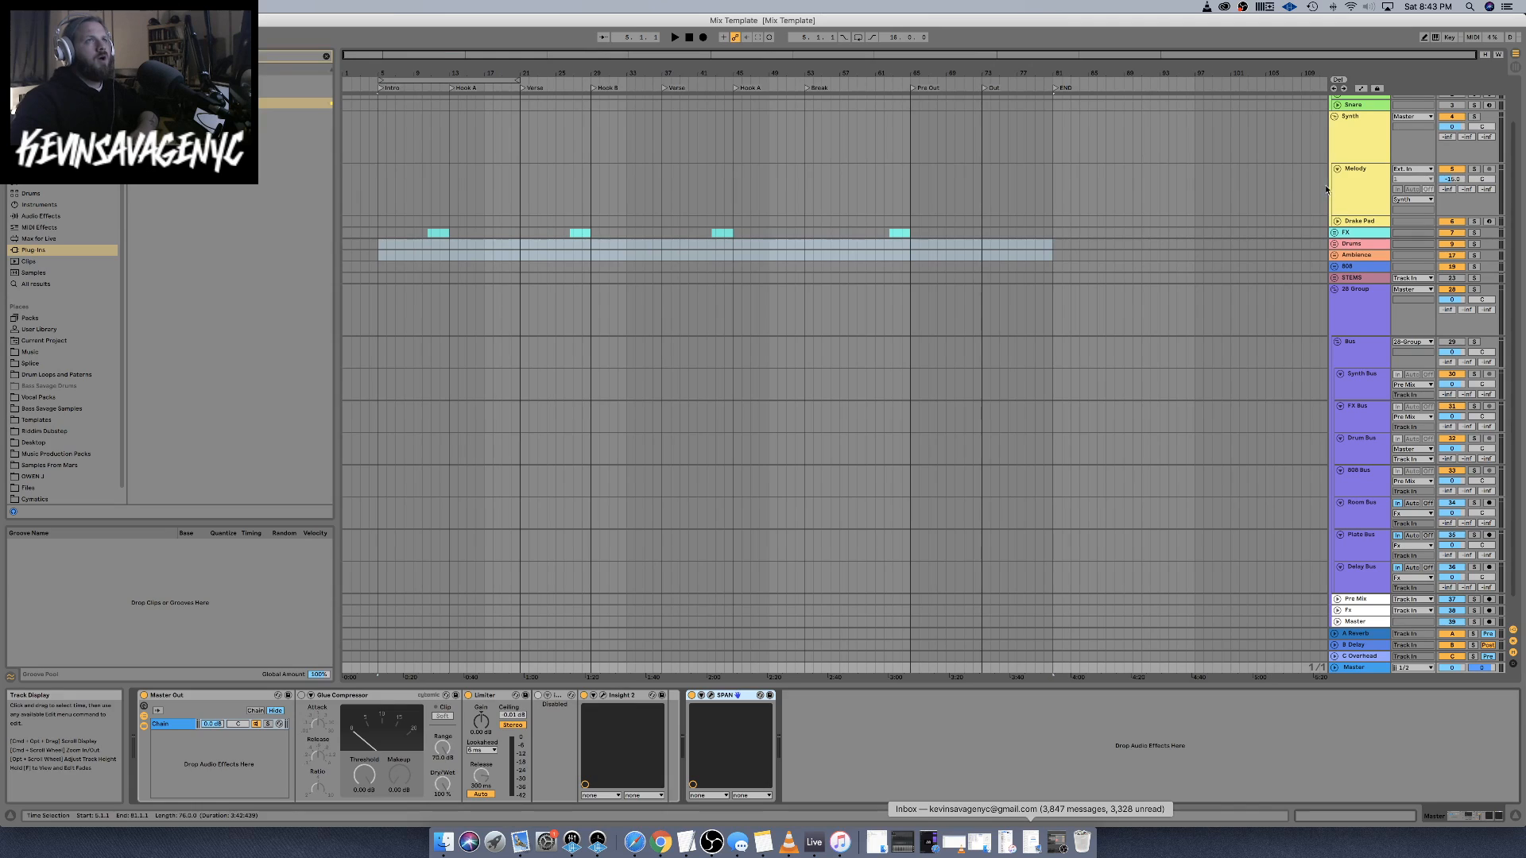
Move the STEMS track into the parent group that holds the Bus group, and collapse that parent group
{"action": "left_click", "coordinate": [1358, 183]}
{"action": "left_click", "coordinate": [1359, 138]}
{"action": "left_click", "coordinate": [1360, 191]}
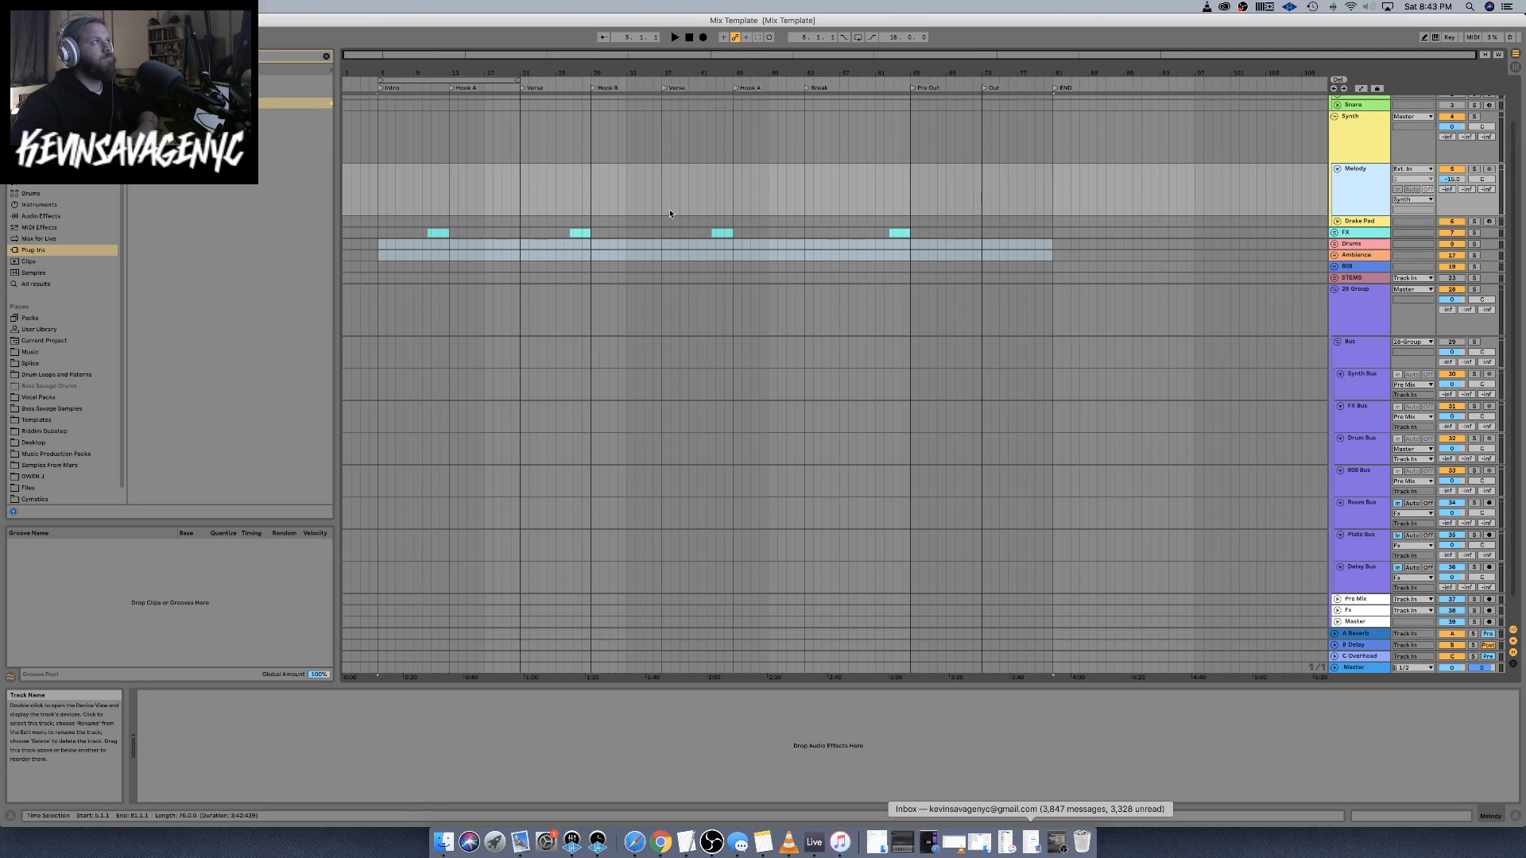
{"action": "left_click", "coordinate": [1334, 293]}
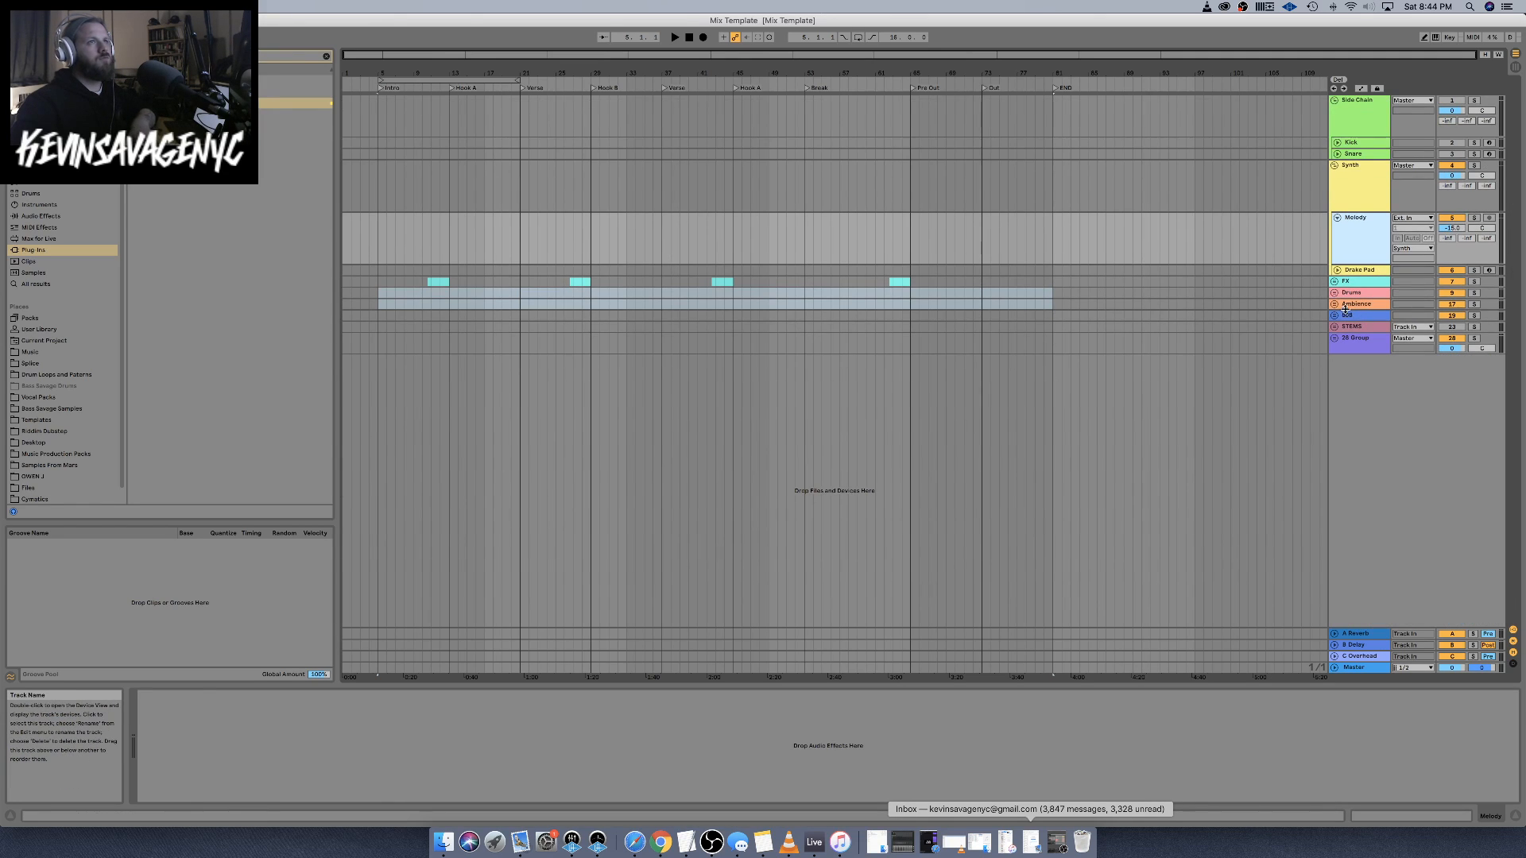
{"action": "left_click", "coordinate": [1346, 329]}
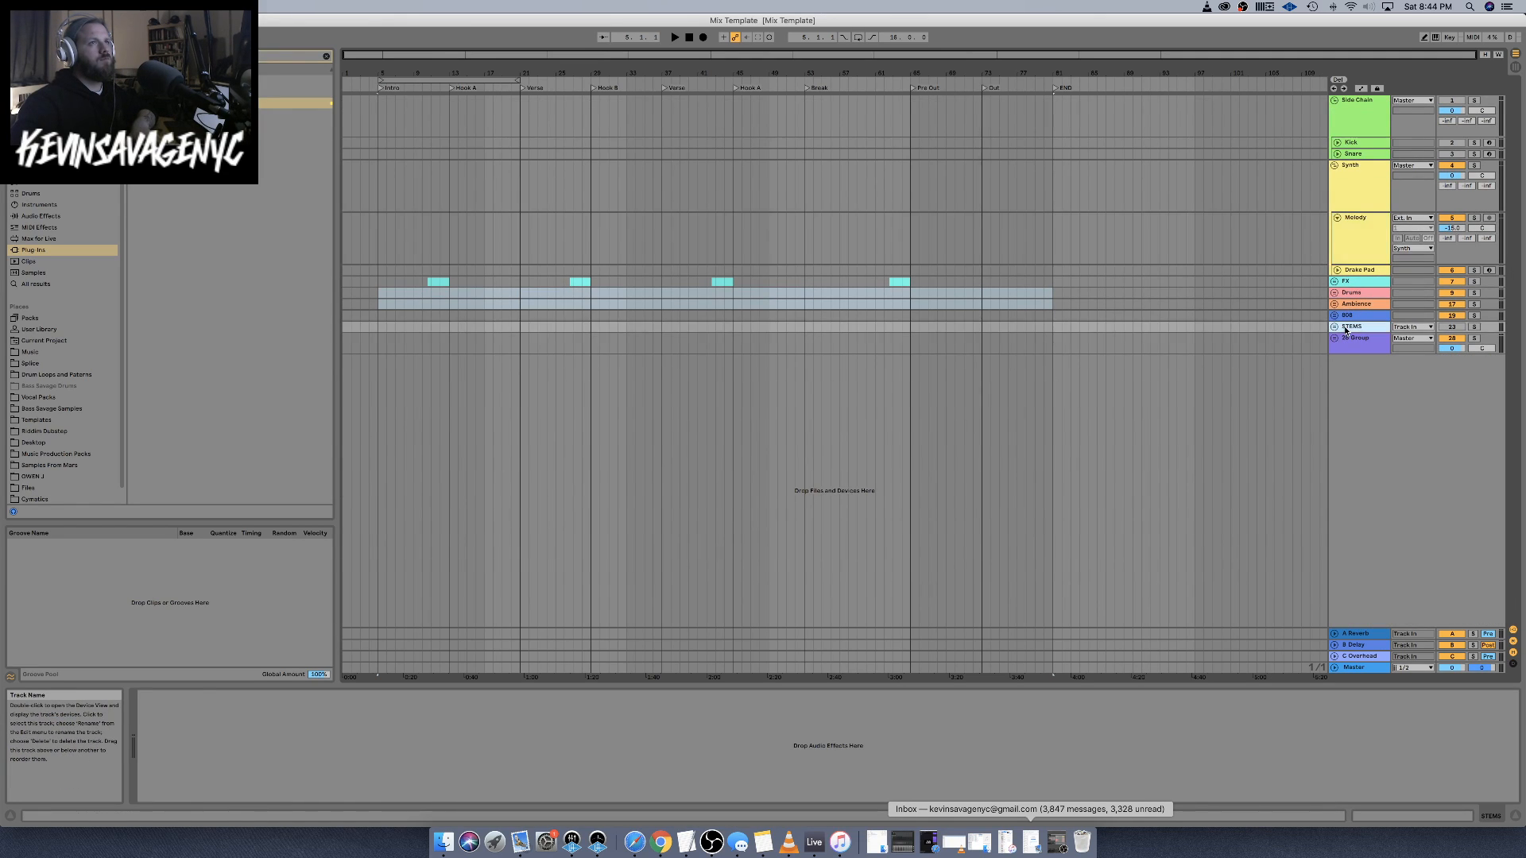
{"action": "left_click", "coordinate": [1334, 339]}
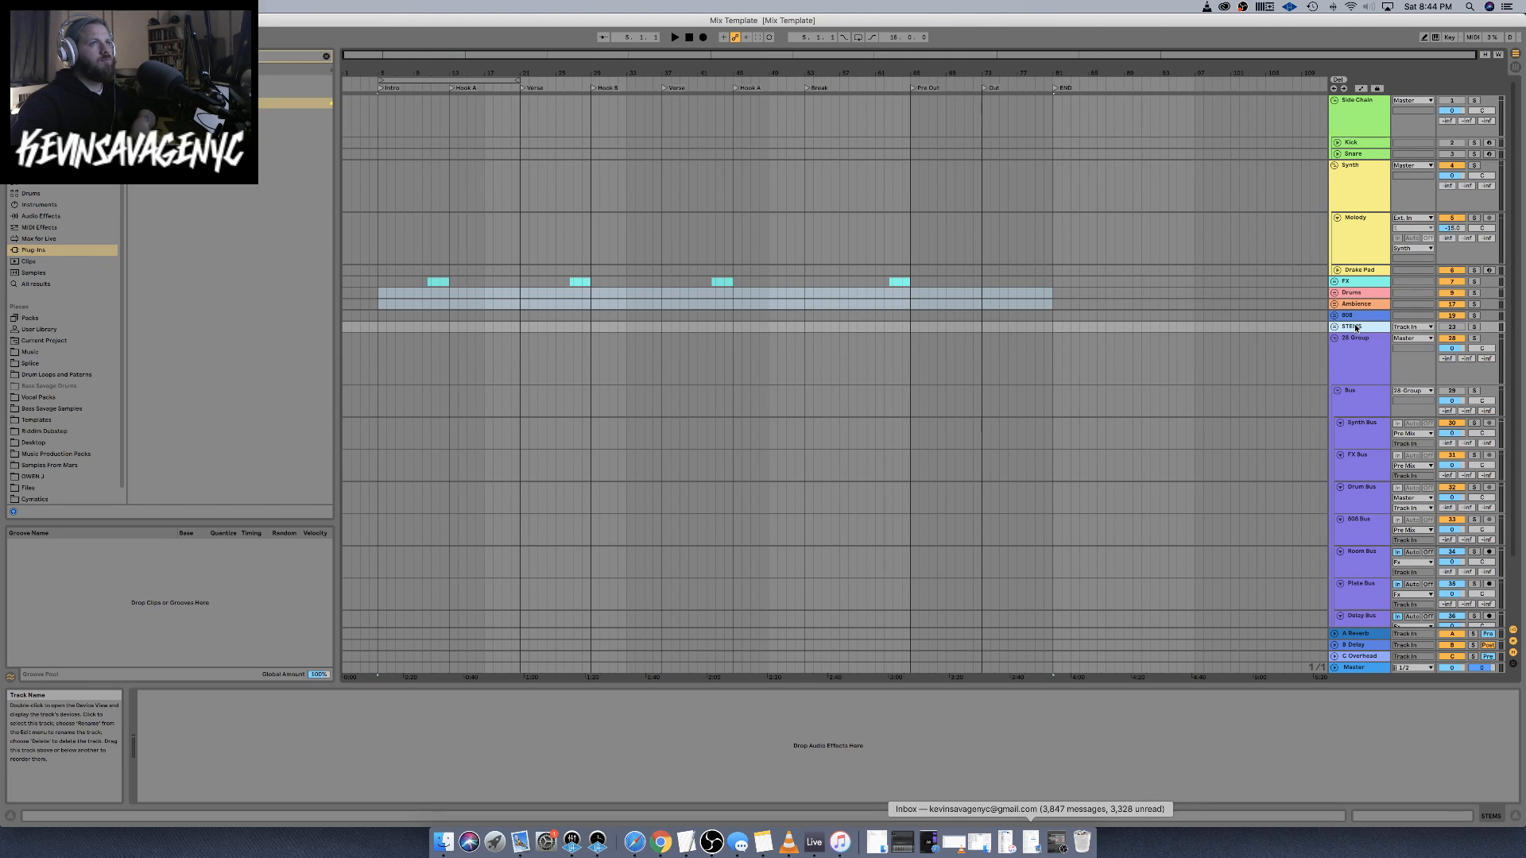
{"action": "left_click_drag", "start_coordinate": [1356, 327], "coordinate": [1354, 385]}
{"action": "left_click", "coordinate": [1333, 328]}
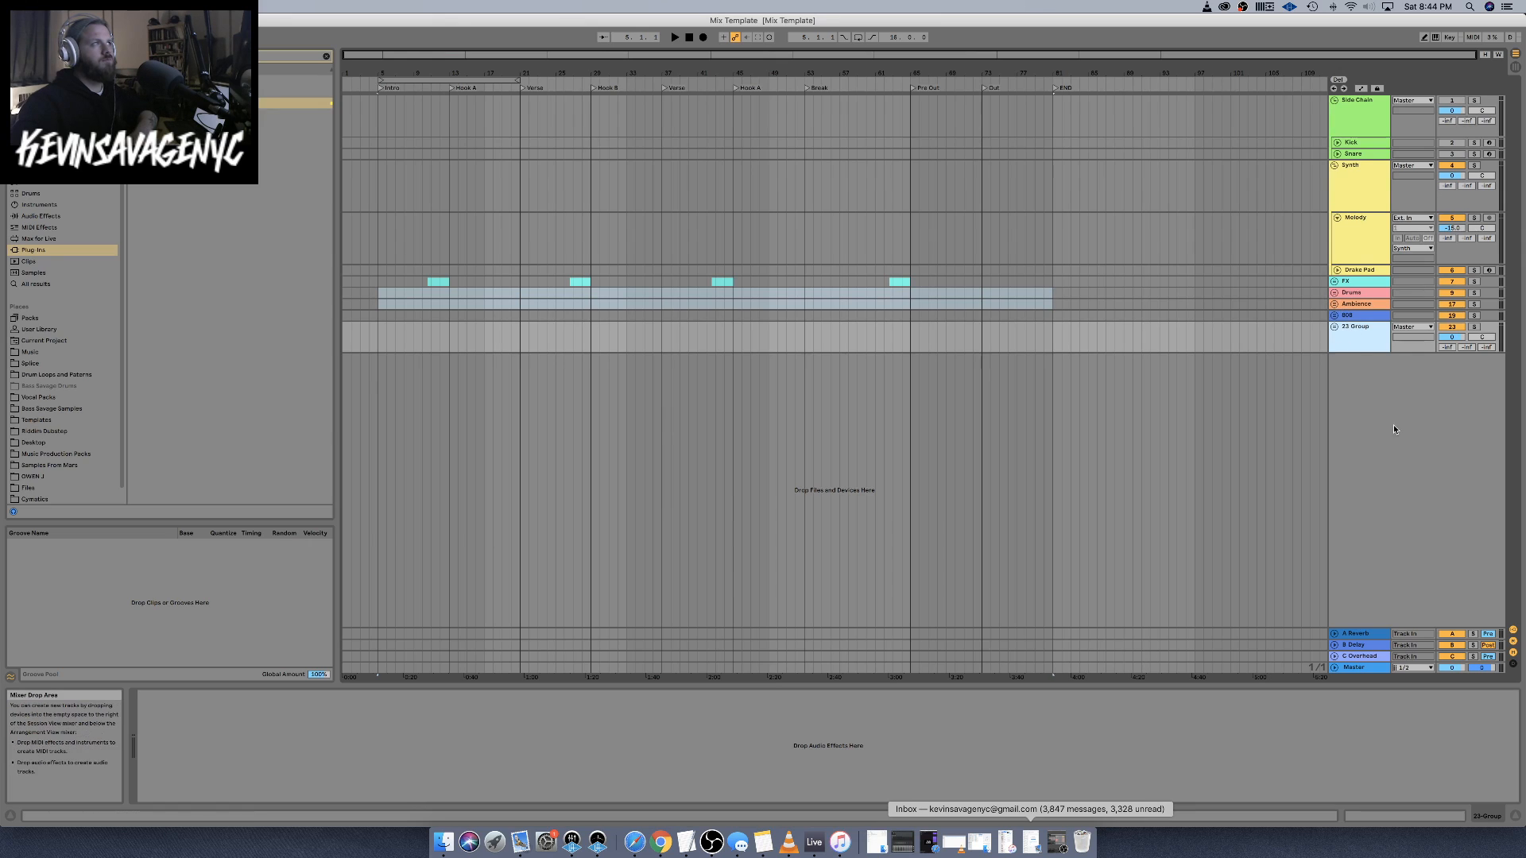
Check the tempo in the 06 Drip Soul_Ab_0175.wav file name in Finder and set the Live set's tempo to match
{"action": "left_click", "coordinate": [443, 846]}
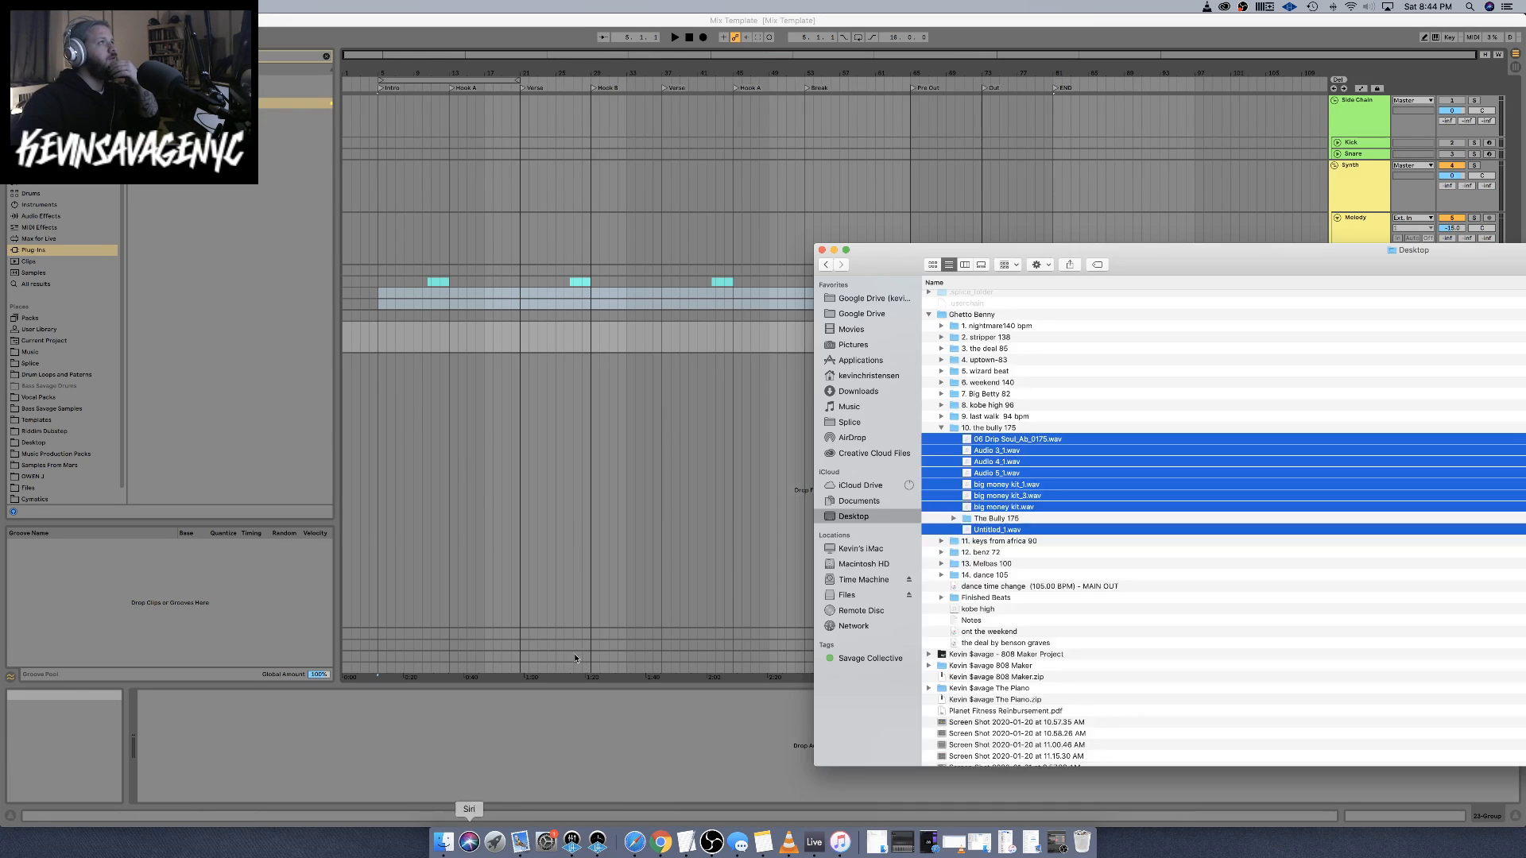
{"action": "left_click", "coordinate": [986, 440]}
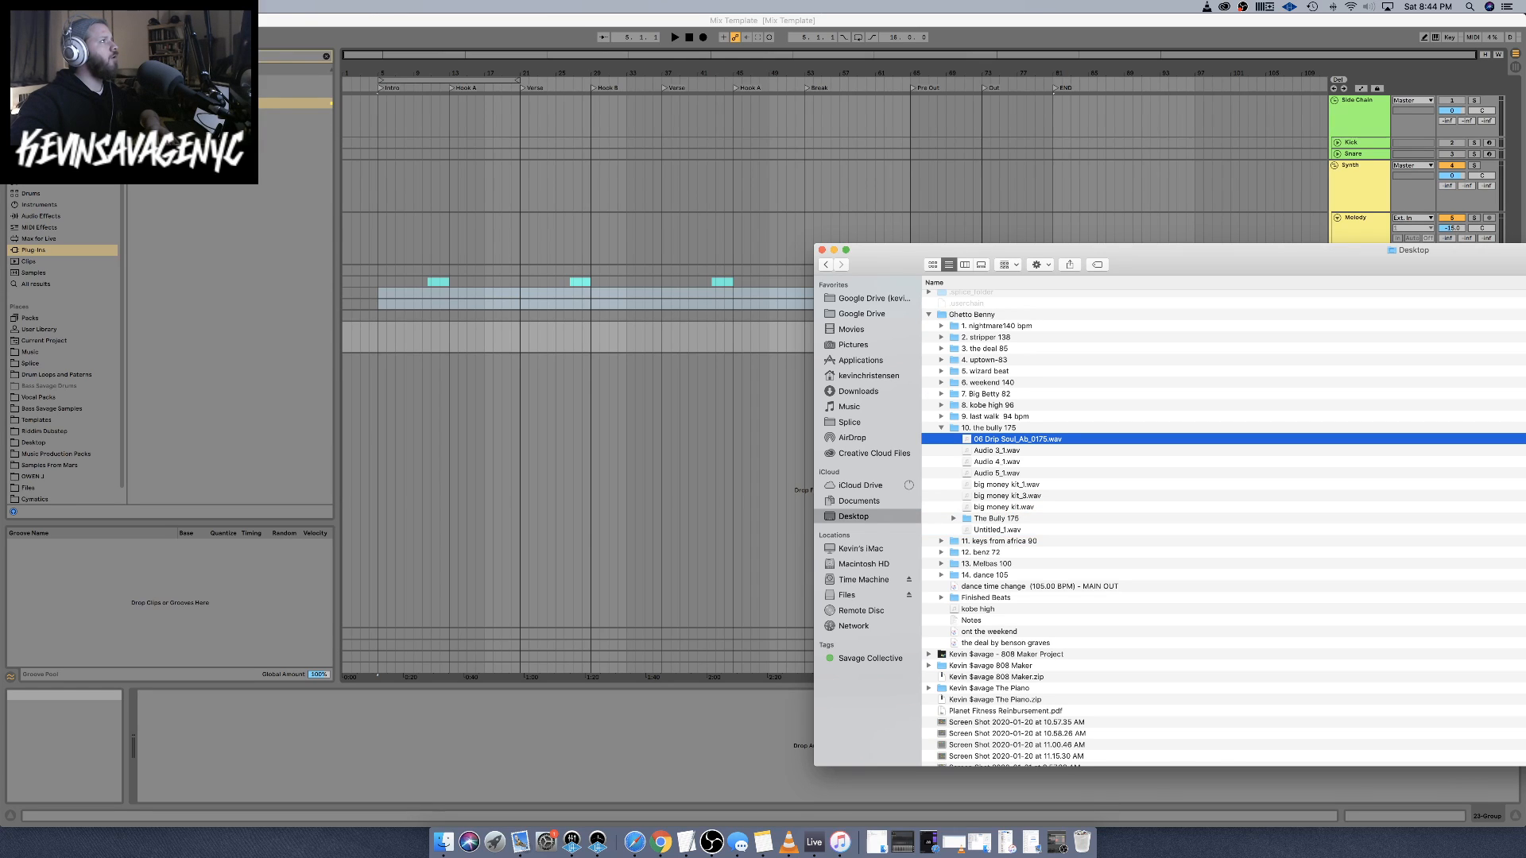
{"action": "left_click", "coordinate": [60, 37]}
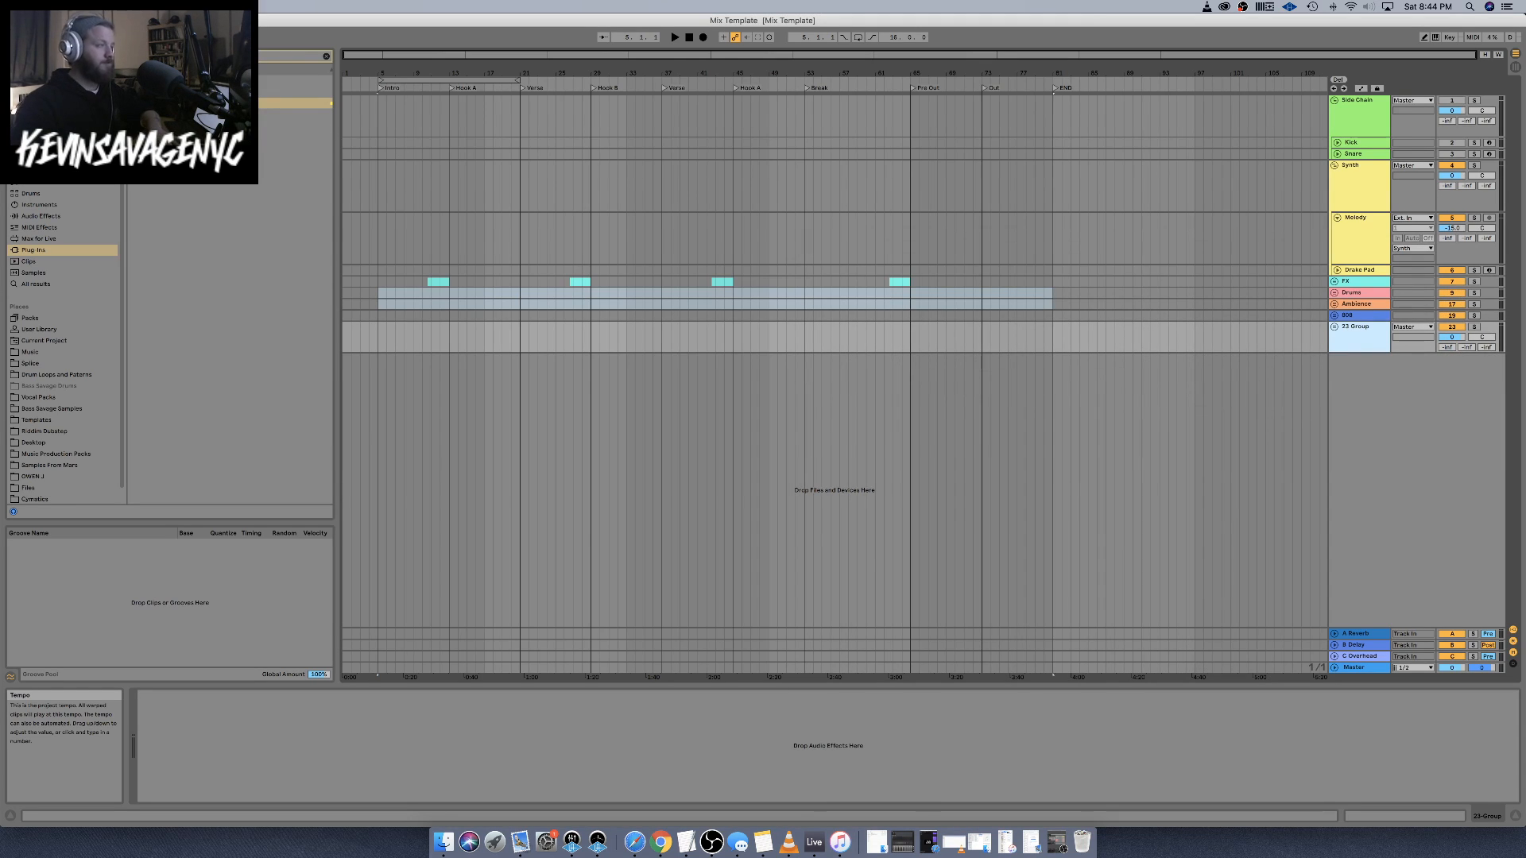
{"action": "key", "text": "super+z"}
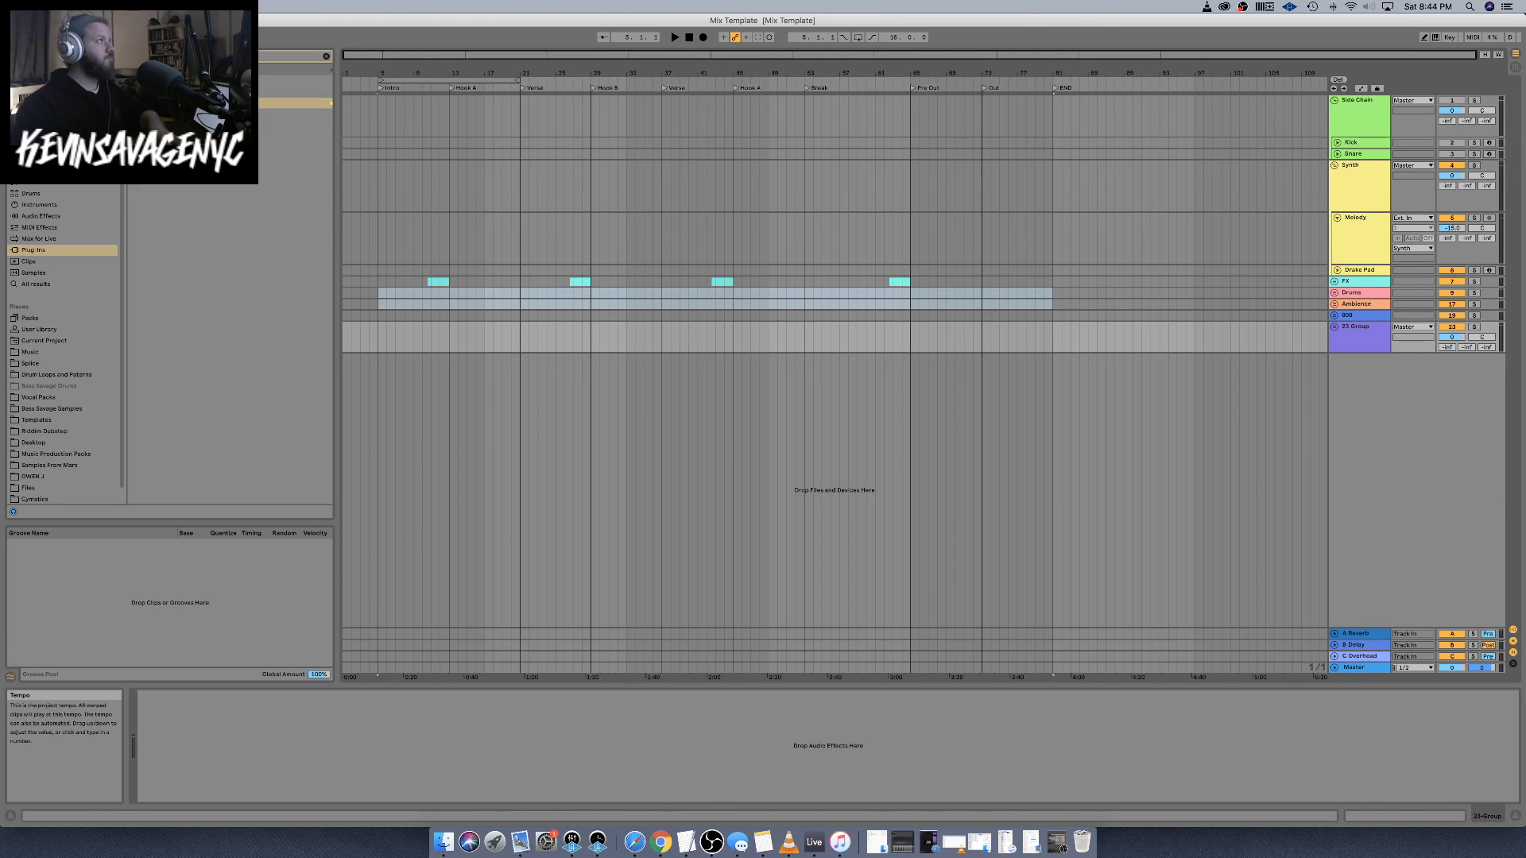
Import the eight WAV stems from Finder's 10. the bully 175 folder as new audio tracks starting at the Hook A locator
{"action": "left_click", "coordinate": [442, 841]}
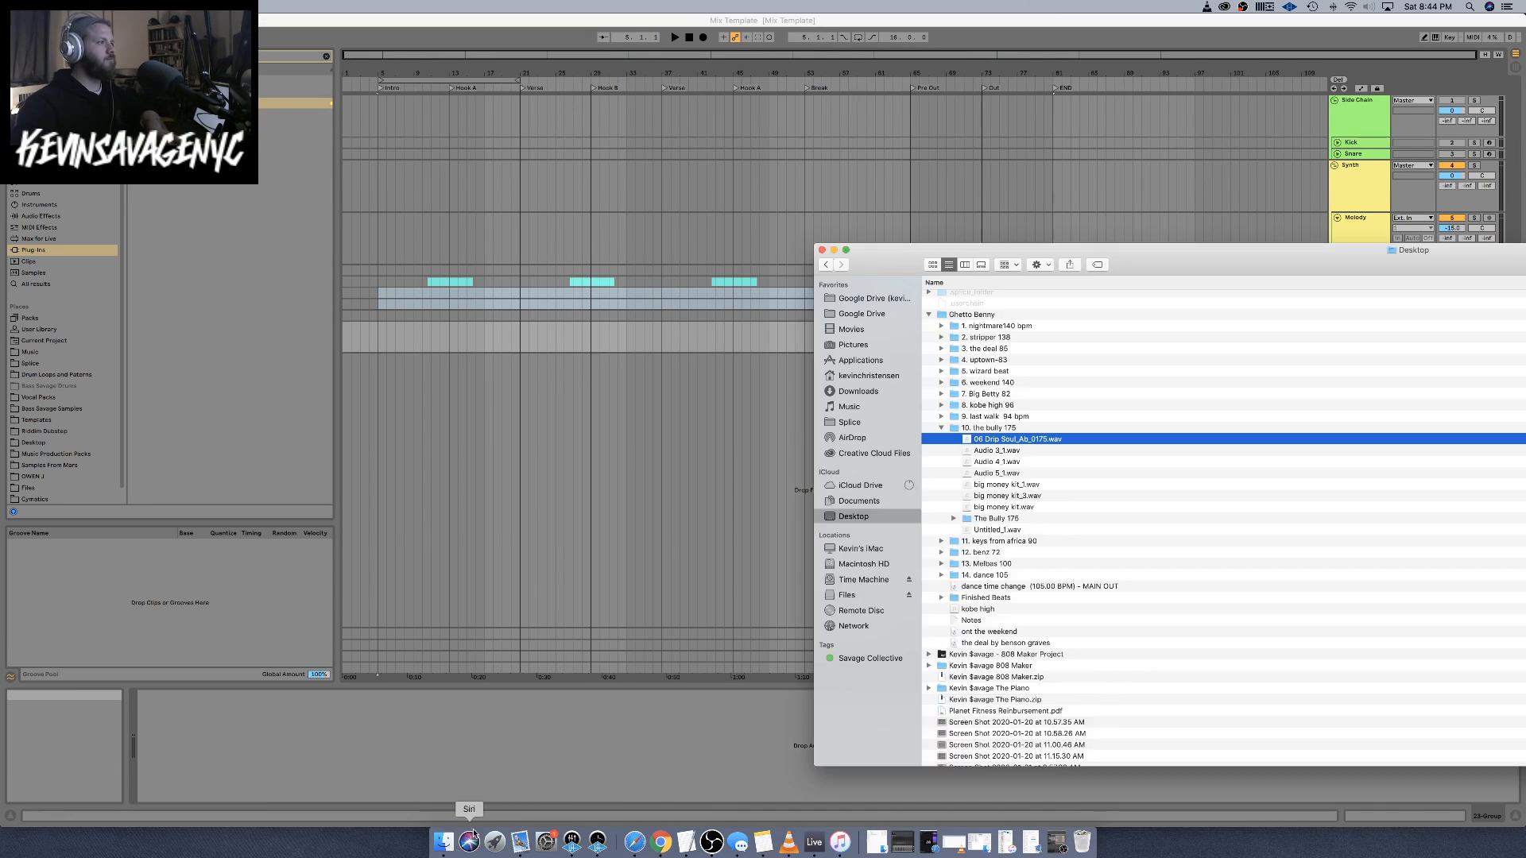
{"action": "left_click", "coordinate": [997, 508], "text": "shift"}
{"action": "left_click", "coordinate": [991, 532], "text": "super"}
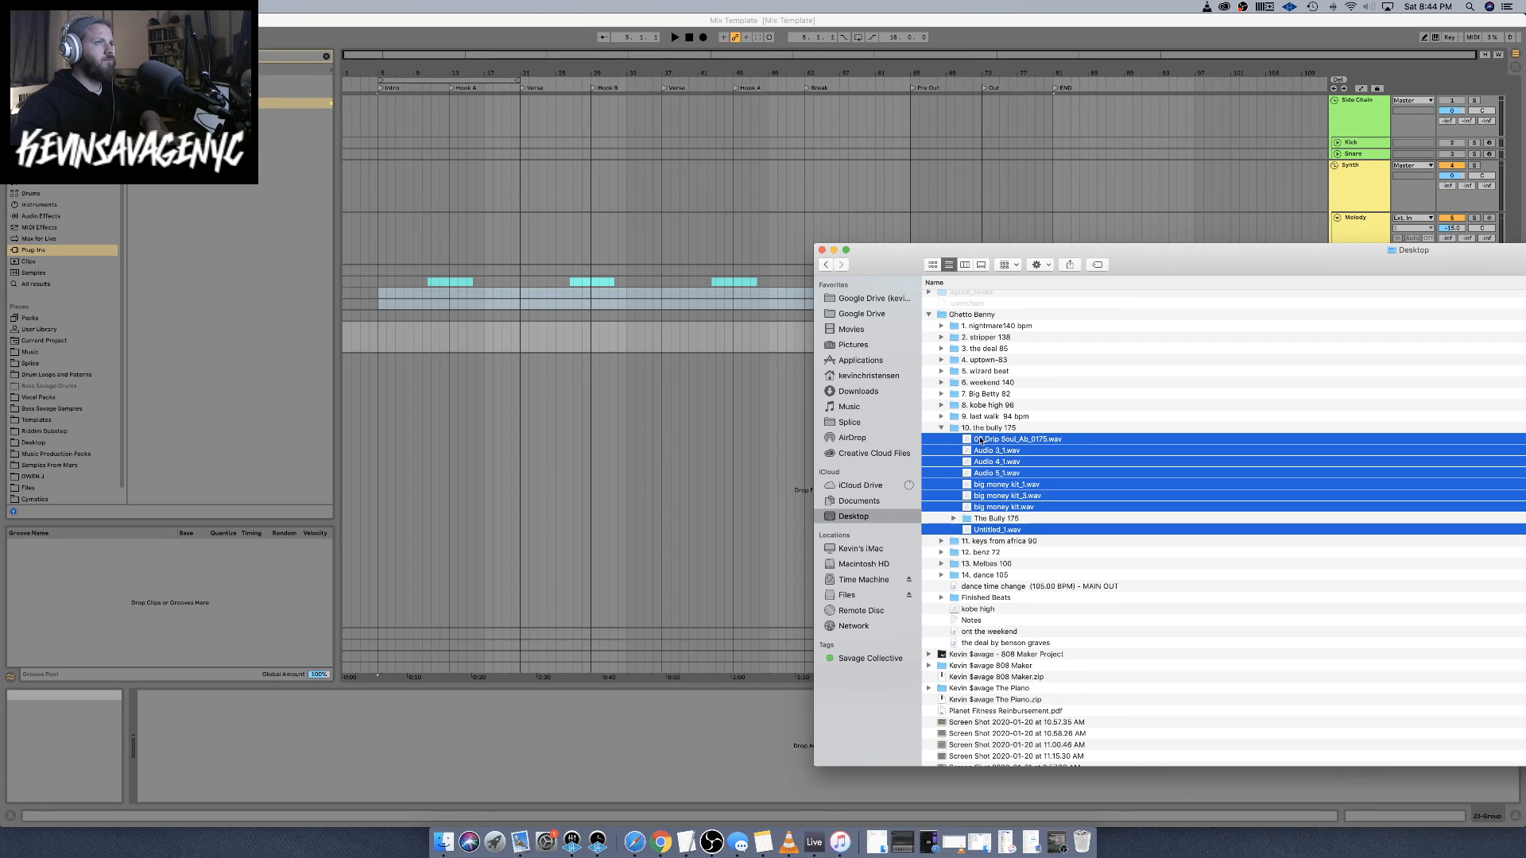
{"action": "left_click_drag", "start_coordinate": [979, 442], "coordinate": [450, 381]}
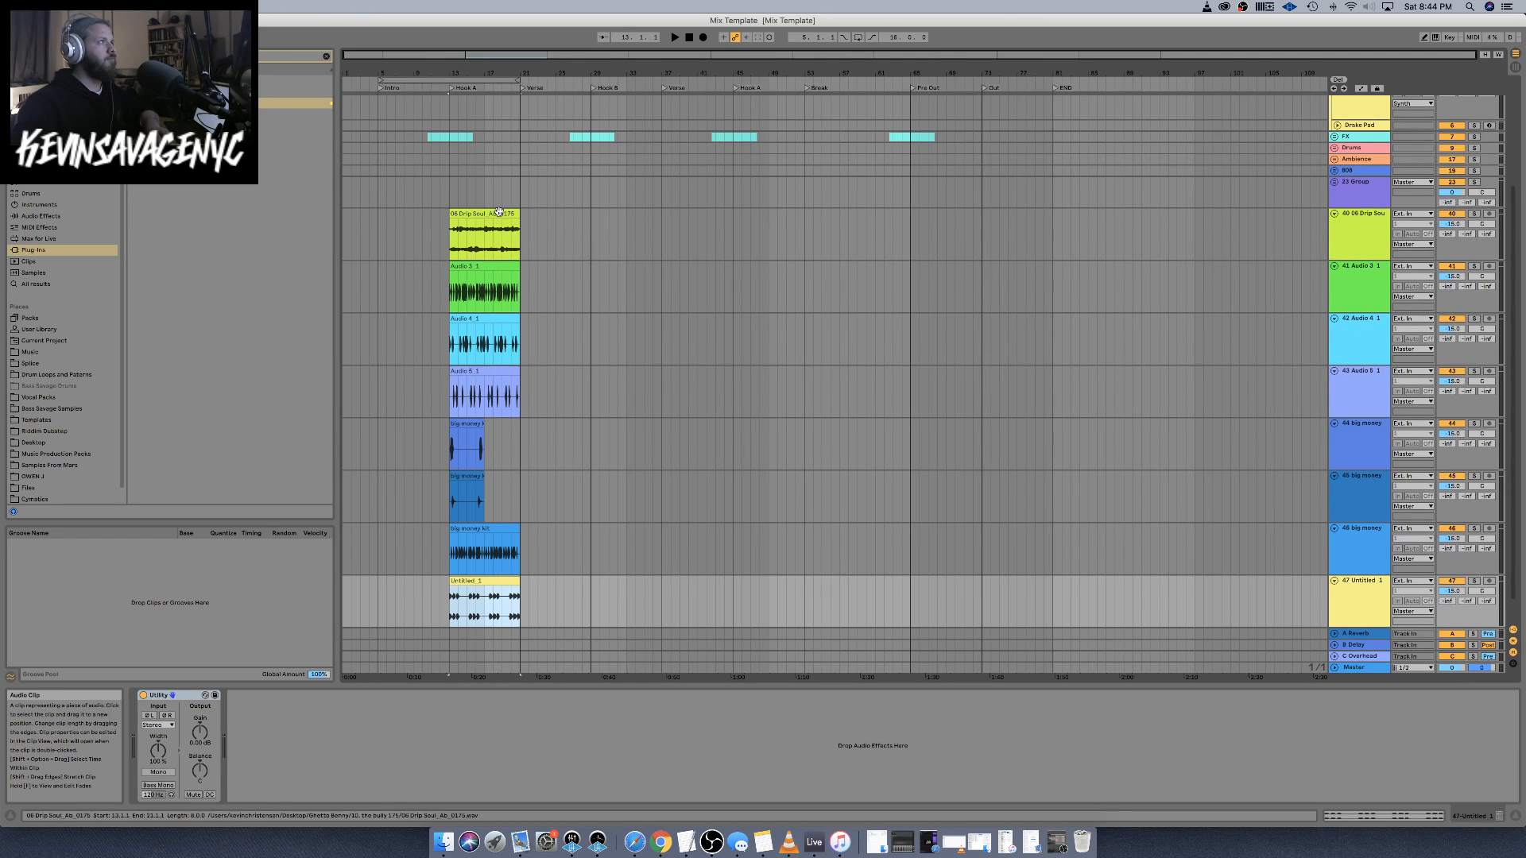
Turn off Warp for all eight imported stem clips and shrink the clip view
{"action": "left_click", "coordinate": [484, 239]}
{"action": "scroll", "coordinate": [492, 398], "scroll_direction": "down", "scroll_amount": 1}
{"action": "left_click", "coordinate": [500, 550], "text": "shift"}
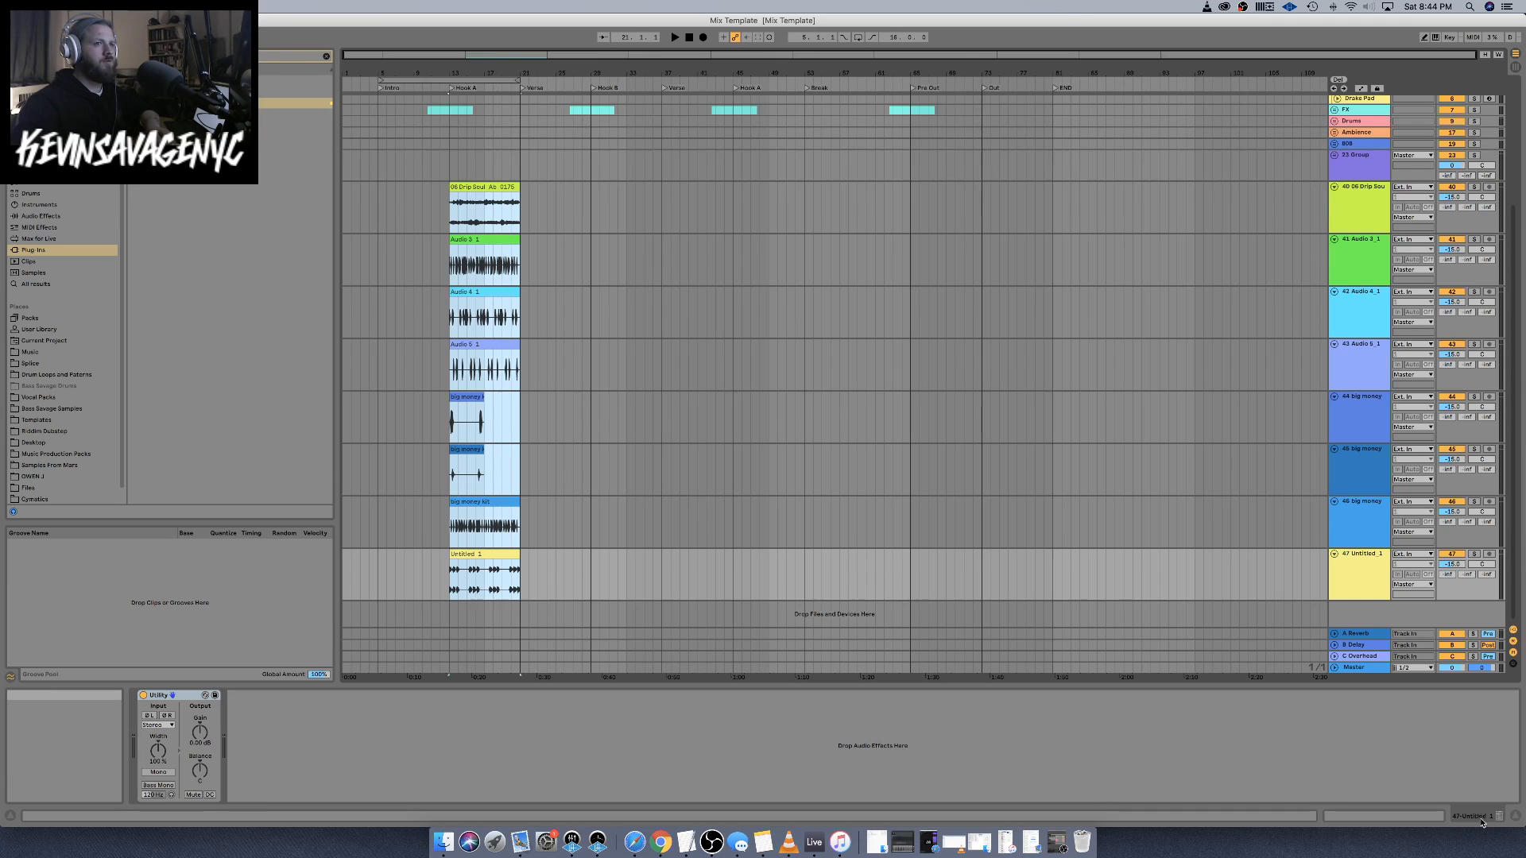
{"action": "left_click", "coordinate": [1330, 815]}
{"action": "left_click", "coordinate": [256, 449]}
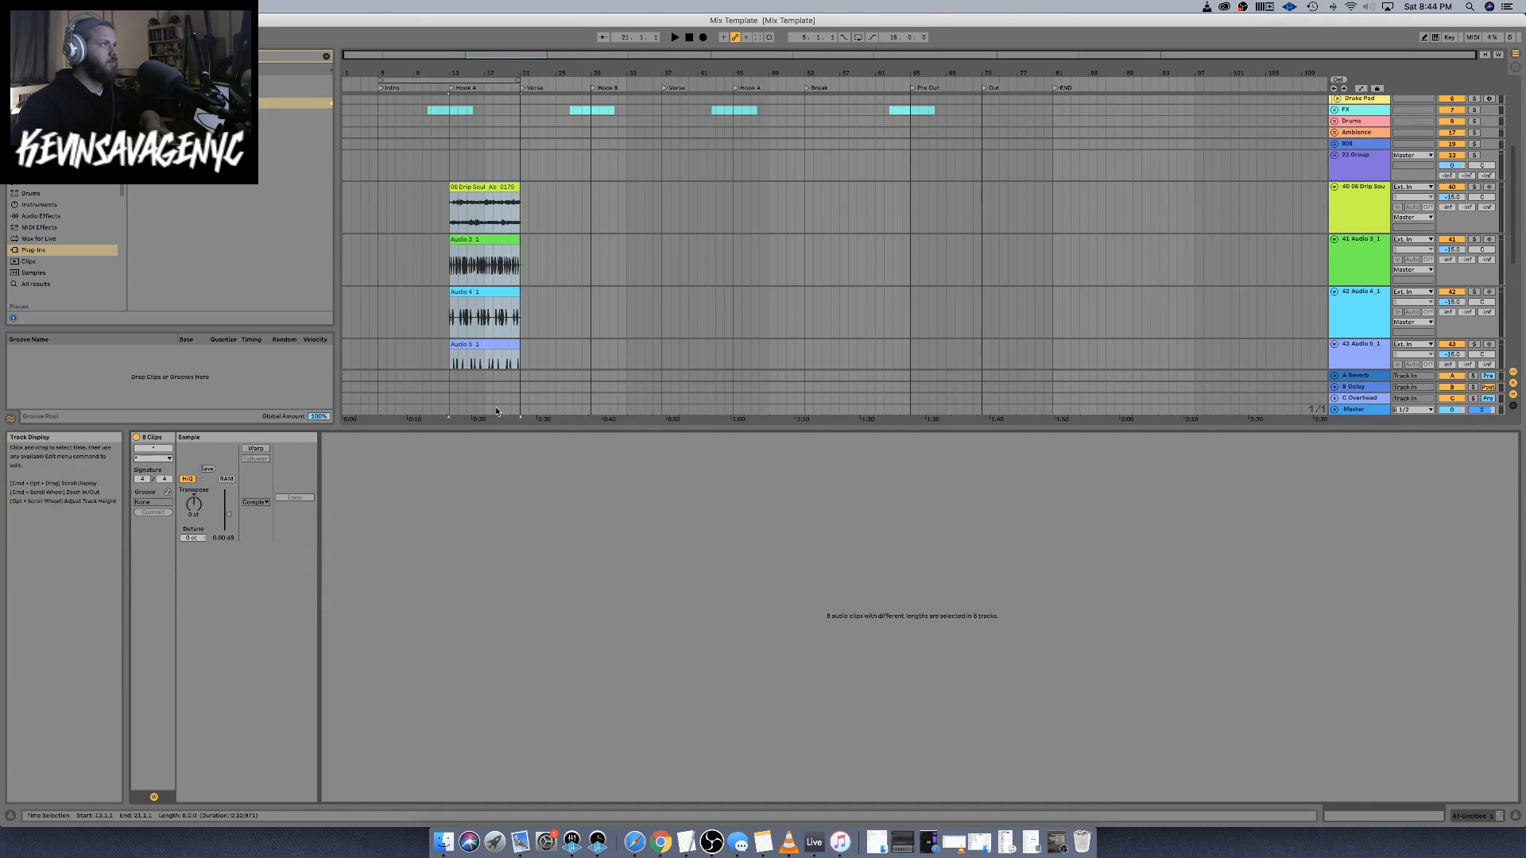
{"action": "left_click_drag", "start_coordinate": [502, 427], "coordinate": [513, 639]}
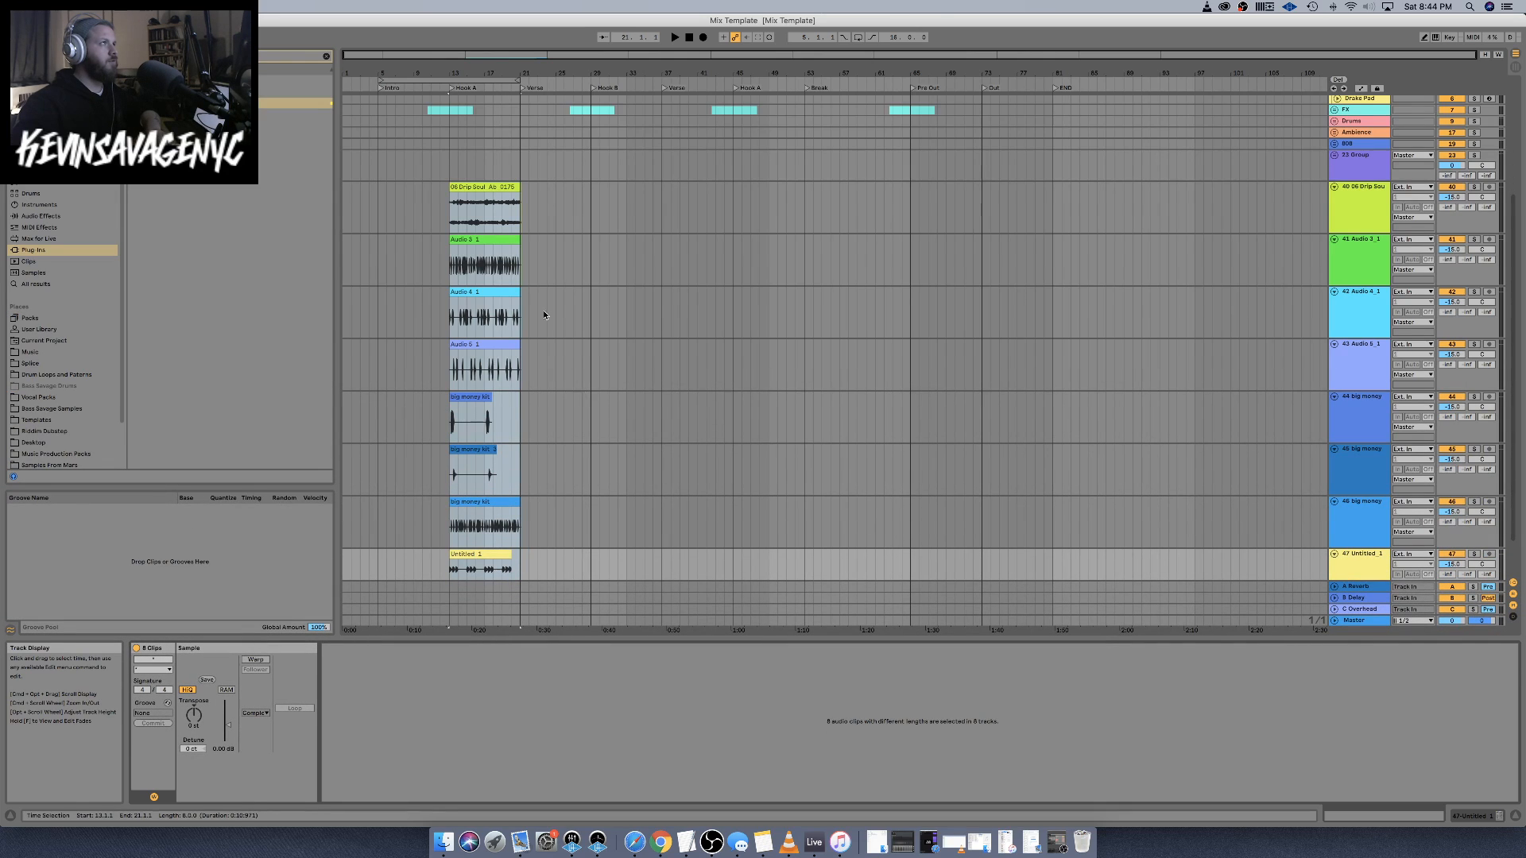
Play the imported stems from Hook A and examine where the clips end around the Verse locator
{"action": "double_click", "coordinate": [451, 89]}
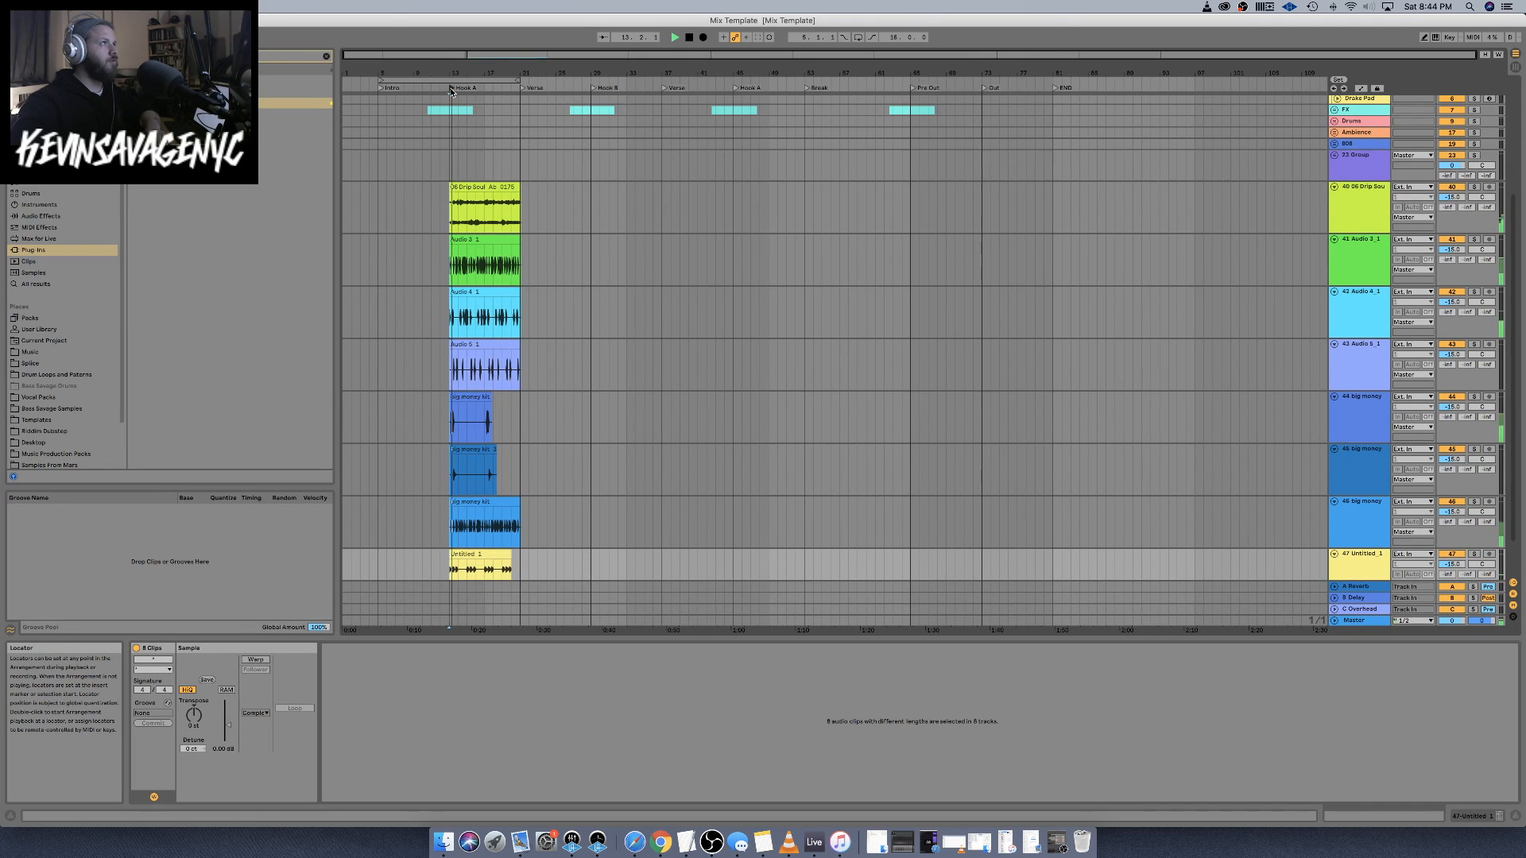
{"action": "key", "text": "space"}
{"action": "scroll", "coordinate": [563, 281], "scroll_direction": "up", "scroll_amount": 2}
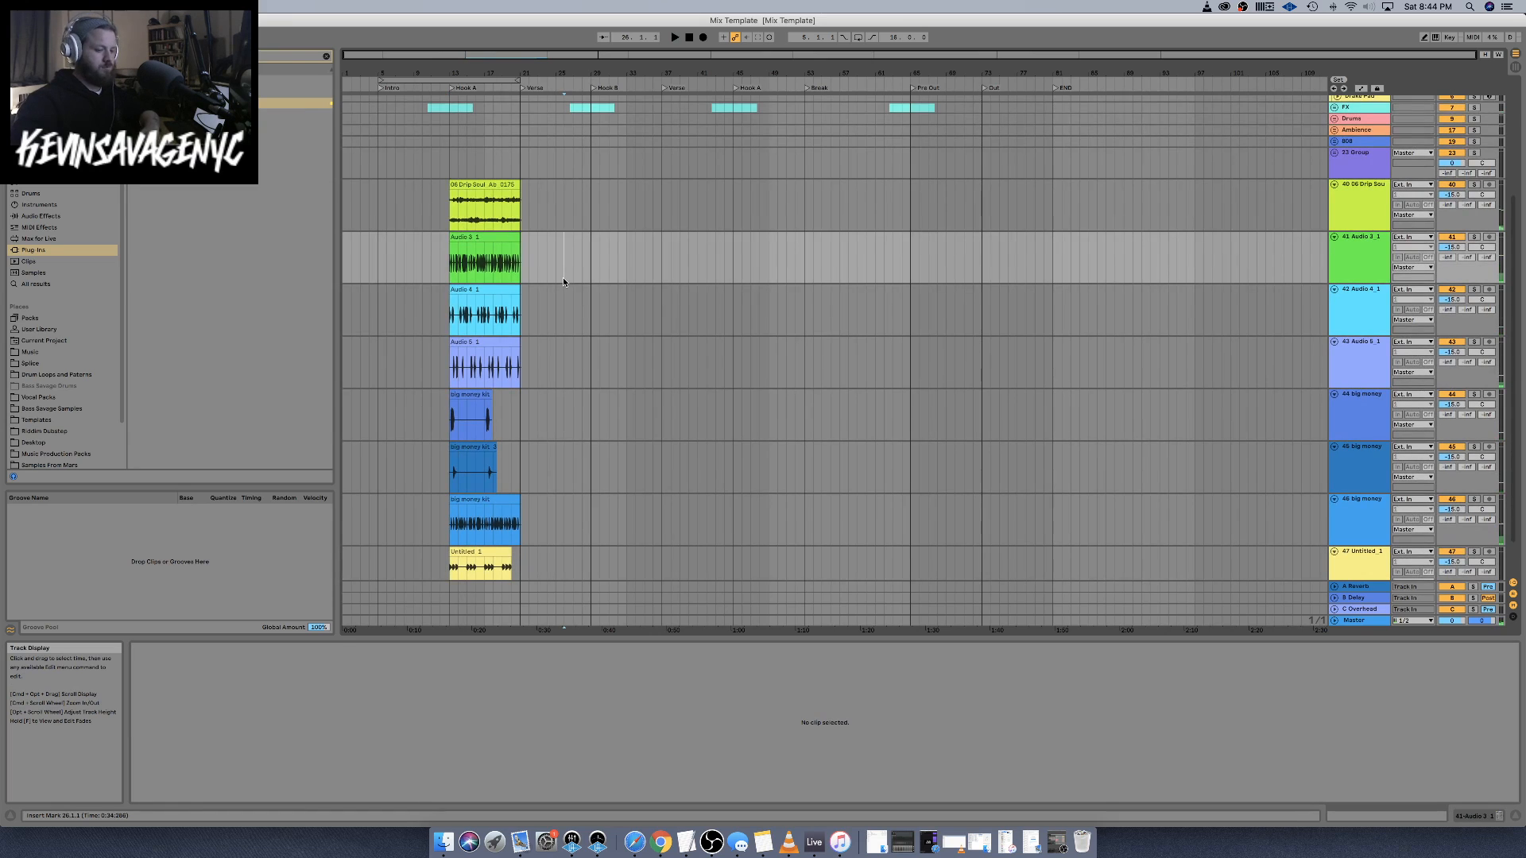
{"action": "left_click", "coordinate": [563, 282]}
{"action": "scroll", "coordinate": [562, 278], "scroll_direction": "up", "scroll_amount": 3}
{"action": "scroll", "coordinate": [572, 275], "scroll_direction": "left", "scroll_amount": 5}
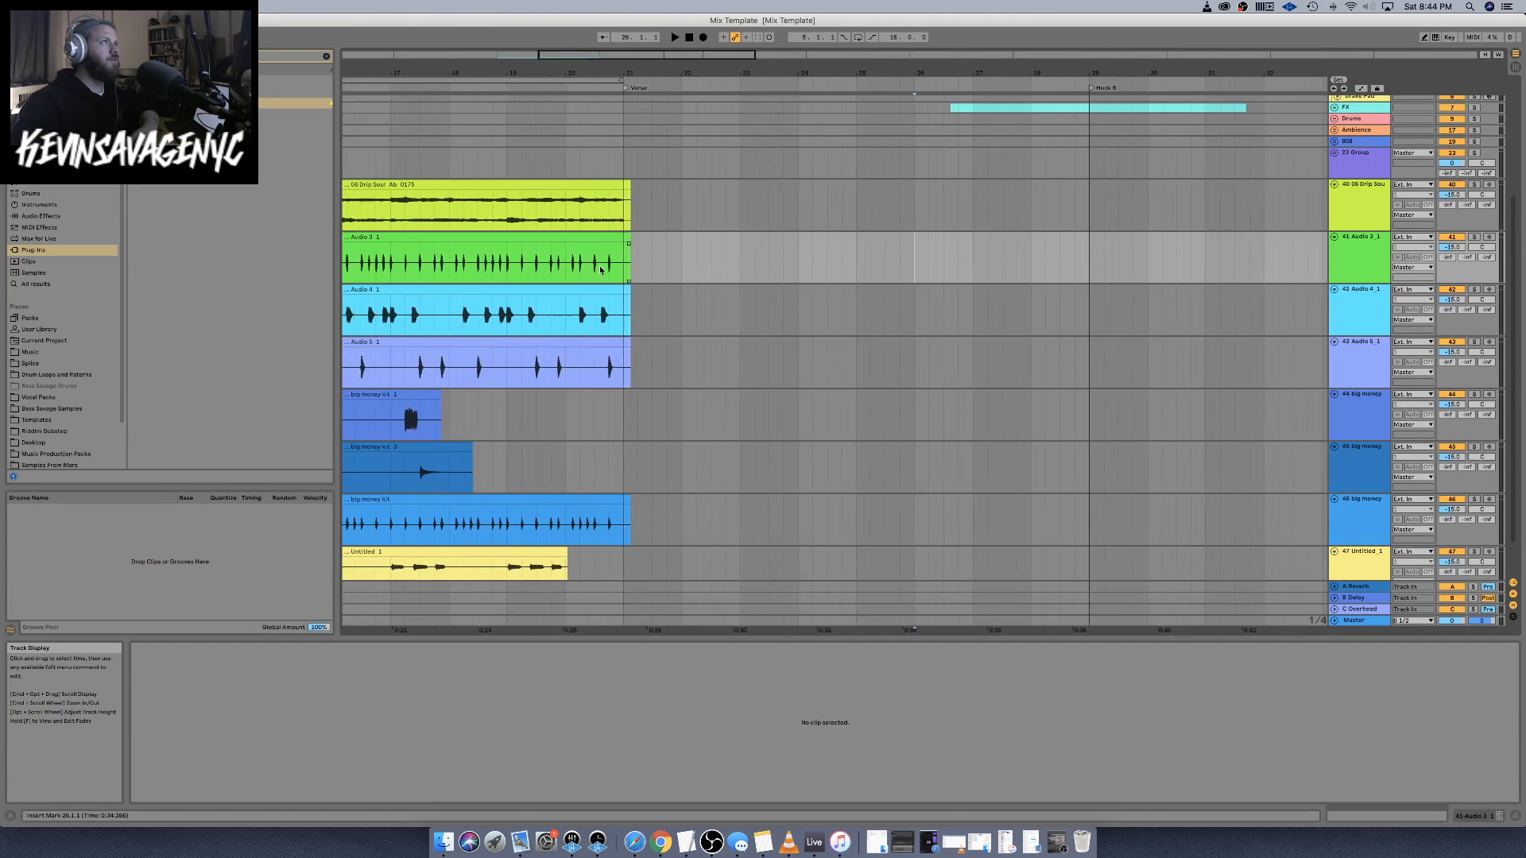
{"action": "scroll", "coordinate": [695, 225], "scroll_direction": "left", "scroll_amount": 3}
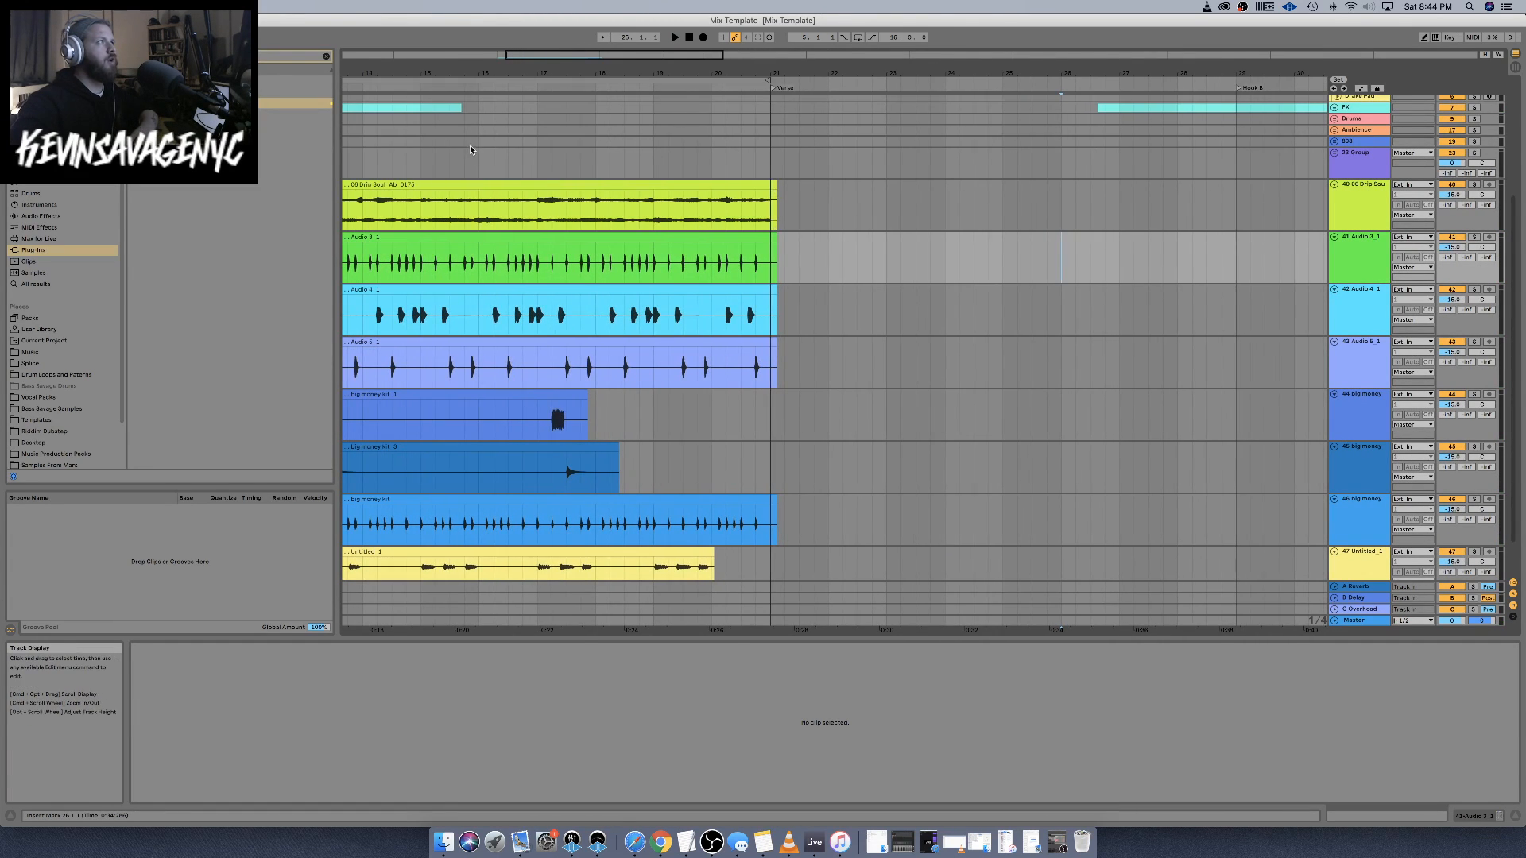
Select bars 13 to 21 across the eight stem tracks and duplicate the section eight times, past the END locator
{"action": "left_click", "coordinate": [483, 188]}
{"action": "left_click", "coordinate": [484, 187]}
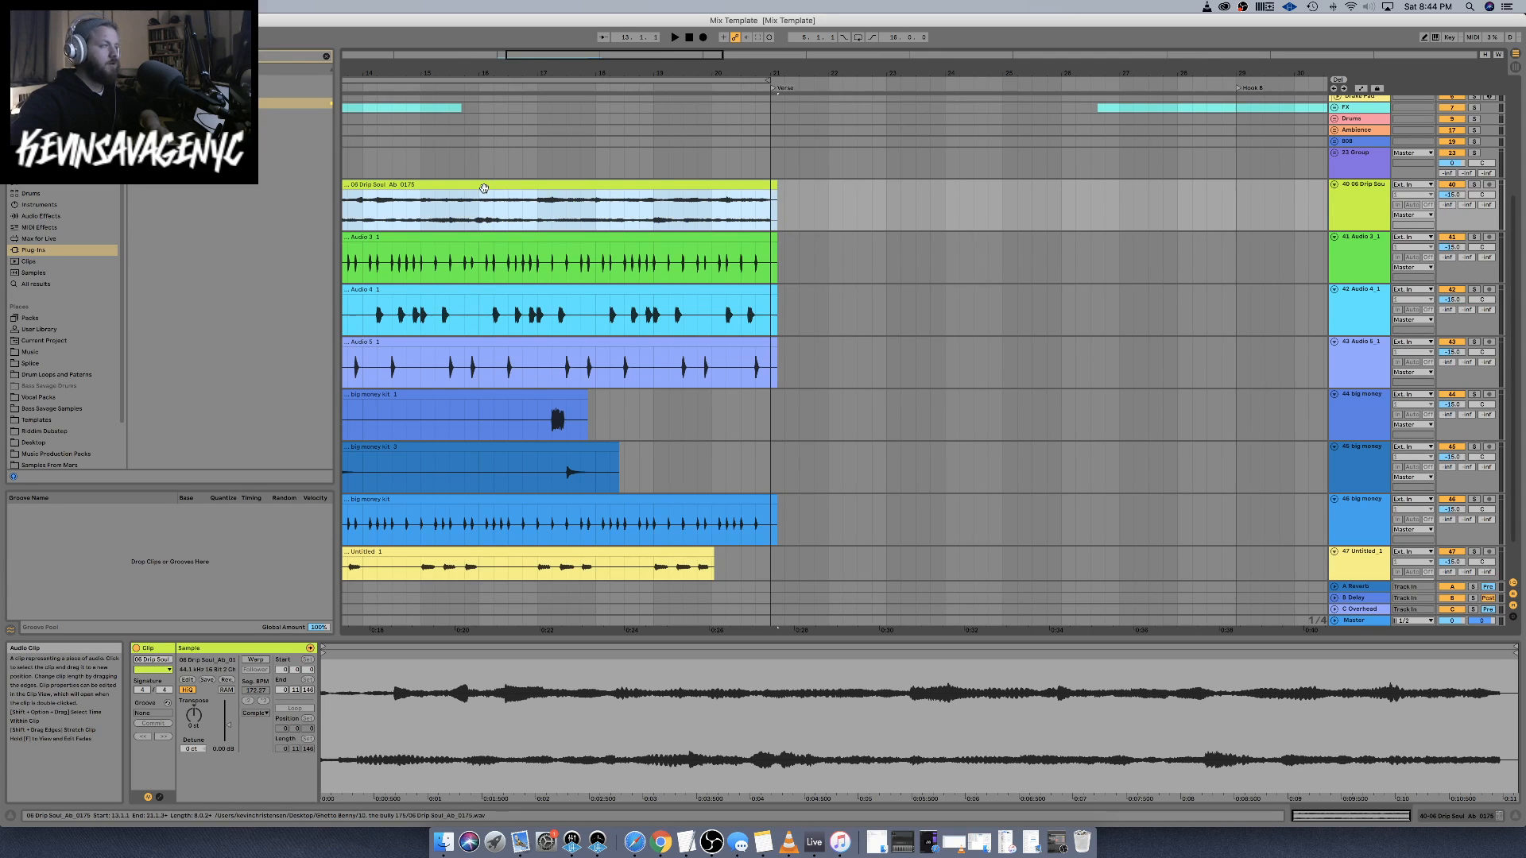
{"action": "scroll", "coordinate": [483, 187], "scroll_direction": "down", "scroll_amount": 3}
{"action": "scroll", "coordinate": [484, 189], "scroll_direction": "left", "scroll_amount": 3}
{"action": "scroll", "coordinate": [634, 533], "scroll_direction": "down", "scroll_amount": 2}
{"action": "scroll", "coordinate": [634, 533], "scroll_direction": "left", "scroll_amount": 1}
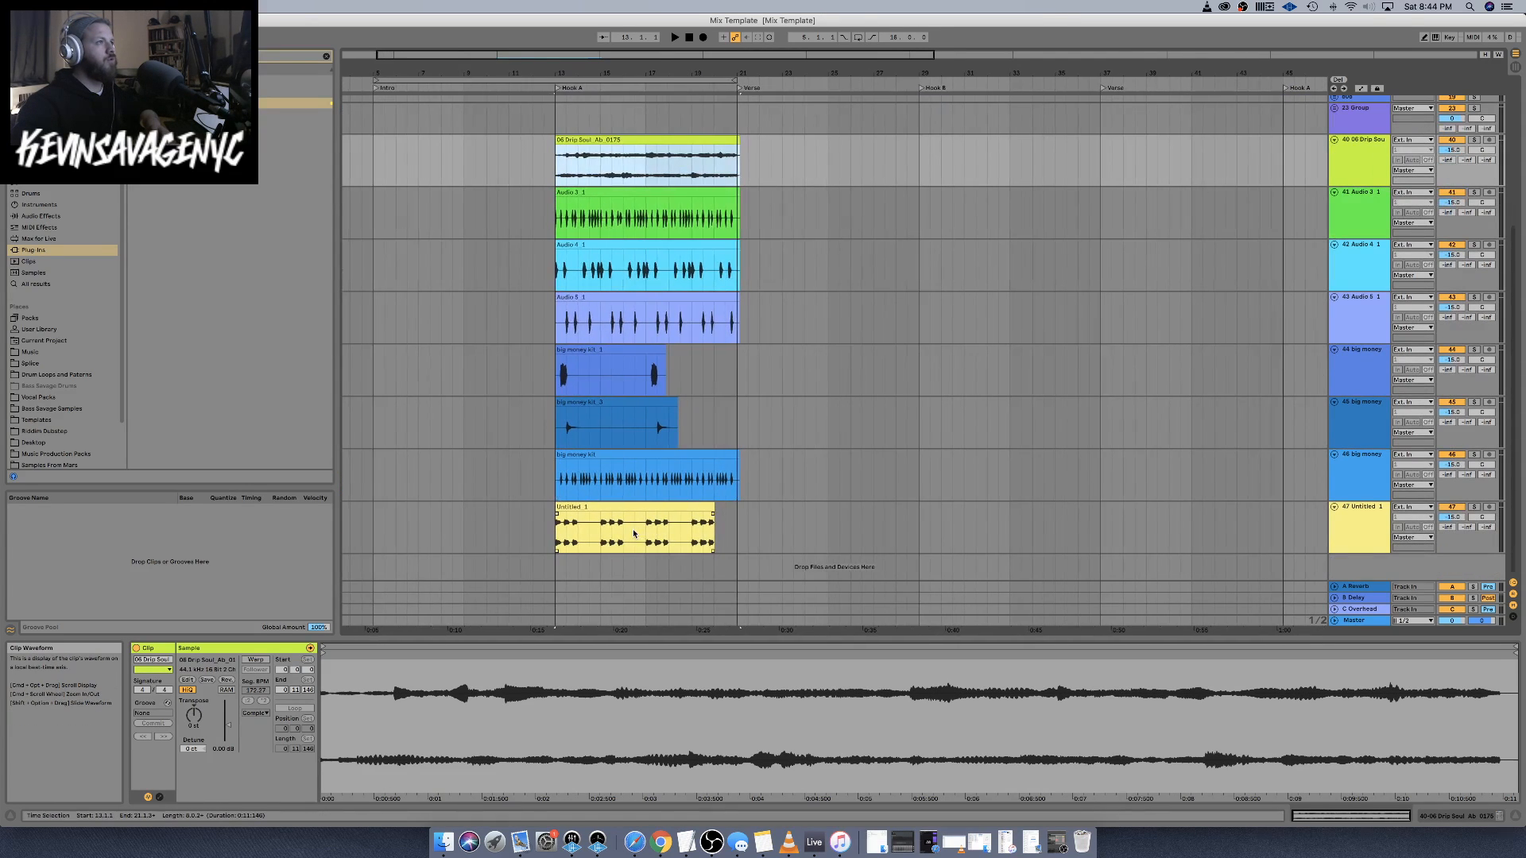
{"action": "left_click", "coordinate": [736, 534], "text": "shift"}
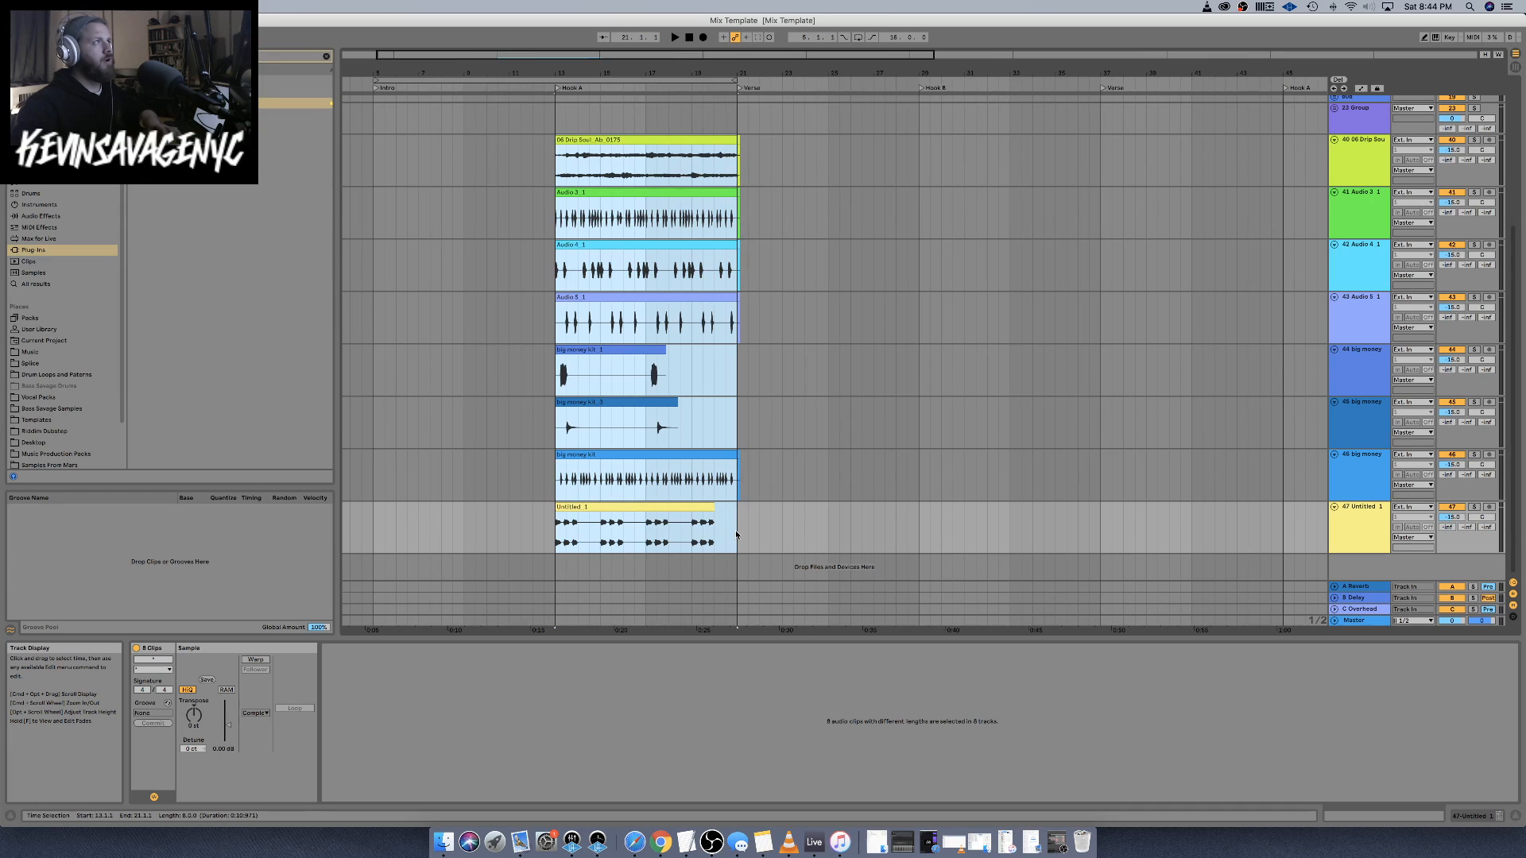
{"action": "key", "text": "super+d"}
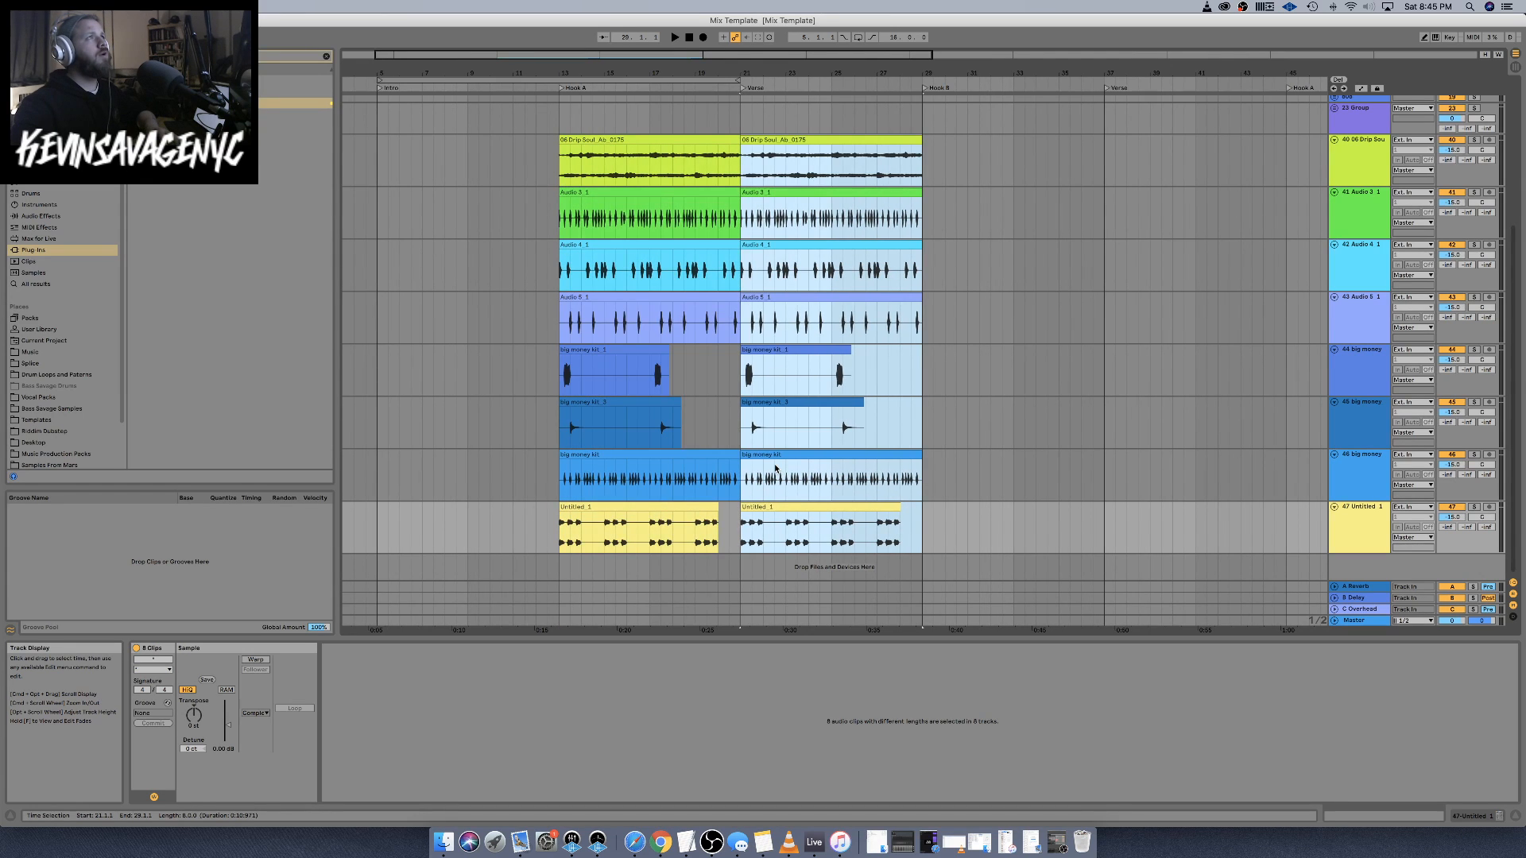
{"action": "key", "text": "super+d"}
{"action": "key", "text": "super+d"}
{"action": "key", "text": "super+d"}
{"action": "key", "text": "super+d"}
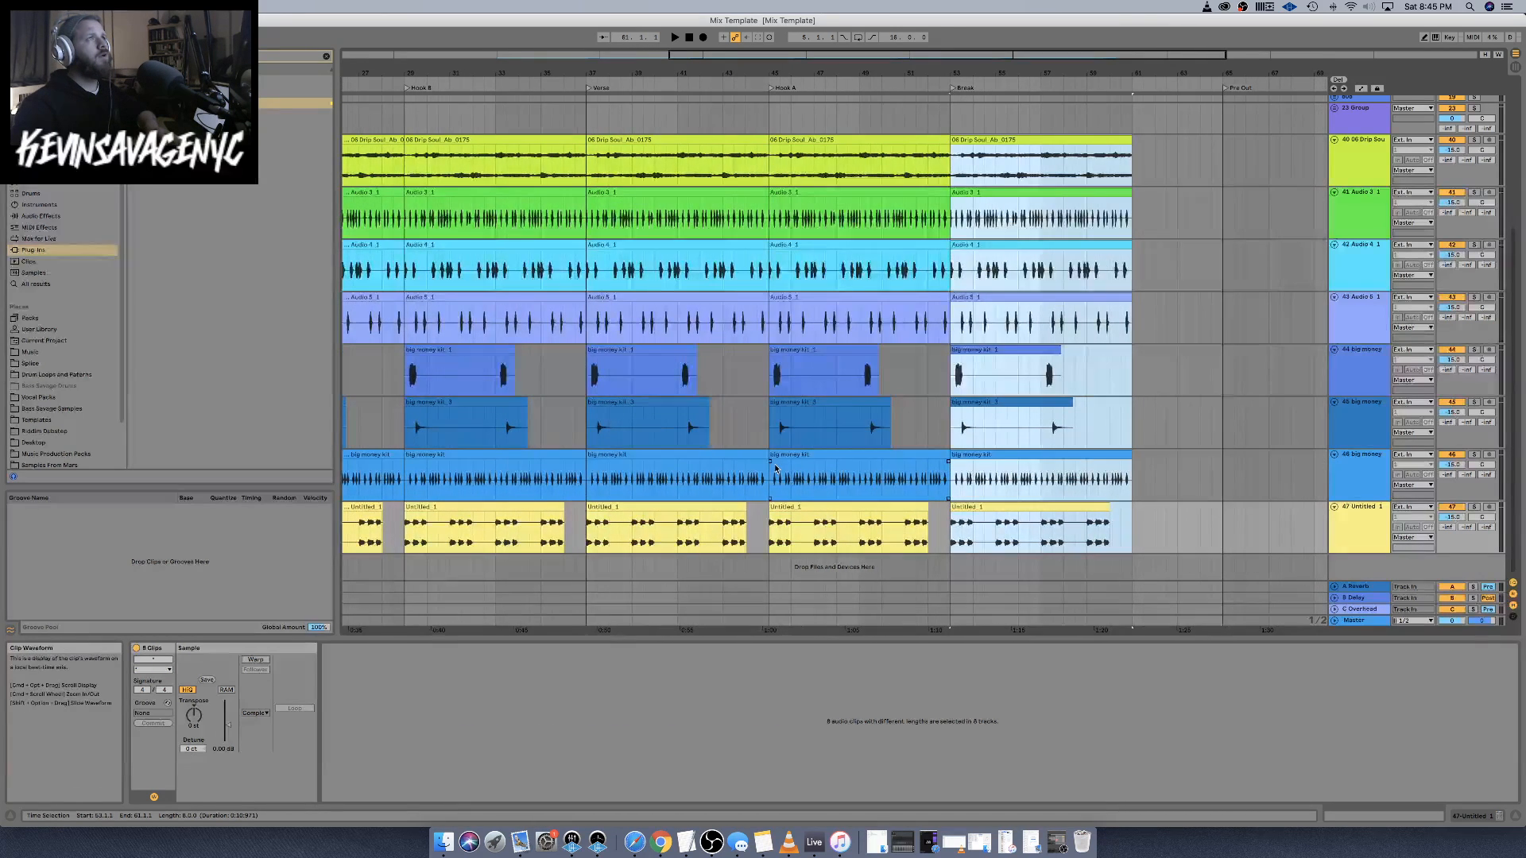
{"action": "scroll", "coordinate": [776, 468], "scroll_direction": "right", "scroll_amount": 5}
{"action": "key", "text": "super+d"}
{"action": "key", "text": "super+d"}
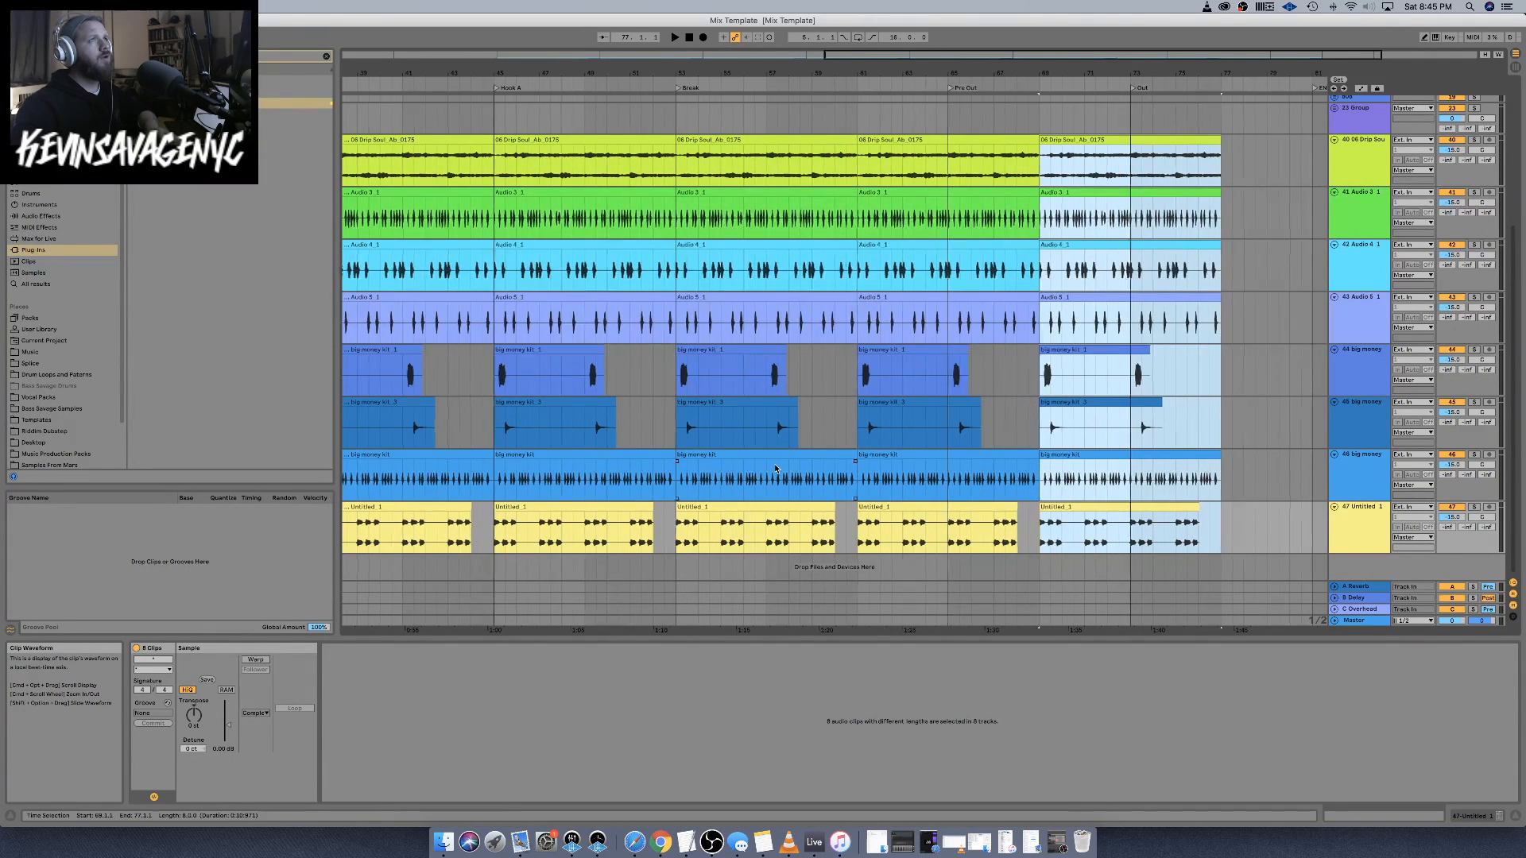
{"action": "key", "text": "super+d"}
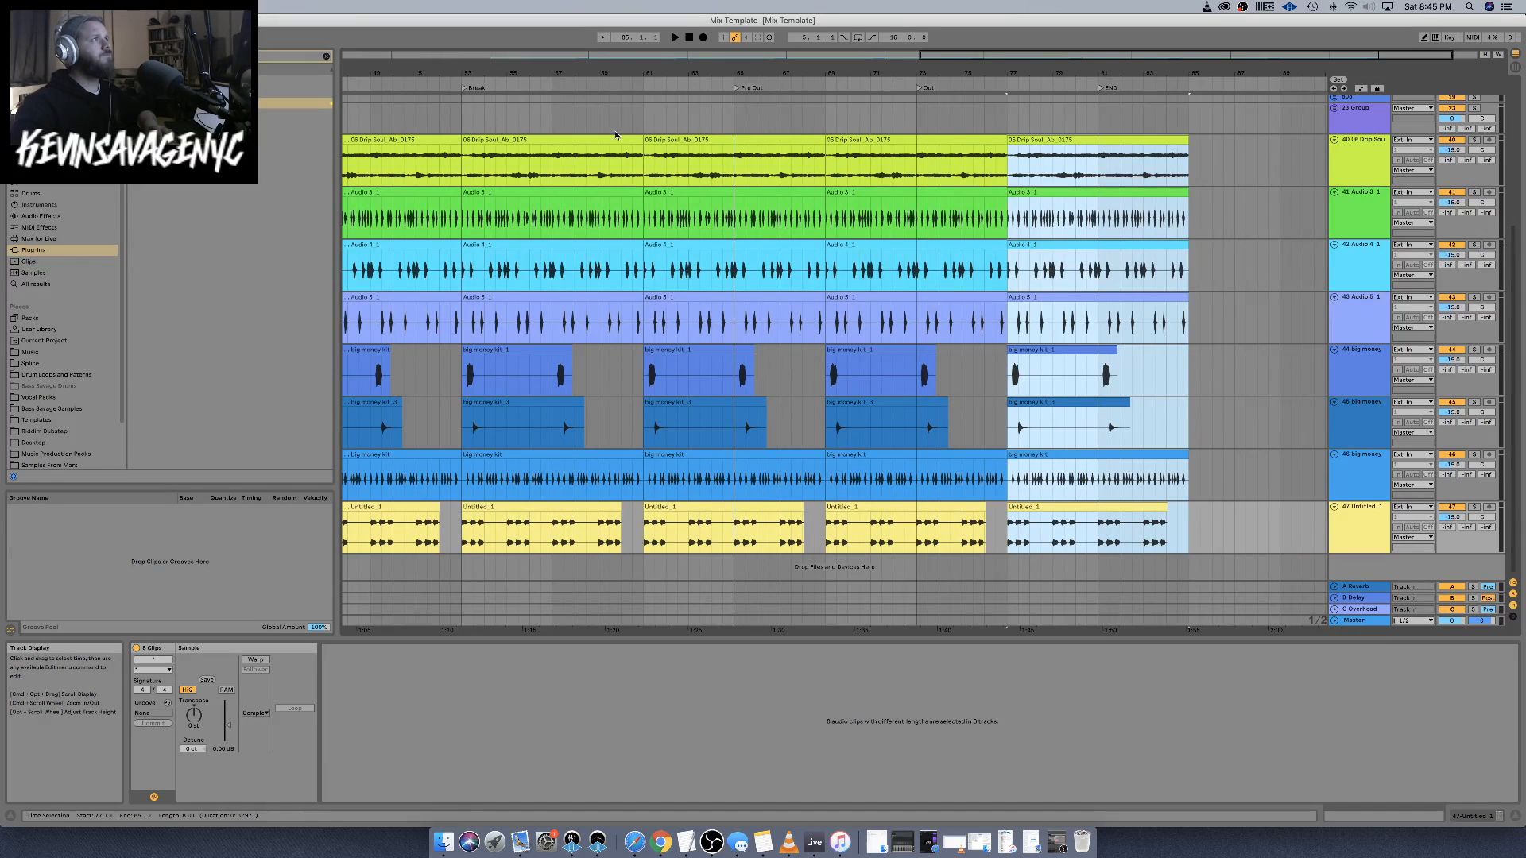
Select all eight stems' clips from the Break locator onward and move them four bars later, to start at bar 57
{"action": "left_click", "coordinate": [584, 143]}
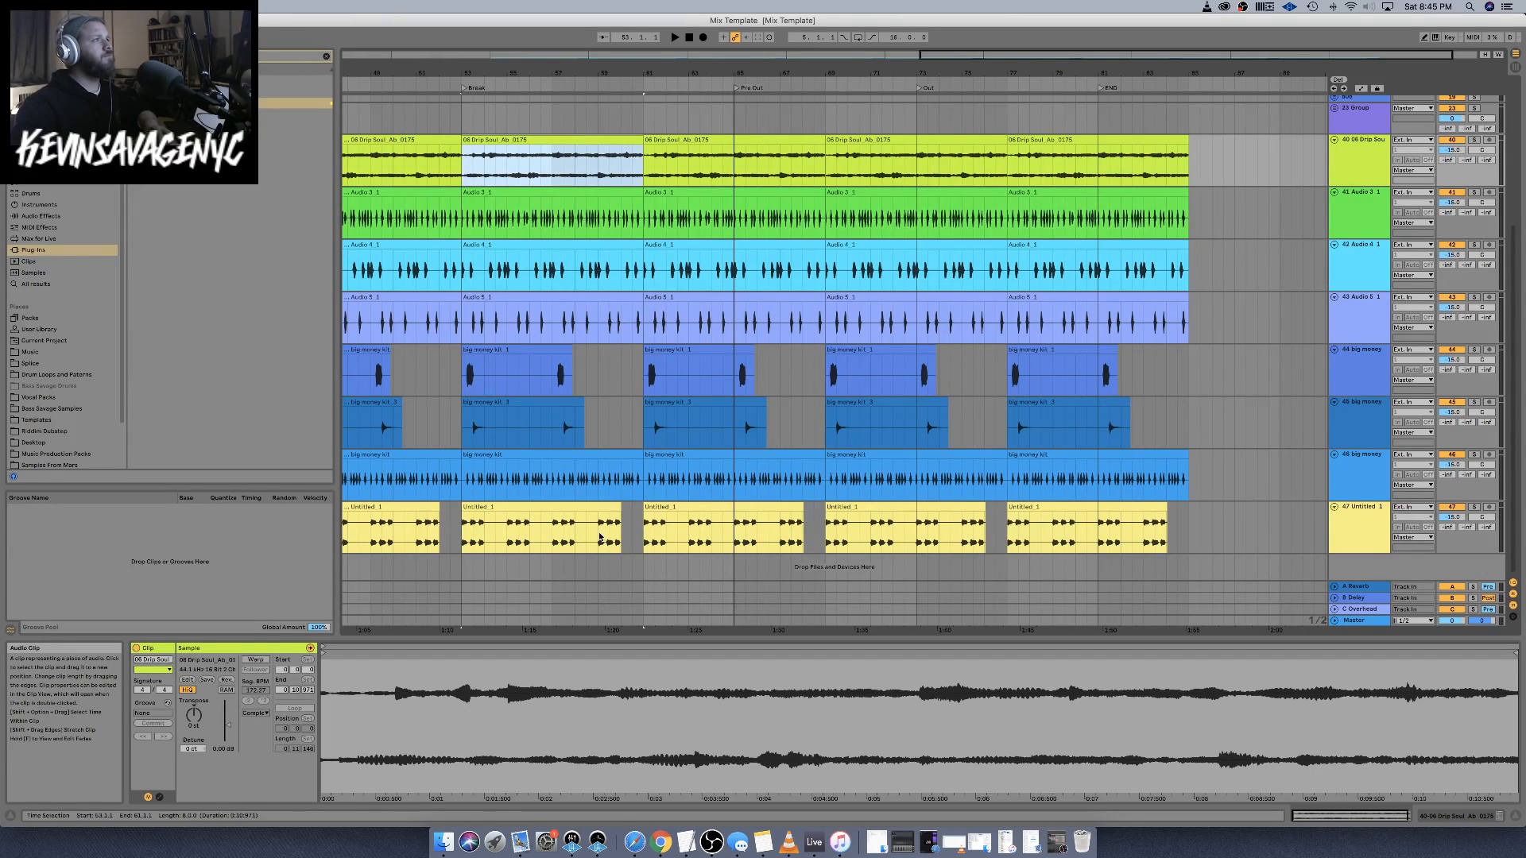
{"action": "left_click", "coordinate": [1116, 508], "text": "shift"}
{"action": "left_click_drag", "start_coordinate": [510, 139], "coordinate": [730, 531]}
{"action": "left_click", "coordinate": [664, 160]}
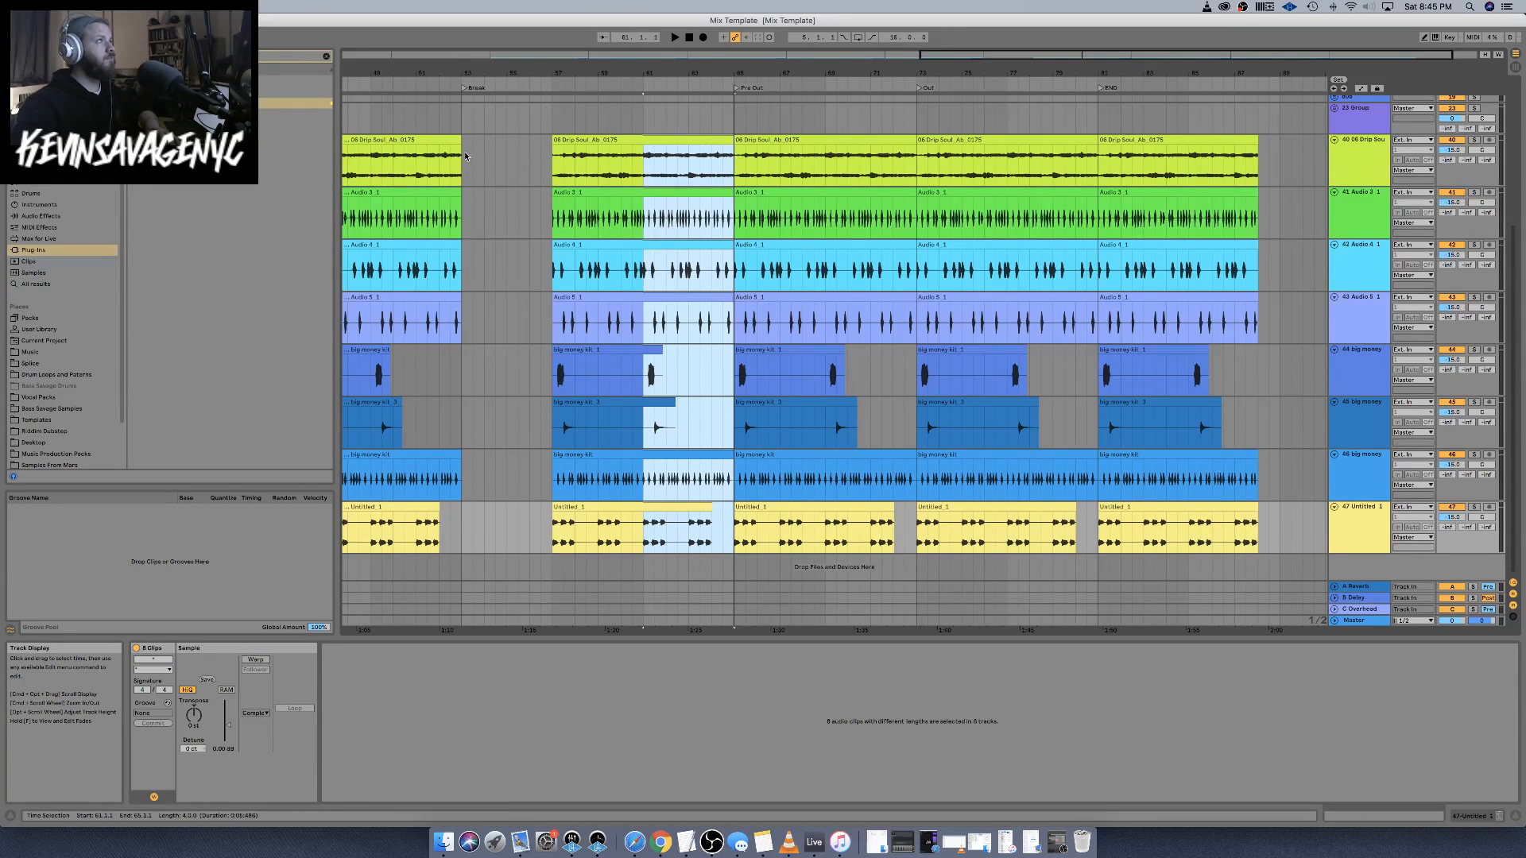
Copy bars 57 to 61 of all eight stem tracks and paste them at the Break locator
{"action": "left_click_drag", "start_coordinate": [551, 147], "coordinate": [639, 547]}
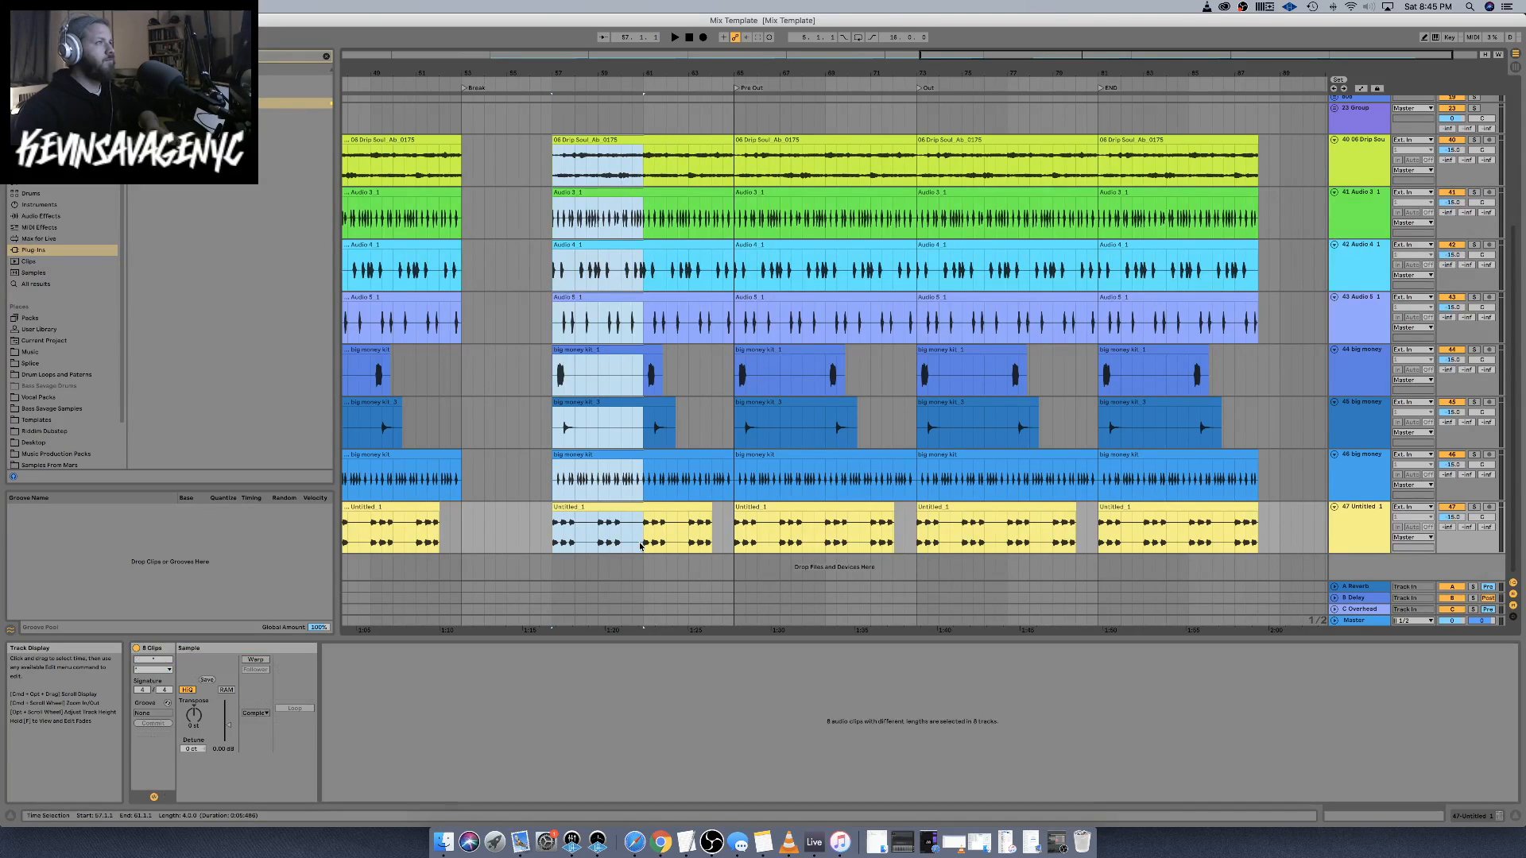
{"action": "left_click", "coordinate": [459, 157]}
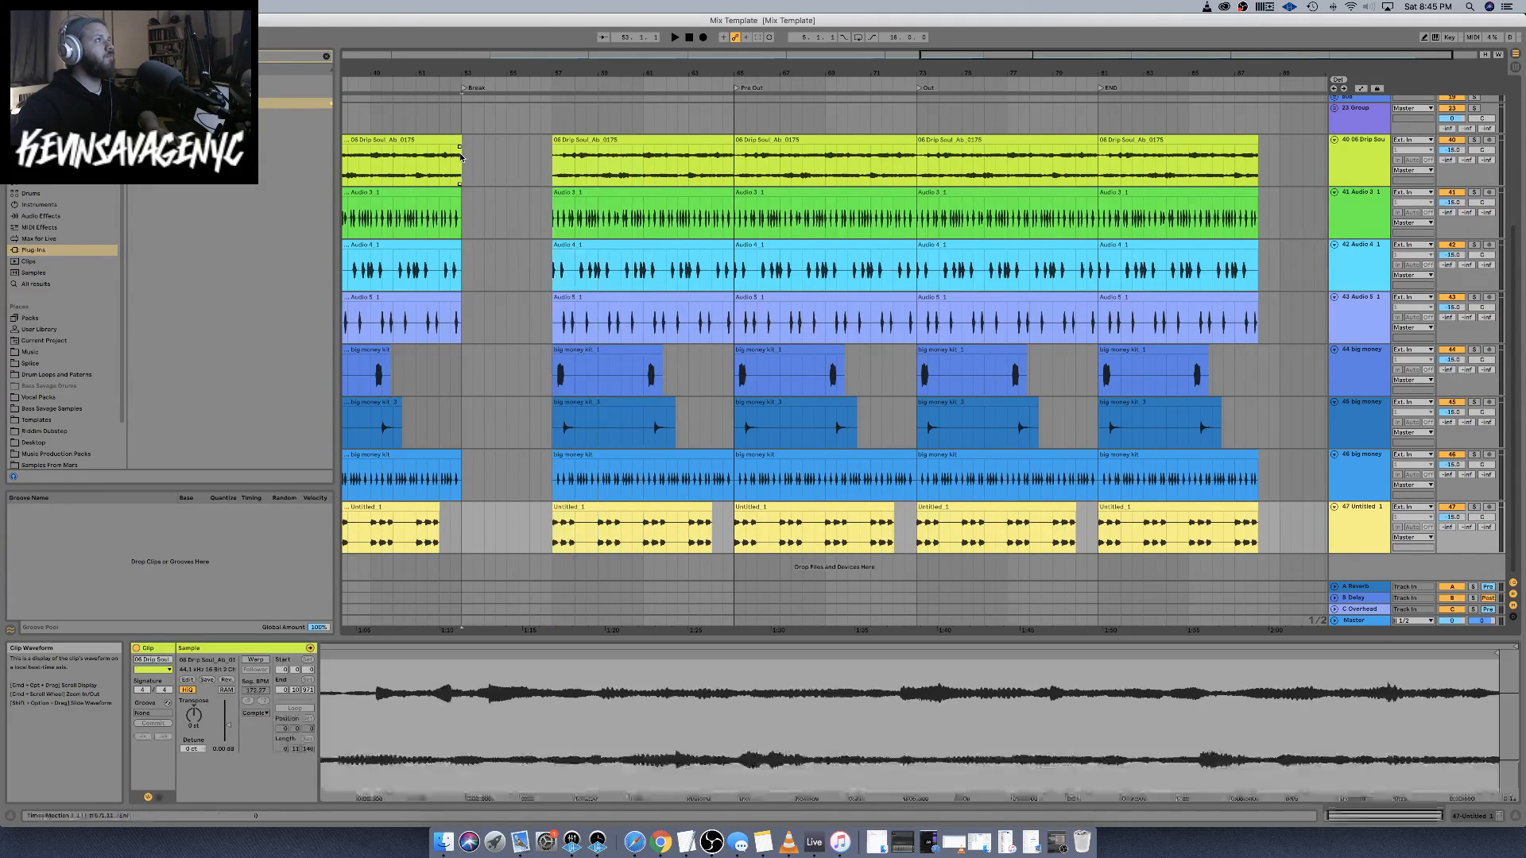
{"action": "key", "text": "super+v"}
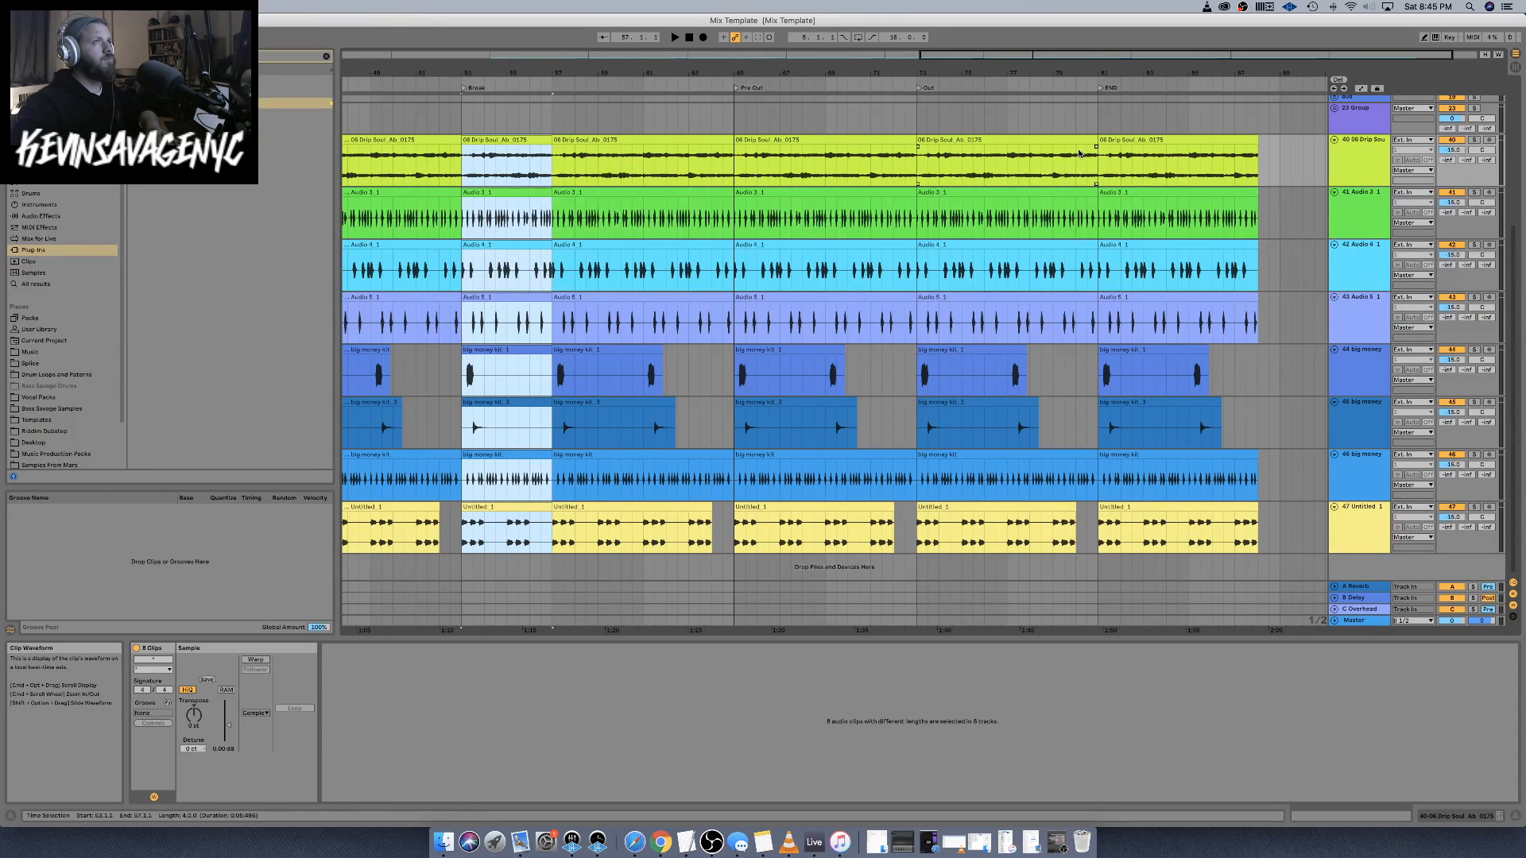
Delete the last set of clips on all eight stem tracks, starting at the END locator
{"action": "left_click", "coordinate": [1160, 140]}
{"action": "scroll", "coordinate": [1166, 201], "scroll_direction": "right", "scroll_amount": 2}
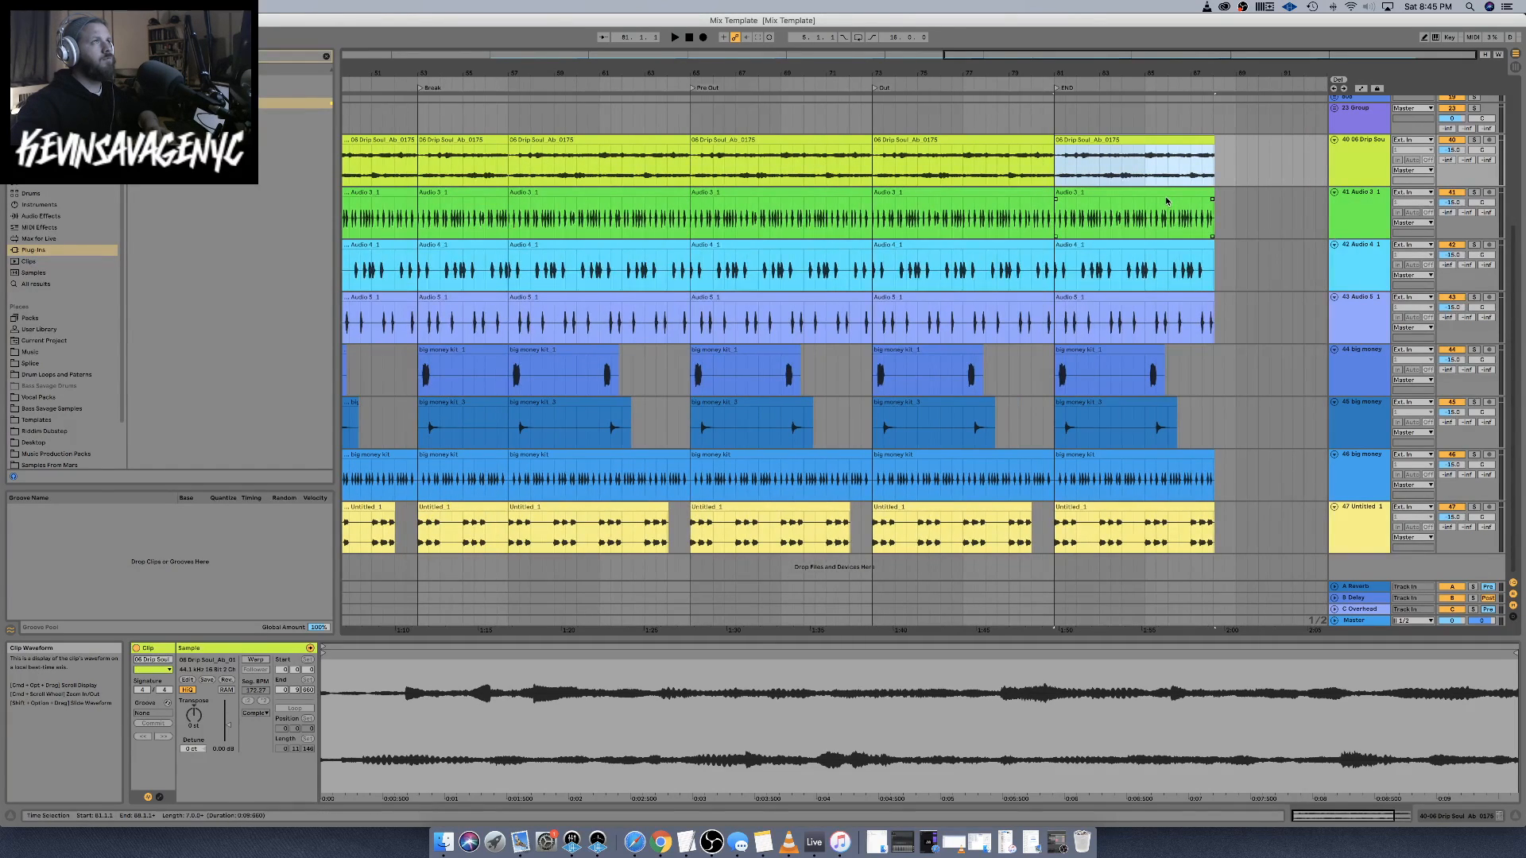
{"action": "left_click", "coordinate": [1203, 509], "text": "shift"}
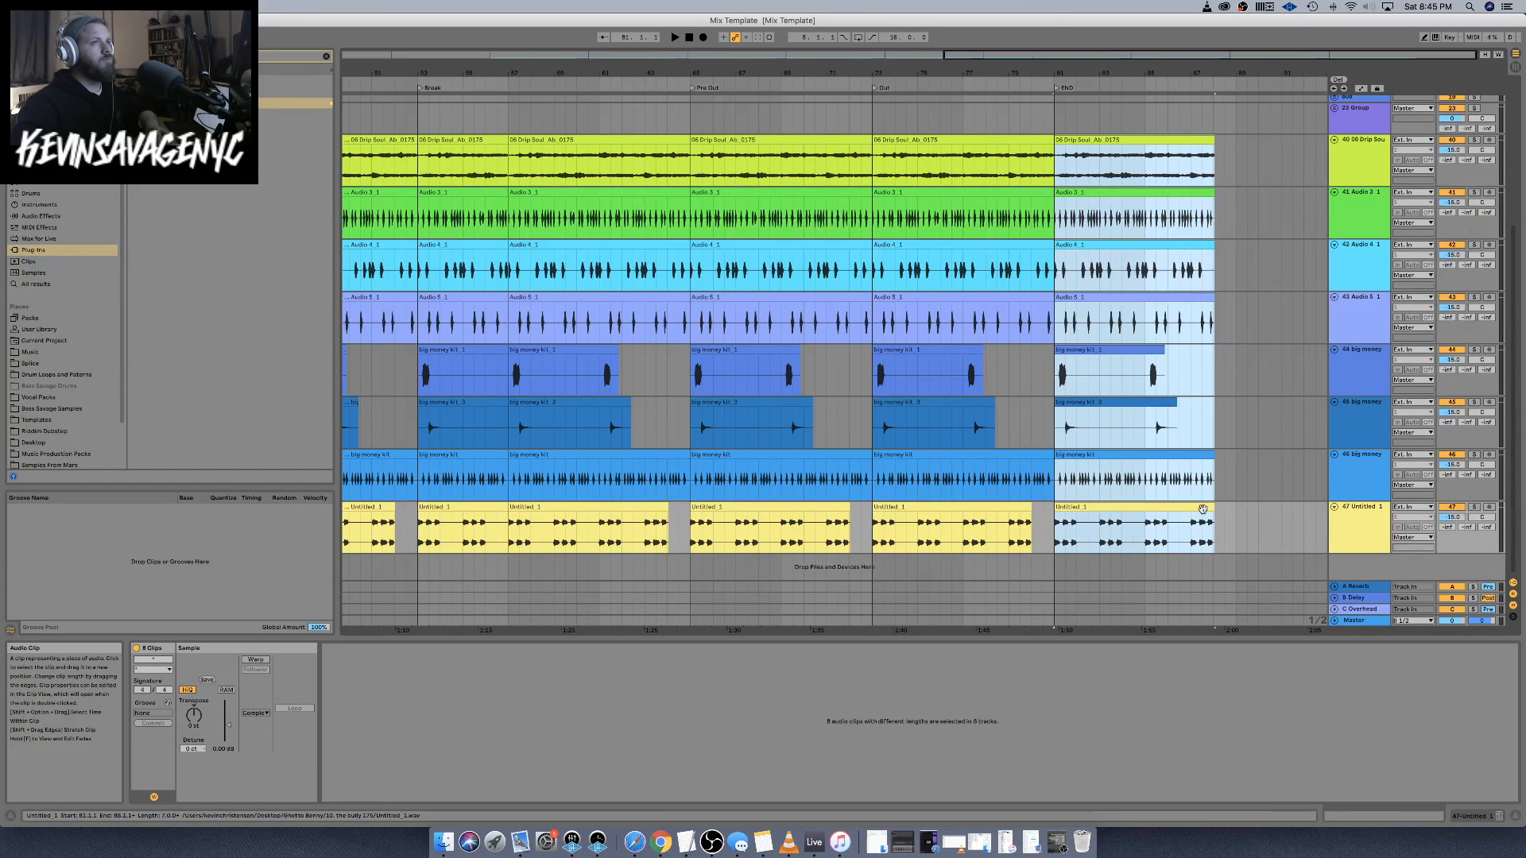
{"action": "key", "text": "Delete"}
Copy the Hook A section of all eight stem tracks and paste it at the Intro locator
{"action": "scroll", "coordinate": [1202, 511], "scroll_direction": "left", "scroll_amount": 15}
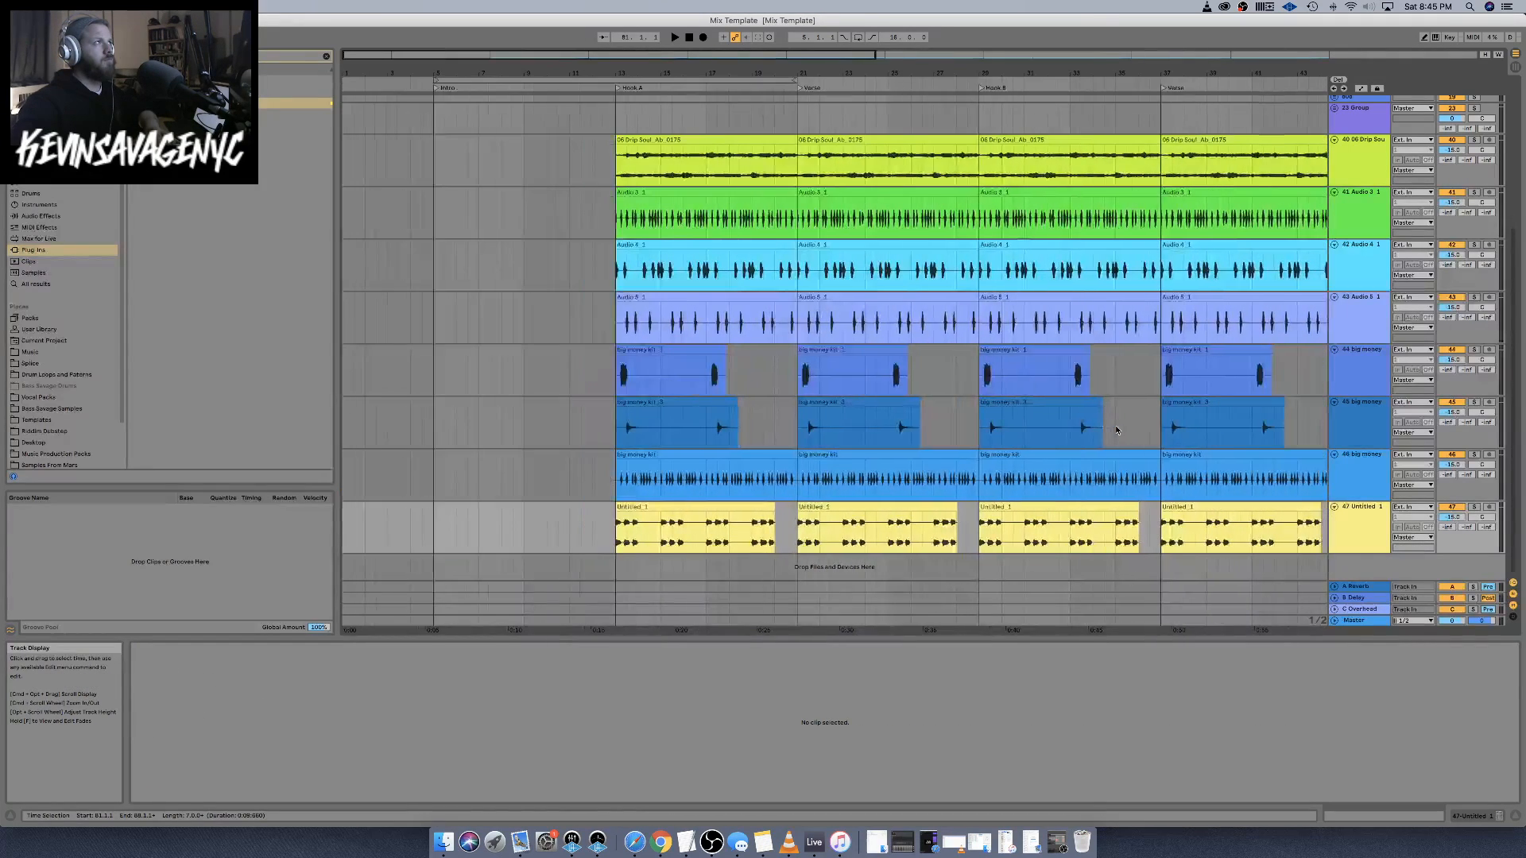
{"action": "left_click", "coordinate": [719, 141]}
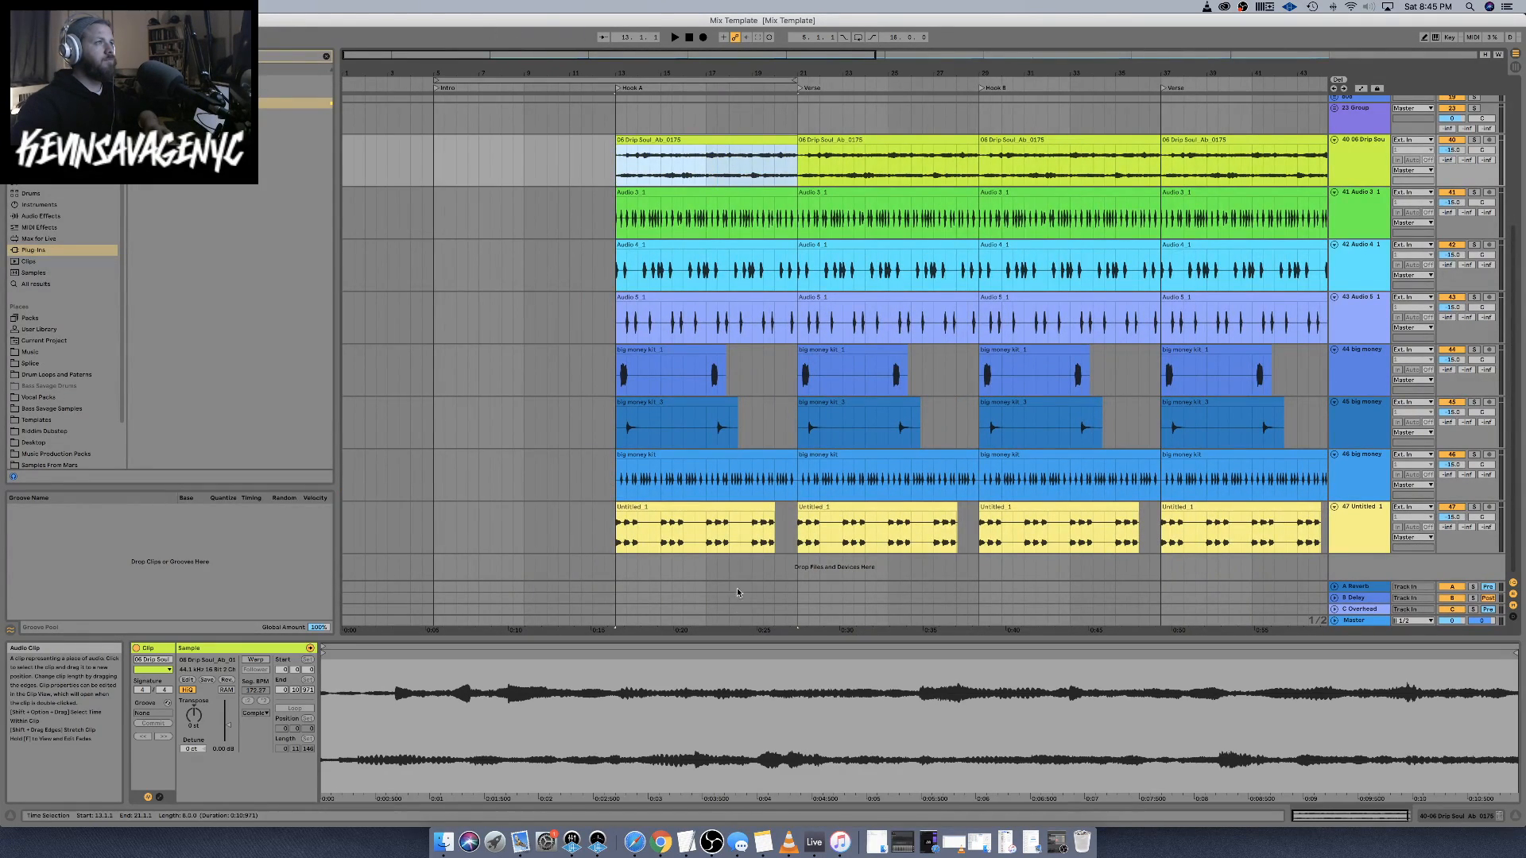
{"action": "left_click", "coordinate": [797, 538], "text": "shift"}
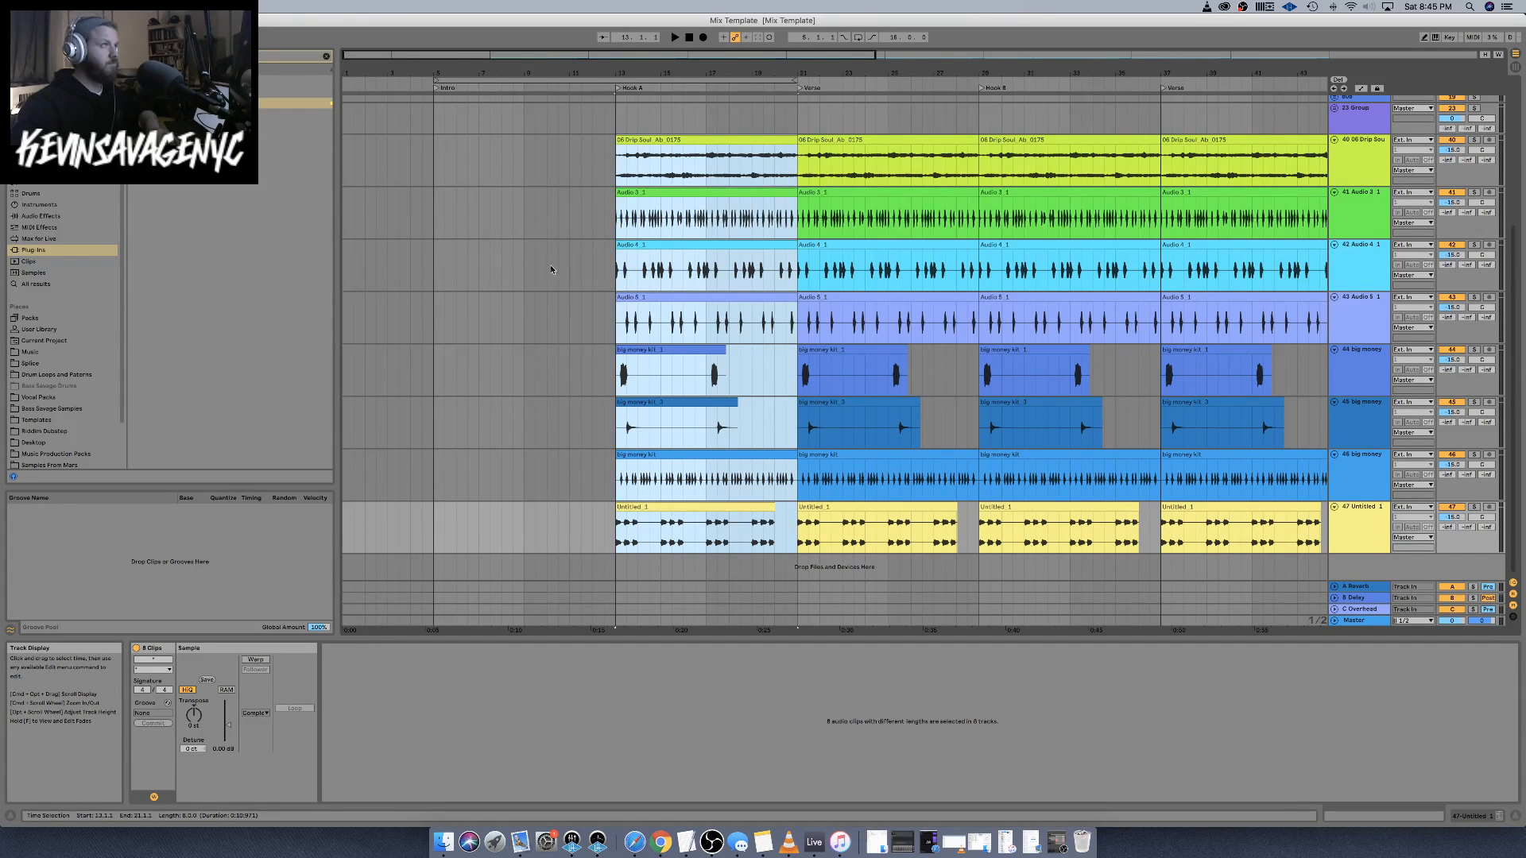
{"action": "left_click", "coordinate": [433, 149]}
{"action": "key", "text": "super+v"}
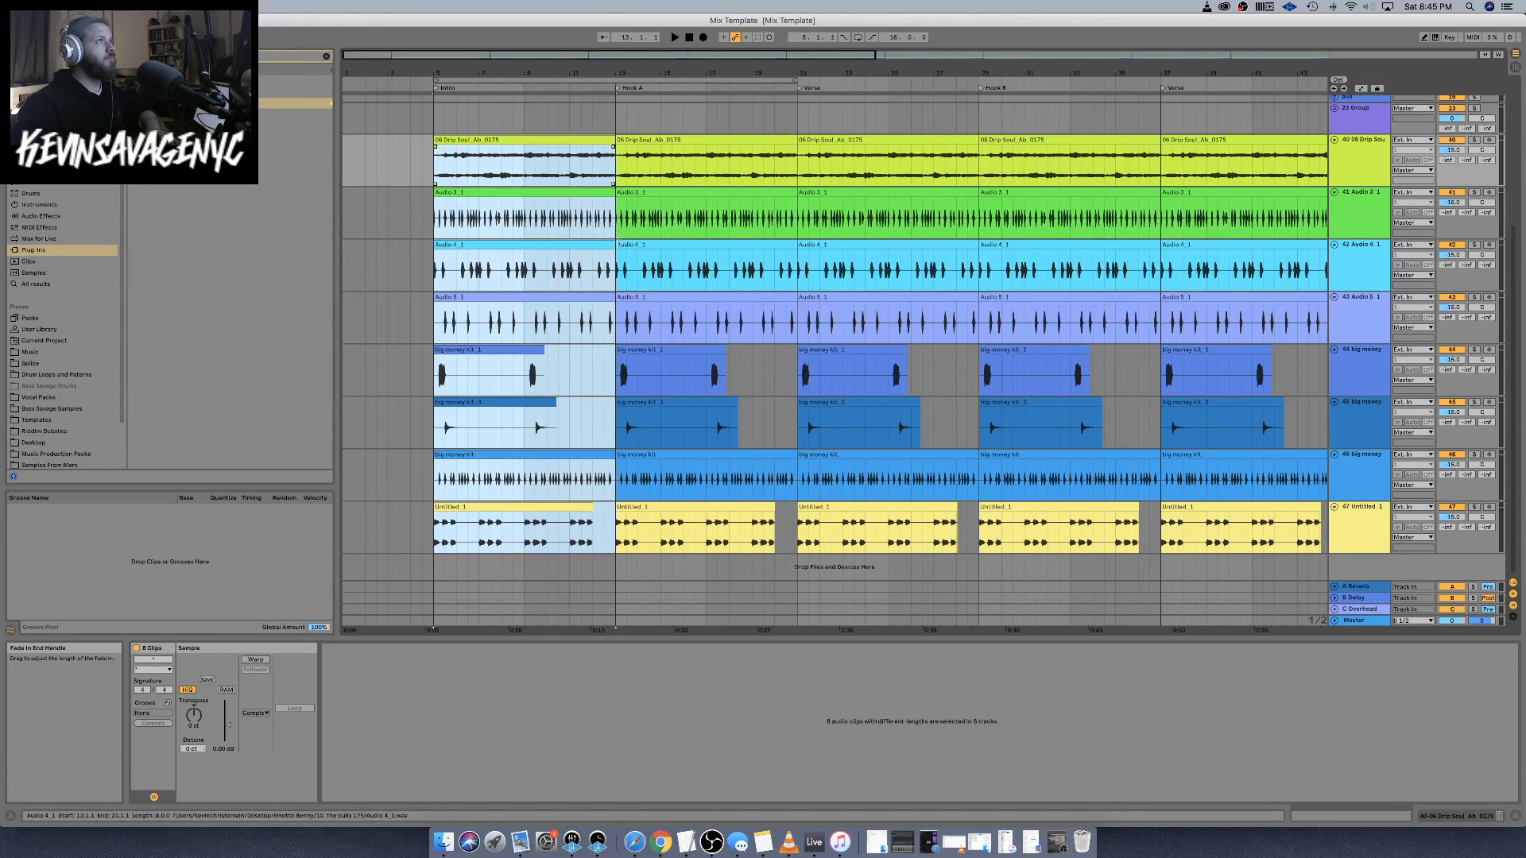
Unfold the FX group to show the clips on its Reverse Crash track
{"action": "scroll", "coordinate": [593, 235], "scroll_direction": "up", "scroll_amount": 3}
{"action": "scroll", "coordinate": [593, 233], "scroll_direction": "up", "scroll_amount": 3}
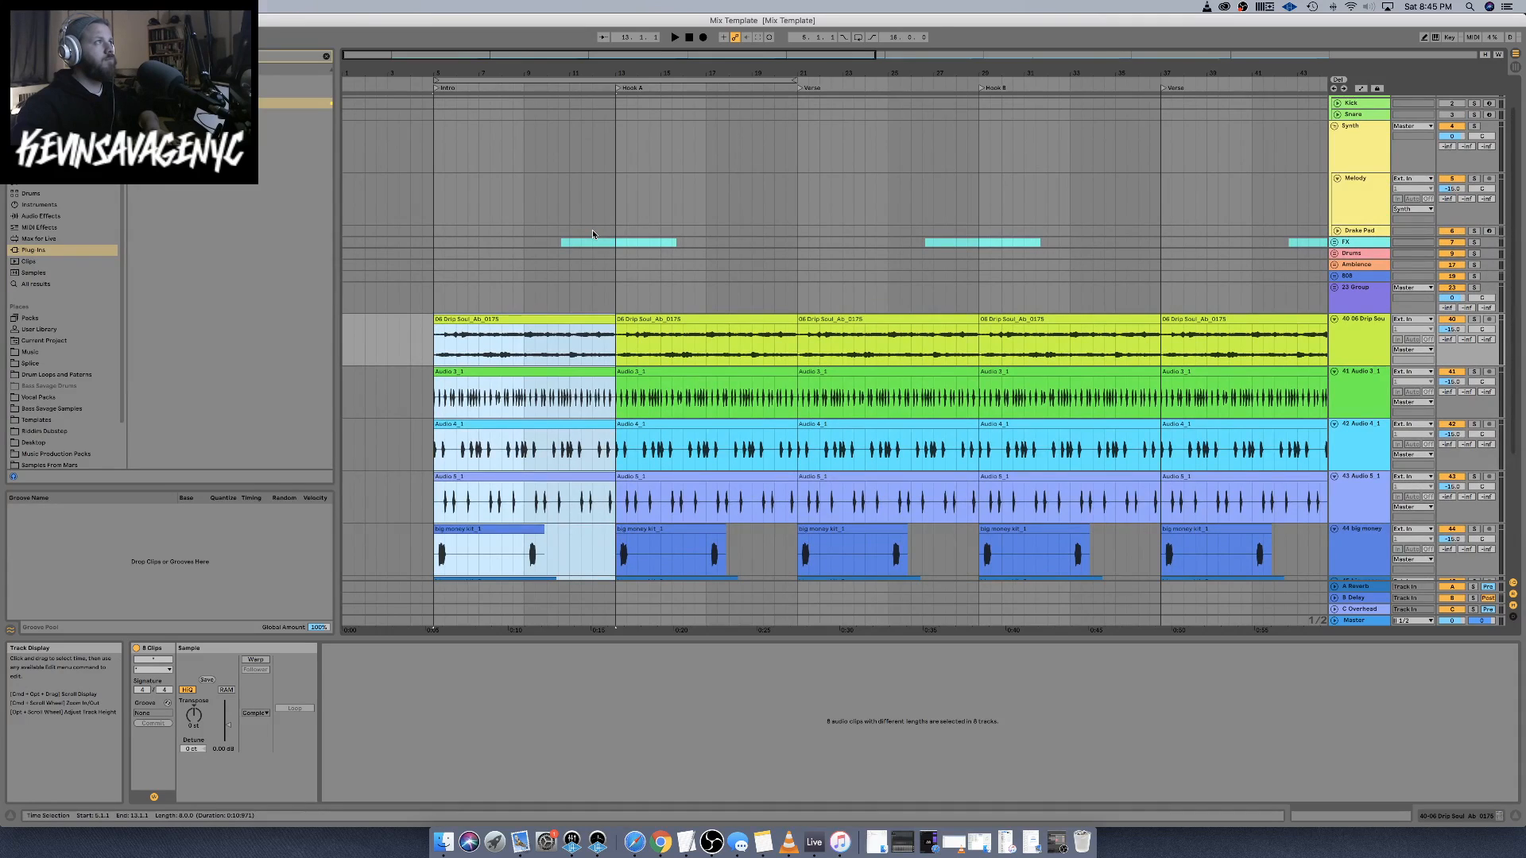
{"action": "left_click", "coordinate": [1335, 241]}
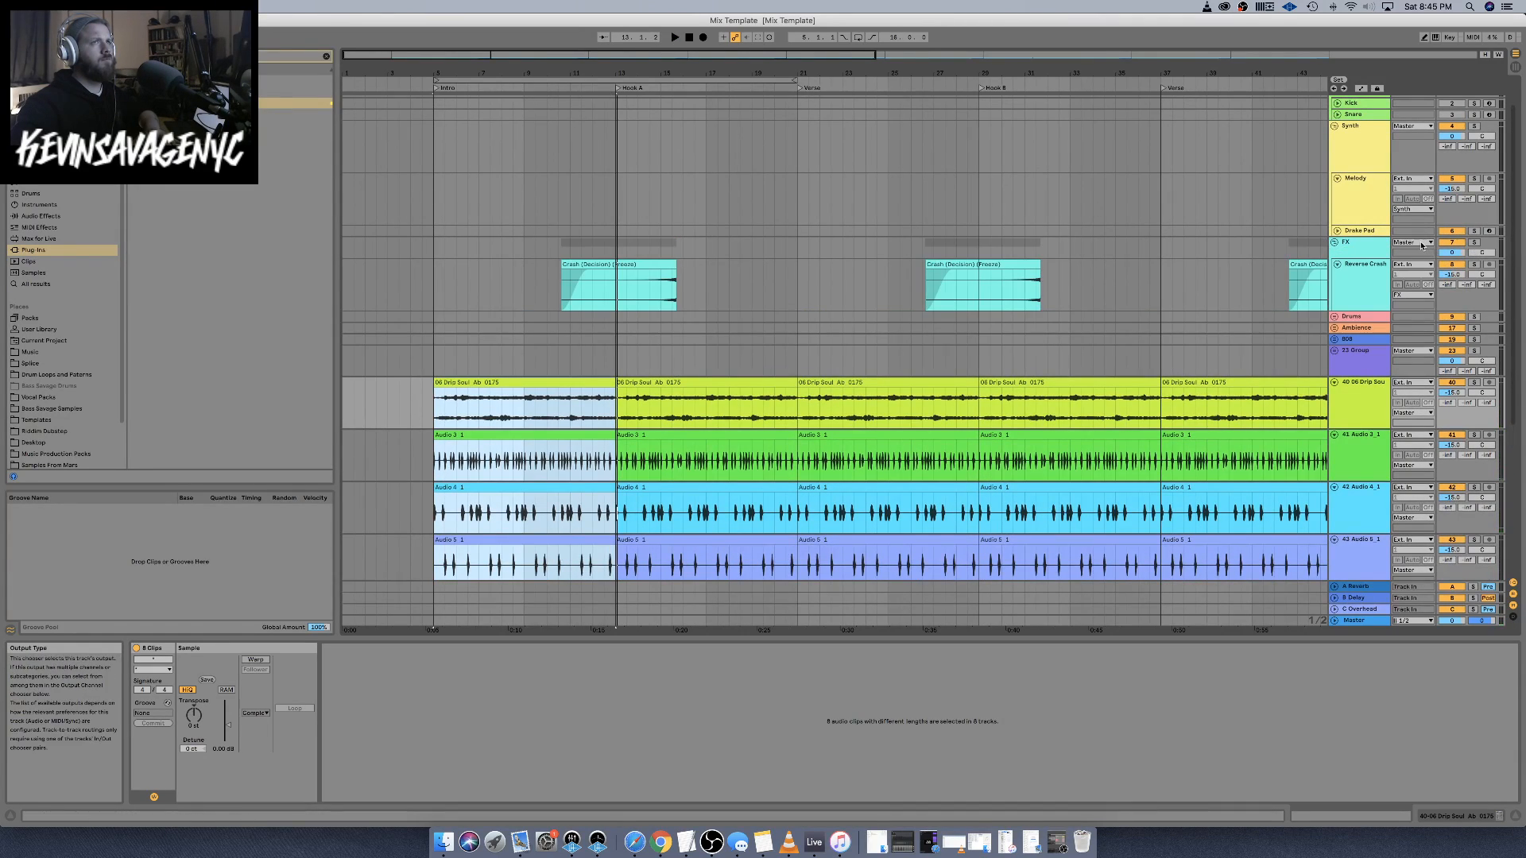
{"action": "left_click", "coordinate": [557, 213]}
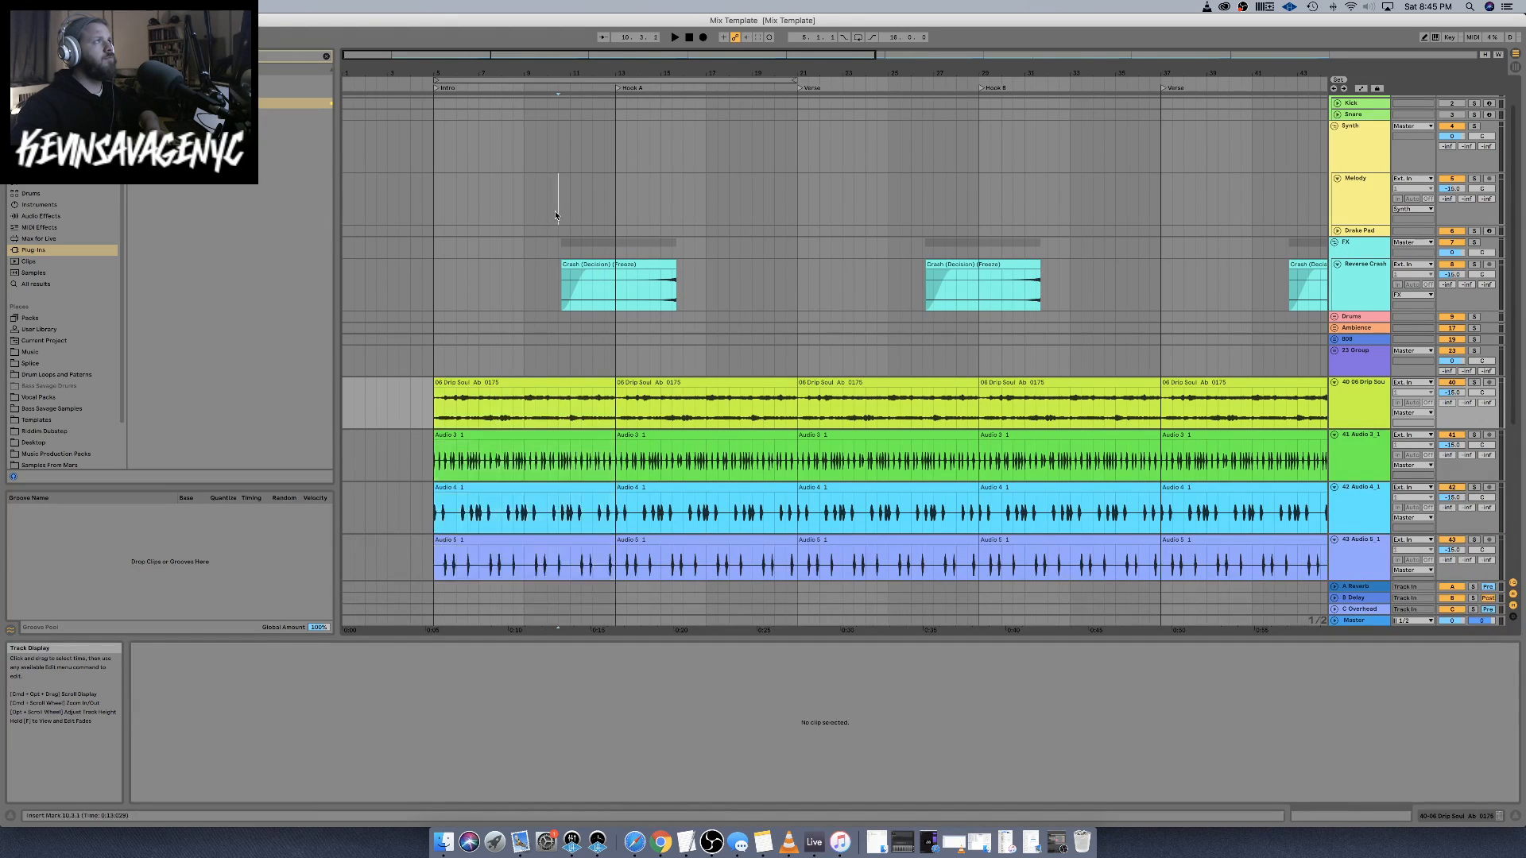
Shift the first Crash (Decision) (Freeze) clip earlier on the Reverse Crash track so it ends near the Hook A locator
{"action": "left_click_drag", "start_coordinate": [637, 271], "coordinate": [576, 267]}
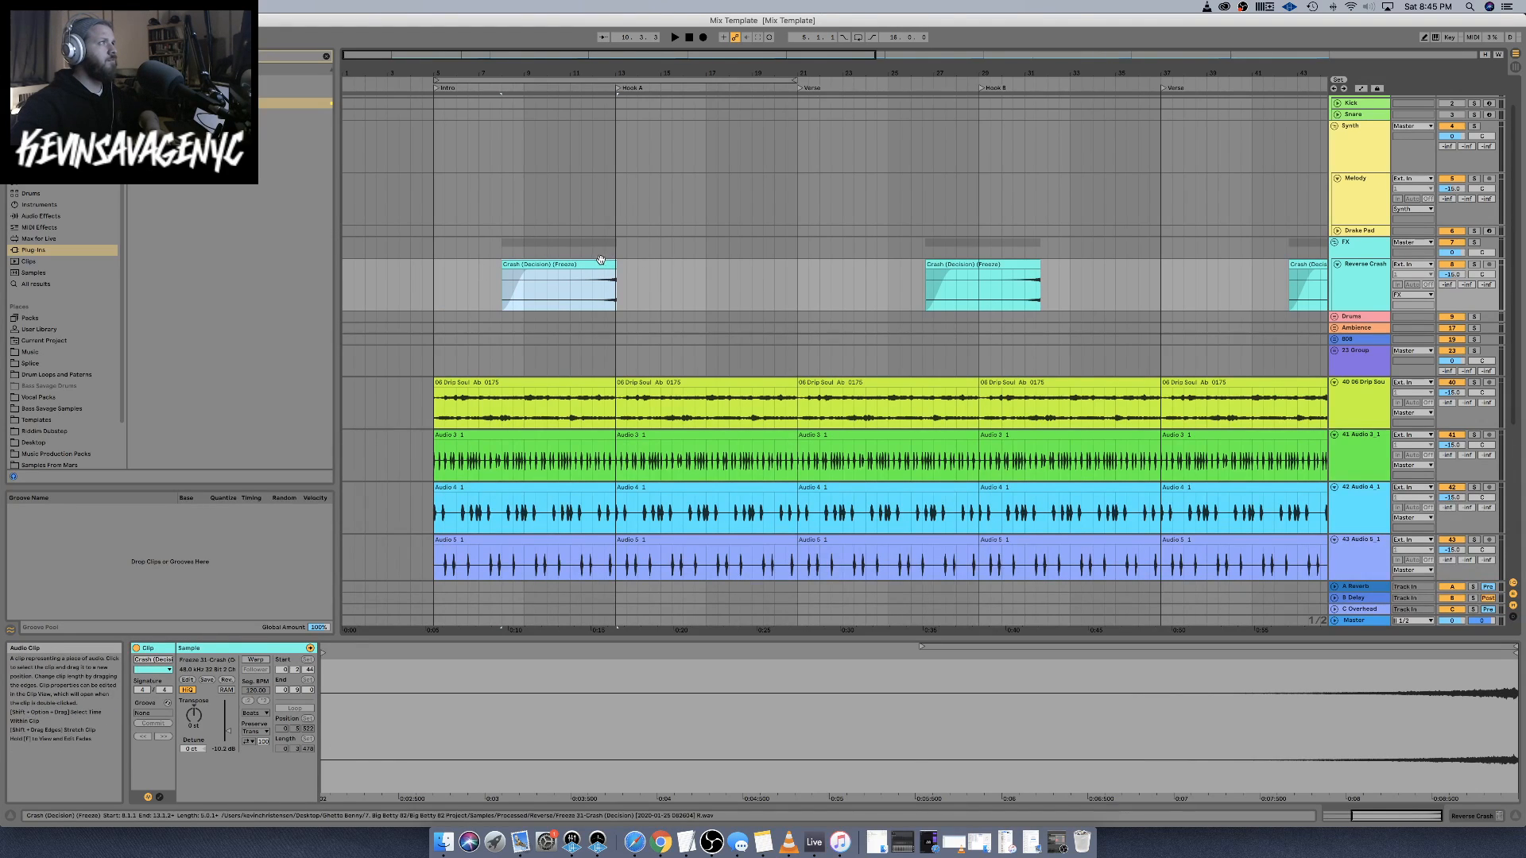
{"action": "left_click_drag", "start_coordinate": [592, 263], "coordinate": [586, 264]}
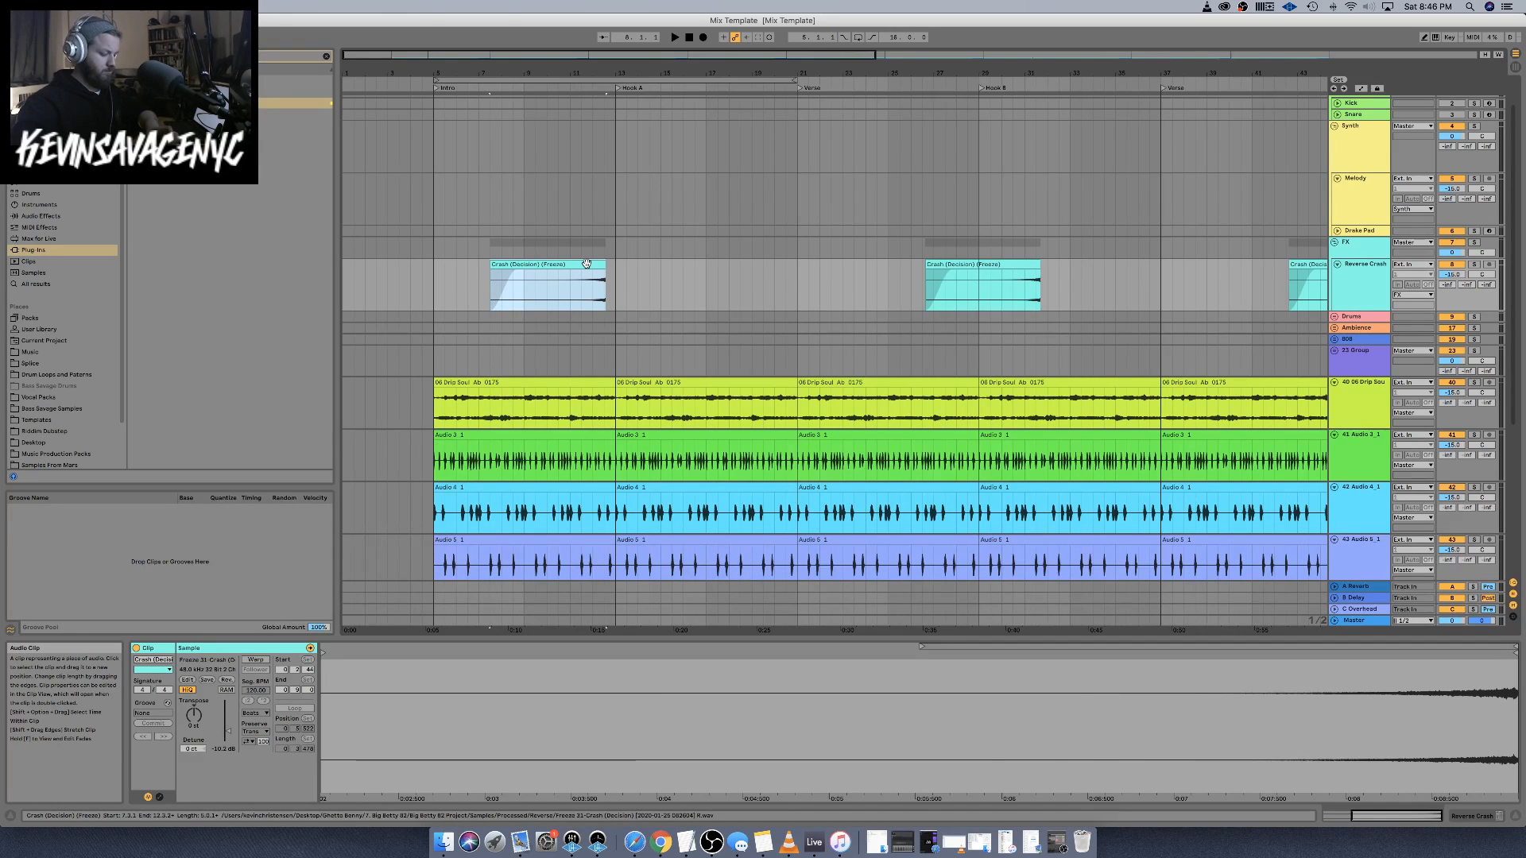
{"action": "key", "text": "super+z"}
{"action": "key", "text": "plus"}
{"action": "key", "text": "plus"}
{"action": "key", "text": "plus"}
{"action": "key", "text": "plus"}
{"action": "key", "text": "plus"}
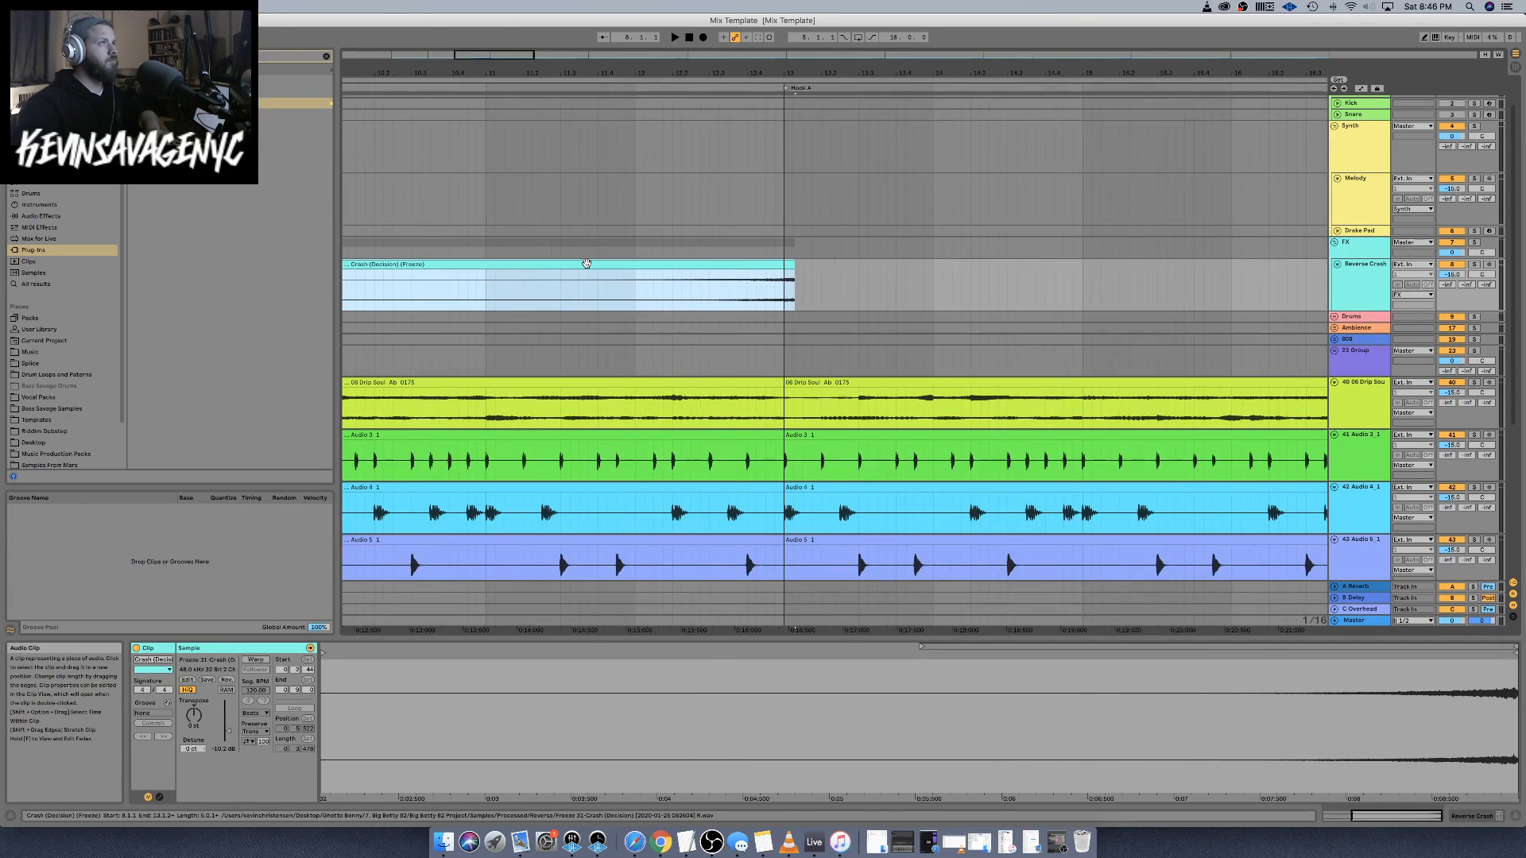
Fine-position the first reverse crash clip to end just before Hook A, and undo its deletion
{"action": "left_click_drag", "start_coordinate": [712, 263], "coordinate": [670, 264]}
{"action": "left_click", "coordinate": [724, 276]}
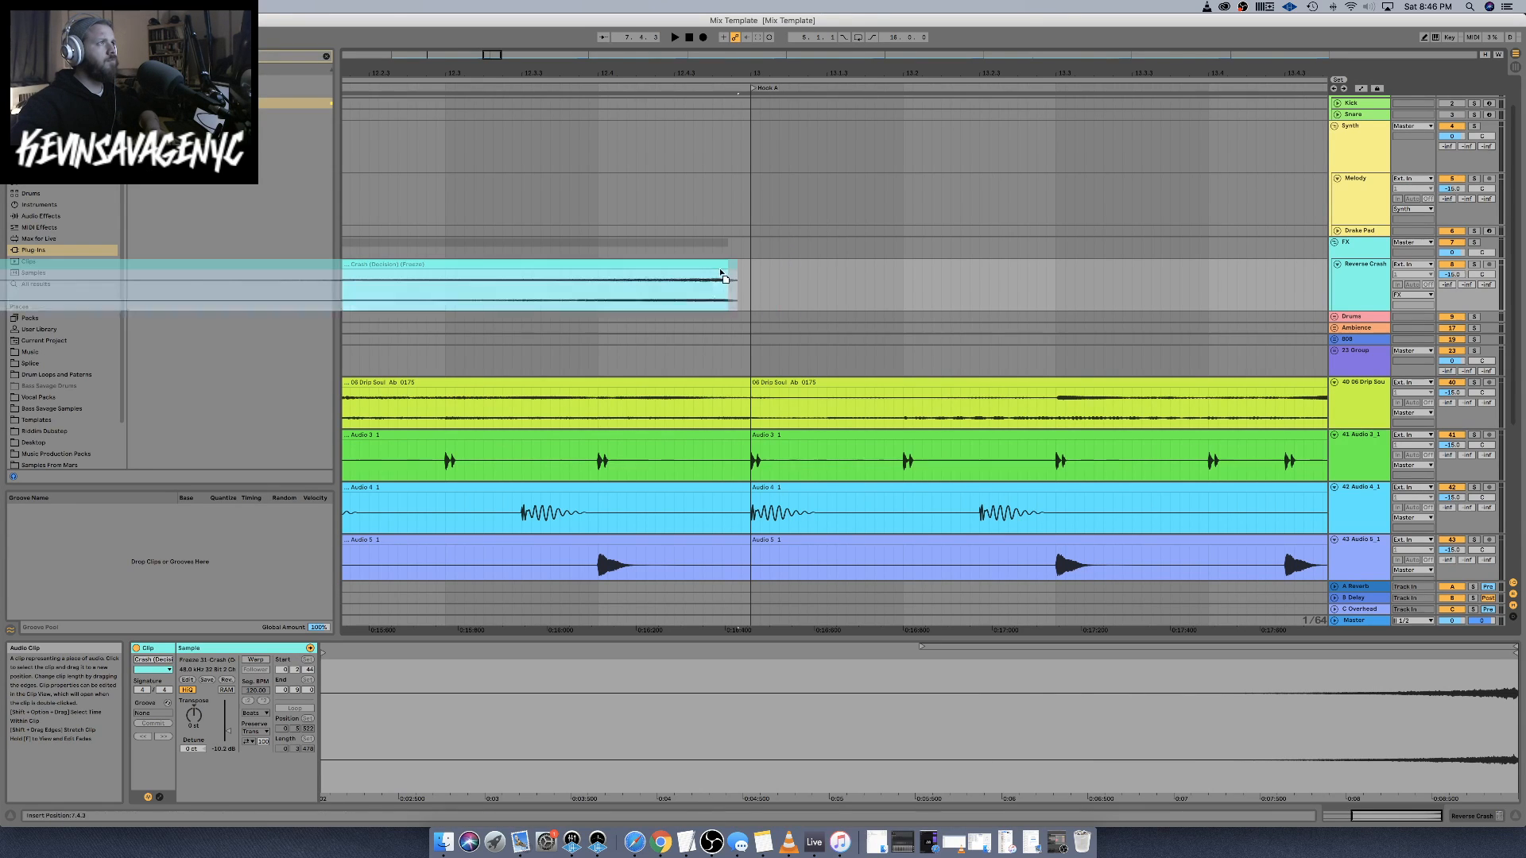
{"action": "left_click", "coordinate": [731, 276]}
{"action": "key", "text": "plus"}
{"action": "key", "text": "plus"}
{"action": "key", "text": "plus"}
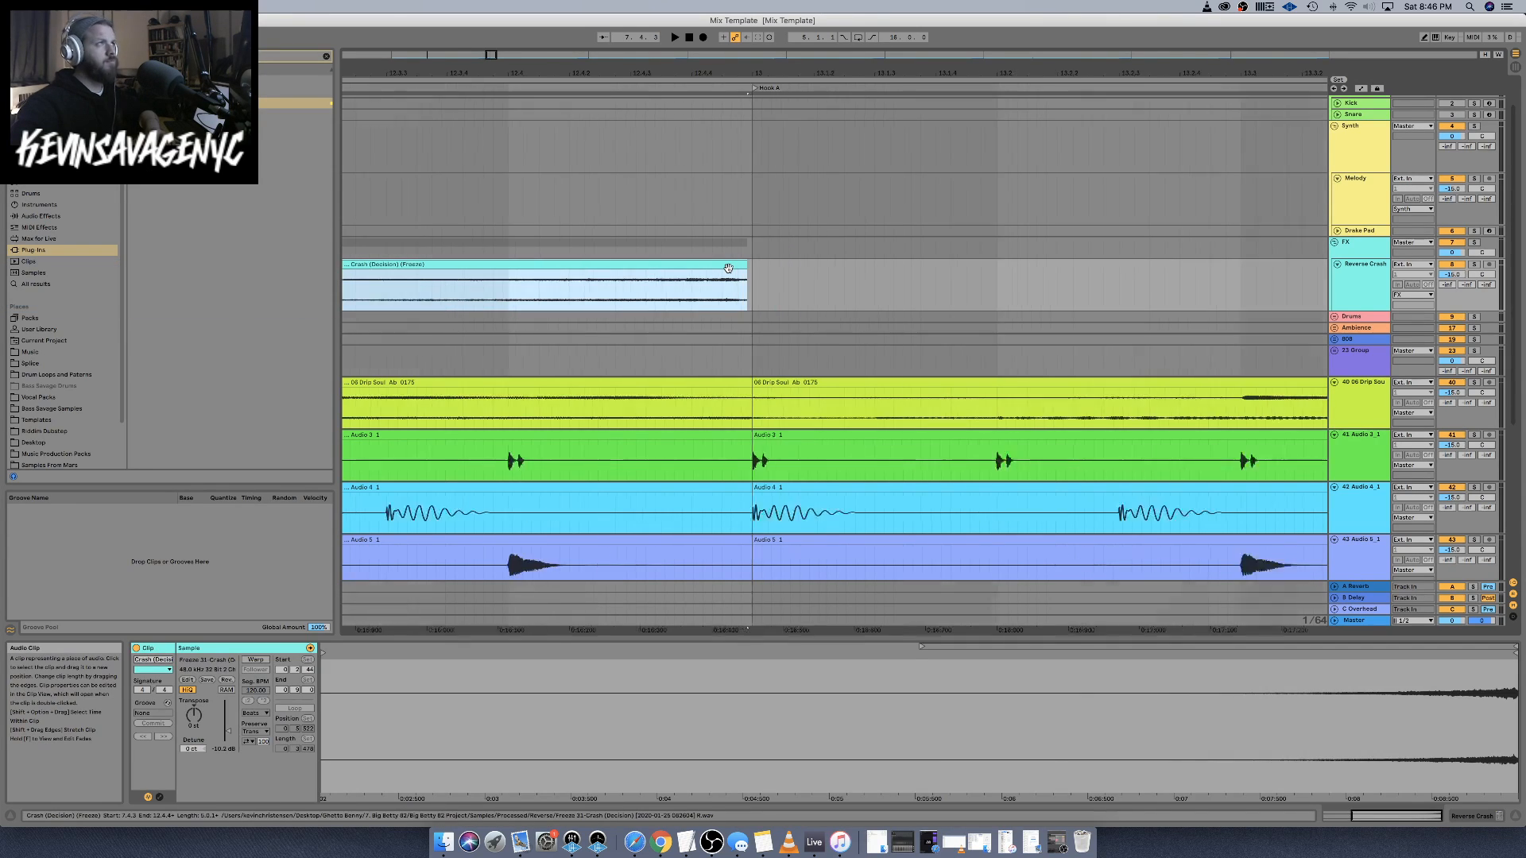
{"action": "key", "text": "minus"}
{"action": "key", "text": "Delete"}
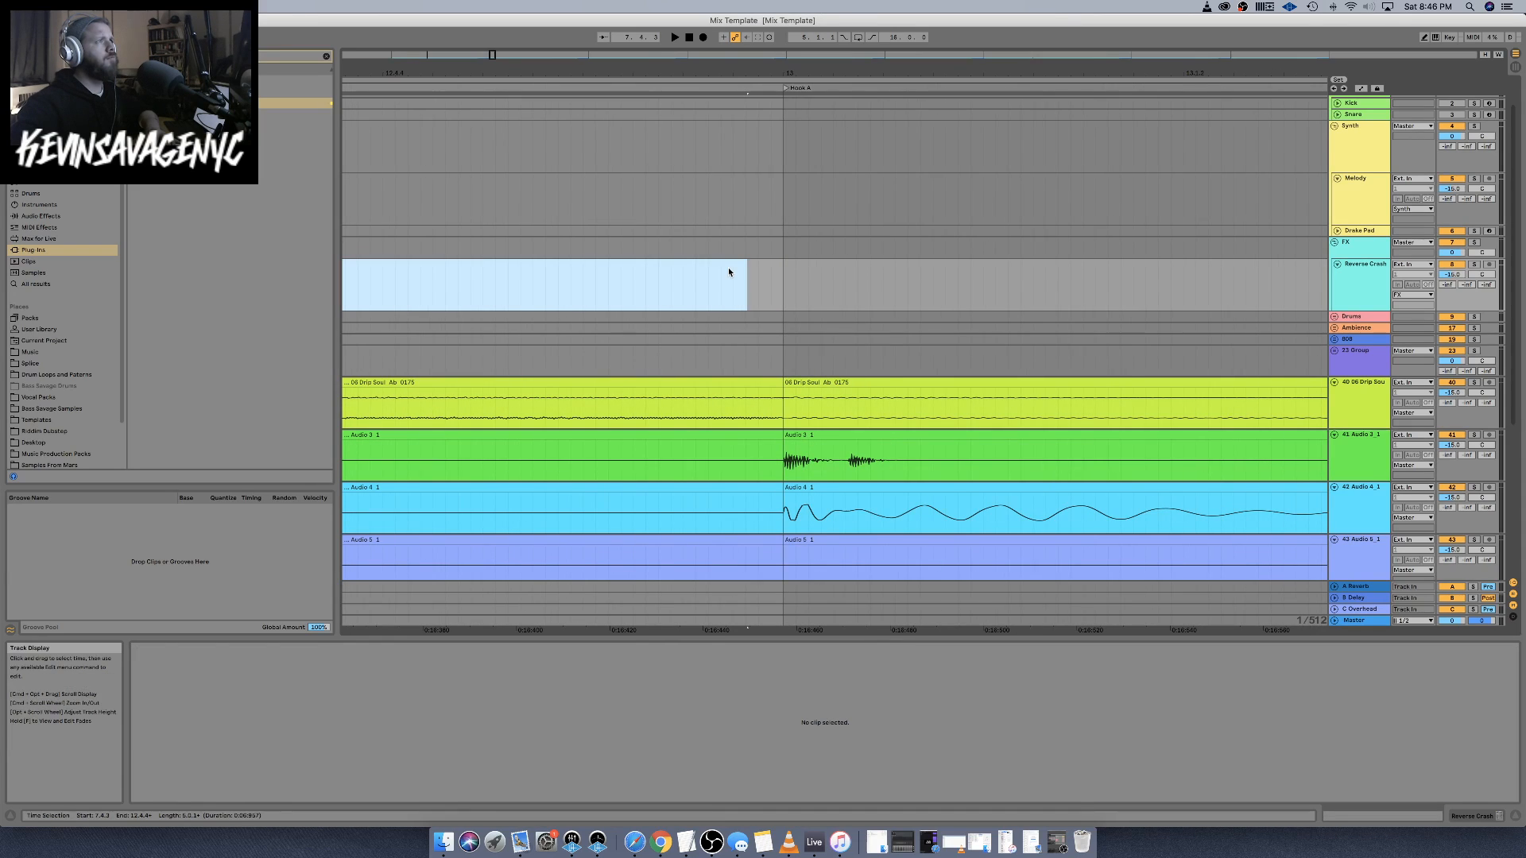
{"action": "key", "text": "super+z"}
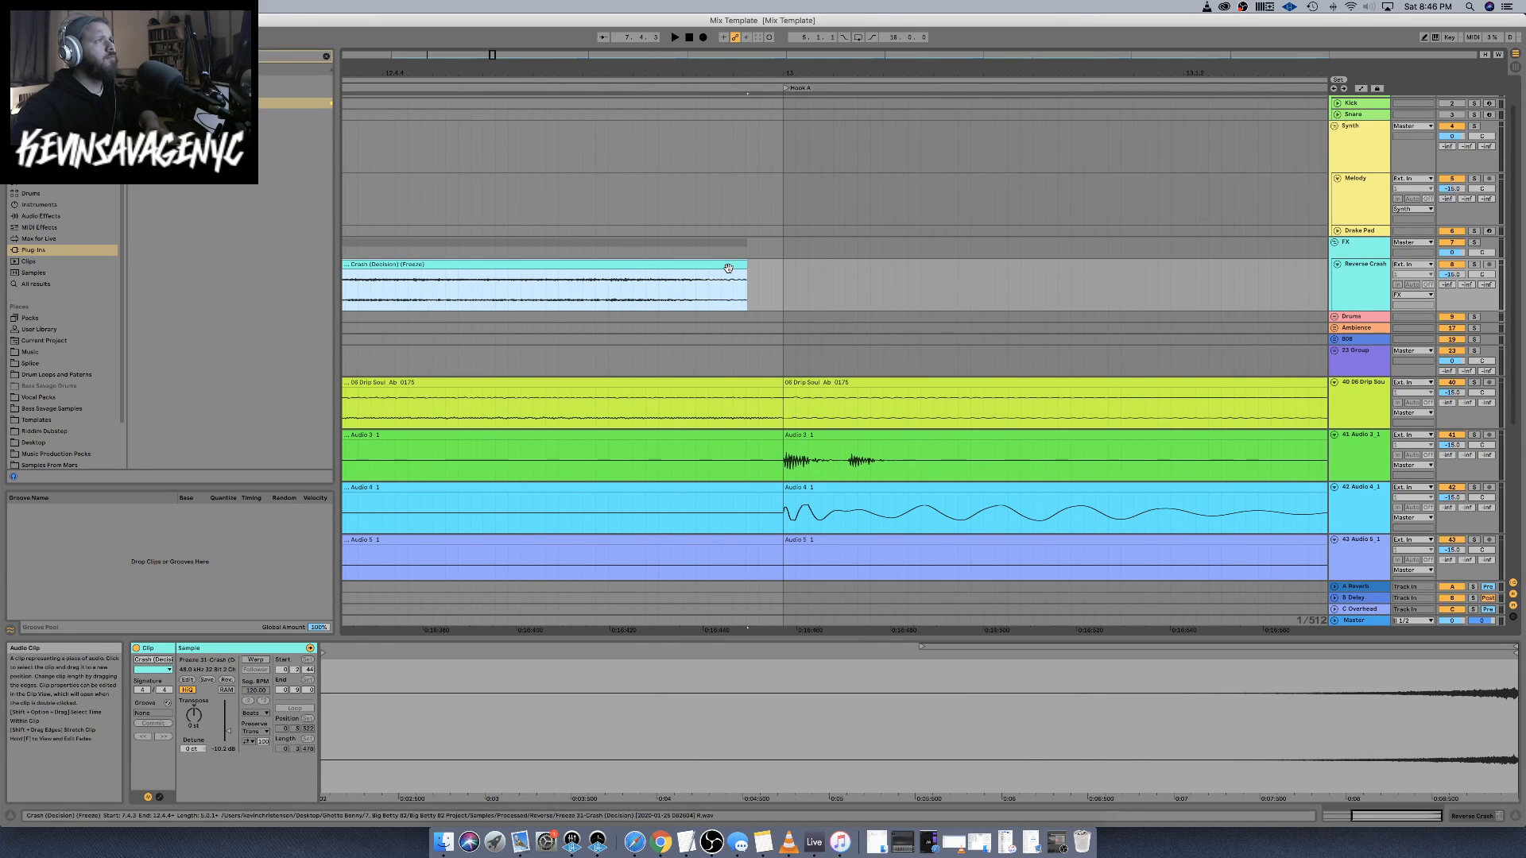
Nudge the first reverse crash clip until its end lands exactly on the Hook A locator
{"action": "left_click_drag", "start_coordinate": [728, 269], "coordinate": [764, 268]}
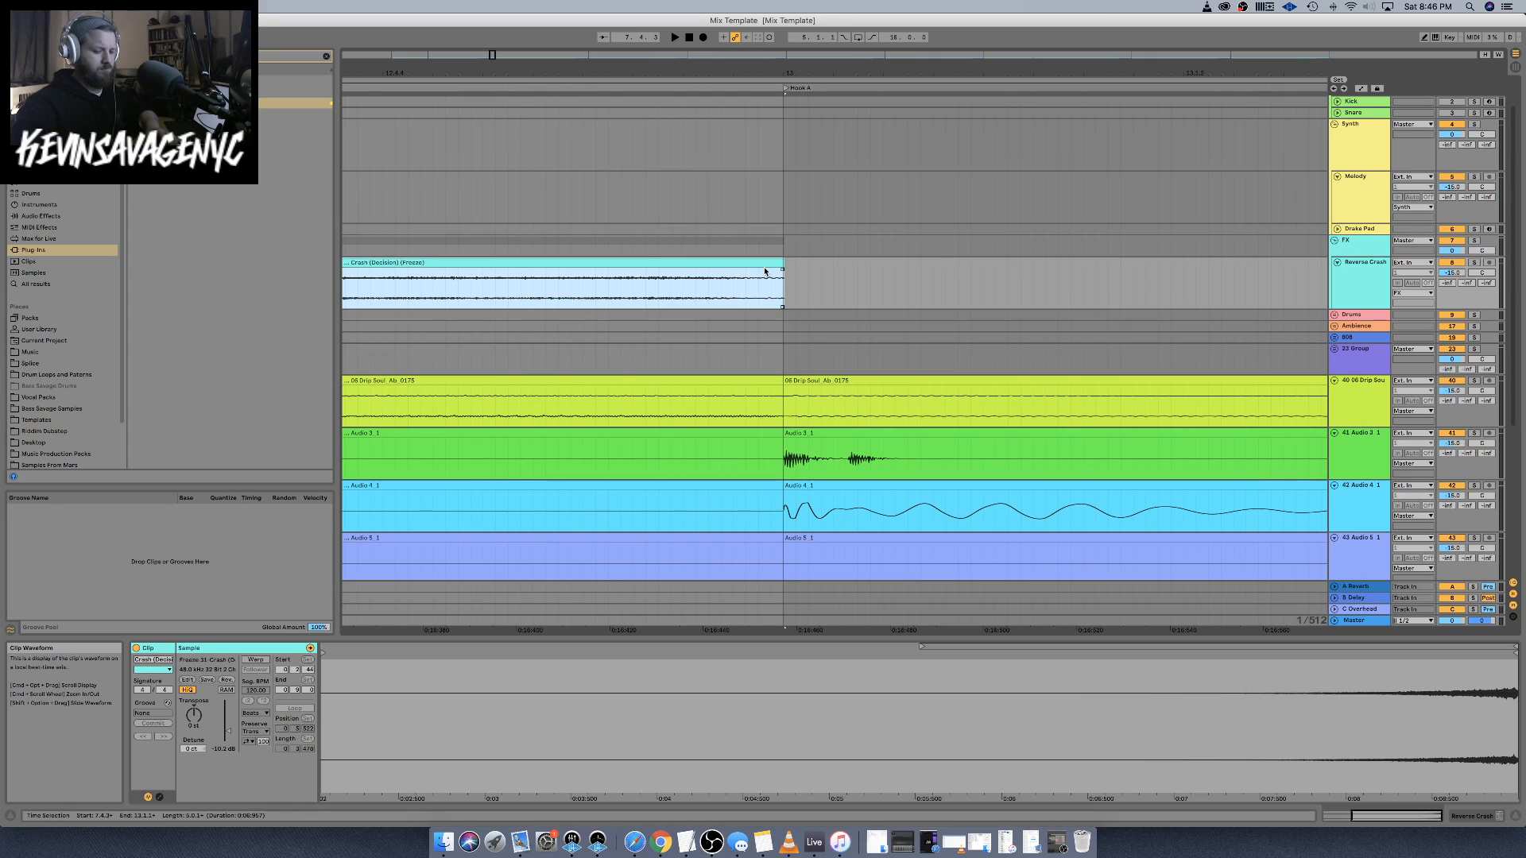
{"action": "key", "text": "plus"}
{"action": "key", "text": "plus"}
{"action": "key", "text": "plus"}
{"action": "key", "text": "plus"}
{"action": "key", "text": "plus"}
{"action": "key", "text": "plus"}
{"action": "key", "text": "plus"}
{"action": "key", "text": "plus"}
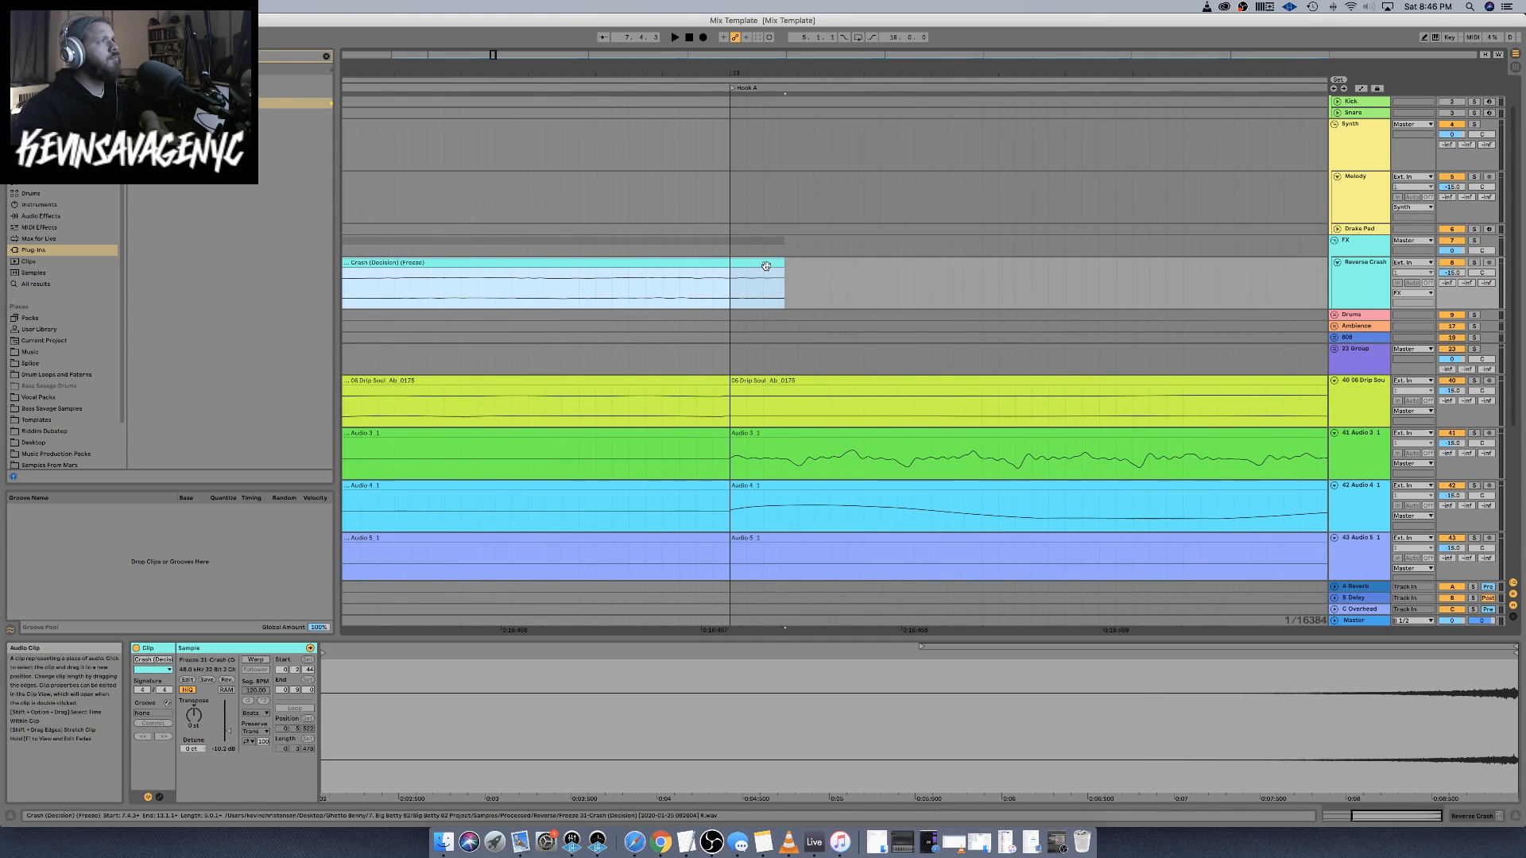
{"action": "left_click_drag", "start_coordinate": [765, 271], "coordinate": [711, 274]}
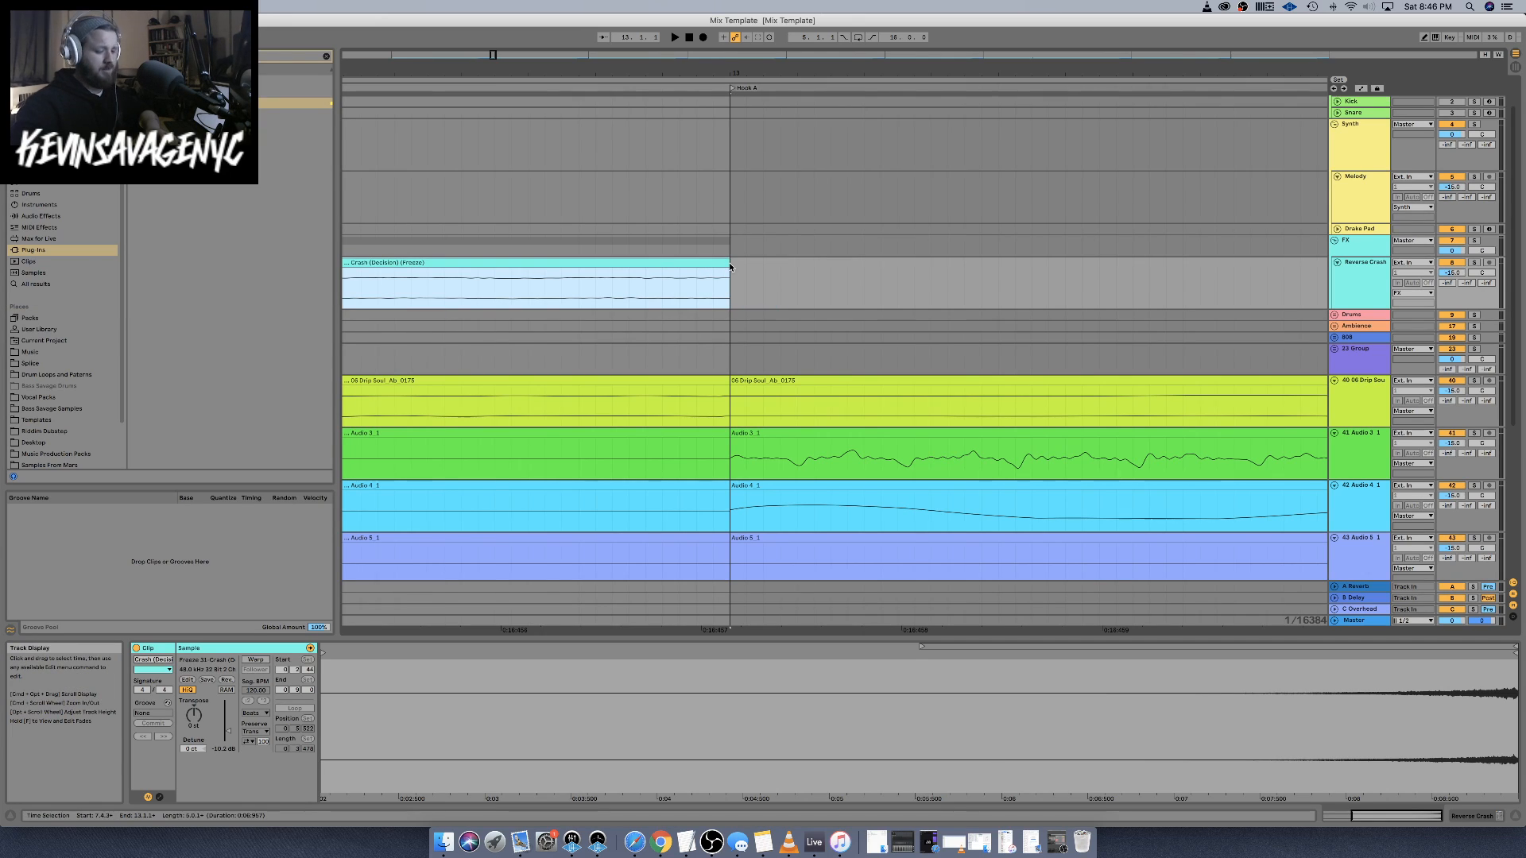
{"action": "scroll", "coordinate": [730, 265], "scroll_direction": "down", "scroll_amount": 10}
{"action": "scroll", "coordinate": [729, 266], "scroll_direction": "down", "scroll_amount": 15}
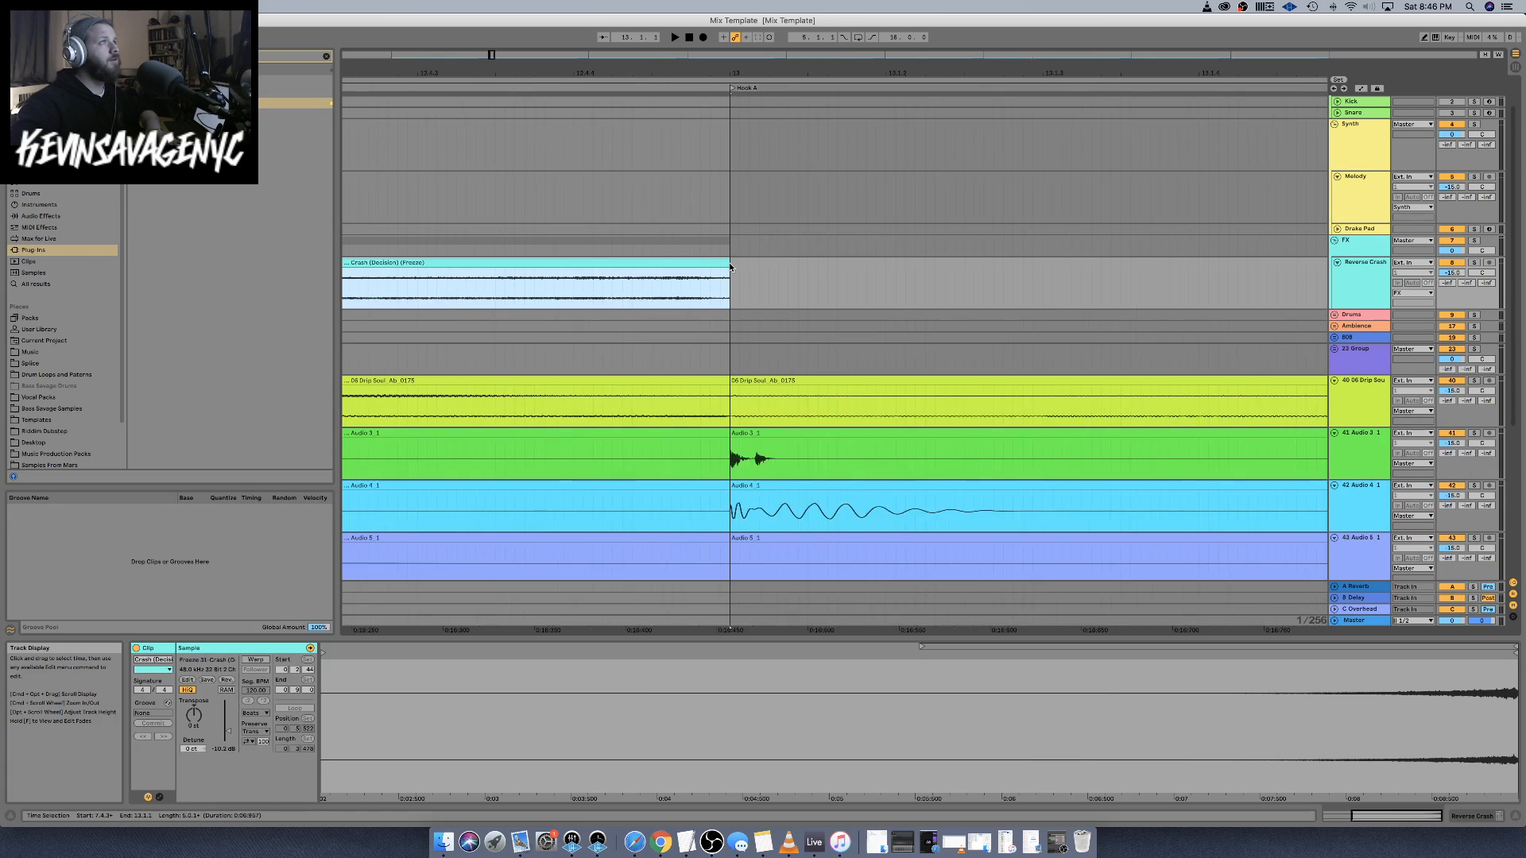
{"action": "scroll", "coordinate": [729, 266], "scroll_direction": "down", "scroll_amount": 3}
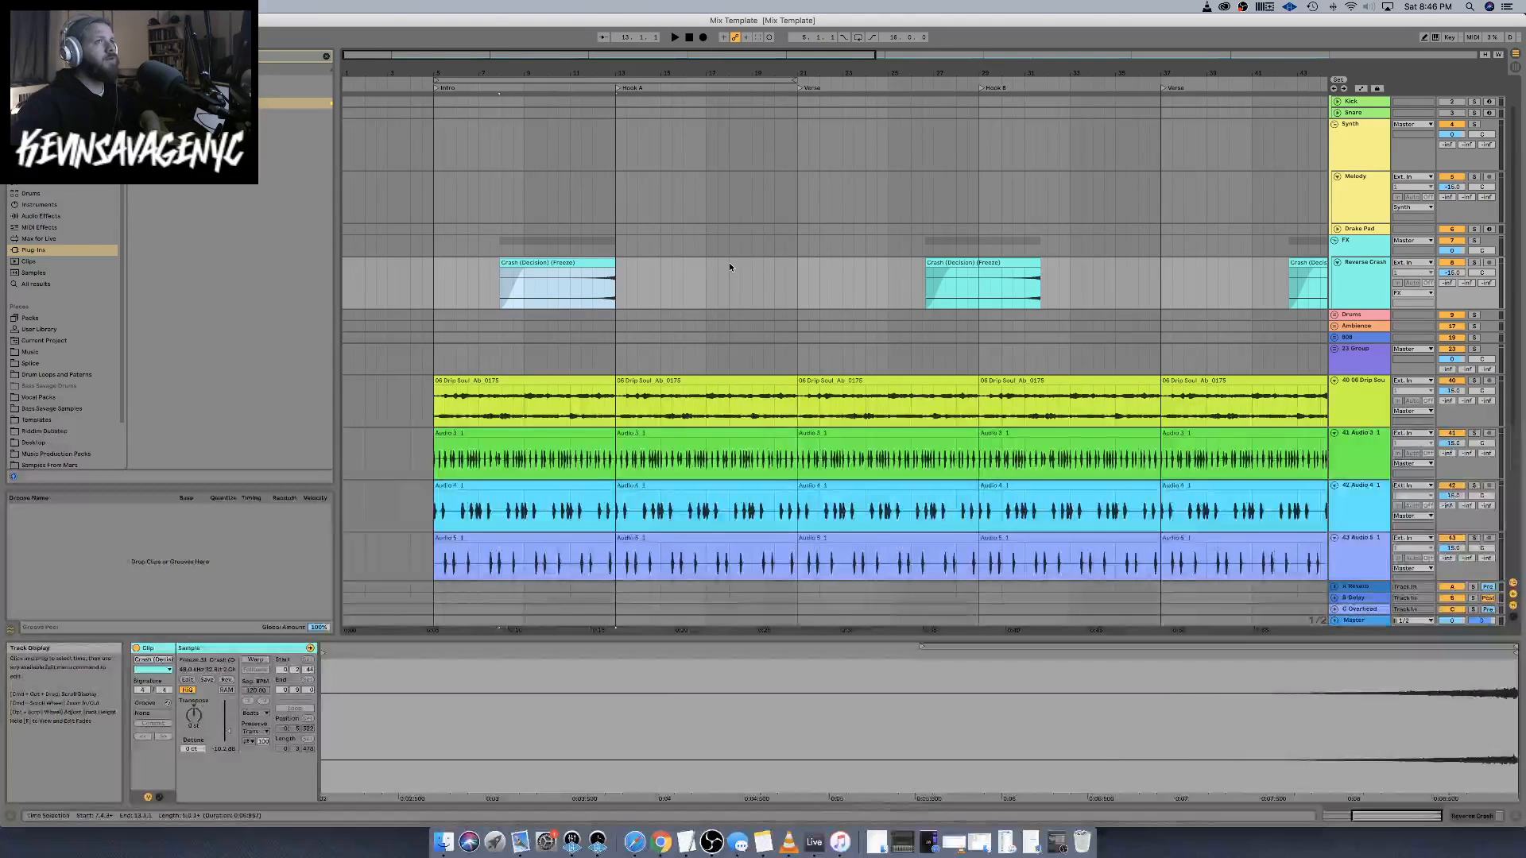
Select the Reverse Crash track's contents from Intro to just past the Out locator and delete all its crash clips
{"action": "left_click", "coordinate": [953, 286]}
{"action": "key", "text": "w"}
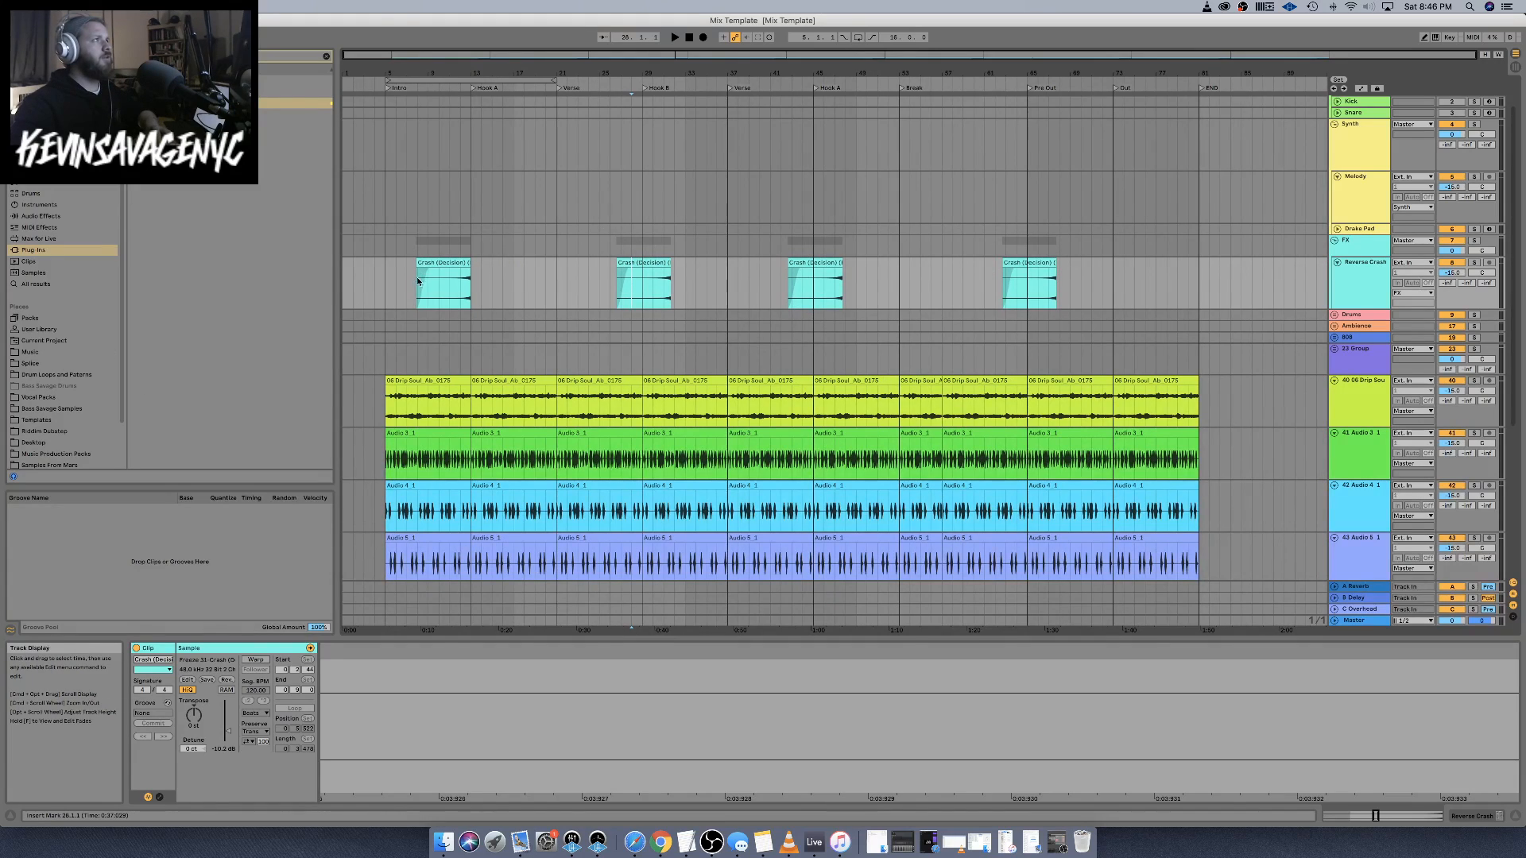
{"action": "left_click_drag", "start_coordinate": [379, 288], "coordinate": [1124, 289]}
{"action": "key", "text": "Delete"}
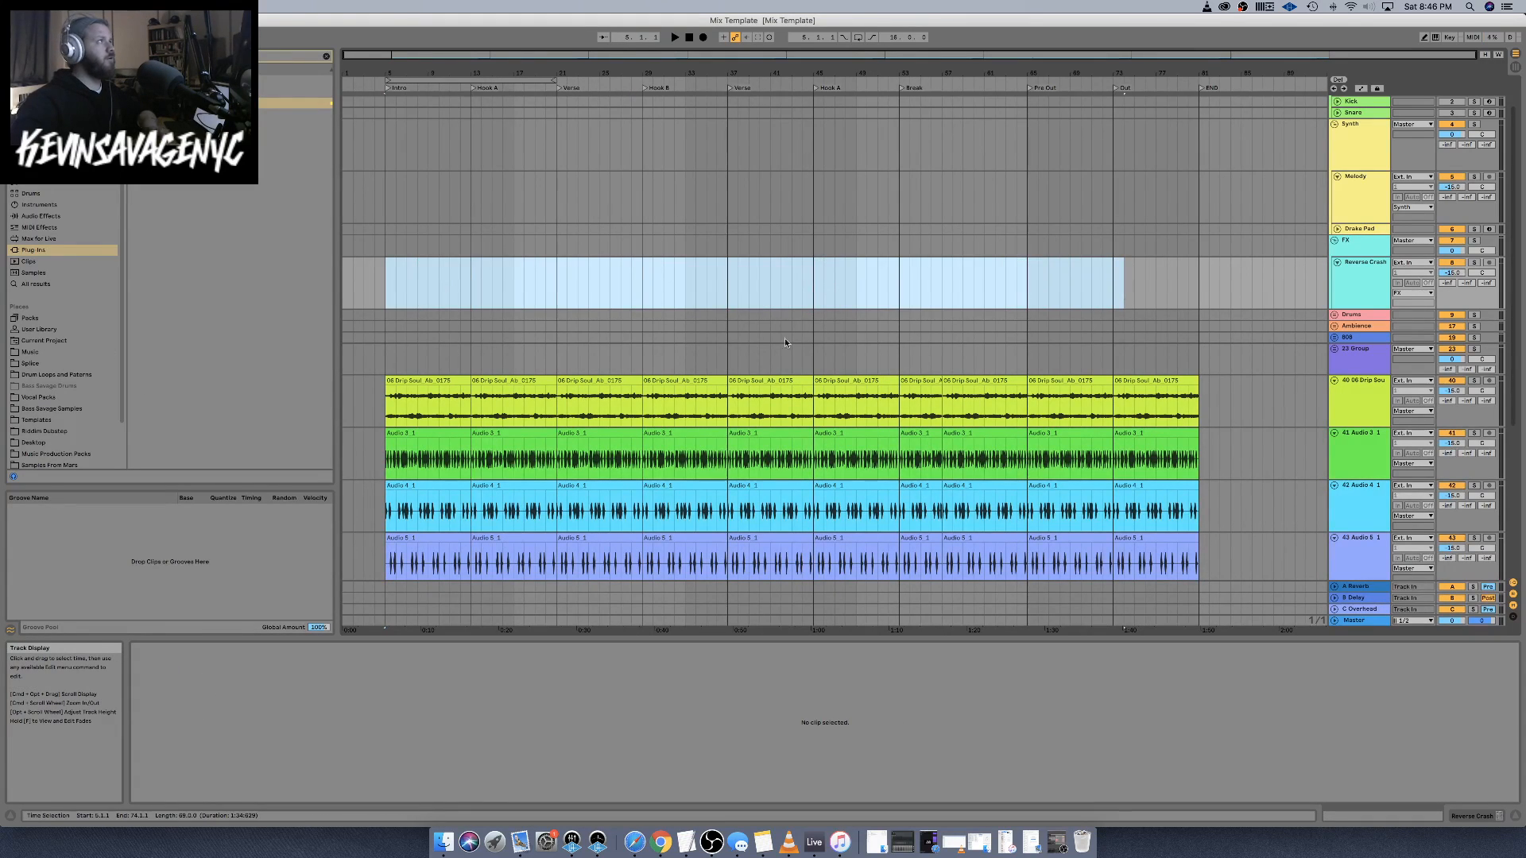
Clear the browser search and open the crash and cymbal samples in the OWEN J folder
{"action": "scroll", "coordinate": [44, 438], "scroll_direction": "down", "scroll_amount": 2}
{"action": "left_click", "coordinate": [45, 429]}
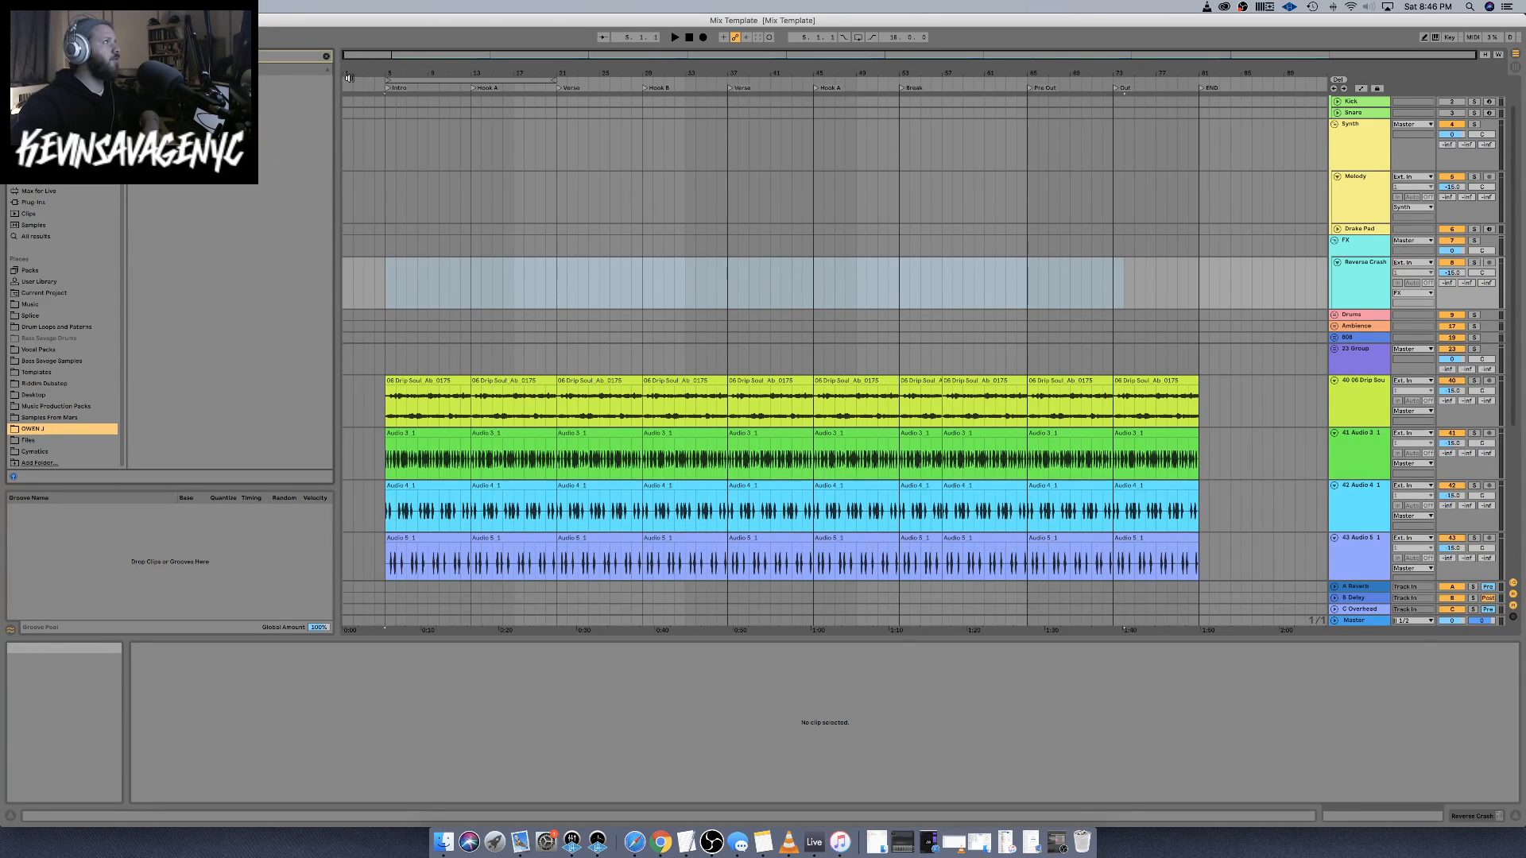
{"action": "left_click", "coordinate": [326, 56]}
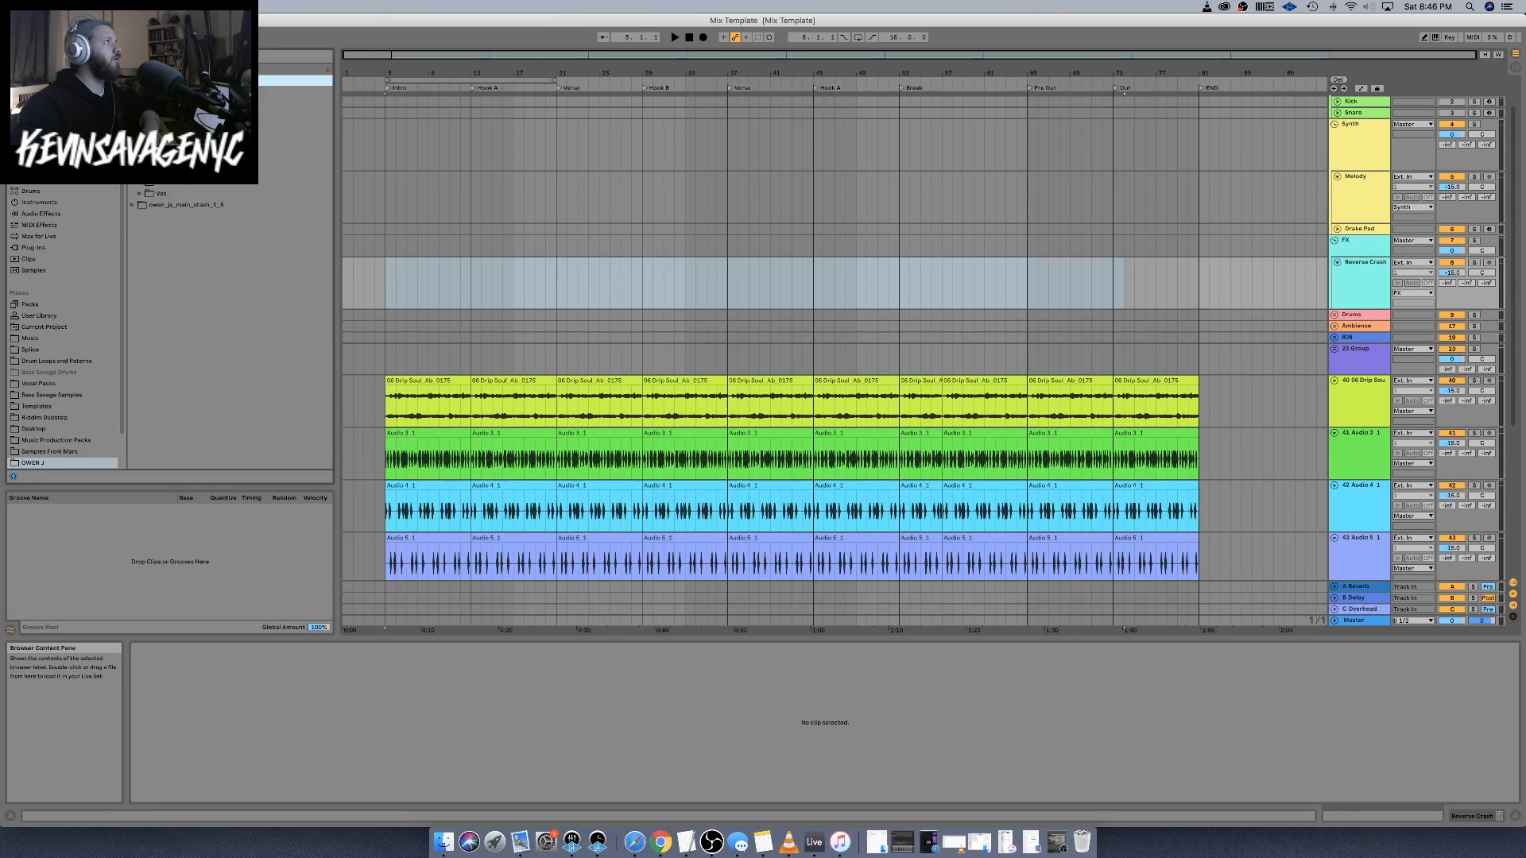
{"action": "left_click", "coordinate": [190, 103]}
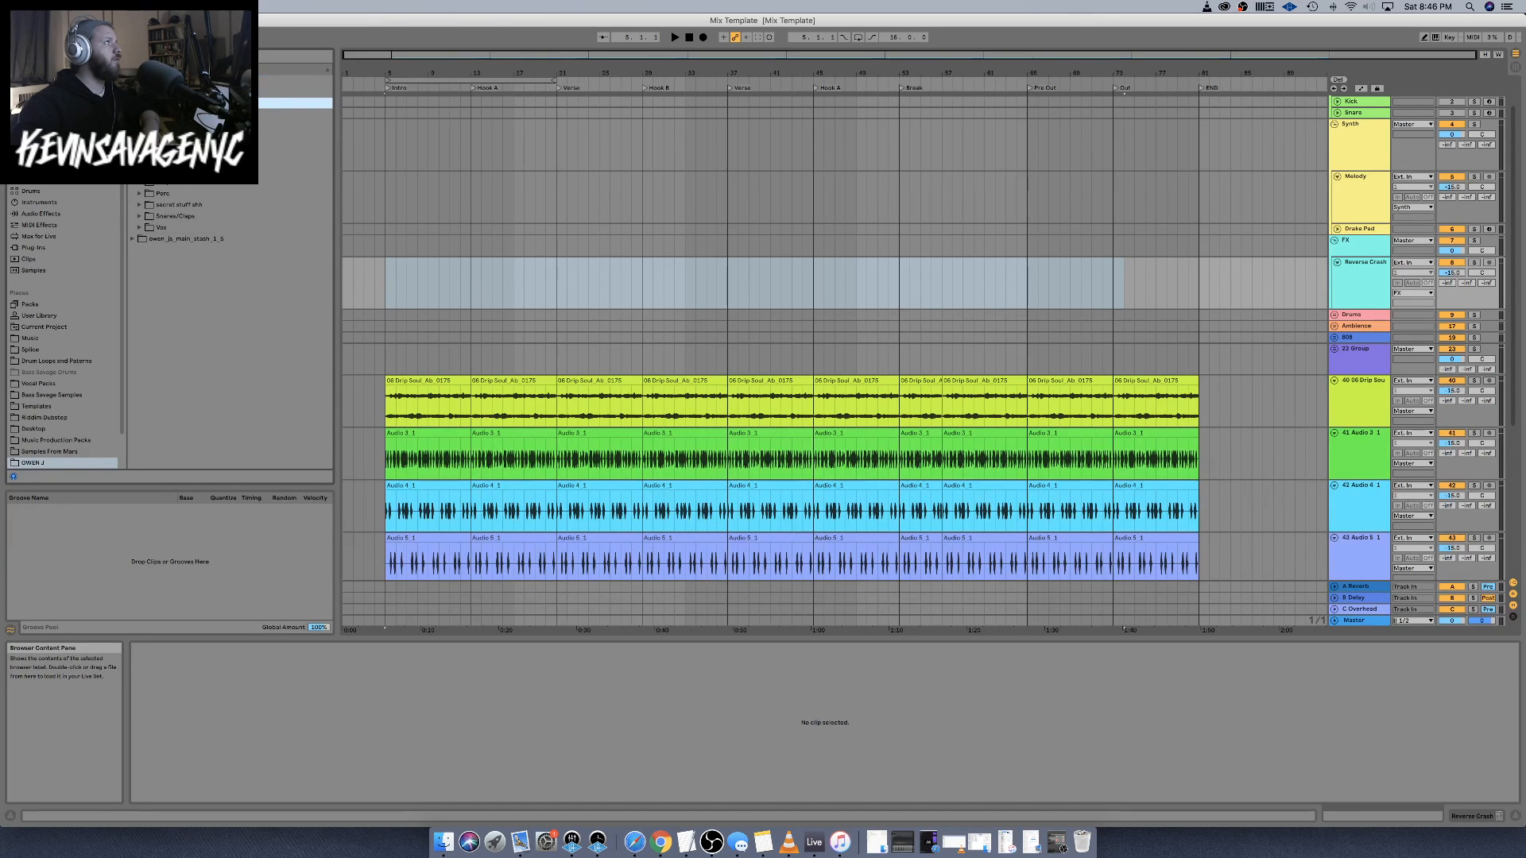
{"action": "left_click", "coordinate": [146, 137]}
{"action": "left_click", "coordinate": [183, 125]}
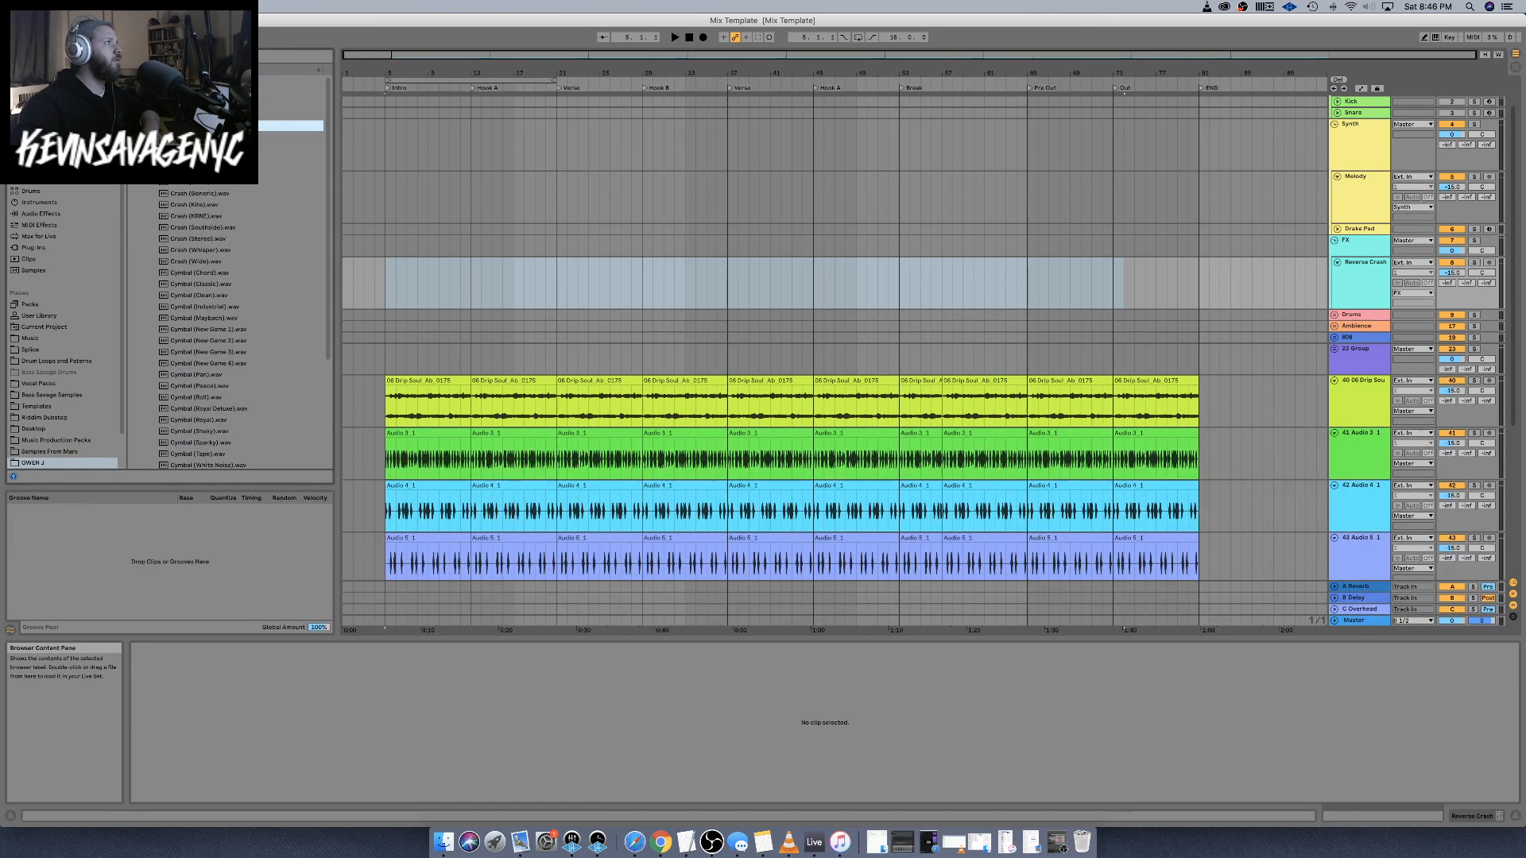
Audition the crash samples and place Crash (Decision).wav on the Reverse Crash track at the Intro locator
{"action": "left_click", "coordinate": [190, 137]}
{"action": "left_click", "coordinate": [191, 149]}
{"action": "left_click_drag", "start_coordinate": [190, 148], "coordinate": [386, 282]}
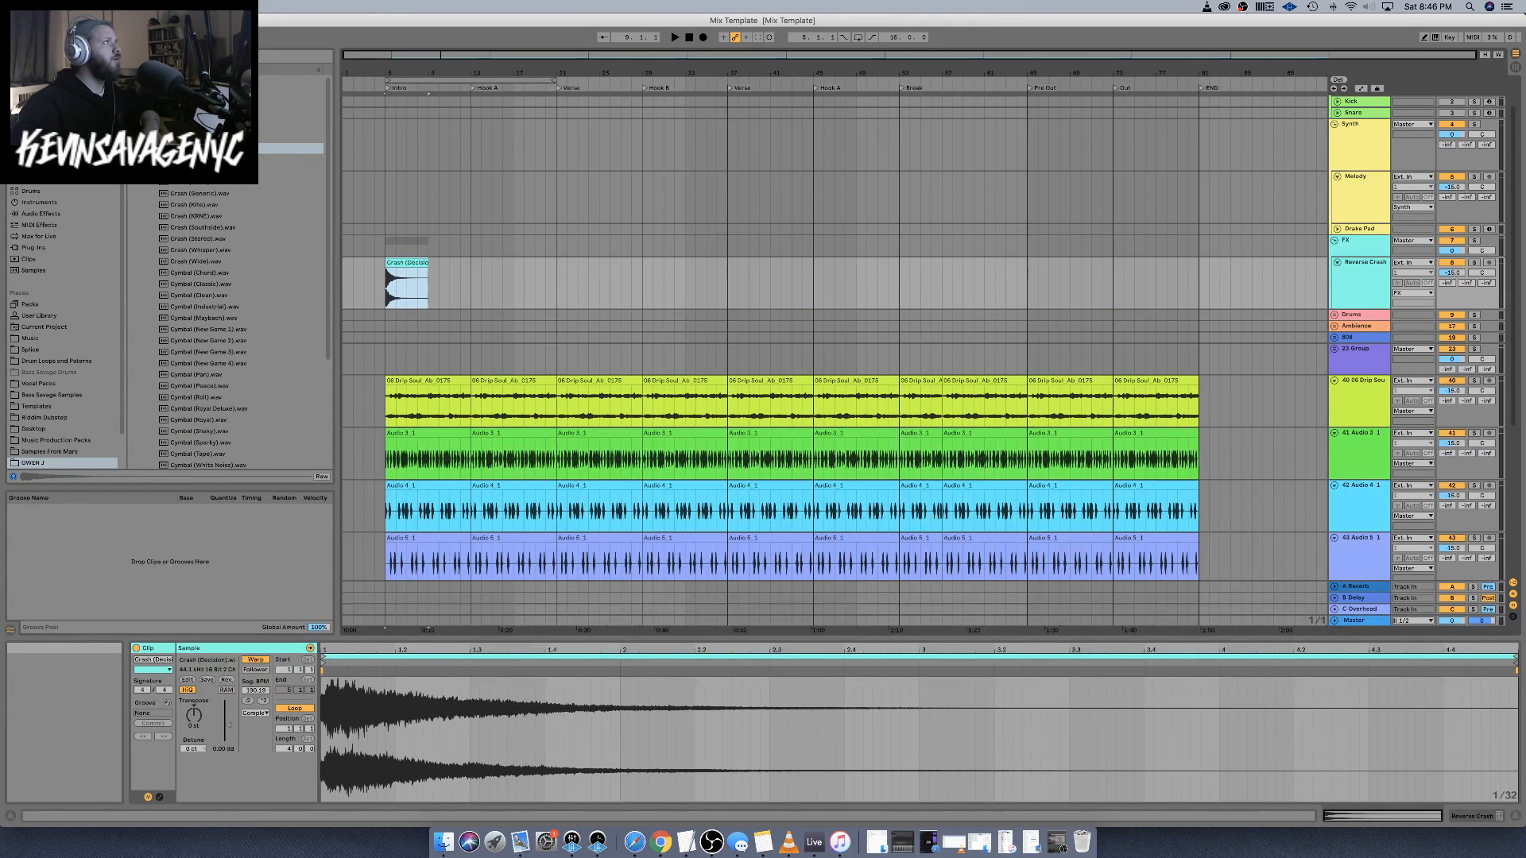
Hide the browser and show the Reverse Crash track's device chain
{"action": "left_click", "coordinate": [10, 56]}
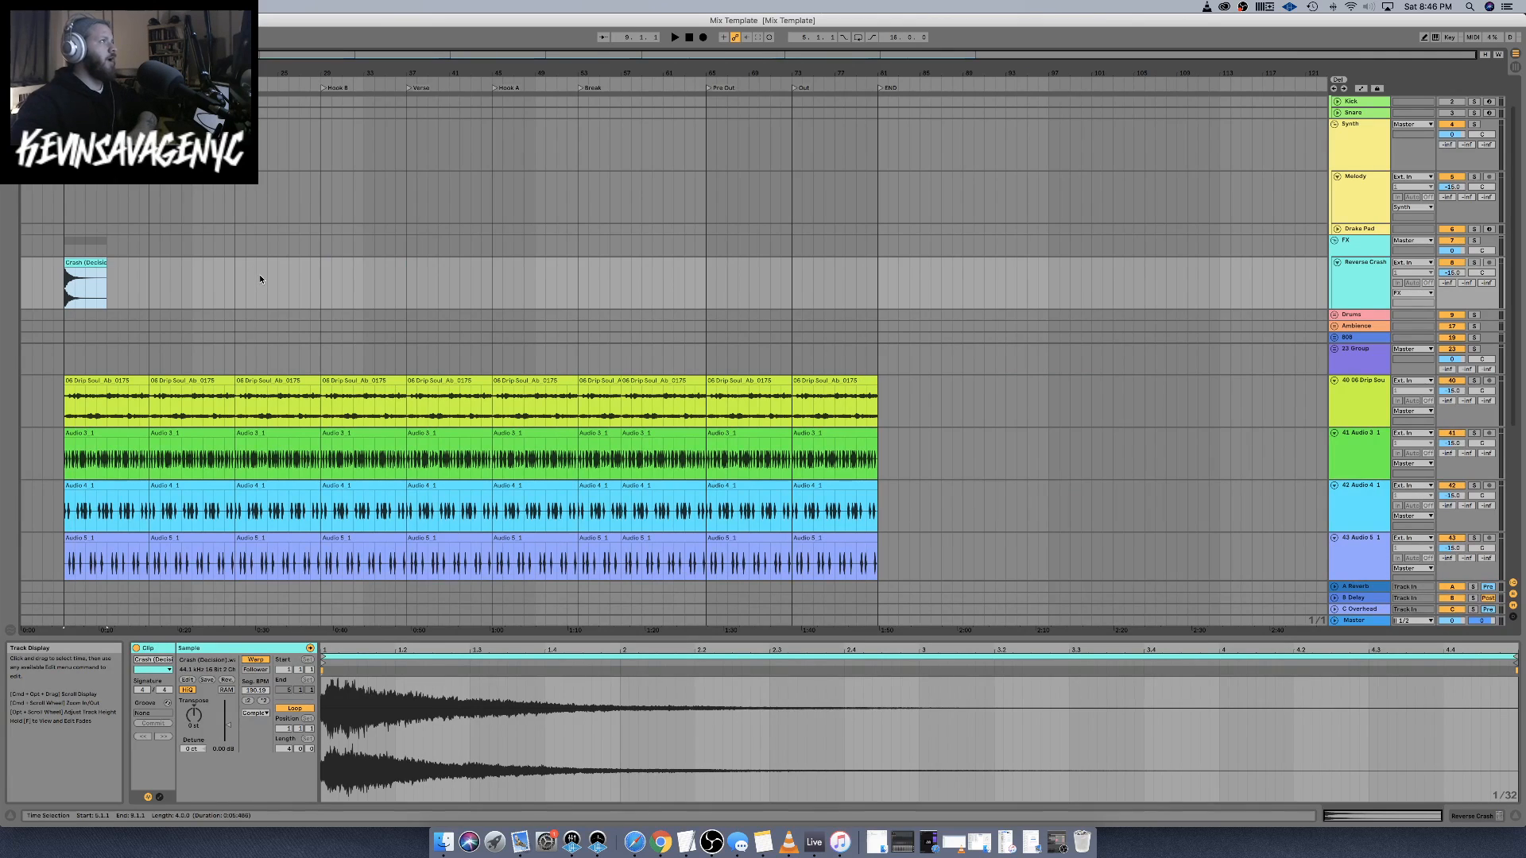
{"action": "left_click", "coordinate": [1366, 298]}
{"action": "left_click", "coordinate": [1472, 816]}
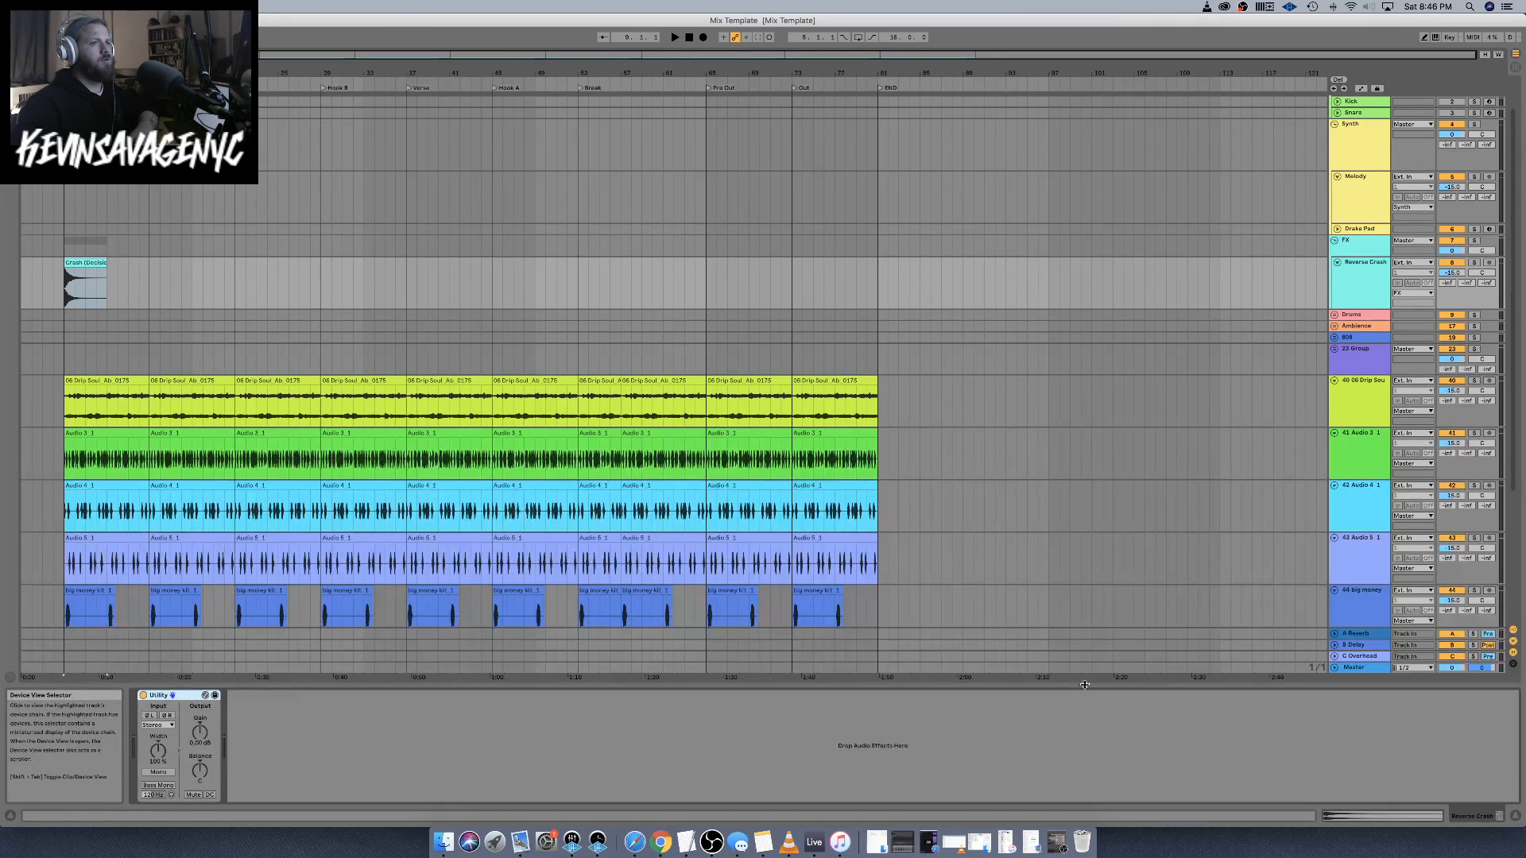
Look through the audio effects in the browser and add a Reverb after the Utility on the Reverse Crash track
{"action": "left_click", "coordinate": [10, 56]}
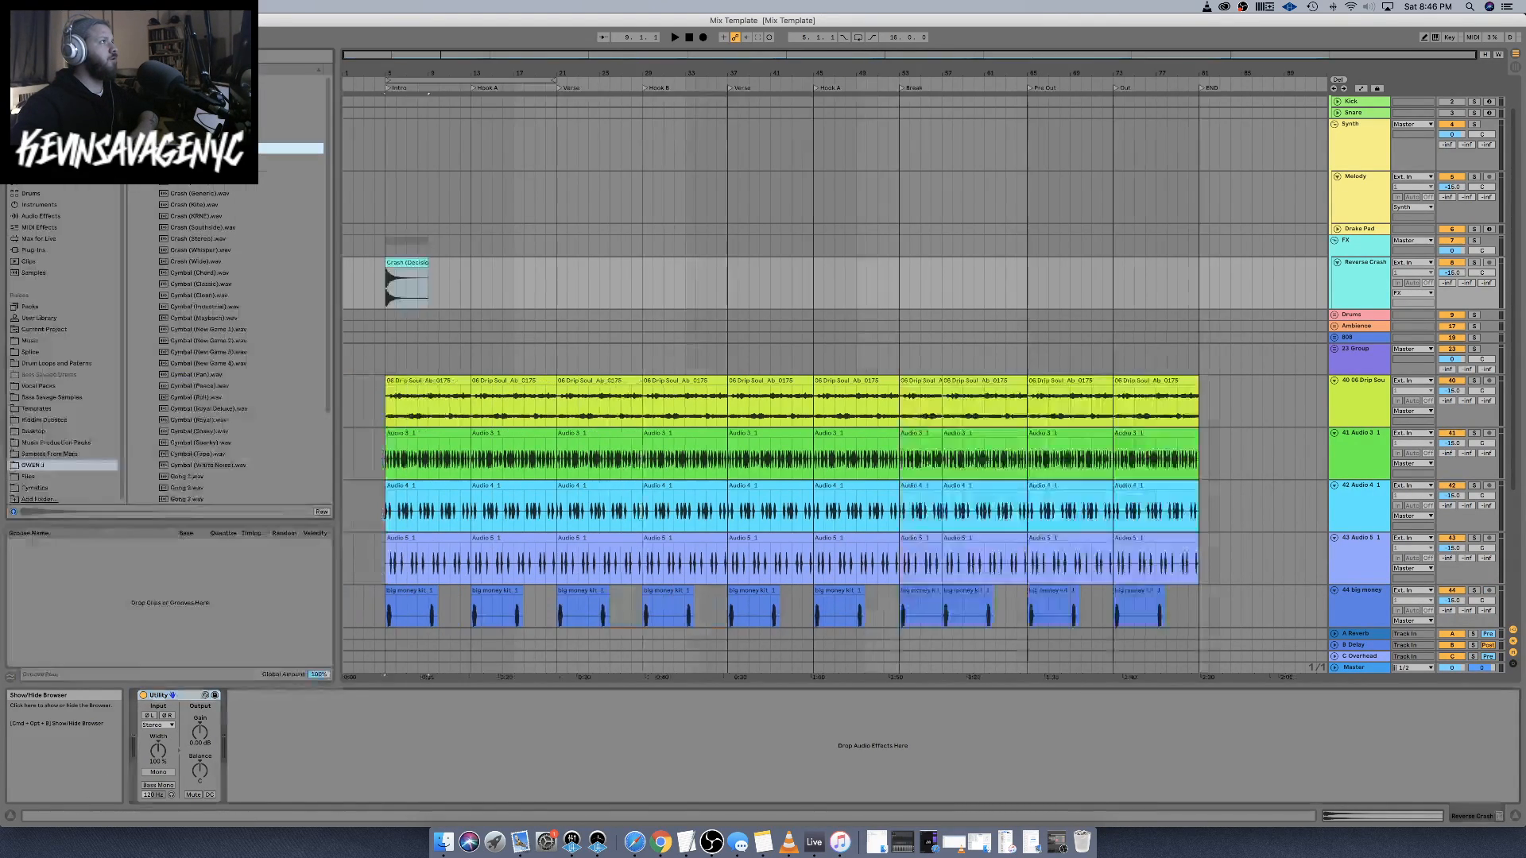
{"action": "left_click", "coordinate": [31, 251]}
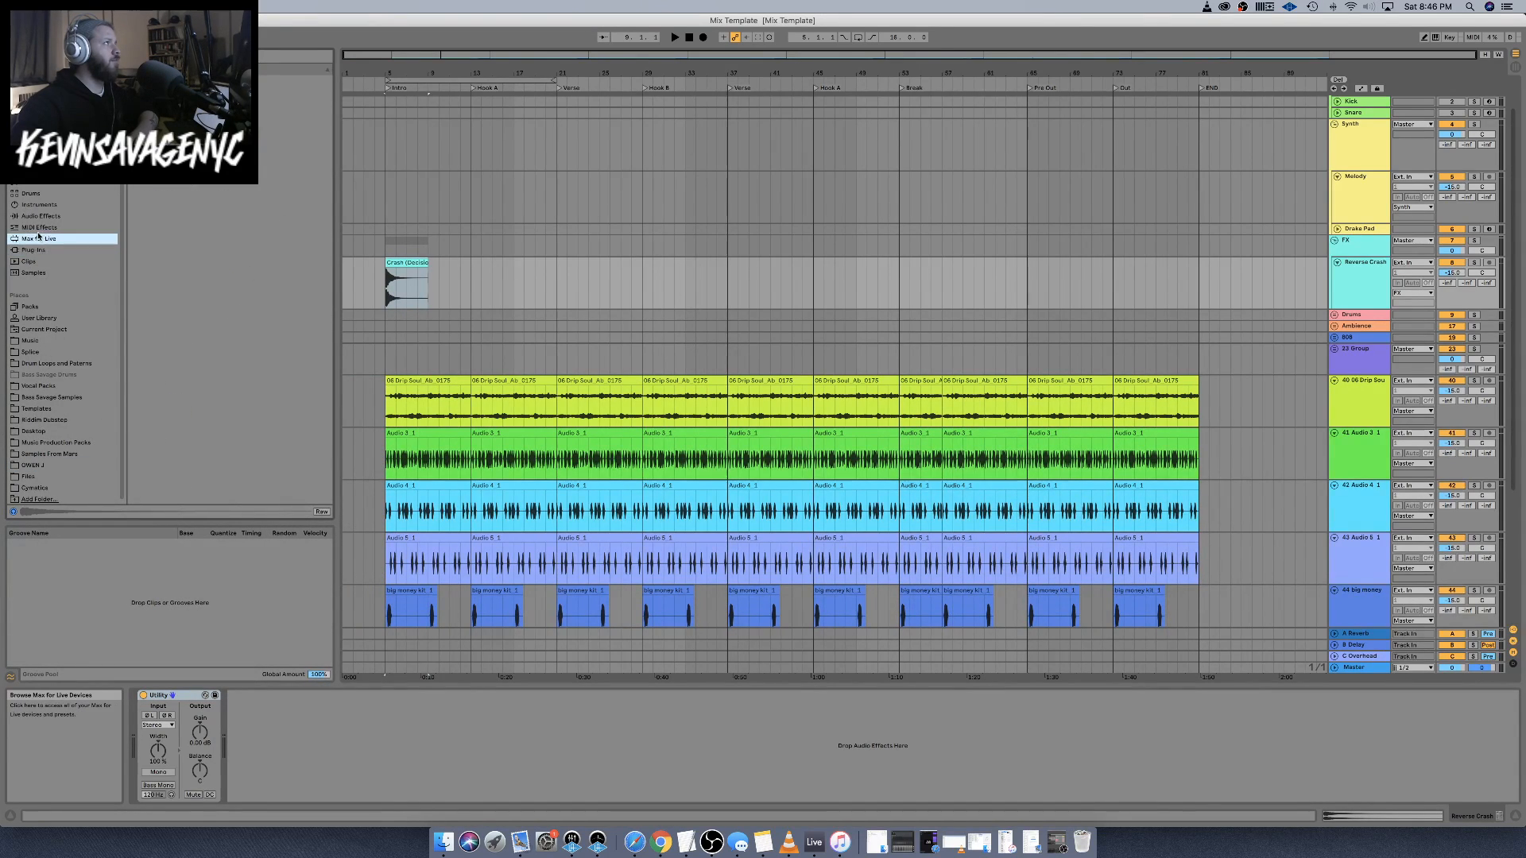
{"action": "left_click", "coordinate": [40, 216]}
{"action": "left_click", "coordinate": [173, 328]}
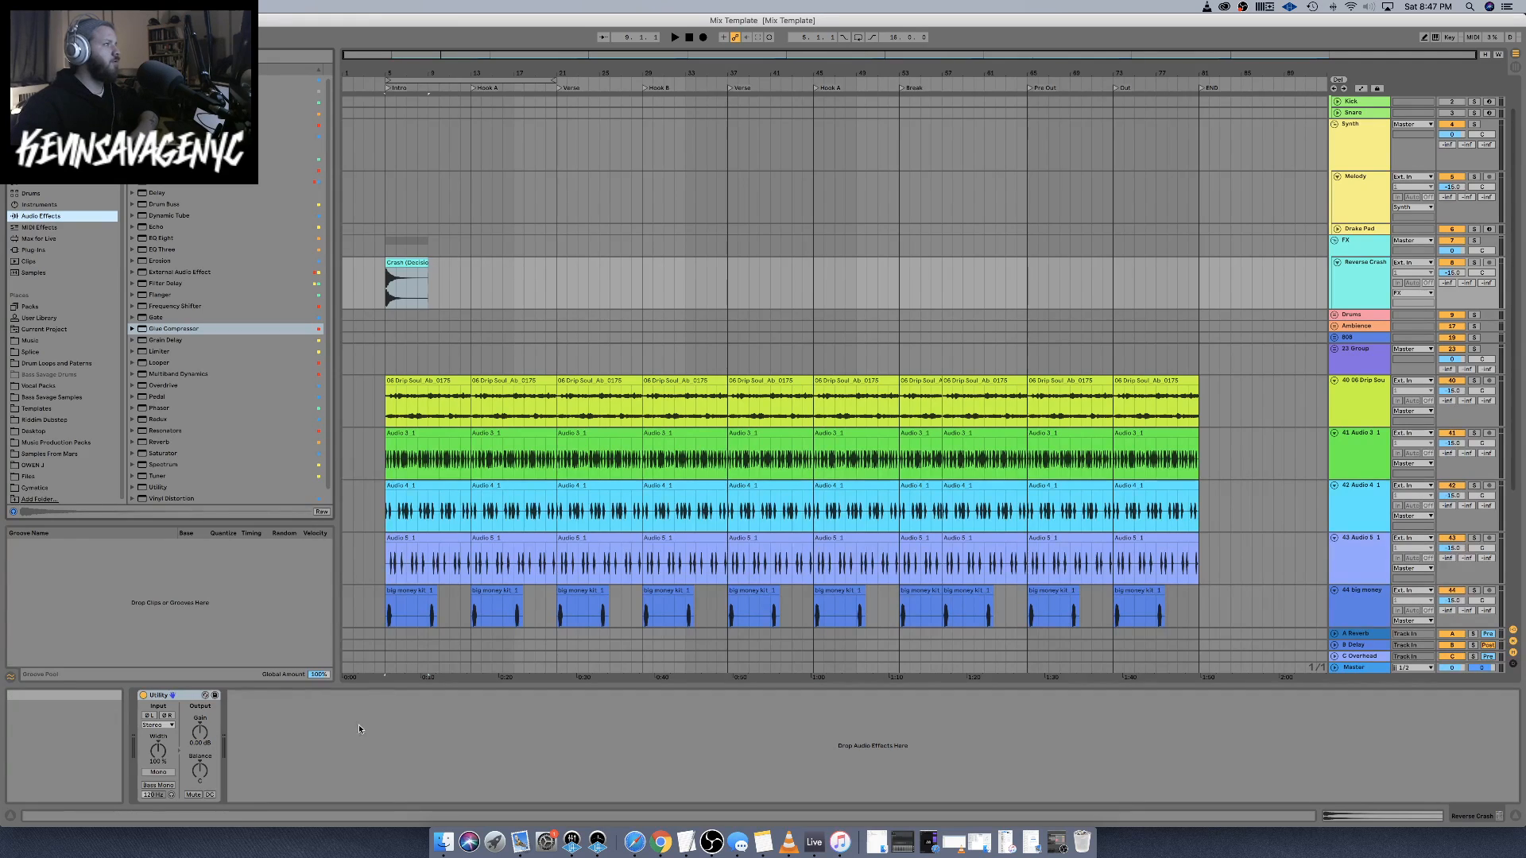
{"action": "right_click", "coordinate": [294, 716]}
{"action": "mouse_move", "coordinate": [354, 733]}
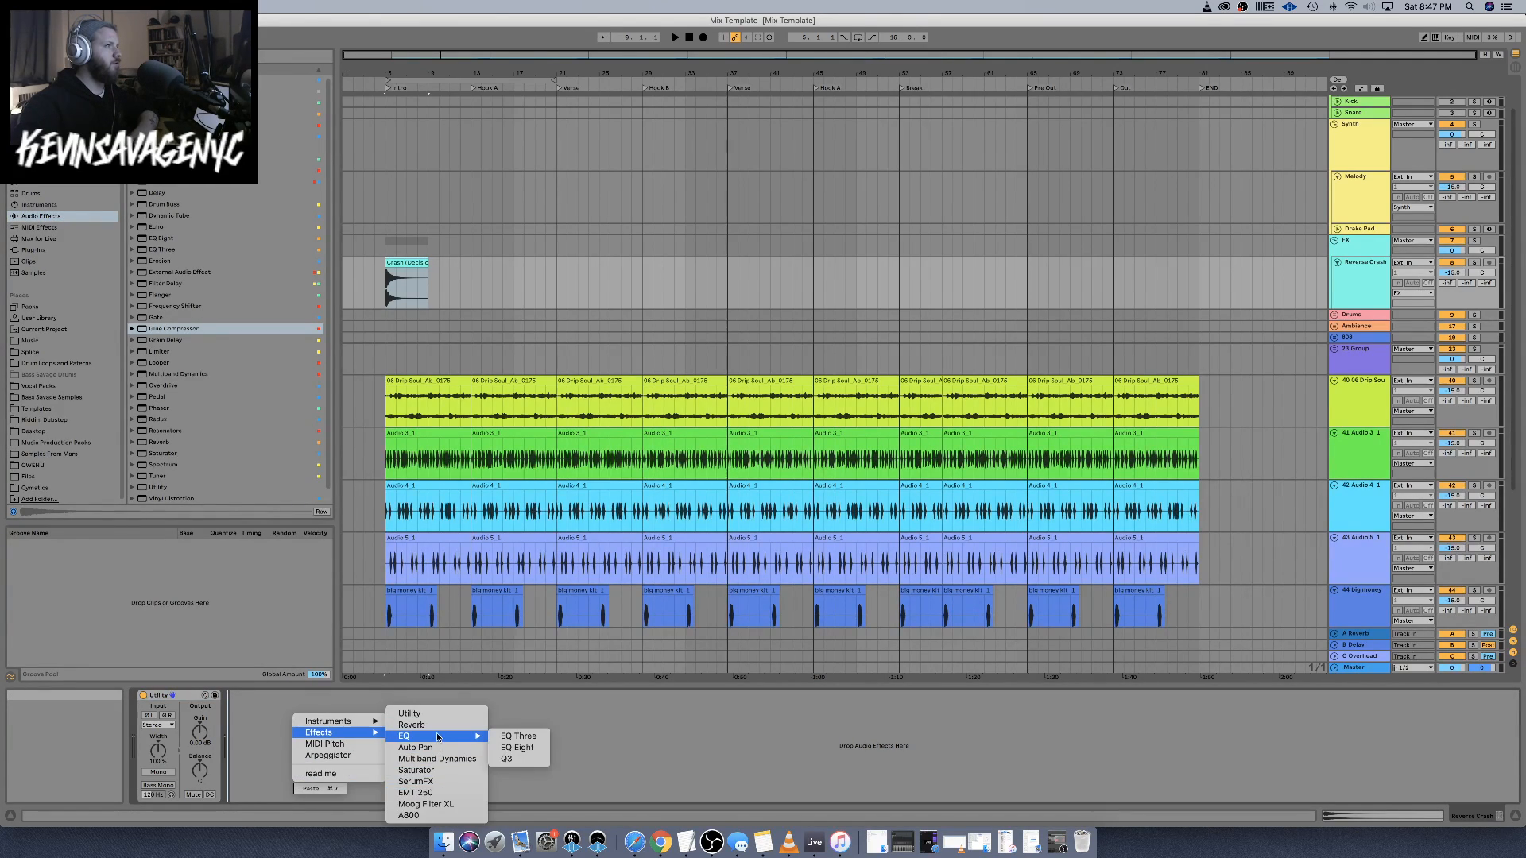
{"action": "left_click", "coordinate": [437, 728]}
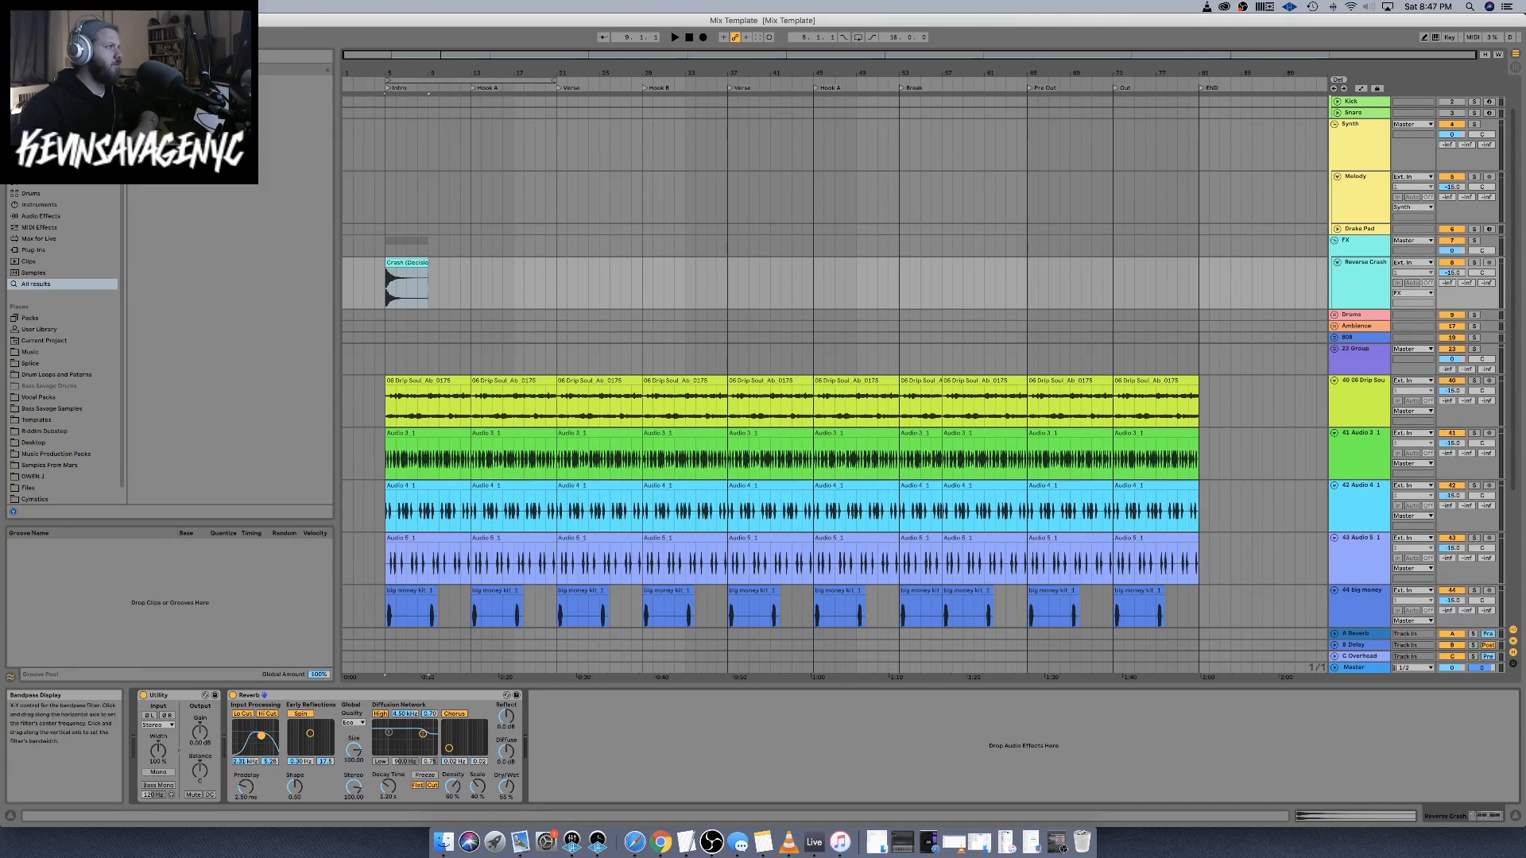
Solo the Reverse Crash track, adjust the Reverb's input filter during playback, lengthen its decay time and set its quality to High
{"action": "key", "text": "space"}
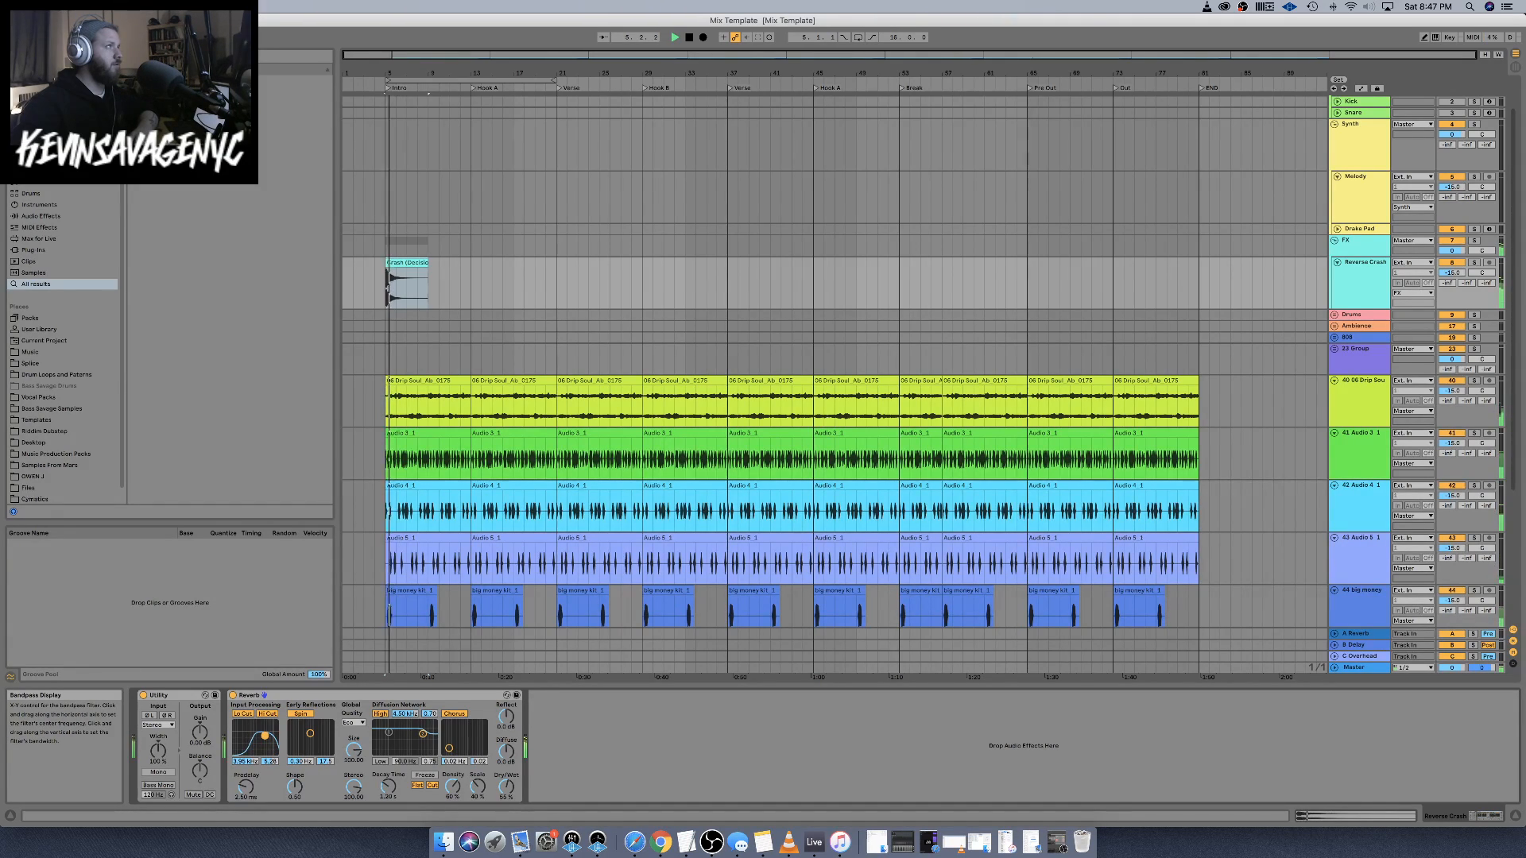
{"action": "key", "text": "space"}
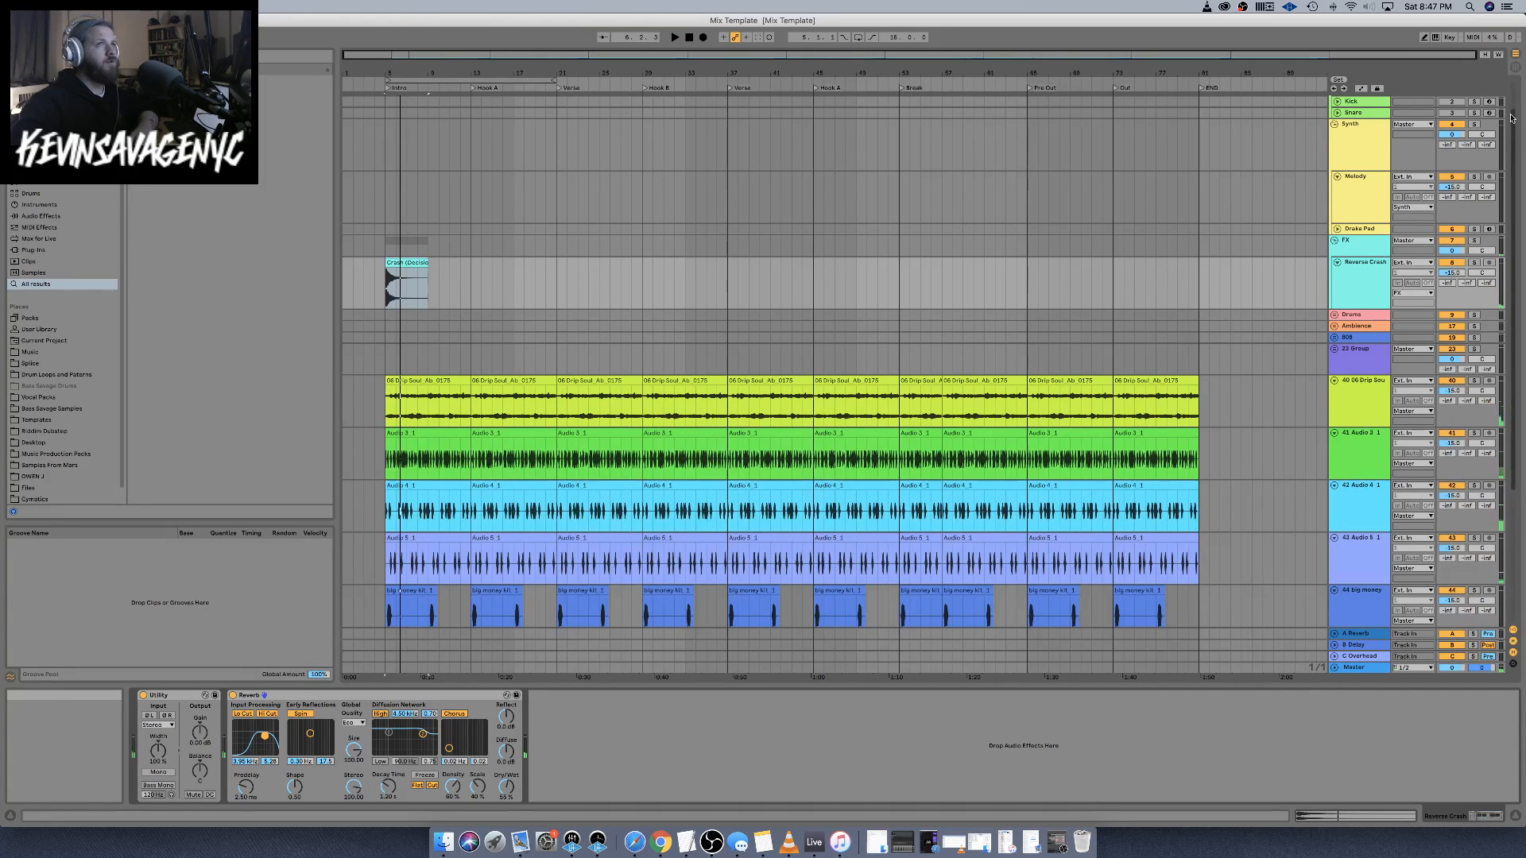
{"action": "left_click", "coordinate": [1475, 262]}
{"action": "key", "text": "space"}
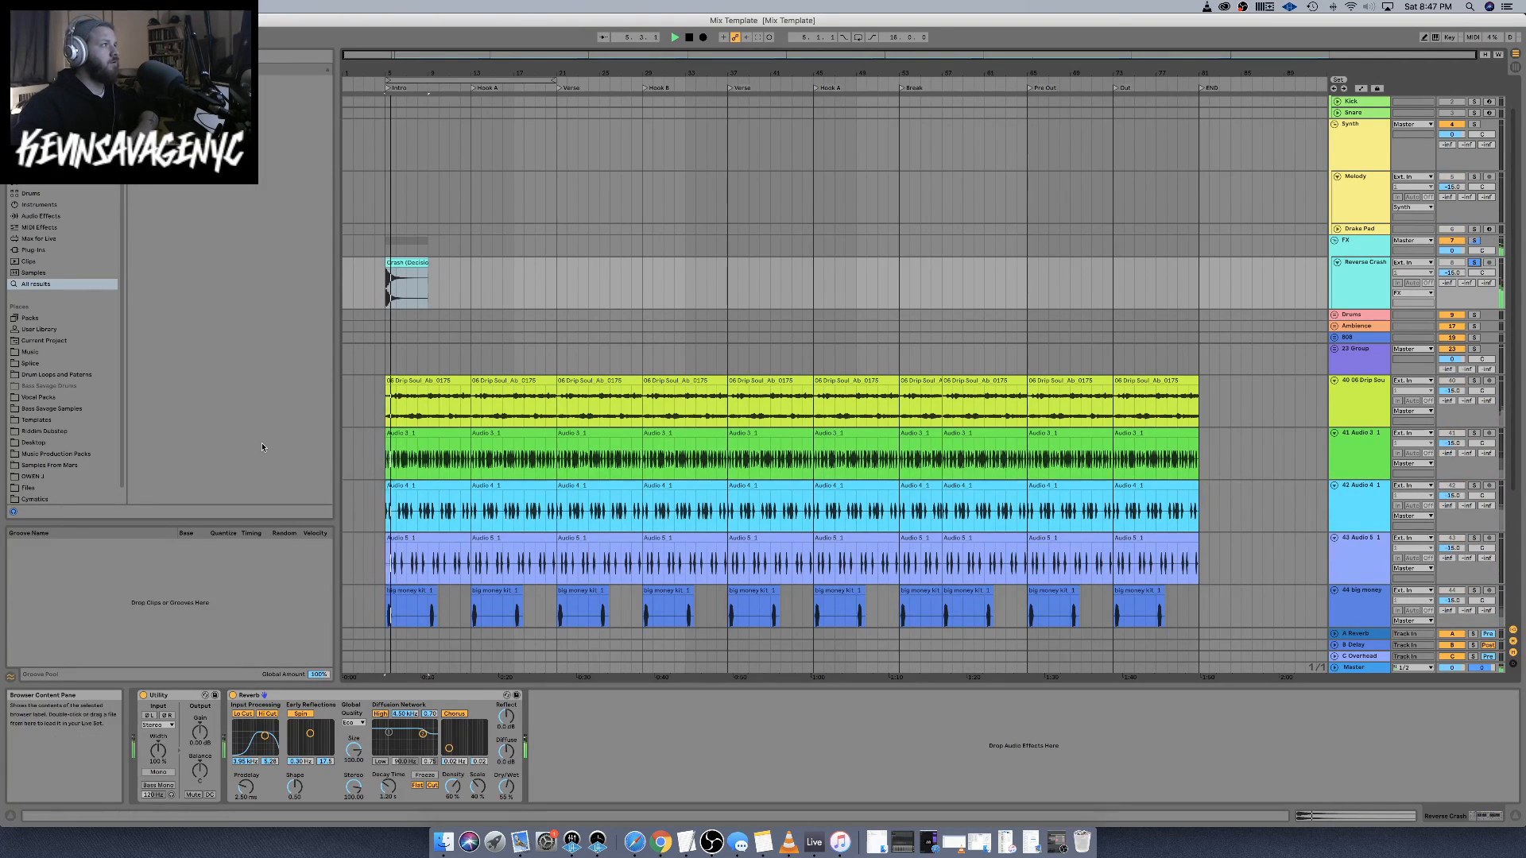
{"action": "left_click_drag", "start_coordinate": [265, 736], "coordinate": [263, 736]}
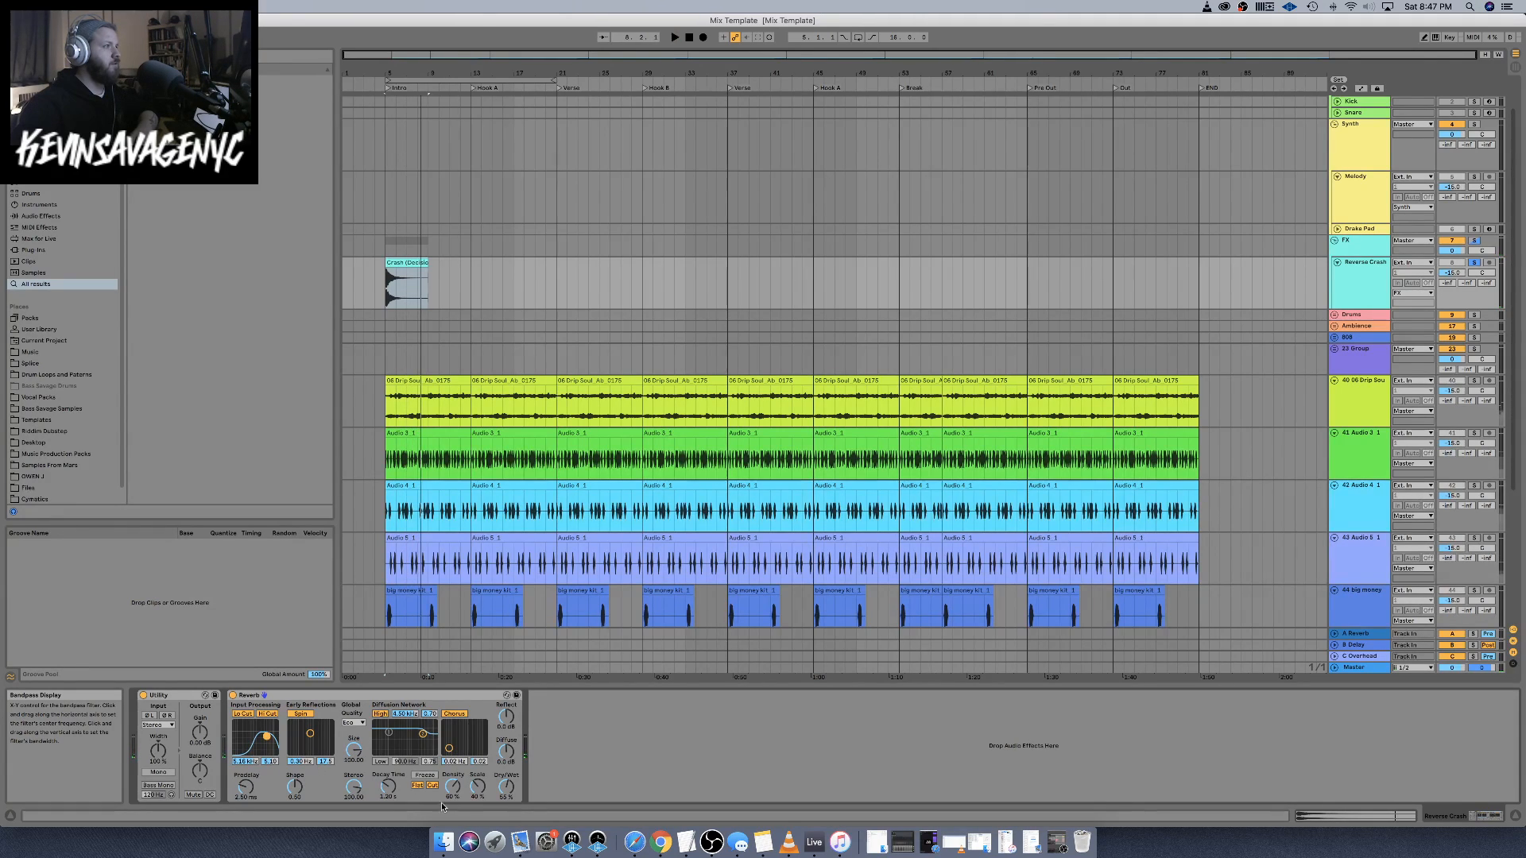
{"action": "key", "text": "space"}
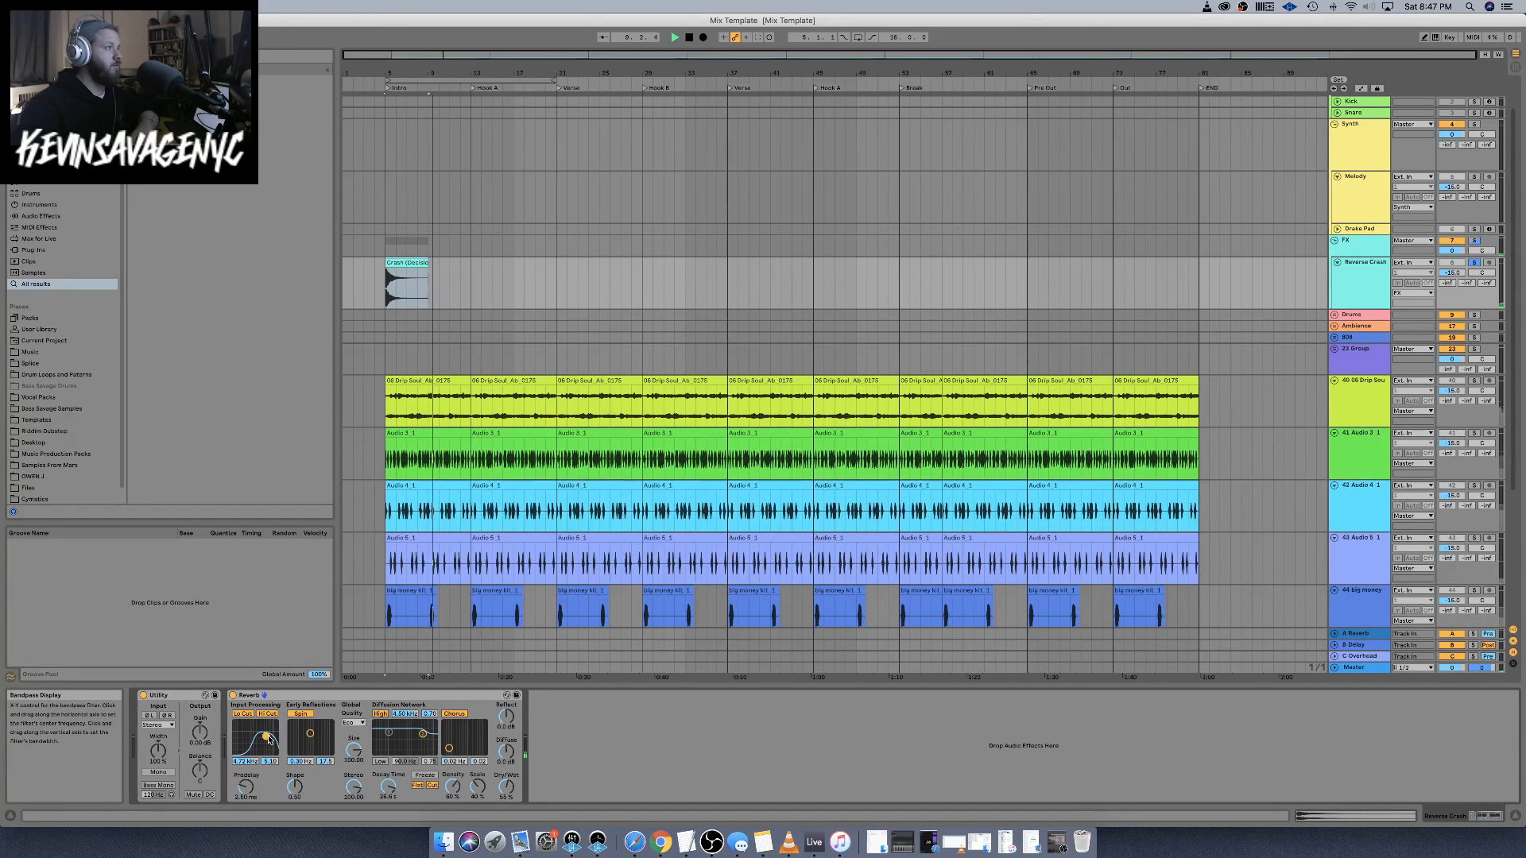
{"action": "left_click", "coordinate": [353, 723]}
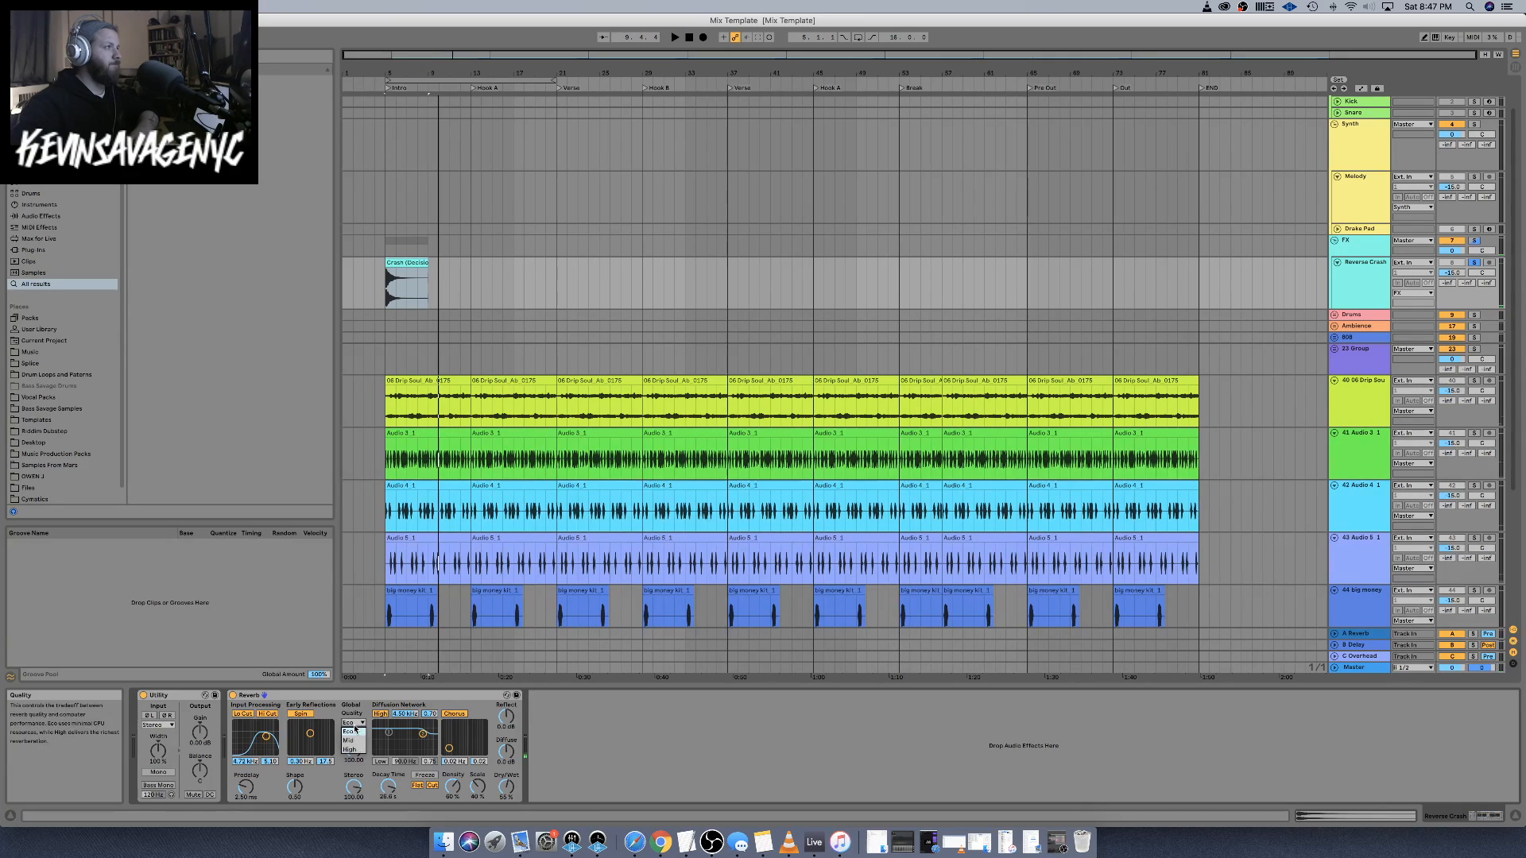
{"action": "left_click", "coordinate": [353, 734]}
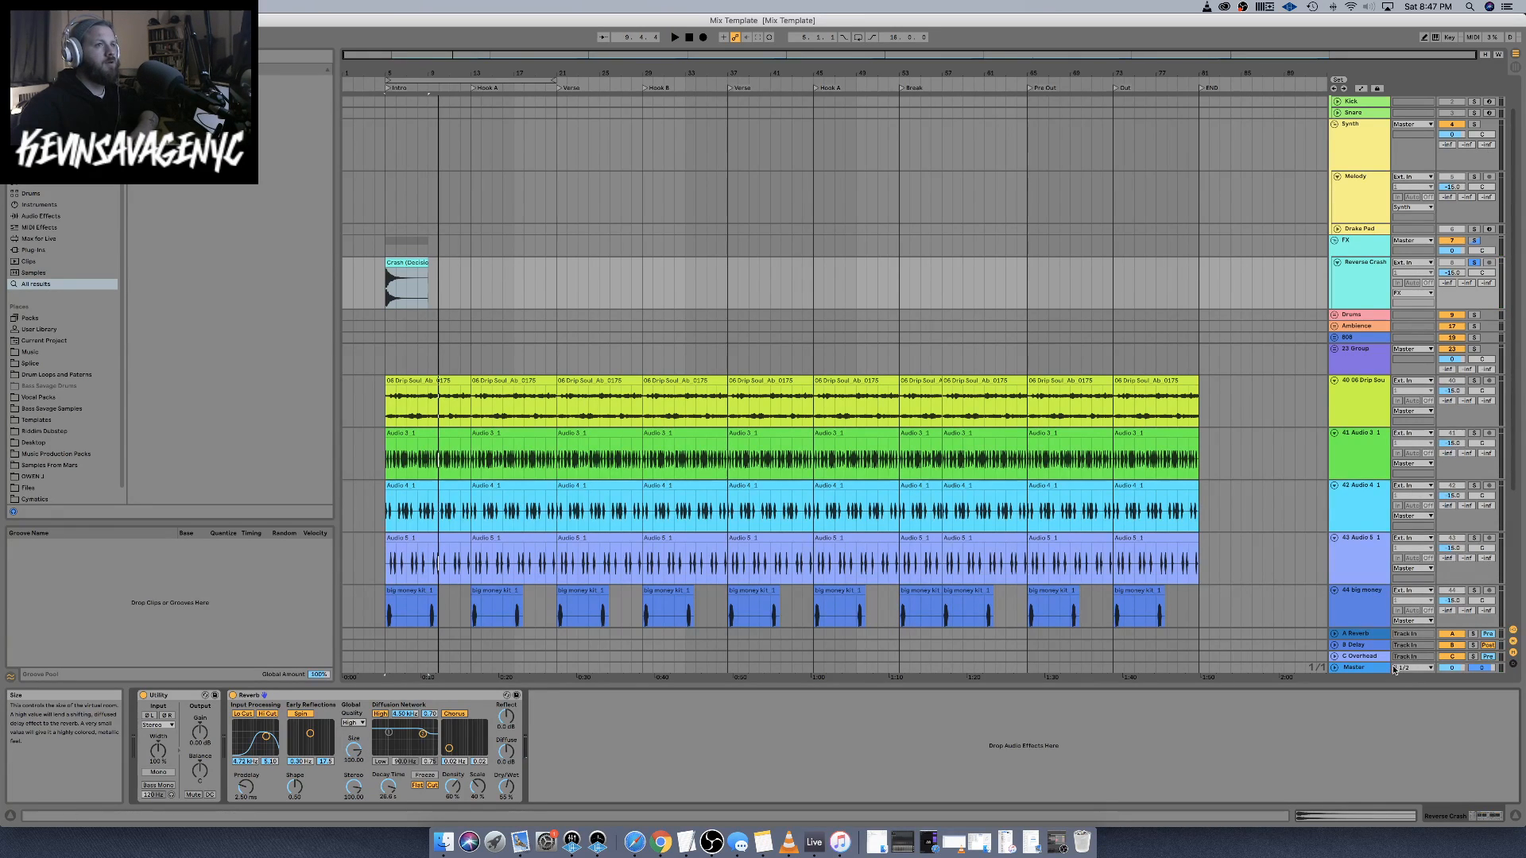
Raise the Limiter's gain on the Master track, play the soloed crash and hide the device chain
{"action": "left_click", "coordinate": [1394, 670]}
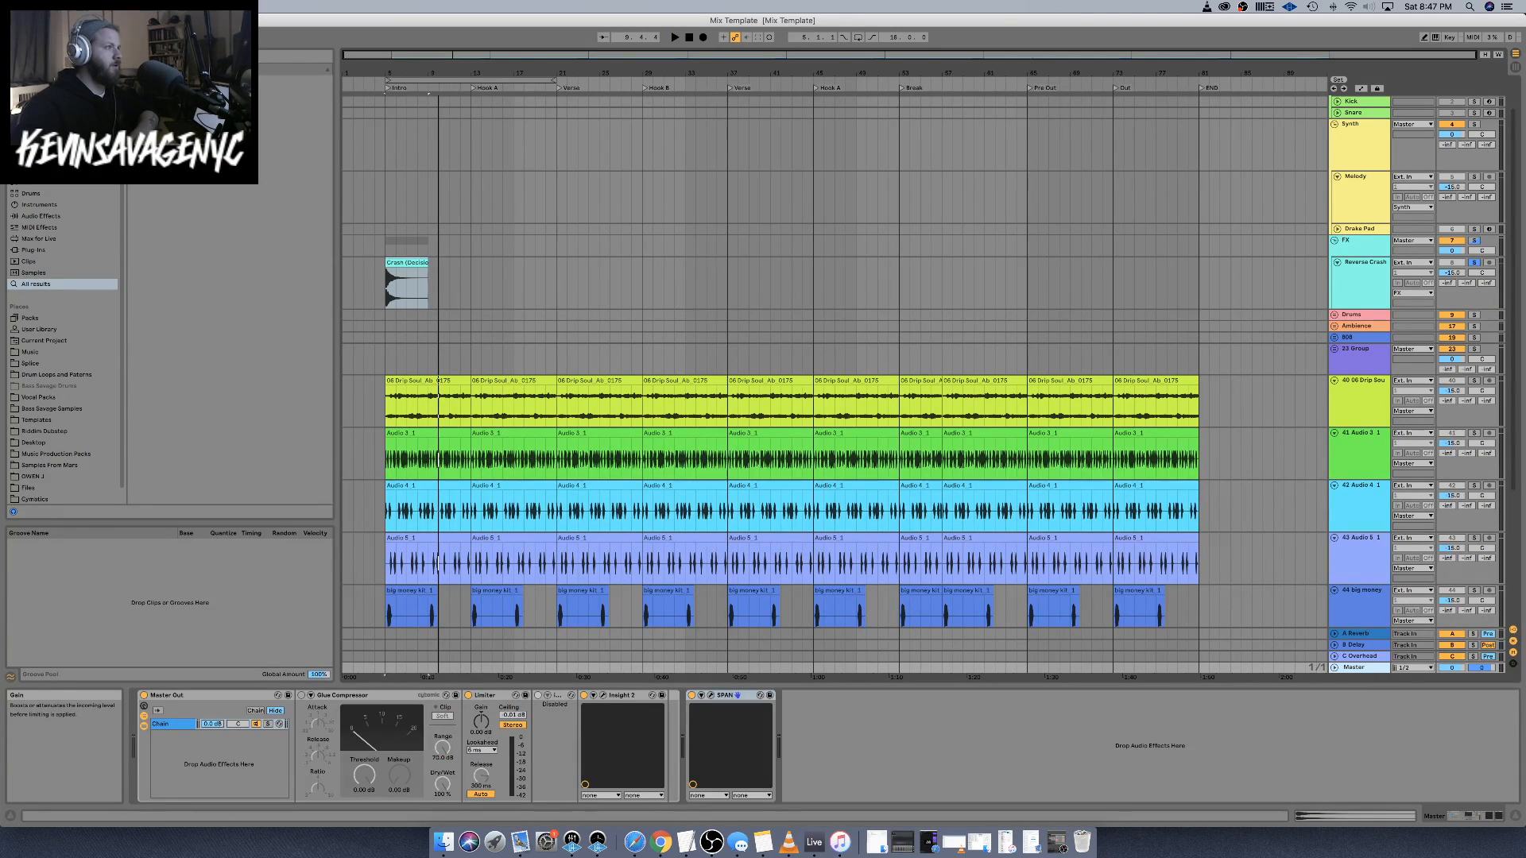
{"action": "left_click_drag", "start_coordinate": [481, 721], "coordinate": [480, 670]}
{"action": "key", "text": "space"}
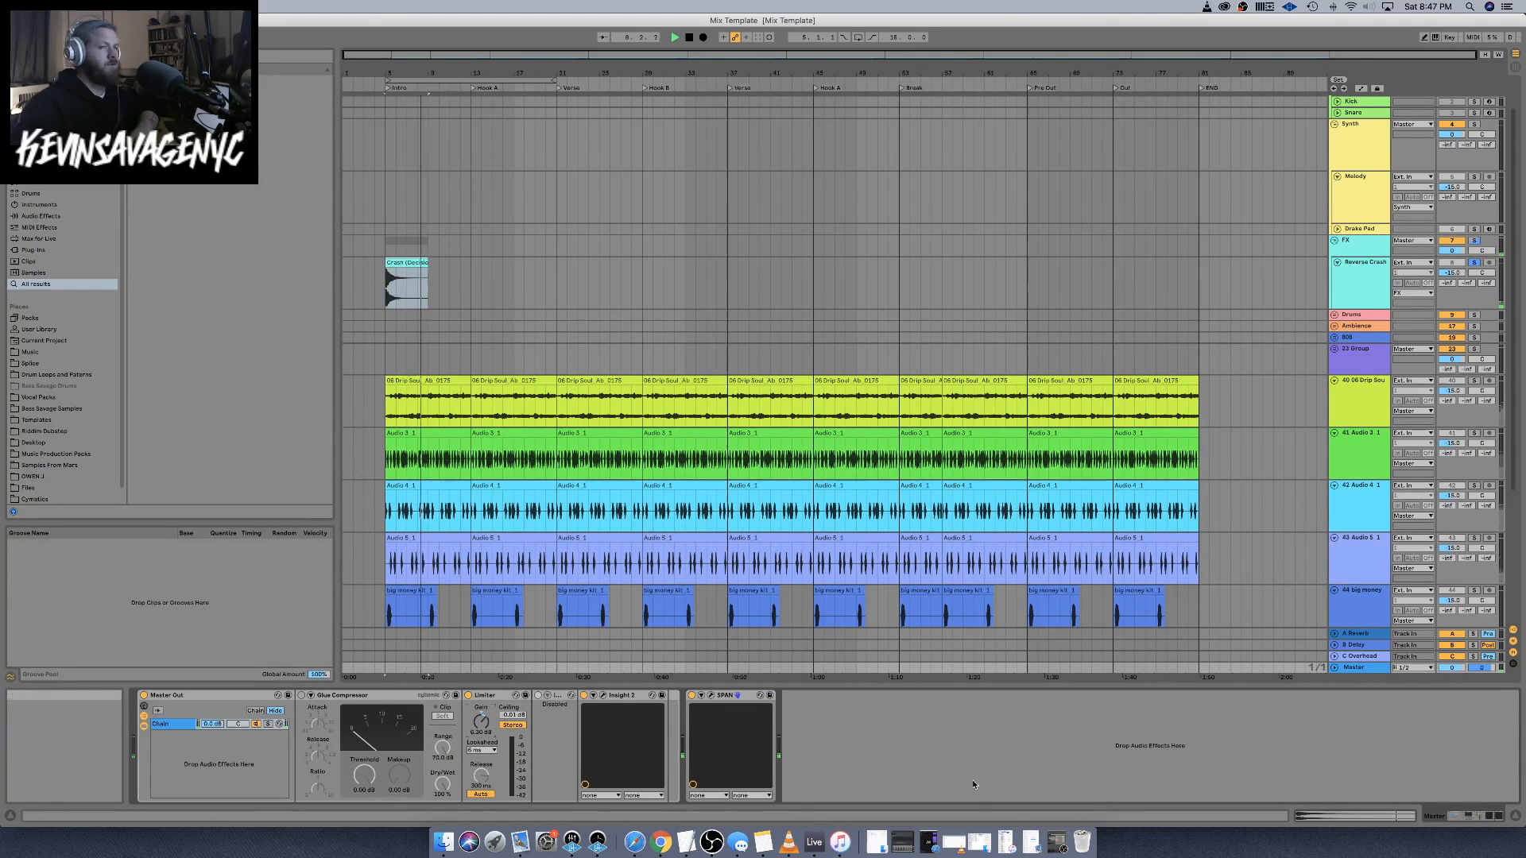
{"action": "left_click", "coordinate": [1499, 817]}
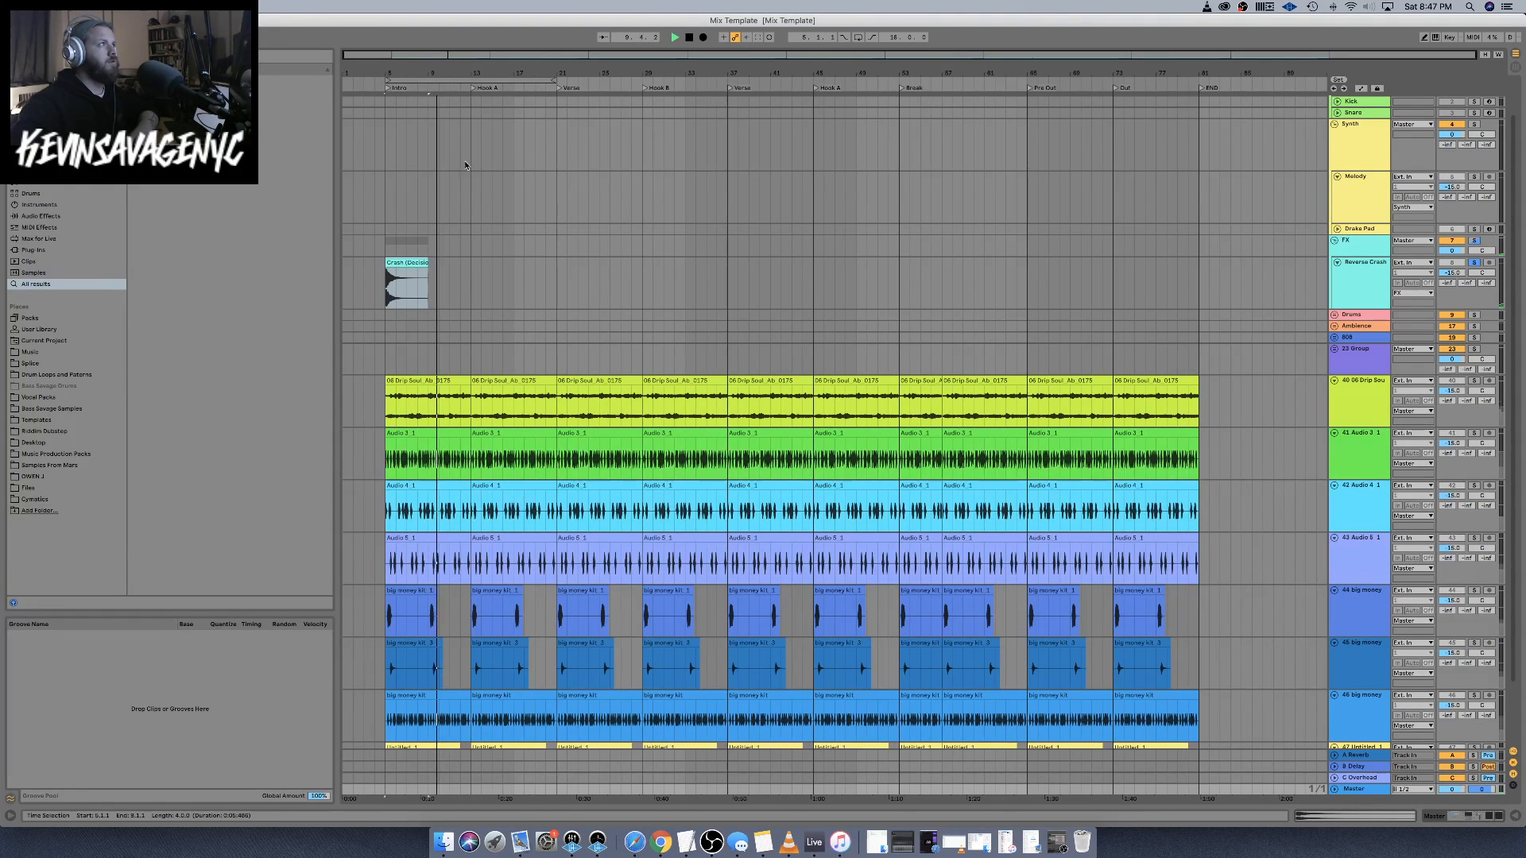
Duplicate the Reverse Crash track and switch off the Reverb on the copy
{"action": "right_click", "coordinate": [1346, 283]}
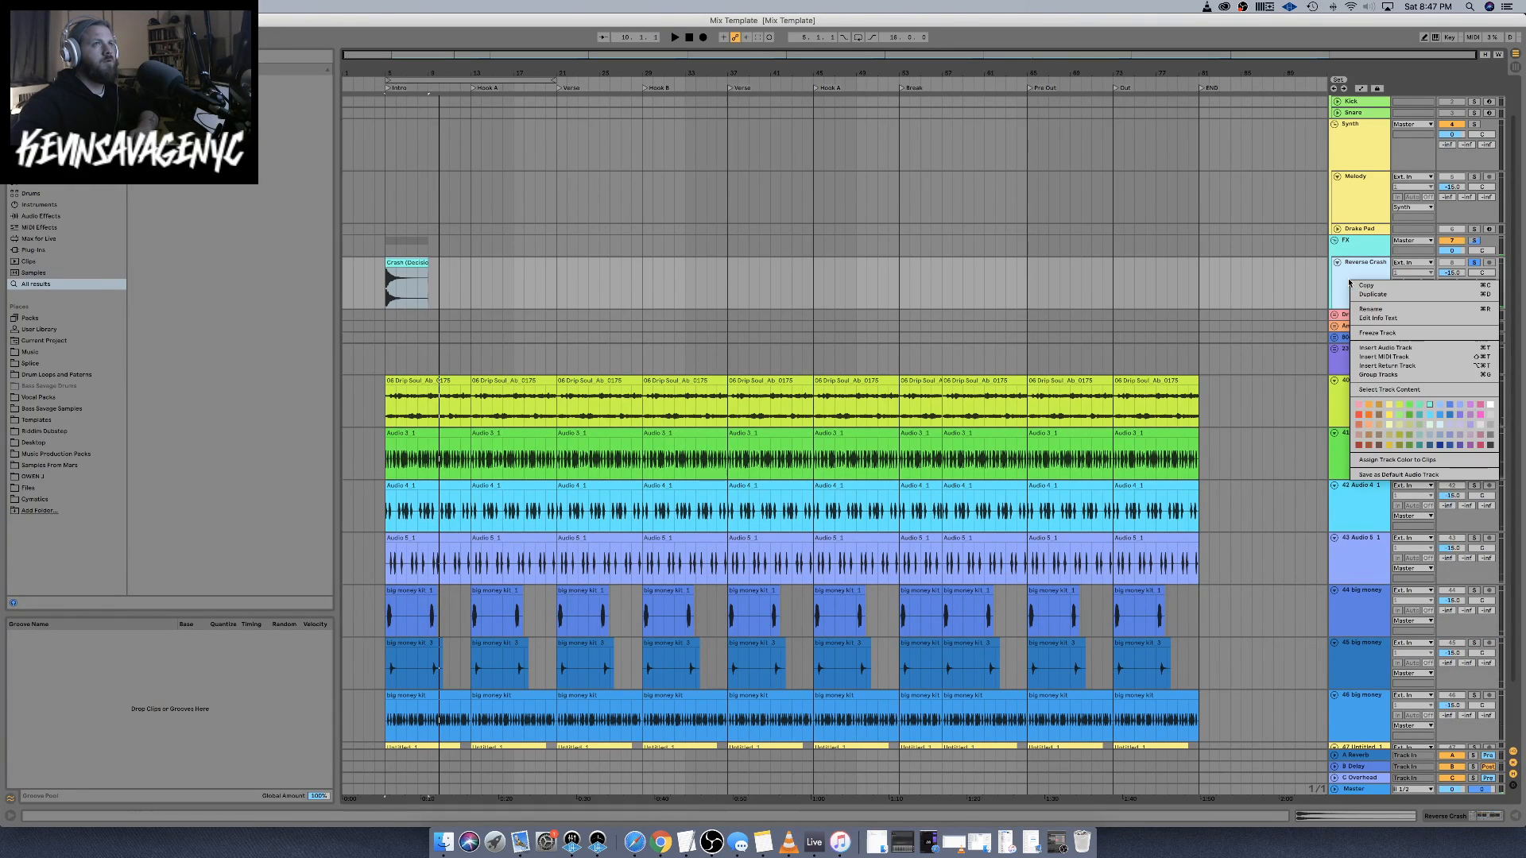
{"action": "left_click", "coordinate": [1394, 295]}
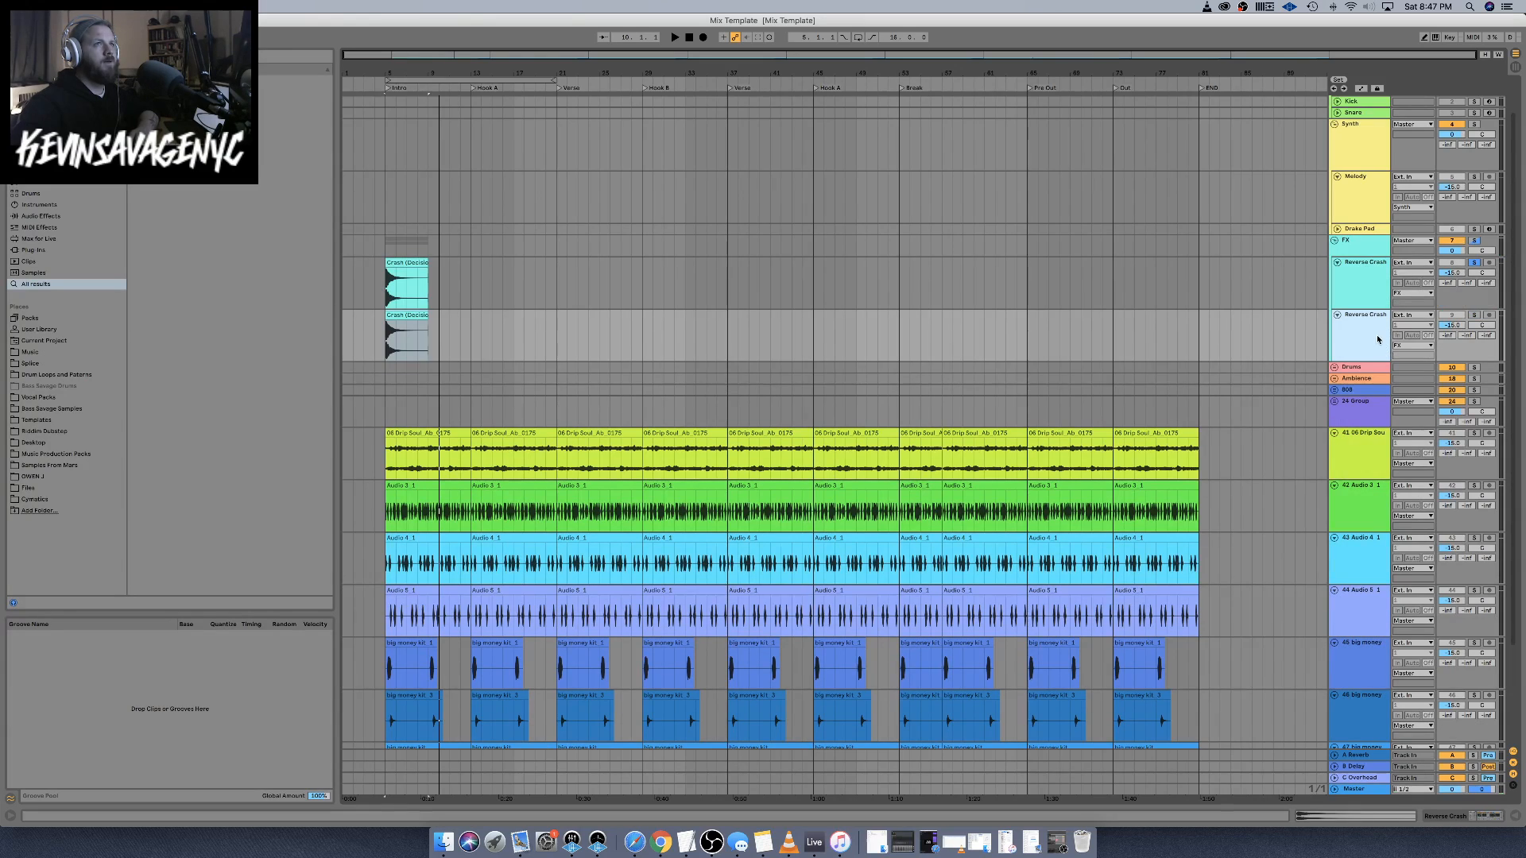
{"action": "left_click", "coordinate": [1473, 818]}
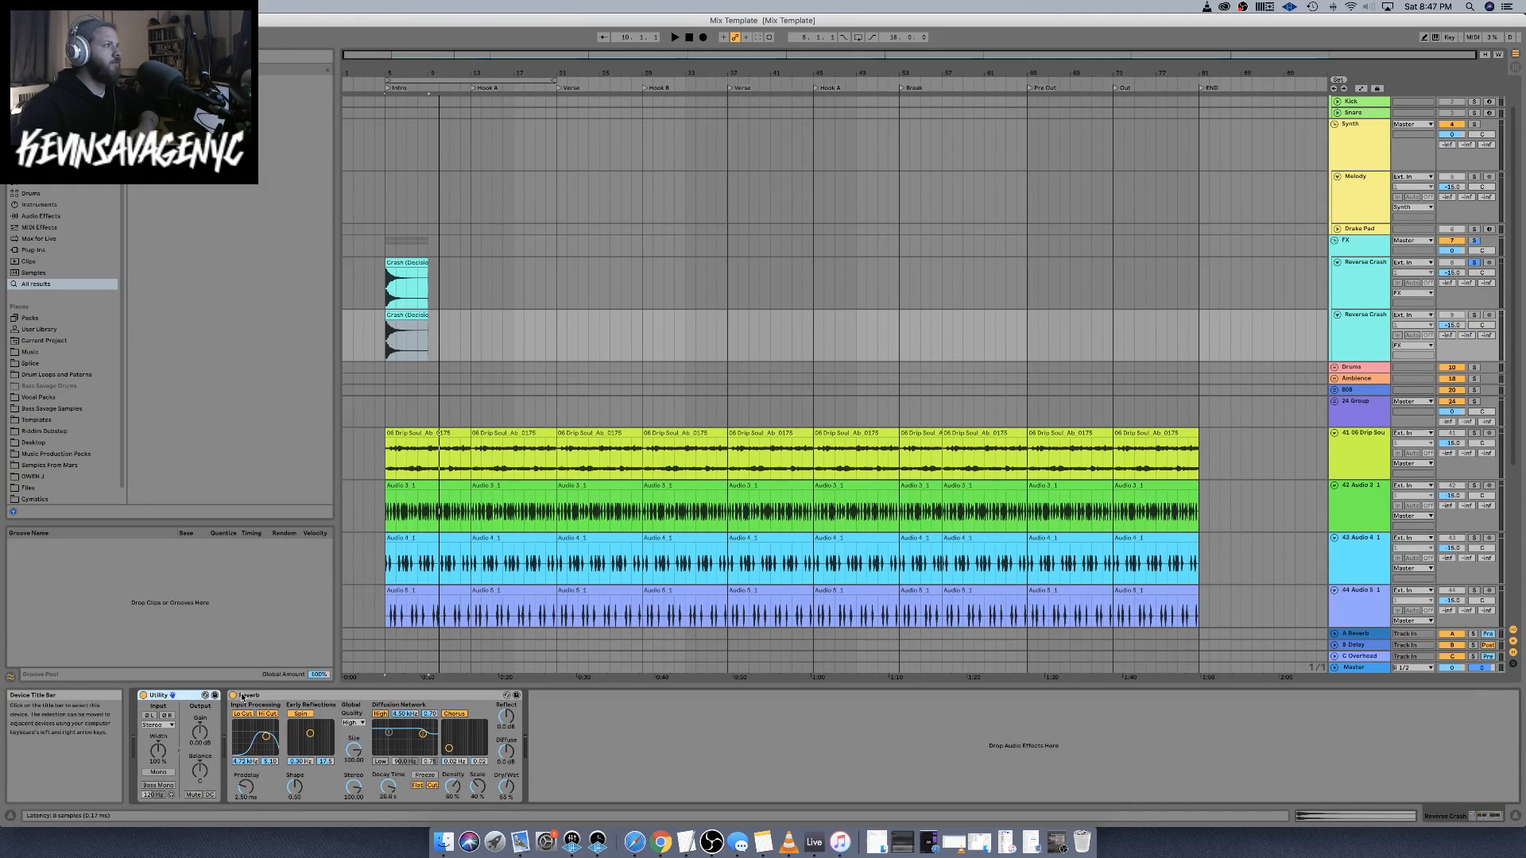
Freeze the original Reverse Crash track and move its frozen crash onto the copy, extending the clip to the first Verse locator
{"action": "left_click", "coordinate": [1354, 303]}
{"action": "right_click", "coordinate": [1354, 303]}
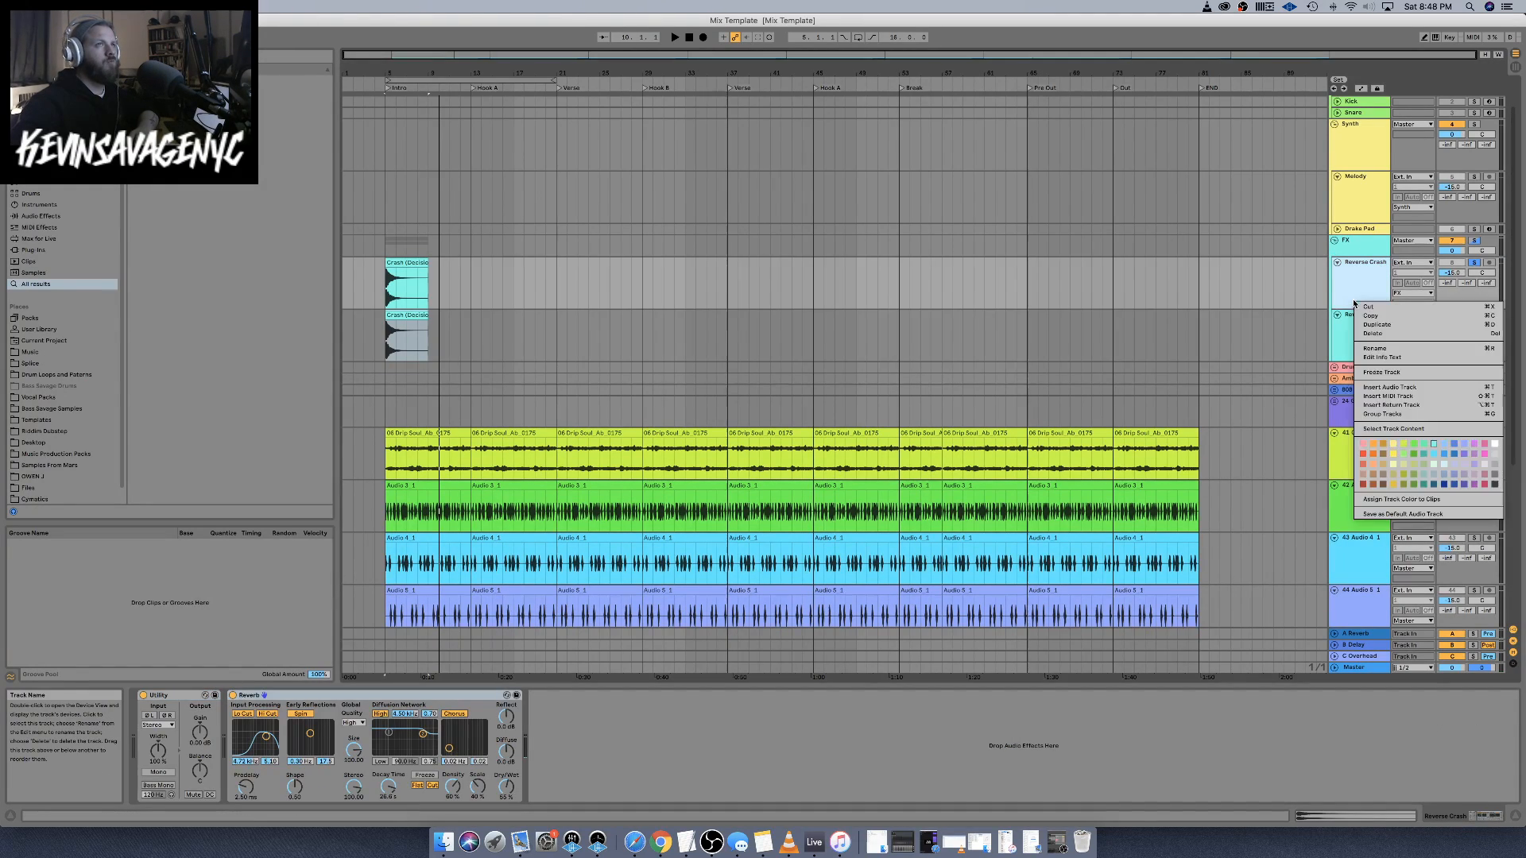
{"action": "left_click", "coordinate": [1381, 372]}
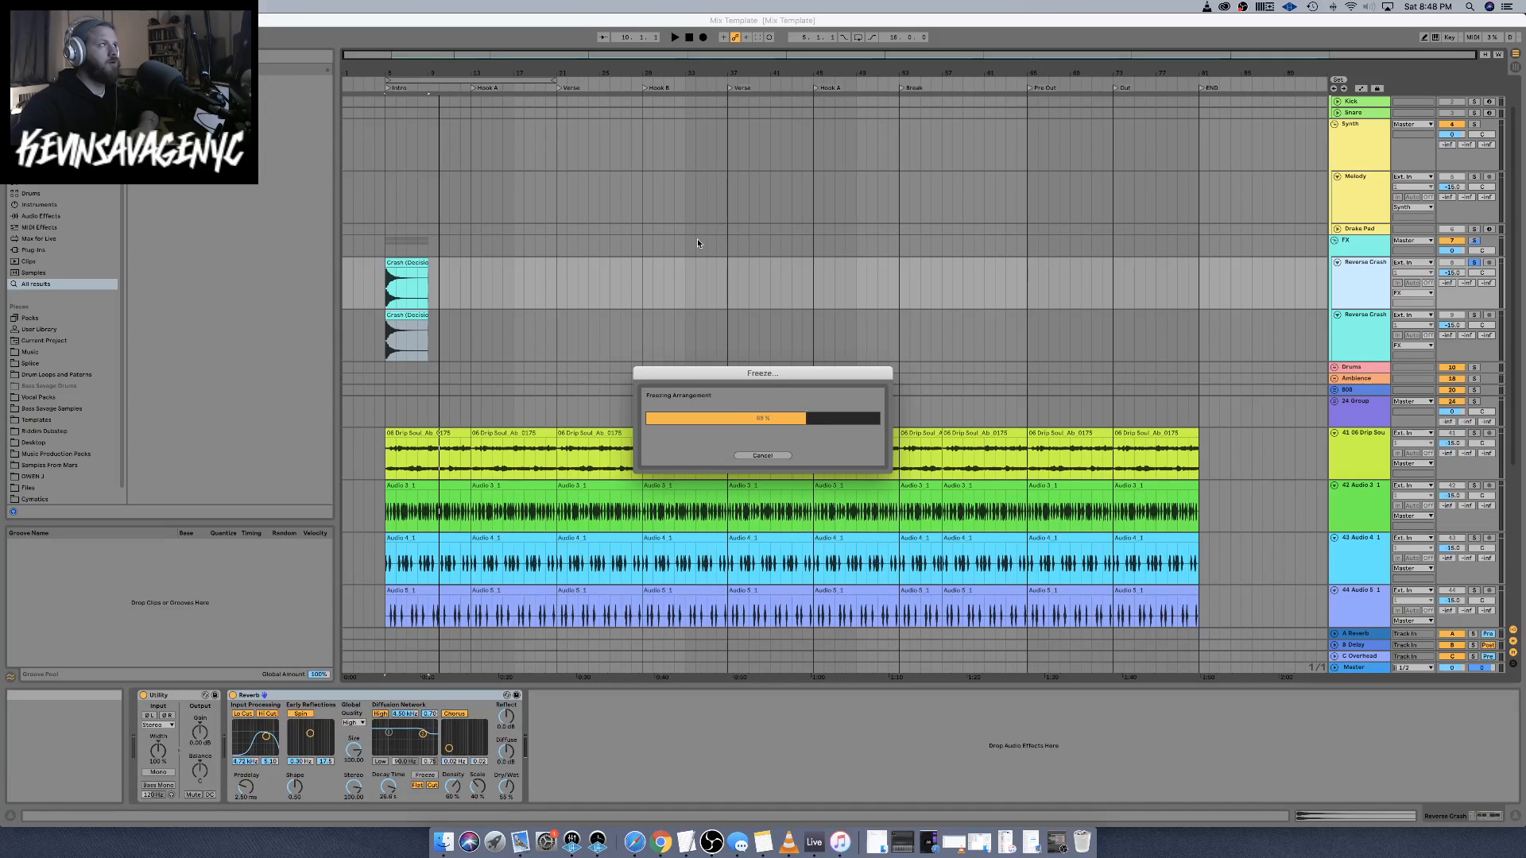
{"action": "left_click", "coordinate": [405, 350]}
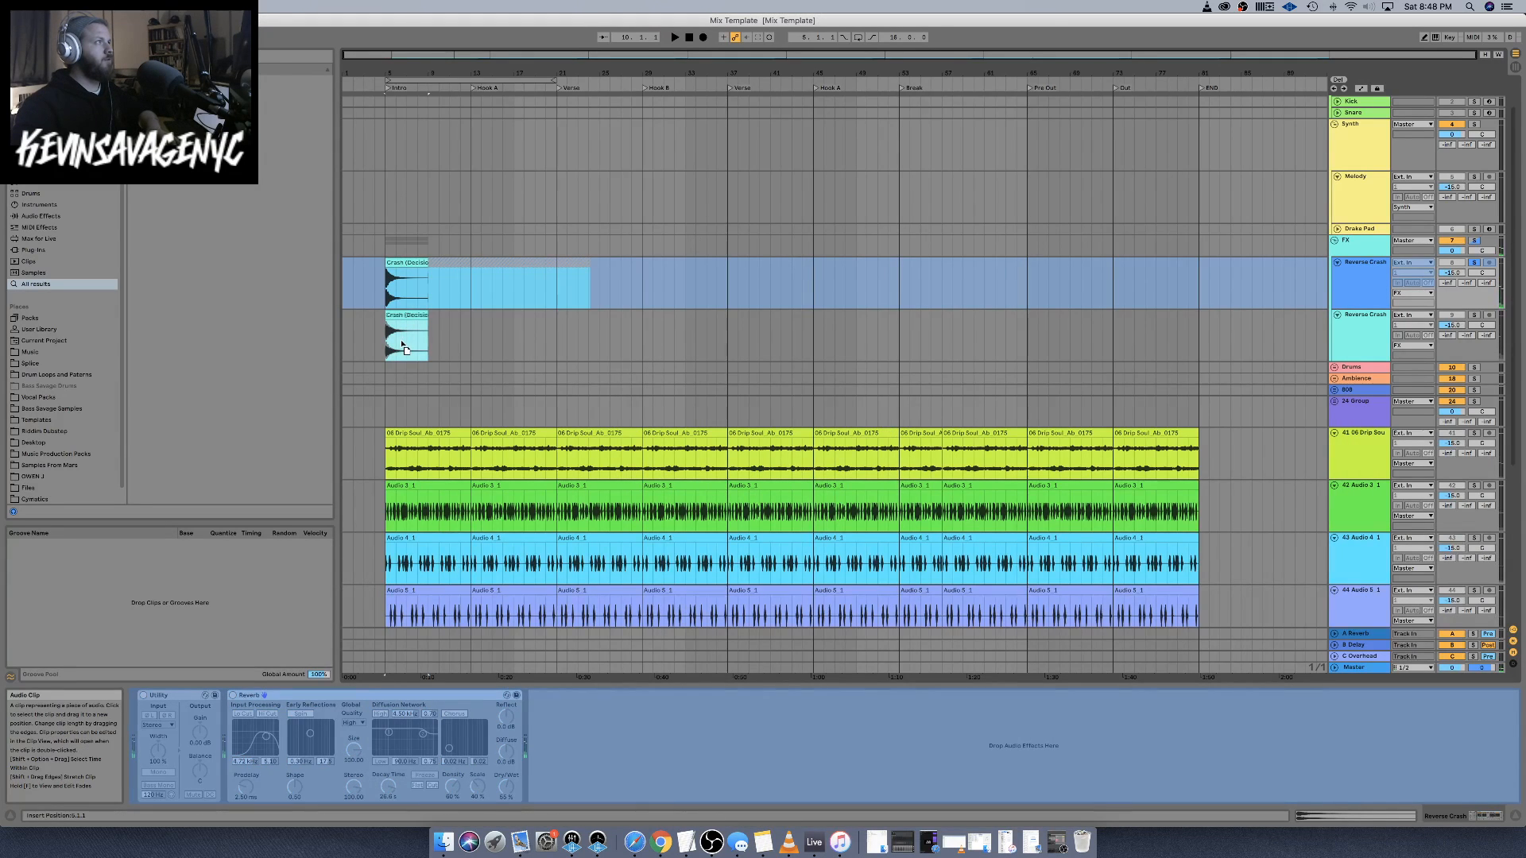
{"action": "left_click_drag", "start_coordinate": [428, 341], "coordinate": [554, 323]}
Solo and play the frozen crash on the duplicate track, and delete the original frozen track
{"action": "key", "text": "space"}
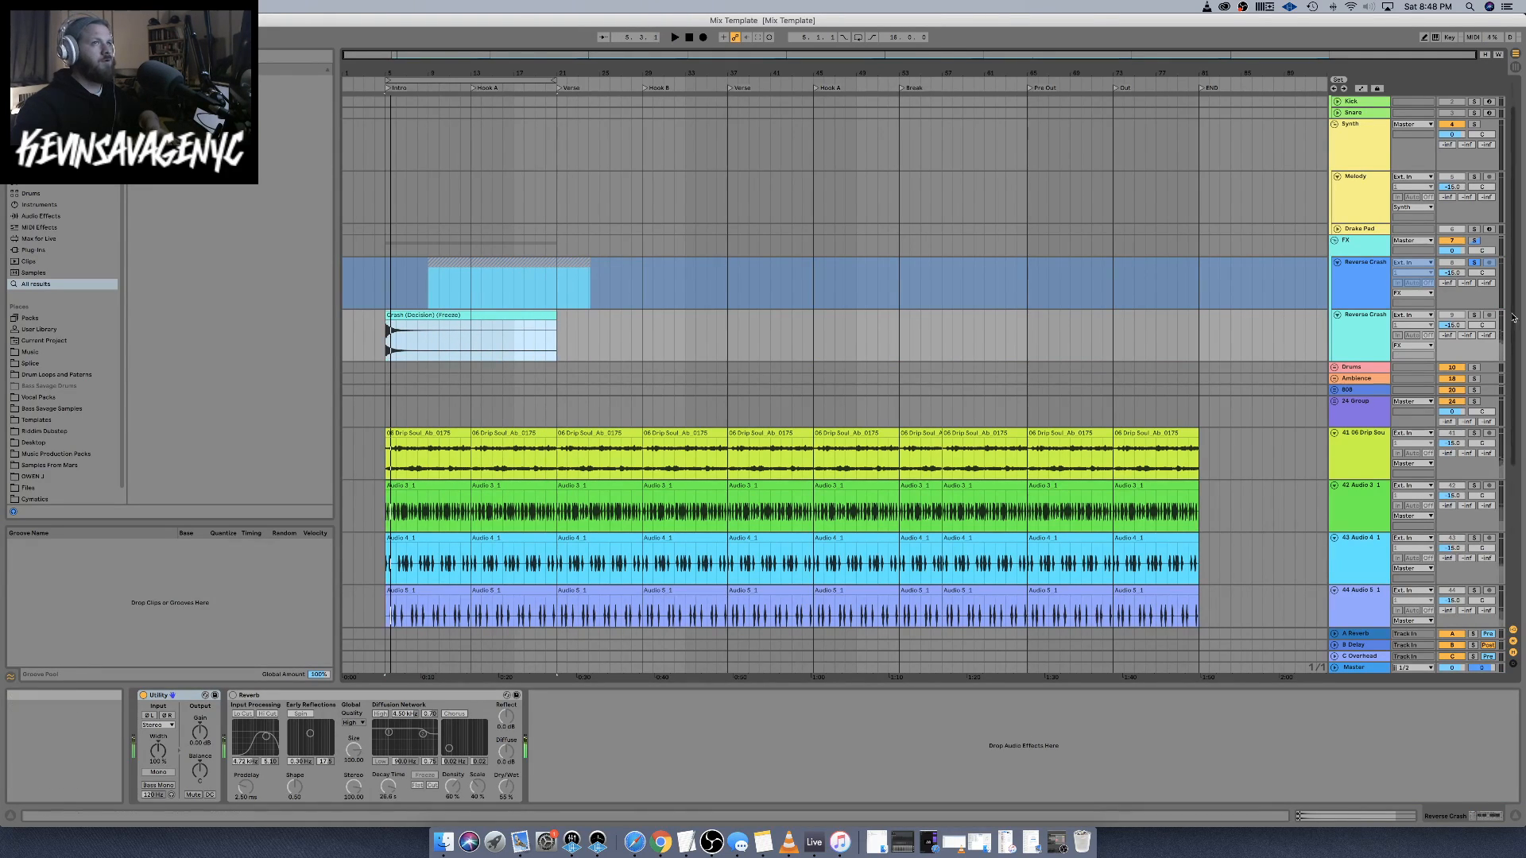
{"action": "left_click", "coordinate": [1473, 316]}
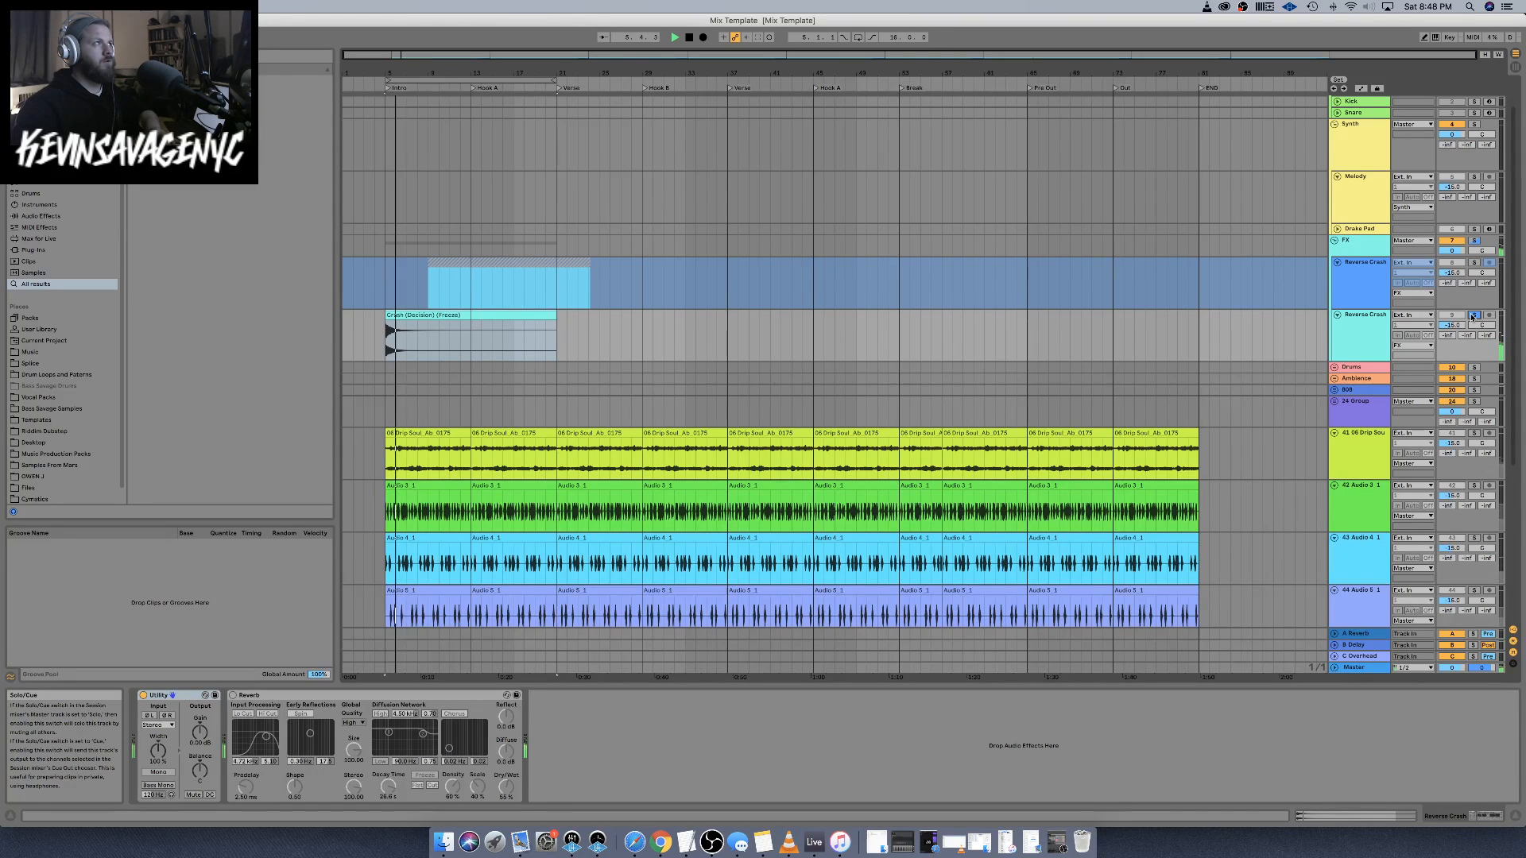
{"action": "key", "text": "space"}
{"action": "left_click", "coordinate": [1375, 278]}
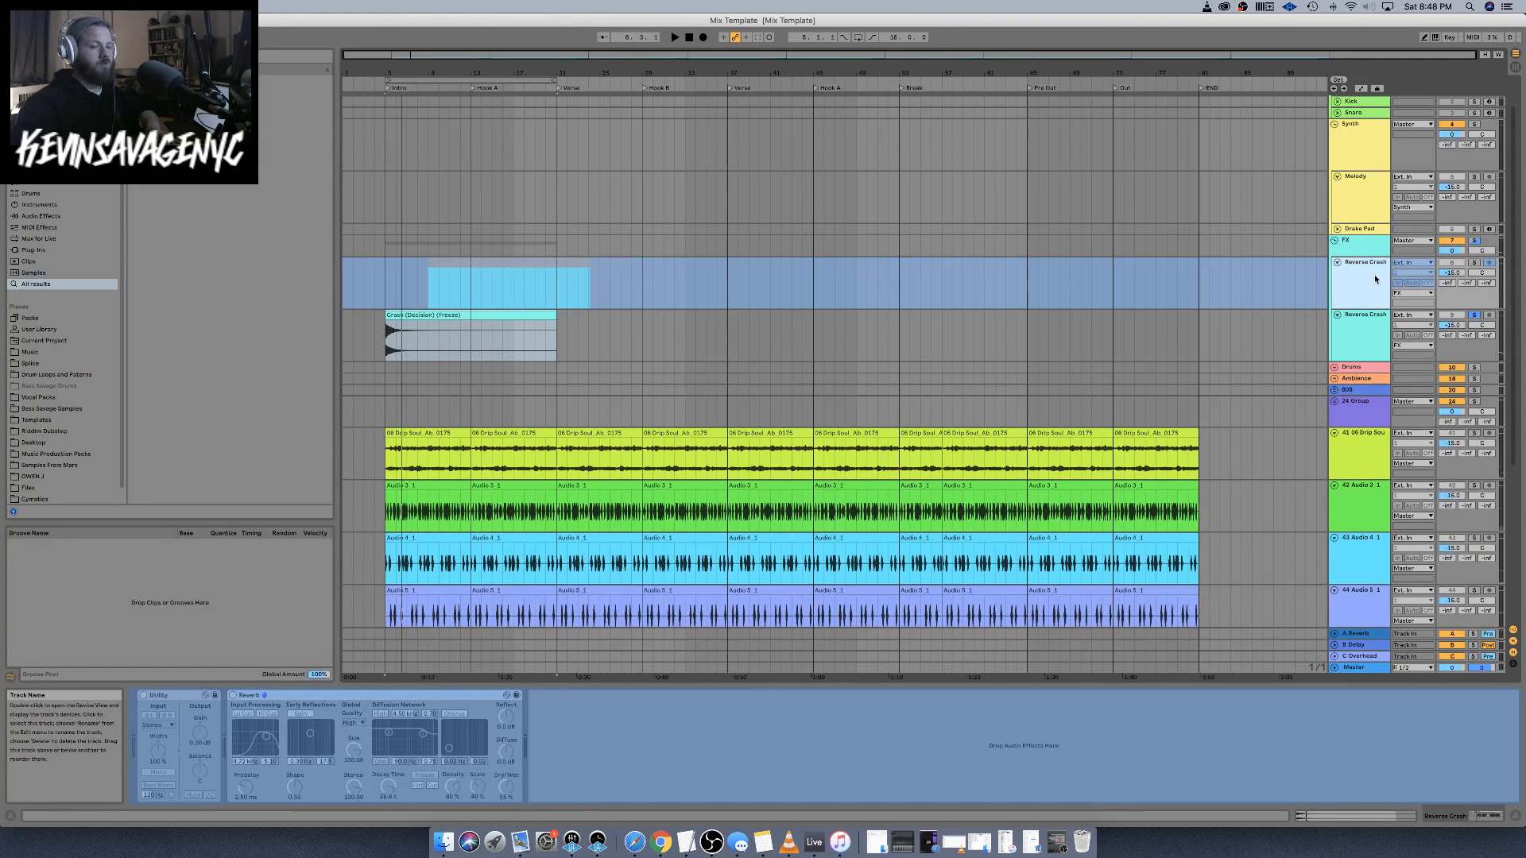
{"action": "key", "text": "Delete"}
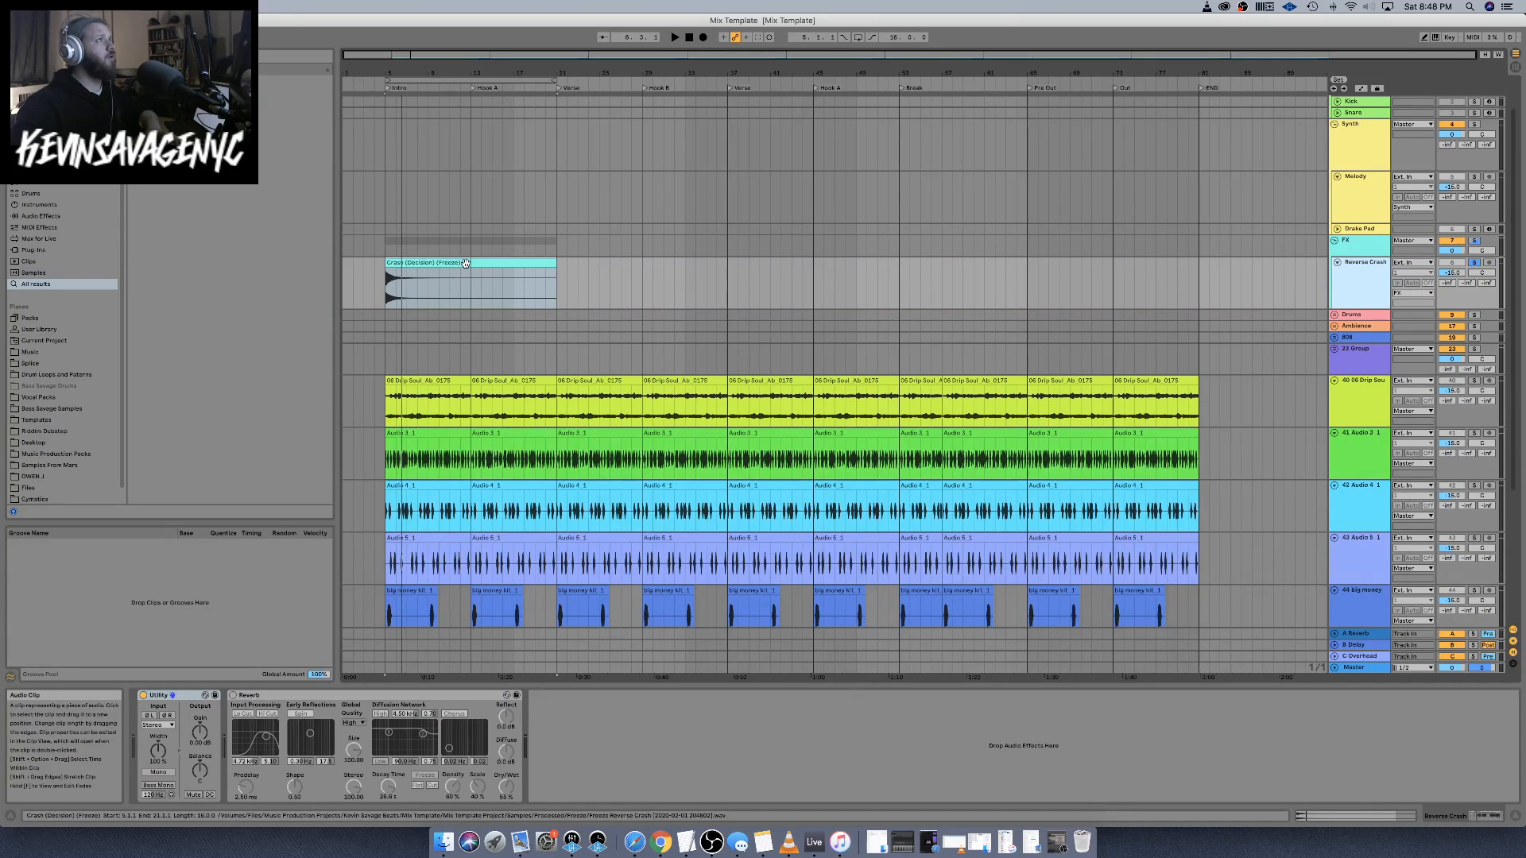
Shorten the frozen crash clip to end at the first Hook A locator and reverse it
{"action": "left_click_drag", "start_coordinate": [556, 278], "coordinate": [470, 278]}
{"action": "left_click", "coordinate": [425, 265]}
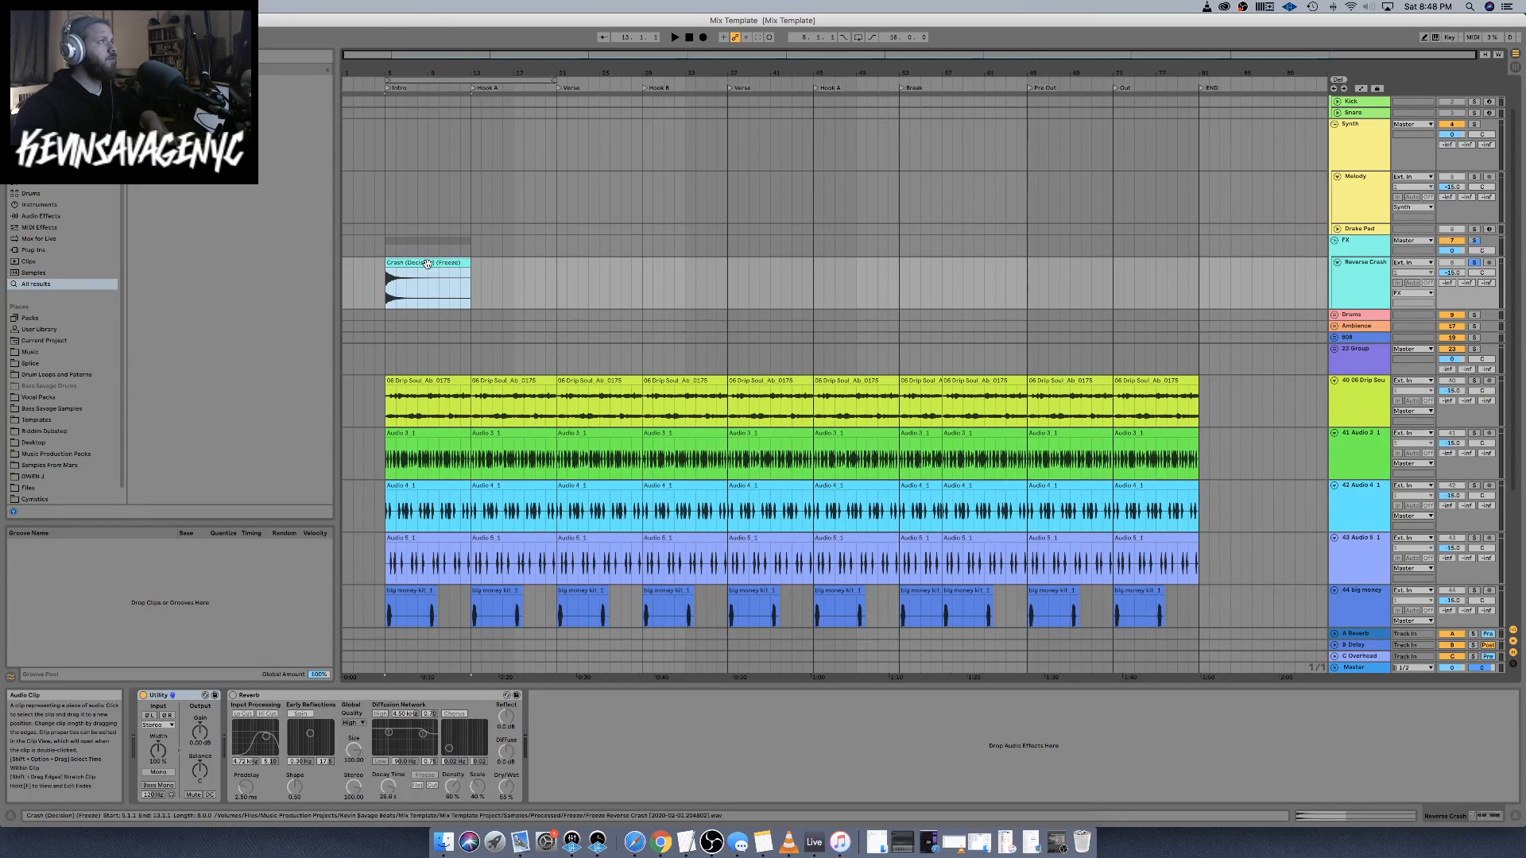
{"action": "key", "text": "r"}
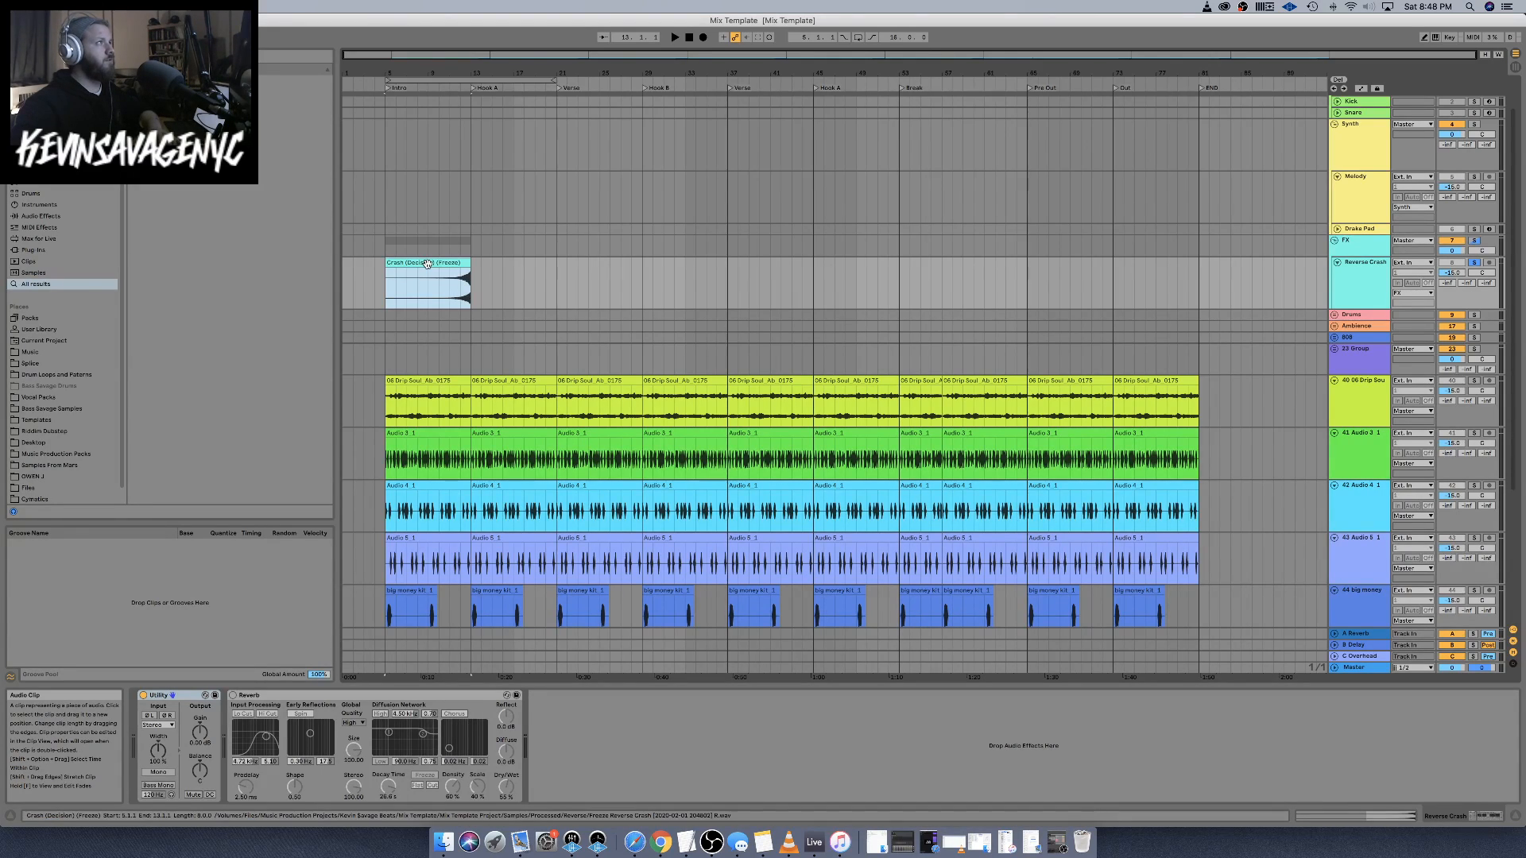
Copy the reversed crash to both Verse sections, the second half of Break and the Out section, and play from Intro
{"action": "left_click_drag", "start_coordinate": [427, 265], "coordinate": [1162, 275]}
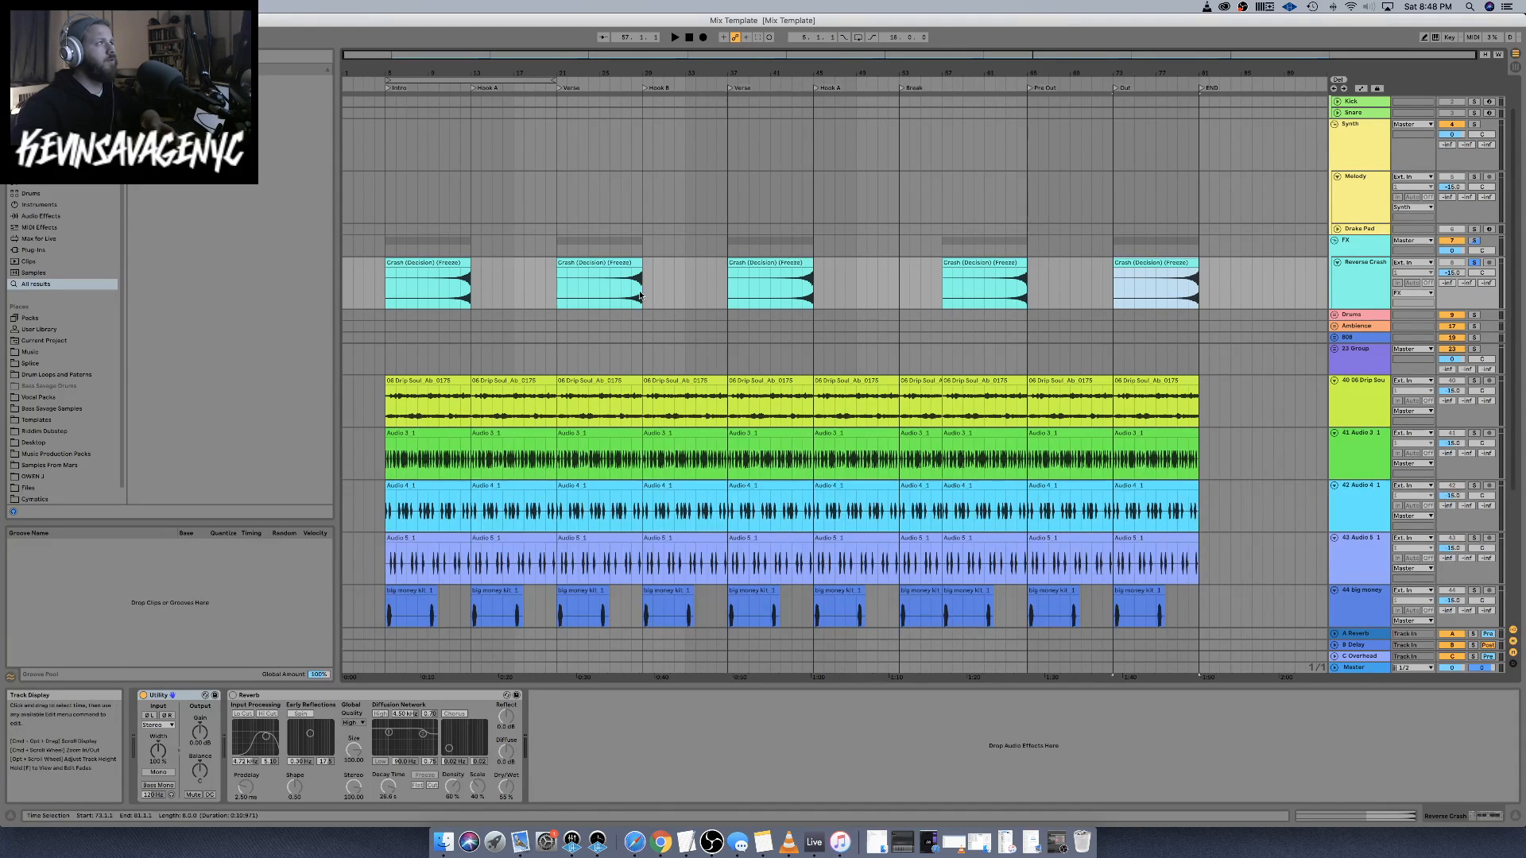
{"action": "double_click", "coordinate": [391, 92]}
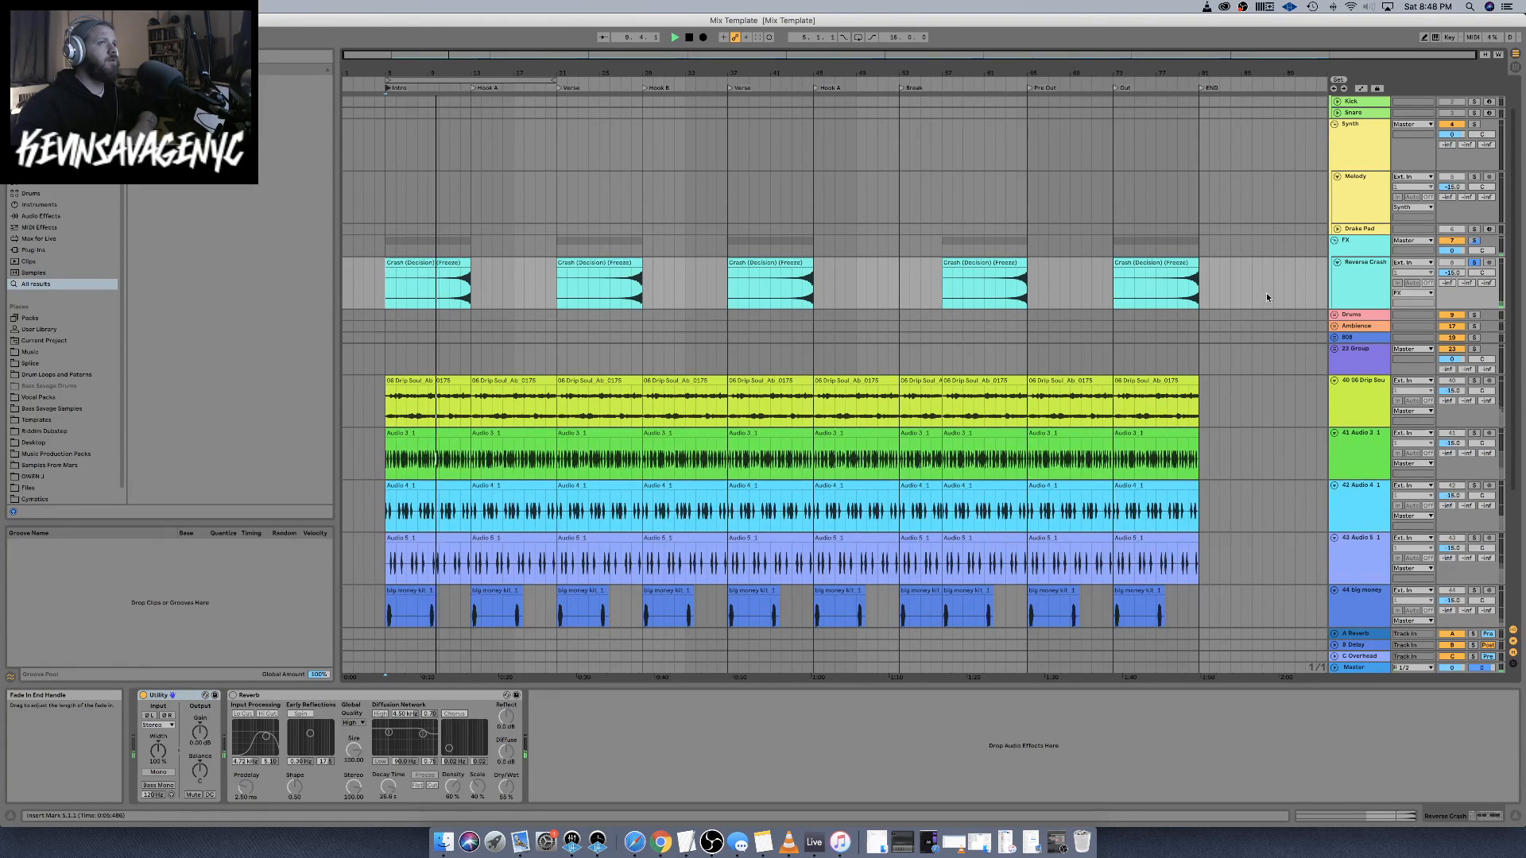
{"action": "key", "text": "space"}
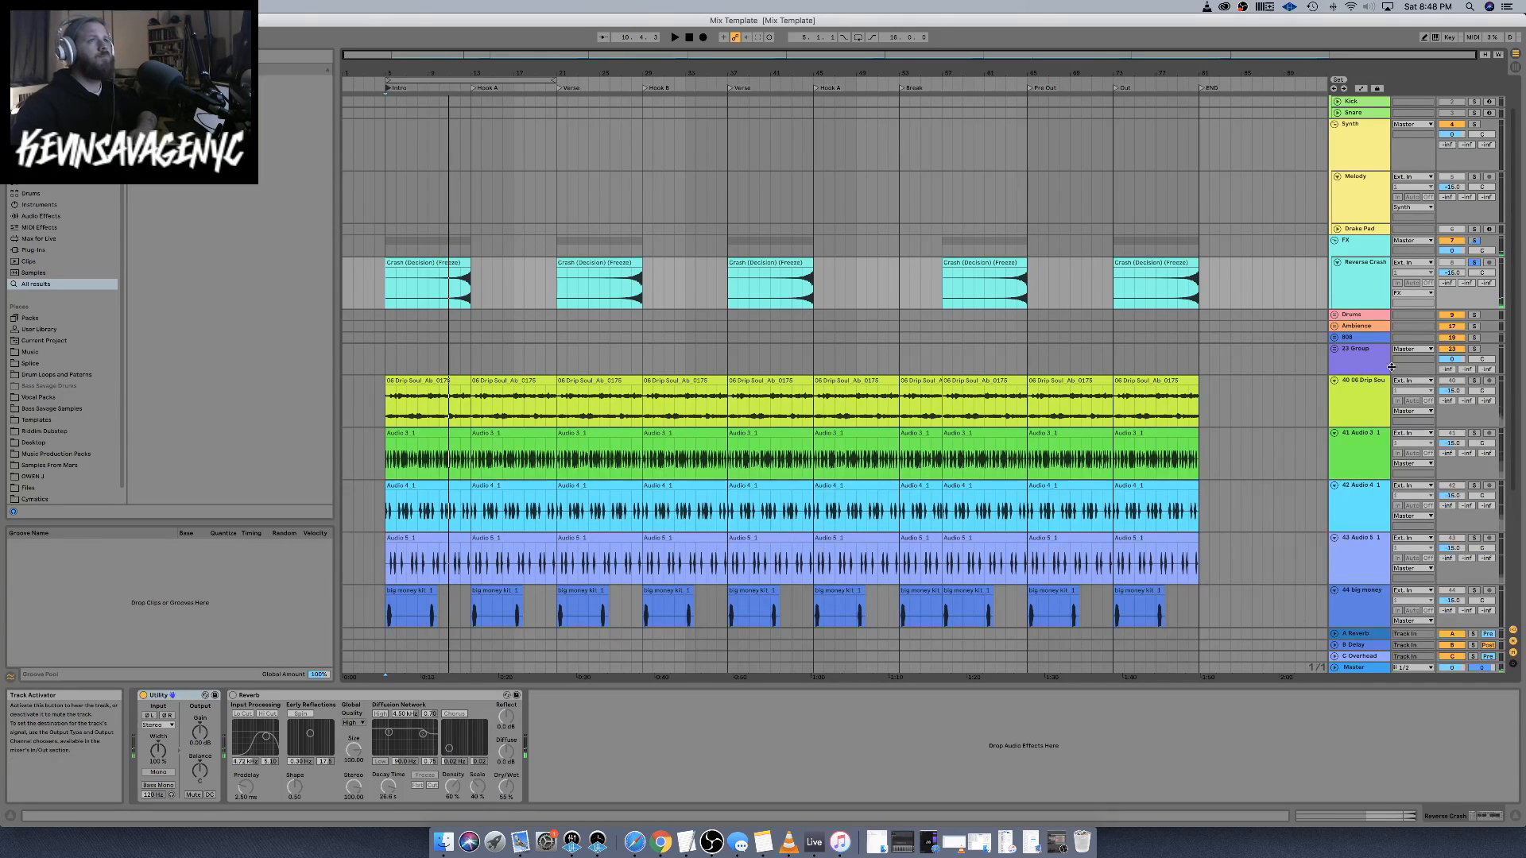
Unsolo the Reverse Crash track and rename the imported 06 Drip Soul track as Melody
{"action": "left_click", "coordinate": [1381, 387]}
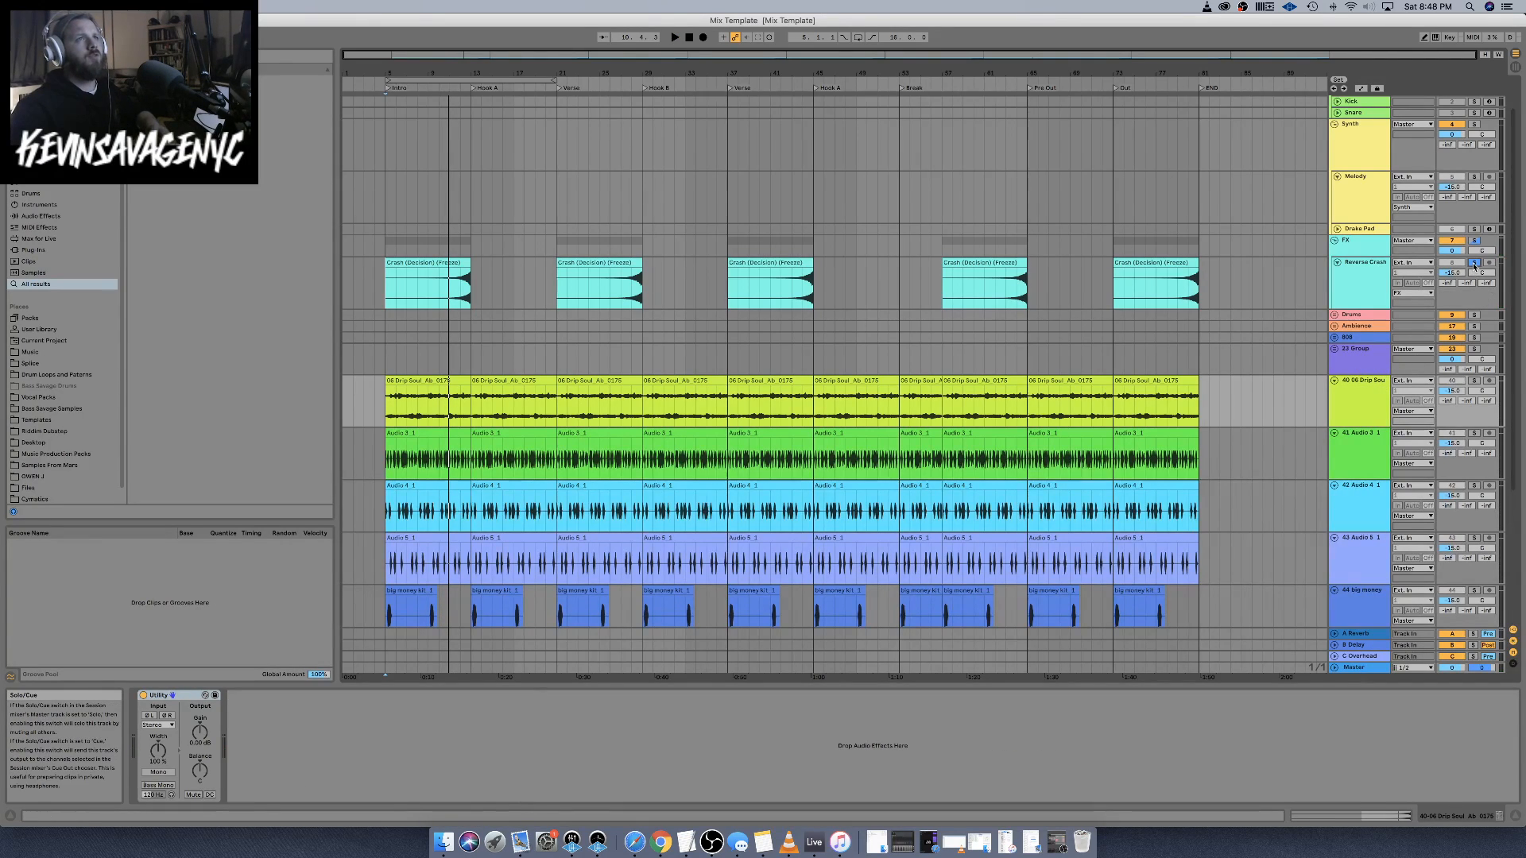
{"action": "right_click", "coordinate": [1362, 409]}
{"action": "left_click", "coordinate": [1373, 454]}
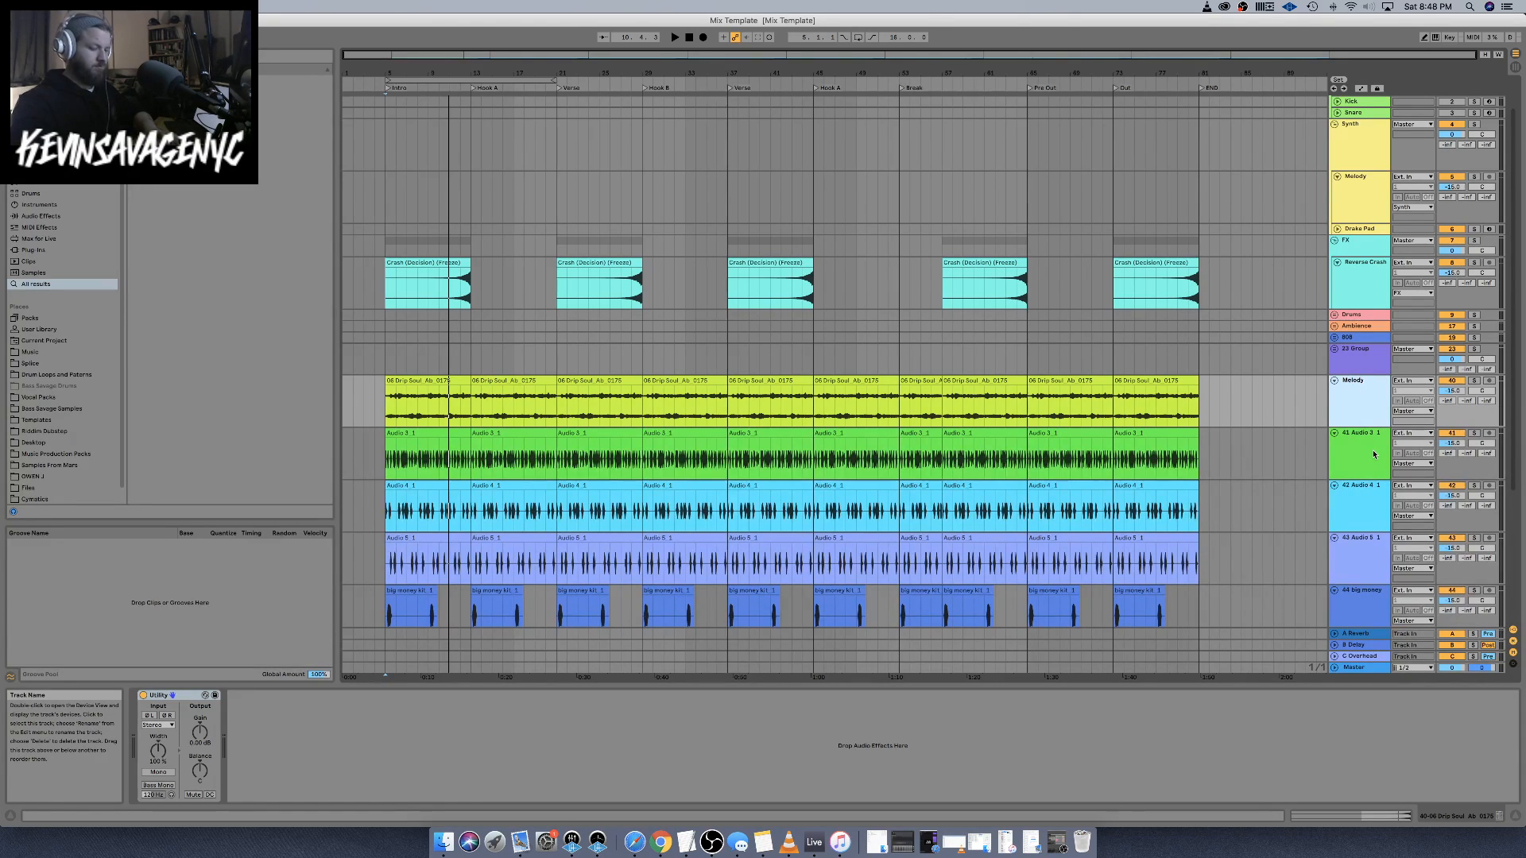
{"action": "type", "text": "Melody"}
{"action": "key", "text": "Return"}
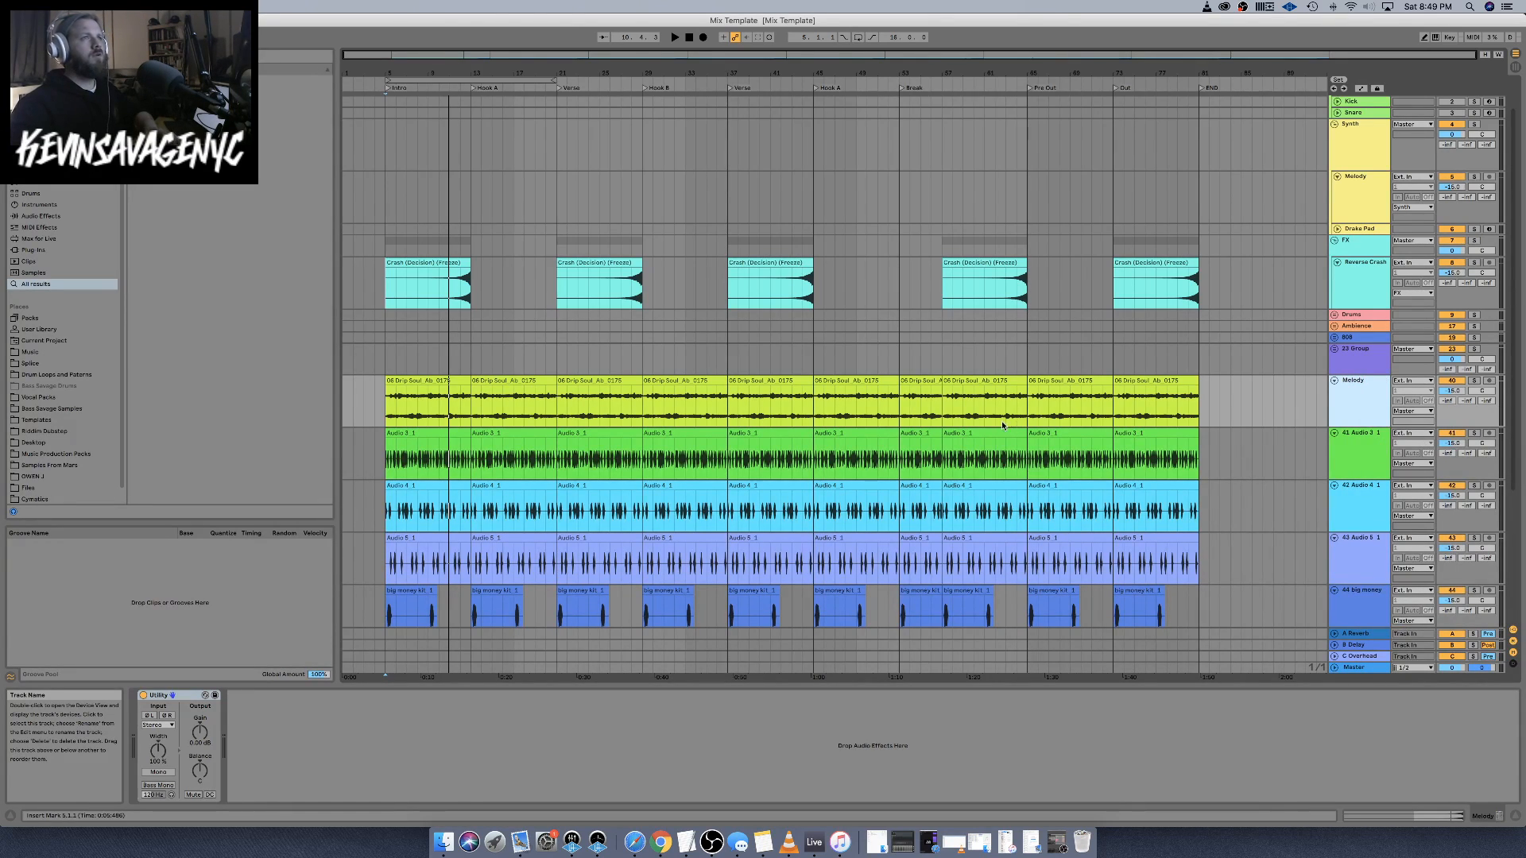
Select all 06 Drip Soul clips on the renamed track from Intro to END and remove them
{"action": "left_click", "coordinate": [429, 381]}
{"action": "left_click", "coordinate": [1134, 382], "text": "shift"}
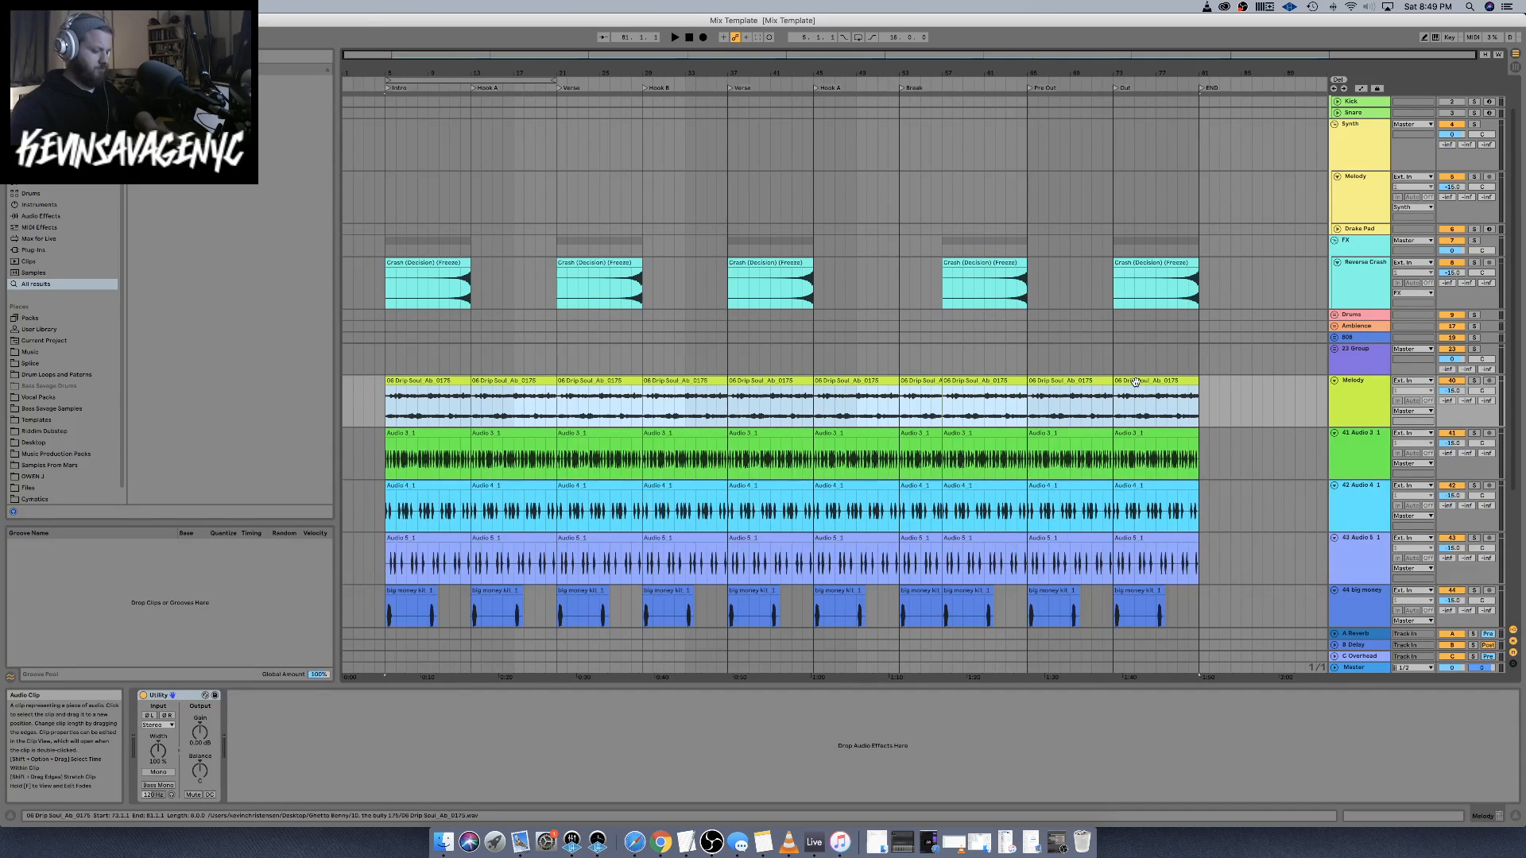
{"action": "key", "text": "Delete"}
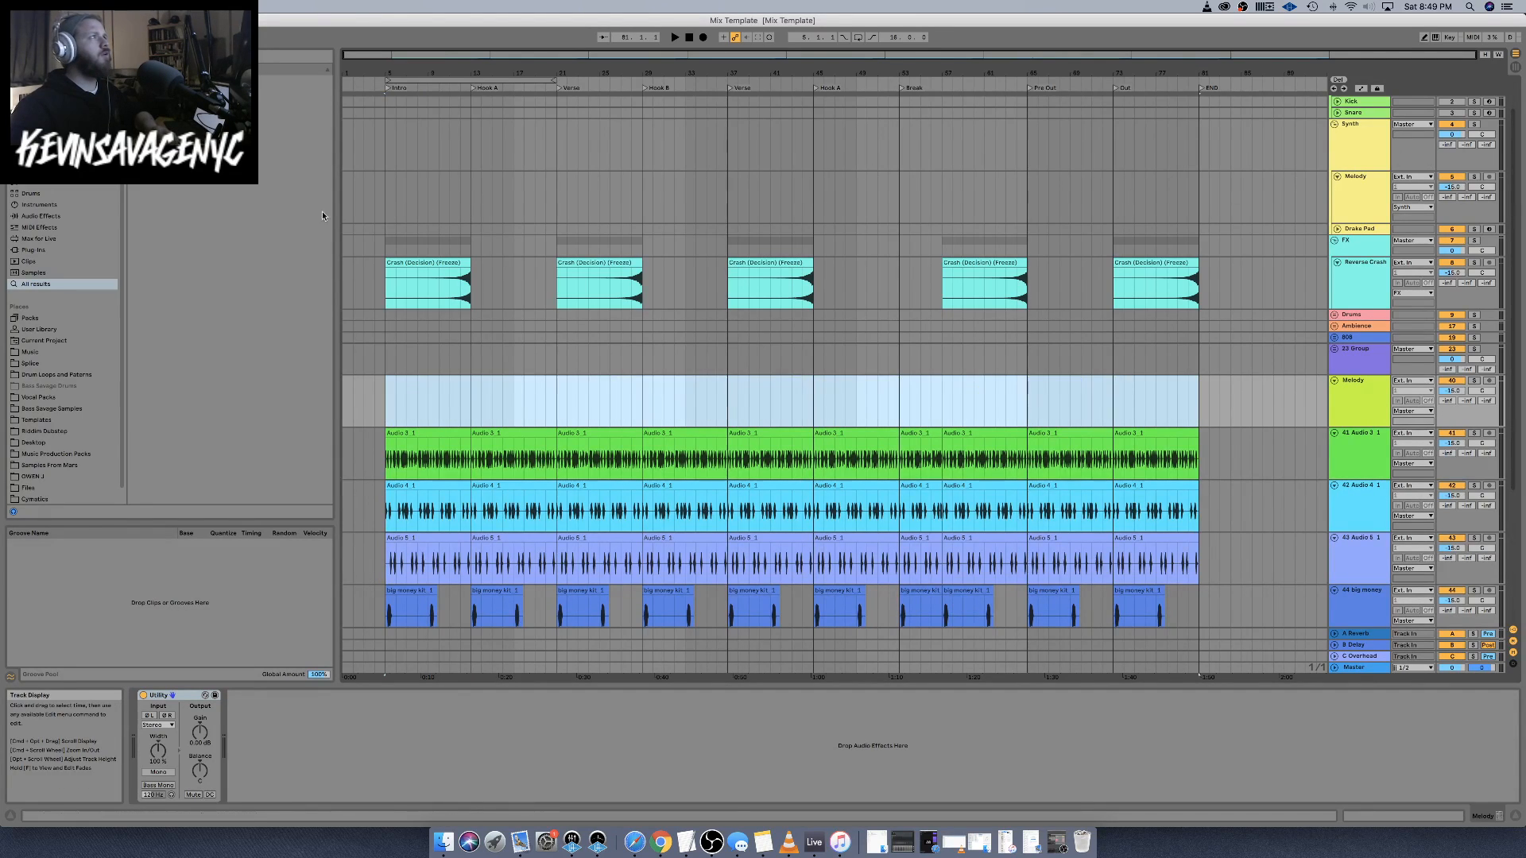
Paste the cut 06 Drip Soul clips onto the Melody track in the Synth group, starting at Intro
{"action": "left_click", "coordinate": [384, 202]}
{"action": "key", "text": "super+v"}
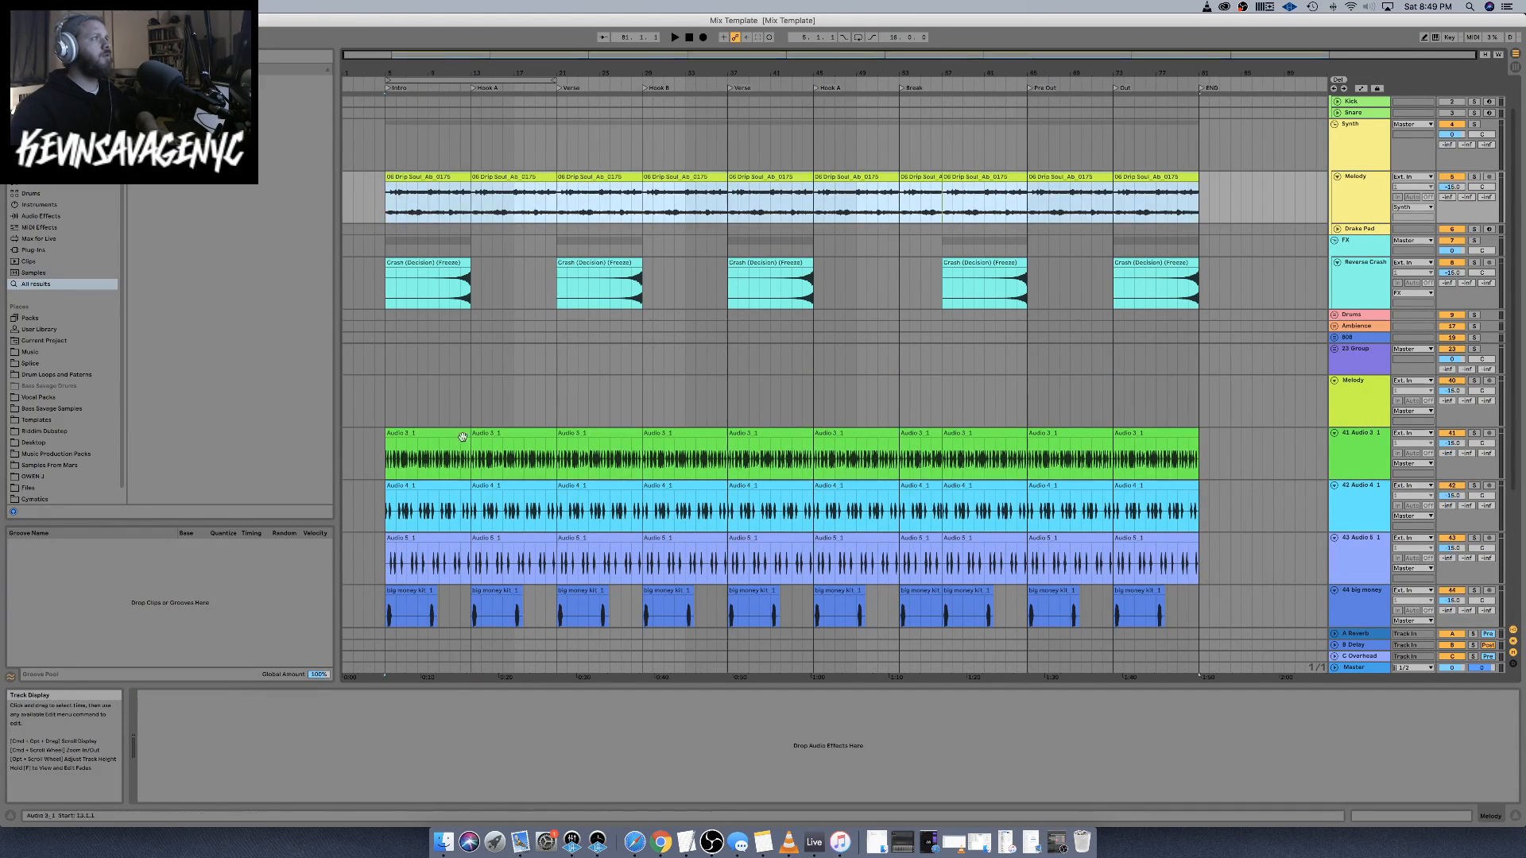
Solo the Audio 3_1 track, play it from Intro and expand the Drums group
{"action": "left_click", "coordinate": [419, 433]}
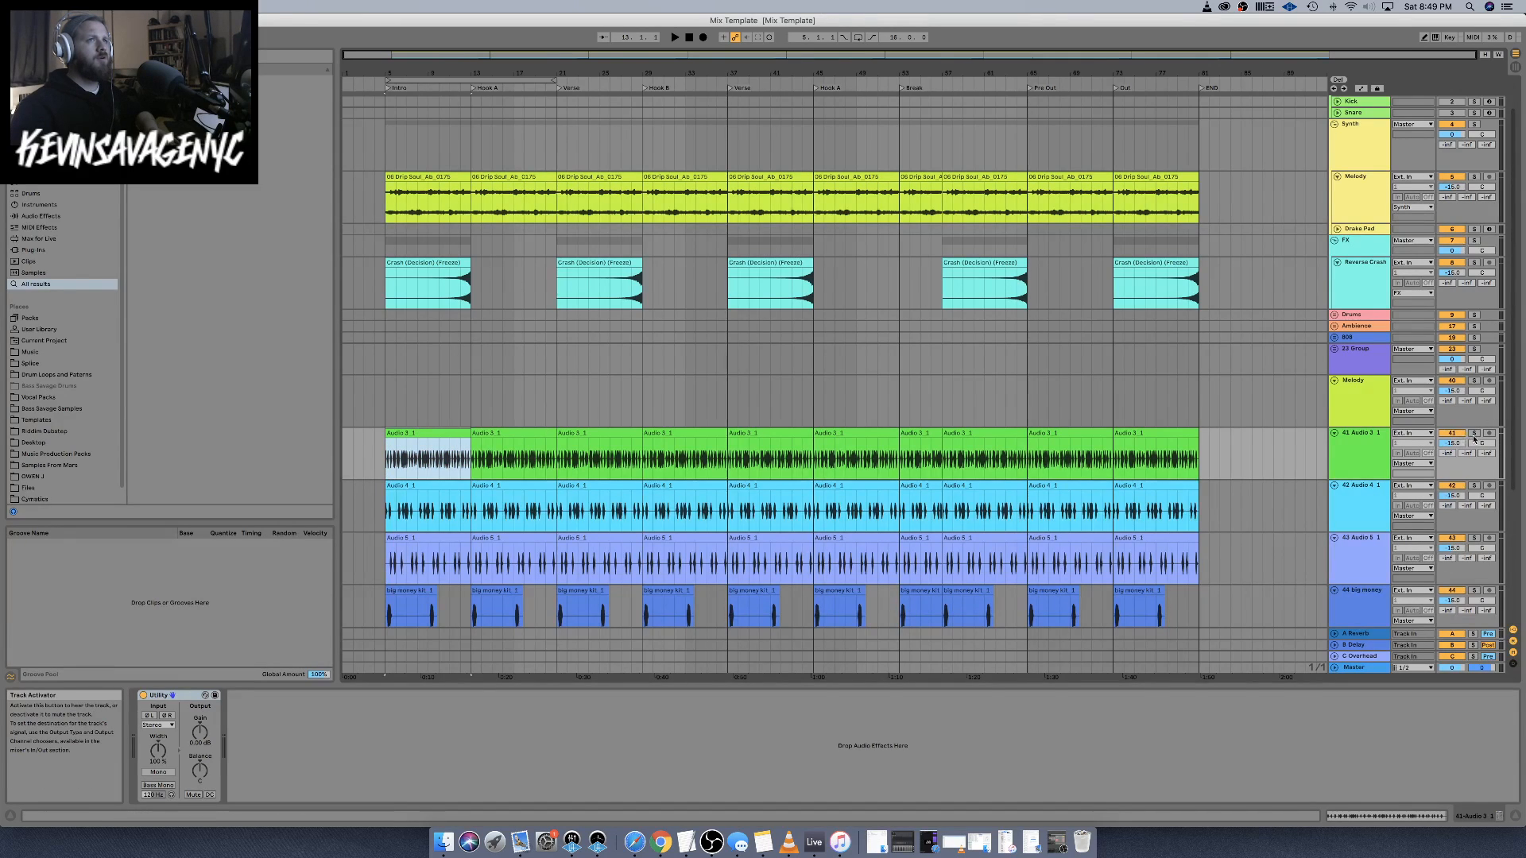
{"action": "left_click", "coordinate": [1474, 435]}
{"action": "key", "text": "space"}
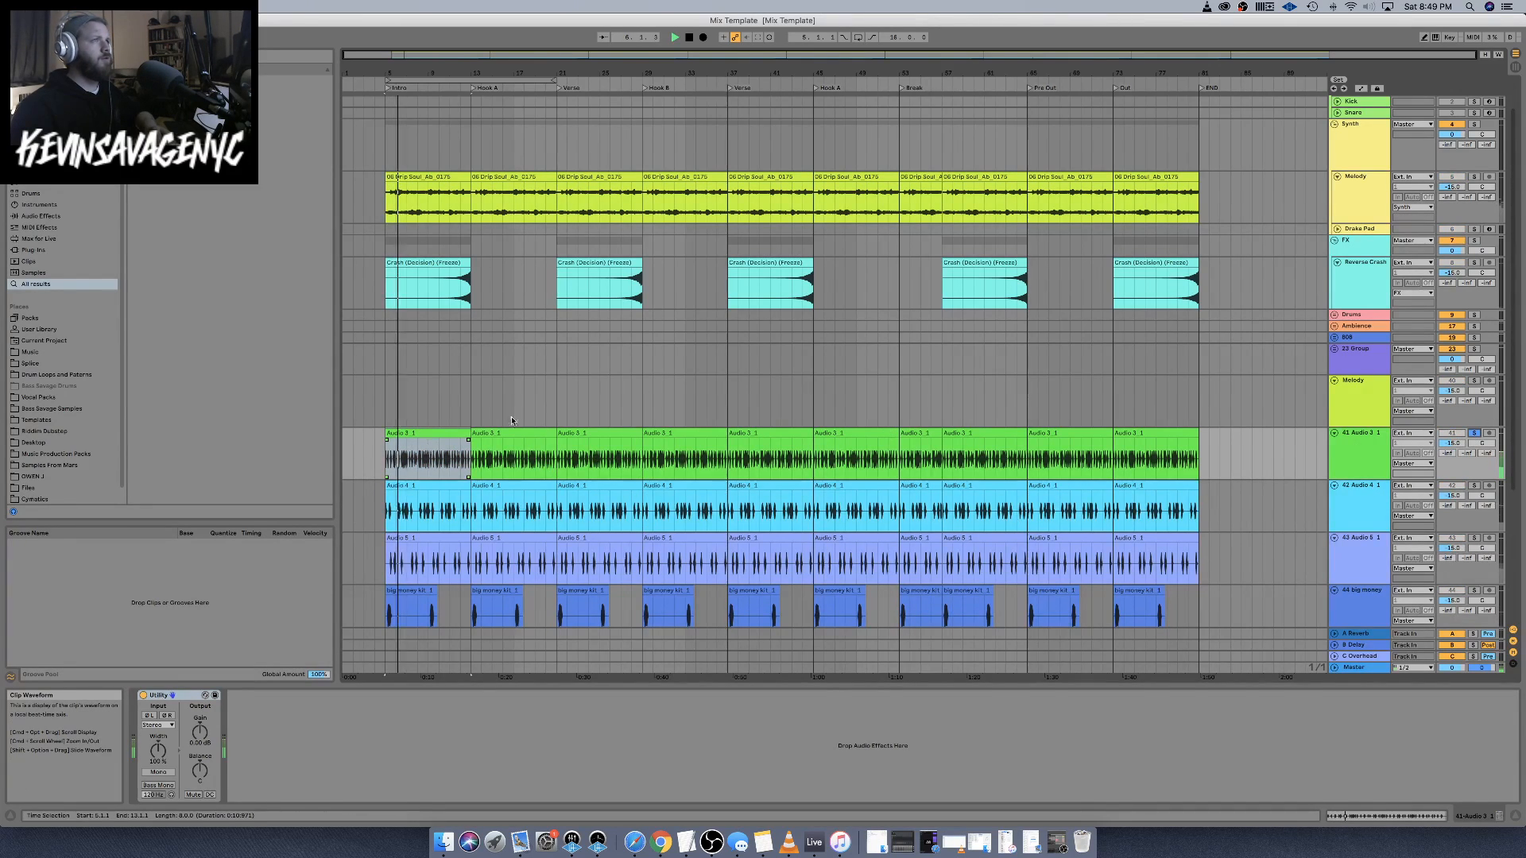
{"action": "left_click", "coordinate": [1333, 318]}
{"action": "scroll", "coordinate": [1170, 365], "scroll_direction": "down", "scroll_amount": 8}
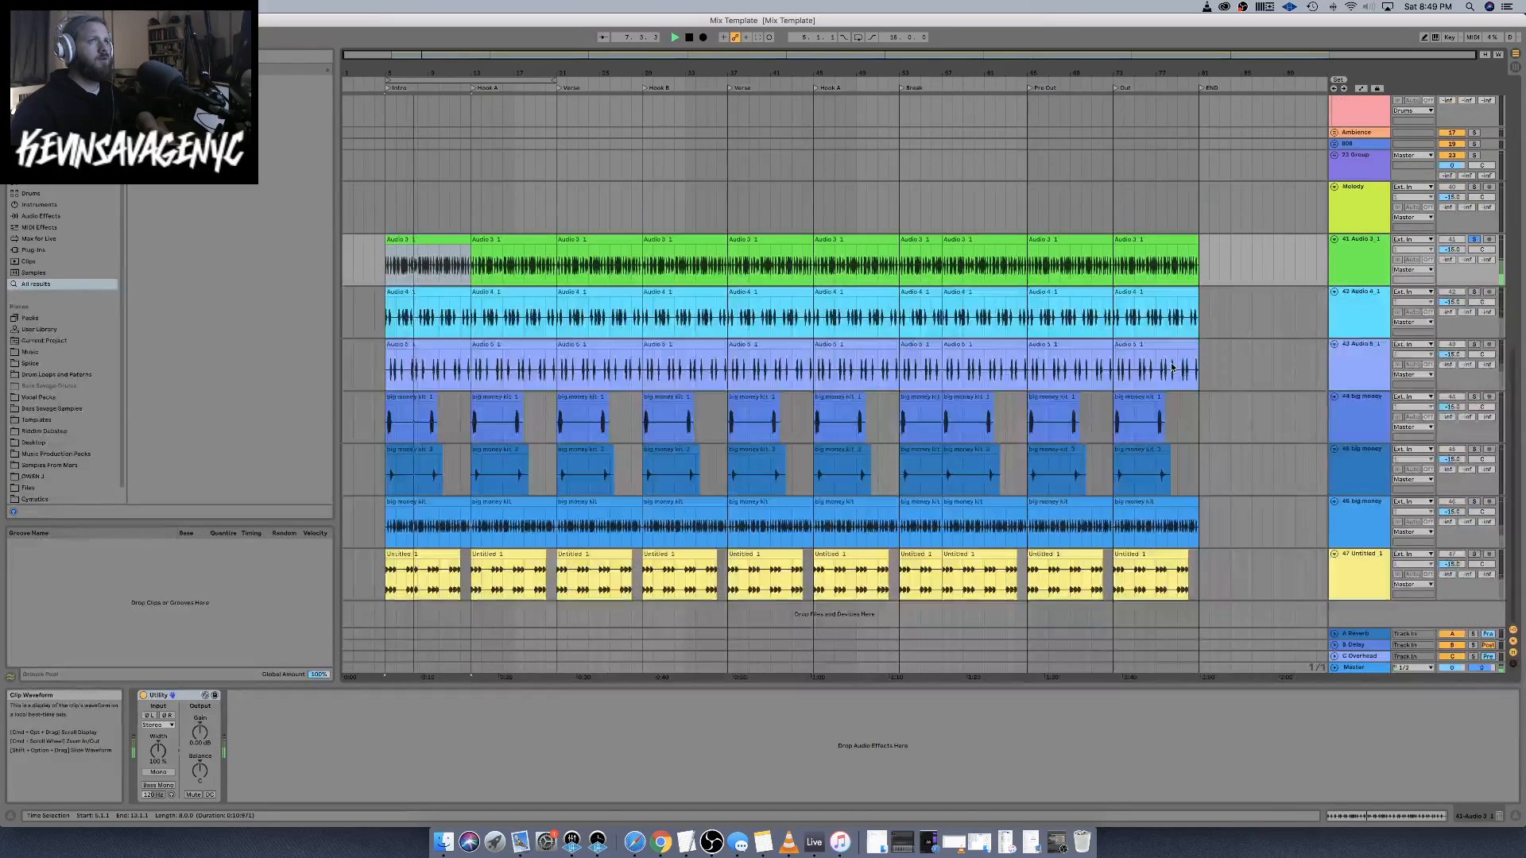
{"action": "scroll", "coordinate": [1170, 365], "scroll_direction": "up", "scroll_amount": 4}
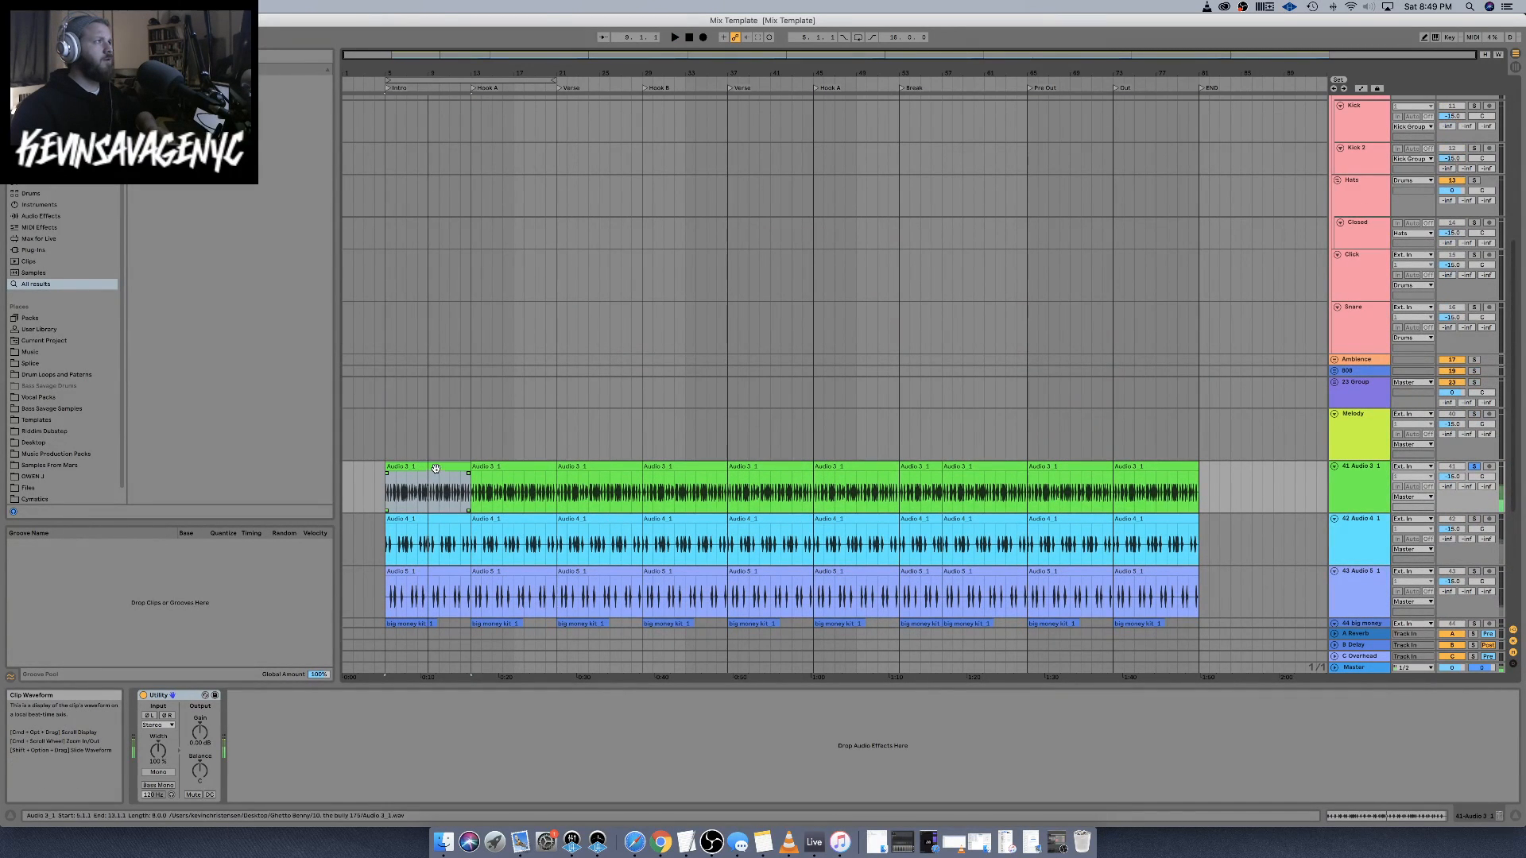
Move all Audio 3_1 clips to the Click track in the Drums group, starting at Intro
{"action": "left_click", "coordinate": [1165, 468], "text": "shift"}
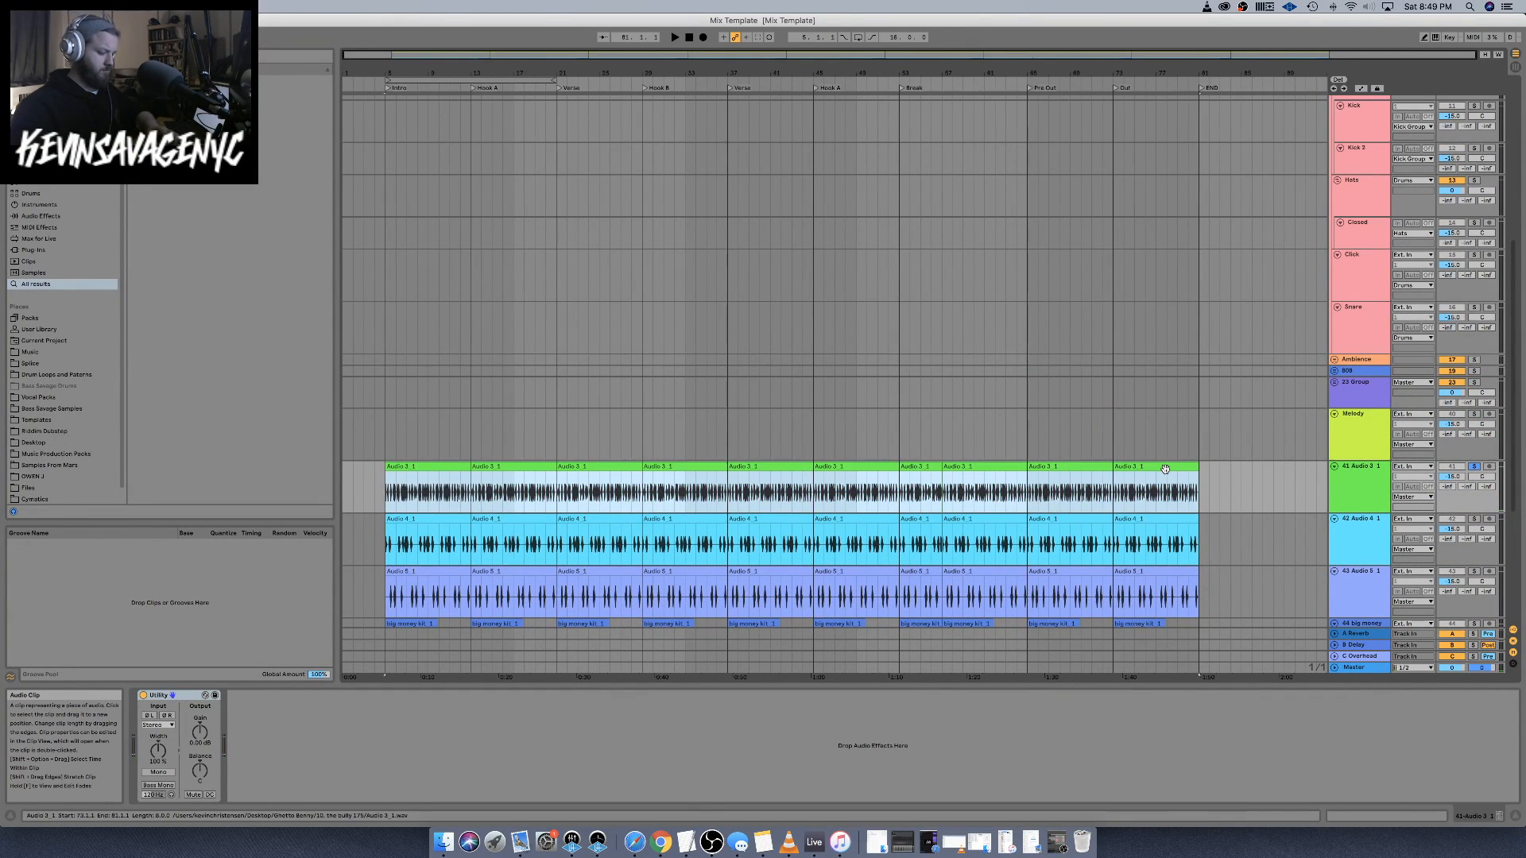
{"action": "key", "text": "Delete"}
{"action": "left_click", "coordinate": [387, 275]}
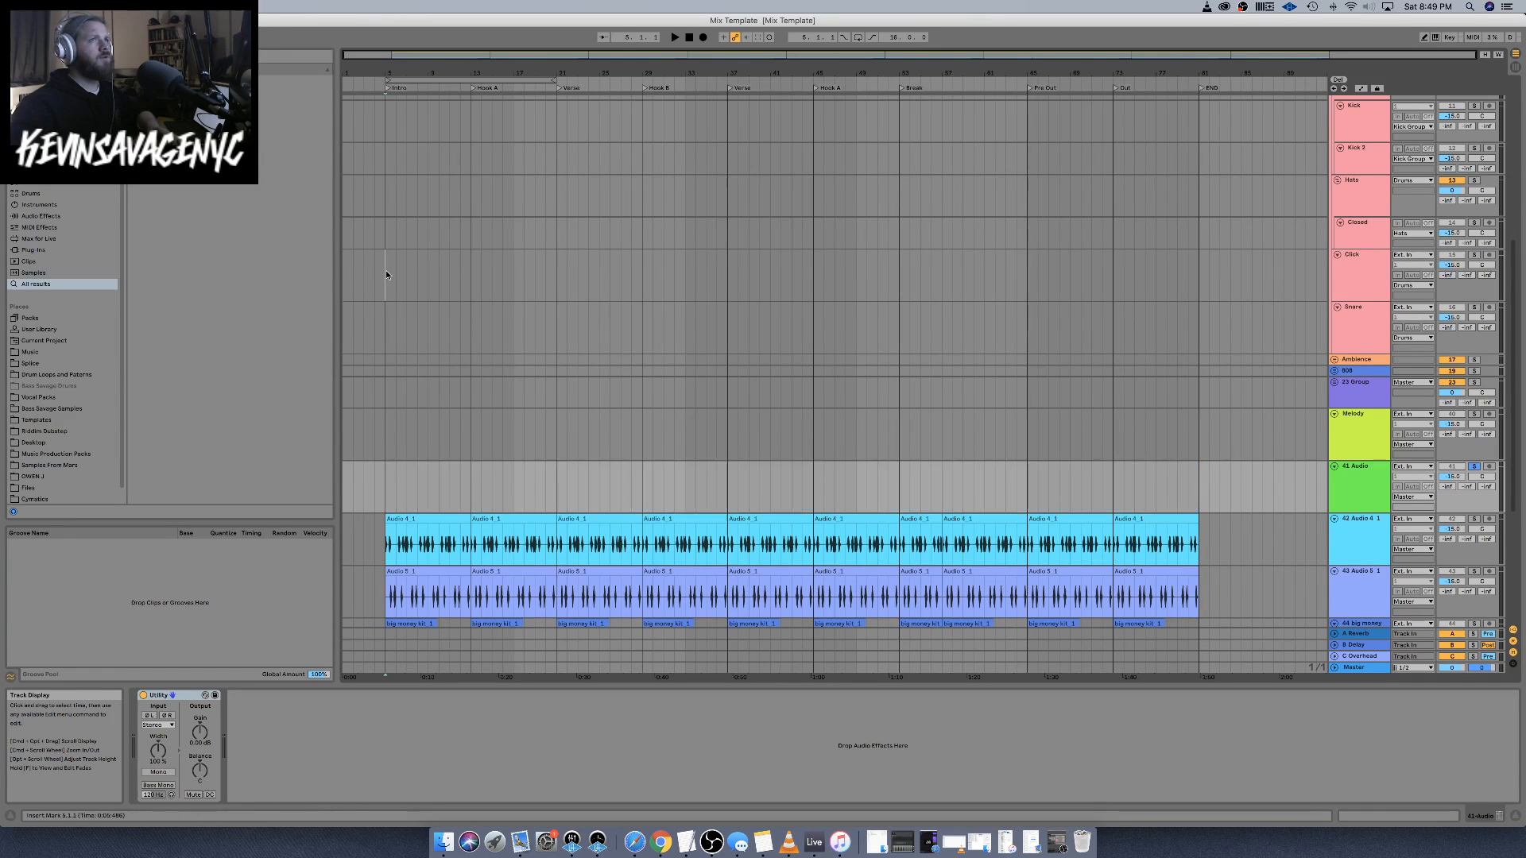
{"action": "key", "text": "super+v"}
Solo the Audio 4_1 track and play it from Intro
{"action": "scroll", "coordinate": [446, 365], "scroll_direction": "down", "scroll_amount": 5}
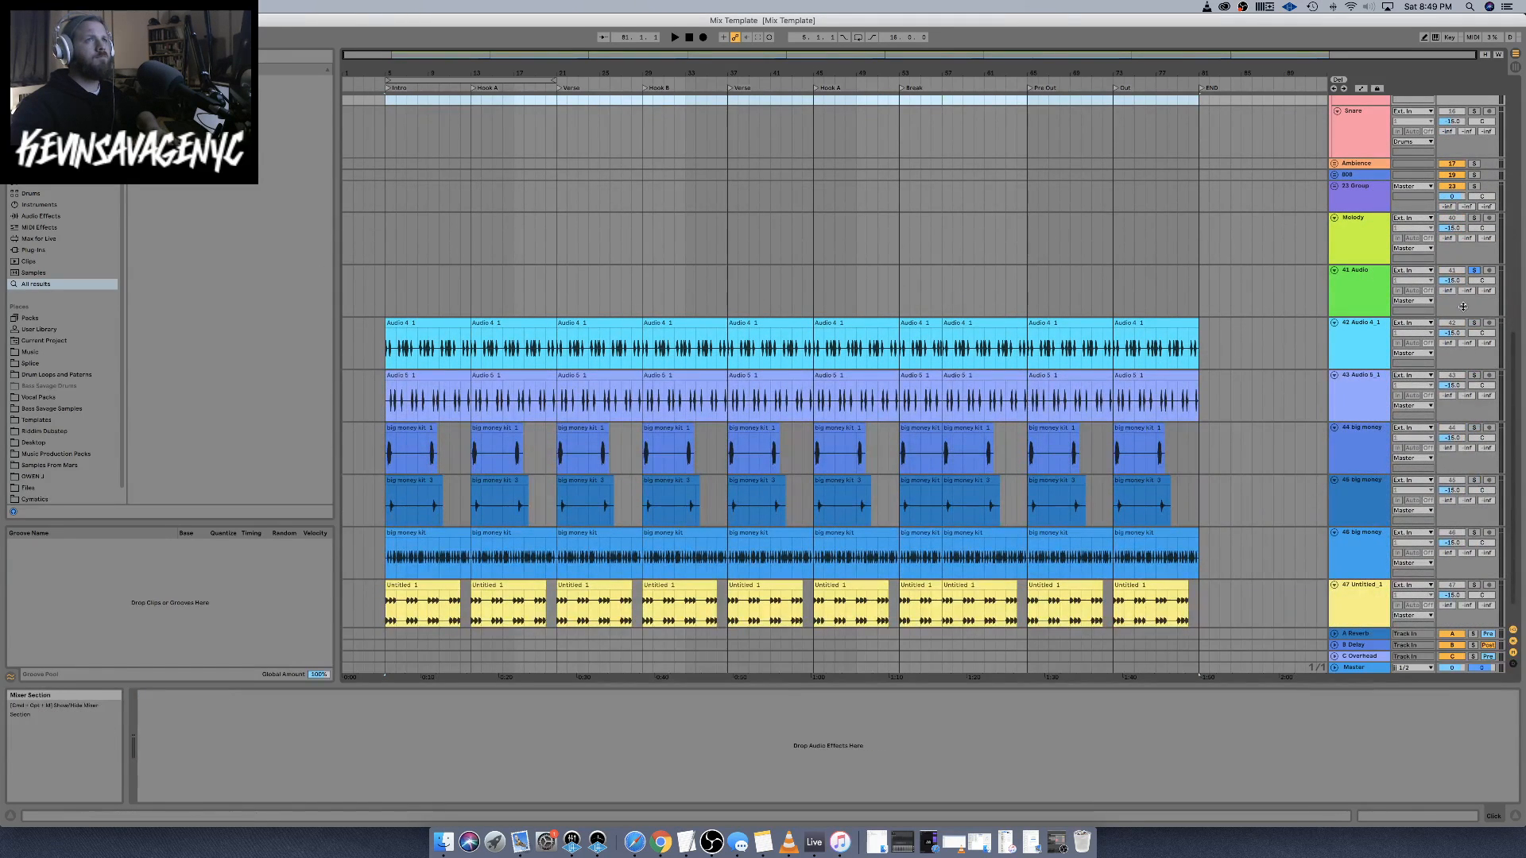
{"action": "left_click", "coordinate": [1474, 323]}
{"action": "left_click", "coordinate": [433, 324]}
{"action": "key", "text": "space"}
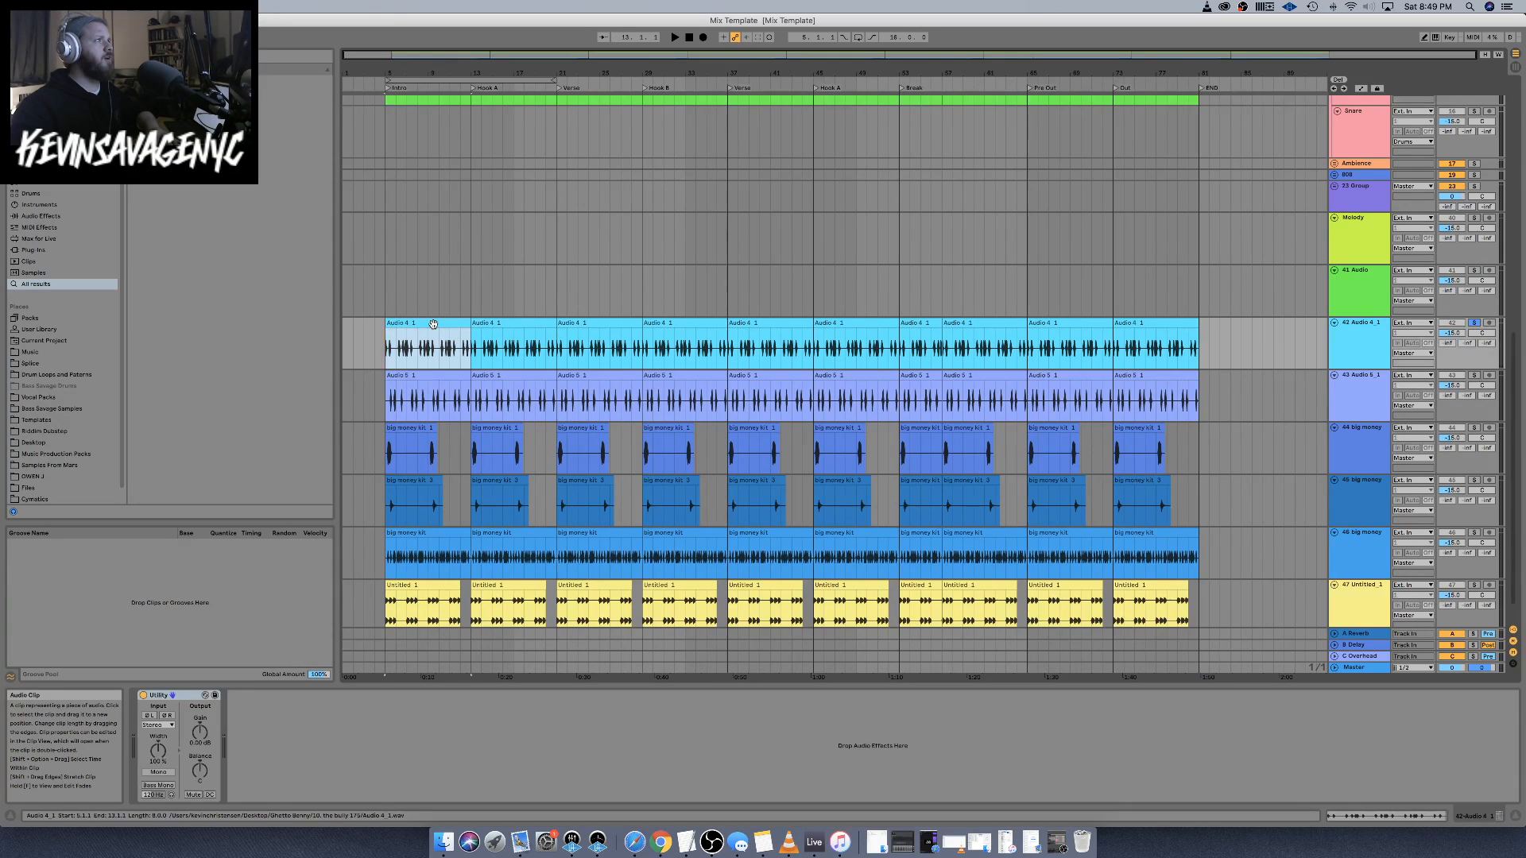
Move all Audio 4_1 clips to the Kick track in the Kick Group, starting at Intro
{"action": "left_click", "coordinate": [1061, 321], "text": "shift"}
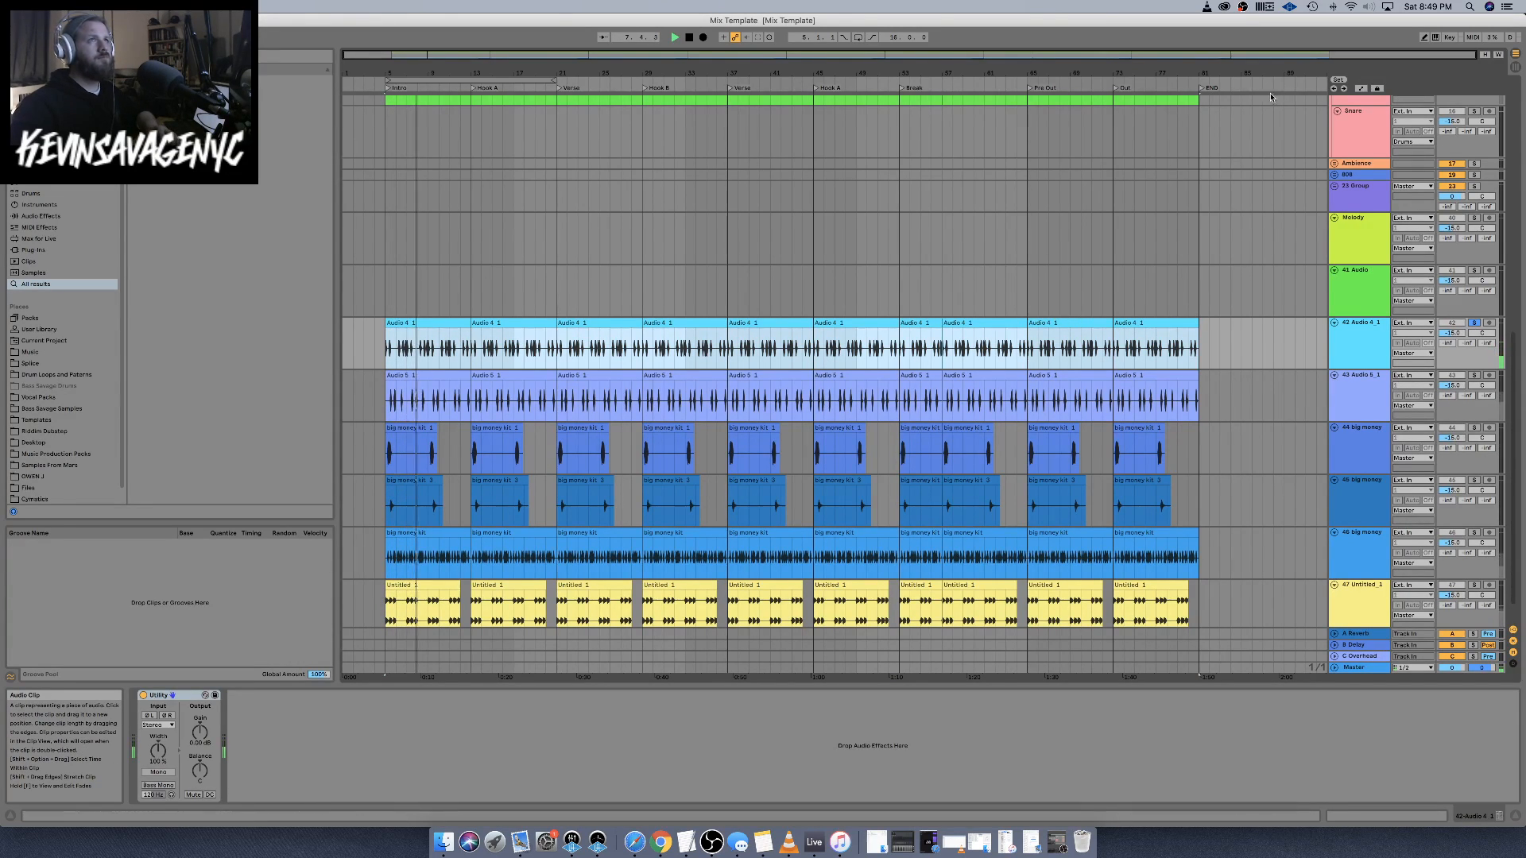
{"action": "scroll", "coordinate": [821, 339], "scroll_direction": "up", "scroll_amount": 3}
{"action": "scroll", "coordinate": [820, 339], "scroll_direction": "up", "scroll_amount": 2}
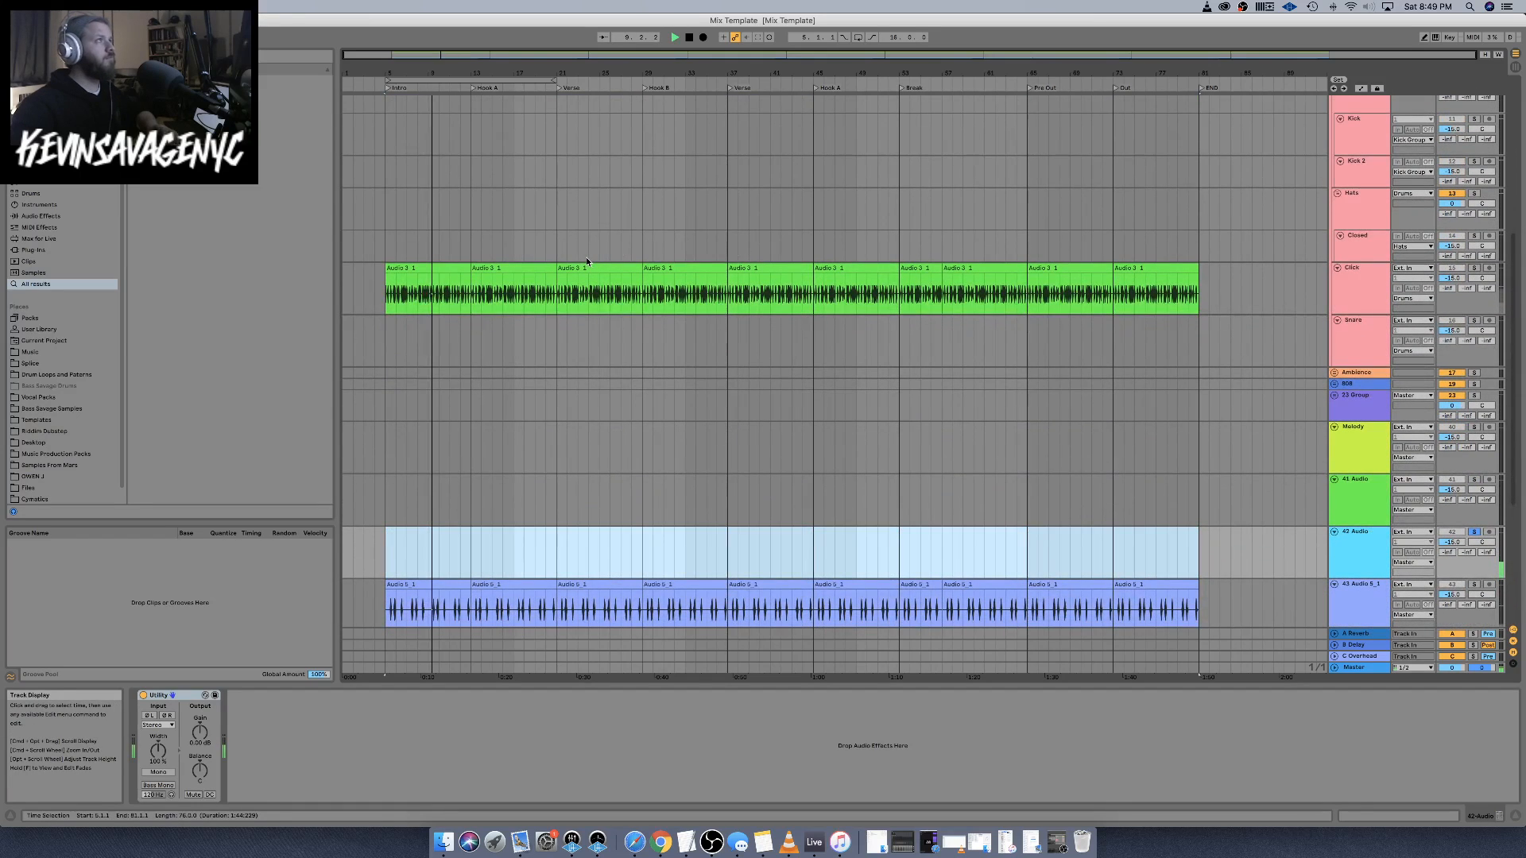
{"action": "scroll", "coordinate": [588, 262], "scroll_direction": "up", "scroll_amount": 3}
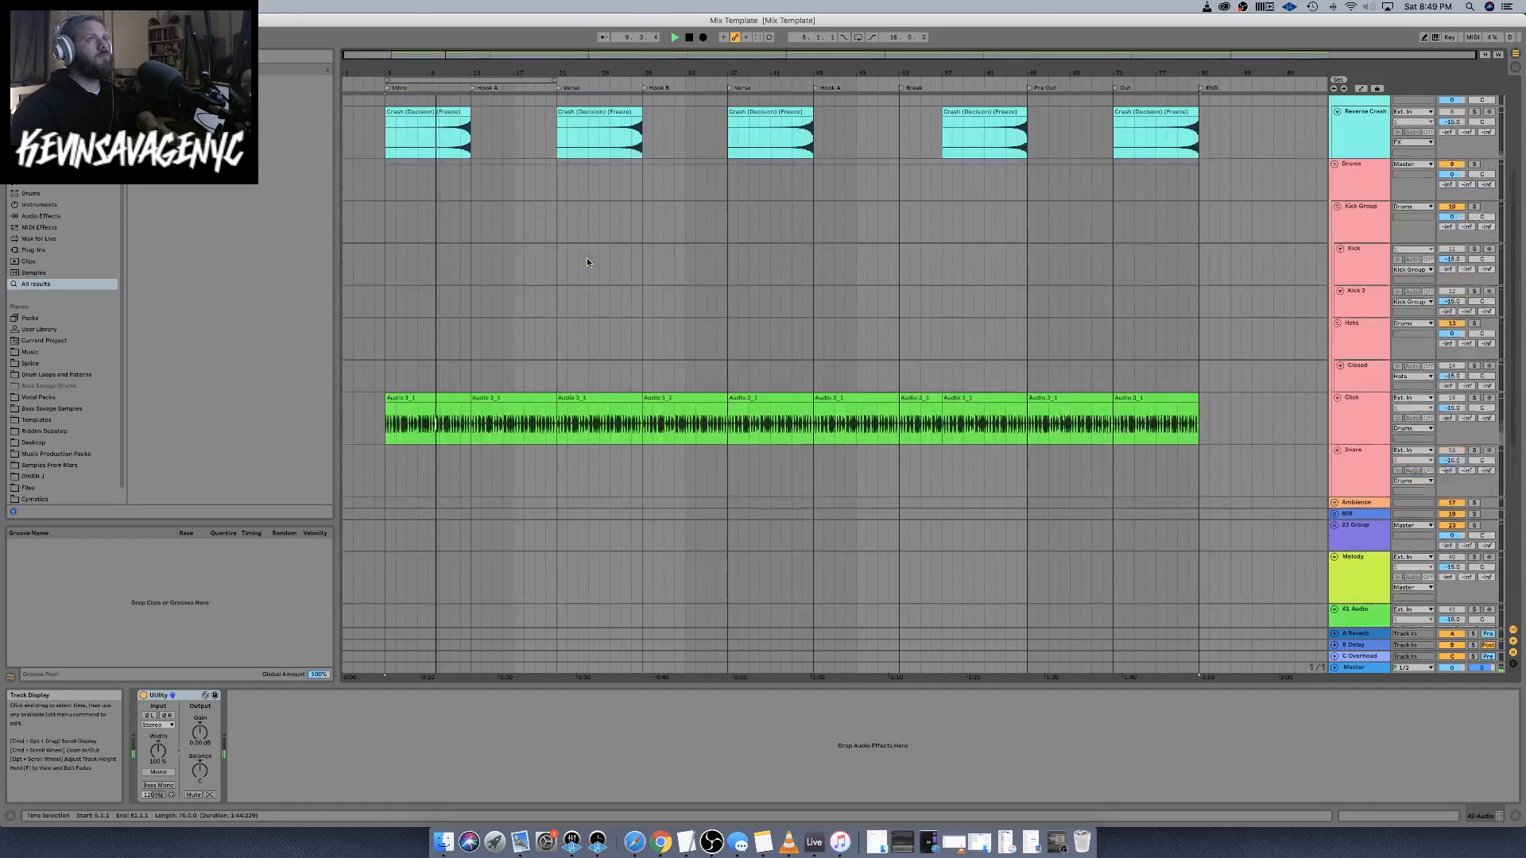
{"action": "left_click", "coordinate": [388, 271]}
{"action": "key", "text": "super+v"}
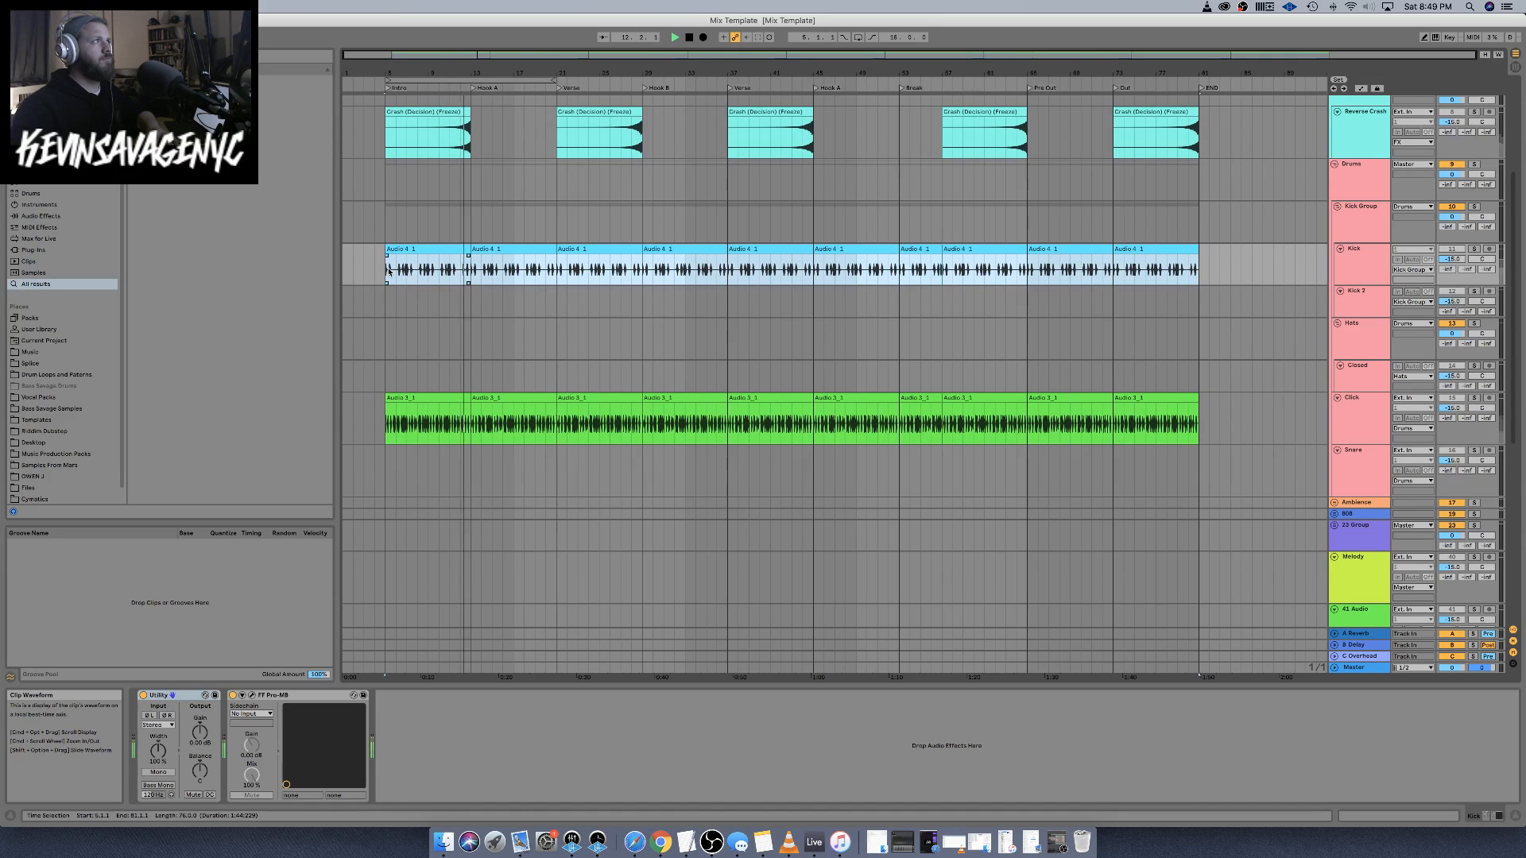
Solo the Audio 5_1 track and play it from Intro
{"action": "scroll", "coordinate": [974, 367], "scroll_direction": "down", "scroll_amount": 4}
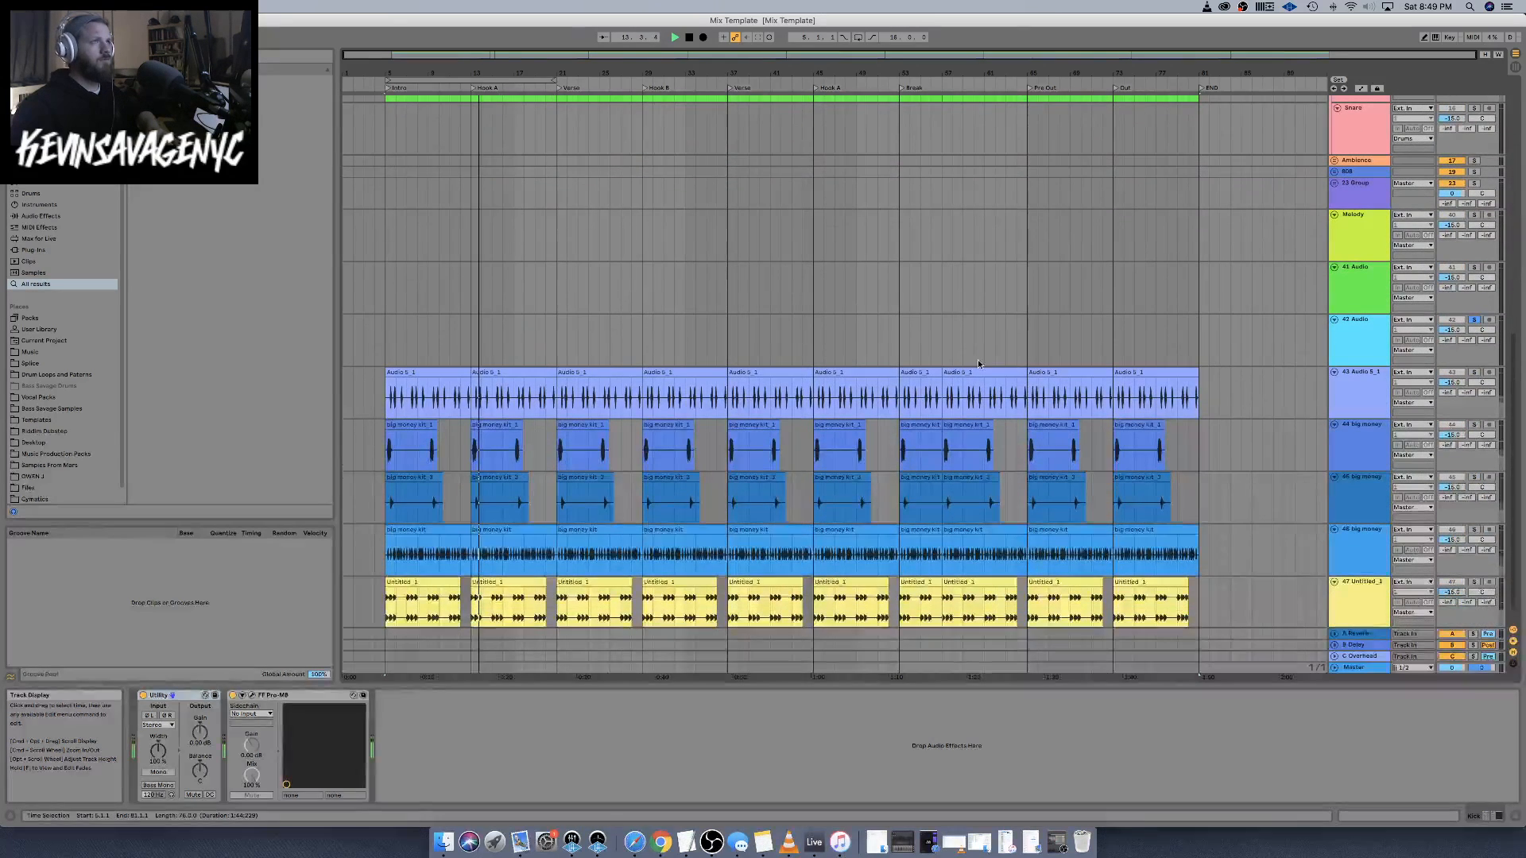
{"action": "left_click", "coordinate": [1475, 374]}
{"action": "left_click", "coordinate": [412, 373]}
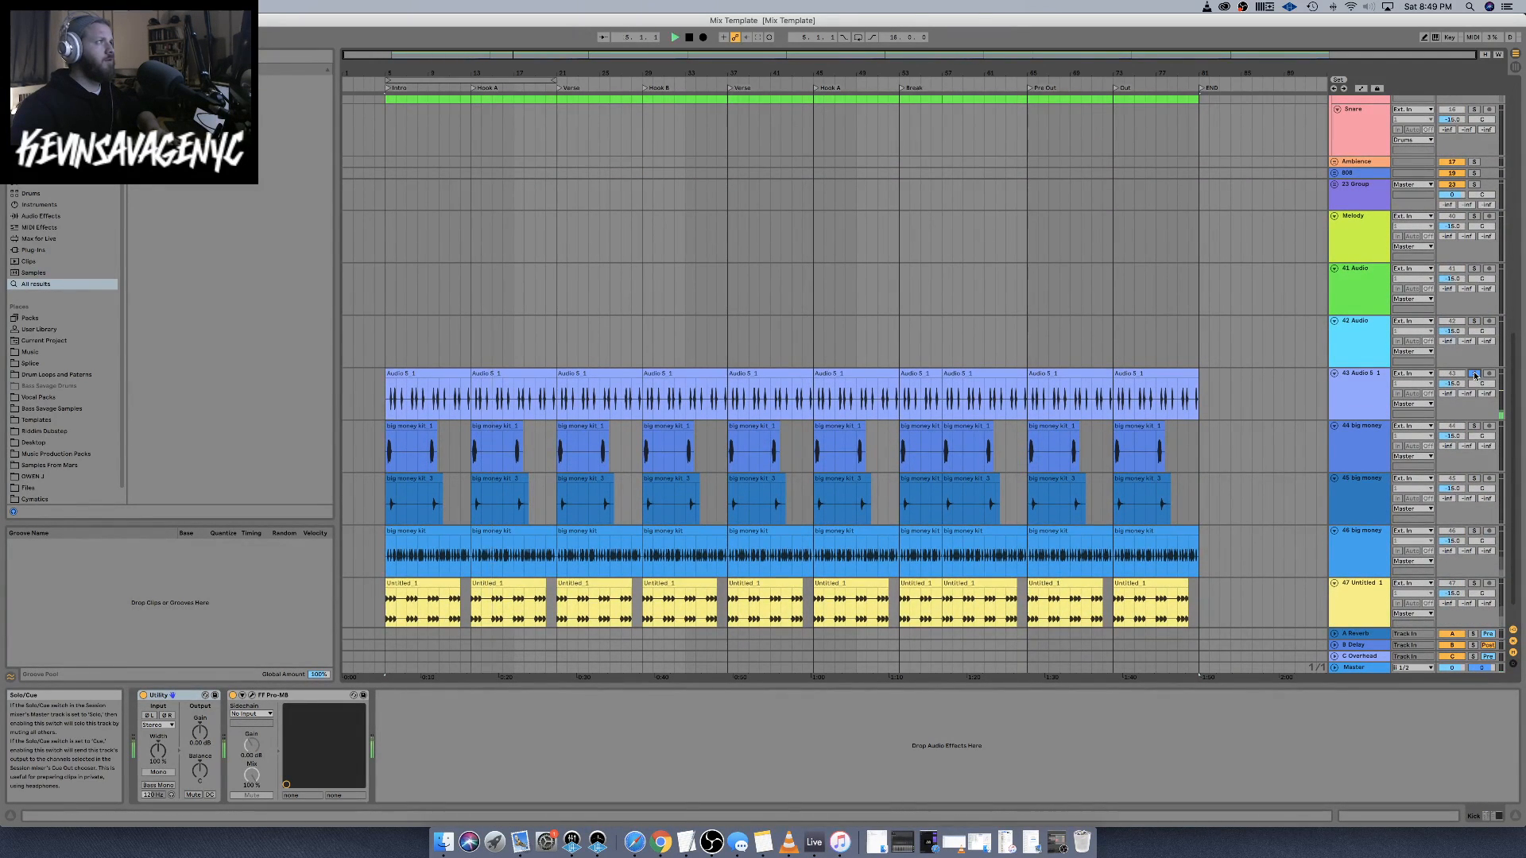
{"action": "left_click", "coordinate": [412, 374]}
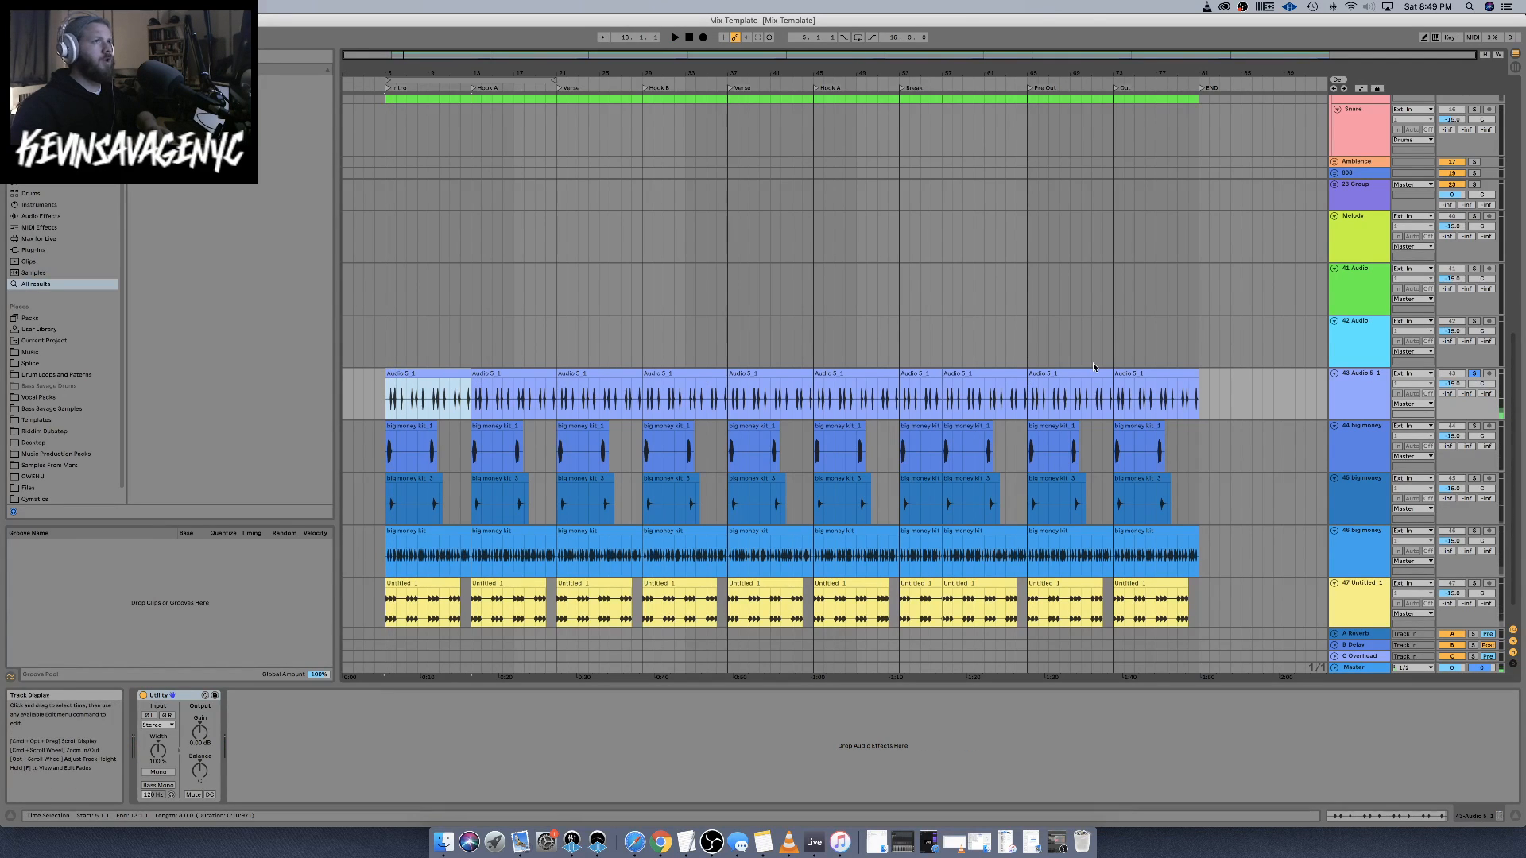
Move all Audio 5_1 clips to the Snare track in the Drums group, starting at Intro
{"action": "left_click", "coordinate": [1138, 374], "text": "shift"}
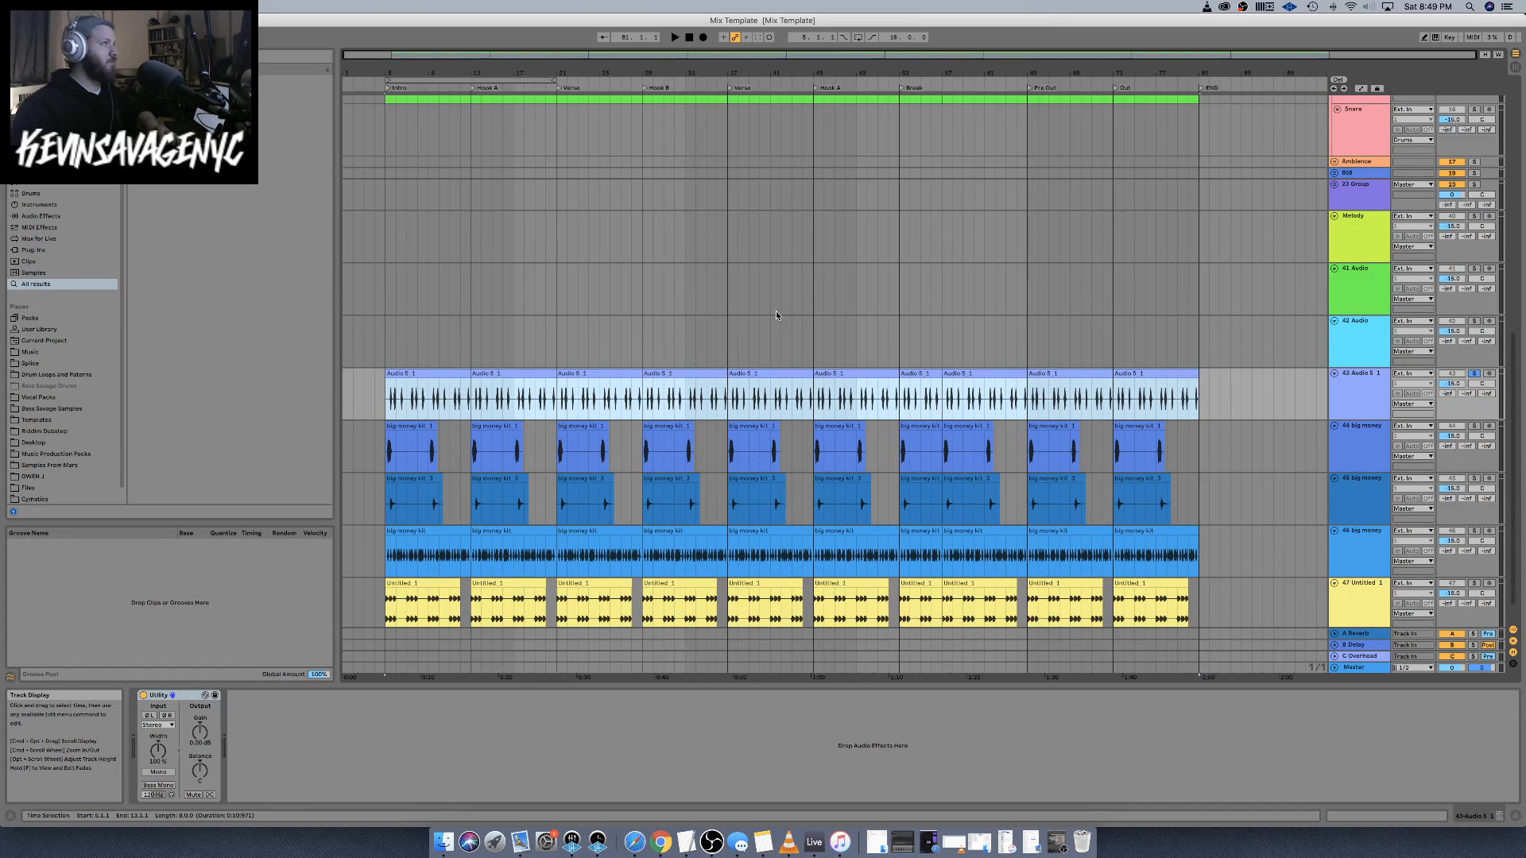
{"action": "scroll", "coordinate": [776, 315], "scroll_direction": "up", "scroll_amount": 10}
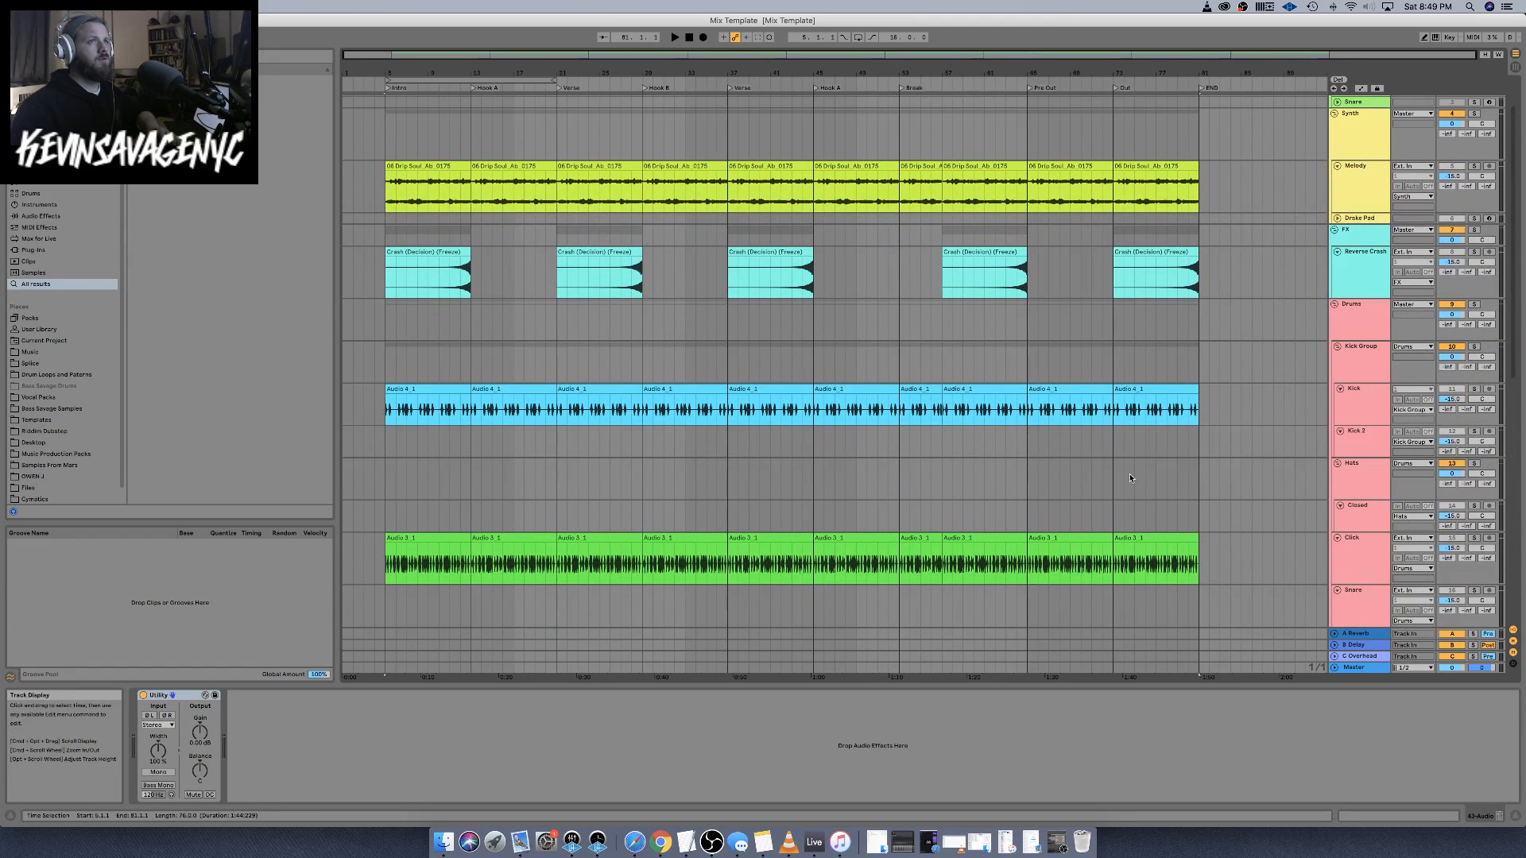
{"action": "scroll", "coordinate": [1029, 475], "scroll_direction": "down", "scroll_amount": 8}
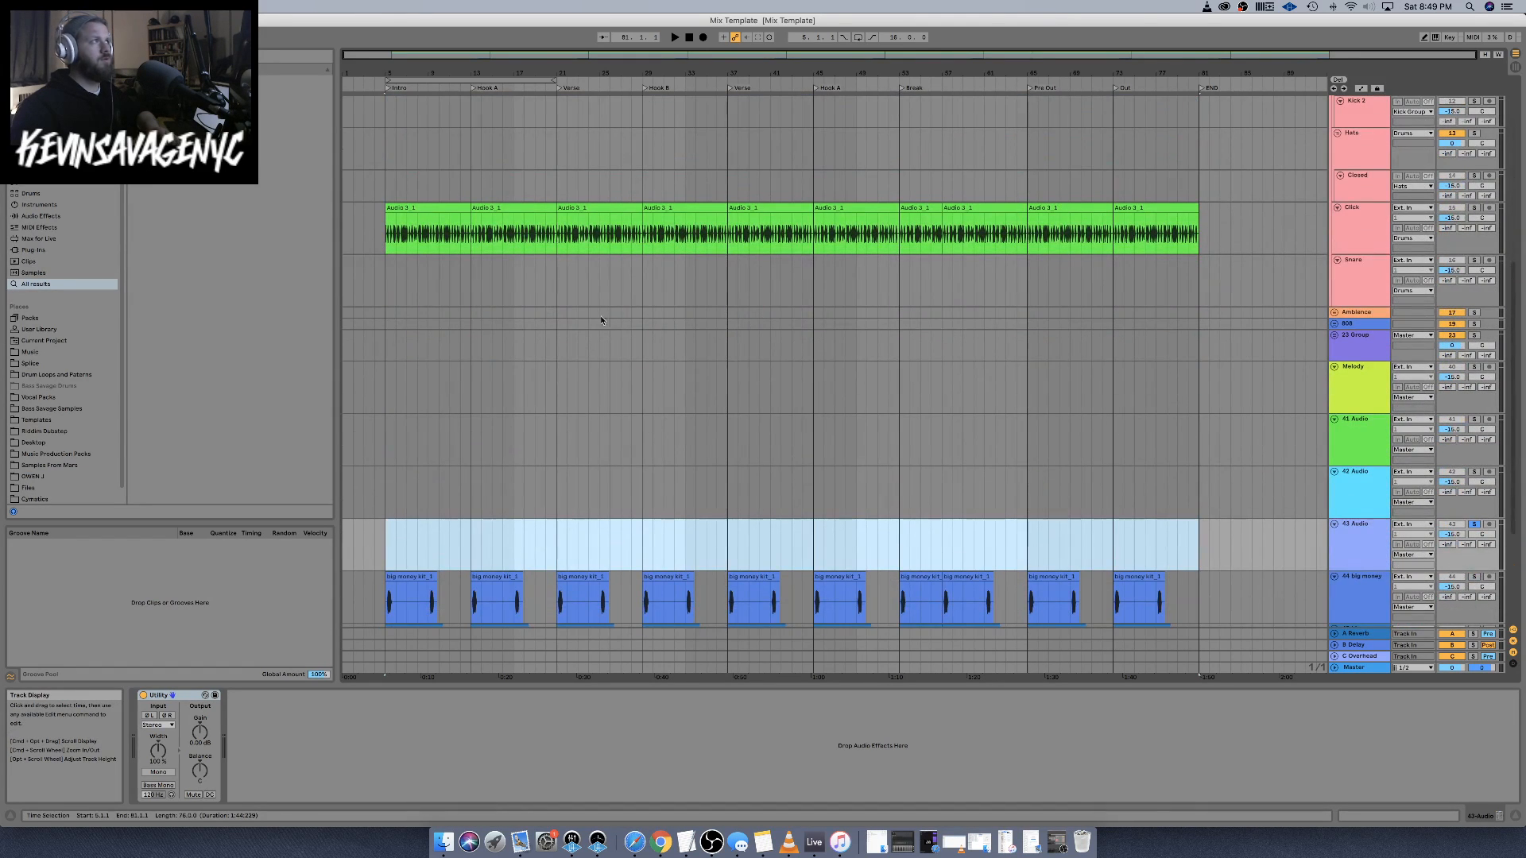
{"action": "left_click", "coordinate": [386, 284]}
{"action": "key", "text": "super+v"}
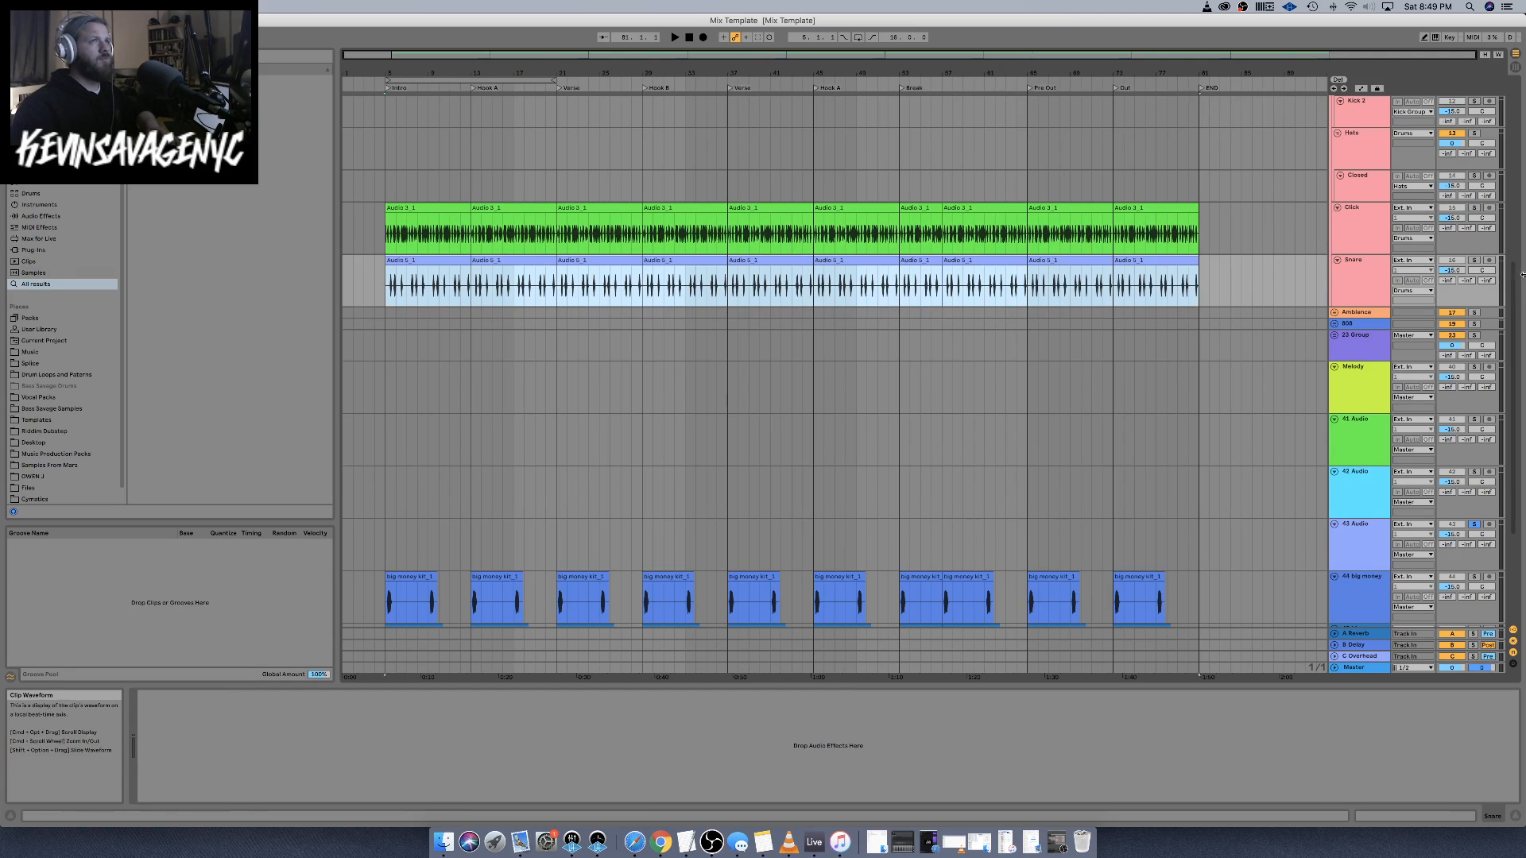
Put the Snare track into a new group and rename that group Snare Group
{"action": "right_click", "coordinate": [1369, 288]}
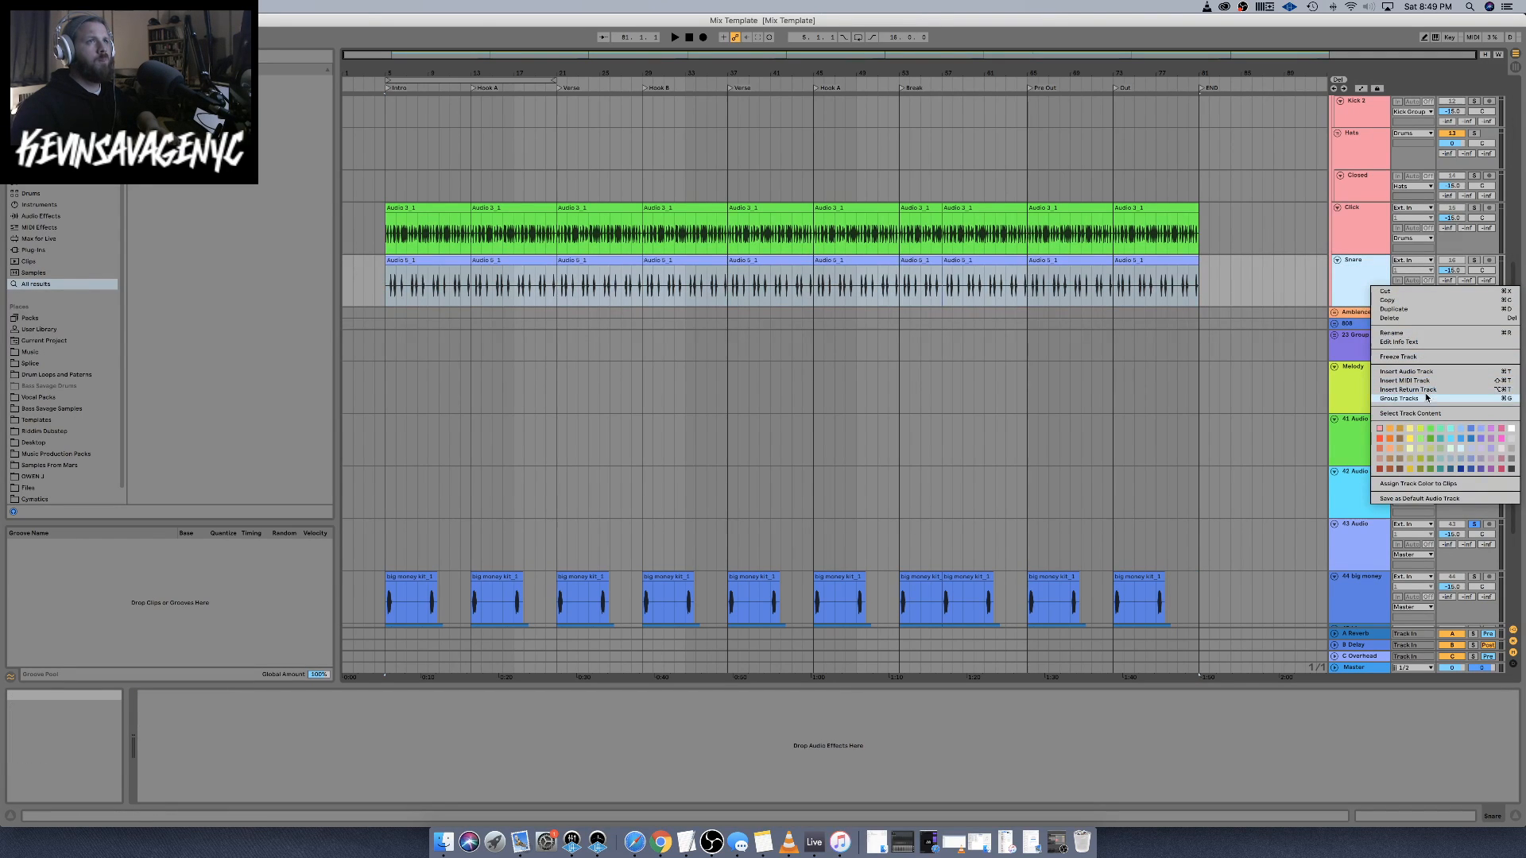
{"action": "left_click", "coordinate": [1427, 398]}
{"action": "right_click", "coordinate": [1363, 284]}
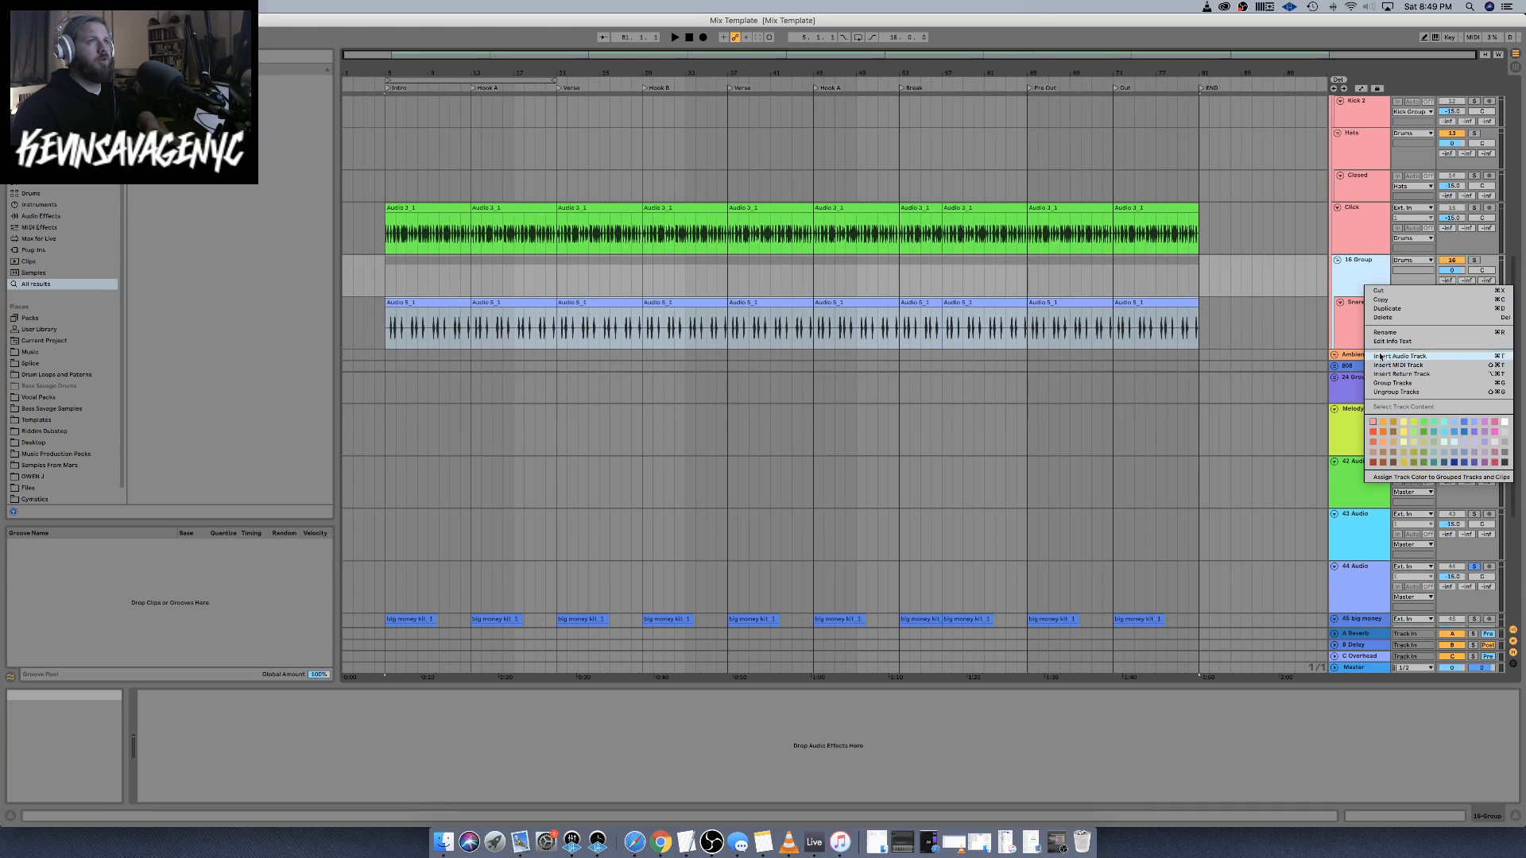
{"action": "left_click", "coordinate": [1385, 334]}
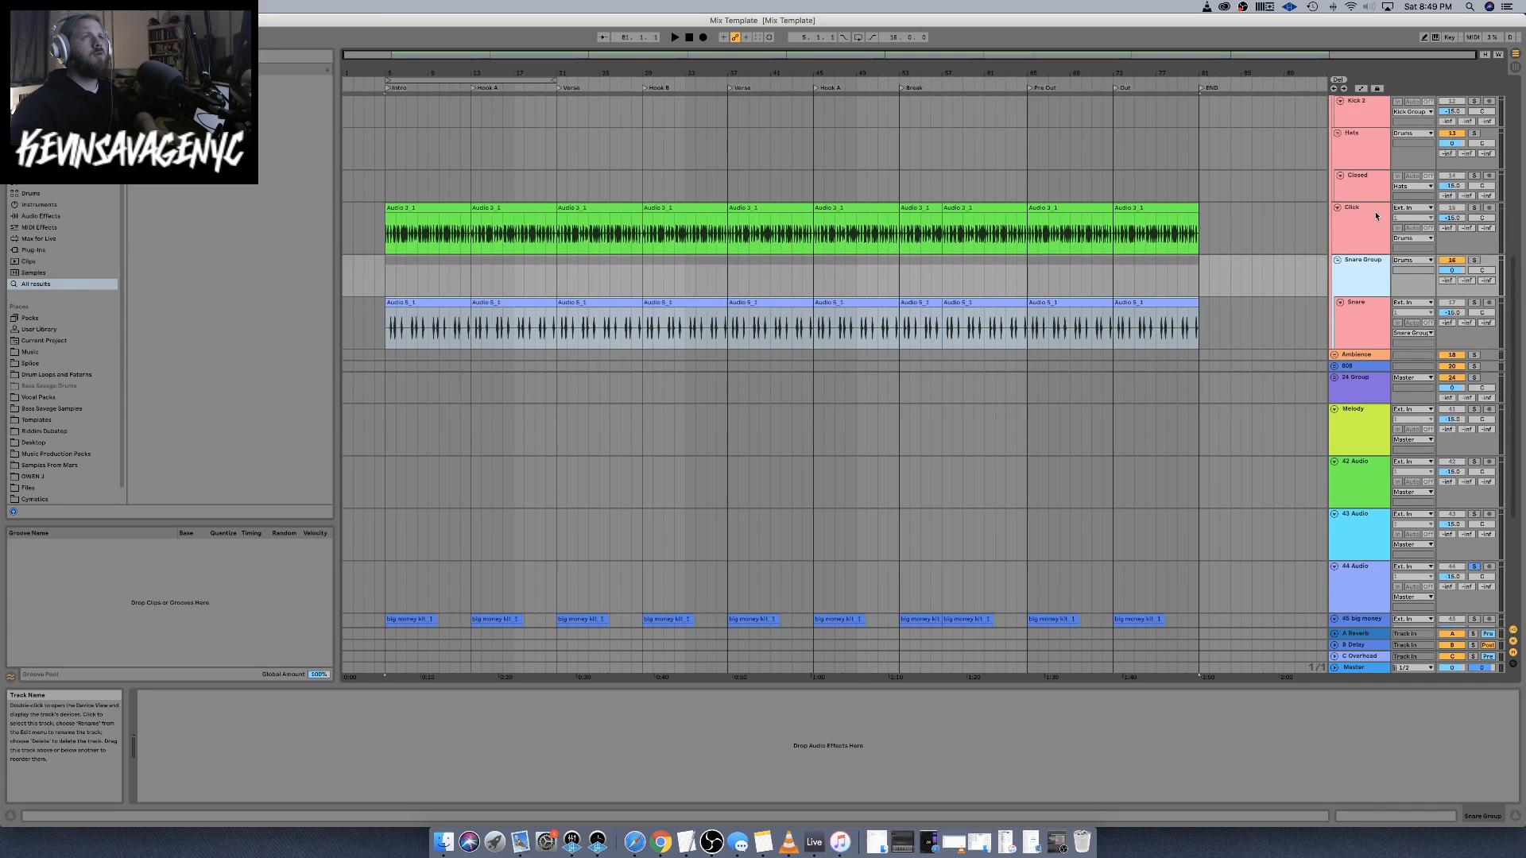
Rename the Hats group in Drums as Hat Group
{"action": "scroll", "coordinate": [1375, 215], "scroll_direction": "up", "scroll_amount": 3}
{"action": "right_click", "coordinate": [1364, 238]}
{"action": "left_click", "coordinate": [1388, 294]}
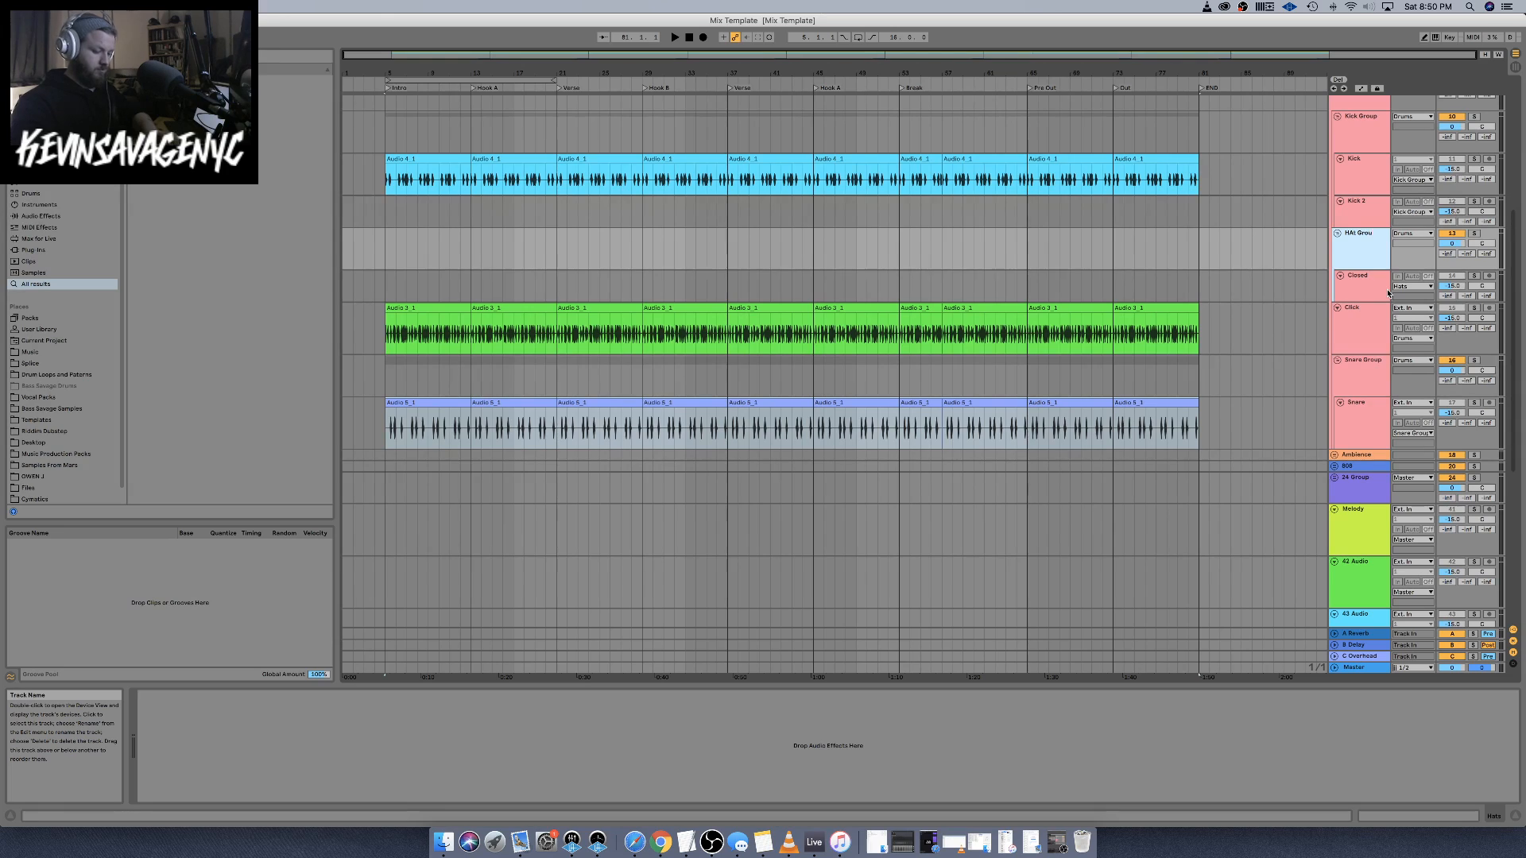
{"action": "right_click", "coordinate": [1364, 249]}
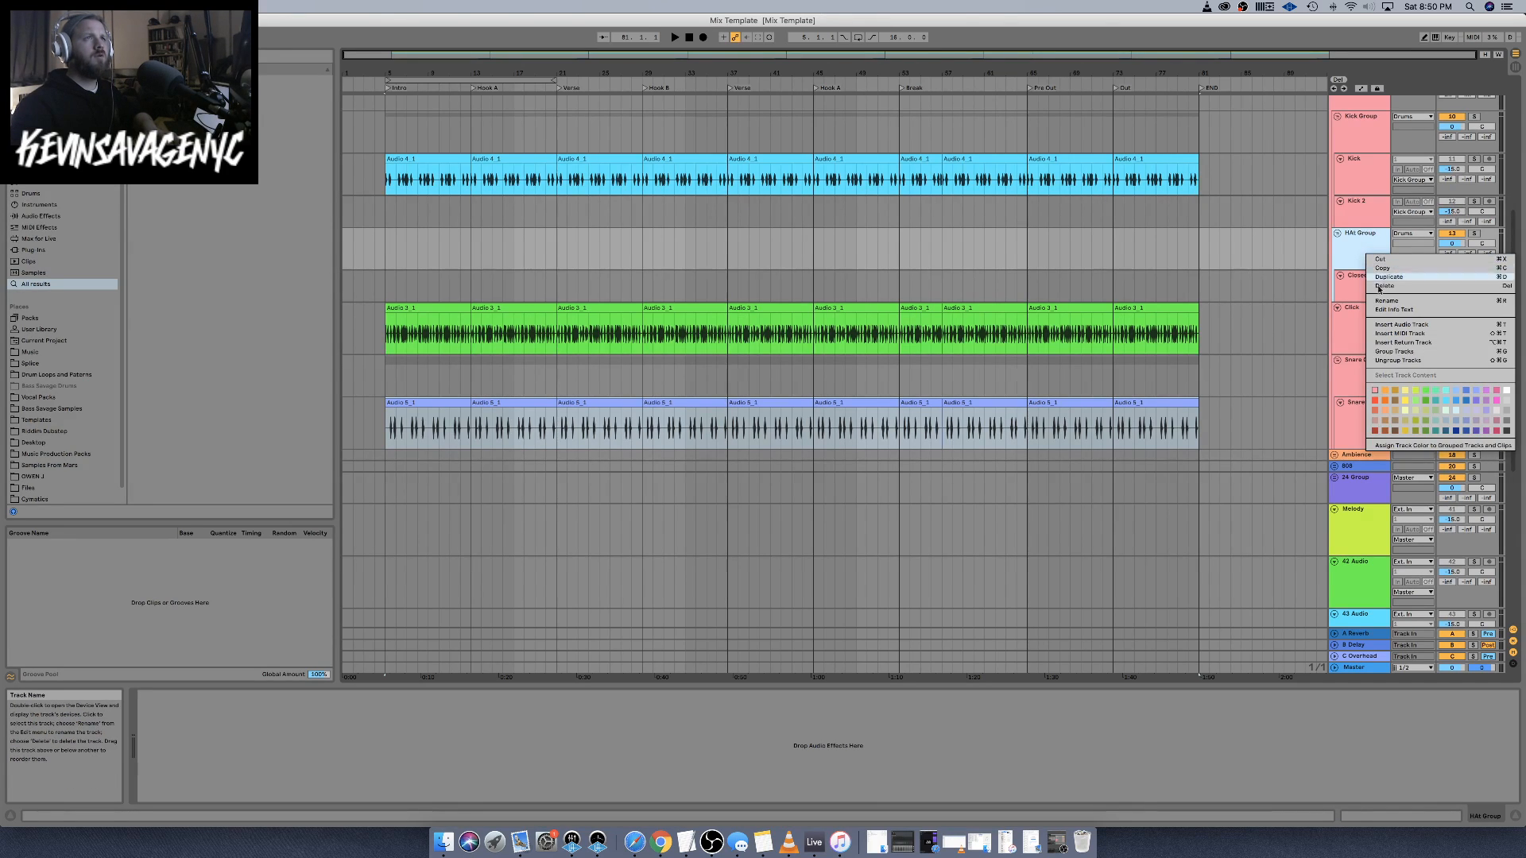
{"action": "left_click", "coordinate": [1385, 299]}
{"action": "type", "text": "Ha"}
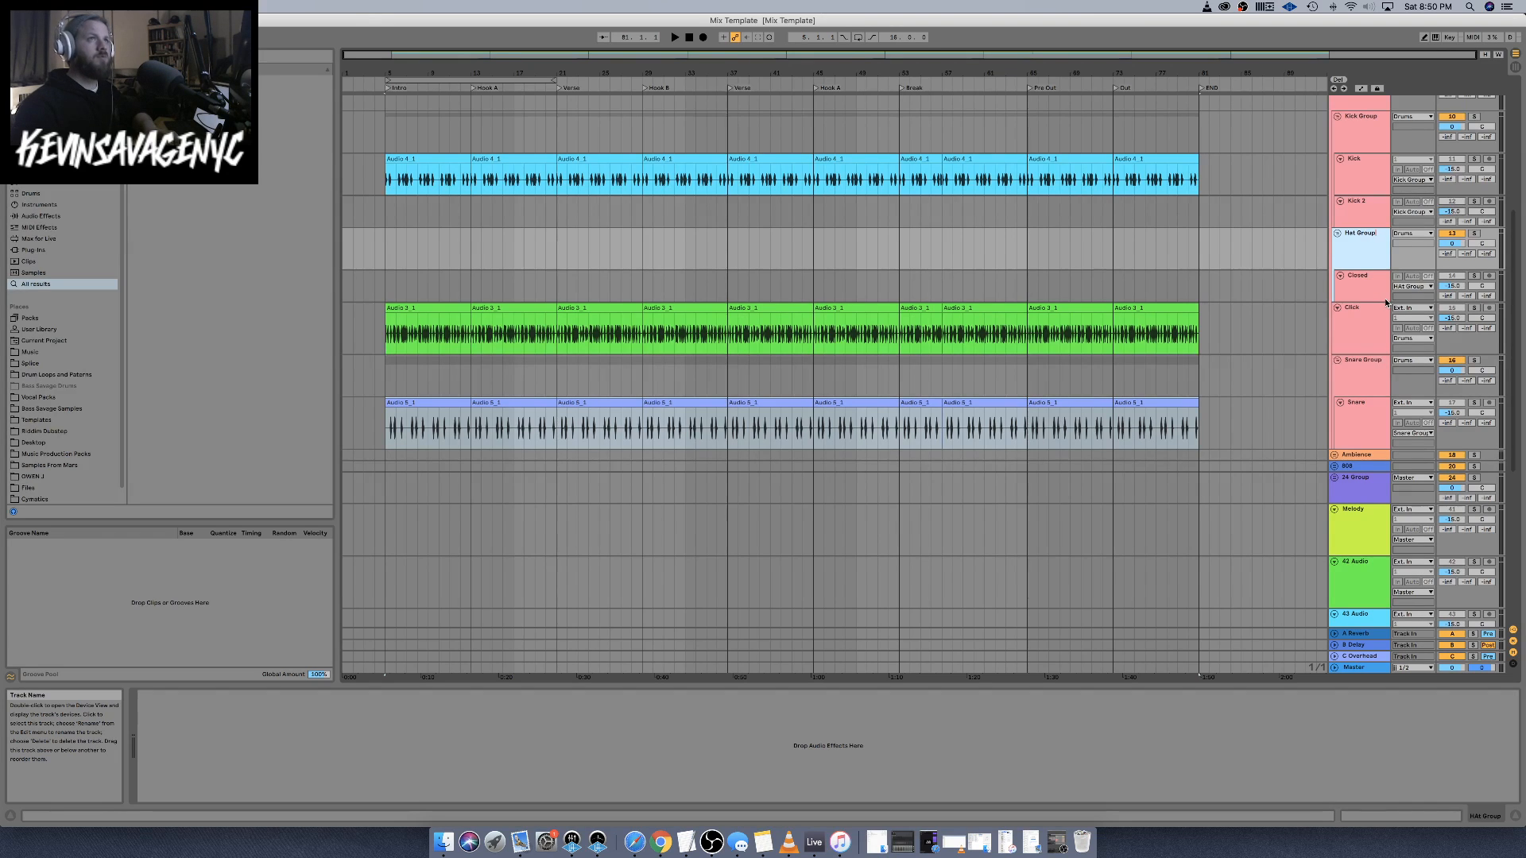
{"action": "right_click", "coordinate": [1360, 140]}
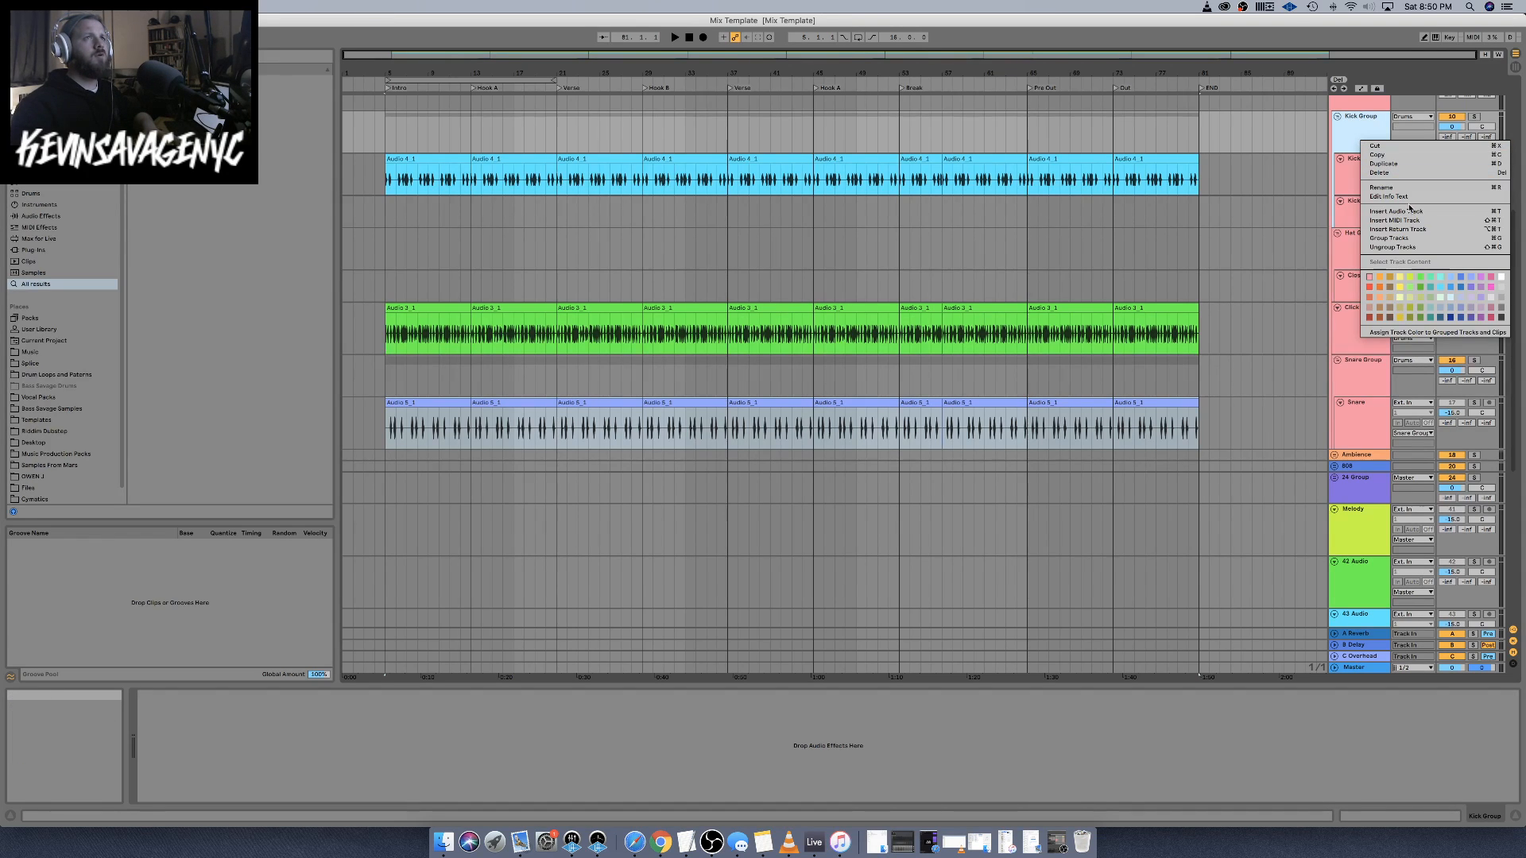
{"action": "left_click", "coordinate": [1300, 203]}
Solo the 45 big money track, play it from Intro and select all its clips up to END
{"action": "scroll", "coordinate": [967, 363], "scroll_direction": "down", "scroll_amount": 5}
{"action": "scroll", "coordinate": [967, 363], "scroll_direction": "down", "scroll_amount": 4}
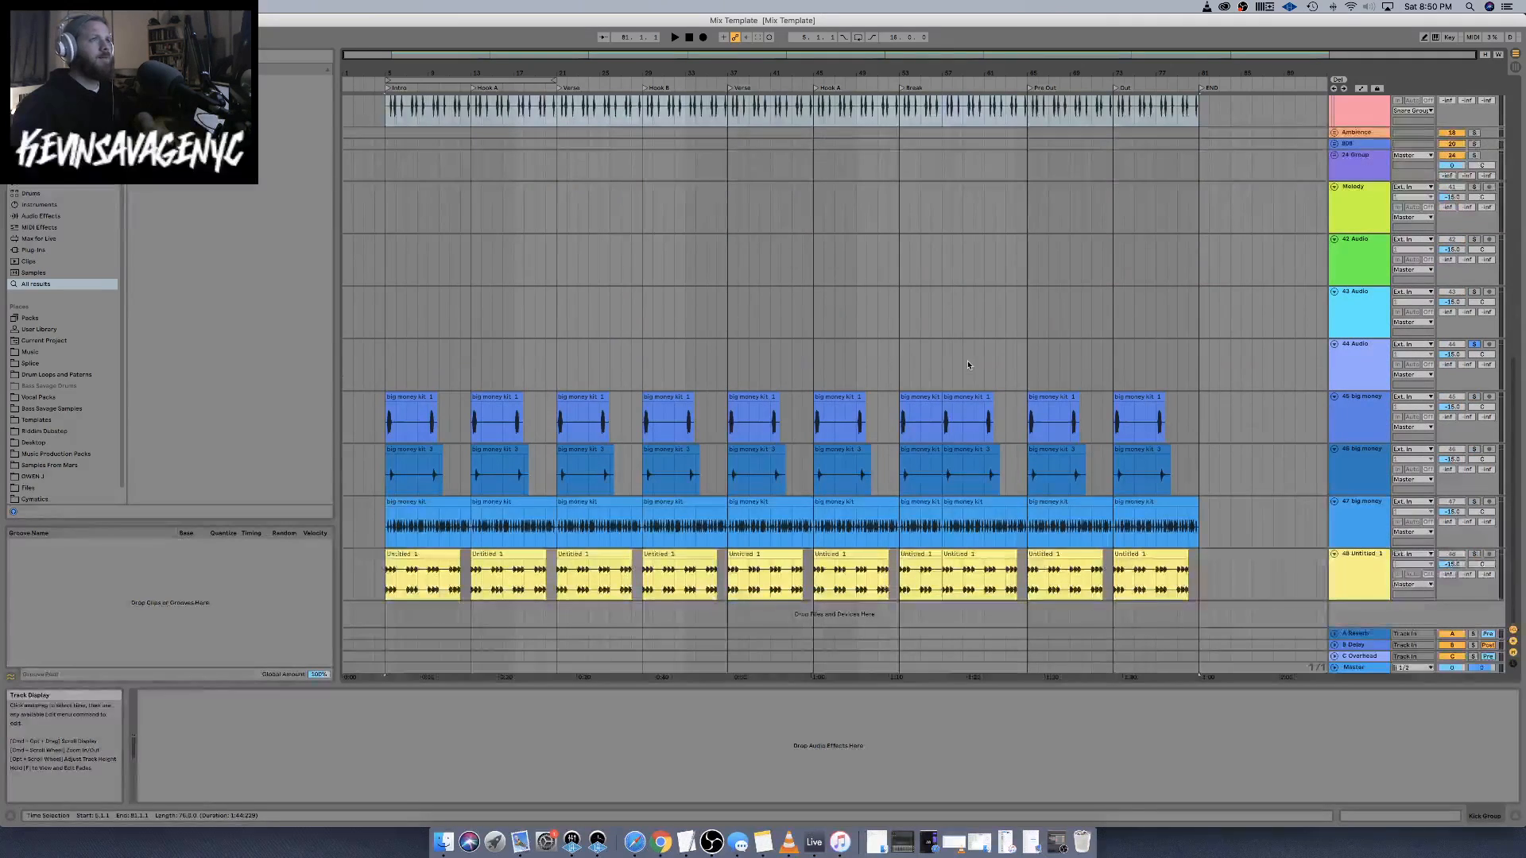
{"action": "left_click", "coordinate": [397, 397]}
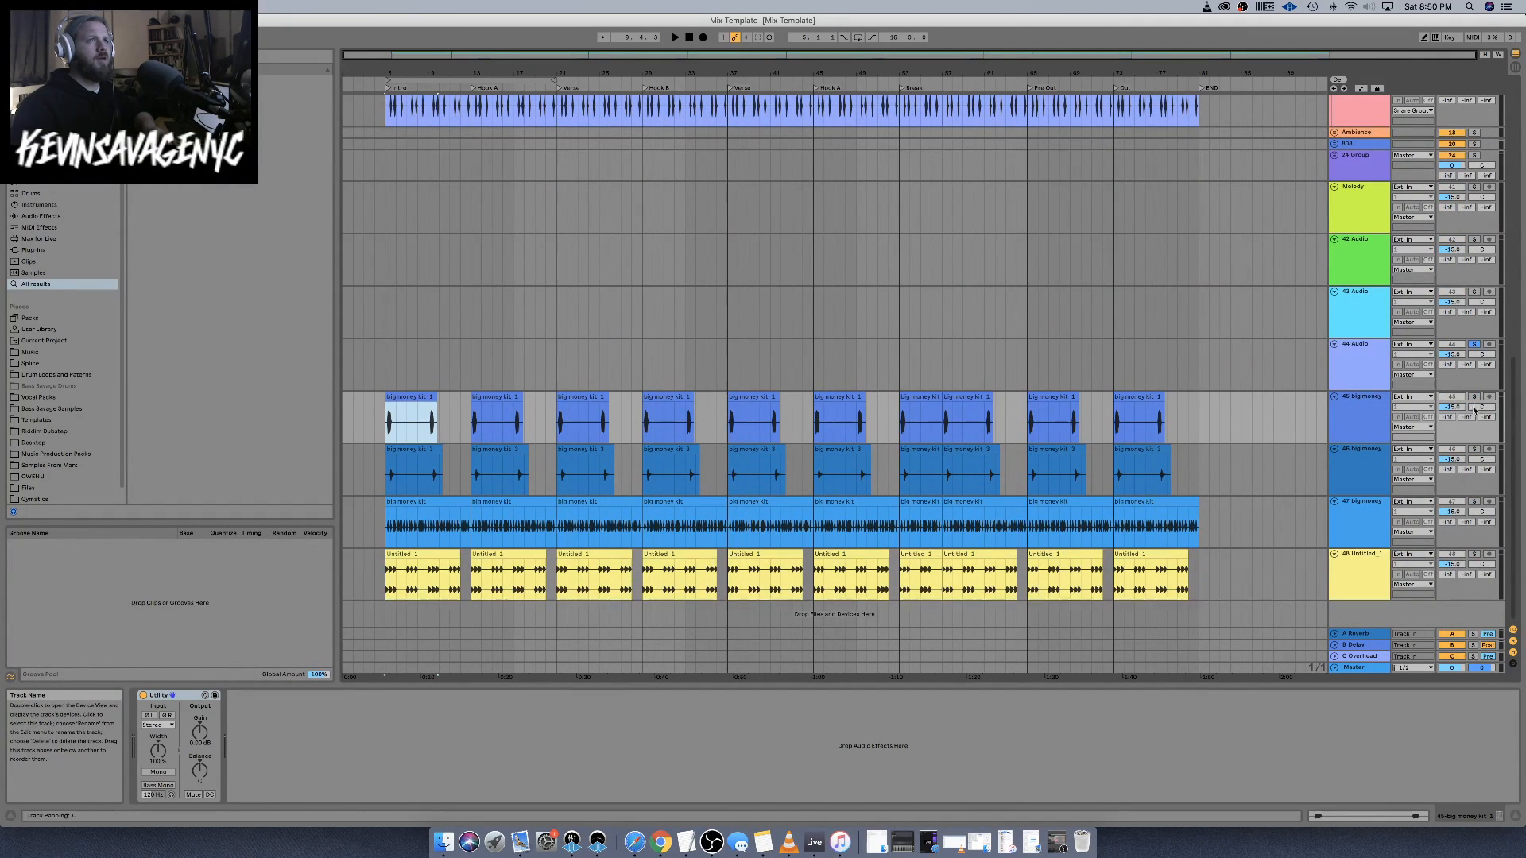
{"action": "left_click", "coordinate": [1474, 397]}
{"action": "key", "text": "space"}
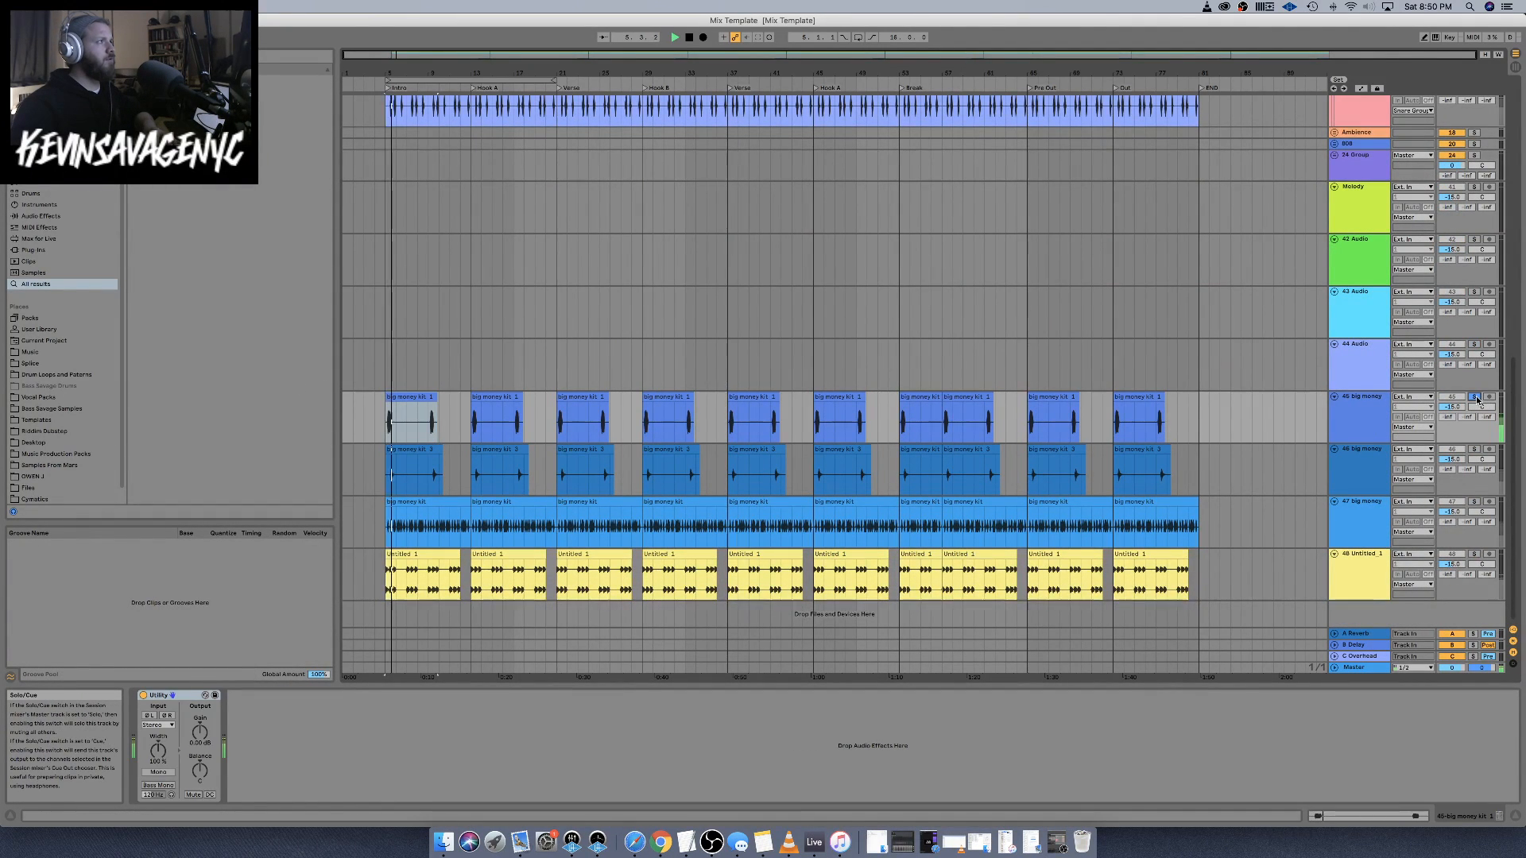
{"action": "left_click", "coordinate": [1200, 415], "text": "shift"}
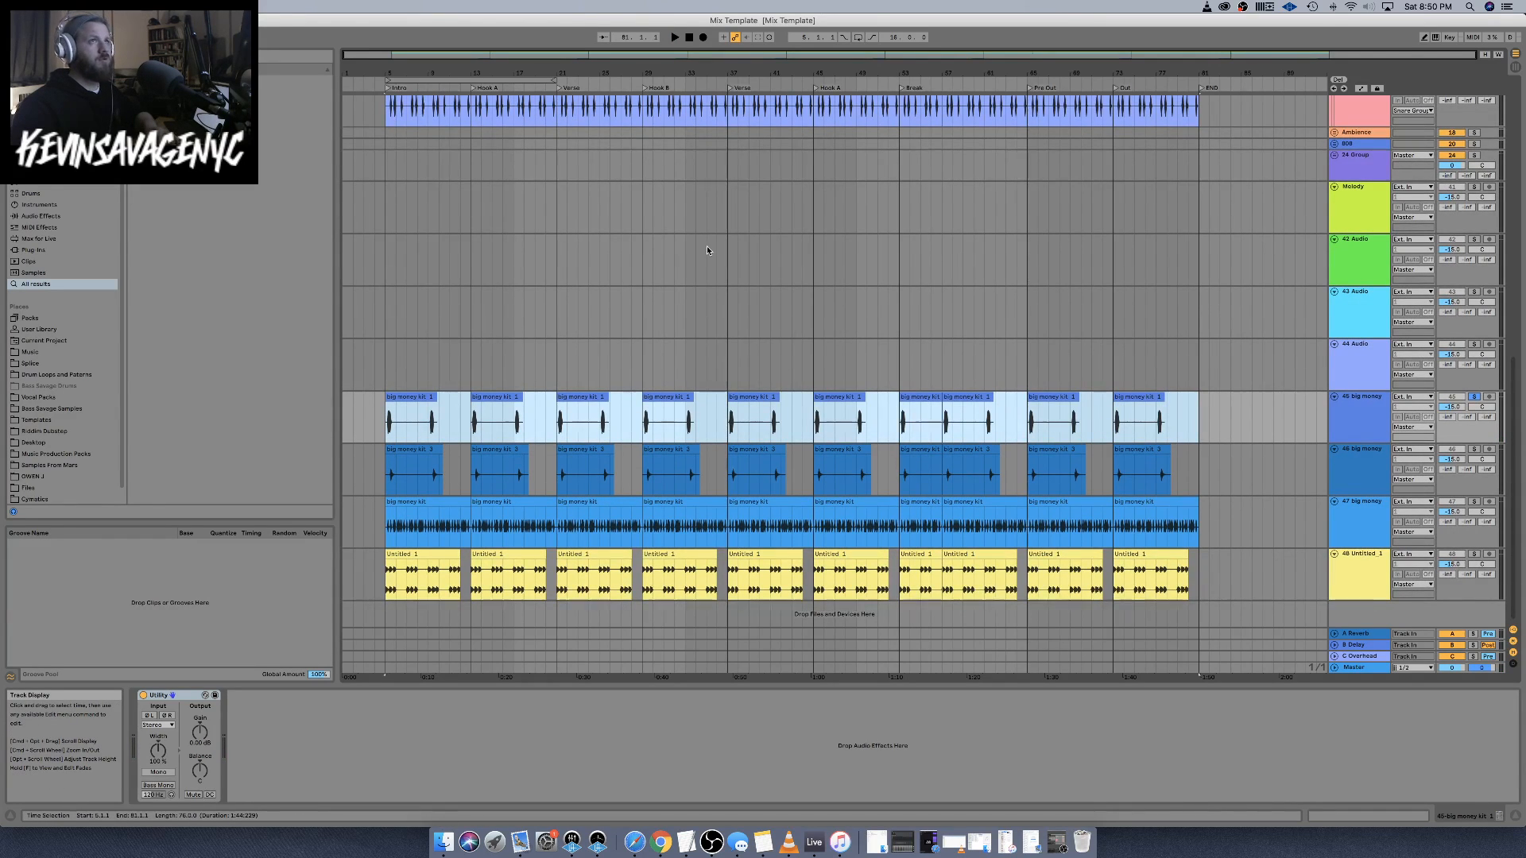
Duplicate the Closed track in the Hat Group and rename the copy Open Hats
{"action": "scroll", "coordinate": [707, 249], "scroll_direction": "up", "scroll_amount": 5}
{"action": "left_click", "coordinate": [1367, 242]}
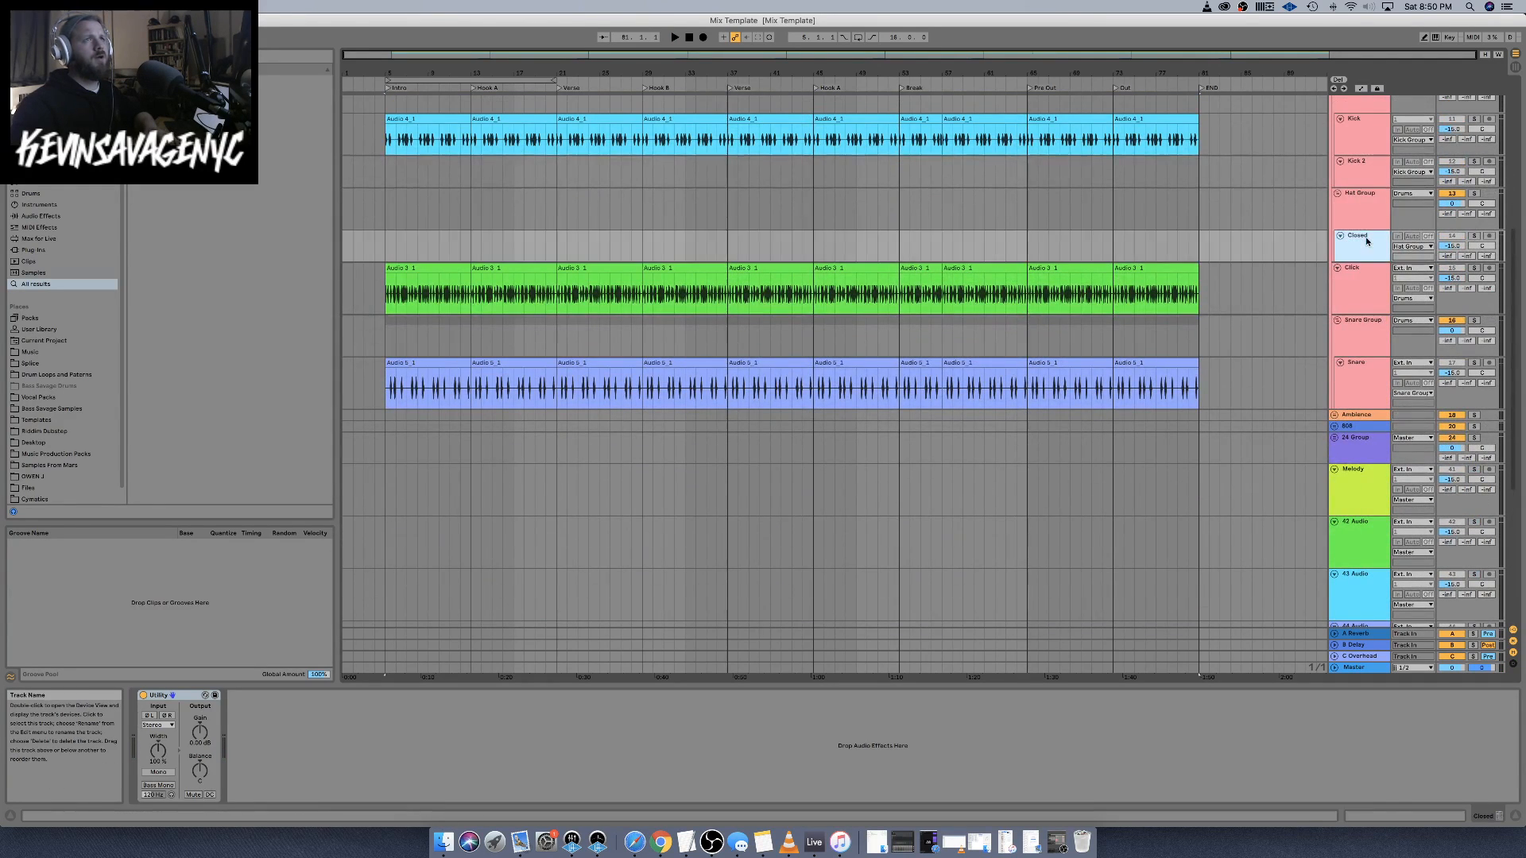
{"action": "right_click", "coordinate": [1366, 241]}
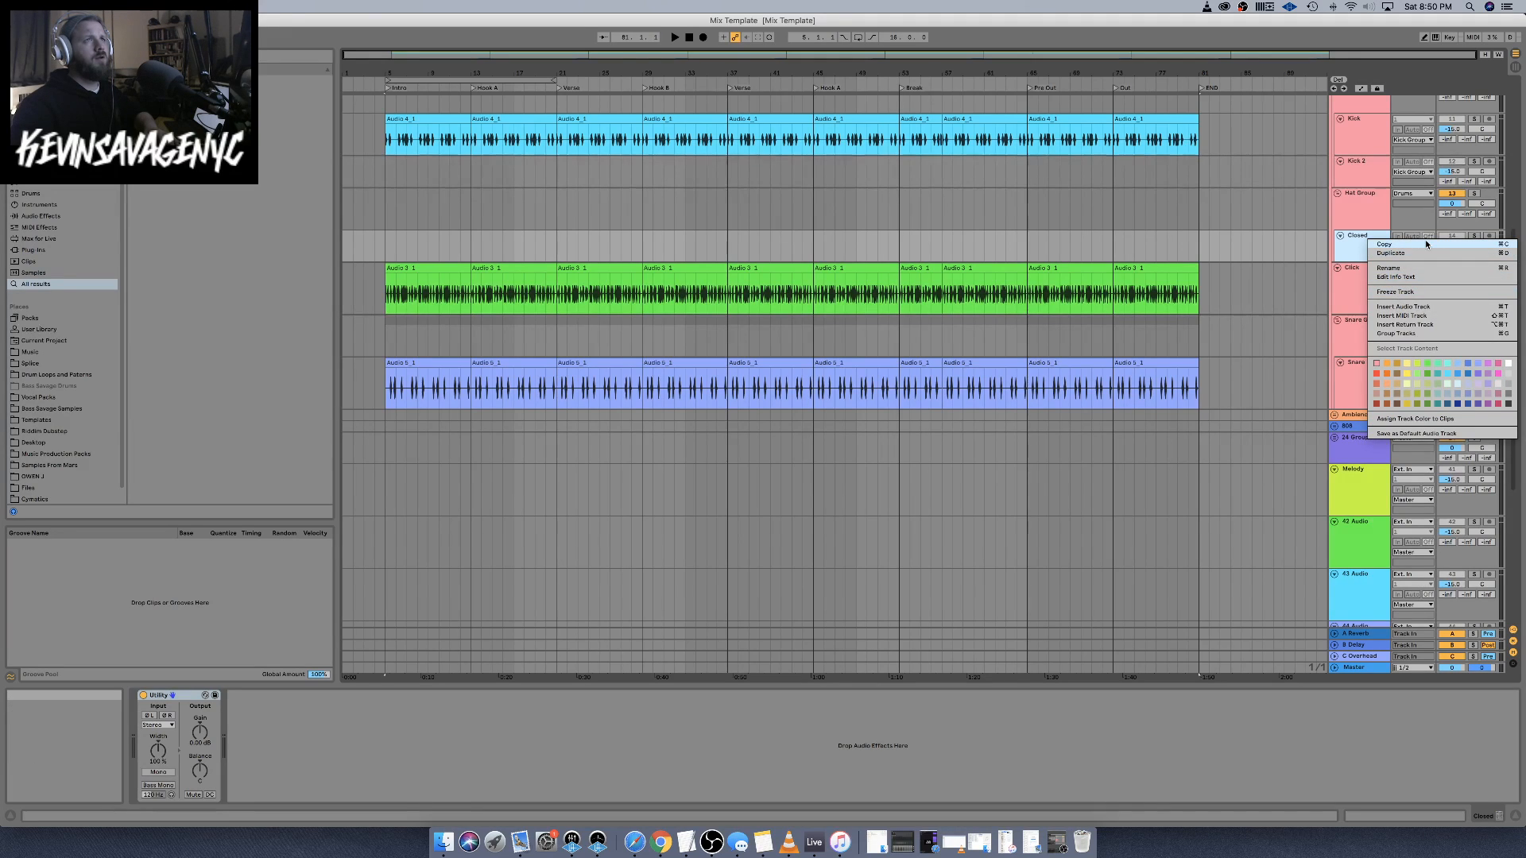
{"action": "left_click", "coordinate": [1346, 211]}
{"action": "left_click", "coordinate": [1363, 202]}
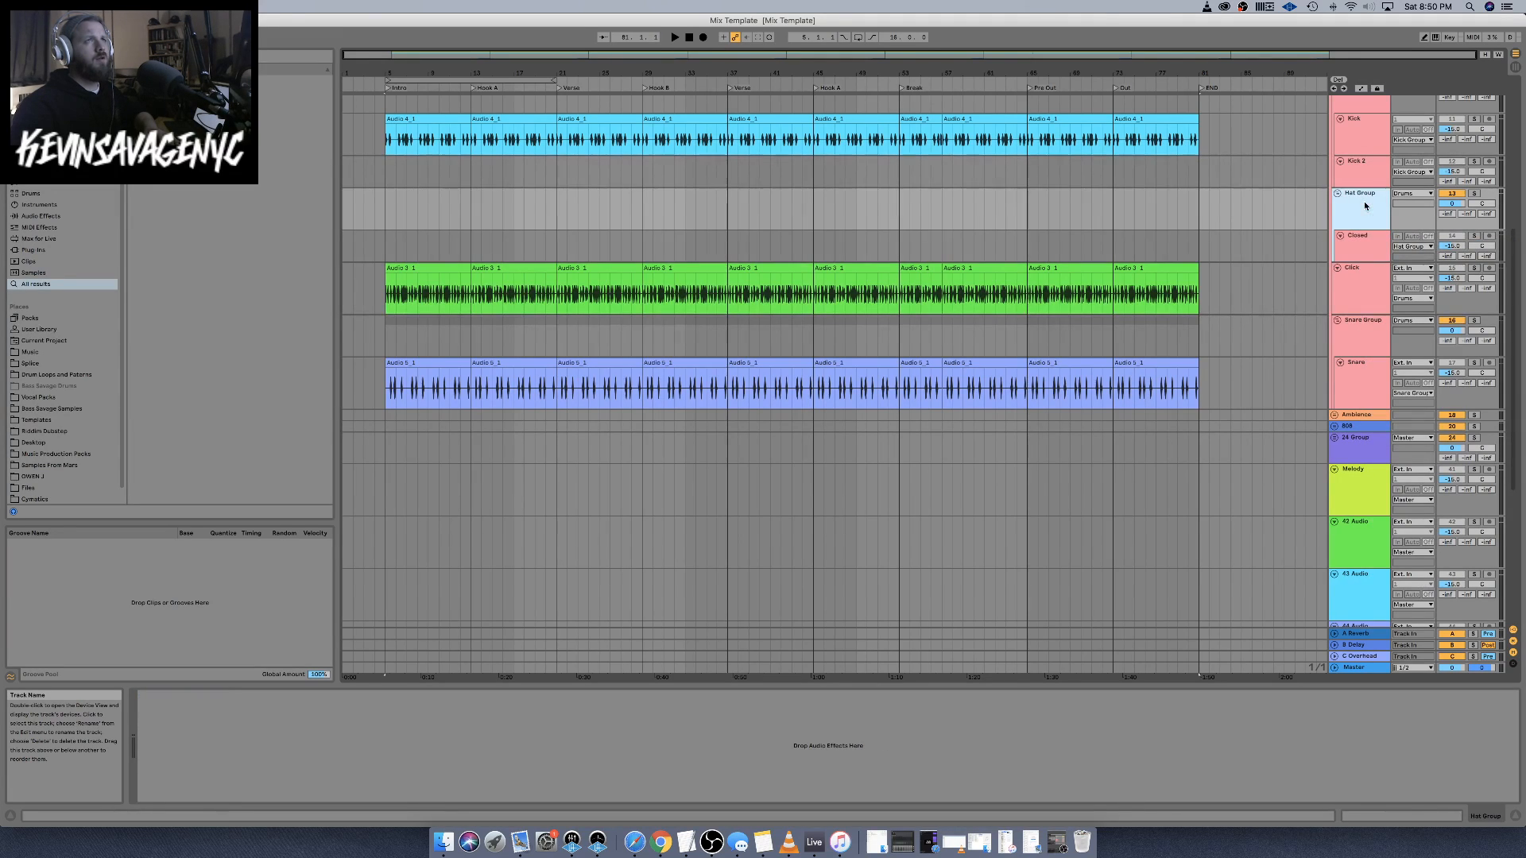
{"action": "right_click", "coordinate": [1362, 235]}
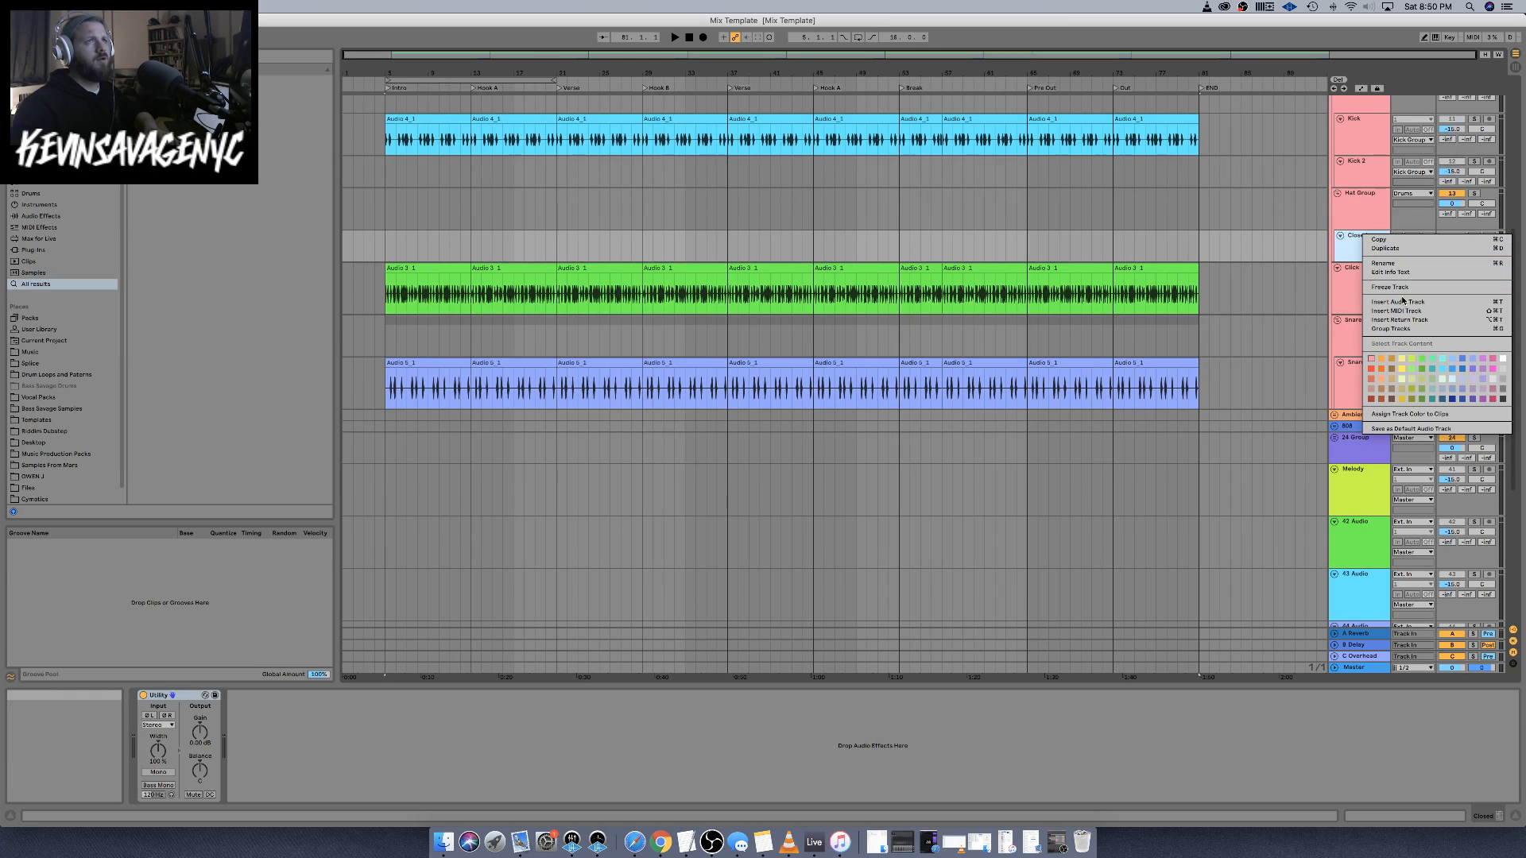
{"action": "left_click", "coordinate": [1385, 248]}
{"action": "right_click", "coordinate": [1347, 285]}
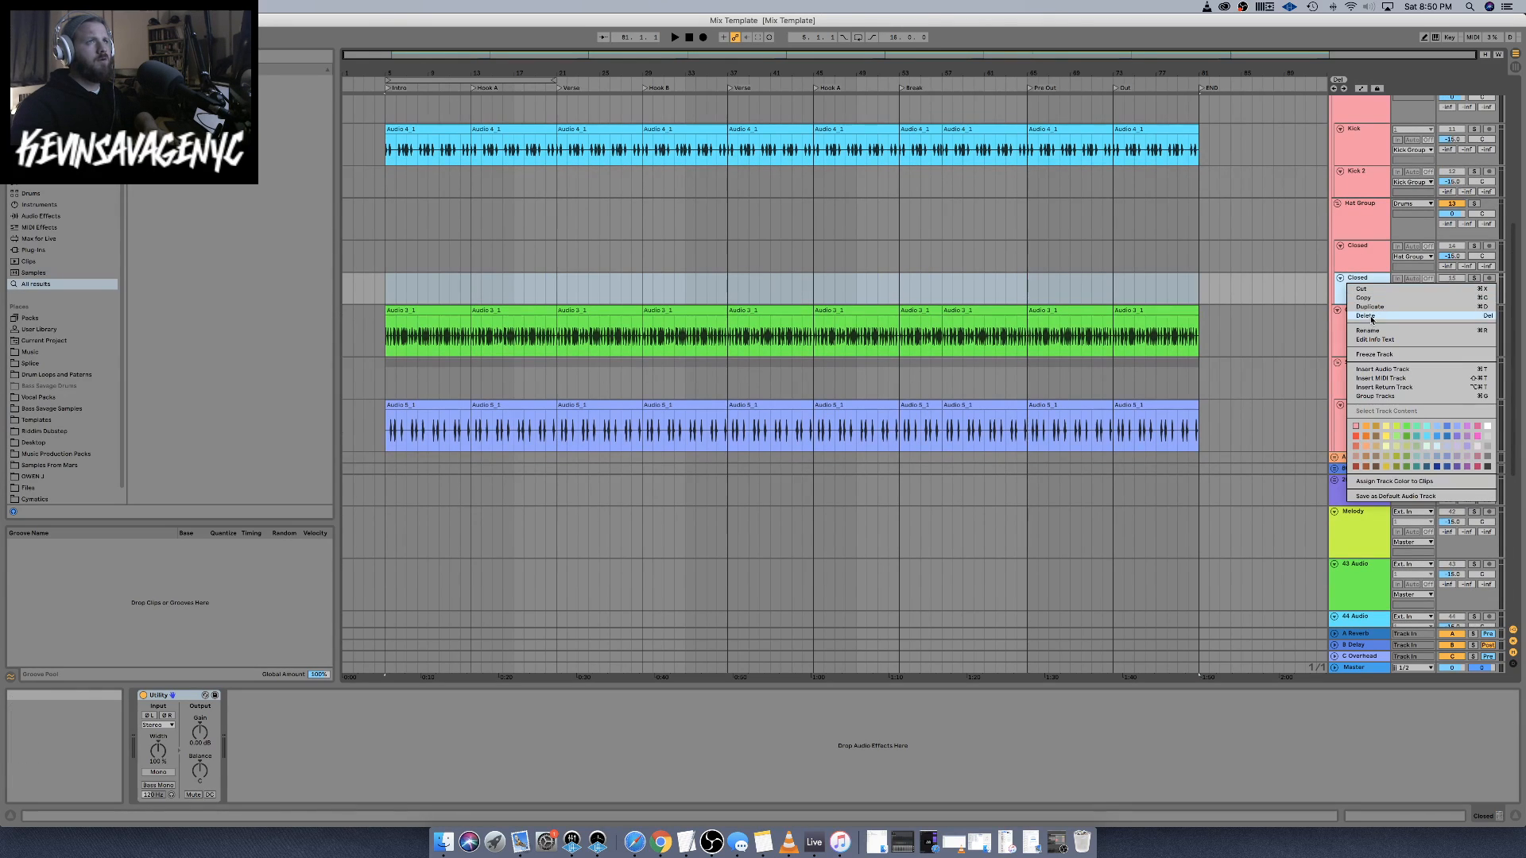
{"action": "left_click", "coordinate": [1366, 333]}
{"action": "type", "text": "Op"}
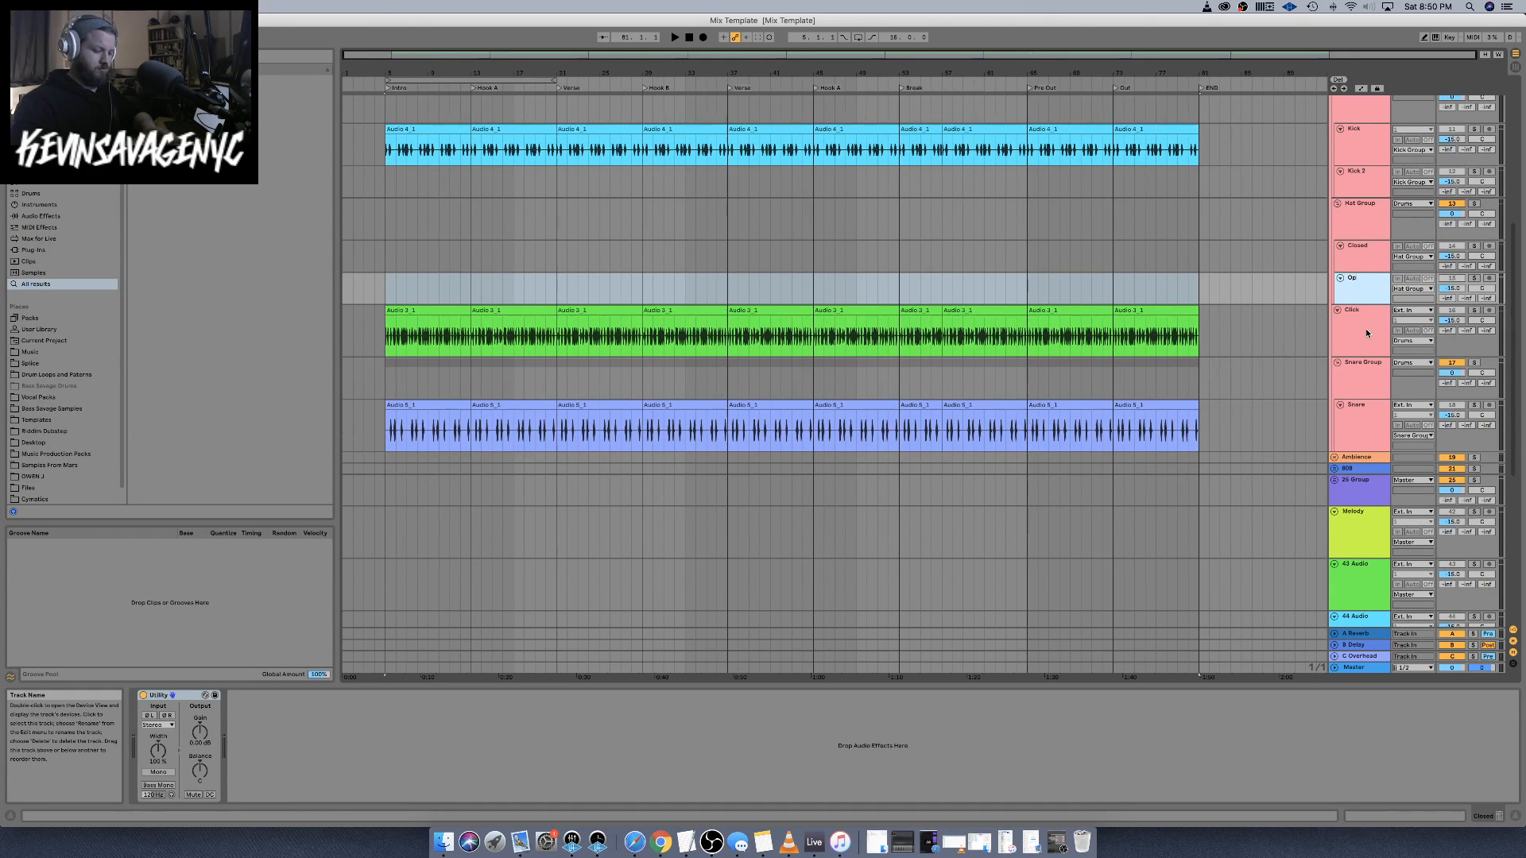
{"action": "type", "text": "en Hats"}
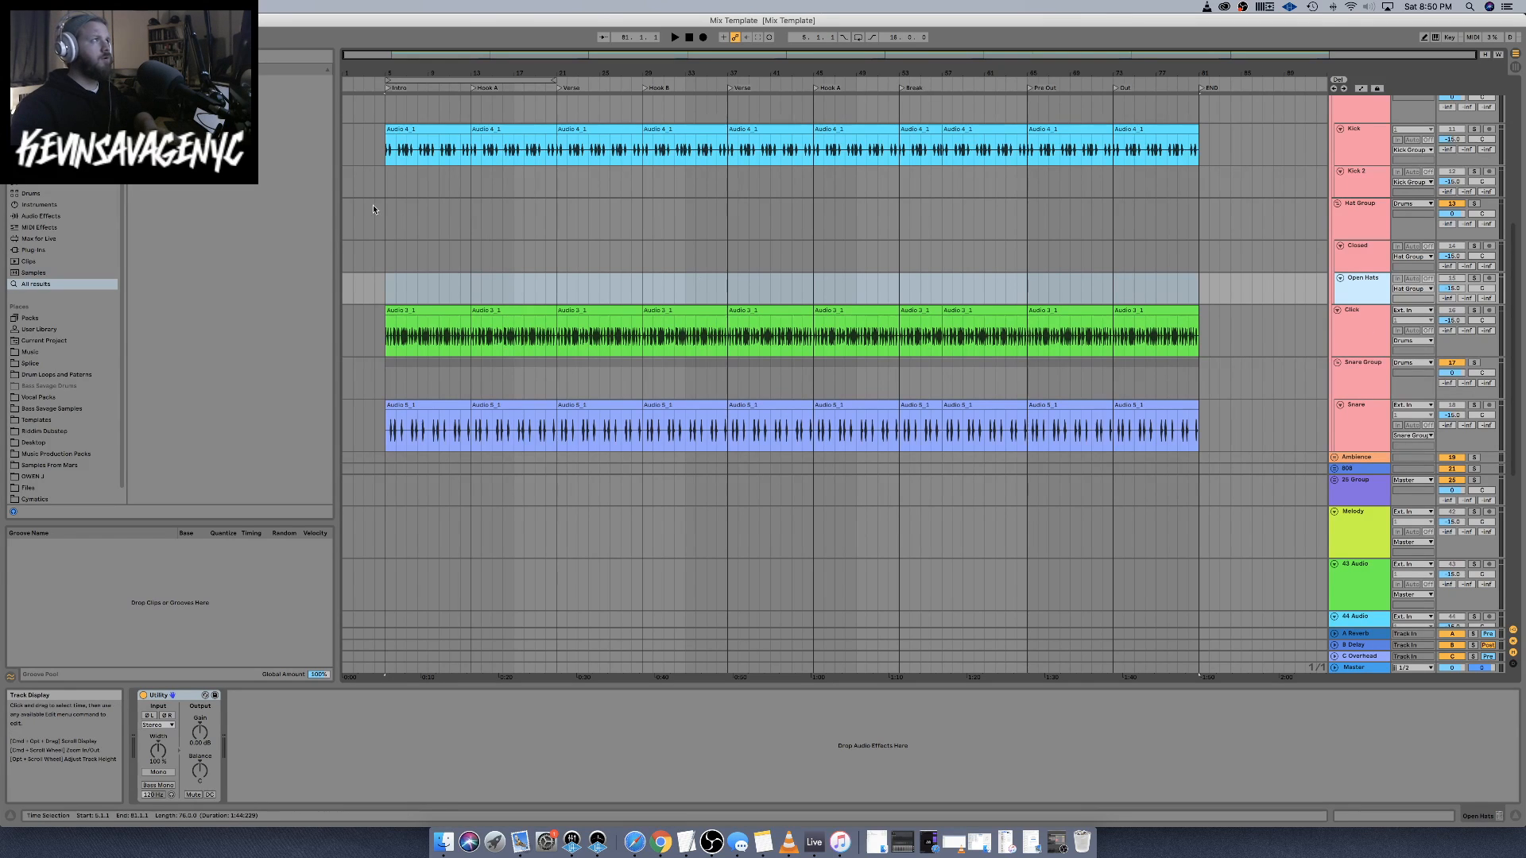
Move all clips from the 46 big money track to the Open Hats track, starting at Intro
{"action": "scroll", "coordinate": [387, 283], "scroll_direction": "down", "scroll_amount": 5}
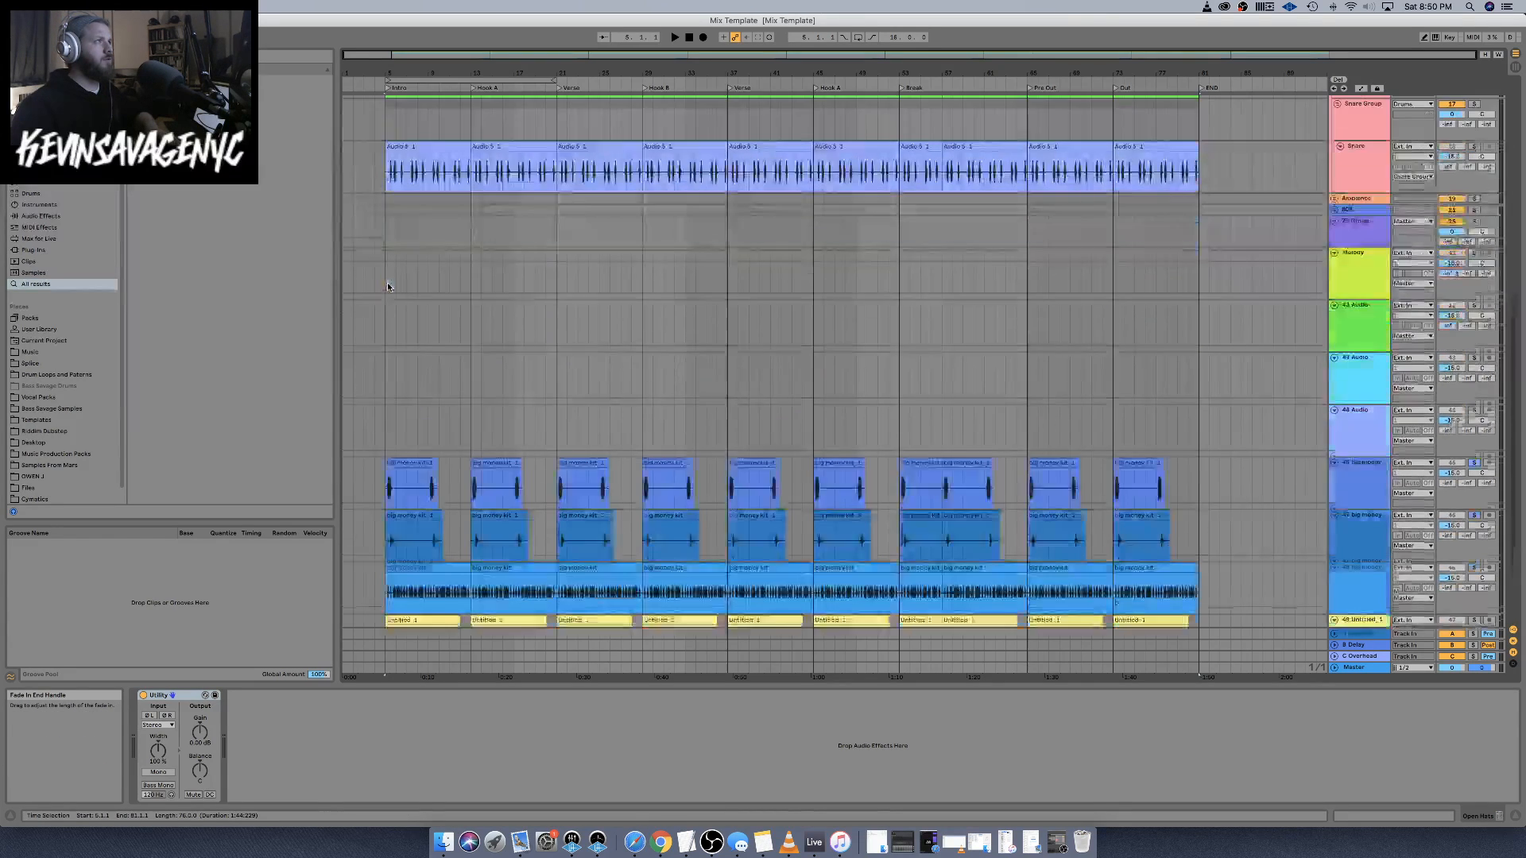
{"action": "left_click", "coordinate": [402, 420]}
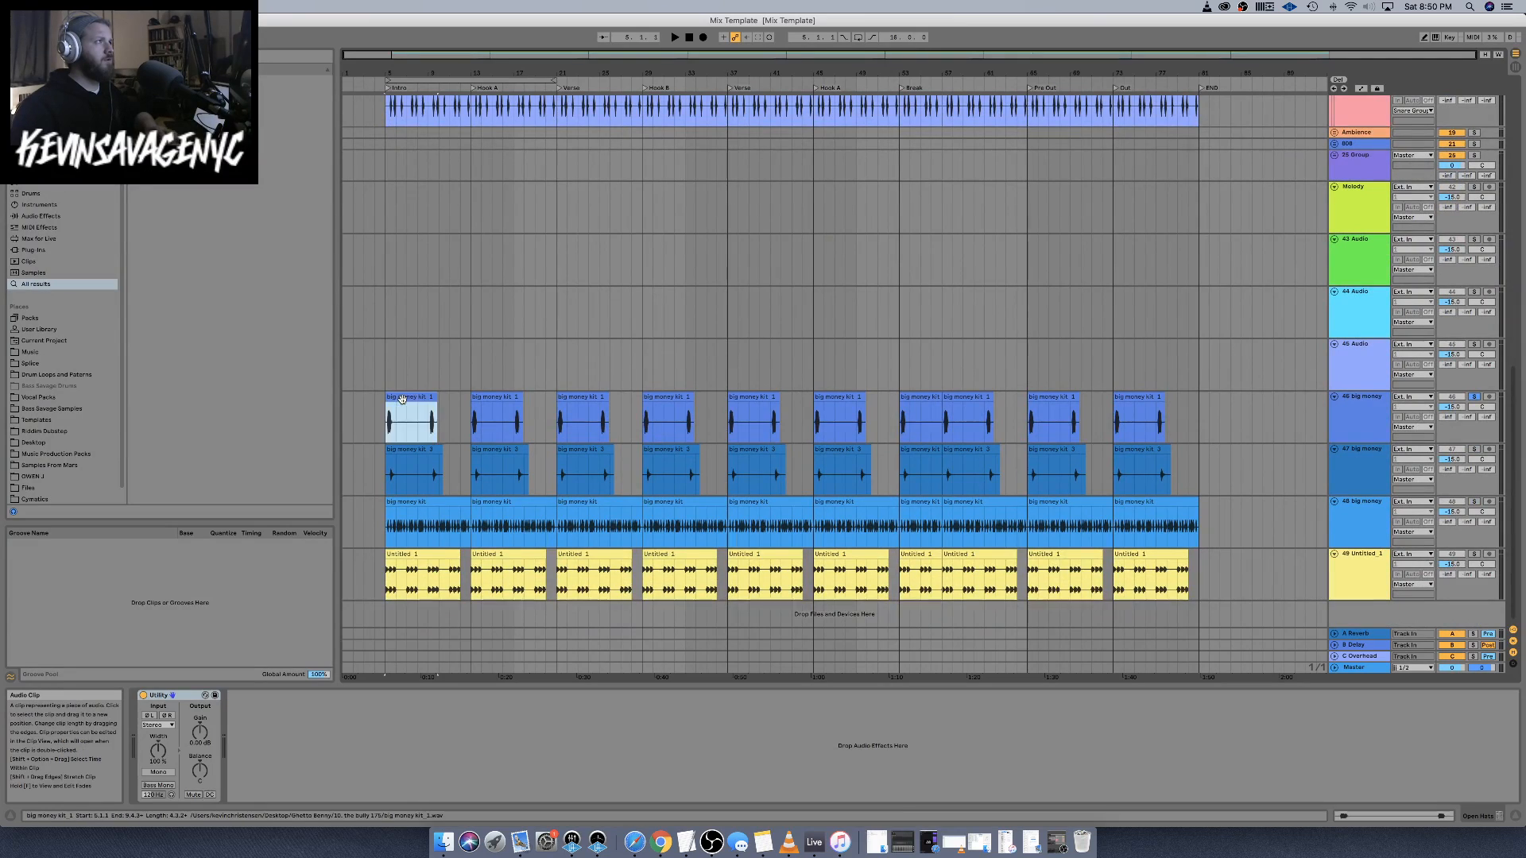
{"action": "left_click", "coordinate": [1200, 423], "text": "shift"}
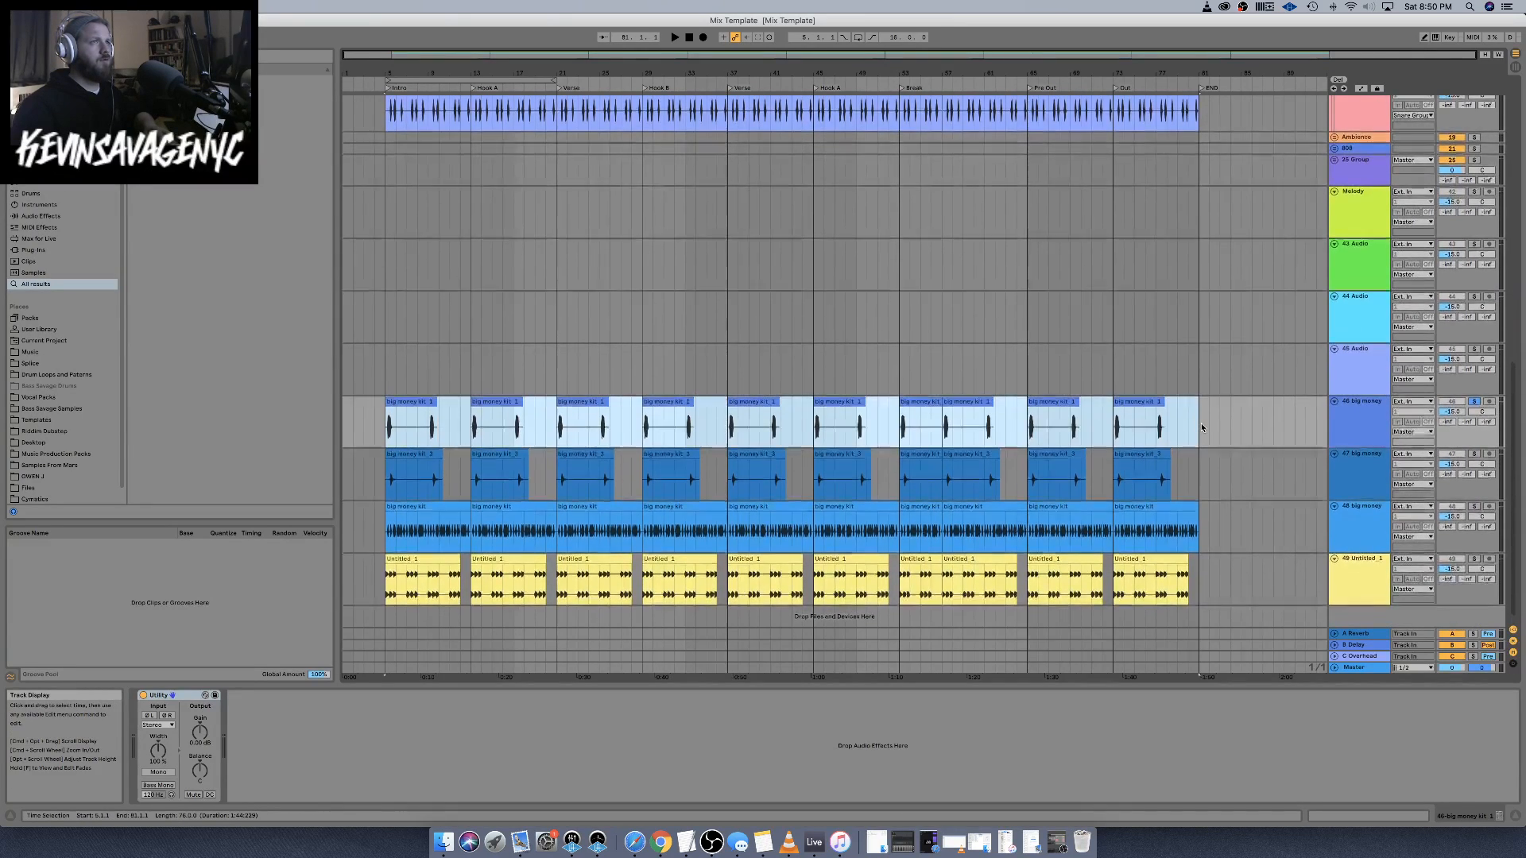
{"action": "key", "text": "Delete"}
{"action": "scroll", "coordinate": [681, 348], "scroll_direction": "up", "scroll_amount": 15}
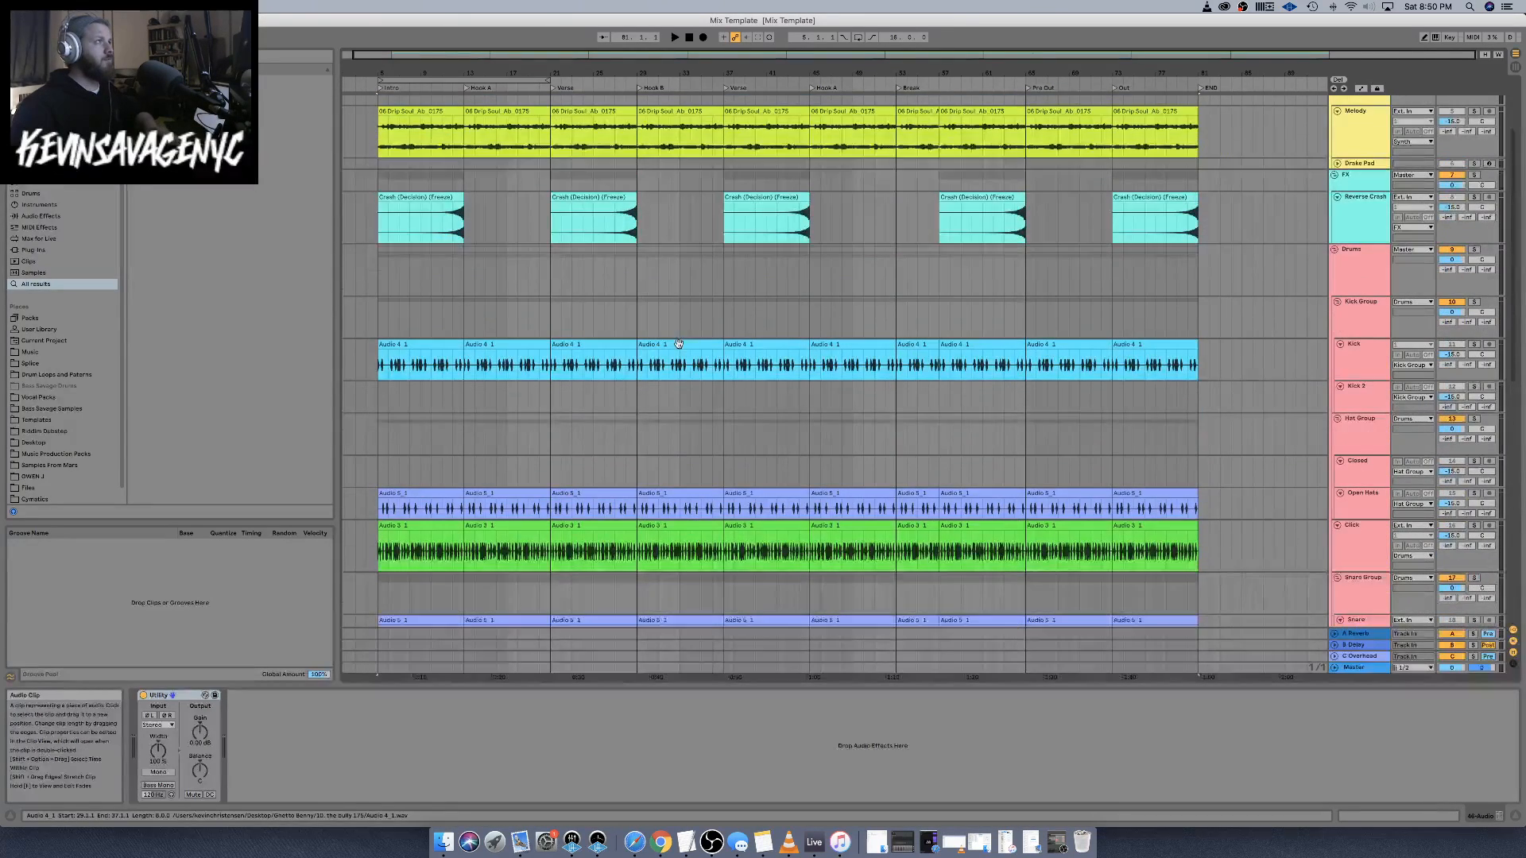
{"action": "left_click", "coordinate": [427, 492]}
{"action": "key", "text": "super+v"}
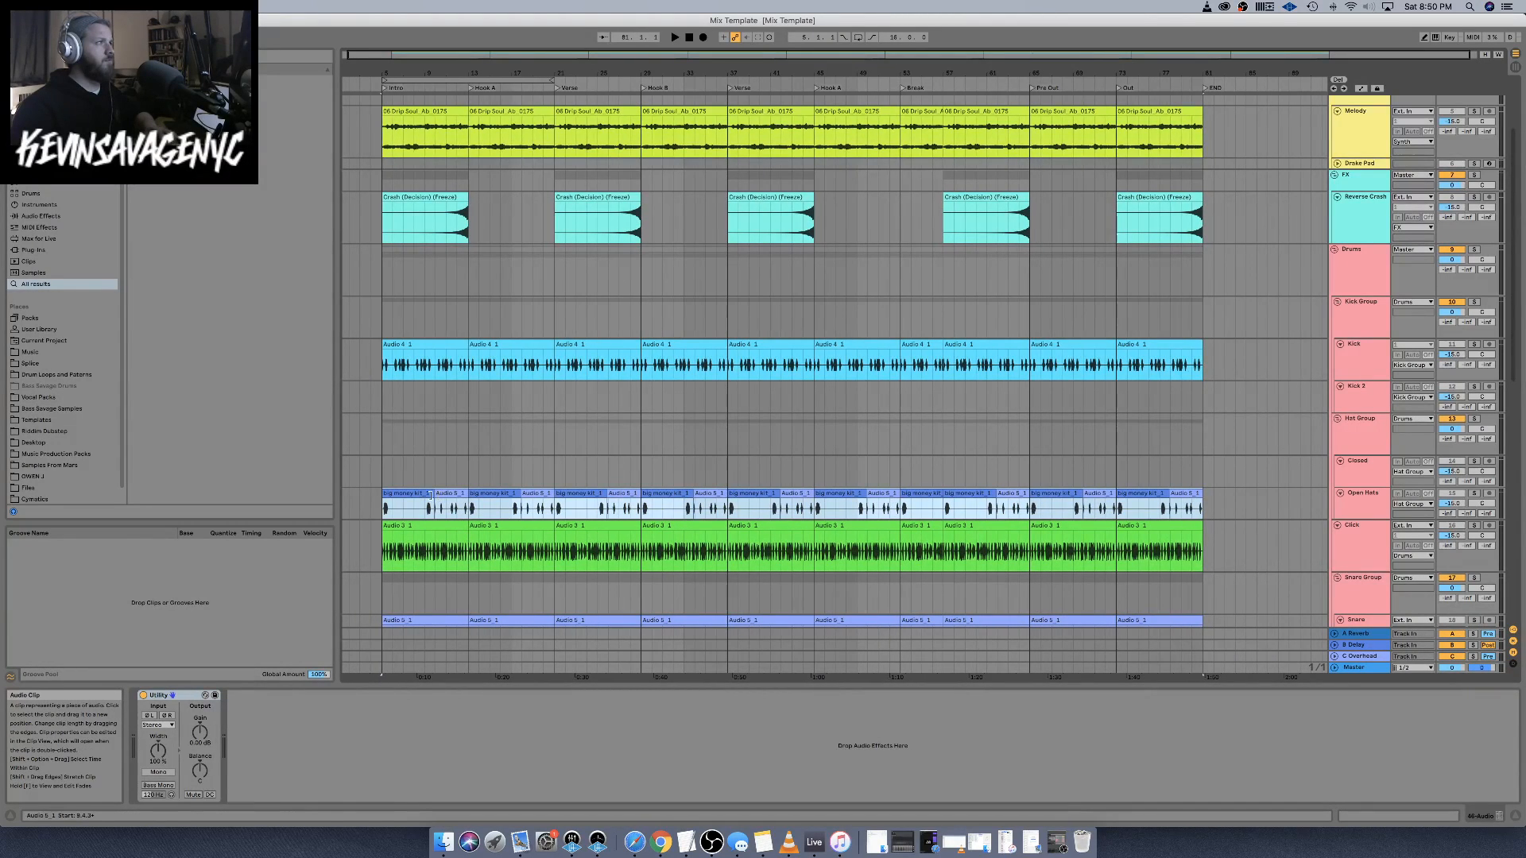
Clear the whole Open Hats track, including the leftover Audio 5_1 clips, and paste only the big money clips back from Intro
{"action": "left_click", "coordinate": [413, 494]}
{"action": "left_click", "coordinate": [1185, 492], "text": "shift"}
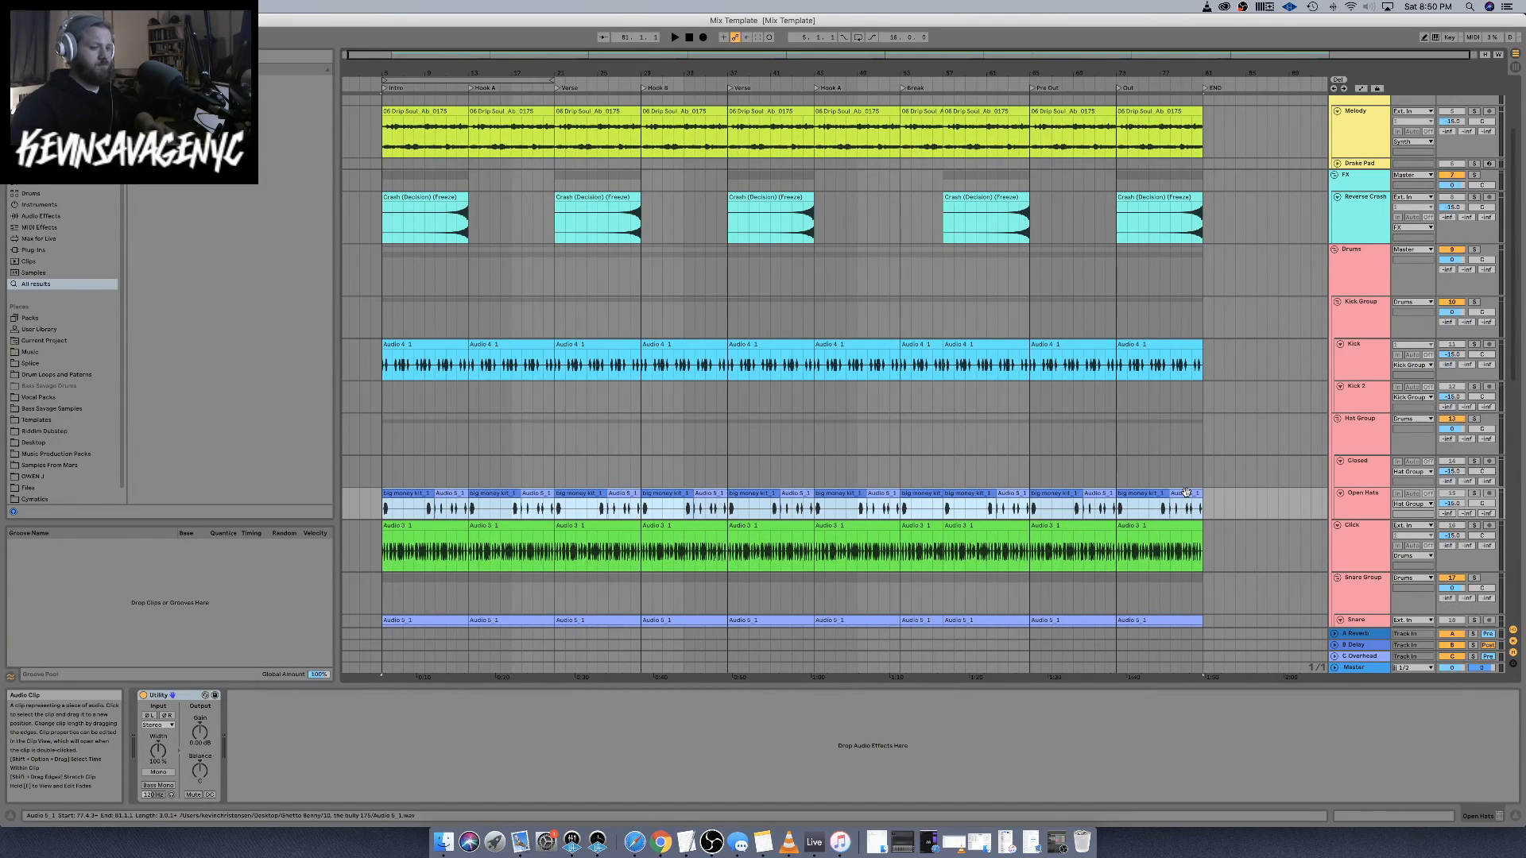
{"action": "key", "text": "Delete"}
{"action": "key", "text": "super+v"}
Solo the 47 big money track and play it from Intro
{"action": "scroll", "coordinate": [1152, 497], "scroll_direction": "down", "scroll_amount": 15}
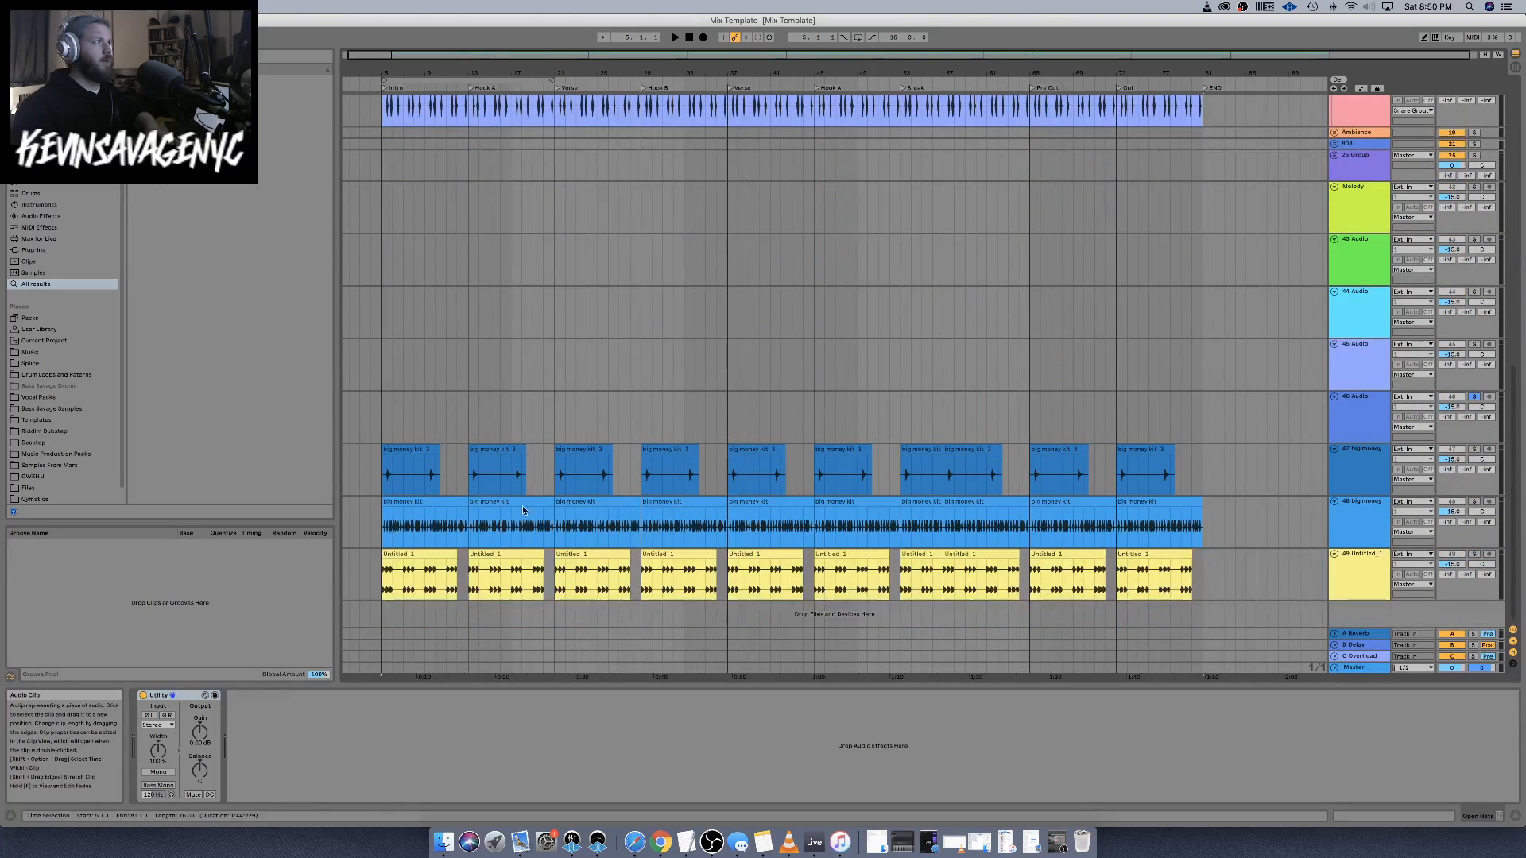
{"action": "left_click", "coordinate": [1474, 450]}
{"action": "key", "text": "space"}
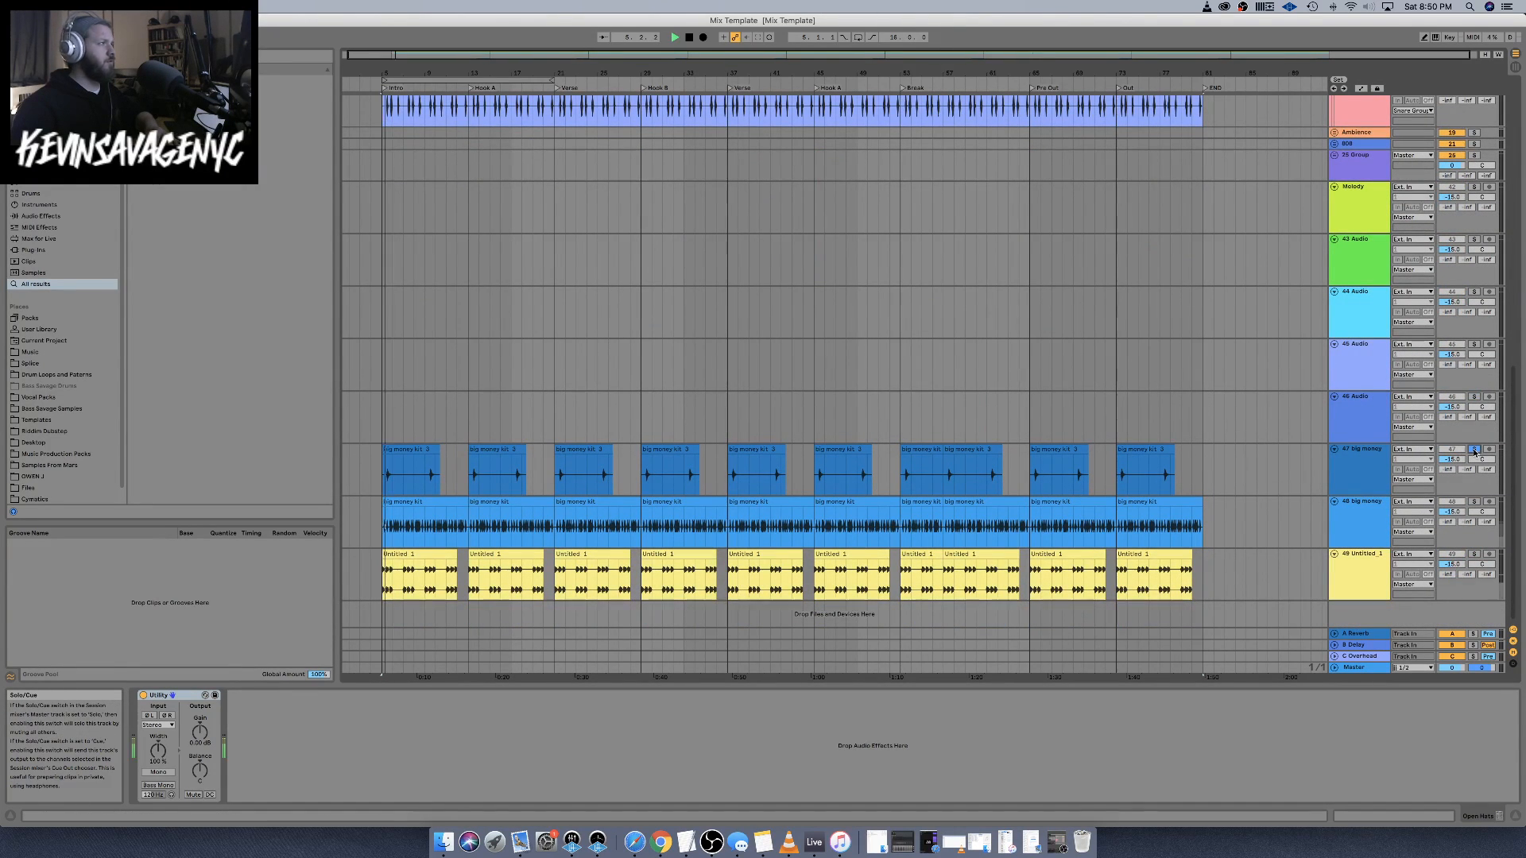
Insert a new audio track below Click in the Drums group and rename it Bell
{"action": "scroll", "coordinate": [1465, 222], "scroll_direction": "up", "scroll_amount": 5}
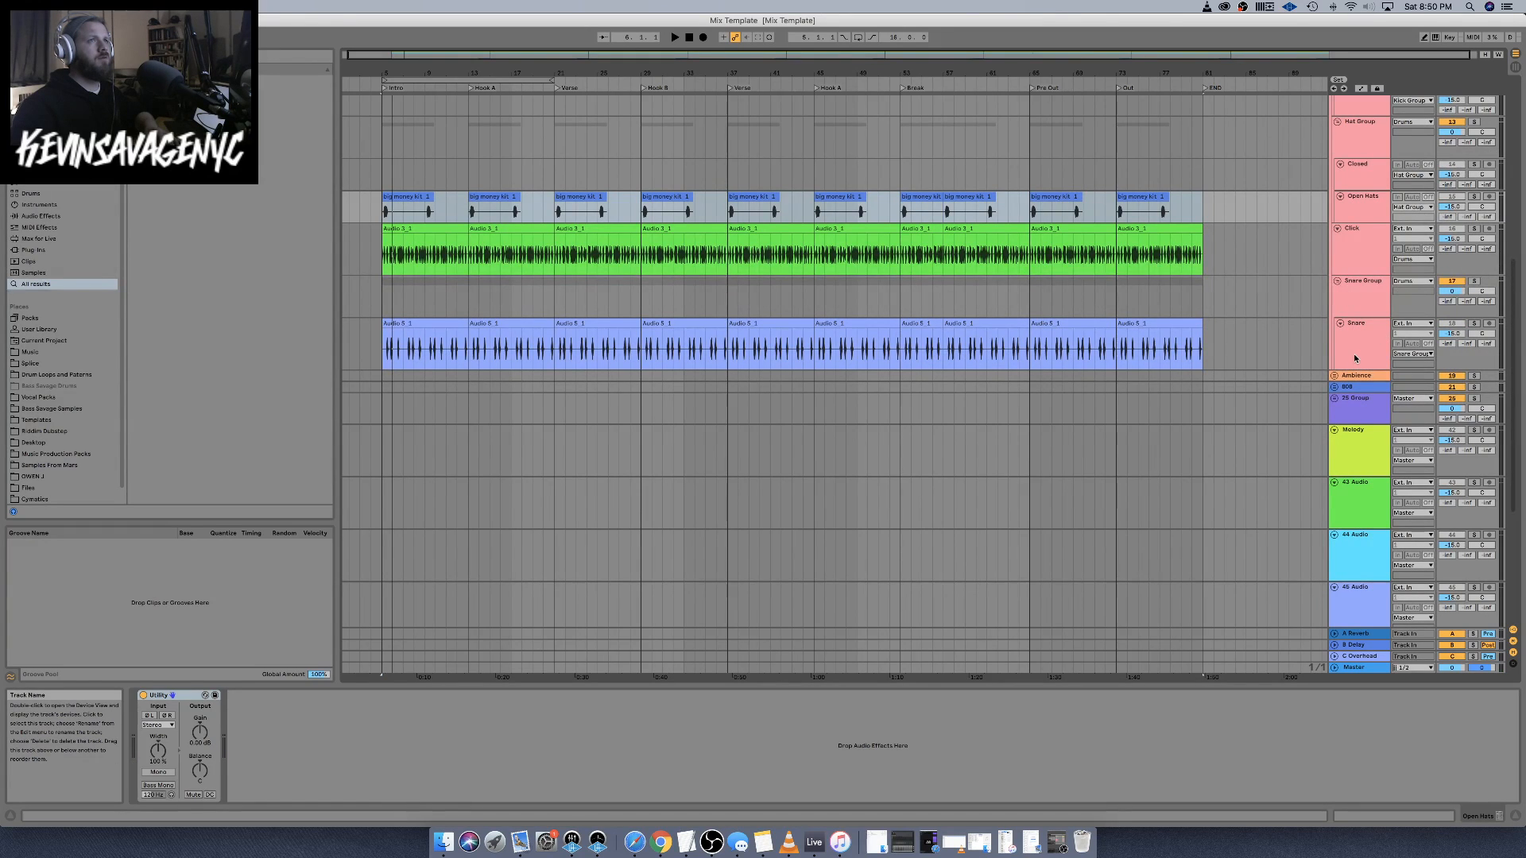
{"action": "scroll", "coordinate": [1360, 299], "scroll_direction": "up", "scroll_amount": 1}
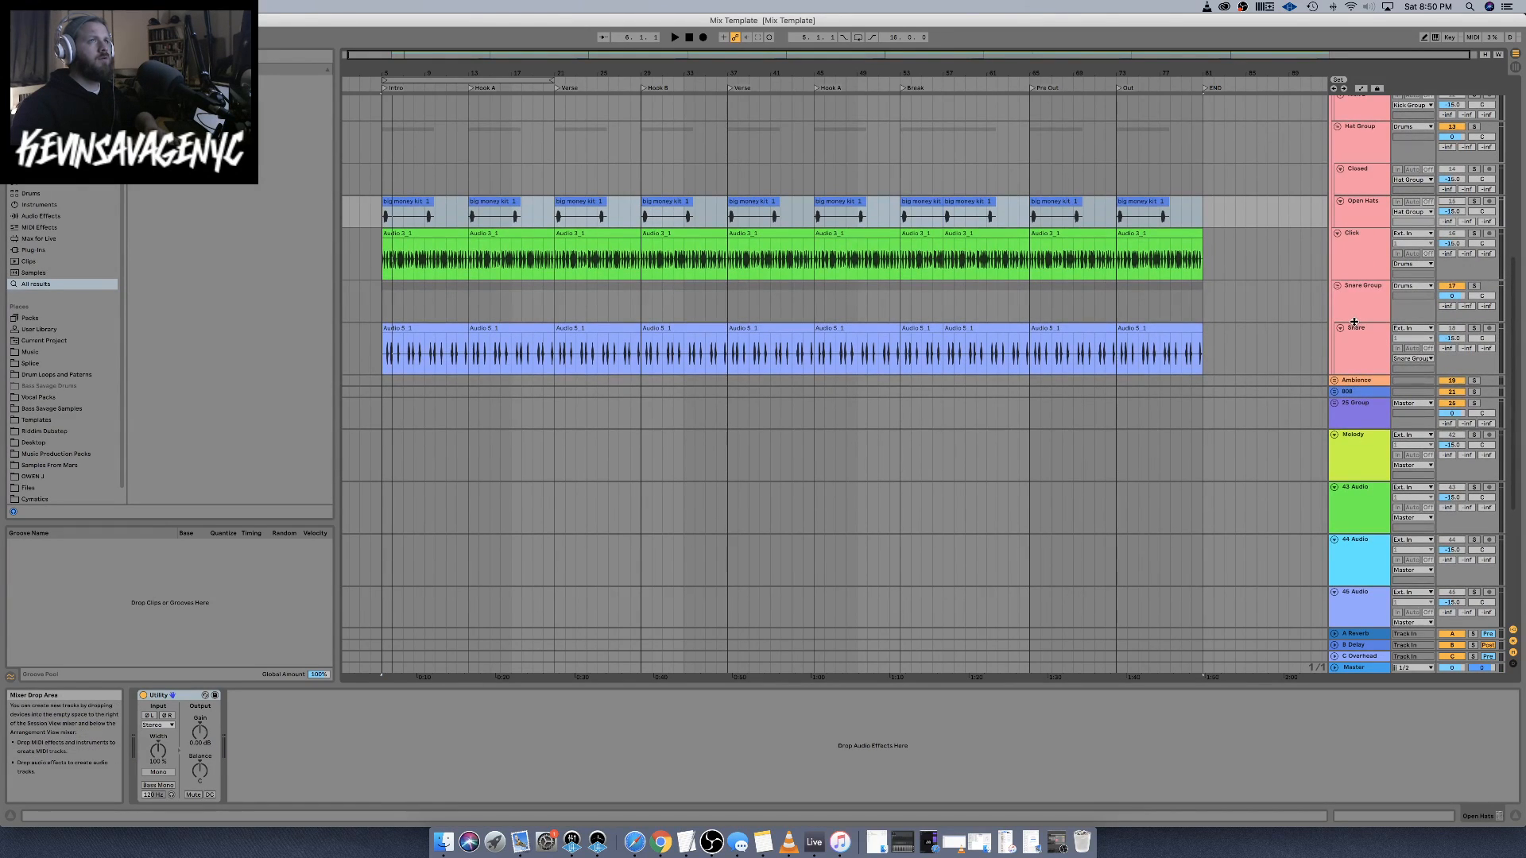
{"action": "right_click", "coordinate": [1352, 270]}
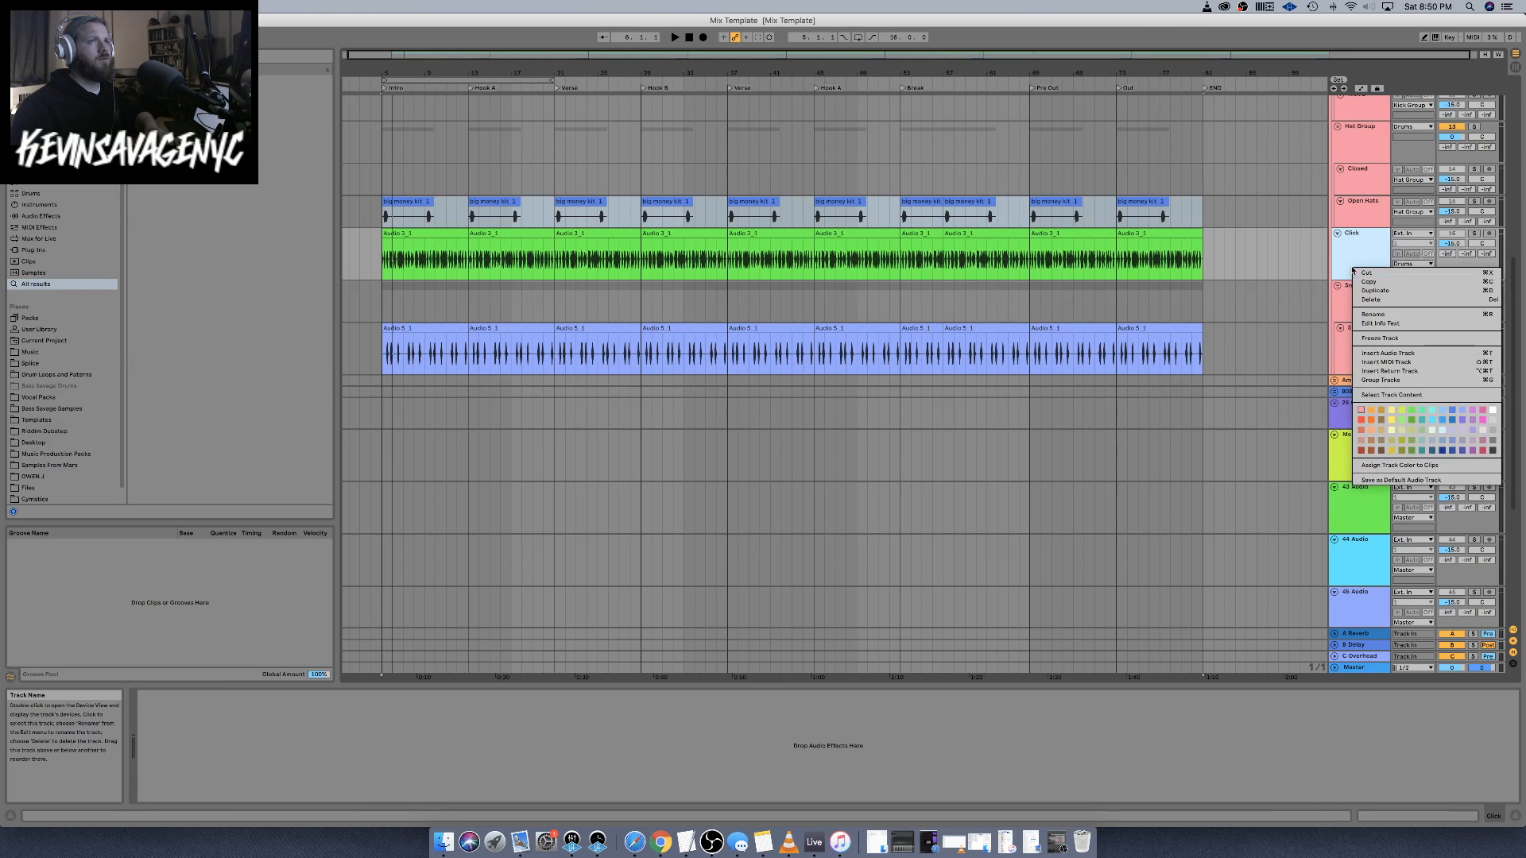
{"action": "left_click", "coordinate": [1388, 353]}
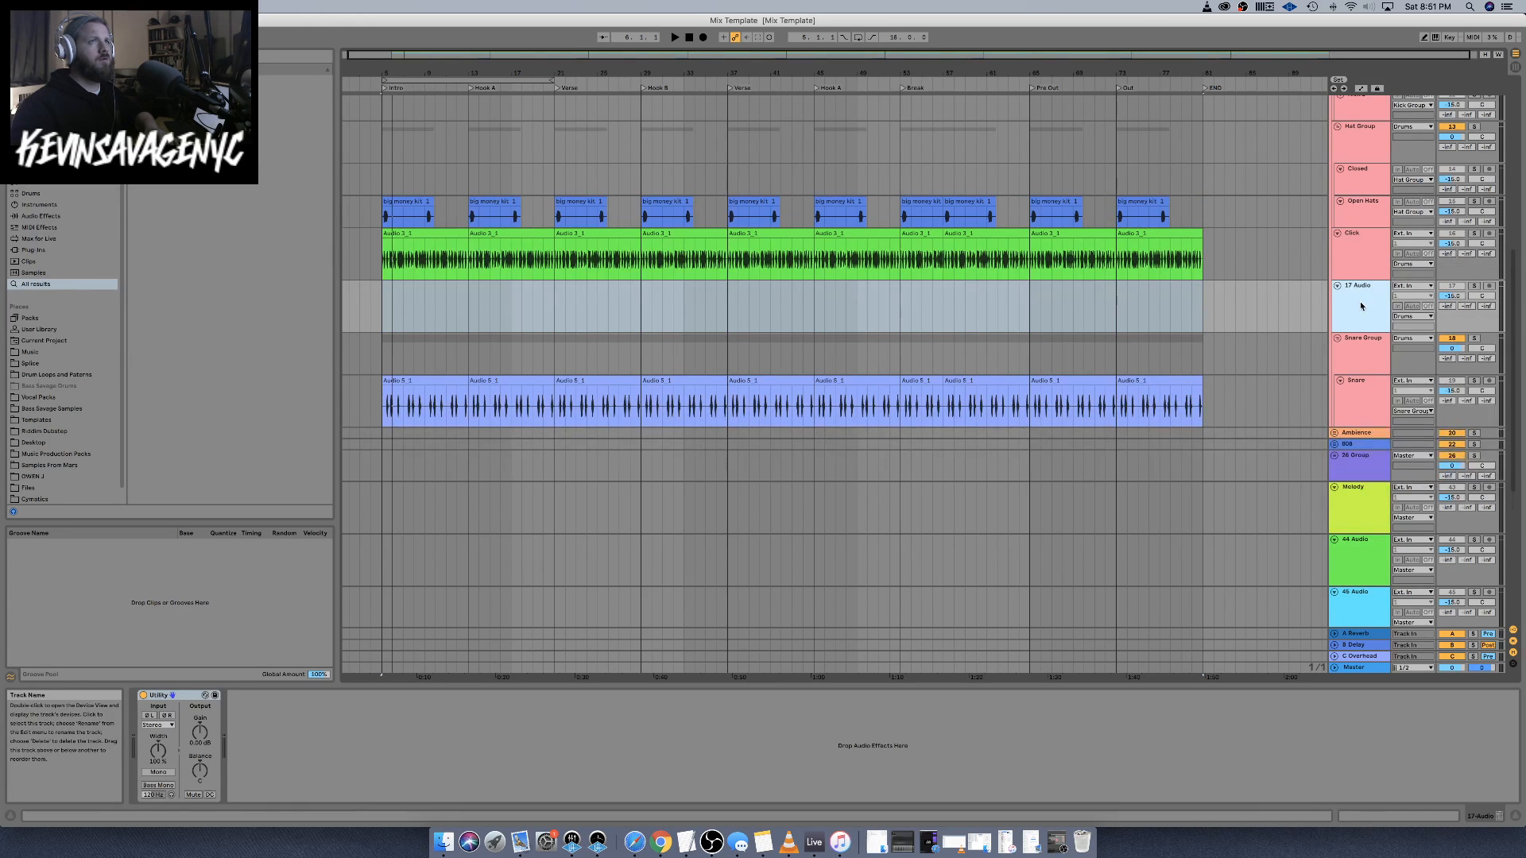
{"action": "right_click", "coordinate": [1359, 298]}
{"action": "left_click", "coordinate": [1382, 350]}
{"action": "type", "text": "Bell"}
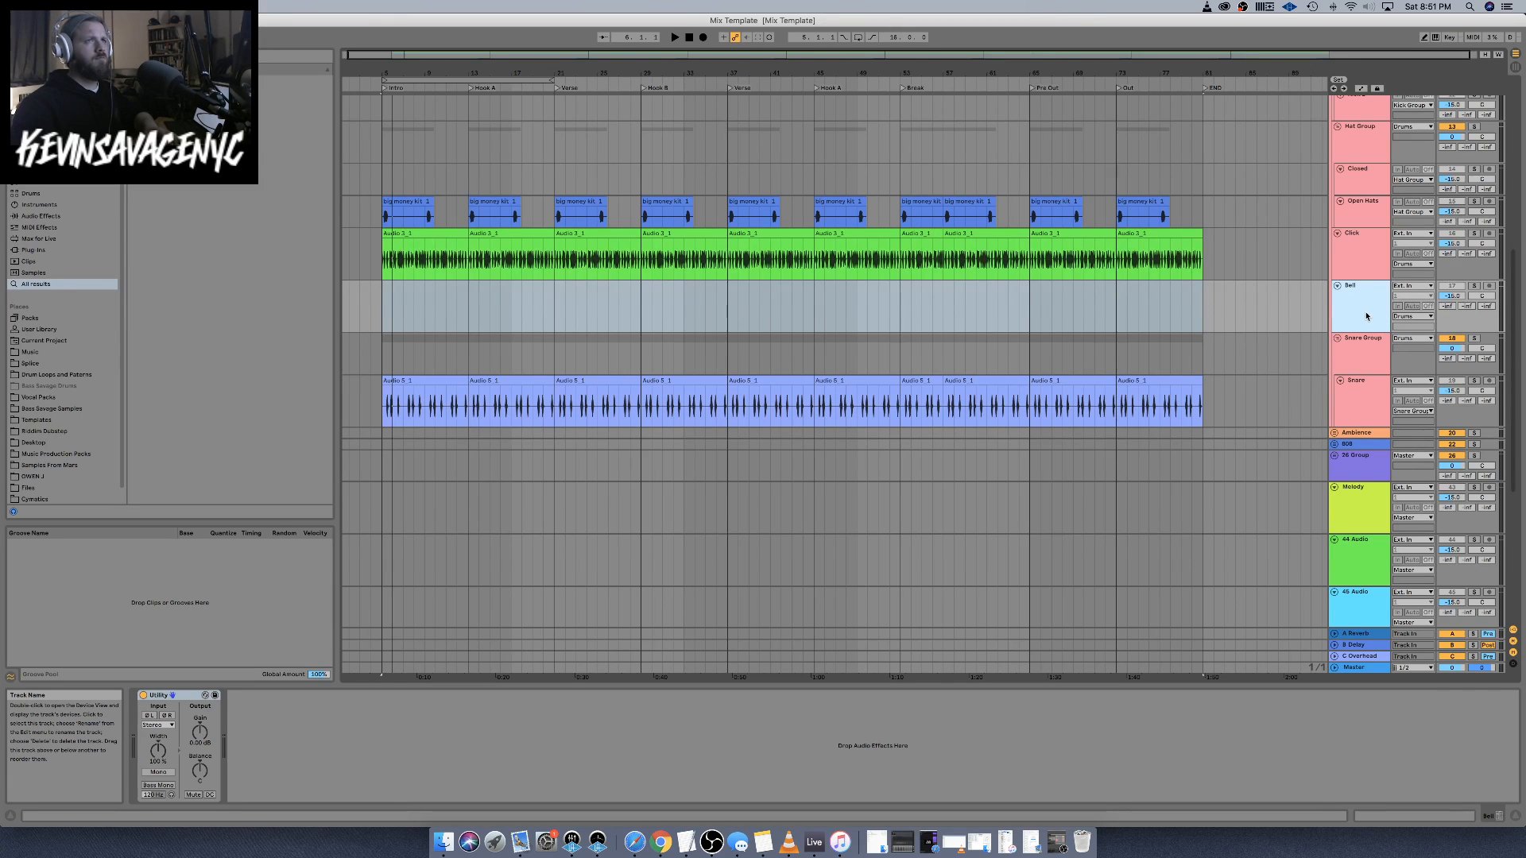
Try to place the Bell track below the Snare track, then return it to its place under Click
{"action": "left_click_drag", "start_coordinate": [1366, 316], "coordinate": [1366, 414]}
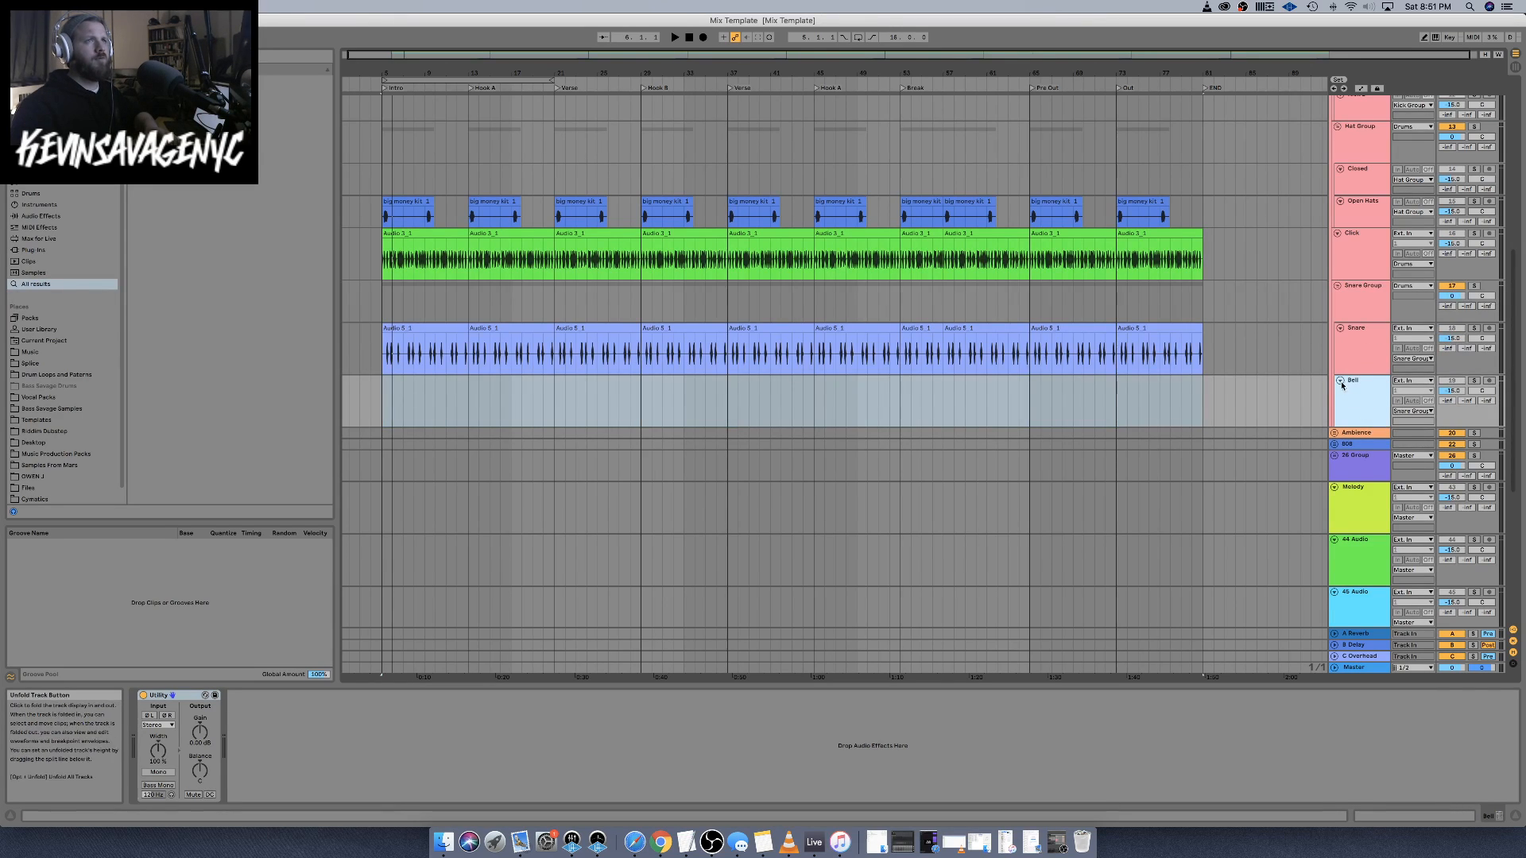
{"action": "left_click_drag", "start_coordinate": [1354, 396], "coordinate": [1340, 432]}
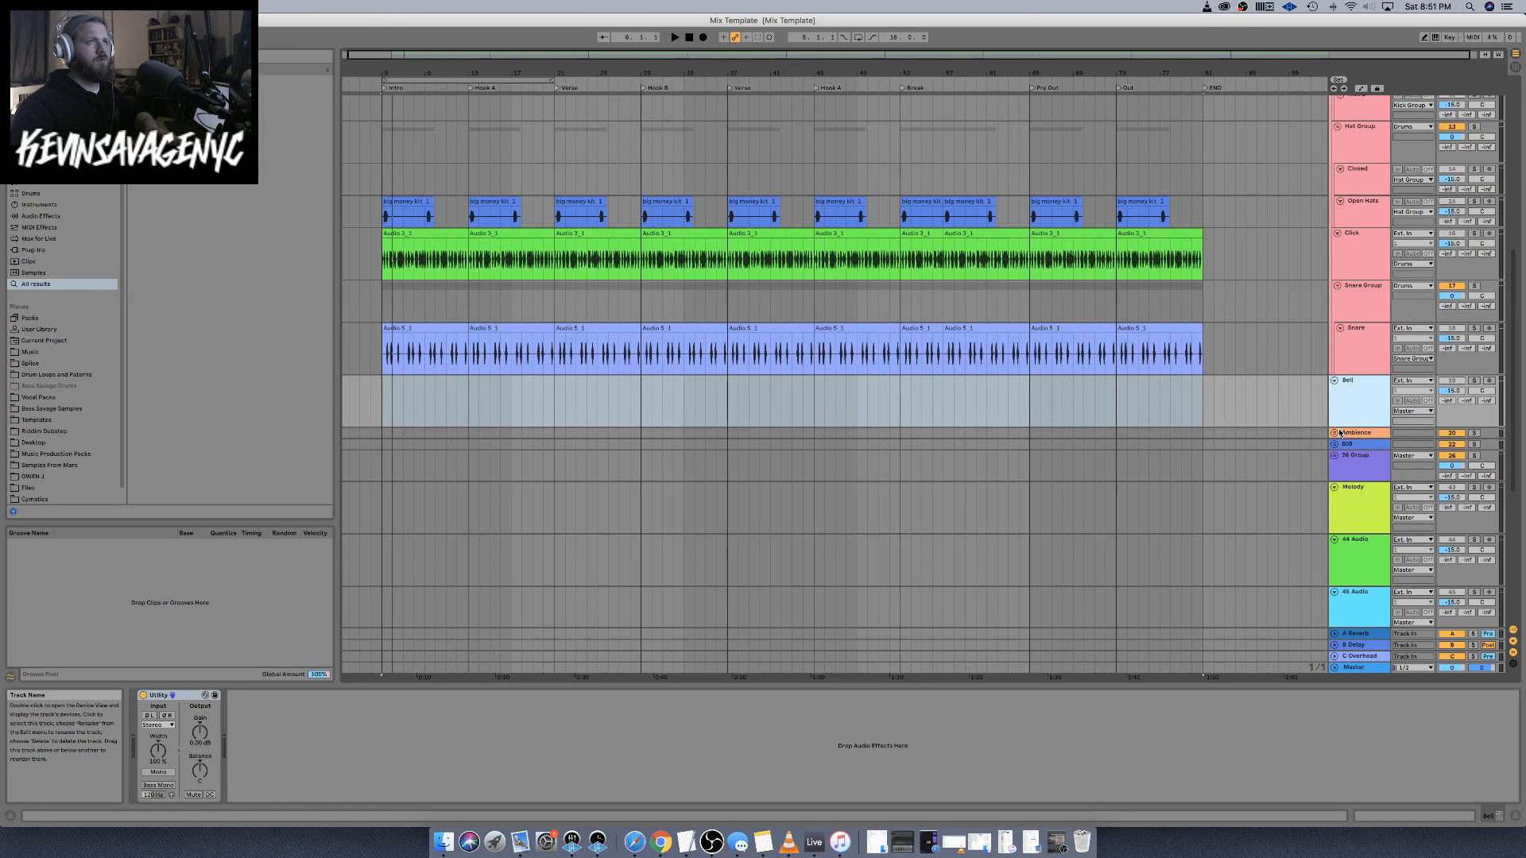
{"action": "left_click", "coordinate": [1356, 358]}
{"action": "left_click_drag", "start_coordinate": [1361, 385], "coordinate": [1362, 288]}
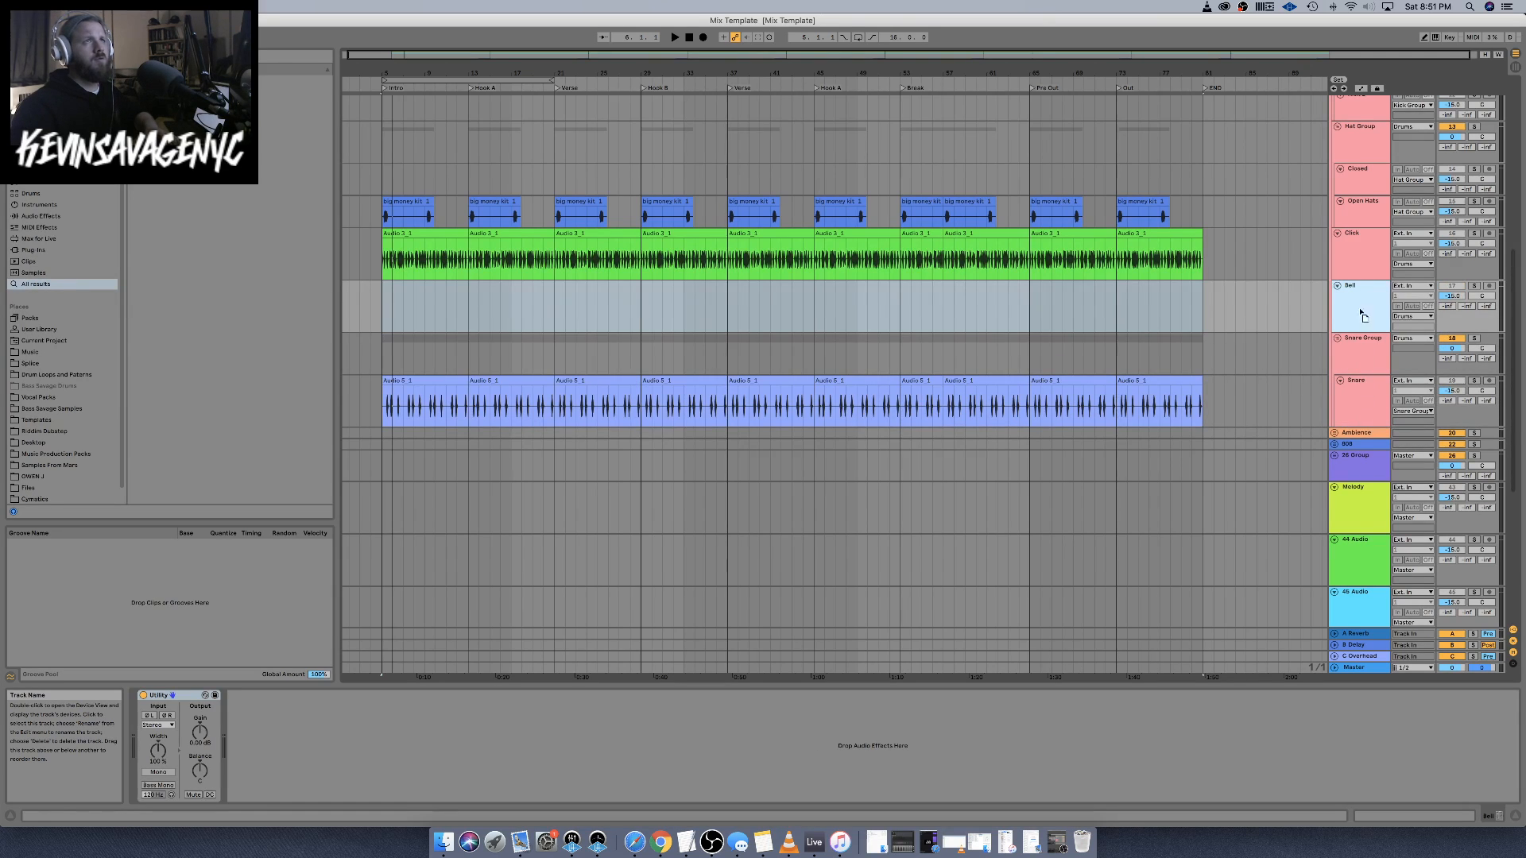
Move the Bell track to the end of the Drums group, directly below and outside the Snare Group
{"action": "left_click_drag", "start_coordinate": [1358, 427], "coordinate": [1359, 425]}
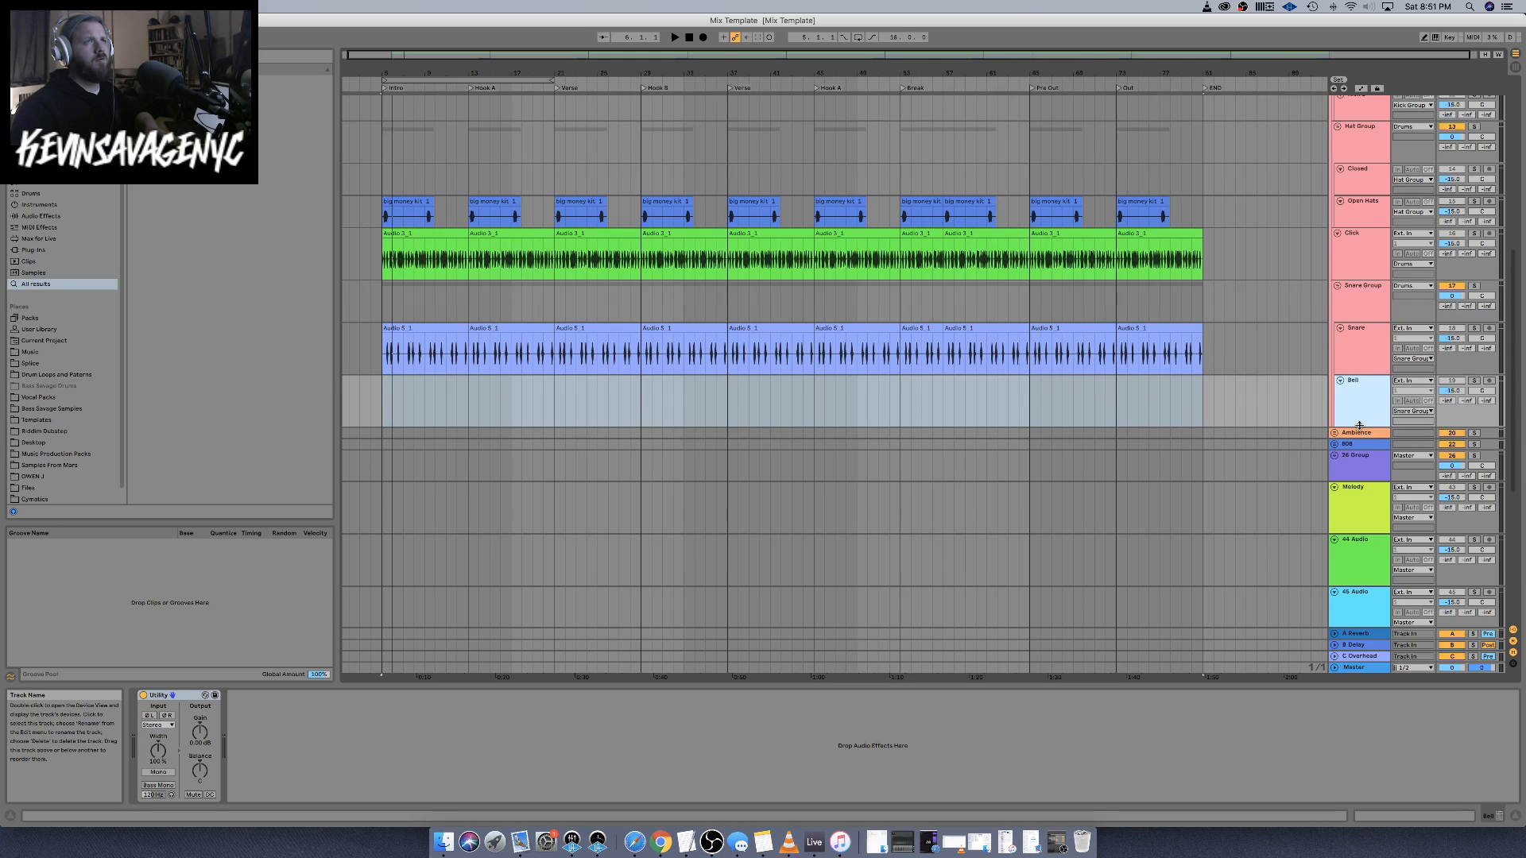
{"action": "left_click", "coordinate": [1361, 348]}
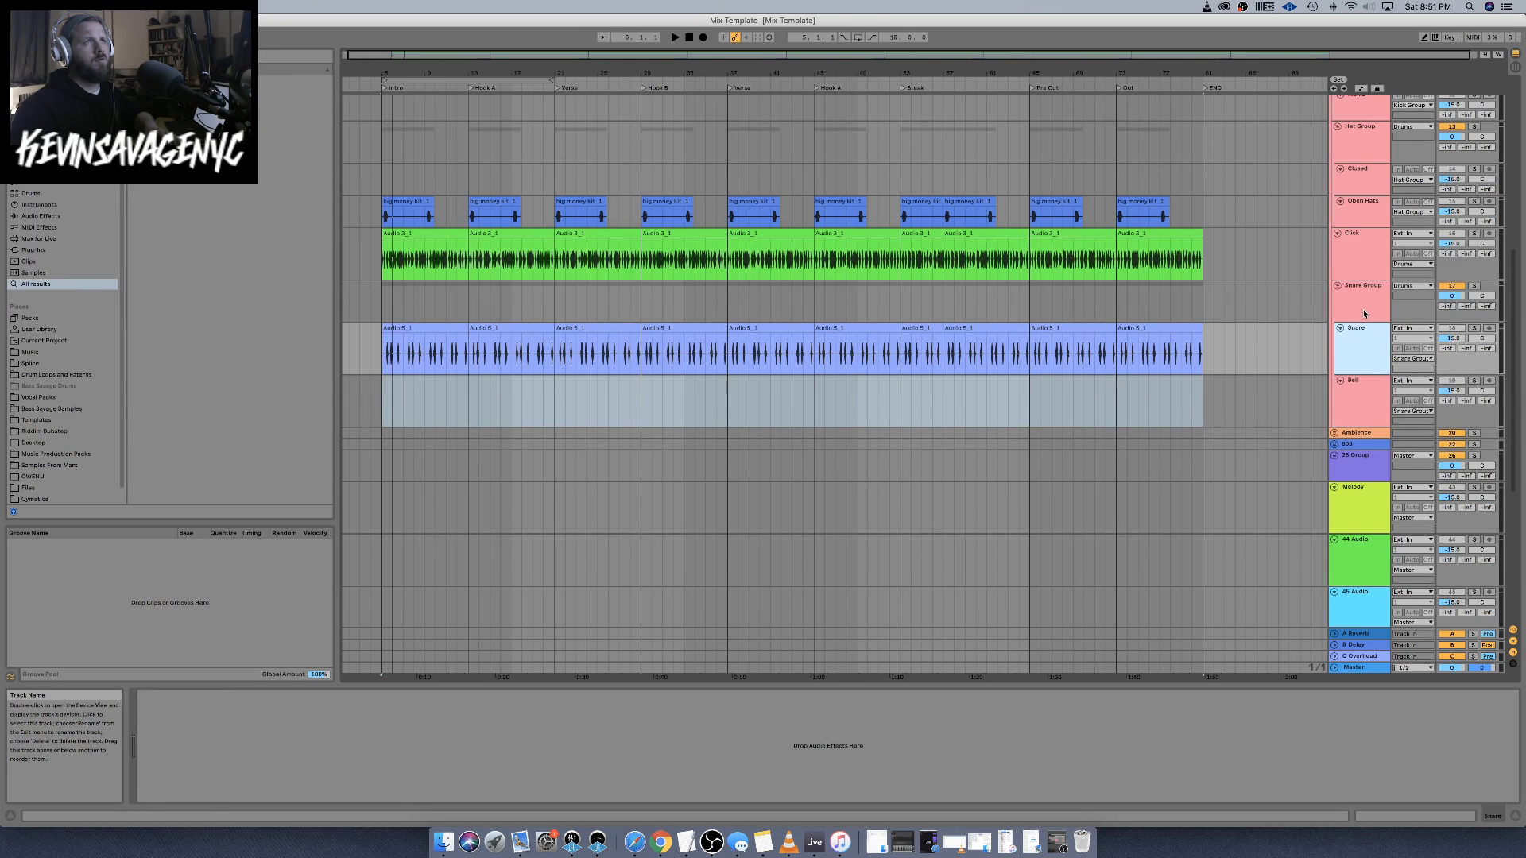
{"action": "left_click", "coordinate": [1364, 314]}
{"action": "left_click", "coordinate": [1362, 368]}
{"action": "left_click", "coordinate": [1348, 424]}
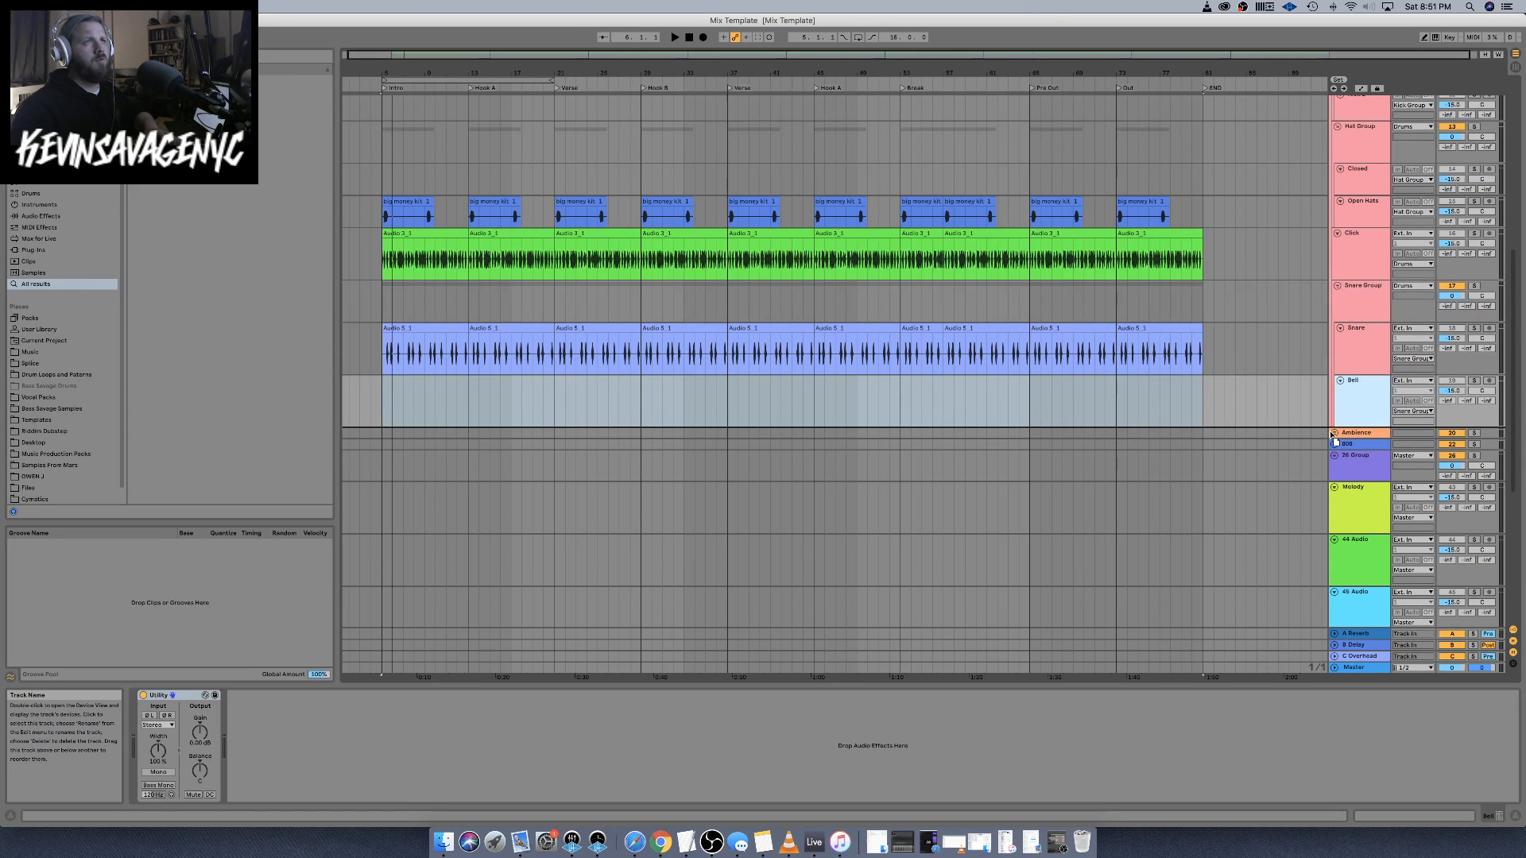
{"action": "left_click_drag", "start_coordinate": [1333, 434], "coordinate": [1333, 433]}
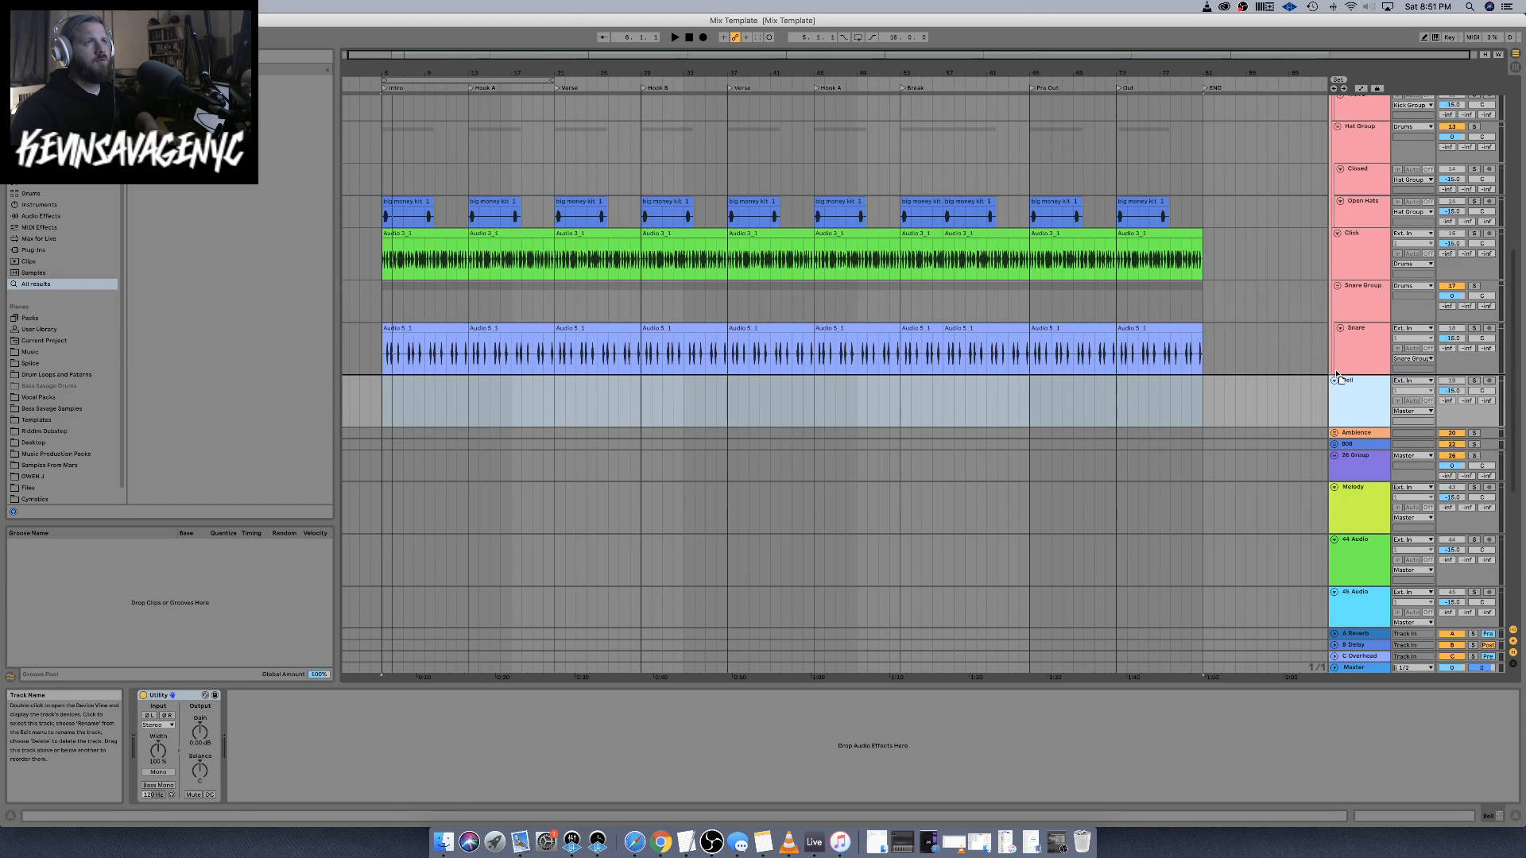
{"action": "left_click_drag", "start_coordinate": [1333, 374], "coordinate": [1334, 368]}
Move all clips from the 48 big money track to the Bell track, starting at Intro
{"action": "scroll", "coordinate": [1340, 394], "scroll_direction": "down", "scroll_amount": 10}
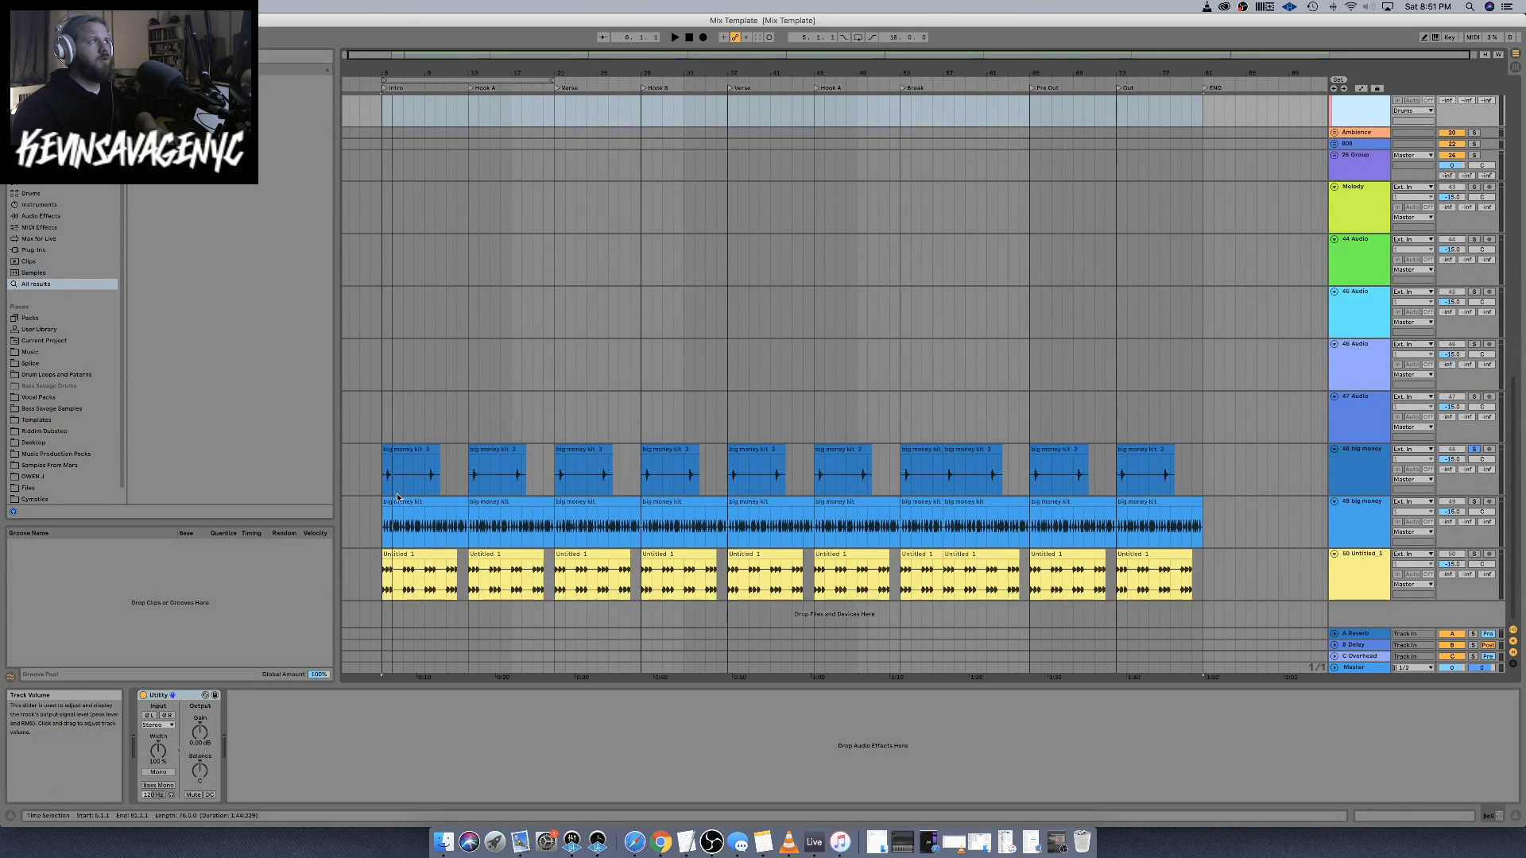
{"action": "left_click", "coordinate": [419, 451]}
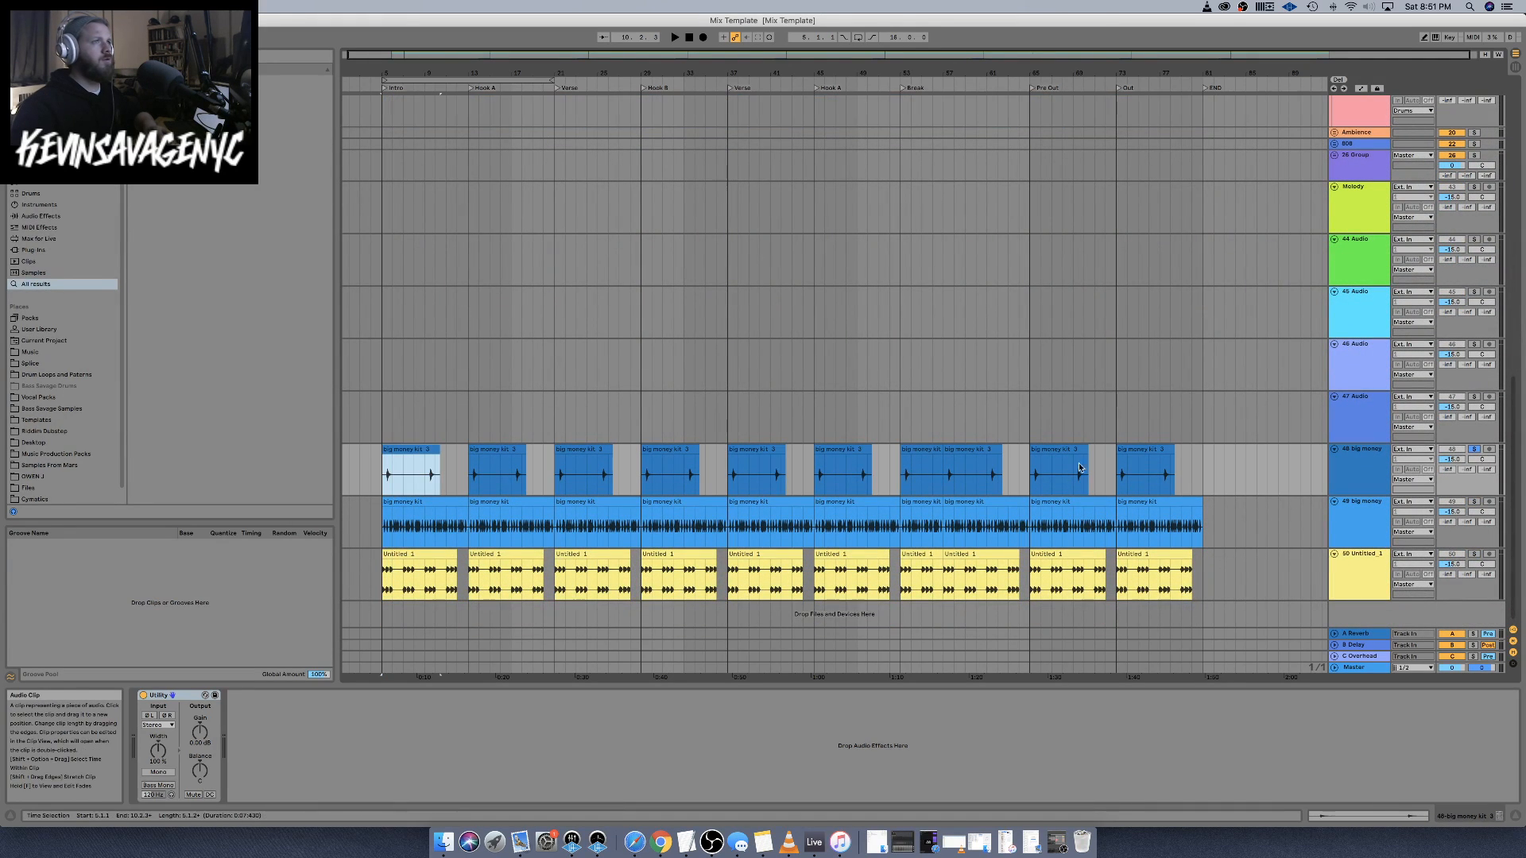
{"action": "left_click", "coordinate": [1199, 469], "text": "shift"}
{"action": "key", "text": "super+x"}
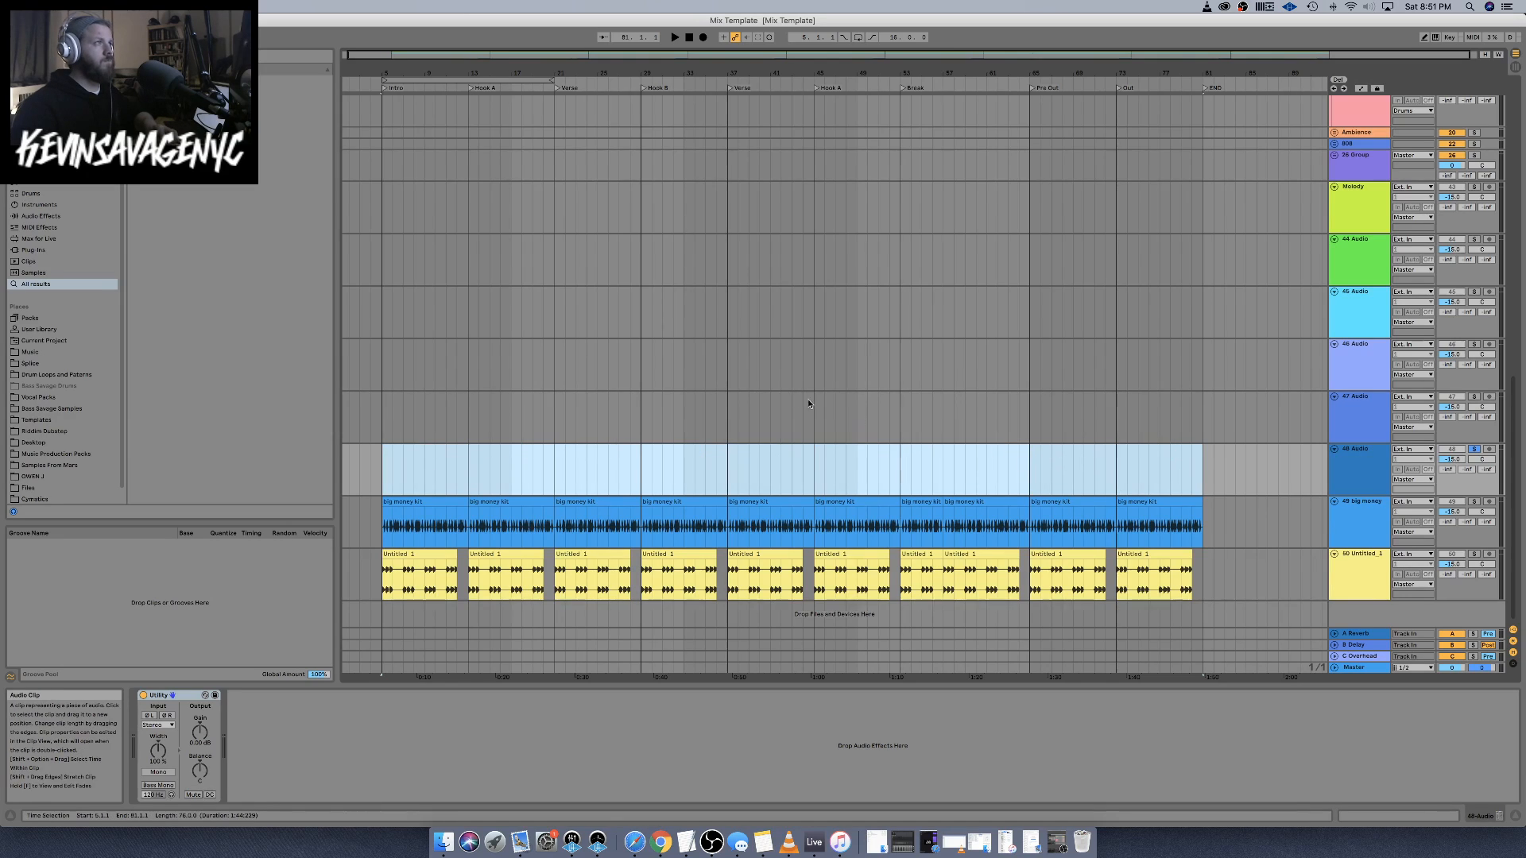
{"action": "scroll", "coordinate": [755, 377], "scroll_direction": "up", "scroll_amount": 15}
{"action": "scroll", "coordinate": [755, 377], "scroll_direction": "down", "scroll_amount": 7}
{"action": "scroll", "coordinate": [755, 375], "scroll_direction": "down", "scroll_amount": 3}
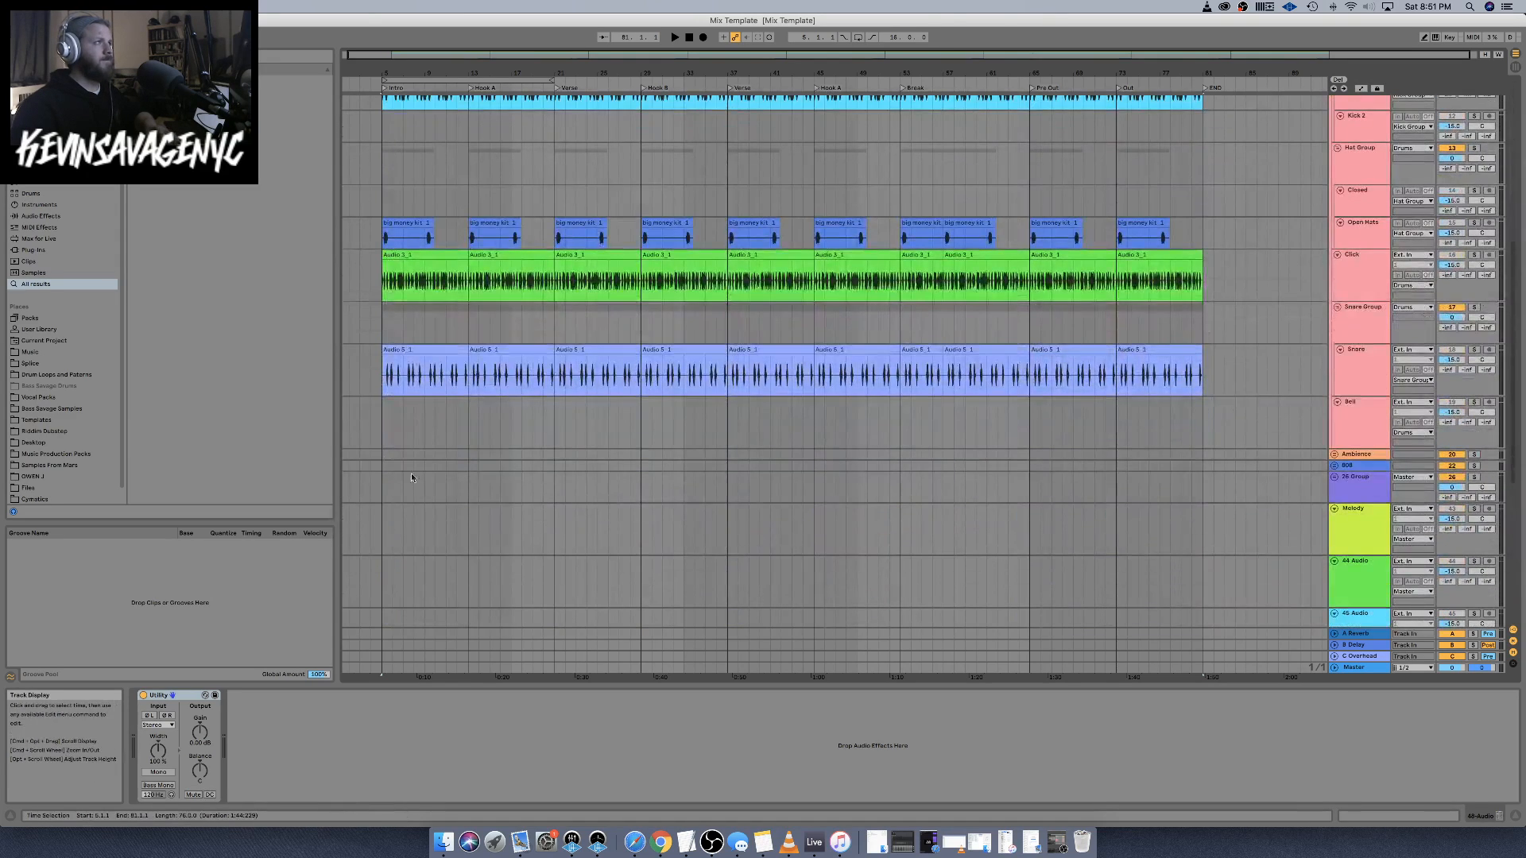
{"action": "left_click", "coordinate": [385, 431]}
{"action": "key", "text": "super+v"}
Solo the 49 big money track and audition its first clip from Intro
{"action": "scroll", "coordinate": [526, 542], "scroll_direction": "down", "scroll_amount": 10}
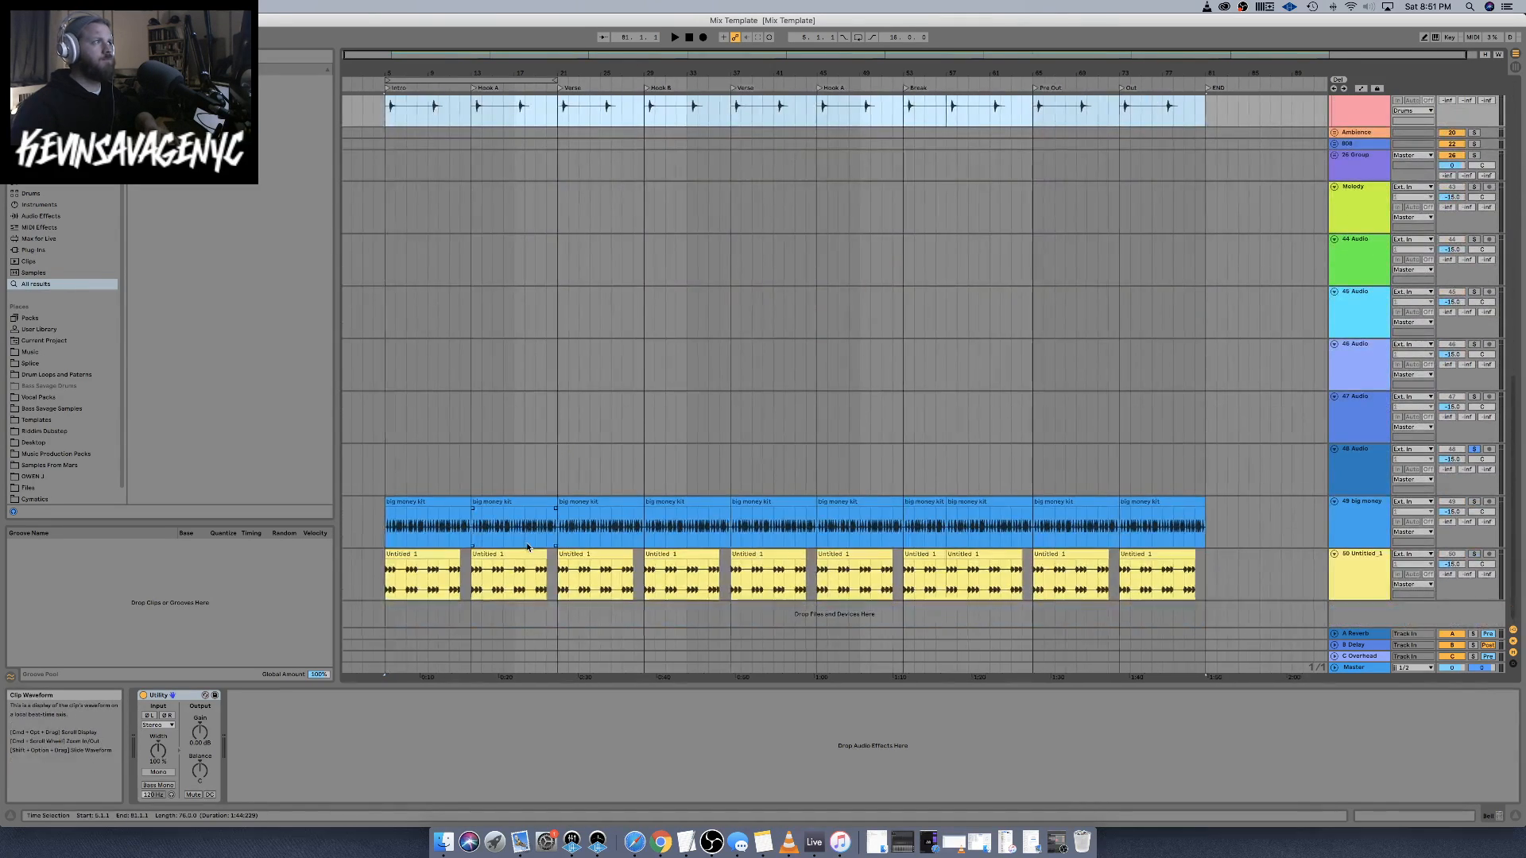
{"action": "left_click", "coordinate": [445, 513]}
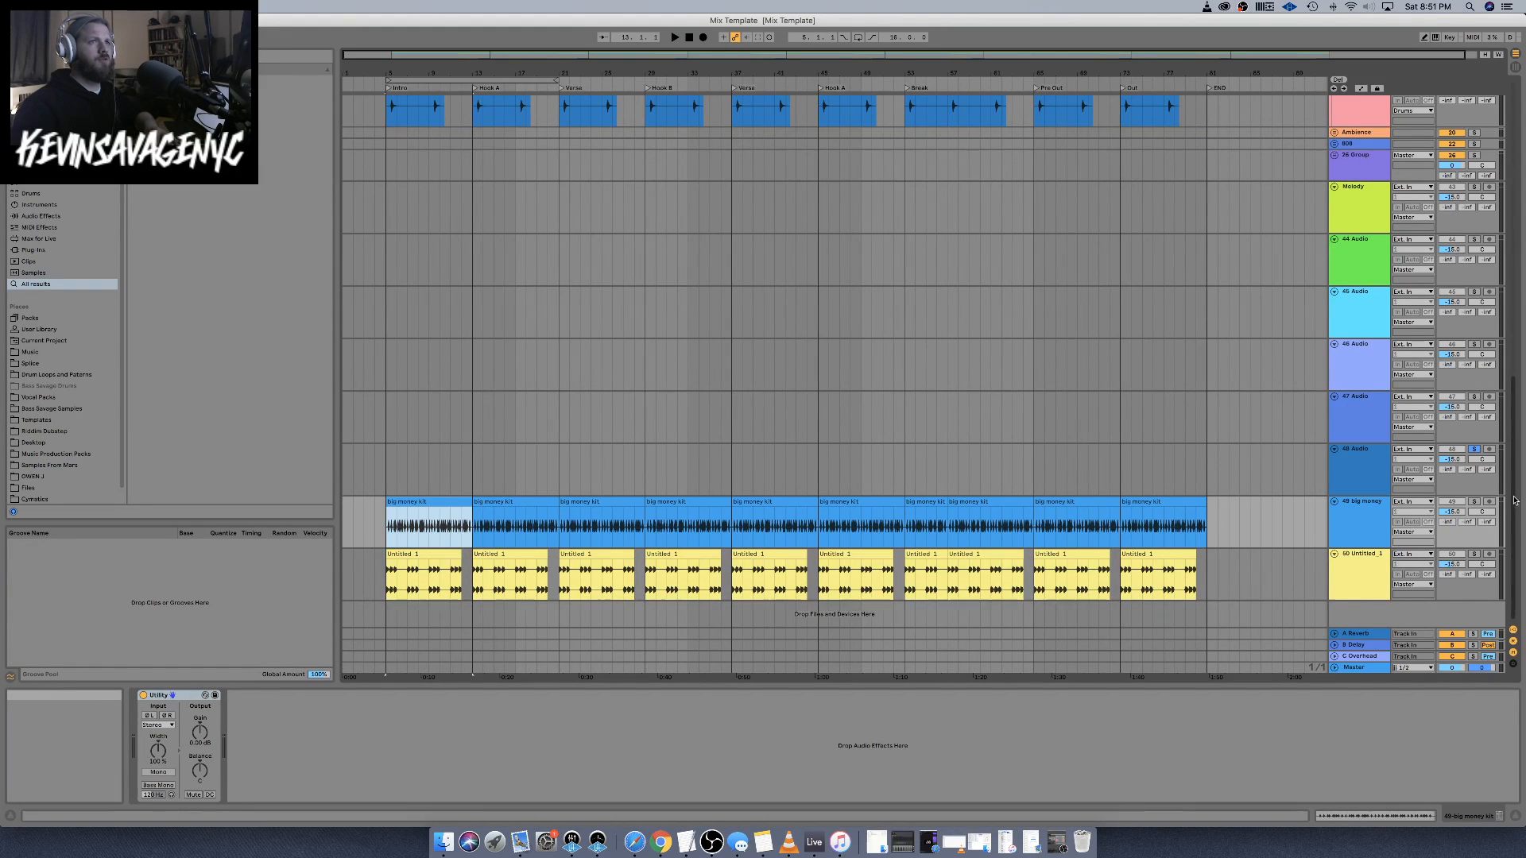
{"action": "left_click", "coordinate": [1475, 502]}
{"action": "key", "text": "space"}
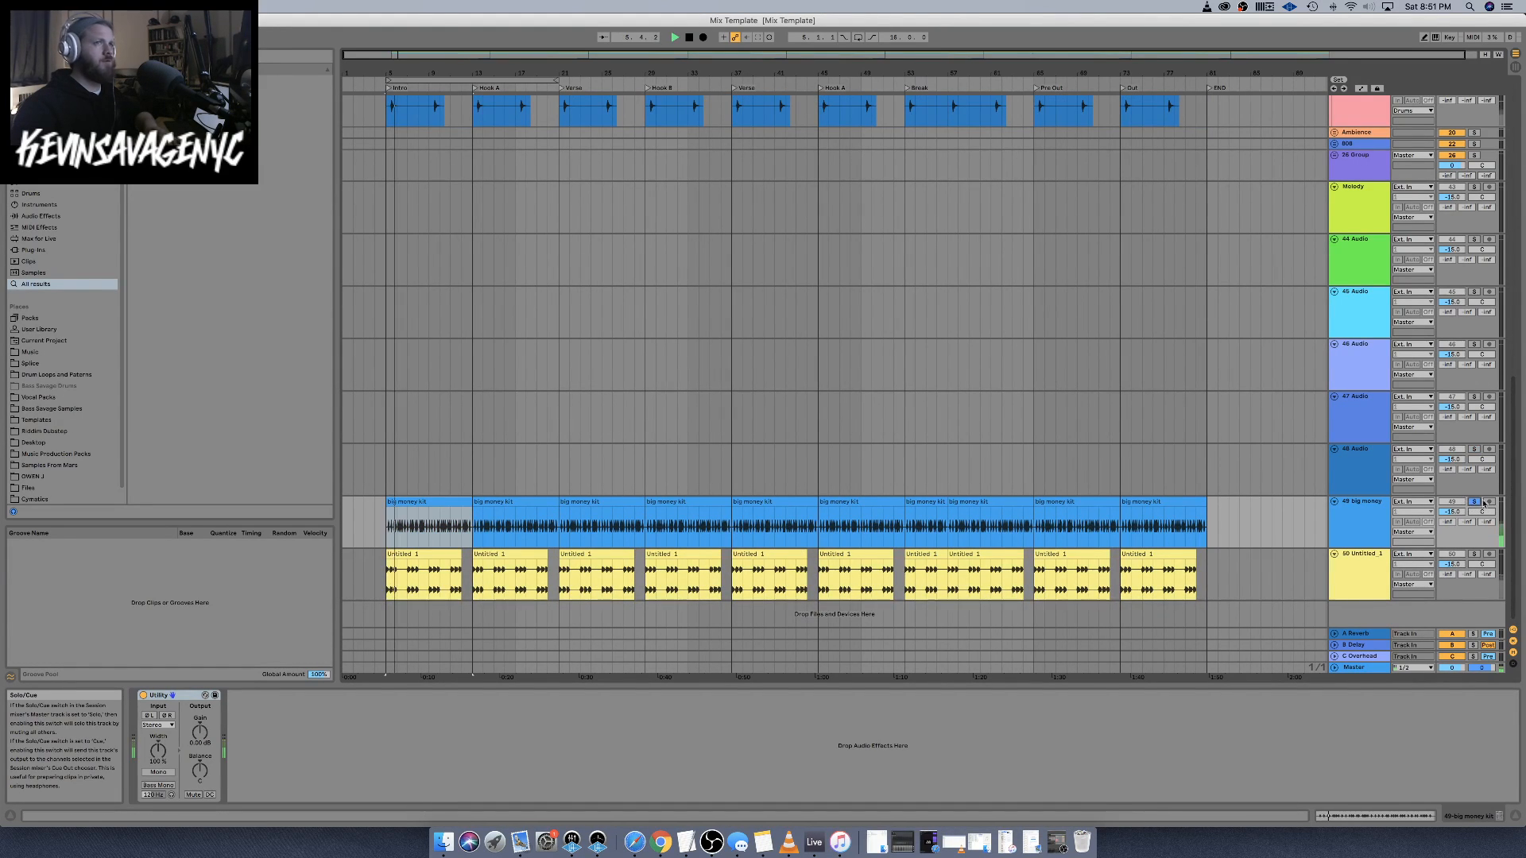
{"action": "key", "text": "space"}
{"action": "left_click", "coordinate": [1352, 526]}
Move all clips from the 49 big money track to the Closed track in the Hat Group, starting at Intro
{"action": "left_click", "coordinate": [413, 522]}
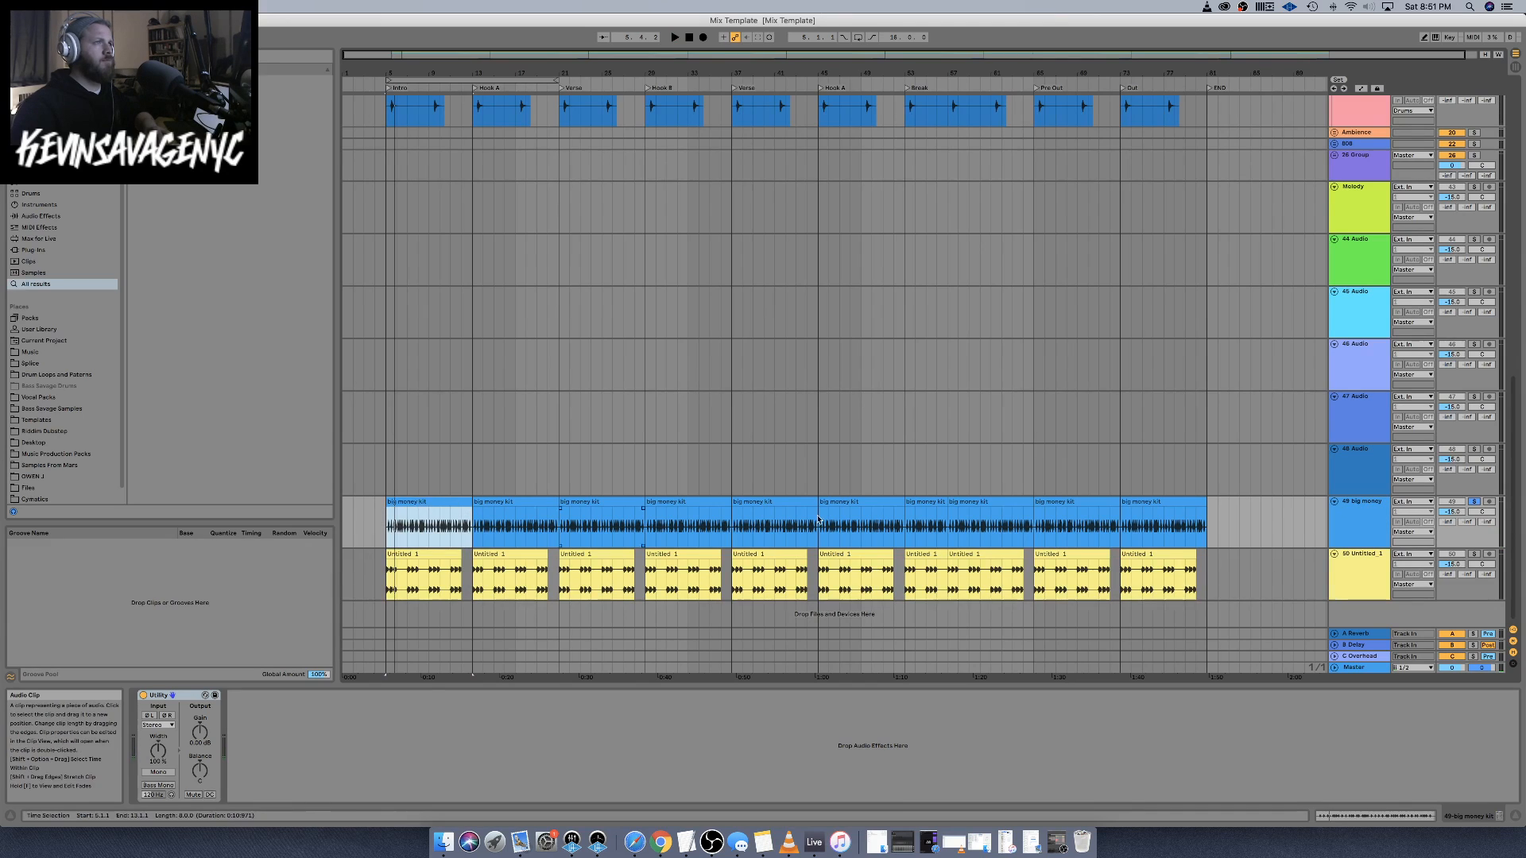
{"action": "left_click", "coordinate": [1189, 501], "text": "shift"}
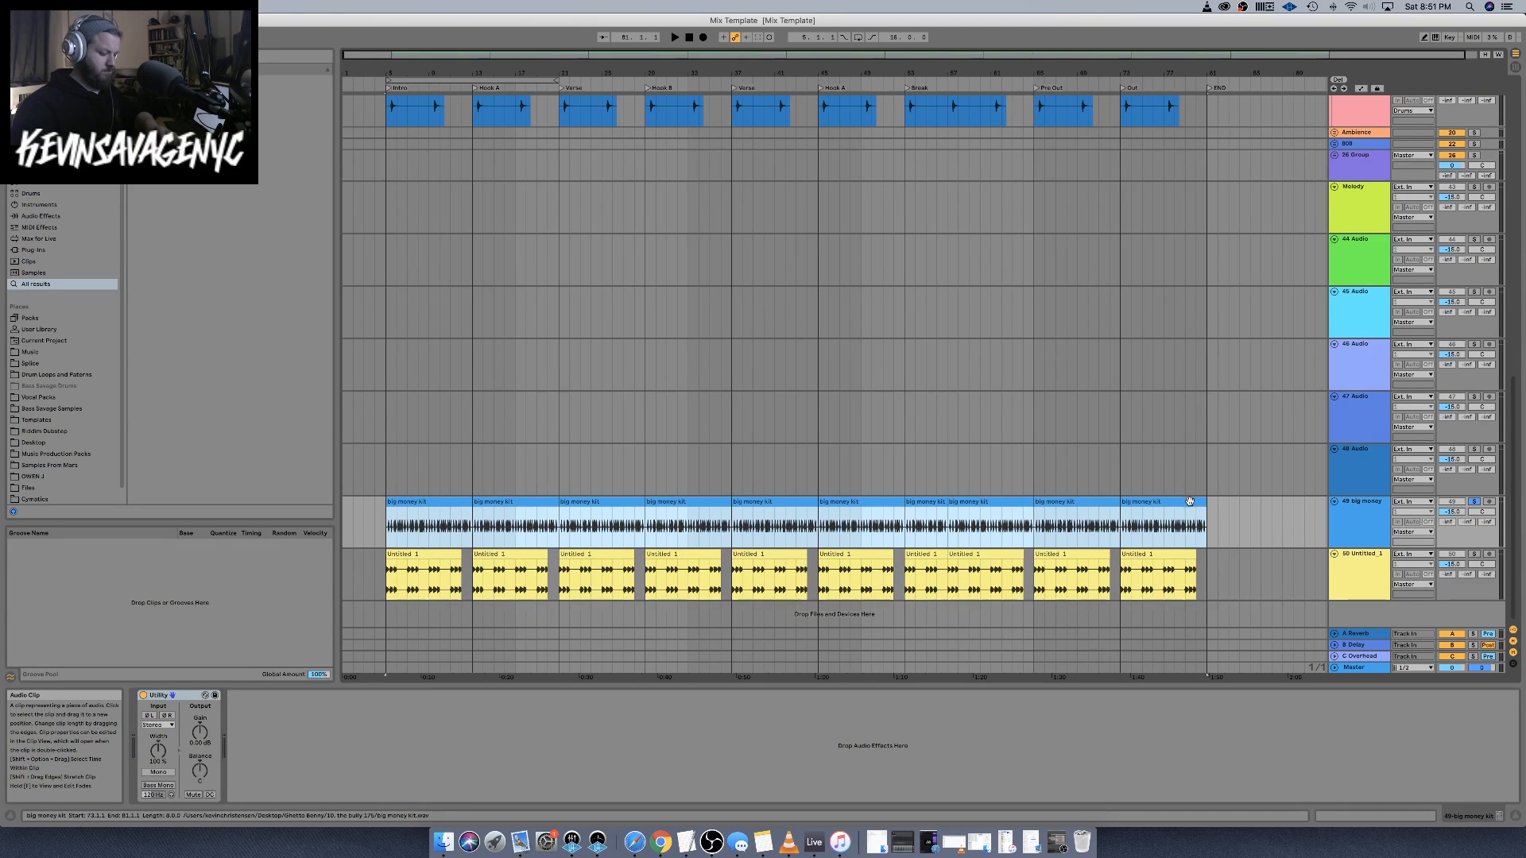
{"action": "scroll", "coordinate": [1066, 445], "scroll_direction": "up", "scroll_amount": 10}
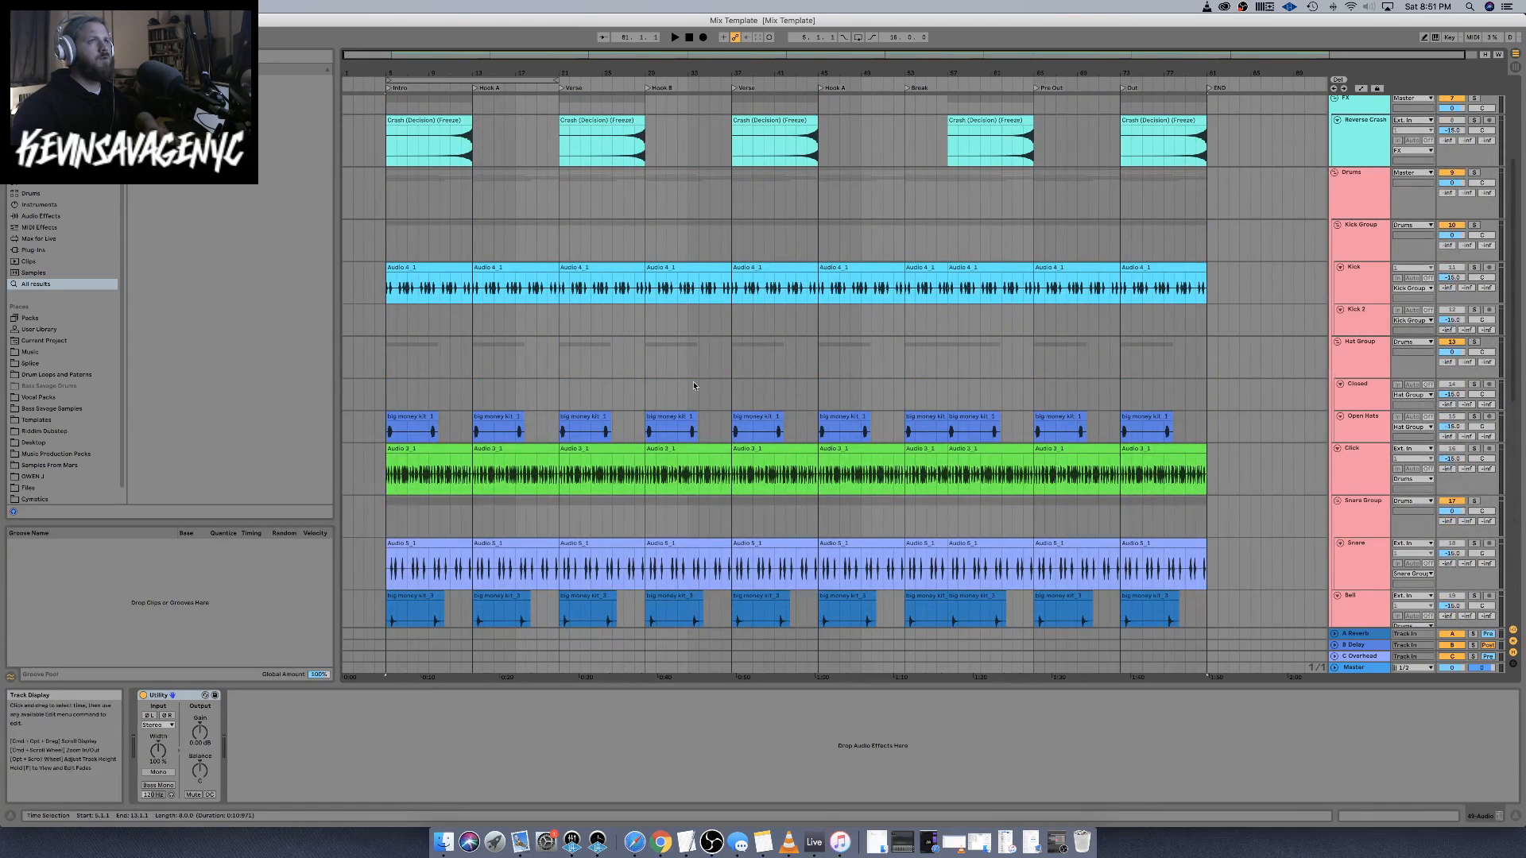
{"action": "left_click", "coordinate": [388, 396]}
{"action": "key", "text": "super+v"}
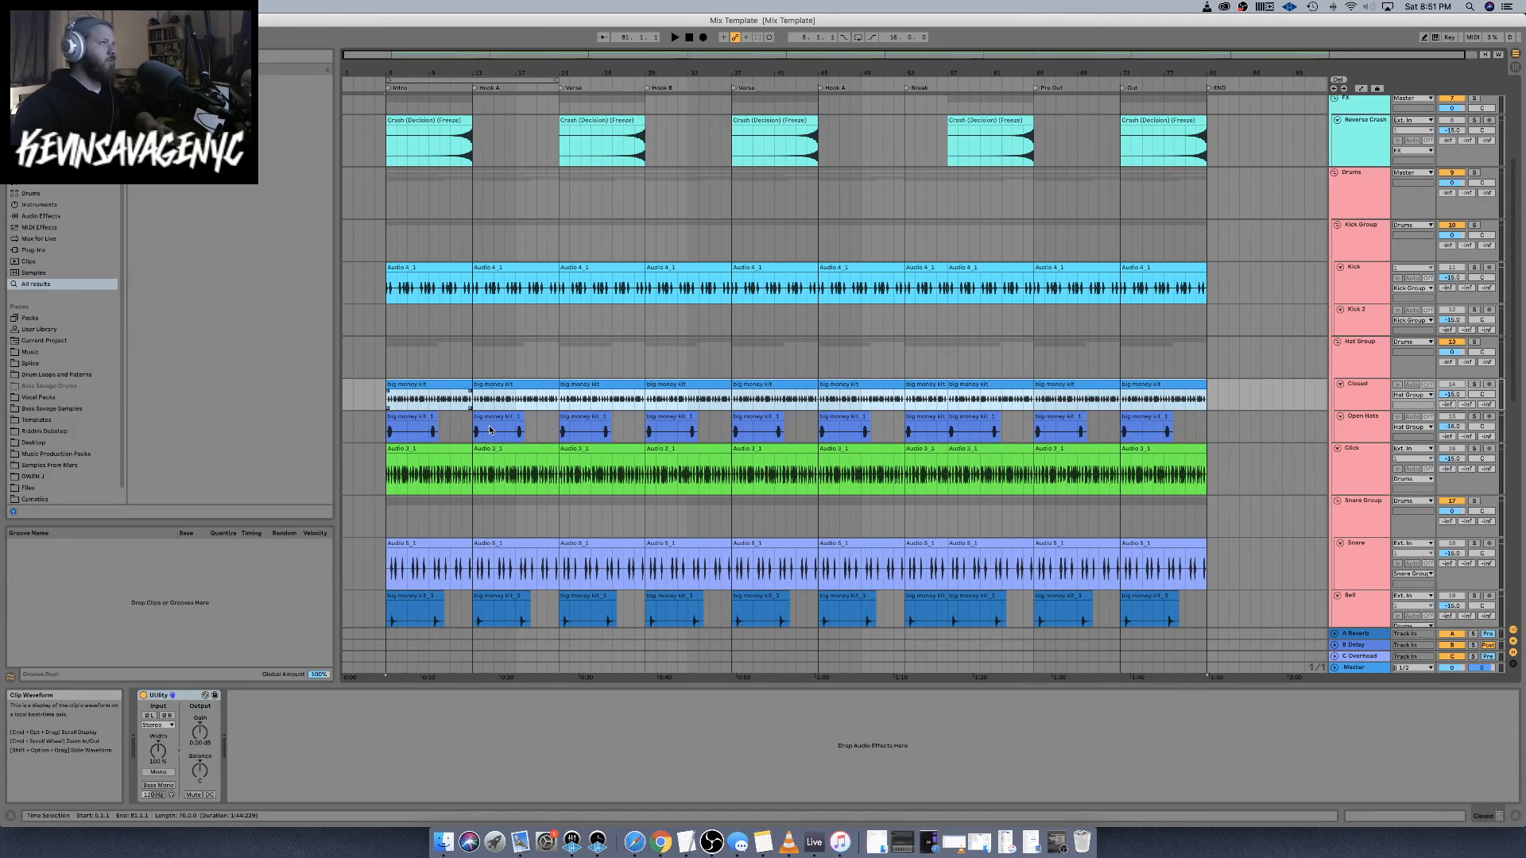
Solo the 50 Untitled_1 track and audition its first clip from Intro
{"action": "scroll", "coordinate": [490, 428], "scroll_direction": "down", "scroll_amount": 10}
{"action": "left_click", "coordinate": [423, 576]}
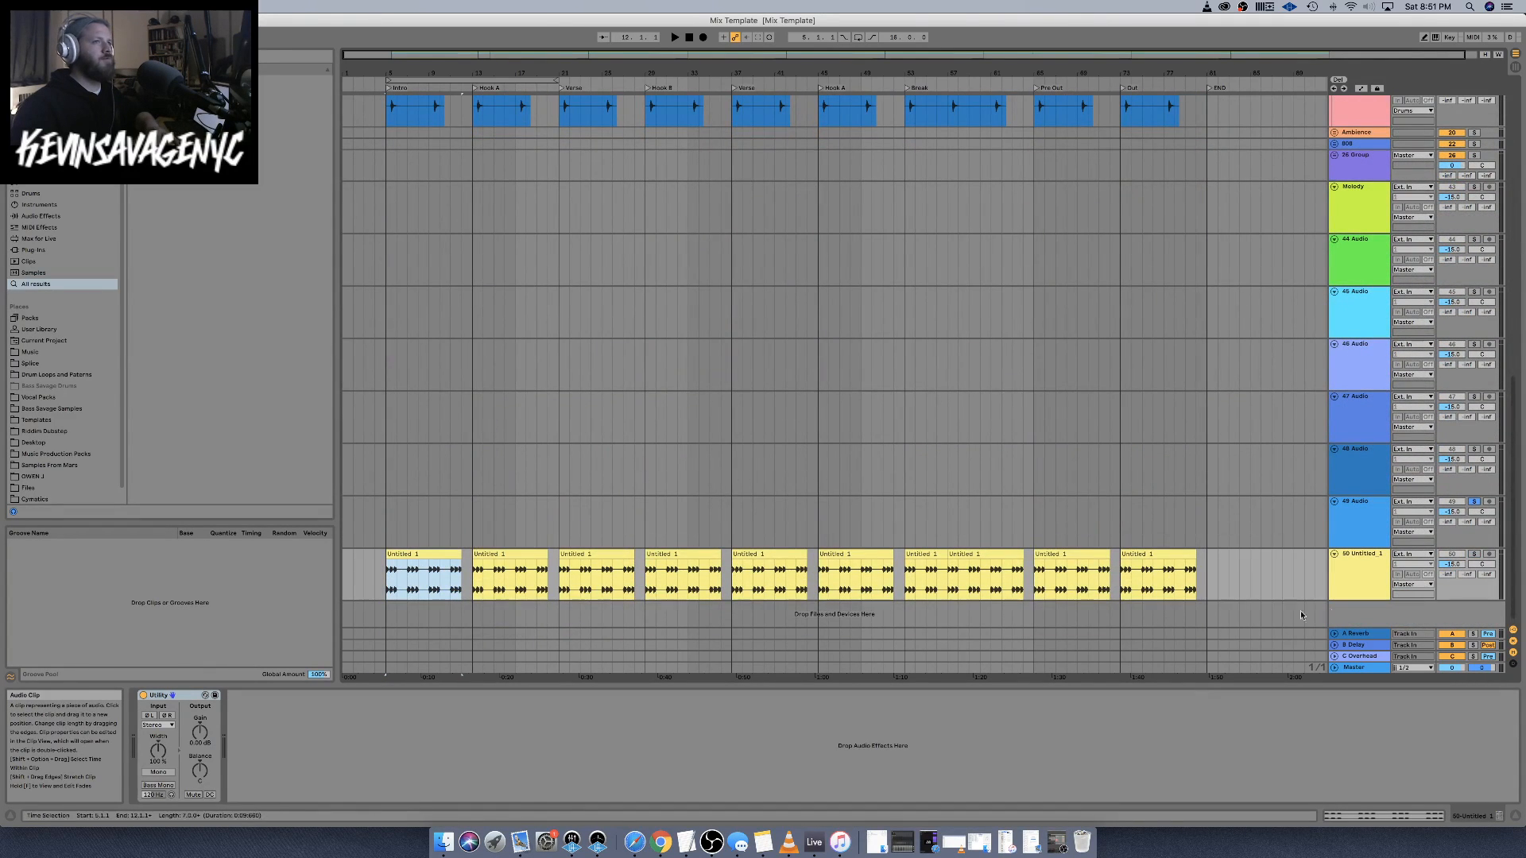
{"action": "left_click", "coordinate": [1473, 554]}
{"action": "key", "text": "space"}
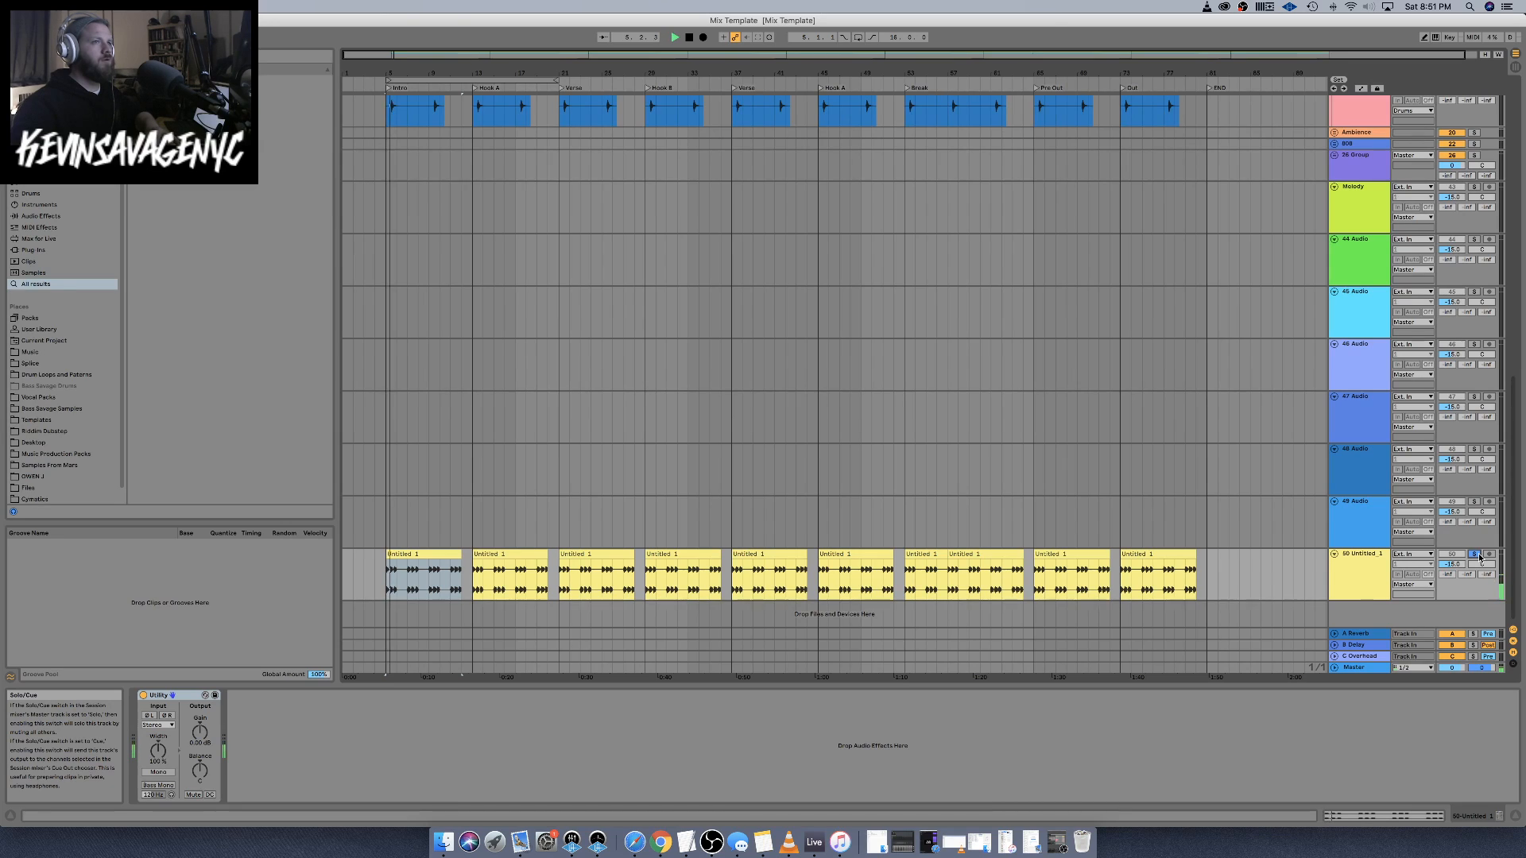
{"action": "left_click", "coordinate": [1380, 564]}
{"action": "key", "text": "space"}
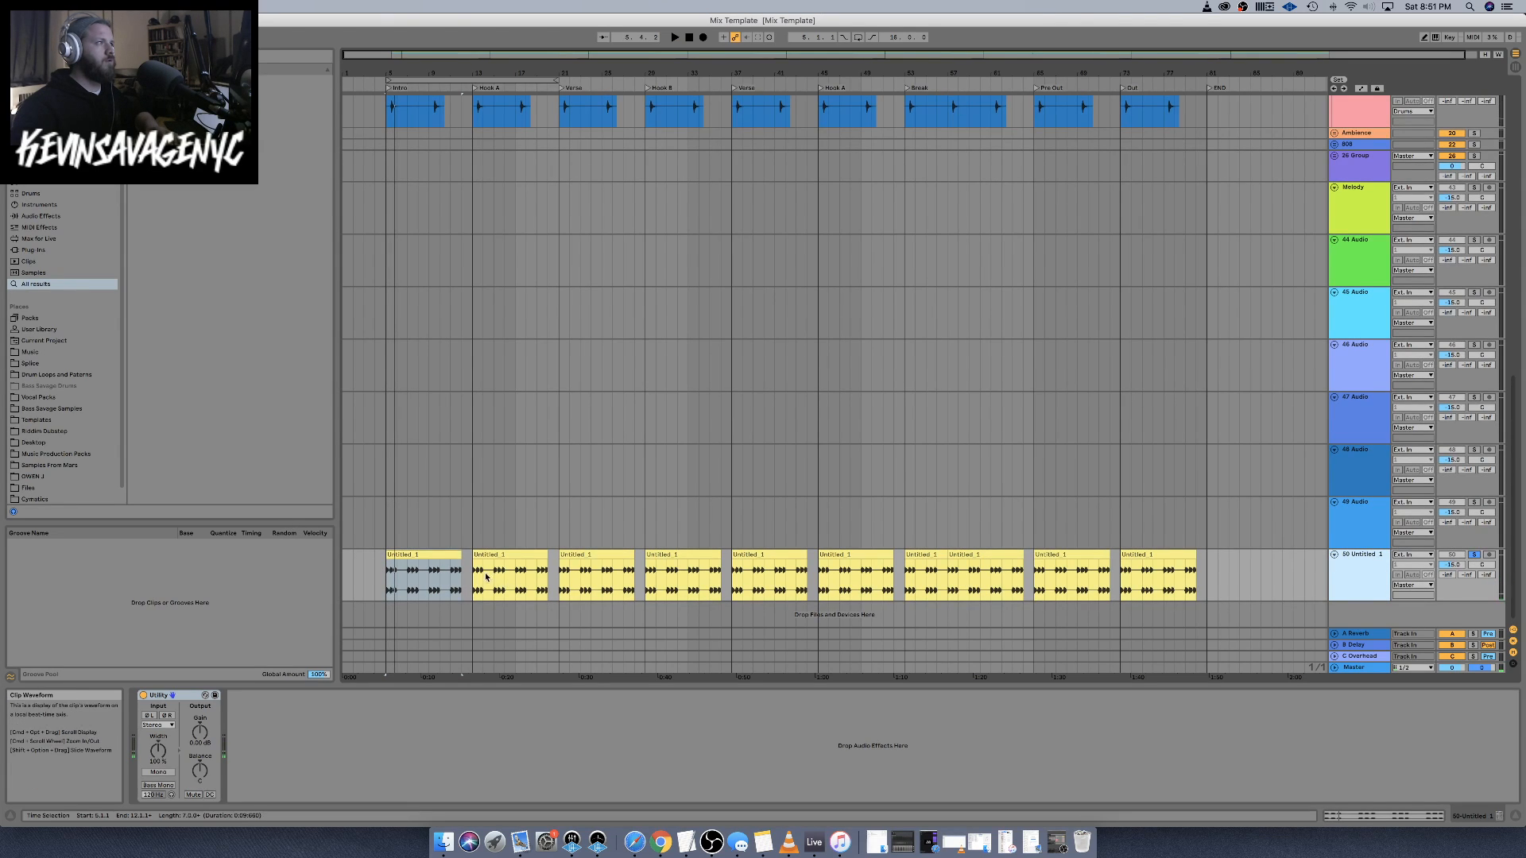
Unfold the 808 group and move all Untitled_1 clips to its Organic Top track, starting at Intro
{"action": "left_click", "coordinate": [440, 556]}
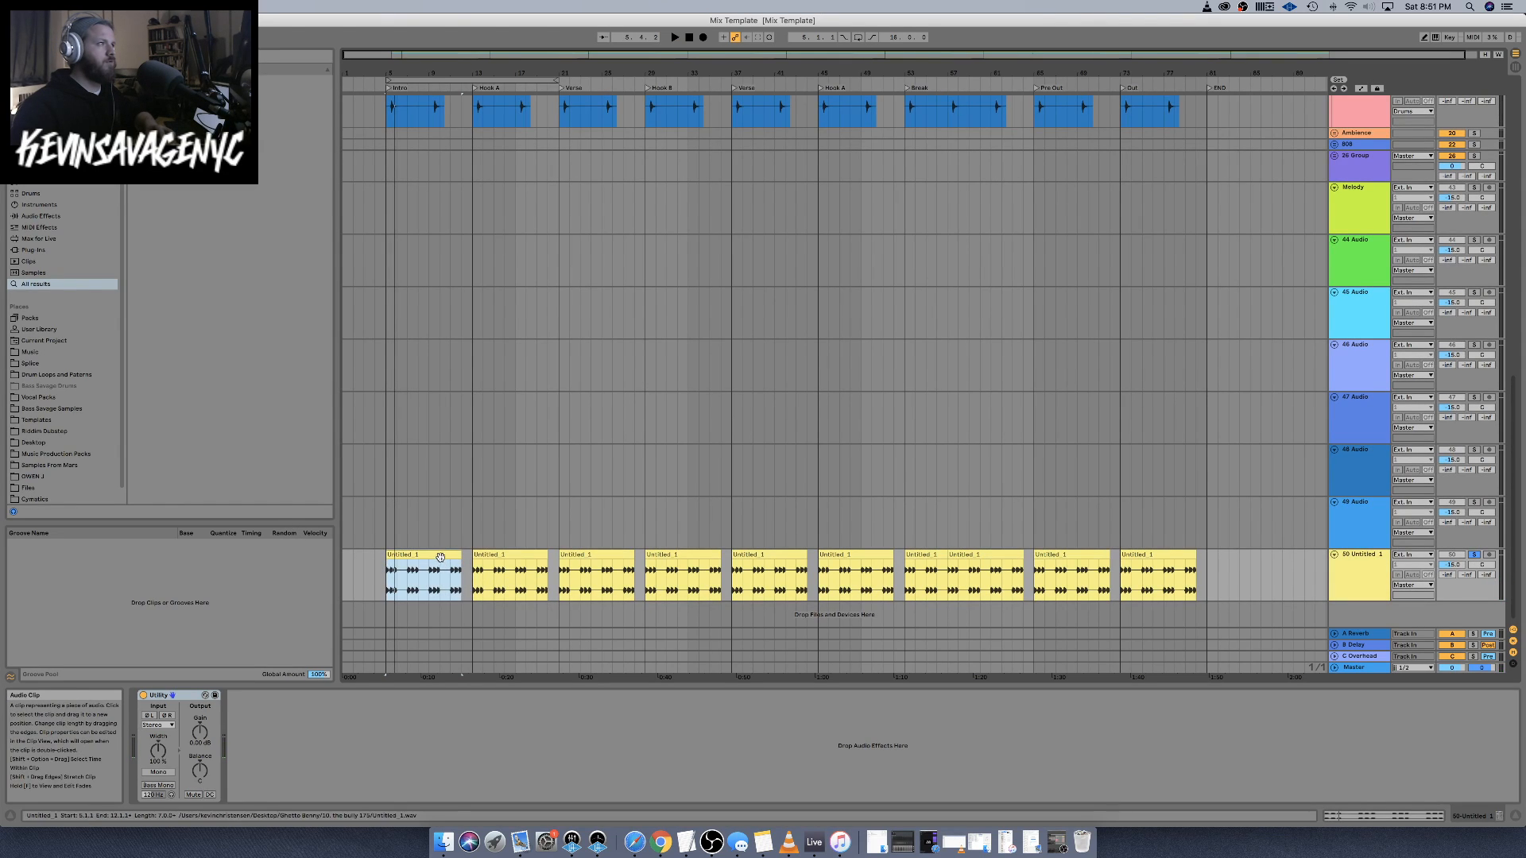
{"action": "left_click", "coordinate": [1206, 567], "text": "shift"}
{"action": "scroll", "coordinate": [1109, 513], "scroll_direction": "up", "scroll_amount": 10}
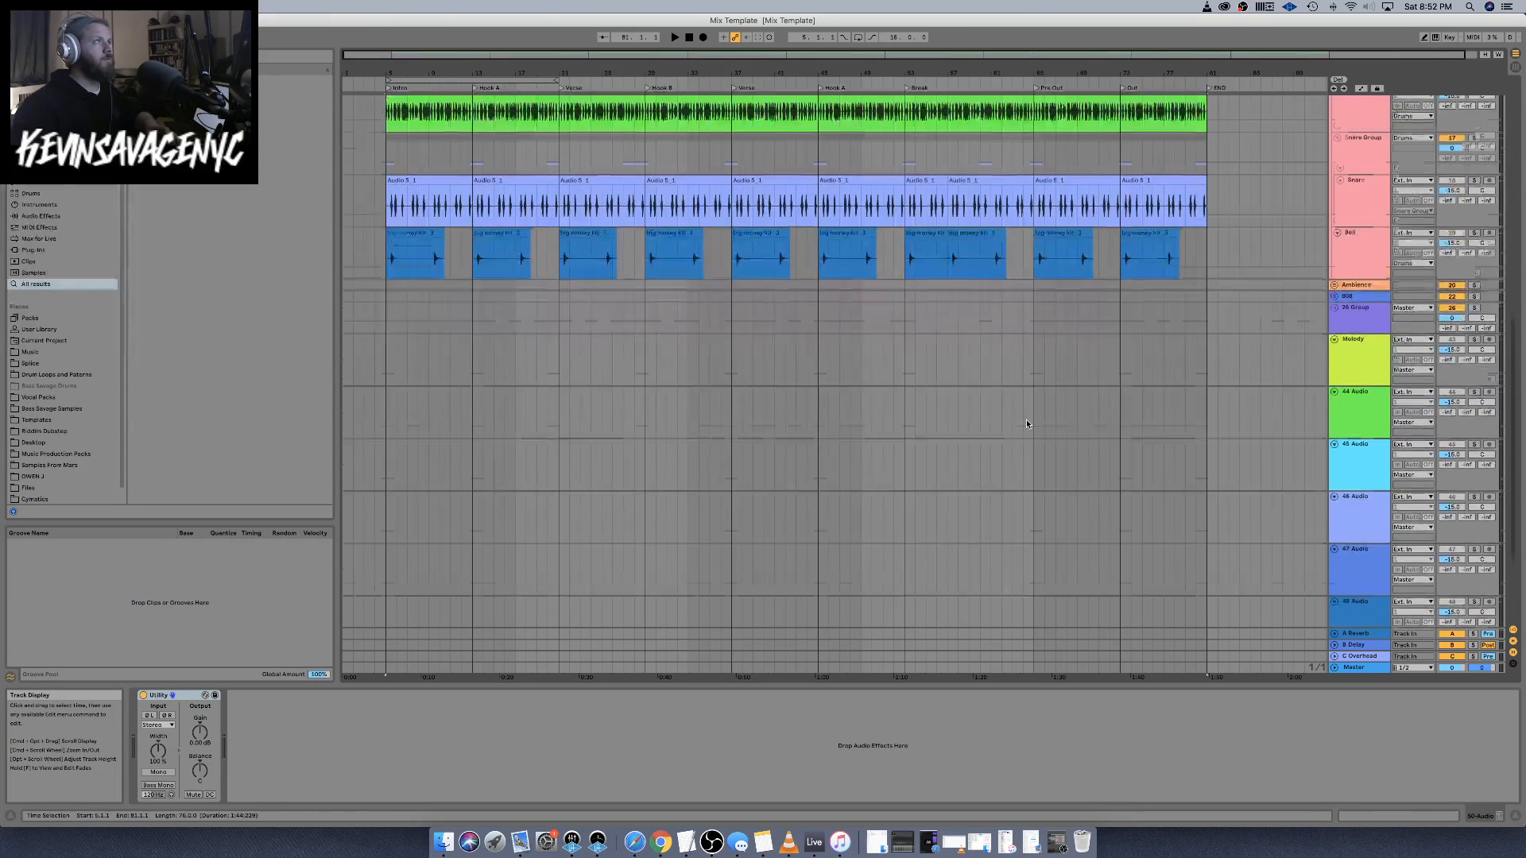
{"action": "scroll", "coordinate": [1287, 516], "scroll_direction": "down", "scroll_amount": 4}
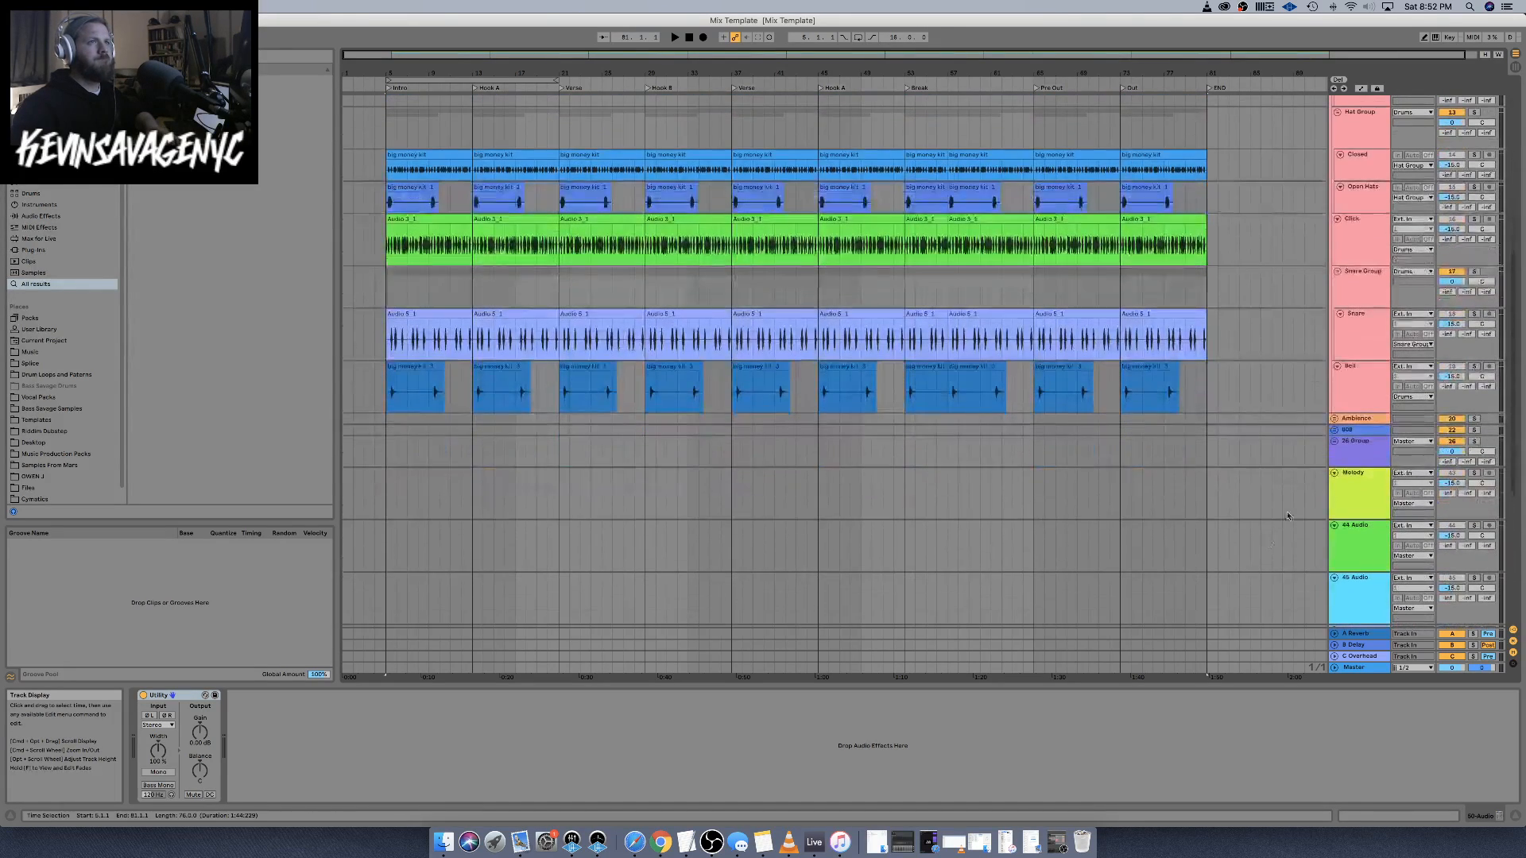
{"action": "left_click", "coordinate": [1335, 430]}
{"action": "scroll", "coordinate": [1339, 433], "scroll_direction": "down", "scroll_amount": 1}
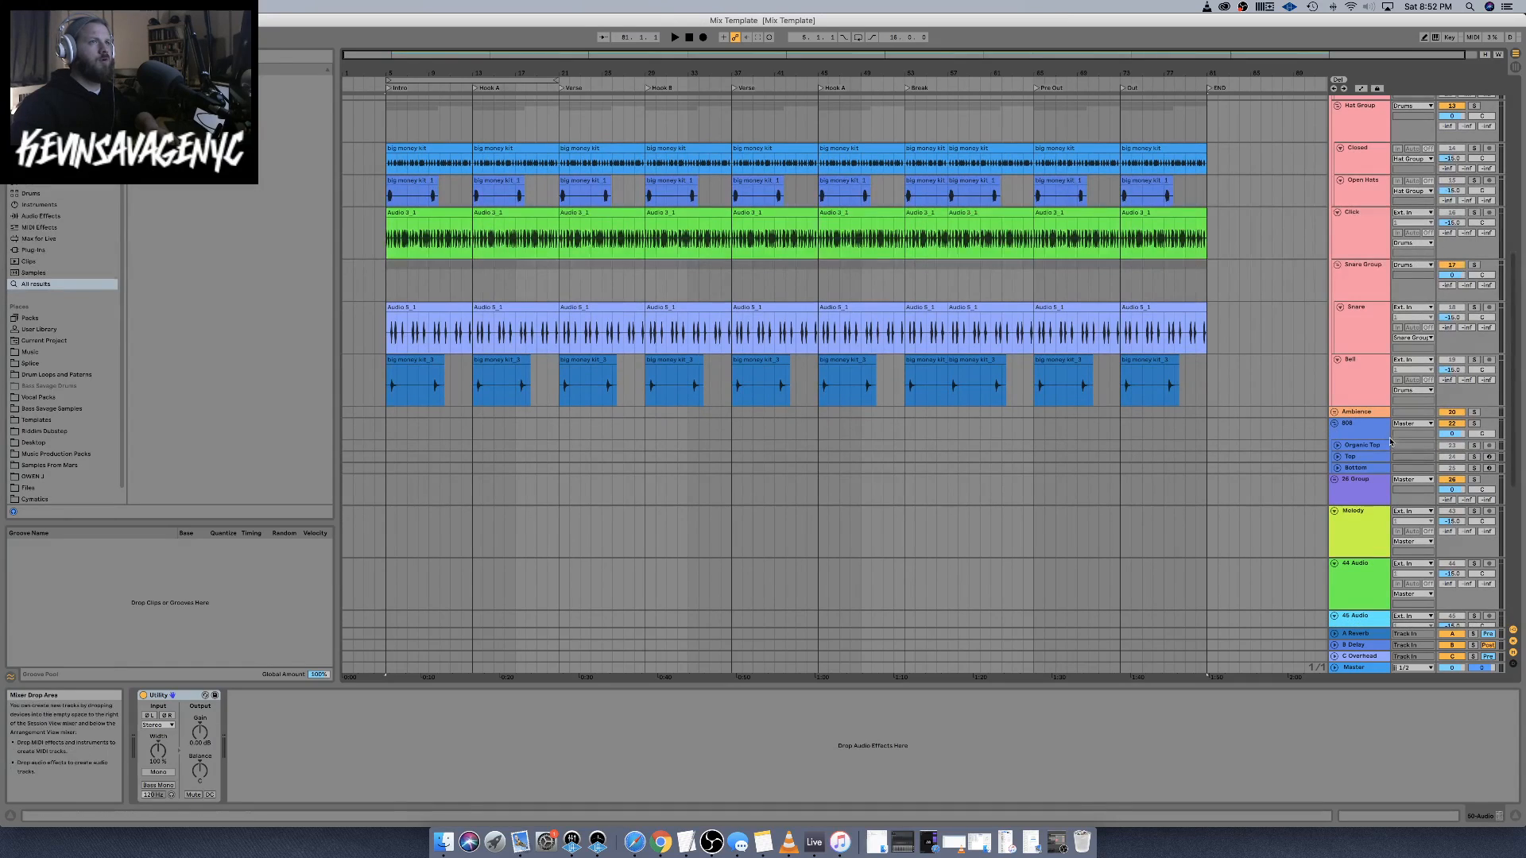
{"action": "left_click", "coordinate": [1338, 445]}
{"action": "left_click", "coordinate": [1362, 446]}
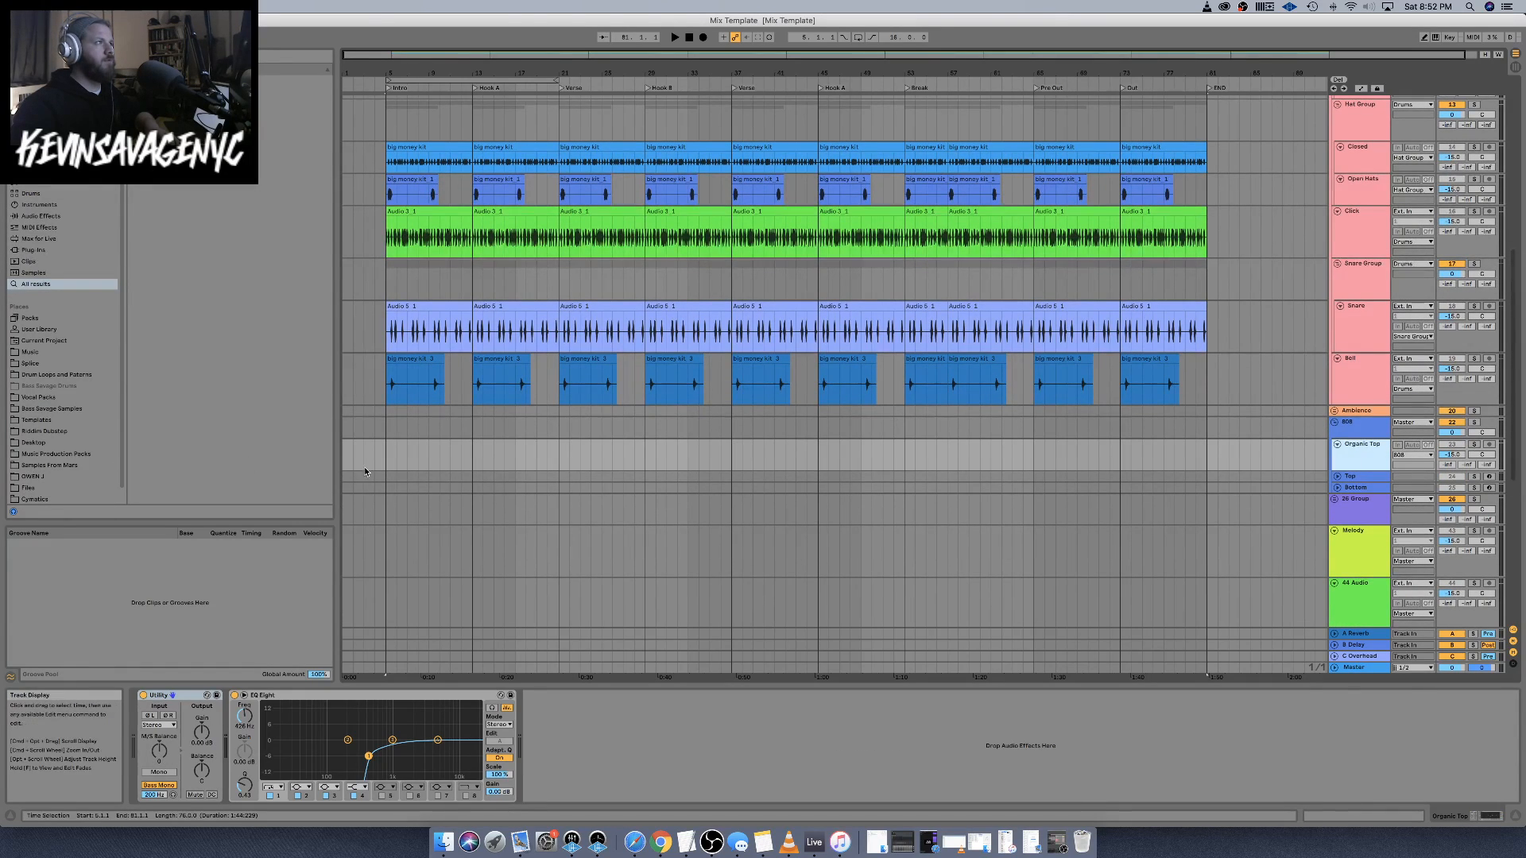
Duplicate the Bottom track in the 808 group
{"action": "left_click", "coordinate": [1363, 487]}
{"action": "right_click", "coordinate": [1363, 488]}
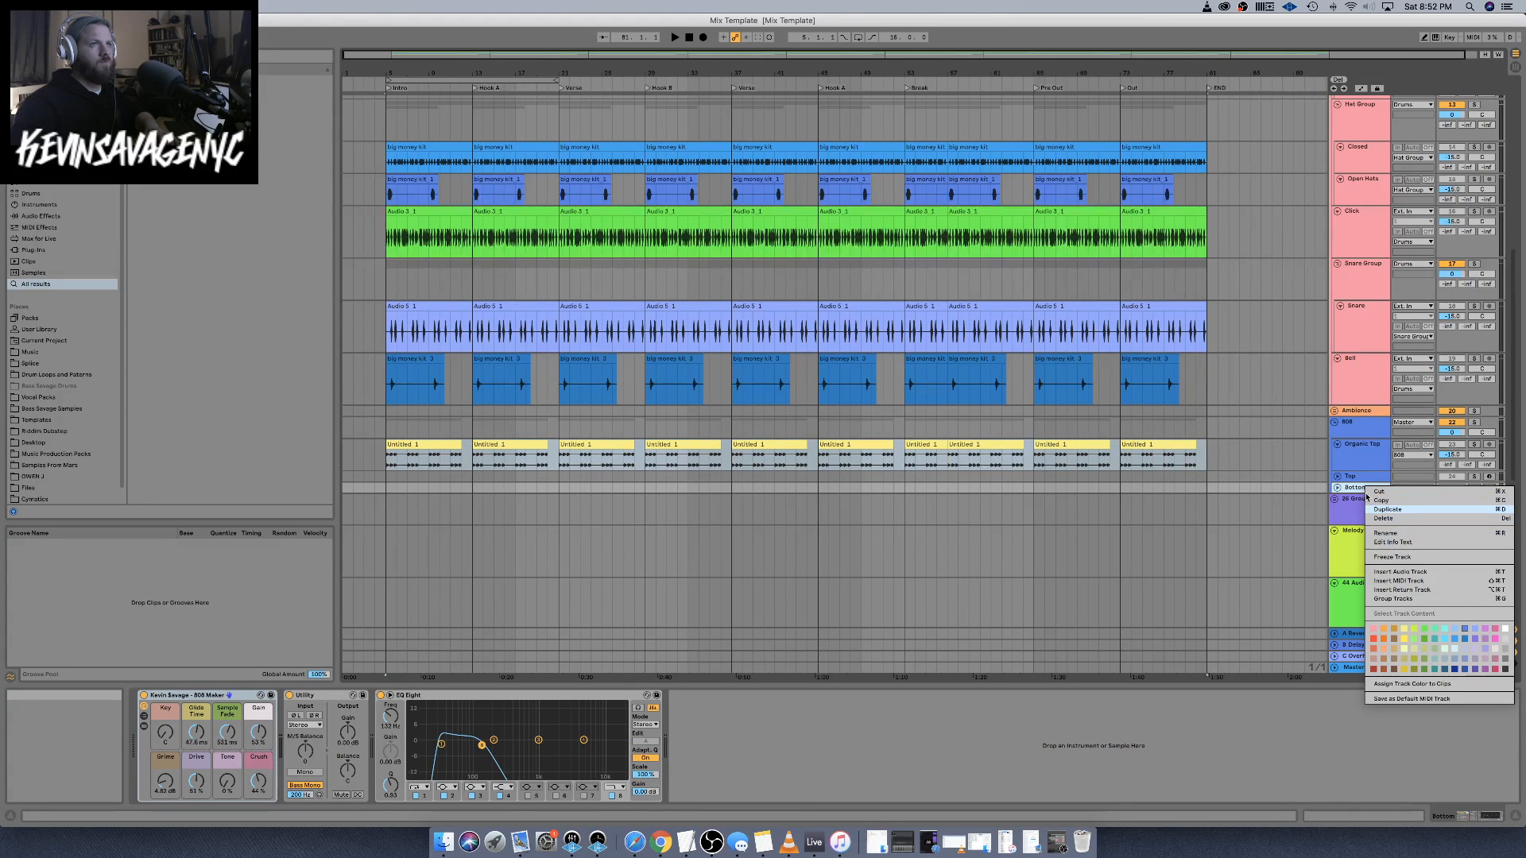
{"action": "left_click", "coordinate": [1371, 509]}
Rename the duplicated Bottom track as Full and remove EQ Eight from its device chain
{"action": "right_click", "coordinate": [1364, 498]}
{"action": "left_click", "coordinate": [1371, 542]}
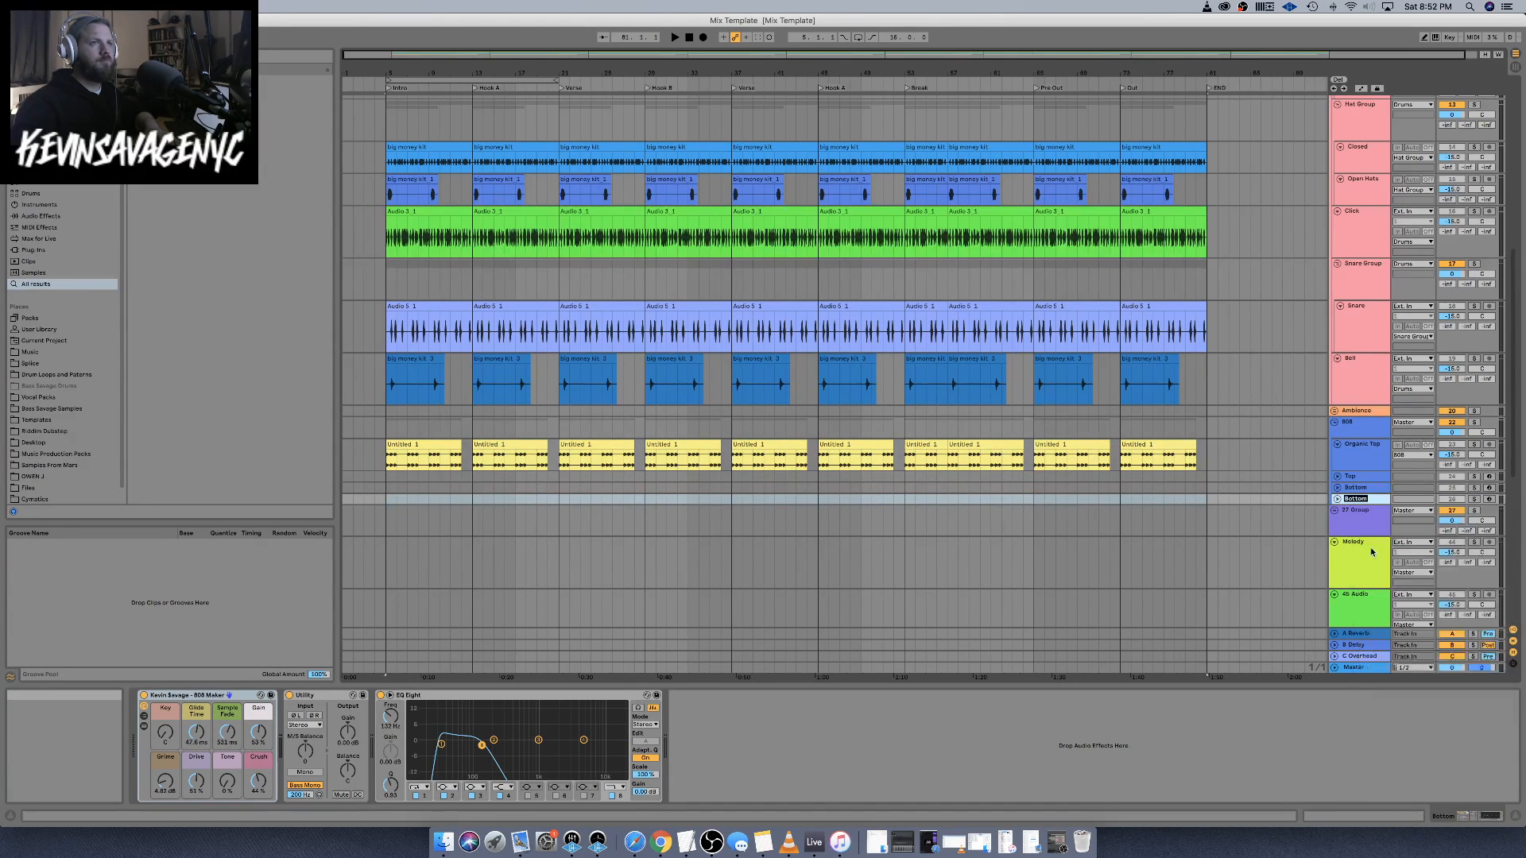
{"action": "type", "text": "808"}
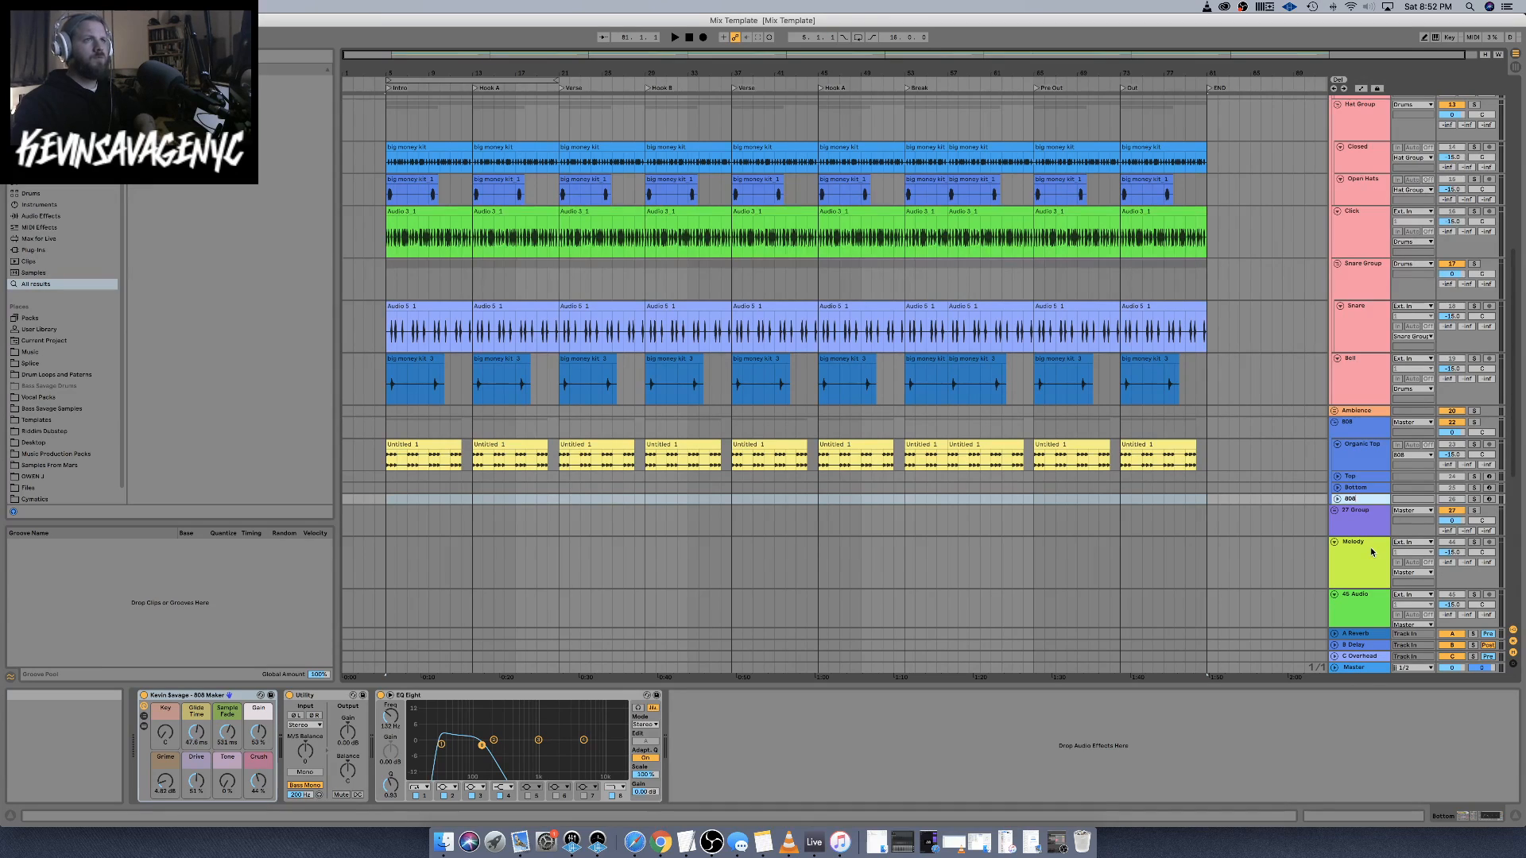
{"action": "type", "text": " Fu"}
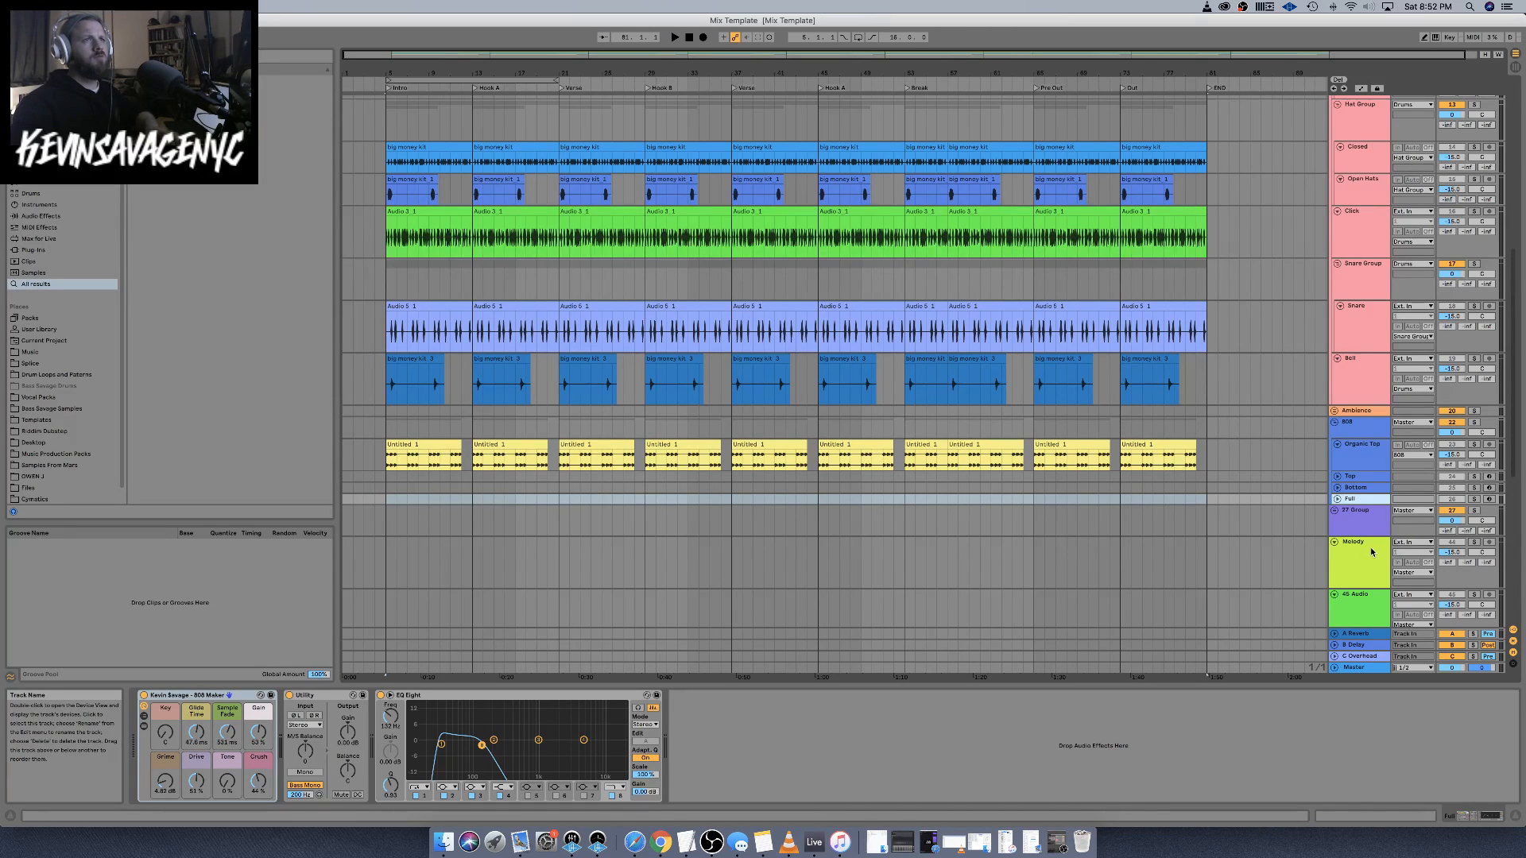
{"action": "left_click", "coordinate": [442, 699]}
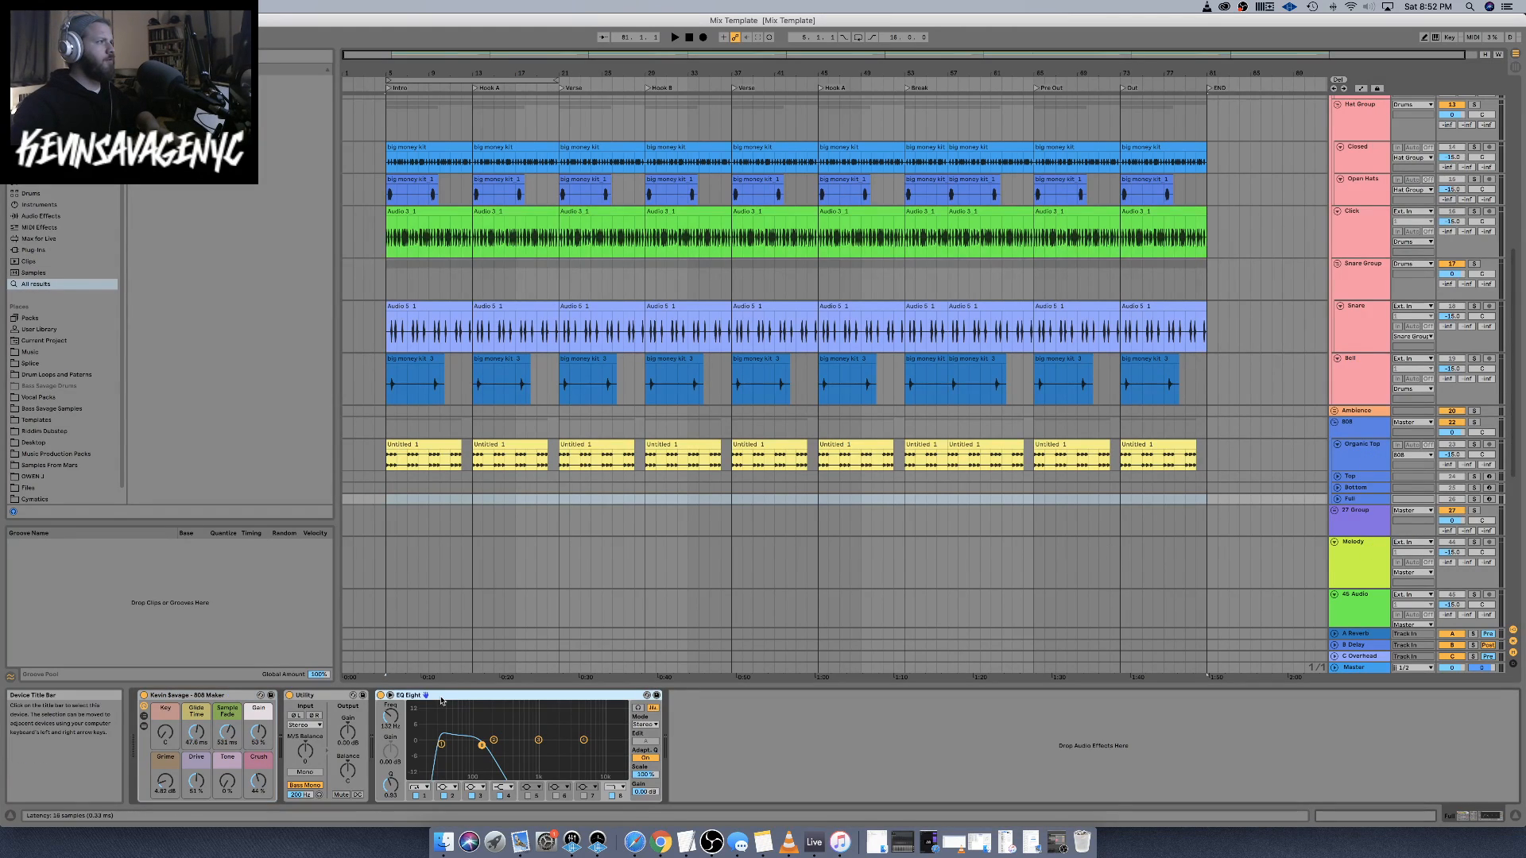
{"action": "key", "text": "Delete"}
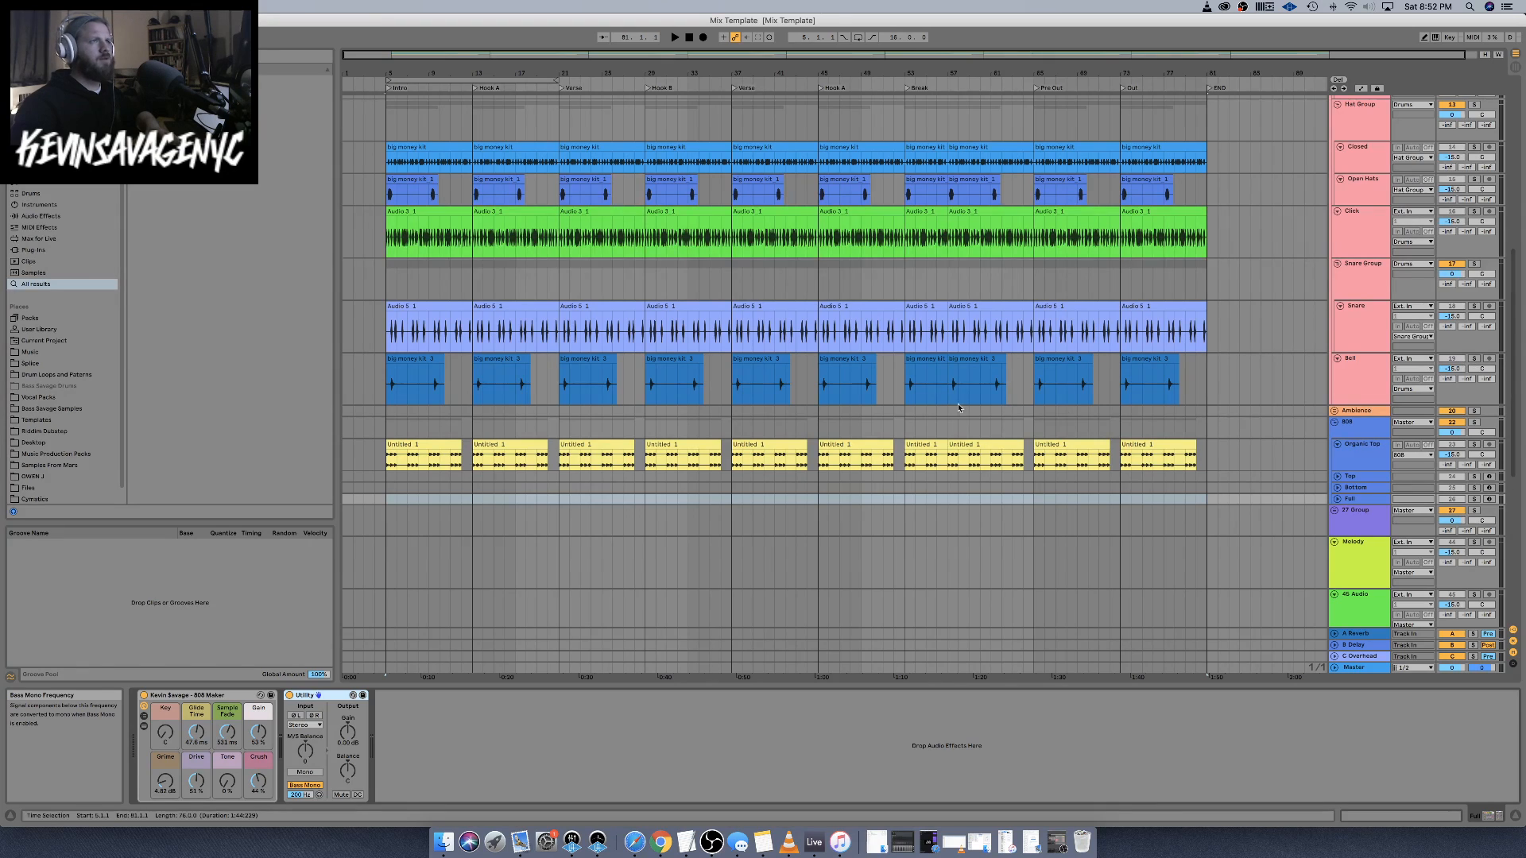
Try deleting the 27 Group together with the tracks from Melody to 51 Audio, and undo the deletion
{"action": "scroll", "coordinate": [957, 408], "scroll_direction": "down", "scroll_amount": 6}
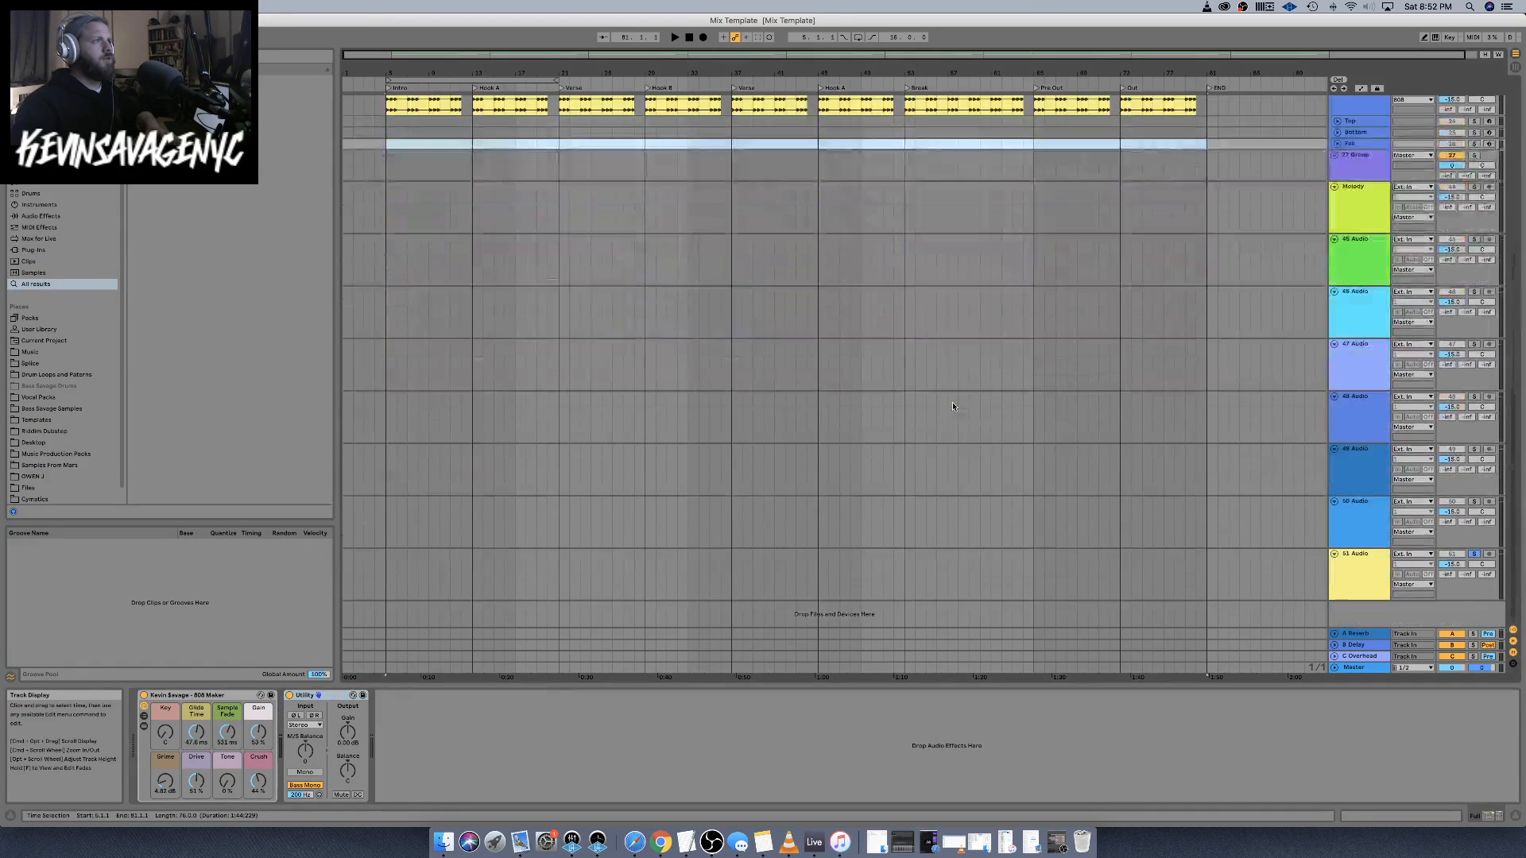
{"action": "left_click", "coordinate": [1356, 170]}
{"action": "left_click", "coordinate": [1370, 570], "text": "shift"}
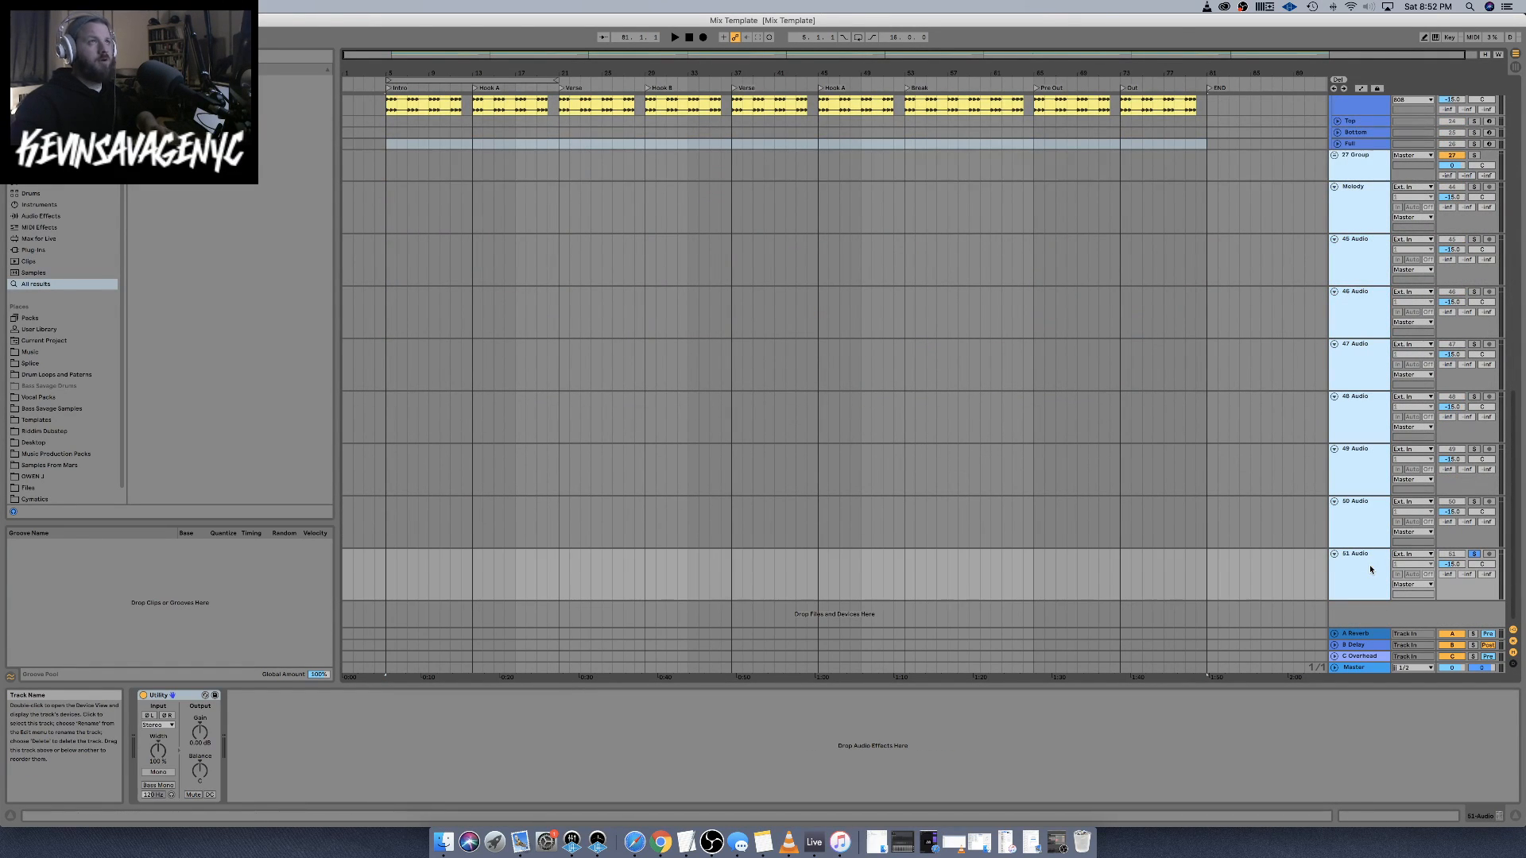
{"action": "key", "text": "Delete"}
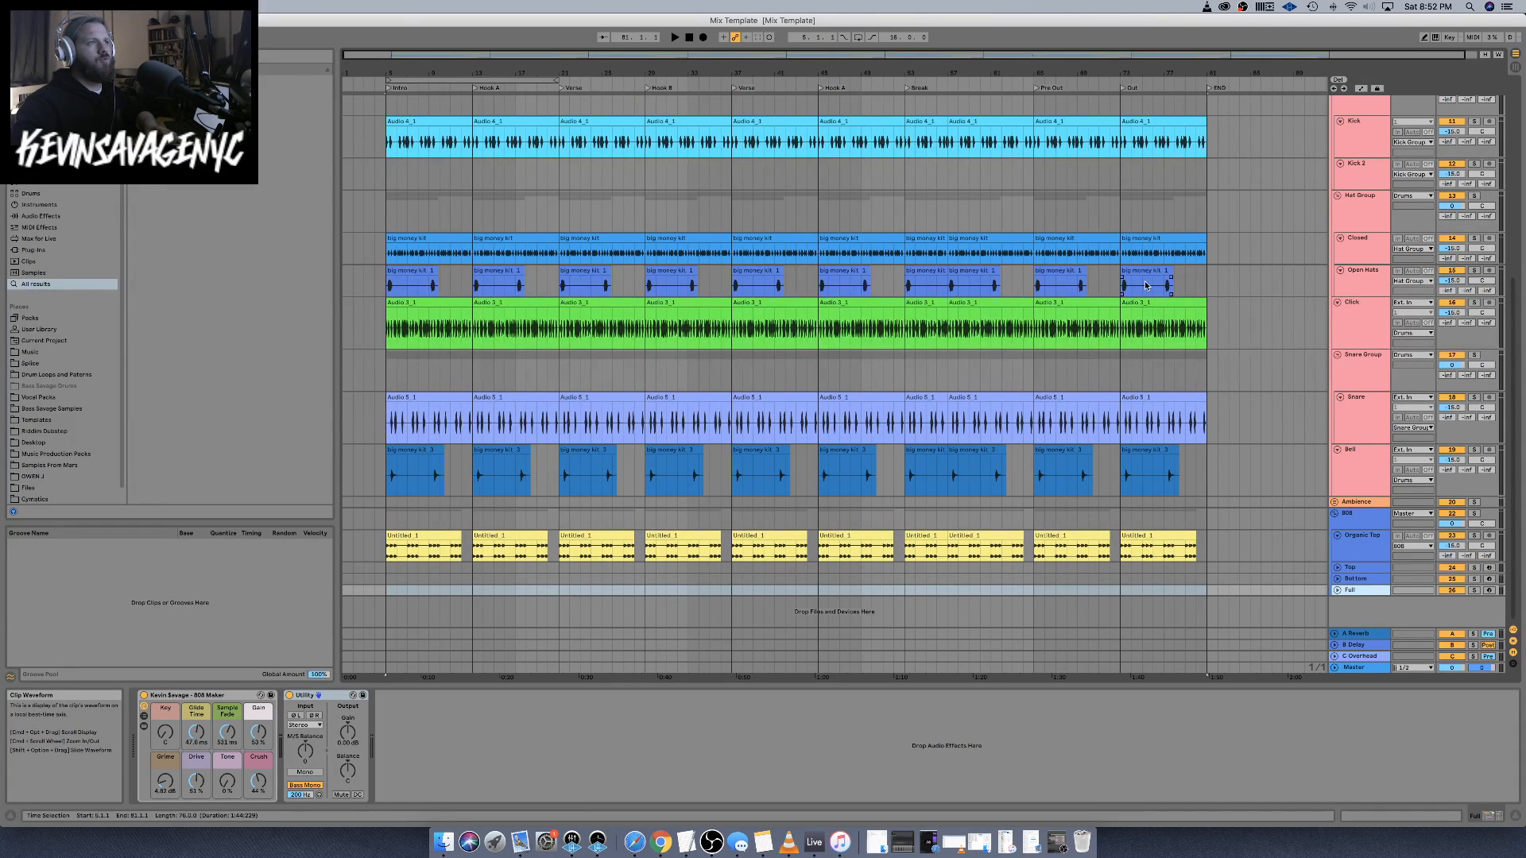
{"action": "key", "text": "super+z"}
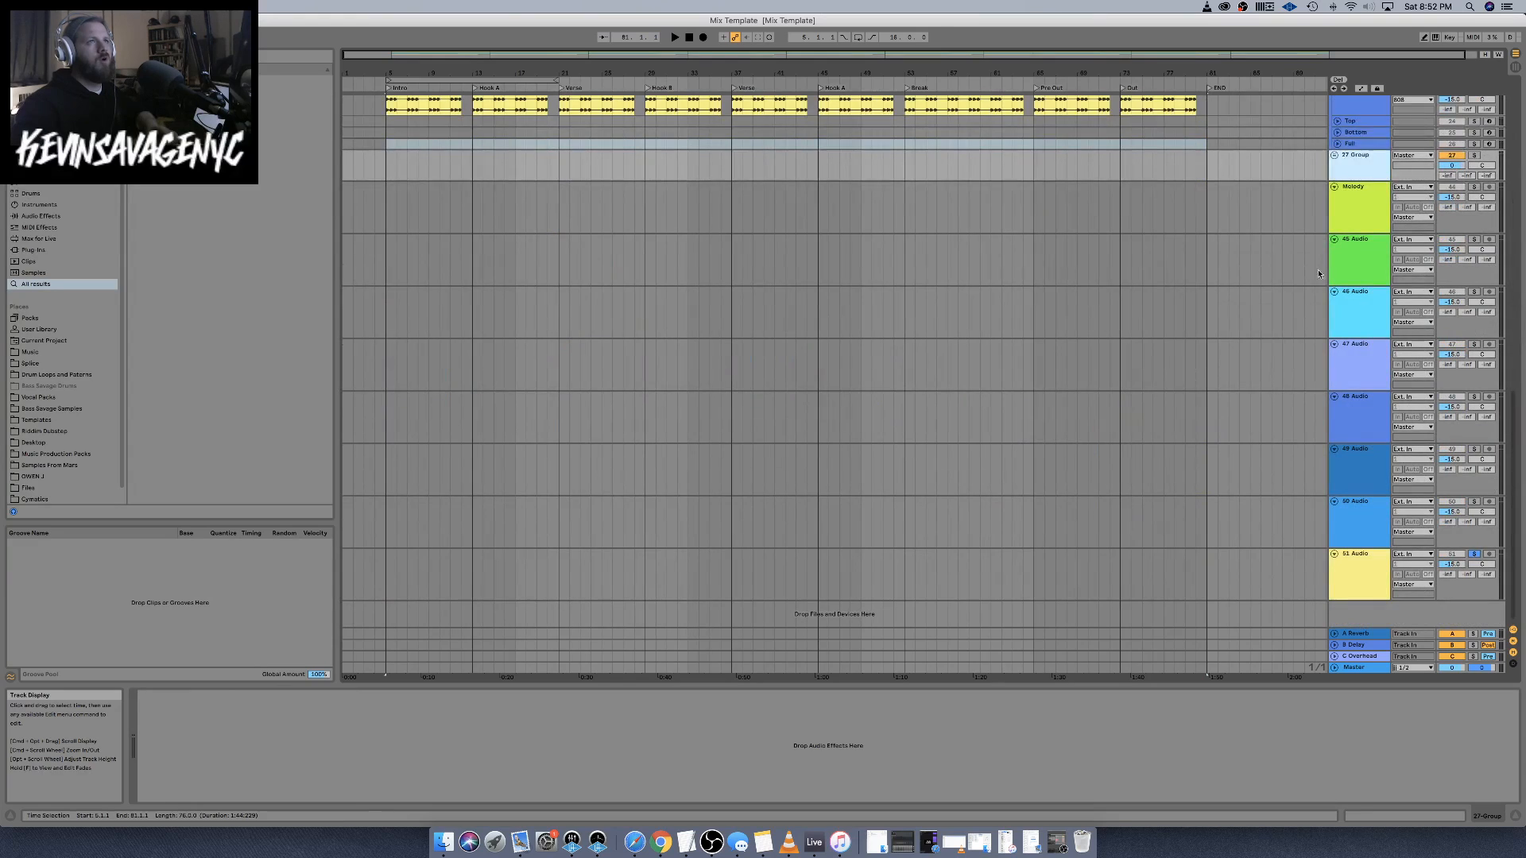
Delete the emptied import tracks from Melody through 51 Audio, keeping the 27 Group
{"action": "left_click", "coordinate": [1351, 201]}
{"action": "left_click", "coordinate": [1377, 559], "text": "shift"}
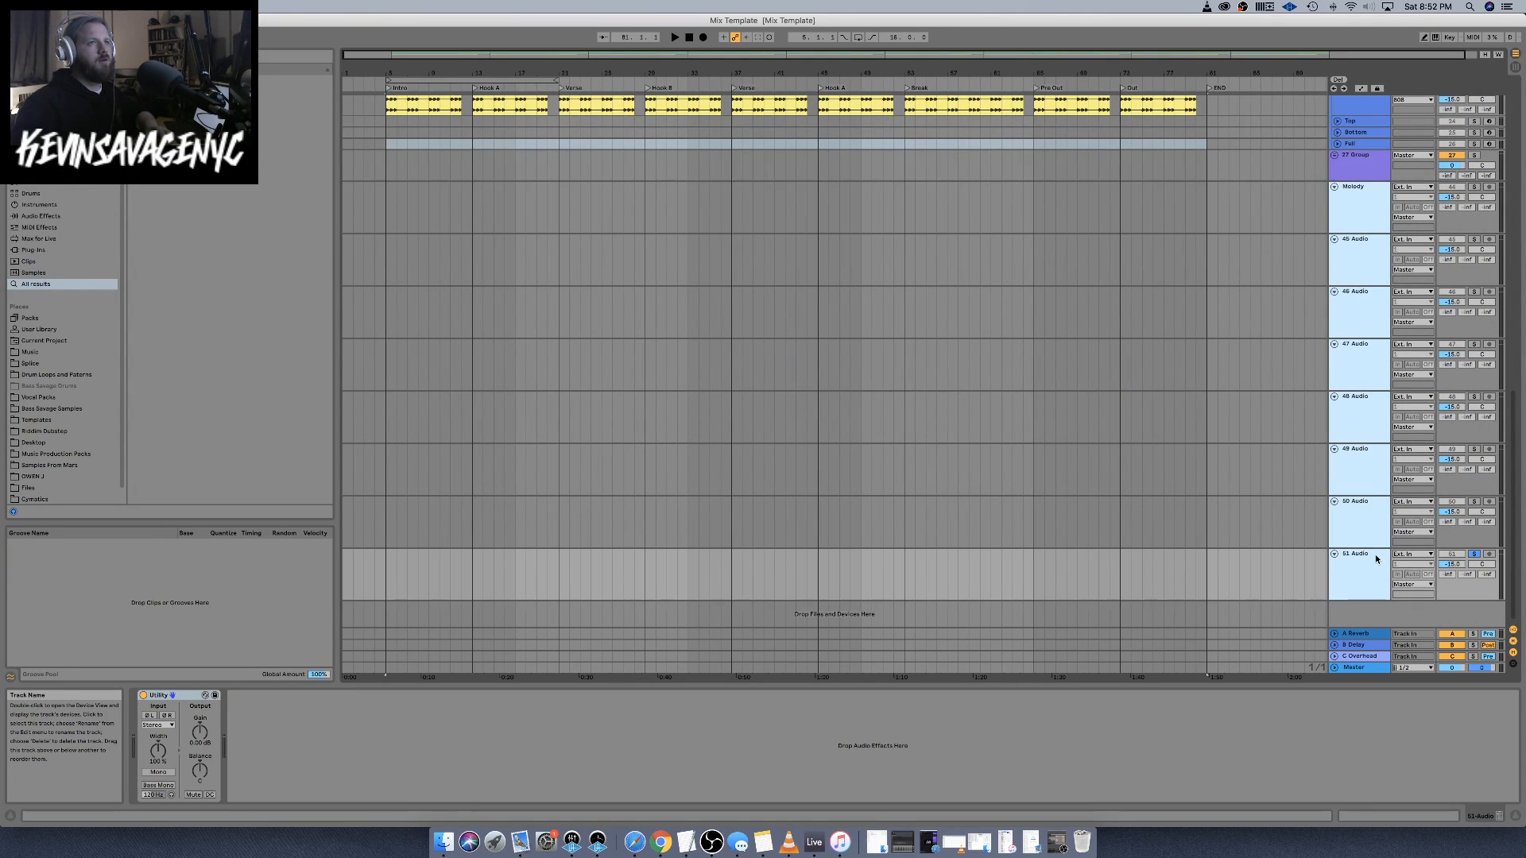
{"action": "key", "text": "Delete"}
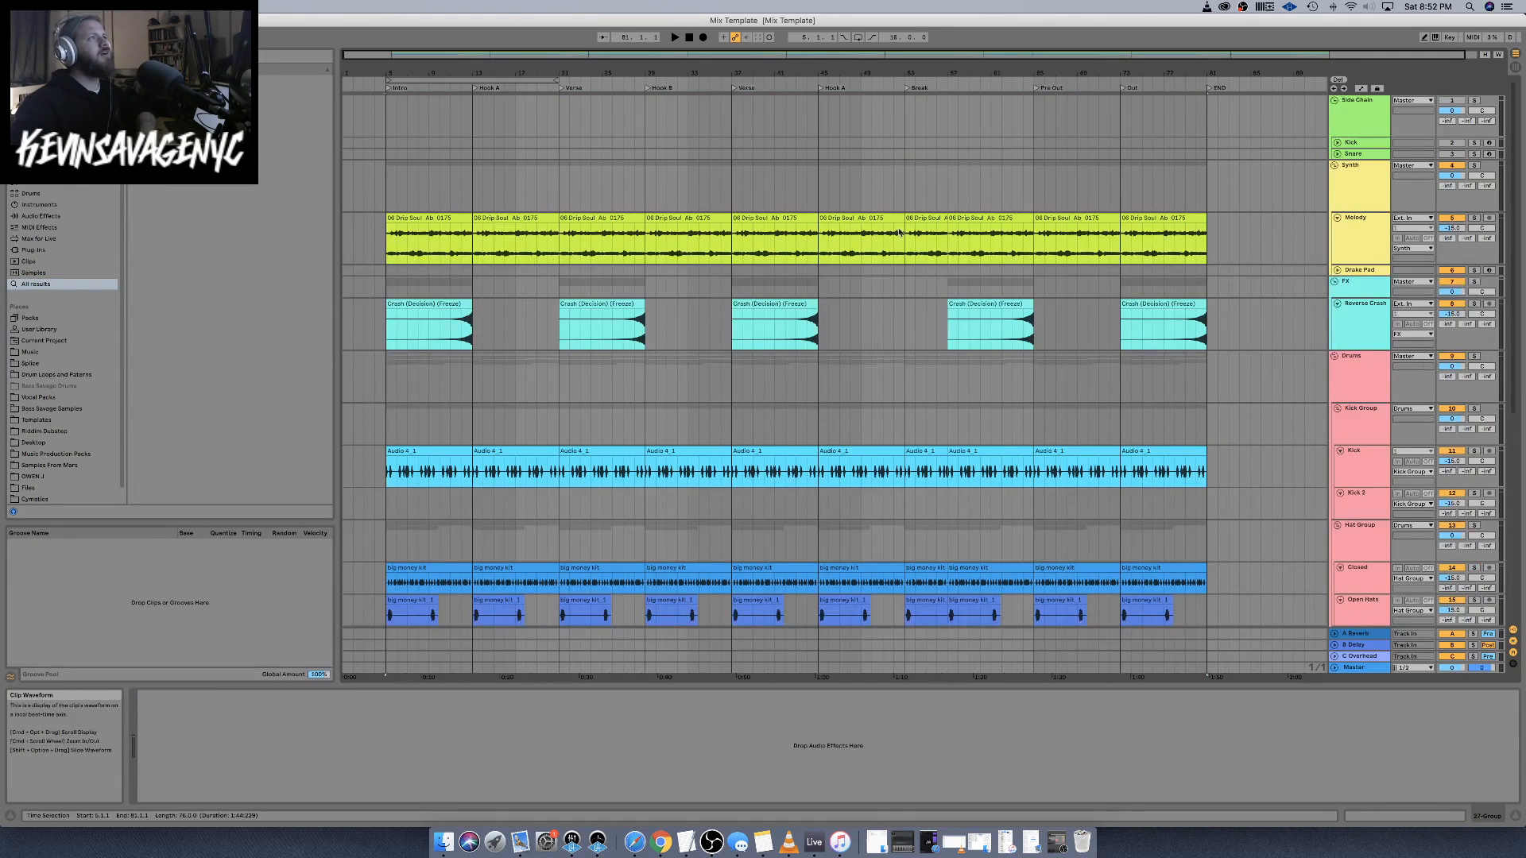
Assign the Synth and FX group colours to their grouped tracks and clips
{"action": "right_click", "coordinate": [1356, 179]}
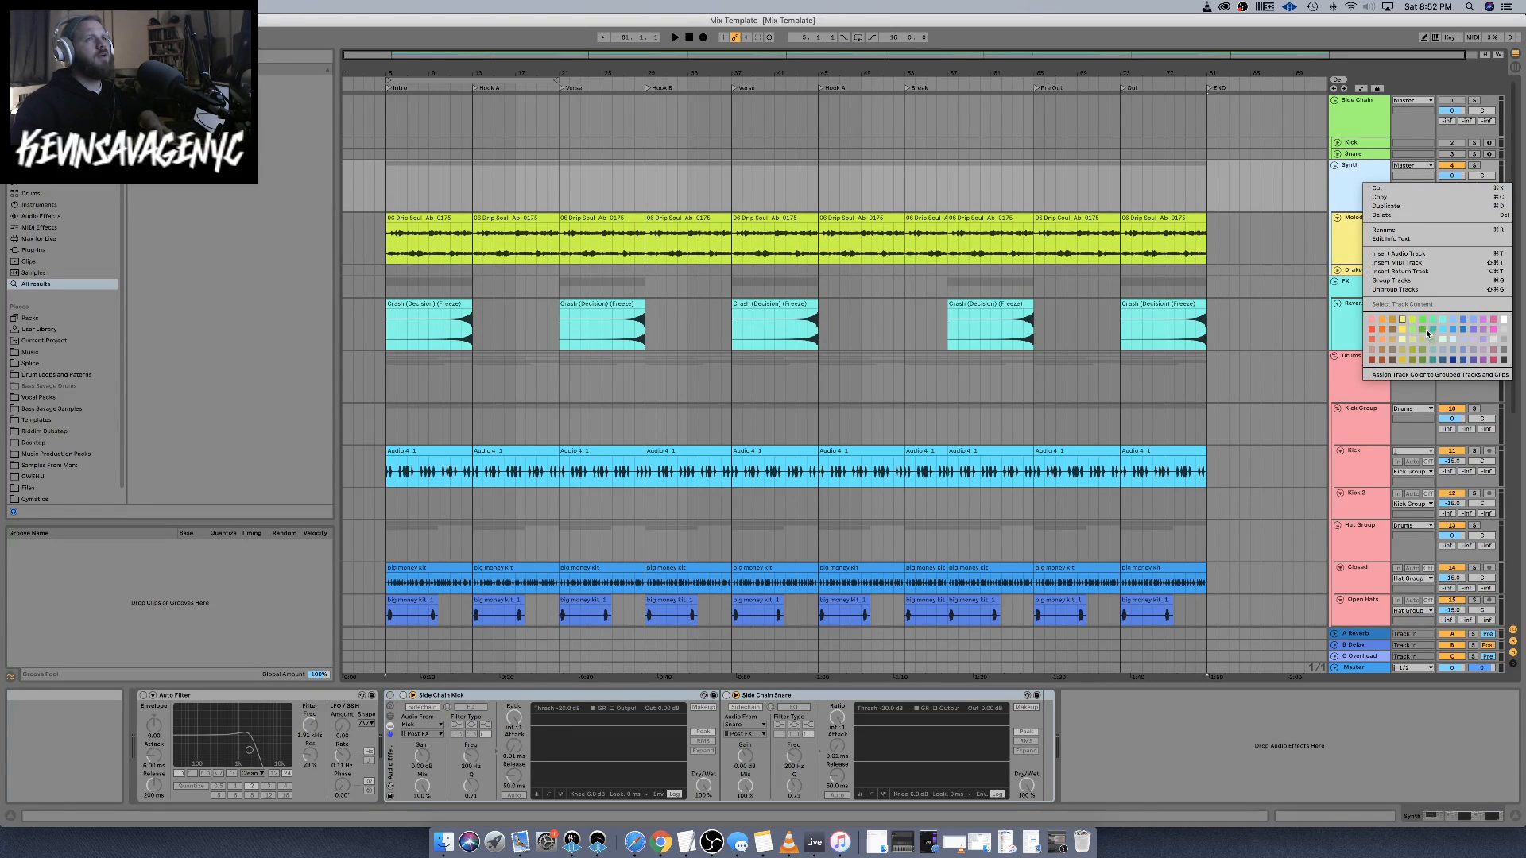
{"action": "left_click", "coordinate": [1376, 375]}
{"action": "right_click", "coordinate": [1362, 297]}
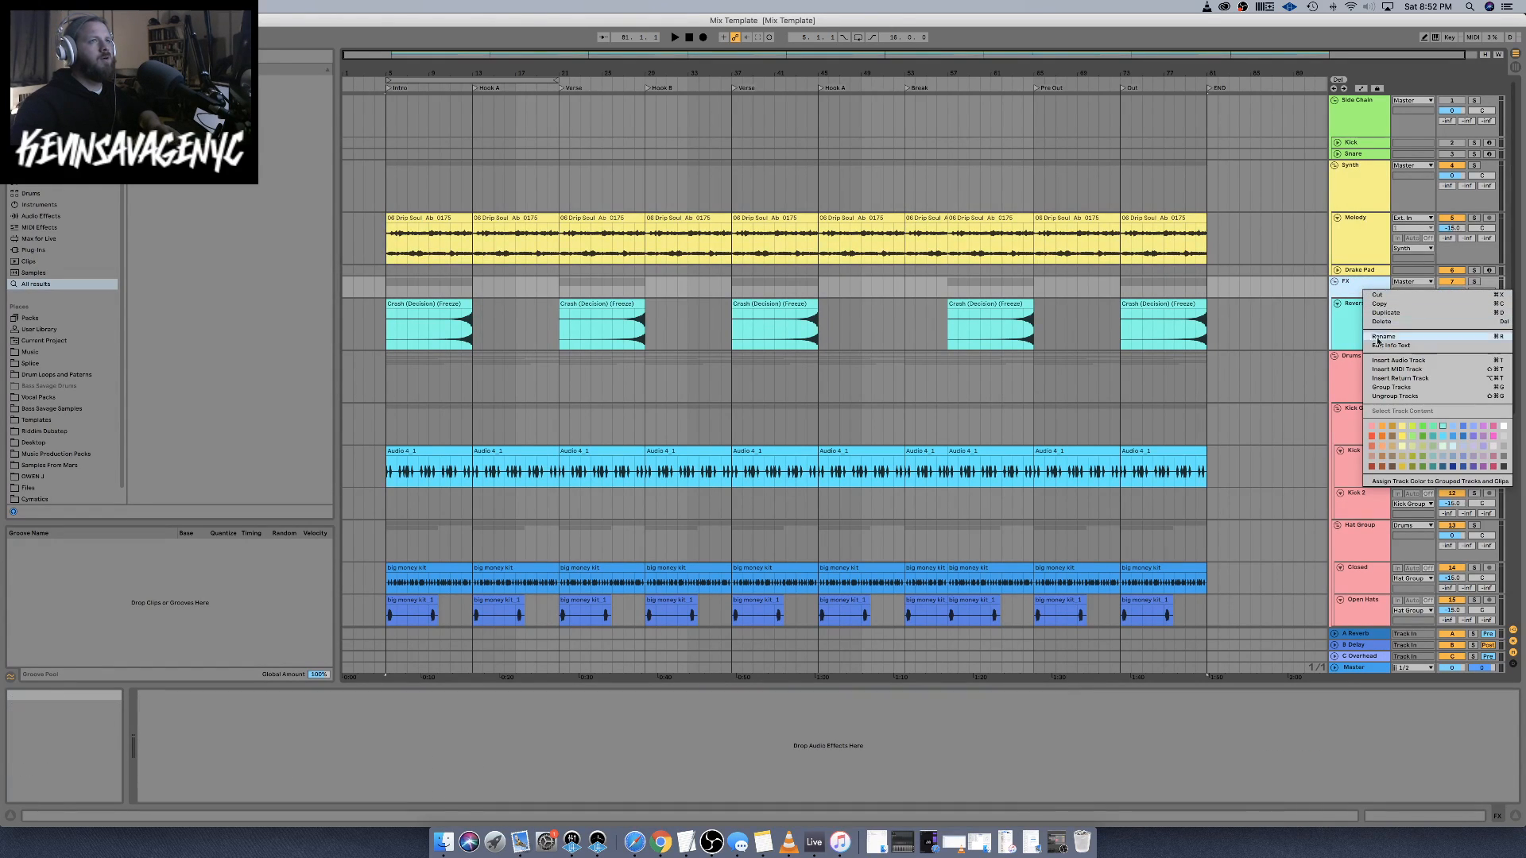
{"action": "left_click", "coordinate": [1439, 482]}
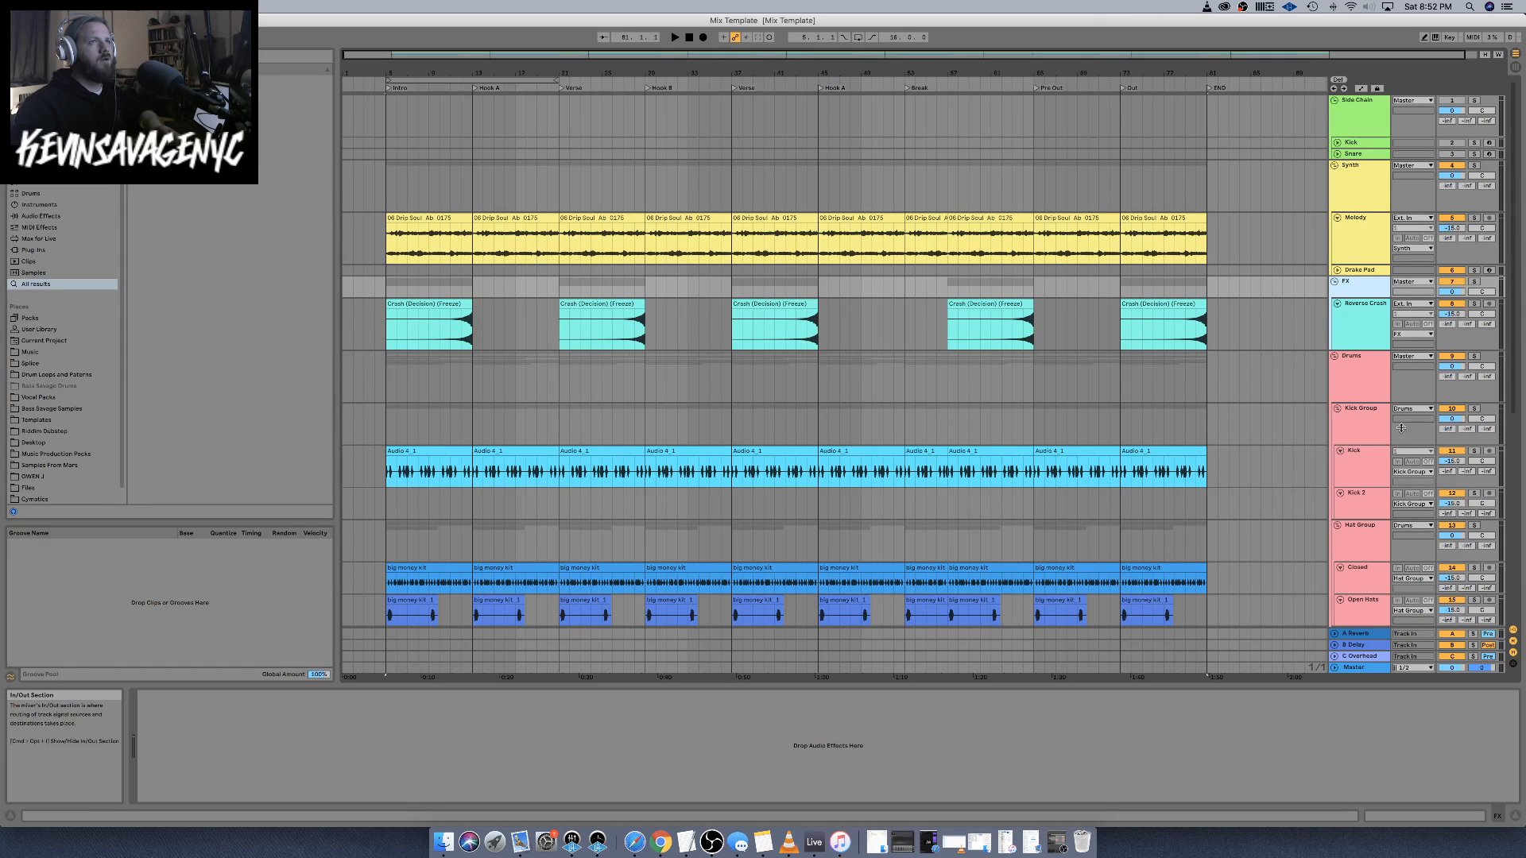
Assign the Drums and 808 group colours to their grouped tracks and clips
{"action": "left_click", "coordinate": [1361, 380]}
{"action": "right_click", "coordinate": [1362, 381]}
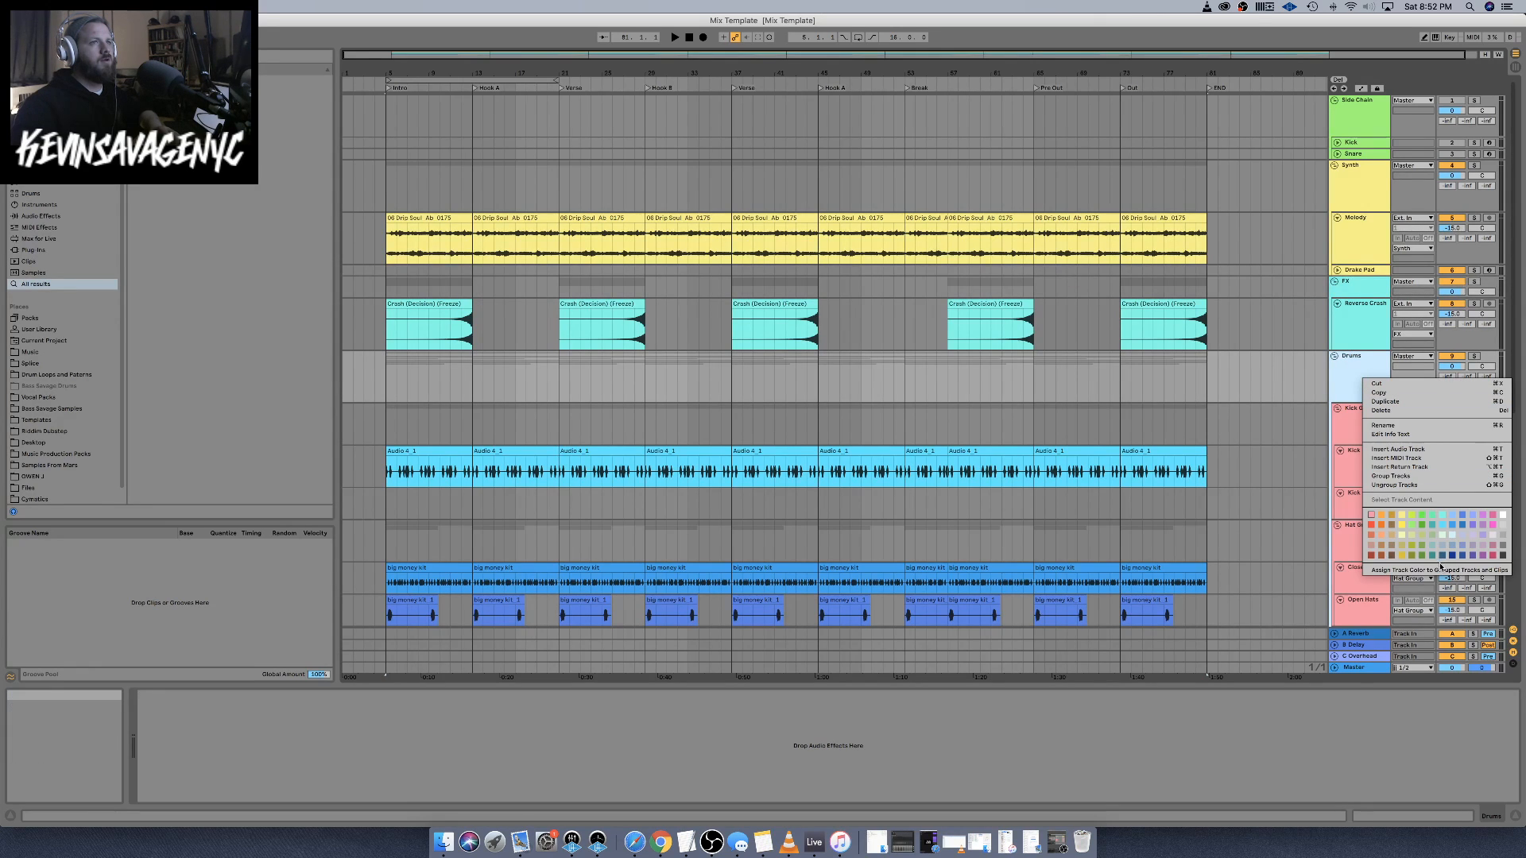
{"action": "left_click", "coordinate": [1441, 568]}
{"action": "scroll", "coordinate": [1380, 493], "scroll_direction": "down", "scroll_amount": 5}
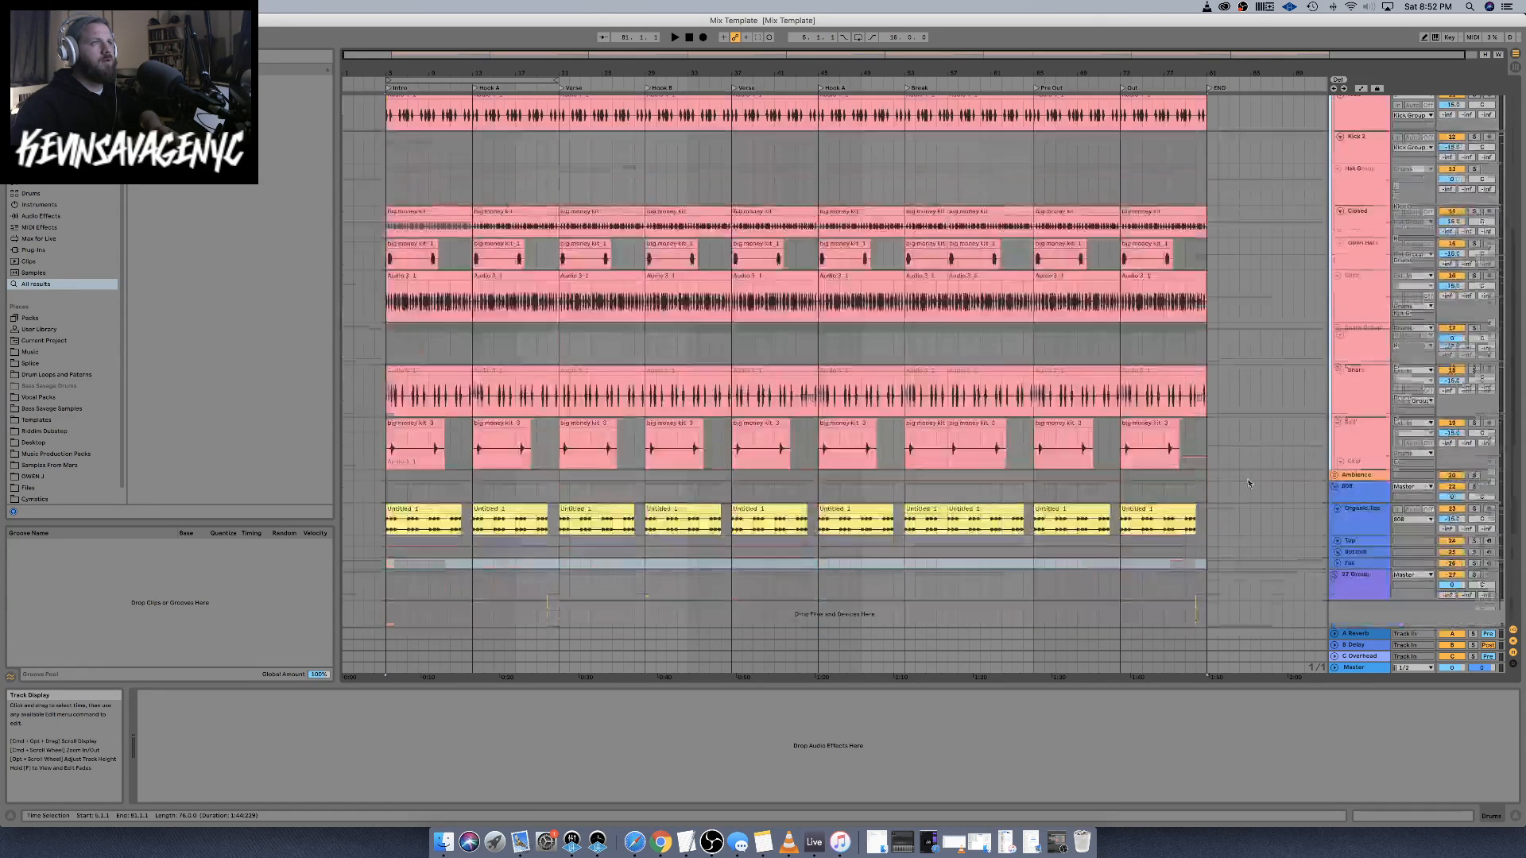
{"action": "right_click", "coordinate": [1358, 497]}
{"action": "left_click", "coordinate": [1440, 671]}
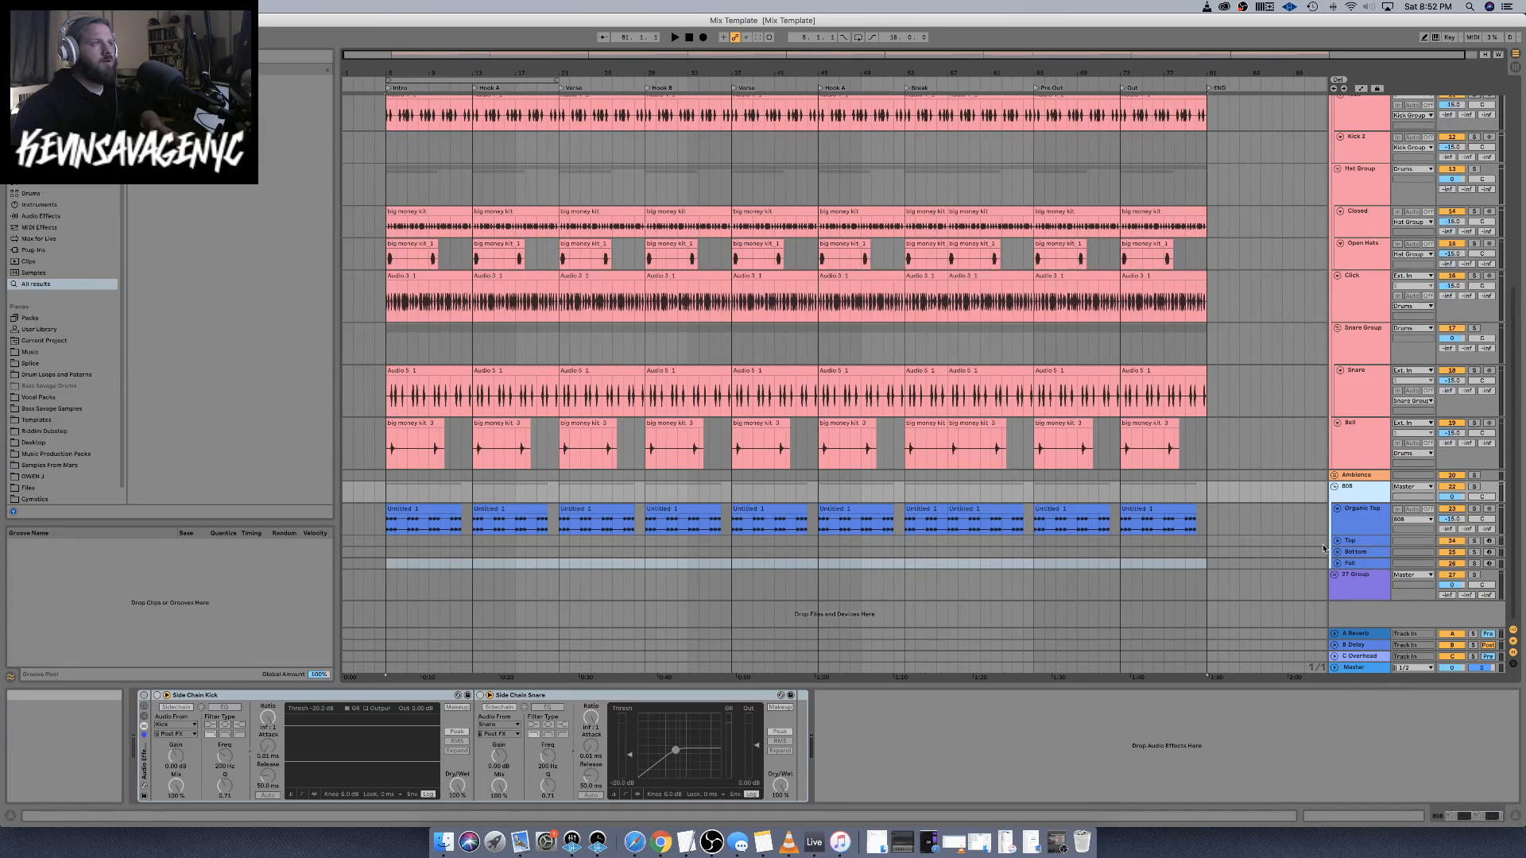
Play the full arrangement from Intro to review it, and select the 808 group during playback
{"action": "scroll", "coordinate": [1163, 369], "scroll_direction": "right", "scroll_amount": 1}
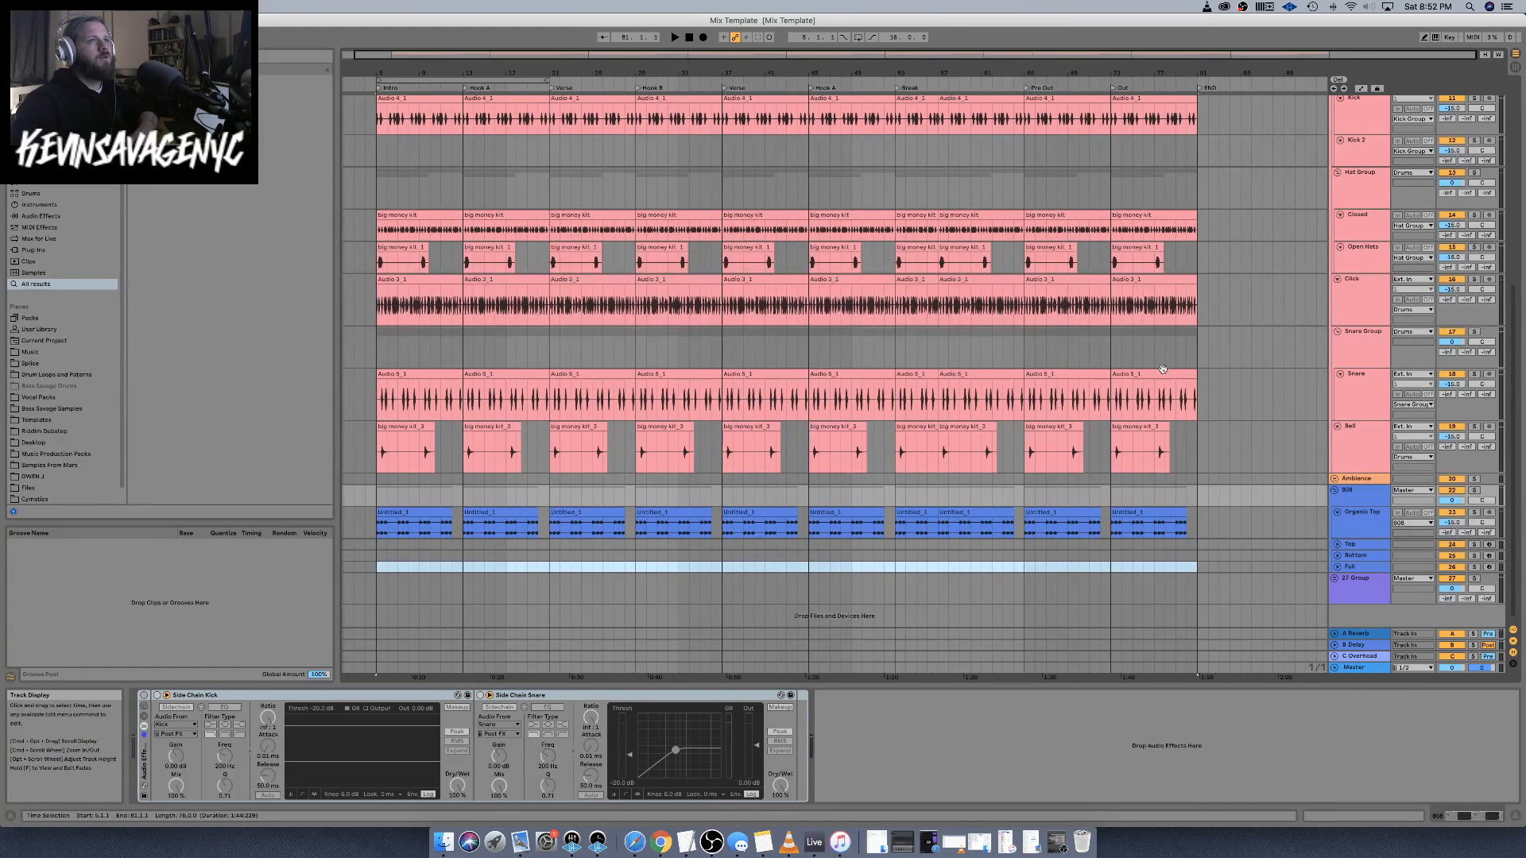
{"action": "scroll", "coordinate": [1162, 369], "scroll_direction": "left", "scroll_amount": 1}
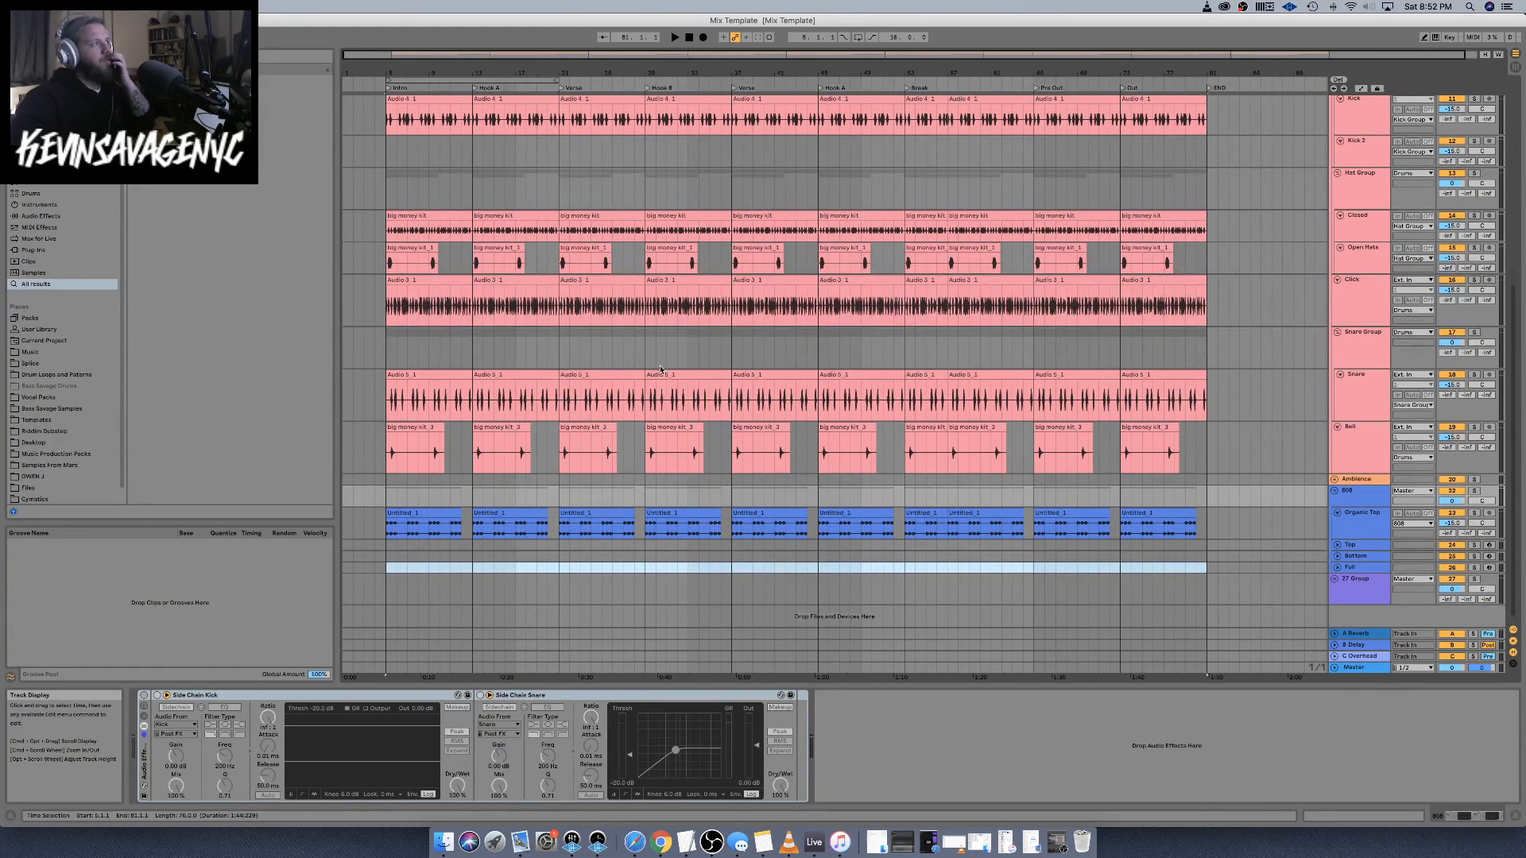
{"action": "scroll", "coordinate": [659, 370], "scroll_direction": "up", "scroll_amount": 5}
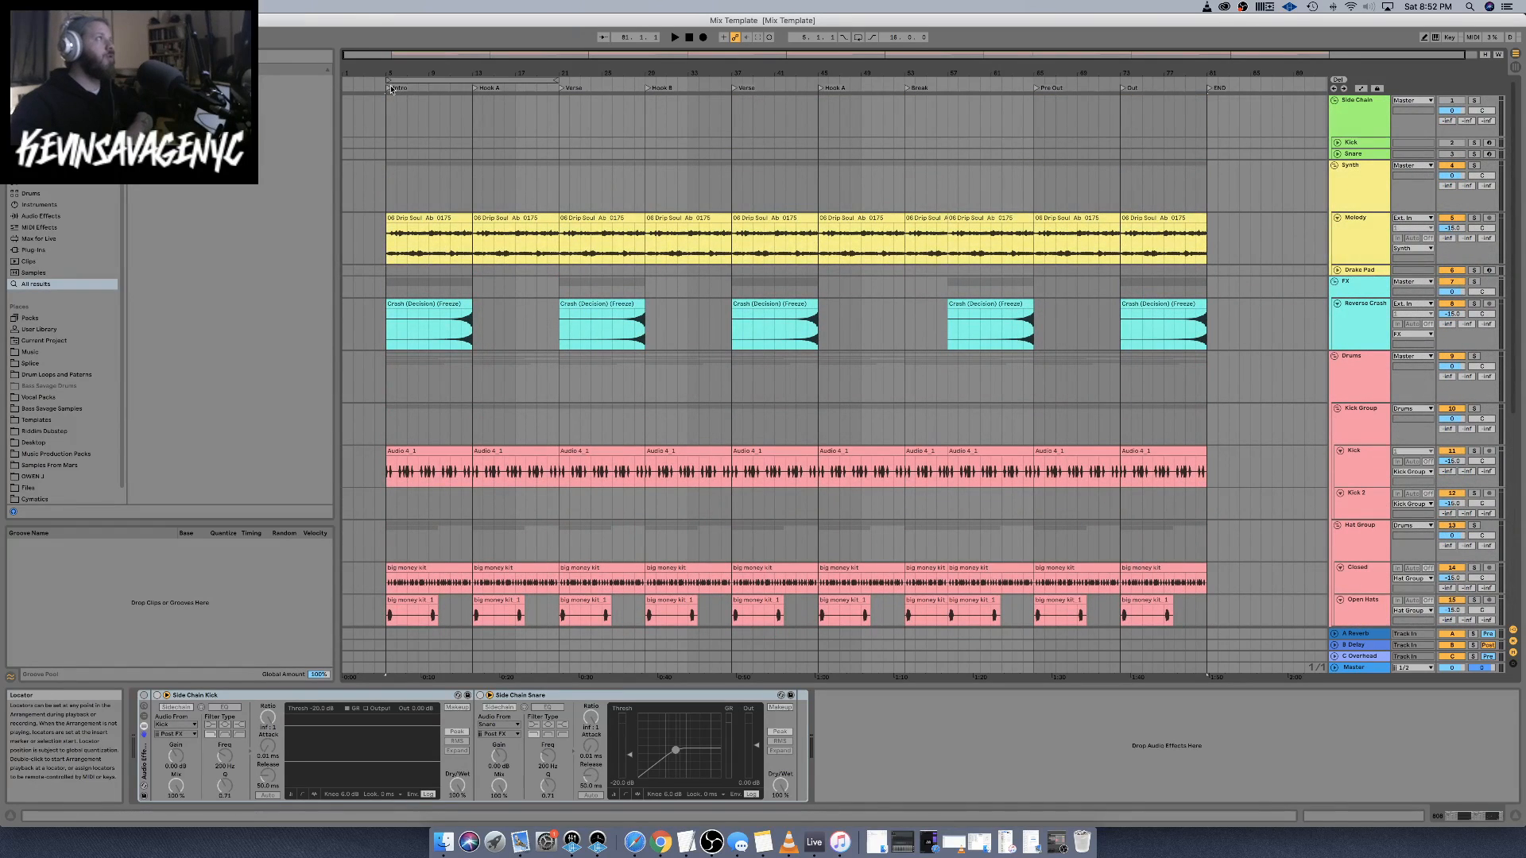
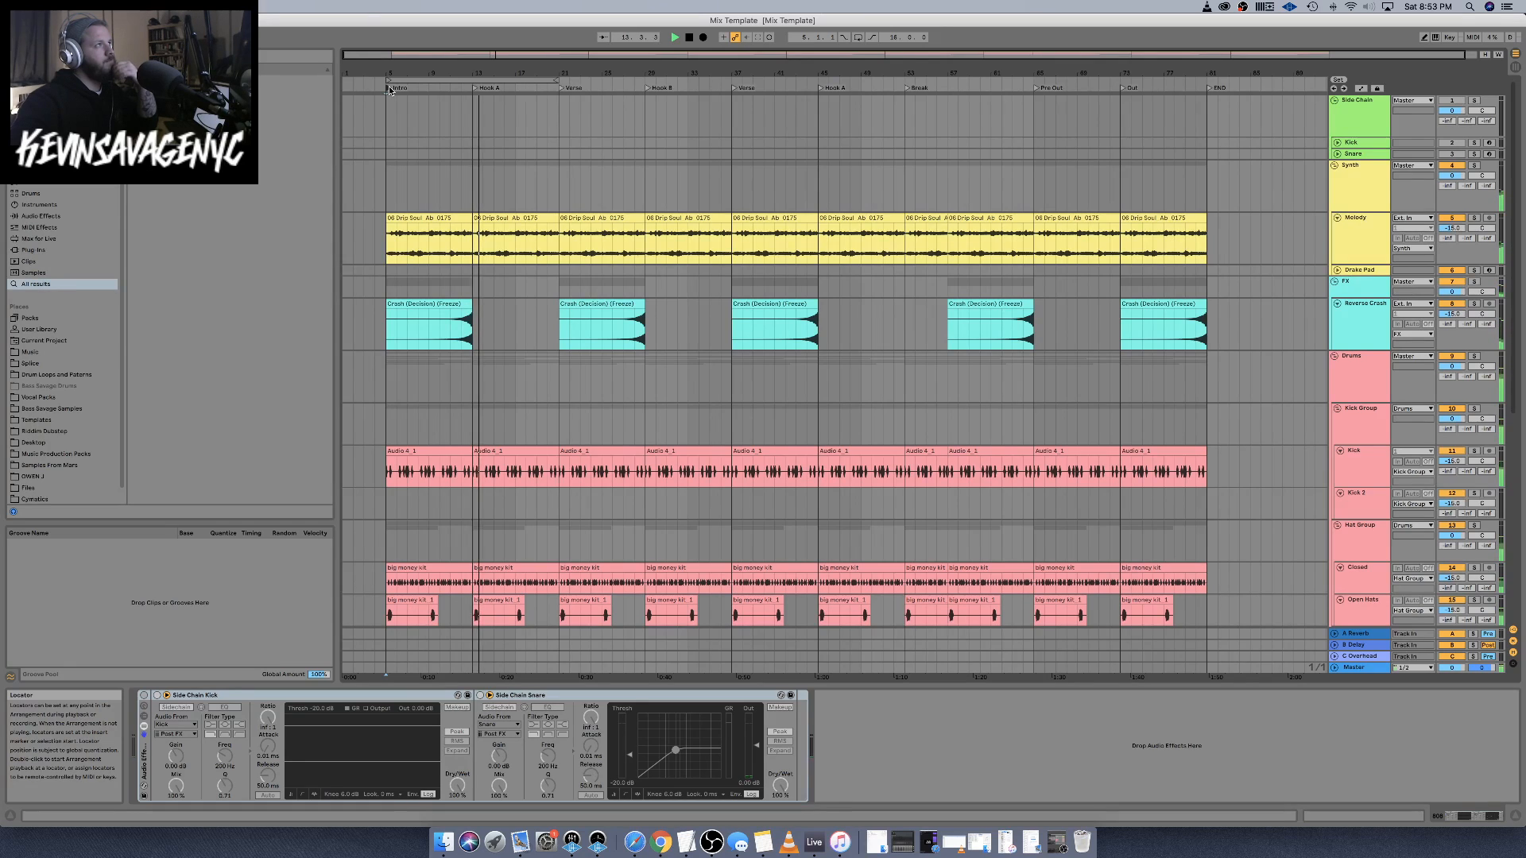
{"action": "scroll", "coordinate": [399, 286], "scroll_direction": "down", "scroll_amount": 10}
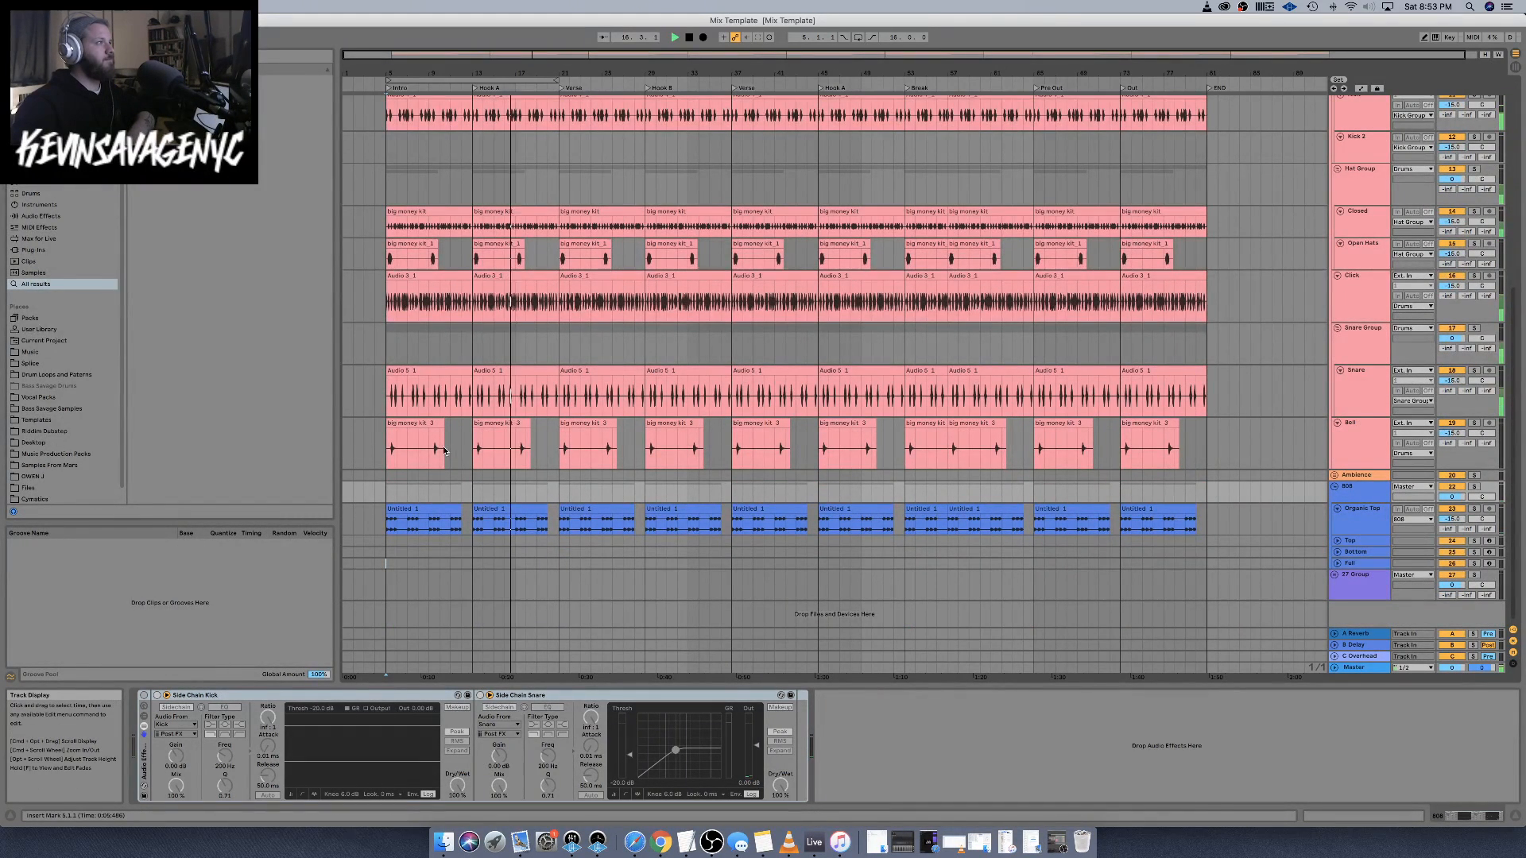
{"action": "left_click", "coordinate": [1369, 495]}
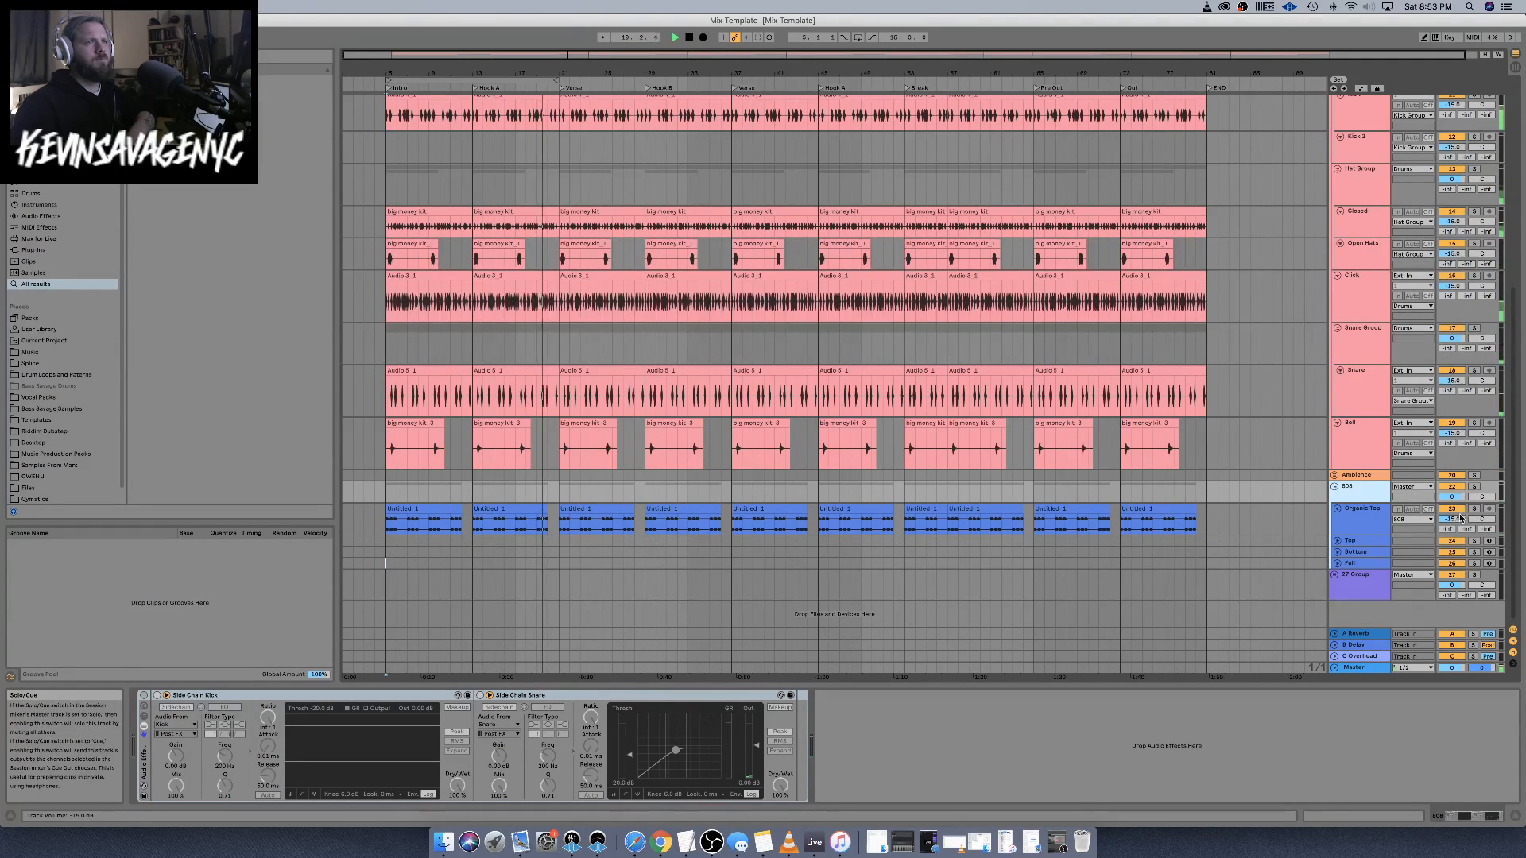
Solo the Organic Top track, stop playback, and insert a new audio track placed above it in the 808 group
{"action": "left_click", "coordinate": [1474, 509]}
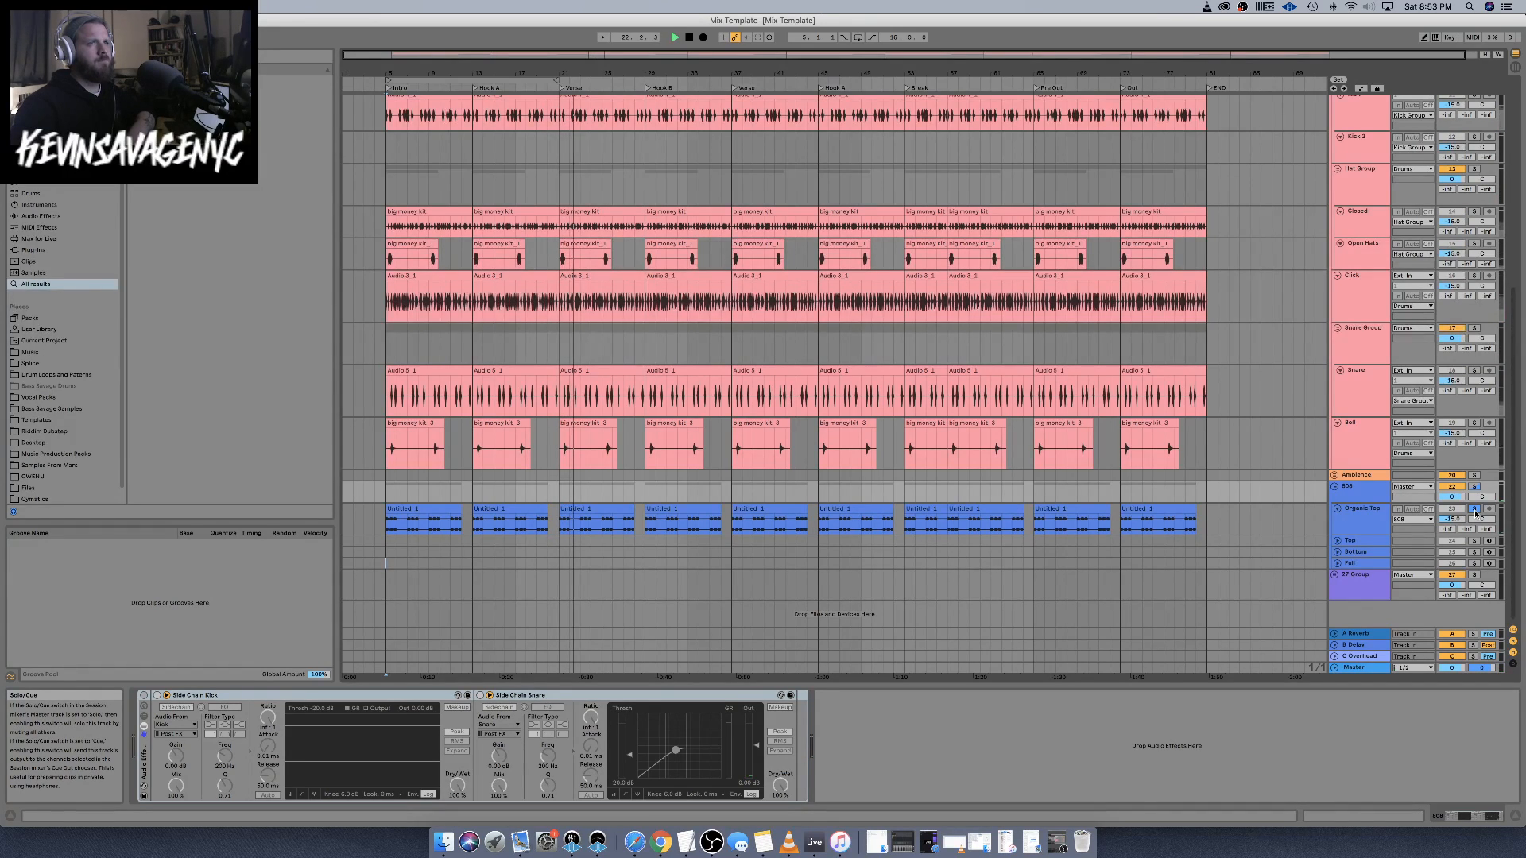
{"action": "key", "text": "space"}
{"action": "left_click", "coordinate": [1367, 515]}
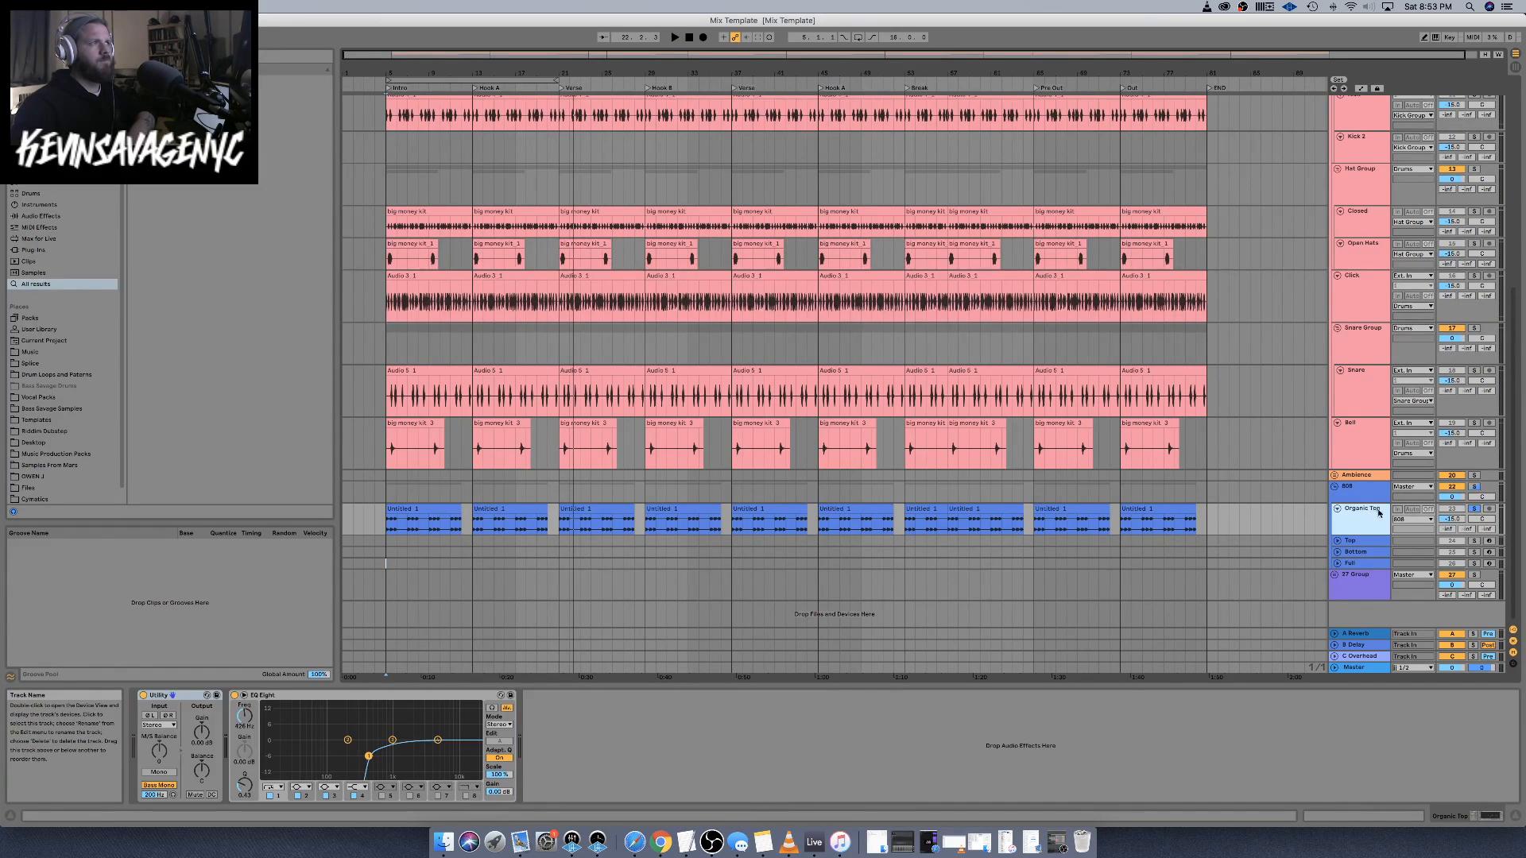
{"action": "right_click", "coordinate": [1365, 514]}
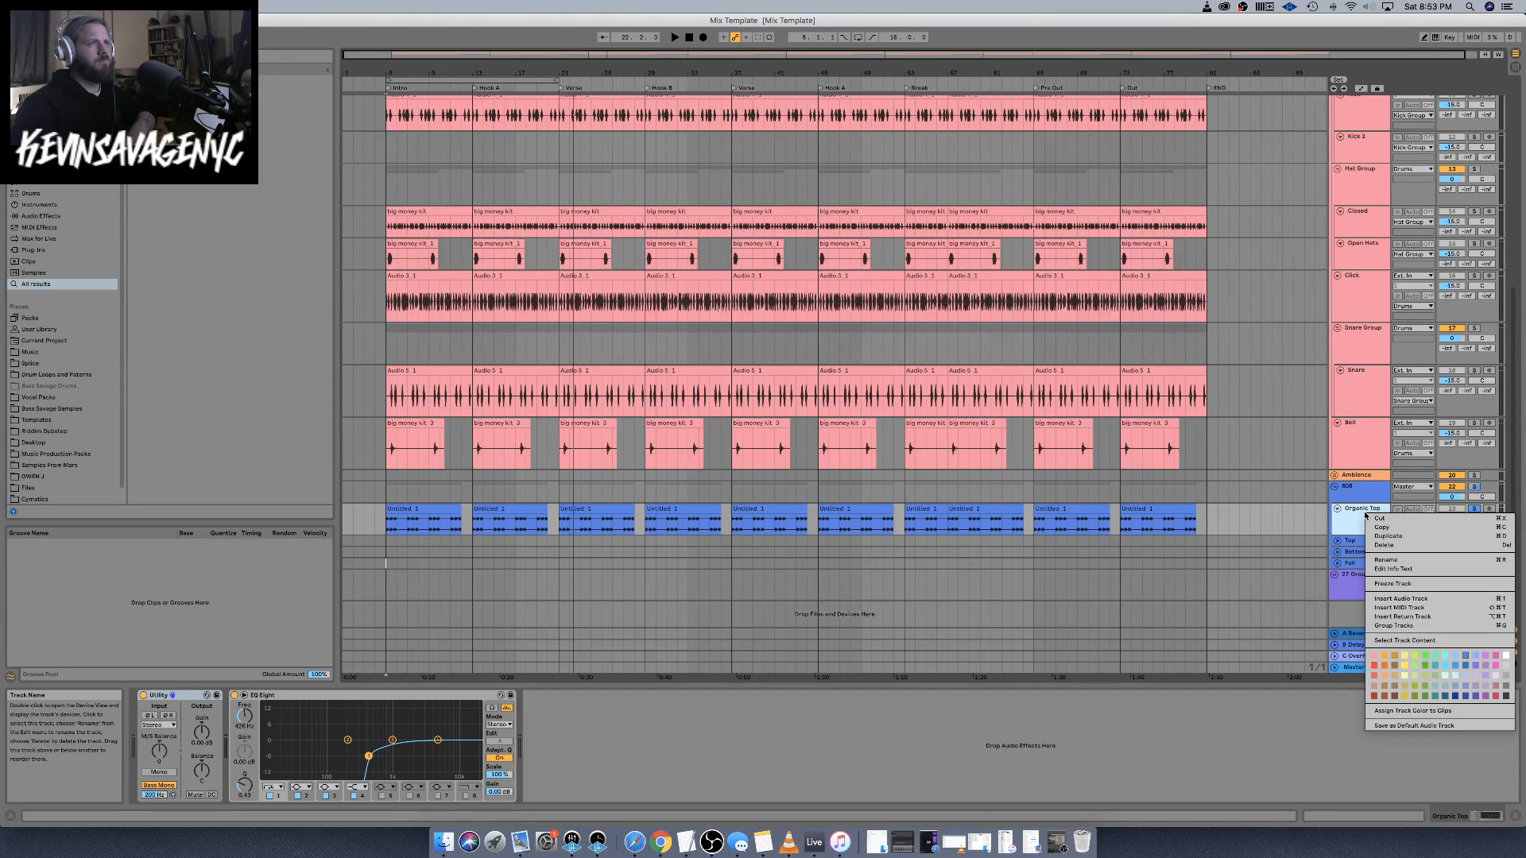
{"action": "left_click", "coordinate": [1400, 598]}
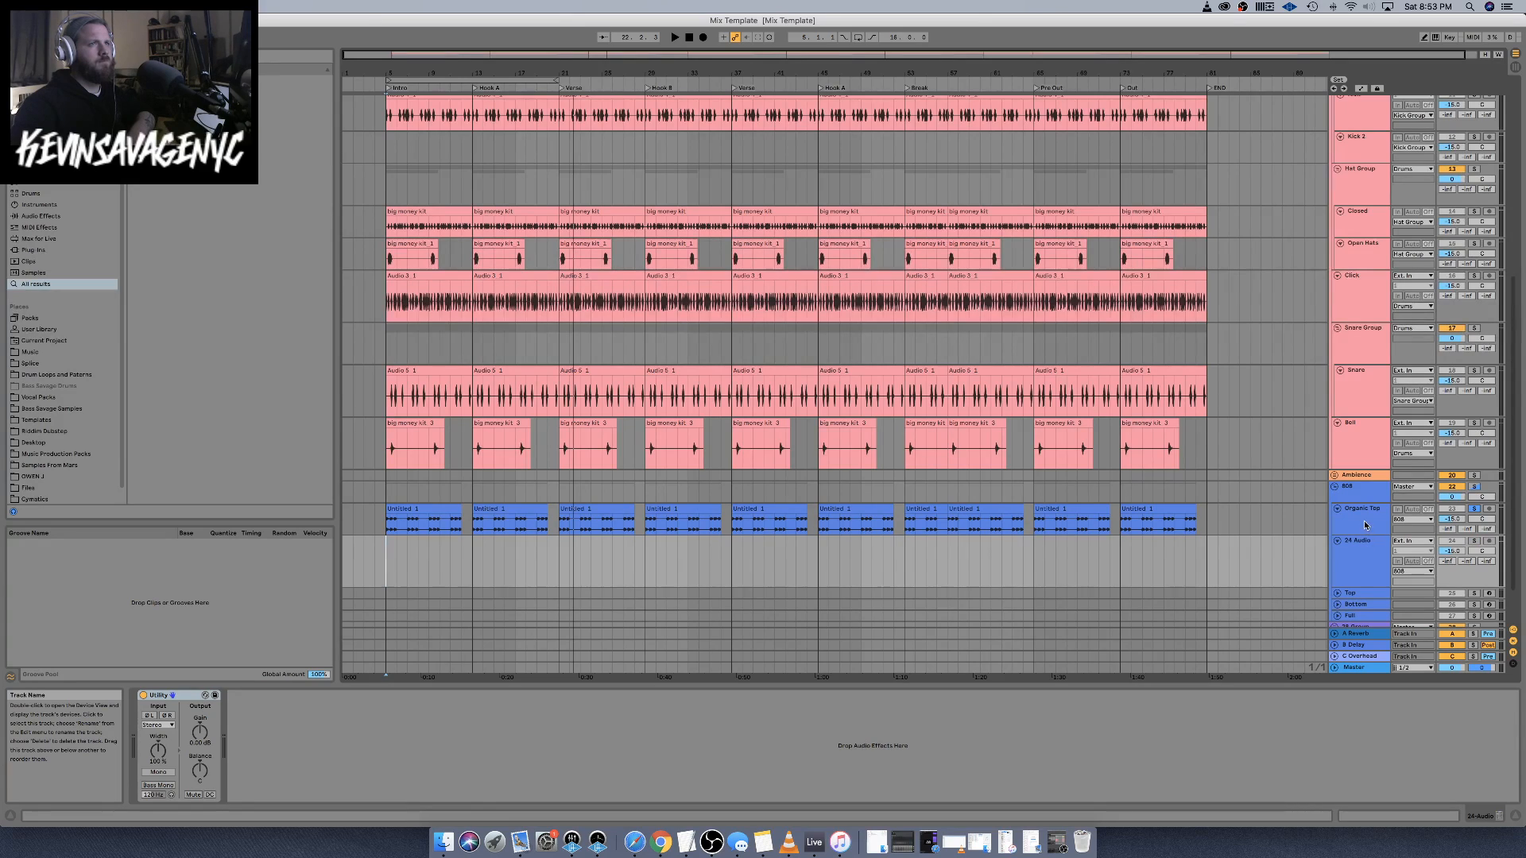
{"action": "left_click", "coordinate": [1365, 525]}
{"action": "left_click", "coordinate": [1378, 537]}
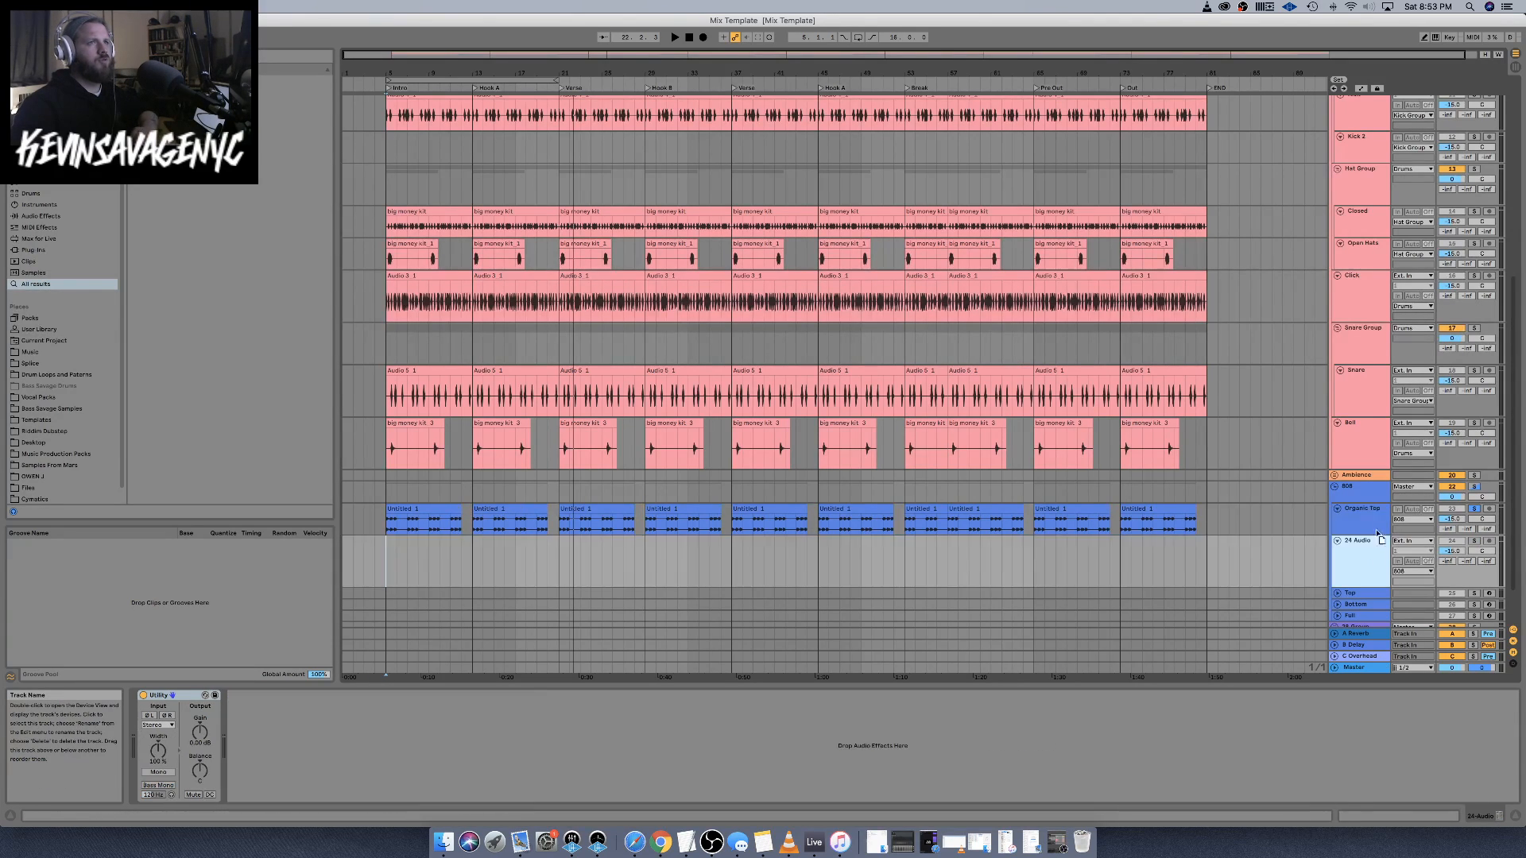
{"action": "left_click_drag", "start_coordinate": [1378, 536], "coordinate": [1379, 507]}
Move all the clips from the Organic Top track onto the new audio track, starting at the Intro
{"action": "left_click", "coordinate": [434, 572]}
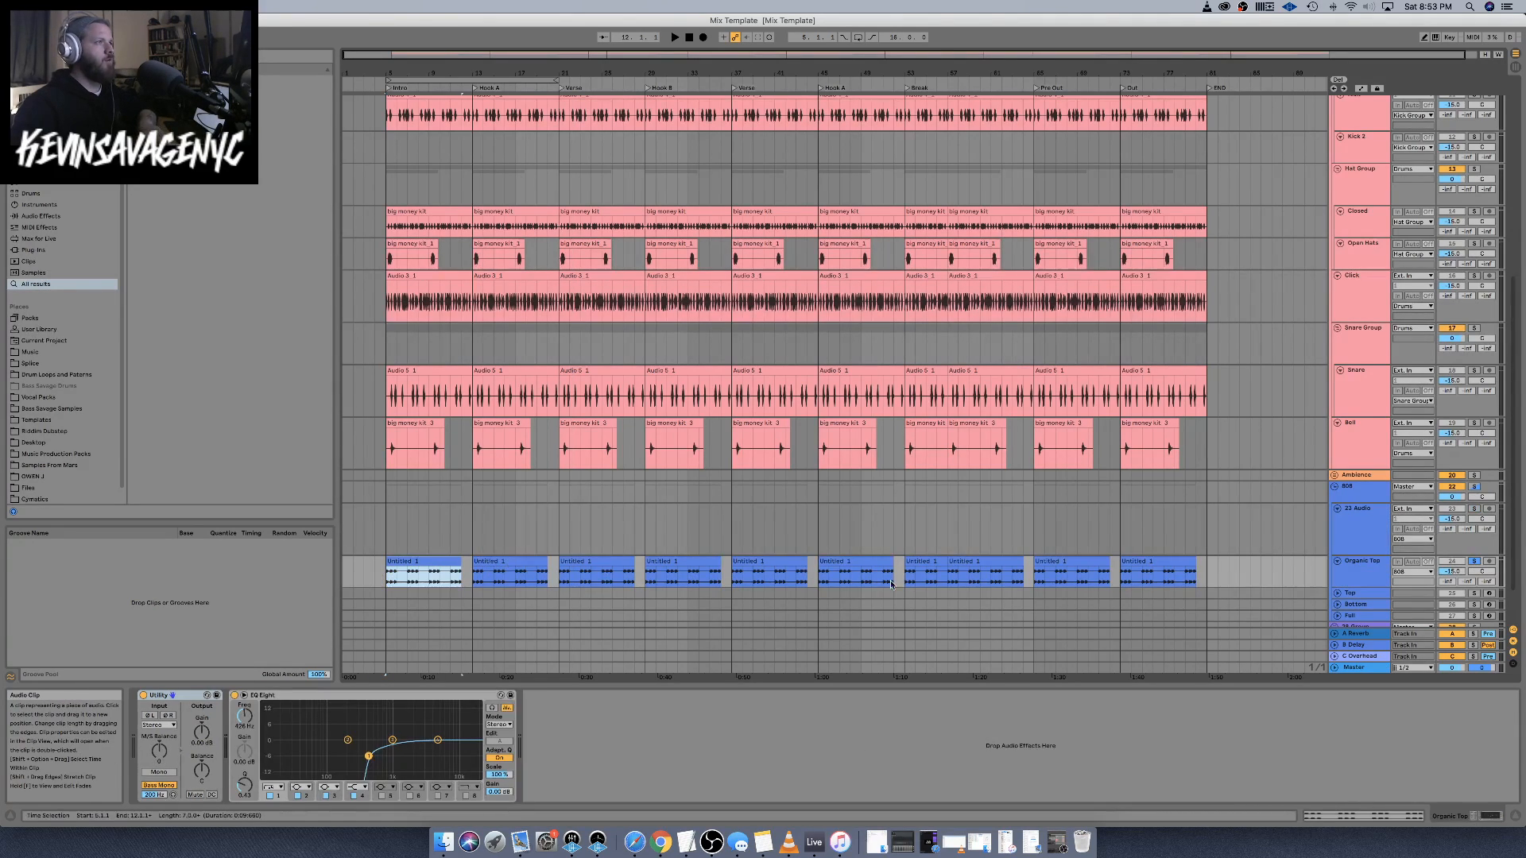
{"action": "left_click", "coordinate": [1208, 570], "text": "shift"}
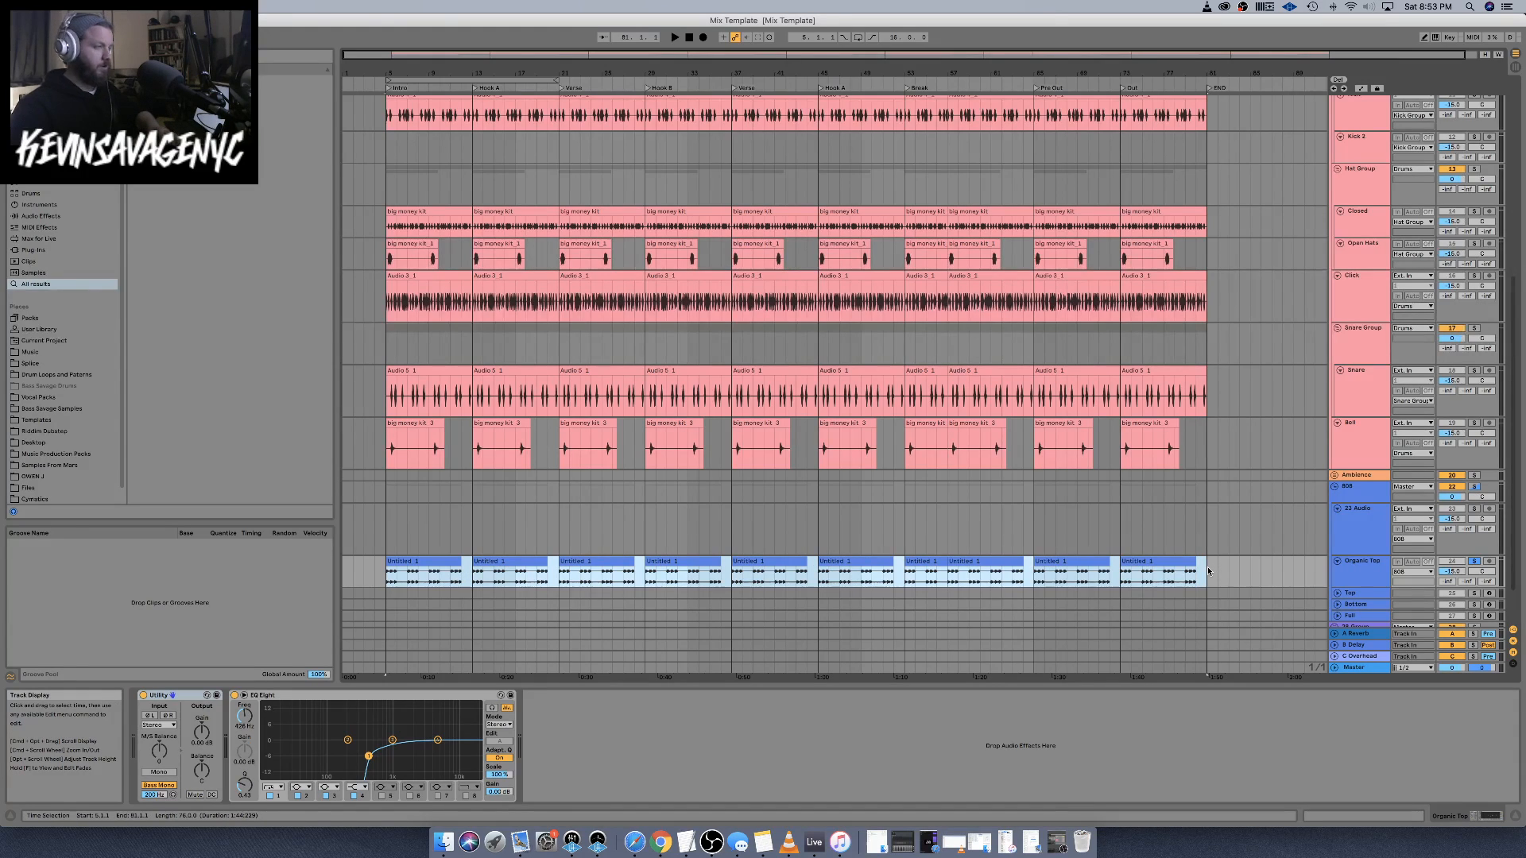
{"action": "key", "text": "Delete"}
{"action": "left_click", "coordinate": [390, 541]}
{"action": "key", "text": "super+v"}
Unsolo the Organic Top track and play the arrangement from the Intro
{"action": "key", "text": "space"}
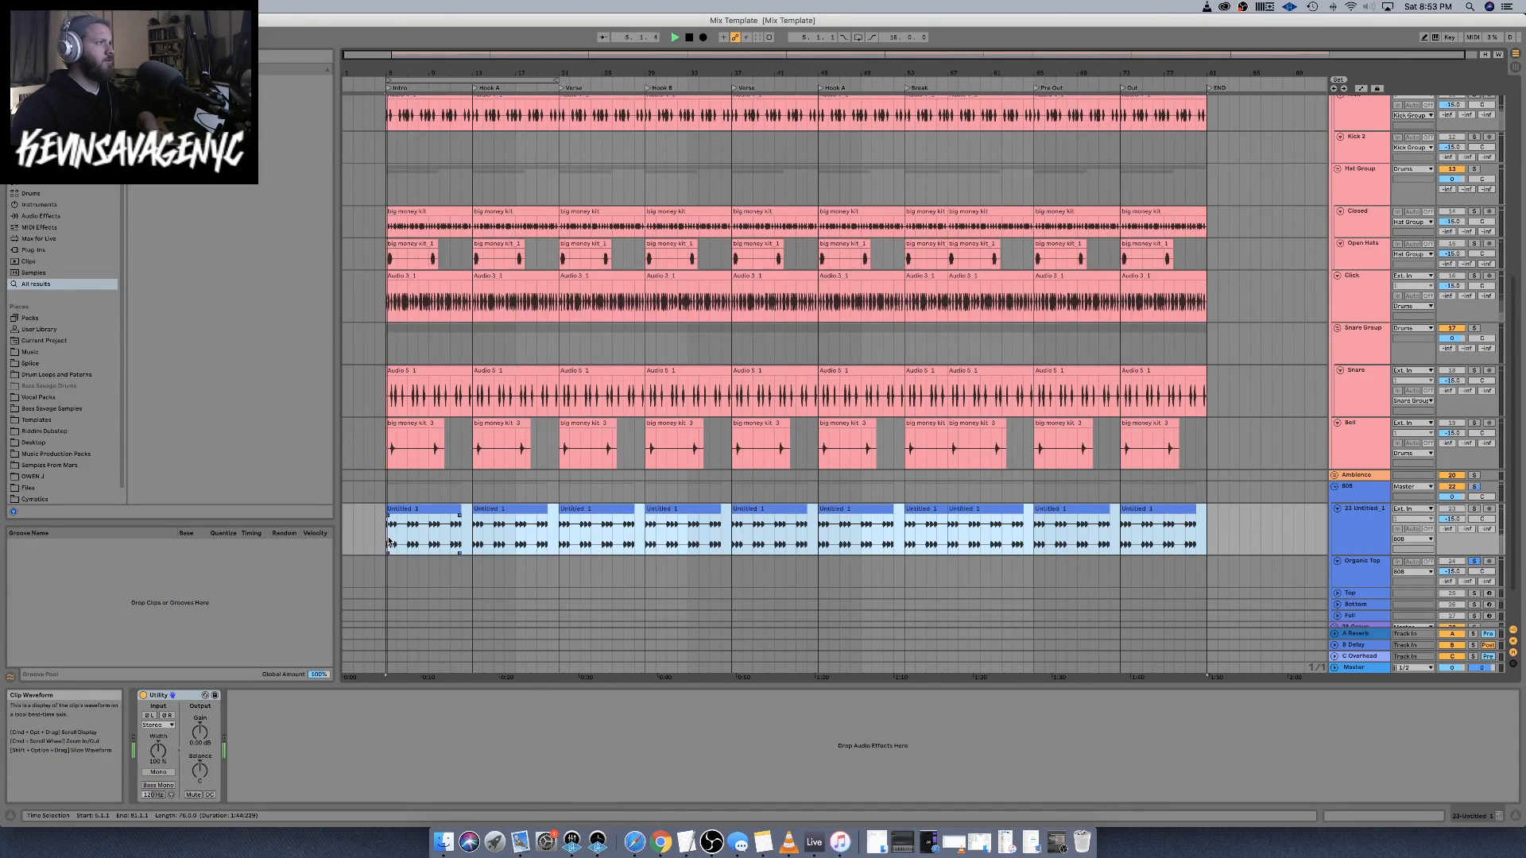
{"action": "left_click", "coordinate": [1474, 561]}
{"action": "key", "text": "space"}
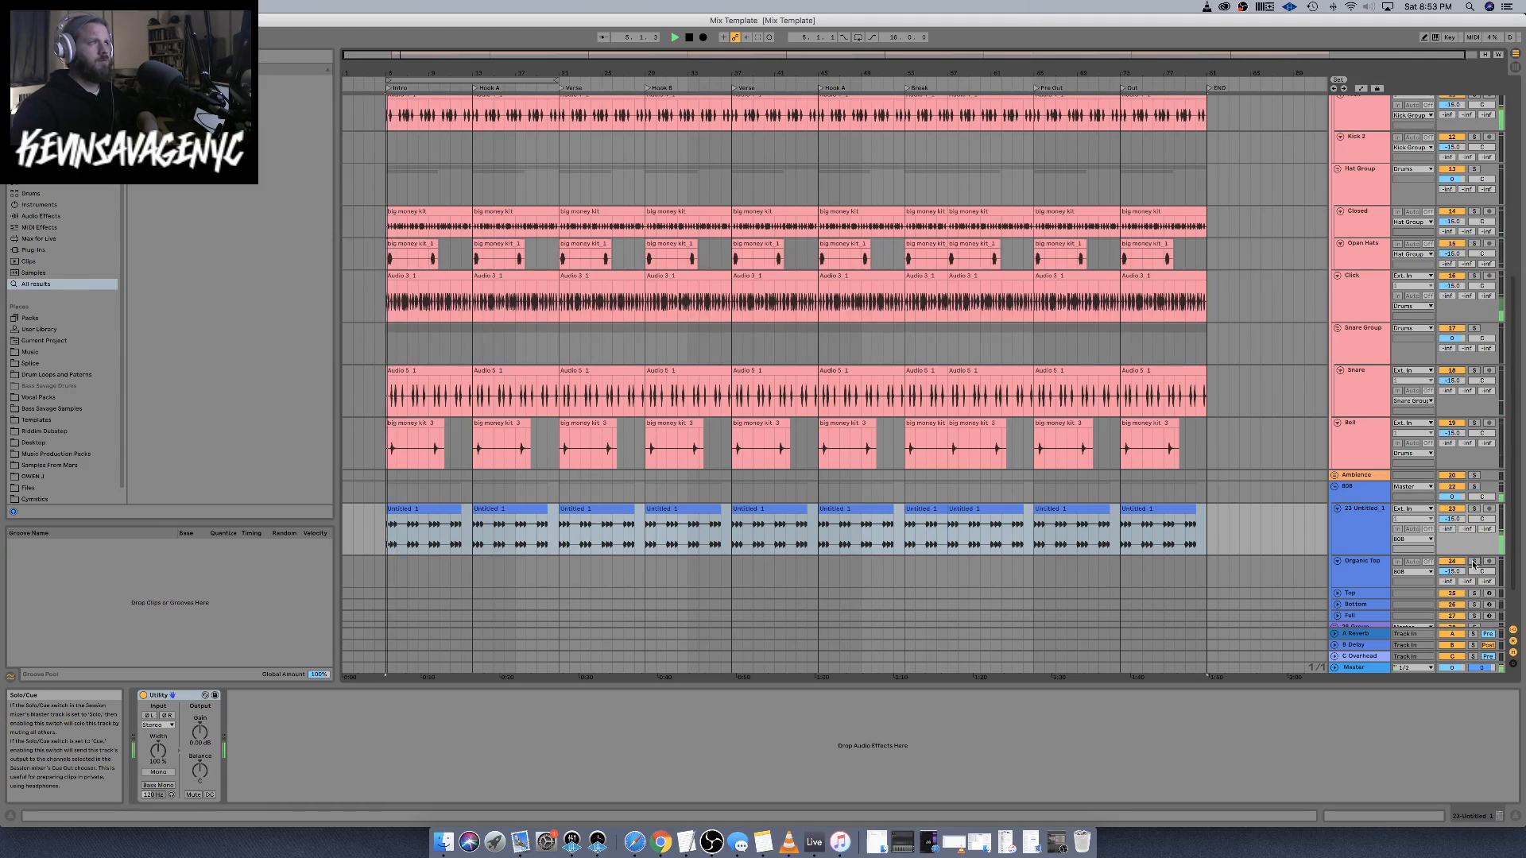
{"action": "scroll", "coordinate": [866, 370], "scroll_direction": "up", "scroll_amount": 10}
{"action": "scroll", "coordinate": [864, 365], "scroll_direction": "down", "scroll_amount": 10}
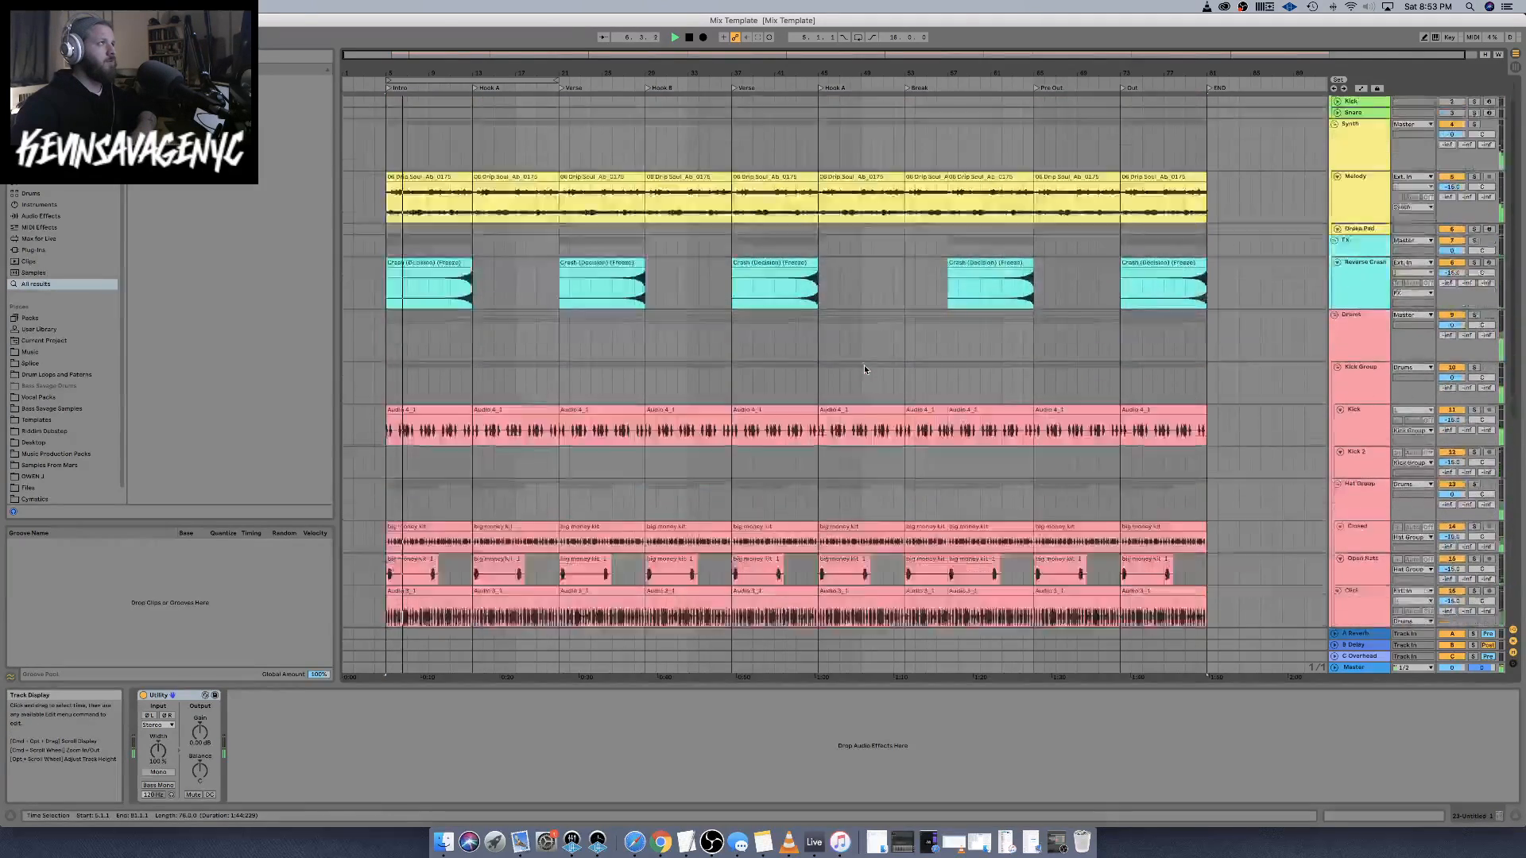
Delete the 808 clips in the Intro and in both Verse sections from the new track
{"action": "left_click", "coordinate": [449, 456]}
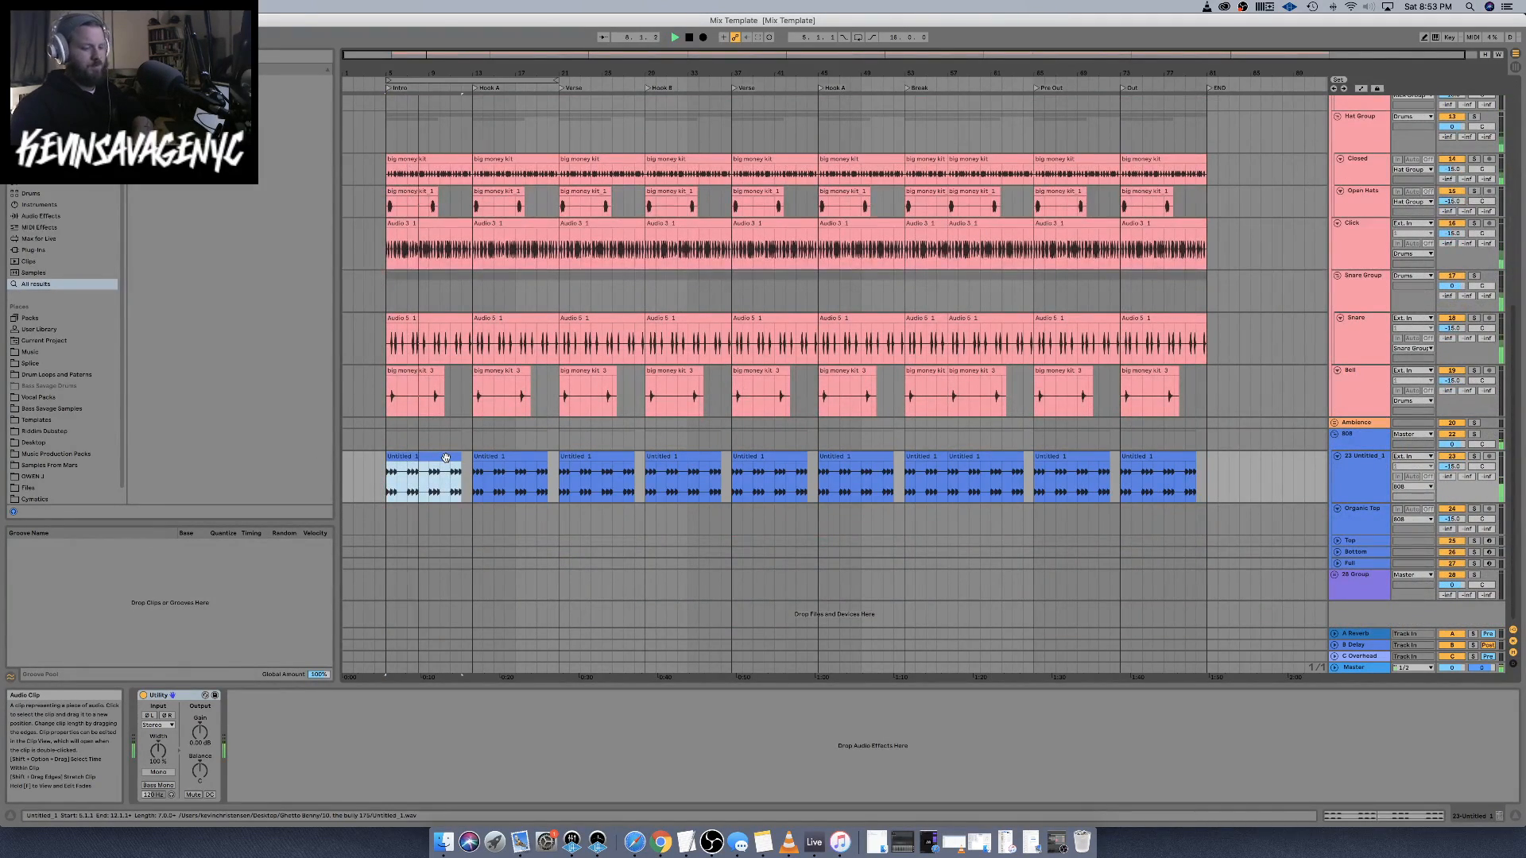
{"action": "key", "text": "Delete"}
{"action": "left_click", "coordinate": [592, 457]}
{"action": "key", "text": "Delete"}
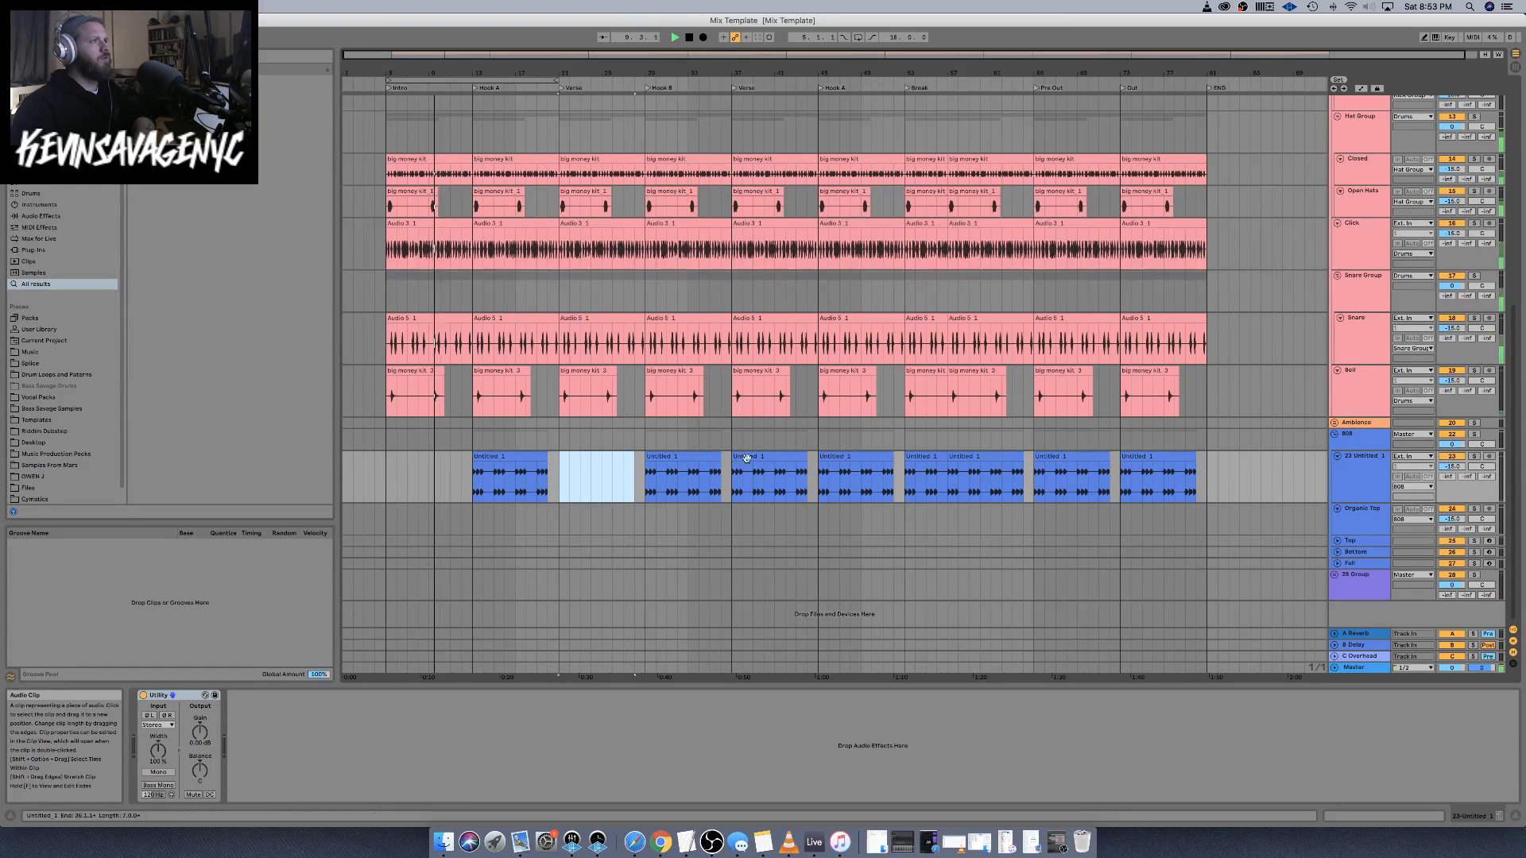
{"action": "left_click", "coordinate": [764, 457]}
{"action": "key", "text": "Delete"}
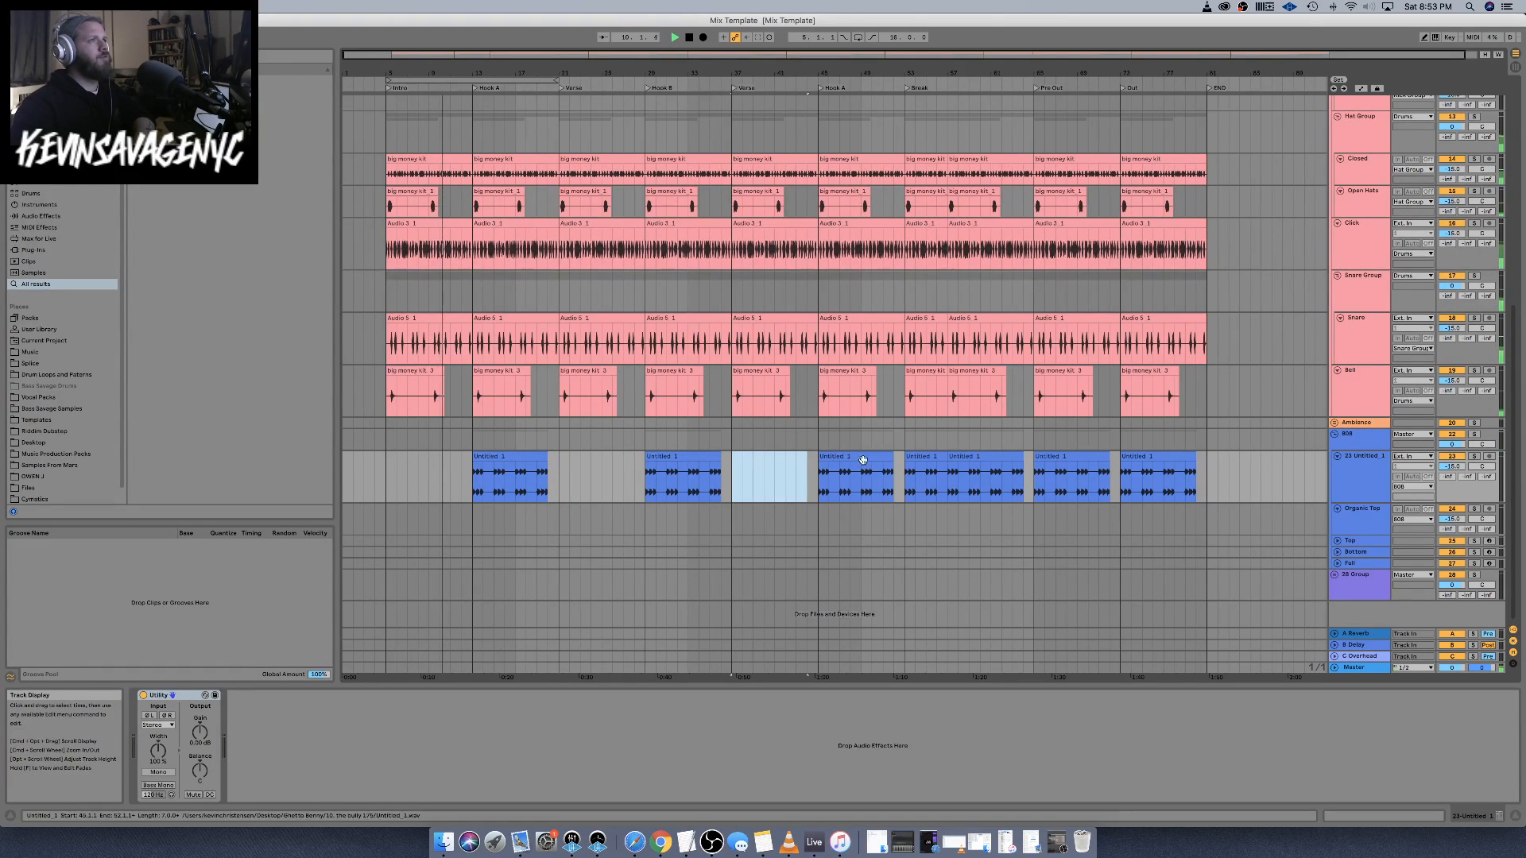
Delete the two 808 clips in the Break and the one in the Out section
{"action": "left_click", "coordinate": [926, 458]}
{"action": "key", "text": "Delete"}
{"action": "left_click", "coordinate": [985, 457]}
{"action": "key", "text": "Delete"}
{"action": "left_click", "coordinate": [1152, 457]}
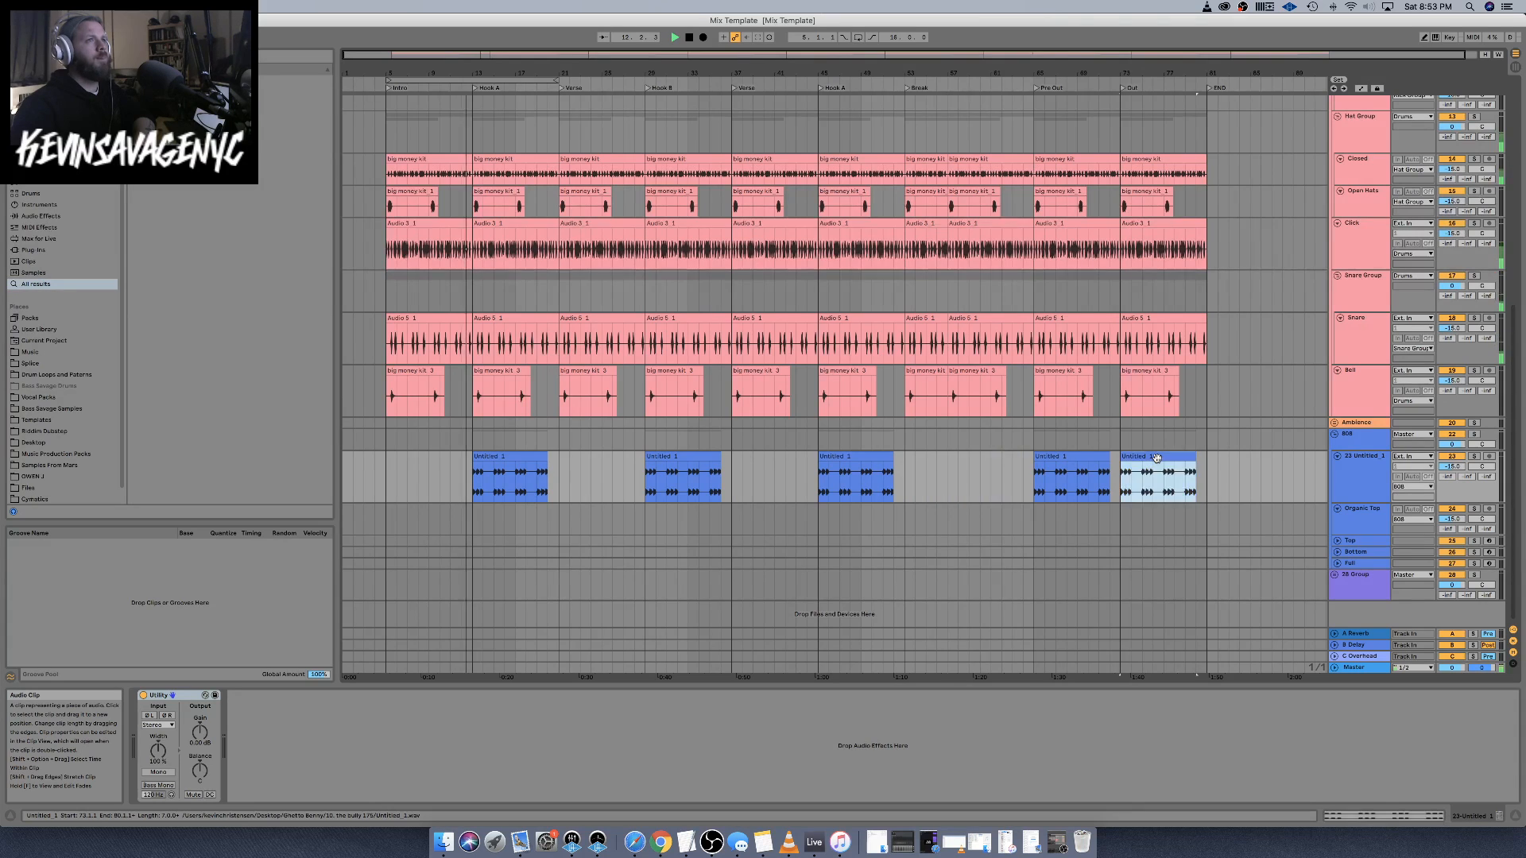
{"action": "key", "text": "Delete"}
Duplicate the Melody track twice so the Synth group holds three Melody tracks
{"action": "scroll", "coordinate": [388, 411], "scroll_direction": "up", "scroll_amount": 5}
{"action": "scroll", "coordinate": [389, 411], "scroll_direction": "up", "scroll_amount": 3}
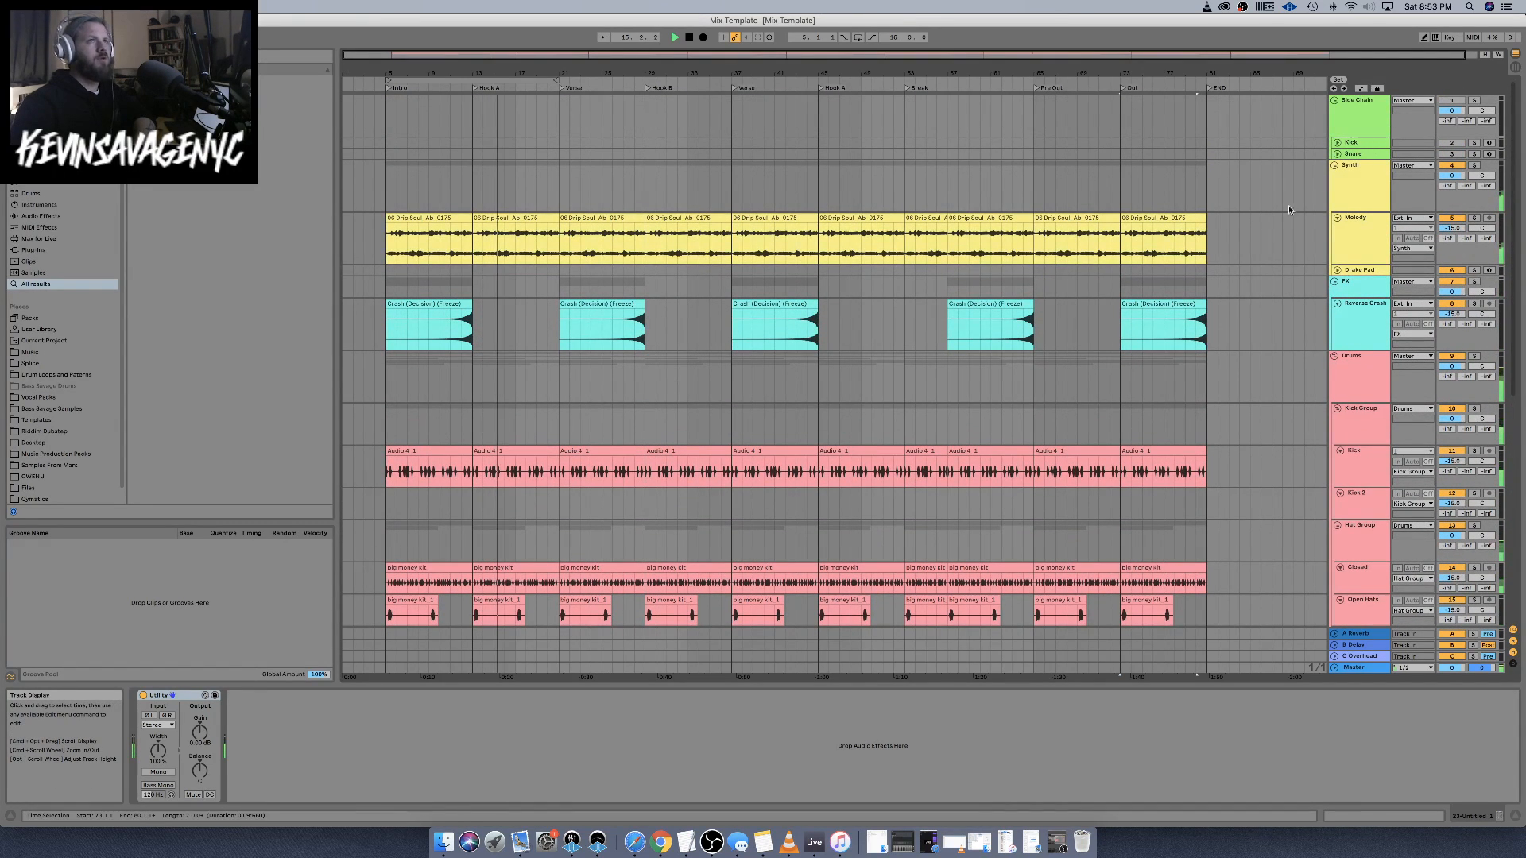
{"action": "right_click", "coordinate": [1358, 238]}
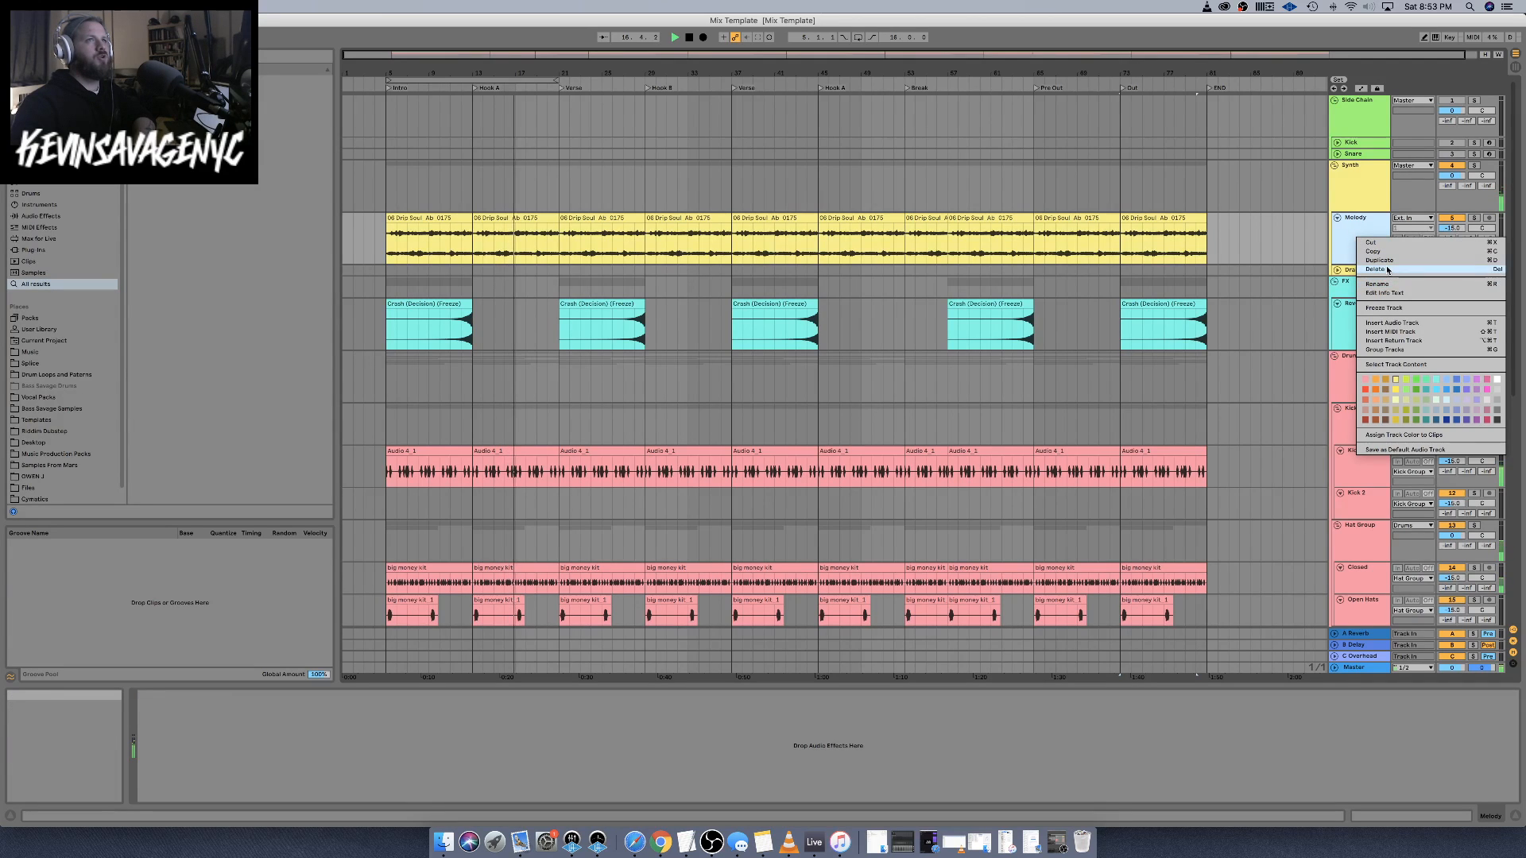
{"action": "left_click", "coordinate": [1374, 259]}
{"action": "right_click", "coordinate": [1365, 275]}
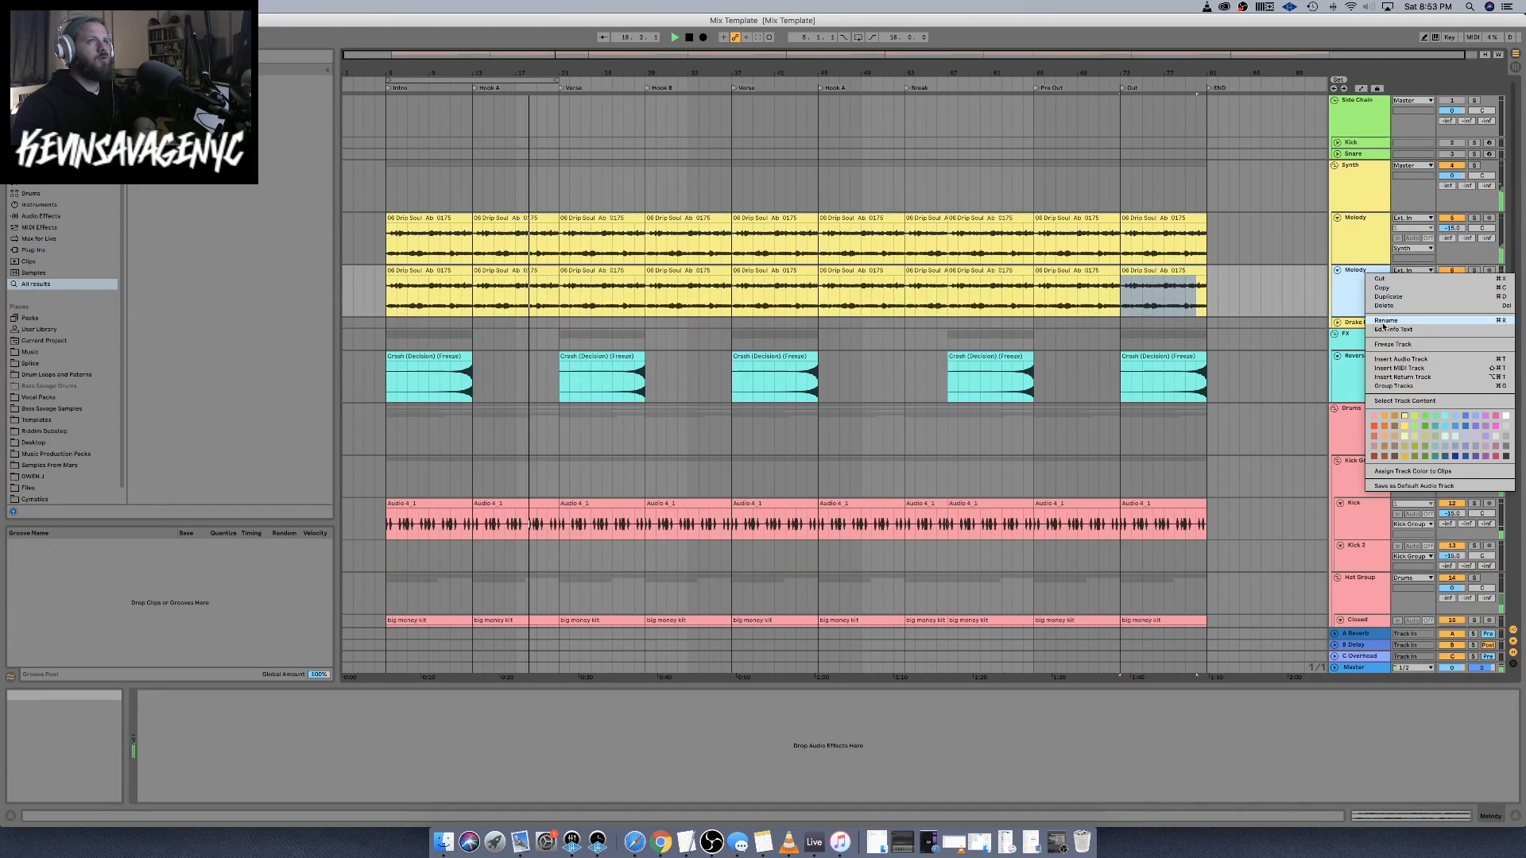
{"action": "left_click", "coordinate": [1399, 296]}
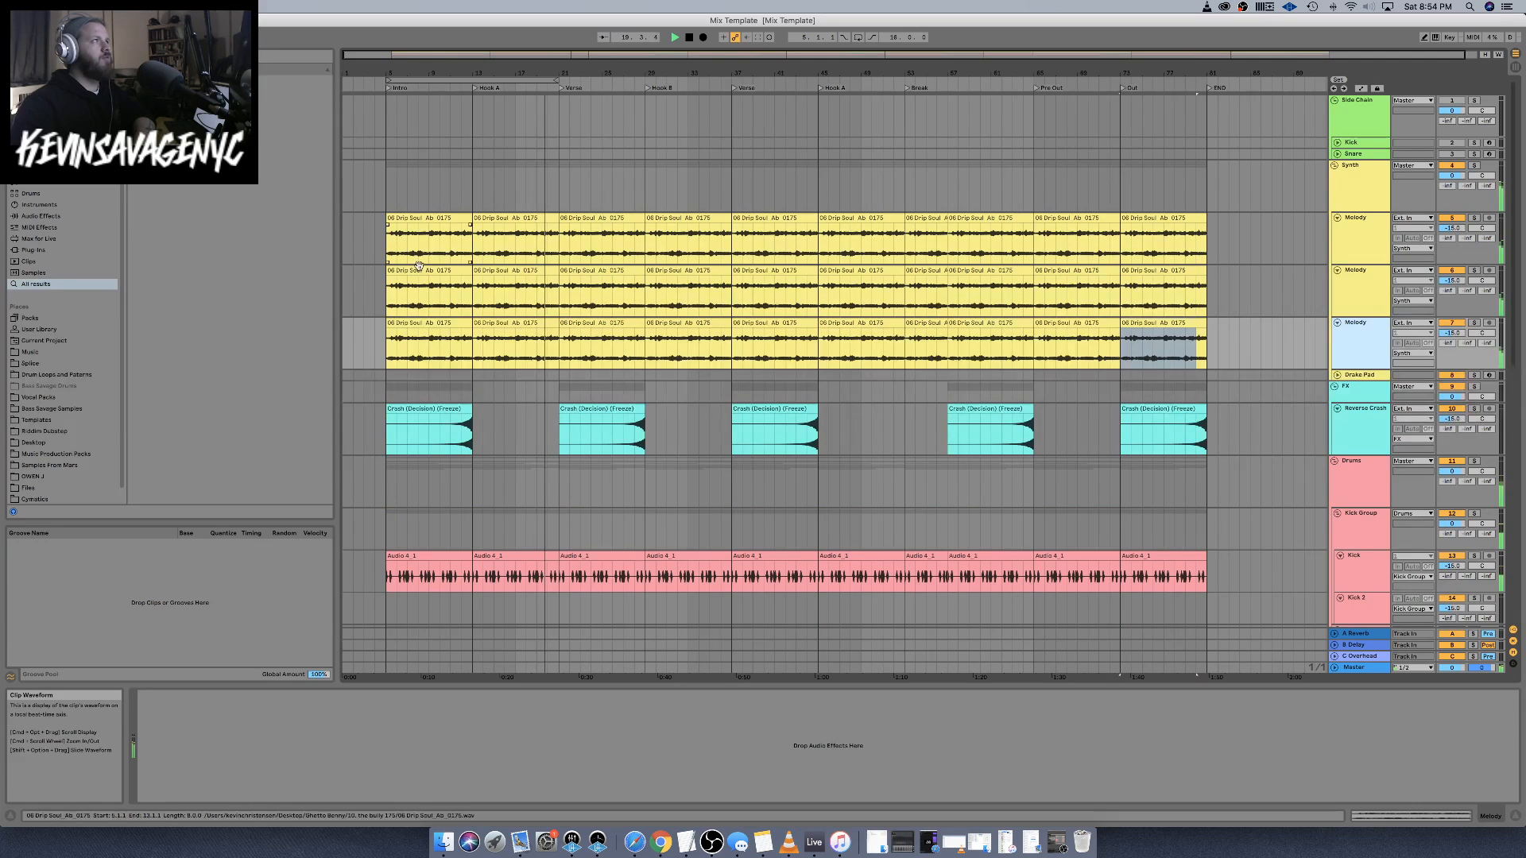
Delete the Intro clips from the second and third Melody tracks
{"action": "left_click", "coordinate": [436, 310]}
{"action": "left_click", "coordinate": [436, 323]}
{"action": "key", "text": "Delete"}
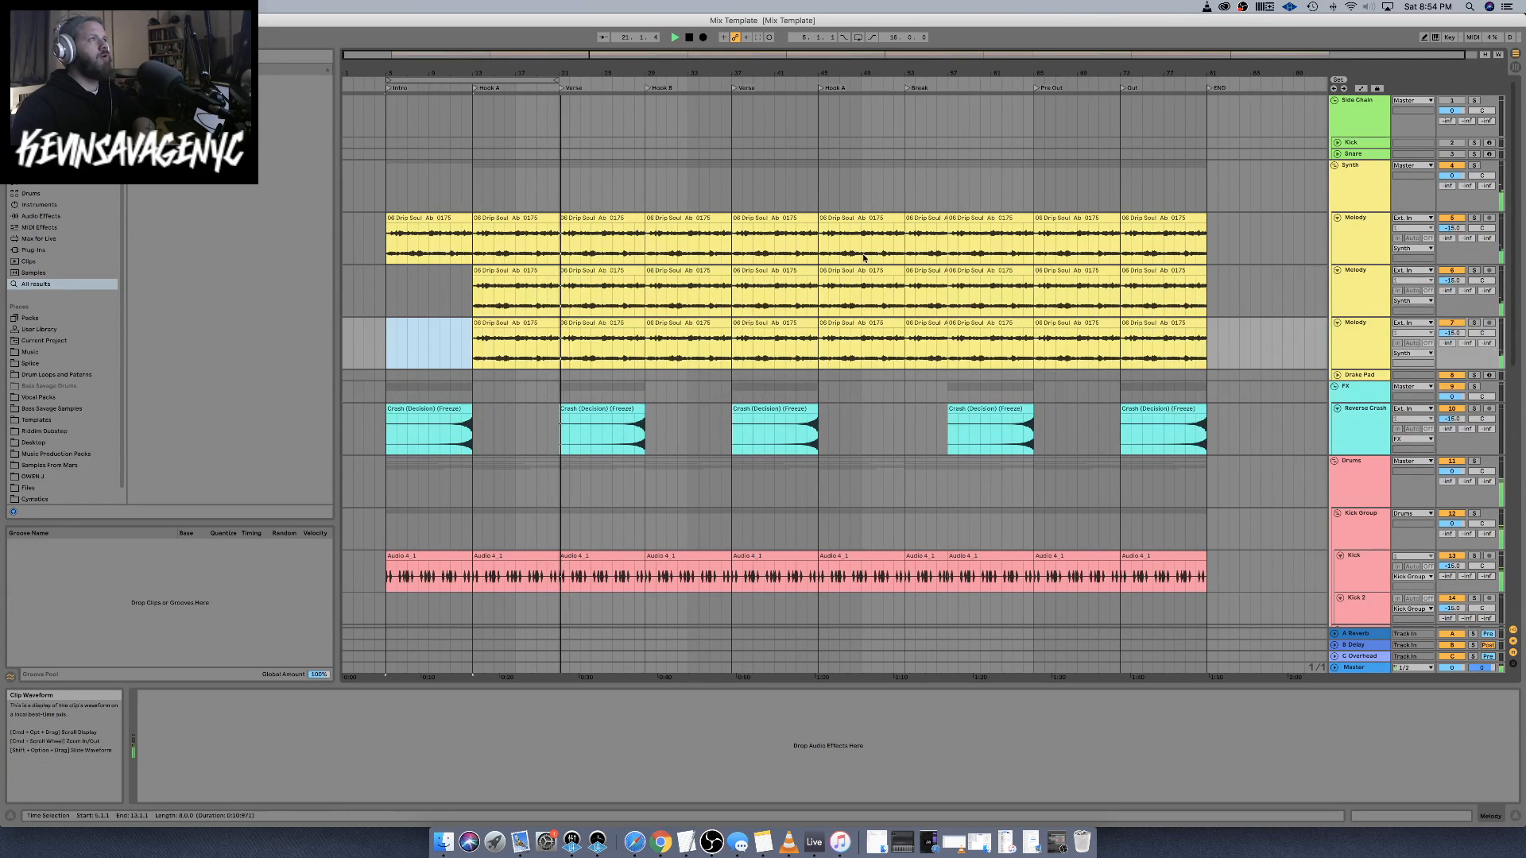
Delete the first Melody track's clips in the first Hook A, the first Verse, Hook B and the second Verse
{"action": "left_click", "coordinate": [527, 218]}
{"action": "key", "text": "Delete"}
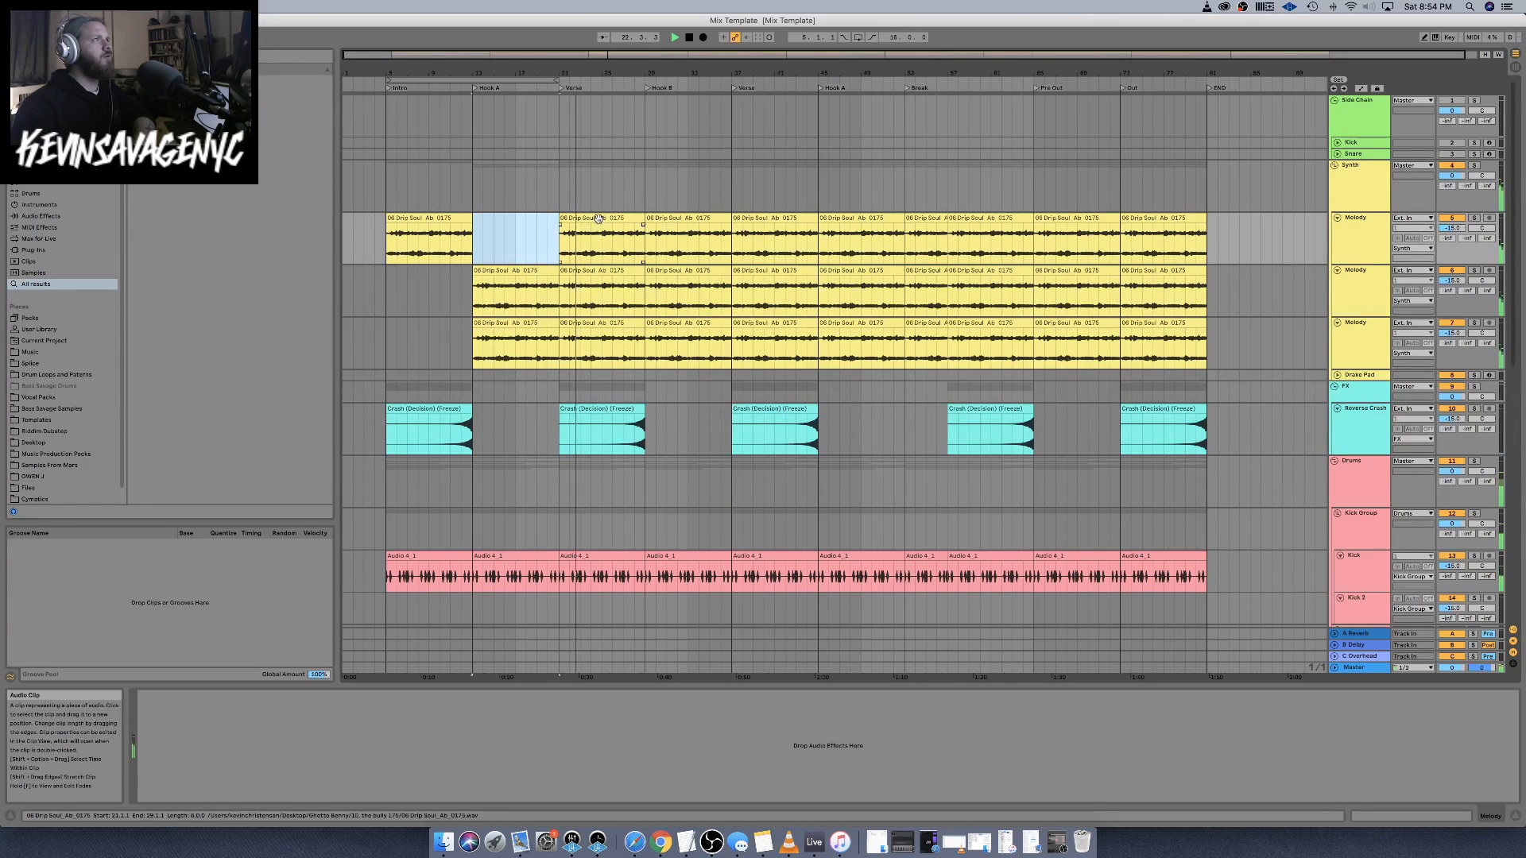
{"action": "left_click", "coordinate": [601, 218]}
{"action": "key", "text": "Delete"}
{"action": "left_click", "coordinate": [693, 218]}
{"action": "key", "text": "Delete"}
{"action": "left_click", "coordinate": [775, 217]}
{"action": "key", "text": "Delete"}
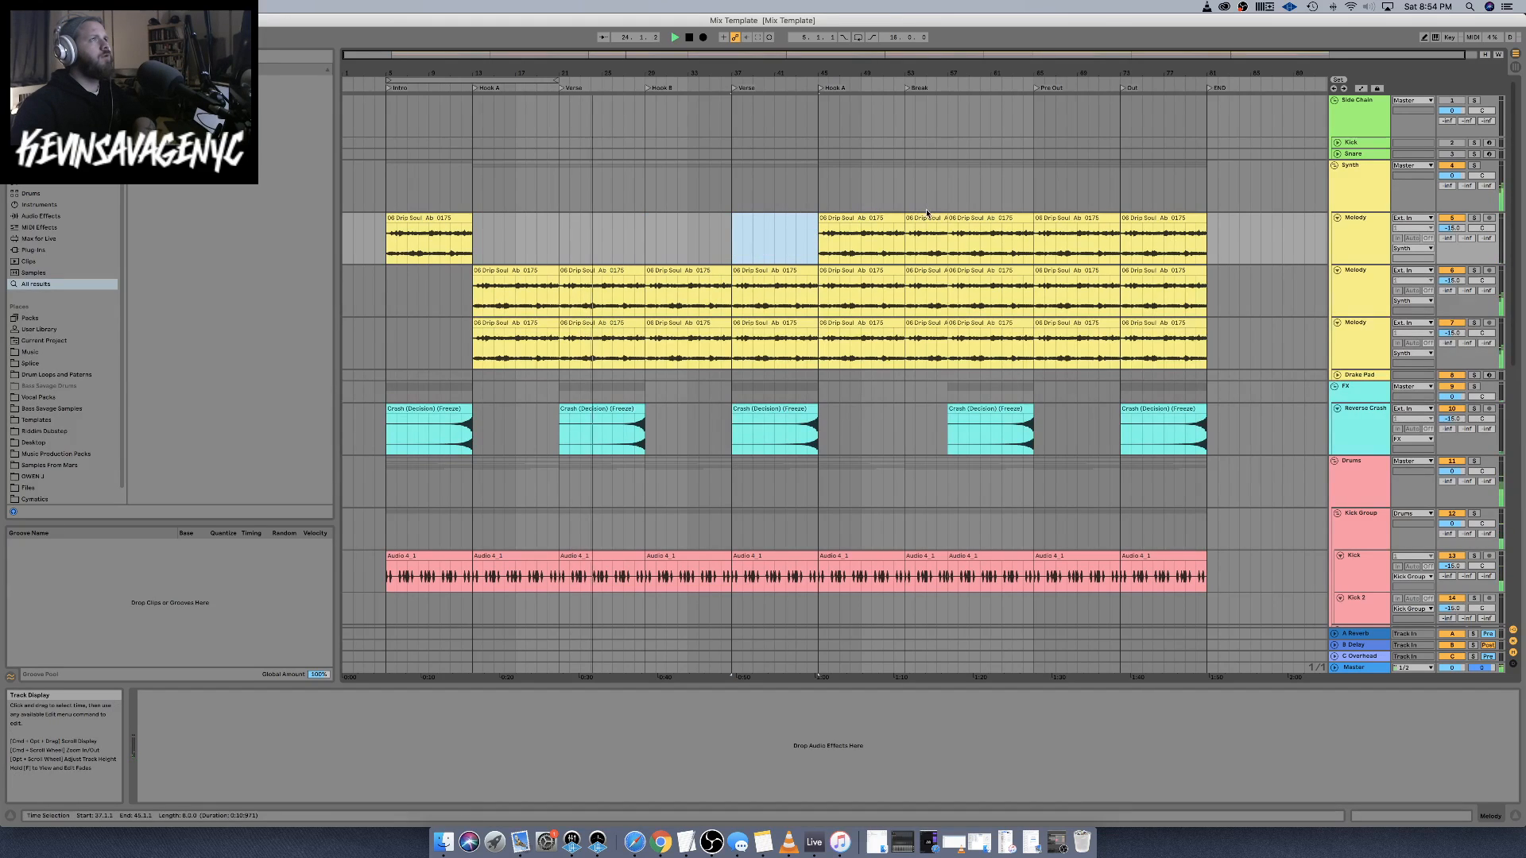
Delete the first Melody track's clips in the second Hook A, Pre Out and Break sections
{"action": "left_click", "coordinate": [858, 218]}
{"action": "key", "text": "Delete"}
{"action": "left_click", "coordinate": [1125, 218]}
{"action": "left_click", "coordinate": [1113, 217]}
{"action": "key", "text": "Delete"}
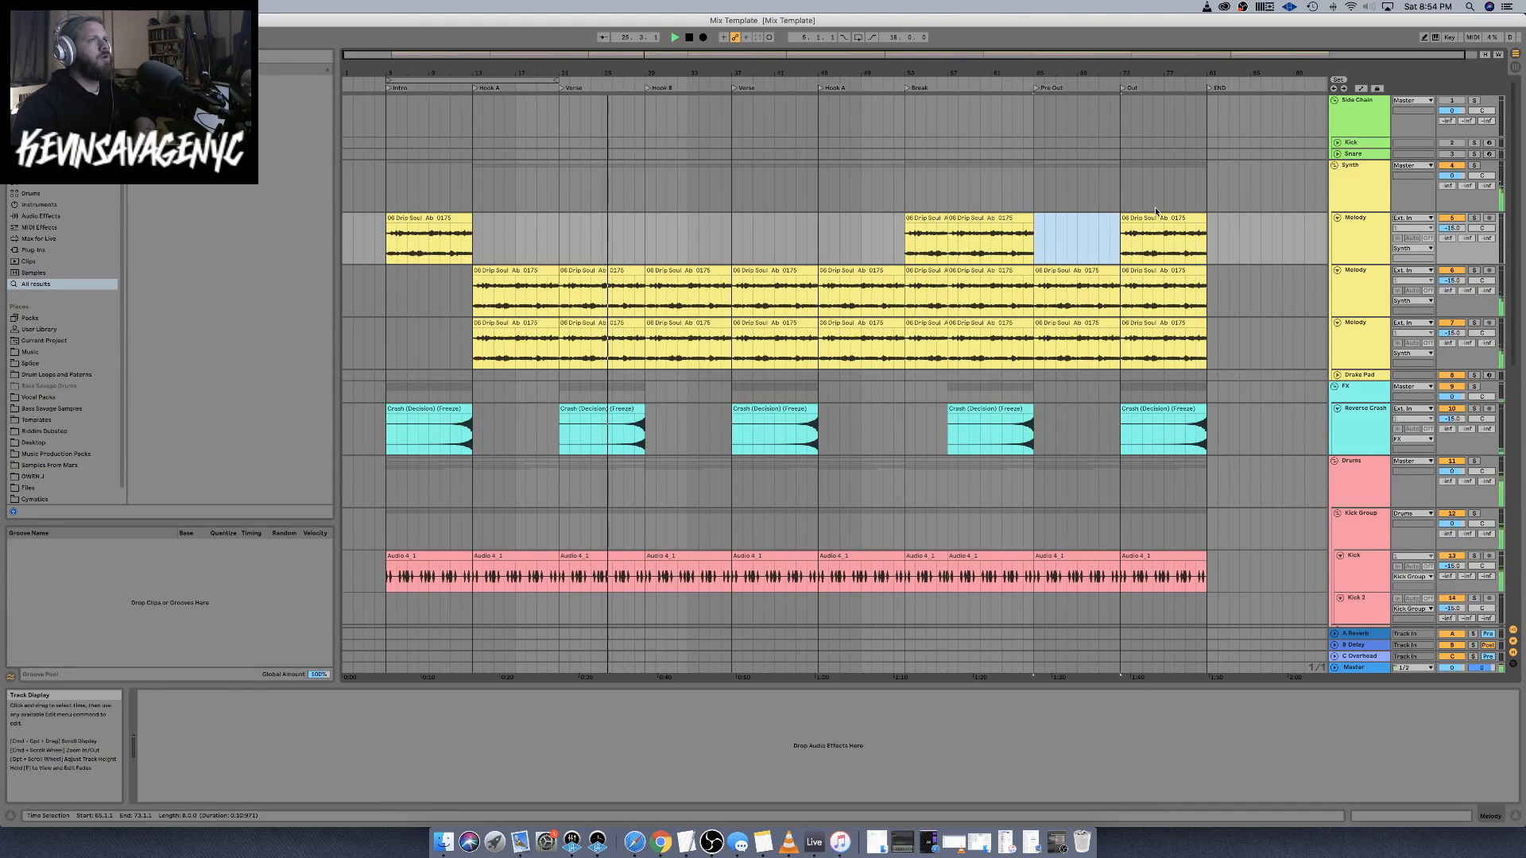
{"action": "left_click", "coordinate": [926, 239]}
{"action": "key", "text": "Delete"}
{"action": "left_click", "coordinate": [973, 240]}
{"action": "key", "text": "Delete"}
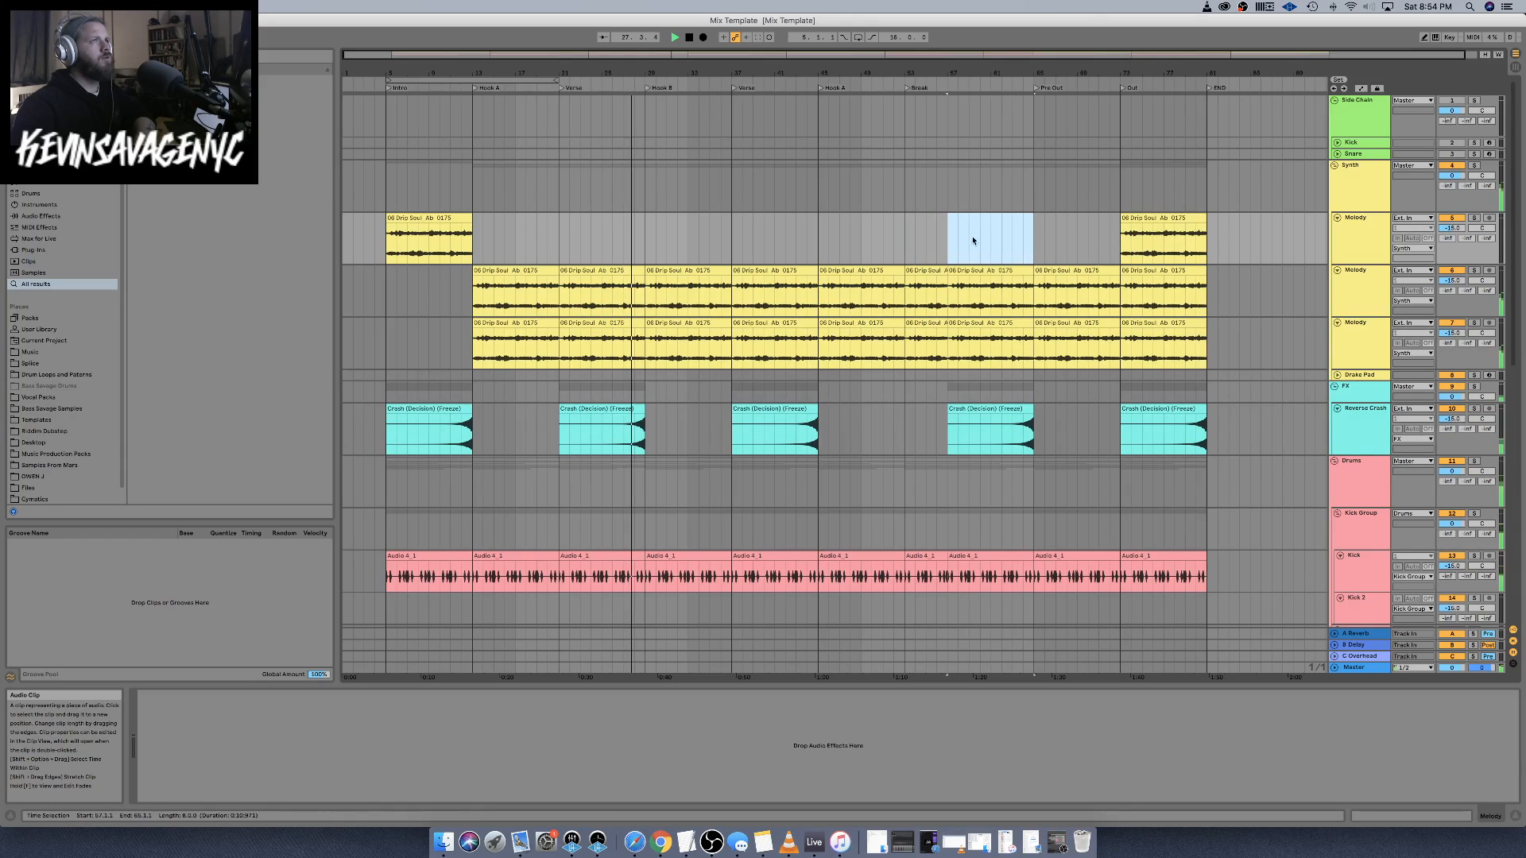
Delete both Break clips and the Out clip from the second Melody track
{"action": "left_click", "coordinate": [925, 286]}
{"action": "key", "text": "Delete"}
{"action": "left_click", "coordinate": [1009, 275]}
{"action": "key", "text": "Delete"}
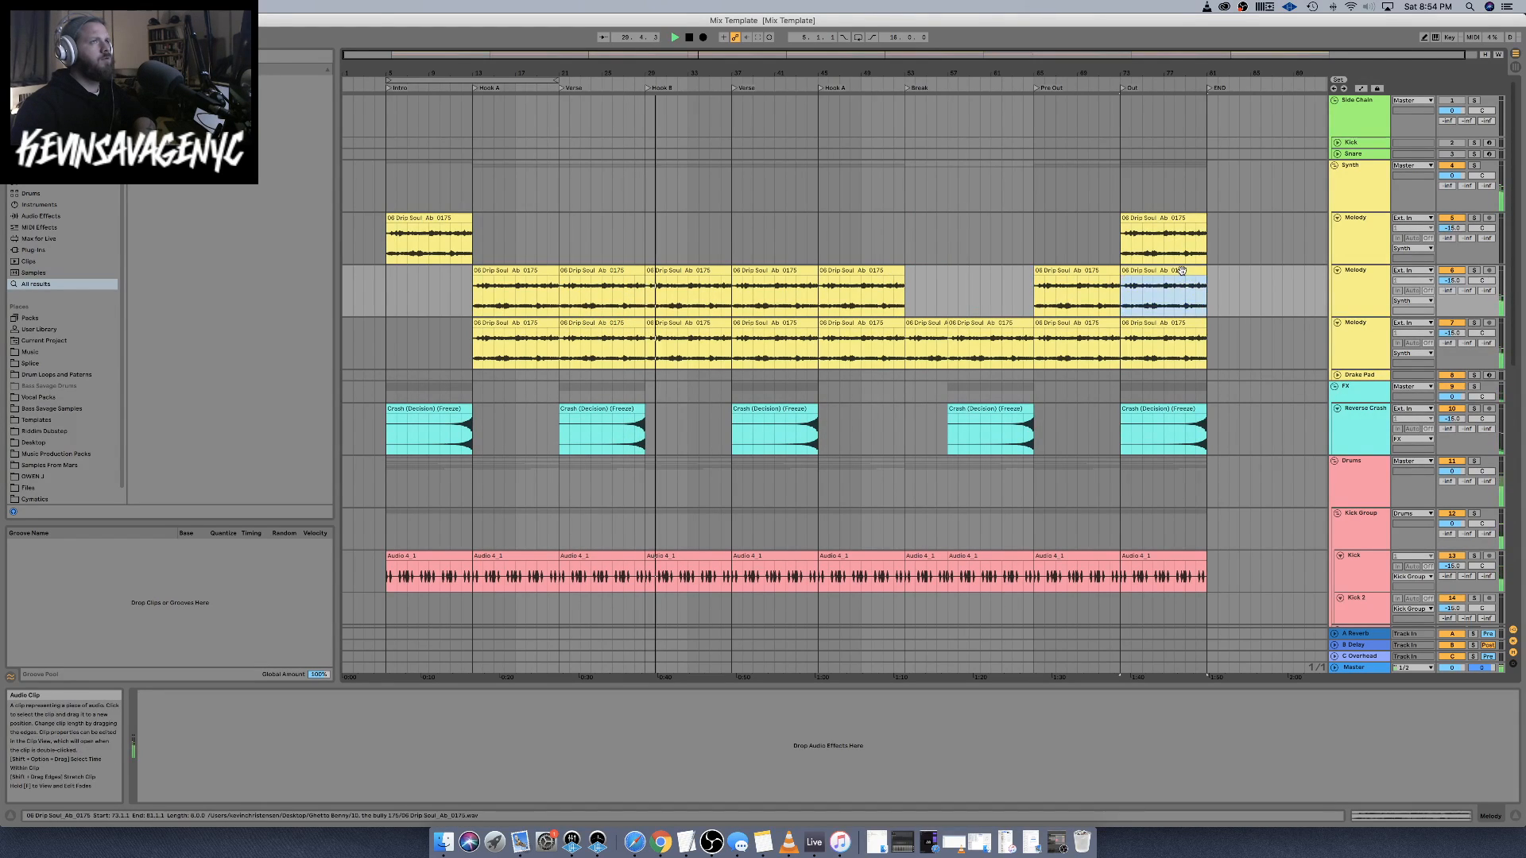
{"action": "left_click", "coordinate": [1173, 308]}
{"action": "key", "text": "Delete"}
Delete the third Melody track's clips in the Out, Pre Out and second Hook A sections
{"action": "left_click", "coordinate": [1174, 320]}
{"action": "key", "text": "Delete"}
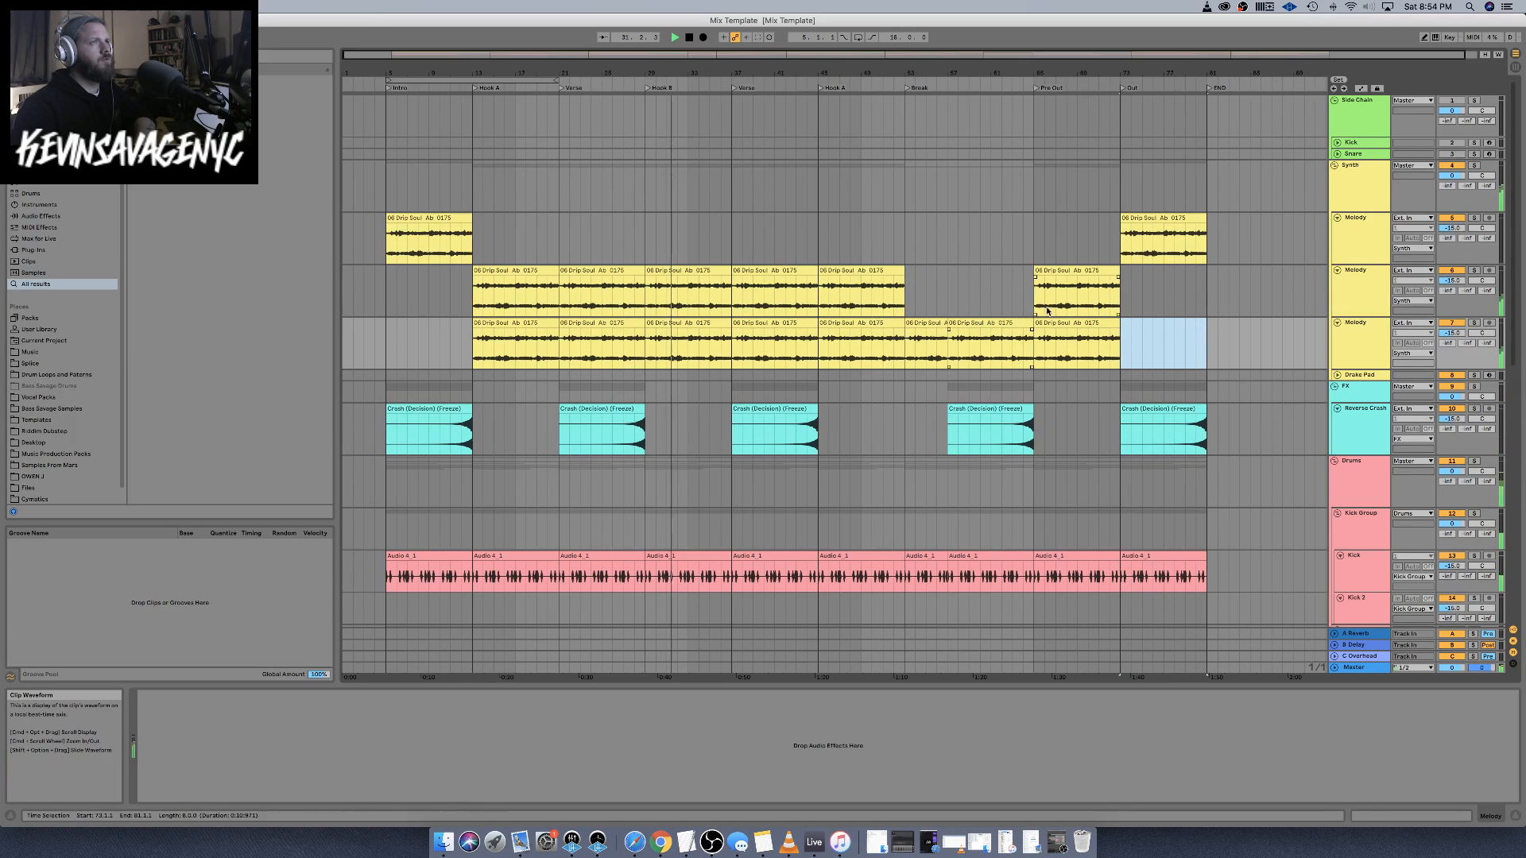
{"action": "left_click", "coordinate": [1053, 337]}
{"action": "key", "text": "Delete"}
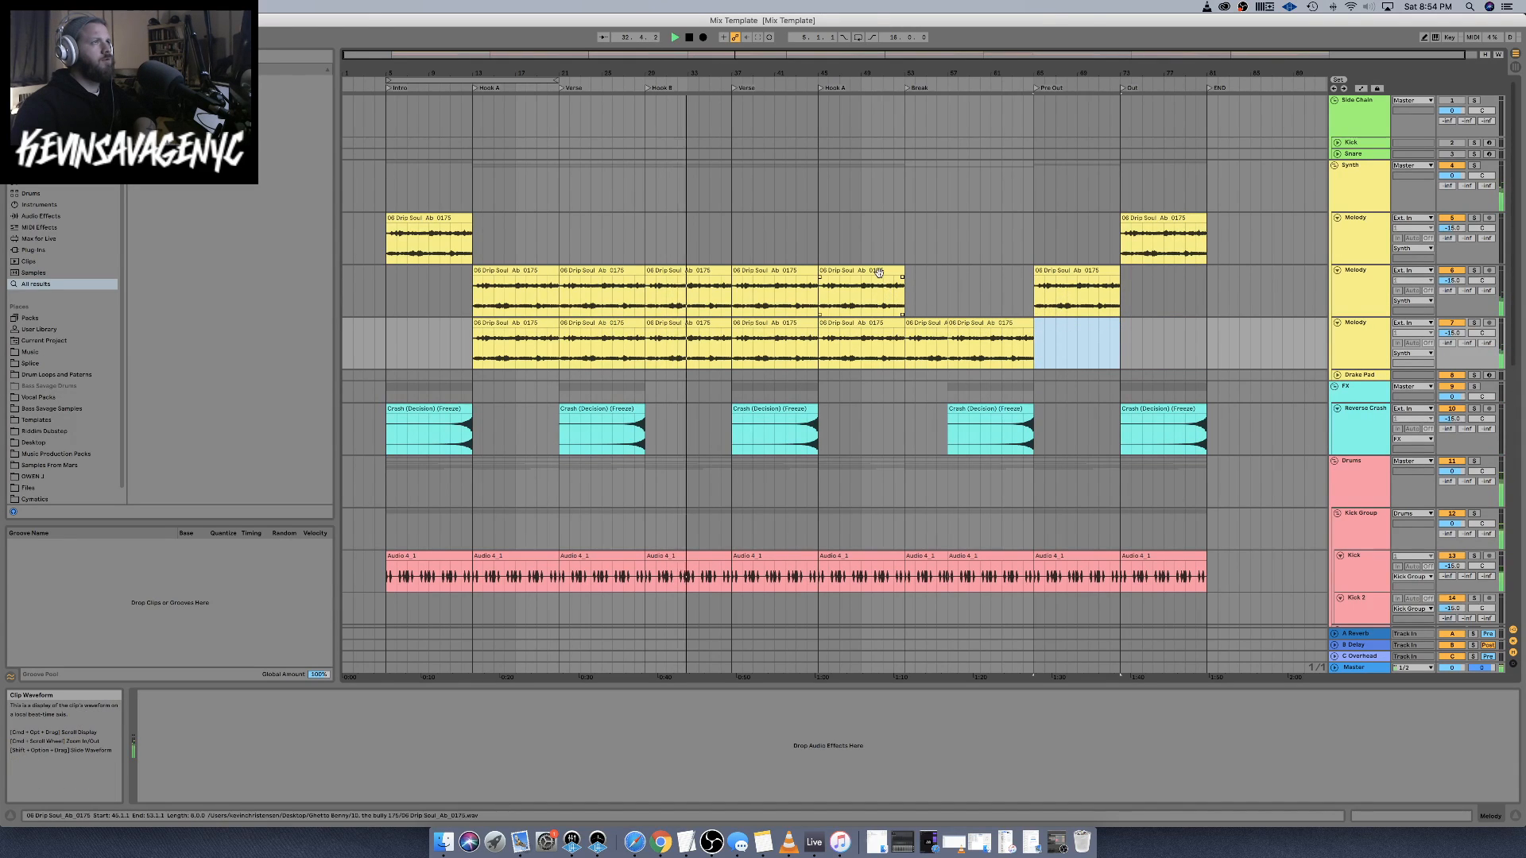
{"action": "left_click", "coordinate": [860, 337]}
{"action": "key", "text": "Delete"}
Delete the third Melody track's clips in both Verses, Hook B and the first Hook A, keeping only the Break clips
{"action": "left_click", "coordinate": [773, 337]}
{"action": "key", "text": "Delete"}
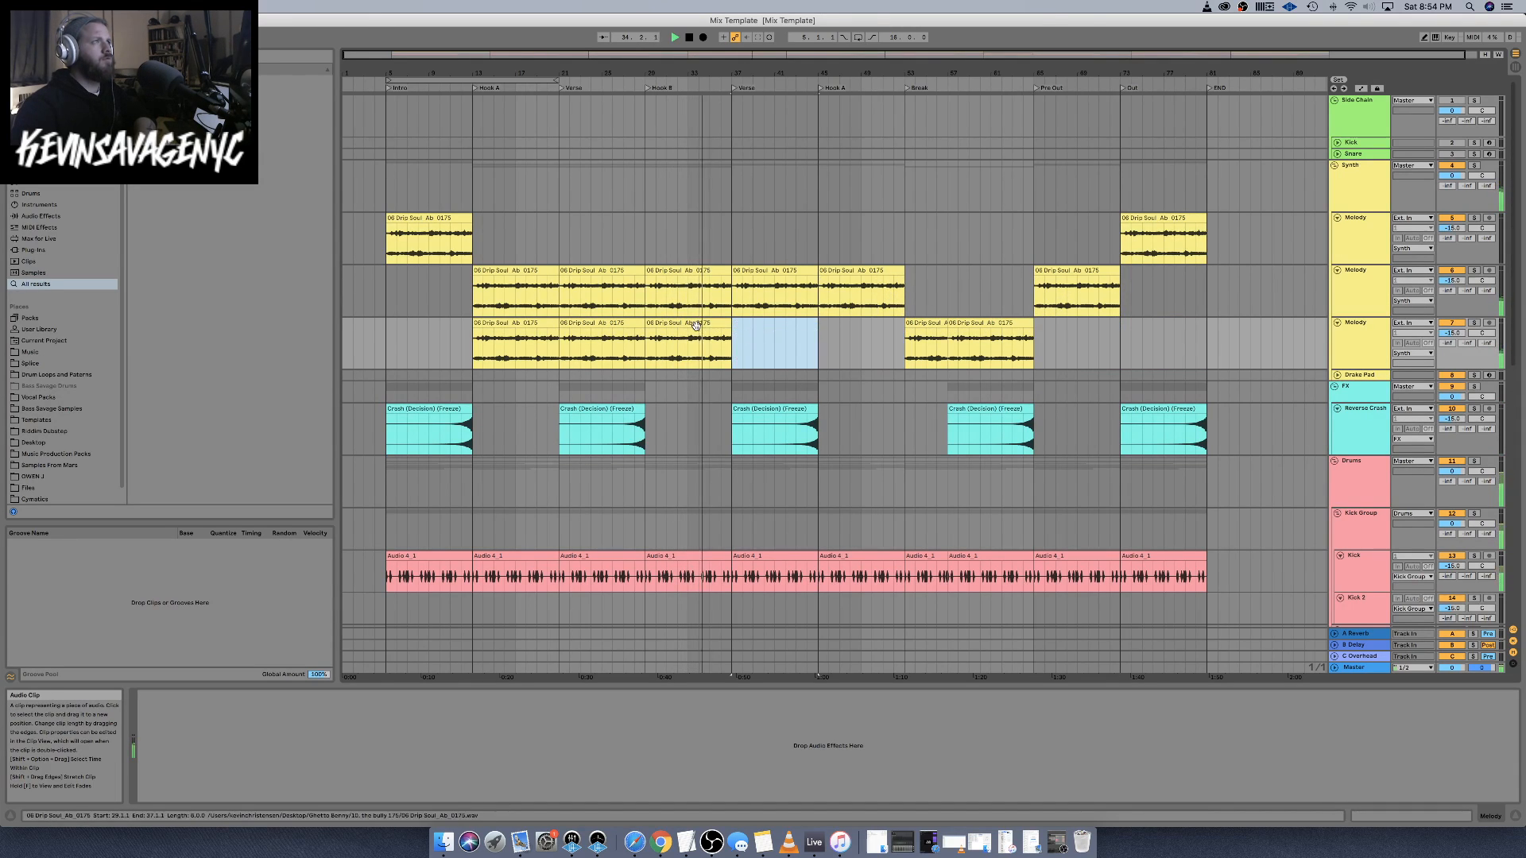
{"action": "left_click", "coordinate": [693, 325]}
{"action": "key", "text": "Delete"}
{"action": "left_click", "coordinate": [612, 327]}
{"action": "key", "text": "Delete"}
{"action": "left_click", "coordinate": [534, 325]}
{"action": "key", "text": "Delete"}
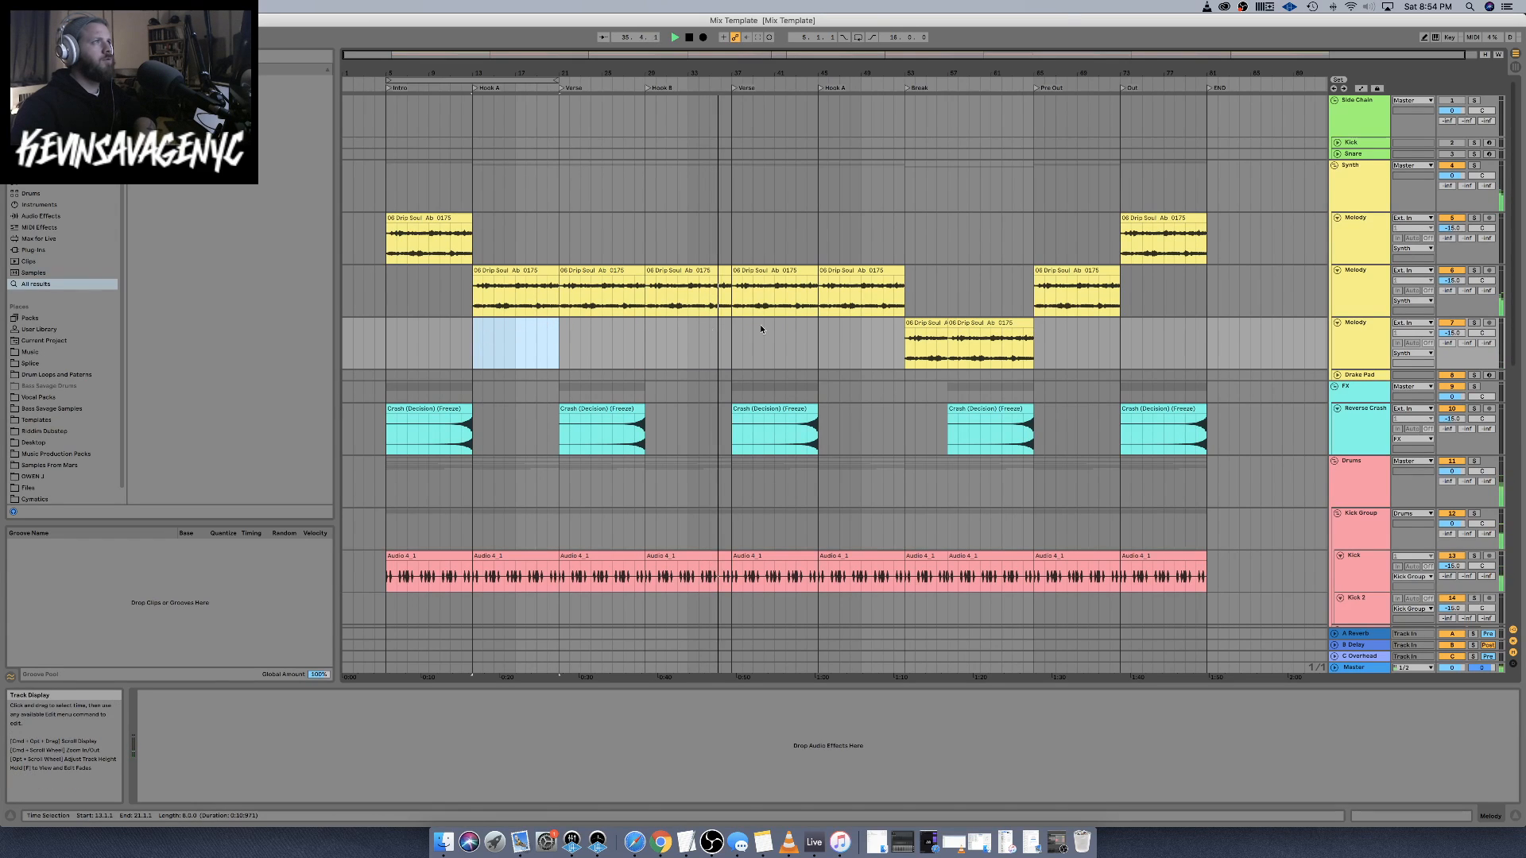
Replay the arrangement briefly from the first Hook A with the drum tracks in view, and stop playback
{"action": "left_click", "coordinate": [1369, 253]}
{"action": "scroll", "coordinate": [1049, 292], "scroll_direction": "down", "scroll_amount": 5}
{"action": "scroll", "coordinate": [1023, 284], "scroll_direction": "up", "scroll_amount": 1}
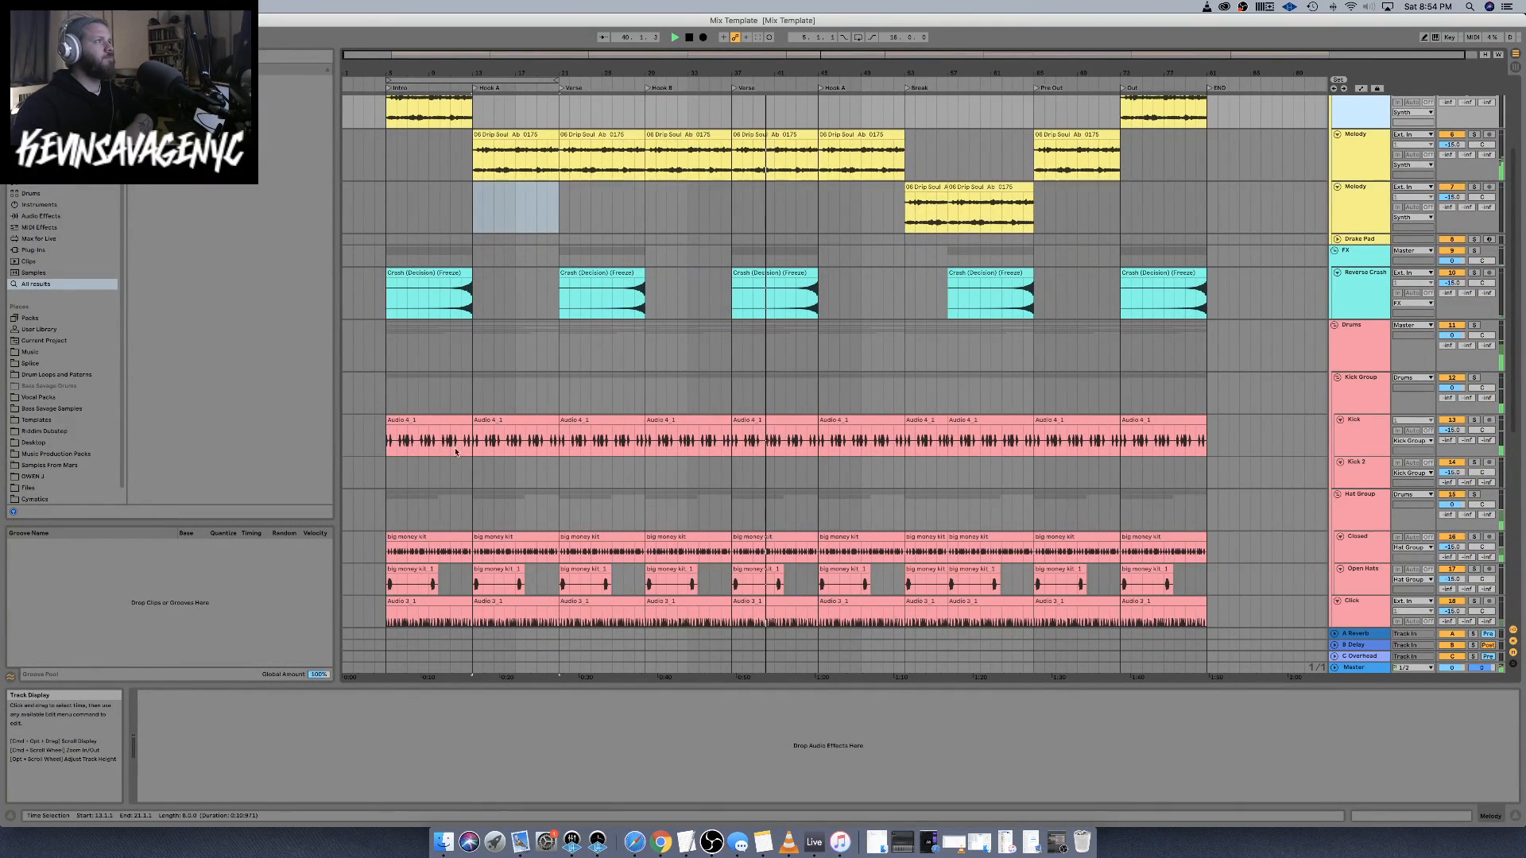
{"action": "key", "text": "space"}
{"action": "key", "text": "space"}
{"action": "key", "text": "space"}
Delete the Kick track's clips in the Intro and in both Verse sections
{"action": "left_click", "coordinate": [415, 422]}
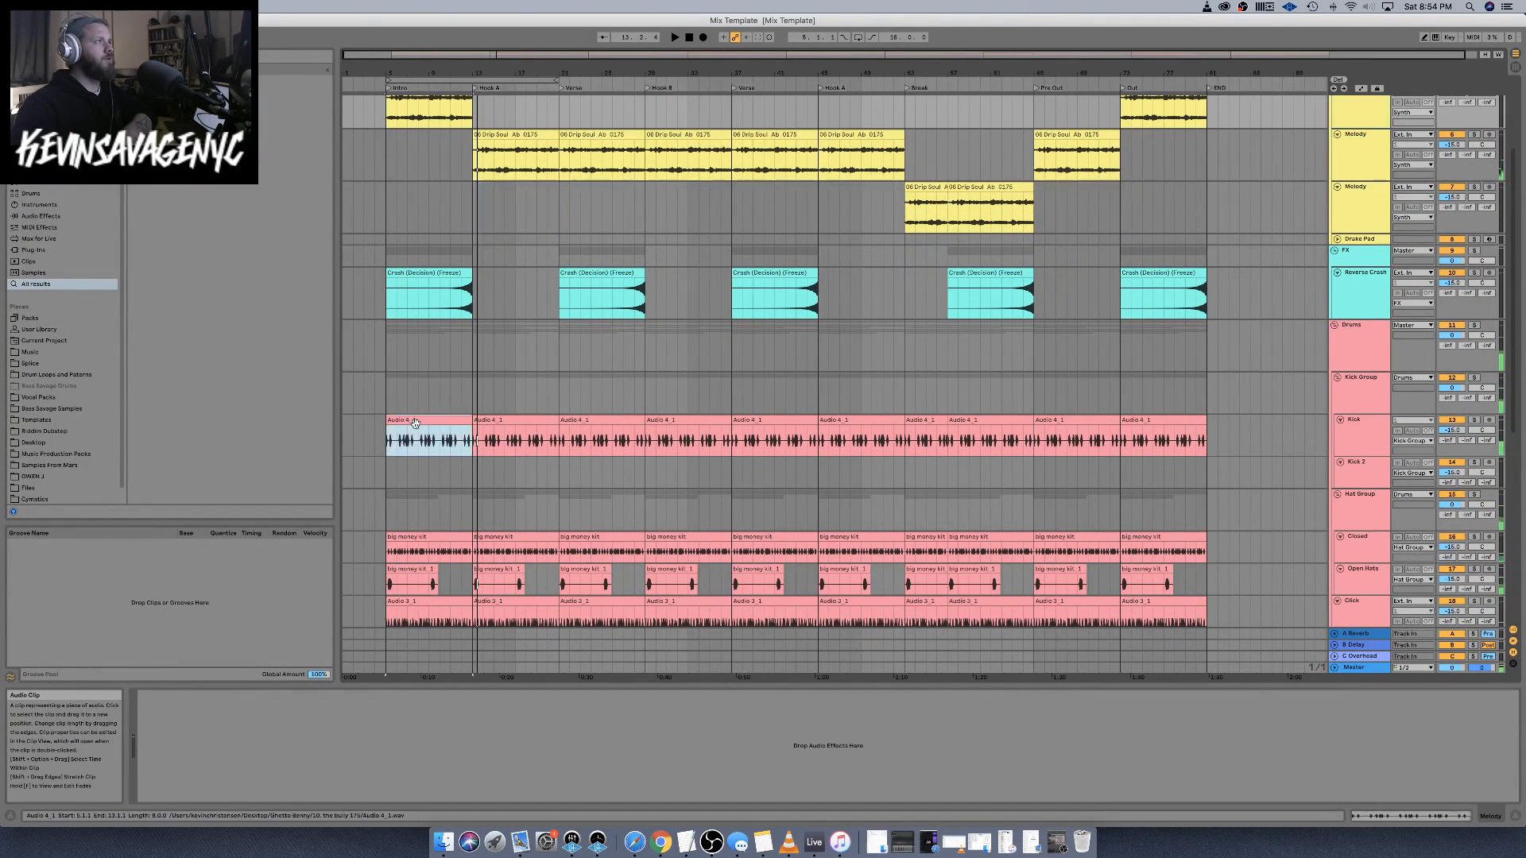
{"action": "key", "text": "Delete"}
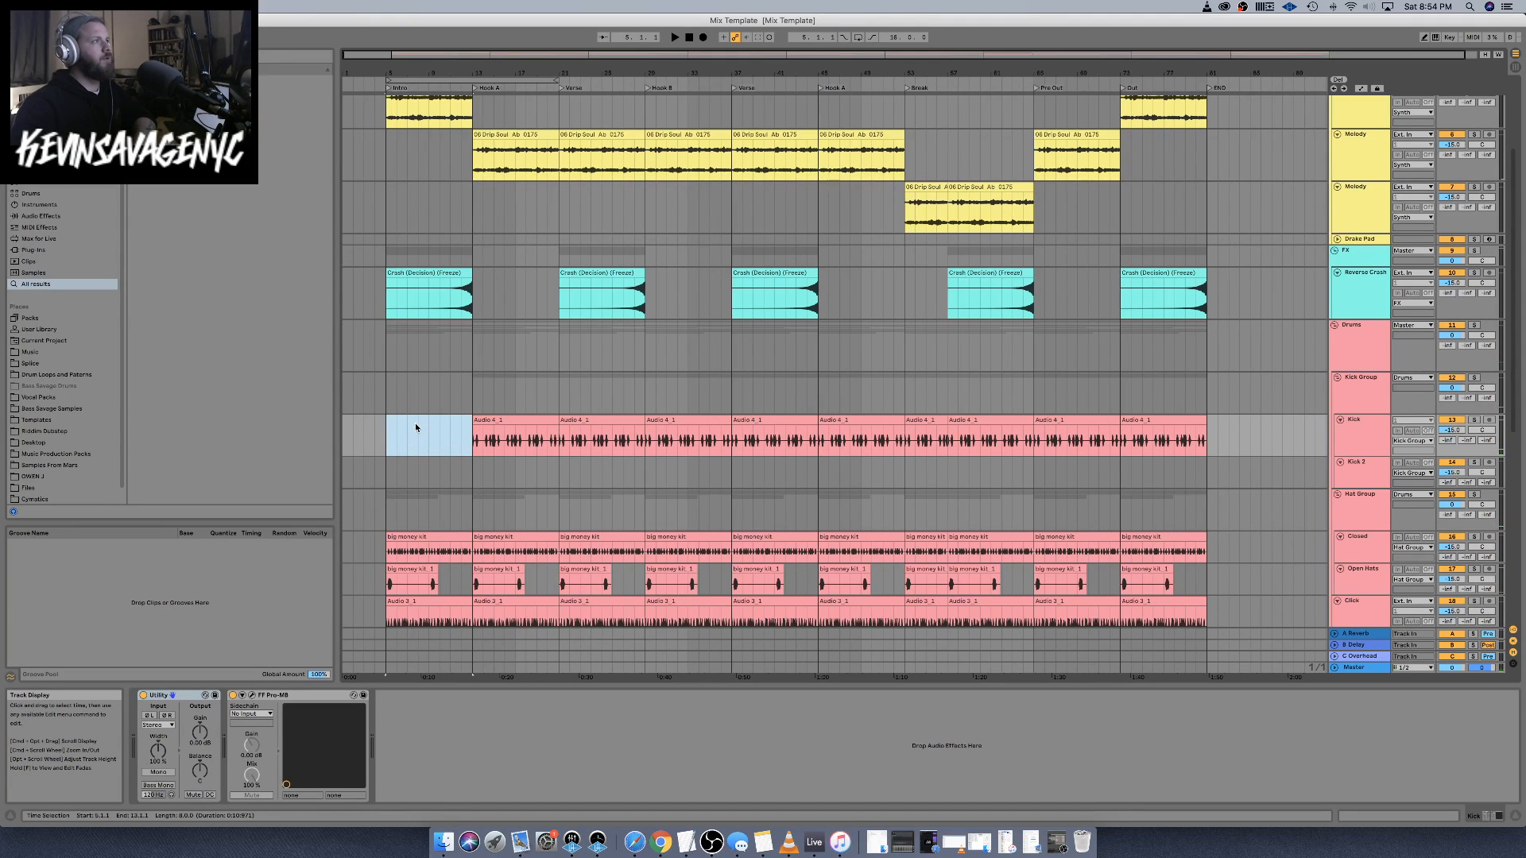
{"action": "left_click", "coordinate": [639, 429]}
{"action": "key", "text": "Delete"}
{"action": "left_click", "coordinate": [801, 427]}
{"action": "key", "text": "Delete"}
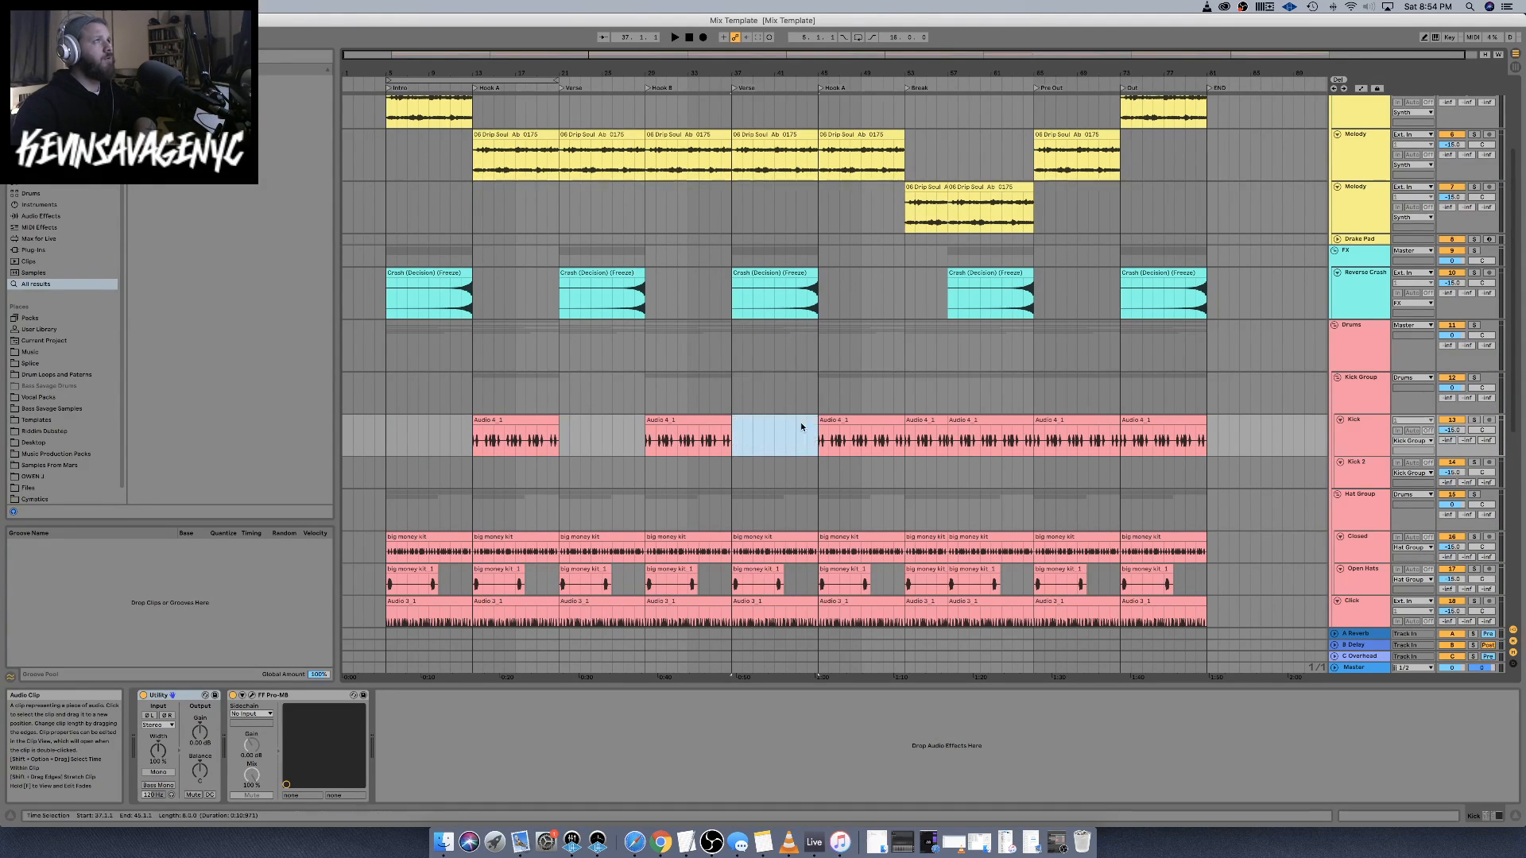
Delete the Kick track's two Break clips and its Out clip
{"action": "left_click", "coordinate": [916, 423]}
{"action": "key", "text": "Delete"}
{"action": "left_click", "coordinate": [974, 423]}
{"action": "key", "text": "Delete"}
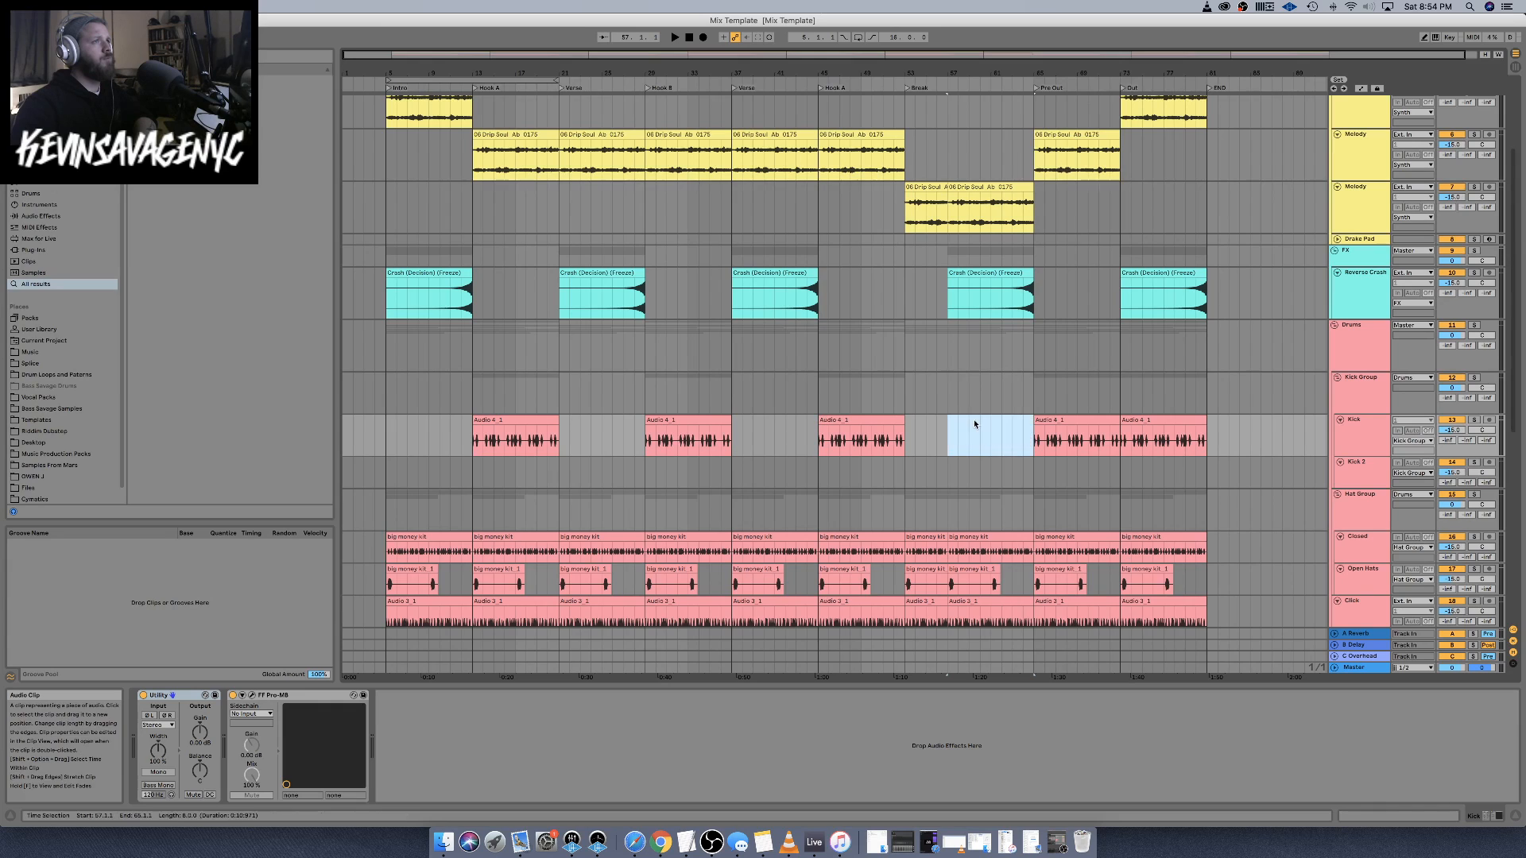
{"action": "left_click", "coordinate": [1126, 421]}
{"action": "key", "text": "Delete"}
Select the Intro clip on the Closed hat track and play the arrangement from there
{"action": "scroll", "coordinate": [455, 513], "scroll_direction": "down", "scroll_amount": 4}
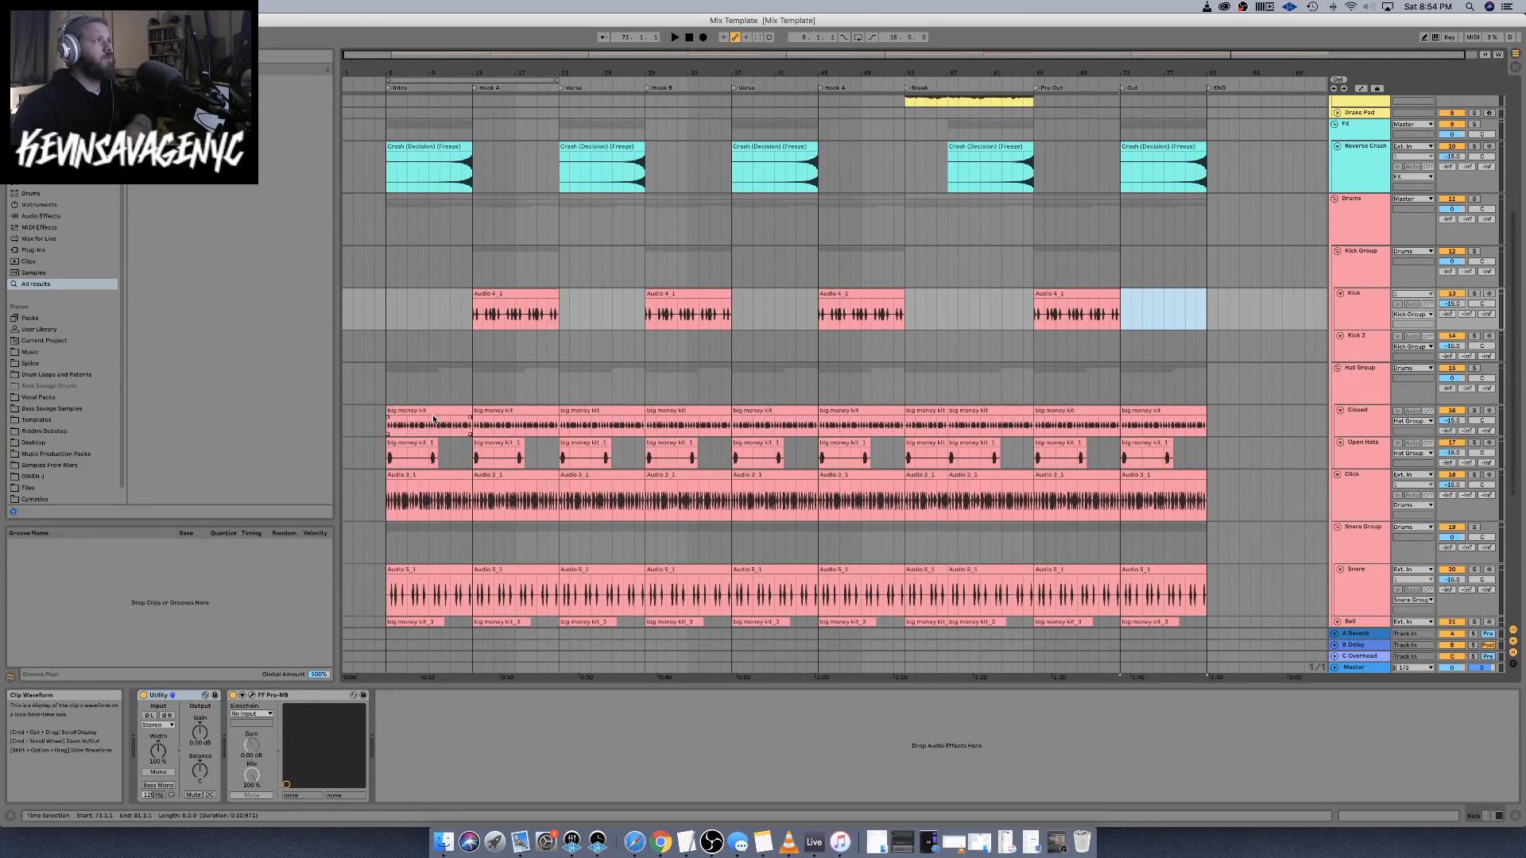
{"action": "left_click", "coordinate": [433, 409]}
{"action": "key", "text": "space"}
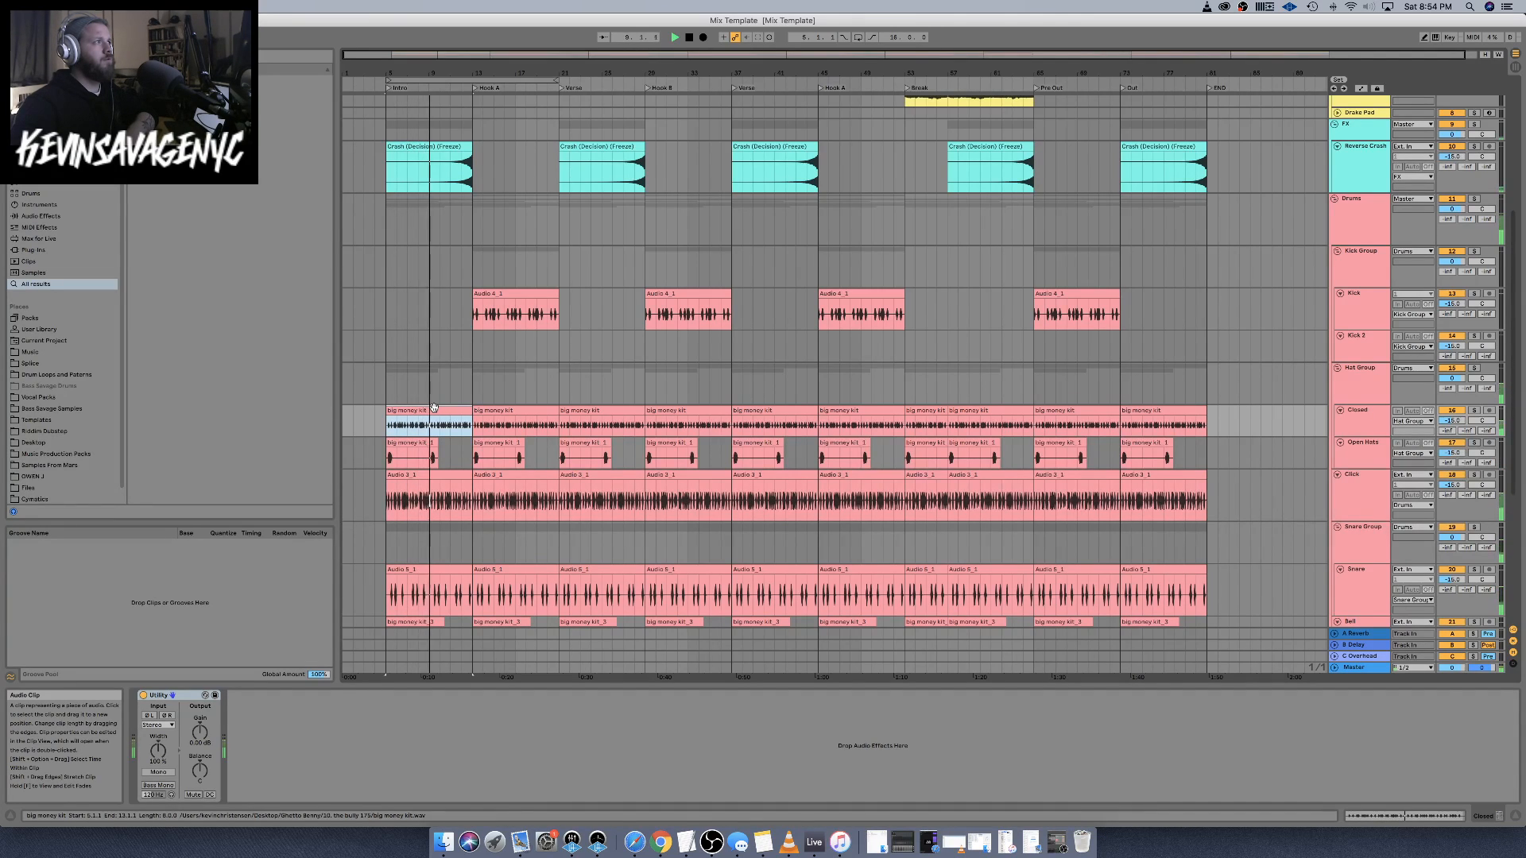
Delete the Bell track's clips in the Intro and in both Verse sections
{"action": "scroll", "coordinate": [433, 407], "scroll_direction": "down", "scroll_amount": 5}
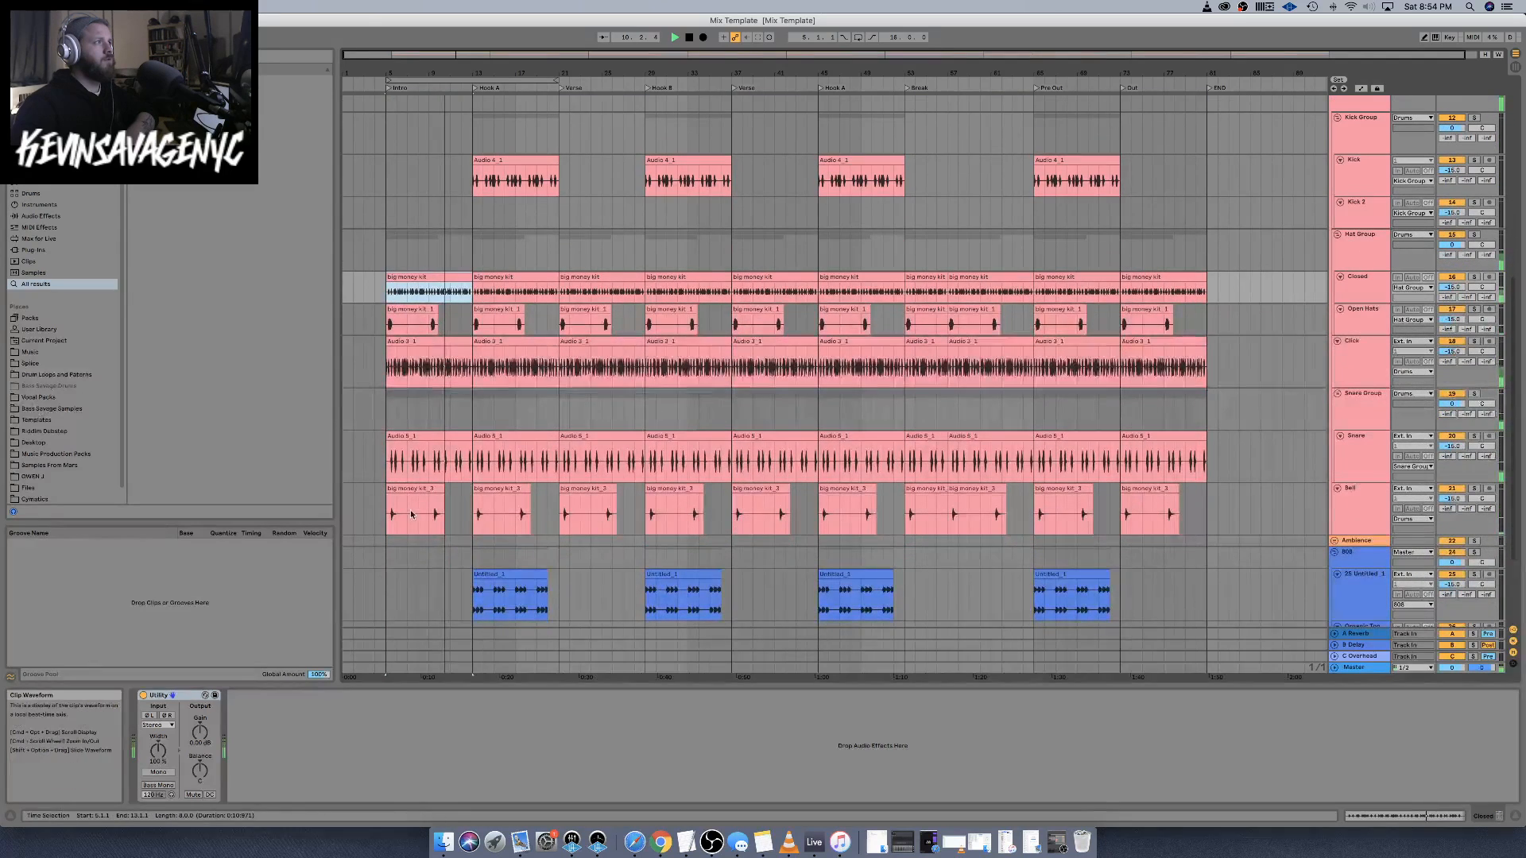
{"action": "left_click", "coordinate": [421, 488]}
{"action": "key", "text": "Delete"}
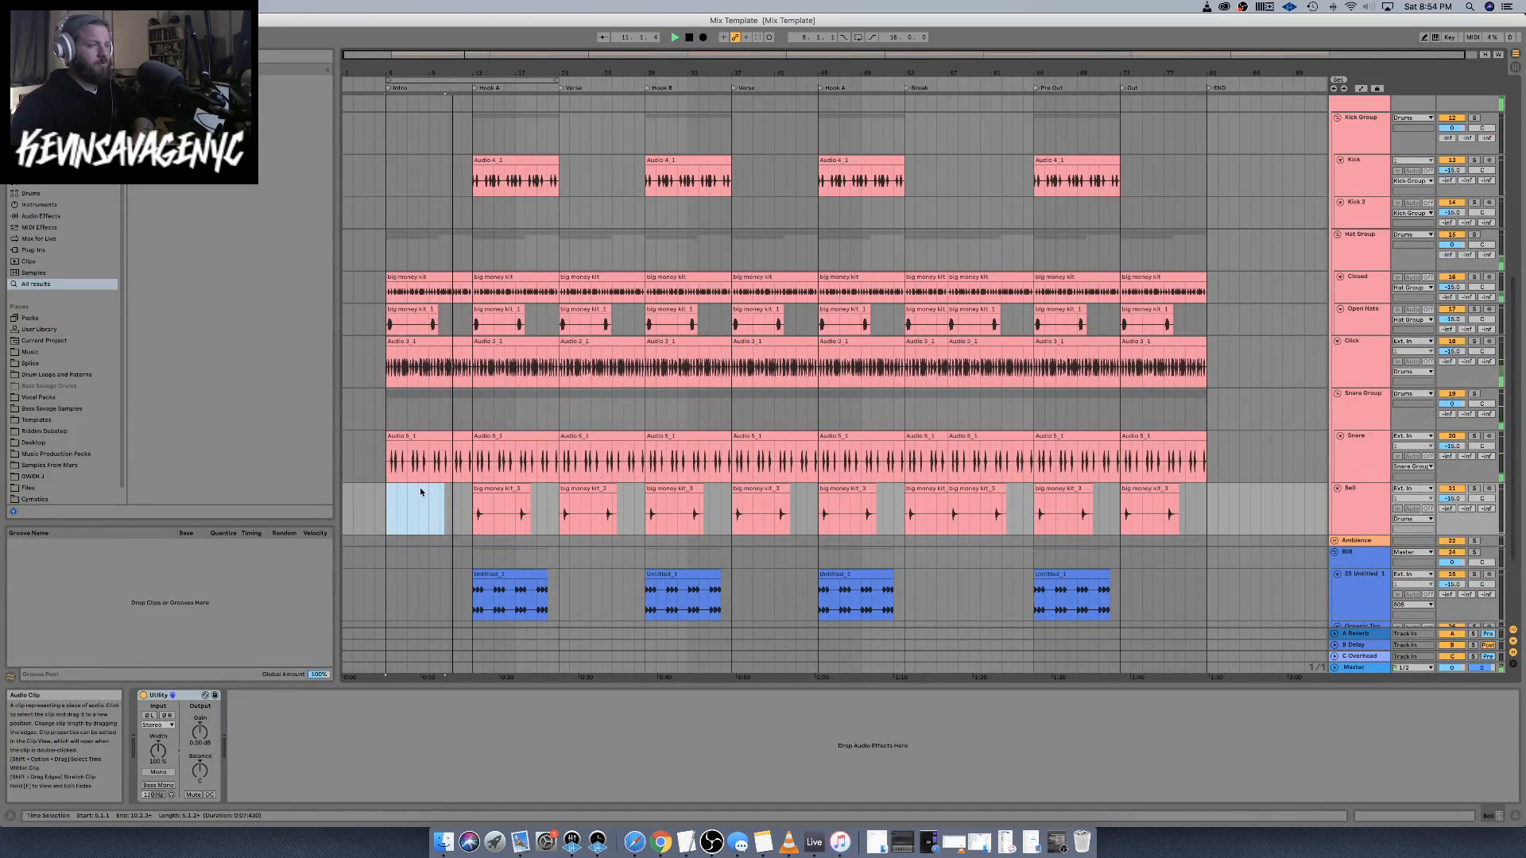
{"action": "left_click", "coordinate": [602, 487]}
{"action": "key", "text": "Delete"}
{"action": "left_click", "coordinate": [752, 488]}
{"action": "key", "text": "Delete"}
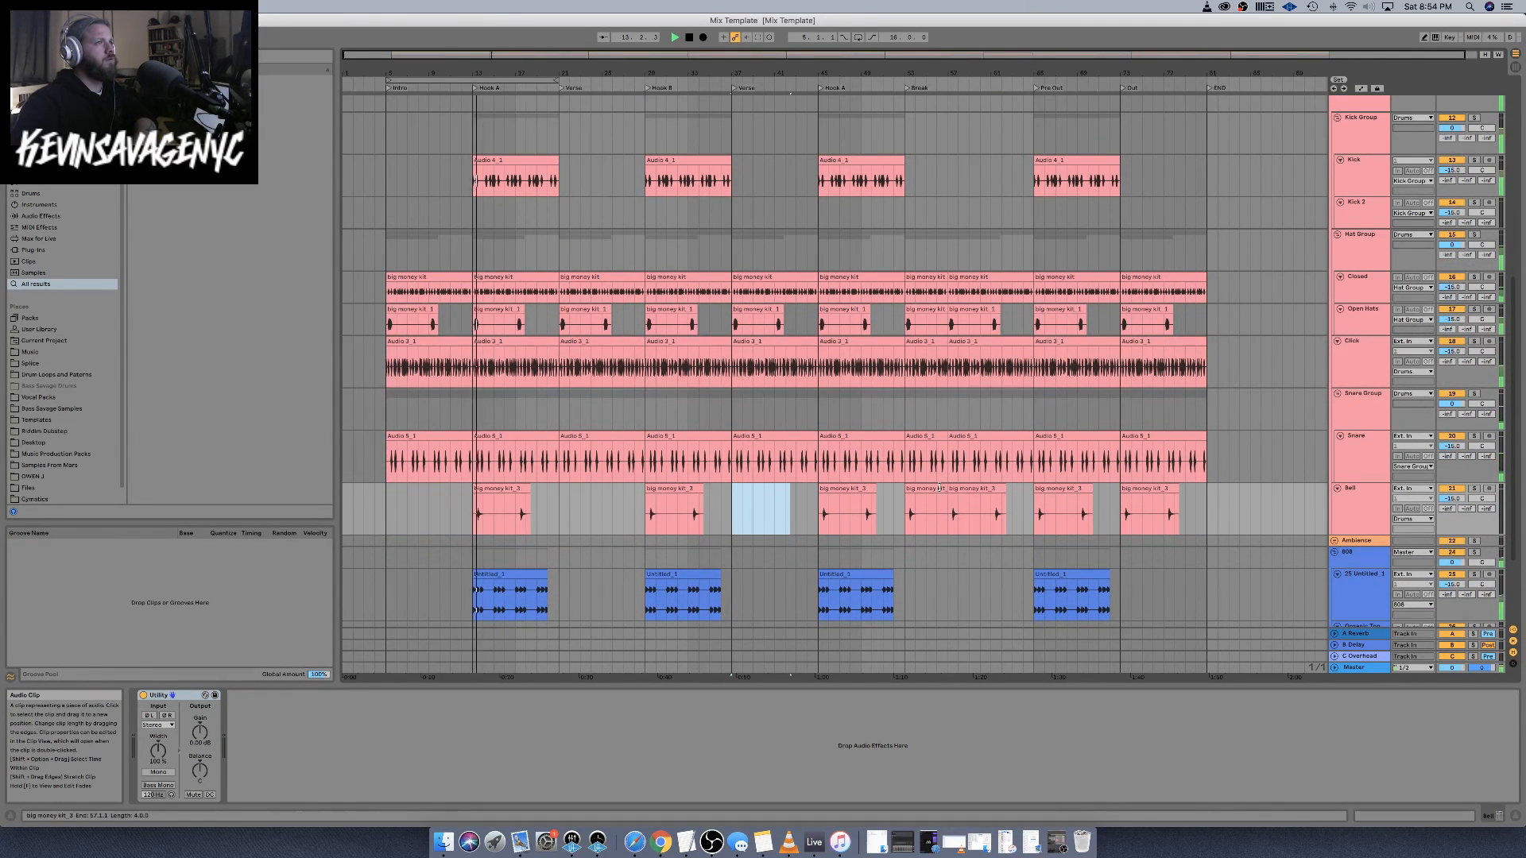
Delete the Bell track's two Break clips and its Out clip
{"action": "left_click", "coordinate": [929, 488]}
{"action": "key", "text": "Delete"}
{"action": "left_click", "coordinate": [969, 487]}
{"action": "key", "text": "Delete"}
{"action": "left_click", "coordinate": [1144, 488]}
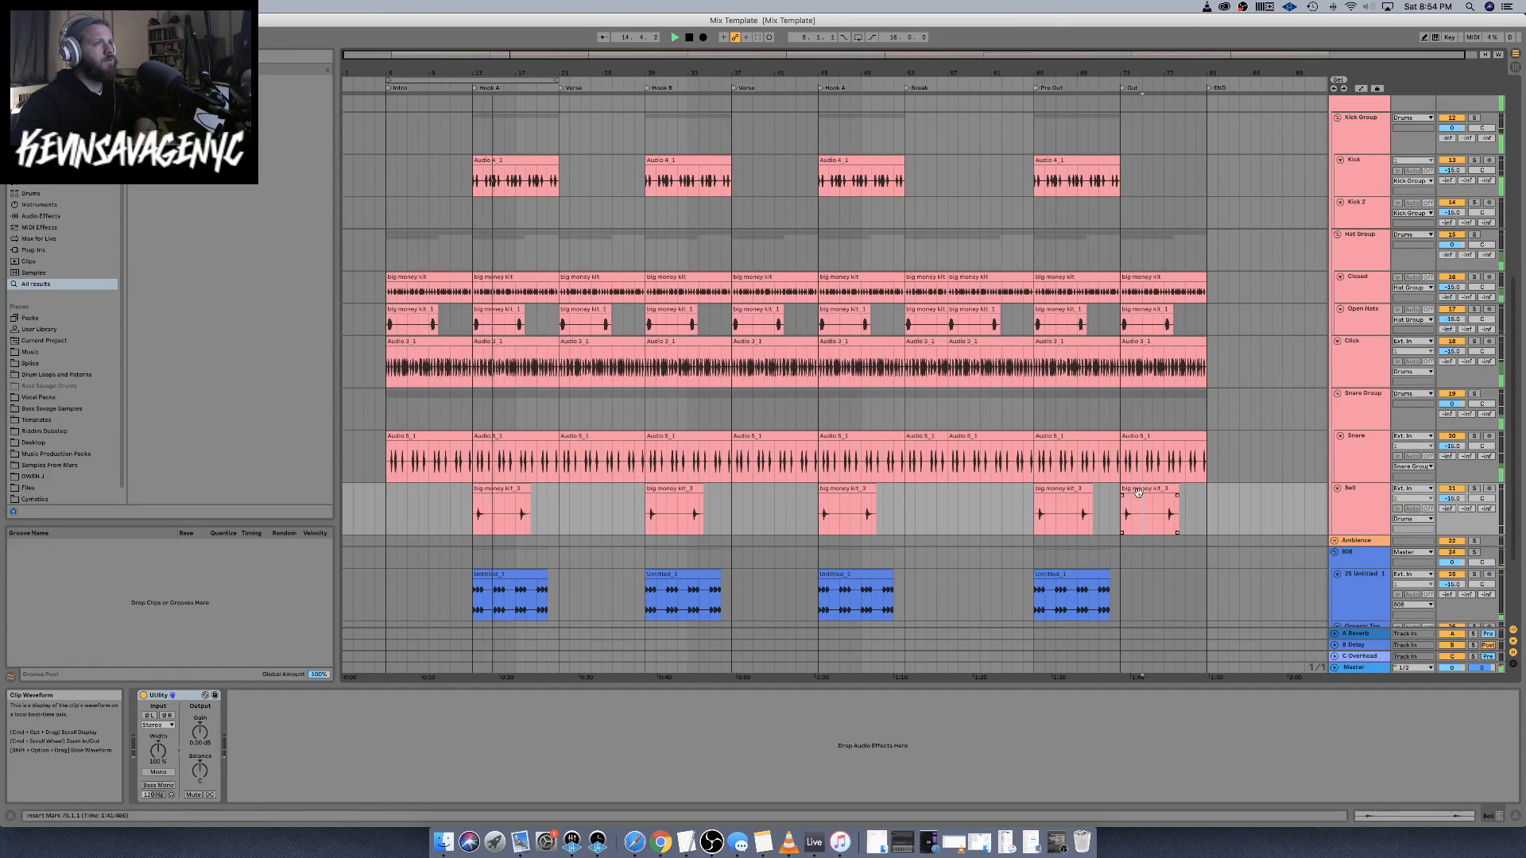
{"action": "key", "text": "Delete"}
Play briefly from the Out section, replay the arrangement from the Intro marker into Hook A, and stop playback
{"action": "key", "text": "space"}
{"action": "key", "text": "space"}
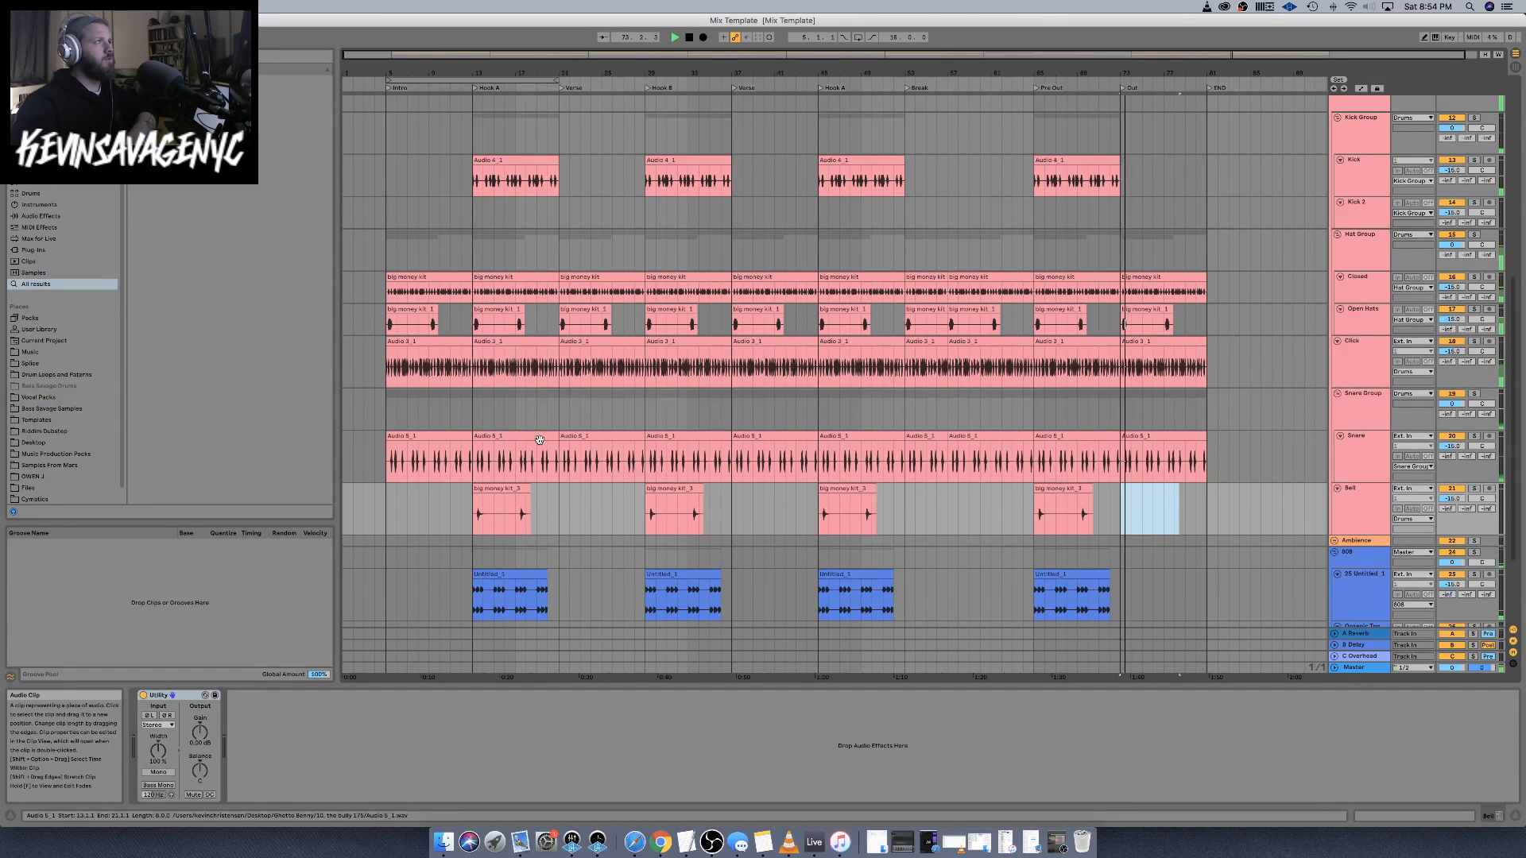
{"action": "key", "text": "space"}
{"action": "left_click", "coordinate": [391, 90]}
{"action": "double_click", "coordinate": [391, 93]}
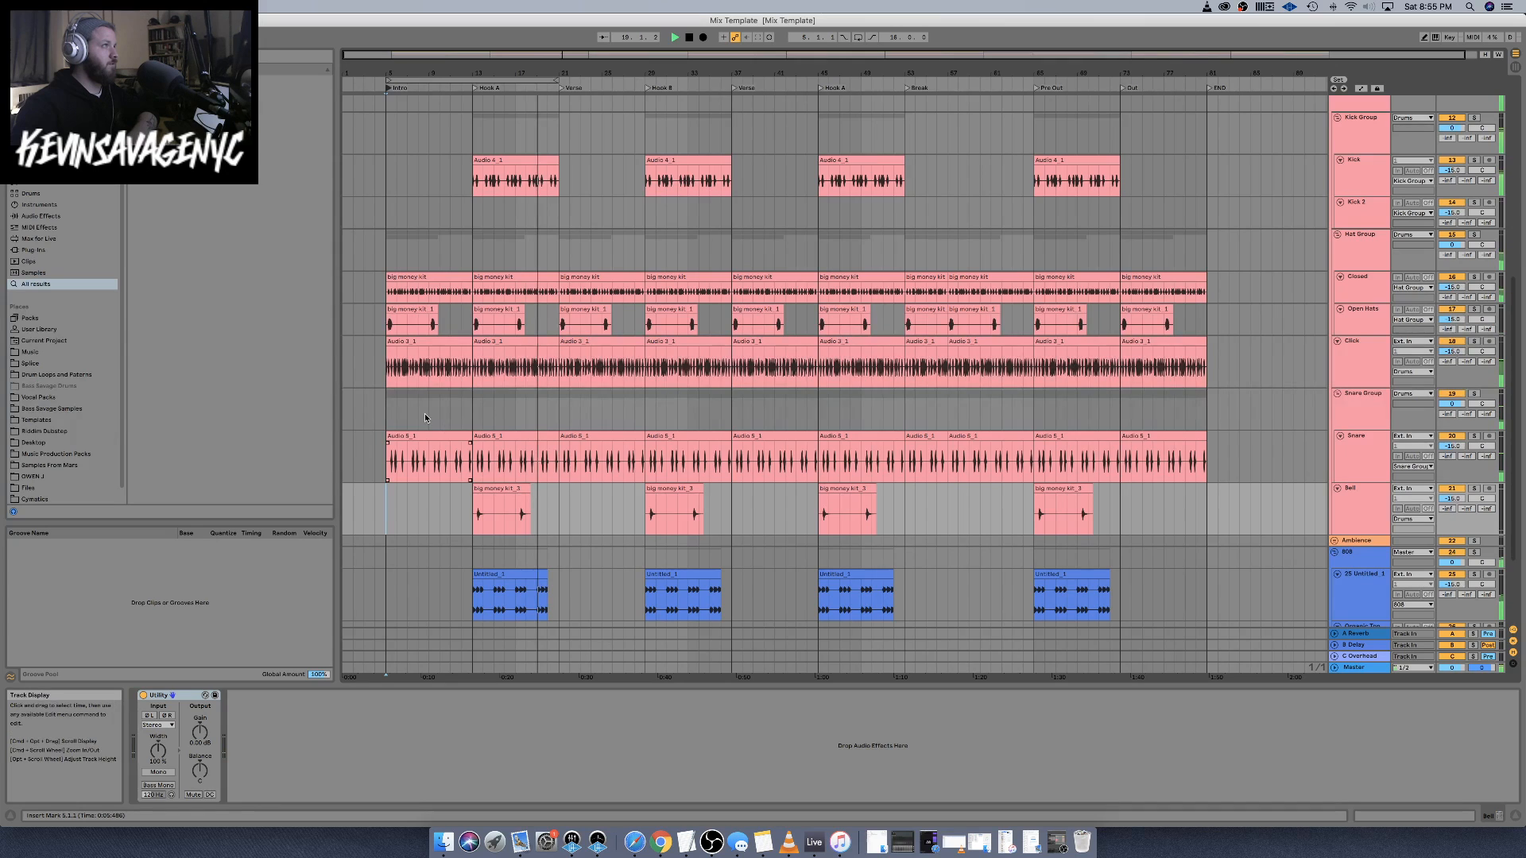
{"action": "scroll", "coordinate": [426, 414], "scroll_direction": "up", "scroll_amount": 3}
{"action": "key", "text": "space"}
{"action": "key", "text": "space"}
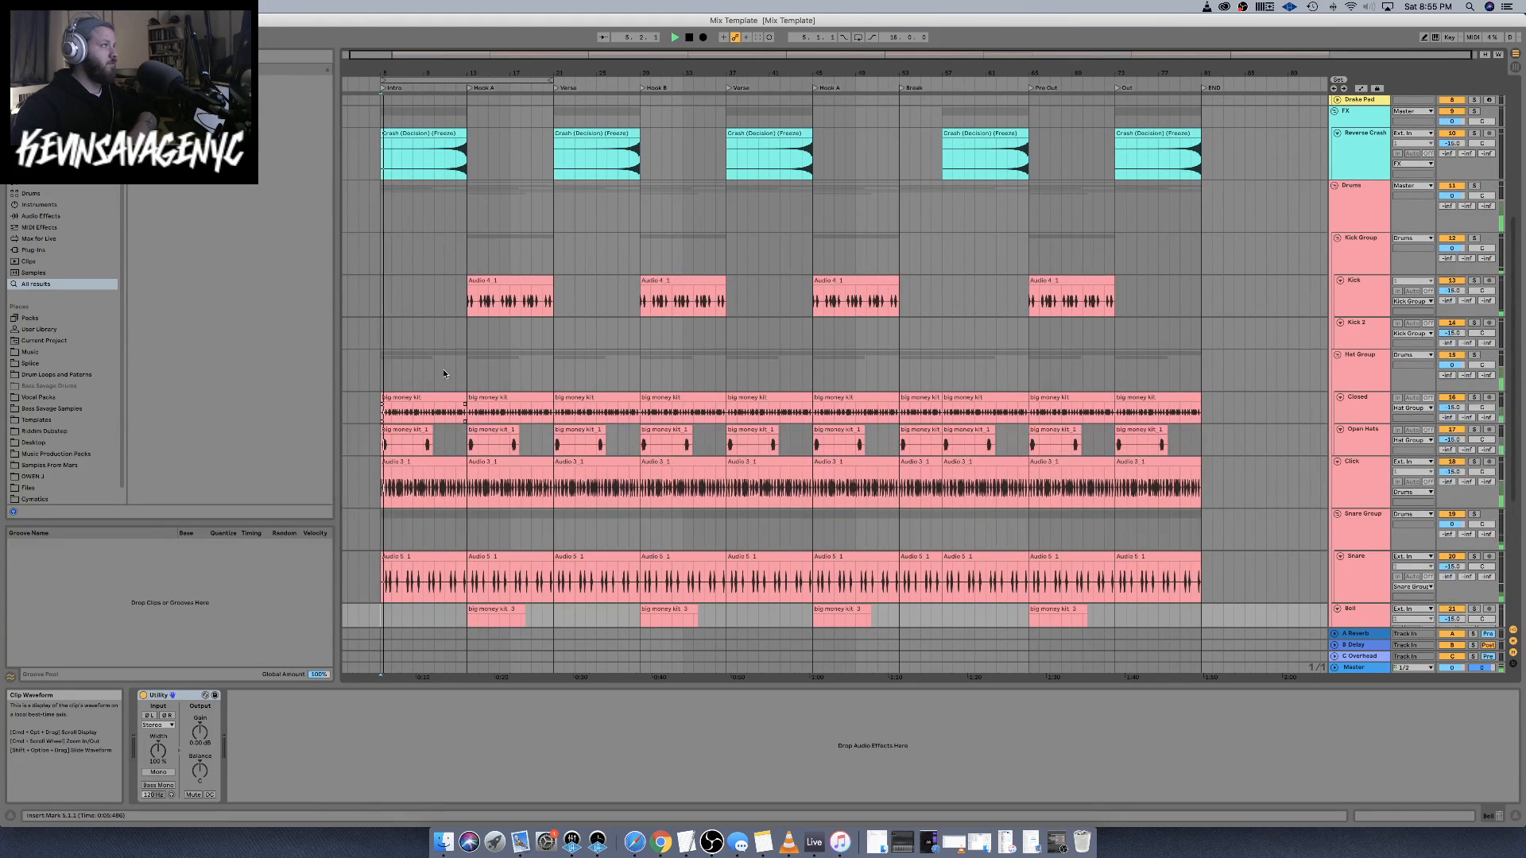
{"action": "left_click", "coordinate": [410, 431]}
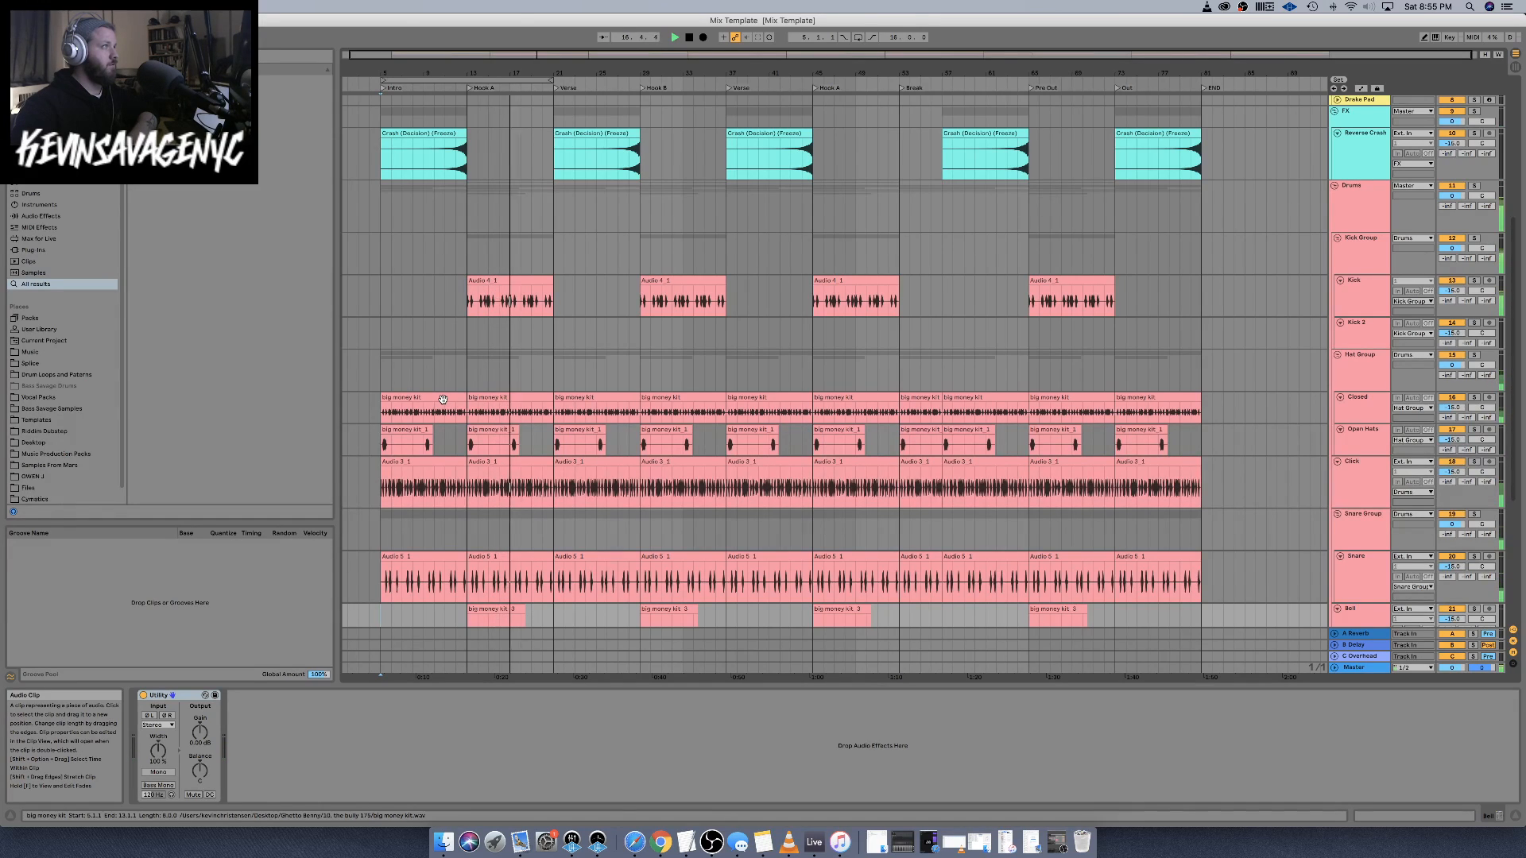
{"action": "key", "text": "space"}
Select the Intro clips on the Closed, Open Hats, Click and Snare tracks, deactivate them, and delete them
{"action": "left_click", "coordinate": [443, 399]}
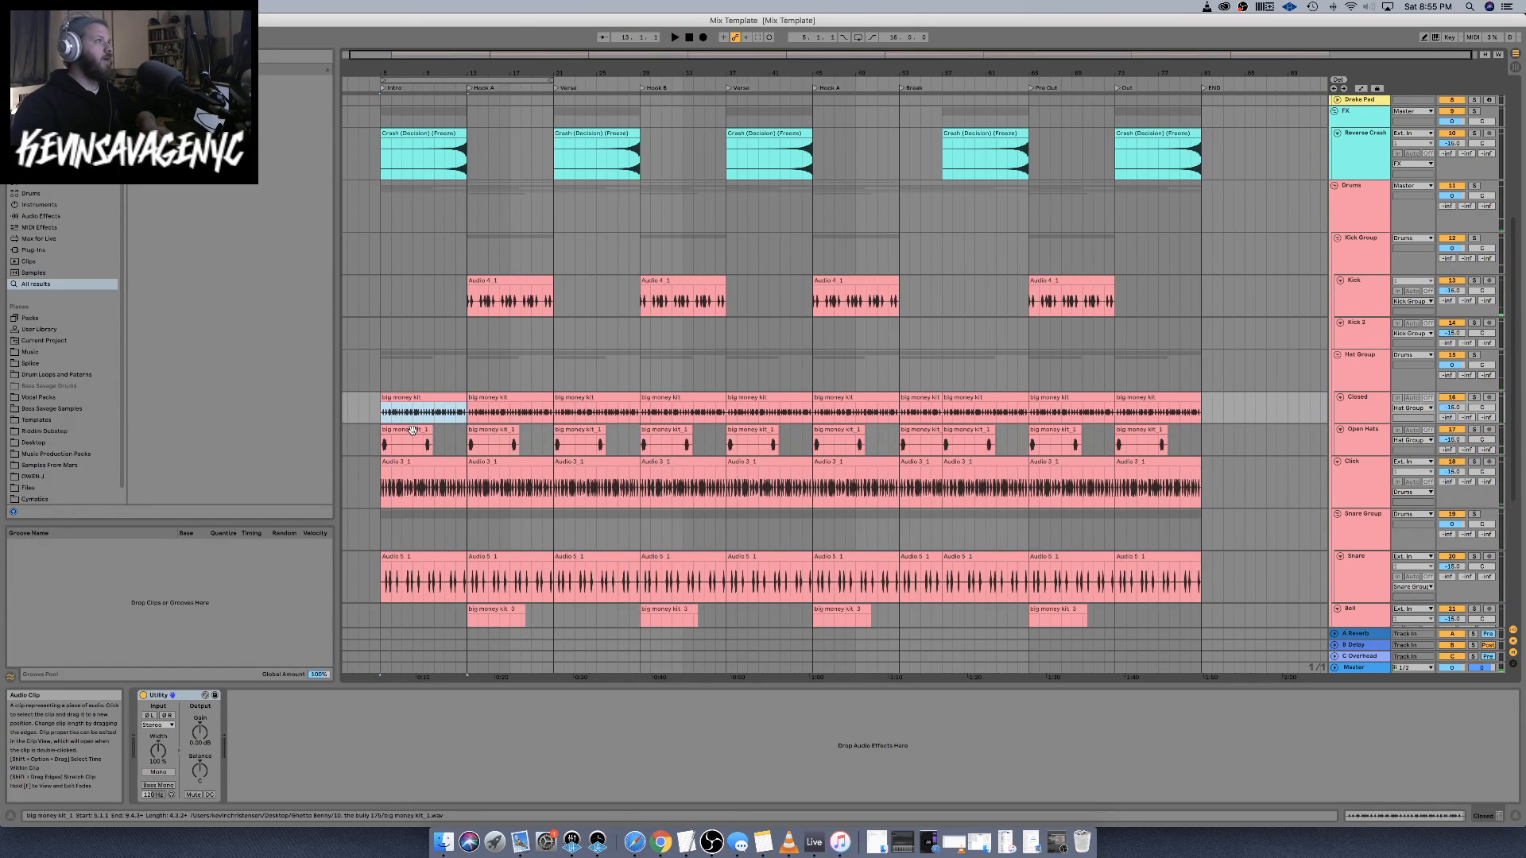
{"action": "left_click", "coordinate": [413, 430]}
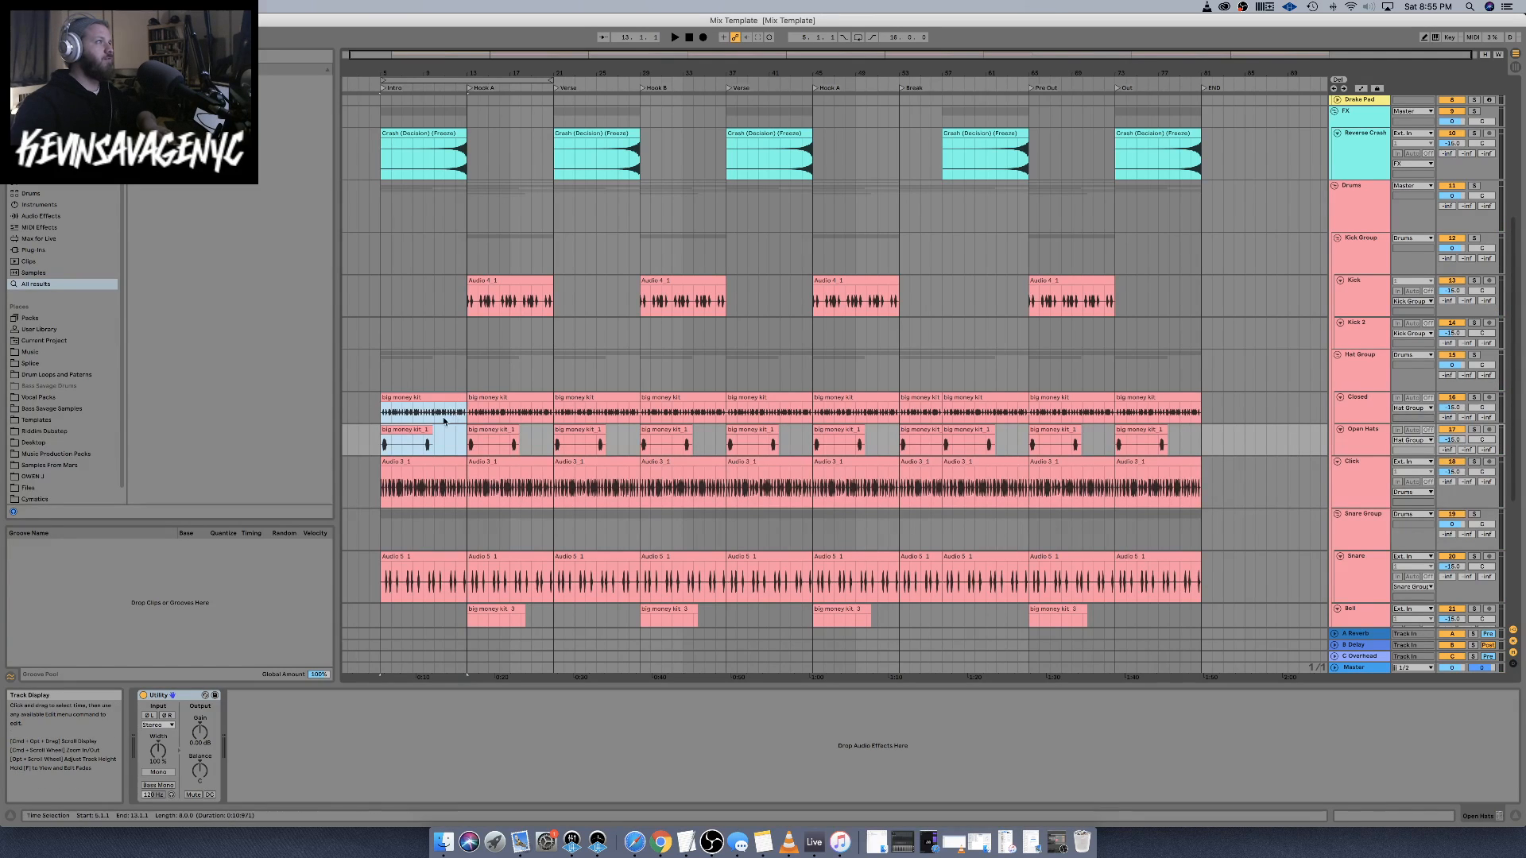
{"action": "left_click", "coordinate": [429, 463]}
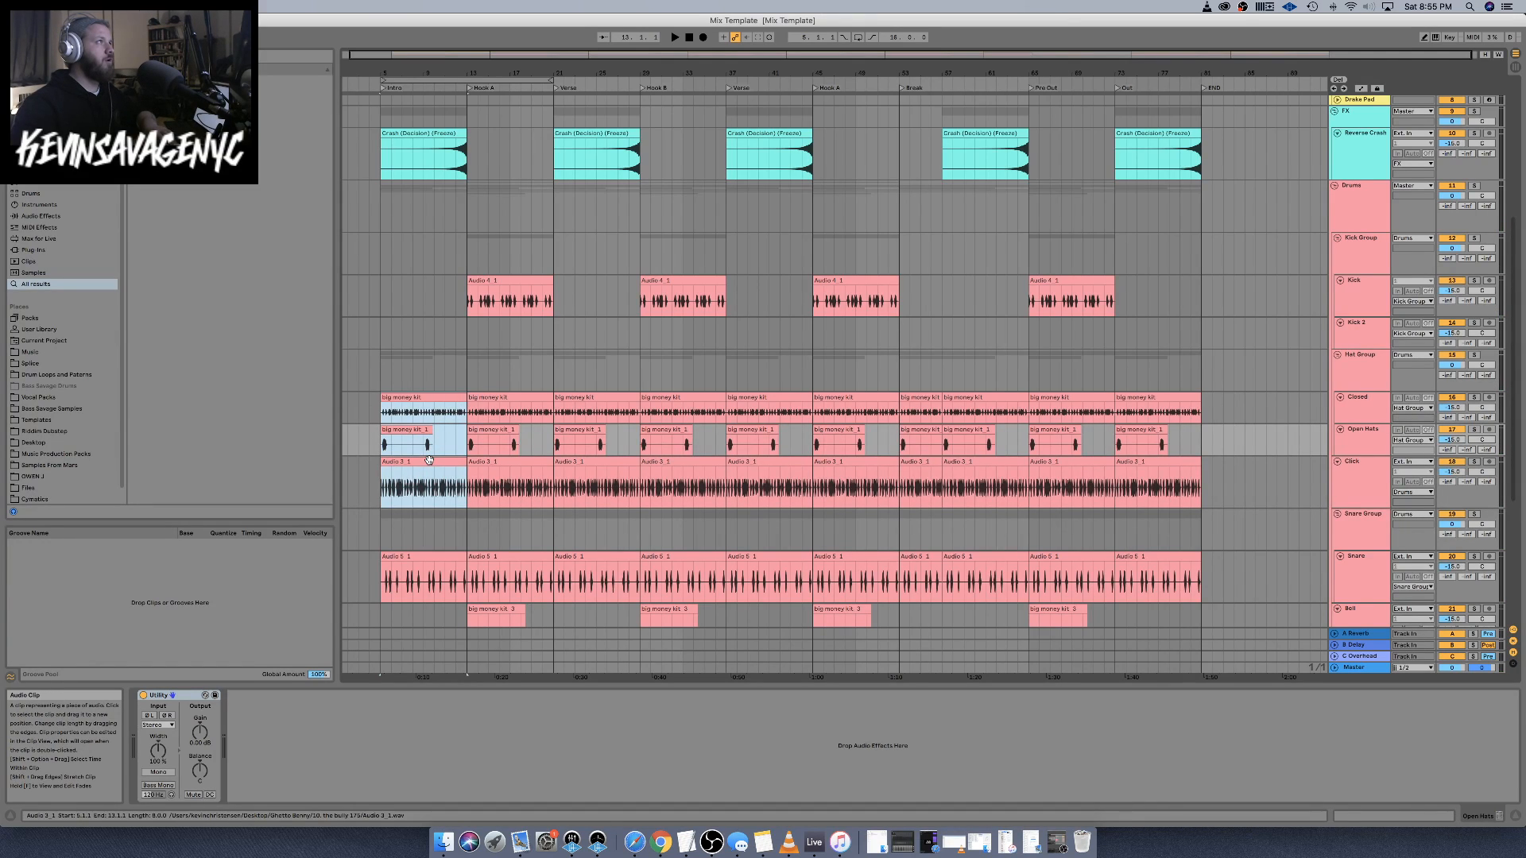
{"action": "left_click", "coordinate": [427, 557], "text": "shift"}
{"action": "scroll", "coordinate": [432, 546], "scroll_direction": "down", "scroll_amount": 2}
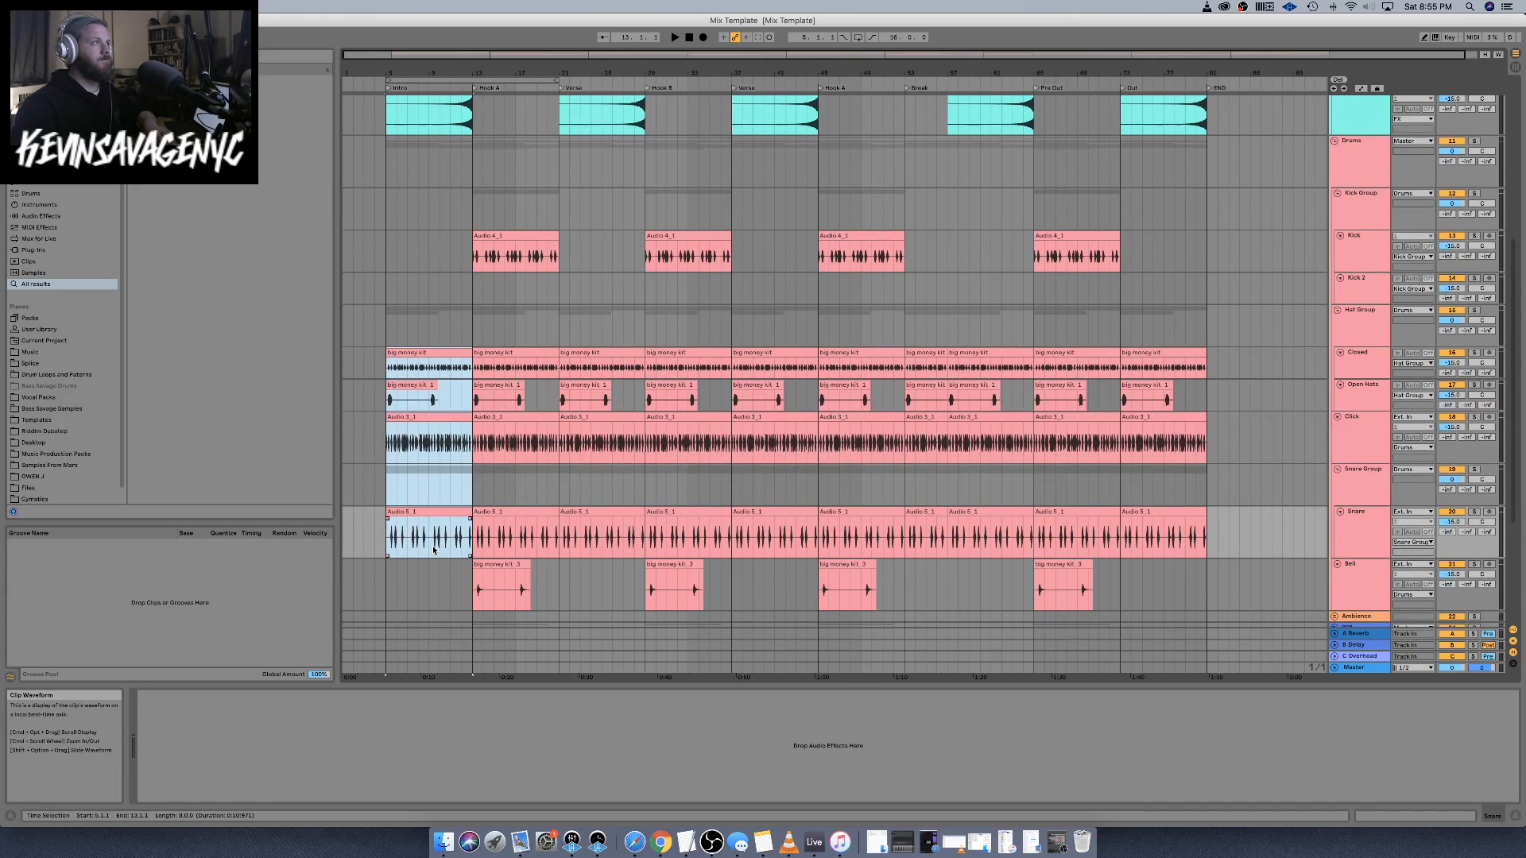
{"action": "key", "text": "0"}
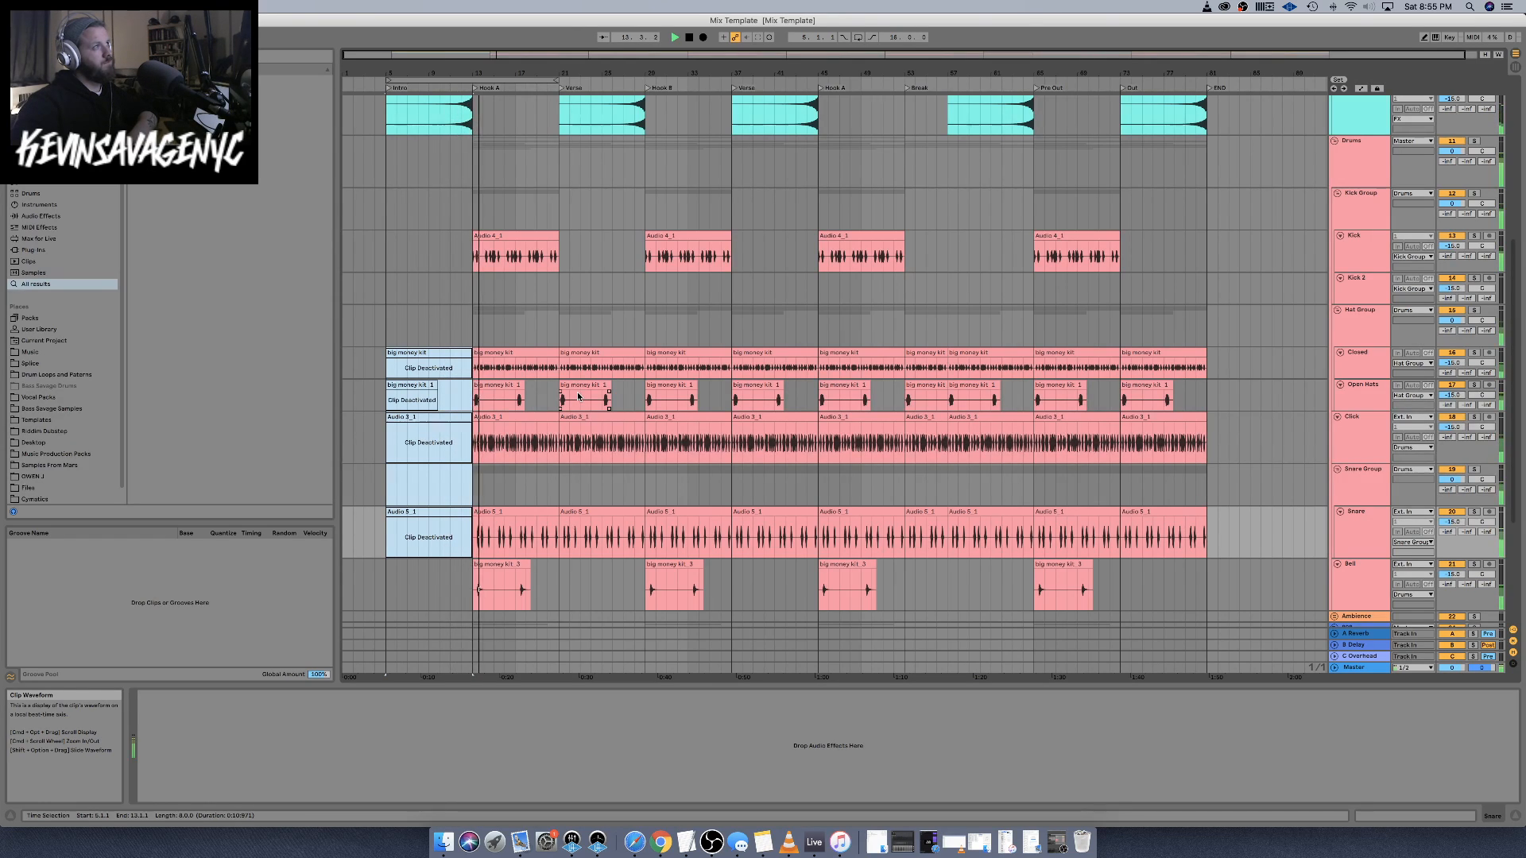
{"action": "scroll", "coordinate": [635, 389], "scroll_direction": "up", "scroll_amount": 6}
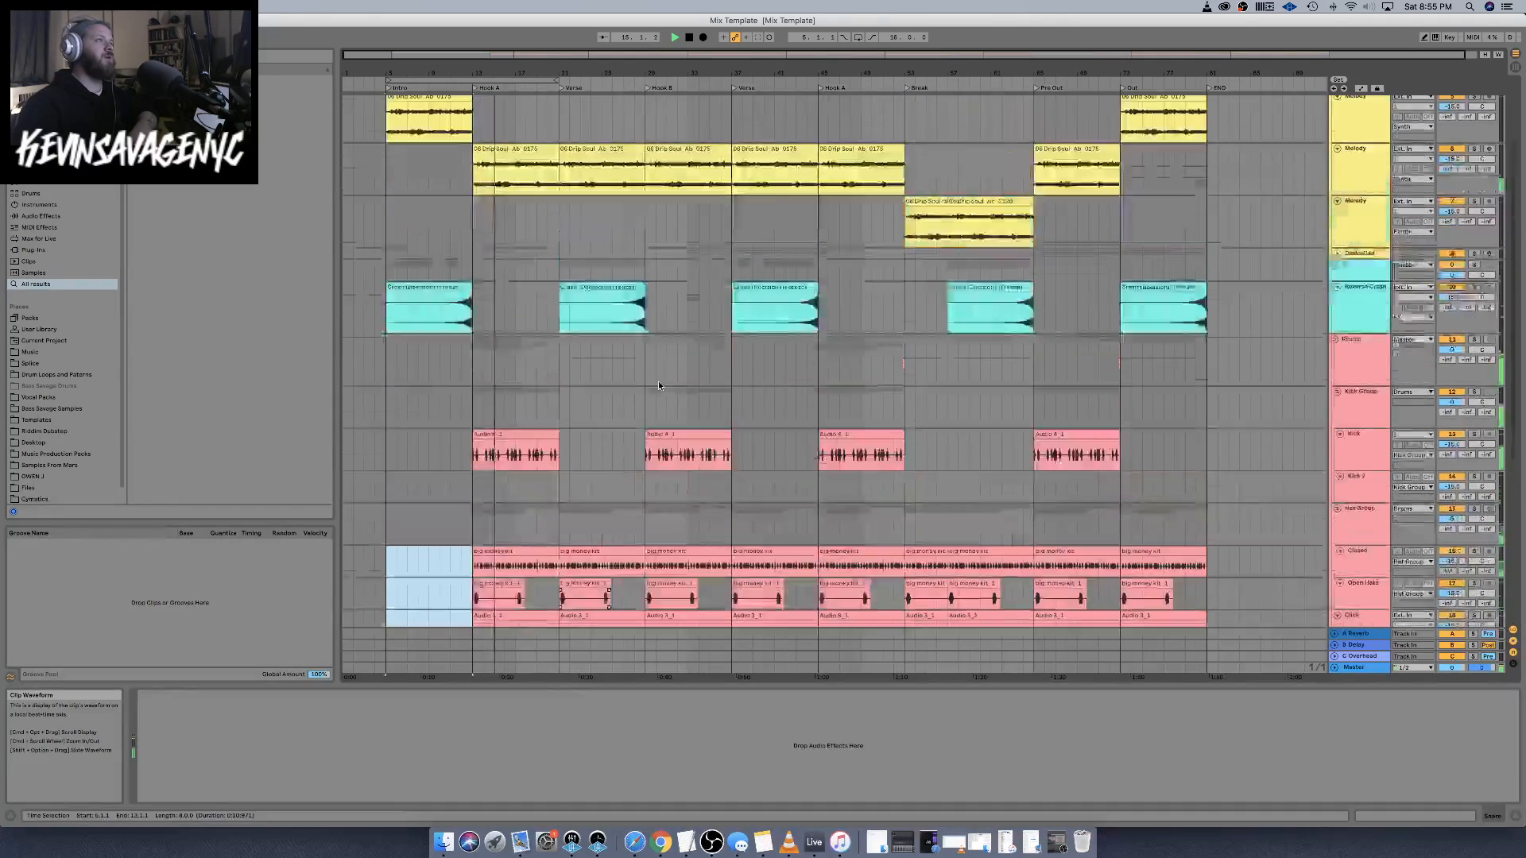
{"action": "scroll", "coordinate": [636, 429], "scroll_direction": "down", "scroll_amount": 10}
{"action": "scroll", "coordinate": [610, 463], "scroll_direction": "up", "scroll_amount": 6}
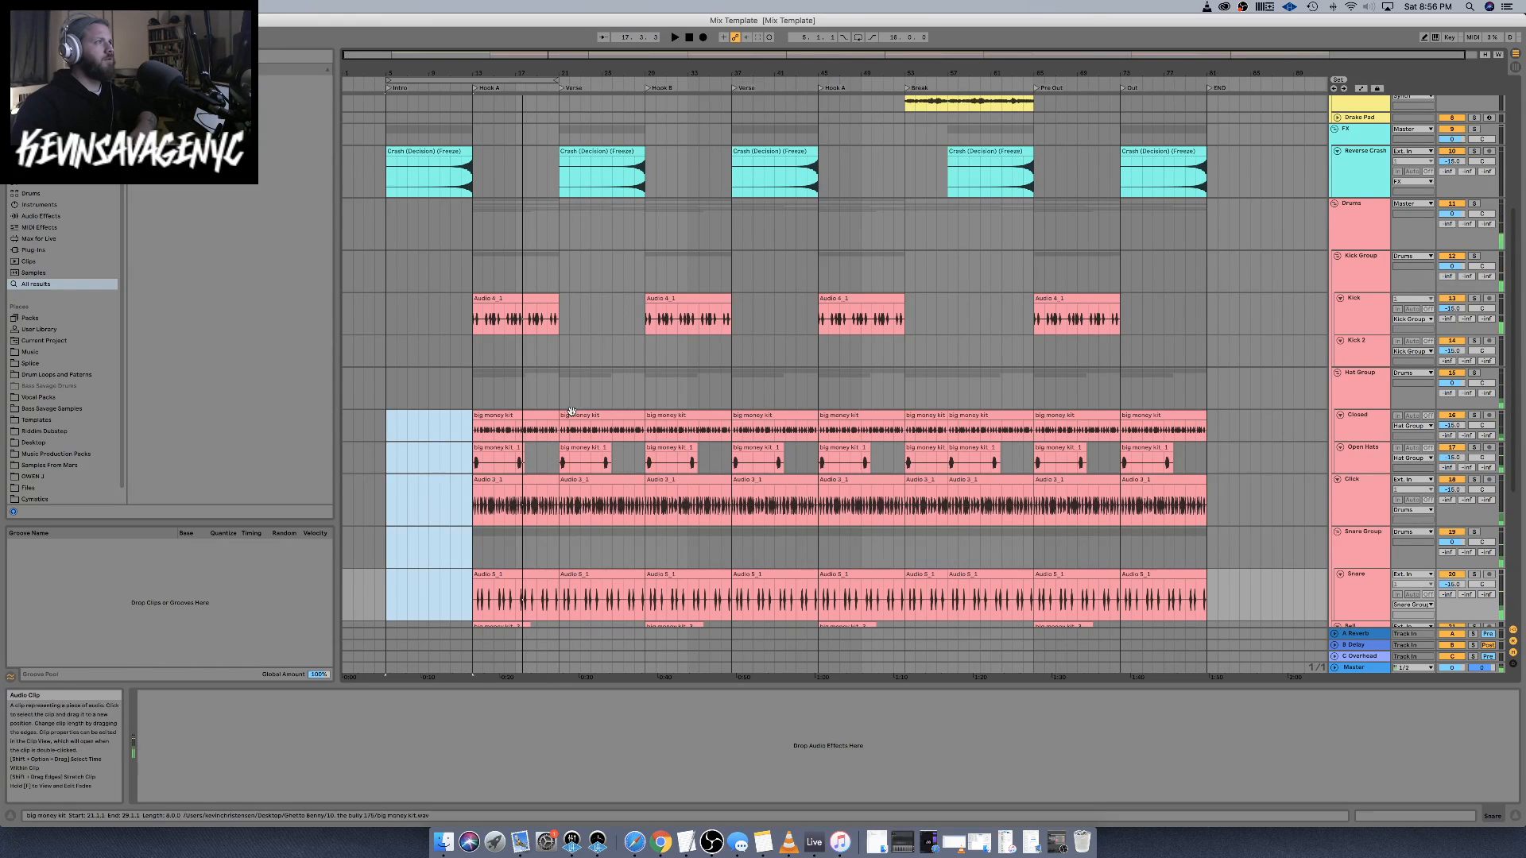
Play the arrangement from the first Verse clip on the Closed hat track
{"action": "left_click", "coordinate": [570, 411]}
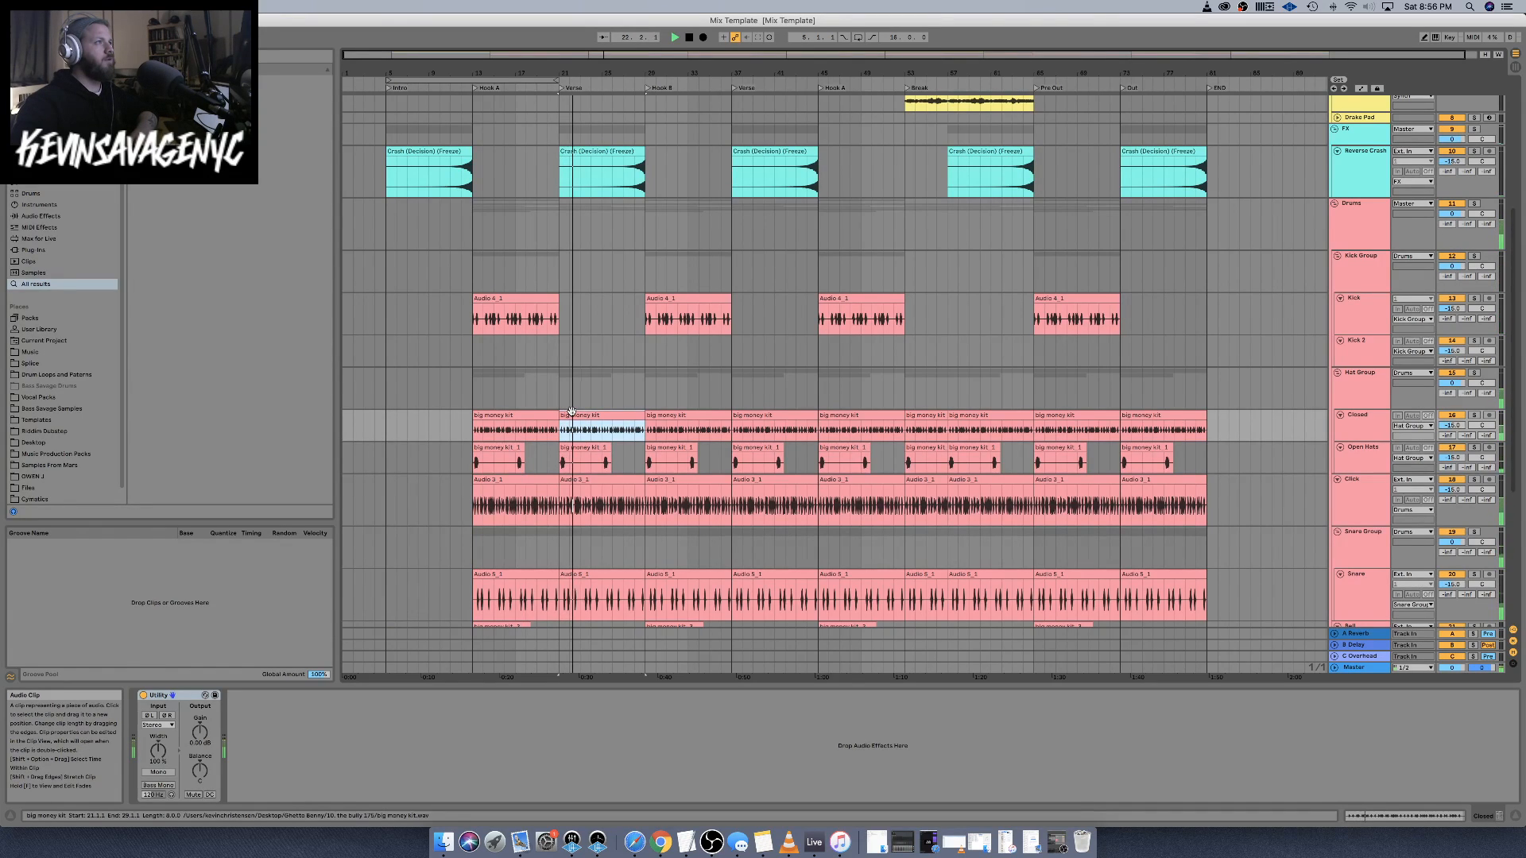
{"action": "left_click", "coordinate": [634, 439]}
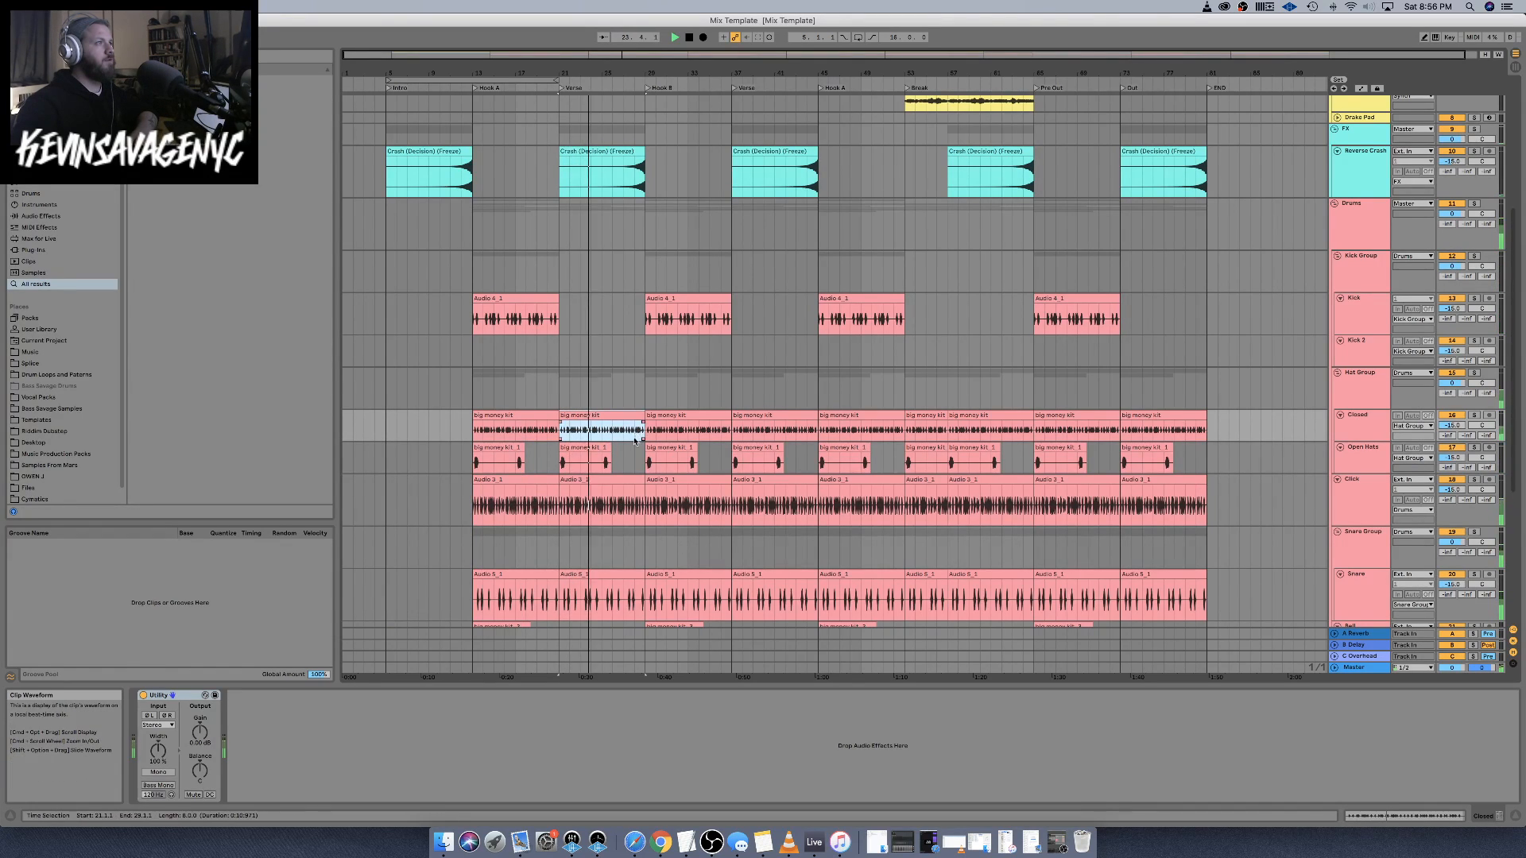
{"action": "scroll", "coordinate": [612, 516], "scroll_direction": "down", "scroll_amount": 3}
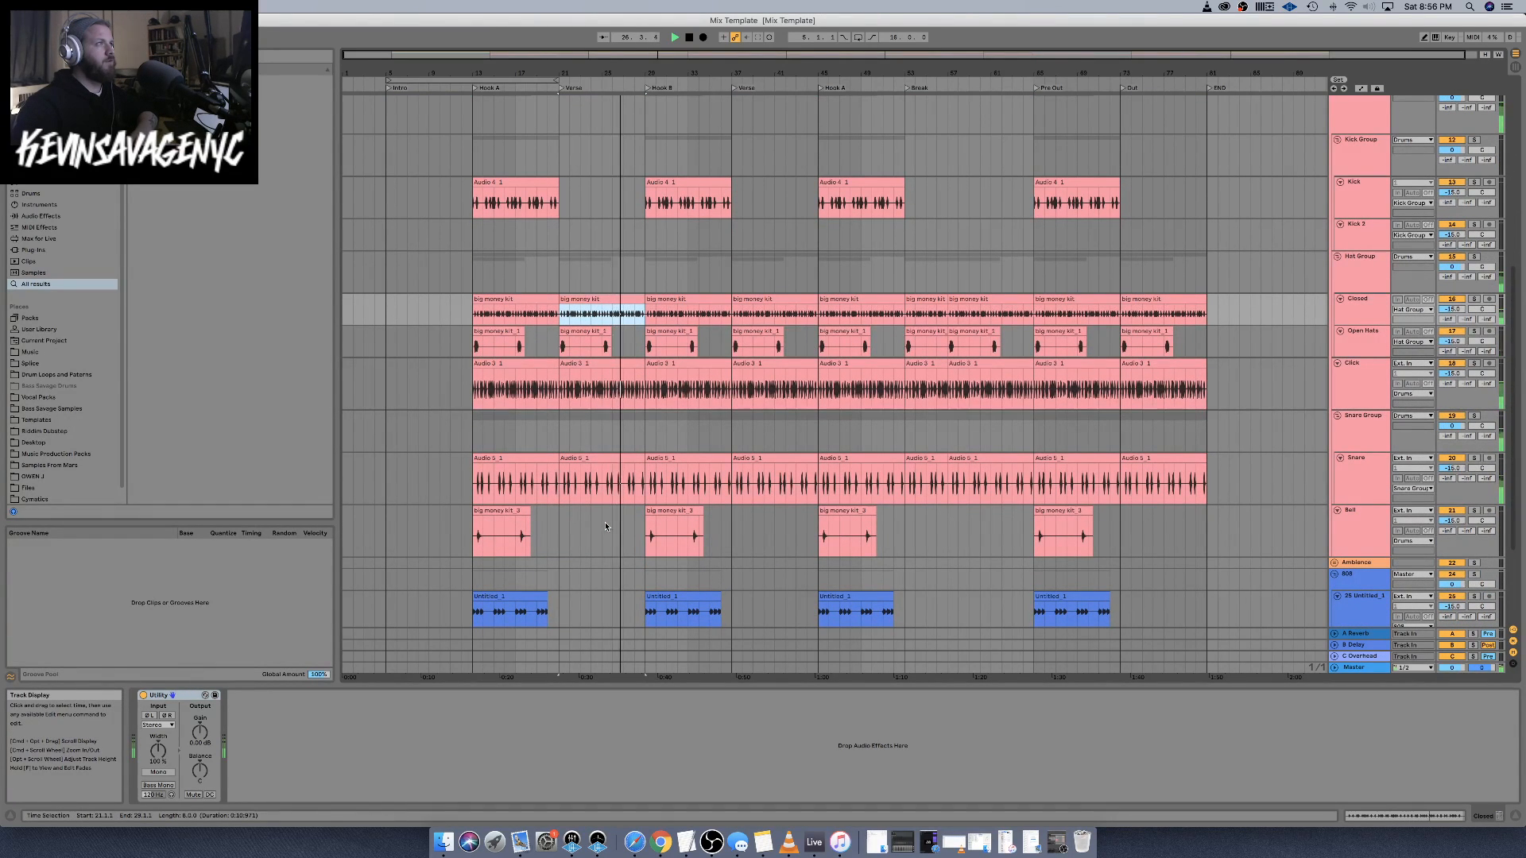
Delete the Open Hats track's clips in both Verse sections and in the Out section
{"action": "left_click", "coordinate": [592, 332]}
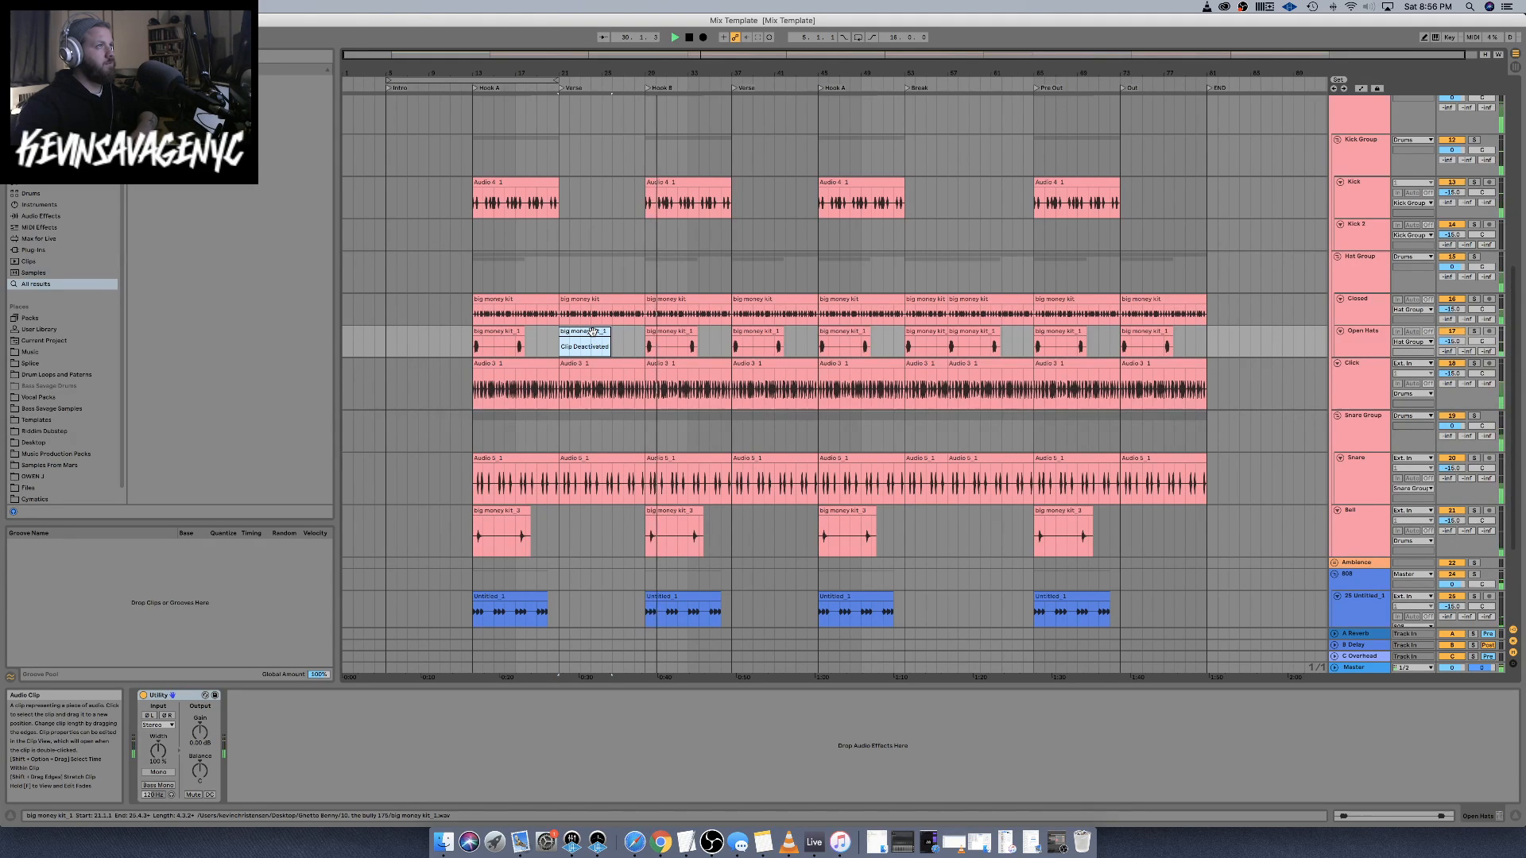
{"action": "key", "text": "Delete"}
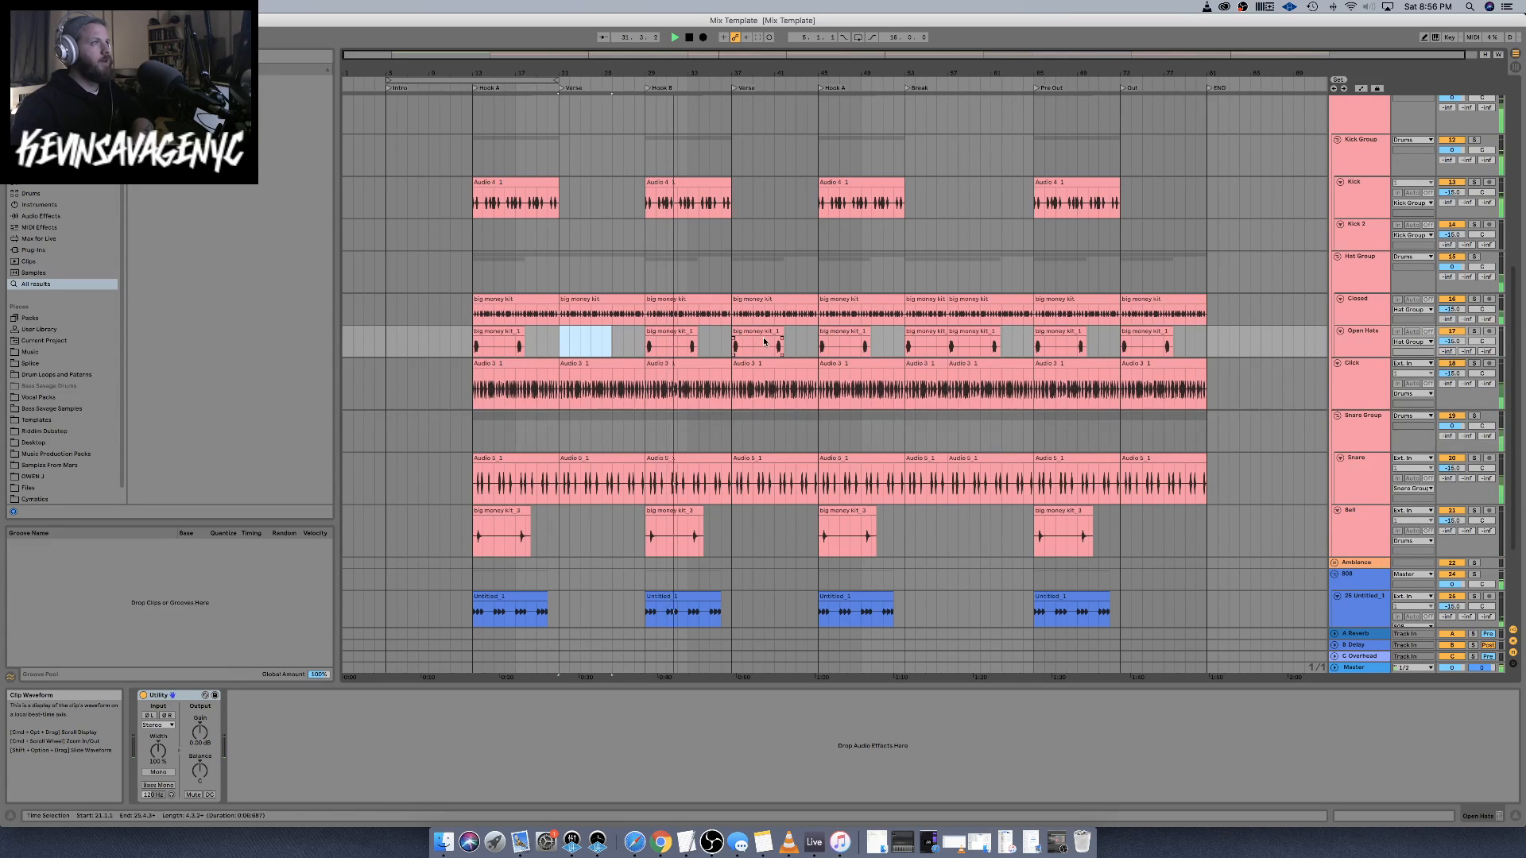
{"action": "left_click", "coordinate": [764, 333]}
{"action": "key", "text": "Delete"}
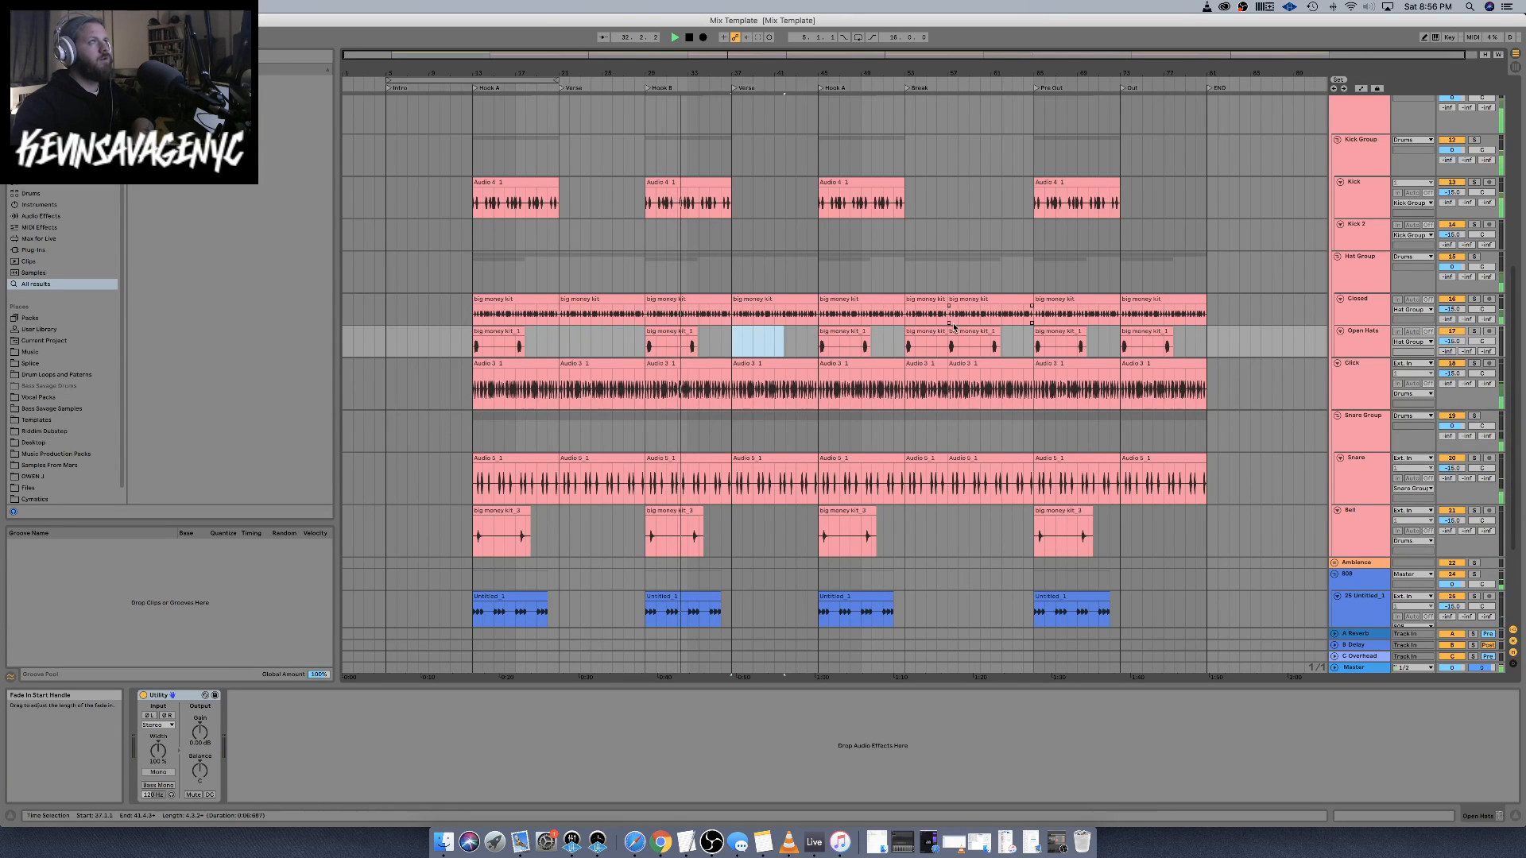
{"action": "left_click", "coordinate": [1148, 332]}
{"action": "key", "text": "Delete"}
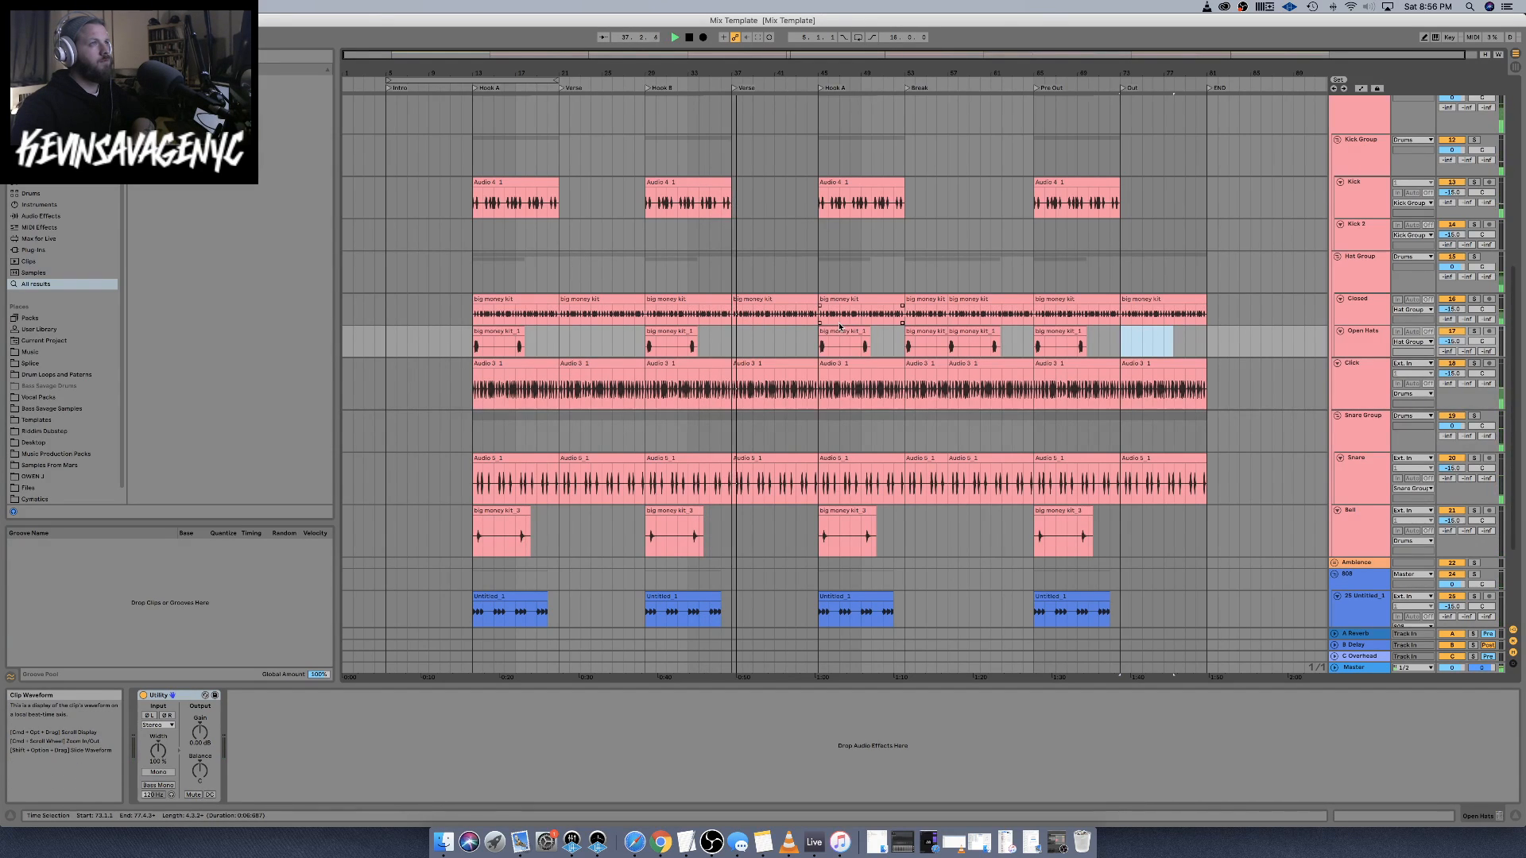
Delete the two Break clips on the Closed hat track and the two on the Open Hats track
{"action": "left_click", "coordinate": [924, 298]}
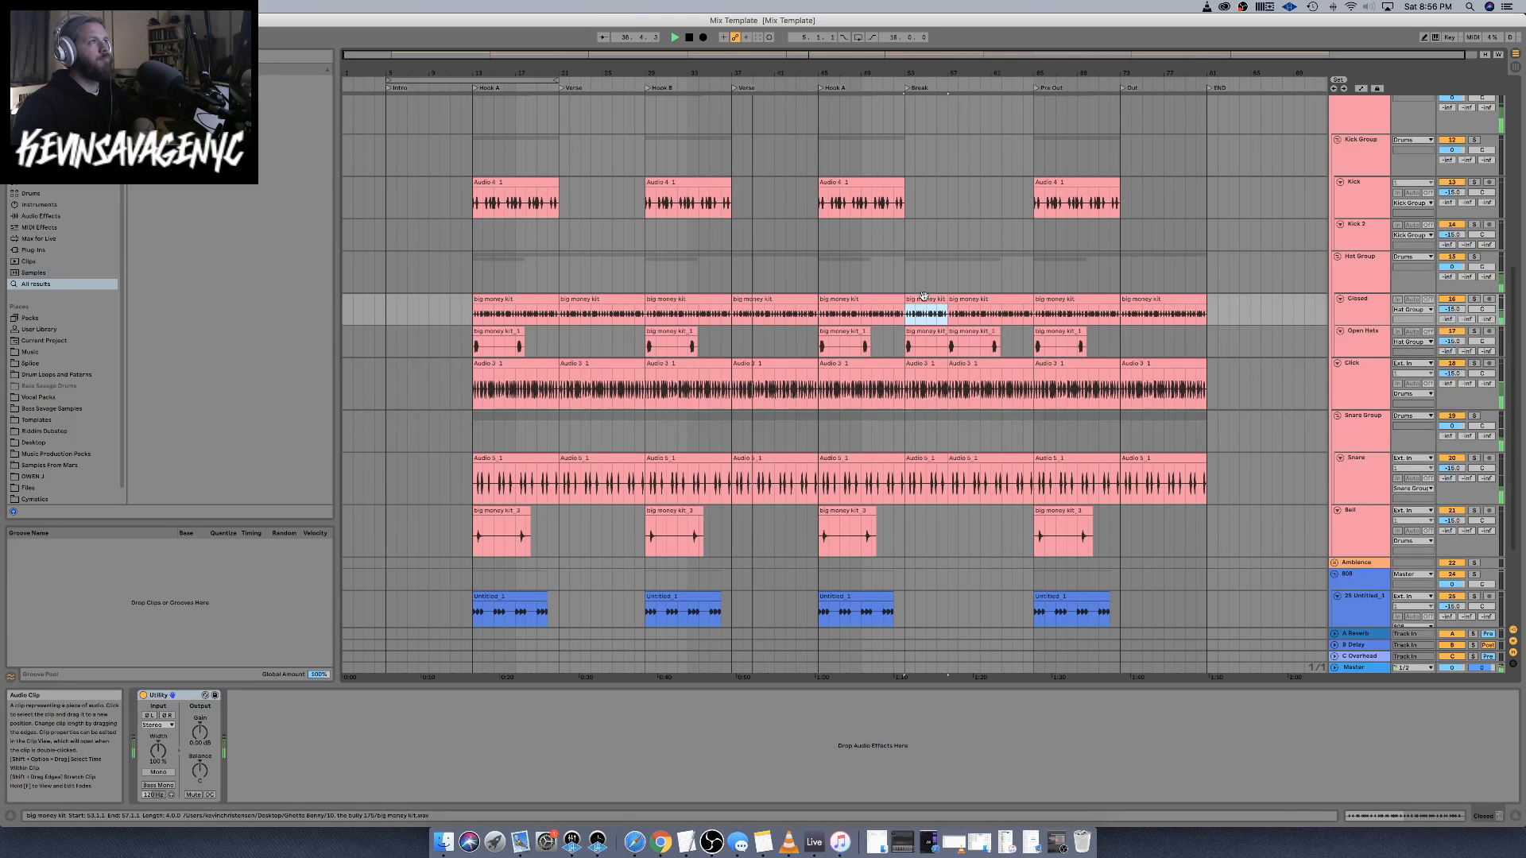
{"action": "key", "text": "Delete"}
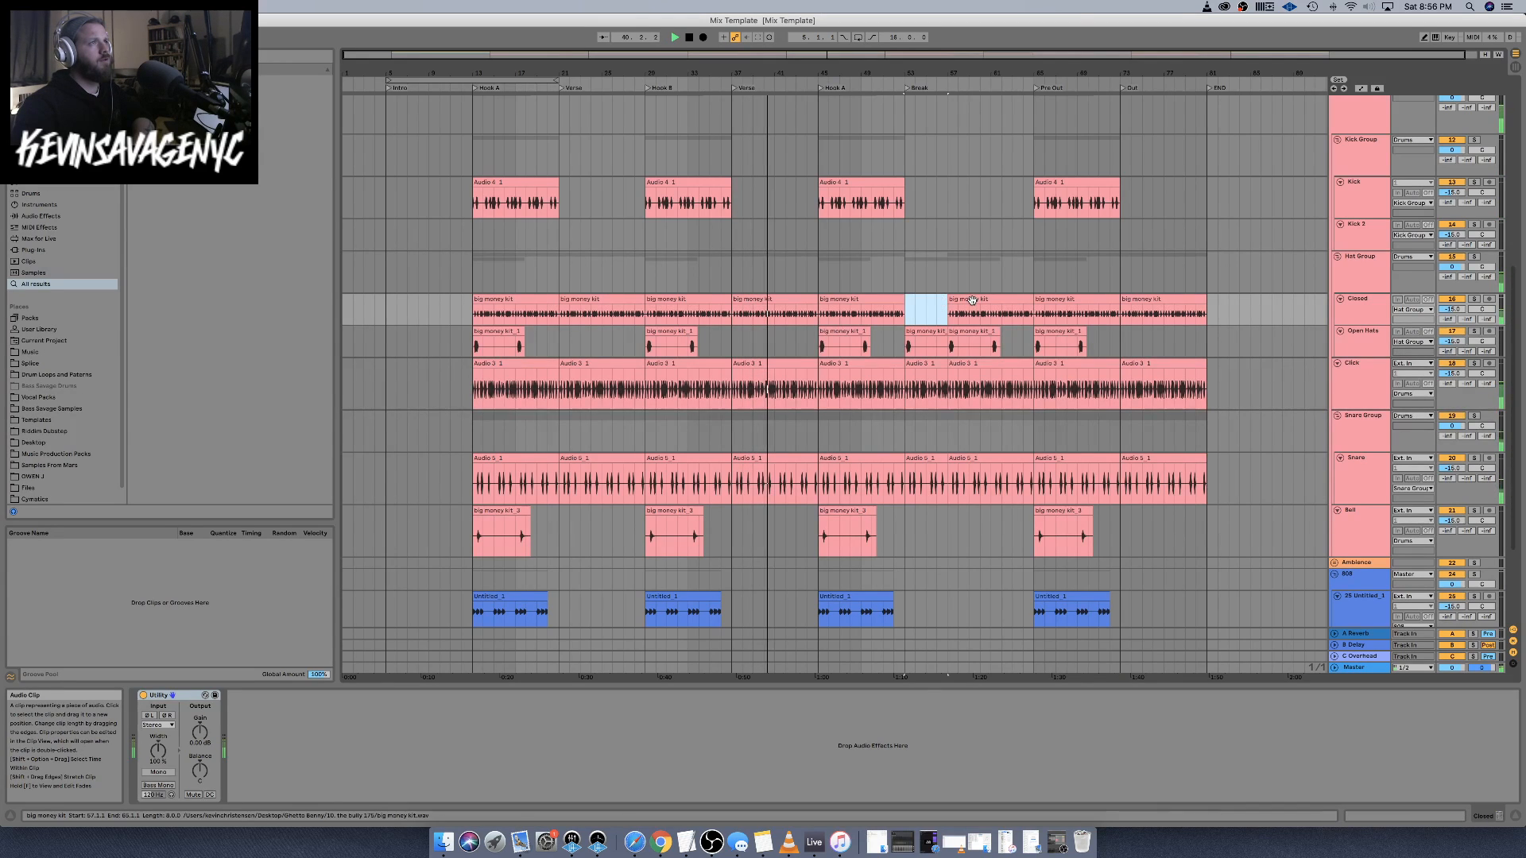
{"action": "left_click", "coordinate": [1002, 304]}
{"action": "key", "text": "Delete"}
{"action": "left_click", "coordinate": [936, 327]}
{"action": "key", "text": "Delete"}
{"action": "left_click", "coordinate": [984, 332]}
{"action": "key", "text": "Delete"}
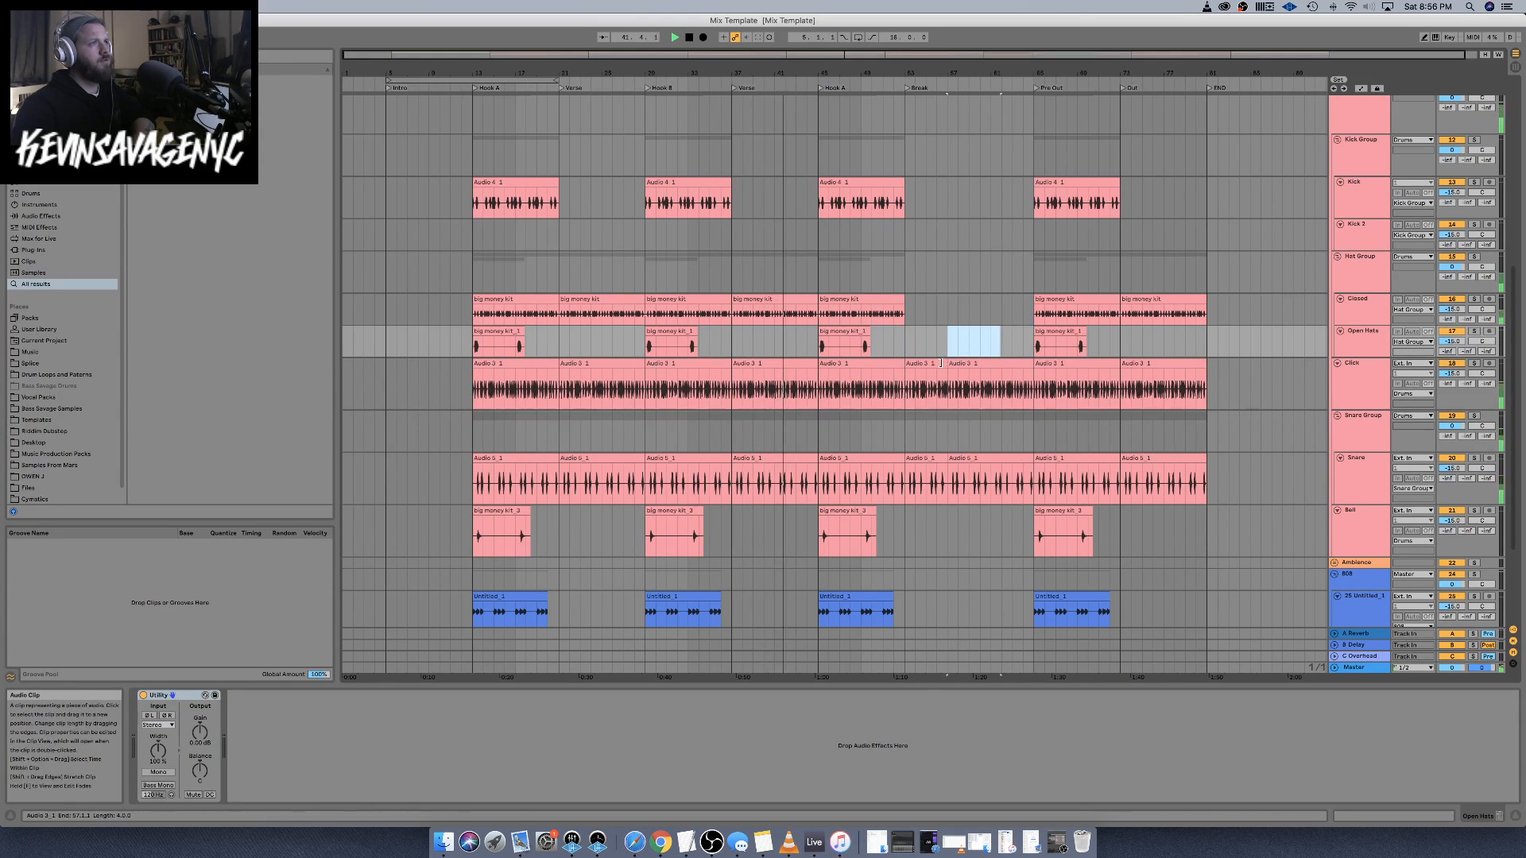
Delete the Click track's two Break clips
{"action": "left_click", "coordinate": [936, 361]}
{"action": "key", "text": "Delete"}
{"action": "left_click", "coordinate": [986, 364]}
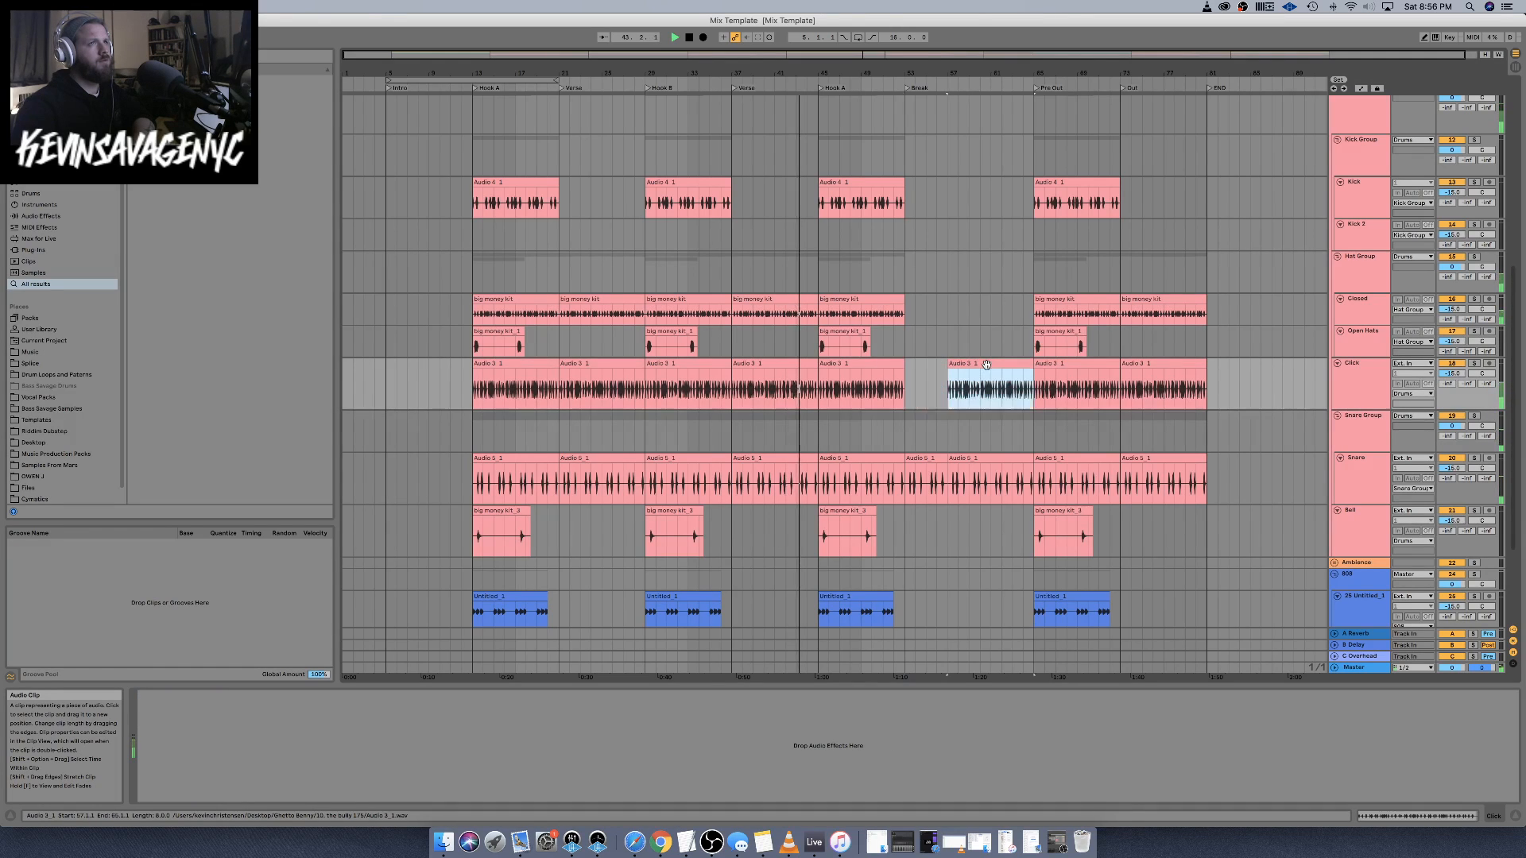
{"action": "key", "text": "Delete"}
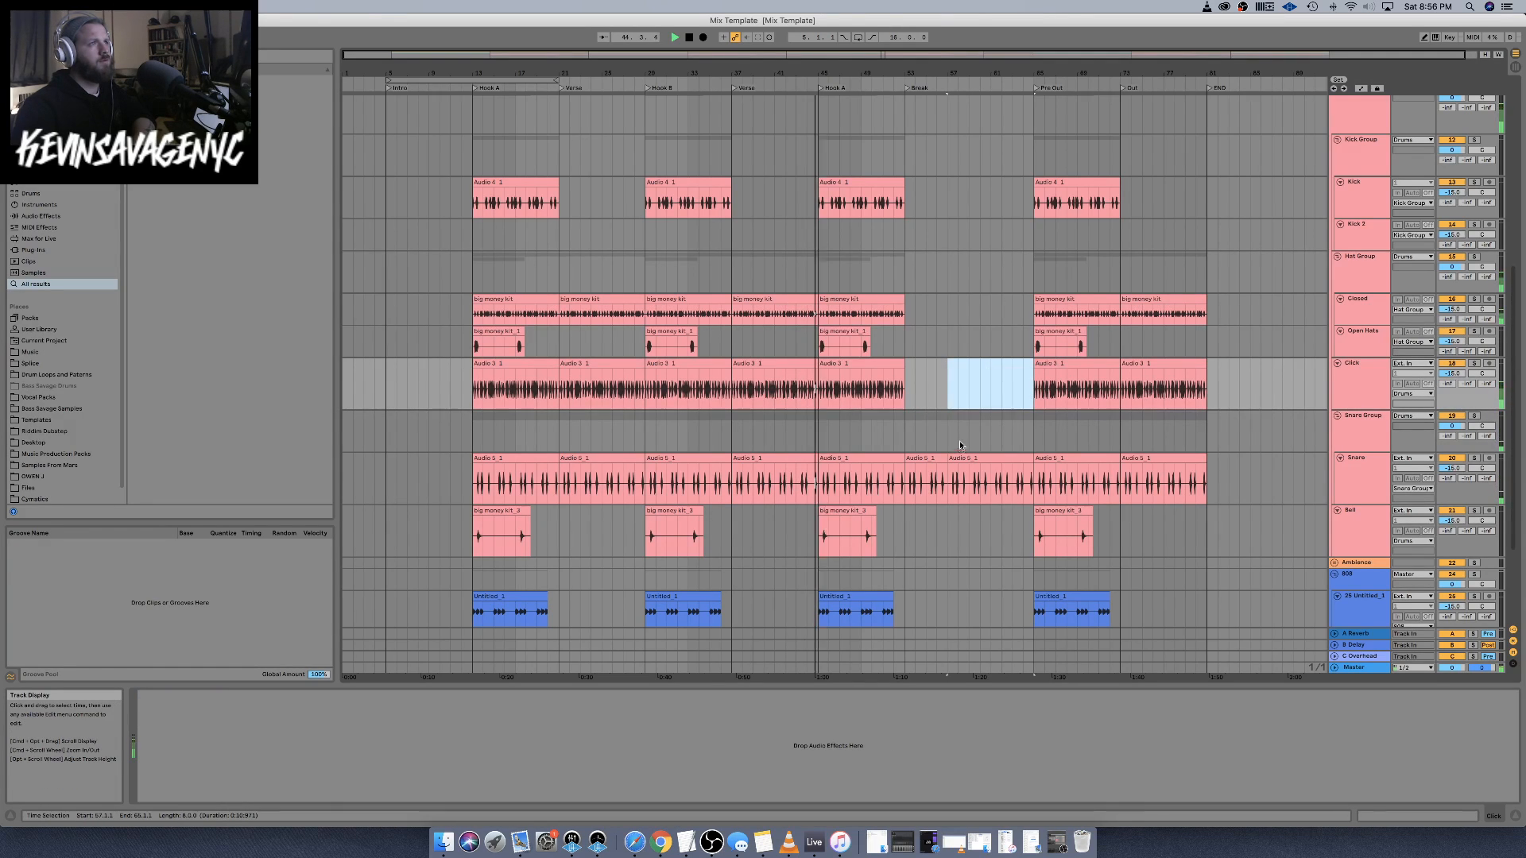
Listen to the Break, then copy the Click track's Pre Out clip to bar 57 in the Break
{"action": "left_click", "coordinate": [897, 85]}
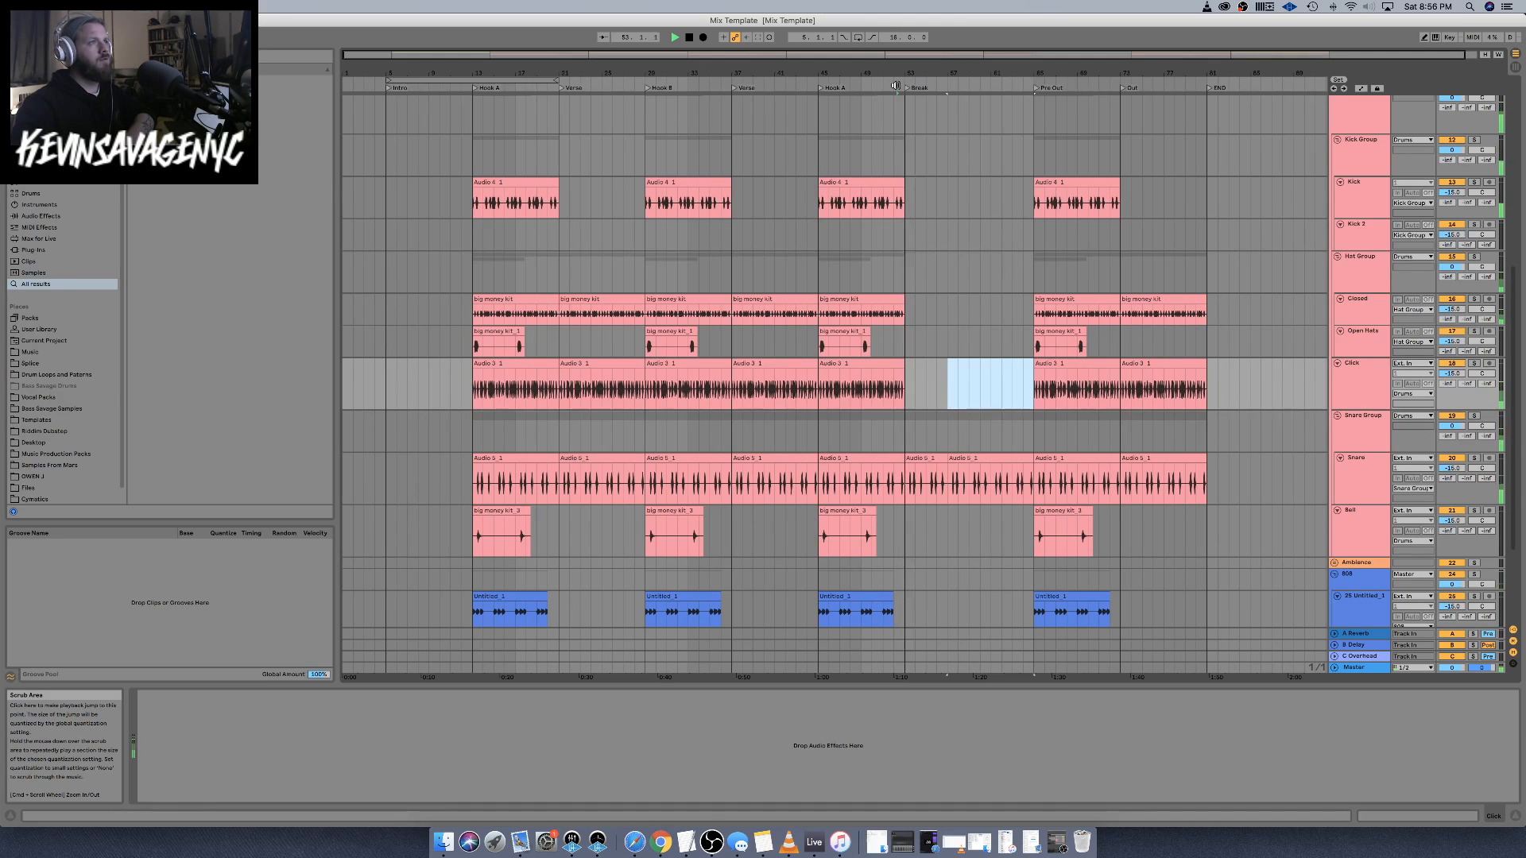
{"action": "left_click", "coordinate": [895, 85]}
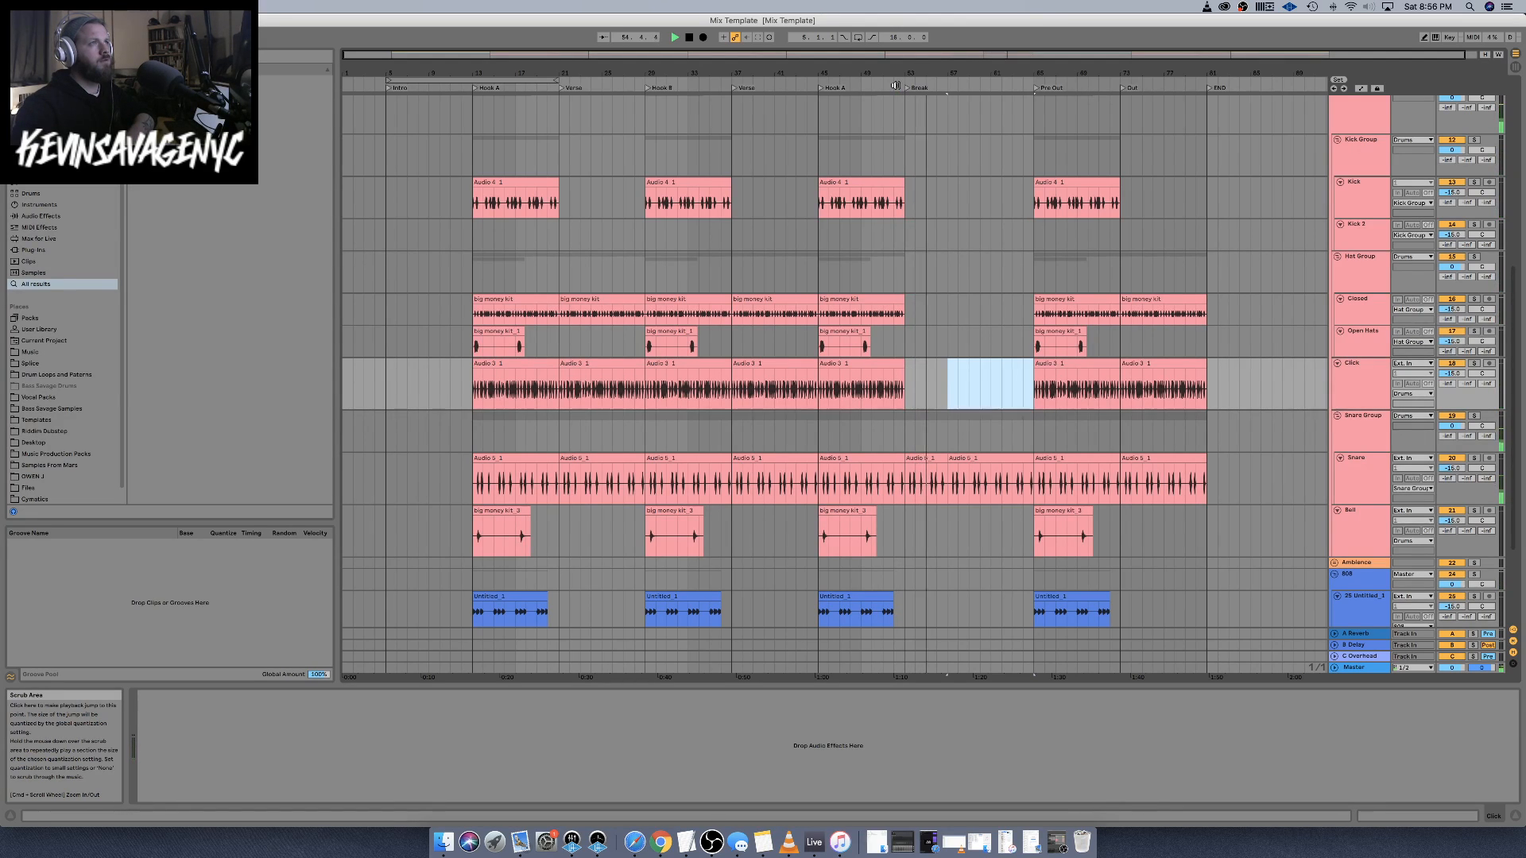
{"action": "left_click", "coordinate": [1065, 363]}
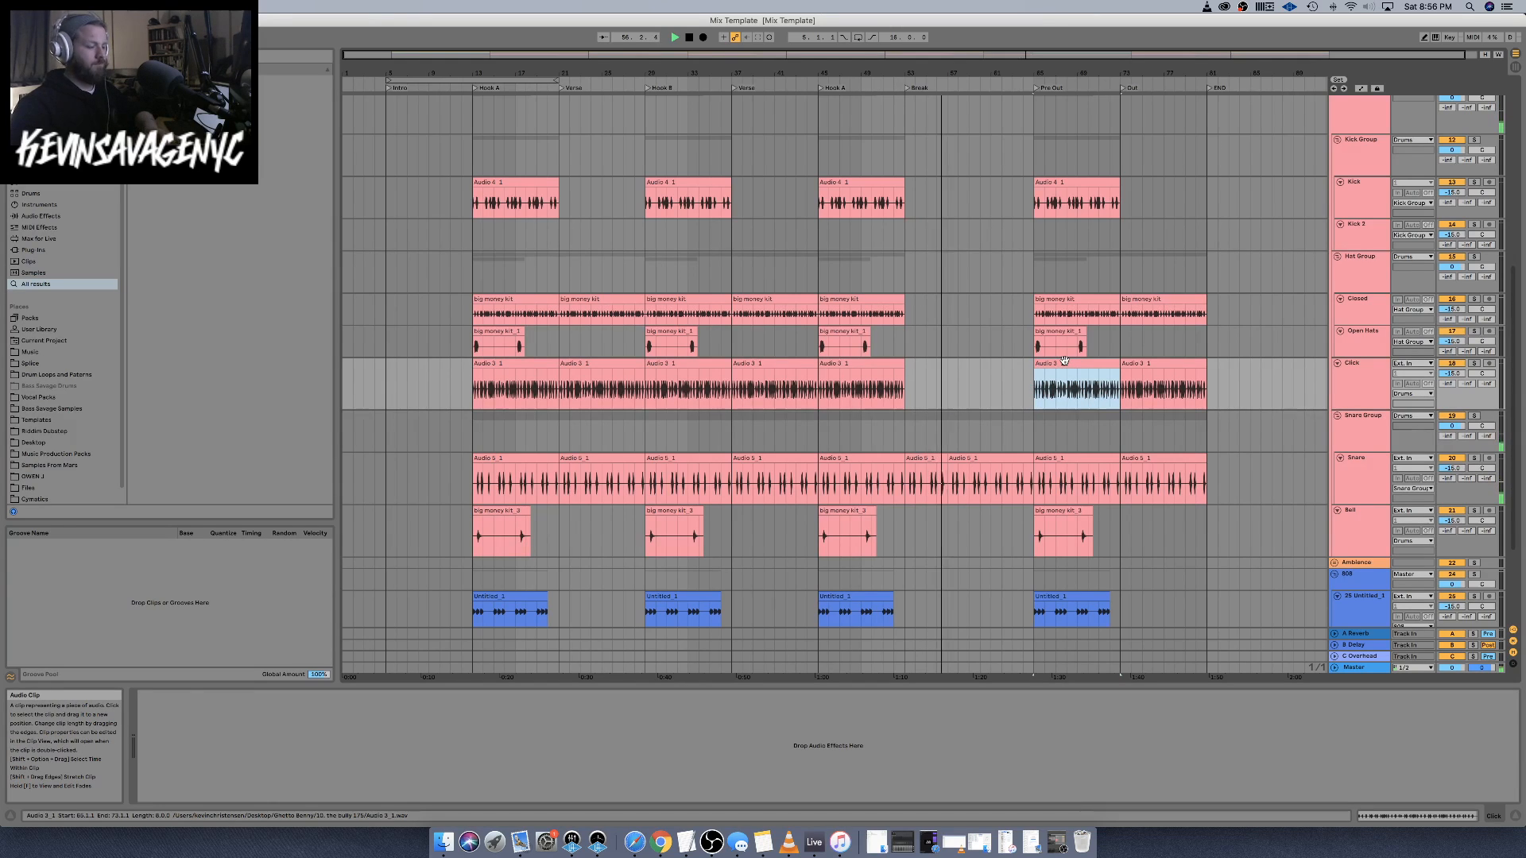
{"action": "left_click", "coordinate": [946, 379]}
{"action": "key", "text": "super+v"}
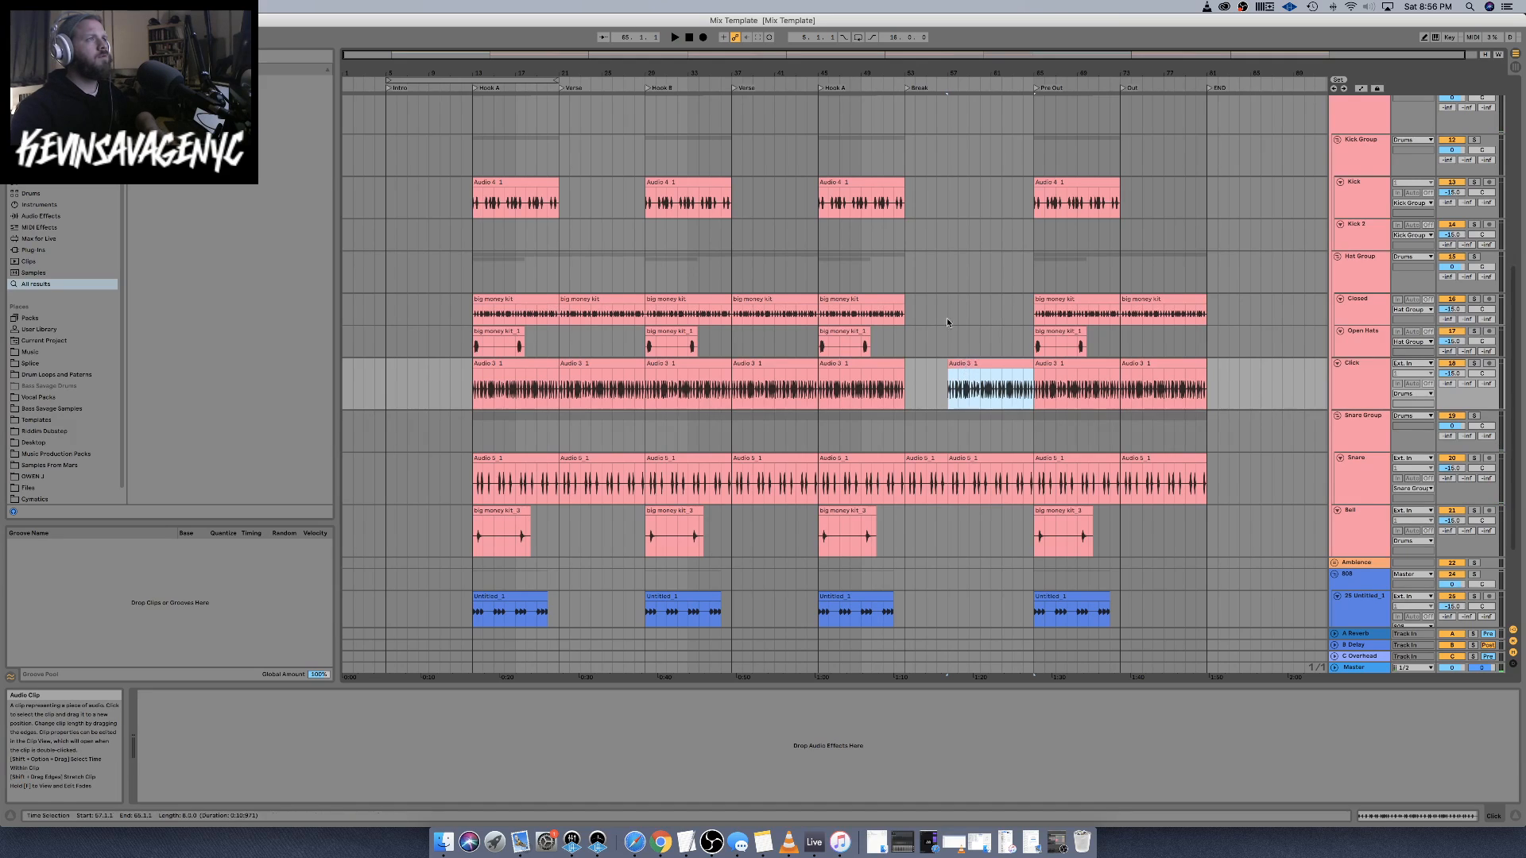
Replay the Break and trim the start of its Click clip so only the second half remains before Pre Out
{"action": "left_click", "coordinate": [913, 92]}
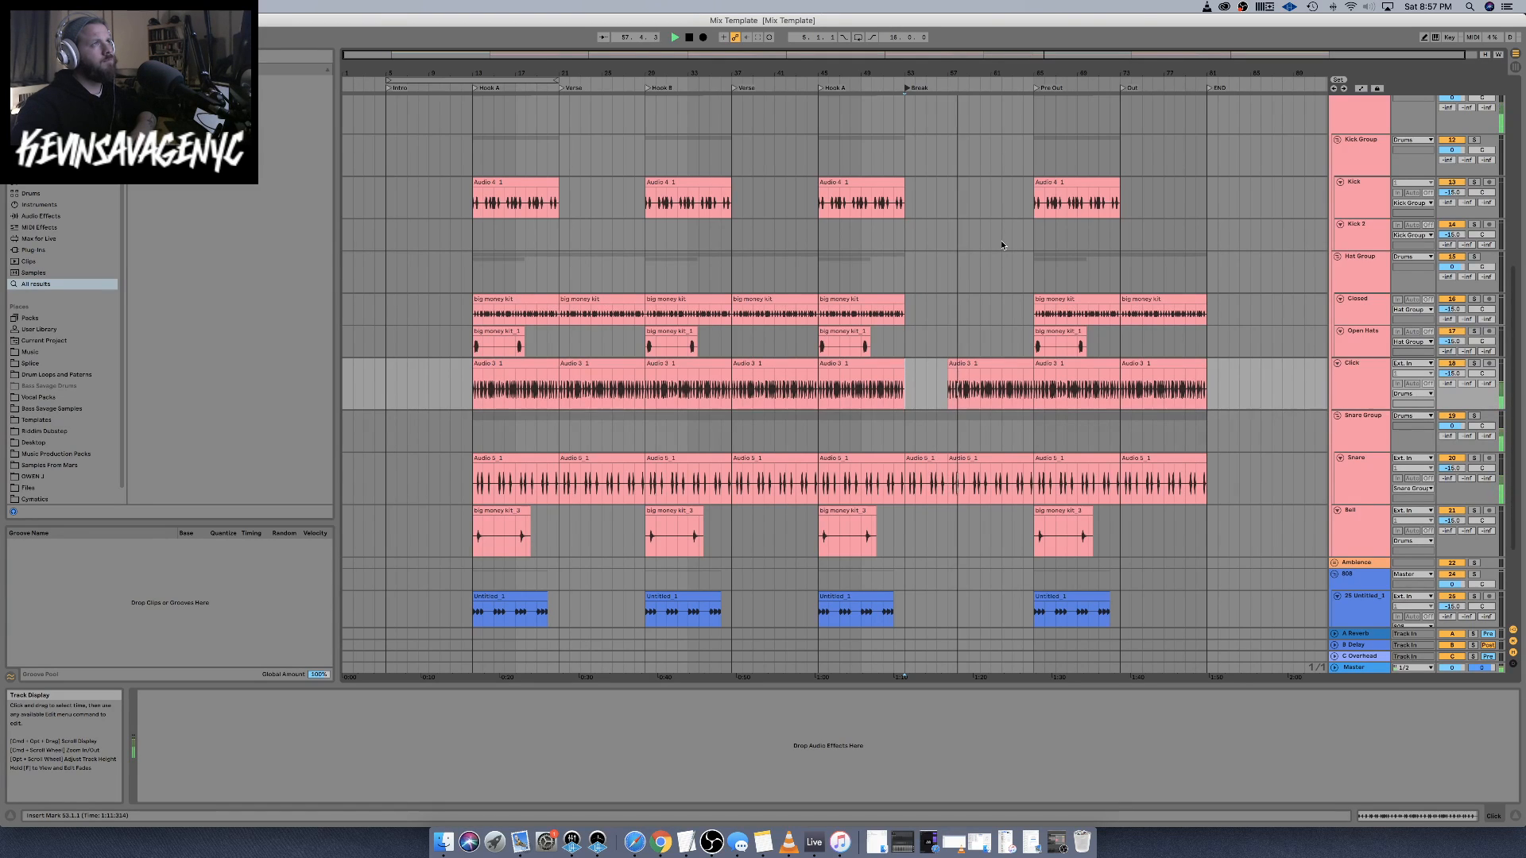
{"action": "key", "text": "space"}
{"action": "left_click_drag", "start_coordinate": [948, 365], "coordinate": [987, 365]}
Copy the Closed hat track's Out clip to bar 57 in the Break and play from the Break marker
{"action": "left_click", "coordinate": [1139, 302]}
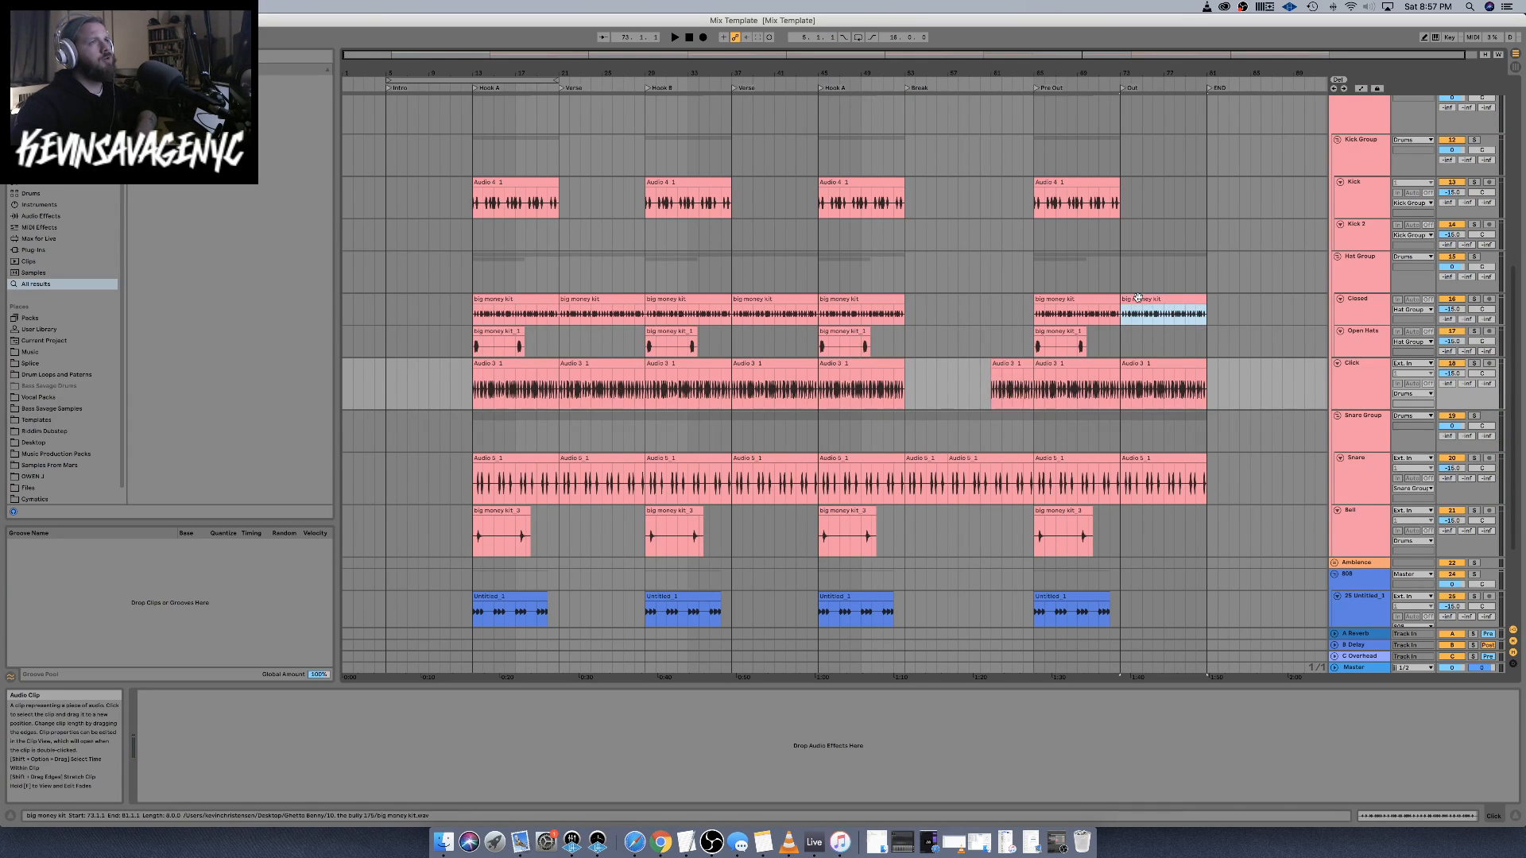
{"action": "left_click_drag", "start_coordinate": [1139, 302], "coordinate": [962, 309]}
{"action": "key", "text": "space"}
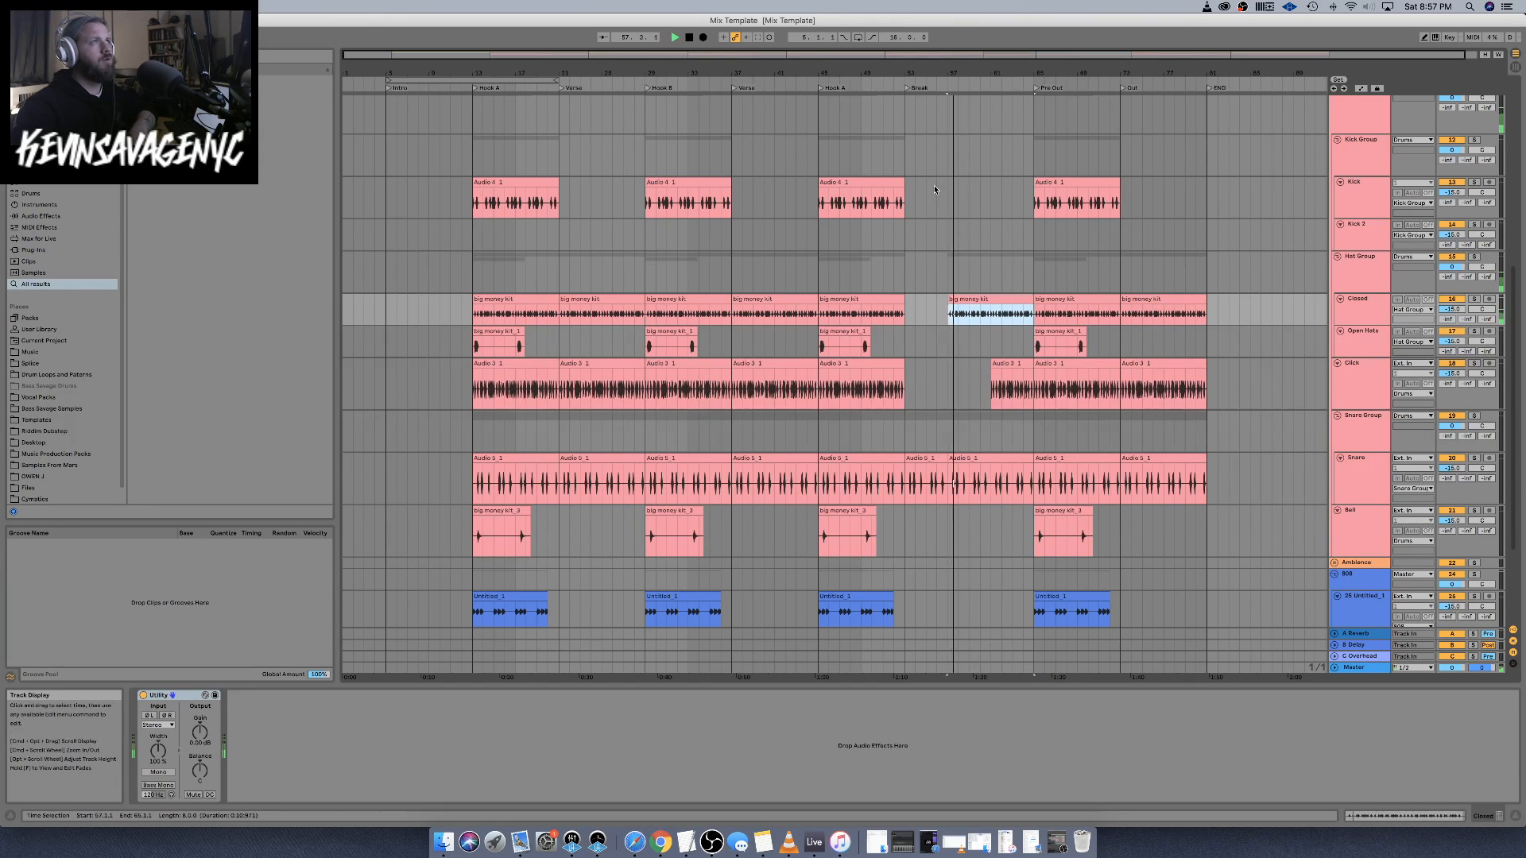
{"action": "left_click", "coordinate": [908, 88]}
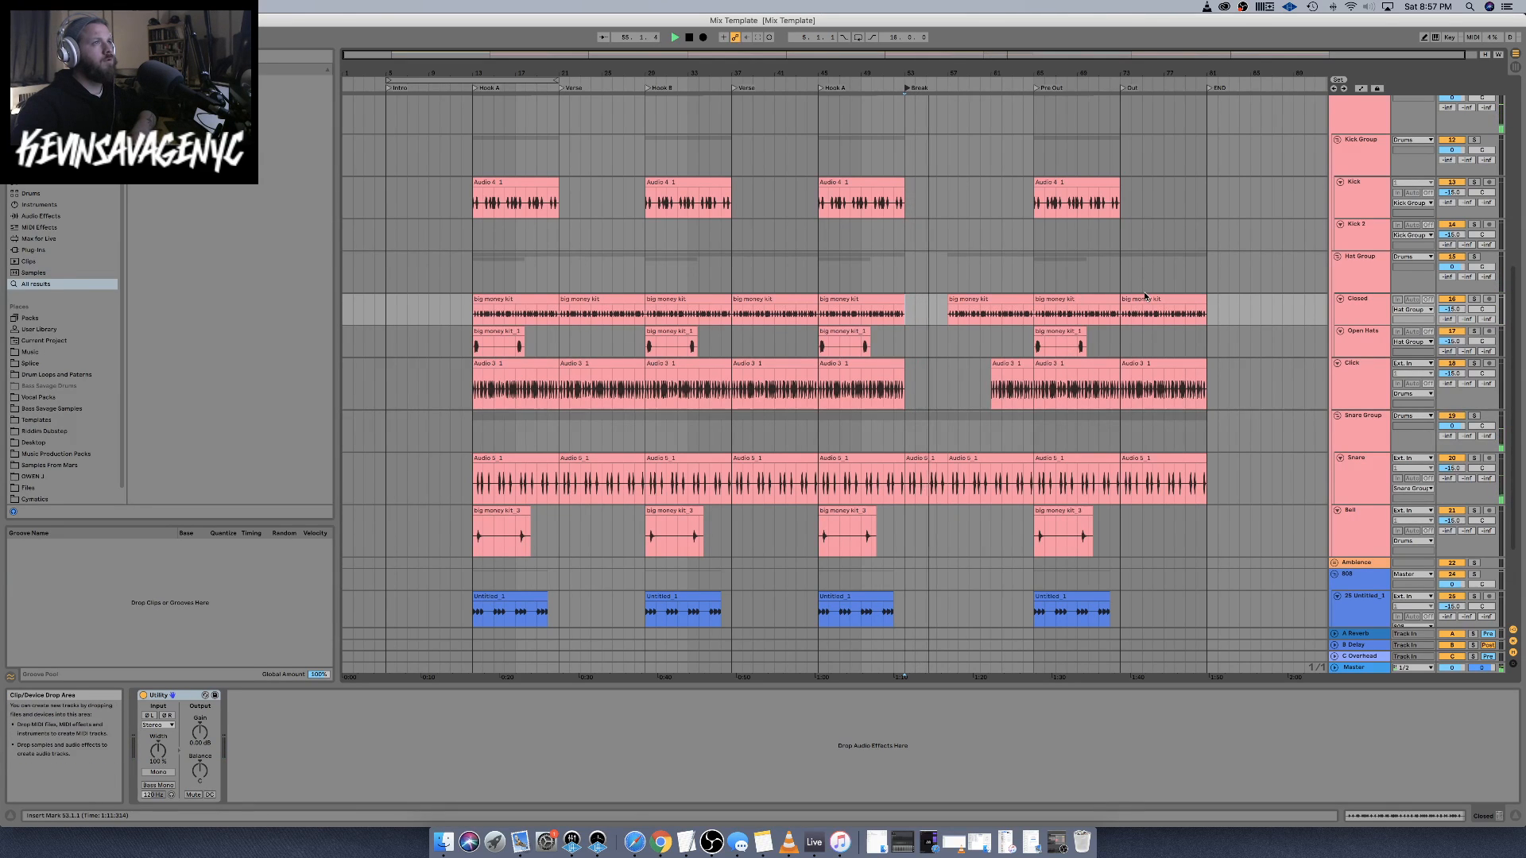
Delete the Out clips of the Closed hat and Click tracks
{"action": "left_click", "coordinate": [1147, 298]}
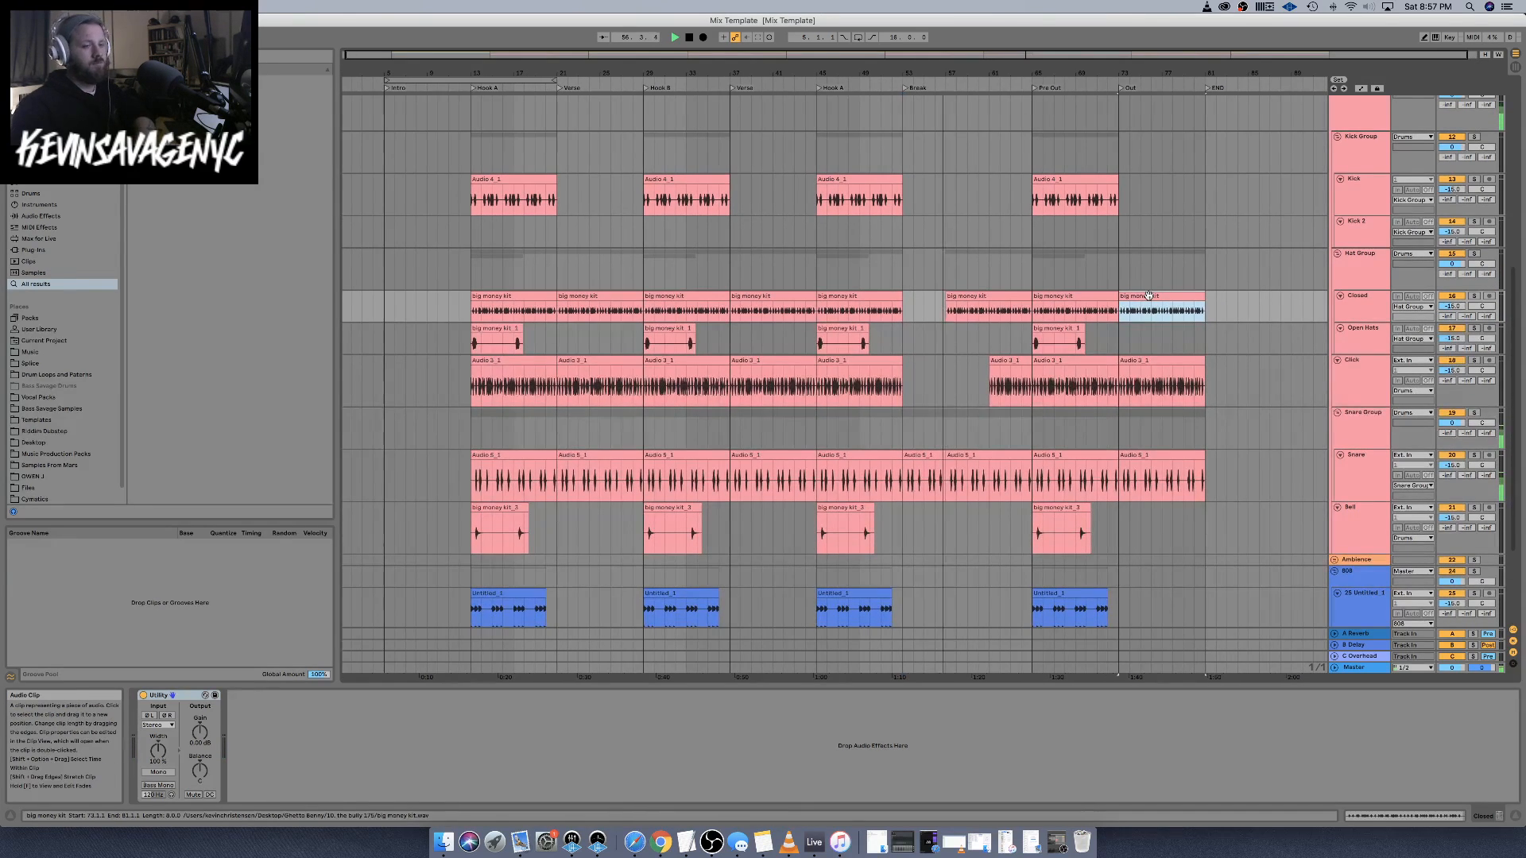
{"action": "key", "text": "Delete"}
{"action": "left_click", "coordinate": [1149, 361]}
{"action": "key", "text": "Delete"}
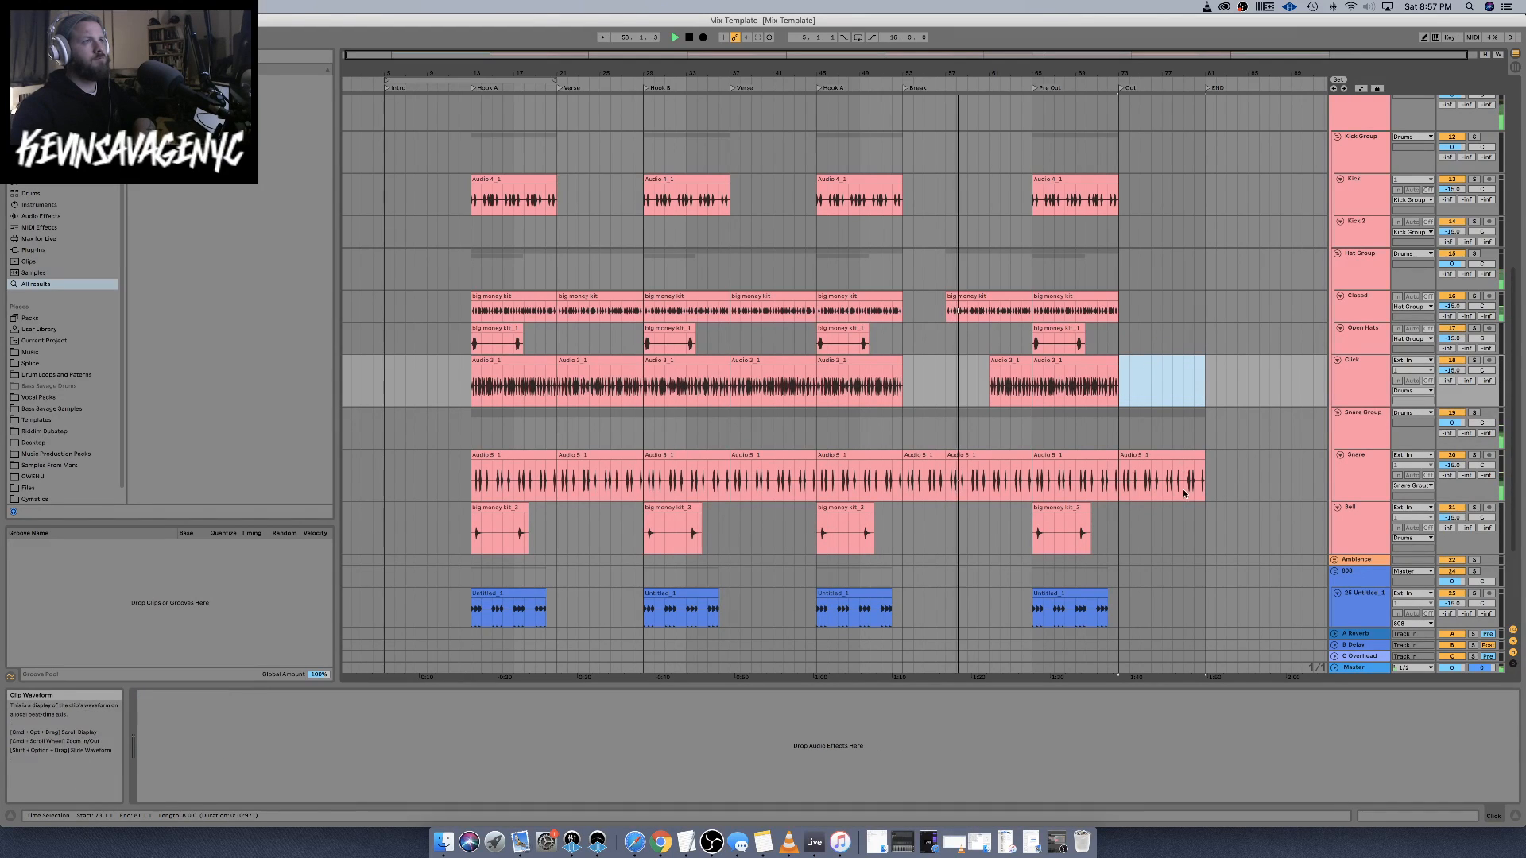
Listen to the Snare track's Out clip, then split off and deactivate its segment from 74.3.1 to 75.1.1
{"action": "left_click", "coordinate": [1180, 459]}
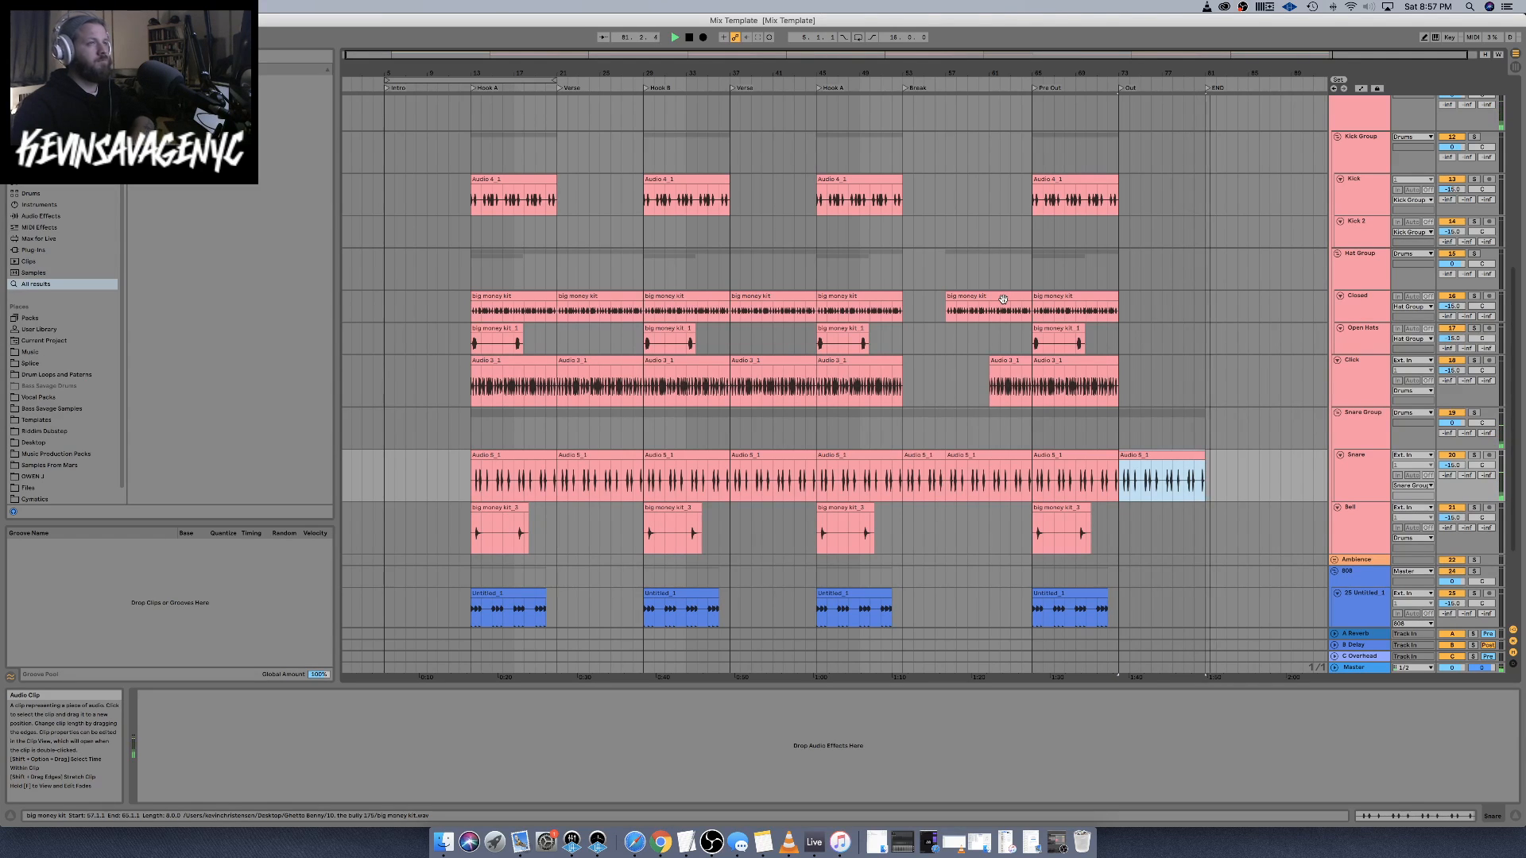
{"action": "key", "text": "space"}
{"action": "key", "text": "plus"}
{"action": "key", "text": "plus"}
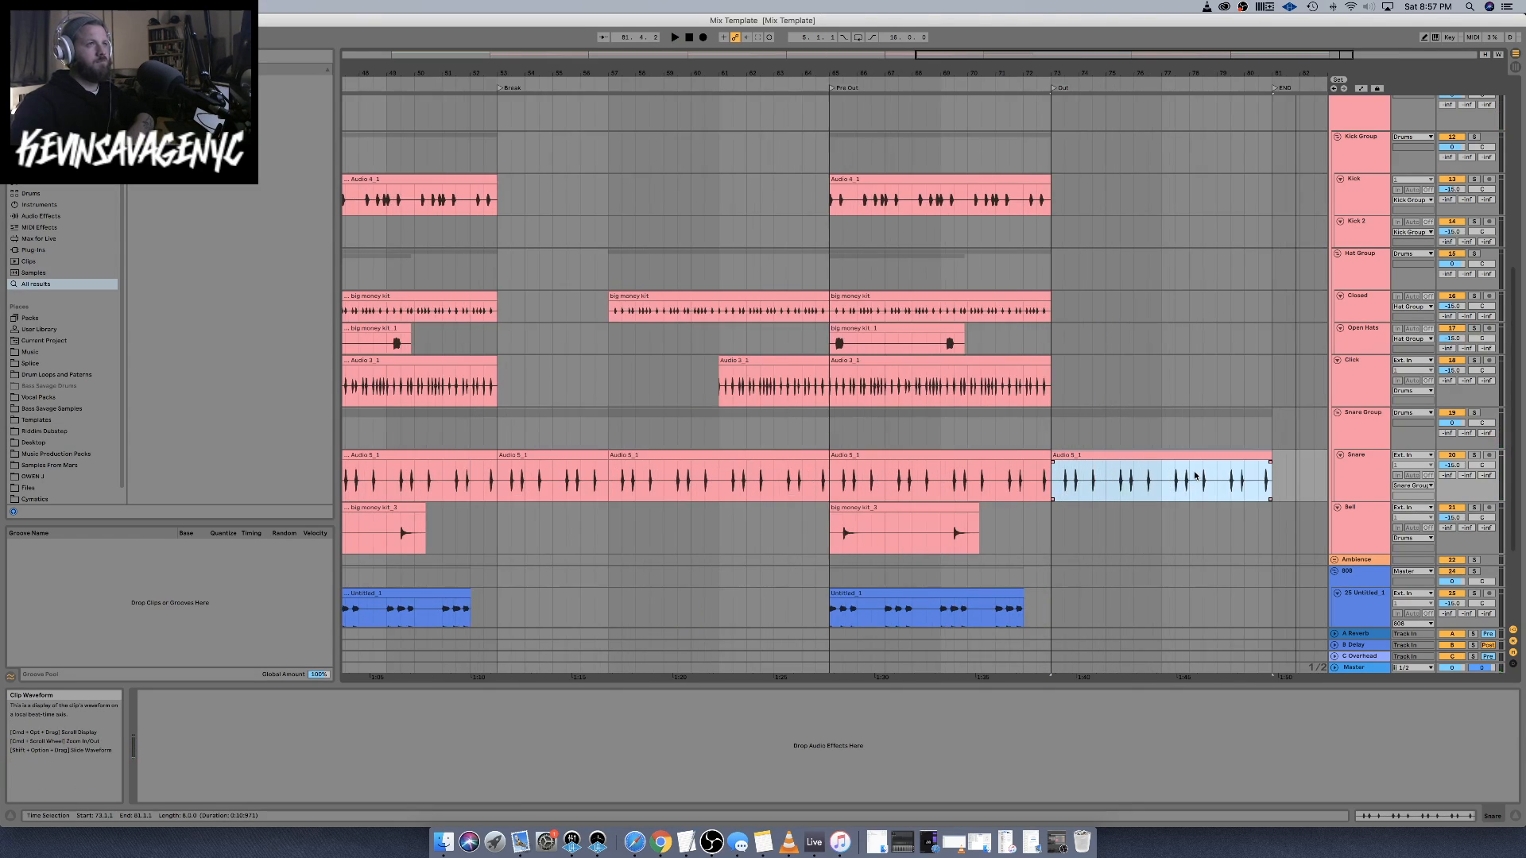
{"action": "key", "text": "space"}
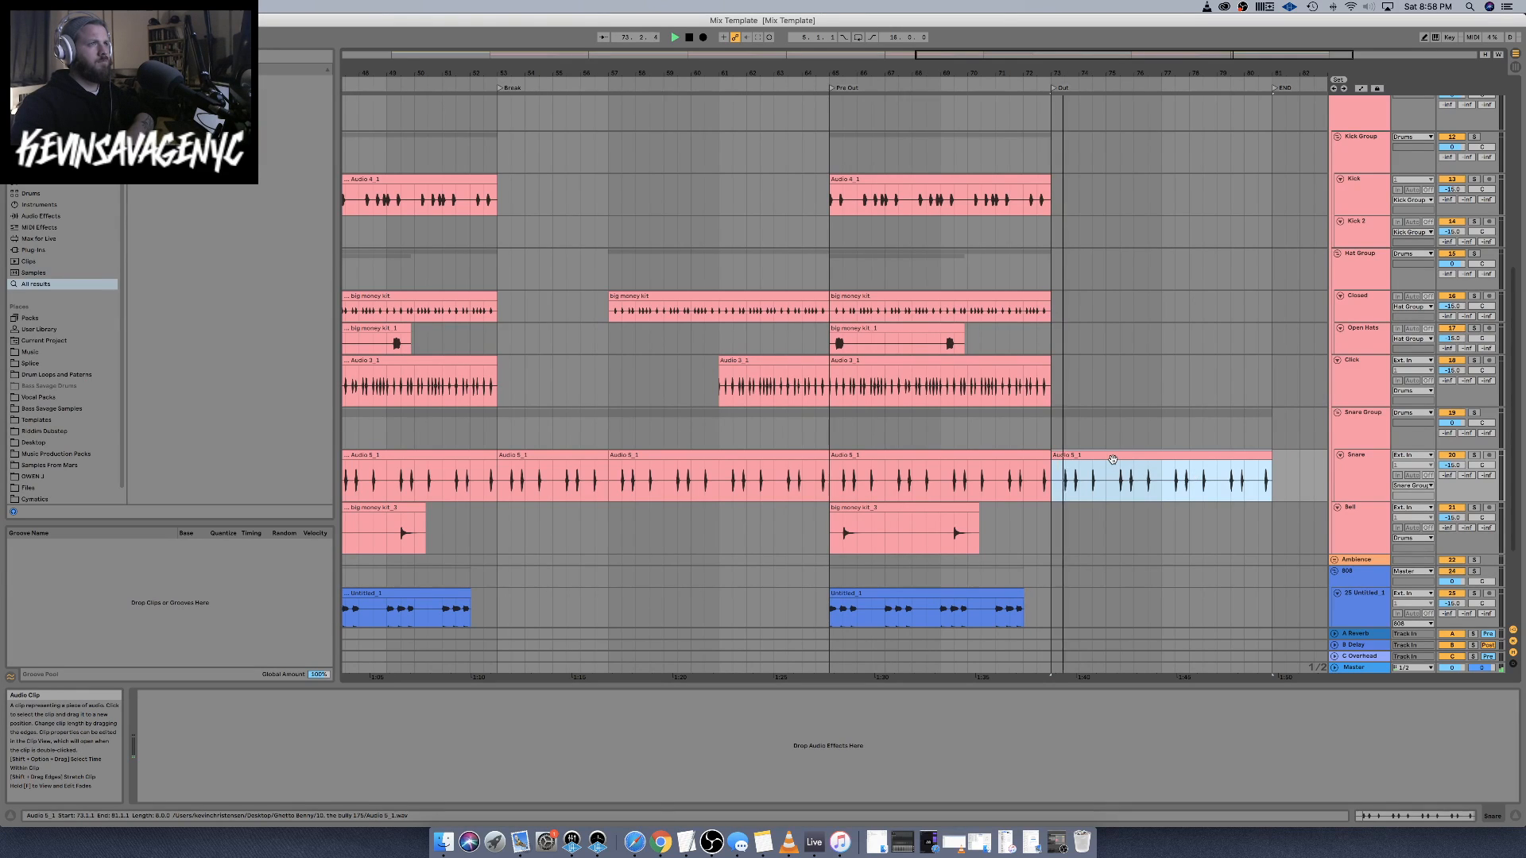
{"action": "key", "text": "space"}
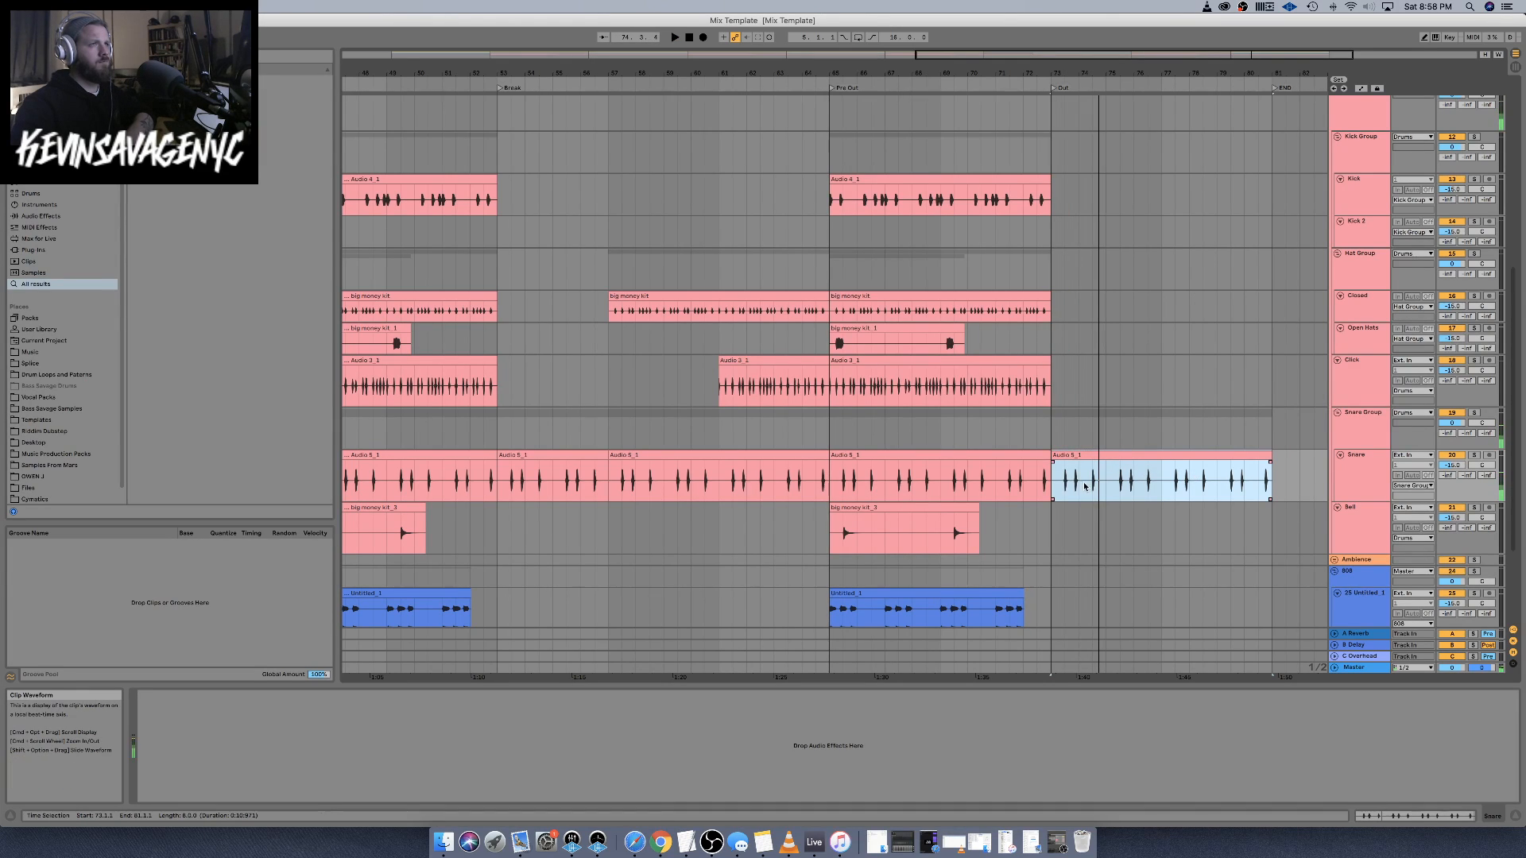
{"action": "left_click_drag", "start_coordinate": [1092, 482], "coordinate": [1094, 482]}
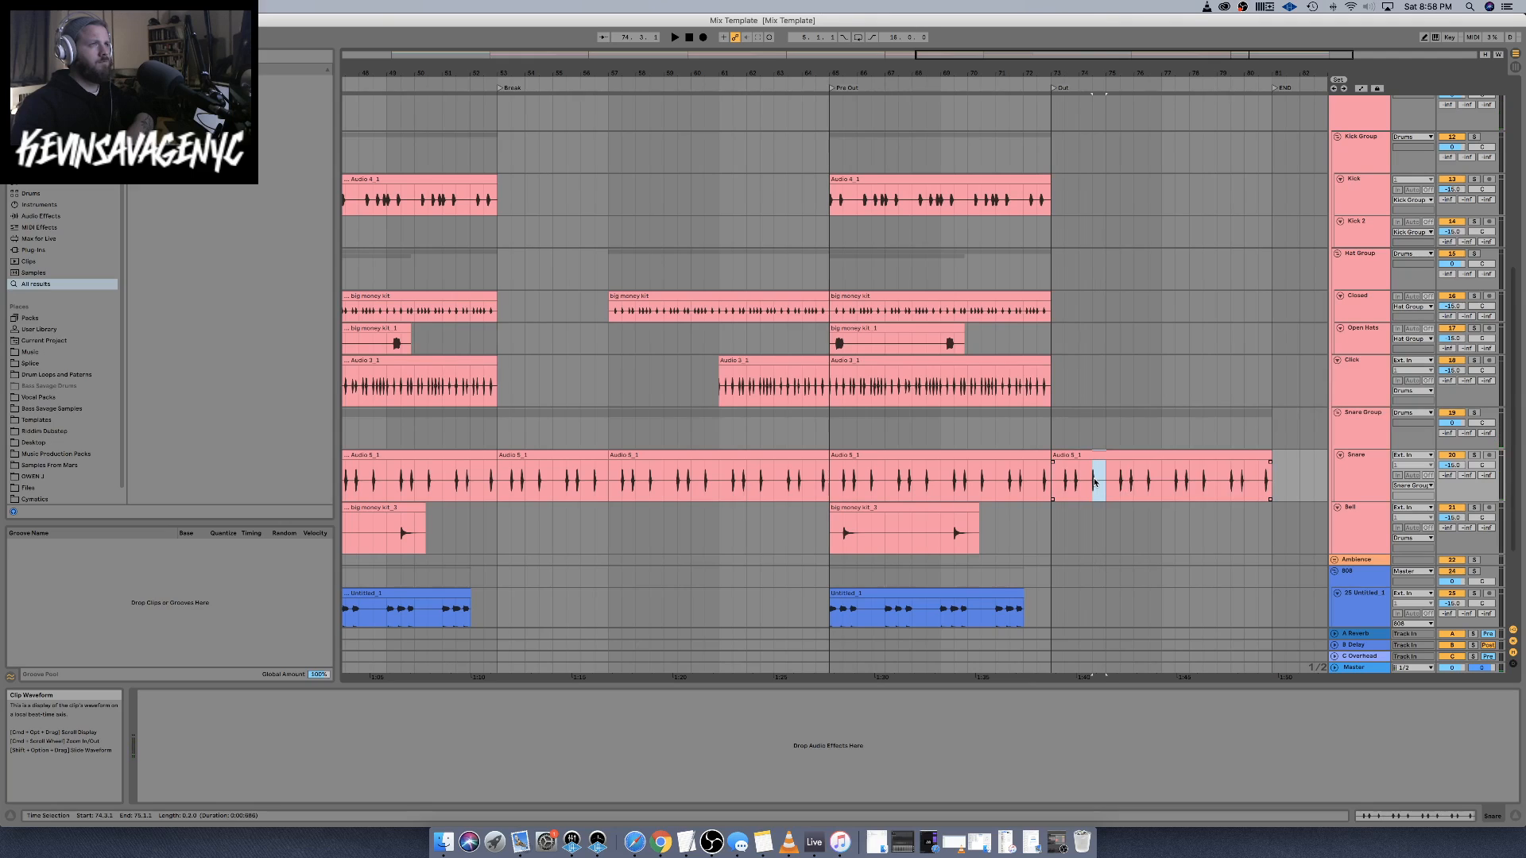
{"action": "key", "text": "super+e"}
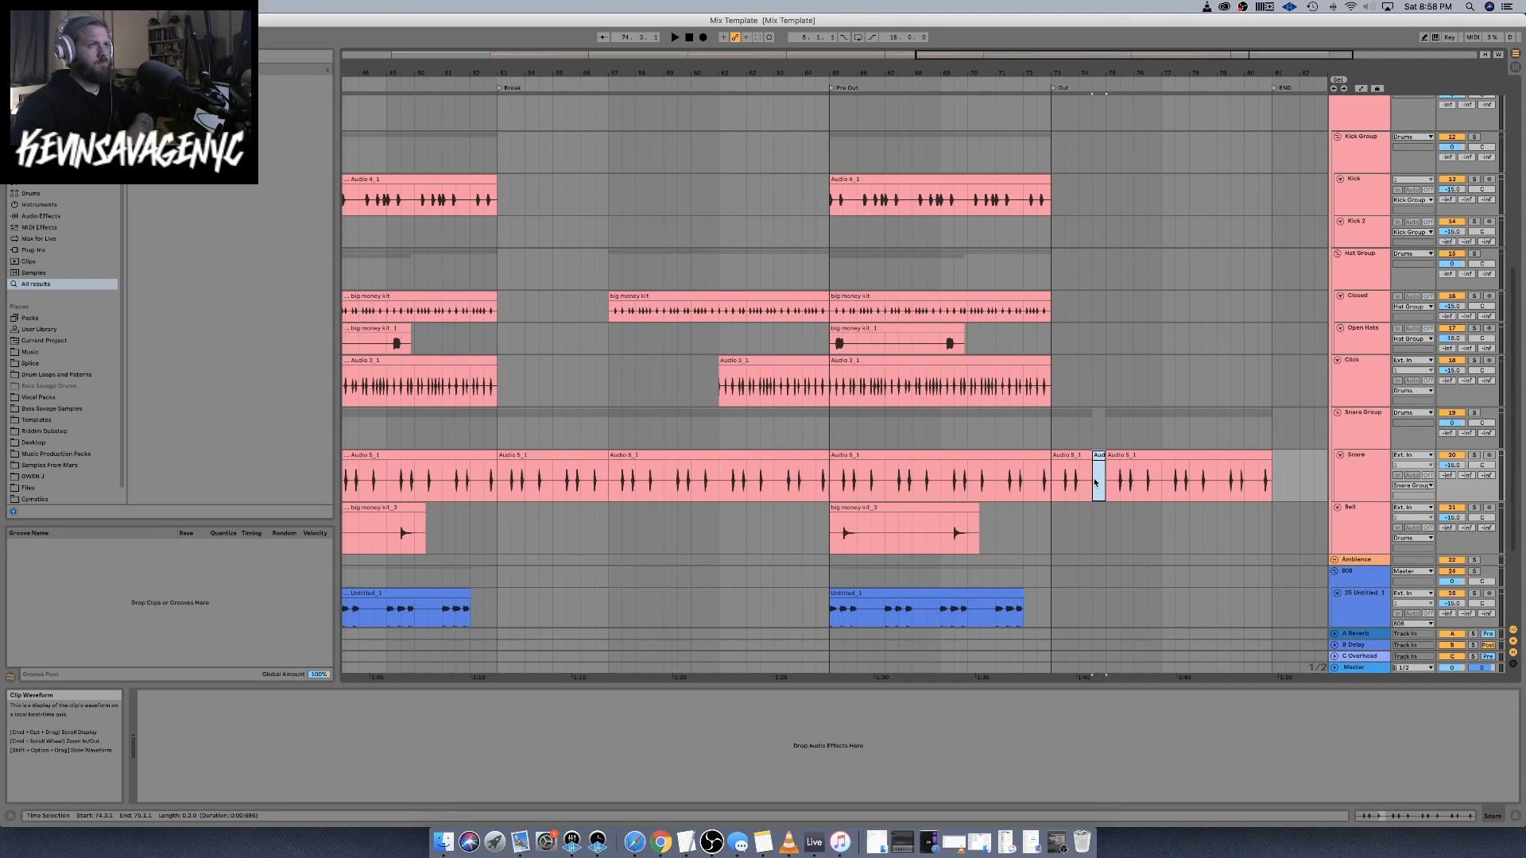
{"action": "key", "text": "space"}
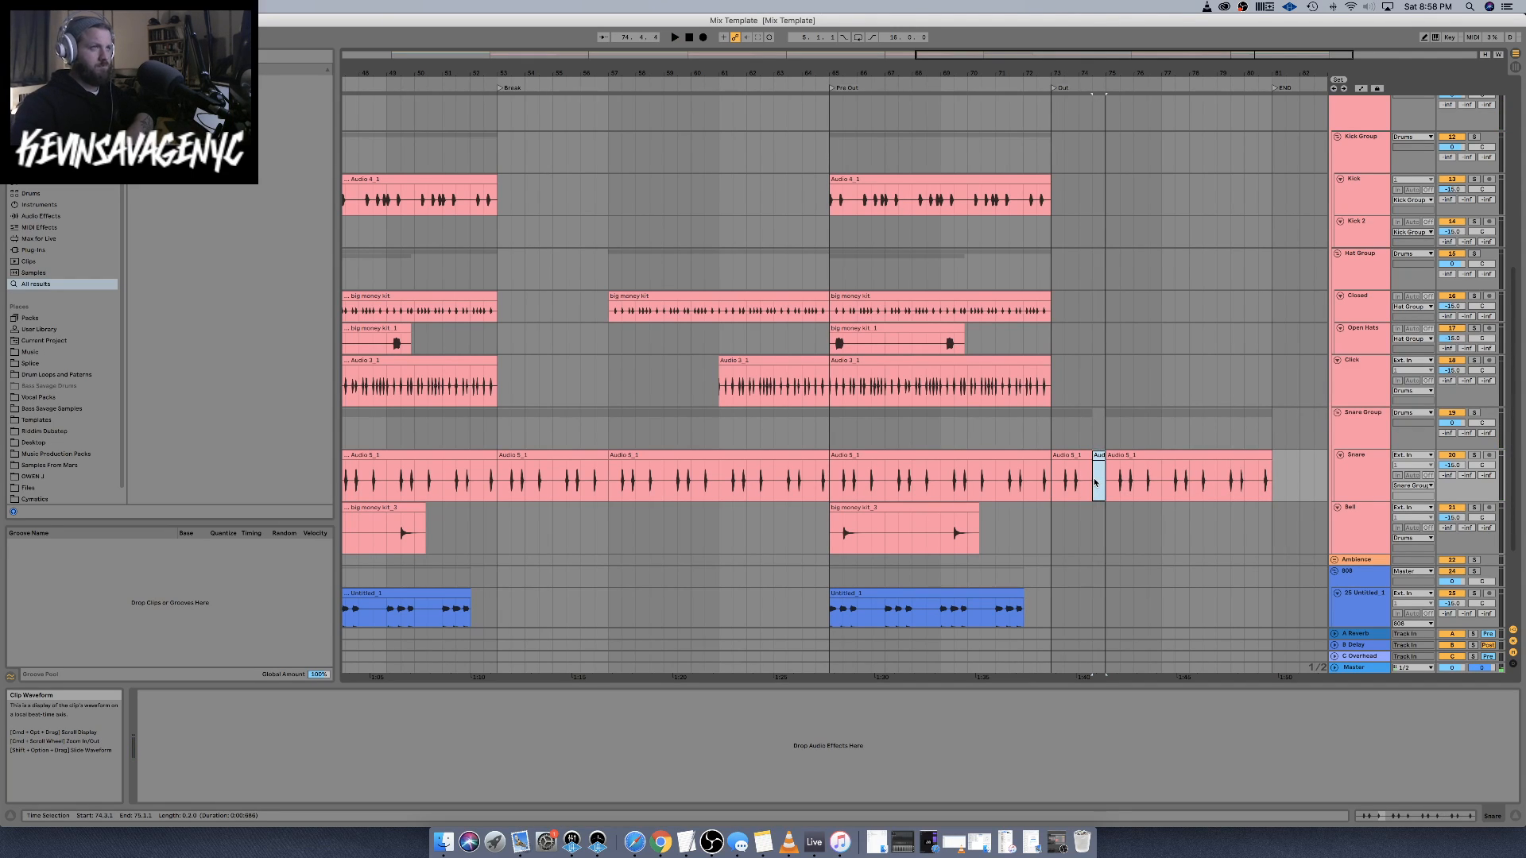
Replay the Out and extend the start of the deactivated Snare segment back to 74.2.1
{"action": "left_click", "coordinate": [1052, 482]}
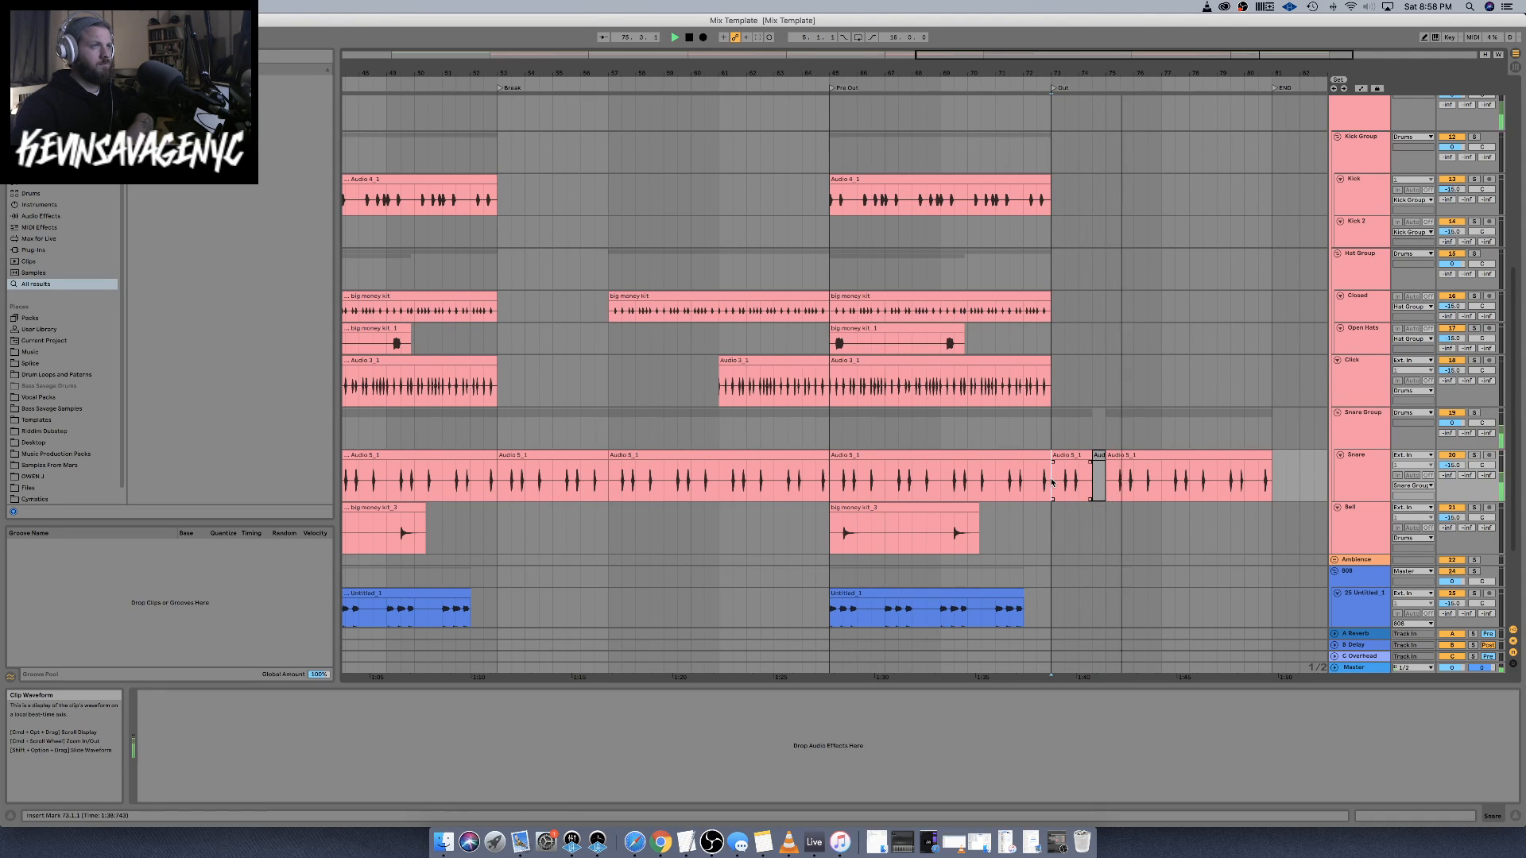
{"action": "key", "text": "plus"}
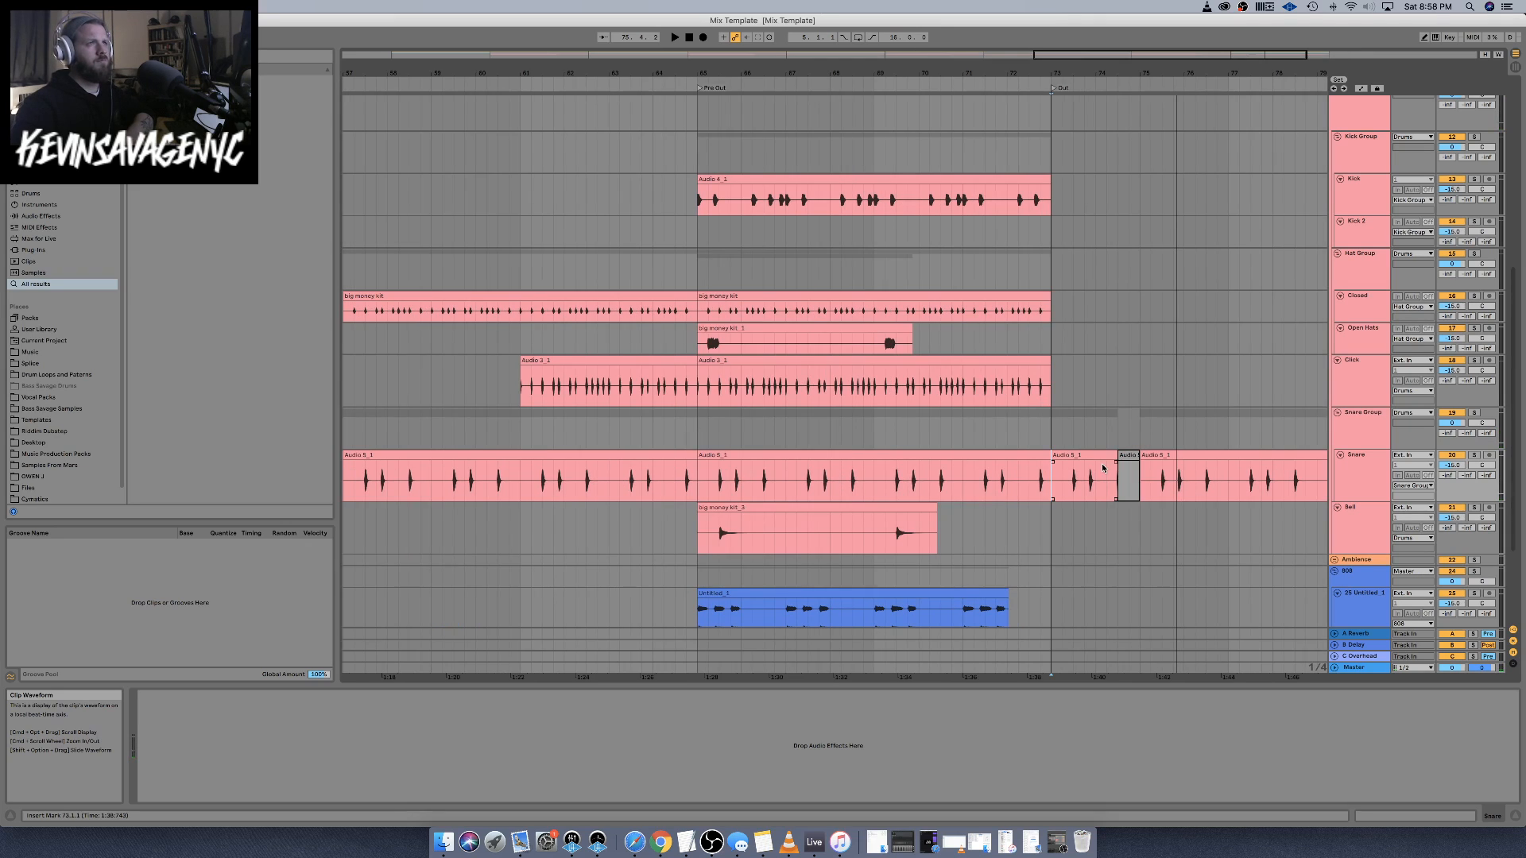
{"action": "left_click", "coordinate": [1113, 455]}
{"action": "scroll", "coordinate": [1089, 459], "scroll_direction": "right", "scroll_amount": 3}
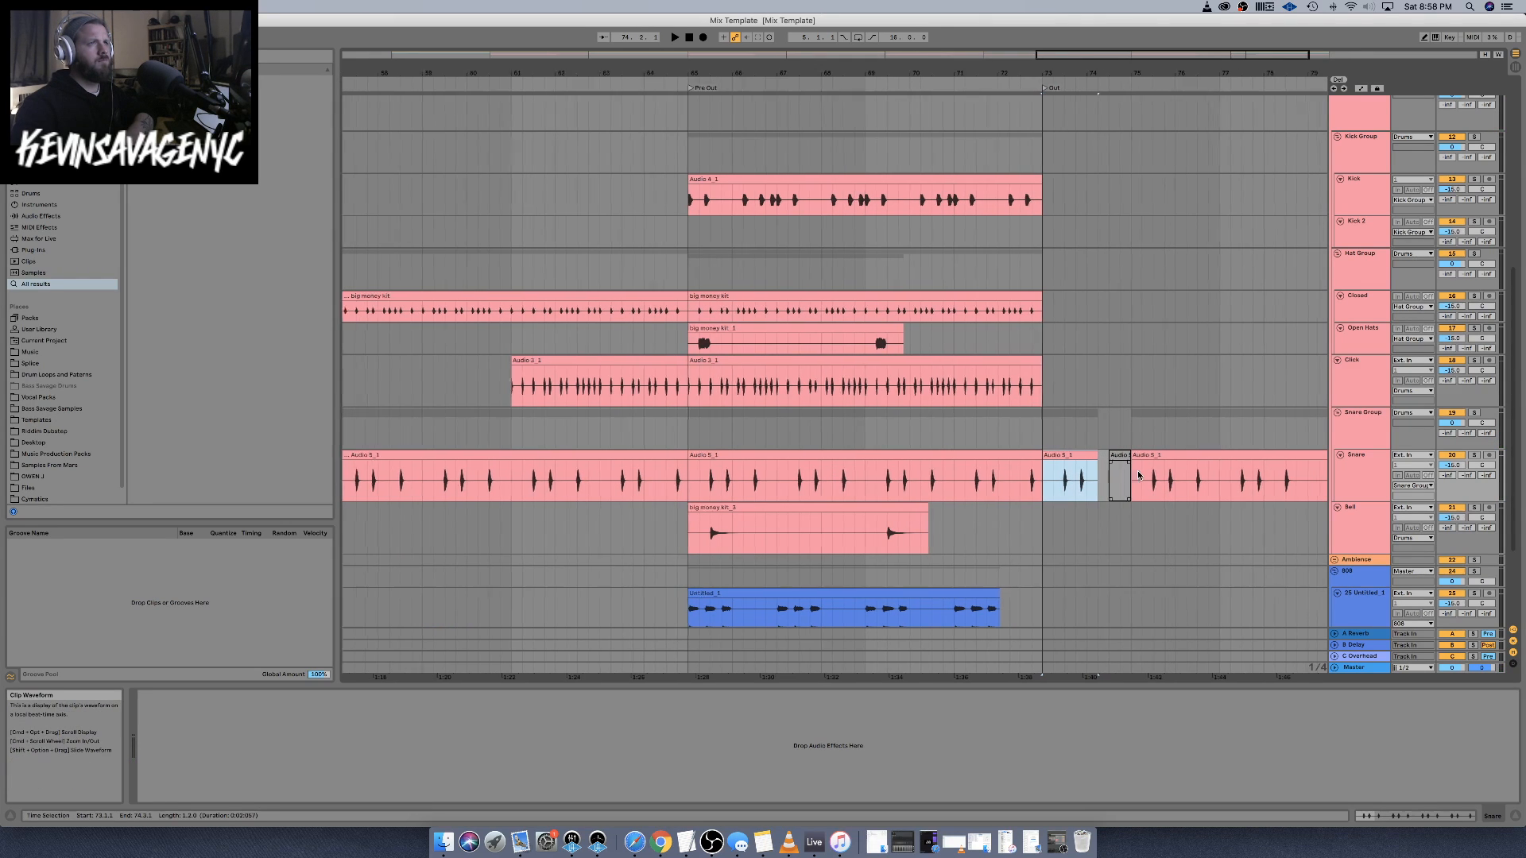
{"action": "left_click", "coordinate": [1075, 462]}
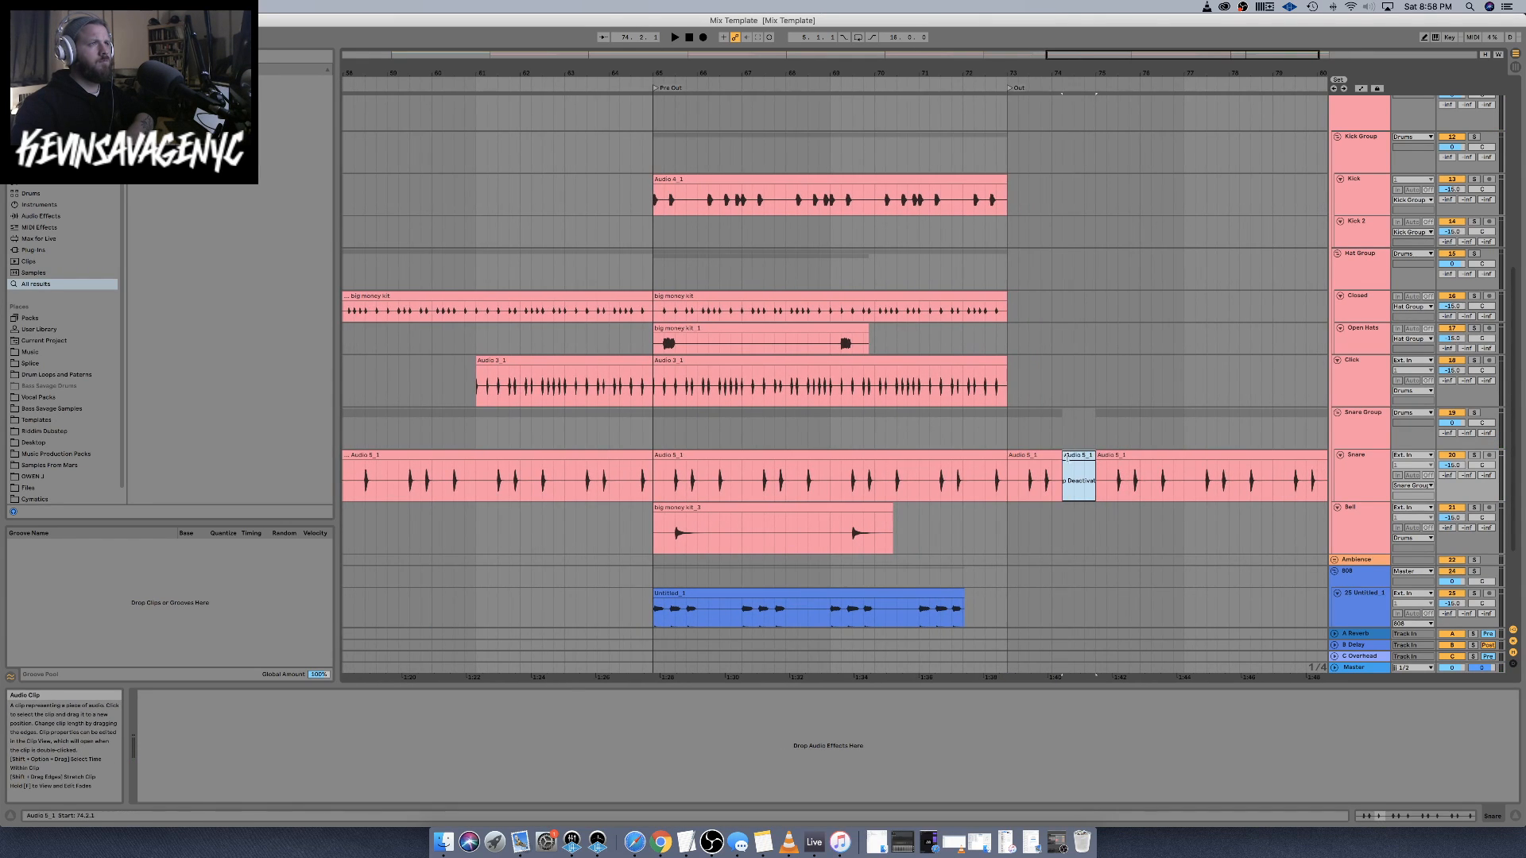
Deactivate further Out segments on the Snare track at 76.2.1 to 77.1.1, 78.2.1 to 79.1.1 and the last half of bar 80
{"action": "scroll", "coordinate": [1068, 469], "scroll_direction": "right", "scroll_amount": 6}
{"action": "left_click", "coordinate": [1046, 484]}
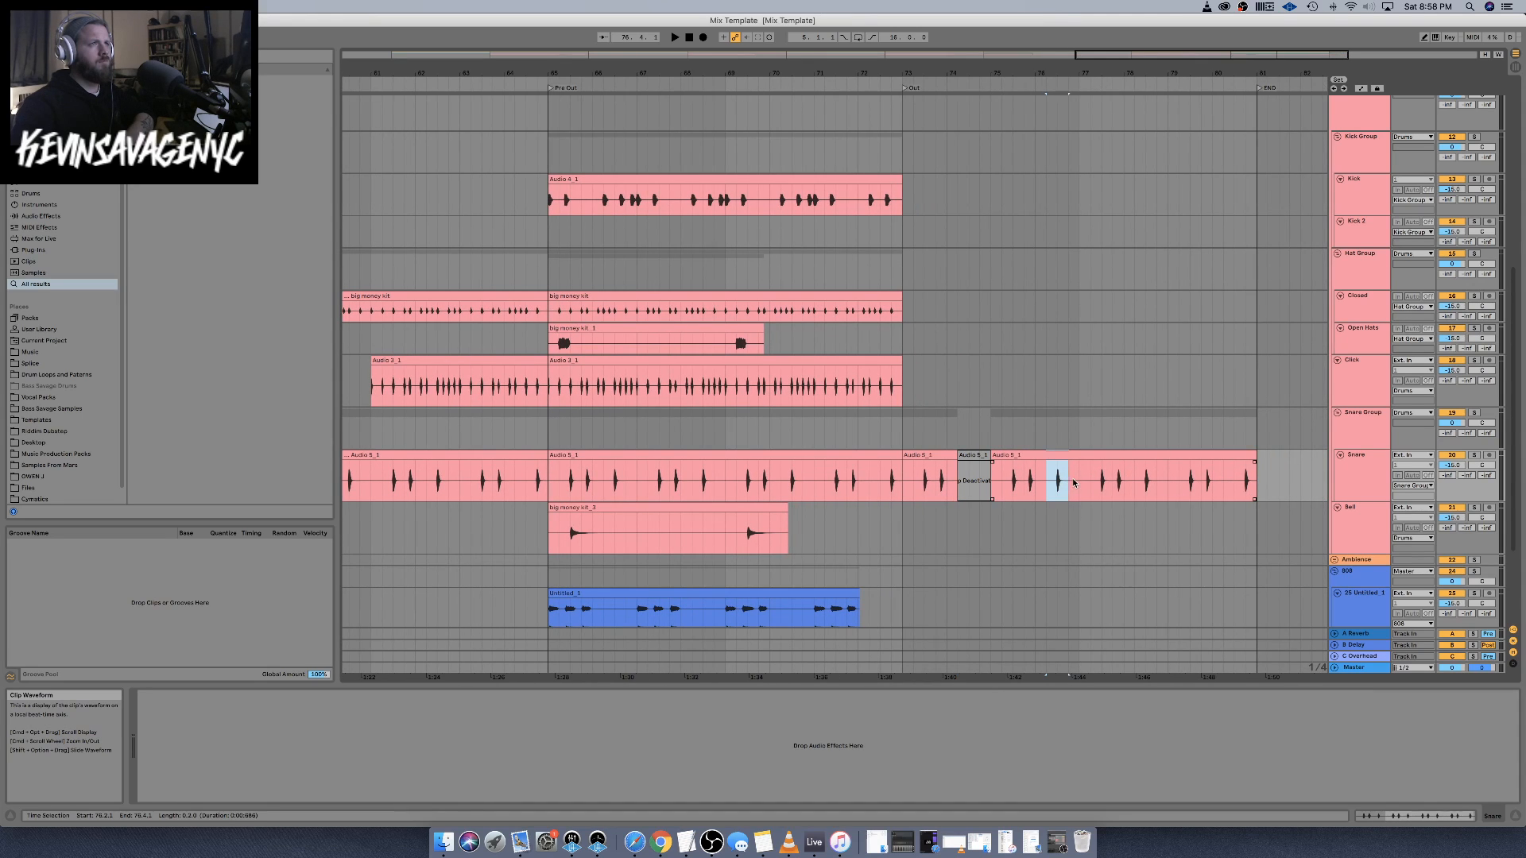
{"action": "scroll", "coordinate": [1074, 482], "scroll_direction": "down", "scroll_amount": 1}
{"action": "key", "text": "super+0"}
{"action": "scroll", "coordinate": [1085, 483], "scroll_direction": "right", "scroll_amount": 8}
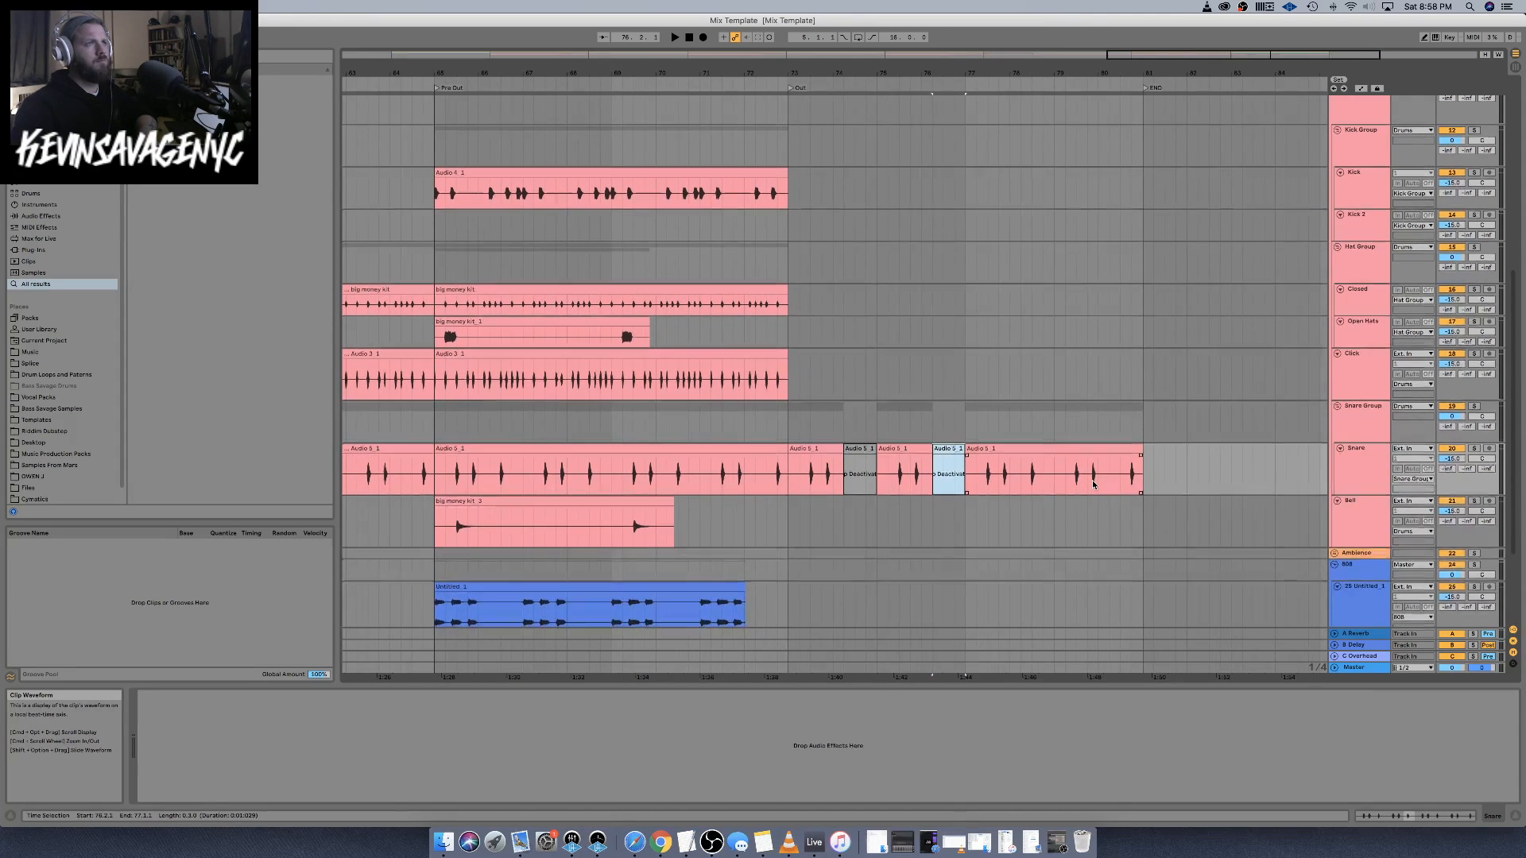
{"action": "left_click", "coordinate": [1120, 480]}
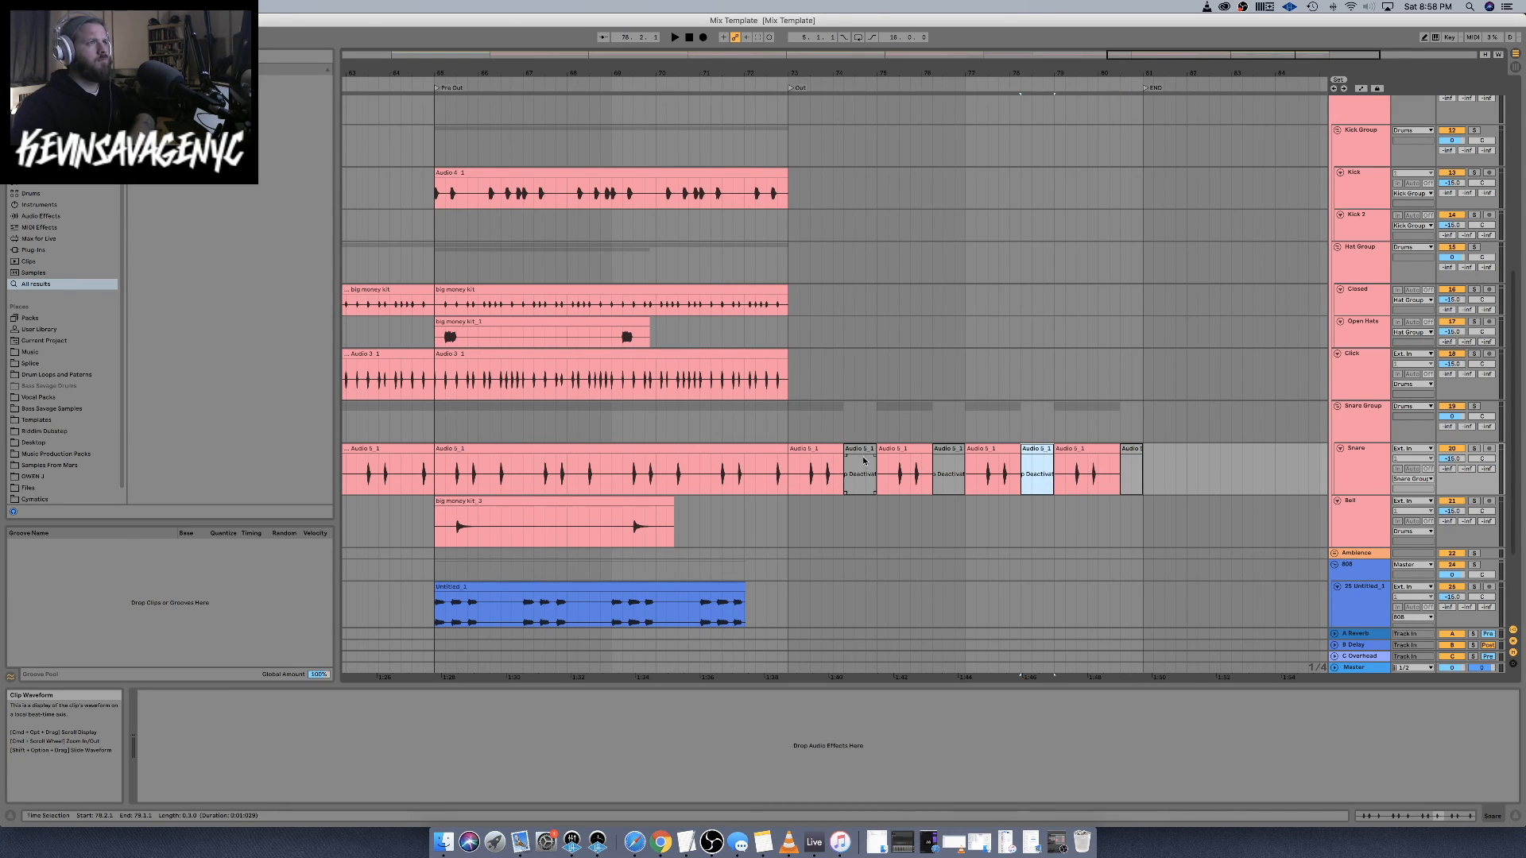
Play the Out, then copy all its split Snare segments to bar 53 at the start of the Break
{"action": "left_click", "coordinate": [832, 450]}
{"action": "key", "text": "space"}
{"action": "key", "text": "minus"}
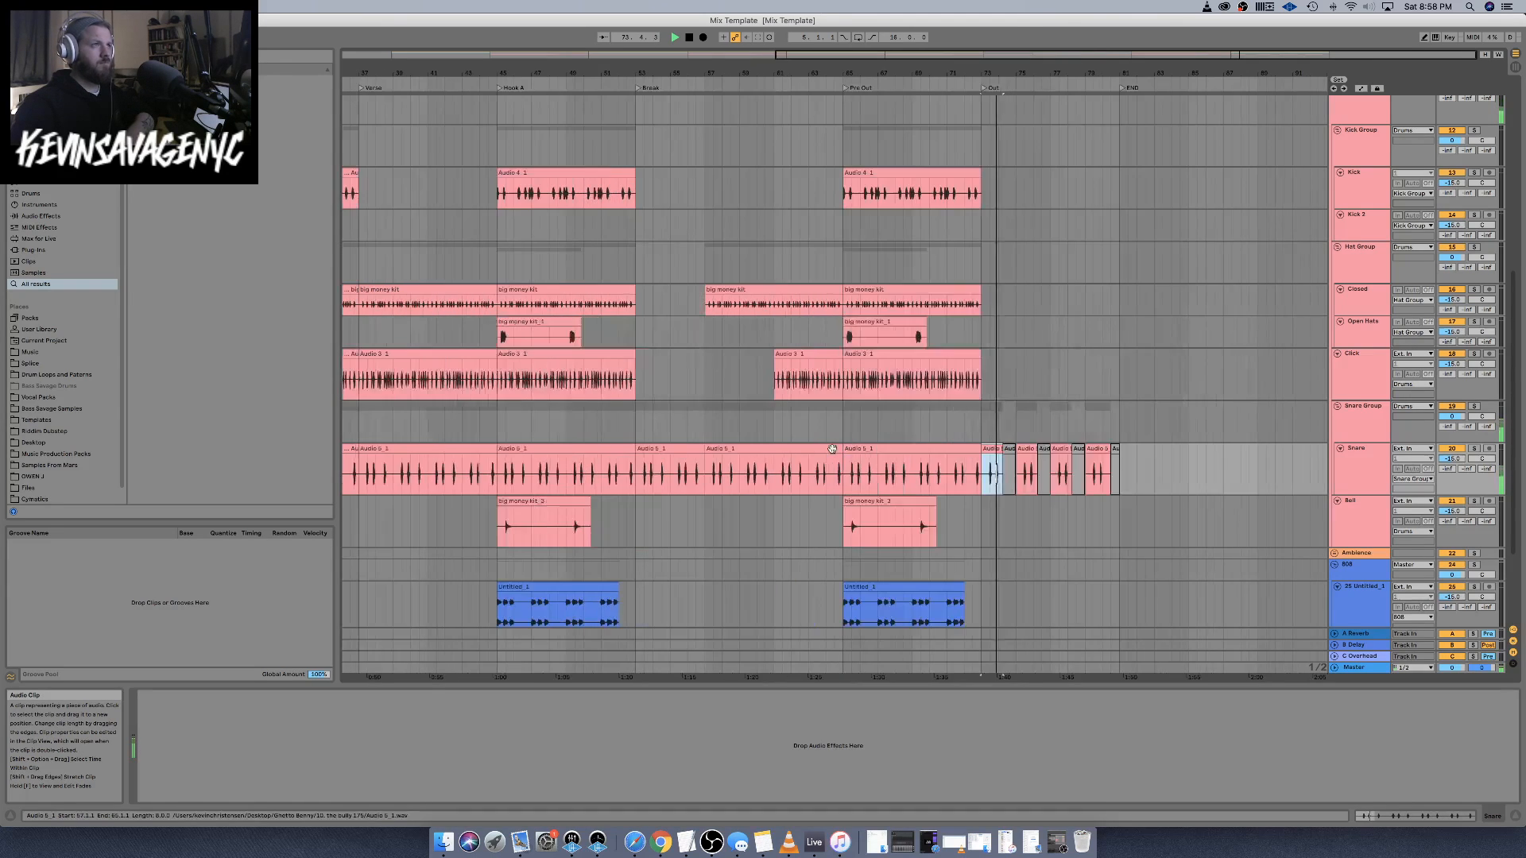
{"action": "key", "text": "minus"}
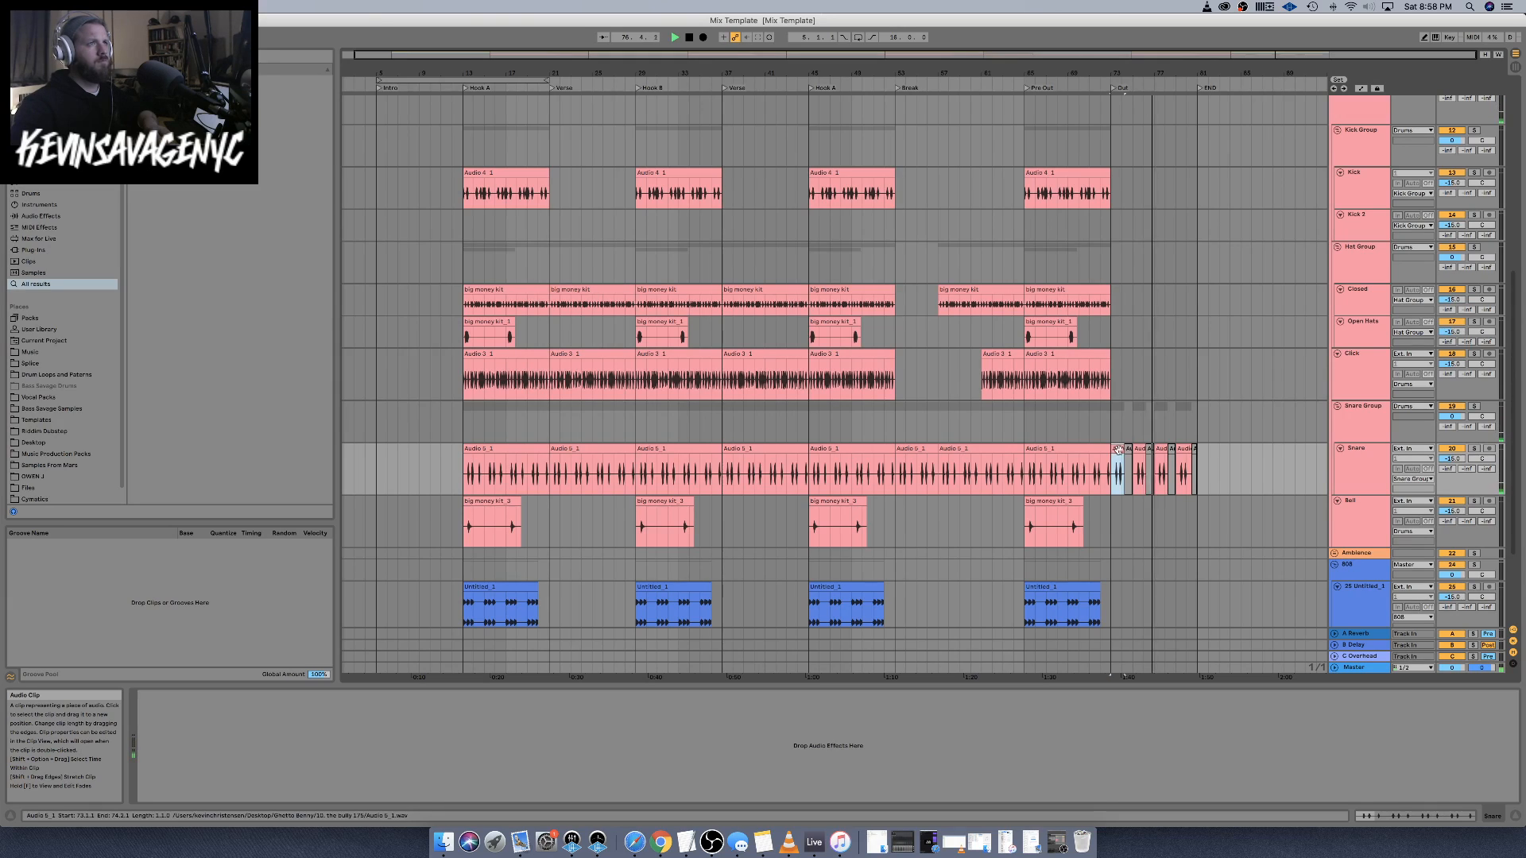
{"action": "left_click", "coordinate": [1194, 448], "text": "shift"}
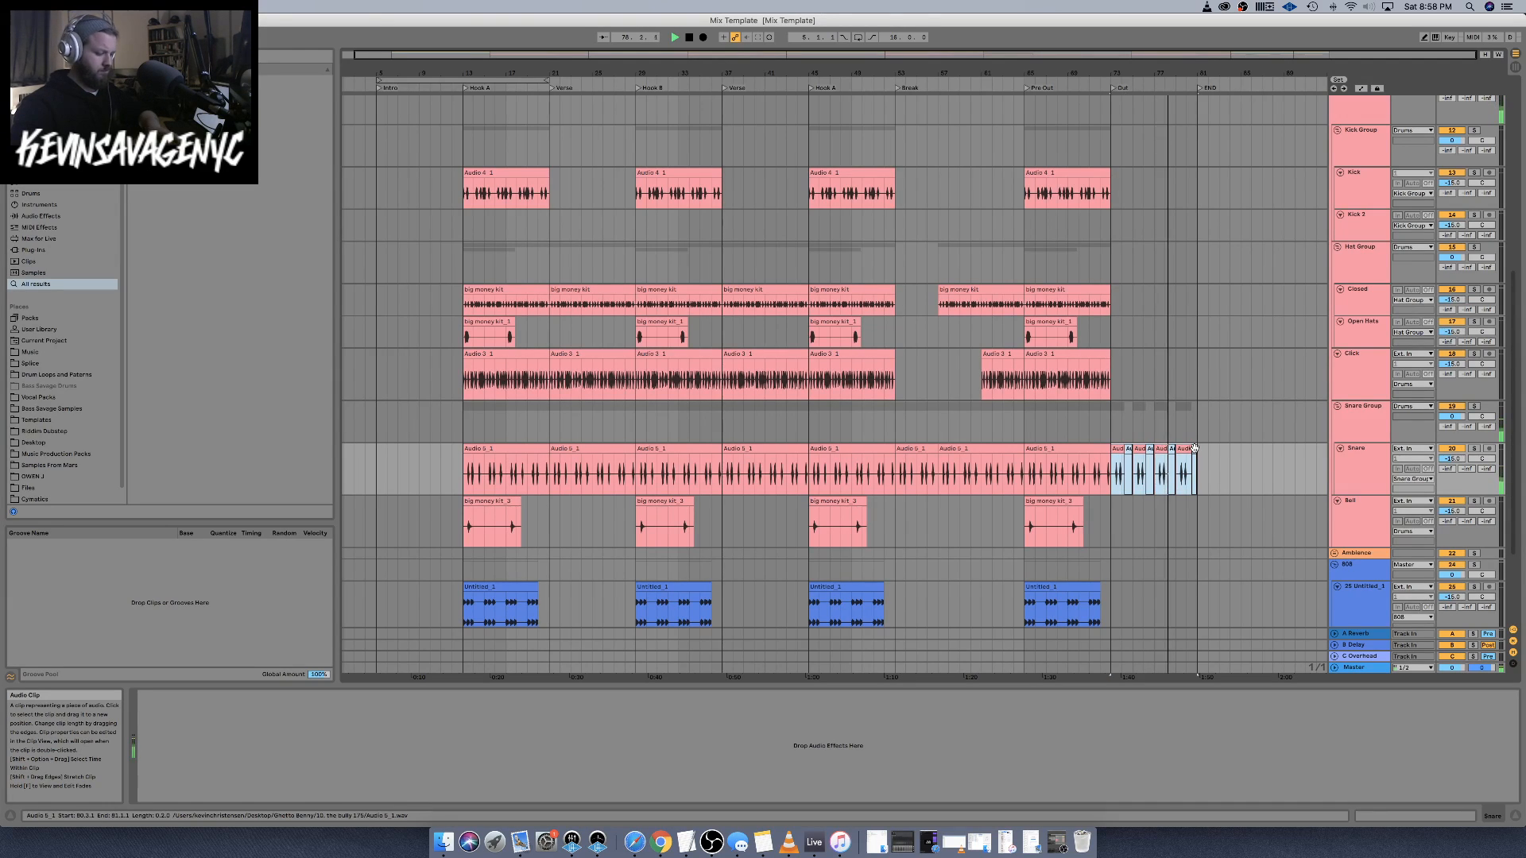
{"action": "left_click", "coordinate": [902, 449]}
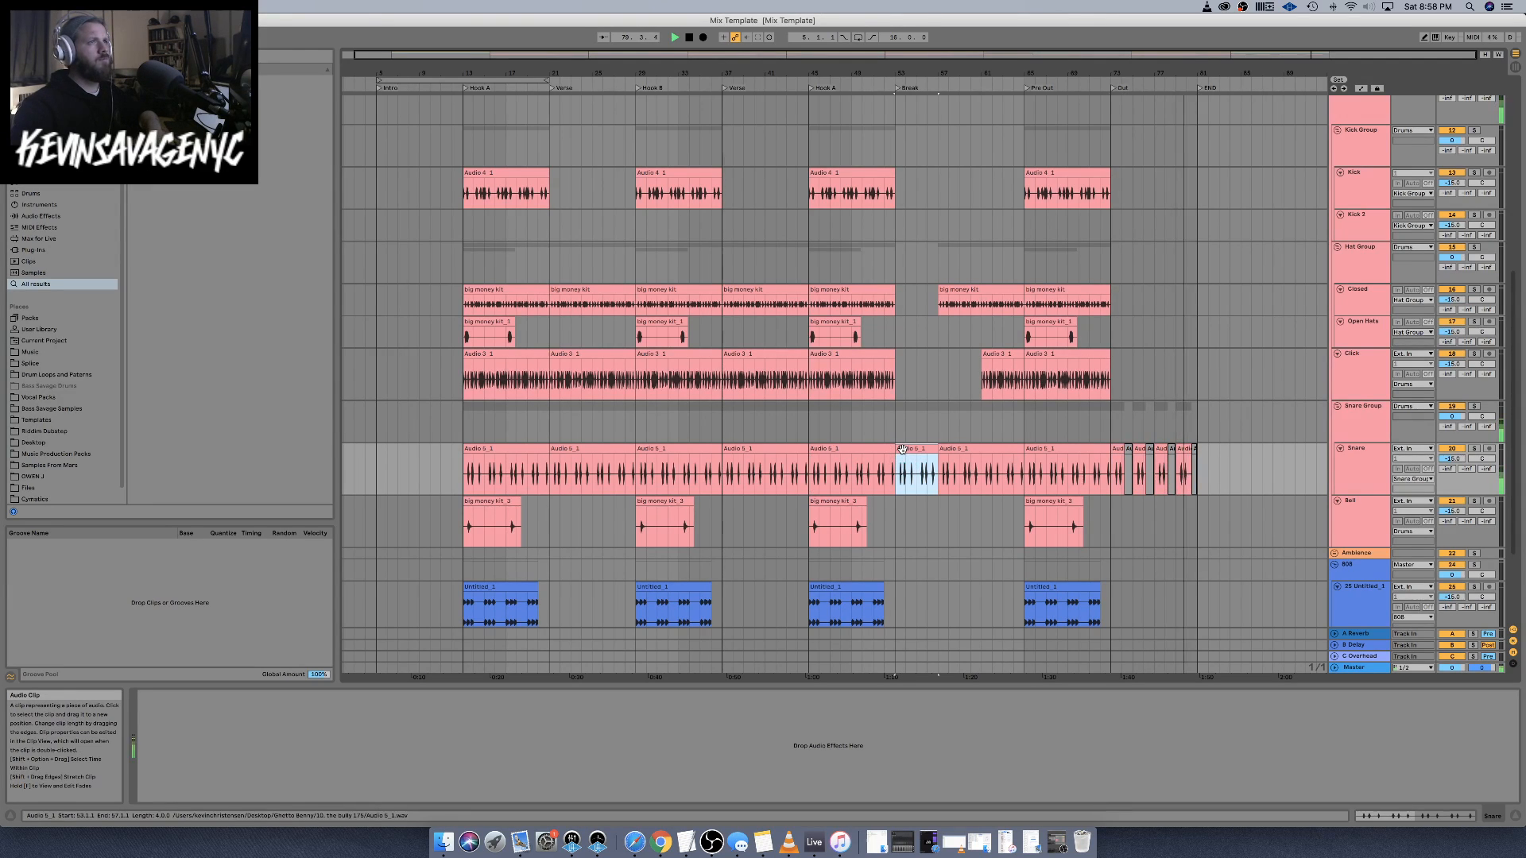
{"action": "key", "text": "super+v"}
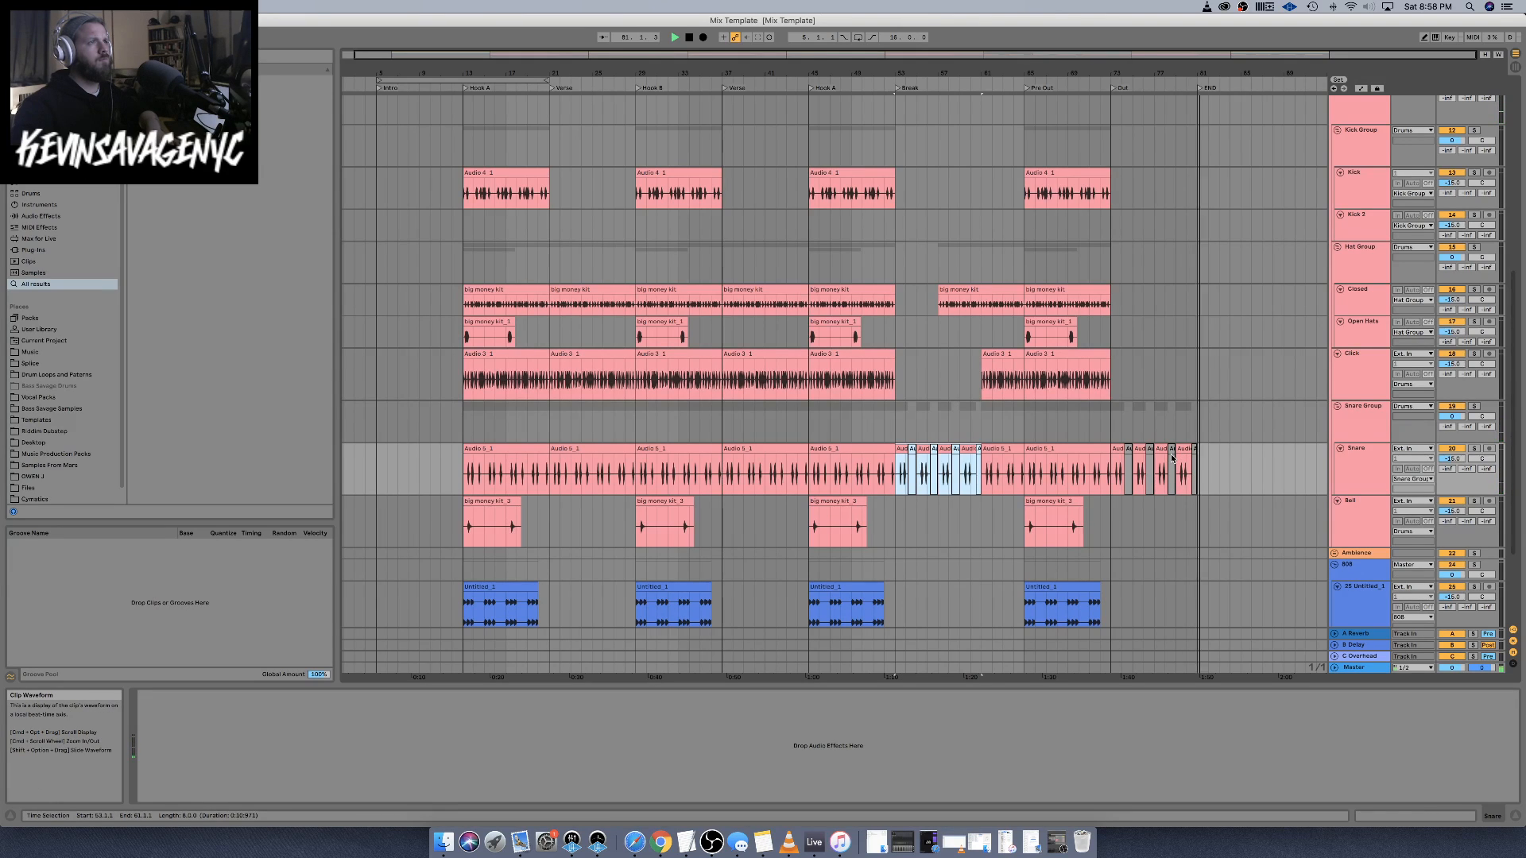
Try extending the Snare clip before Pre Out back to bar 57, listen from the Break, and undo the extension
{"action": "left_click", "coordinate": [964, 450]}
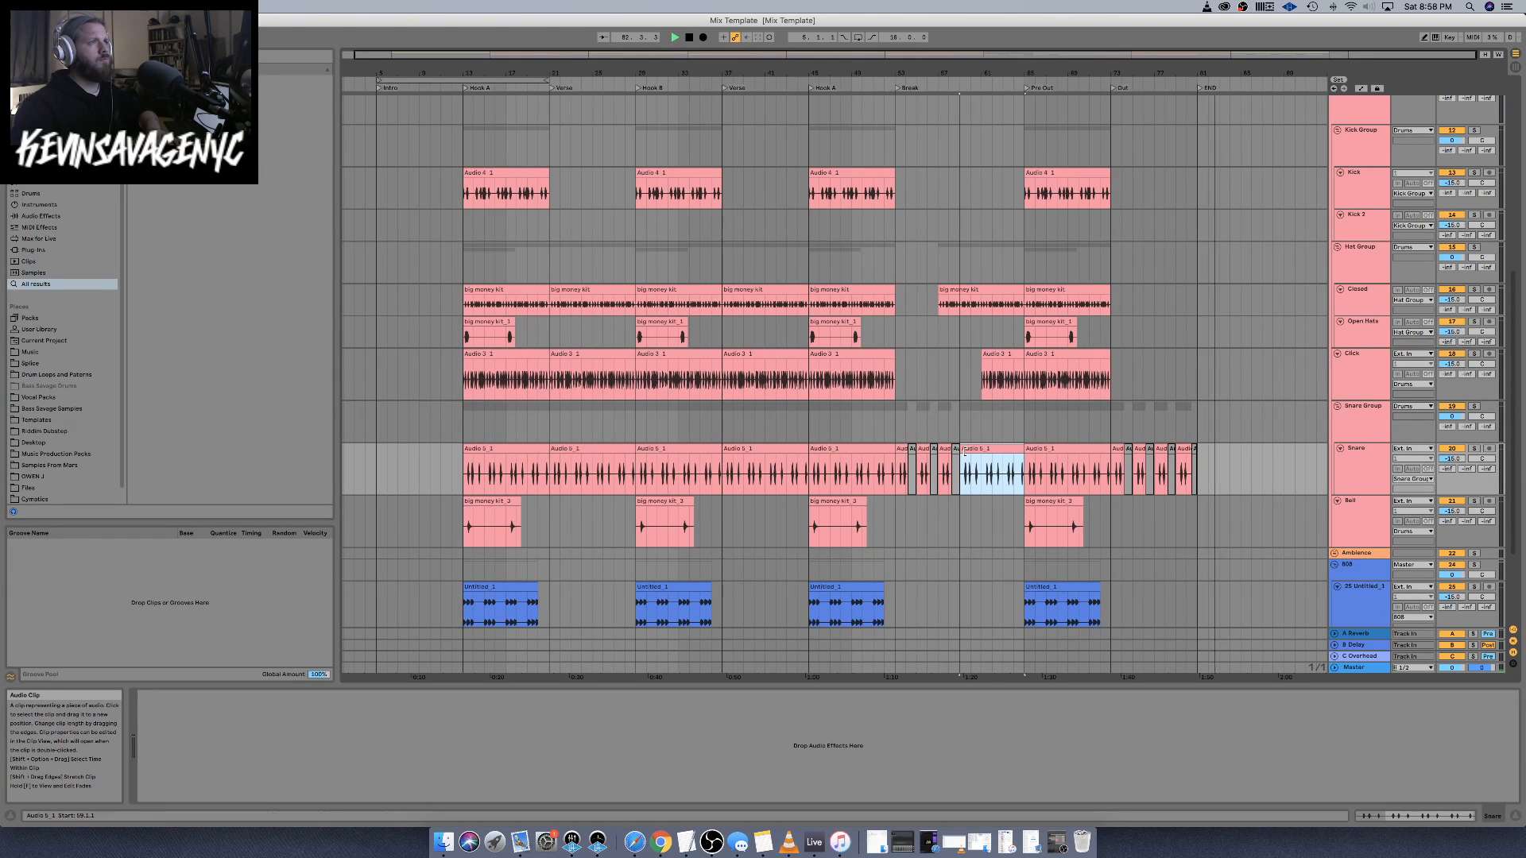
{"action": "left_click_drag", "start_coordinate": [943, 454], "coordinate": [941, 455]}
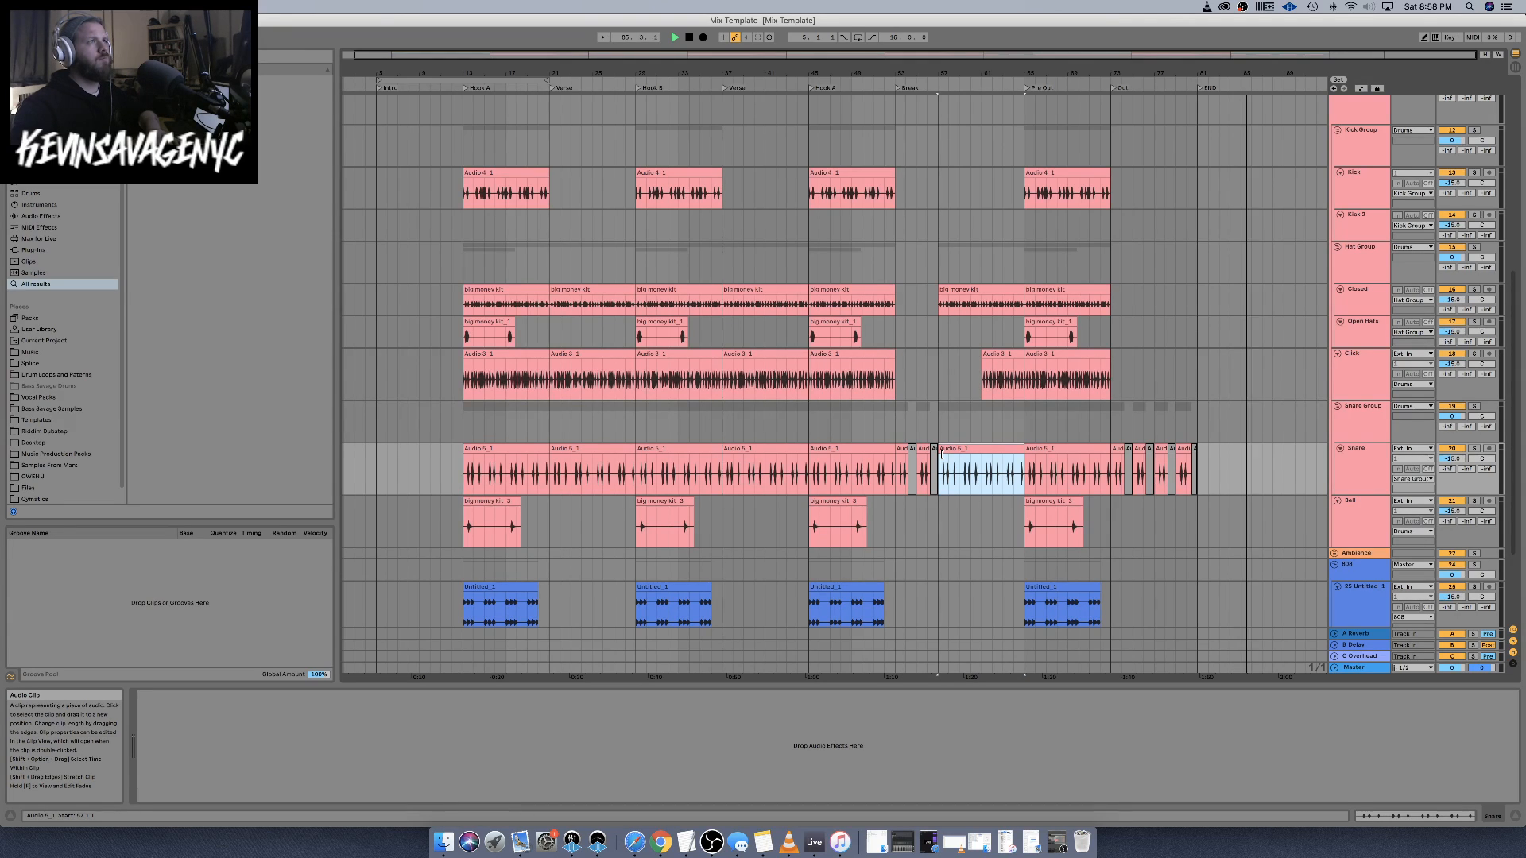
{"action": "left_click", "coordinate": [902, 450]}
{"action": "key", "text": "space"}
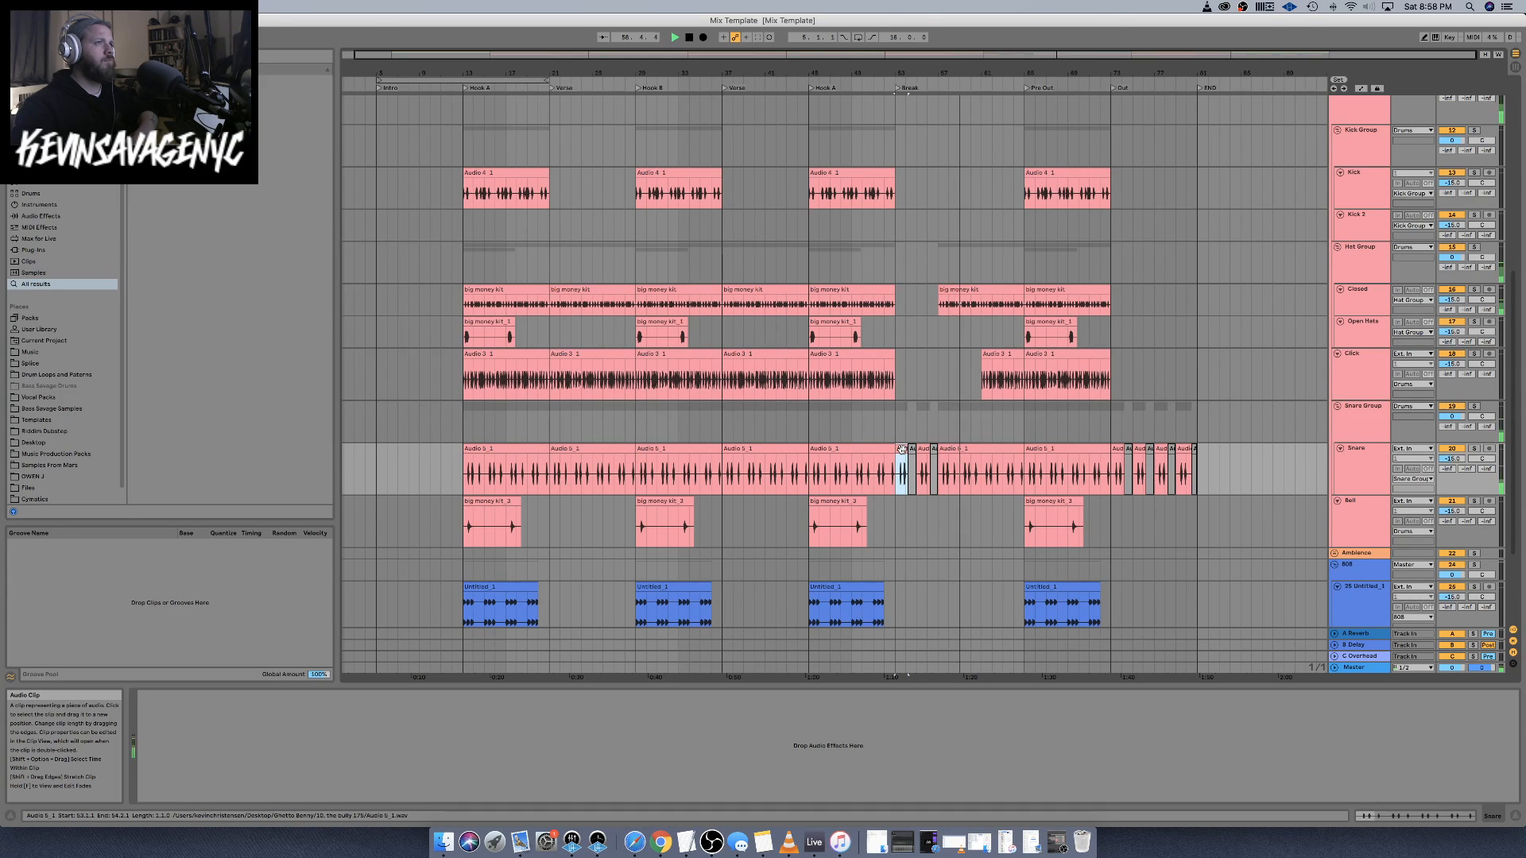
{"action": "key", "text": "space"}
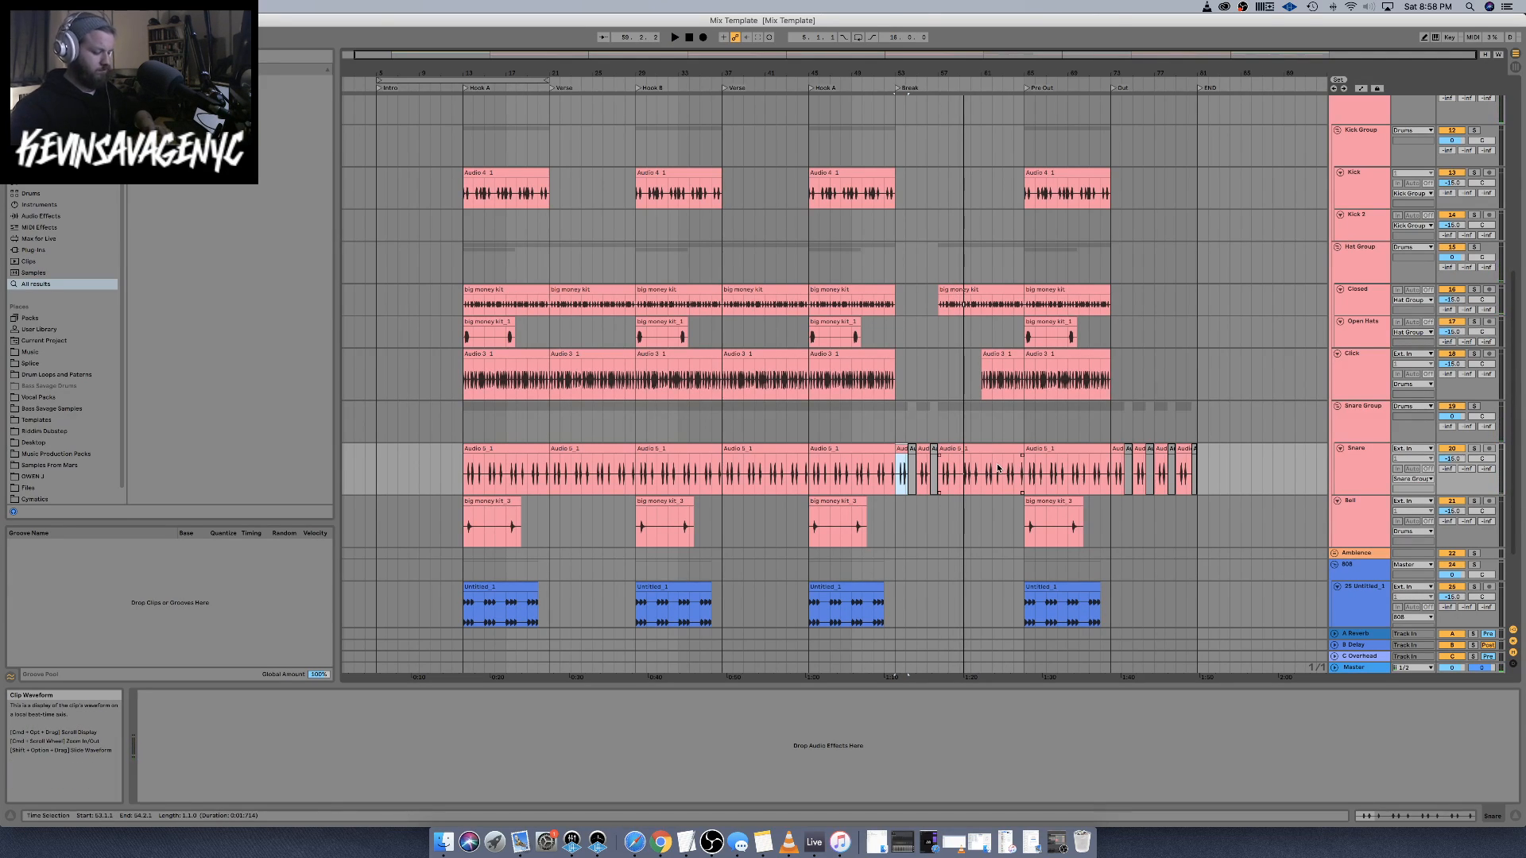
{"action": "key", "text": "super+z"}
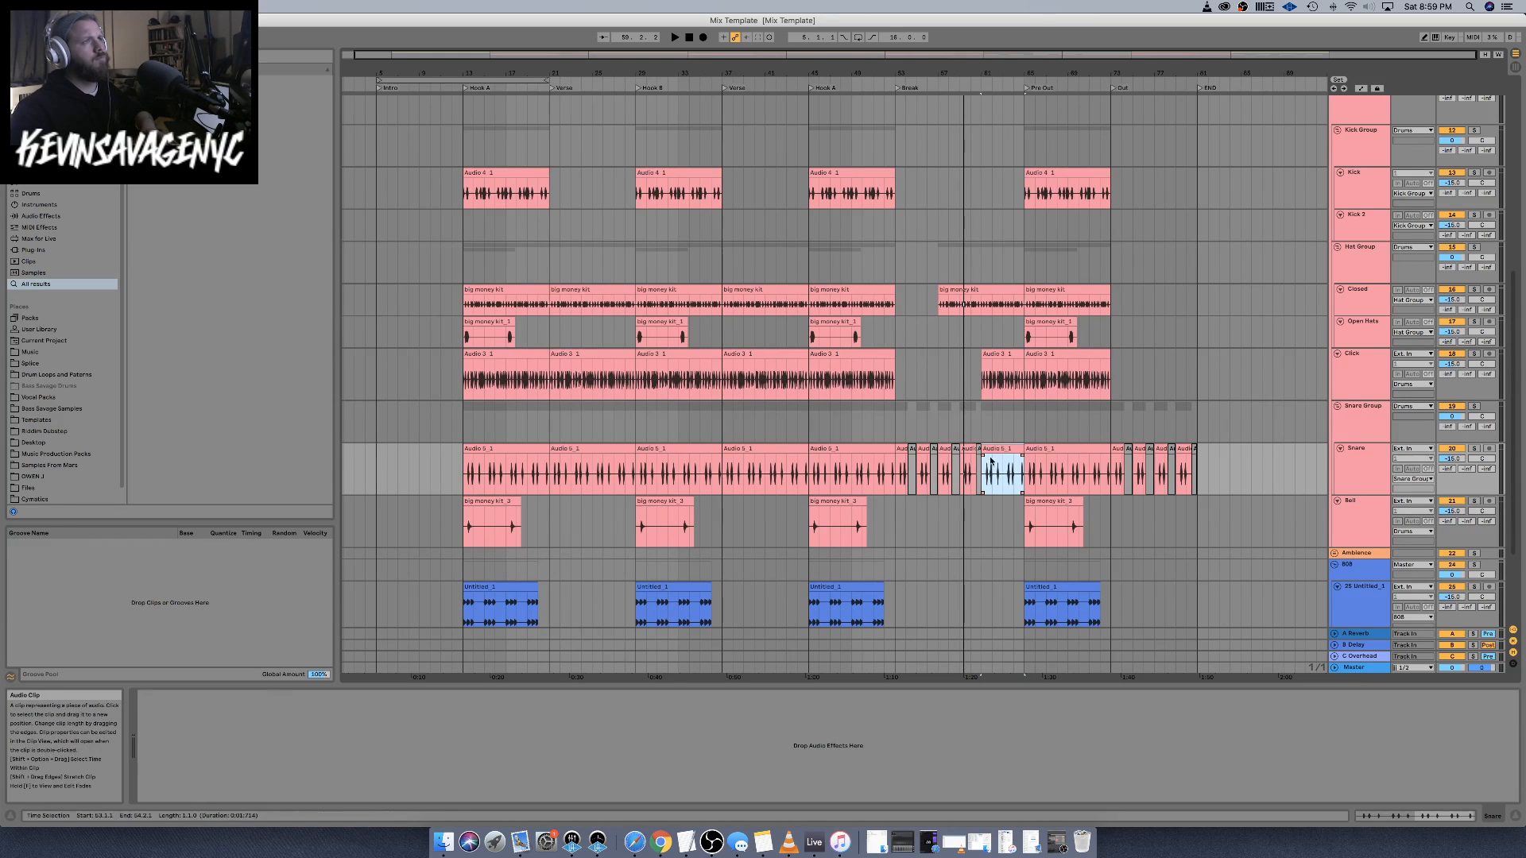
Replace the deactivated Snare segment before bar 57 by extending the preceding clip to bar 57, and play from the Break
{"action": "left_click", "coordinate": [899, 457]}
{"action": "key", "text": "space"}
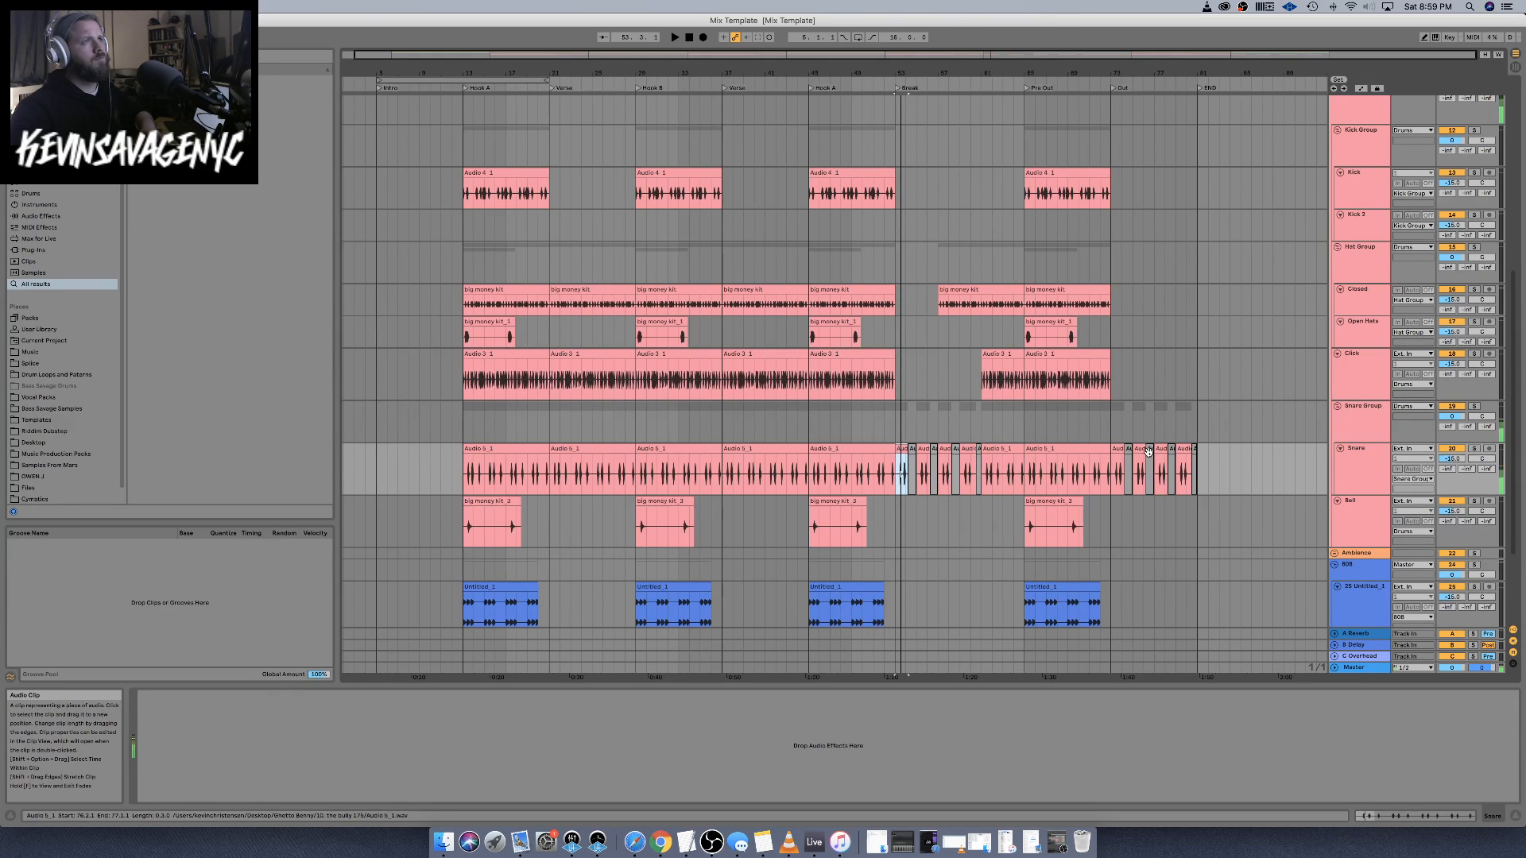
{"action": "key", "text": "plus"}
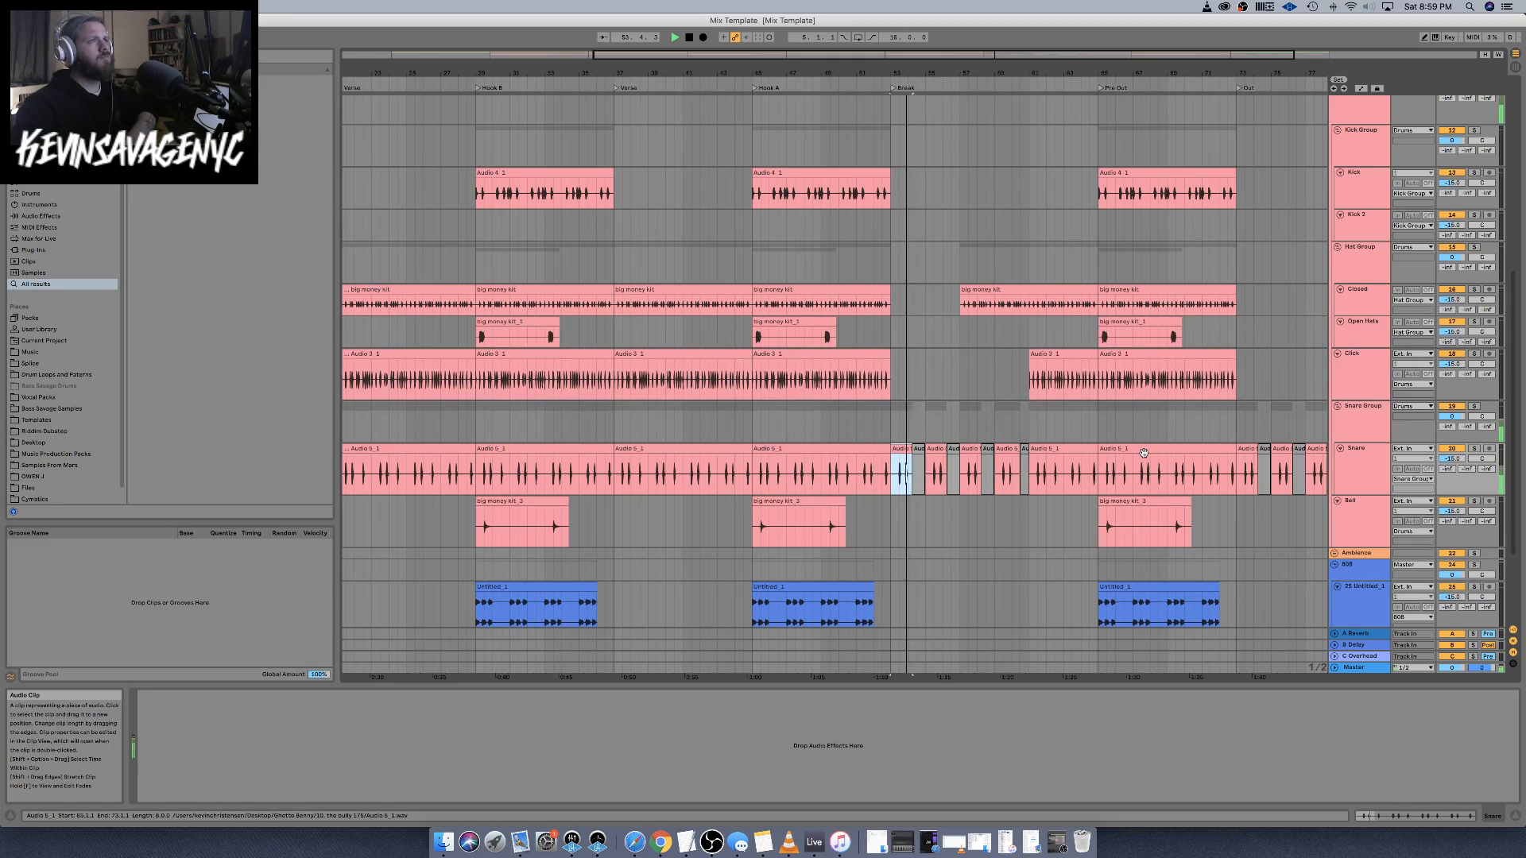
{"action": "left_click", "coordinate": [952, 461]}
{"action": "key", "text": "space"}
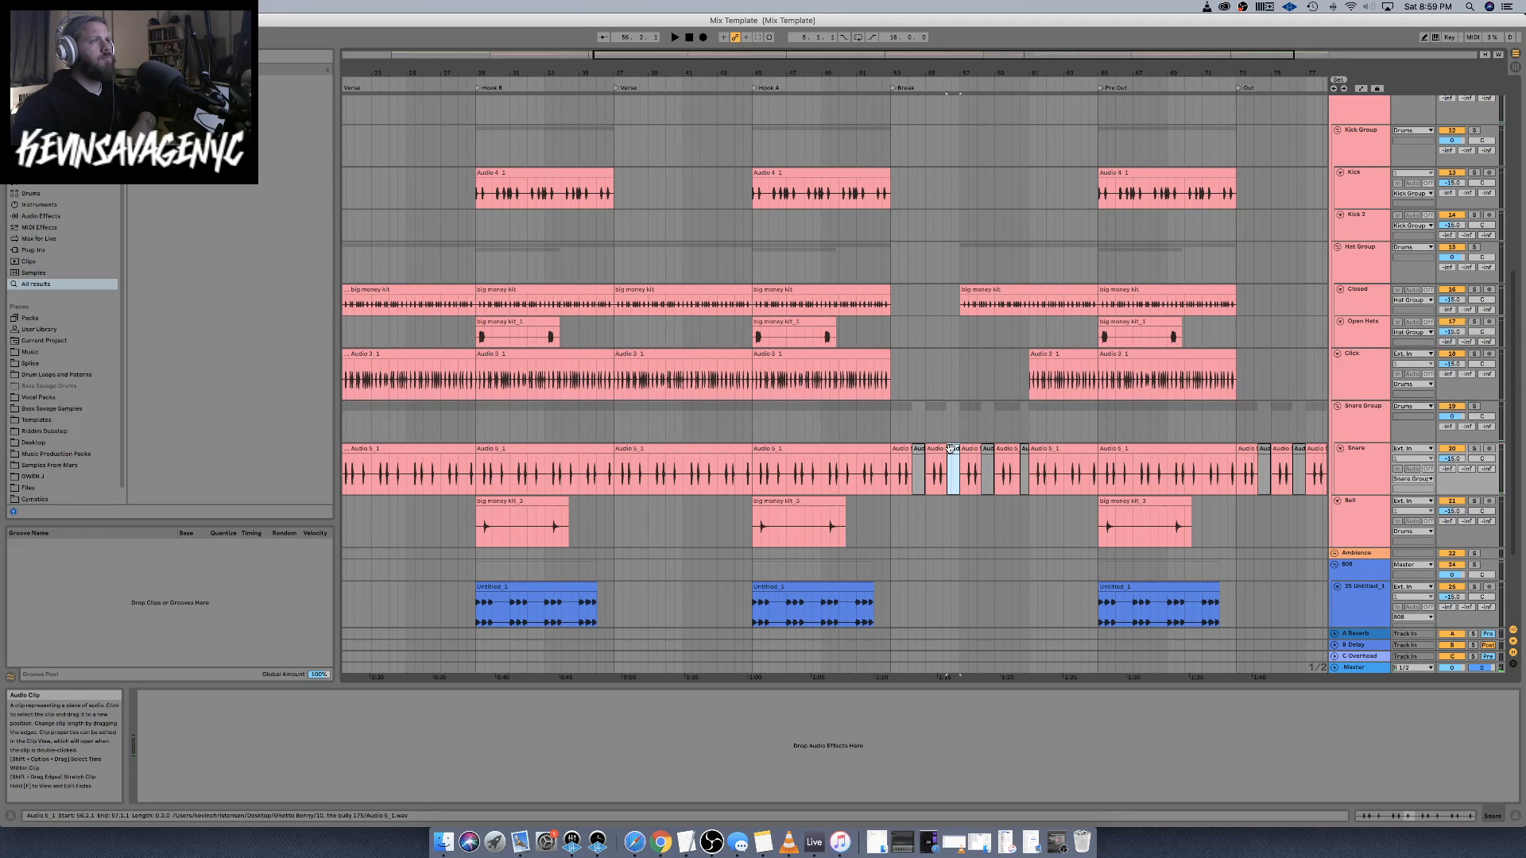
{"action": "scroll", "coordinate": [952, 453], "scroll_direction": "right", "scroll_amount": 2}
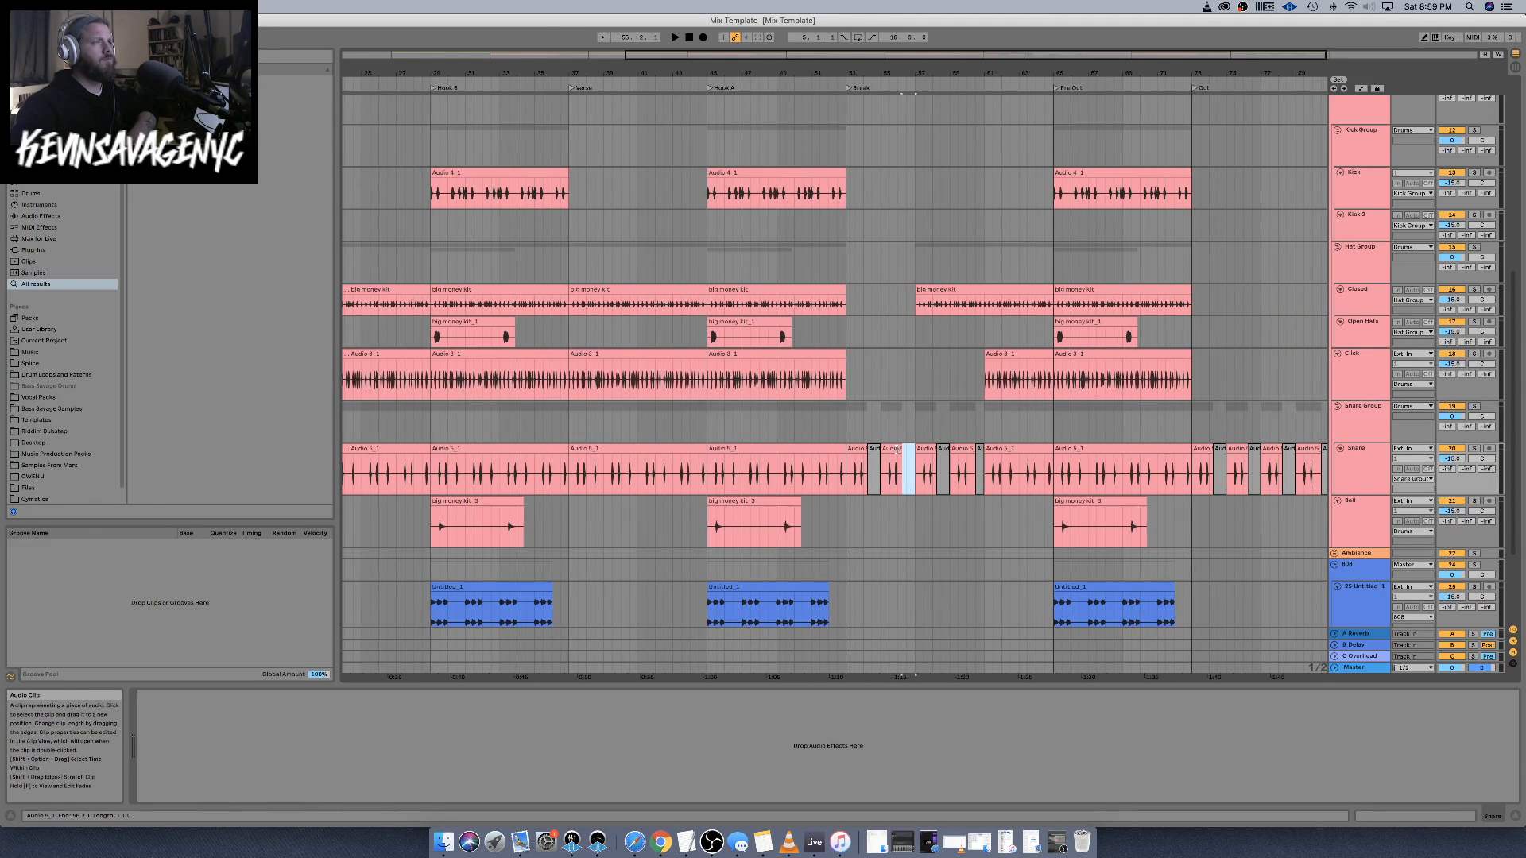
{"action": "left_click", "coordinate": [859, 461]}
{"action": "key", "text": "space"}
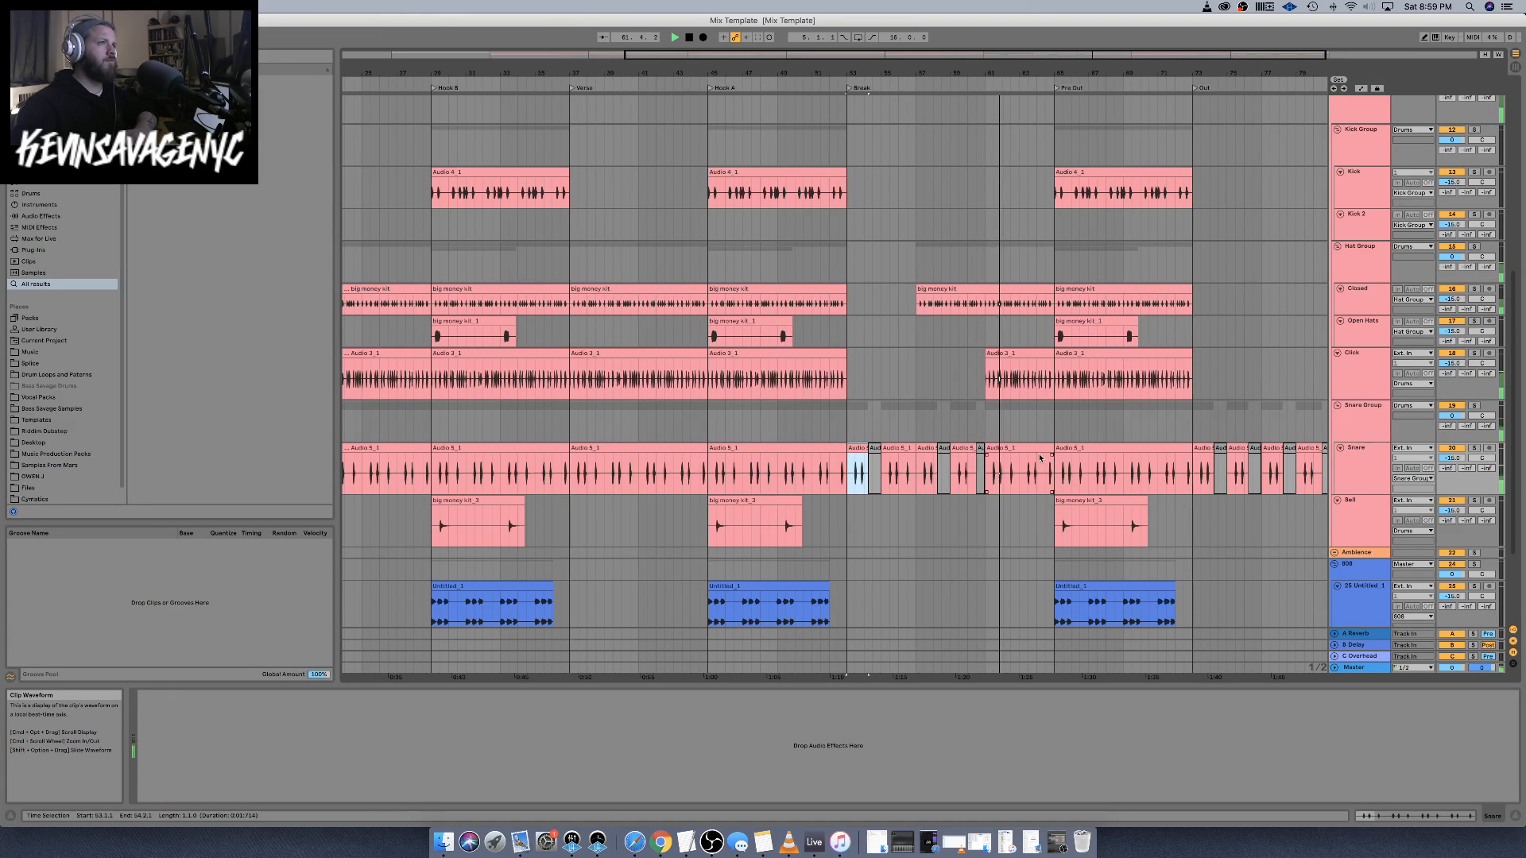
Reactivate the deactivated Snare segments just before bar 61 in the Break and from 76.2.1 to 77.1.1 in the Out
{"action": "key", "text": "space"}
{"action": "left_click", "coordinate": [980, 450]}
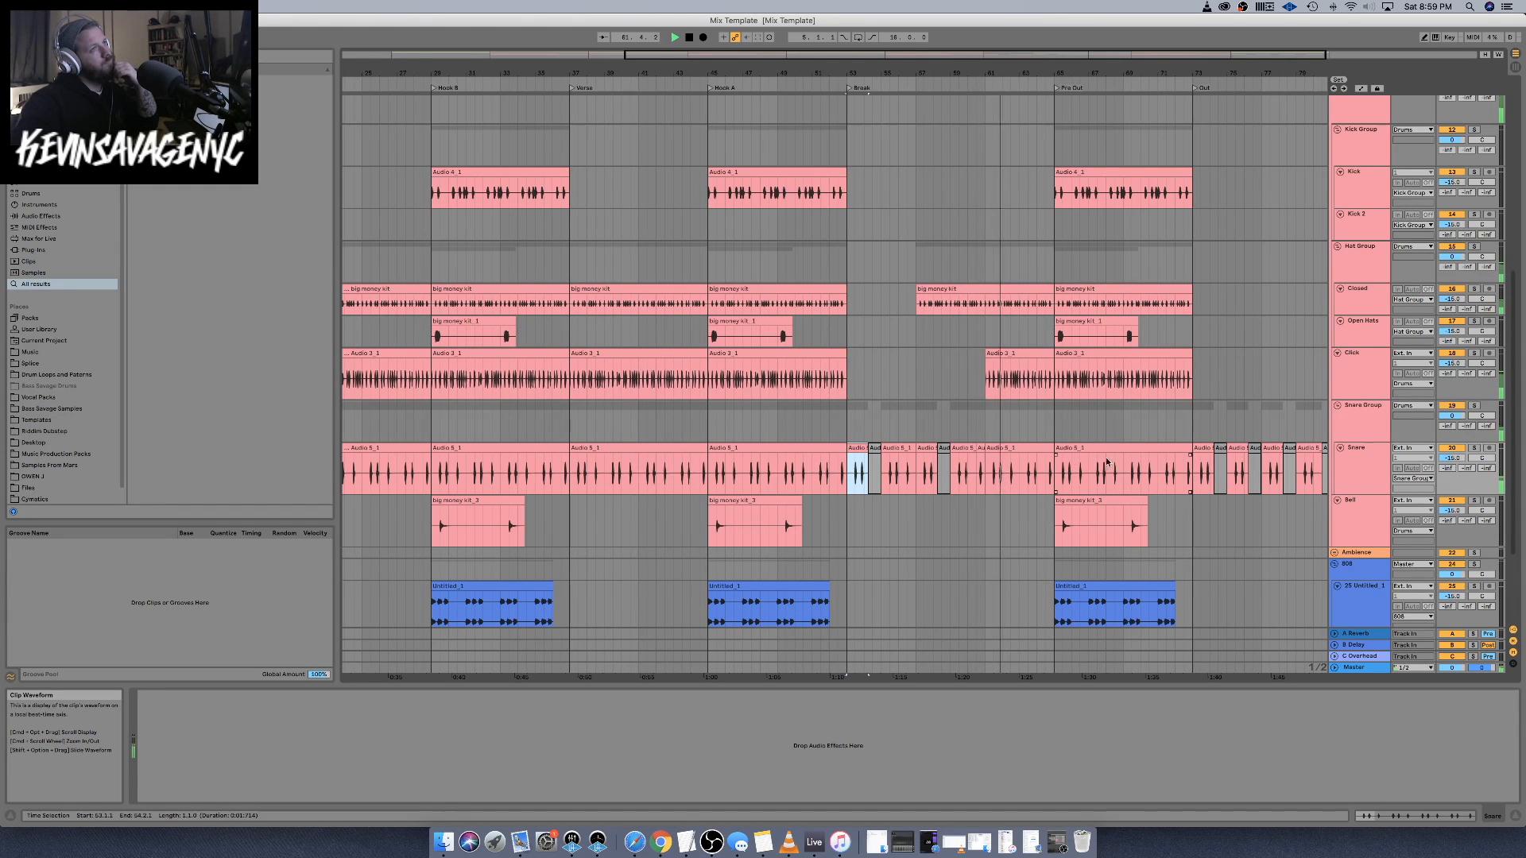
{"action": "scroll", "coordinate": [1107, 461], "scroll_direction": "right", "scroll_amount": 10}
{"action": "left_click", "coordinate": [1043, 449]}
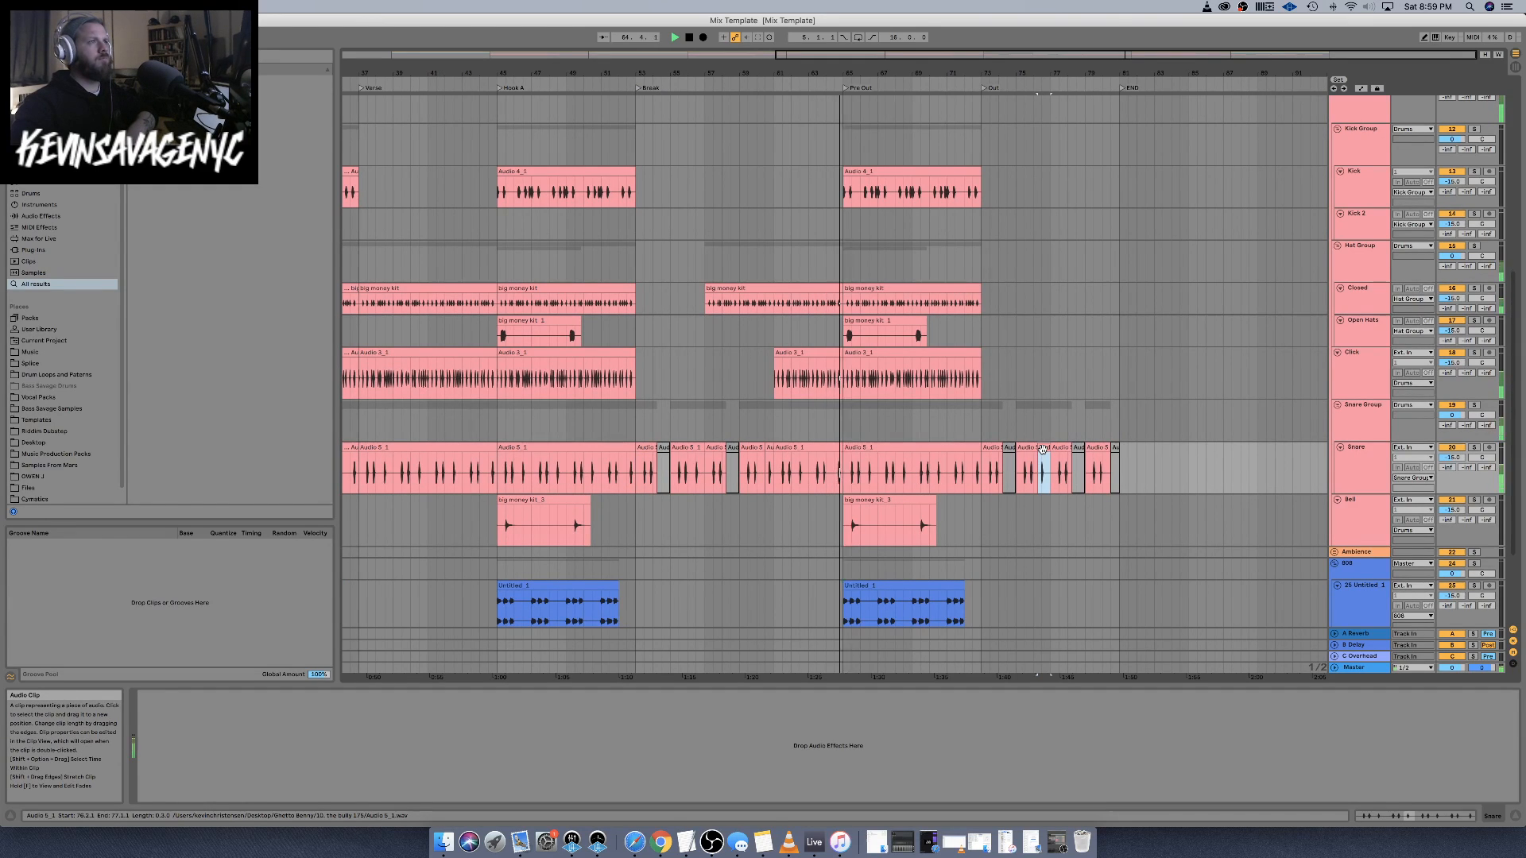
{"action": "scroll", "coordinate": [911, 465], "scroll_direction": "left", "scroll_amount": 20}
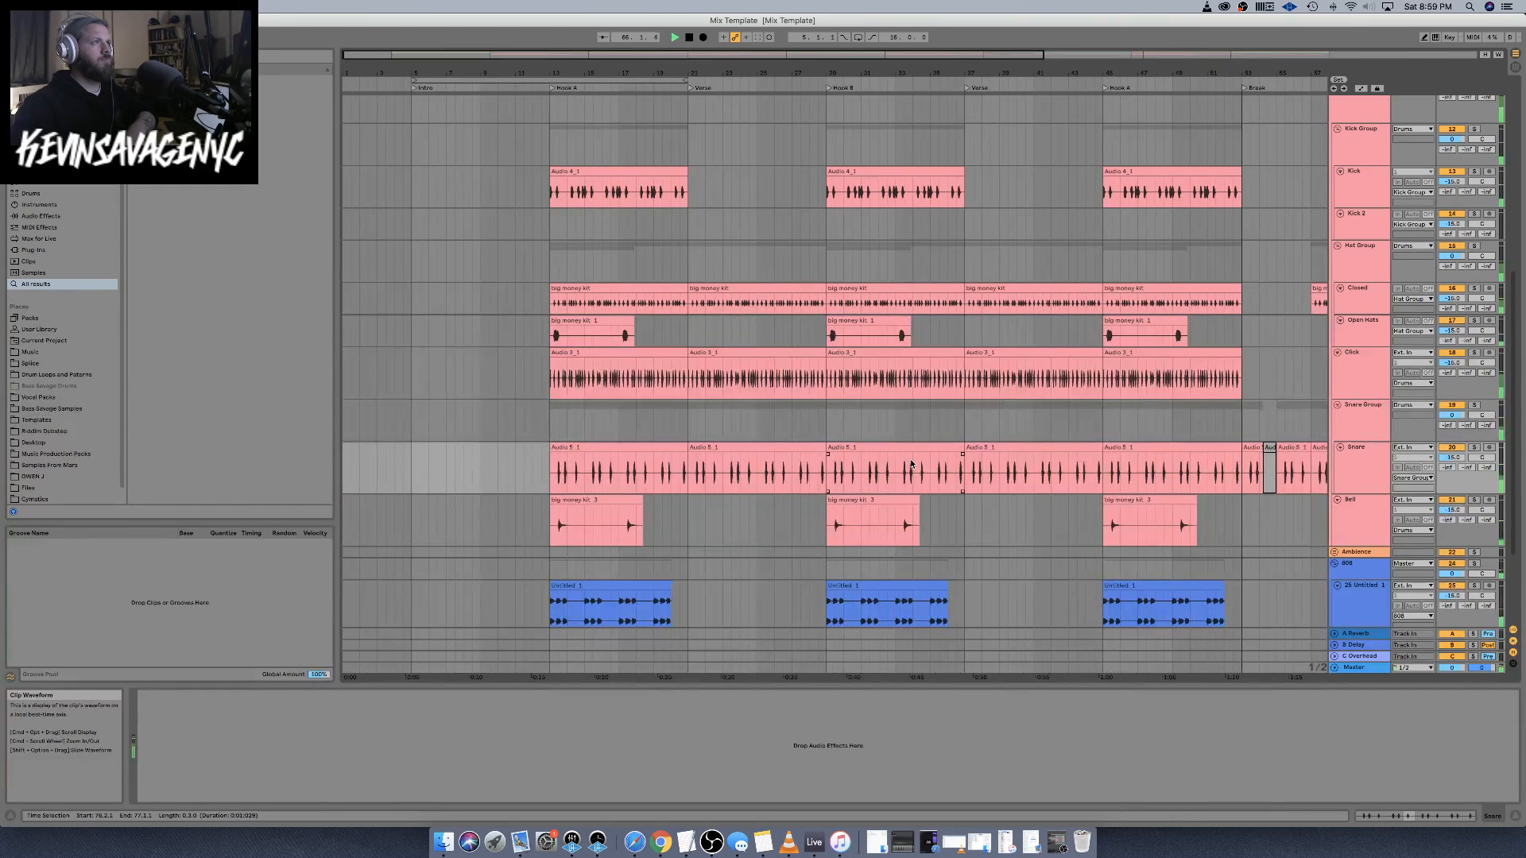
{"action": "scroll", "coordinate": [1097, 468], "scroll_direction": "right", "scroll_amount": 20}
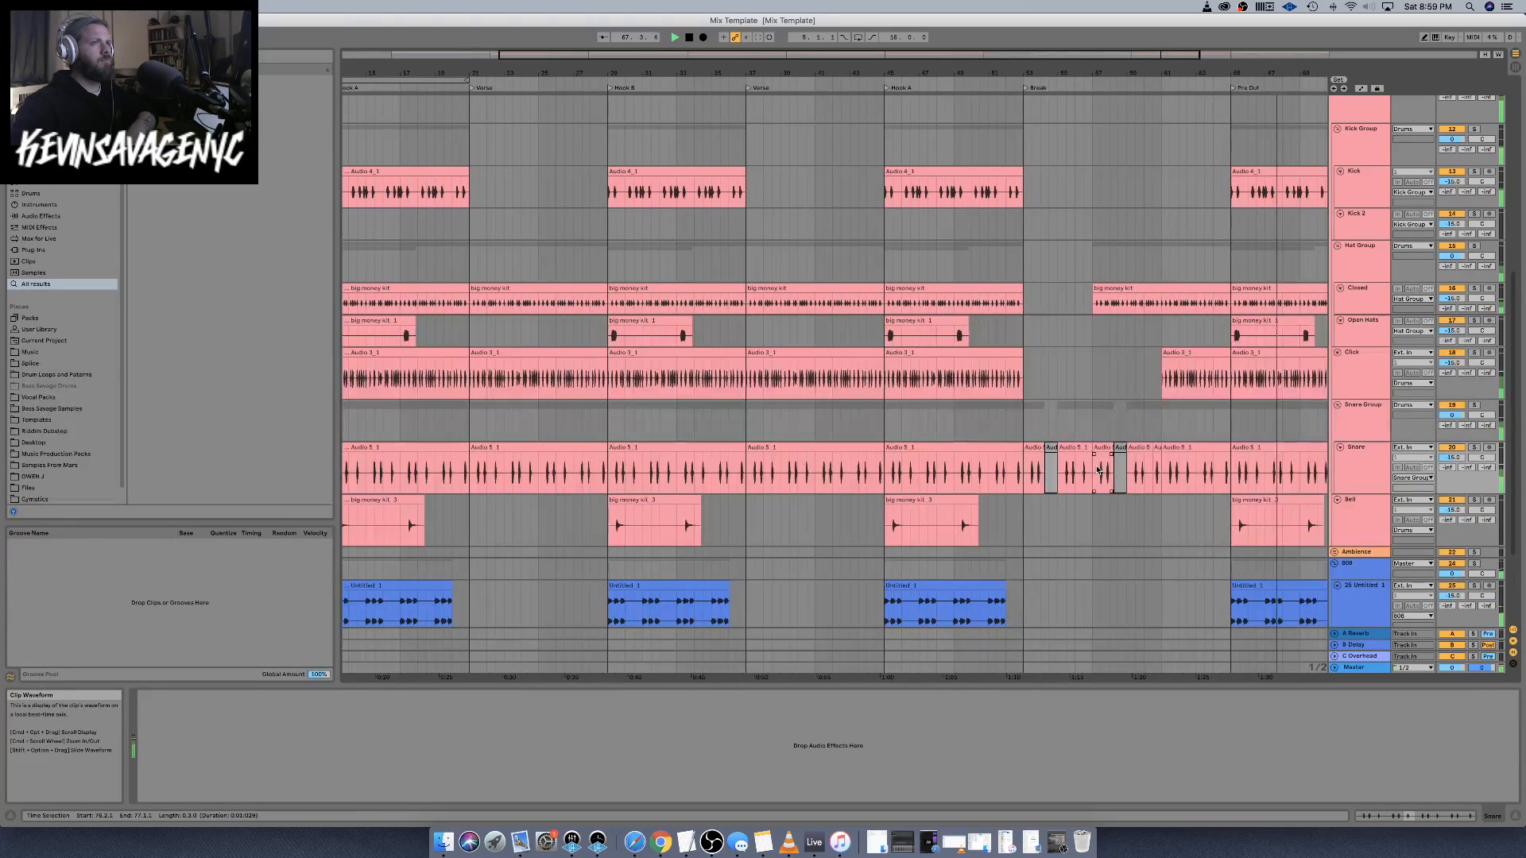
Replace the Snare clip in the first Verse at bar 21 with a copy of the Out's split Snare segments
{"action": "left_click", "coordinate": [1049, 445]}
{"action": "left_click", "coordinate": [1177, 448], "text": "shift"}
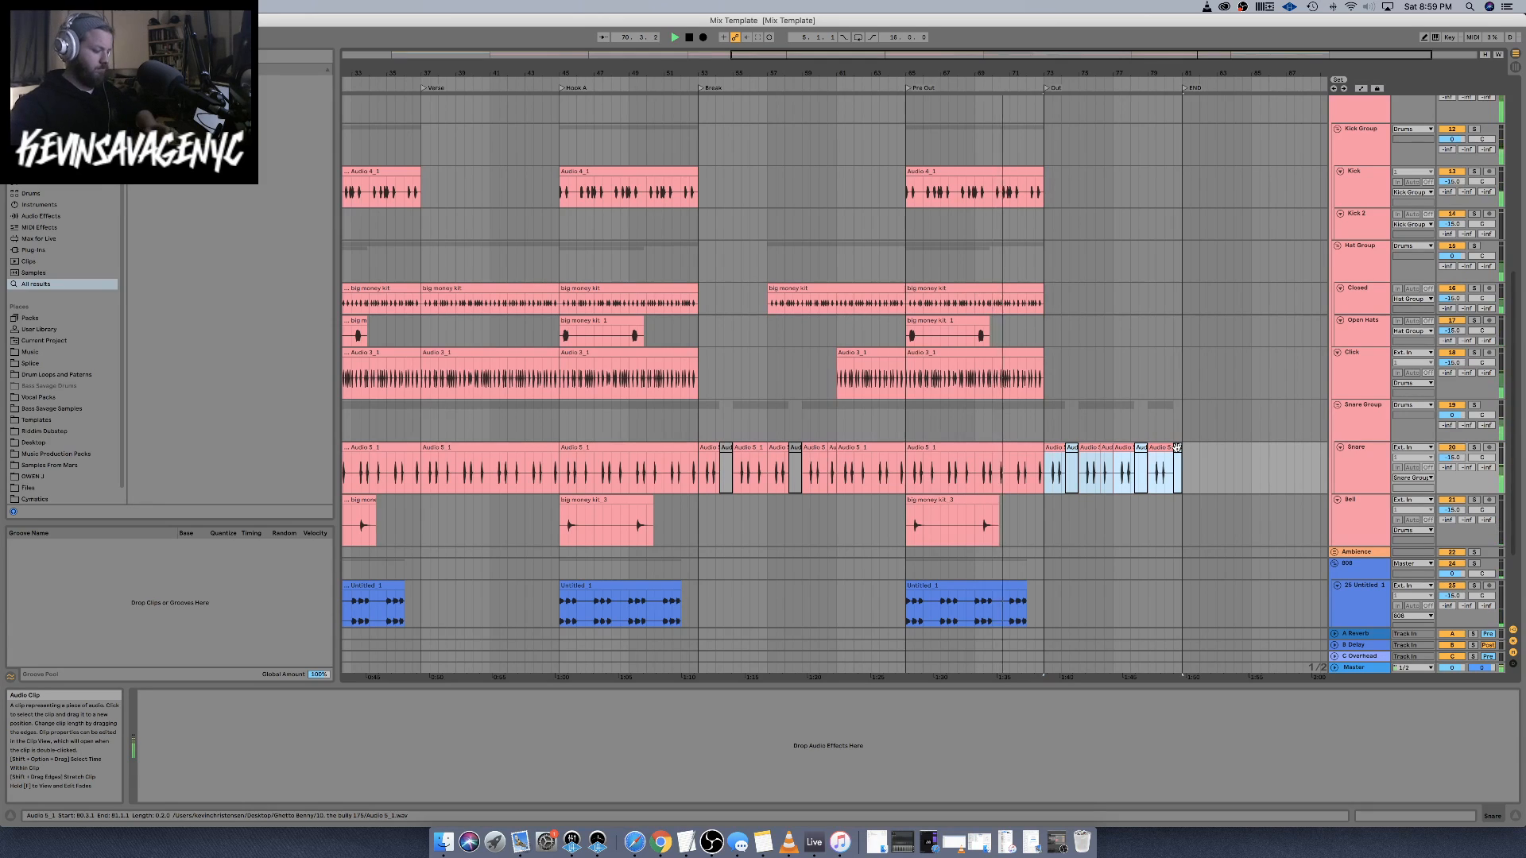
{"action": "scroll", "coordinate": [1160, 447], "scroll_direction": "left", "scroll_amount": 20}
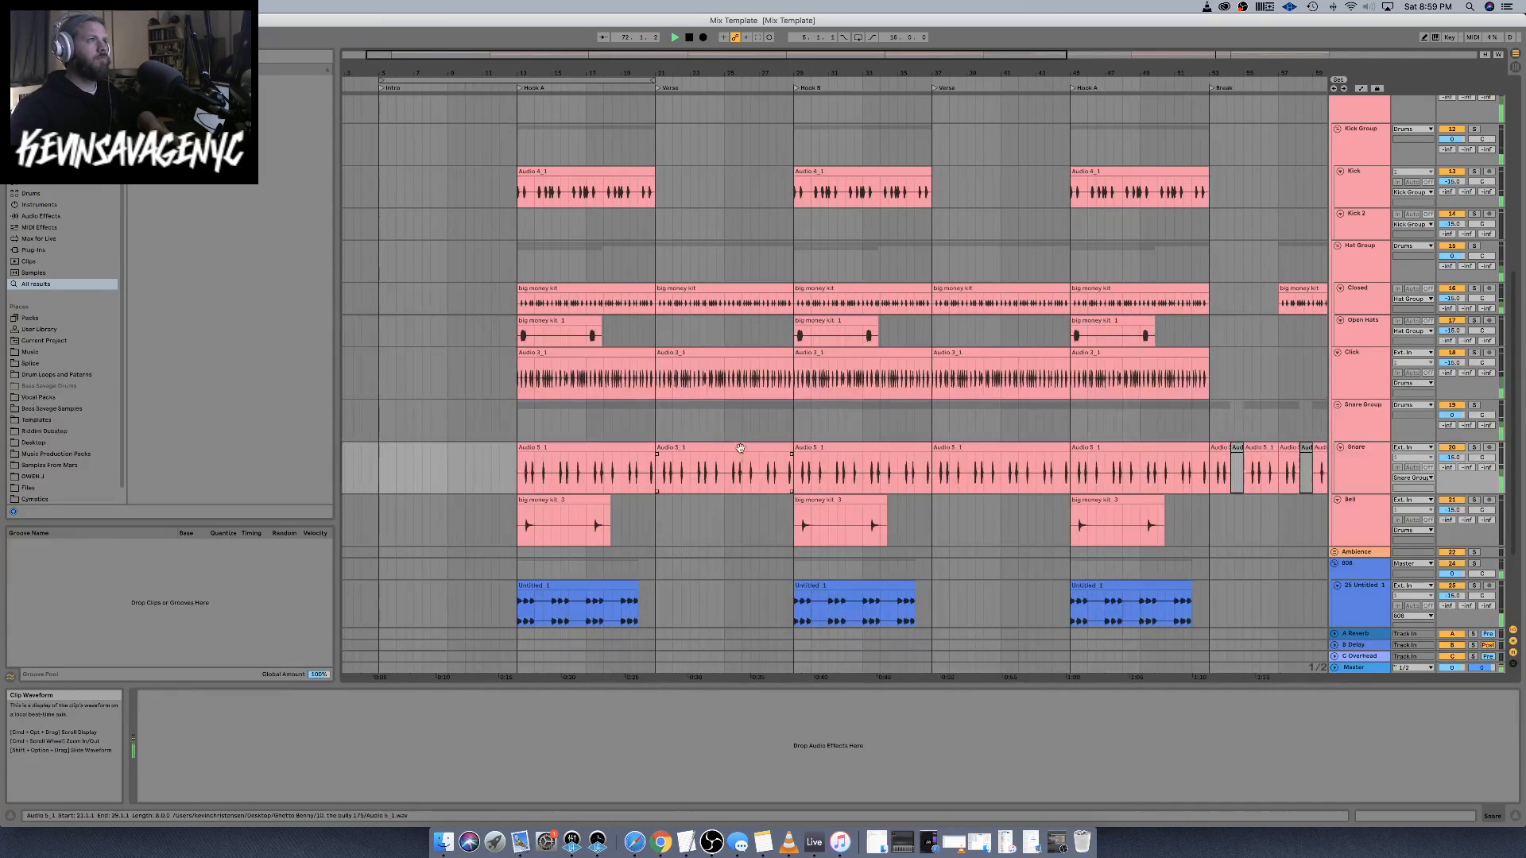
{"action": "left_click", "coordinate": [737, 450]}
{"action": "key", "text": "Delete"}
{"action": "key", "text": "super+v"}
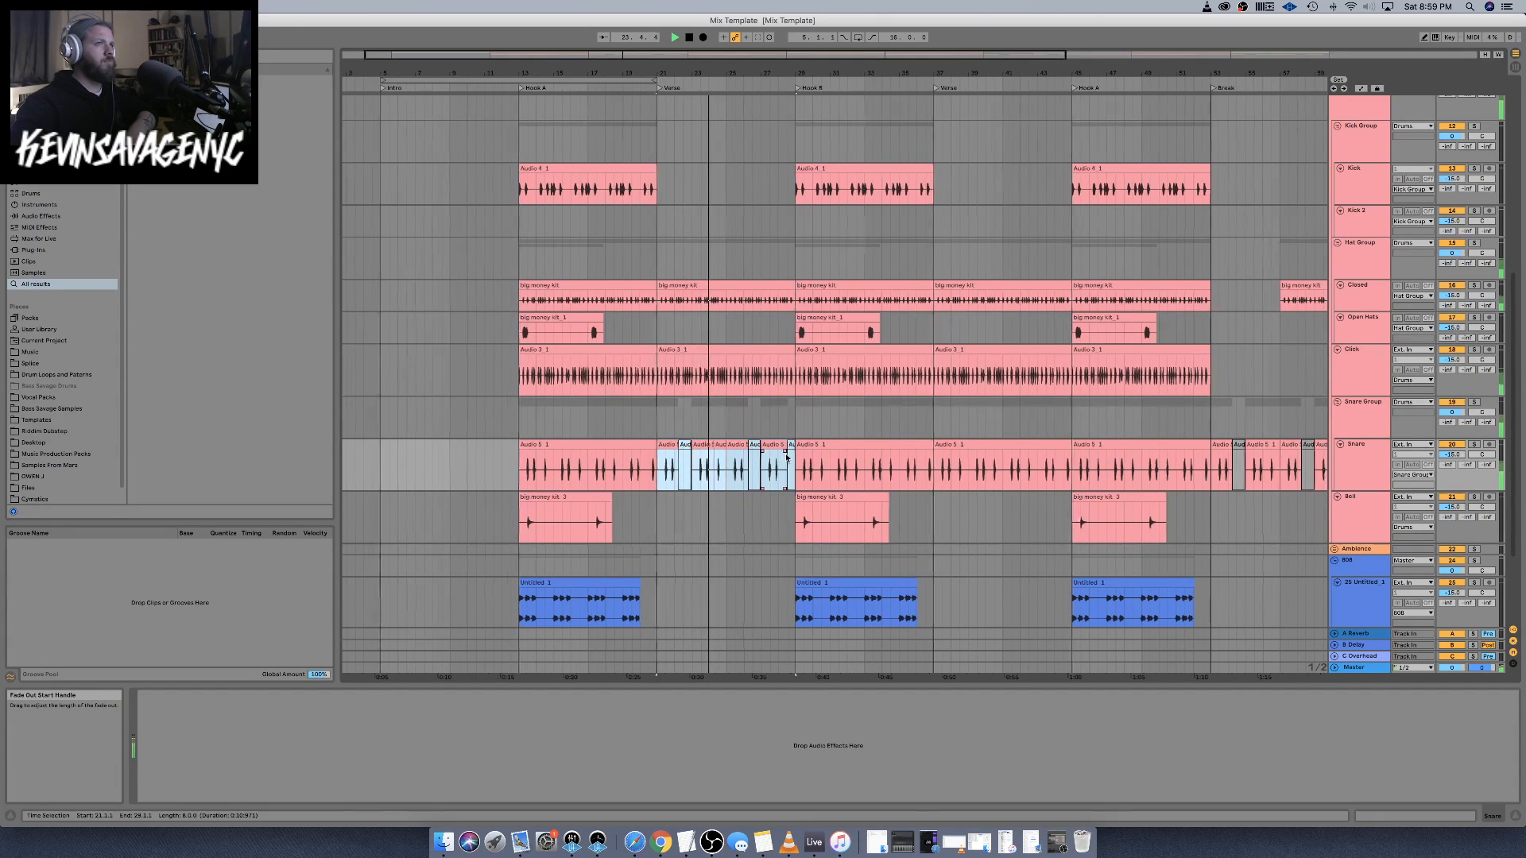
Replace the Snare clip in the second Verse at bar 37 with the same copied split Snare segments
{"action": "scroll", "coordinate": [715, 445], "scroll_direction": "right", "scroll_amount": 5}
{"action": "left_click", "coordinate": [655, 444]}
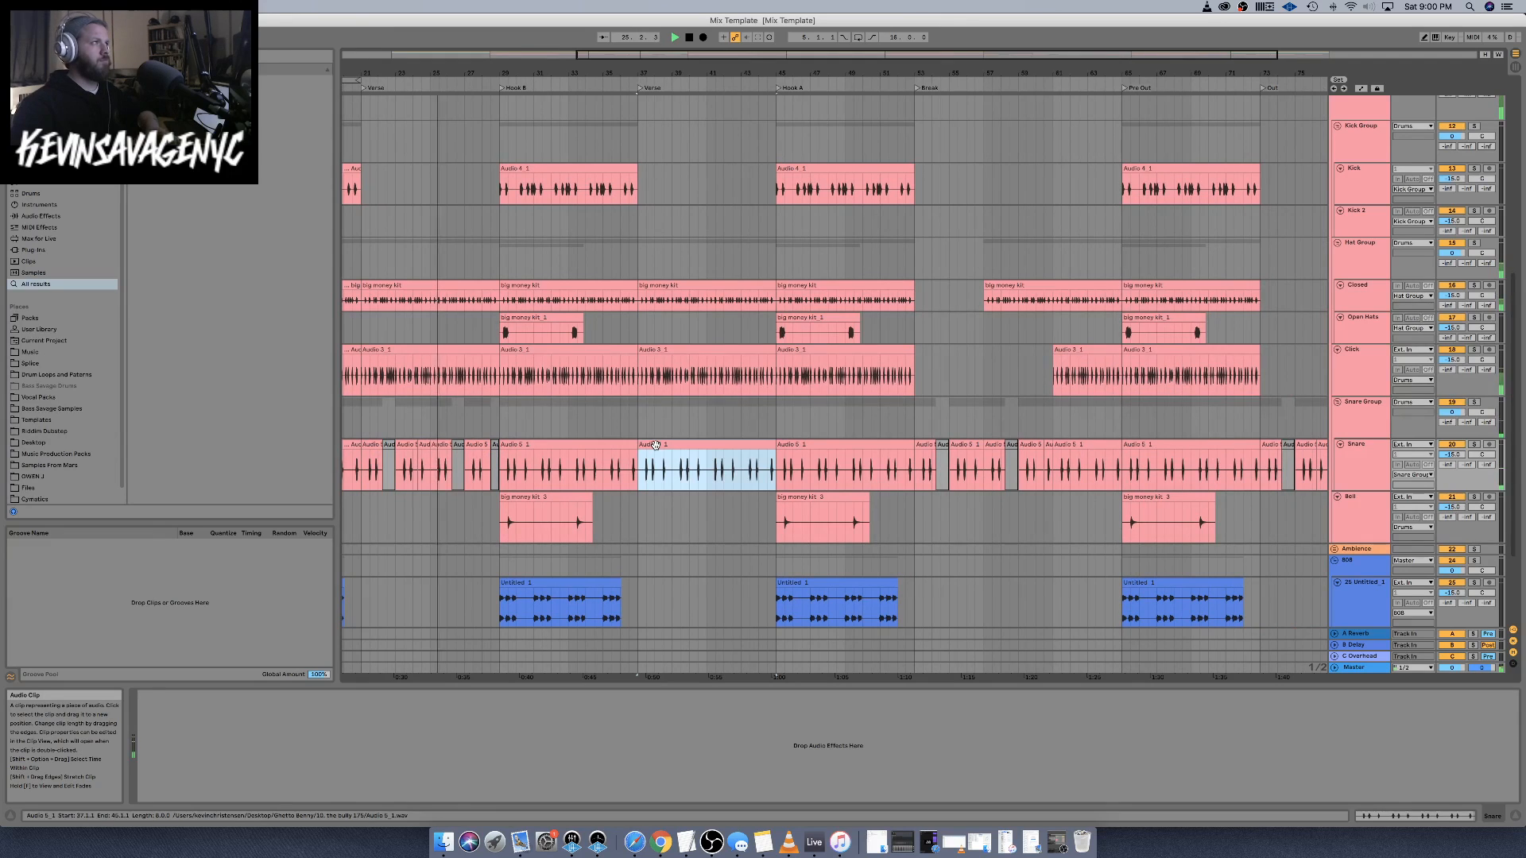
{"action": "key", "text": "super+v"}
{"action": "scroll", "coordinate": [847, 418], "scroll_direction": "right", "scroll_amount": 1}
{"action": "scroll", "coordinate": [846, 418], "scroll_direction": "left", "scroll_amount": 4}
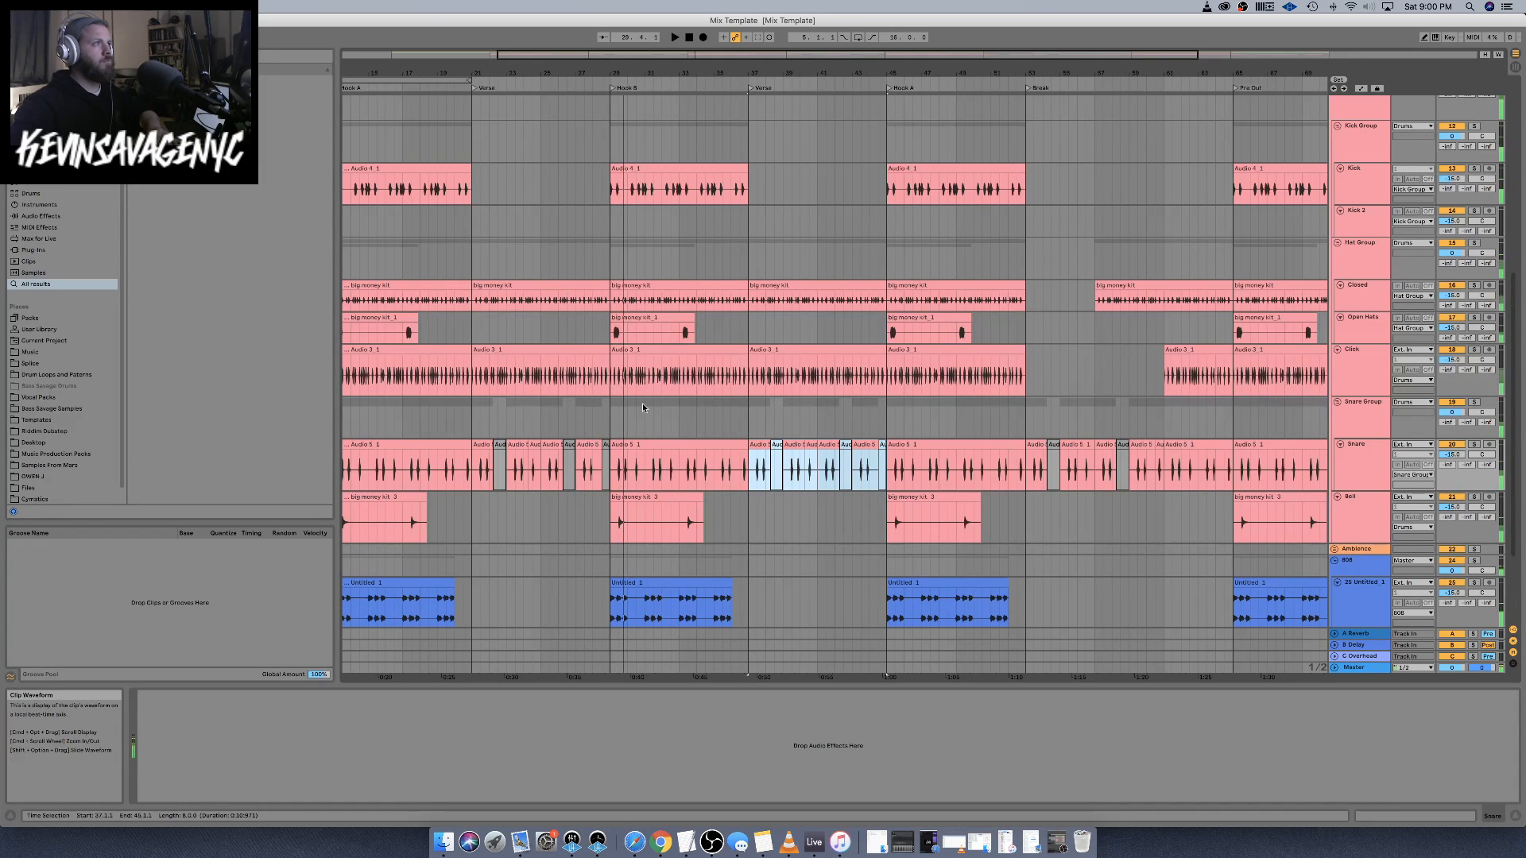
Reactivate the short deactivated Snare segments at the end of both Verses, before bars 29 and 45, and play from the first Verse
{"action": "left_click", "coordinate": [603, 446]}
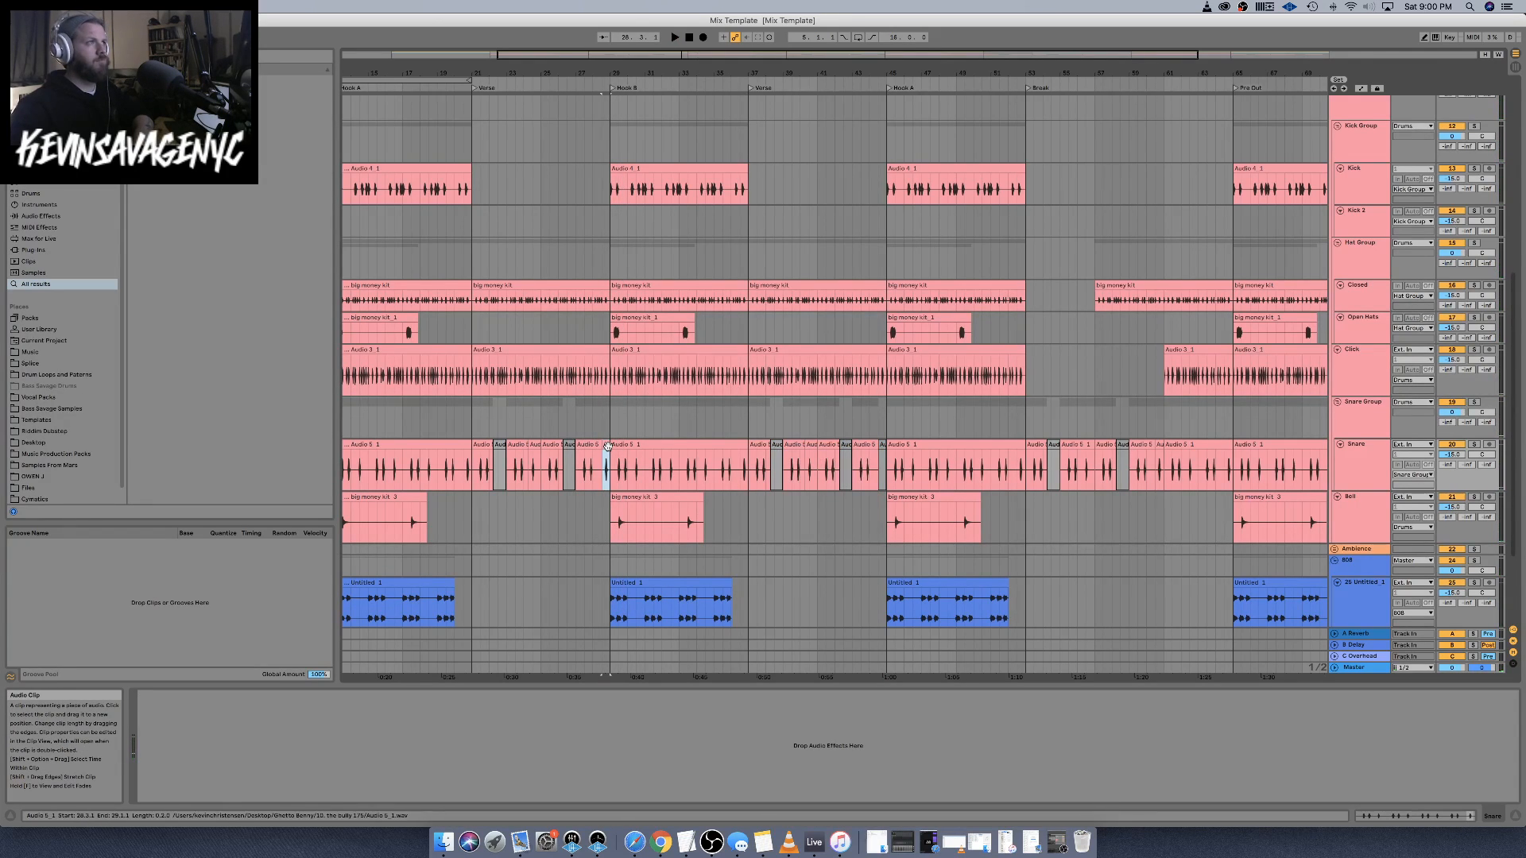
{"action": "left_click", "coordinate": [879, 445]}
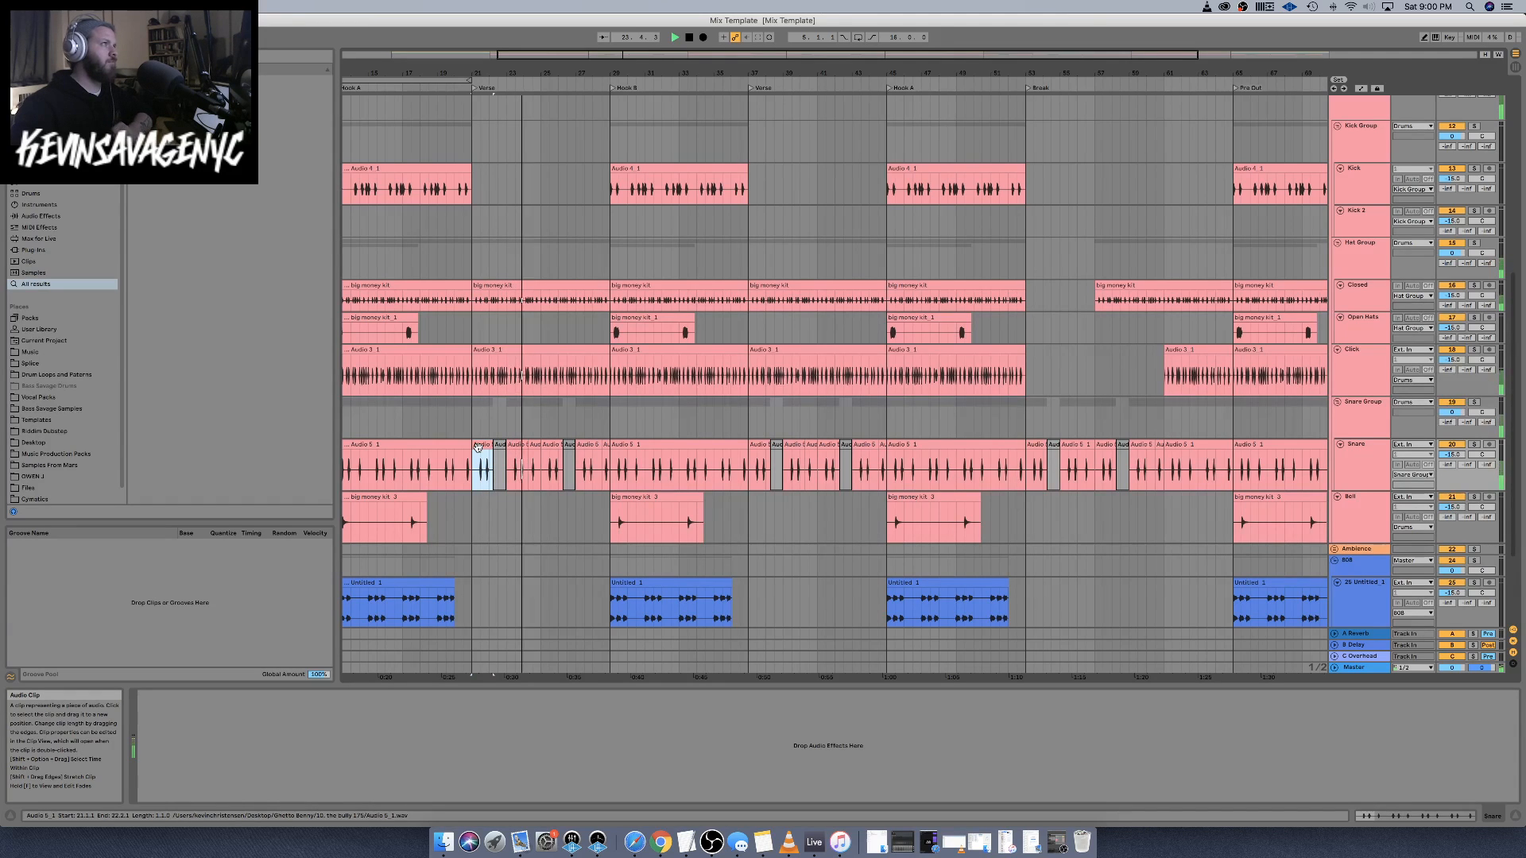
{"action": "scroll", "coordinate": [570, 368], "scroll_direction": "right", "scroll_amount": 1}
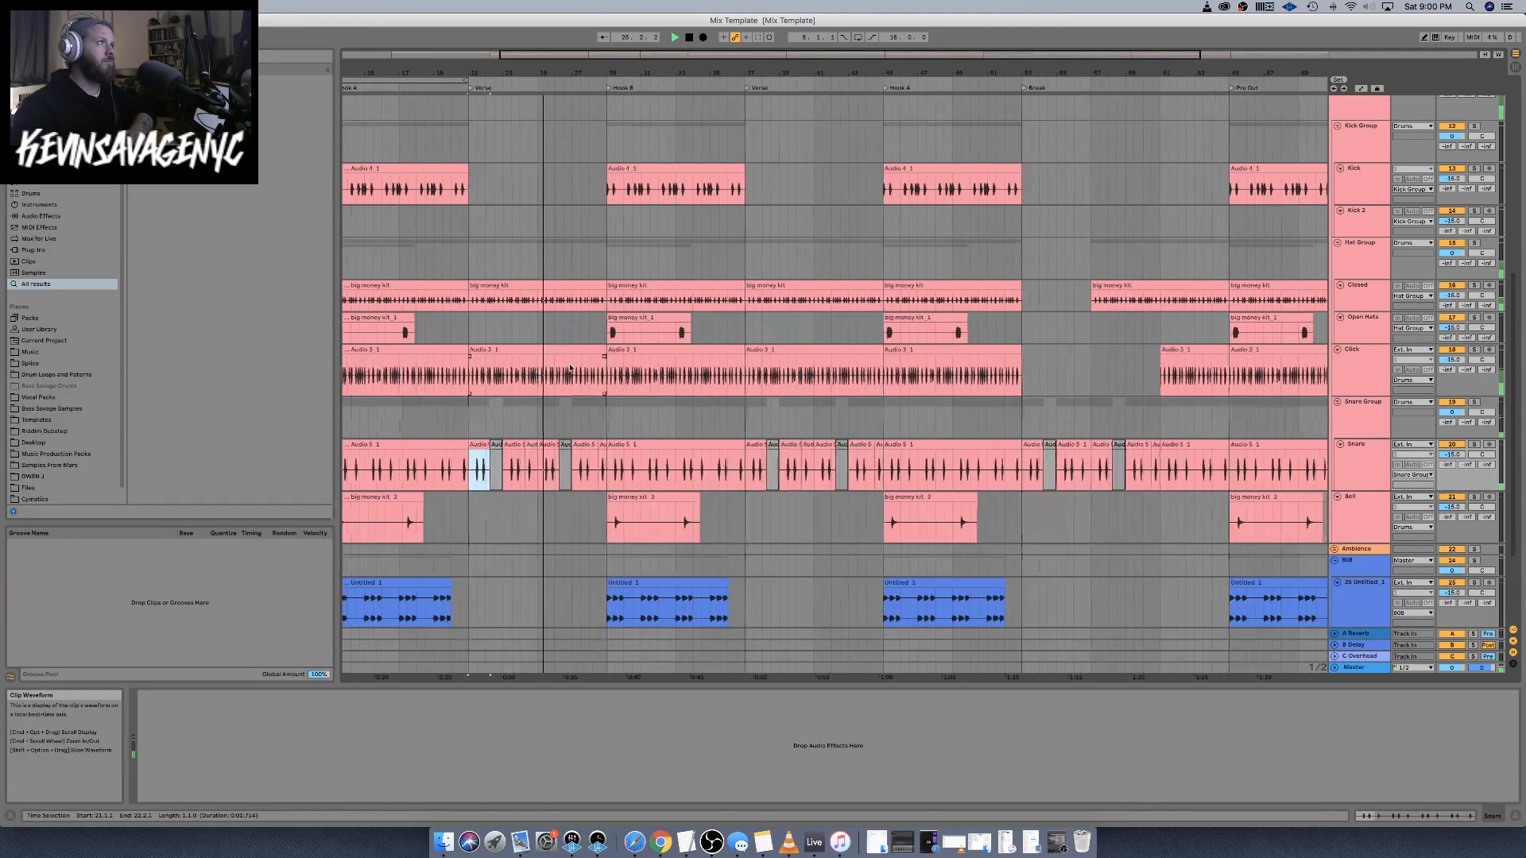
{"action": "scroll", "coordinate": [570, 368], "scroll_direction": "left", "scroll_amount": 5}
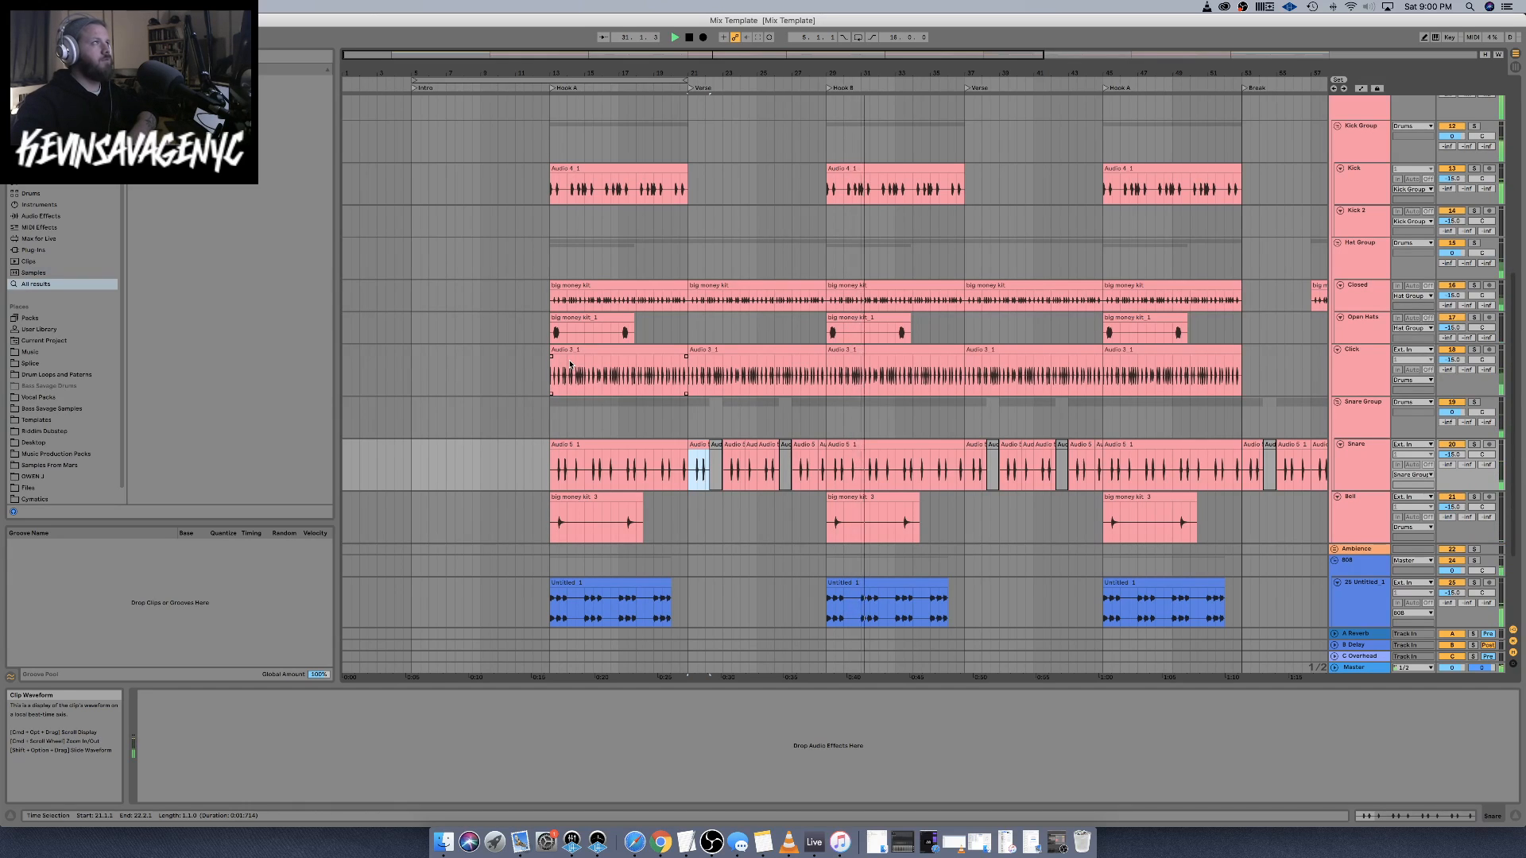
{"action": "scroll", "coordinate": [795, 397], "scroll_direction": "down", "scroll_amount": 4}
{"action": "key", "text": "space"}
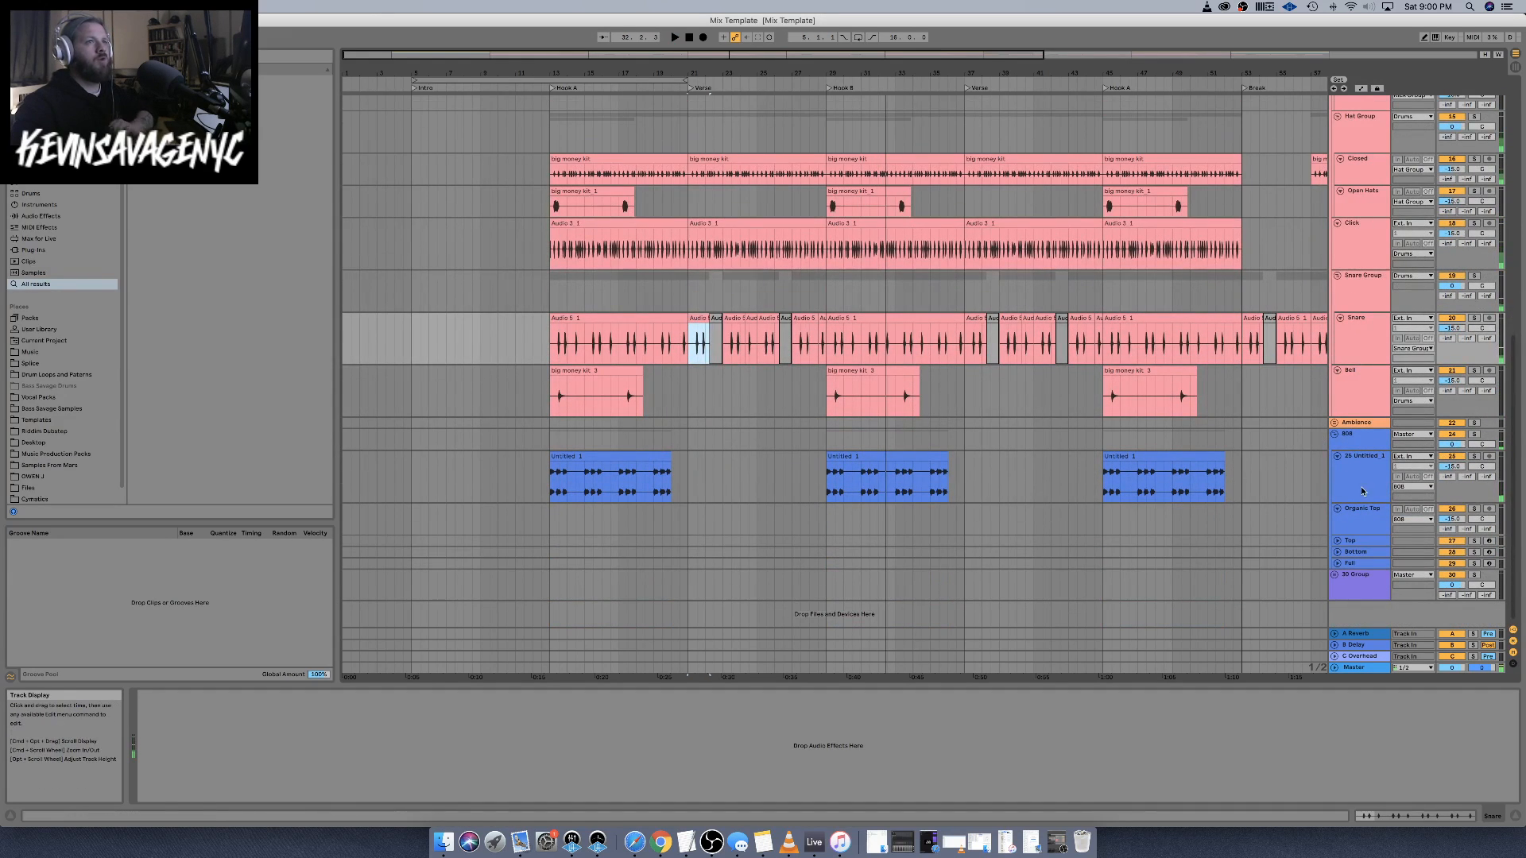
Copy the 808 audio of Hook A, bars 13 to 21, onto the unfolded Top track at bar 13 as a MIDI clip
{"action": "left_click", "coordinate": [979, 500]}
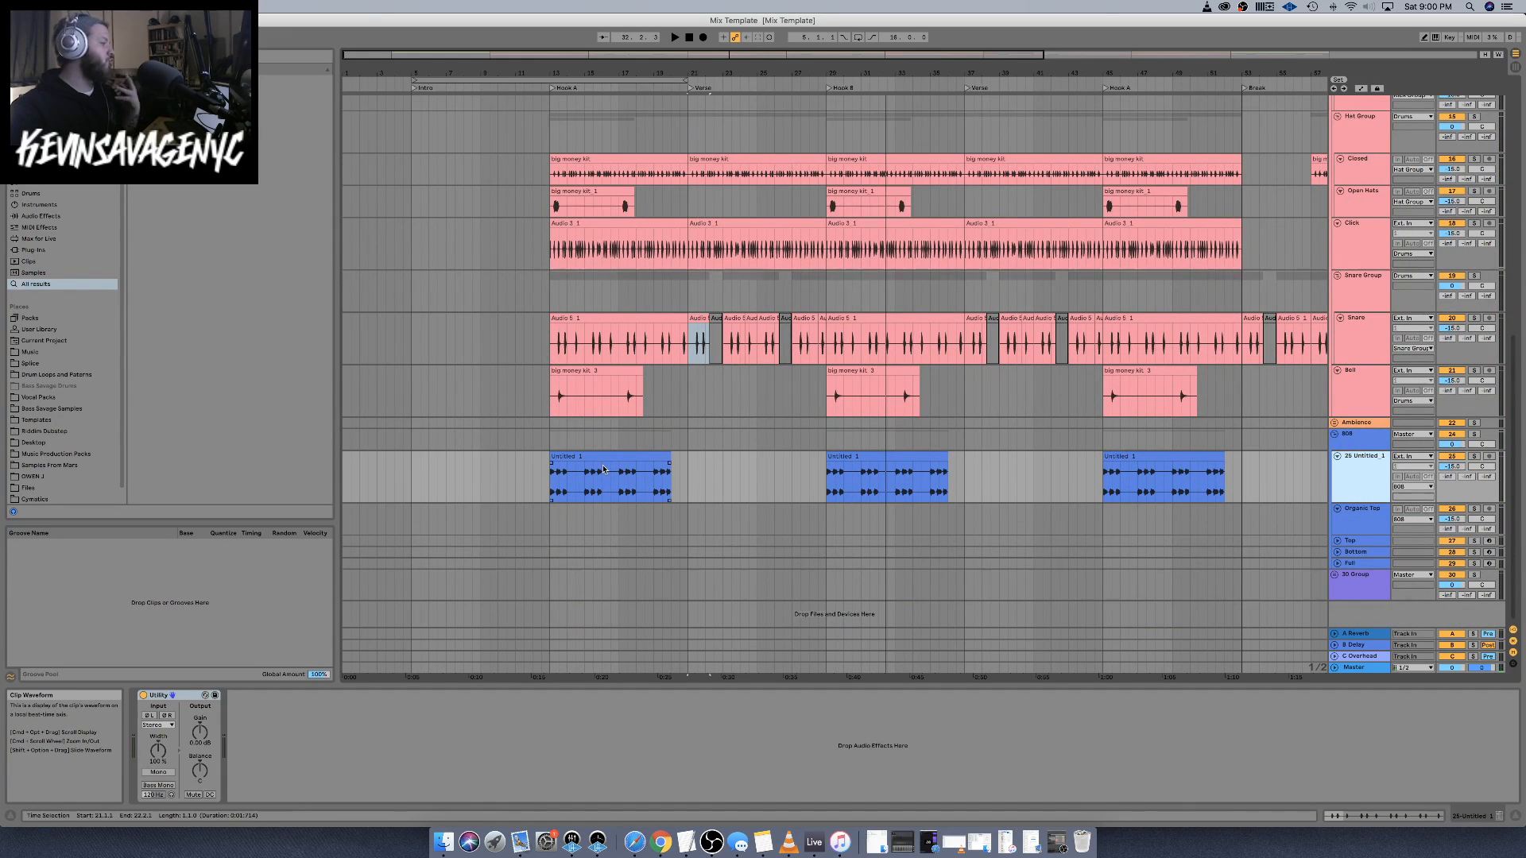
{"action": "left_click_drag", "start_coordinate": [684, 480], "coordinate": [560, 478]}
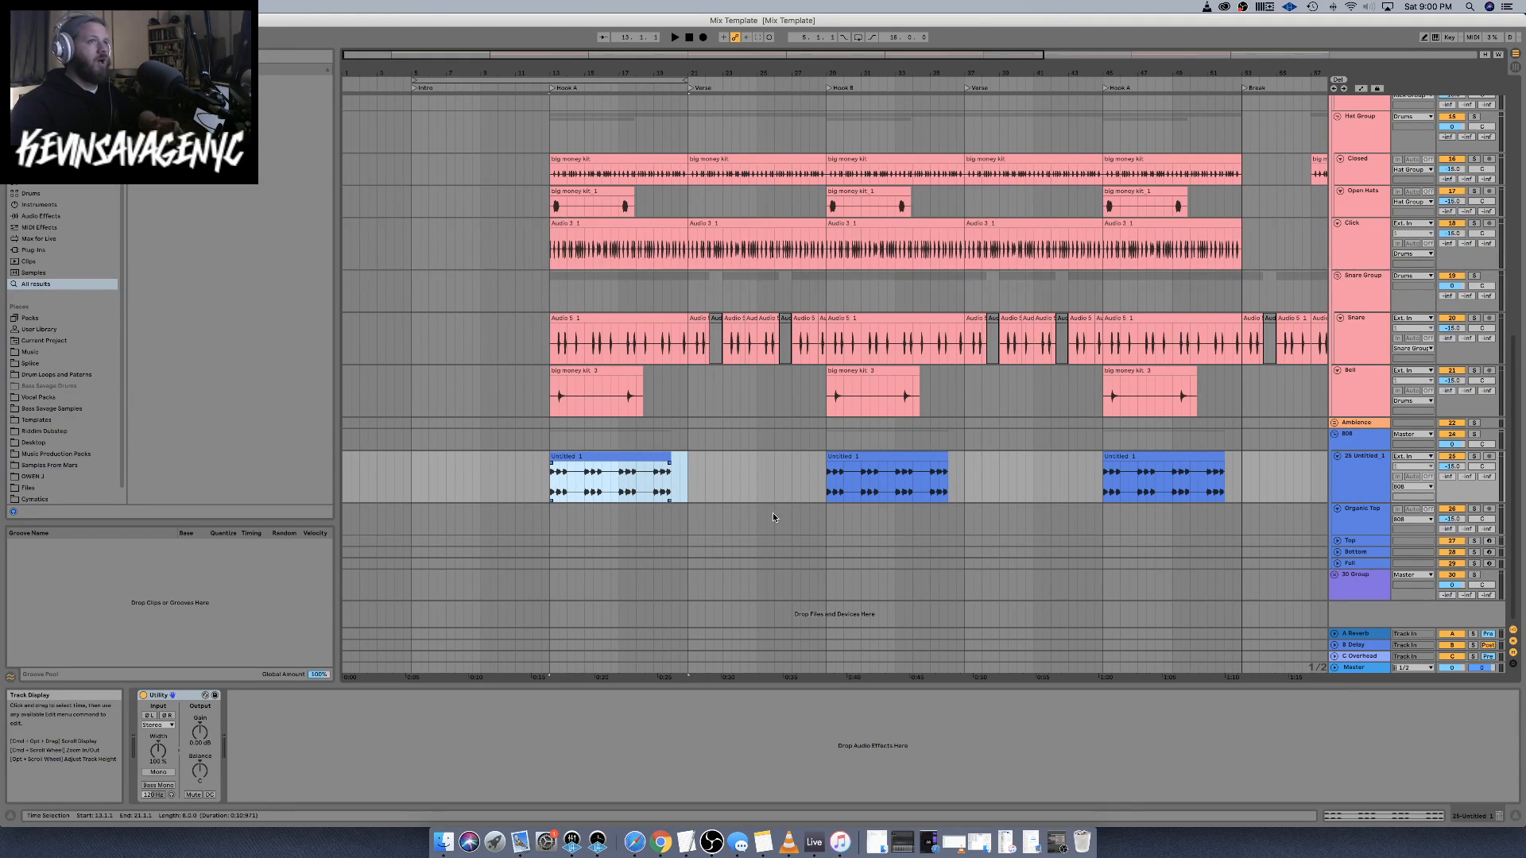
{"action": "left_click", "coordinate": [1337, 542]}
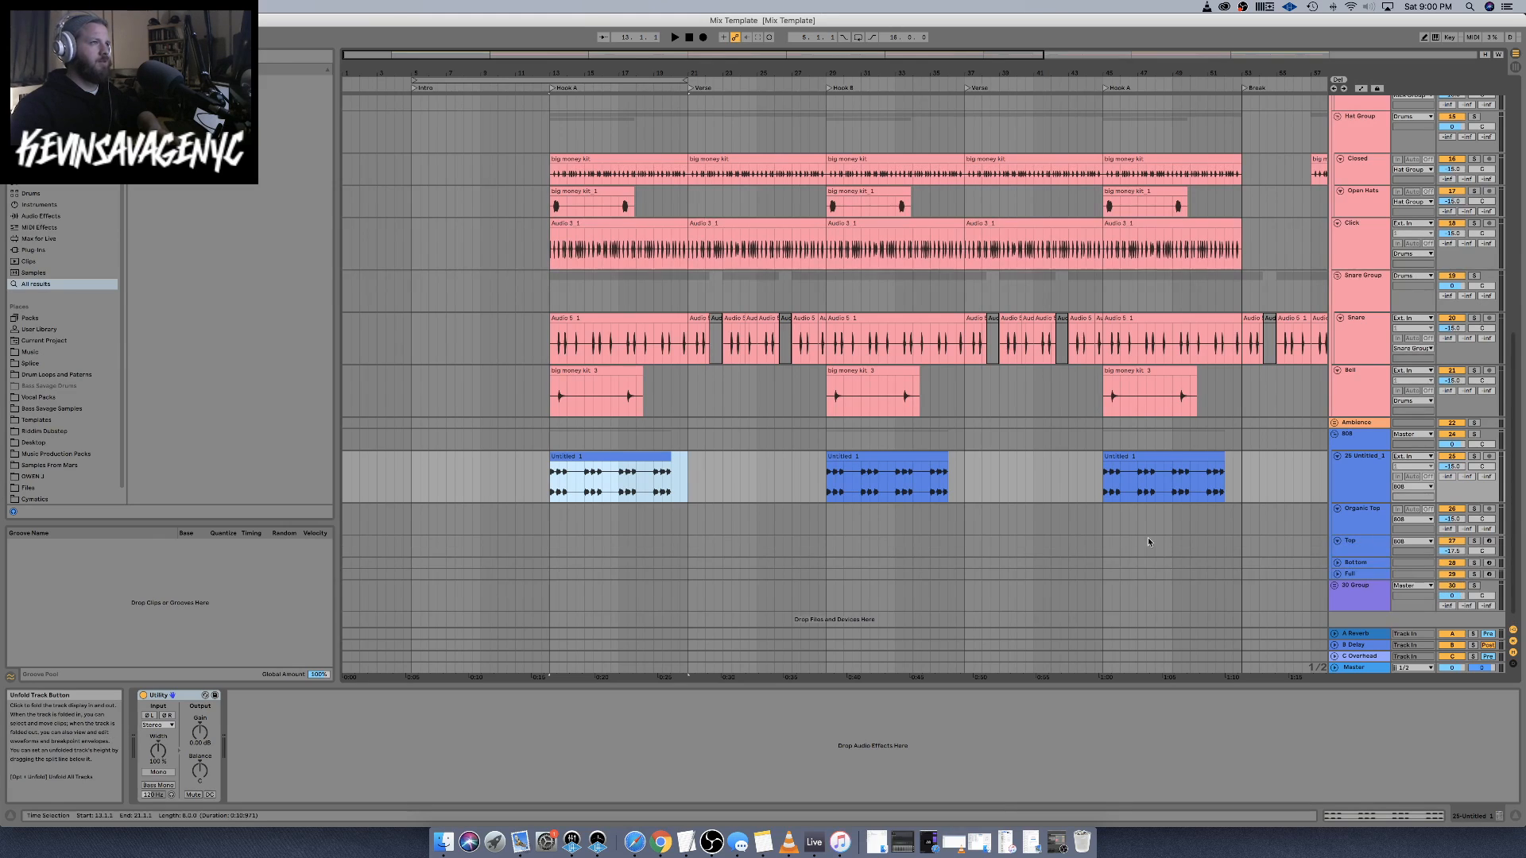
{"action": "left_click", "coordinate": [551, 542]}
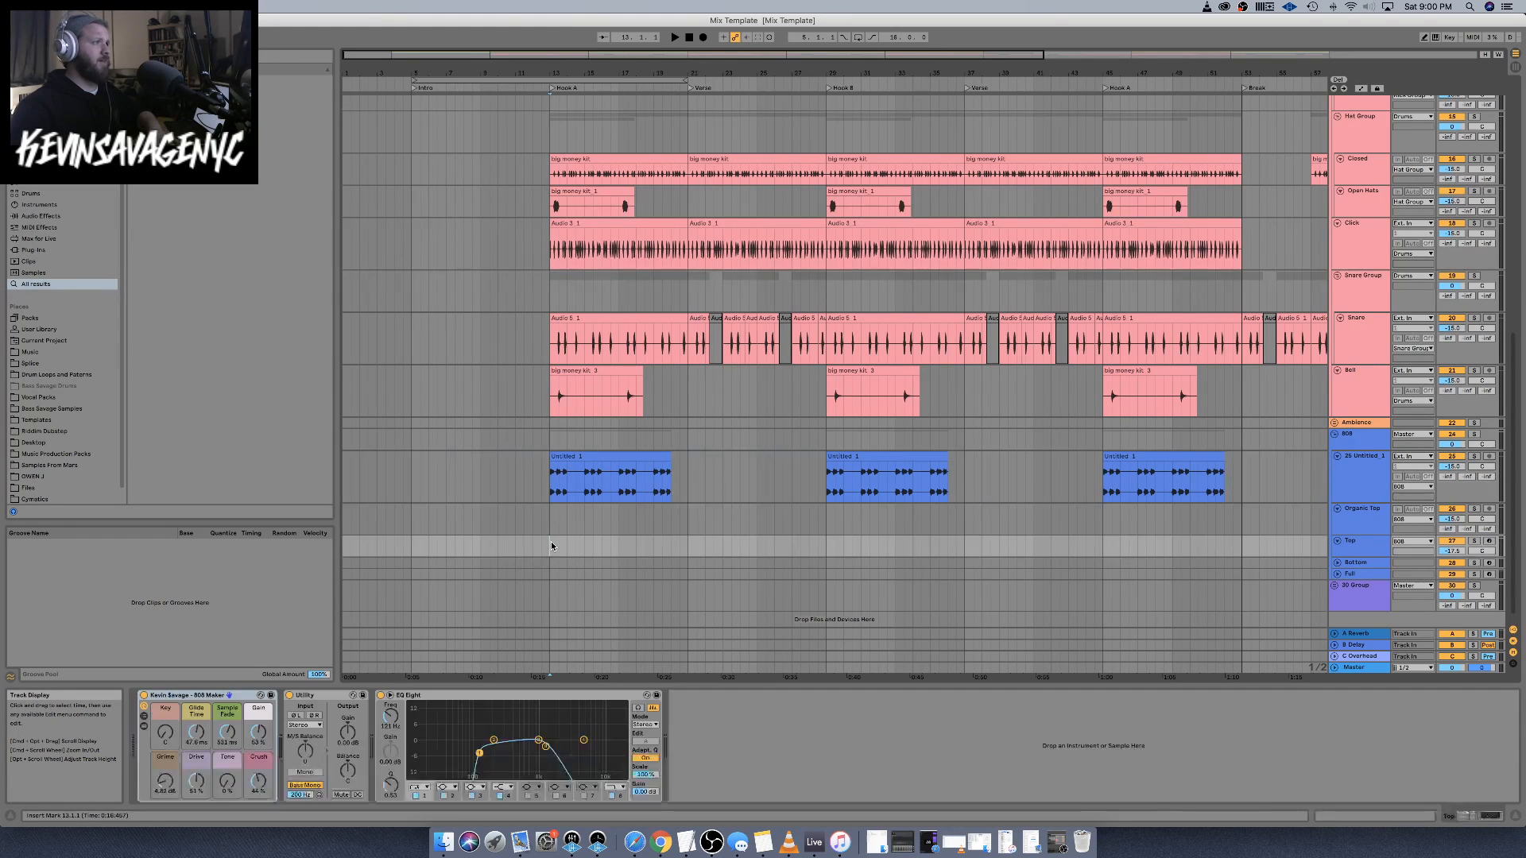
{"action": "key", "text": "super+v"}
{"action": "left_click", "coordinate": [759, 422]}
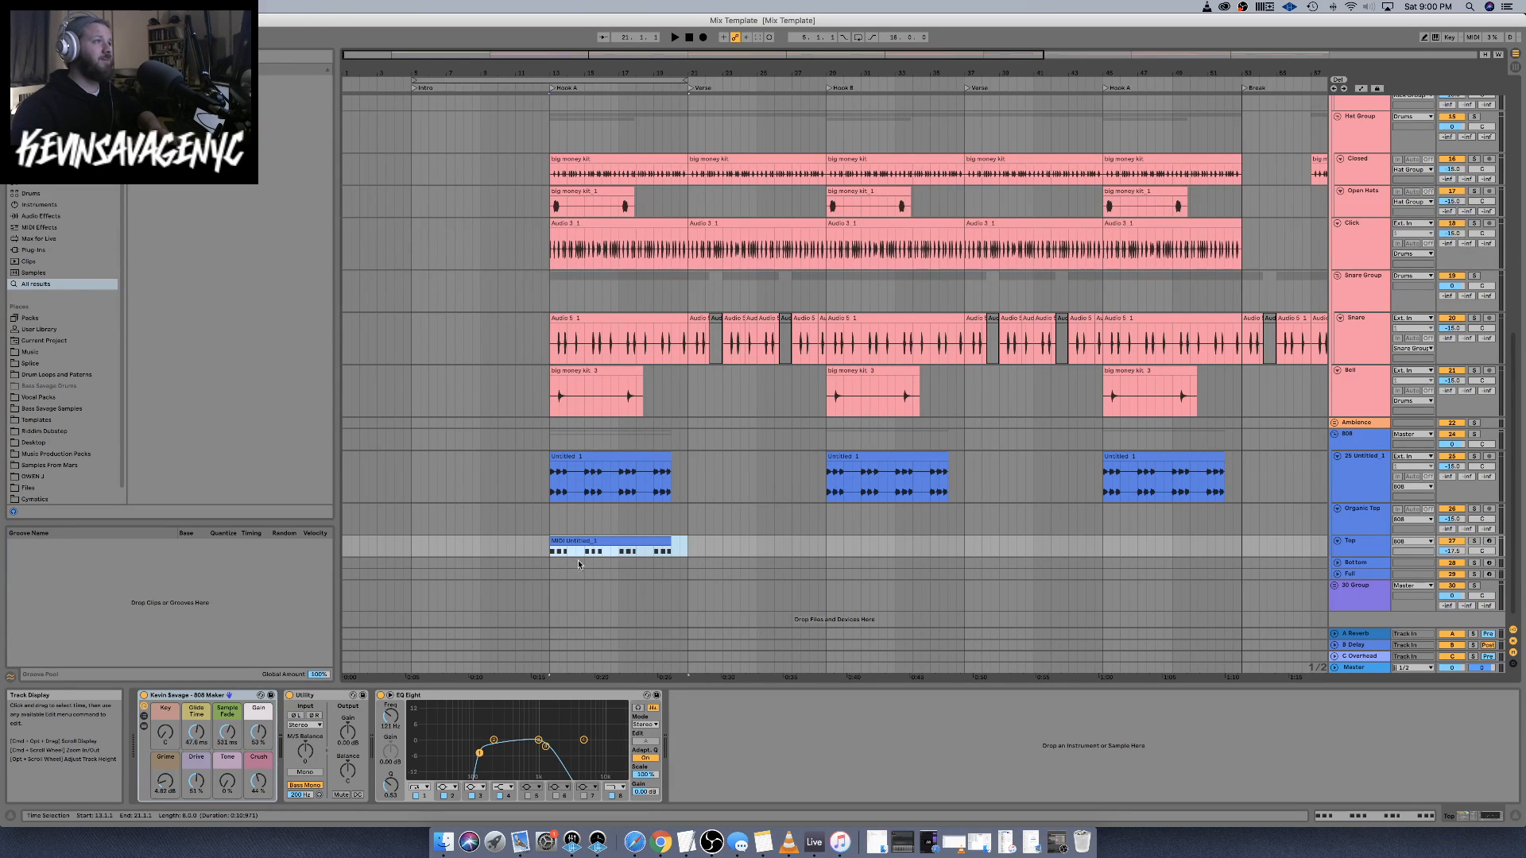
Open the new MIDI clip on the Top track and play it with that track soloed
{"action": "double_click", "coordinate": [599, 541]}
{"action": "key", "text": "space"}
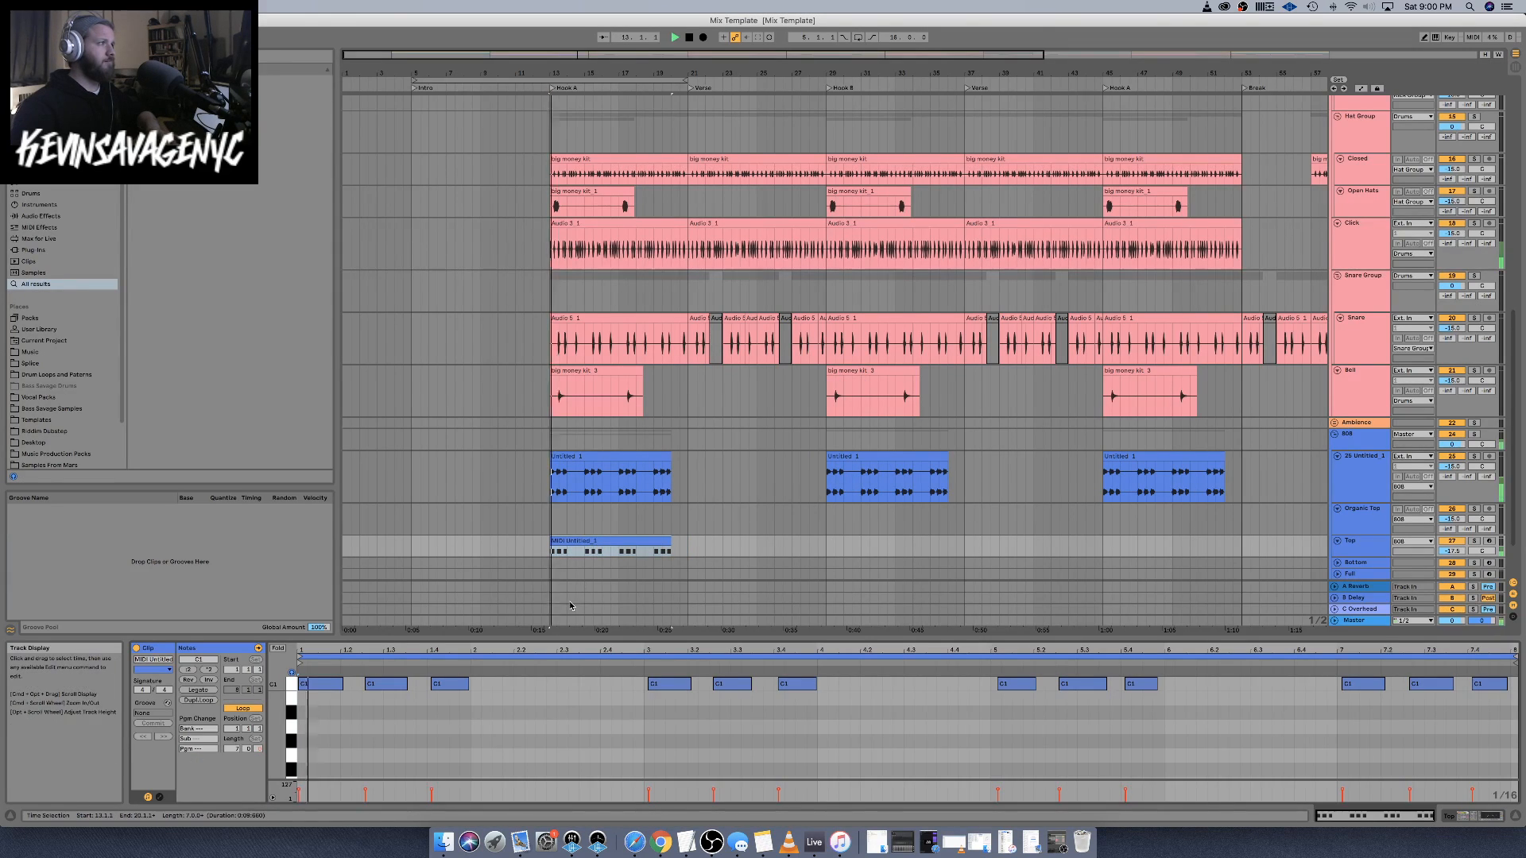
{"action": "left_click", "coordinate": [1472, 541]}
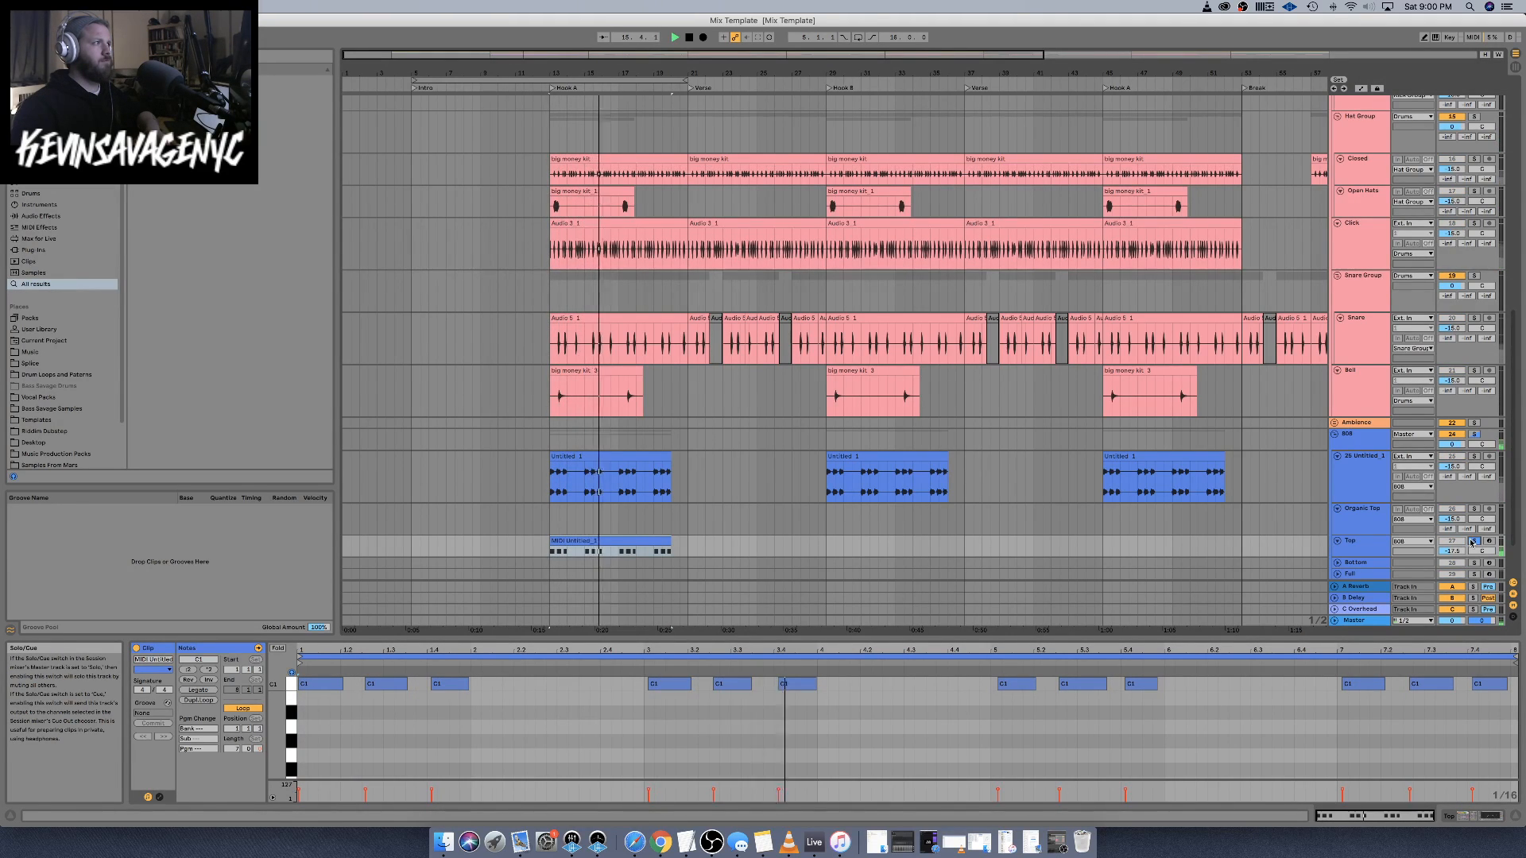
Quantize all notes in the Top track's MIDI clip and check the timing by playback
{"action": "left_click", "coordinate": [587, 739]}
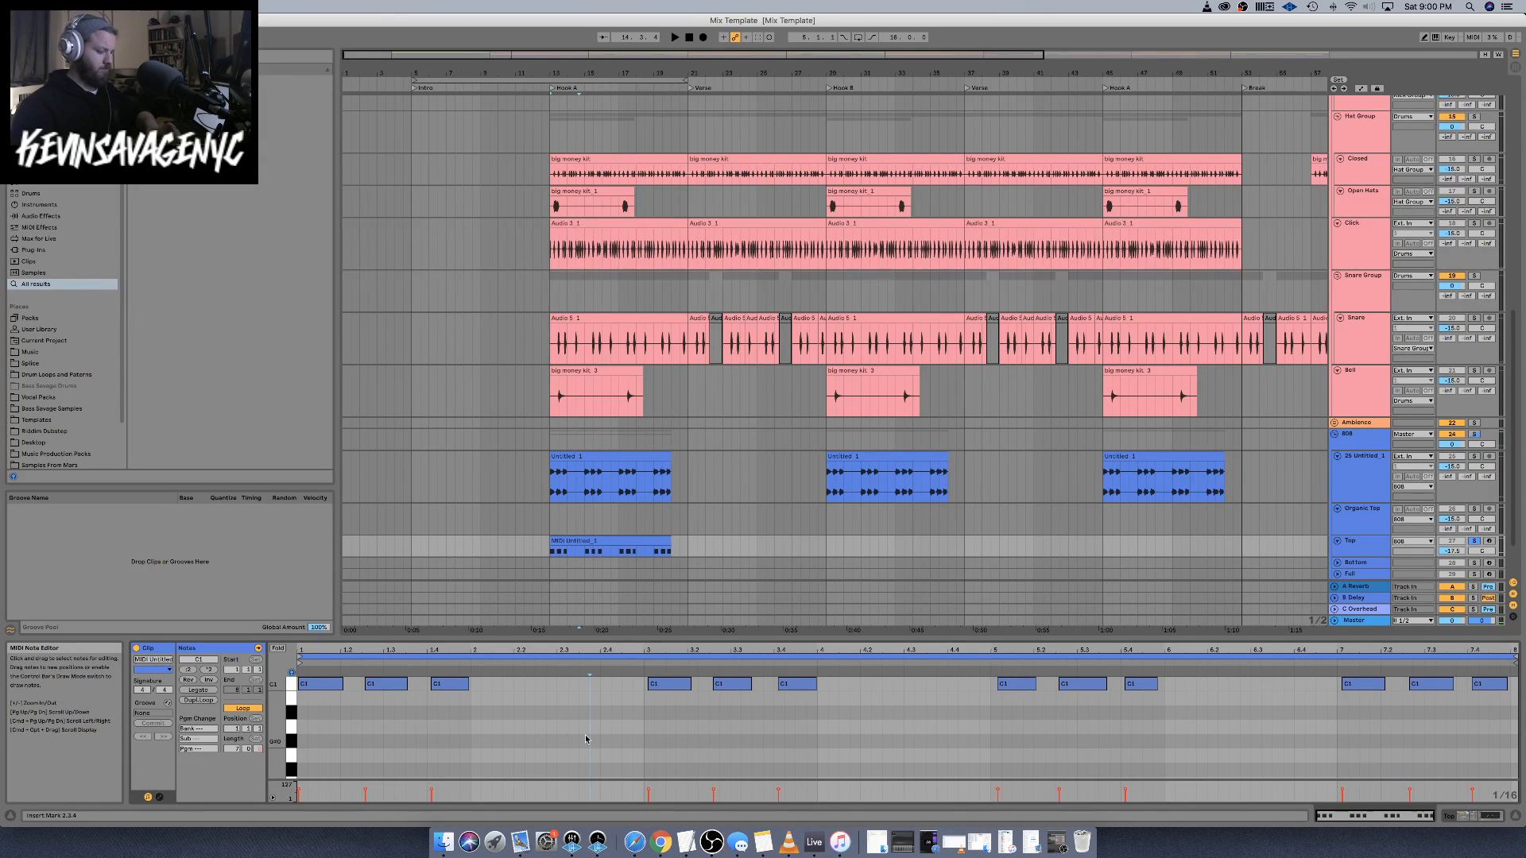
{"action": "key", "text": "super+a"}
{"action": "key", "text": "super+u"}
{"action": "key", "text": "space"}
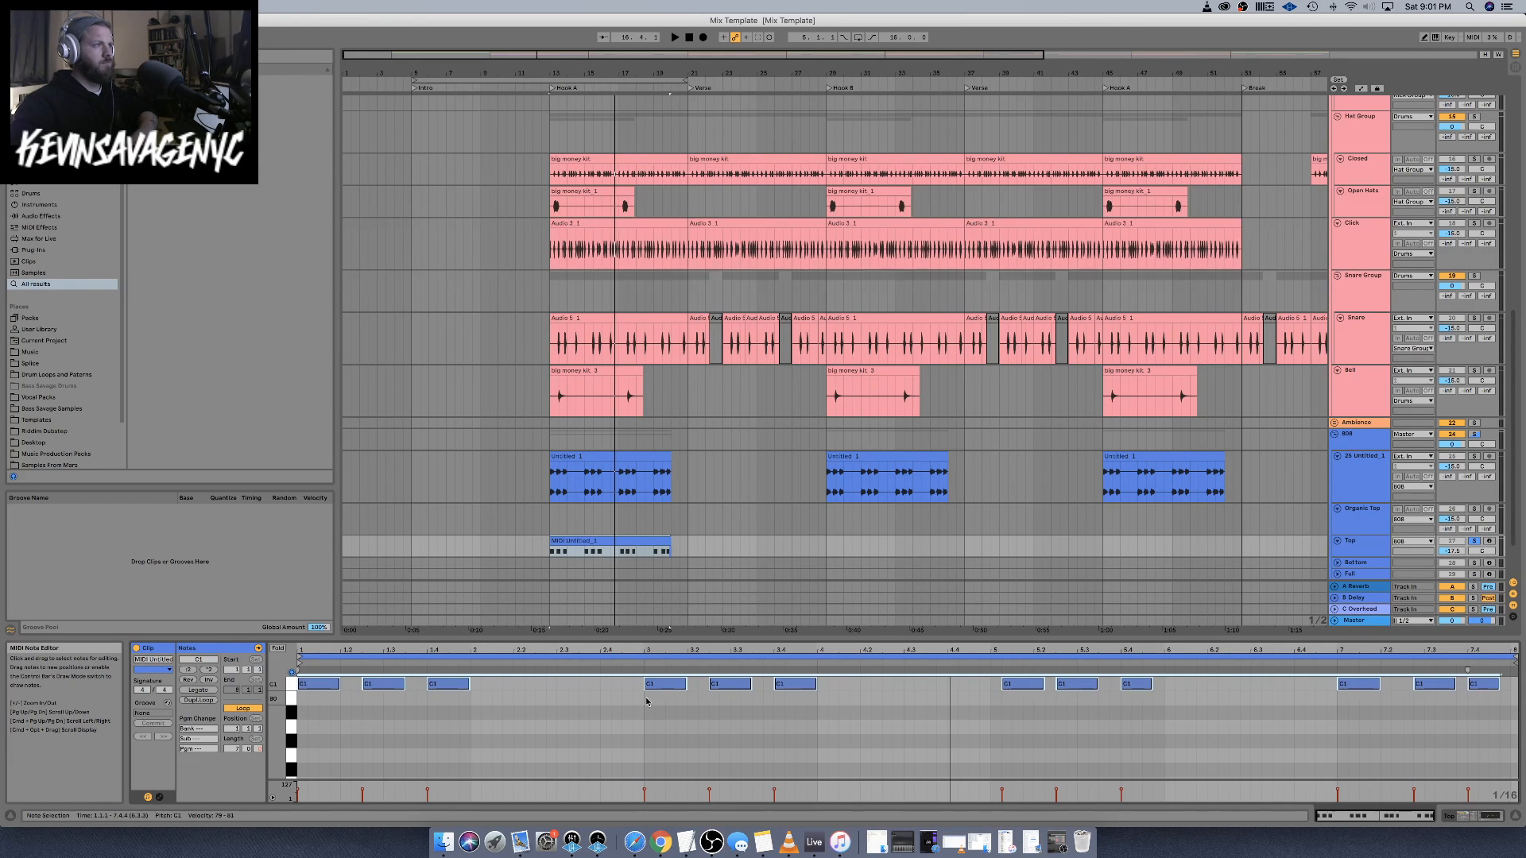
Copy the three C1 notes starting at 3.1.1 over the note groups at 5.1.1 and 7.1.1
{"action": "left_click_drag", "start_coordinate": [646, 702], "coordinate": [681, 677]}
{"action": "left_click_drag", "start_coordinate": [813, 673], "coordinate": [815, 674]}
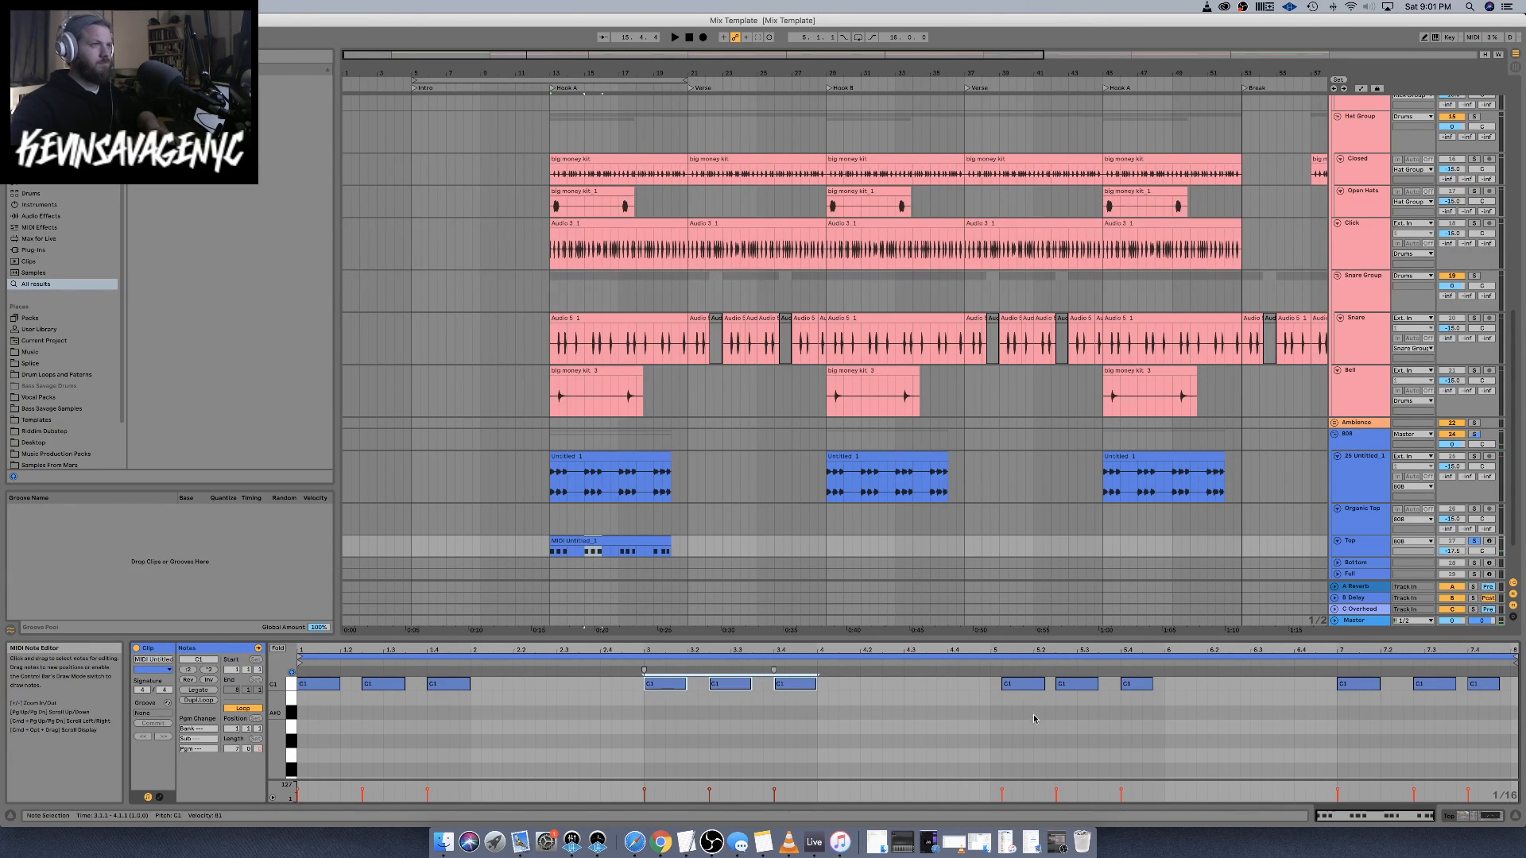
{"action": "left_click", "coordinate": [991, 706]}
{"action": "key", "text": "super+v"}
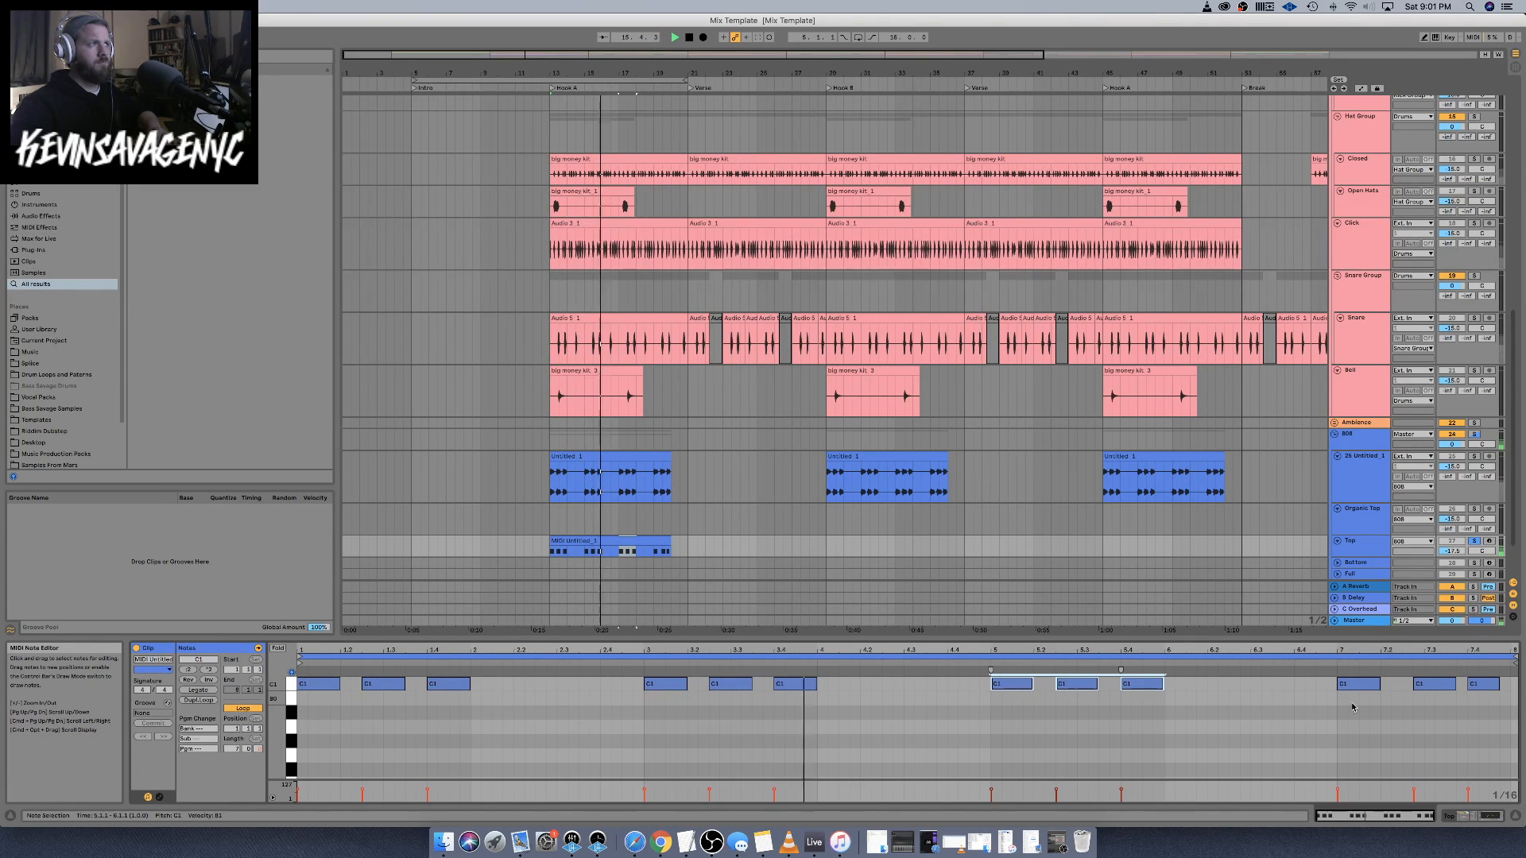
{"action": "left_click", "coordinate": [1336, 710]}
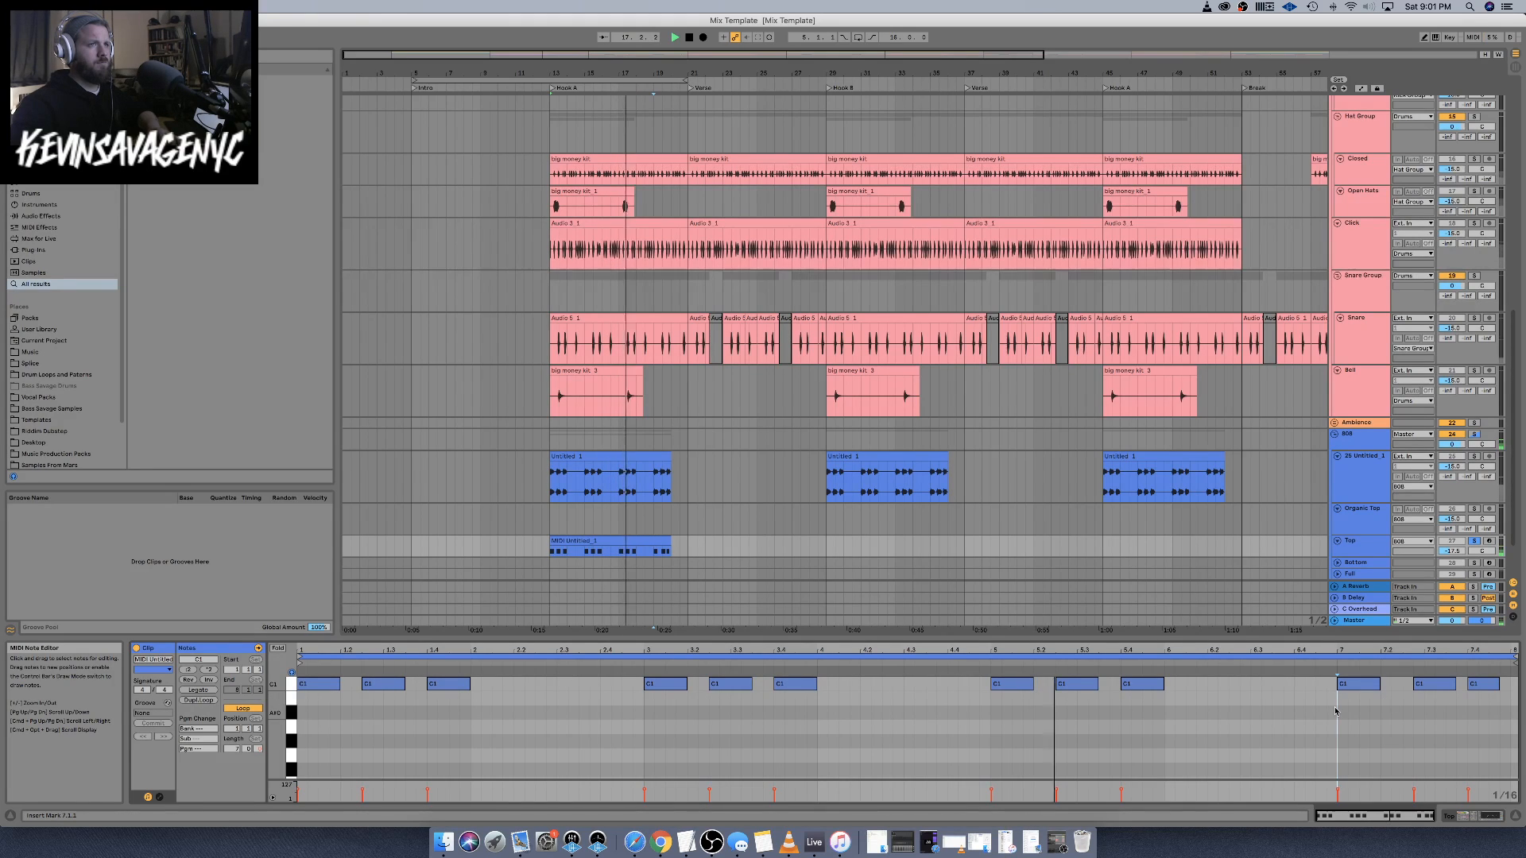
{"action": "key", "text": "super+v"}
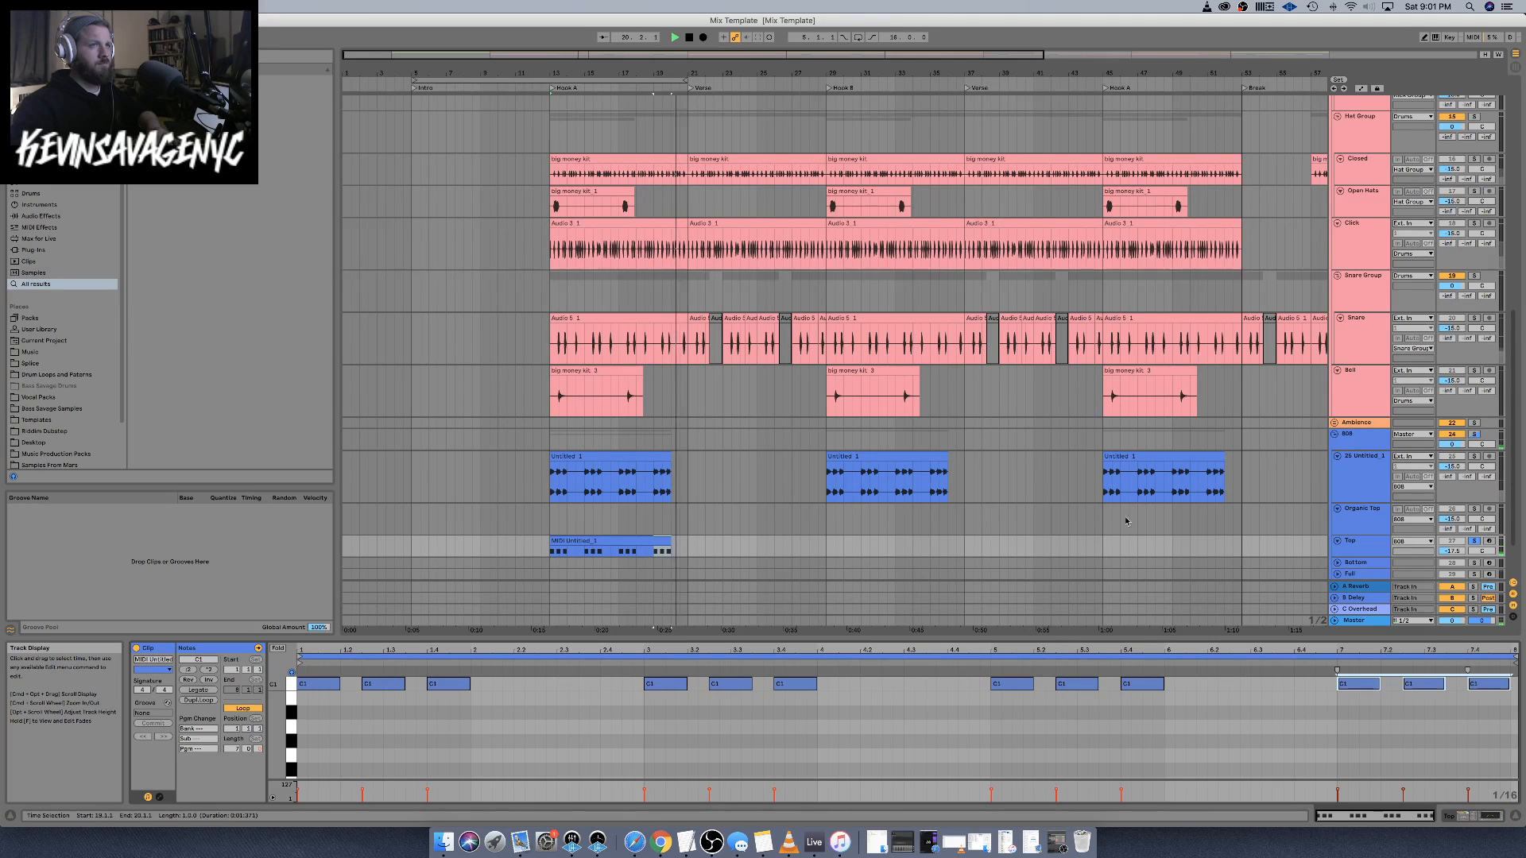
Move the MIDI clip from the Top track to the Full track at bar 13 and play it with Full soloed
{"action": "left_click", "coordinate": [1515, 818]}
{"action": "left_click", "coordinate": [577, 650]}
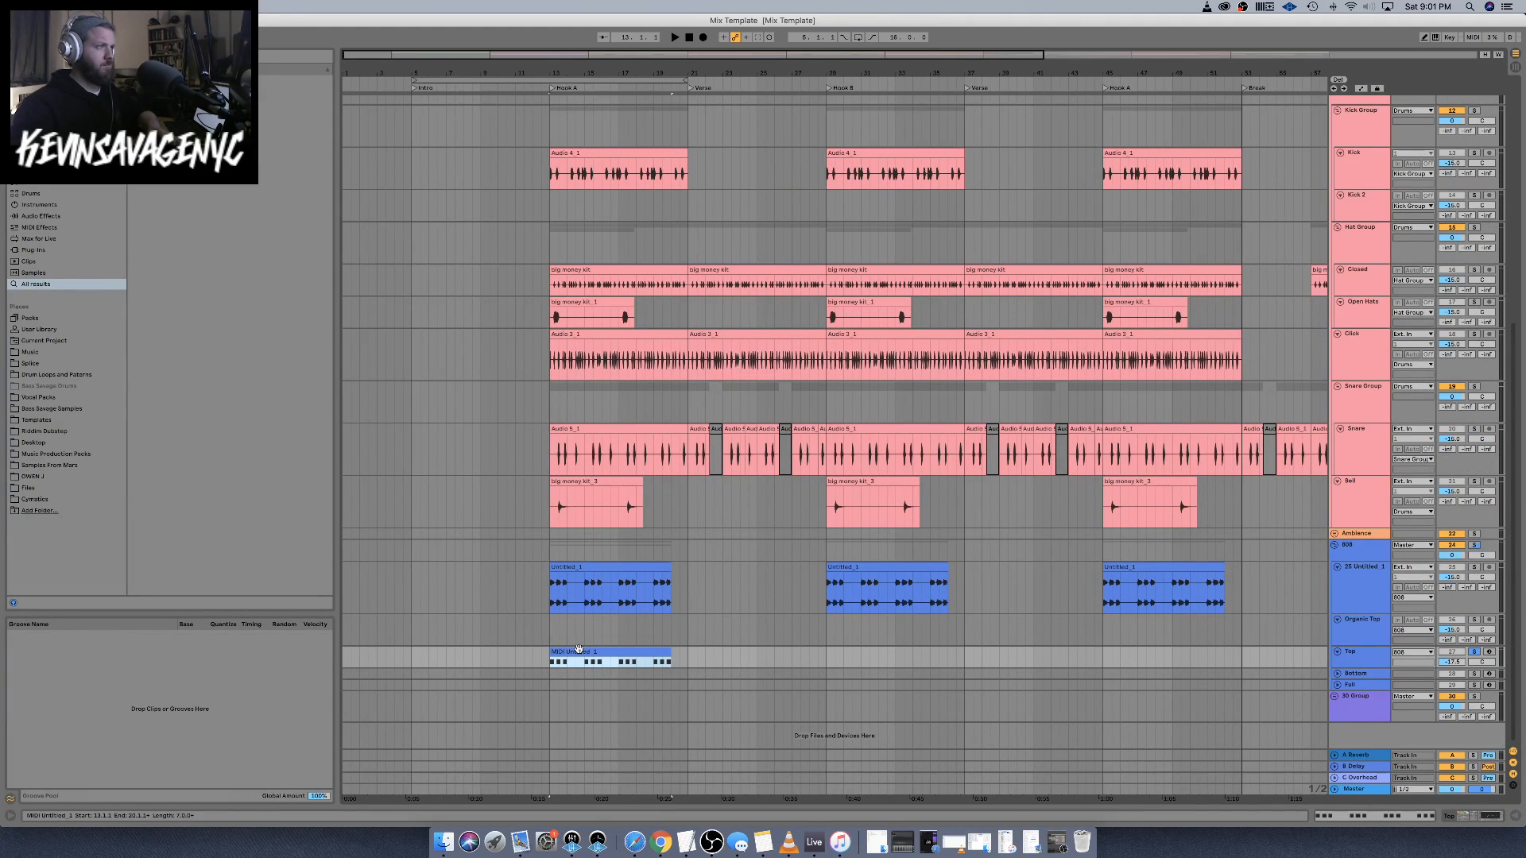
{"action": "left_click_drag", "start_coordinate": [579, 649], "coordinate": [583, 685]}
{"action": "key", "text": "space"}
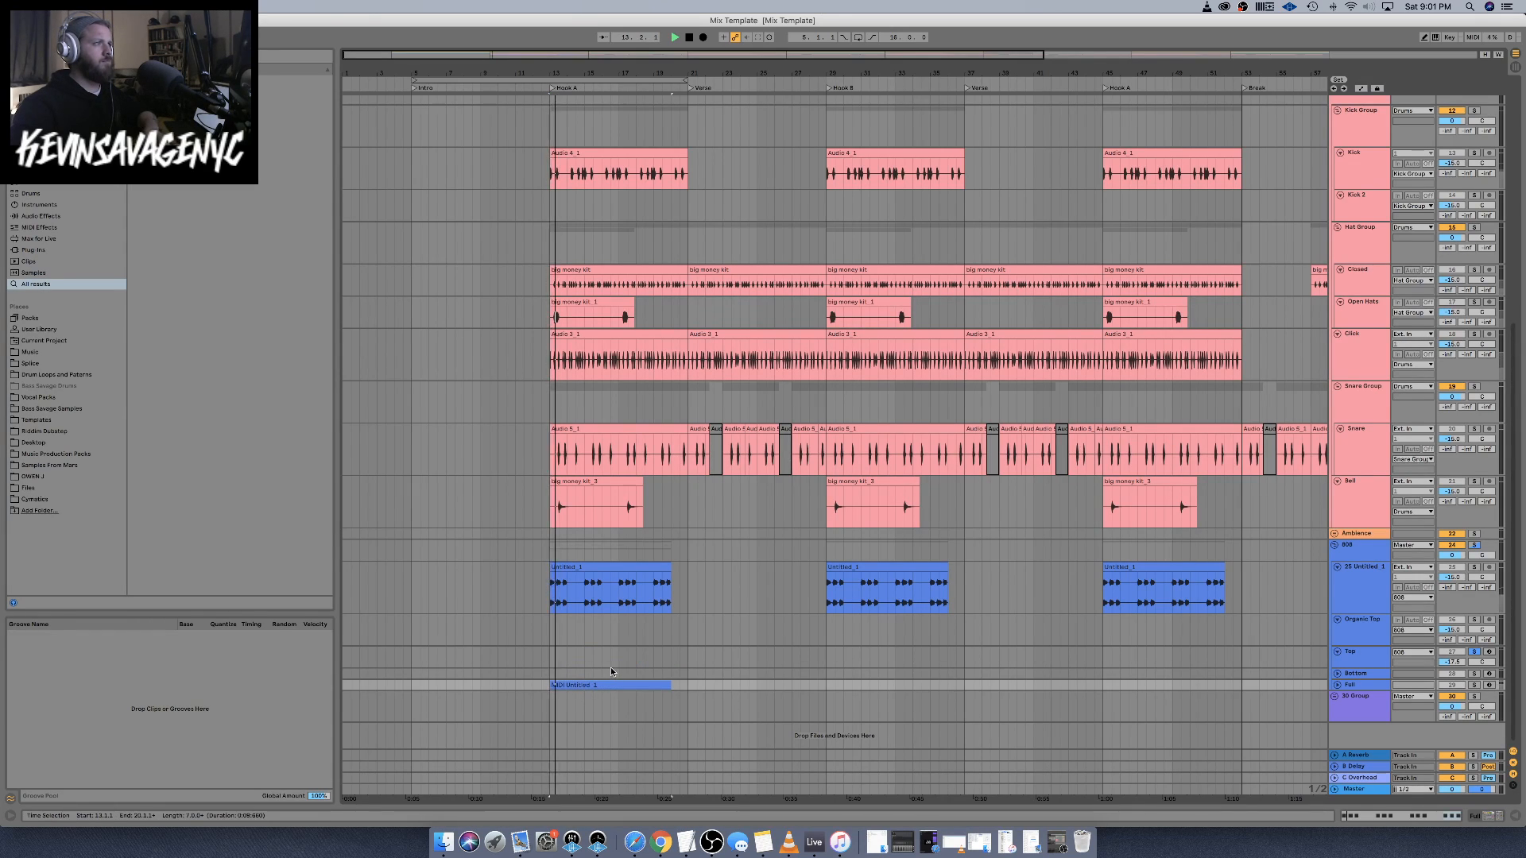
{"action": "left_click", "coordinate": [1474, 685]}
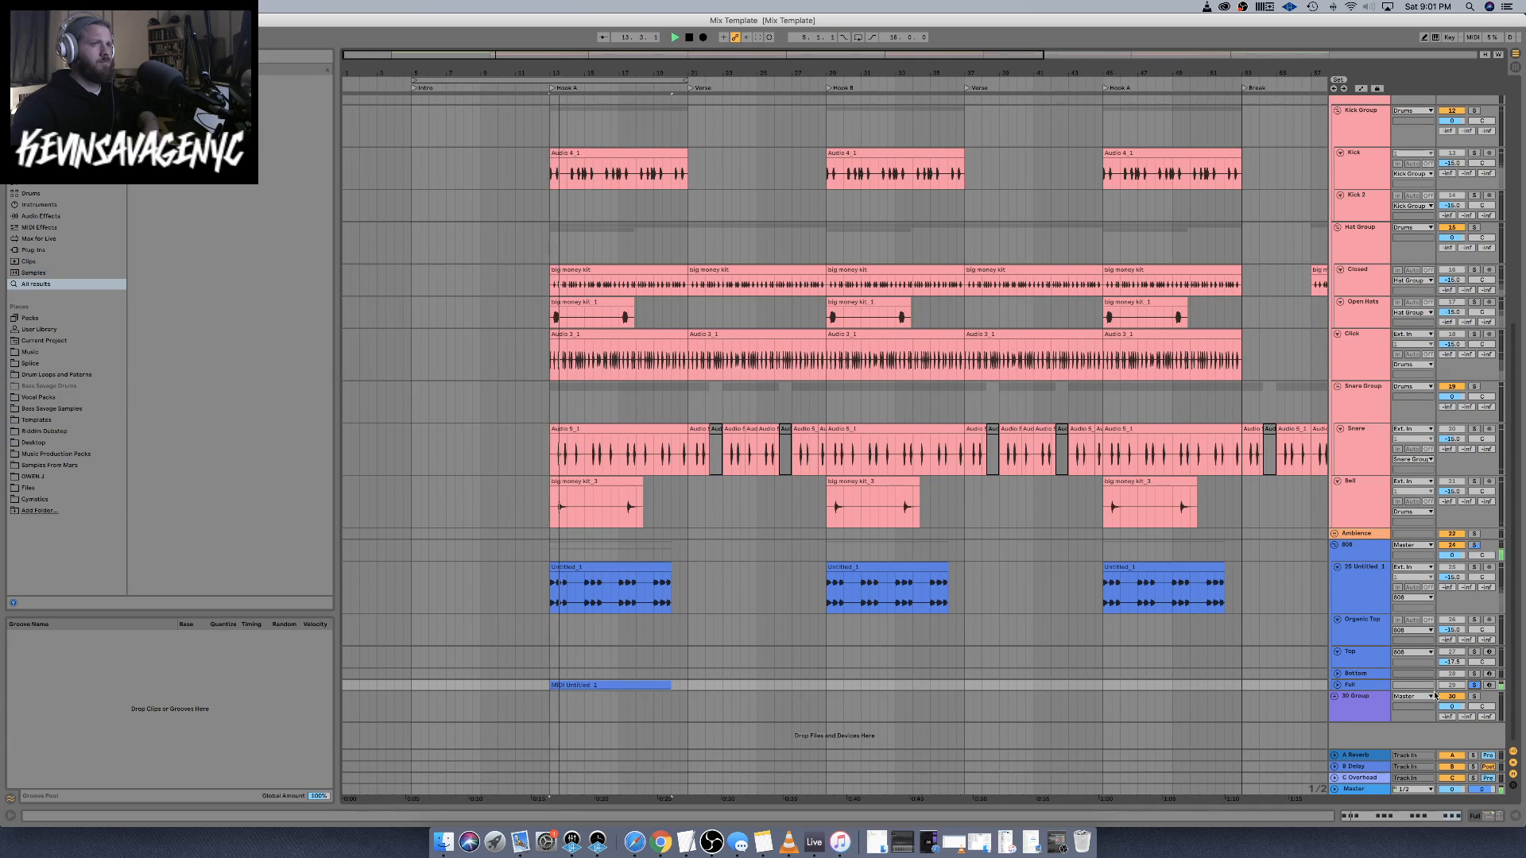
In the Full track's 808 Maker, reset Drive and Gain to 0 % and lower Crush to nearly zero while listening
{"action": "left_click", "coordinate": [1434, 816]}
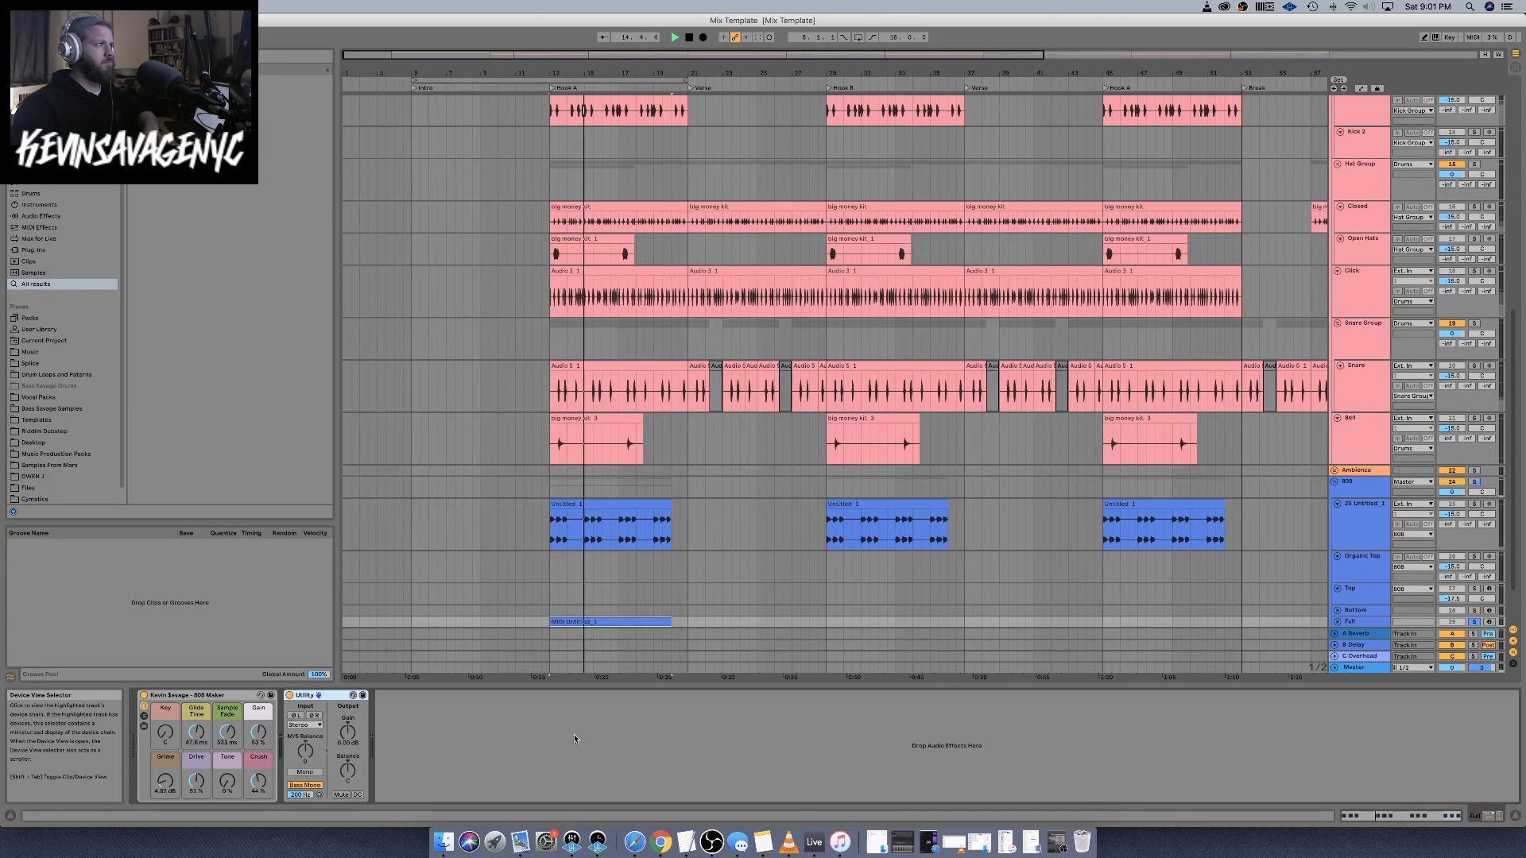
{"action": "double_click", "coordinate": [197, 782]}
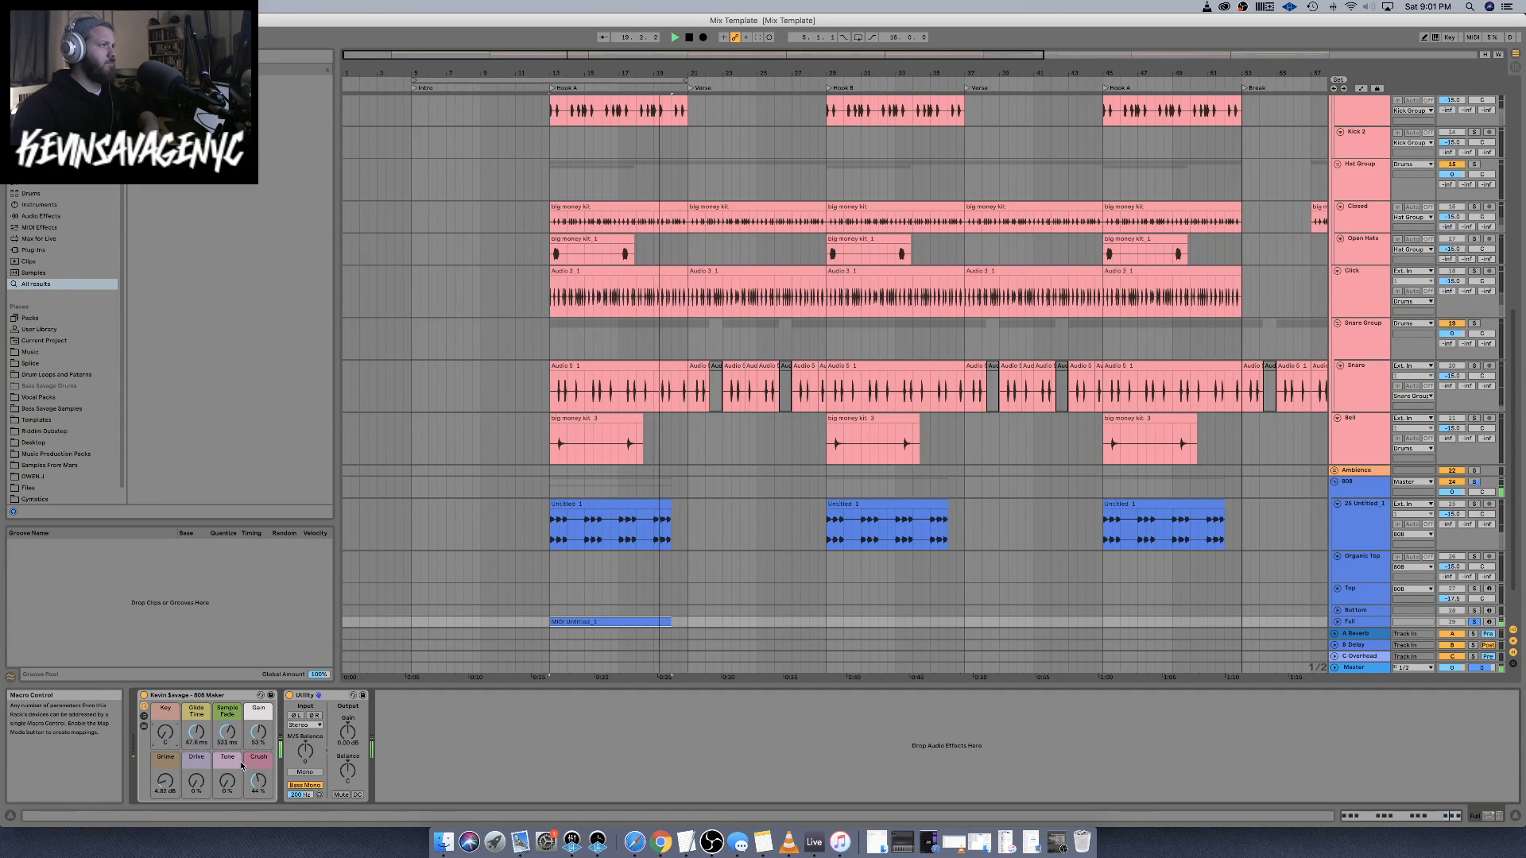
{"action": "left_click_drag", "start_coordinate": [258, 781], "coordinate": [258, 806]}
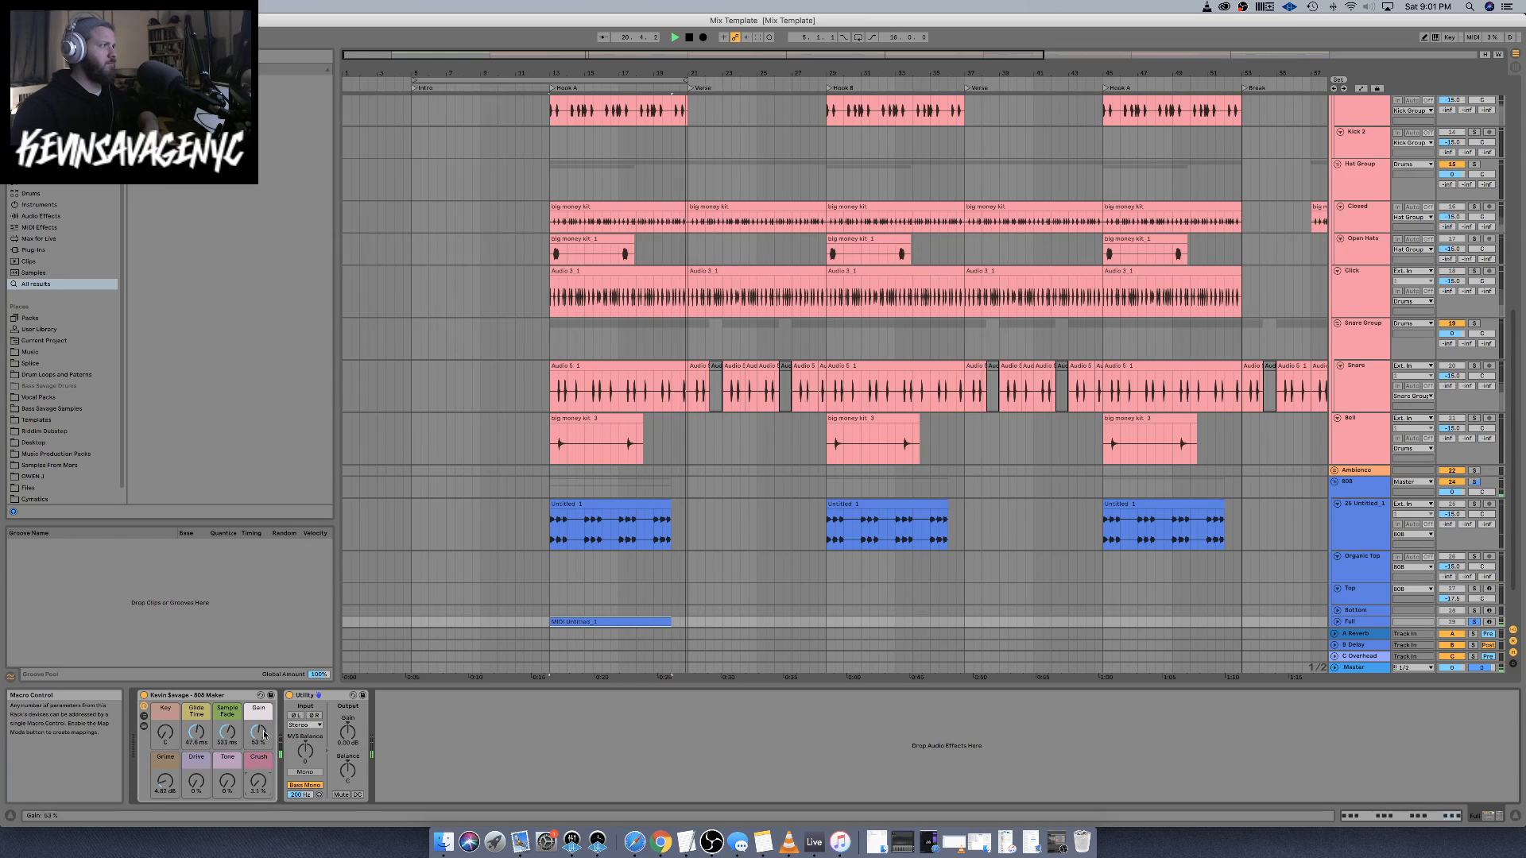
{"action": "key", "text": "space"}
{"action": "key", "text": "space"}
{"action": "key", "text": "space"}
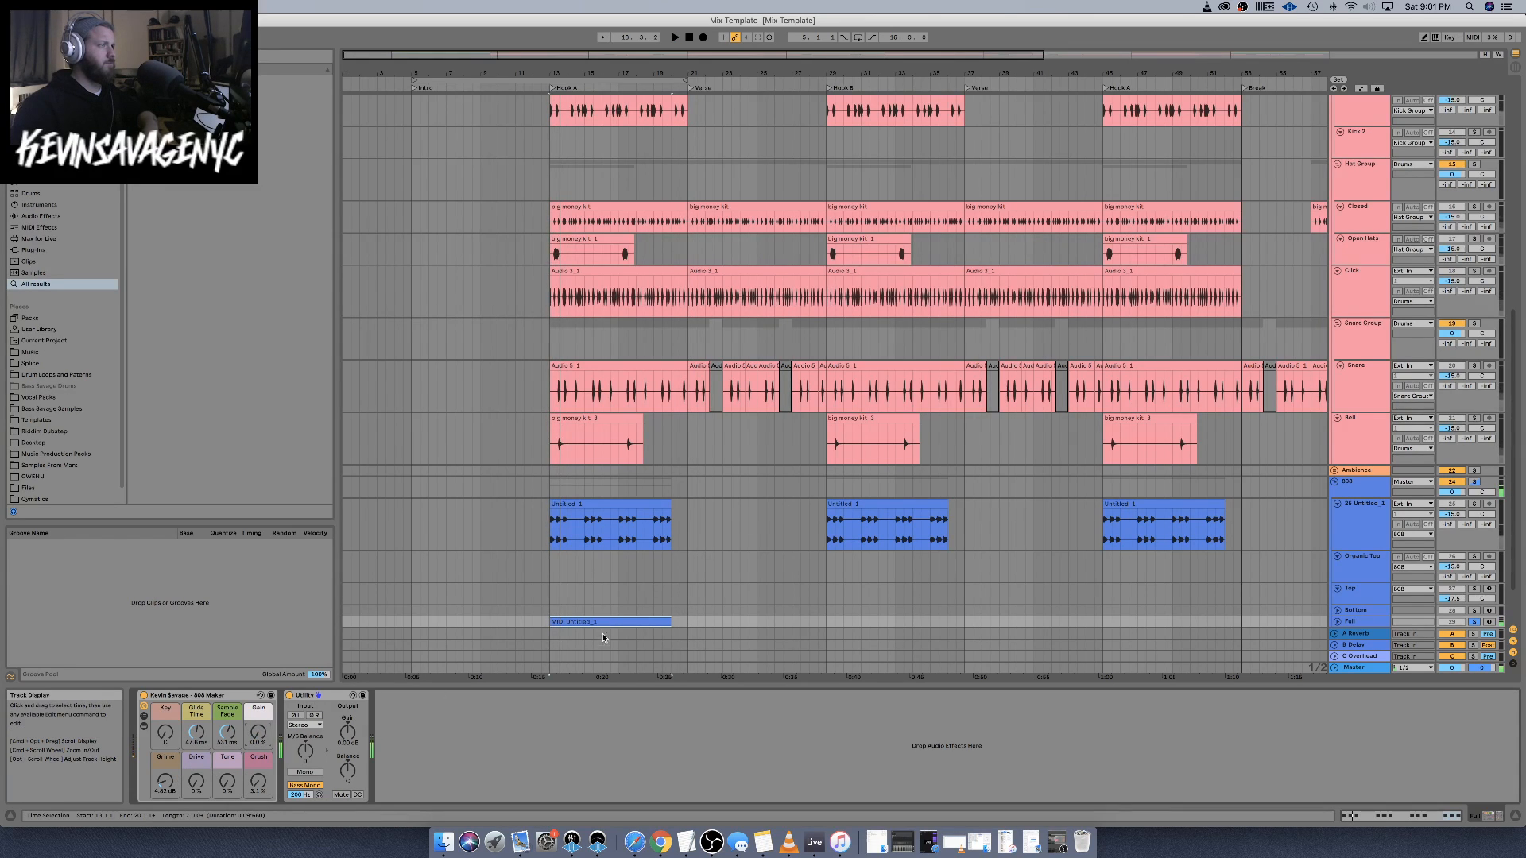
Transpose all notes of the Full track's MIDI clip up by octaves, comparing neighbouring octaves during playback
{"action": "double_click", "coordinate": [603, 621]}
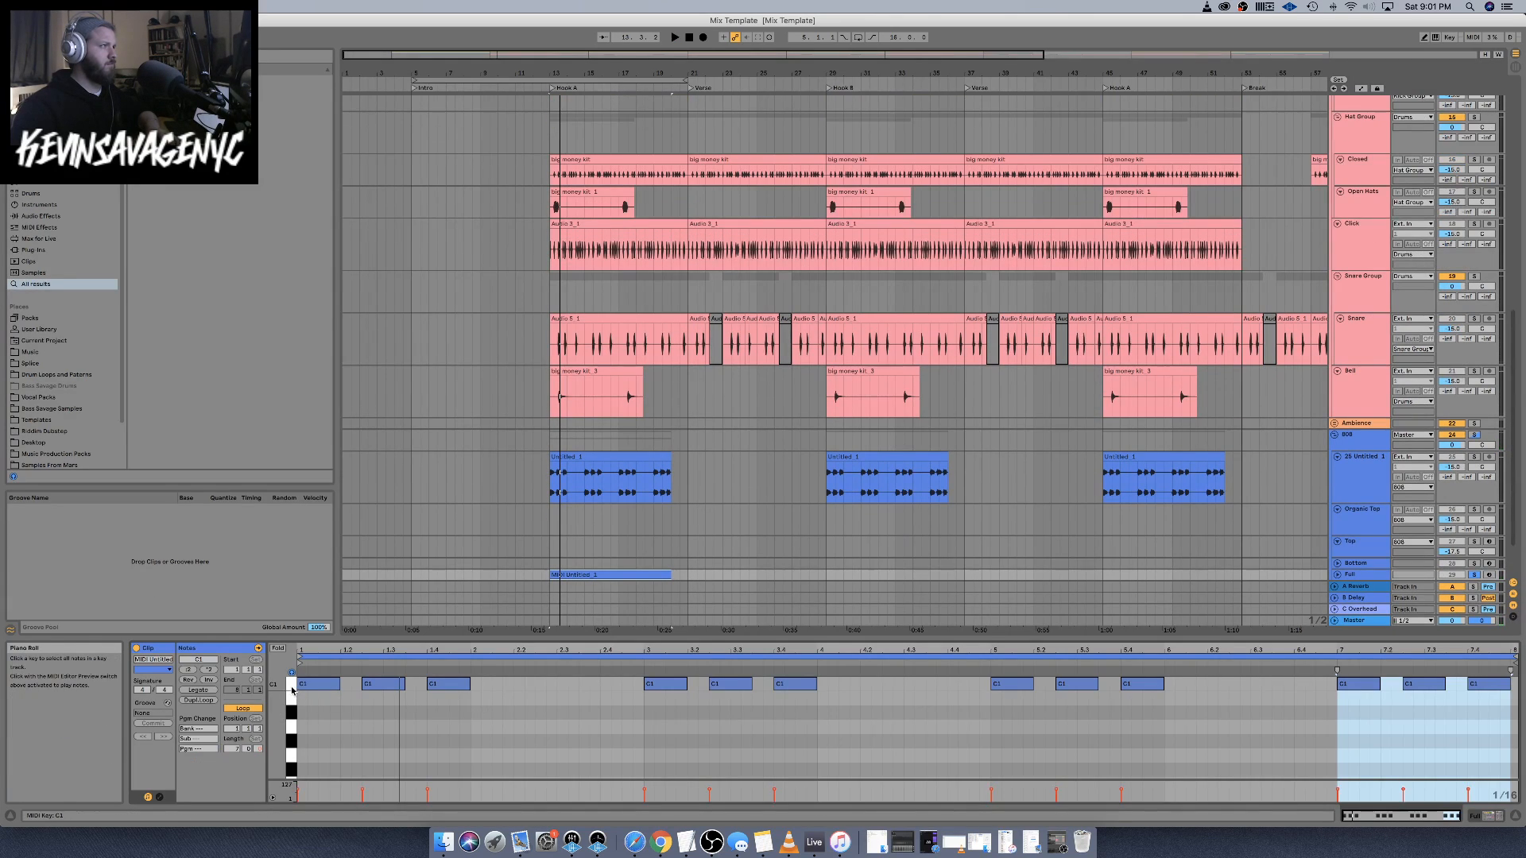
{"action": "left_click", "coordinate": [292, 689]}
{"action": "key", "text": "space"}
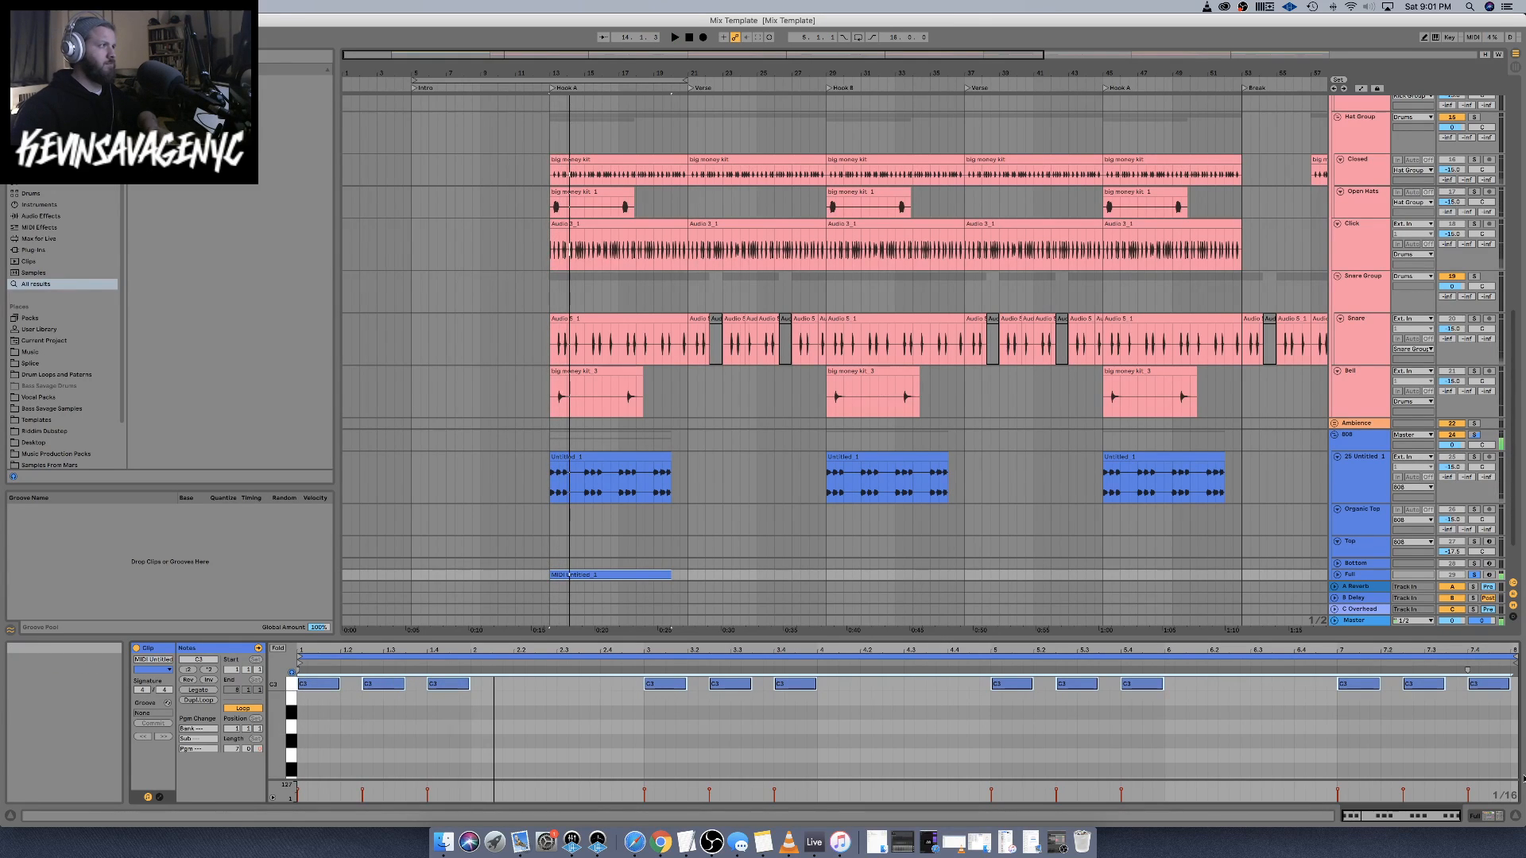
{"action": "key", "text": "shift+Down"}
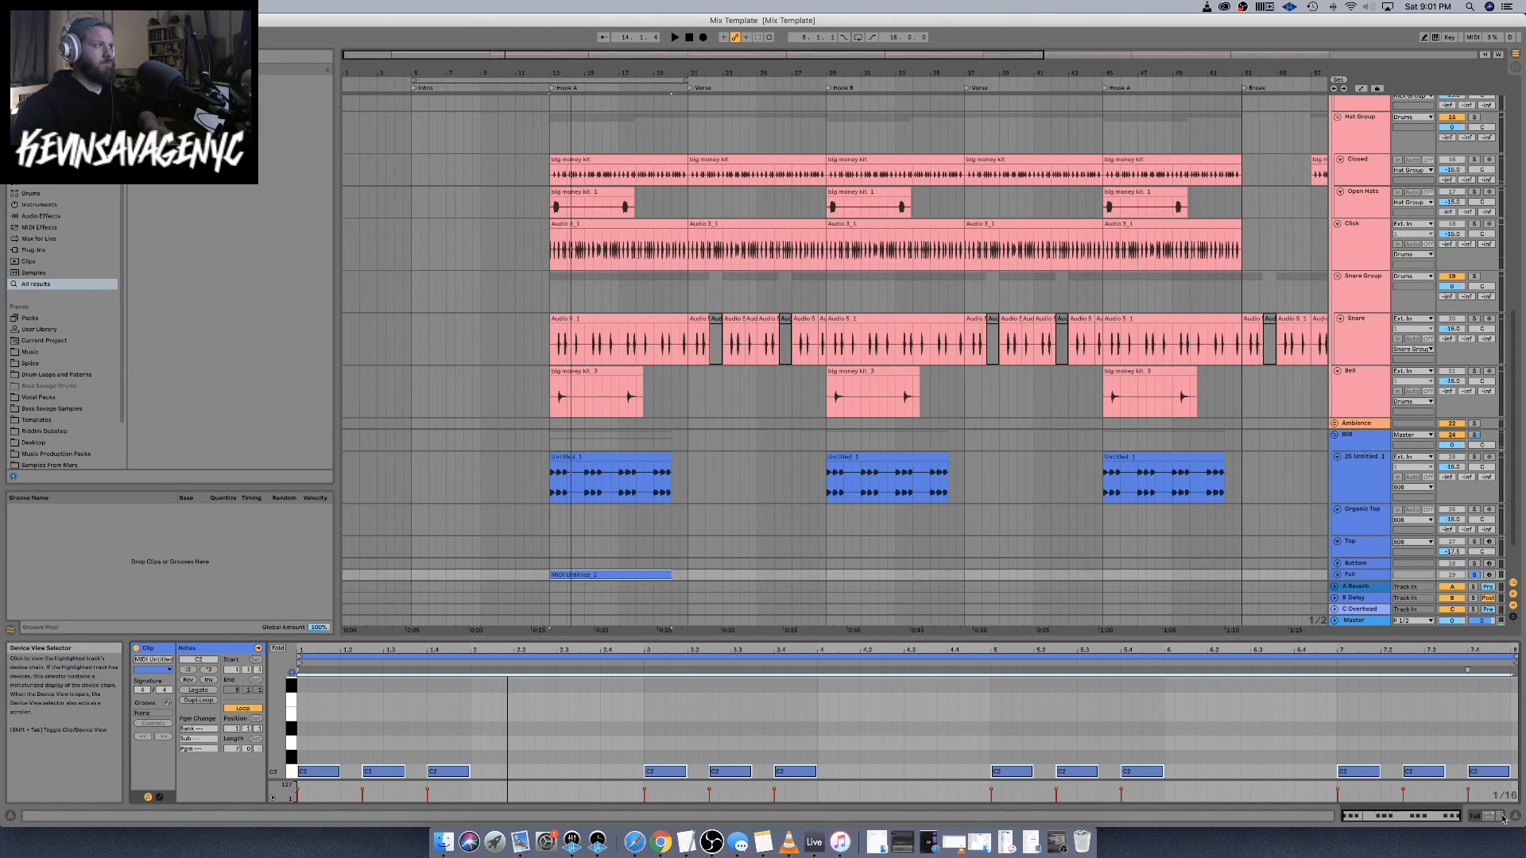
{"action": "key", "text": "shift+Up"}
{"action": "key", "text": "space"}
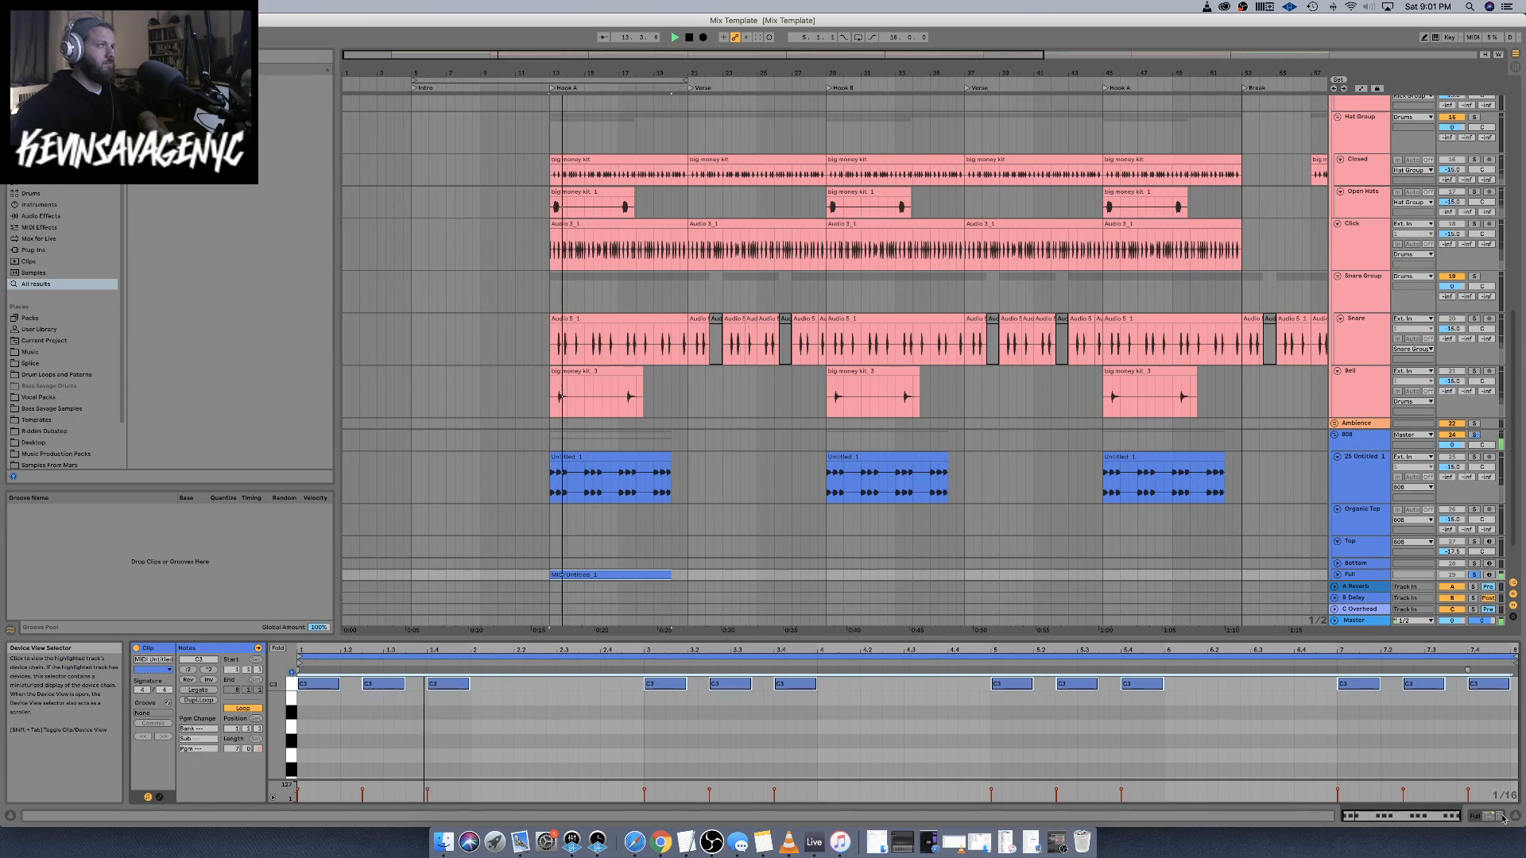
{"action": "key", "text": "space"}
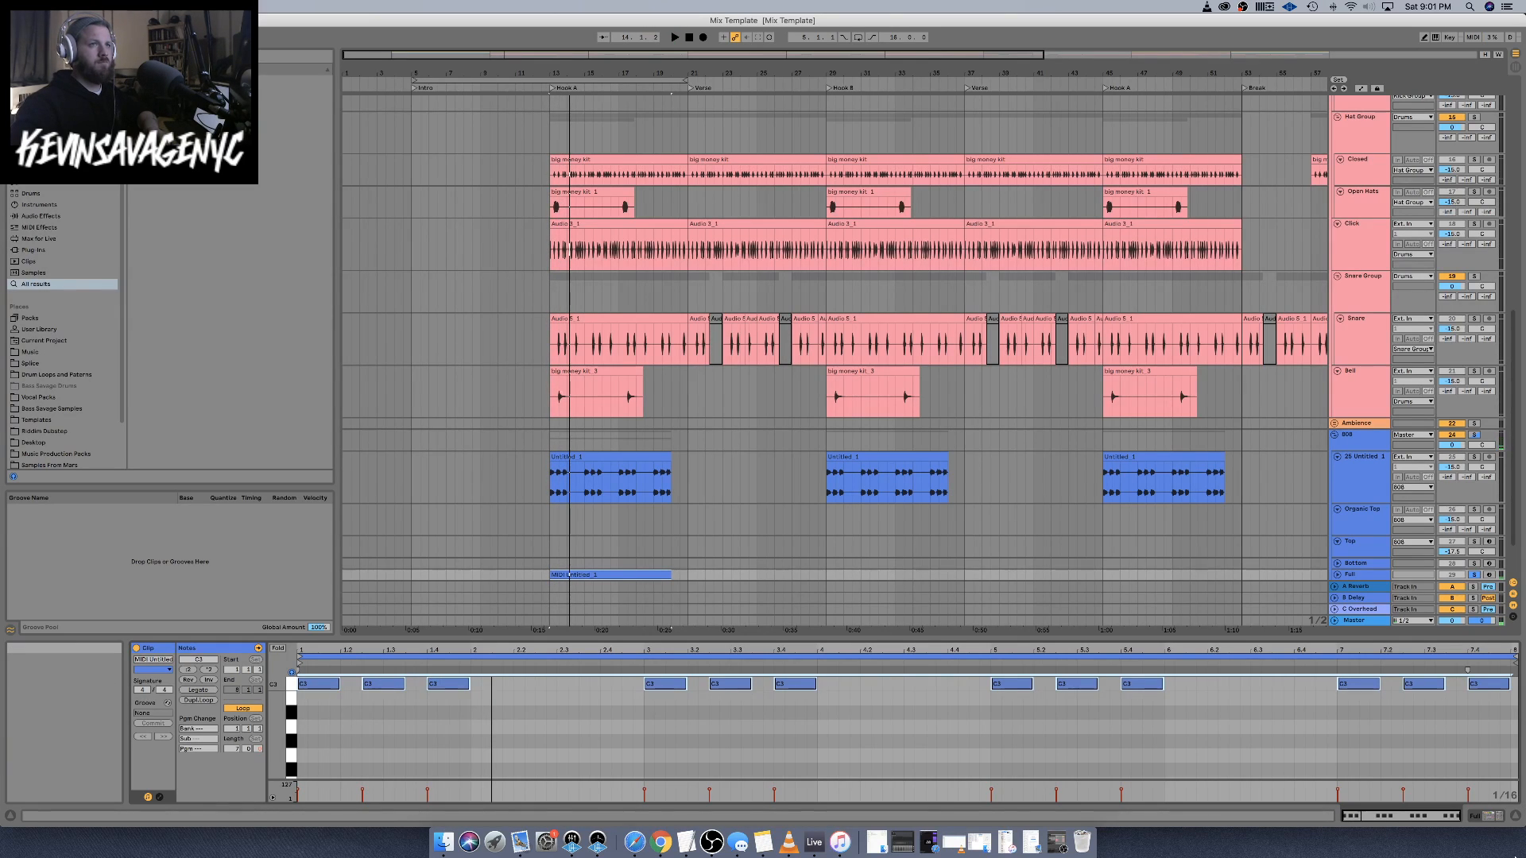
Unsolo the Full track, play the hook and briefly solo the audio 808 track for comparison
{"action": "left_click", "coordinate": [1474, 574]}
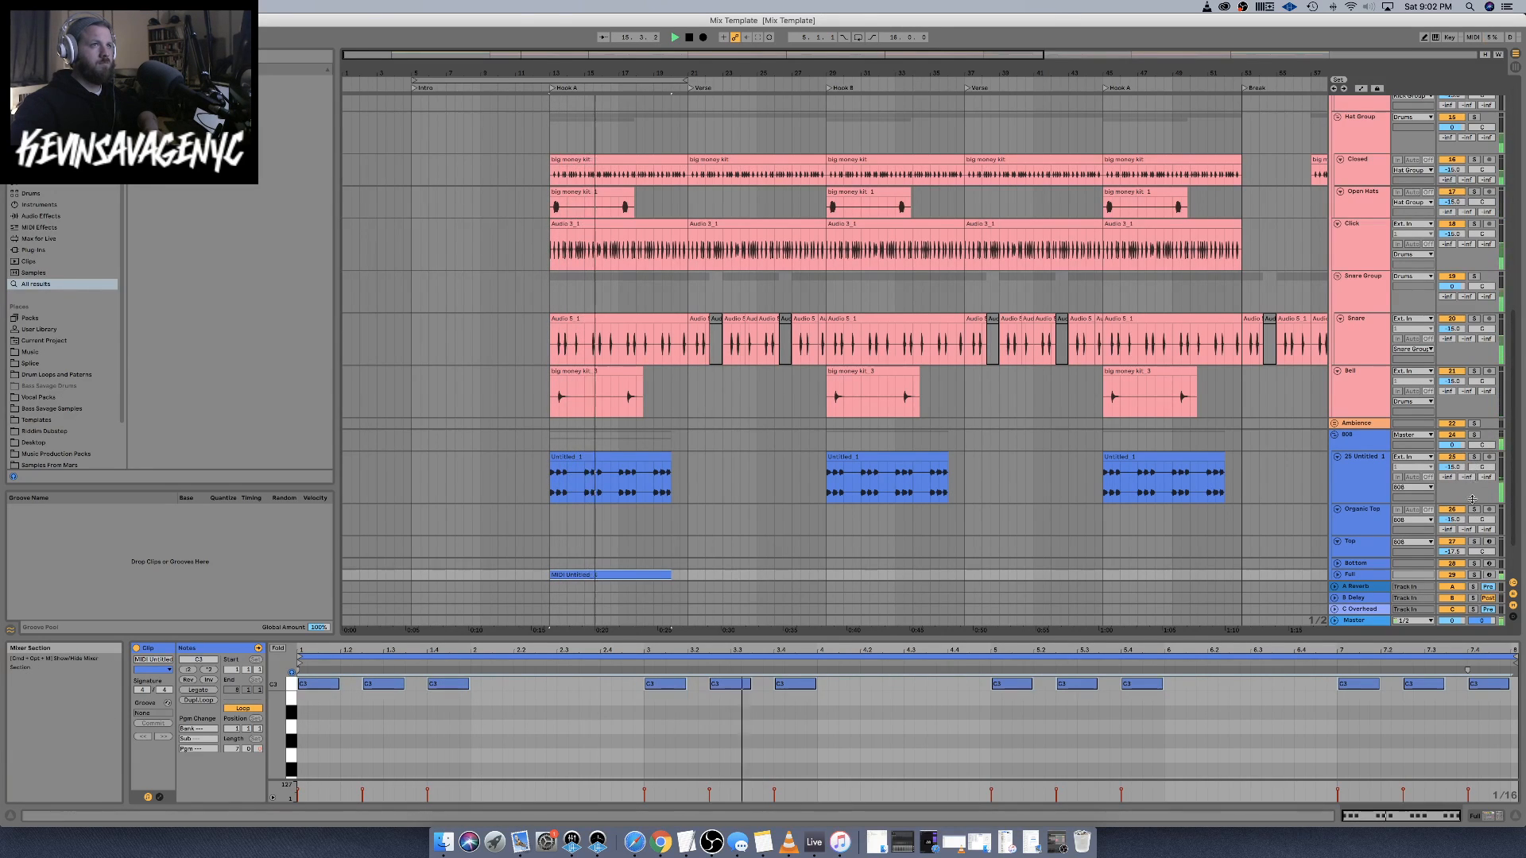
{"action": "left_click", "coordinate": [1474, 459]}
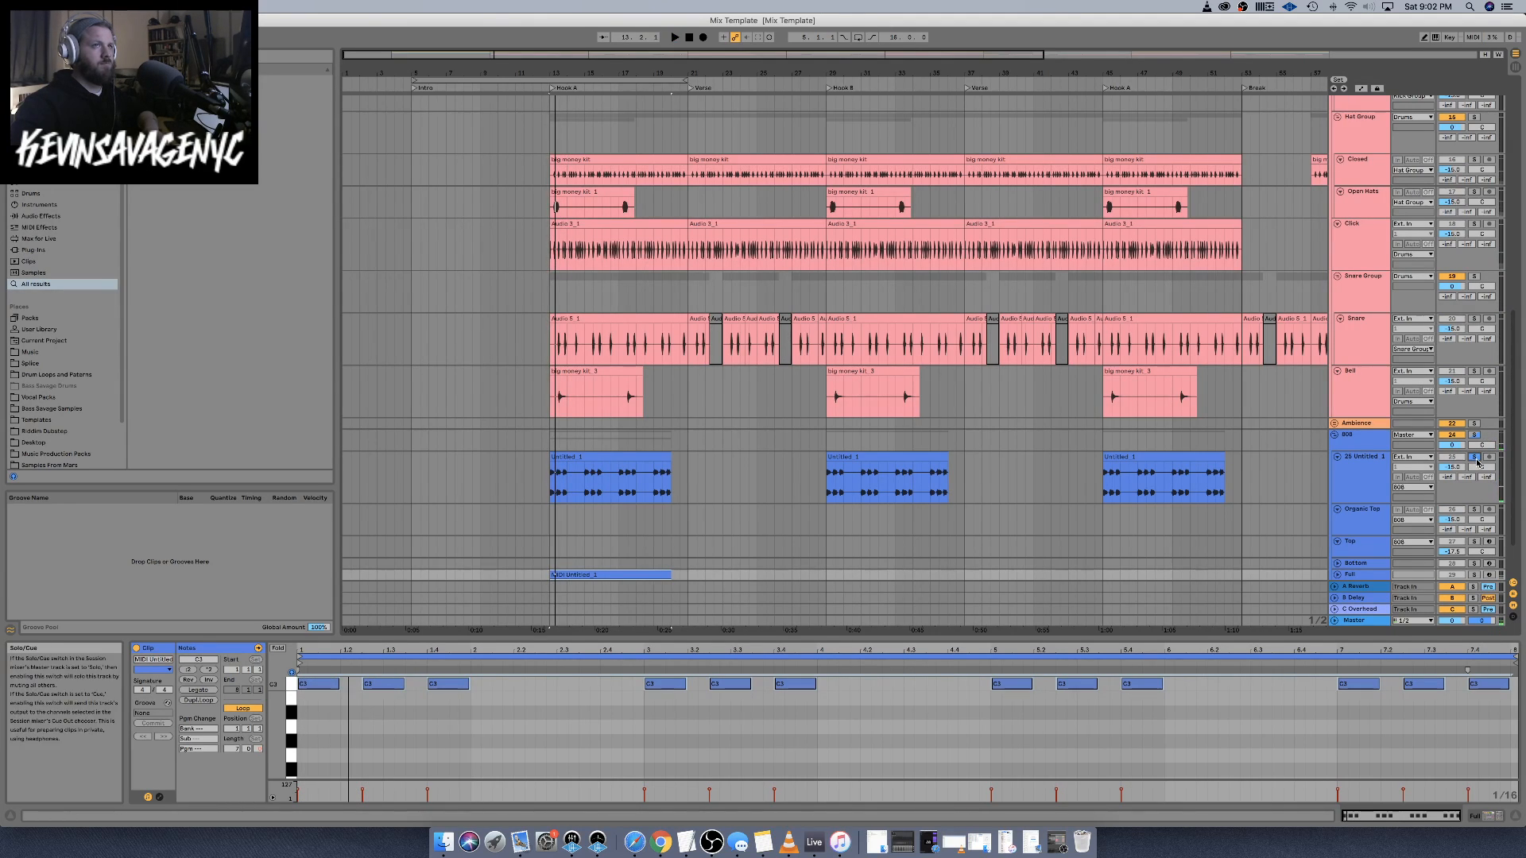
{"action": "left_click", "coordinate": [1474, 458]}
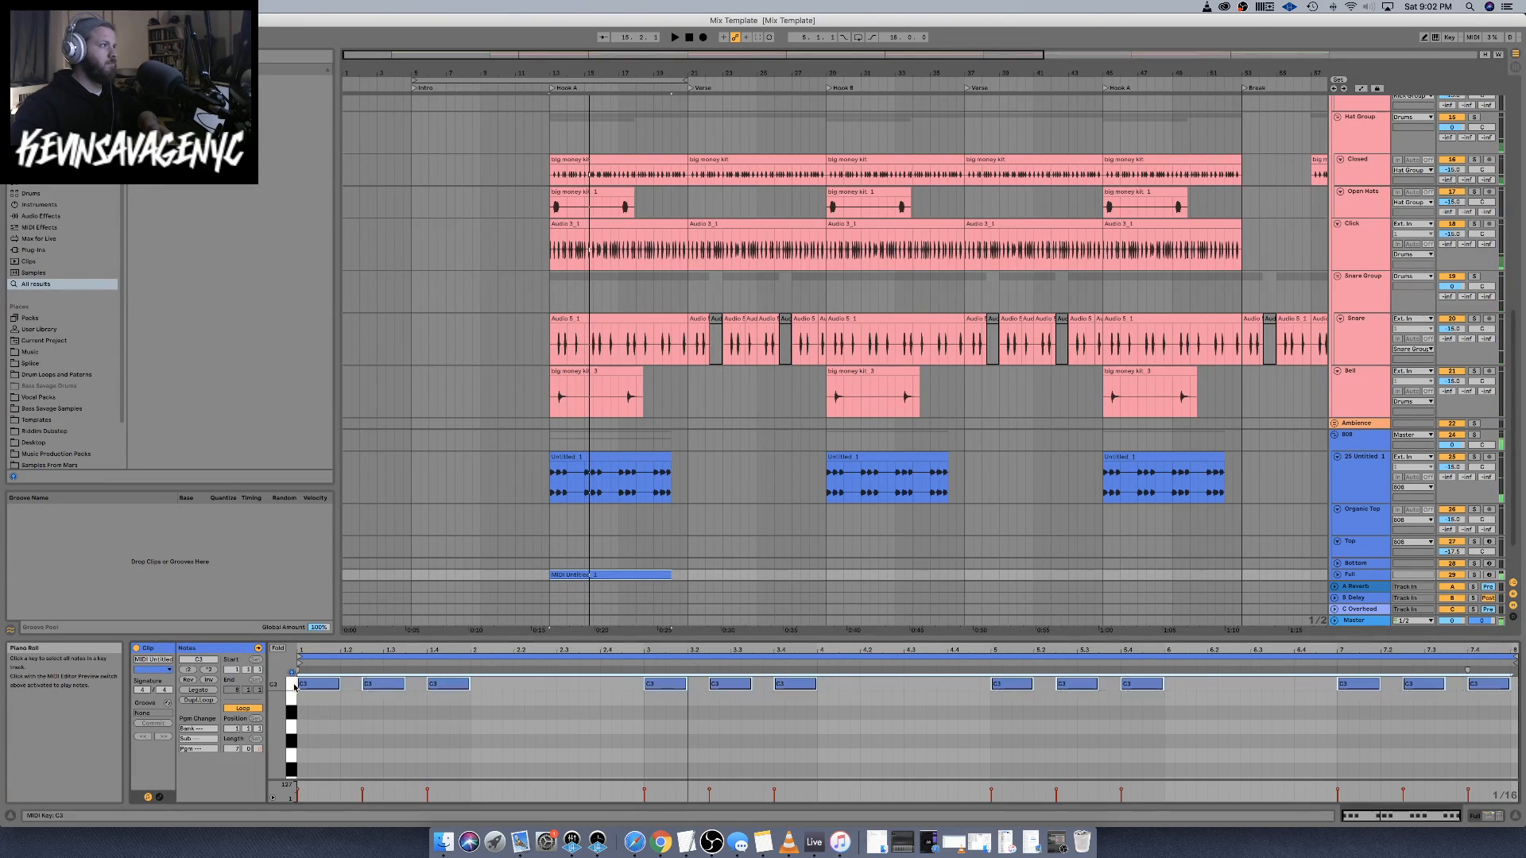
Try the notes of the Full track's MIDI clip one octave lower during playback
{"action": "key", "text": "shift+Down"}
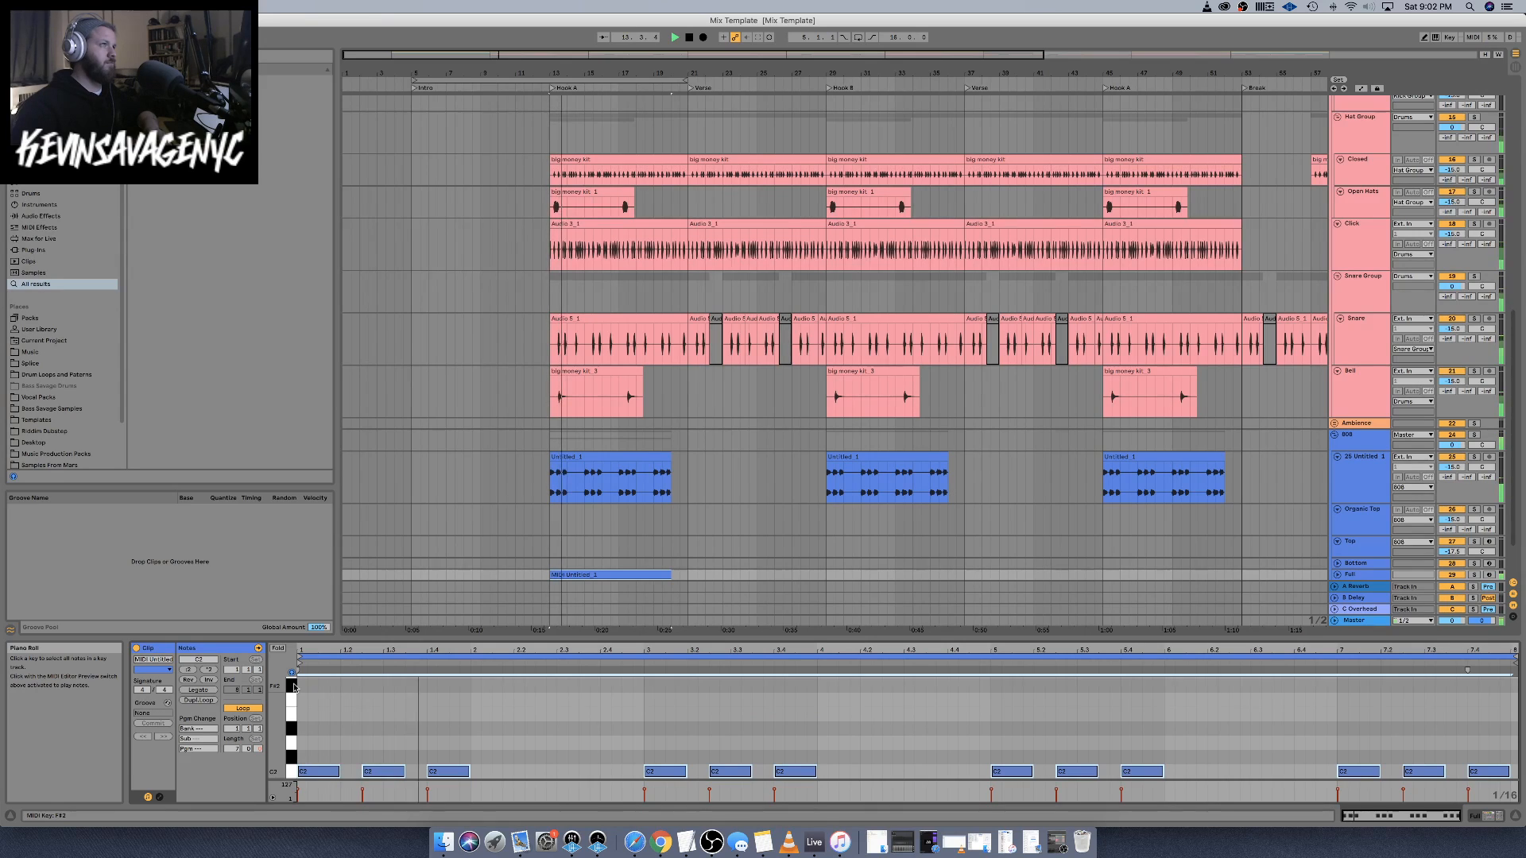
{"action": "key", "text": "space"}
{"action": "key", "text": "shift+Up"}
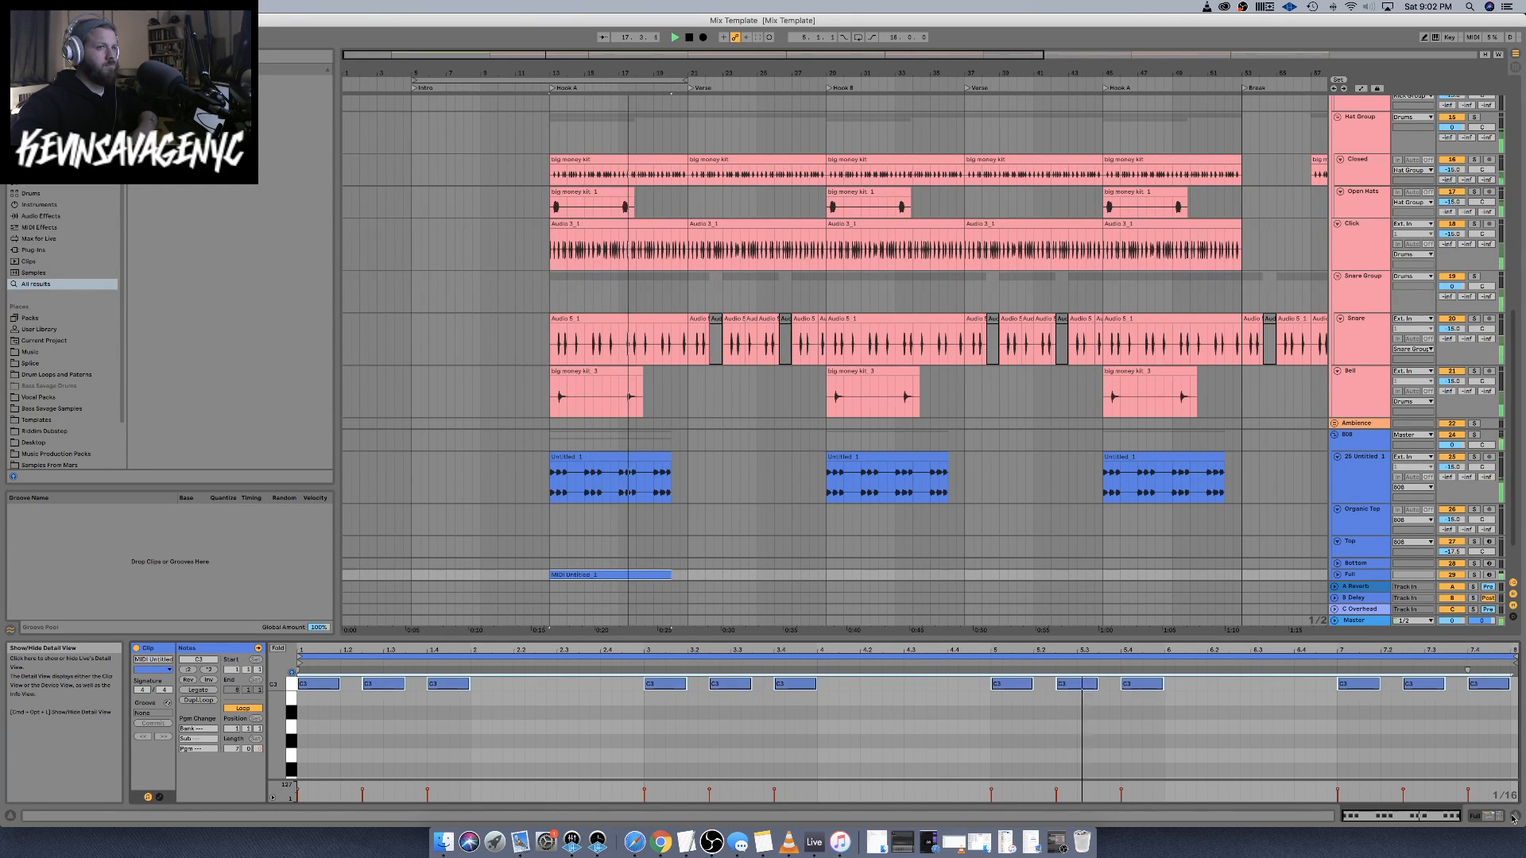
In the Full track's 808 Maker, set Grime to about 11 dB, Crush to about 76 % and Gain to 20 % while listening
{"action": "left_click", "coordinate": [1513, 816]}
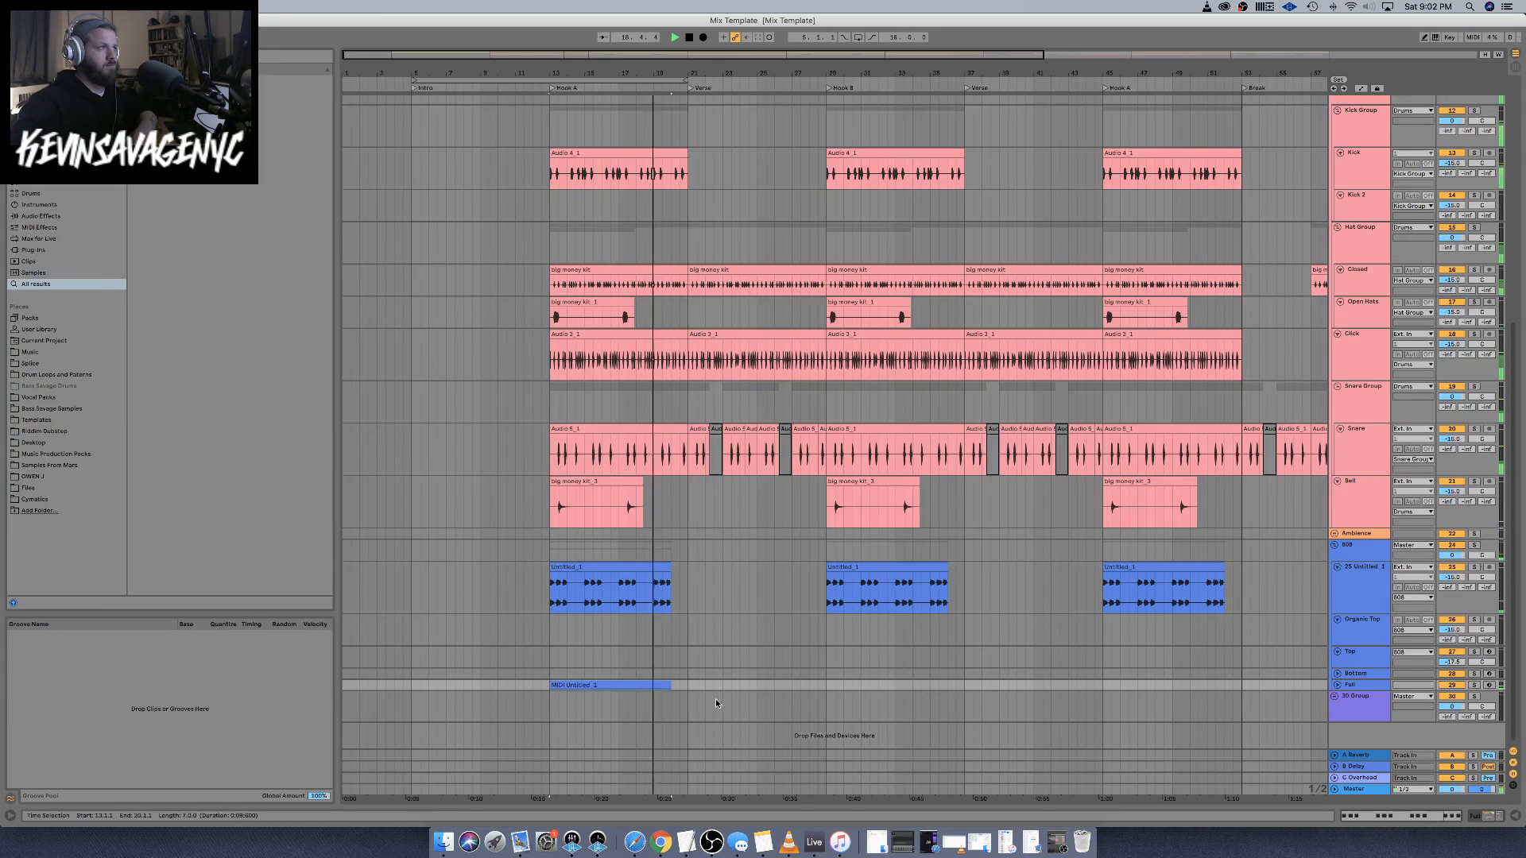
{"action": "left_click", "coordinate": [1370, 683]}
{"action": "key", "text": "super+alt+l"}
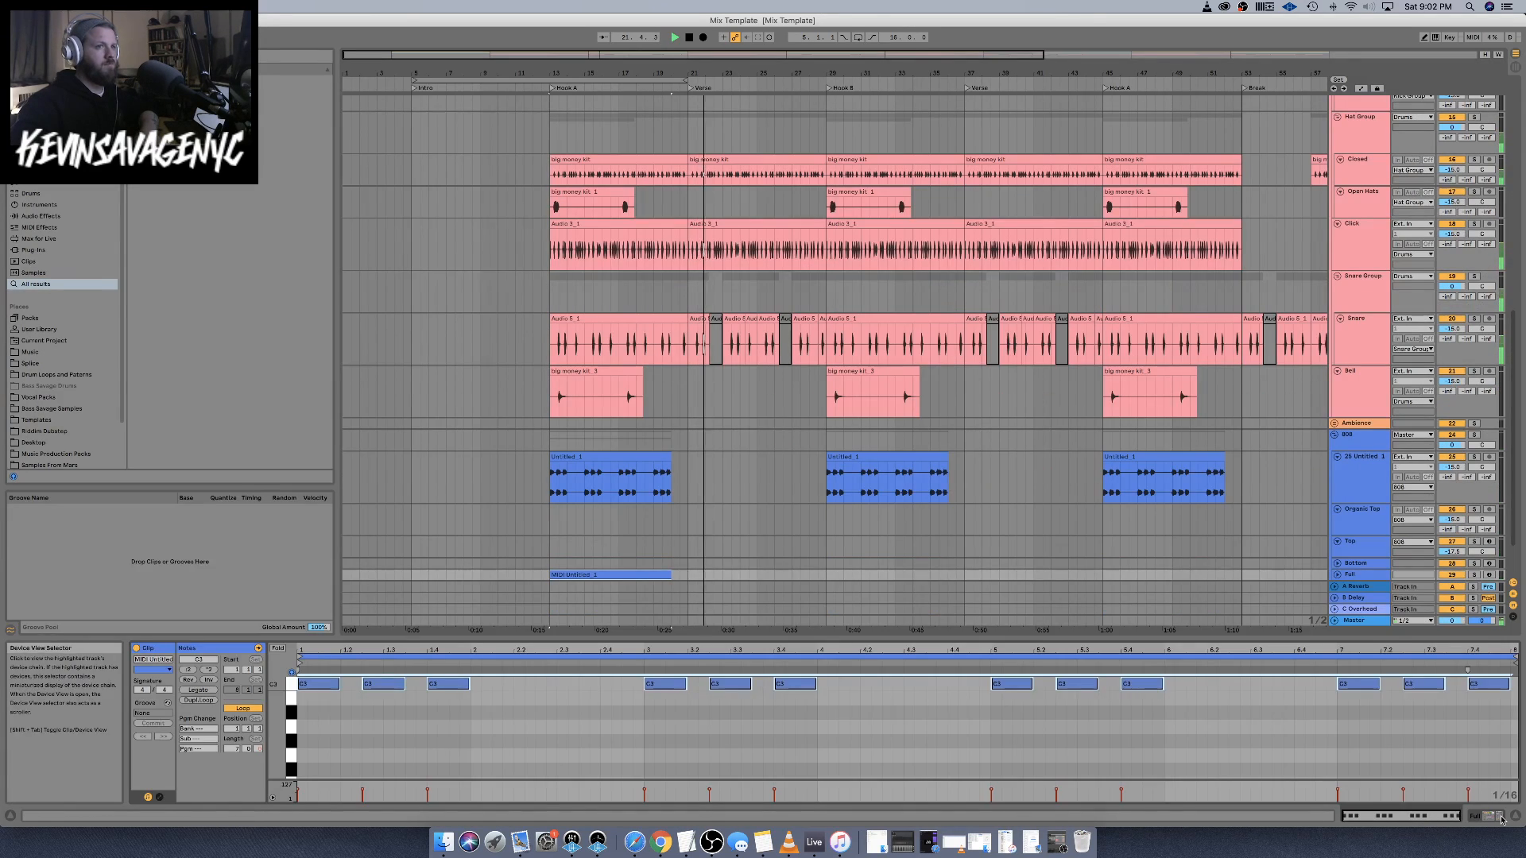
{"action": "key", "text": "shift+Tab"}
{"action": "key", "text": "space"}
{"action": "key", "text": "space"}
{"action": "left_click_drag", "start_coordinate": [165, 782], "coordinate": [165, 773]}
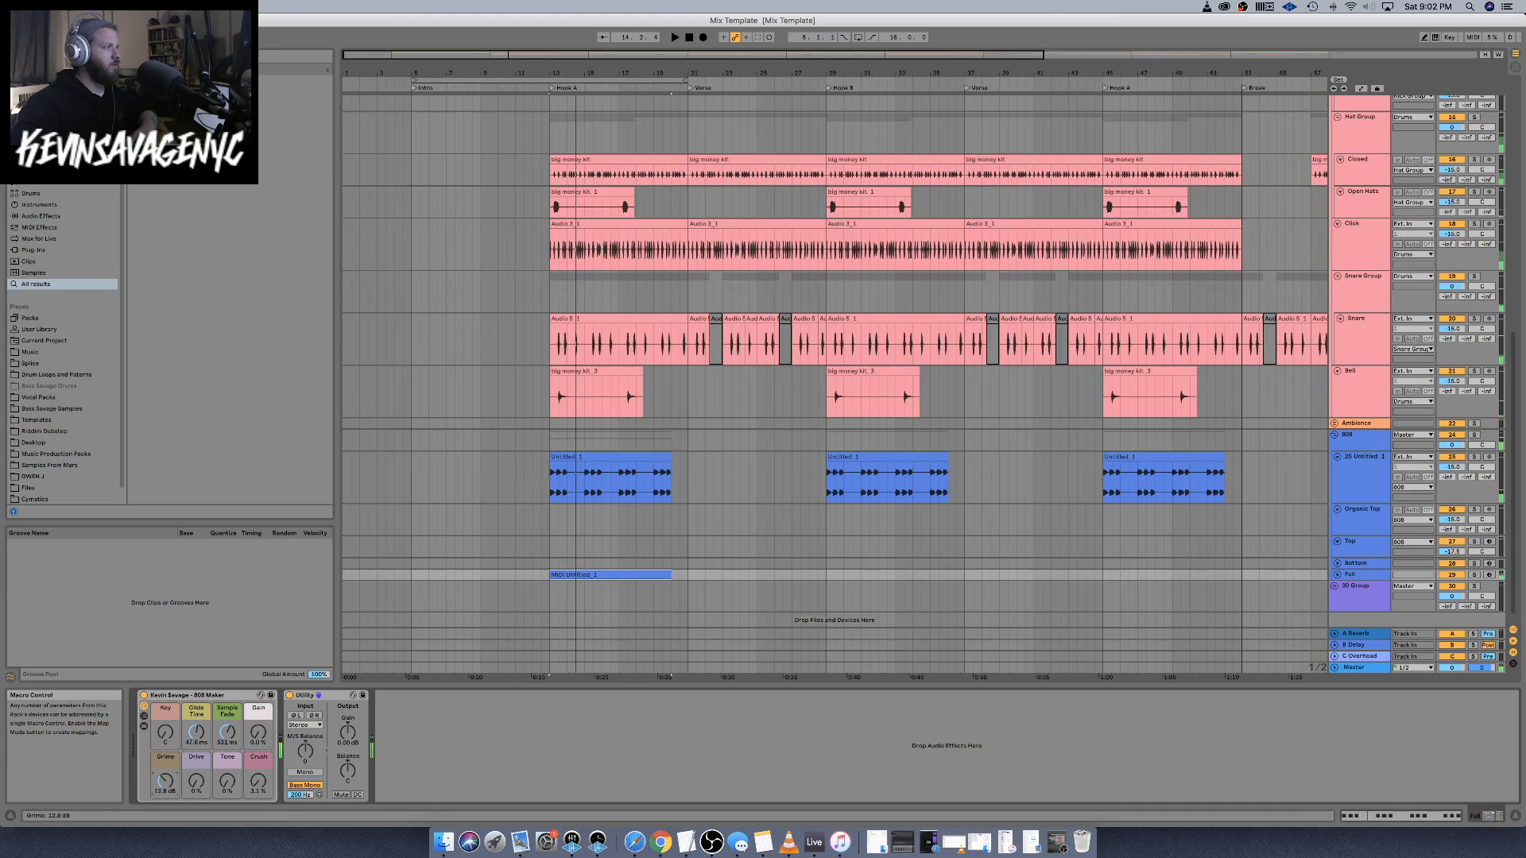
{"action": "left_click_drag", "start_coordinate": [259, 782], "coordinate": [259, 774]}
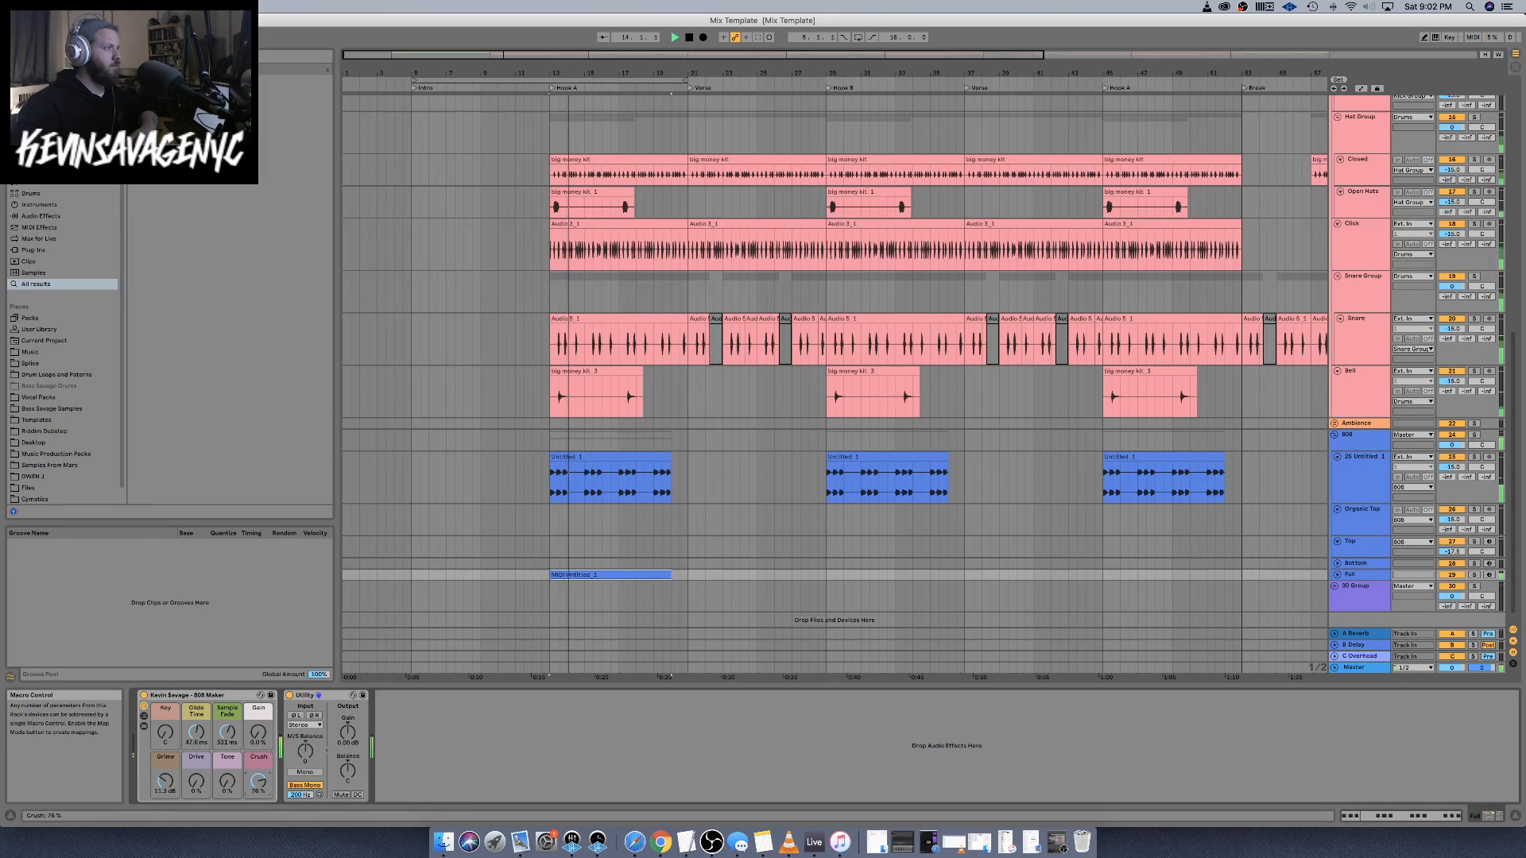
{"action": "left_click_drag", "start_coordinate": [258, 732], "coordinate": [258, 698]}
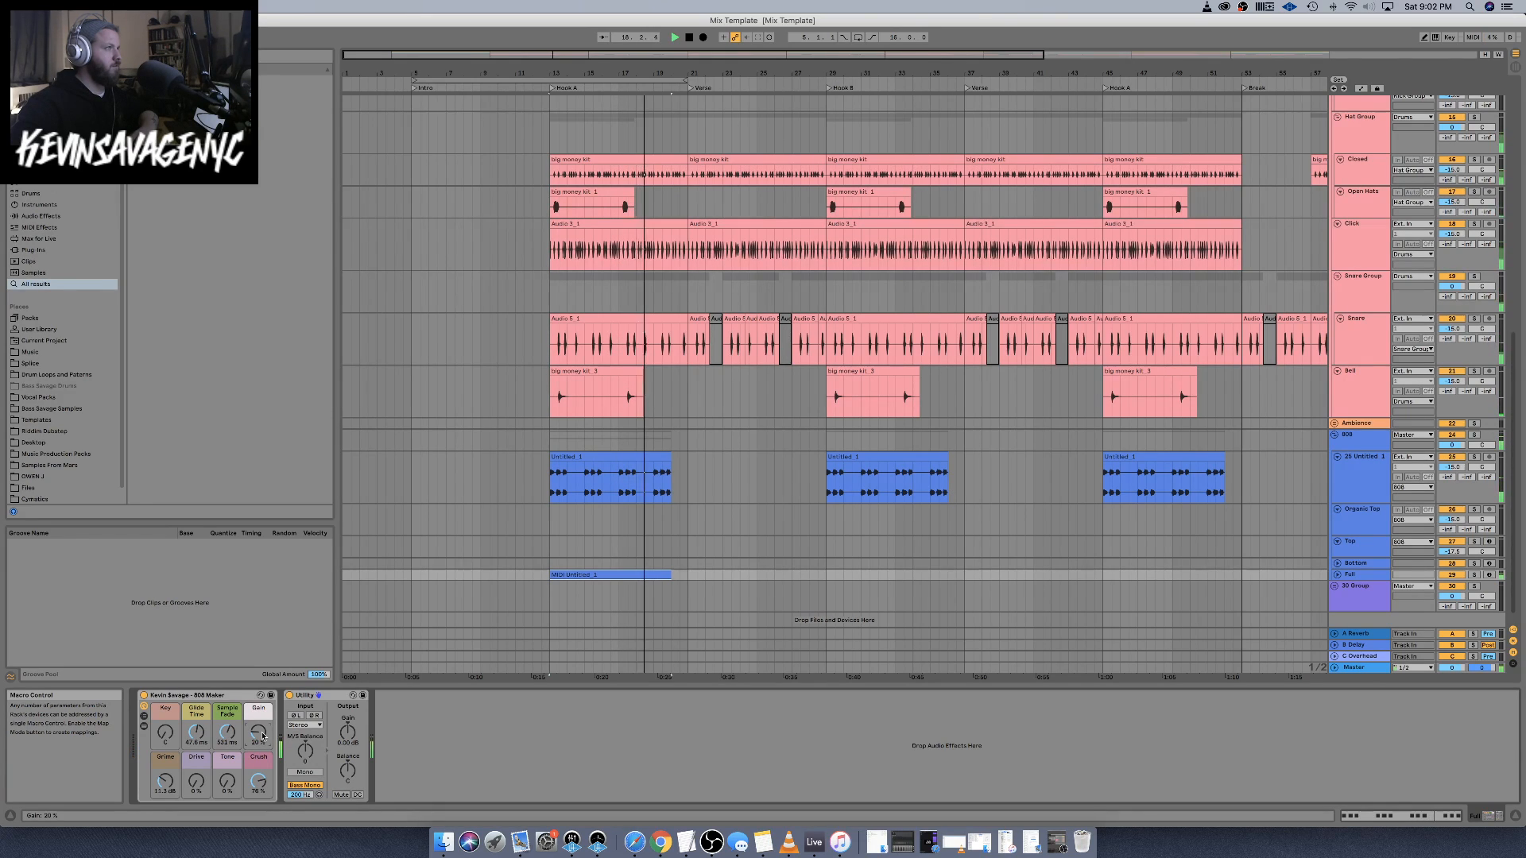
Show the devices inside the 808 Maker rack, extend the Clean 808 sample's end to its full length and play the result
{"action": "left_click", "coordinate": [572, 574]}
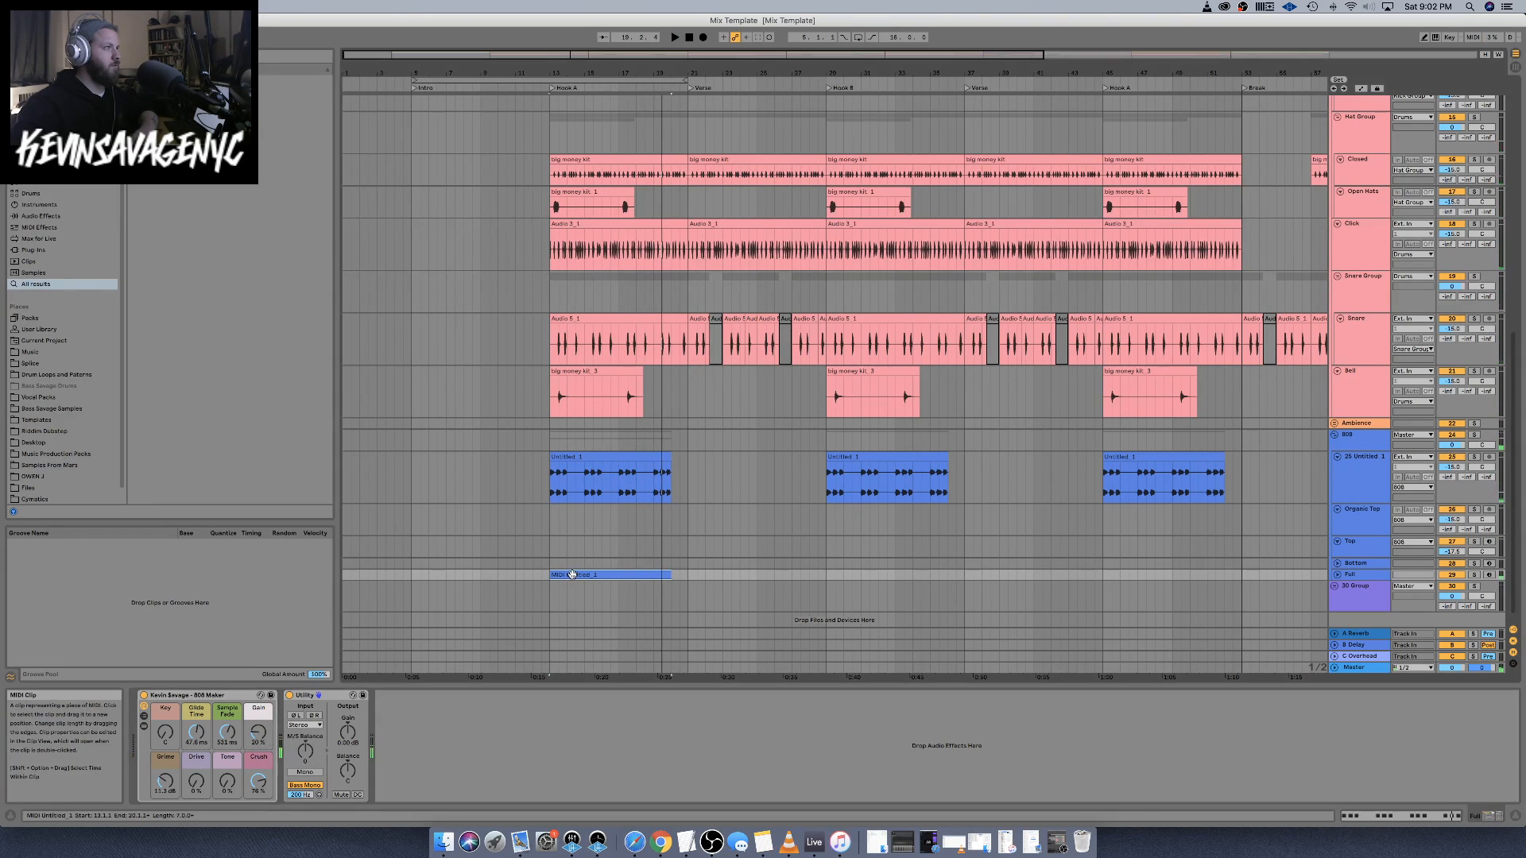
{"action": "left_click", "coordinate": [143, 719]}
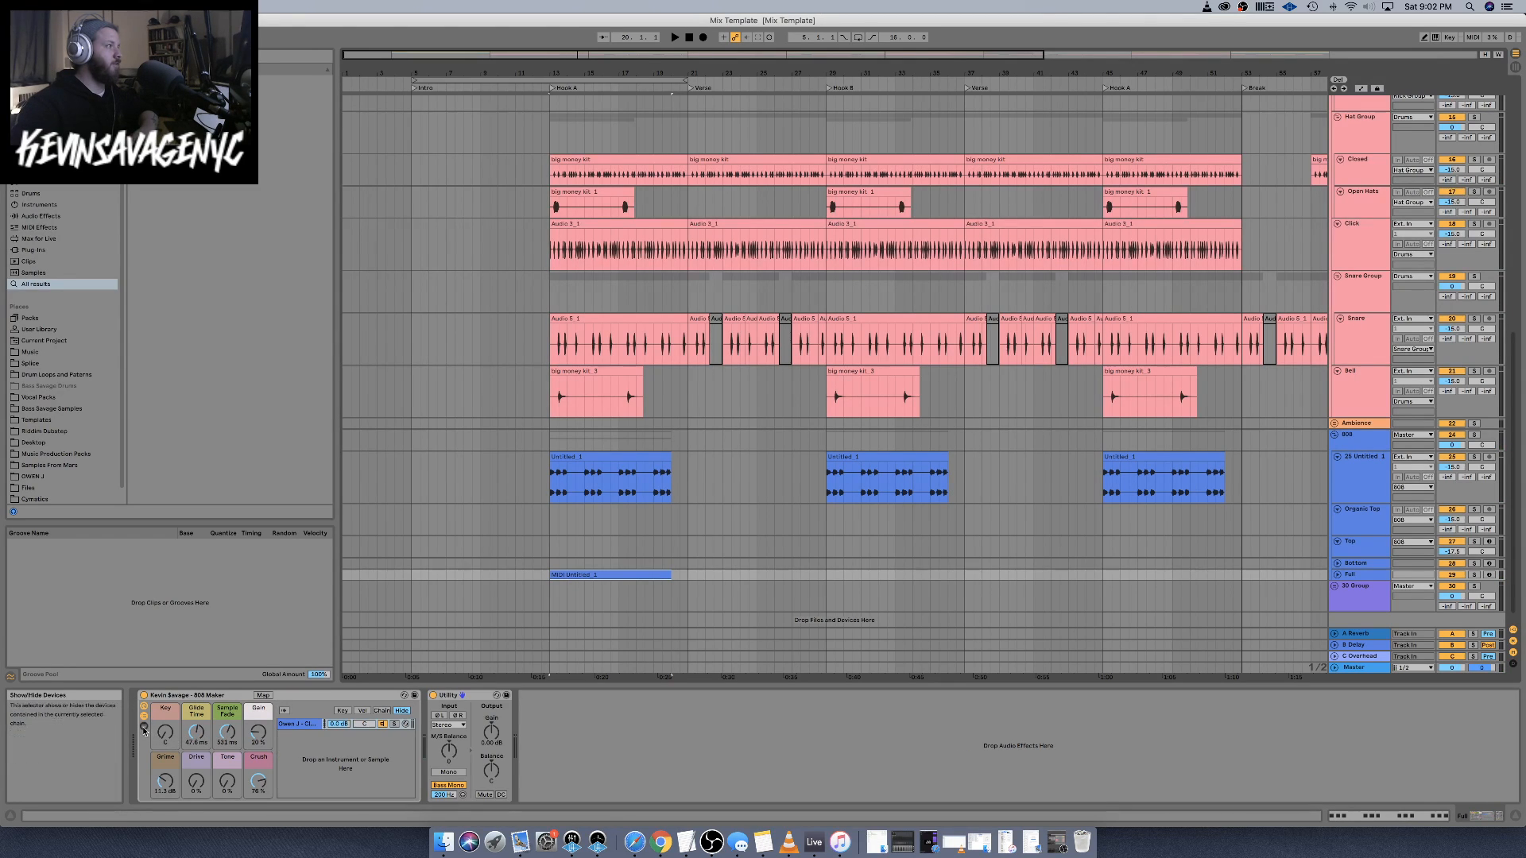
{"action": "left_click", "coordinate": [144, 729]}
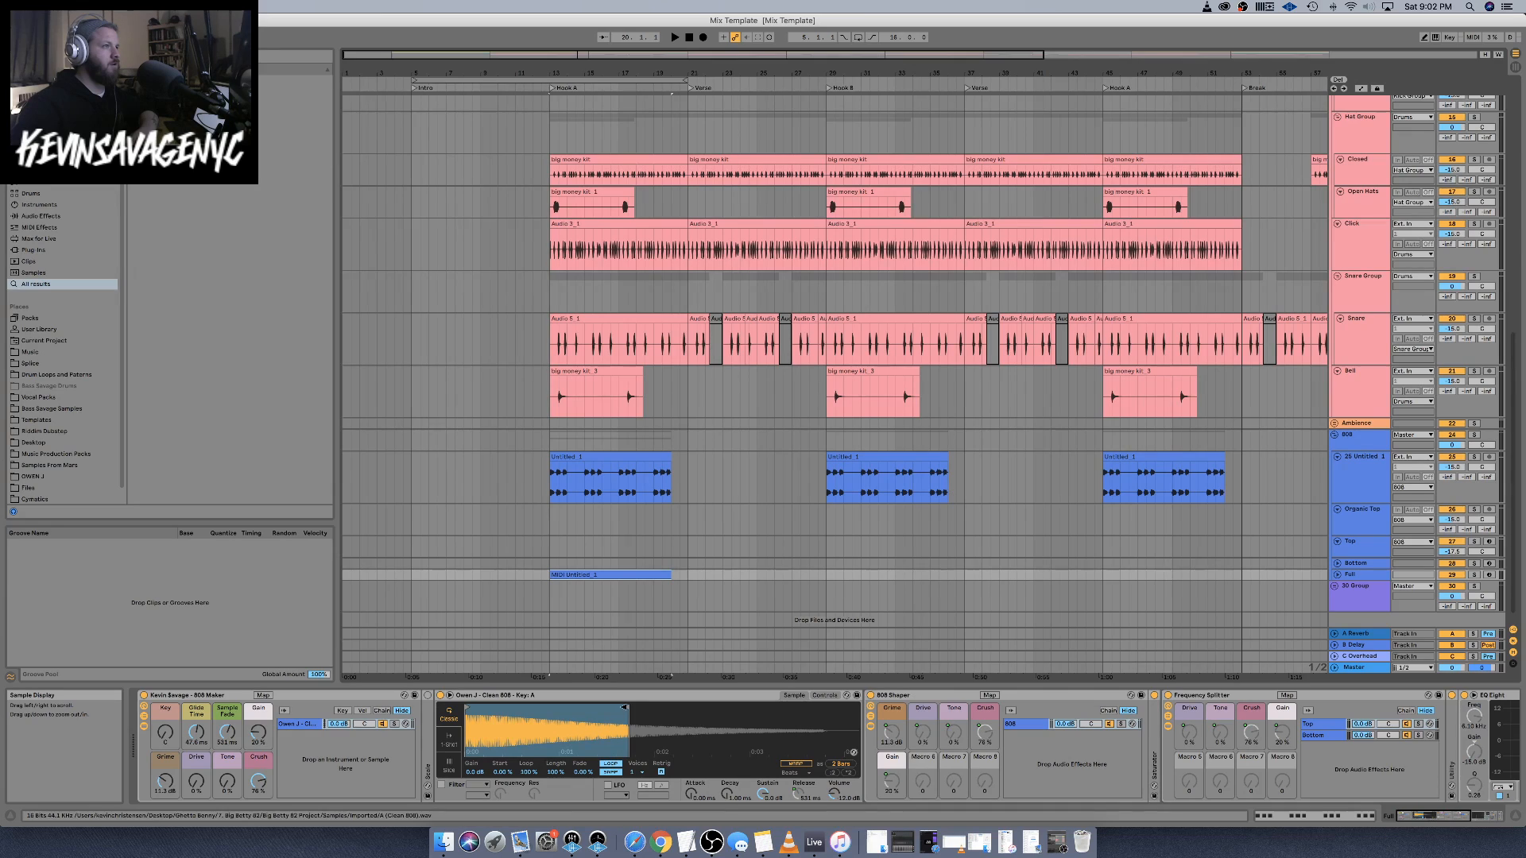
{"action": "left_click_drag", "start_coordinate": [625, 708], "coordinate": [853, 716]}
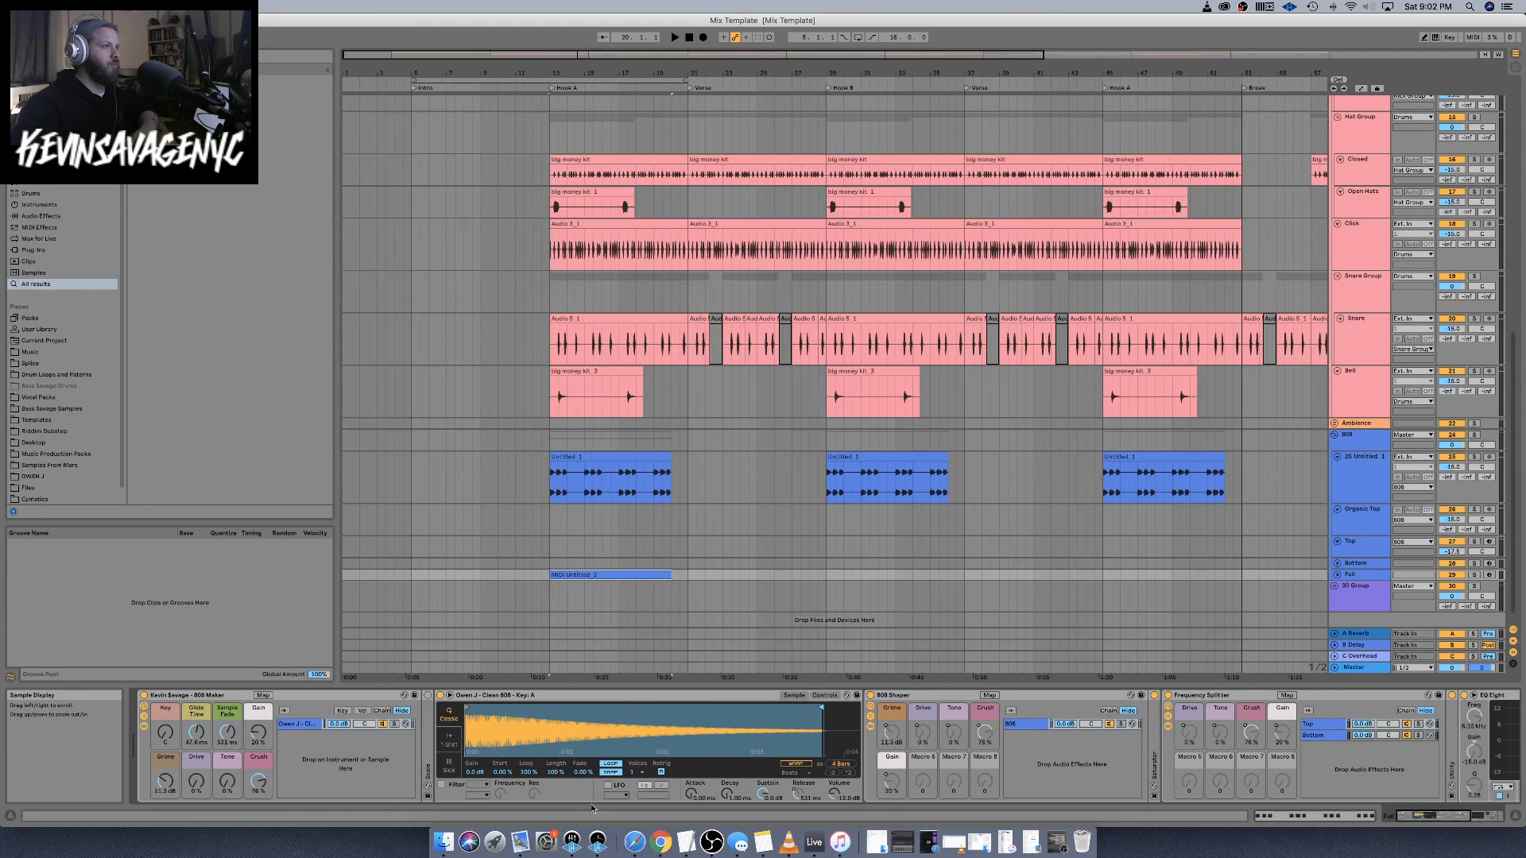
{"action": "key", "text": "space"}
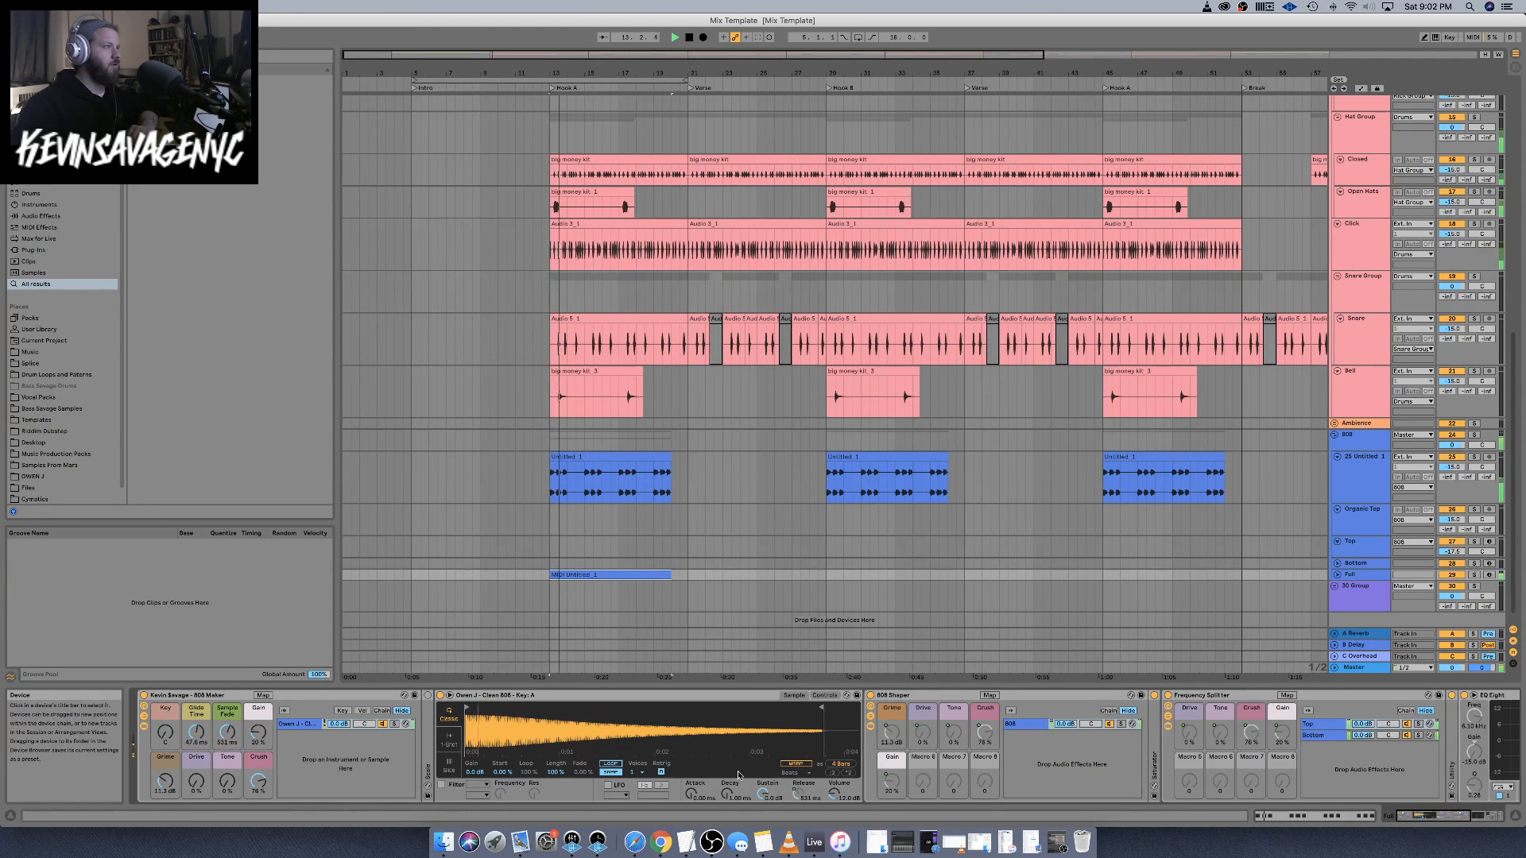
{"action": "key", "text": "space"}
Compare with the audio 808 clip and lengthen the third note of the Full track's MIDI clip to span 1.4.1 to 2.3.1
{"action": "left_click", "coordinate": [574, 458]}
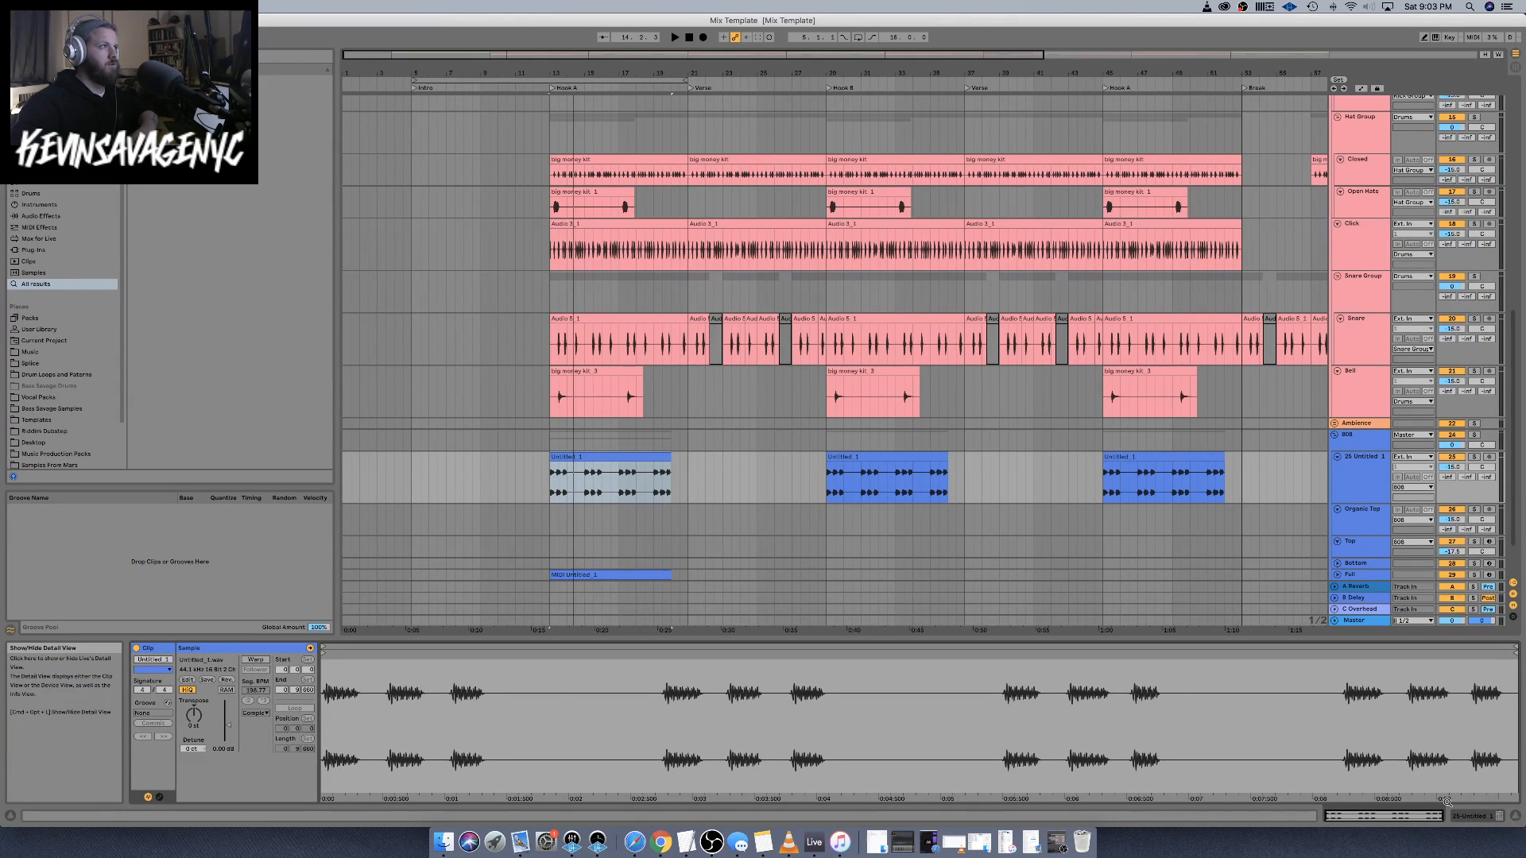
{"action": "left_click", "coordinate": [608, 574]}
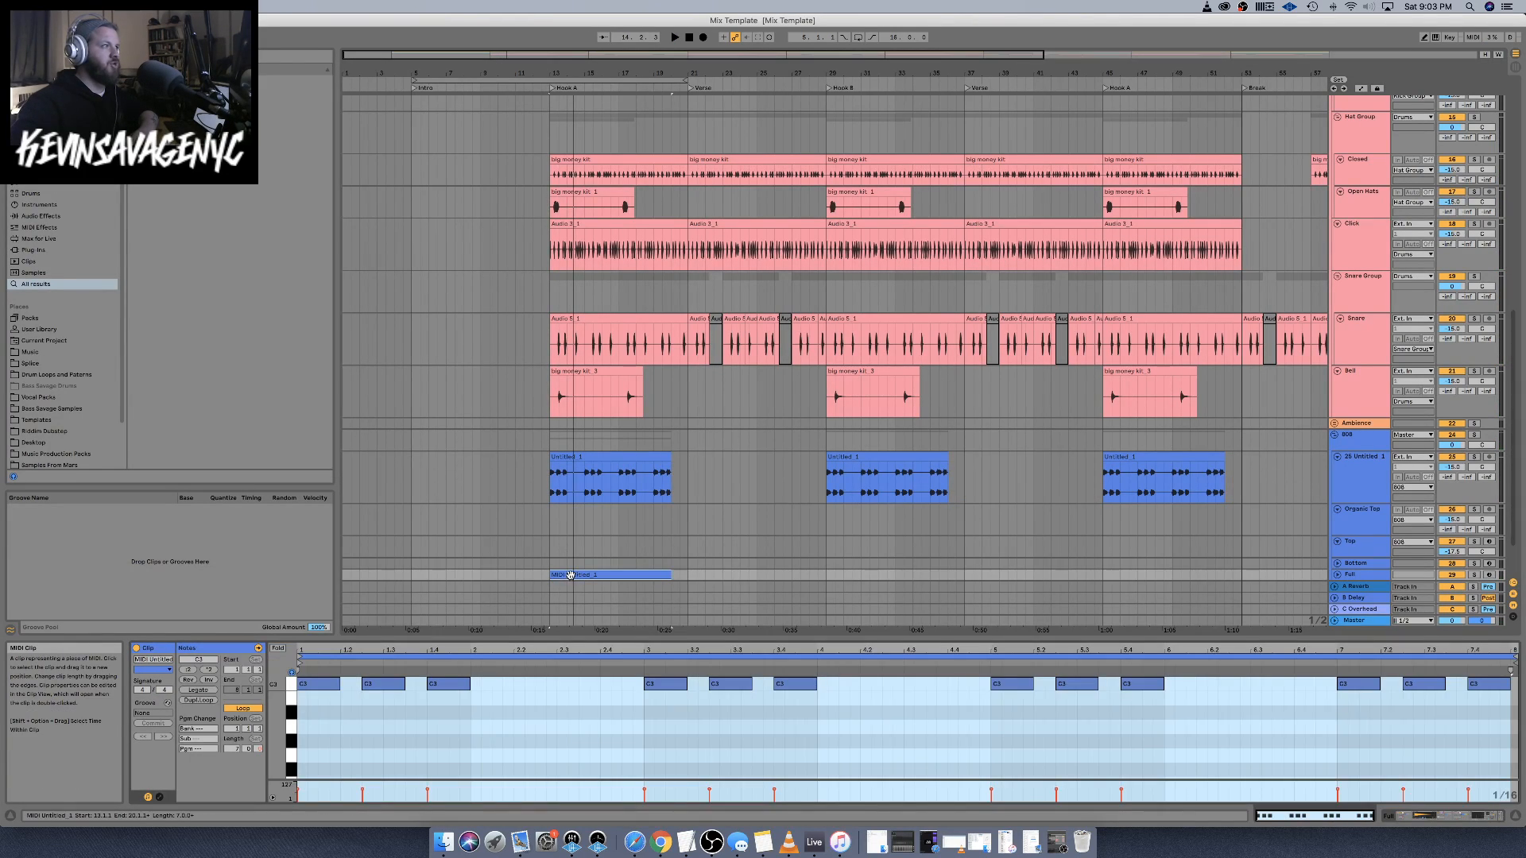
{"action": "left_click", "coordinate": [473, 693]}
{"action": "left_click_drag", "start_coordinate": [469, 685], "coordinate": [558, 681]}
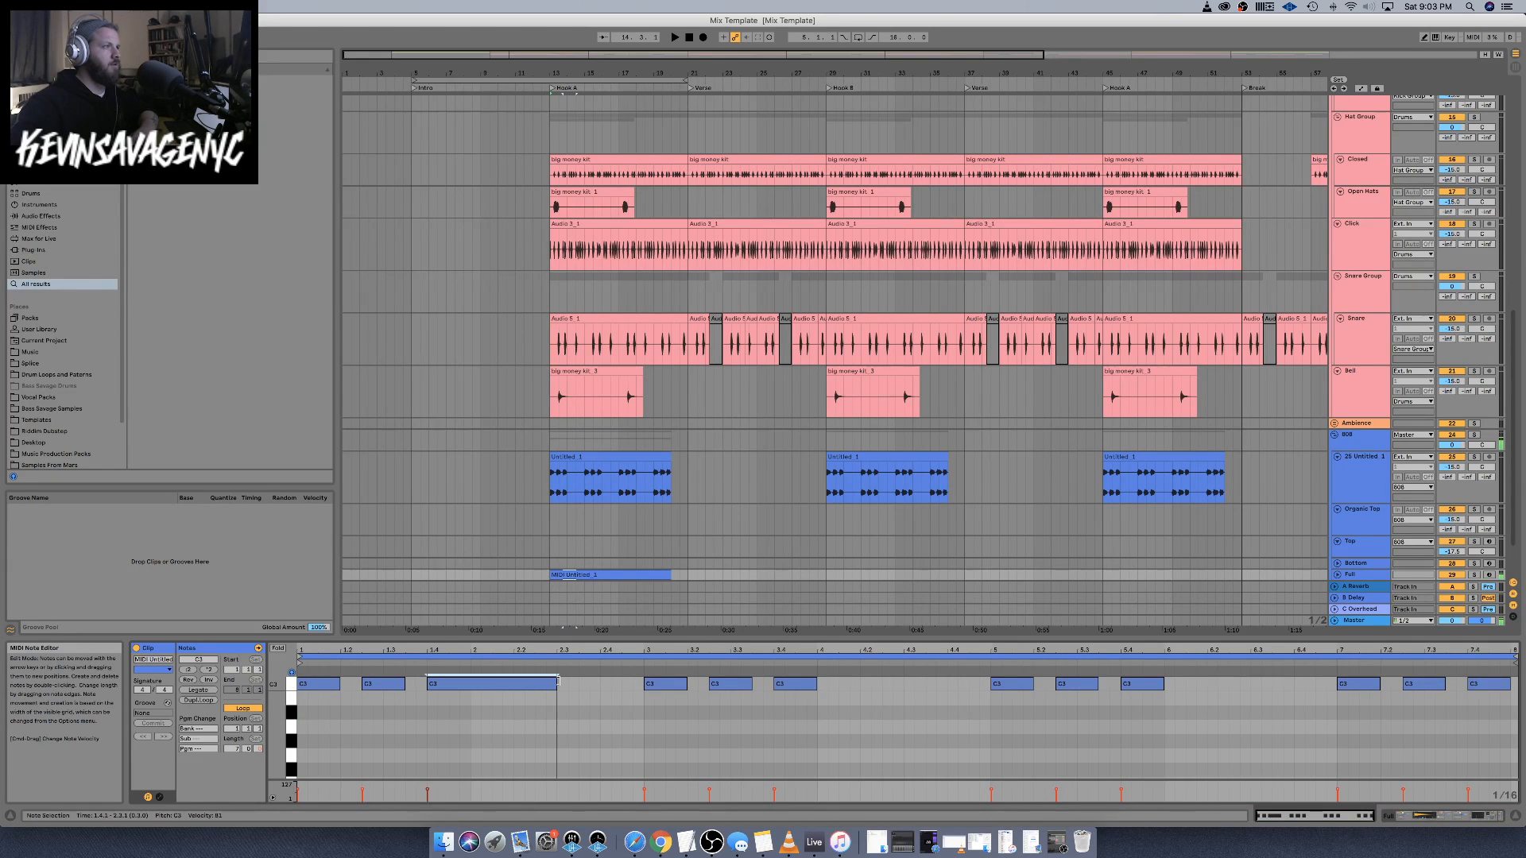
{"action": "key", "text": "space"}
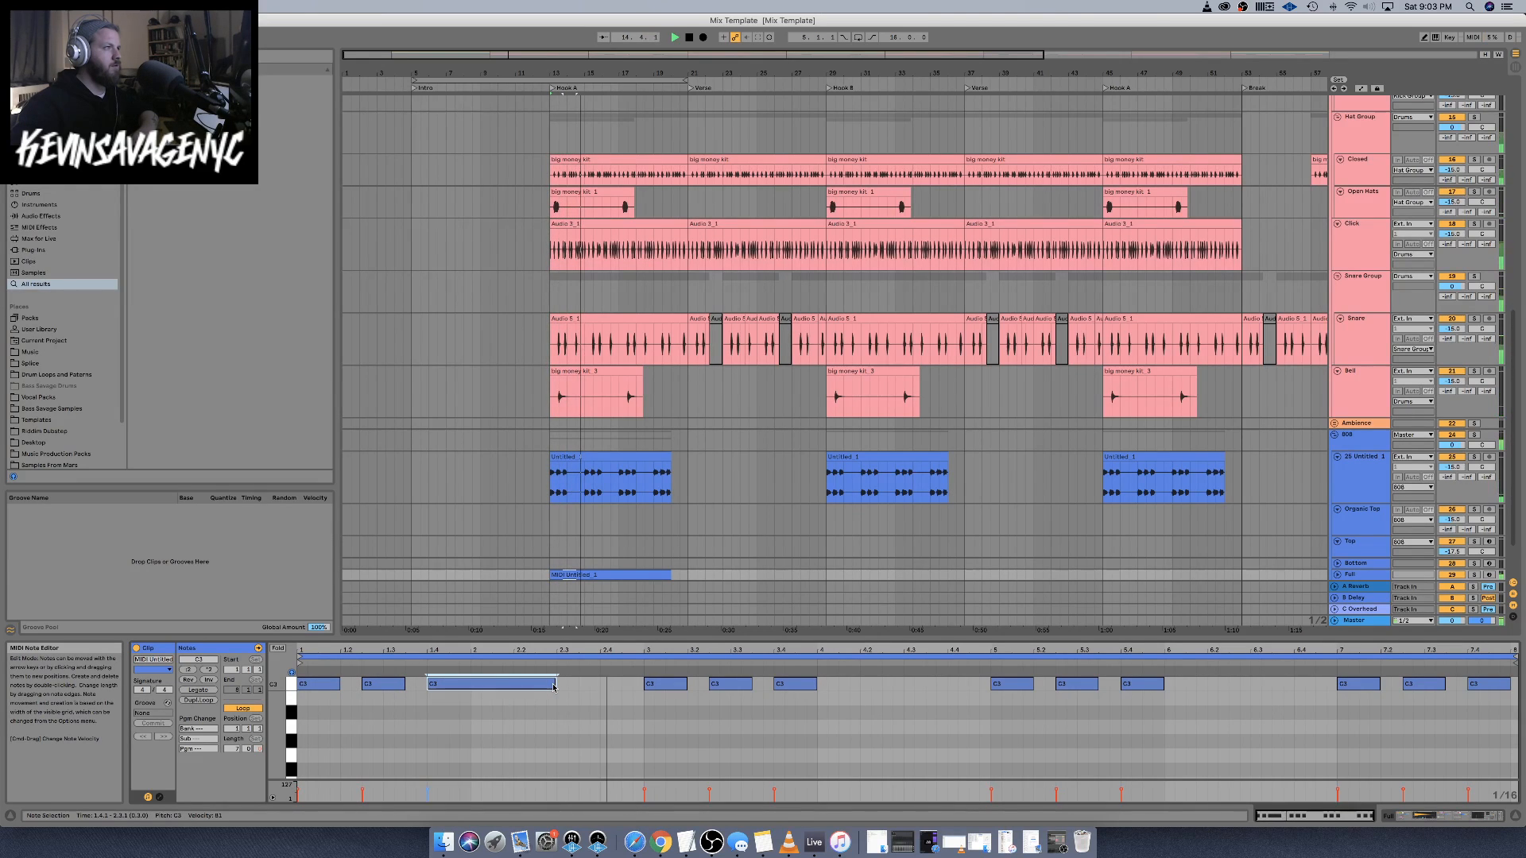
Raise the 808 Maker's Sample Fade to about 2.89 s and reduce its Gain to 14 % while listening
{"action": "key", "text": "shift+Tab"}
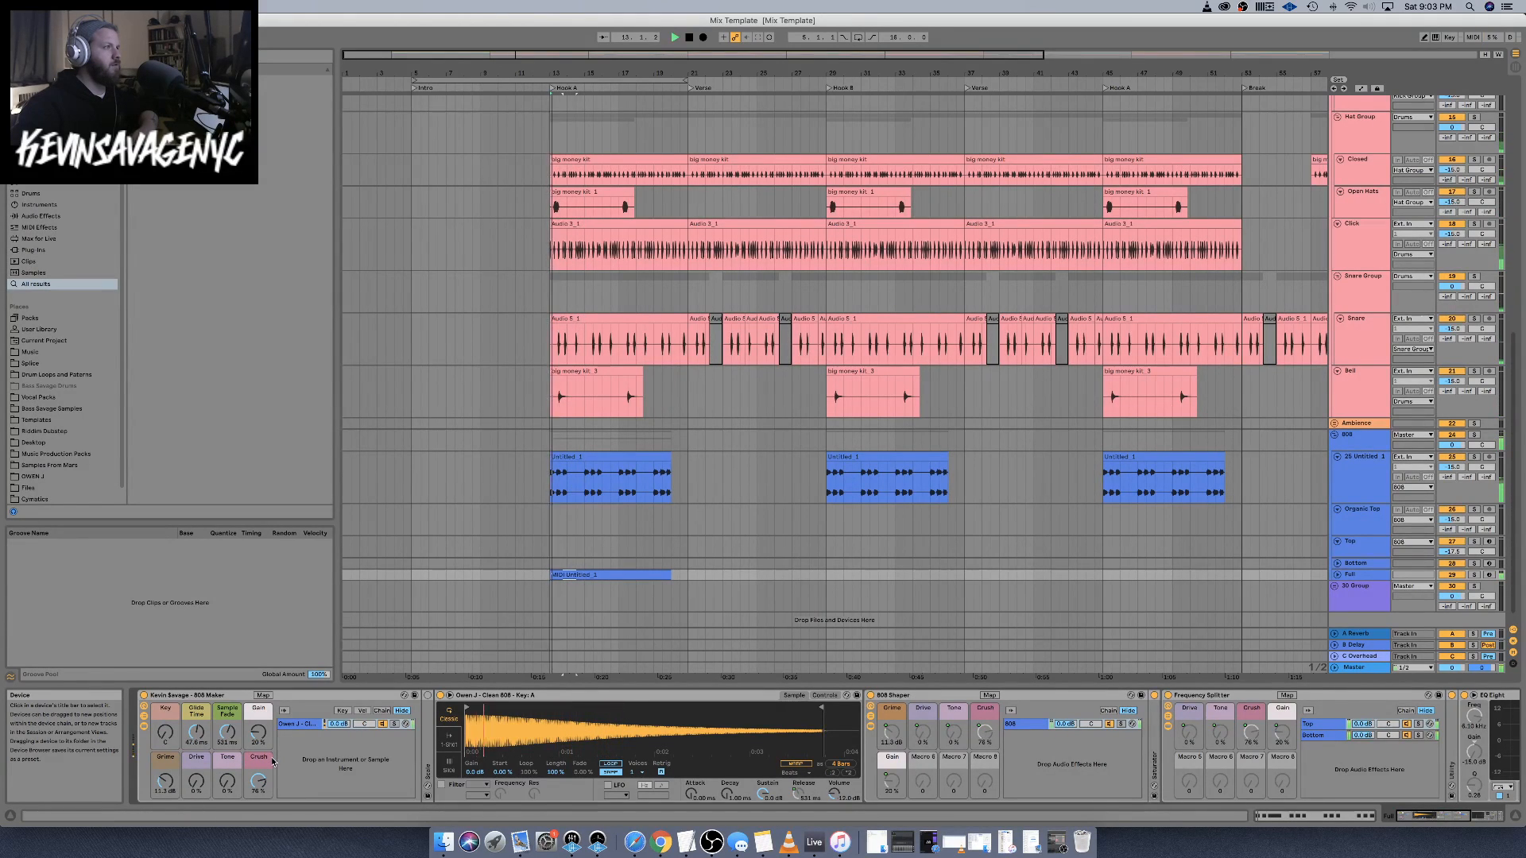
{"action": "left_click_drag", "start_coordinate": [227, 732], "coordinate": [227, 766]}
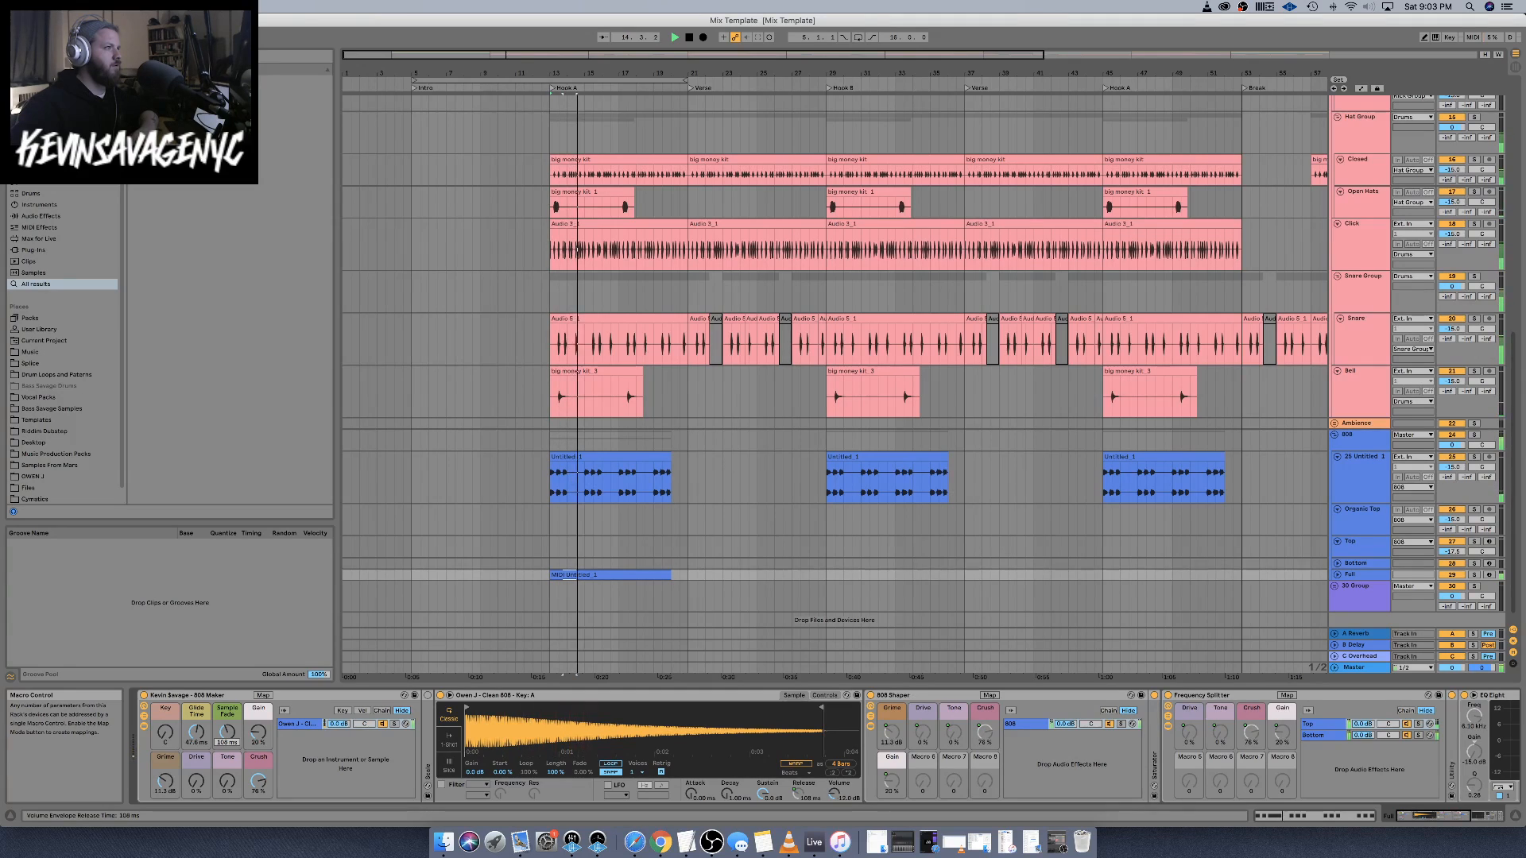
{"action": "key", "text": "space"}
{"action": "left_click_drag", "start_coordinate": [227, 732], "coordinate": [262, 741]}
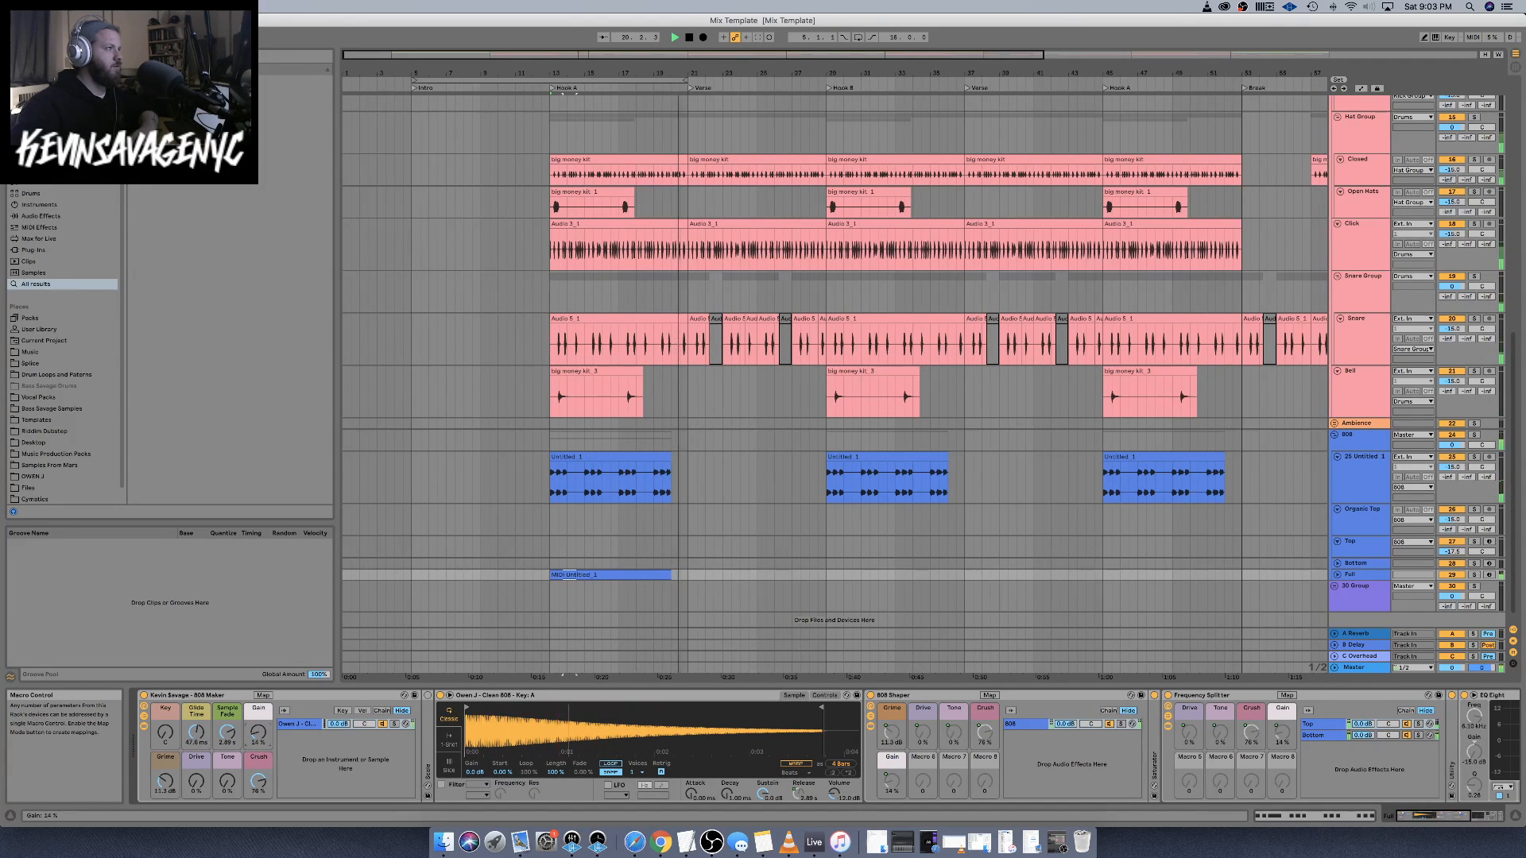
{"action": "key", "text": "space"}
{"action": "key", "text": "space"}
Lower the 808 Maker's Gain to 12 % and Crush to about 39 %, and add a small amount of Drive
{"action": "left_click_drag", "start_coordinate": [259, 733], "coordinate": [259, 786]}
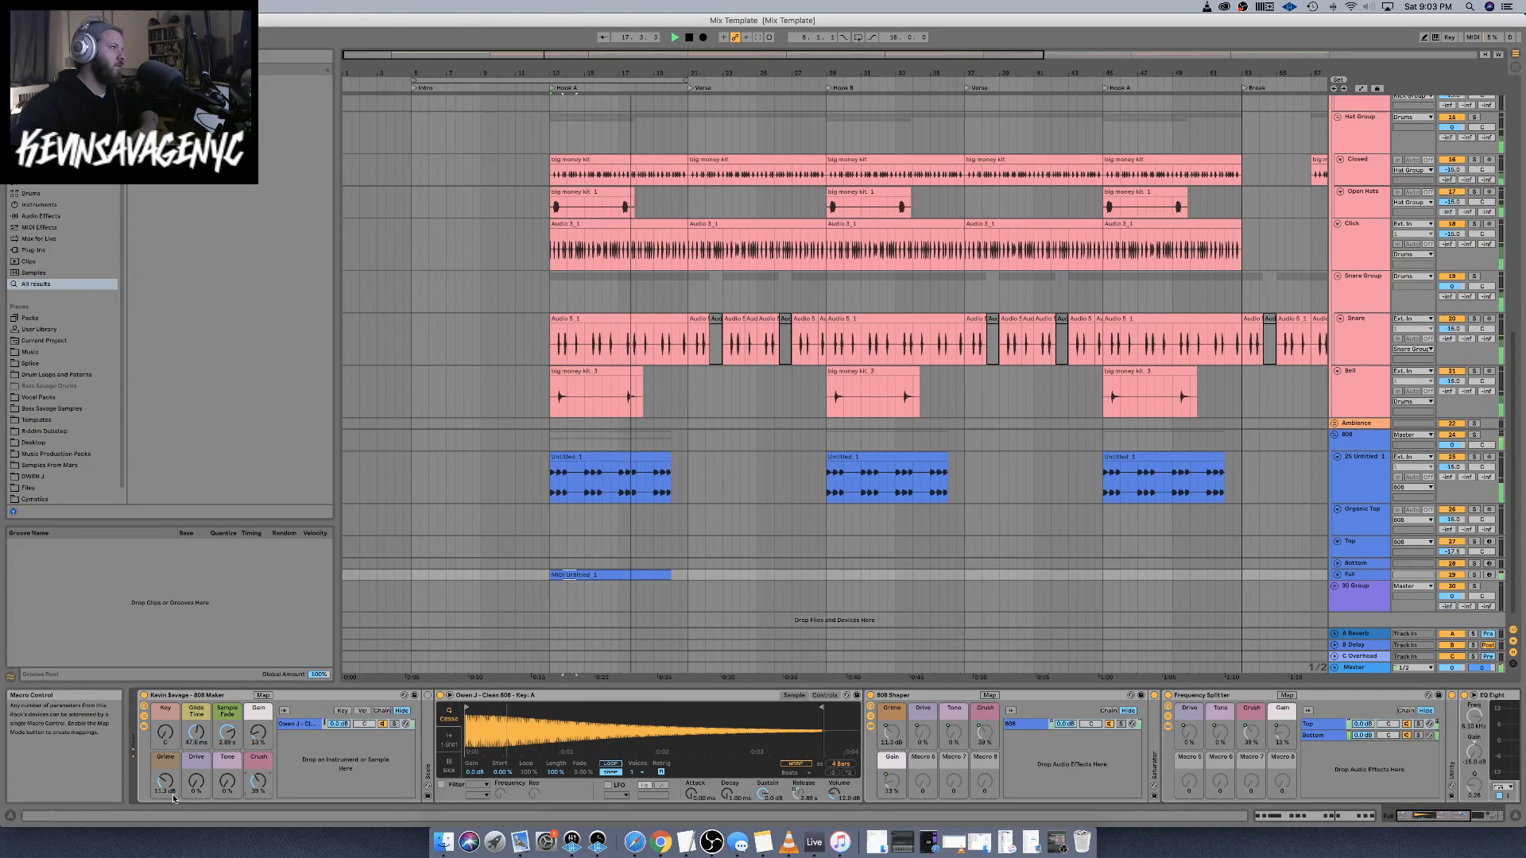
{"action": "left_click_drag", "start_coordinate": [196, 789], "coordinate": [196, 771]}
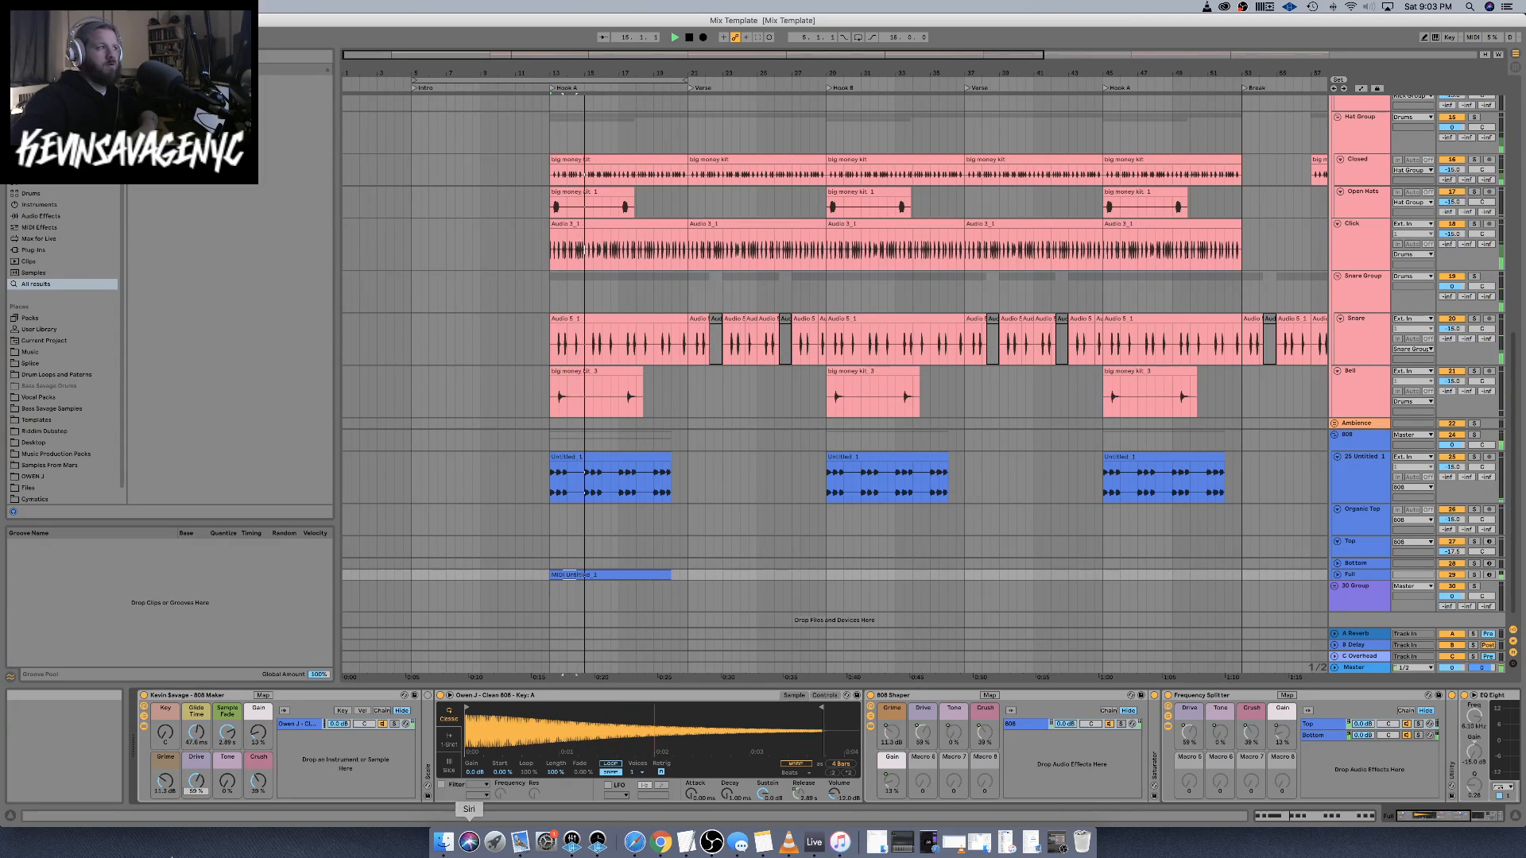
{"action": "left_click_drag", "start_coordinate": [196, 781], "coordinate": [197, 789]}
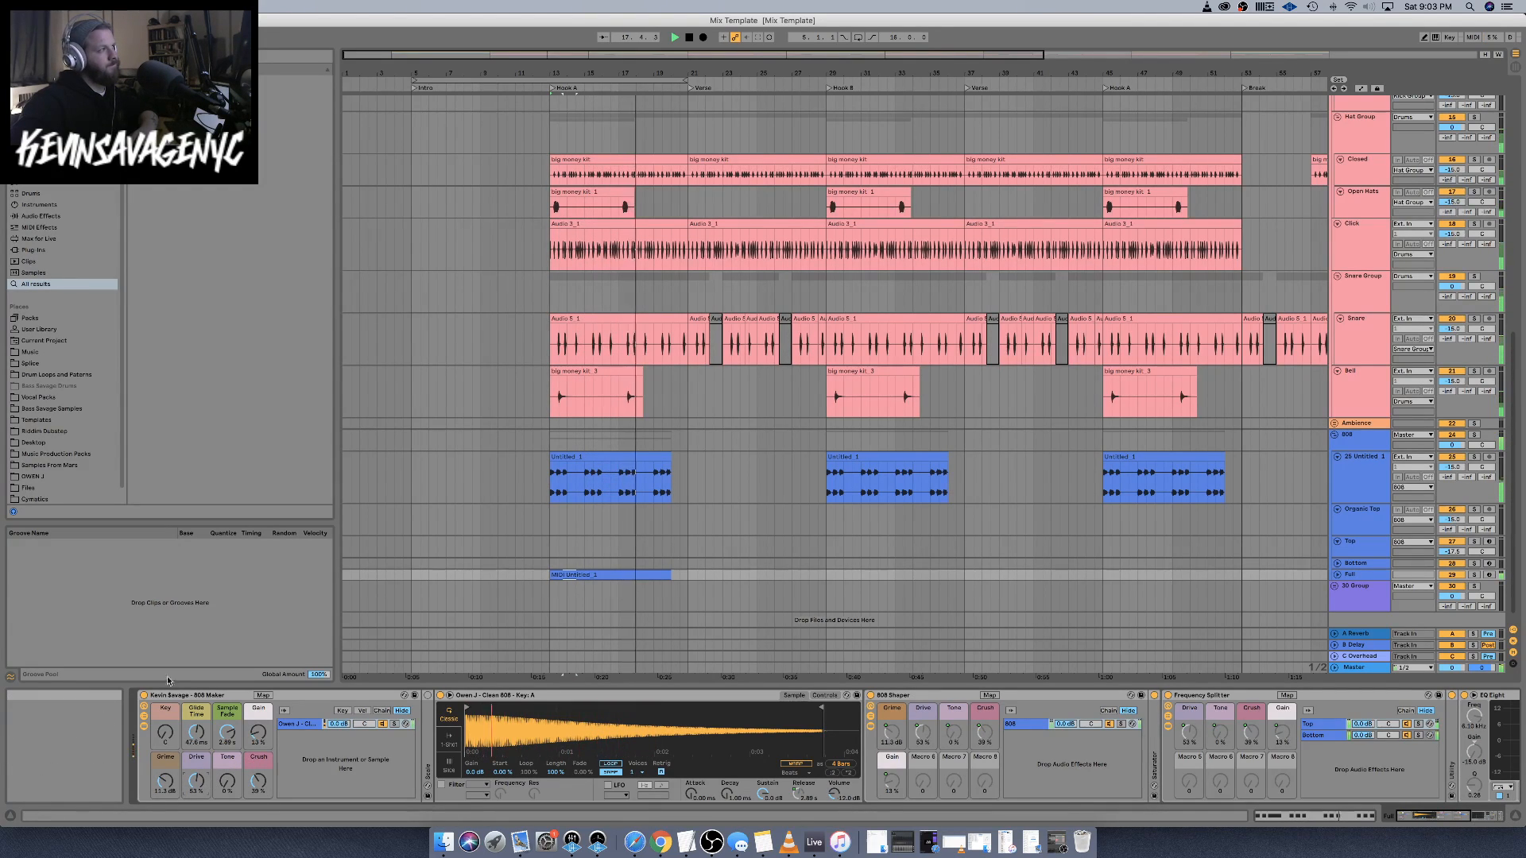
Reopen the Full track's MIDI clip and play the hook from bar 13 to check the lengthened note against the beat
{"action": "left_click", "coordinate": [632, 509]}
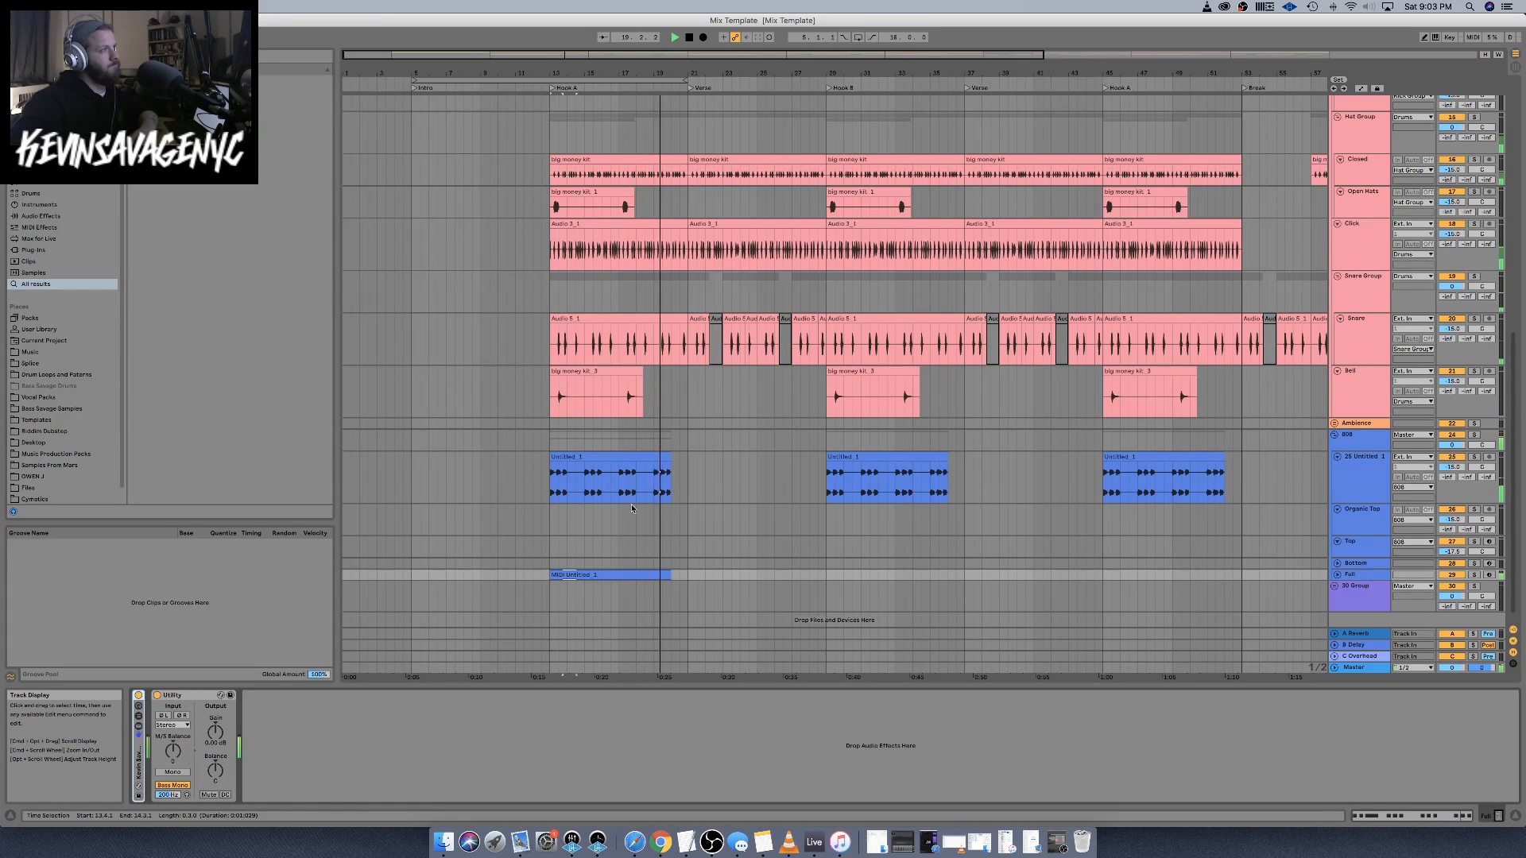
{"action": "double_click", "coordinate": [652, 574]}
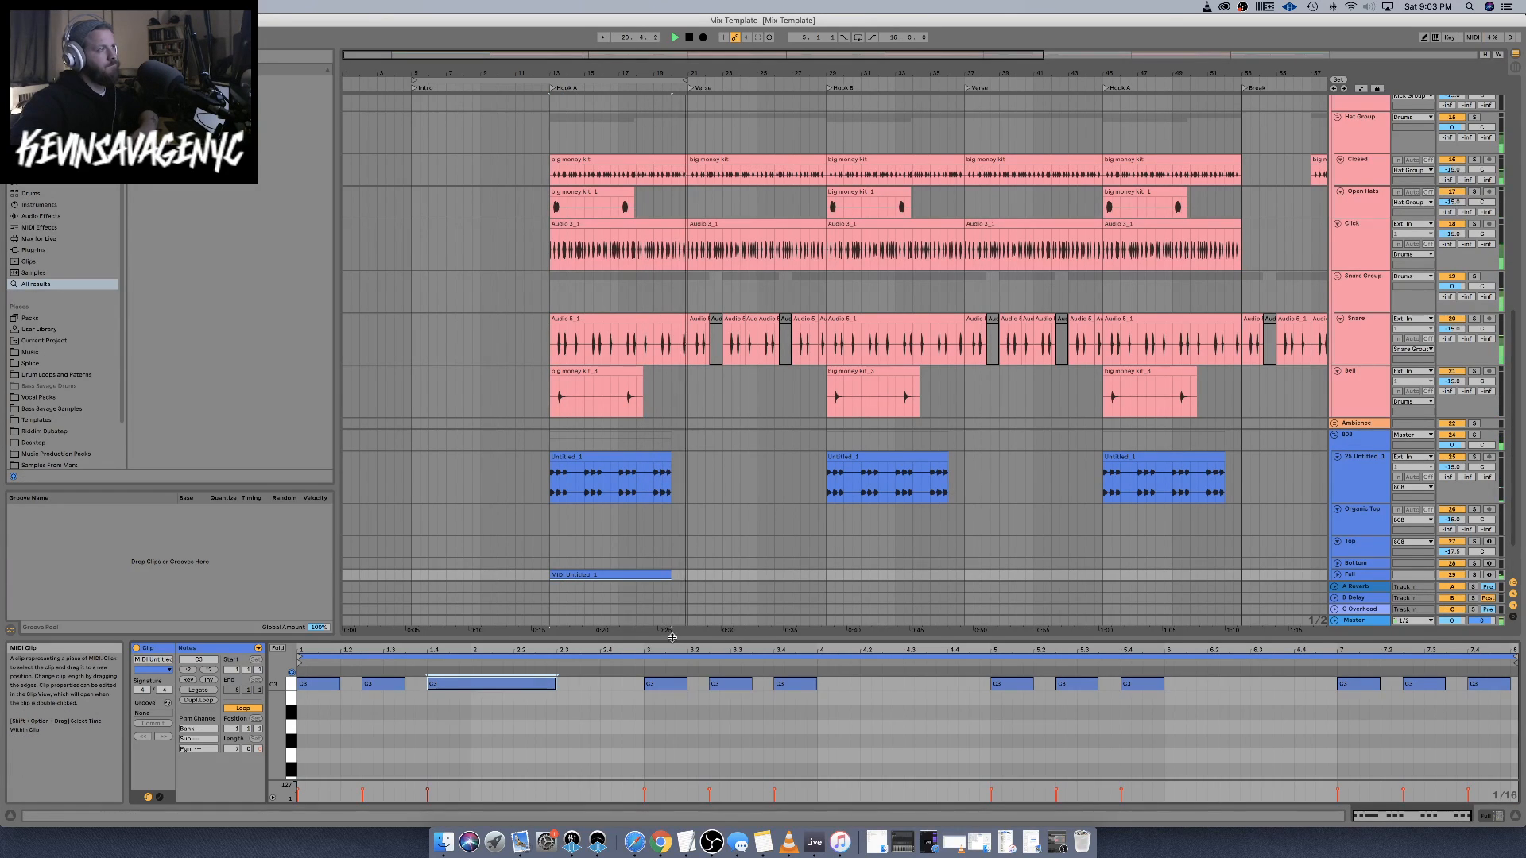
{"action": "key", "text": "space"}
{"action": "key", "text": "space"}
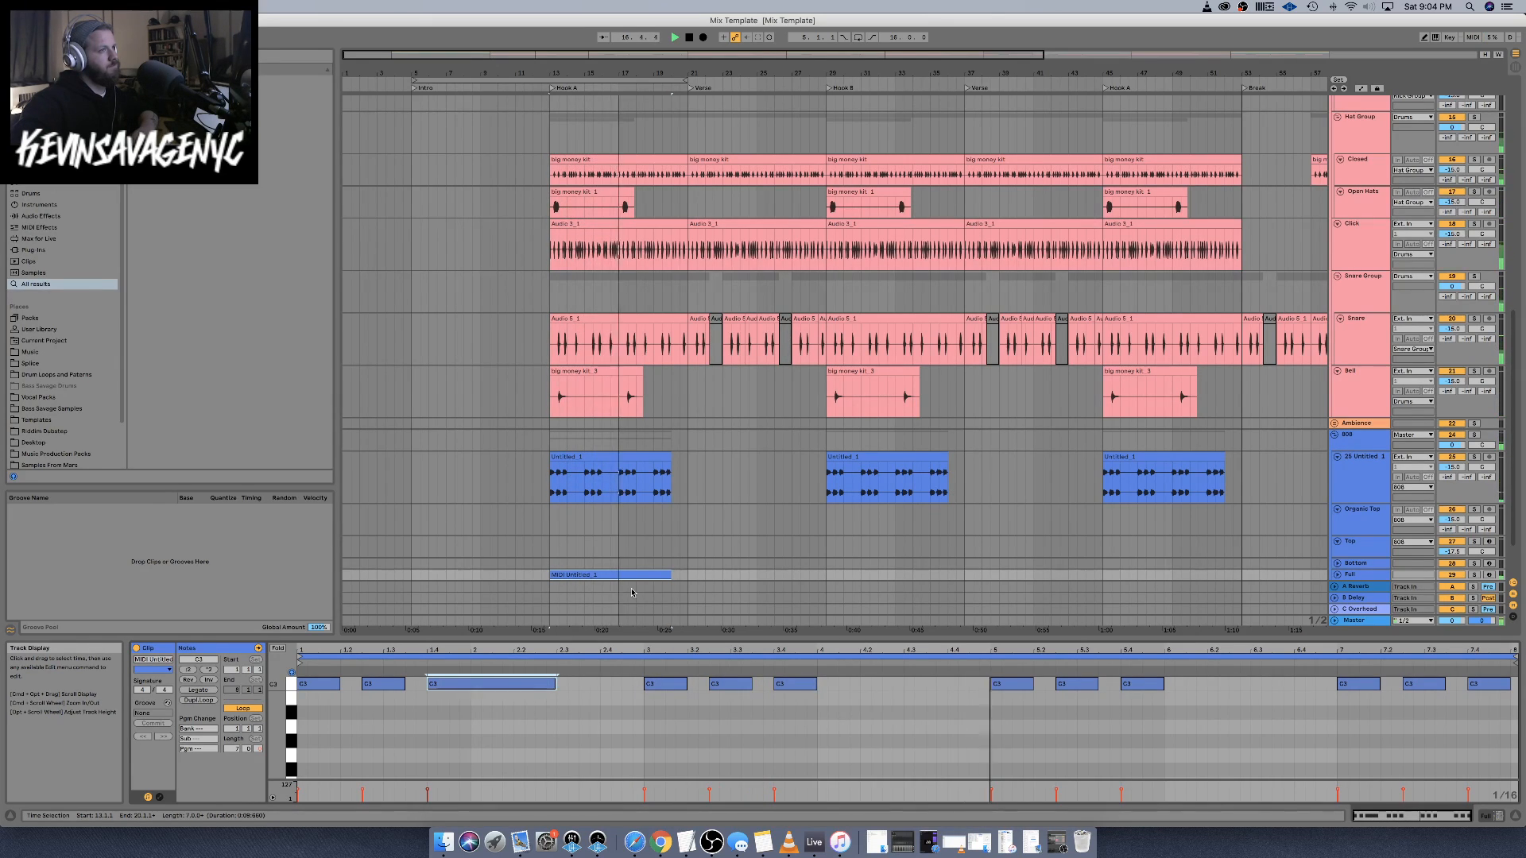
{"action": "left_click", "coordinate": [551, 685]}
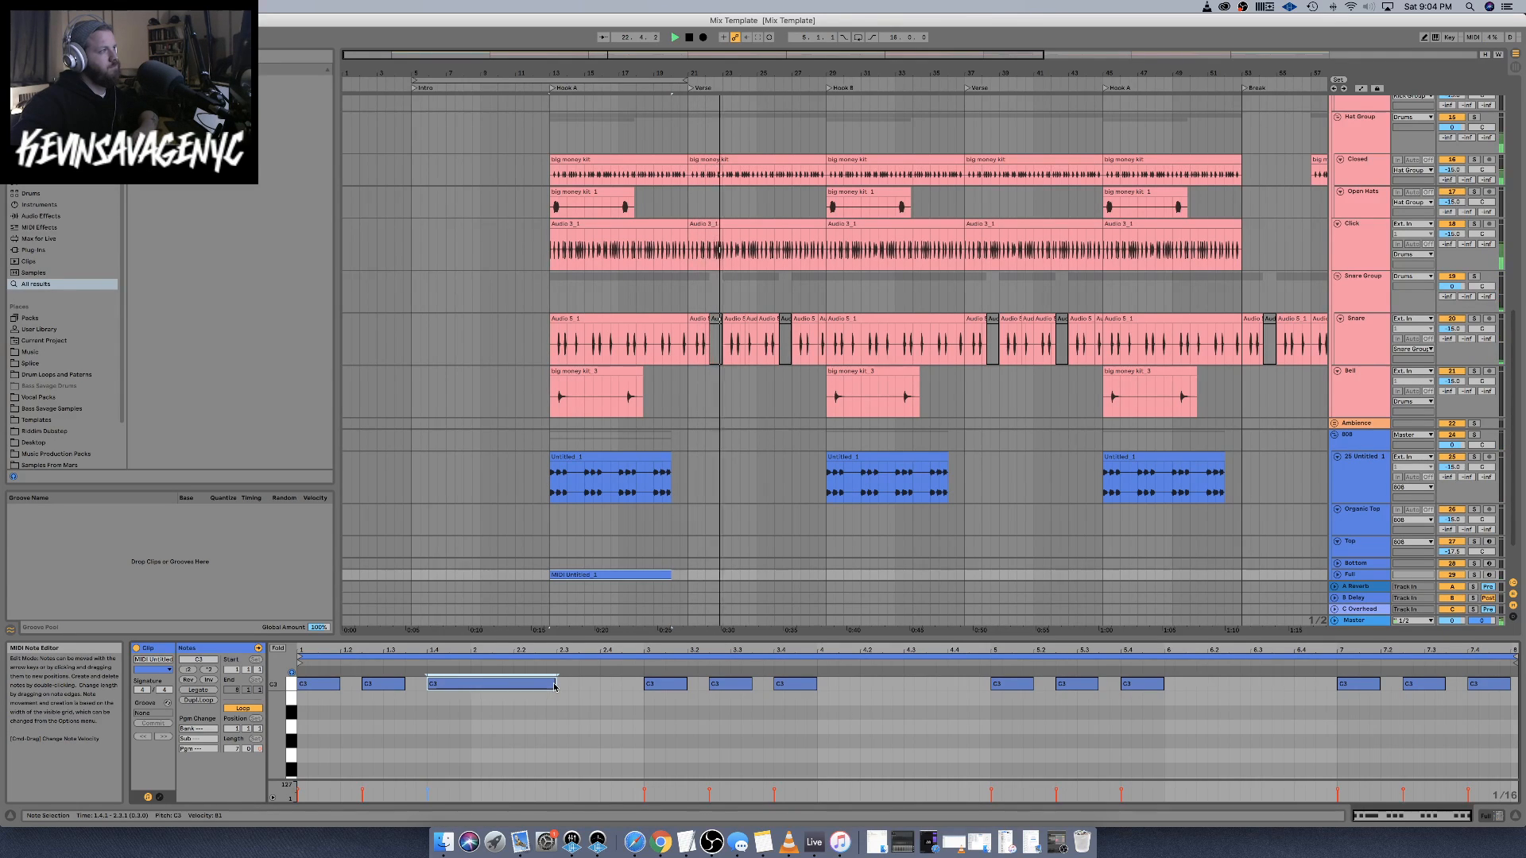
{"action": "left_click", "coordinate": [988, 726]}
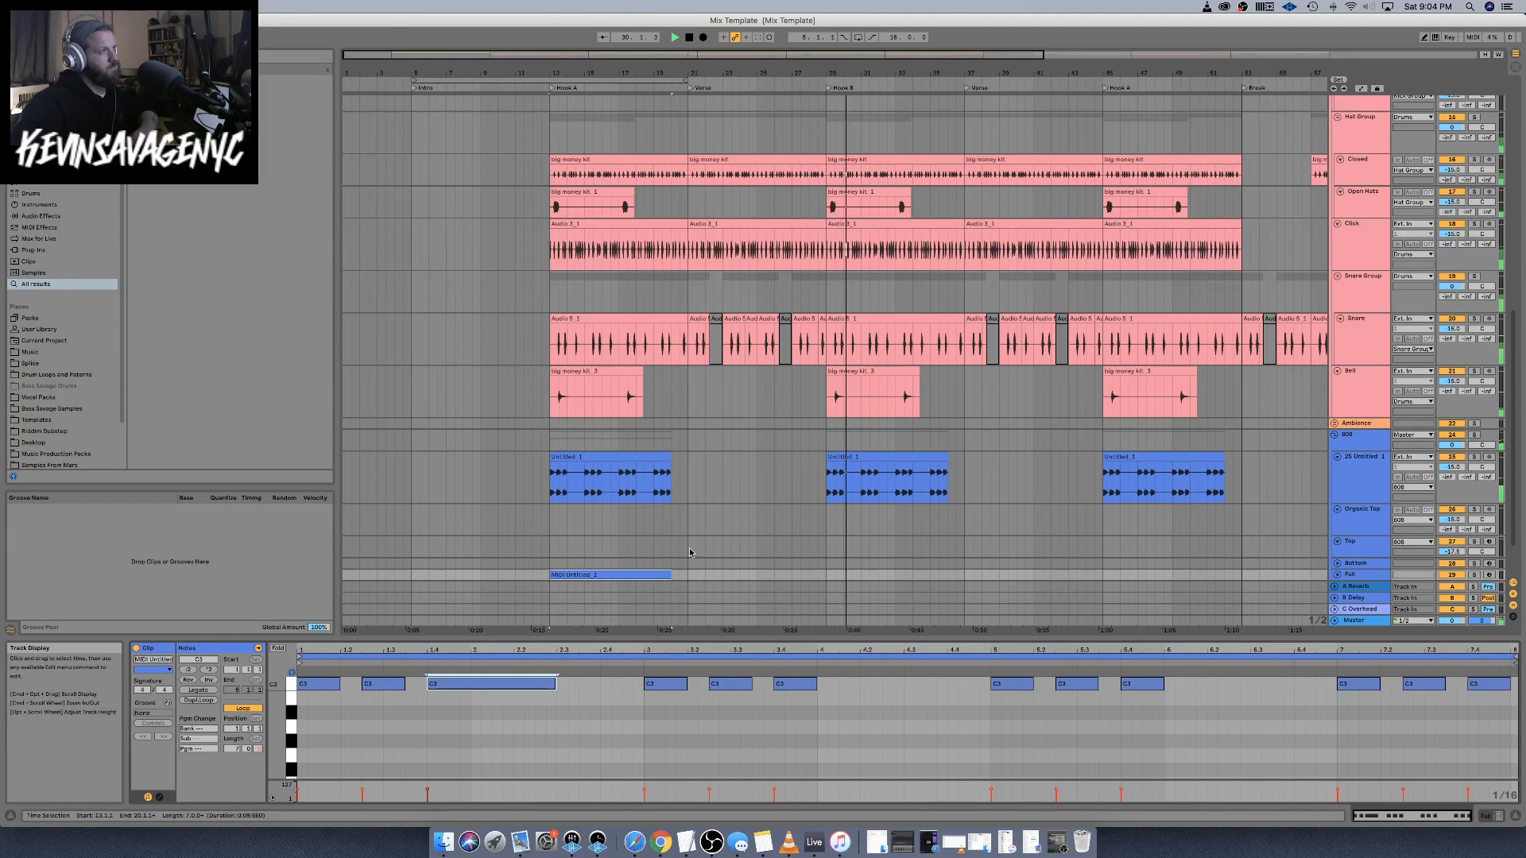
Add a short C#3 note at 1.4.1 in the Full track's MIDI clip and transpose it up an octave to C#4
{"action": "scroll", "coordinate": [511, 712], "scroll_direction": "up", "scroll_amount": 3}
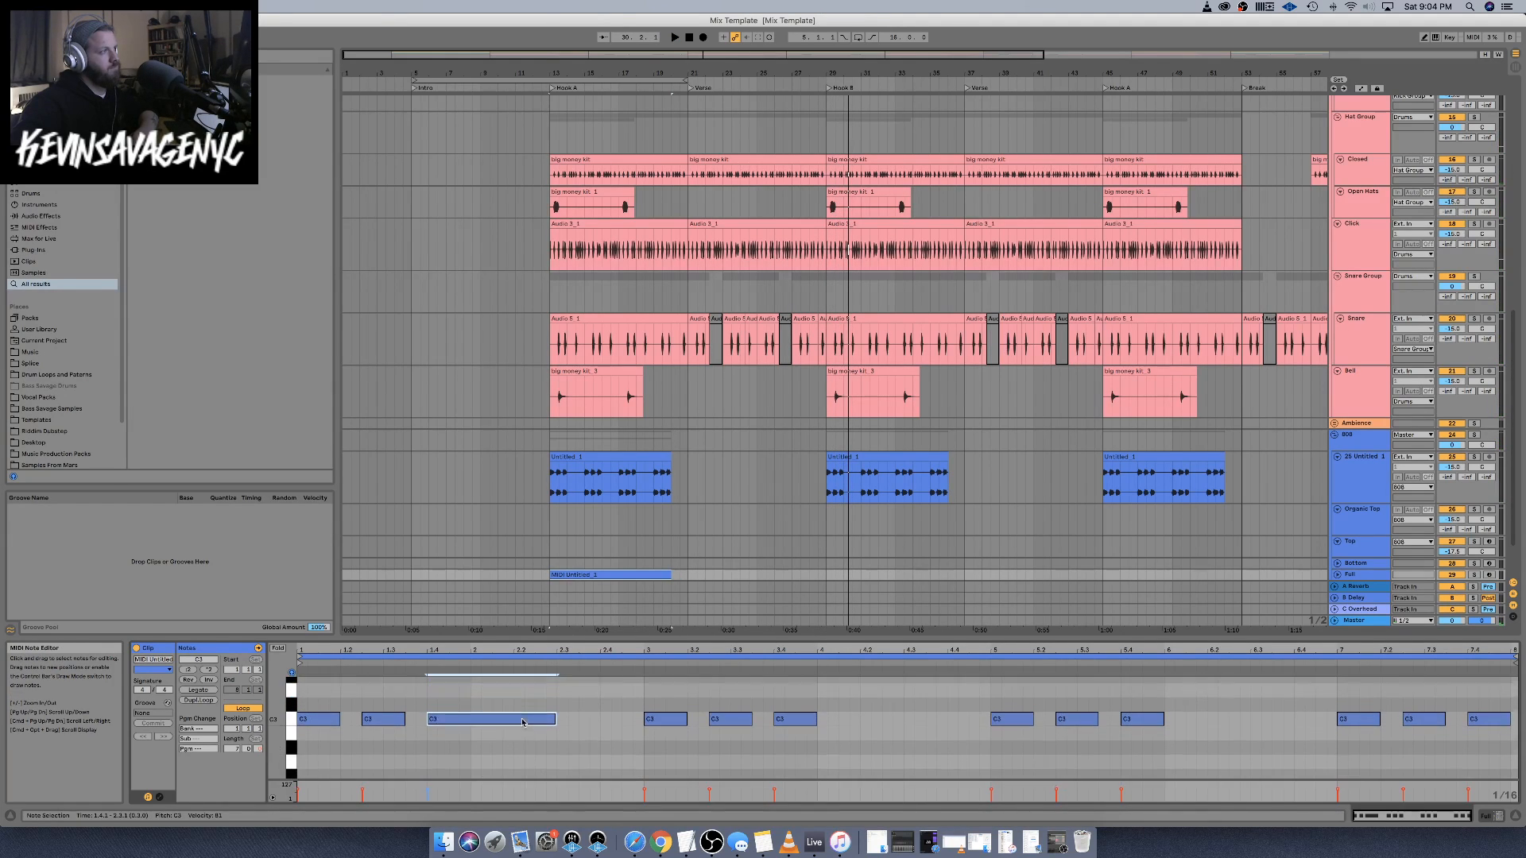
{"action": "key", "text": "space"}
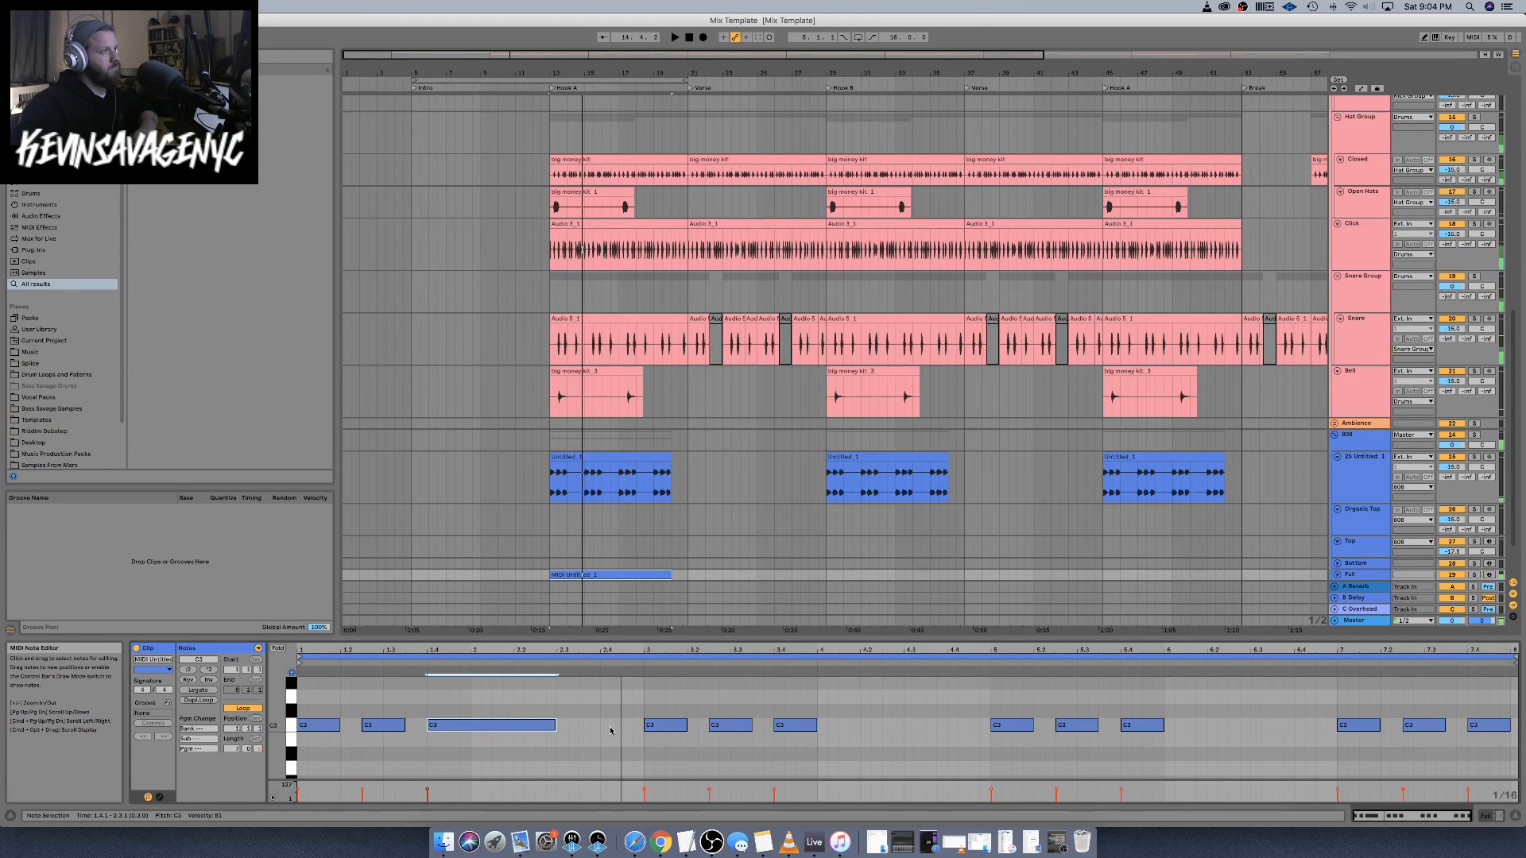
{"action": "key", "text": "space"}
{"action": "key", "text": "space"}
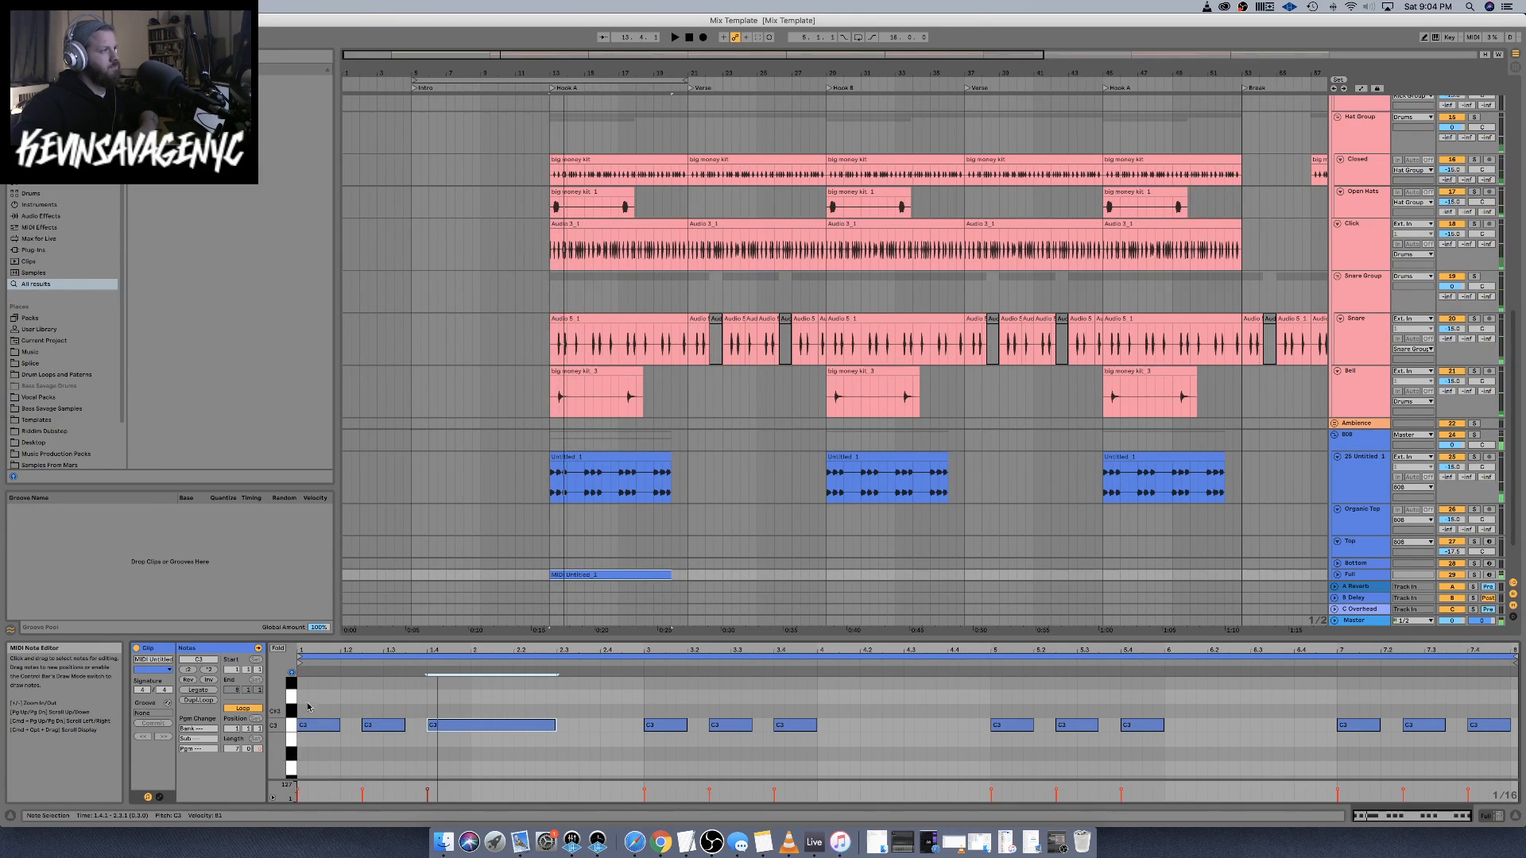
{"action": "double_click", "coordinate": [433, 711]}
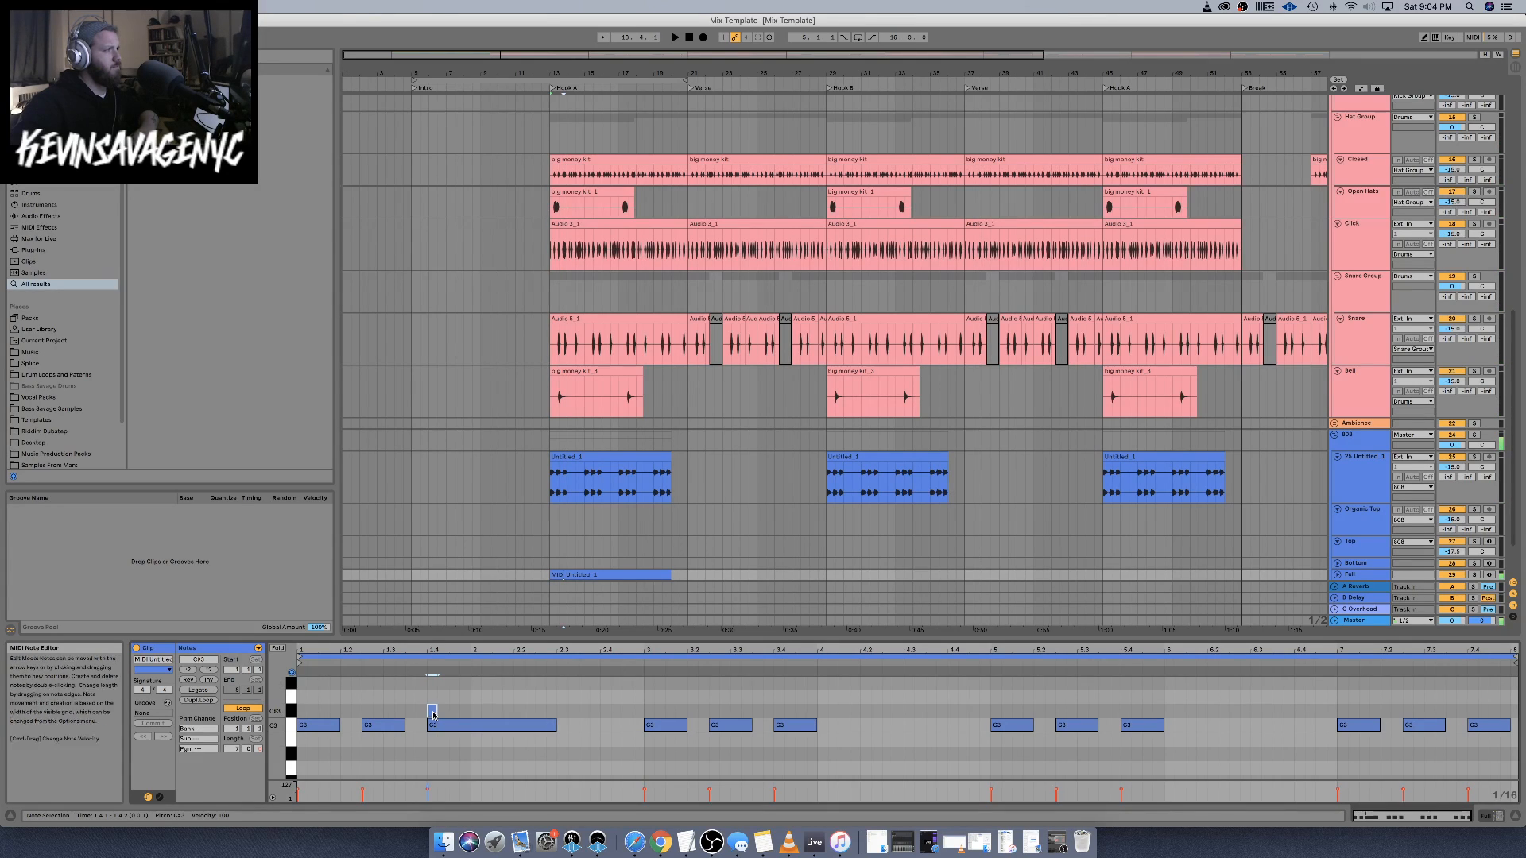
{"action": "key", "text": "shift+Up"}
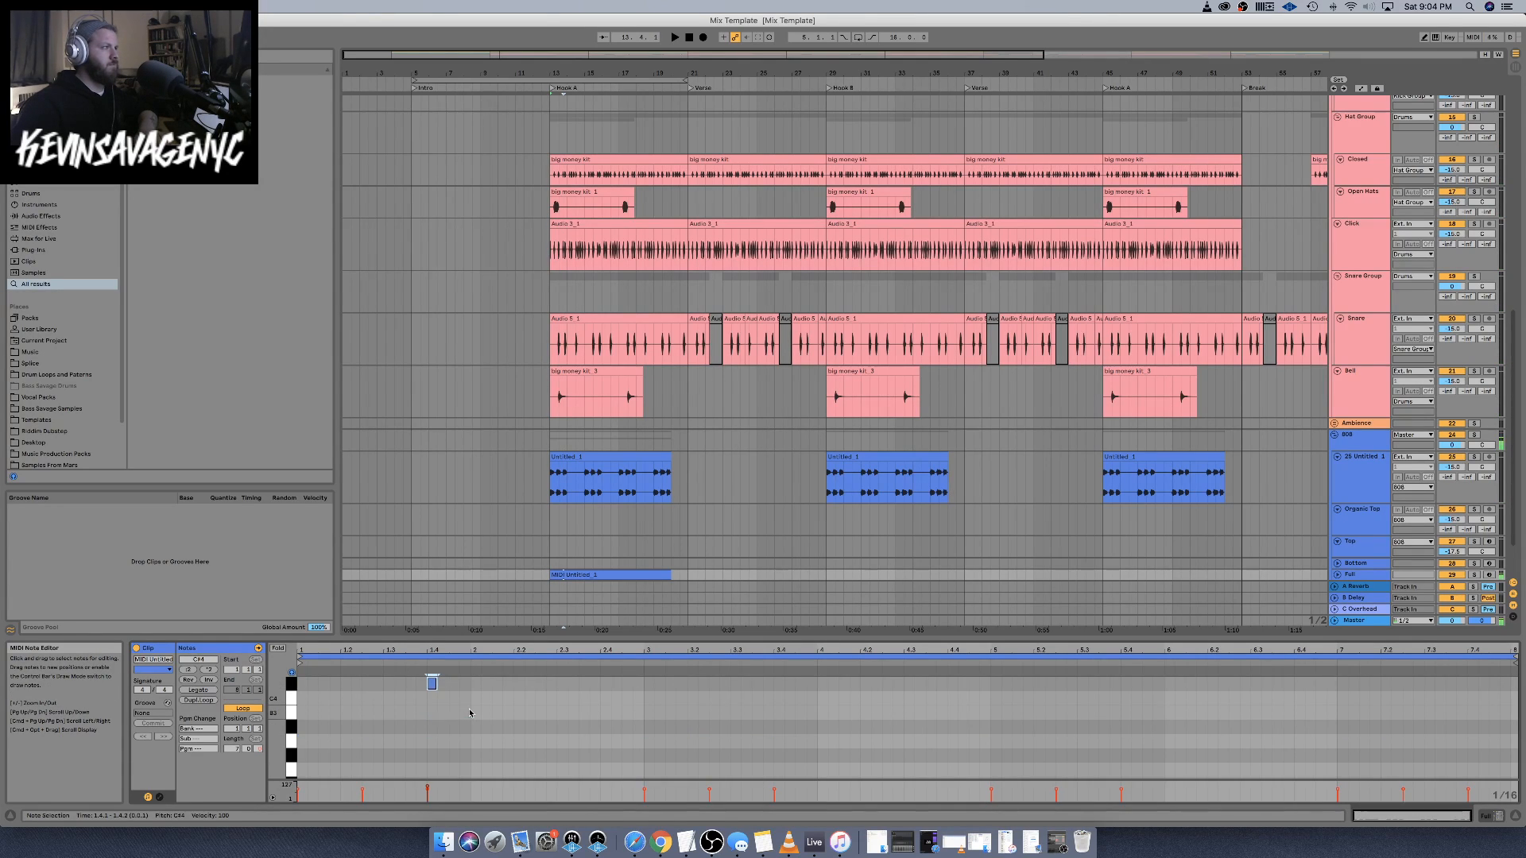
Transpose the short note at 1.4.1 down to C4 and enlarge the MIDI note editor
{"action": "key", "text": "Down"}
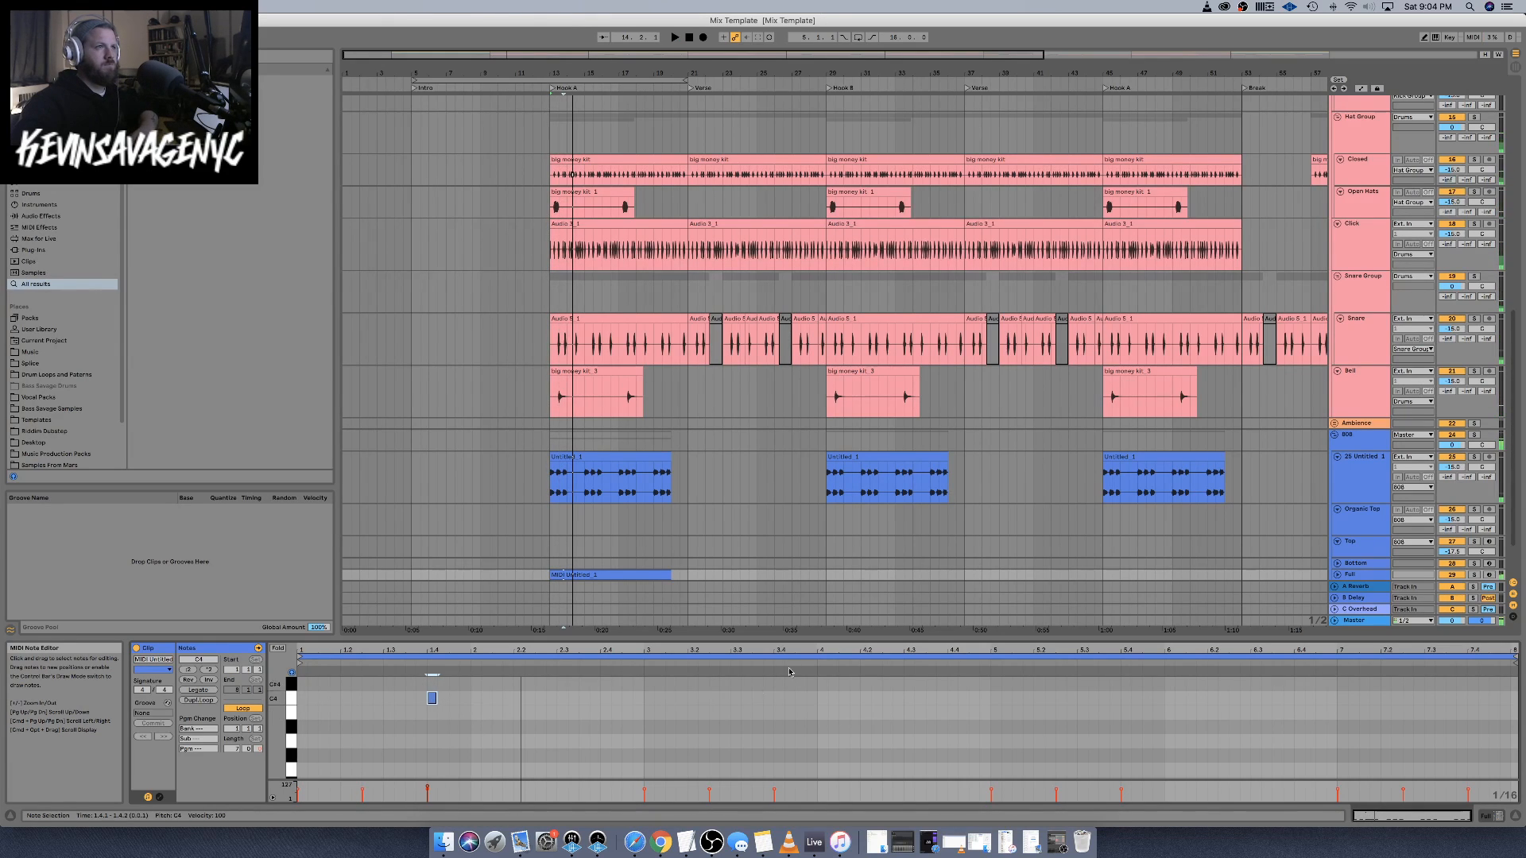
{"action": "left_click_drag", "start_coordinate": [626, 637], "coordinate": [604, 318]}
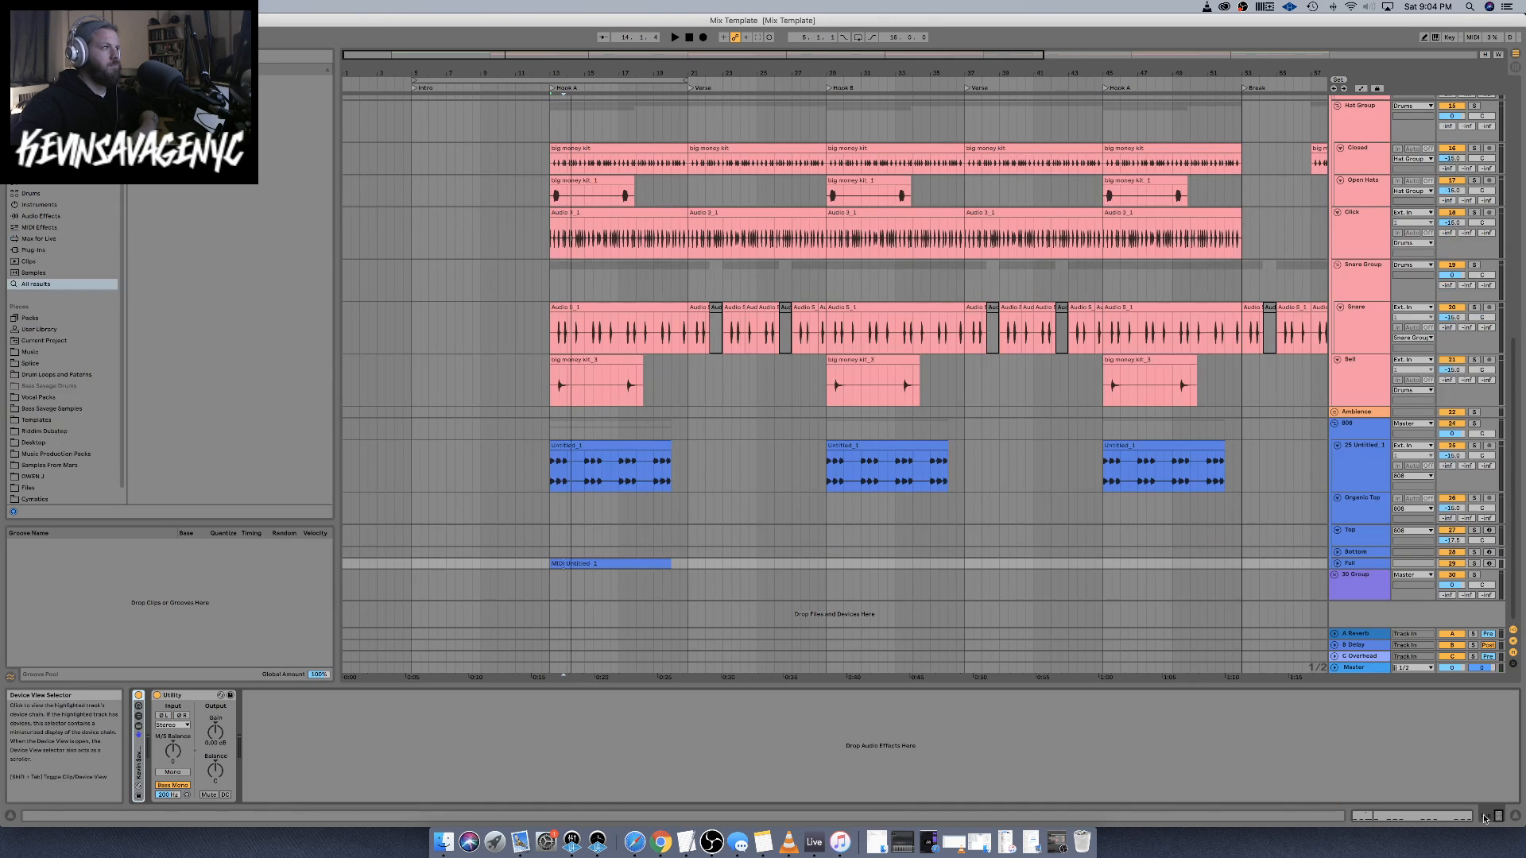
Bring up the Full track's devices and lower the 808 Maker's Glide Time to nearly its minimum while playing the hook
{"action": "left_click", "coordinate": [1486, 817]}
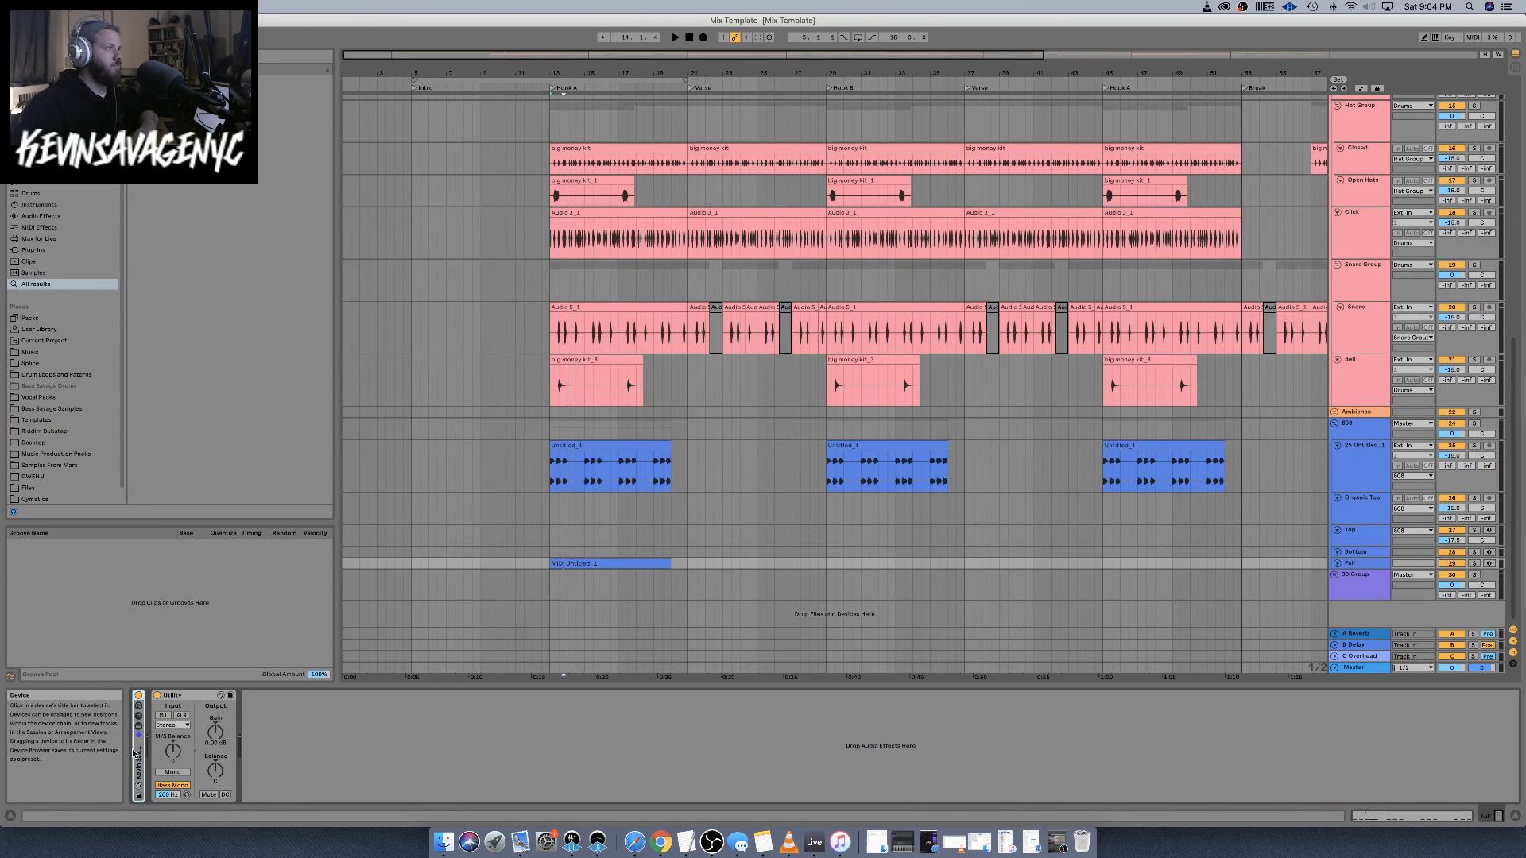
{"action": "key", "text": "space"}
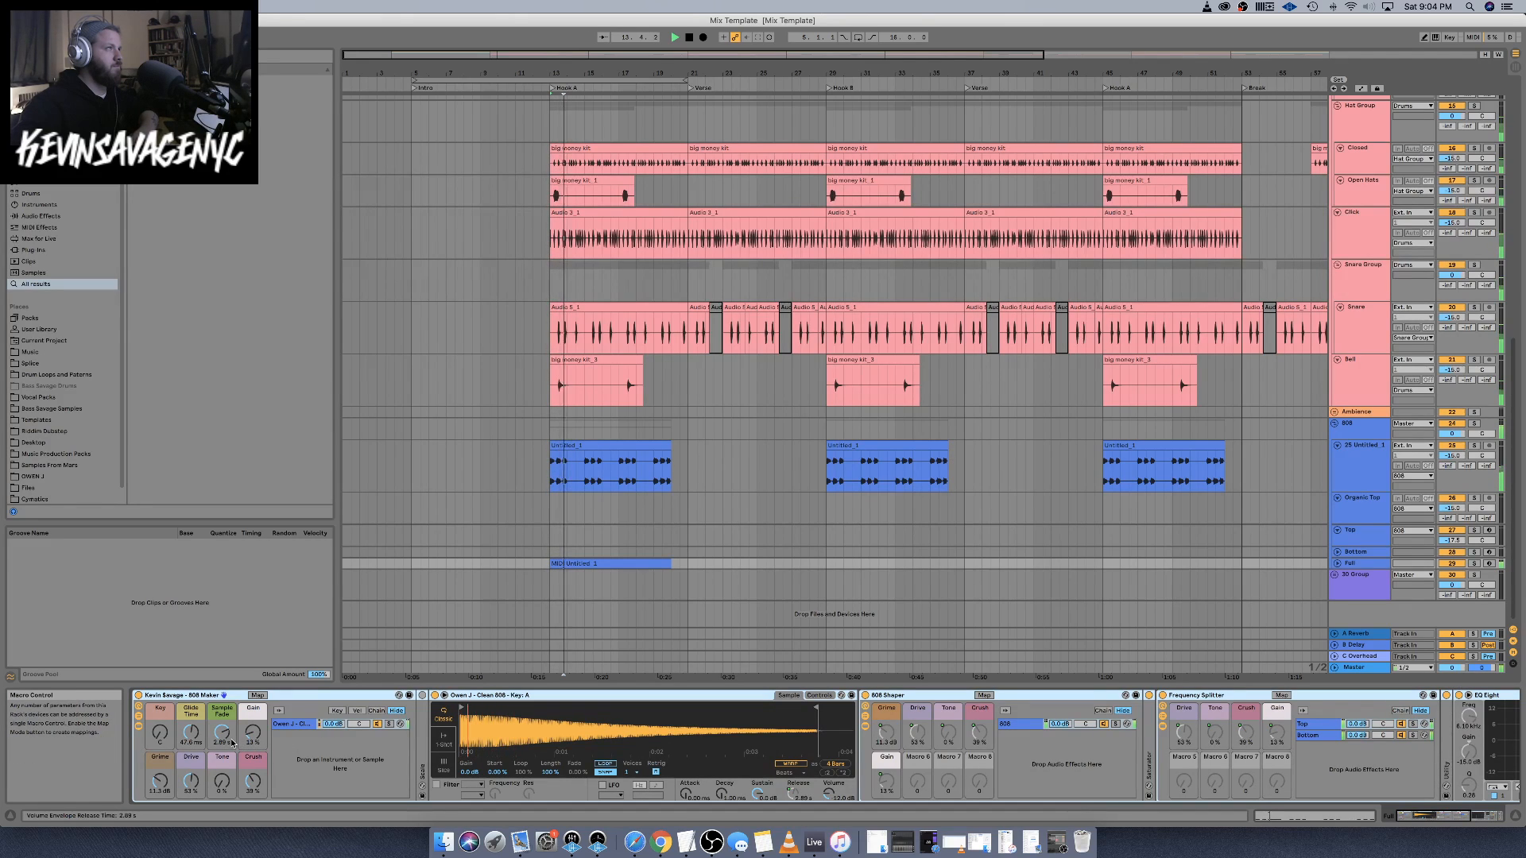
{"action": "key", "text": "space"}
{"action": "key", "text": "space"}
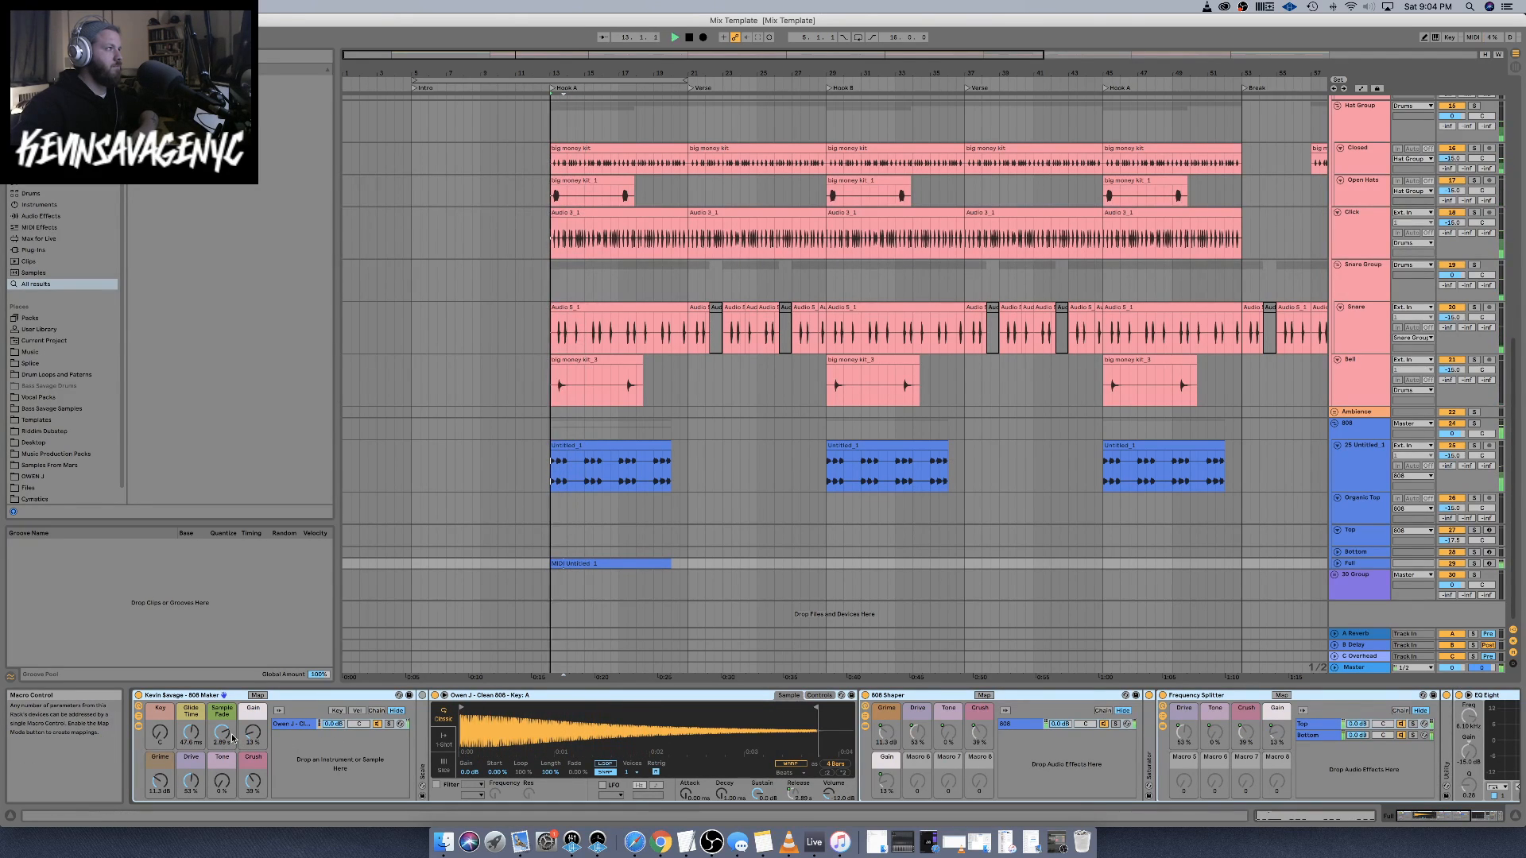
{"action": "left_click_drag", "start_coordinate": [191, 733], "coordinate": [191, 787]}
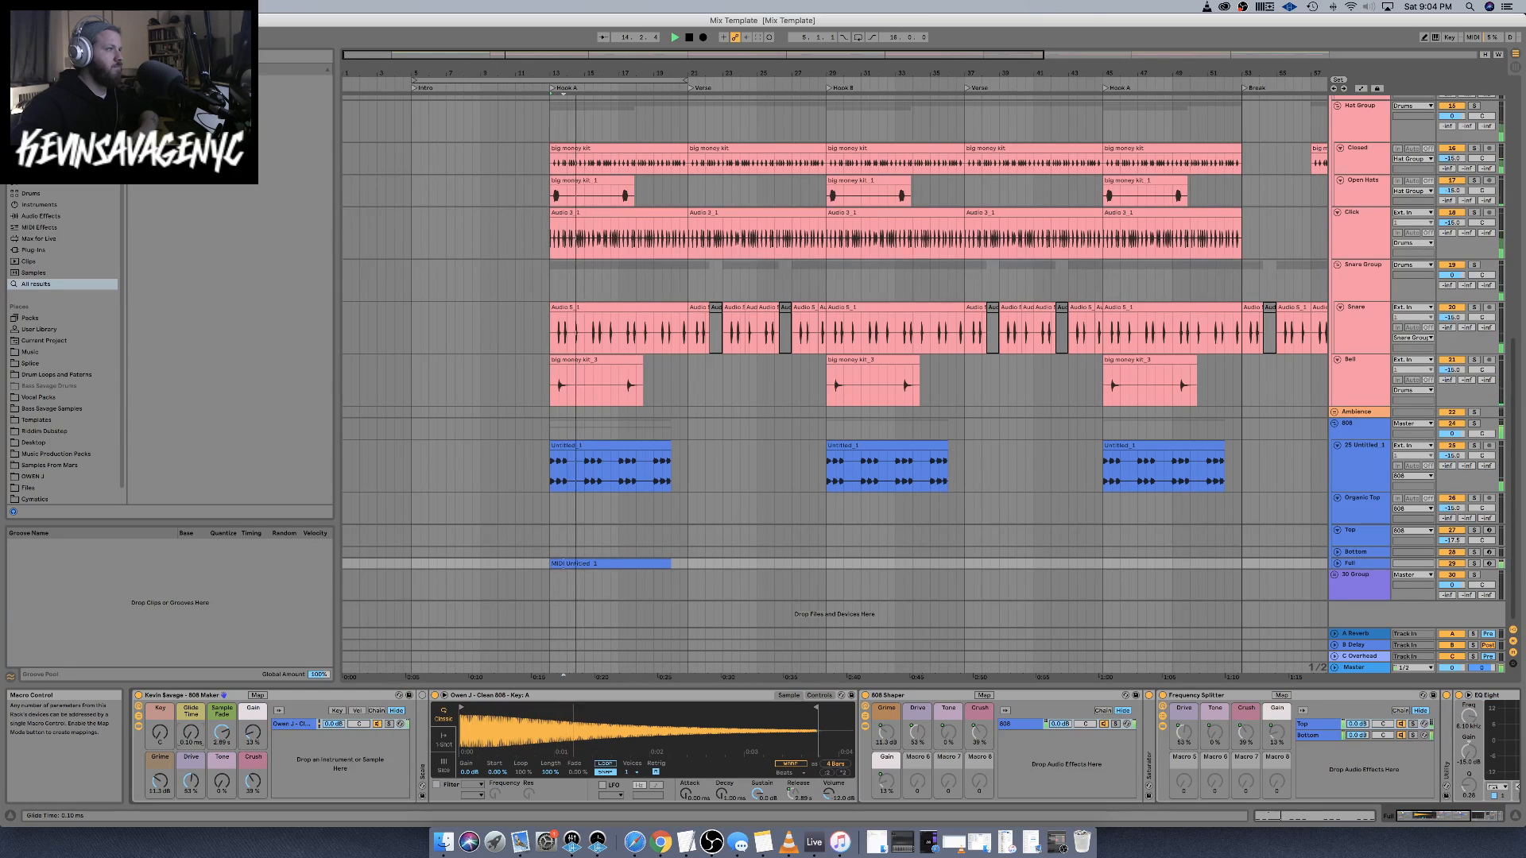
{"action": "left_click_drag", "start_coordinate": [190, 733], "coordinate": [191, 730]}
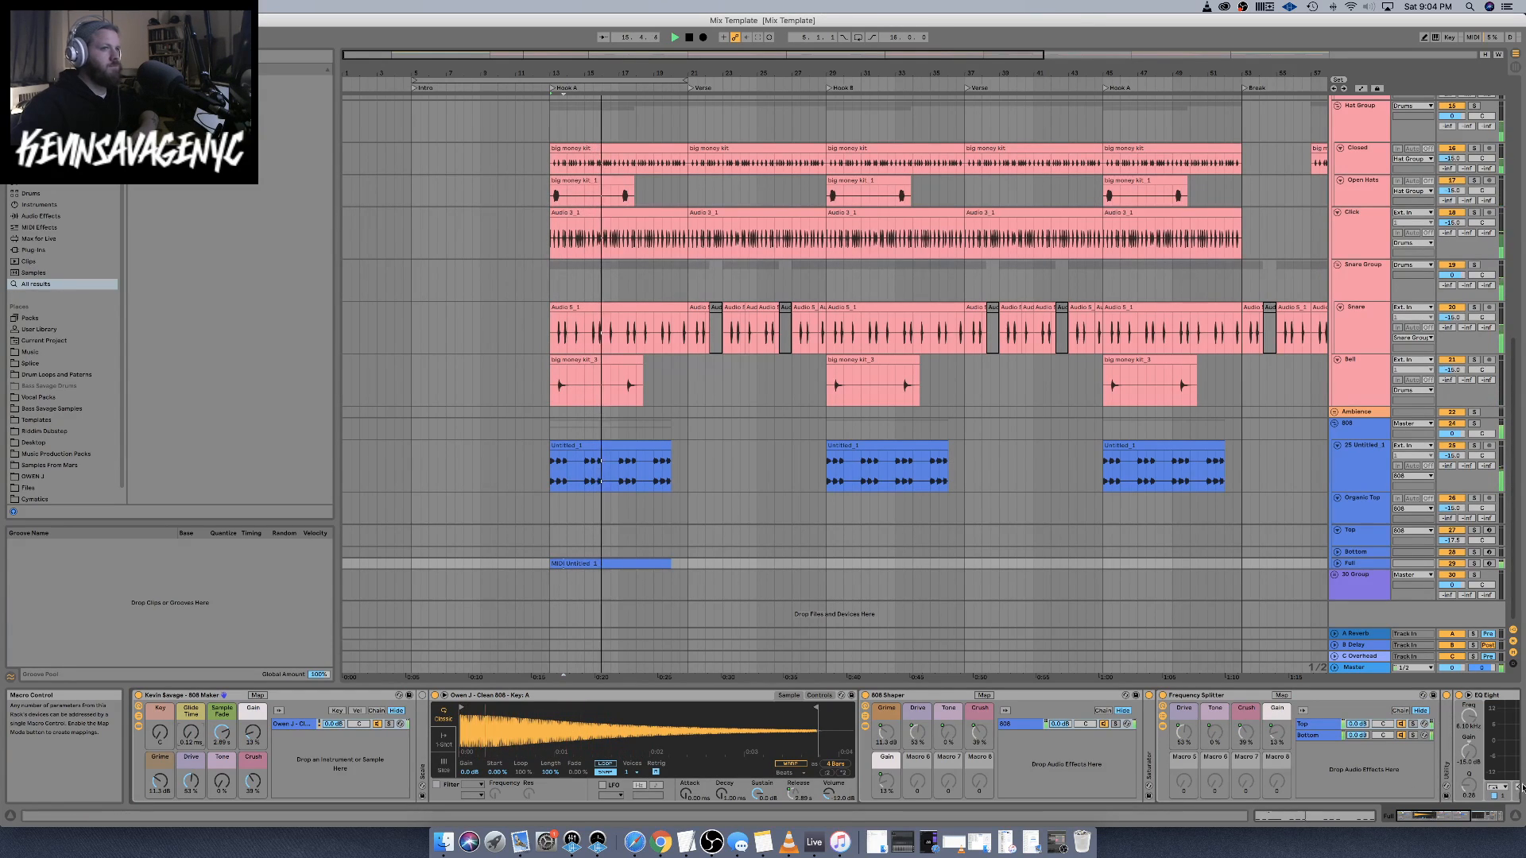
In the Full track's MIDI clip, trim the long C3 note's start to 1.4.3 and lengthen the short C4 note to meet it
{"action": "key", "text": "space"}
{"action": "left_click", "coordinate": [1490, 818]}
{"action": "left_click", "coordinate": [1340, 814]}
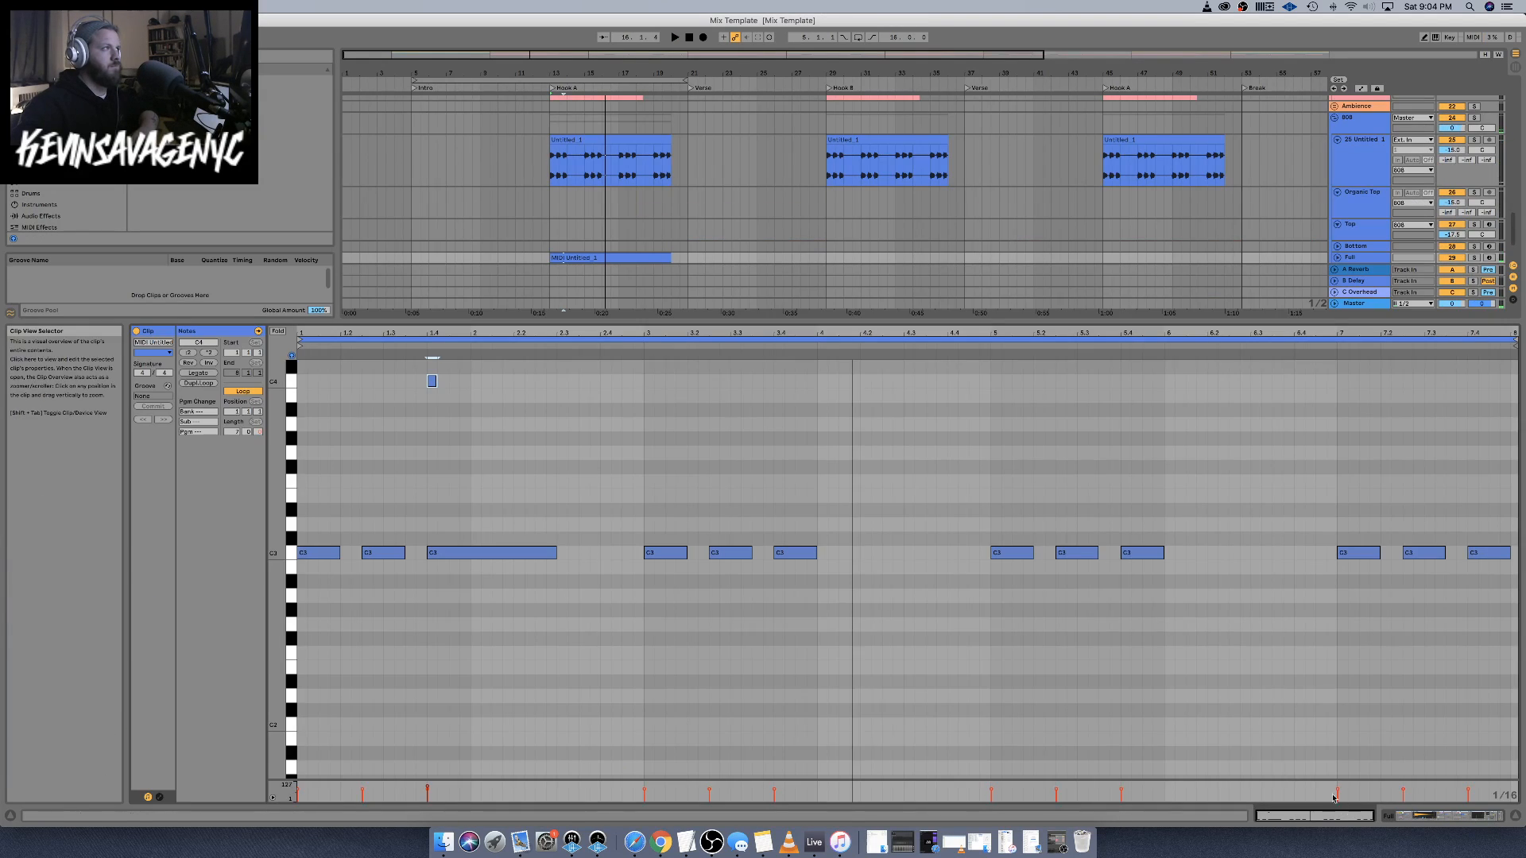
{"action": "left_click_drag", "start_coordinate": [427, 555], "coordinate": [437, 558]}
{"action": "key", "text": "space"}
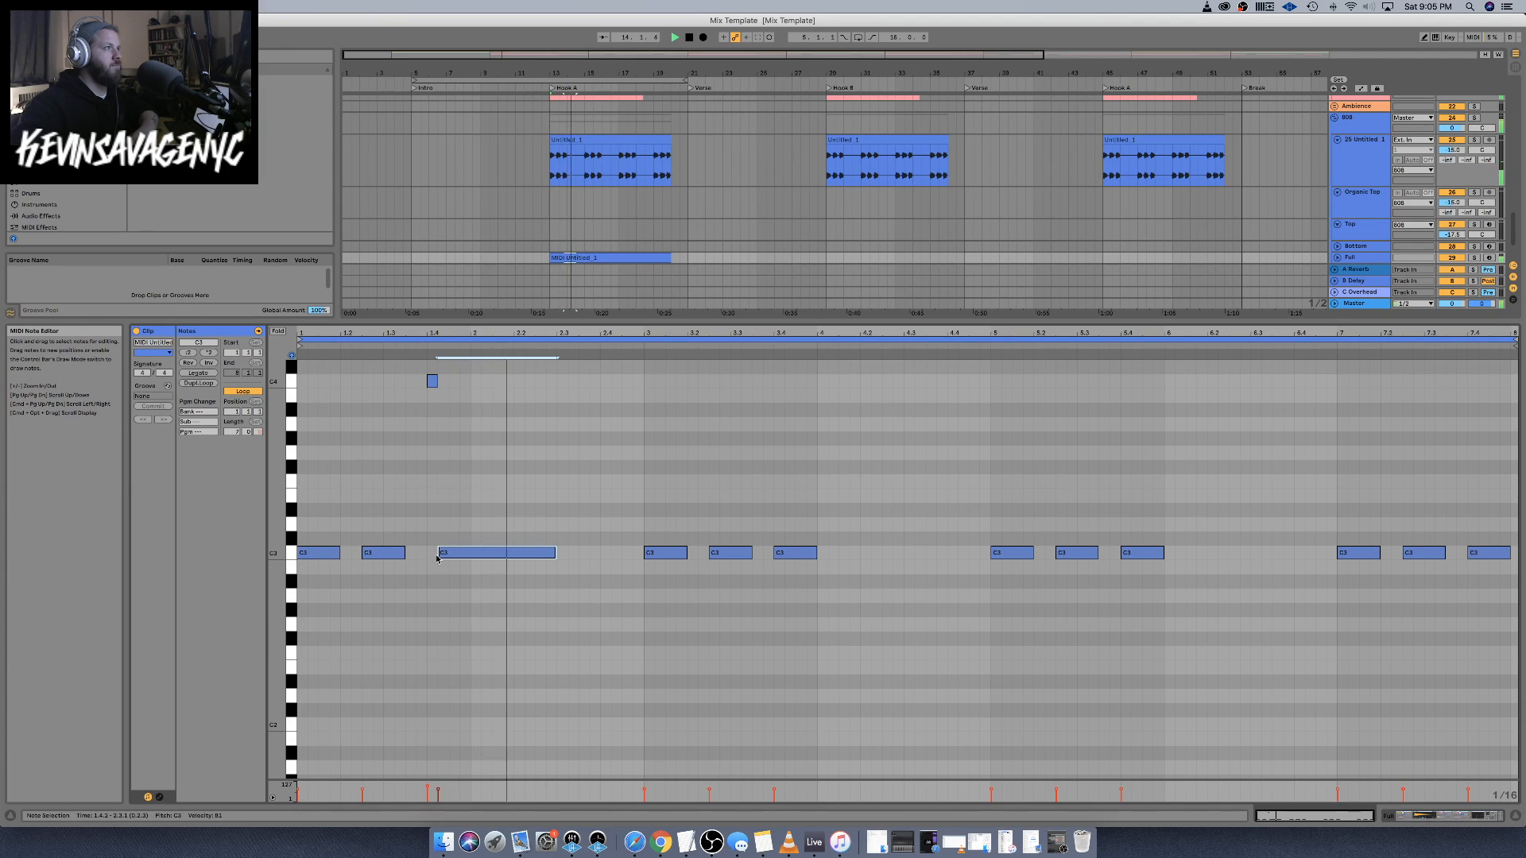
{"action": "left_click", "coordinate": [433, 382]}
{"action": "key", "text": "space"}
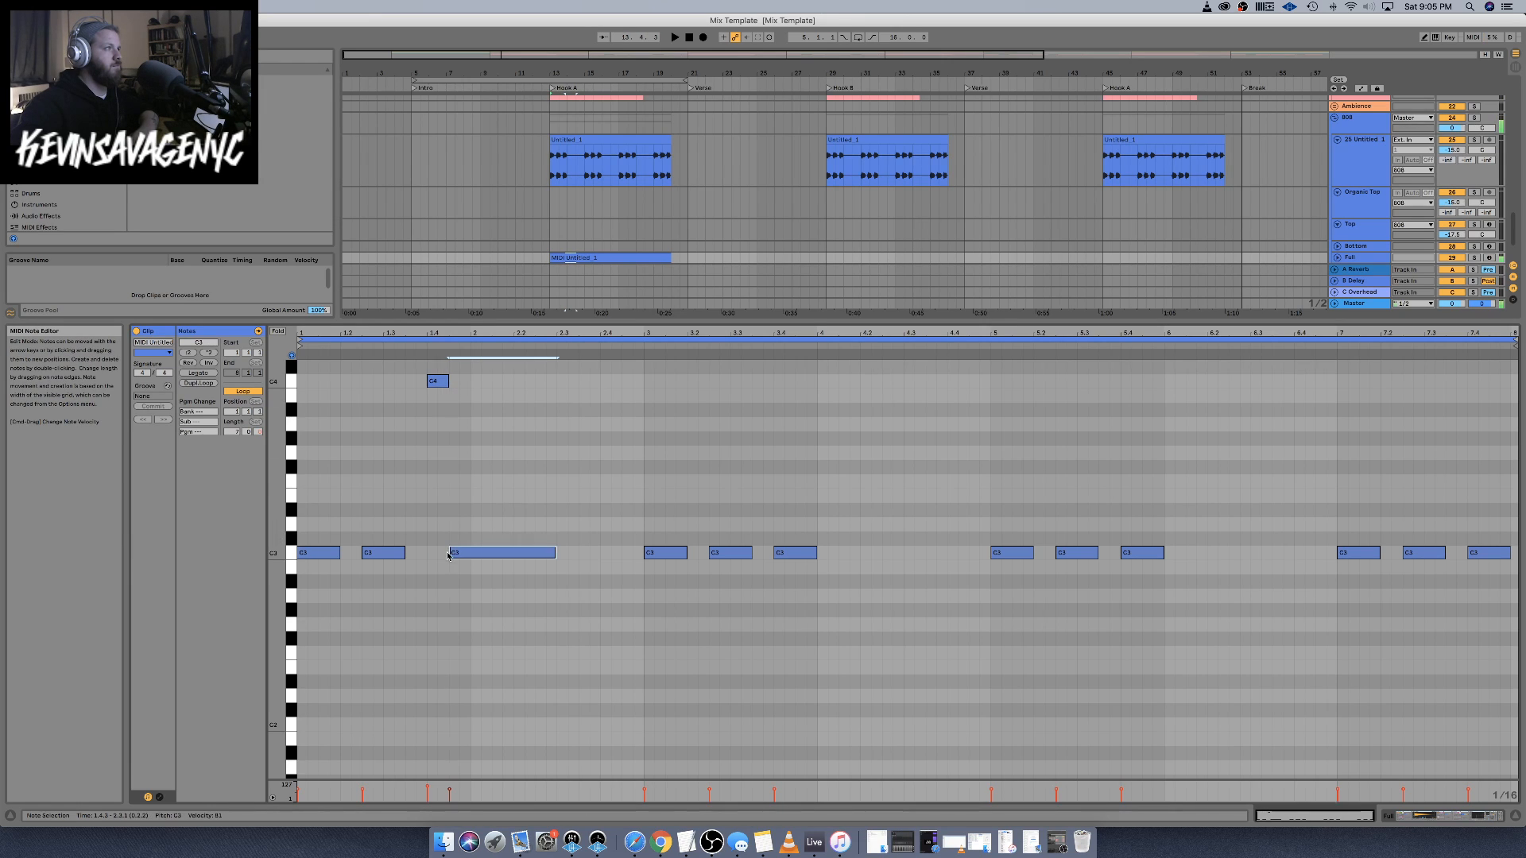
Audition the slide, lower the short note through D#3 to D3, and play the hook again
{"action": "key", "text": "space"}
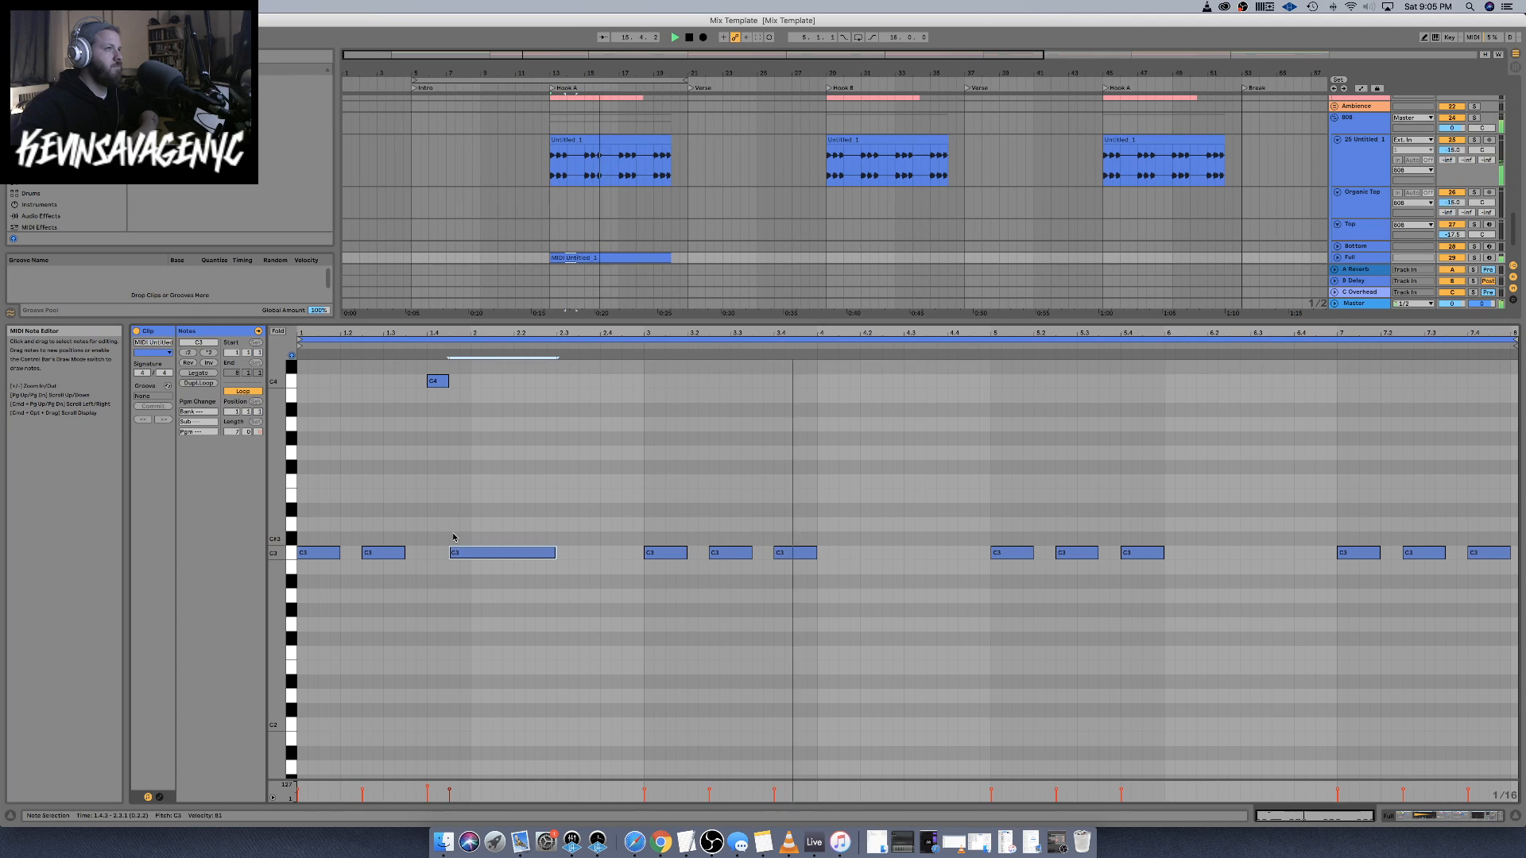
{"action": "key", "text": "space"}
{"action": "left_click", "coordinate": [443, 382]}
{"action": "key", "text": "Down"}
{"action": "key", "text": "Down"}
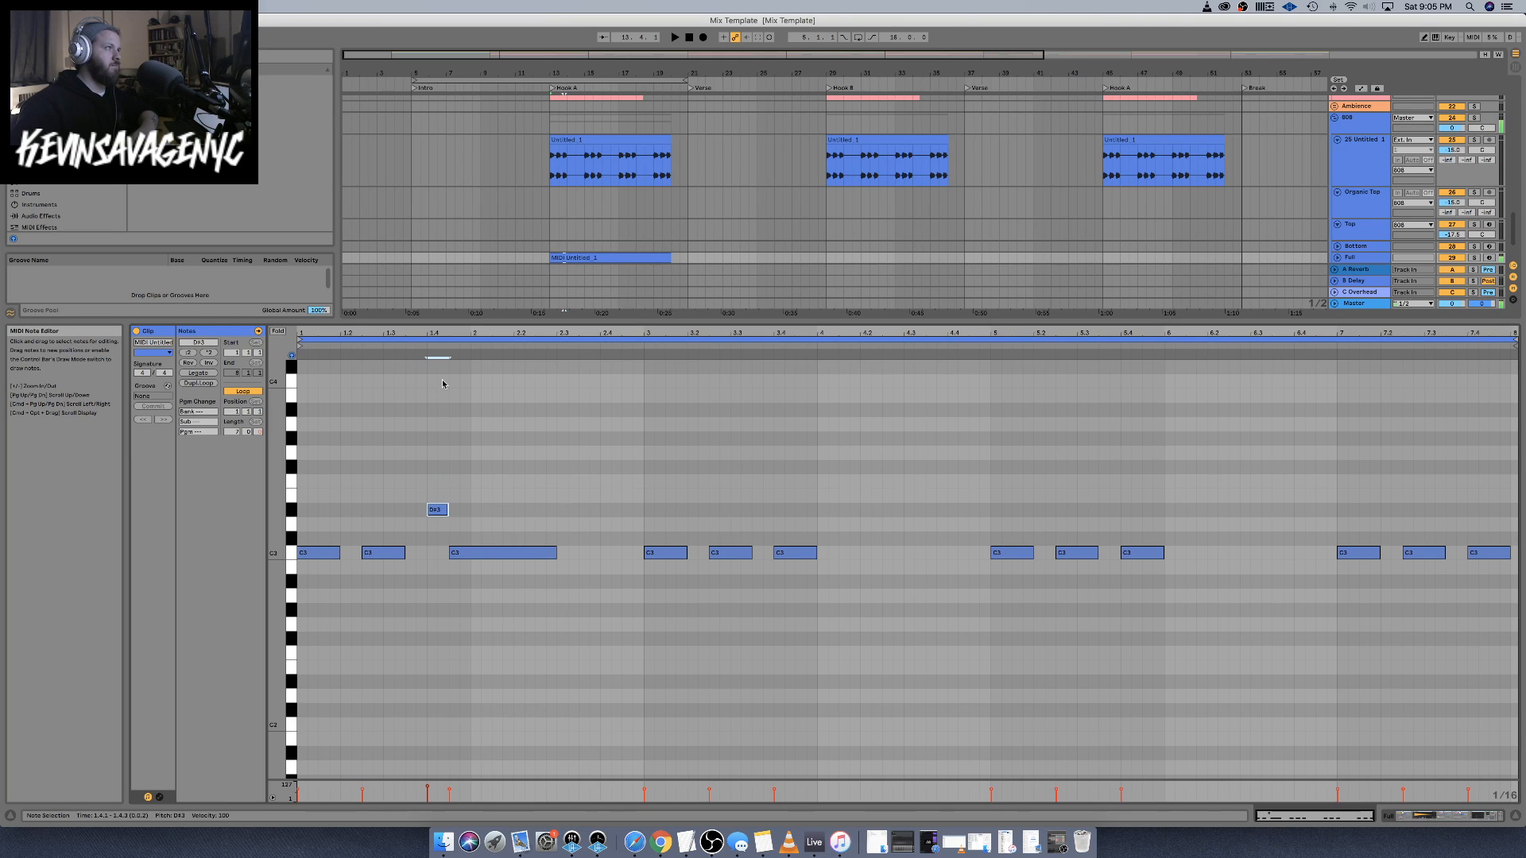
{"action": "key", "text": "space"}
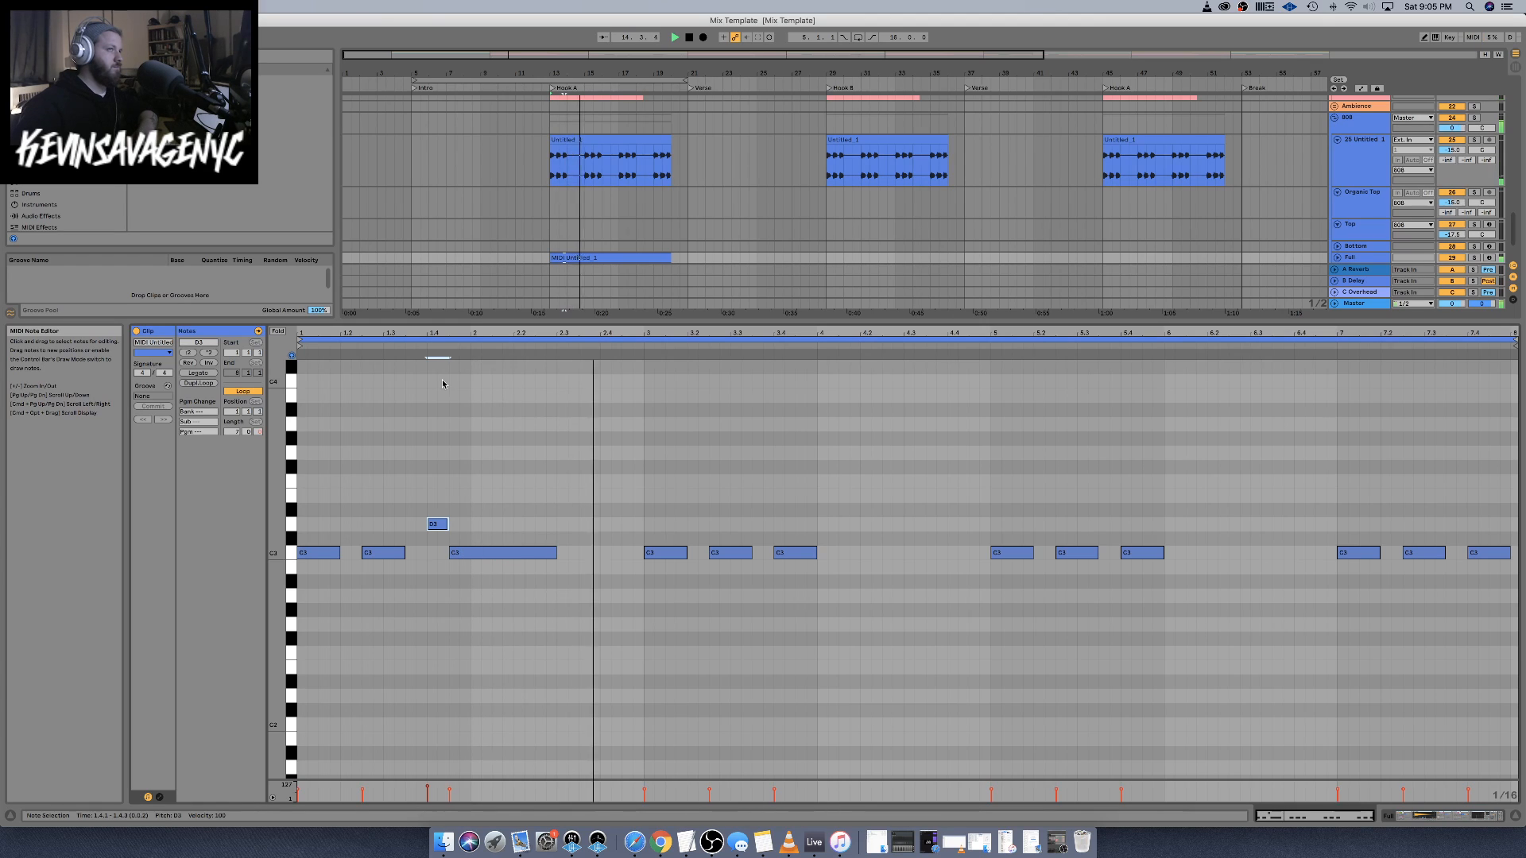
Delete the short D3 note, extend the long C3 note's start back to 1.4.1, and play the hook
{"action": "double_click", "coordinate": [438, 530]}
{"action": "left_click", "coordinate": [450, 553]}
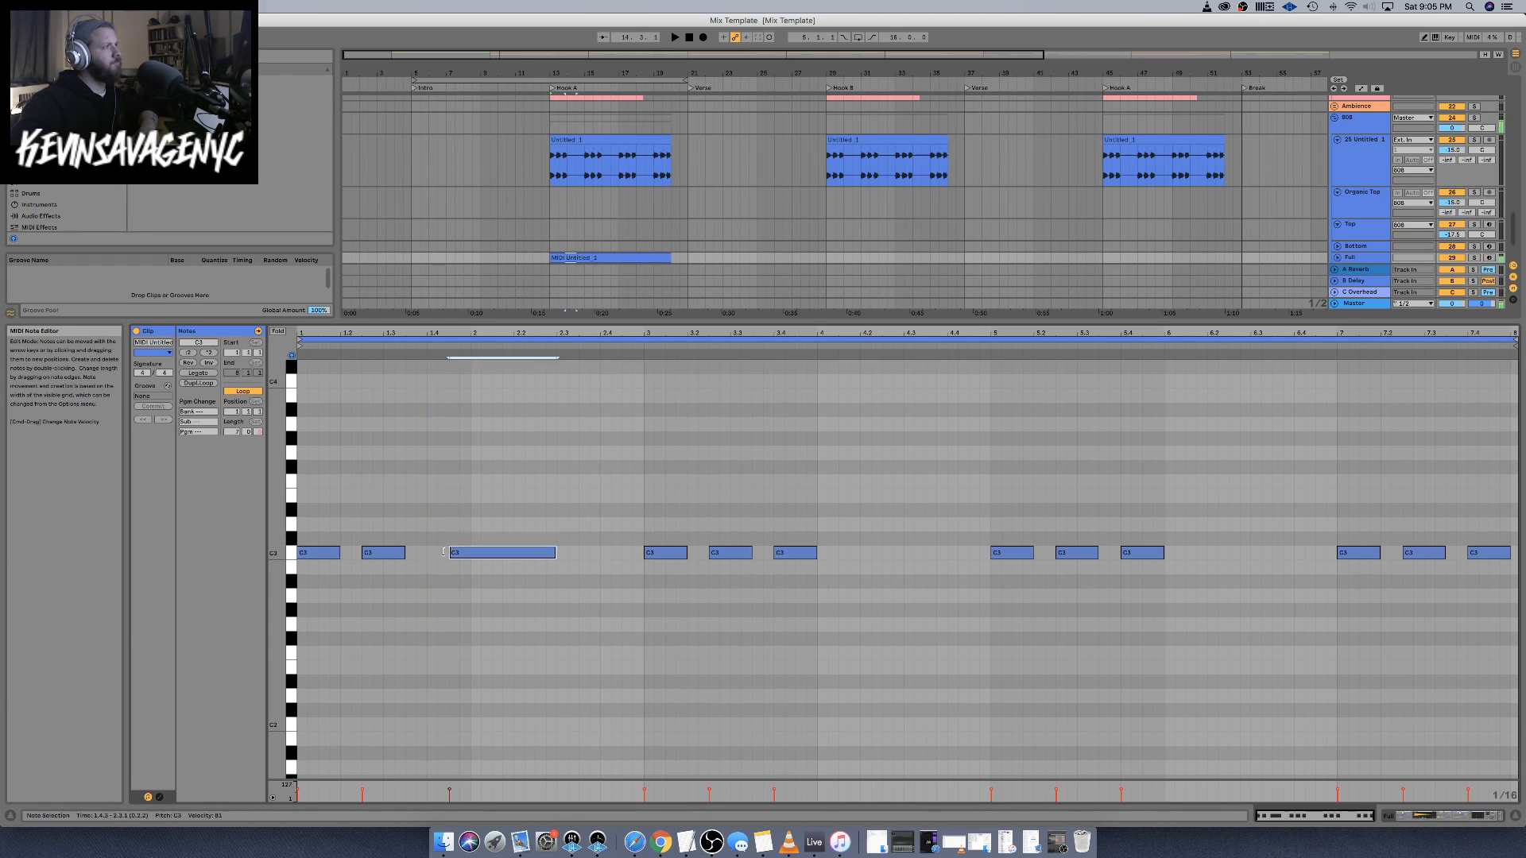
{"action": "key", "text": "space"}
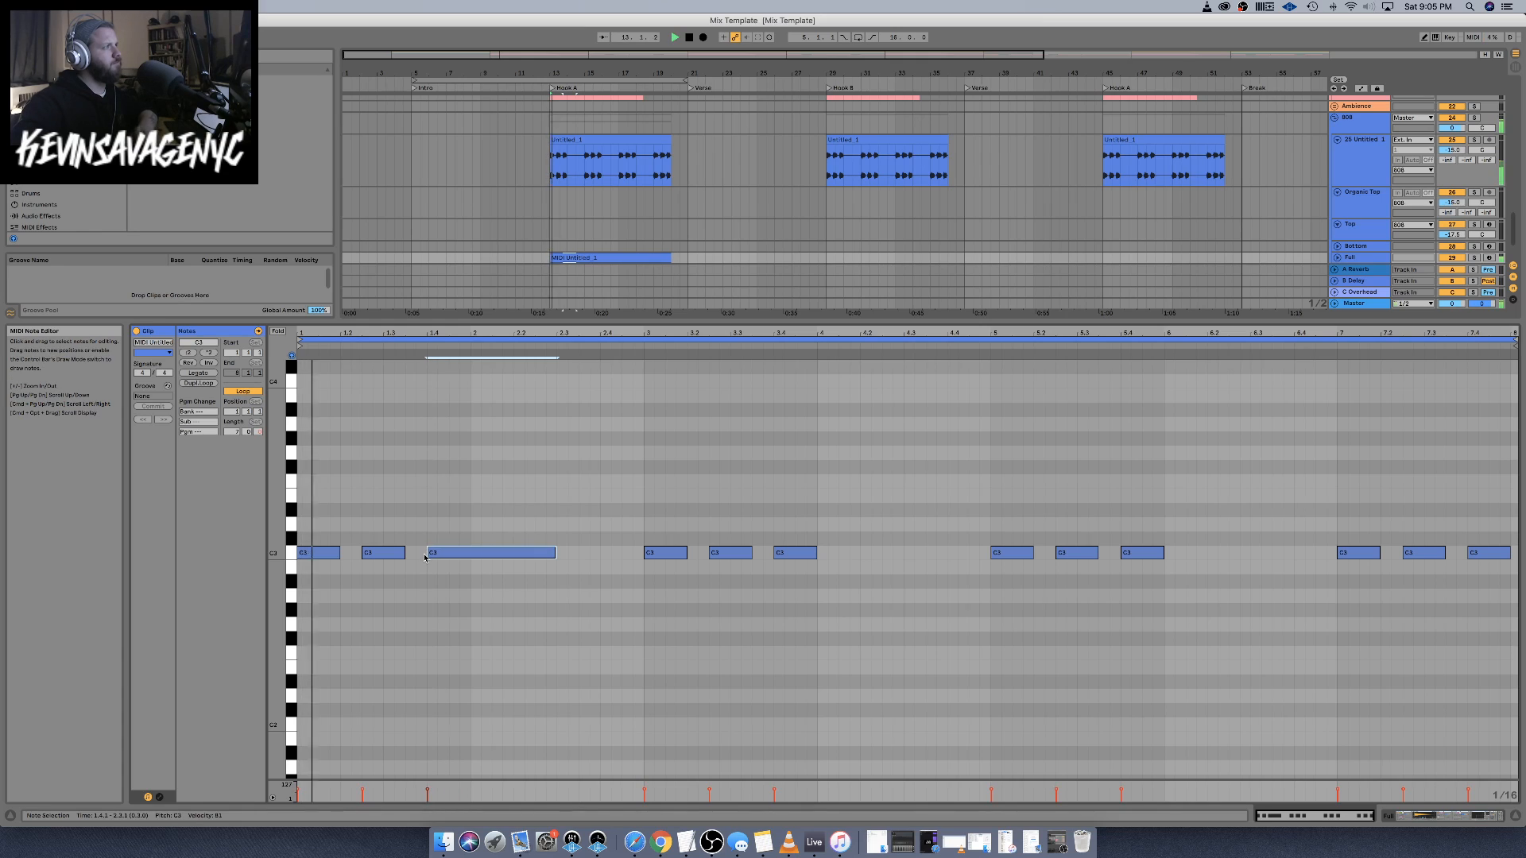
Try shorter and longer Sample Fade values on the 808 Maker while replaying the hook, settling on about 3.79 s
{"action": "left_click", "coordinate": [1462, 823]}
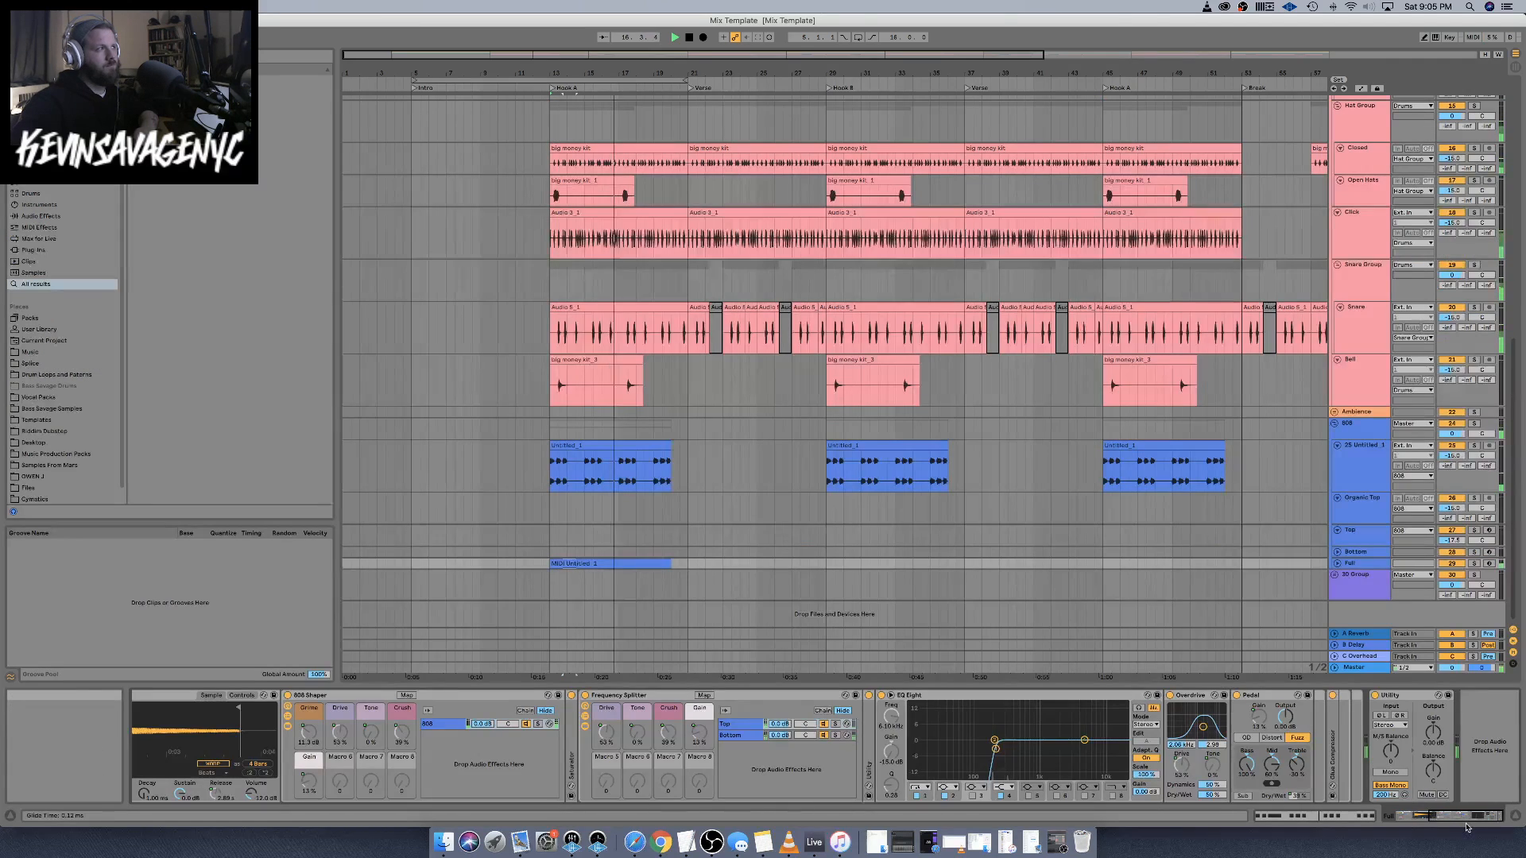
{"action": "scroll", "coordinate": [487, 796], "scroll_direction": "left", "scroll_amount": 5}
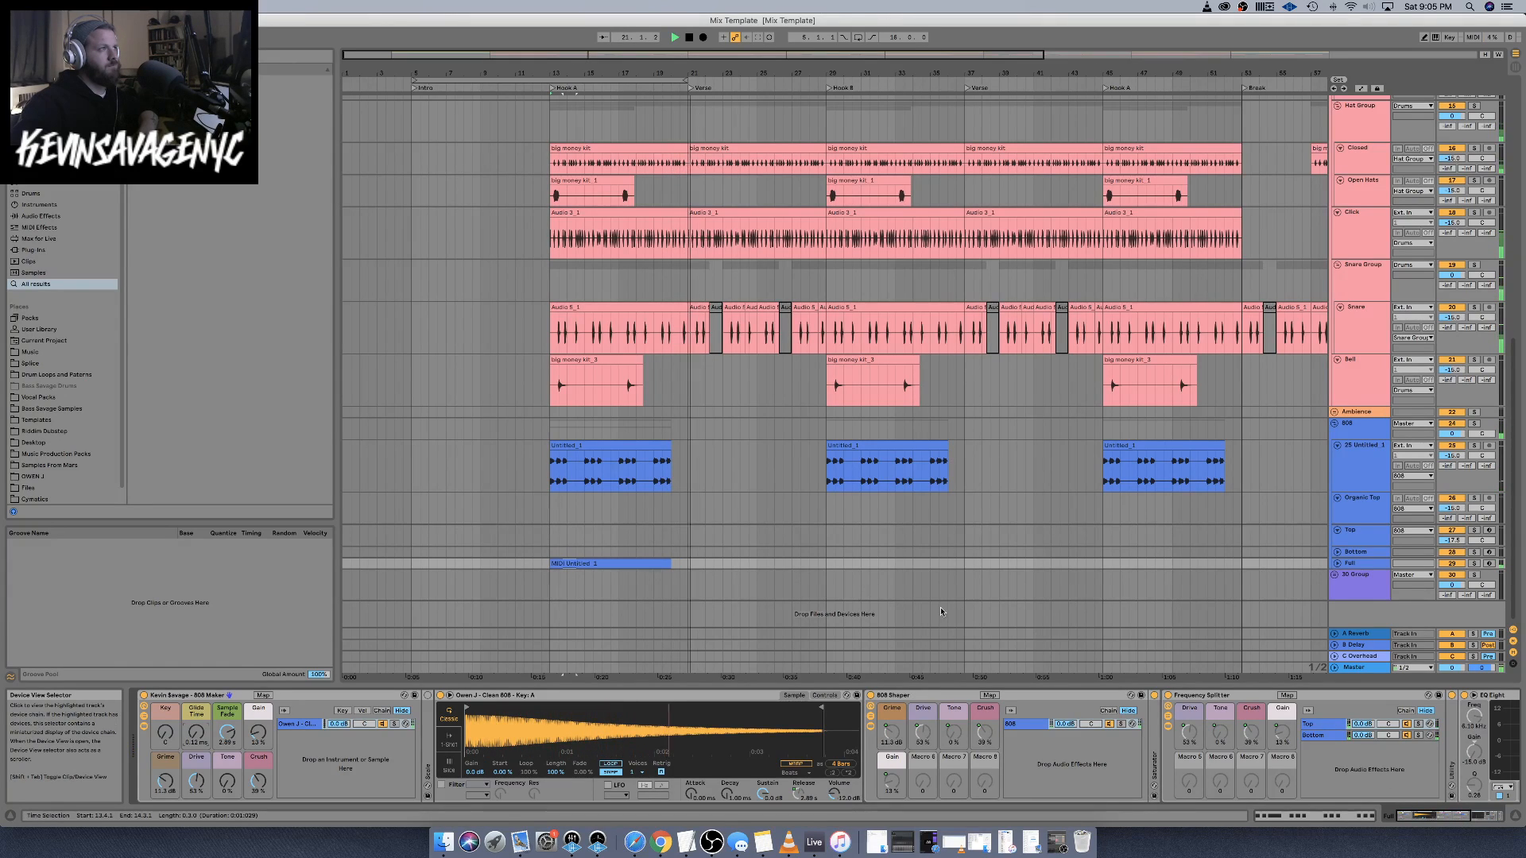
{"action": "key", "text": "space"}
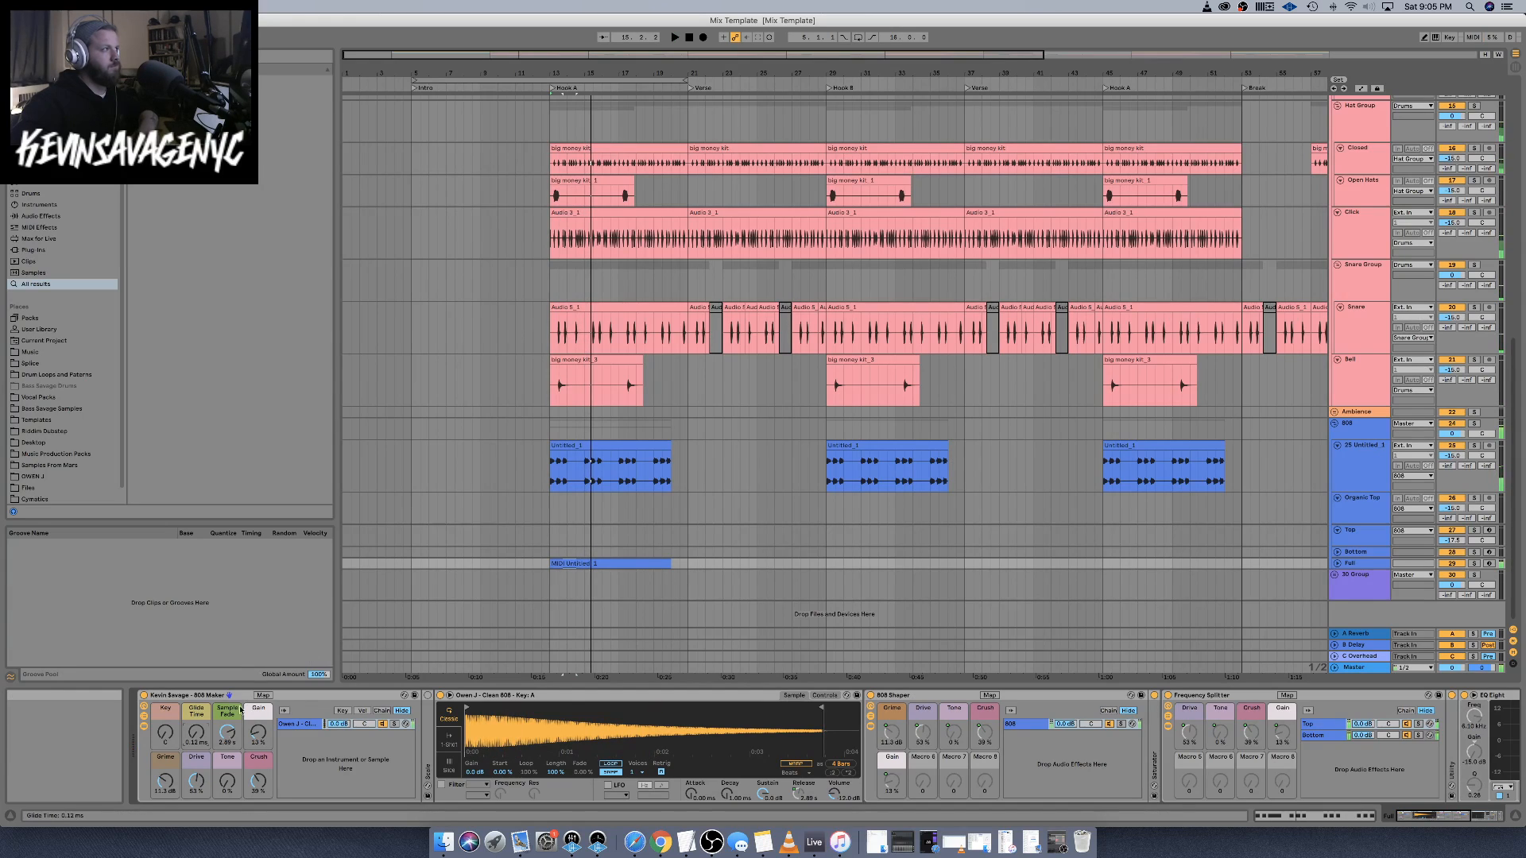
{"action": "key", "text": "space"}
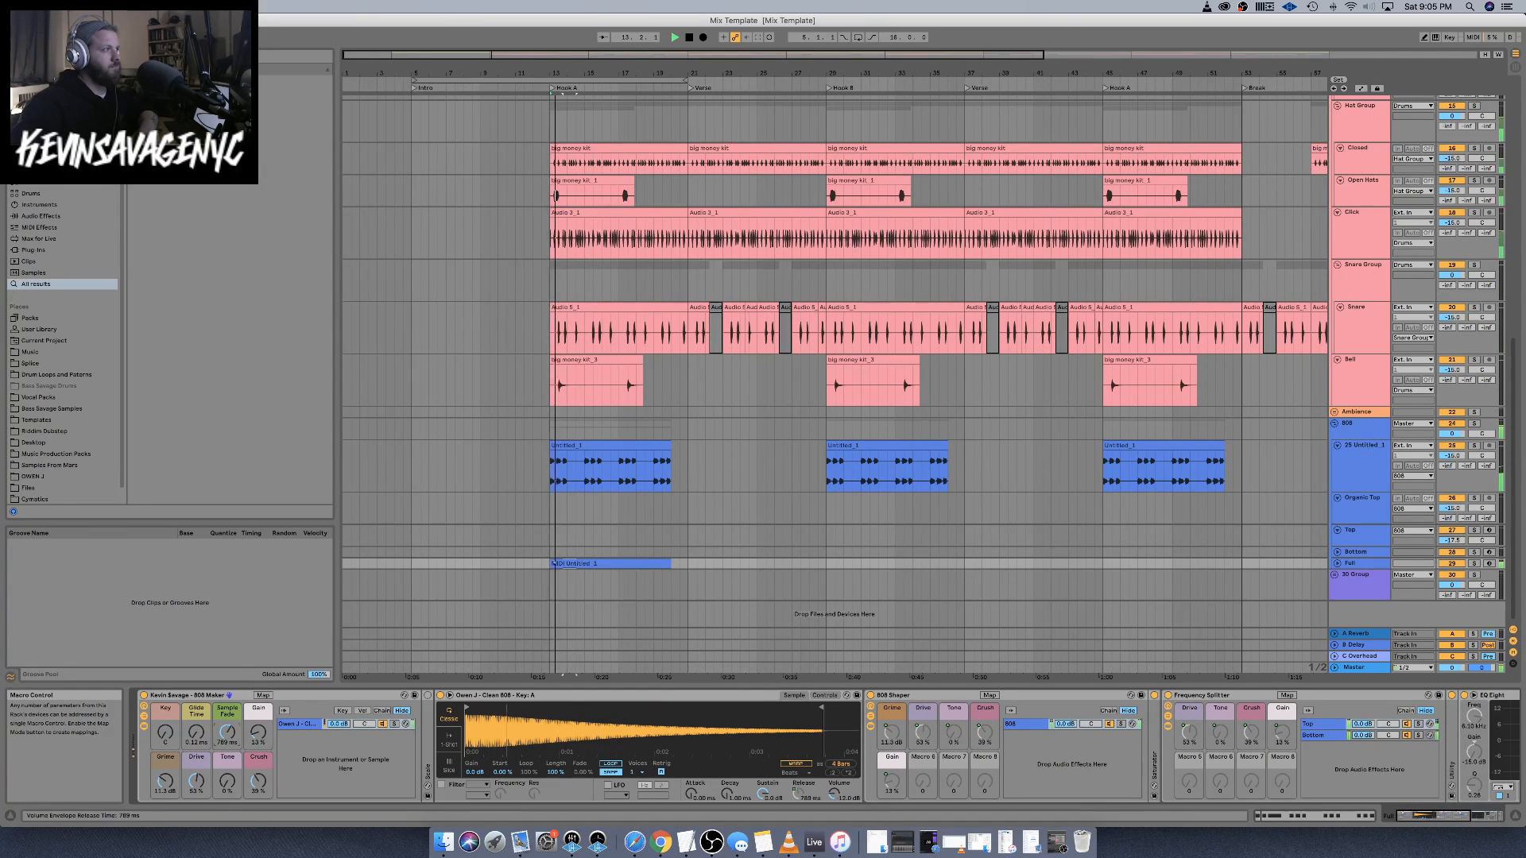
{"action": "left_click_drag", "start_coordinate": [227, 732], "coordinate": [227, 715]}
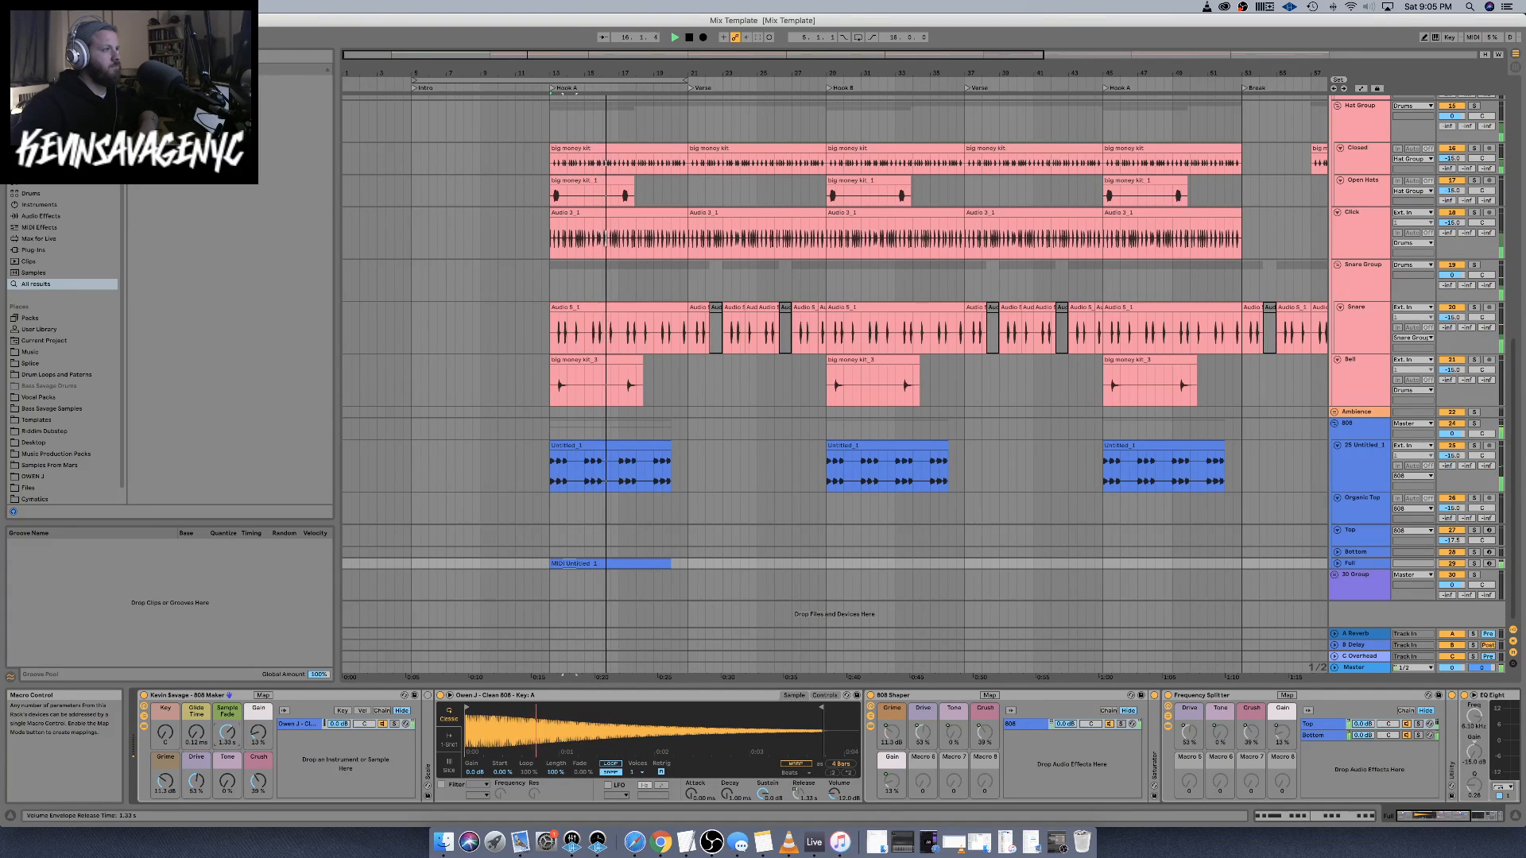
{"action": "left_click_drag", "start_coordinate": [227, 733], "coordinate": [227, 726]}
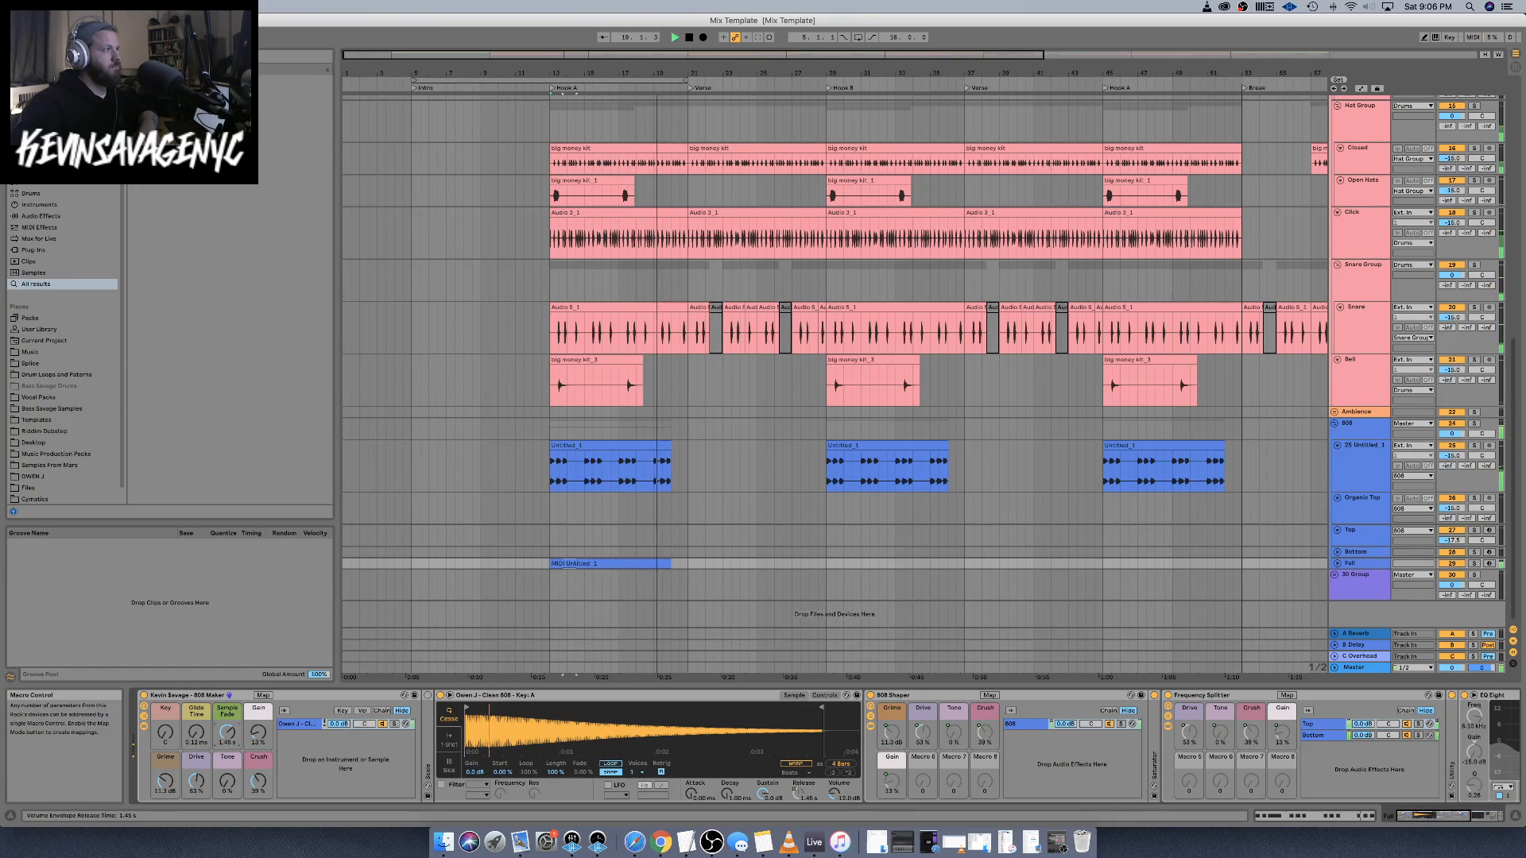
{"action": "key", "text": "space"}
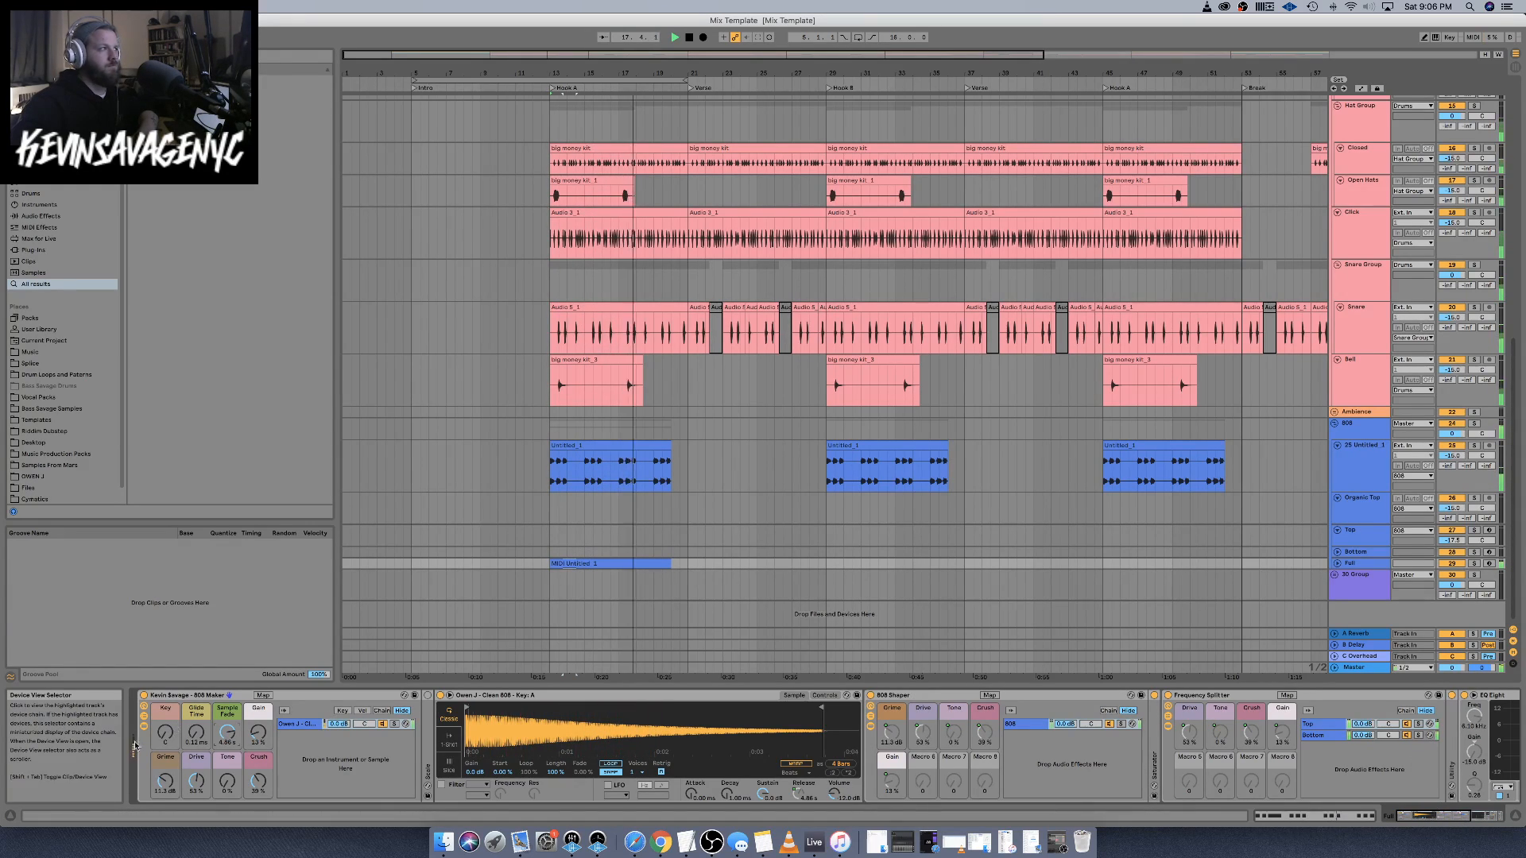
{"action": "left_click_drag", "start_coordinate": [227, 732], "coordinate": [228, 736]}
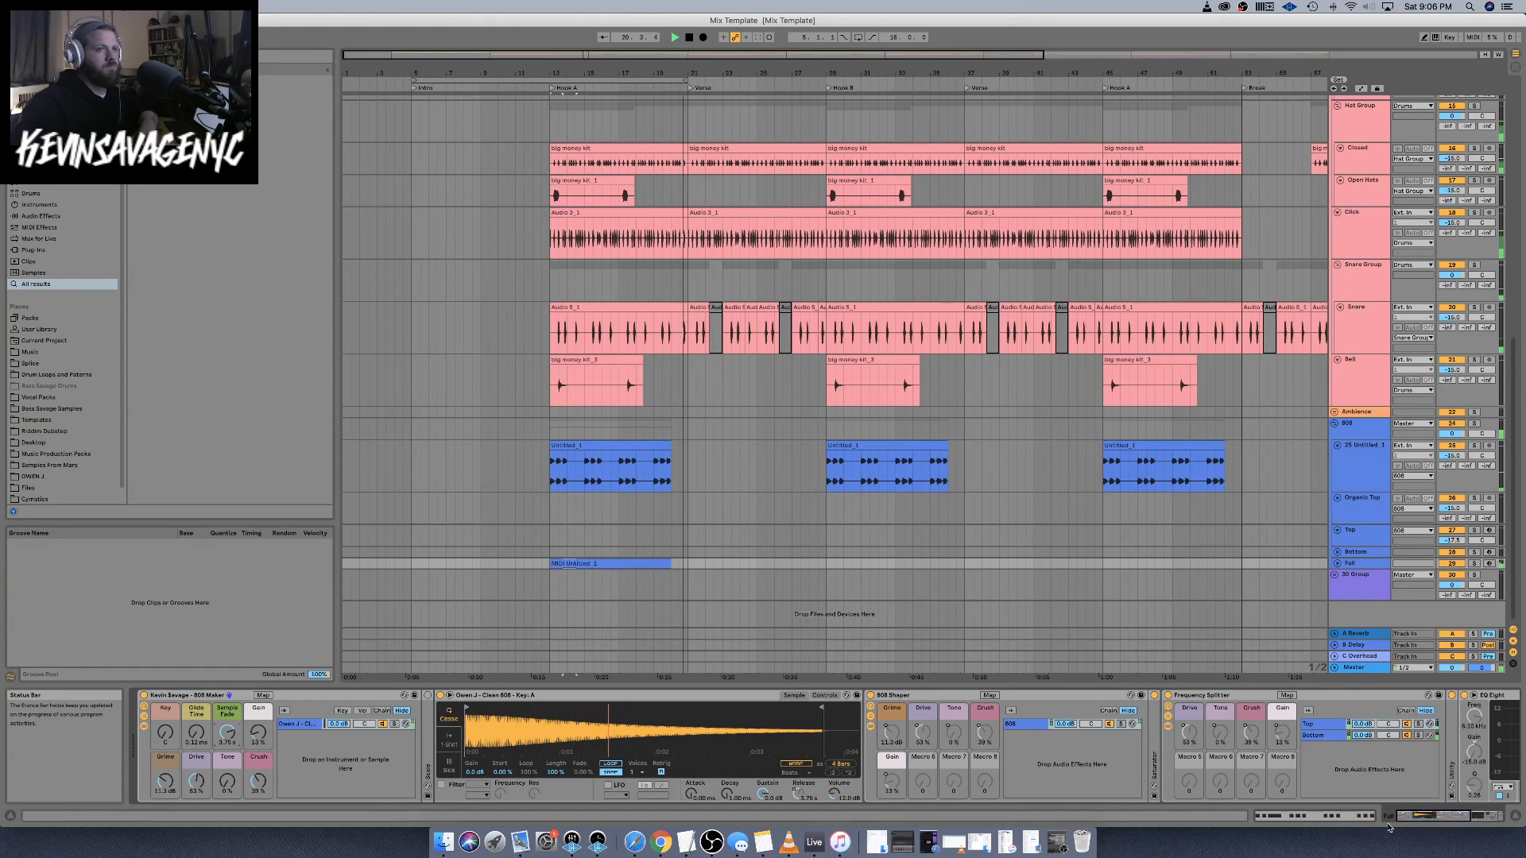
Reopen the Full track's MIDI clip and duplicate its first two-bar note pattern three times, starting at bars 3, 5 and 7
{"action": "left_click", "coordinate": [1516, 816]}
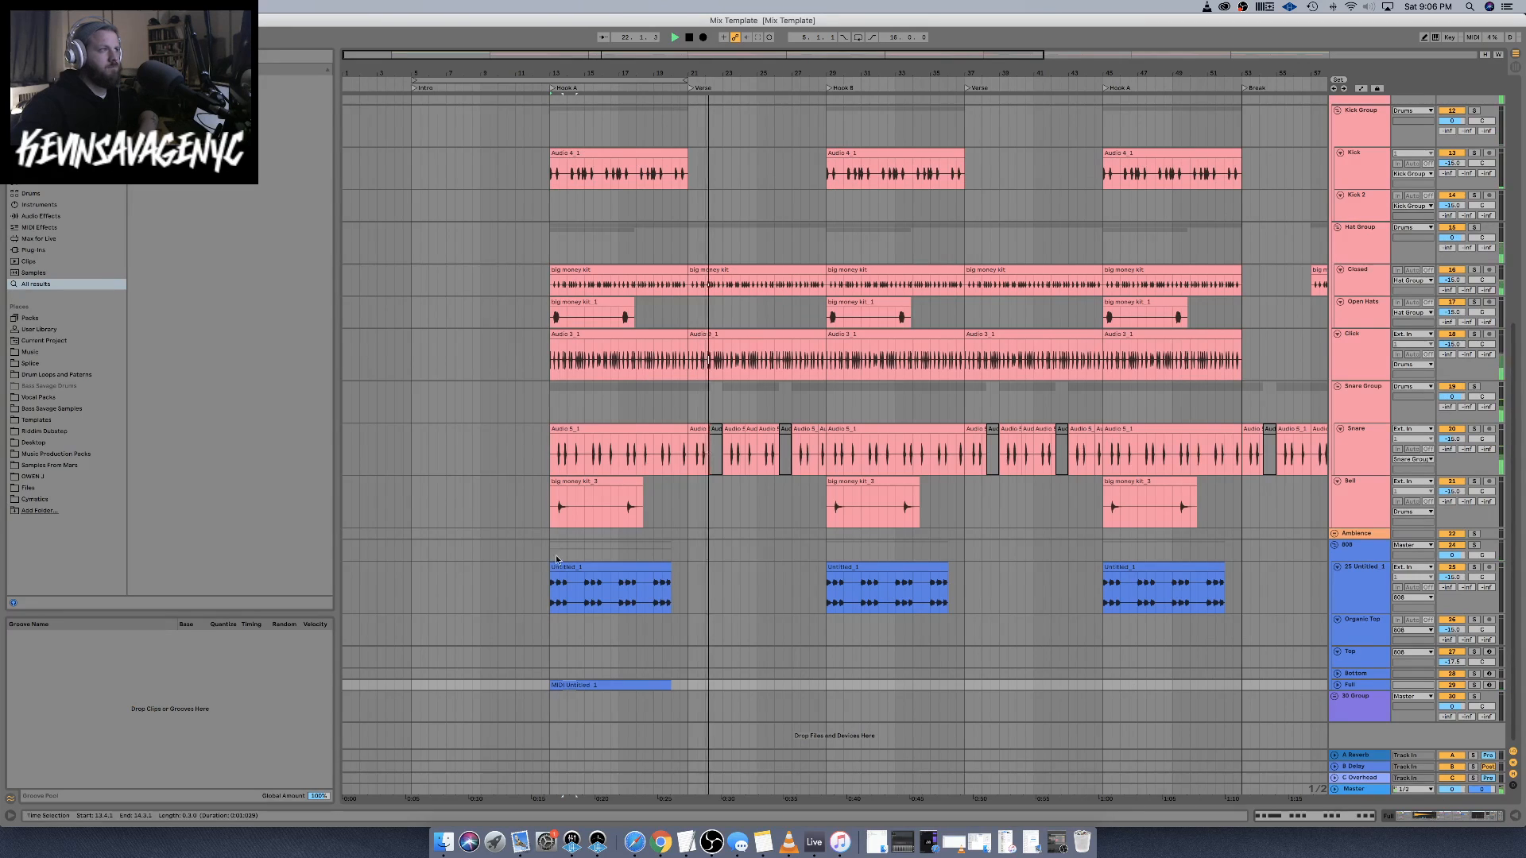
{"action": "double_click", "coordinate": [599, 681]}
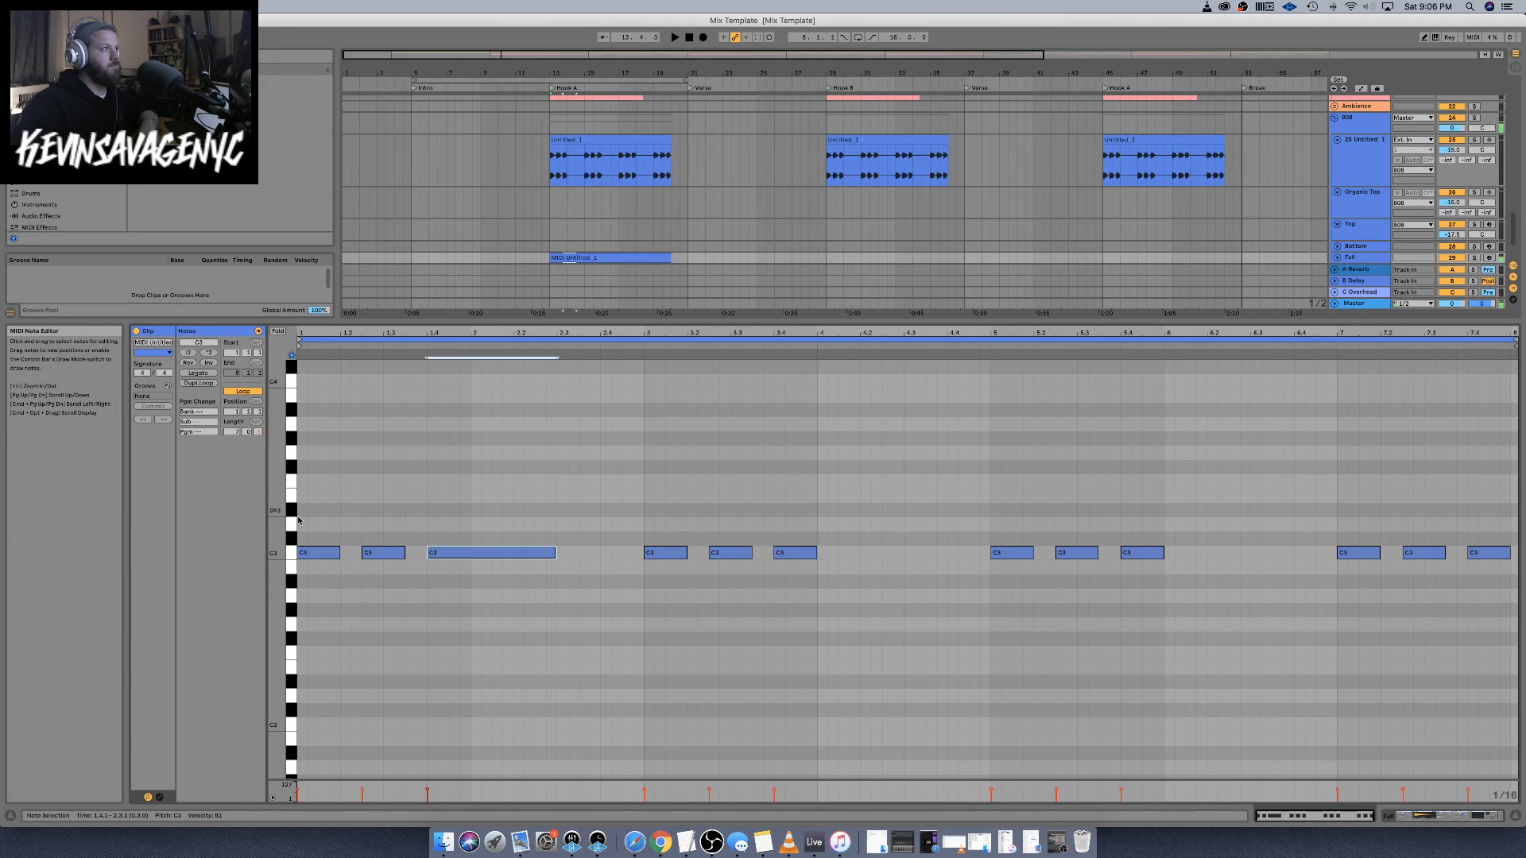
{"action": "left_click_drag", "start_coordinate": [300, 518], "coordinate": [644, 613]}
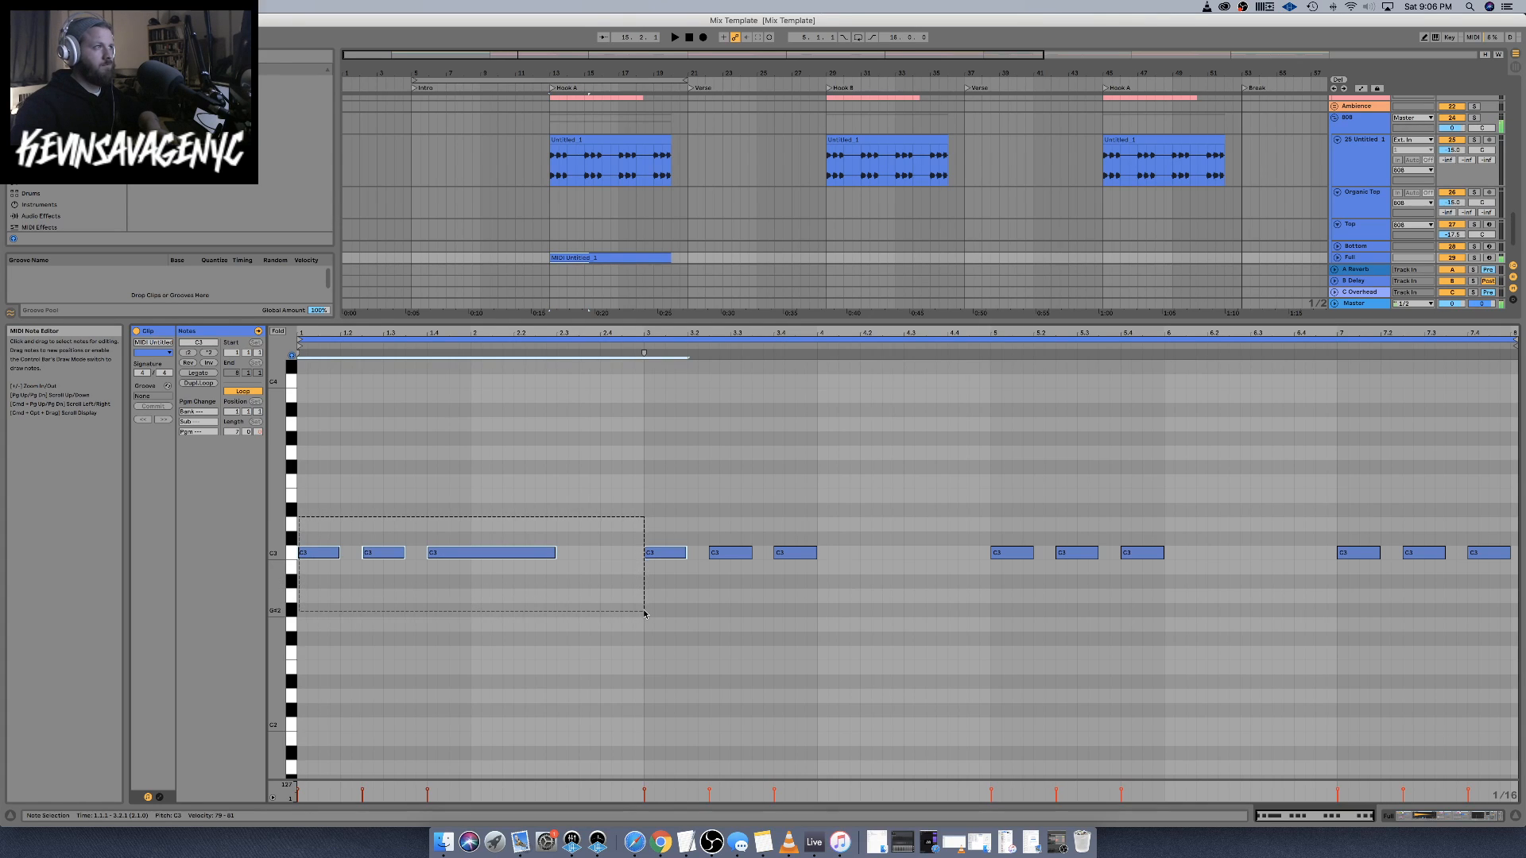
{"action": "key", "text": "super+d"}
{"action": "key", "text": "super+d"}
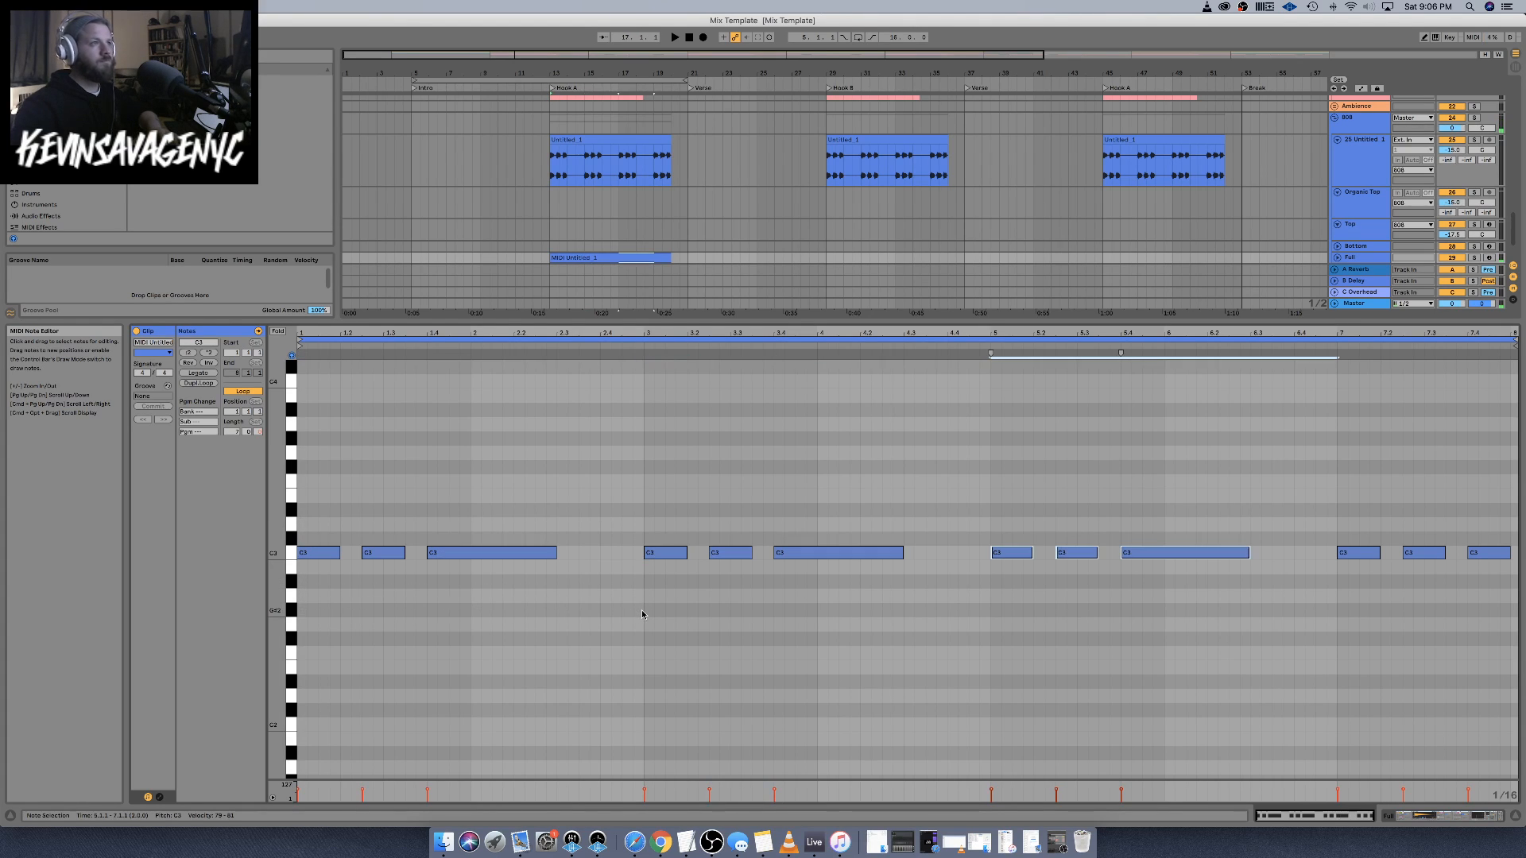
{"action": "key", "text": "super+d"}
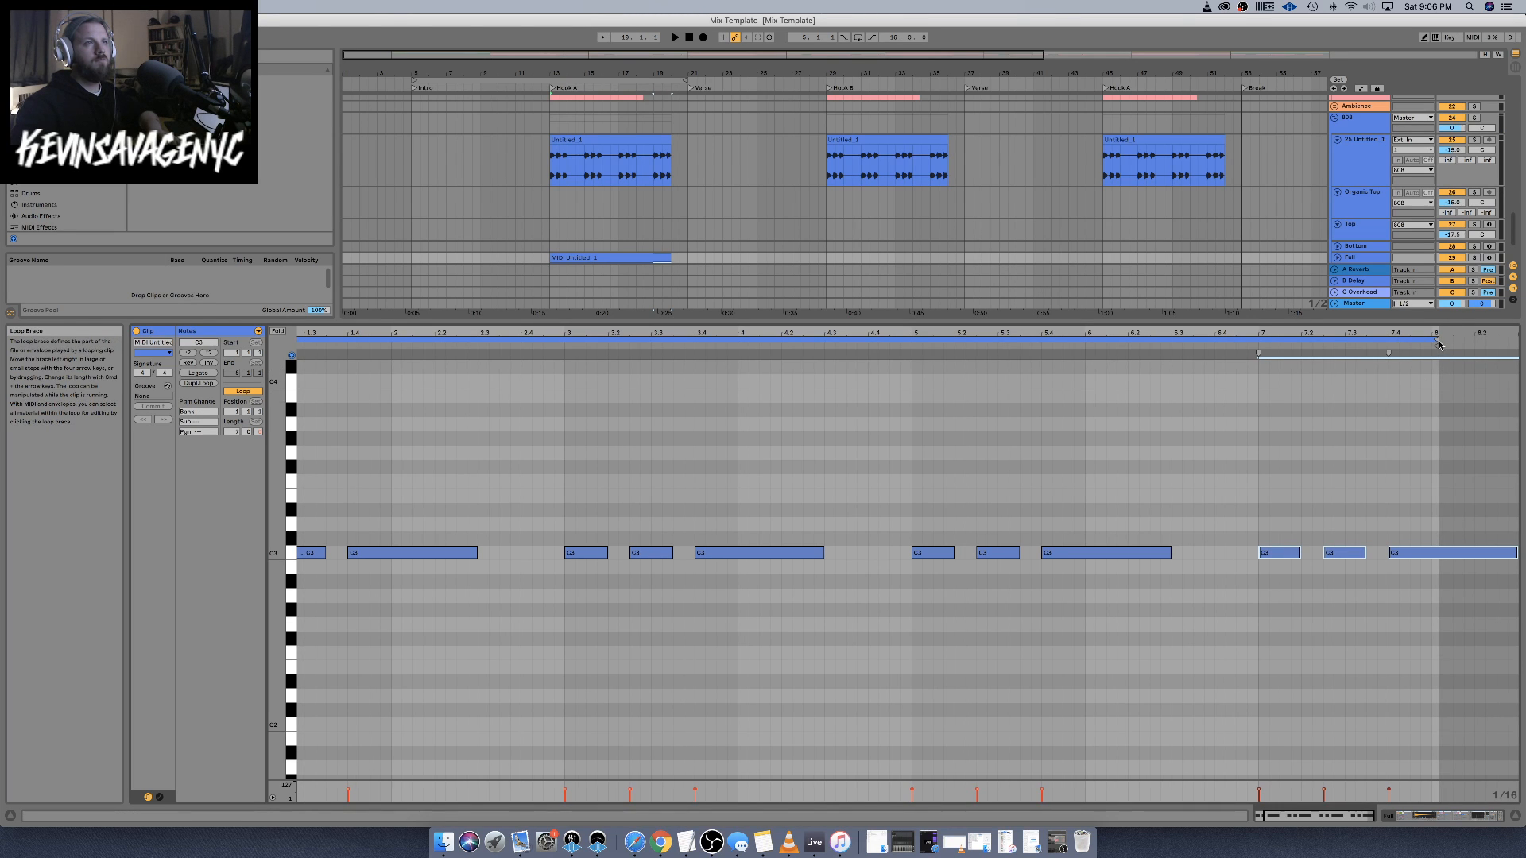
Set the clip's loop end to bar 9 and extend the clip in the arrangement to the Verse at bar 21
{"action": "left_click_drag", "start_coordinate": [1435, 342], "coordinate": [1367, 342]}
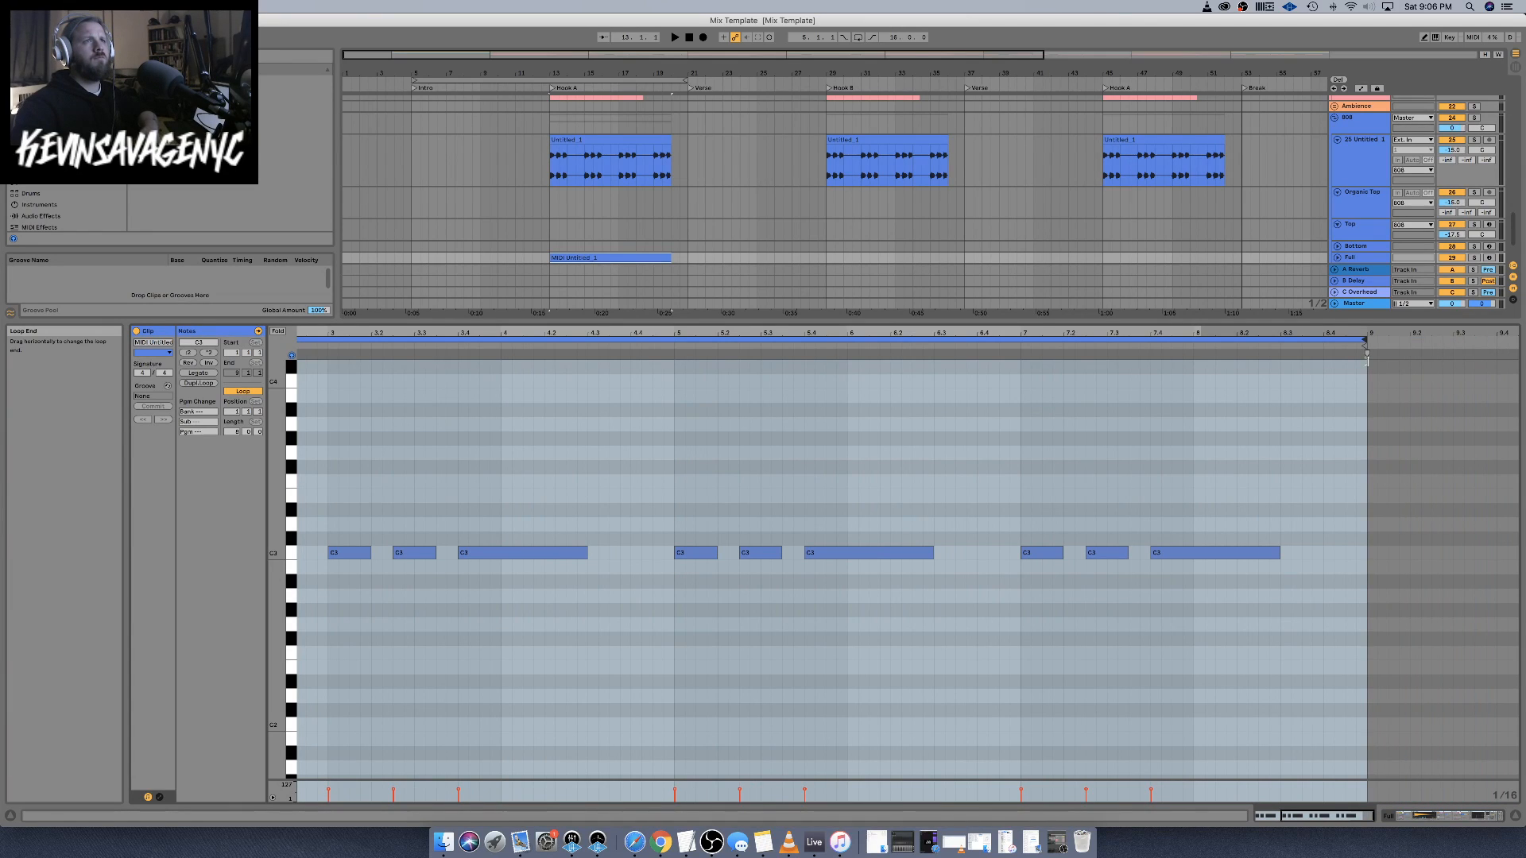
{"action": "left_click", "coordinate": [1515, 816]}
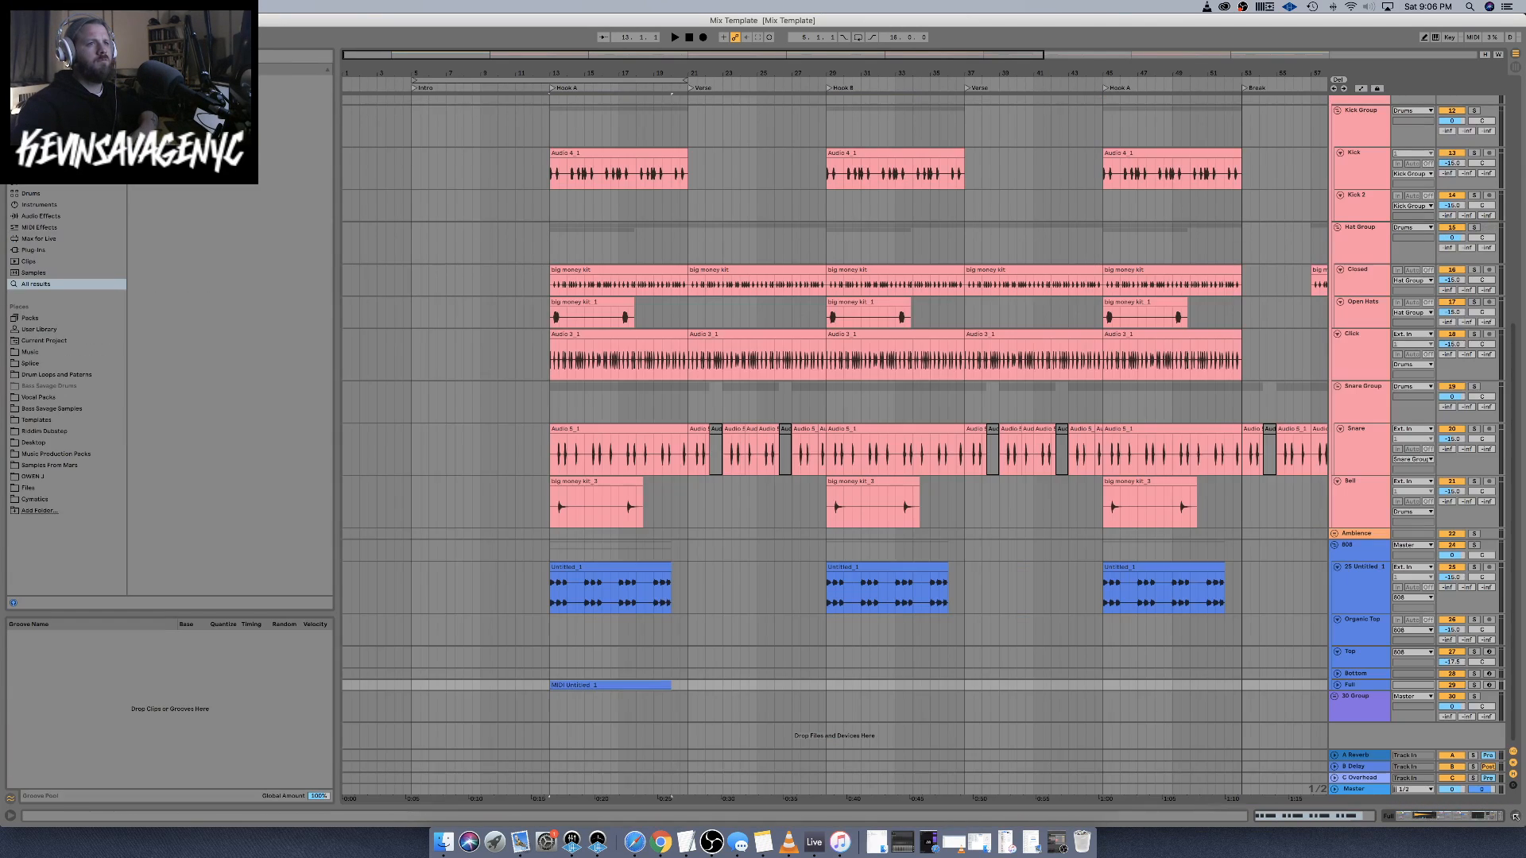
{"action": "key", "text": "space"}
{"action": "left_click_drag", "start_coordinate": [670, 684], "coordinate": [684, 684]}
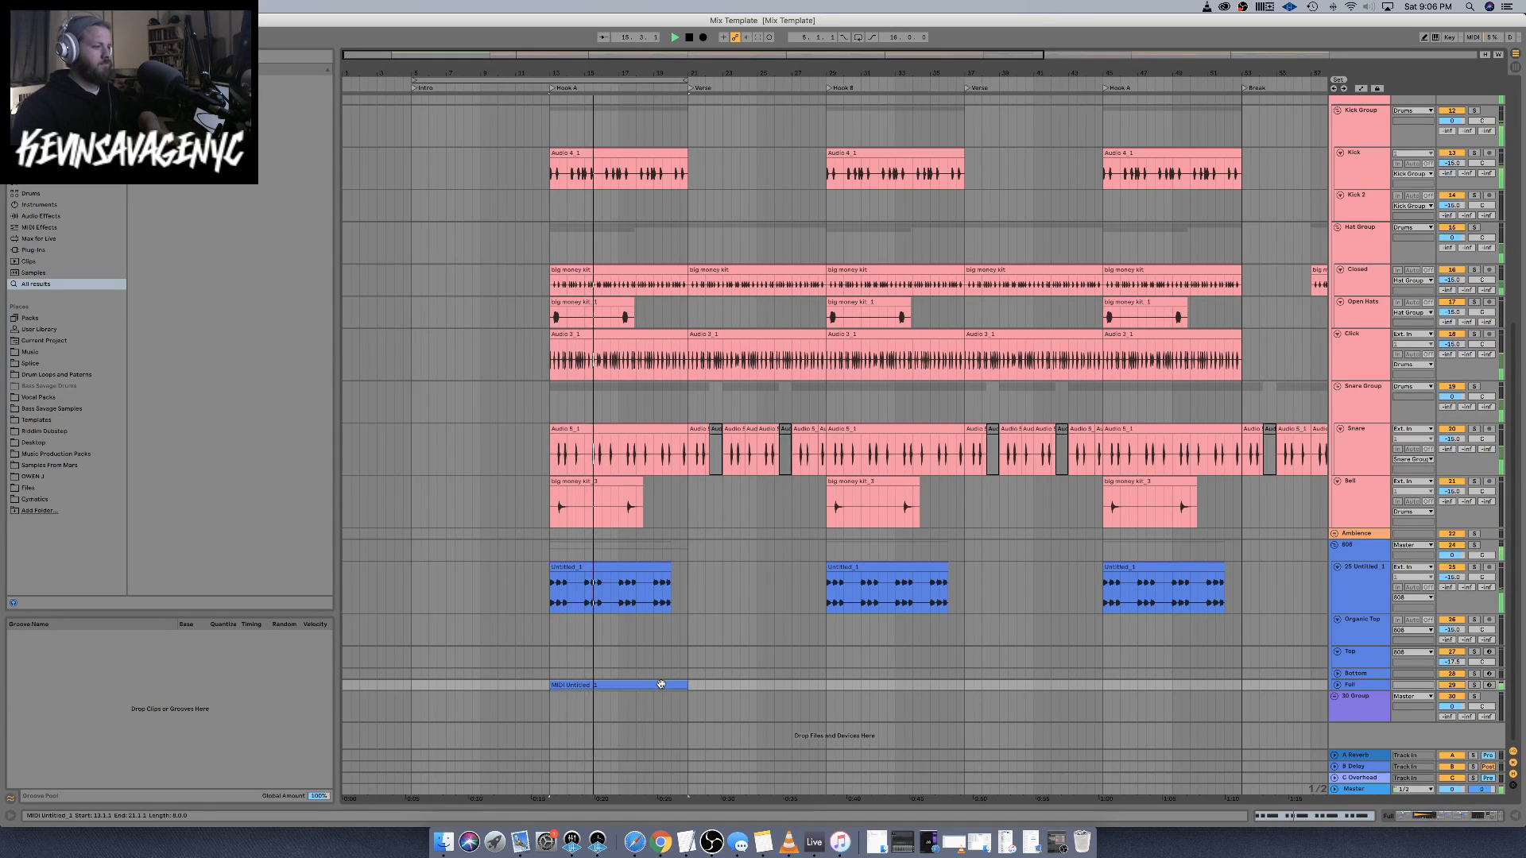
Paste the Full track's MIDI clip at Hook B (bar 29), the second Hook A (bar 45) and the Pre Out section
{"action": "left_click", "coordinate": [829, 687]}
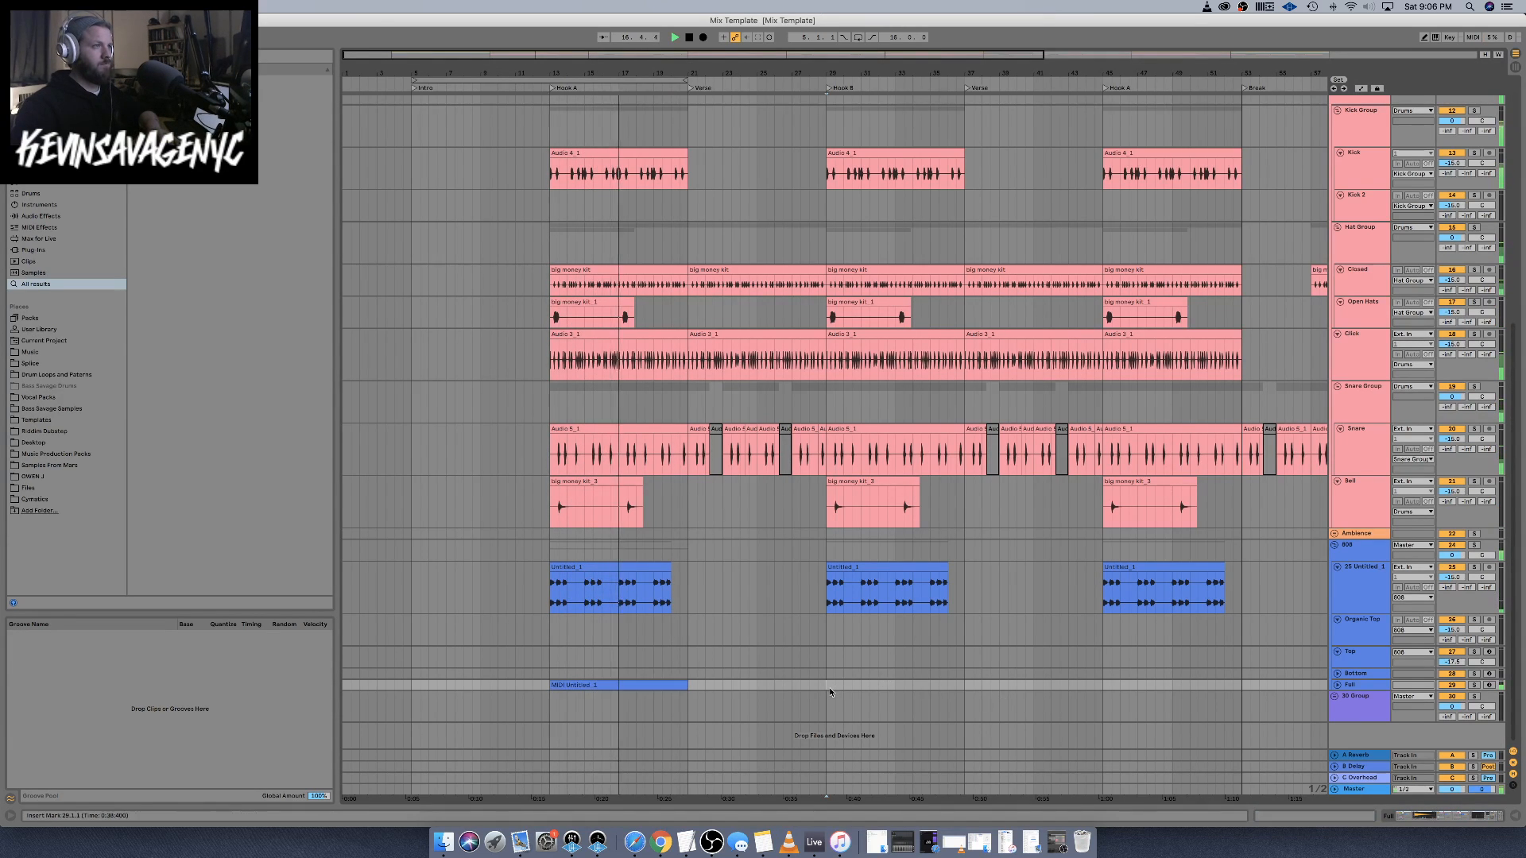
{"action": "key", "text": "super+v"}
{"action": "left_click", "coordinate": [1104, 690]}
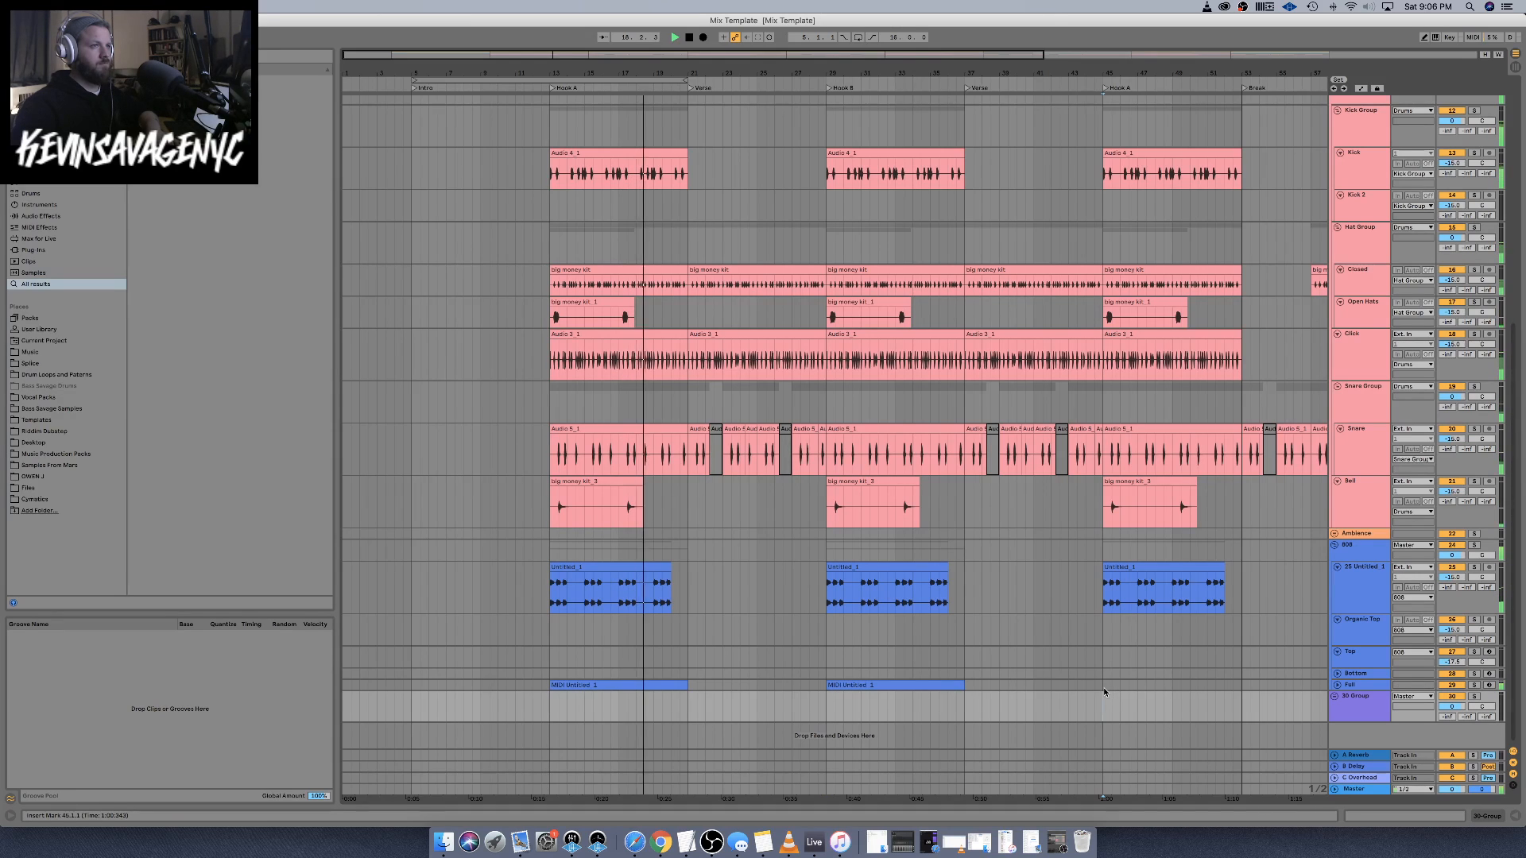
{"action": "left_click", "coordinate": [1105, 686]}
{"action": "key", "text": "super+v"}
{"action": "scroll", "coordinate": [1103, 686], "scroll_direction": "right", "scroll_amount": 8}
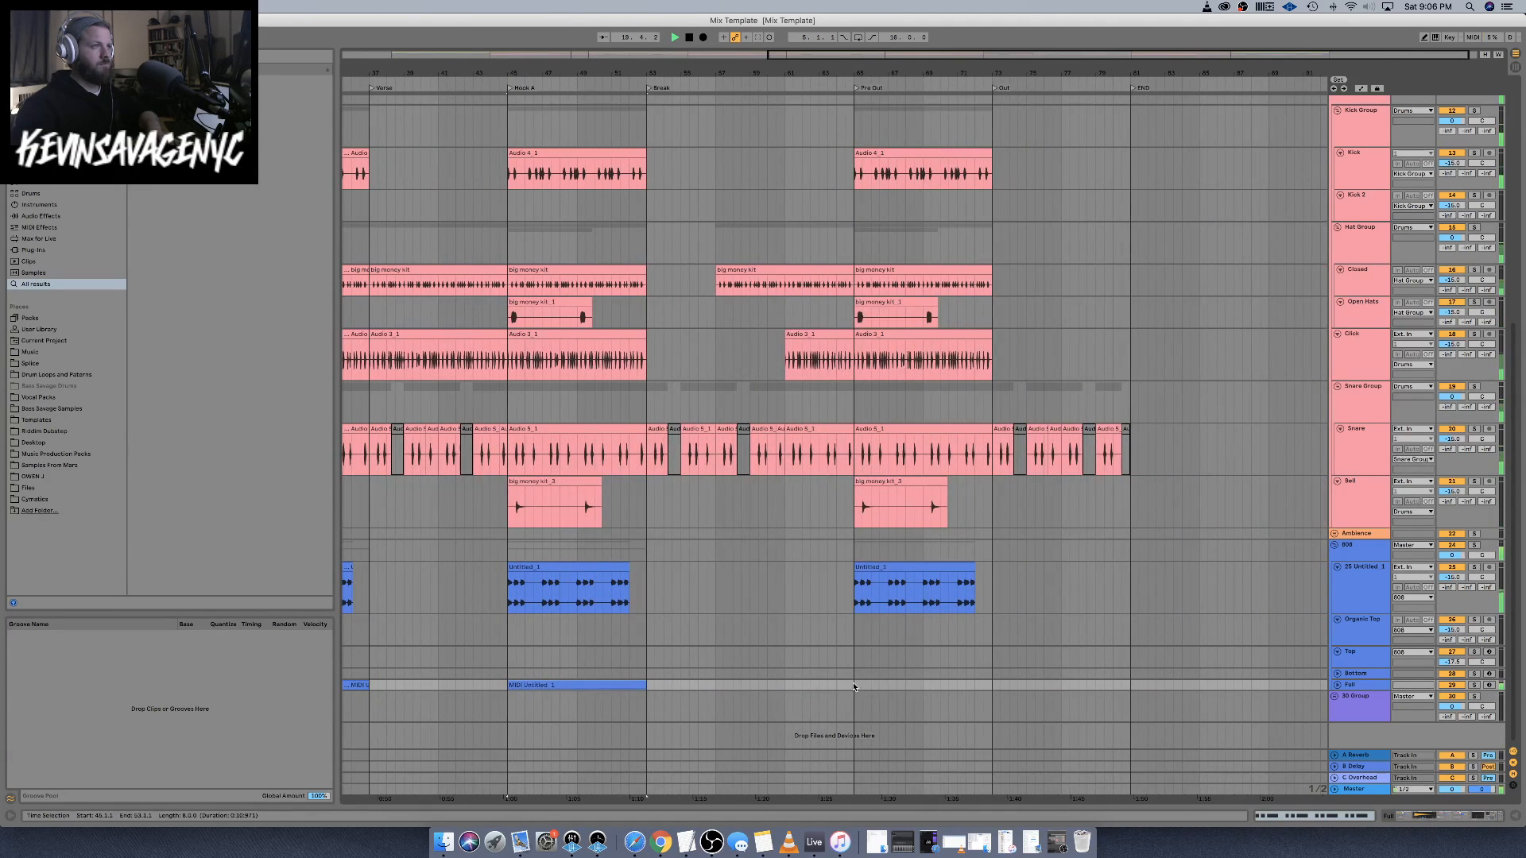
{"action": "key", "text": "super+v"}
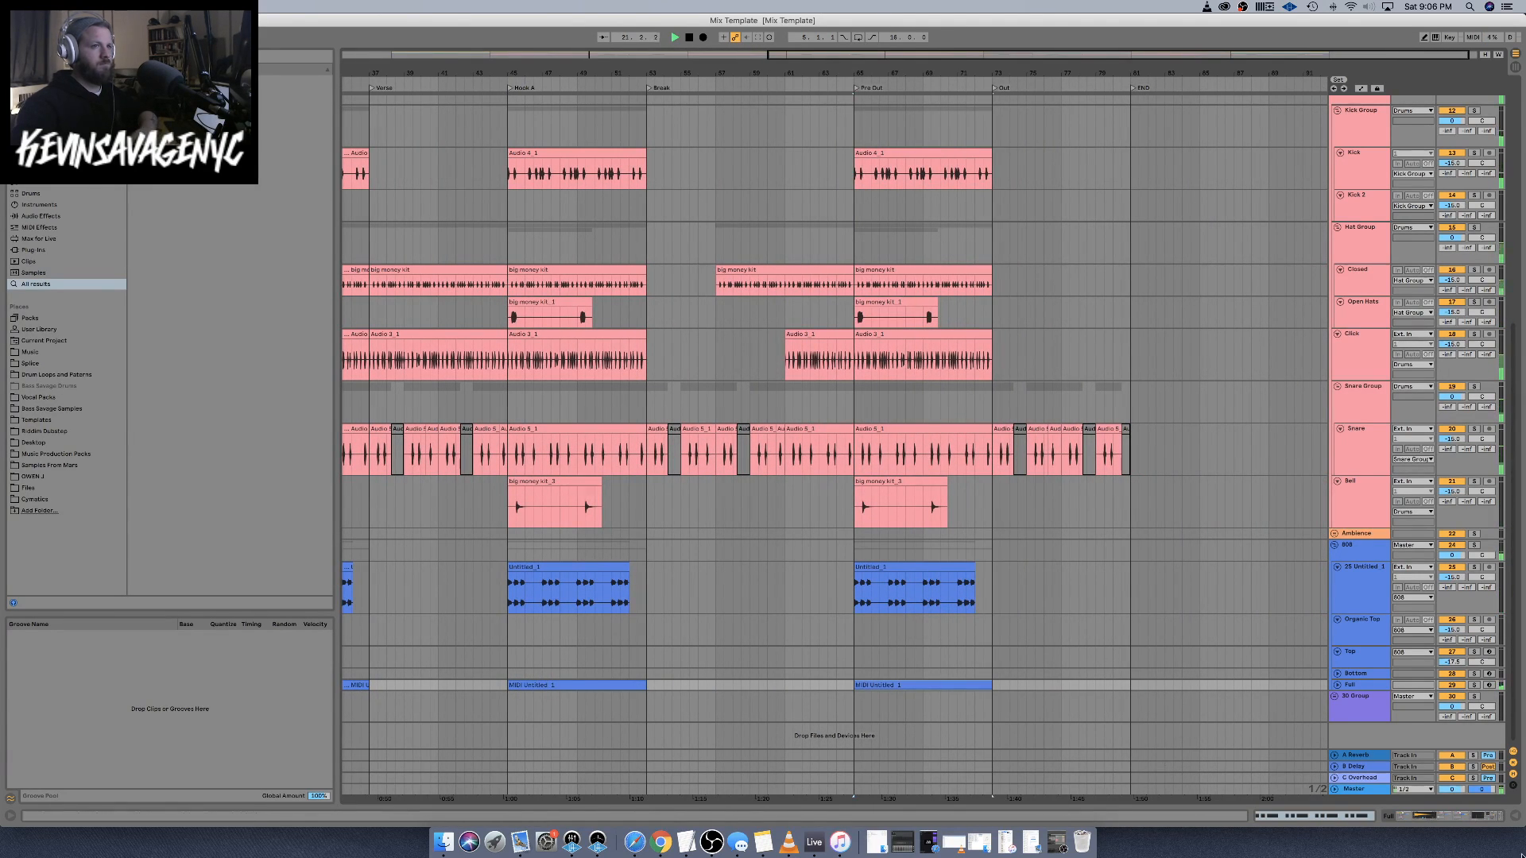
Try a shorter Sample Fade of about 1.33 s on the 808 Maker during Pre Out playback and lengthen it to about 6.88 s
{"action": "left_click", "coordinate": [1472, 821]}
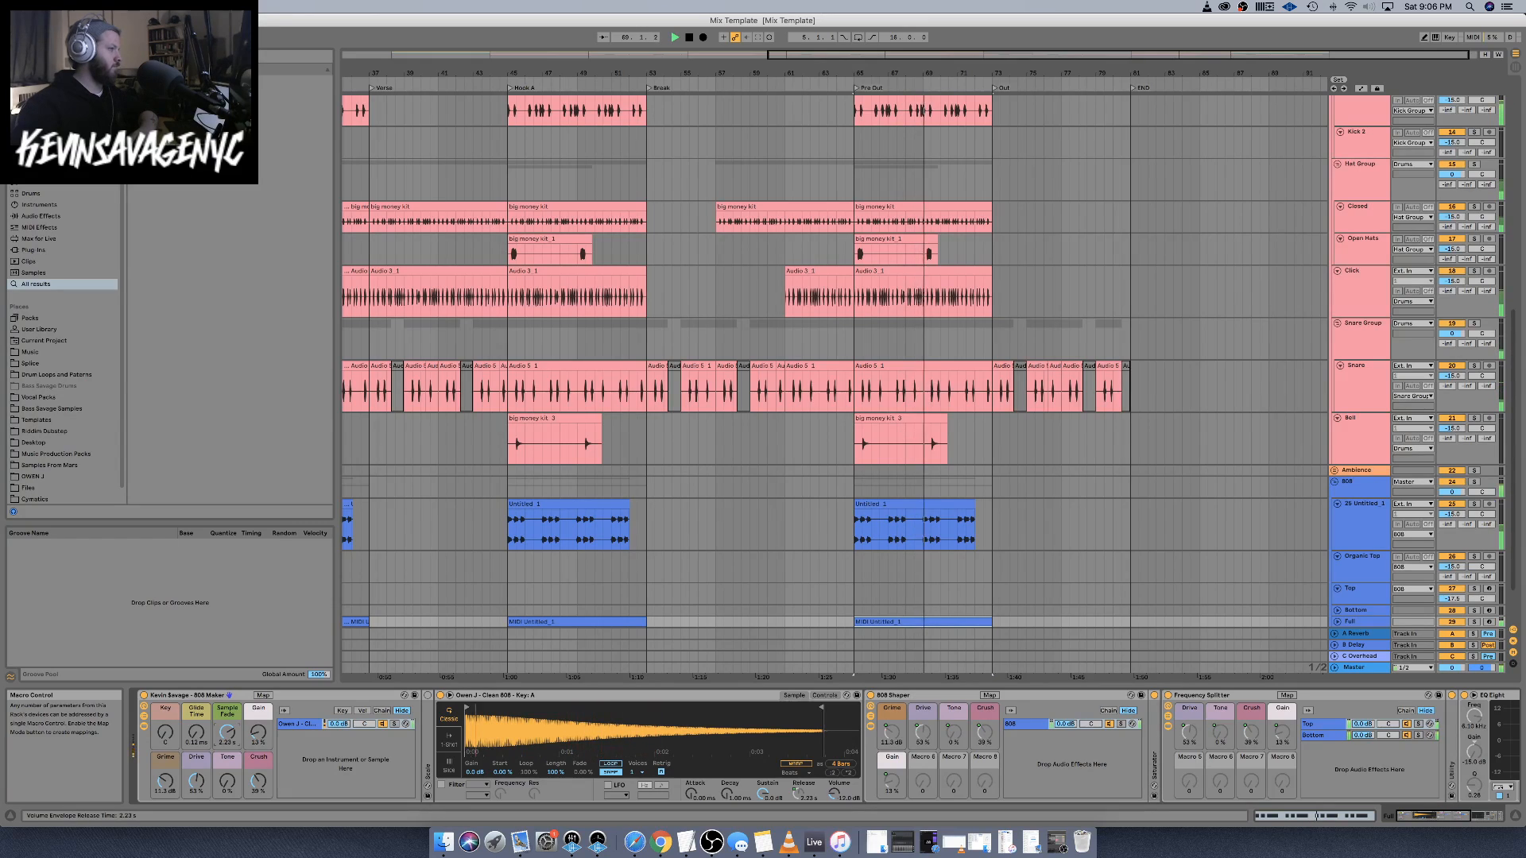
{"action": "left_click_drag", "start_coordinate": [228, 732], "coordinate": [227, 741]}
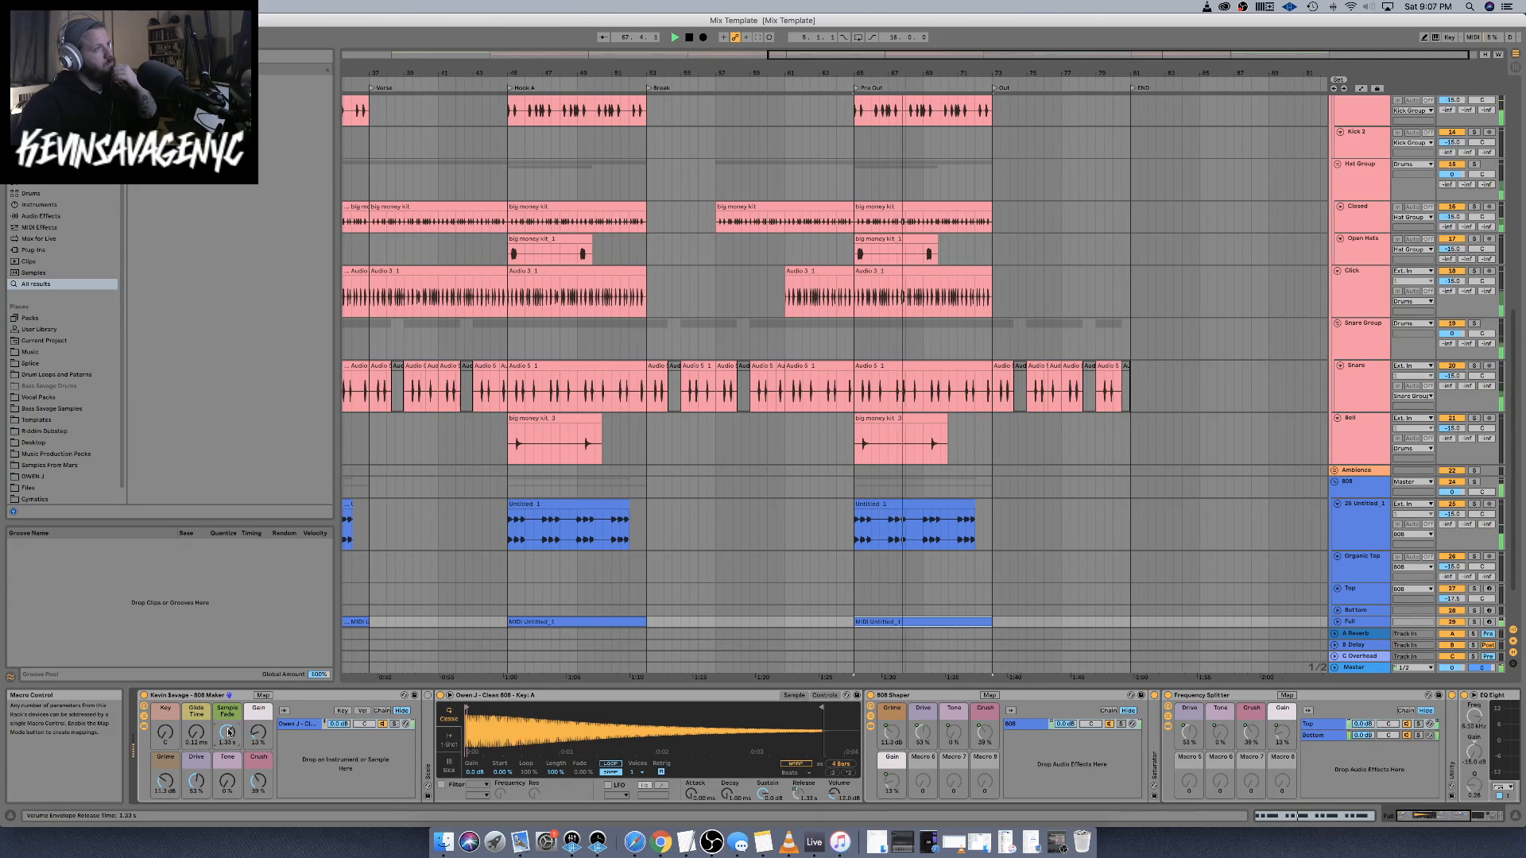
{"action": "left_click_drag", "start_coordinate": [229, 733], "coordinate": [228, 694]}
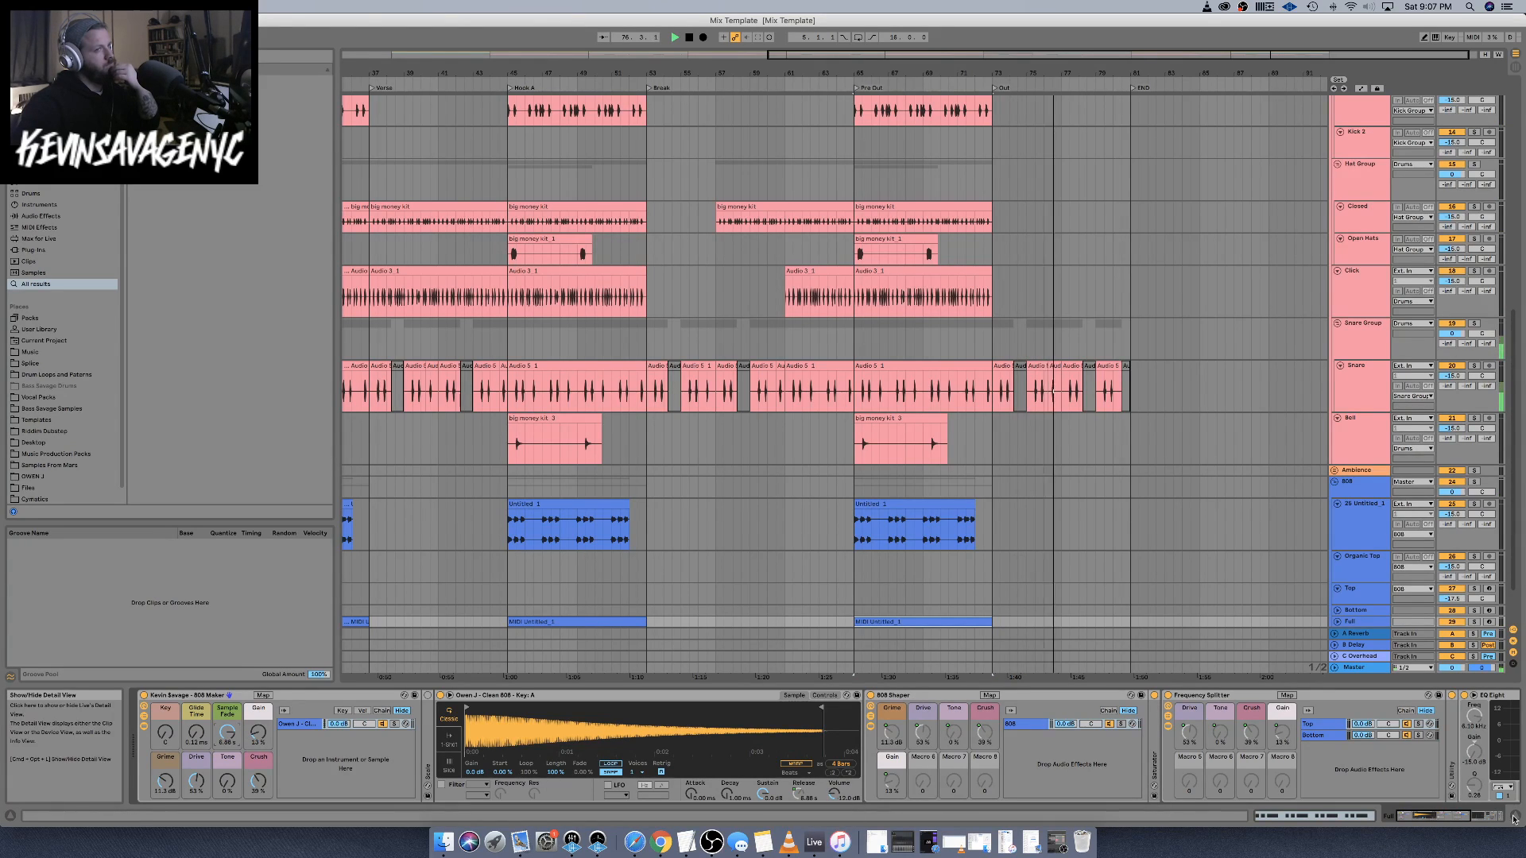
{"action": "key", "text": "super+alt+l"}
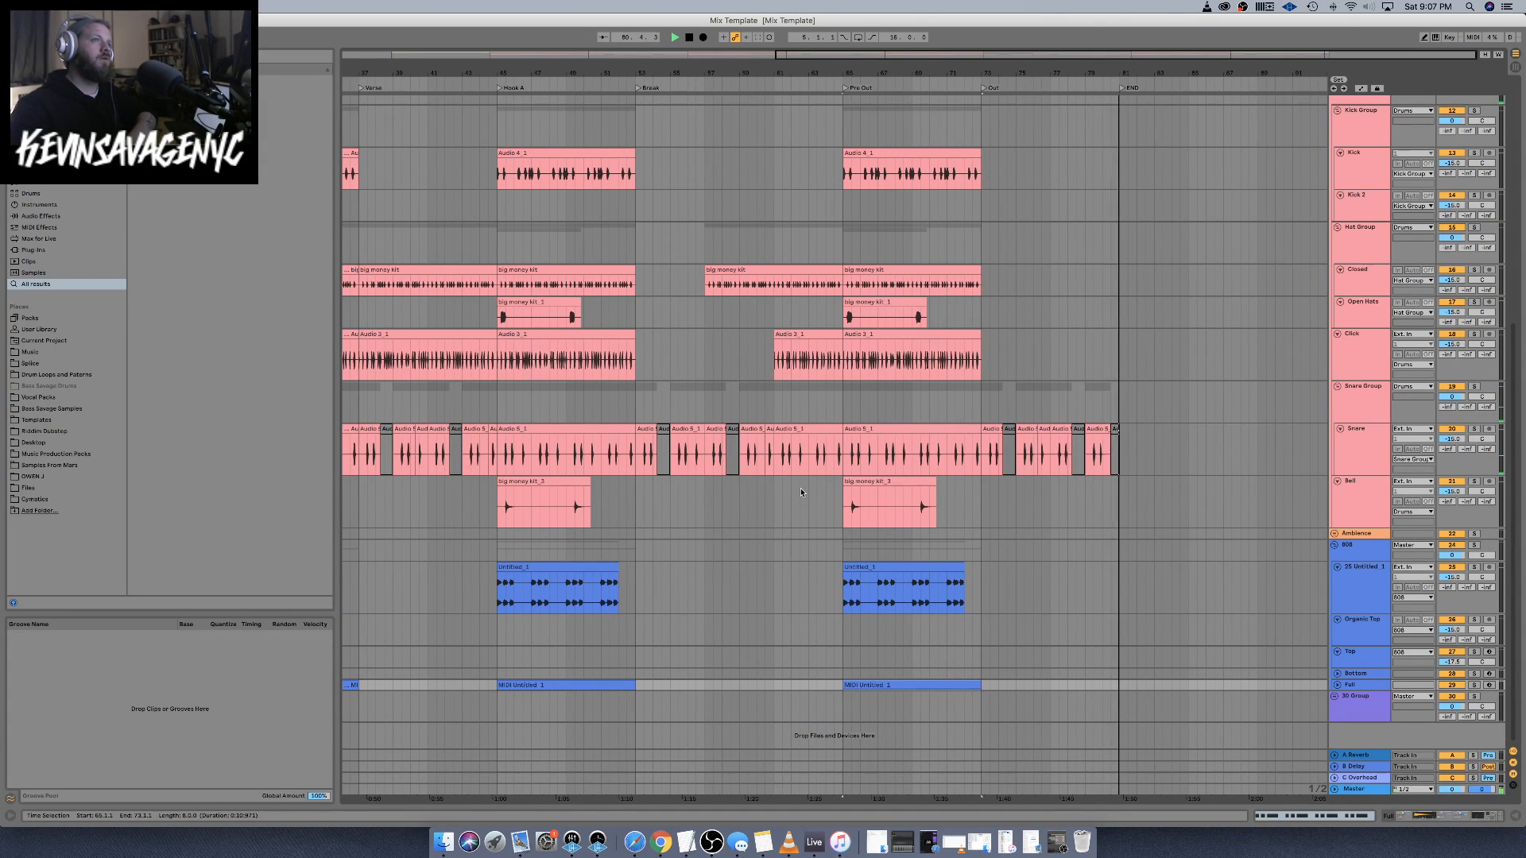
Browse to the VYPR folder in the Cymatics sample library
{"action": "scroll", "coordinate": [931, 348], "scroll_direction": "up", "scroll_amount": 10}
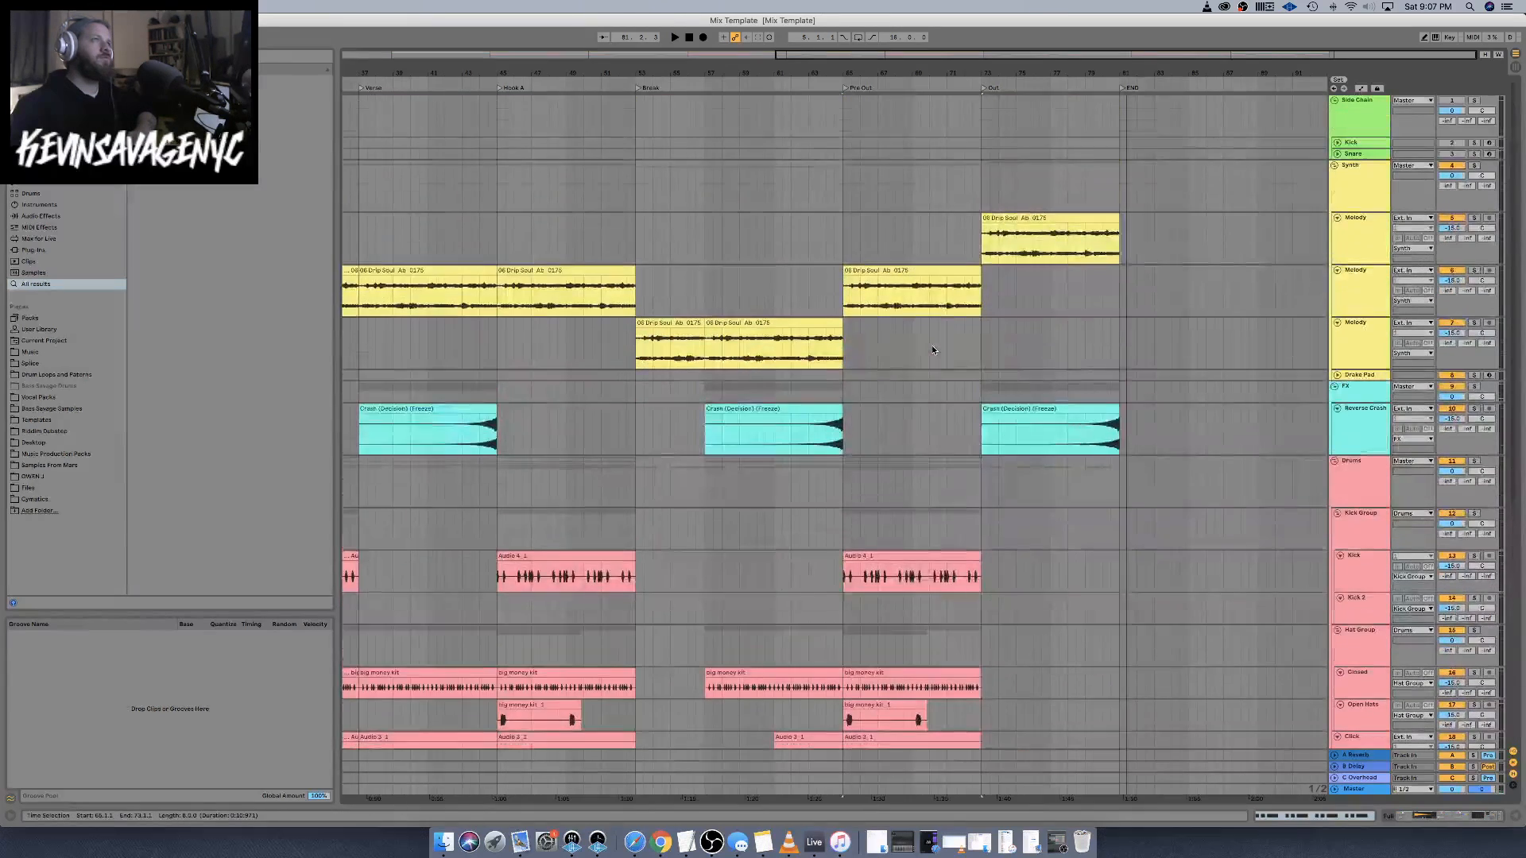
{"action": "scroll", "coordinate": [933, 350], "scroll_direction": "left", "scroll_amount": 12}
{"action": "scroll", "coordinate": [932, 350], "scroll_direction": "right", "scroll_amount": 10}
{"action": "left_click", "coordinate": [39, 502]}
{"action": "left_click", "coordinate": [148, 373]}
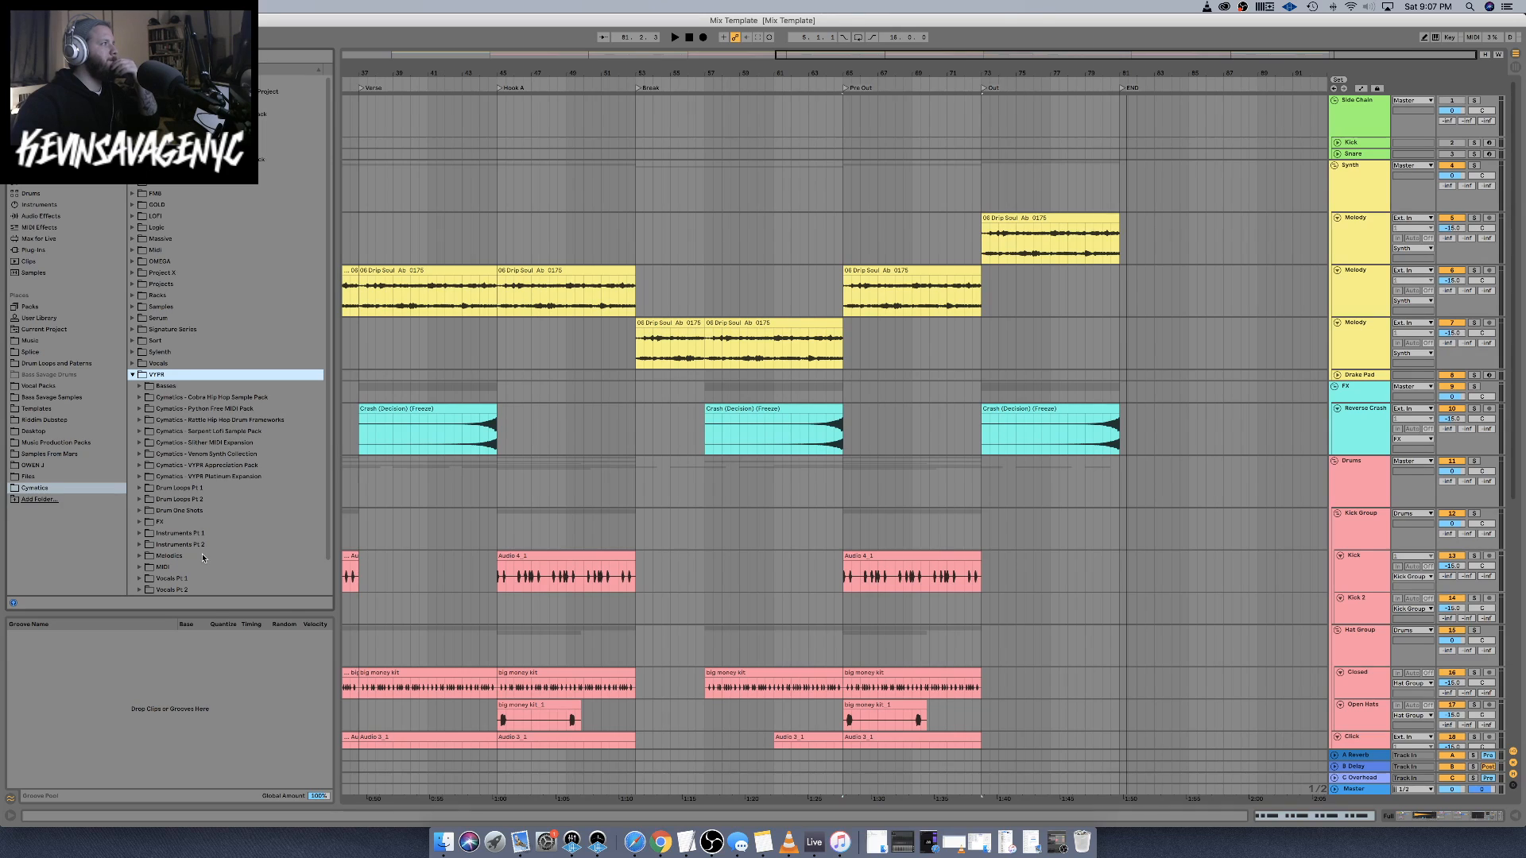
{"action": "scroll", "coordinate": [203, 558], "scroll_direction": "down", "scroll_amount": 3}
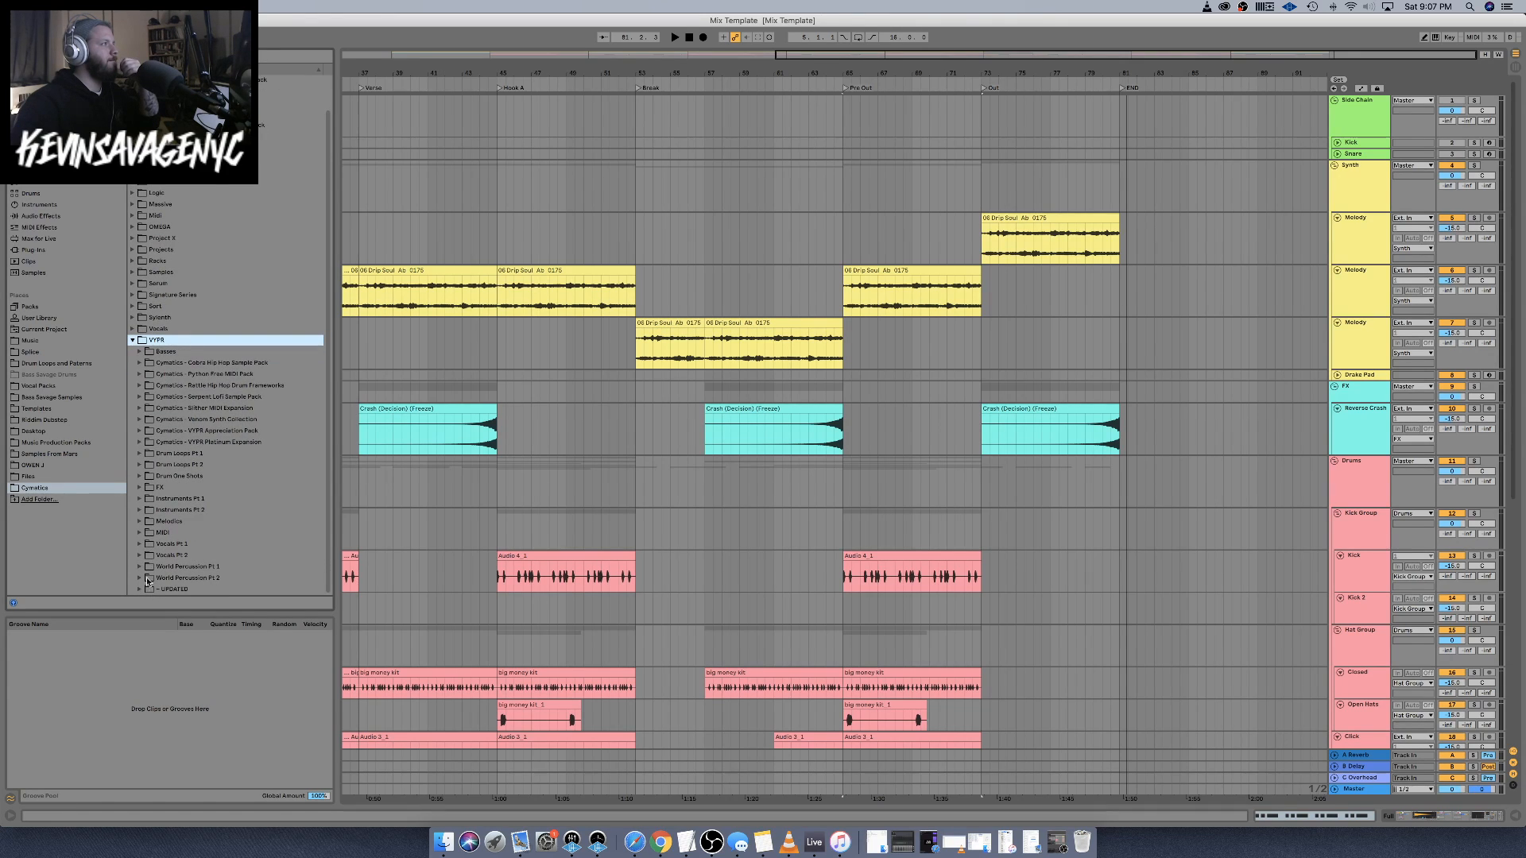
Compare the two Drum Loops folders and open the Fills folder under Drum Loops Pt 1, Classic Drum Loops
{"action": "left_click", "coordinate": [145, 464]}
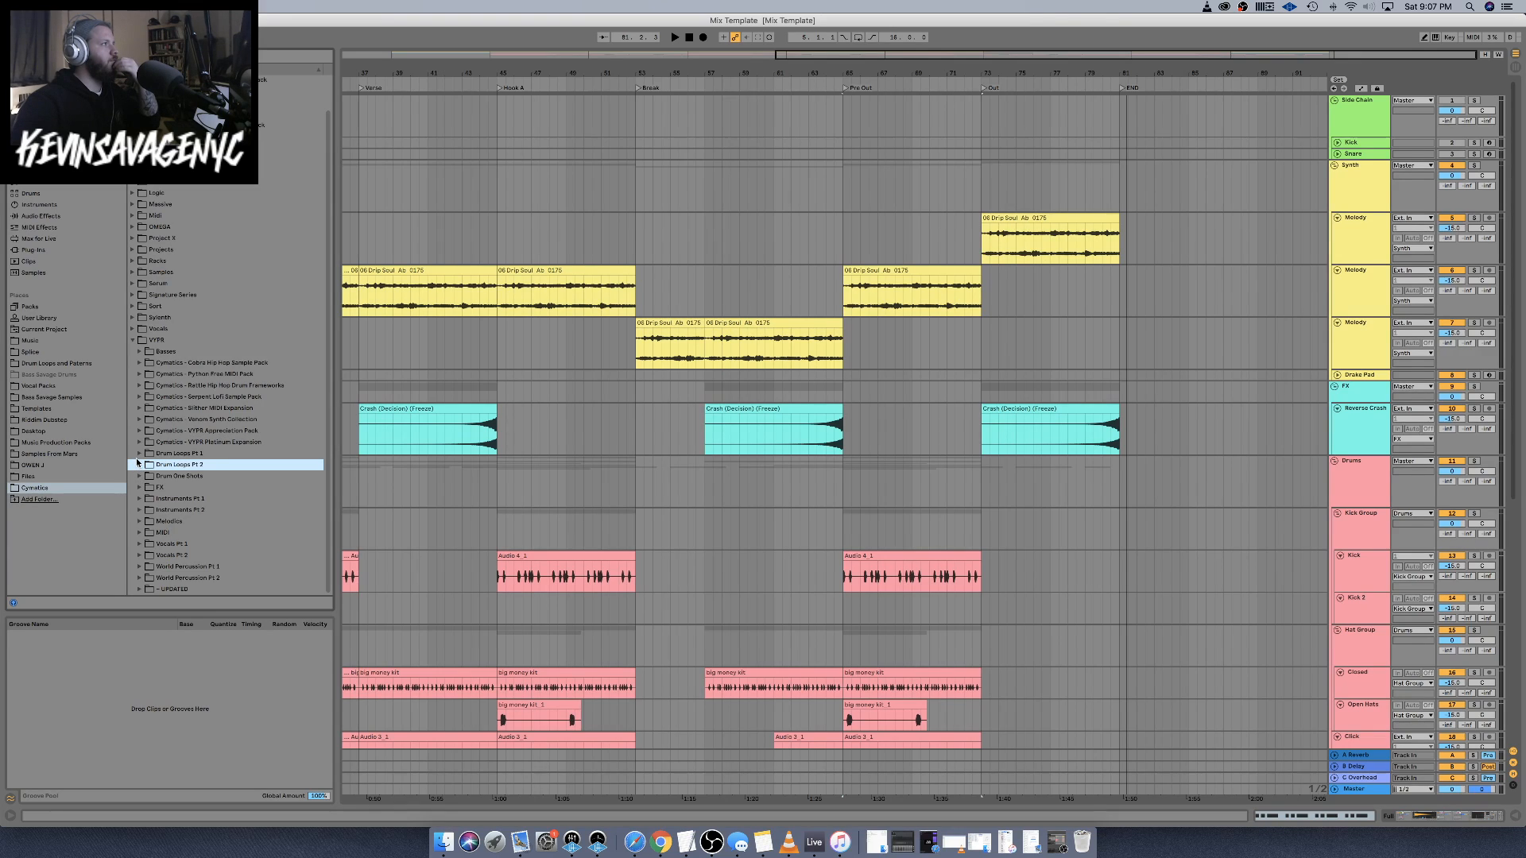
{"action": "left_click", "coordinate": [139, 454]}
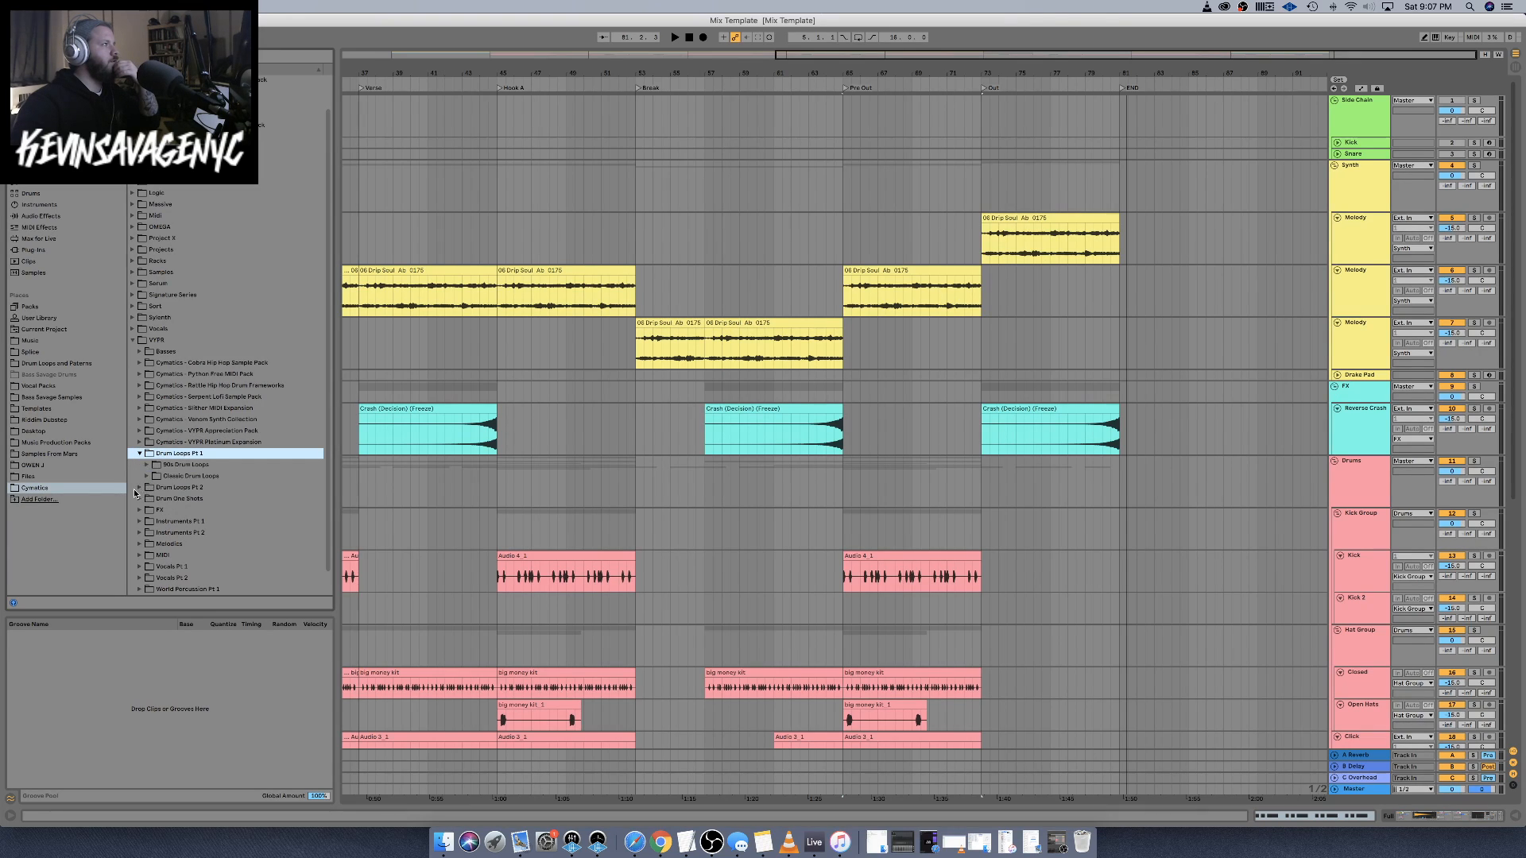
{"action": "left_click", "coordinate": [137, 488]}
{"action": "left_click", "coordinate": [140, 489]}
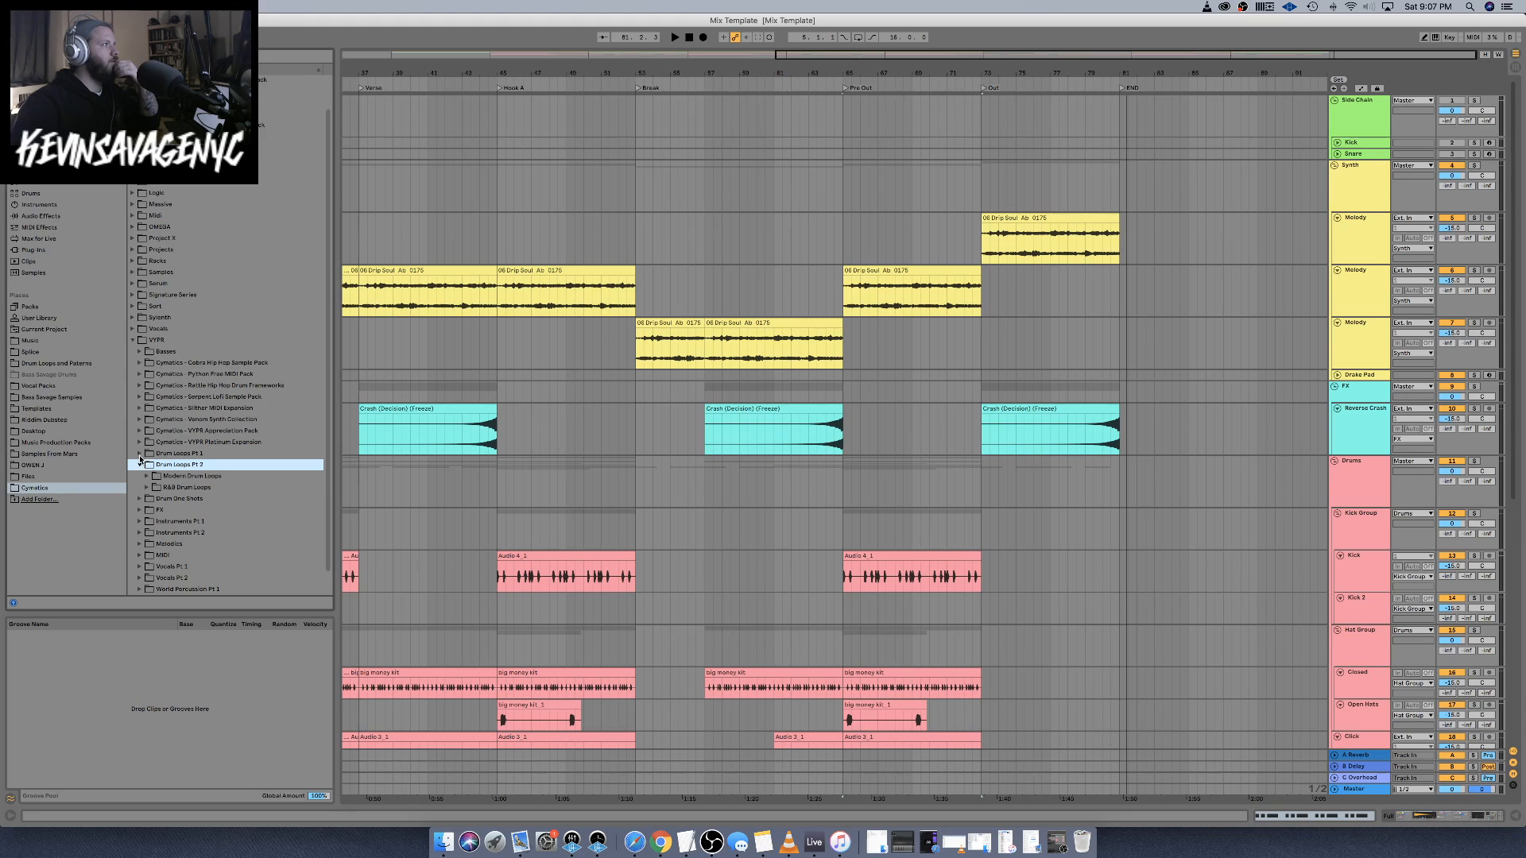
{"action": "left_click", "coordinate": [140, 455]}
{"action": "left_click", "coordinate": [146, 476]}
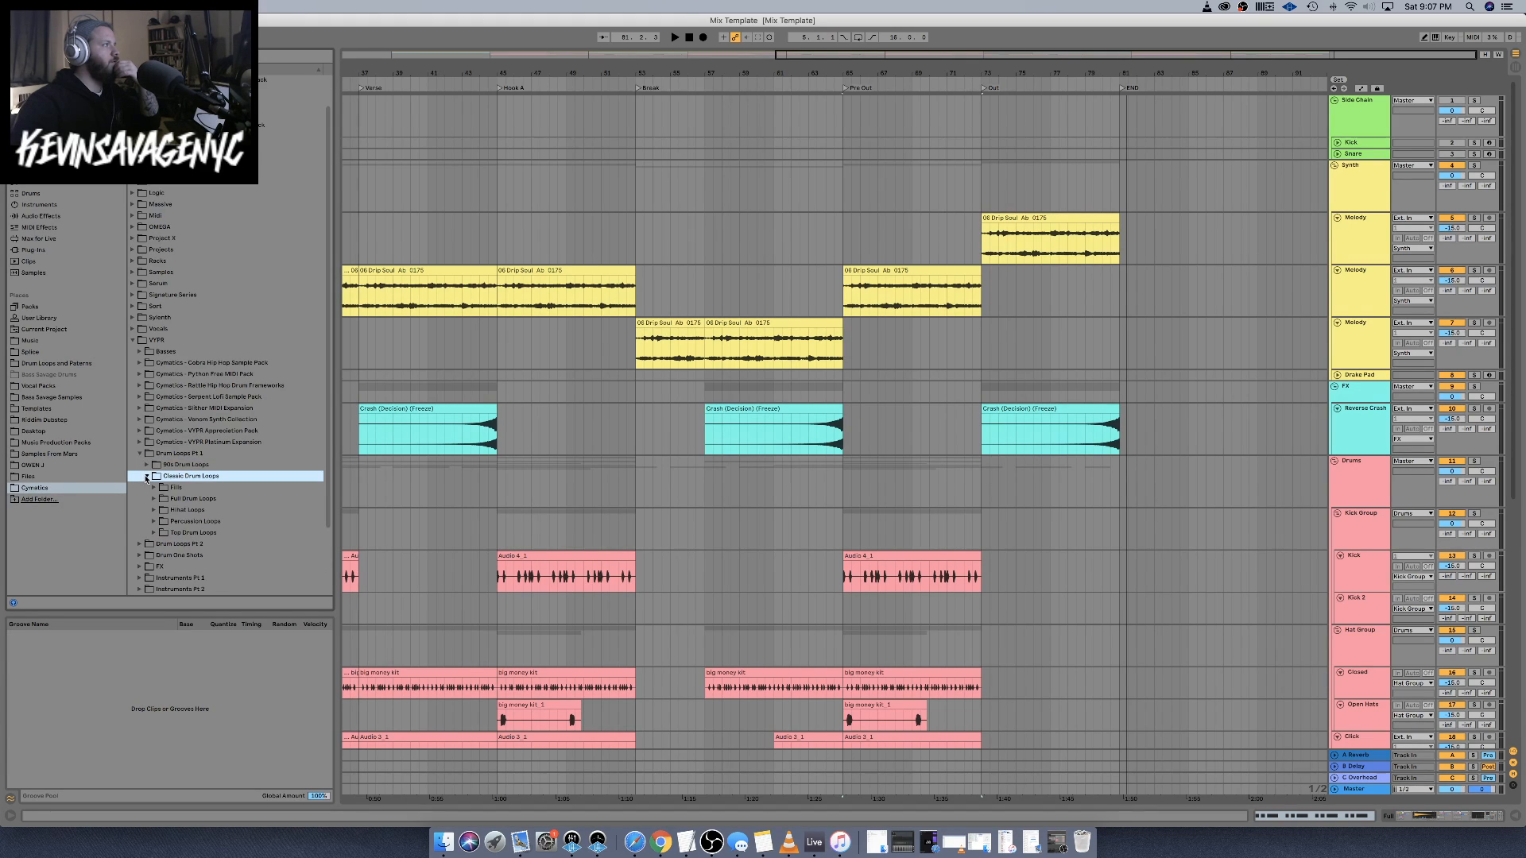
{"action": "left_click", "coordinate": [157, 489]}
Audition the VYPR Classic Drum Fill samples one after another, from Fill 1 to Fill 17
{"action": "left_click", "coordinate": [174, 499]}
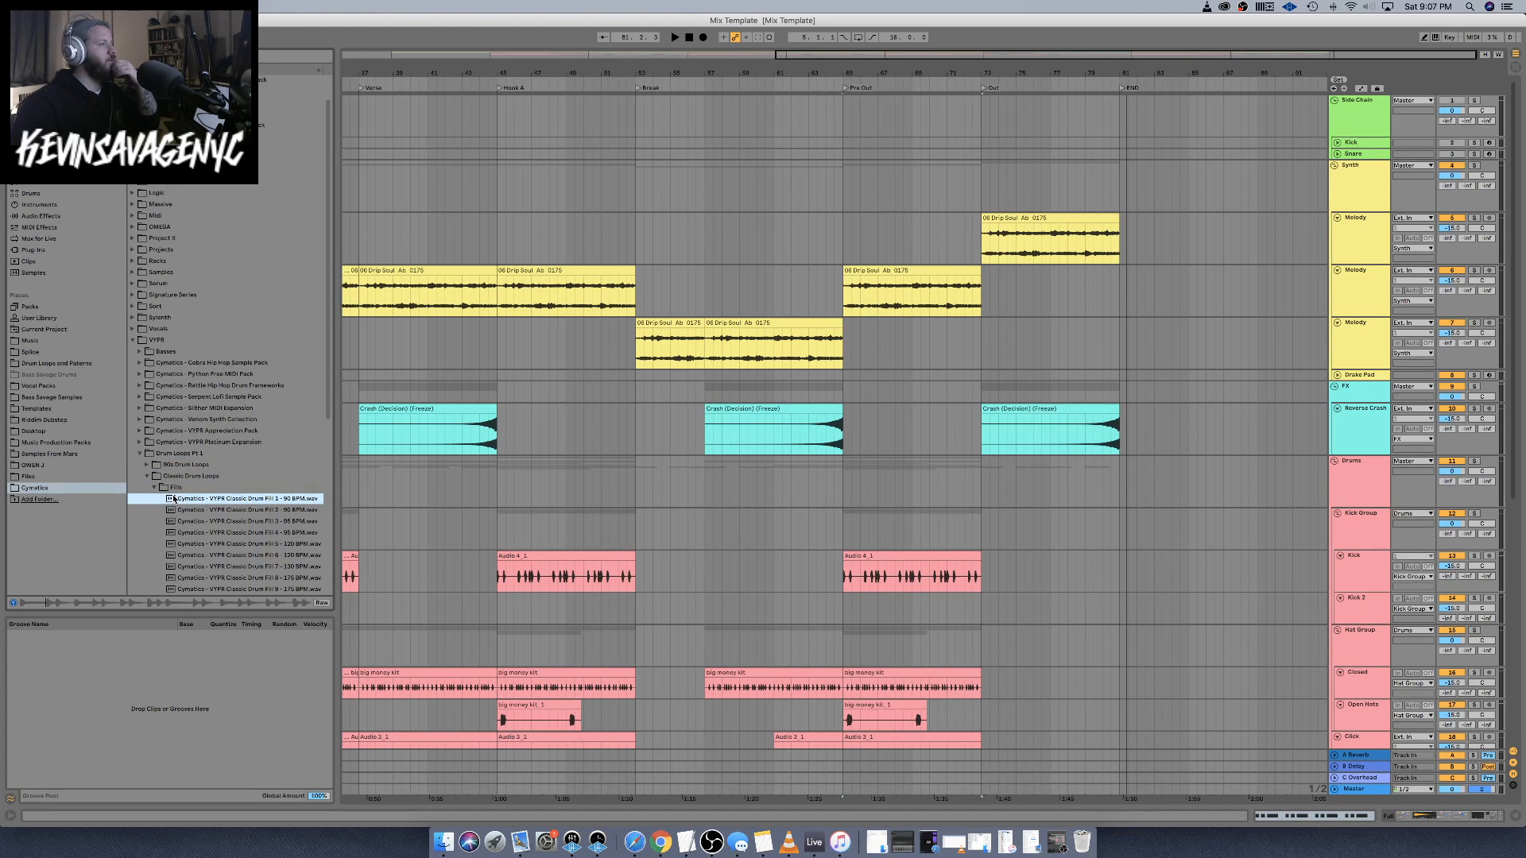
{"action": "key", "text": "Down"}
{"action": "key", "text": "Down"}
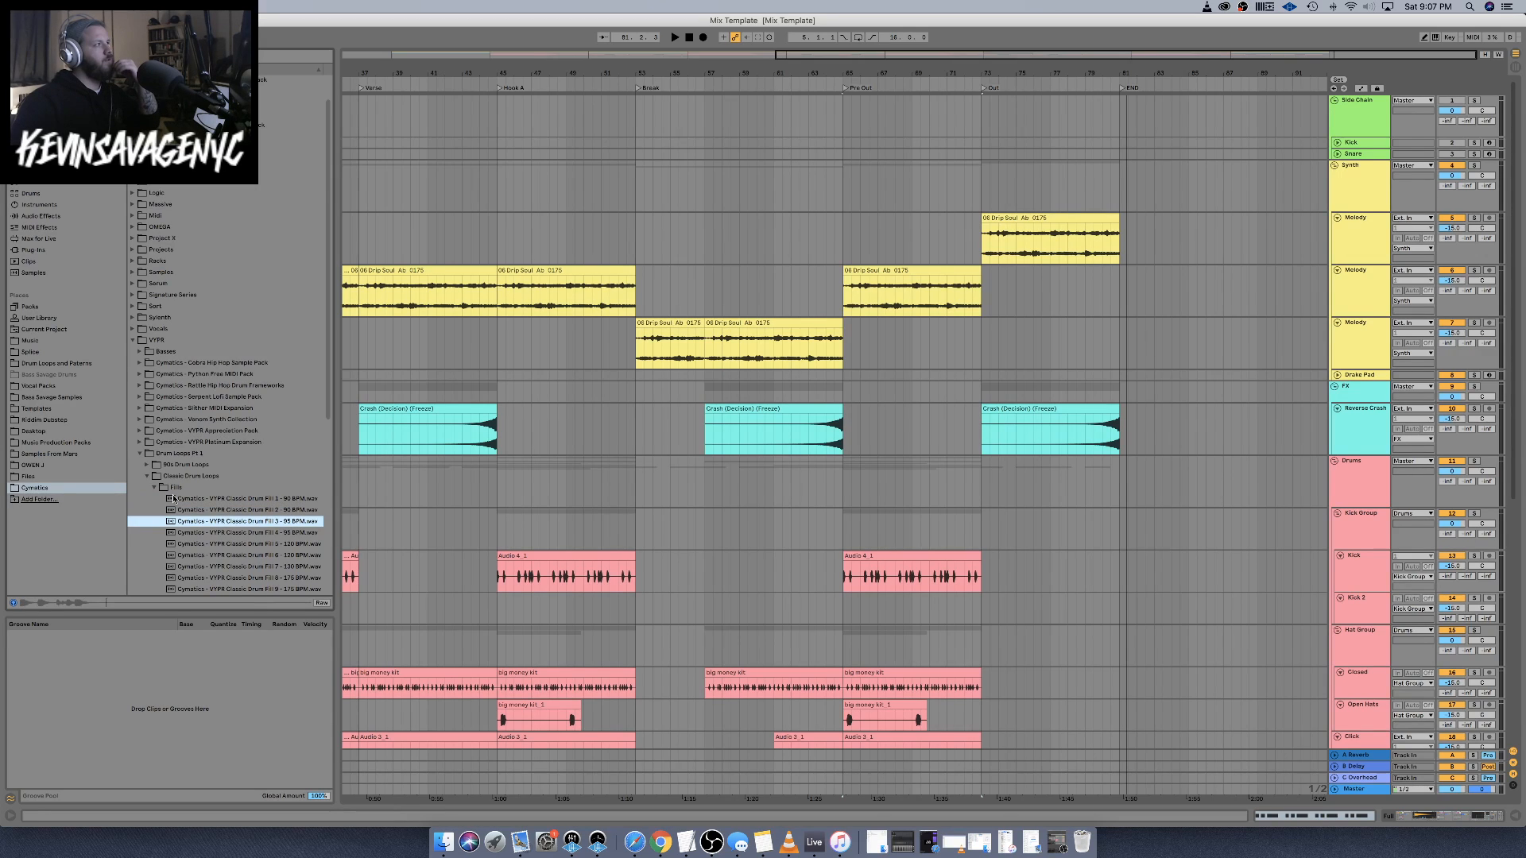
{"action": "key", "text": "Down"}
{"action": "key", "text": "Down"}
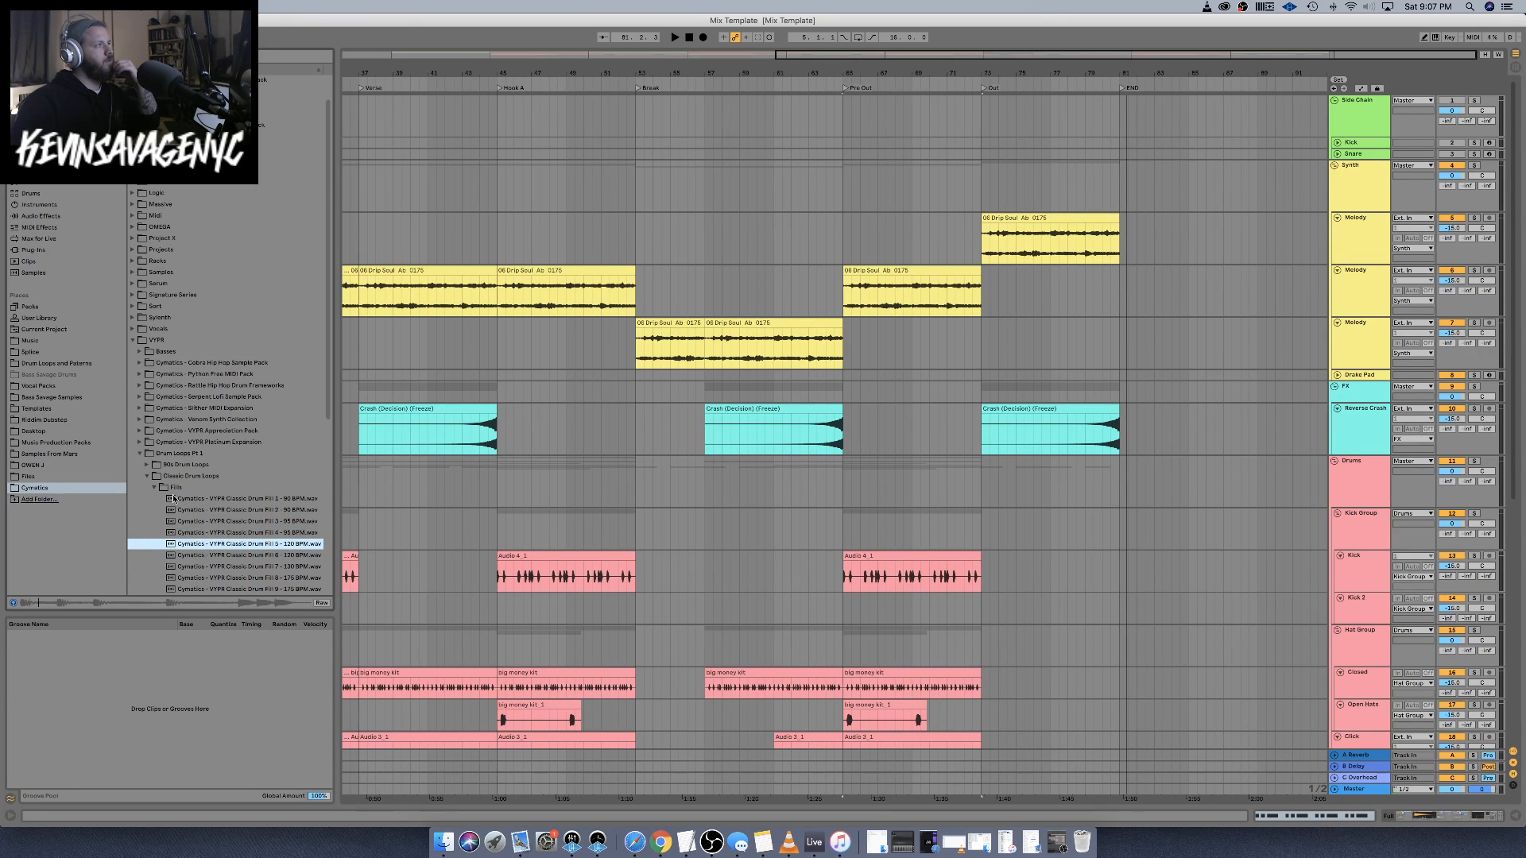
{"action": "key", "text": "Up"}
{"action": "key", "text": "Down"}
{"action": "key", "text": "Down"}
{"action": "key", "text": "Down"}
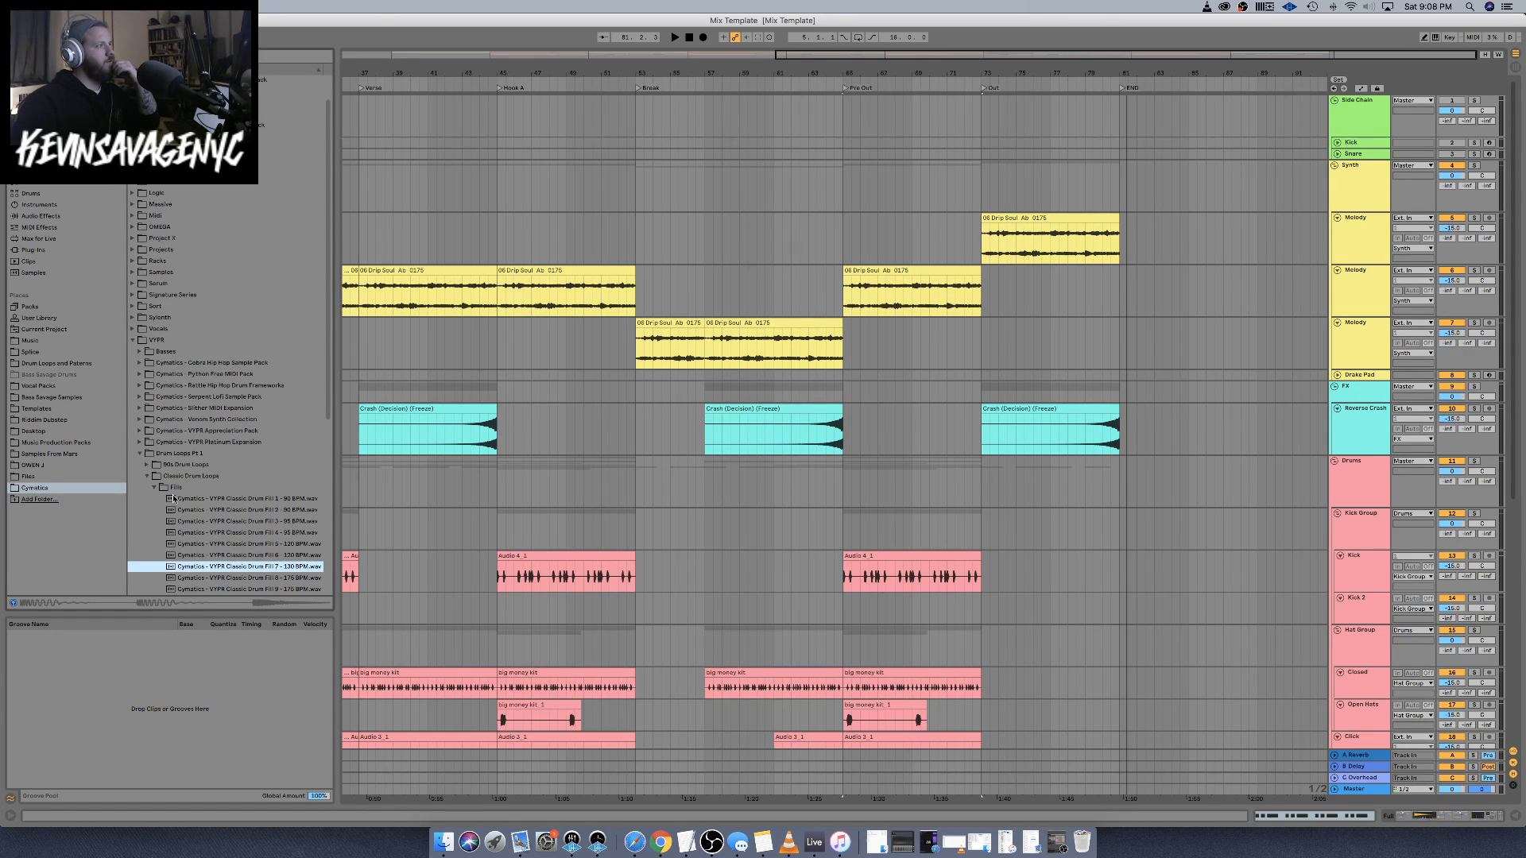
{"action": "key", "text": "Down"}
{"action": "key", "text": "Down"}
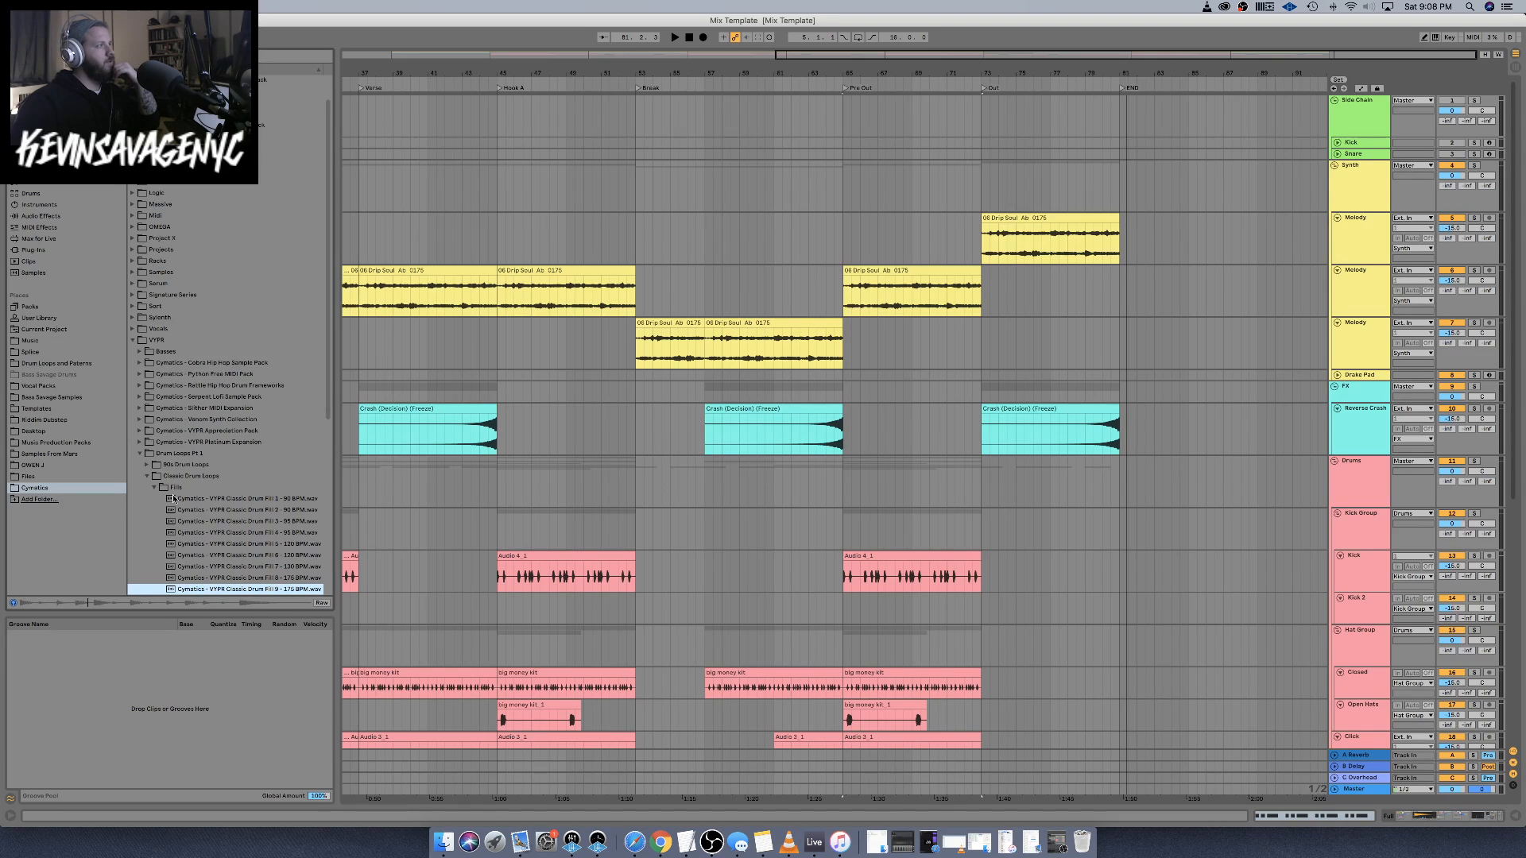
{"action": "key", "text": "Down"}
{"action": "key", "text": "Down"}
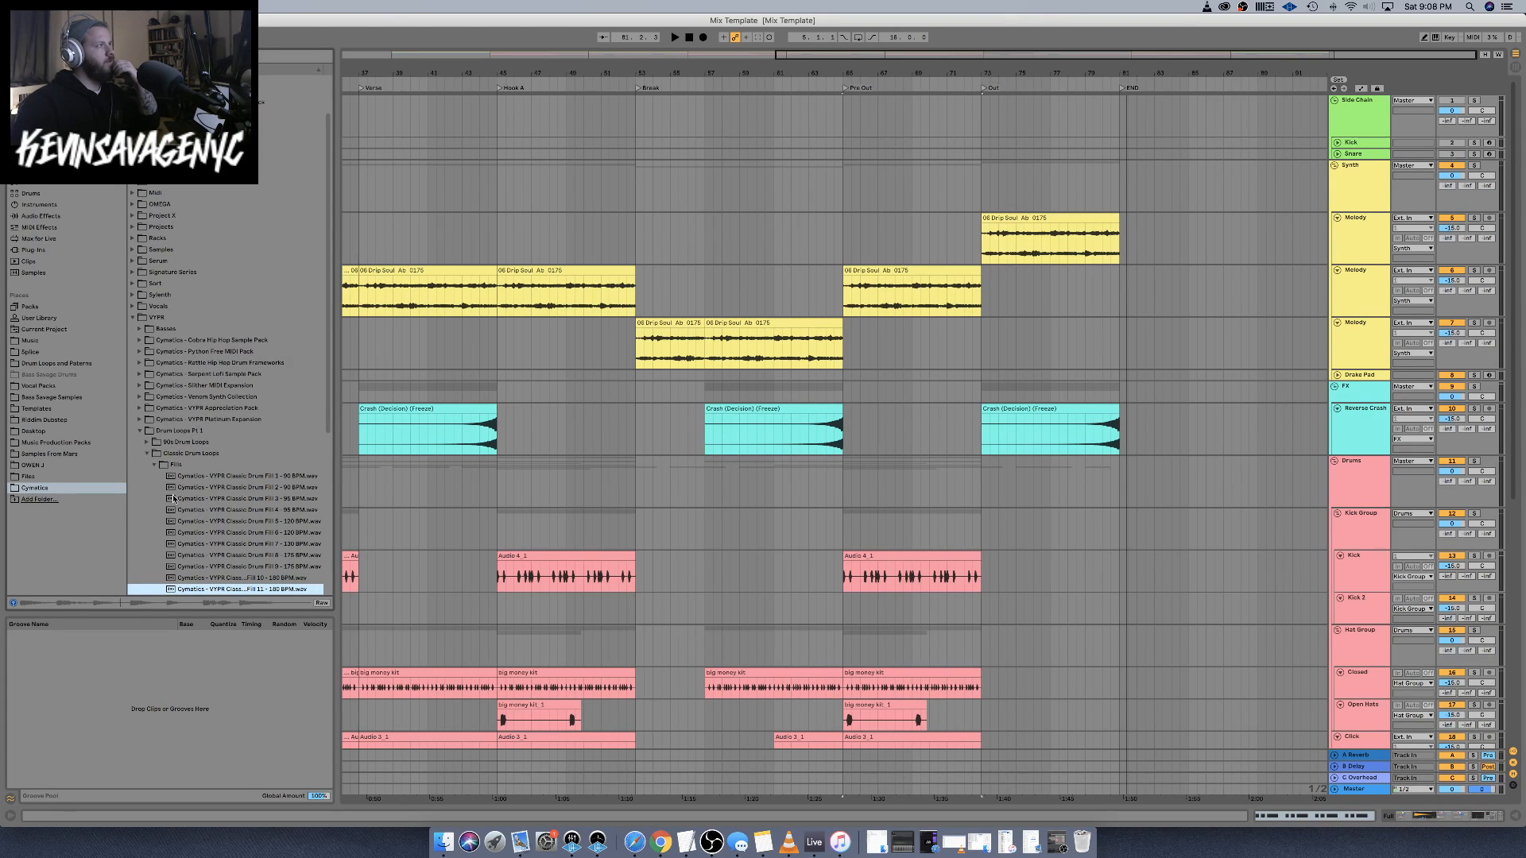
{"action": "key", "text": "Down"}
{"action": "key", "text": "Down"}
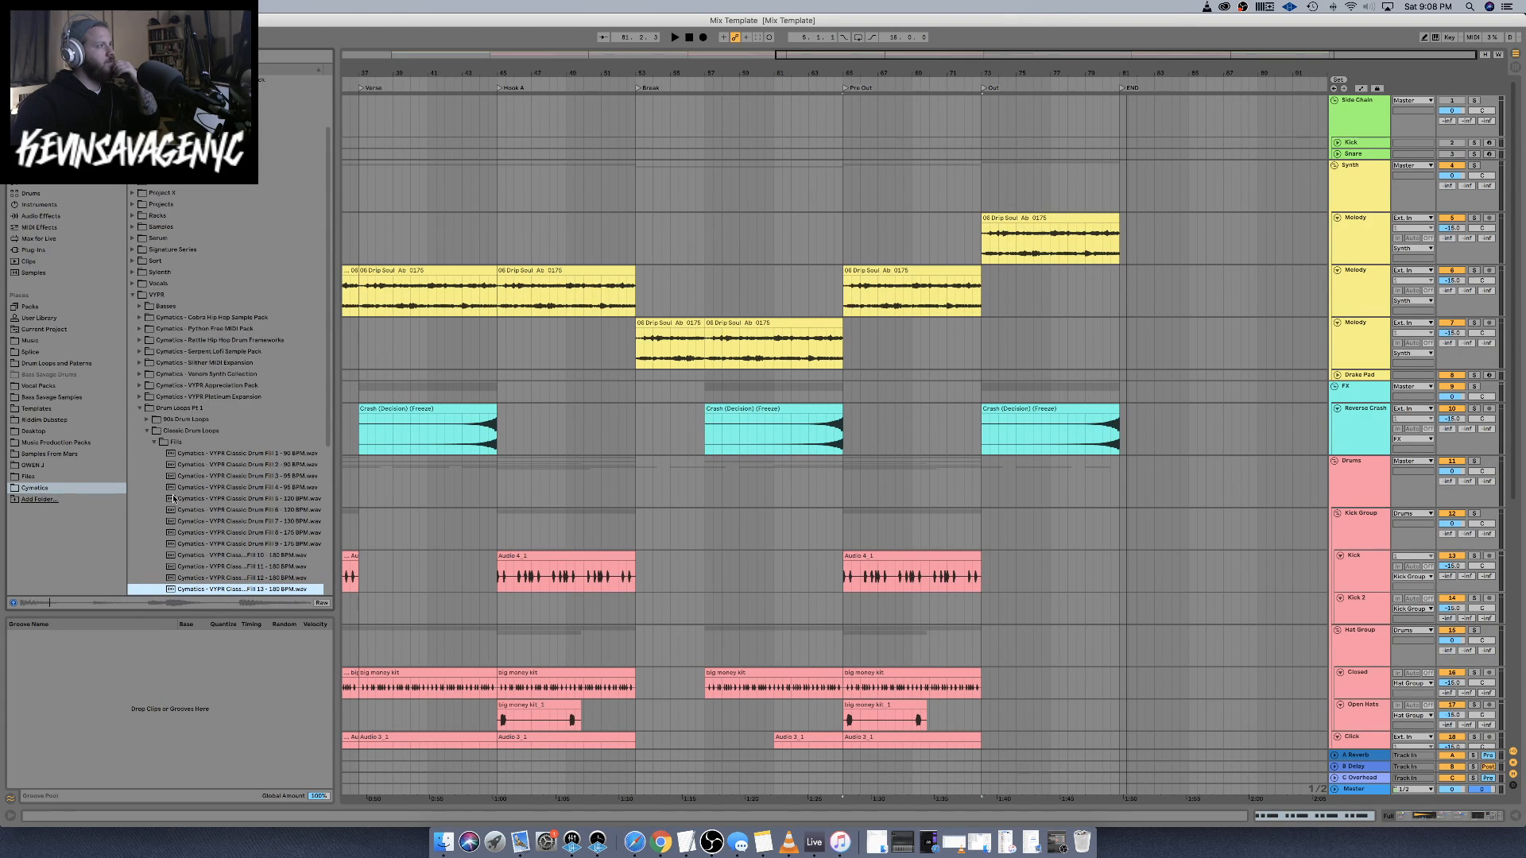
{"action": "key", "text": "Down"}
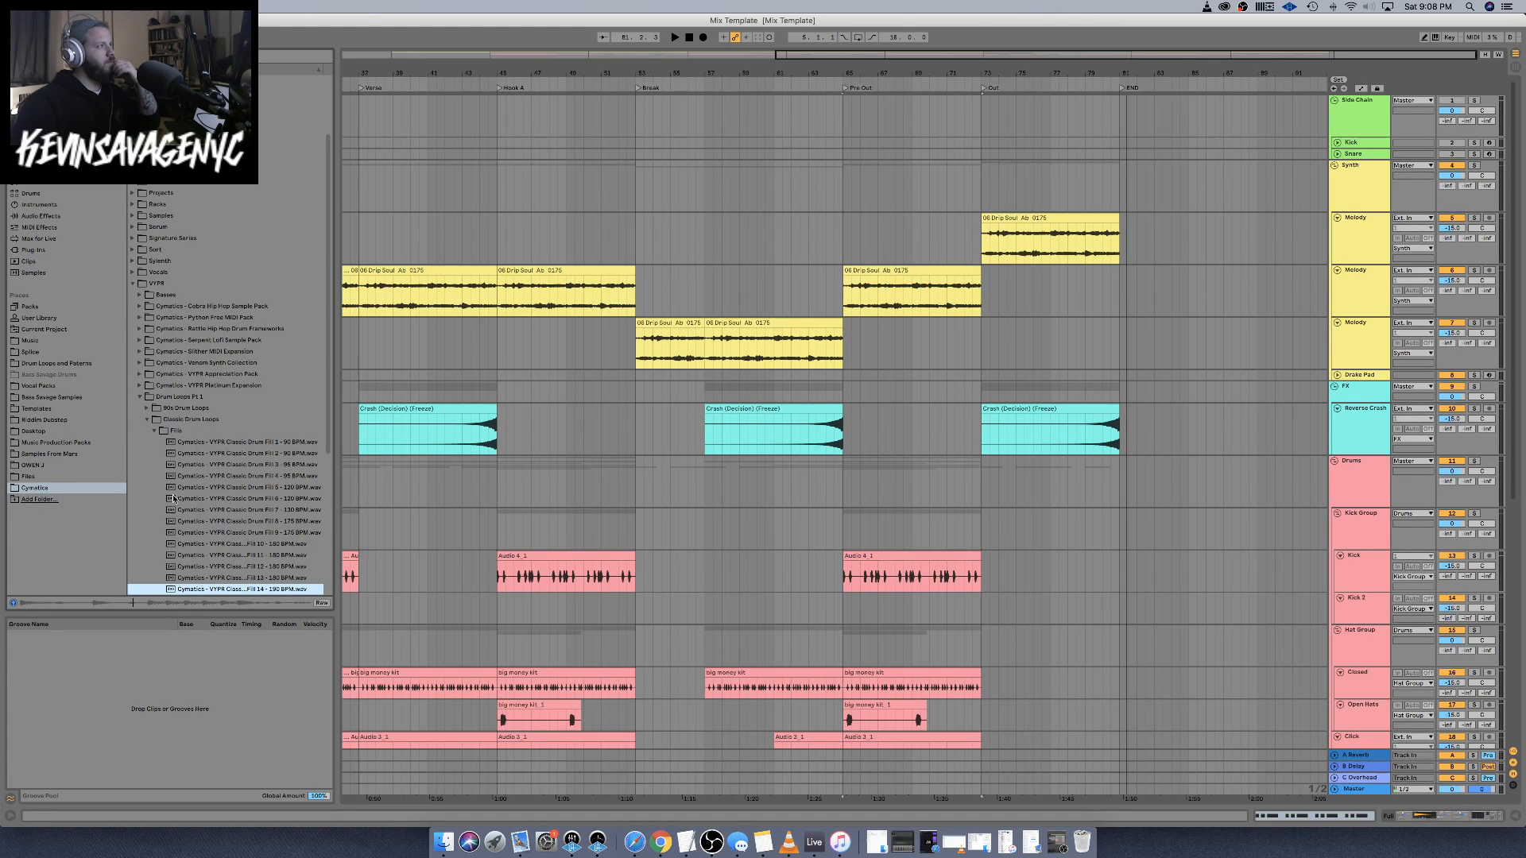
{"action": "key", "text": "Down"}
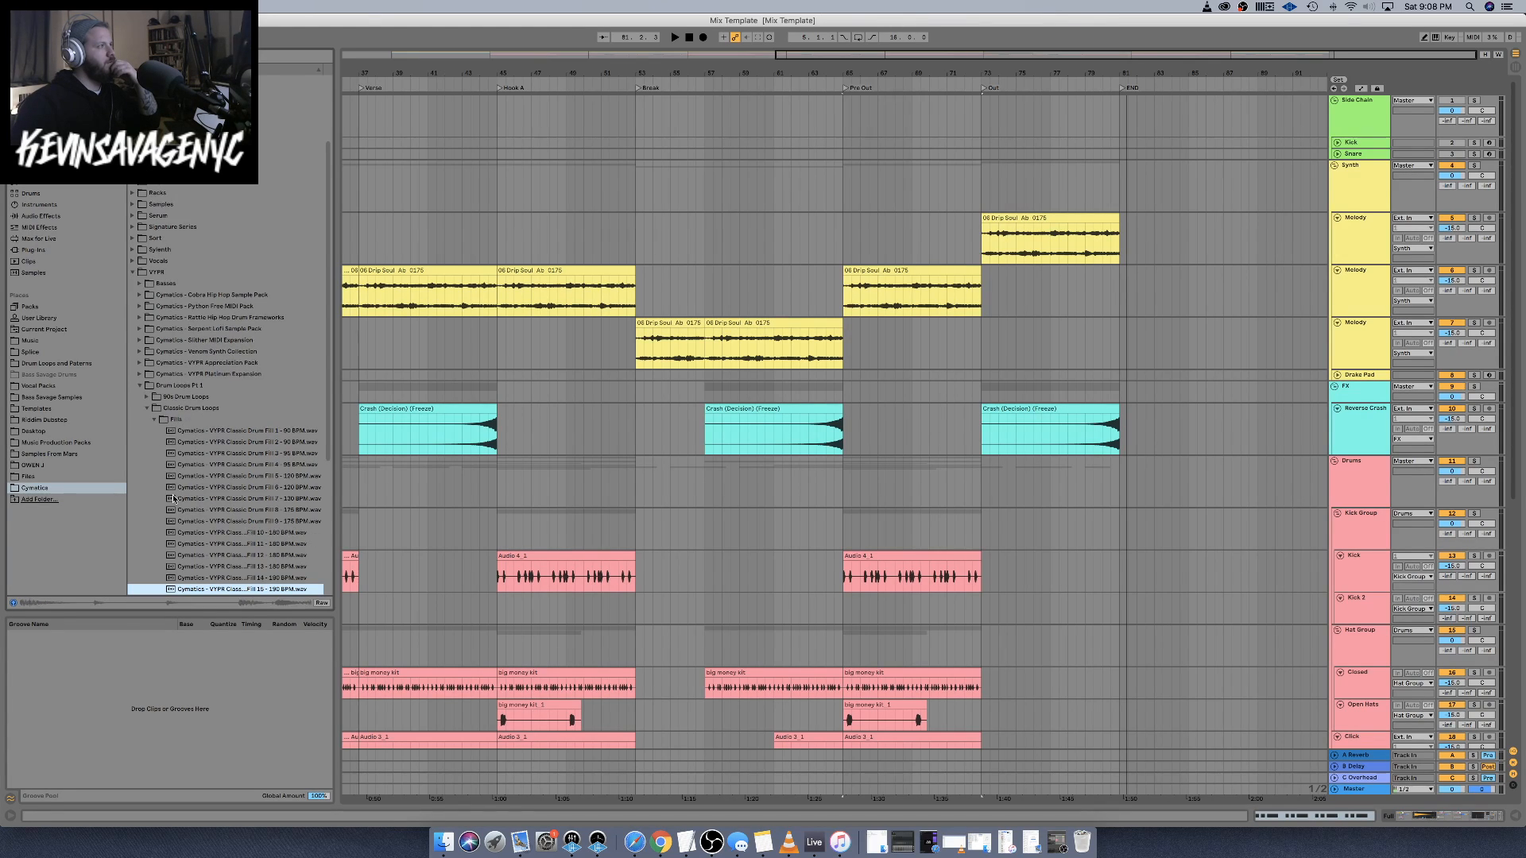
{"action": "key", "text": "Down"}
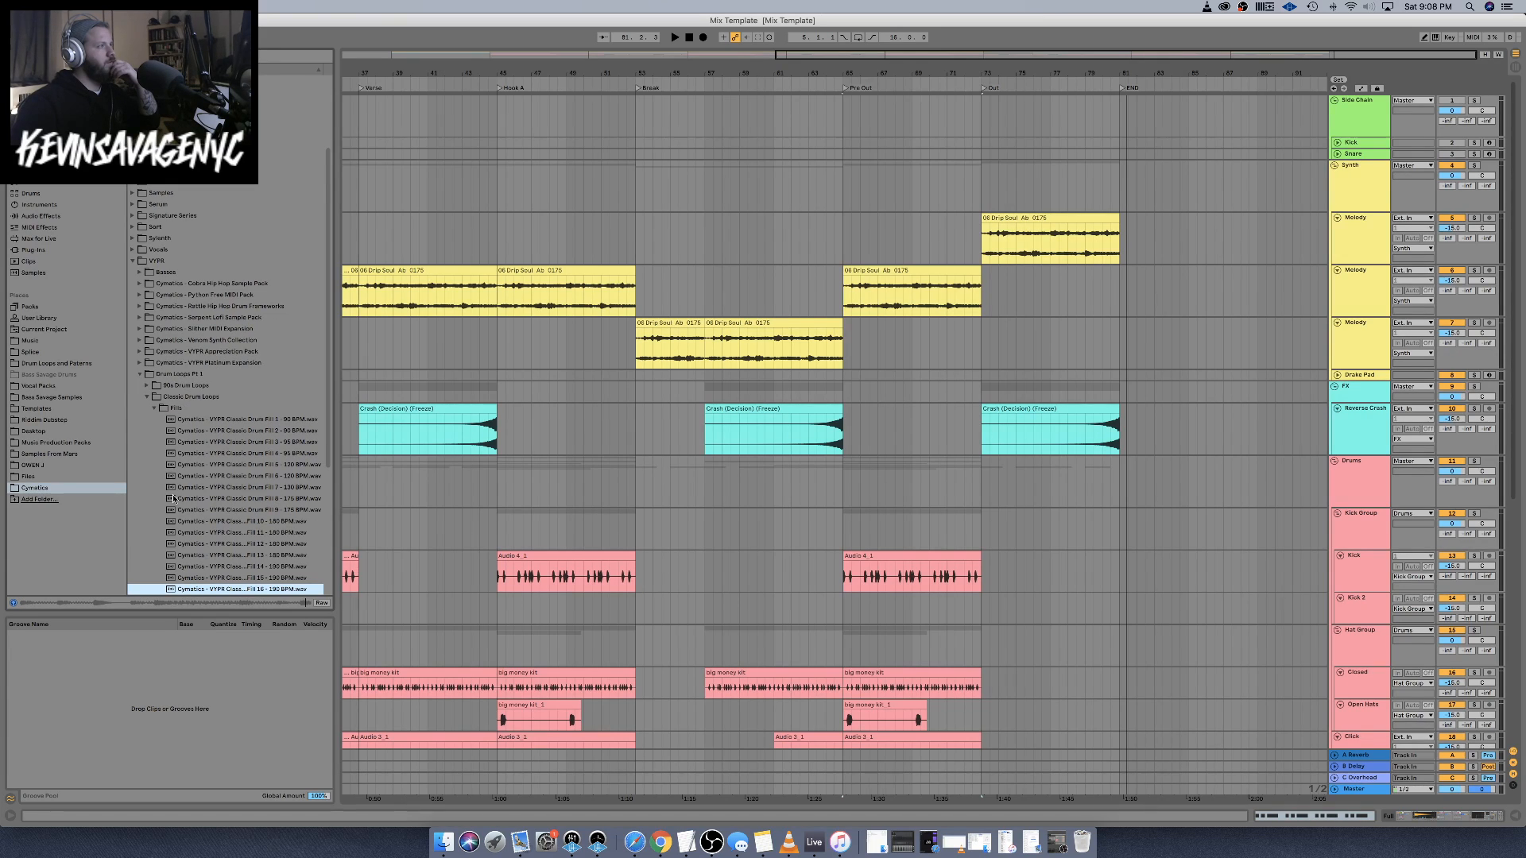
{"action": "key", "text": "Down"}
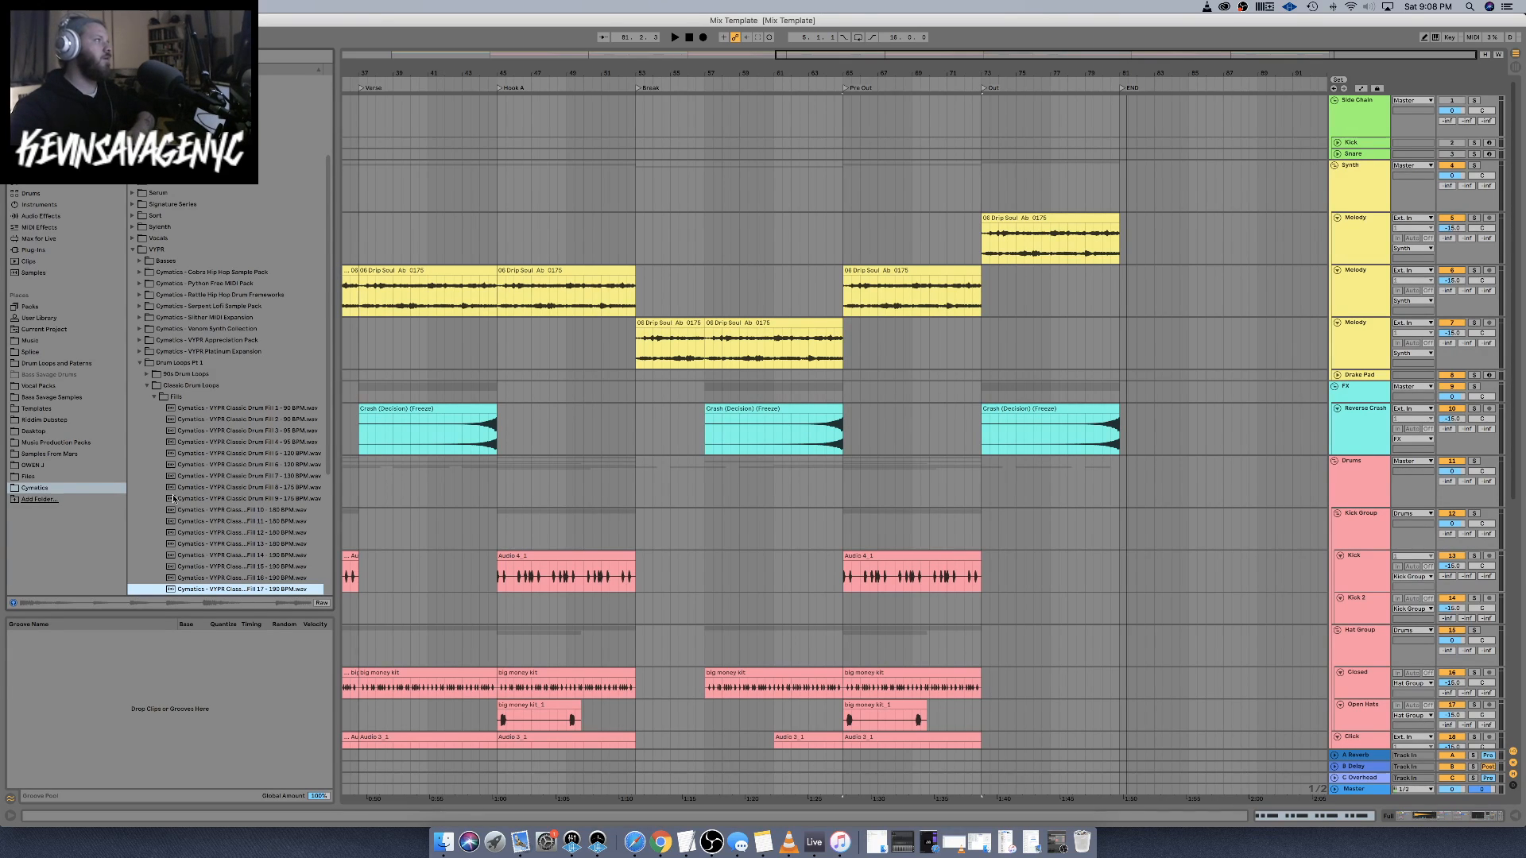
Audition the first three fills of the 90s Drum Loops folder and collapse the Drum Loops Pt 1 folder
{"action": "left_click", "coordinate": [149, 386]}
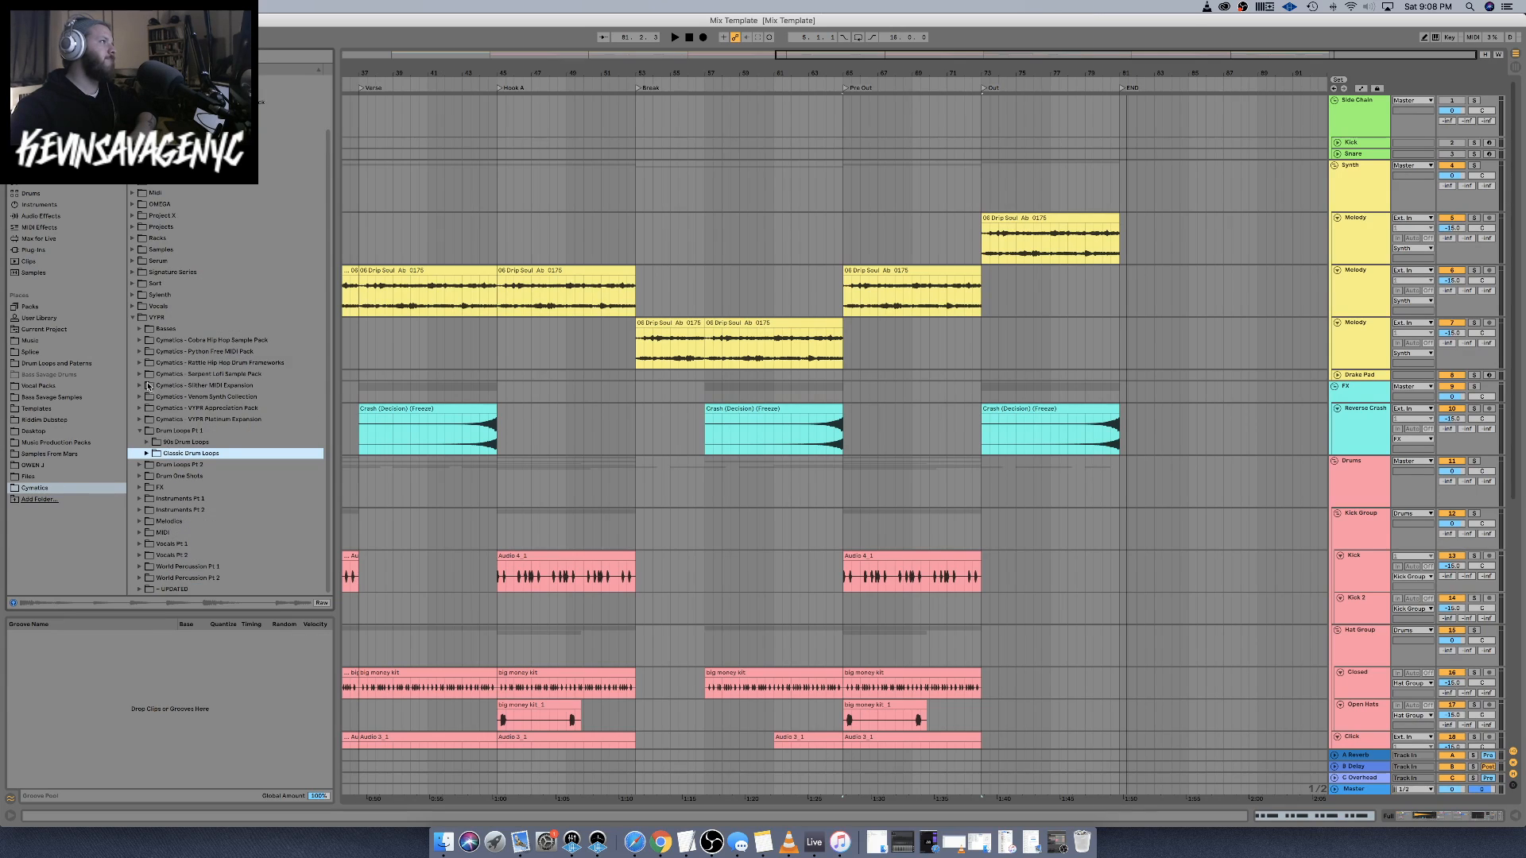
{"action": "left_click", "coordinate": [147, 442]}
{"action": "left_click", "coordinate": [155, 454]}
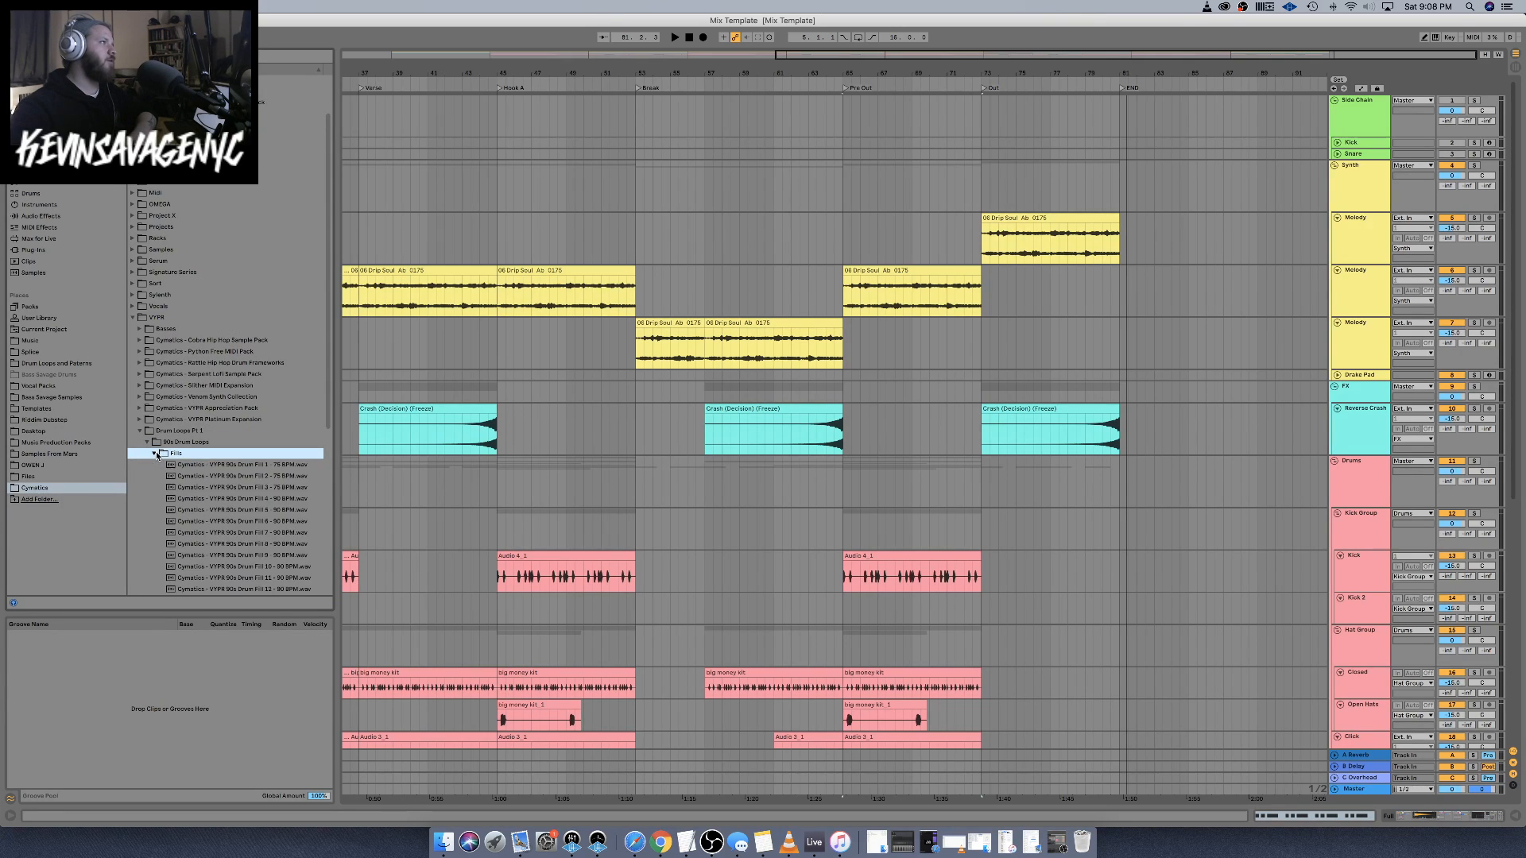
{"action": "left_click", "coordinate": [185, 466]}
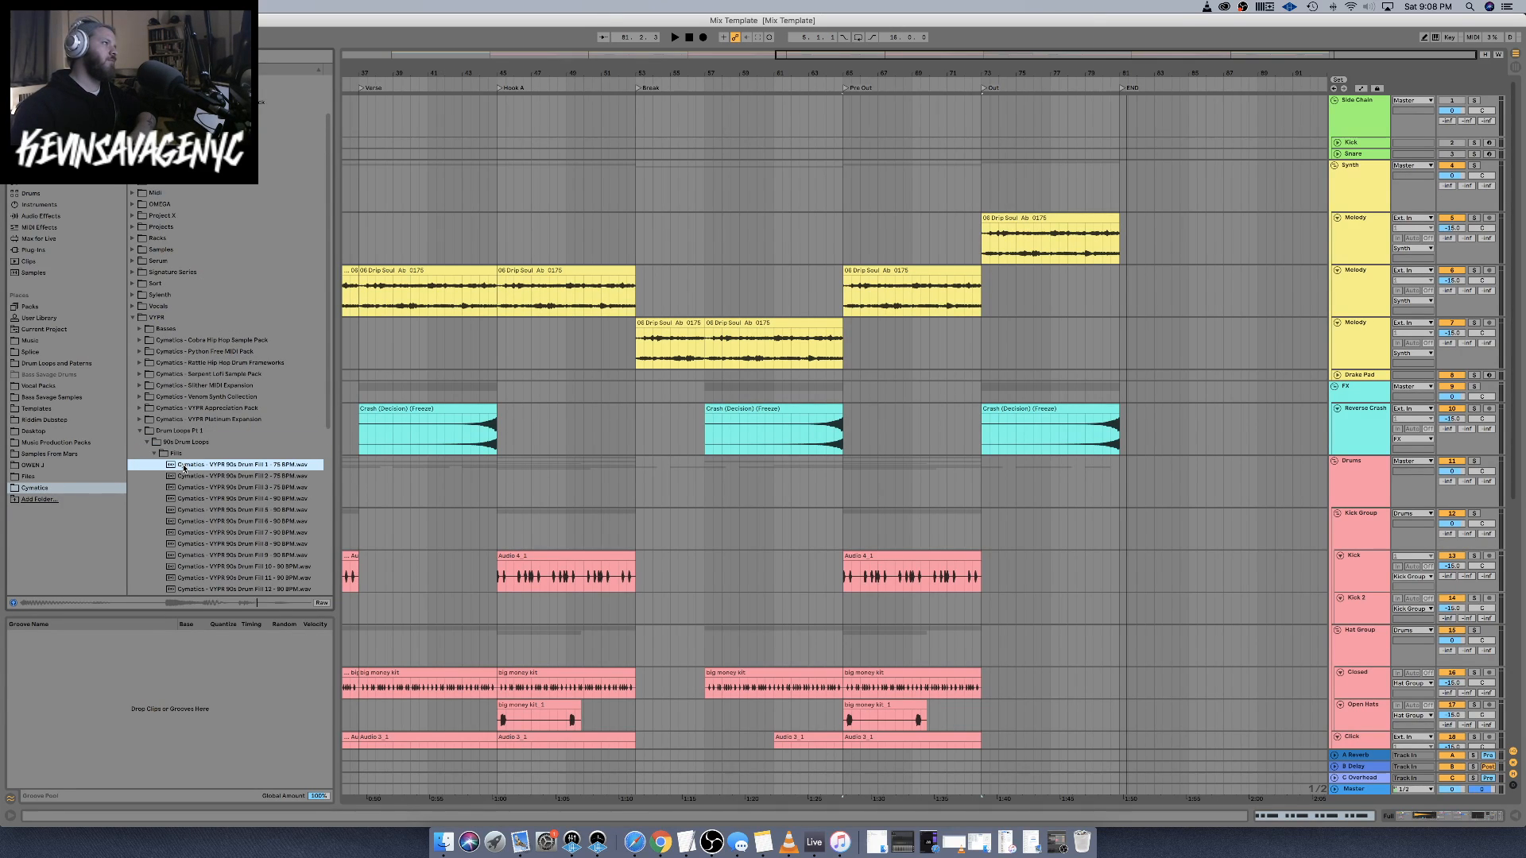
{"action": "key", "text": "Down"}
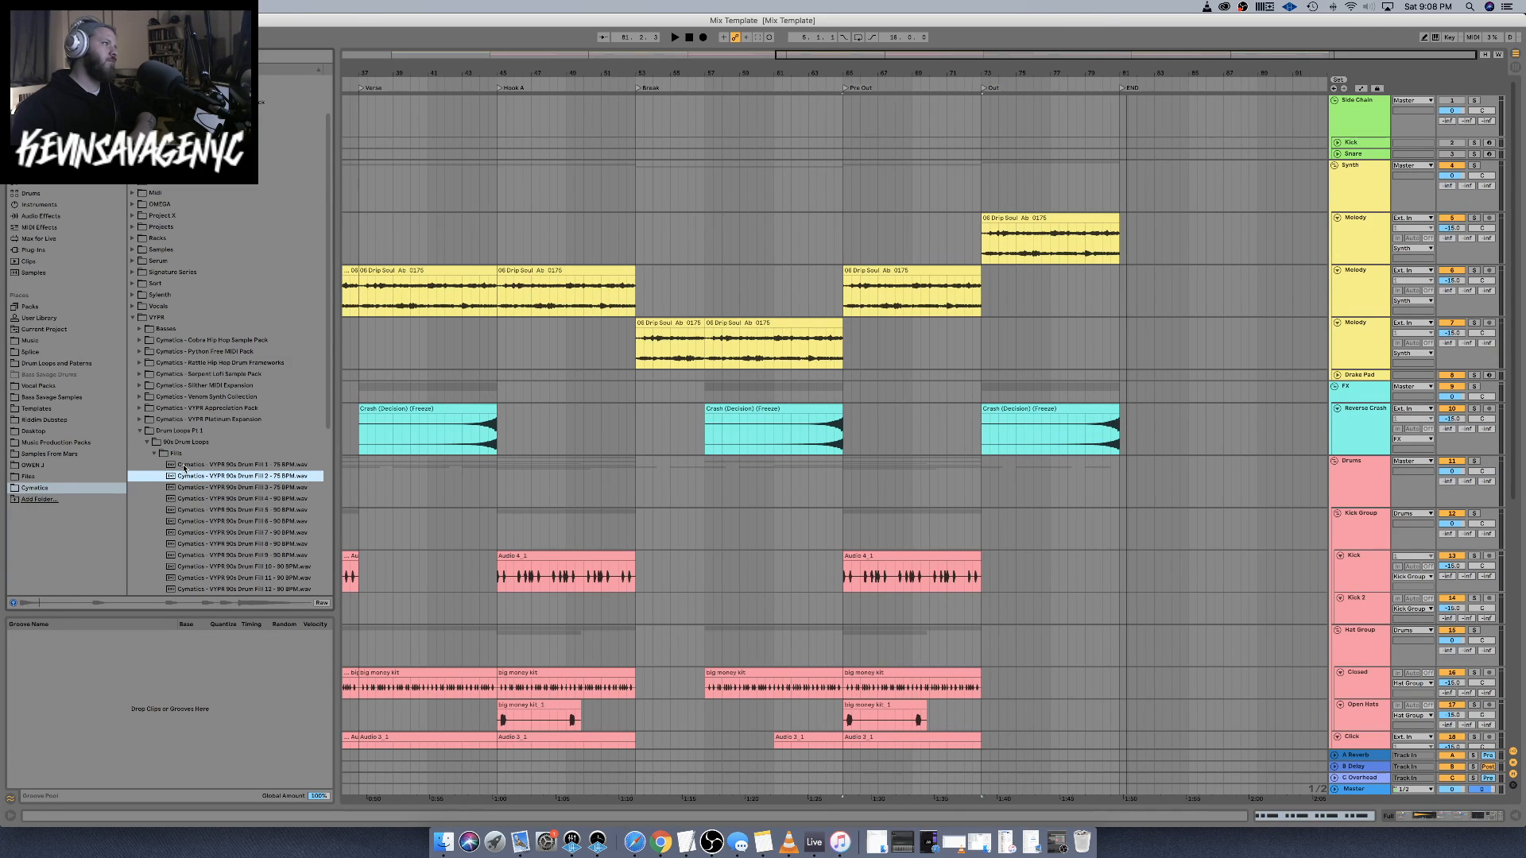
{"action": "key", "text": "Down"}
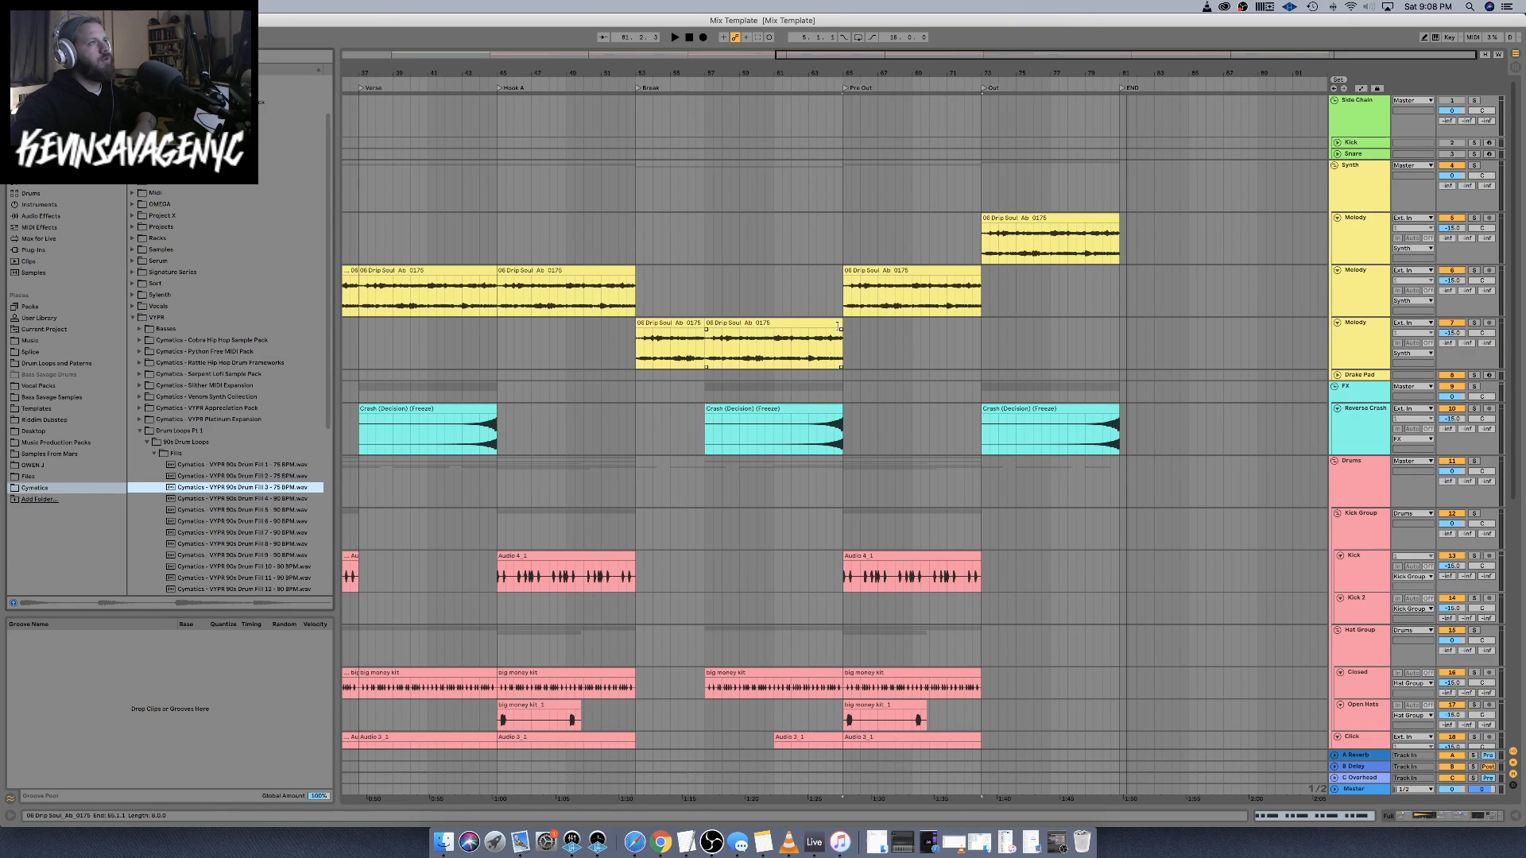
{"action": "left_click", "coordinate": [141, 432]}
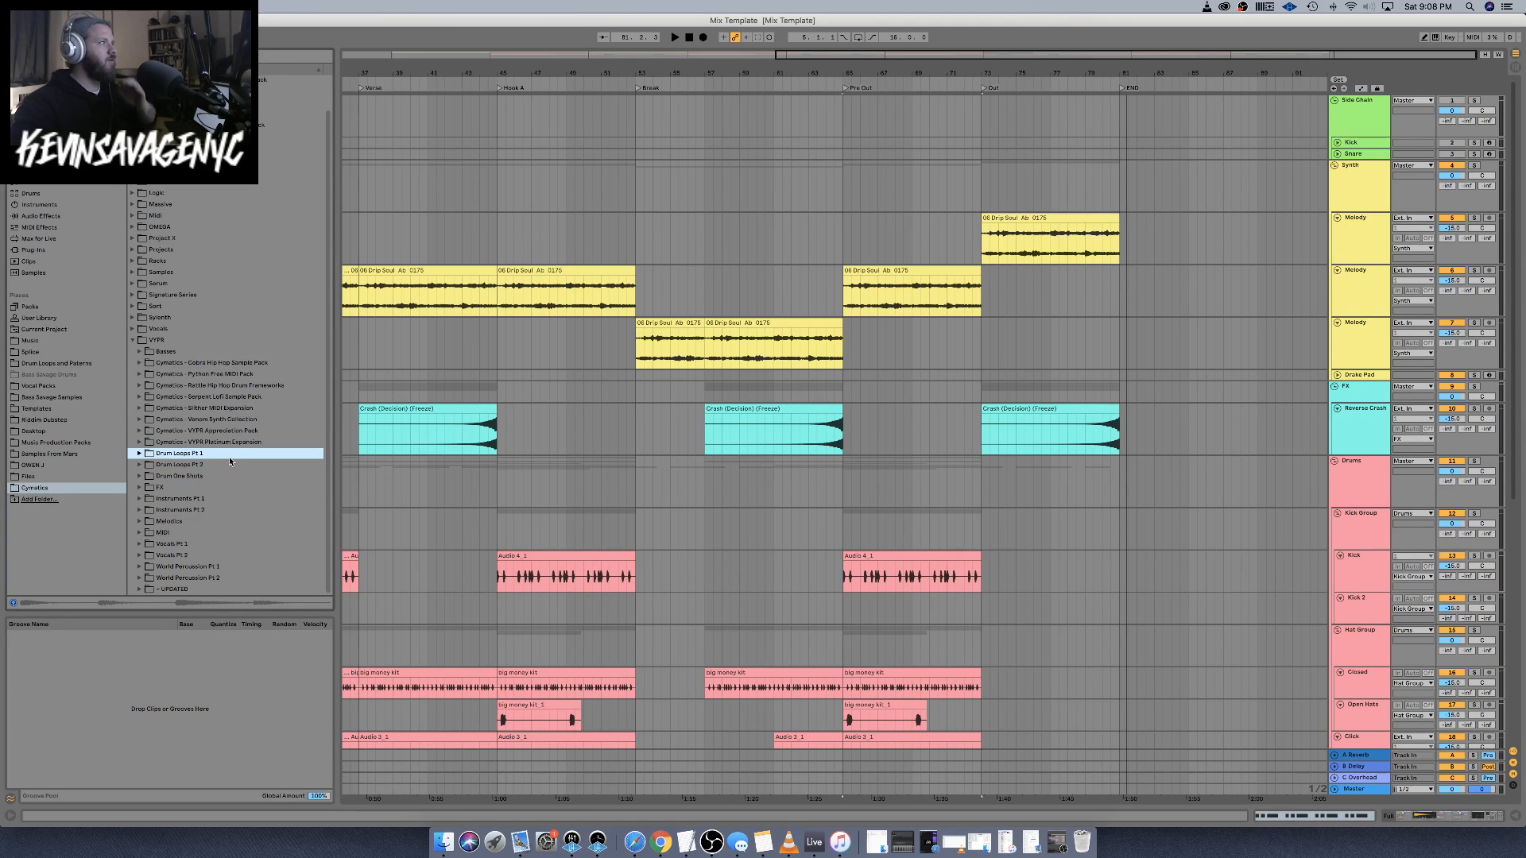
Add a Reverb effect to the Melody track that holds the intro clip
{"action": "scroll", "coordinate": [544, 480], "scroll_direction": "left", "scroll_amount": 15}
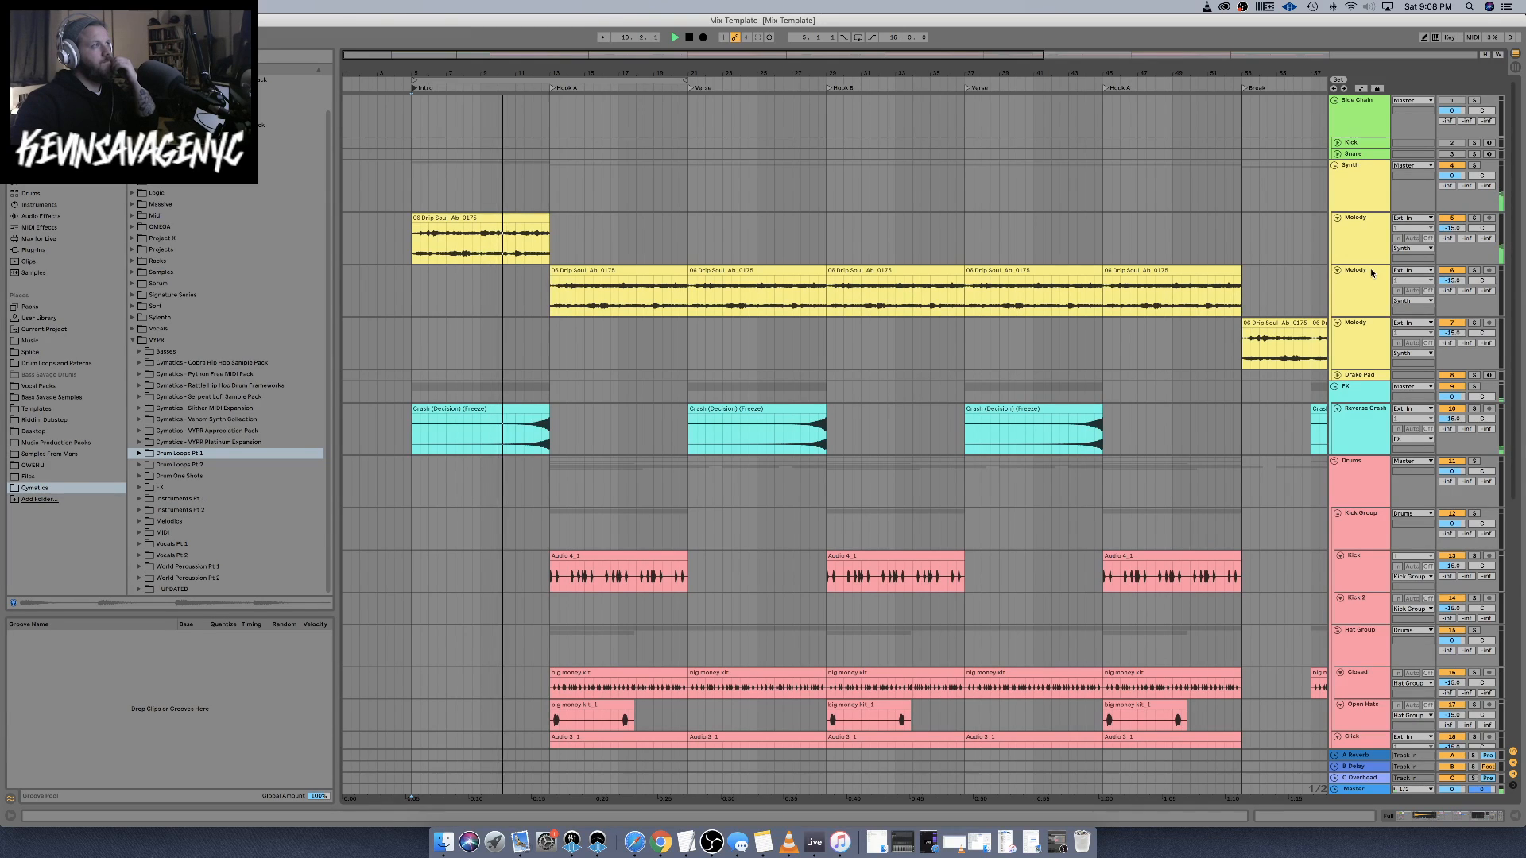
{"action": "left_click", "coordinate": [1362, 248]}
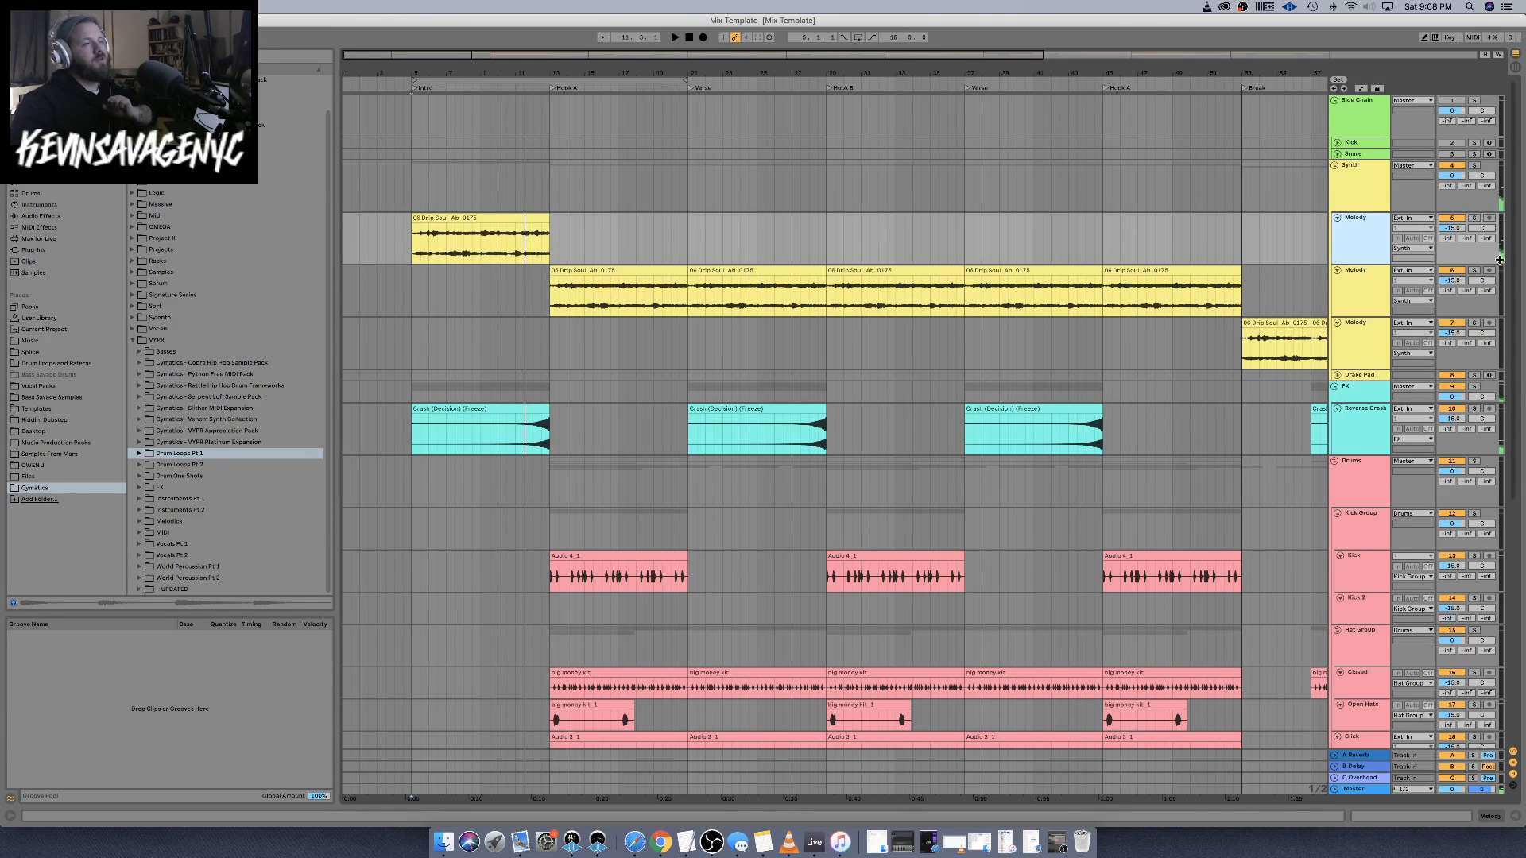
{"action": "left_click", "coordinate": [1508, 816]}
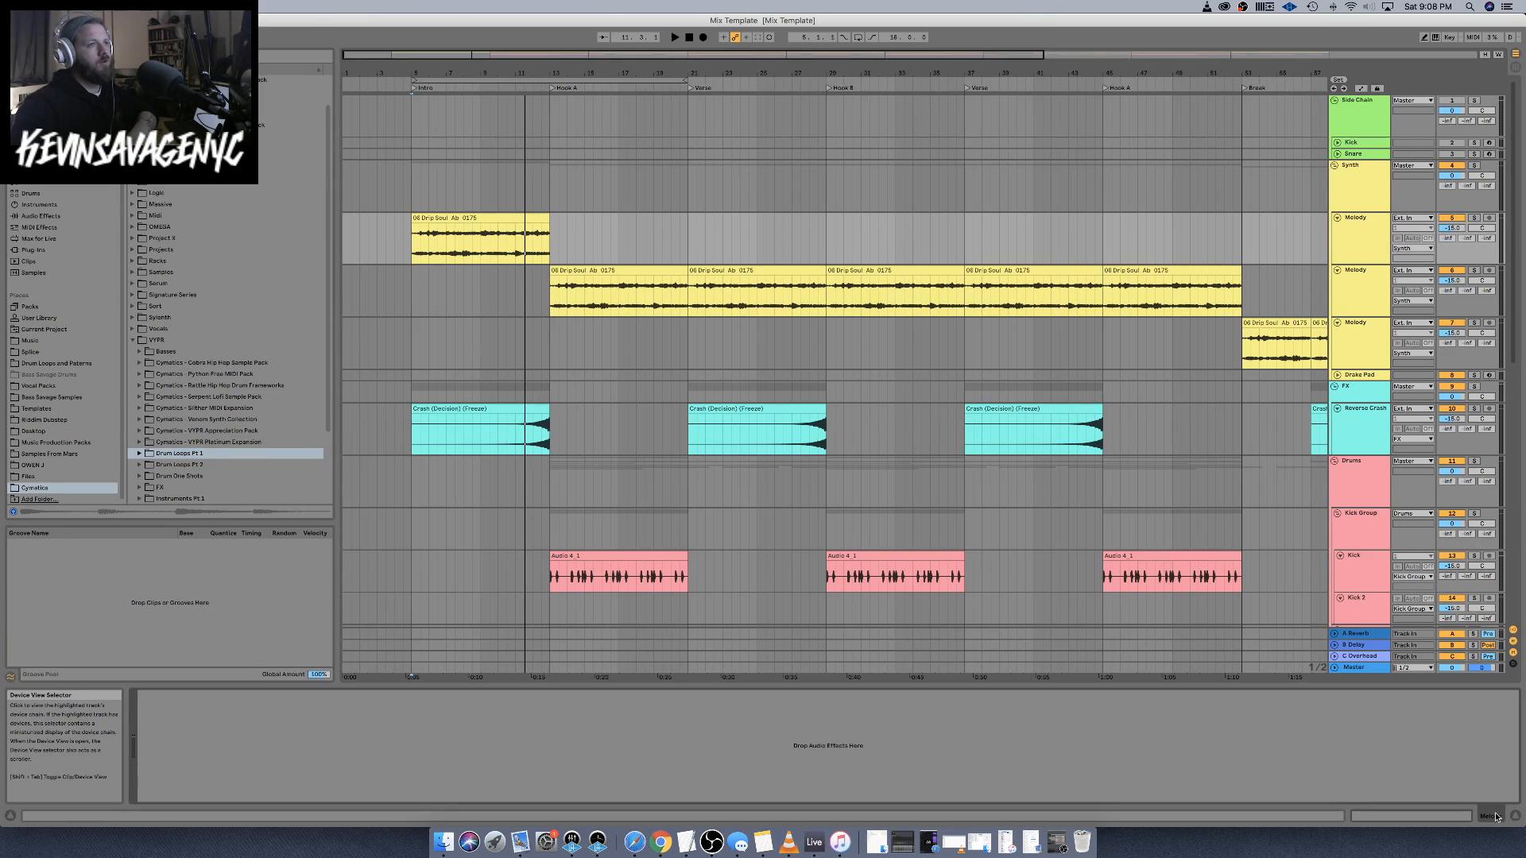
{"action": "right_click", "coordinate": [329, 734]}
{"action": "mouse_move", "coordinate": [358, 739]}
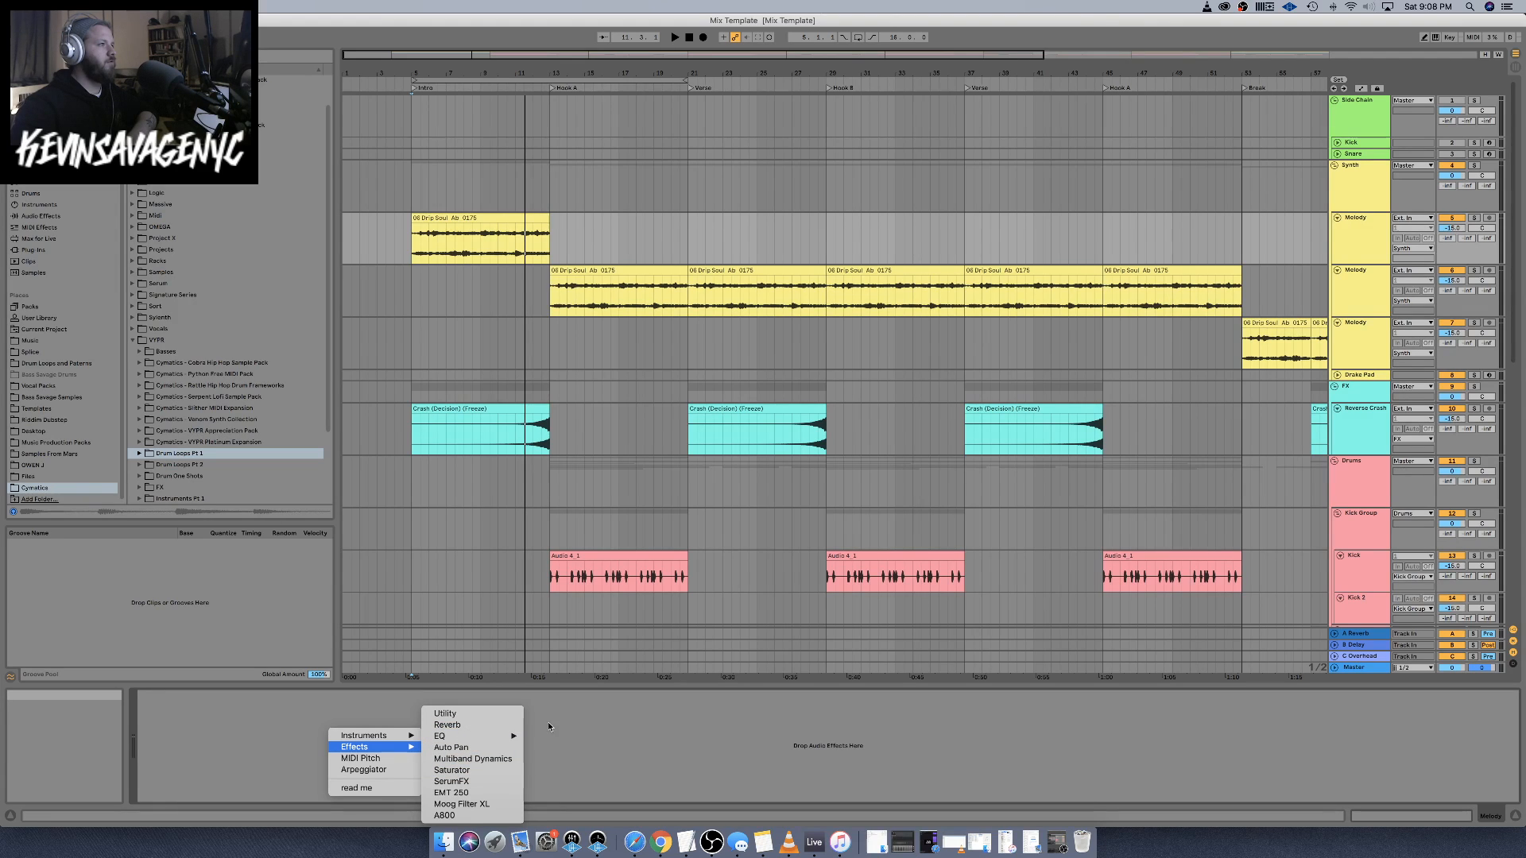
{"action": "left_click", "coordinate": [499, 729]}
While the intro plays, adjust the reverb's Dry/Wet mix, enable its Lo Cut and move the input filter up to about 4.72 kHz
{"action": "key", "text": "space"}
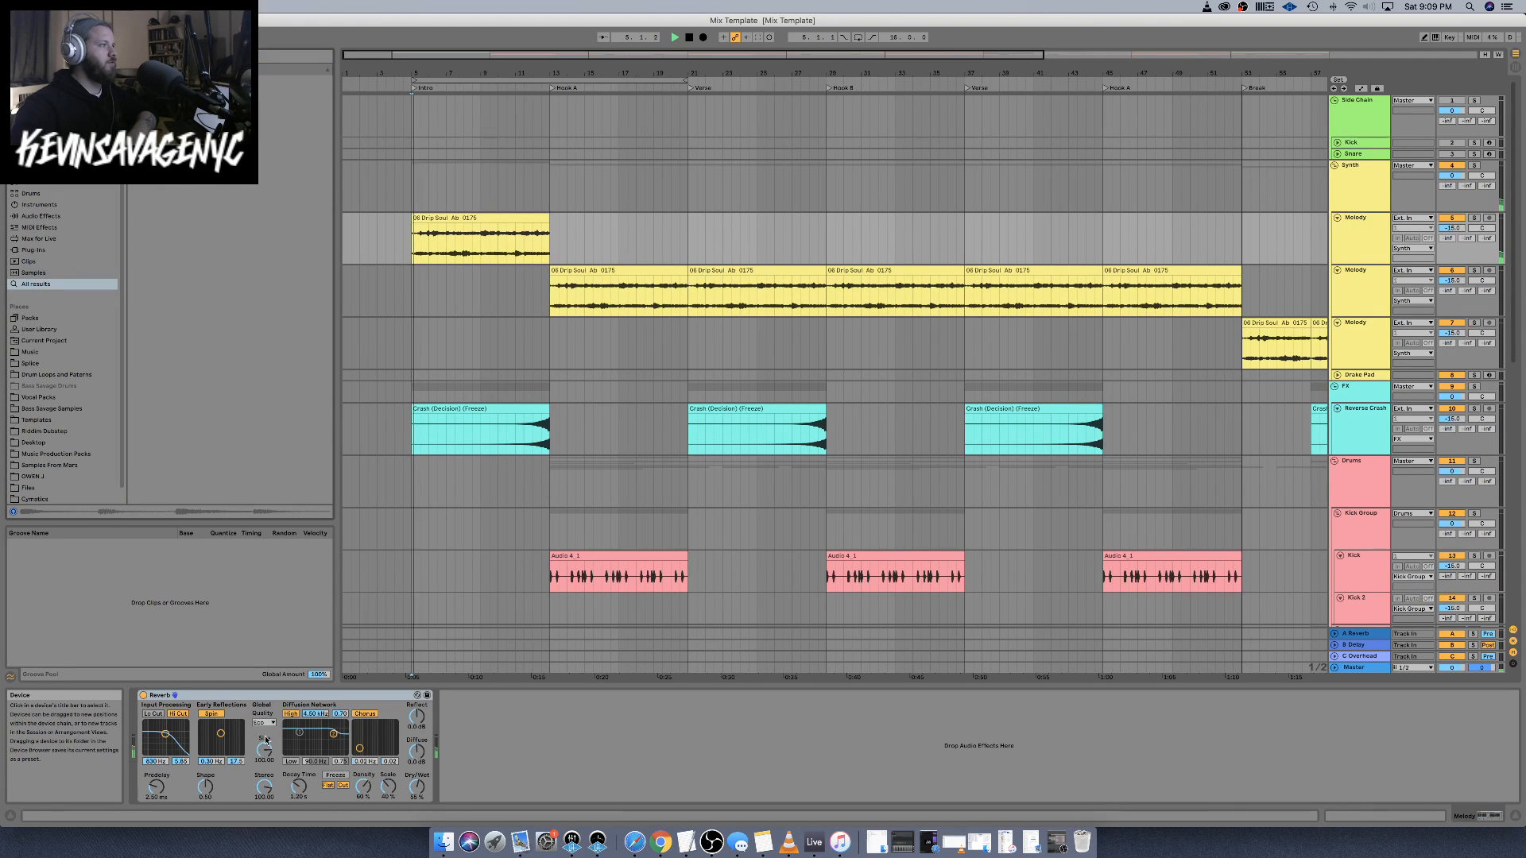
{"action": "left_click_drag", "start_coordinate": [409, 788], "coordinate": [410, 783]}
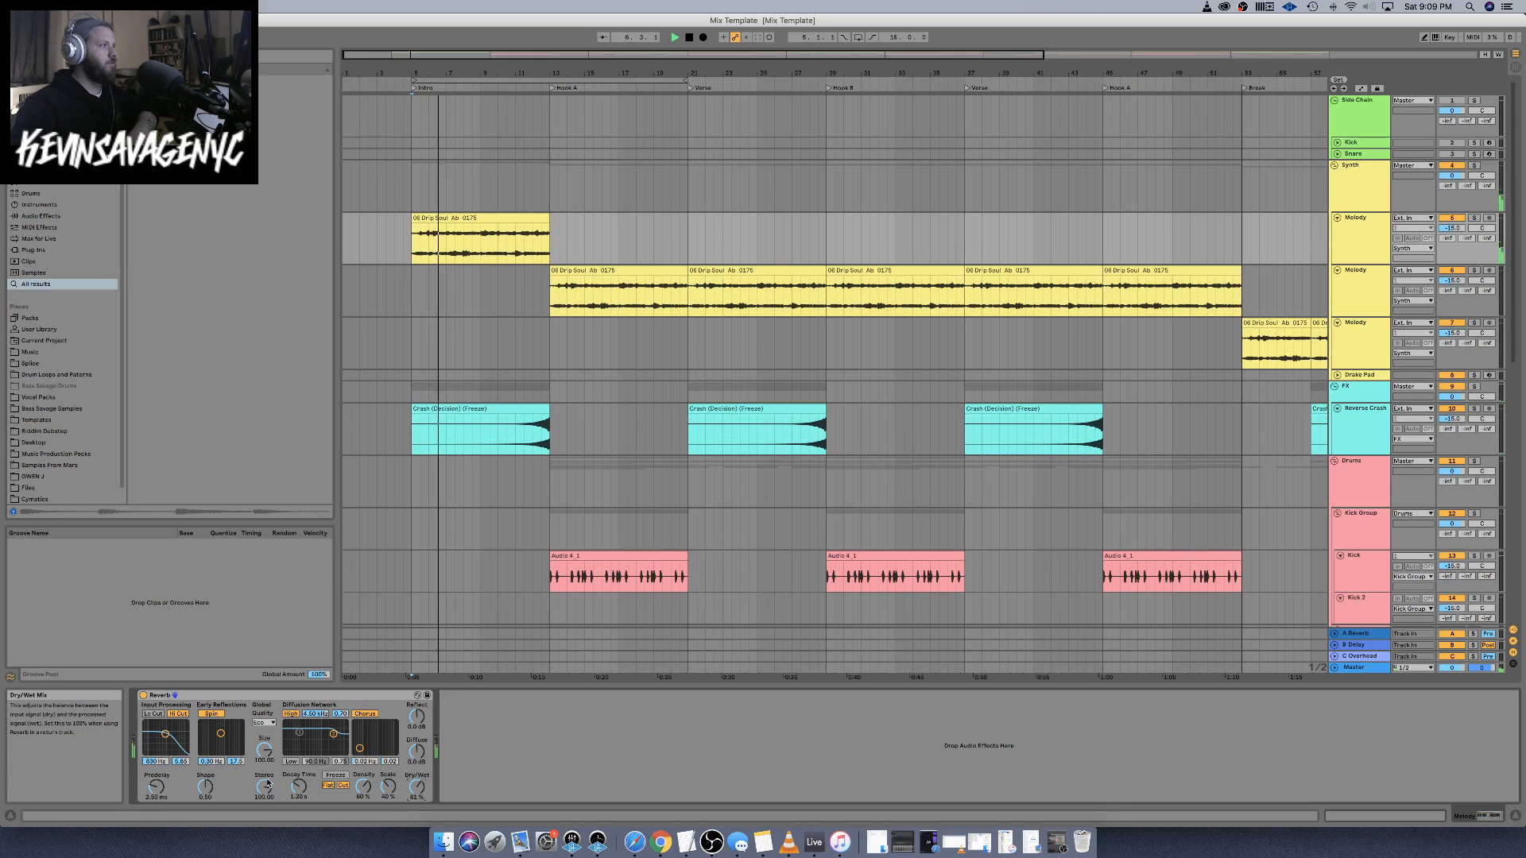
{"action": "left_click", "coordinate": [152, 713]}
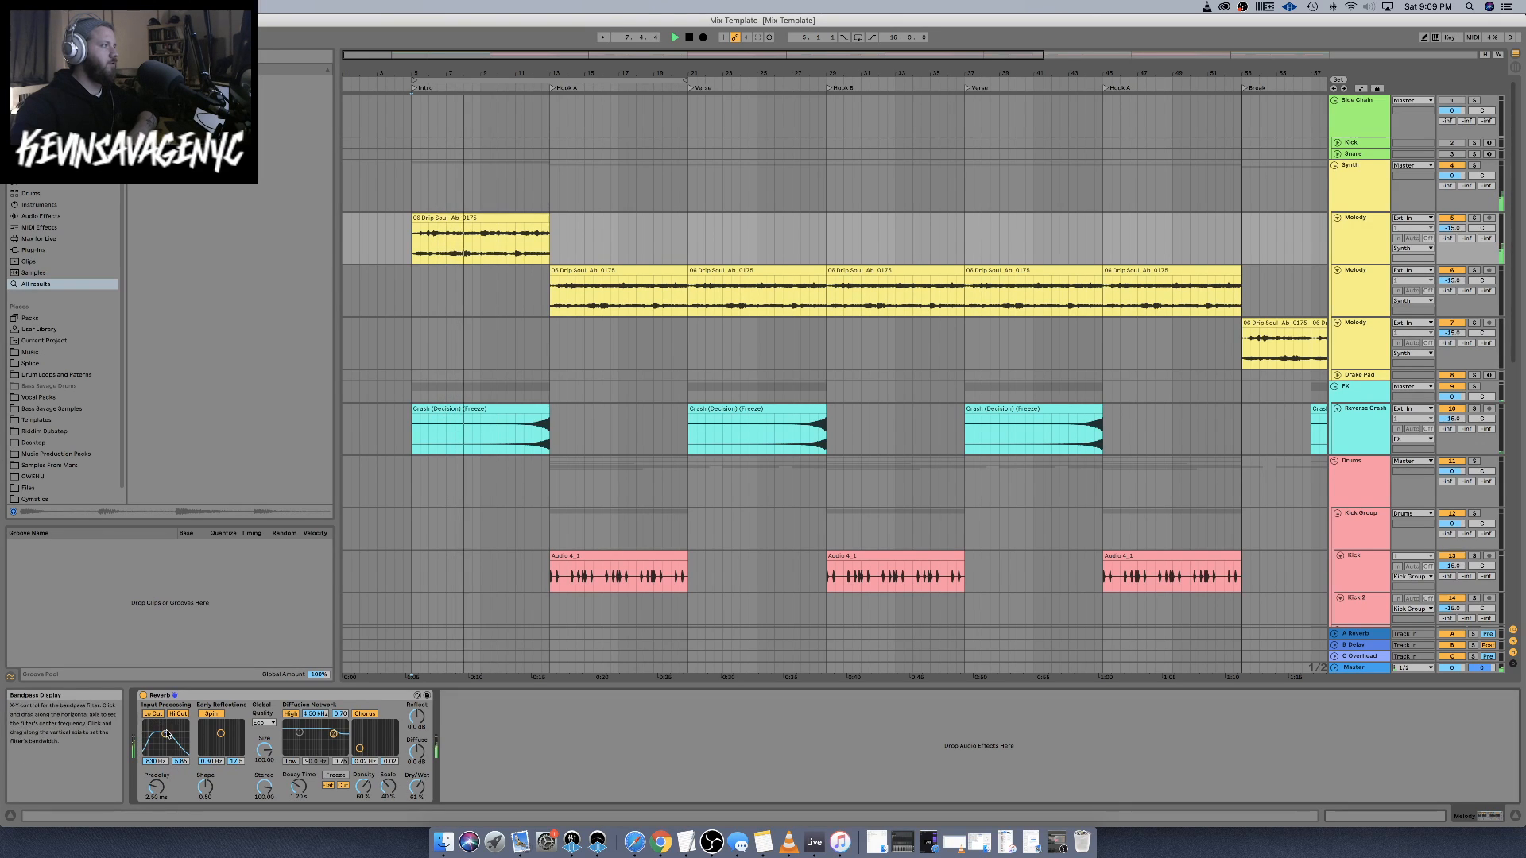
{"action": "left_click_drag", "start_coordinate": [165, 734], "coordinate": [177, 732]}
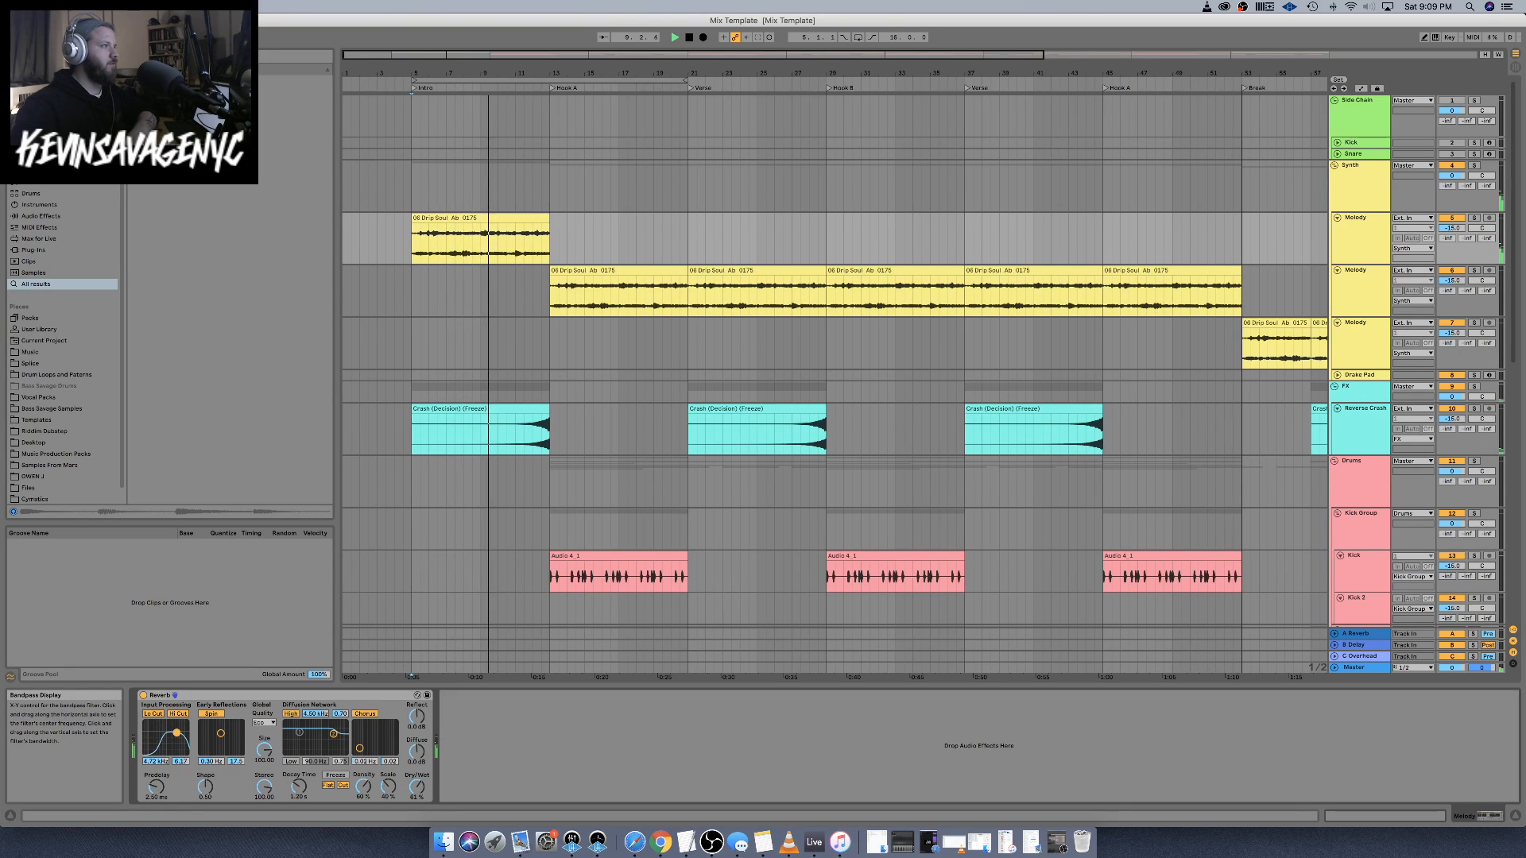
Set the intro melody's reverb quality to High and its Decay Time to about 5.45 s
{"action": "left_click", "coordinate": [263, 723]}
{"action": "left_click", "coordinate": [260, 750]}
{"action": "left_click_drag", "start_coordinate": [297, 787], "coordinate": [298, 758]}
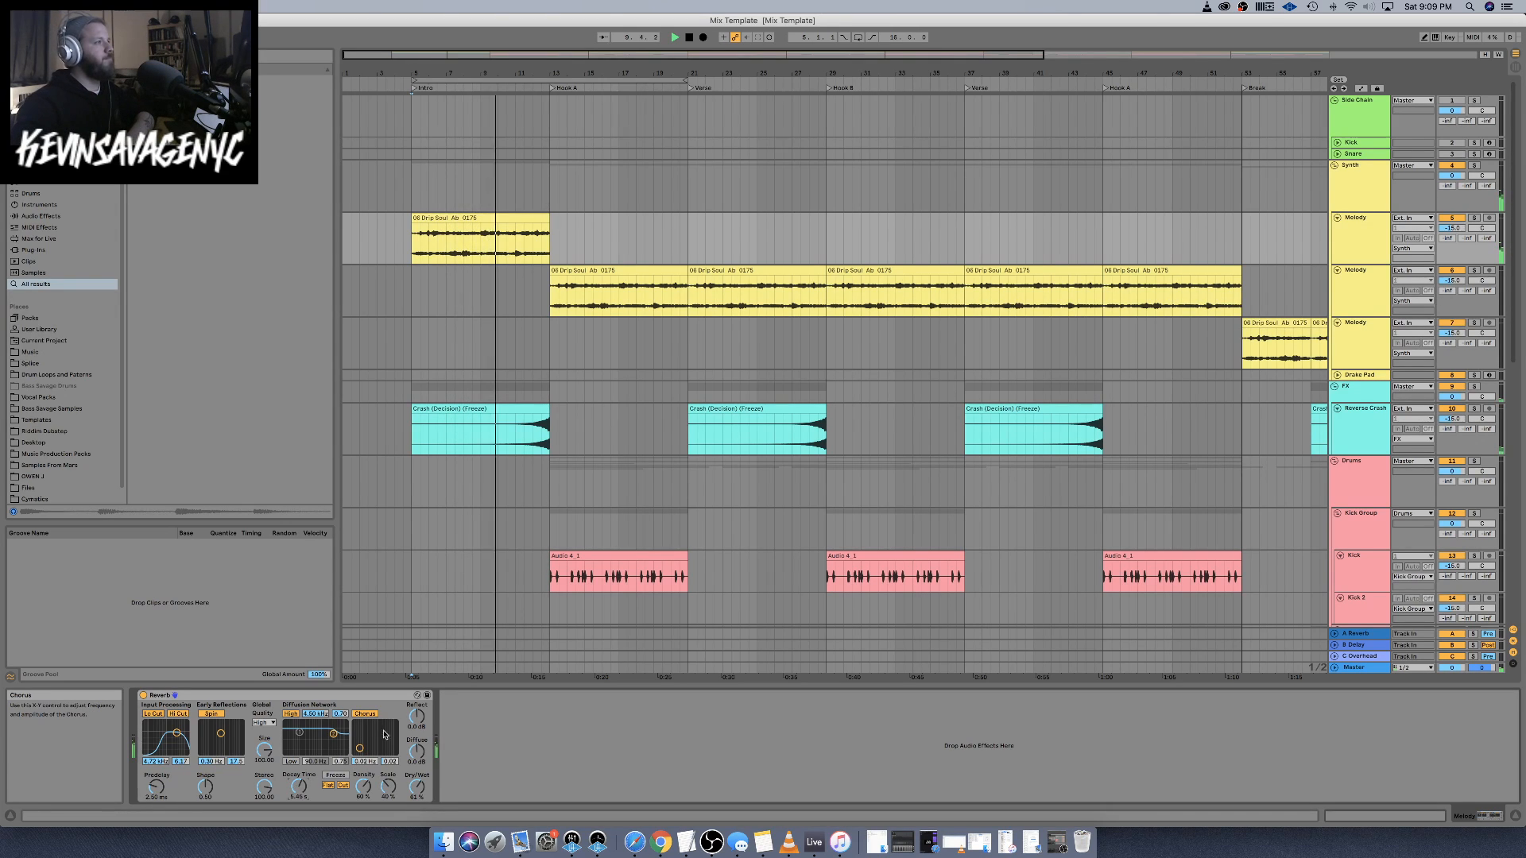
Show the Reverb Device On automation for the intro Melody track and switch the reverb off where the intro clip ends
{"action": "left_click", "coordinate": [1359, 236]}
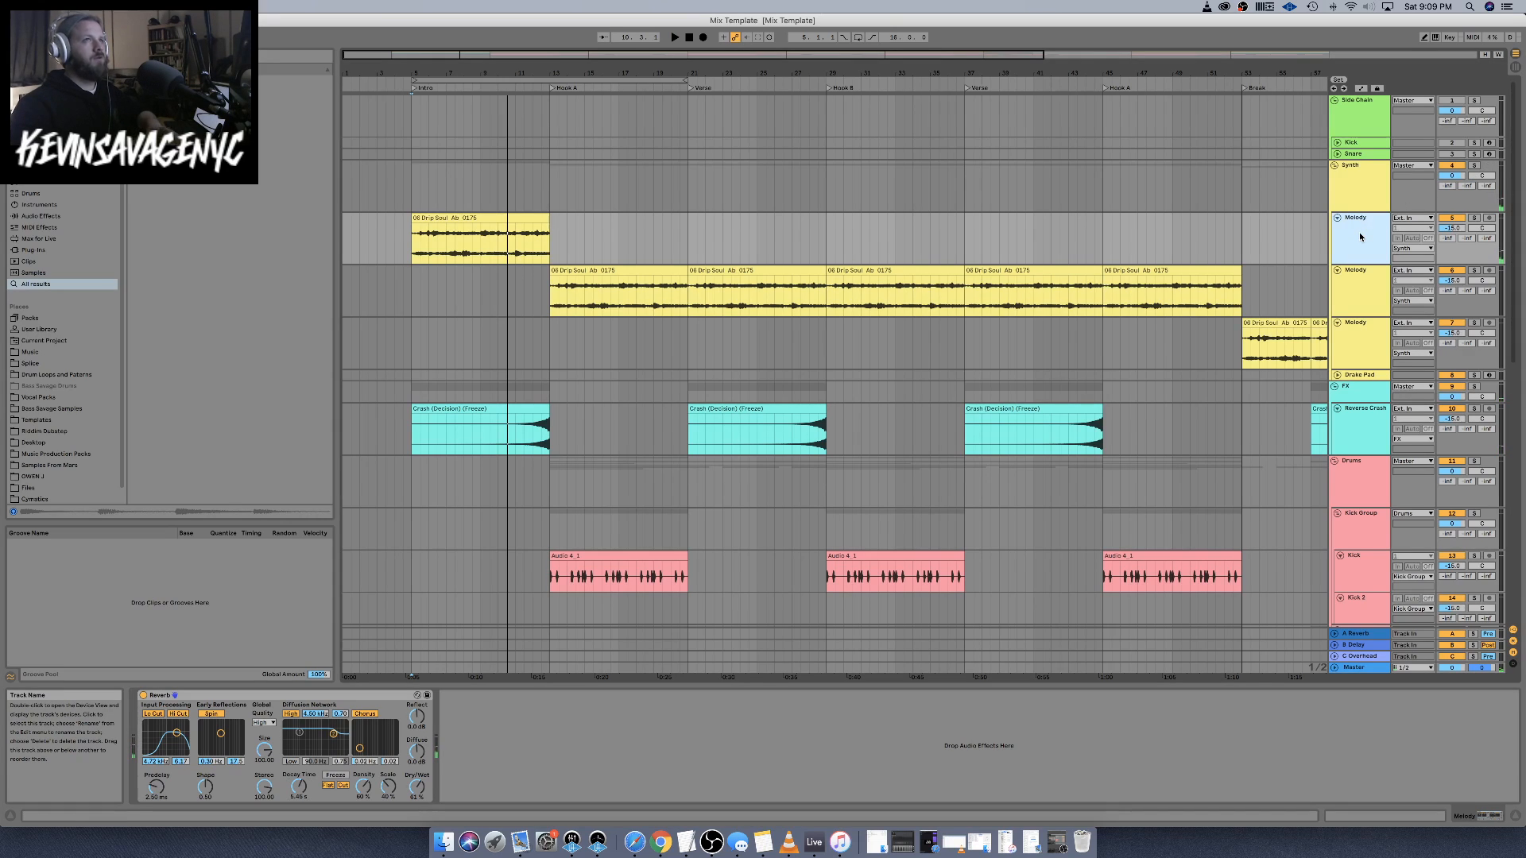
{"action": "key", "text": "a"}
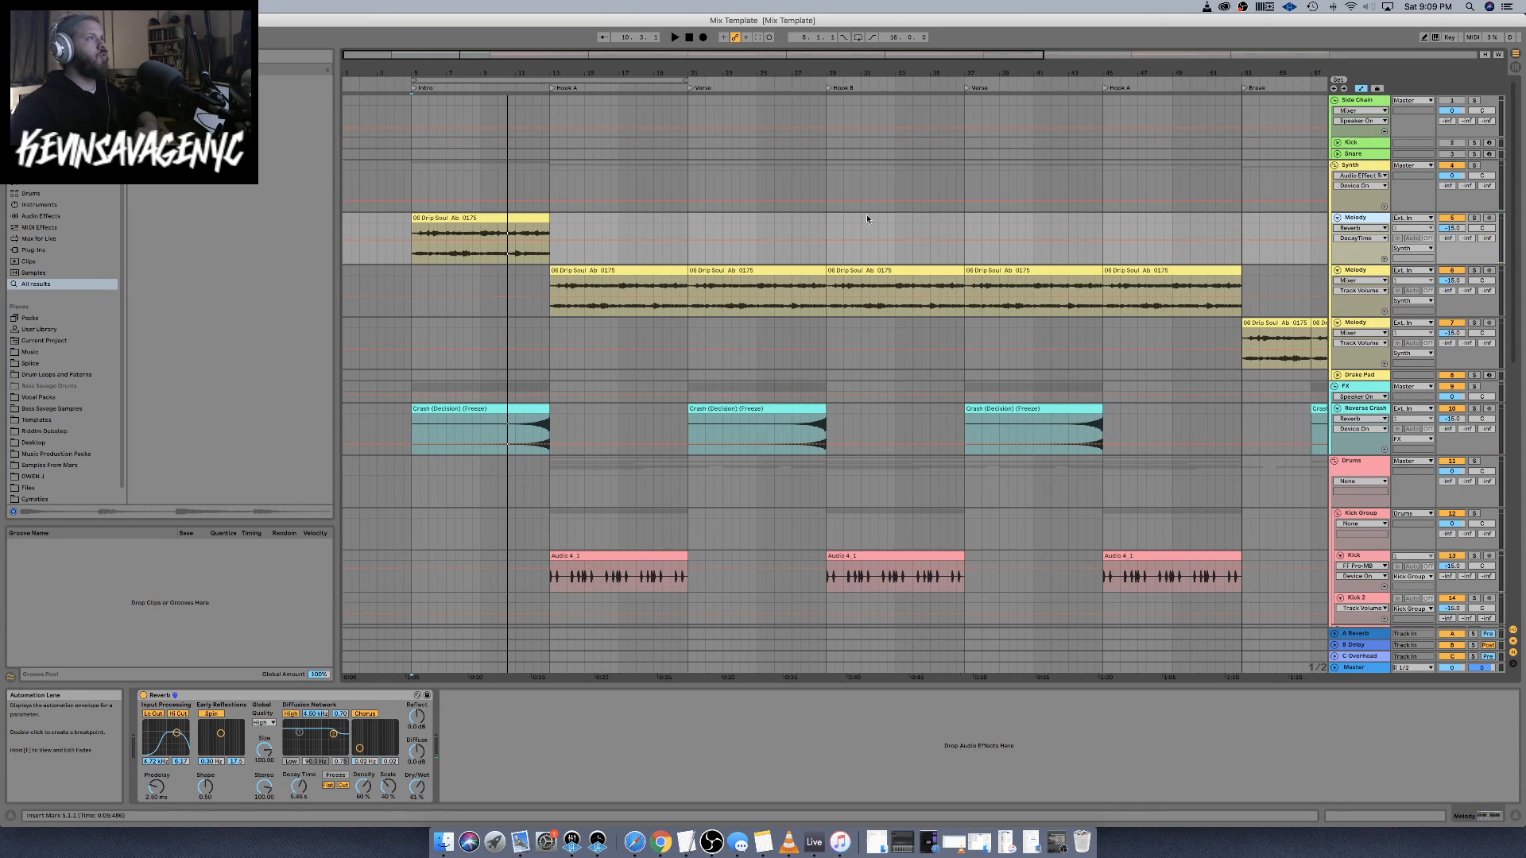
{"action": "left_click", "coordinate": [1358, 230]}
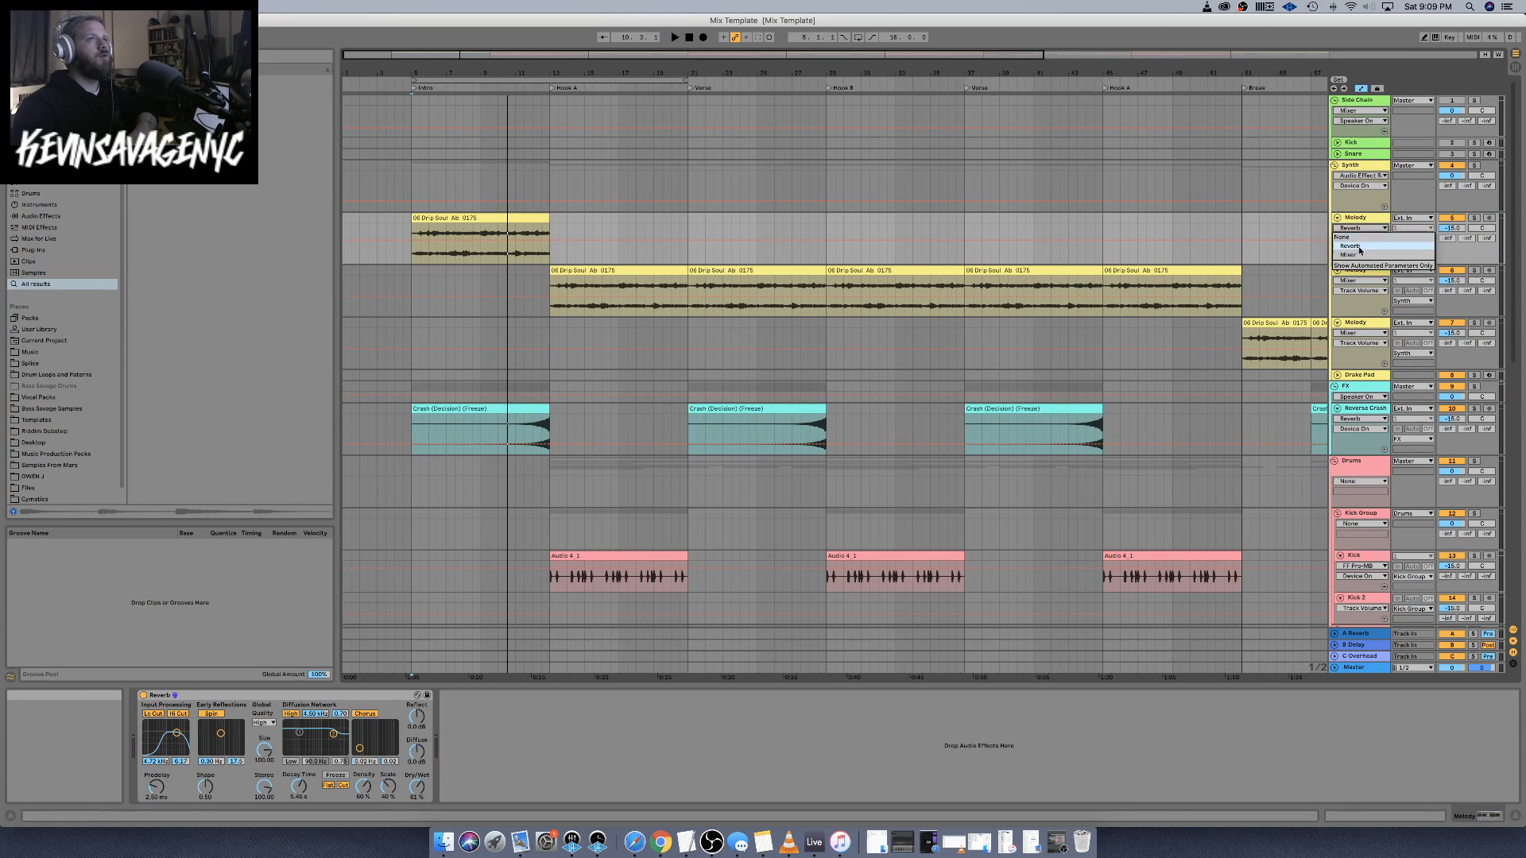
{"action": "left_click", "coordinate": [1358, 247]}
{"action": "left_click", "coordinate": [1360, 238]}
{"action": "left_click", "coordinate": [588, 240]}
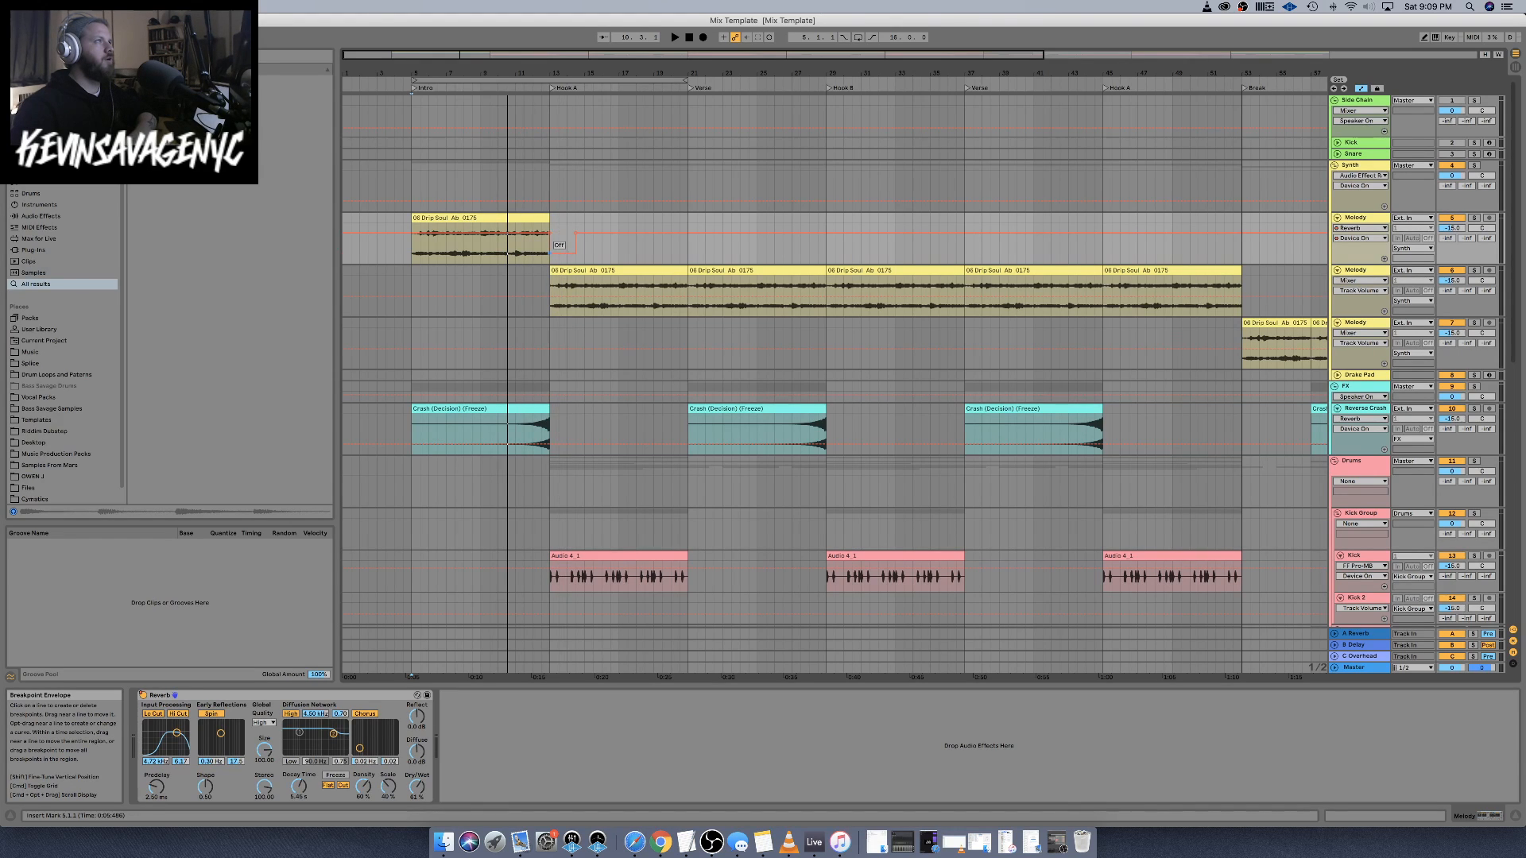
Automate the same Melody track's reverb back on at the start of the Out section and play that transition
{"action": "scroll", "coordinate": [896, 245], "scroll_direction": "right", "scroll_amount": 10}
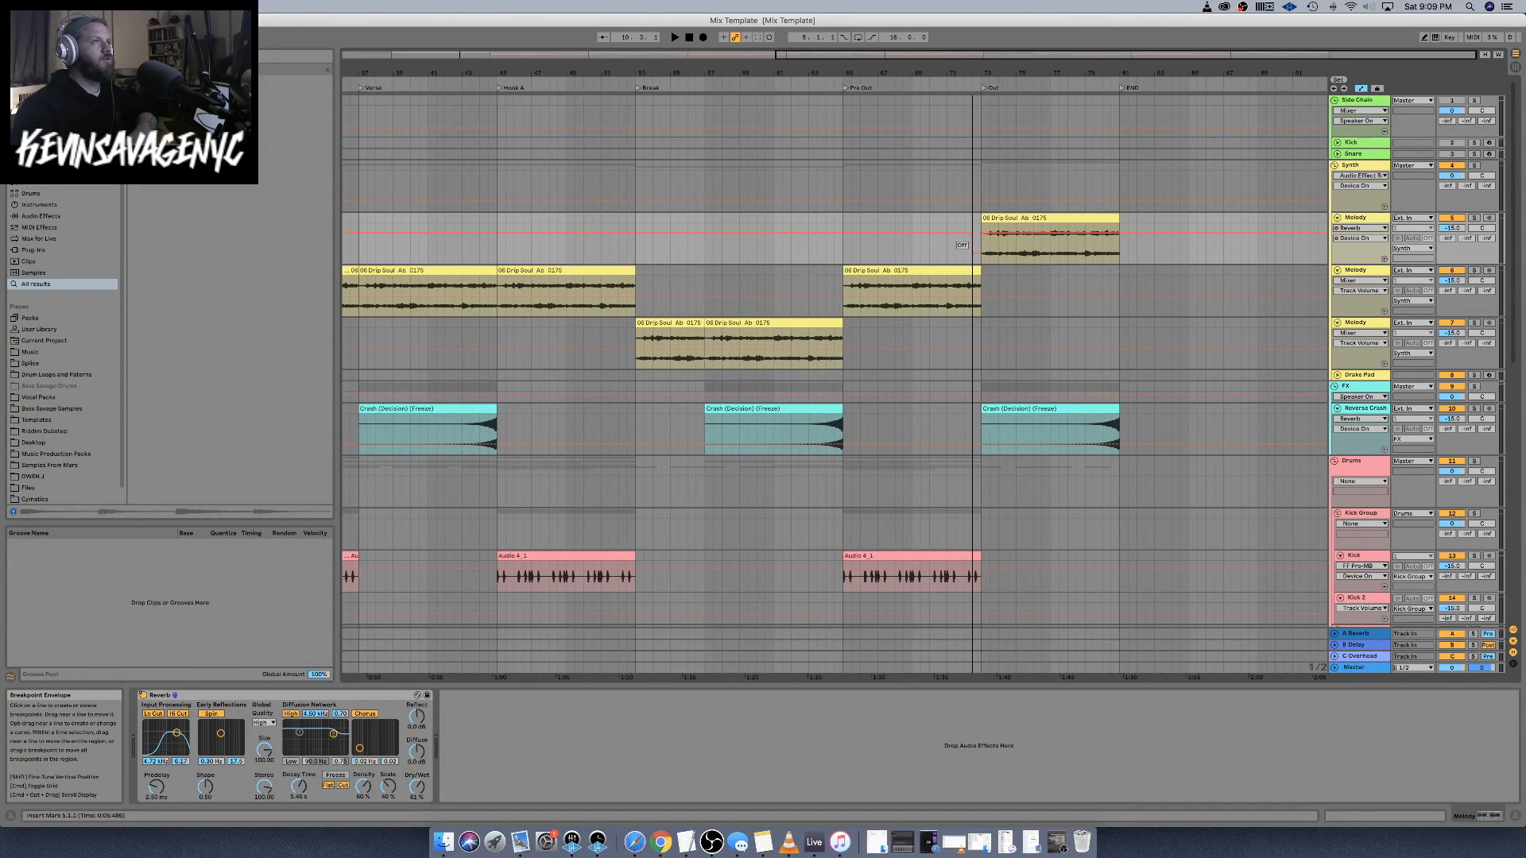
{"action": "scroll", "coordinate": [705, 252], "scroll_direction": "left", "scroll_amount": 10}
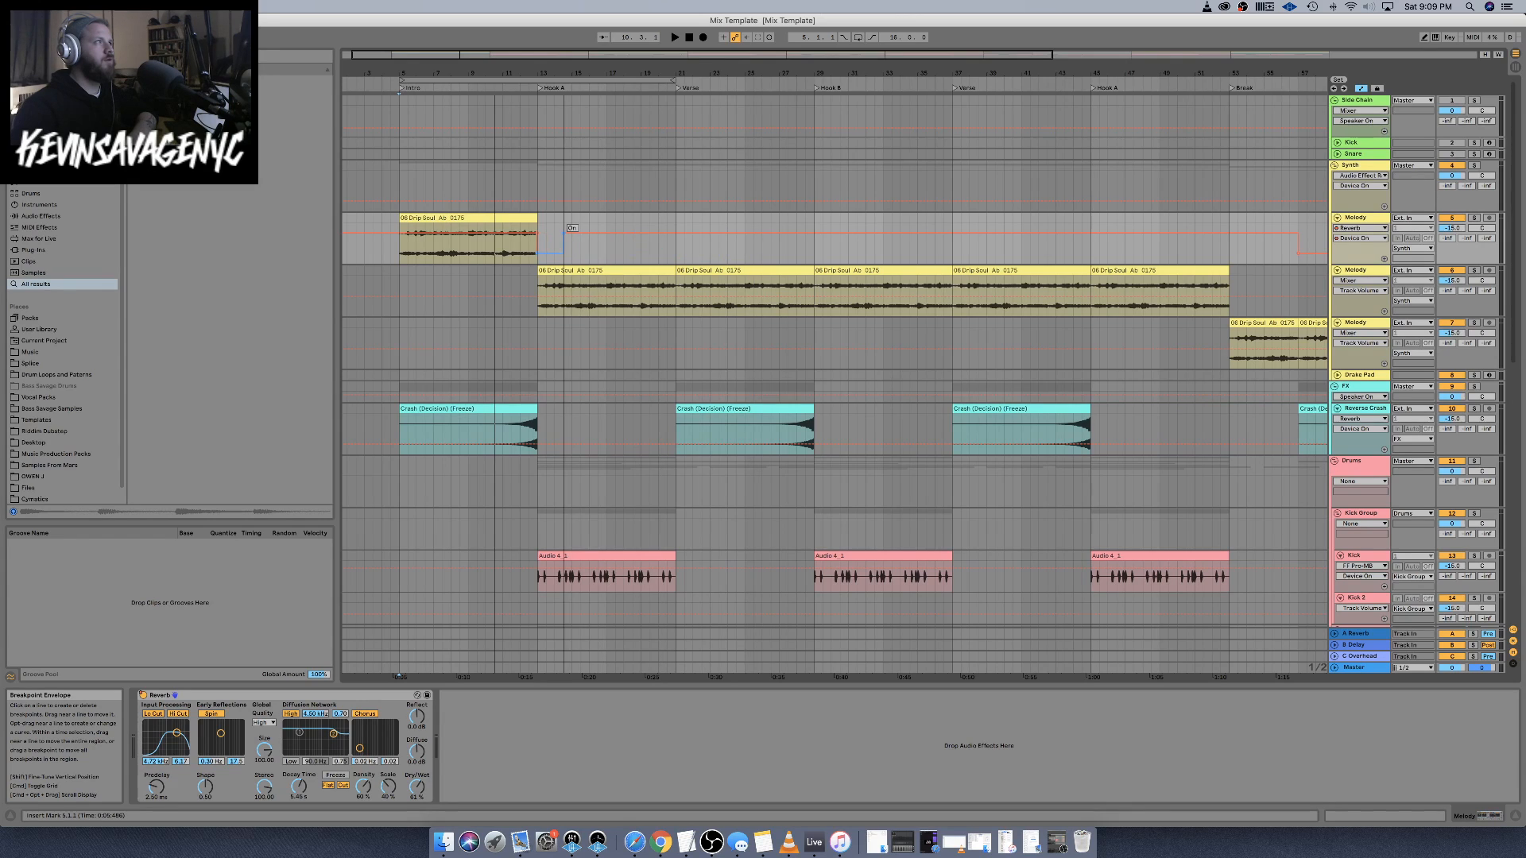
{"action": "scroll", "coordinate": [835, 245], "scroll_direction": "right", "scroll_amount": 9}
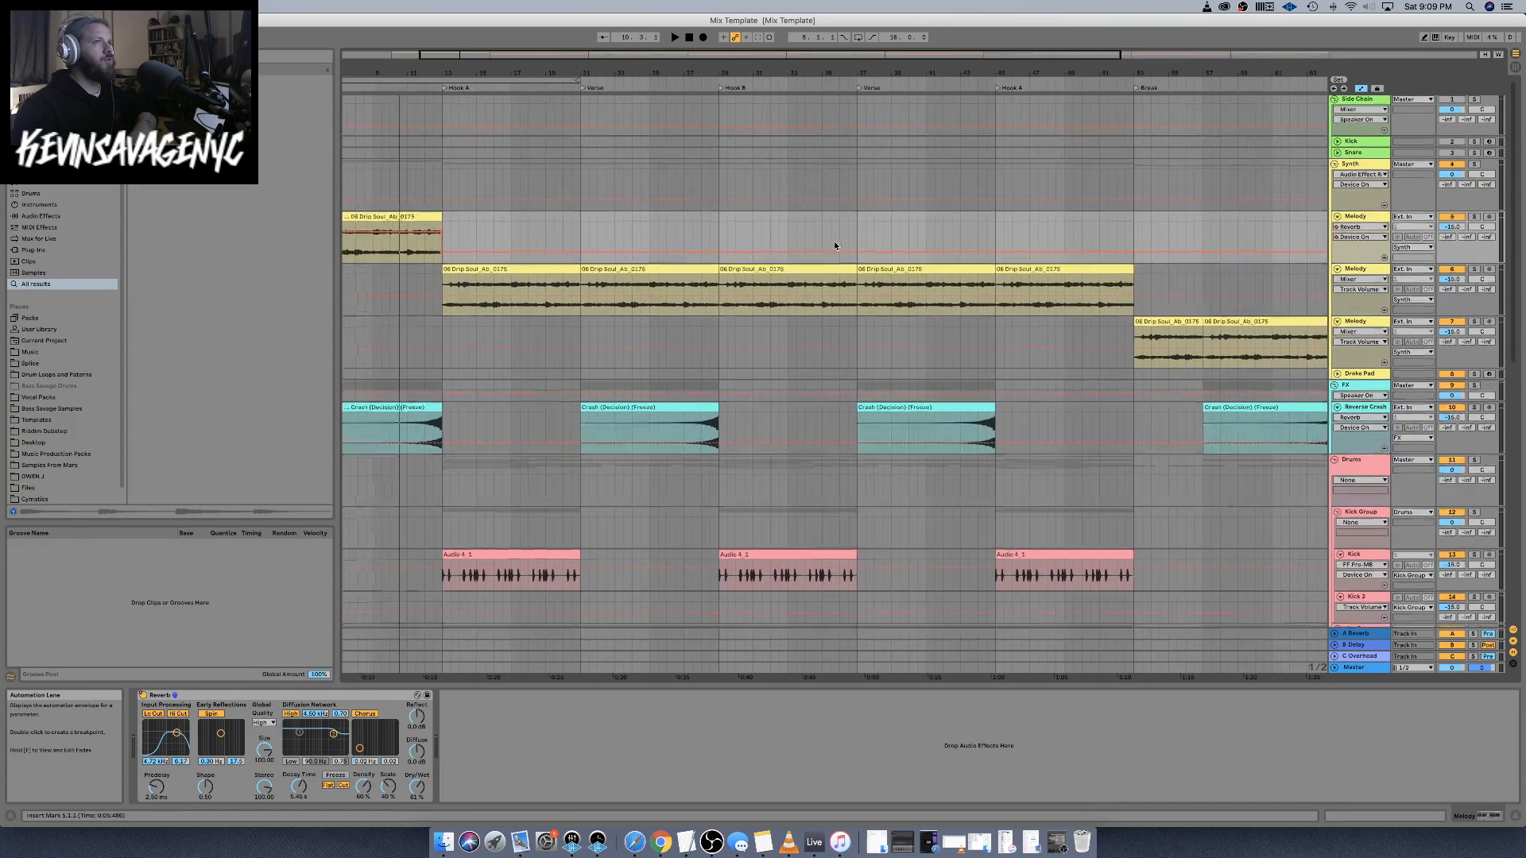
{"action": "scroll", "coordinate": [906, 230], "scroll_direction": "right", "scroll_amount": 4}
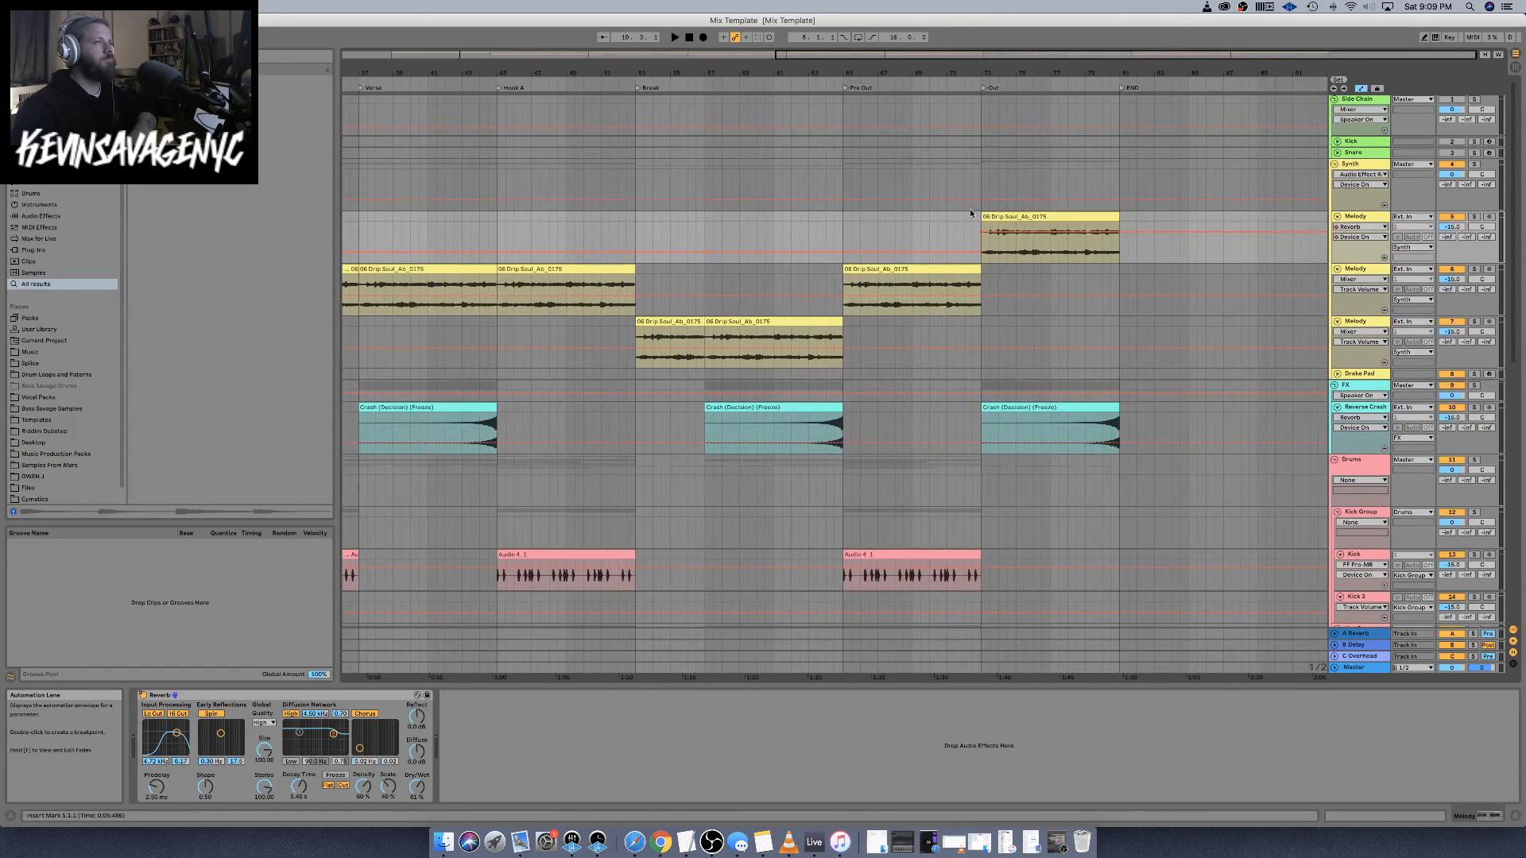
{"action": "left_click", "coordinate": [973, 87]}
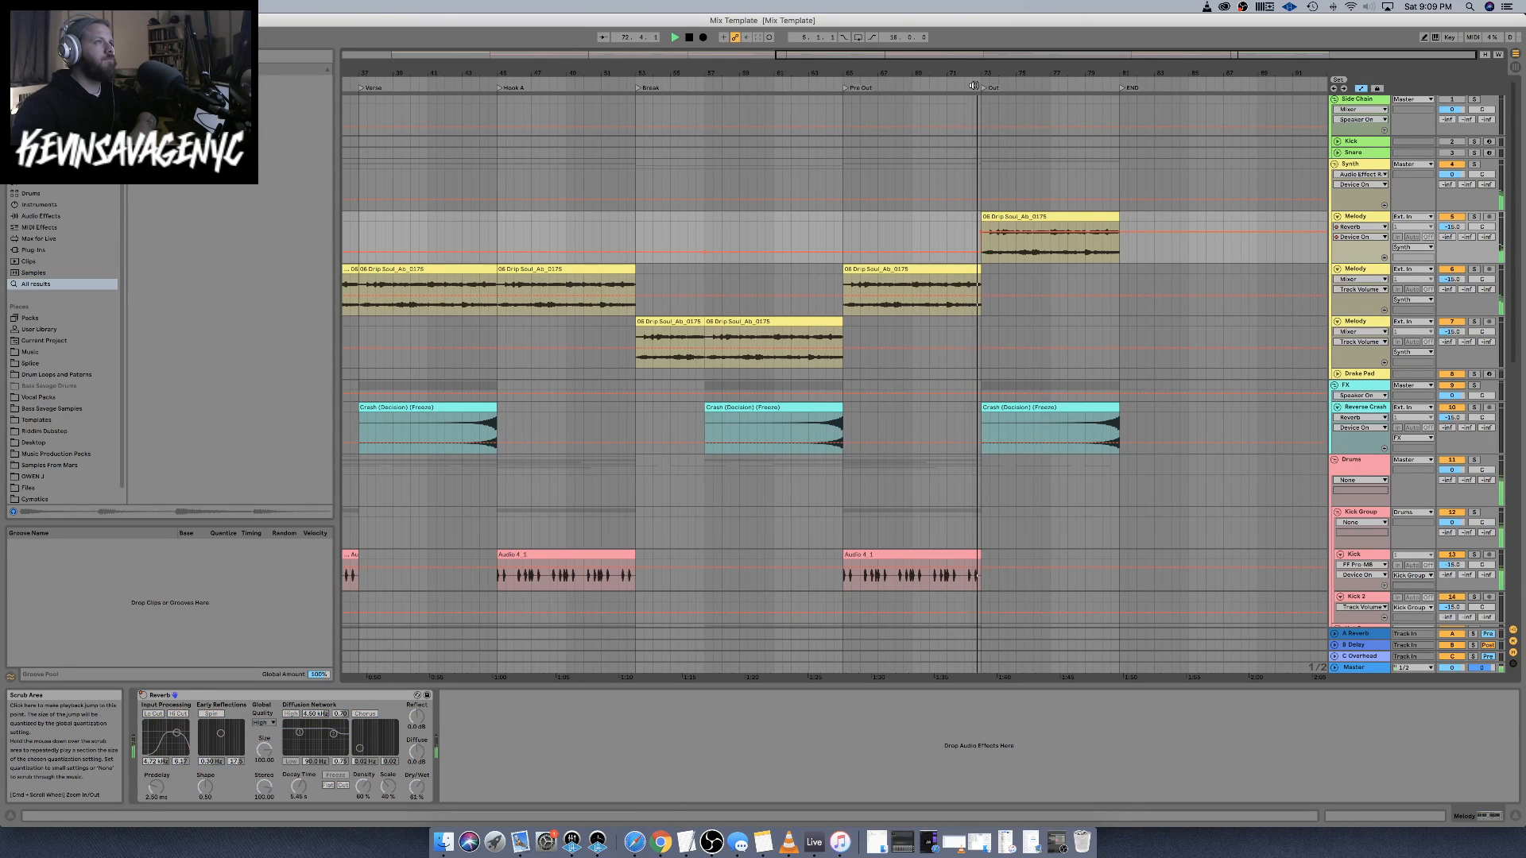
{"action": "key", "text": "space"}
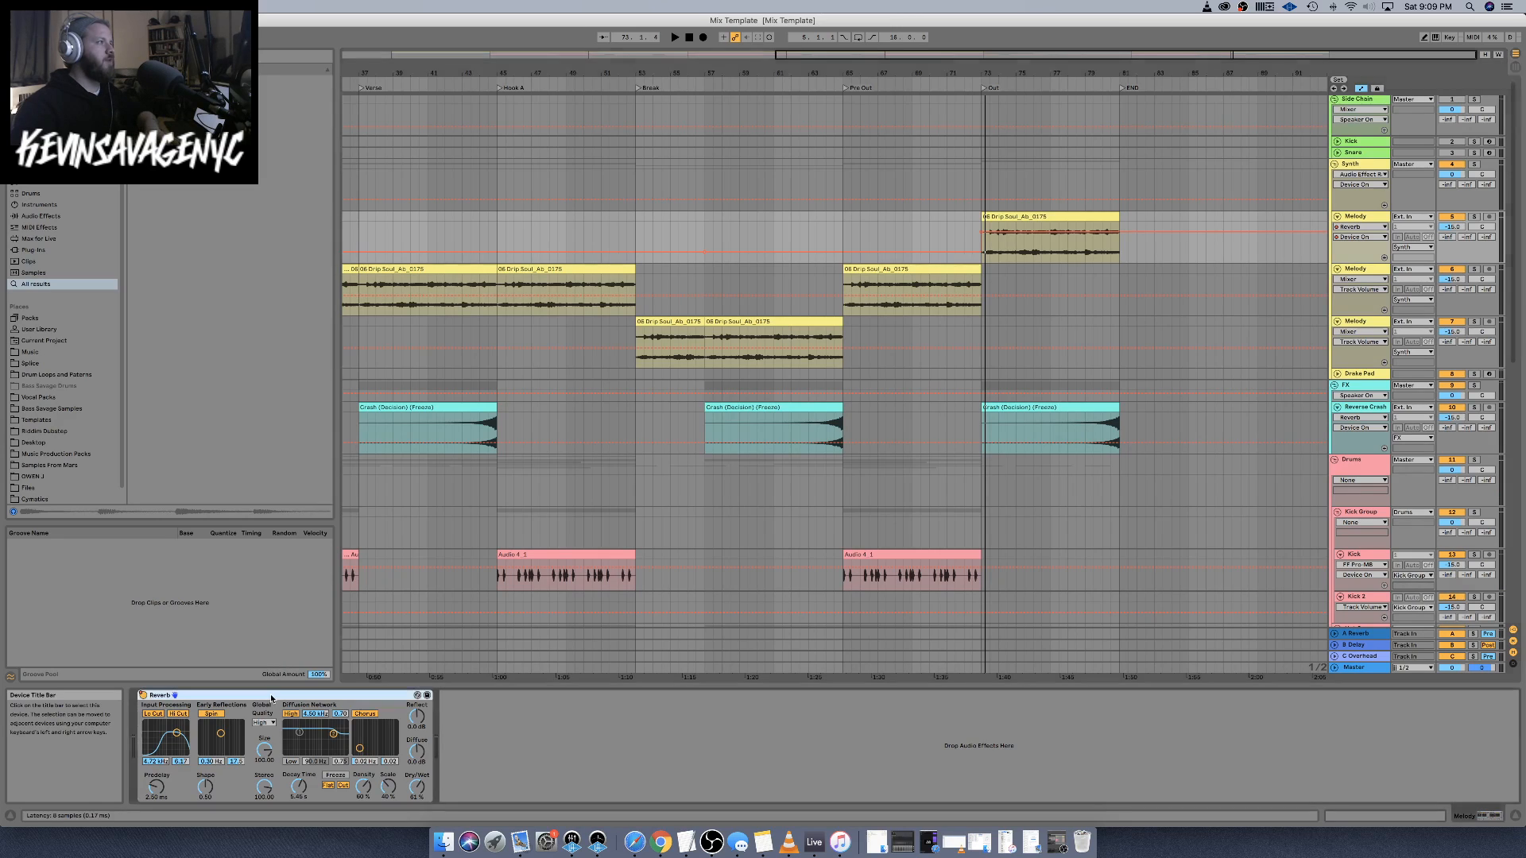
Display the Reverb Device On envelope of the Melody track used in the Break and delete its existing automation
{"action": "left_click", "coordinate": [1342, 337]}
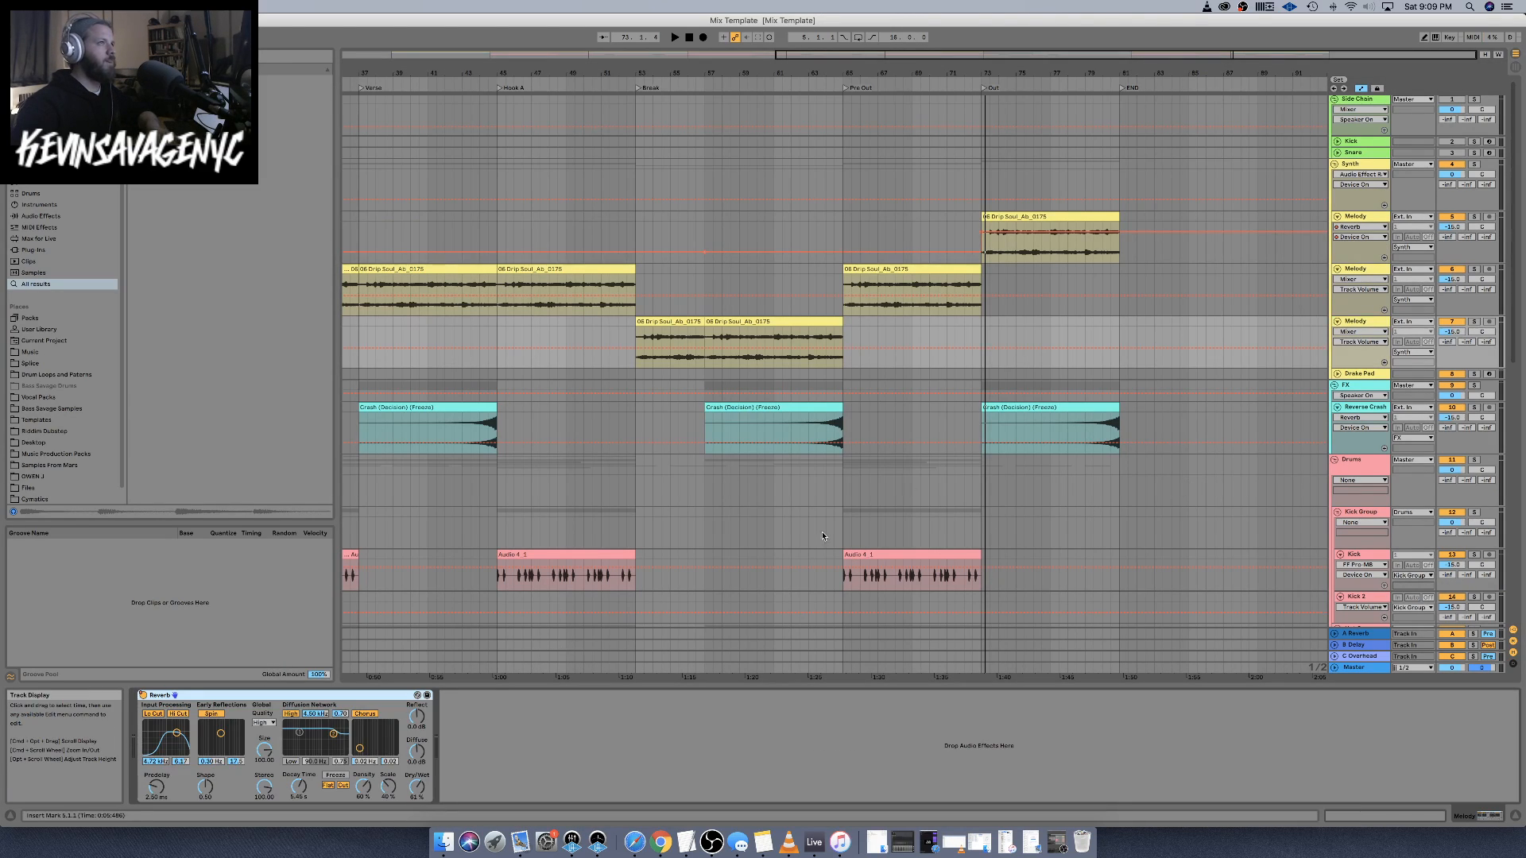
{"action": "left_click", "coordinate": [1344, 331]}
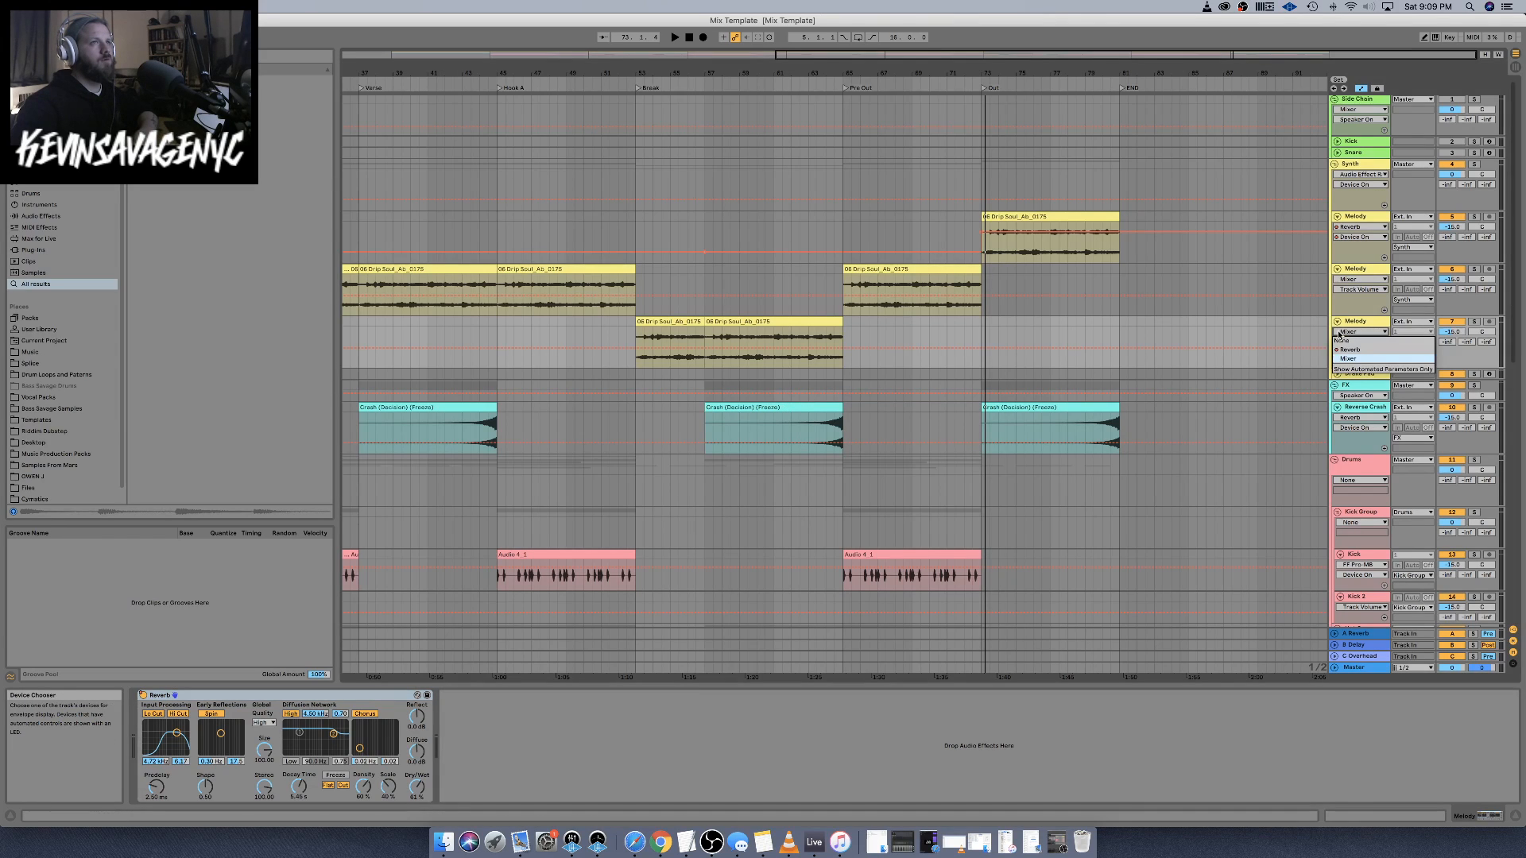
{"action": "left_click", "coordinate": [1346, 350]}
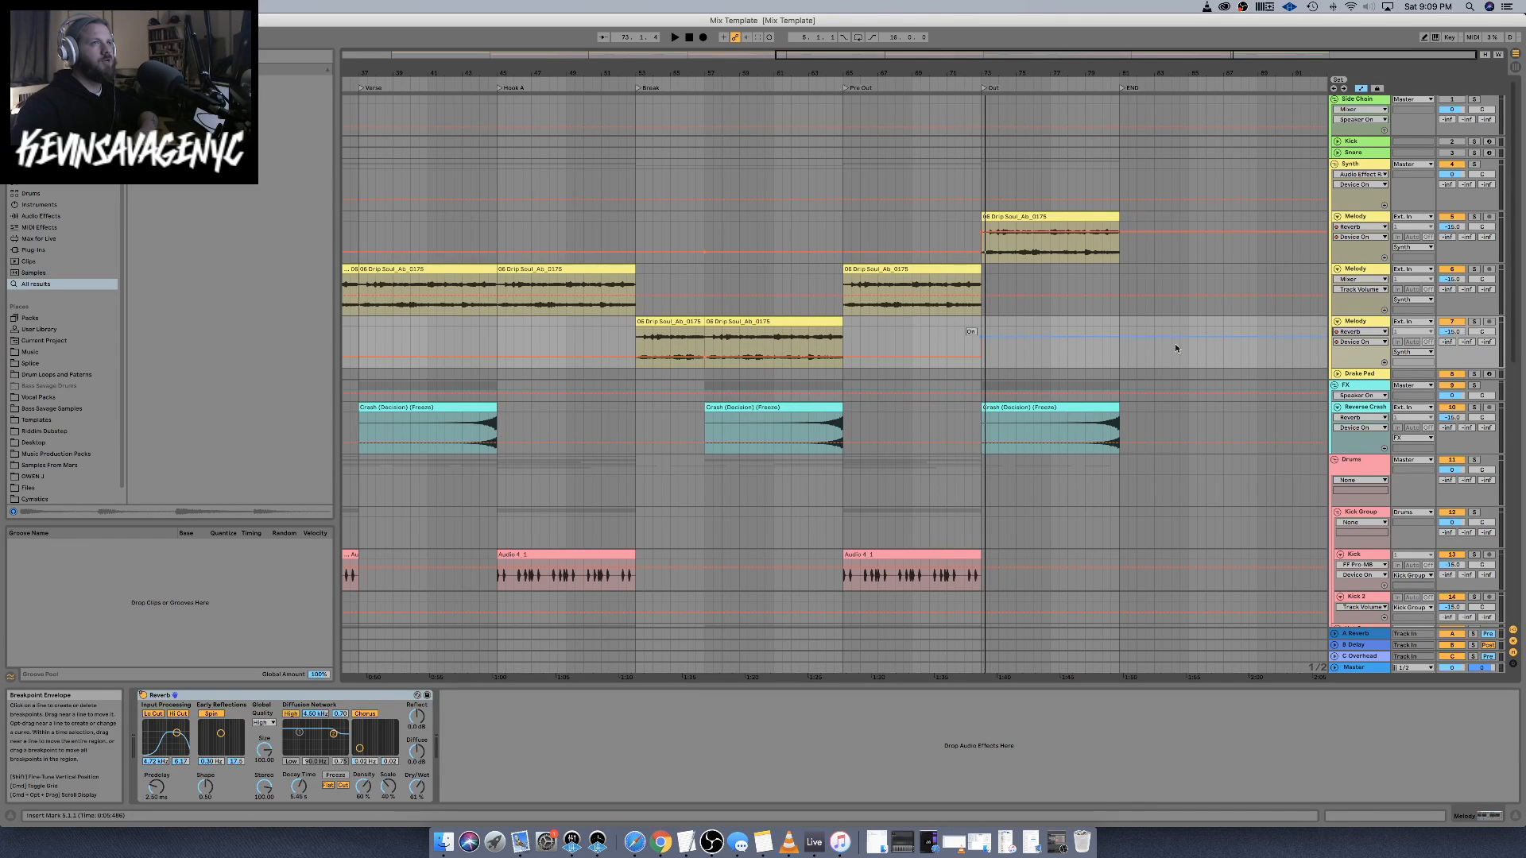
{"action": "right_click", "coordinate": [152, 713]}
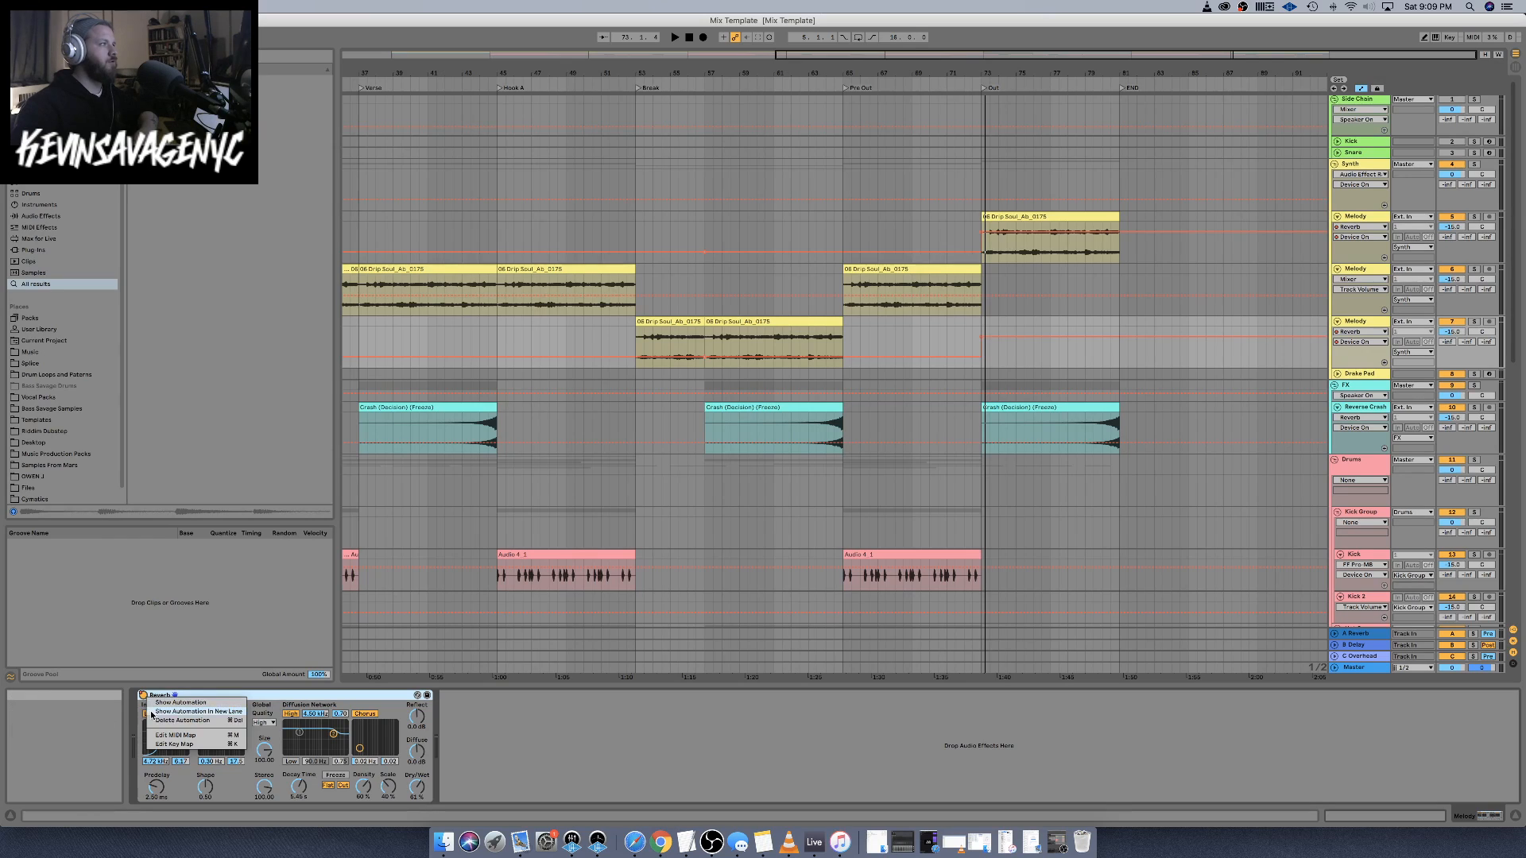
{"action": "left_click", "coordinate": [181, 720]}
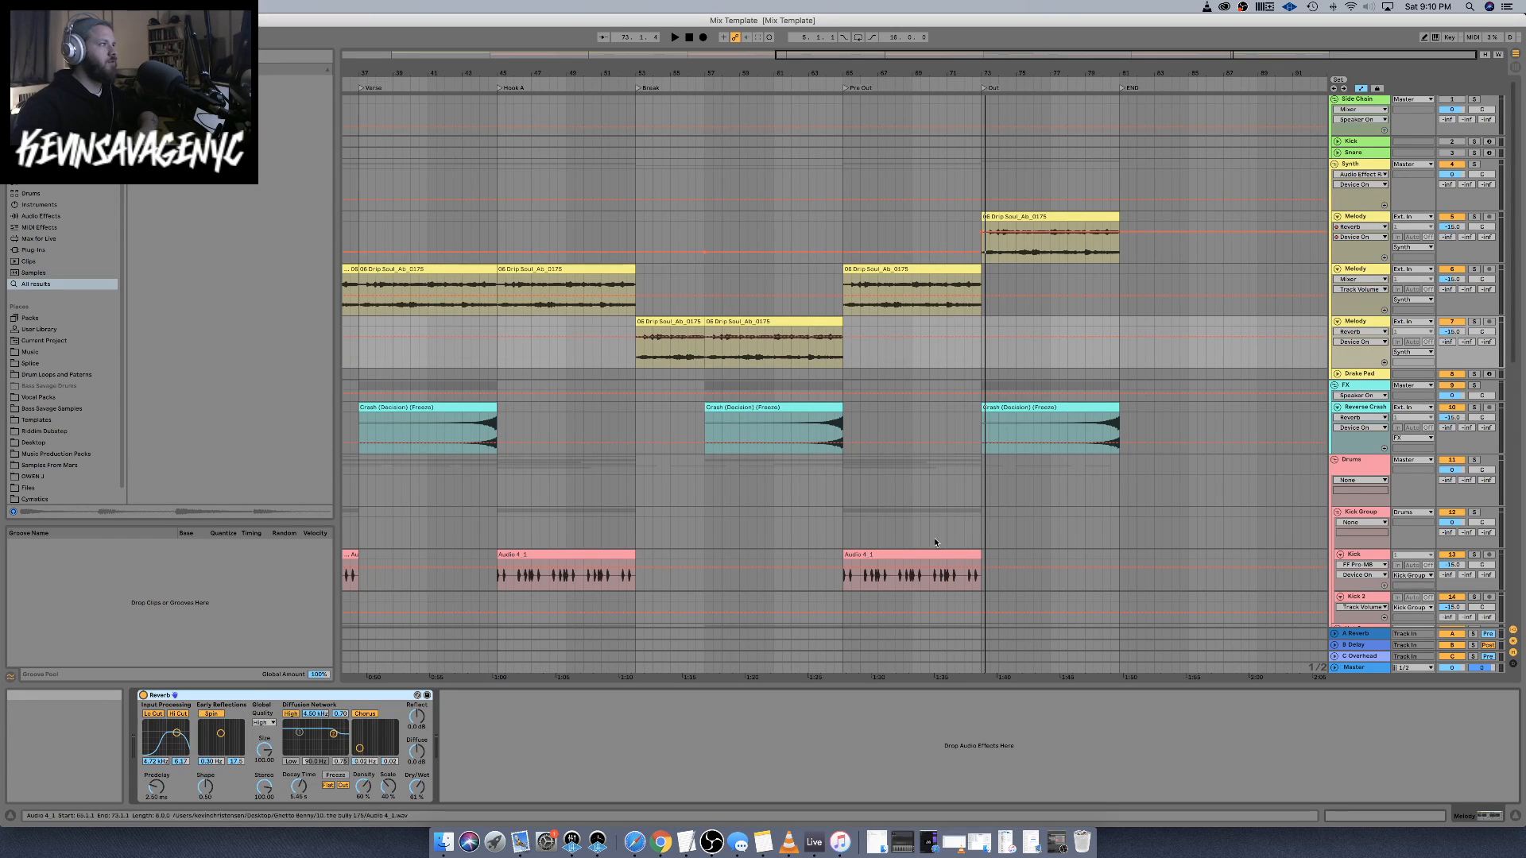
Automate that Melody track's reverb to stay on across the Break clips and turn off where they end at Pre Out
{"action": "left_click", "coordinate": [625, 337]}
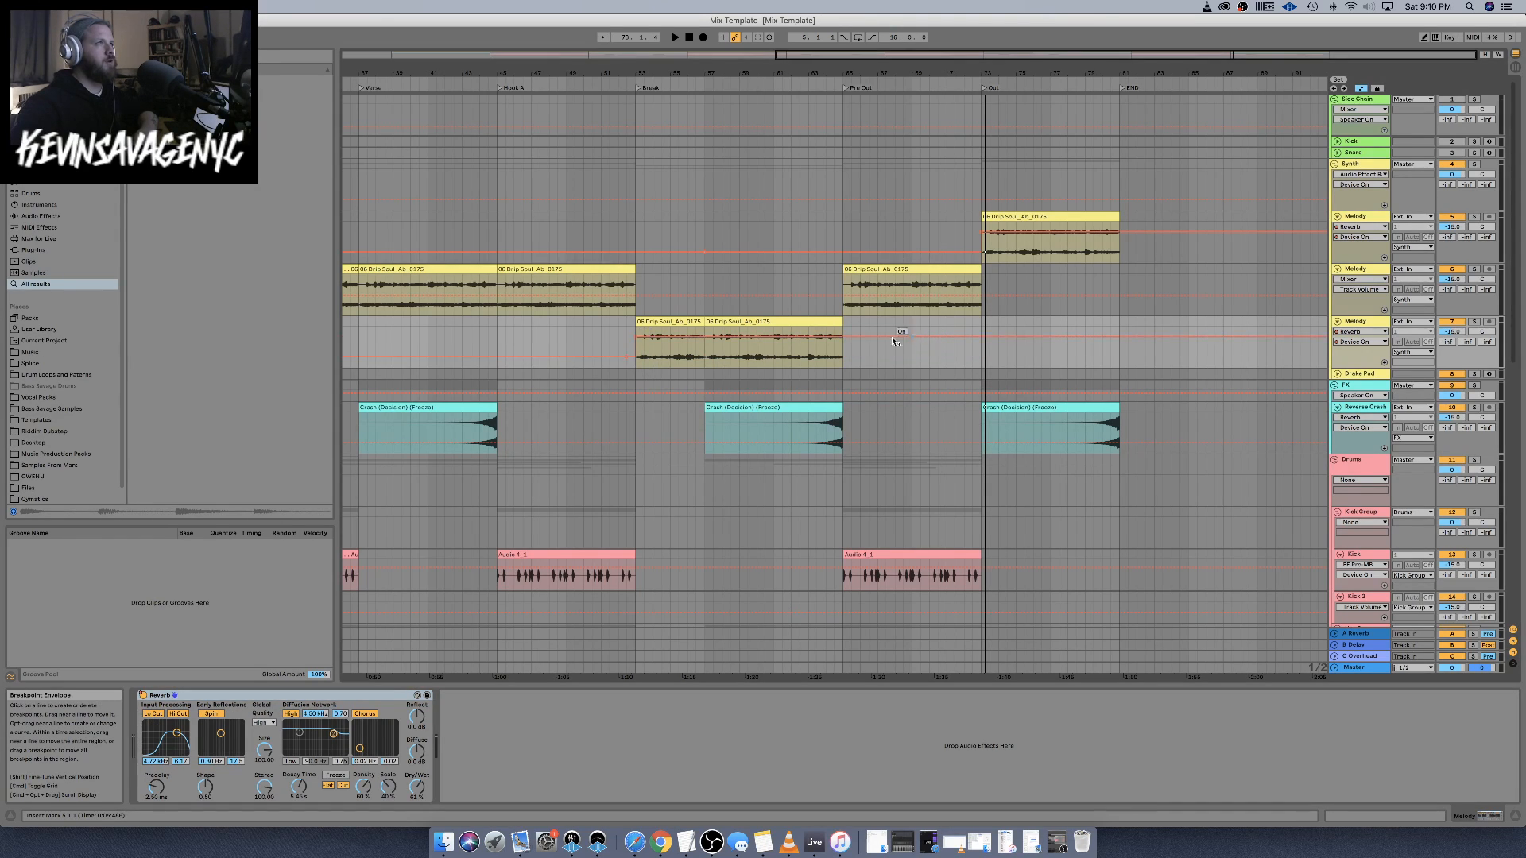
{"action": "left_click", "coordinate": [844, 340]}
{"action": "left_click_drag", "start_coordinate": [858, 337], "coordinate": [844, 357]}
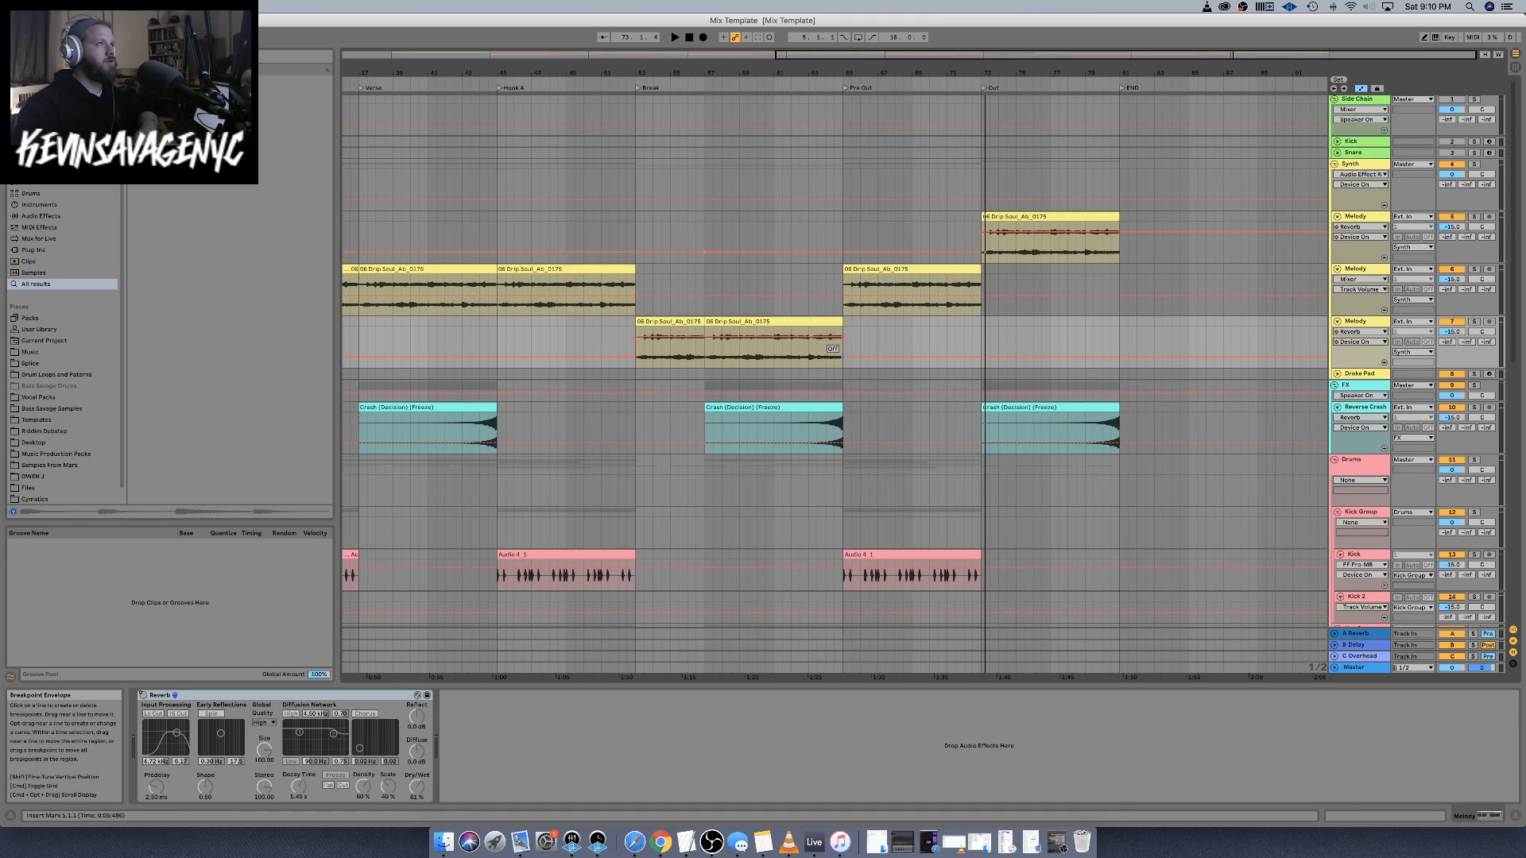
Play the arrangement from the last Hook A through the Break and Out sections to check the automated melody reverbs
{"action": "left_click", "coordinate": [617, 82]}
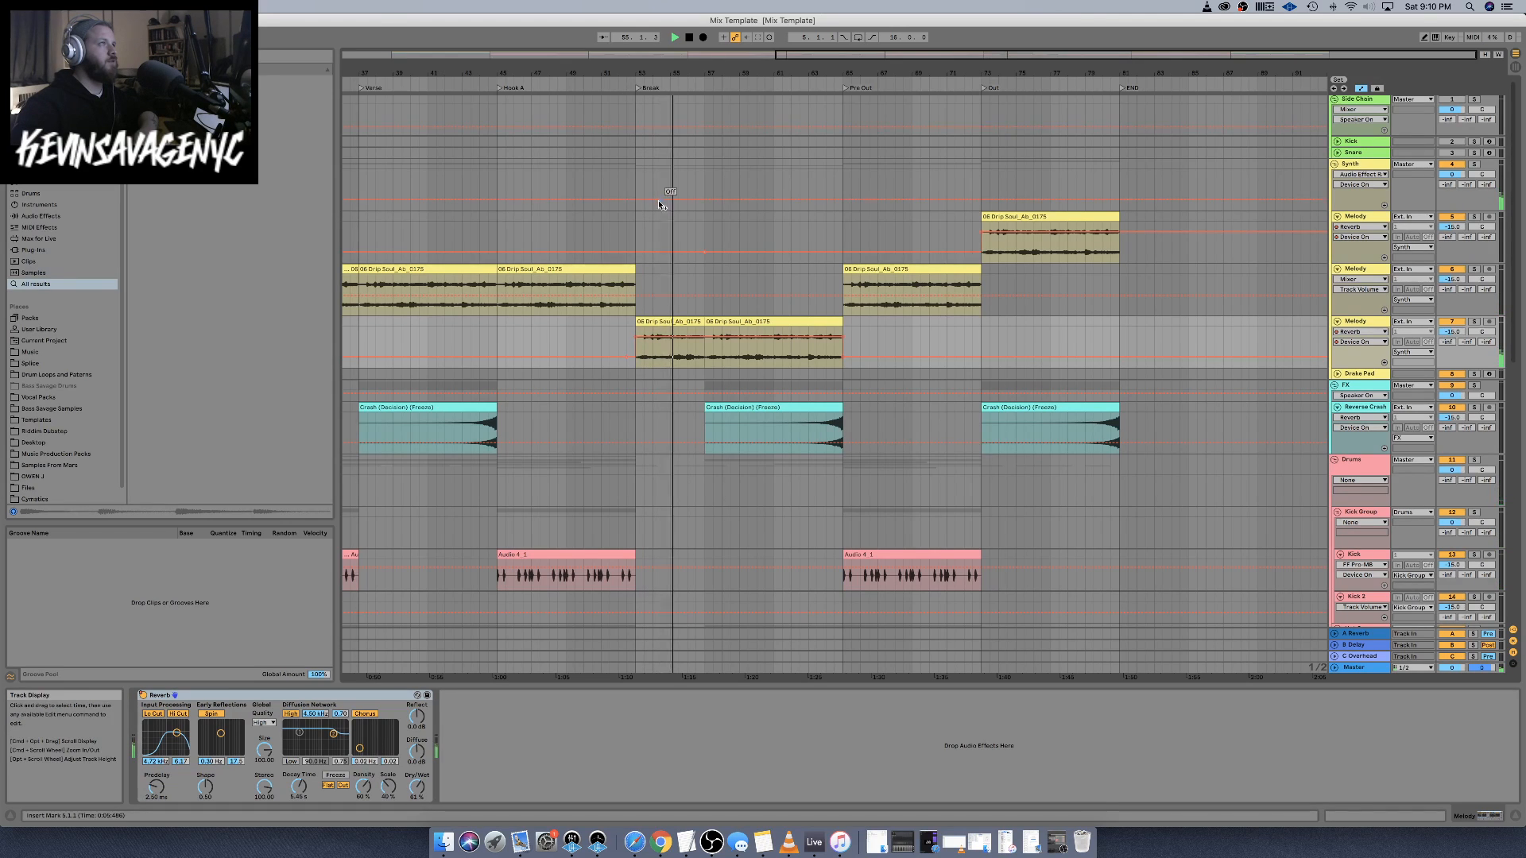
{"action": "left_click", "coordinate": [592, 84]}
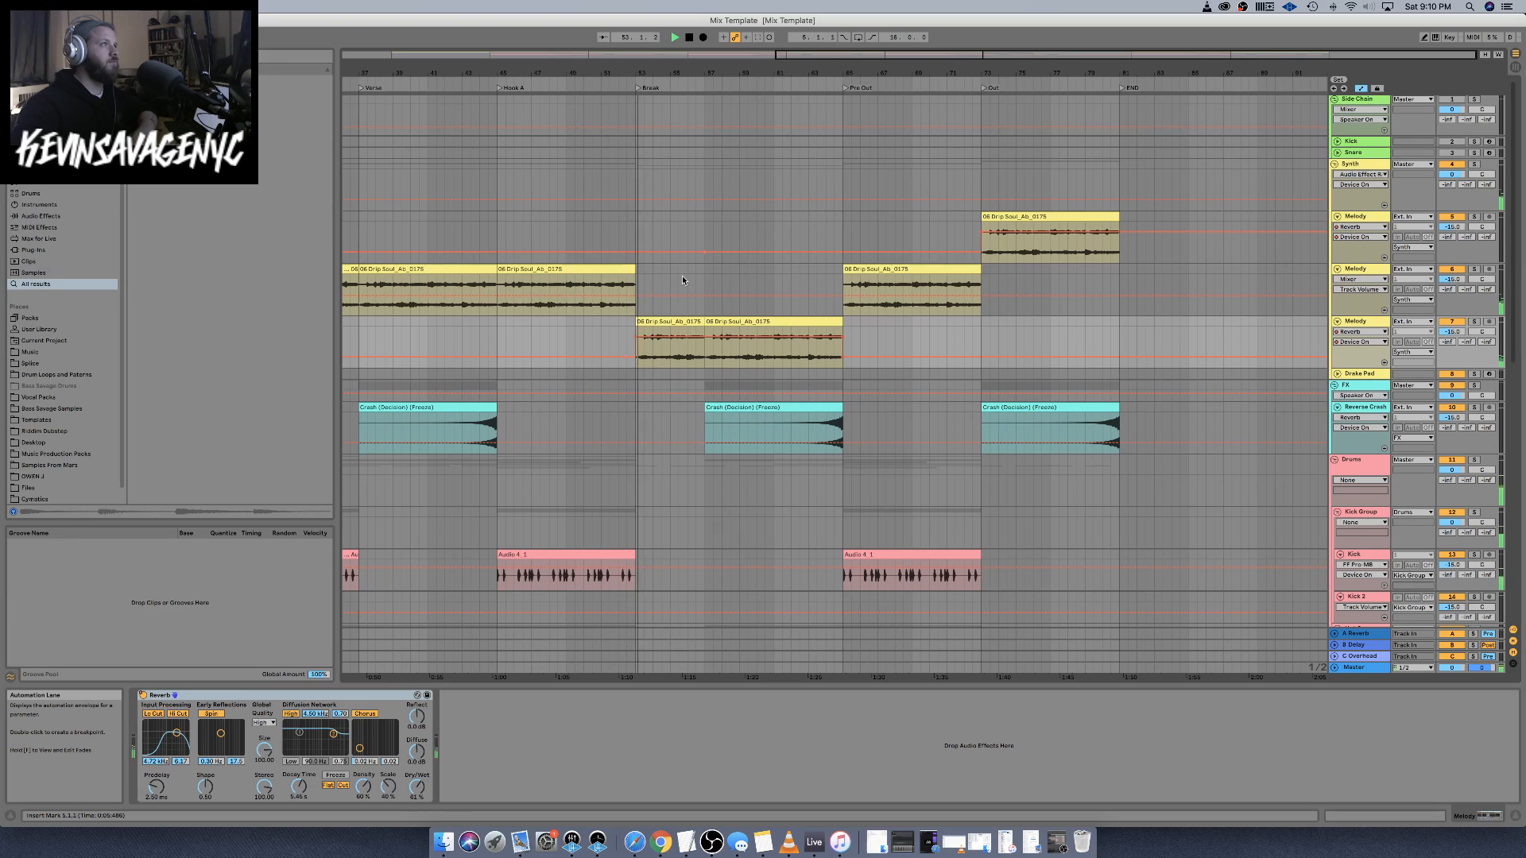
{"action": "scroll", "coordinate": [681, 279], "scroll_direction": "down", "scroll_amount": 10}
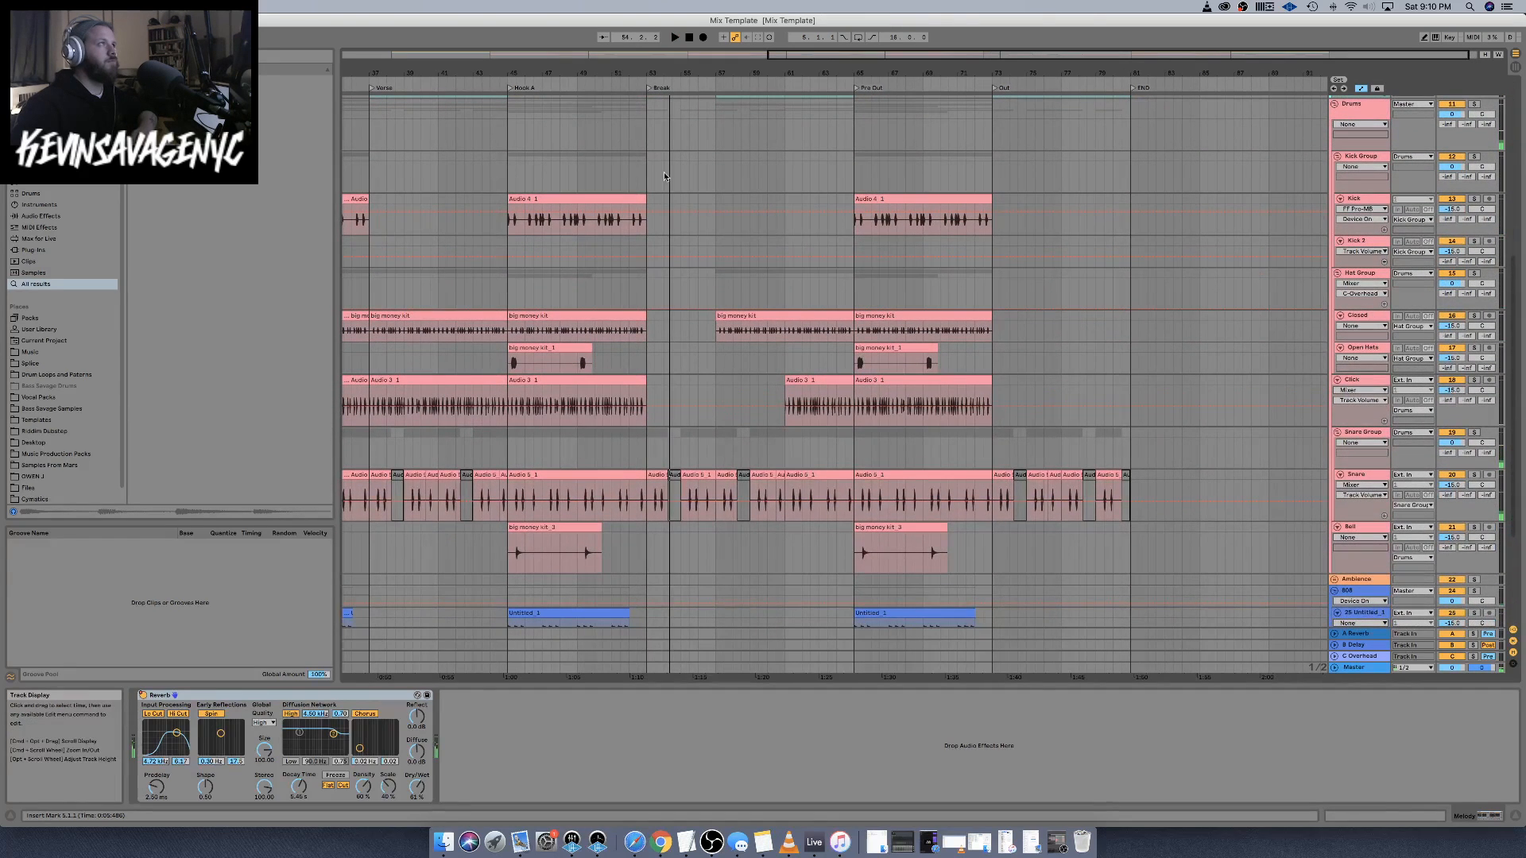
{"action": "double_click", "coordinate": [509, 89]}
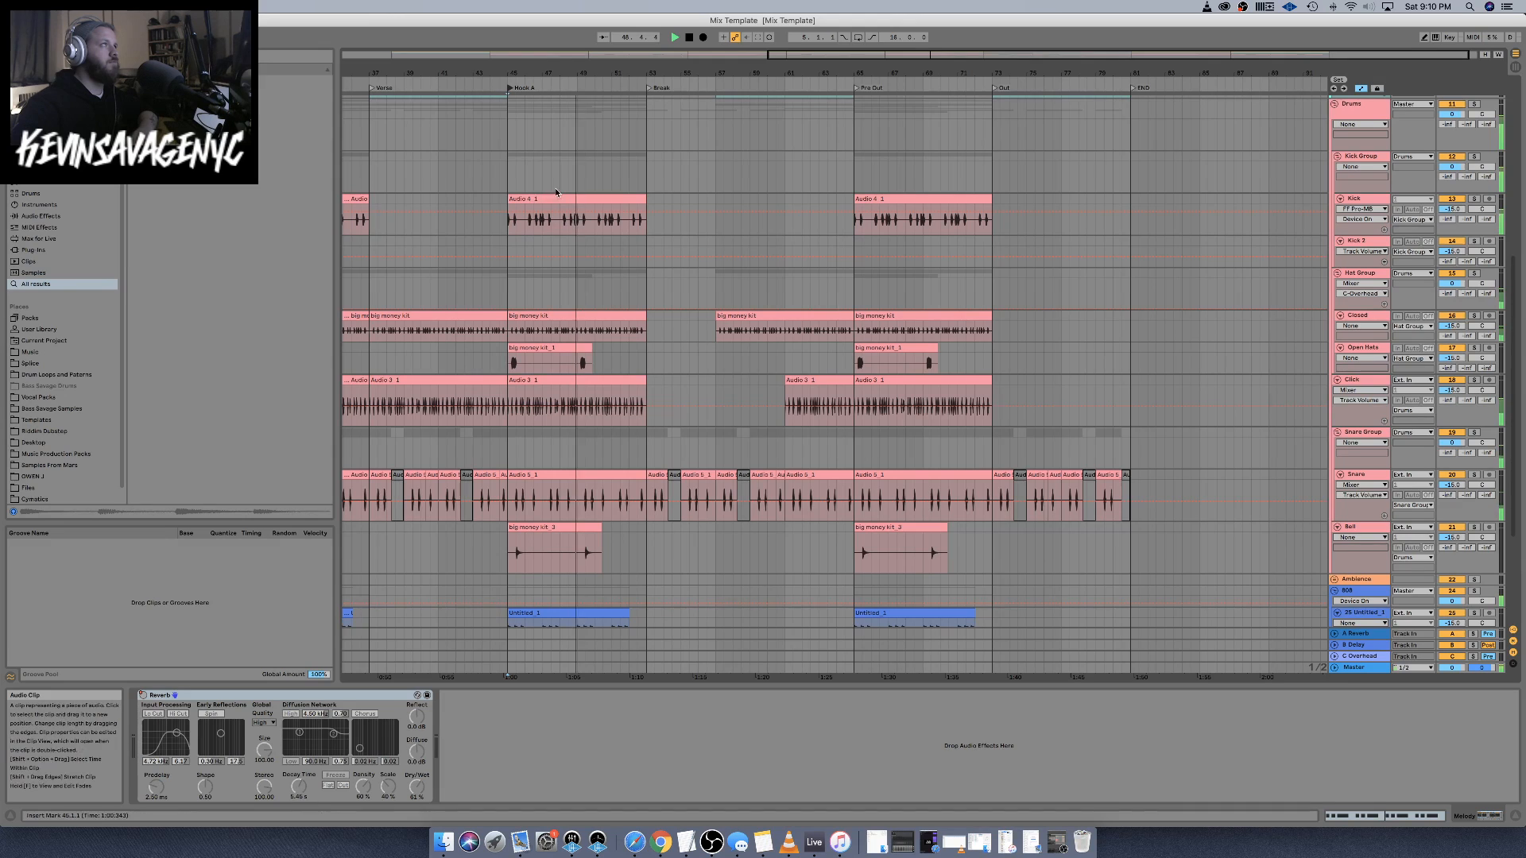
{"action": "scroll", "coordinate": [560, 183], "scroll_direction": "up", "scroll_amount": 5}
{"action": "scroll", "coordinate": [560, 186], "scroll_direction": "up", "scroll_amount": 3}
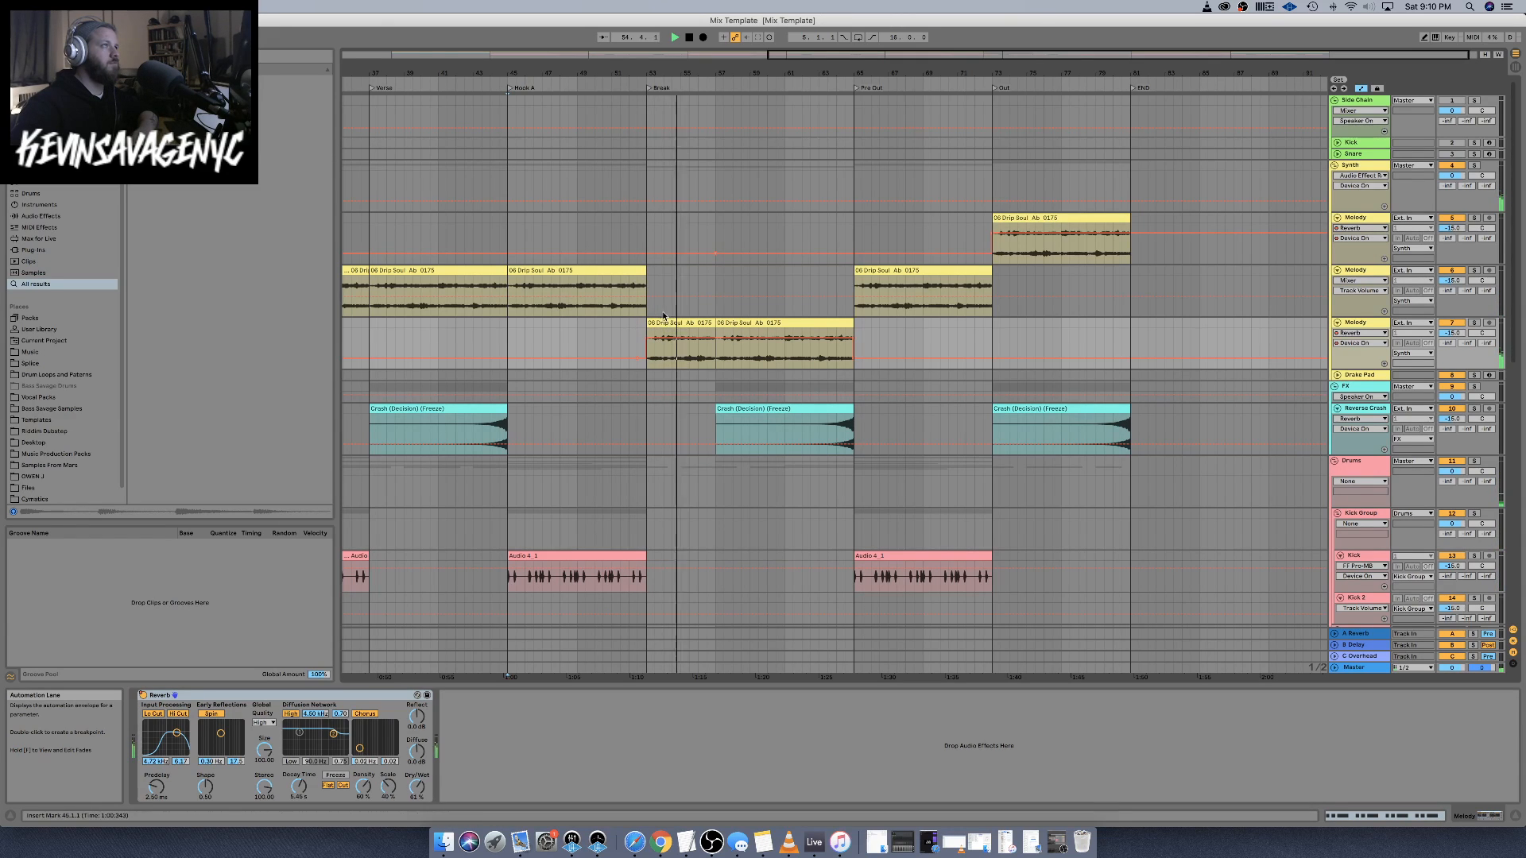
{"action": "scroll", "coordinate": [653, 294], "scroll_direction": "left", "scroll_amount": 10}
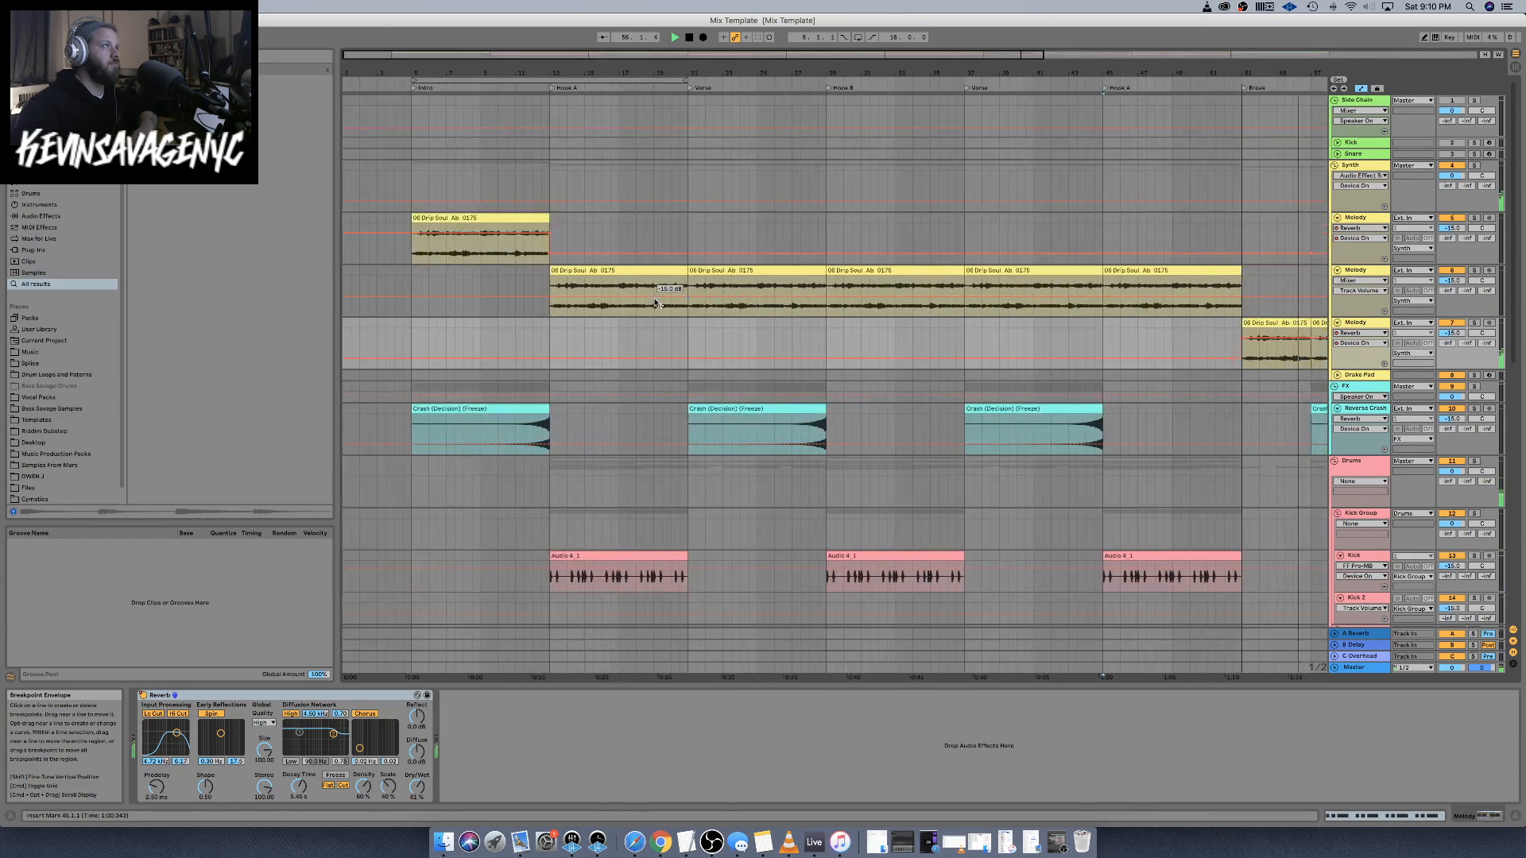
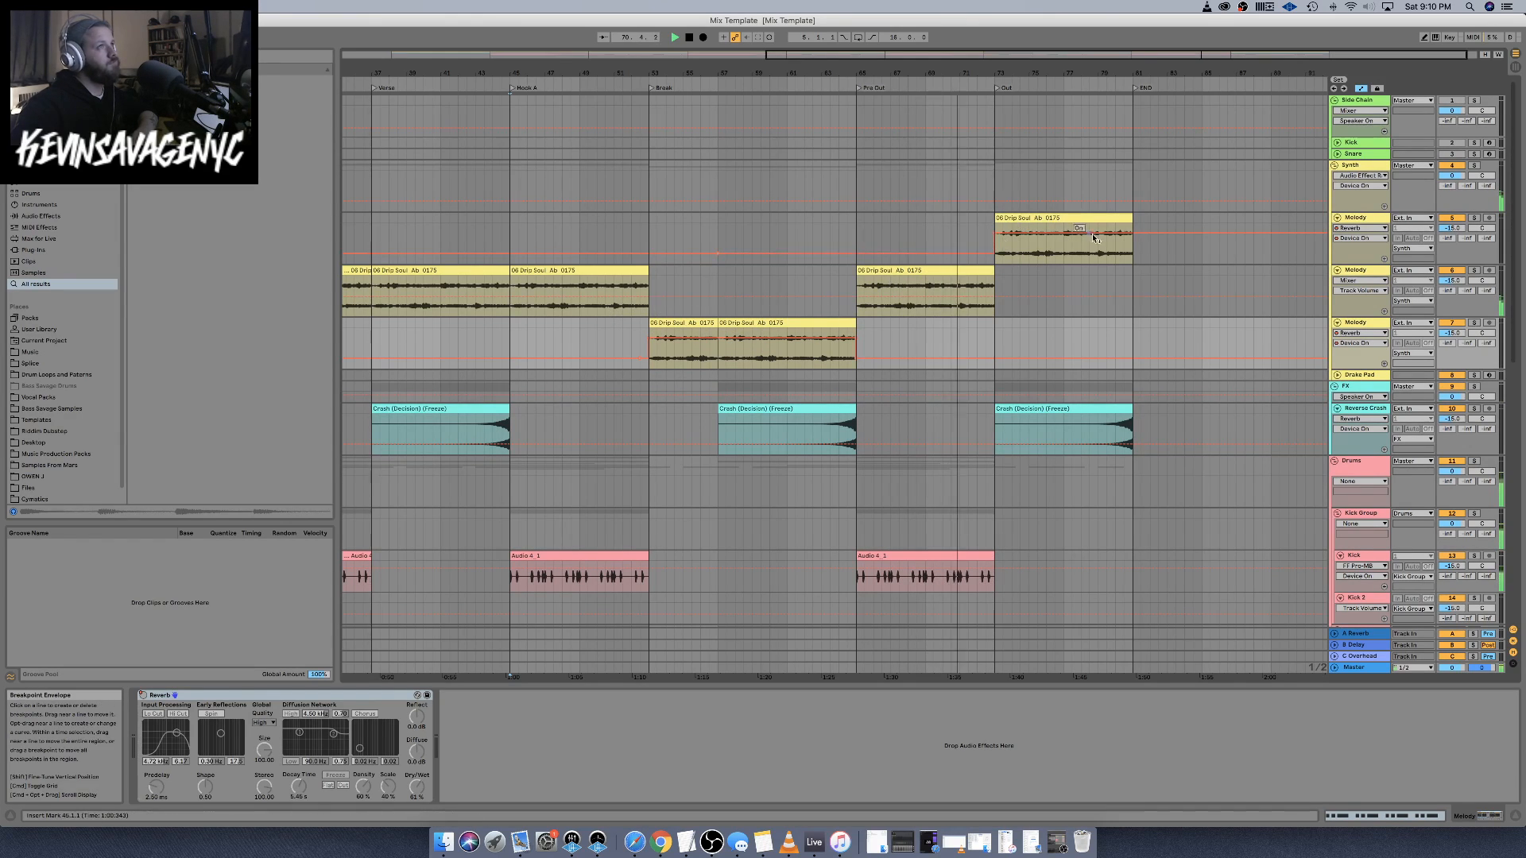
{"action": "scroll", "coordinate": [1028, 260], "scroll_direction": "left", "scroll_amount": 10}
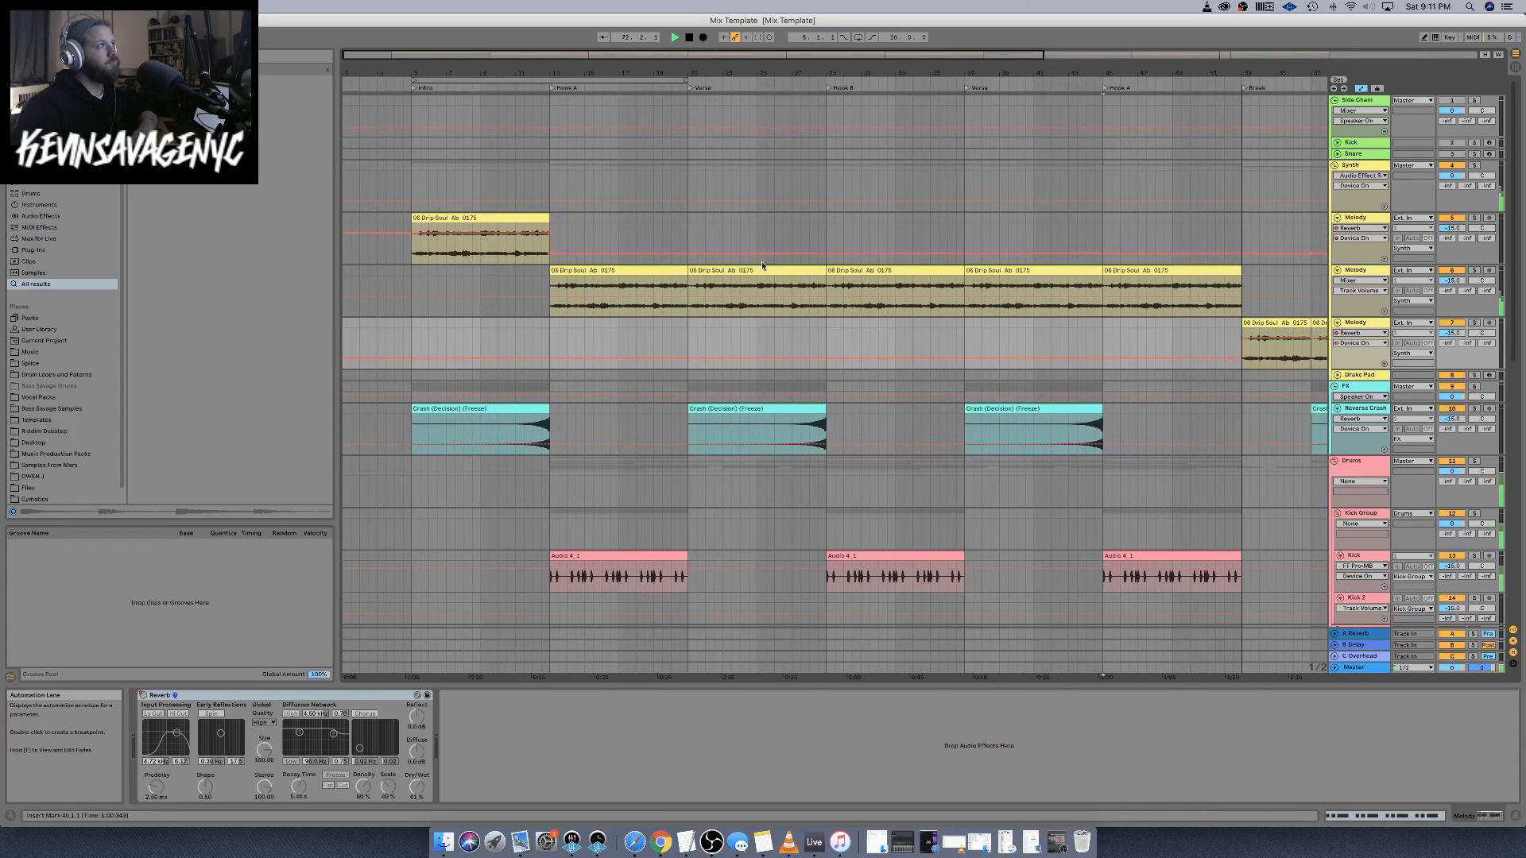
{"action": "left_click", "coordinate": [1366, 221]}
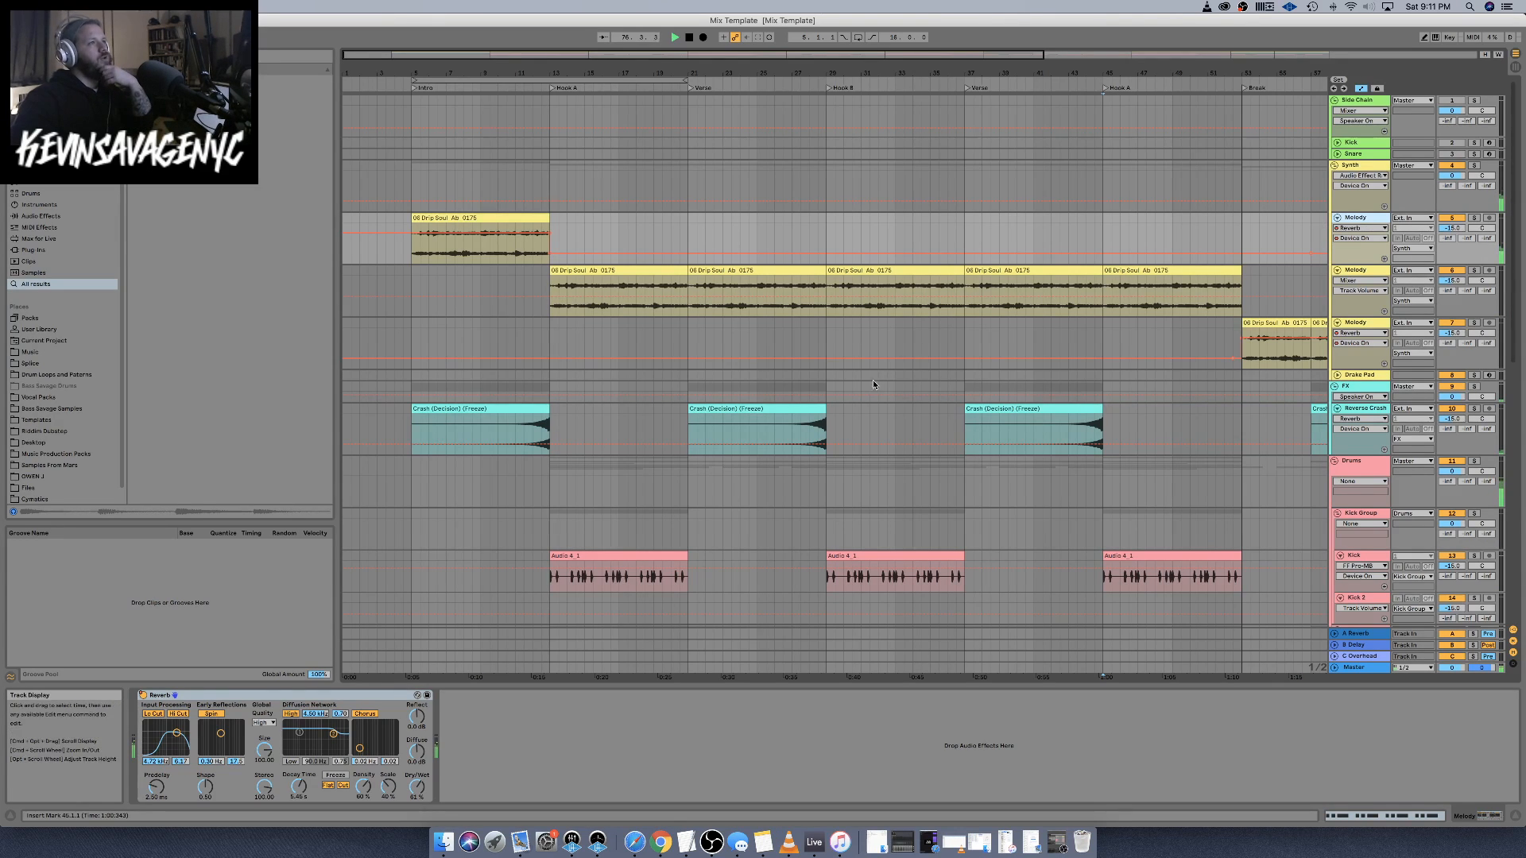
Look over the drum tracks, select the Kick track and open its FF Pro-MB plug-in window
{"action": "scroll", "coordinate": [837, 433], "scroll_direction": "down", "scroll_amount": 5}
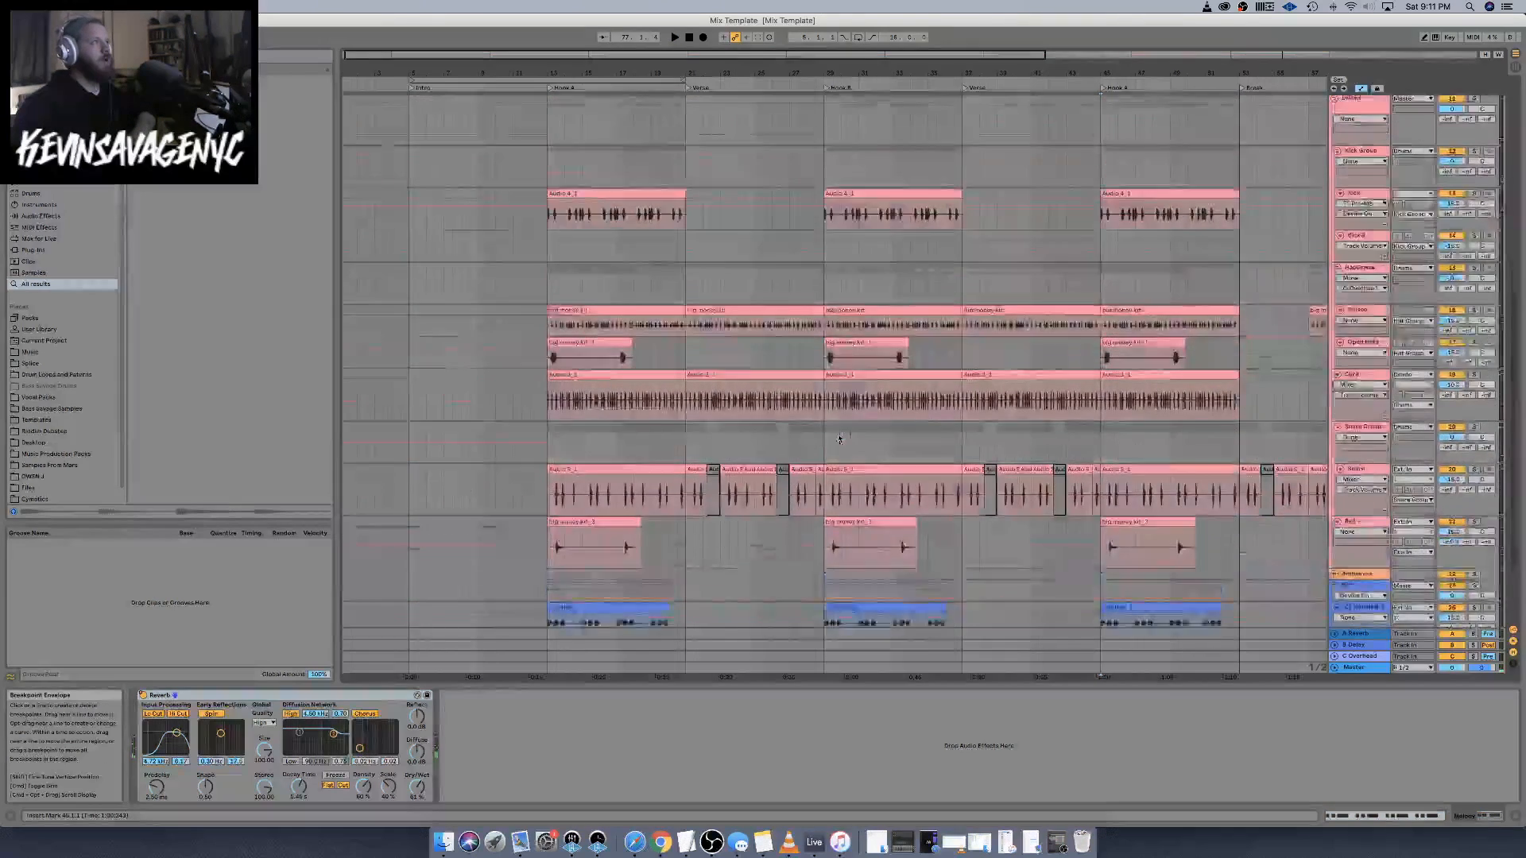
{"action": "scroll", "coordinate": [838, 438], "scroll_direction": "up", "scroll_amount": 3}
{"action": "scroll", "coordinate": [1106, 335], "scroll_direction": "right", "scroll_amount": 6}
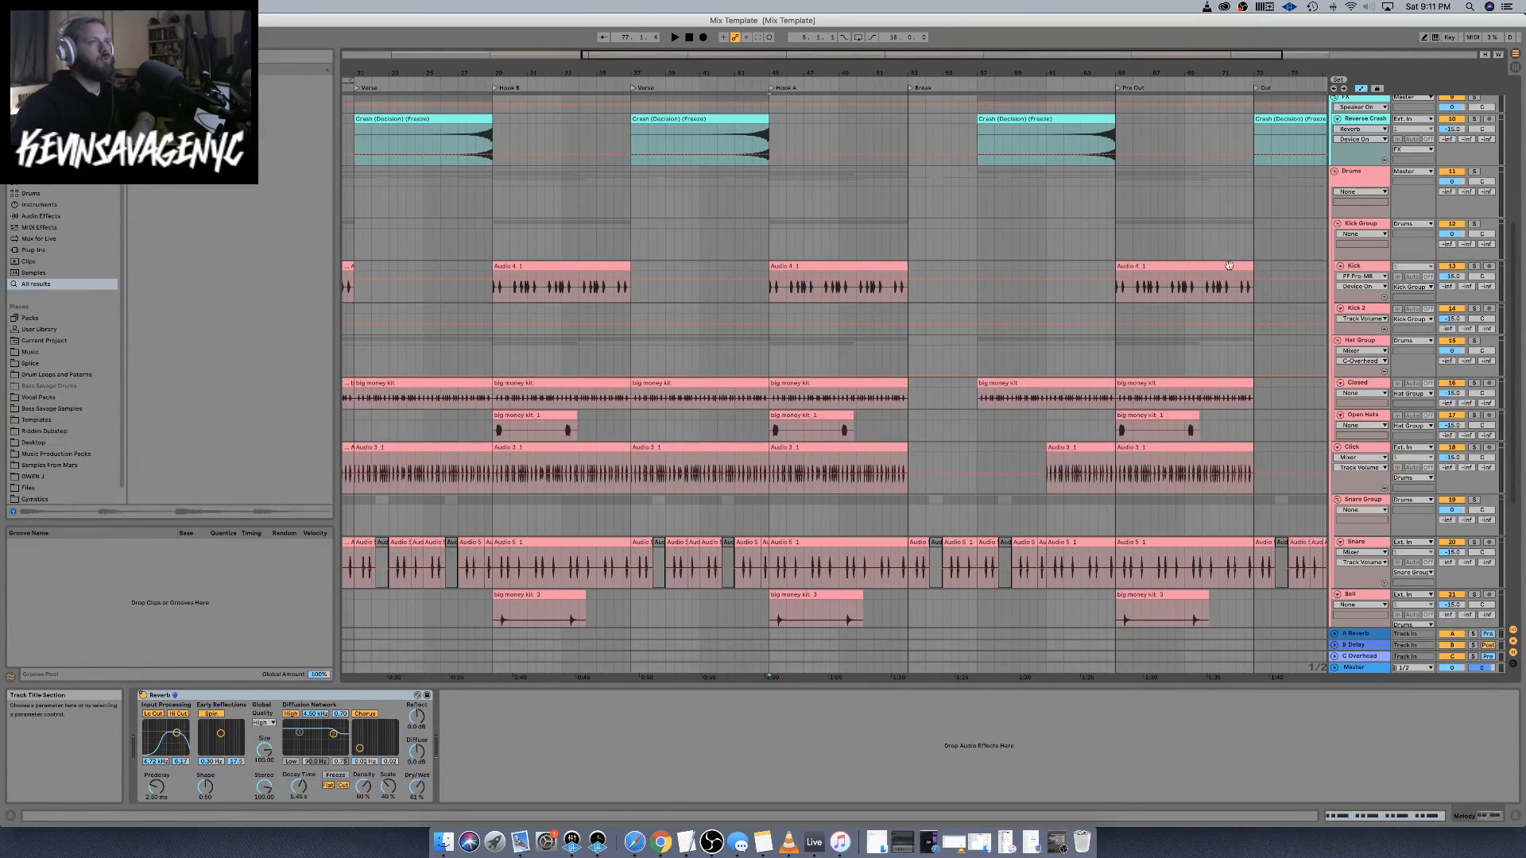
{"action": "scroll", "coordinate": [1228, 265], "scroll_direction": "left", "scroll_amount": 5}
{"action": "left_click", "coordinate": [1228, 270]}
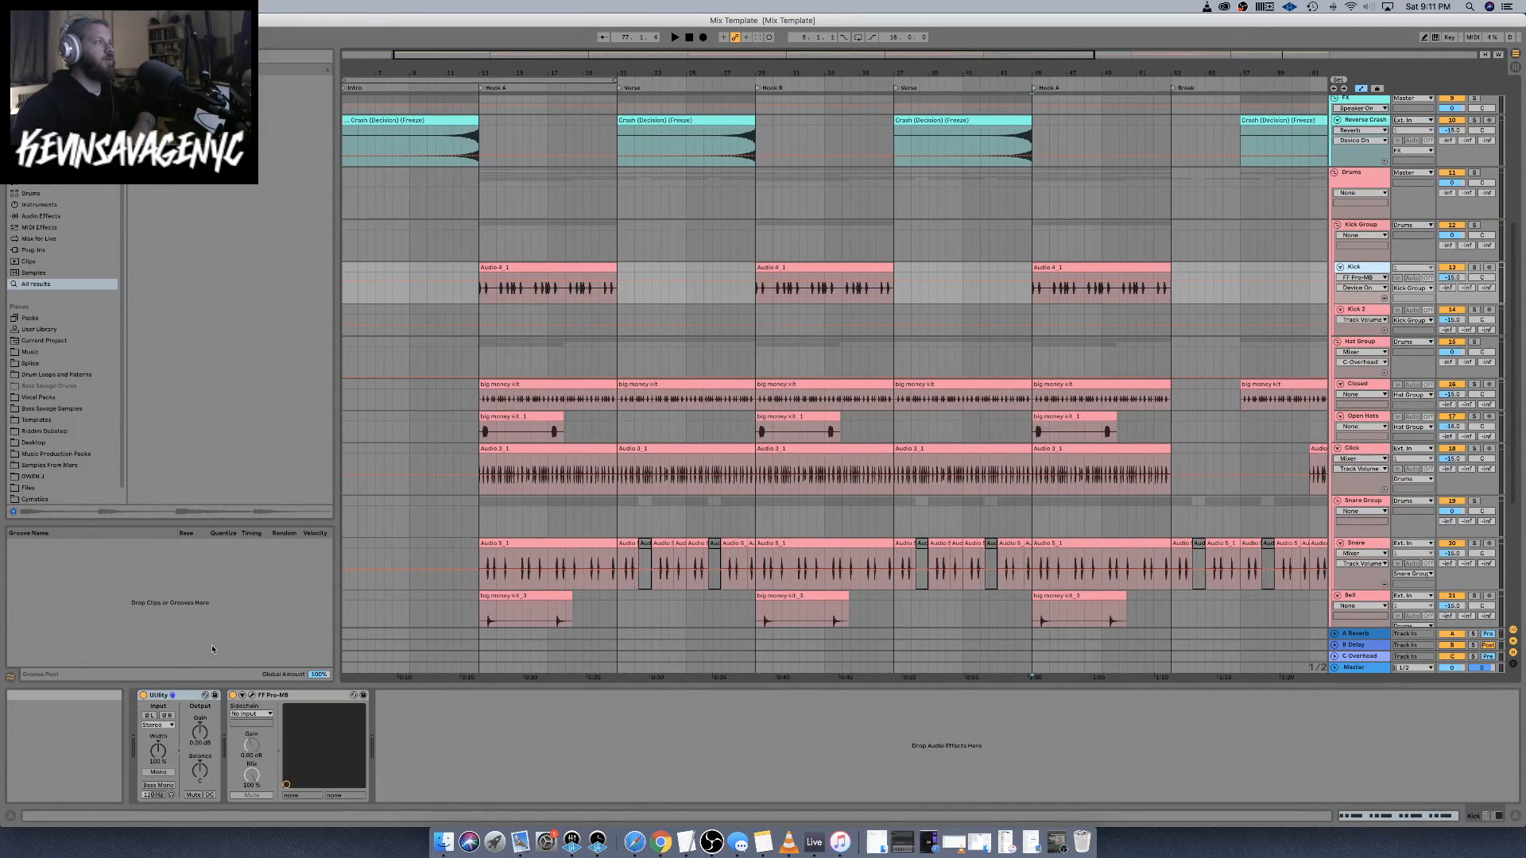
{"action": "left_click", "coordinate": [254, 700]}
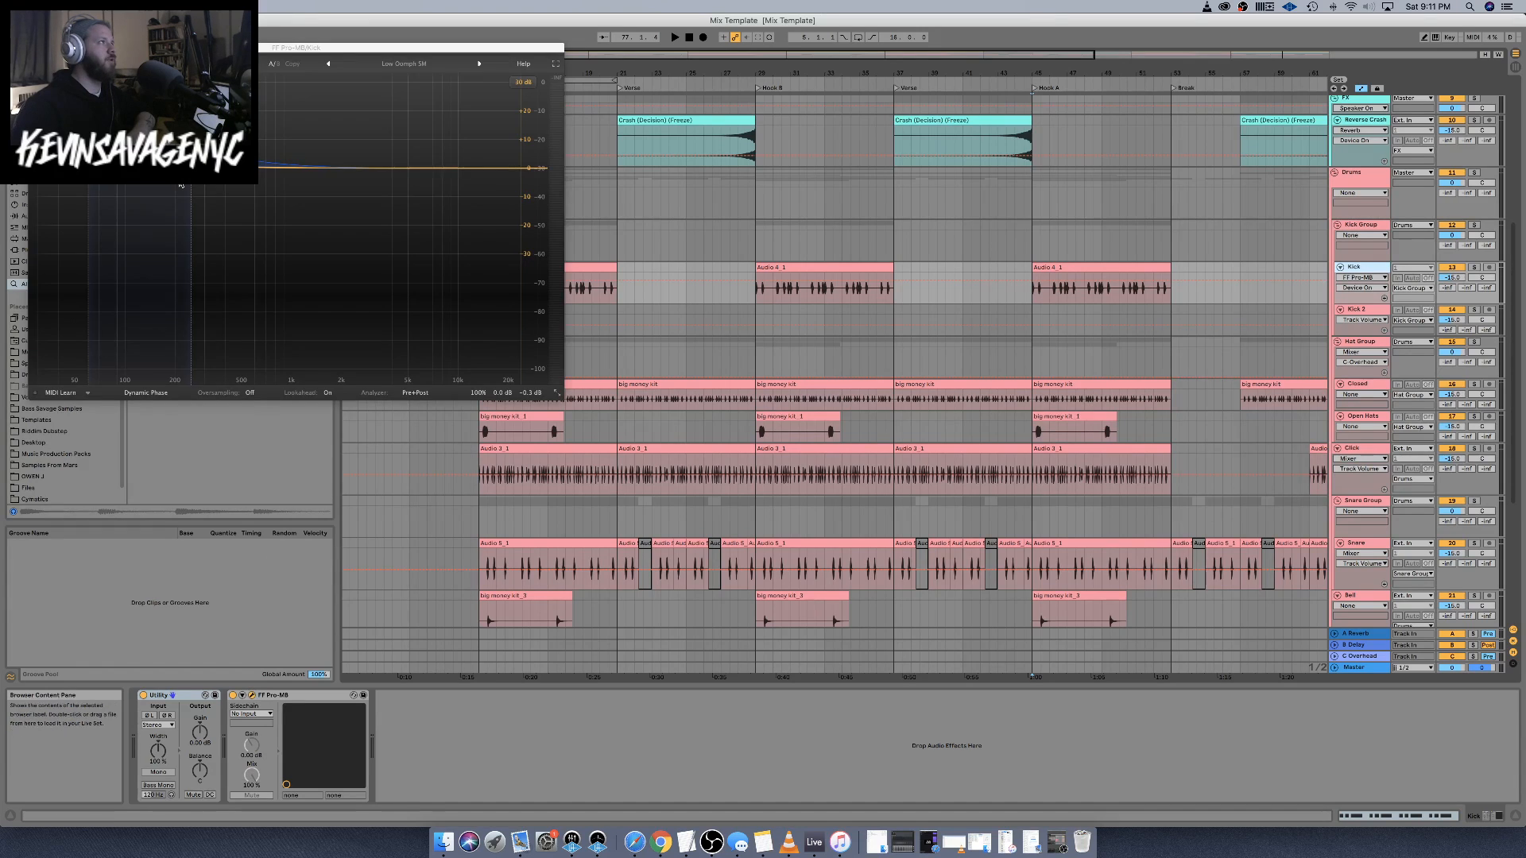
Play the last Hook A with the Drums group soloed, raise the Kick's FF Pro-MB band upper crossover slightly and close the plug-in window
{"action": "key", "text": "space"}
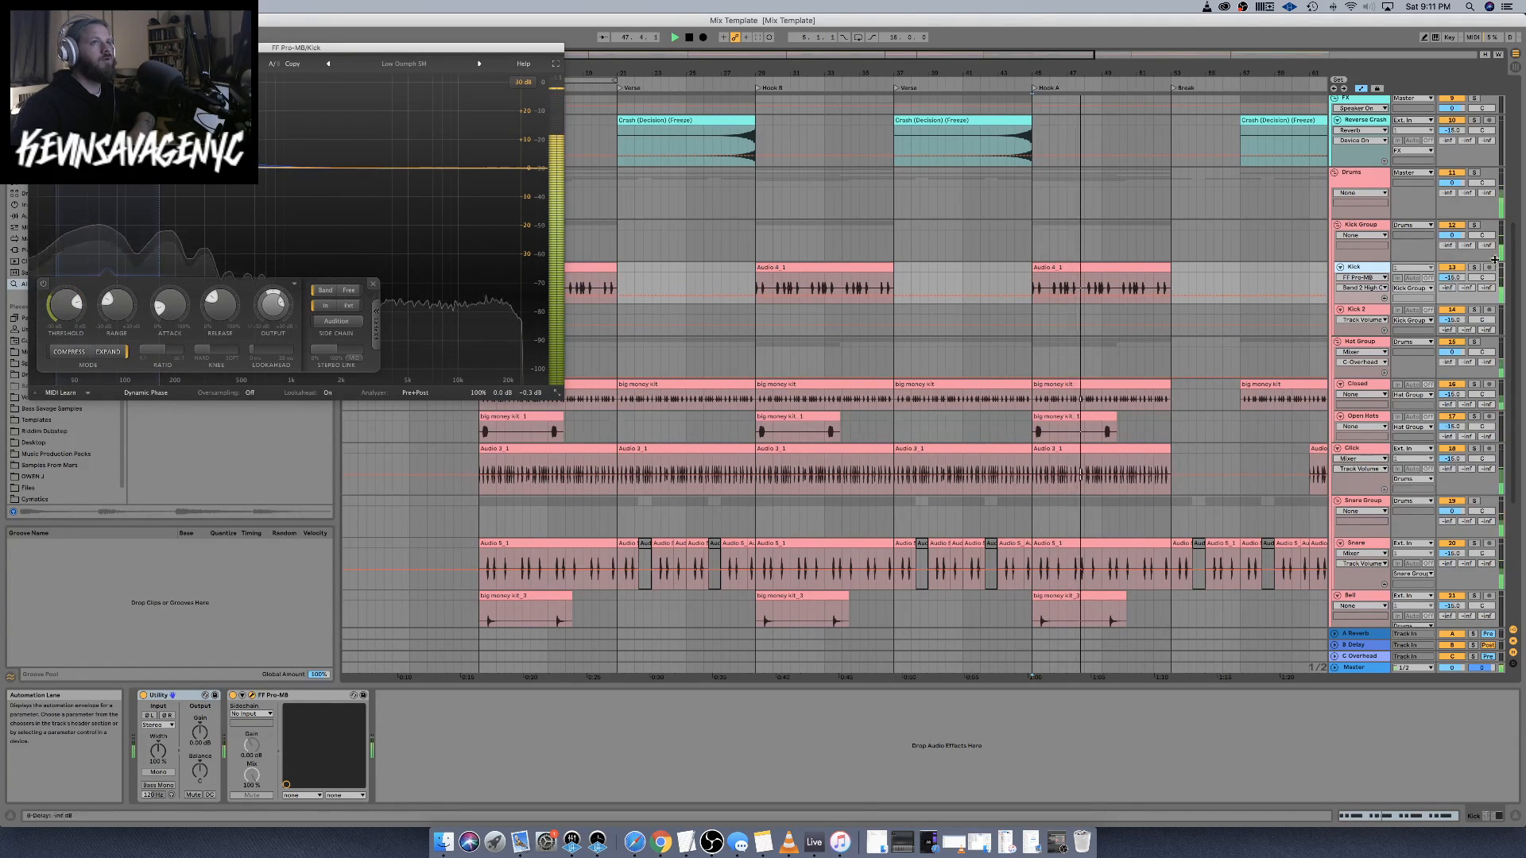
{"action": "left_click", "coordinate": [1474, 173]}
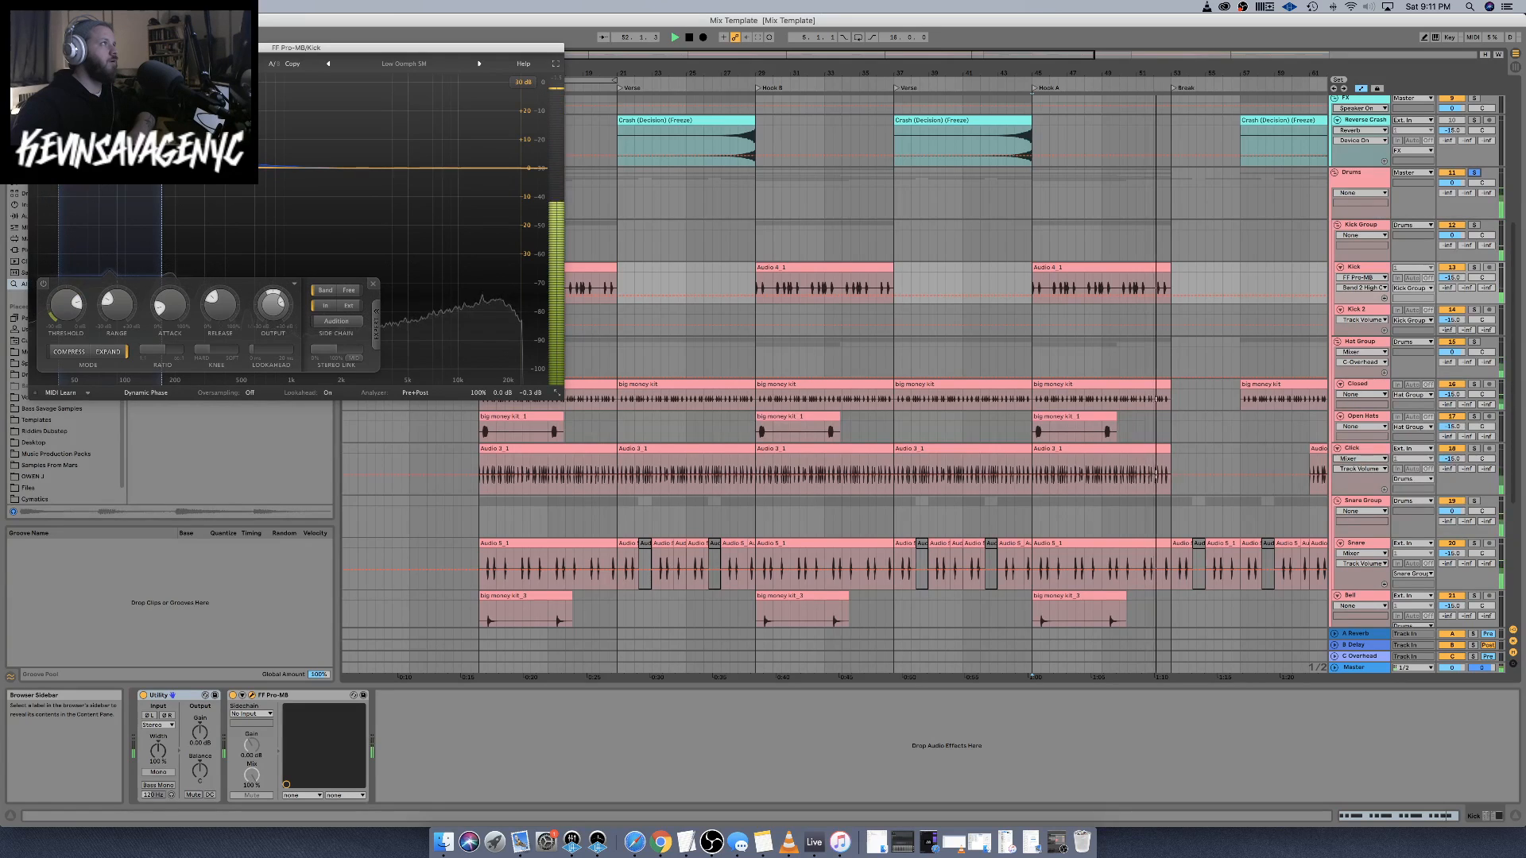
{"action": "key", "text": "space"}
{"action": "key", "text": "space"}
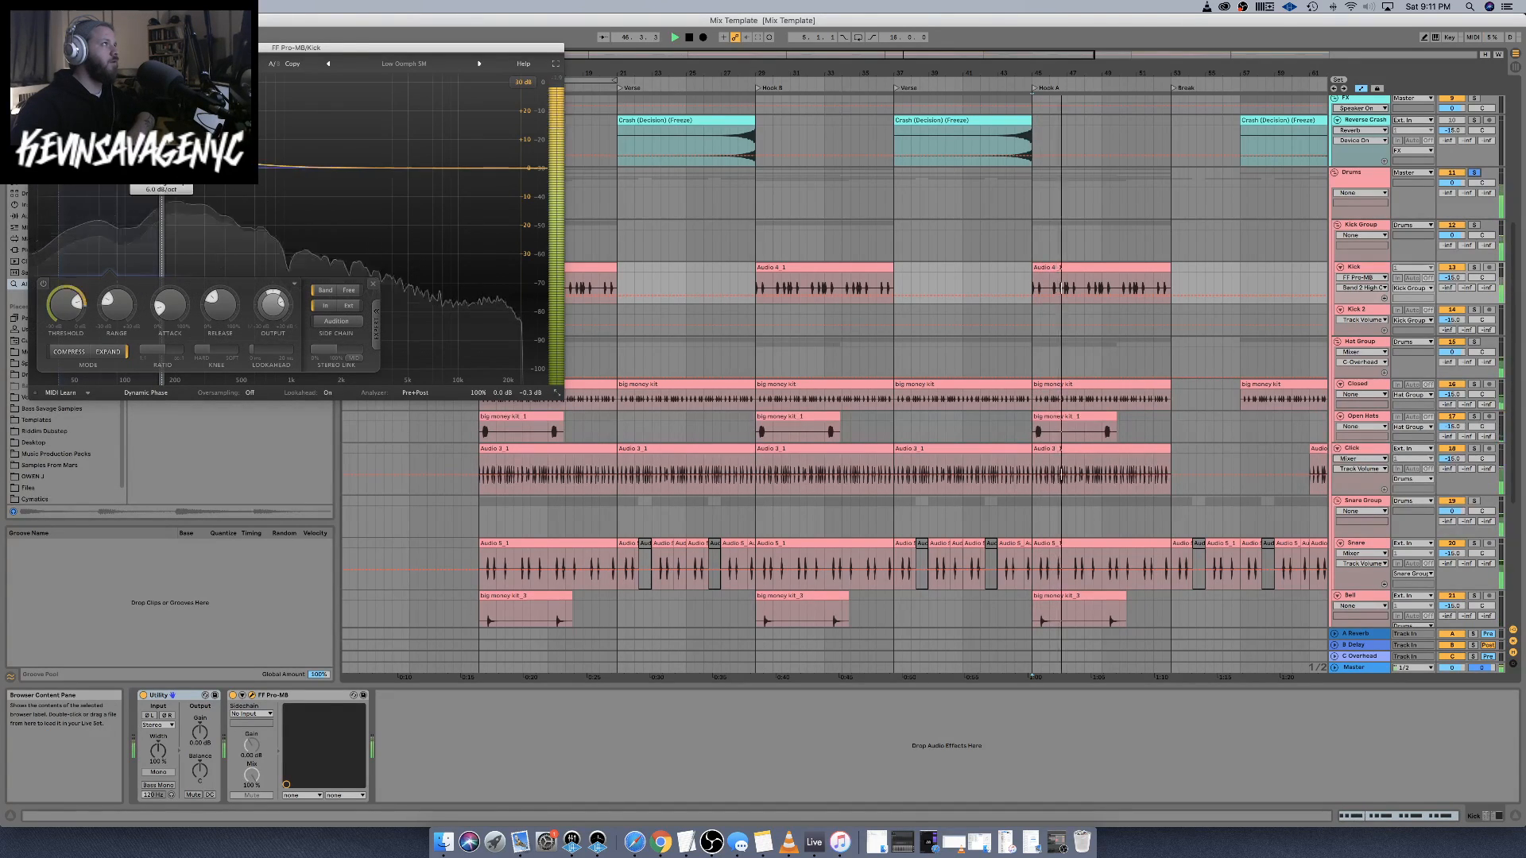
{"action": "left_click_drag", "start_coordinate": [161, 239], "coordinate": [188, 238]}
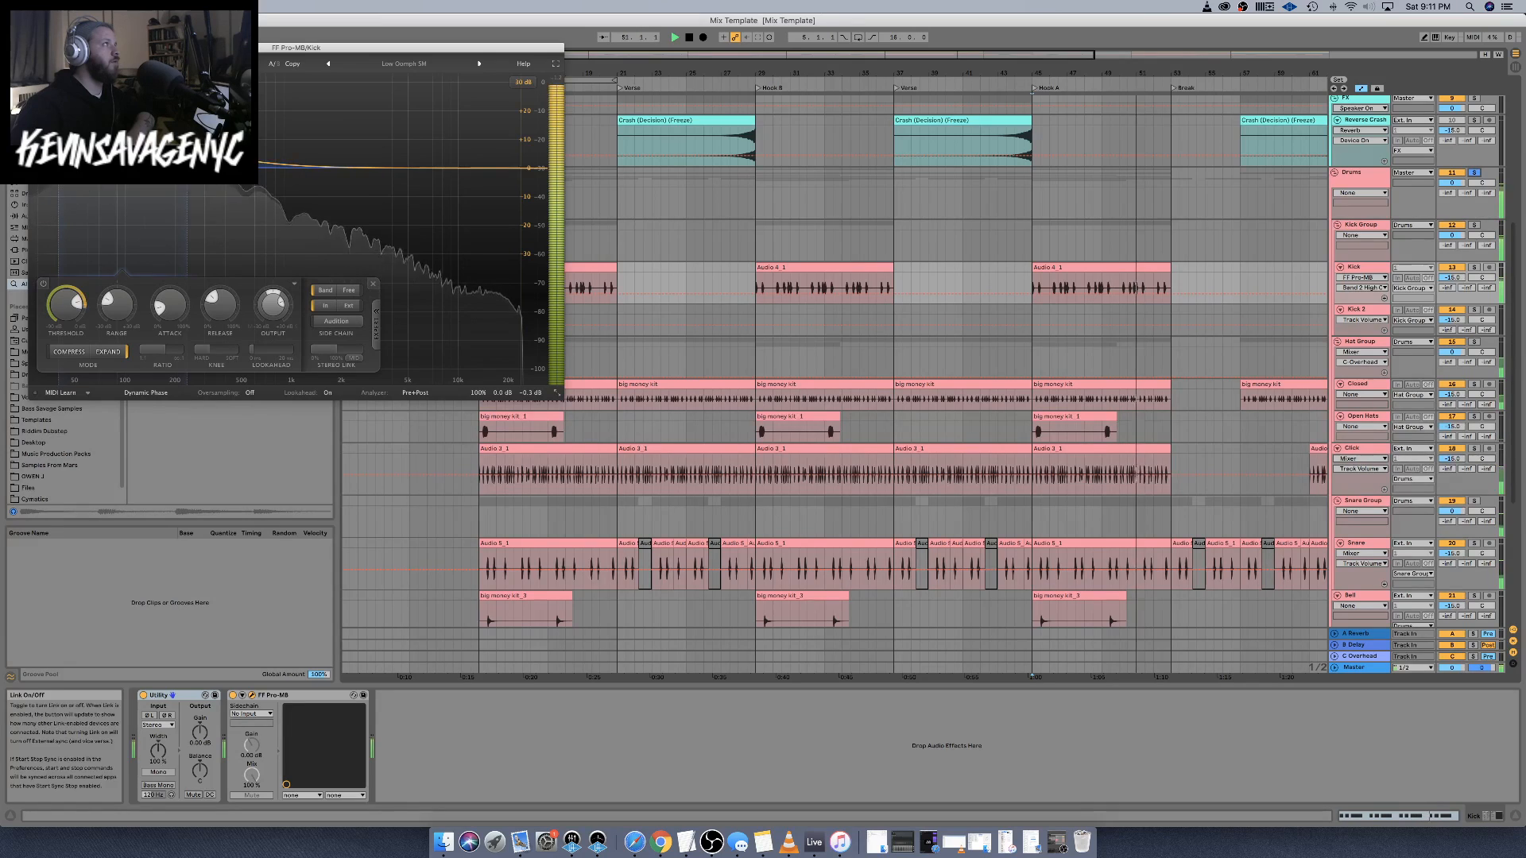
{"action": "left_click", "coordinate": [35, 47]}
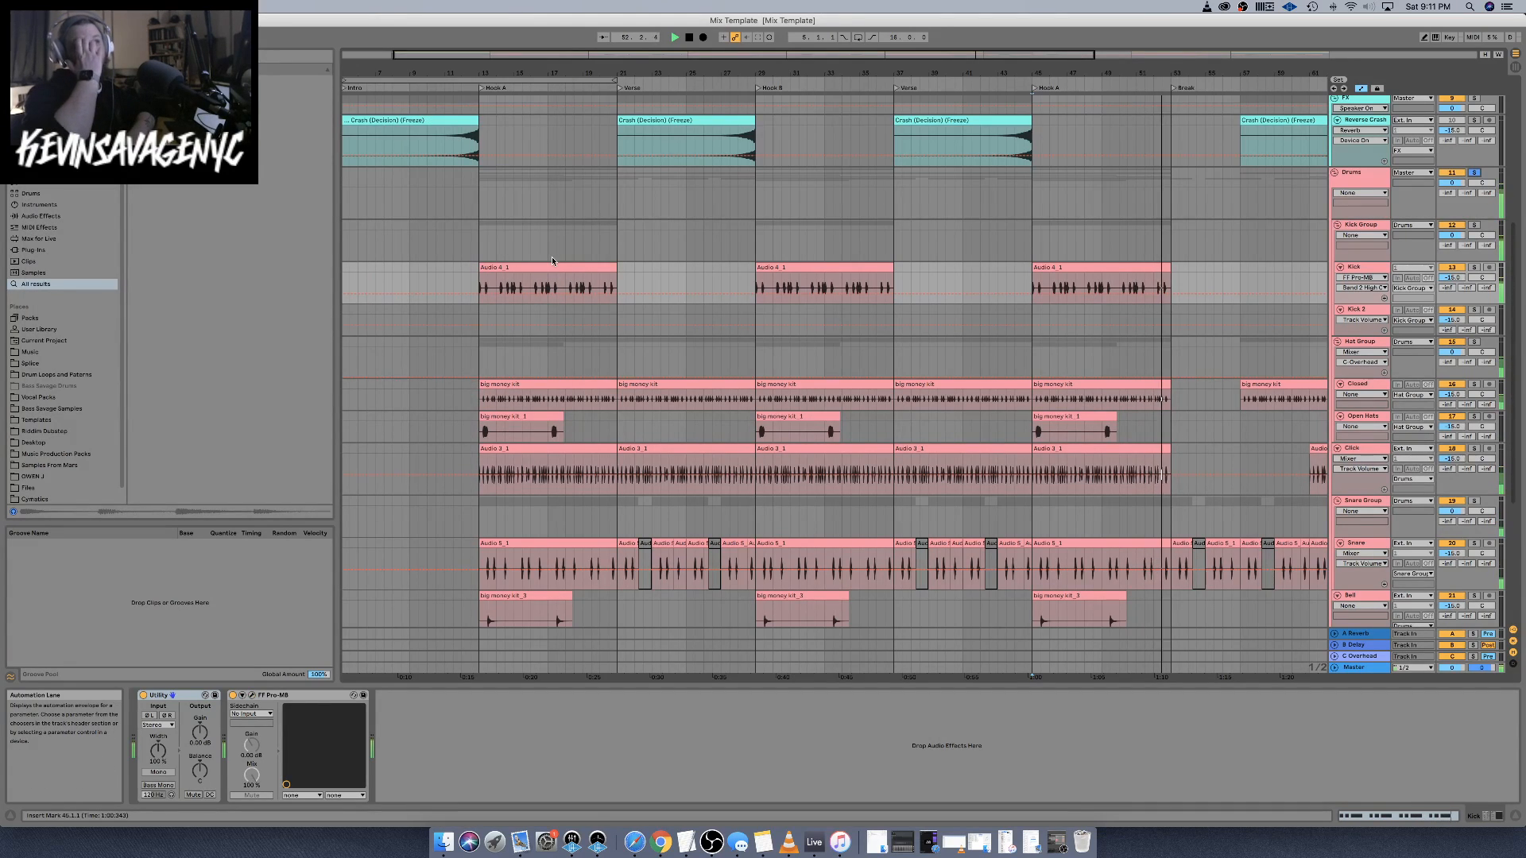
Play the drums from the kick clip in the first Hook A and solo the Kick track
{"action": "key", "text": "space"}
{"action": "key", "text": "space"}
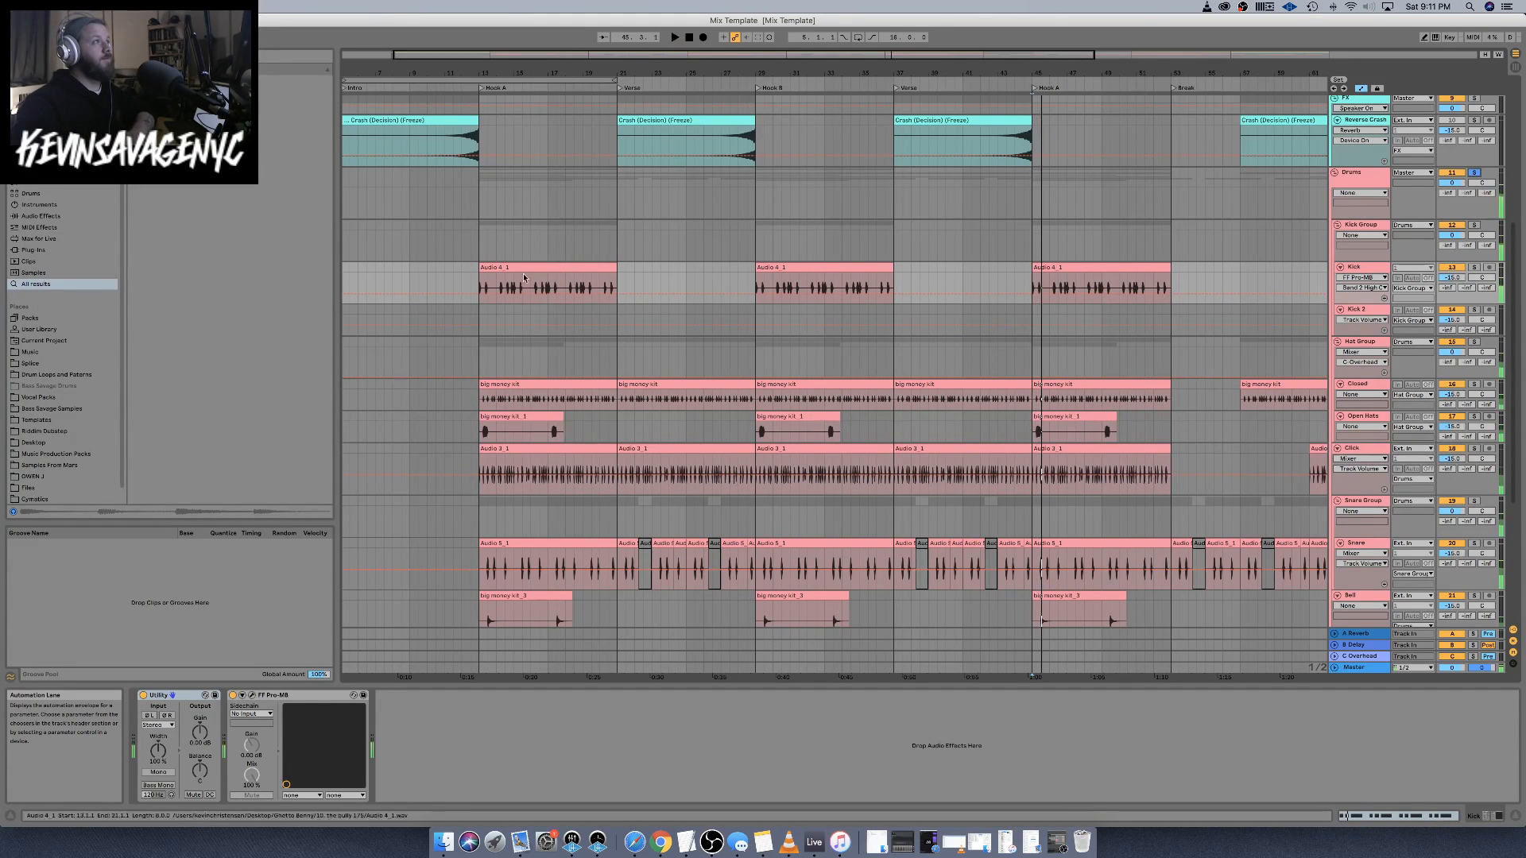
{"action": "left_click", "coordinate": [552, 268]}
{"action": "key", "text": "space"}
{"action": "key", "text": "space"}
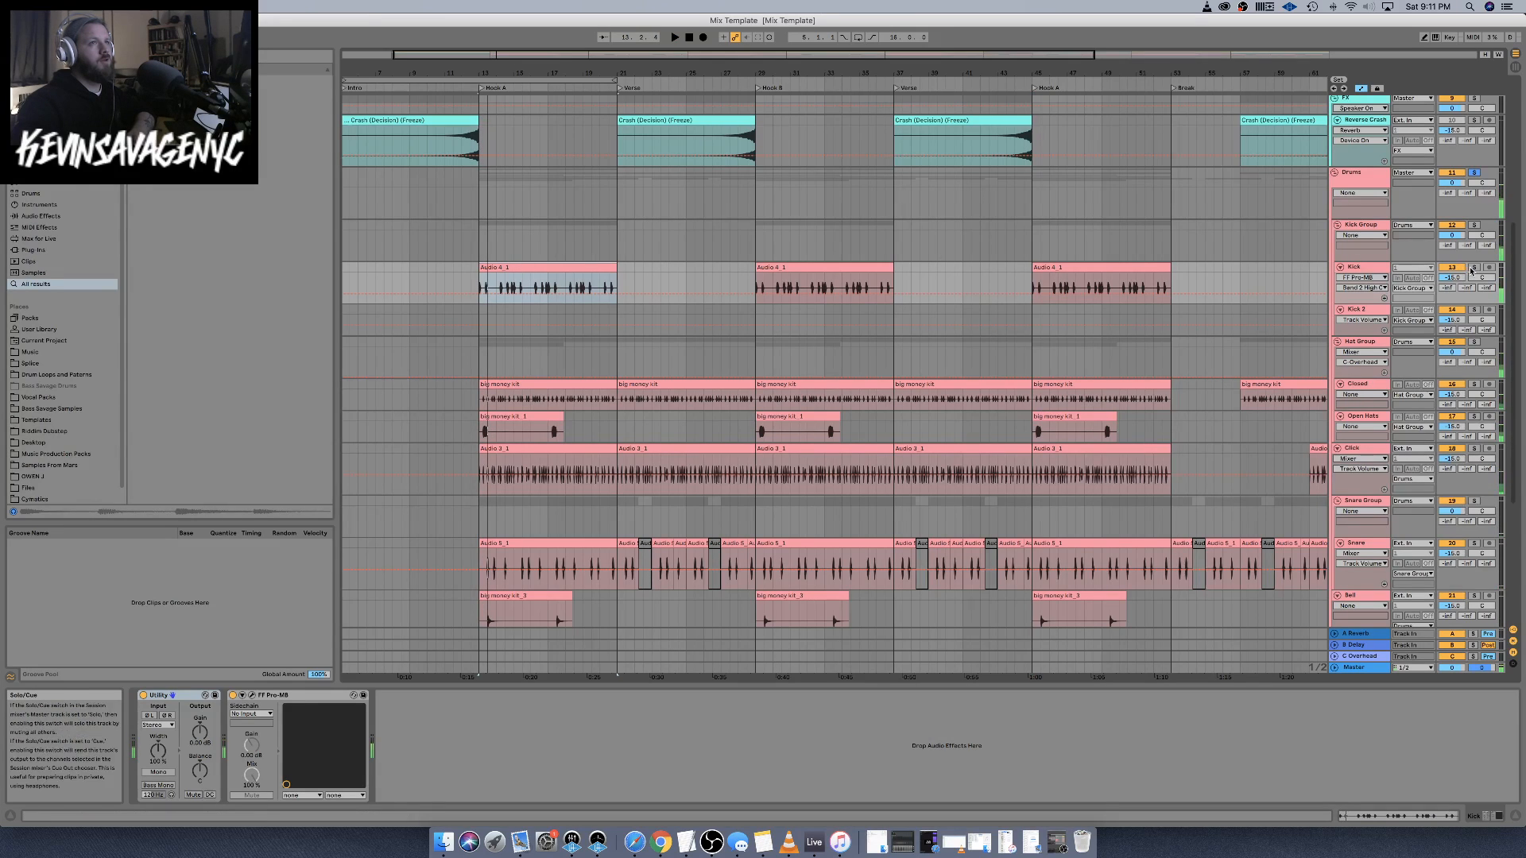
{"action": "left_click", "coordinate": [1474, 267]}
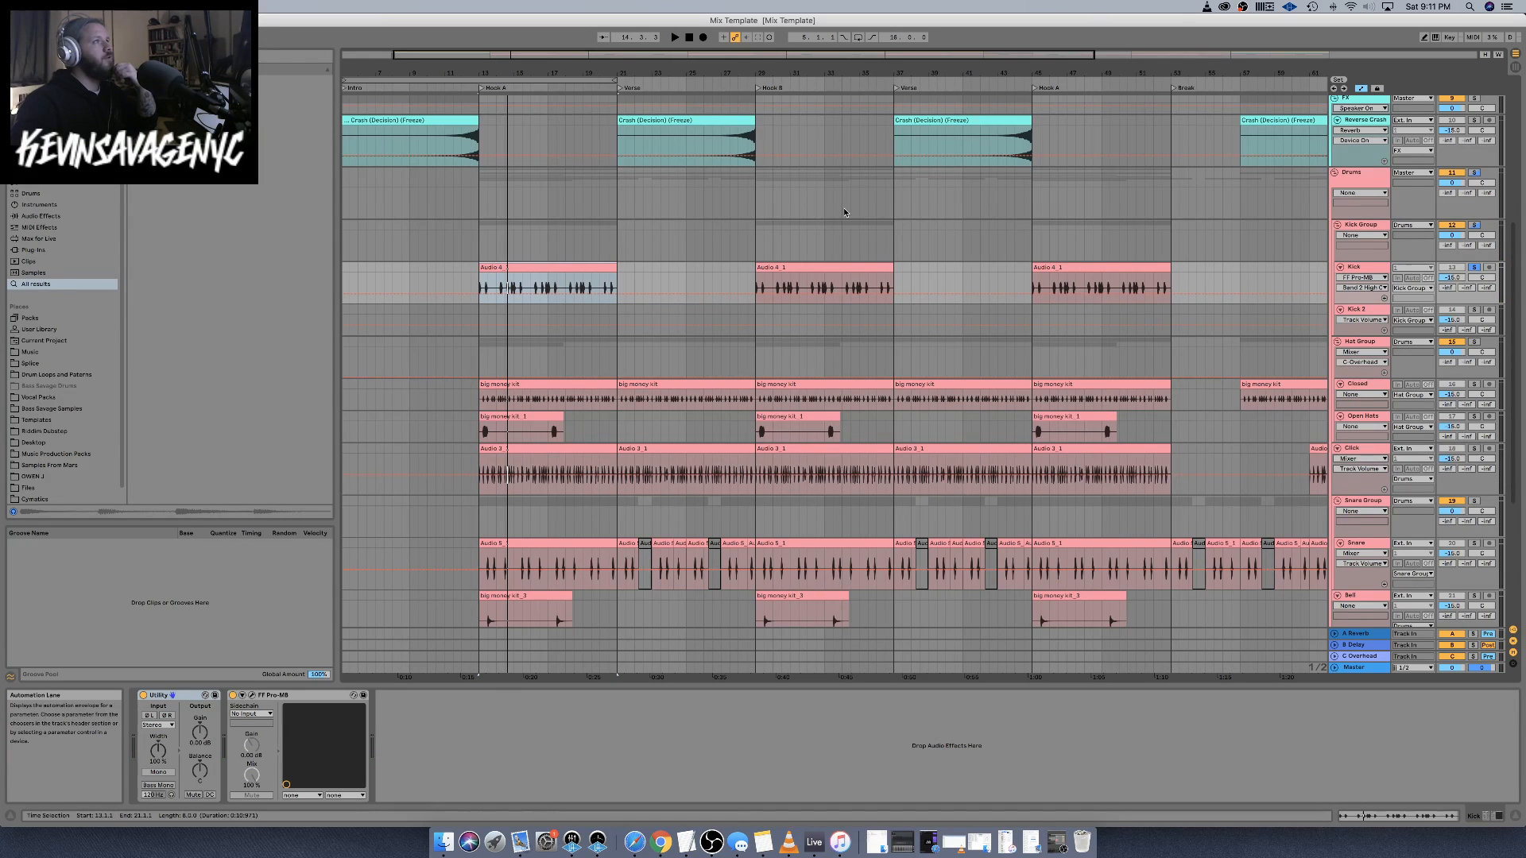
Try transposing the Intro melody clip by -12 semitones in its clip settings
{"action": "scroll", "coordinate": [755, 294], "scroll_direction": "up", "scroll_amount": 7}
{"action": "scroll", "coordinate": [754, 291], "scroll_direction": "down", "scroll_amount": 4}
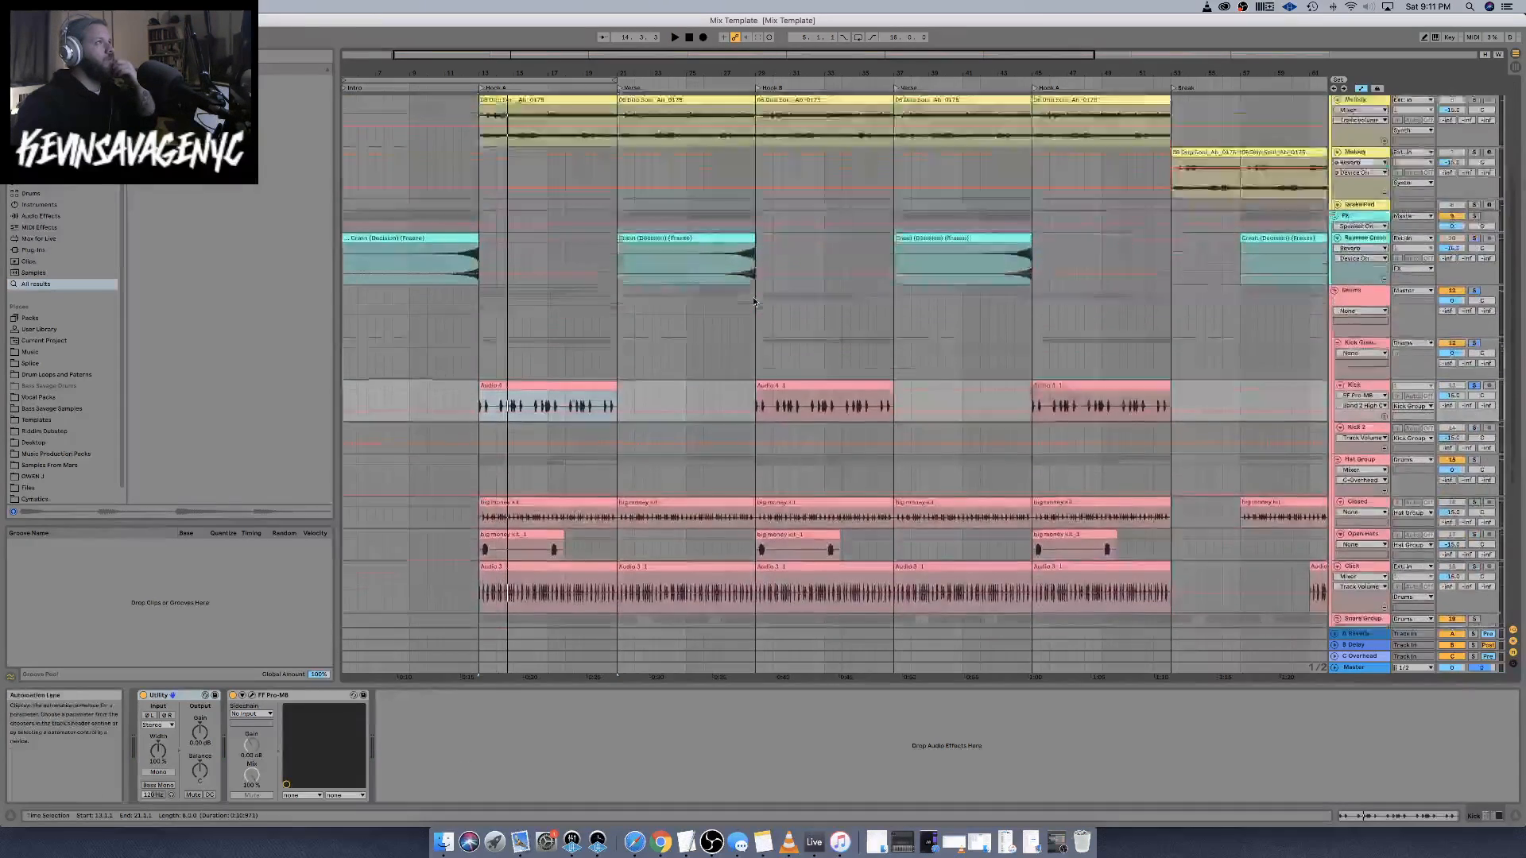
{"action": "scroll", "coordinate": [749, 292], "scroll_direction": "up", "scroll_amount": 3}
{"action": "scroll", "coordinate": [717, 268], "scroll_direction": "down", "scroll_amount": 5}
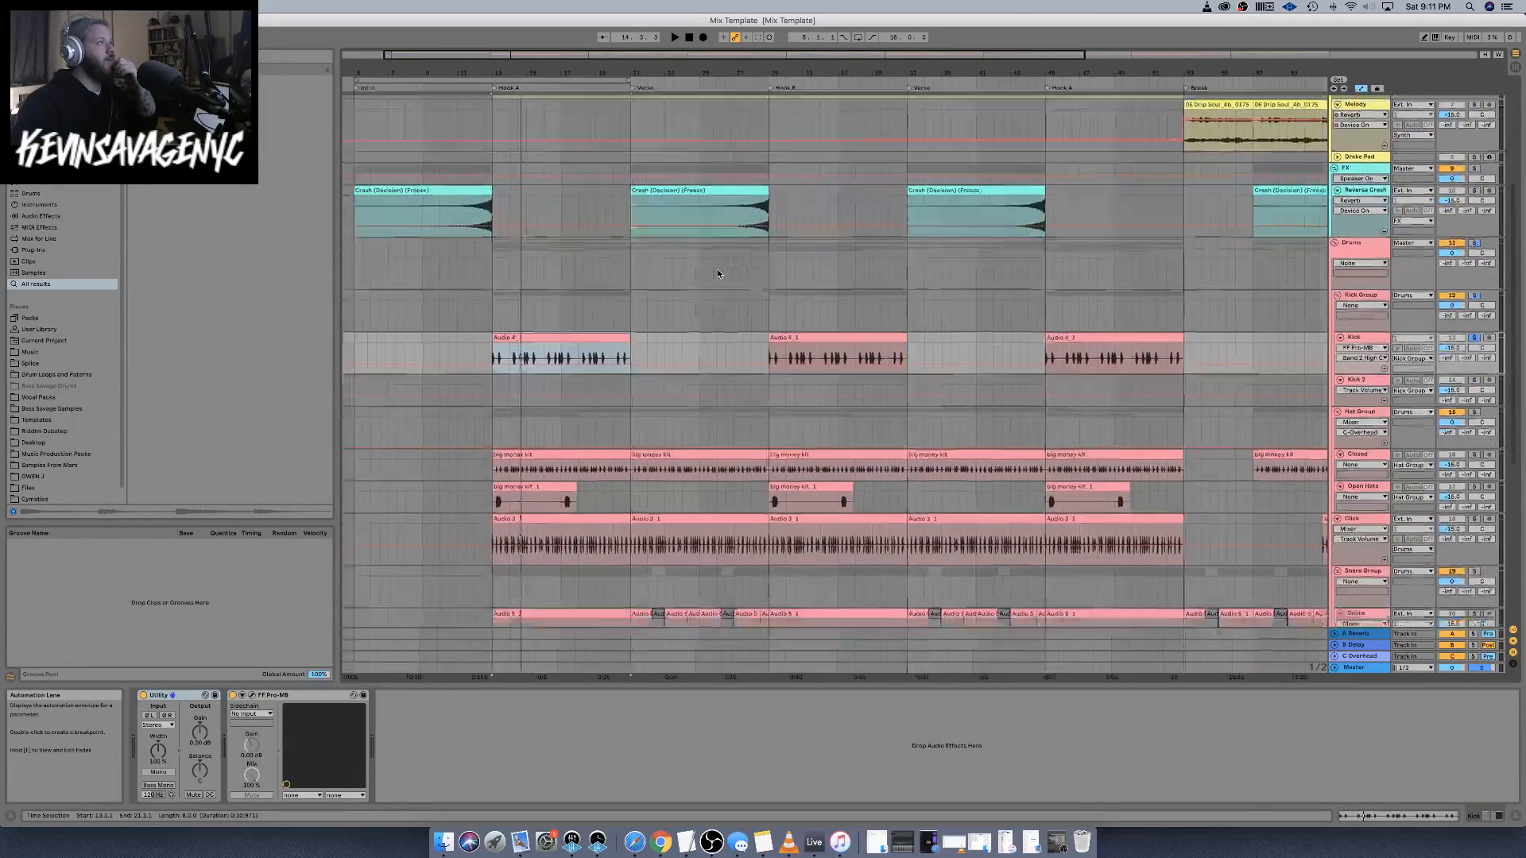
{"action": "scroll", "coordinate": [717, 269], "scroll_direction": "up", "scroll_amount": 5}
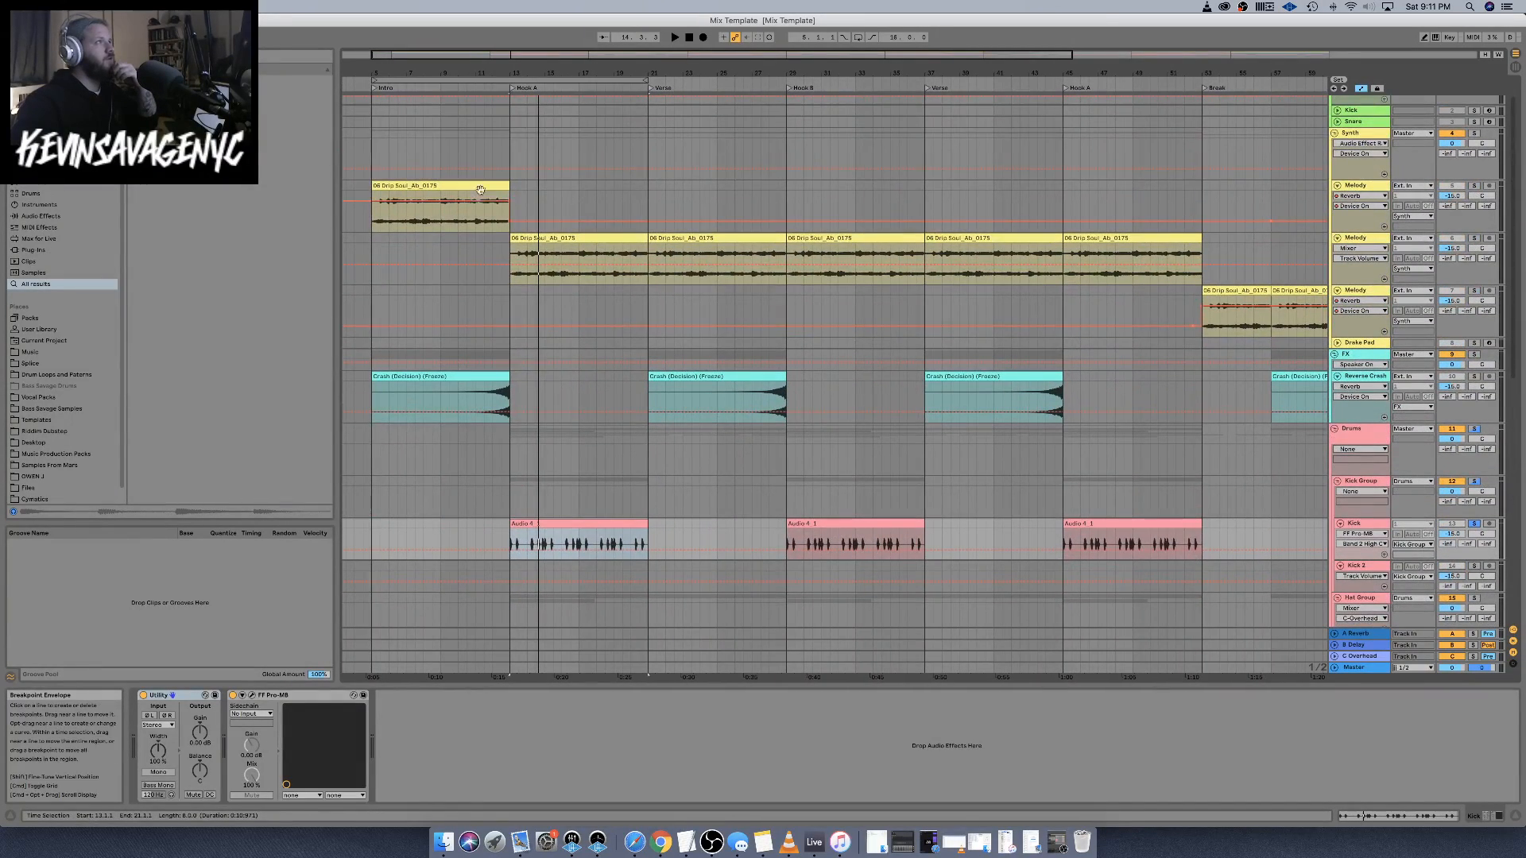
{"action": "left_click", "coordinate": [477, 189]}
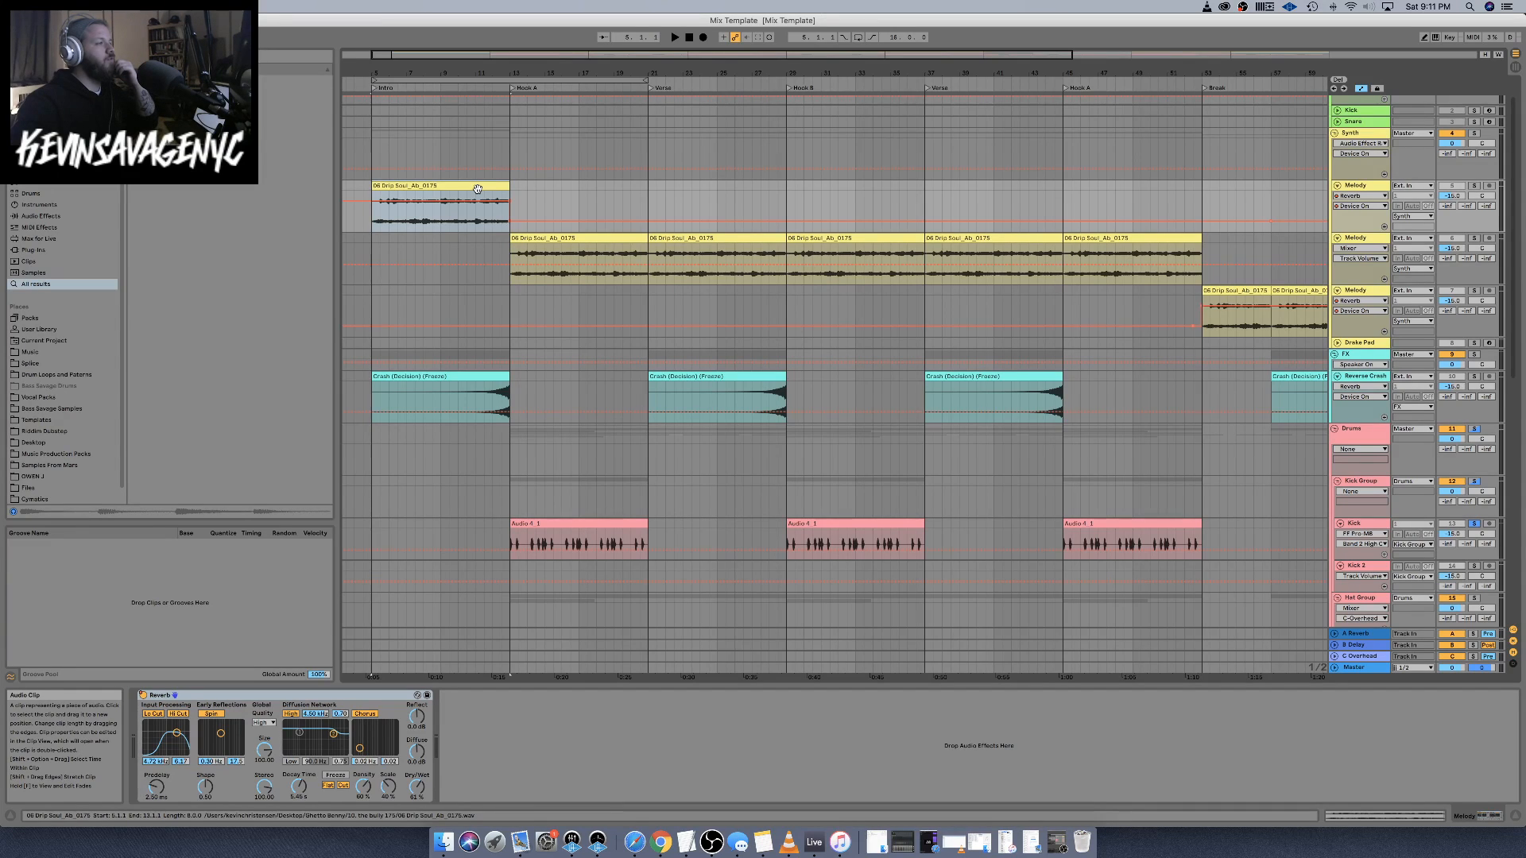
{"action": "double_click", "coordinate": [460, 185]}
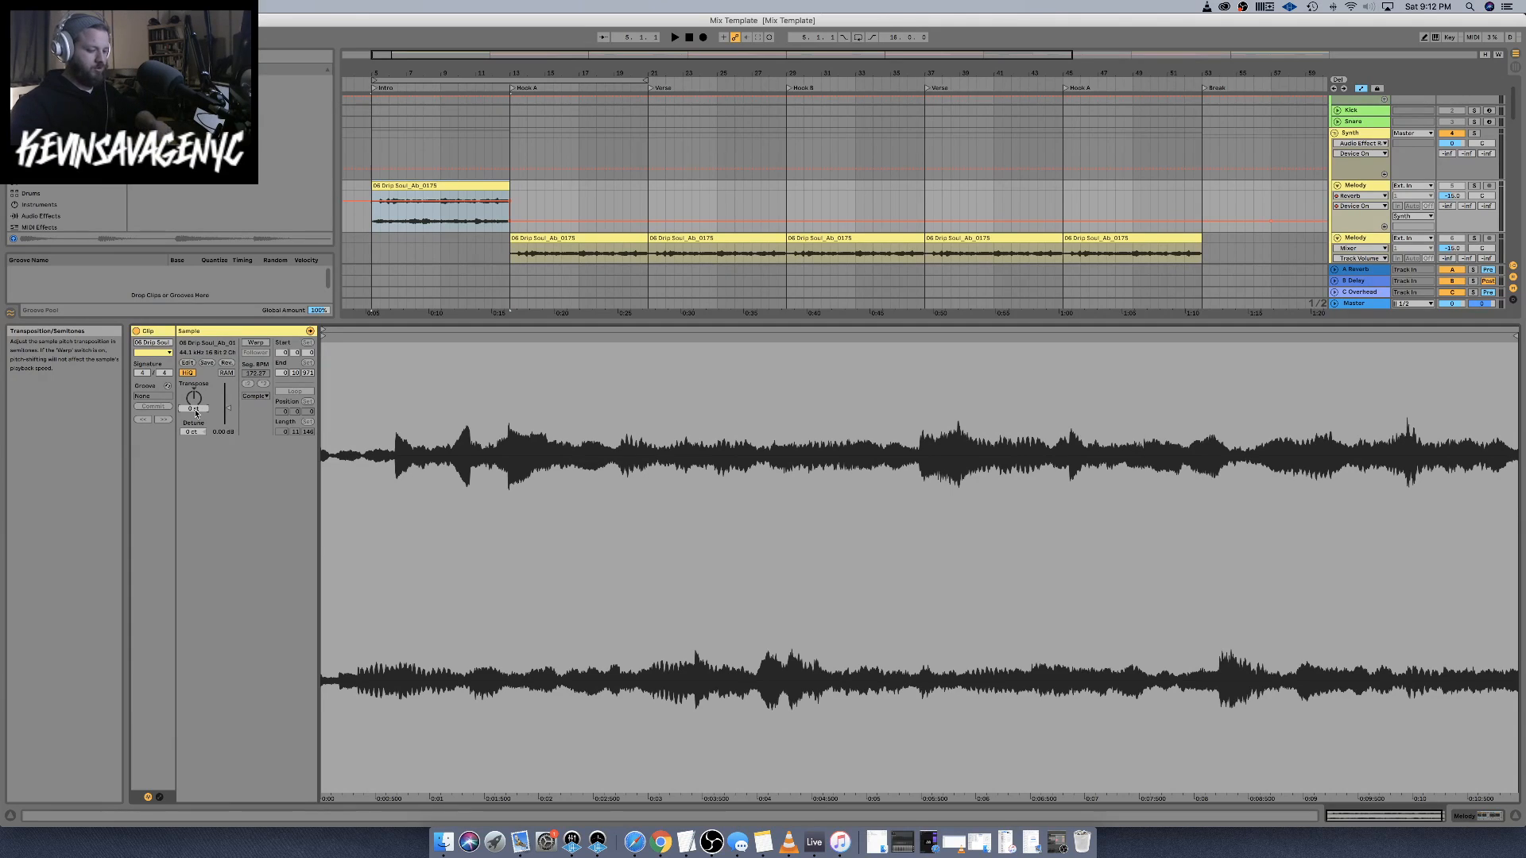
{"action": "left_click", "coordinate": [195, 413]}
{"action": "type", "text": "-12"}
{"action": "key", "text": "Return"}
{"action": "key", "text": "space"}
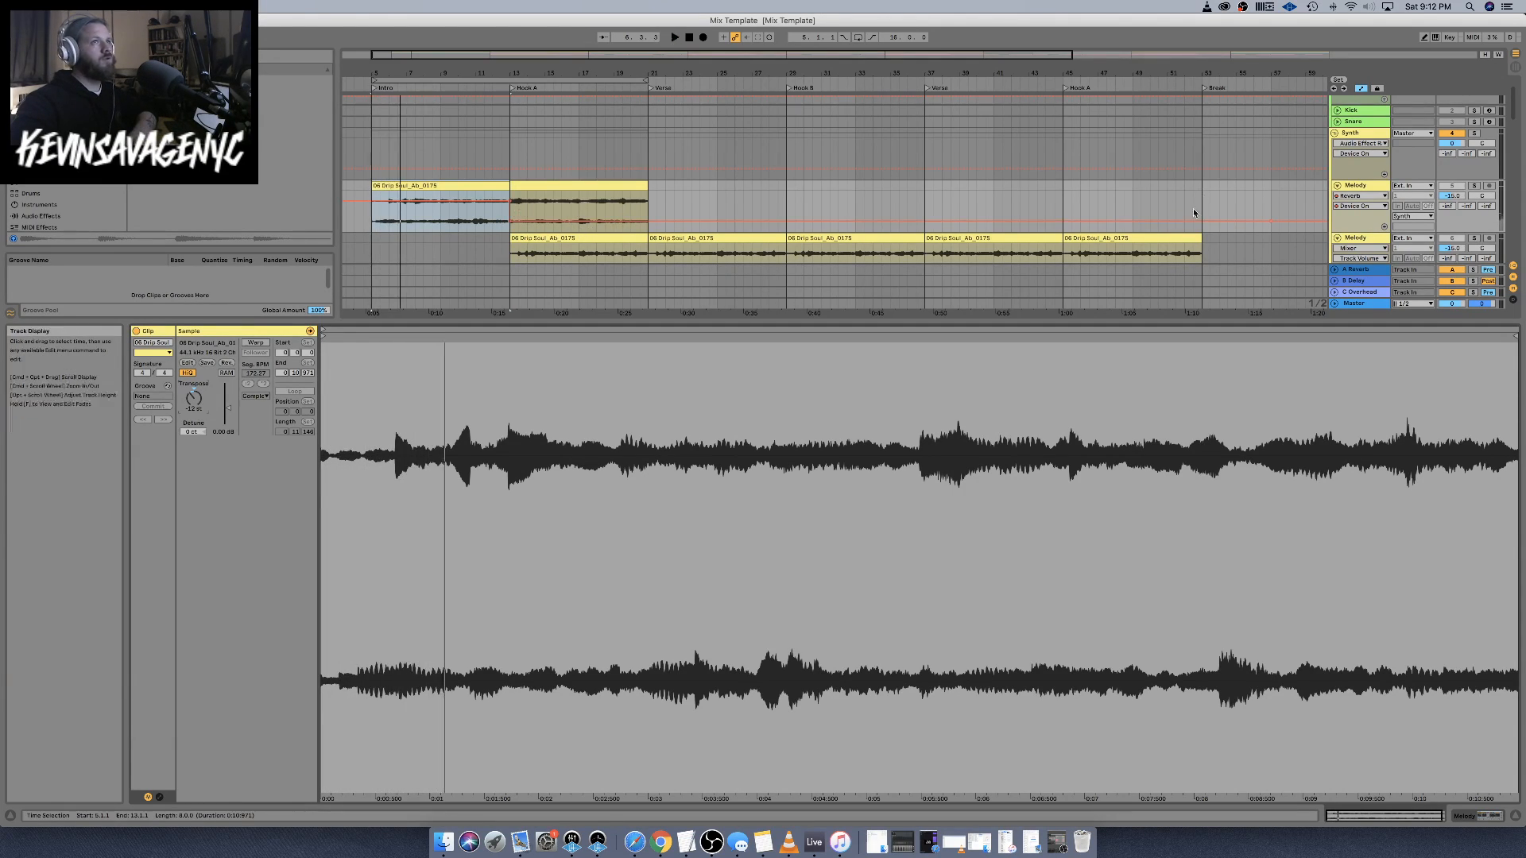
Audition the Intro Melody track soloed, trim the clip's end to the start of Hook A and turn the solo off
{"action": "left_click", "coordinate": [1475, 187]}
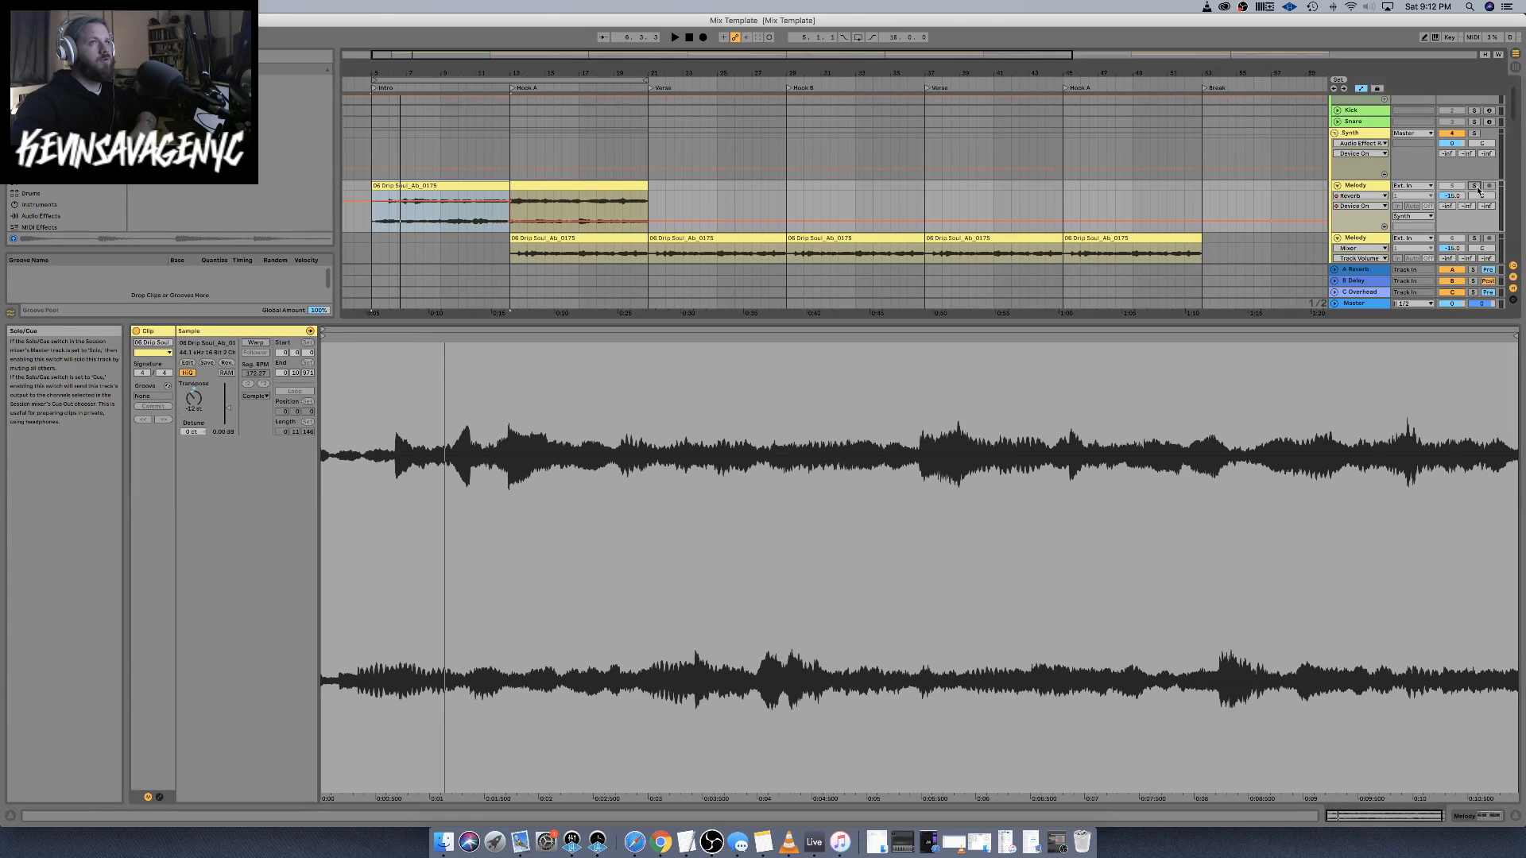
{"action": "key", "text": "space"}
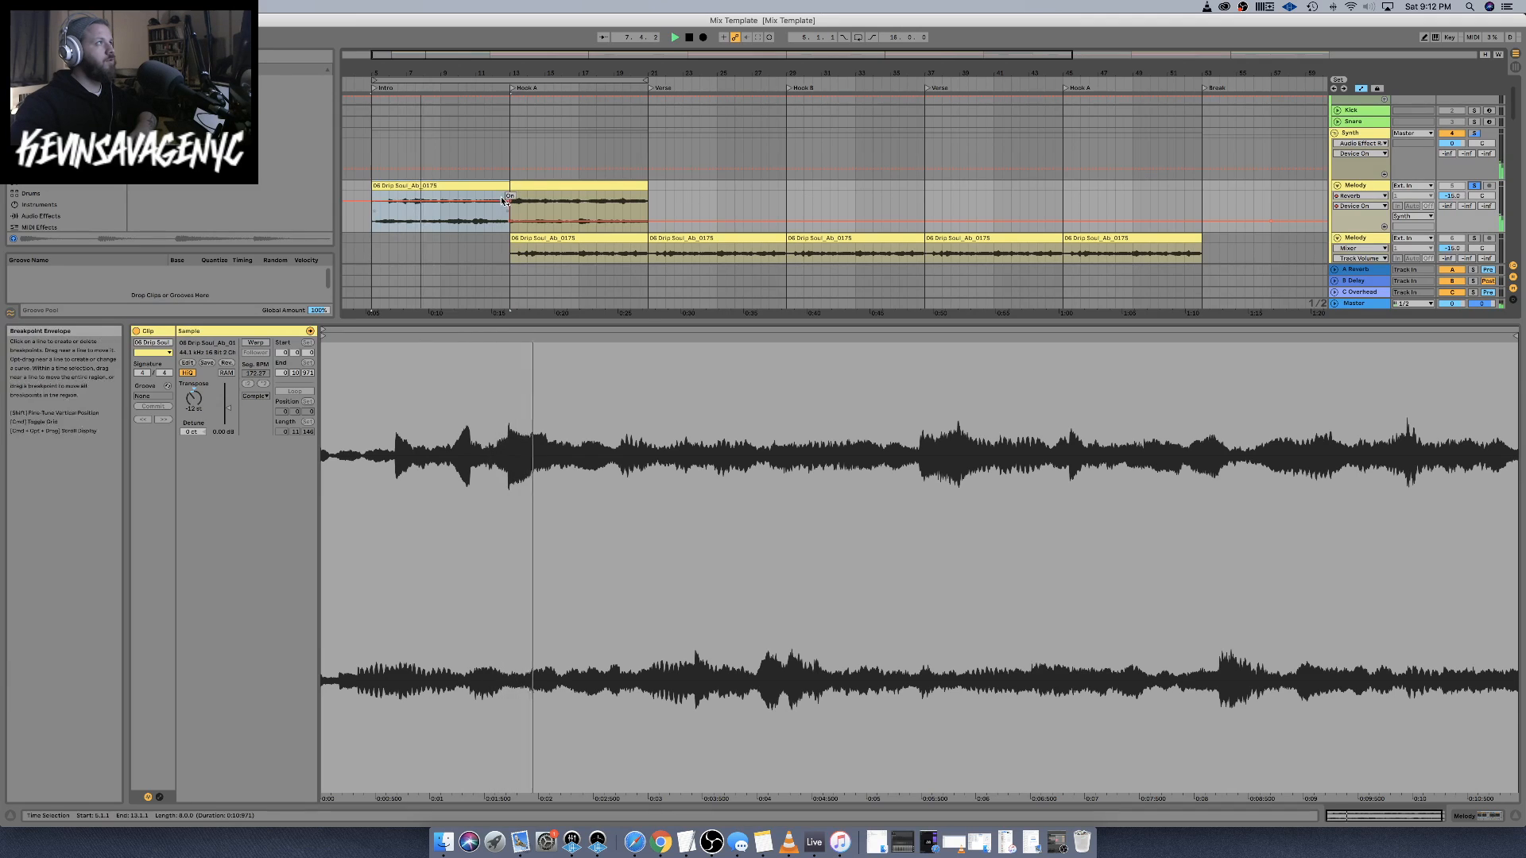
{"action": "left_click", "coordinate": [579, 184]}
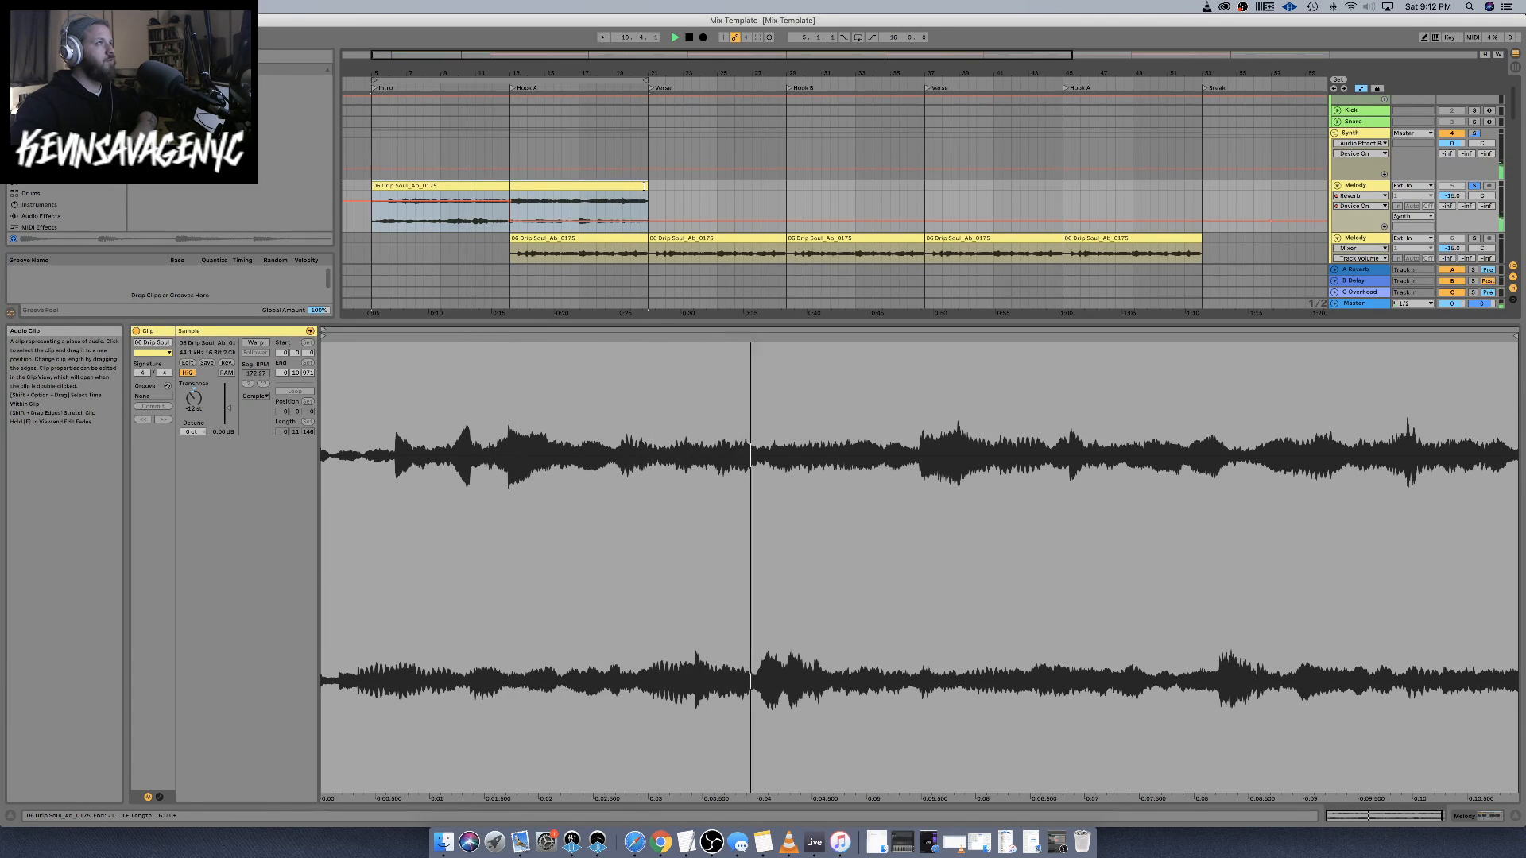
{"action": "left_click_drag", "start_coordinate": [642, 186], "coordinate": [511, 190]}
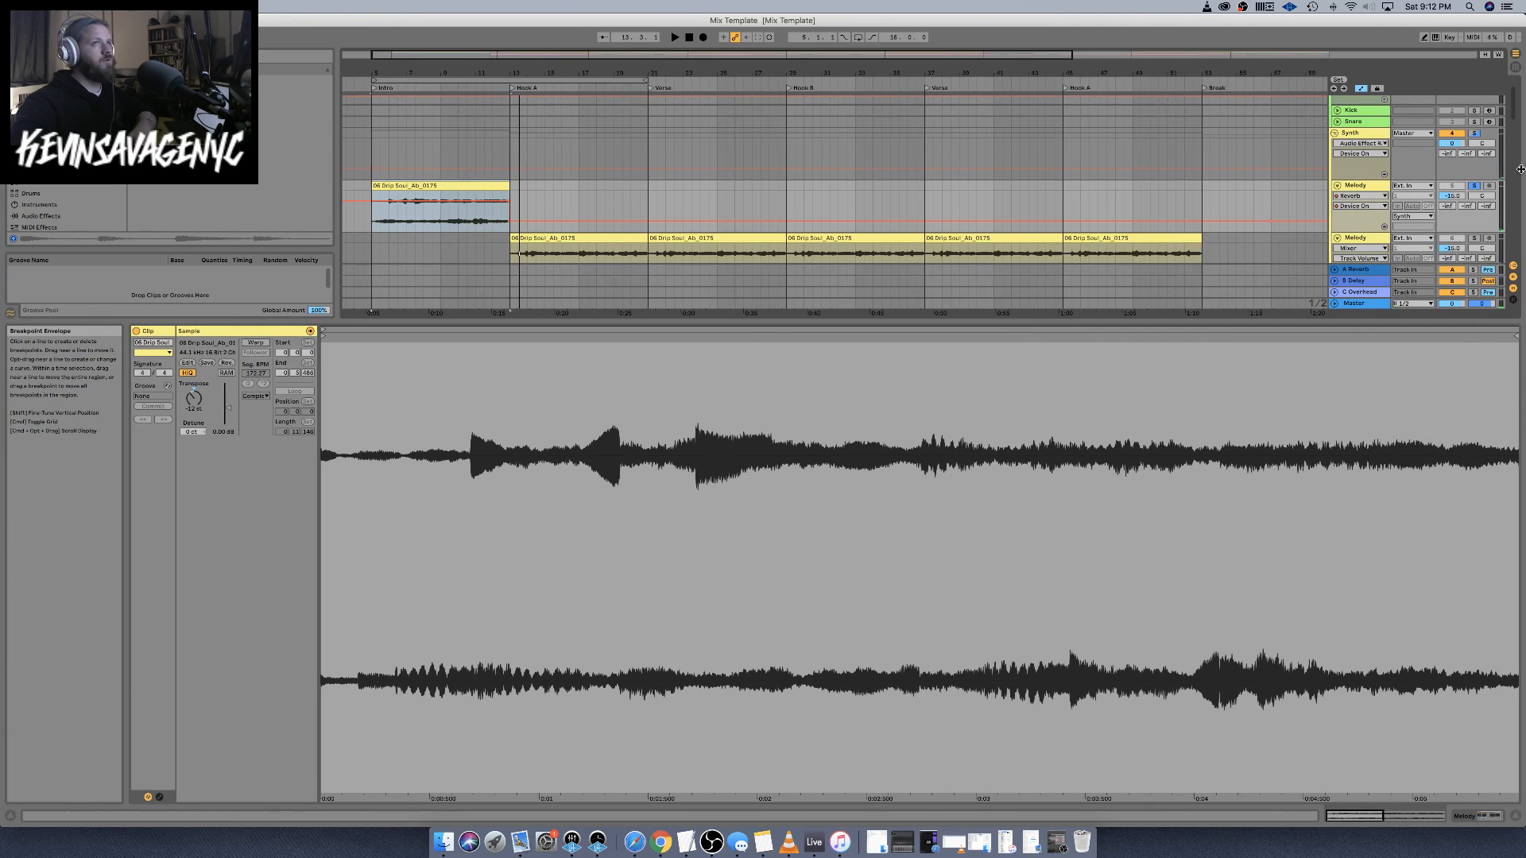
{"action": "left_click", "coordinate": [1474, 185]}
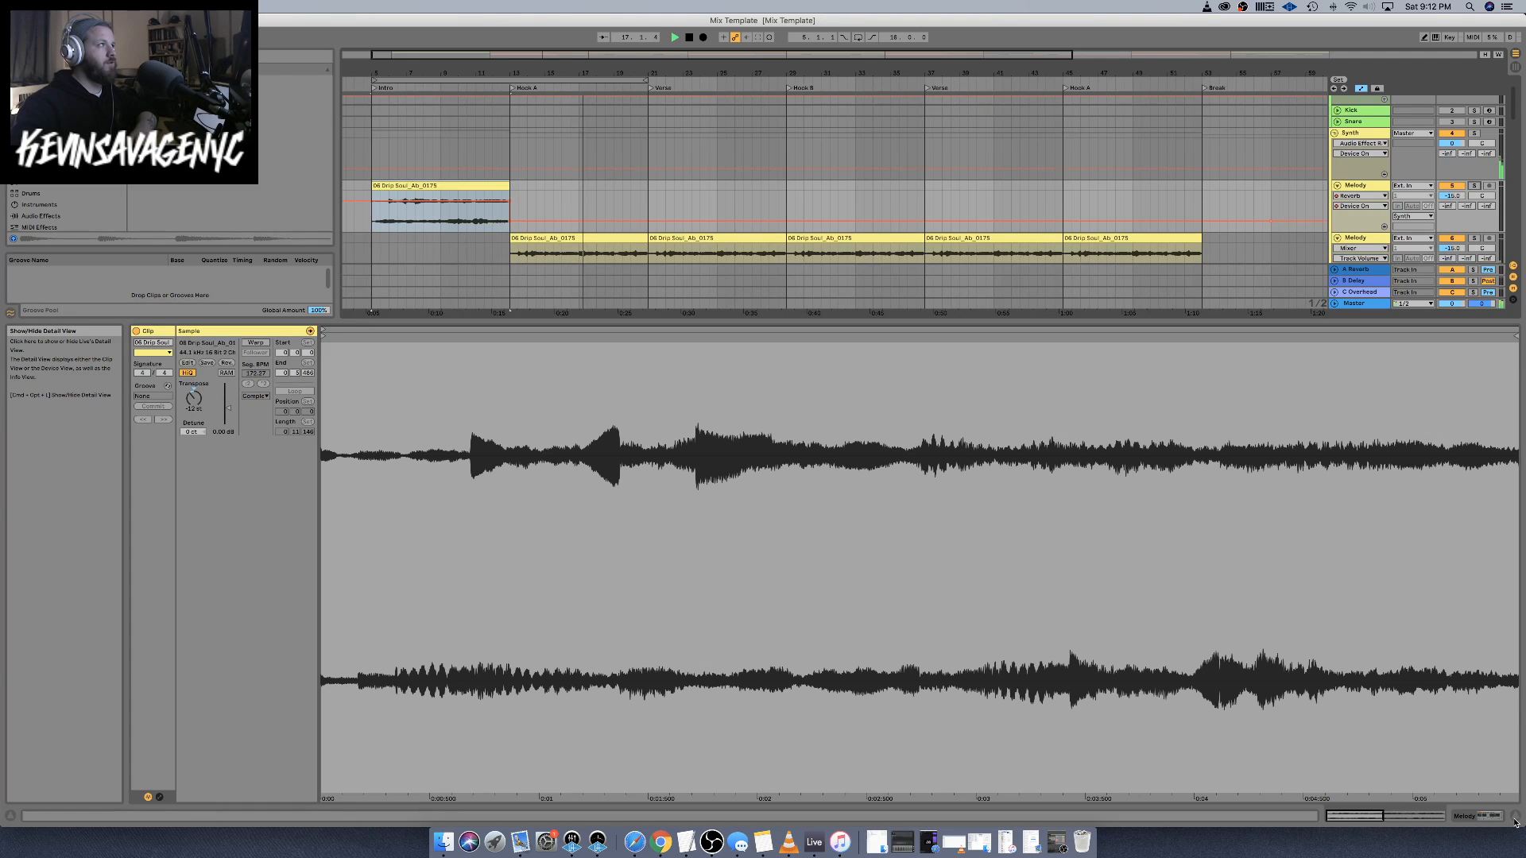
Undo the melody clip's transposition and consolidate the Intro melody clip, leaving it transposed by -12 semitones
{"action": "key", "text": "super+z"}
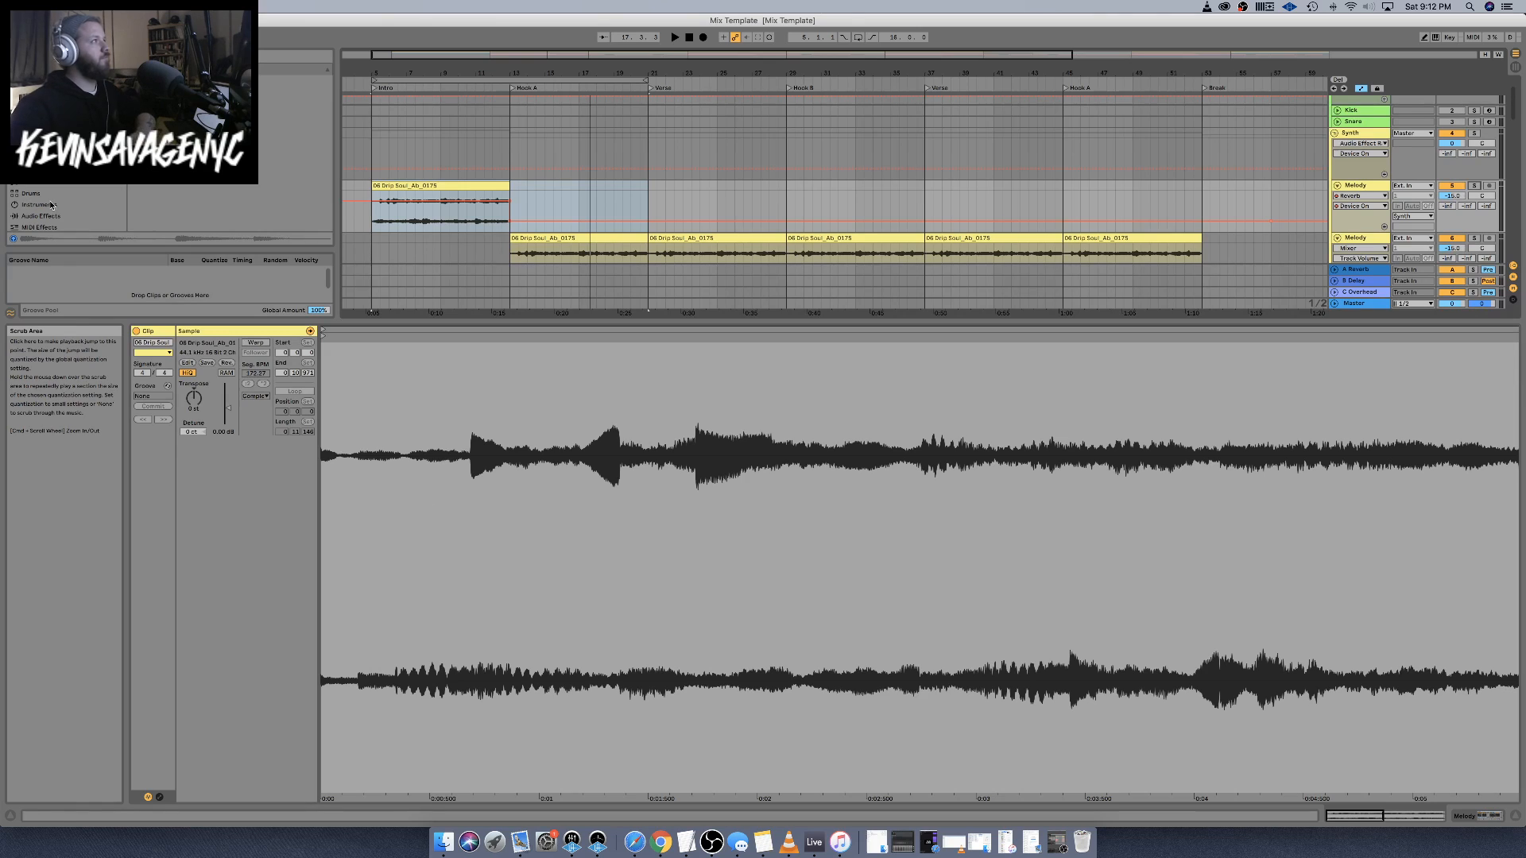
{"action": "right_click", "coordinate": [450, 190]}
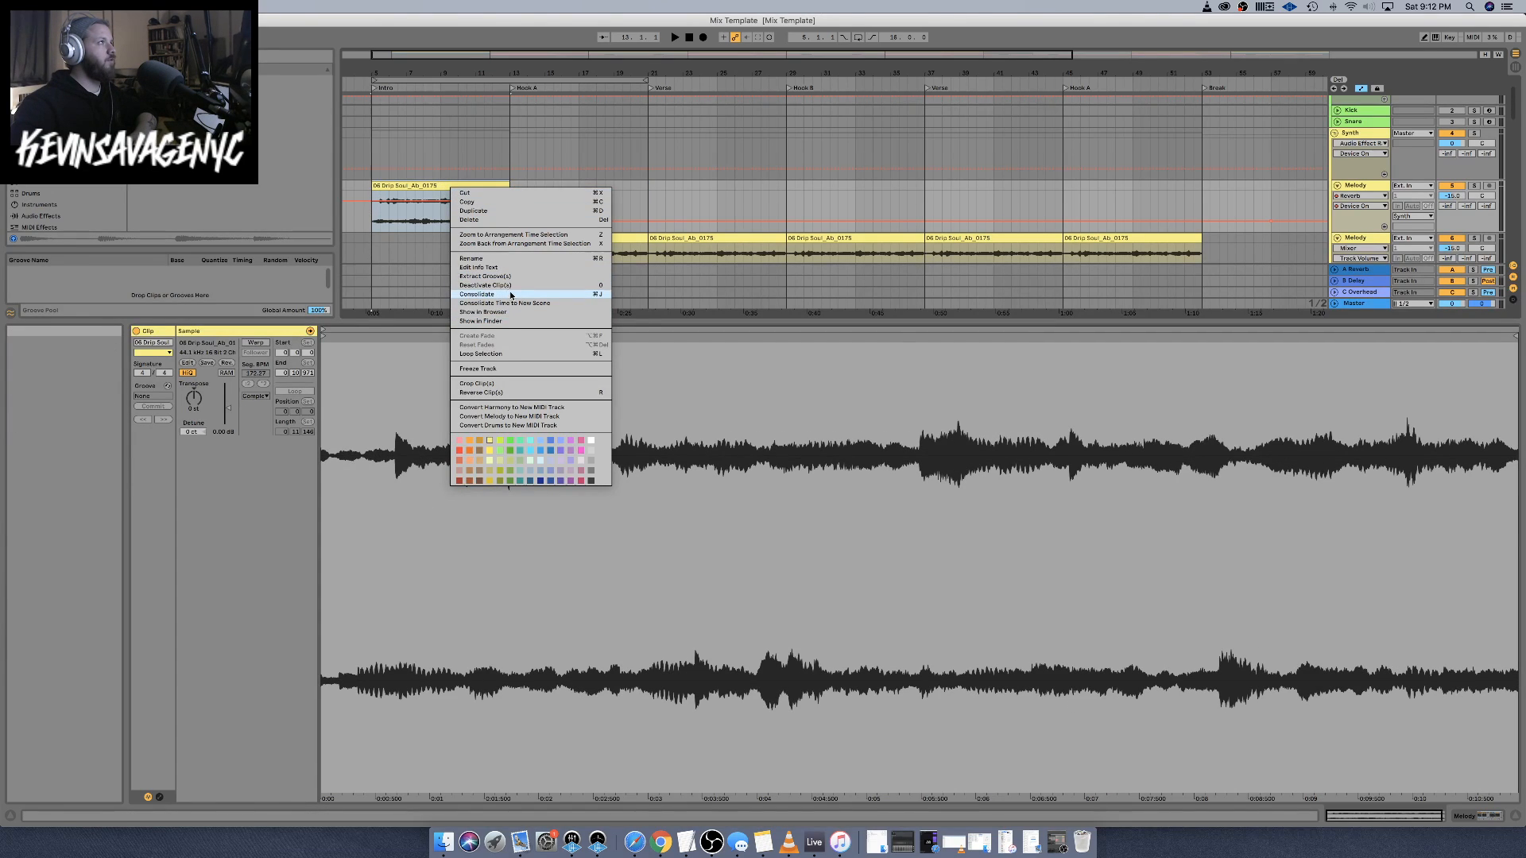
{"action": "left_click", "coordinate": [511, 295]}
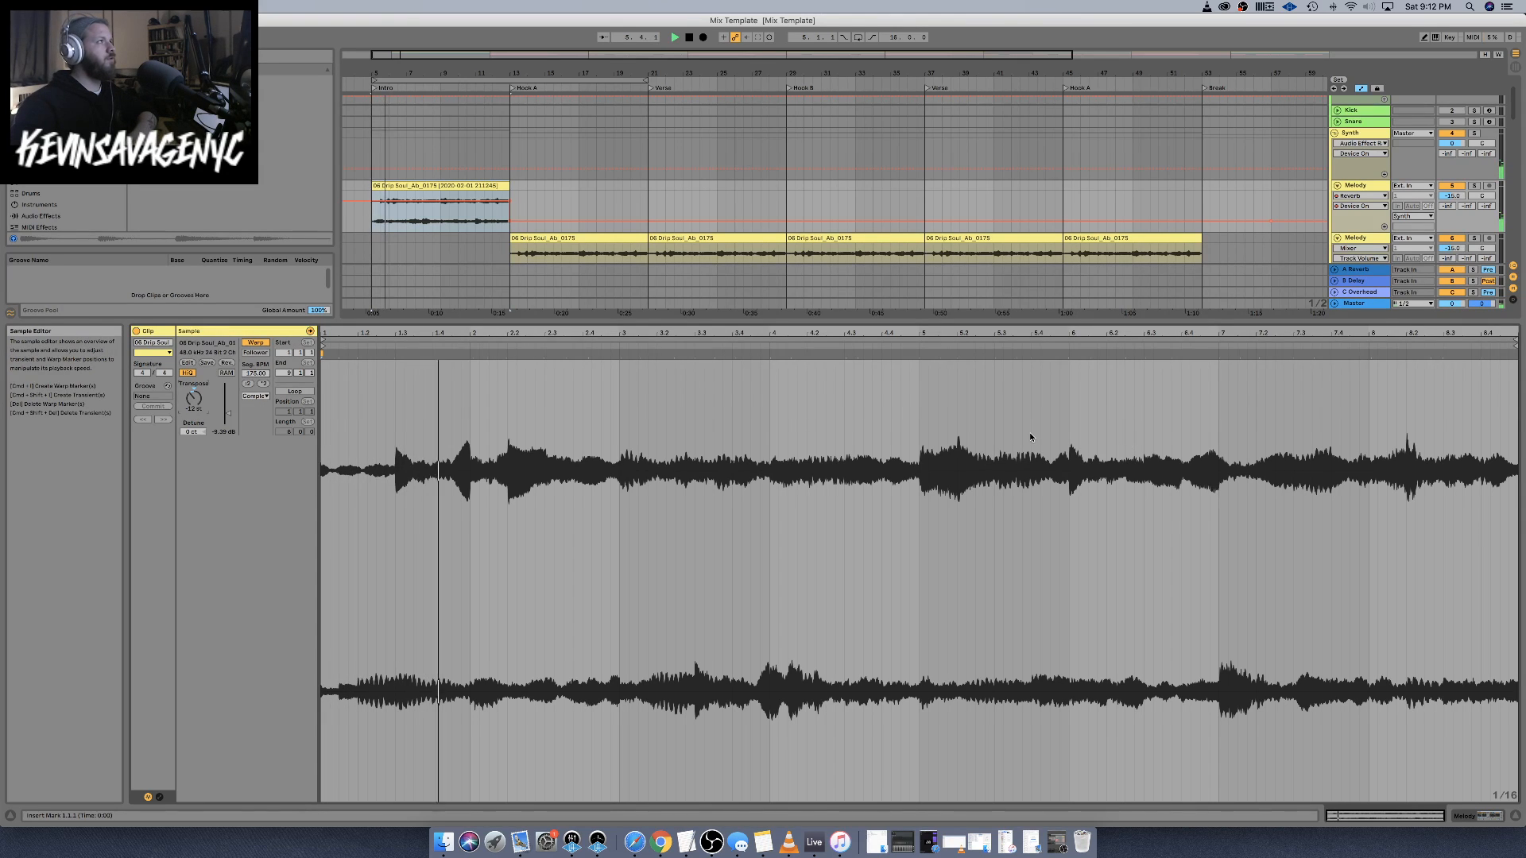
Hide the clip details and listen to the arrangement from the Intro through the Break into Pre Out while looking over its sections
{"action": "left_click", "coordinate": [1515, 816]}
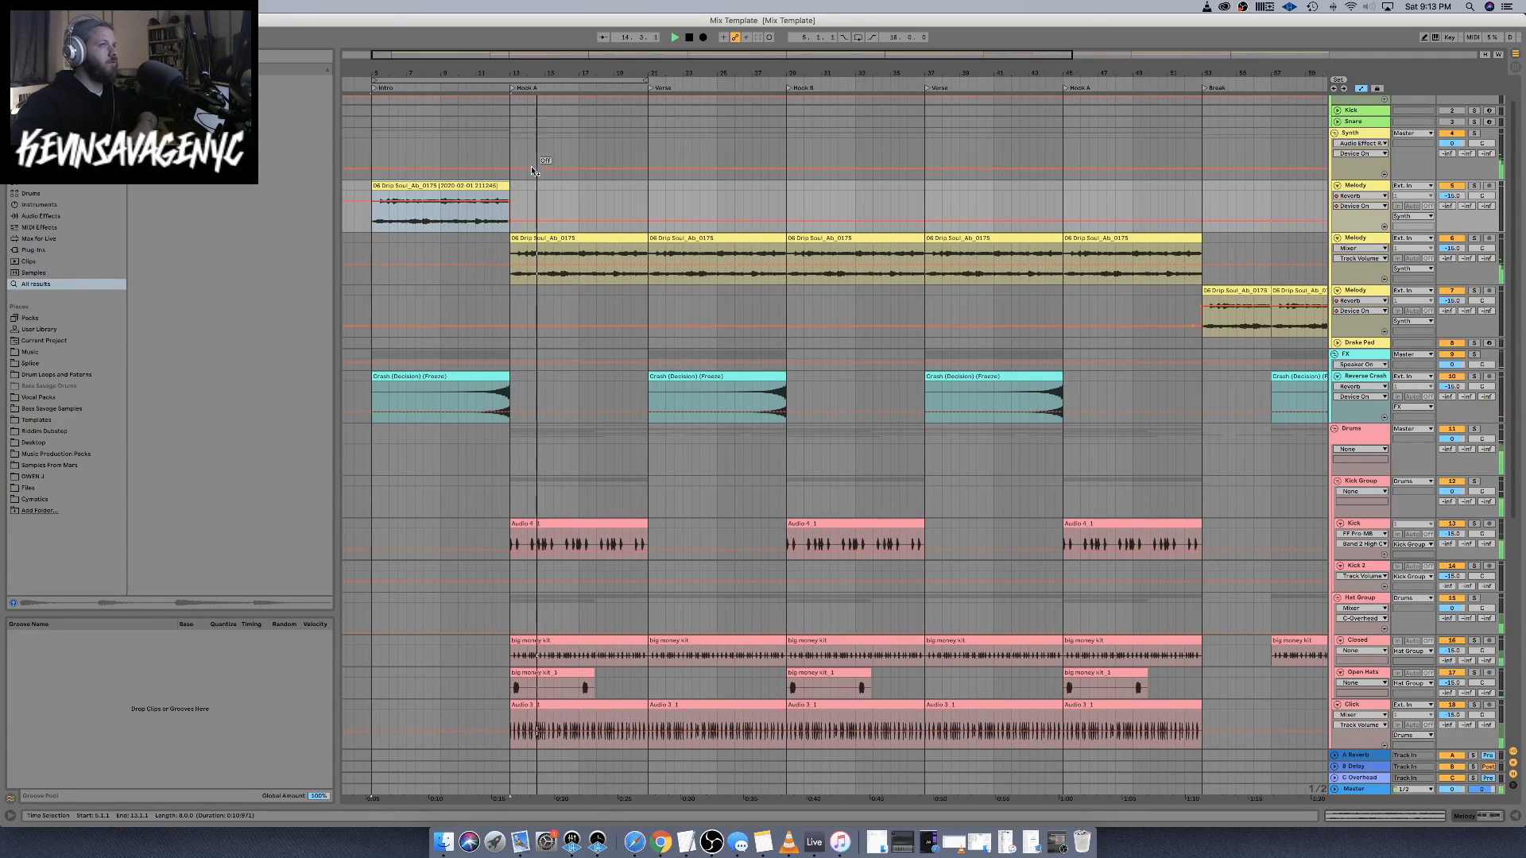
{"action": "scroll", "coordinate": [644, 188], "scroll_direction": "right", "scroll_amount": 2}
{"action": "scroll", "coordinate": [643, 187], "scroll_direction": "right", "scroll_amount": 15}
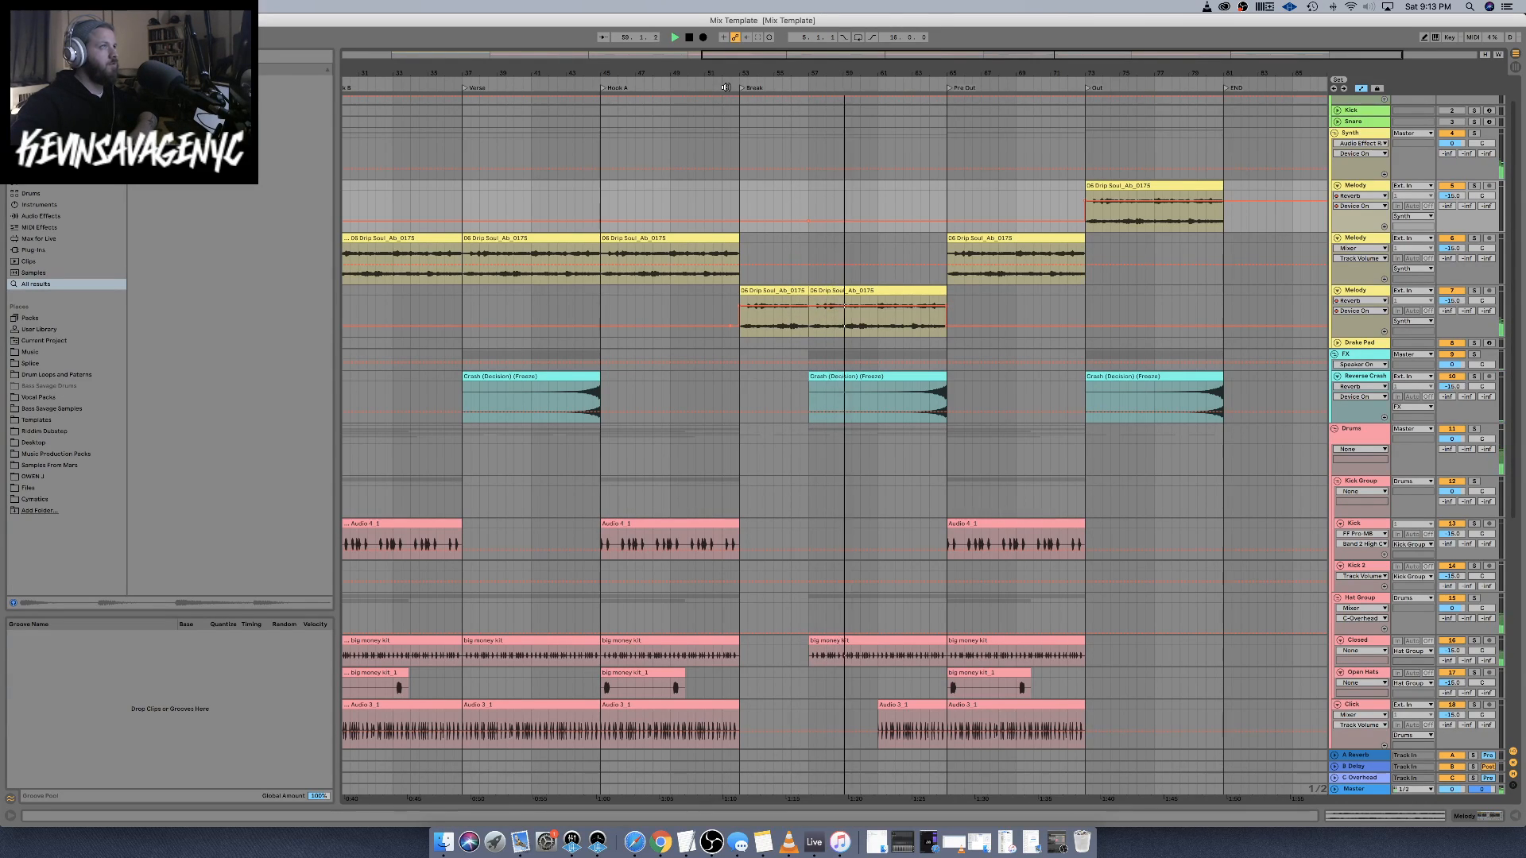
{"action": "scroll", "coordinate": [767, 207], "scroll_direction": "left", "scroll_amount": 2}
{"action": "scroll", "coordinate": [766, 208], "scroll_direction": "left", "scroll_amount": 10}
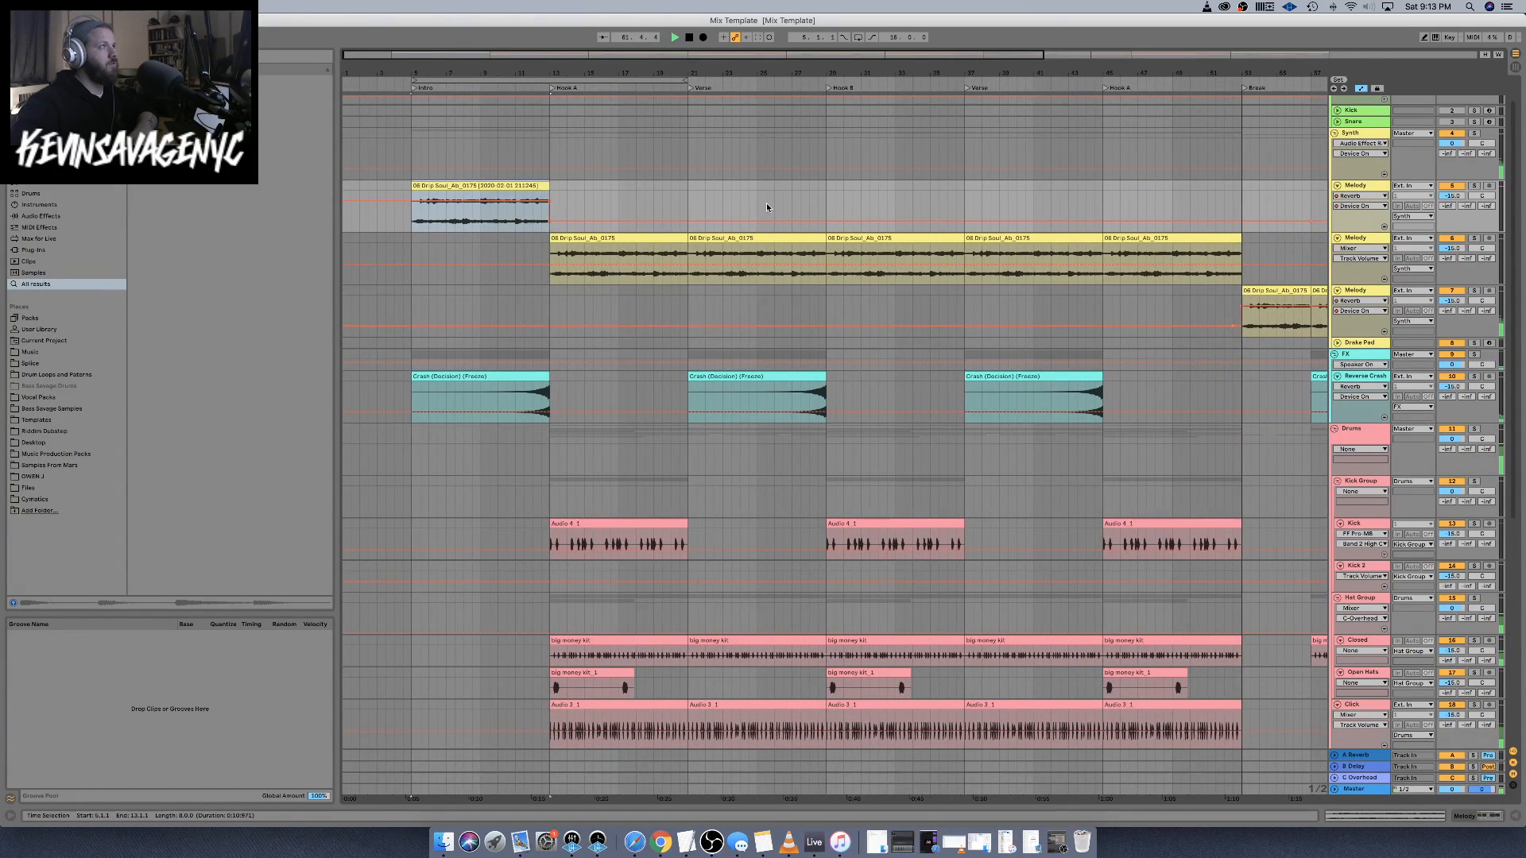
{"action": "scroll", "coordinate": [766, 207], "scroll_direction": "right", "scroll_amount": 15}
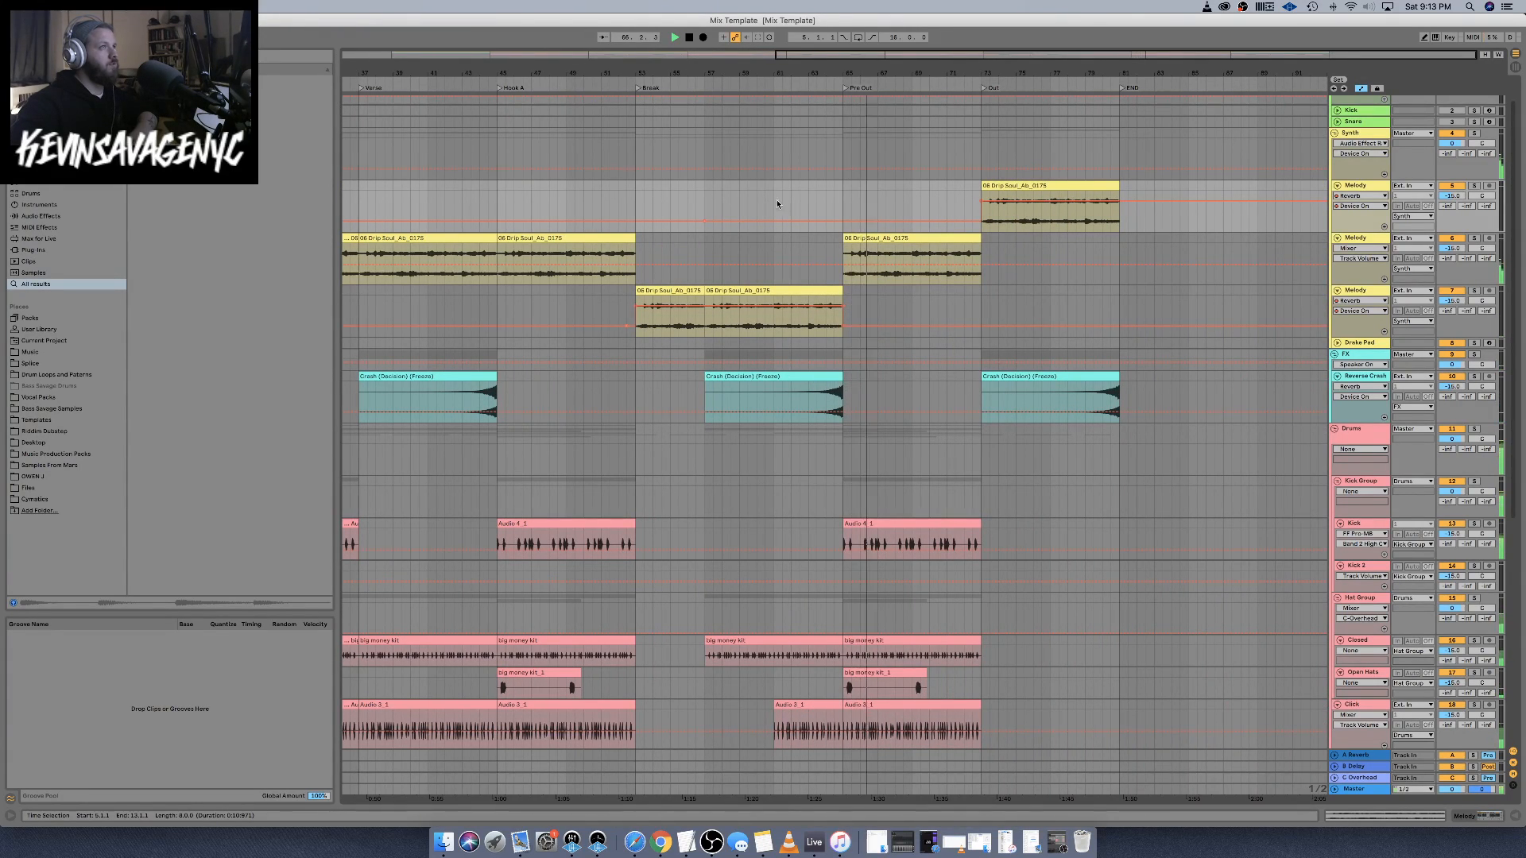
{"action": "scroll", "coordinate": [974, 250], "scroll_direction": "left", "scroll_amount": 10}
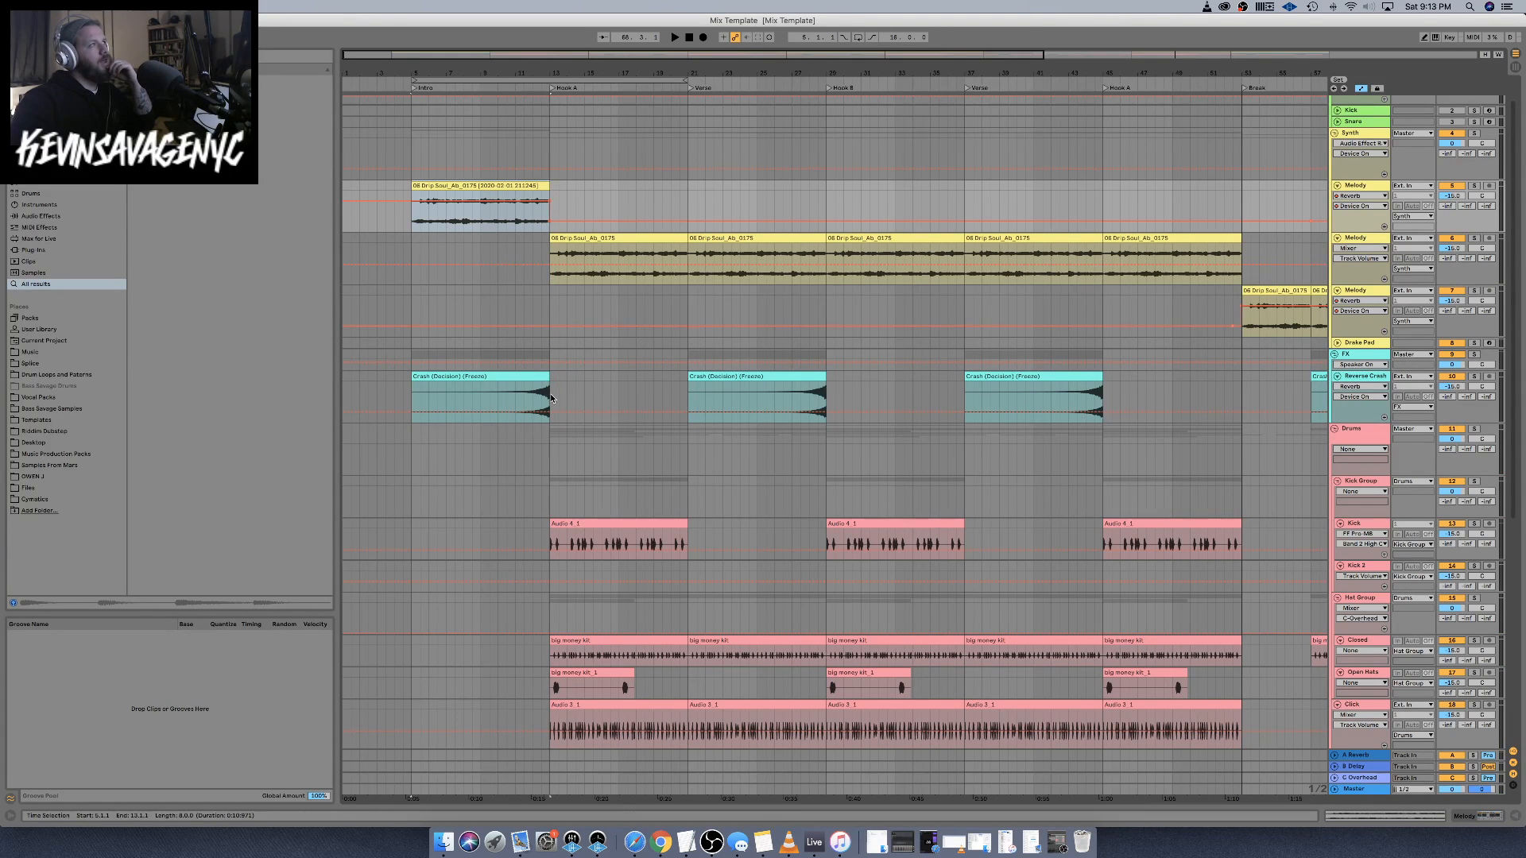
Select the kick clip in the first Hook A and show the Kick track's device chain
{"action": "scroll", "coordinate": [551, 397], "scroll_direction": "down", "scroll_amount": 10}
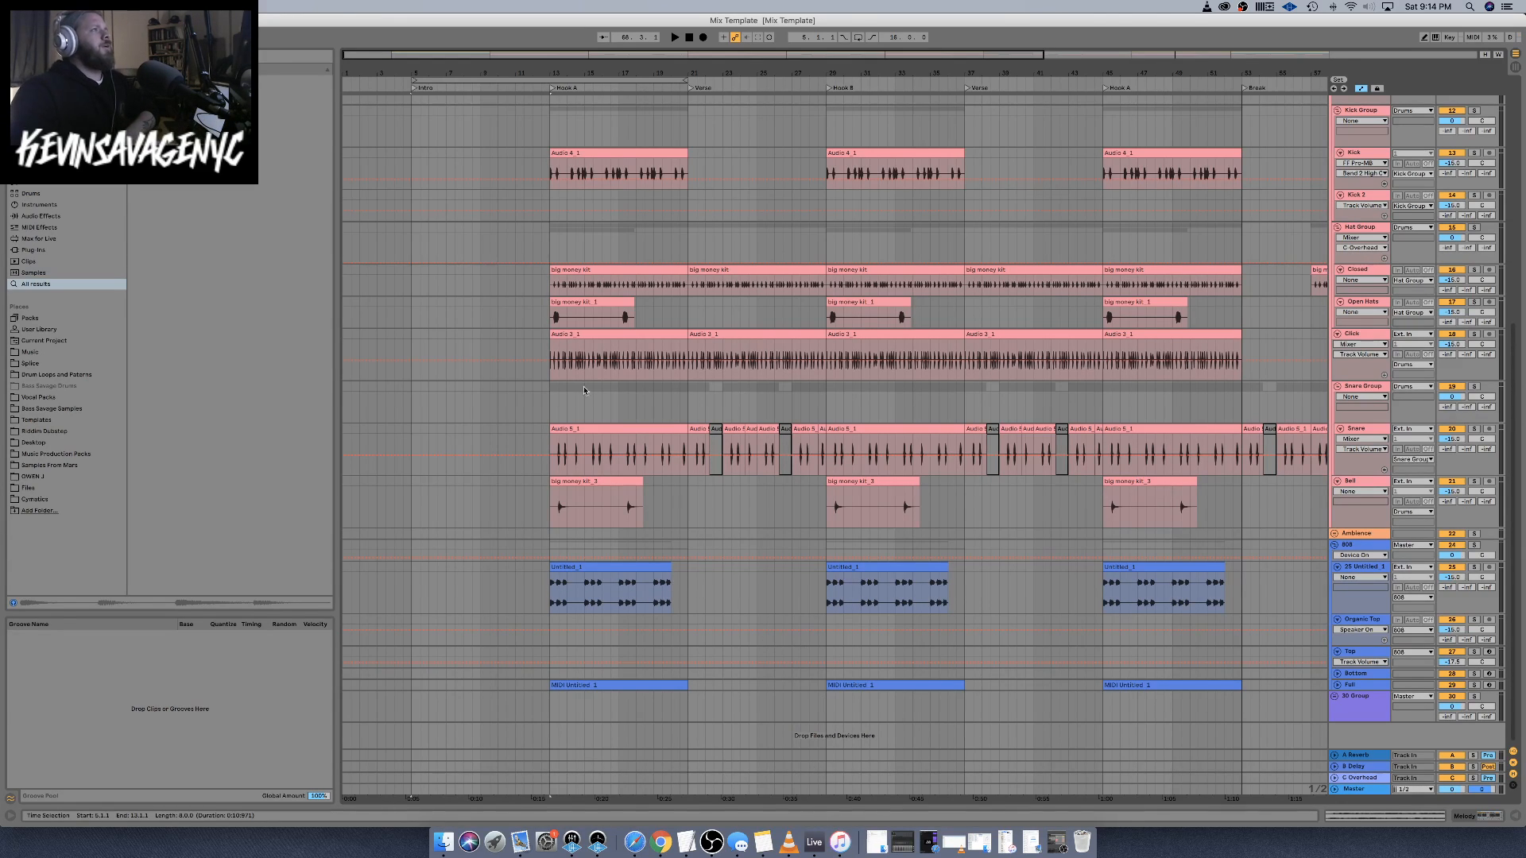
{"action": "left_click", "coordinate": [591, 153]}
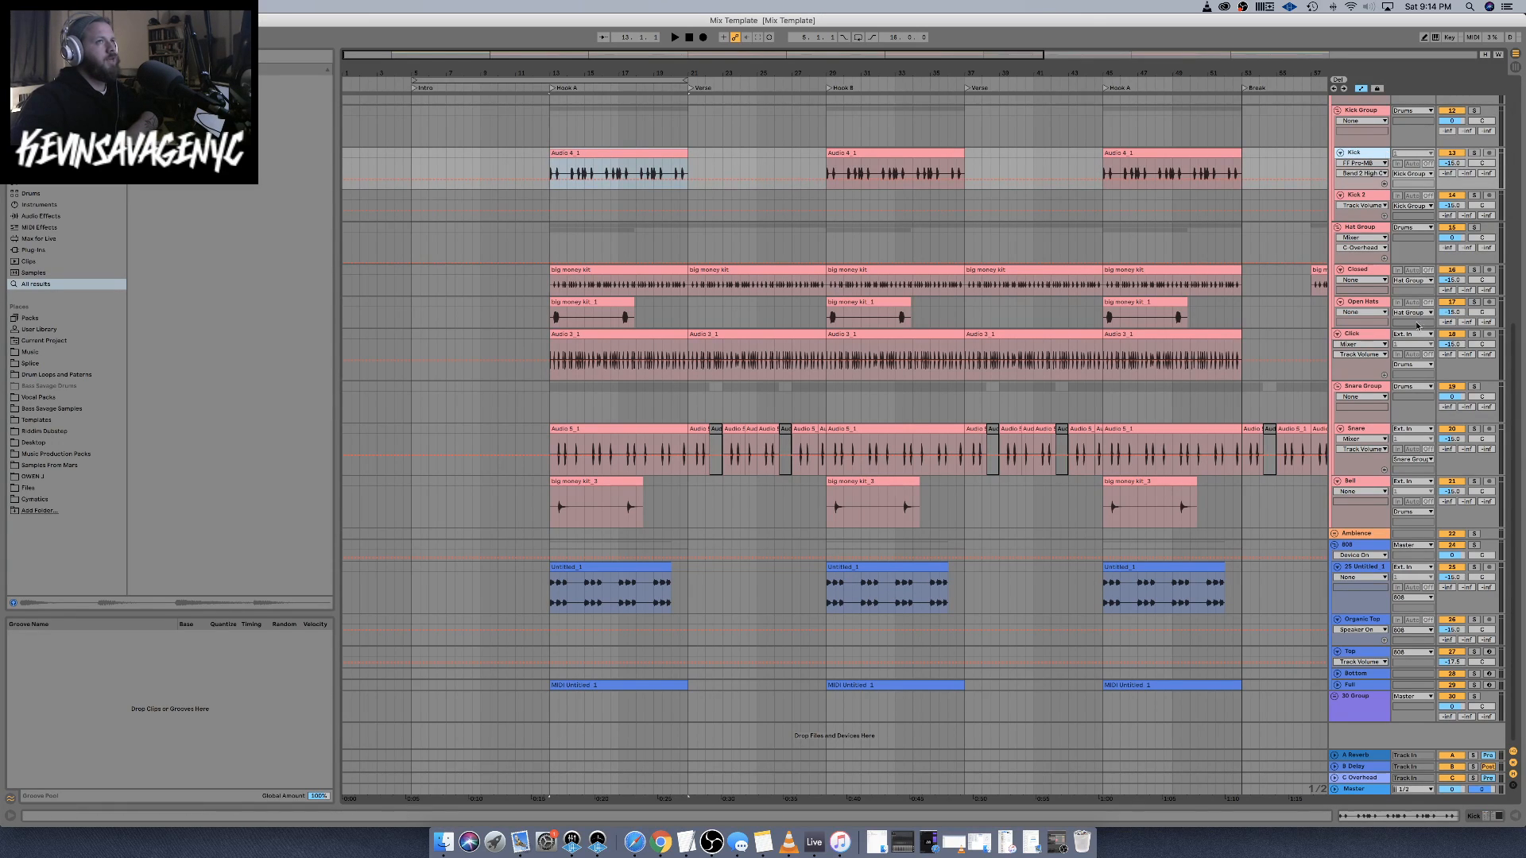
{"action": "left_click", "coordinate": [1496, 814]}
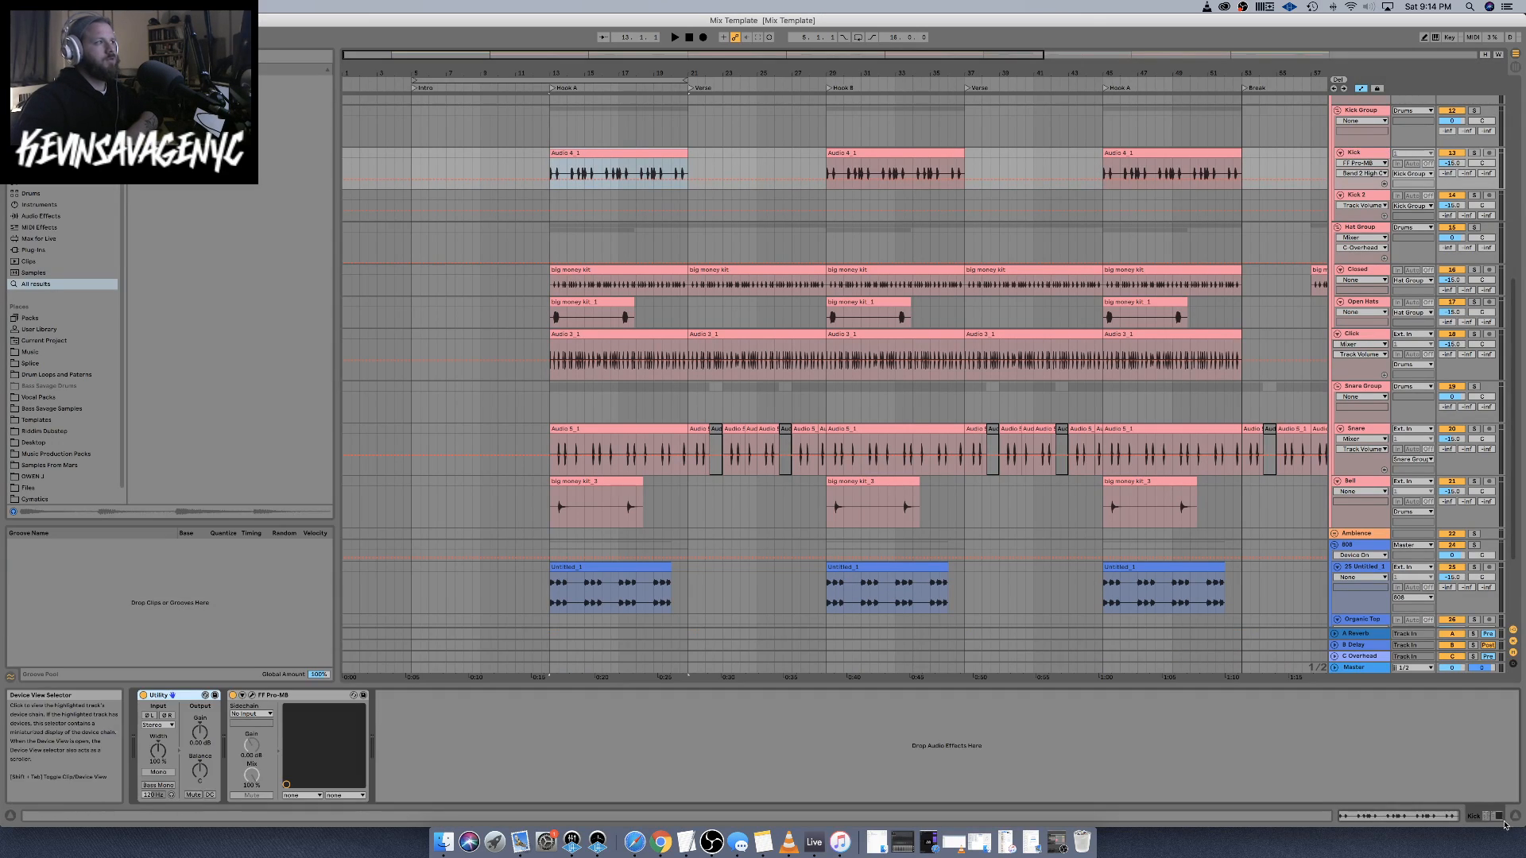
{"action": "right_click", "coordinate": [574, 703]}
{"action": "mouse_move", "coordinate": [602, 710]}
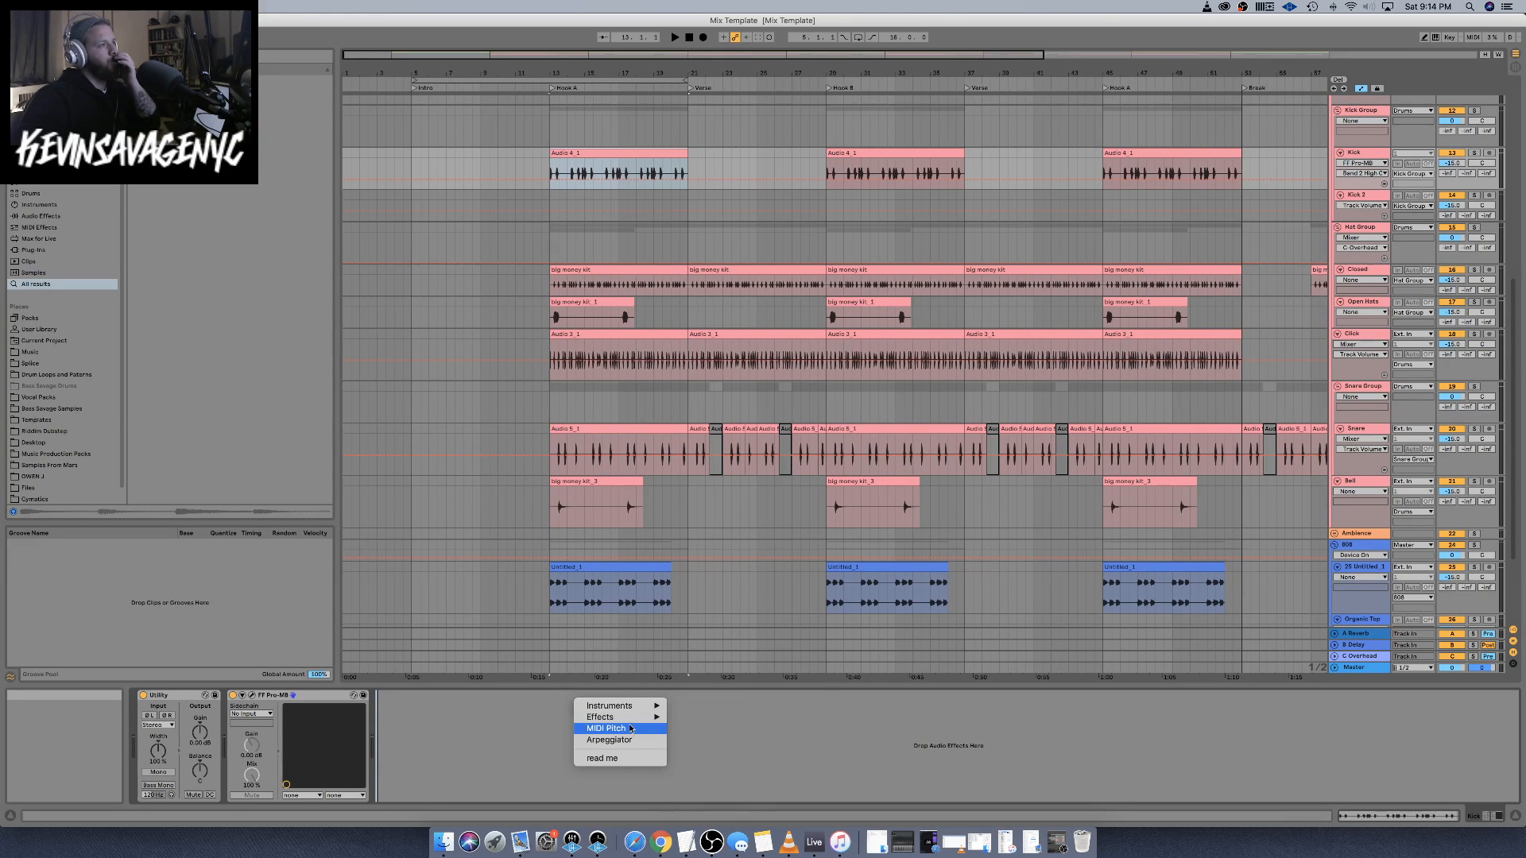
{"action": "mouse_move", "coordinate": [651, 720]}
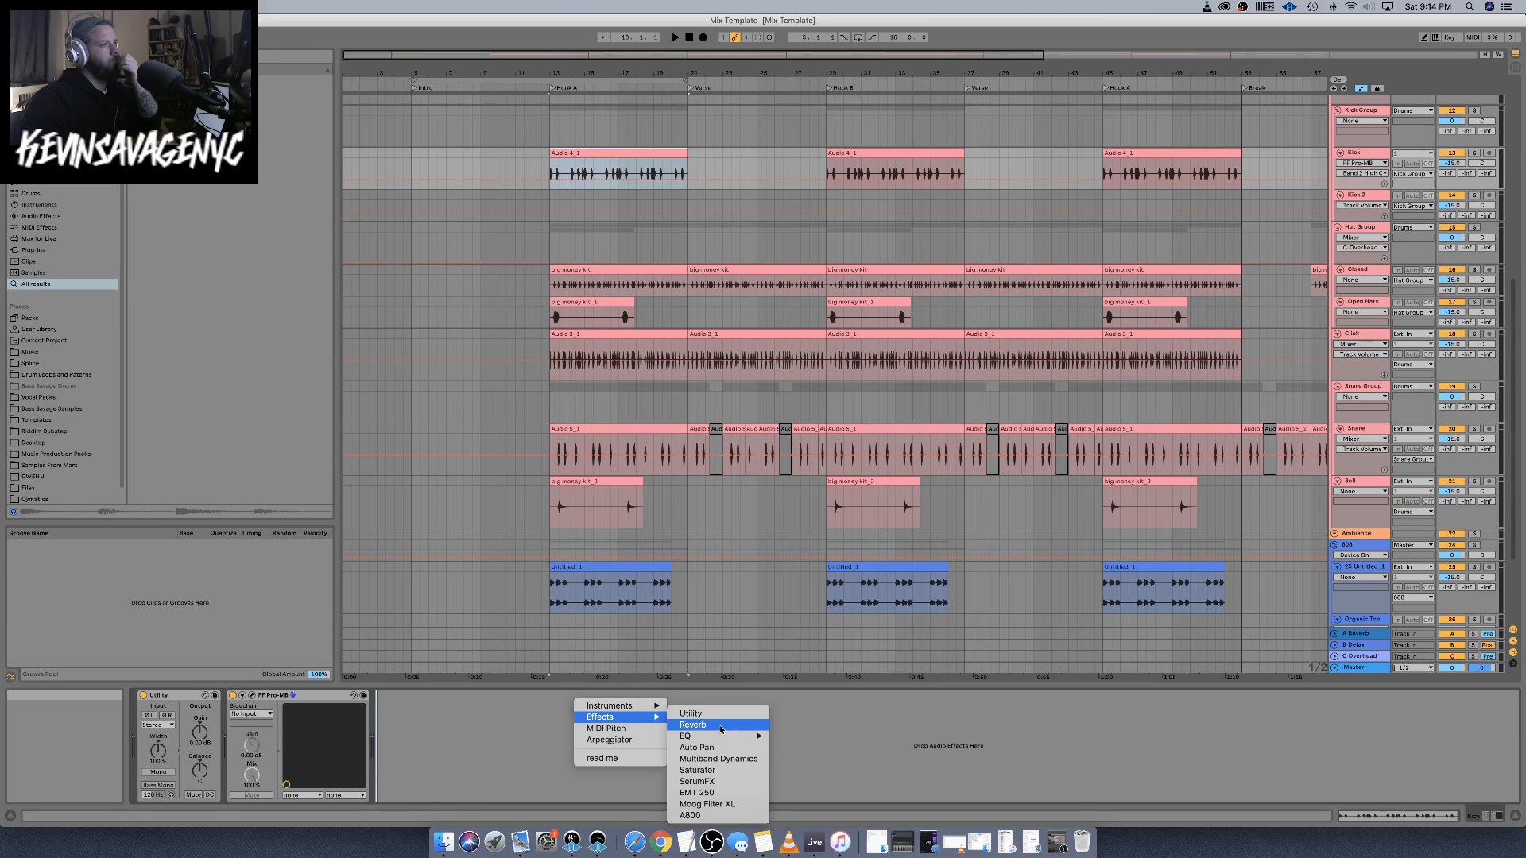
{"action": "left_click", "coordinate": [693, 725]}
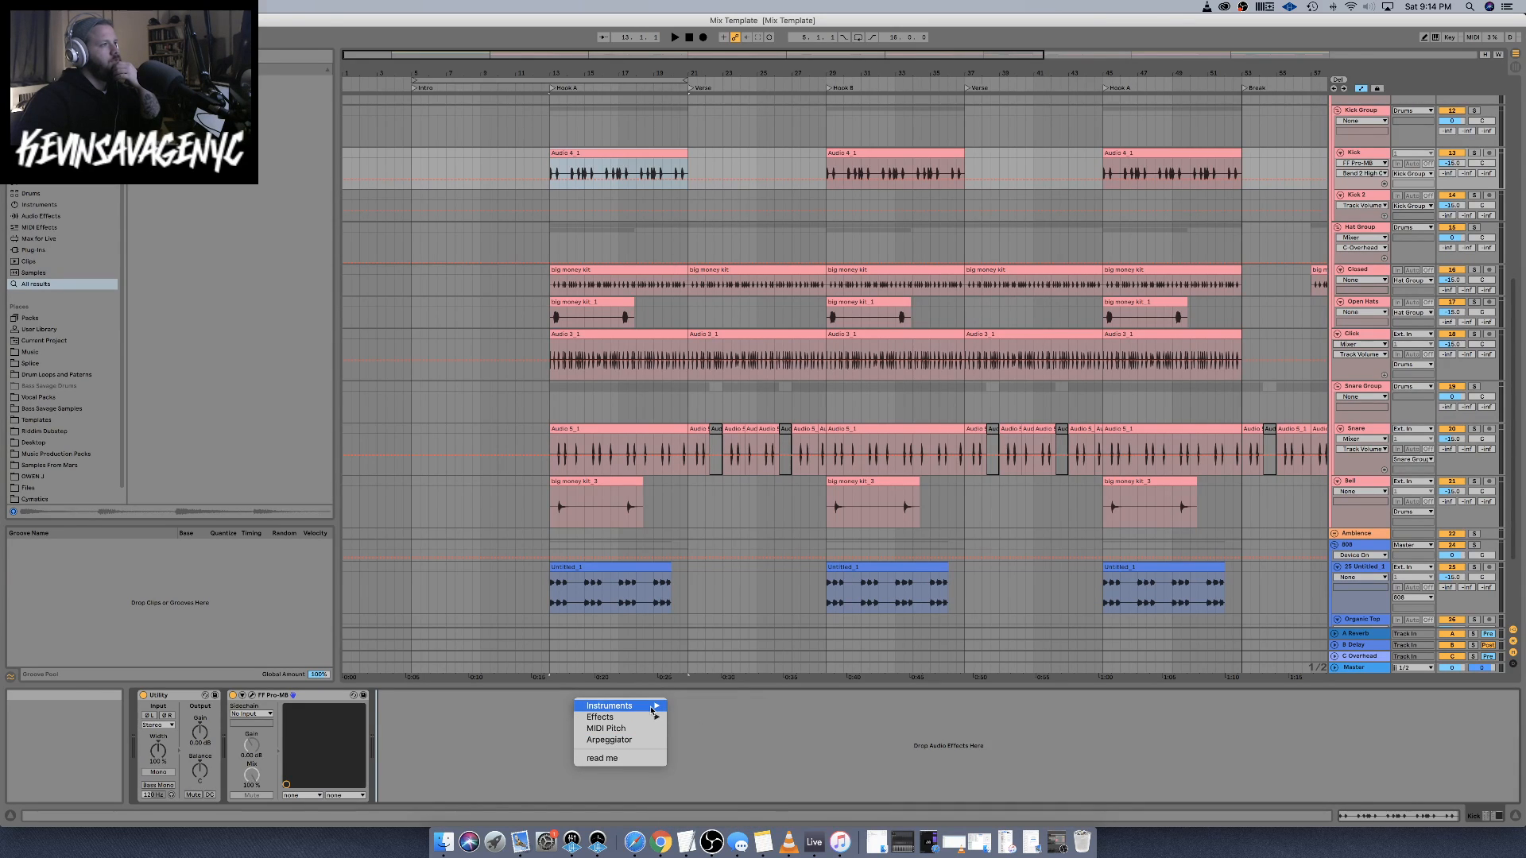
{"action": "mouse_move", "coordinate": [652, 708]}
{"action": "left_click", "coordinate": [699, 733]}
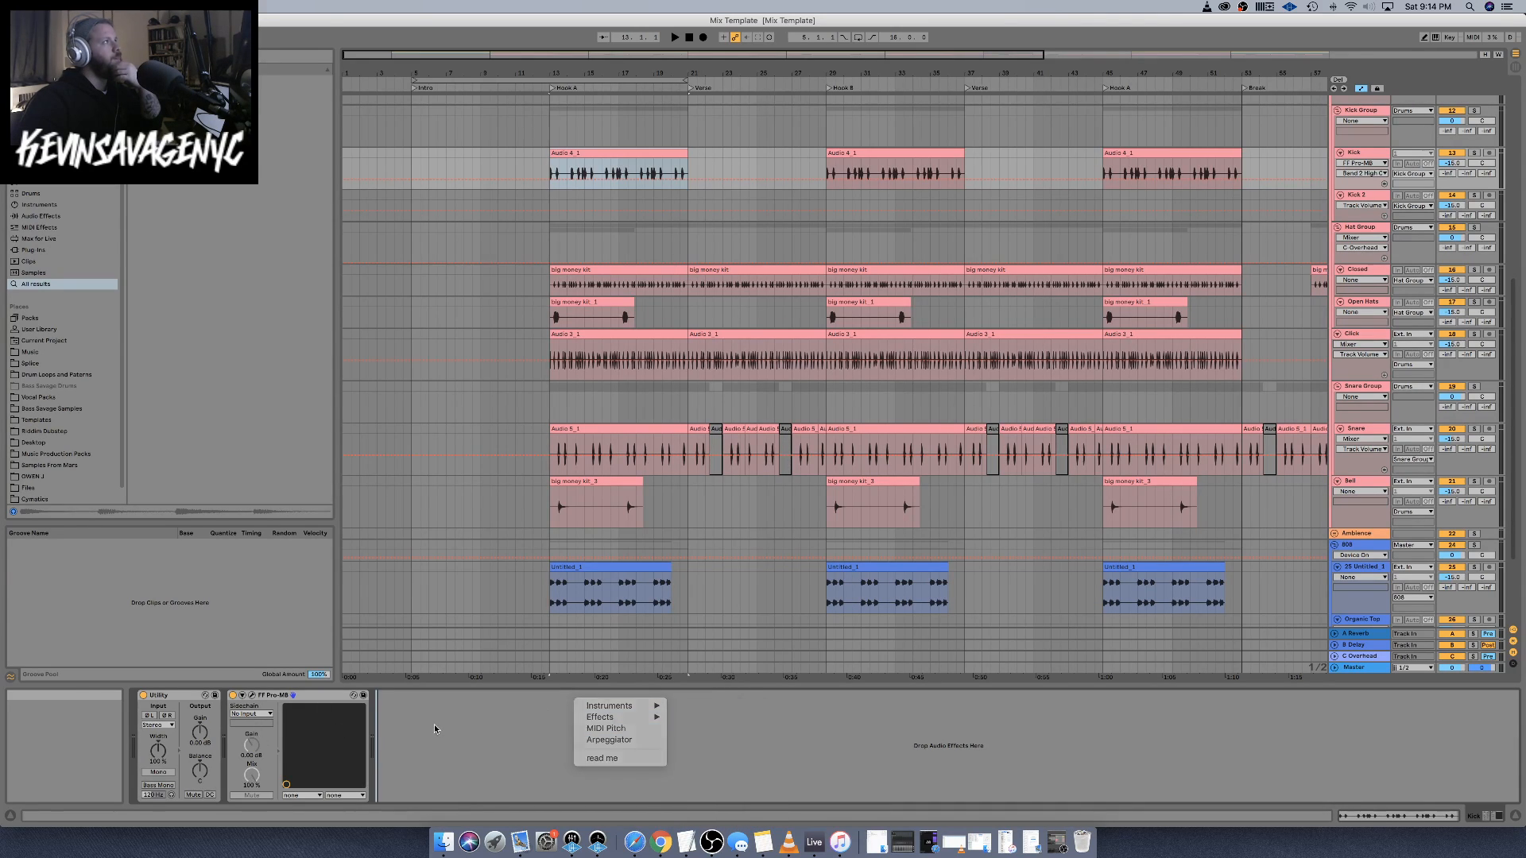
Add a Spectrum analyzer after FF Pro-MB in the Kick track's device chain
{"action": "left_click", "coordinate": [39, 217]}
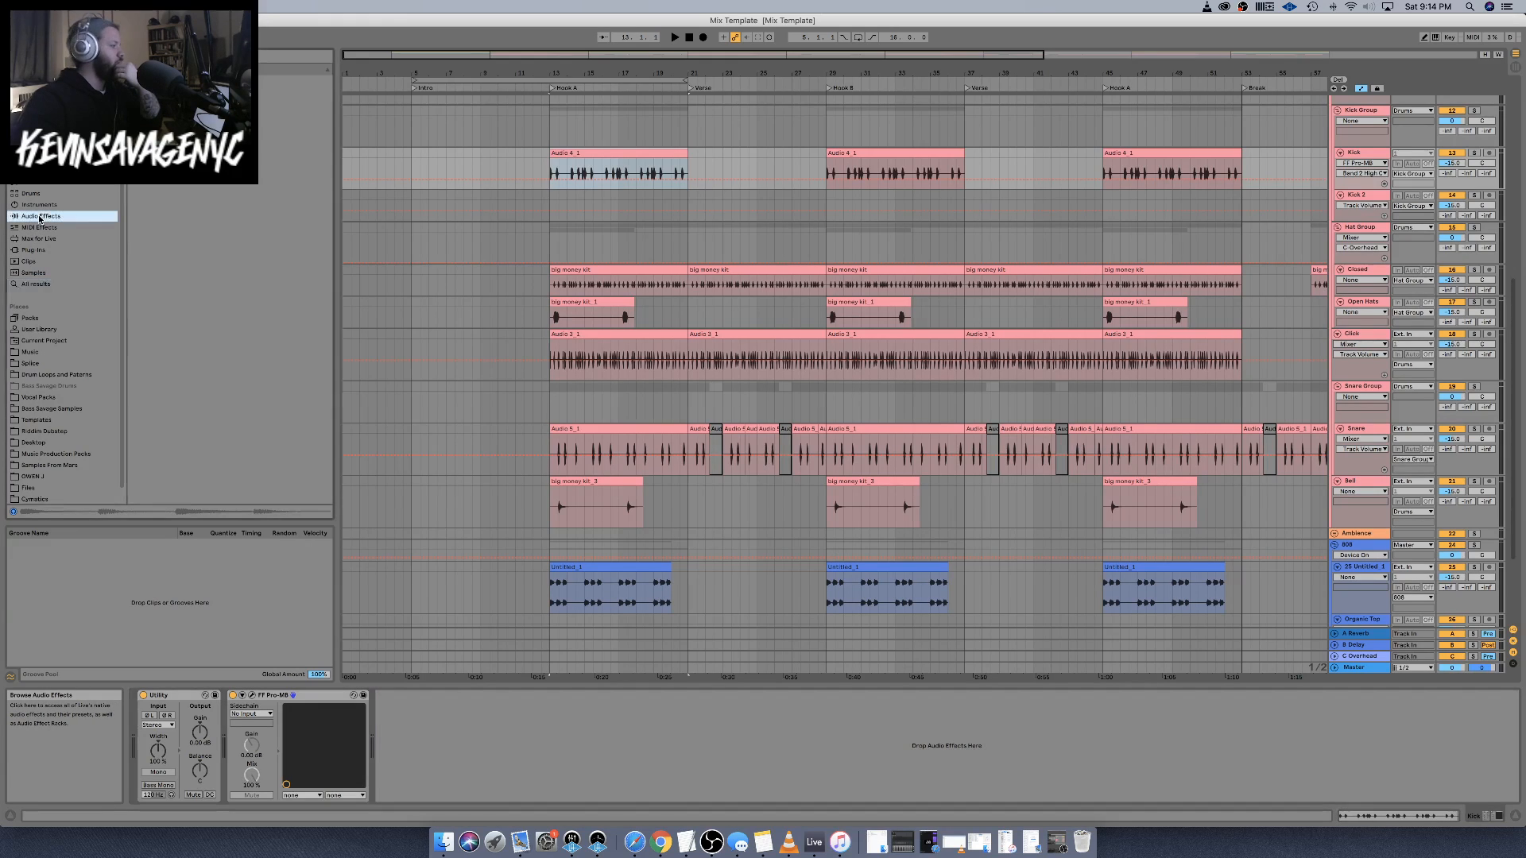
{"action": "scroll", "coordinate": [22, 267], "scroll_direction": "down", "scroll_amount": 1}
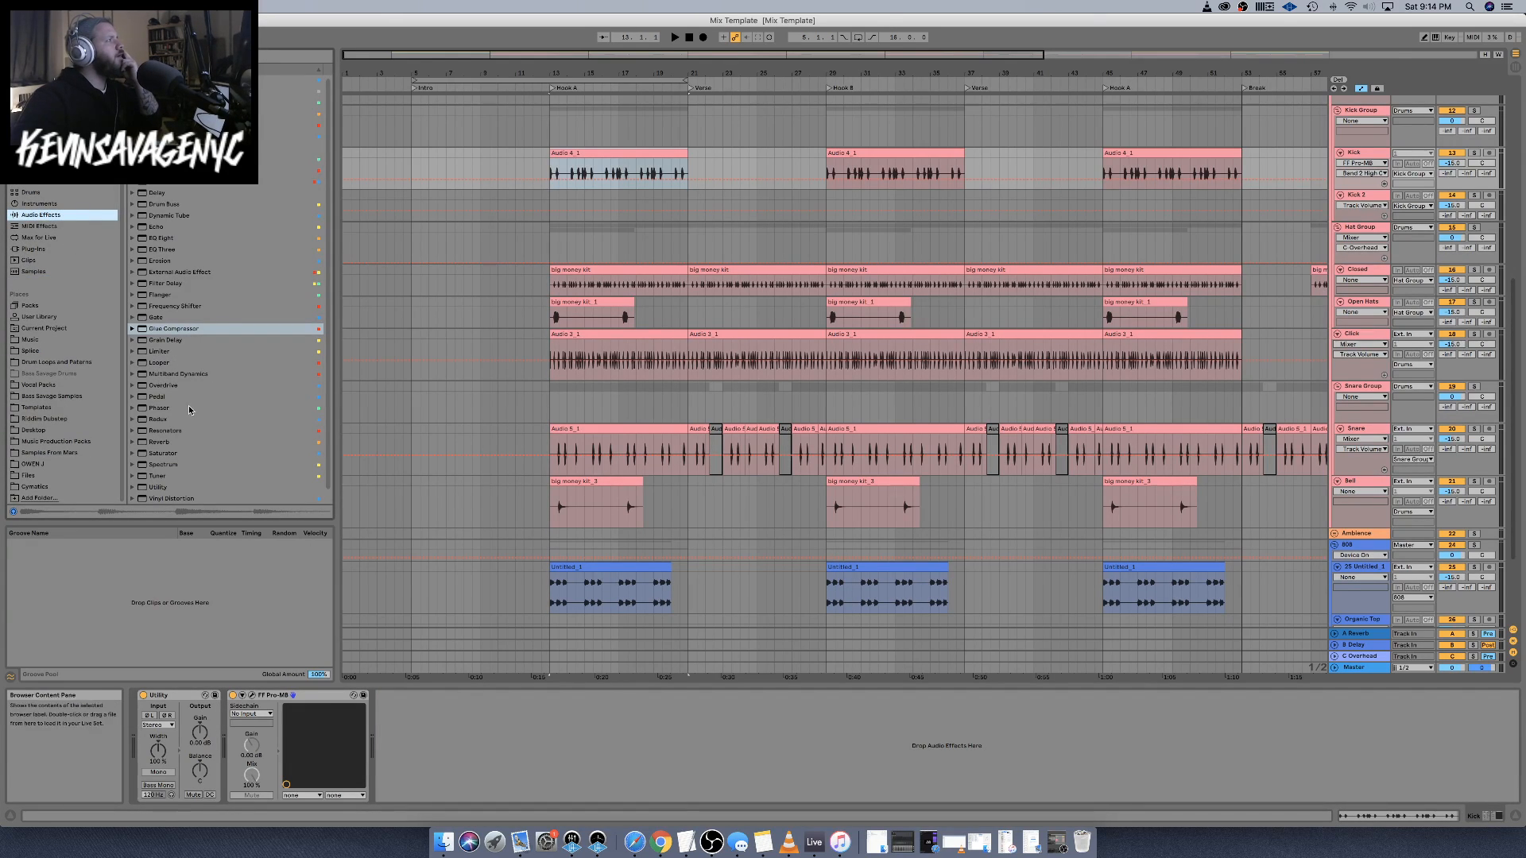
{"action": "scroll", "coordinate": [189, 410], "scroll_direction": "down", "scroll_amount": 1}
{"action": "left_click", "coordinate": [171, 454]}
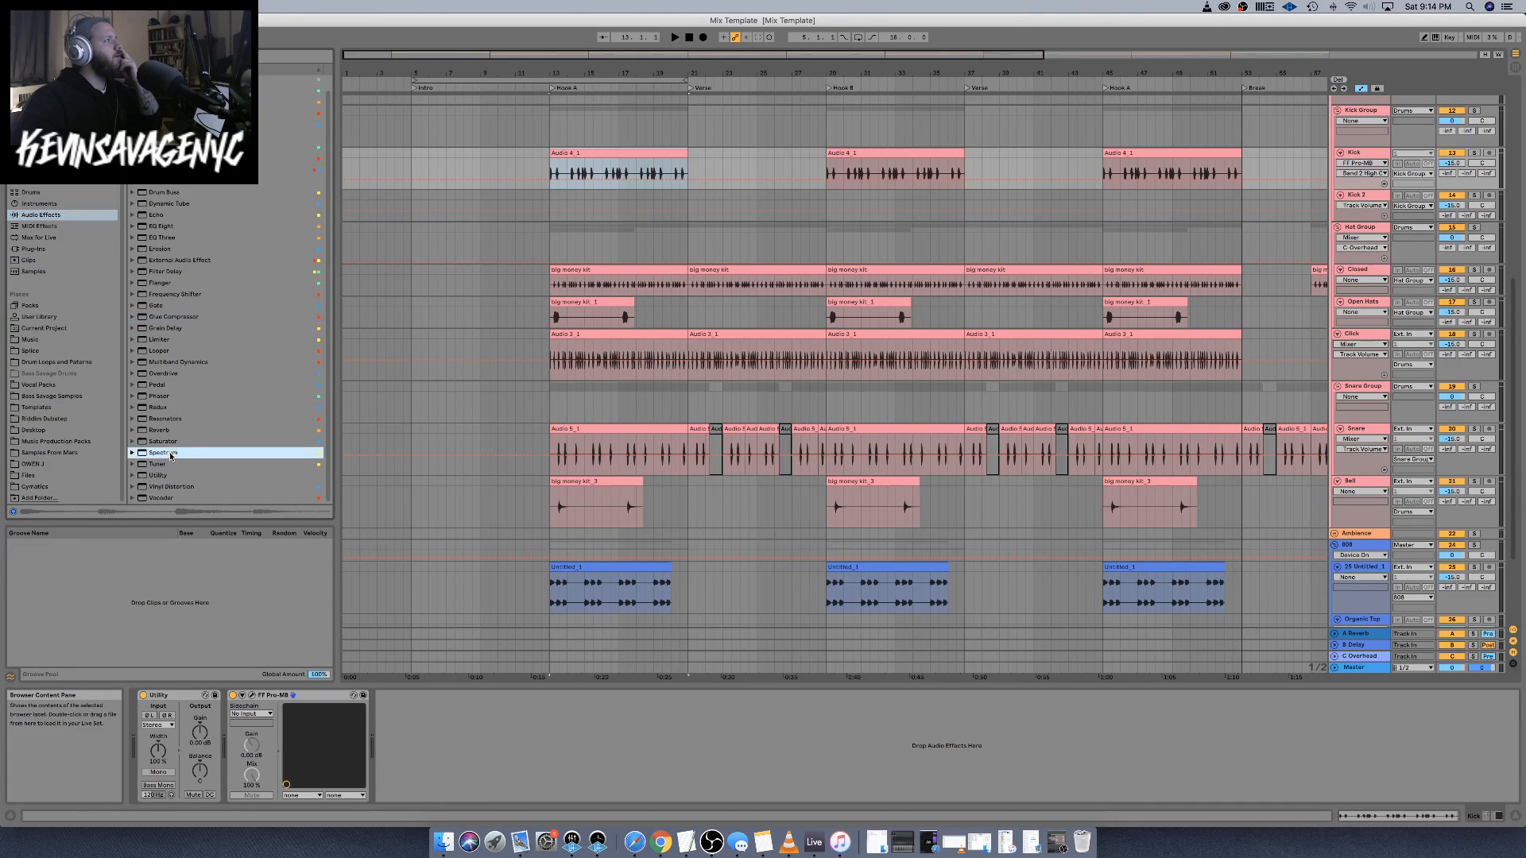
{"action": "left_click_drag", "start_coordinate": [490, 771], "coordinate": [490, 759]}
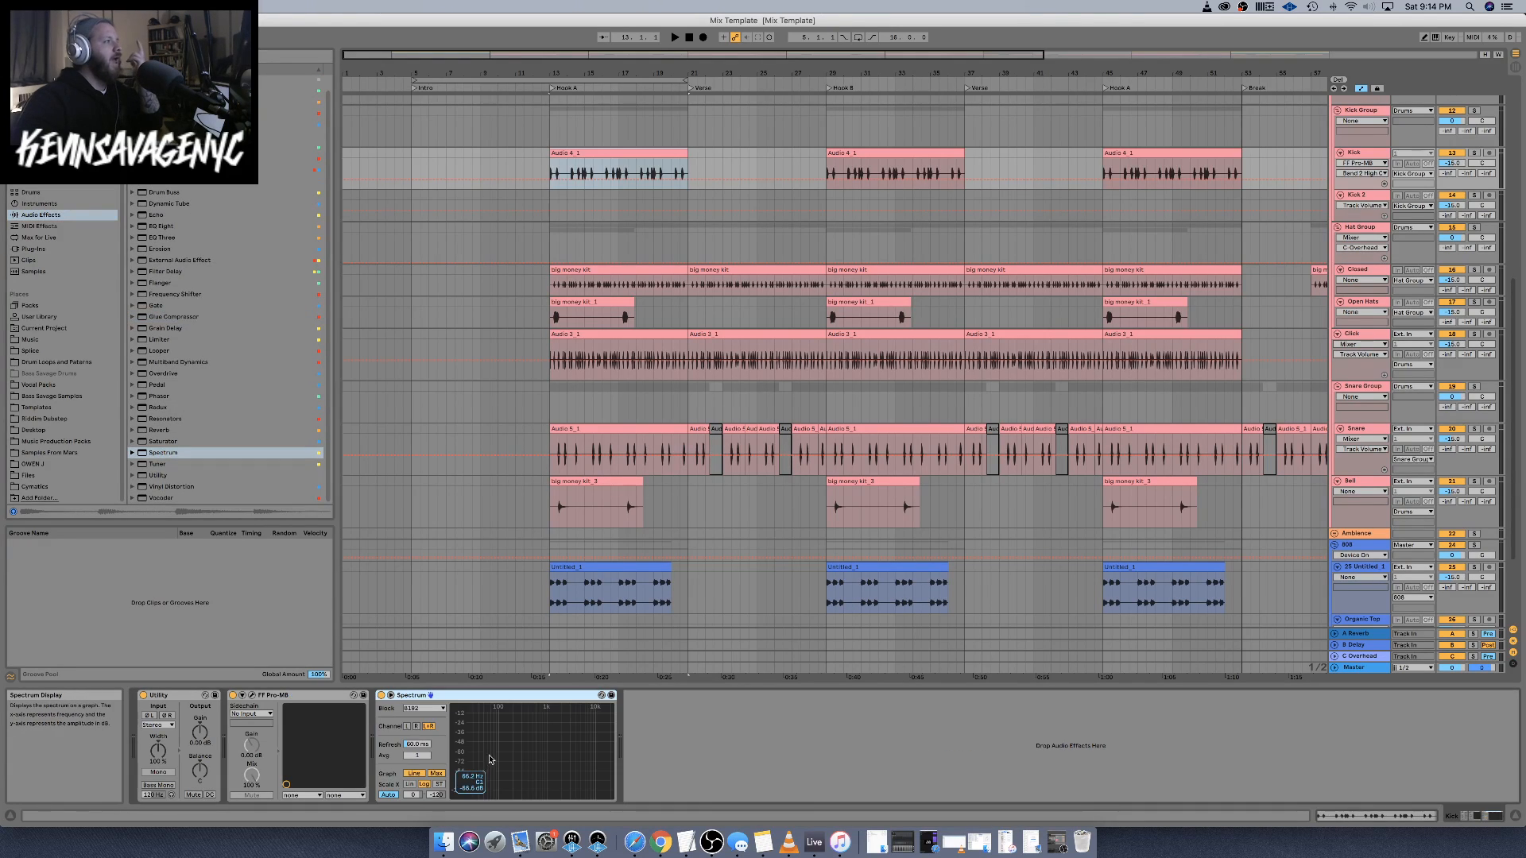
Expand the Spectrum display and play the Kick track soloed to examine its frequencies
{"action": "left_click", "coordinate": [390, 696]}
{"action": "key", "text": "space"}
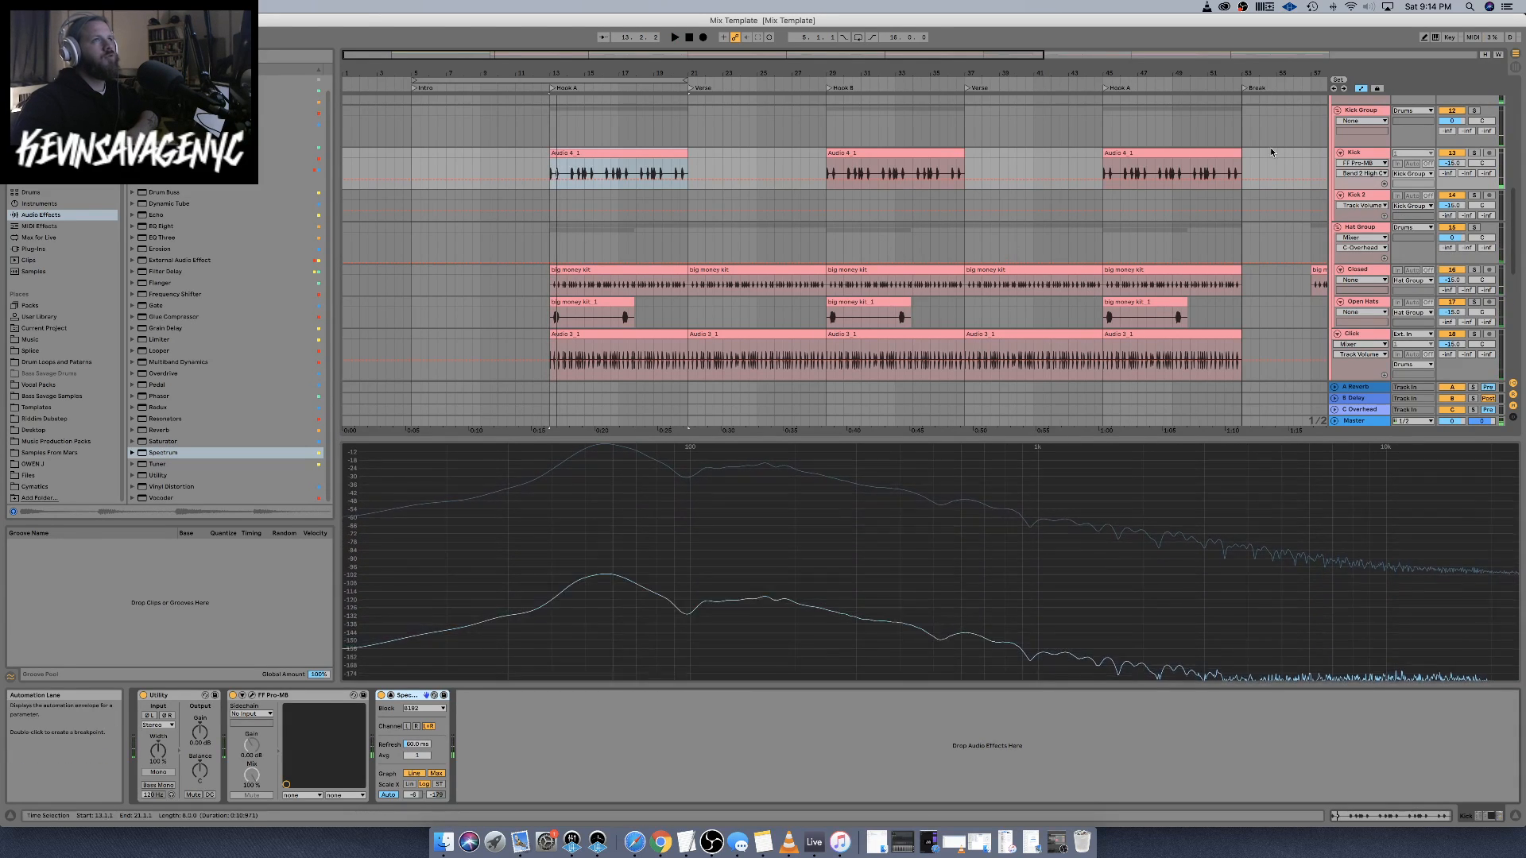
{"action": "left_click", "coordinate": [1474, 153]}
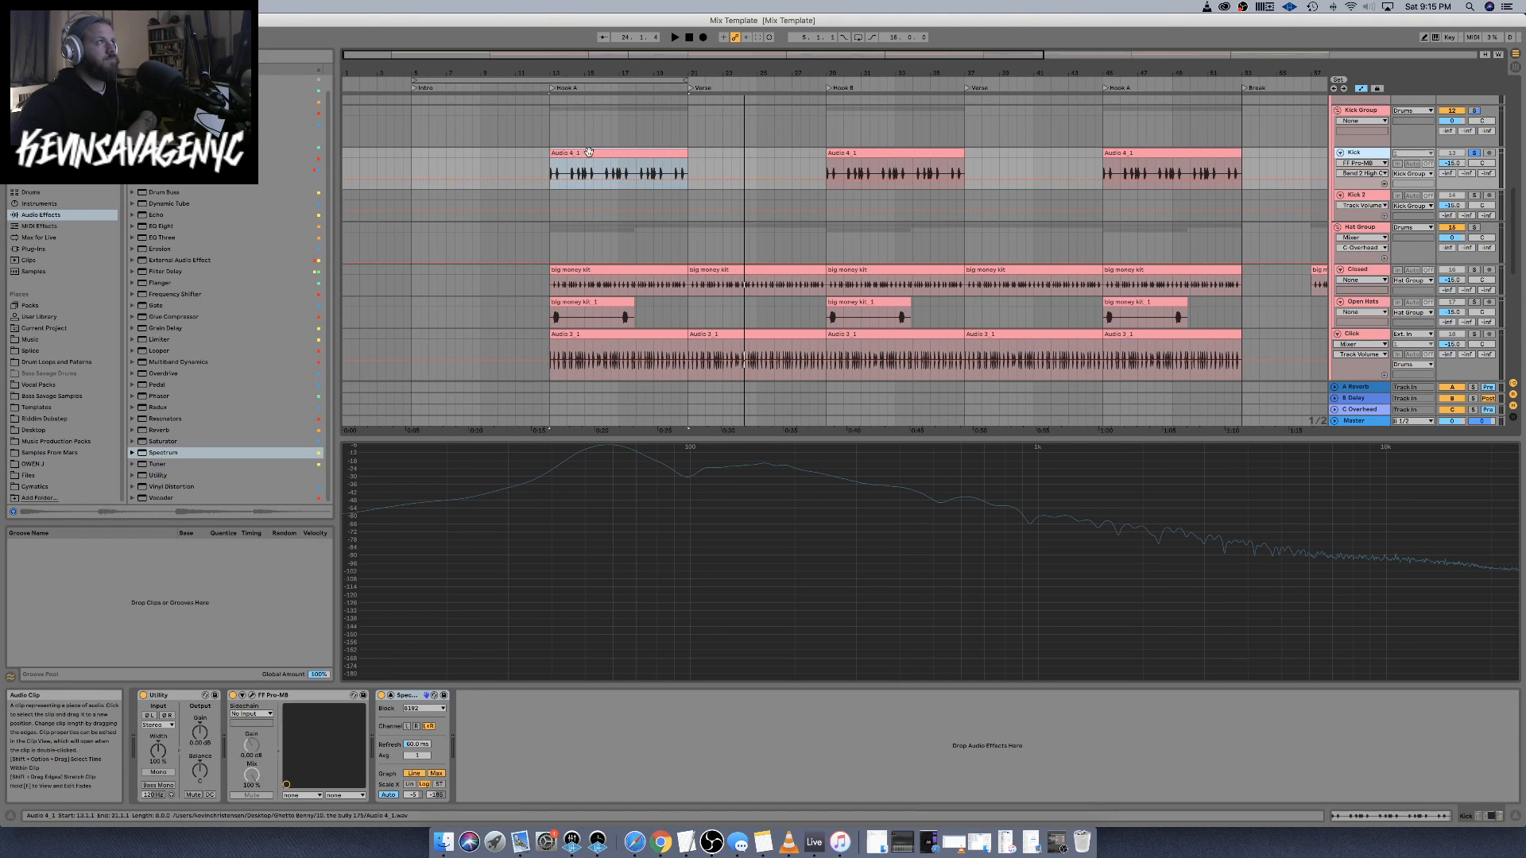
Undo the transposition of the first Hook A kick clip and consolidate the clip
{"action": "left_click", "coordinate": [1422, 818]}
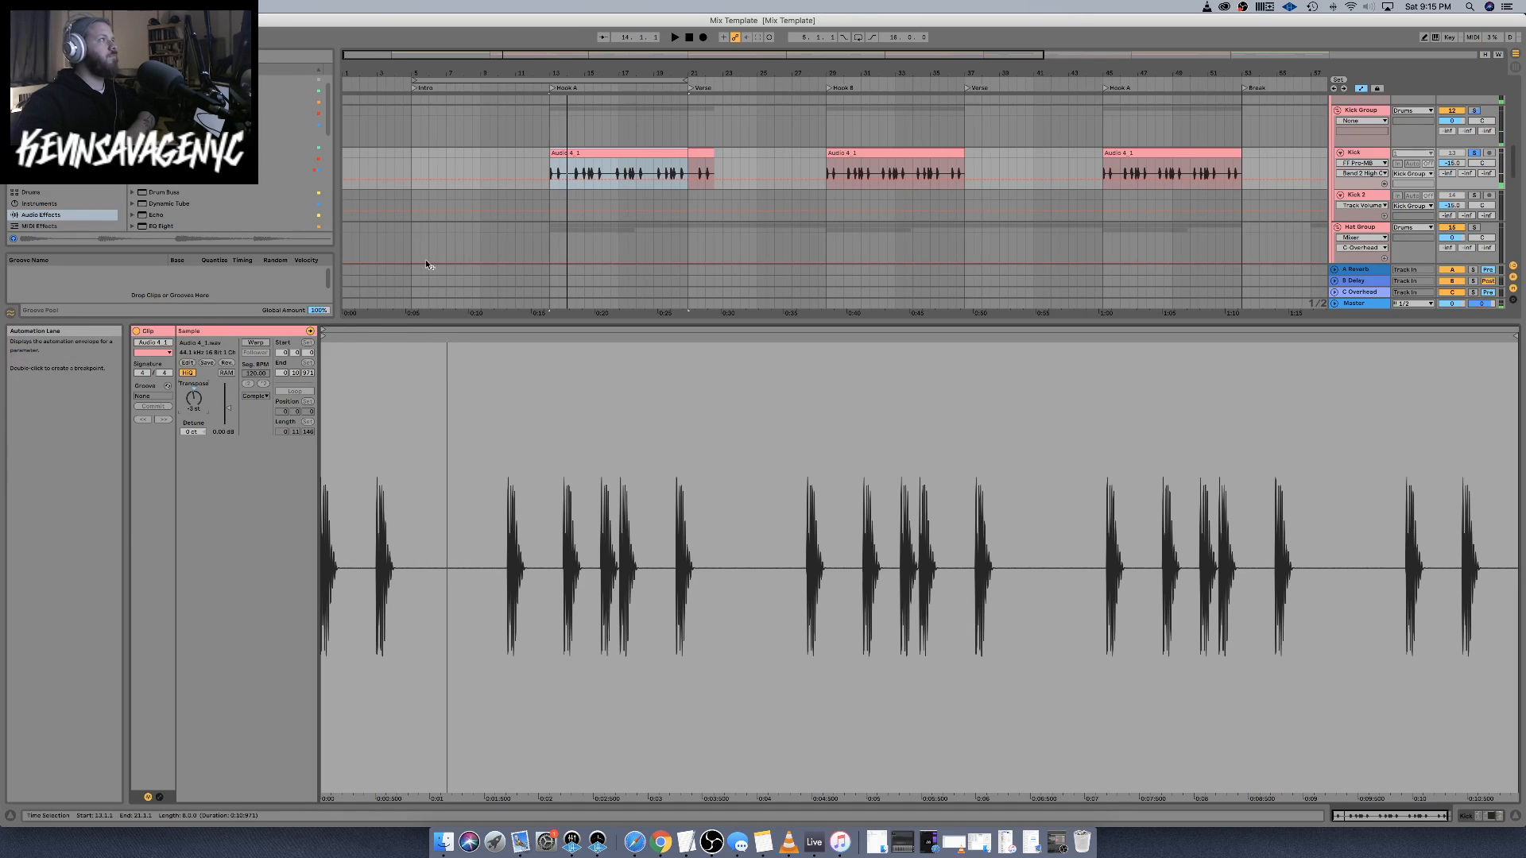
{"action": "key", "text": "super+z"}
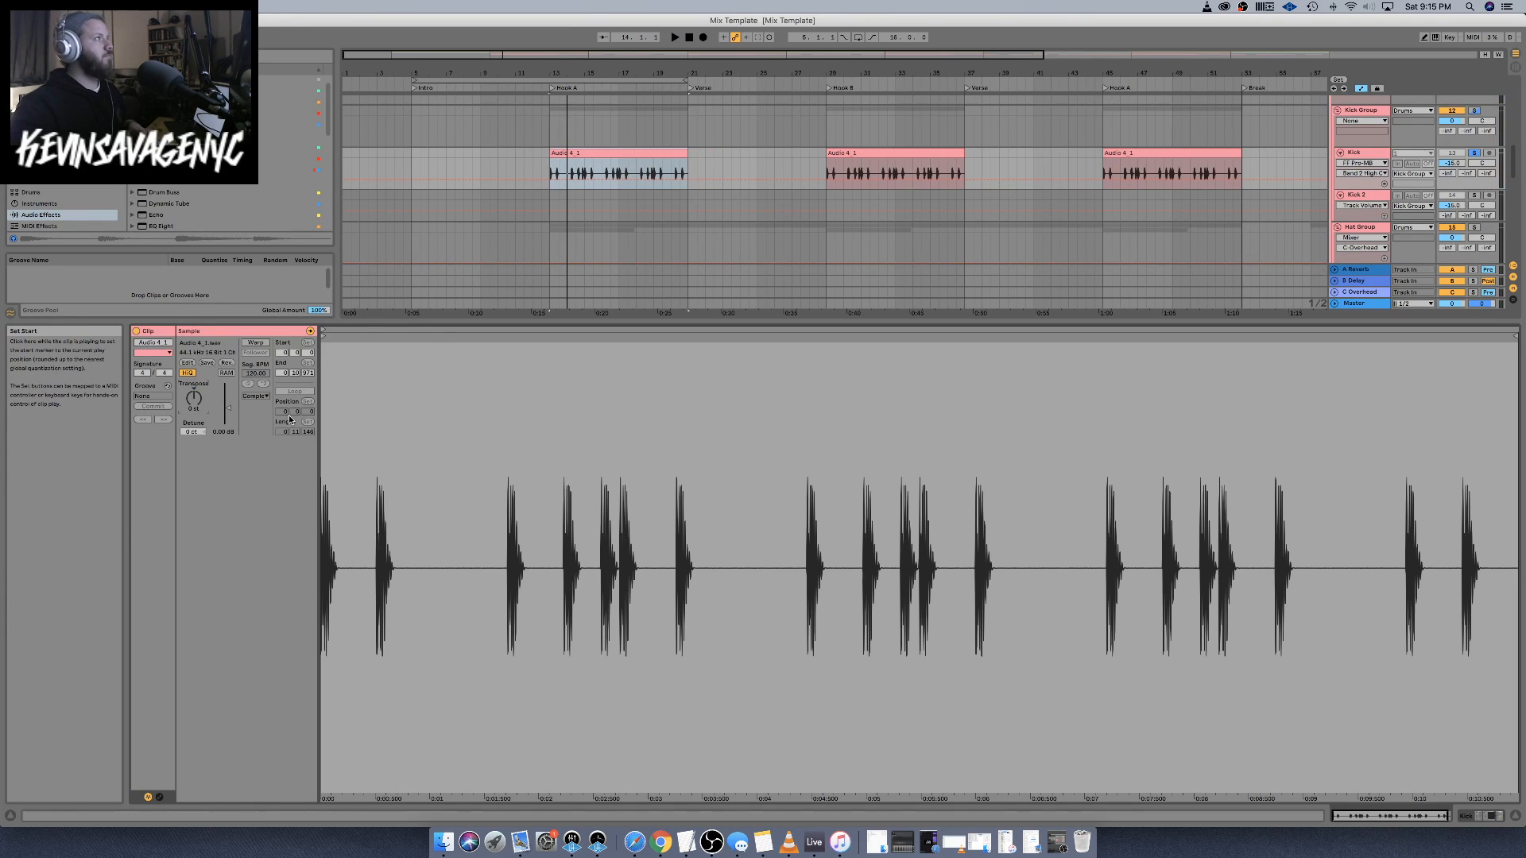
{"action": "right_click", "coordinate": [604, 151]}
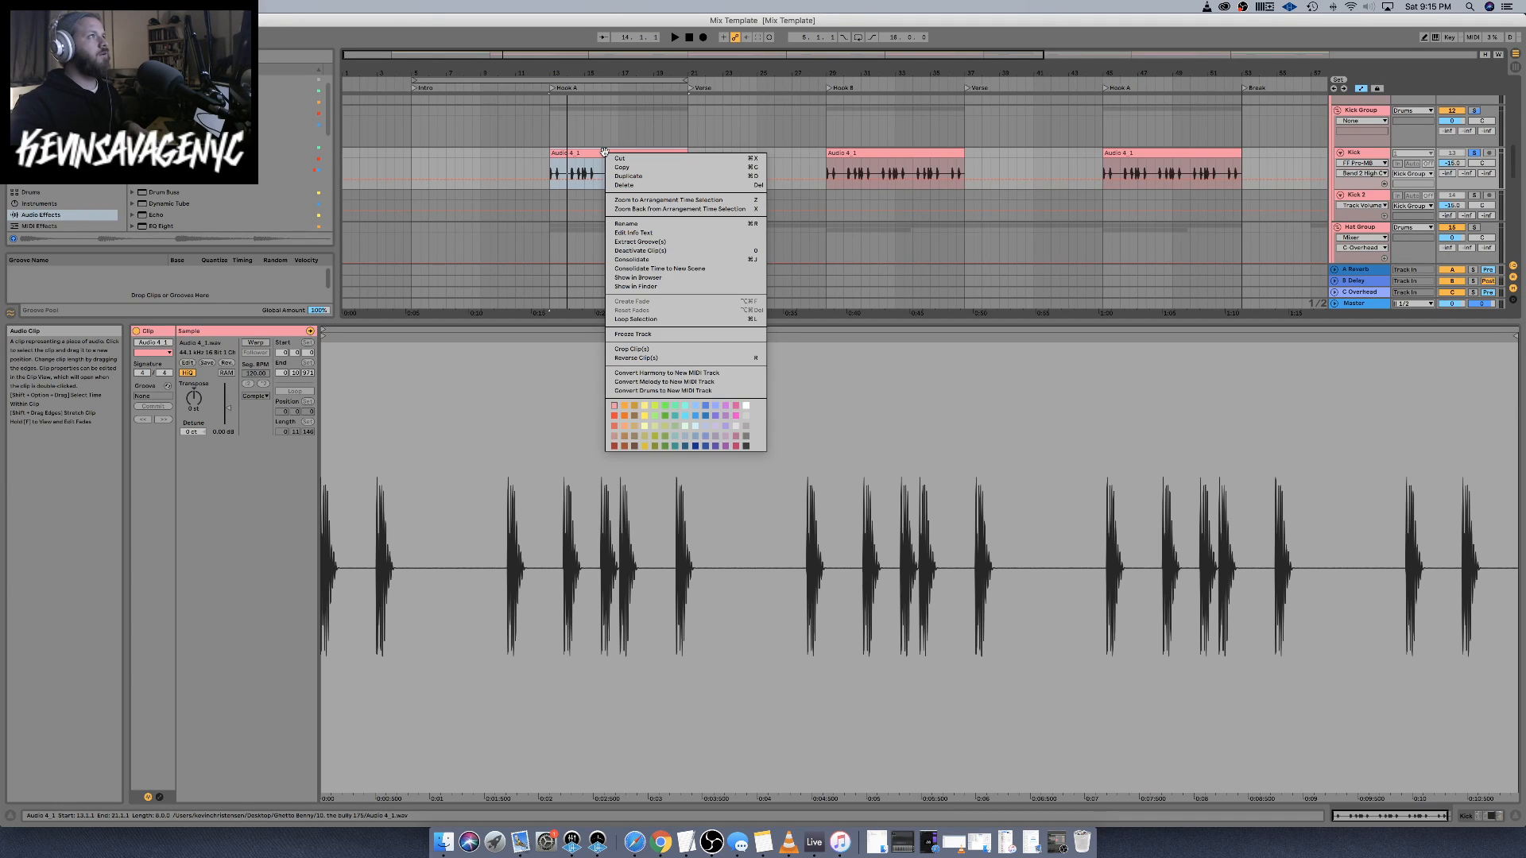
{"action": "left_click", "coordinate": [651, 258]}
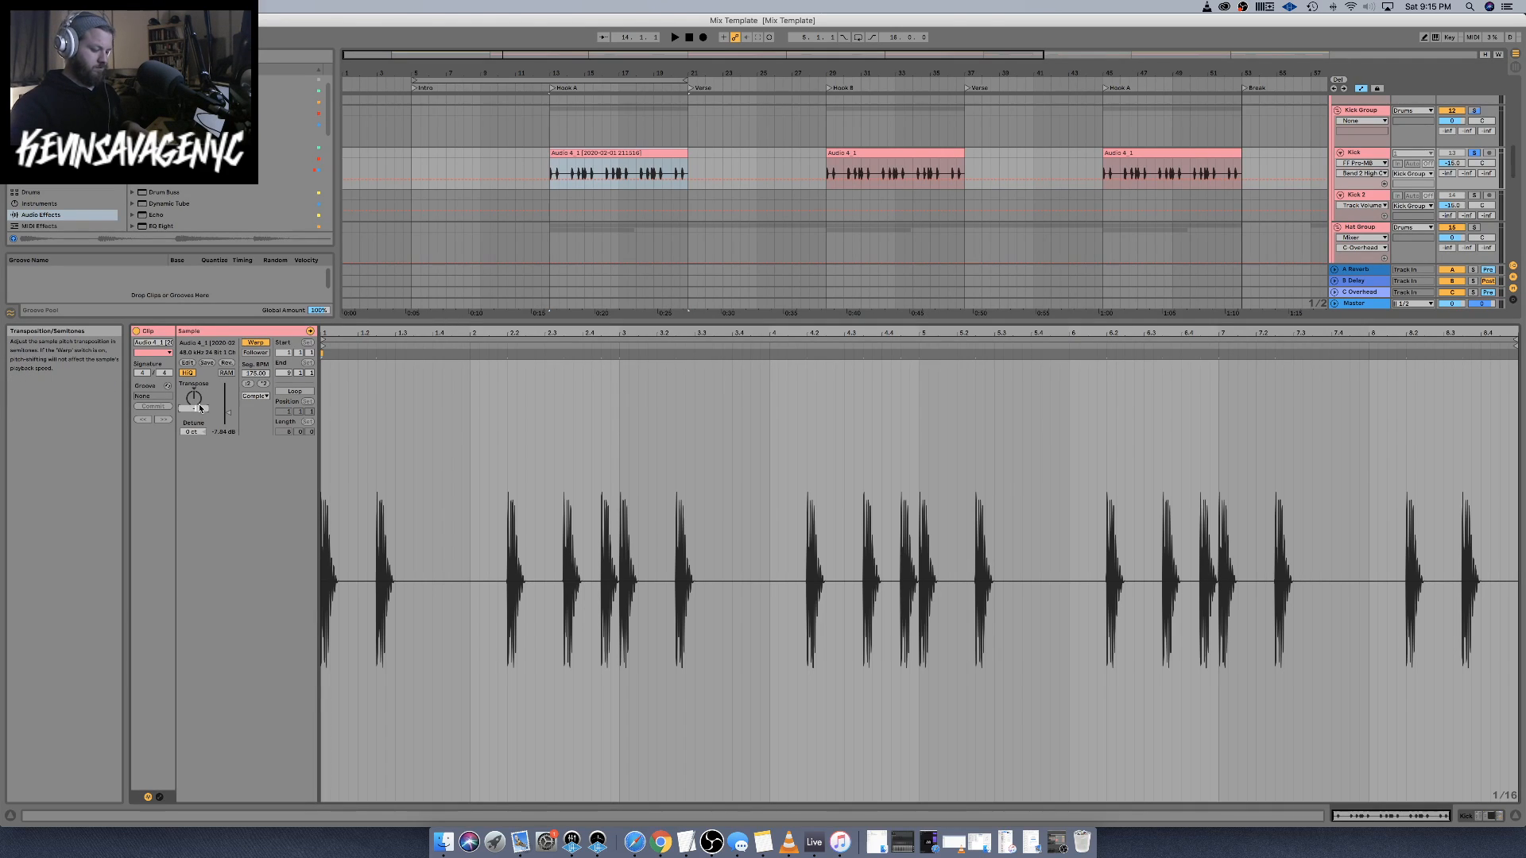
Transpose the consolidated kick clip down, hide its details, turn the Kick solo off and play it in the full mix
{"action": "key", "text": "space"}
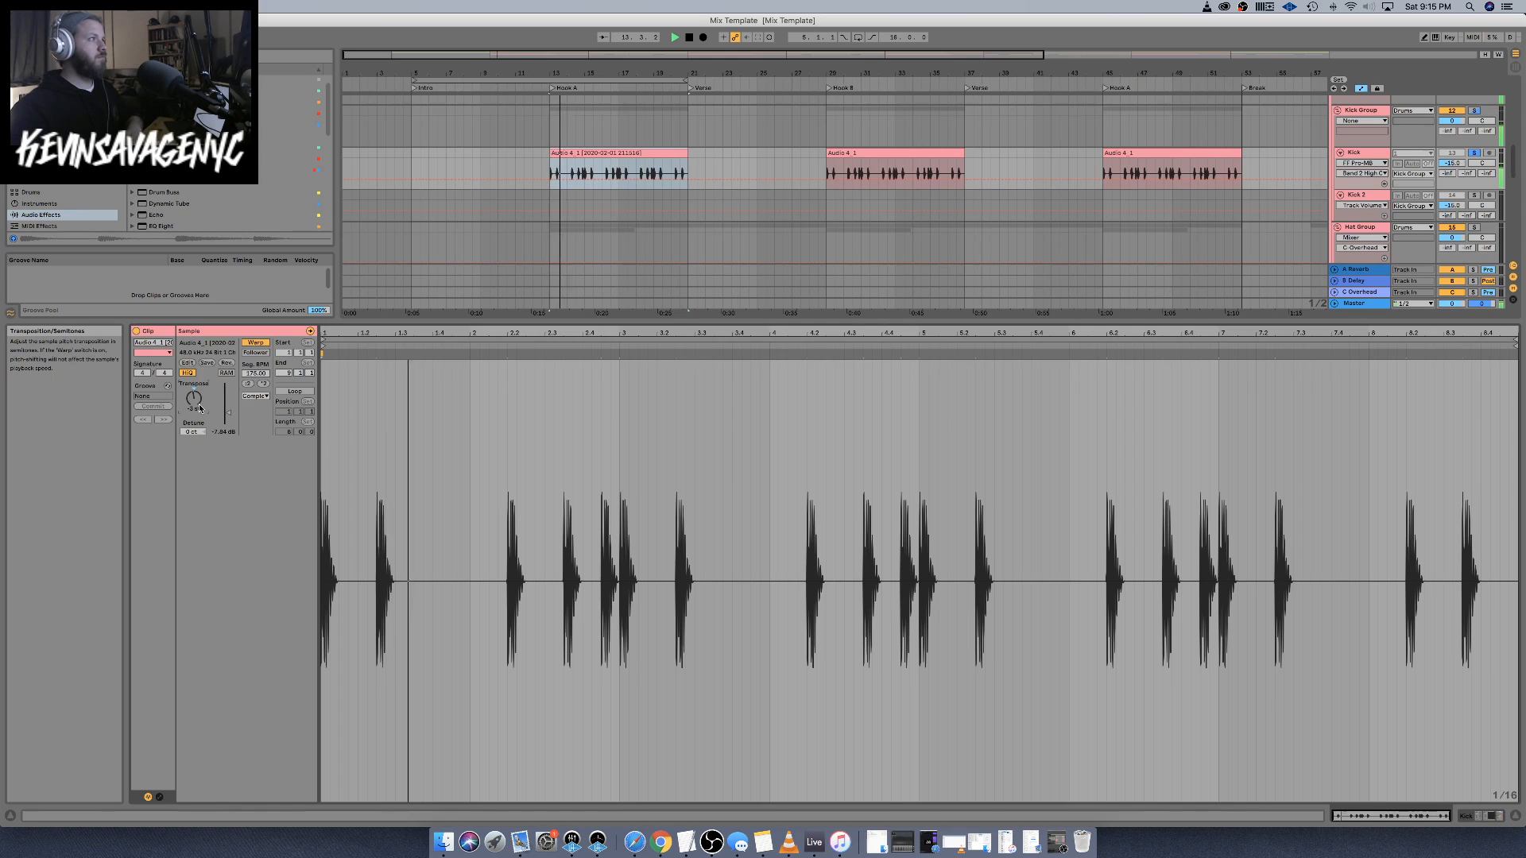
{"action": "left_click", "coordinate": [1515, 816]}
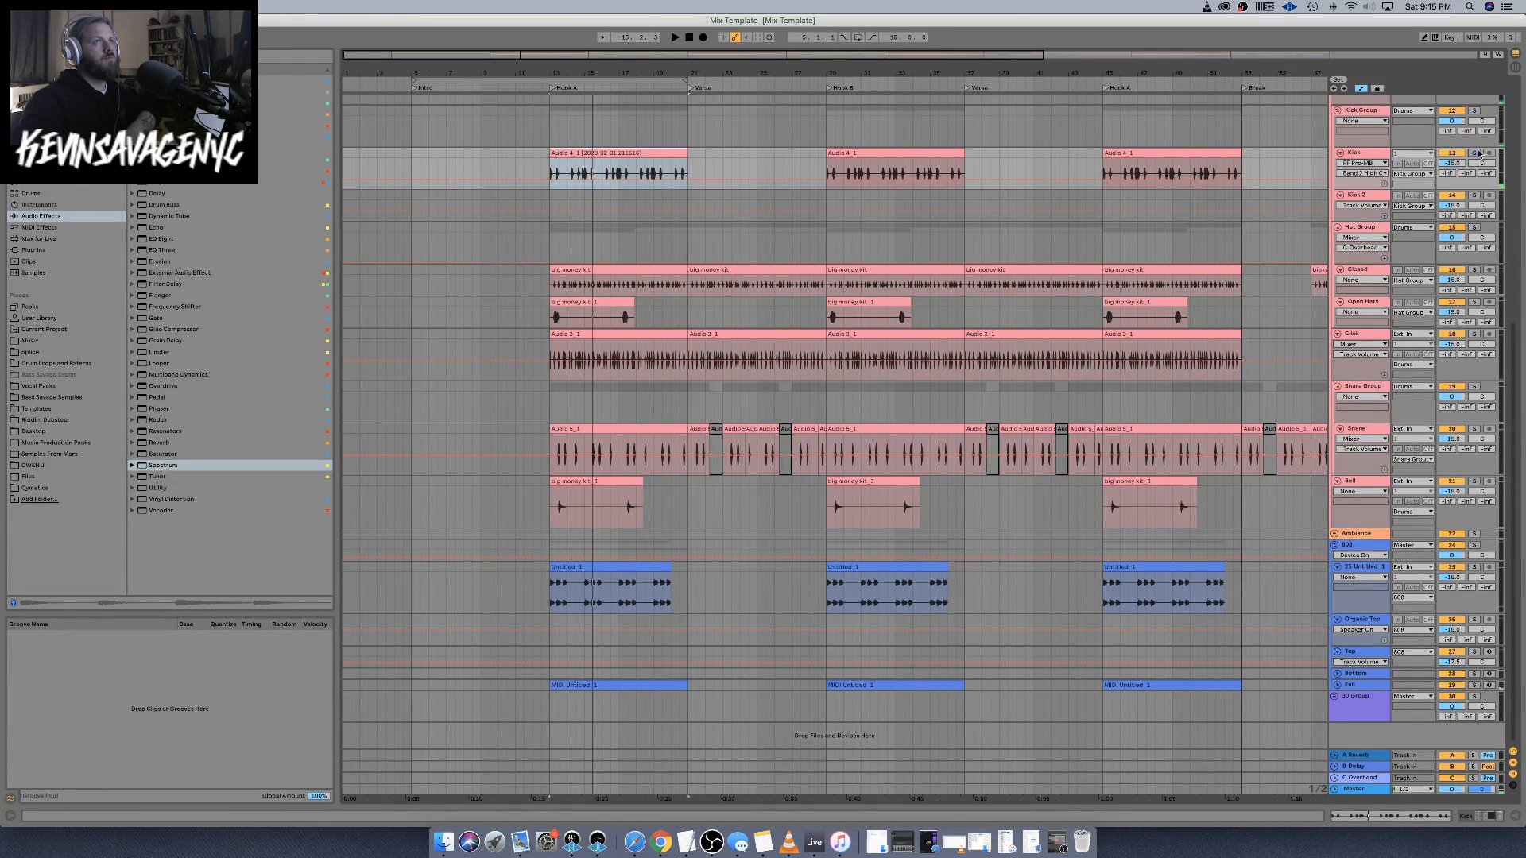
{"action": "key", "text": "space"}
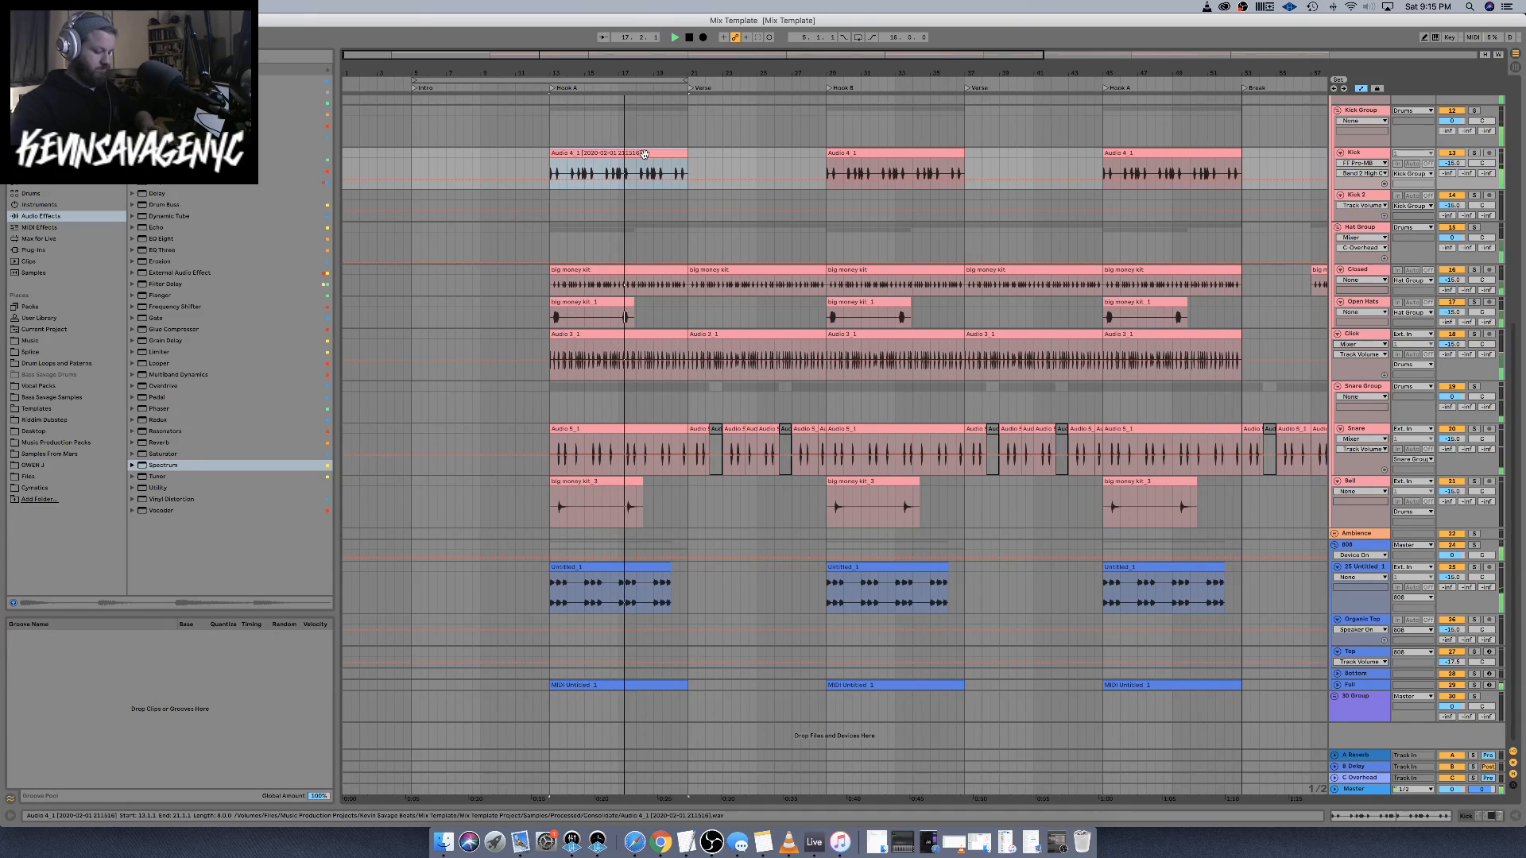
Replace the kick clips in Hook B, the second Hook A and Pre Out with copies of the consolidated kick clip
{"action": "key", "text": "super+c"}
{"action": "left_click", "coordinate": [898, 153]}
{"action": "key", "text": "super+v"}
{"action": "scroll", "coordinate": [898, 153], "scroll_direction": "up", "scroll_amount": 1}
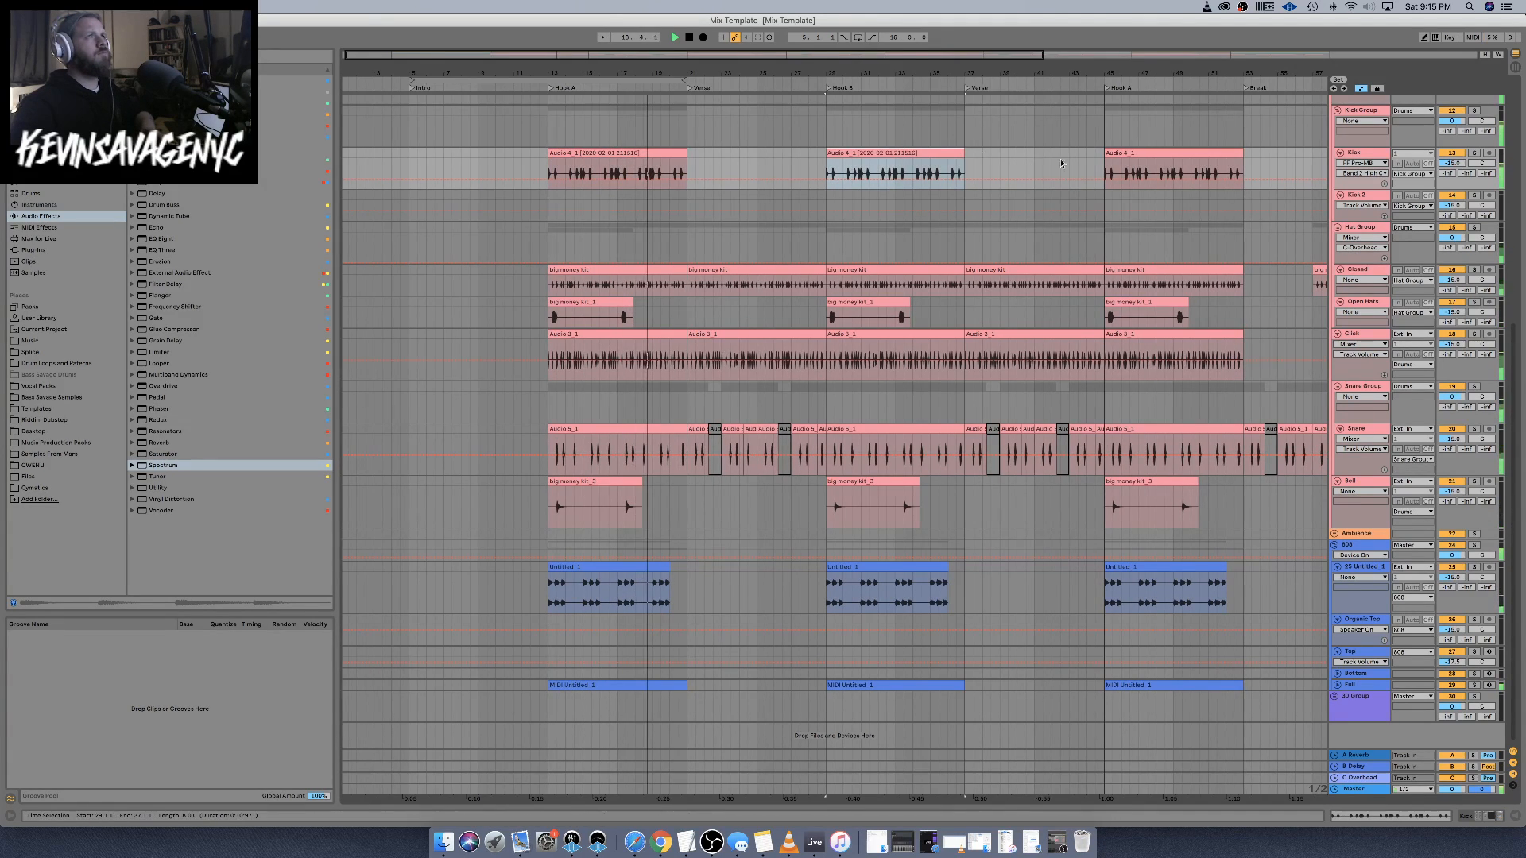
{"action": "left_click", "coordinate": [1166, 169]}
{"action": "key", "text": "super+v"}
{"action": "scroll", "coordinate": [1166, 169], "scroll_direction": "right", "scroll_amount": 5}
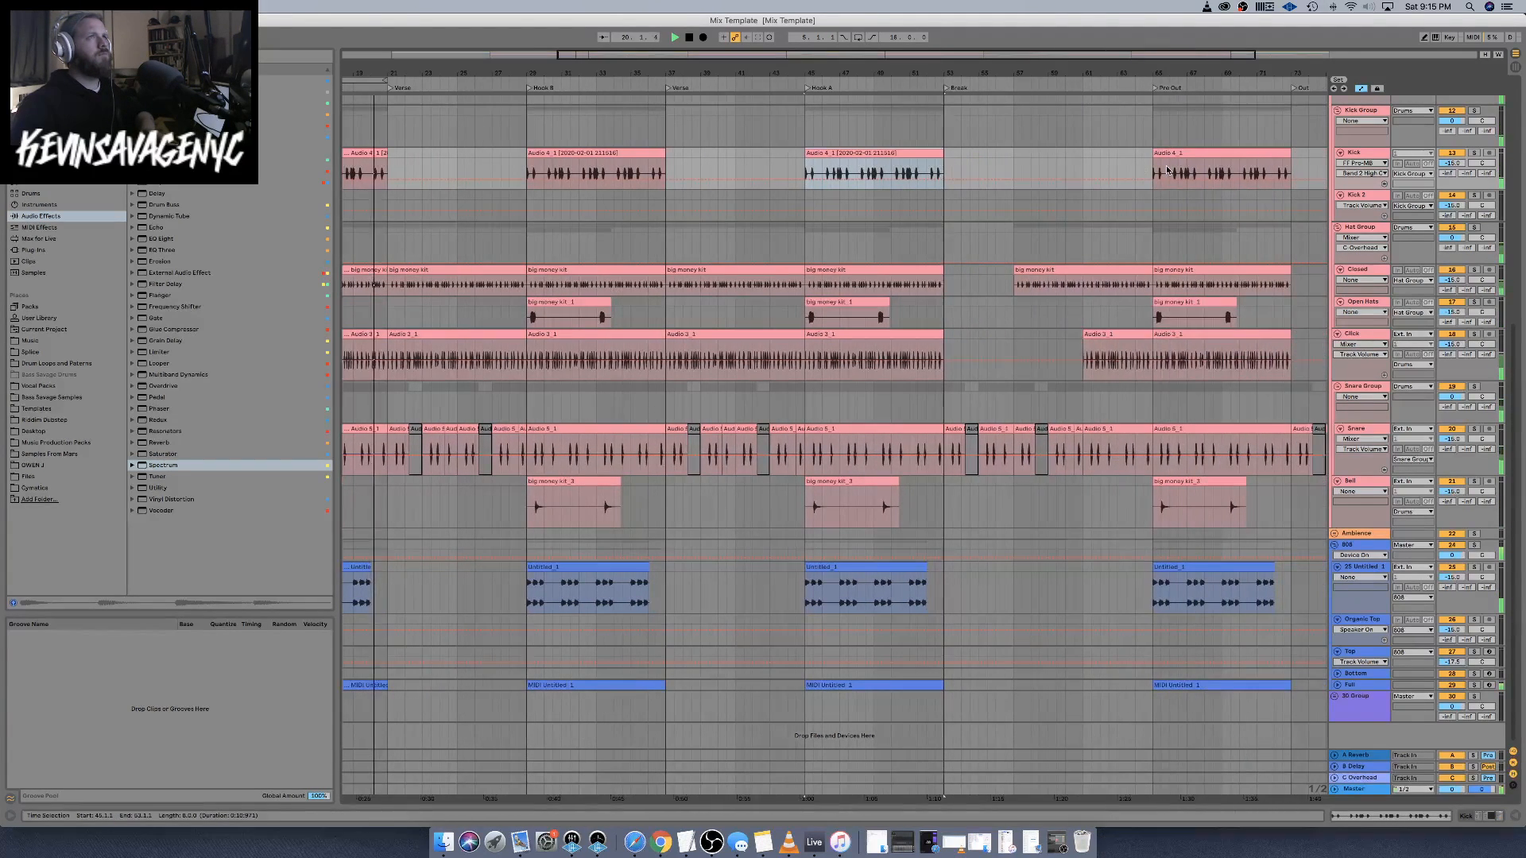
{"action": "left_click", "coordinate": [1167, 169]}
Look at the notes of the MIDI clip in the first Hook A on the Full track and hide the clip details
{"action": "scroll", "coordinate": [1192, 154], "scroll_direction": "left", "scroll_amount": 5}
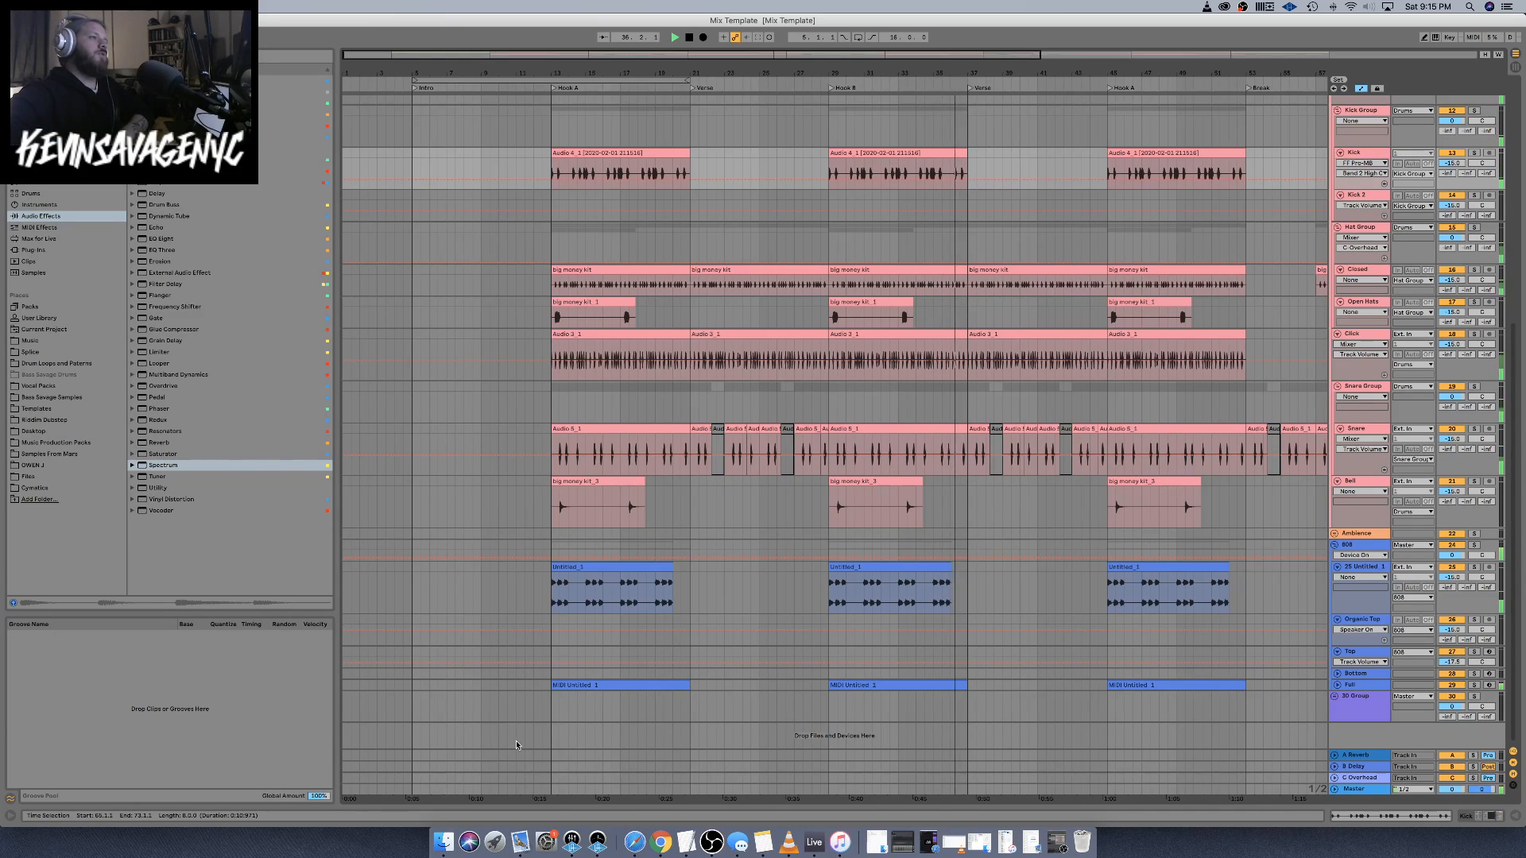
{"action": "double_click", "coordinate": [617, 684]}
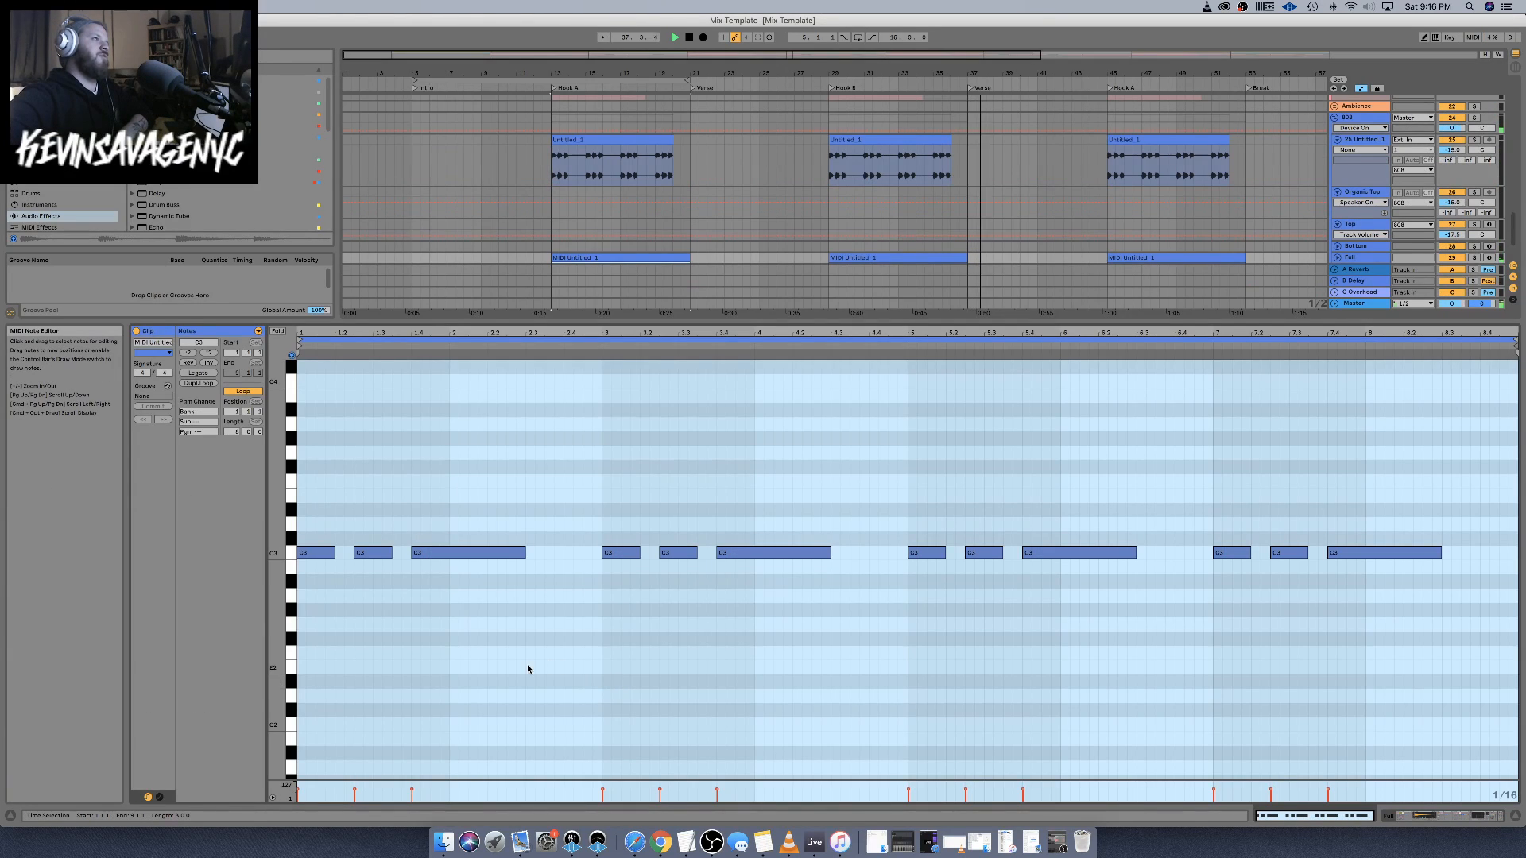
{"action": "key", "text": "super+alt+l"}
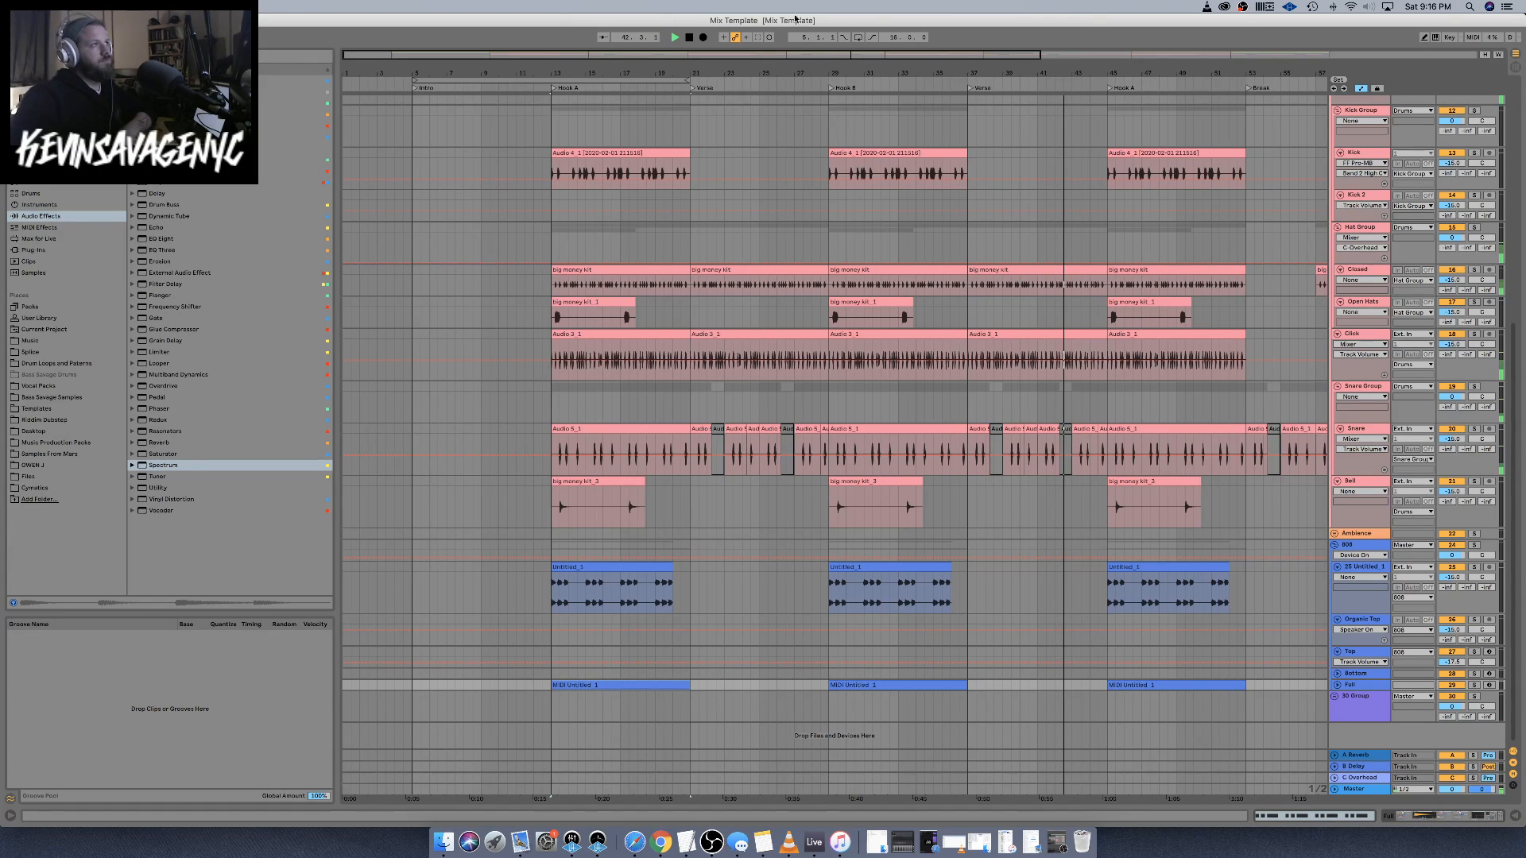
Check the kick's low-frequency peak in the Kick track's Spectrum display and stop playback
{"action": "scroll", "coordinate": [614, 185], "scroll_direction": "up", "scroll_amount": 5}
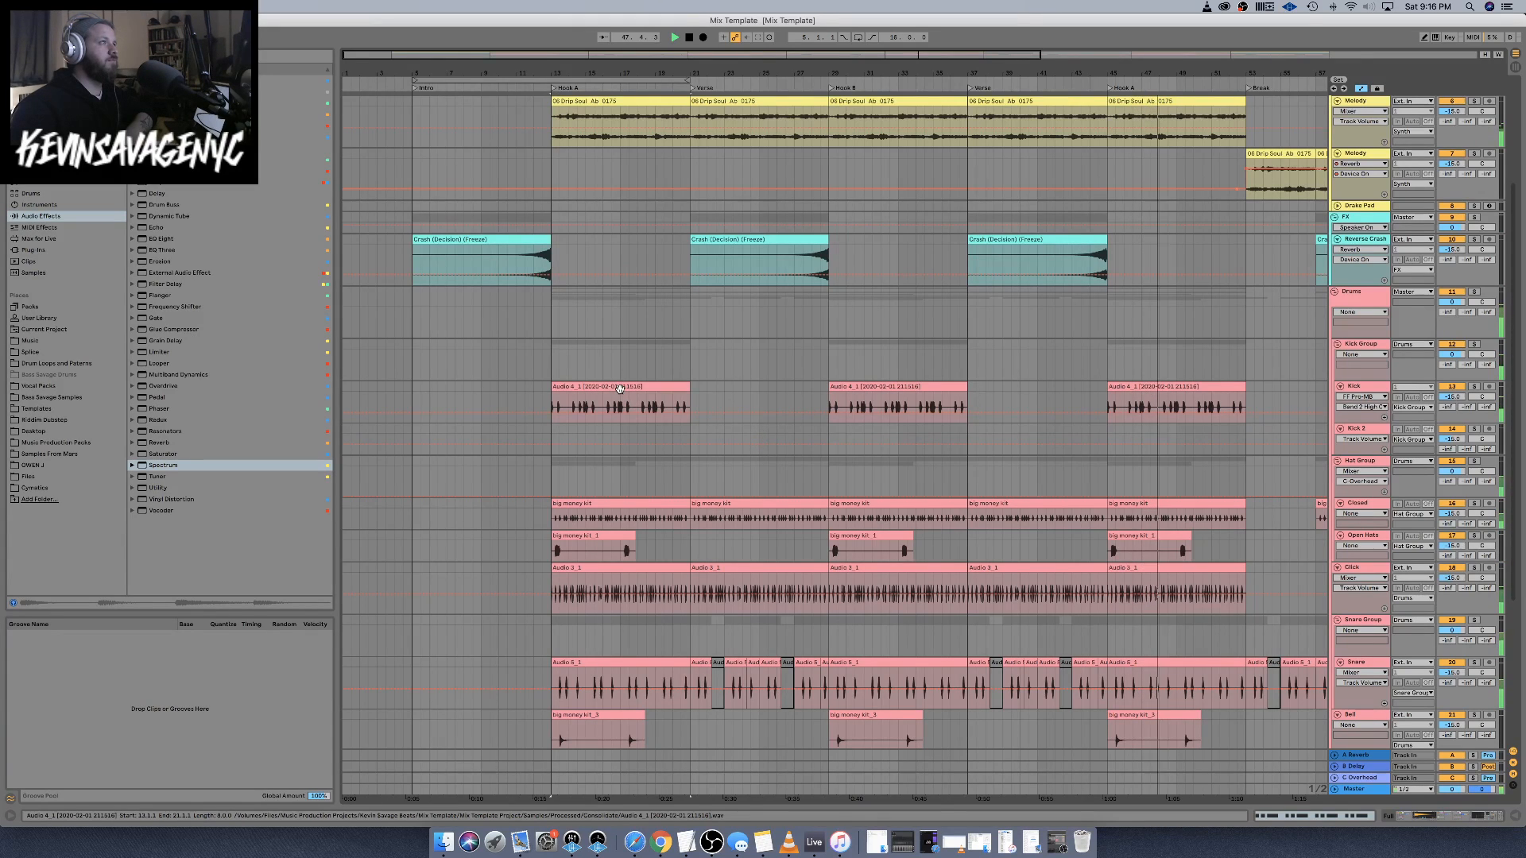
{"action": "left_click", "coordinate": [678, 409]}
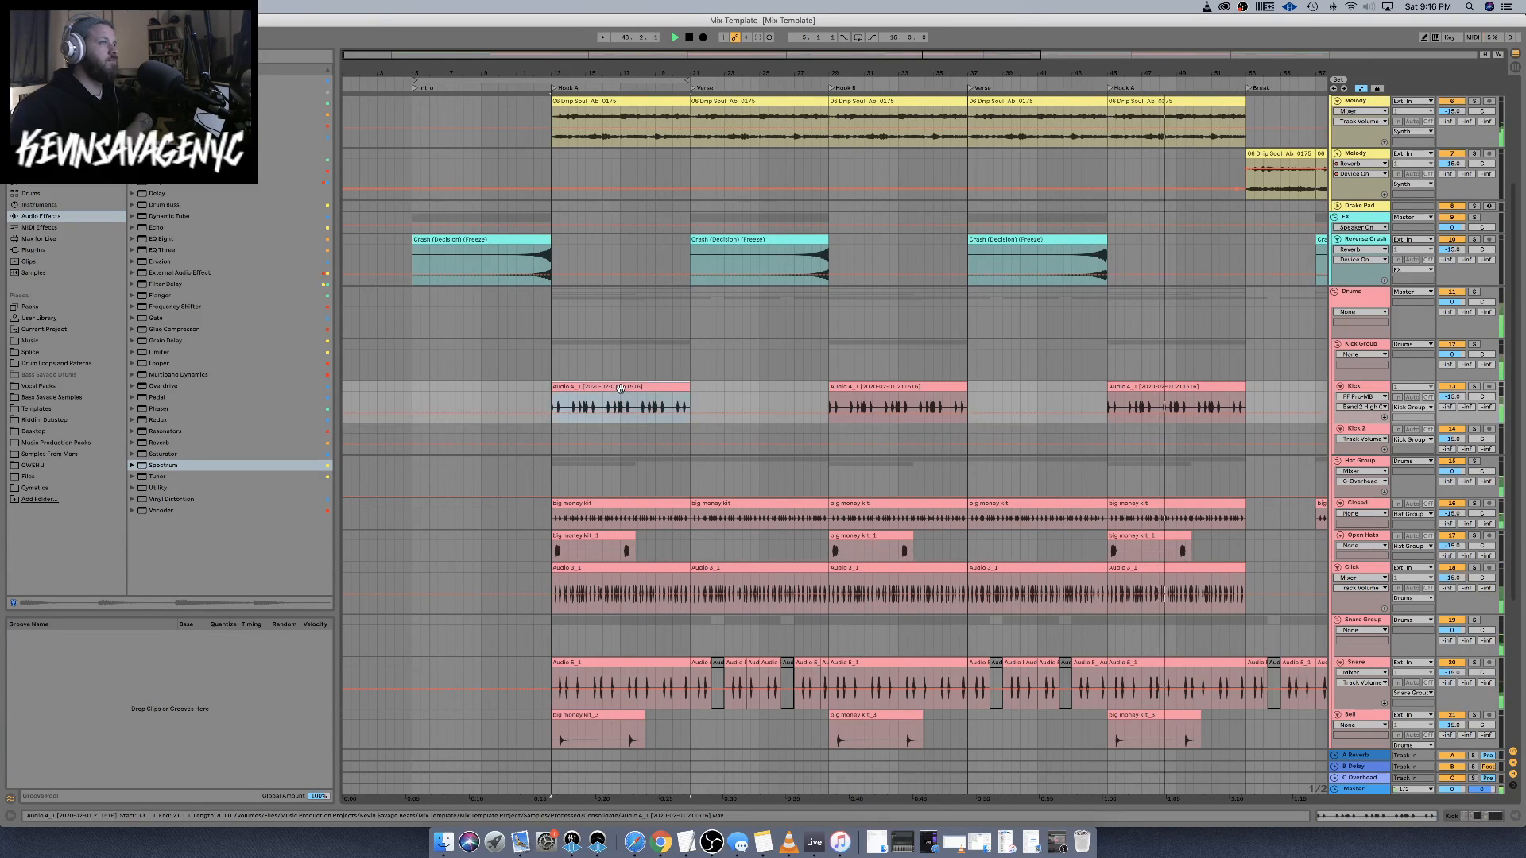
{"action": "double_click", "coordinate": [1371, 388]}
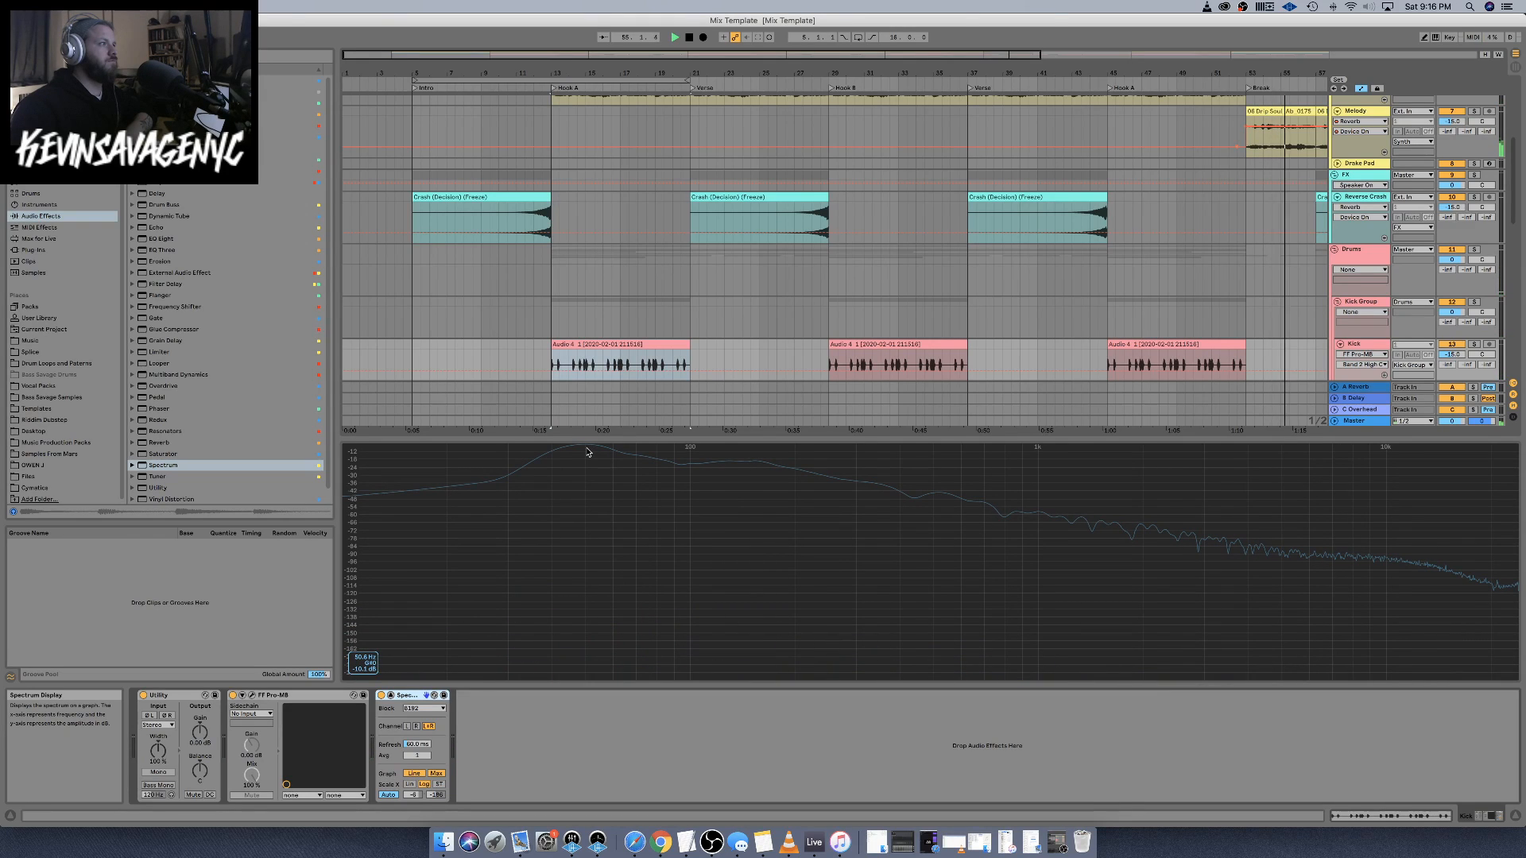
{"action": "key", "text": "space"}
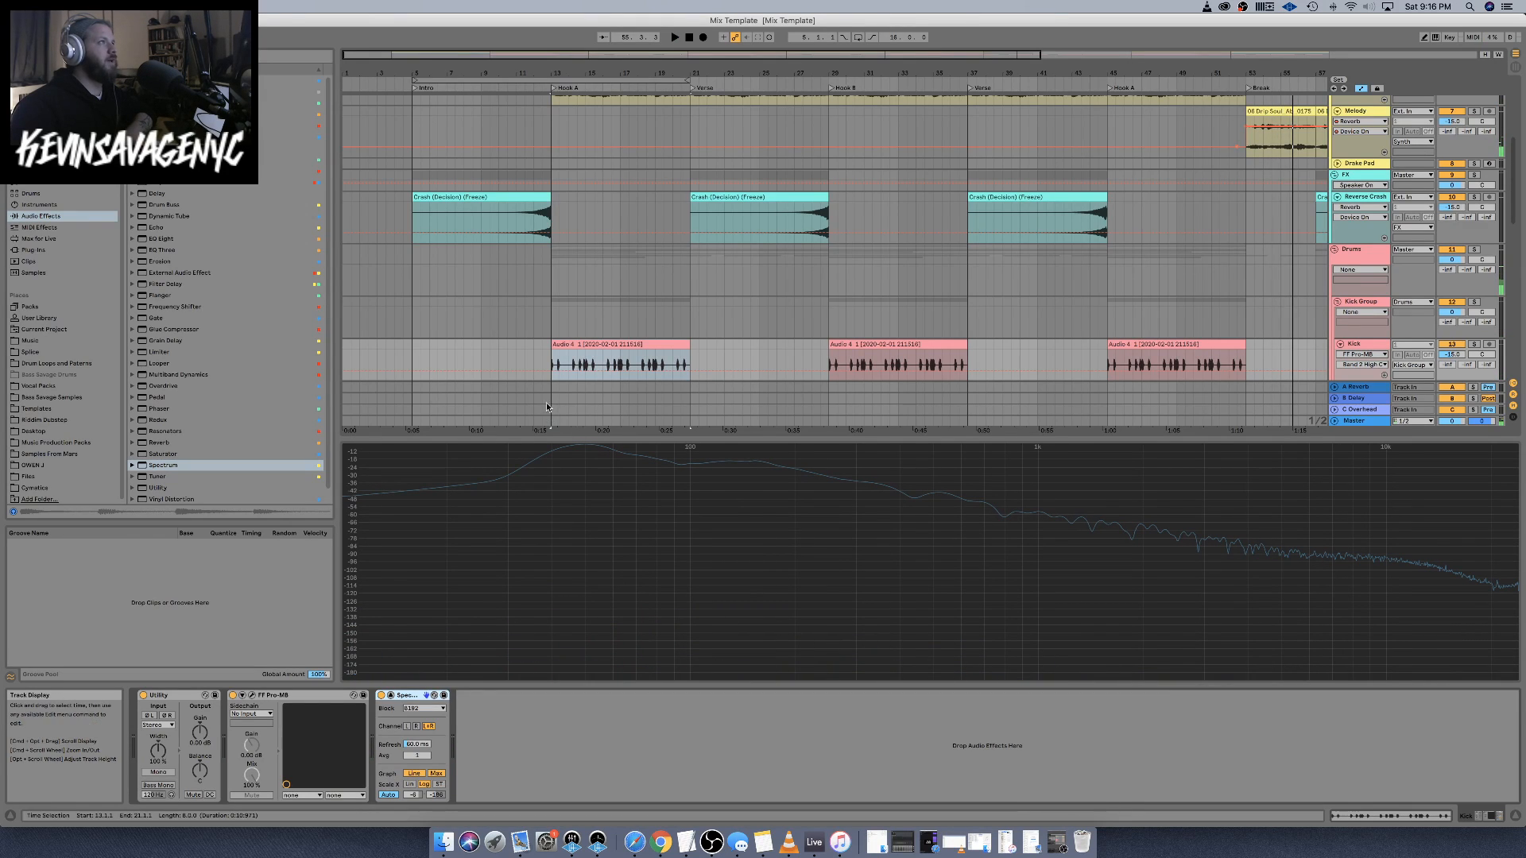
Set the first Hook A kick clip's detune to 42 cents and start playback
{"action": "double_click", "coordinate": [596, 343]}
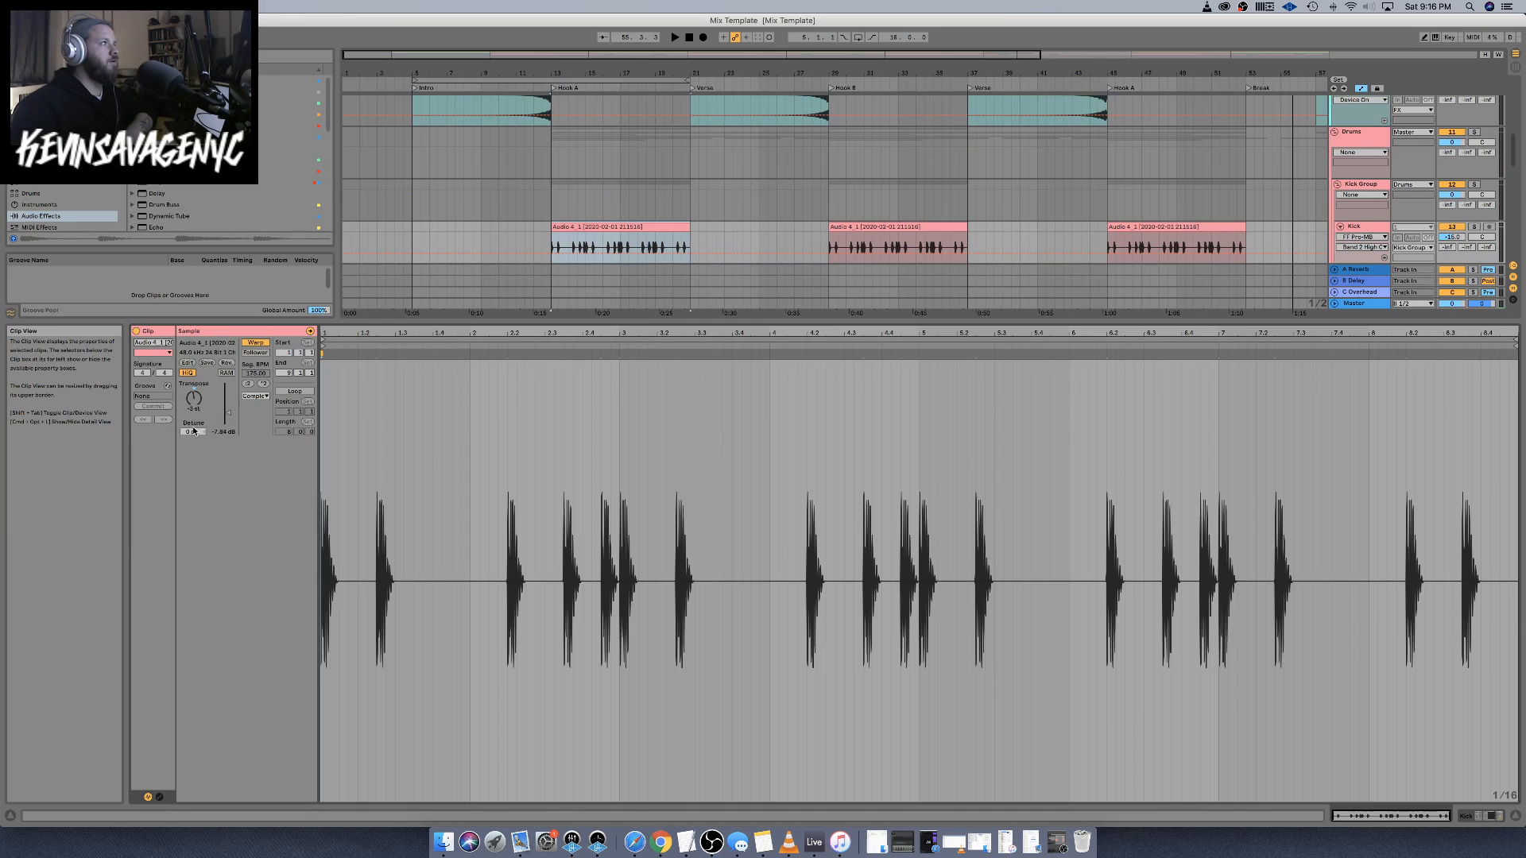
{"action": "left_click_drag", "start_coordinate": [194, 430], "coordinate": [194, 427]}
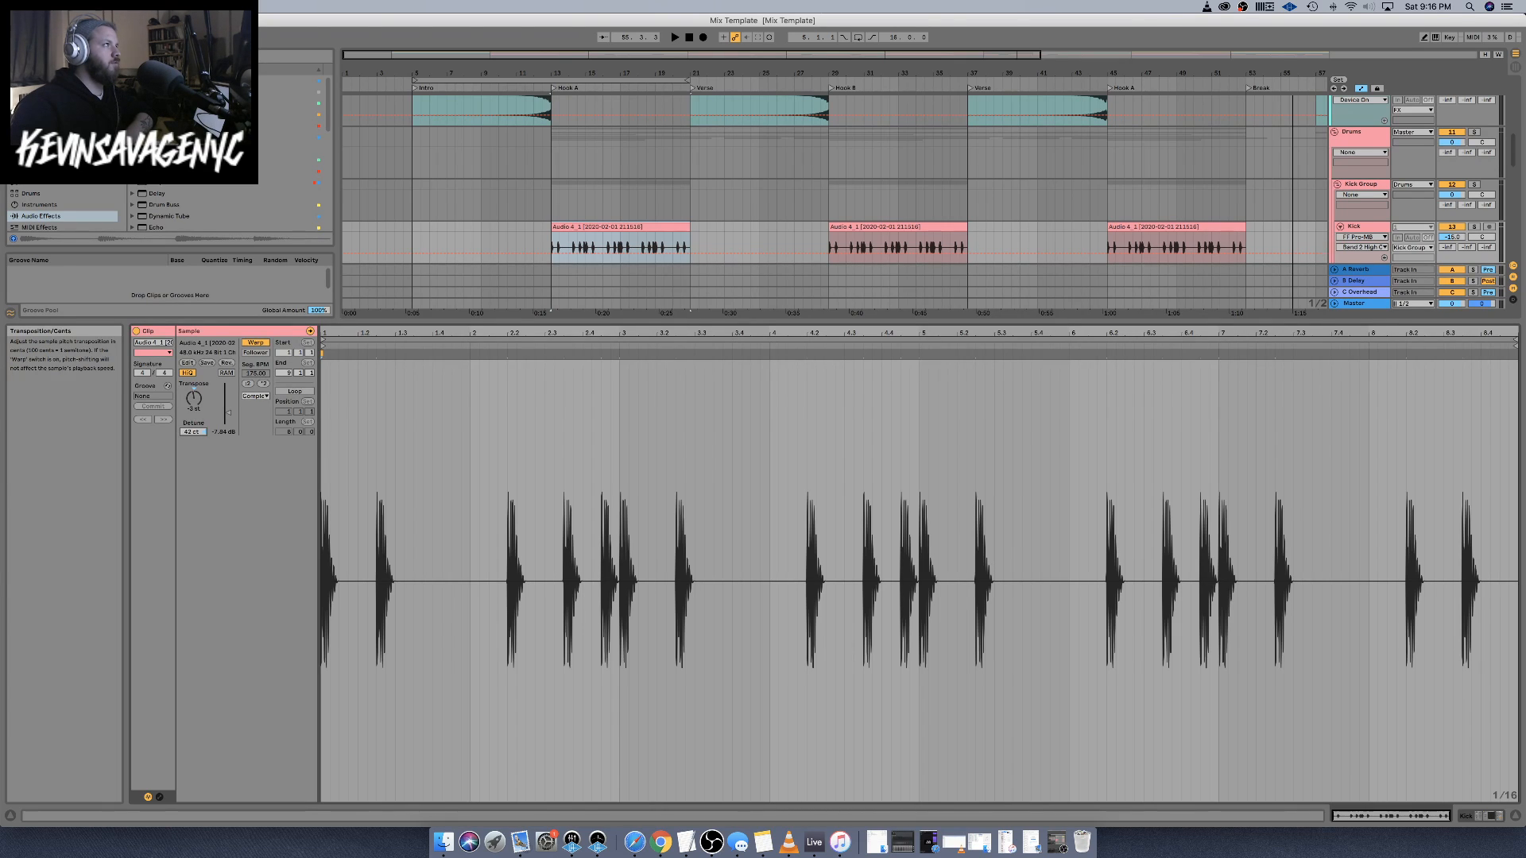
{"action": "key", "text": "space"}
Add a Tuner after Spectrum in the Kick track's device chain
{"action": "left_click", "coordinate": [1479, 816]}
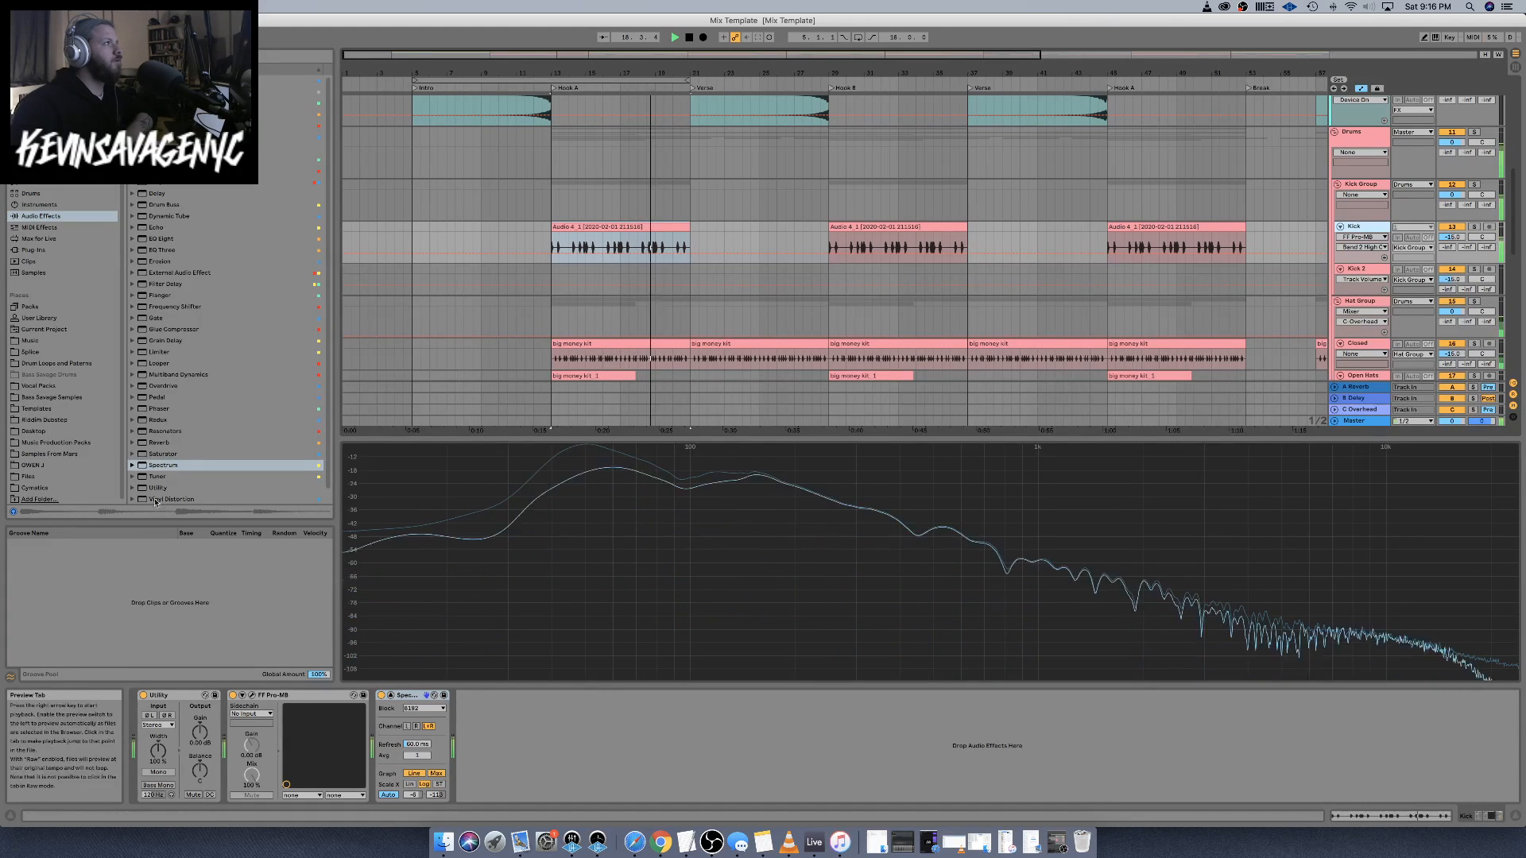
{"action": "left_click_drag", "start_coordinate": [157, 476], "coordinate": [681, 801]}
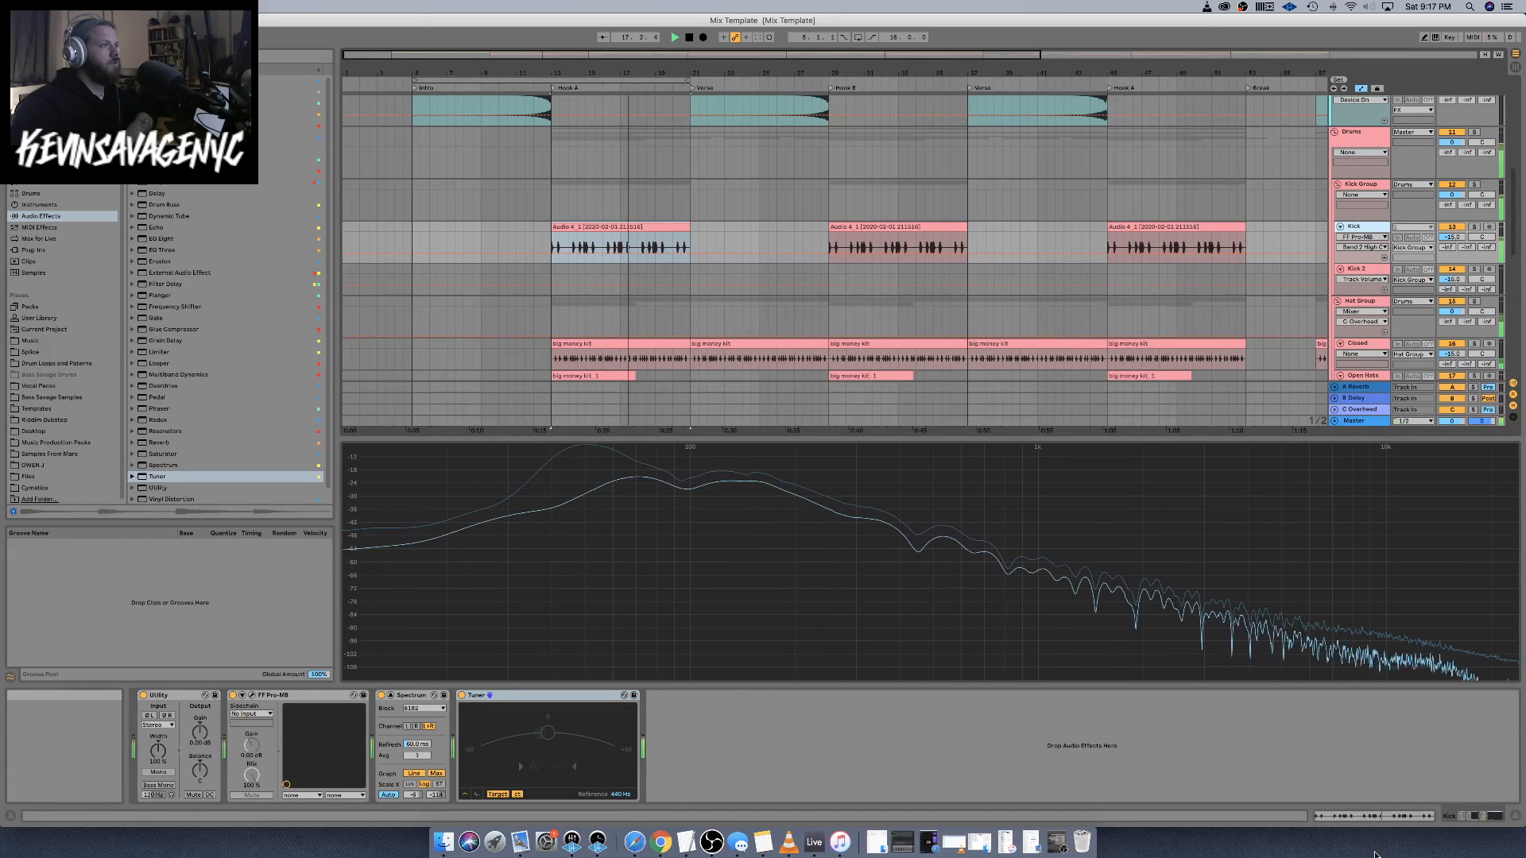
Set the kick clip's detune to 48 cents, check its pitch in the Tuner, stop playback and shrink the clip view
{"action": "left_click", "coordinate": [1374, 817]}
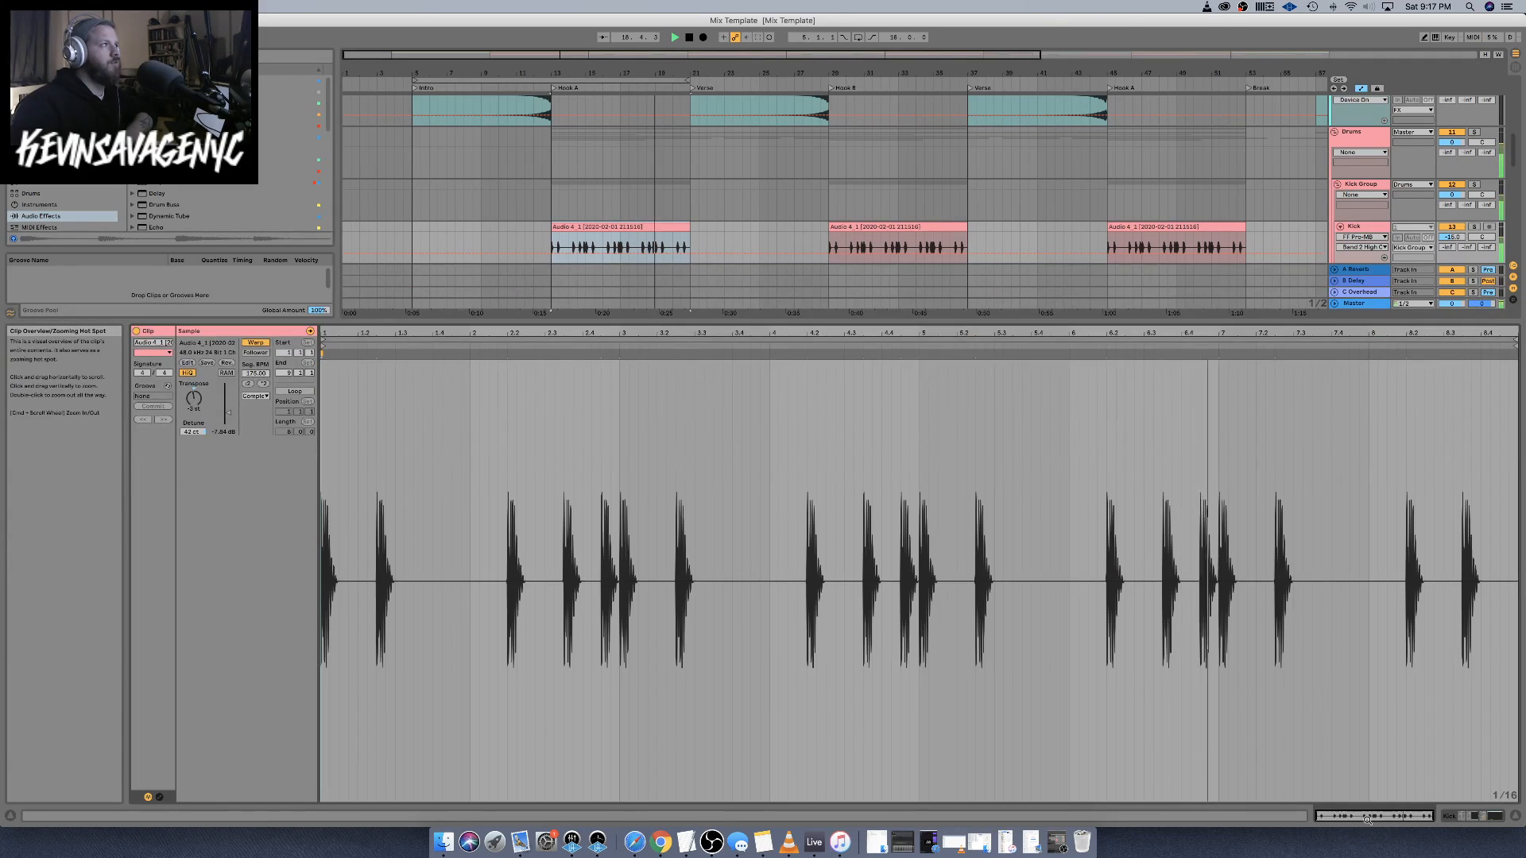
{"action": "left_click_drag", "start_coordinate": [192, 432], "coordinate": [191, 427]}
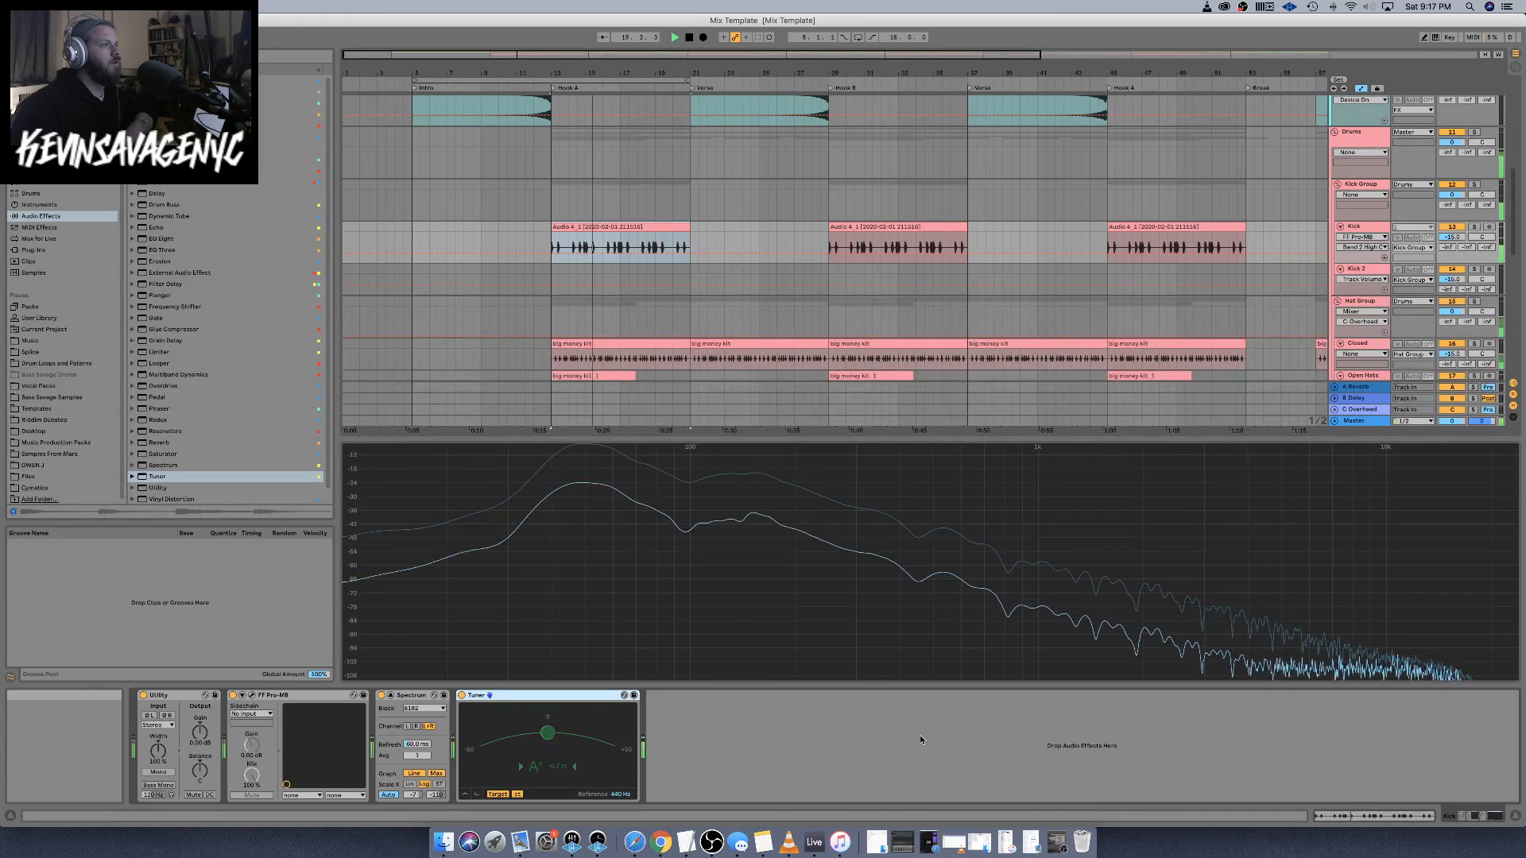
{"action": "left_click", "coordinate": [1404, 815]}
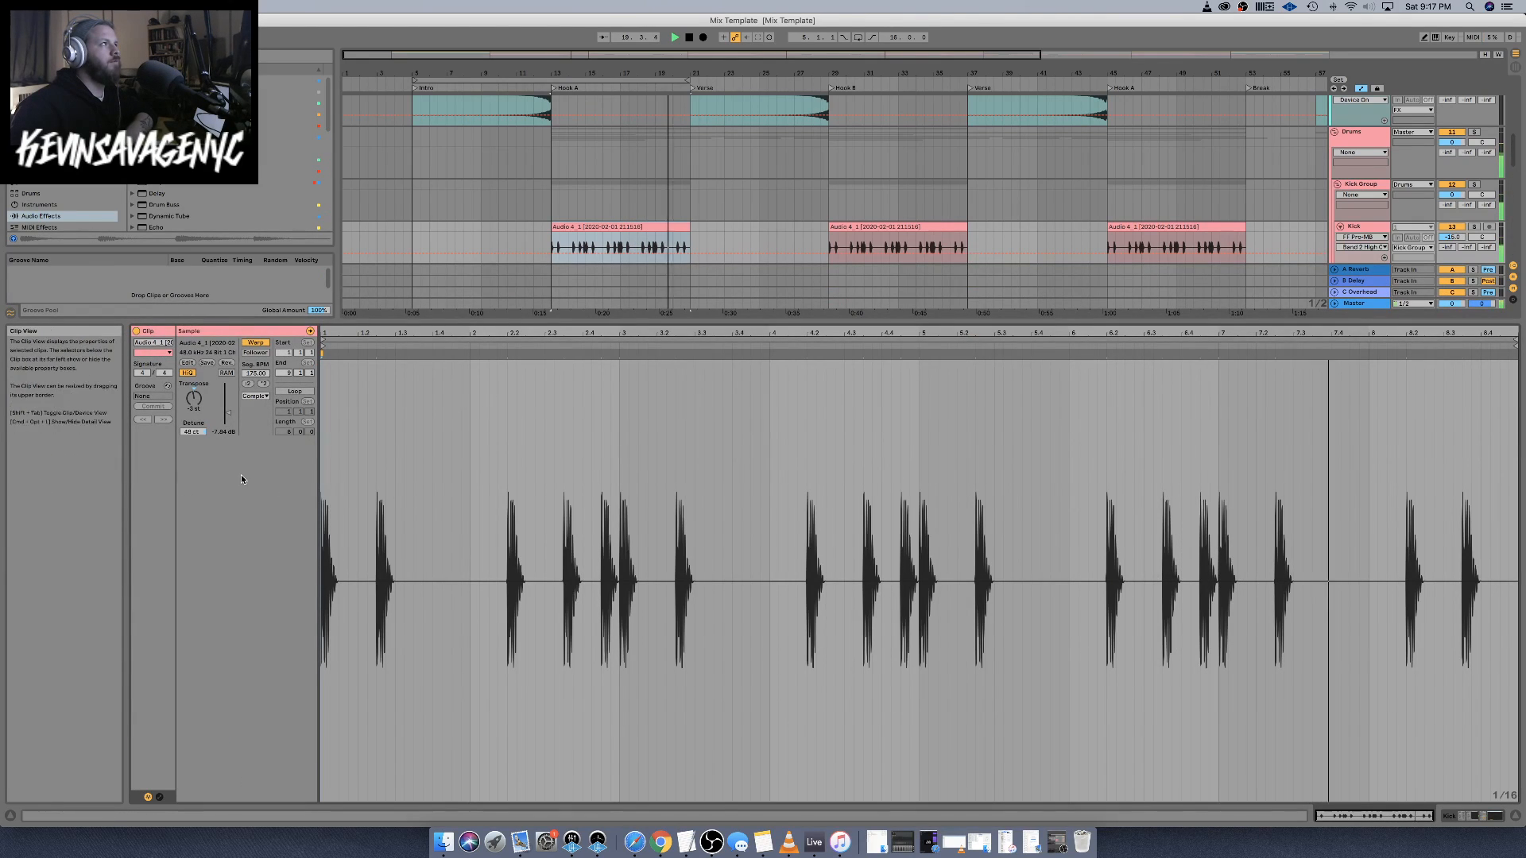
{"action": "key", "text": "space"}
{"action": "left_click_drag", "start_coordinate": [758, 322], "coordinate": [757, 467]}
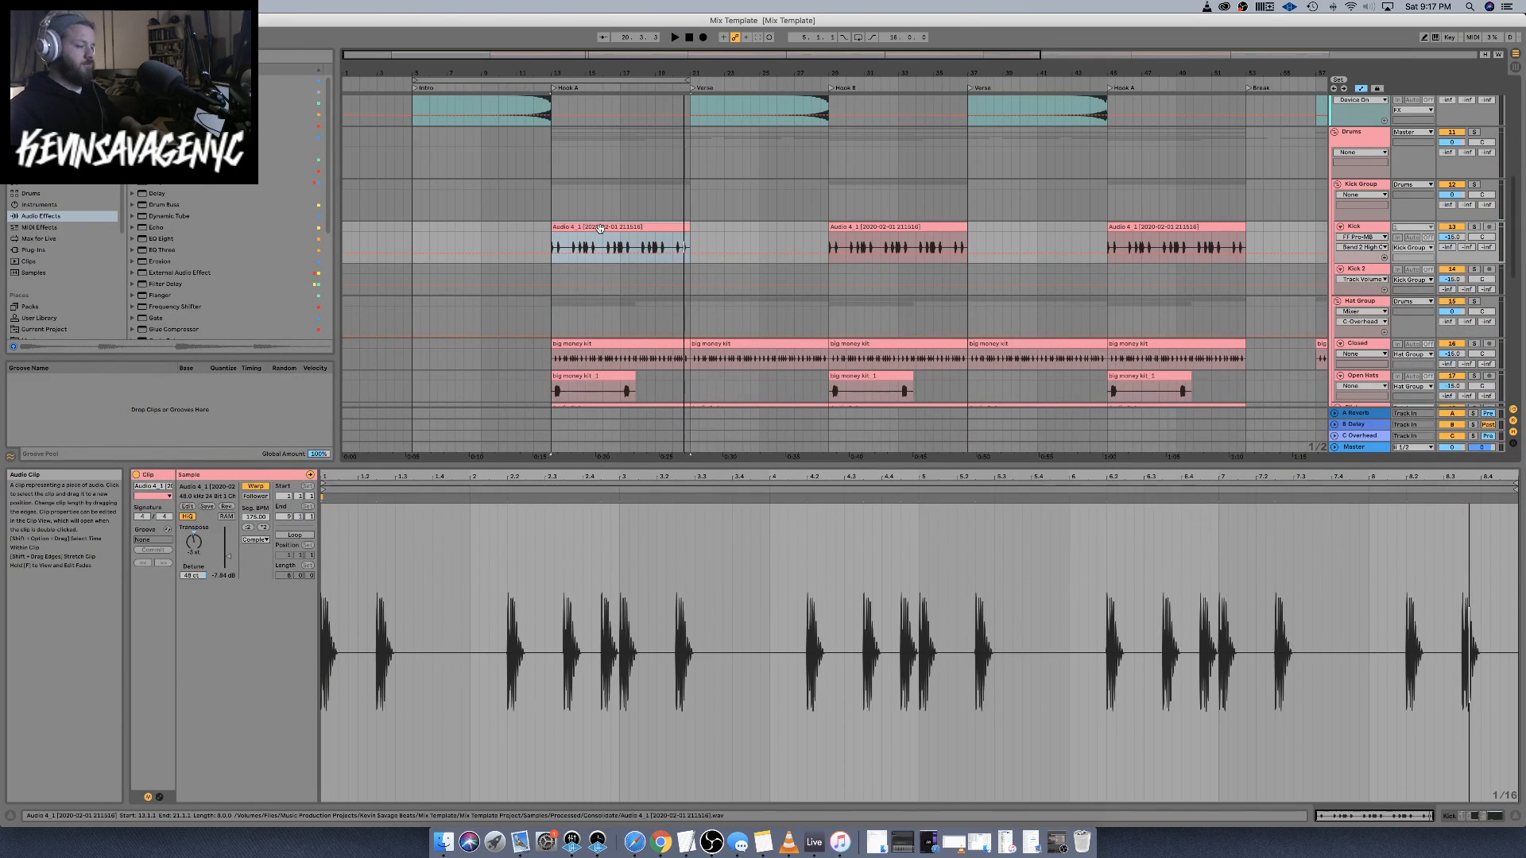
Paste the copied kick audio clip over the kick parts in Hook B, the second Hook A and the Pre Out section
{"action": "left_click", "coordinate": [875, 226]}
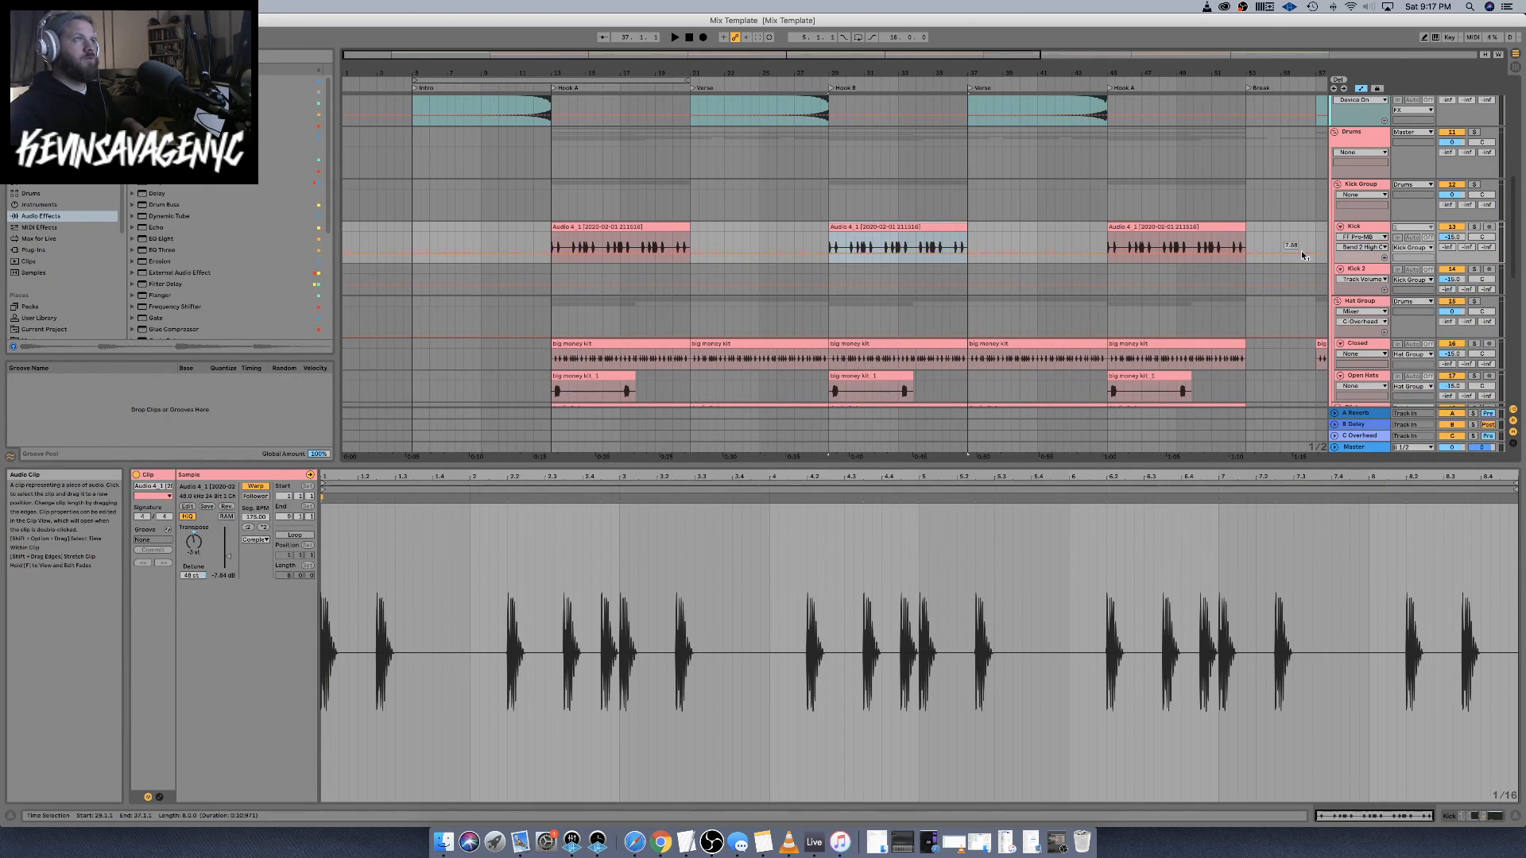
{"action": "left_click", "coordinate": [1190, 228]}
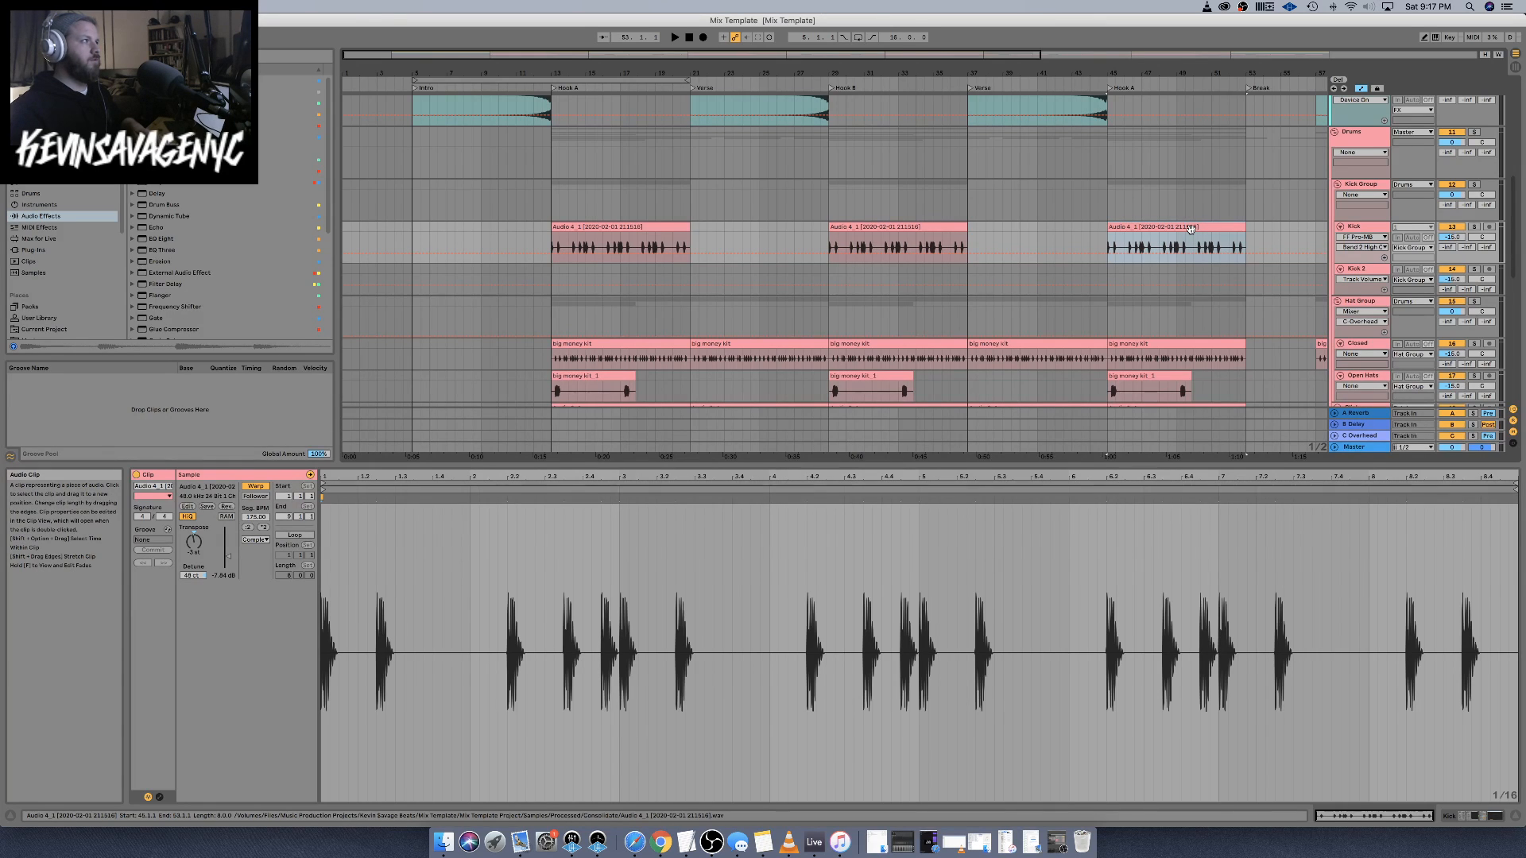
{"action": "scroll", "coordinate": [1190, 229], "scroll_direction": "right", "scroll_amount": 5}
{"action": "left_click", "coordinate": [1190, 228]}
{"action": "key", "text": "super+v"}
{"action": "scroll", "coordinate": [1191, 233], "scroll_direction": "right", "scroll_amount": 3}
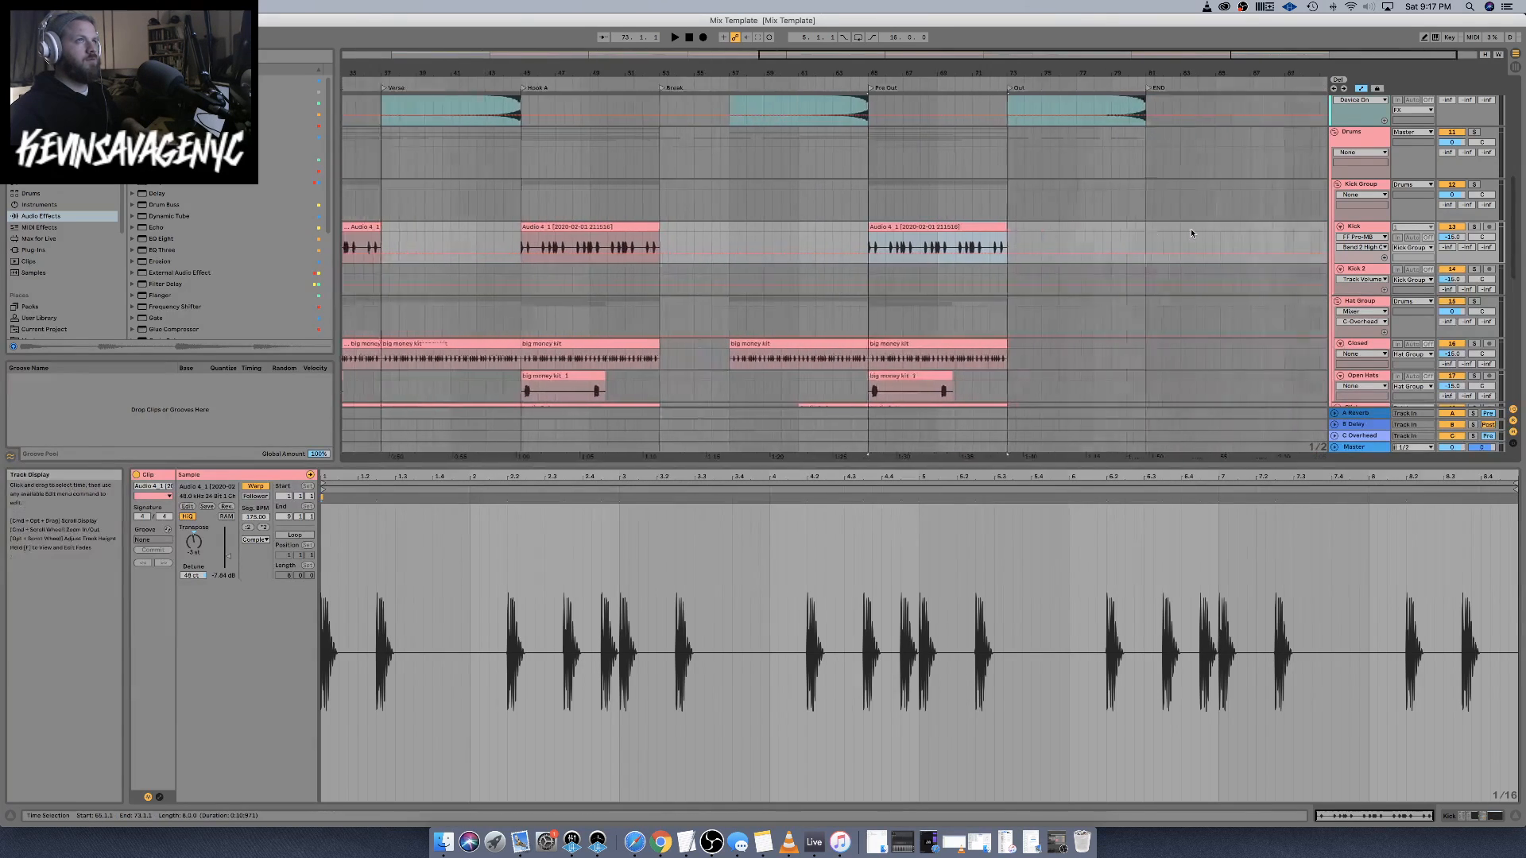
{"action": "scroll", "coordinate": [1191, 233], "scroll_direction": "left", "scroll_amount": 10}
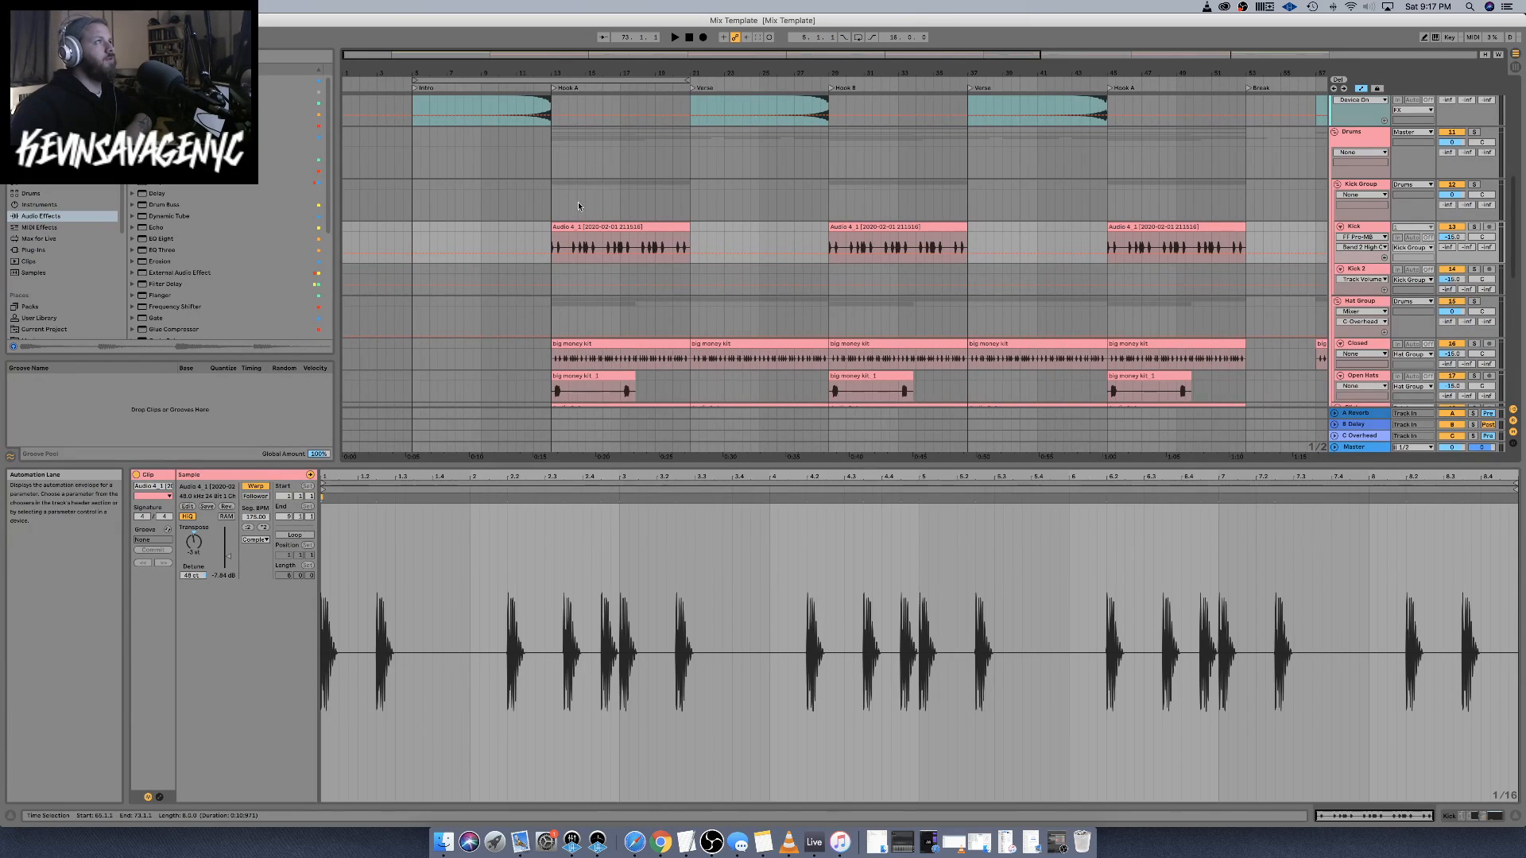
Play the arrangement from the Intro melody clip with the clip detail view hidden to listen across the tracks
{"action": "scroll", "coordinate": [578, 207], "scroll_direction": "up", "scroll_amount": 10}
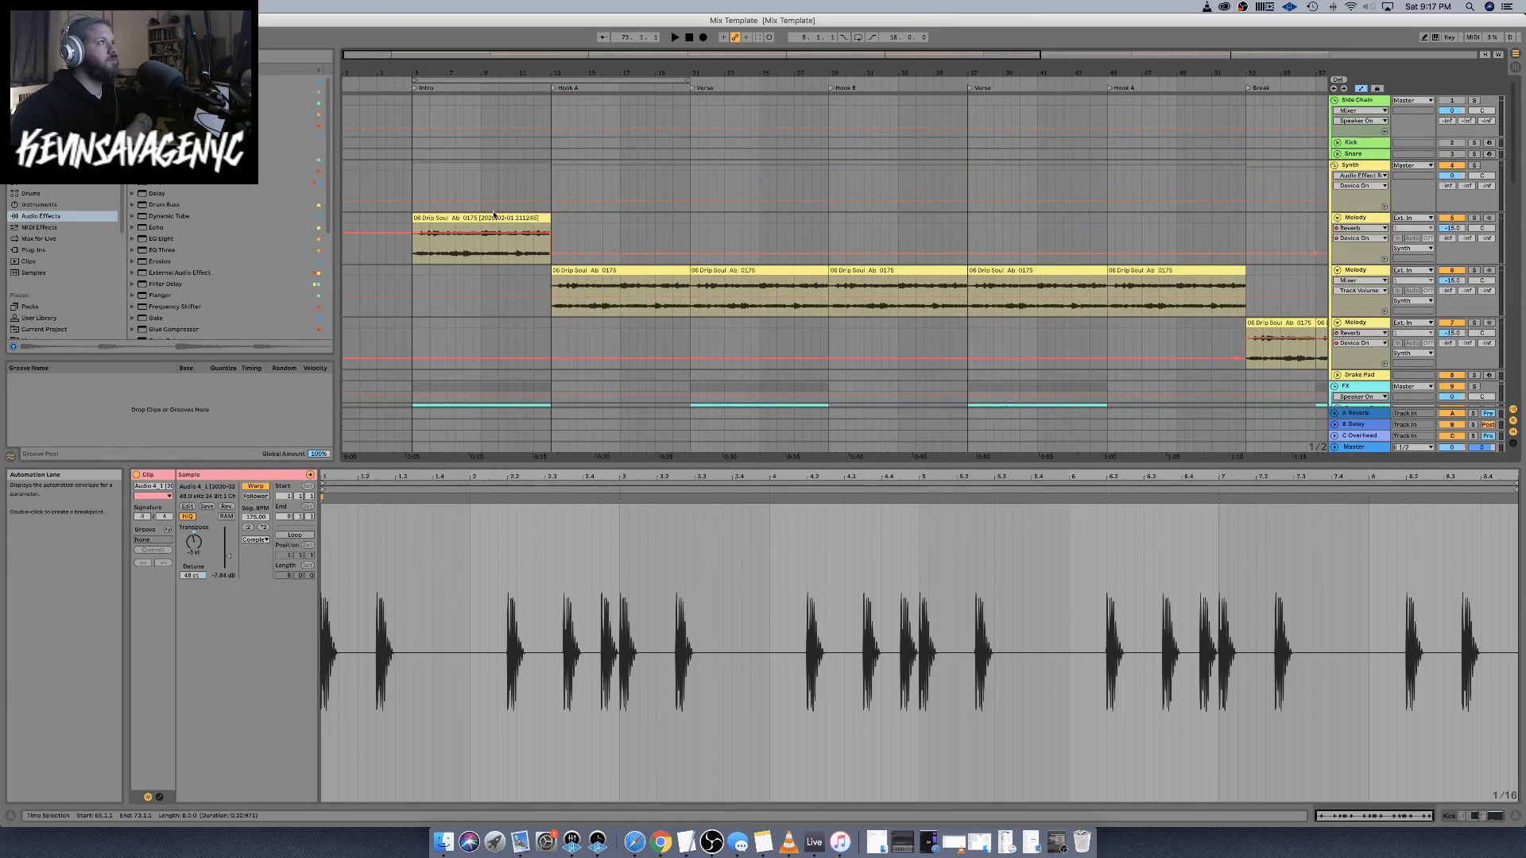
{"action": "left_click", "coordinate": [494, 216]}
{"action": "key", "text": "space"}
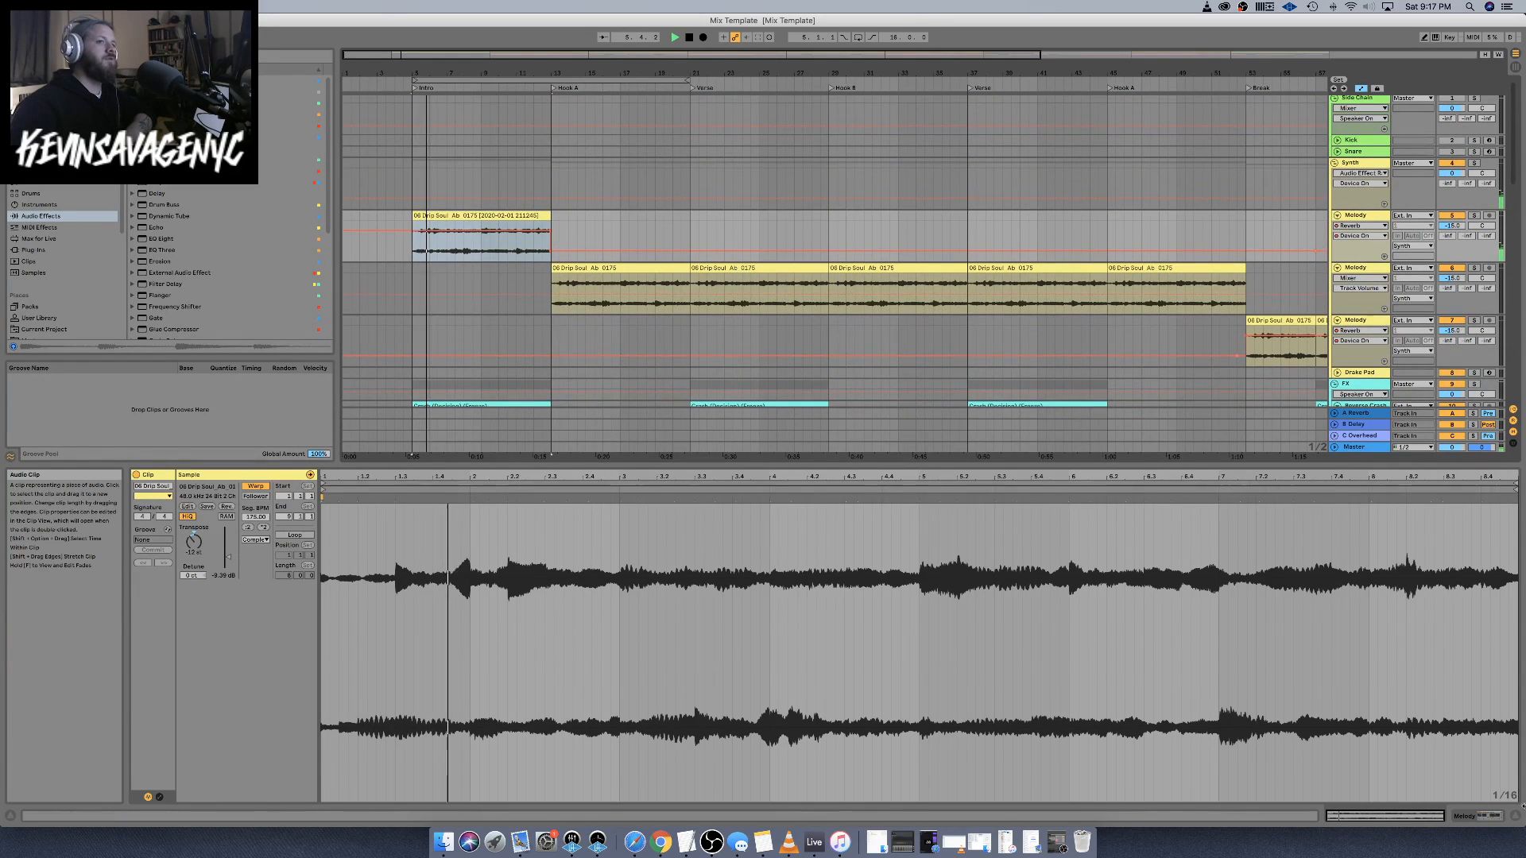
{"action": "left_click", "coordinate": [1515, 816]}
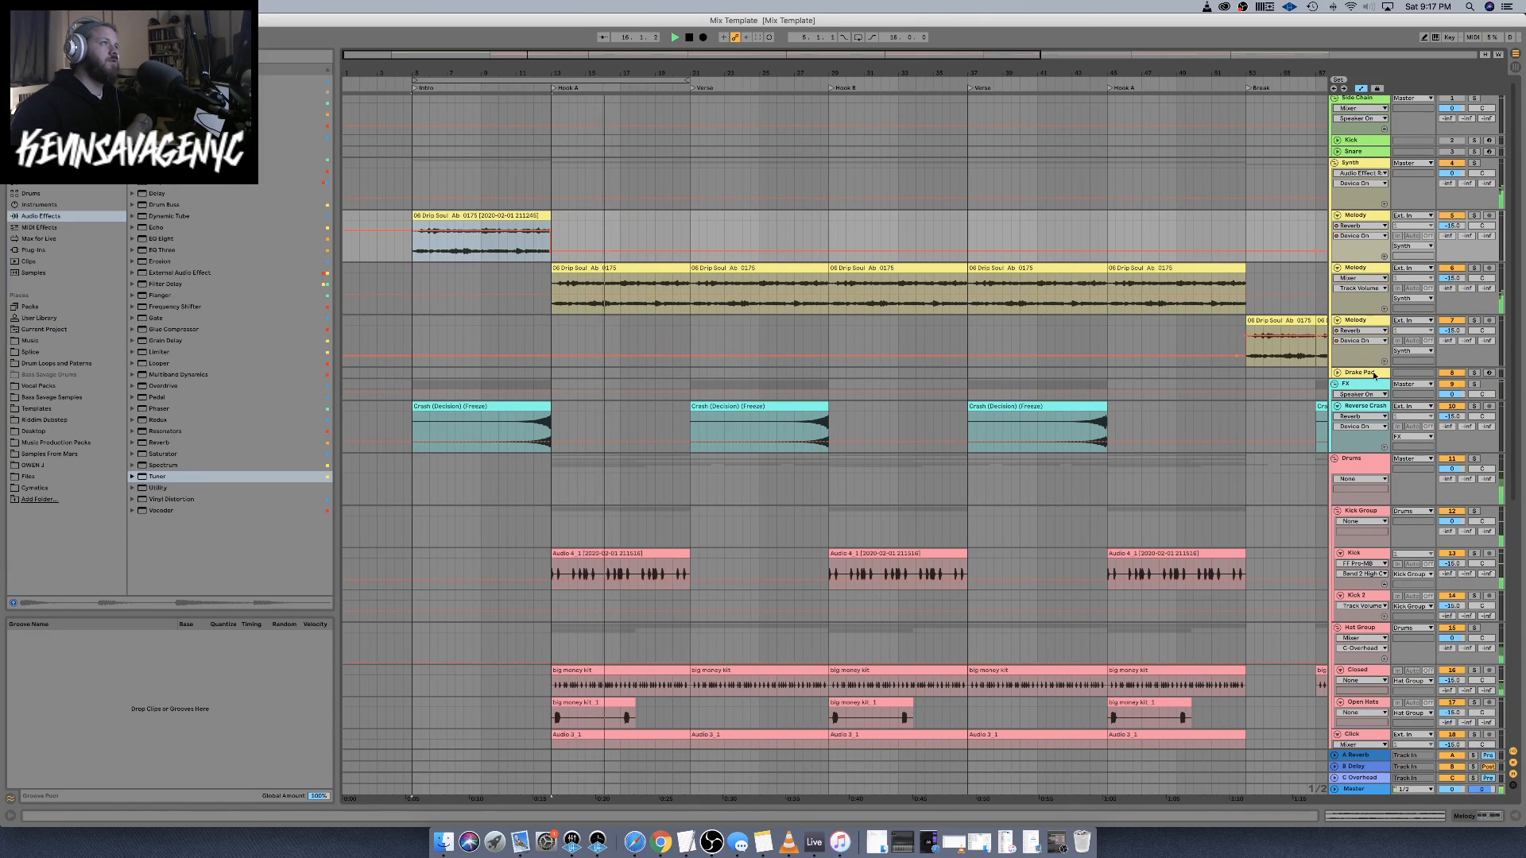
{"action": "scroll", "coordinate": [631, 566], "scroll_direction": "down", "scroll_amount": 5}
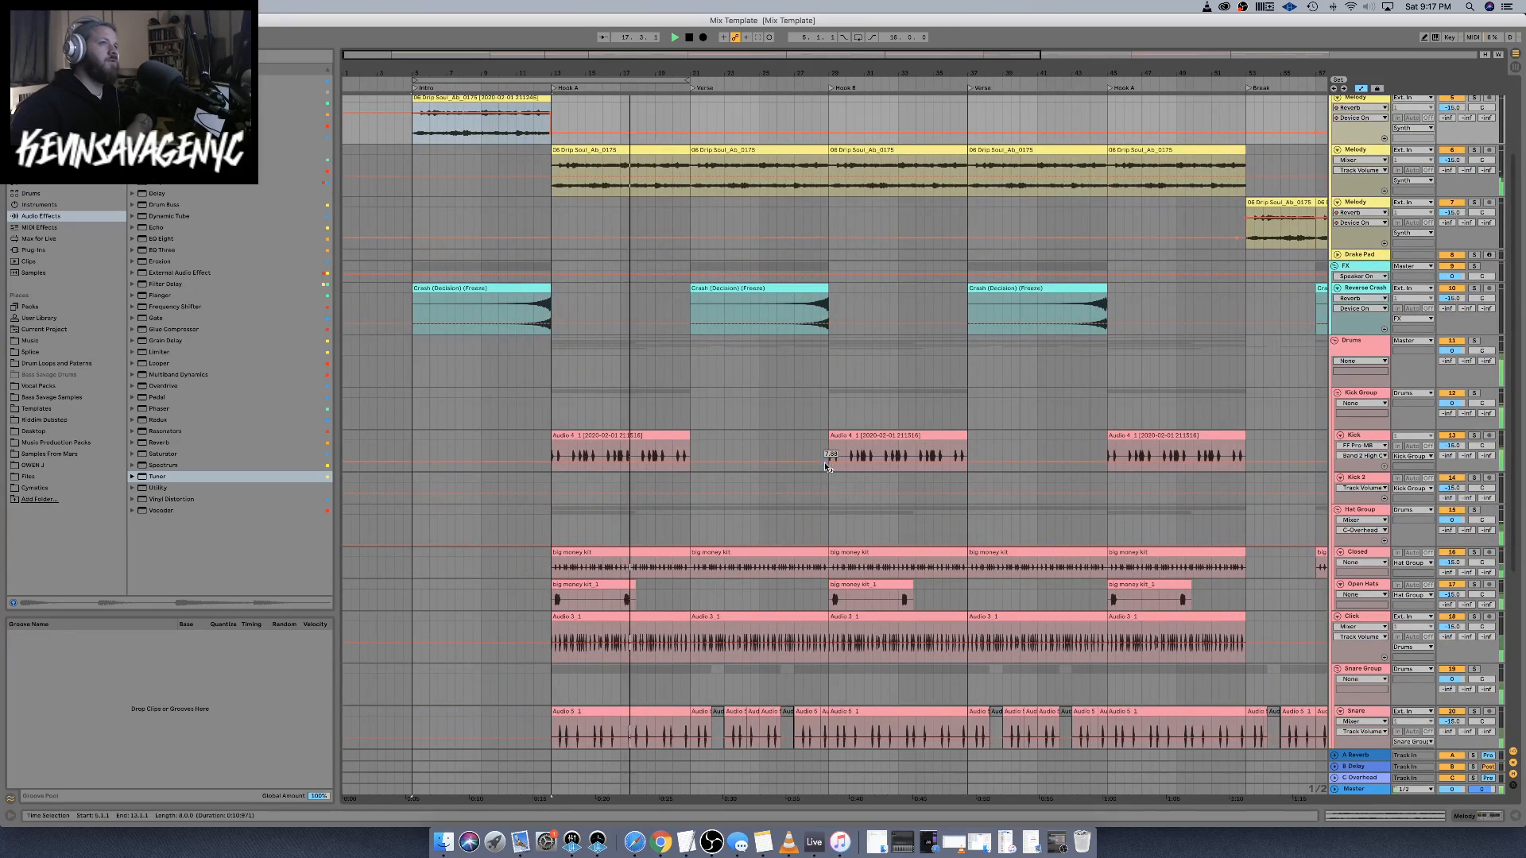
Show the Kick track's device chain and add a Drum Buss effect after the Tuner
{"action": "left_click", "coordinate": [1360, 437]}
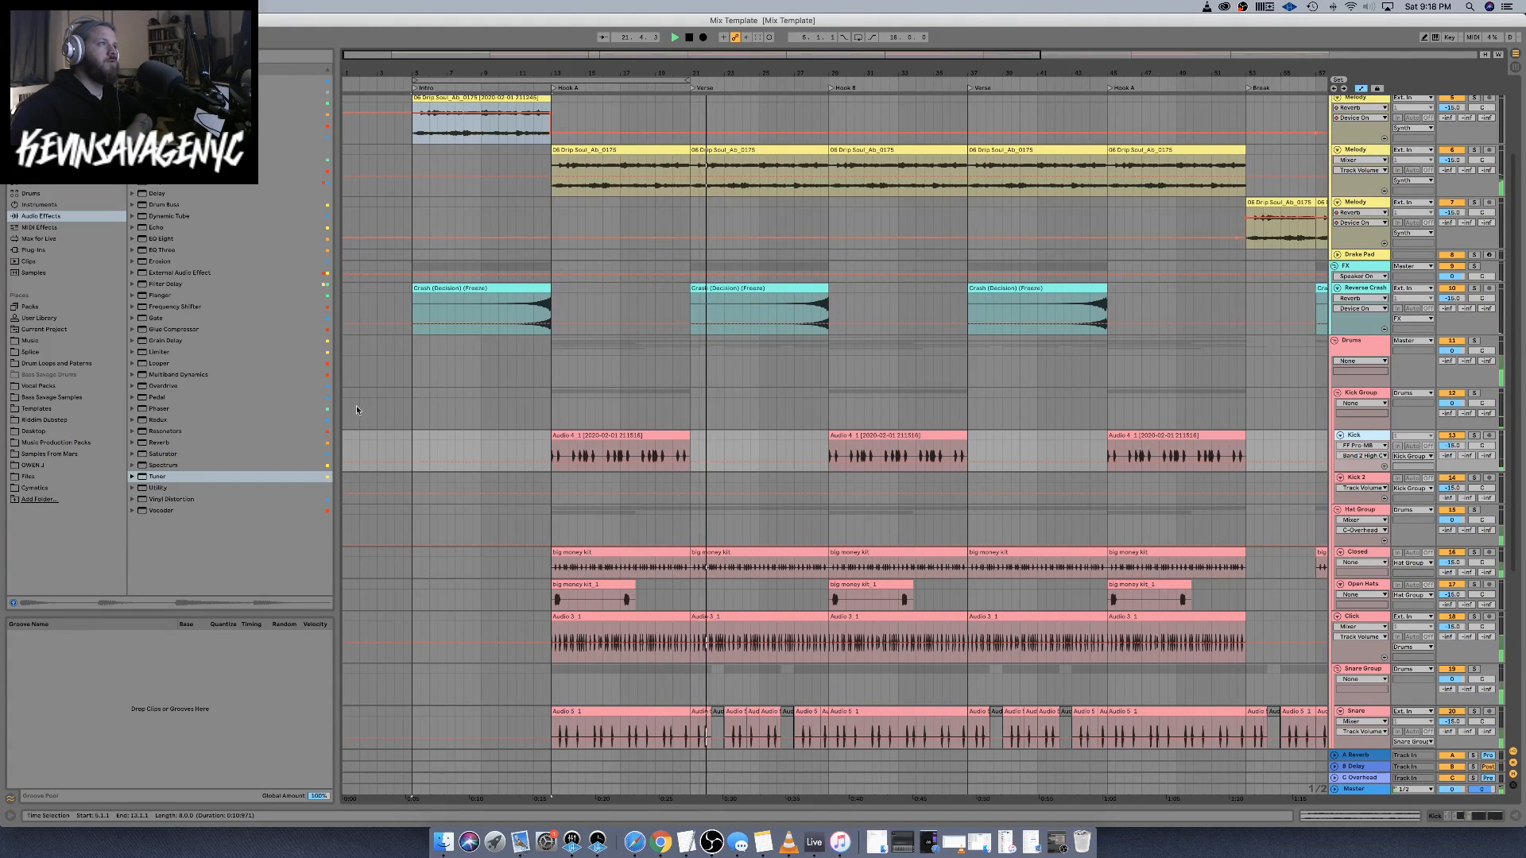
{"action": "left_click", "coordinate": [637, 432]}
{"action": "double_click", "coordinate": [636, 432]}
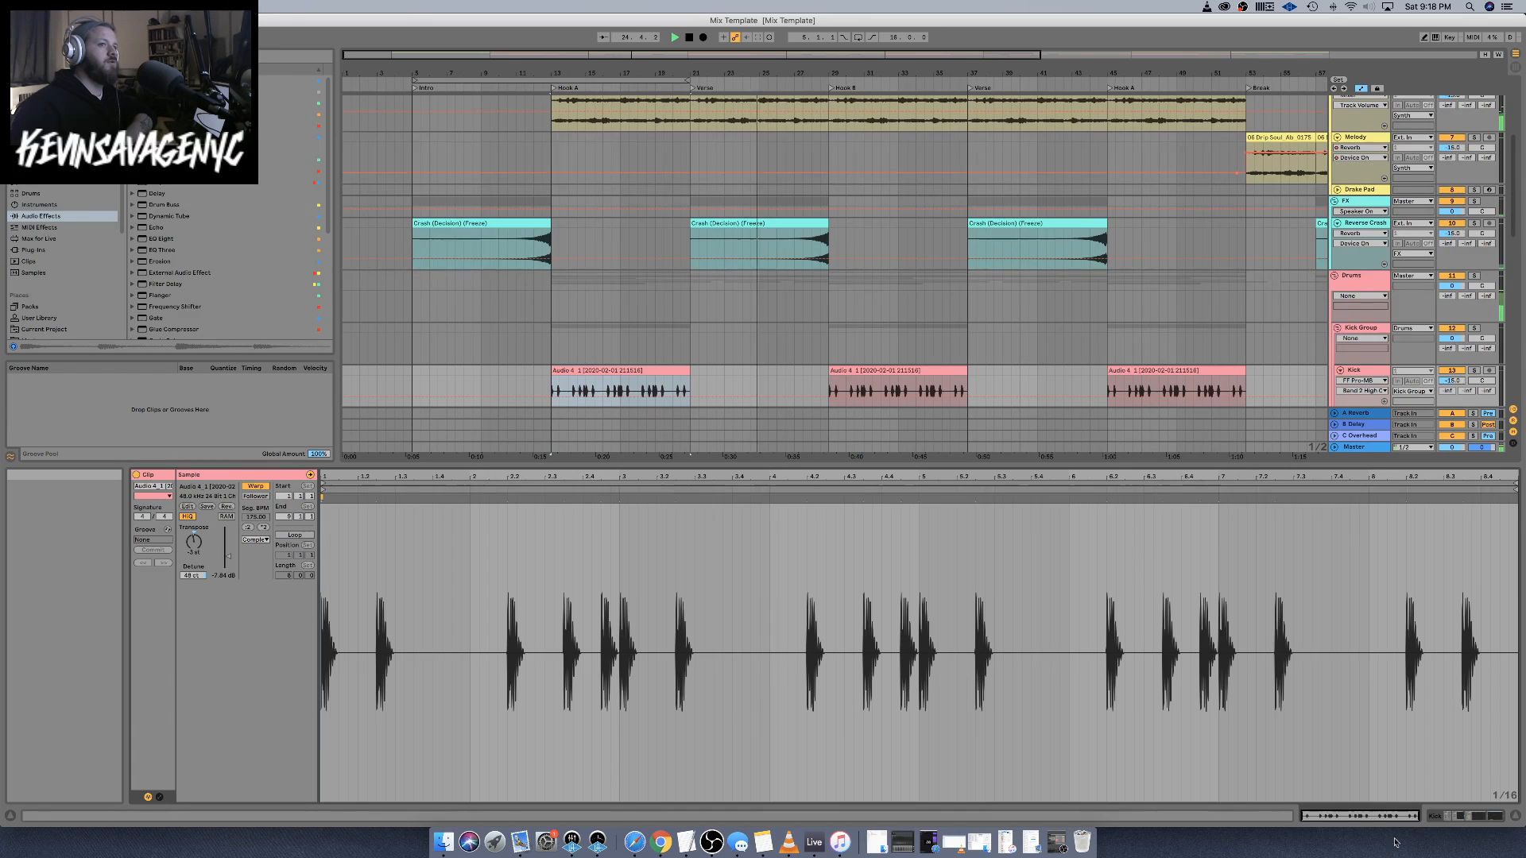
{"action": "left_click", "coordinate": [1467, 818]}
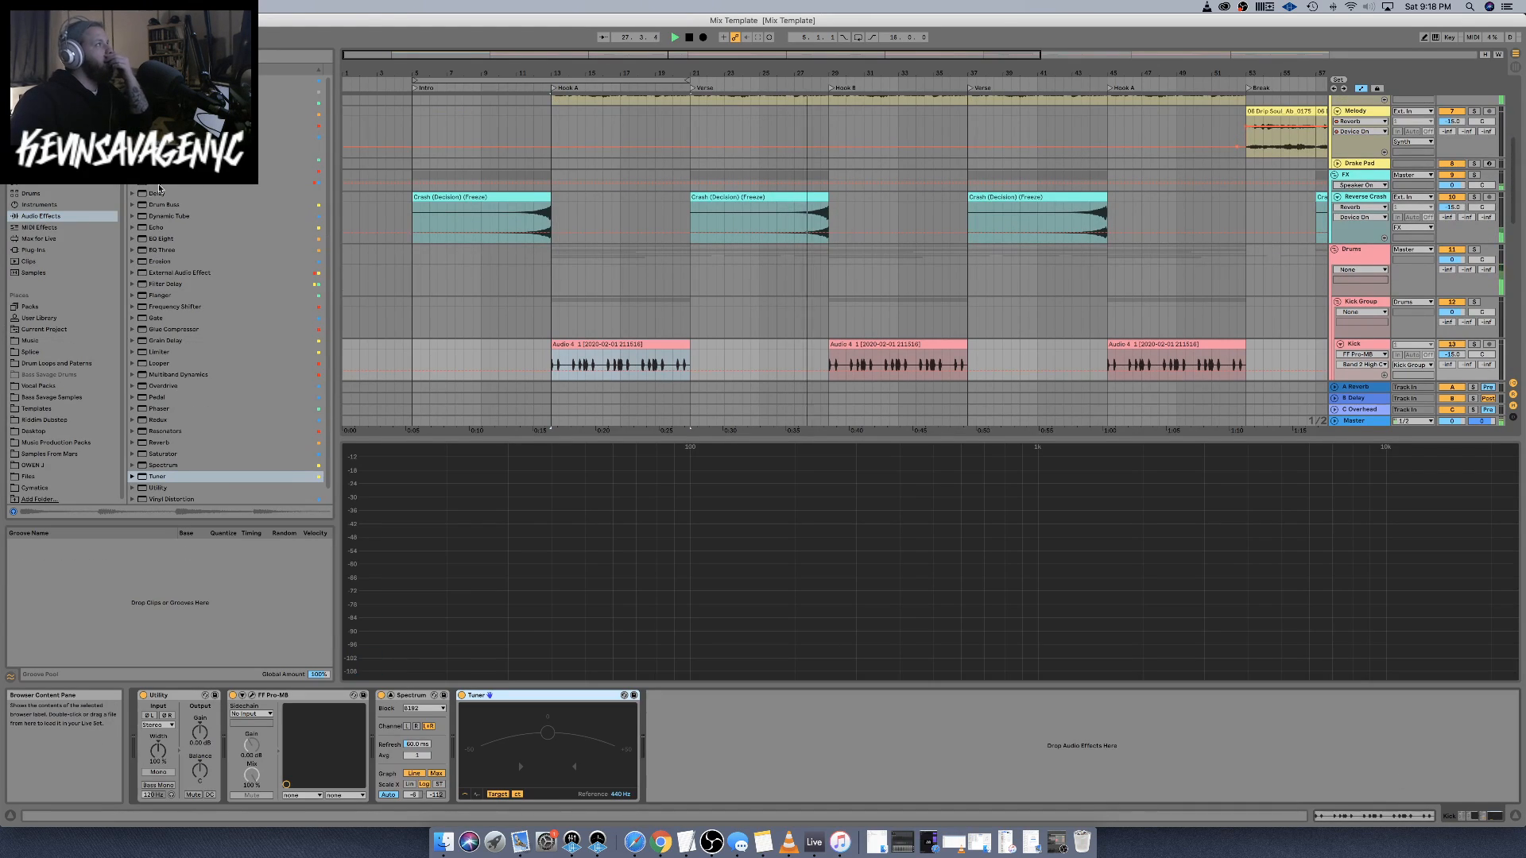
{"action": "left_click_drag", "start_coordinate": [168, 208], "coordinate": [801, 727]}
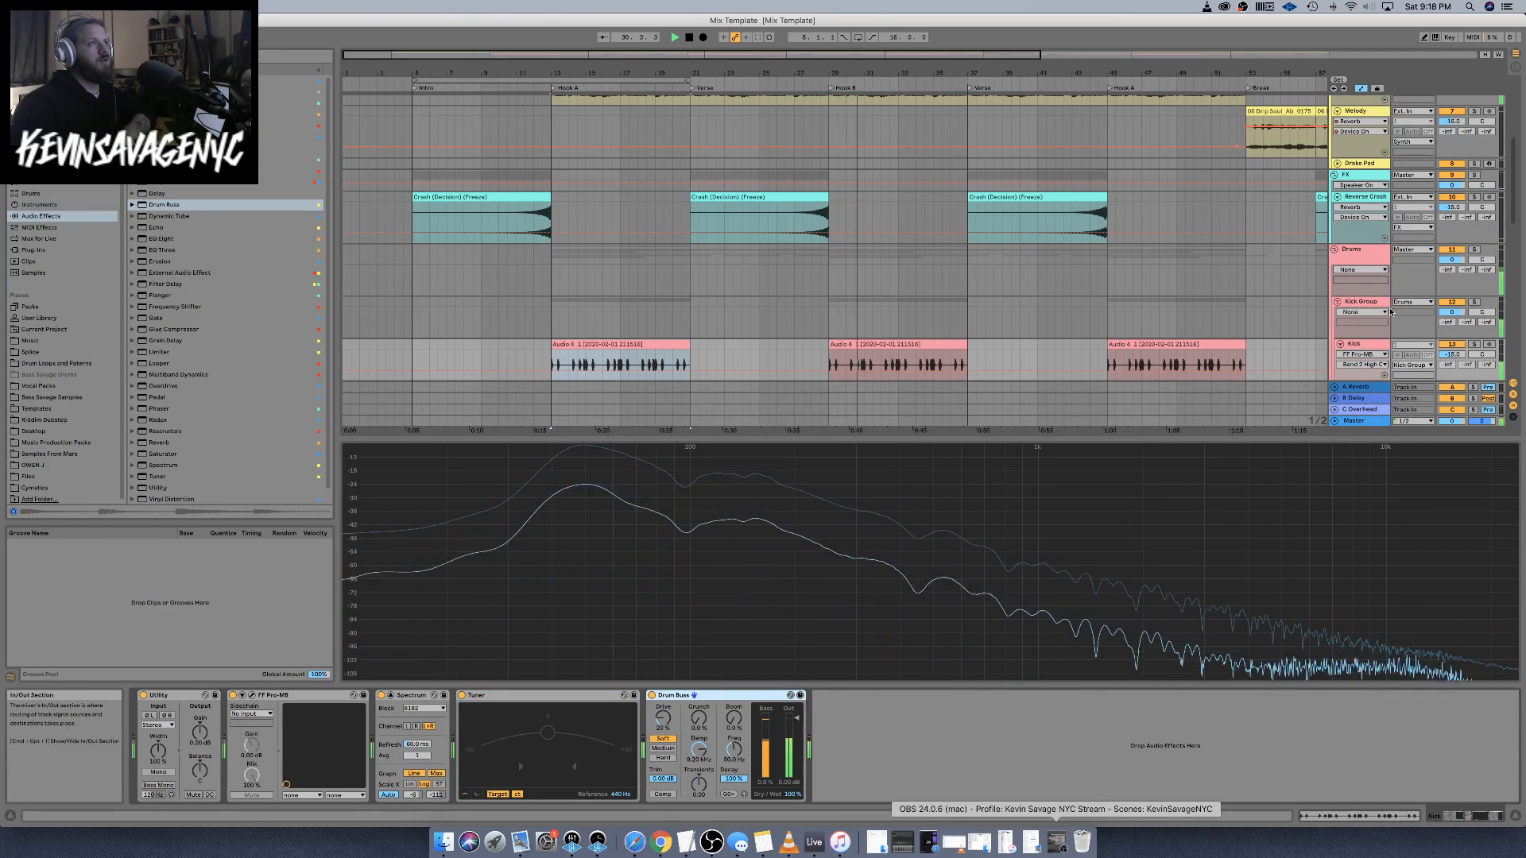
Solo the Kick track and try out the Drum Buss distortion types, compressor and Crunch amount during playback
{"action": "left_click", "coordinate": [1474, 344]}
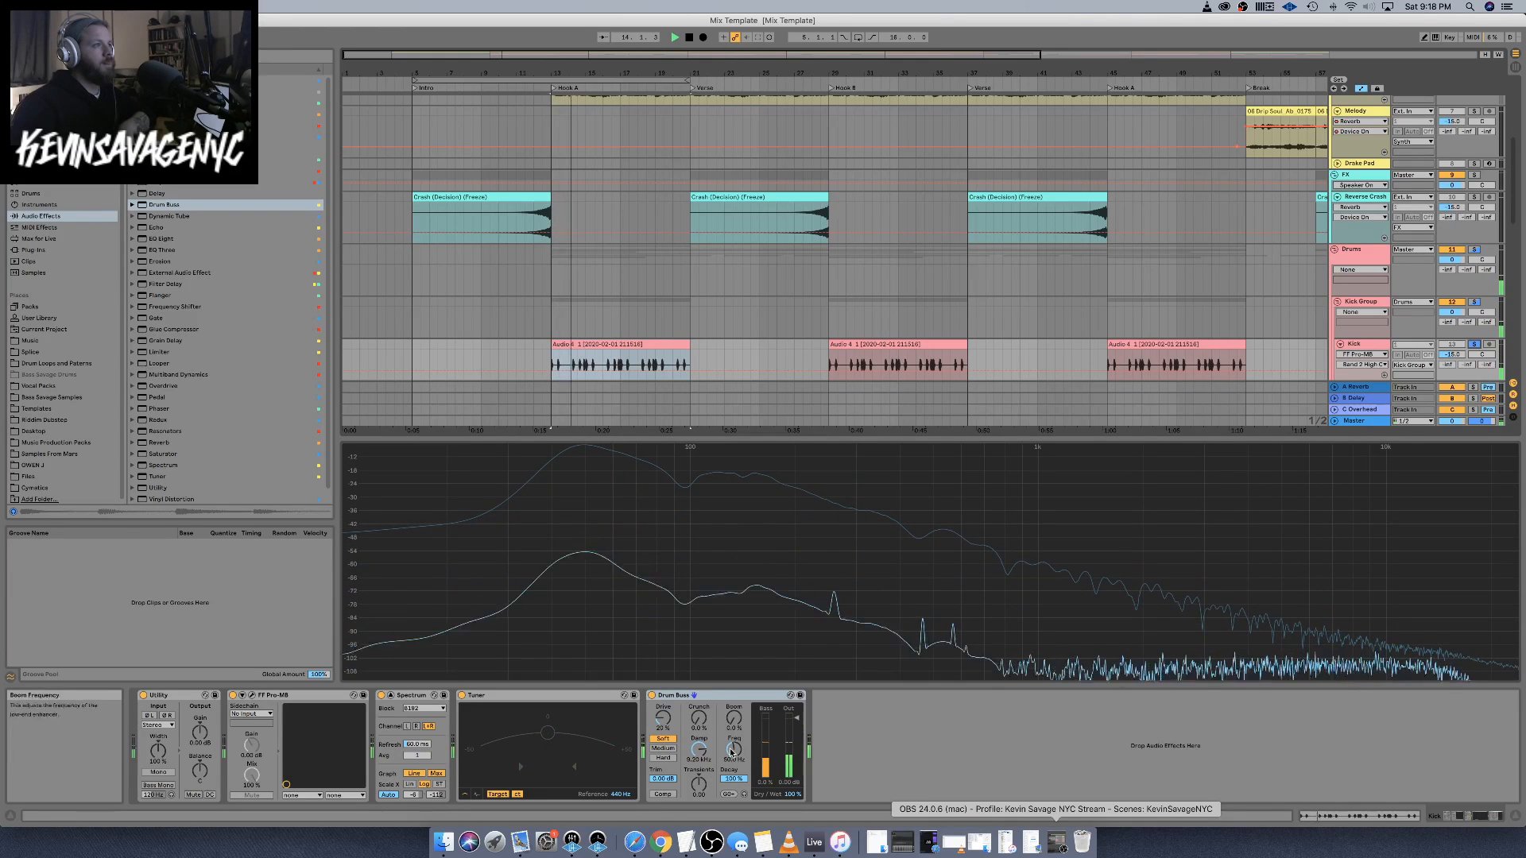
{"action": "left_click", "coordinate": [664, 748]}
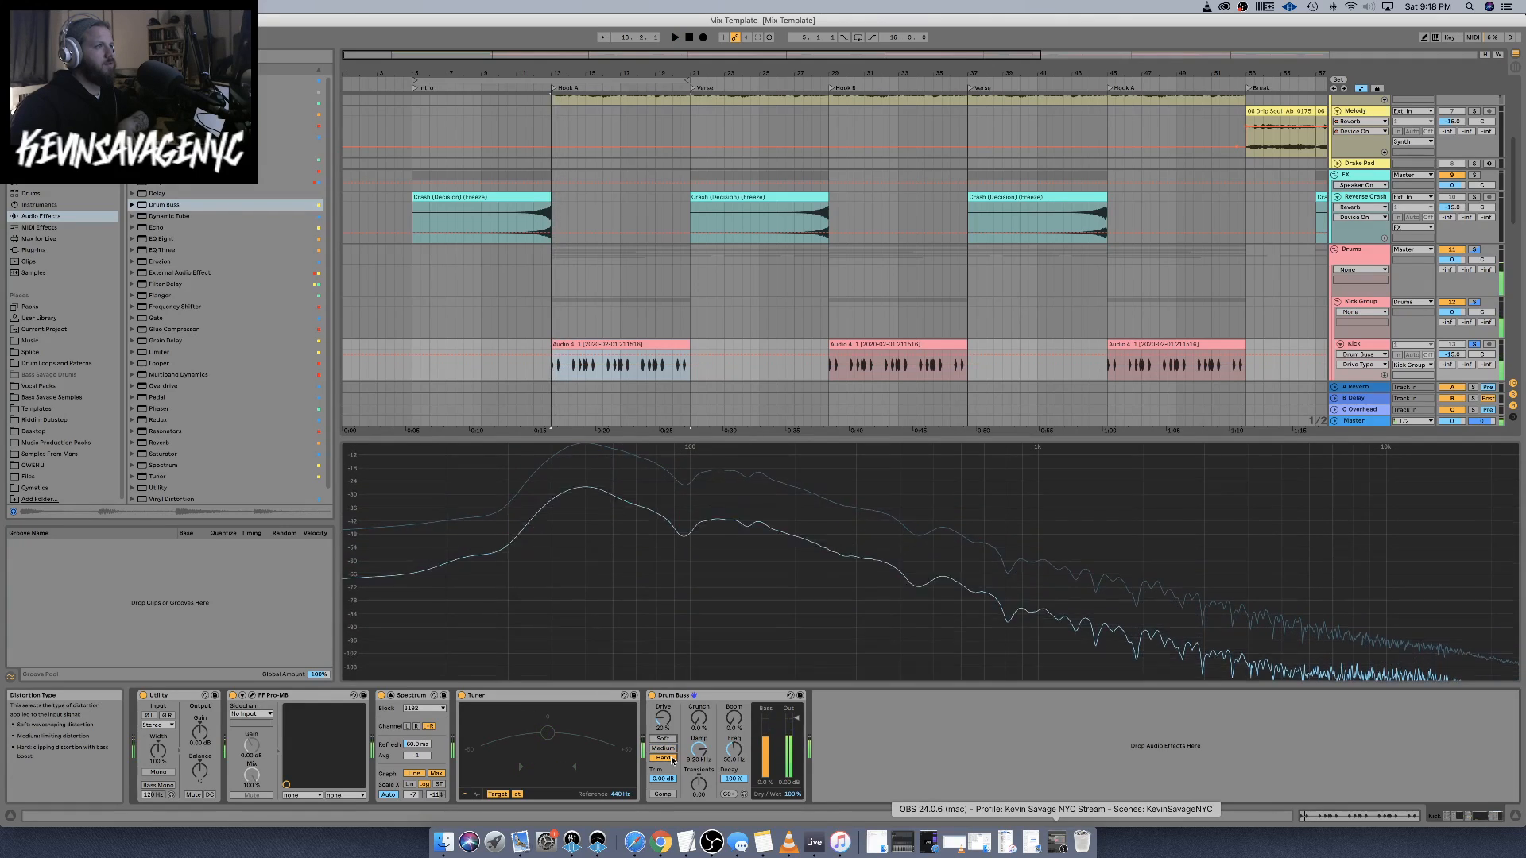
{"action": "key", "text": "space"}
{"action": "left_click", "coordinate": [665, 794]}
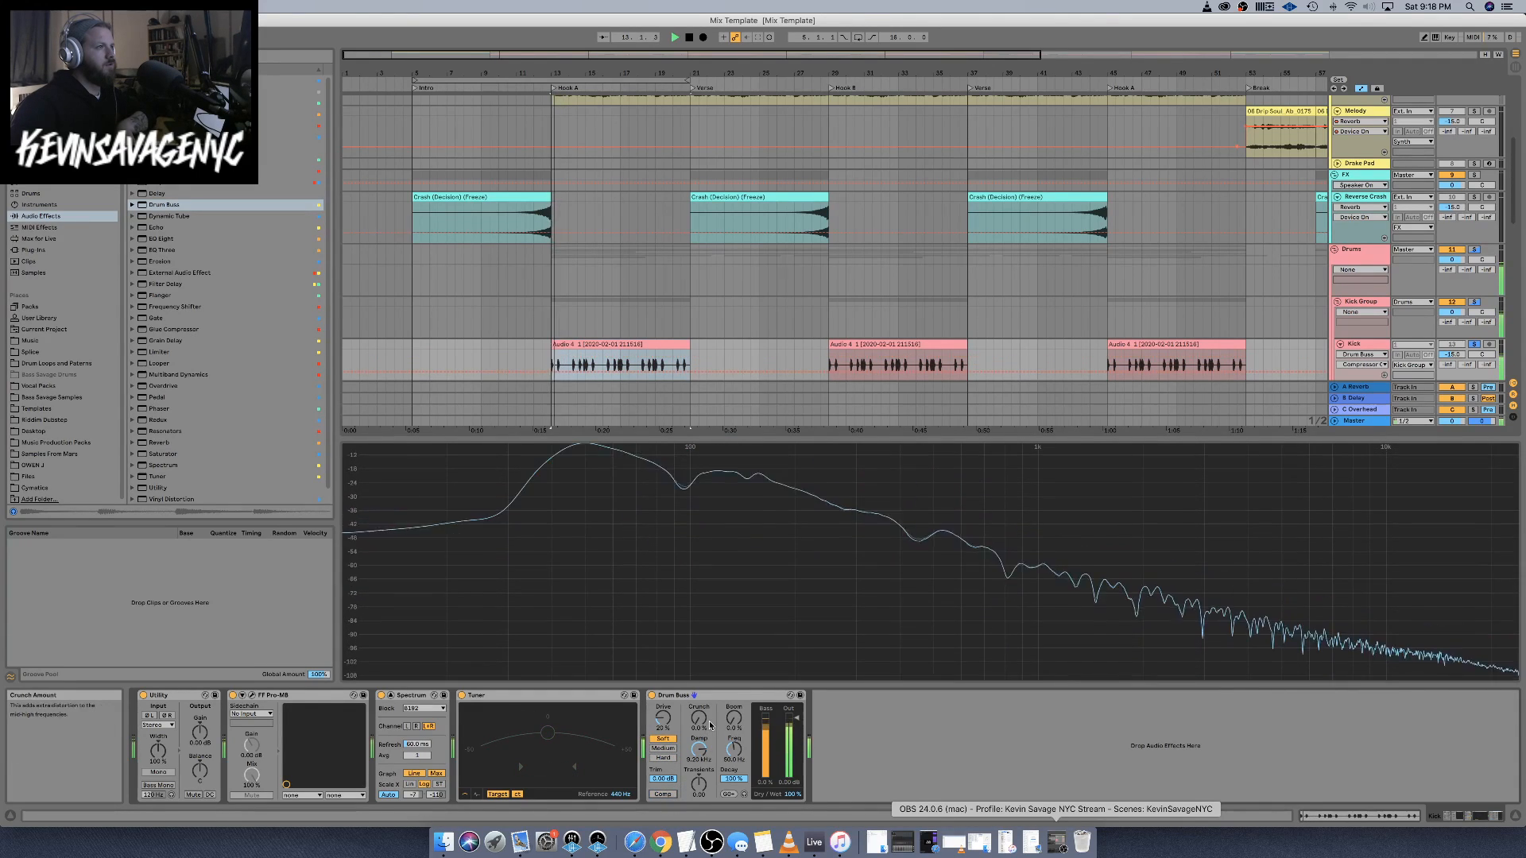
{"action": "key", "text": "space"}
{"action": "left_click_drag", "start_coordinate": [702, 725], "coordinate": [702, 712]}
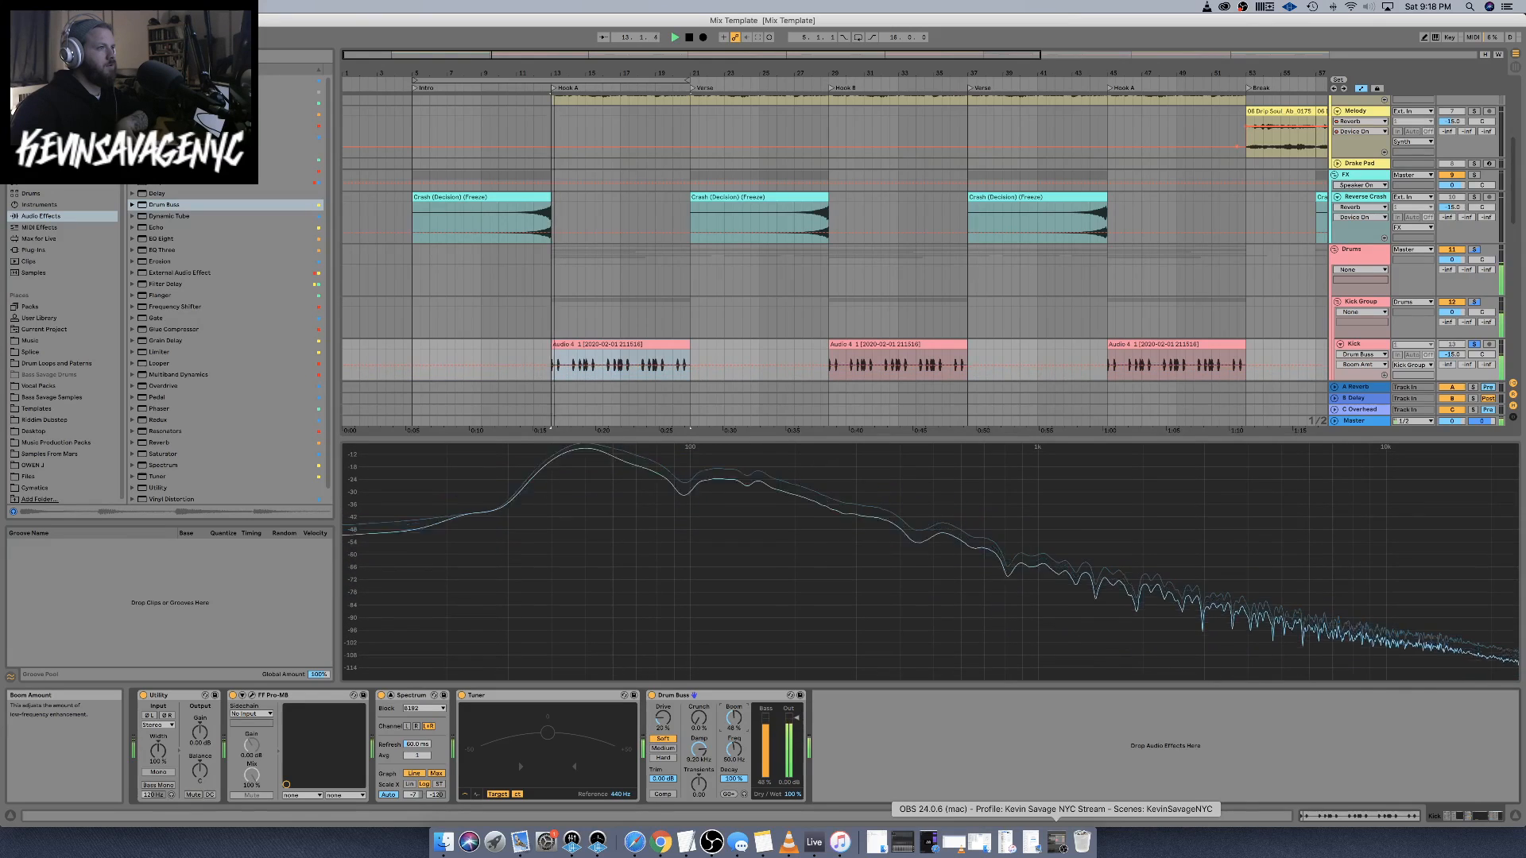
Audition the Drum Buss low-end Boom on its own and tune its frequency to about 52 Hz
{"action": "left_click", "coordinate": [732, 794]}
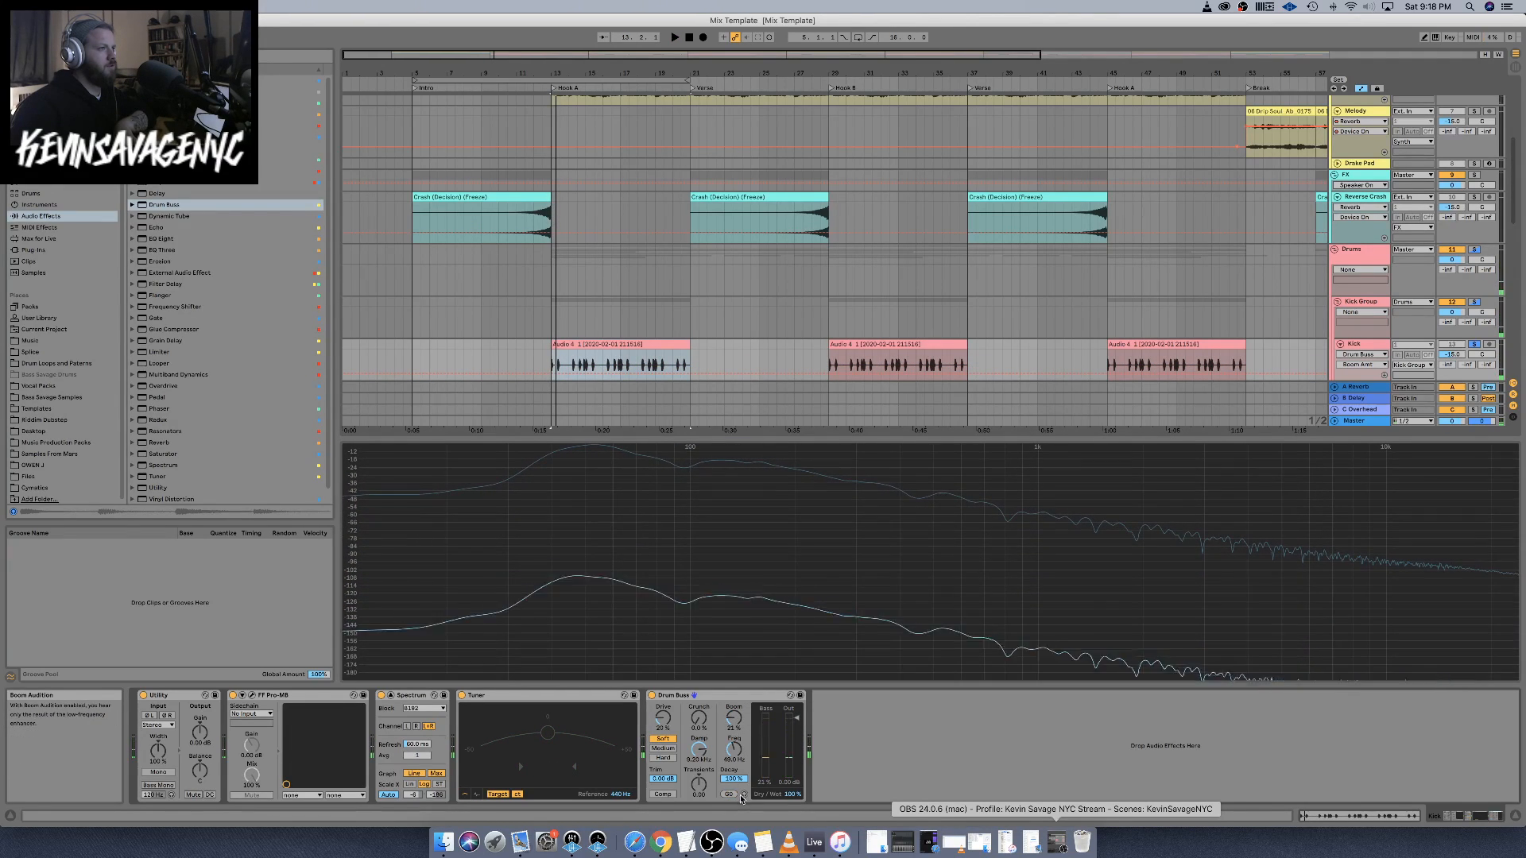
{"action": "key", "text": "space"}
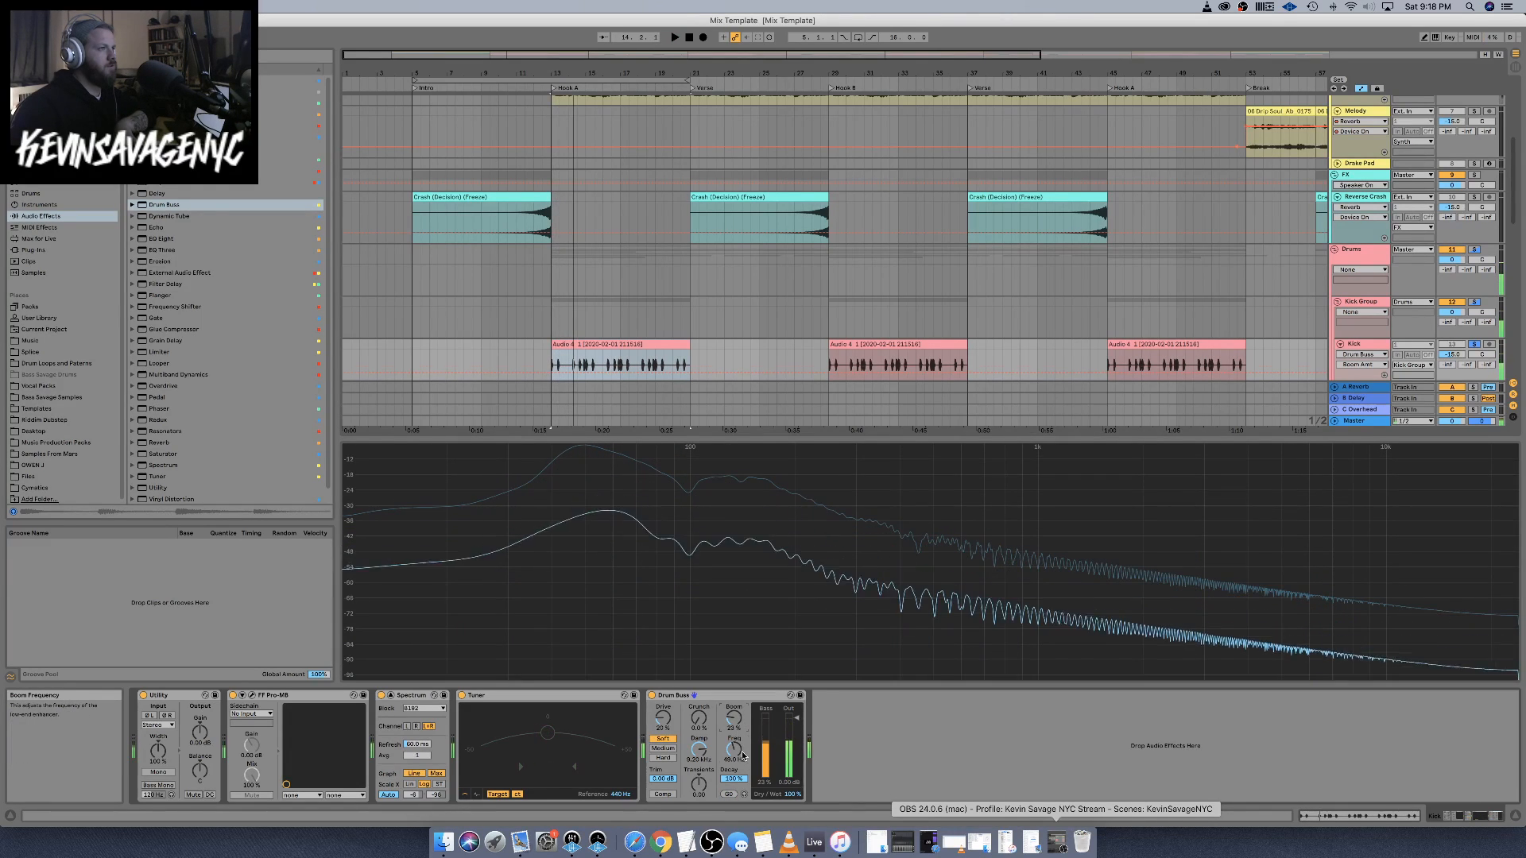
{"action": "key", "text": "space"}
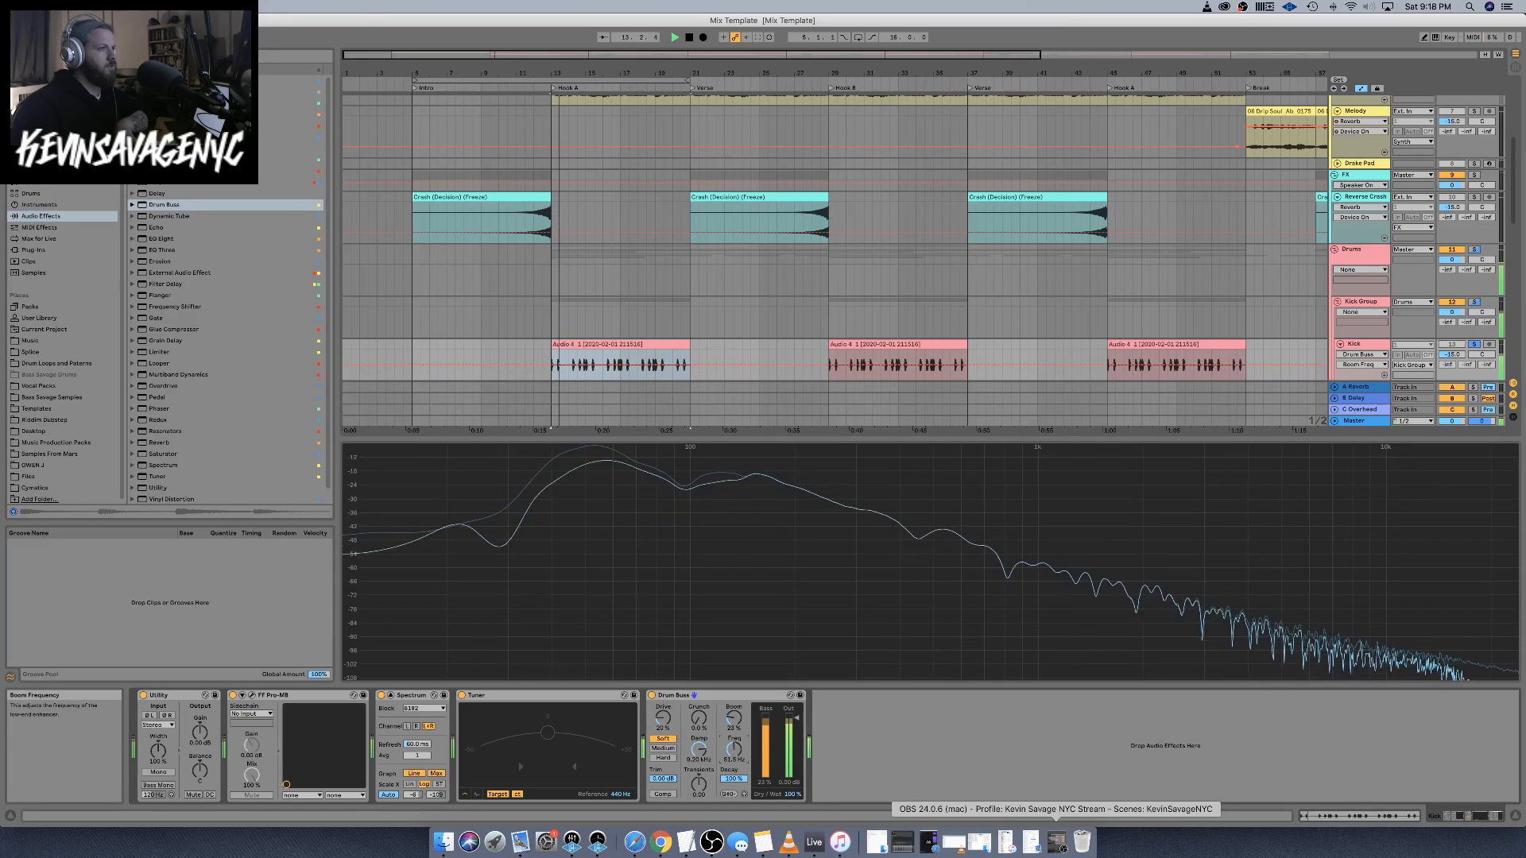
{"action": "left_click_drag", "start_coordinate": [734, 749], "coordinate": [733, 744]}
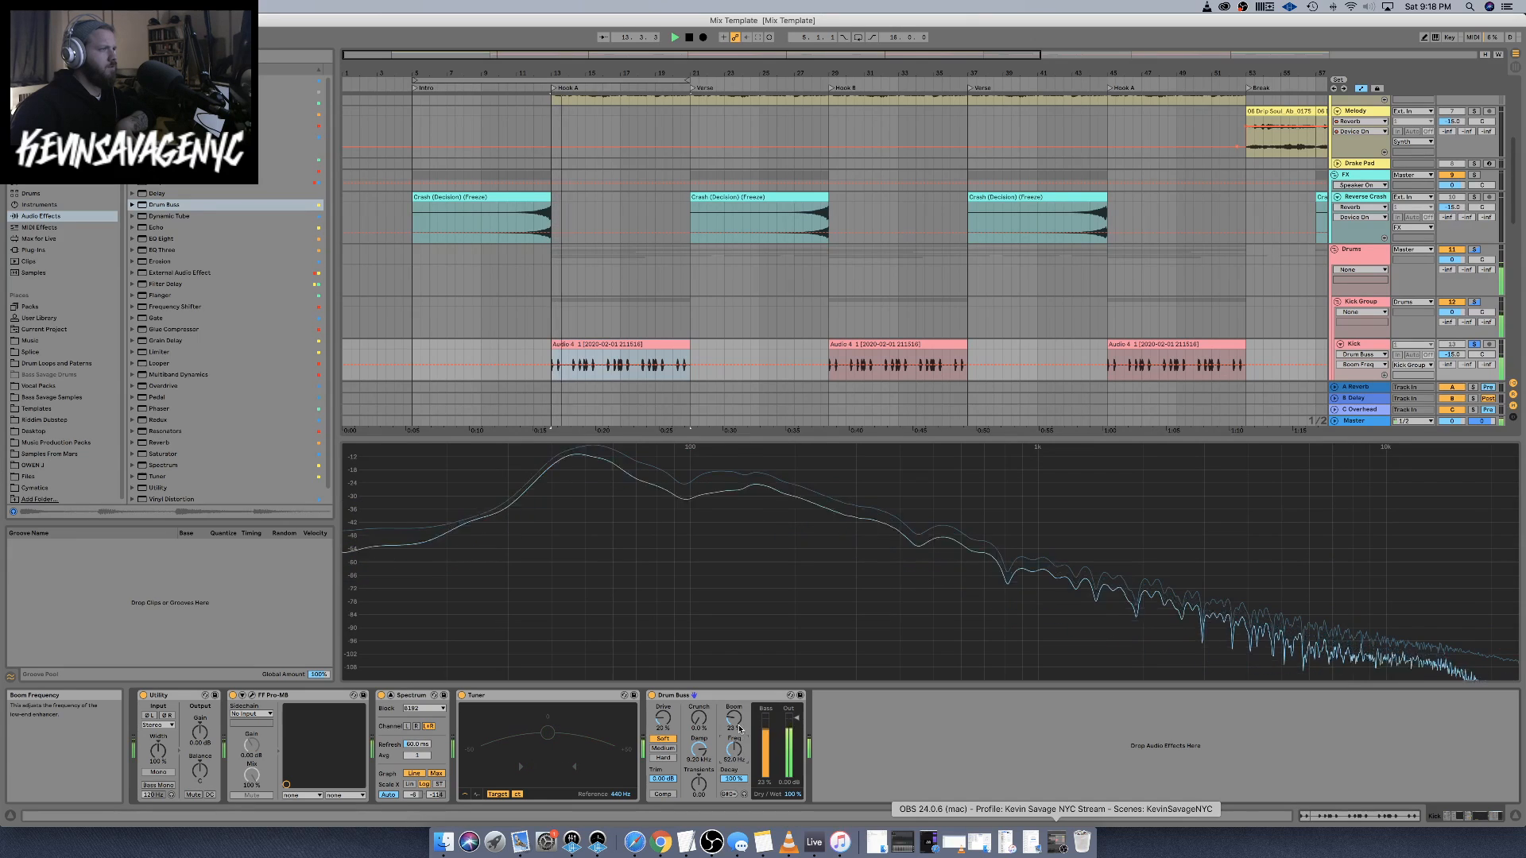
Raise the Drum Buss Transients amount to about 0.14 while replaying the soloed kick
{"action": "left_click_drag", "start_coordinate": [698, 784], "coordinate": [698, 759]}
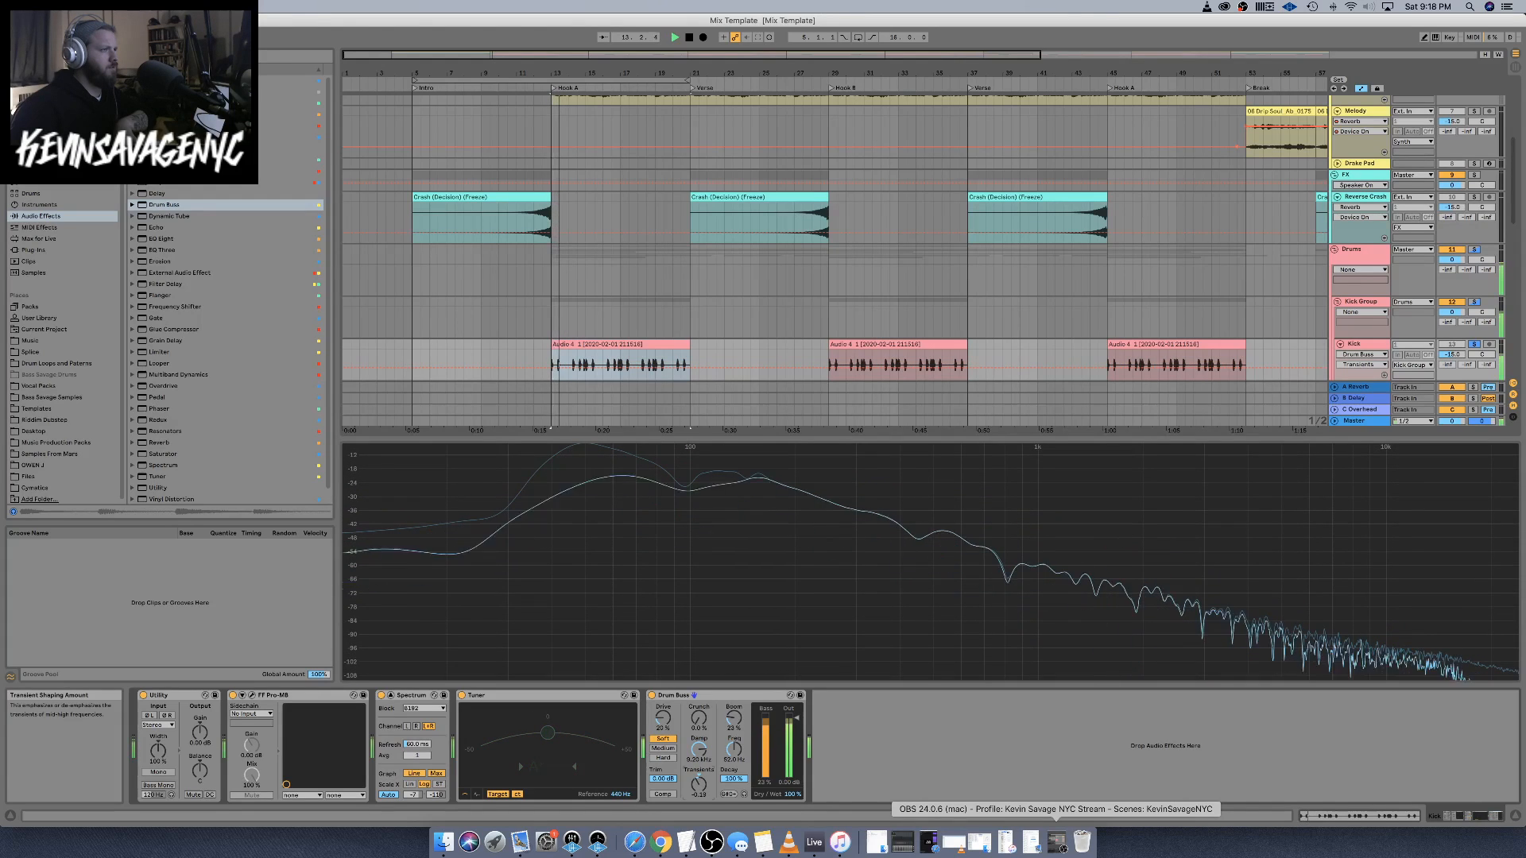
{"action": "left_click_drag", "start_coordinate": [699, 793], "coordinate": [699, 786]}
{"action": "key", "text": "space"}
{"action": "key", "text": "space"}
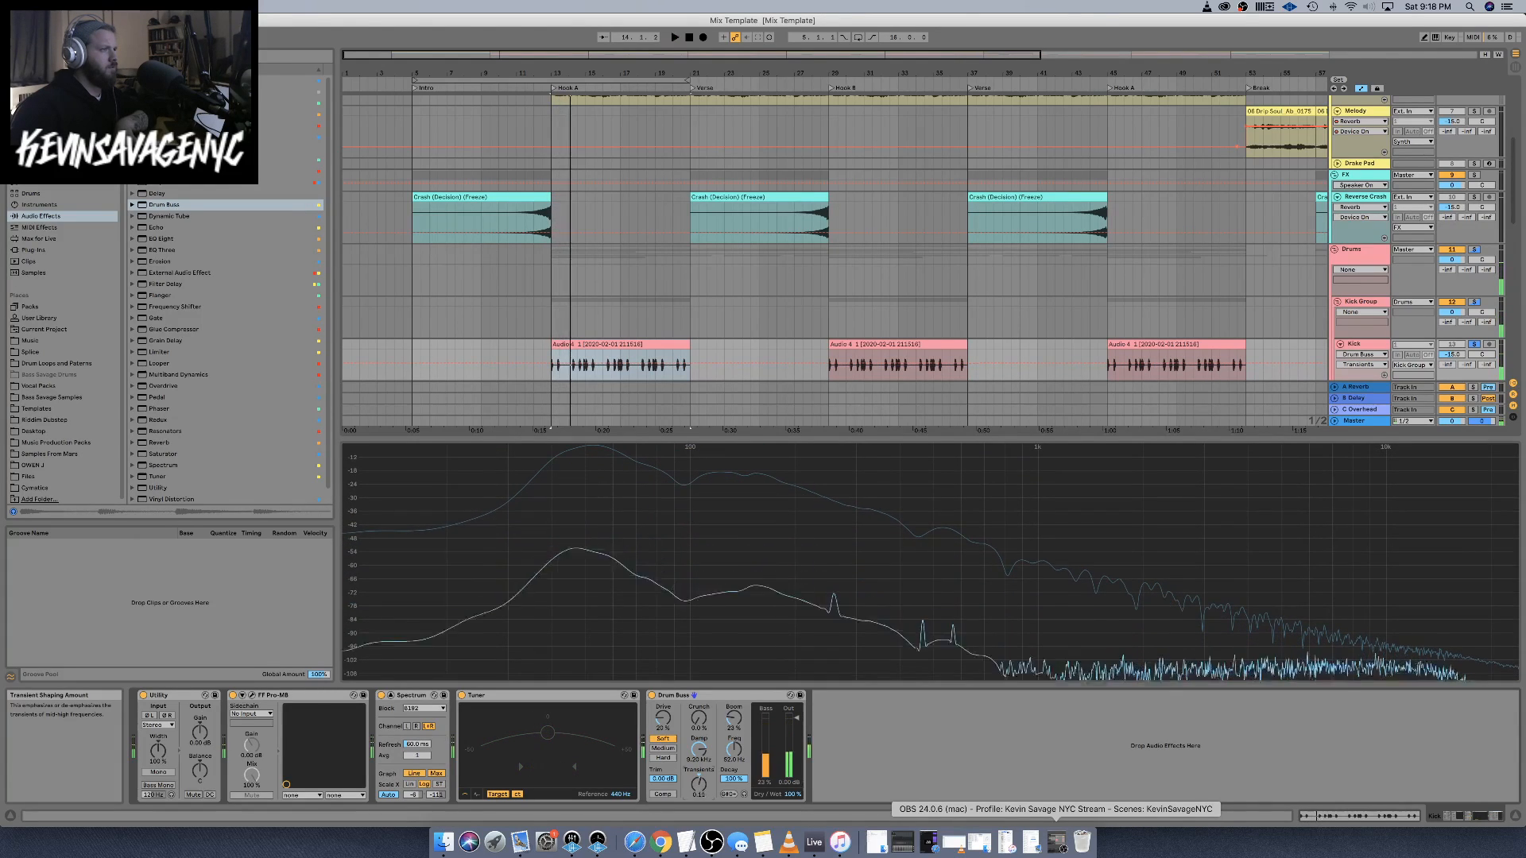
Adjust the Drum Buss Boom amount by ear, settling at about 45%
{"action": "key", "text": "space"}
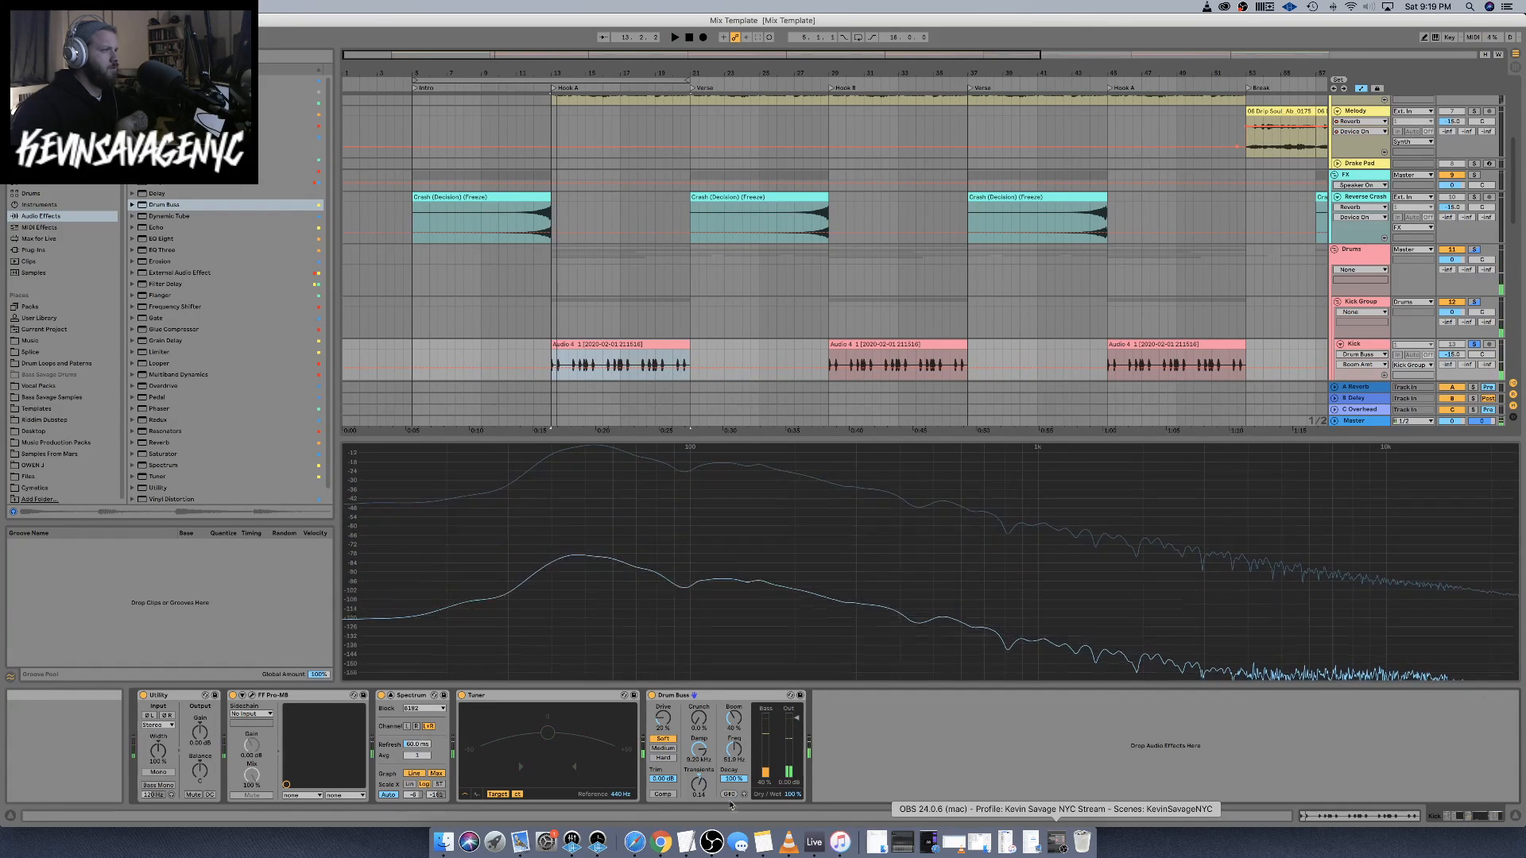
{"action": "key", "text": "space"}
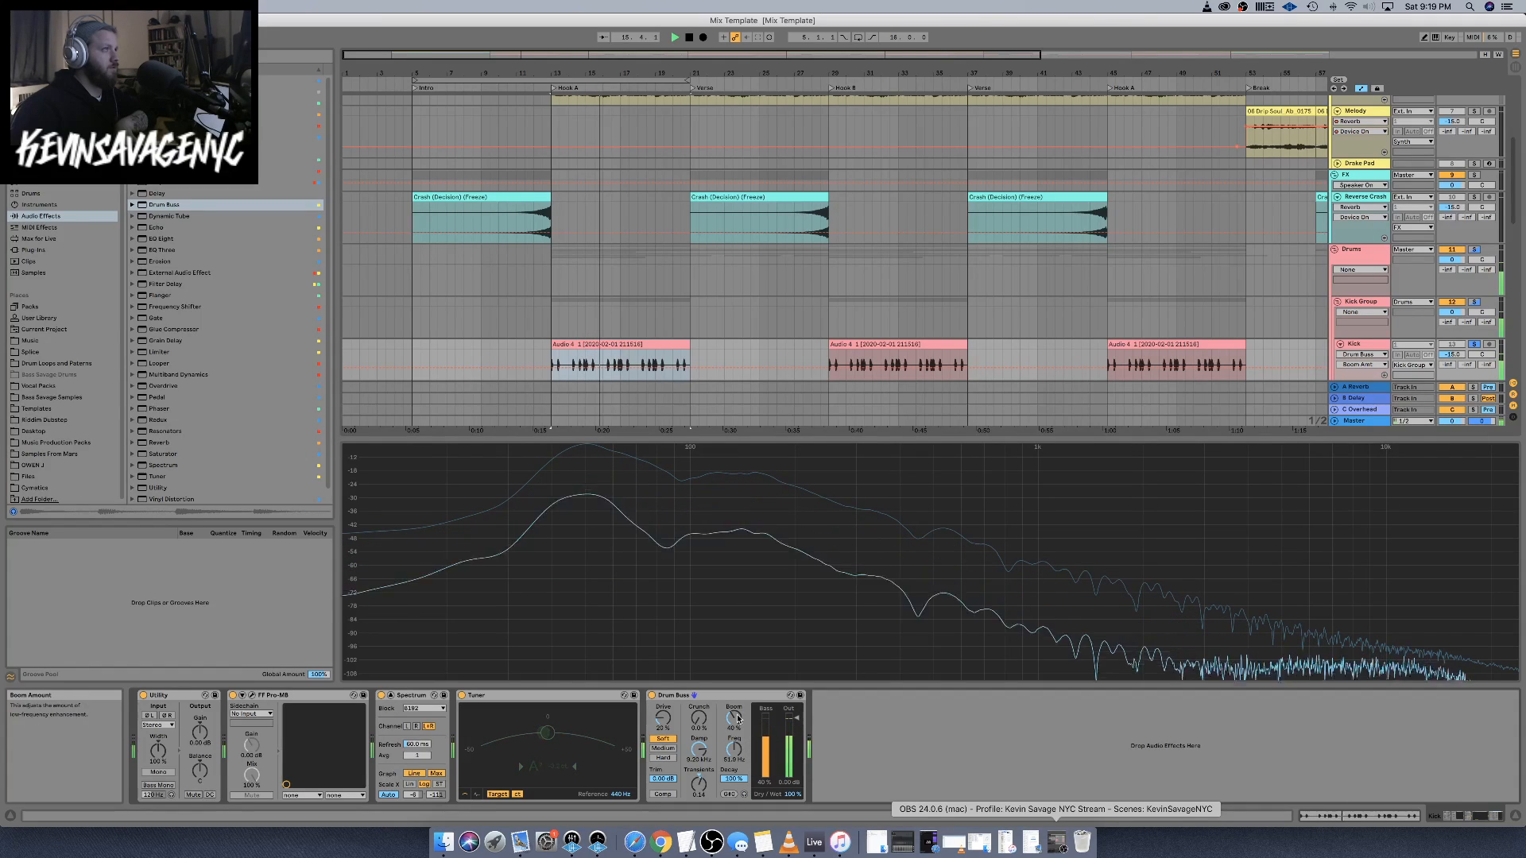
{"action": "key", "text": "space"}
{"action": "left_click_drag", "start_coordinate": [733, 718], "coordinate": [734, 699]}
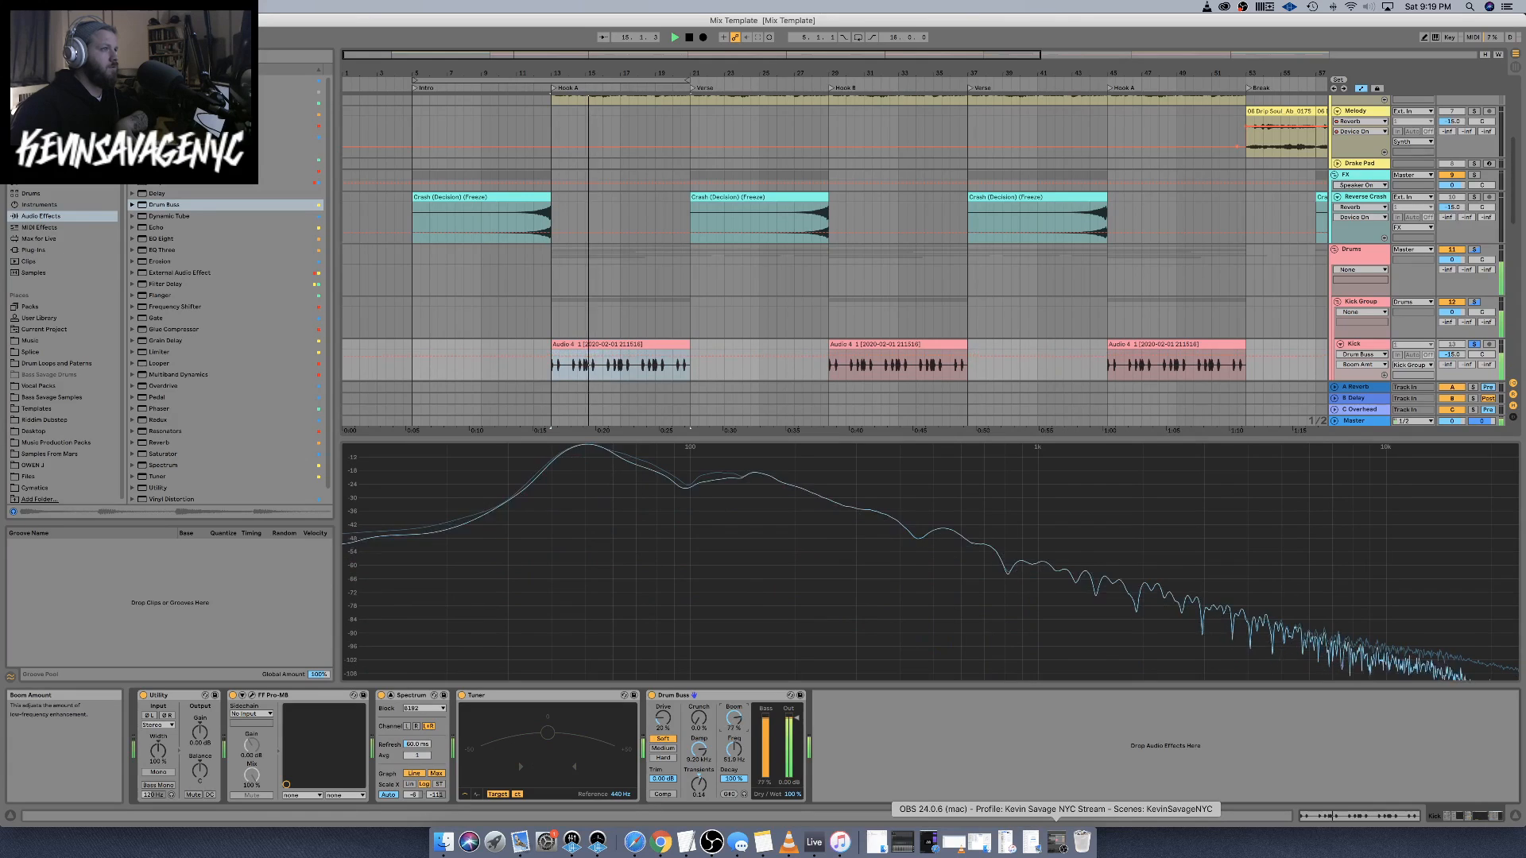
{"action": "left_click_drag", "start_coordinate": [733, 718], "coordinate": [733, 719]}
{"action": "key", "text": "space"}
{"action": "key", "text": "space"}
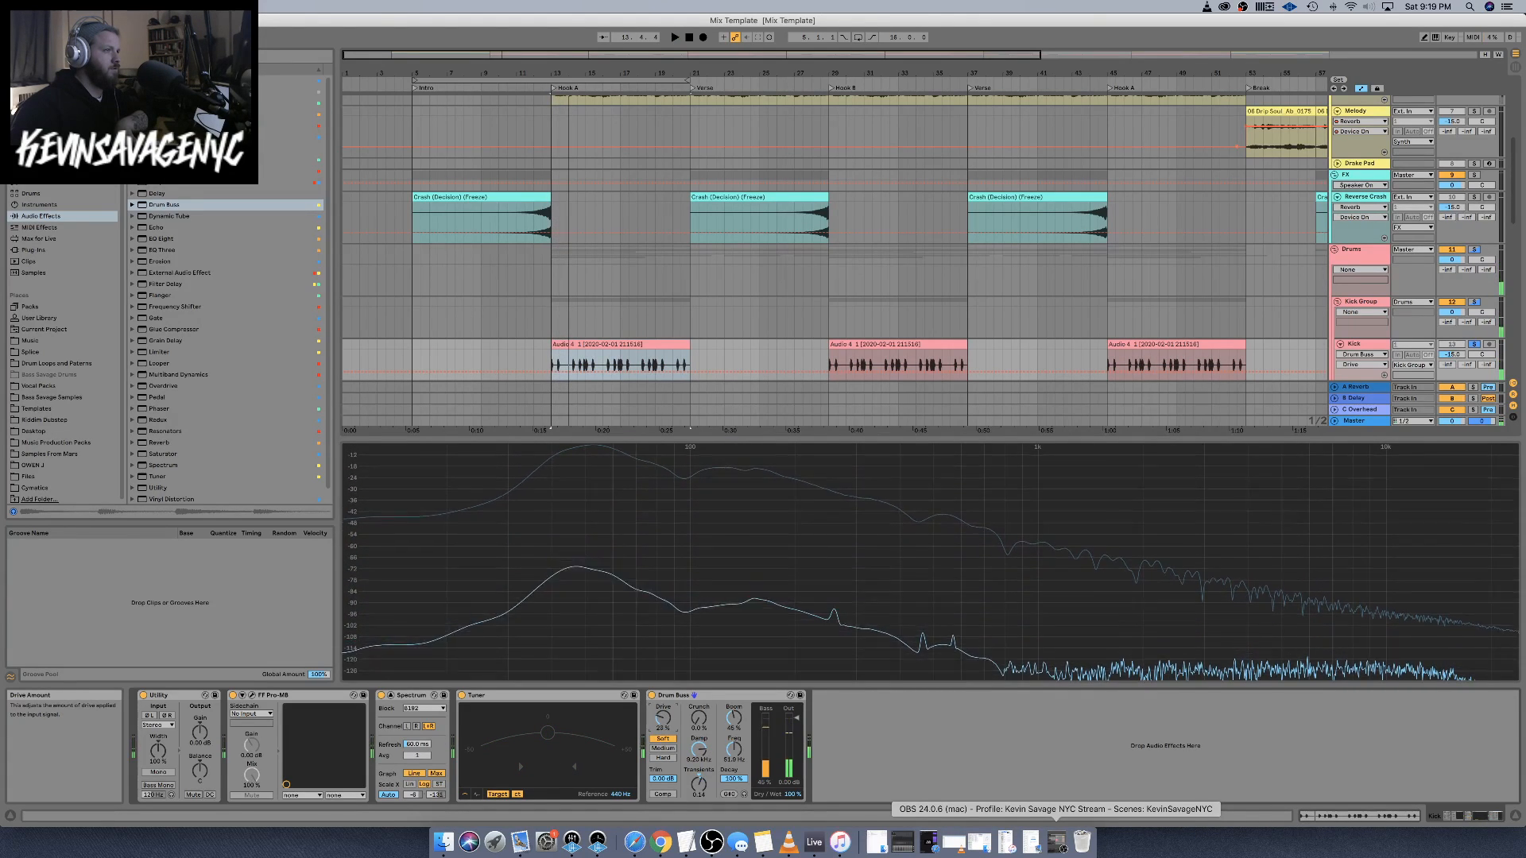
Try different Drive and Trim amounts in Drum Buss against the soloed kick
{"action": "key", "text": "space"}
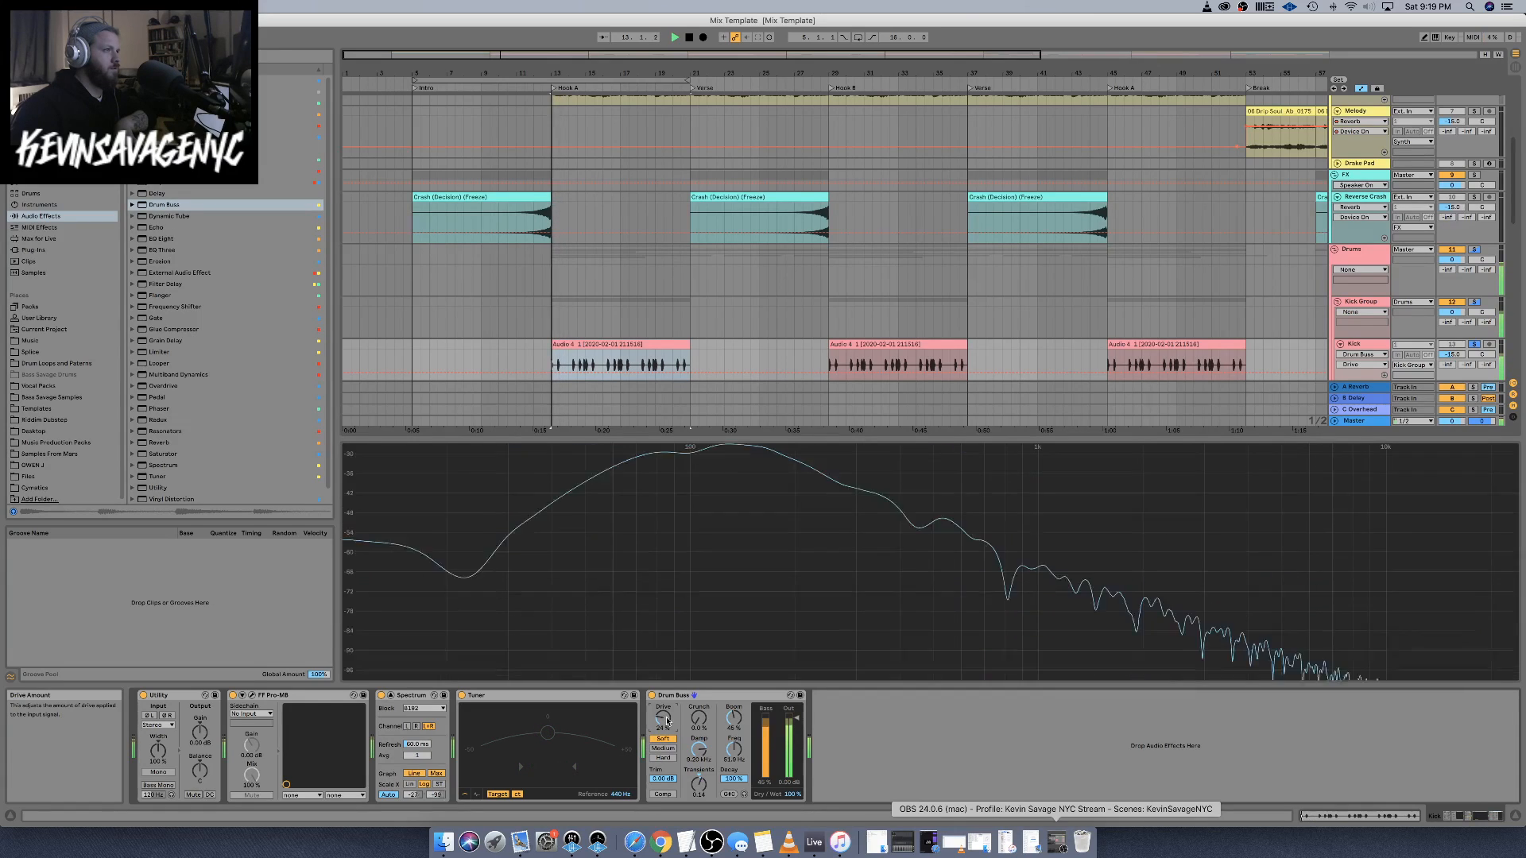
{"action": "key", "text": "space"}
{"action": "key", "text": "space"}
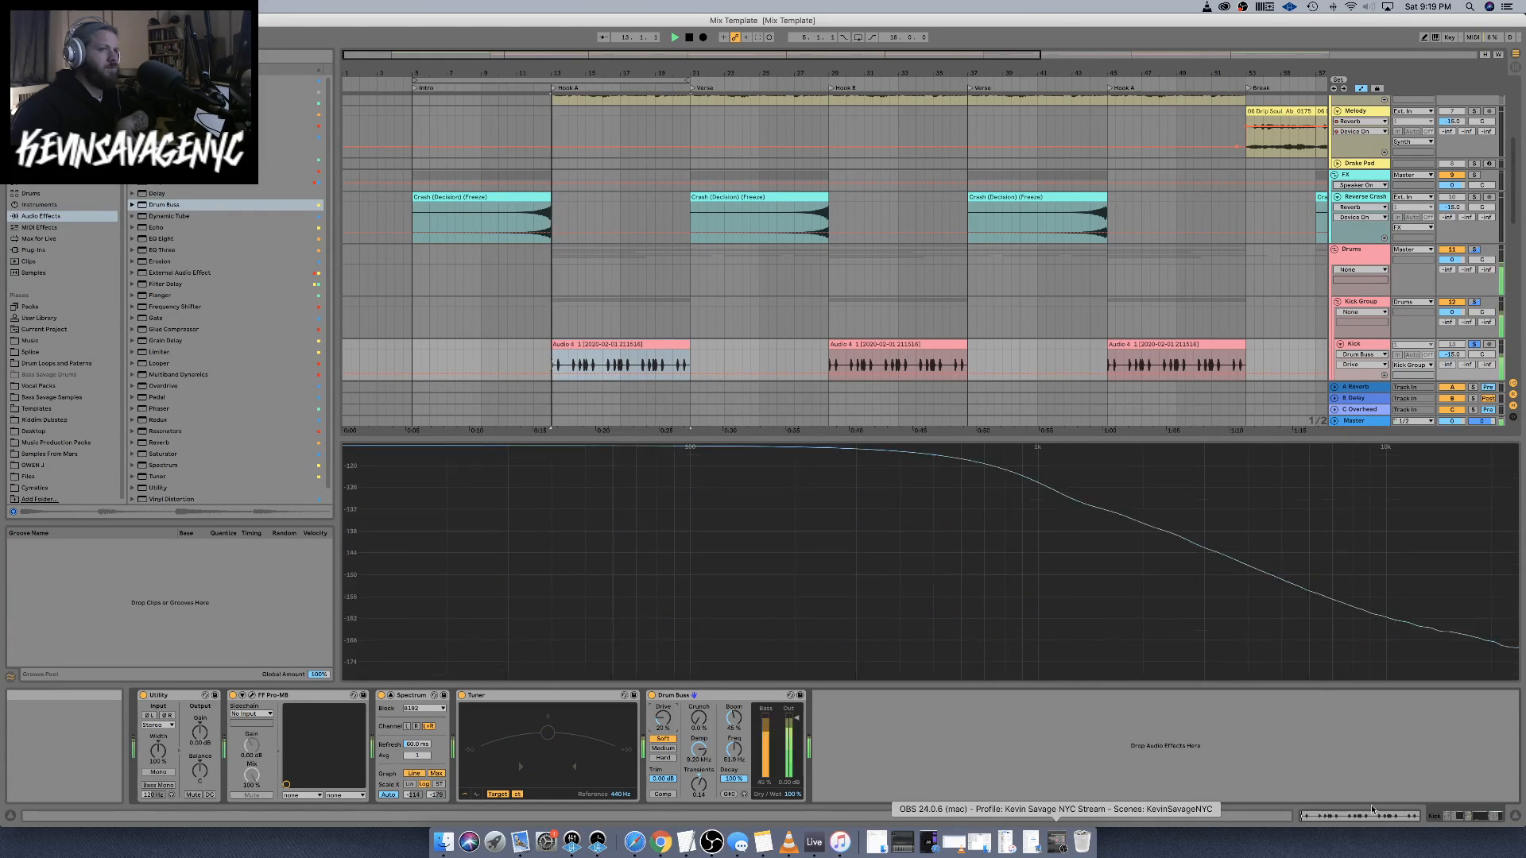
{"action": "left_click_drag", "start_coordinate": [662, 779], "coordinate": [662, 795]}
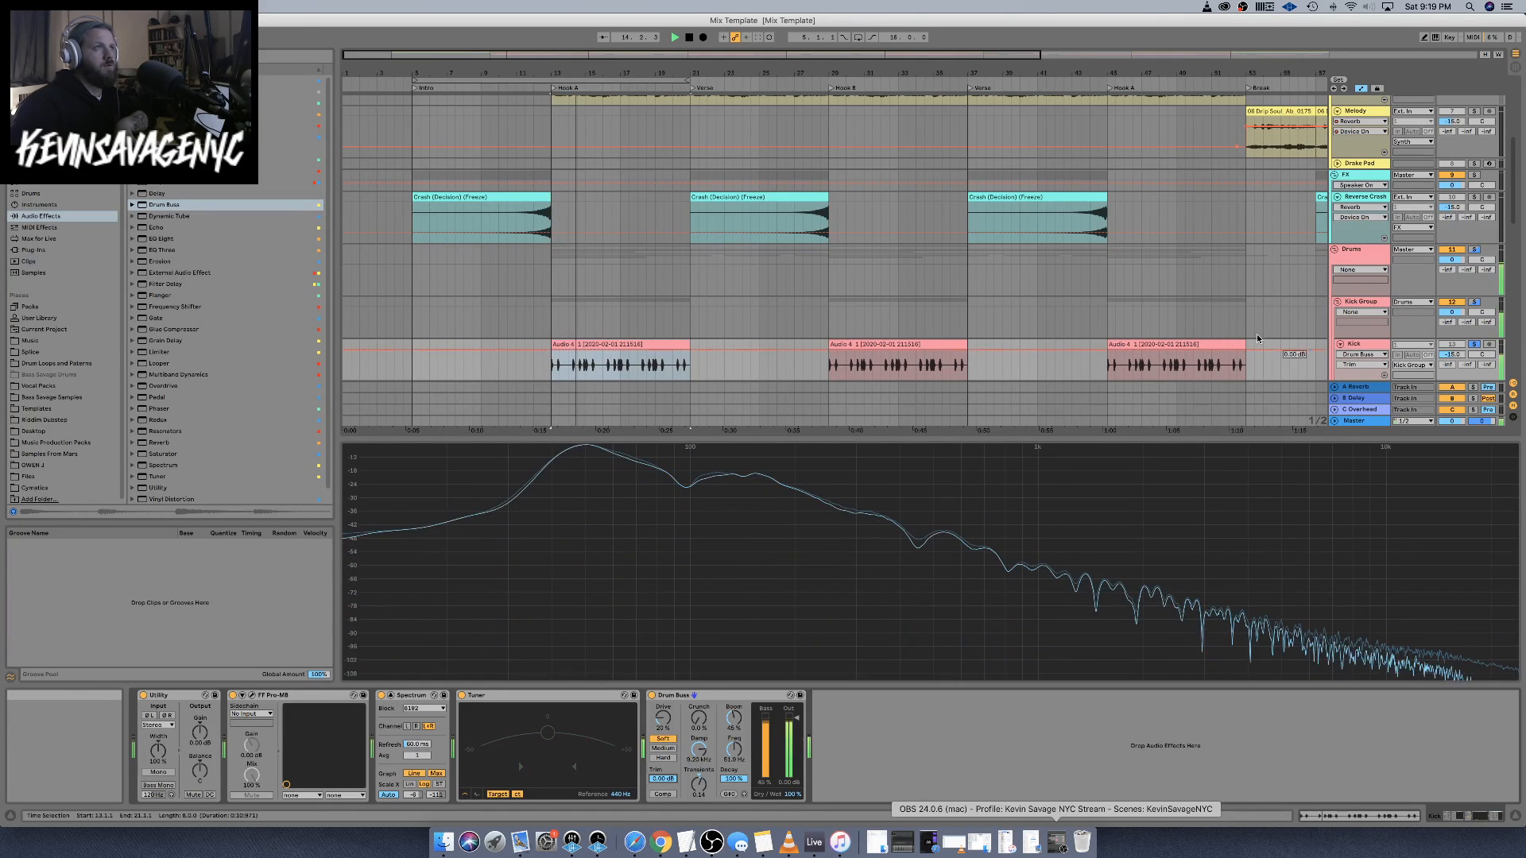
Take the Kick track out of solo and play Hook A to hear the kick in the full mix
{"action": "key", "text": "space"}
{"action": "left_click", "coordinate": [1474, 344]}
{"action": "key", "text": "space"}
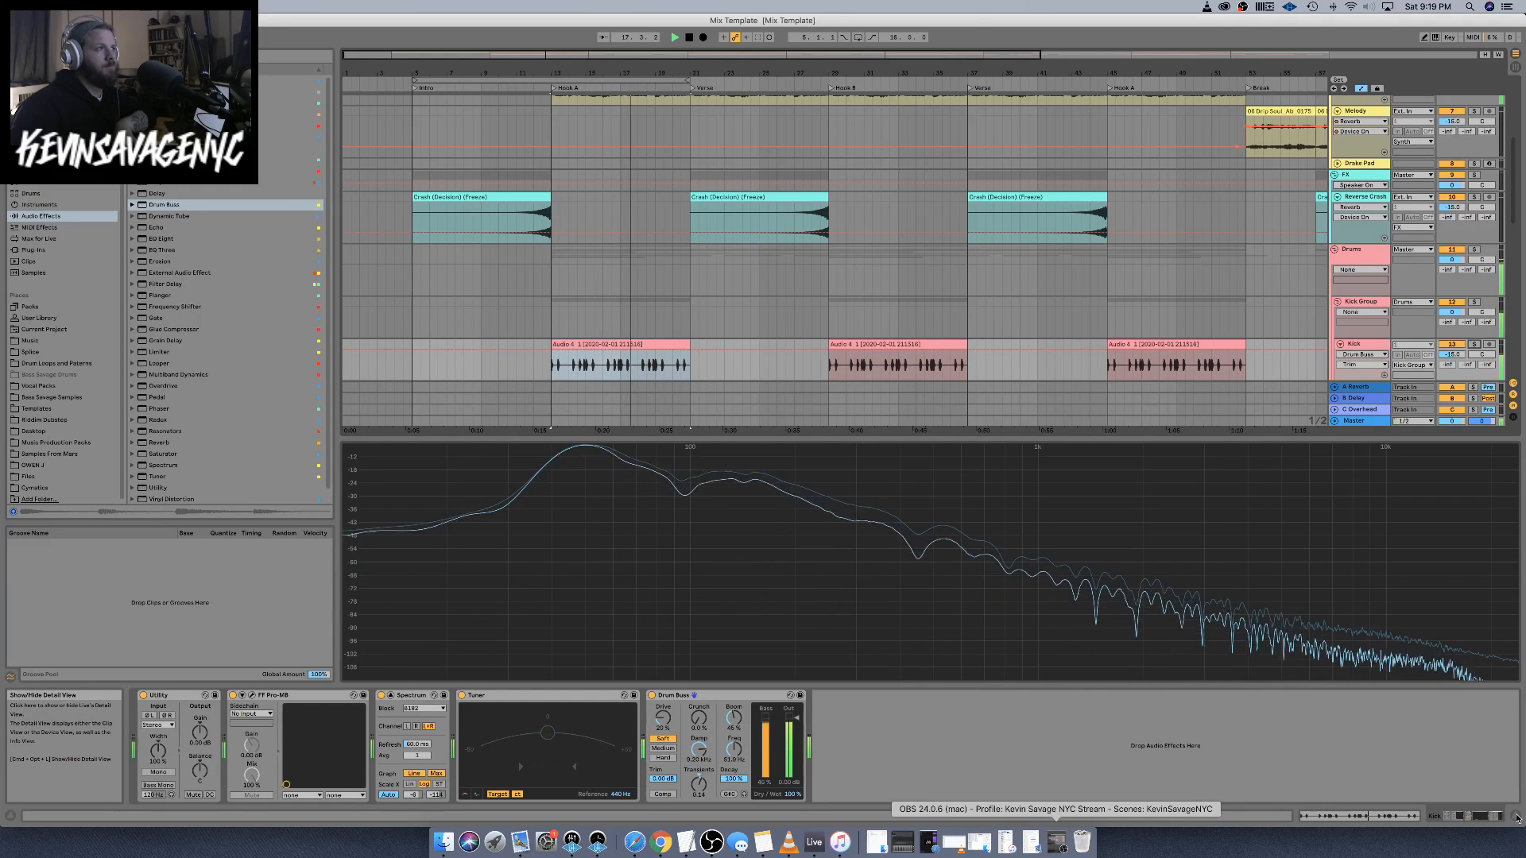
{"action": "key", "text": "space"}
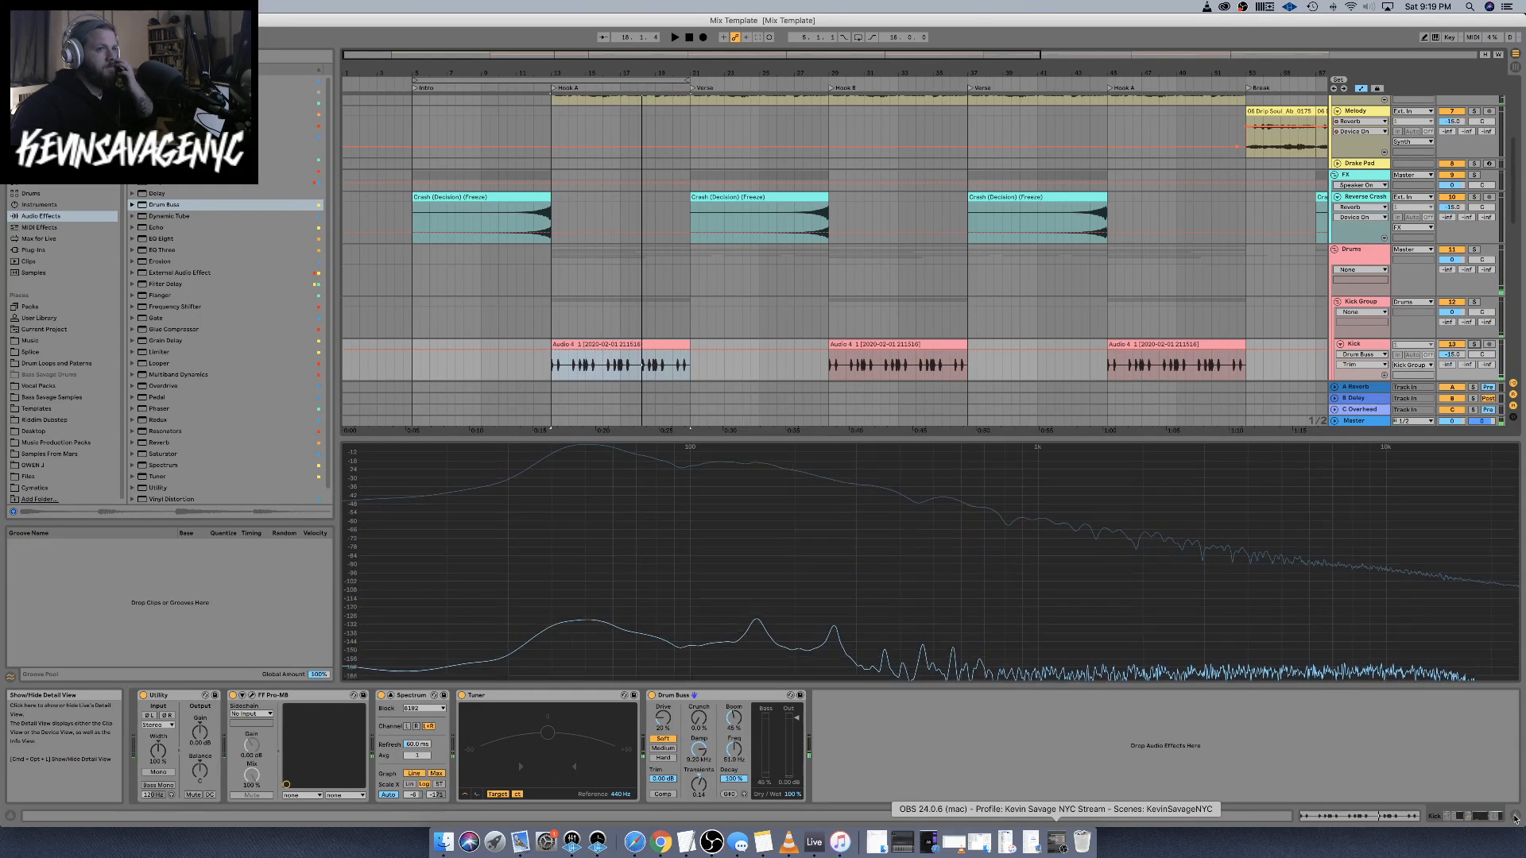
Unfold the Full track in the 808 group and open its Hook A MIDI clip in the note editor
{"action": "left_click", "coordinate": [1515, 817]}
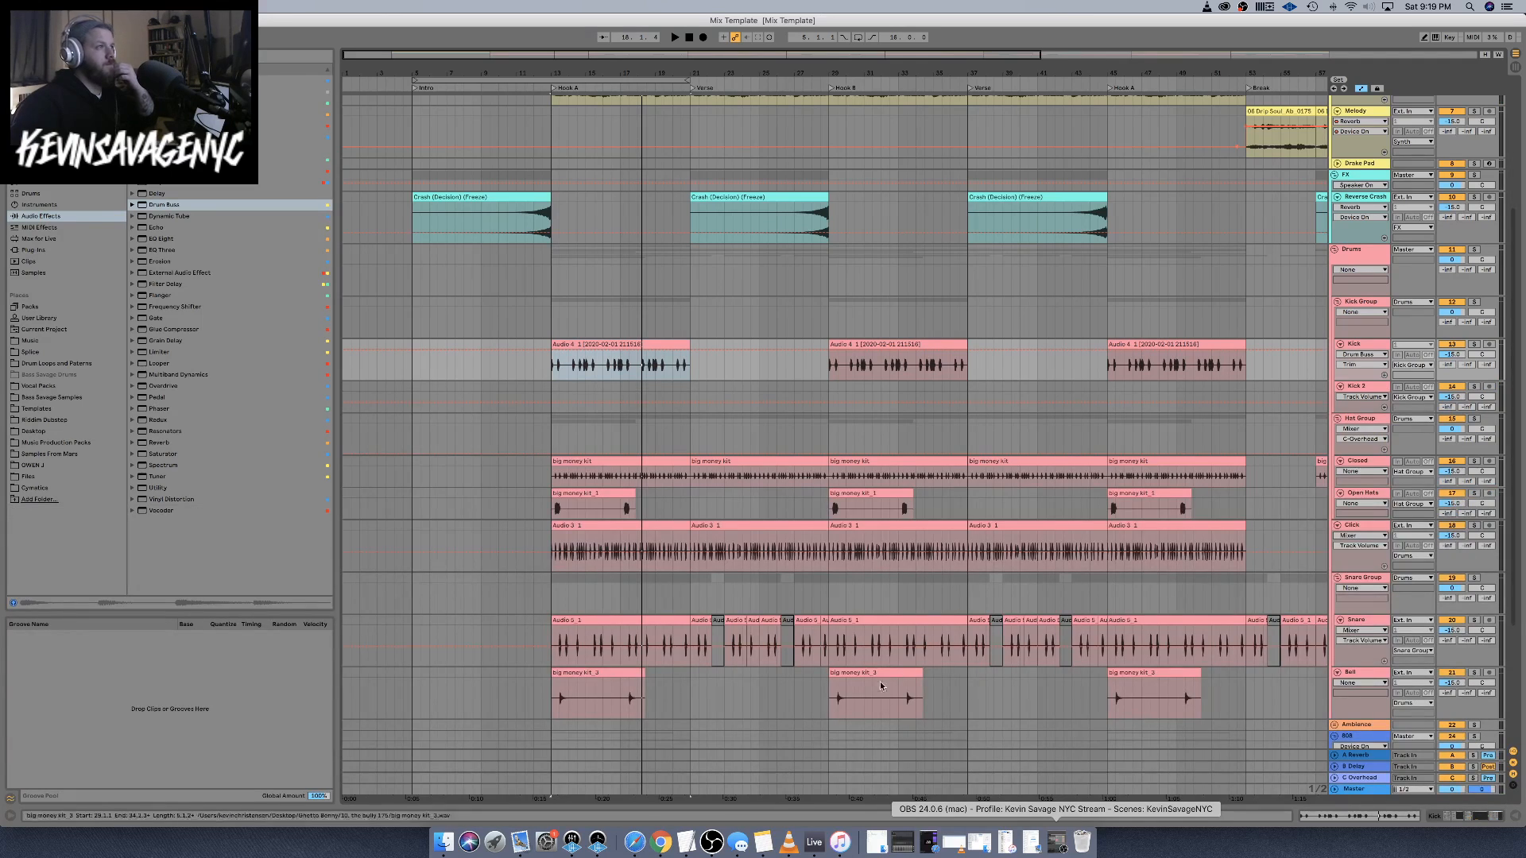
{"action": "scroll", "coordinate": [659, 544], "scroll_direction": "down", "scroll_amount": 5}
{"action": "key", "text": "space"}
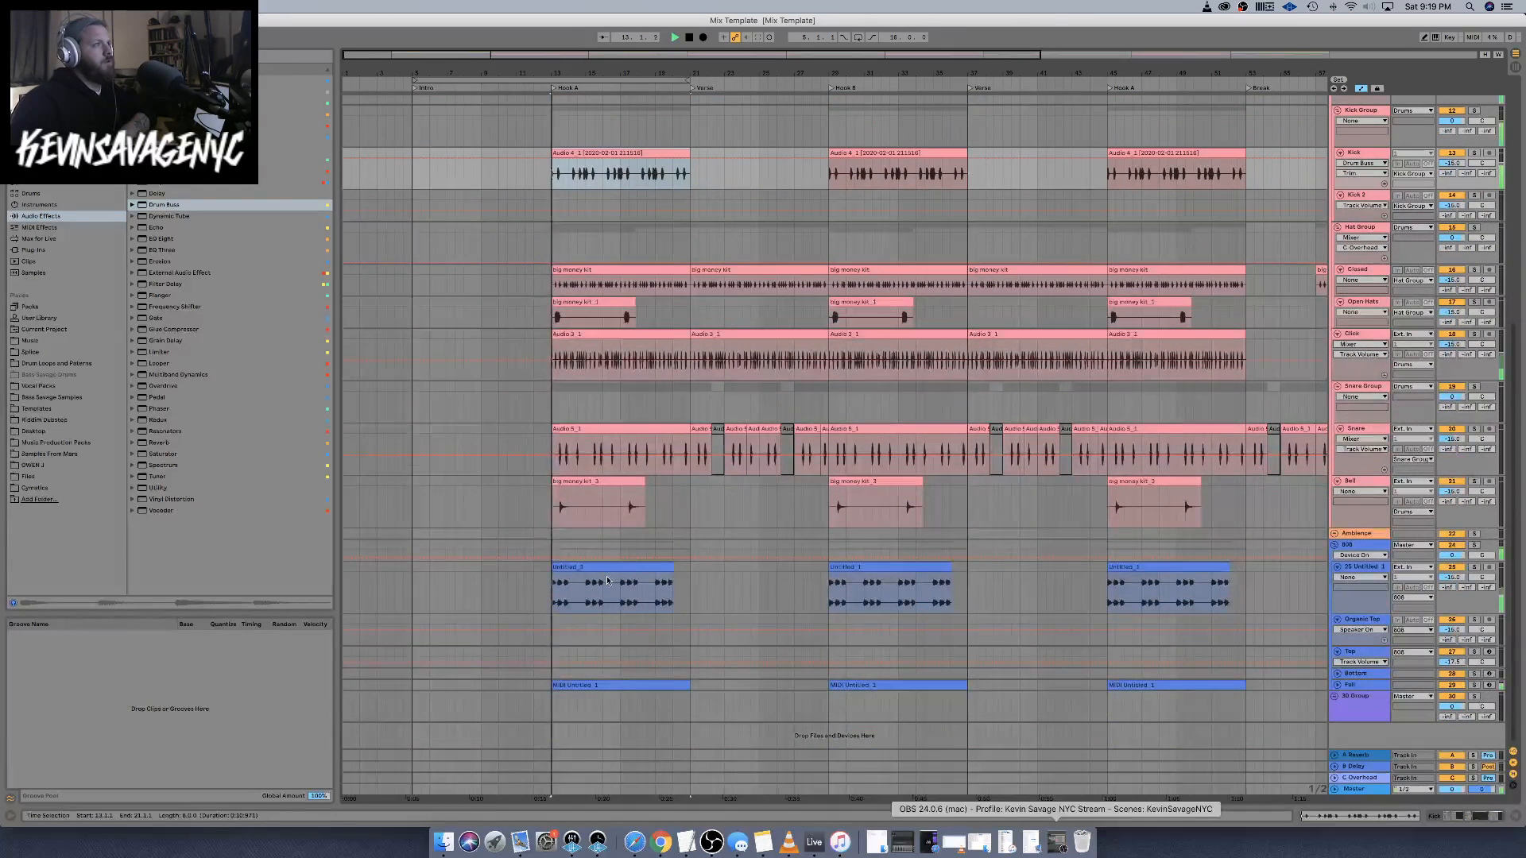
{"action": "left_click", "coordinate": [1337, 686]}
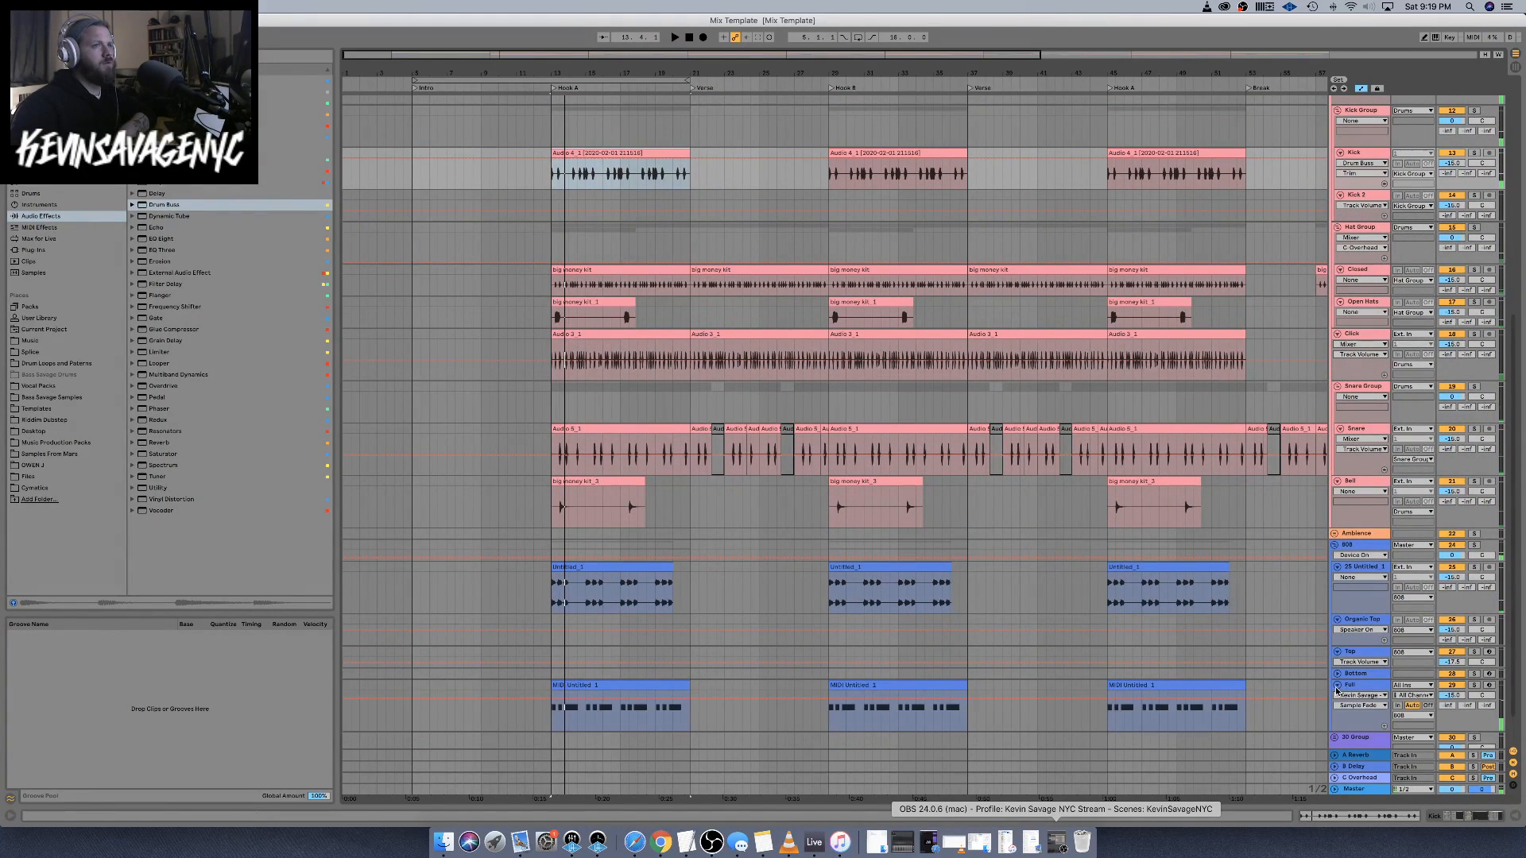
{"action": "left_click", "coordinate": [599, 685]}
{"action": "double_click", "coordinate": [600, 685]}
Select all C3 notes in the 808 clip, try transposing them down to G#2, and play Hook A
{"action": "left_click", "coordinate": [296, 697]}
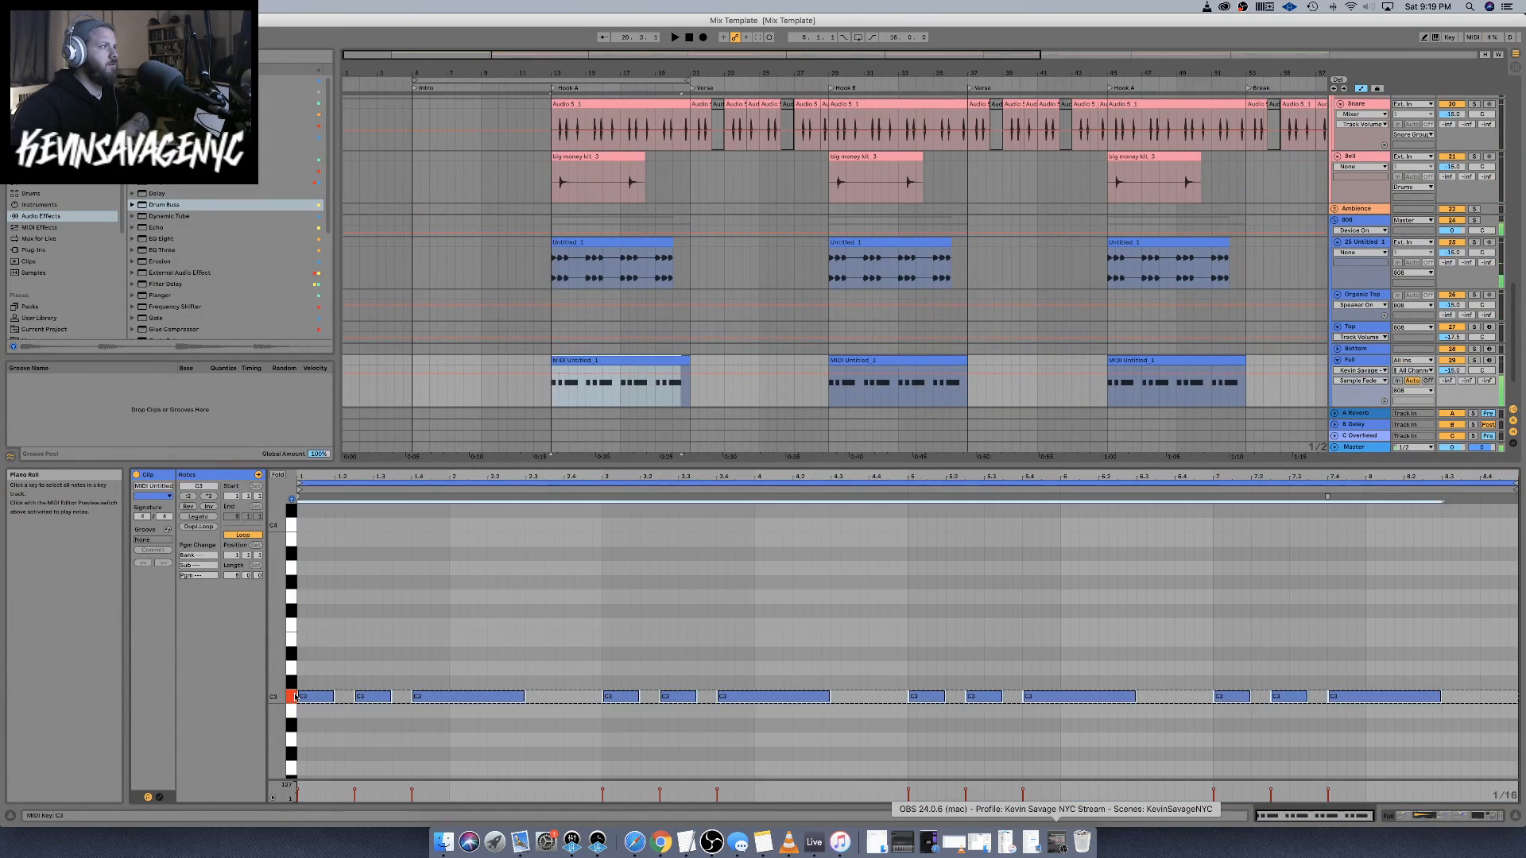
{"action": "key", "text": "Down"}
{"action": "key", "text": "Down"}
{"action": "key", "text": "Down"}
{"action": "key", "text": "Down"}
{"action": "key", "text": "Down"}
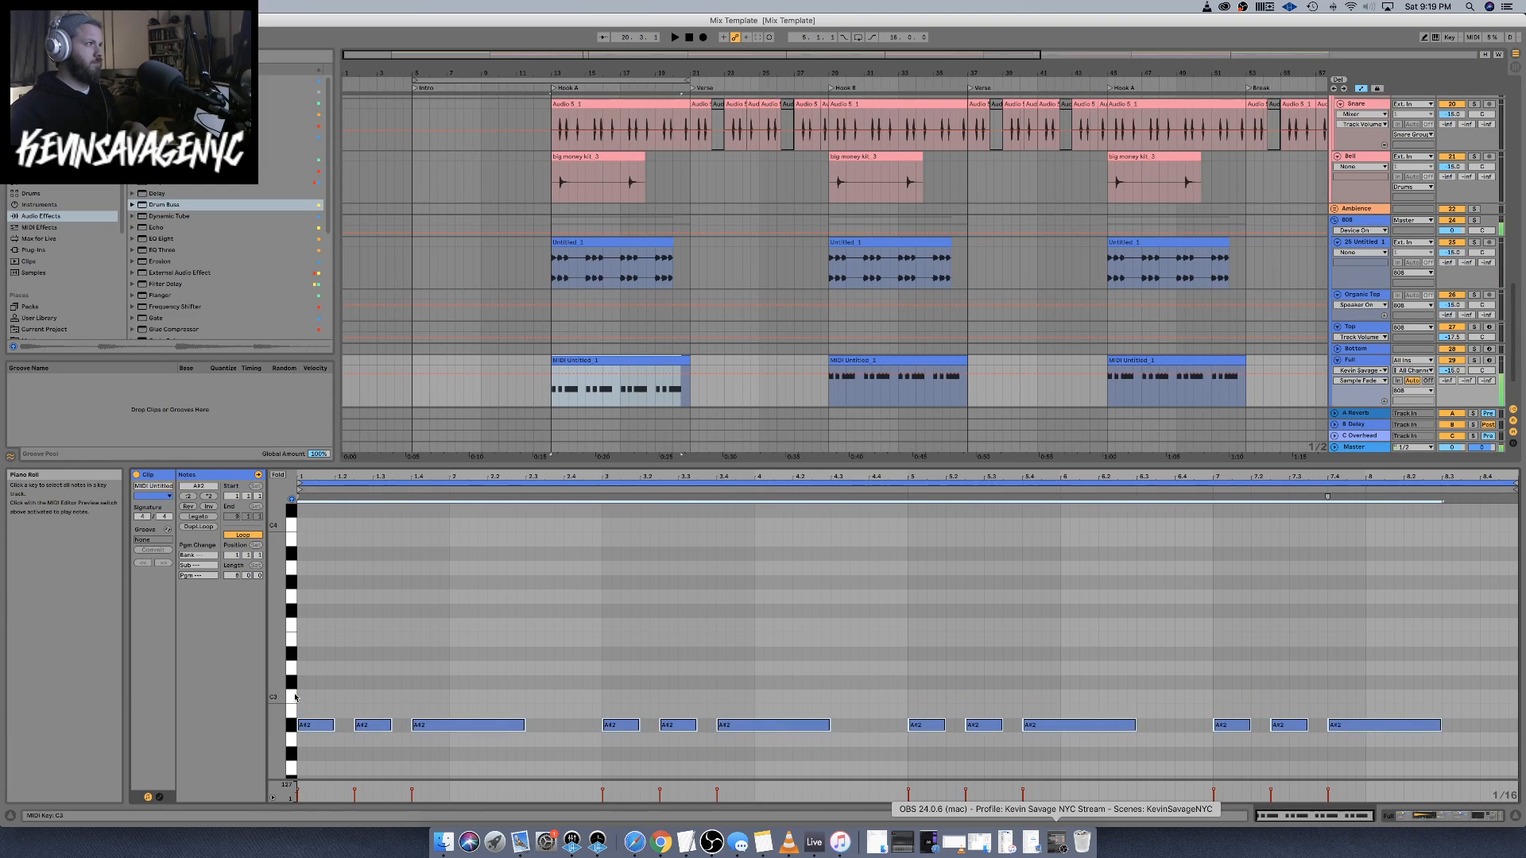
{"action": "key", "text": "Up"}
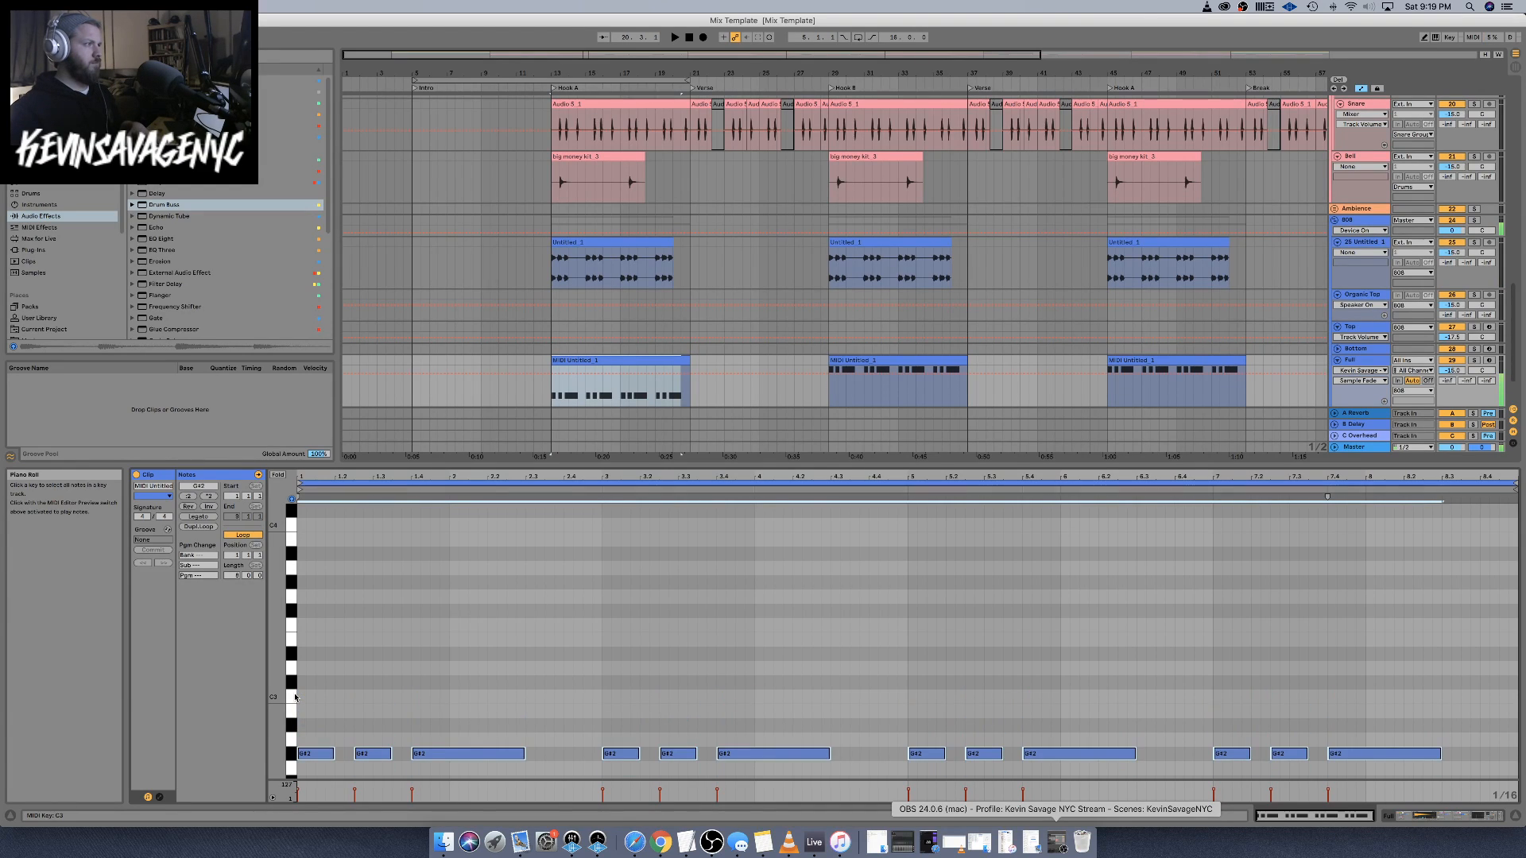
{"action": "key", "text": "space"}
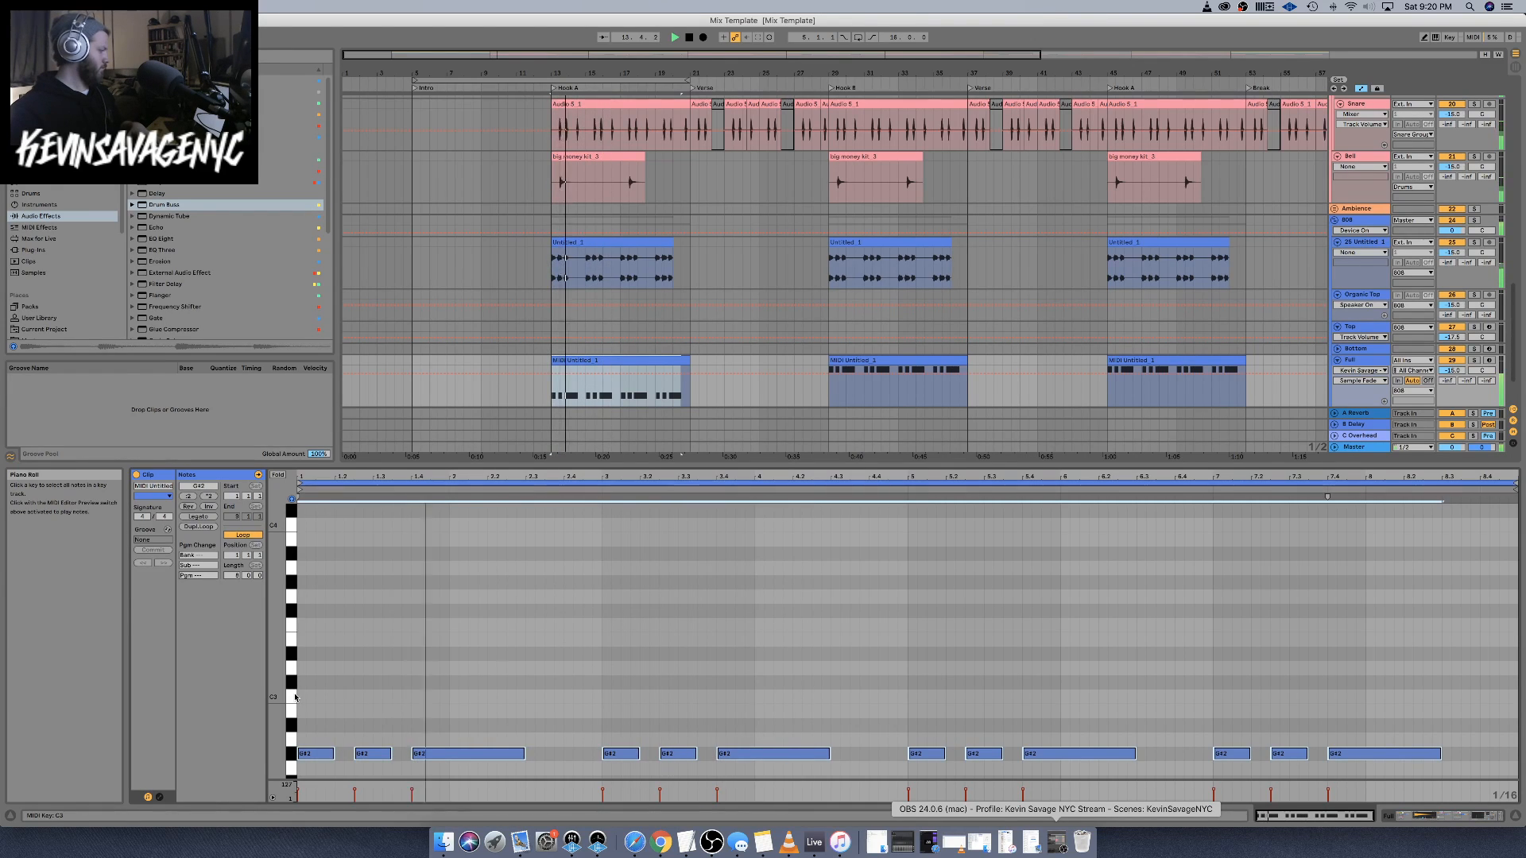
Try the 808 notes at other pitches during playback, bringing them back to C3
{"action": "key", "text": "shift+Up"}
{"action": "key", "text": "Down"}
{"action": "key", "text": "Down"}
{"action": "key", "text": "Down"}
{"action": "key", "text": "Down"}
{"action": "key", "text": "Down"}
{"action": "key", "text": "Down"}
{"action": "key", "text": "Down"}
{"action": "key", "text": "Down"}
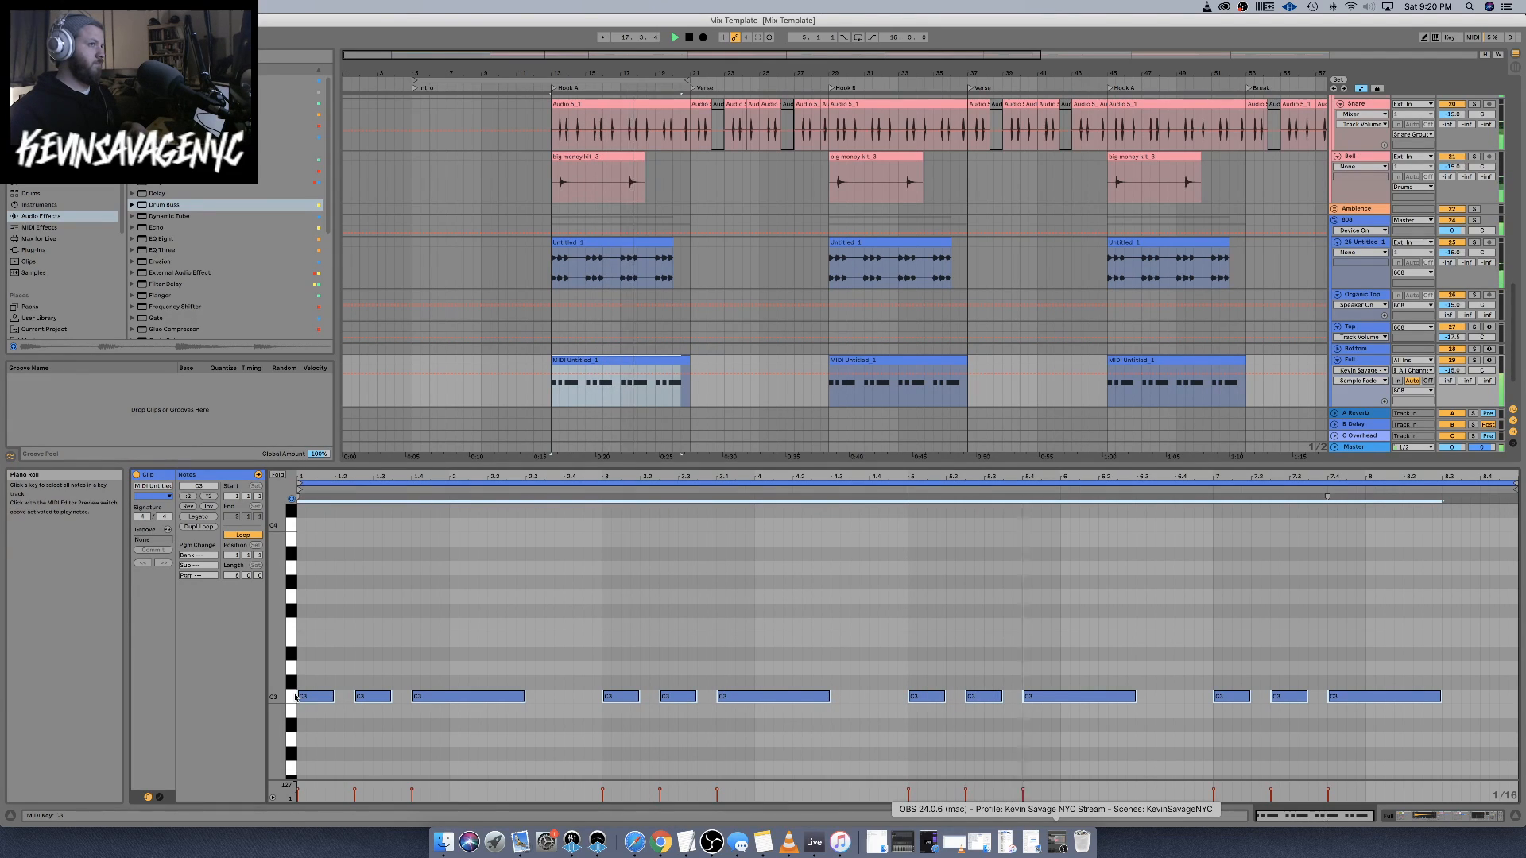
Replay the start of Hook A to hear the 808 notes at C3 in the mix
{"action": "key", "text": "space"}
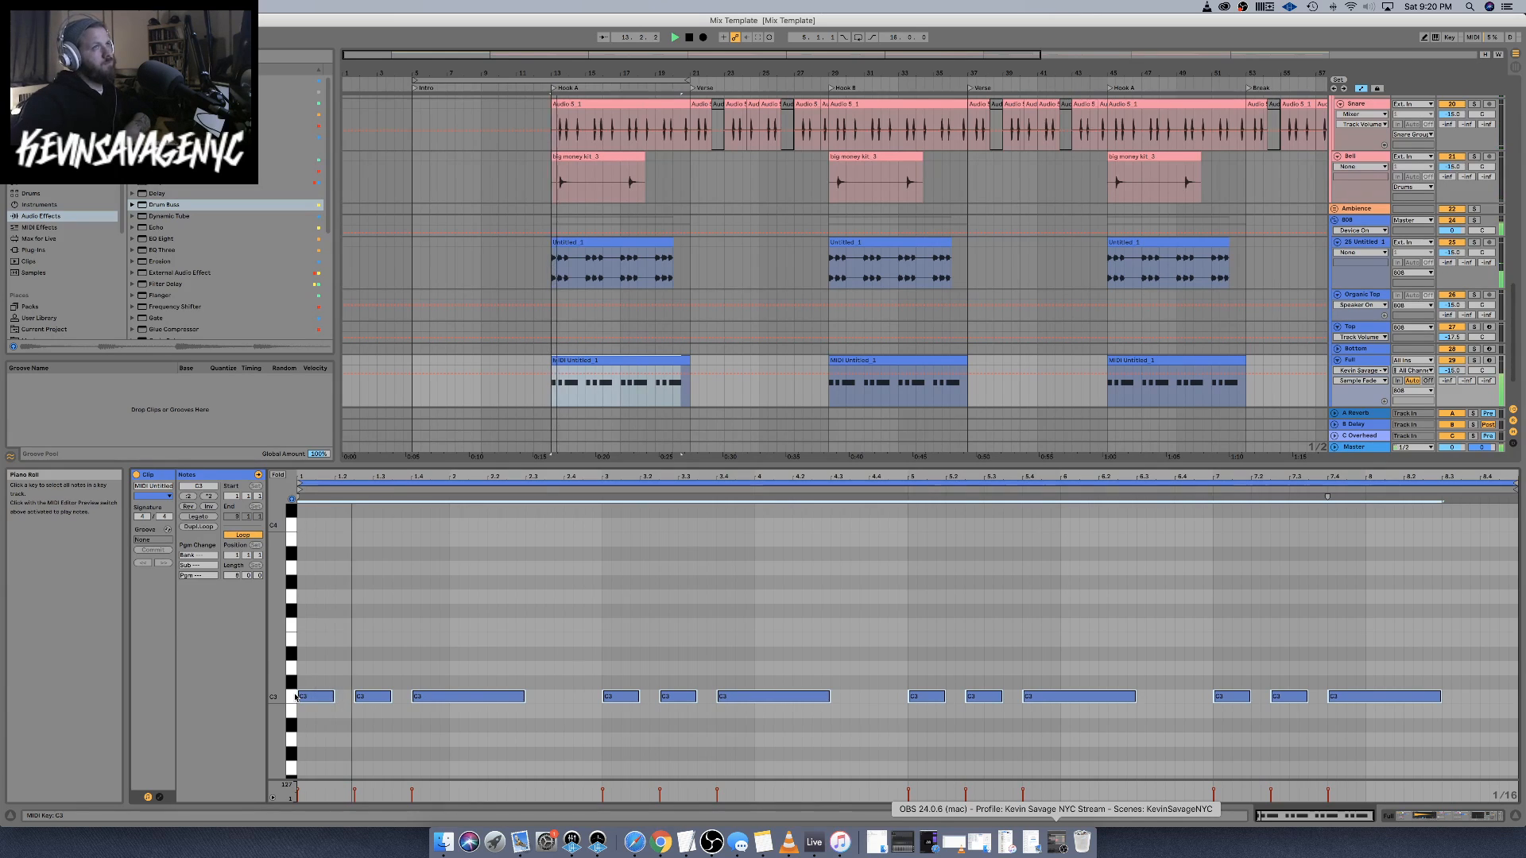
{"action": "scroll", "coordinate": [501, 715], "scroll_direction": "up", "scroll_amount": 4}
{"action": "key", "text": "space"}
{"action": "key", "text": "space"}
{"action": "key", "text": "space"}
{"action": "key", "text": "space"}
{"action": "key", "text": "space"}
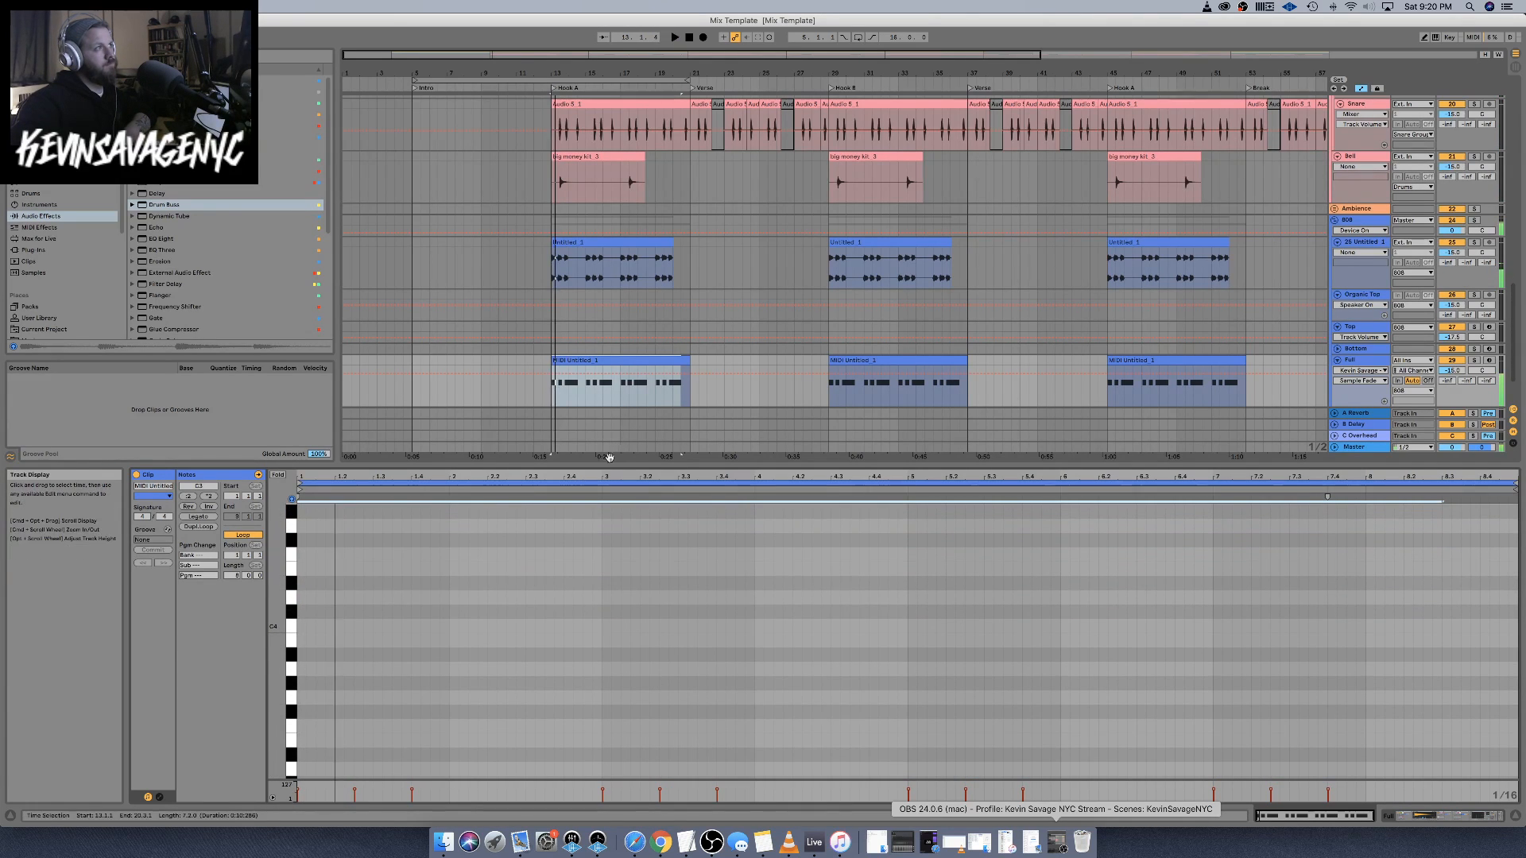
Duplicate the Kick track in the Kick Group and select the original track's Hook A clip
{"action": "left_click_drag", "start_coordinate": [617, 467], "coordinate": [622, 650]}
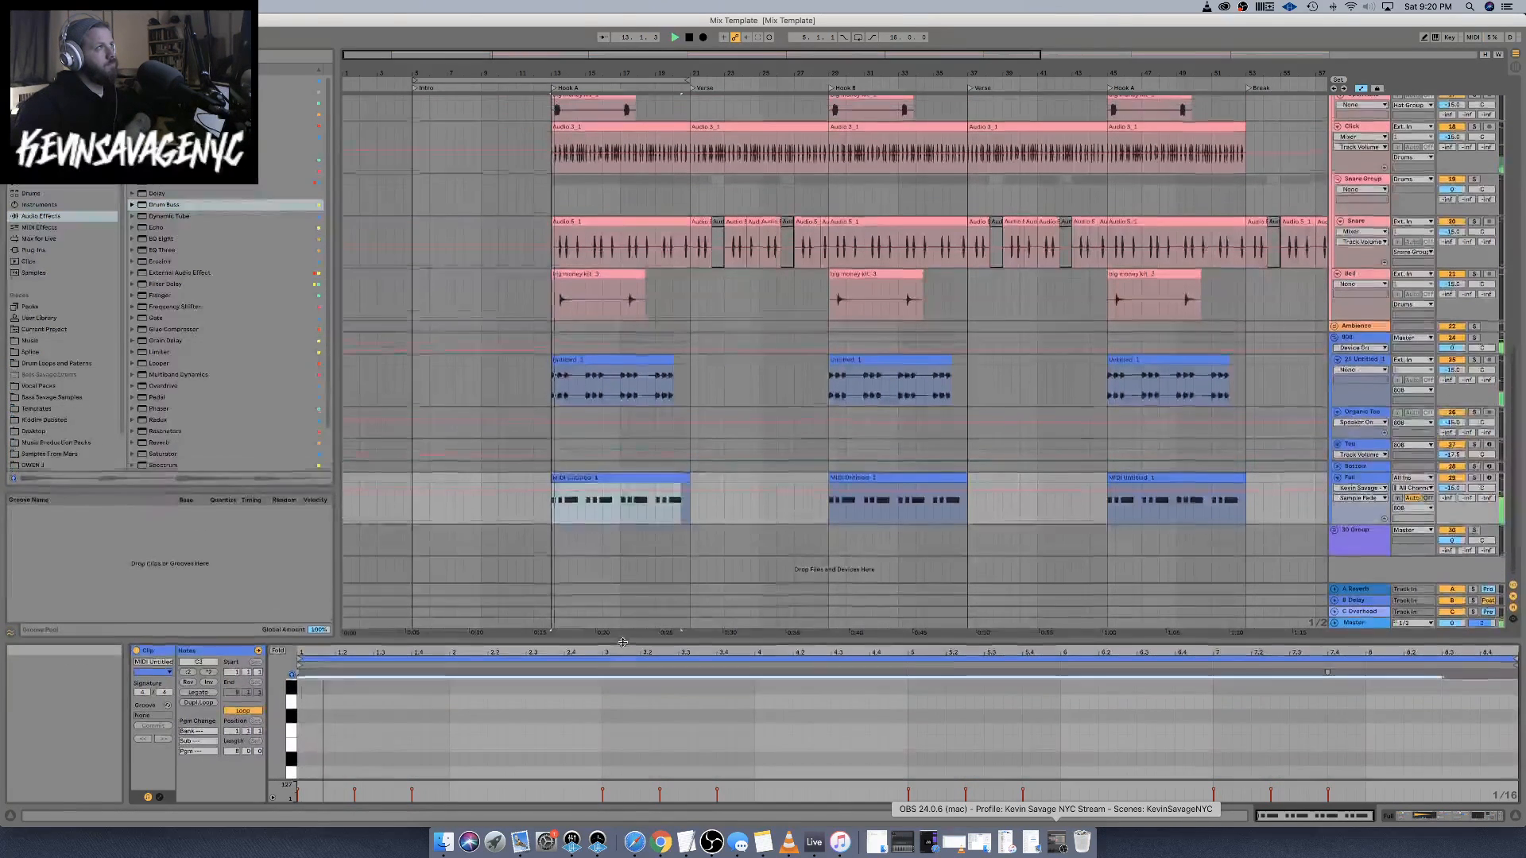
{"action": "scroll", "coordinate": [569, 405], "scroll_direction": "up", "scroll_amount": 5}
{"action": "scroll", "coordinate": [570, 405], "scroll_direction": "up", "scroll_amount": 4}
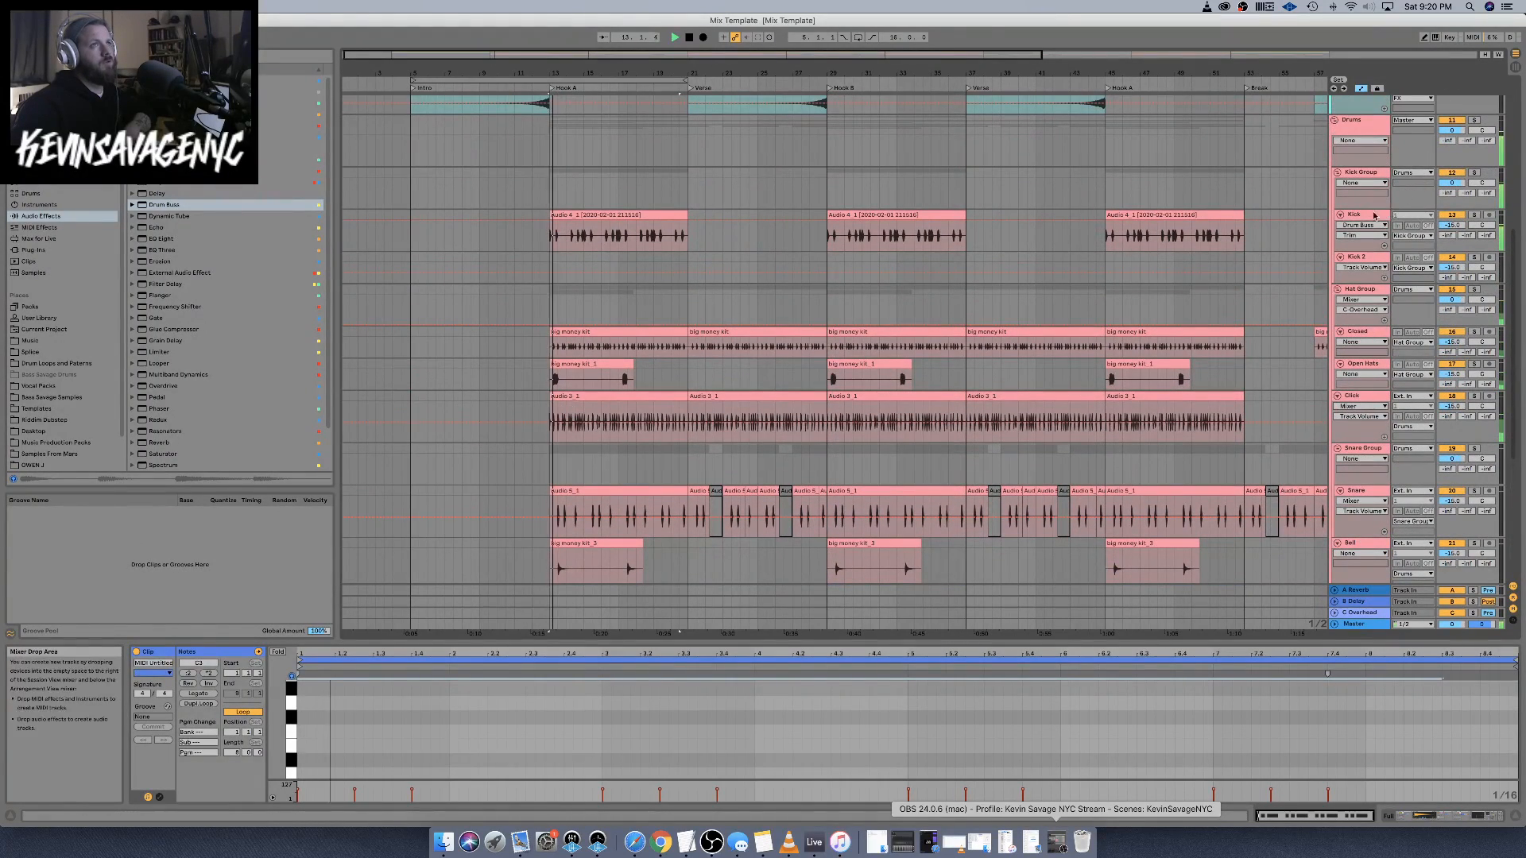
{"action": "right_click", "coordinate": [1355, 215]}
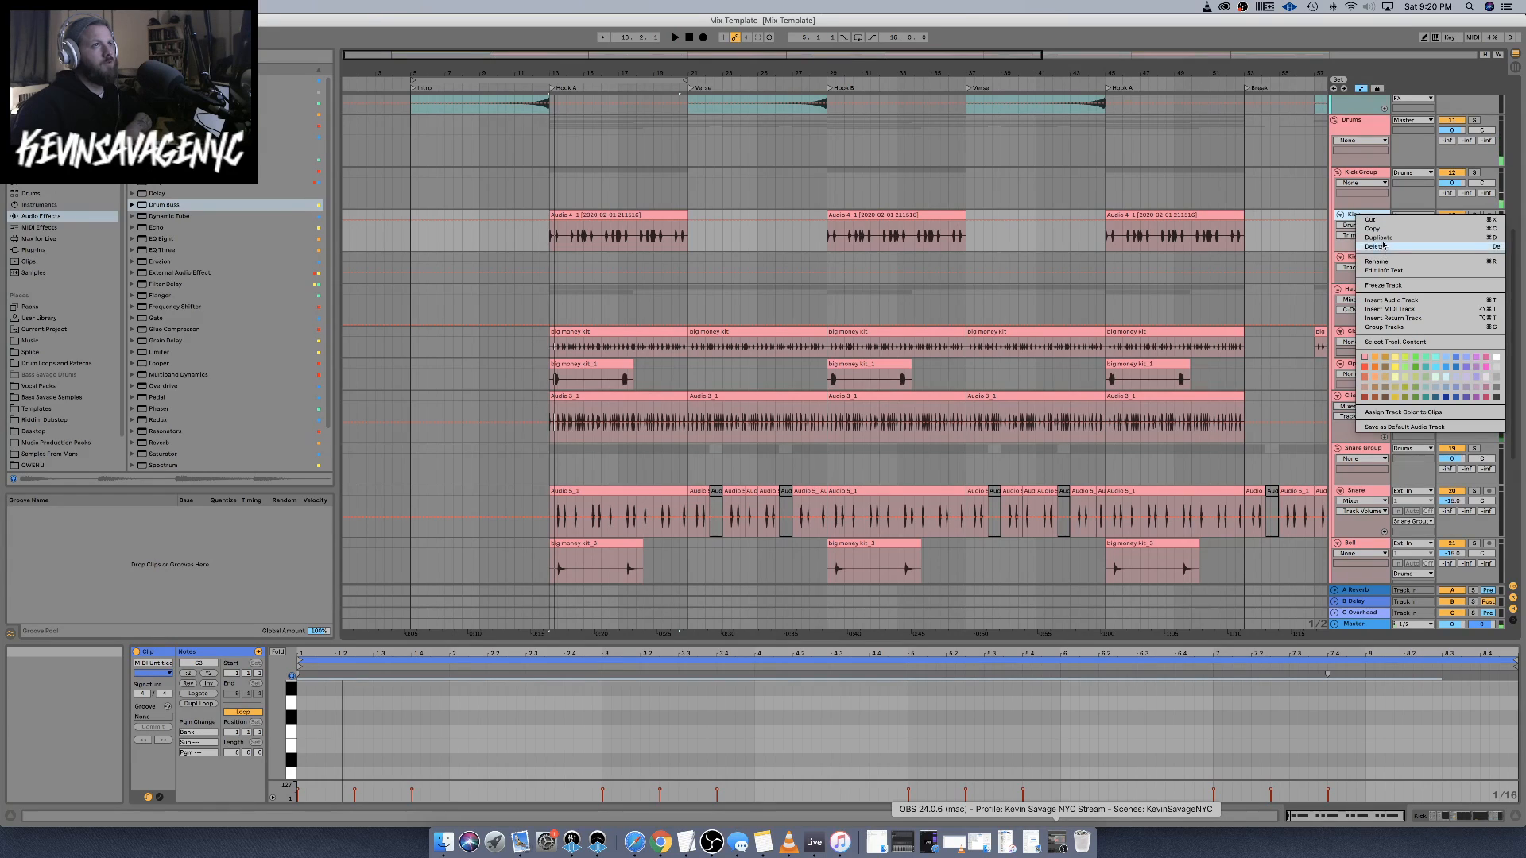
{"action": "left_click", "coordinate": [1423, 238]}
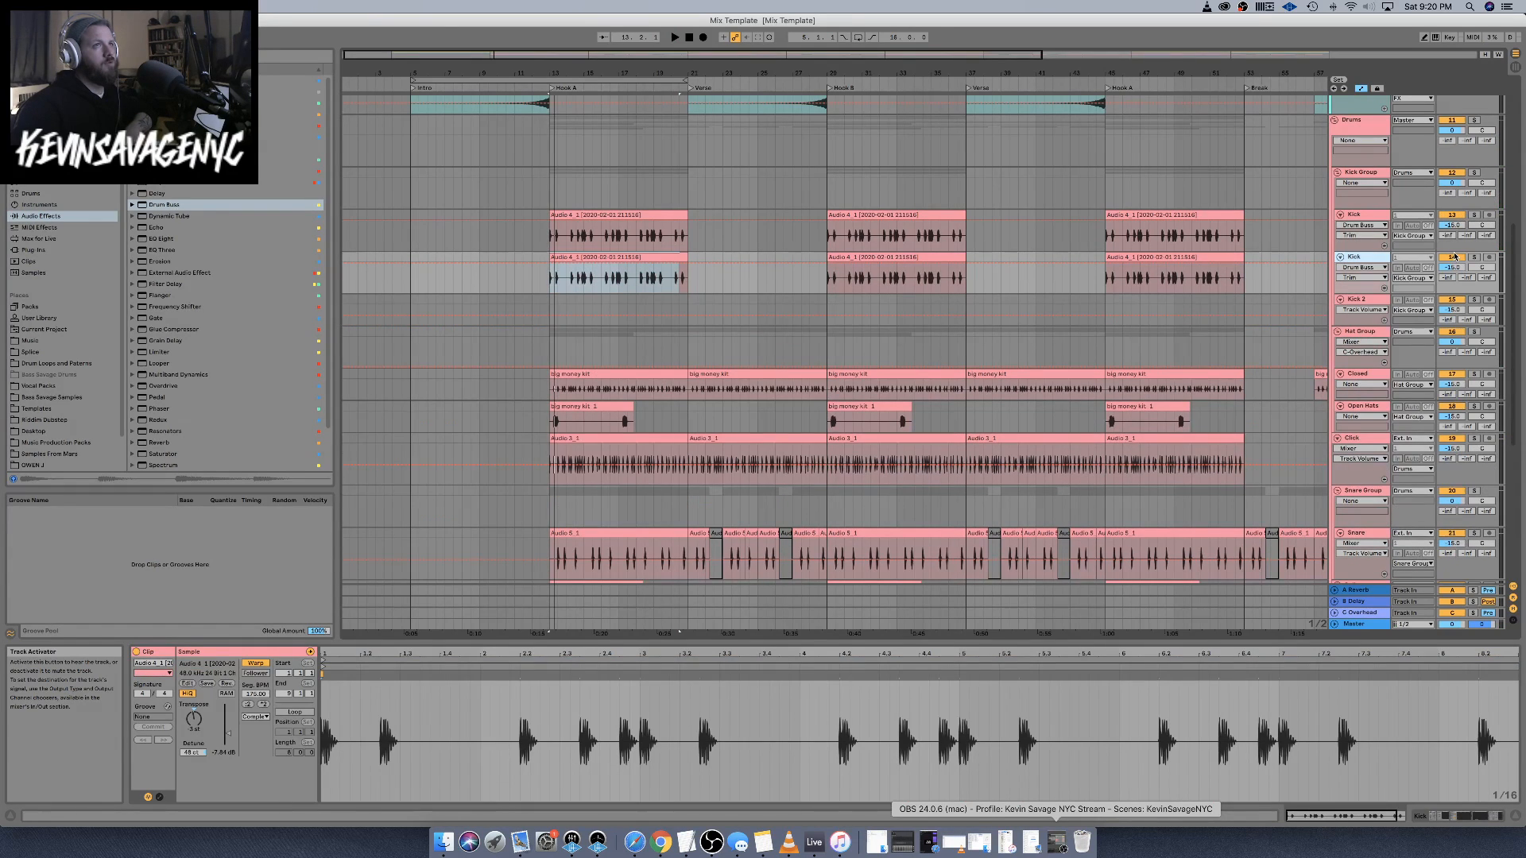
{"action": "left_click", "coordinate": [641, 216]}
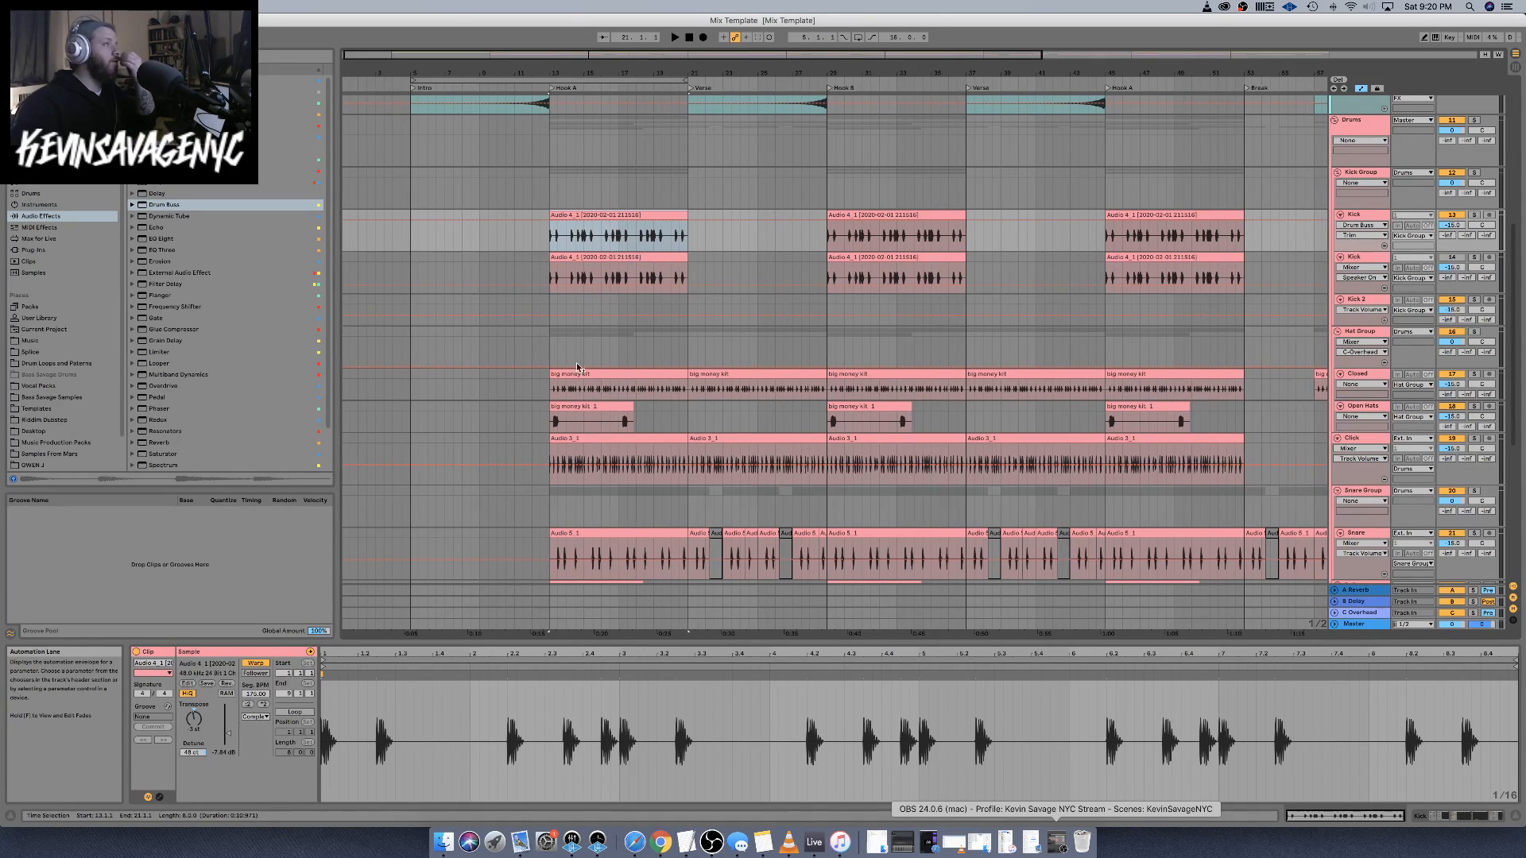
Look over the melody clips, switch to Chrome and search Google for "key of g#"
{"action": "scroll", "coordinate": [635, 266], "scroll_direction": "up", "scroll_amount": 8}
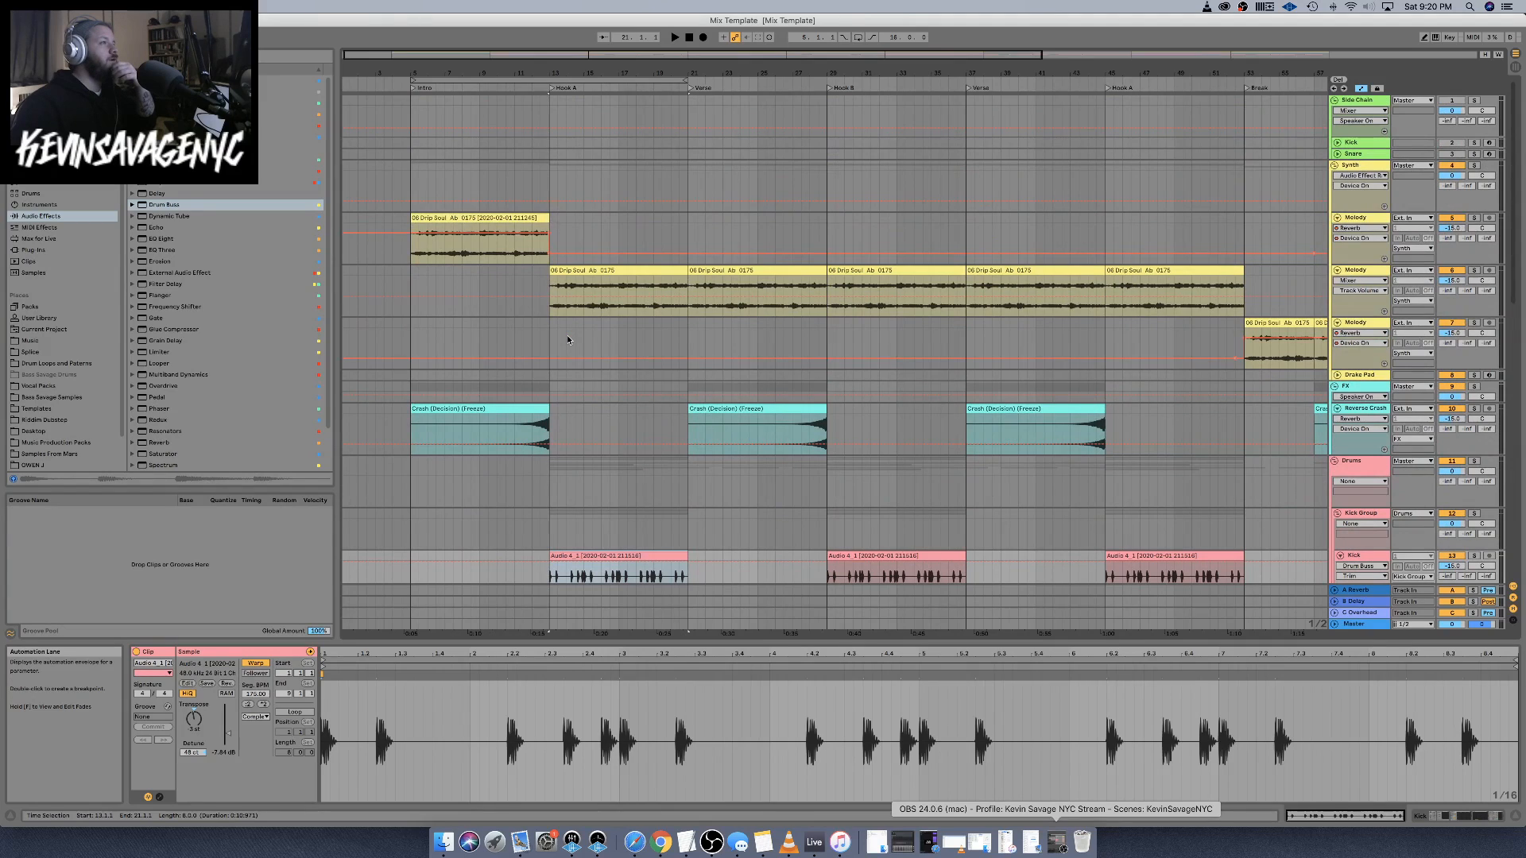
{"action": "scroll", "coordinate": [567, 340], "scroll_direction": "down", "scroll_amount": 5}
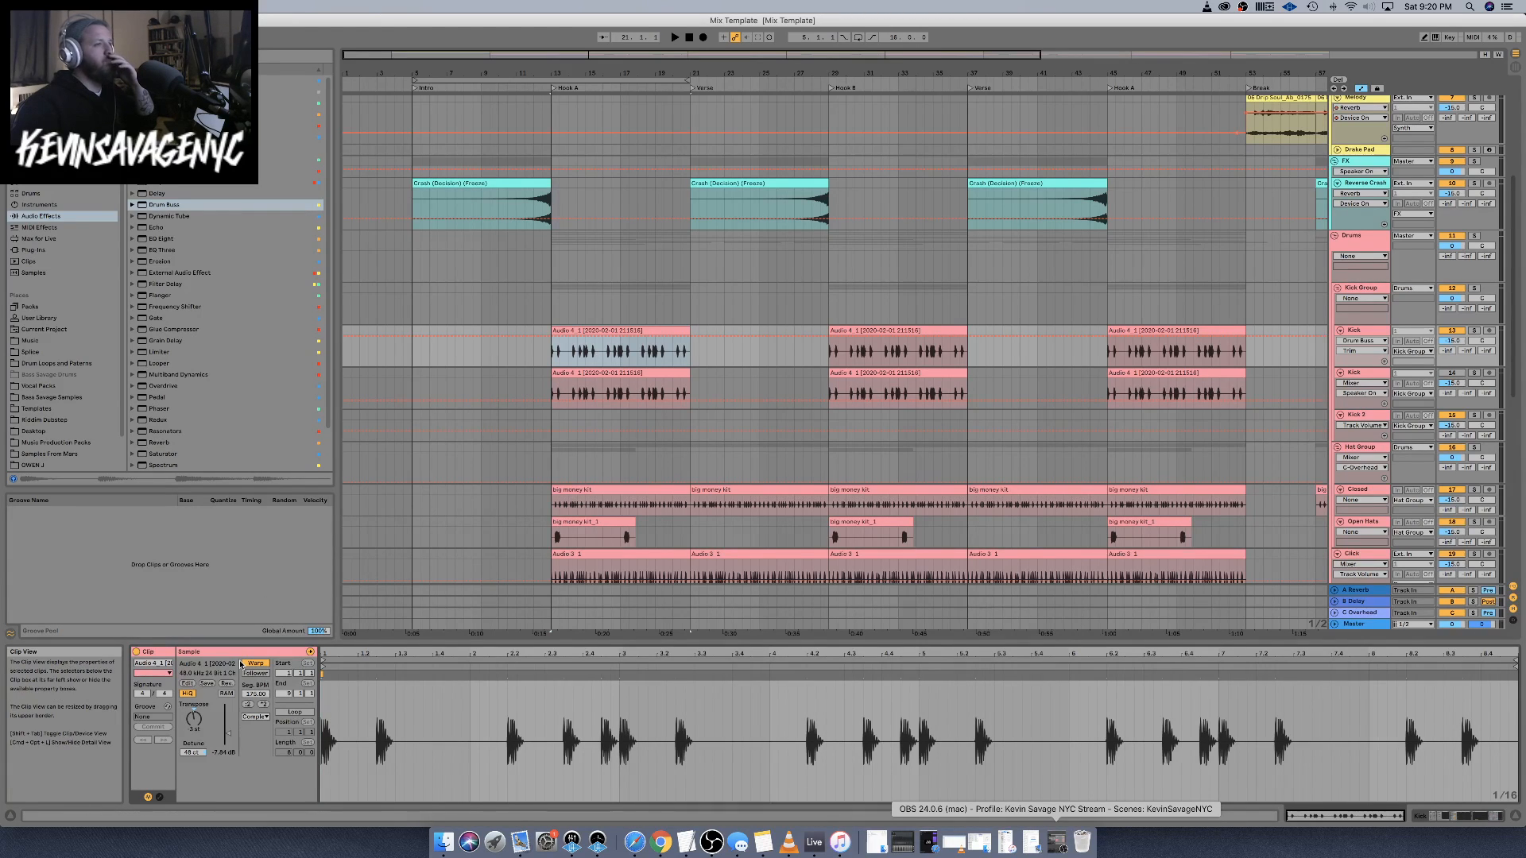
{"action": "left_click", "coordinate": [659, 844]}
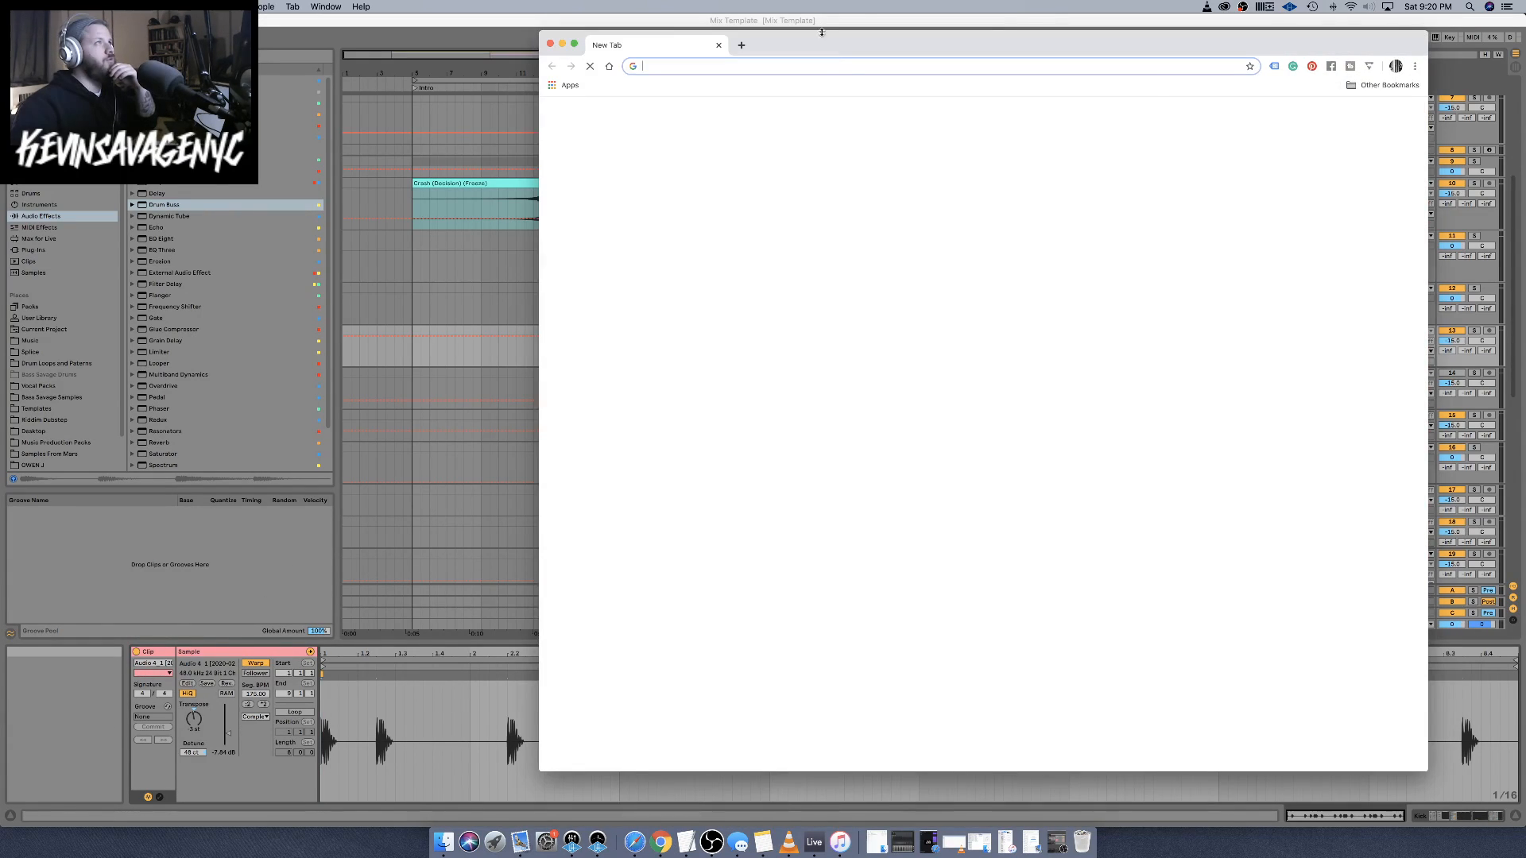
{"action": "type", "text": "key of "}
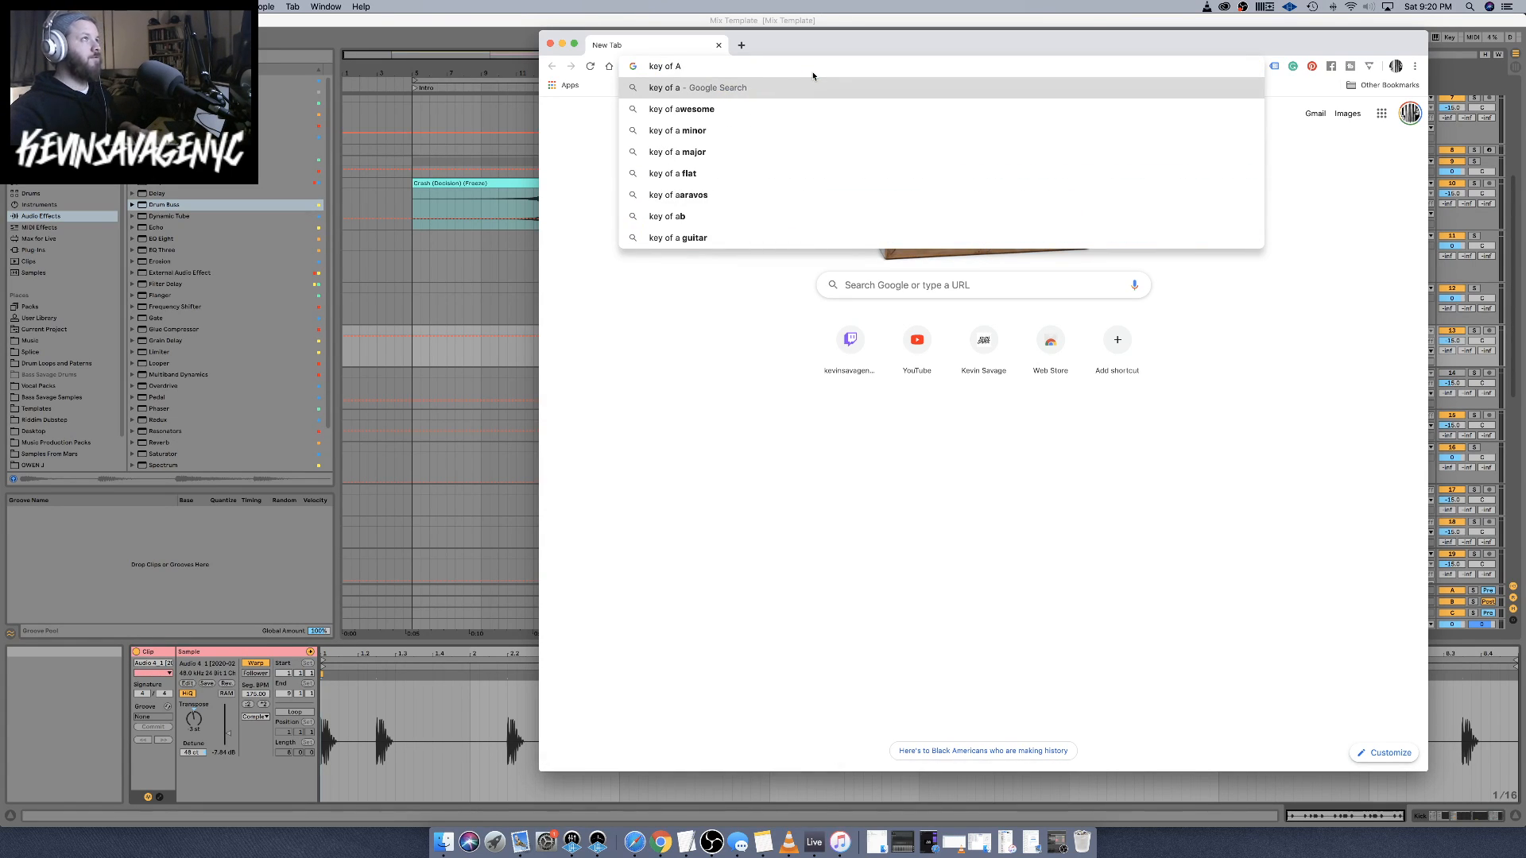
{"action": "type", "text": "G"}
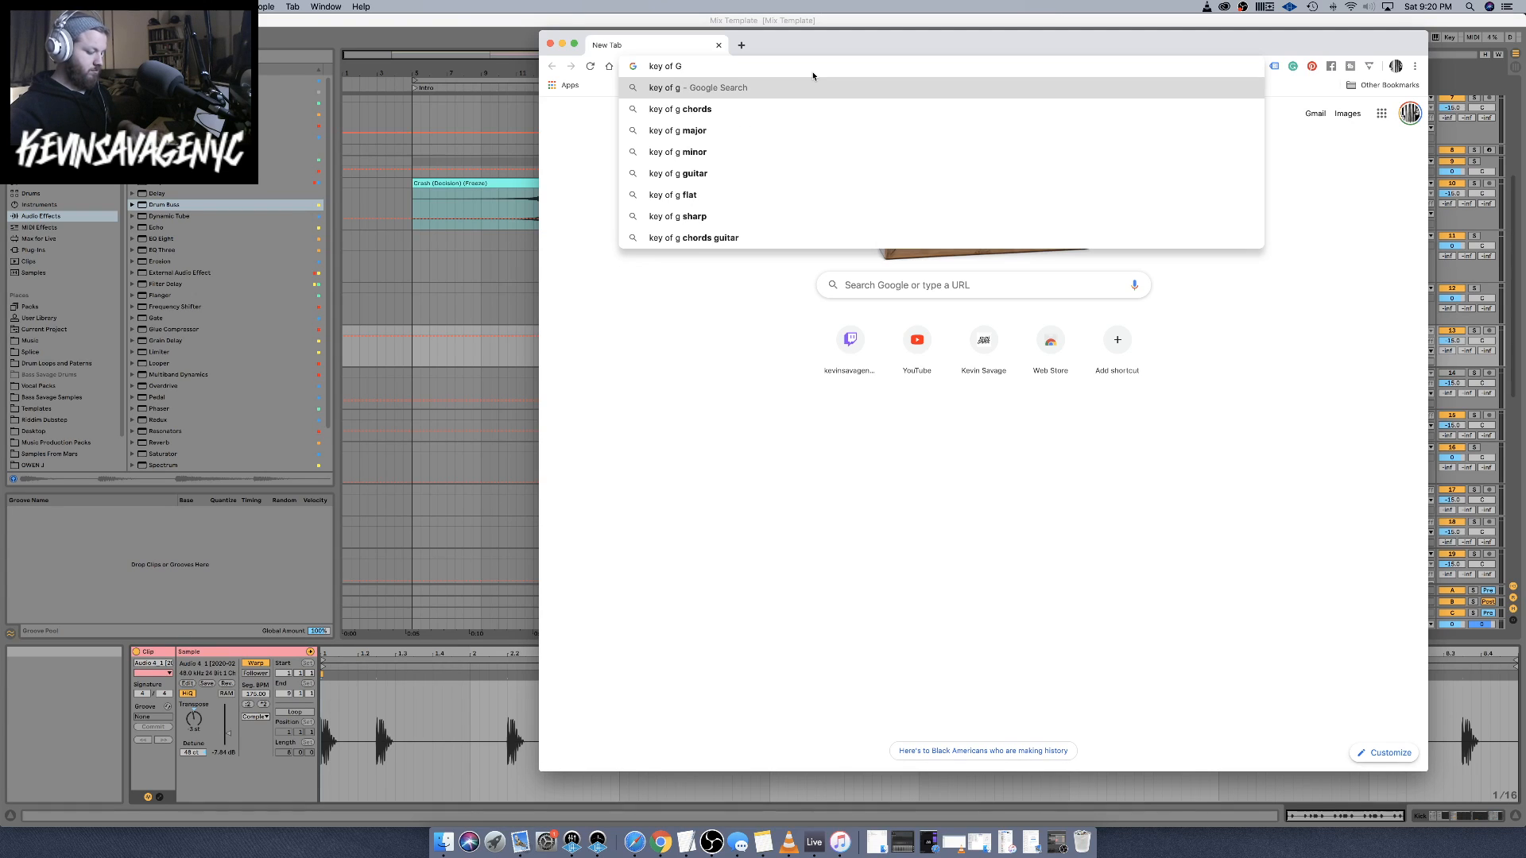
{"action": "type", "text": "#"}
{"action": "key", "text": "Return"}
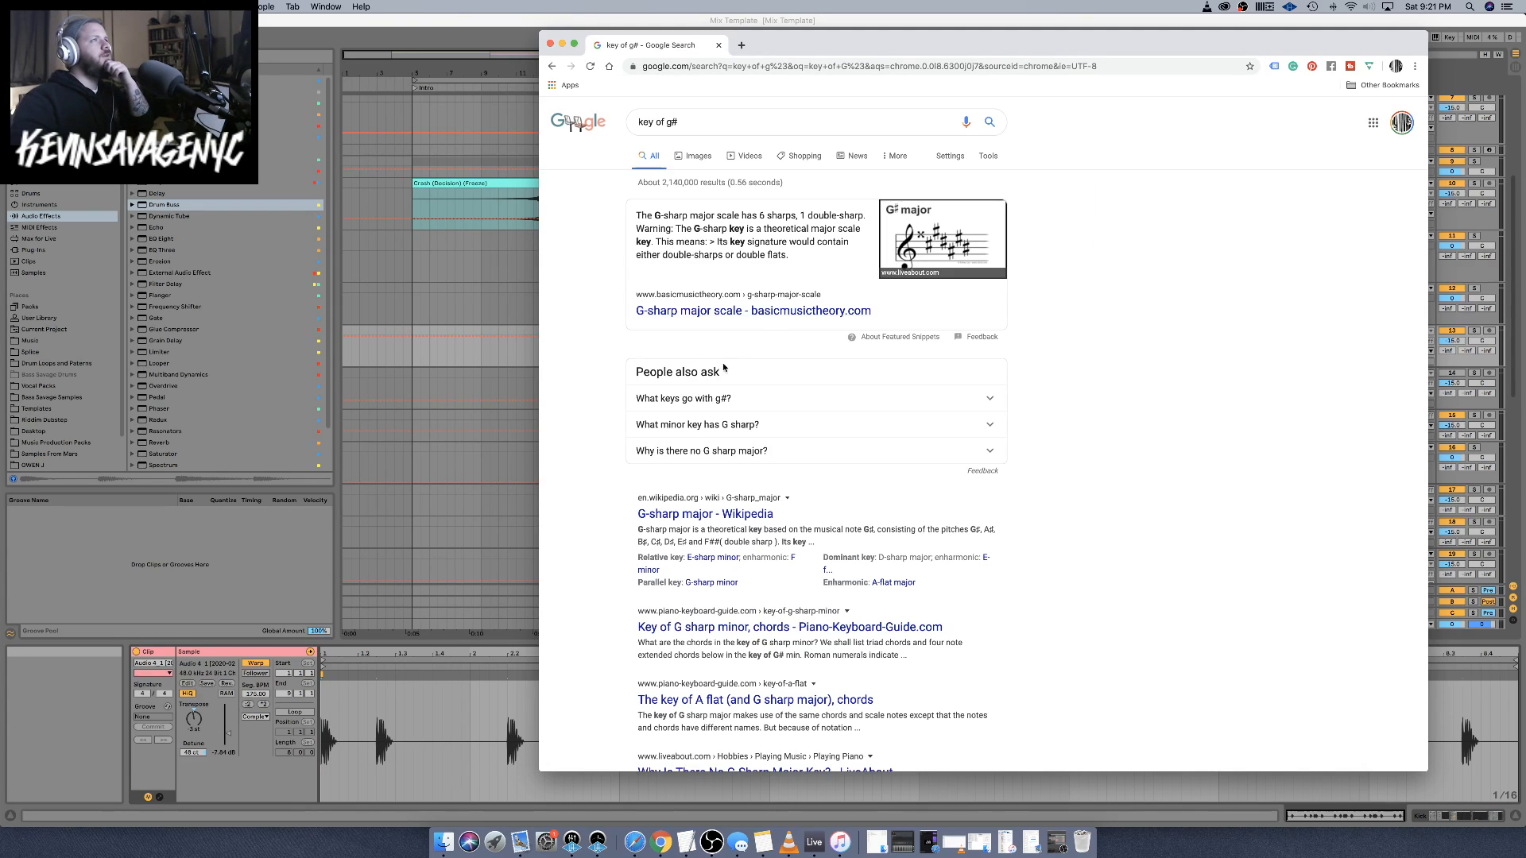
Open the basicmusictheory.com G-sharp major scale page and examine its note names and piano diagram
{"action": "left_click", "coordinate": [719, 318]}
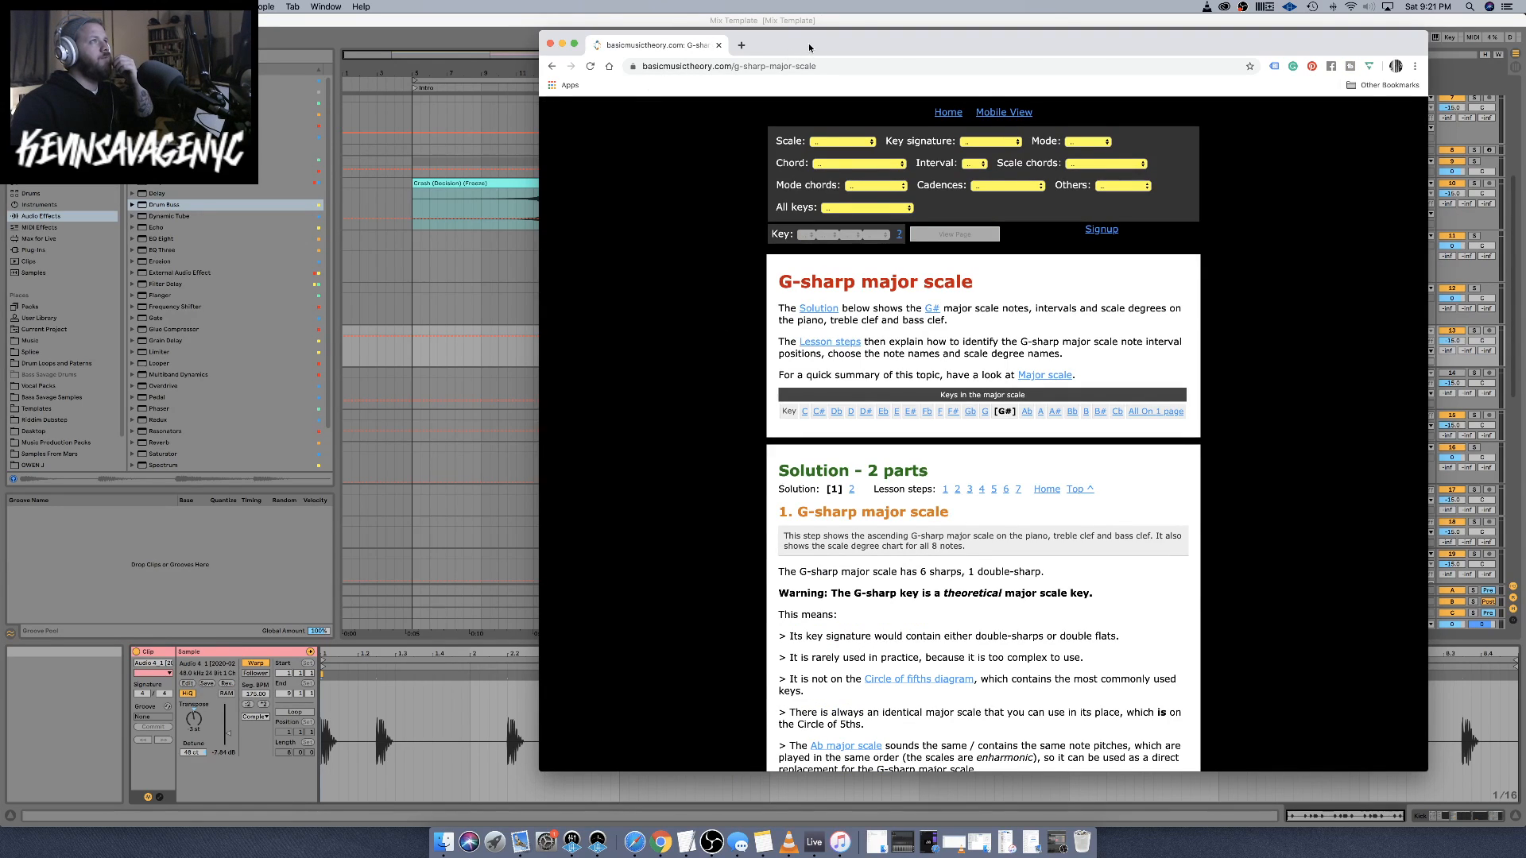
{"action": "left_click_drag", "start_coordinate": [809, 48], "coordinate": [837, 65]}
{"action": "scroll", "coordinate": [520, 281], "scroll_direction": "up", "scroll_amount": 3}
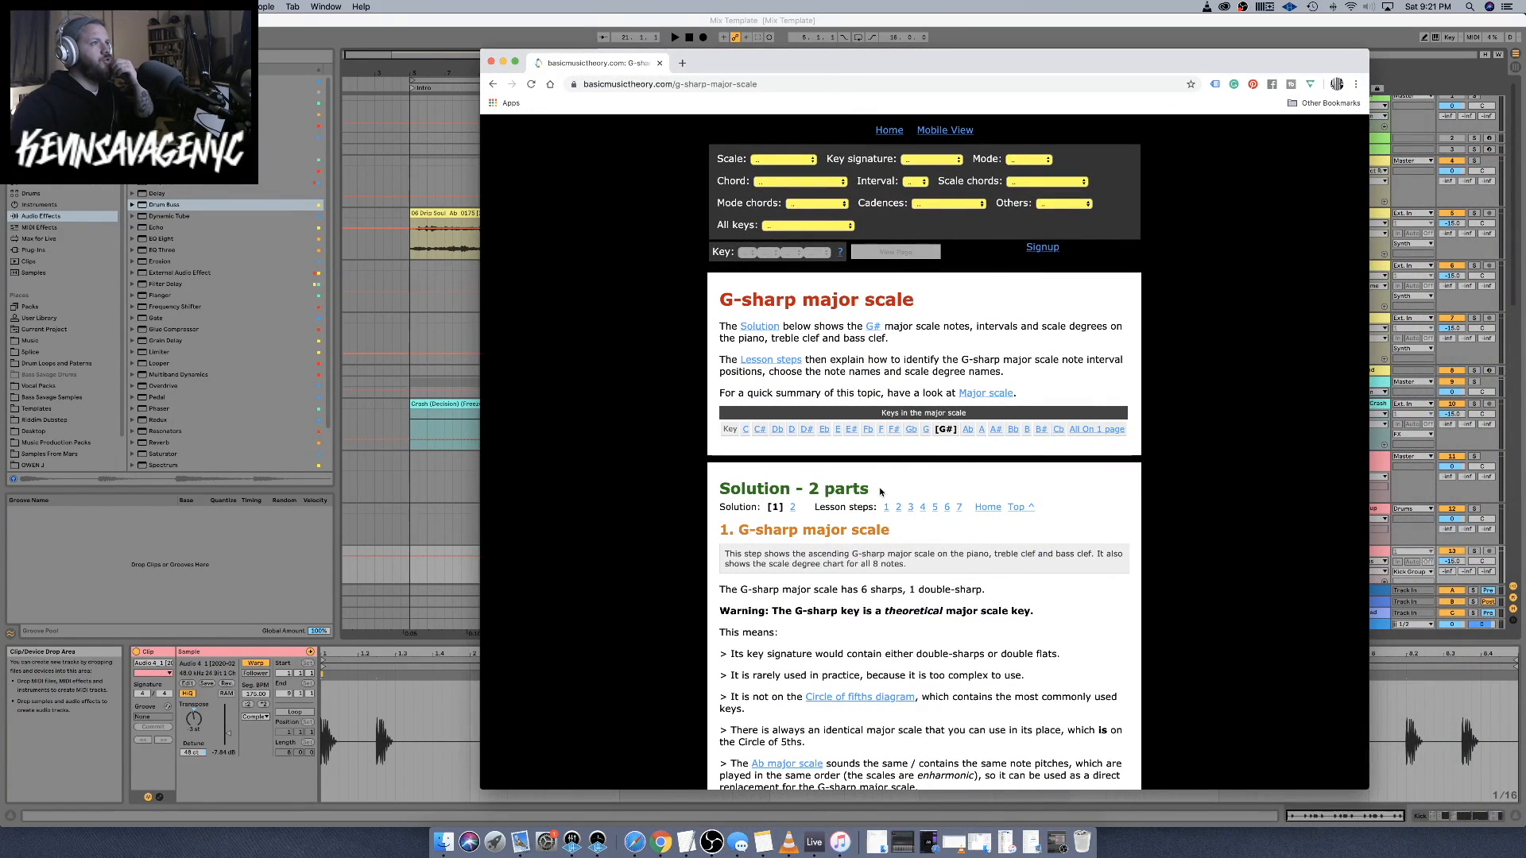
{"action": "scroll", "coordinate": [925, 529], "scroll_direction": "down", "scroll_amount": 10}
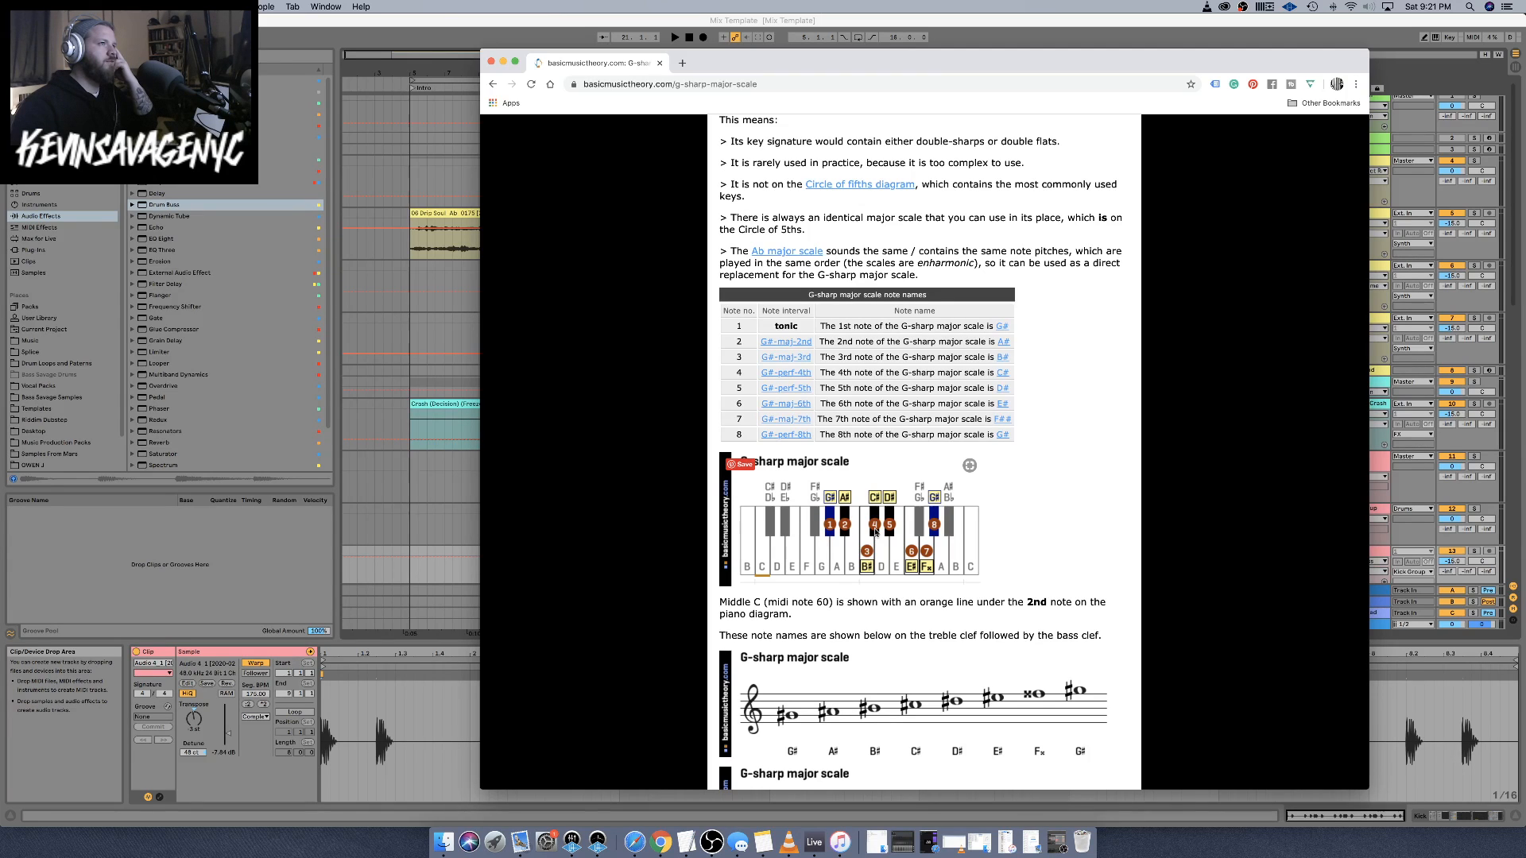
Switch back to Ableton Live and open the Full track's Hook A MIDI clip in an enlarged note editor
{"action": "left_click", "coordinate": [397, 305]}
{"action": "scroll", "coordinate": [592, 421], "scroll_direction": "down", "scroll_amount": 10}
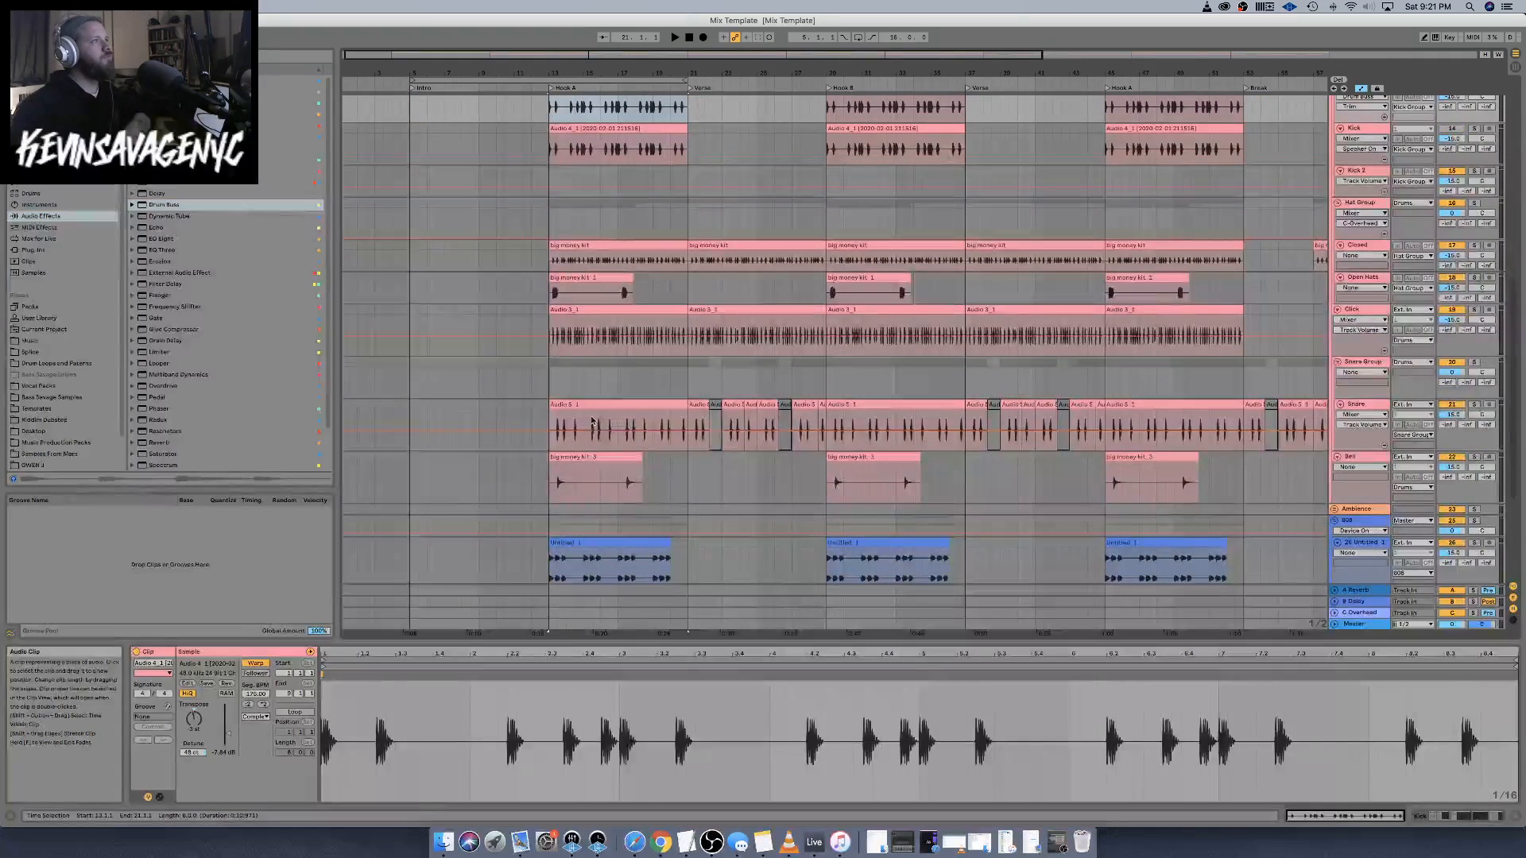
{"action": "scroll", "coordinate": [592, 421], "scroll_direction": "down", "scroll_amount": 5}
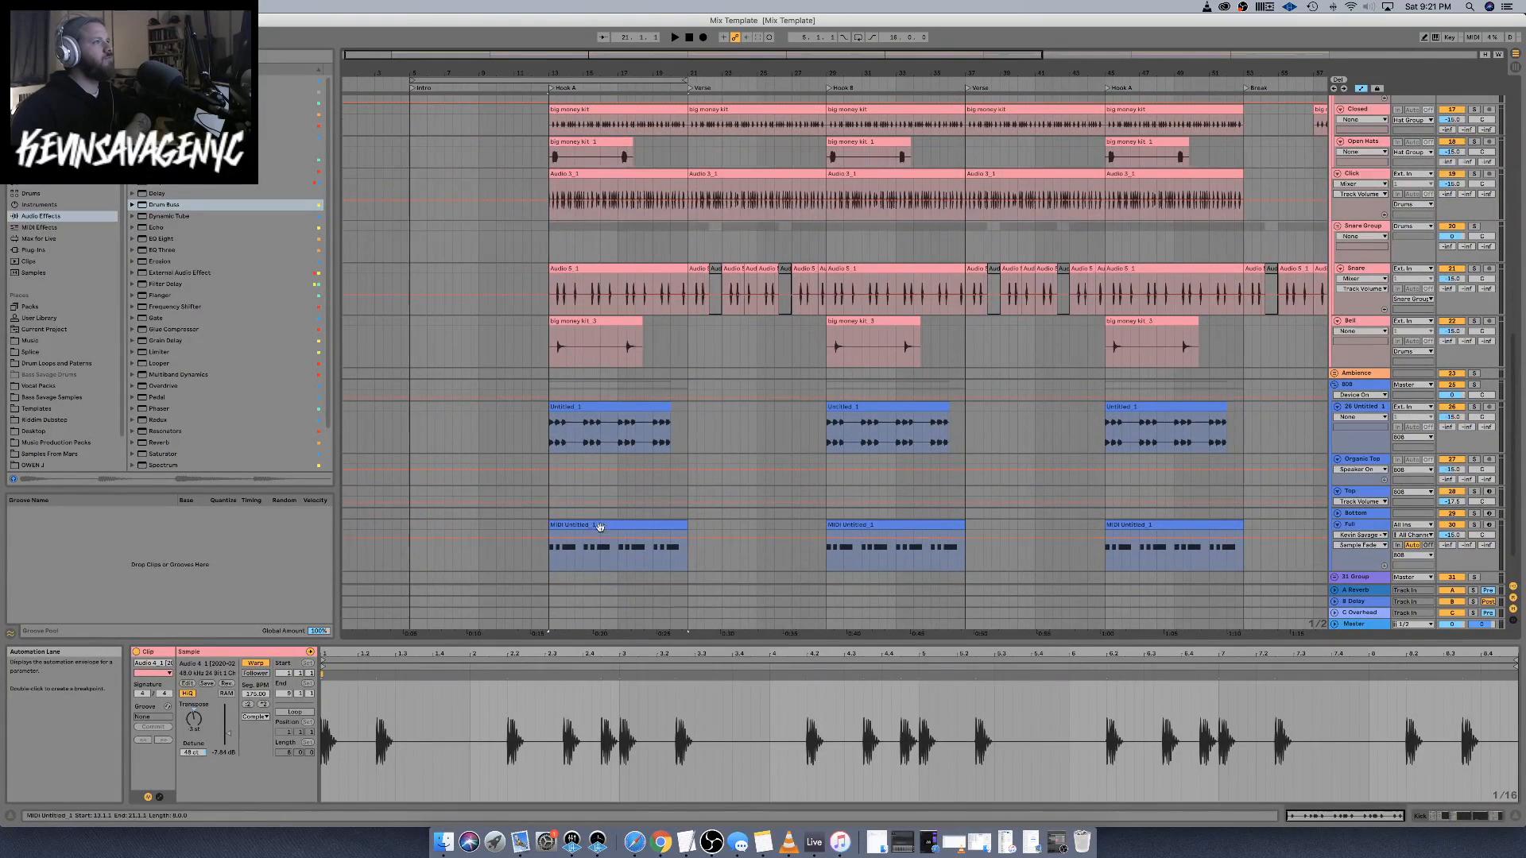
{"action": "left_click", "coordinate": [600, 527]}
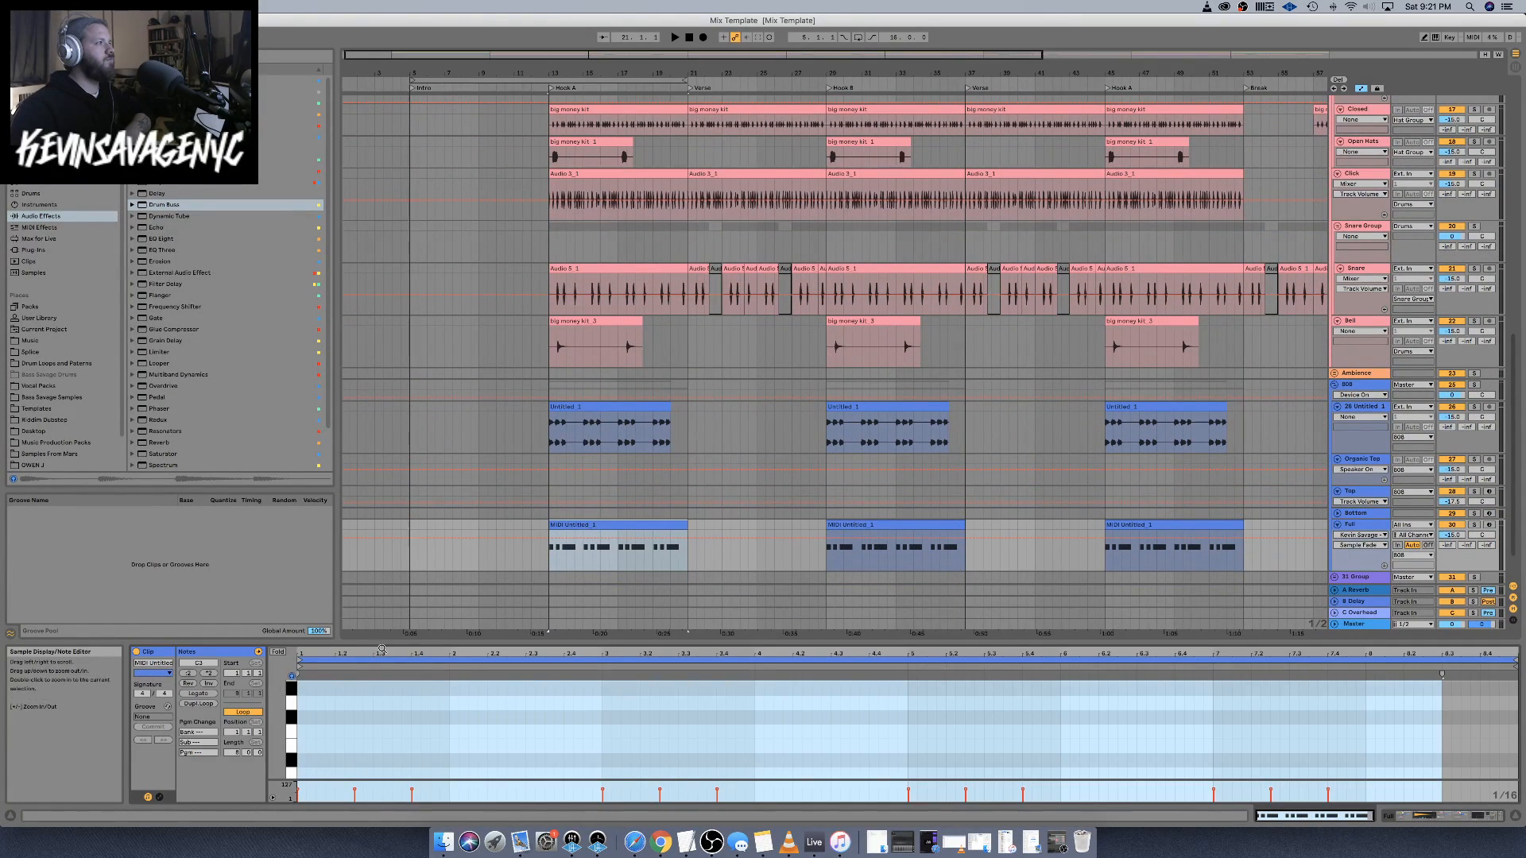
{"action": "left_click_drag", "start_coordinate": [383, 645], "coordinate": [405, 379]}
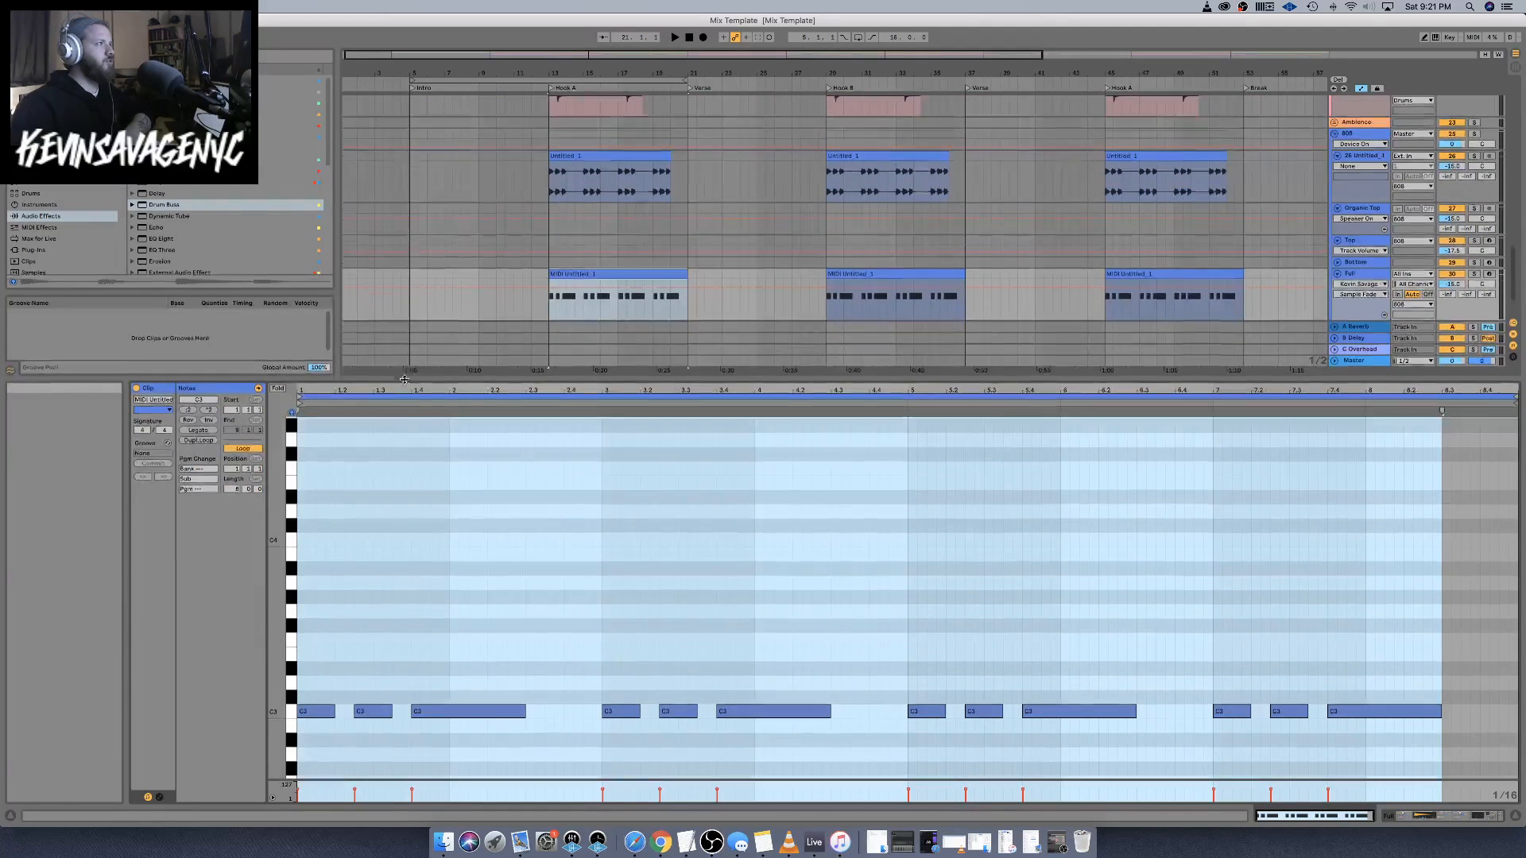
Select all C3 notes, try them a semitone higher at C#3 while playing Hook A, and return them to C3
{"action": "left_click", "coordinate": [295, 713]}
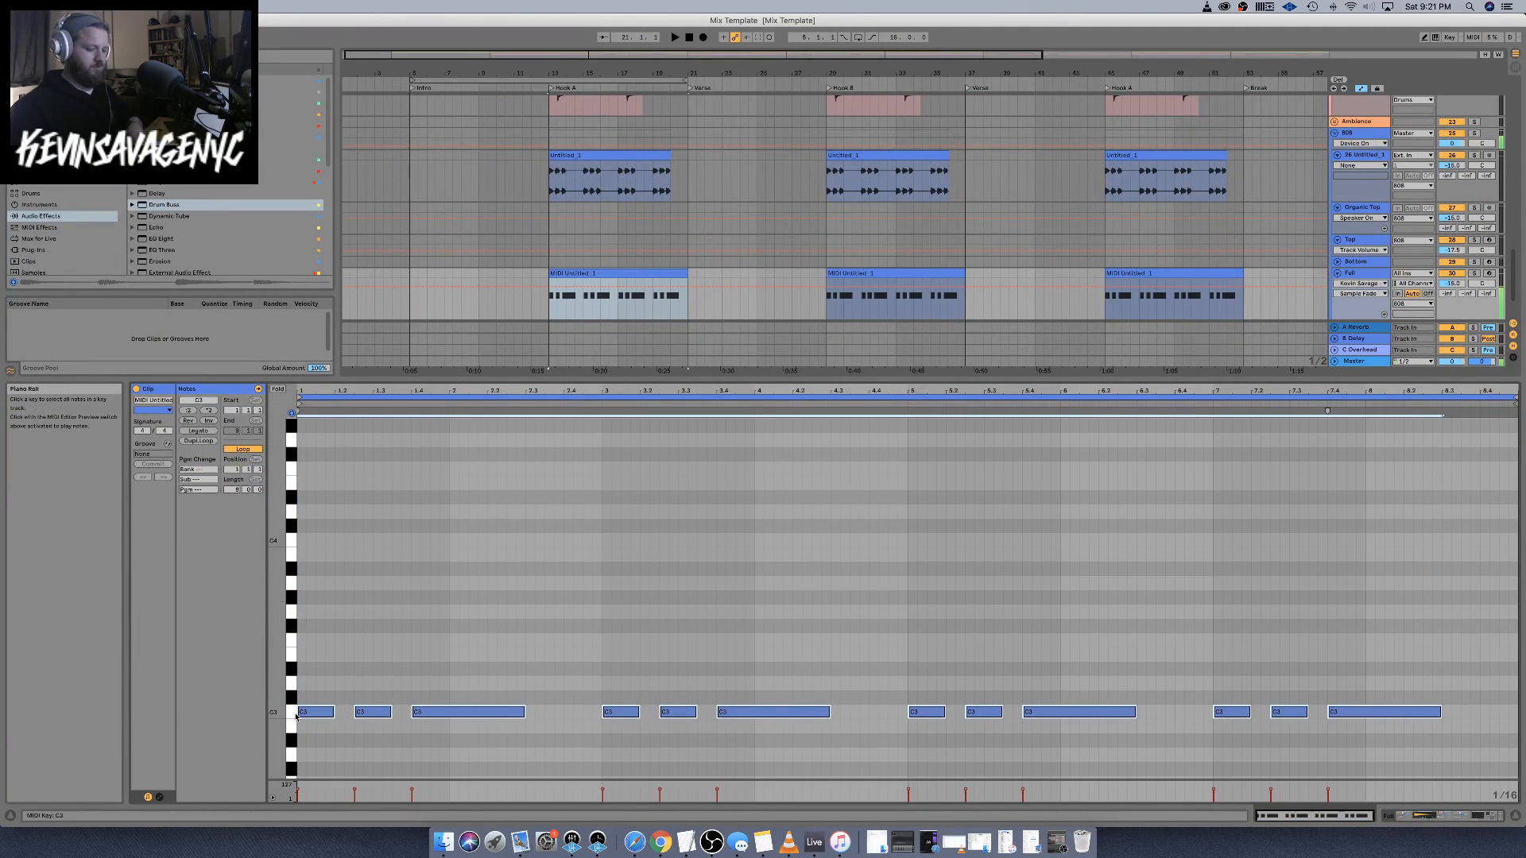
{"action": "key", "text": "Up"}
{"action": "key", "text": "space"}
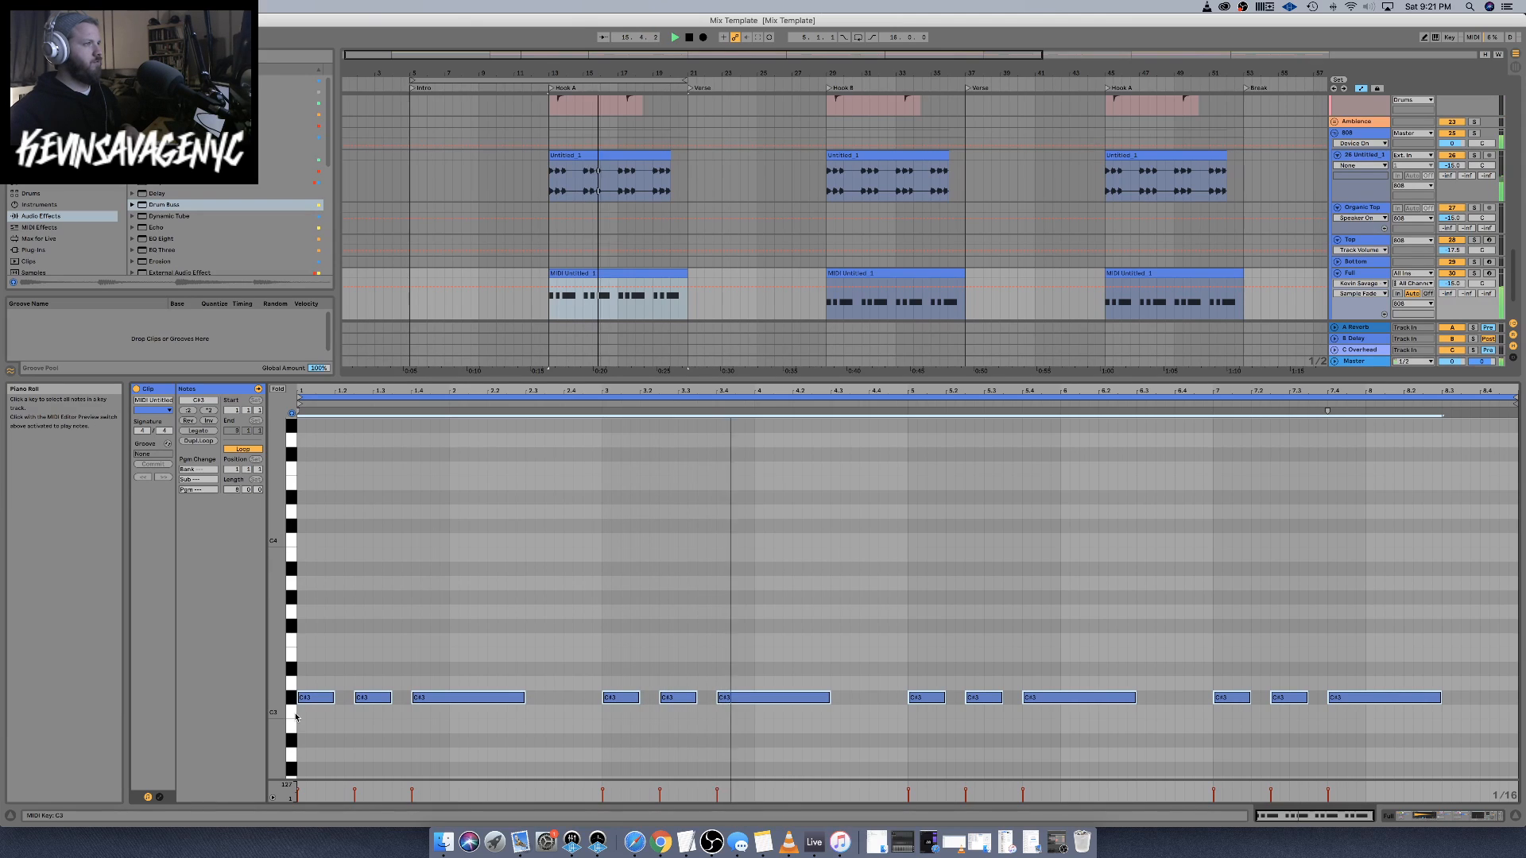
{"action": "key", "text": "Down"}
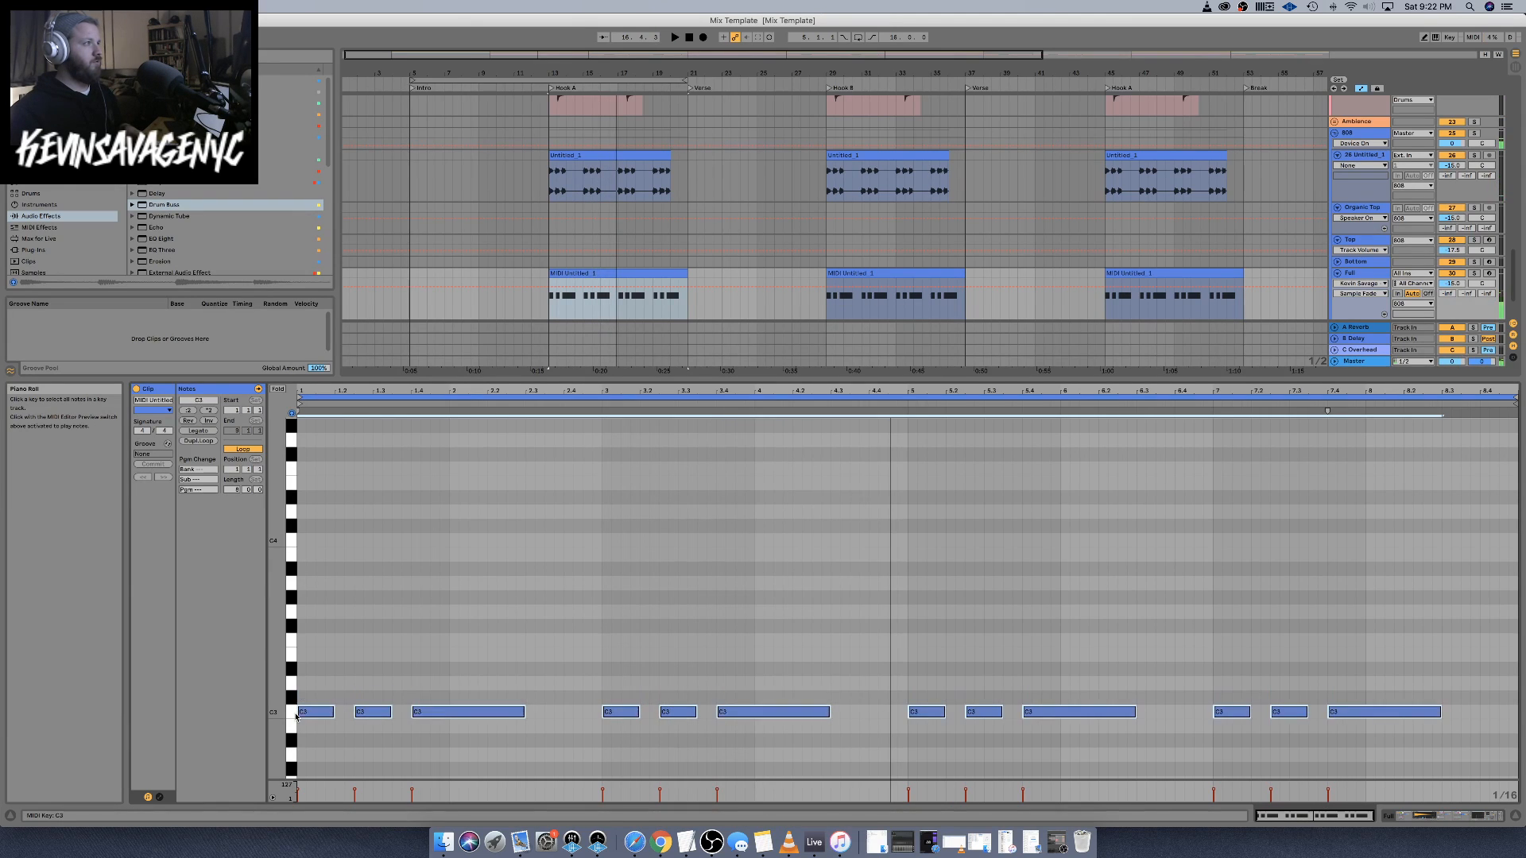
{"action": "scroll", "coordinate": [548, 461], "scroll_direction": "down", "scroll_amount": 1}
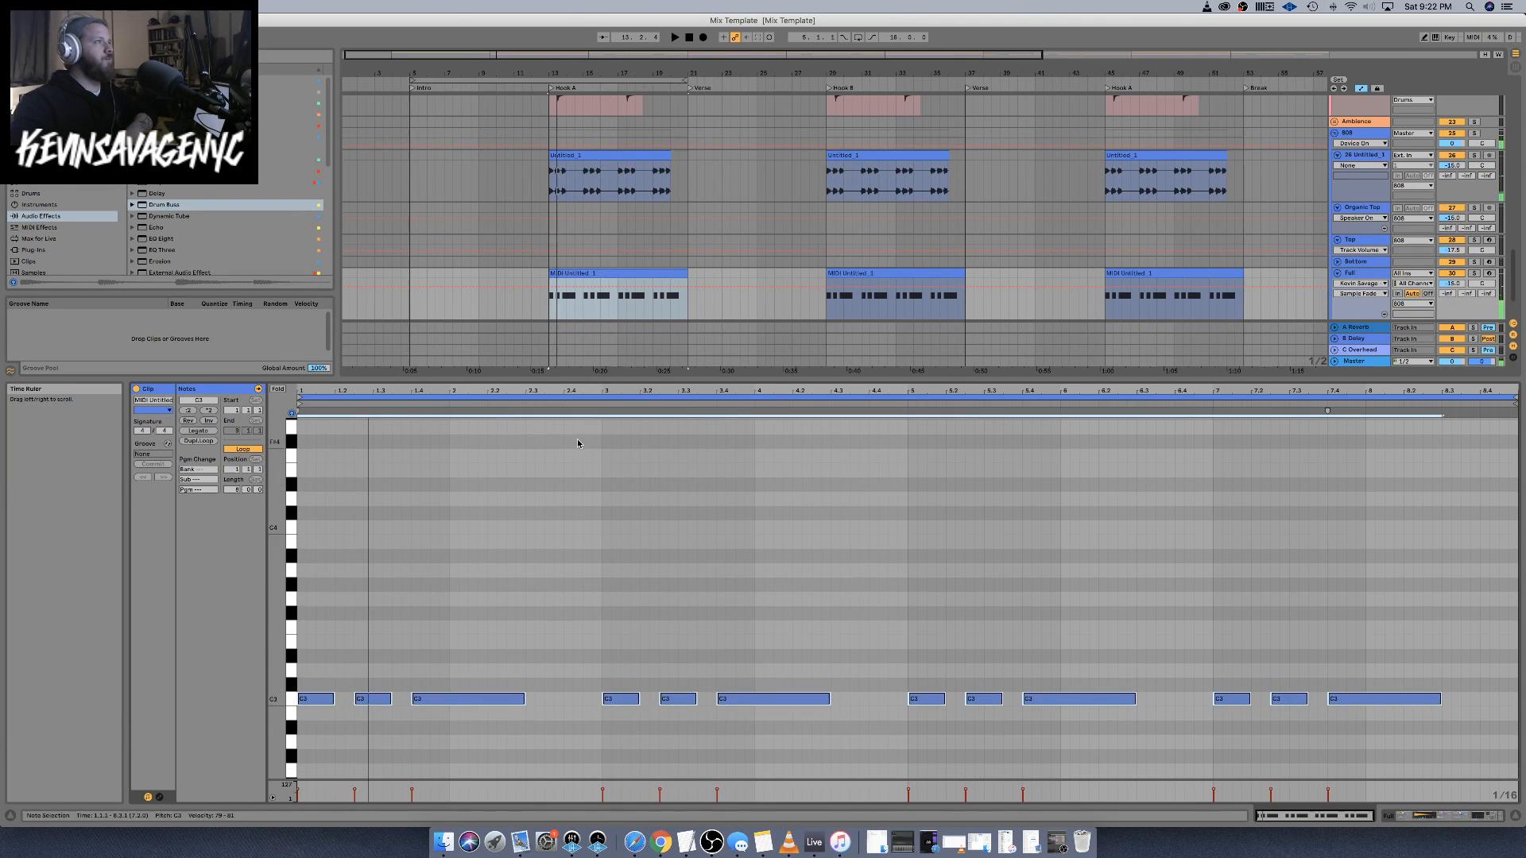
Shrink the note editor and insert a new MIDI track below the first Melody track
{"action": "left_click_drag", "start_coordinate": [573, 382], "coordinate": [580, 753]}
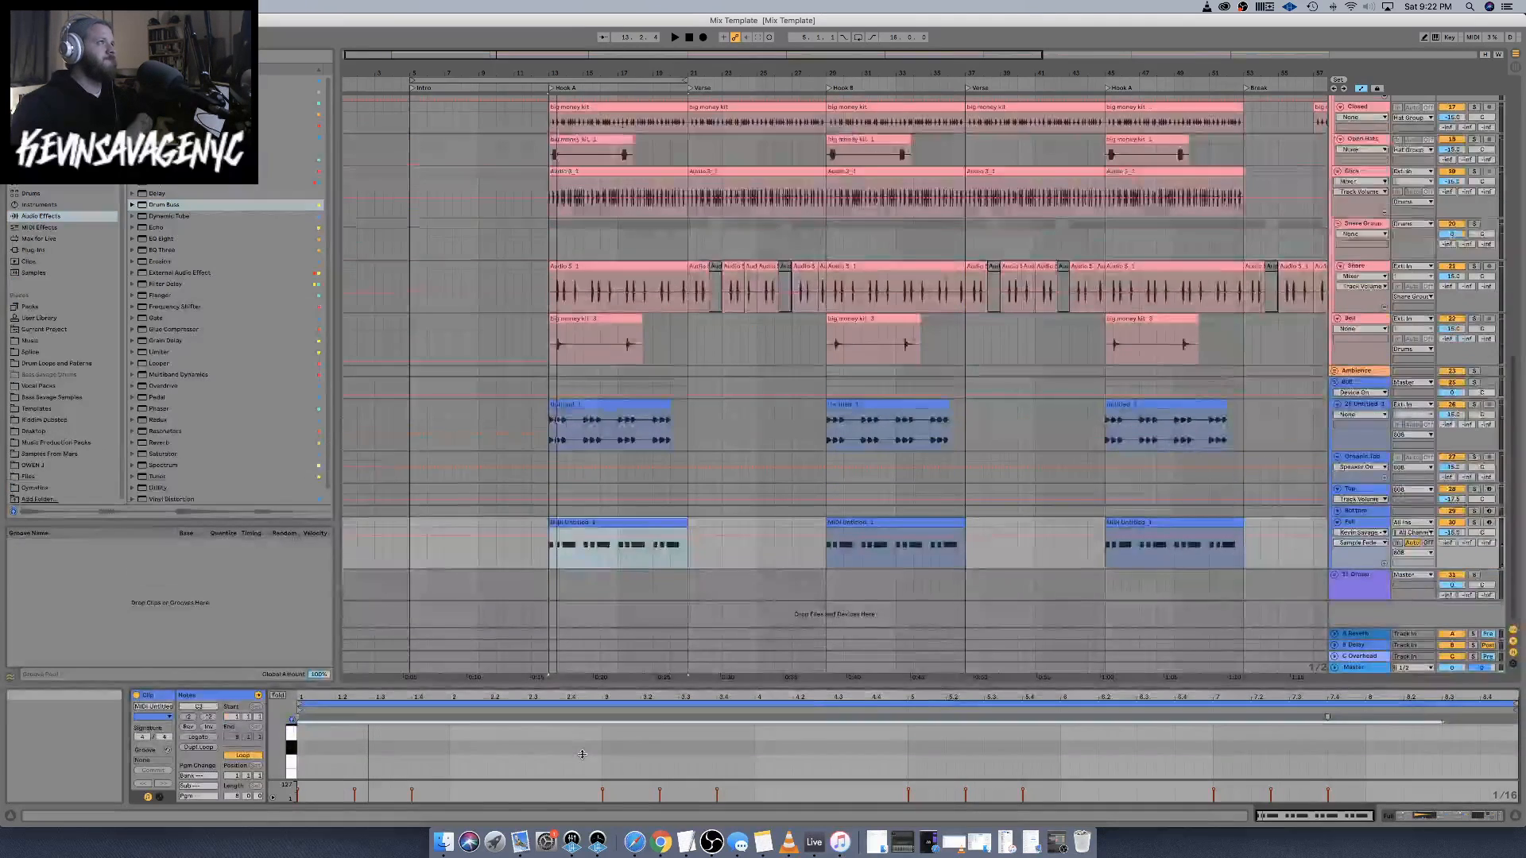
{"action": "scroll", "coordinate": [601, 367], "scroll_direction": "up", "scroll_amount": 10}
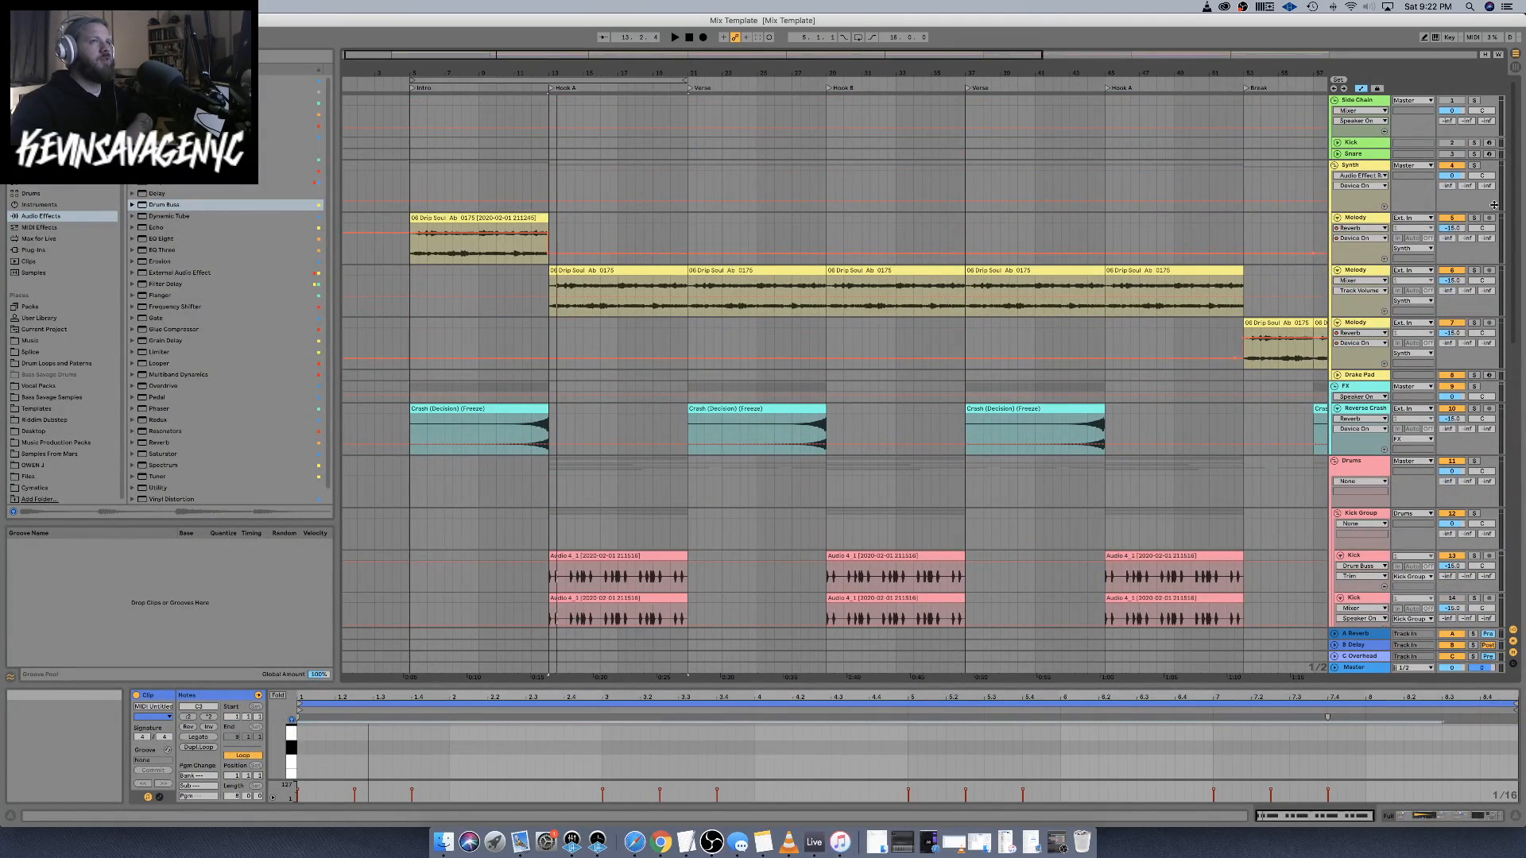
{"action": "left_click", "coordinate": [1356, 213]}
{"action": "right_click", "coordinate": [1357, 213]}
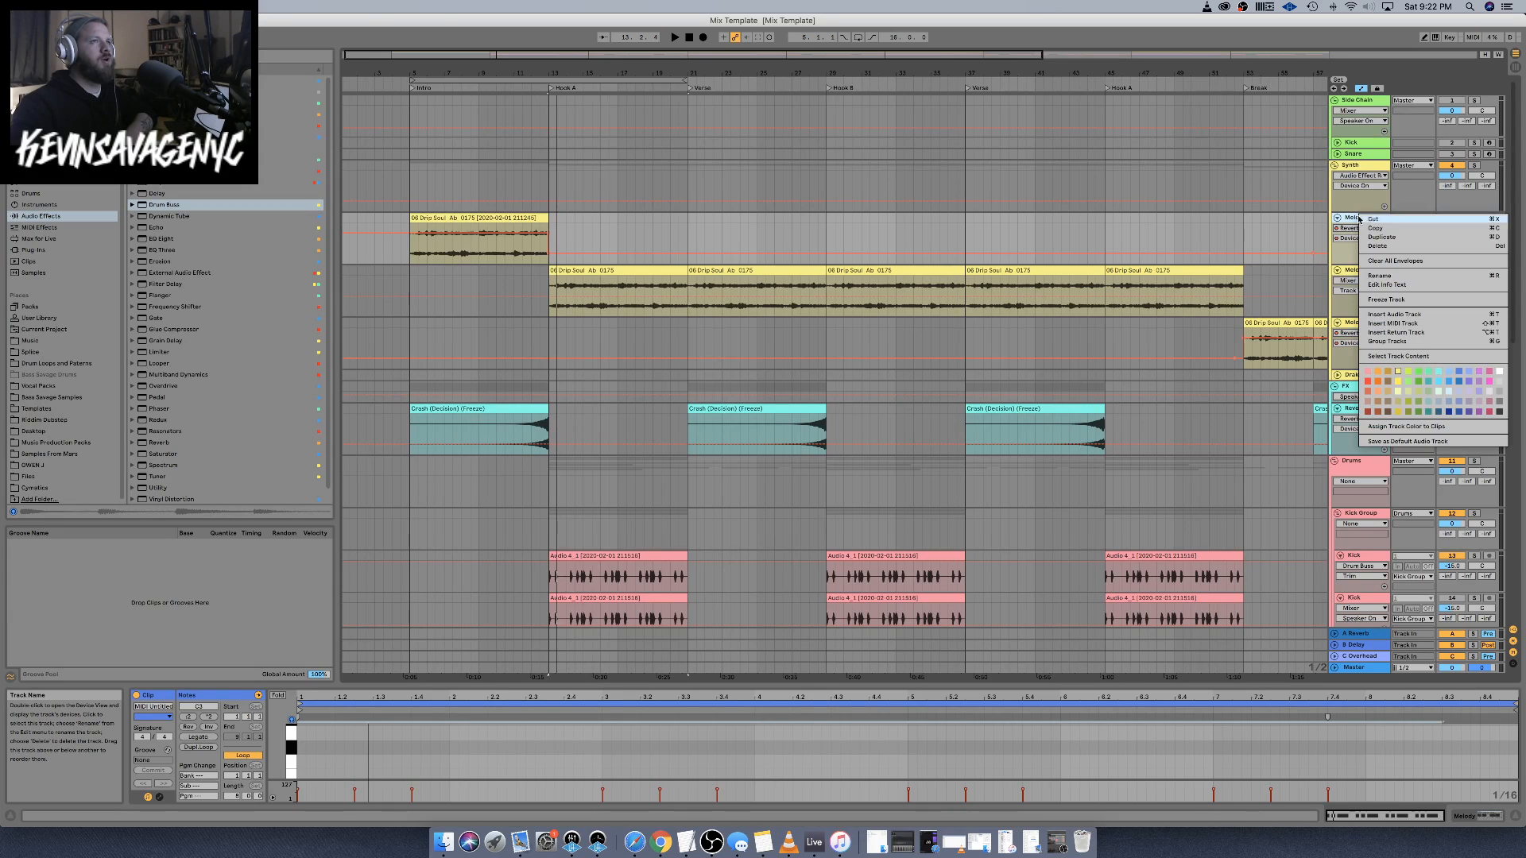
{"action": "left_click", "coordinate": [1392, 323]}
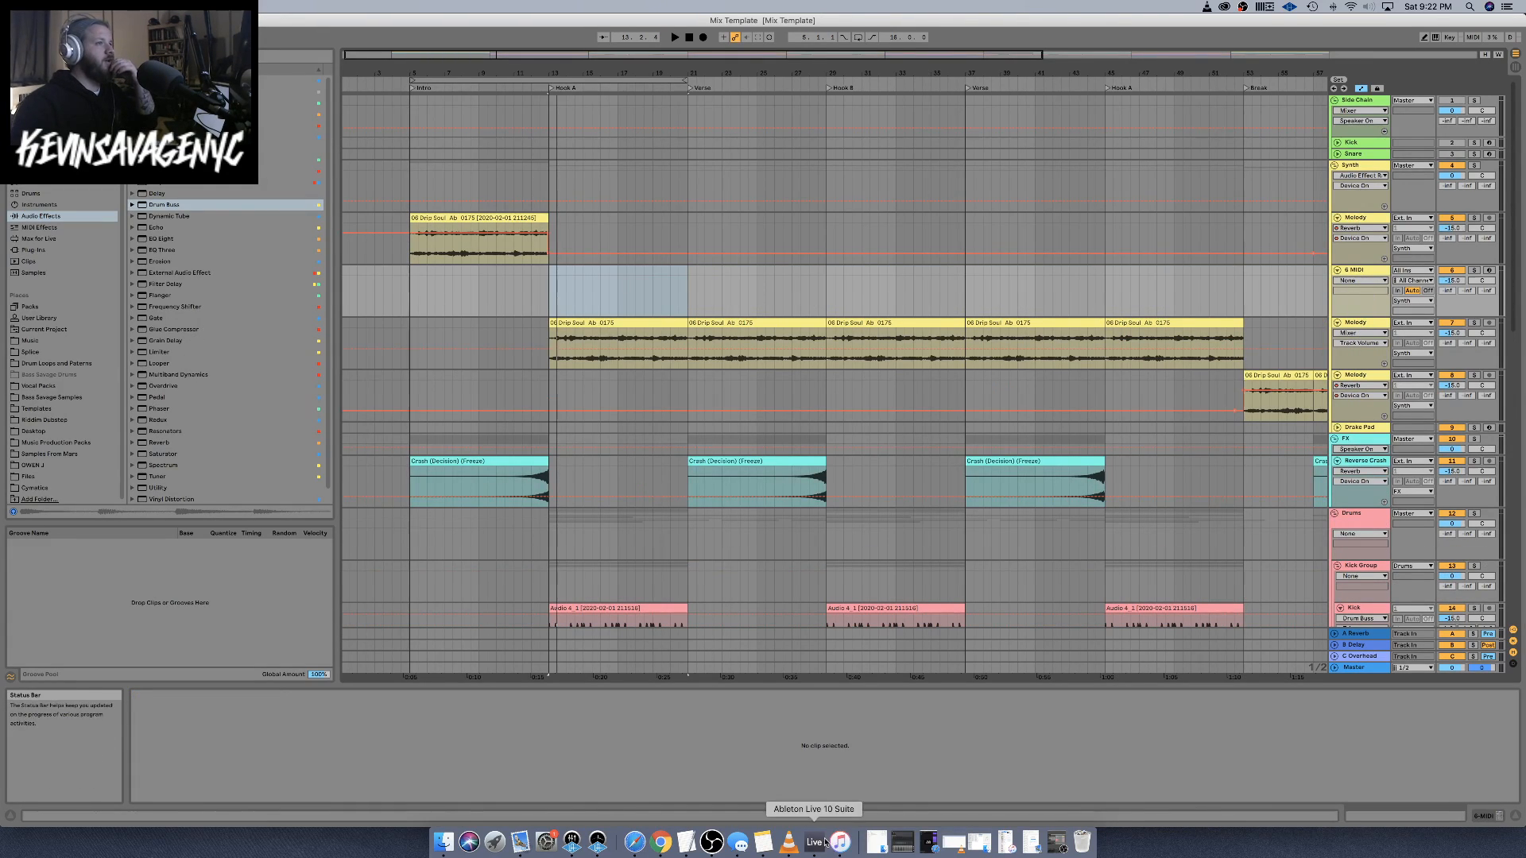
Add the Serato Sample instrument to the new MIDI track in the Synth group
{"action": "right_click", "coordinate": [769, 742]}
{"action": "left_click", "coordinate": [1113, 761]}
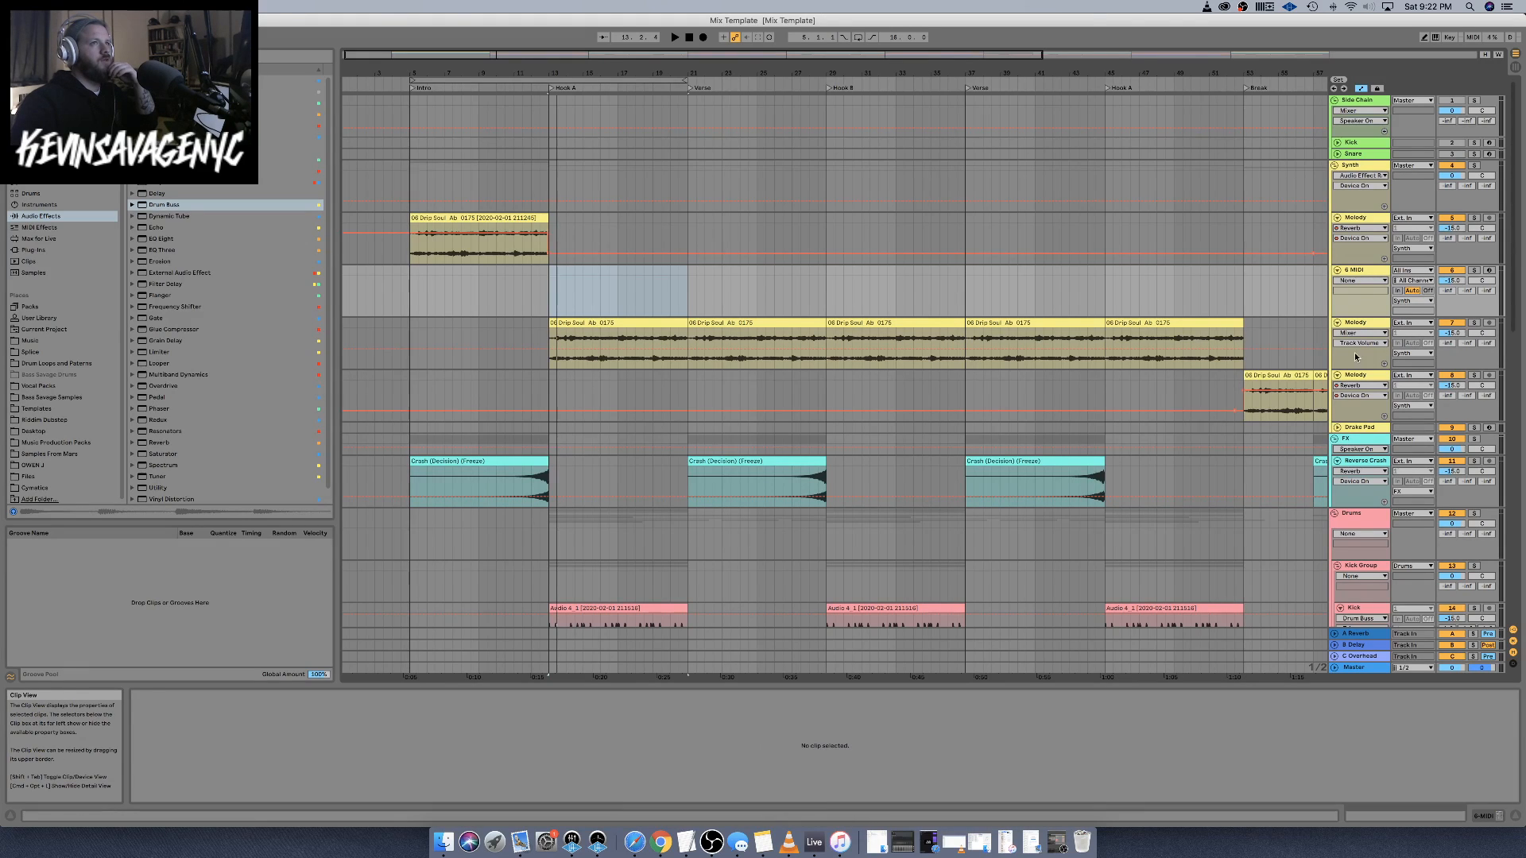
{"action": "right_click", "coordinate": [1200, 758]}
{"action": "mouse_move", "coordinate": [1211, 767]}
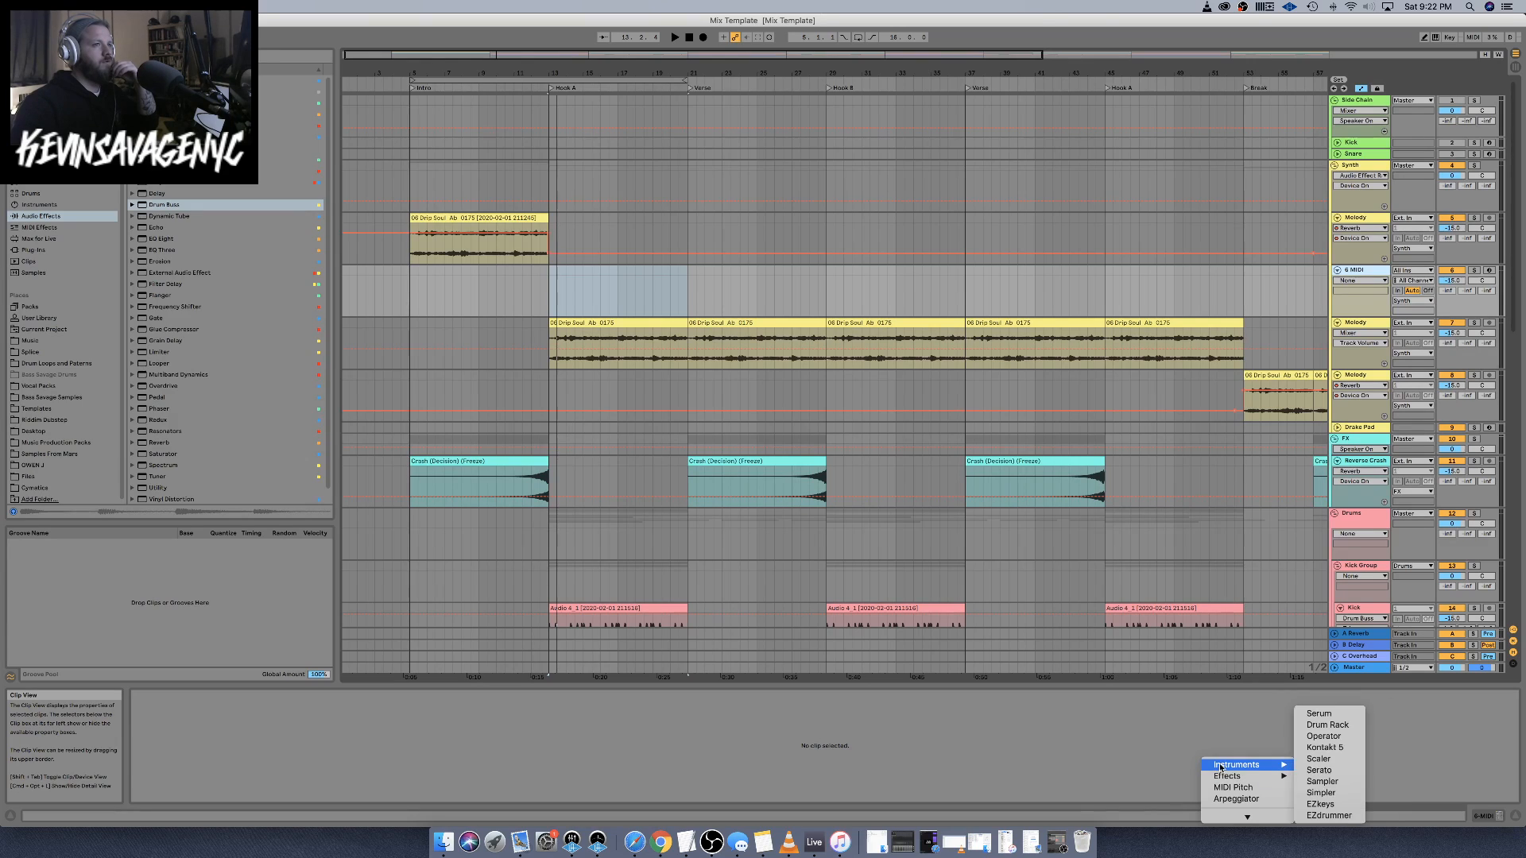
{"action": "left_click", "coordinate": [1349, 773]}
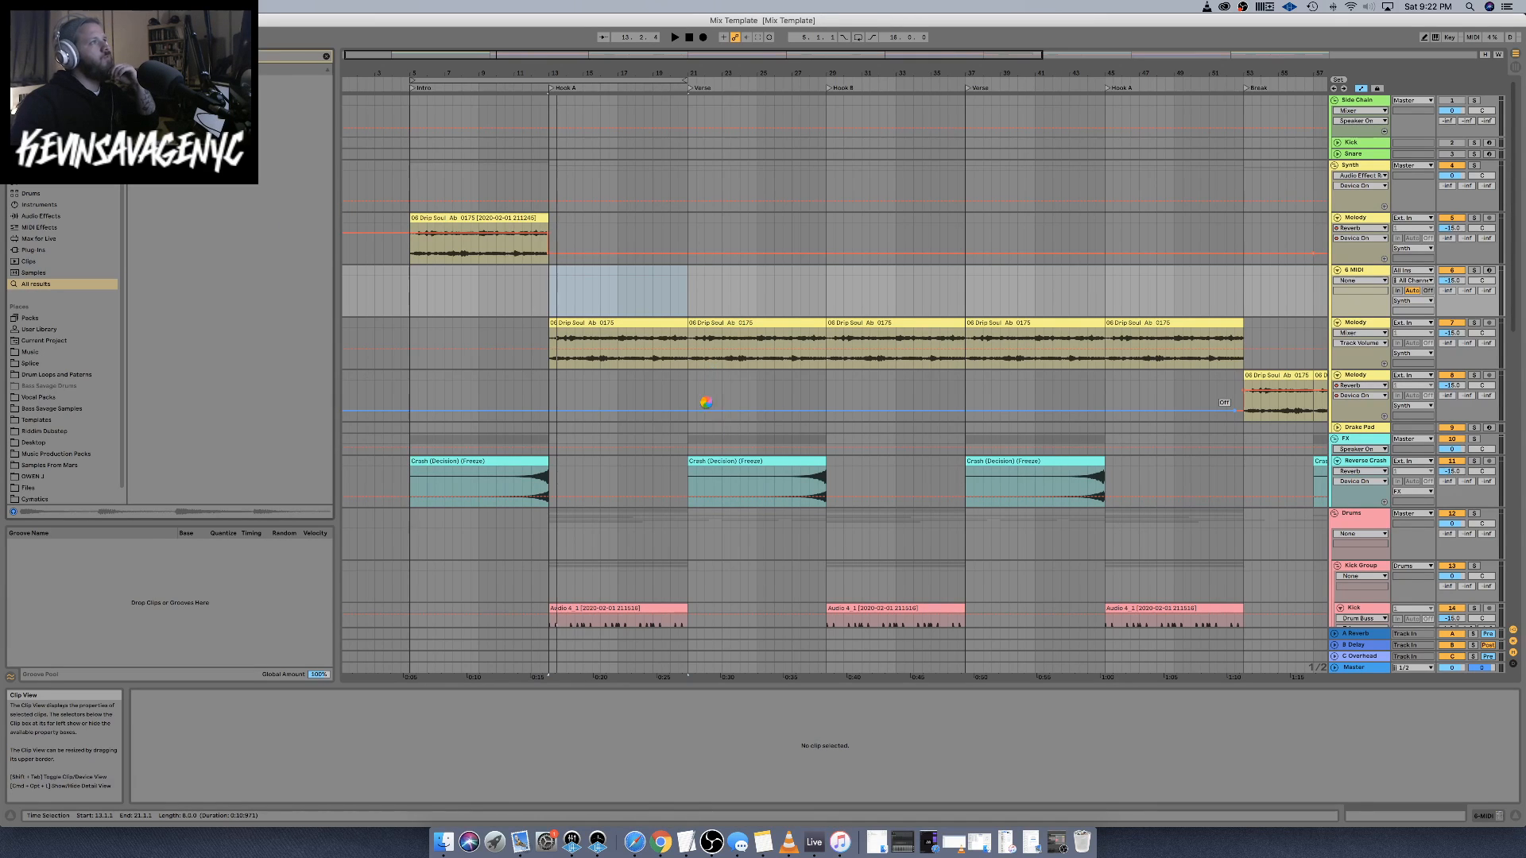
Load the Hook A melody clip into Serato Sample and check the key it detects
{"action": "left_click", "coordinate": [611, 321]}
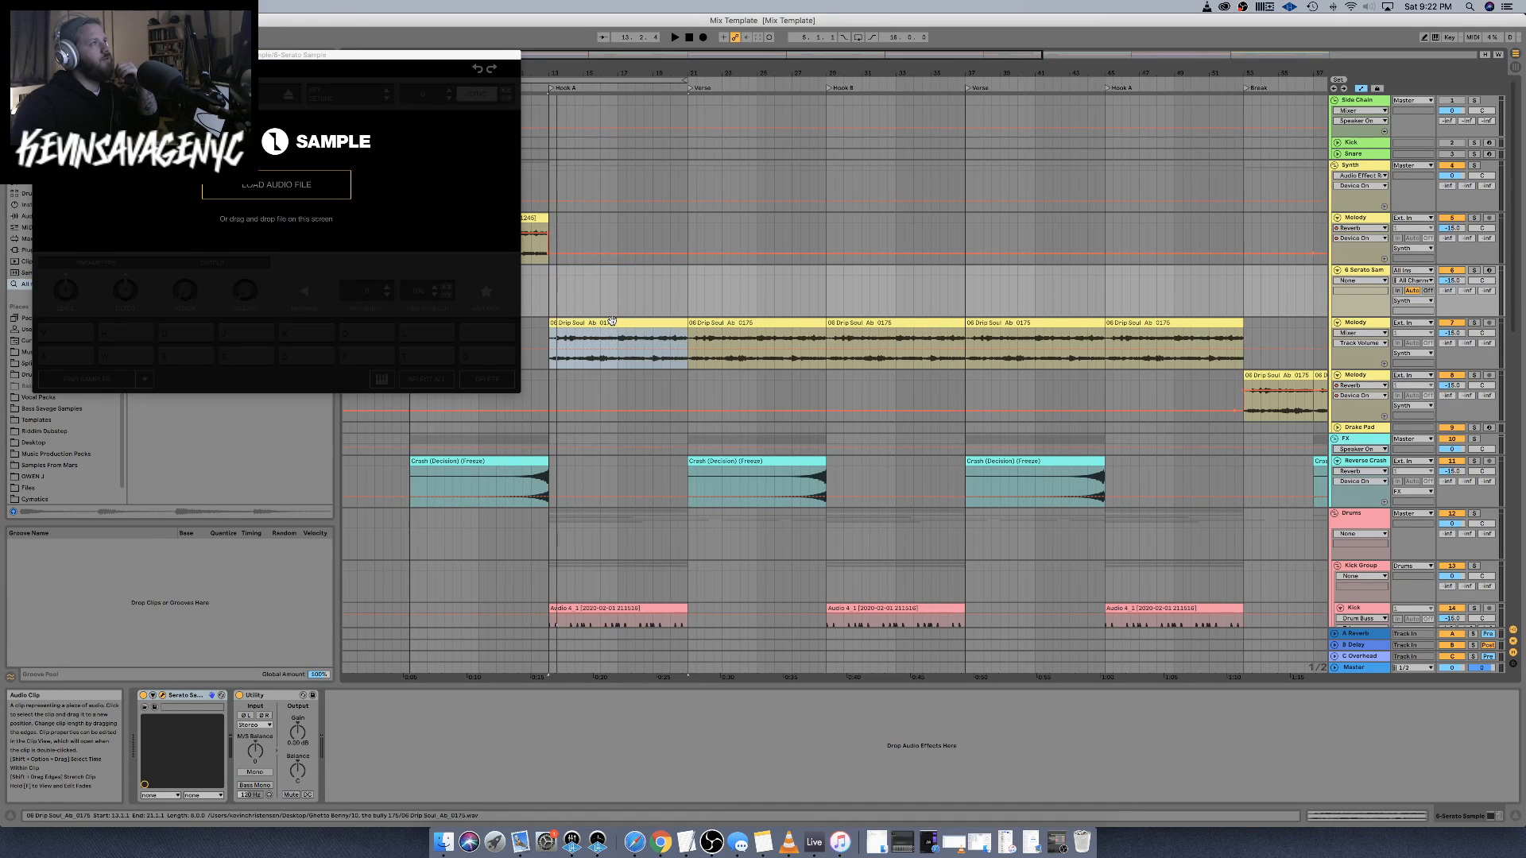
{"action": "left_click_drag", "start_coordinate": [611, 321], "coordinate": [288, 208]}
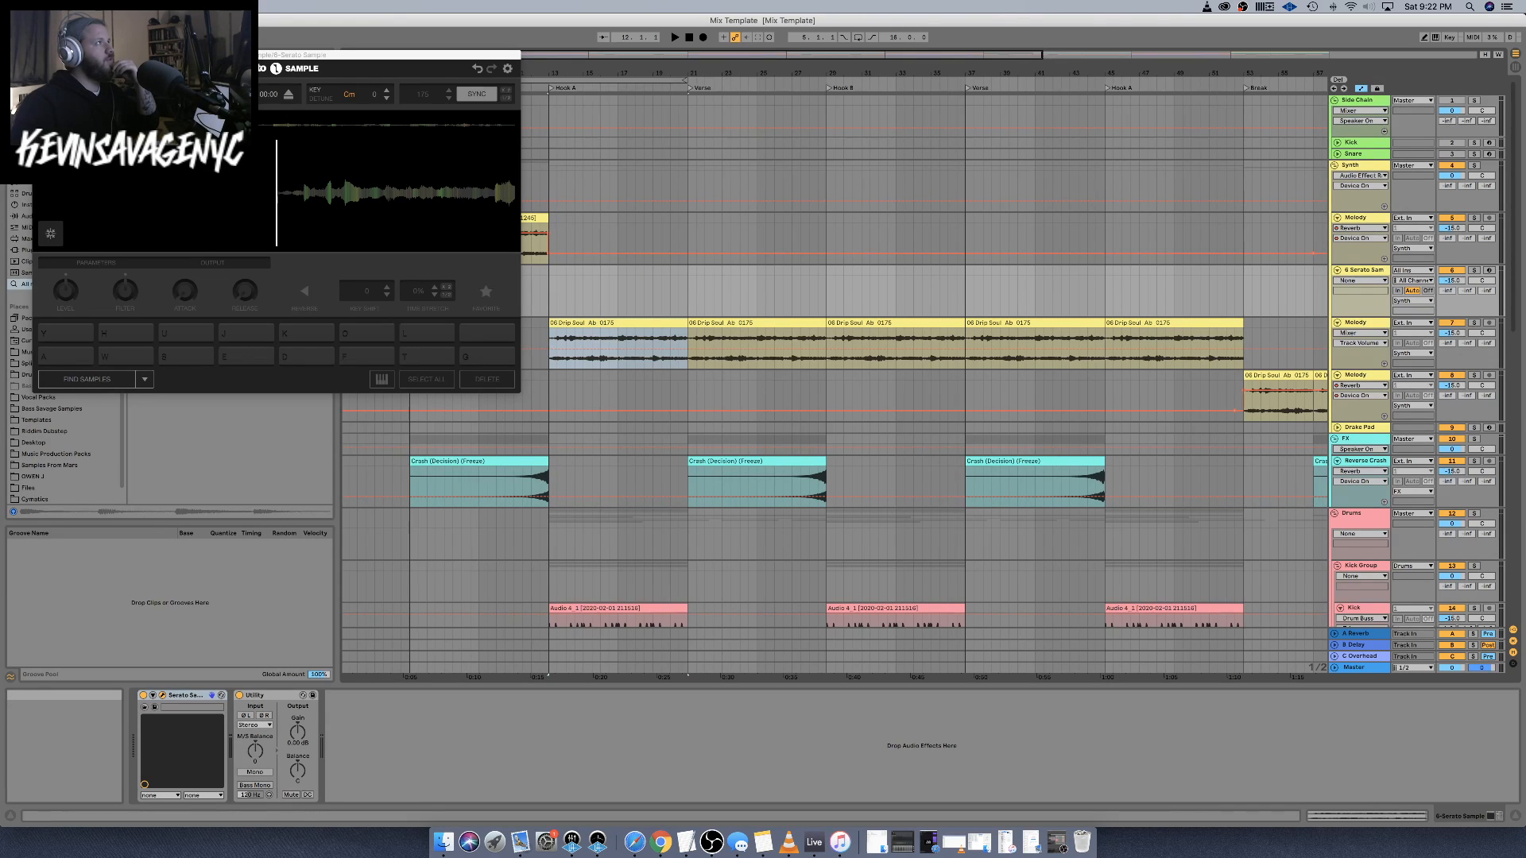
{"action": "left_click", "coordinate": [38, 55]}
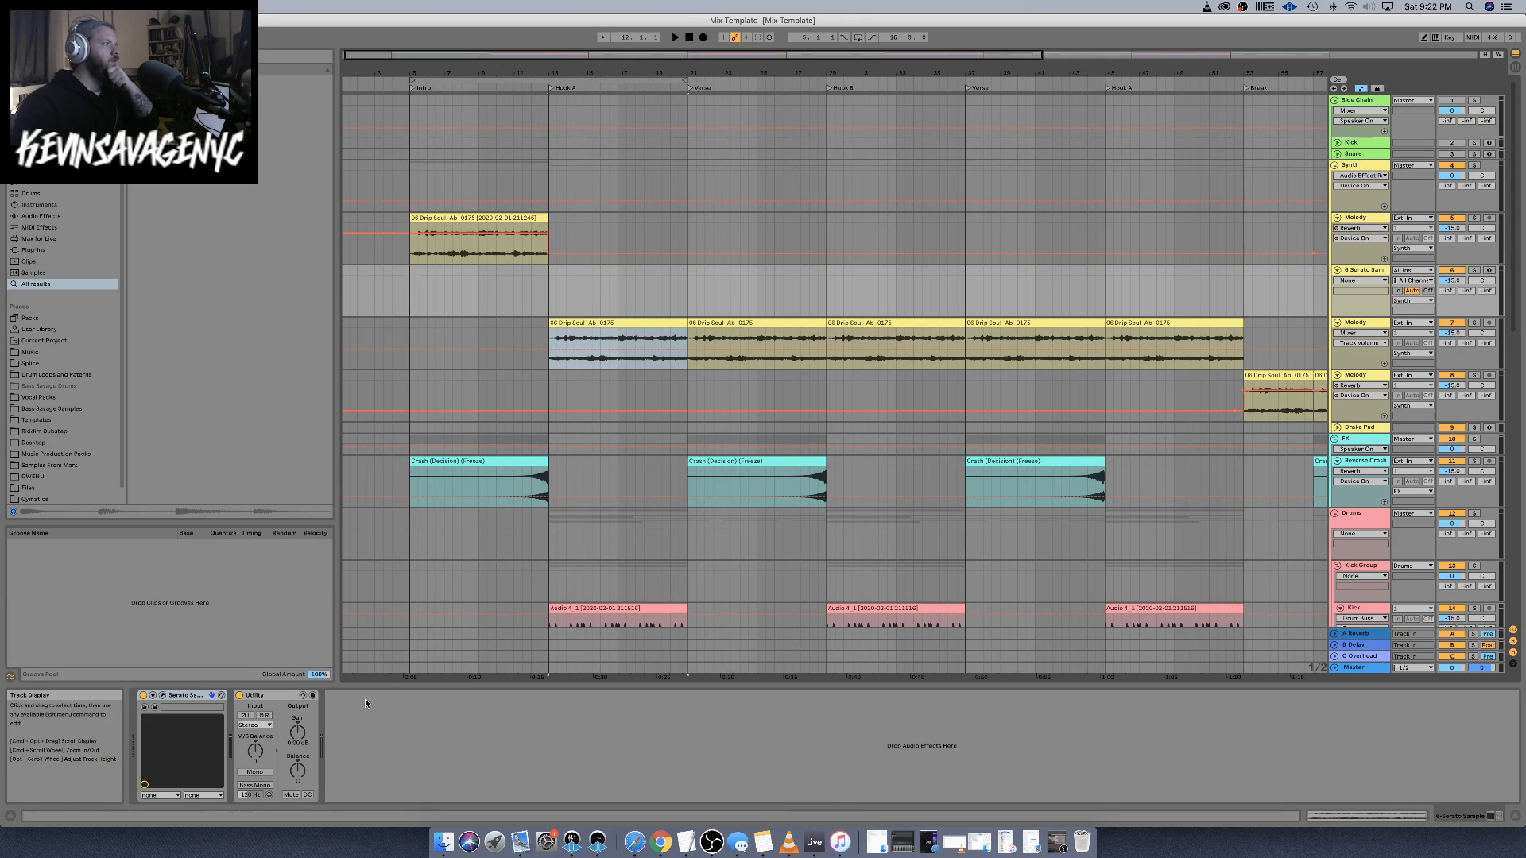
{"action": "left_click", "coordinate": [163, 696]}
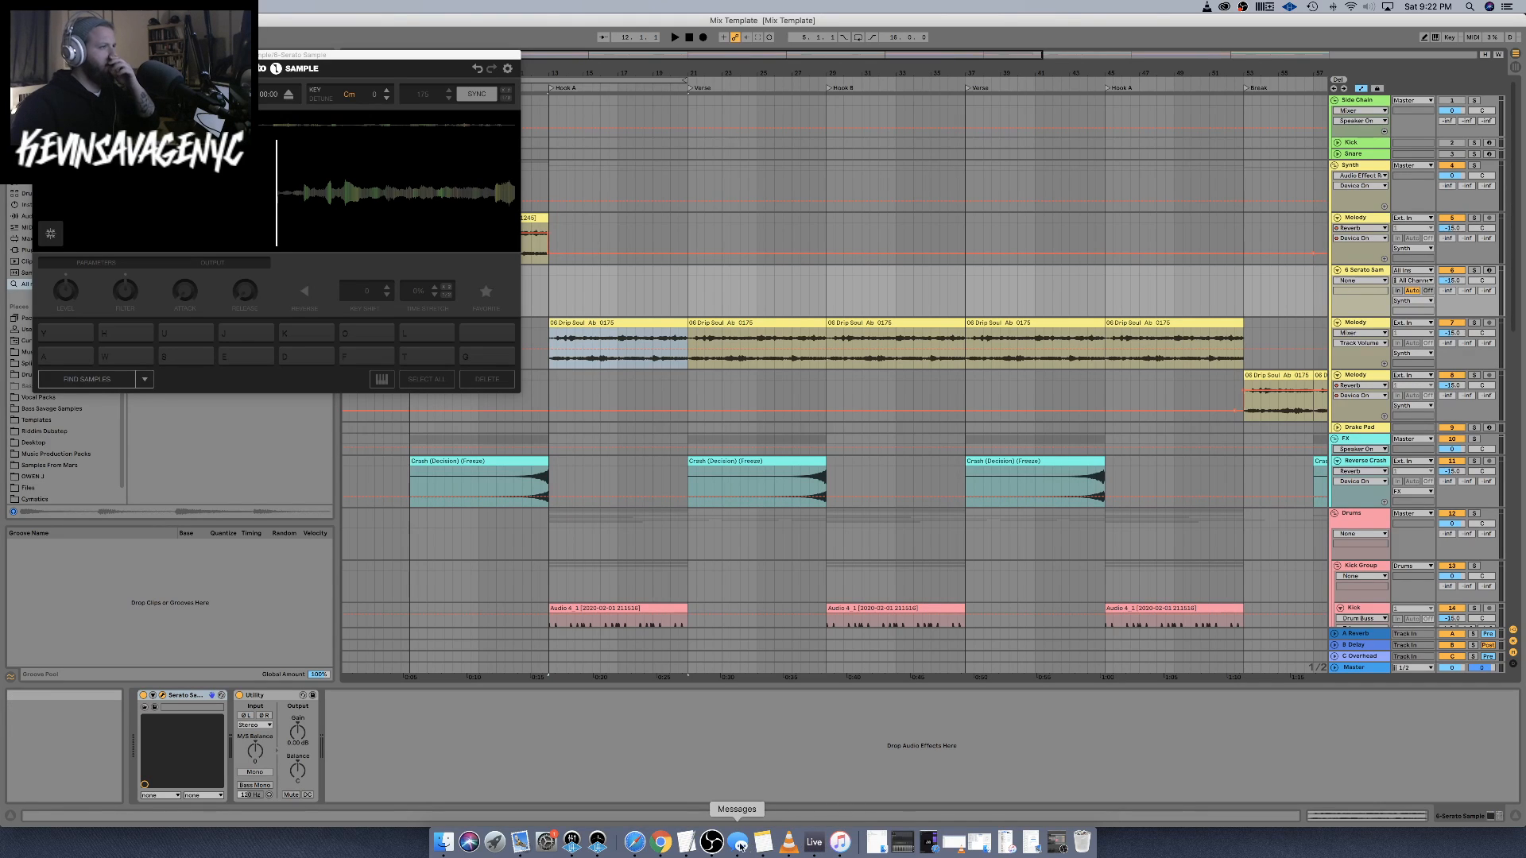
Switch to Chrome and search Google for "c minor scale" in a new tab
{"action": "left_click", "coordinate": [661, 843]}
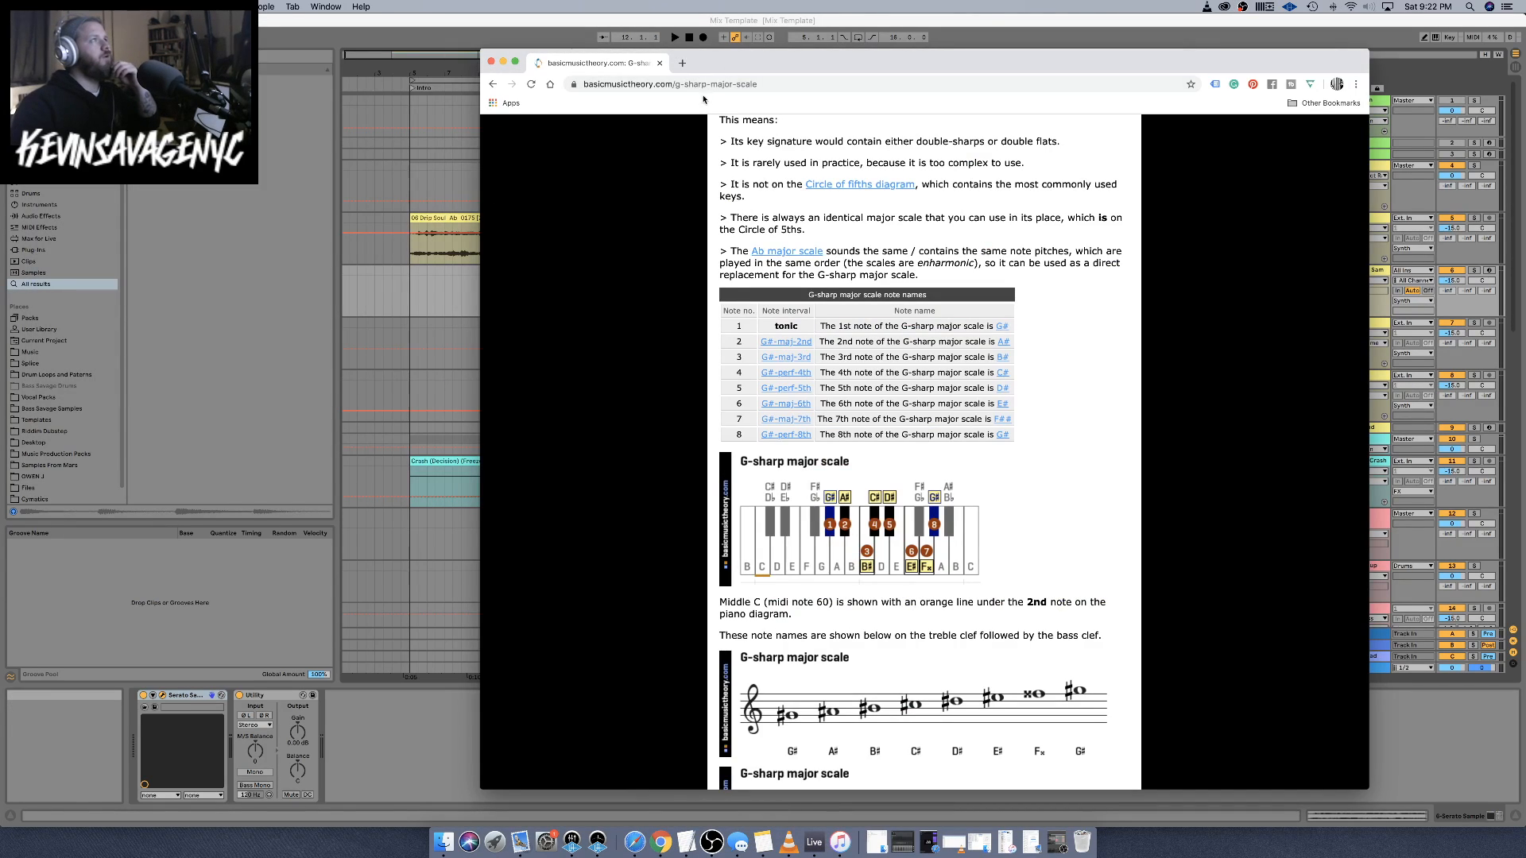
{"action": "left_click", "coordinate": [717, 84]}
{"action": "left_click", "coordinate": [682, 64]}
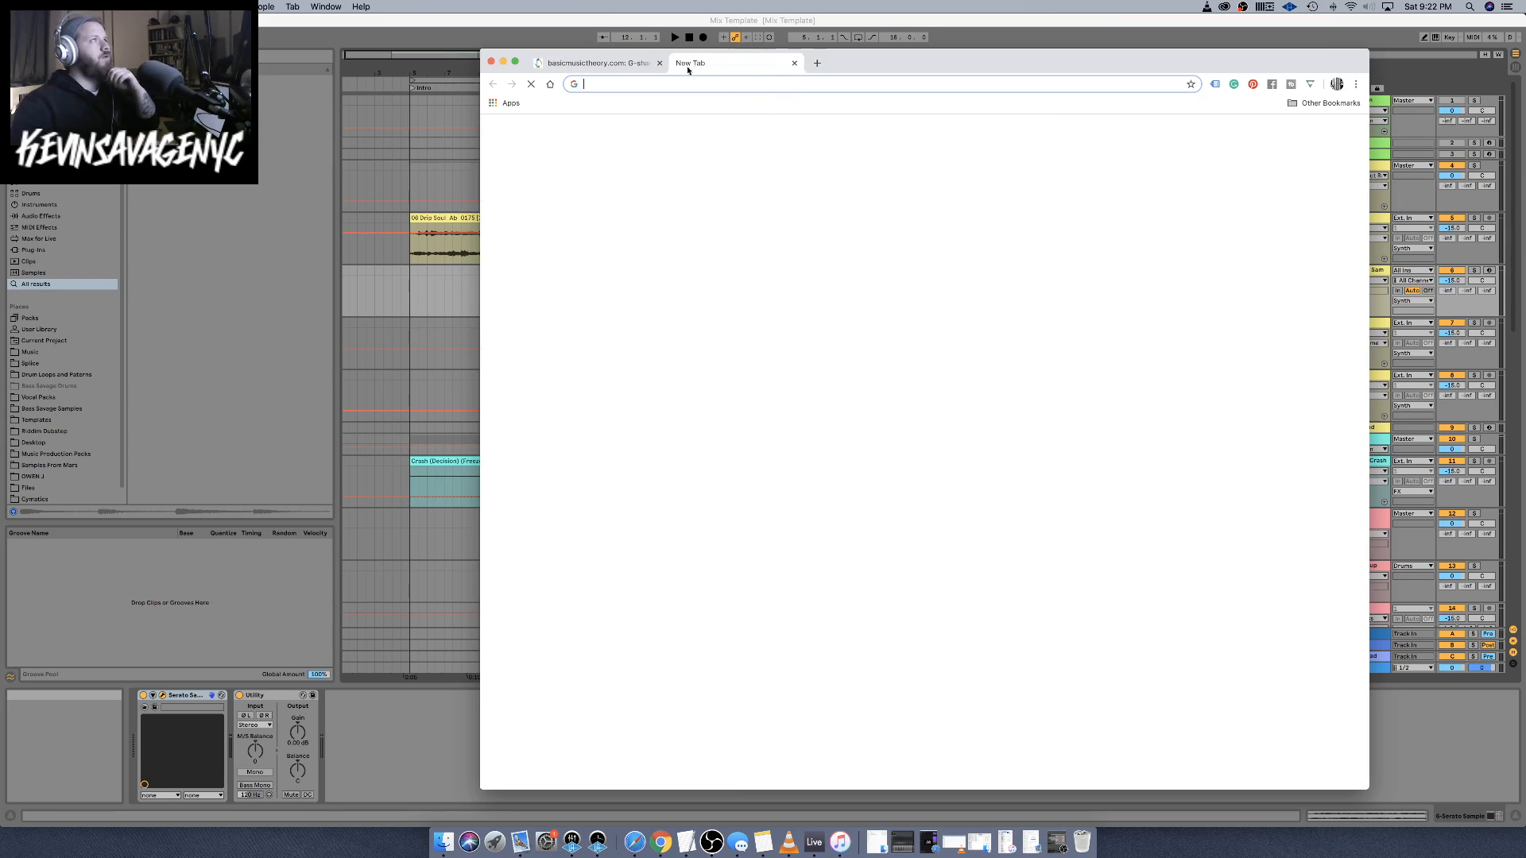
{"action": "type", "text": "c minor"}
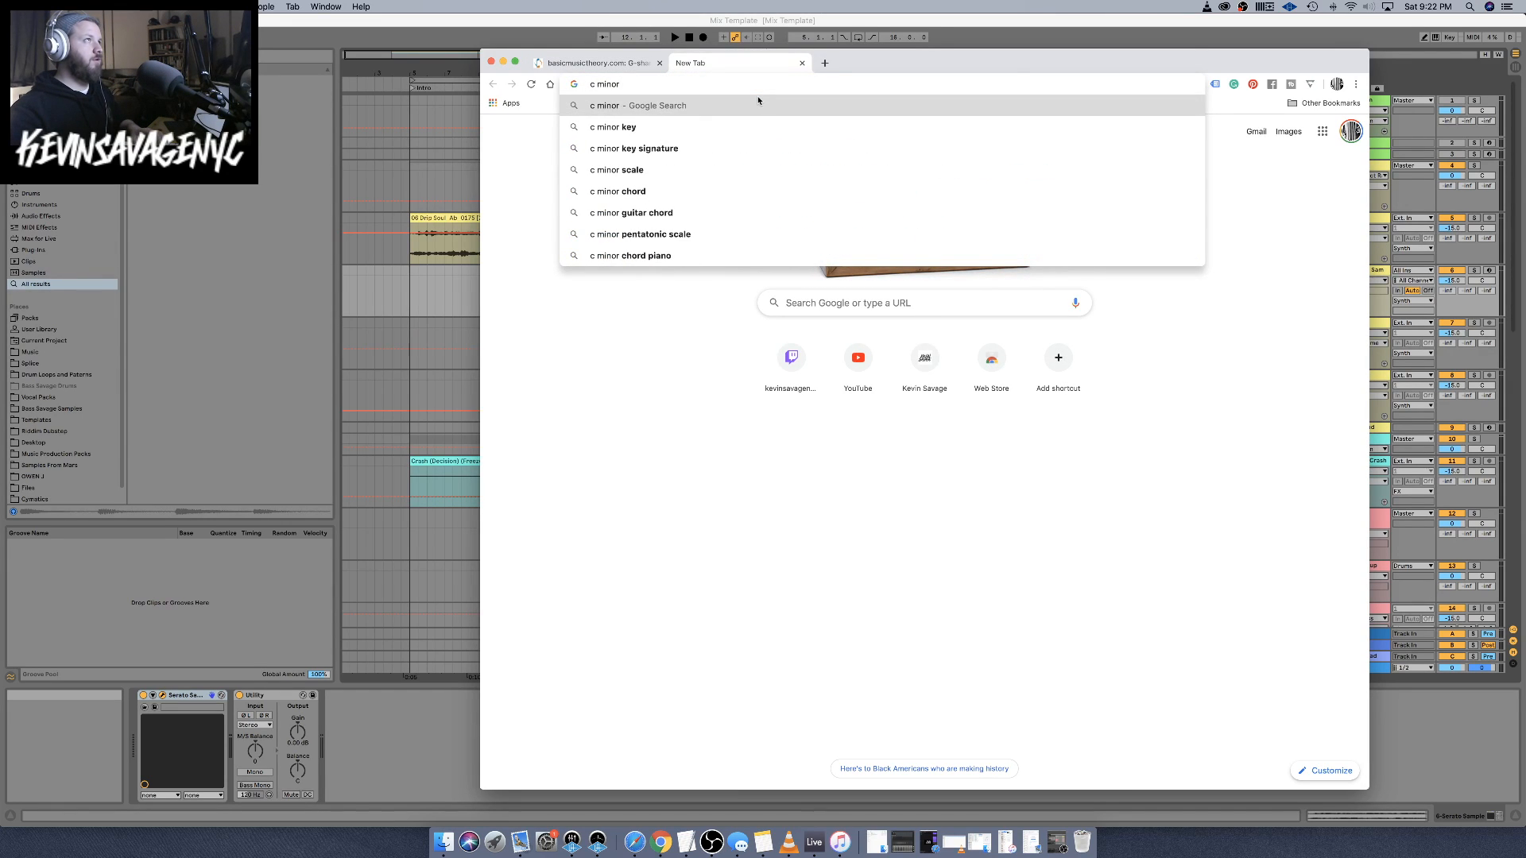
{"action": "key", "text": "Down"}
{"action": "key", "text": "Down"}
{"action": "key", "text": "Down"}
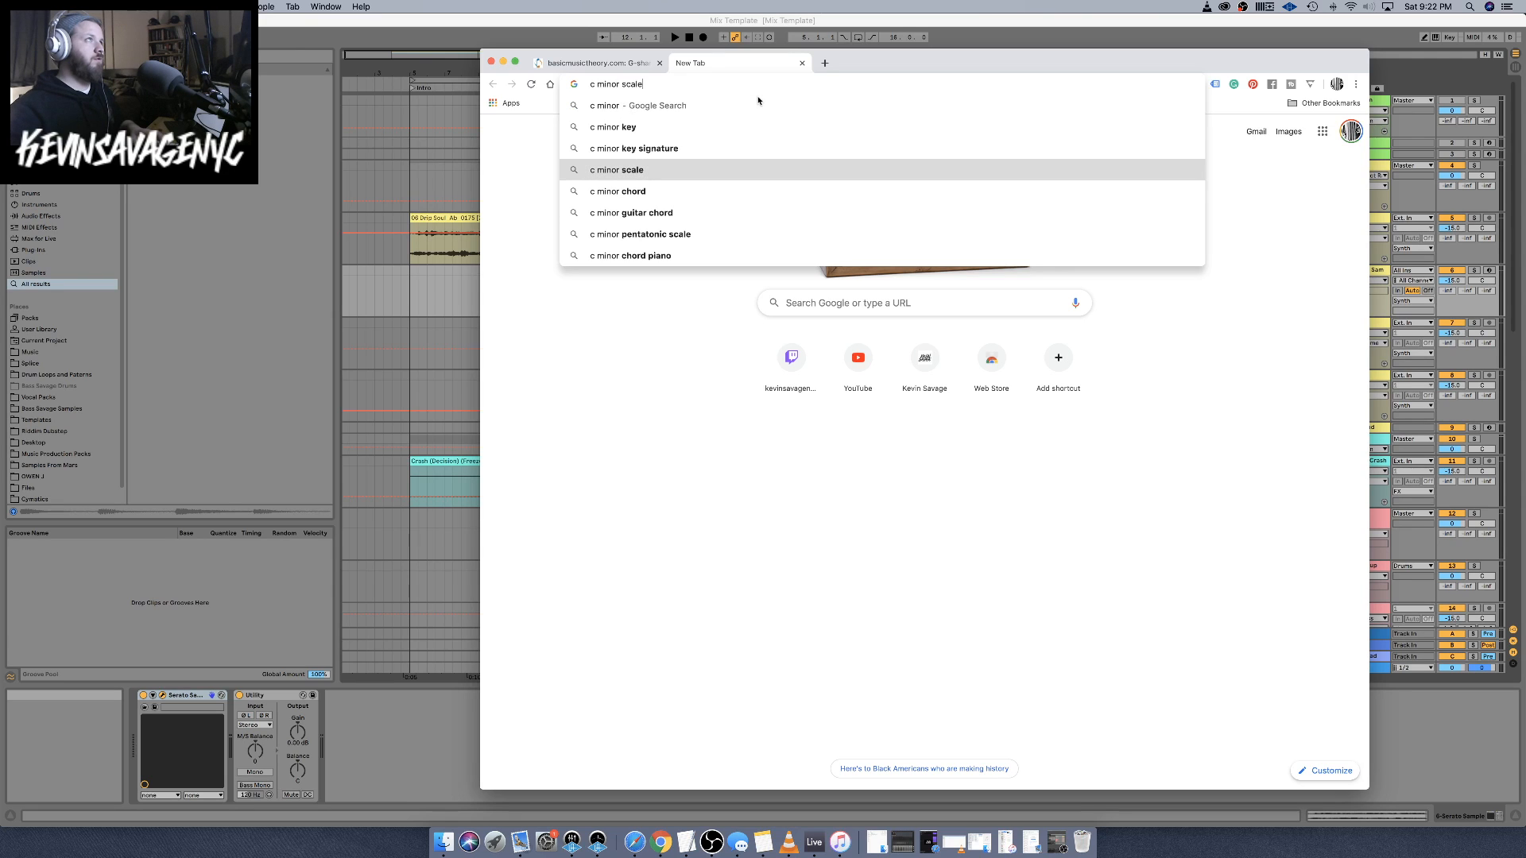
{"action": "key", "text": "Return"}
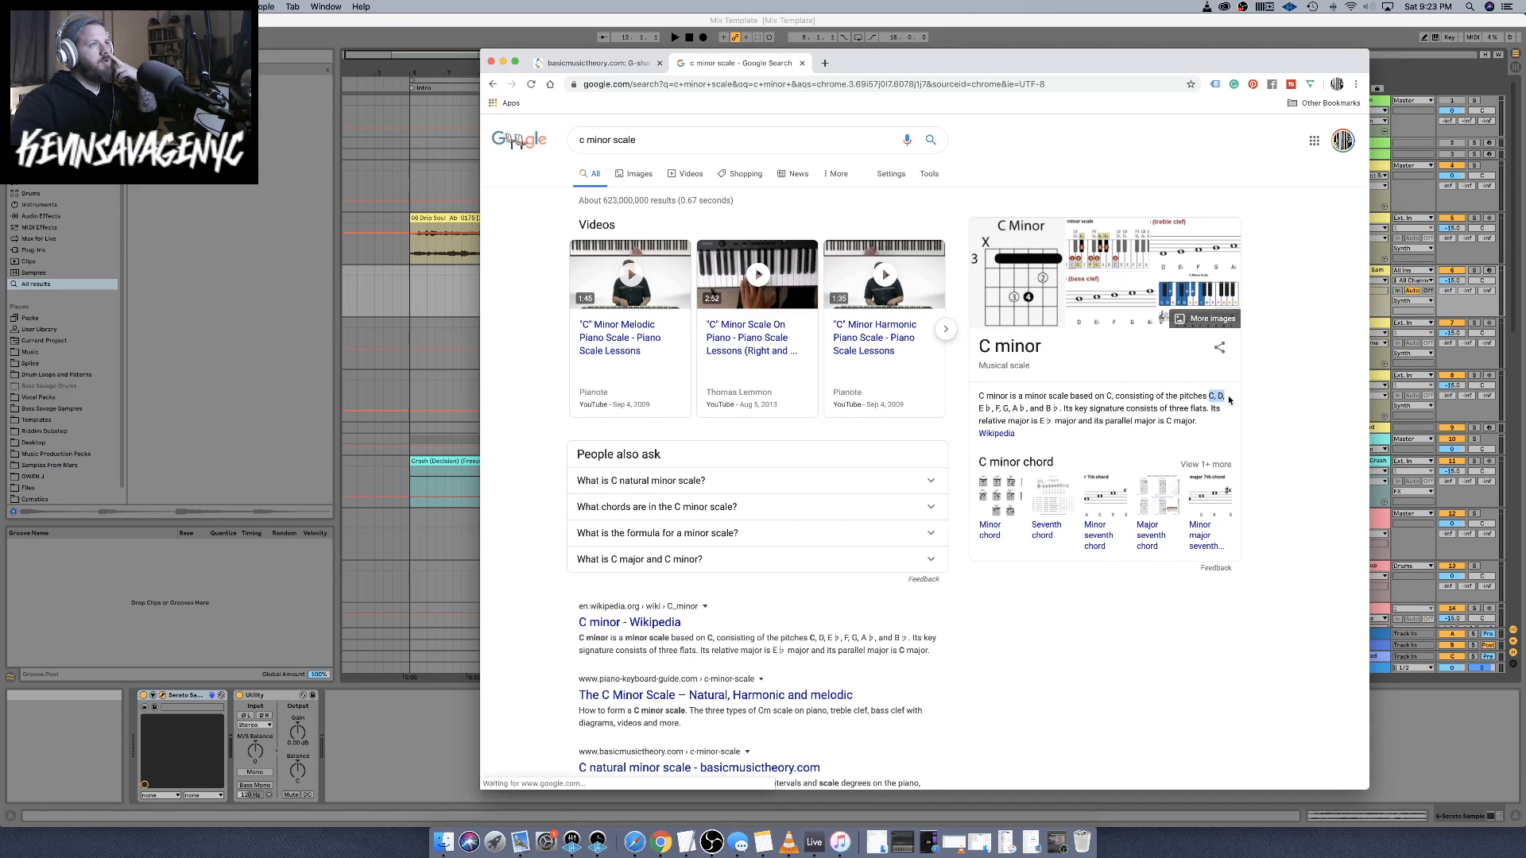
Examine the C minor scale's pitches and piano diagram, switch back to Ableton Live and close the Serato Sample window
{"action": "left_click_drag", "start_coordinate": [1210, 395], "coordinate": [1025, 410]}
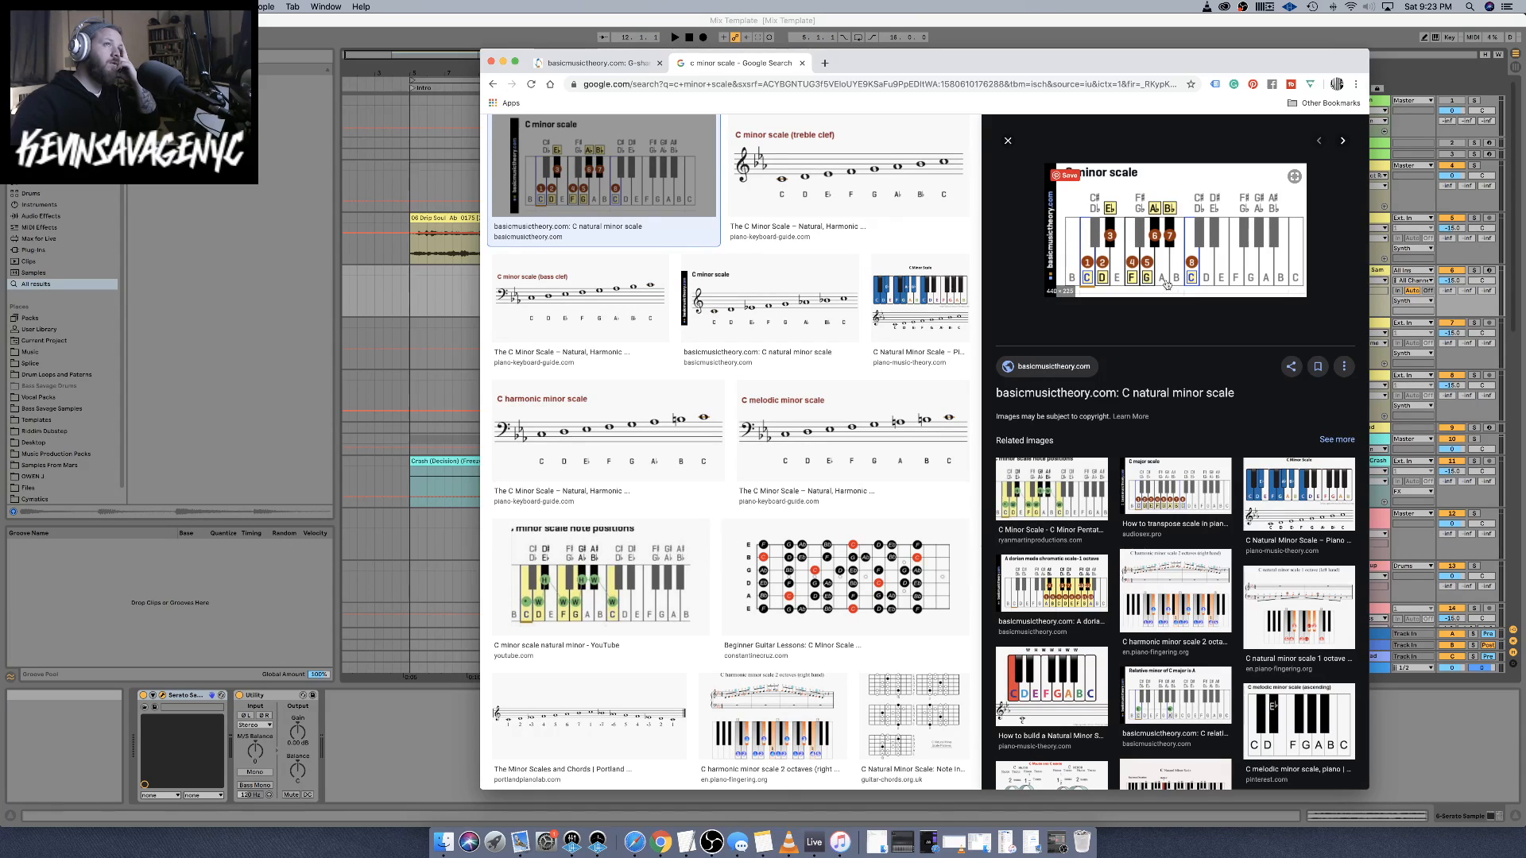
{"action": "left_click", "coordinate": [413, 289]}
{"action": "left_click", "coordinate": [39, 55]}
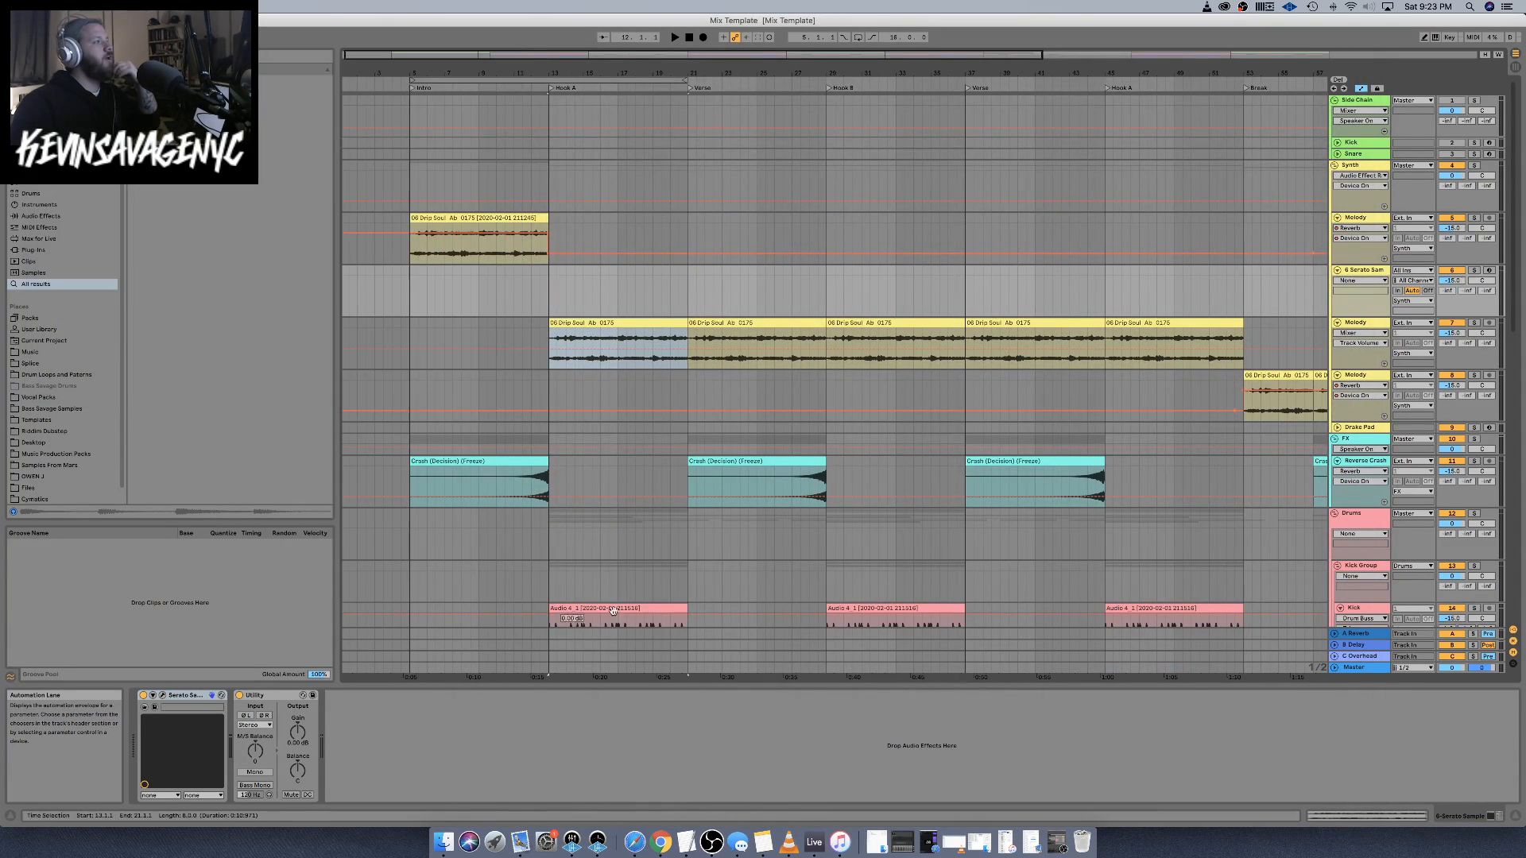
Solo the upper Kick track in the Kick Group while playing Hook A
{"action": "scroll", "coordinate": [866, 406], "scroll_direction": "down", "scroll_amount": 8}
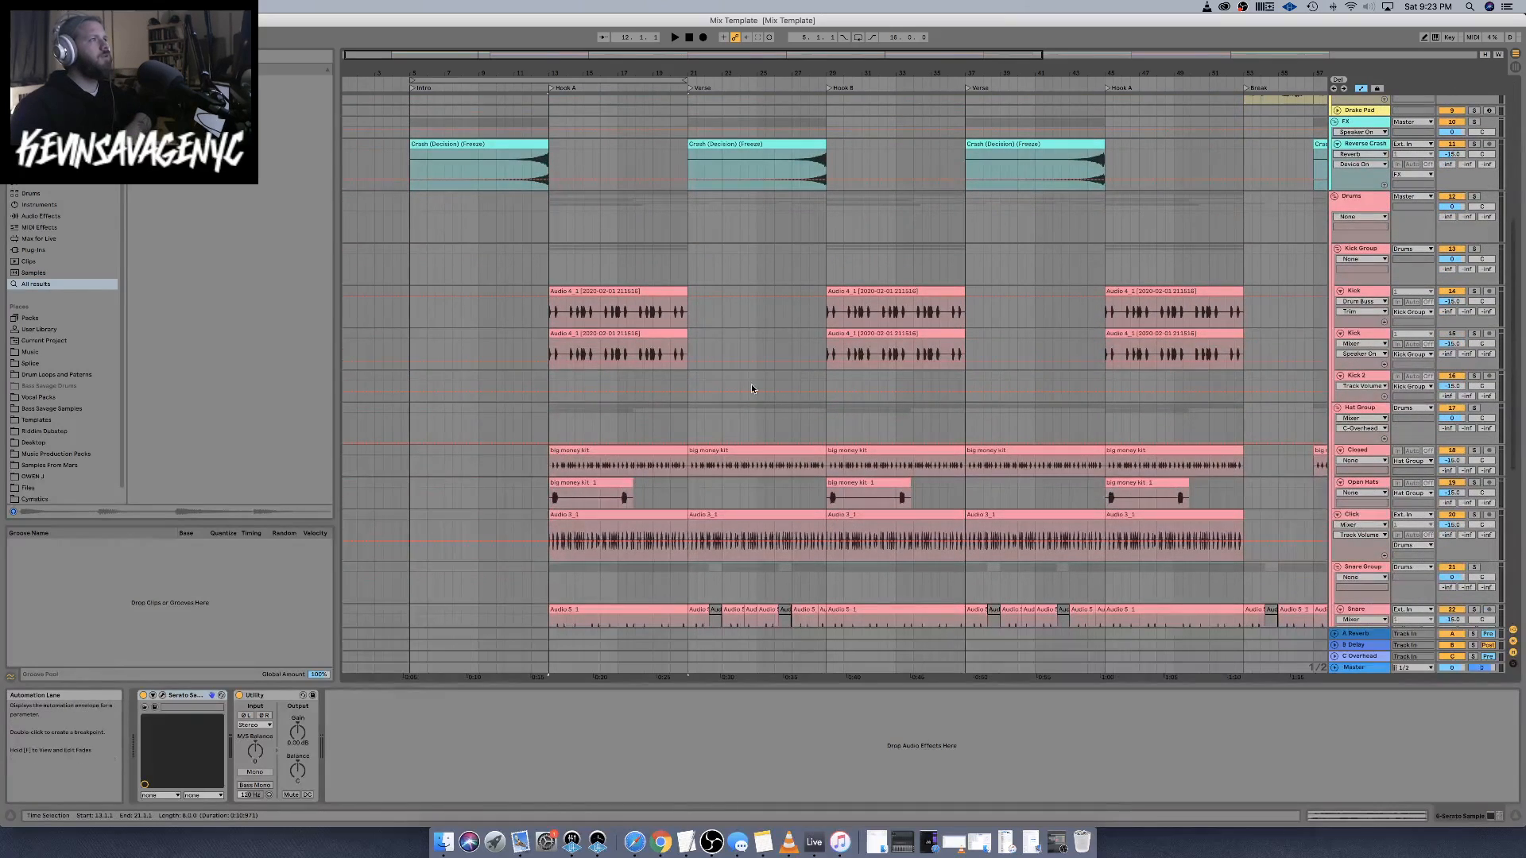
{"action": "scroll", "coordinate": [756, 388], "scroll_direction": "down", "scroll_amount": 1}
{"action": "left_click", "coordinate": [1311, 270]}
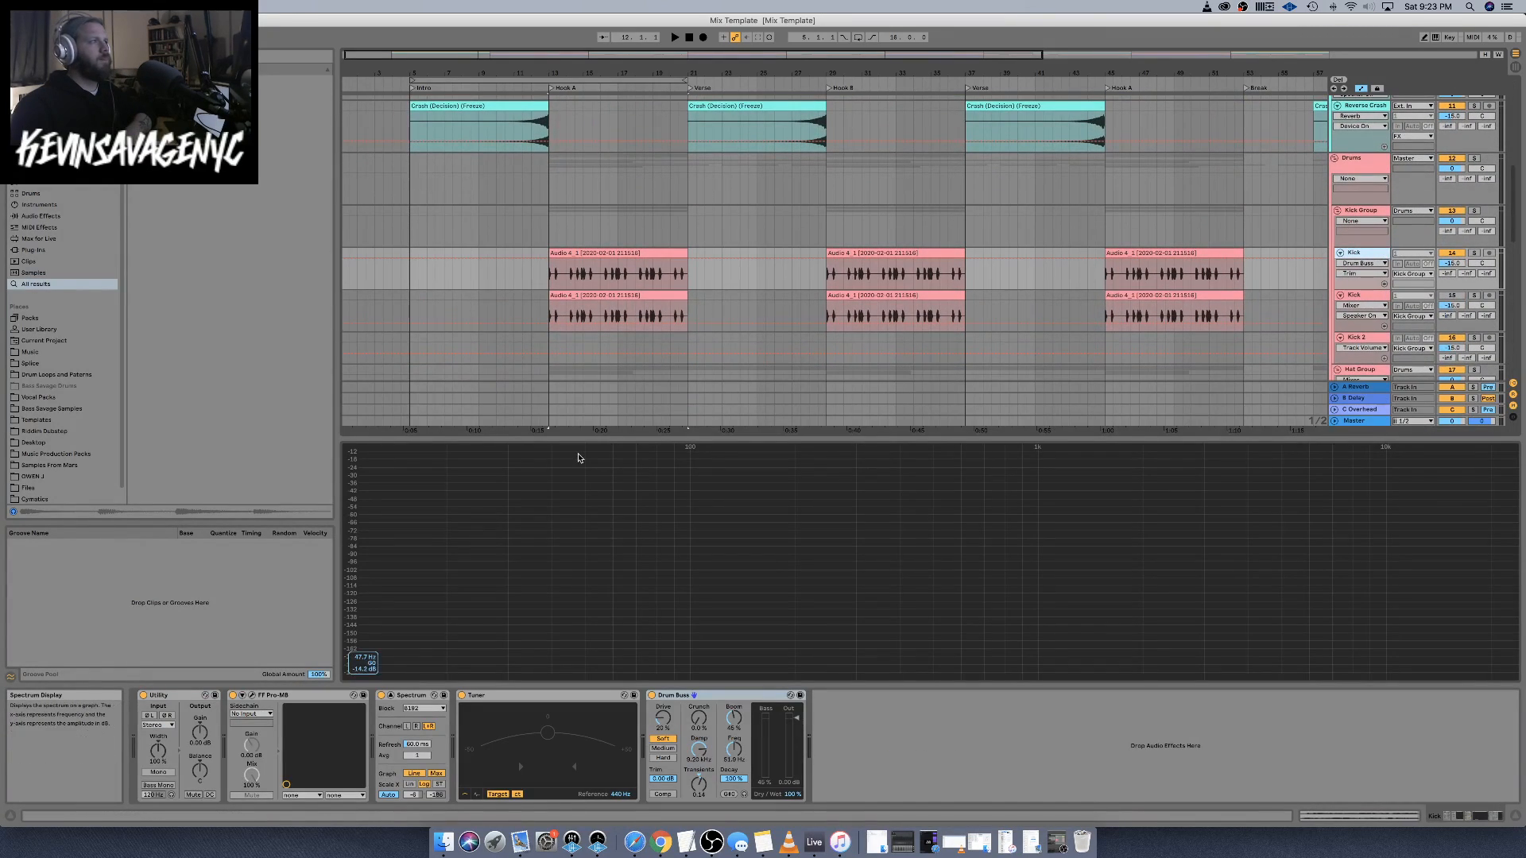
{"action": "key", "text": "space"}
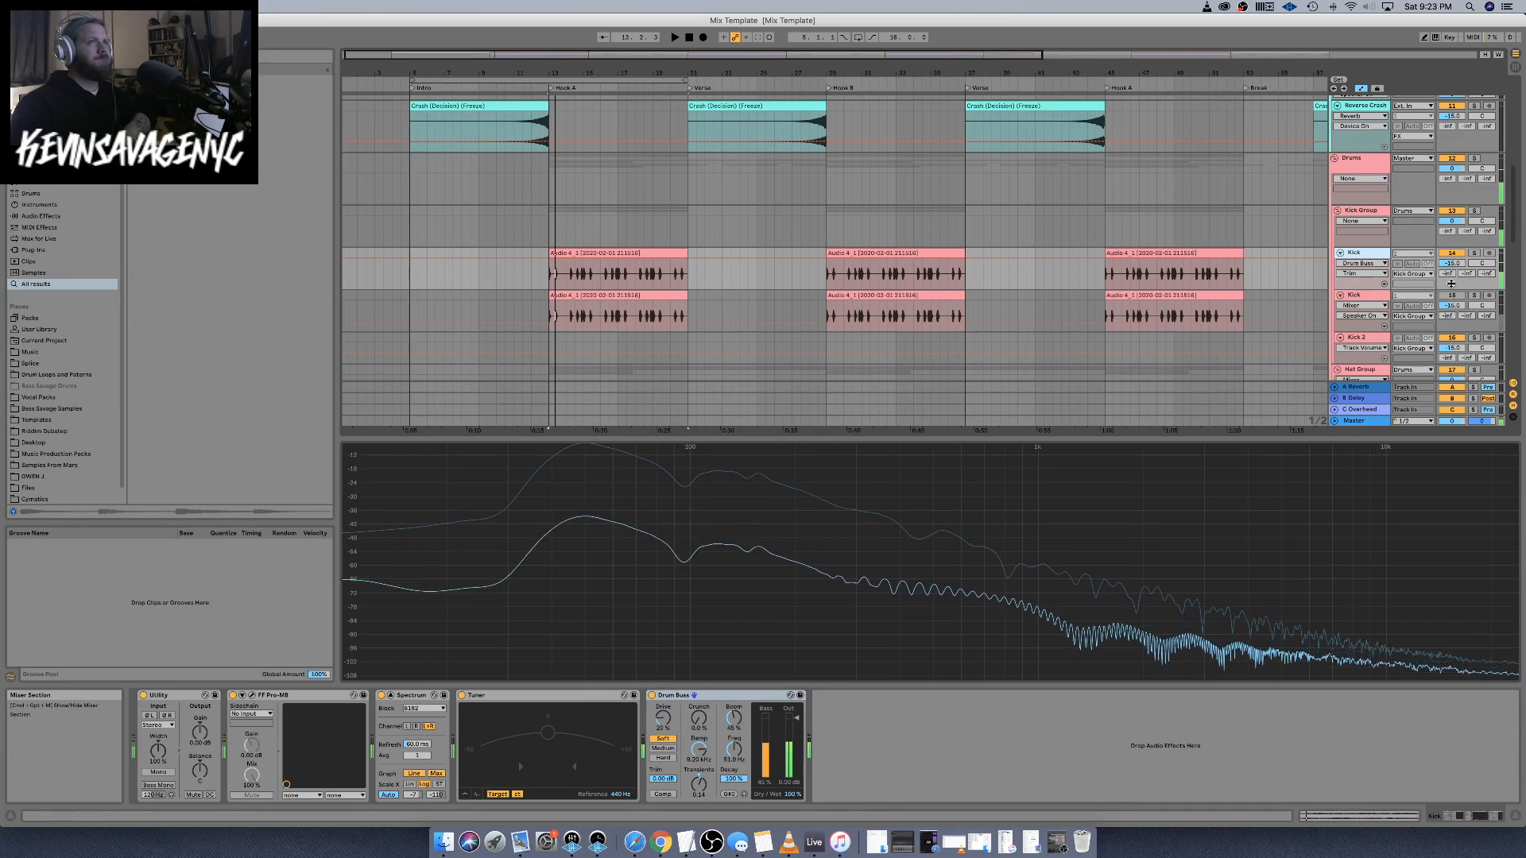
{"action": "left_click", "coordinate": [1474, 254]}
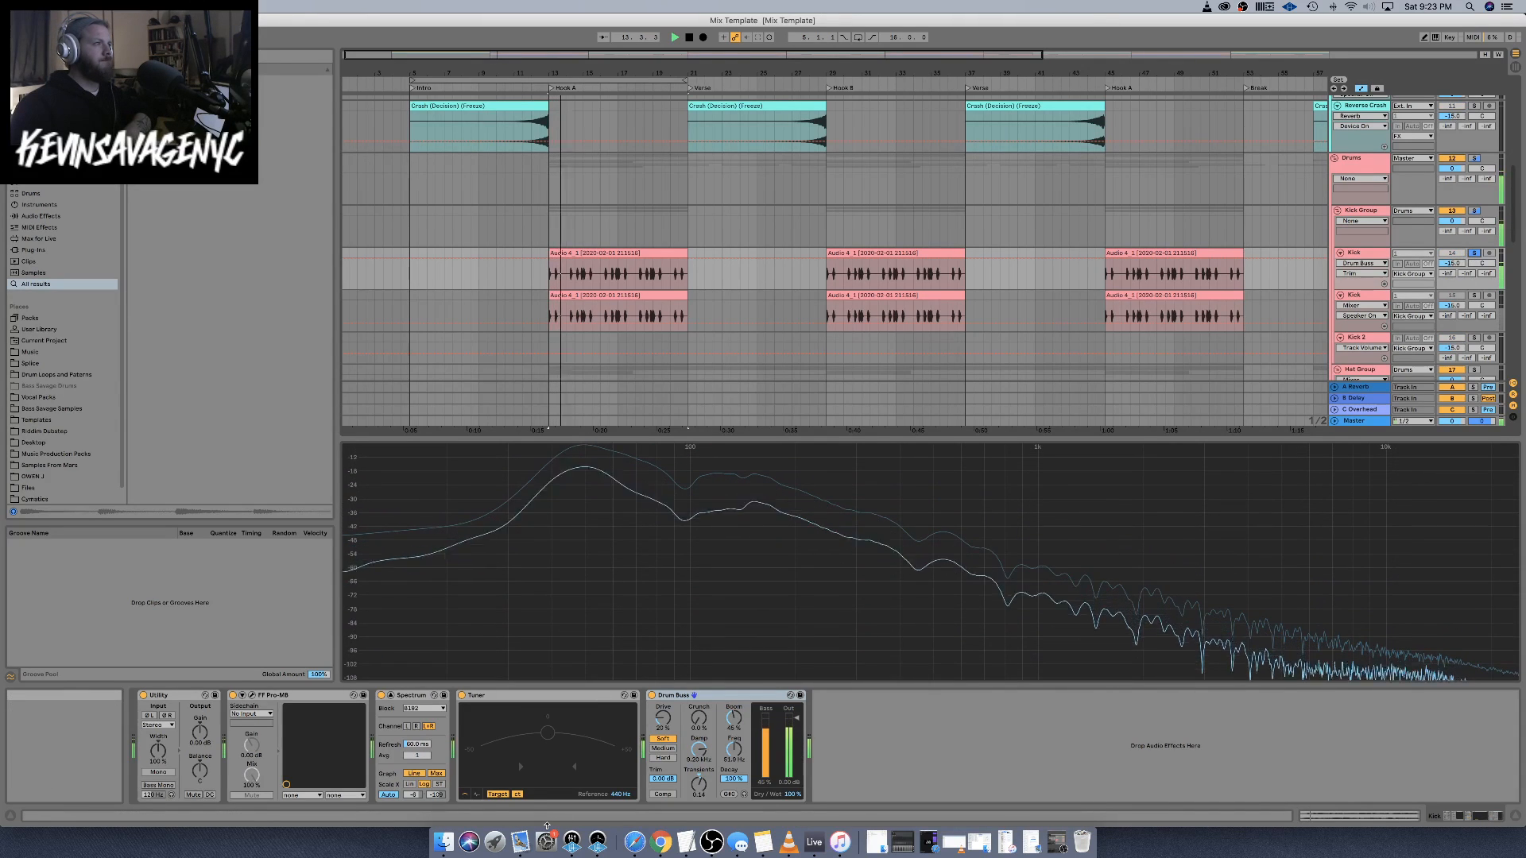
Turn off Drum Buss on the soloed Kick track and audition the kick against Spectrum and Tuner
{"action": "left_click", "coordinate": [651, 695]}
{"action": "key", "text": "space"}
{"action": "key", "text": "space"}
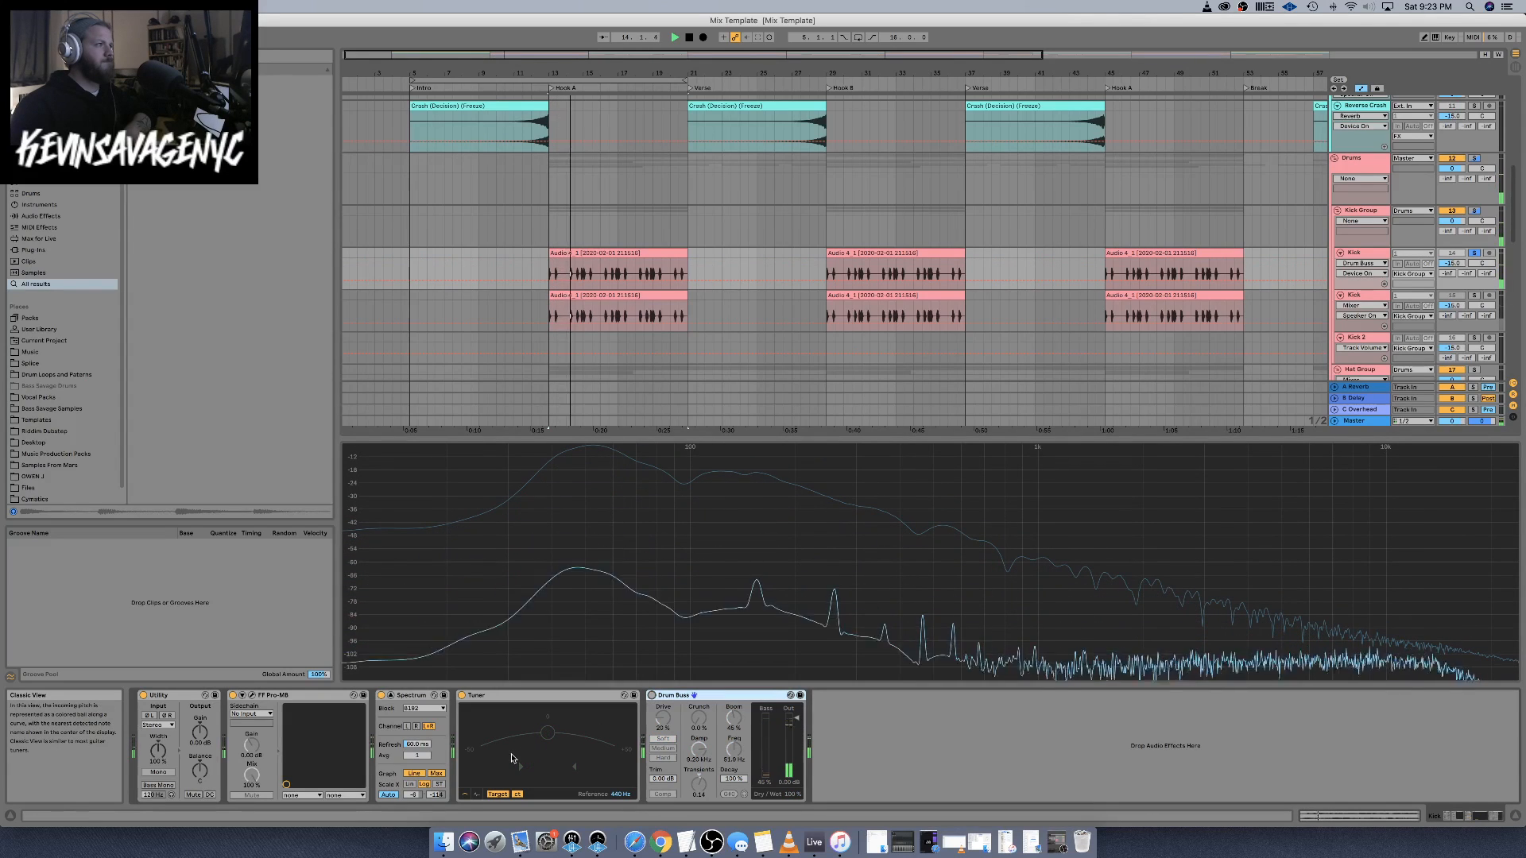
{"action": "key", "text": "space"}
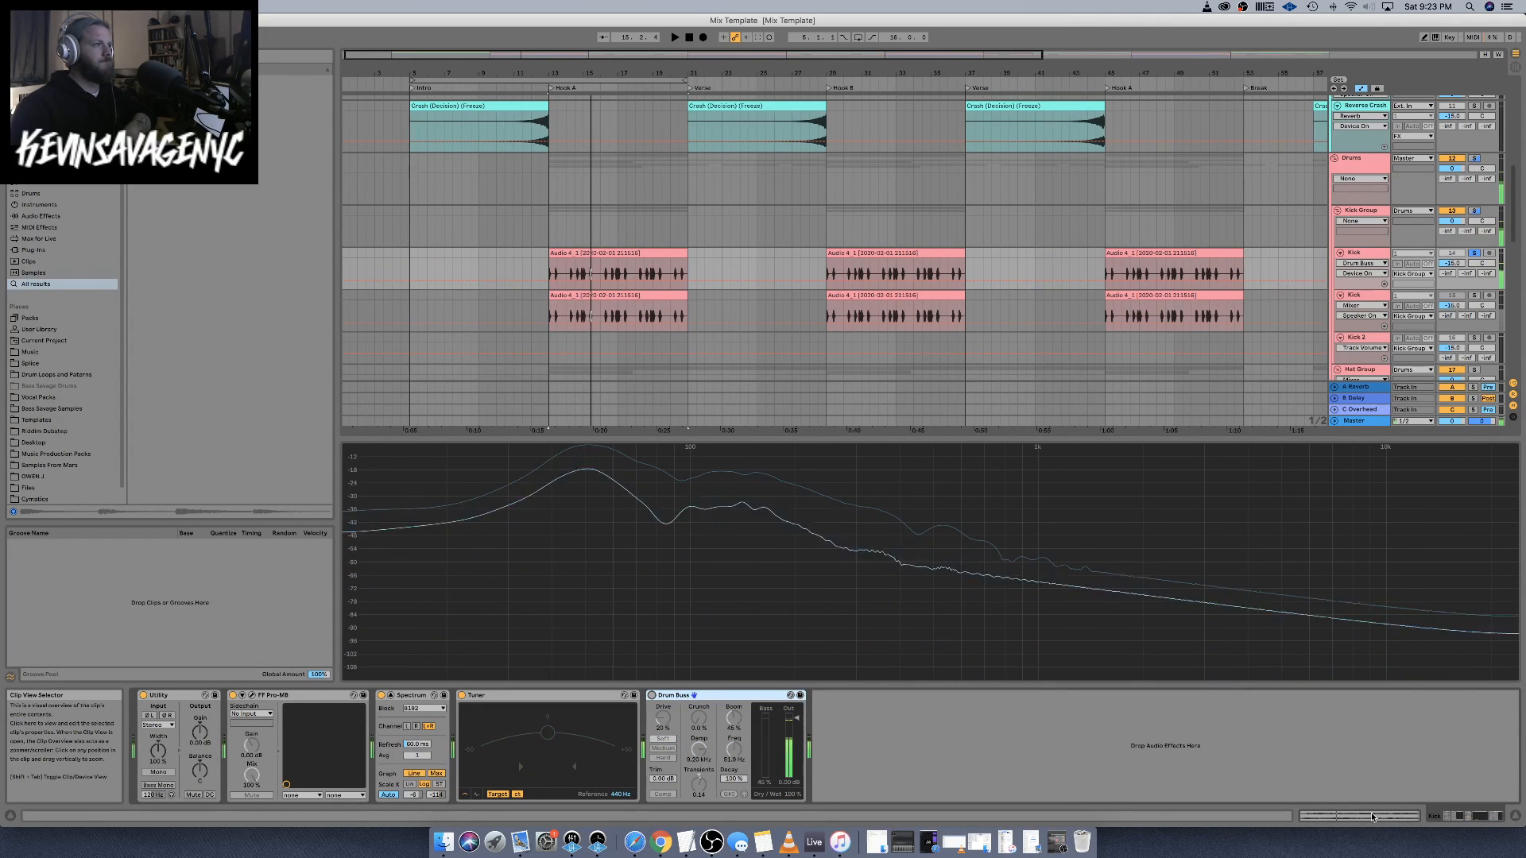
Change the semitone transposition of the upper Kick track's Hook A clip and check its pitch on Spectrum and Tuner during playback
{"action": "left_click", "coordinate": [1366, 816]}
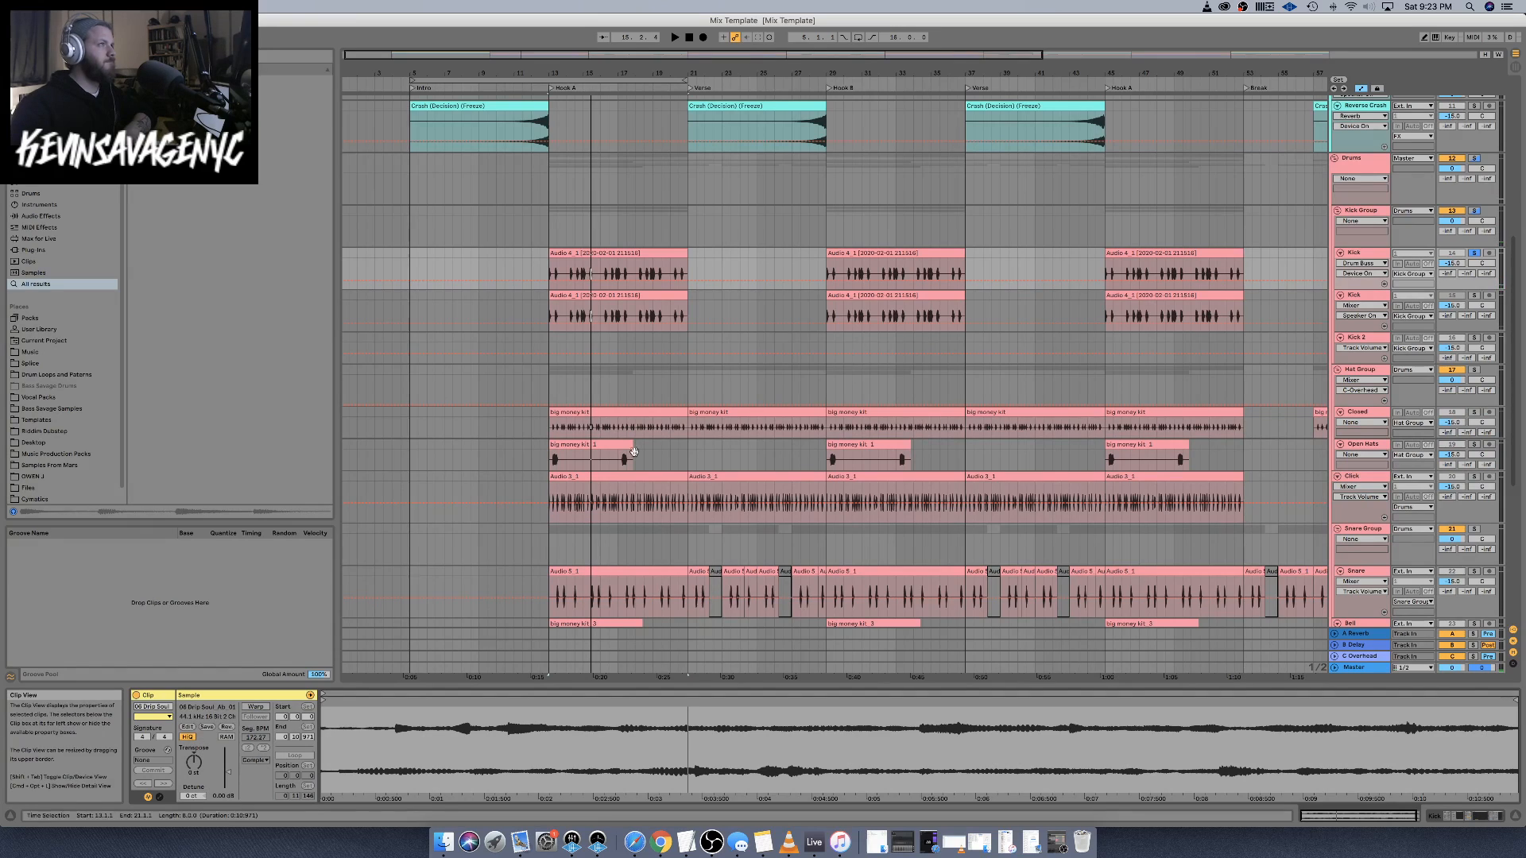
{"action": "left_click", "coordinate": [591, 294]}
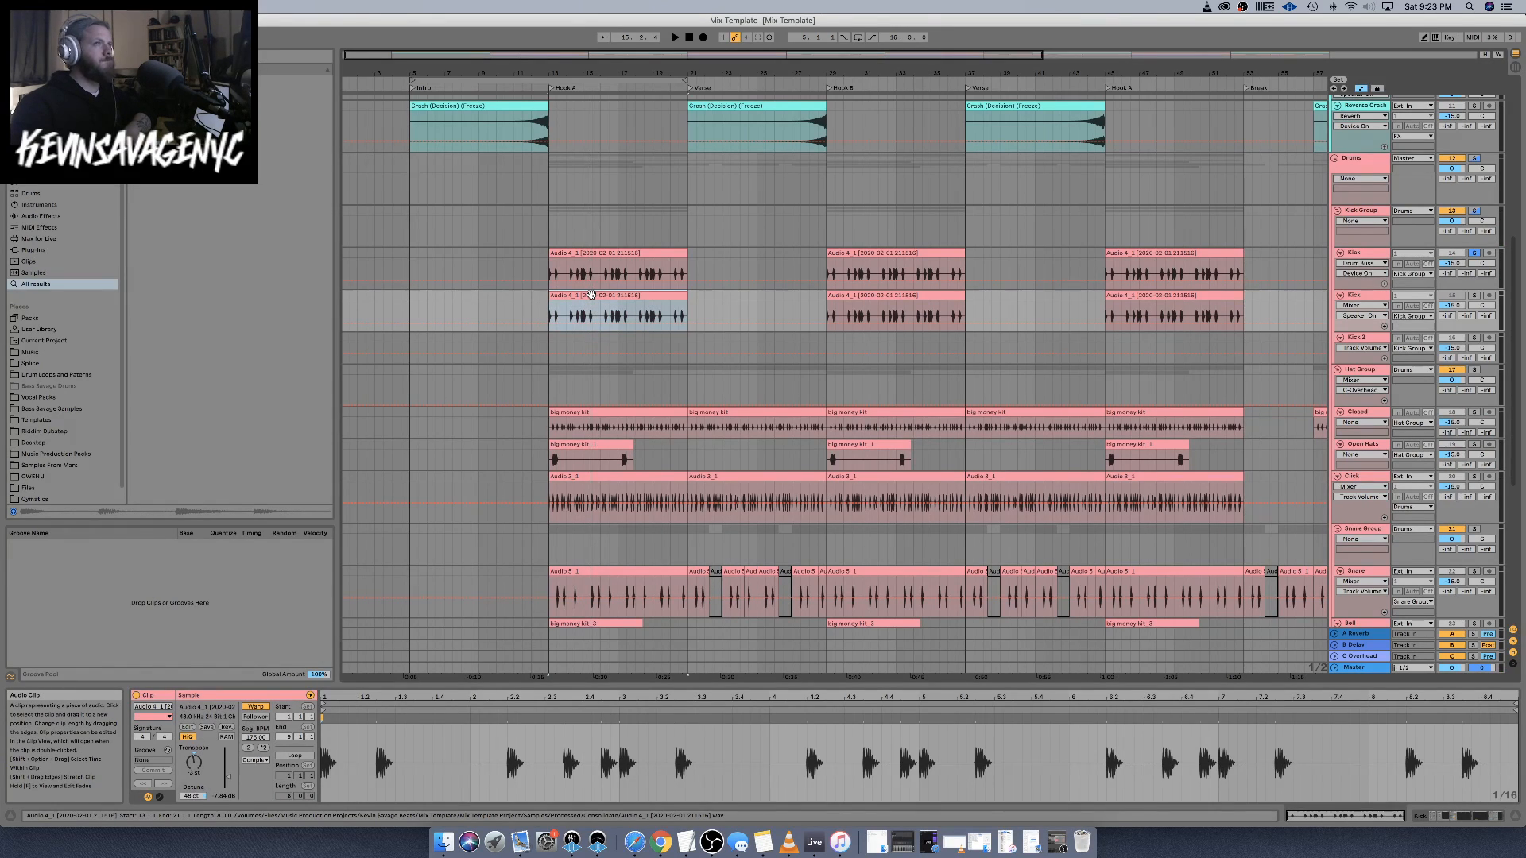
{"action": "left_click", "coordinate": [593, 270]}
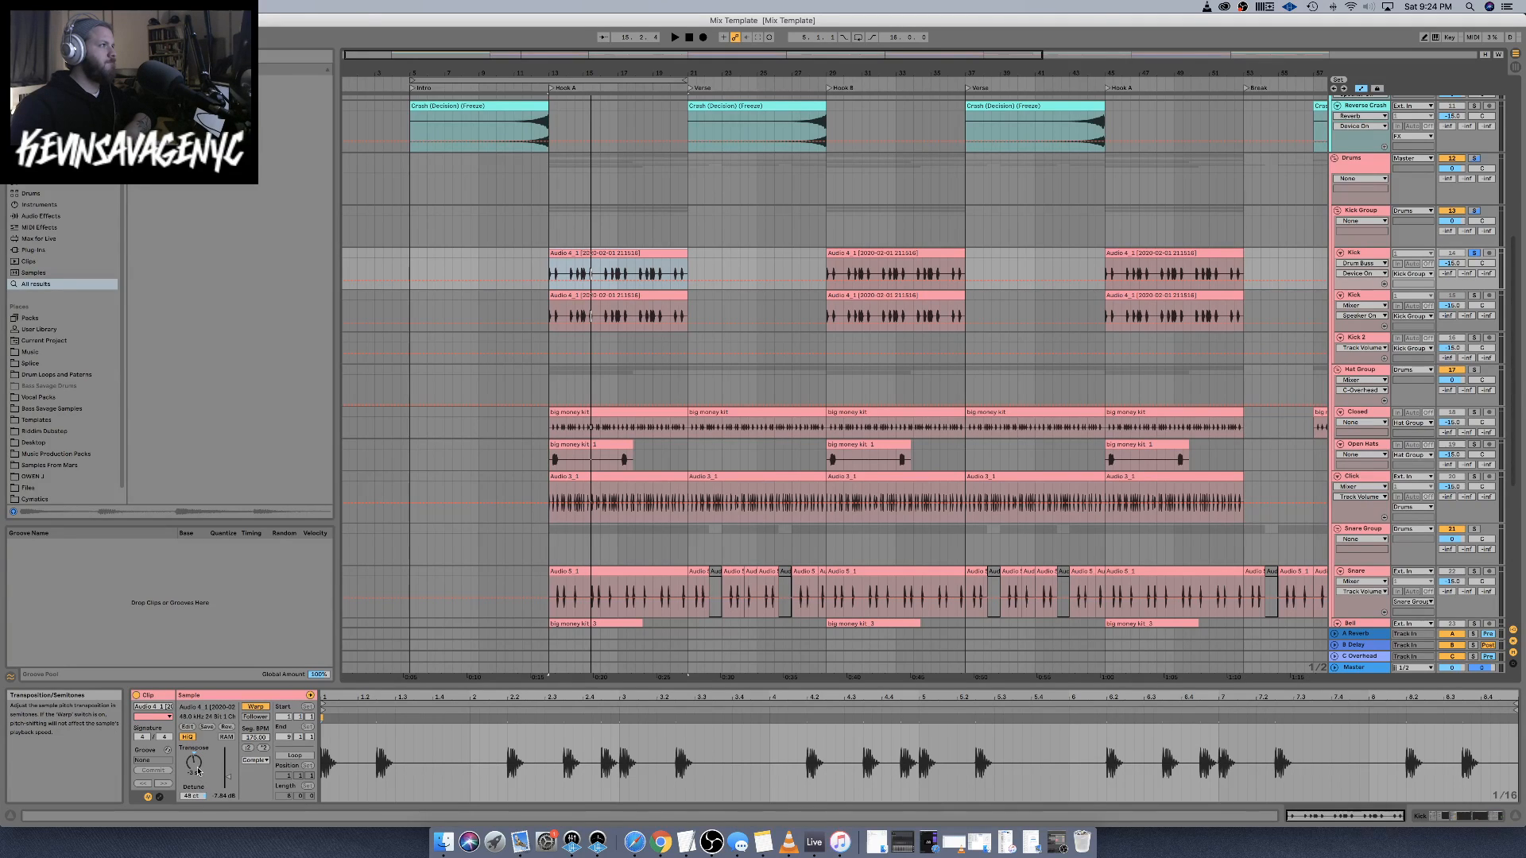
{"action": "left_click", "coordinate": [197, 769]}
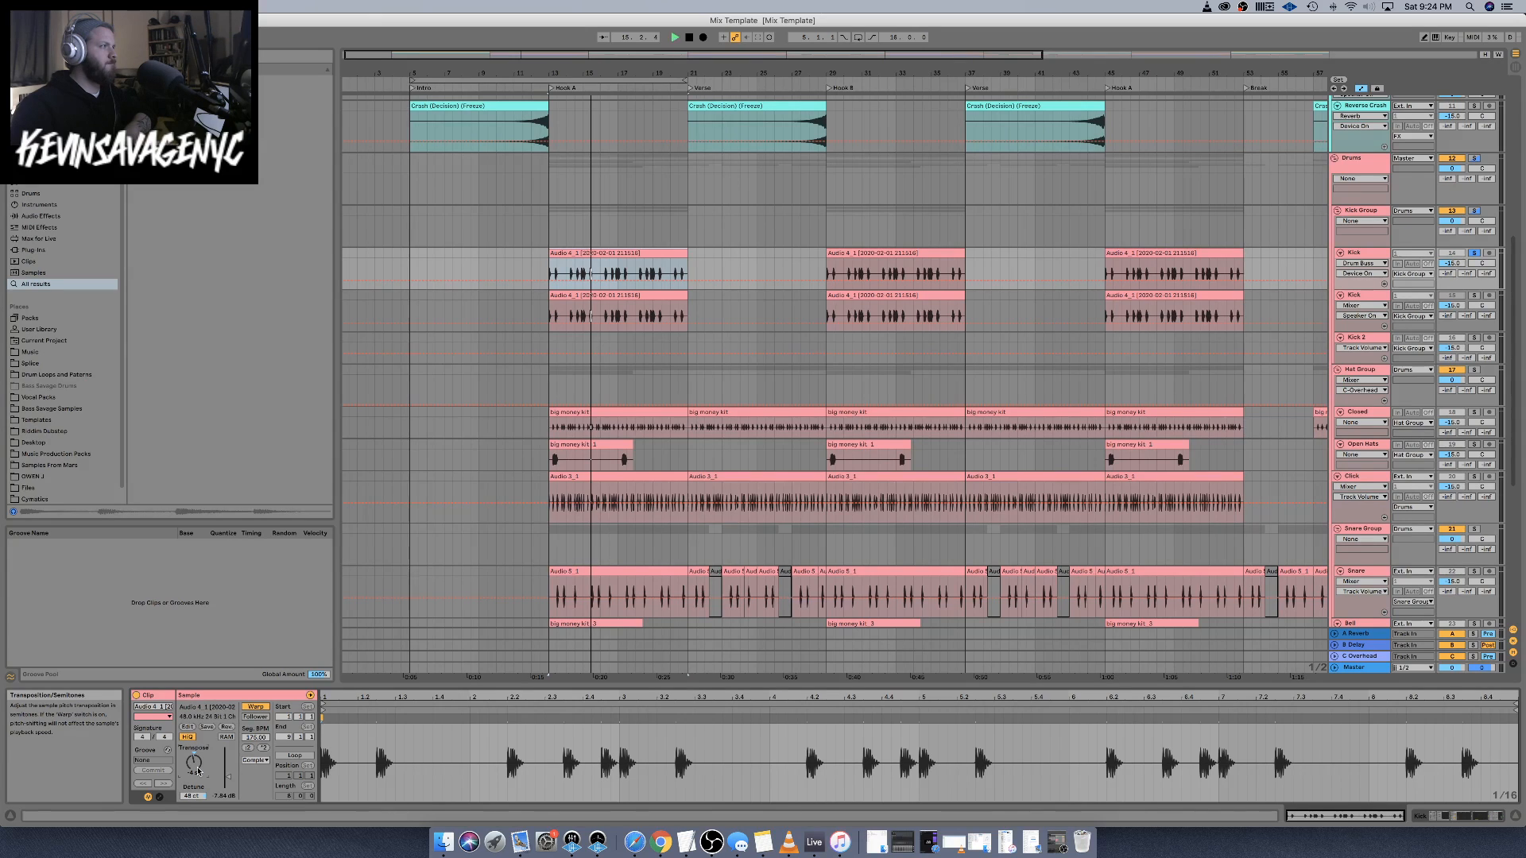
{"action": "left_click", "coordinate": [1484, 821]}
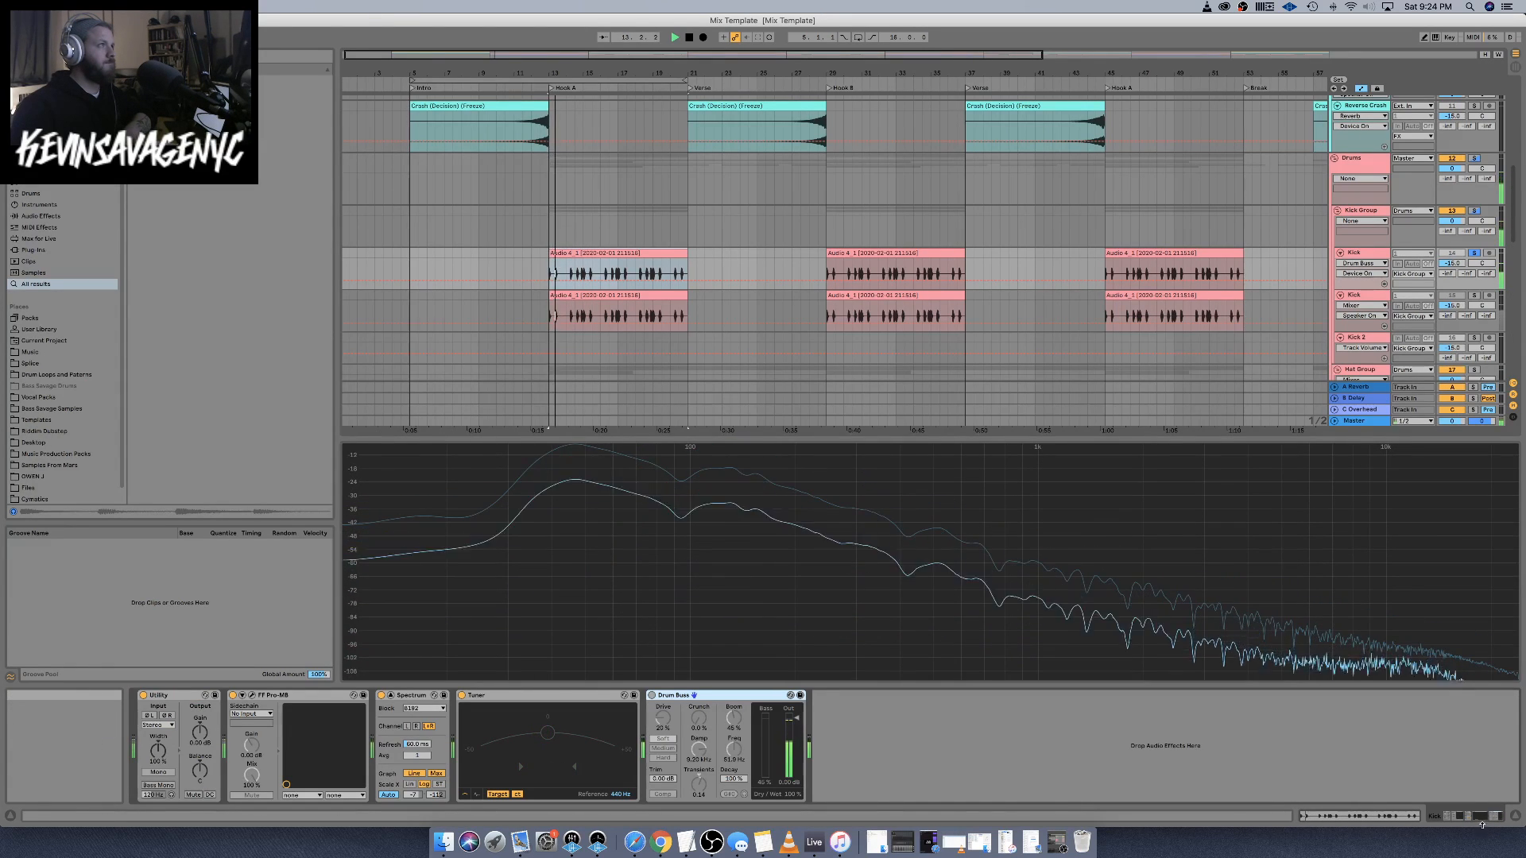
{"action": "key", "text": "space"}
{"action": "scroll", "coordinate": [1511, 244], "scroll_direction": "up", "scroll_amount": 1}
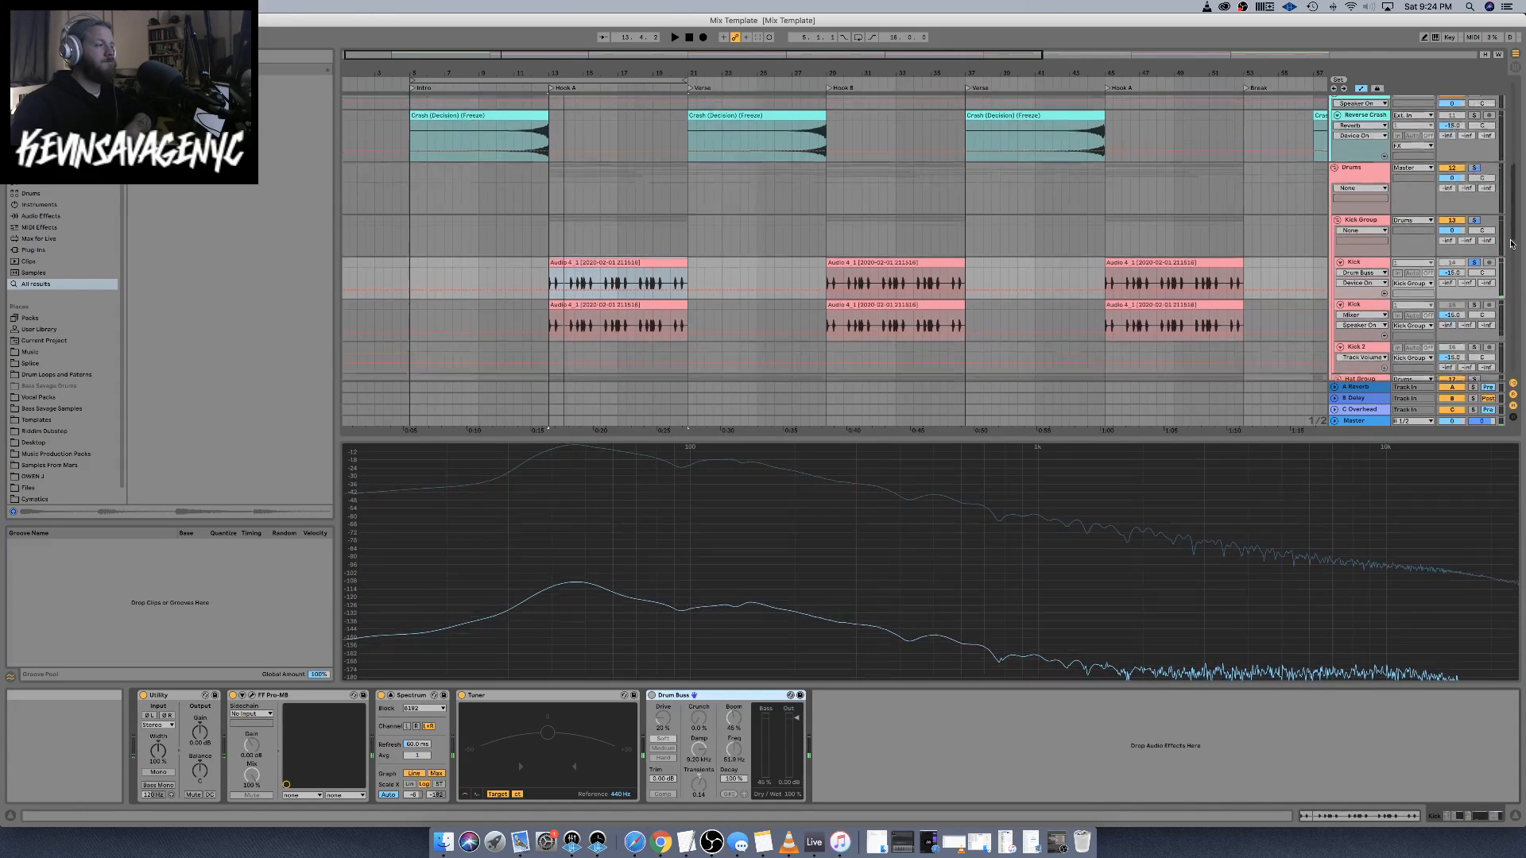
{"action": "scroll", "coordinate": [1511, 243], "scroll_direction": "up", "scroll_amount": 3}
{"action": "key", "text": "space"}
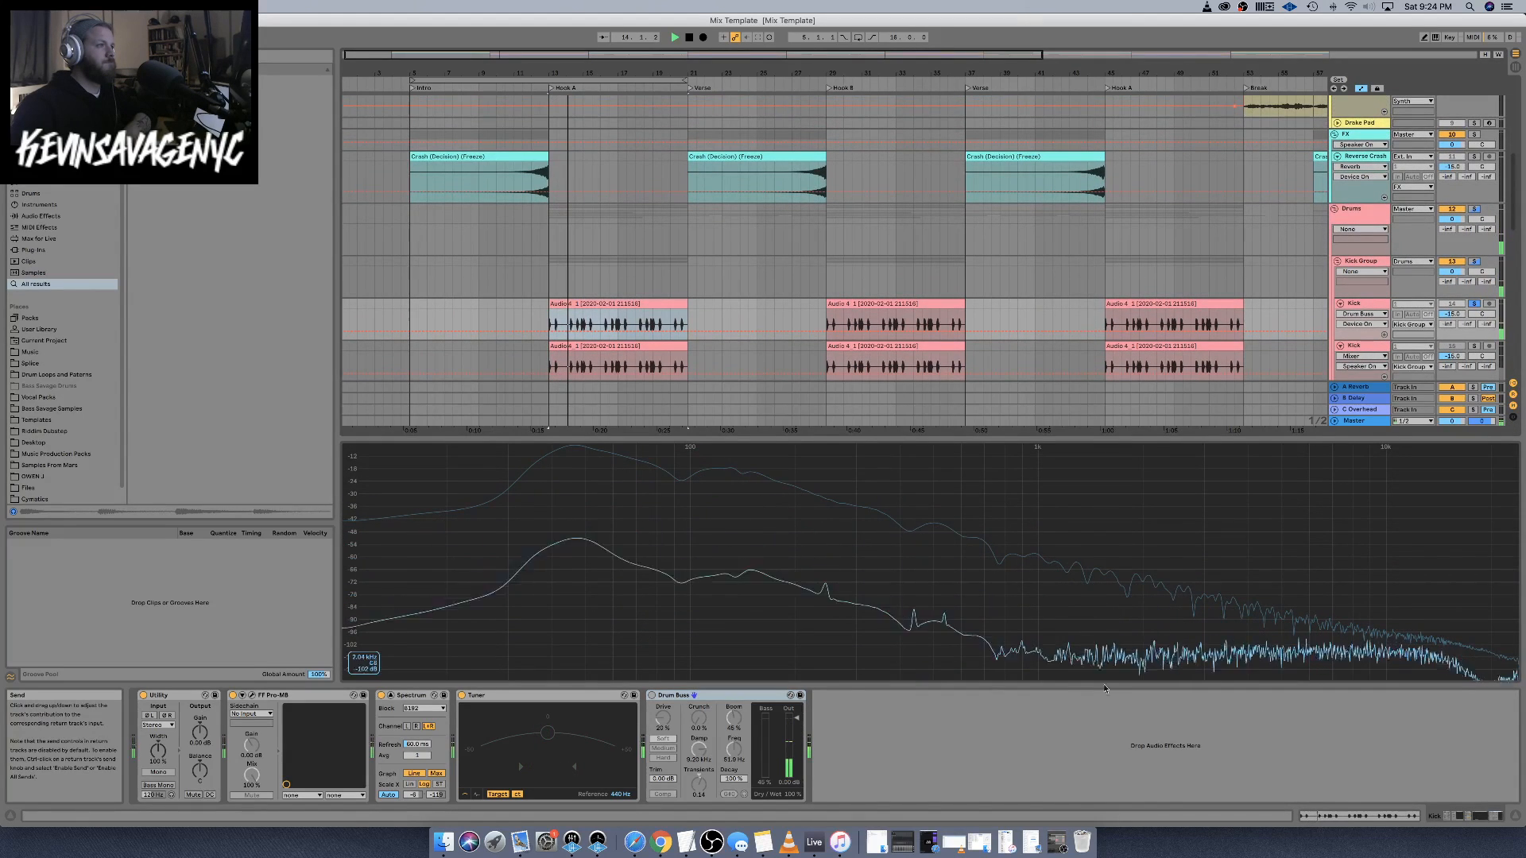
{"action": "key", "text": "space"}
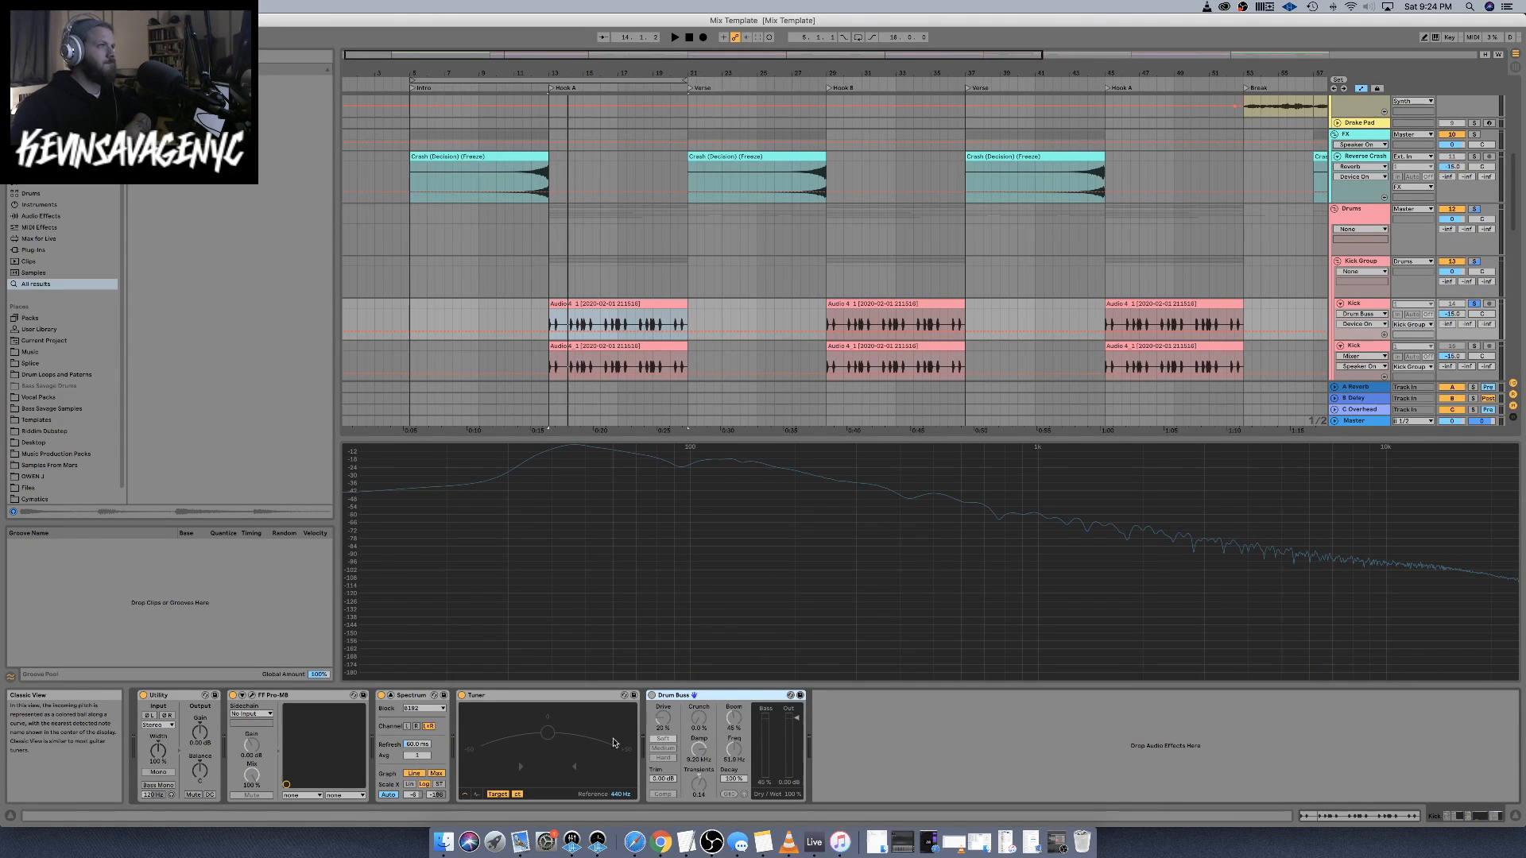
Fine-tune the same kick clip's detune in cents and replay it against Spectrum and Tuner
{"action": "left_click", "coordinate": [1333, 816]}
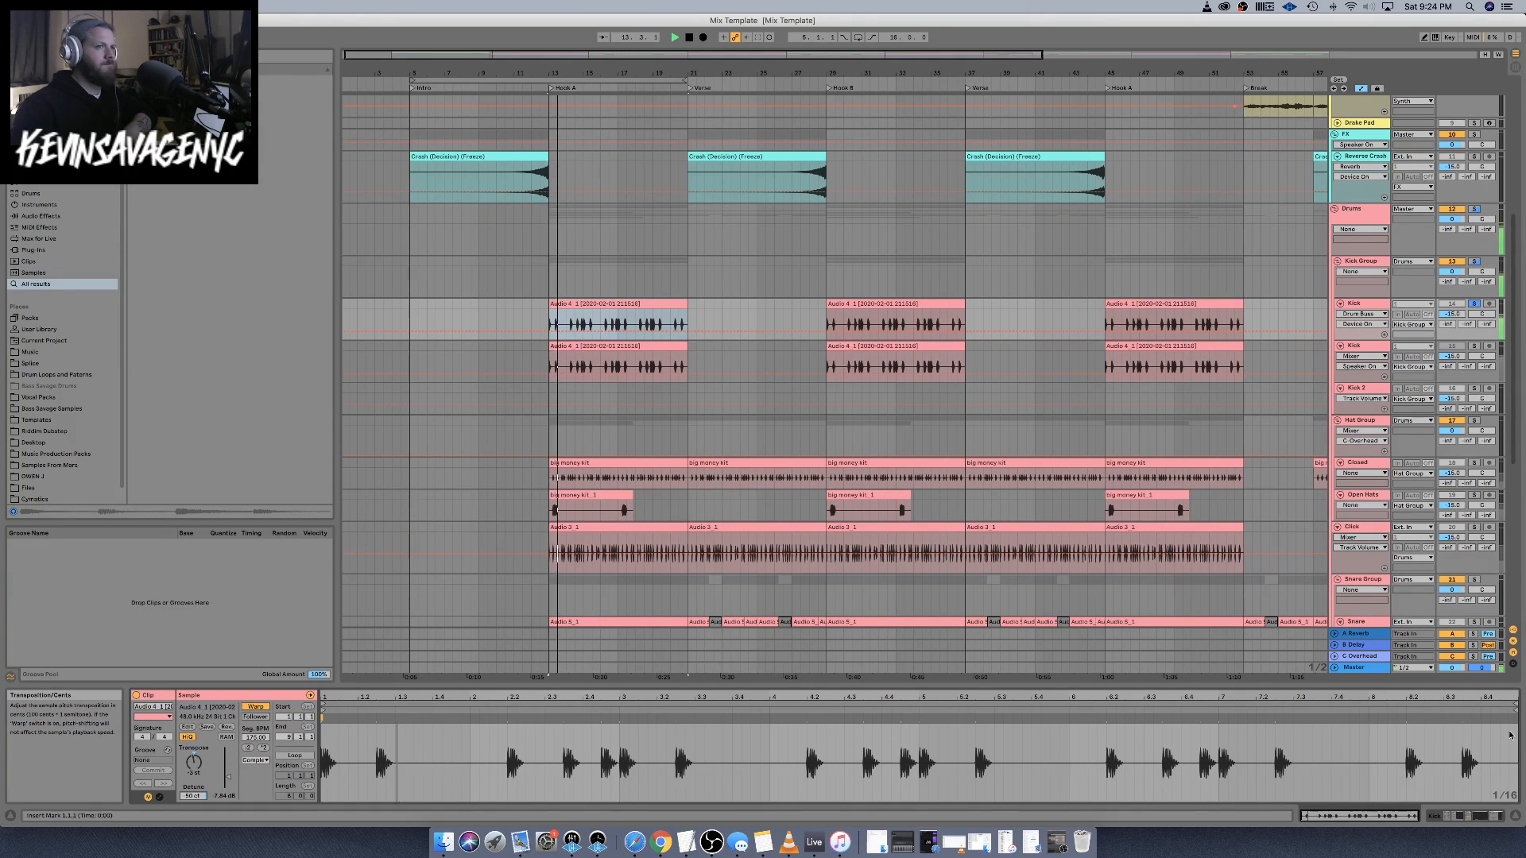
{"action": "left_click", "coordinate": [1479, 817]}
{"action": "key", "text": "space"}
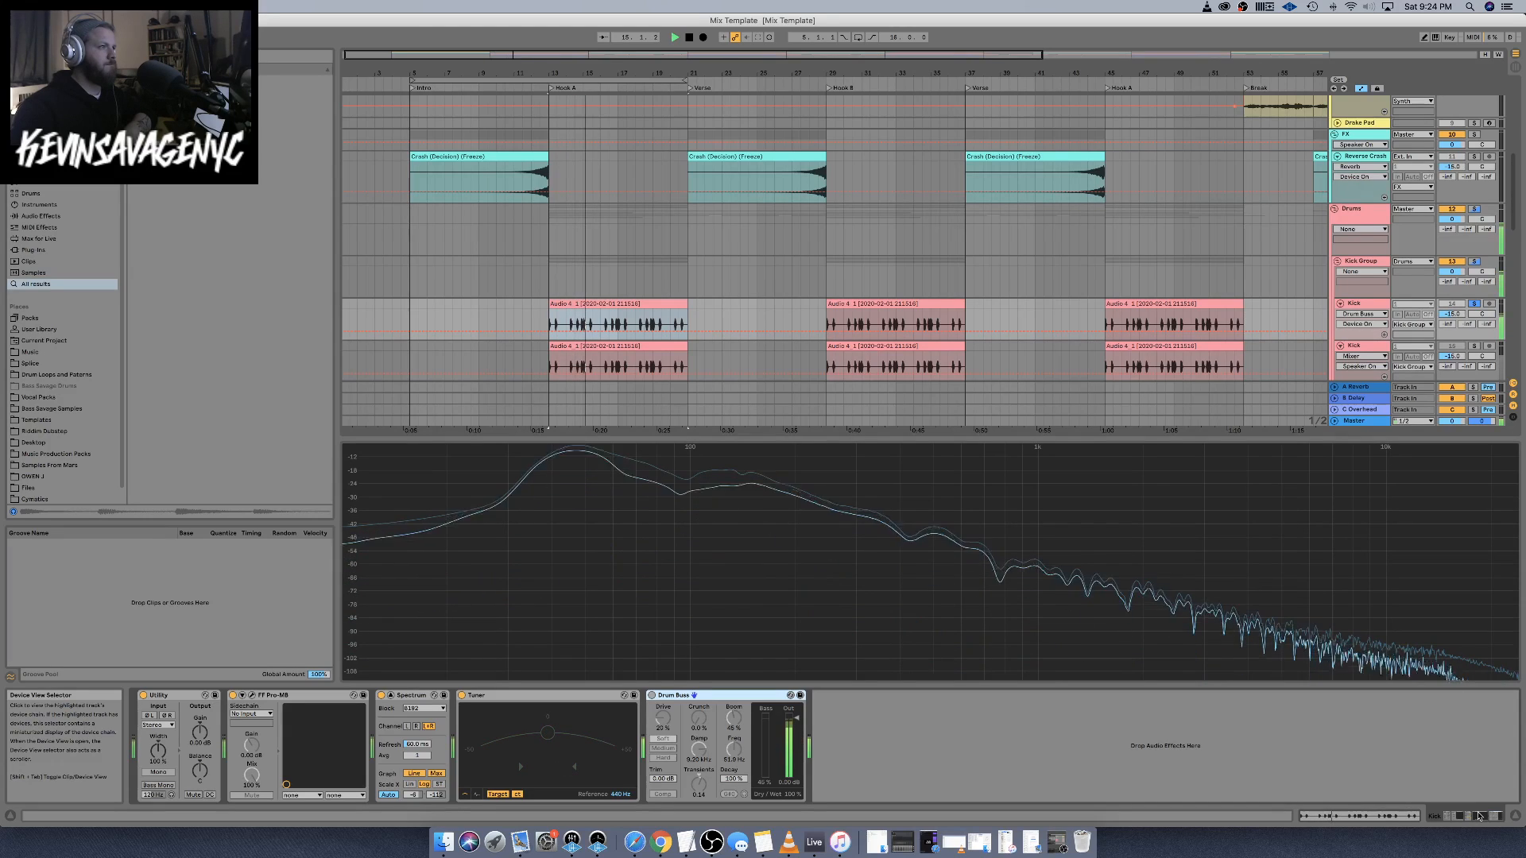
{"action": "left_click", "coordinate": [1394, 819]}
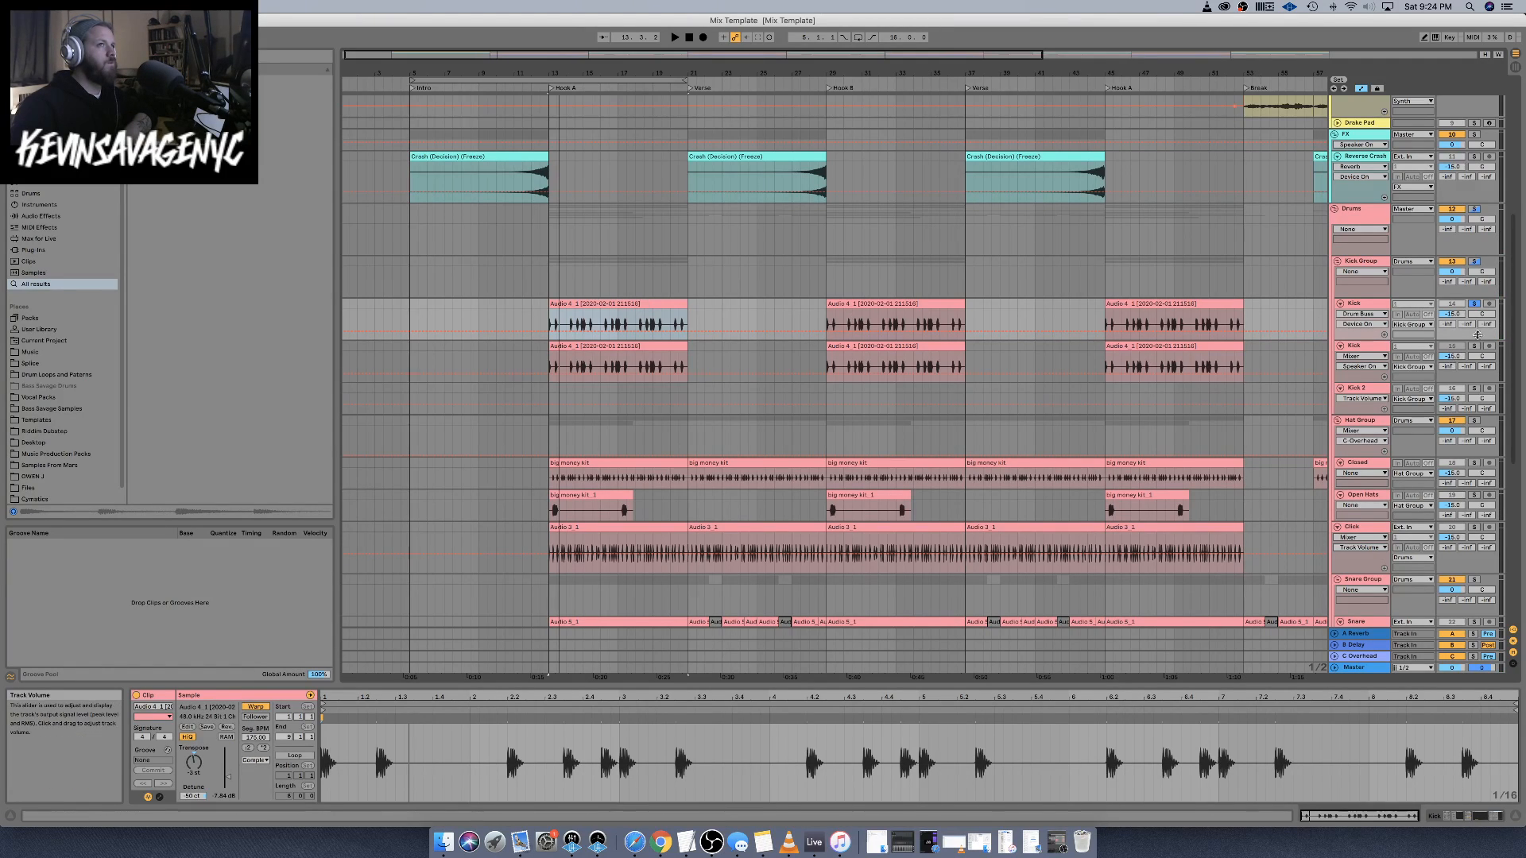
Turn off the solo on the upper Kick track and audition the tuned kick within the full beat
{"action": "left_click", "coordinate": [1474, 302]}
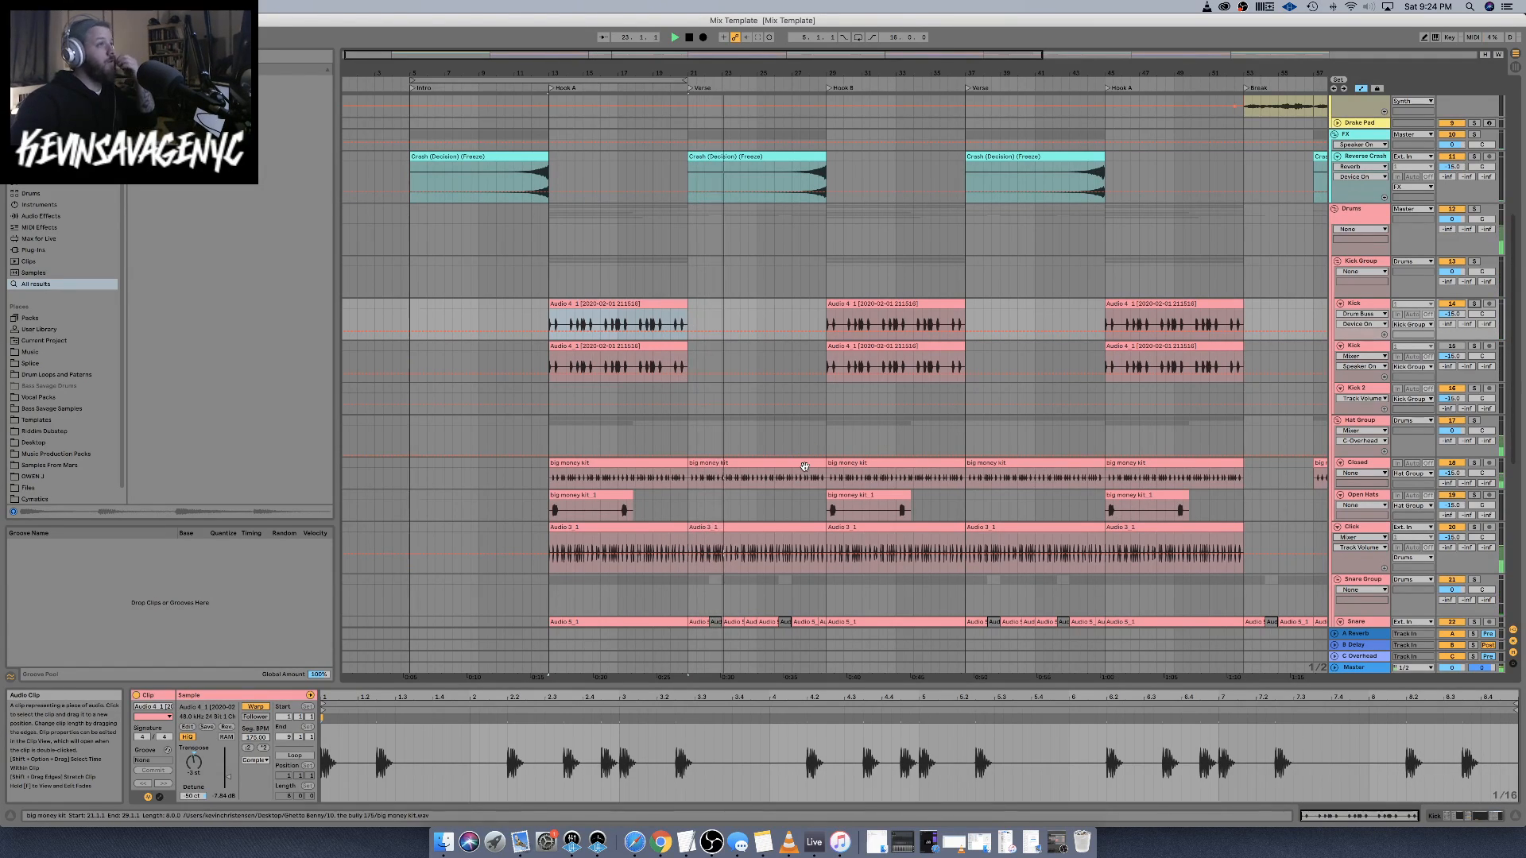
{"action": "scroll", "coordinate": [807, 469], "scroll_direction": "down", "scroll_amount": 8}
{"action": "scroll", "coordinate": [805, 469], "scroll_direction": "up", "scroll_amount": 10}
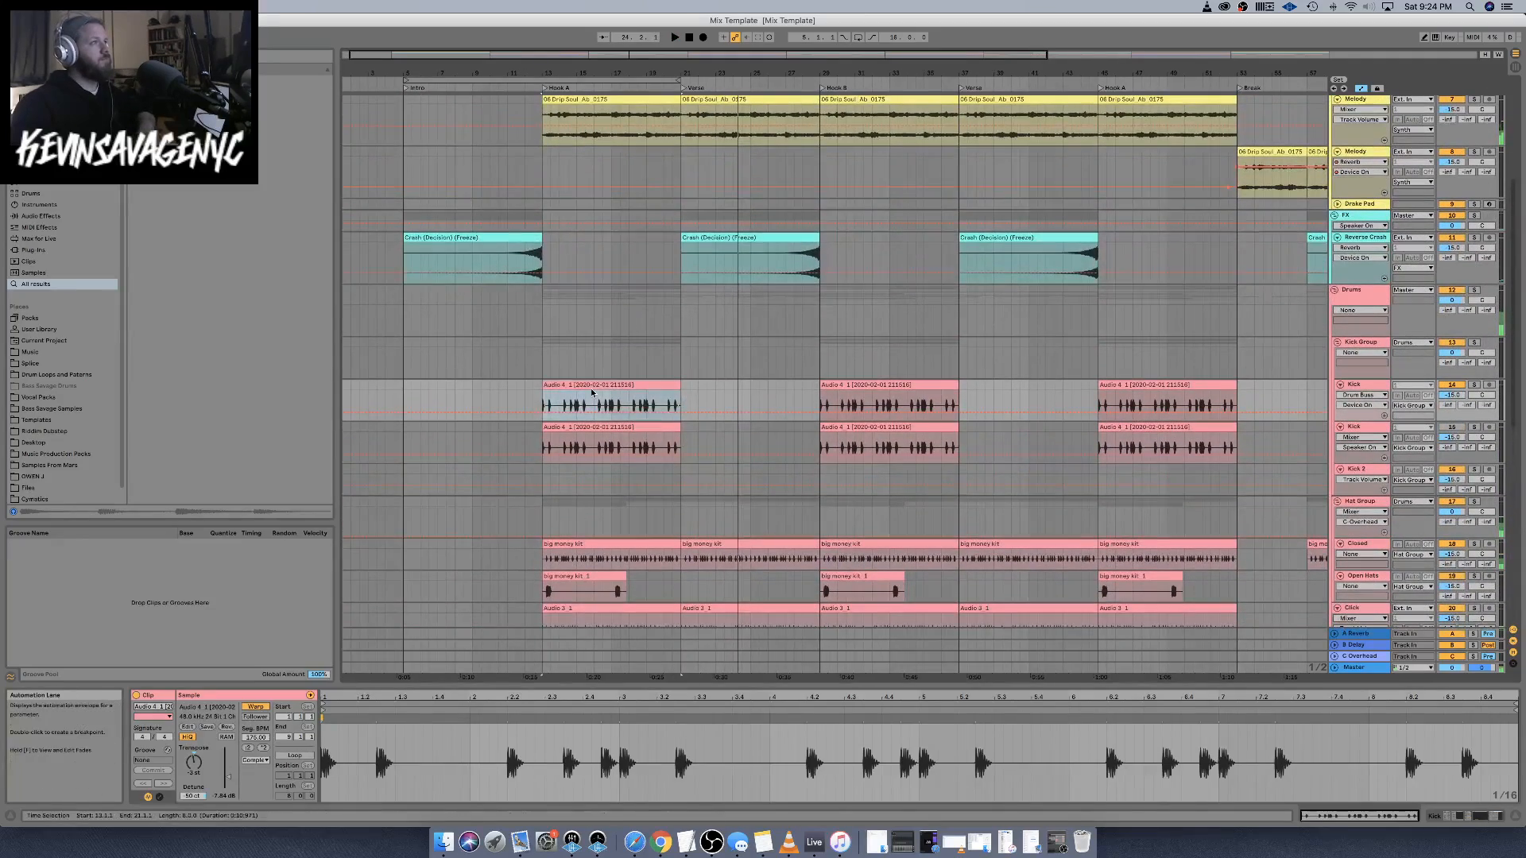
Copy the tuned Hook A clip of the upper Kick track over its clips in Hook B, the second Hook A and Pre Out
{"action": "left_click", "coordinate": [597, 402]}
{"action": "key", "text": "space"}
{"action": "left_click", "coordinate": [911, 384]}
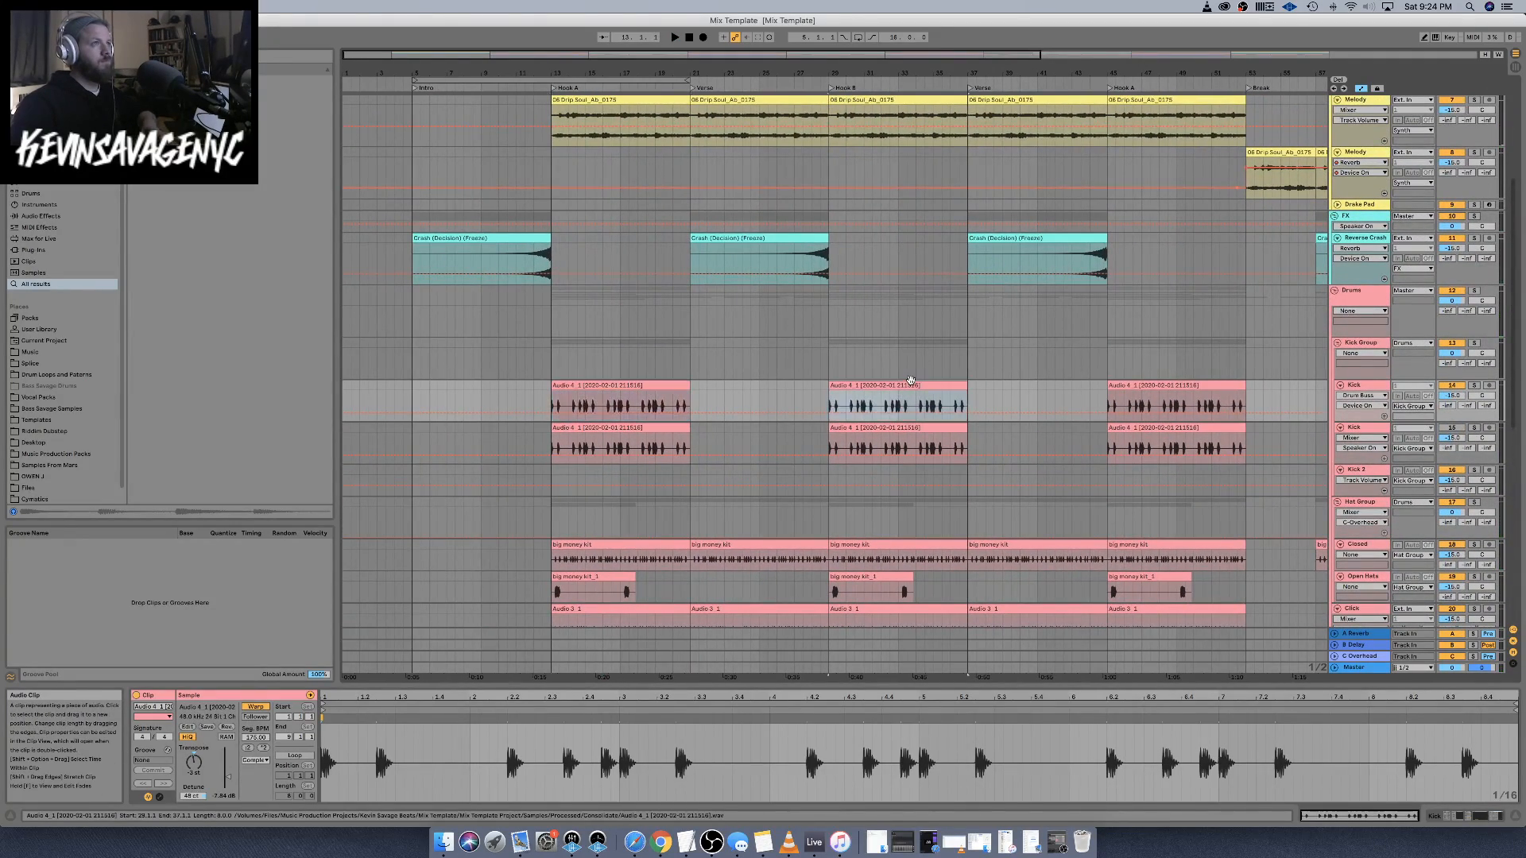
{"action": "left_click", "coordinate": [1167, 385]}
{"action": "scroll", "coordinate": [1033, 384], "scroll_direction": "right", "scroll_amount": 10}
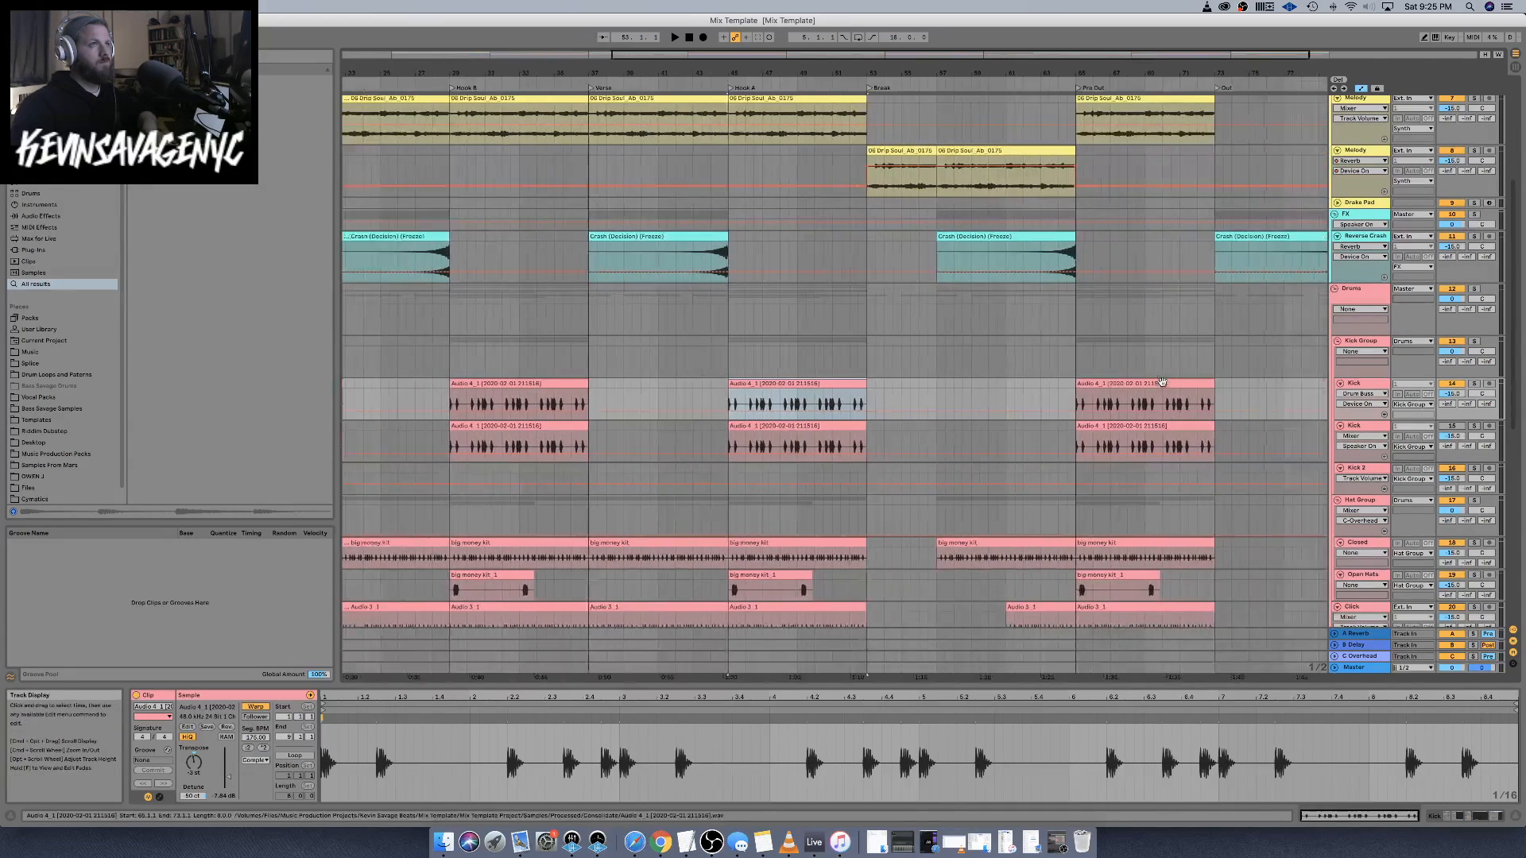
{"action": "left_click", "coordinate": [895, 384]}
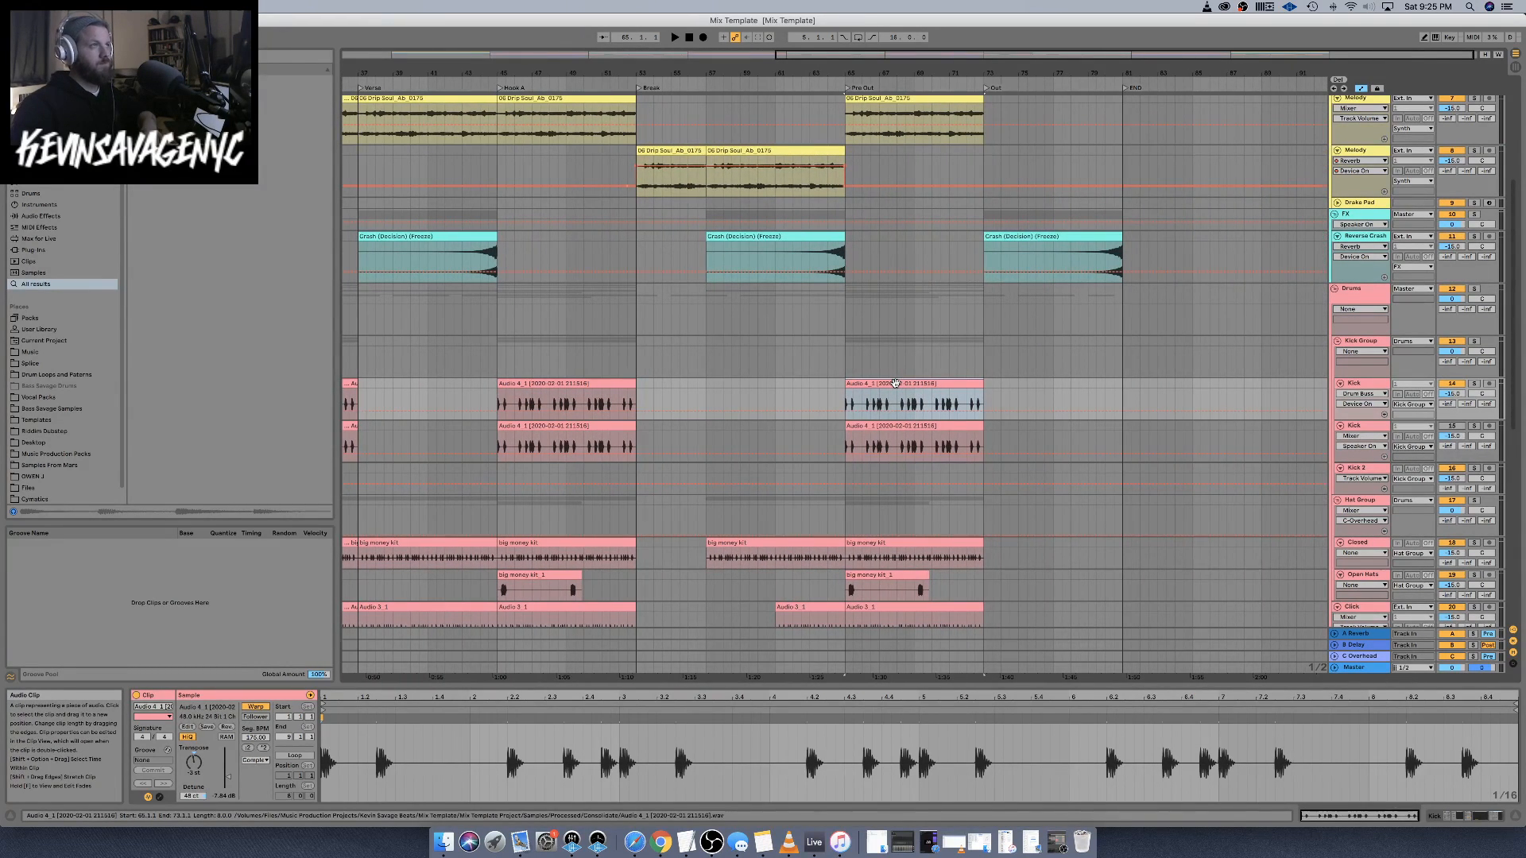
Turn Drum Buss back on for the upper Kick track and set its Boom frequency to 49.0 Hz
{"action": "left_click", "coordinate": [1482, 816]}
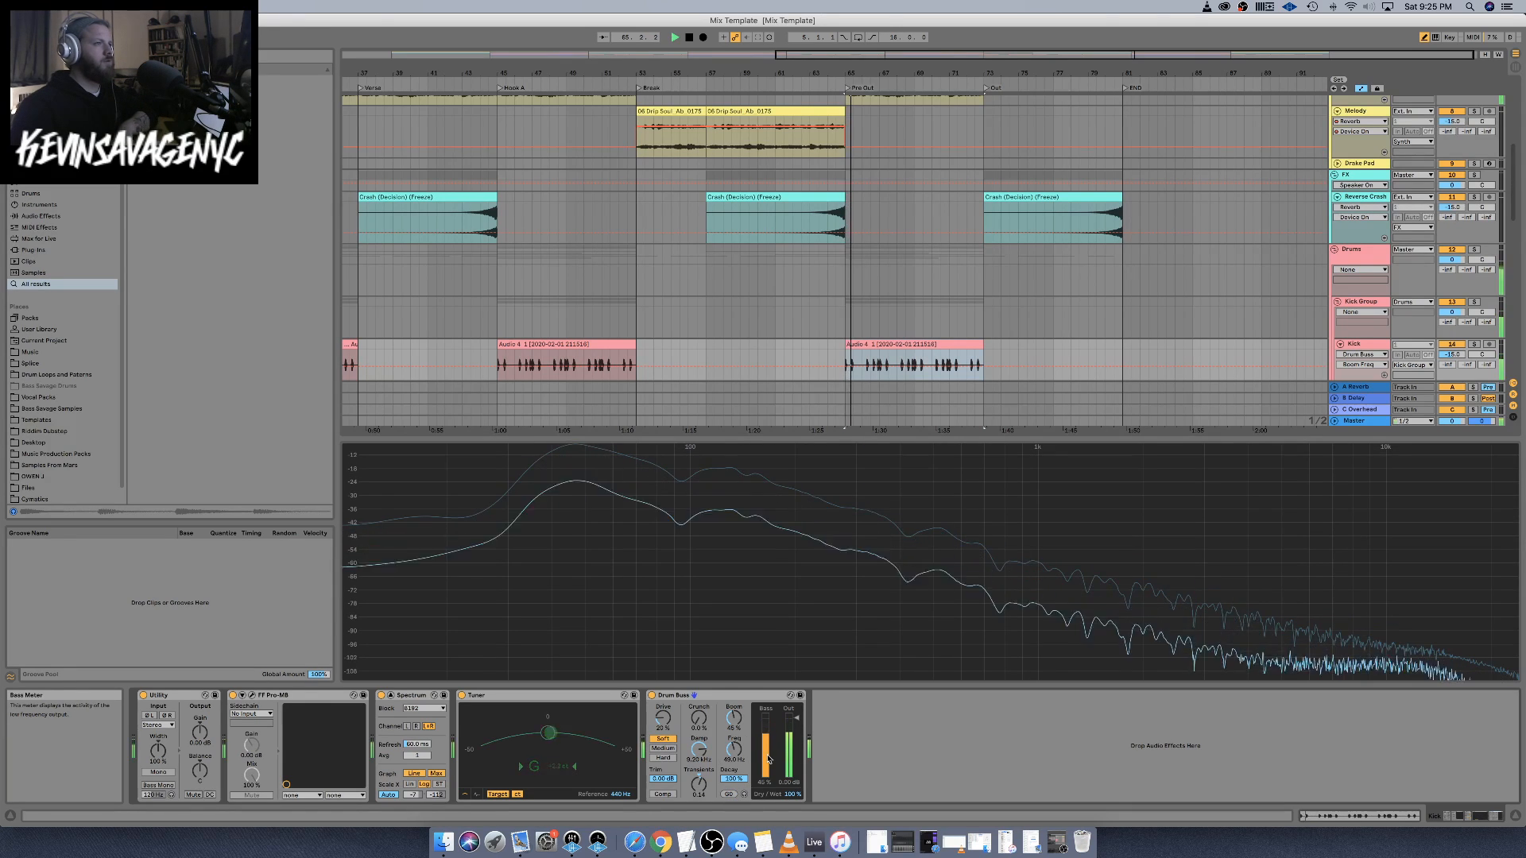
{"action": "left_click", "coordinate": [1516, 817]}
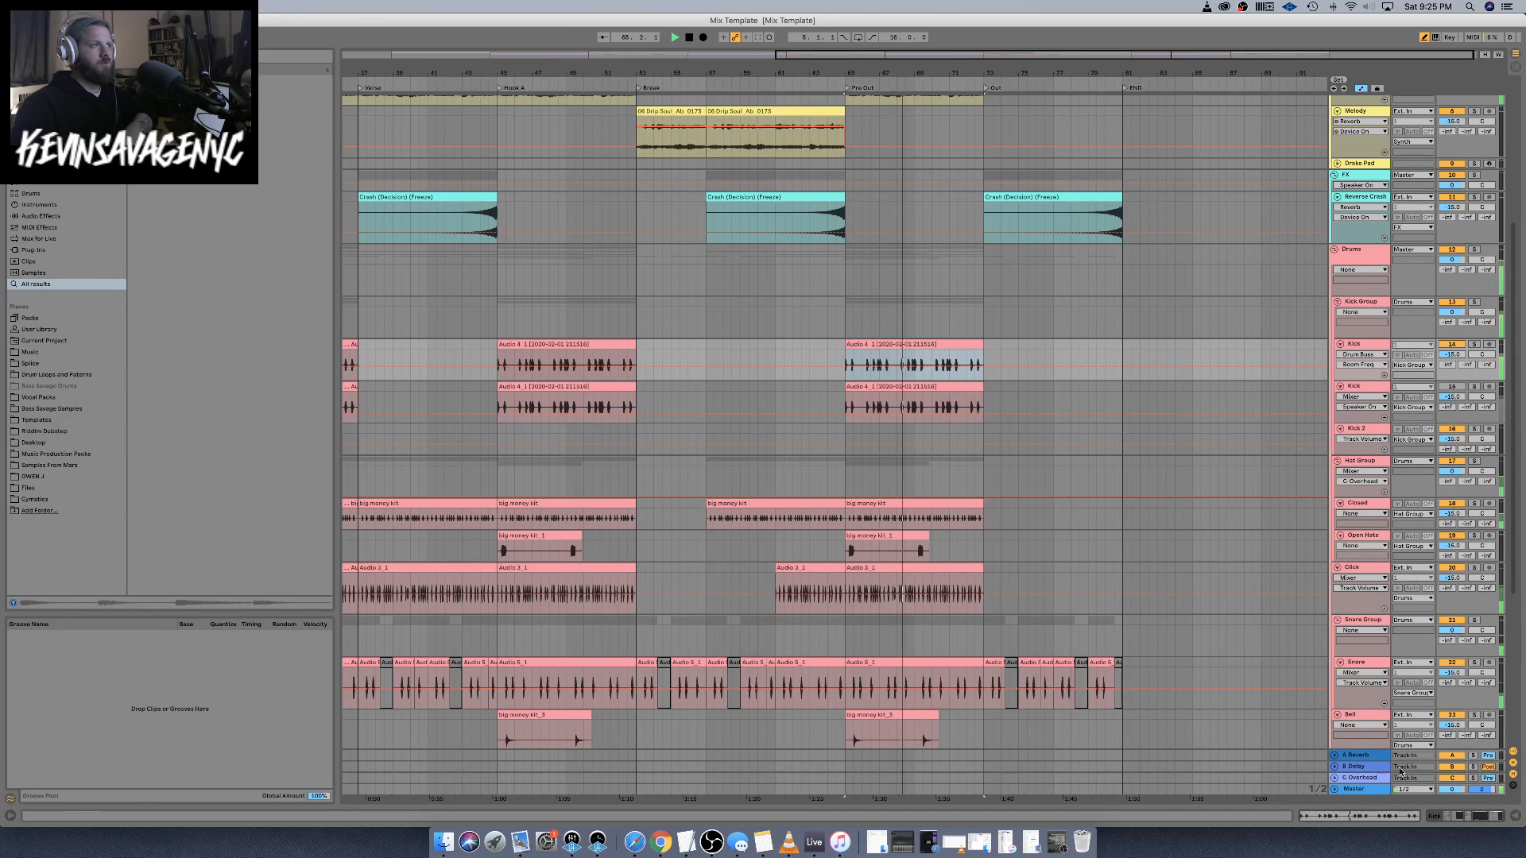
Audition the Pre Out and Out sections with the full mix and hide the browser to widen the arrangement
{"action": "scroll", "coordinate": [657, 448], "scroll_direction": "left", "scroll_amount": 9}
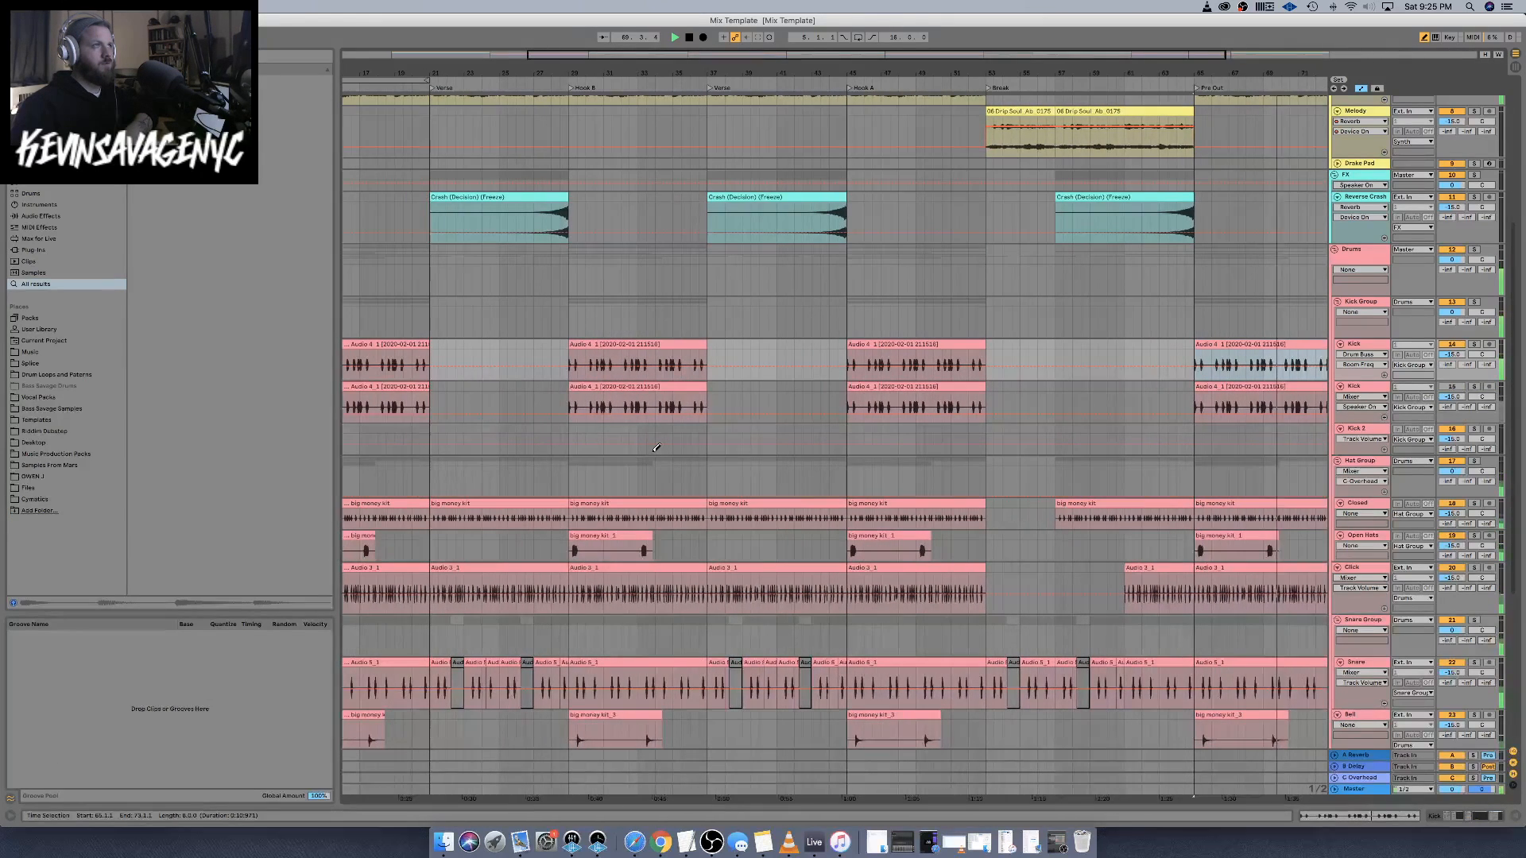
{"action": "scroll", "coordinate": [657, 448], "scroll_direction": "left", "scroll_amount": 7}
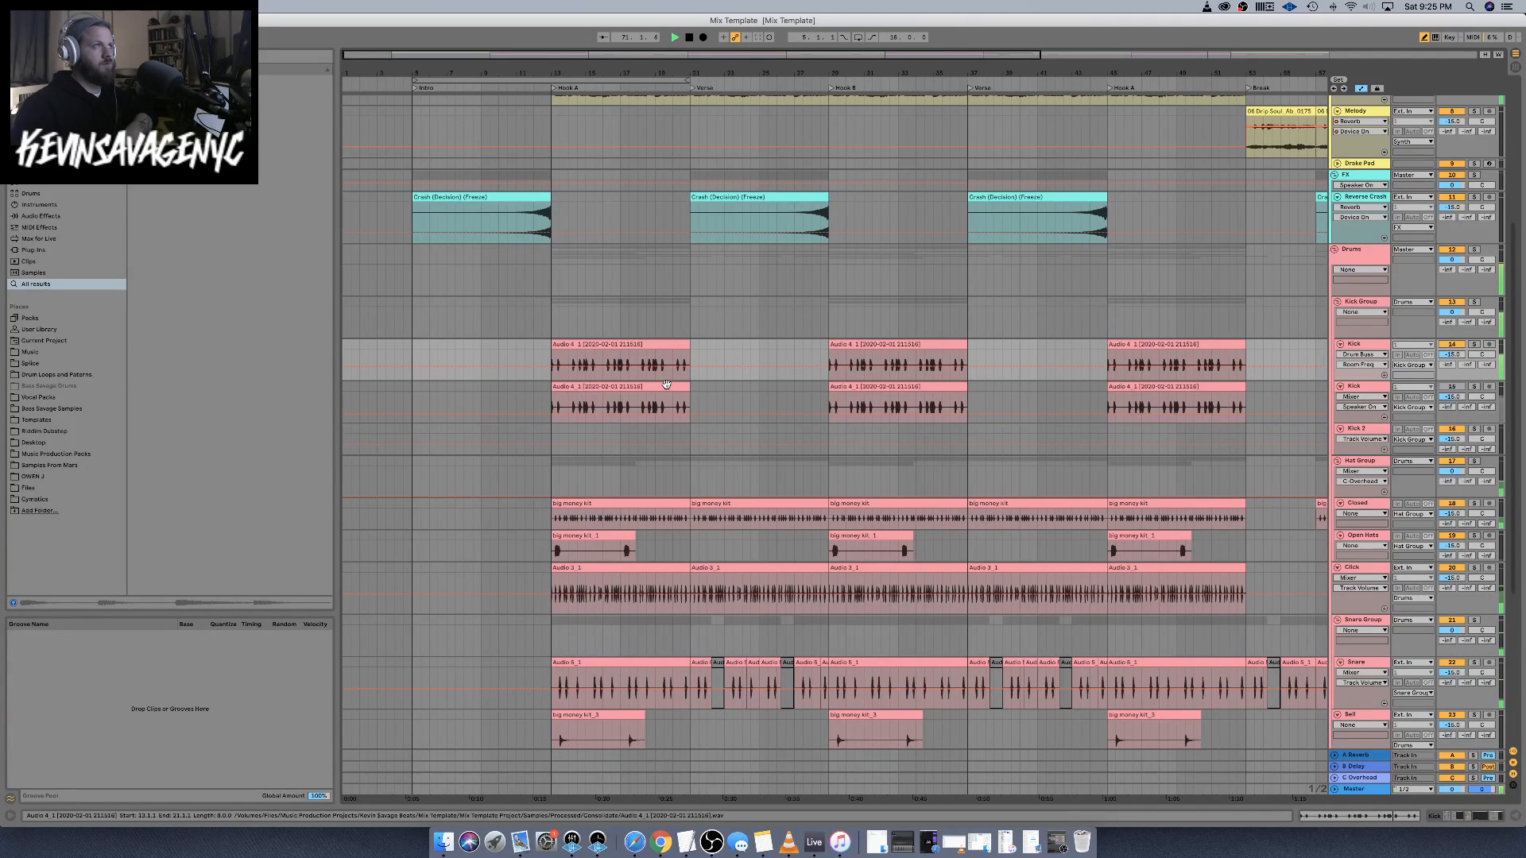
{"action": "scroll", "coordinate": [666, 384], "scroll_direction": "right", "scroll_amount": 8}
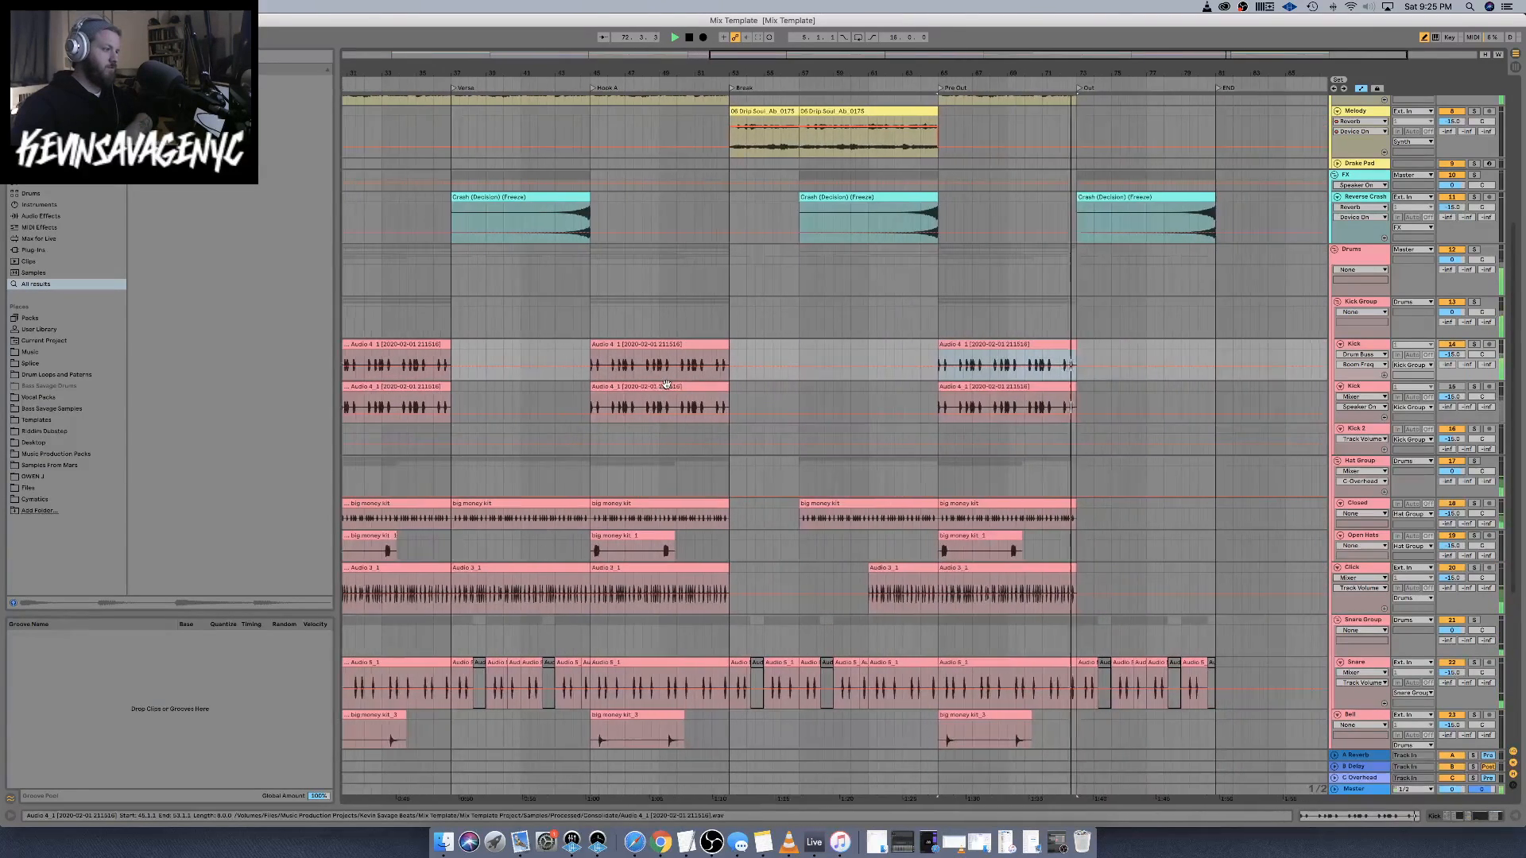
{"action": "key", "text": "space"}
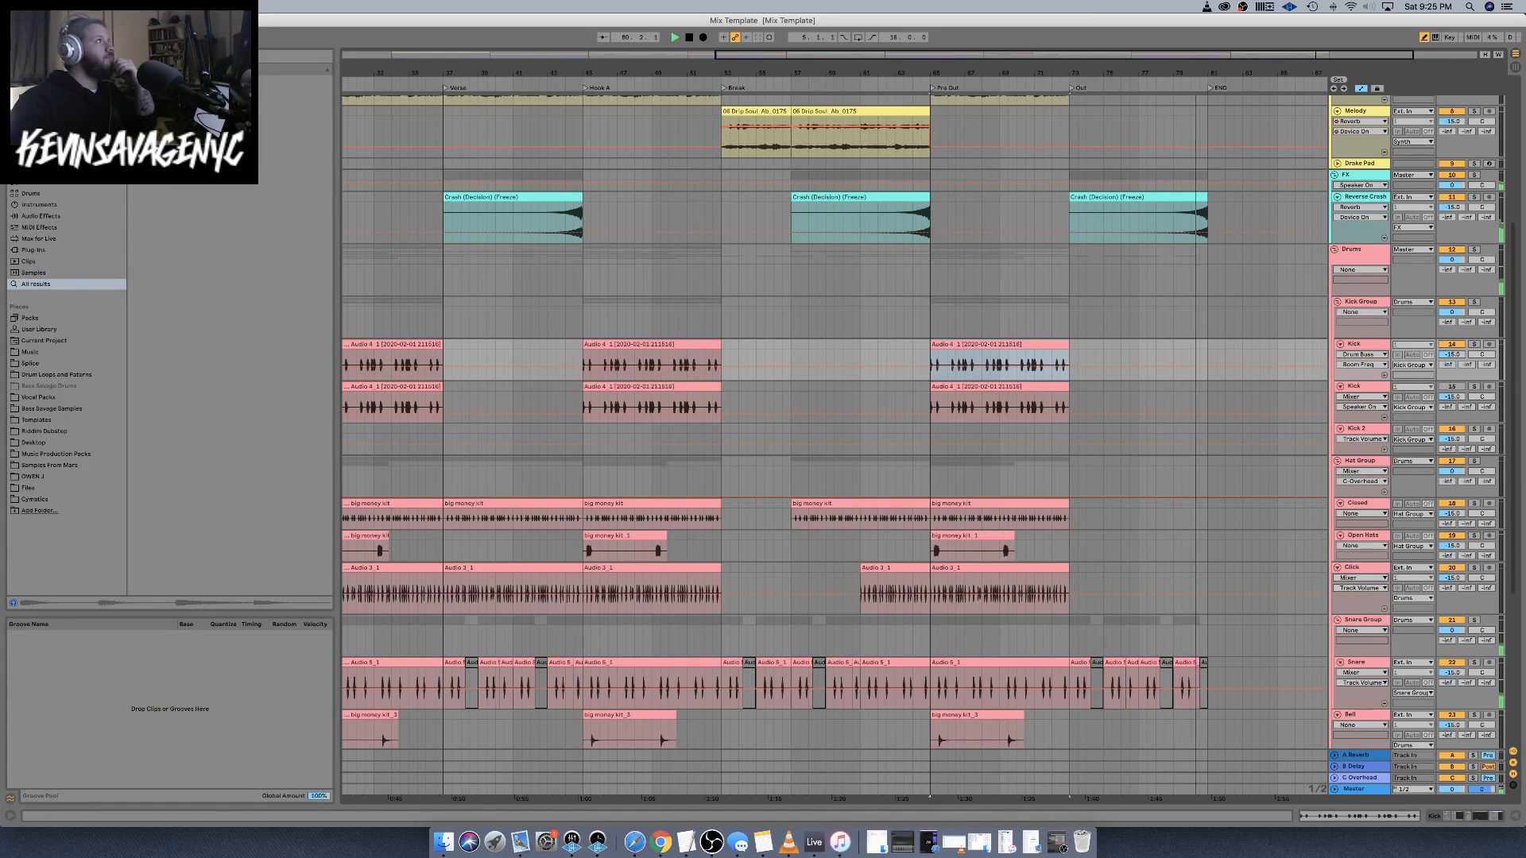
{"action": "key", "text": "super+alt+b"}
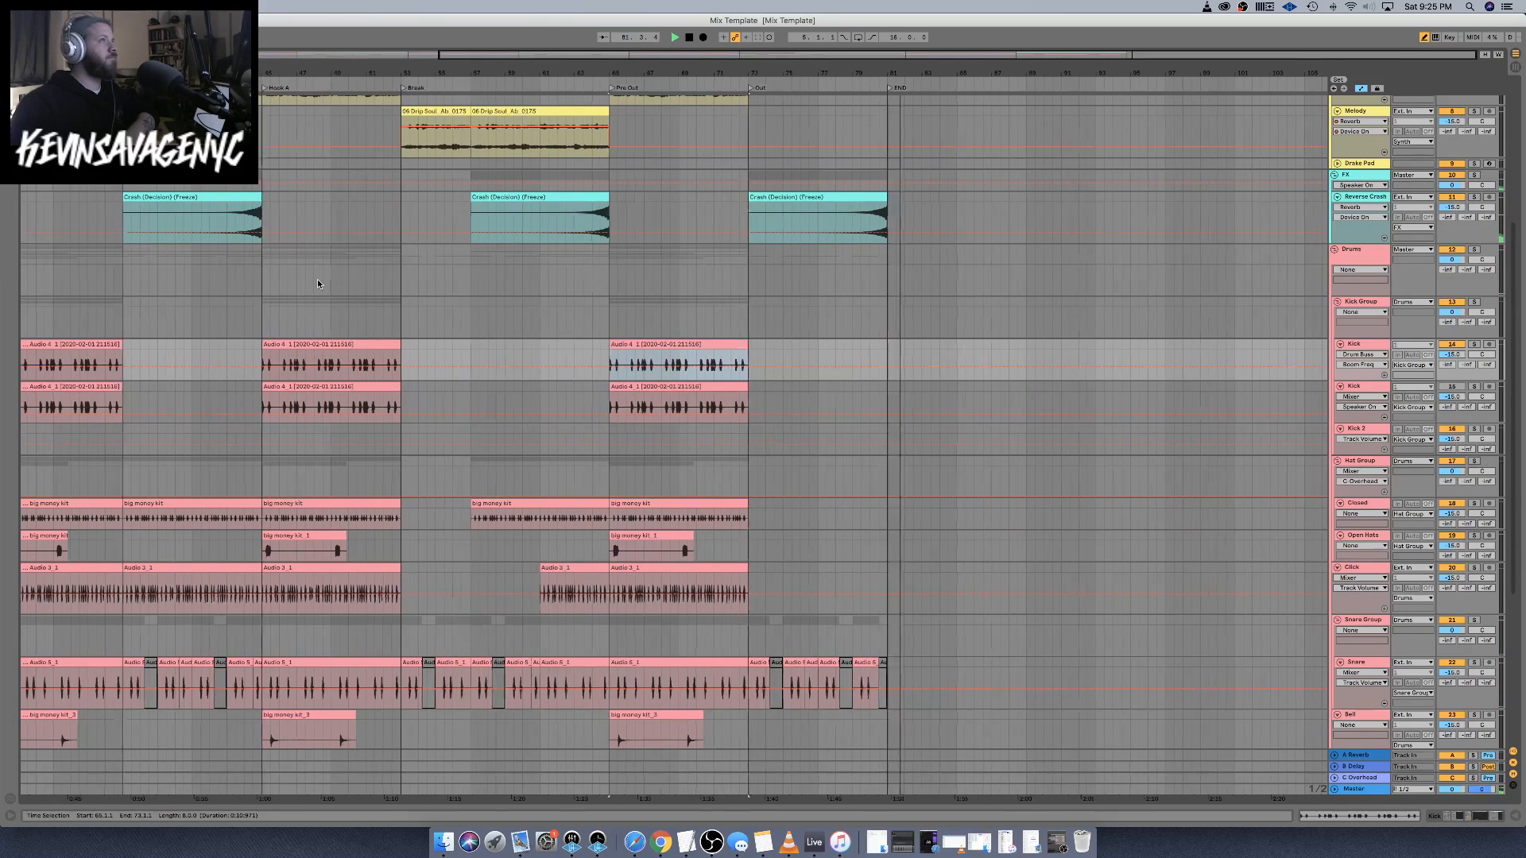
{"action": "scroll", "coordinate": [316, 279], "scroll_direction": "left", "scroll_amount": 10}
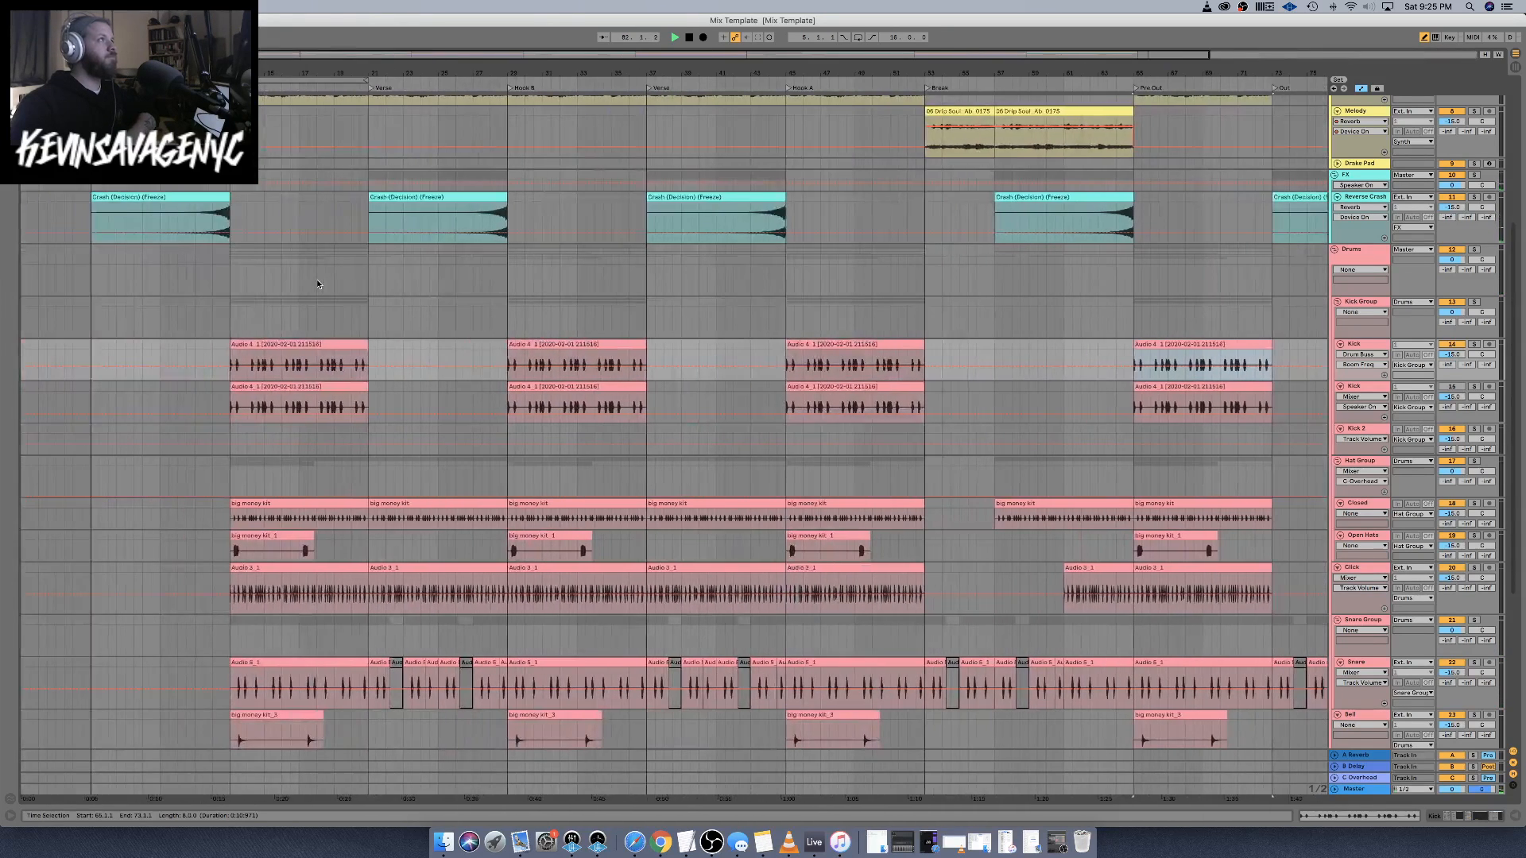
Delete the lower Kick track from the Kick Group and audition the remaining kick from Hook A
{"action": "left_click", "coordinate": [1358, 387]}
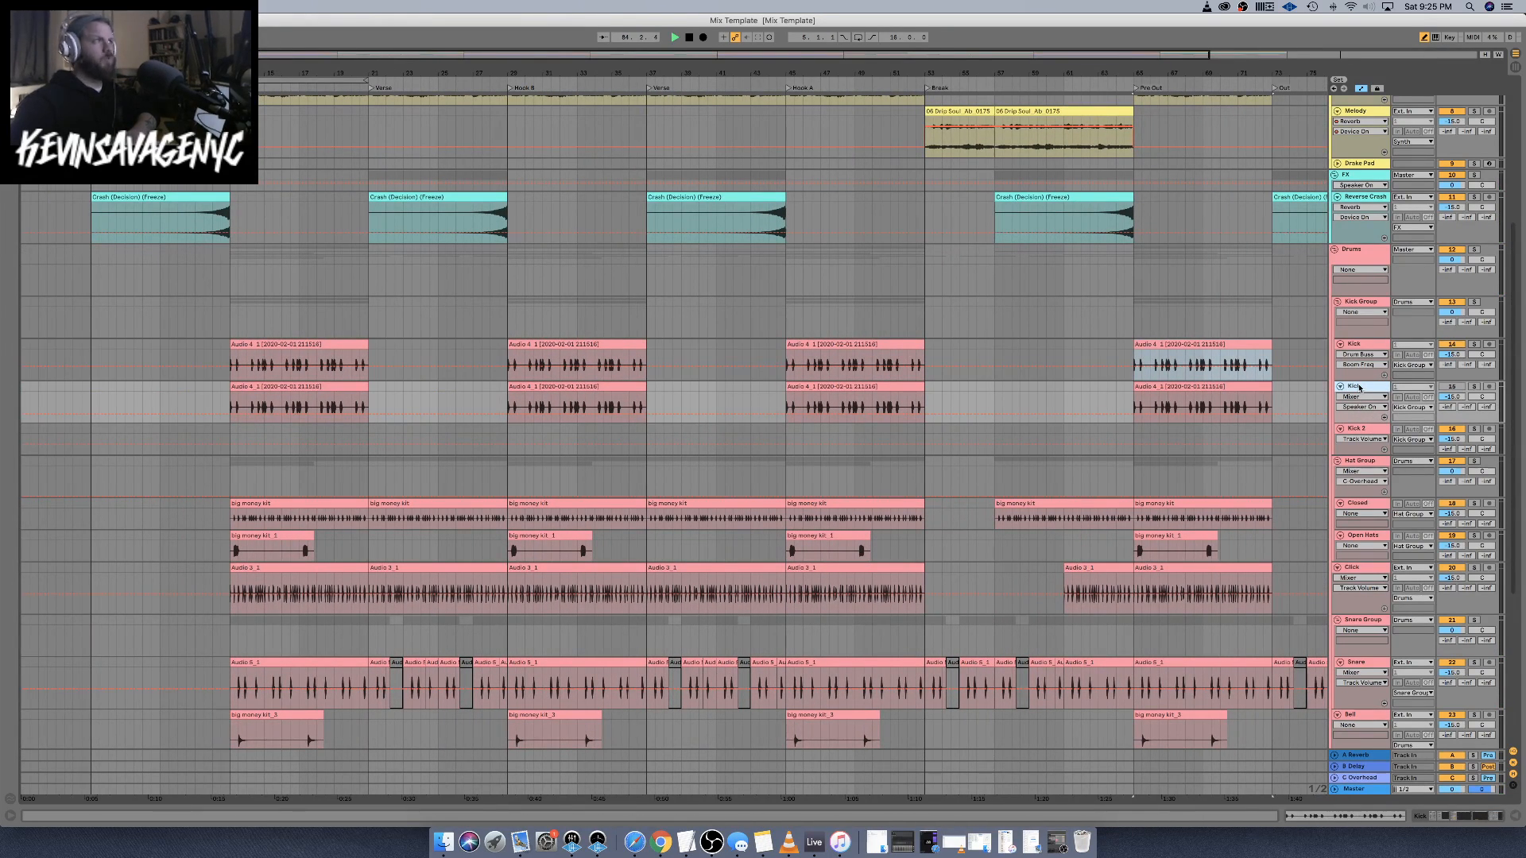
{"action": "key", "text": "Delete"}
{"action": "left_click", "coordinate": [1355, 345]}
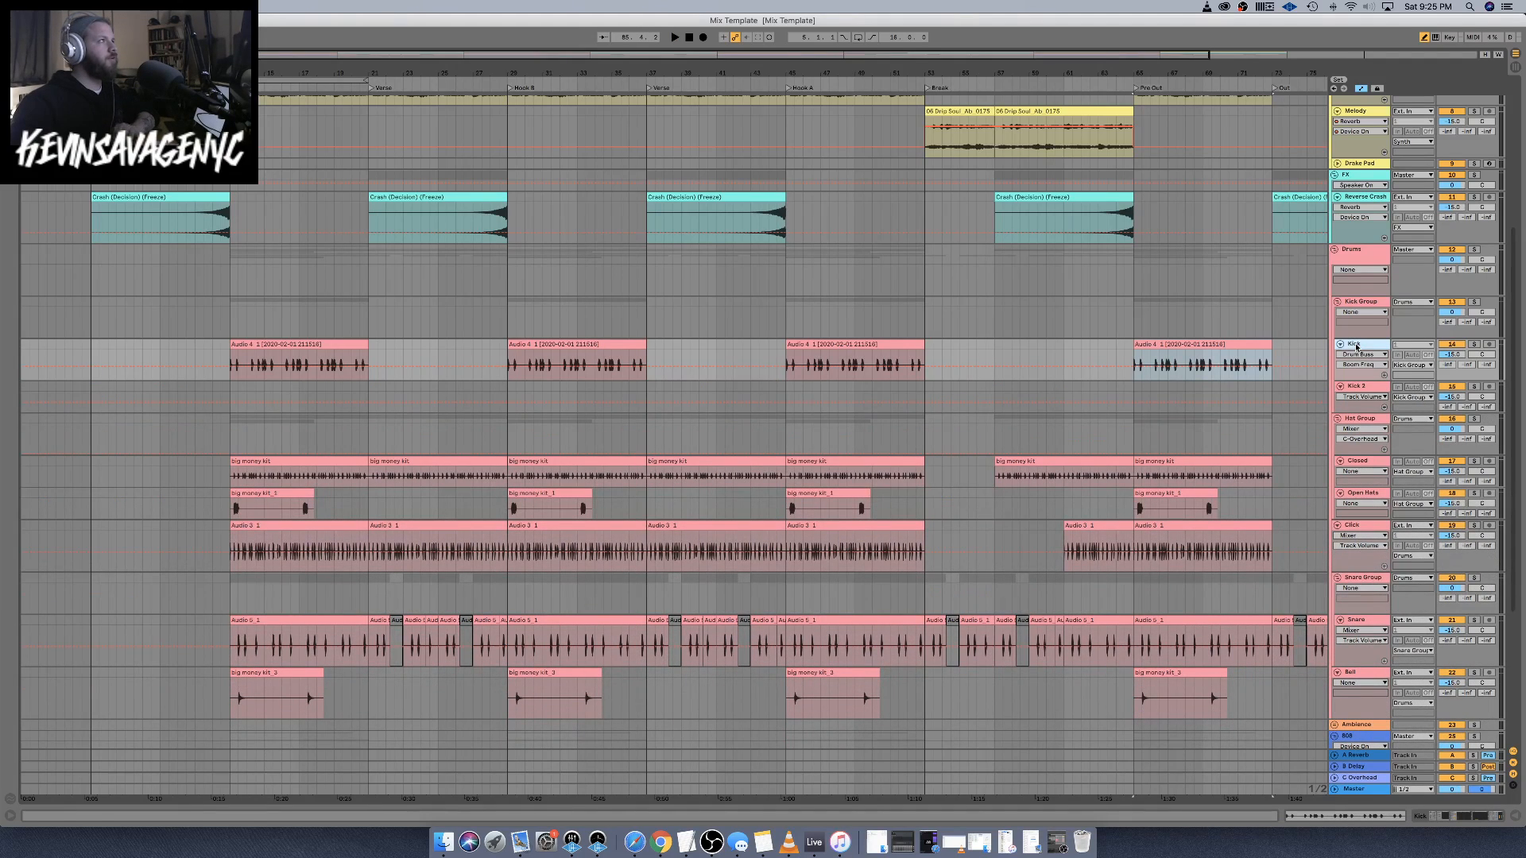
{"action": "left_click", "coordinate": [252, 346]}
{"action": "key", "text": "space"}
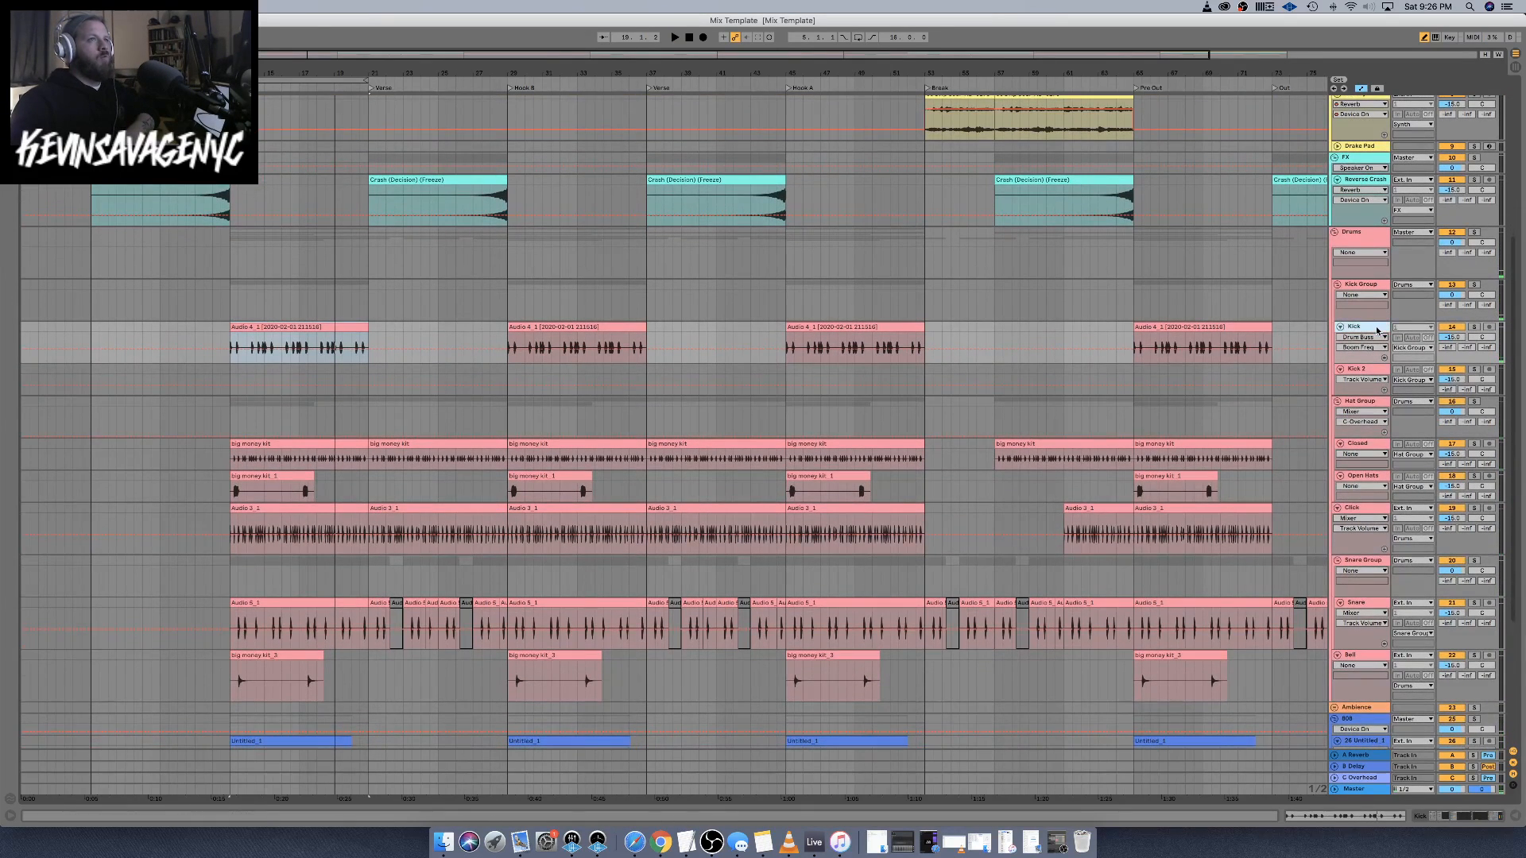
Duplicate the Kick track inside the Kick Group and deactivate the lower copy
{"action": "right_click", "coordinate": [1377, 331]}
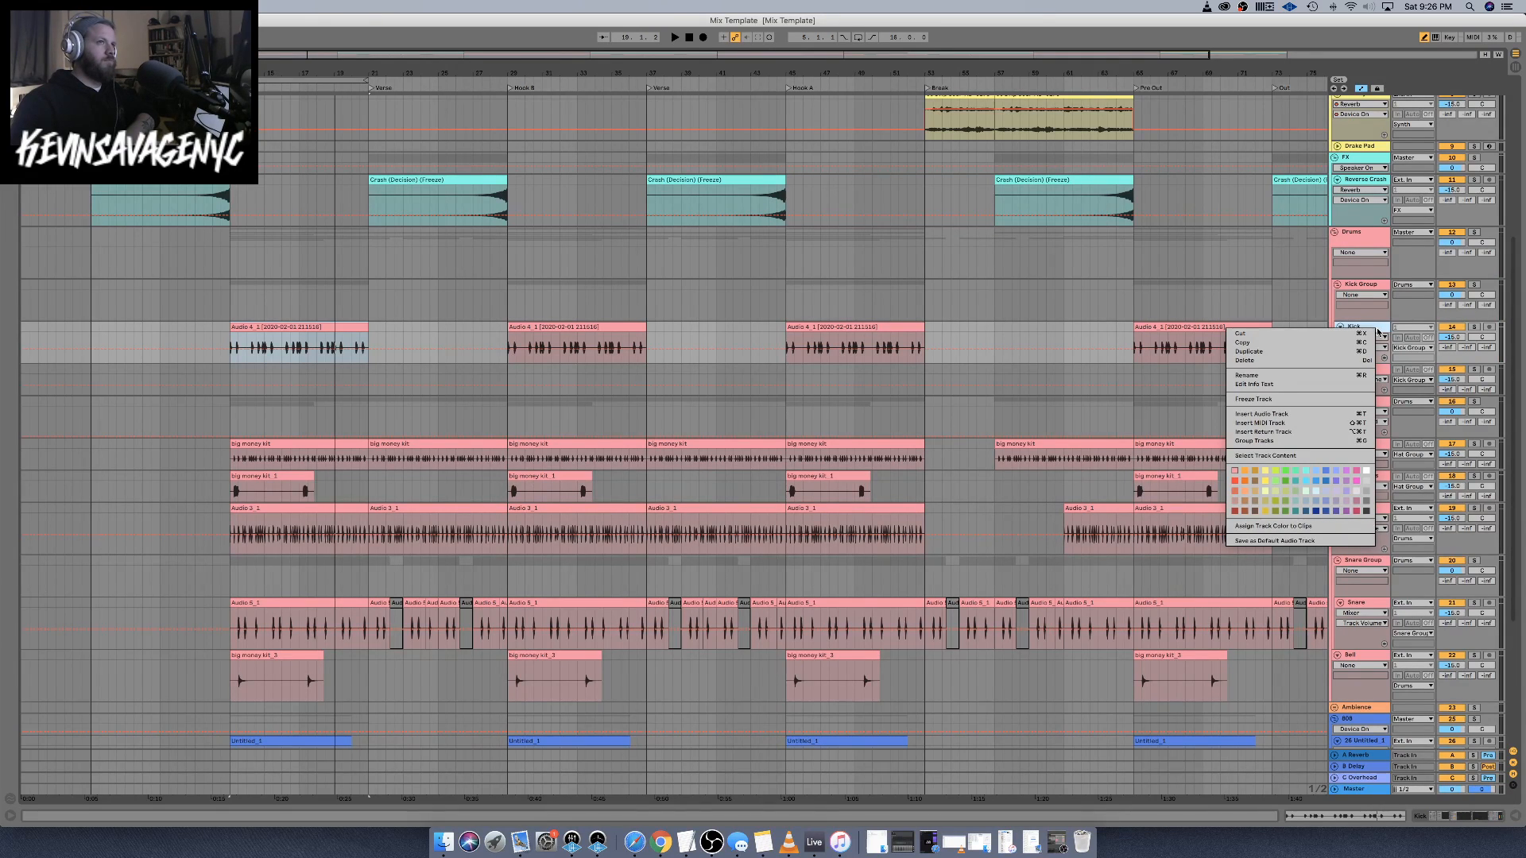
{"action": "left_click", "coordinate": [1316, 355]}
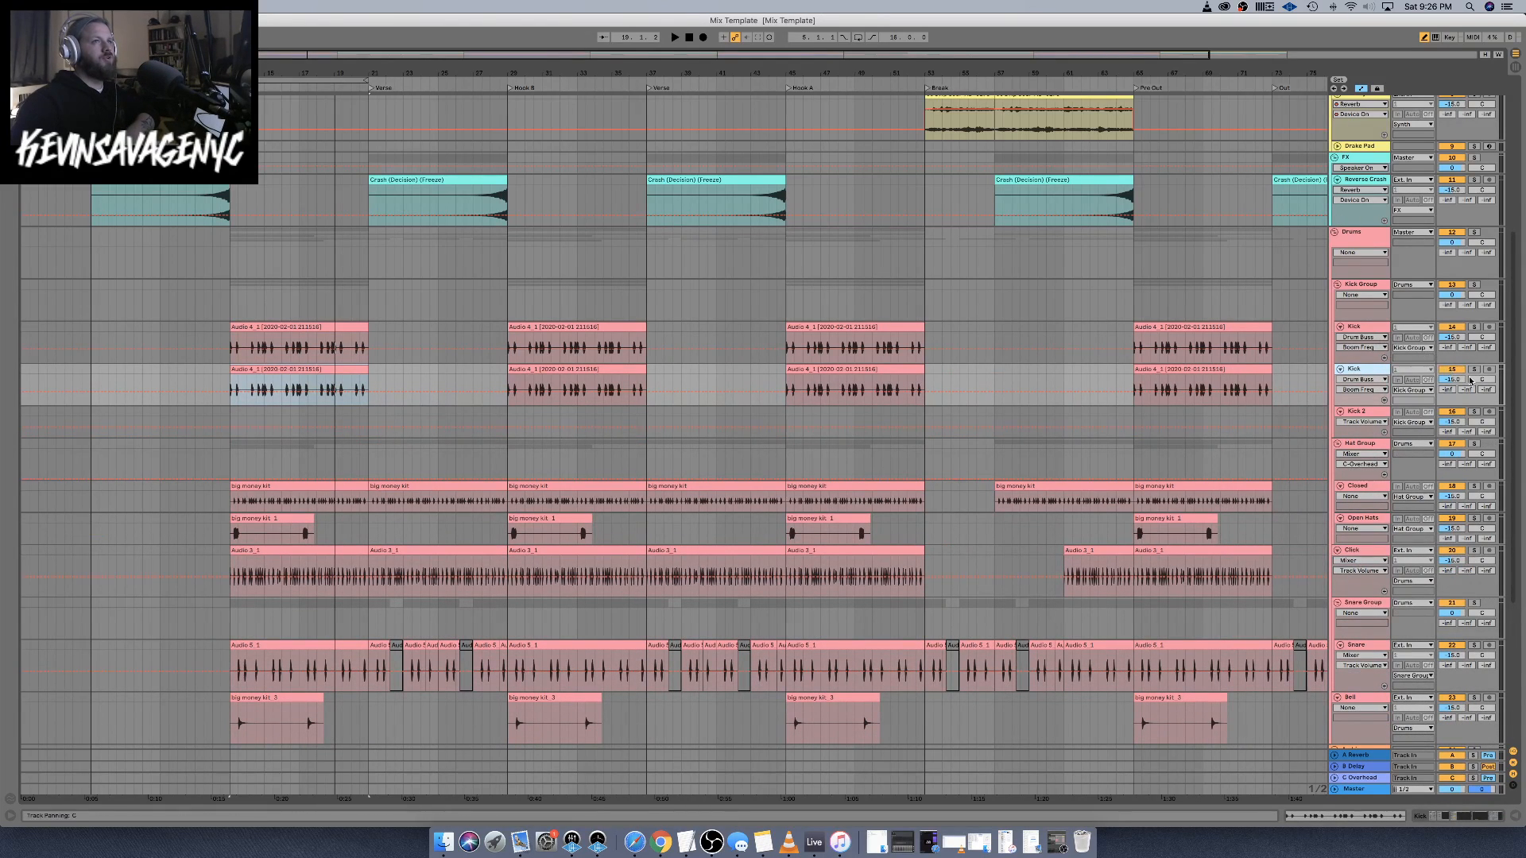
{"action": "left_click", "coordinate": [1370, 326]}
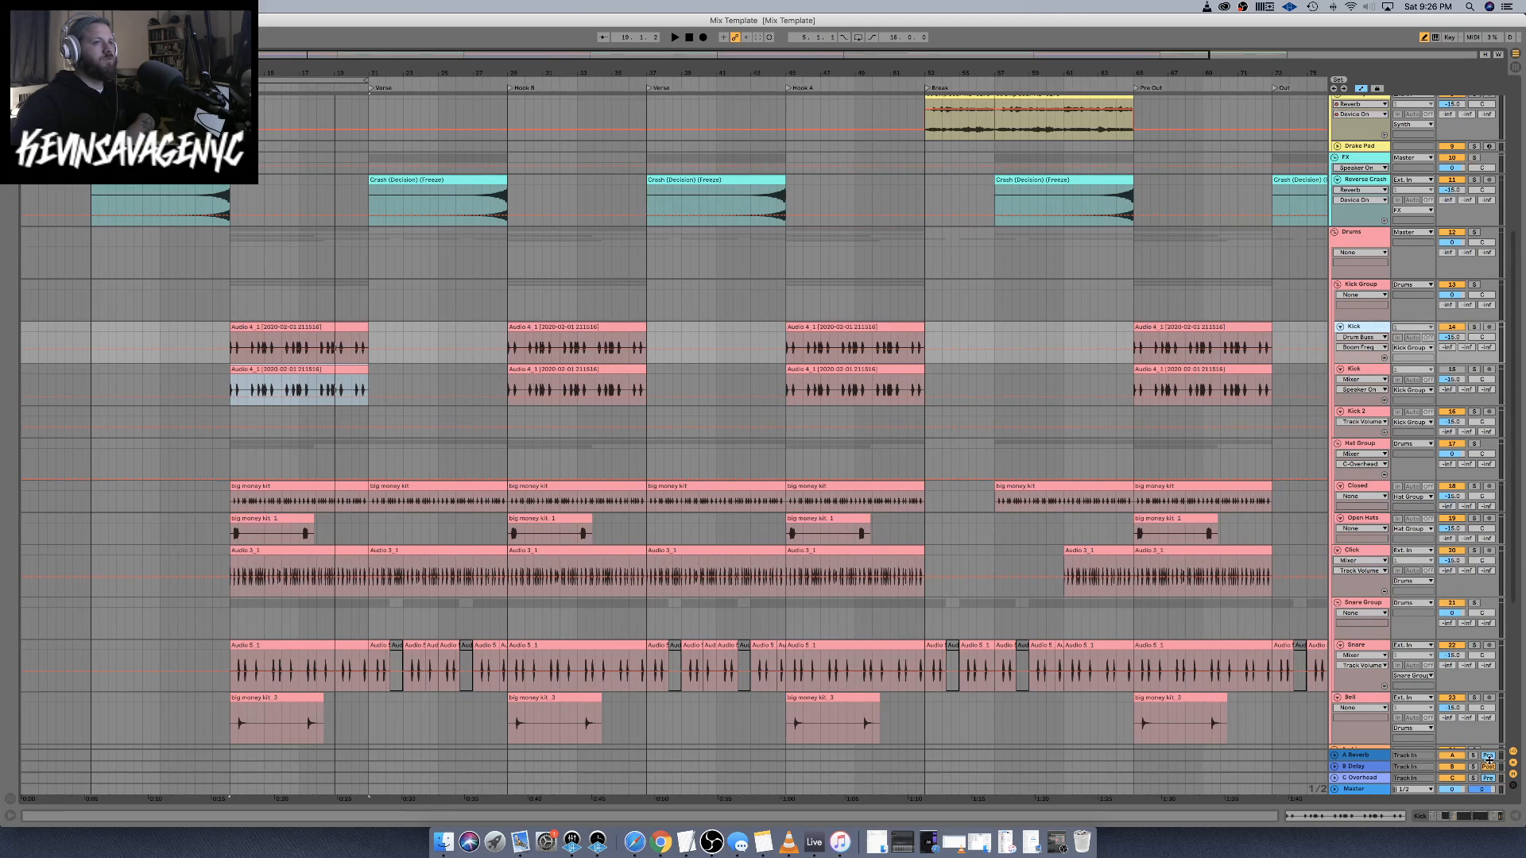
Turn off Drum Buss on the upper Kick track while playing Hook A
{"action": "left_click", "coordinate": [1454, 818]}
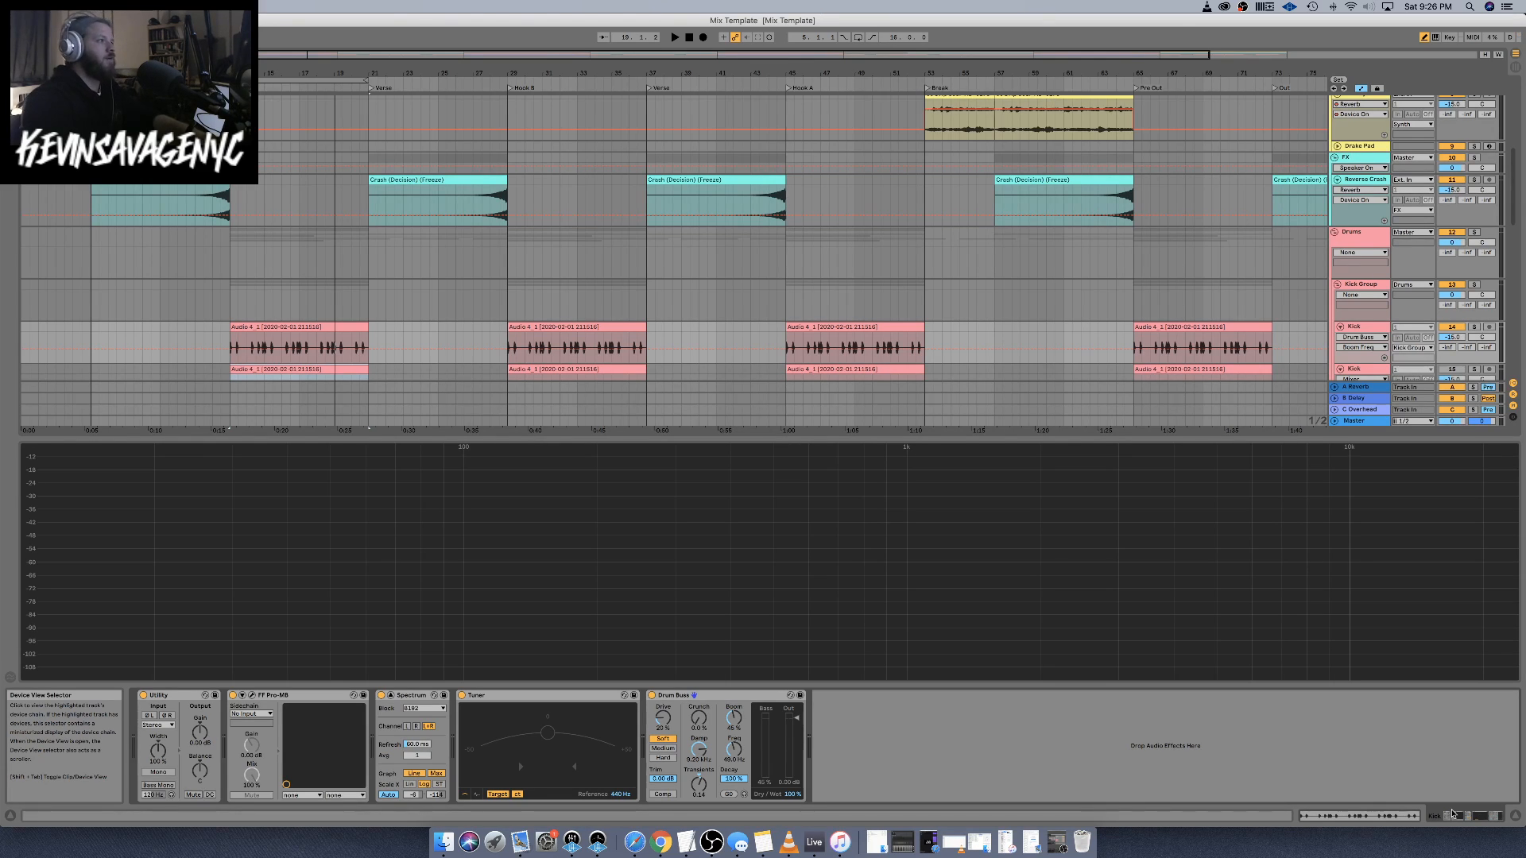
{"action": "left_click", "coordinate": [1516, 818]}
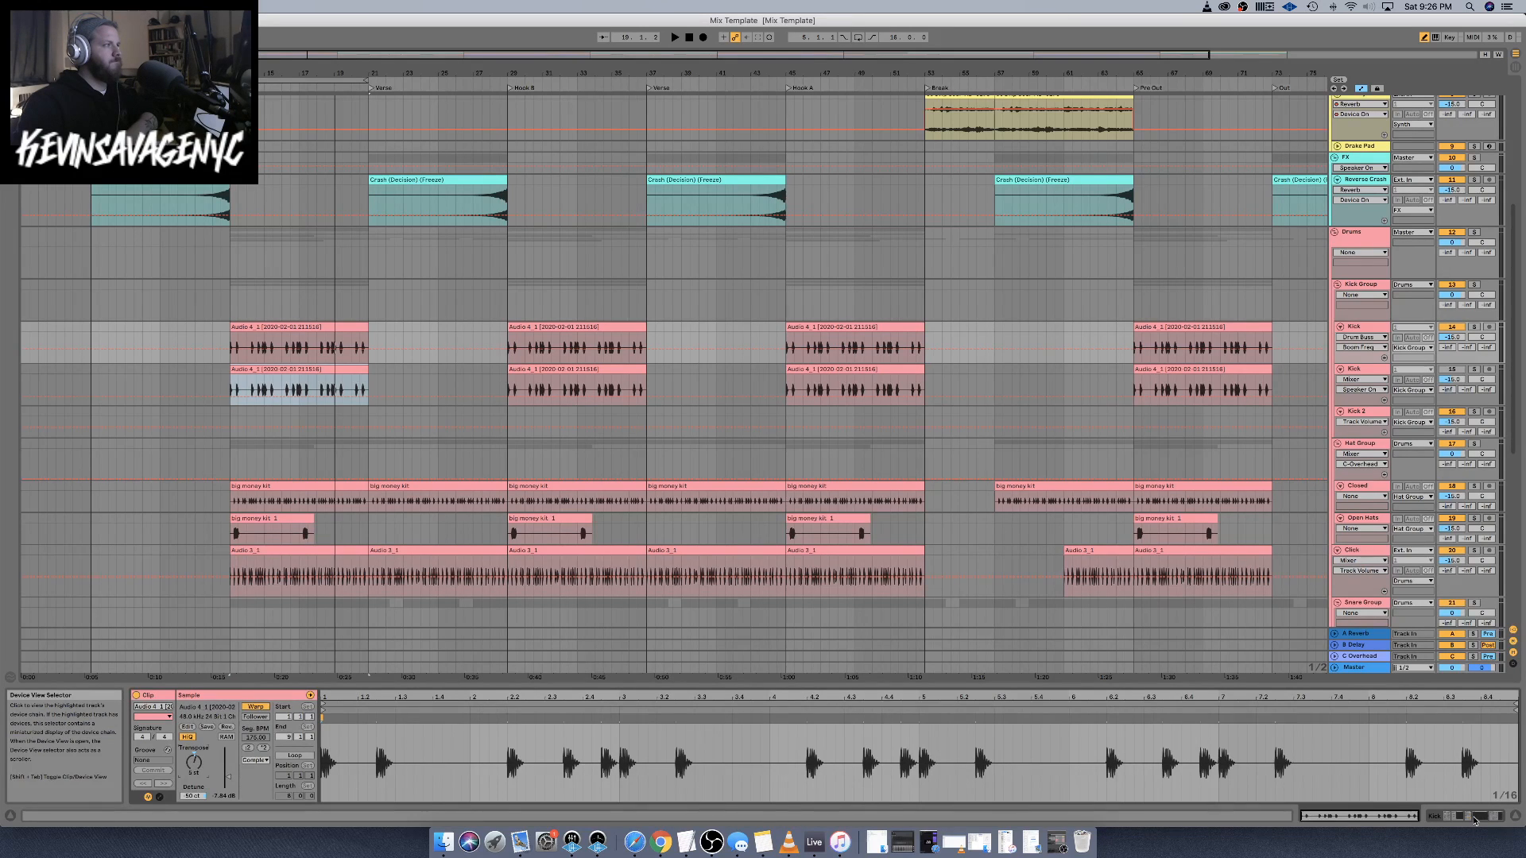
{"action": "left_click", "coordinate": [1474, 821]}
{"action": "key", "text": "space"}
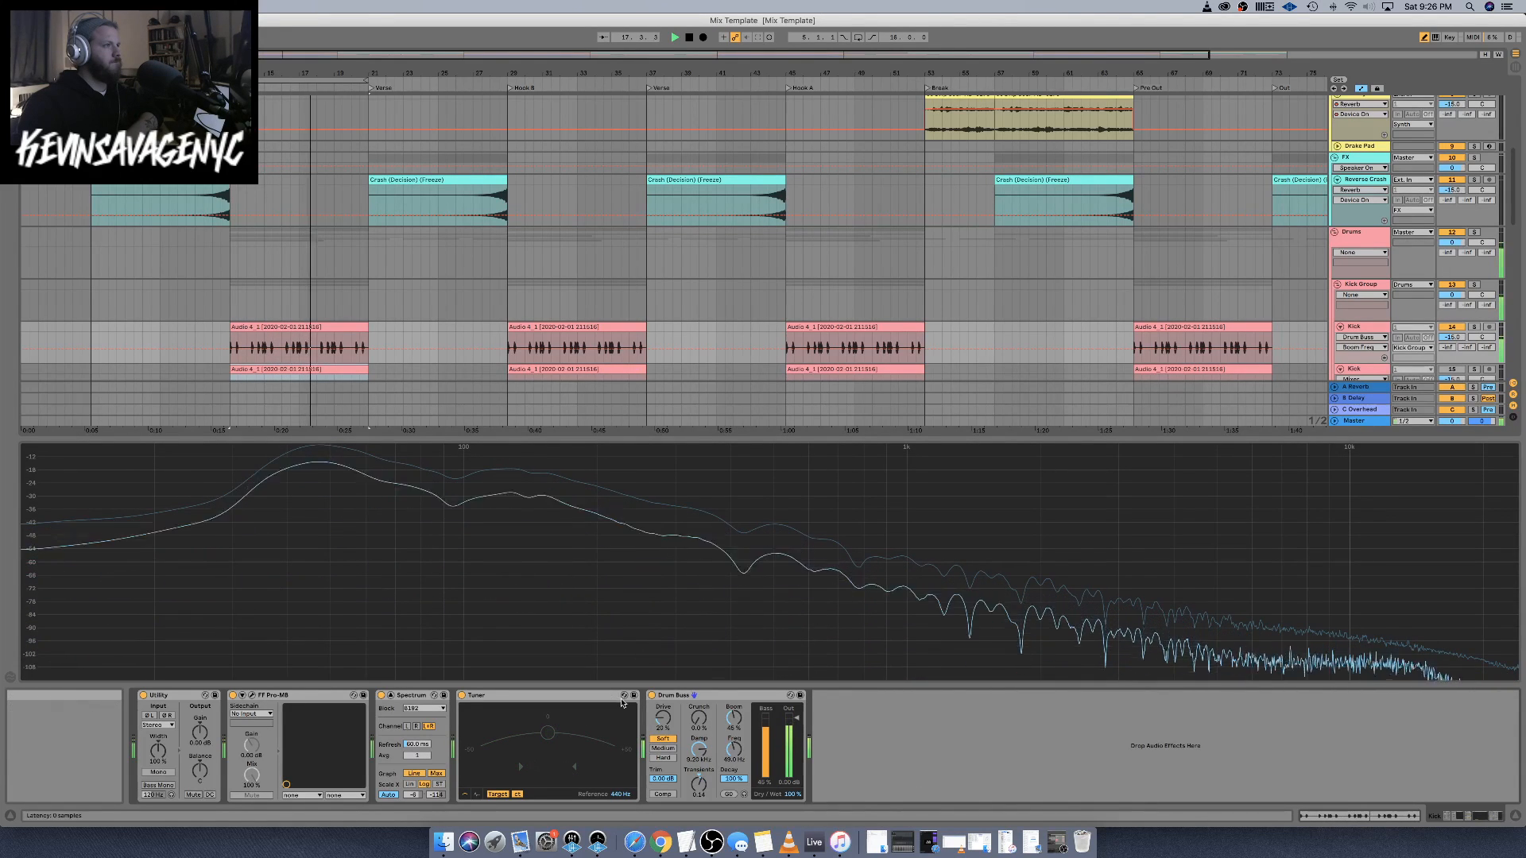
{"action": "left_click", "coordinate": [652, 695]}
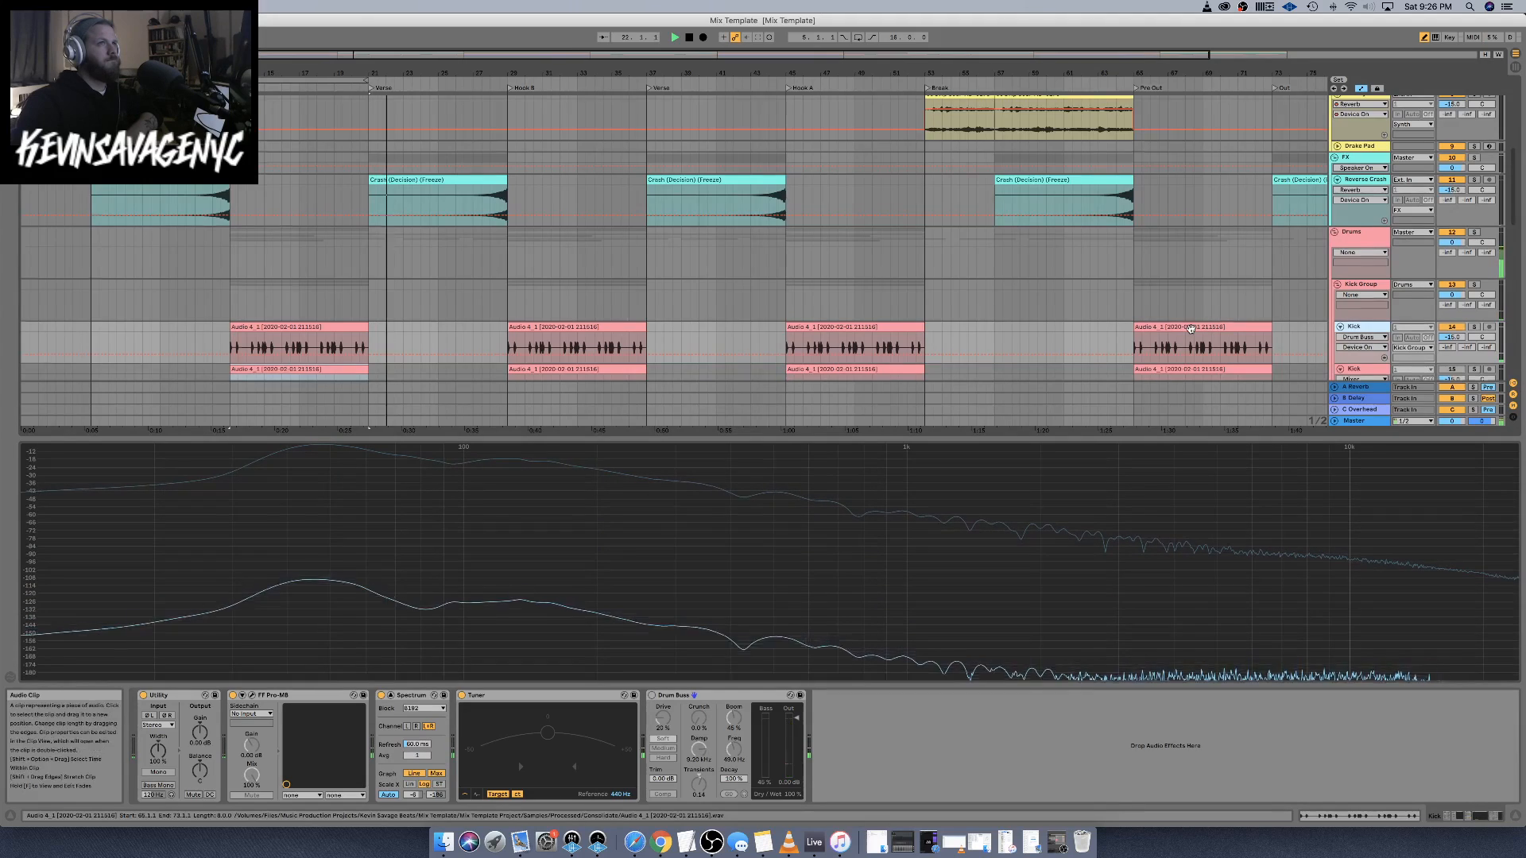
Deactivate the upper Kick track, then reactivate and solo the lower Kick copy with its Hook A clip selected
{"action": "scroll", "coordinate": [1357, 318], "scroll_direction": "down", "scroll_amount": 3}
{"action": "left_click", "coordinate": [1357, 293]}
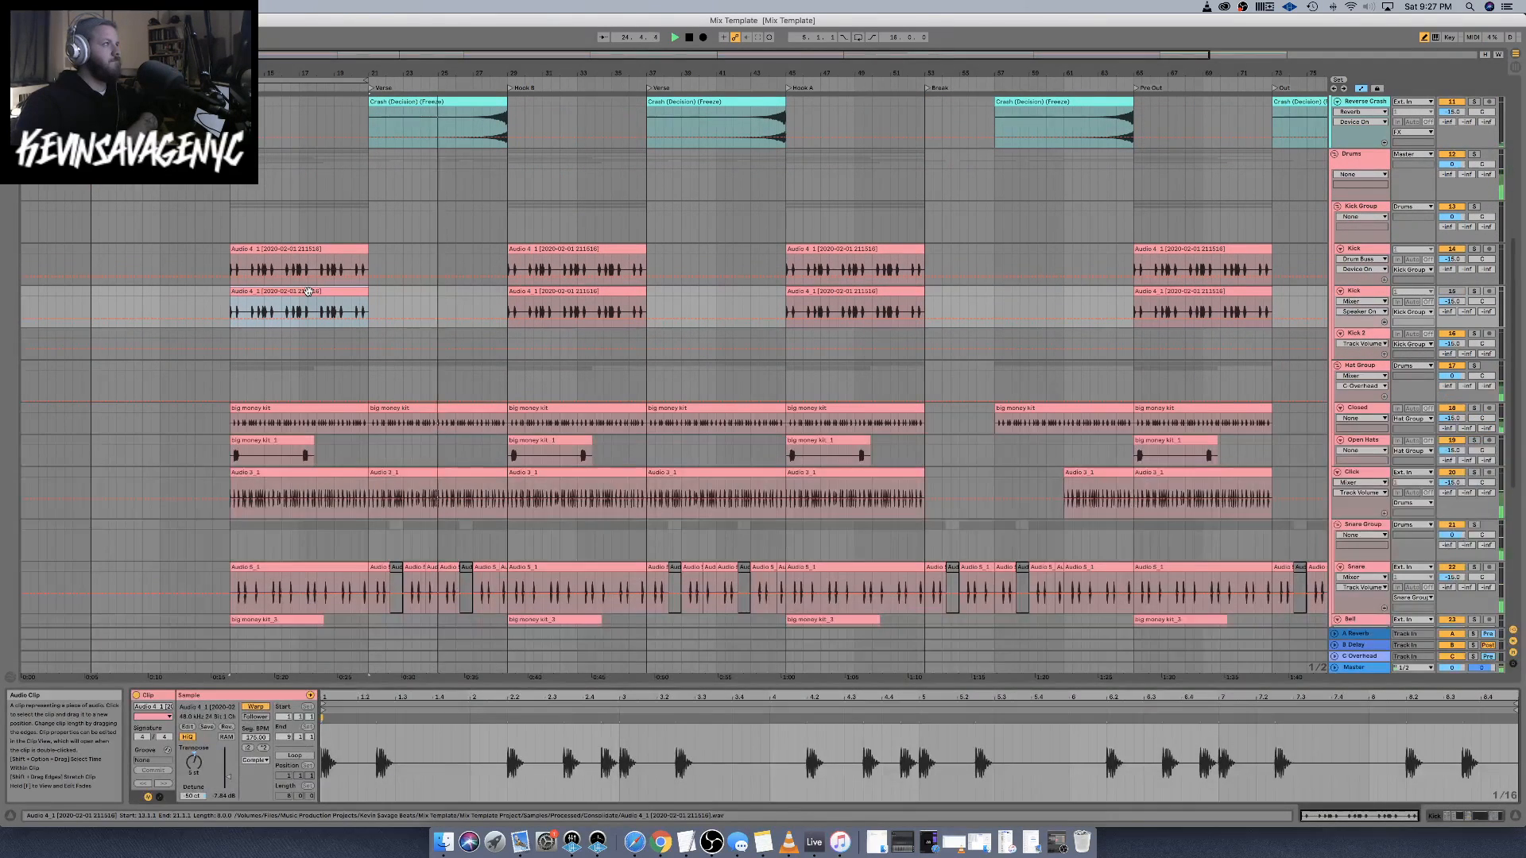
{"action": "left_click", "coordinate": [307, 290]}
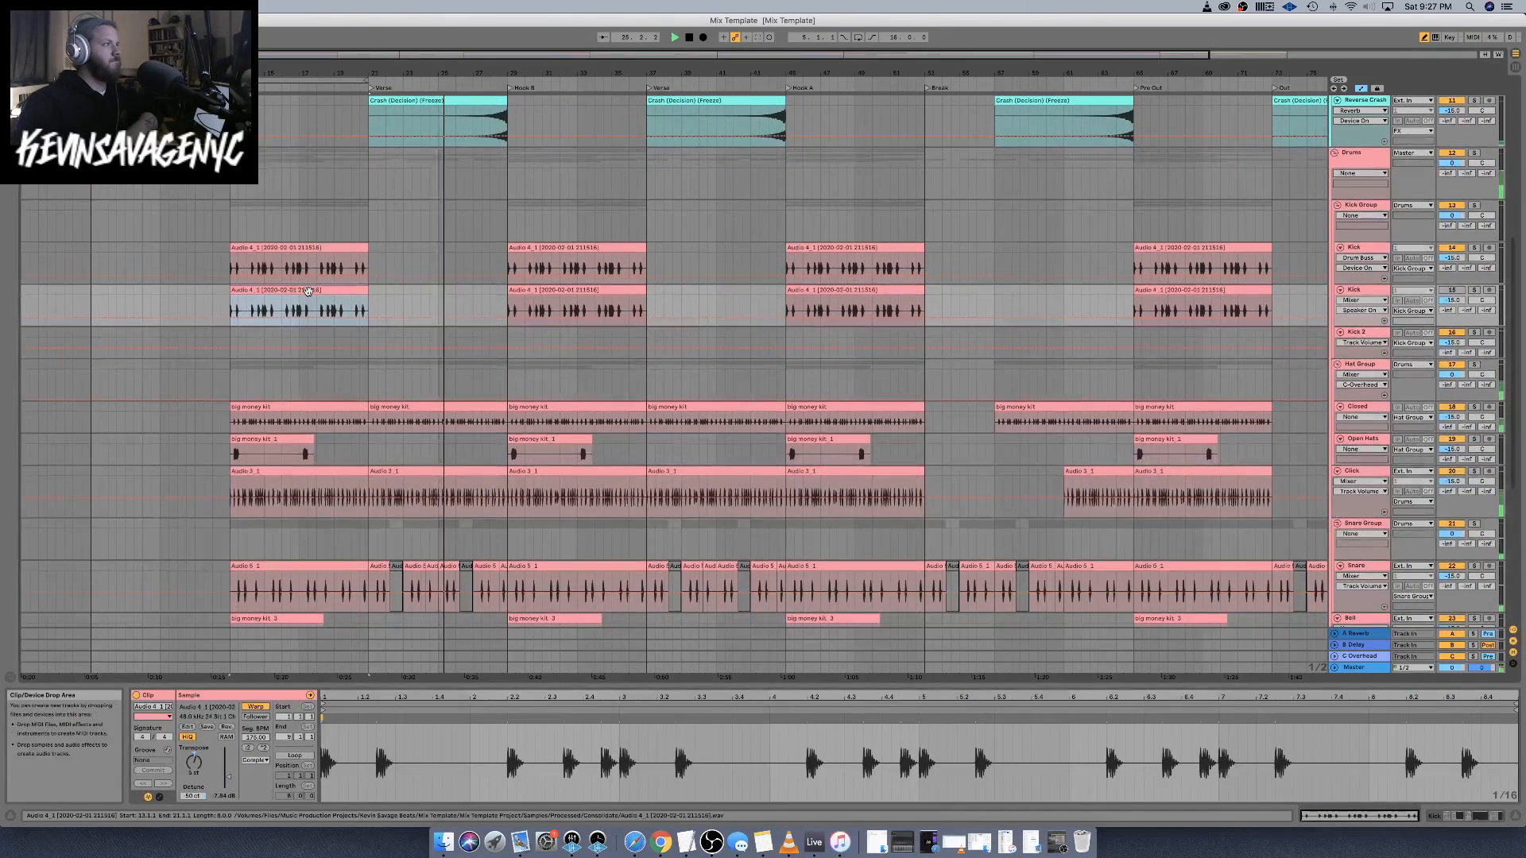
{"action": "left_click", "coordinate": [1364, 292]}
{"action": "key", "text": "space"}
{"action": "scroll", "coordinate": [1387, 316], "scroll_direction": "up", "scroll_amount": 1}
{"action": "left_click", "coordinate": [1452, 253]}
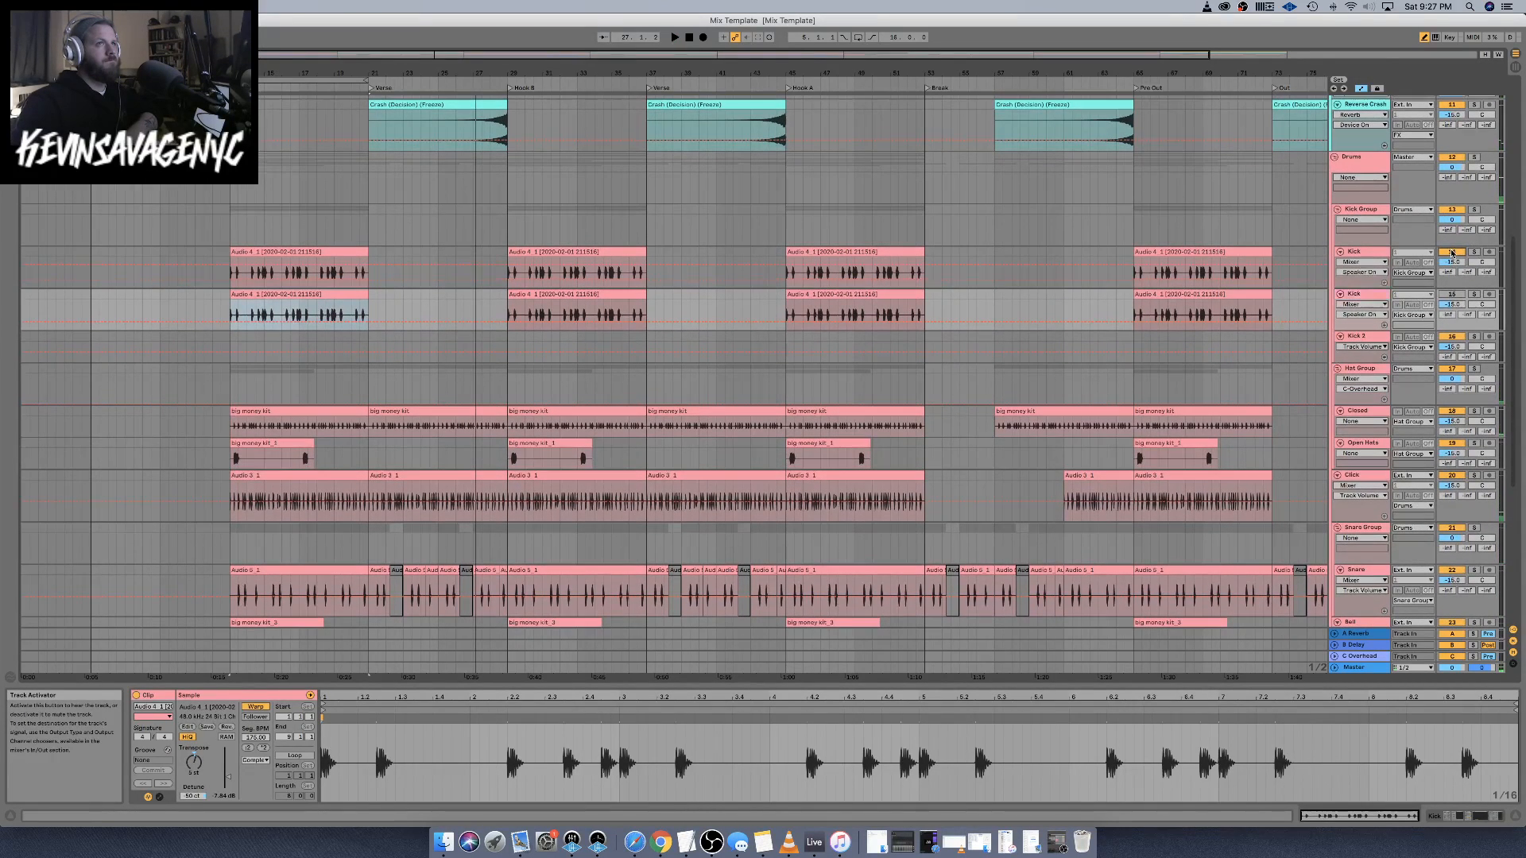
{"action": "left_click", "coordinate": [1450, 296]}
{"action": "left_click", "coordinate": [1474, 295]}
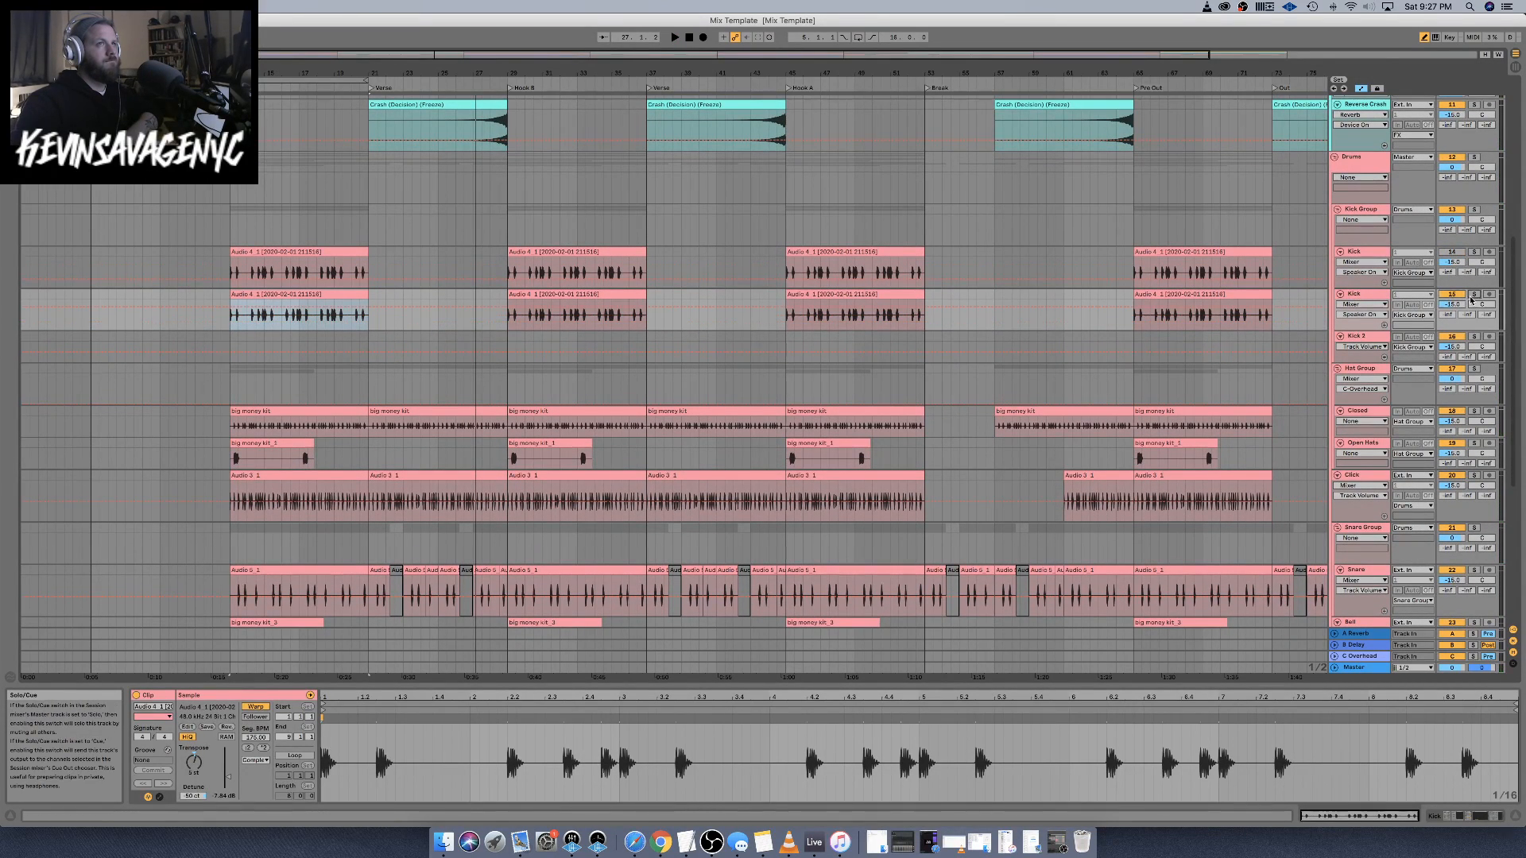
Lower the semitone transposition of the lower Kick track's Hook A clip and check its pitch on Spectrum during playback
{"action": "scroll", "coordinate": [1473, 297], "scroll_direction": "down", "scroll_amount": 1}
{"action": "key", "text": "space"}
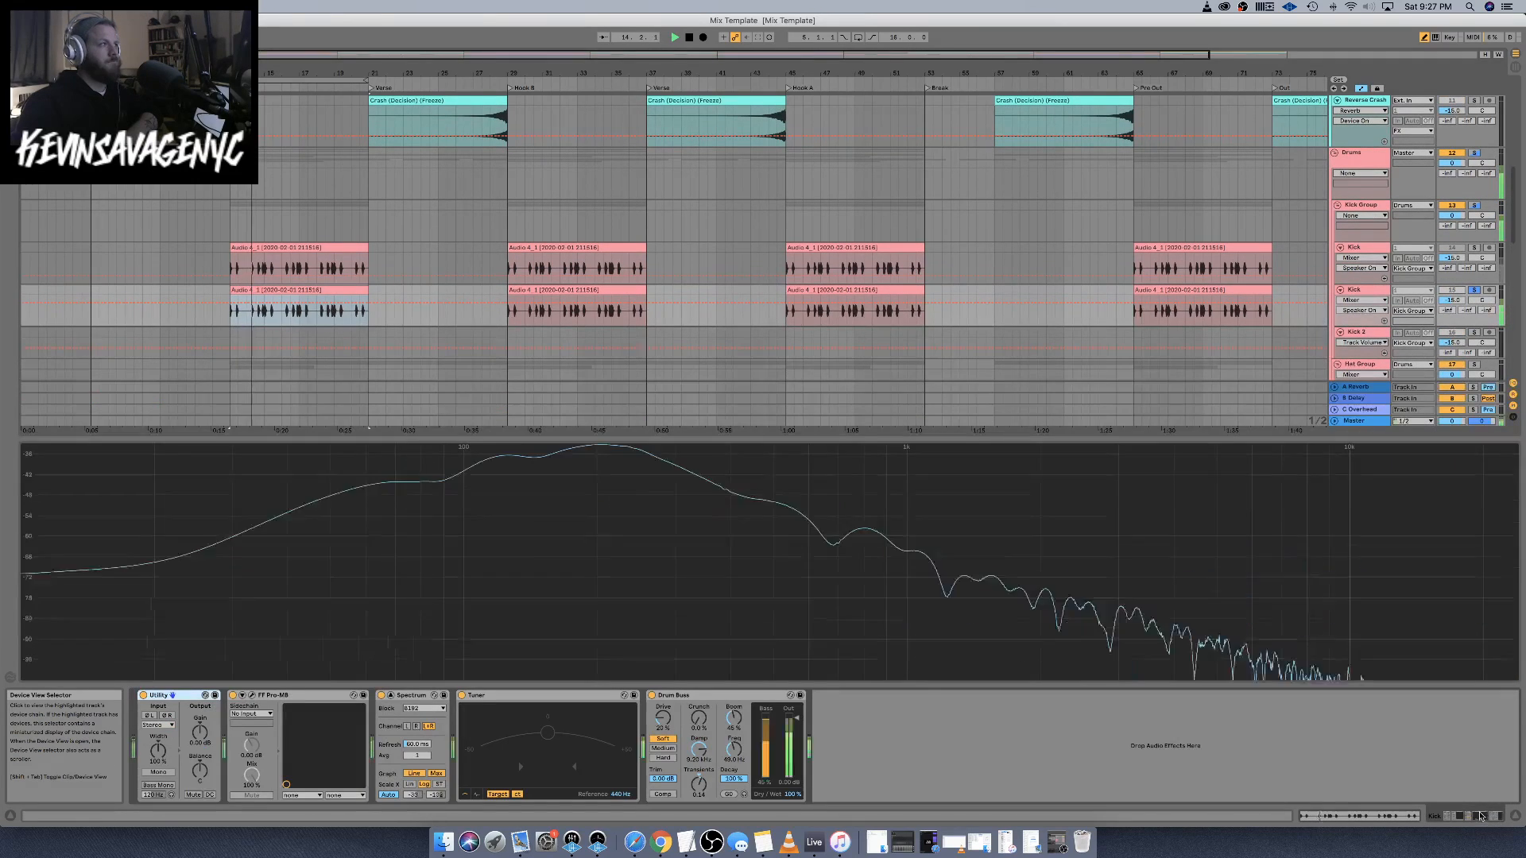
{"action": "key", "text": "shift+Tab"}
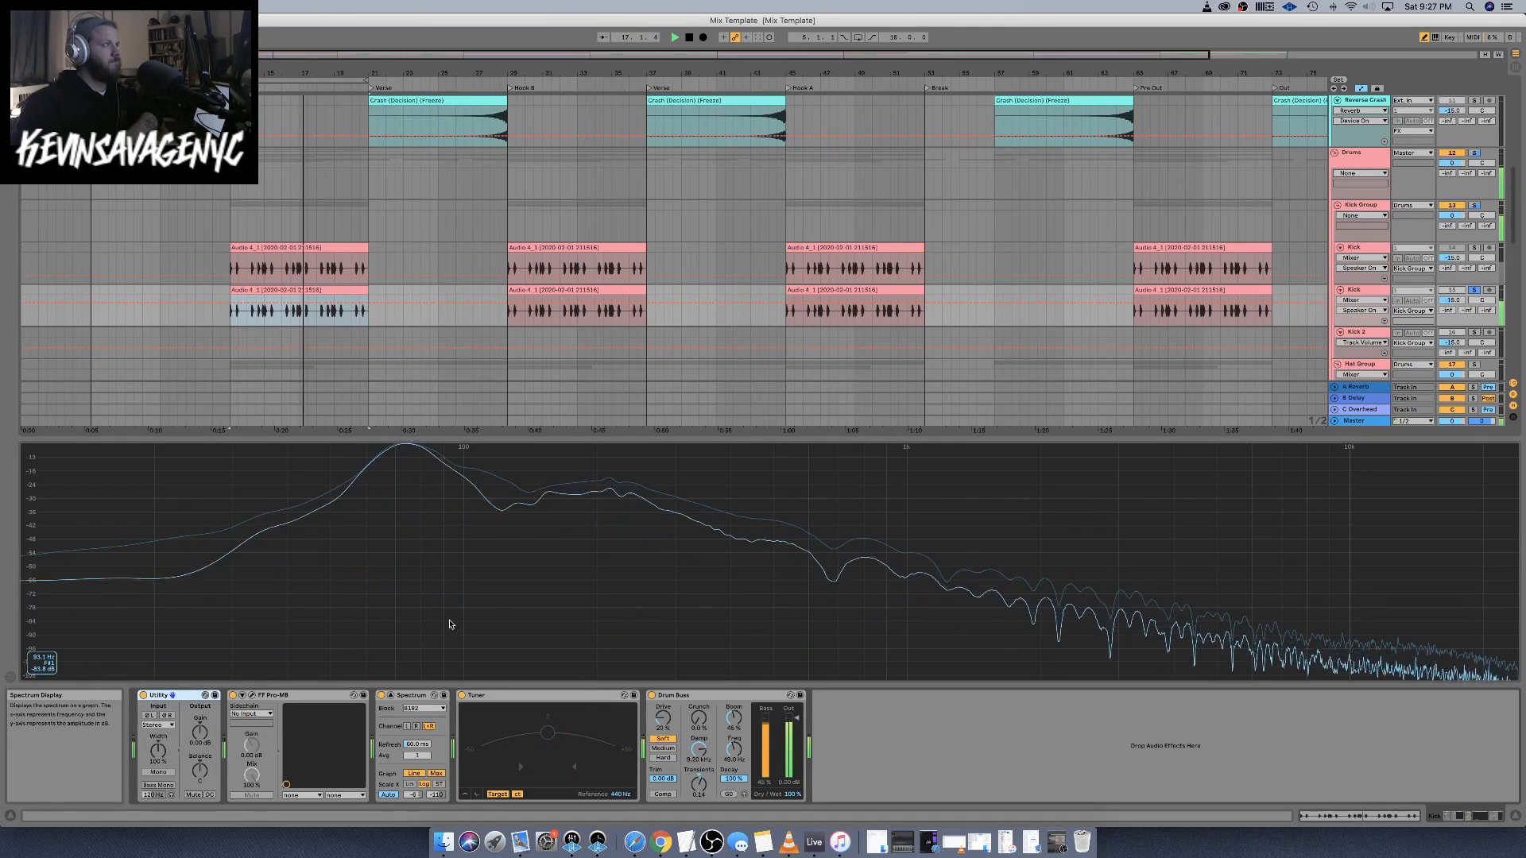
{"action": "key", "text": "shift+Tab"}
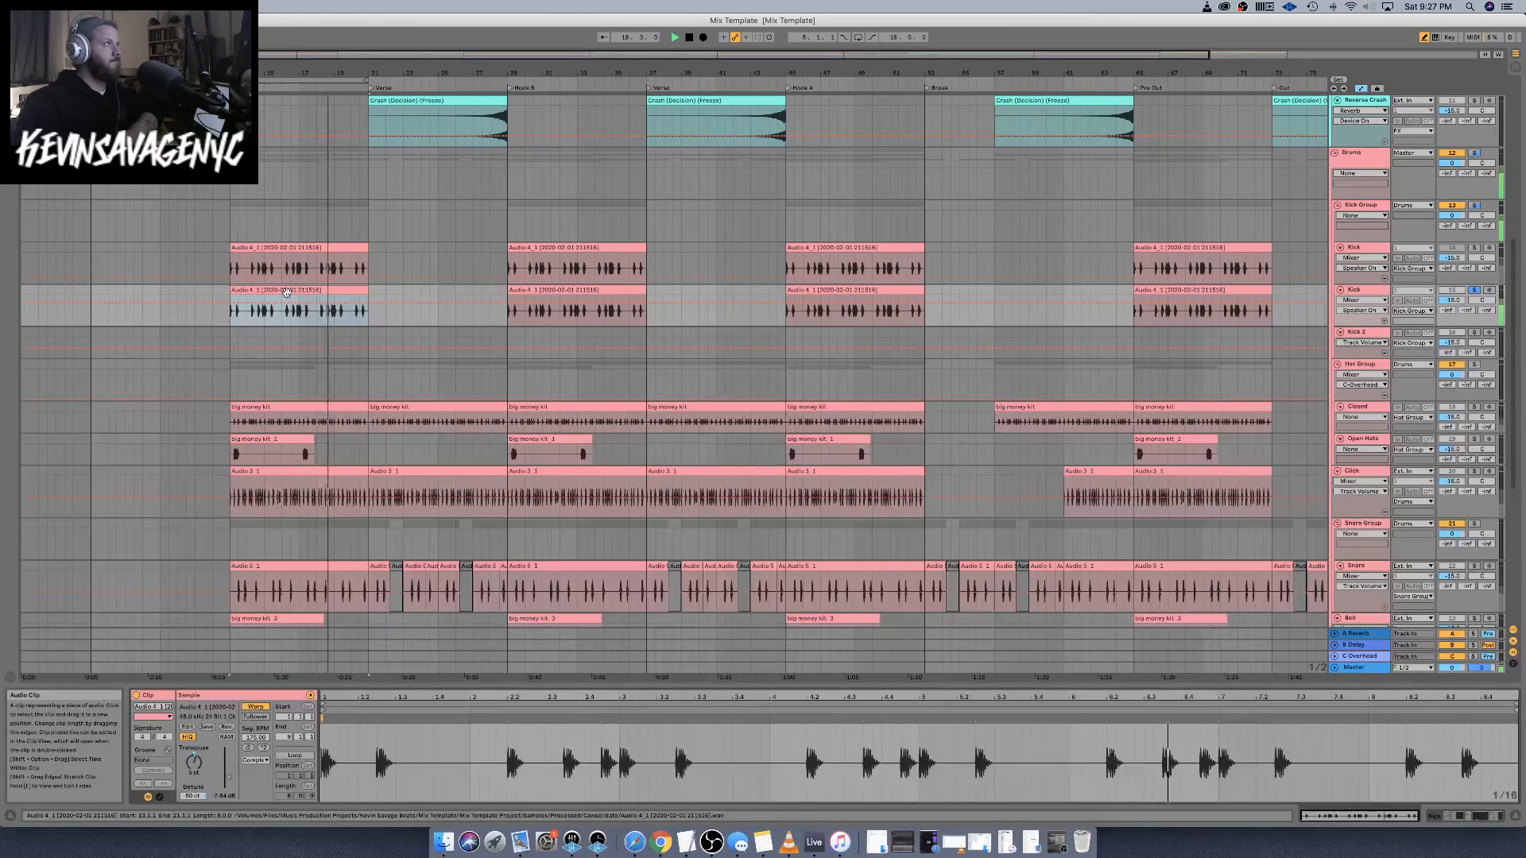
{"action": "left_click_drag", "start_coordinate": [194, 762], "coordinate": [194, 769]}
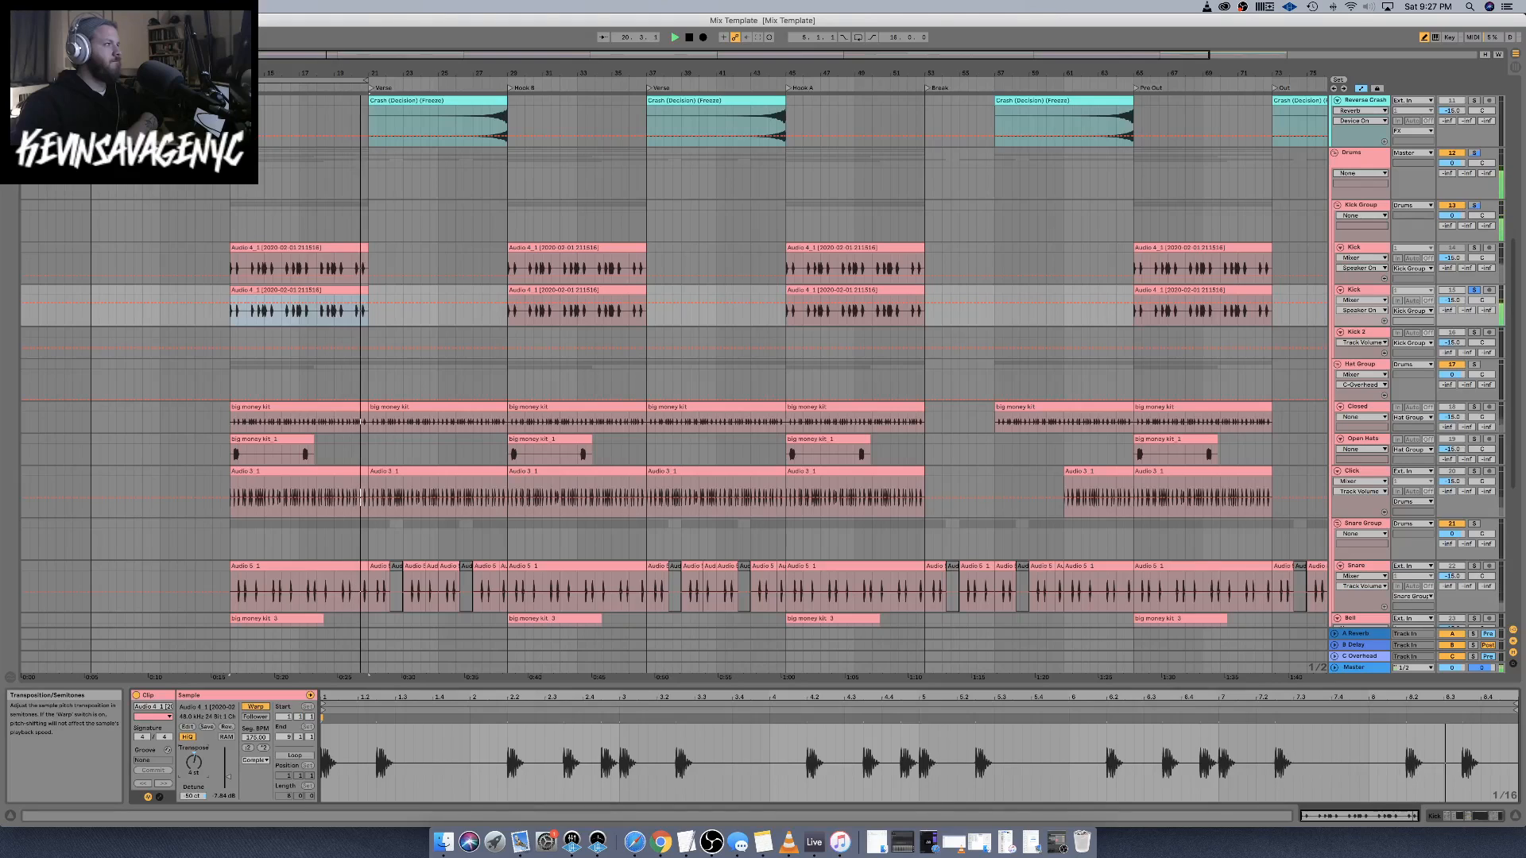
{"action": "left_click", "coordinate": [1454, 816]}
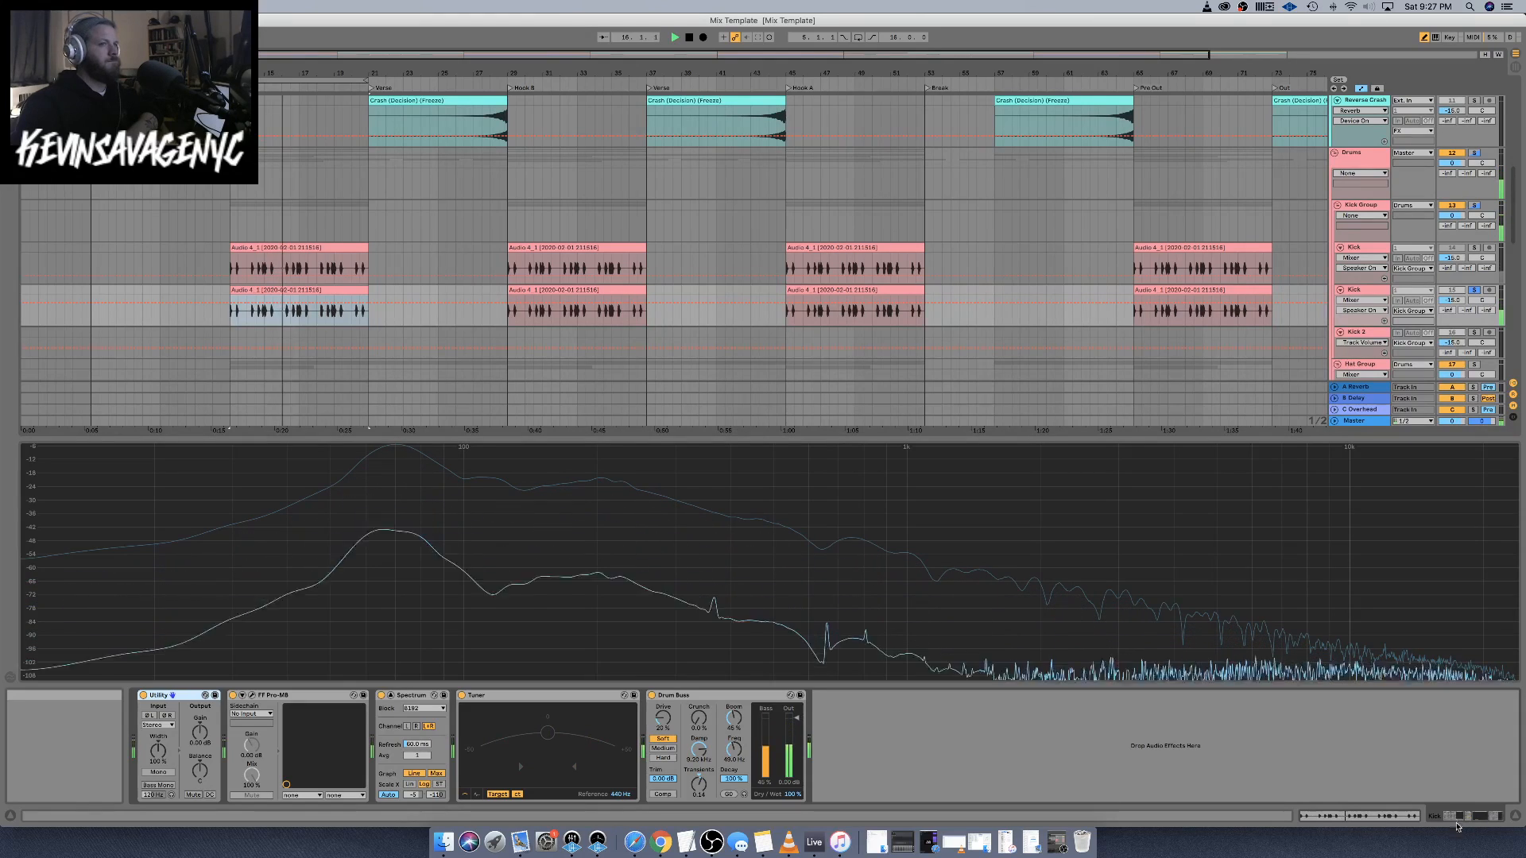
Lower the detune in cents of the lower Kick track's Hook A clip and recheck it on Spectrum
{"action": "left_click", "coordinate": [1456, 818]}
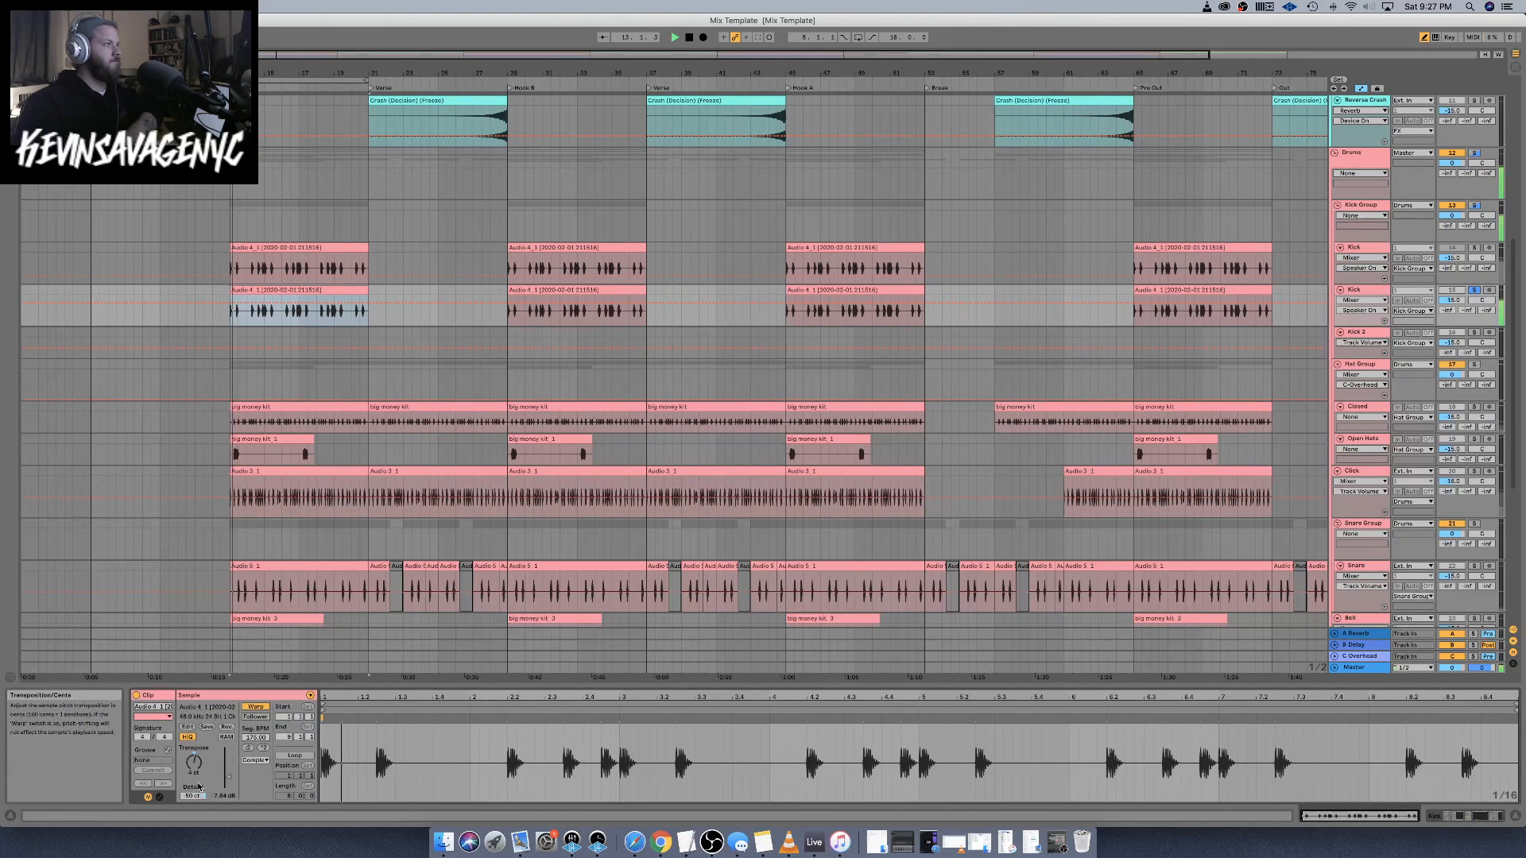
{"action": "left_click_drag", "start_coordinate": [192, 797], "coordinate": [193, 801]}
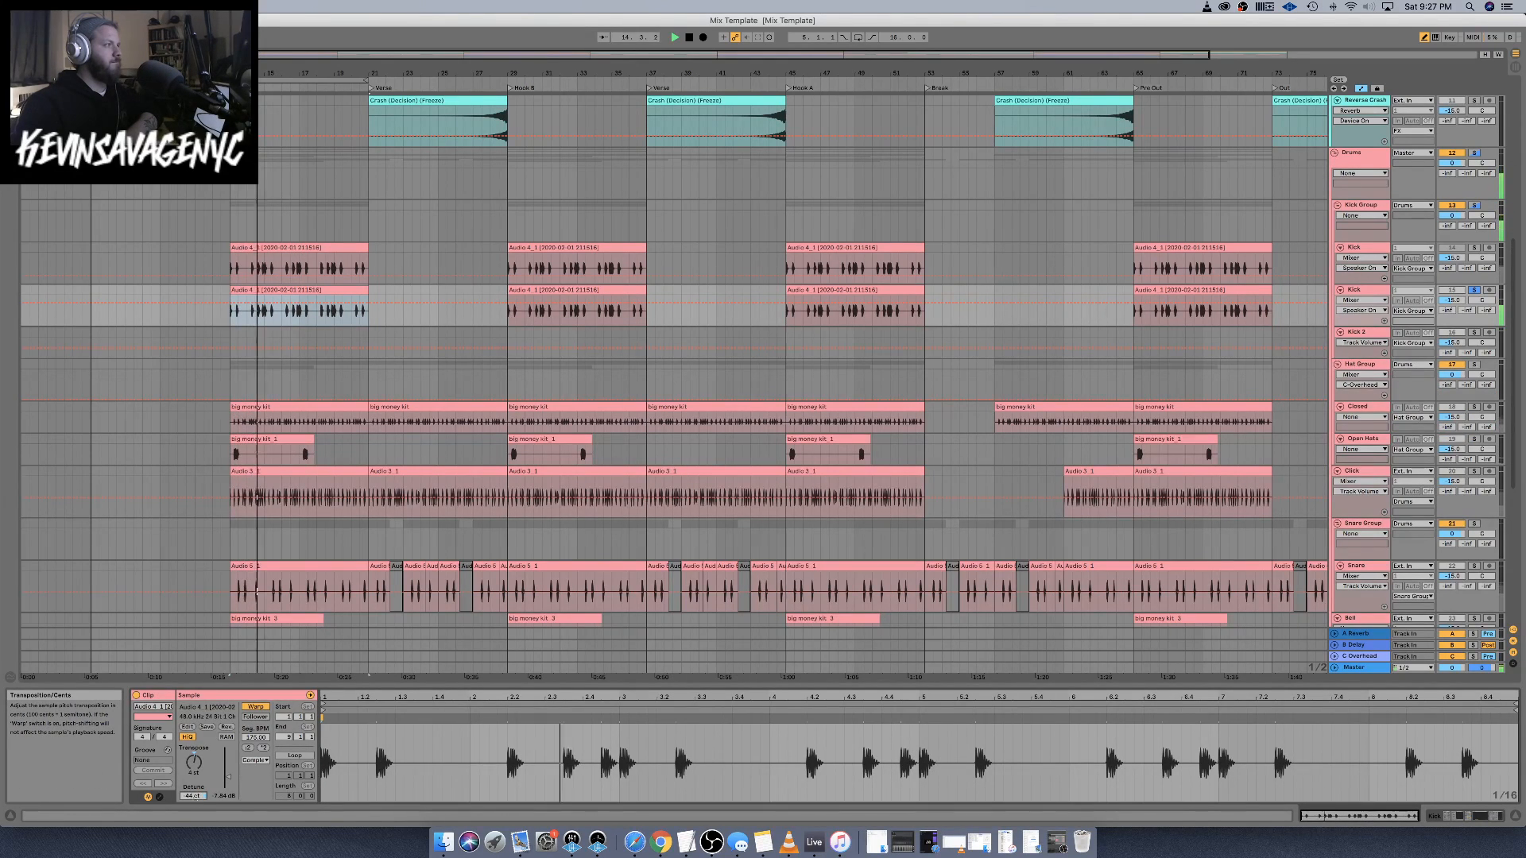
{"action": "left_click", "coordinate": [1480, 817]}
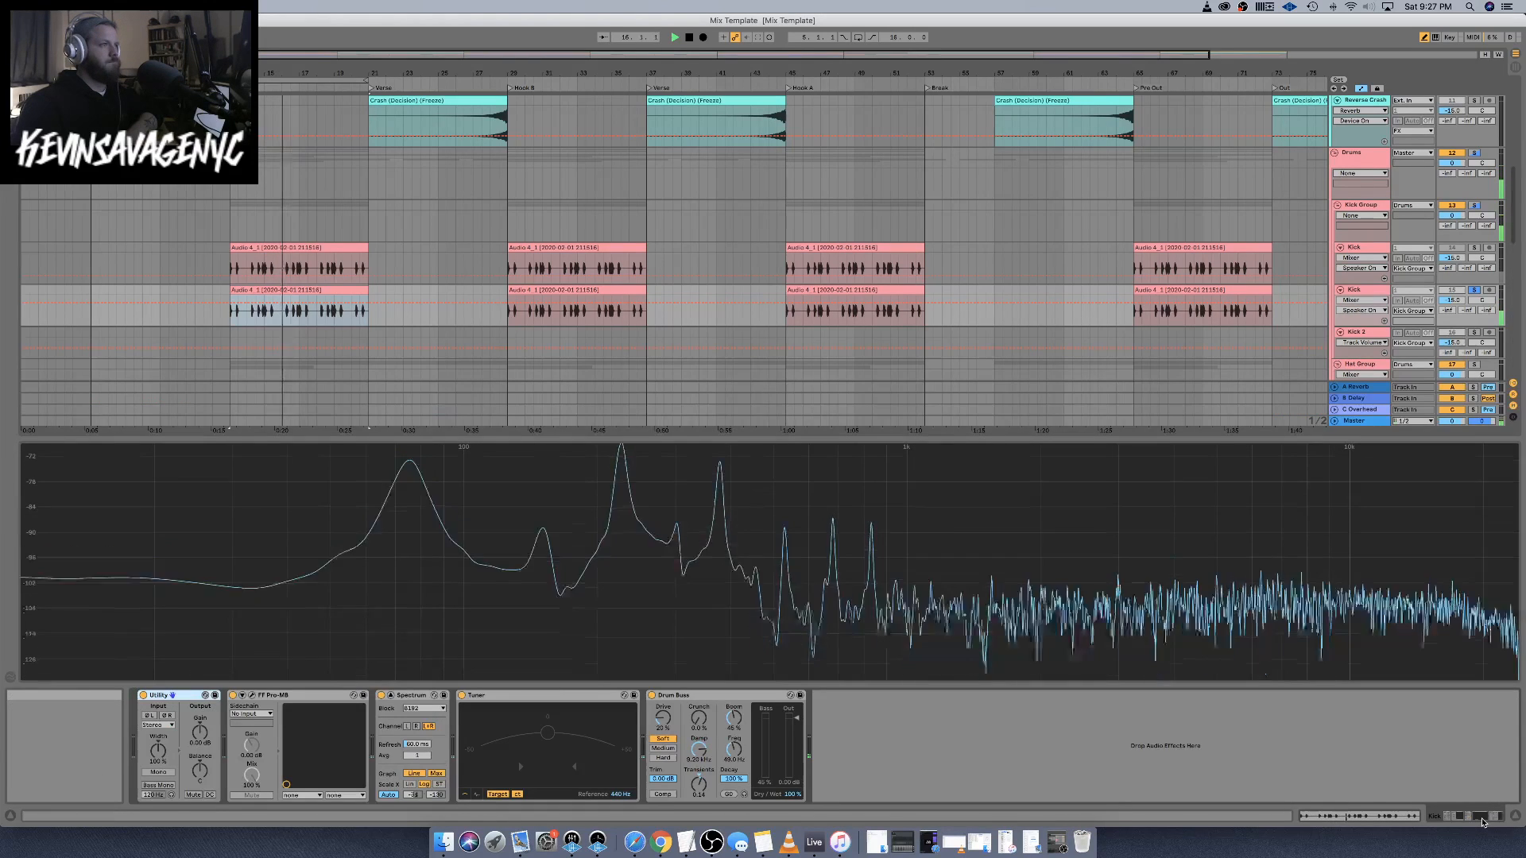
Raise the detune in cents of the lower Kick track's Hook A clip and check its pitch on Spectrum and Tuner
{"action": "left_click", "coordinate": [1410, 819]}
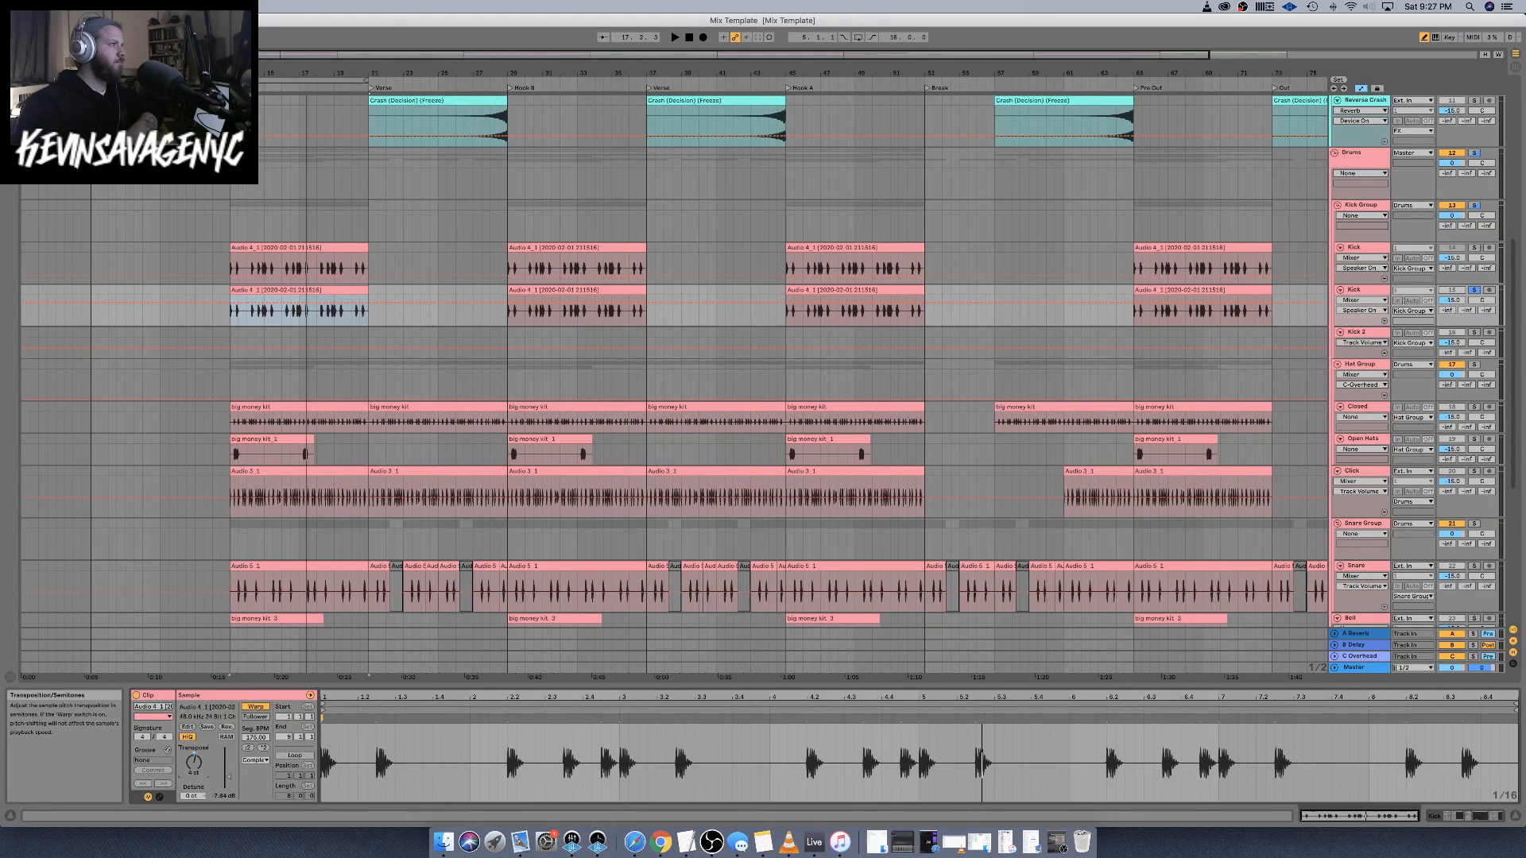
{"action": "key", "text": "space"}
{"action": "left_click_drag", "start_coordinate": [193, 796], "coordinate": [193, 792]}
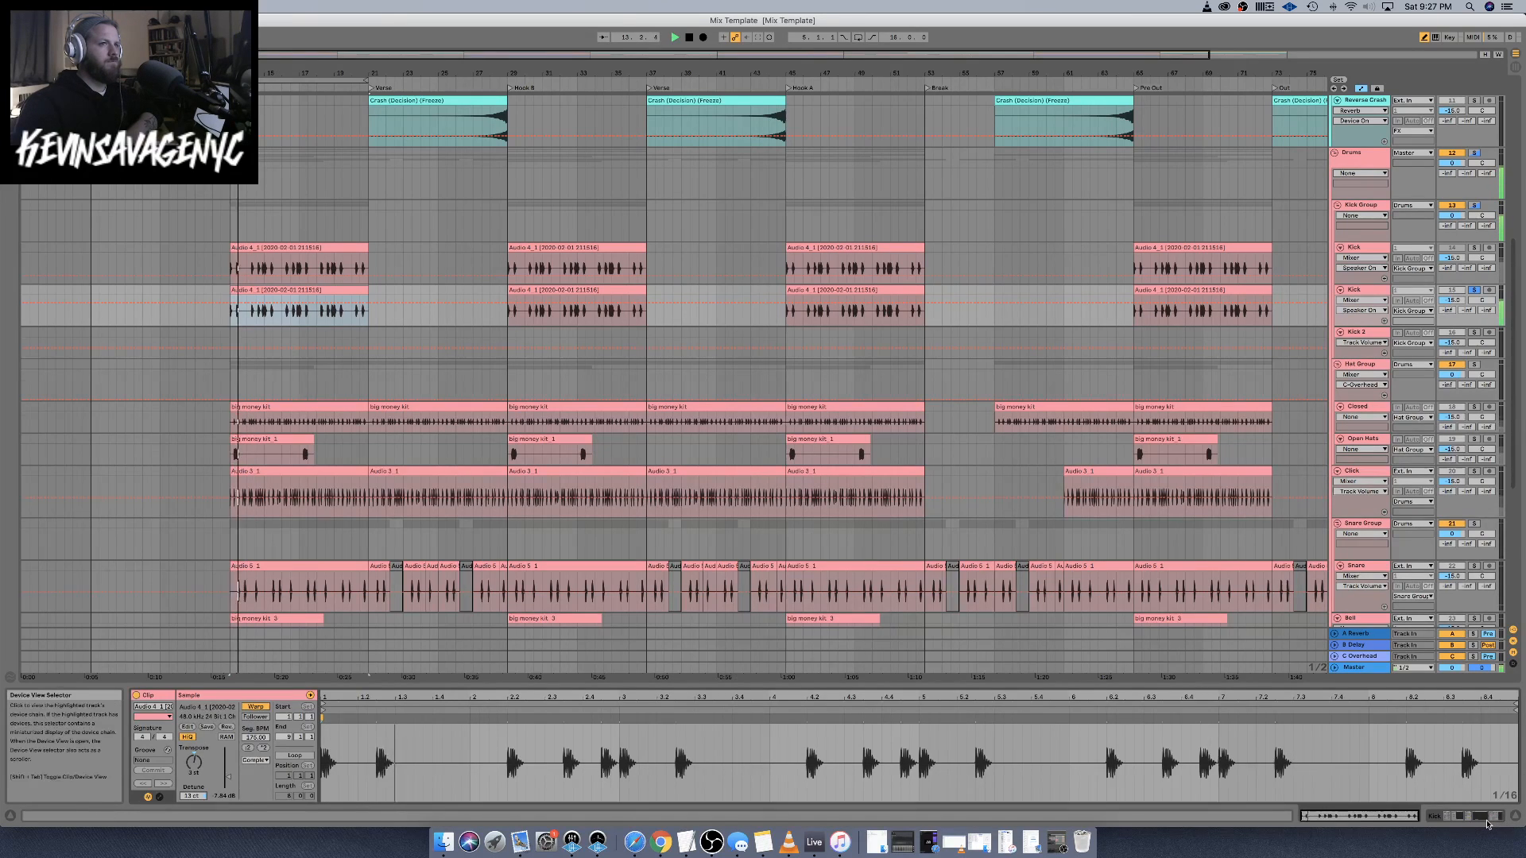
{"action": "left_click", "coordinate": [1483, 818]}
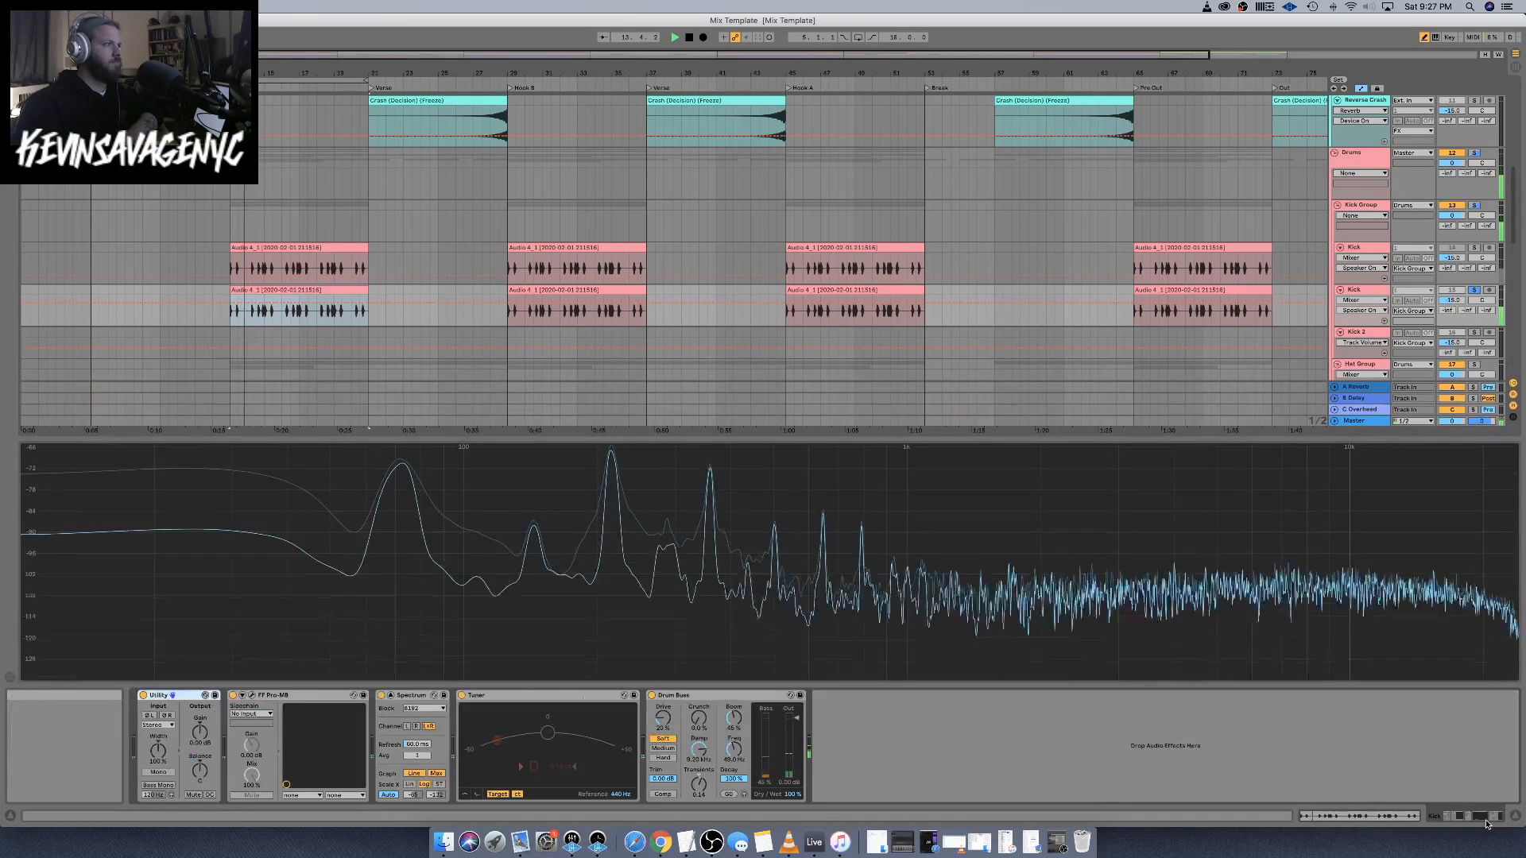
Lower the semitone transposition of the lower Kick track's Hook A clip and check its pitch on the Tuner
{"action": "left_click", "coordinate": [1337, 818]}
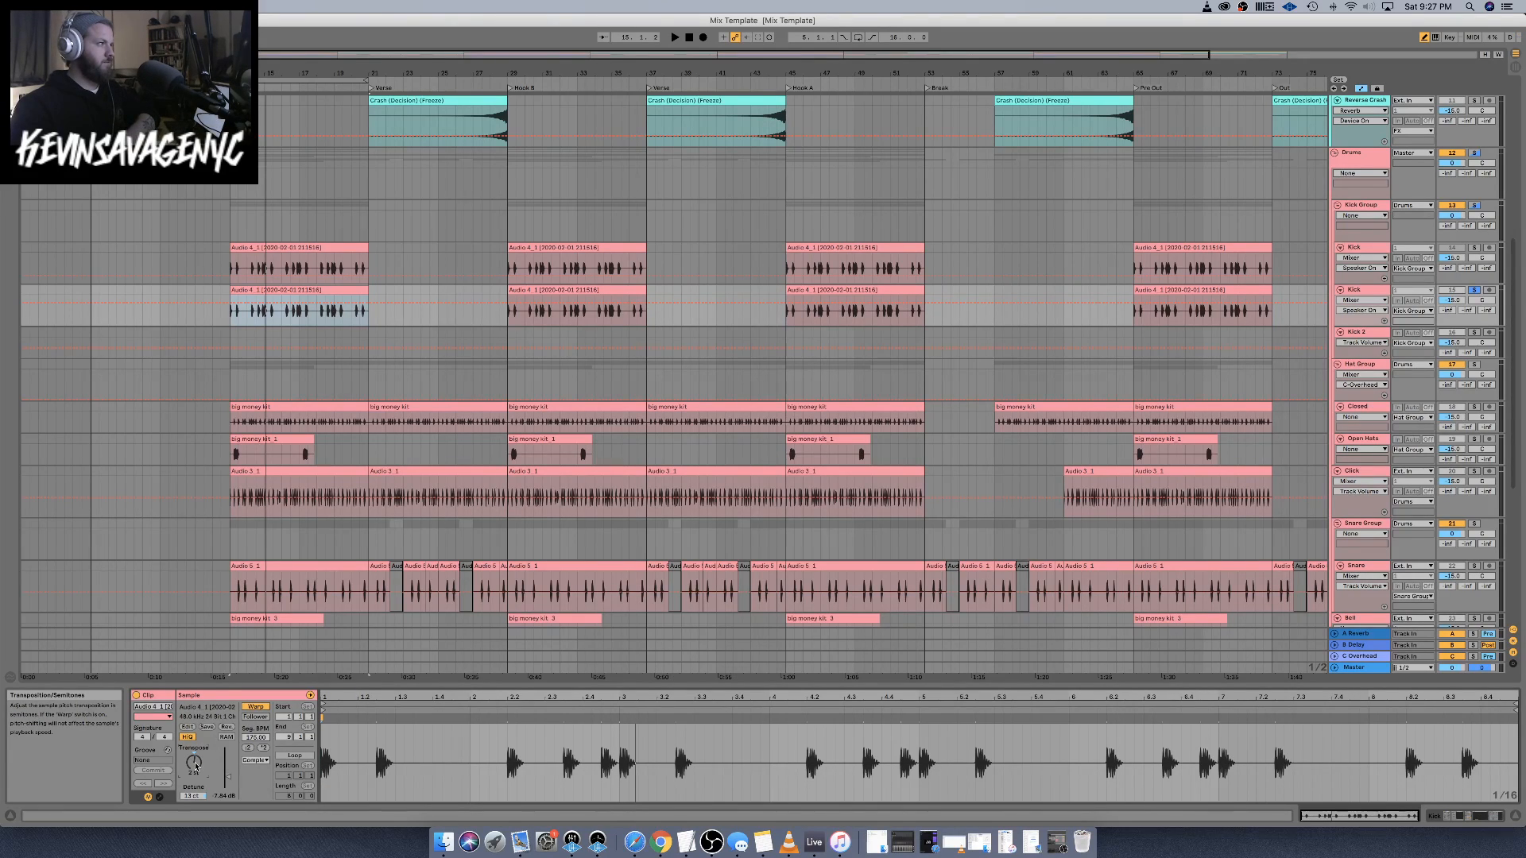
{"action": "key", "text": "space"}
{"action": "left_click", "coordinate": [1500, 814]}
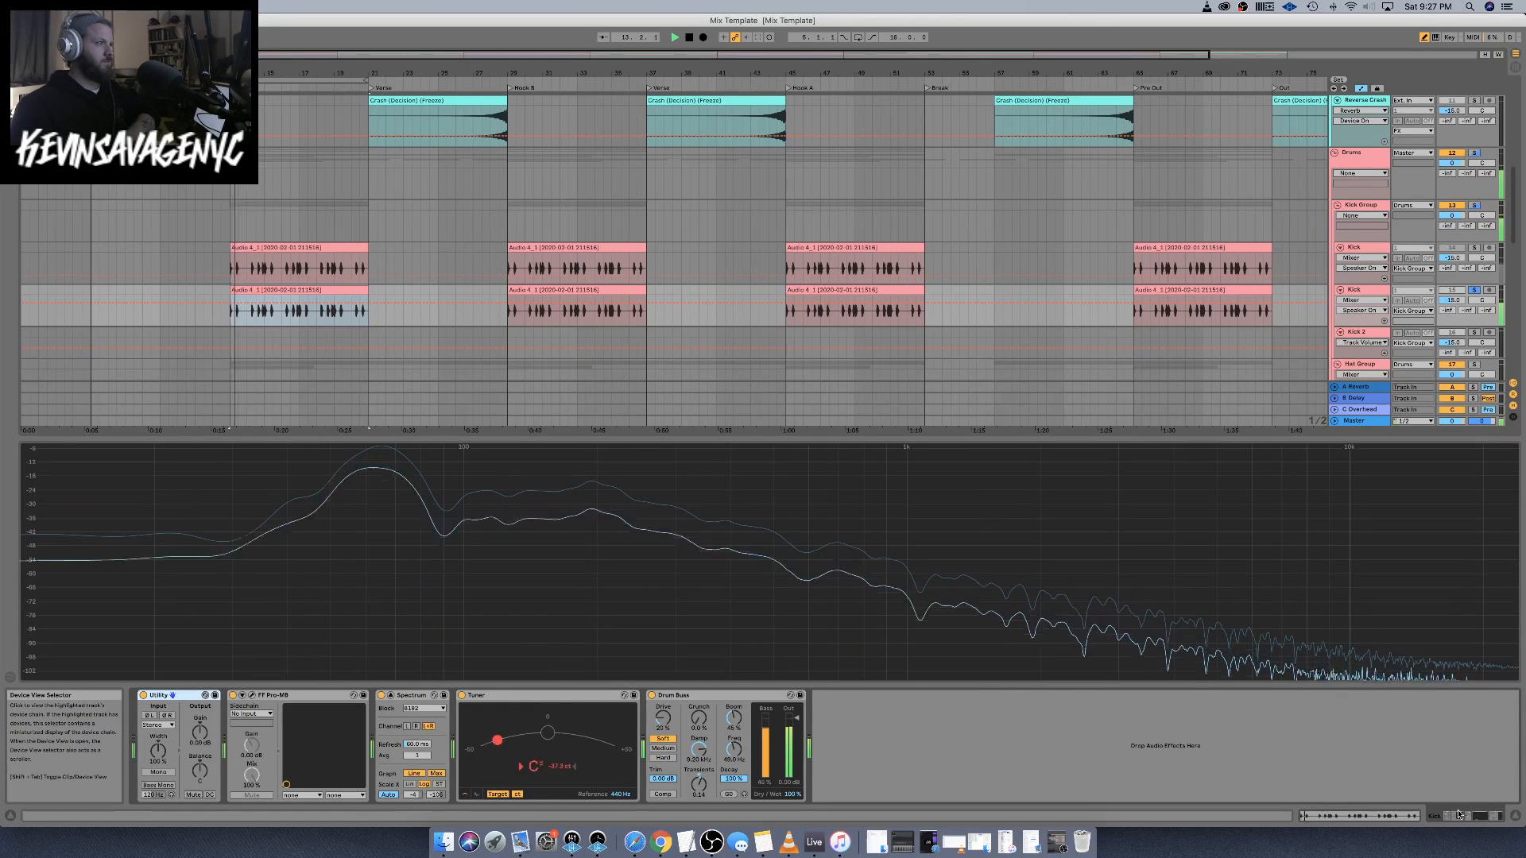
{"action": "key", "text": "space"}
Readjust the cents detune of the lower Kick track's Hook A clip and inspect its low-frequency peak on Spectrum during playback
{"action": "left_click", "coordinate": [1360, 816]}
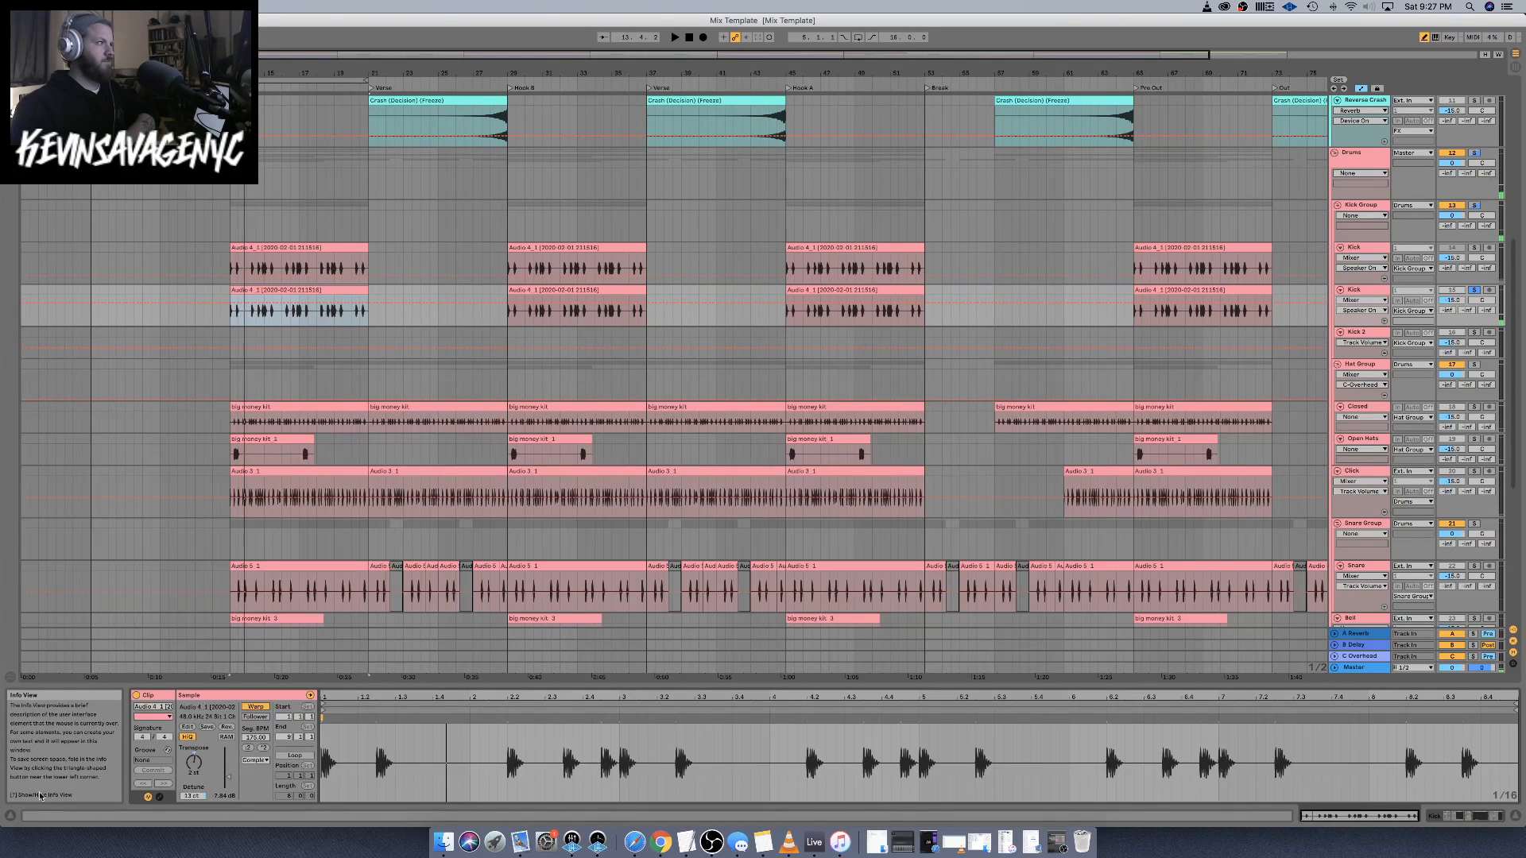
{"action": "key", "text": "space"}
{"action": "key", "text": "space"}
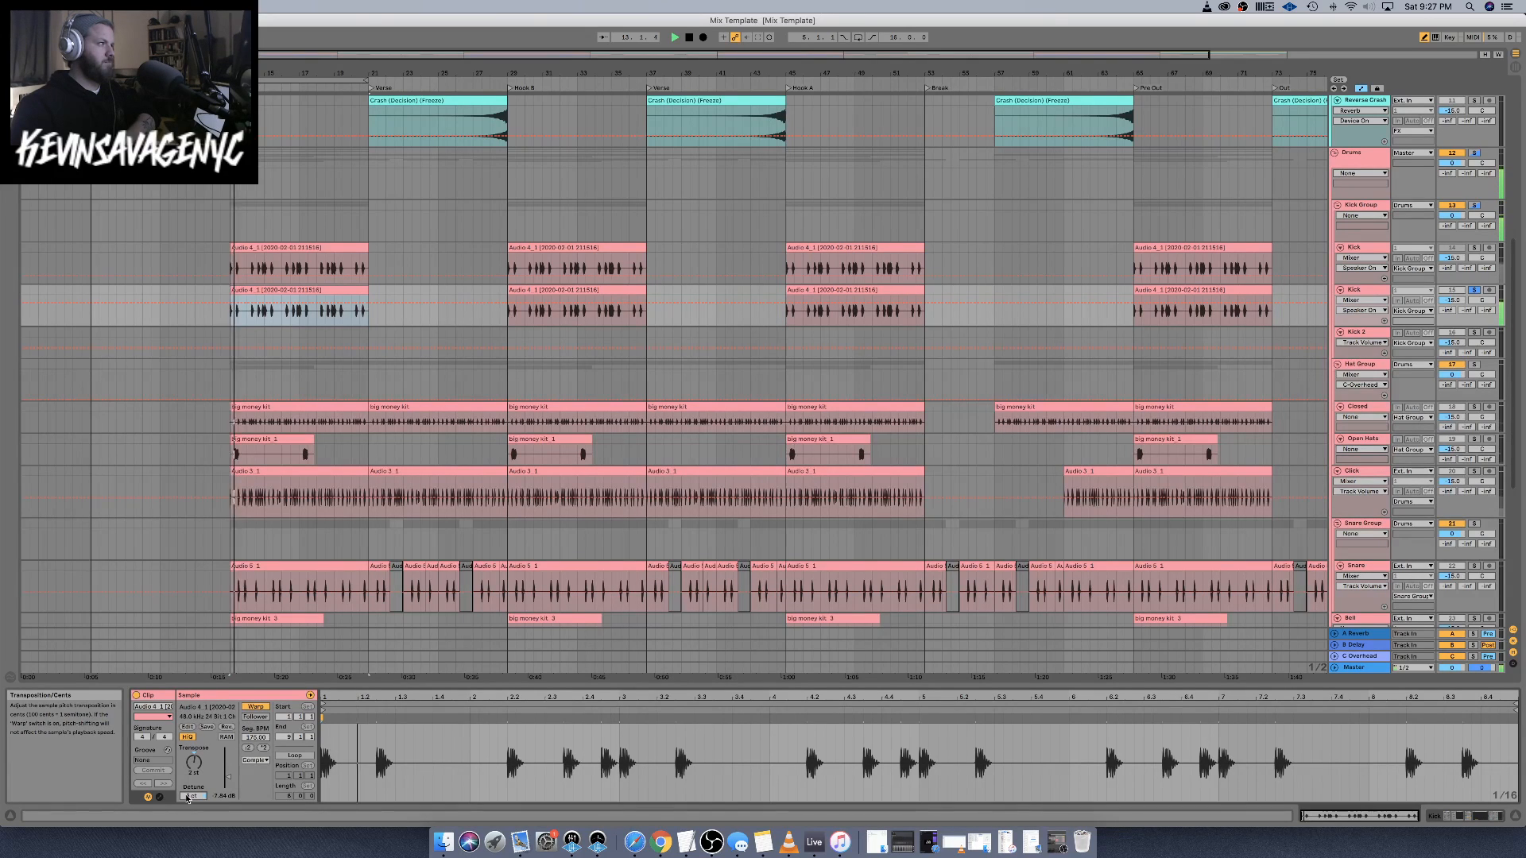
{"action": "left_click", "coordinate": [1469, 816]}
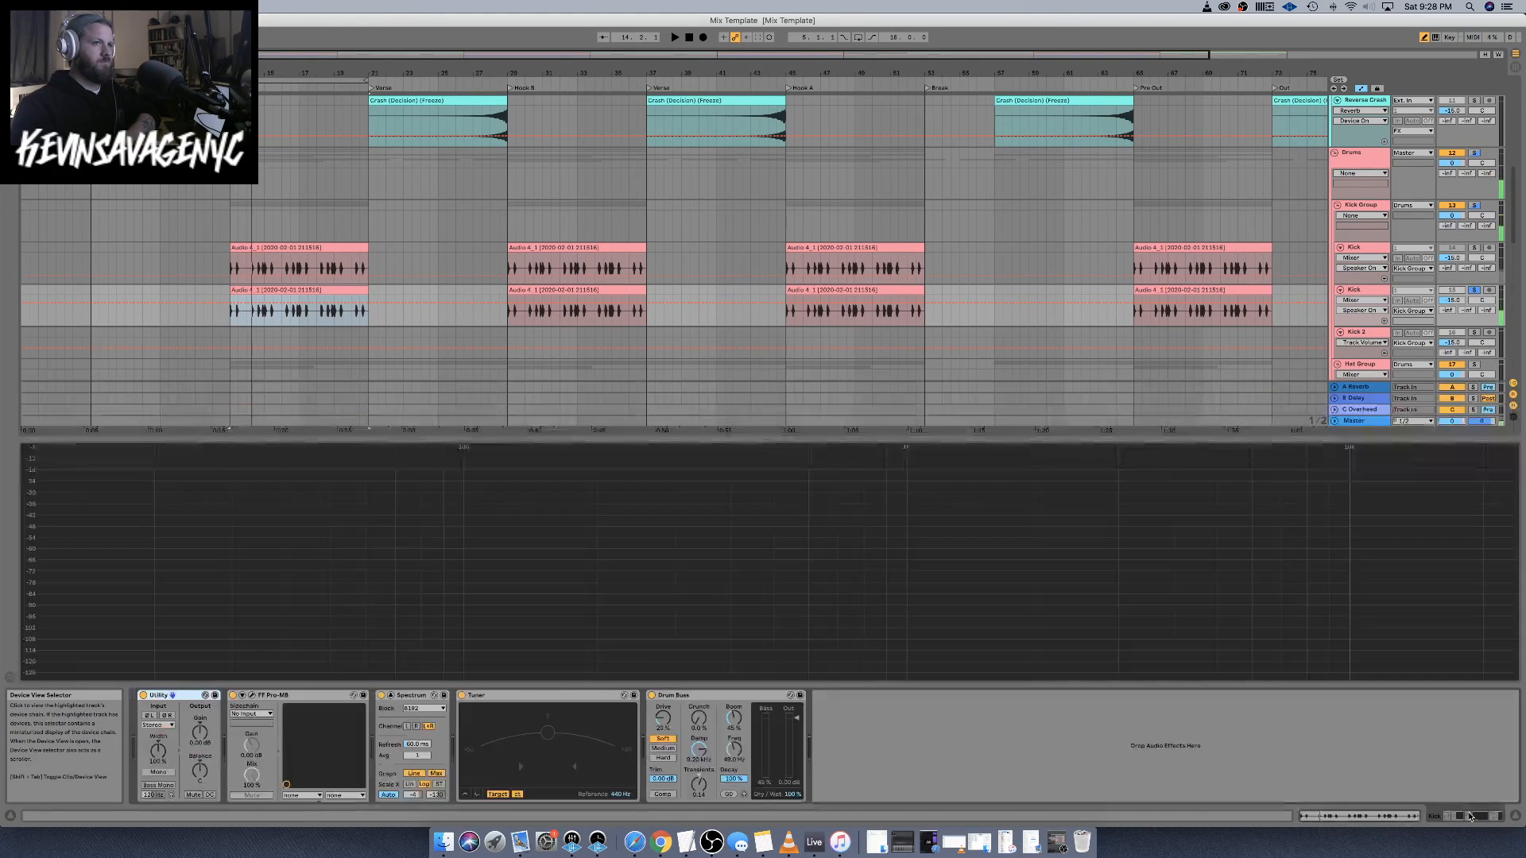
{"action": "key", "text": "space"}
{"action": "key", "text": "space"}
{"action": "key", "text": "space"}
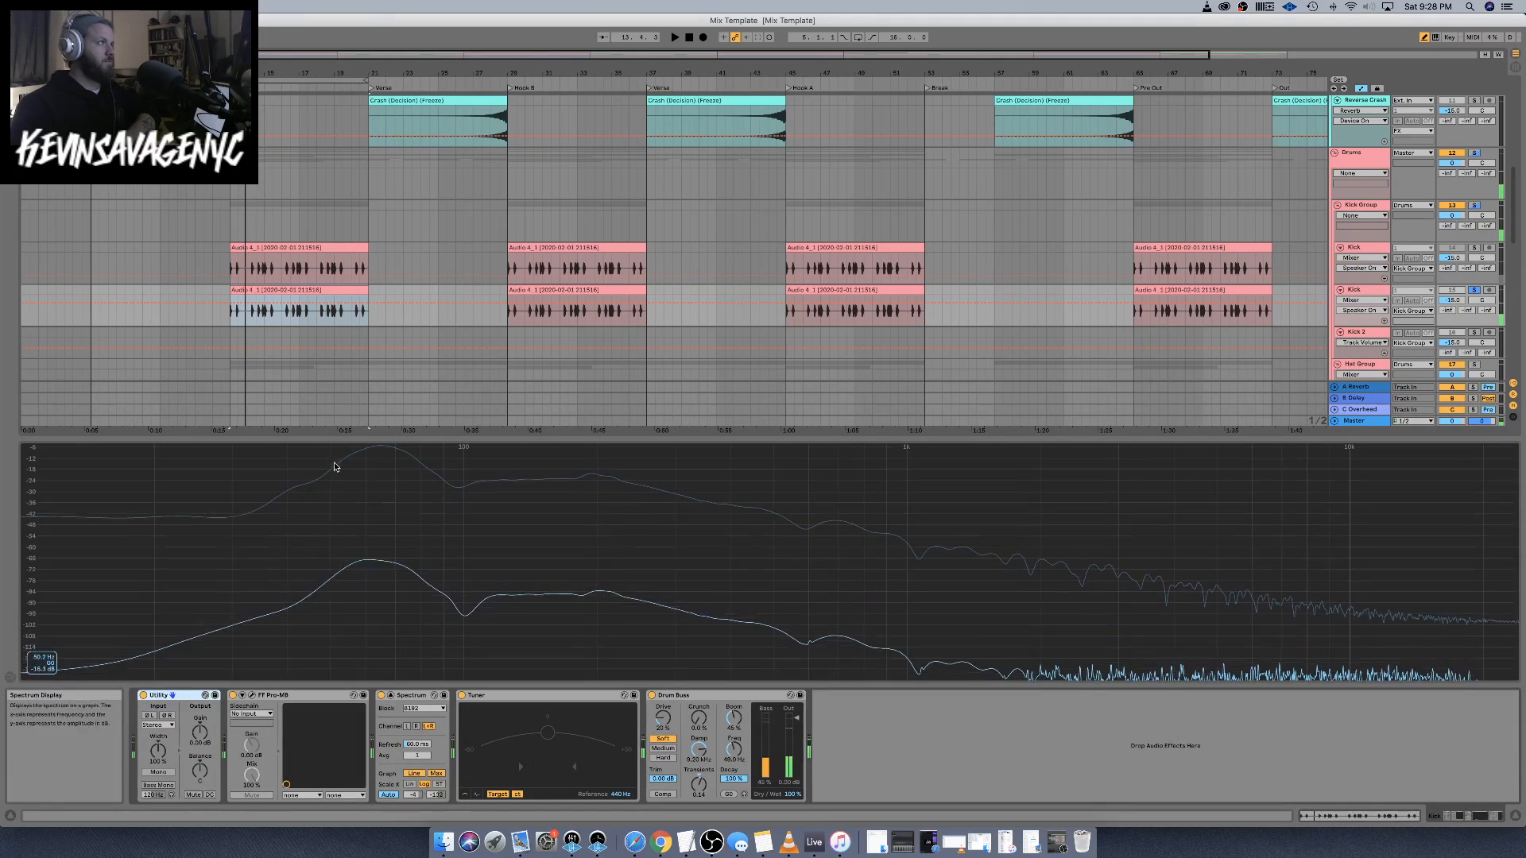
{"action": "key", "text": "space"}
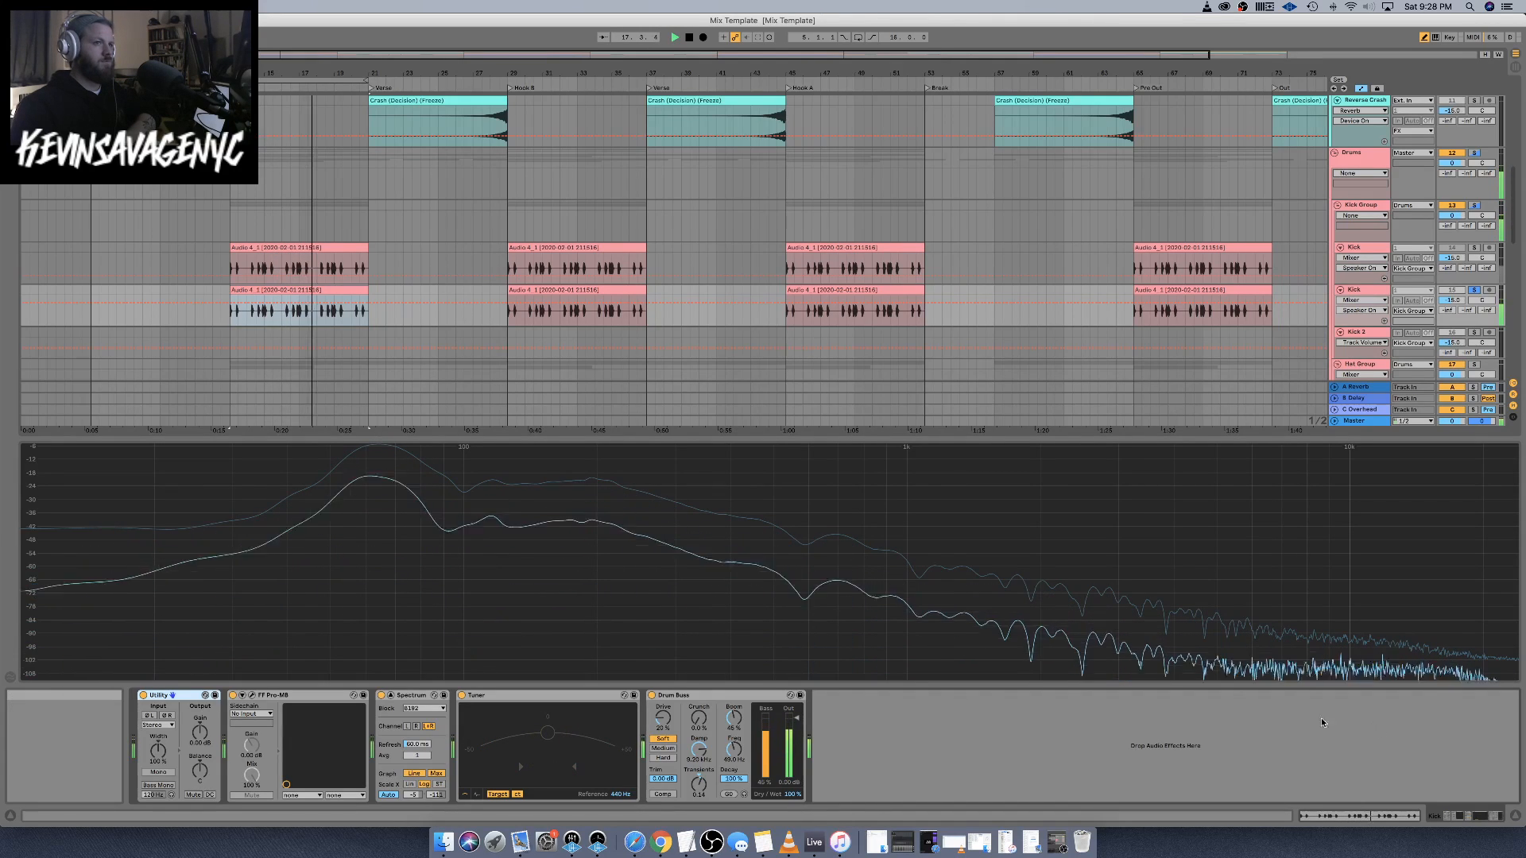
Fine-tune the lower Kick clip's pitch by raising its cents detune, then verify the note on the Tuner from the start of Hook A
{"action": "left_click", "coordinate": [1358, 817]}
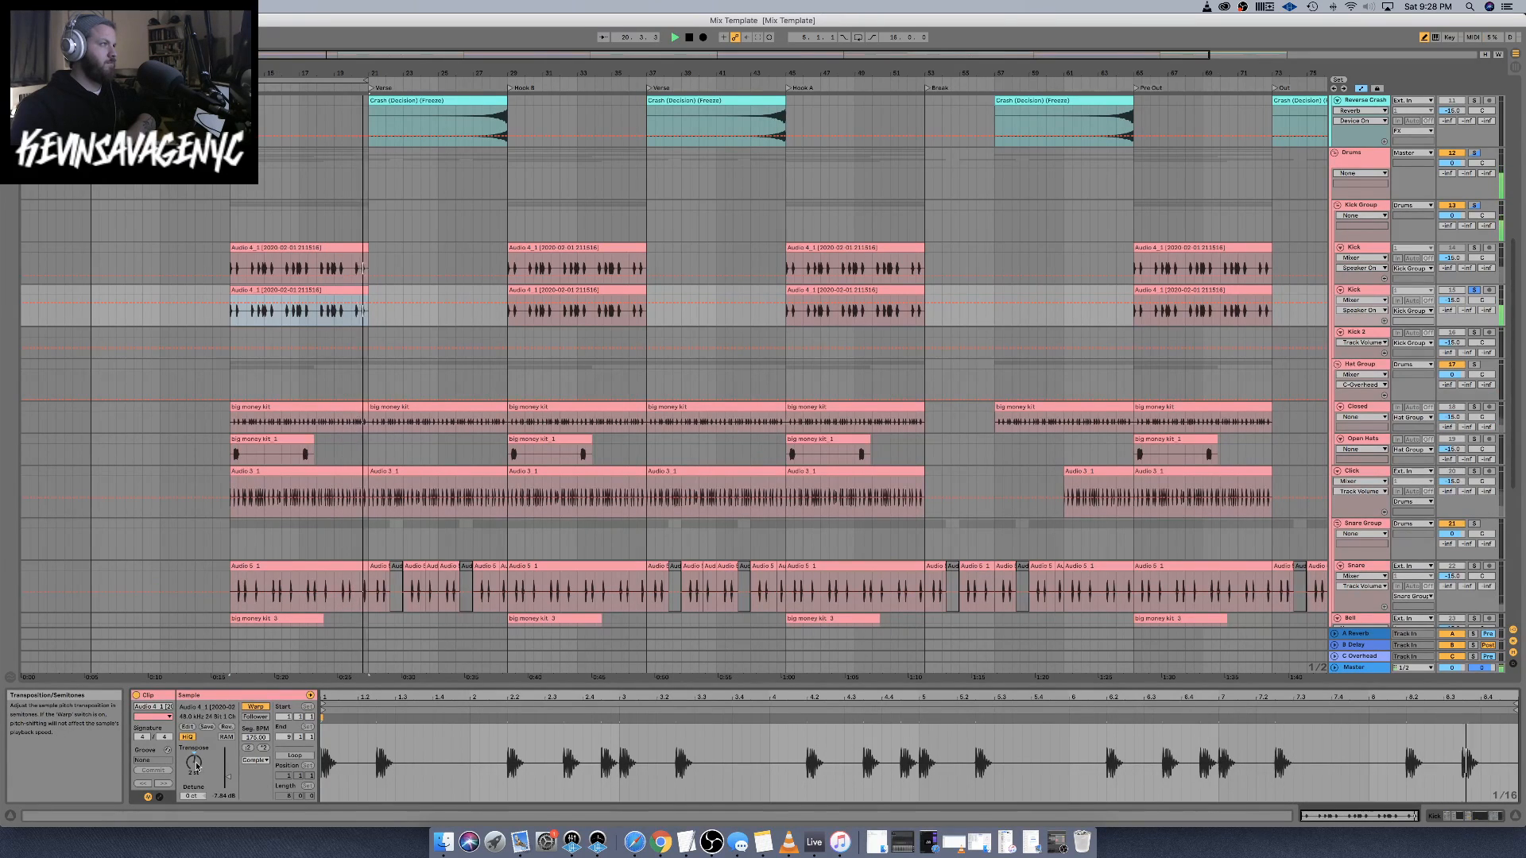
{"action": "left_click_drag", "start_coordinate": [193, 796], "coordinate": [192, 788]}
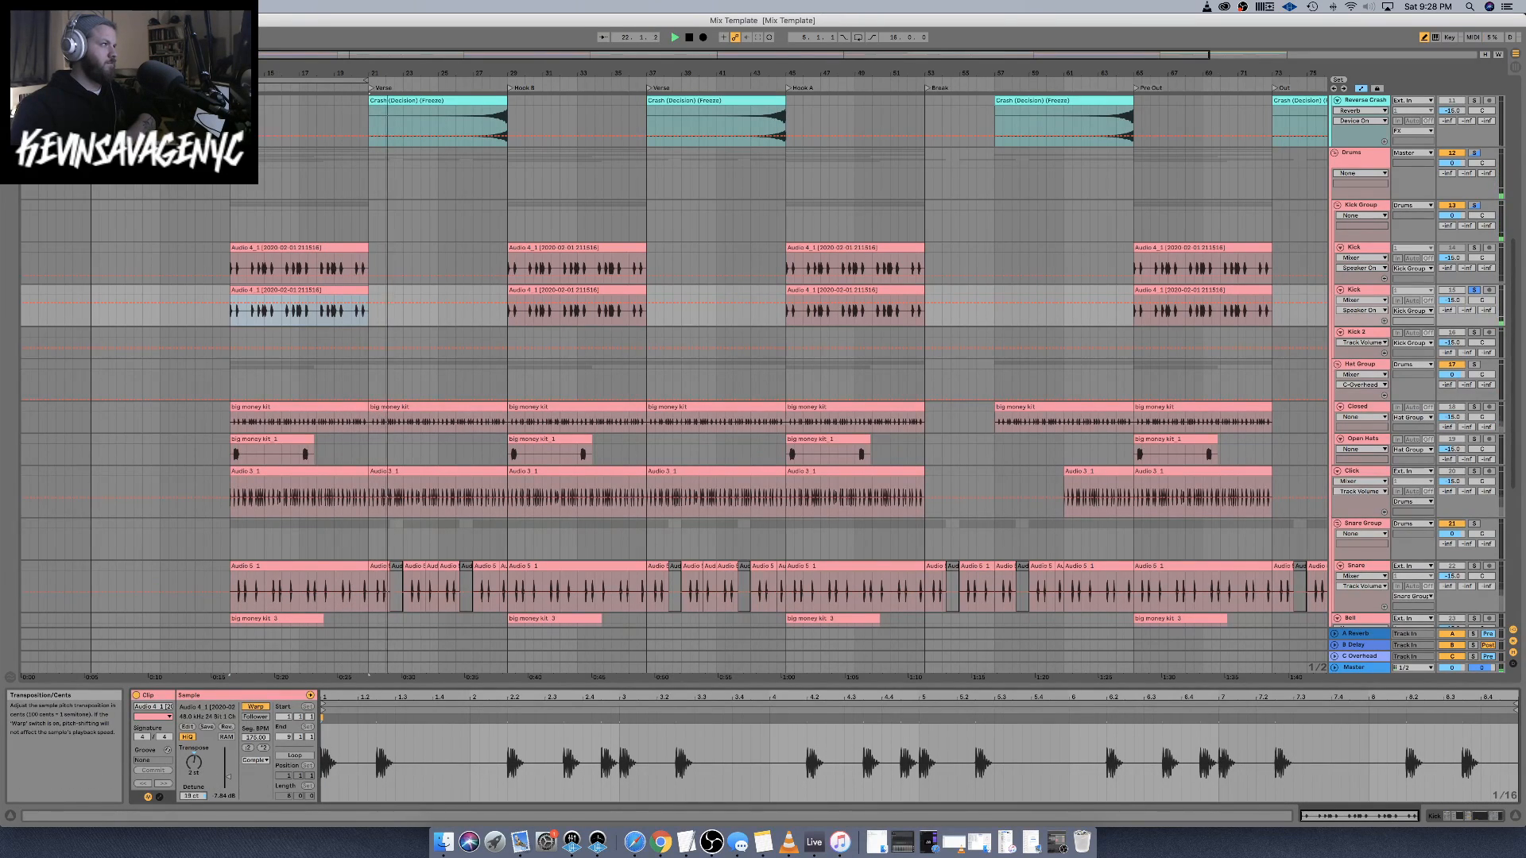
{"action": "key", "text": "space"}
{"action": "key", "text": "space"}
{"action": "left_click", "coordinate": [1464, 816]}
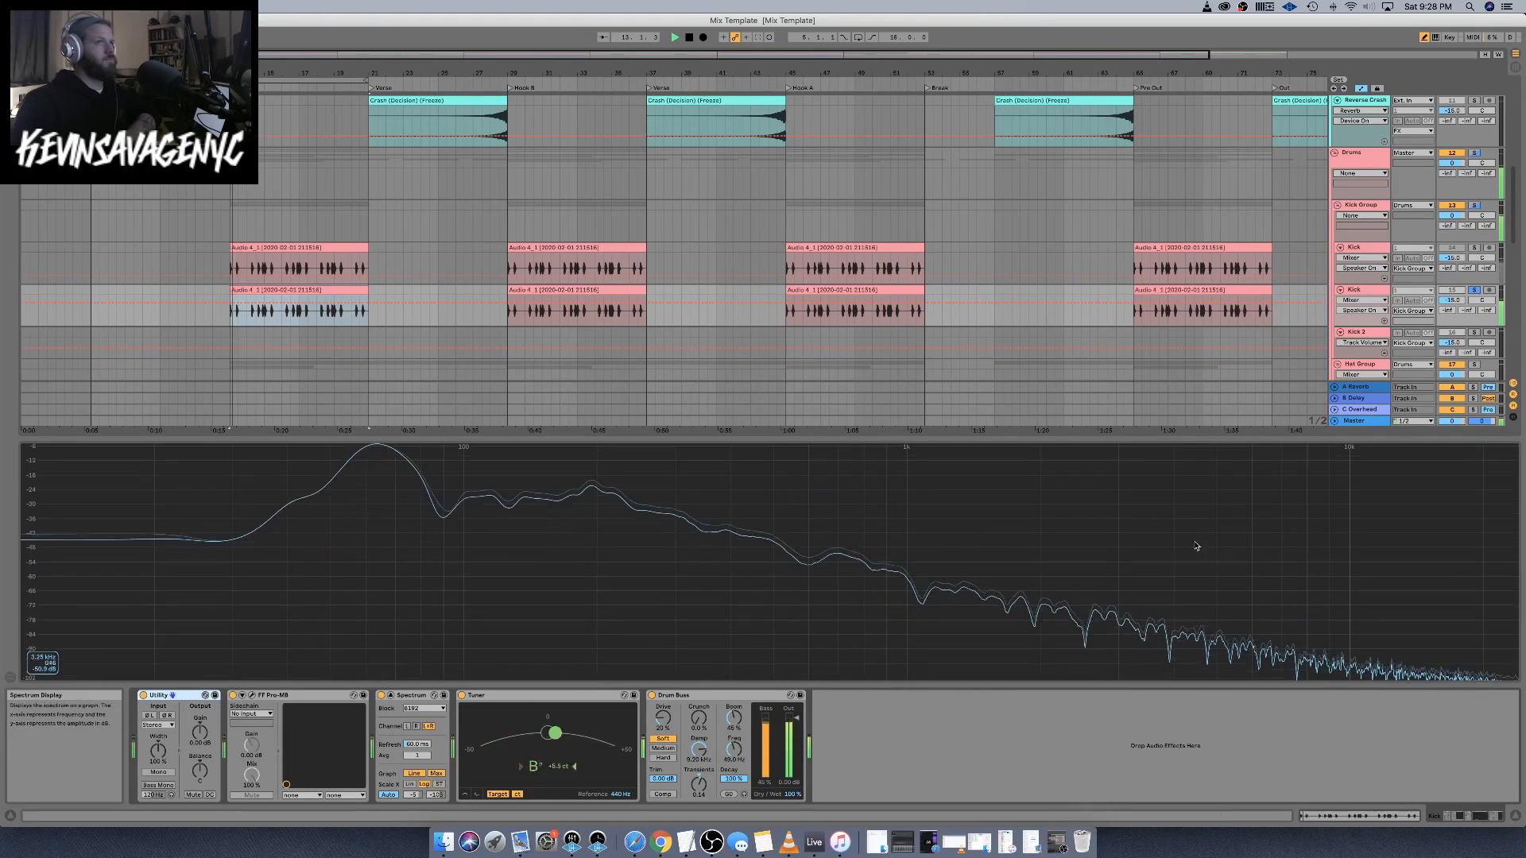
{"action": "key", "text": "space"}
Unsolo and deactivate the lower Kick track, and reactivate the upper Kick track for playback
{"action": "left_click", "coordinate": [1473, 290]}
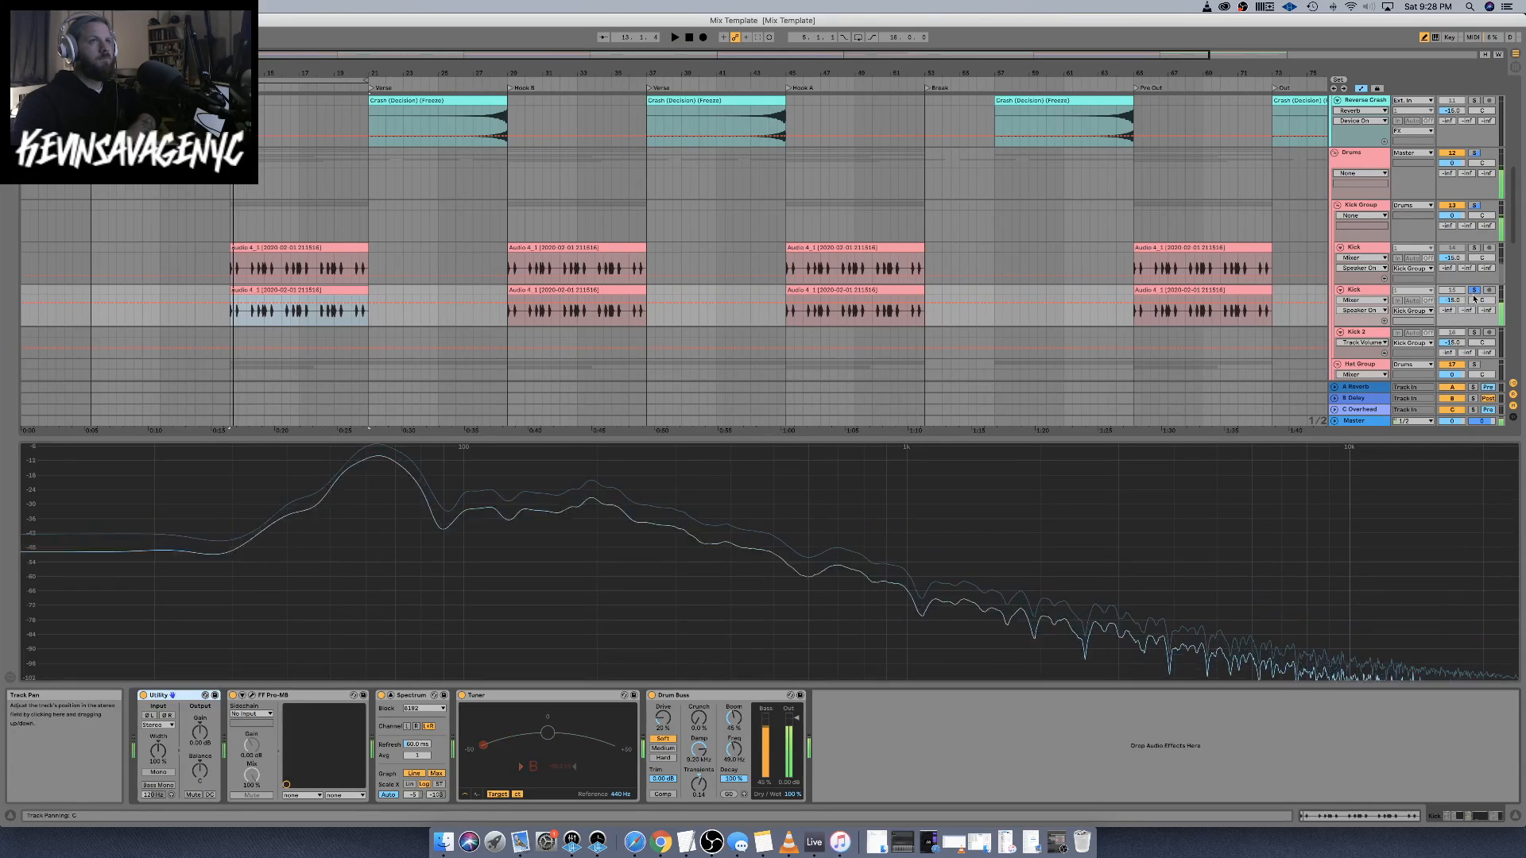
{"action": "key", "text": "space"}
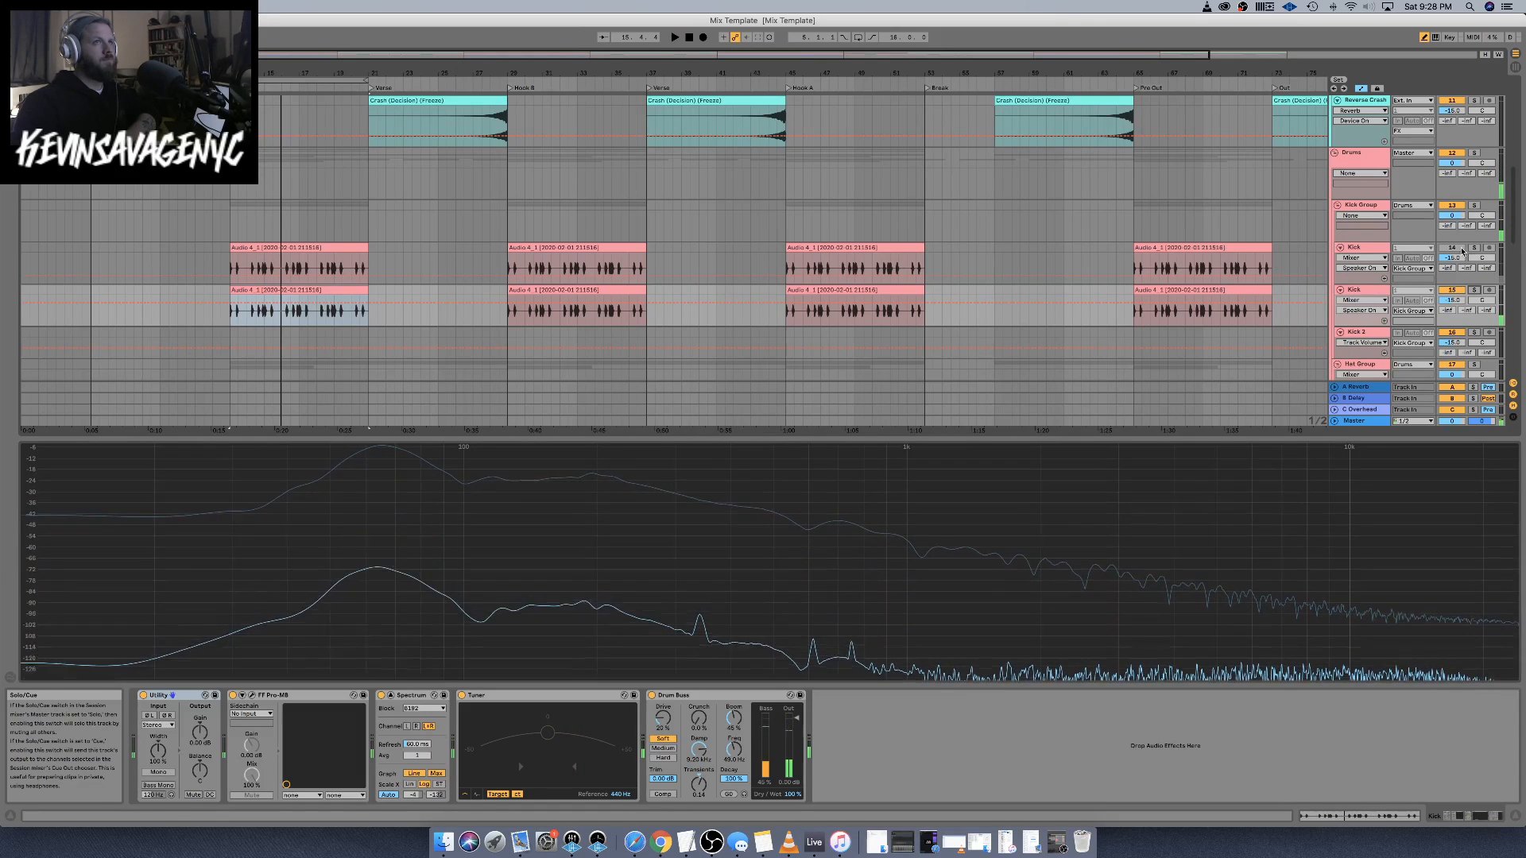
{"action": "left_click", "coordinate": [1450, 249]}
{"action": "left_click", "coordinate": [1446, 292]}
{"action": "key", "text": "space"}
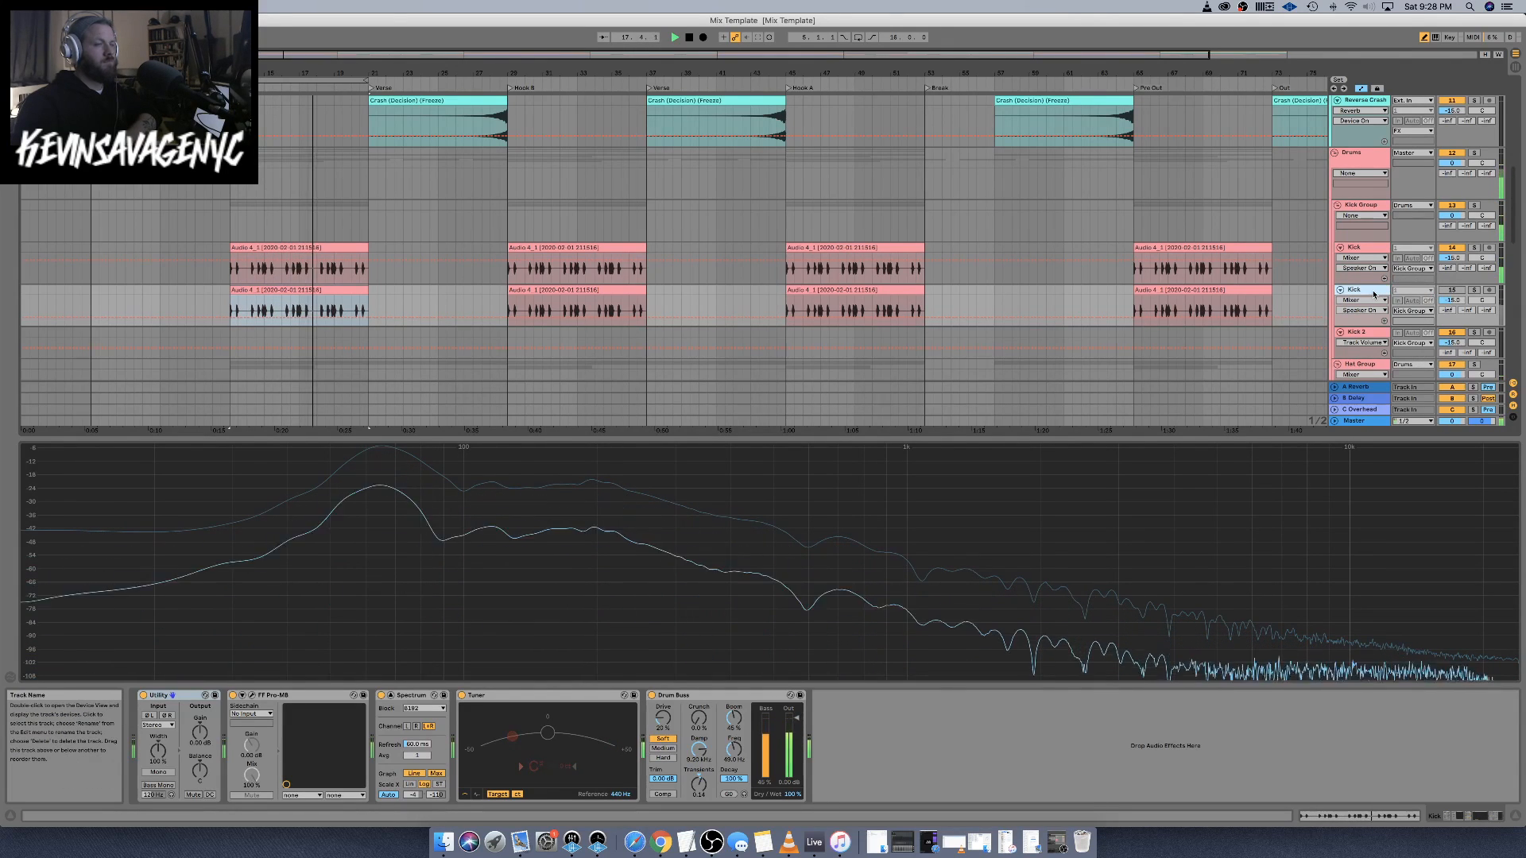
Delete the lower Kick track and listen to the remaining Kick track in solo
{"action": "key", "text": "BackSpace"}
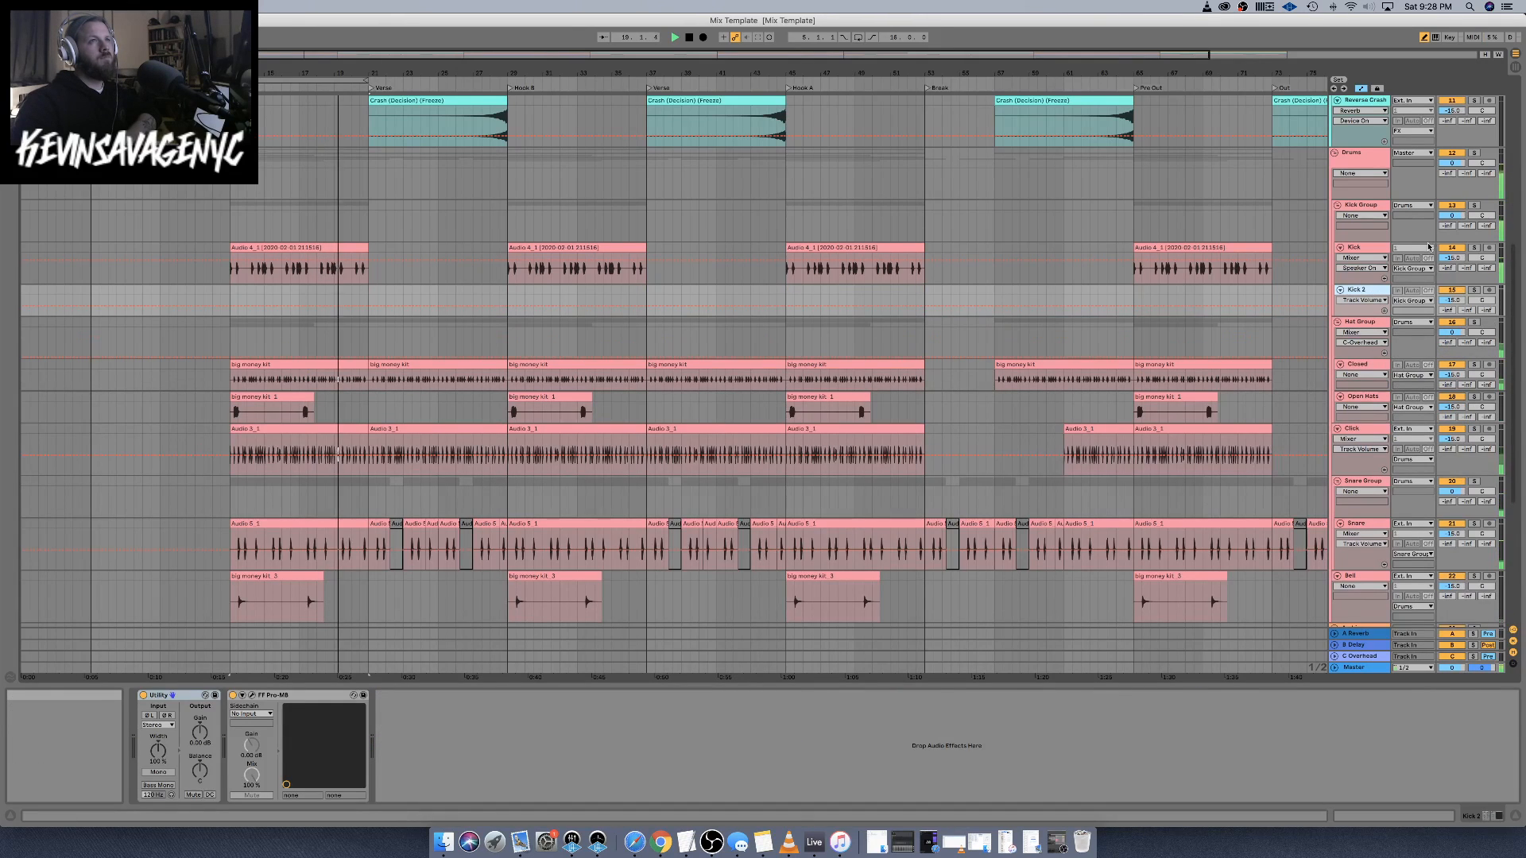
{"action": "left_click", "coordinate": [1474, 247]}
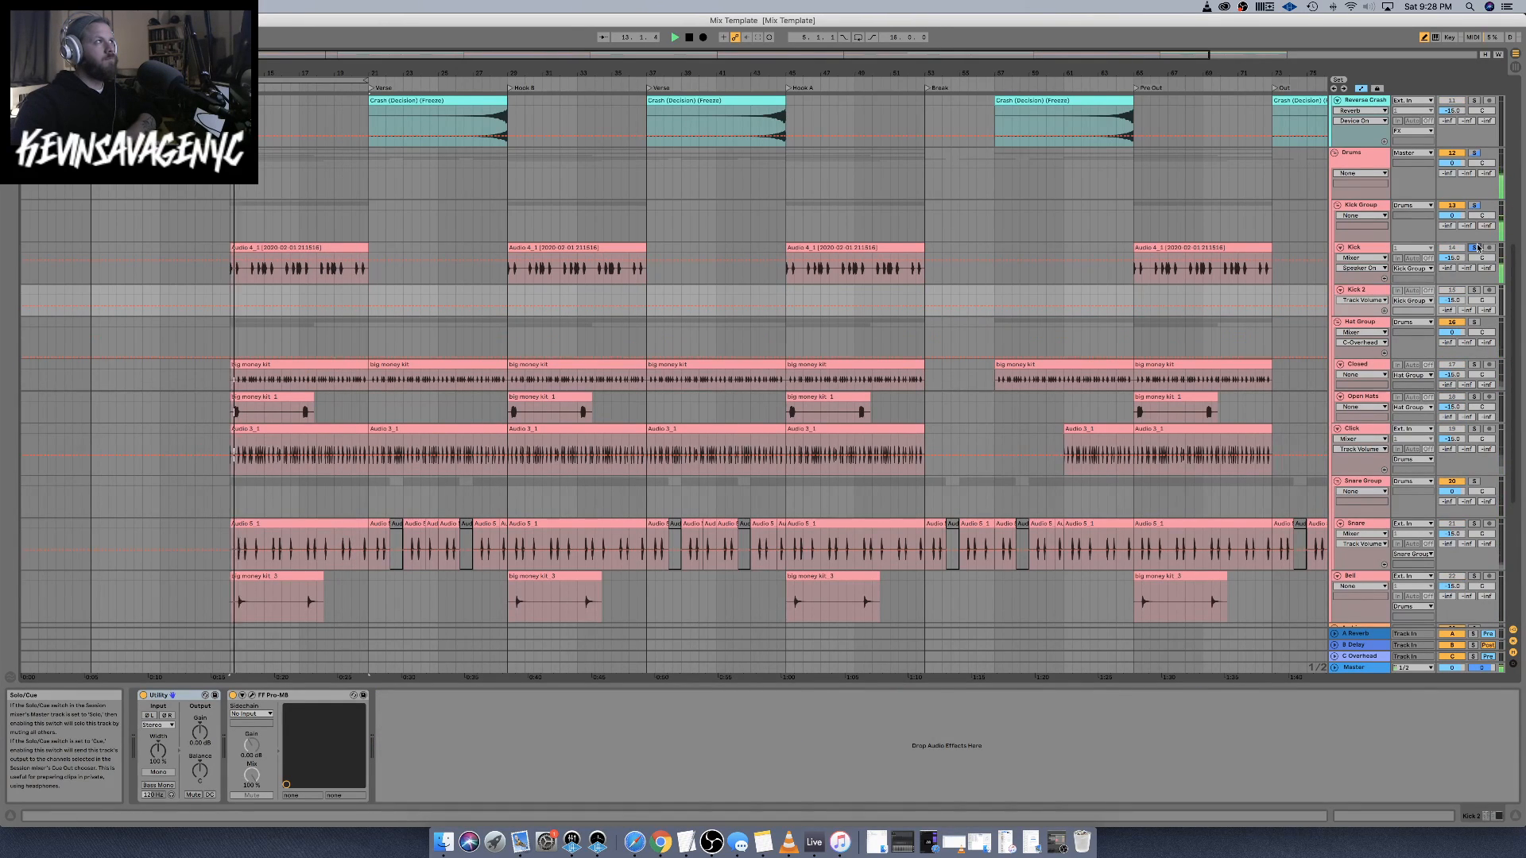
{"action": "key", "text": "space"}
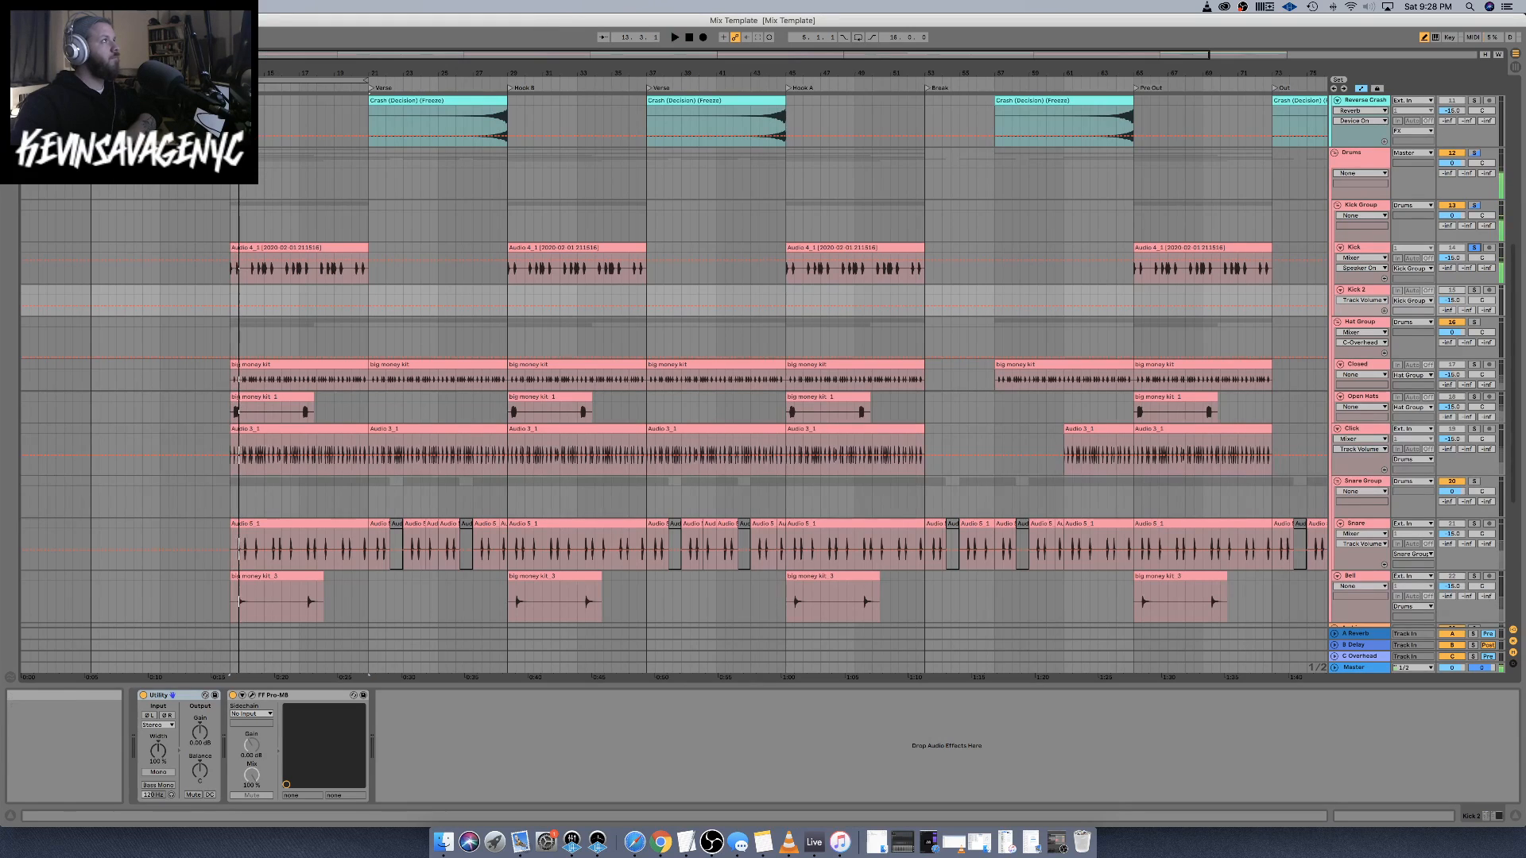
Show the browser and open the Classic Kicks folder under VYPR's Drum One Shots in the Cymatics library
{"action": "left_click", "coordinate": [11, 677]}
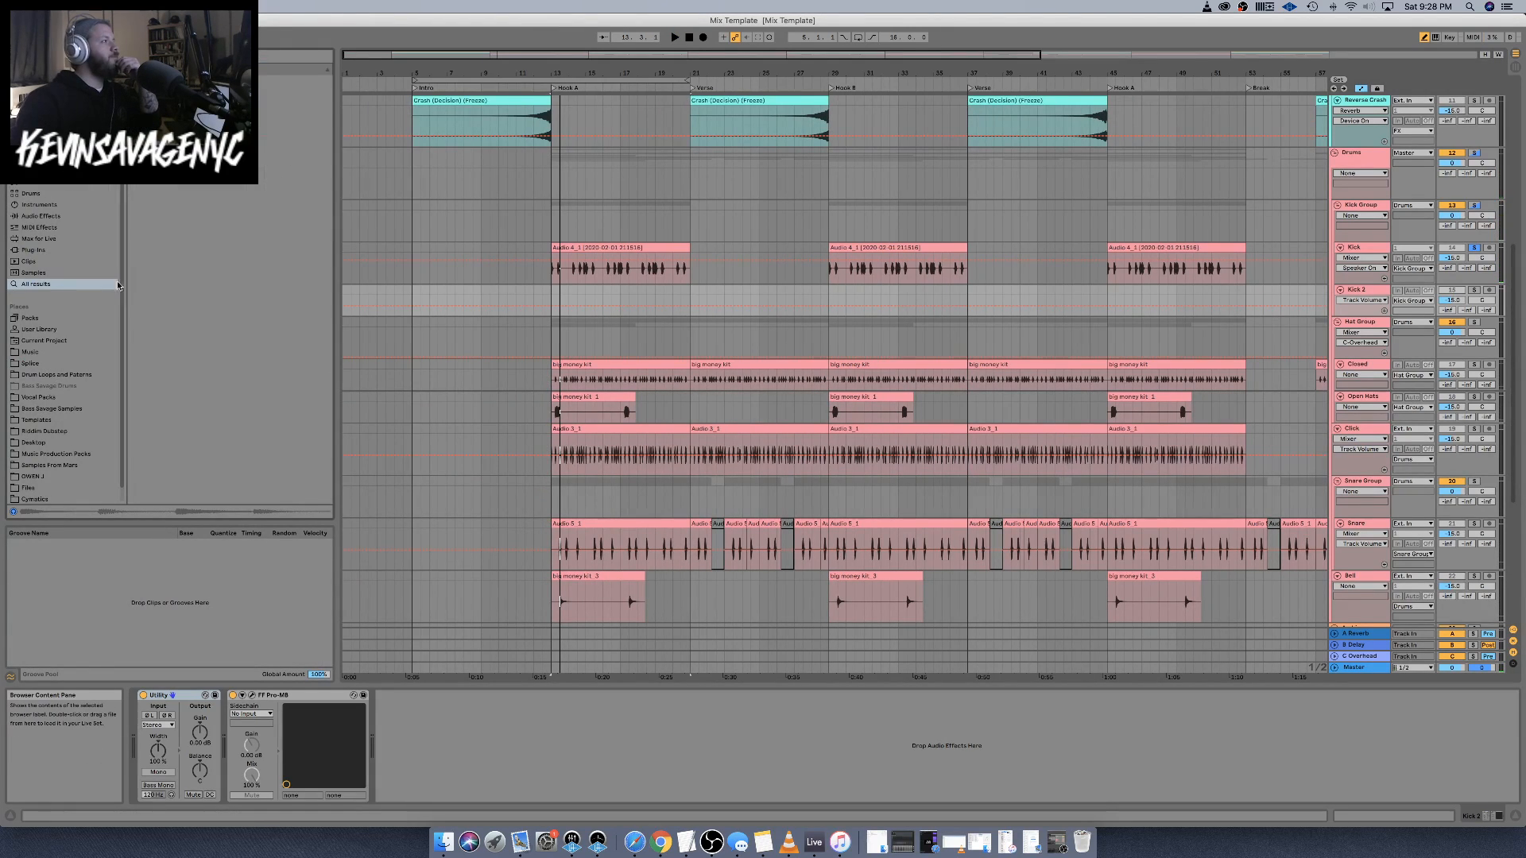
{"action": "left_click", "coordinate": [30, 228]}
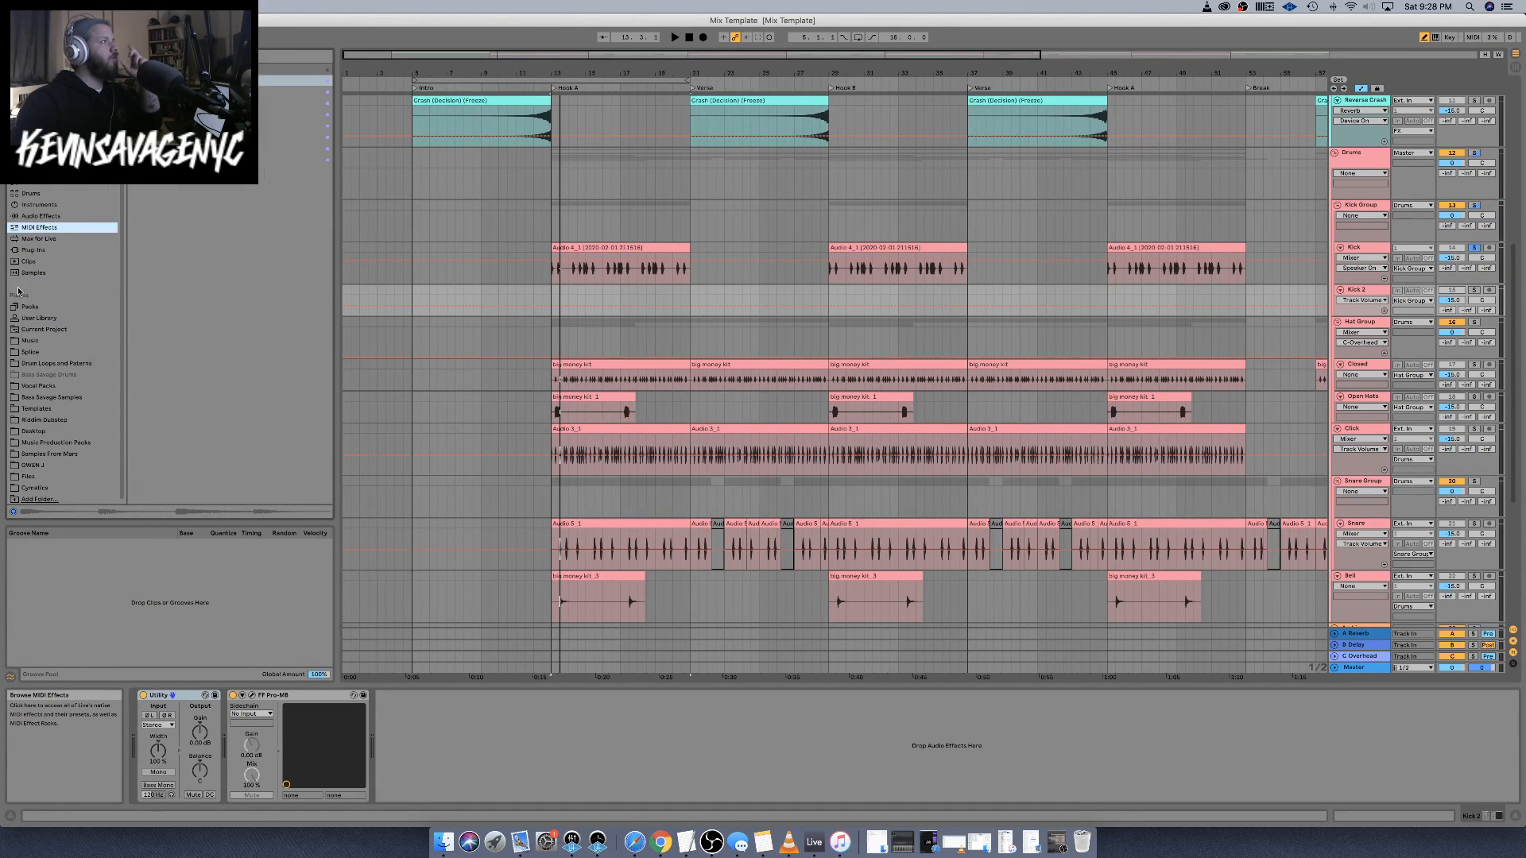
{"action": "left_click", "coordinate": [35, 488]}
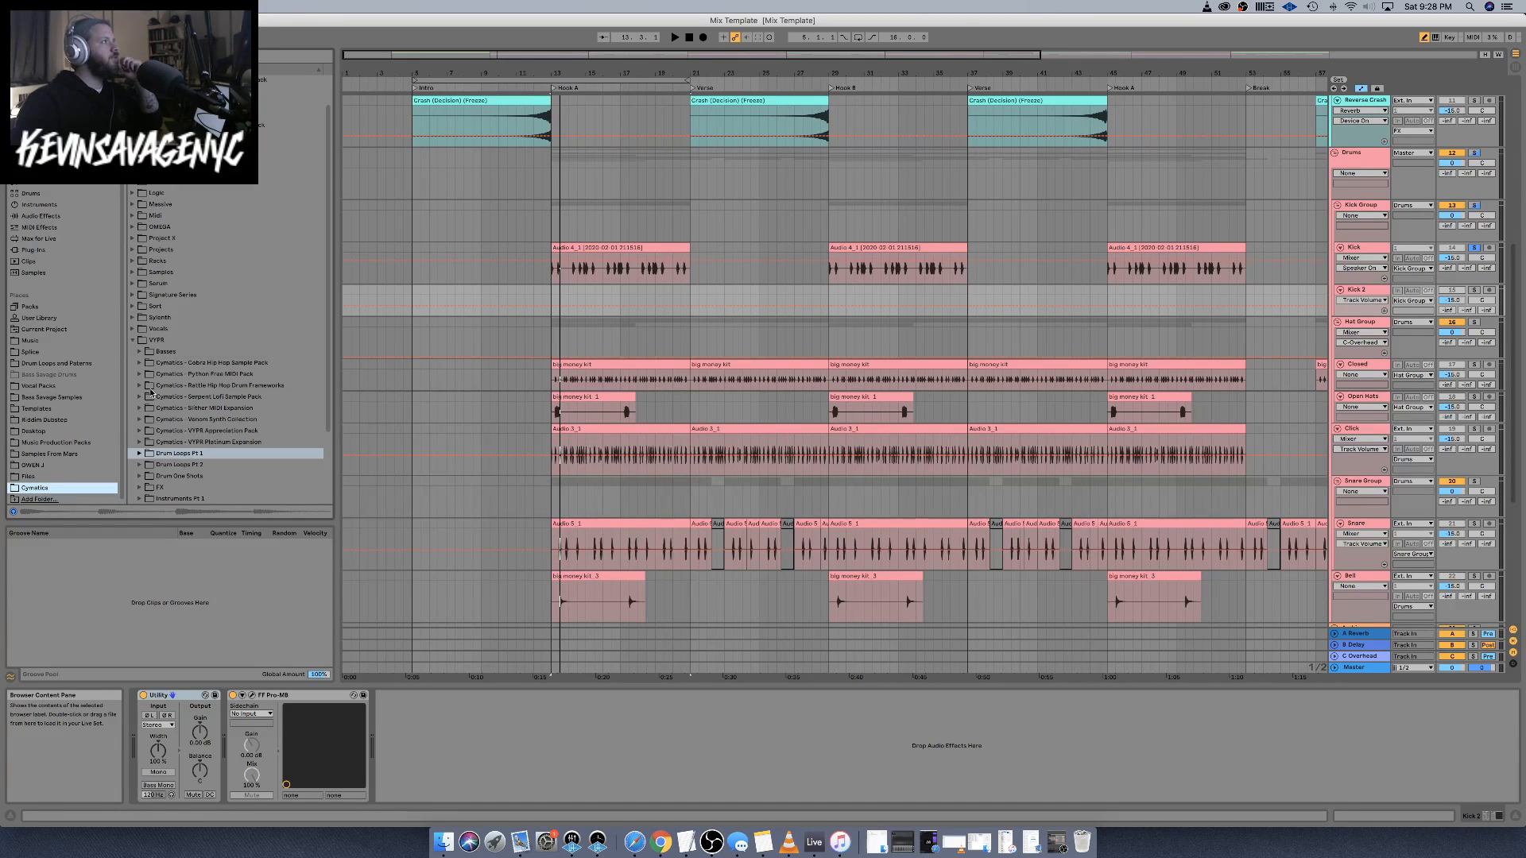
{"action": "scroll", "coordinate": [173, 468], "scroll_direction": "down", "scroll_amount": 3}
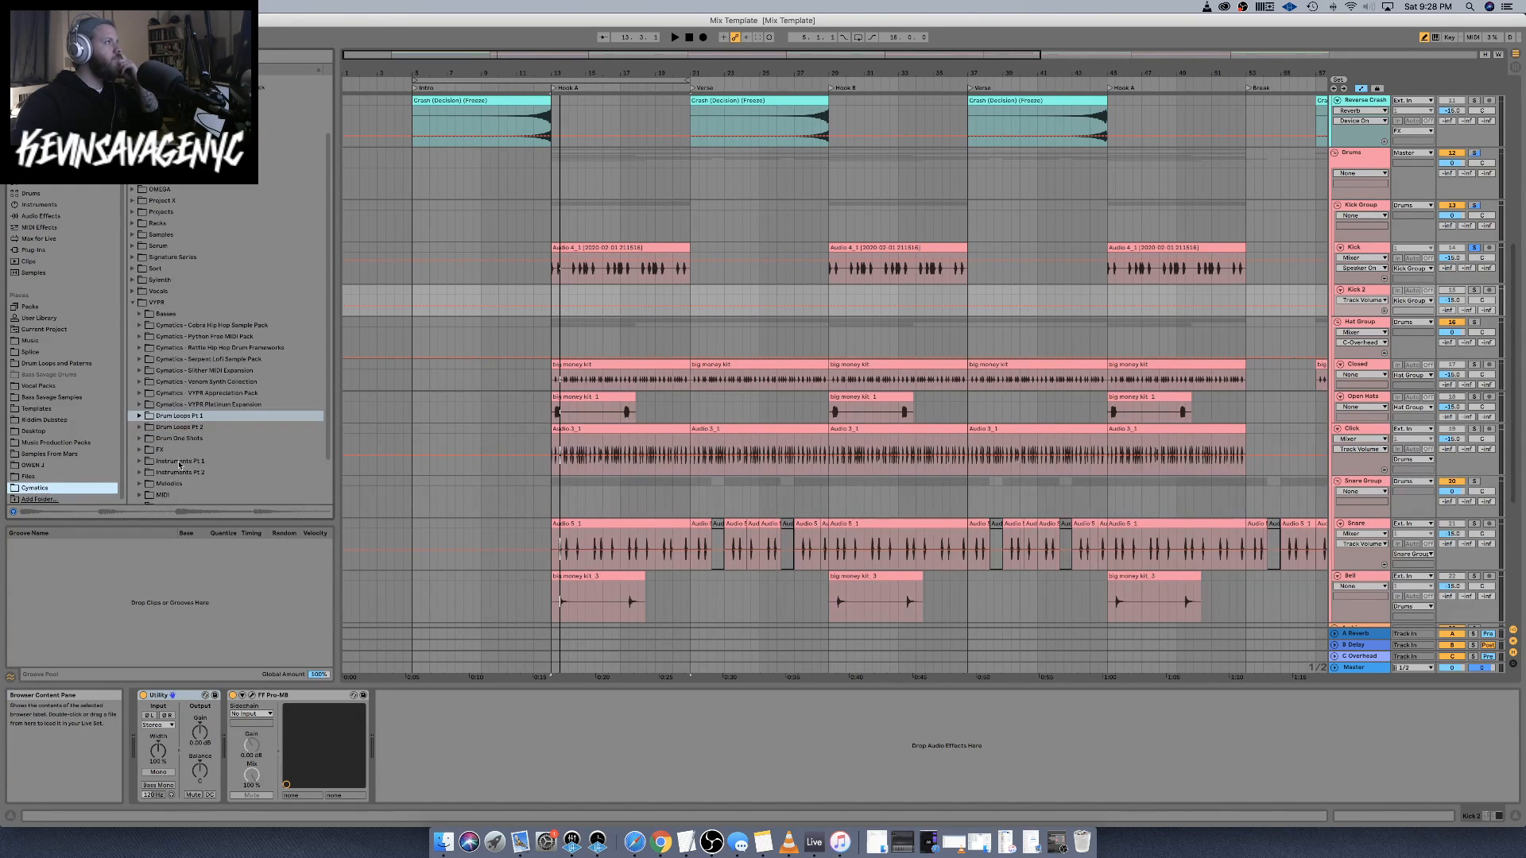
{"action": "left_click", "coordinate": [140, 439]}
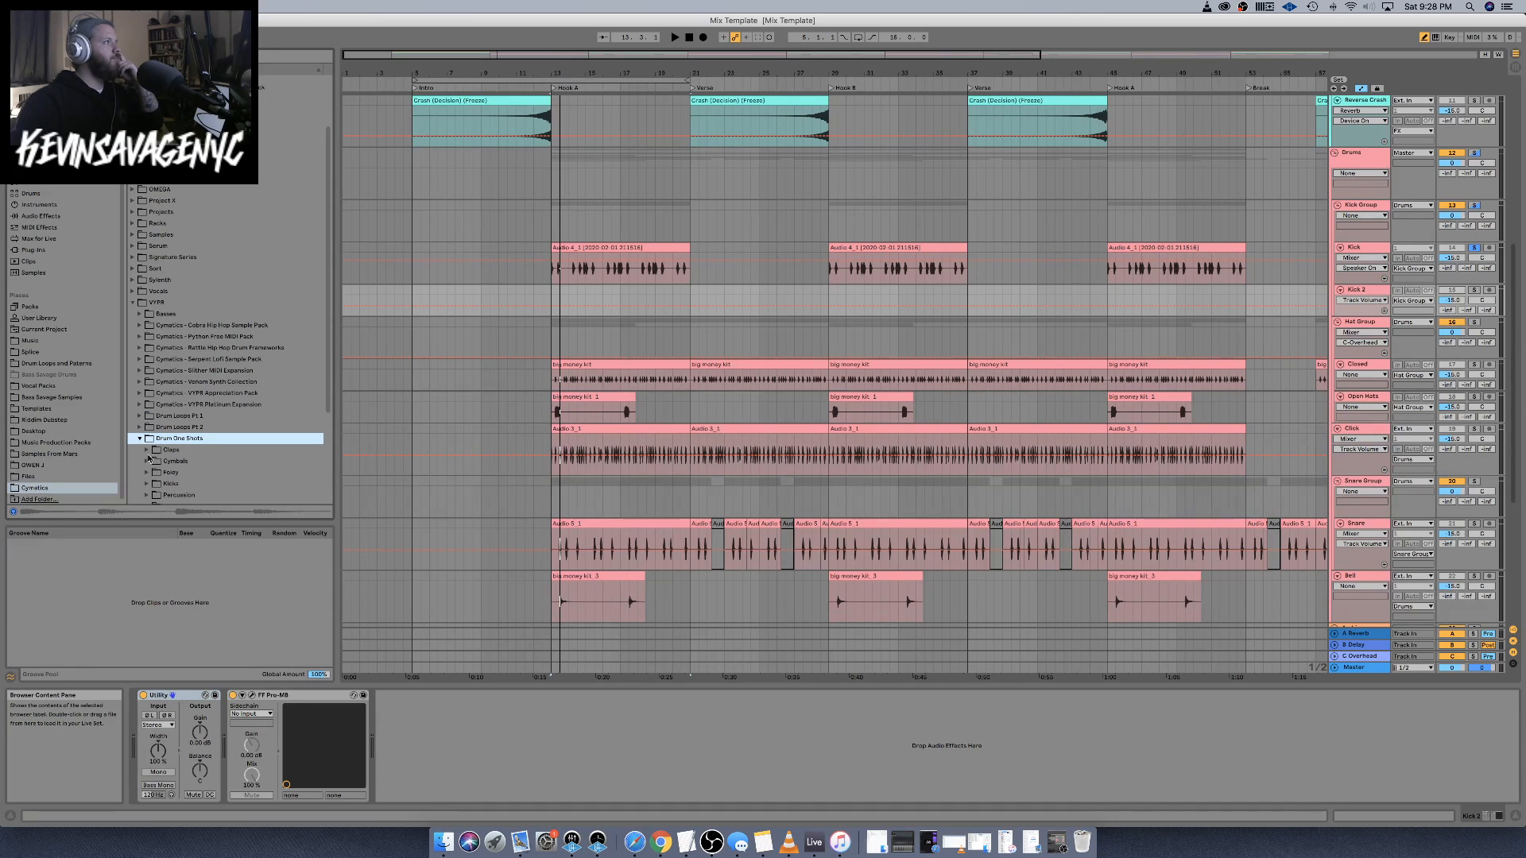
{"action": "left_click", "coordinate": [147, 483]}
{"action": "scroll", "coordinate": [163, 445], "scroll_direction": "down", "scroll_amount": 10}
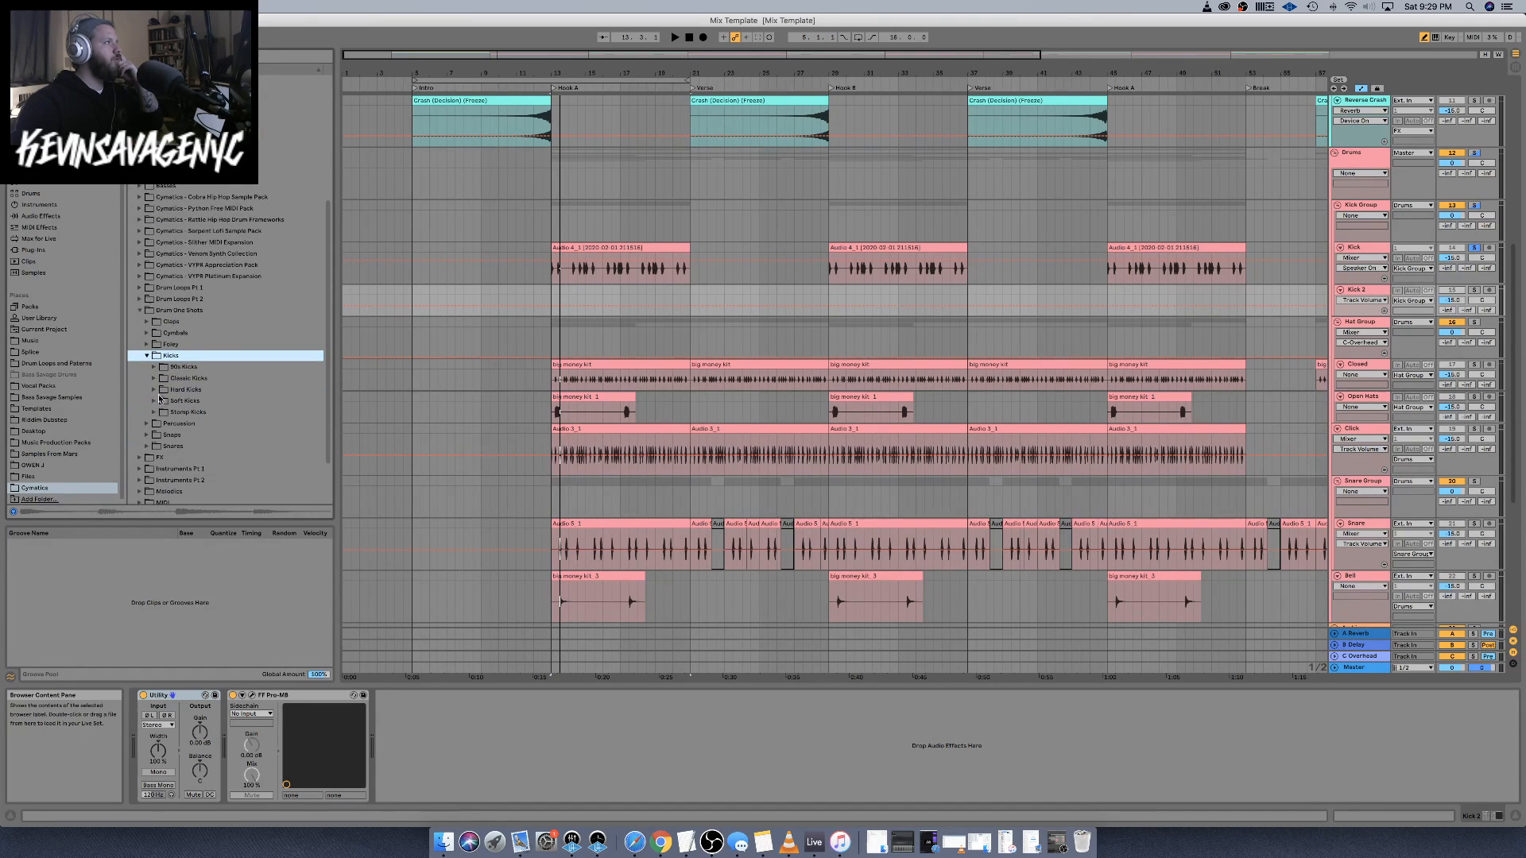
{"action": "left_click", "coordinate": [155, 378]}
Audition the VYPR Classic Kick samples from Classic Kick 1 onward, ending on Classic Kick 28 - G.wav
{"action": "left_click", "coordinate": [173, 389]}
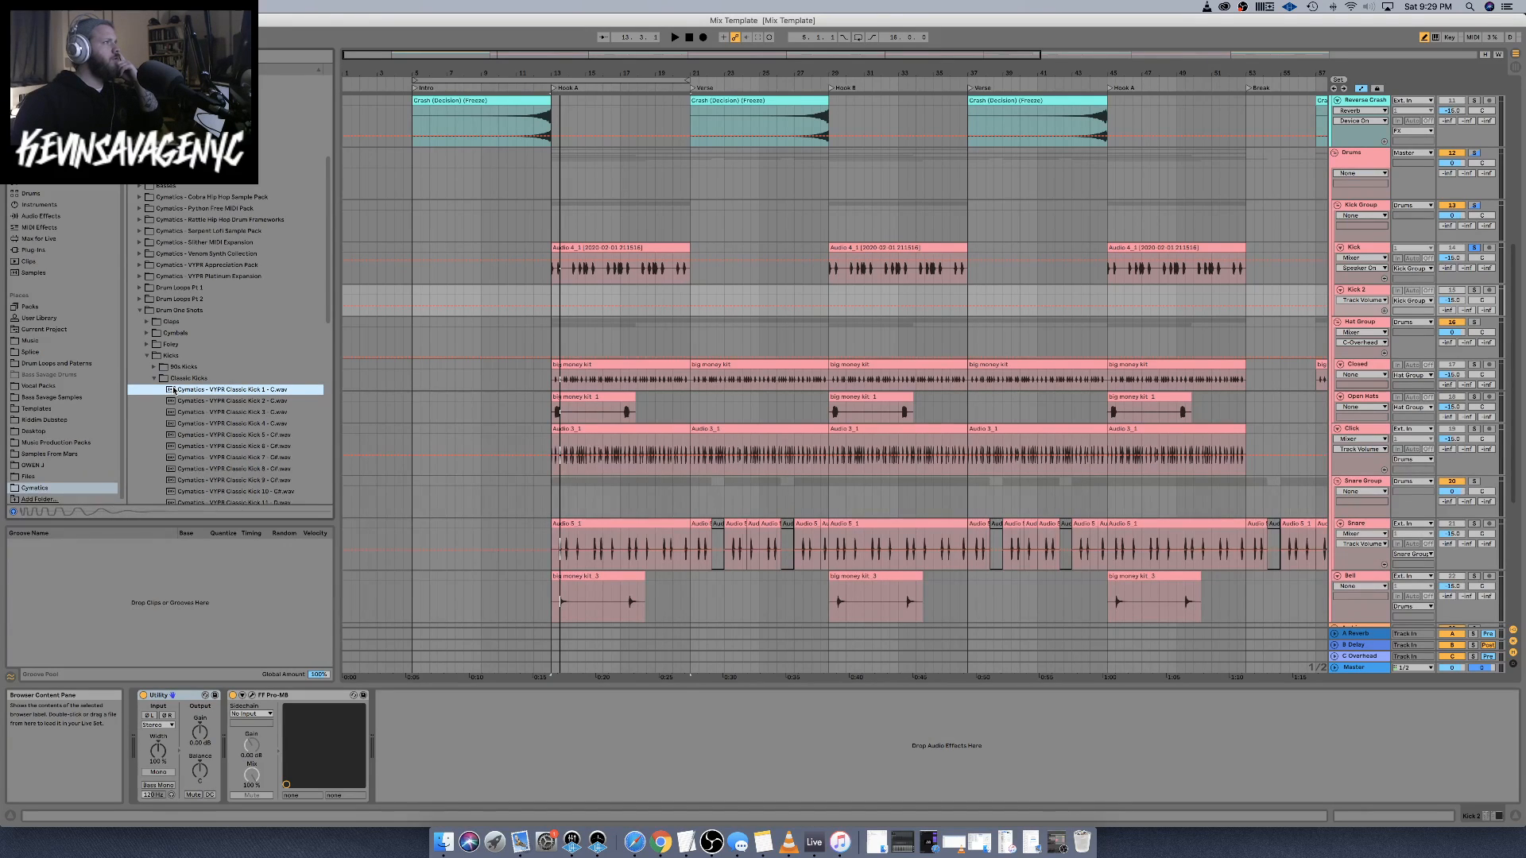
{"action": "key", "text": "Down"}
{"action": "key", "text": "Down"}
{"action": "key", "text": "Down"}
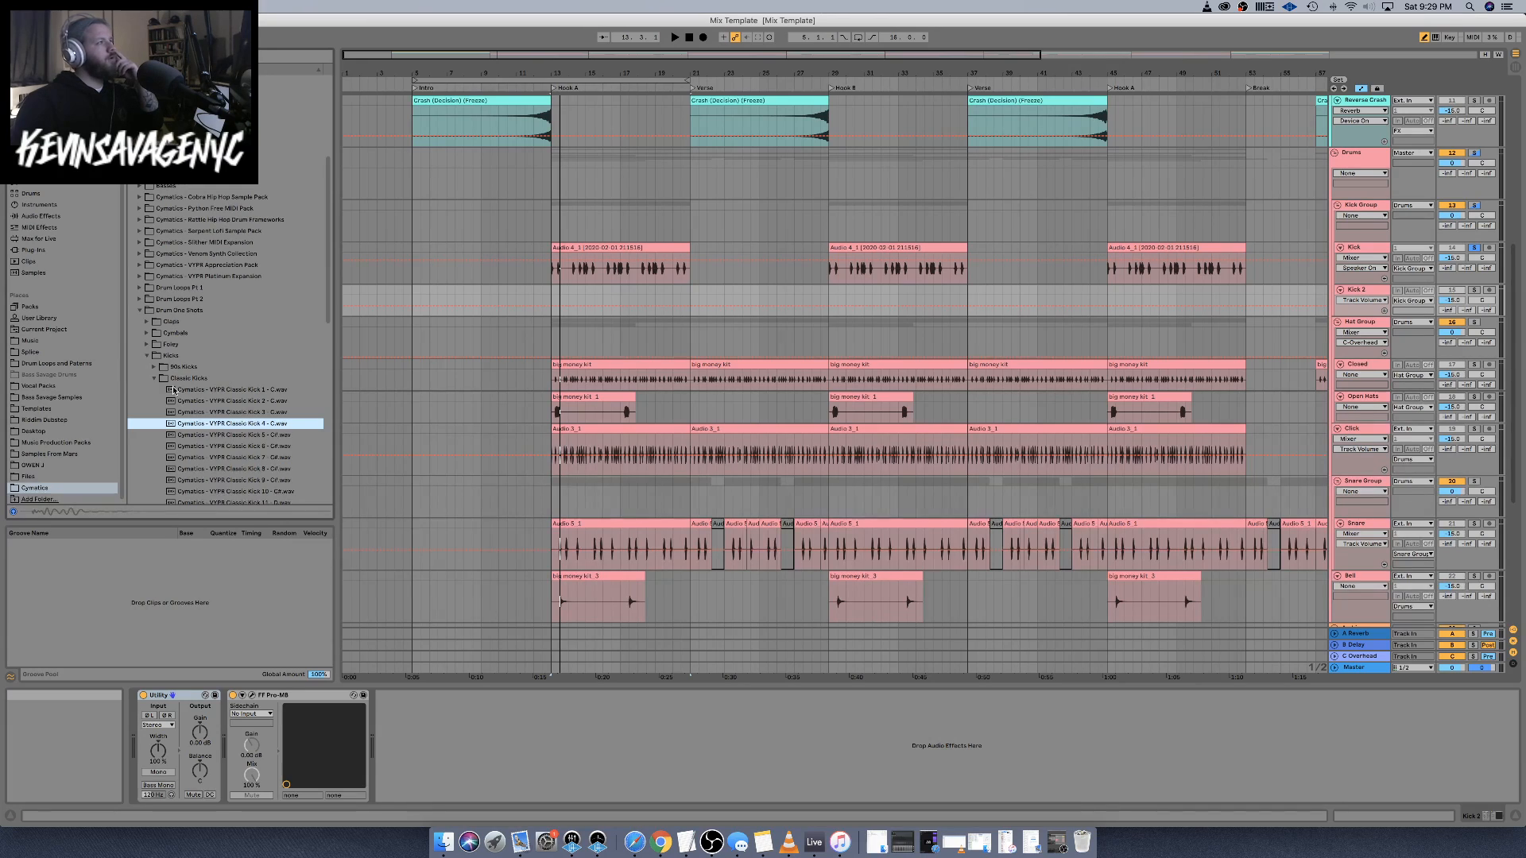
{"action": "key", "text": "Down"}
{"action": "key", "text": "Down"}
{"action": "key", "text": "Down"}
{"action": "key", "text": "Down"}
{"action": "key", "text": "Down"}
{"action": "key", "text": "Down"}
{"action": "key", "text": "Down"}
{"action": "key", "text": "Down"}
{"action": "key", "text": "Down"}
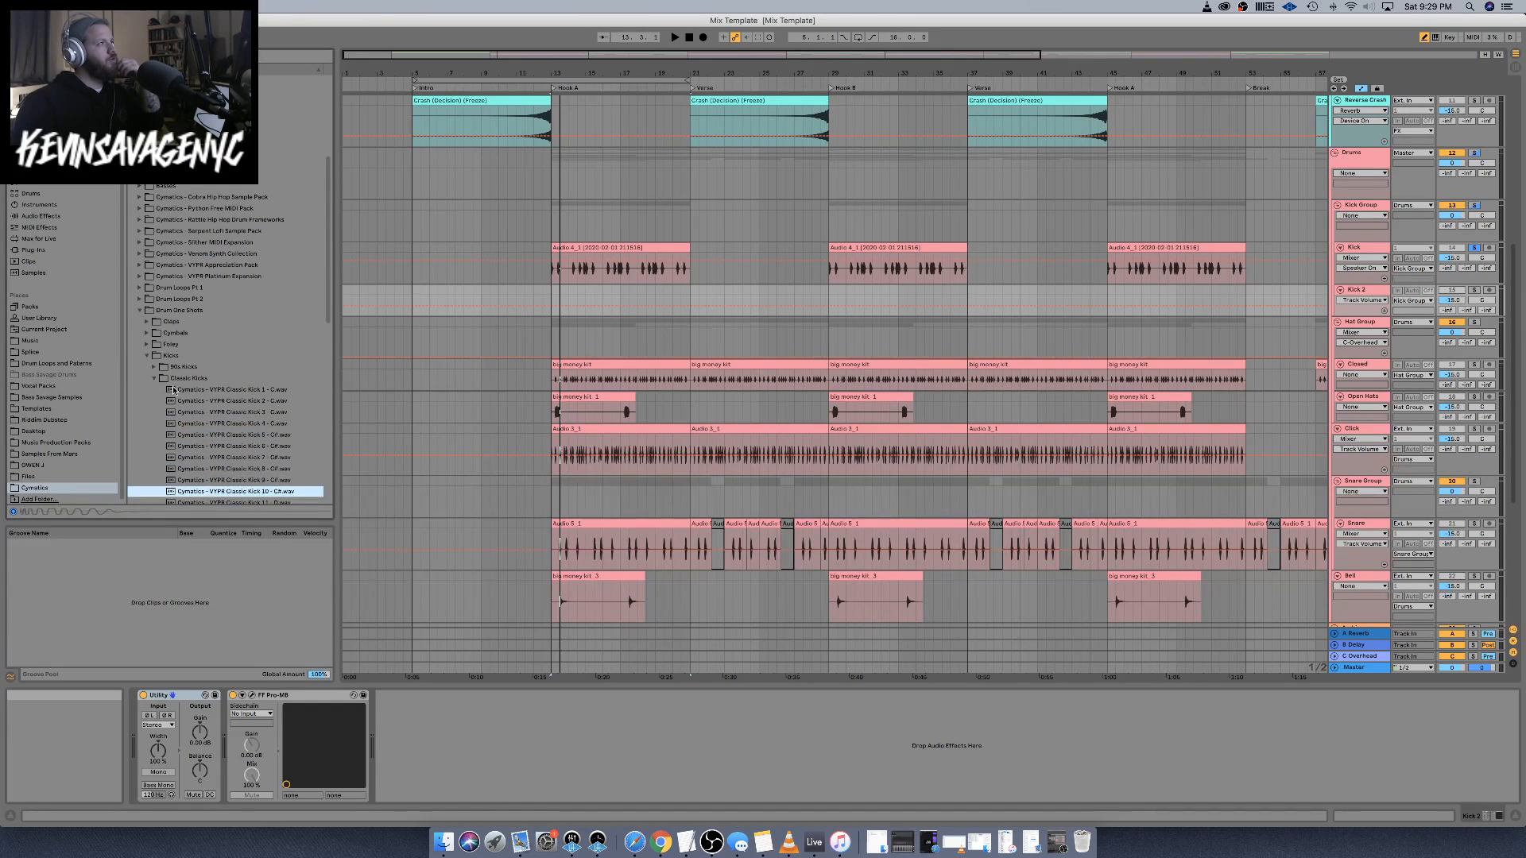
{"action": "key", "text": "Down"}
{"action": "key", "text": "Down"}
{"action": "key", "text": "Down"}
{"action": "key", "text": "Down"}
{"action": "key", "text": "Down"}
{"action": "key", "text": "Down"}
{"action": "key", "text": "Down"}
{"action": "key", "text": "Down"}
{"action": "key", "text": "Down"}
{"action": "key", "text": "Down"}
{"action": "key", "text": "Down"}
{"action": "key", "text": "Down"}
{"action": "key", "text": "Down"}
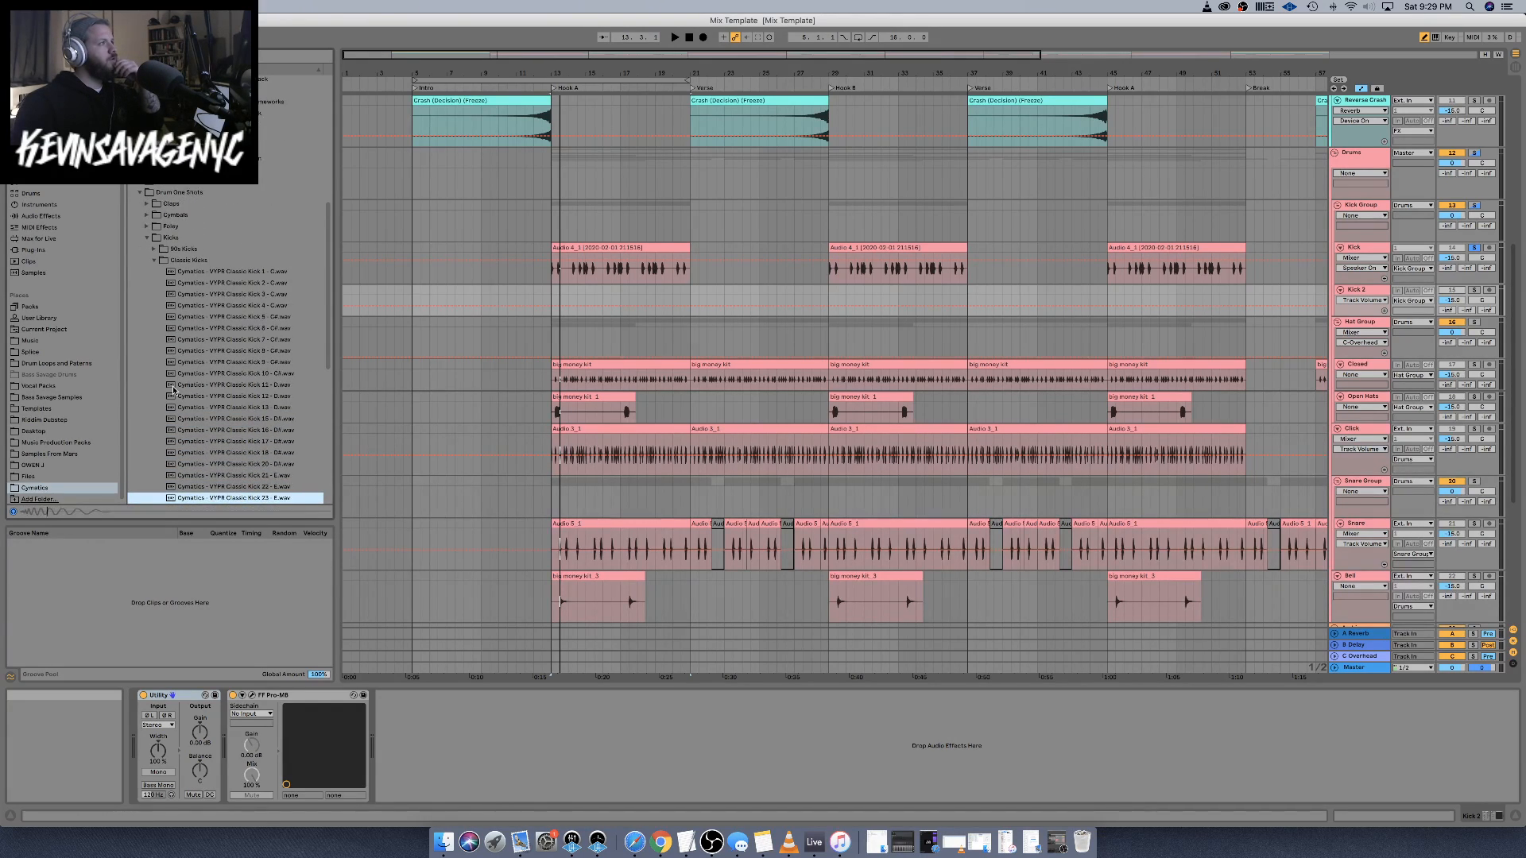
{"action": "key", "text": "Up"}
{"action": "key", "text": "Up"}
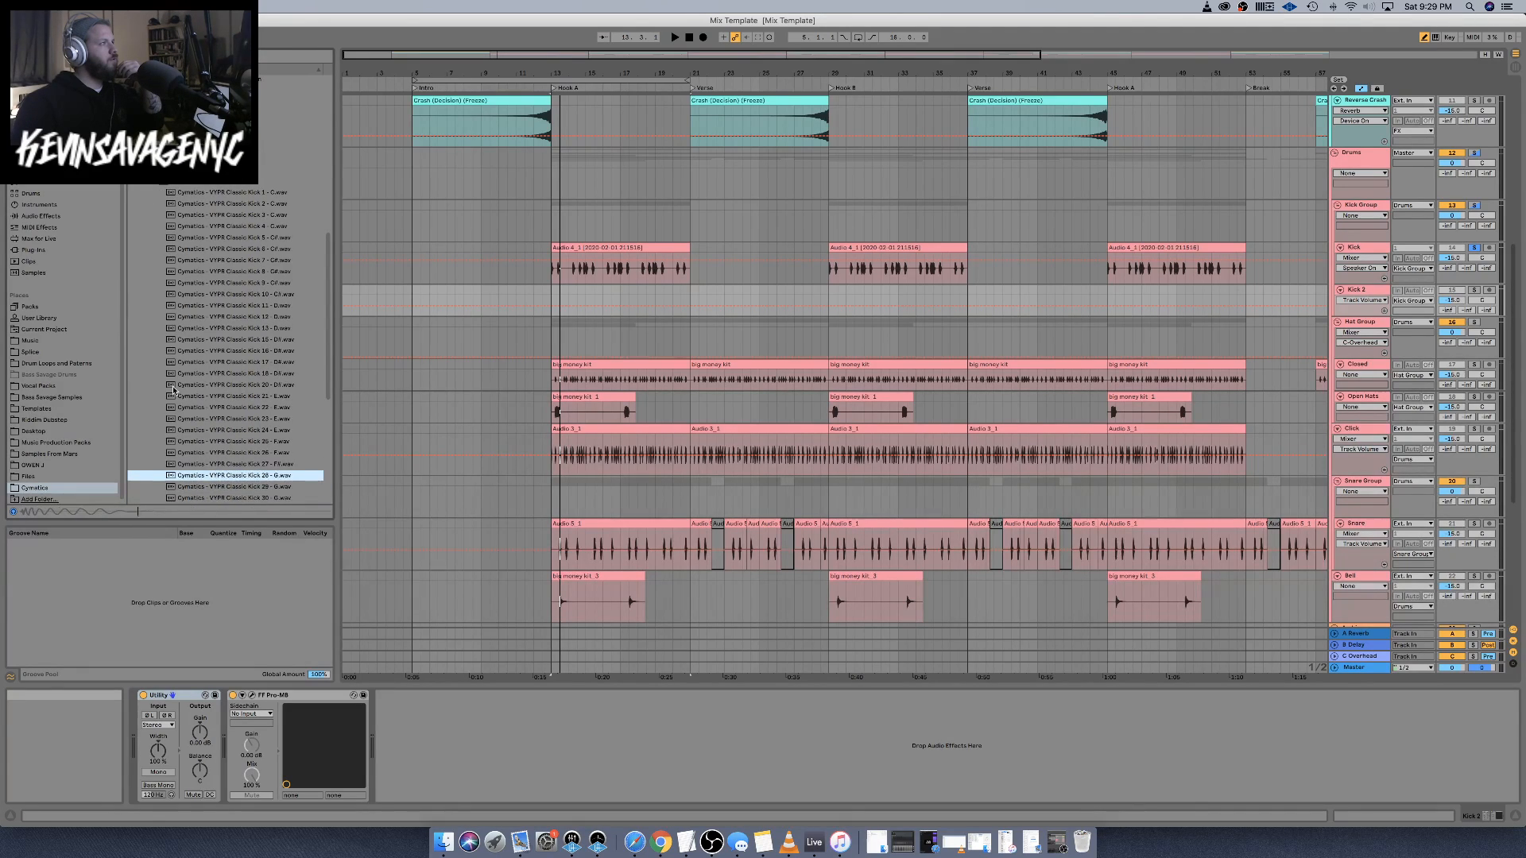
{"action": "key", "text": "Down"}
{"action": "key", "text": "Down"}
{"action": "key", "text": "Up"}
{"action": "key", "text": "Up"}
{"action": "key", "text": "Up"}
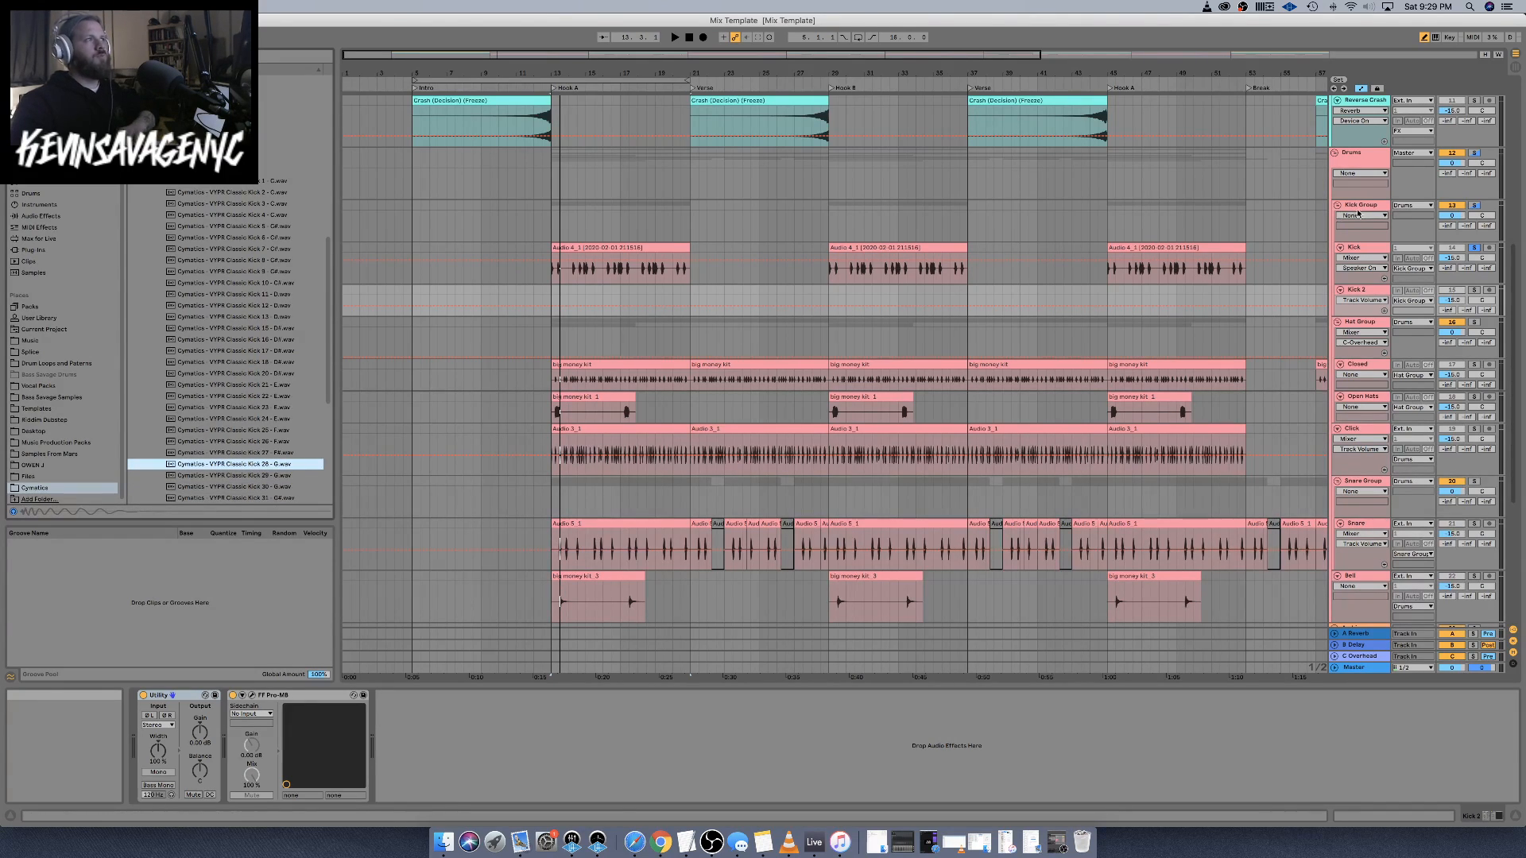
Hide automation in the arrangement and unsolo the Kick track
{"action": "left_click", "coordinate": [1356, 293]}
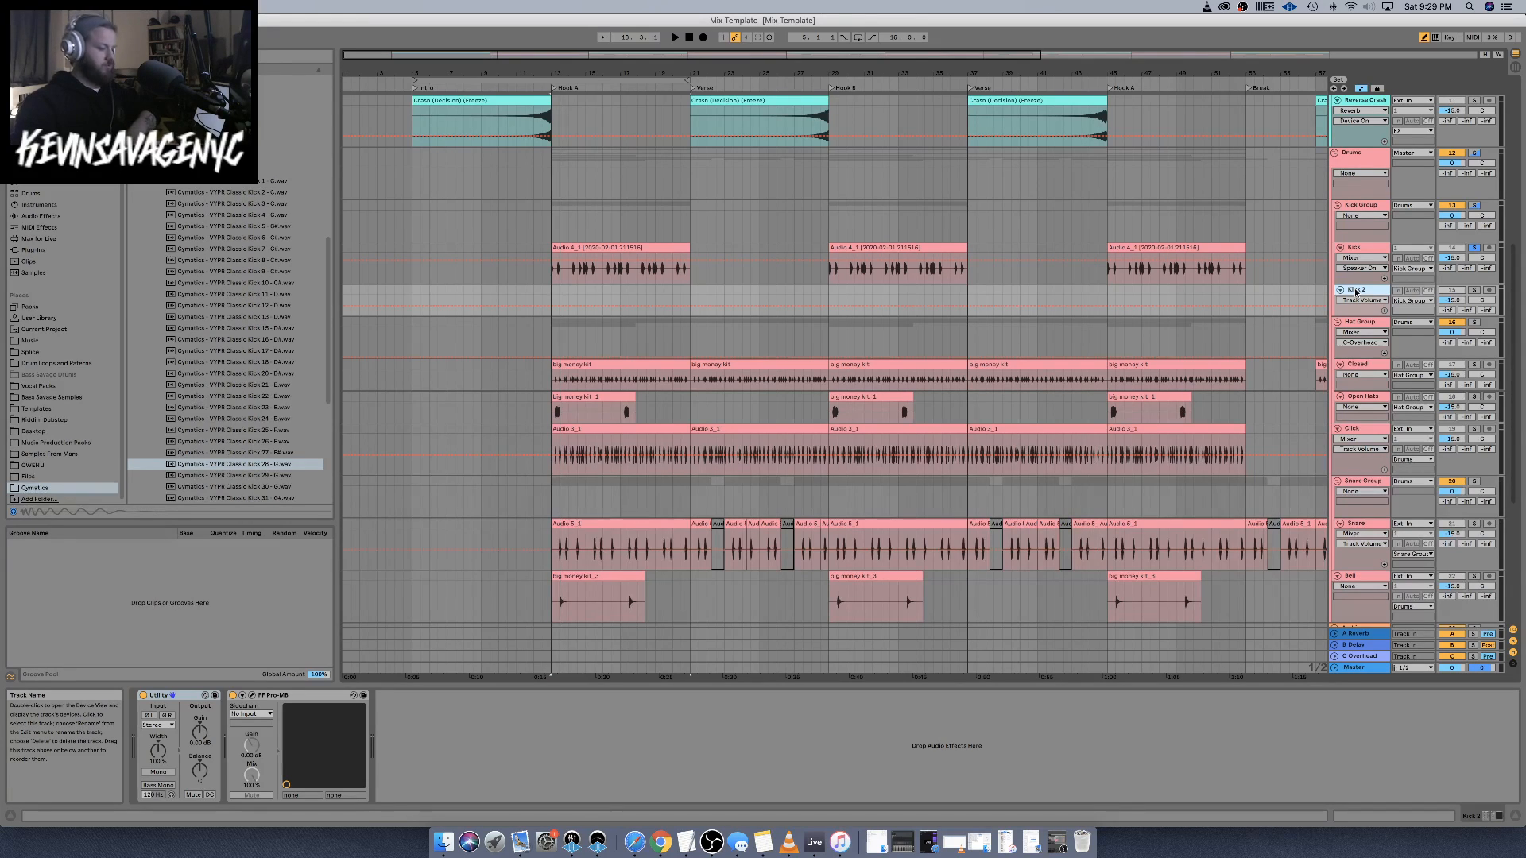
{"action": "key", "text": "a"}
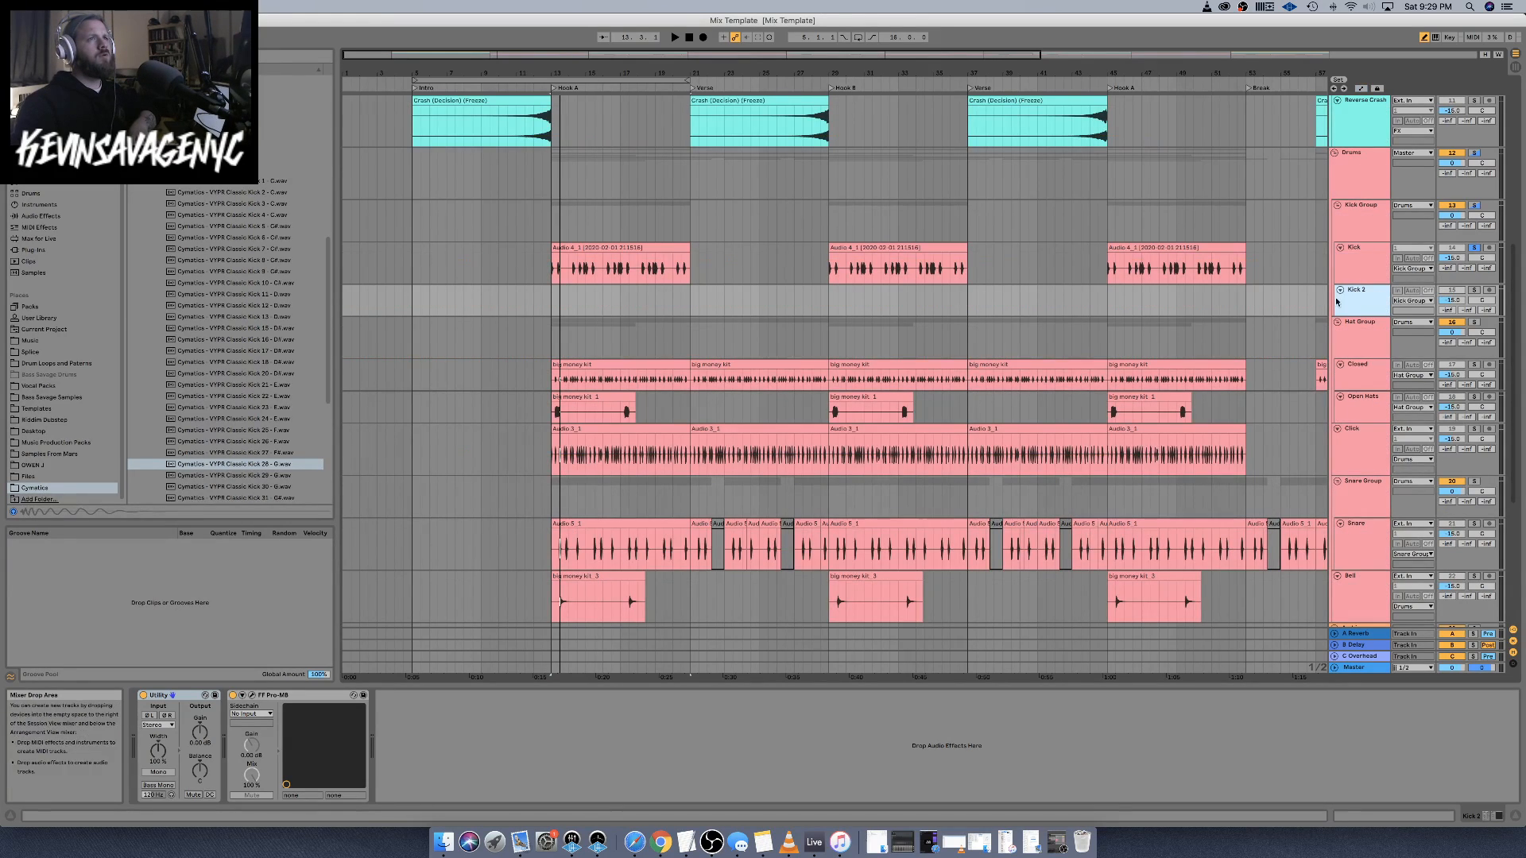
{"action": "left_click", "coordinate": [1474, 247]}
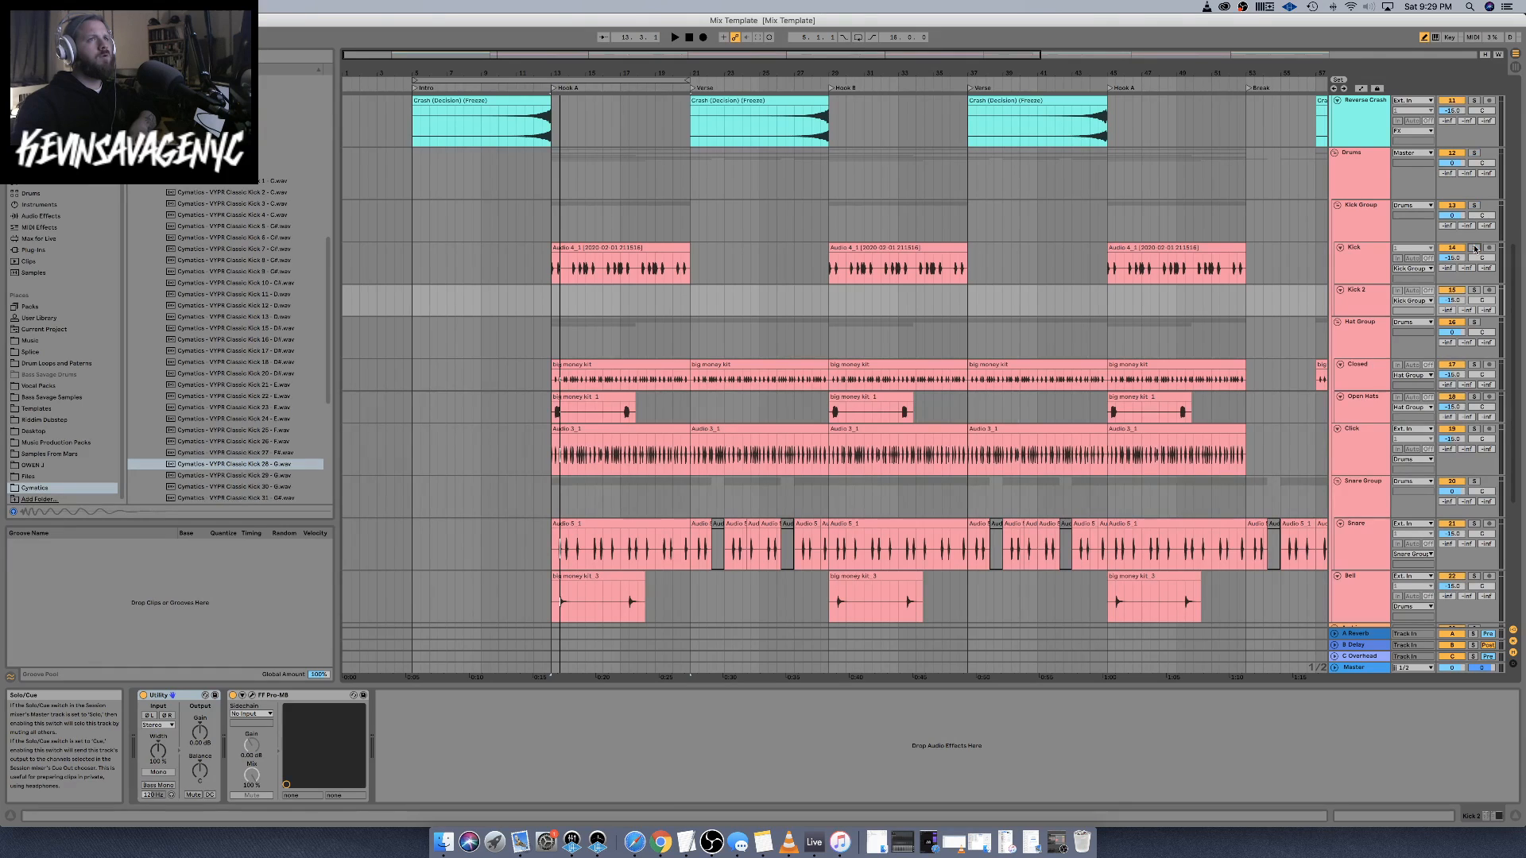
Place the VYPR Classic Kick 28 - G sample on the Kick 2 track at the start of Hook A, bar 13
{"action": "left_click", "coordinate": [258, 467]}
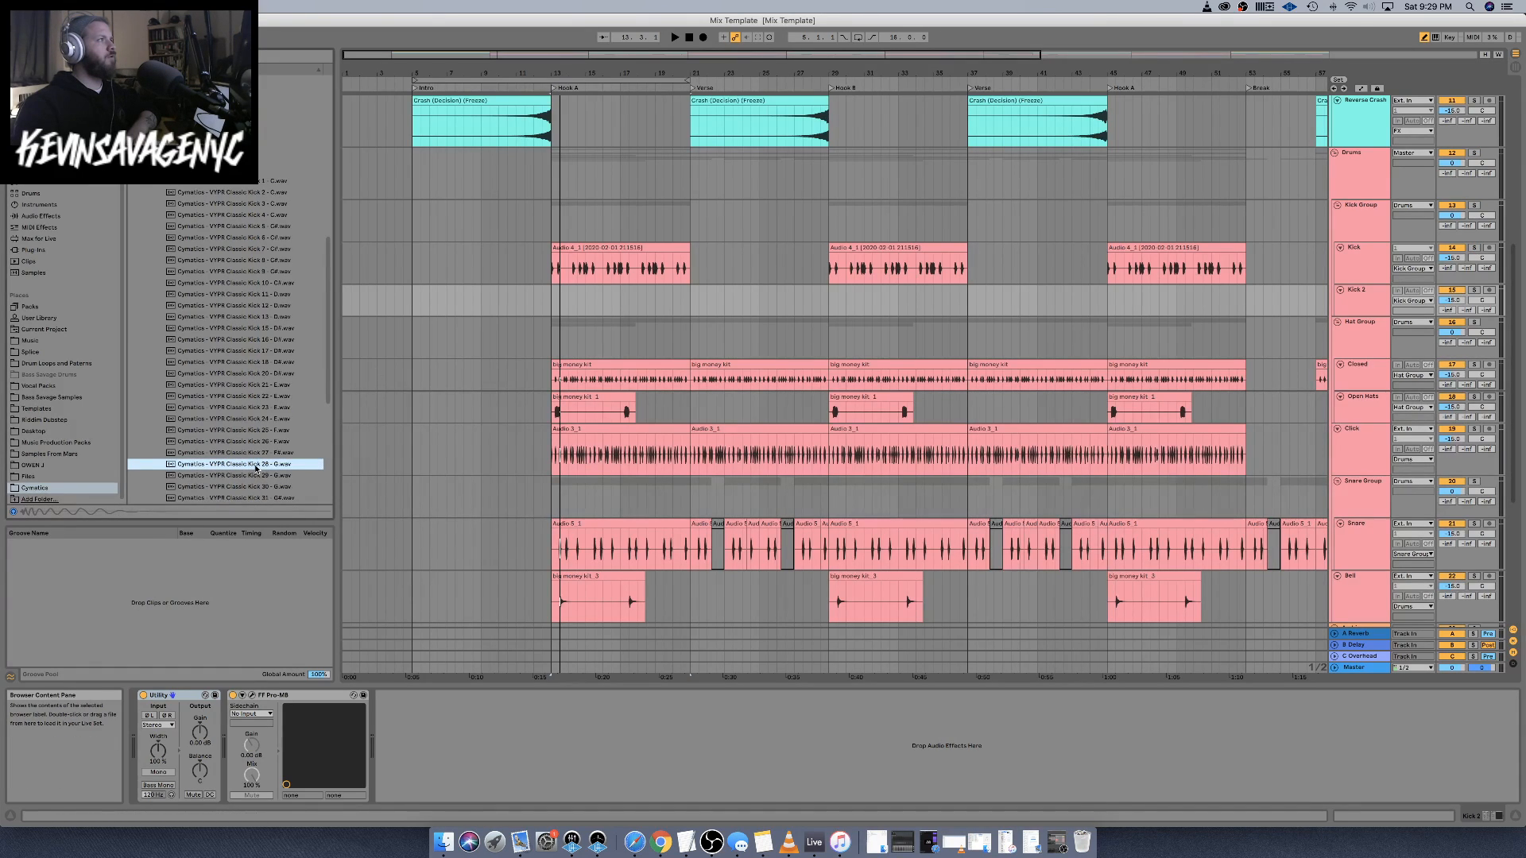
{"action": "left_click", "coordinate": [589, 302]}
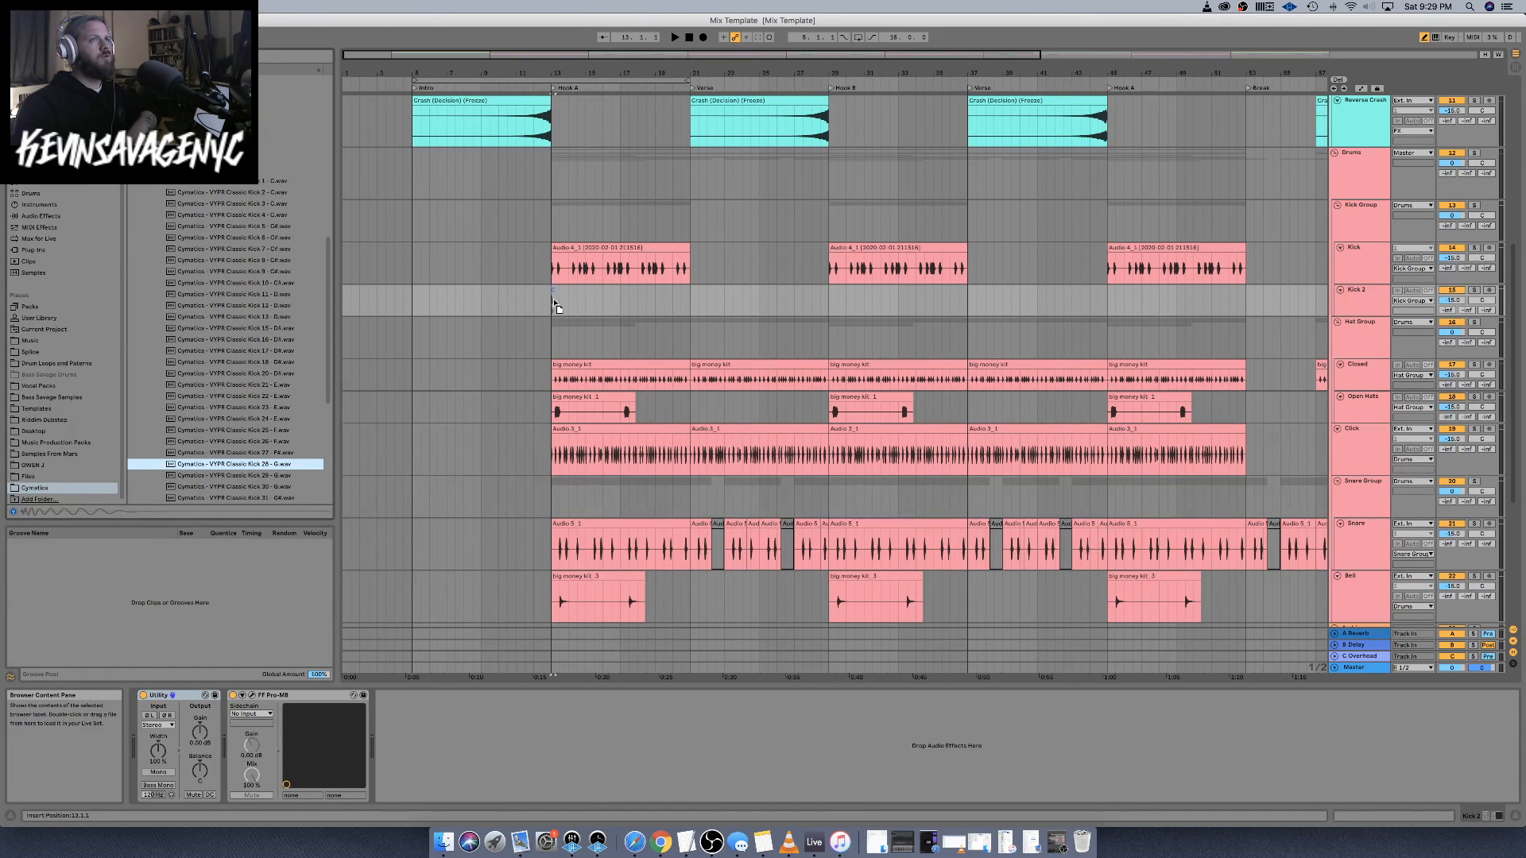
{"action": "left_click_drag", "start_coordinate": [554, 303], "coordinate": [561, 303]}
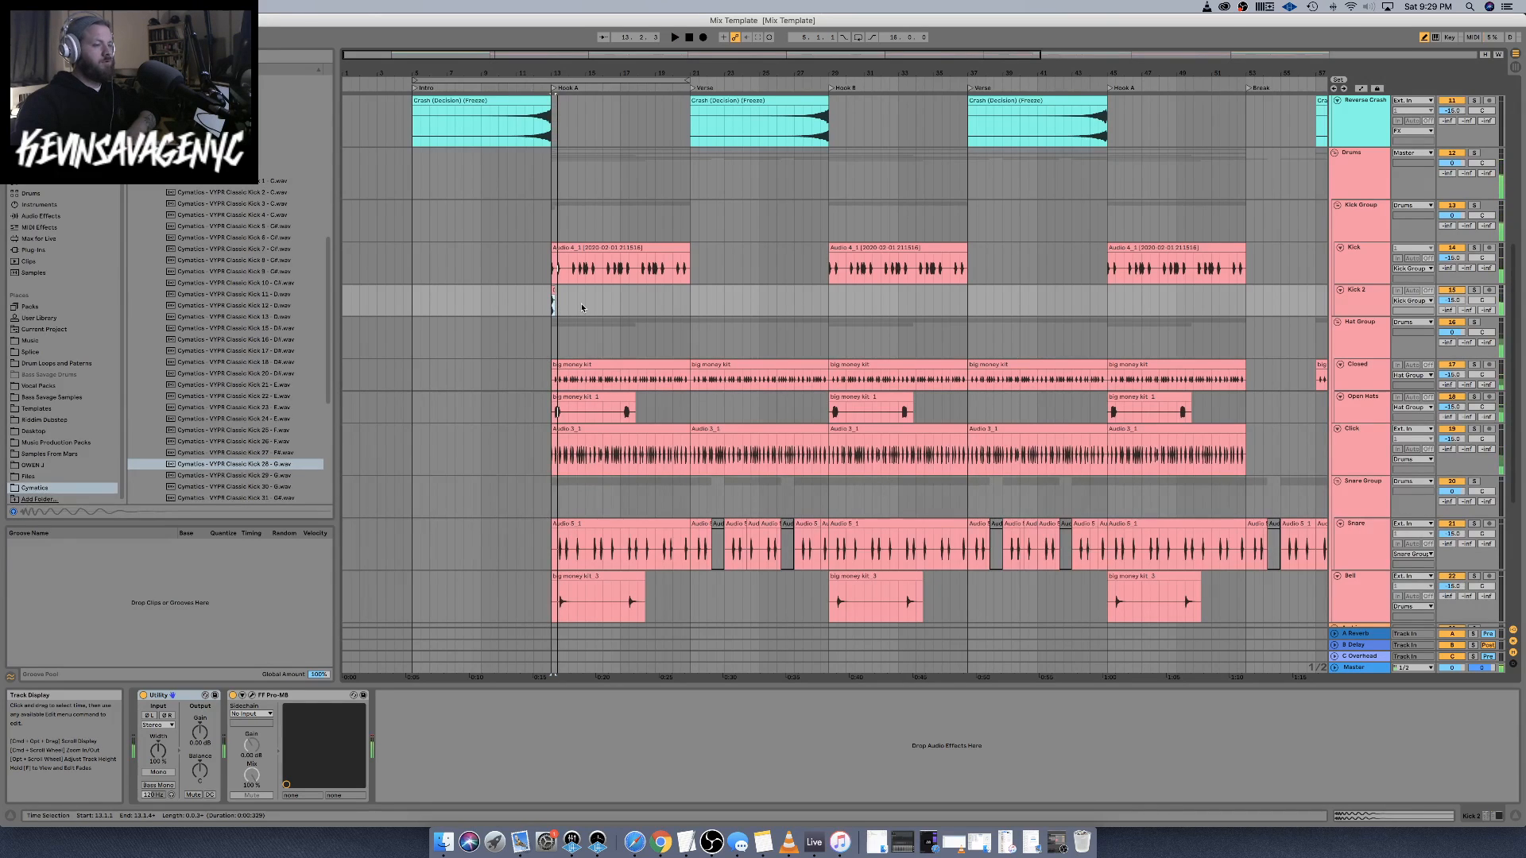
Enlarge the Kick 2 and Kick tracks so the two first-hit waveforms can be compared
{"action": "scroll", "coordinate": [582, 309], "scroll_direction": "up", "scroll_amount": 5}
{"action": "scroll", "coordinate": [583, 308], "scroll_direction": "up", "scroll_amount": 5}
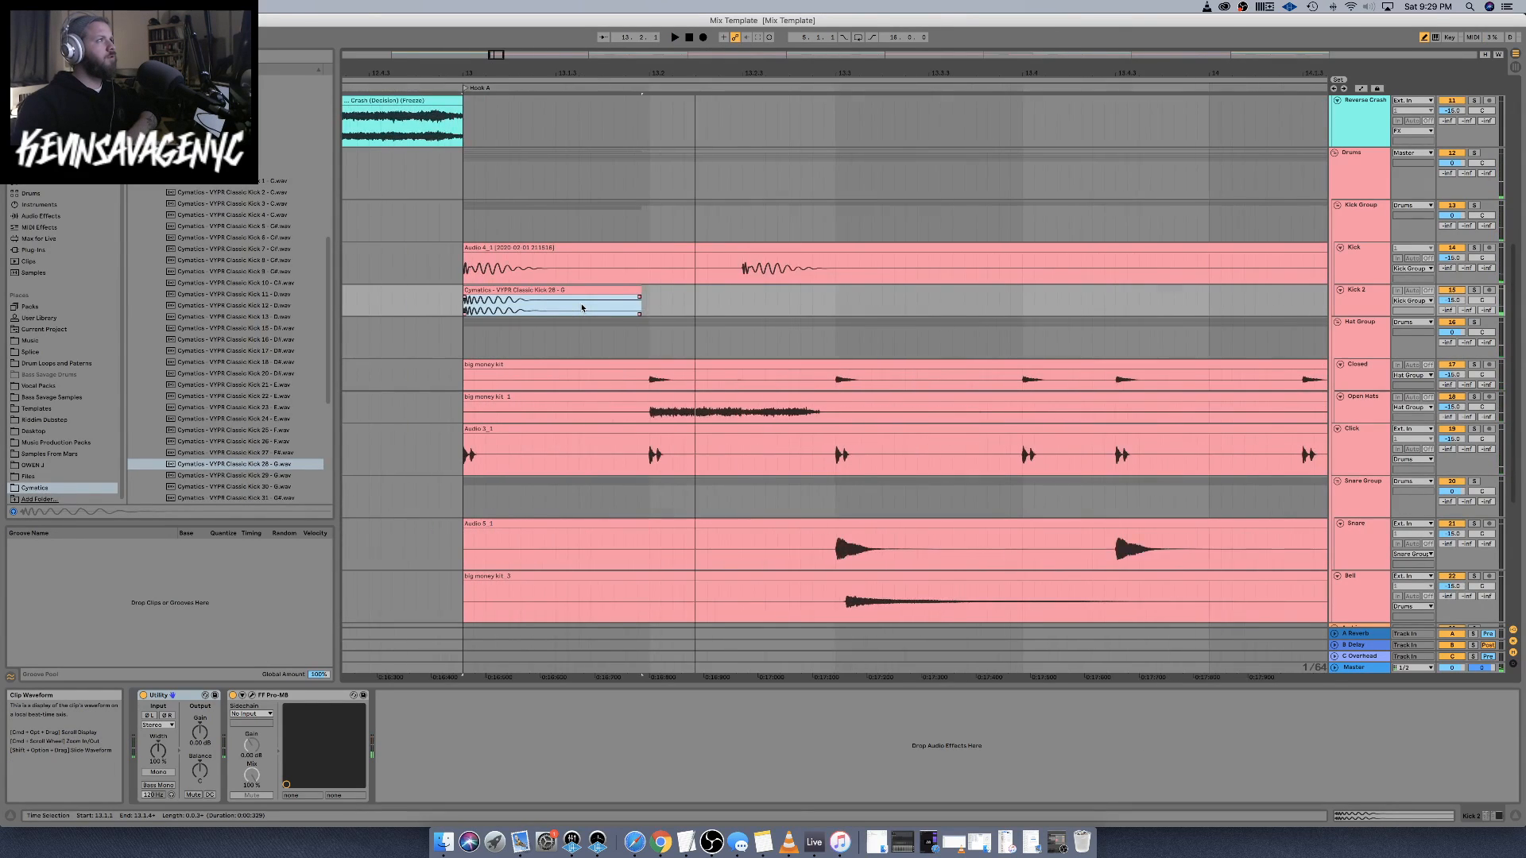
{"action": "scroll", "coordinate": [582, 309], "scroll_direction": "left", "scroll_amount": 5}
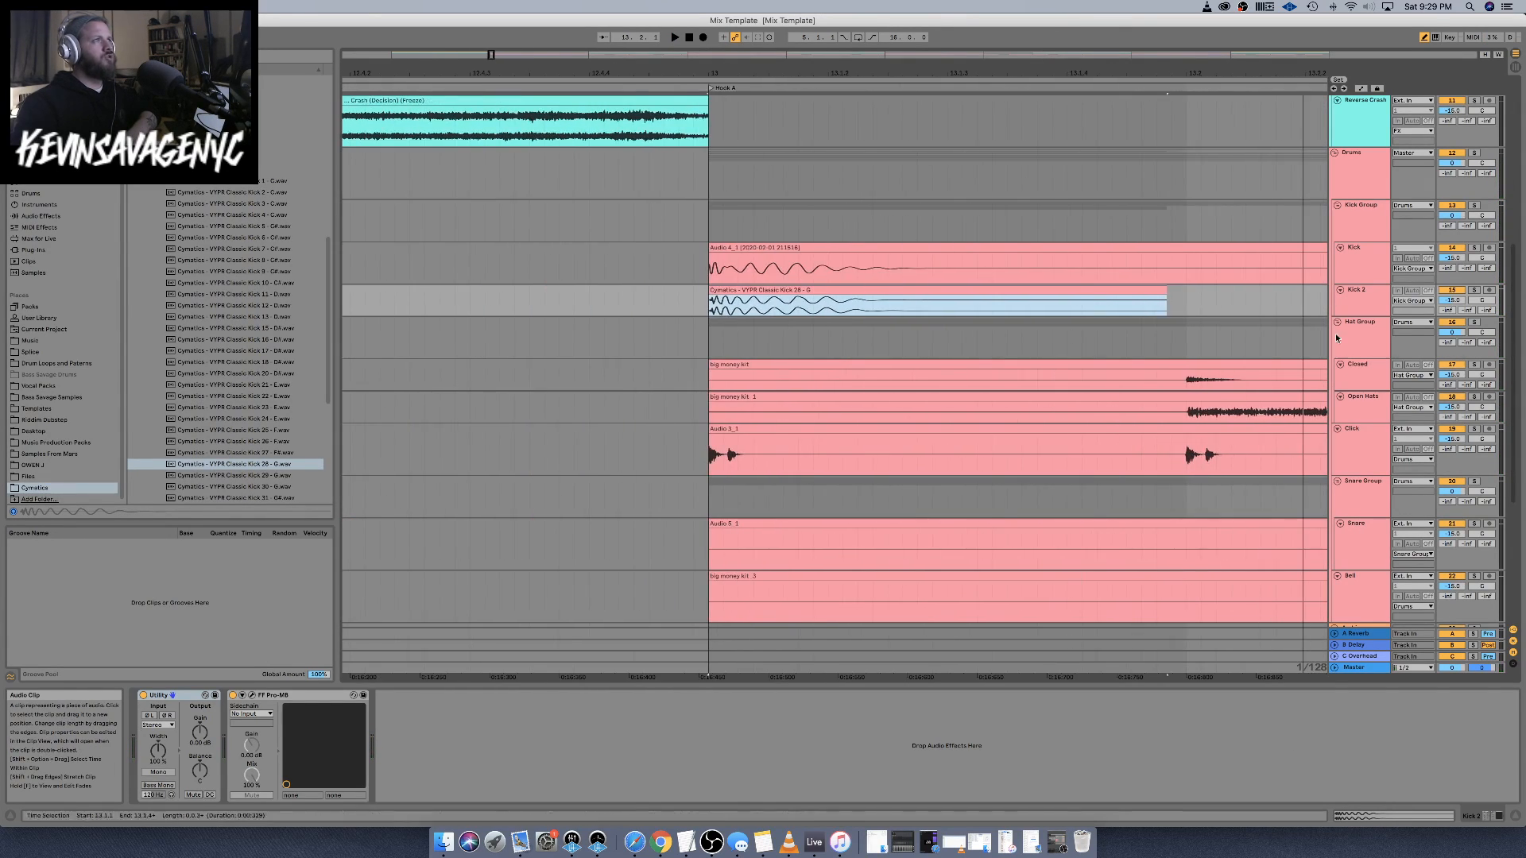
{"action": "left_click_drag", "start_coordinate": [1350, 316], "coordinate": [1350, 396]}
{"action": "left_click_drag", "start_coordinate": [1362, 282], "coordinate": [1362, 323]}
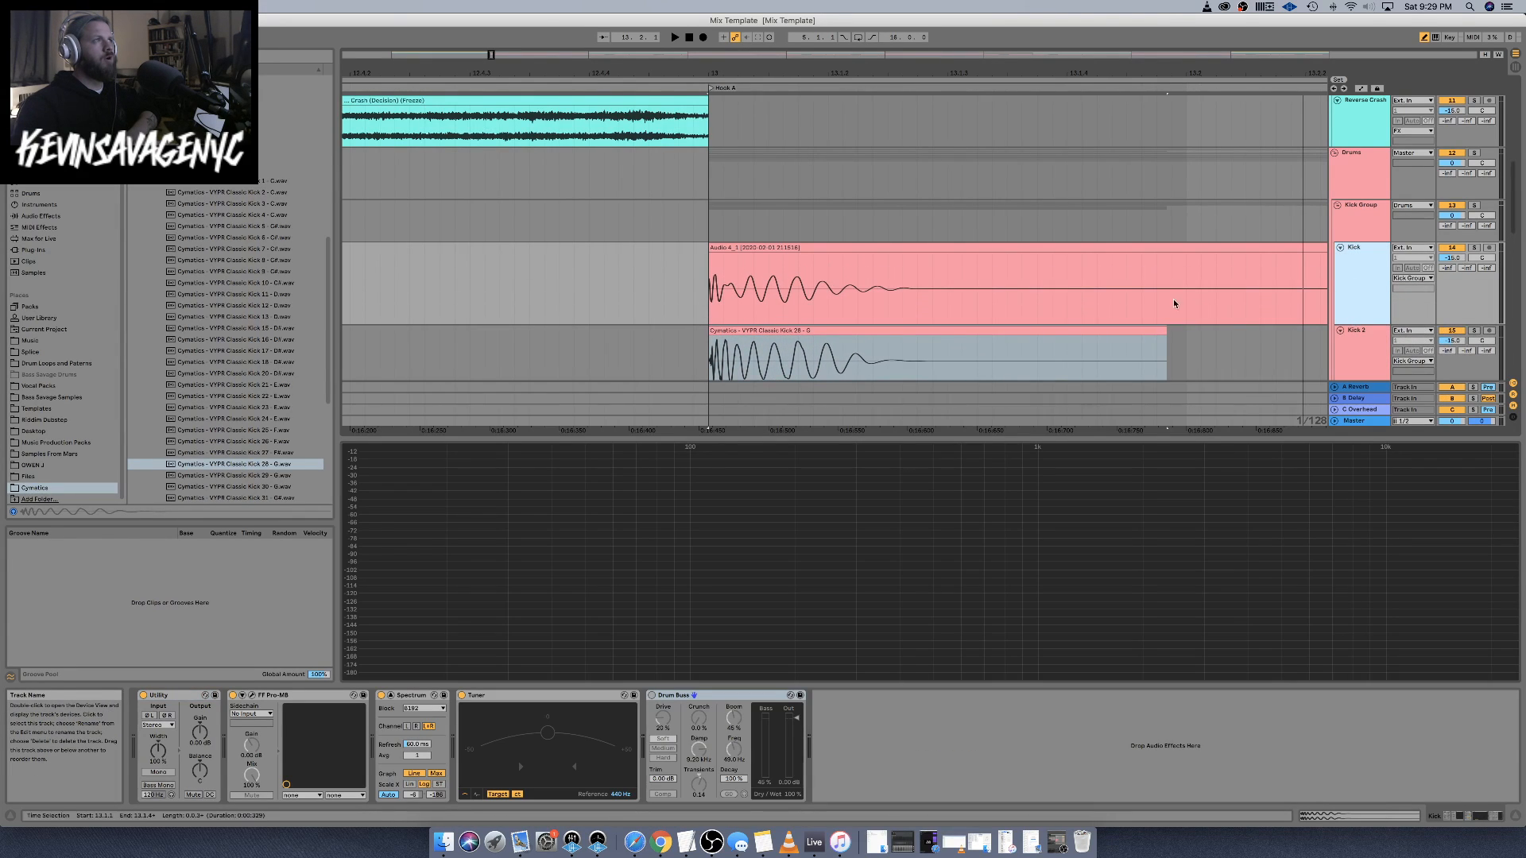
{"action": "scroll", "coordinate": [1097, 300], "scroll_direction": "down", "scroll_amount": 1}
{"action": "scroll", "coordinate": [1097, 299], "scroll_direction": "left", "scroll_amount": 1}
Skip the quiet onset of the Kick 2 sample while keeping the clip's beginning at the start of Hook A
{"action": "left_click", "coordinate": [835, 279]}
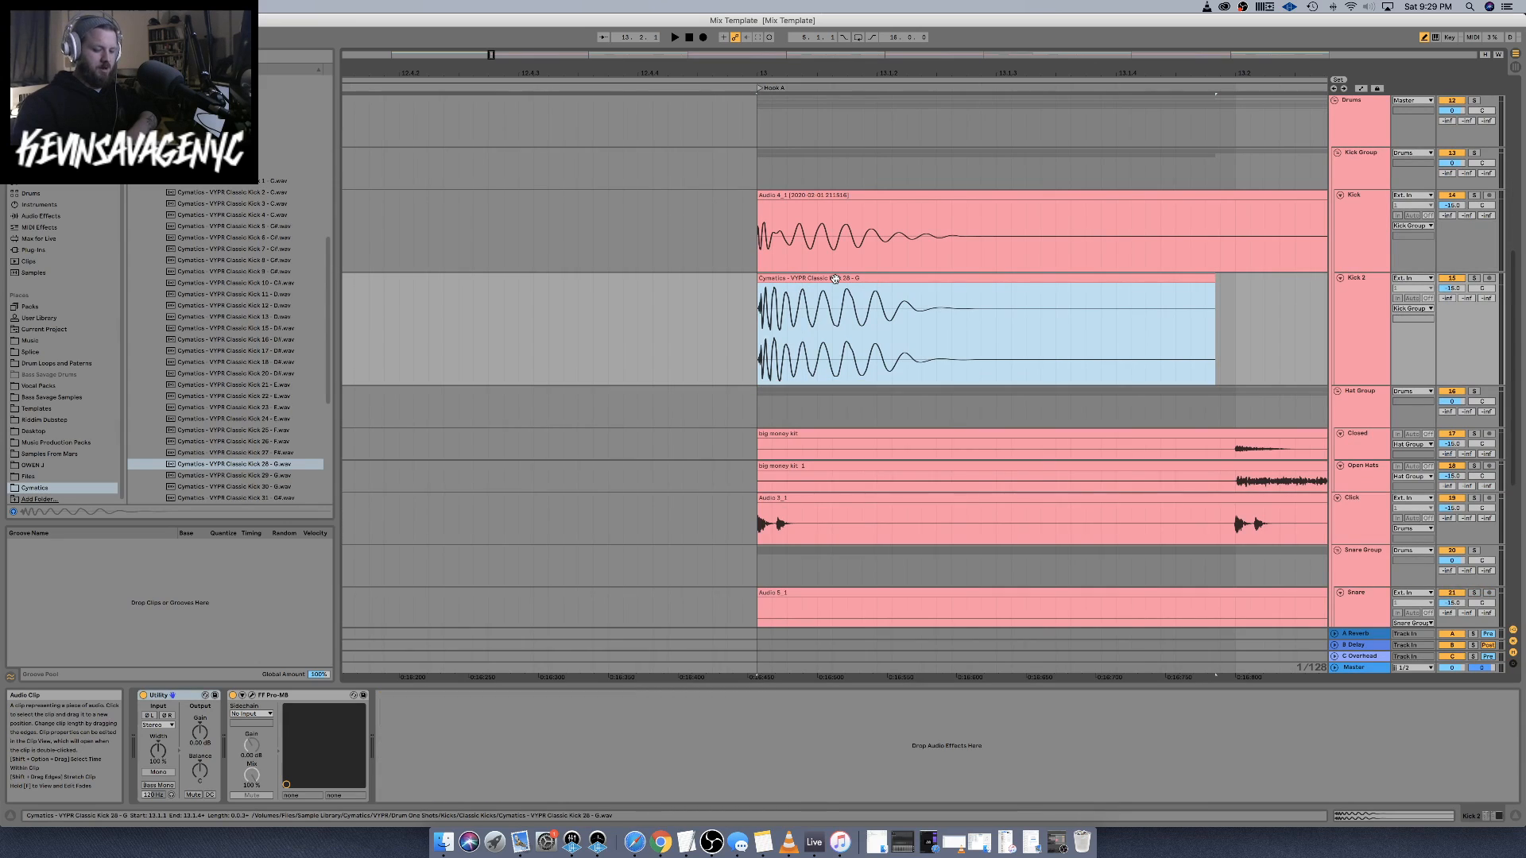
{"action": "key", "text": "plus"}
{"action": "key", "text": "plus"}
{"action": "key", "text": "plus"}
{"action": "key", "text": "plus"}
{"action": "key", "text": "plus"}
{"action": "key", "text": "plus"}
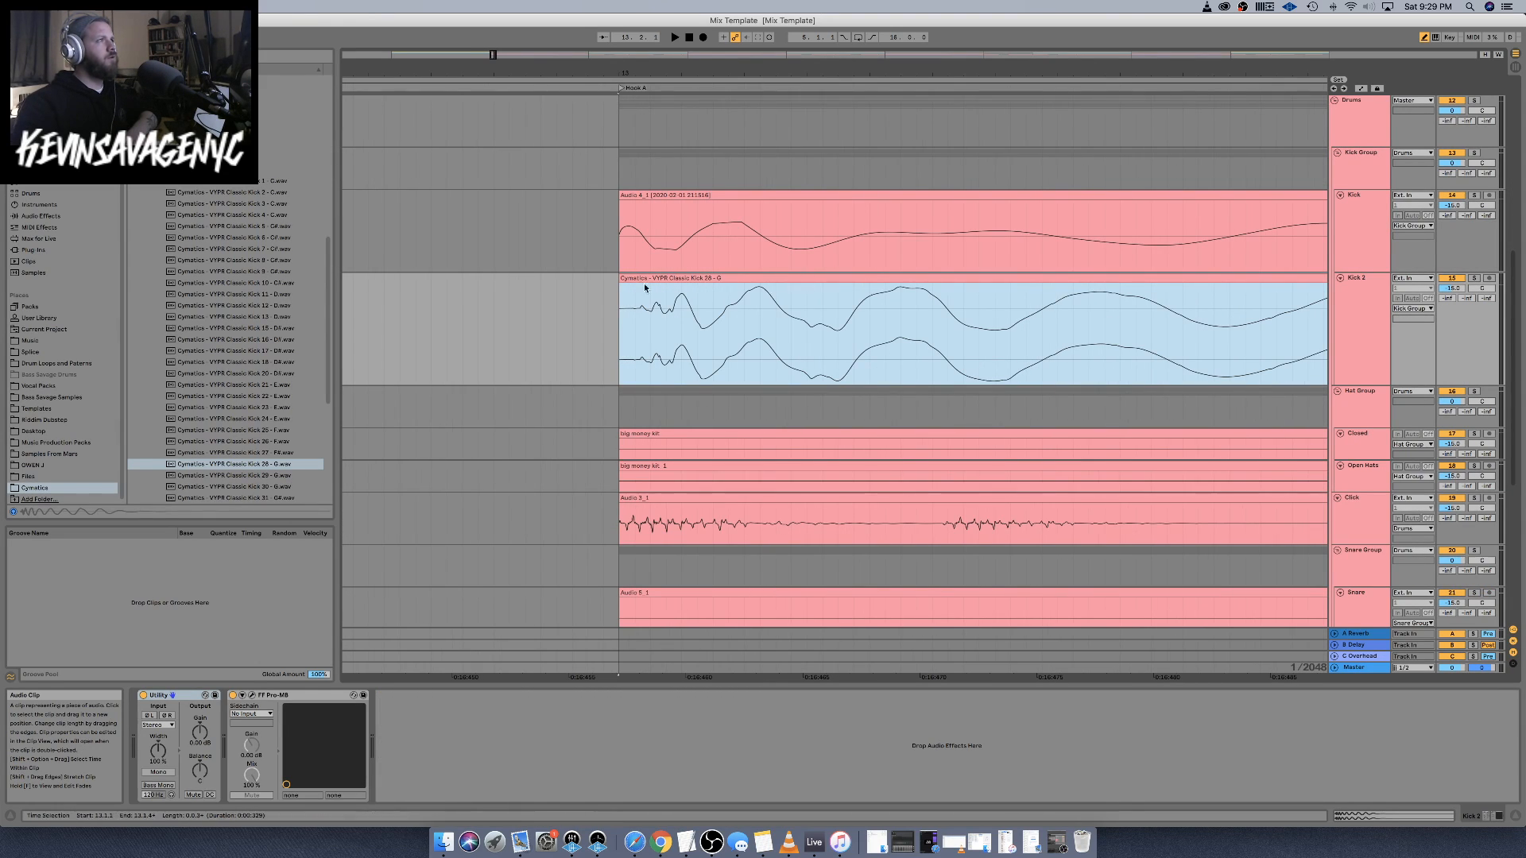
{"action": "mouse_move", "coordinate": [623, 278]}
{"action": "left_mouse_down"}
{"action": "mouse_move", "coordinate": [676, 279]}
{"action": "mouse_move", "coordinate": [636, 279]}
{"action": "left_mouse_up"}
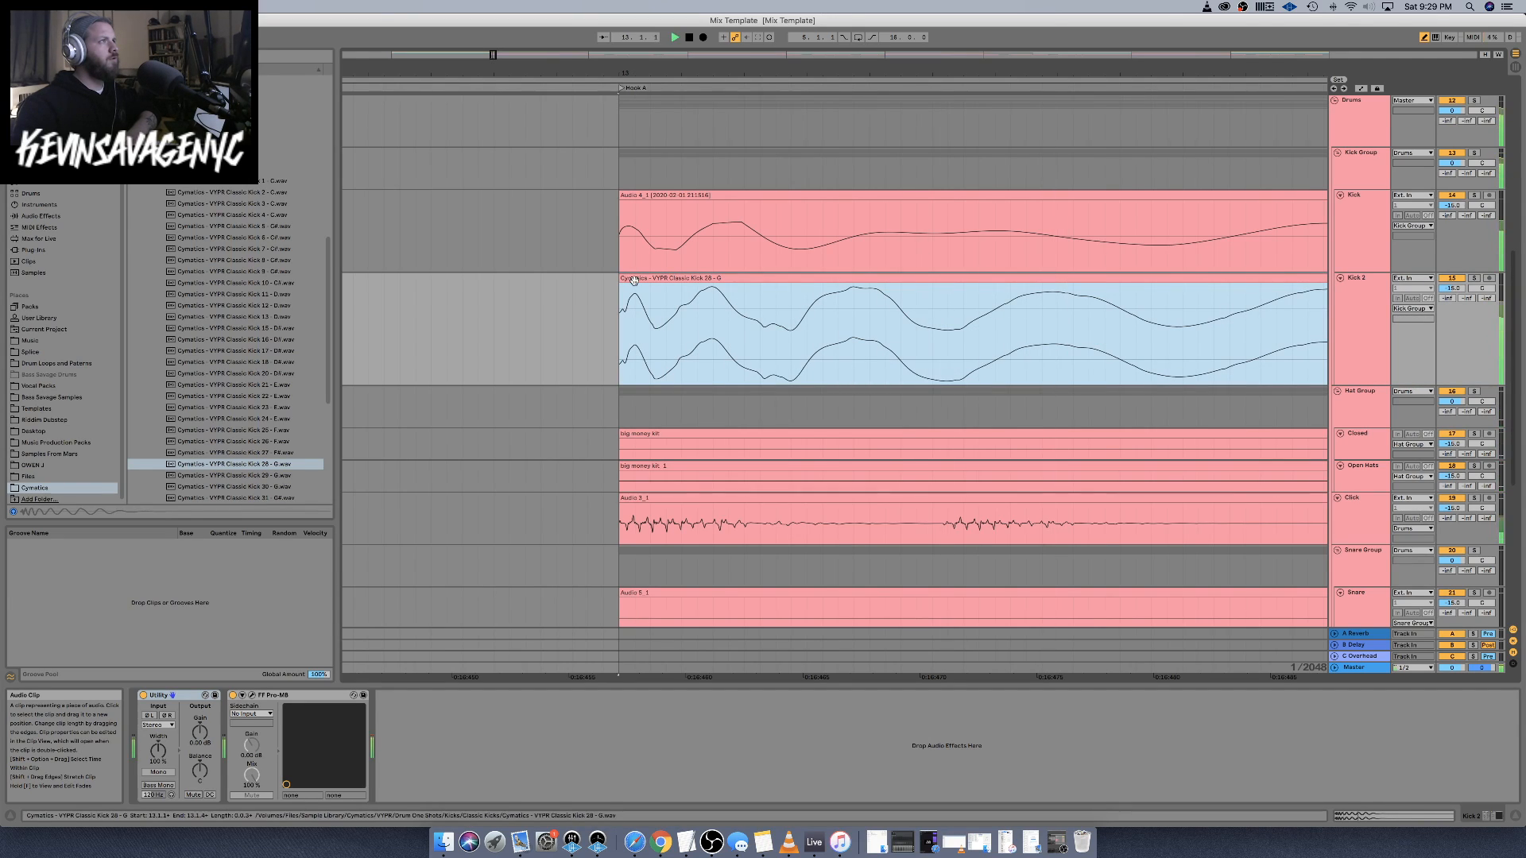
Open the Kick 2 clip's sample view and fine-tune its start marker so the waveform lines up with the Kick above
{"action": "left_click", "coordinate": [631, 309]}
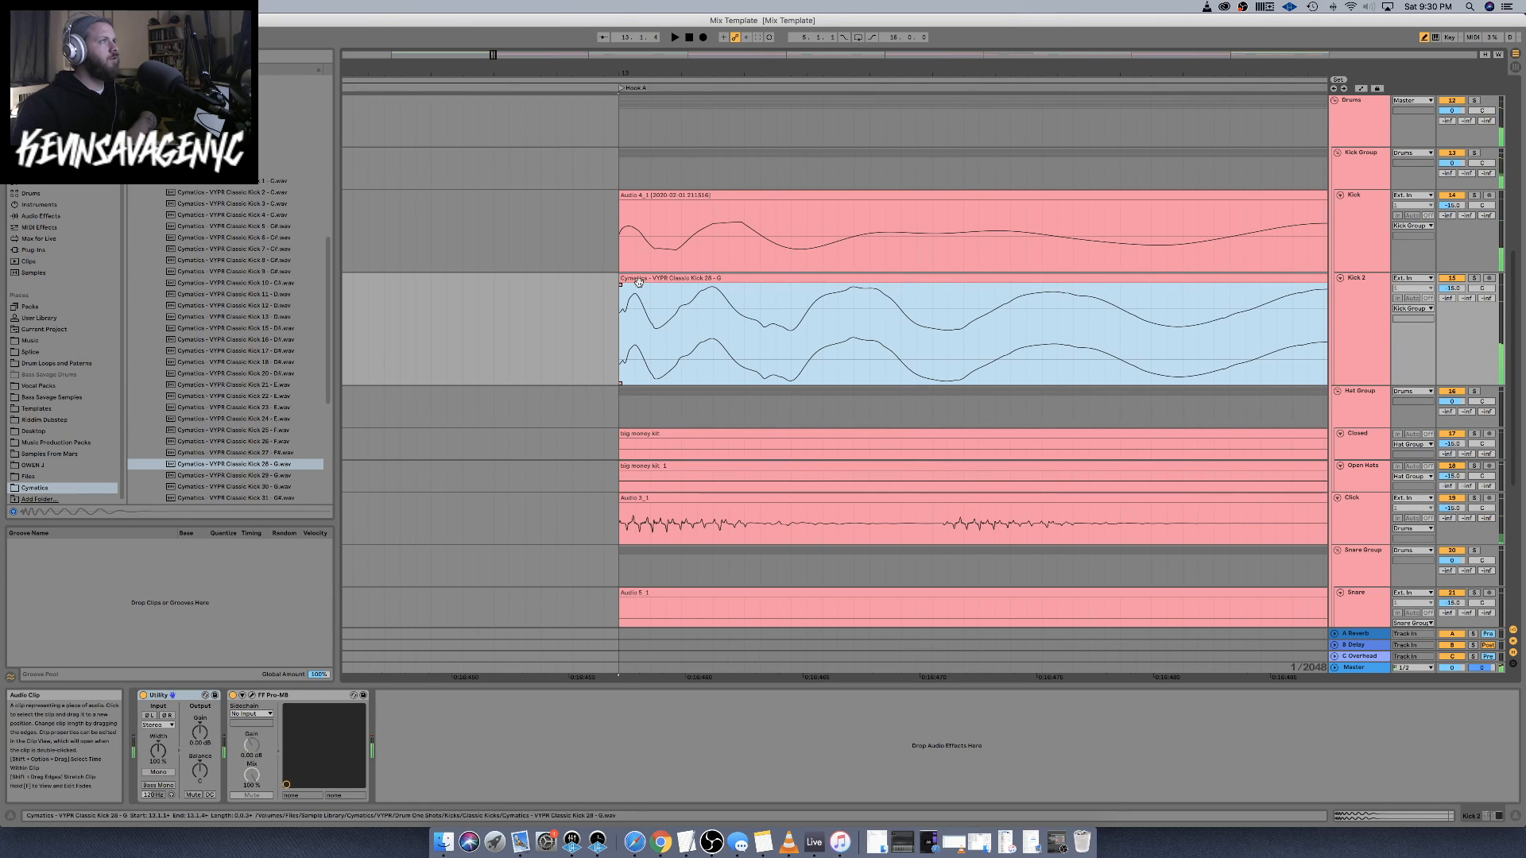
{"action": "left_click", "coordinate": [638, 280]}
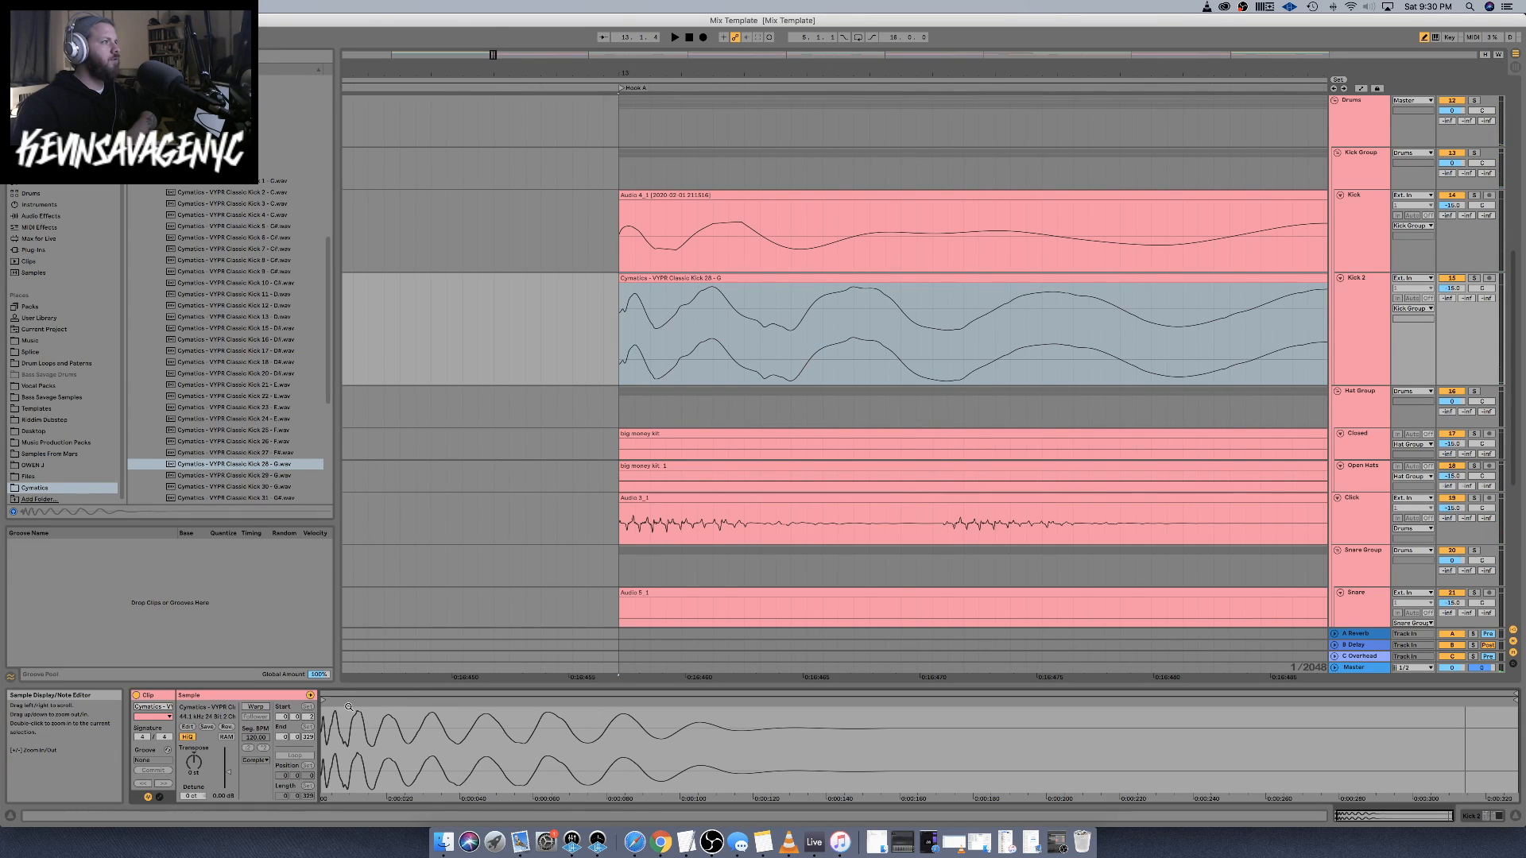
{"action": "left_click_drag", "start_coordinate": [348, 707], "coordinate": [354, 818]}
{"action": "left_click_drag", "start_coordinate": [353, 696], "coordinate": [353, 693]}
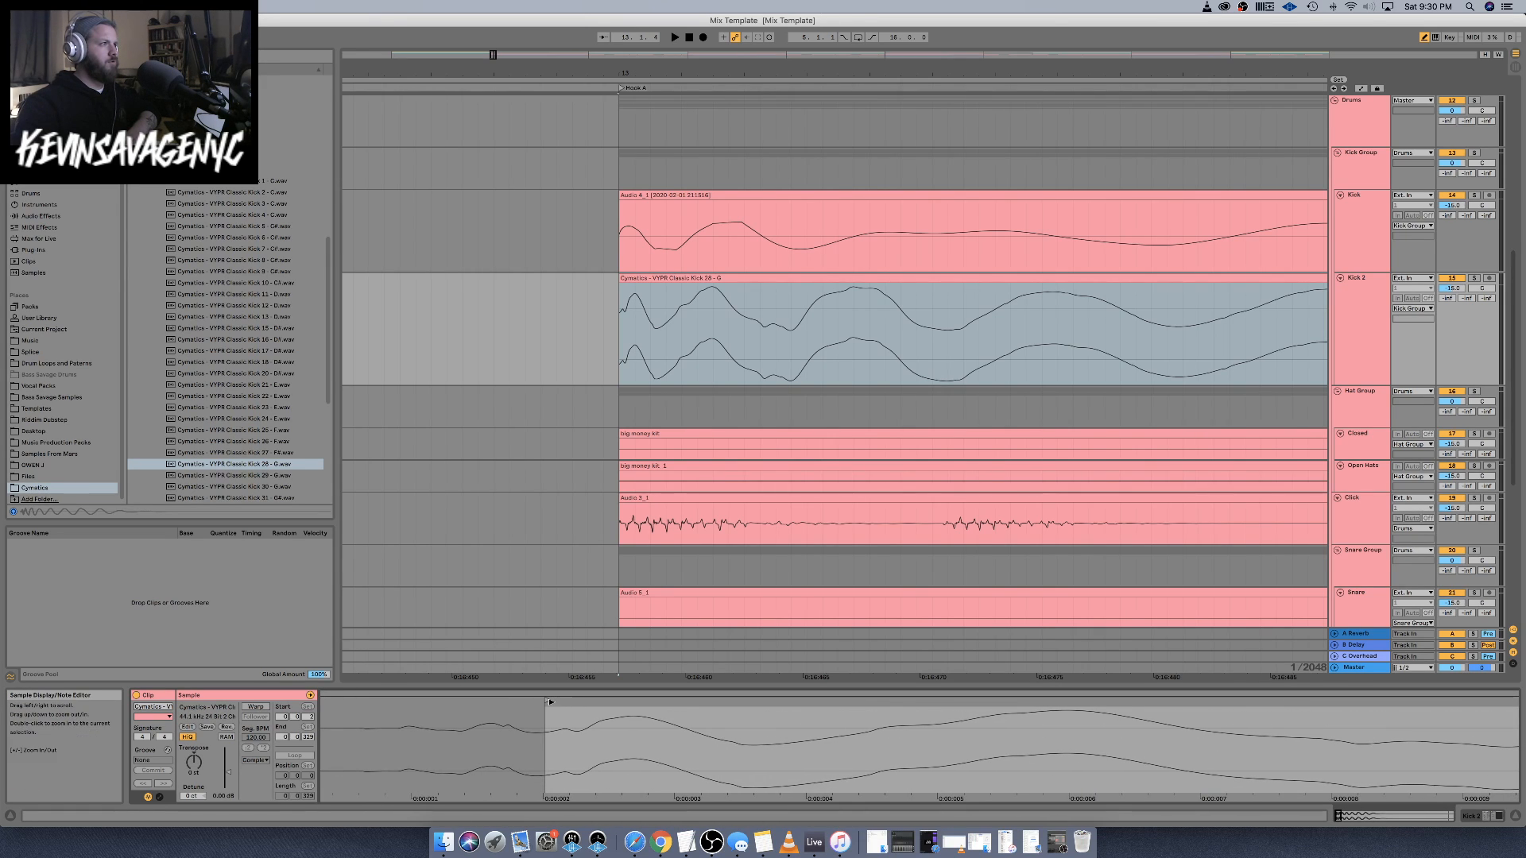
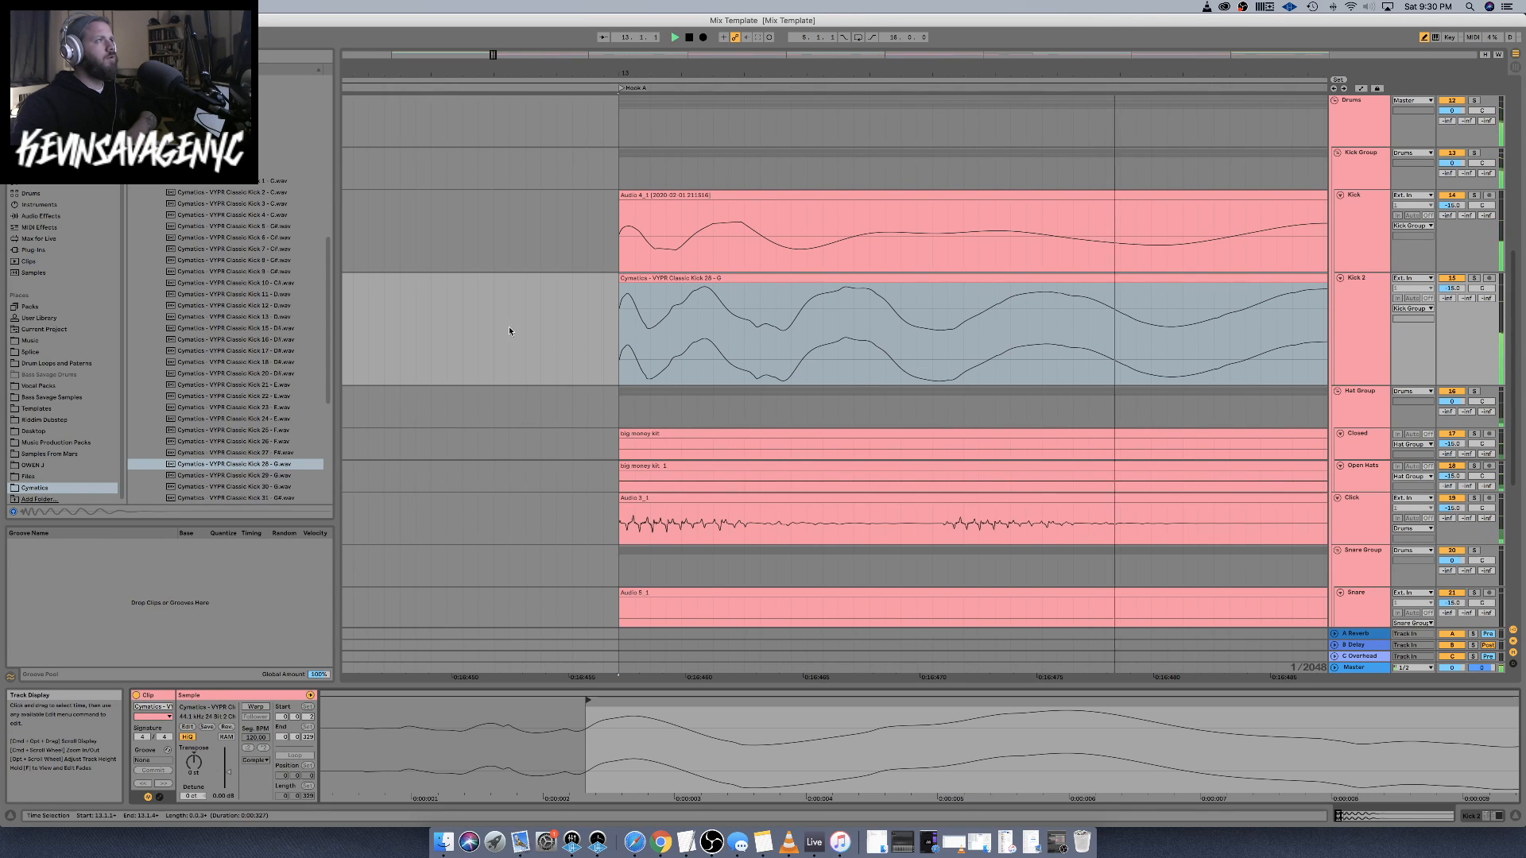
Listen to the Kick 2 sample in solo from the start of Hook A, and unsolo it
{"action": "left_click", "coordinate": [539, 326]}
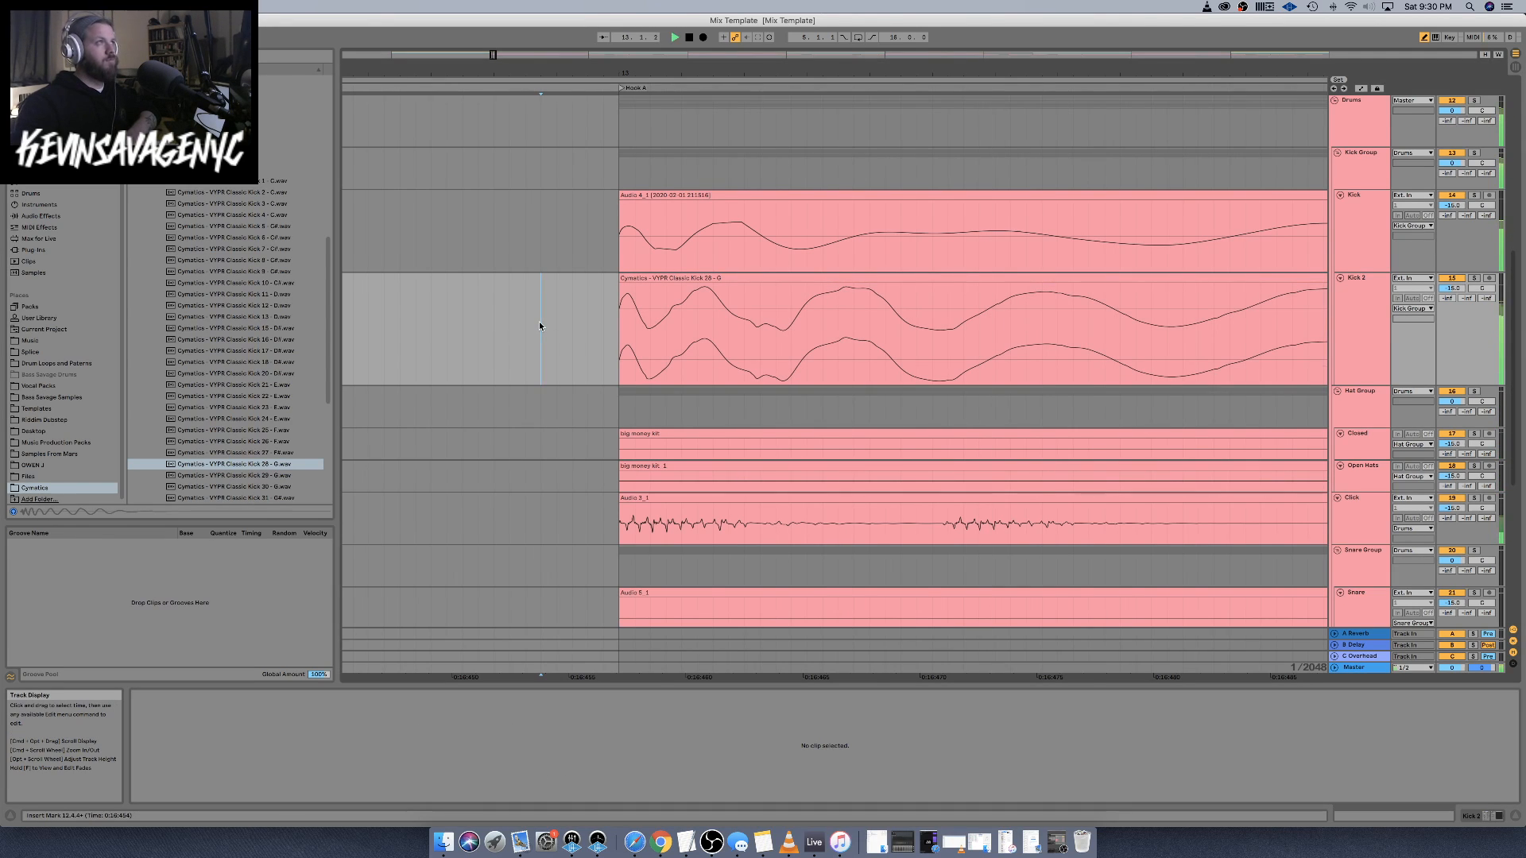
{"action": "scroll", "coordinate": [539, 324], "scroll_direction": "down", "scroll_amount": 8}
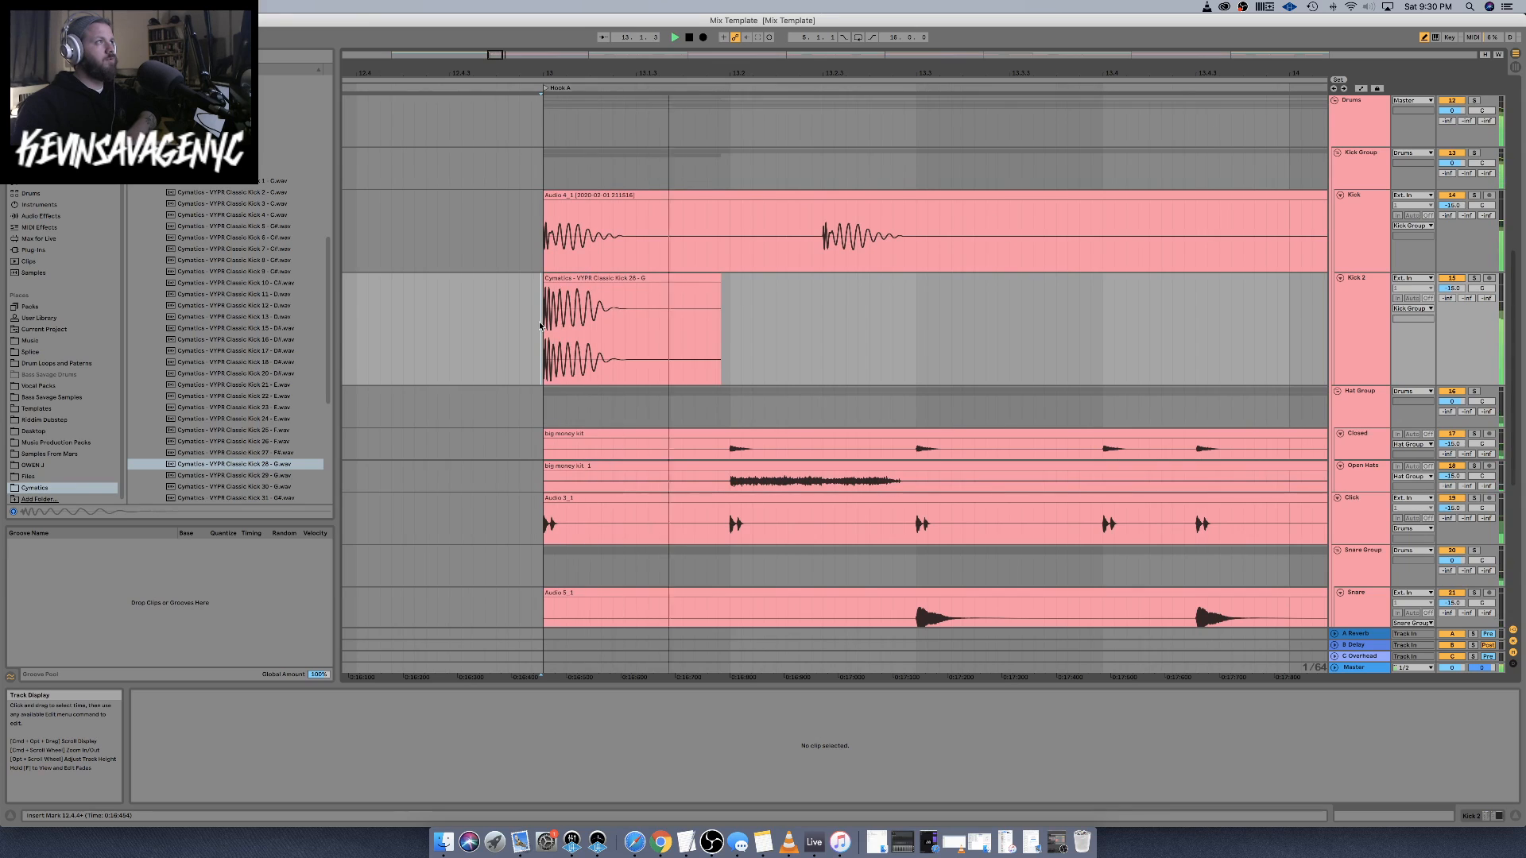
{"action": "scroll", "coordinate": [540, 325], "scroll_direction": "down", "scroll_amount": 4}
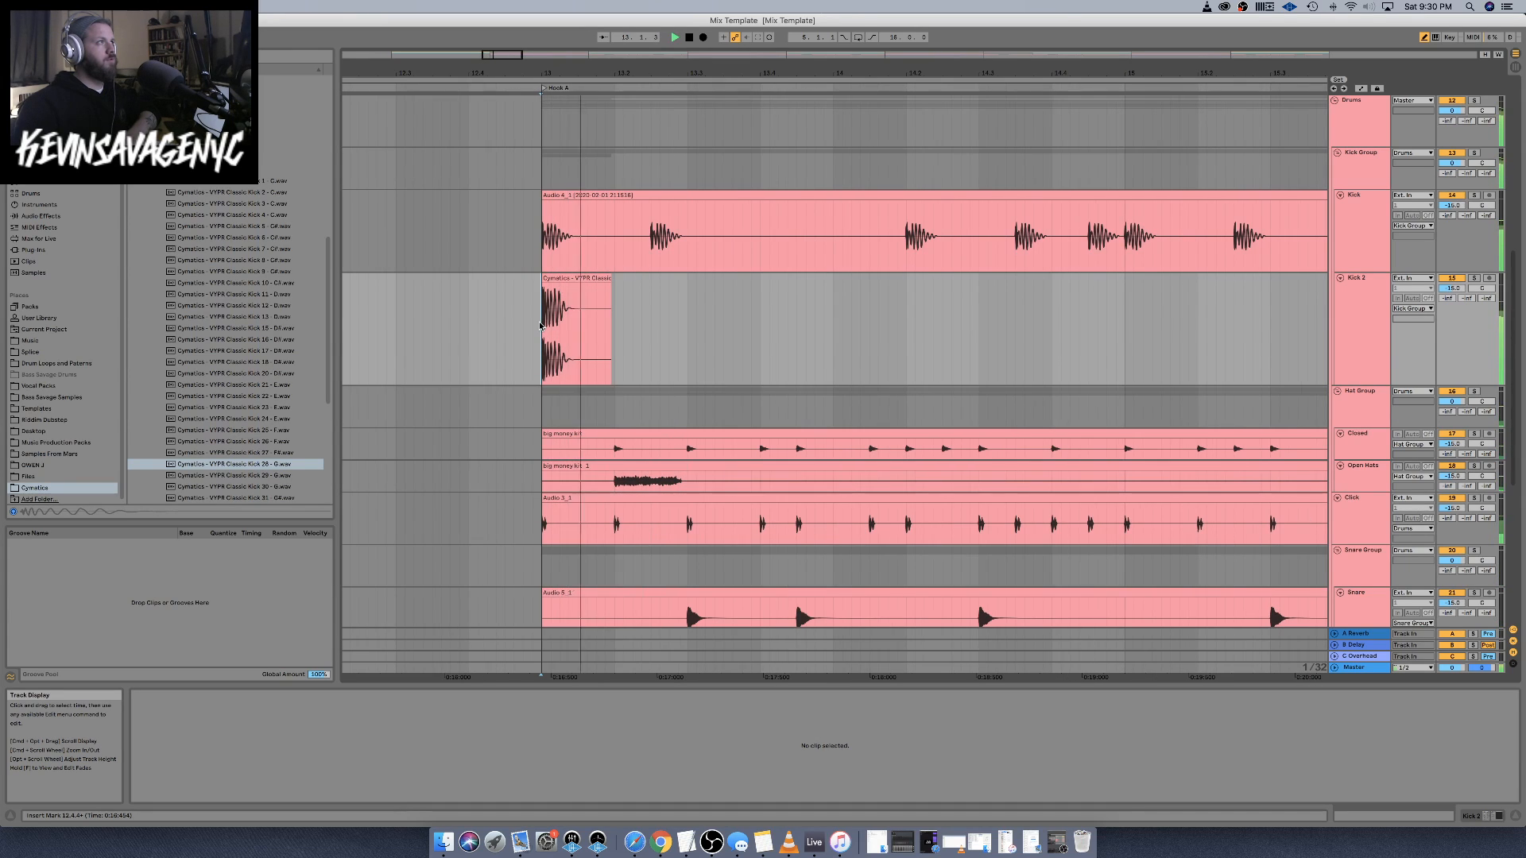
{"action": "left_click", "coordinate": [1475, 278]}
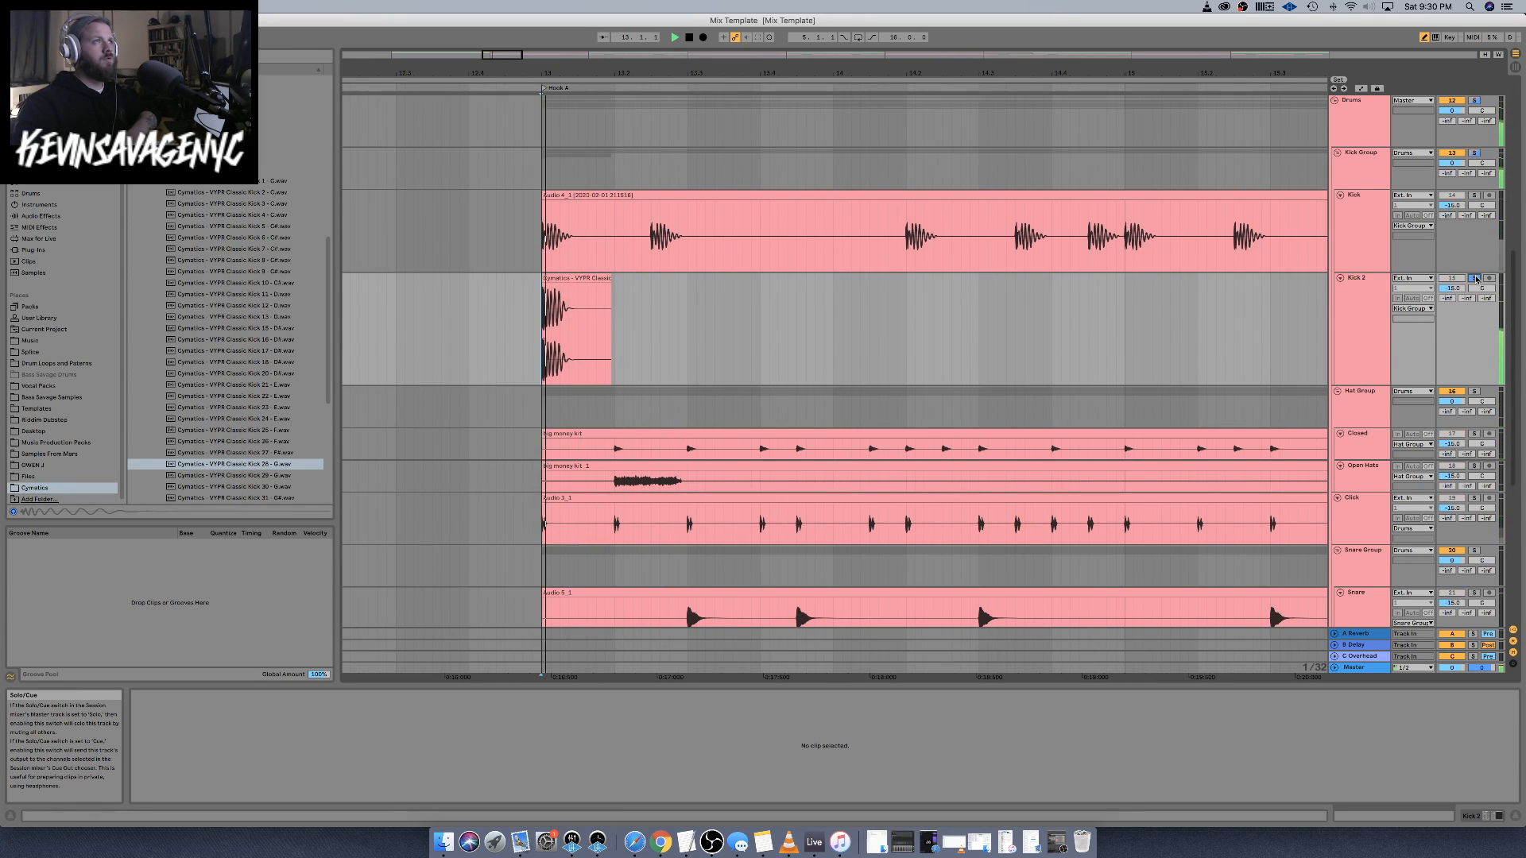
{"action": "left_click", "coordinate": [546, 288]}
{"action": "key", "text": "space"}
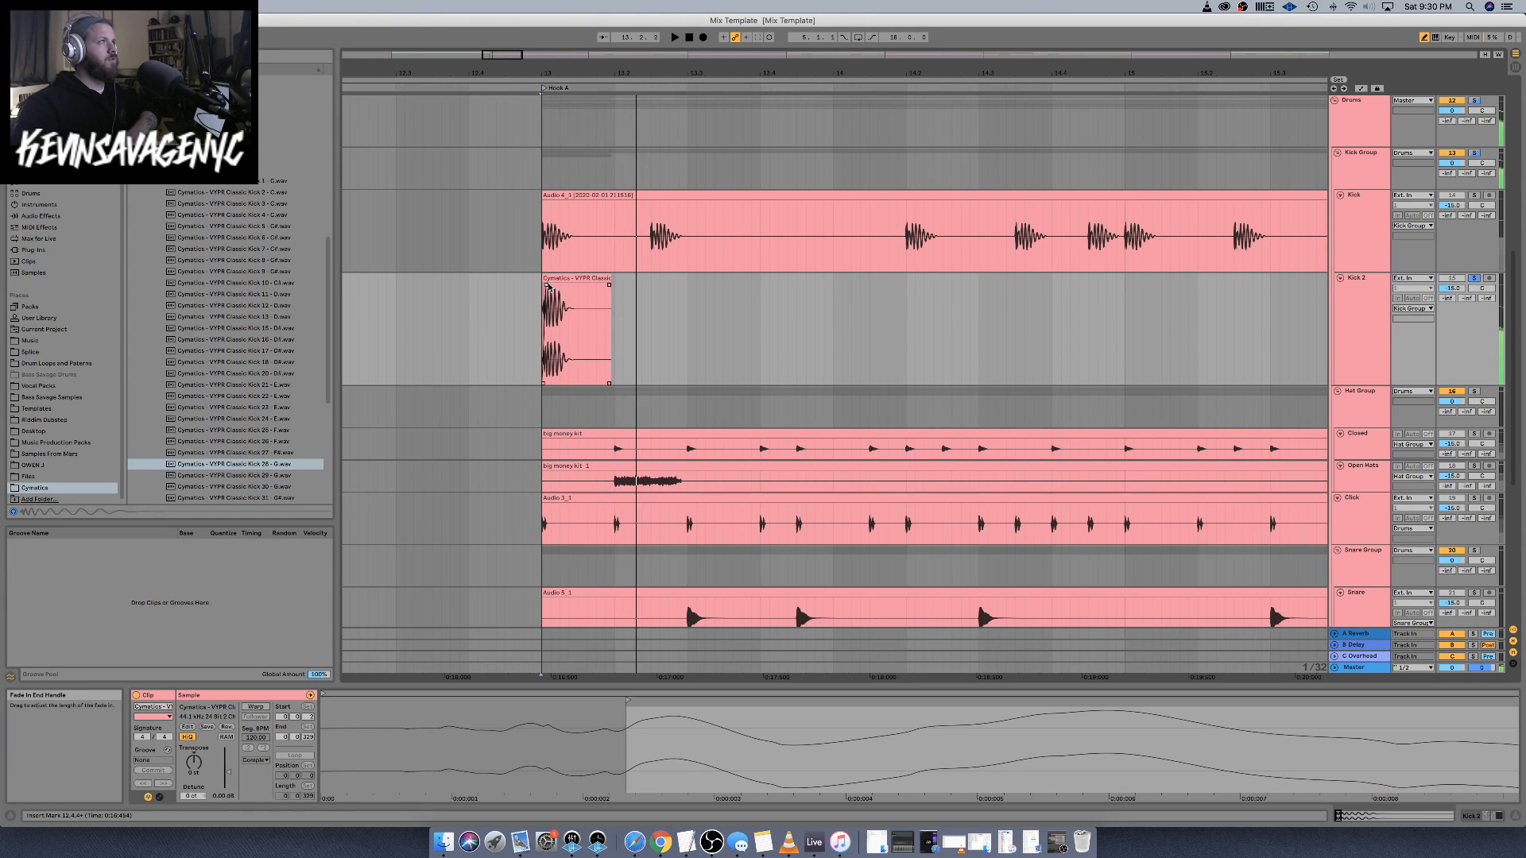
{"action": "key", "text": "space"}
{"action": "left_click", "coordinate": [1474, 278]}
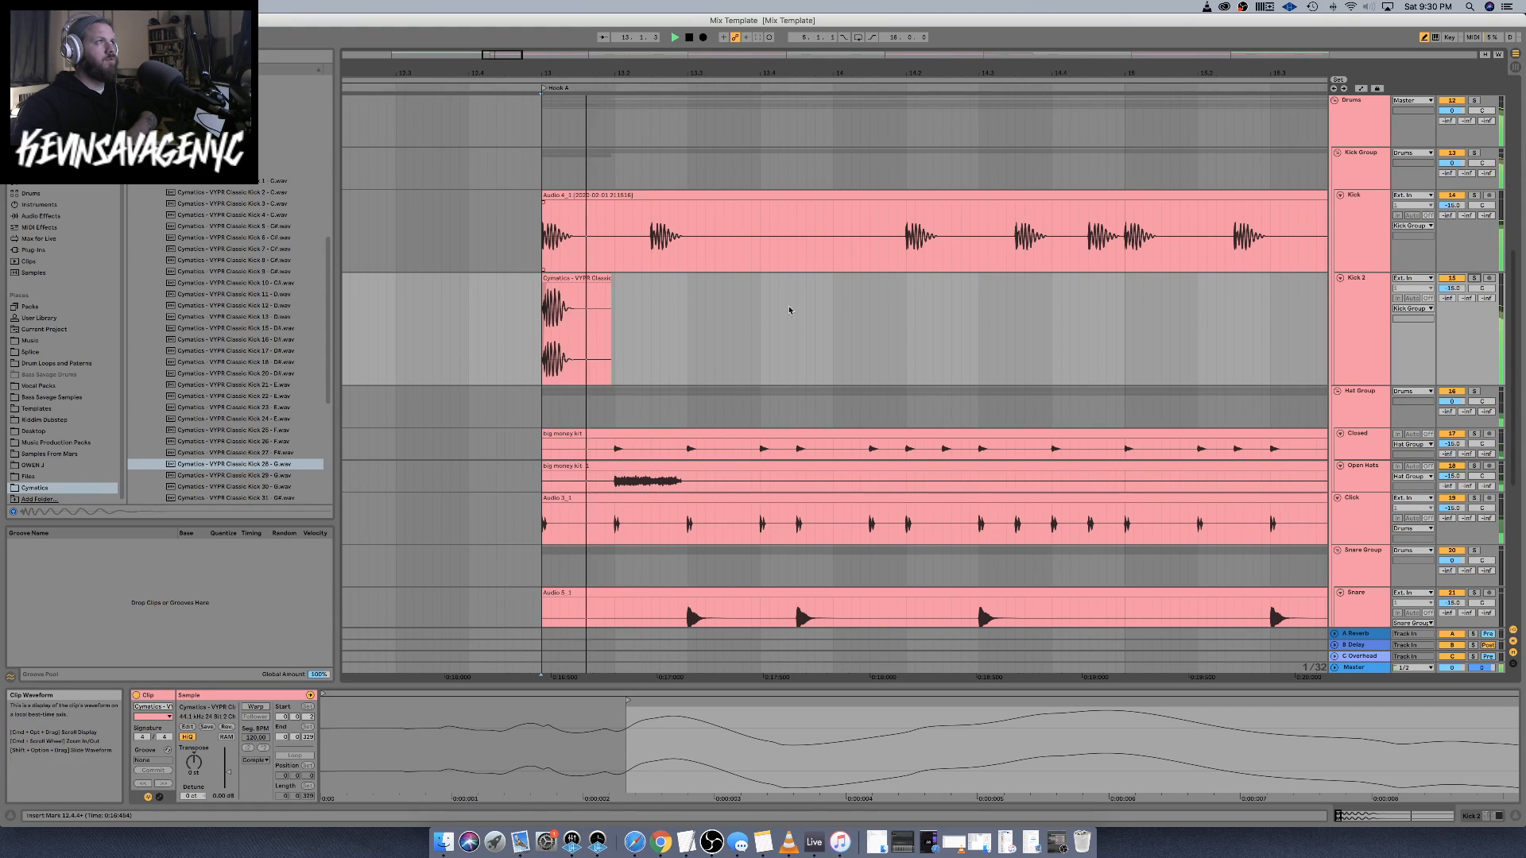
Shorten the Kick 2 clip to the end of the kick's tail and add a short fade-out
{"action": "left_click", "coordinate": [548, 290]}
{"action": "key", "text": "space"}
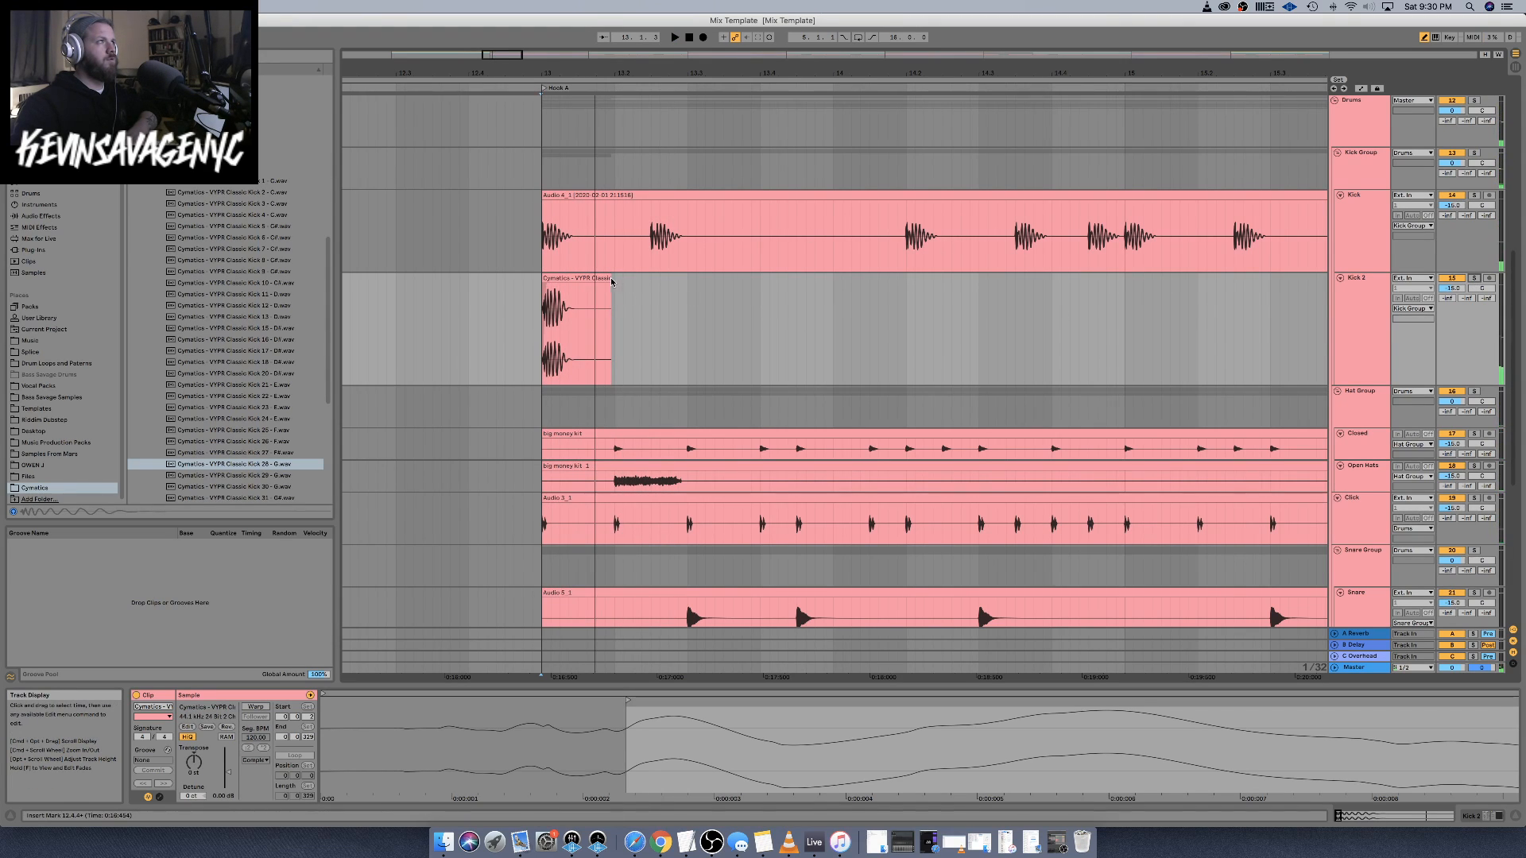
{"action": "left_click_drag", "start_coordinate": [612, 281], "coordinate": [572, 290]}
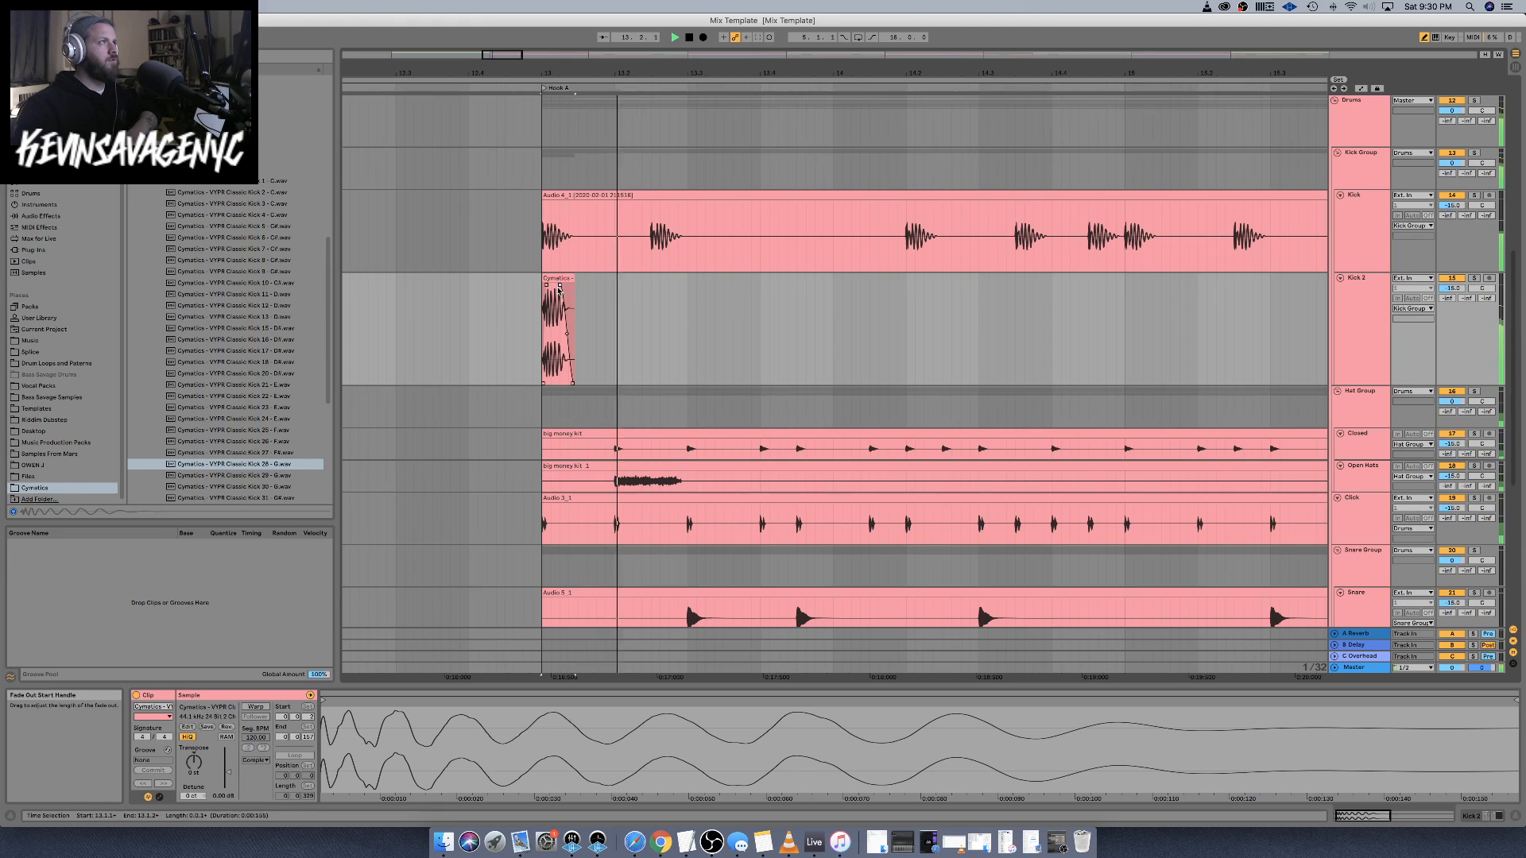
{"action": "key", "text": "space"}
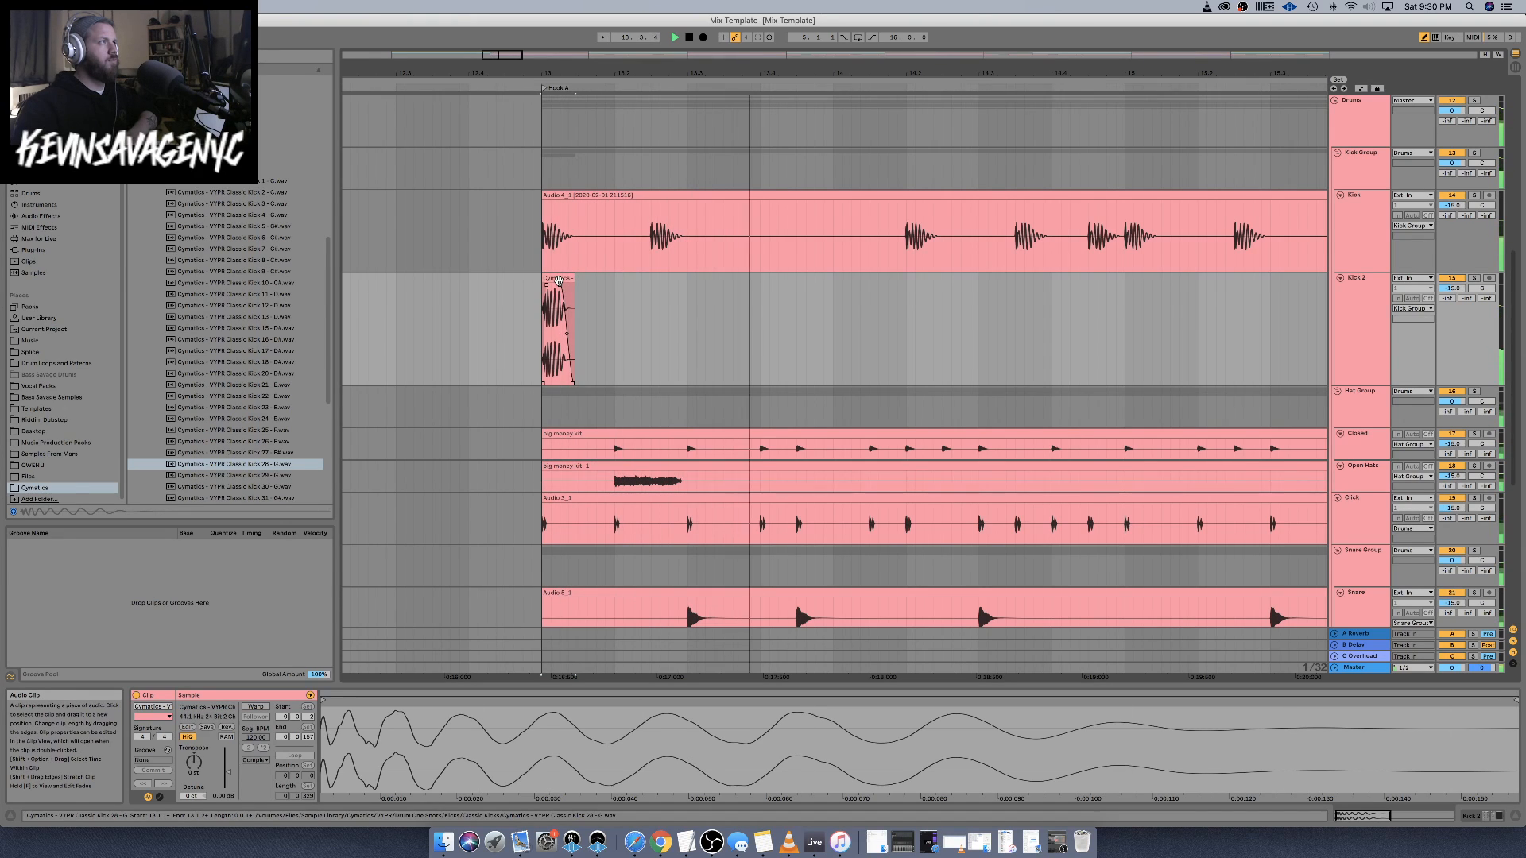
Solo the Kick track, switch the solo to the Kick Group, and replay the layered first hit
{"action": "left_click", "coordinate": [1472, 196]}
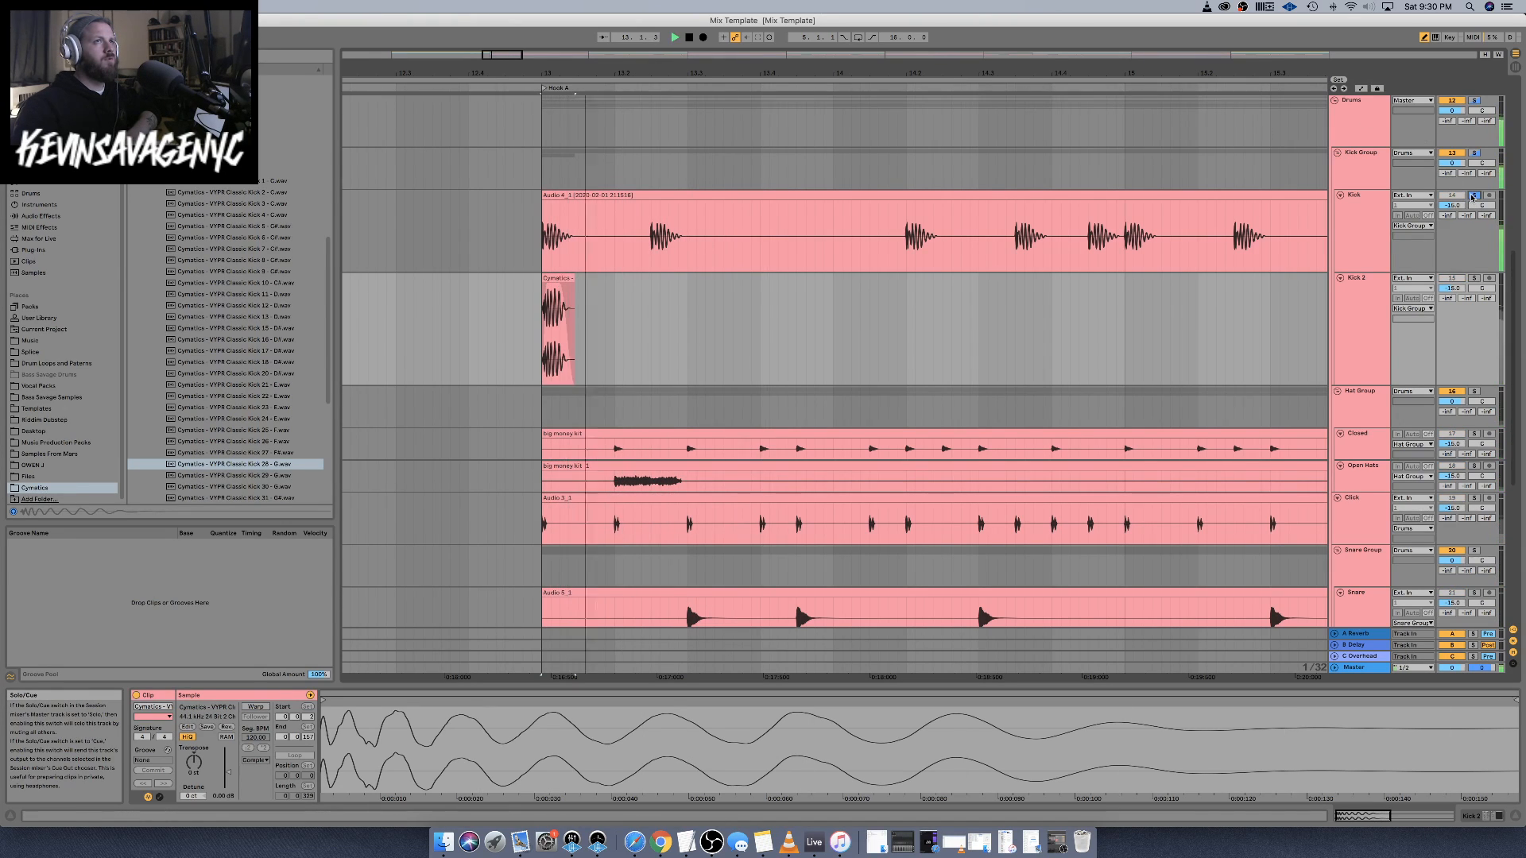
{"action": "left_click", "coordinate": [1474, 152]}
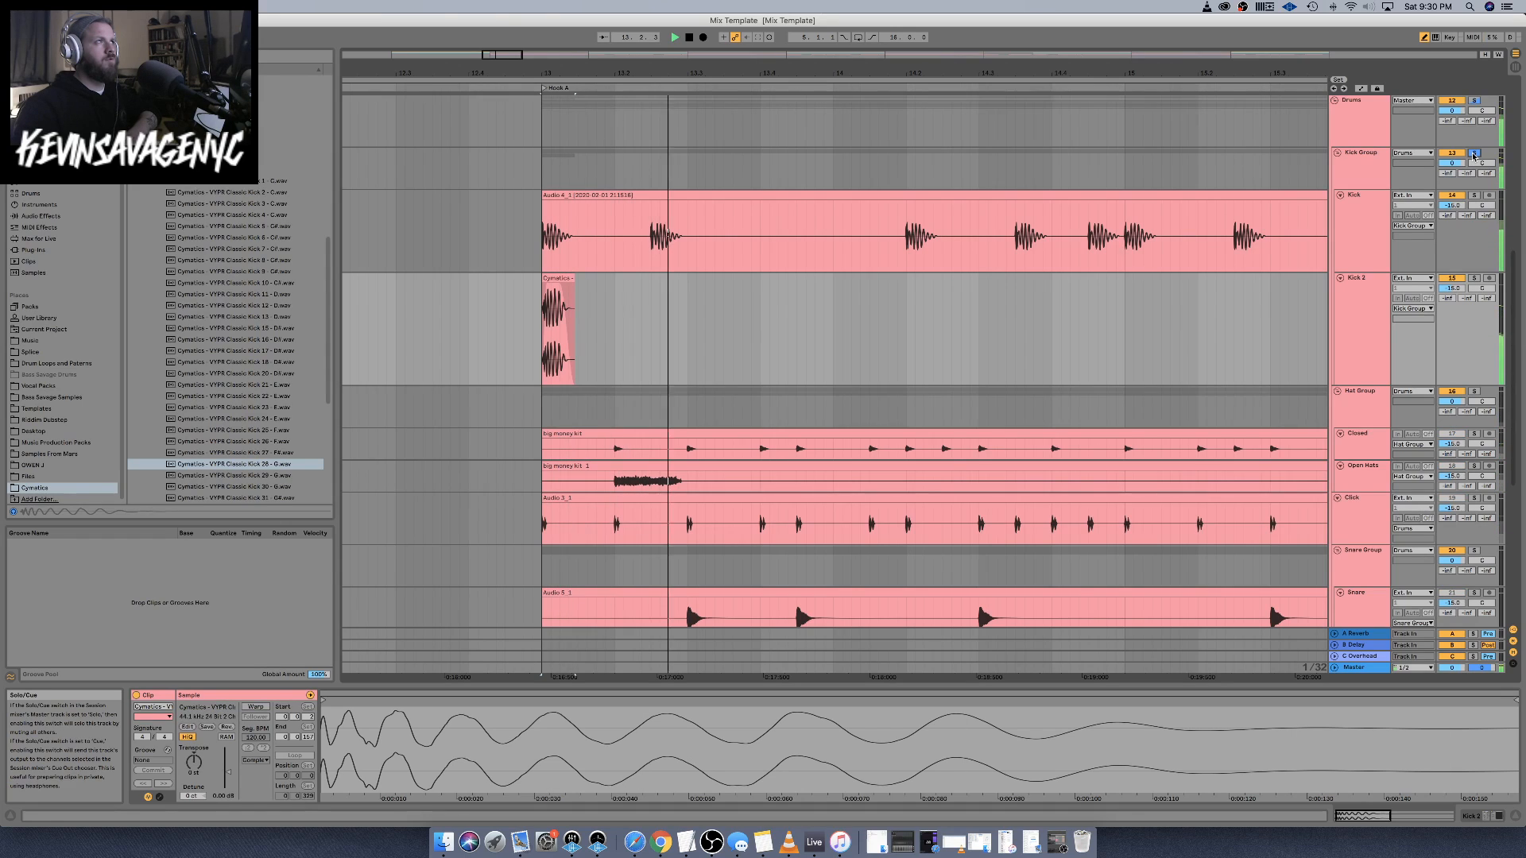
{"action": "key", "text": "space"}
{"action": "key", "text": "space"}
{"action": "key", "text": "space"}
{"action": "key", "text": "space"}
{"action": "key", "text": "space"}
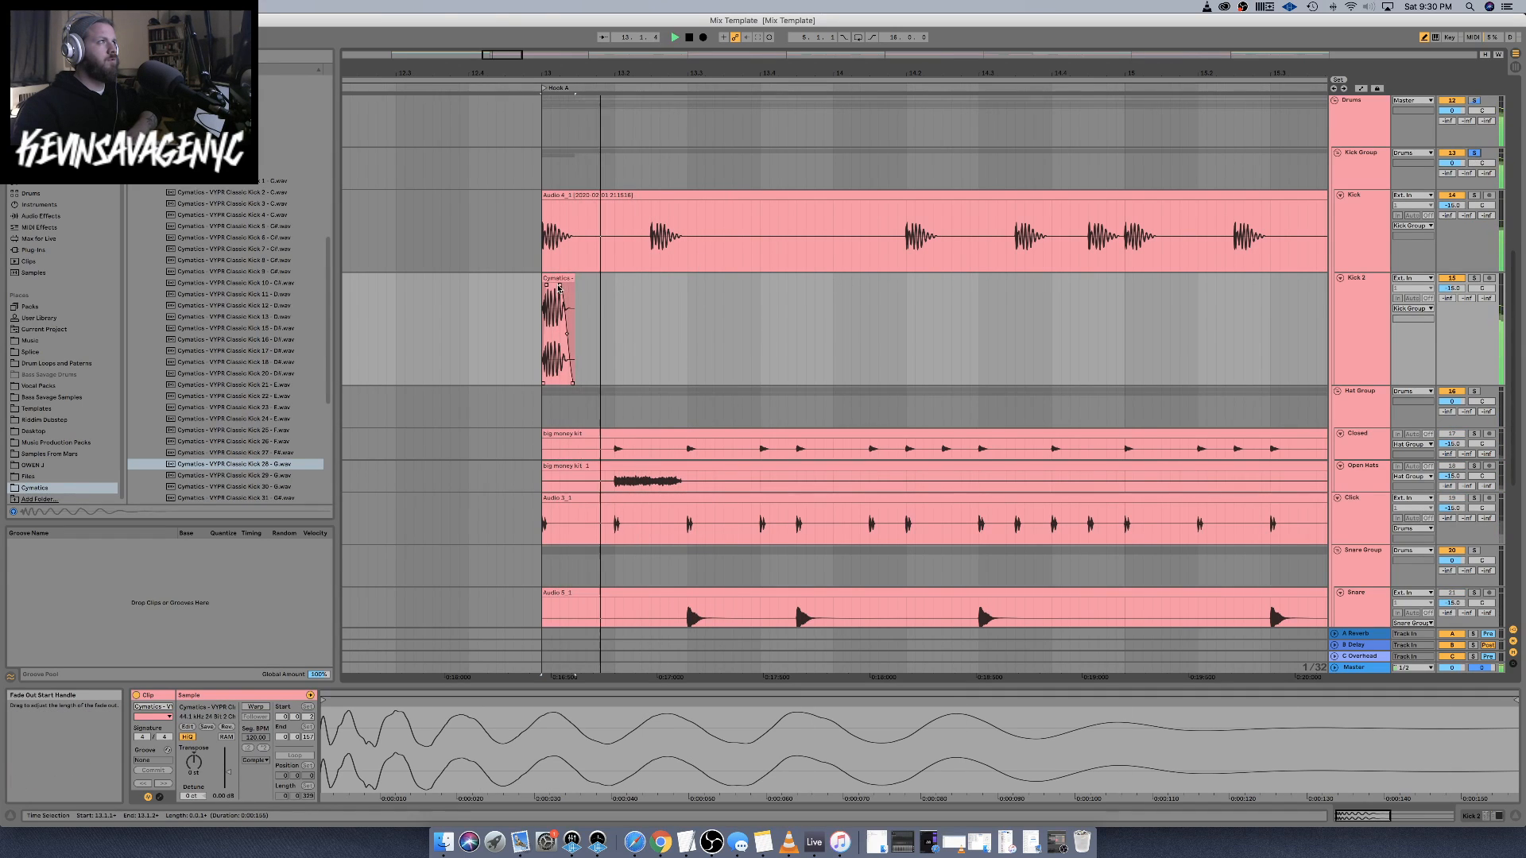
{"action": "key", "text": "space"}
{"action": "key", "text": "space"}
{"action": "key", "text": "space"}
{"action": "key", "text": "space"}
{"action": "scroll", "coordinate": [575, 282], "scroll_direction": "right", "scroll_amount": 1}
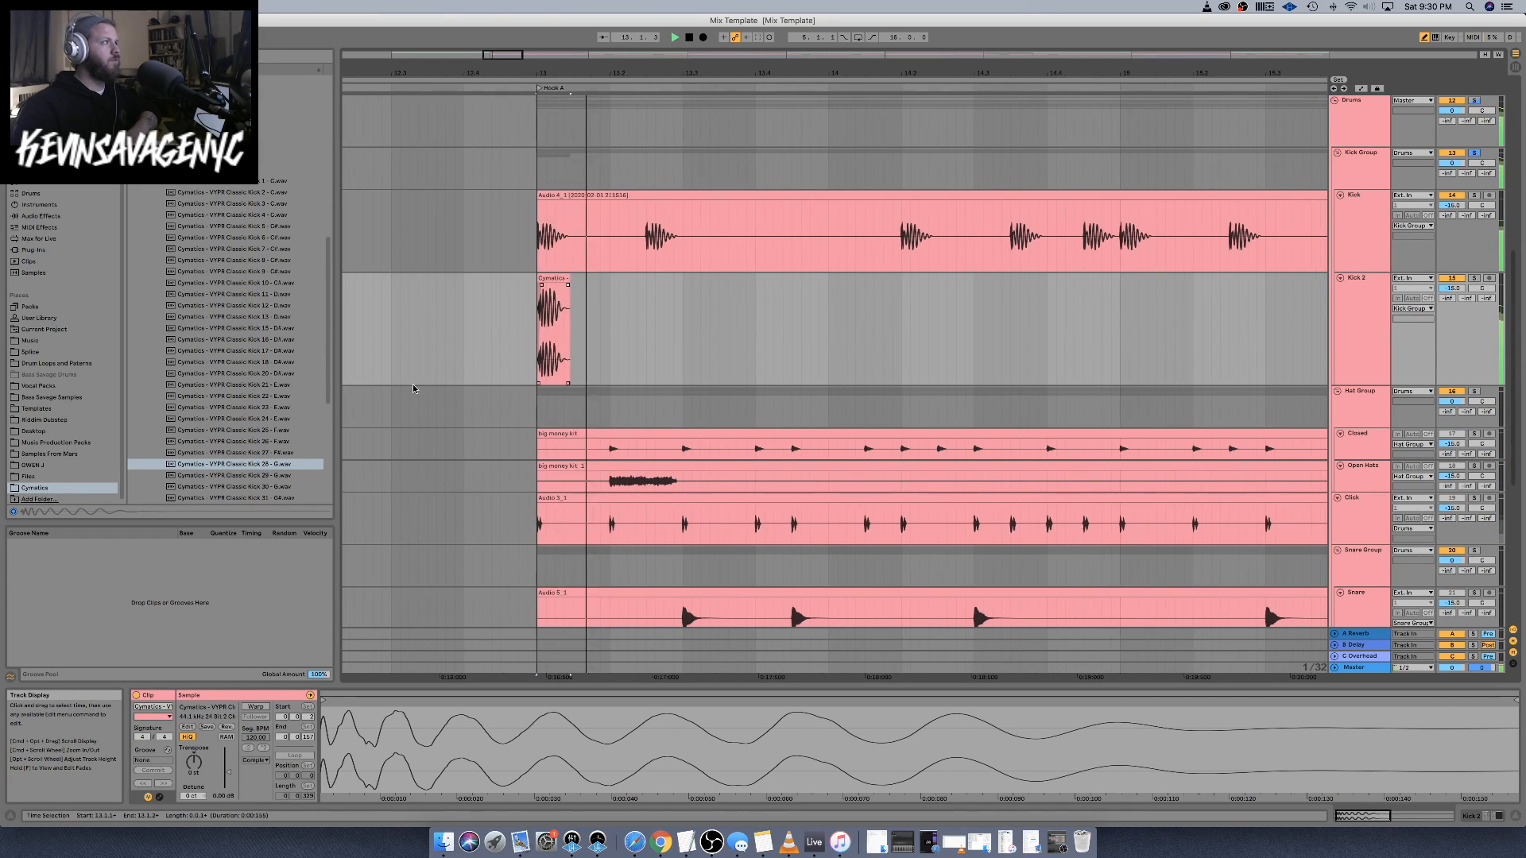
Stop playback and audition the VYPR Classic Kick 29 - G and Classic Kick 30 - G samples
{"action": "key", "text": "space"}
{"action": "left_click", "coordinate": [267, 479]}
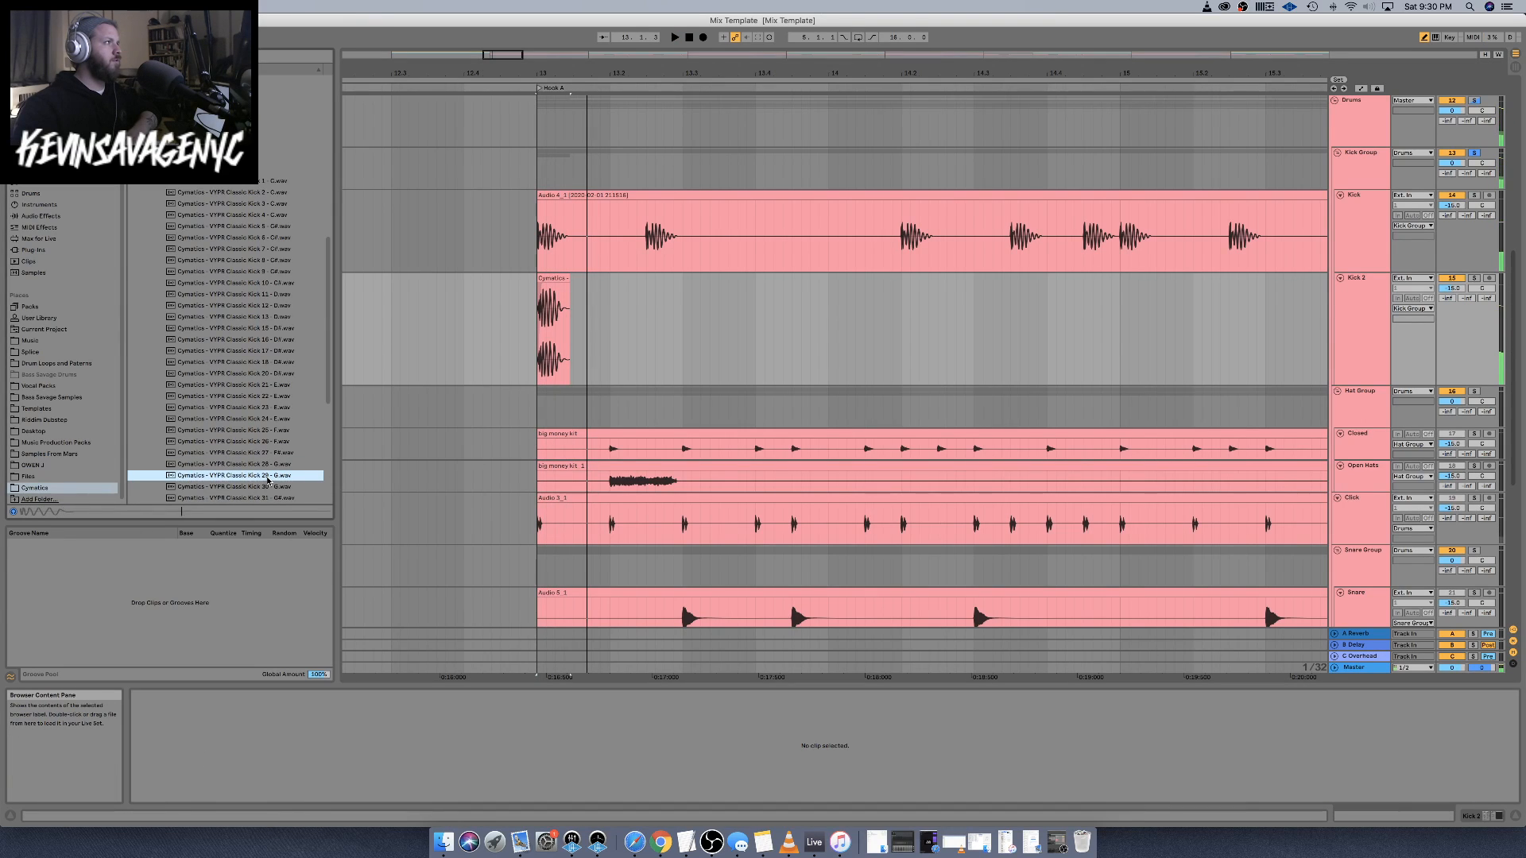
{"action": "left_click", "coordinate": [263, 487]}
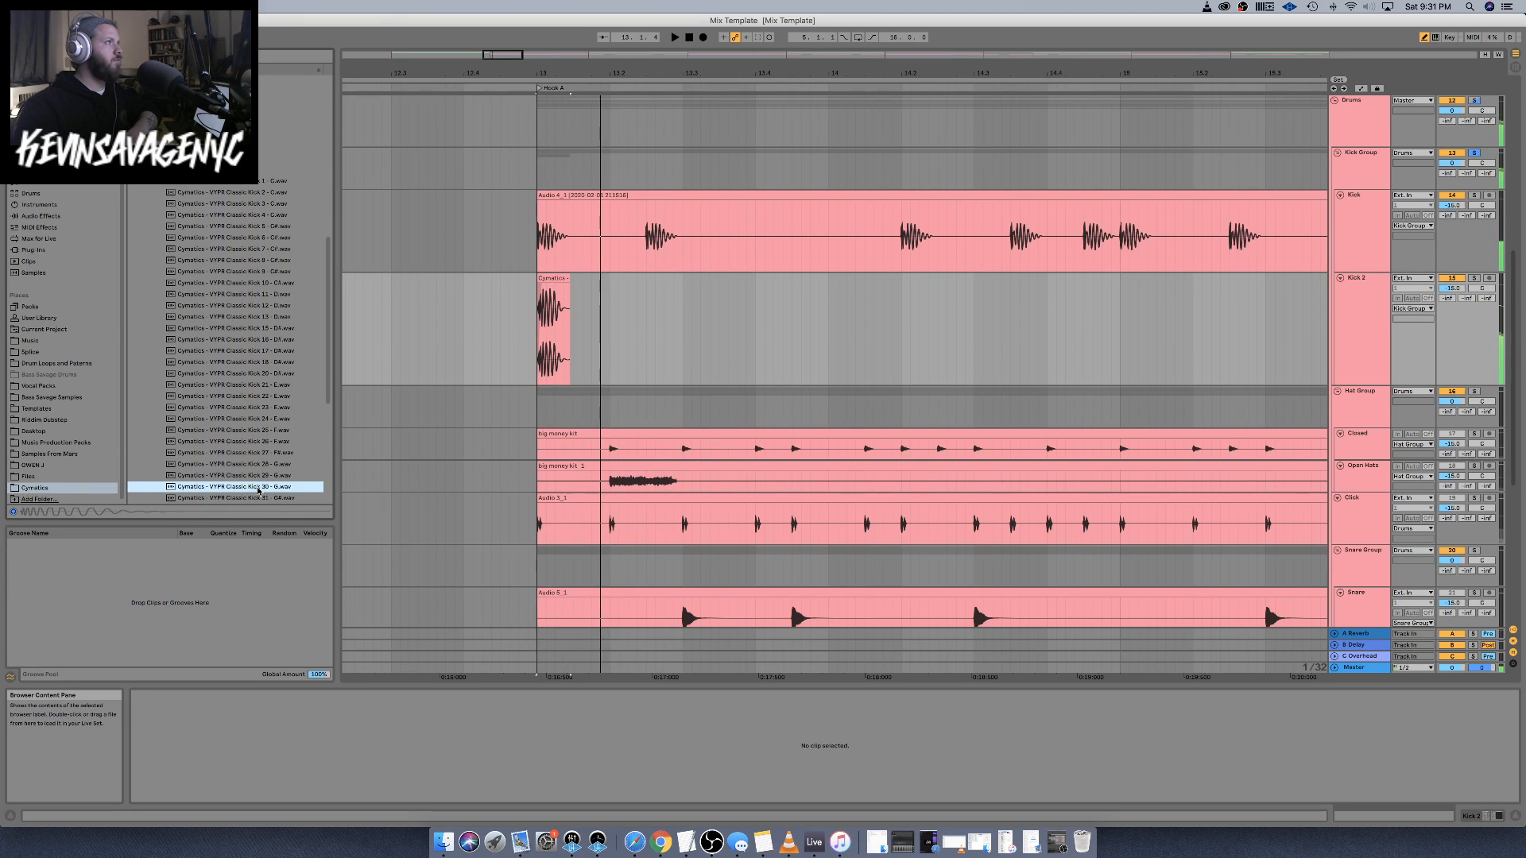
Lengthen the Kick 2 clip's fade-out to cover most of its tail, replaying the layered hit to check it
{"action": "left_click", "coordinate": [544, 288]}
{"action": "key", "text": "space"}
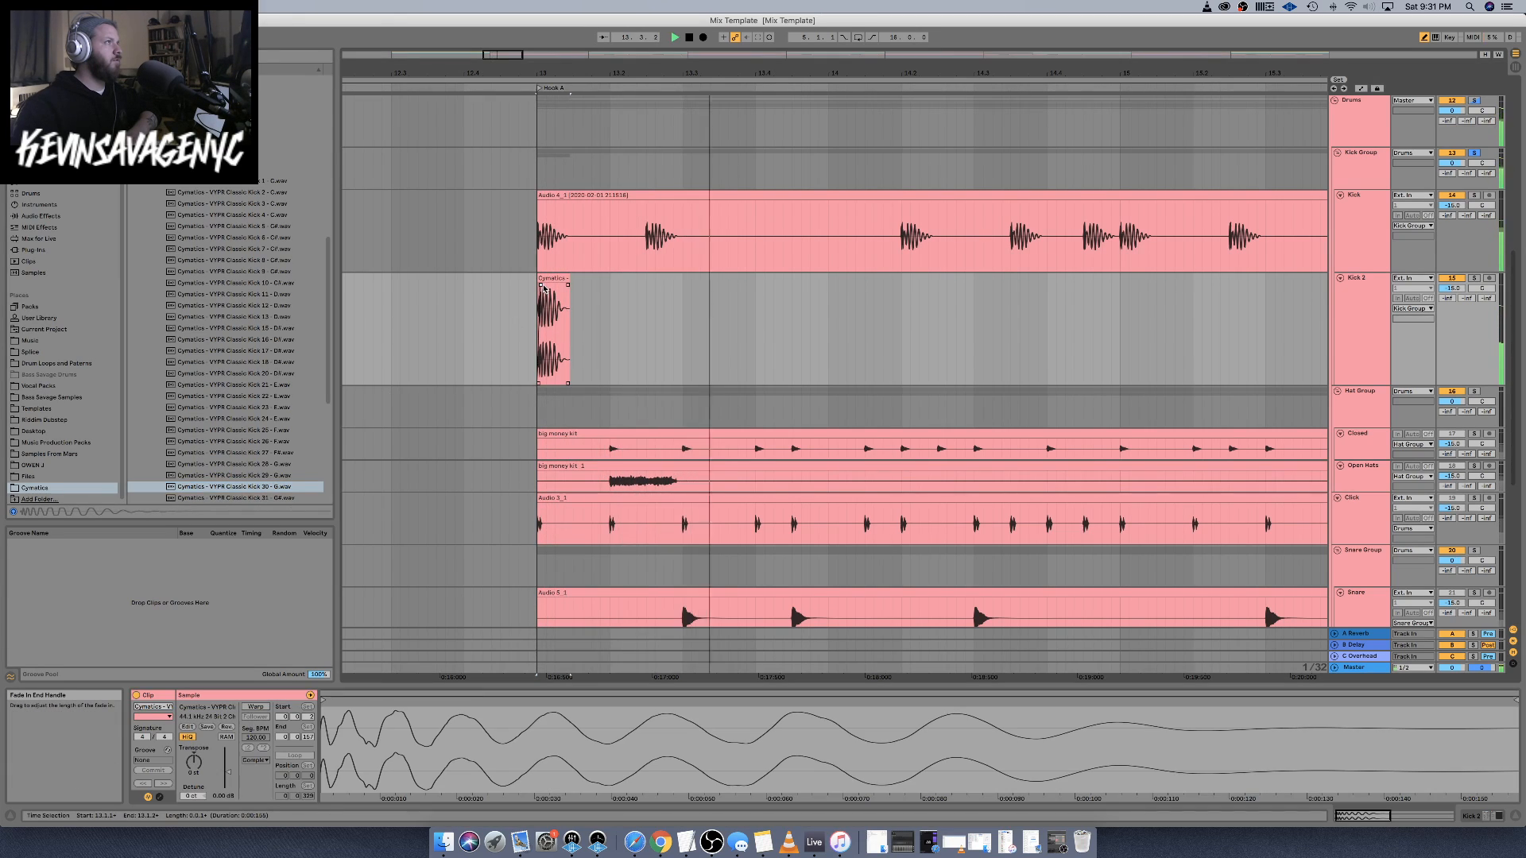
{"action": "key", "text": "space"}
{"action": "key", "text": "space"}
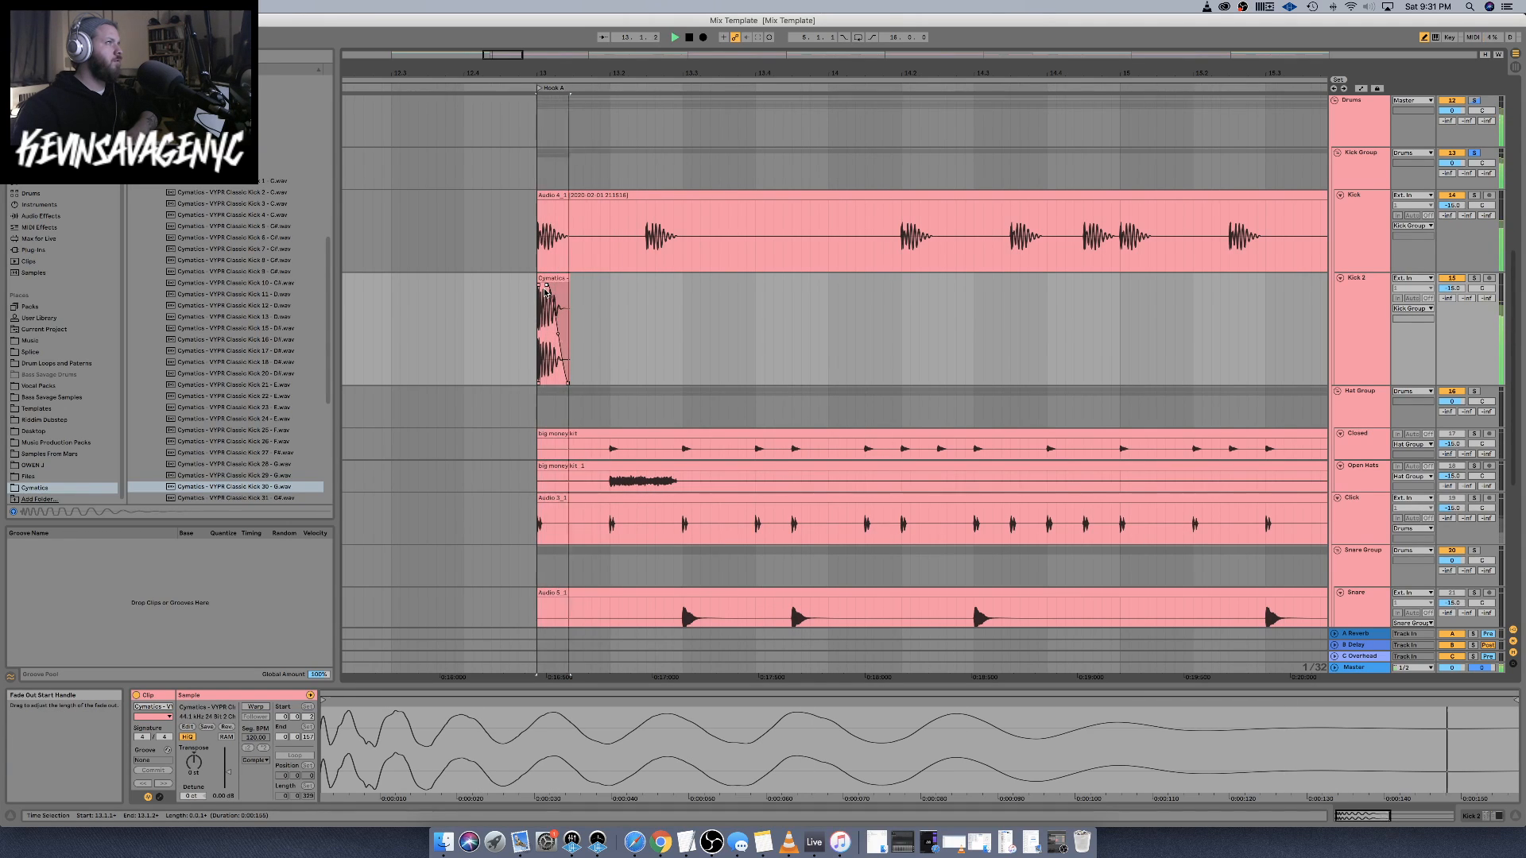
{"action": "key", "text": "space"}
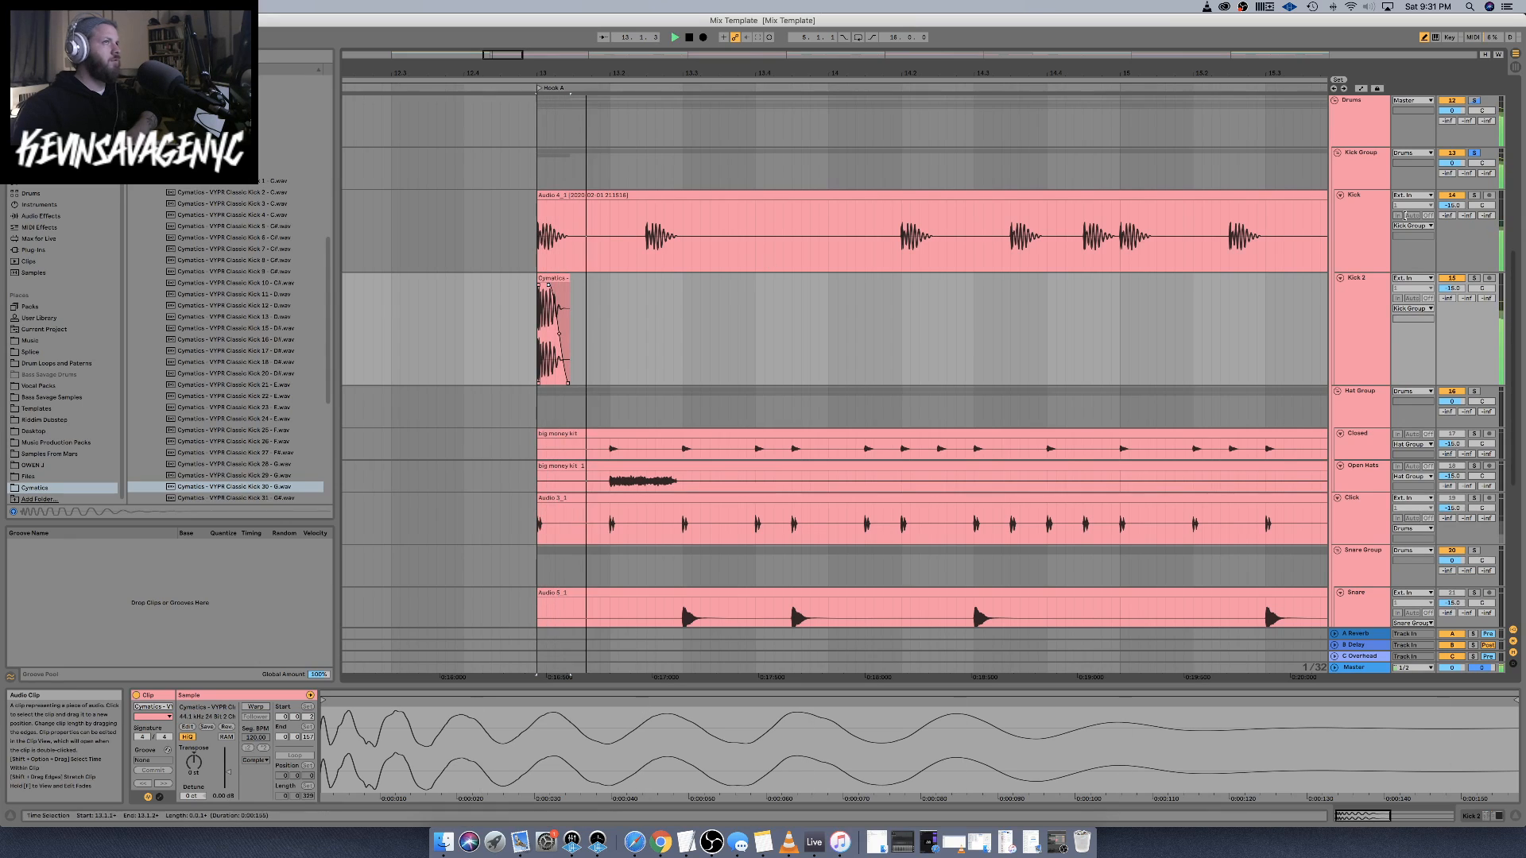
{"action": "key", "text": "space"}
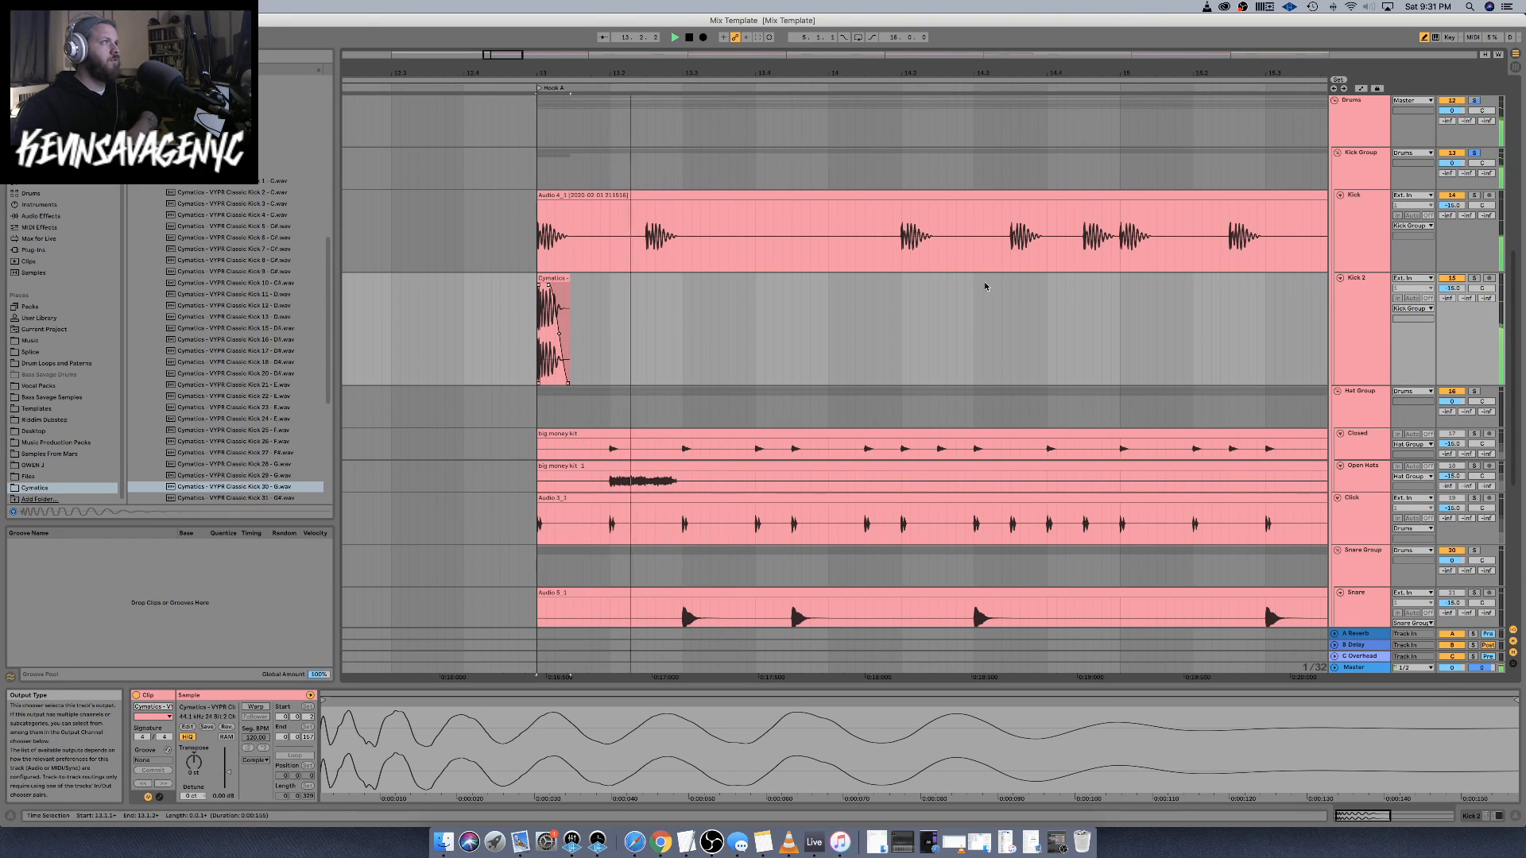
{"action": "key", "text": "space"}
{"action": "key", "text": "space"}
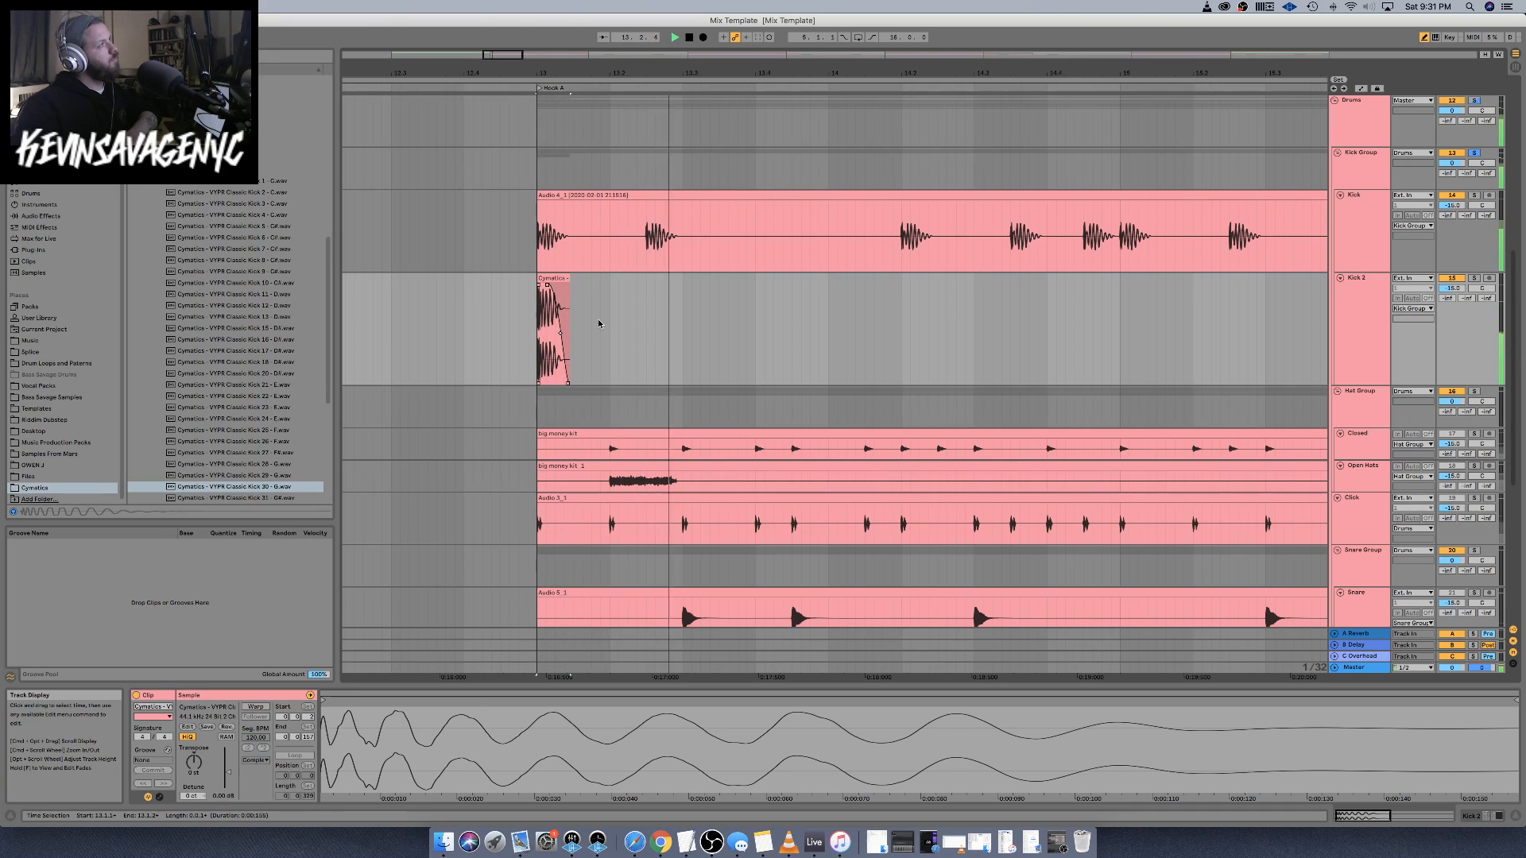
Copy the Kick 2 one-shot and paste it under the next five original kick hits, up to the one at bar 15
{"action": "left_click", "coordinate": [552, 277]}
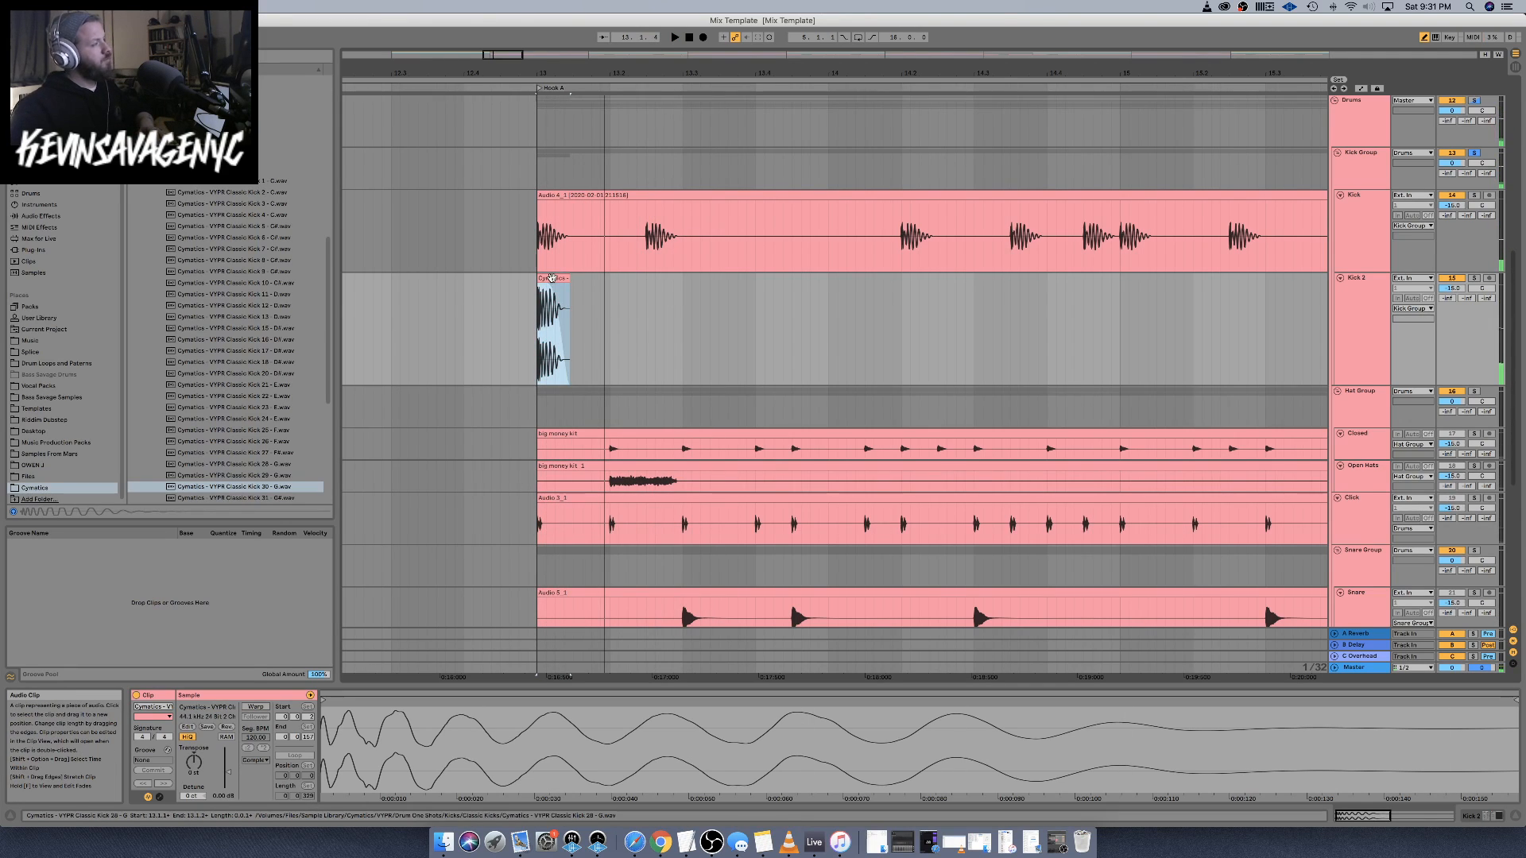
{"action": "left_click", "coordinate": [647, 301]}
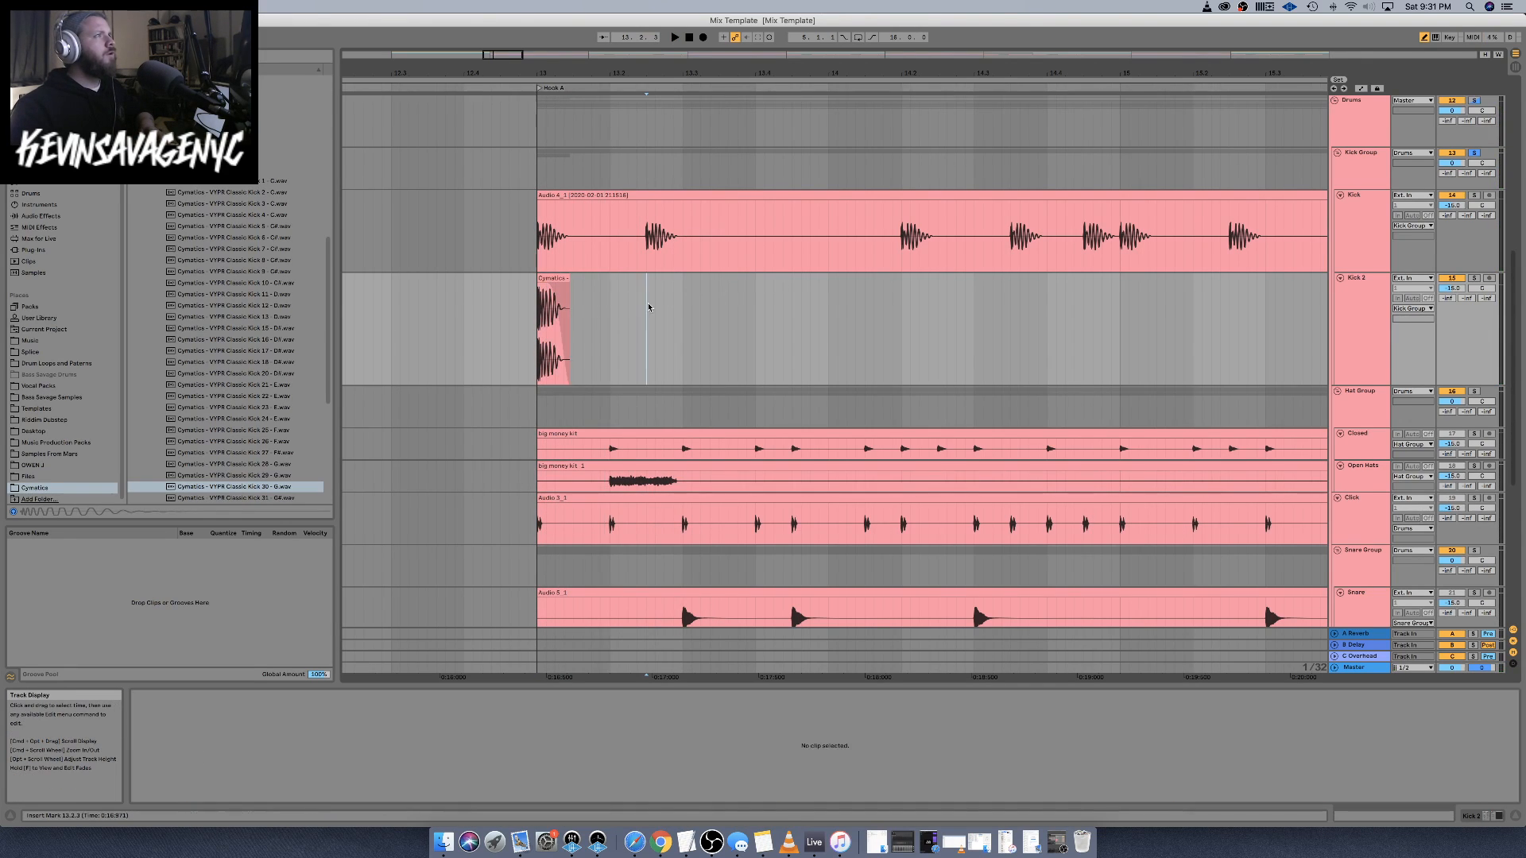
{"action": "key", "text": "super+v"}
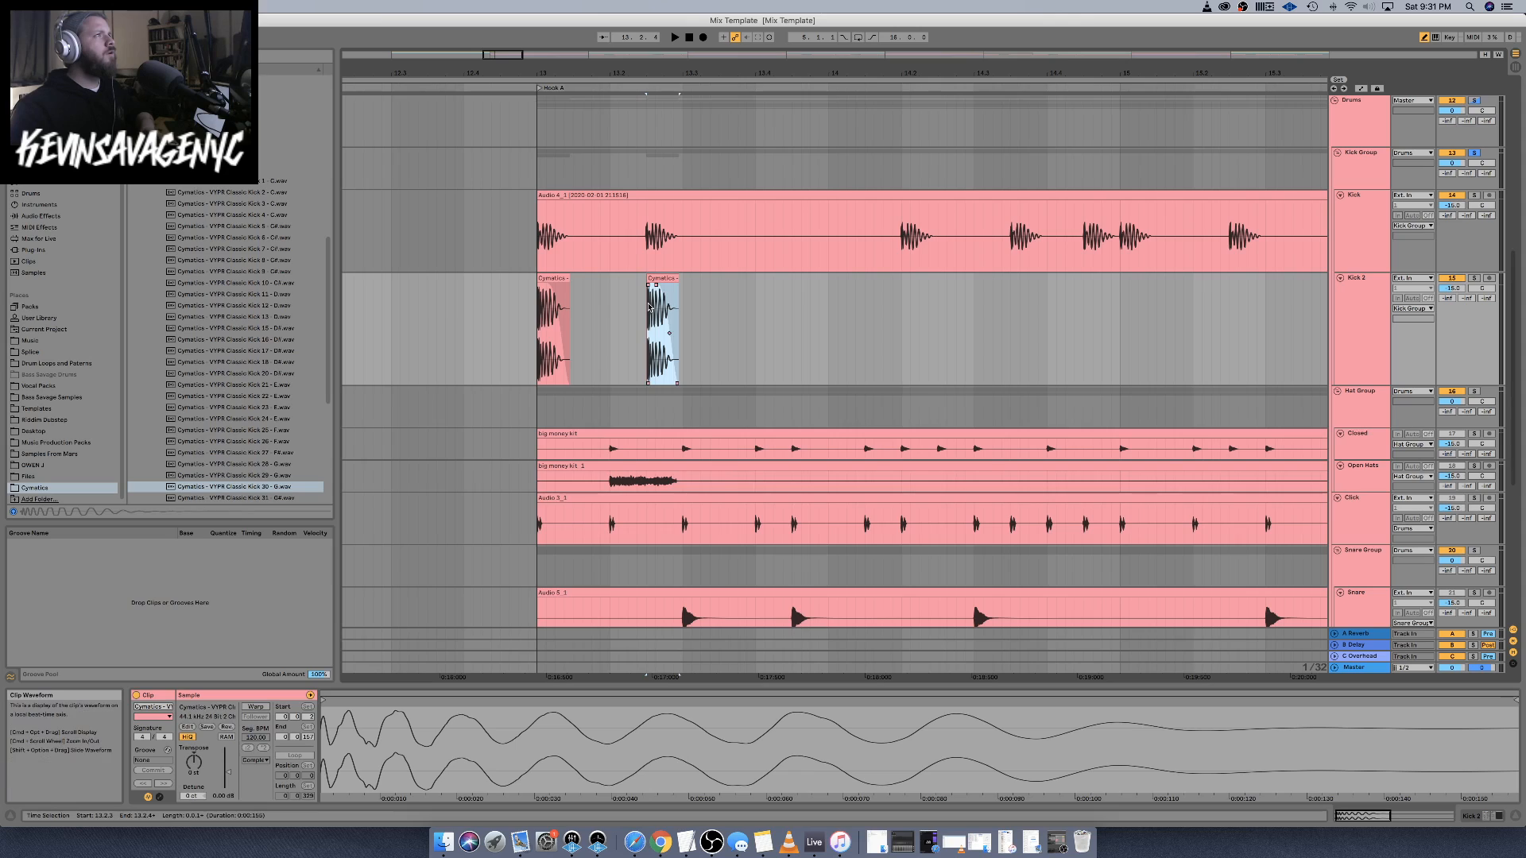
{"action": "left_click", "coordinate": [899, 304]}
{"action": "key", "text": "super+v"}
{"action": "left_click", "coordinate": [1011, 310]}
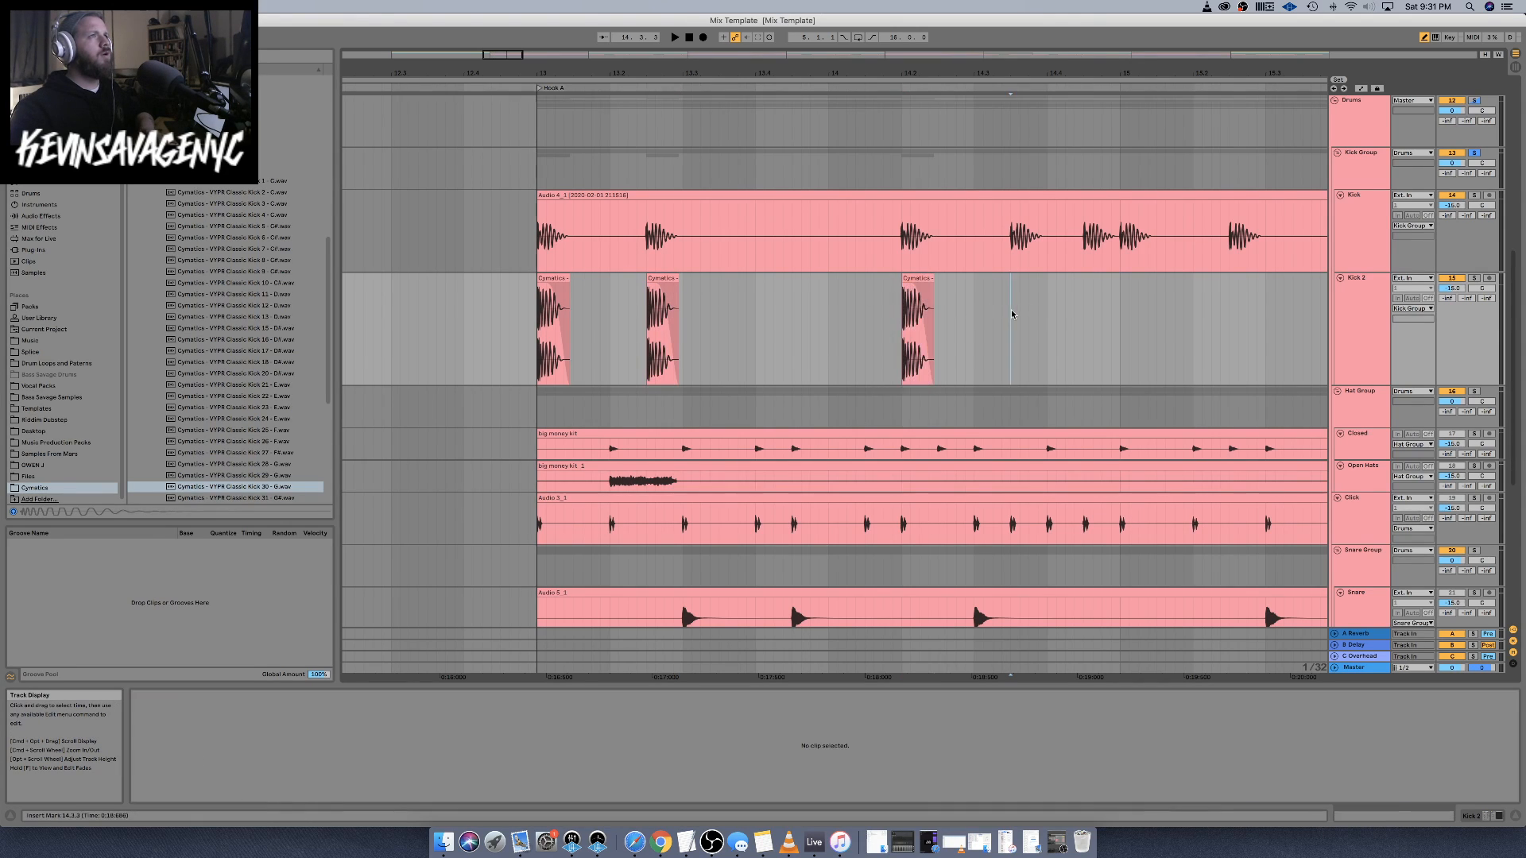
{"action": "key", "text": "super+v"}
{"action": "left_click", "coordinate": [1083, 310]}
{"action": "key", "text": "super+v"}
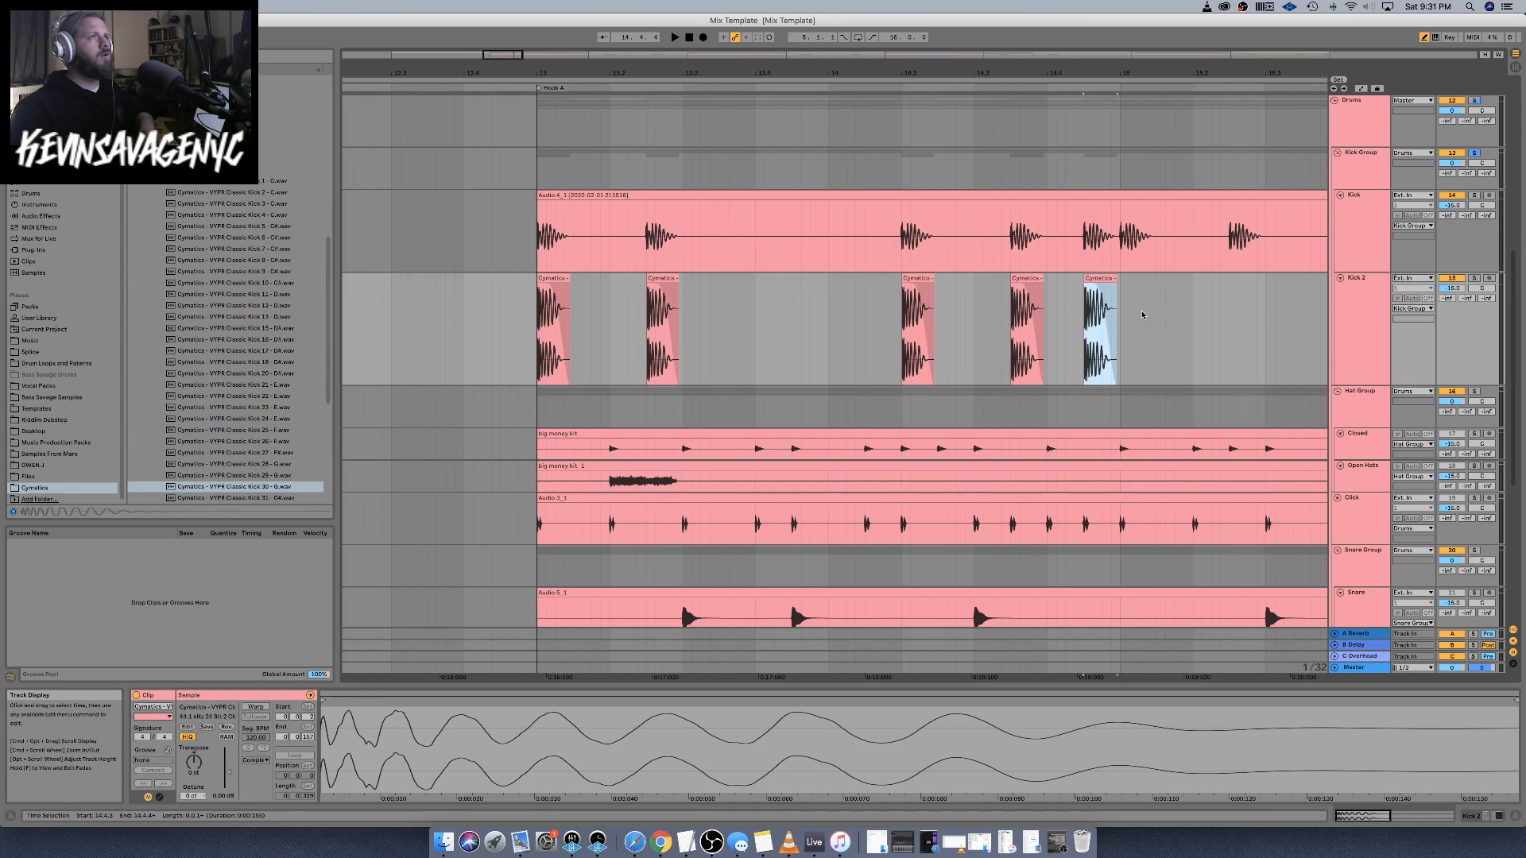
{"action": "left_click", "coordinate": [1118, 318]}
{"action": "key", "text": "super+v"}
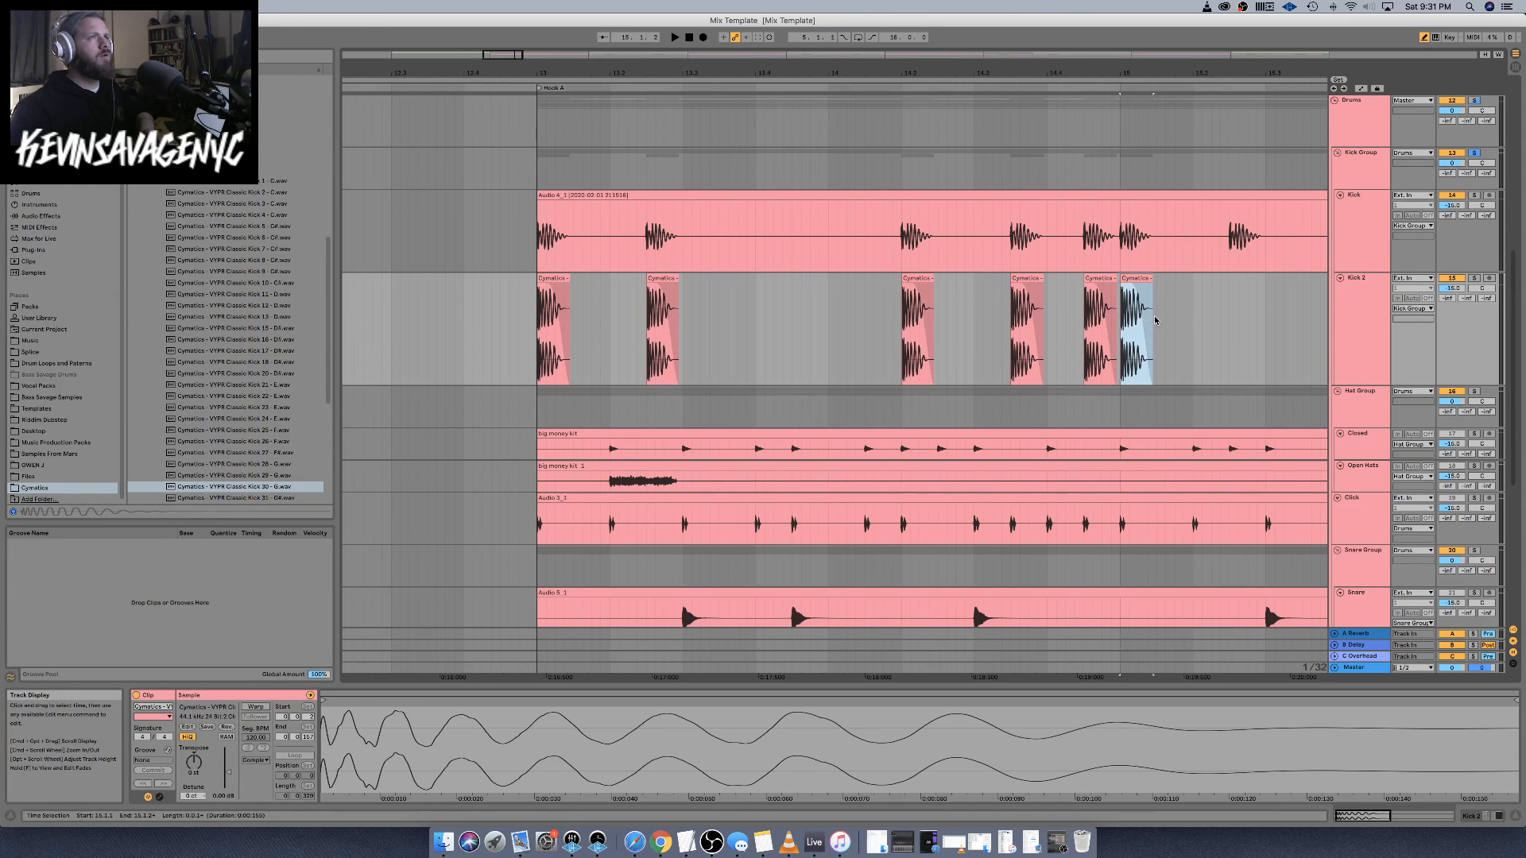
Paste the one-shot on Kick 2 under the second hit of bar 15 and the first hit of bar 16
{"action": "scroll", "coordinate": [1144, 319], "scroll_direction": "right", "scroll_amount": 3}
{"action": "left_click", "coordinate": [1122, 309]}
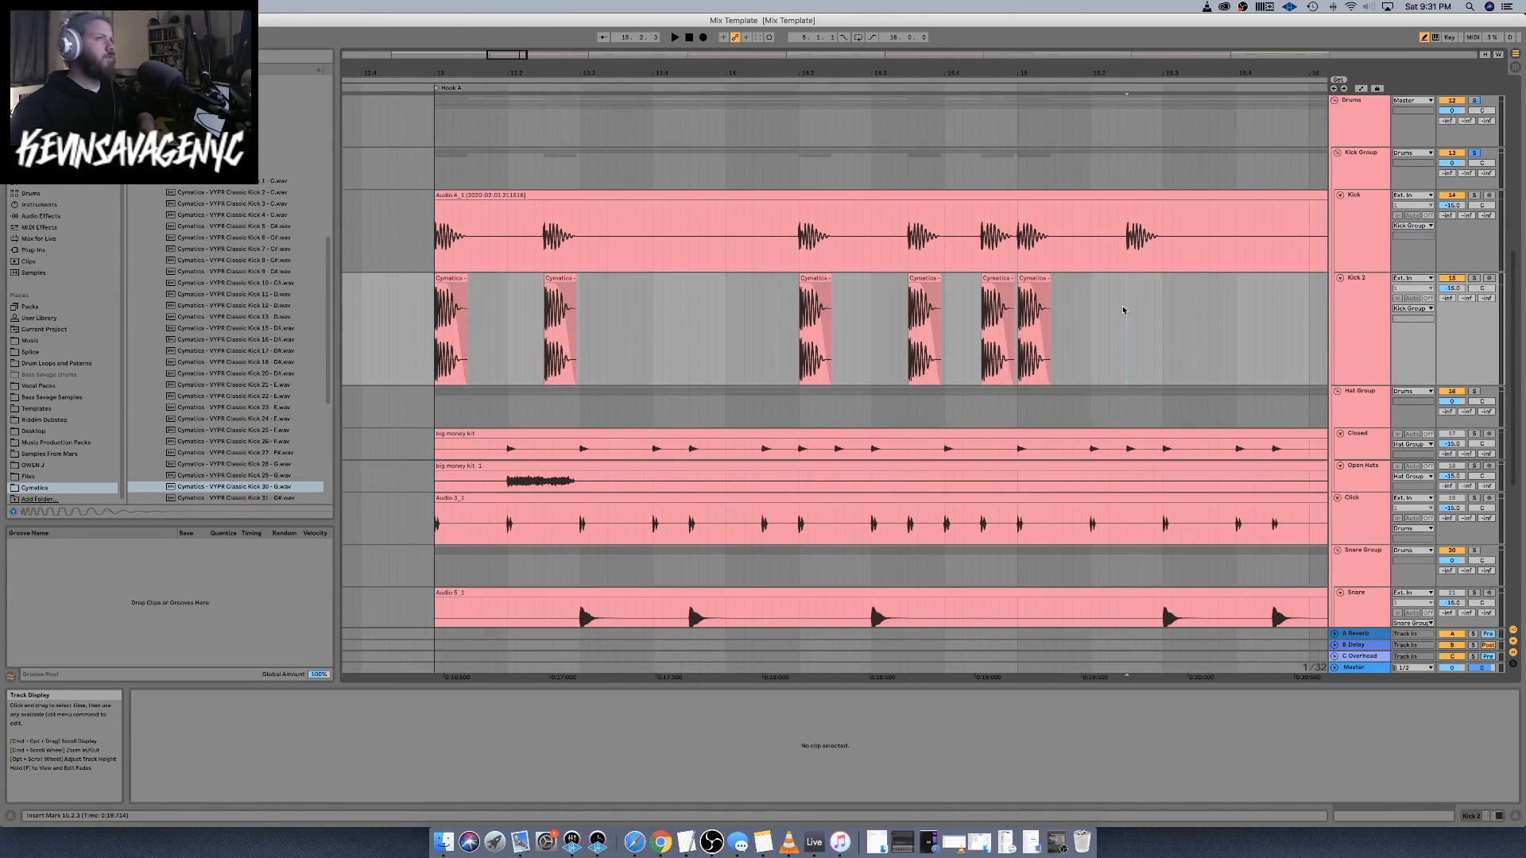
{"action": "key", "text": "super+v"}
{"action": "scroll", "coordinate": [1144, 321], "scroll_direction": "right", "scroll_amount": 15}
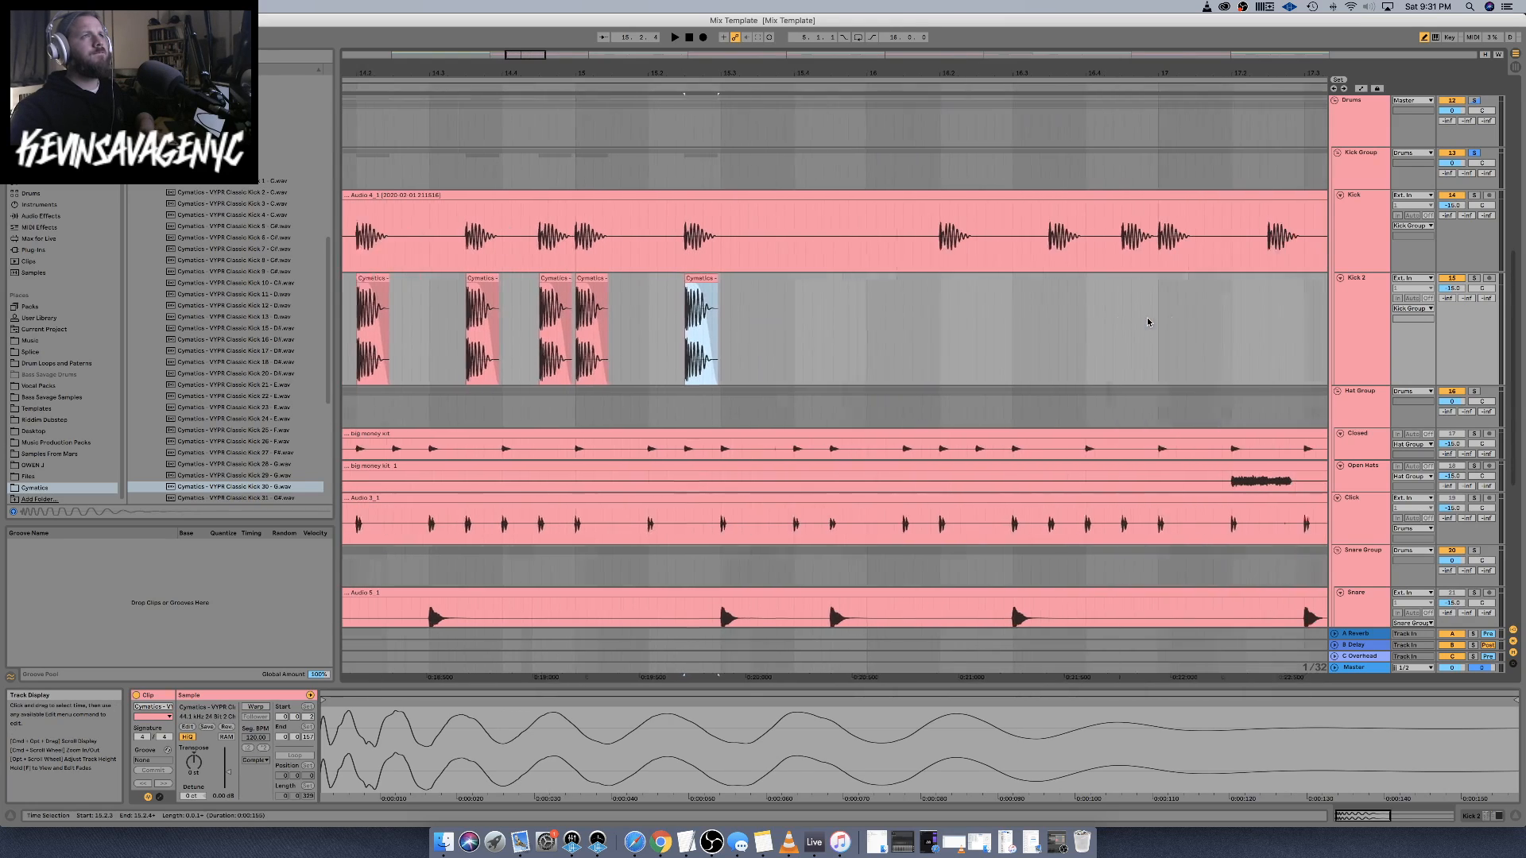
{"action": "left_click", "coordinate": [830, 319]}
{"action": "key", "text": "super+v"}
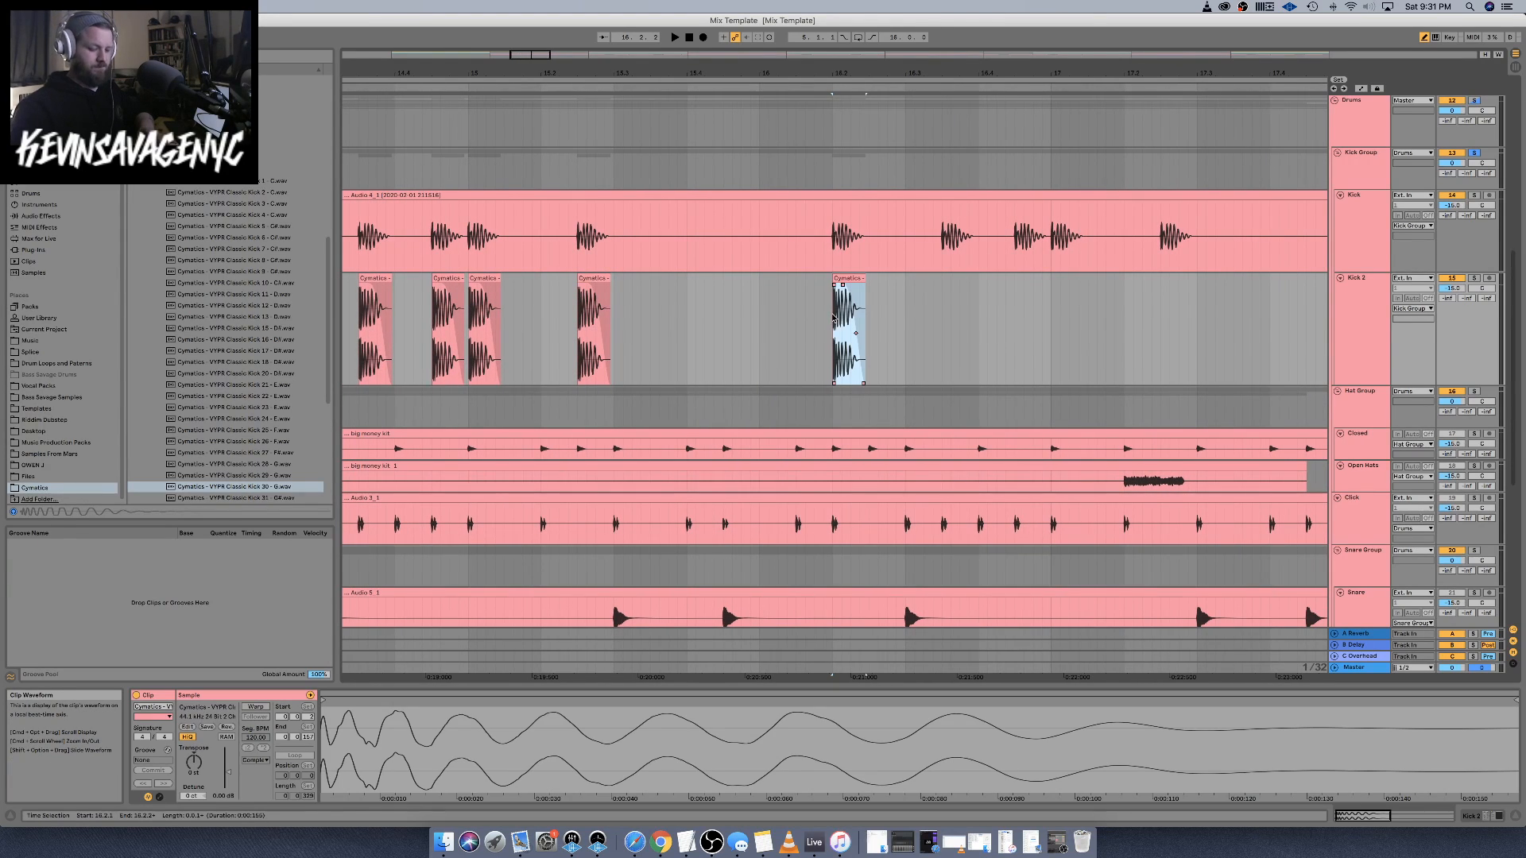
Paste the one-shot on Kick 2 under the remaining two hits of bar 16 and both hits of bar 17
{"action": "scroll", "coordinate": [832, 318], "scroll_direction": "down", "scroll_amount": 5}
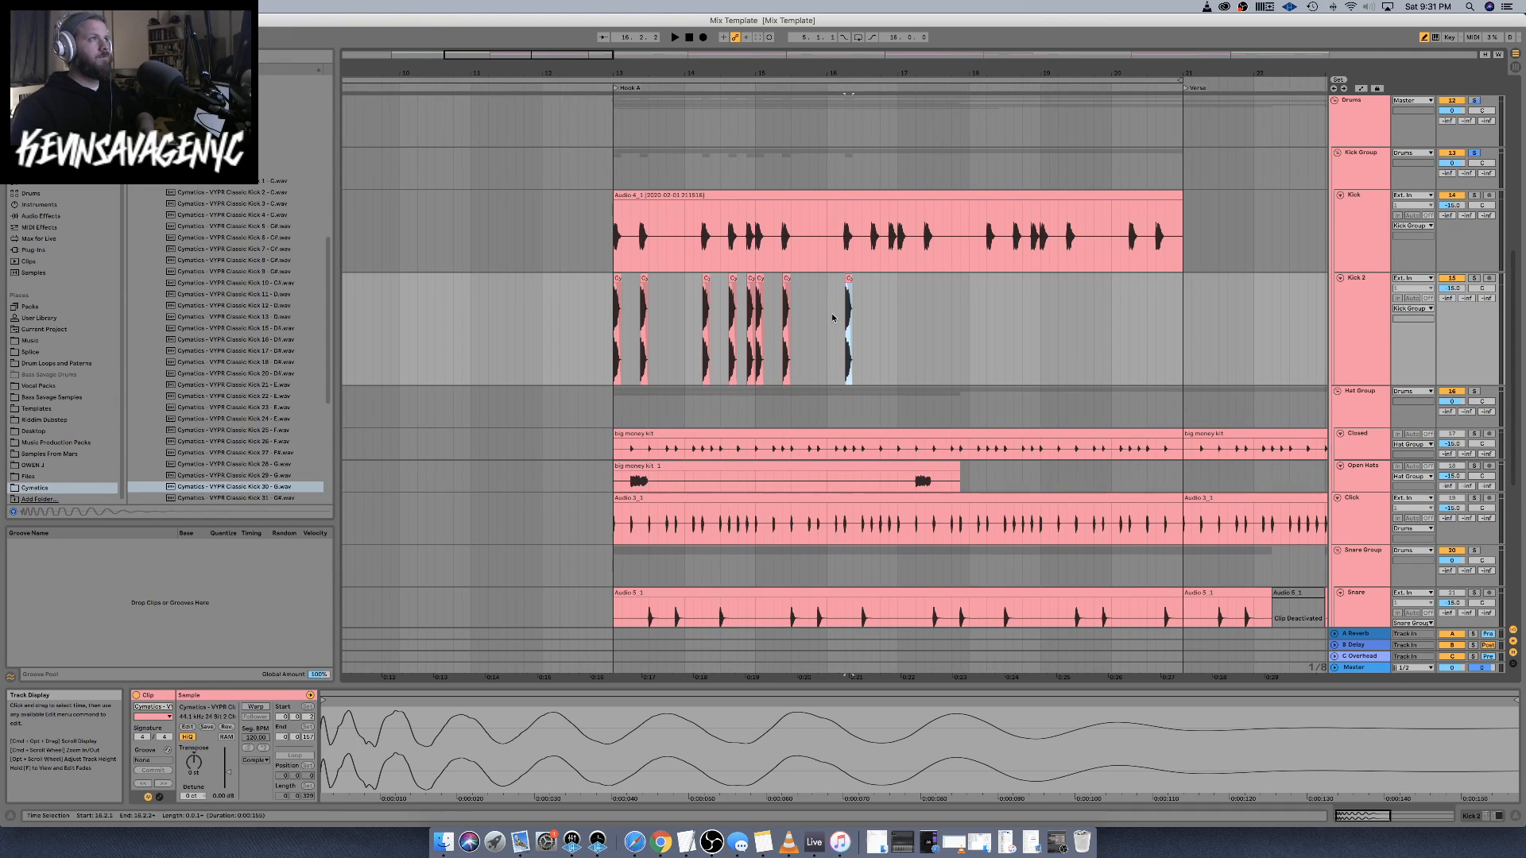
{"action": "scroll", "coordinate": [832, 319], "scroll_direction": "up", "scroll_amount": 6}
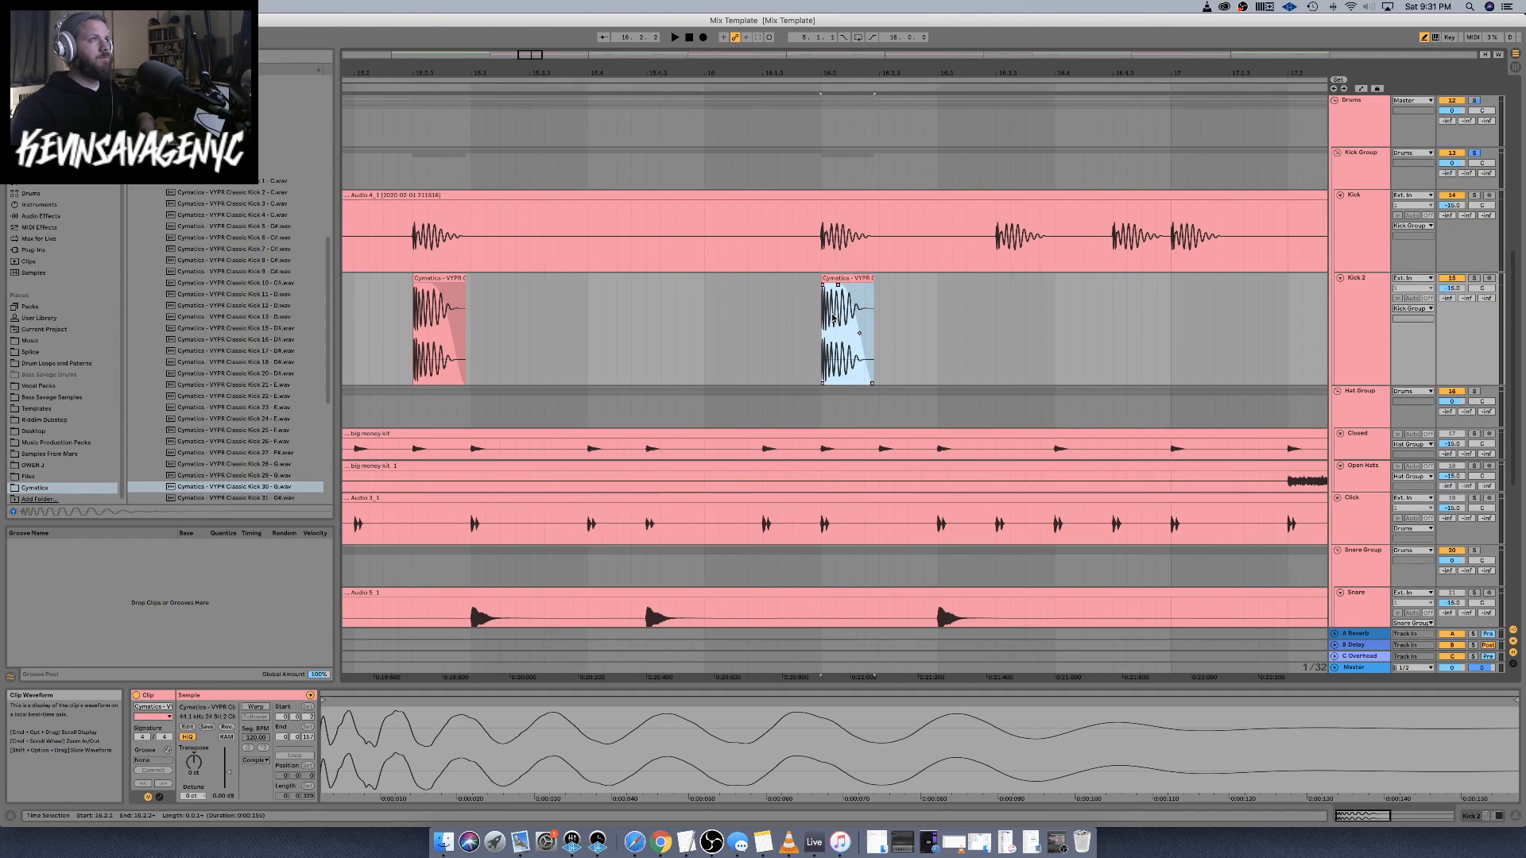
{"action": "left_click", "coordinate": [998, 313]}
{"action": "key", "text": "super+v"}
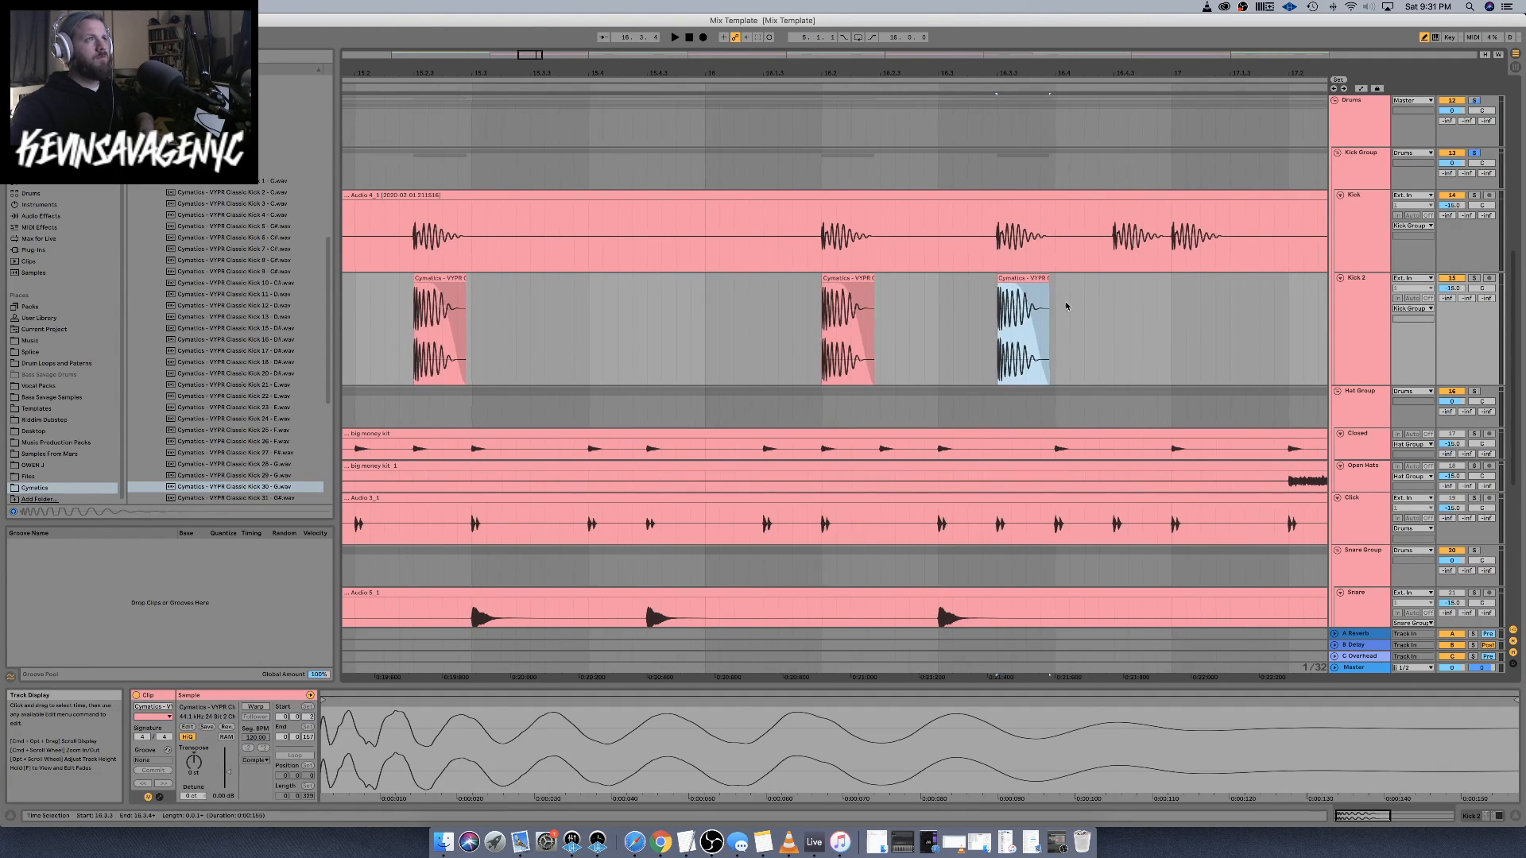
{"action": "left_click", "coordinate": [1107, 308]}
{"action": "key", "text": "super+v"}
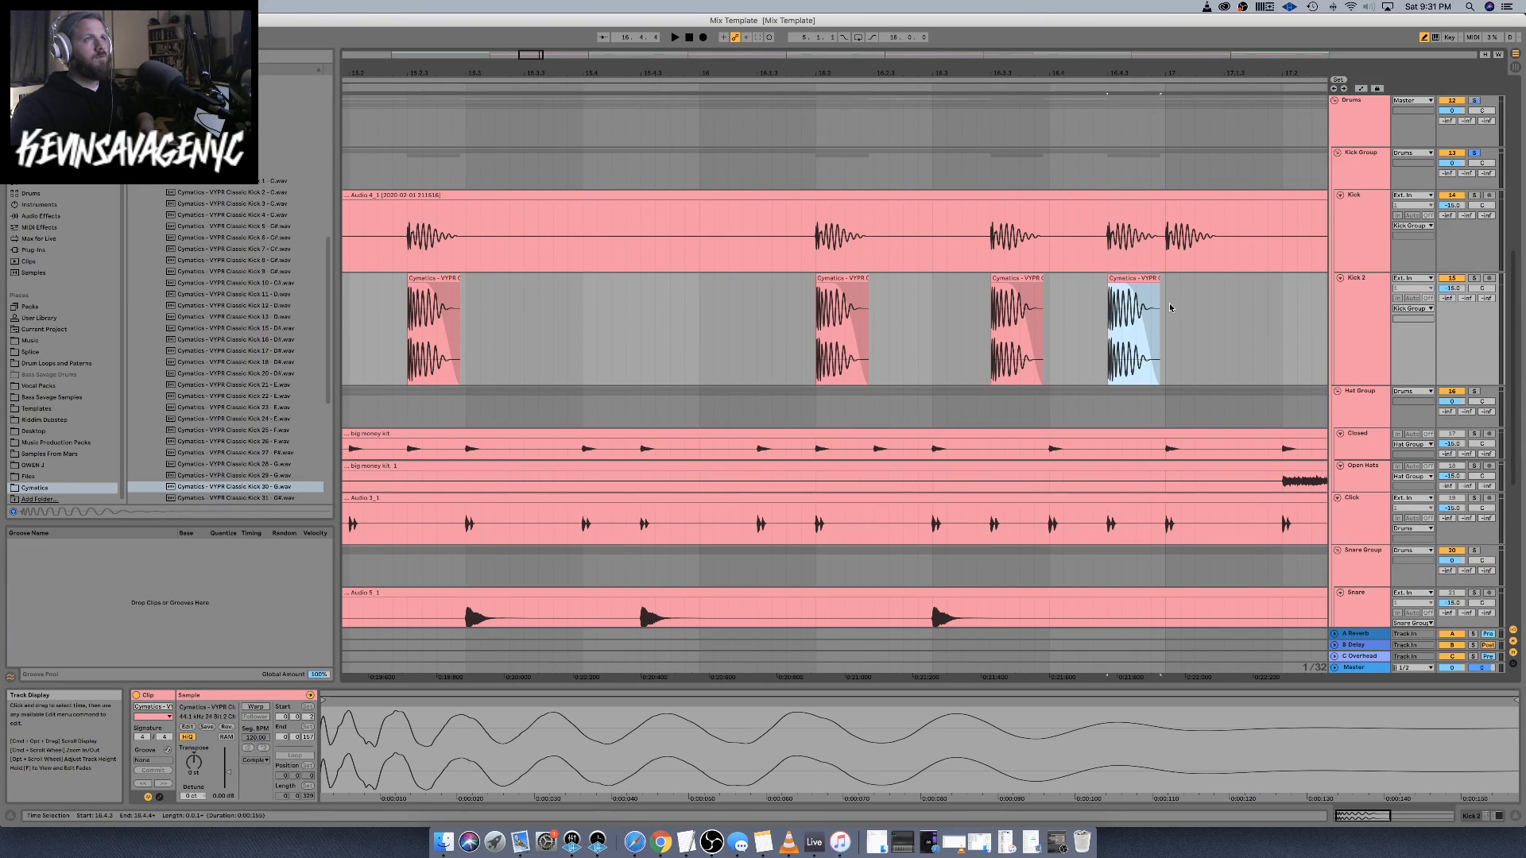
{"action": "left_click", "coordinate": [1166, 308]}
{"action": "key", "text": "super+v"}
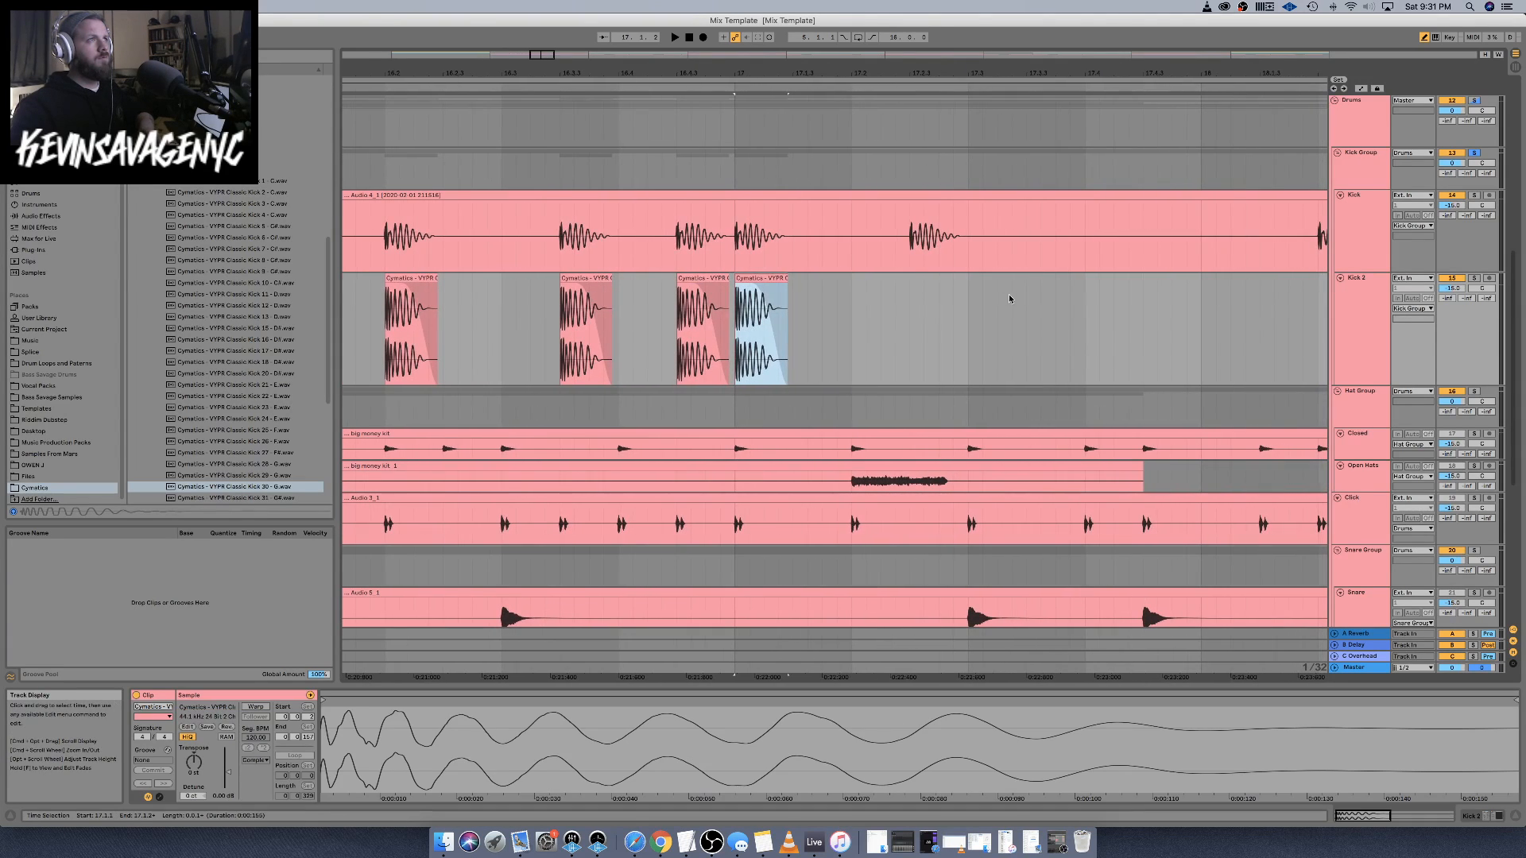
{"action": "left_click", "coordinate": [903, 310]}
{"action": "key", "text": "super+v"}
Paste the one-shot on Kick 2 under the three hits of bar 18 and both hits of bar 19
{"action": "scroll", "coordinate": [1007, 309], "scroll_direction": "right", "scroll_amount": 5}
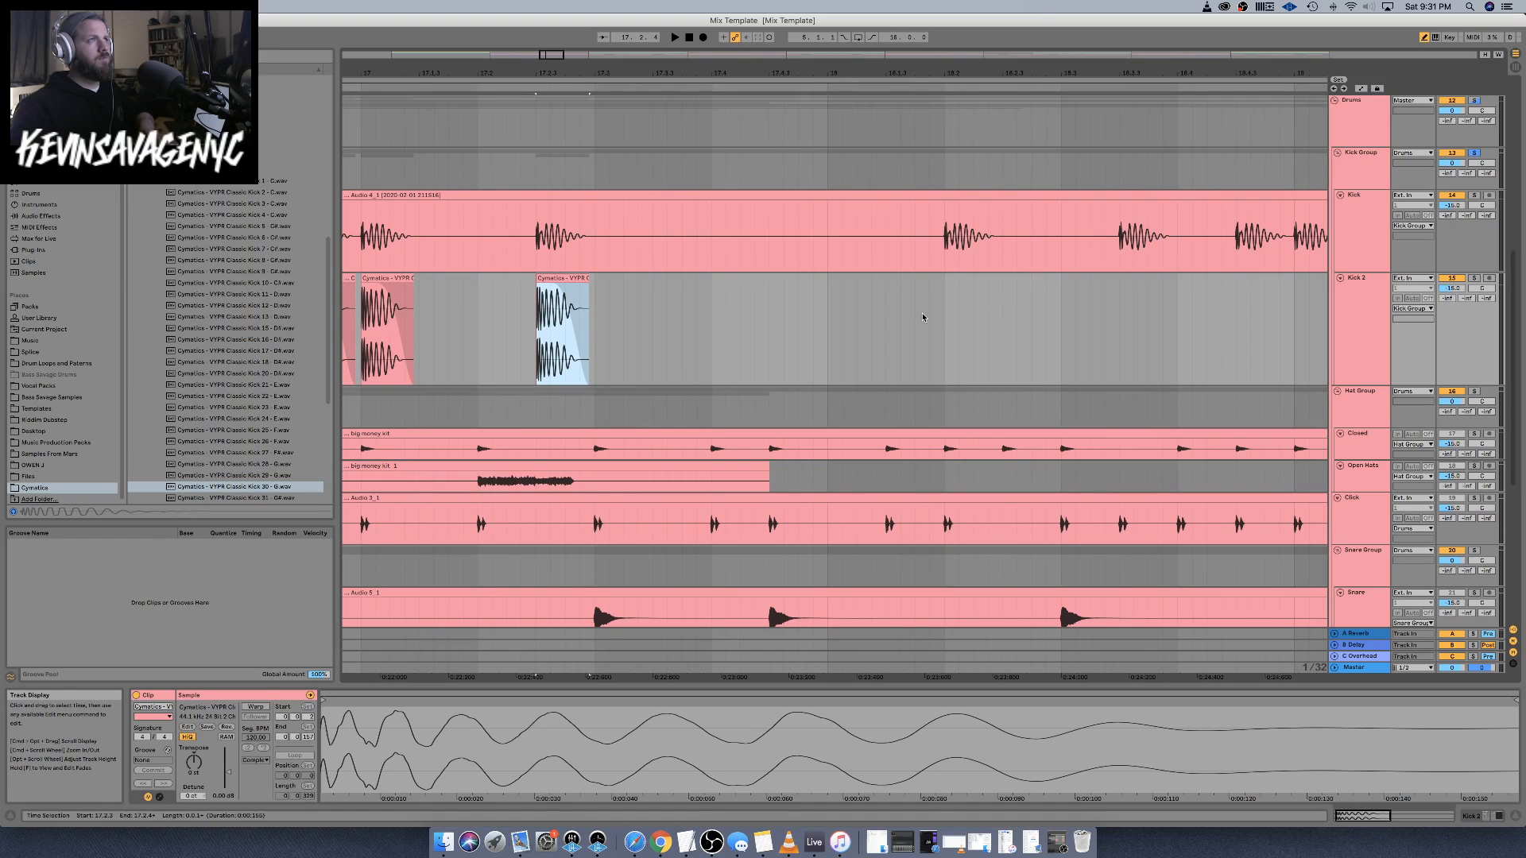
{"action": "left_click", "coordinate": [943, 315]}
{"action": "key", "text": "super+v"}
{"action": "left_click", "coordinate": [1118, 317]}
{"action": "key", "text": "super+v"}
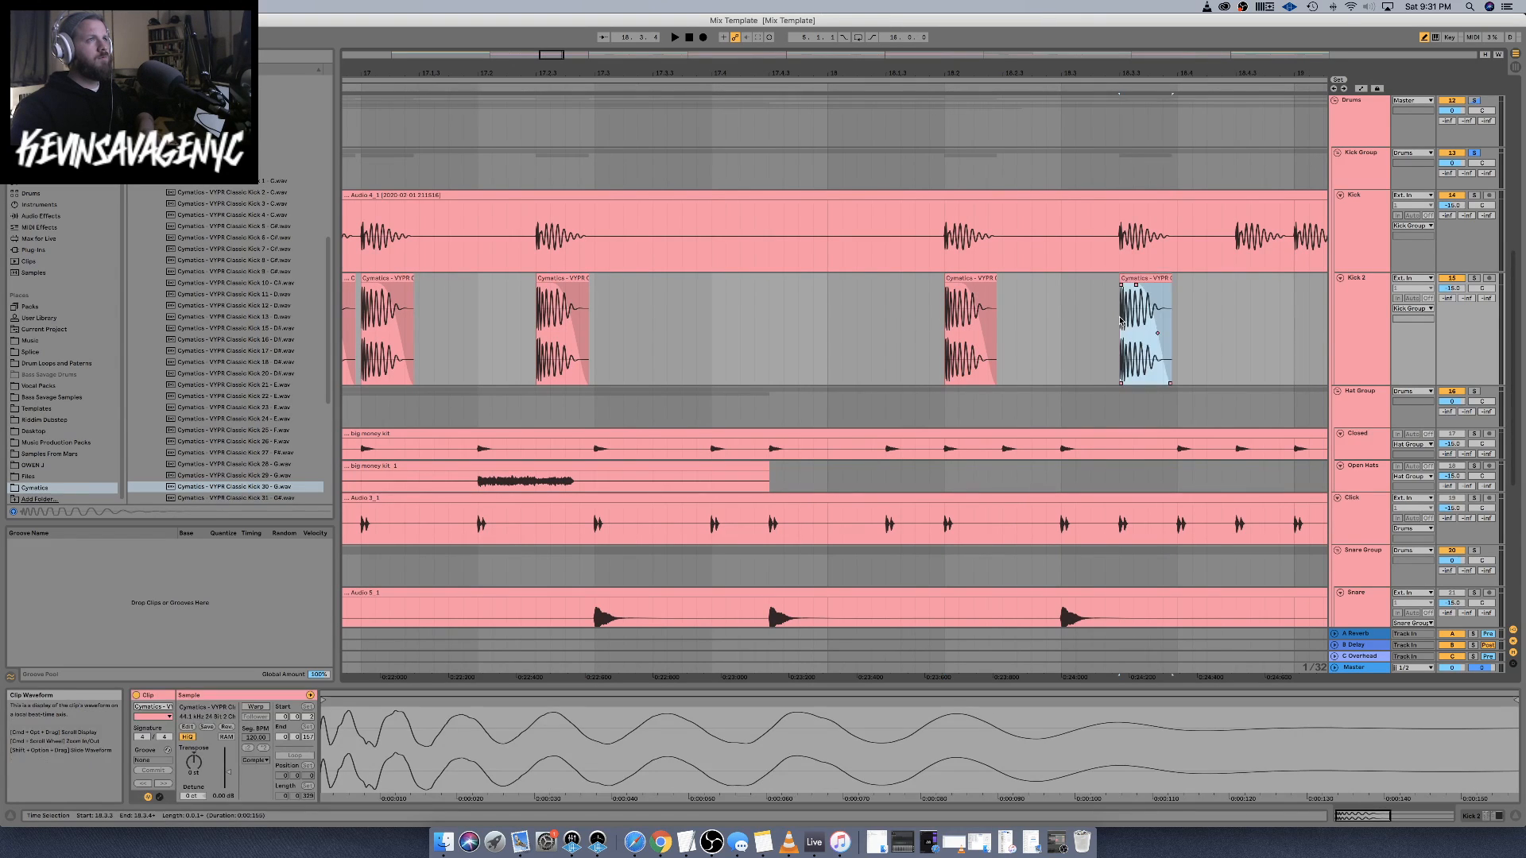
{"action": "scroll", "coordinate": [1094, 317], "scroll_direction": "right", "scroll_amount": 10}
{"action": "left_click", "coordinate": [803, 315]}
{"action": "key", "text": "super+v"}
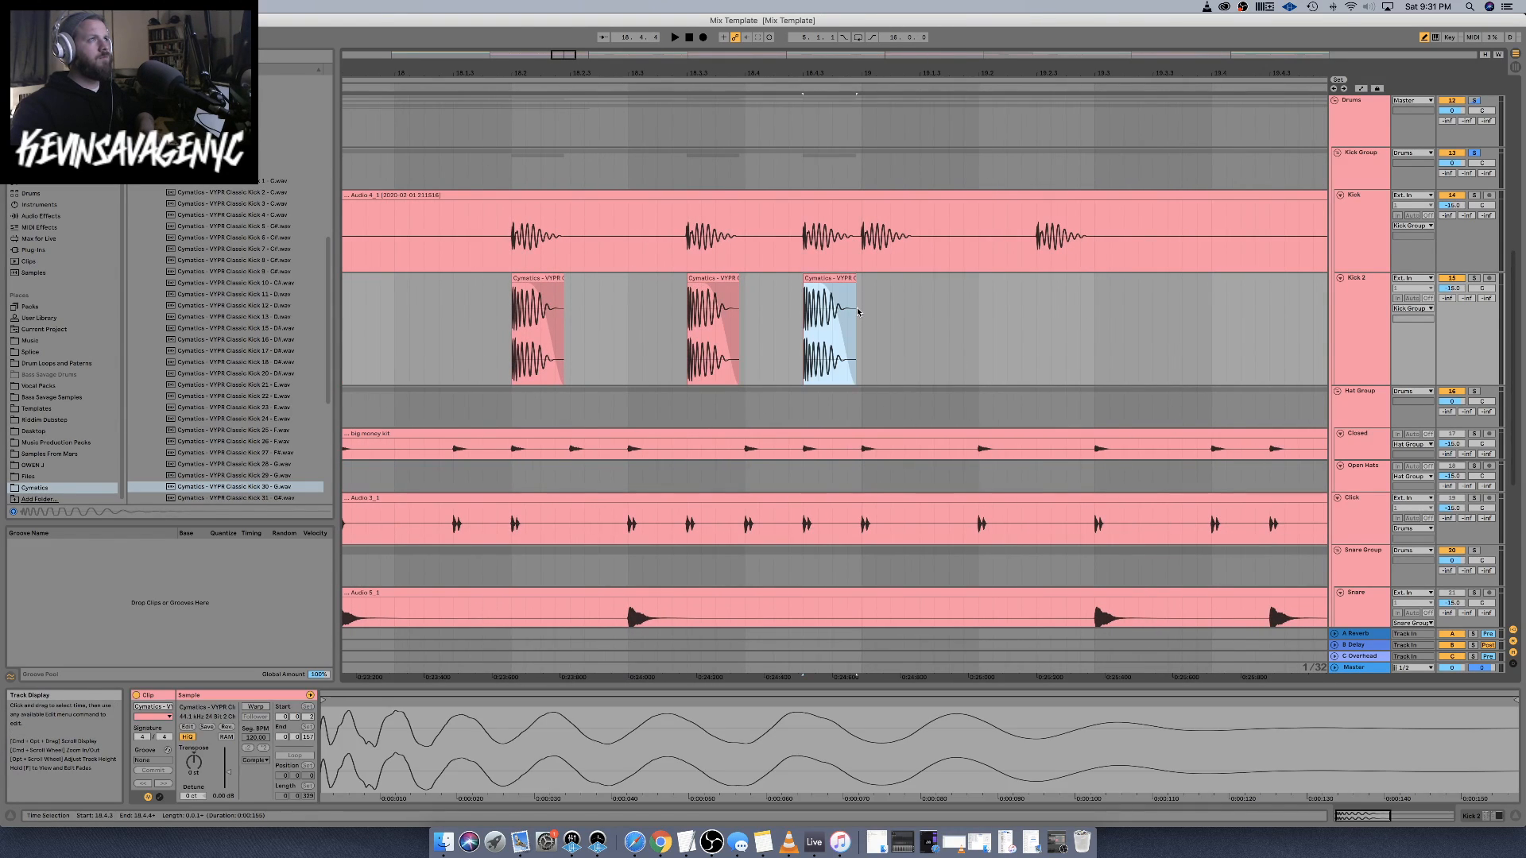
{"action": "left_click", "coordinate": [862, 310]}
{"action": "key", "text": "super+v"}
{"action": "left_click", "coordinate": [1044, 320]}
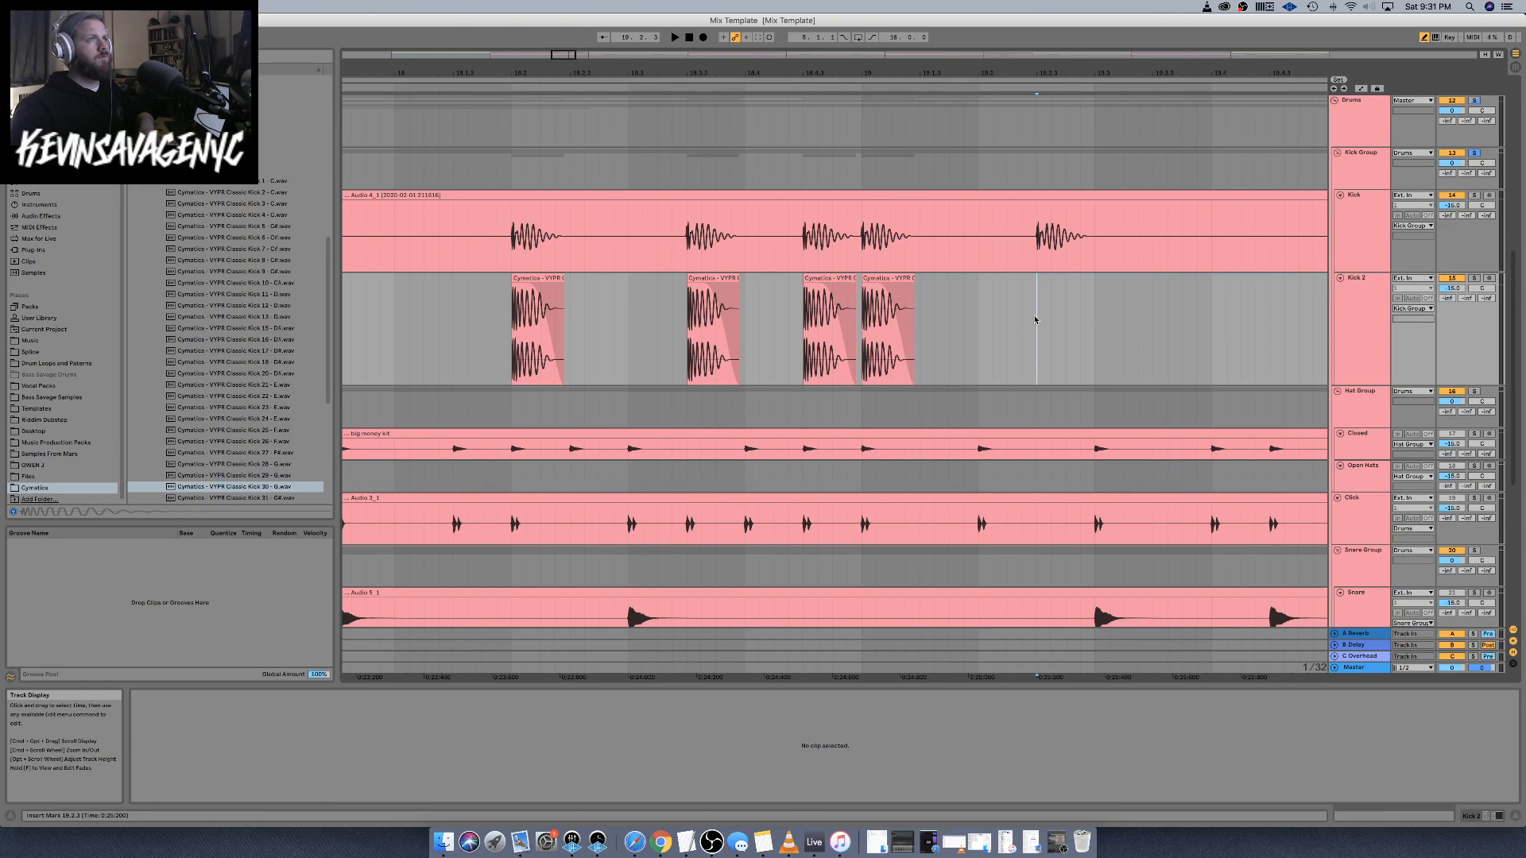
{"action": "key", "text": "super+v"}
Paste the one-shot on Kick 2 under the final two kick hits in bar 20, just before the Verse marker
{"action": "scroll", "coordinate": [1041, 317], "scroll_direction": "right", "scroll_amount": 15}
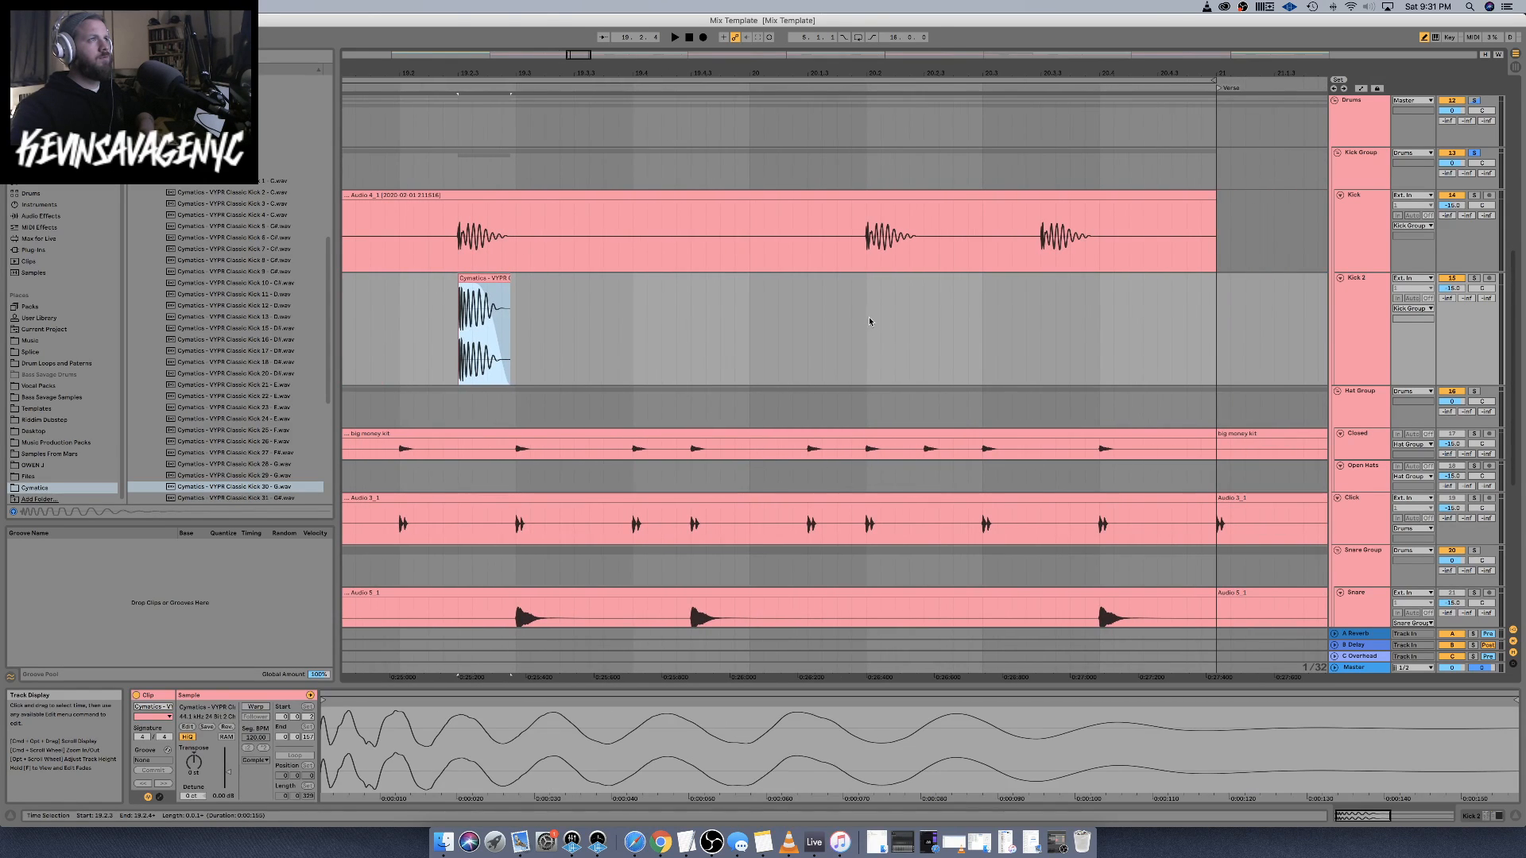
{"action": "left_click", "coordinate": [870, 321]}
{"action": "key", "text": "super+v"}
{"action": "left_click", "coordinate": [1041, 315]}
{"action": "key", "text": "super+v"}
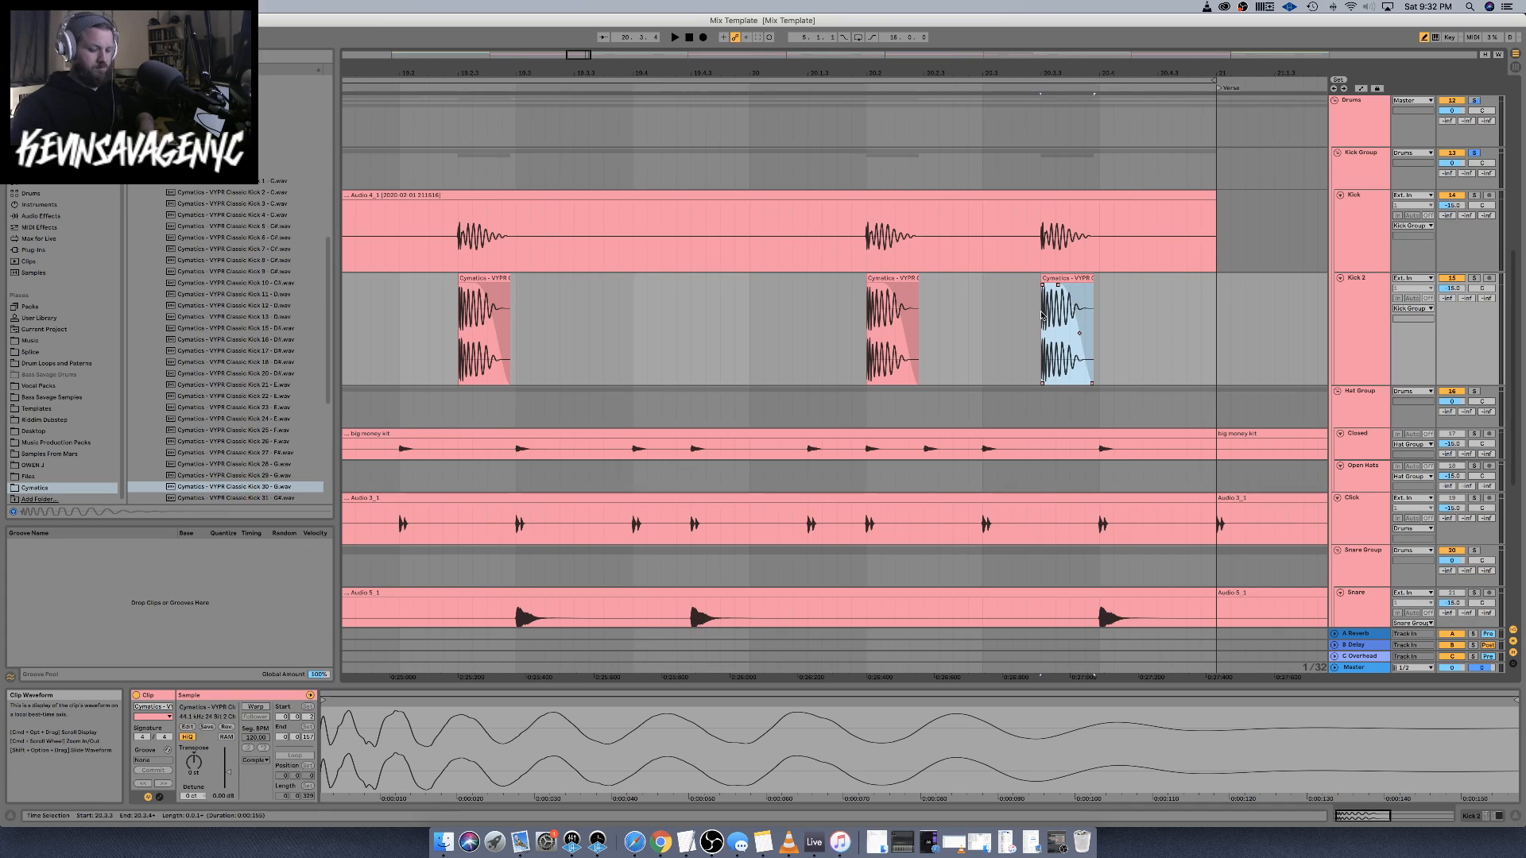
{"action": "key", "text": "minus"}
{"action": "key", "text": "minus"}
{"action": "key", "text": "minus"}
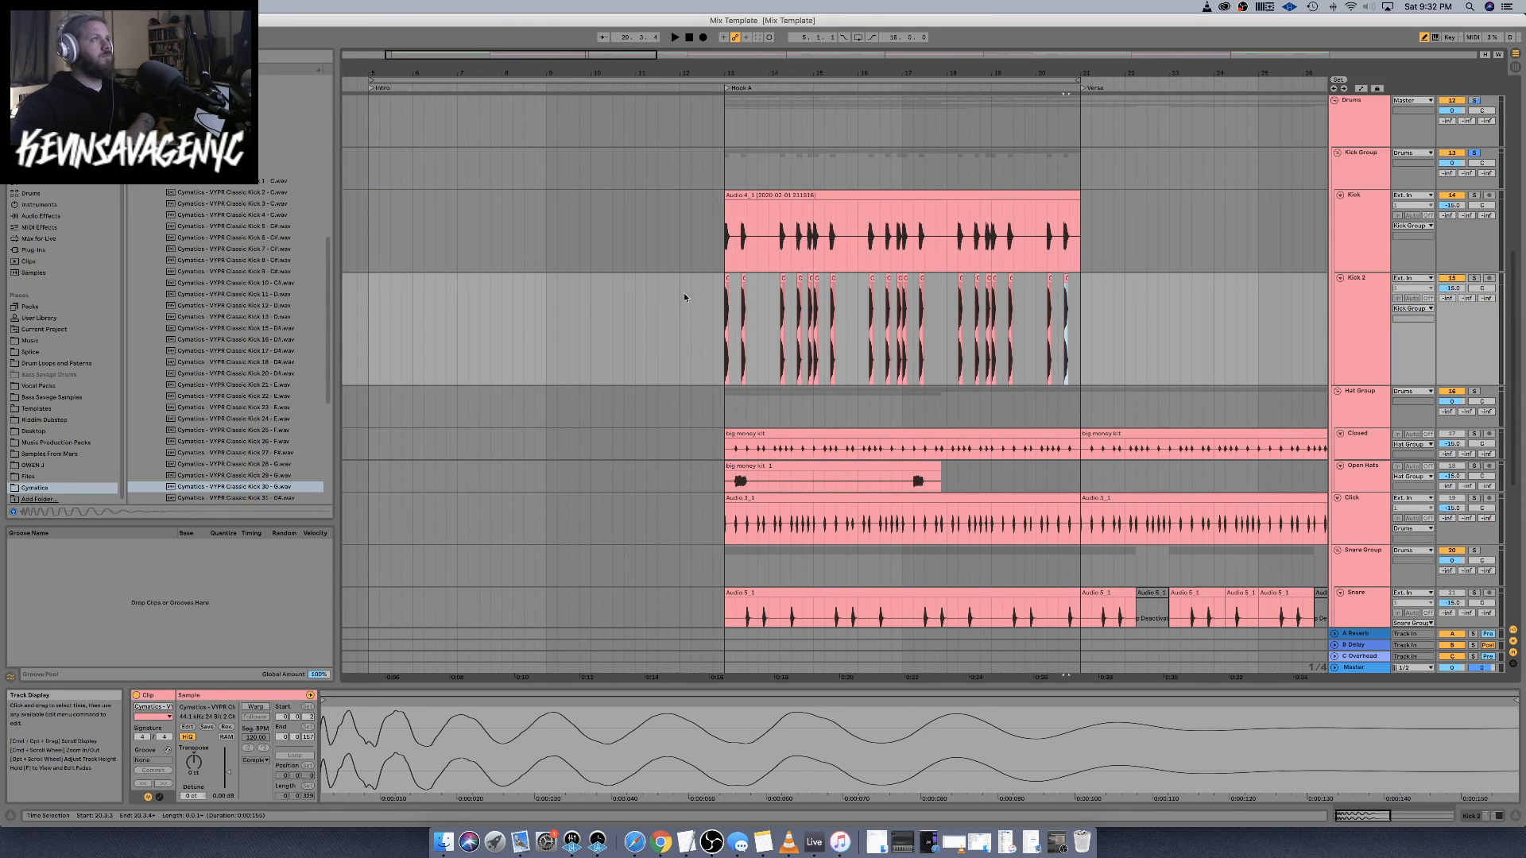
Play the layered kick pattern across Hook A, and unsolo the Kick Group to hear it in the full mix
{"action": "left_click", "coordinate": [1073, 203]}
{"action": "key", "text": "space"}
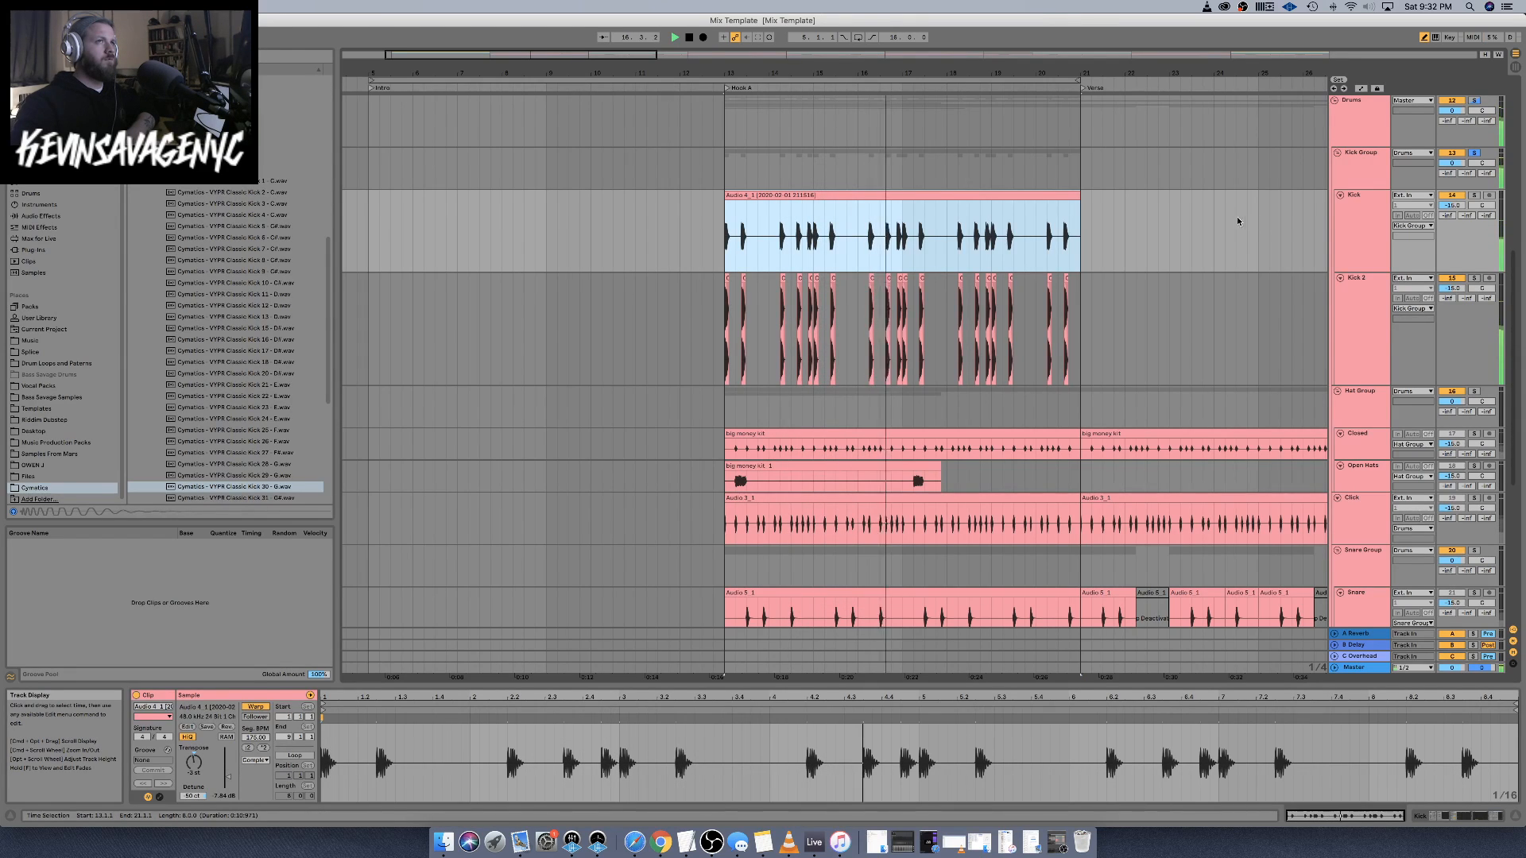
{"action": "left_click", "coordinate": [1355, 312]}
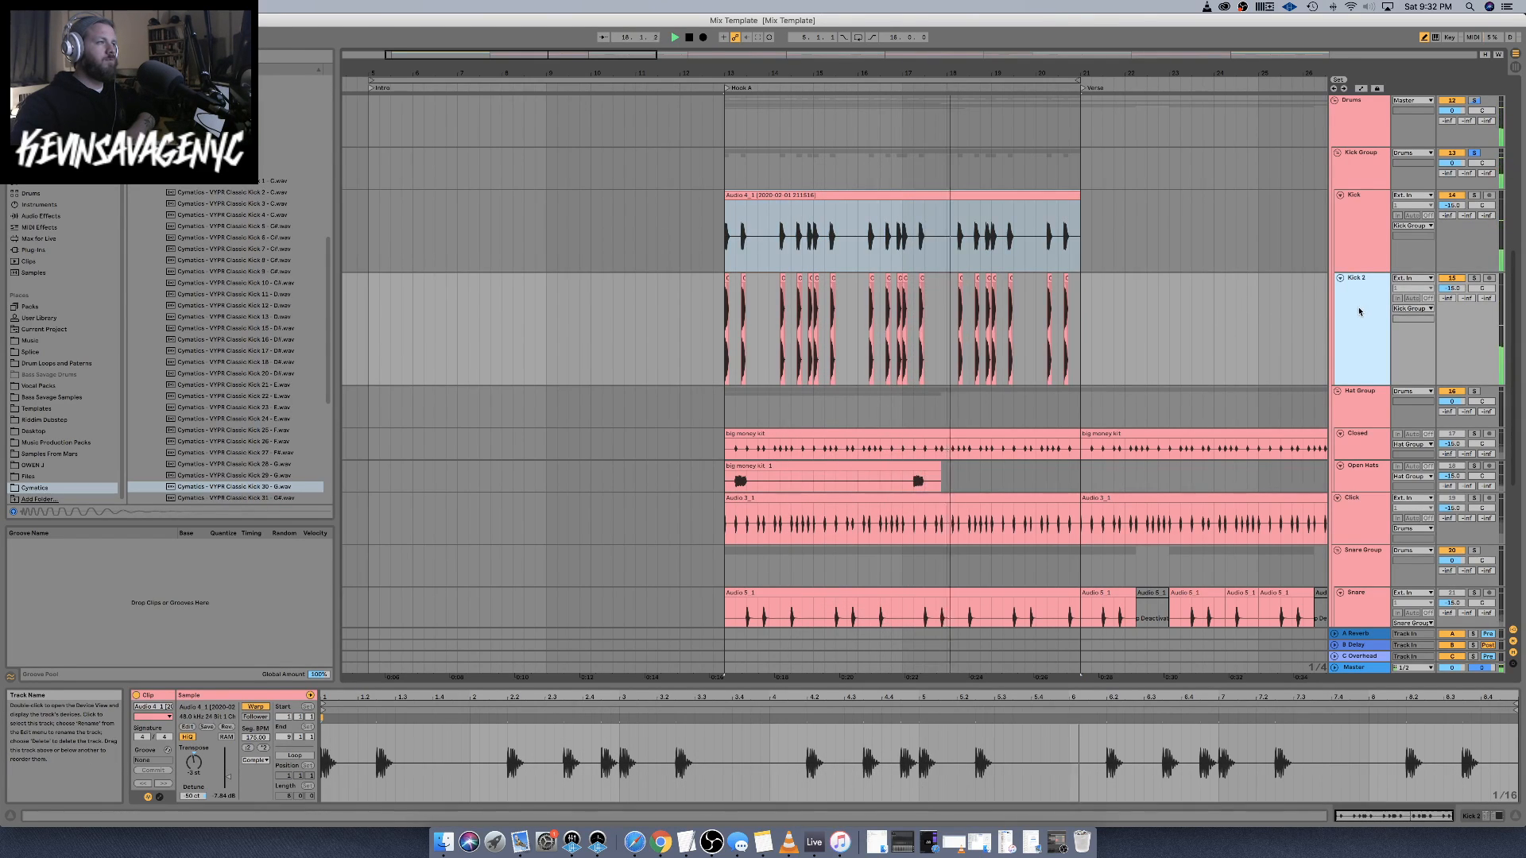
{"action": "left_click", "coordinate": [1475, 153]}
{"action": "key", "text": "space"}
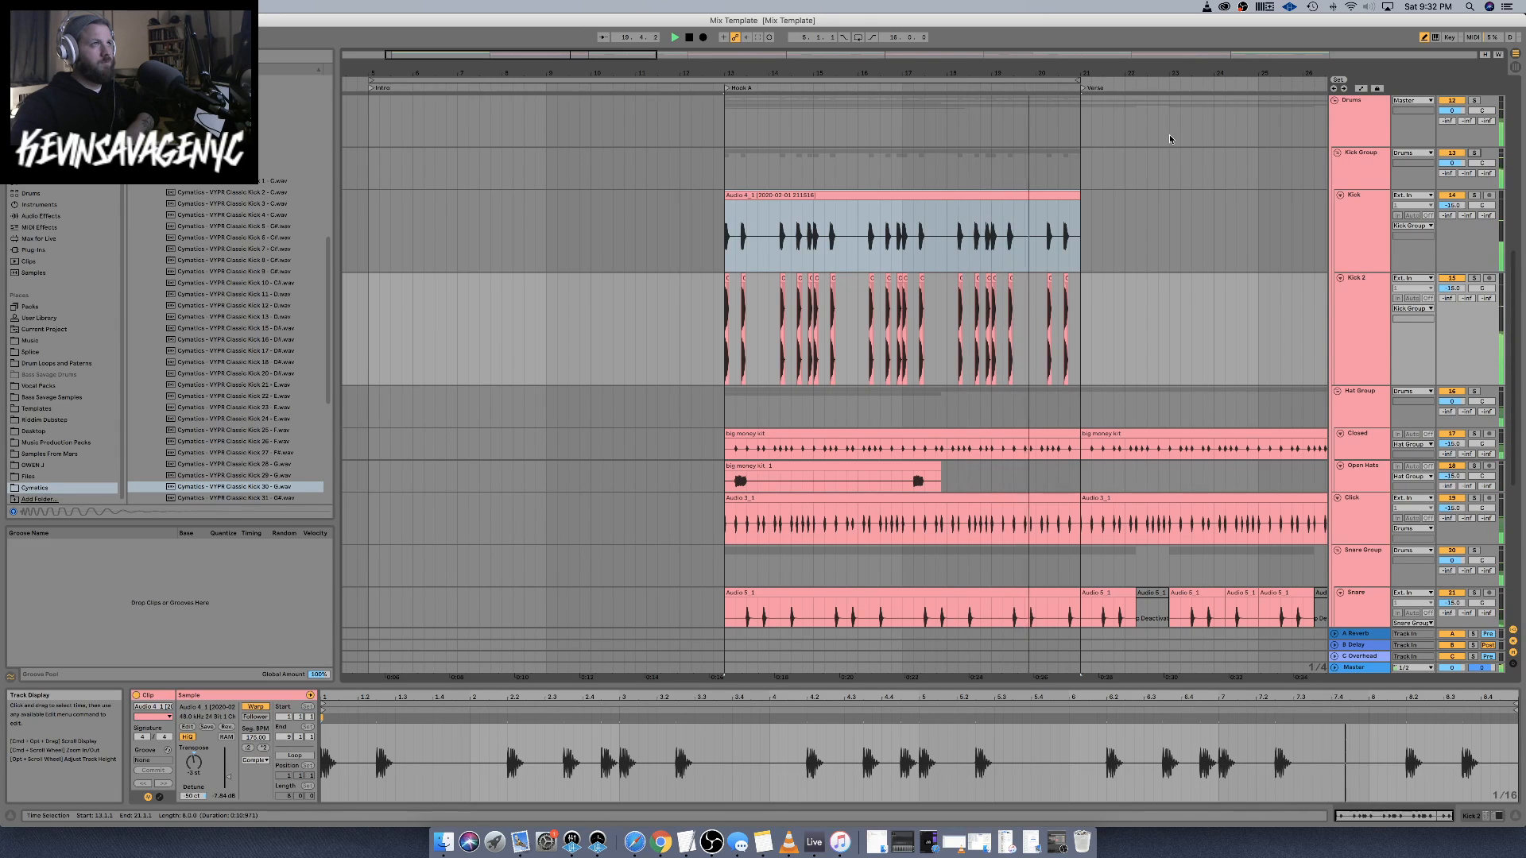
Reduce the height of the Kick 2 track and show its device chain while the hook plays
{"action": "scroll", "coordinate": [980, 241], "scroll_direction": "down", "scroll_amount": 5}
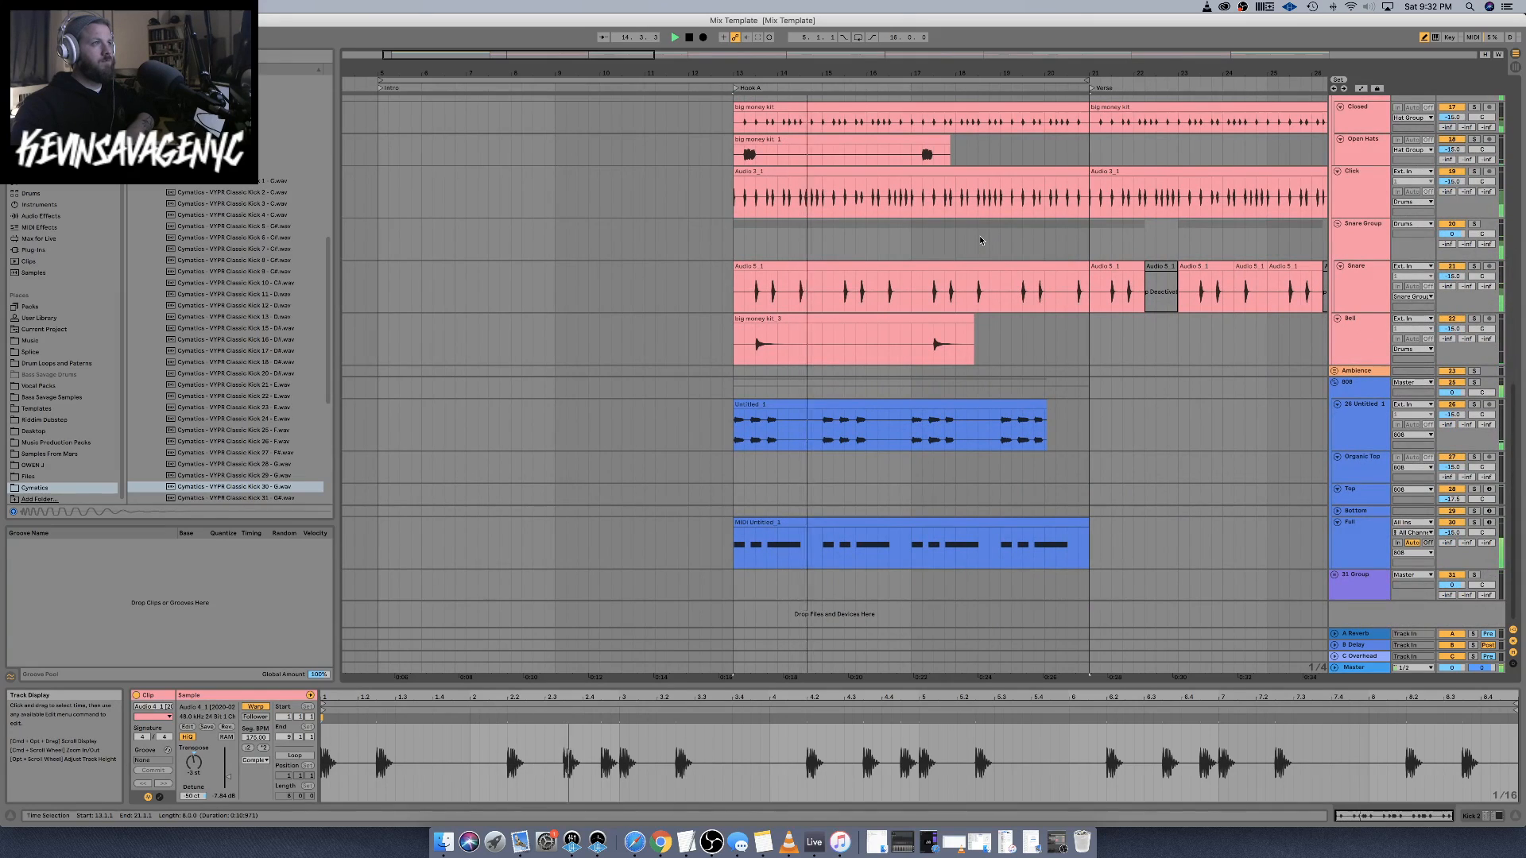
{"action": "scroll", "coordinate": [981, 238], "scroll_direction": "up", "scroll_amount": 5}
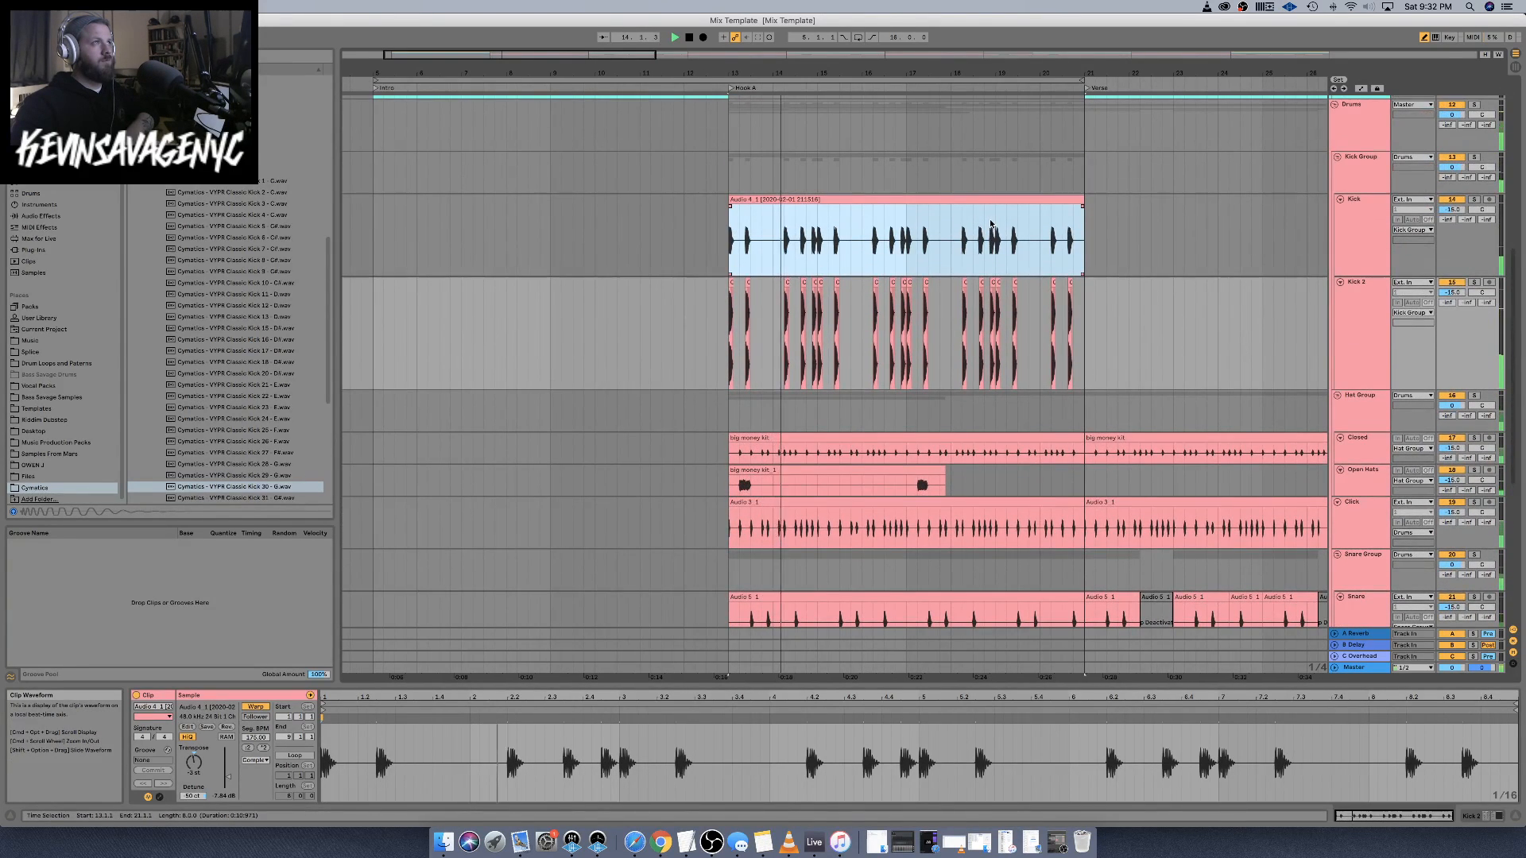
{"action": "scroll", "coordinate": [991, 225], "scroll_direction": "down", "scroll_amount": 2}
{"action": "scroll", "coordinate": [991, 225], "scroll_direction": "down", "scroll_amount": 3}
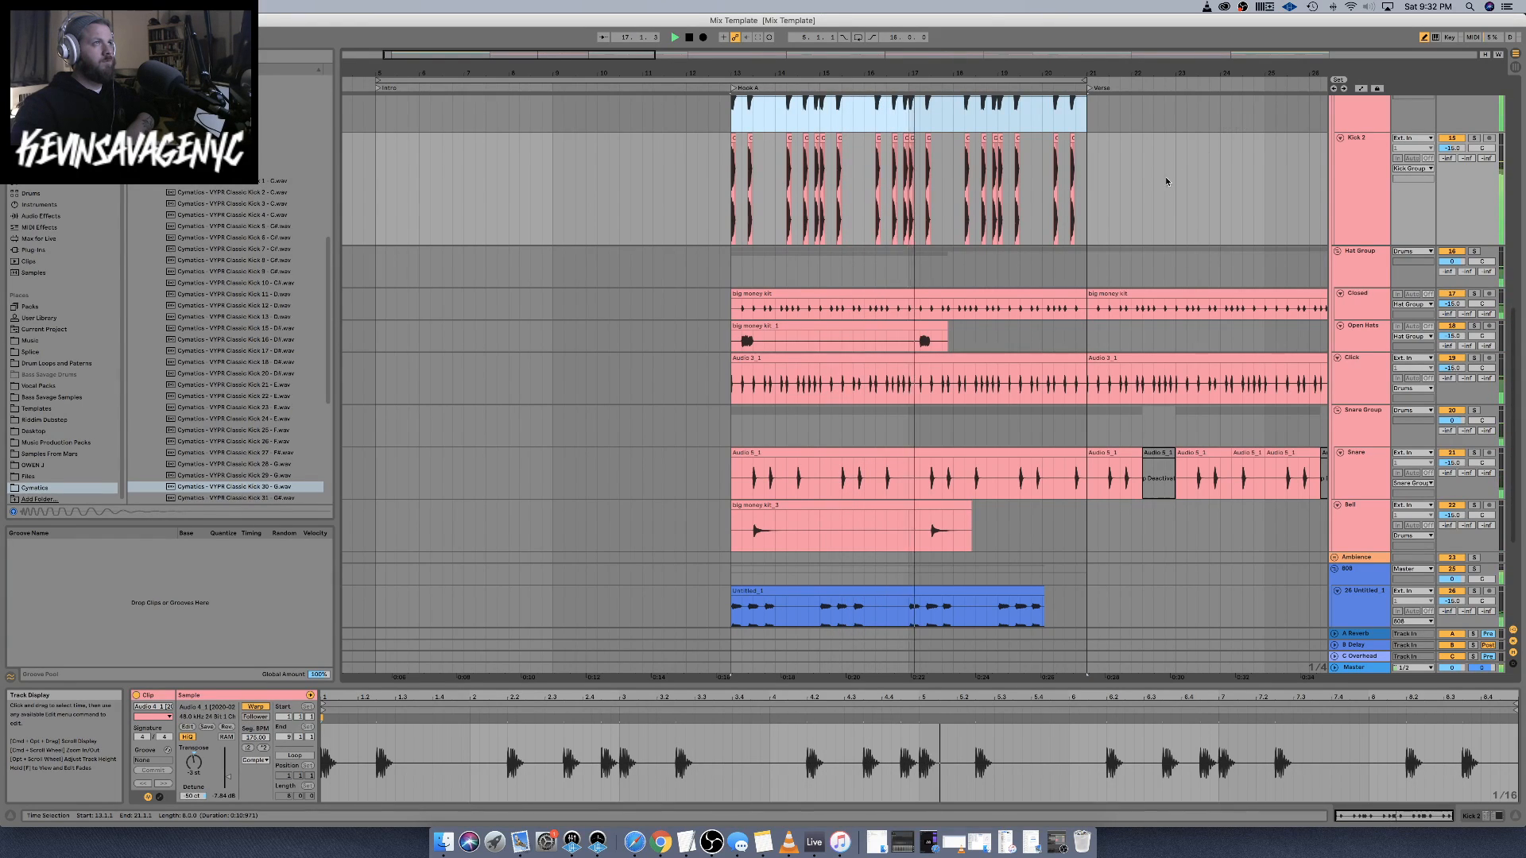
{"action": "scroll", "coordinate": [1311, 312], "scroll_direction": "up", "scroll_amount": 10}
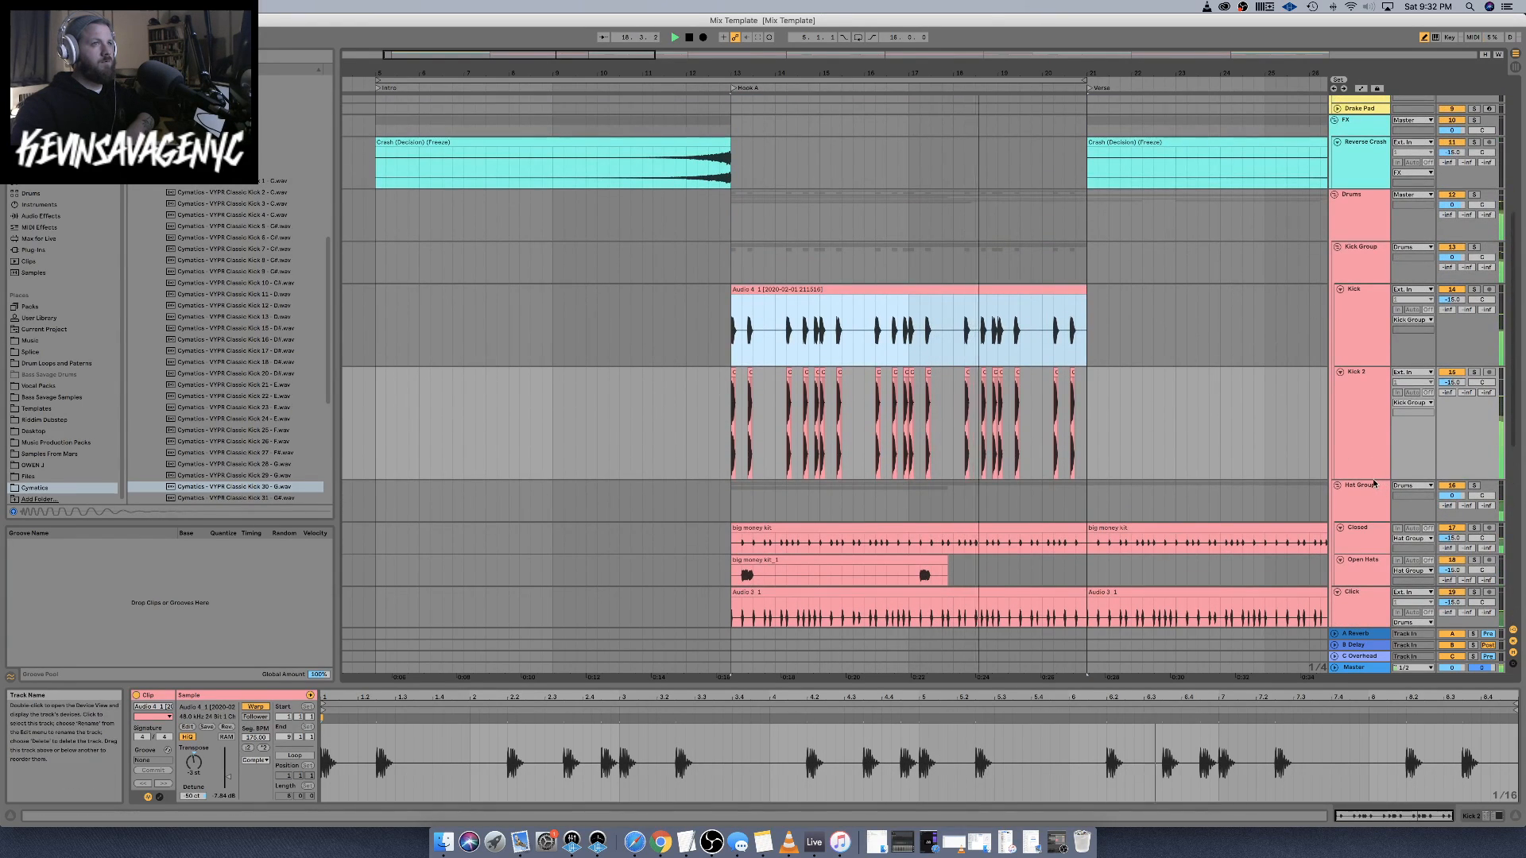
{"action": "left_click_drag", "start_coordinate": [1371, 480], "coordinate": [1371, 414]}
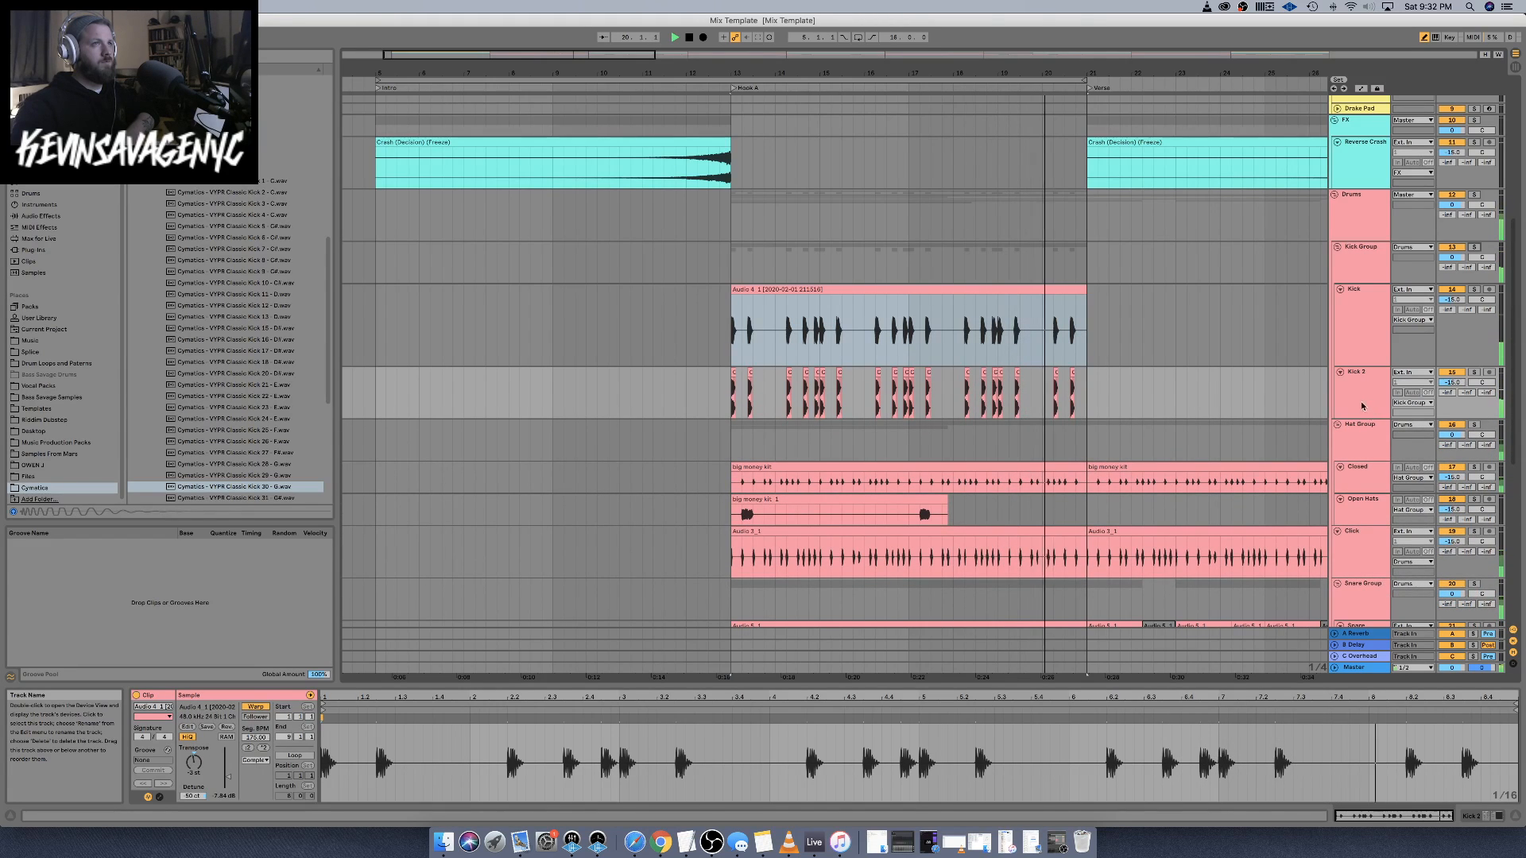
{"action": "left_click", "coordinate": [1368, 405]}
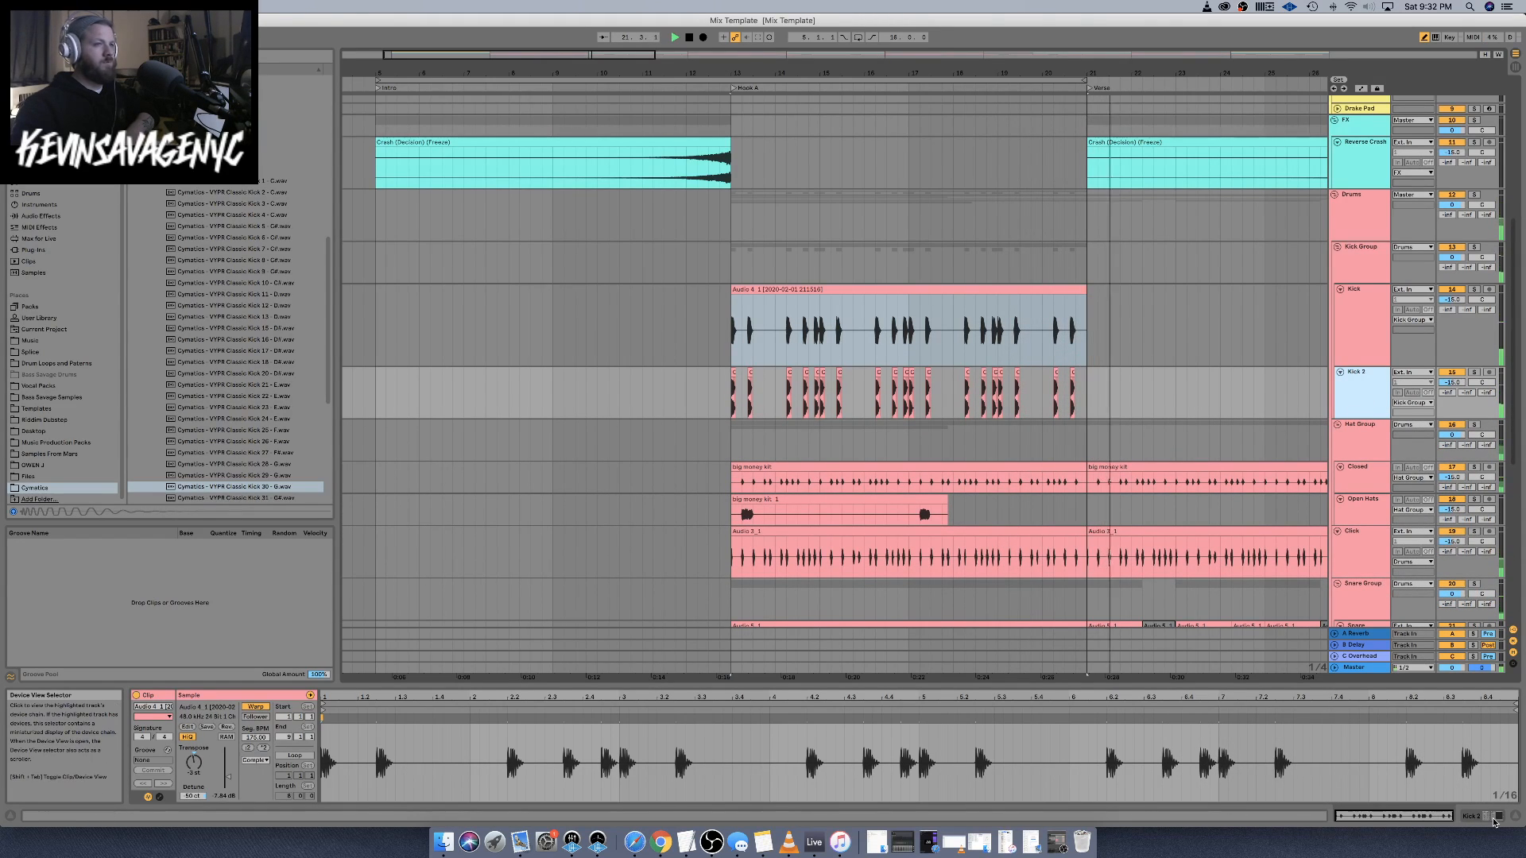
{"action": "left_click", "coordinate": [1448, 812]}
{"action": "left_click", "coordinate": [1361, 393]}
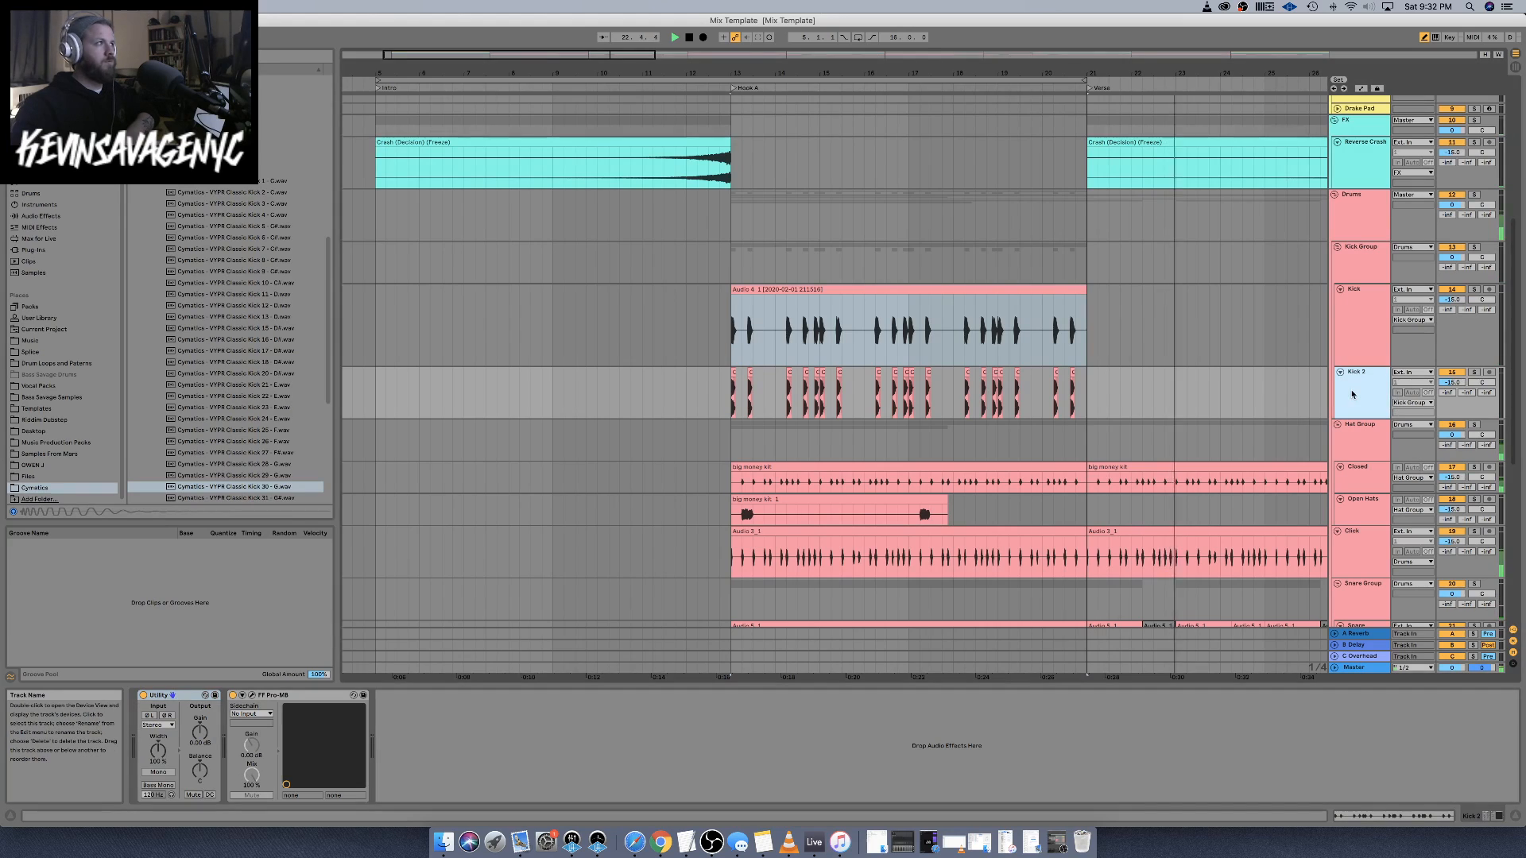
Solo Kick 2, toggle its FF Pro-MB to compare the sound, and open the plug-in's window
{"action": "left_click", "coordinate": [233, 695]}
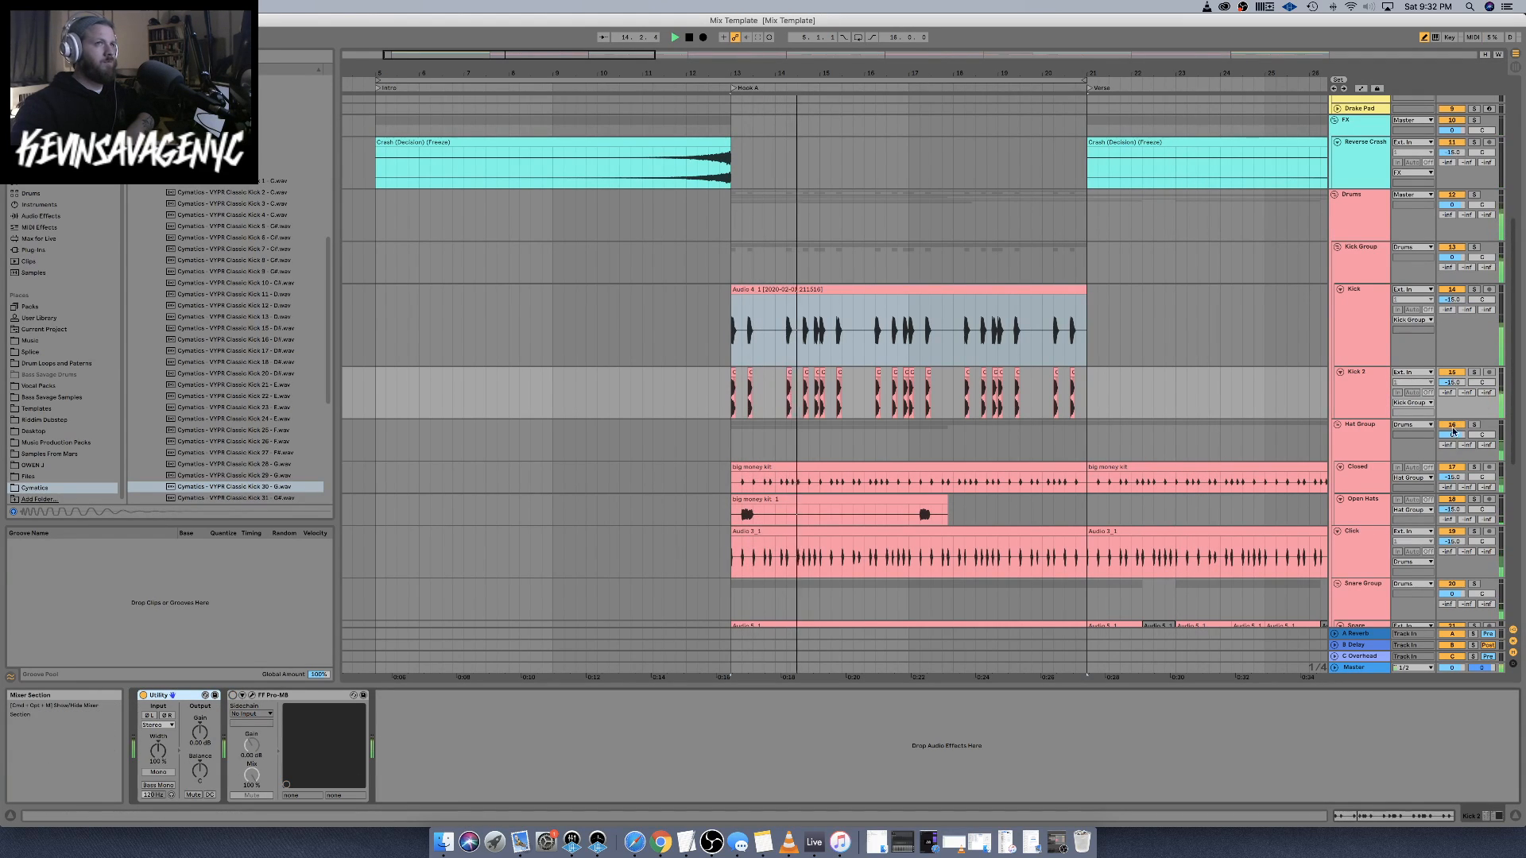
{"action": "left_click", "coordinate": [1474, 372]}
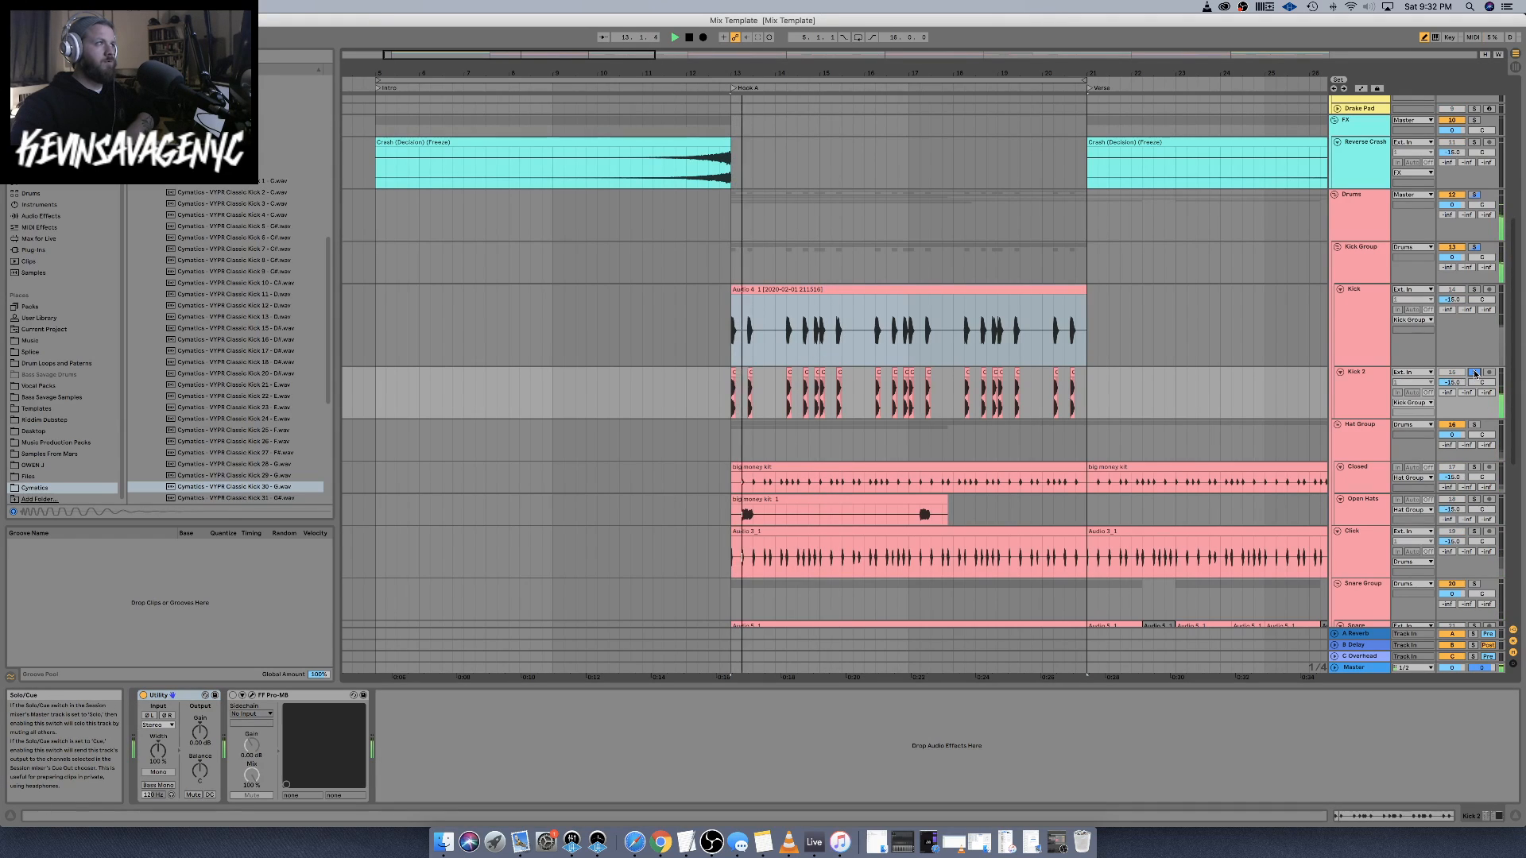
{"action": "left_click", "coordinate": [232, 696]}
{"action": "key", "text": "space"}
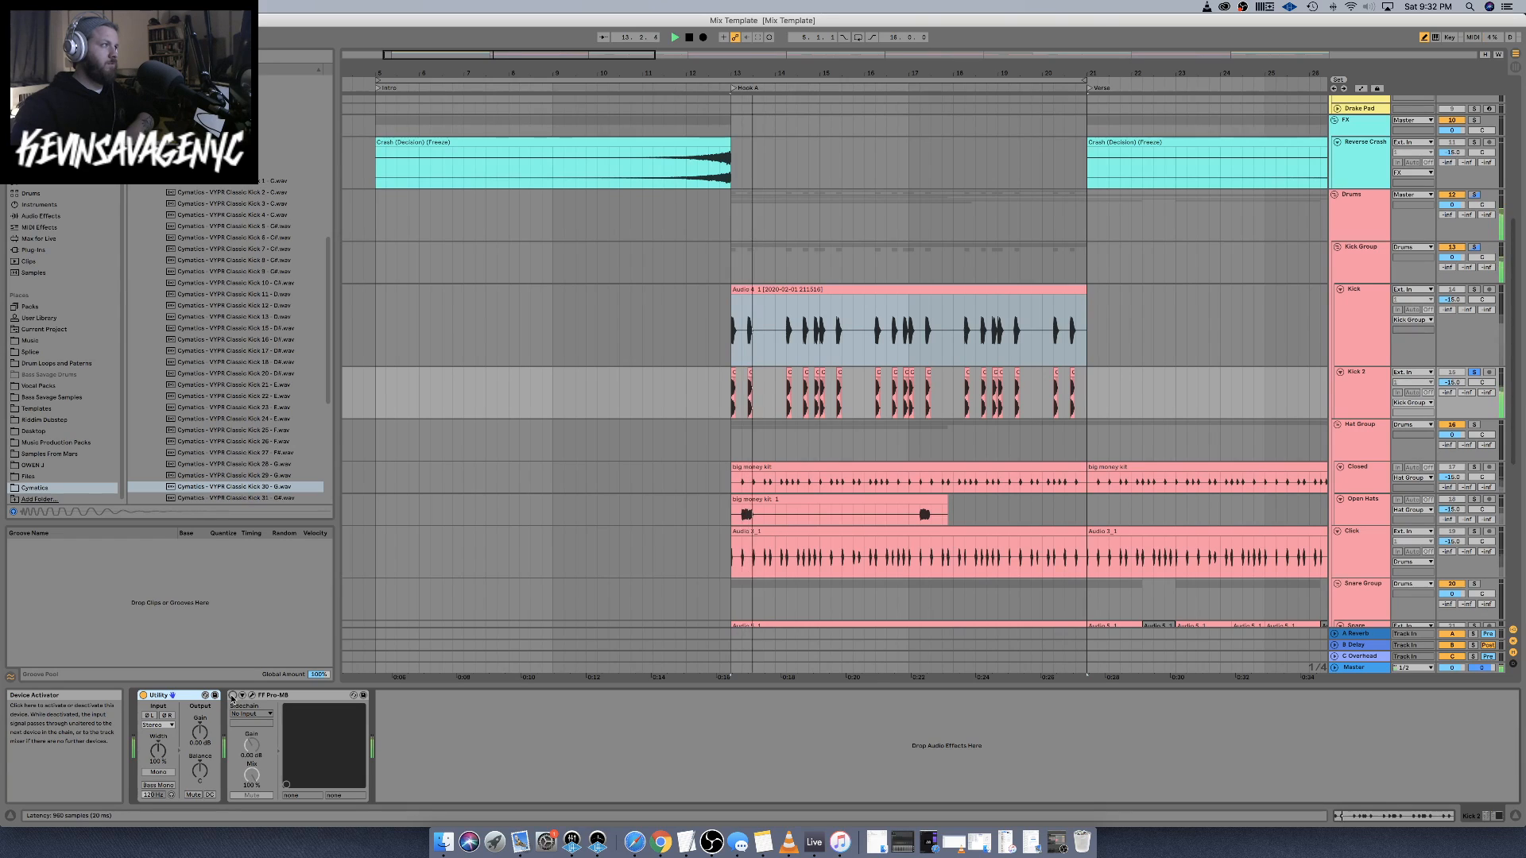
{"action": "left_click", "coordinate": [251, 695]}
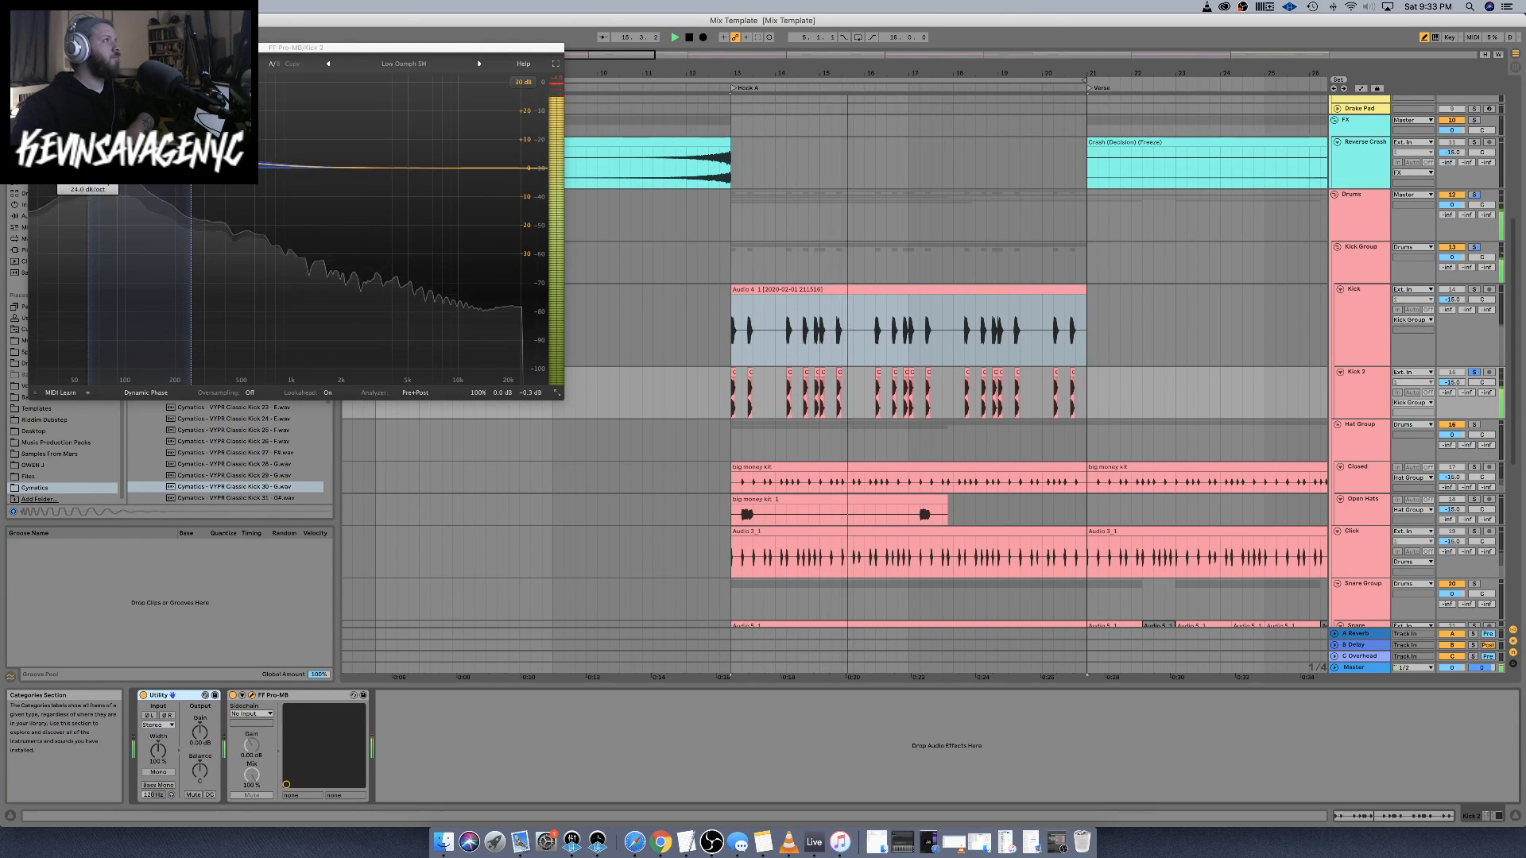
Move both edges of the FF Pro-MB band on Kick 2 to lower frequencies and close the plug-in window
{"action": "mouse_move", "coordinate": [87, 238]}
{"action": "left_mouse_down"}
{"action": "mouse_move", "coordinate": [30, 234]}
{"action": "mouse_move", "coordinate": [59, 235]}
{"action": "left_mouse_up"}
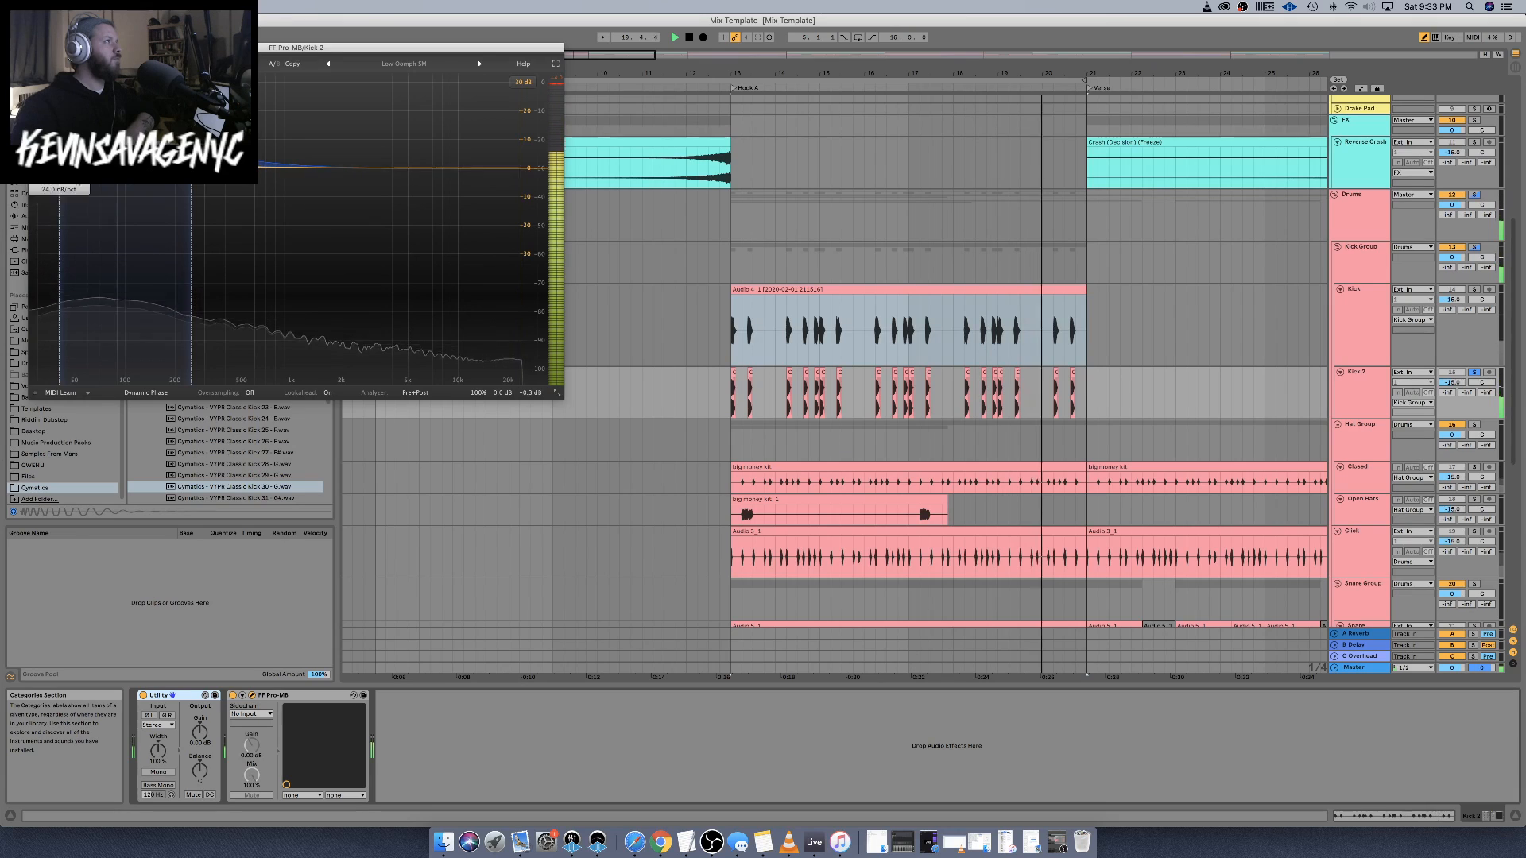
{"action": "mouse_move", "coordinate": [191, 235]}
{"action": "left_mouse_down"}
{"action": "mouse_move", "coordinate": [160, 234]}
{"action": "mouse_move", "coordinate": [175, 234]}
{"action": "left_mouse_up"}
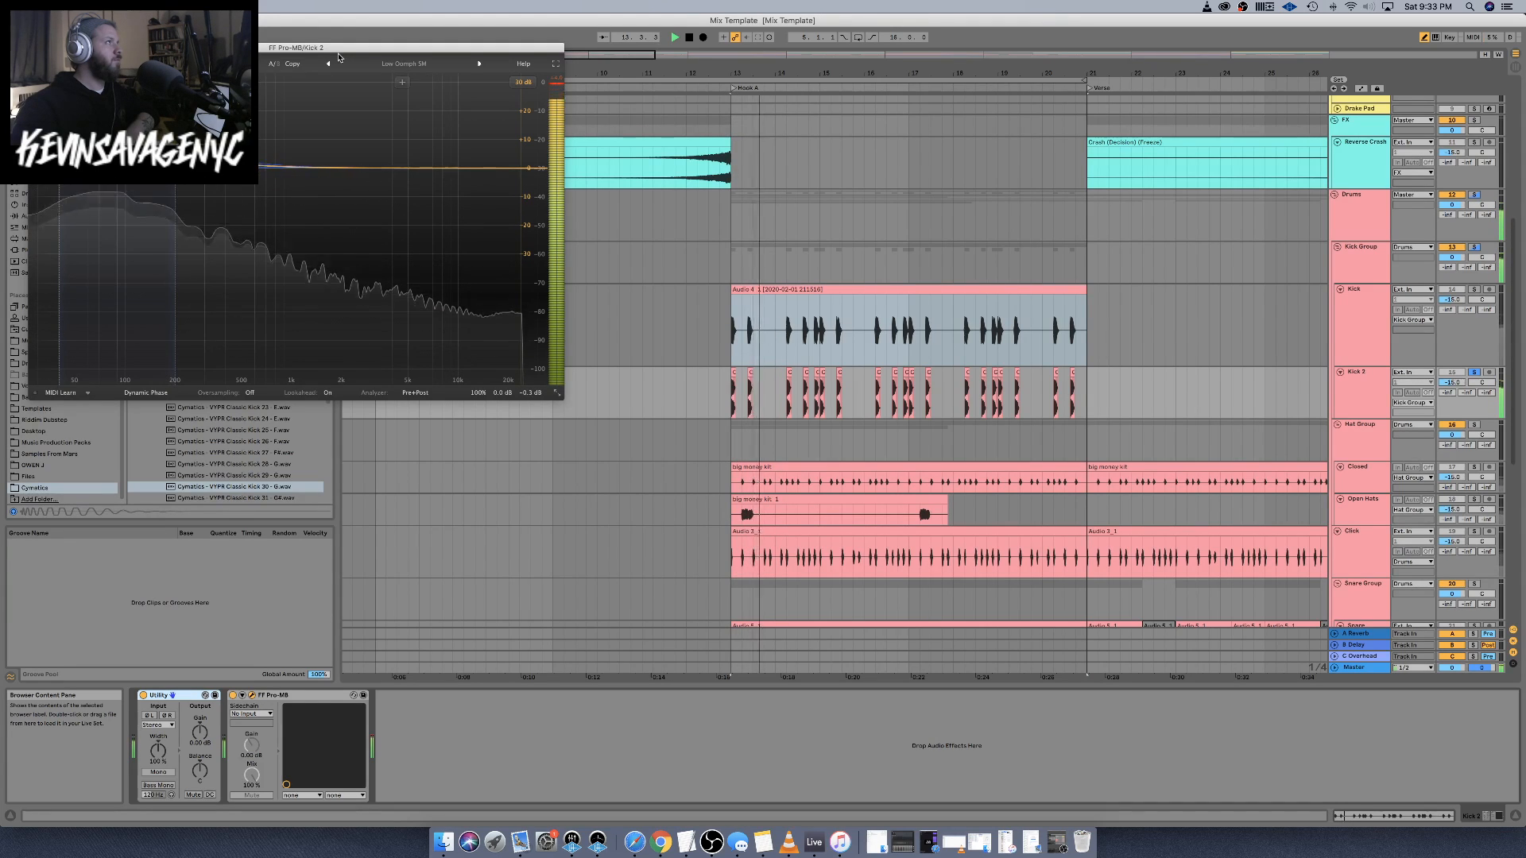
{"action": "key", "text": "space"}
{"action": "key", "text": "space"}
{"action": "left_click", "coordinate": [37, 47]}
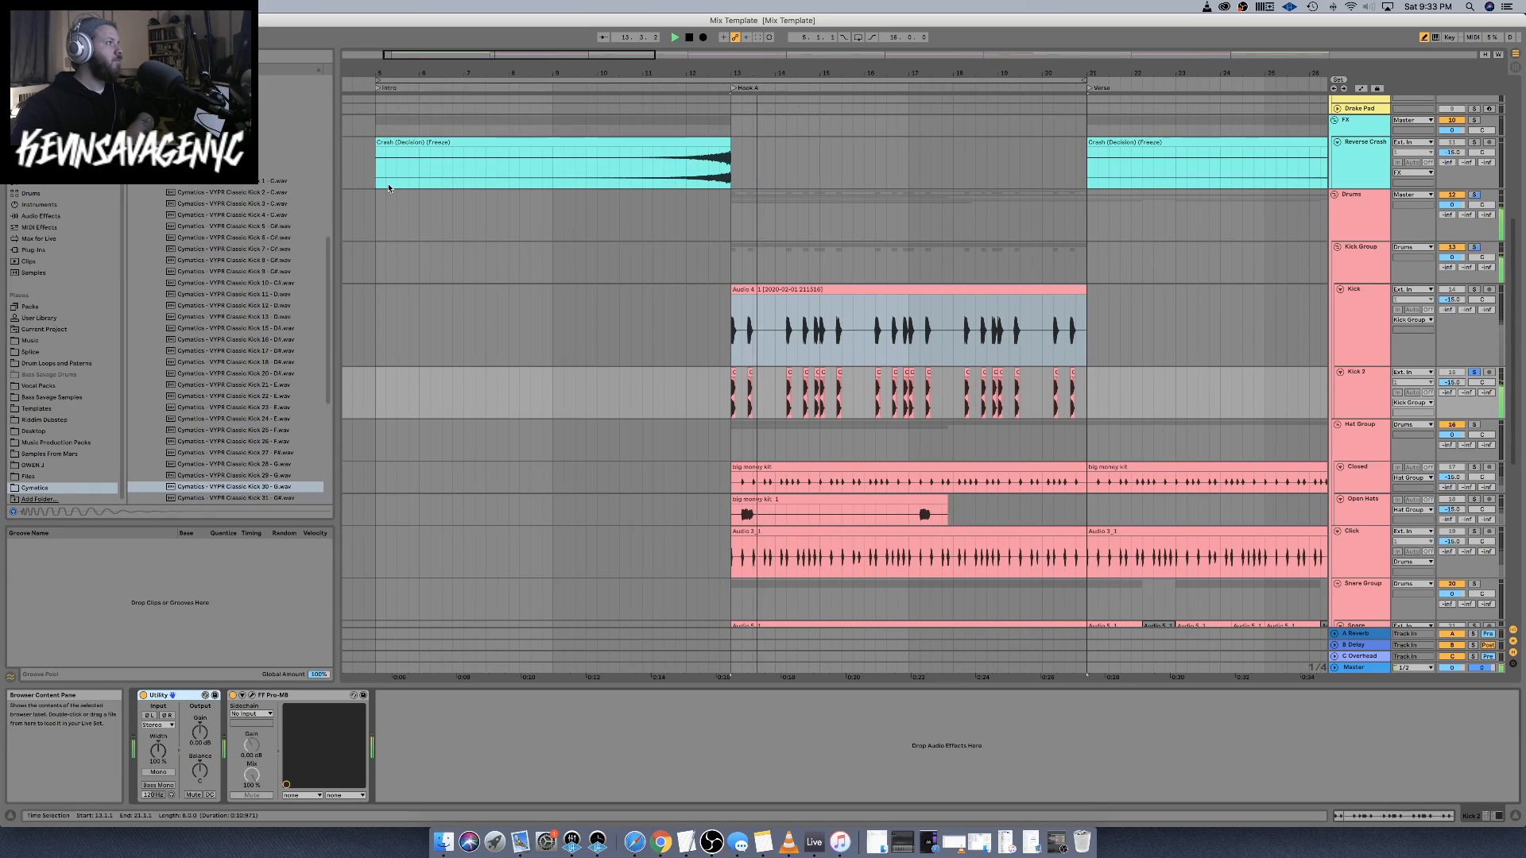
Unsolo Kick 2 and play Hook A from its start to hear the layered kick in the full mix
{"action": "key", "text": "space"}
{"action": "key", "text": "space"}
{"action": "left_click", "coordinate": [1473, 372]}
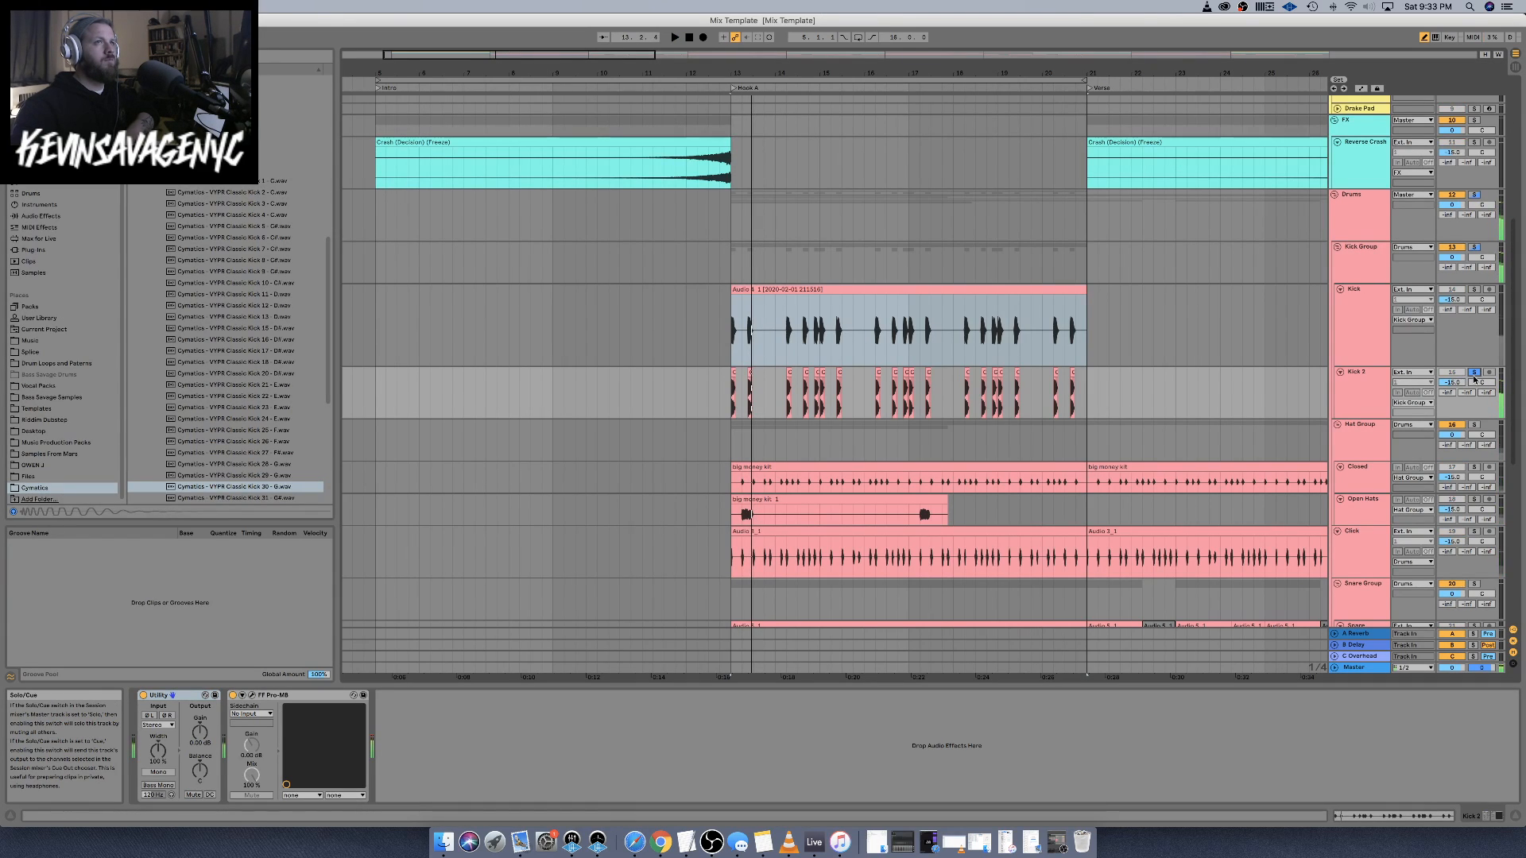
{"action": "left_click", "coordinate": [1473, 372]}
{"action": "key", "text": "space"}
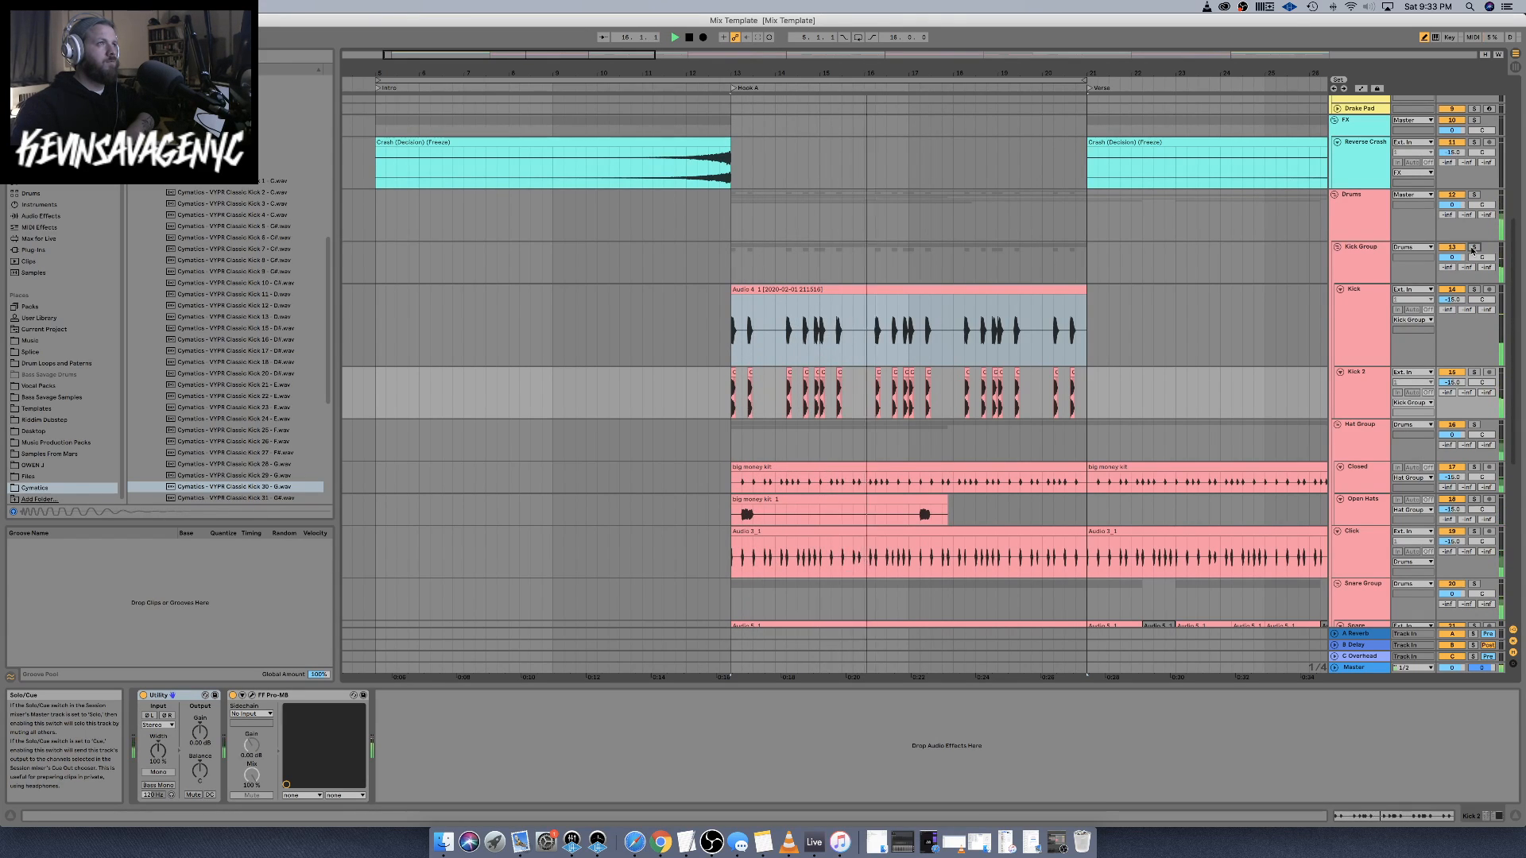
{"action": "key", "text": "space"}
Play Hook A while examining how the Kick and Kick 2 hits line up with the snare and 808 tracks
{"action": "scroll", "coordinate": [891, 370], "scroll_direction": "down", "scroll_amount": 10}
{"action": "scroll", "coordinate": [892, 369], "scroll_direction": "left", "scroll_amount": 5}
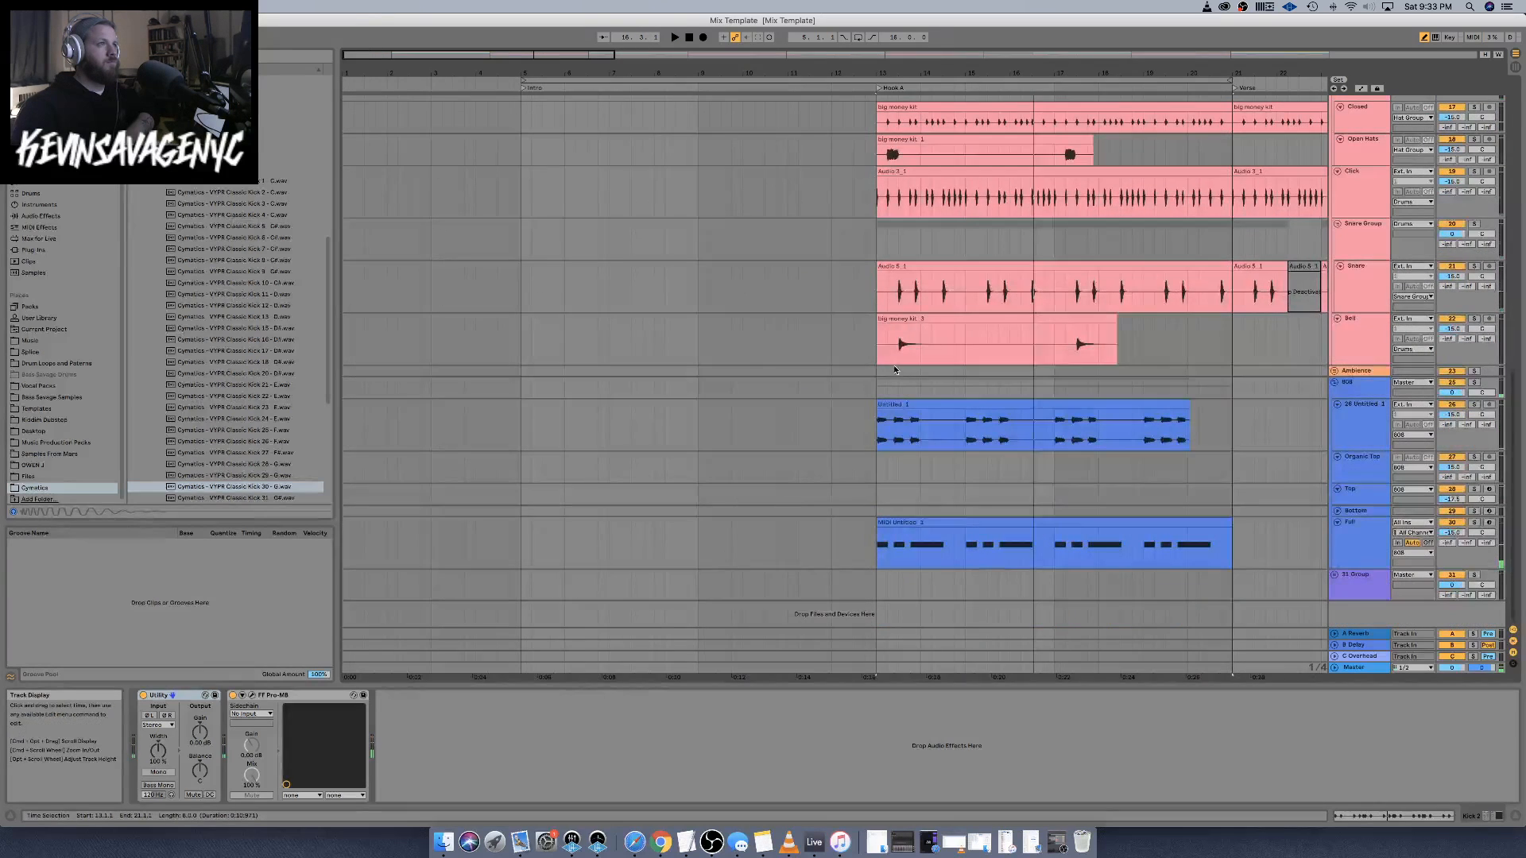
{"action": "scroll", "coordinate": [893, 369], "scroll_direction": "up", "scroll_amount": 2}
{"action": "key", "text": "space"}
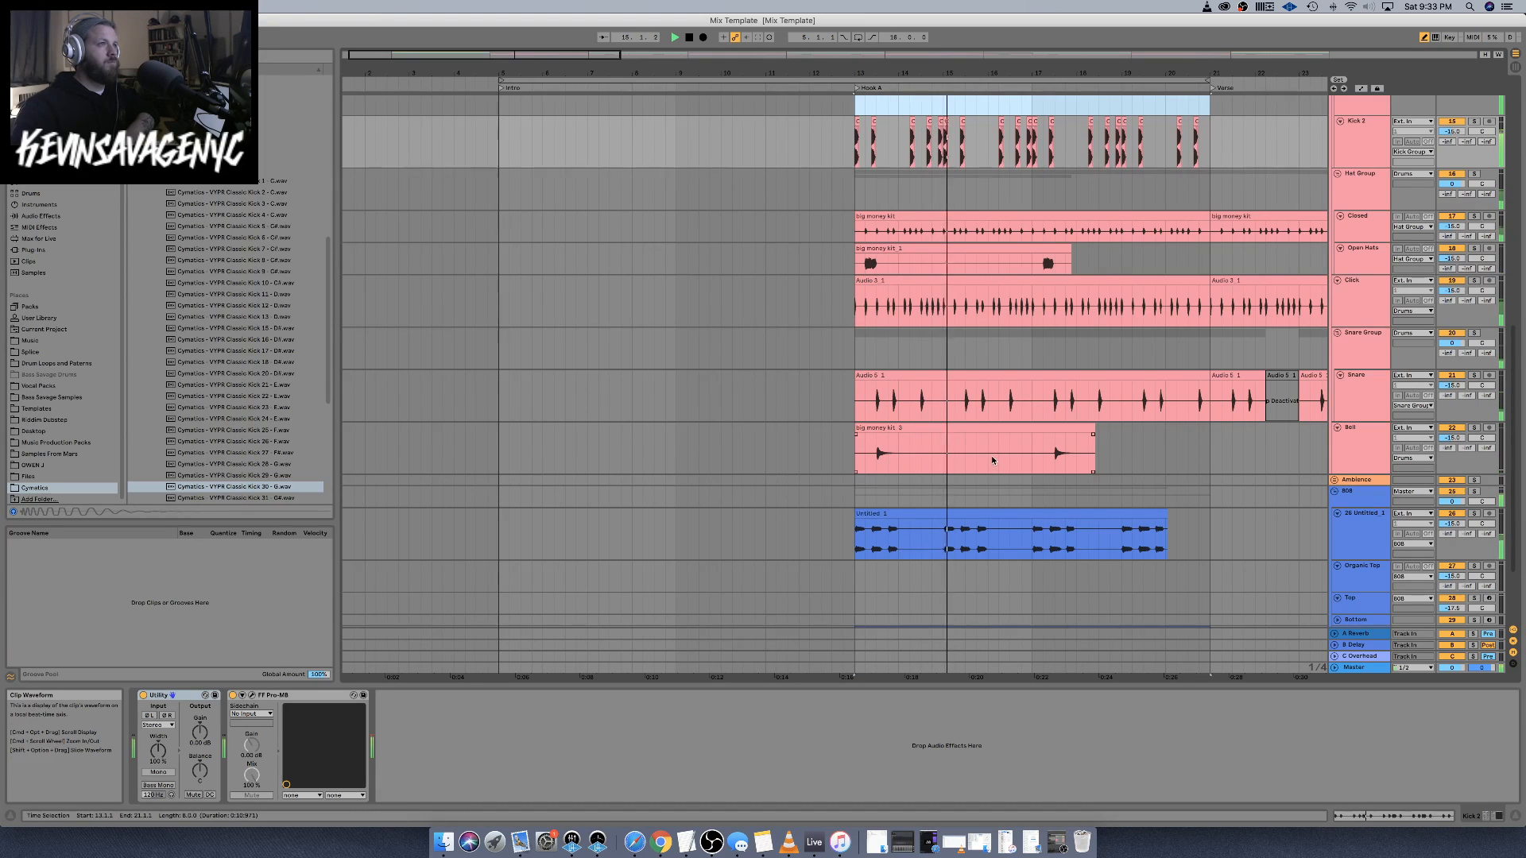
{"action": "scroll", "coordinate": [992, 457], "scroll_direction": "up", "scroll_amount": 5}
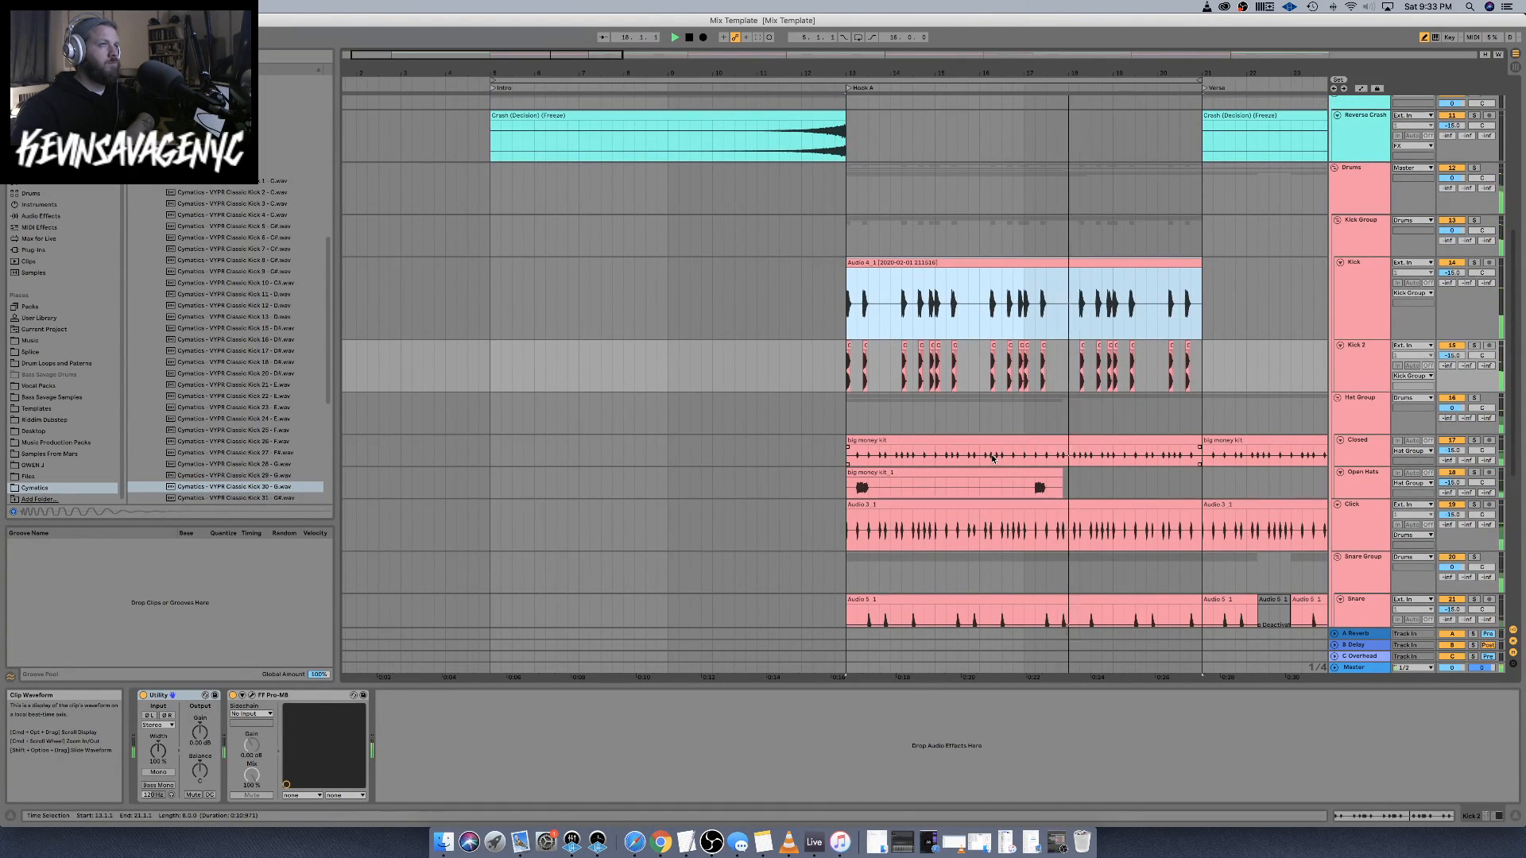
{"action": "scroll", "coordinate": [992, 457], "scroll_direction": "down", "scroll_amount": 8}
{"action": "scroll", "coordinate": [992, 457], "scroll_direction": "left", "scroll_amount": 1}
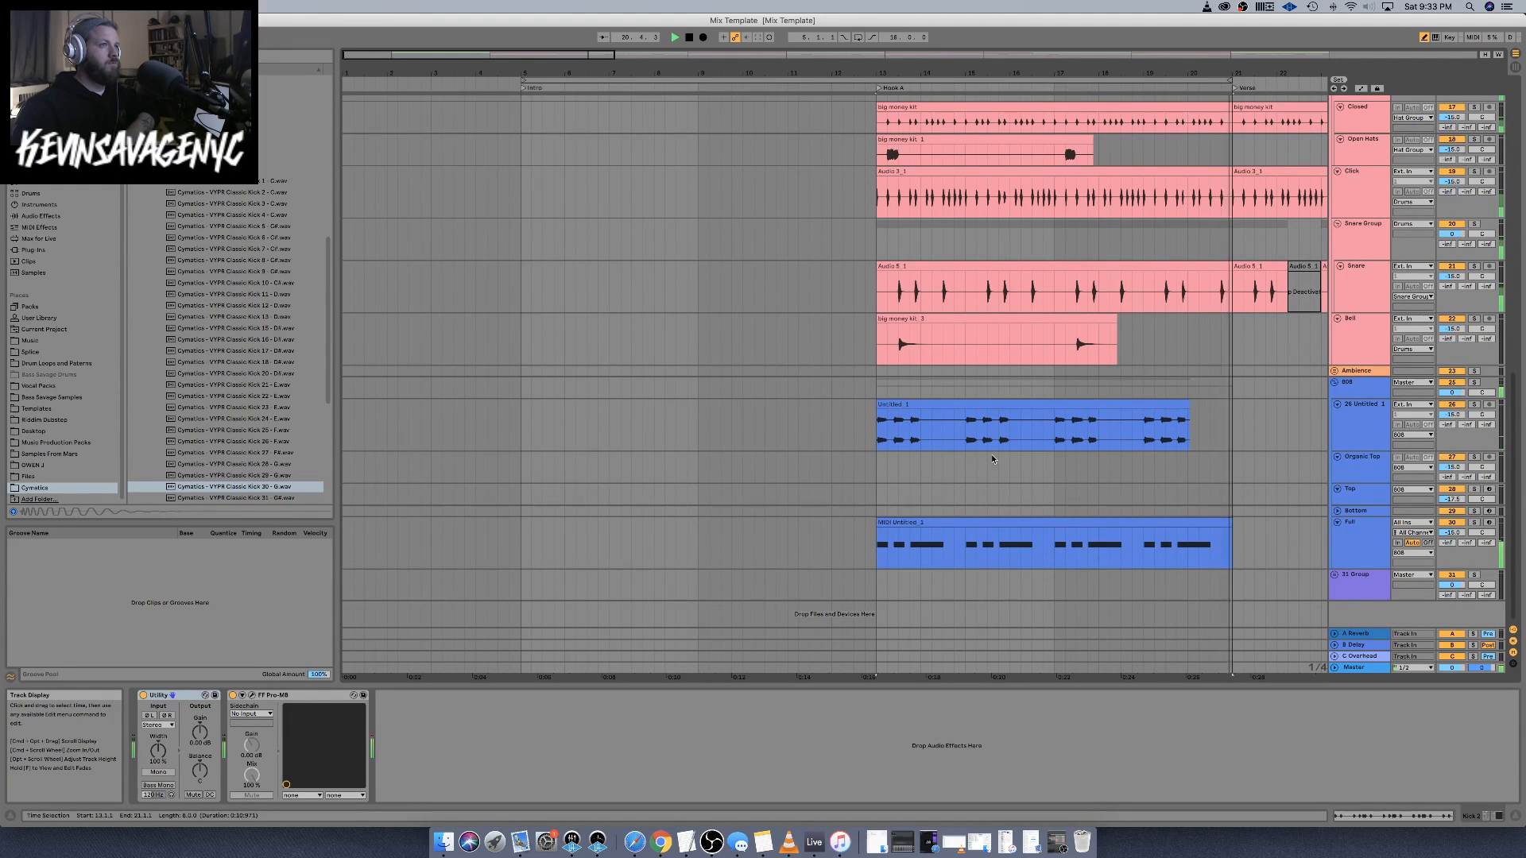
{"action": "key", "text": "space"}
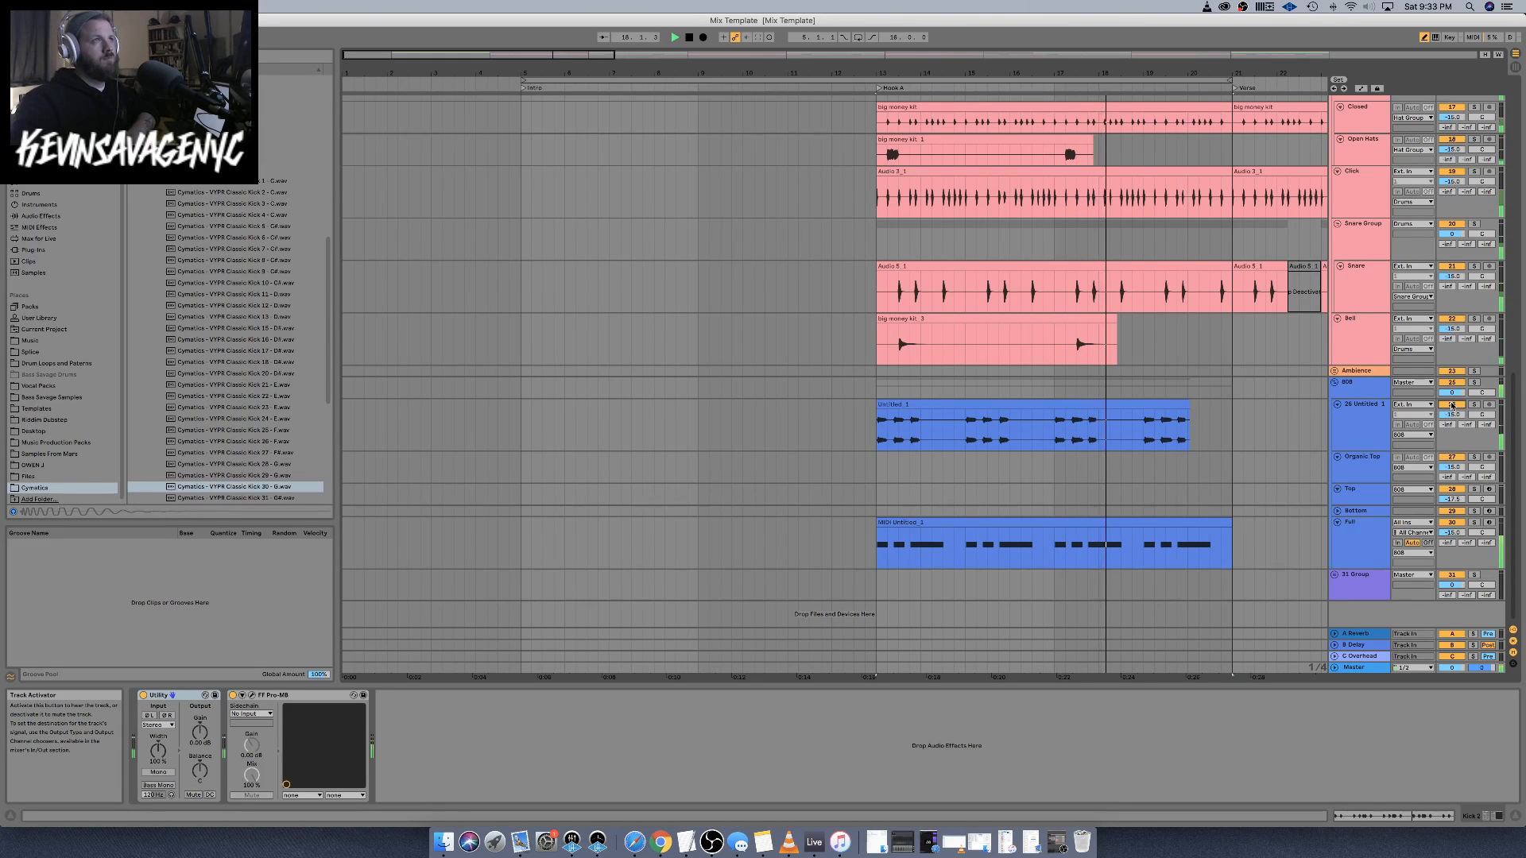
{"action": "scroll", "coordinate": [1072, 359], "scroll_direction": "up", "scroll_amount": 10}
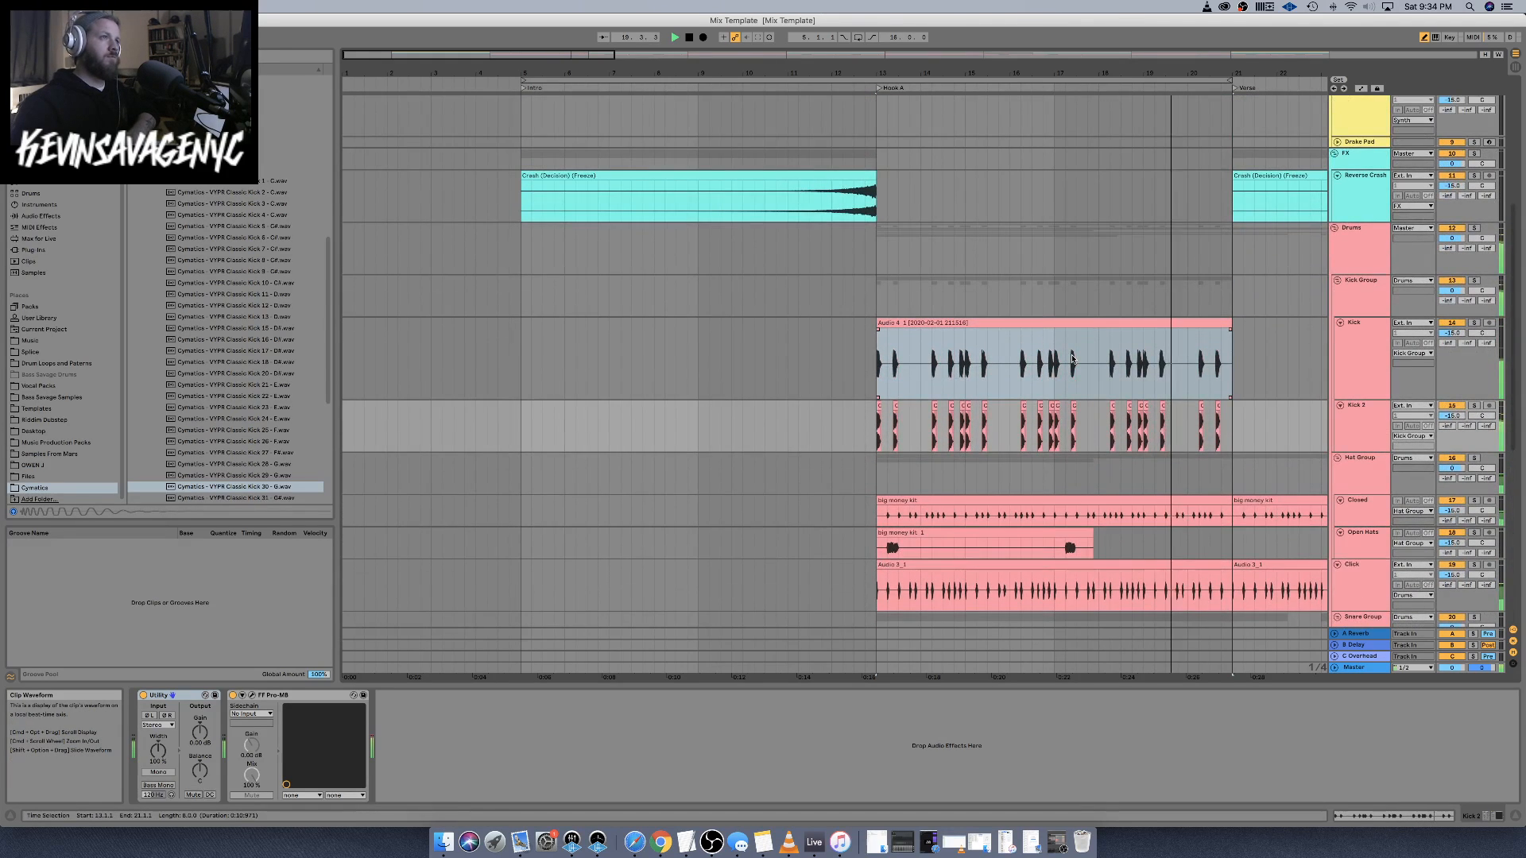
{"action": "scroll", "coordinate": [1072, 359], "scroll_direction": "down", "scroll_amount": 3}
{"action": "scroll", "coordinate": [1072, 360], "scroll_direction": "up", "scroll_amount": 8}
{"action": "scroll", "coordinate": [1075, 356], "scroll_direction": "down", "scroll_amount": 4}
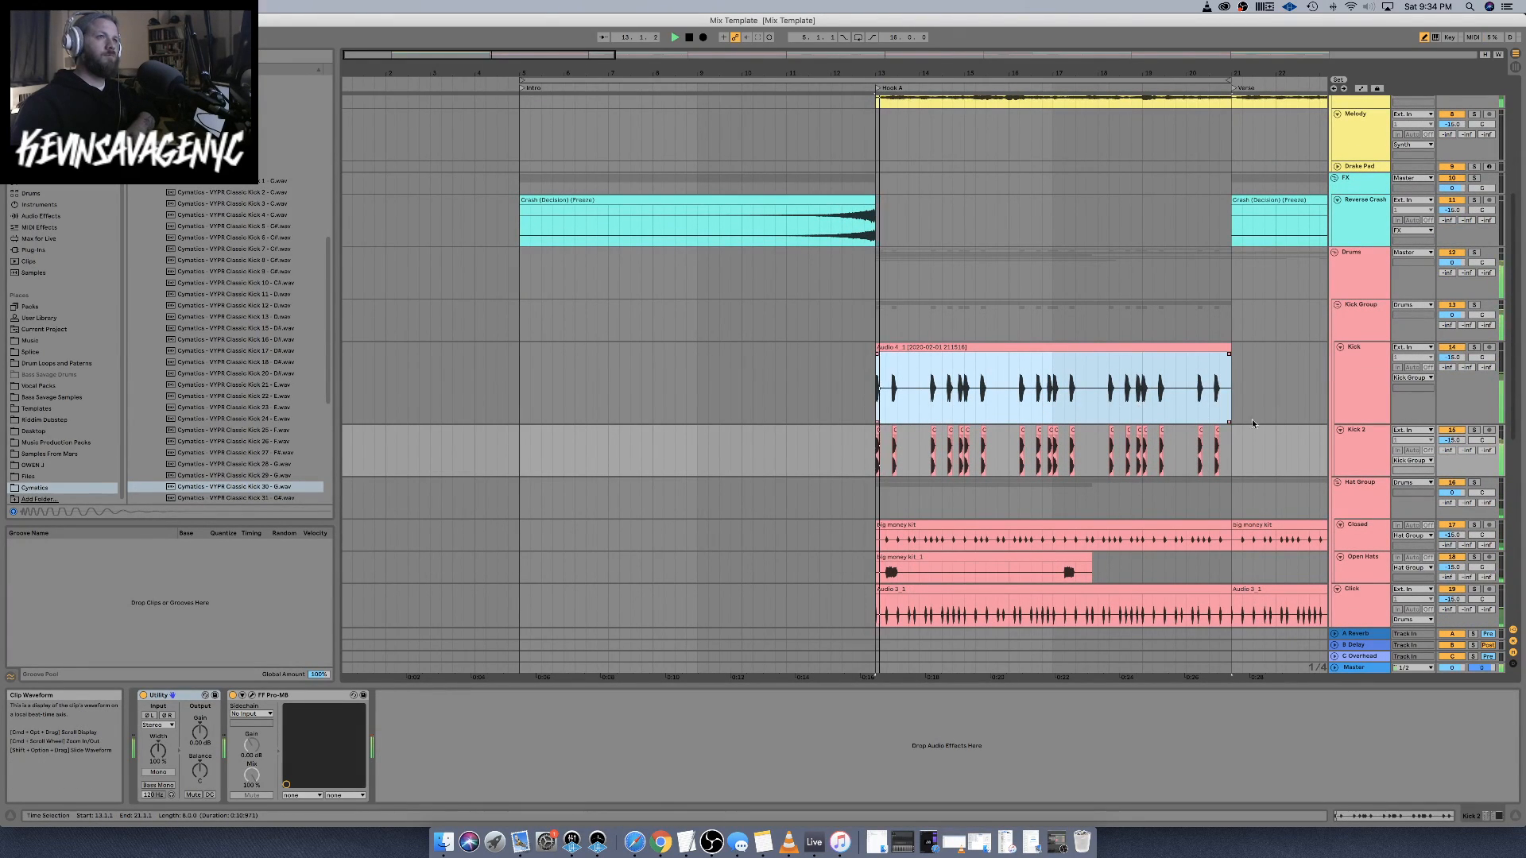
Reduce the heights of the Kick and Kick 2 tracks and hide the device chain
{"action": "left_click", "coordinate": [1362, 421]}
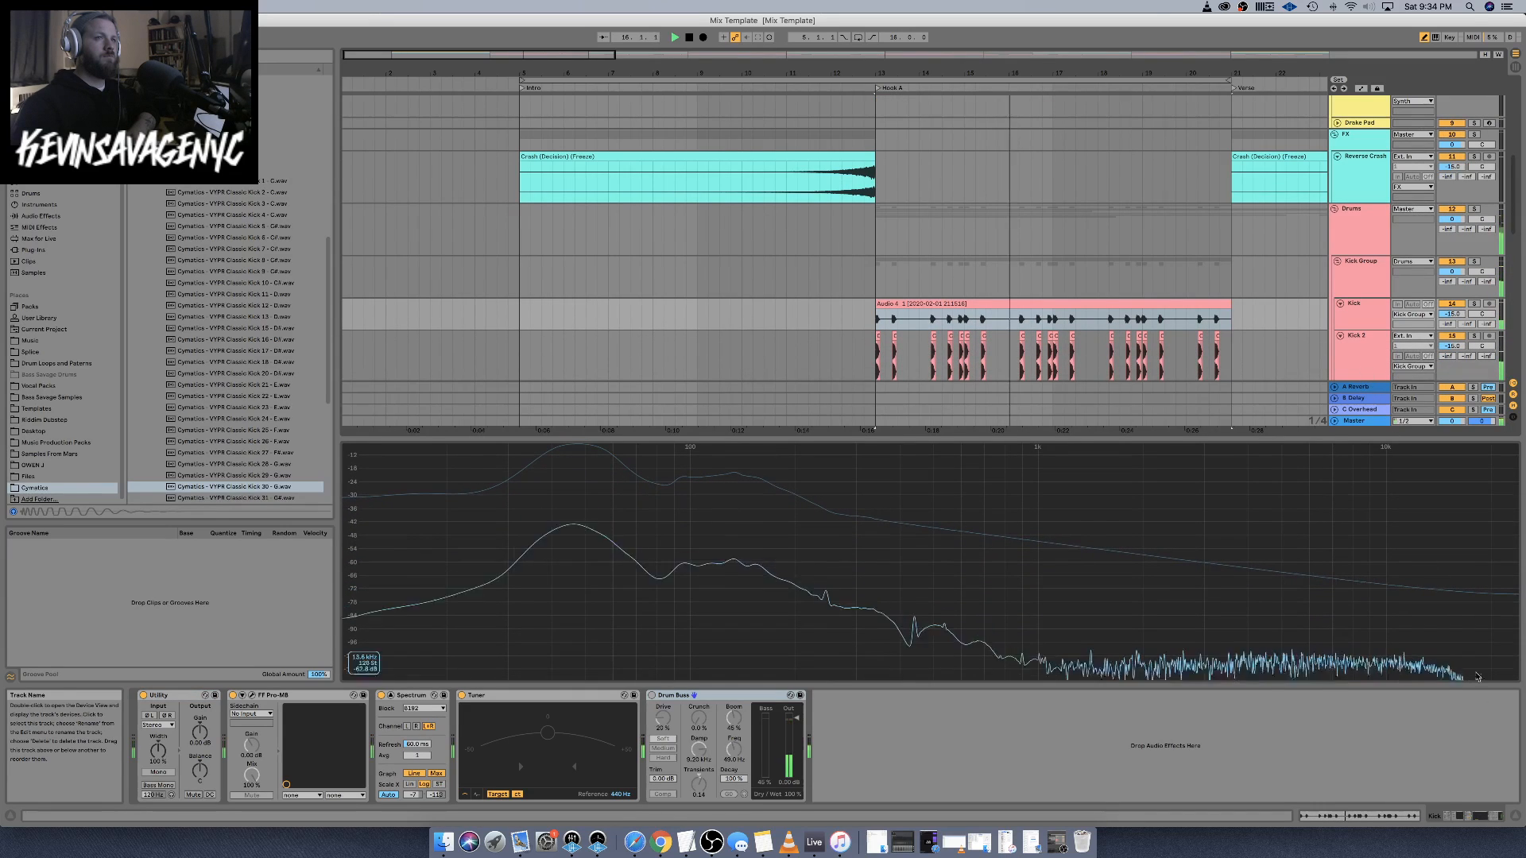
{"action": "left_click", "coordinate": [1516, 818]}
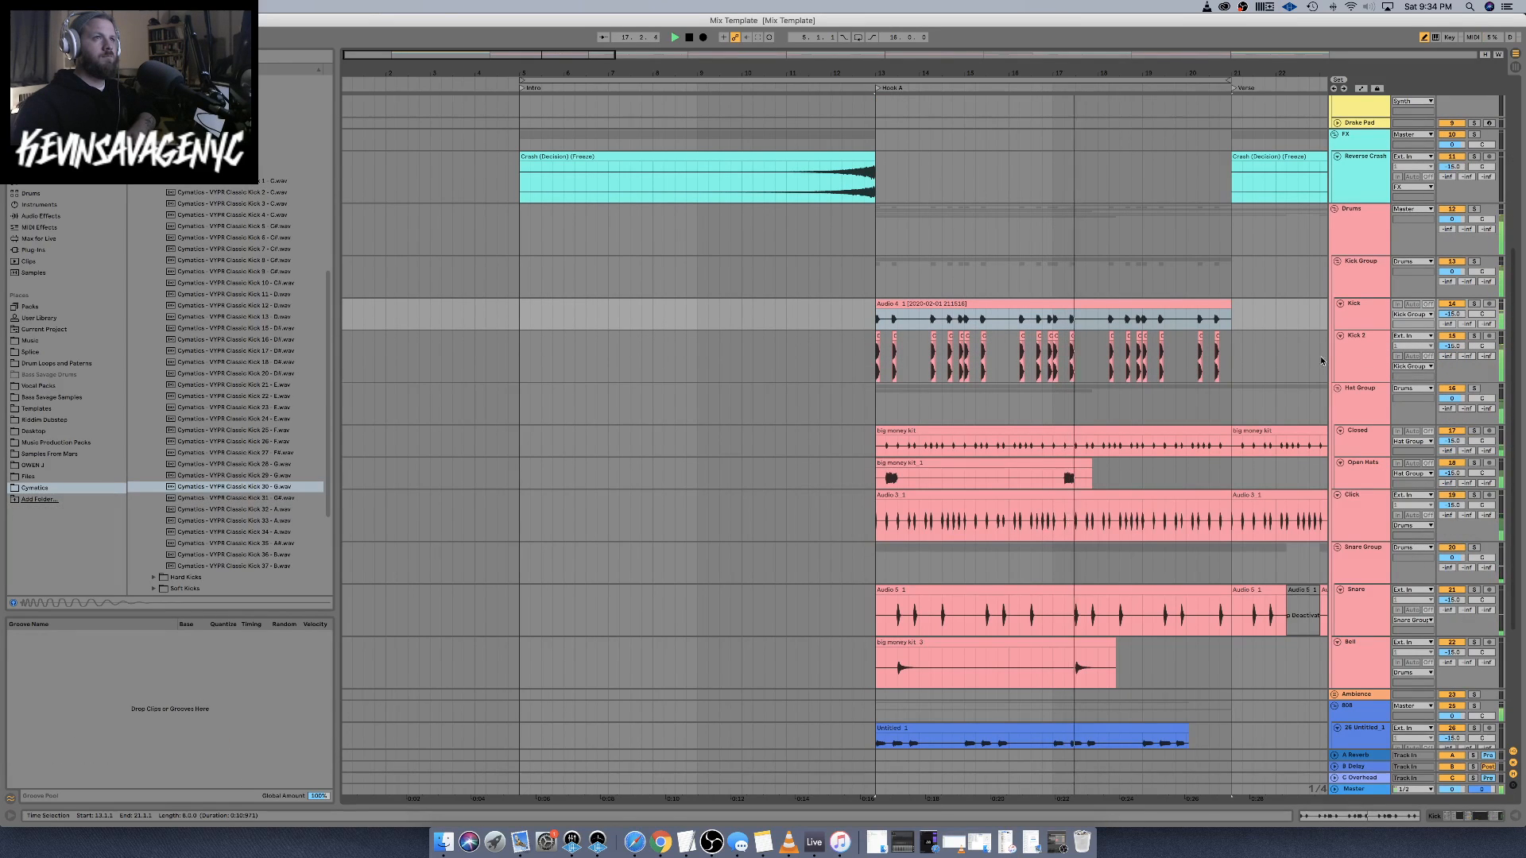
{"action": "left_click_drag", "start_coordinate": [1355, 382], "coordinate": [1361, 360]}
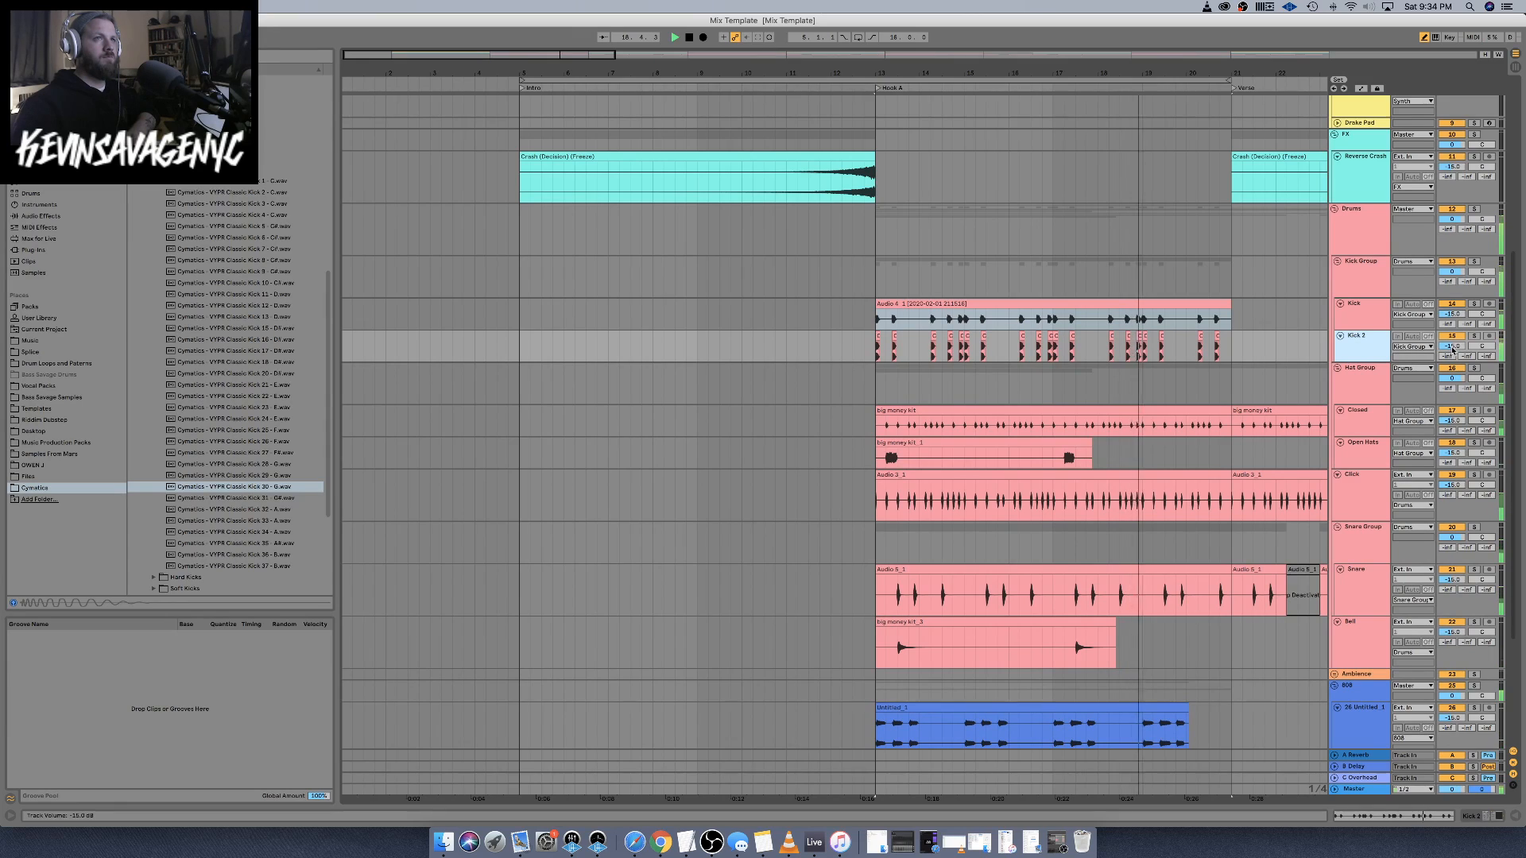
Lower the Kick 2 track volume and play the hook again to judge the balance
{"action": "left_click_drag", "start_coordinate": [1452, 347], "coordinate": [1452, 366]}
{"action": "key", "text": "space"}
{"action": "key", "text": "space"}
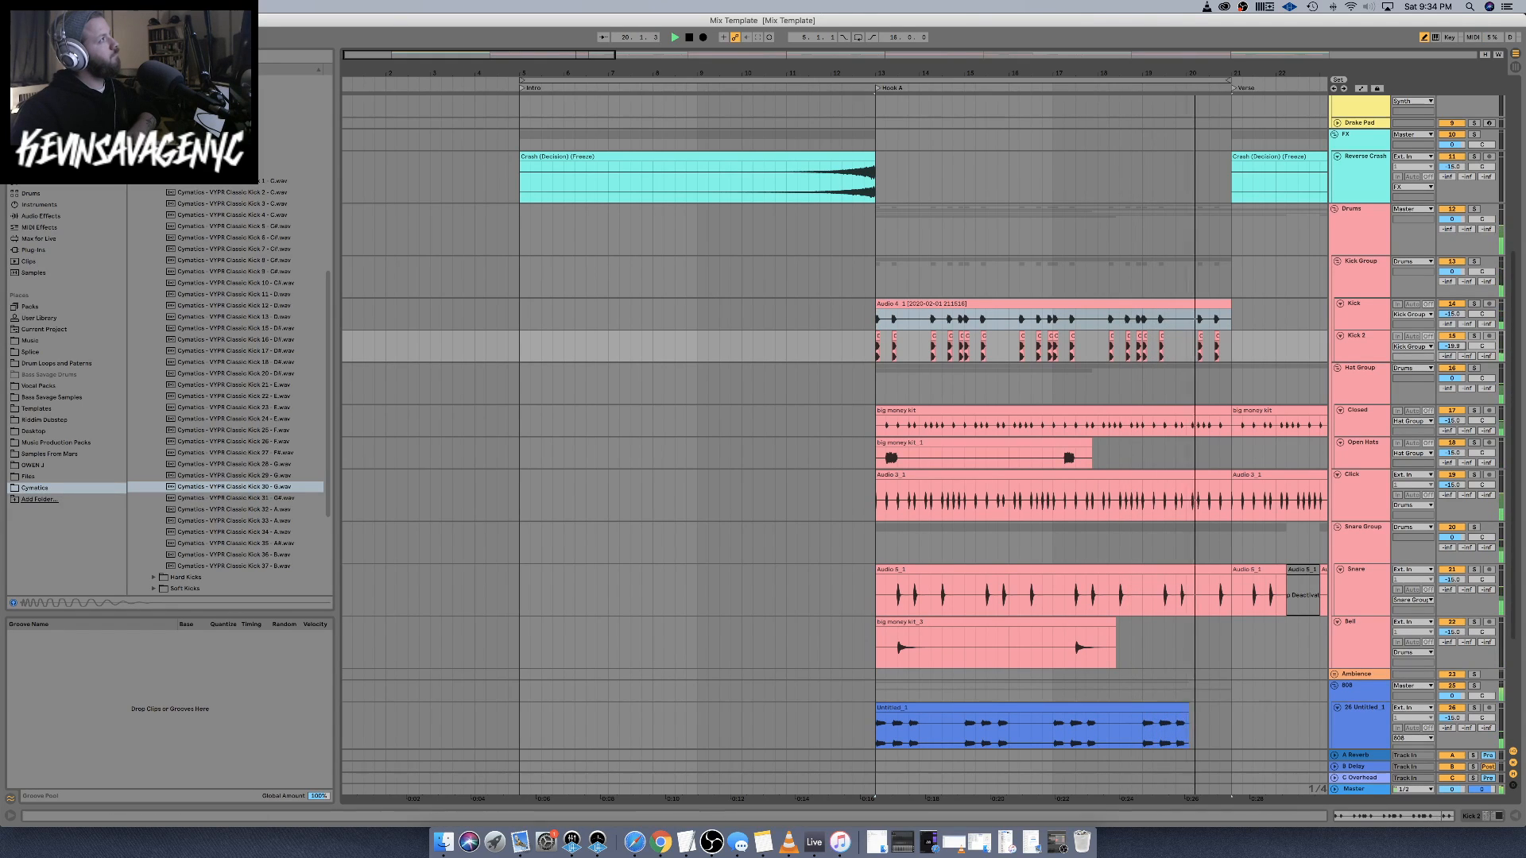
Preview the VYPR Classic Kick 29 - G sample, collapse the Classic Kicks folder, and expand Soft Kicks
{"action": "left_click", "coordinate": [250, 475]}
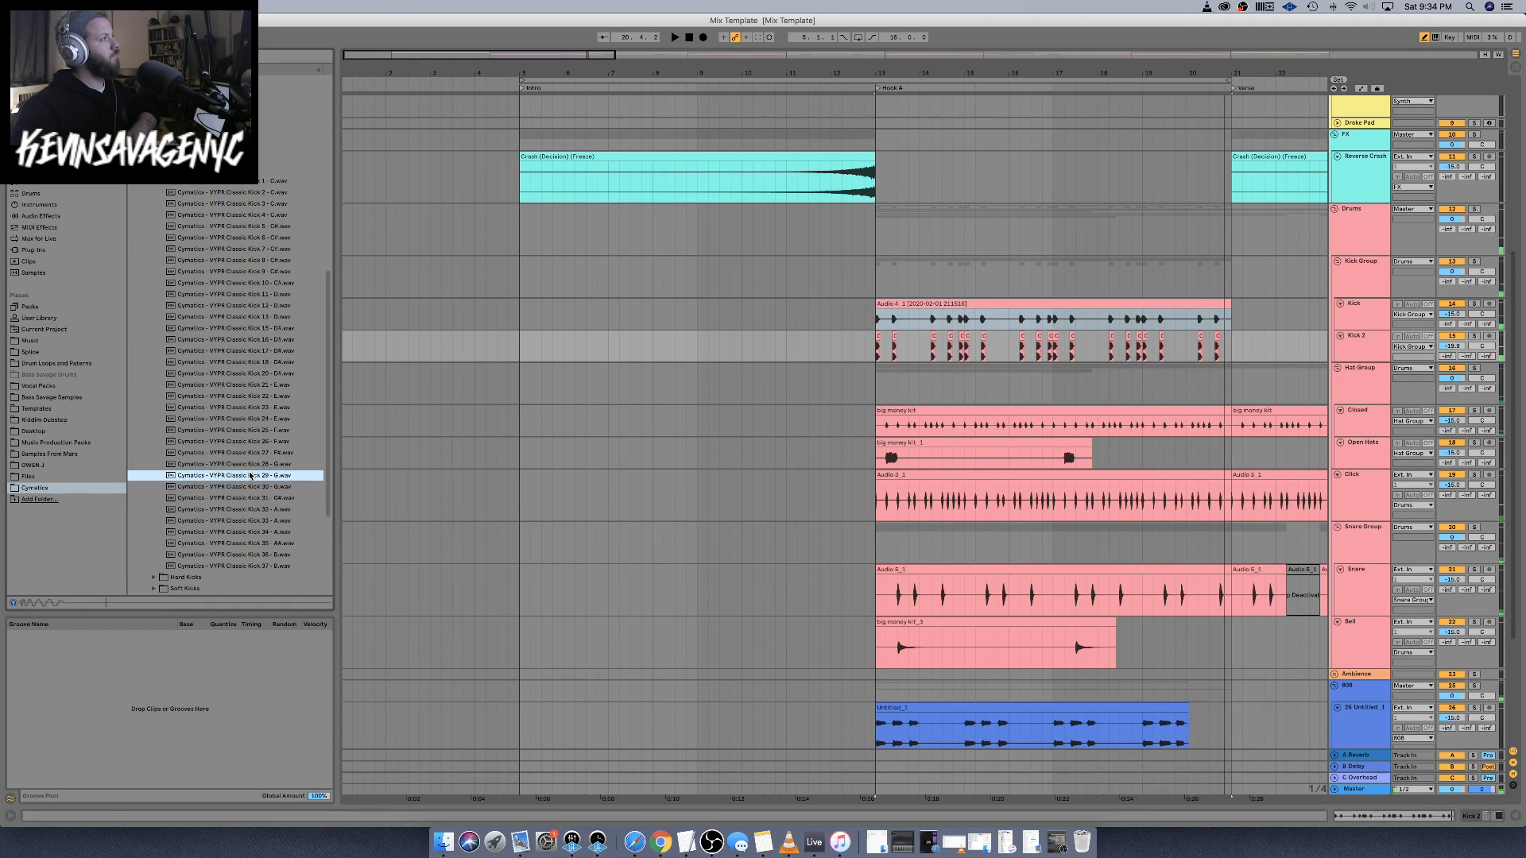
{"action": "key", "text": "Left"}
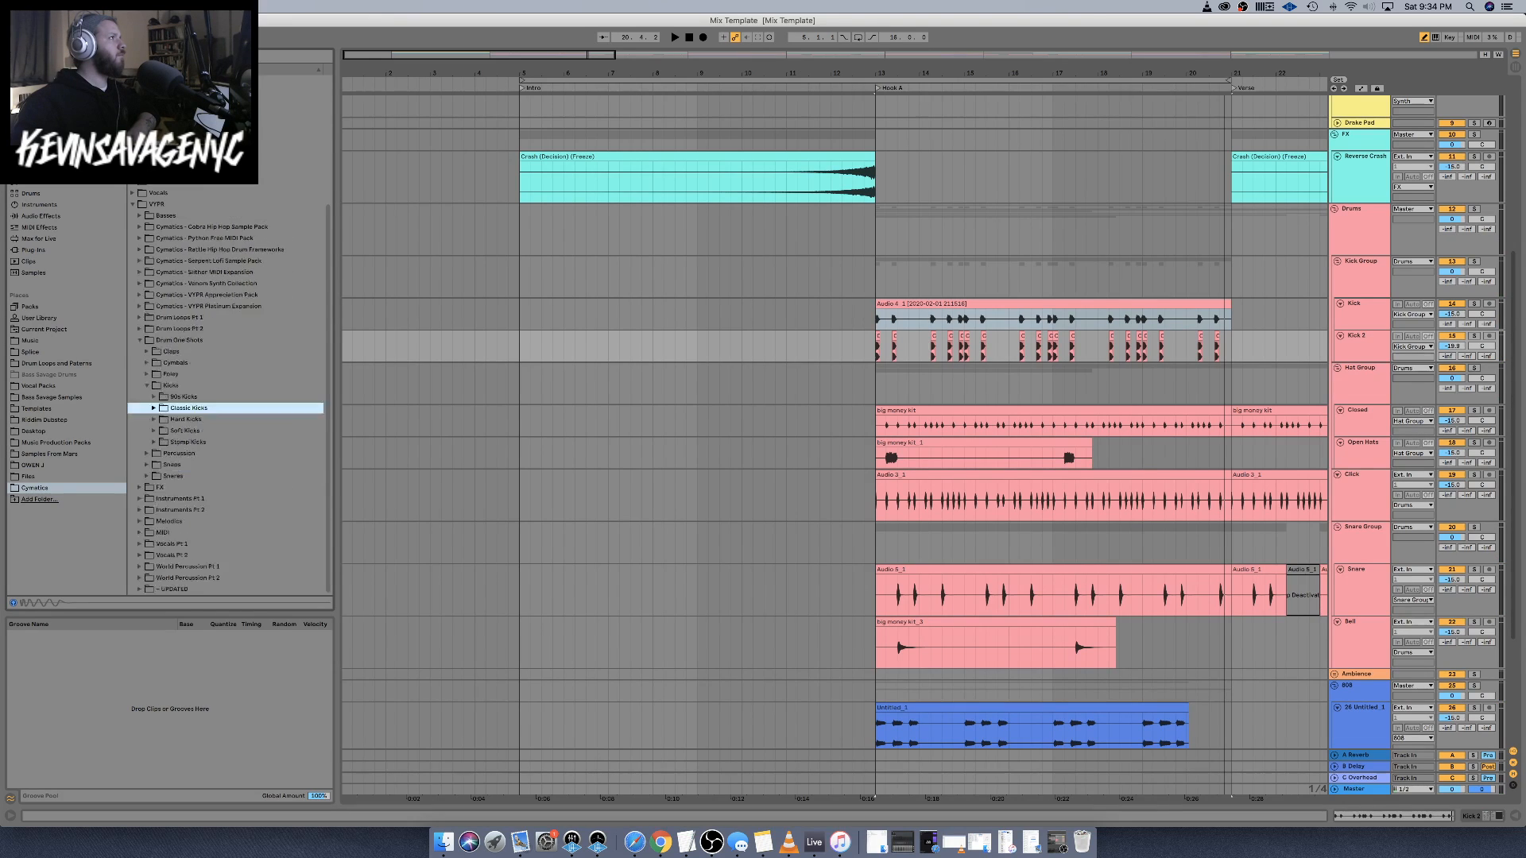
{"action": "left_click", "coordinate": [153, 432]}
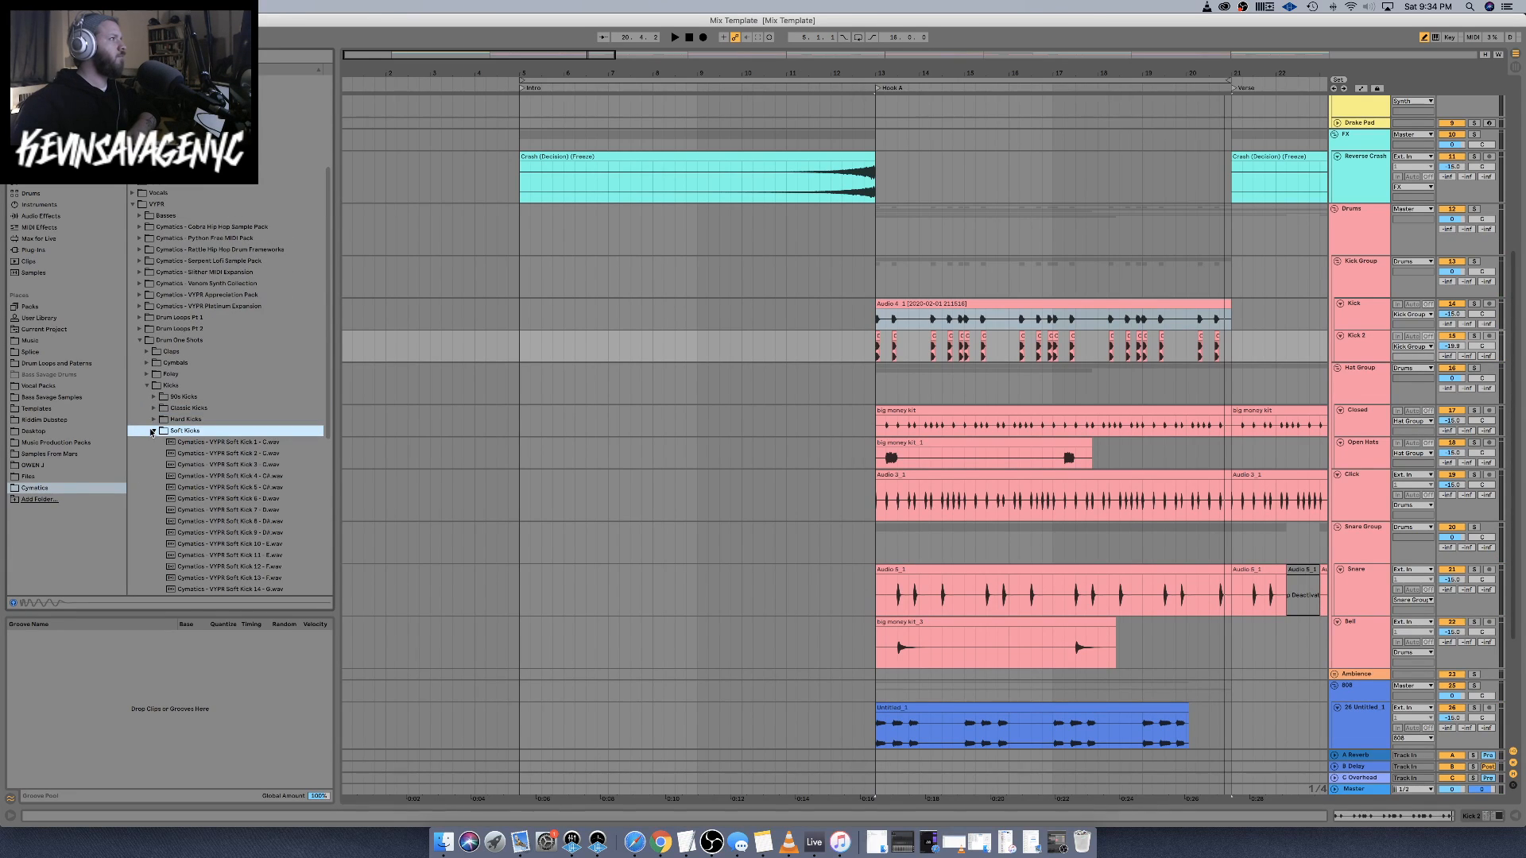
Audition the VYPR Soft Kick one-shots in order down the Soft Kicks folder
{"action": "key", "text": "Down"}
{"action": "key", "text": "Down"}
{"action": "key", "text": "Down"}
{"action": "key", "text": "Down"}
{"action": "key", "text": "Down"}
{"action": "key", "text": "Down"}
{"action": "key", "text": "Down"}
{"action": "key", "text": "Down"}
{"action": "key", "text": "Down"}
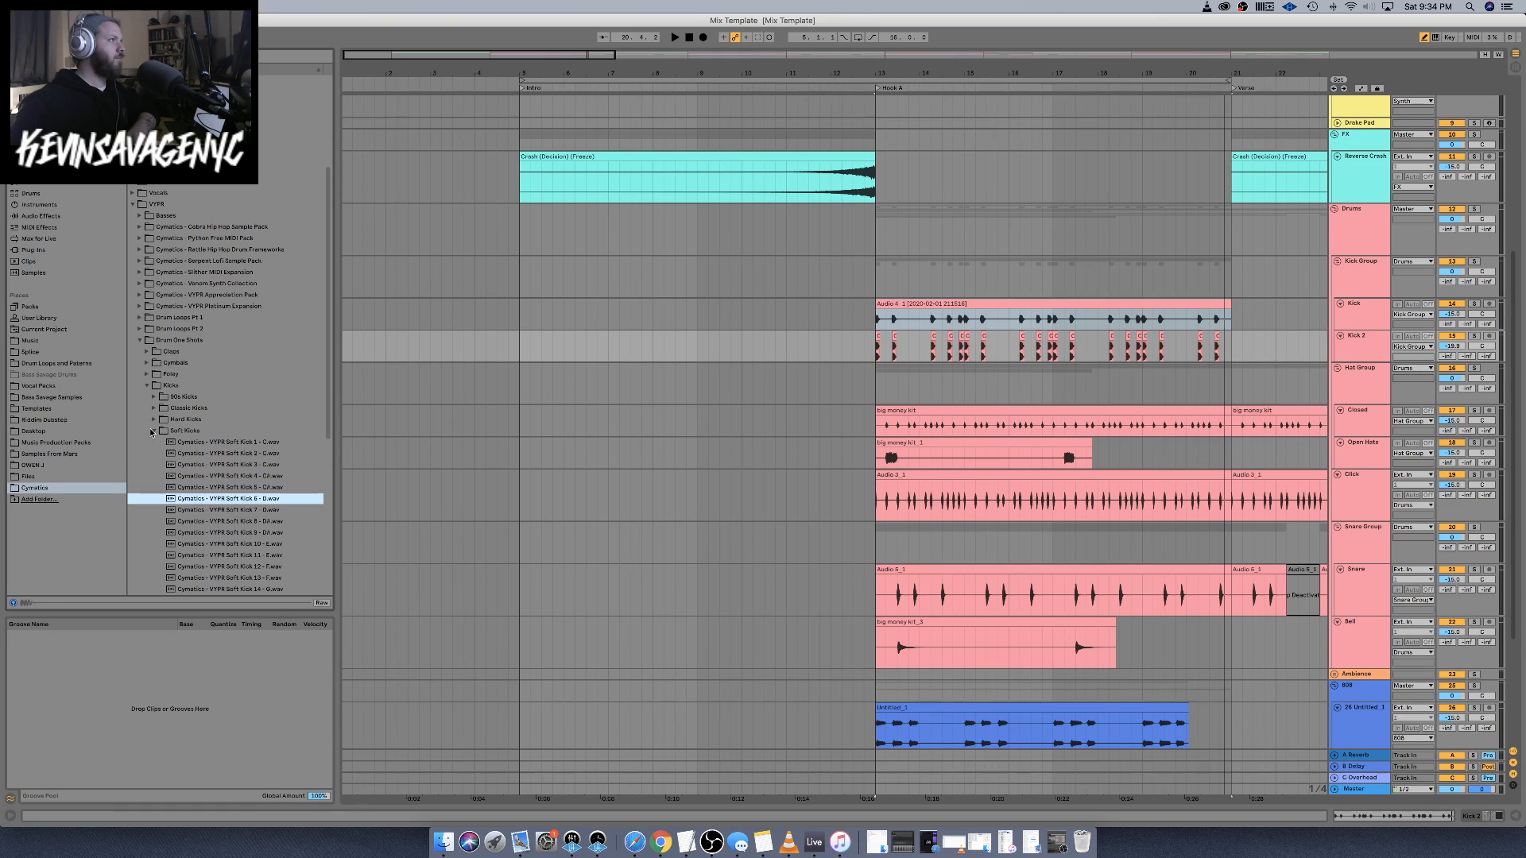
{"action": "key", "text": "Down"}
{"action": "key", "text": "Down"}
{"action": "key", "text": "Down"}
{"action": "key", "text": "Down"}
{"action": "key", "text": "Down"}
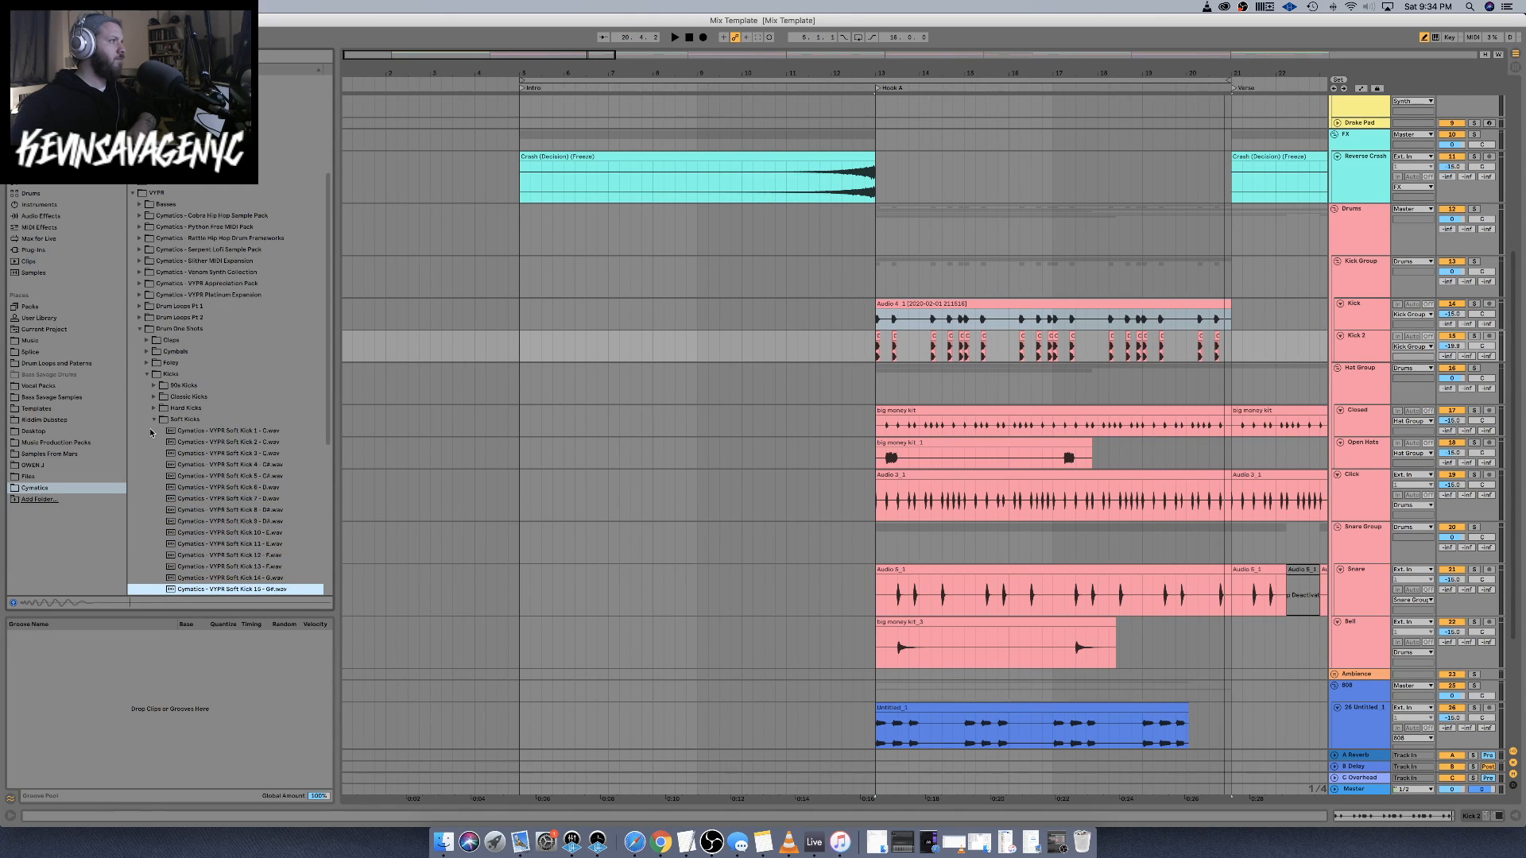
{"action": "key", "text": "Down"}
{"action": "key", "text": "Down"}
{"action": "key", "text": "Down"}
{"action": "key", "text": "Down"}
{"action": "key", "text": "Down"}
{"action": "key", "text": "Down"}
{"action": "key", "text": "Down"}
{"action": "key", "text": "Down"}
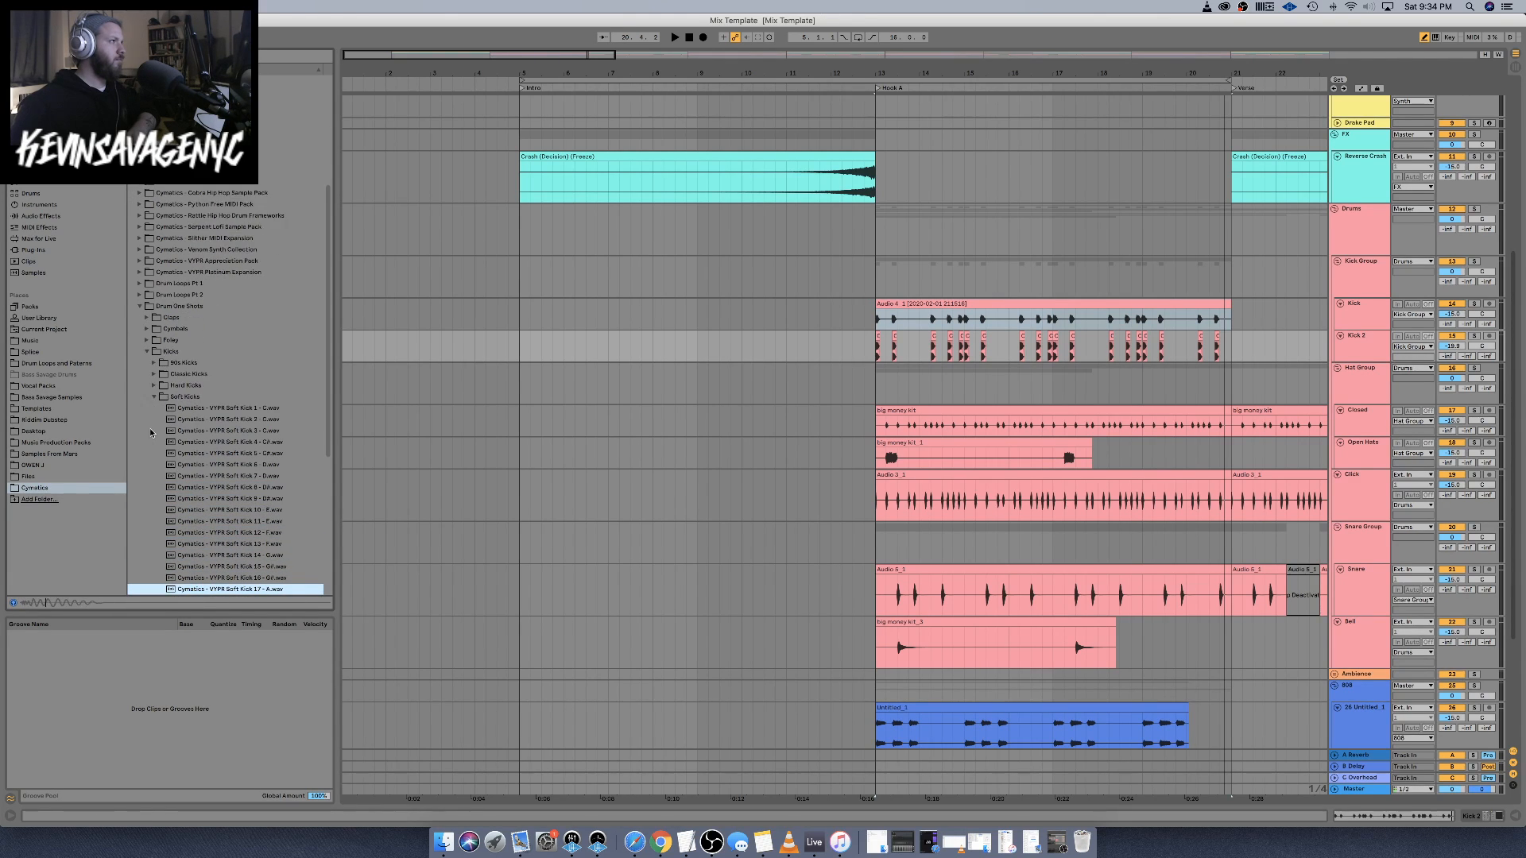
{"action": "key", "text": "Down"}
Audition the soft kicks again back up the list, ending on VYPR Soft Kick 8 - D#
{"action": "key", "text": "Up"}
{"action": "key", "text": "Up"}
{"action": "key", "text": "Up"}
{"action": "key", "text": "Up"}
{"action": "key", "text": "Up"}
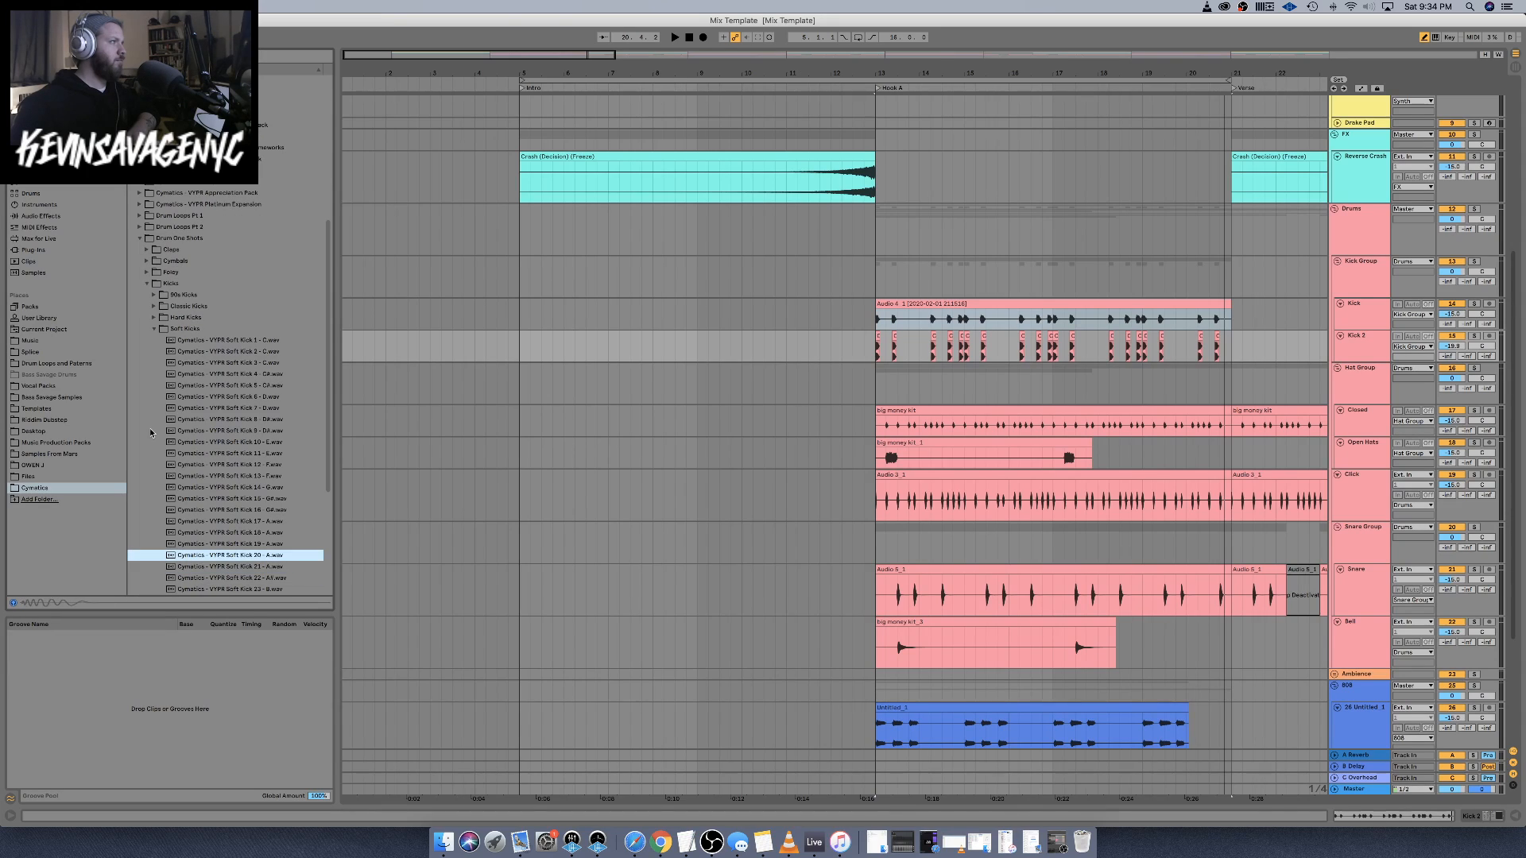
{"action": "key", "text": "Up"}
{"action": "key", "text": "Up"}
{"action": "key", "text": "Up"}
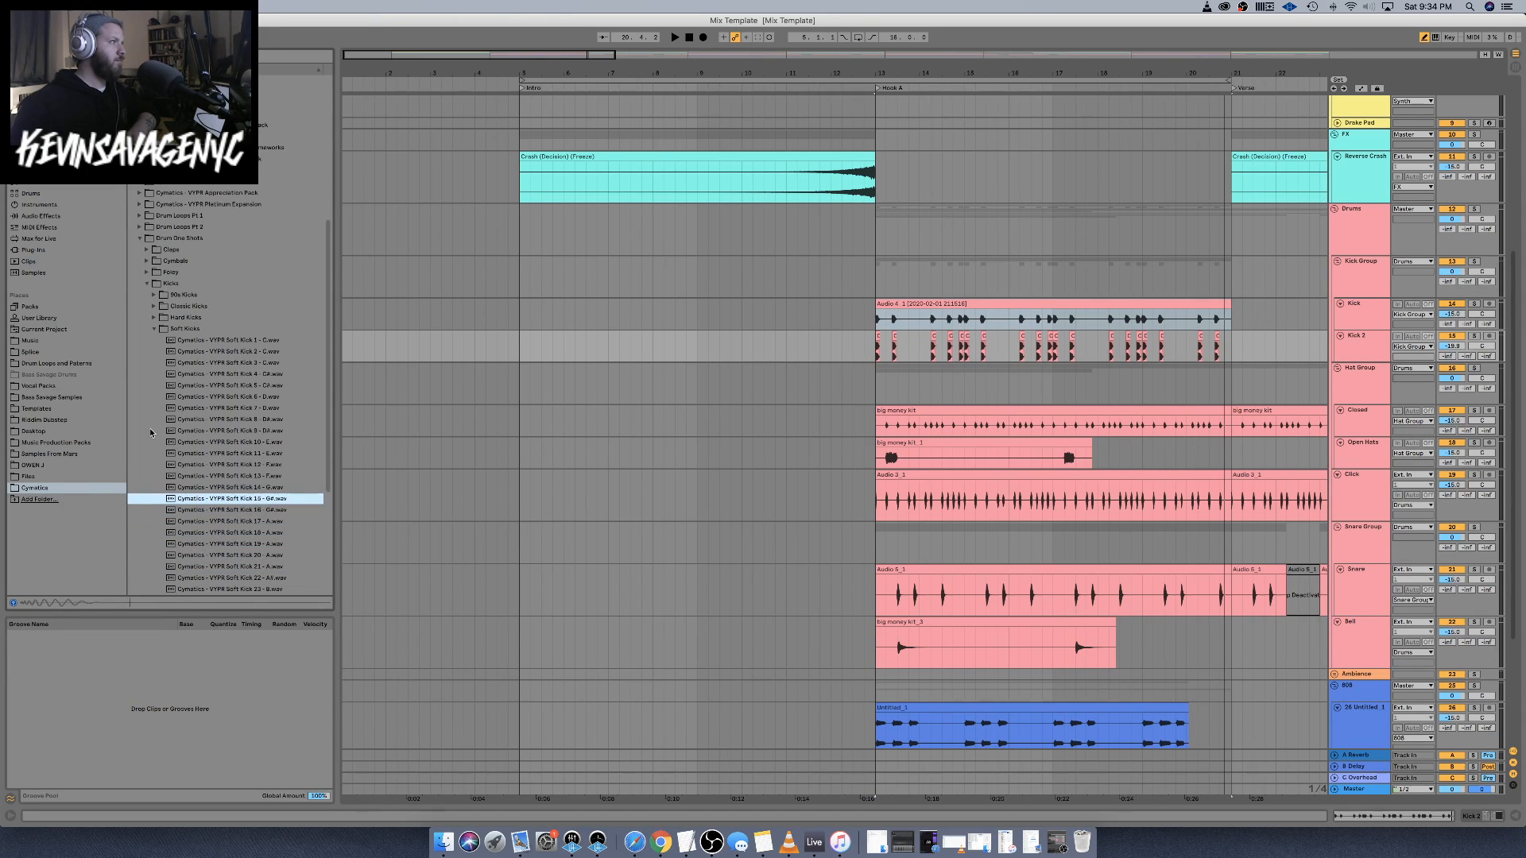
{"action": "key", "text": "Down"}
{"action": "key", "text": "Down"}
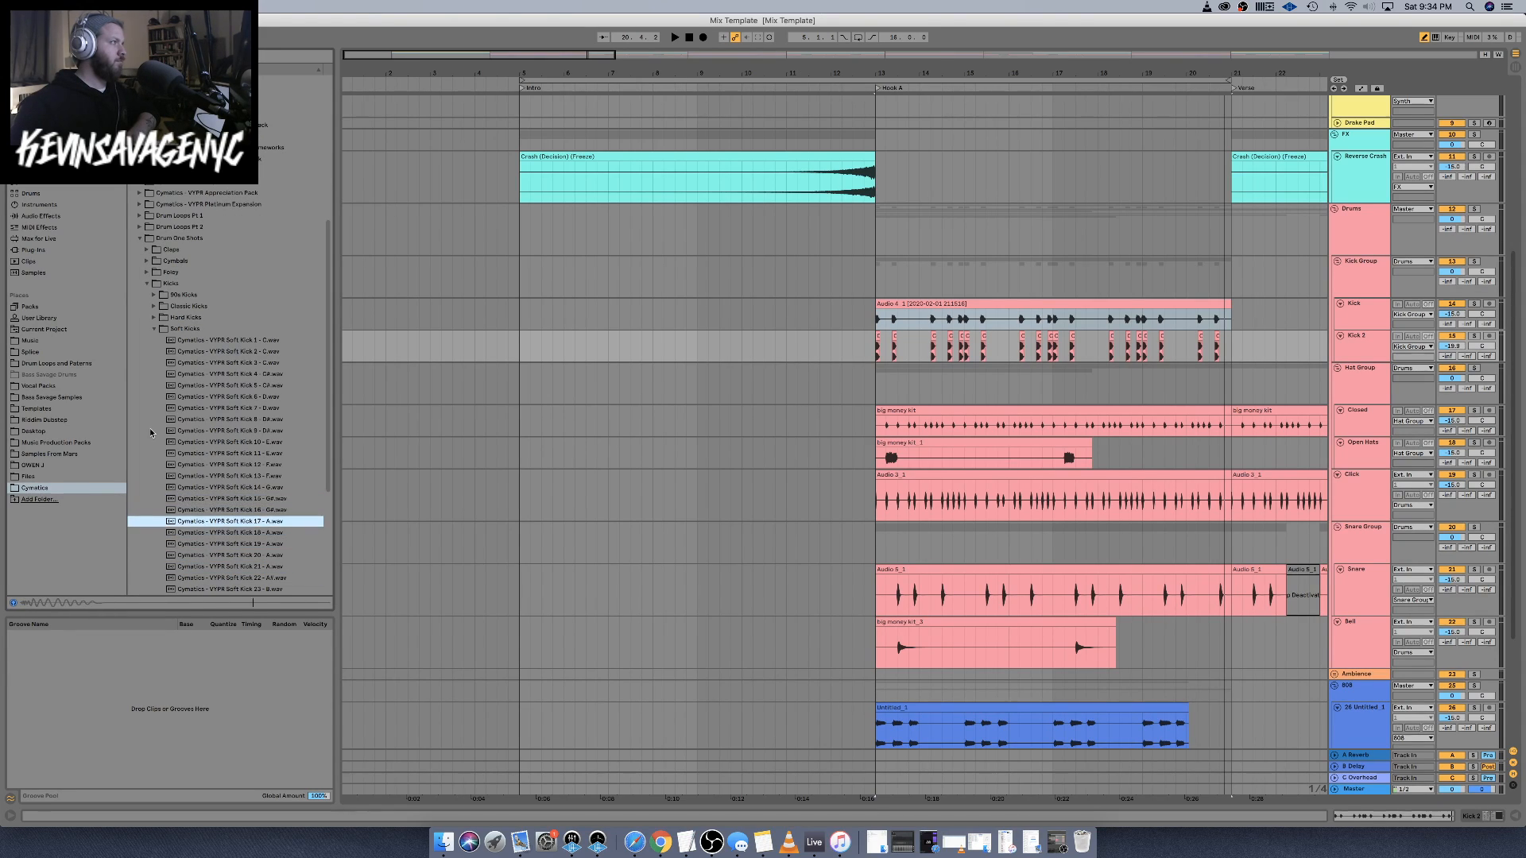
{"action": "key", "text": "Up"}
{"action": "key", "text": "Up"}
{"action": "key", "text": "Up"}
{"action": "key", "text": "Up"}
{"action": "key", "text": "Up"}
{"action": "key", "text": "Up"}
{"action": "key", "text": "Up"}
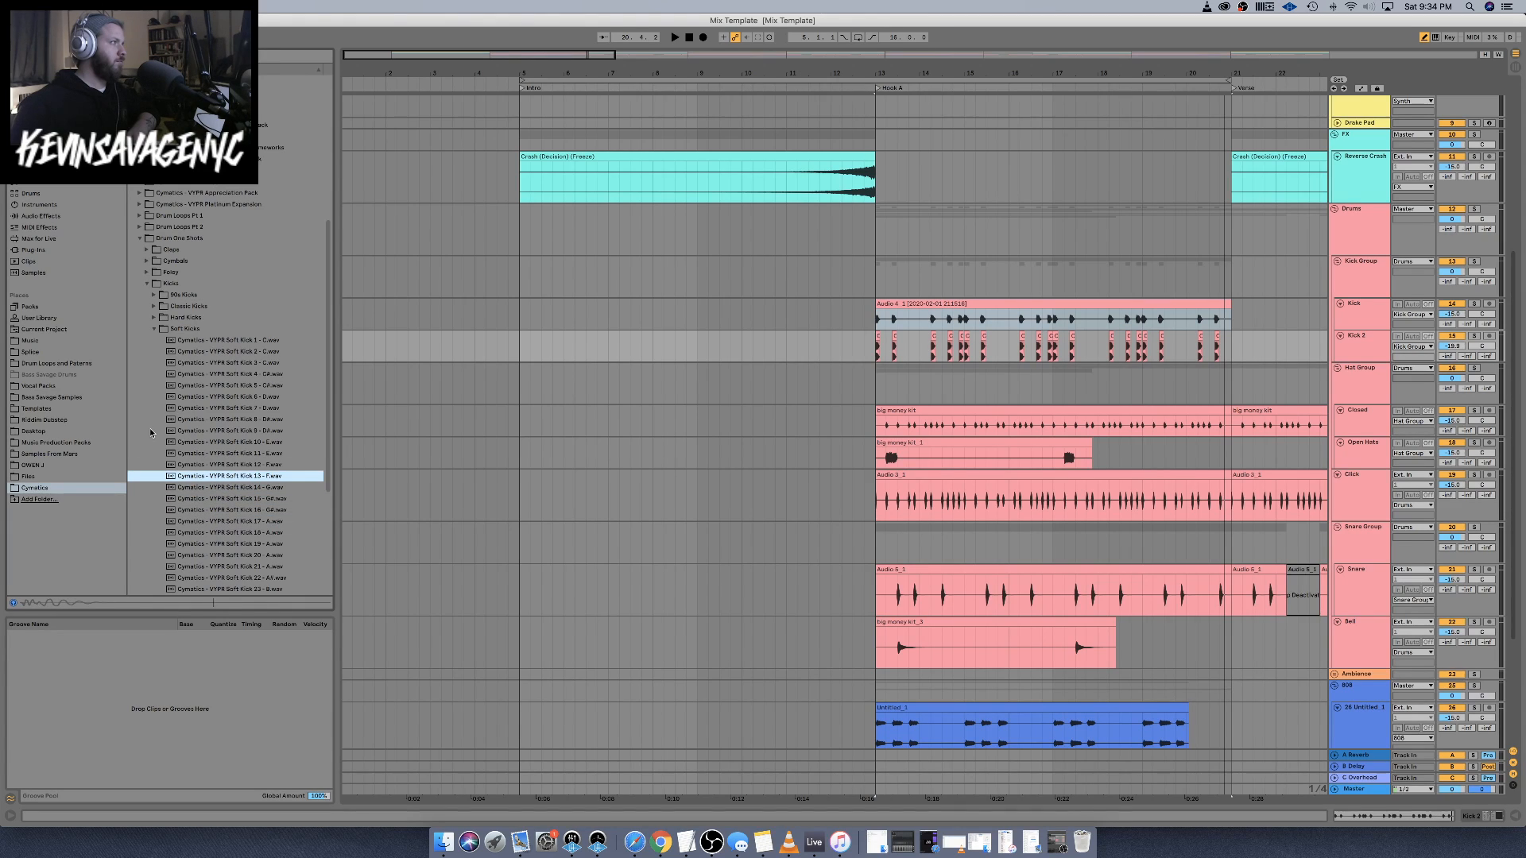
{"action": "key", "text": "Up"}
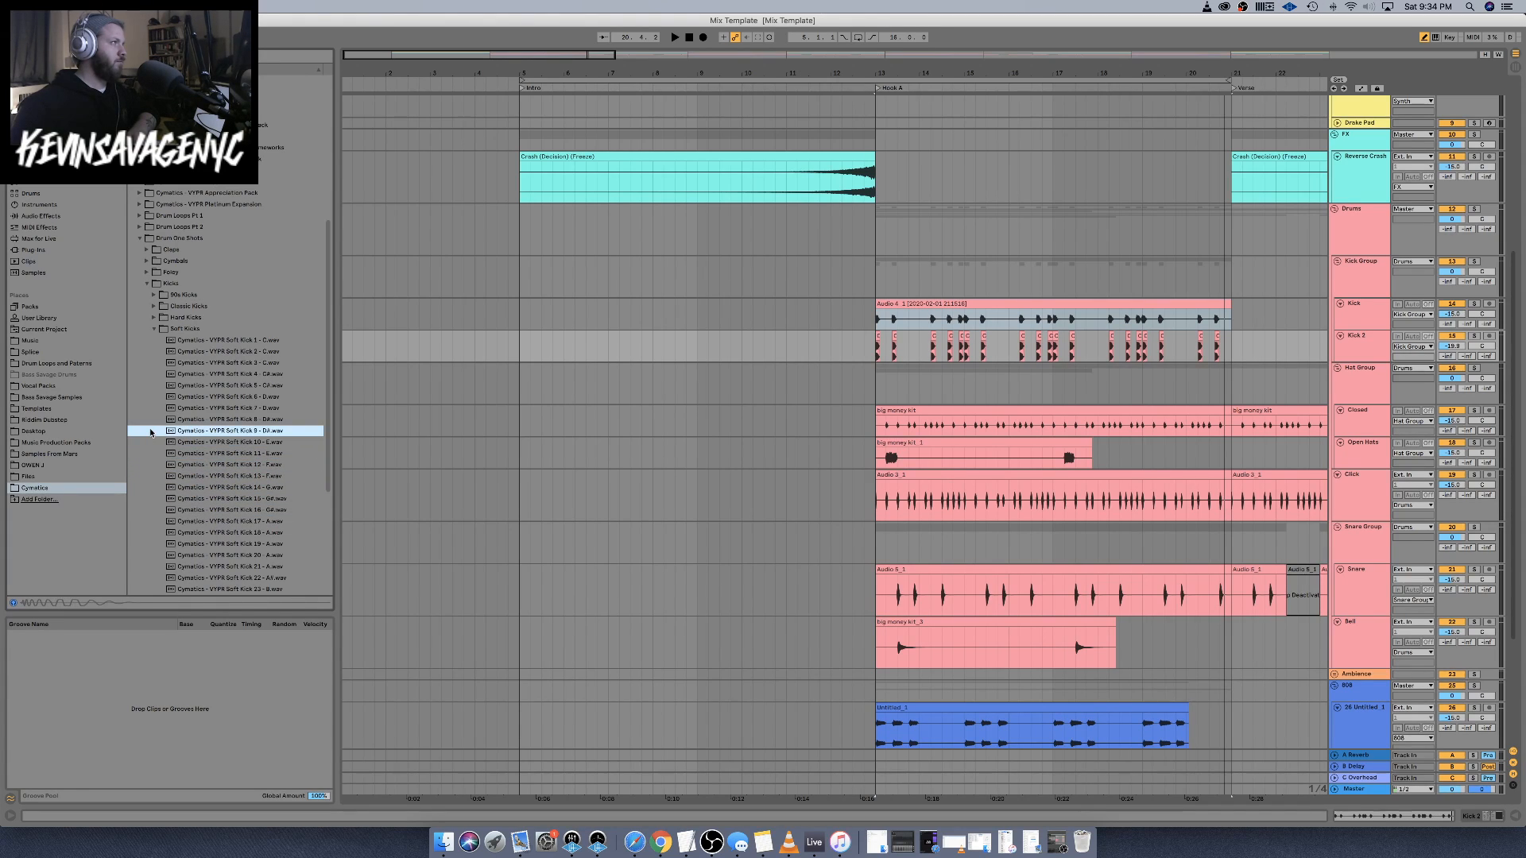
{"action": "key", "text": "Up"}
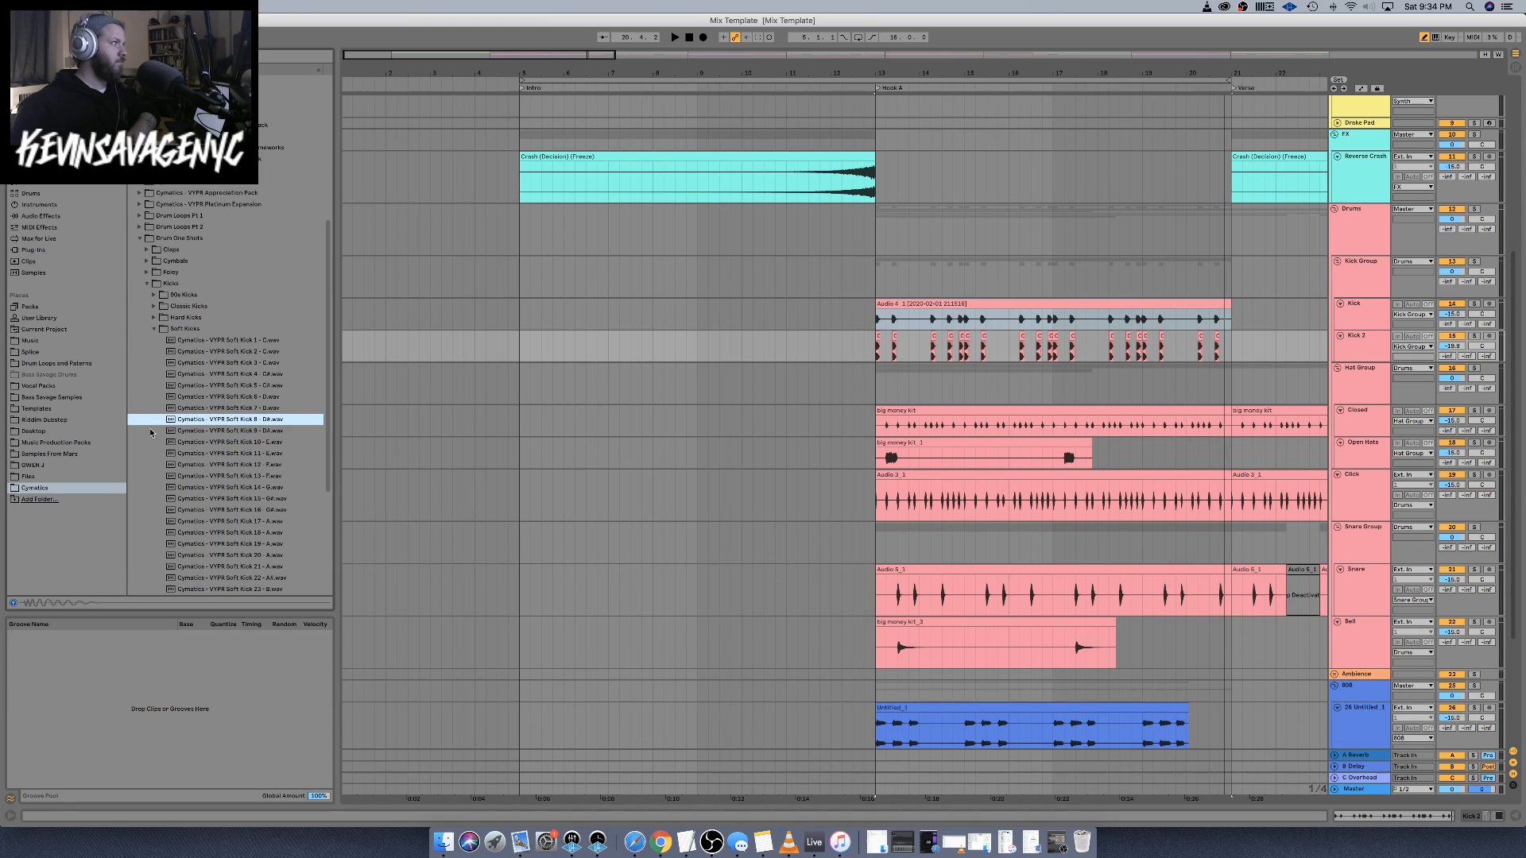
Copy all Kick 2 clips of Hook A, bars 13 to 21, to the start of Hook B at bar 29
{"action": "key", "text": "space"}
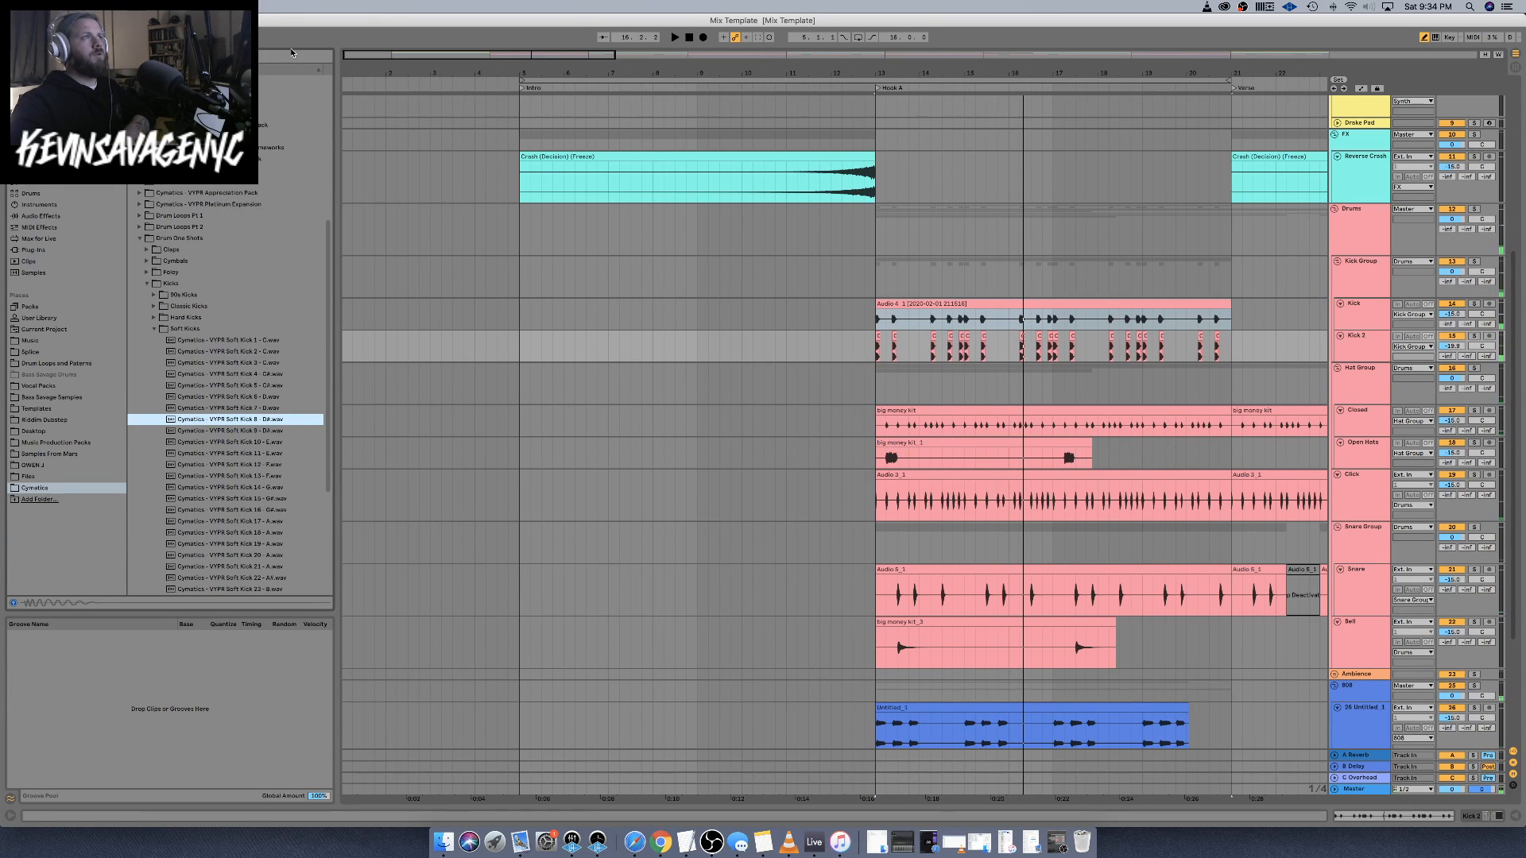
{"action": "scroll", "coordinate": [864, 344], "scroll_direction": "right", "scroll_amount": 5}
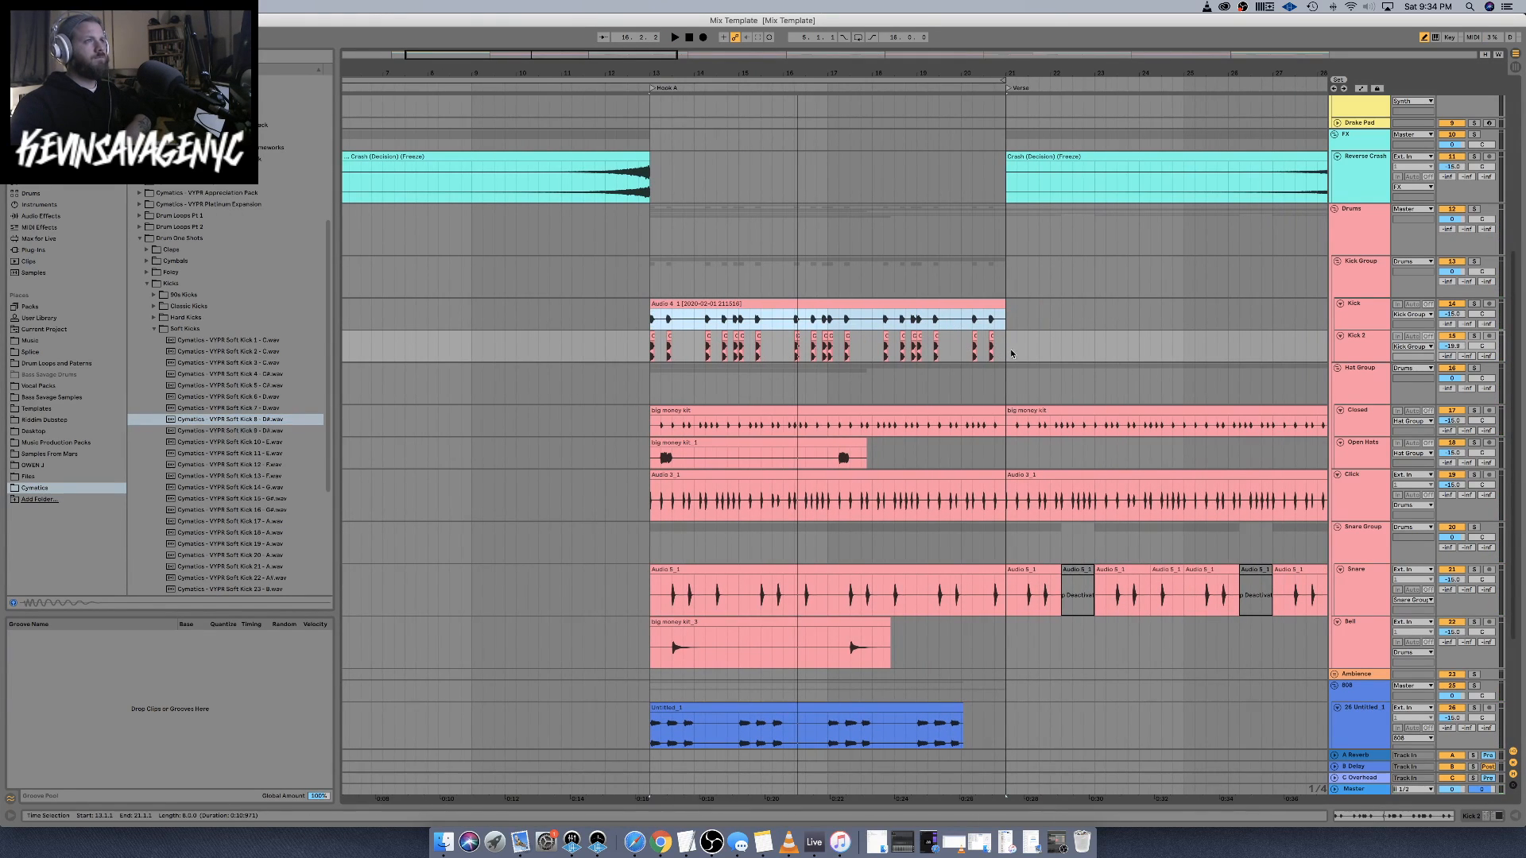
{"action": "left_click_drag", "start_coordinate": [1008, 353], "coordinate": [652, 337]}
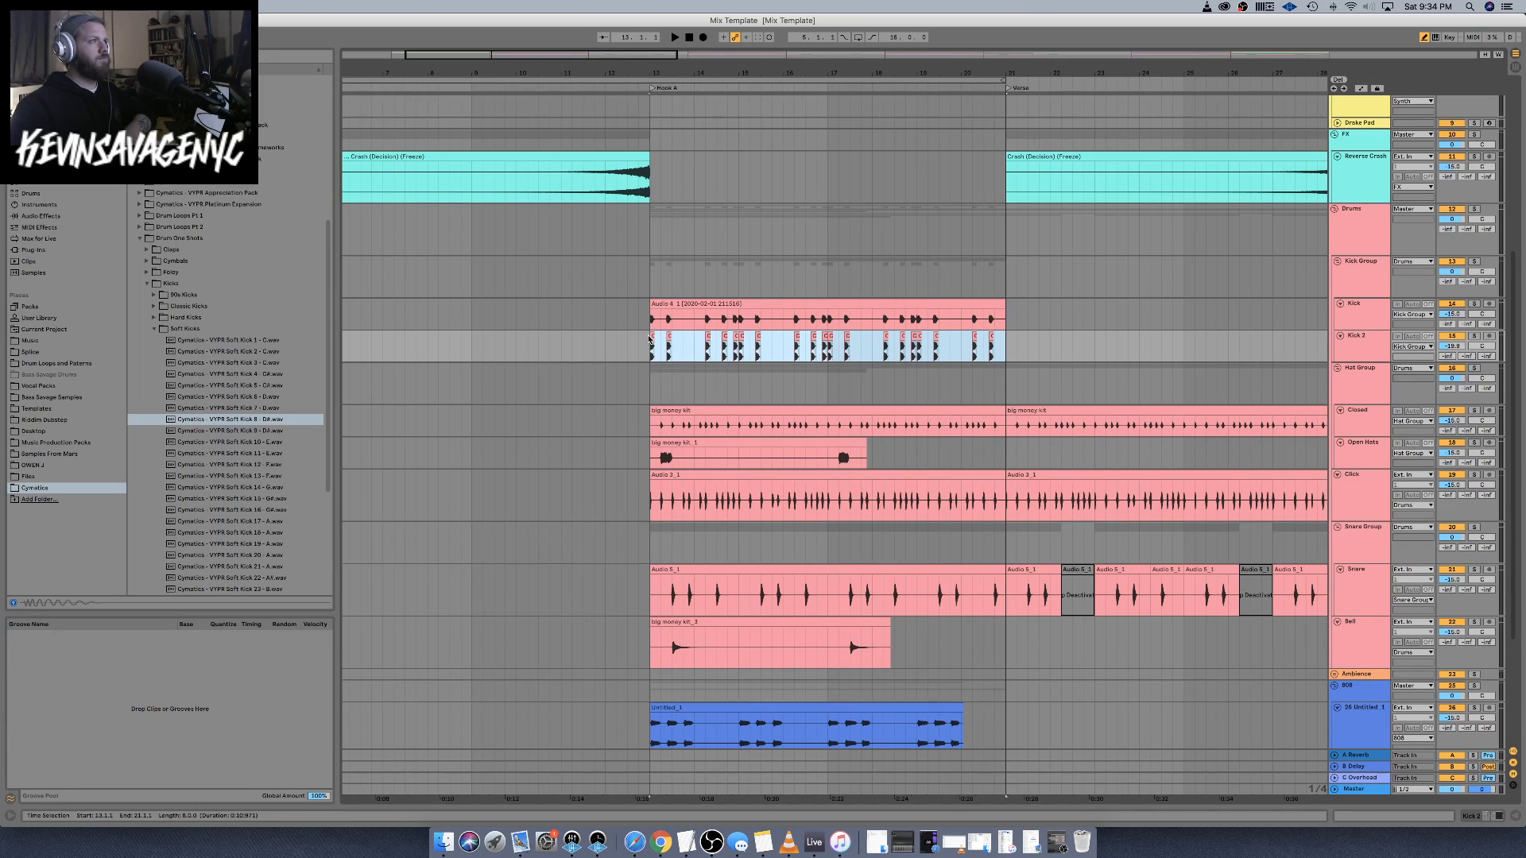
{"action": "scroll", "coordinate": [652, 335], "scroll_direction": "right", "scroll_amount": 12}
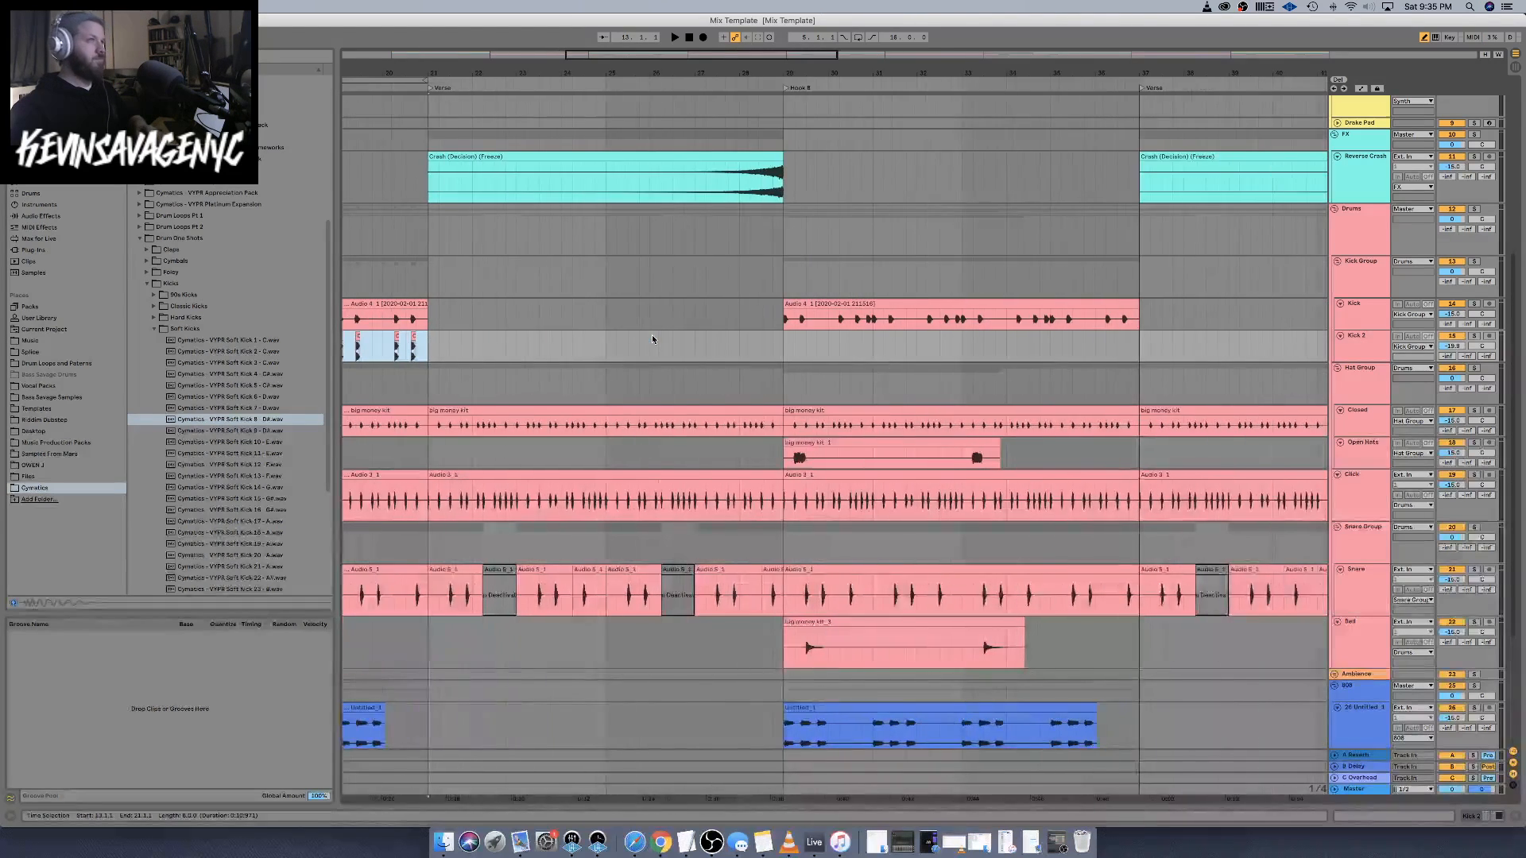
{"action": "key", "text": "ctrl+d"}
{"action": "key", "text": "ctrl+d"}
Place the copied Kick 2 pattern under the kick clips in the second Hook A at bar 45 and the section at bar 65
{"action": "scroll", "coordinate": [1059, 355], "scroll_direction": "right", "scroll_amount": 10}
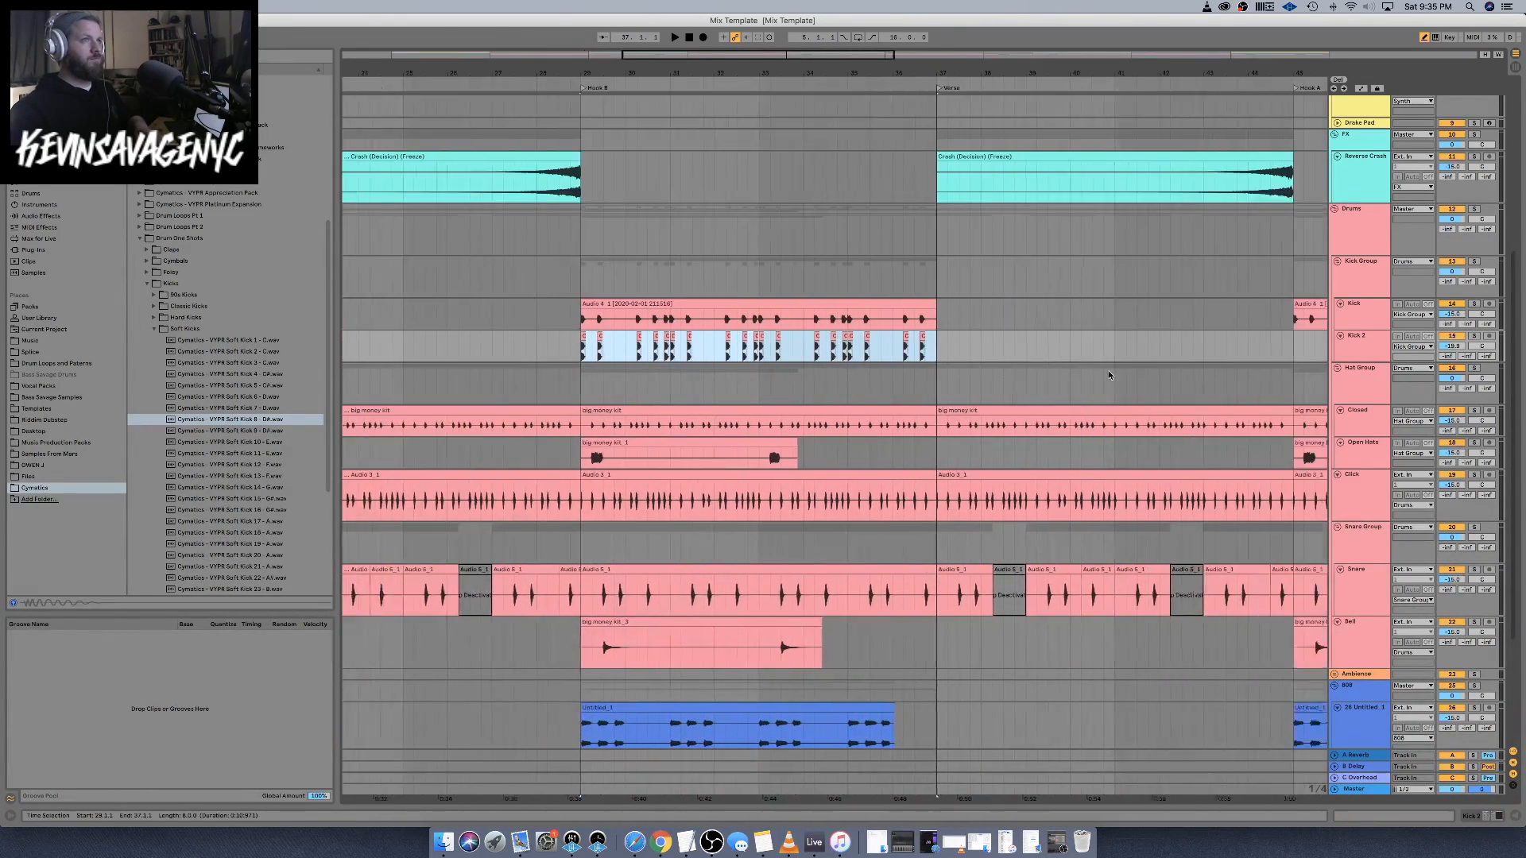
{"action": "key", "text": "ctrl+d"}
{"action": "key", "text": "ctrl+d"}
{"action": "scroll", "coordinate": [1000, 355], "scroll_direction": "right", "scroll_amount": 13}
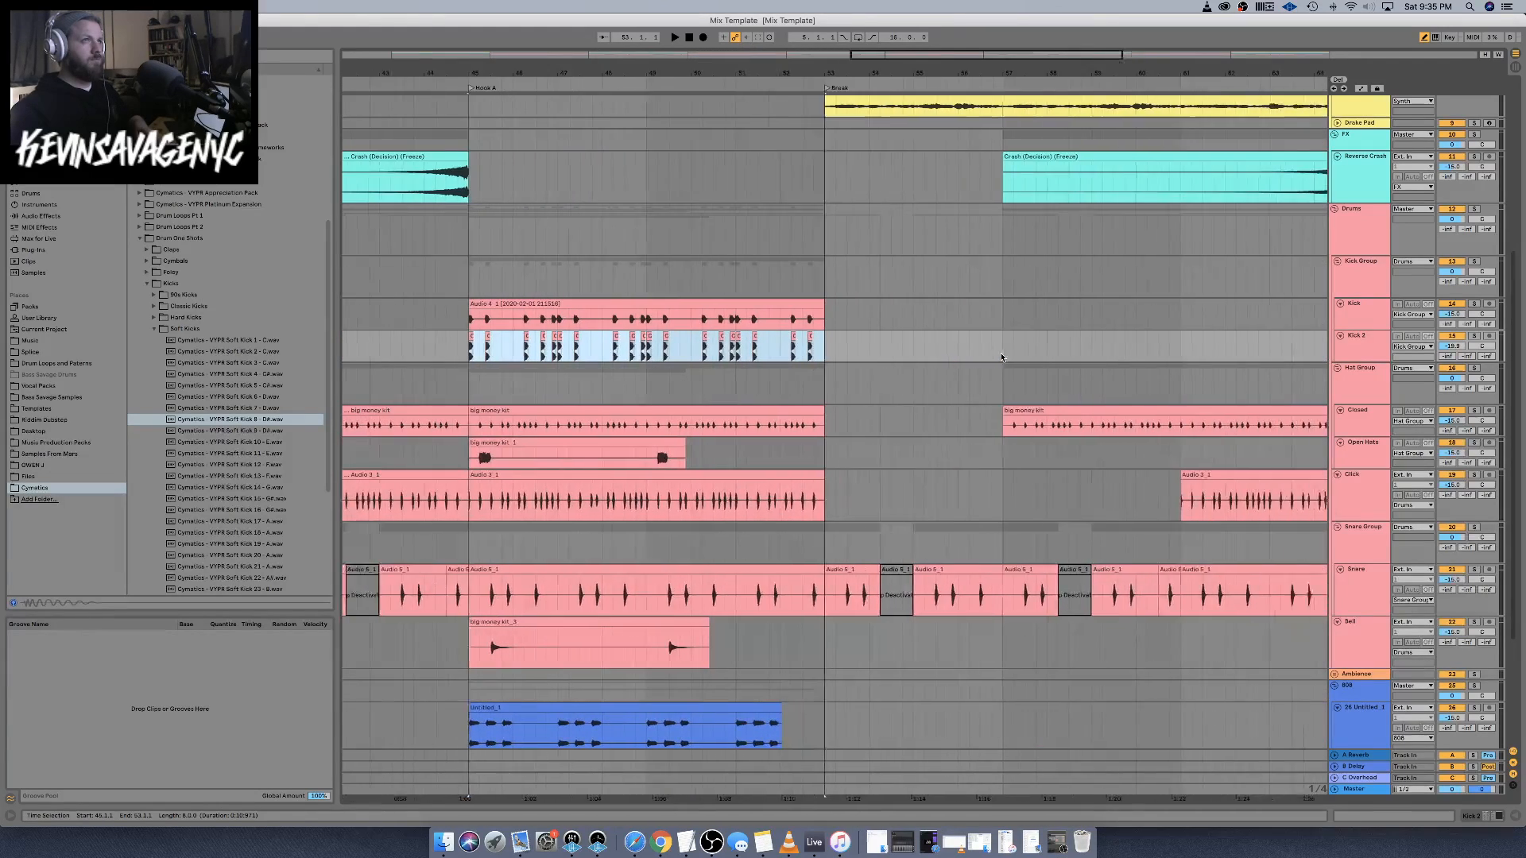
{"action": "left_click", "coordinate": [692, 351]}
{"action": "key", "text": "super+v"}
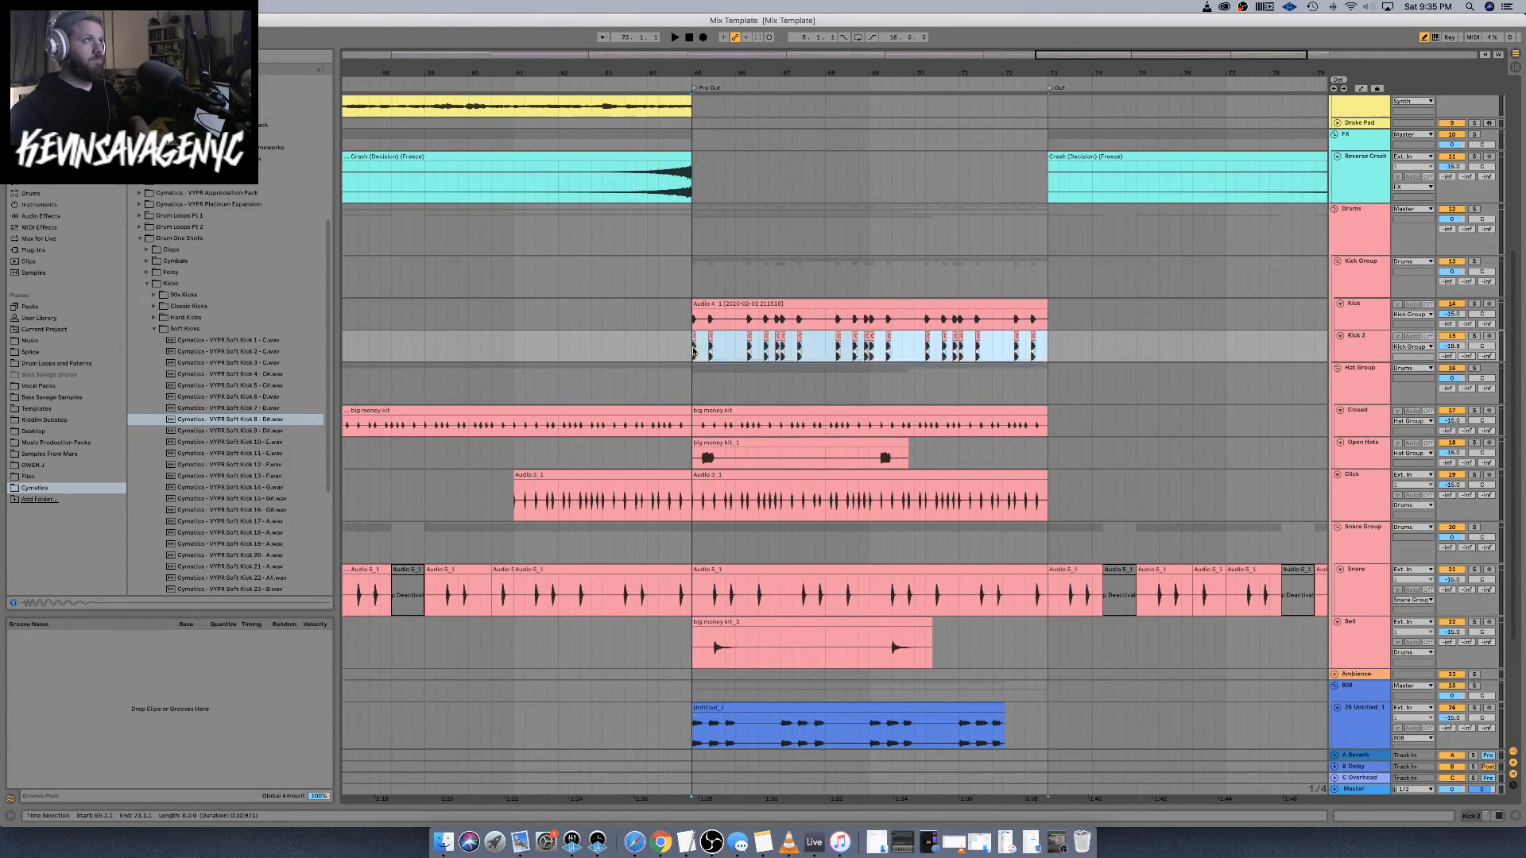
Solo the Closed hi-hat track and play it from the start of Hook A at bar 13
{"action": "scroll", "coordinate": [699, 349], "scroll_direction": "right", "scroll_amount": 4}
{"action": "scroll", "coordinate": [703, 349], "scroll_direction": "left", "scroll_amount": 10}
{"action": "key", "text": "minus"}
{"action": "key", "text": "minus"}
{"action": "key", "text": "minus"}
{"action": "key", "text": "minus"}
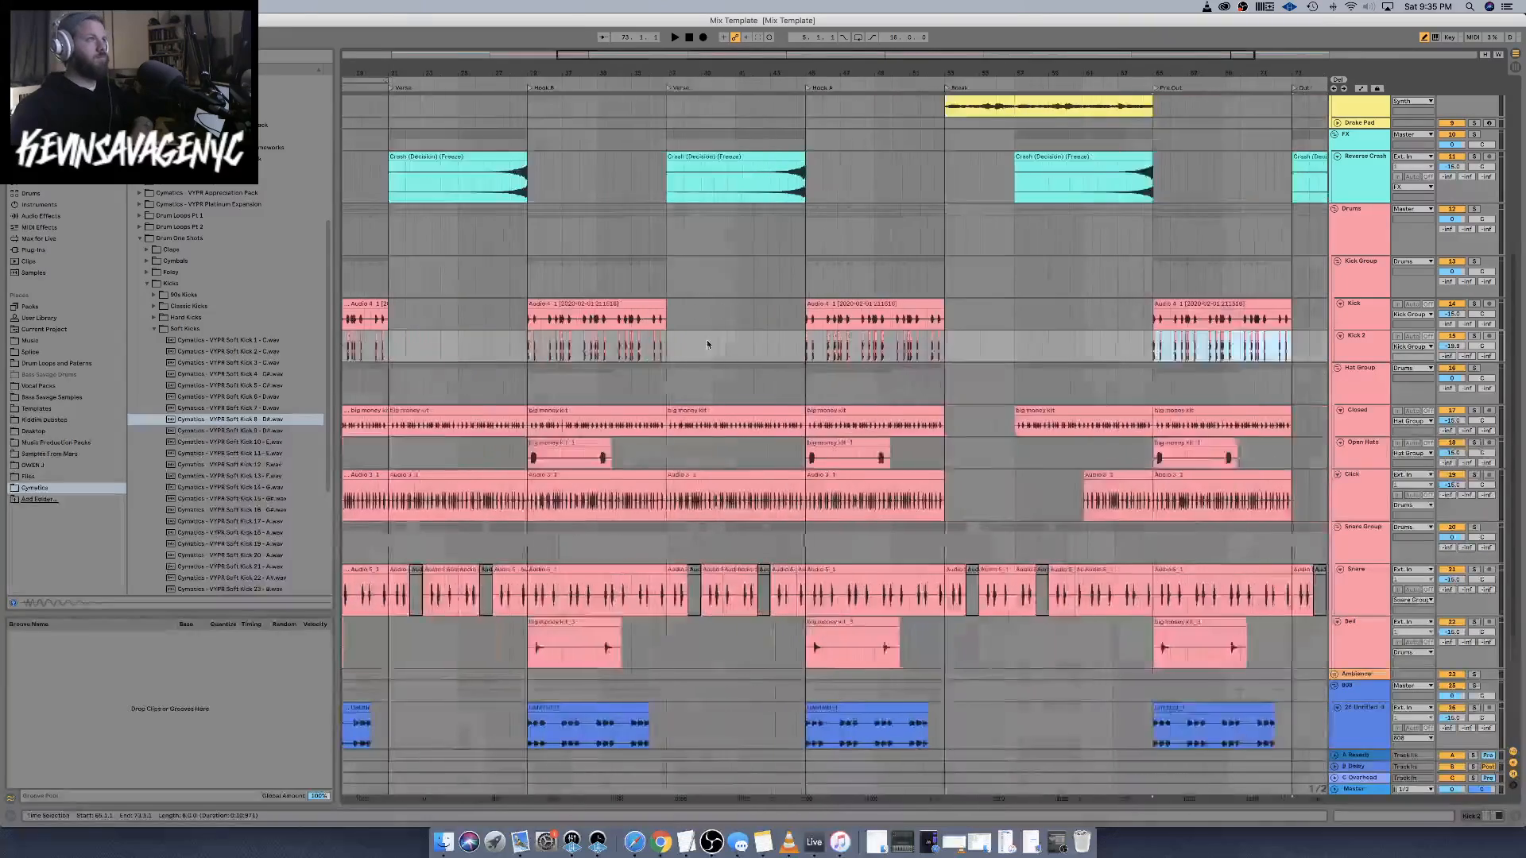
{"action": "scroll", "coordinate": [795, 353], "scroll_direction": "down", "scroll_amount": 4}
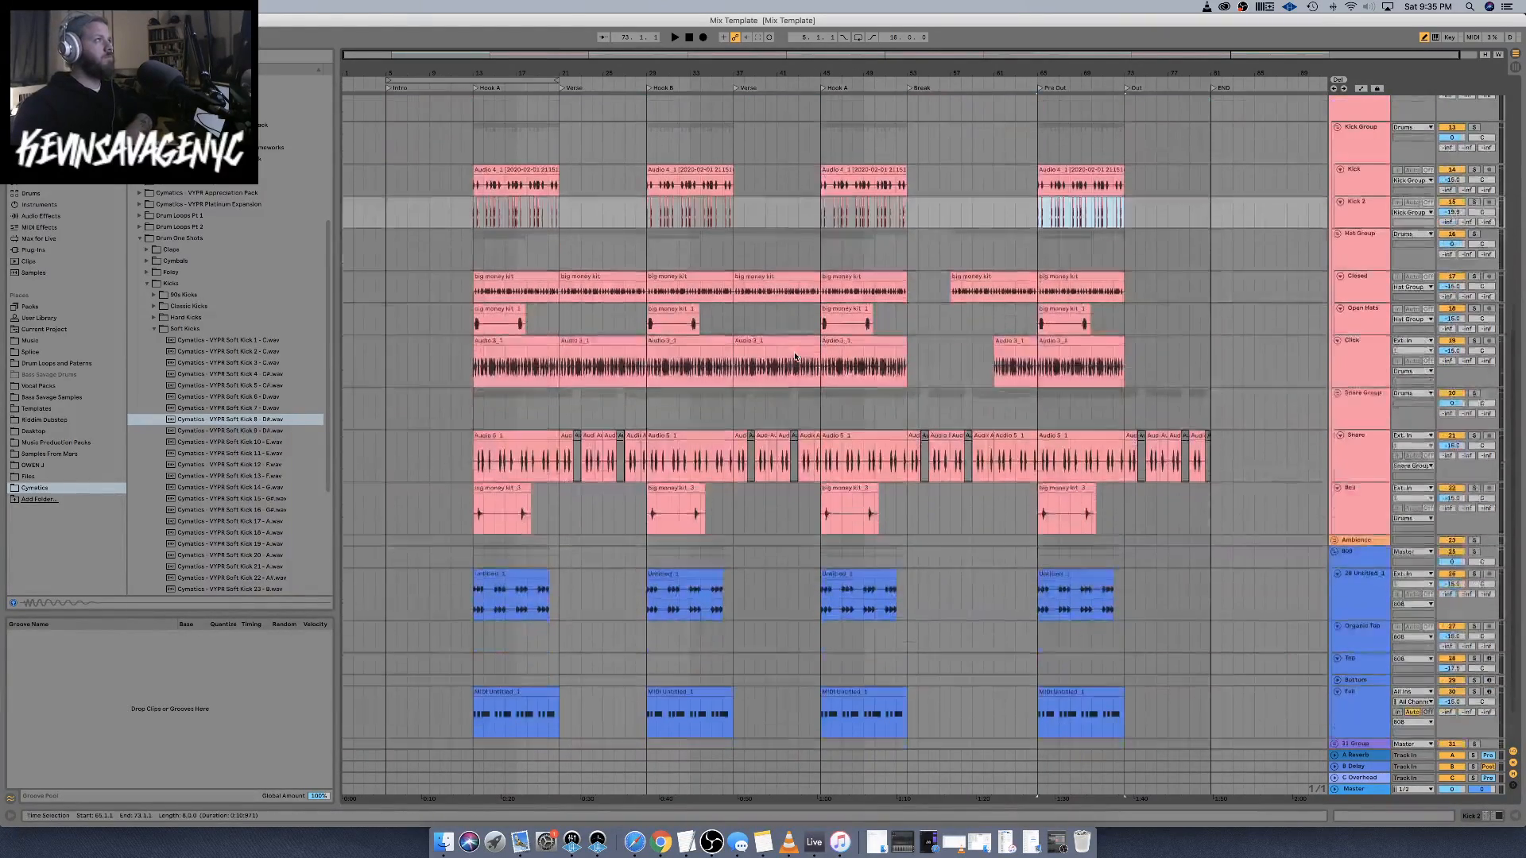
{"action": "left_click", "coordinate": [511, 282]}
{"action": "key", "text": "space"}
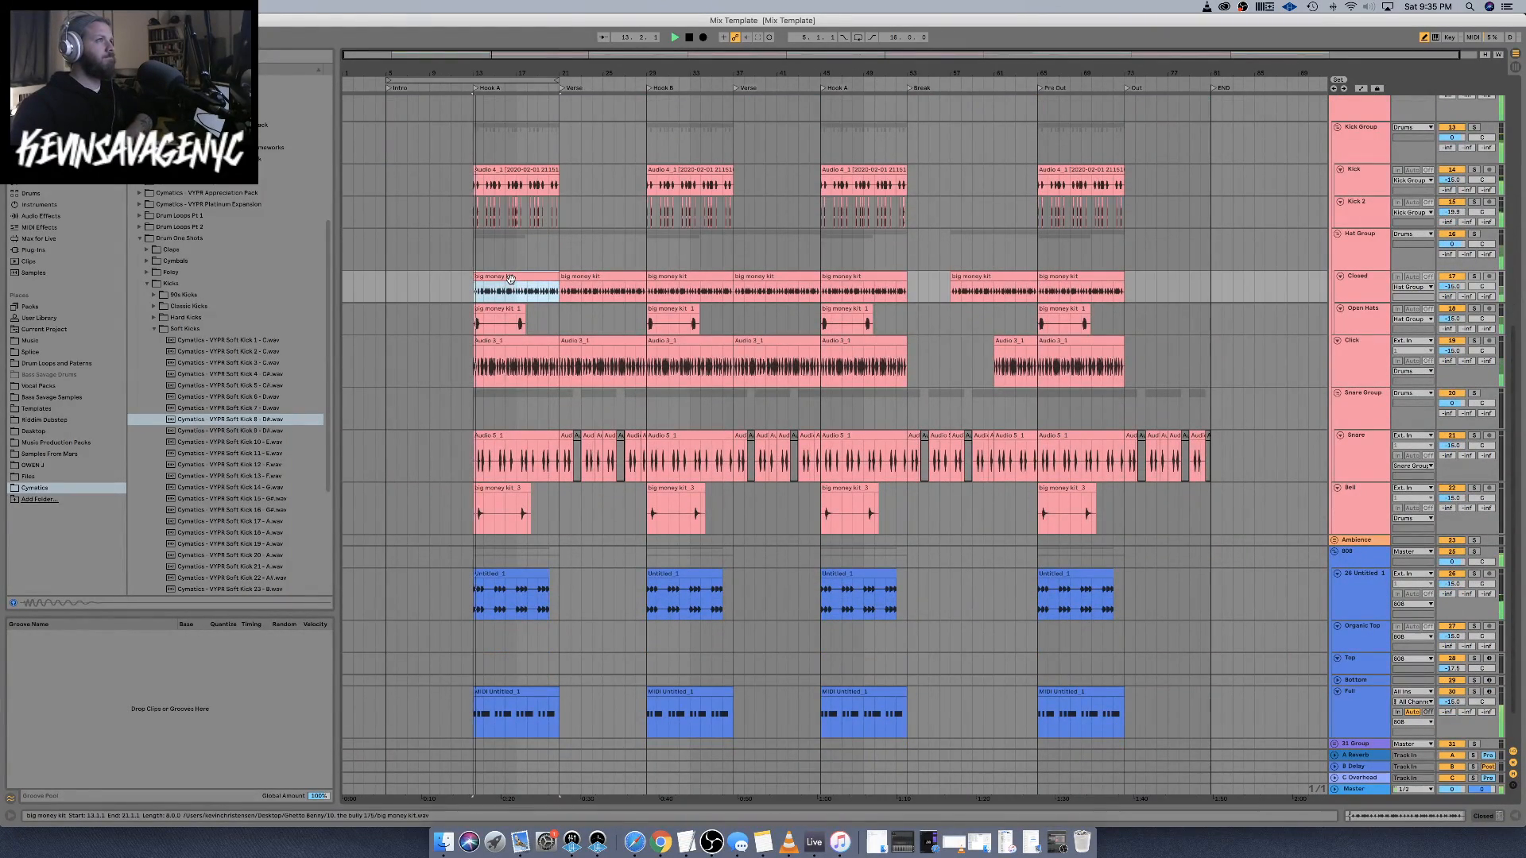
{"action": "left_click", "coordinate": [1473, 277]}
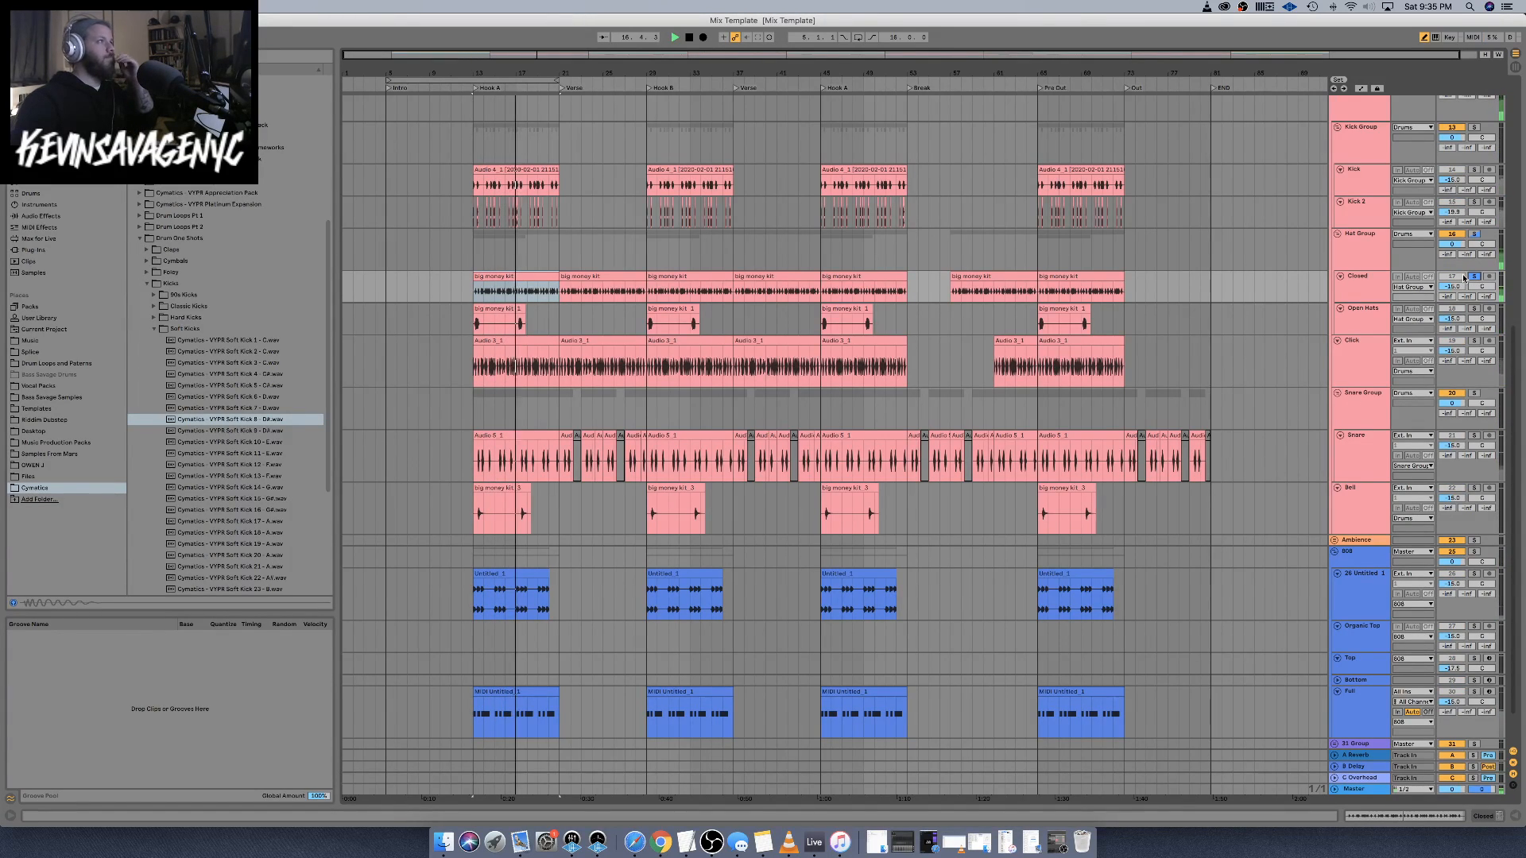
{"action": "left_click", "coordinate": [1364, 280]}
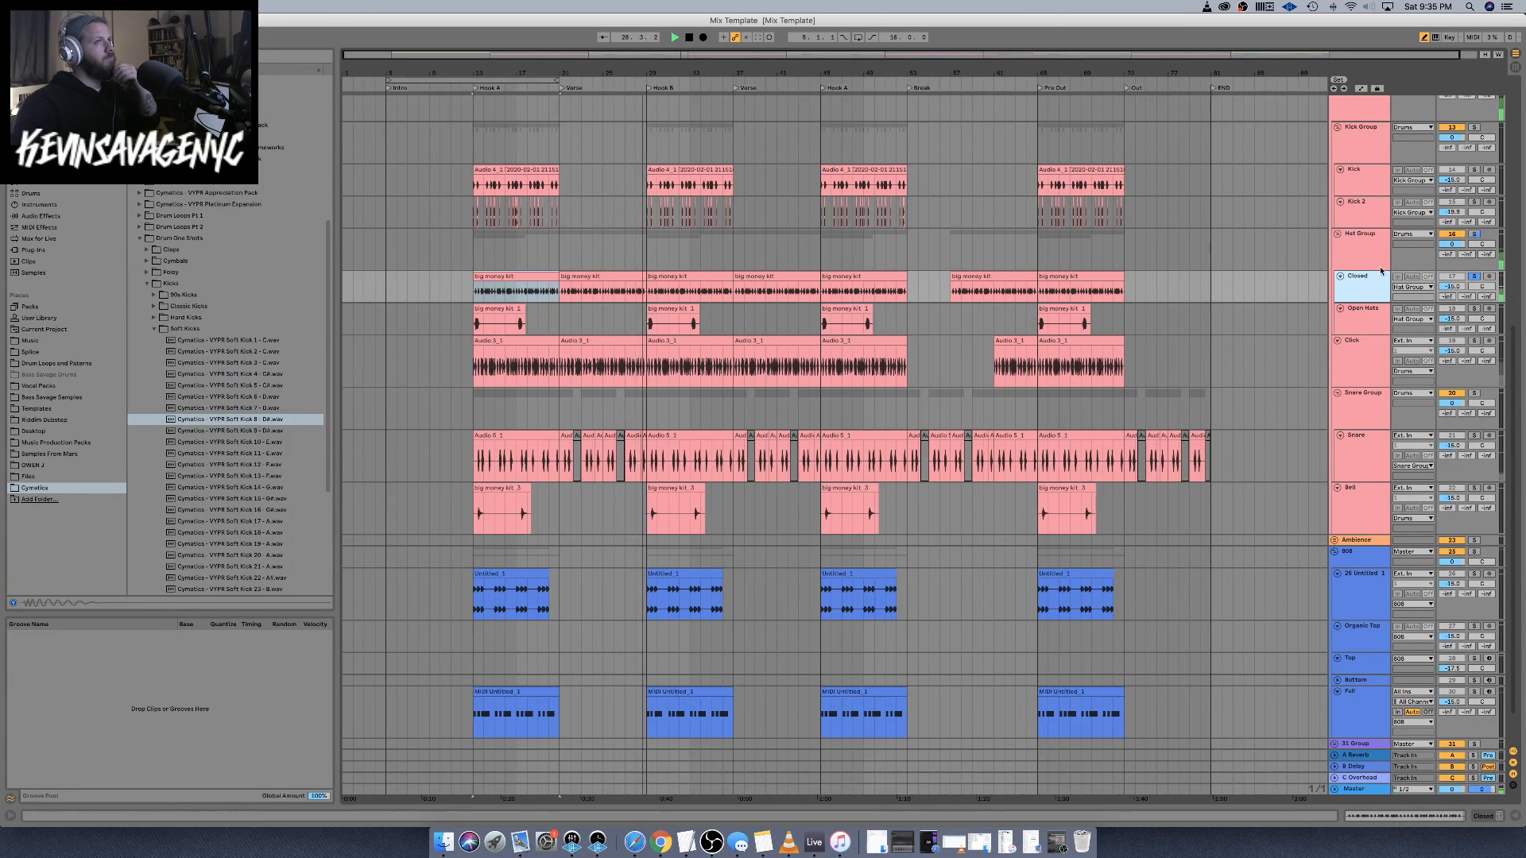
{"action": "key", "text": "space"}
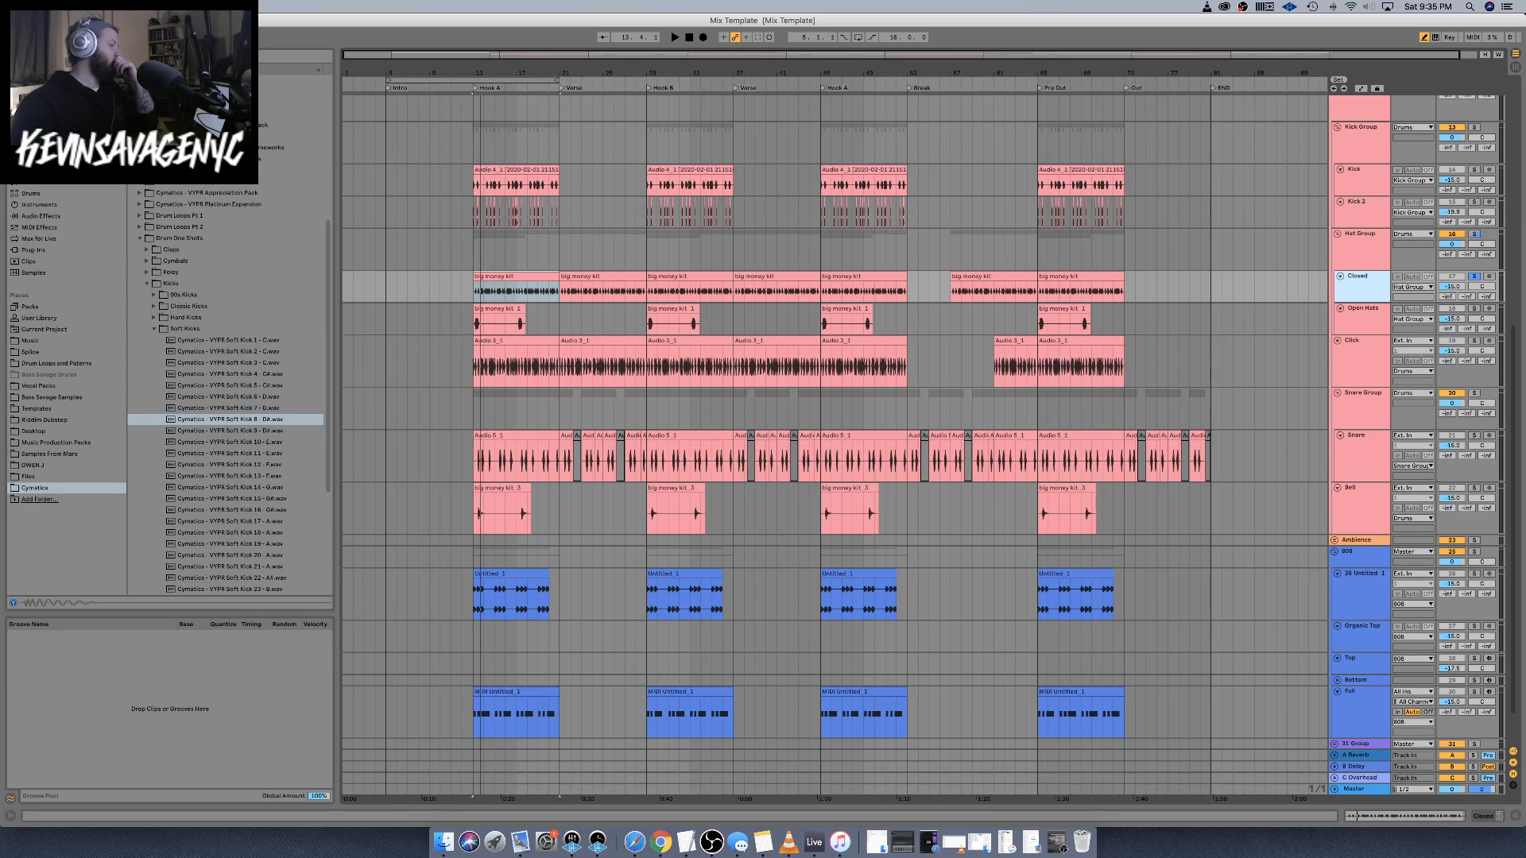
Open the recent Live Set Stripper (138) and unfold its Drums group down to the hi-hat tracks
{"action": "mouse_move", "coordinate": [119, 44]}
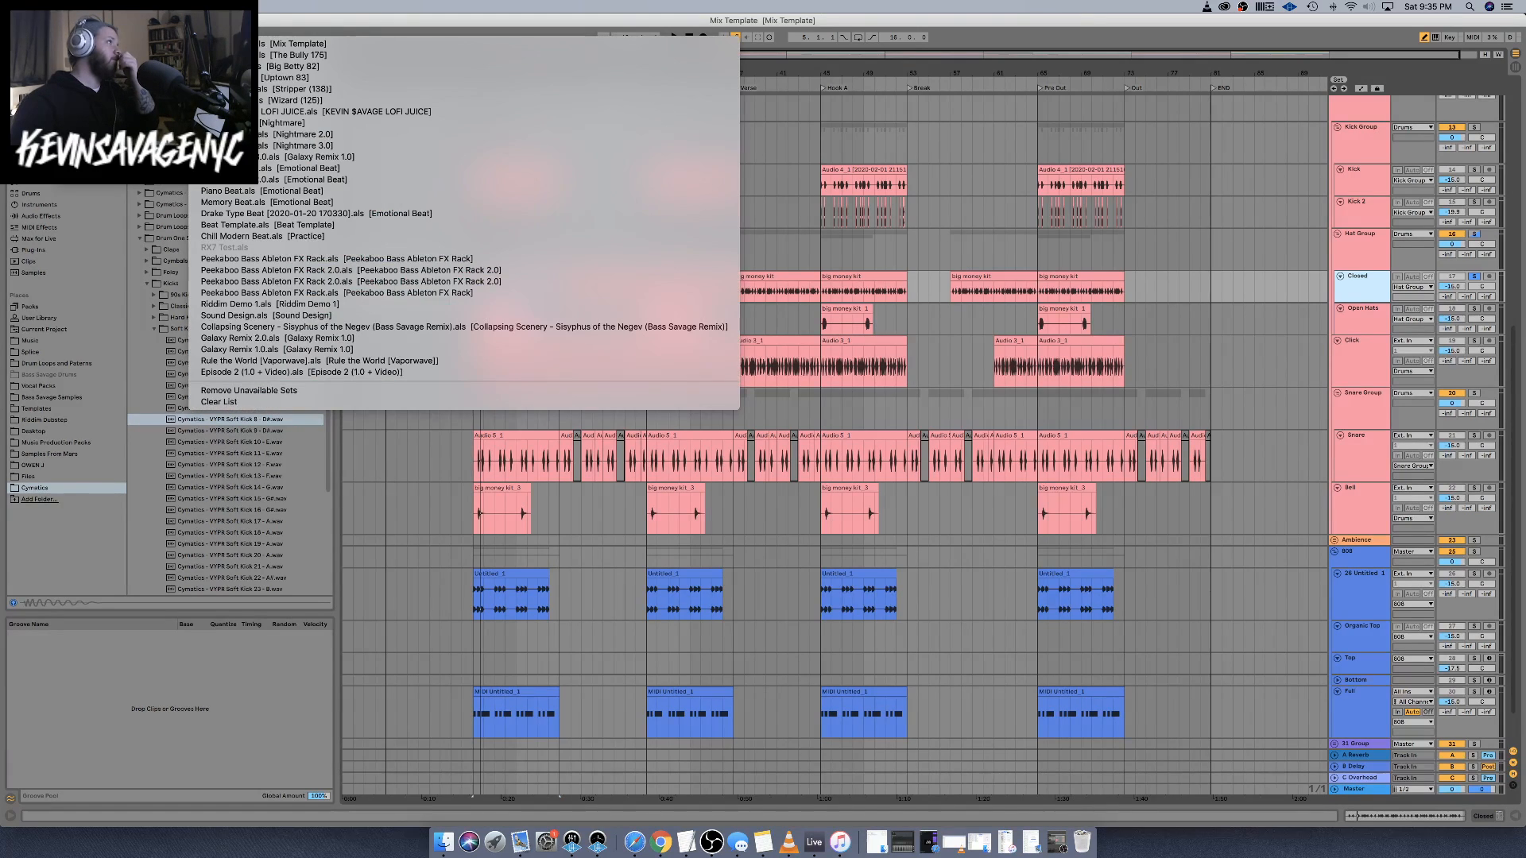
{"action": "left_click", "coordinate": [273, 90]}
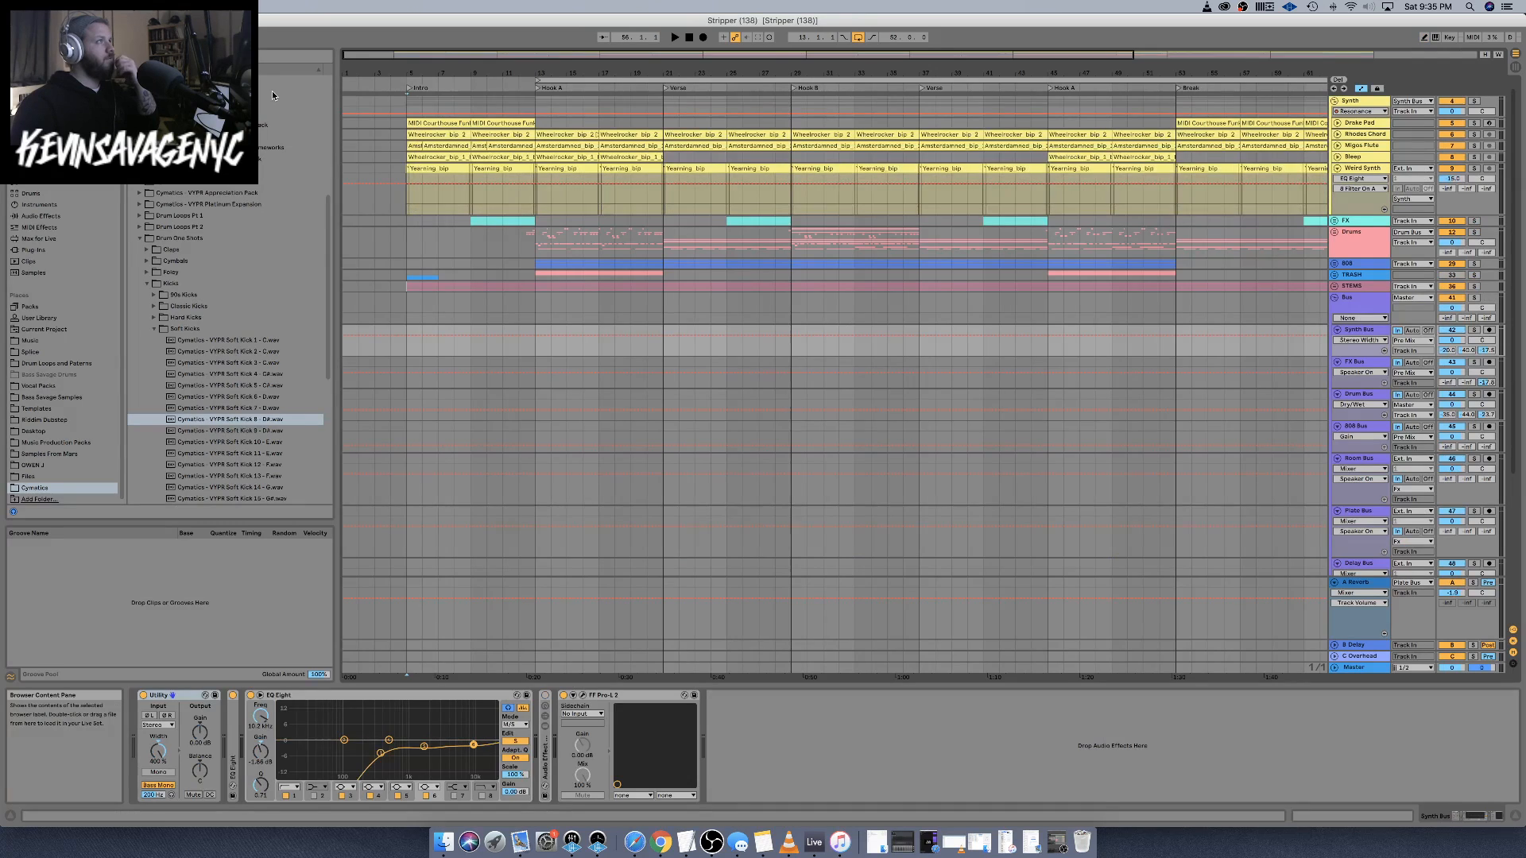
{"action": "left_click", "coordinate": [1335, 232]}
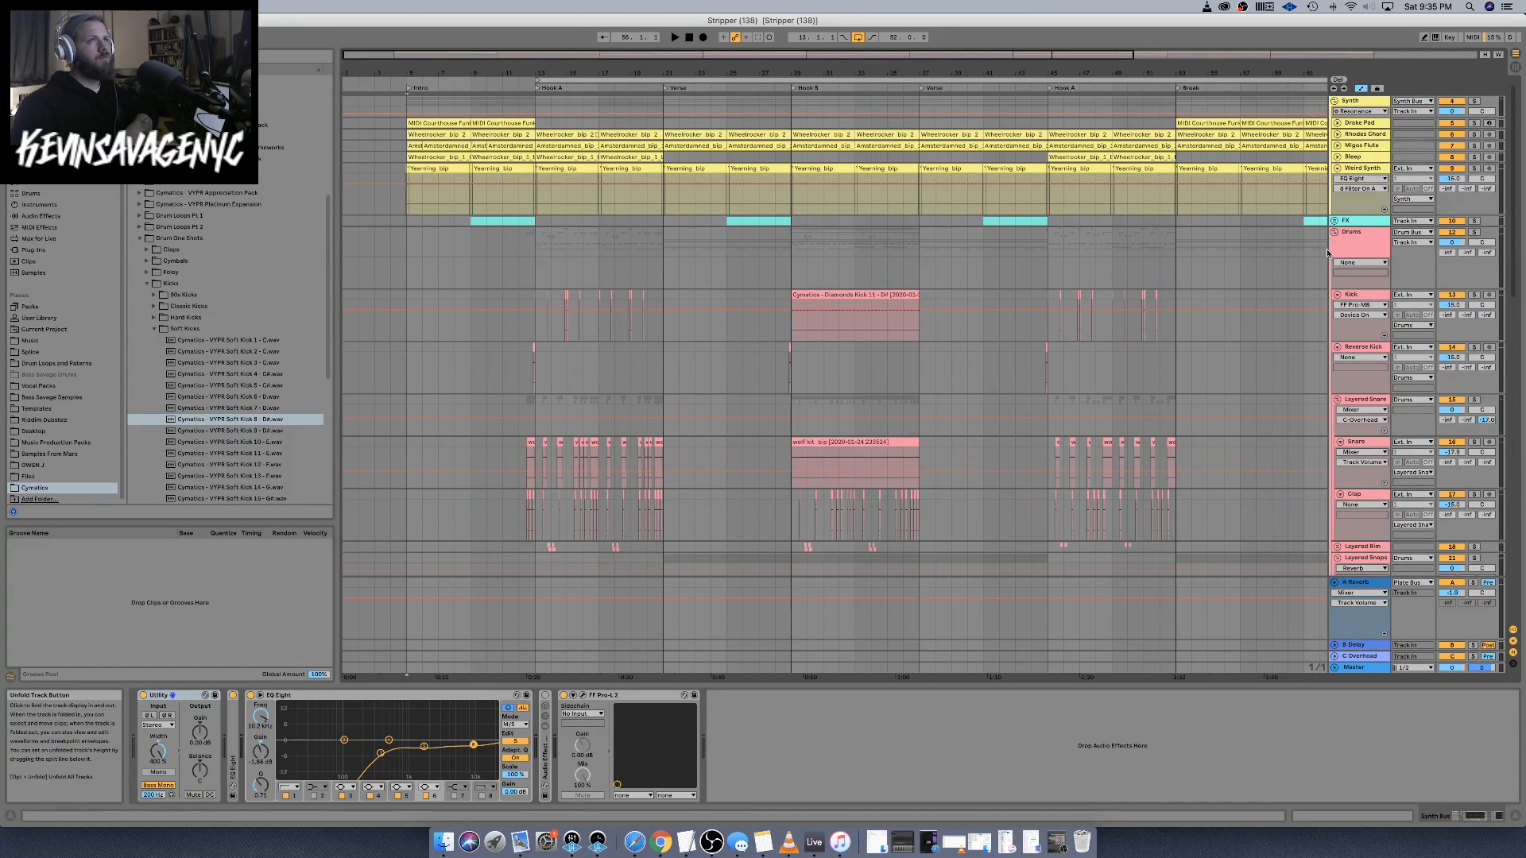
{"action": "scroll", "coordinate": [1160, 417], "scroll_direction": "down", "scroll_amount": 4}
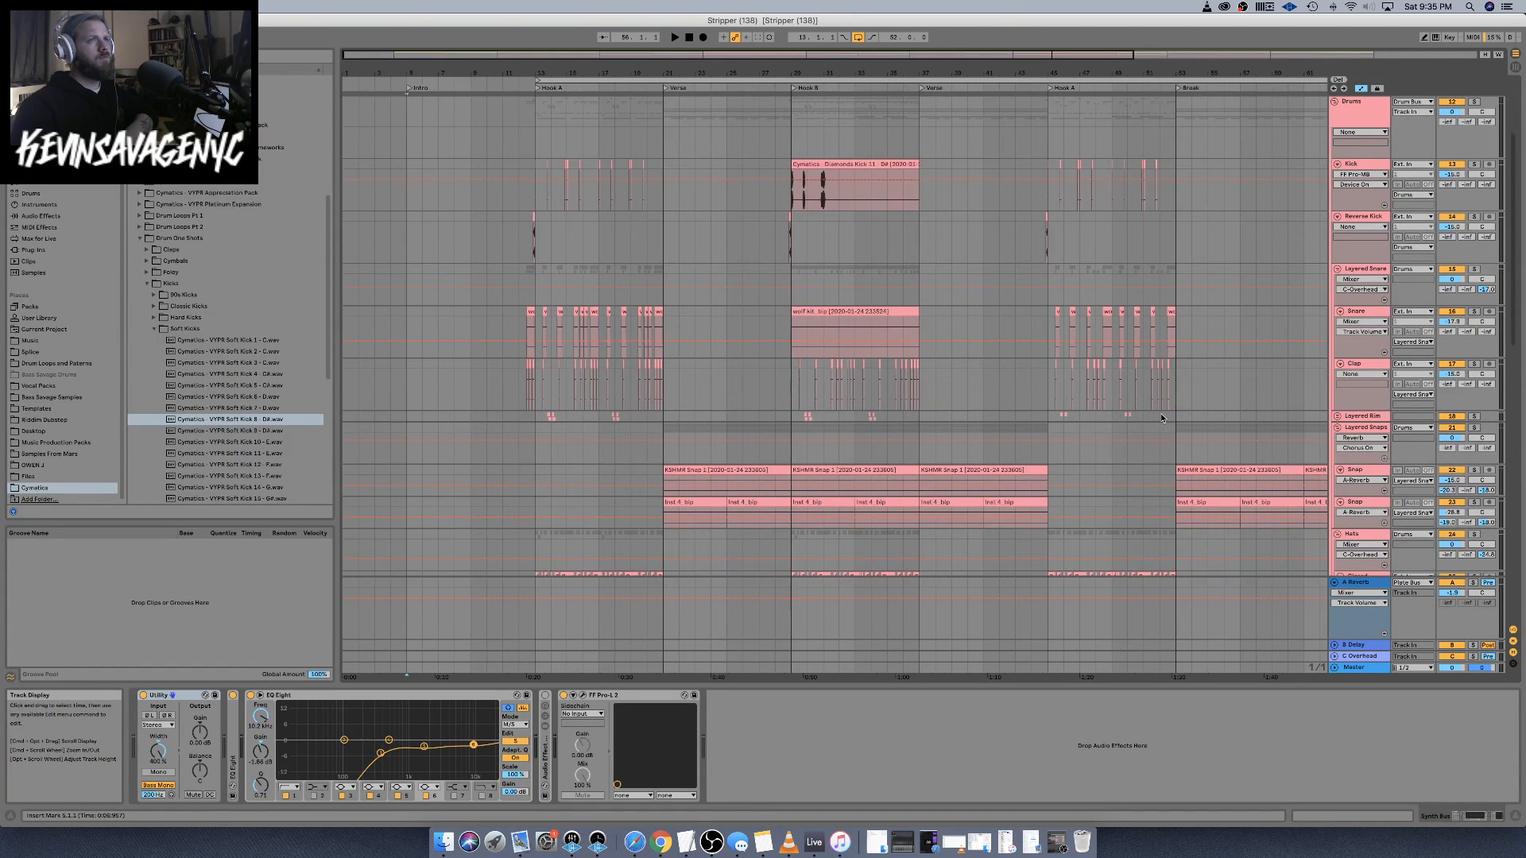
{"action": "scroll", "coordinate": [1161, 417], "scroll_direction": "down", "scroll_amount": 3}
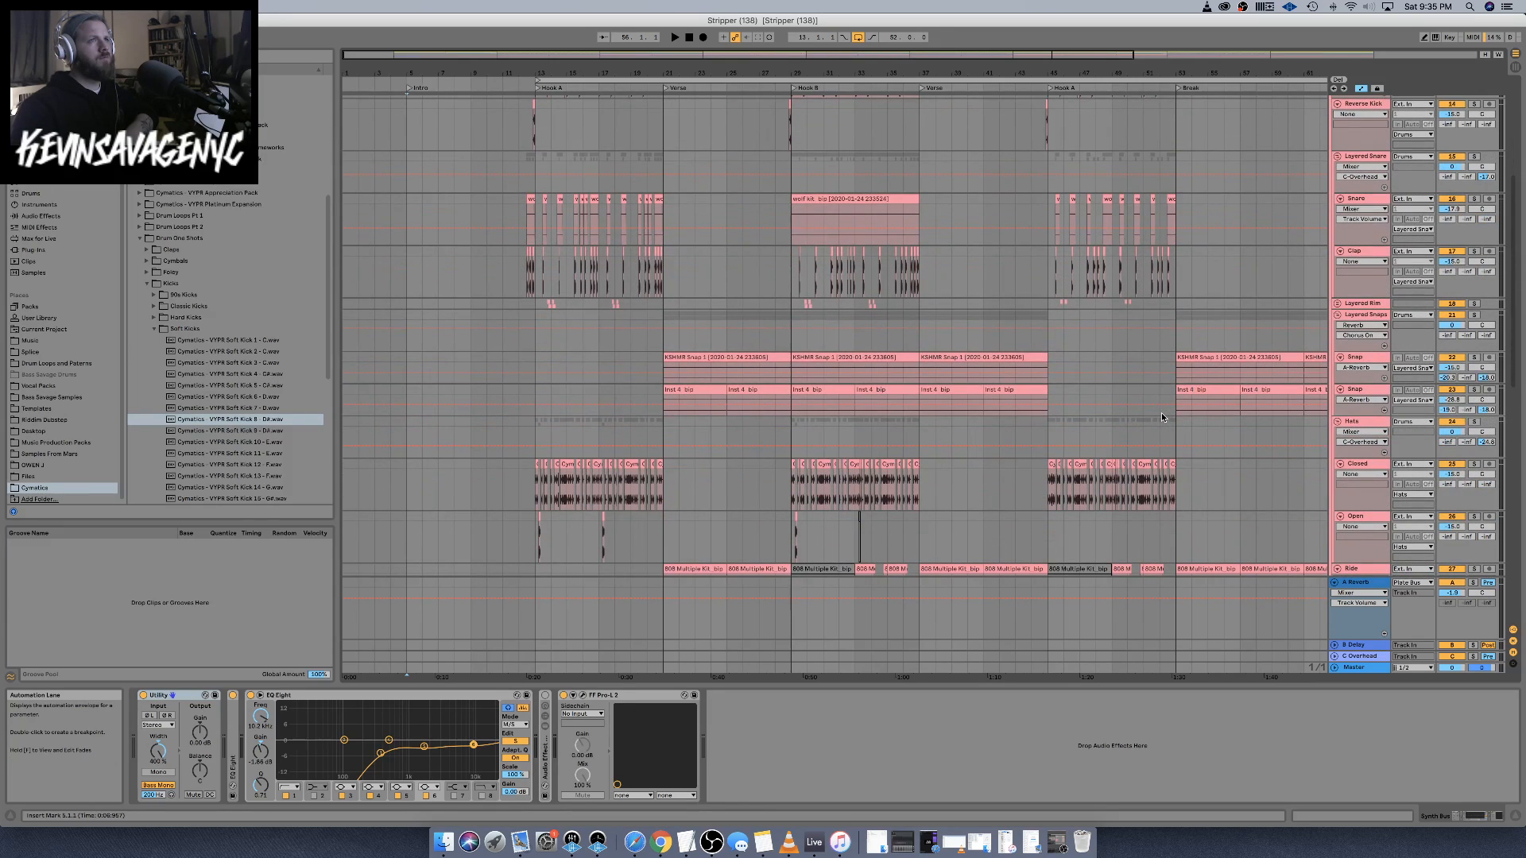
{"action": "scroll", "coordinate": [1161, 412], "scroll_direction": "down", "scroll_amount": 2}
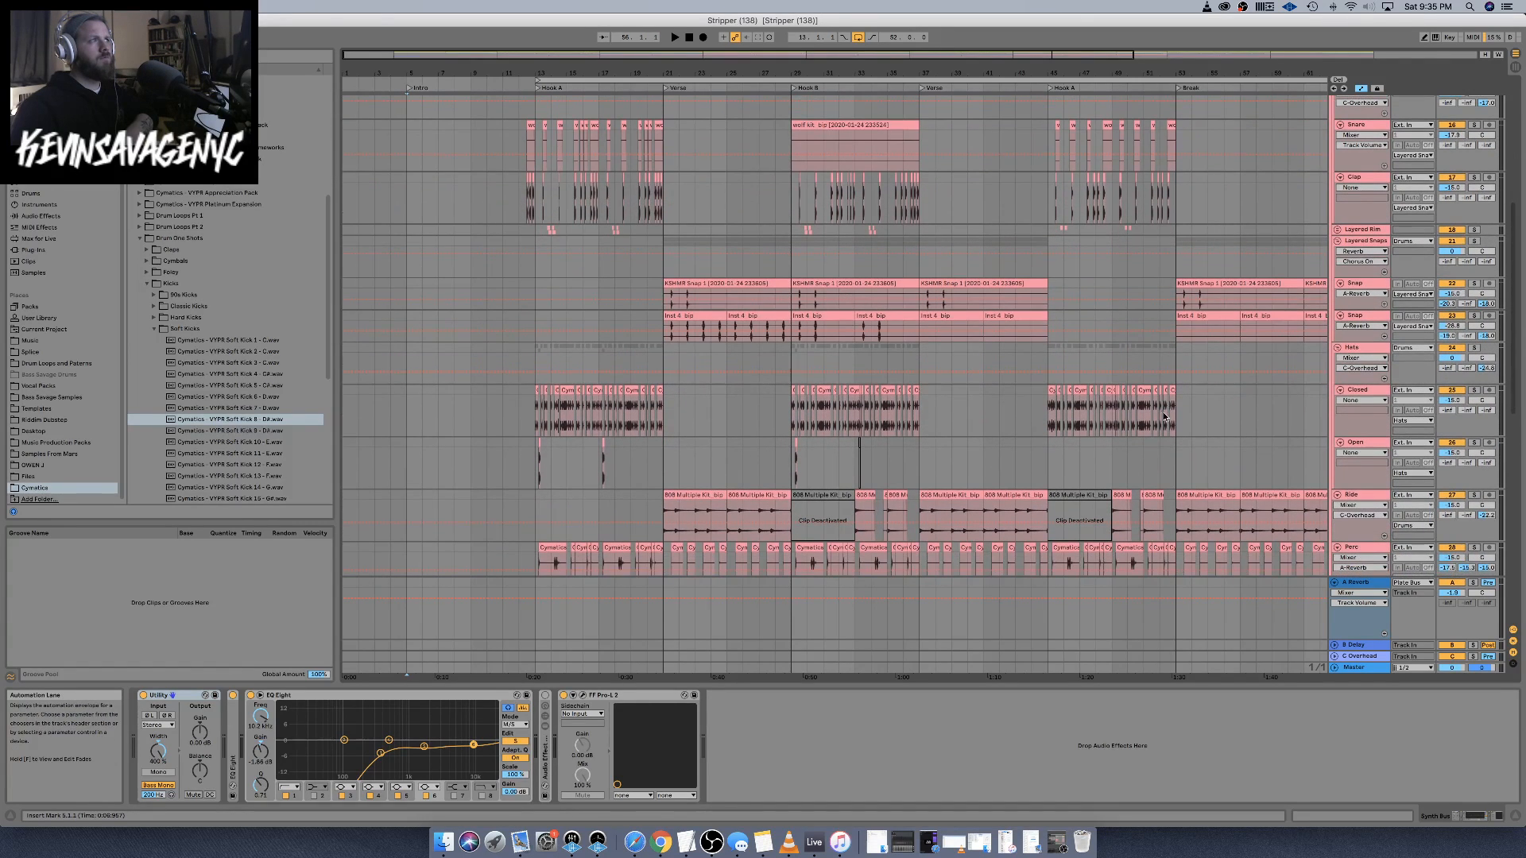
Solo the Closed hats in Stripper (138), listen to Hook A, and inspect the Closed, Open, Ride and Hats tracks
{"action": "left_click", "coordinate": [1364, 394]}
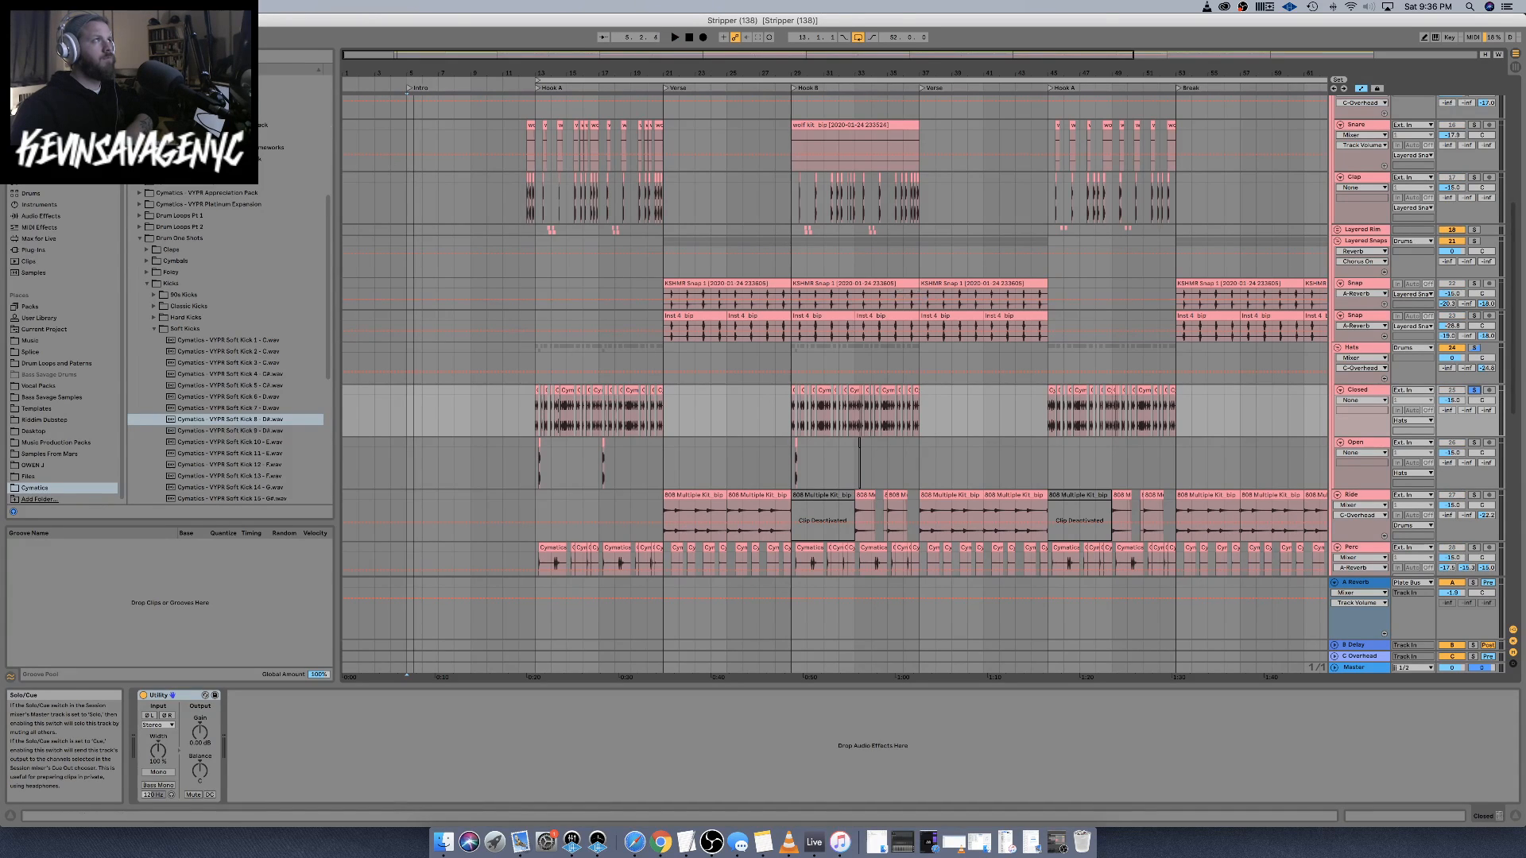
{"action": "left_click", "coordinate": [509, 105]}
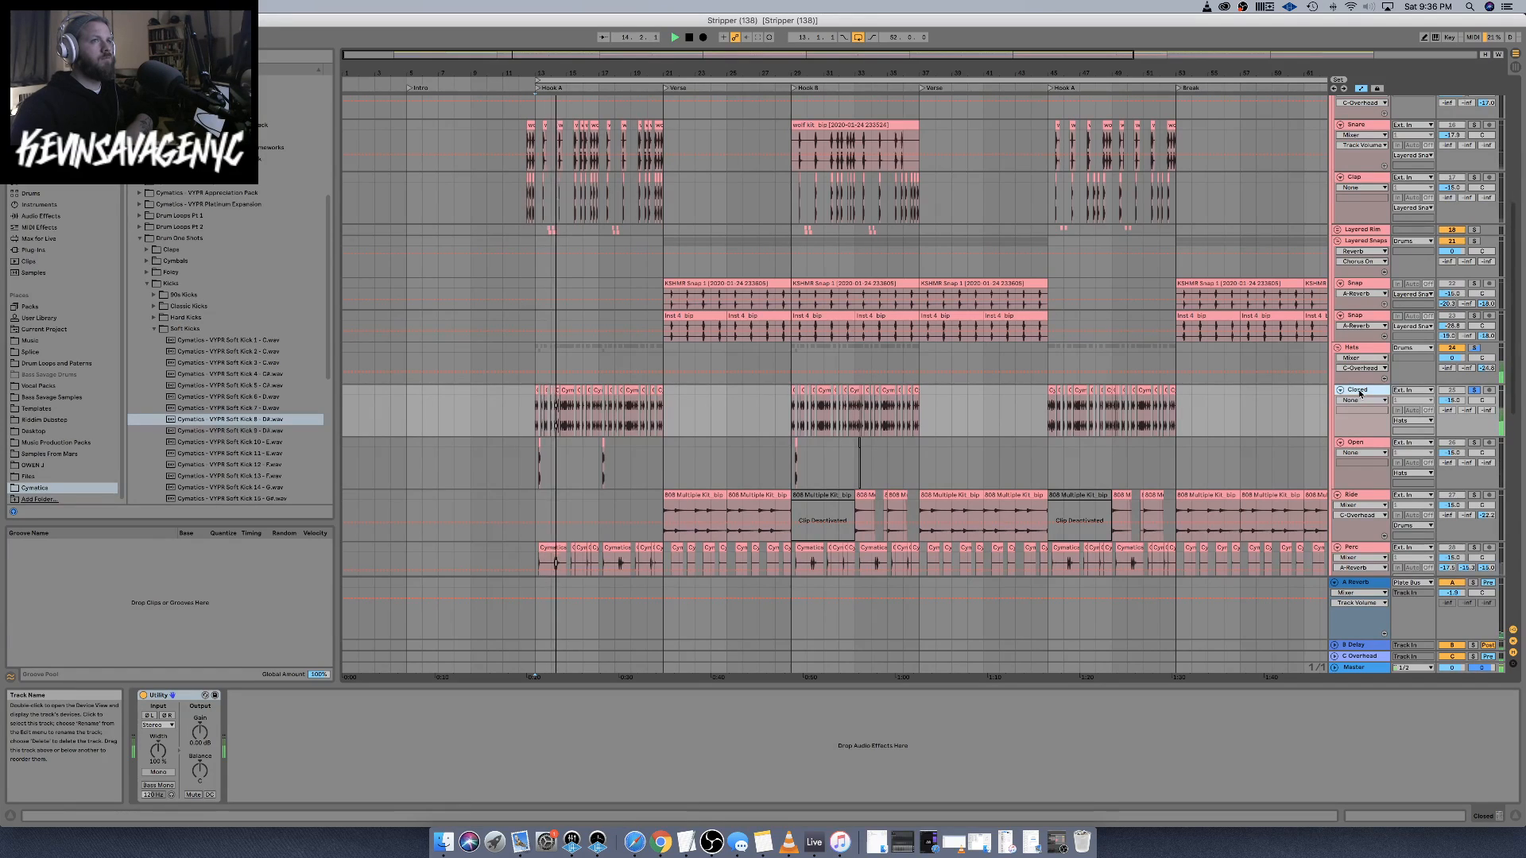
{"action": "left_click", "coordinate": [1359, 444]}
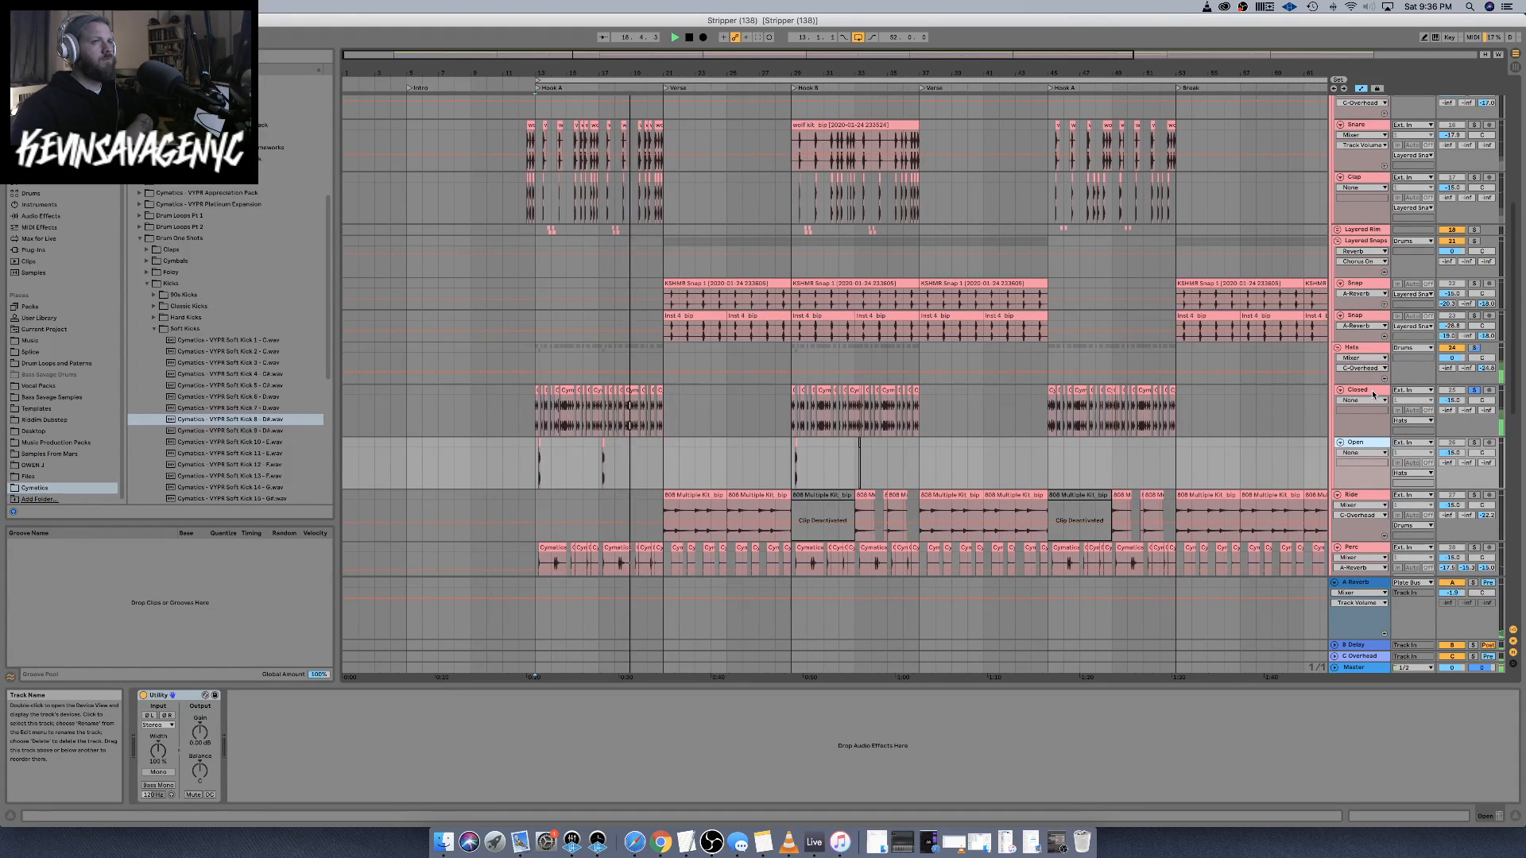
{"action": "left_click", "coordinate": [1368, 511]}
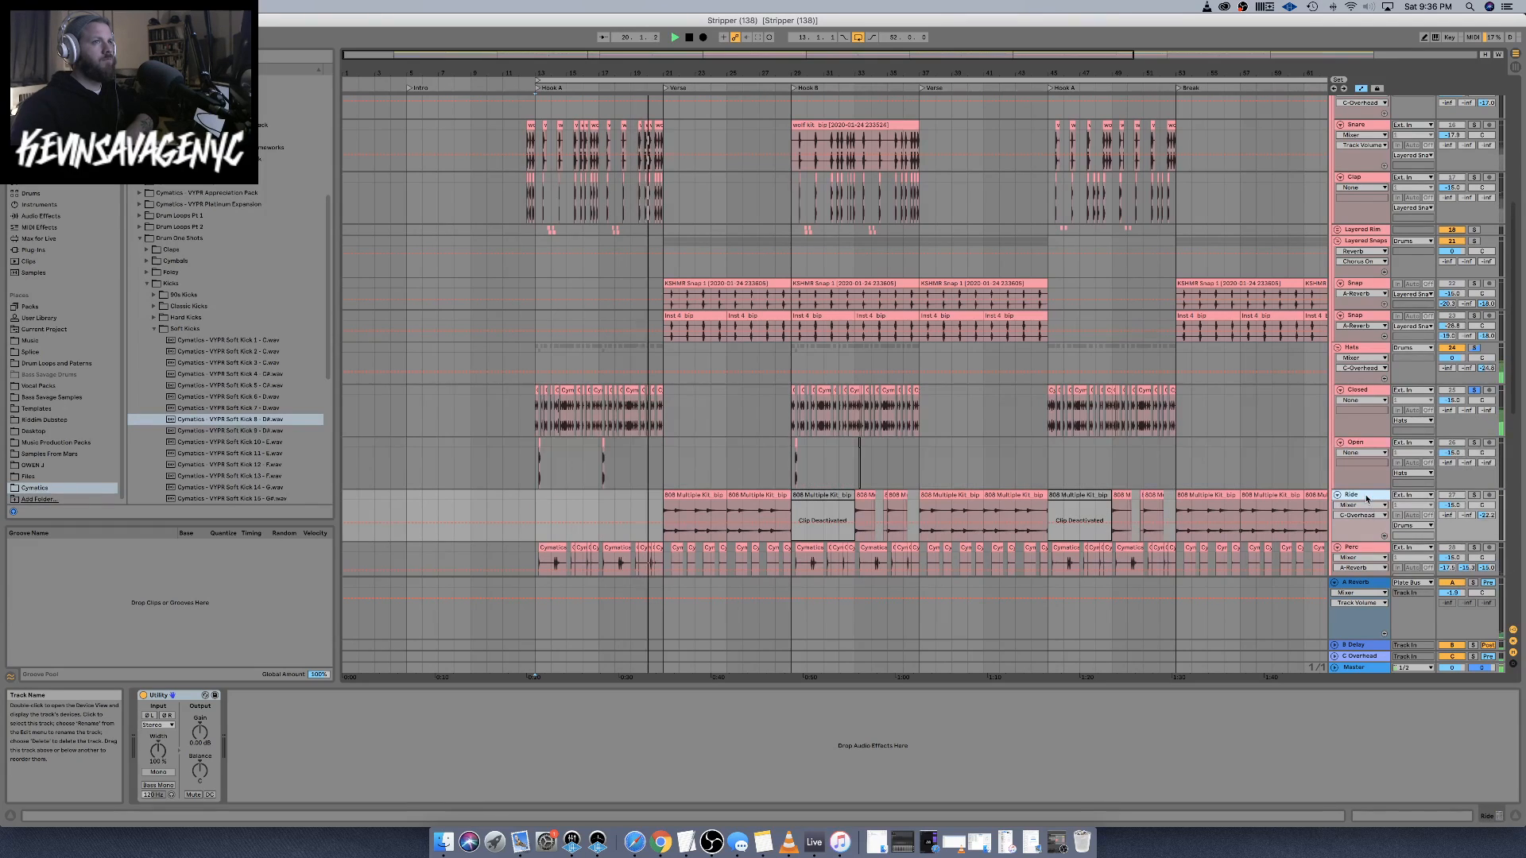
{"action": "left_click", "coordinate": [1364, 351]}
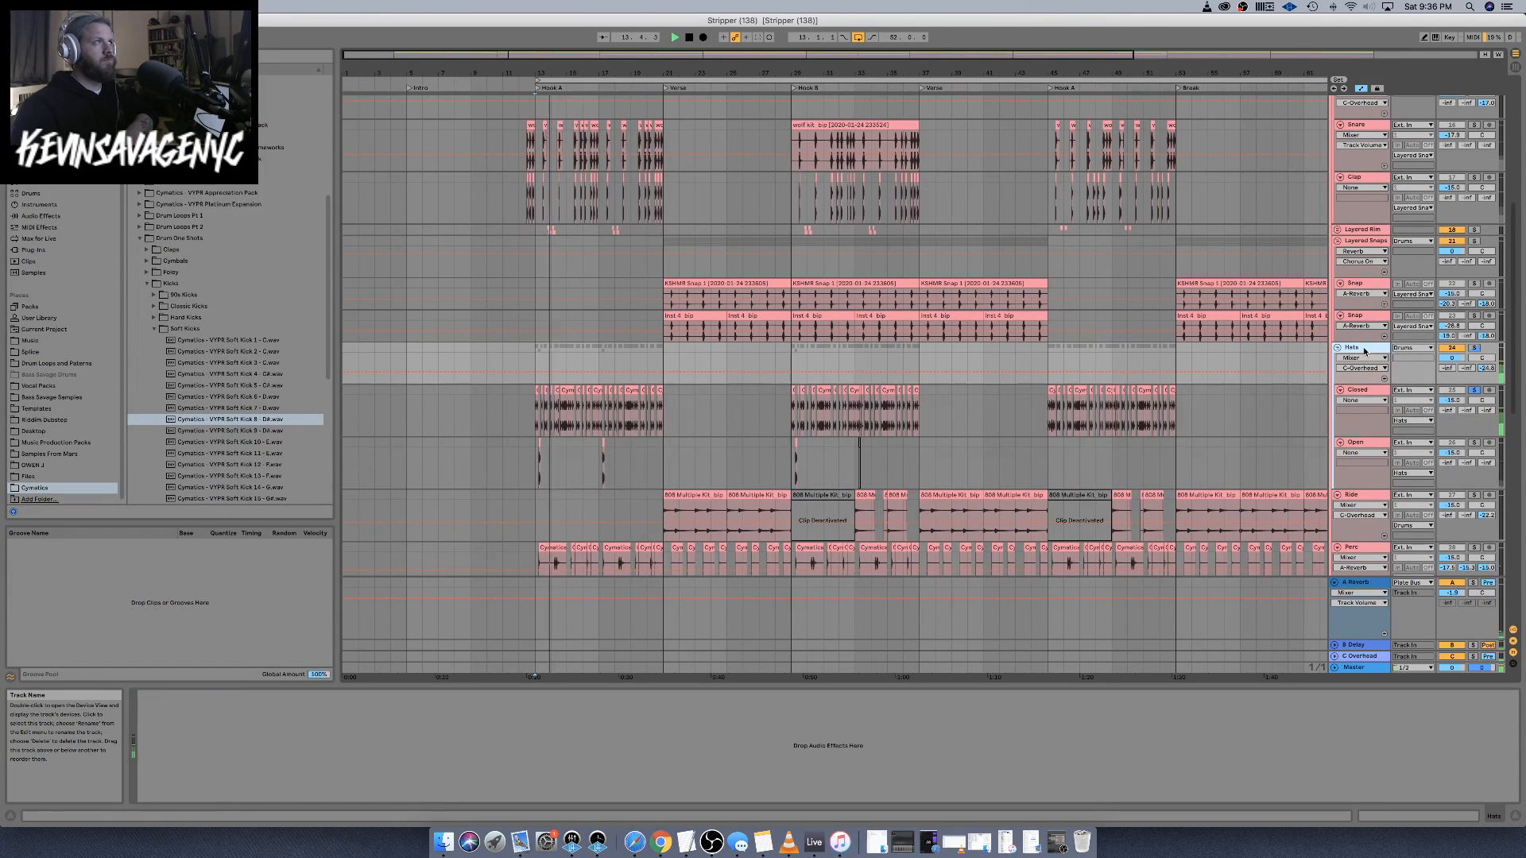
{"action": "scroll", "coordinate": [849, 475], "scroll_direction": "up", "scroll_amount": 10}
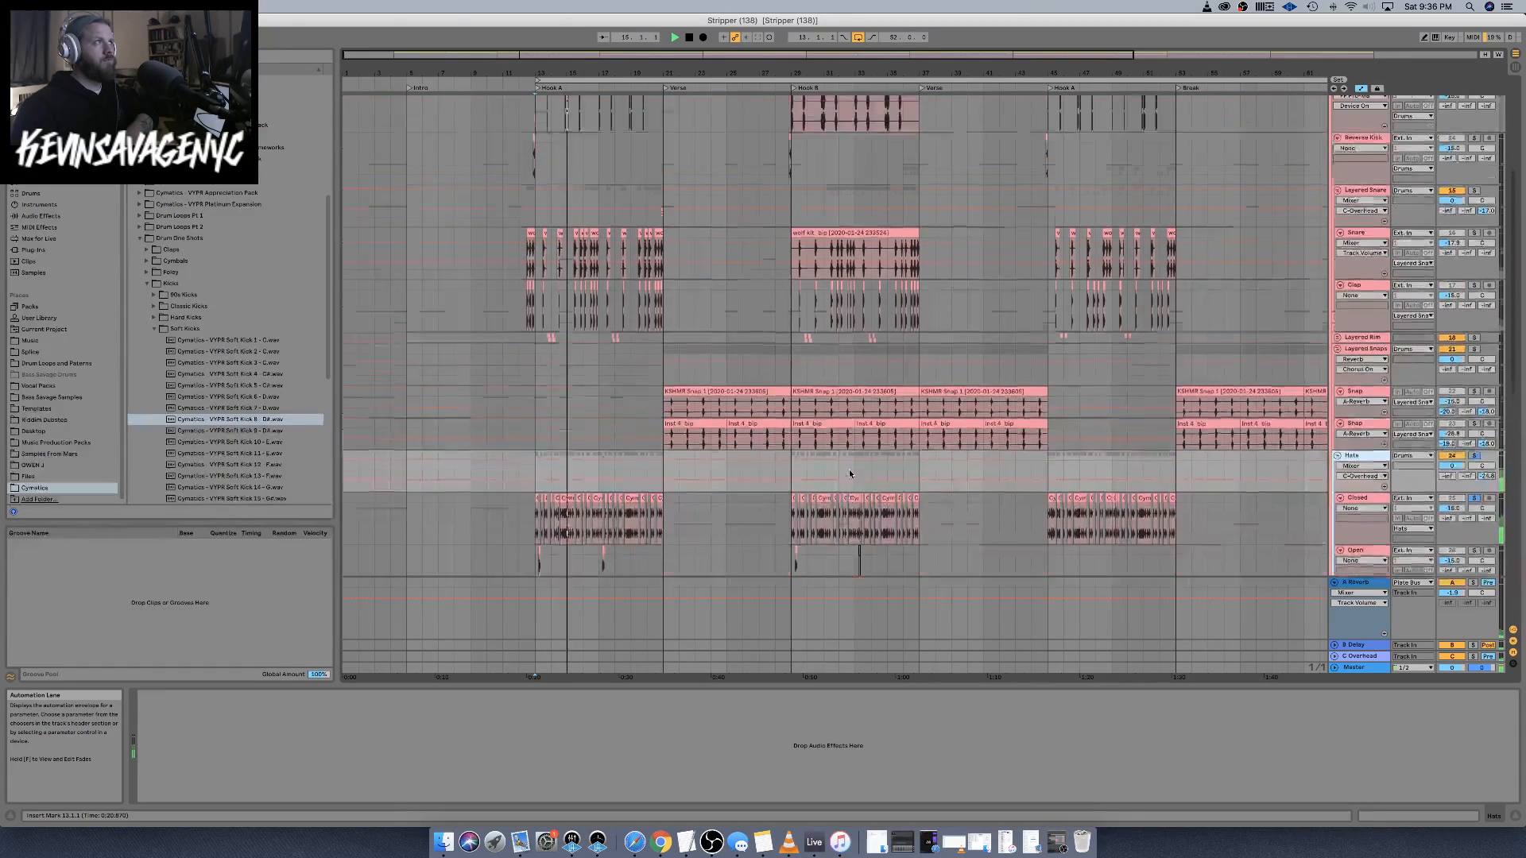
{"action": "scroll", "coordinate": [849, 474], "scroll_direction": "down", "scroll_amount": 12}
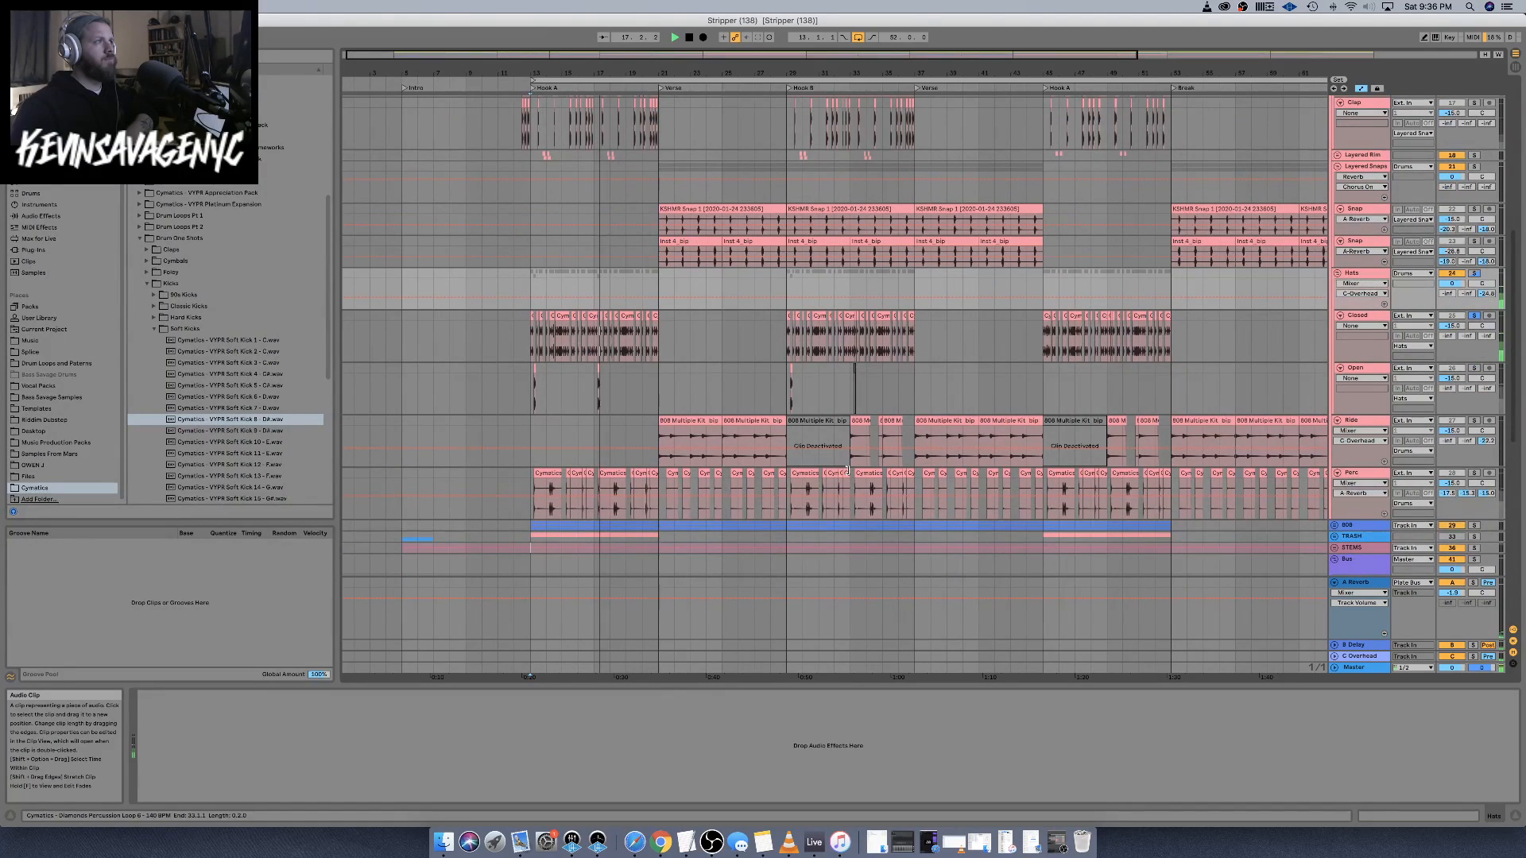
{"action": "scroll", "coordinate": [848, 473], "scroll_direction": "up", "scroll_amount": 4}
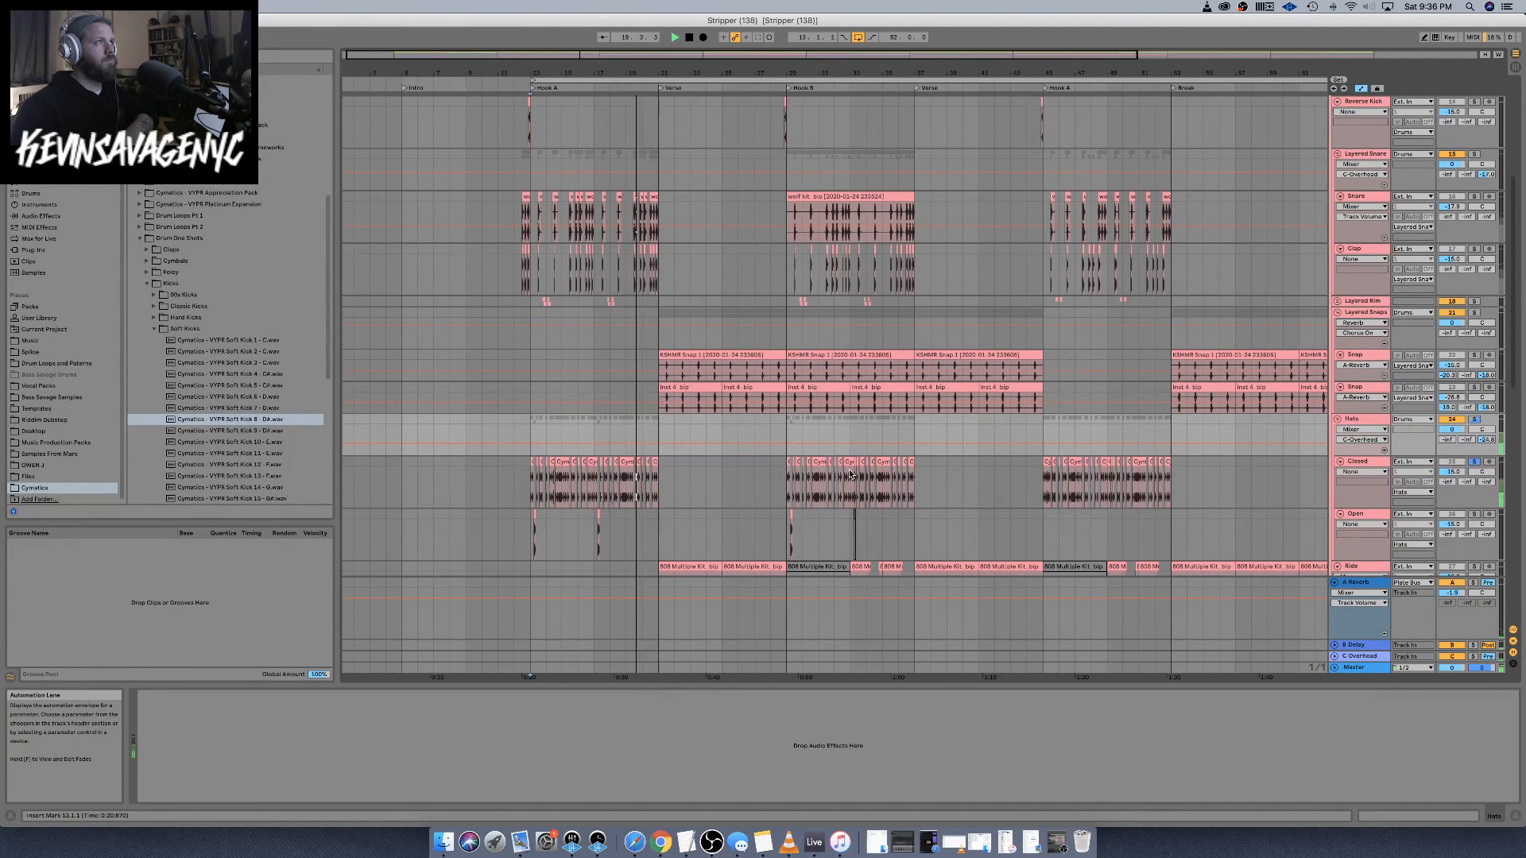
{"action": "key", "text": "space"}
Open the recent Live Set The Bully 175 and dismiss the missing plug-in warning
{"action": "left_click", "coordinate": [67, 6]}
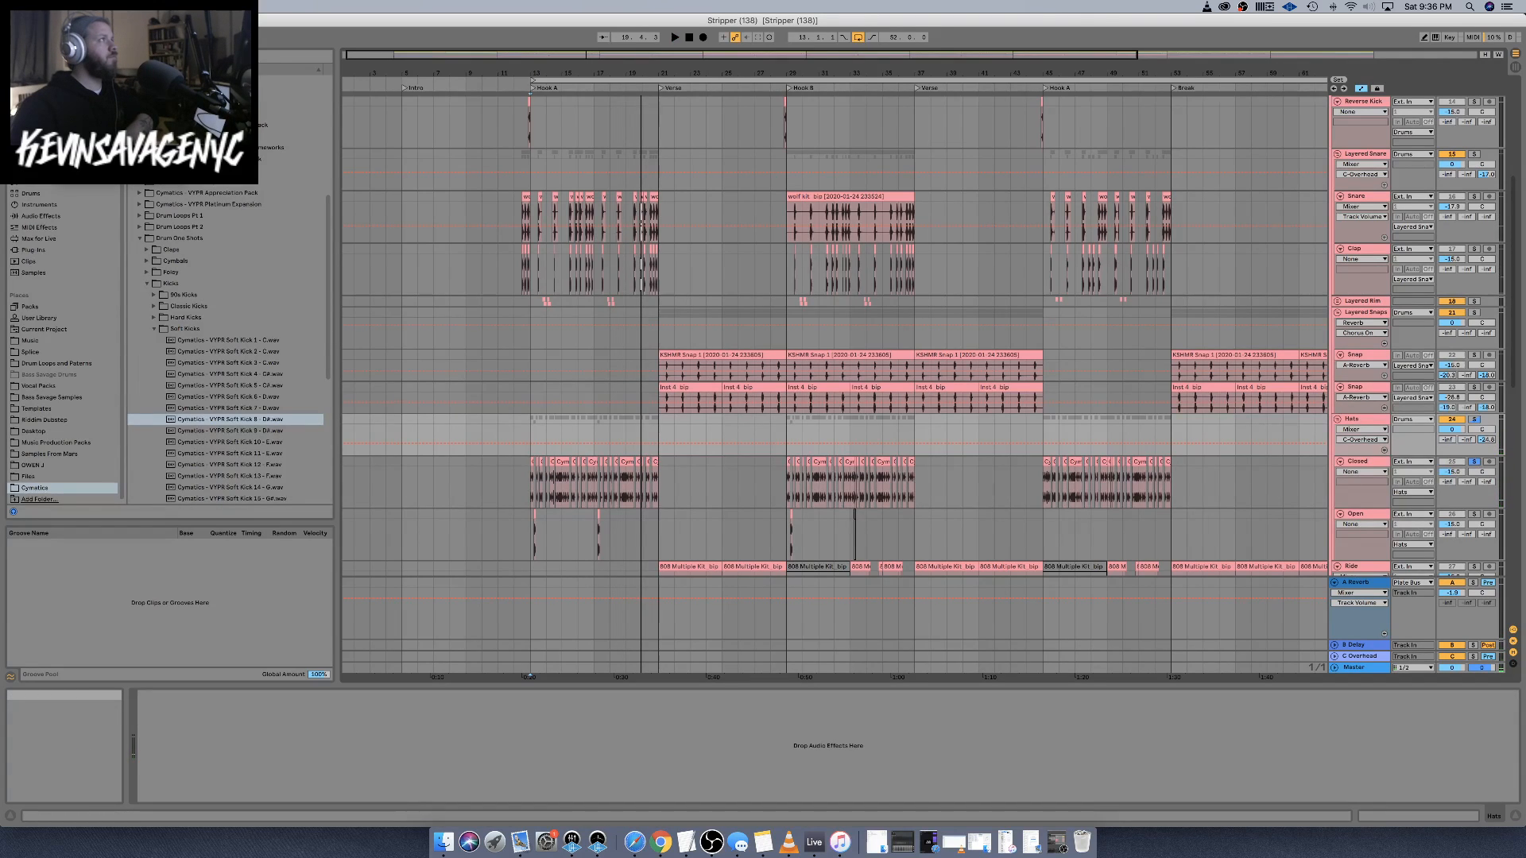
{"action": "mouse_move", "coordinate": [111, 42]}
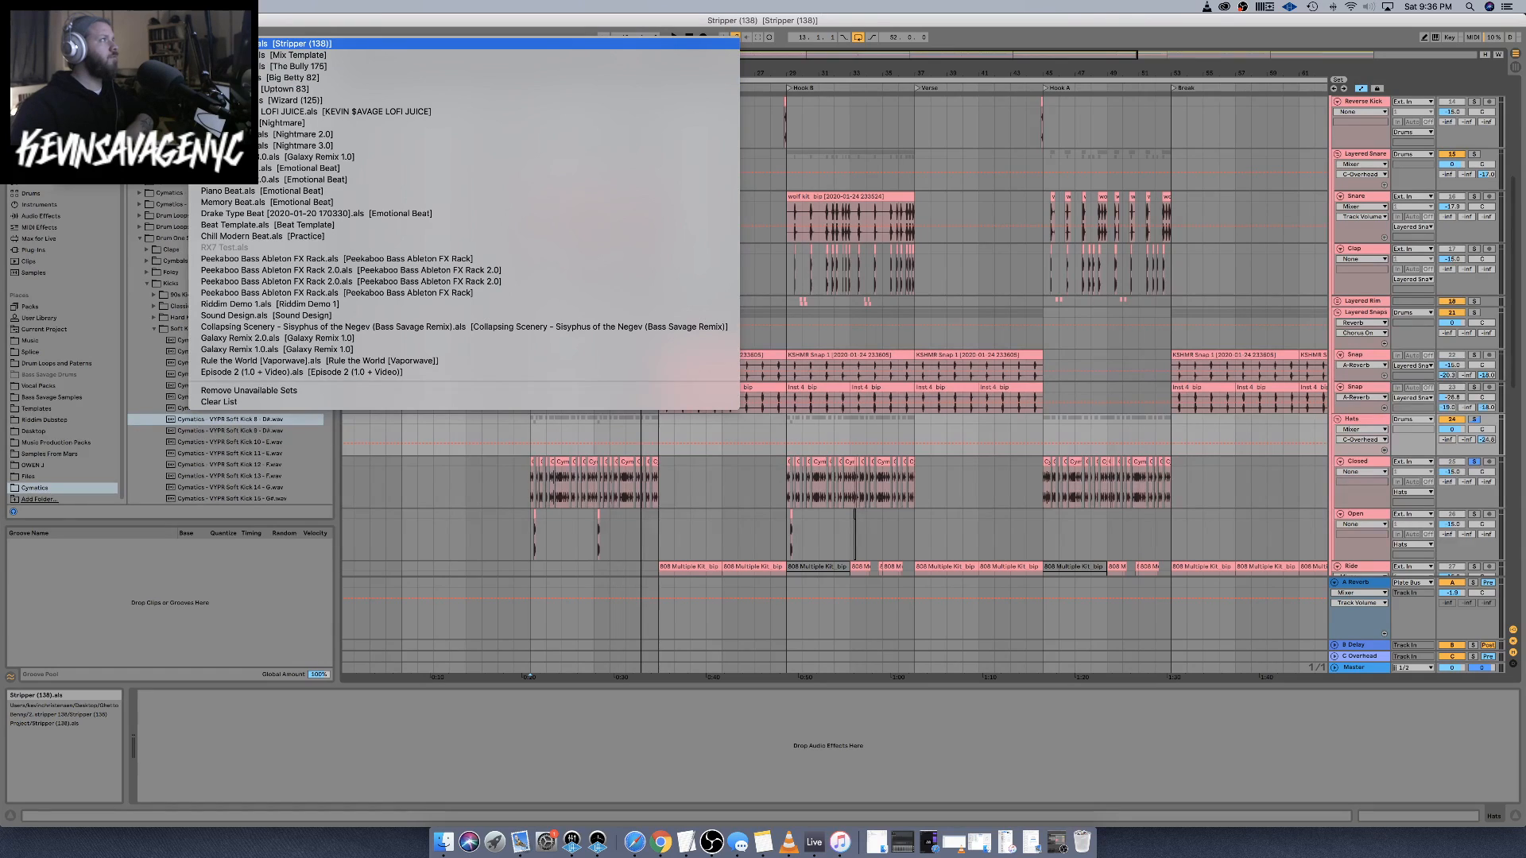
{"action": "left_click", "coordinate": [222, 66]}
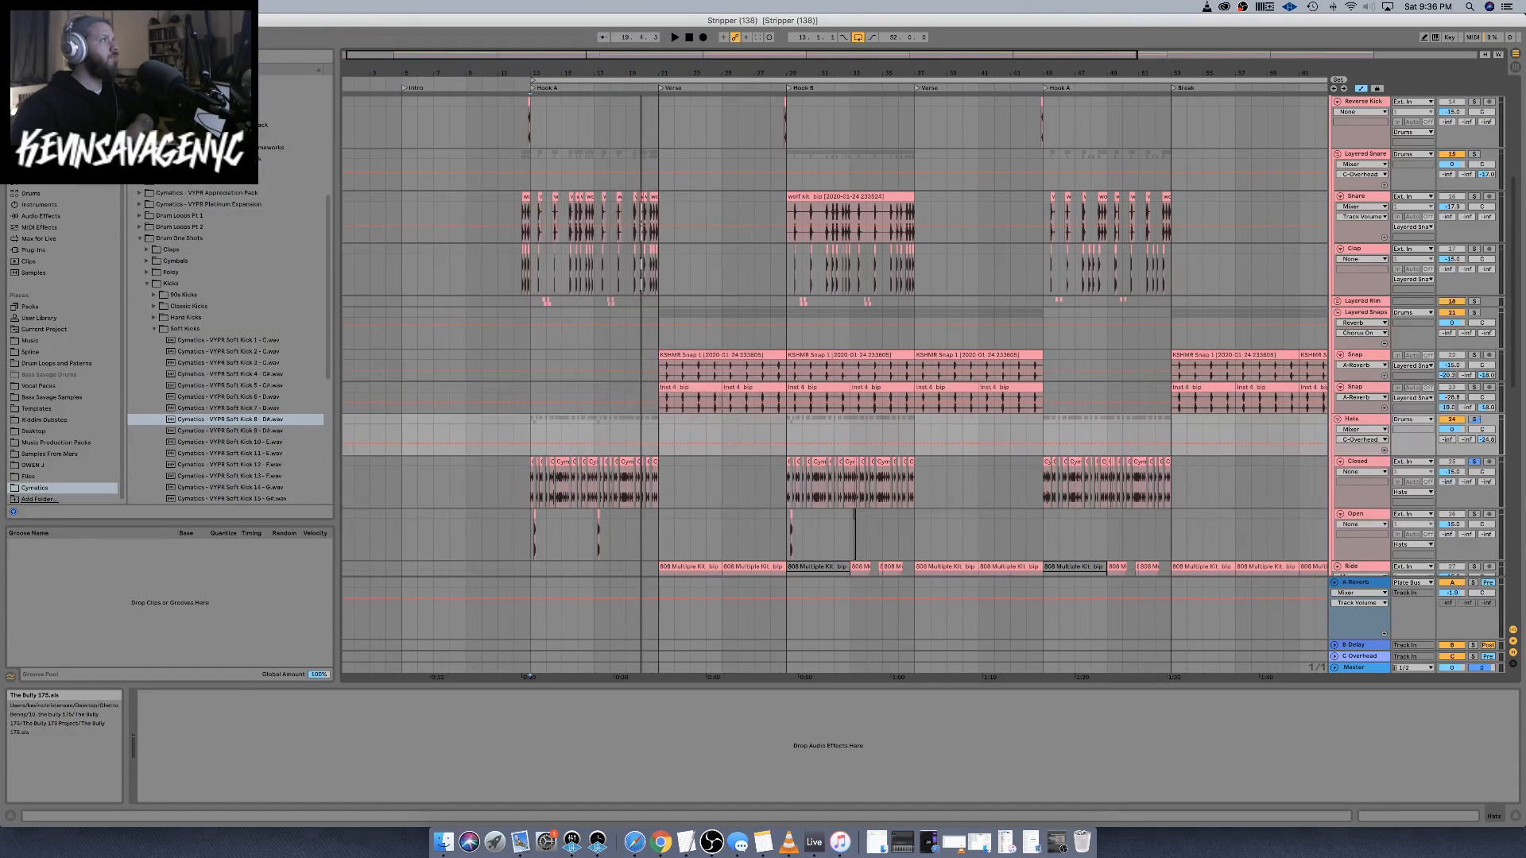
{"action": "left_click", "coordinate": [676, 447]}
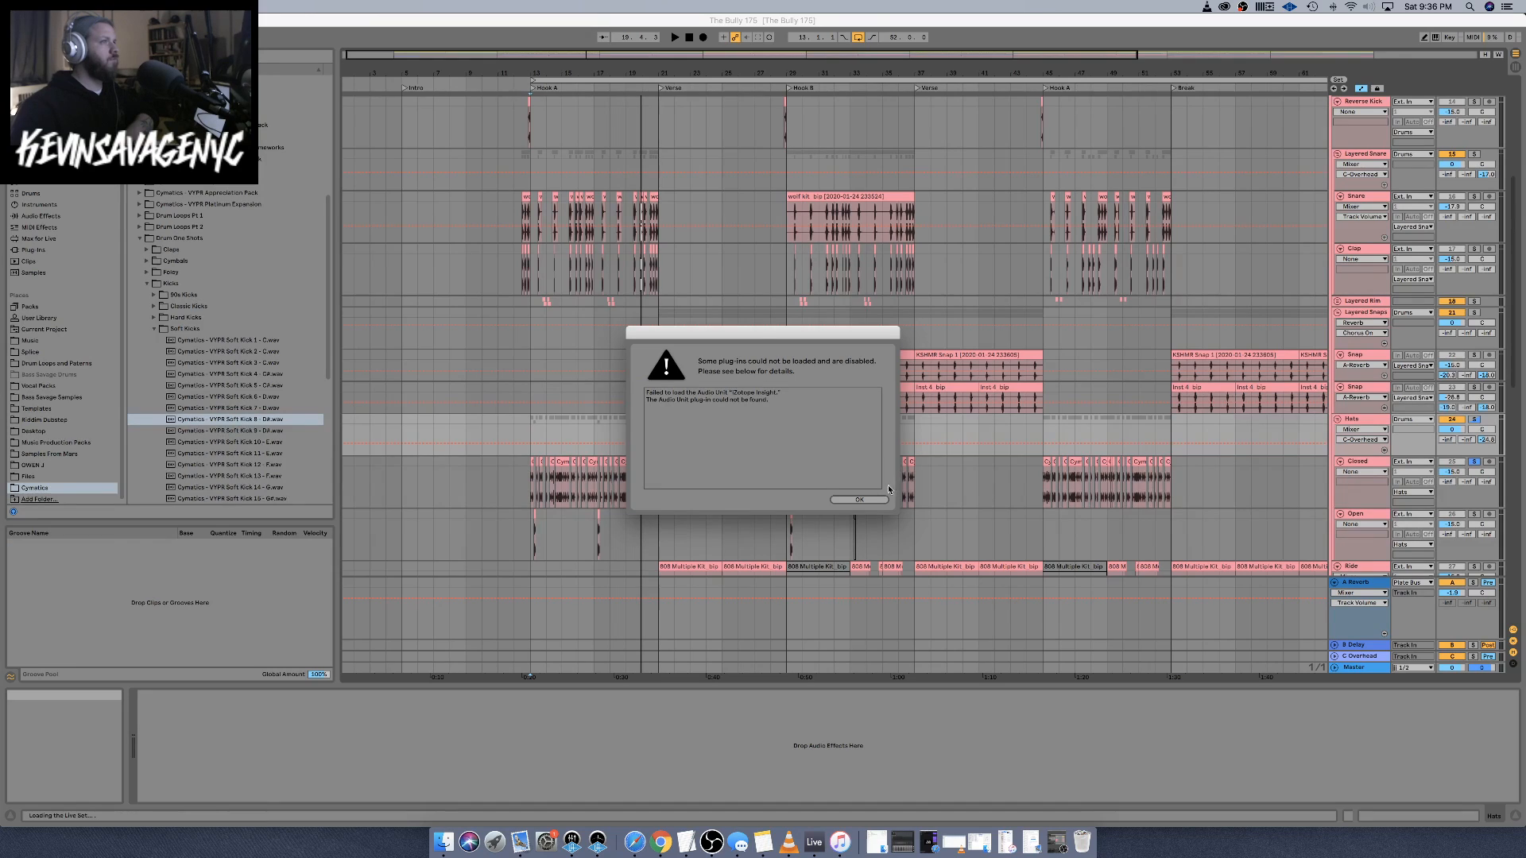
{"action": "left_click", "coordinate": [859, 500]}
Listen to the Intro drums of The Bully 175, soloing the Closed hats to hear them alone
{"action": "key", "text": "space"}
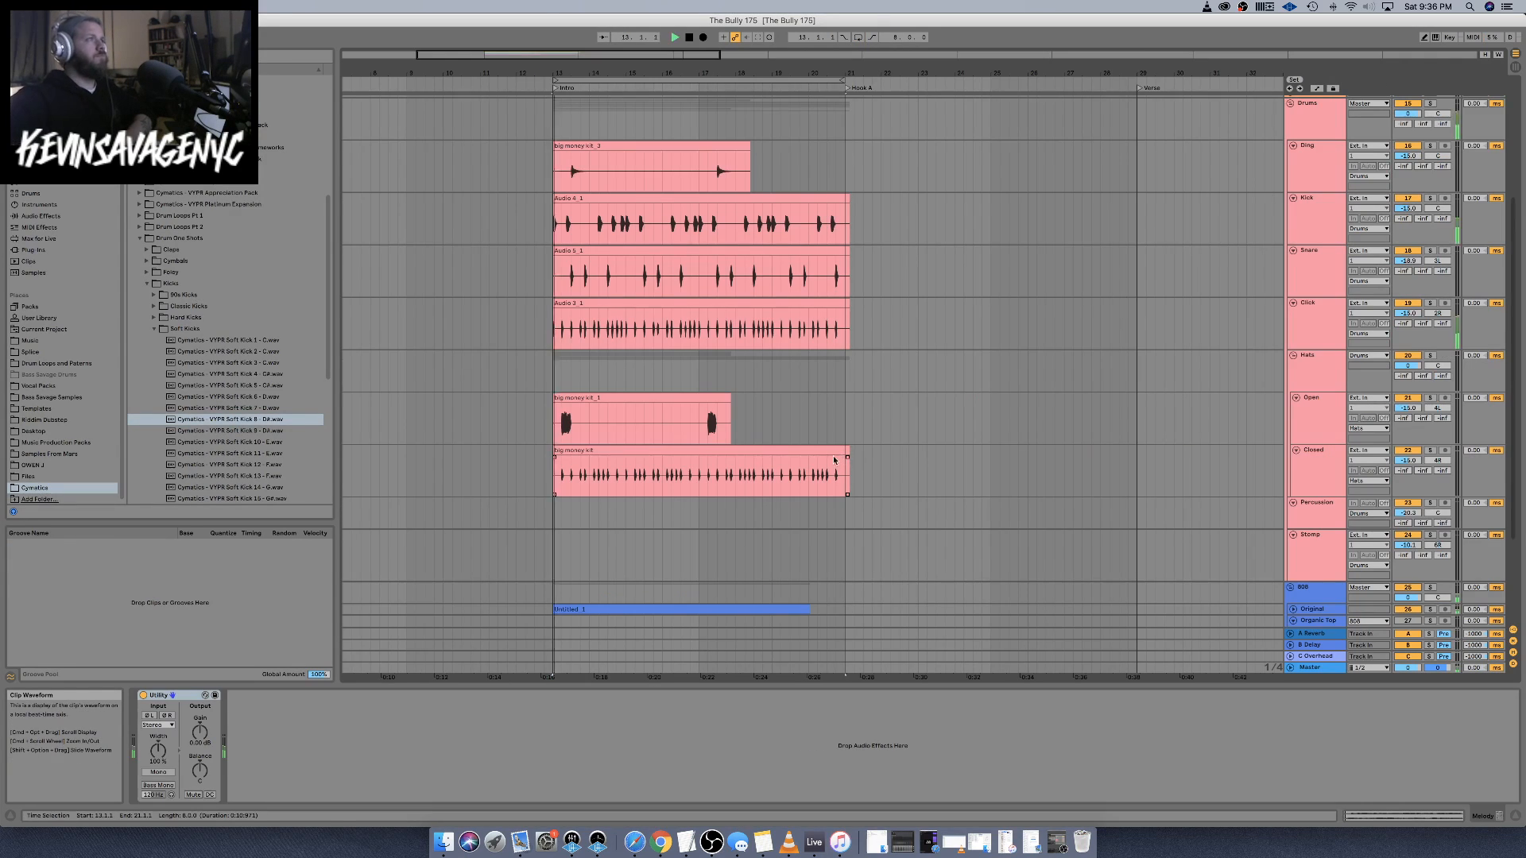
{"action": "key", "text": "space"}
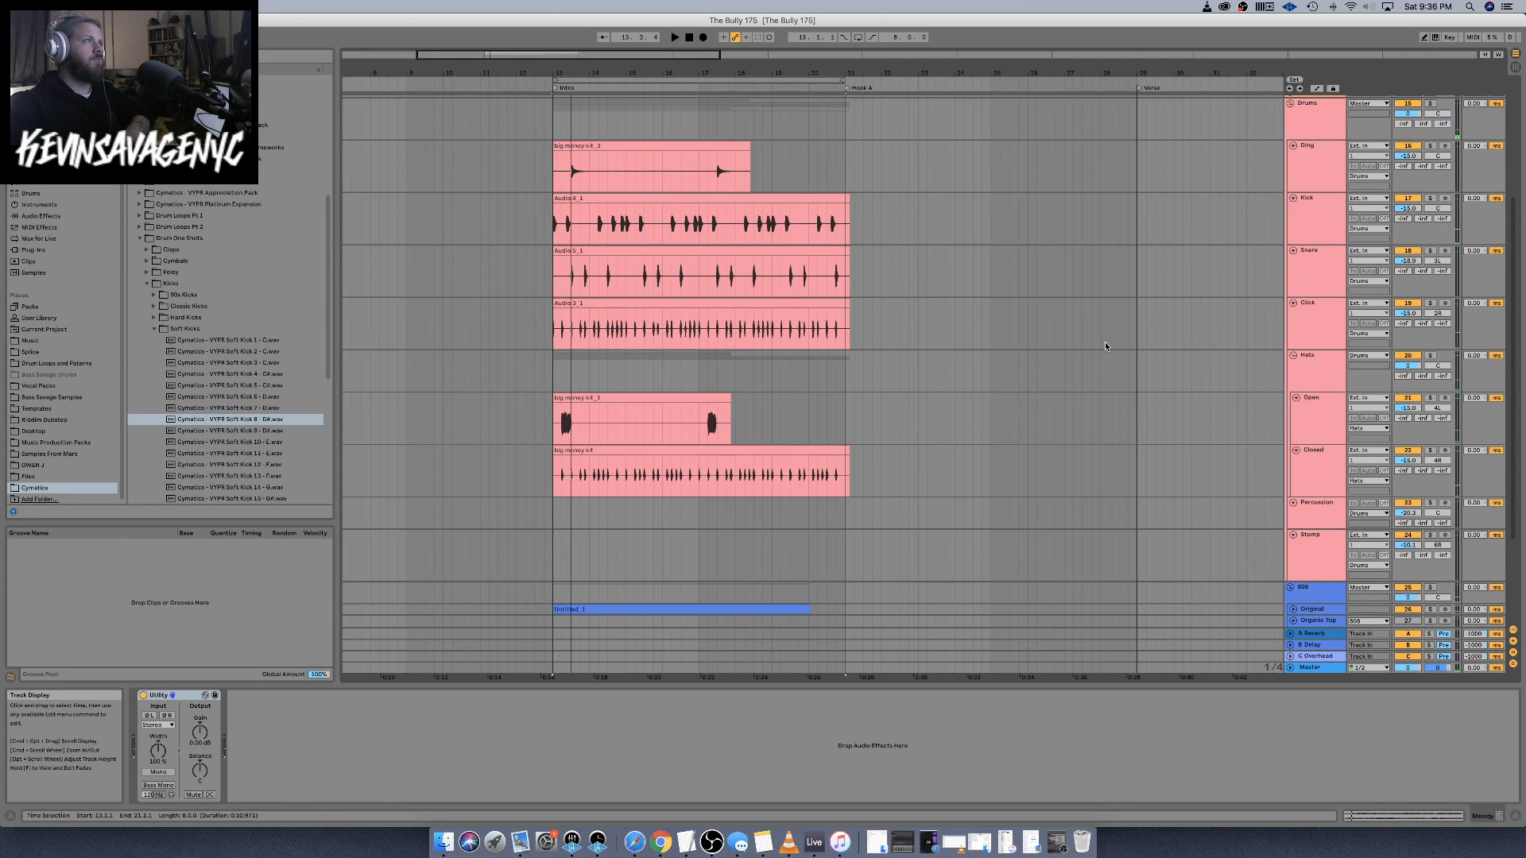
{"action": "key", "text": "space"}
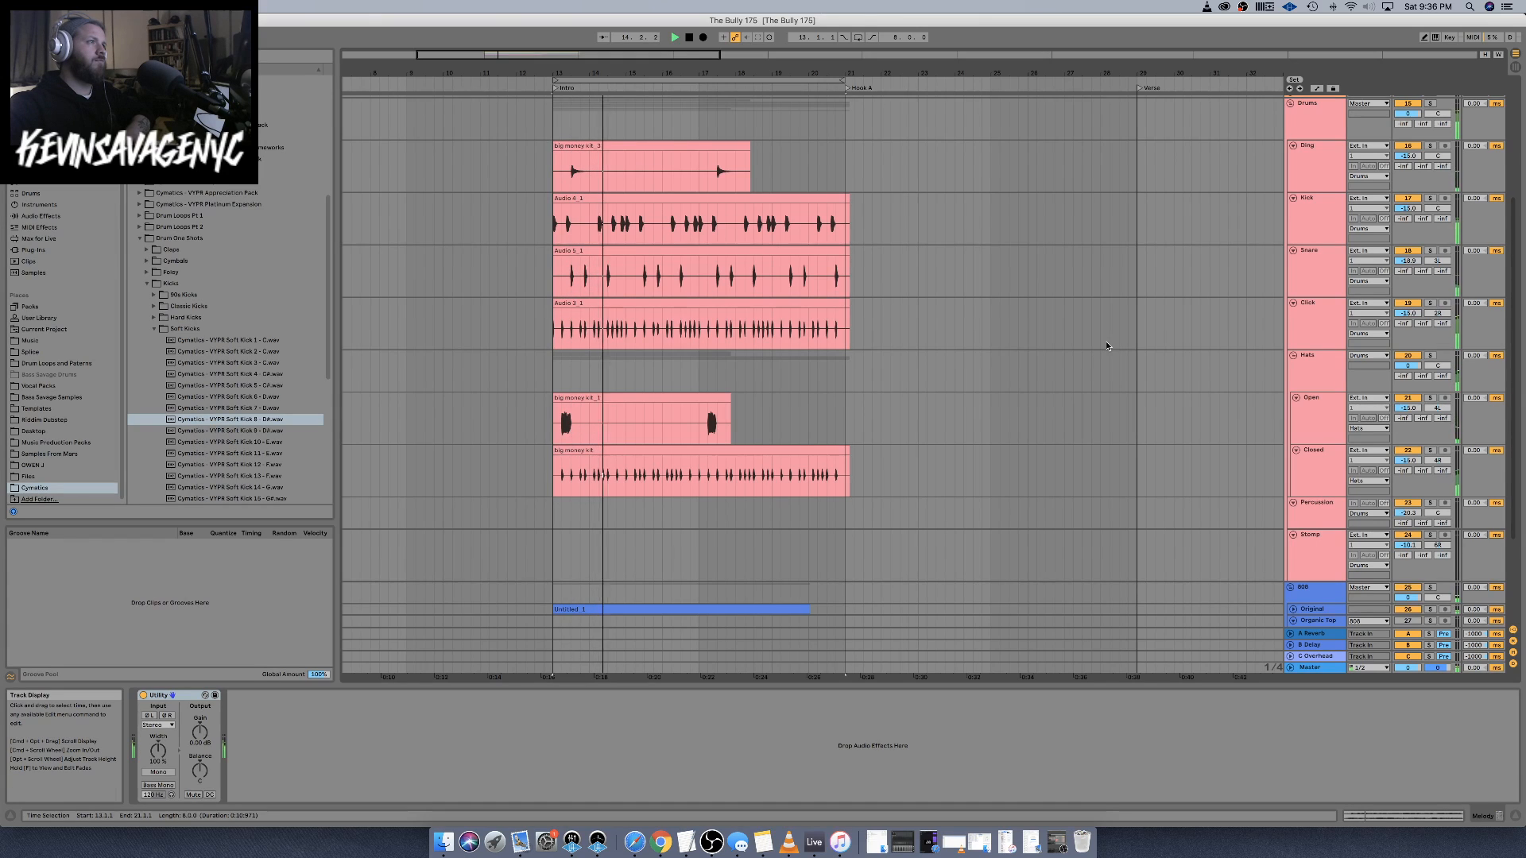
{"action": "left_click", "coordinate": [1430, 451]}
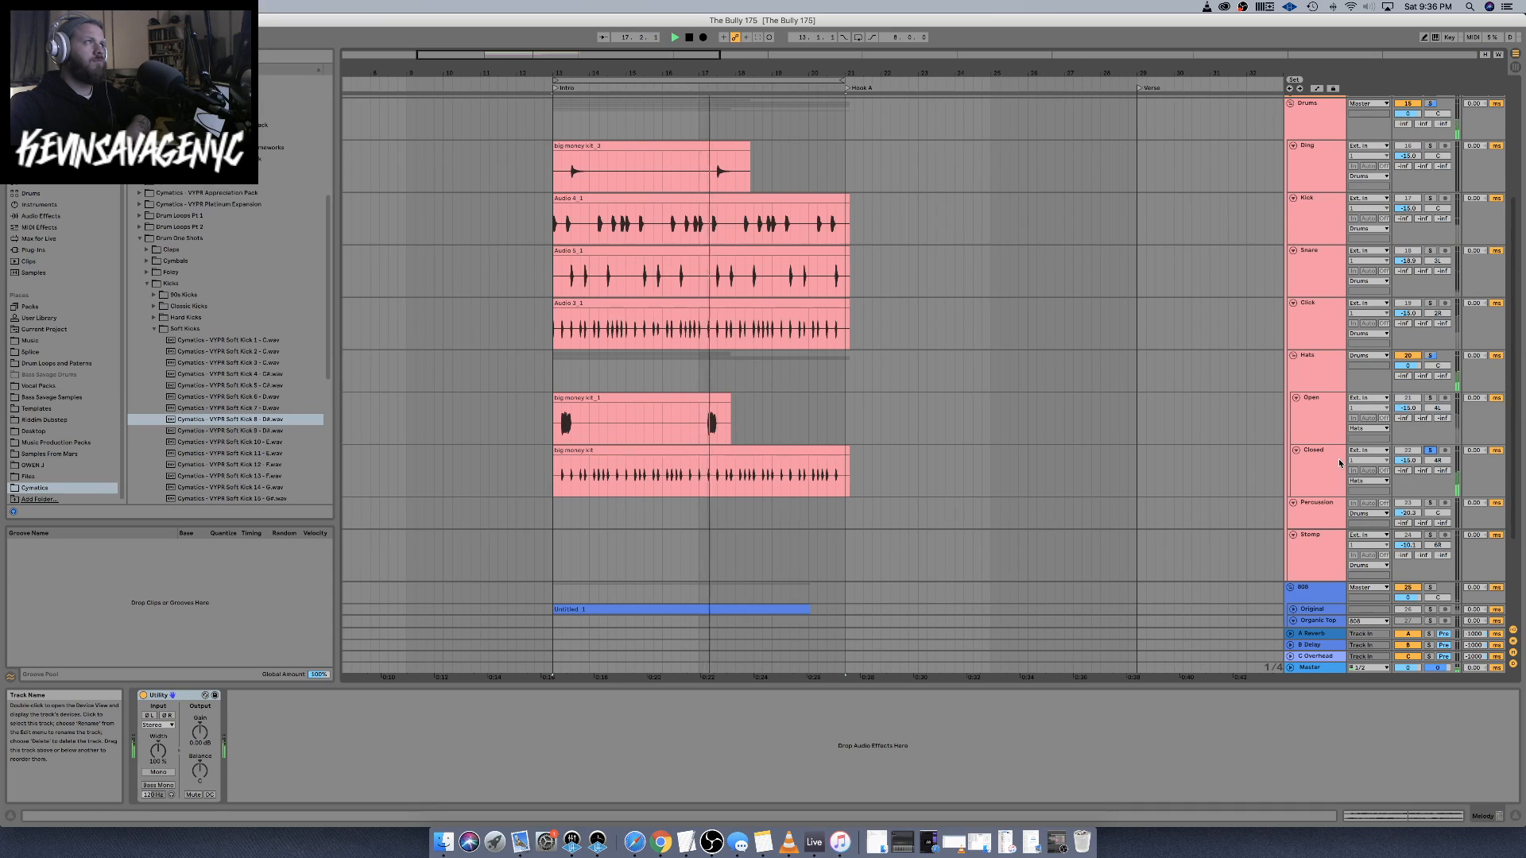
{"action": "key", "text": "space"}
{"action": "key", "text": "space"}
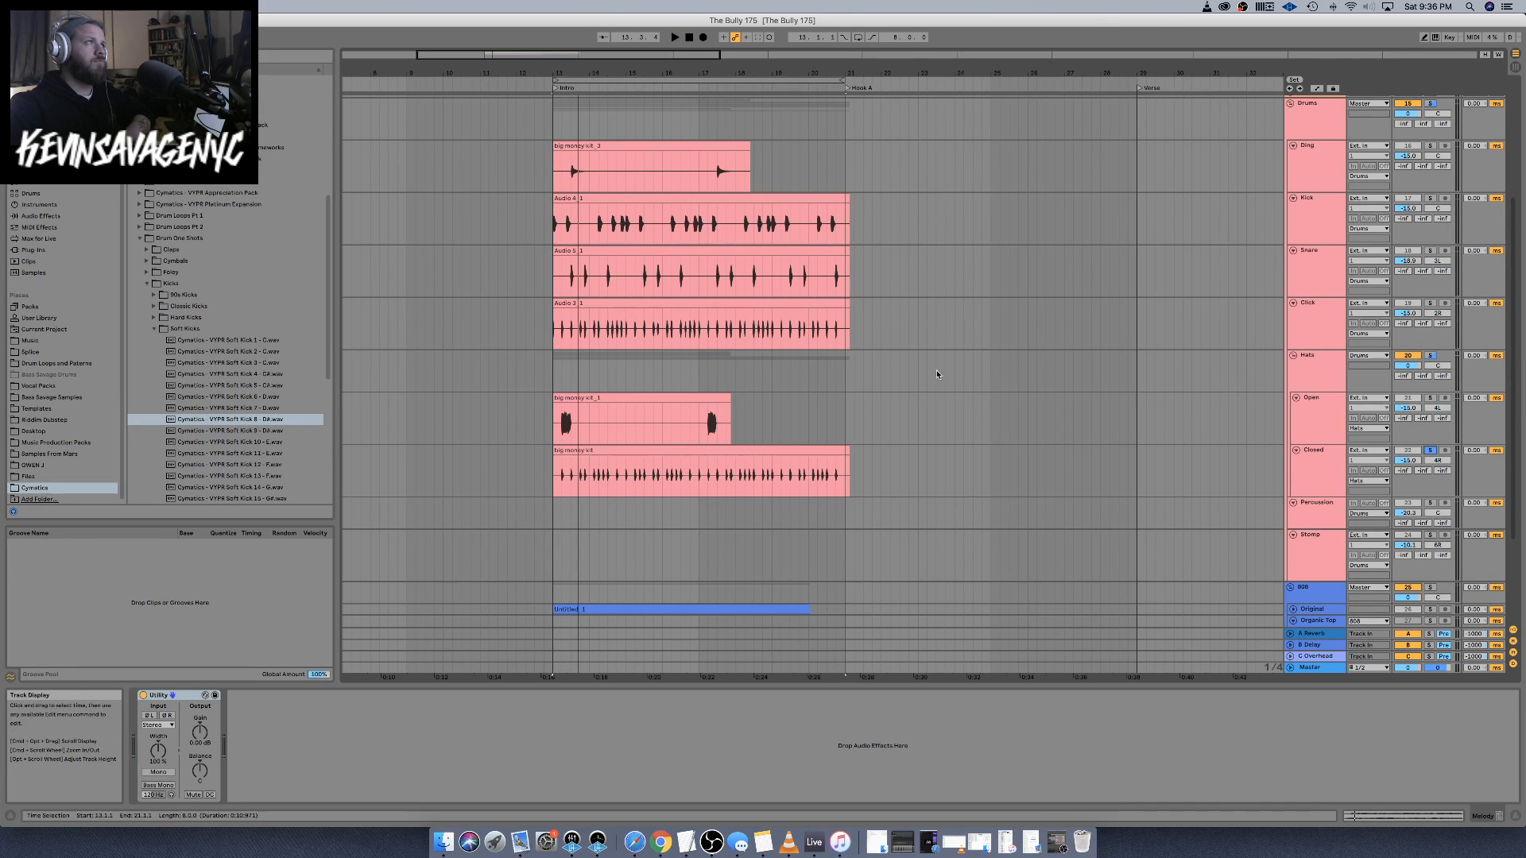
Reopen the Mix Template Live Set from the recent sets and dismiss the missing plug-in warning
{"action": "scroll", "coordinate": [955, 381], "scroll_direction": "up", "scroll_amount": 5}
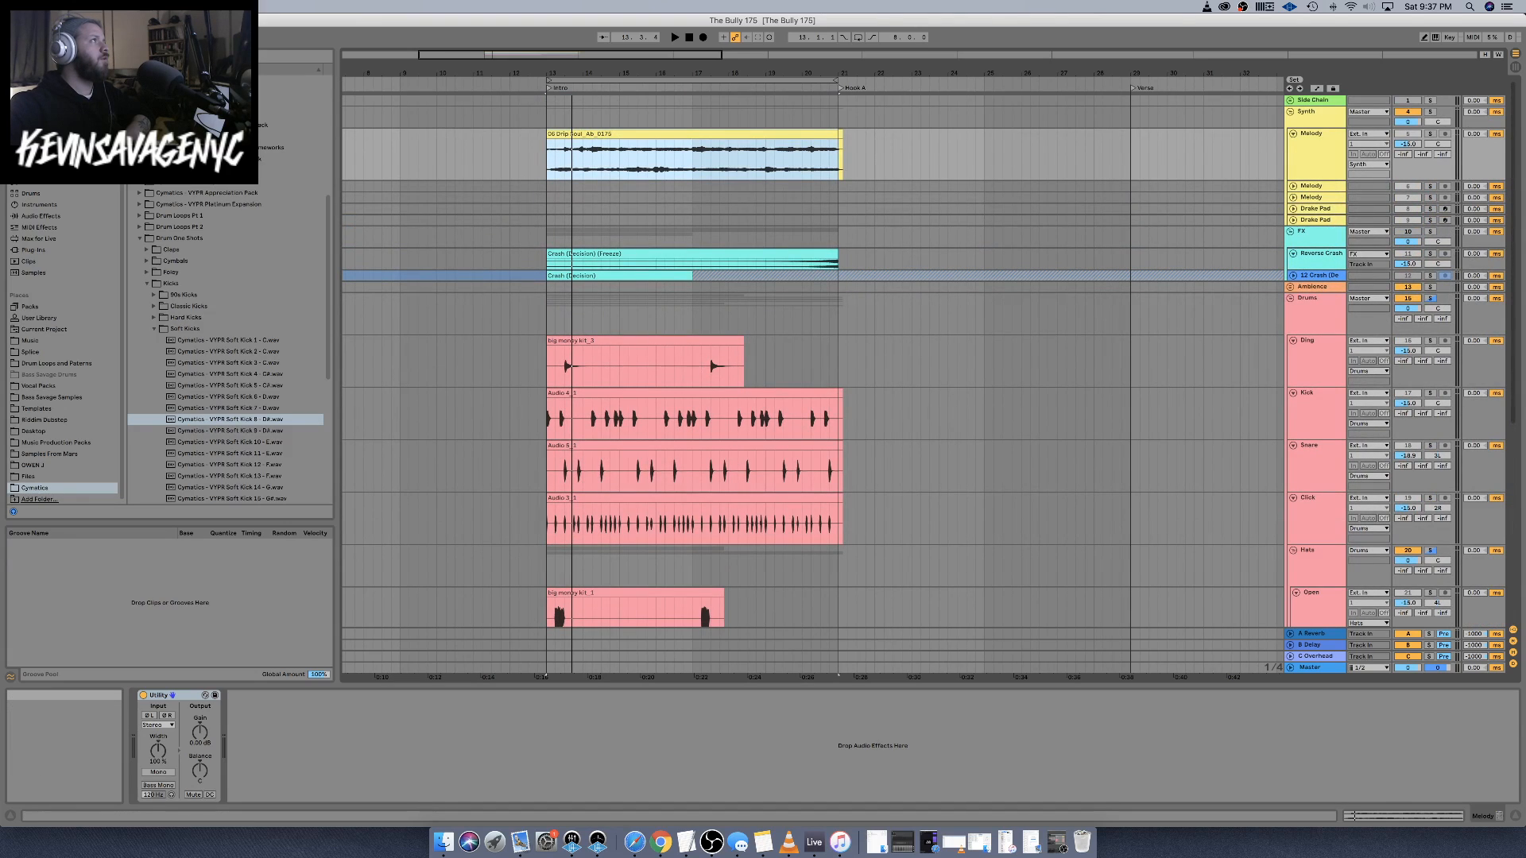
{"action": "left_click", "coordinate": [66, 7]}
{"action": "mouse_move", "coordinate": [95, 44]}
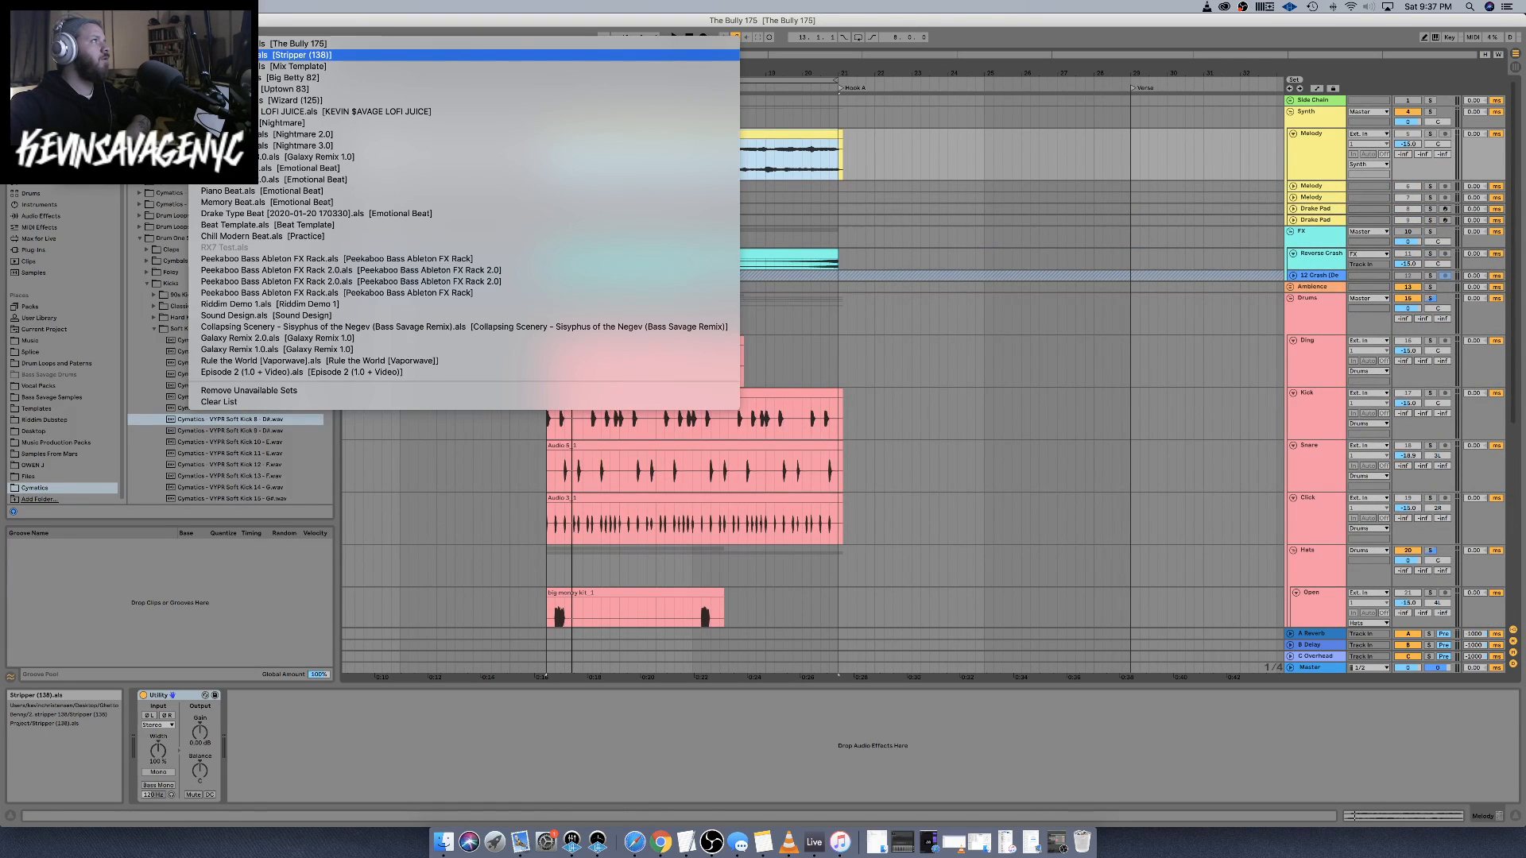
{"action": "left_click", "coordinate": [230, 66]}
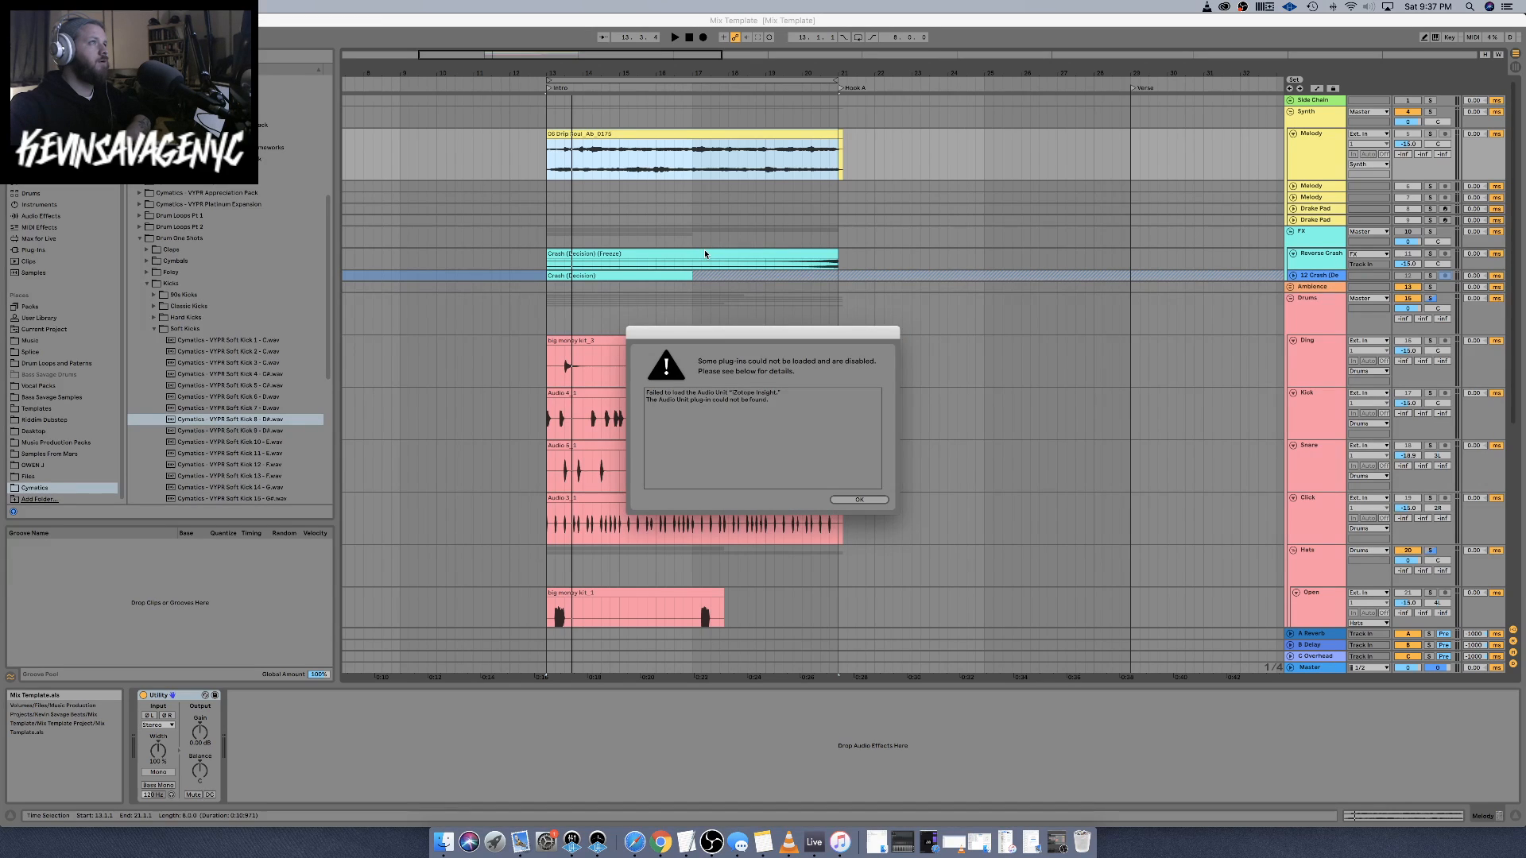
{"action": "left_click", "coordinate": [858, 501]}
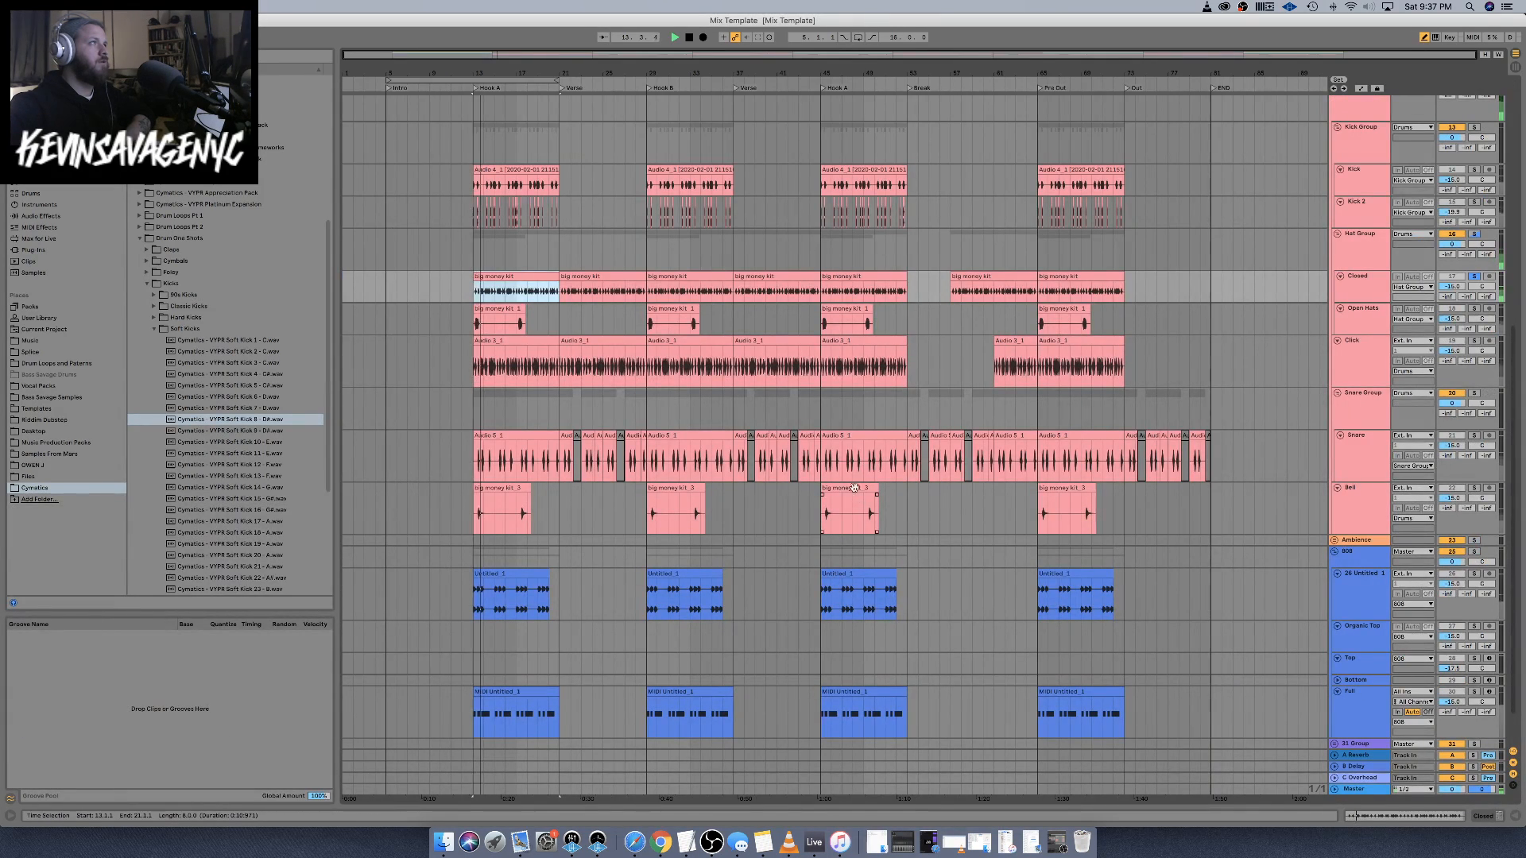
Stop playback and open the Hihat Loops folder under VYPR Drum Loops Pt 1, Classic Drum Loops
{"action": "left_click", "coordinate": [1441, 292]}
{"action": "key", "text": "space"}
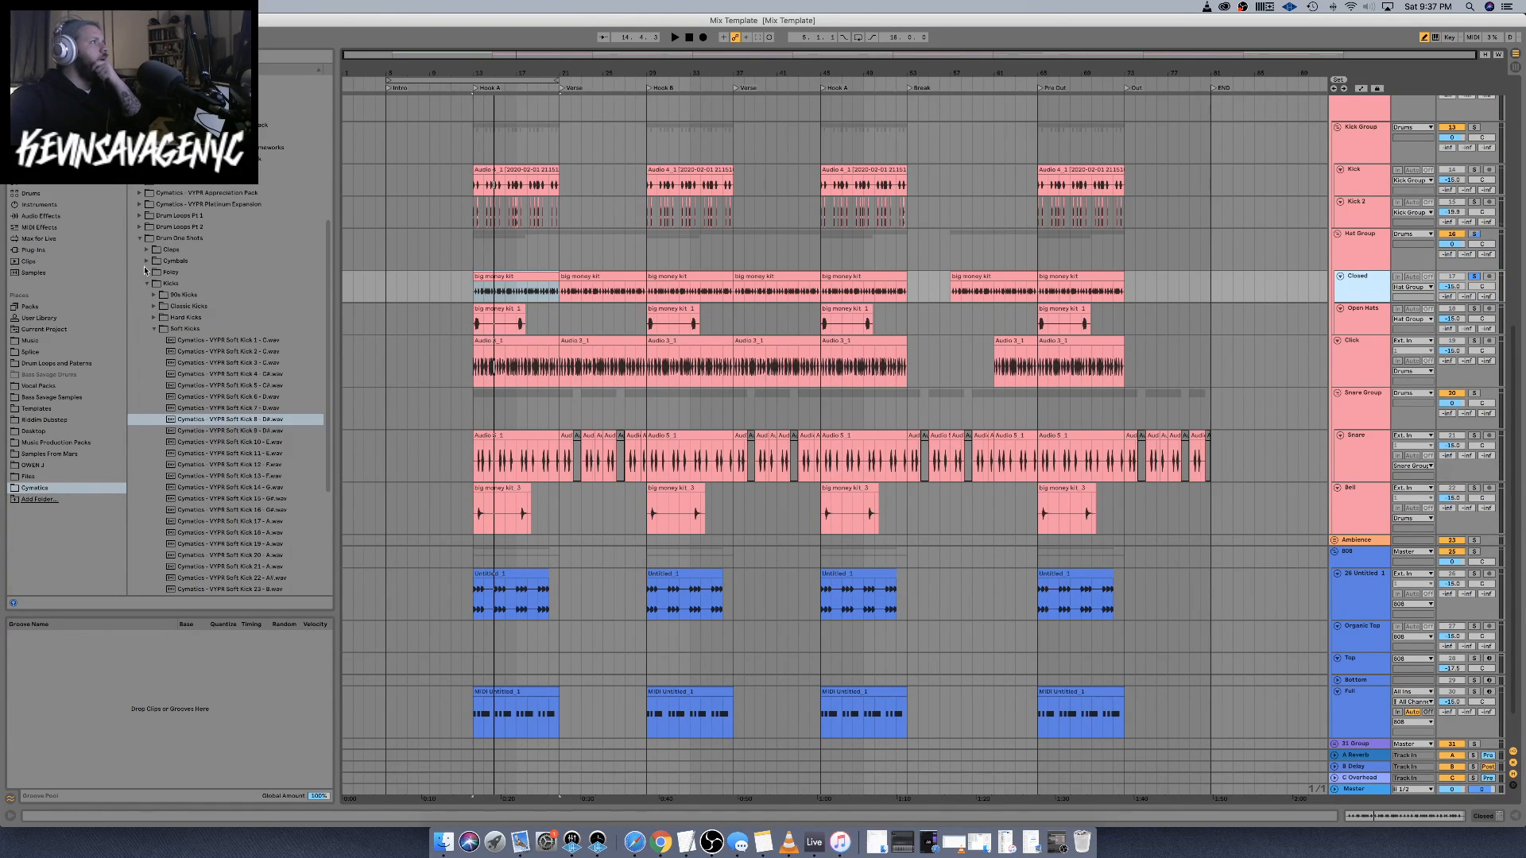
{"action": "left_click", "coordinate": [140, 239]}
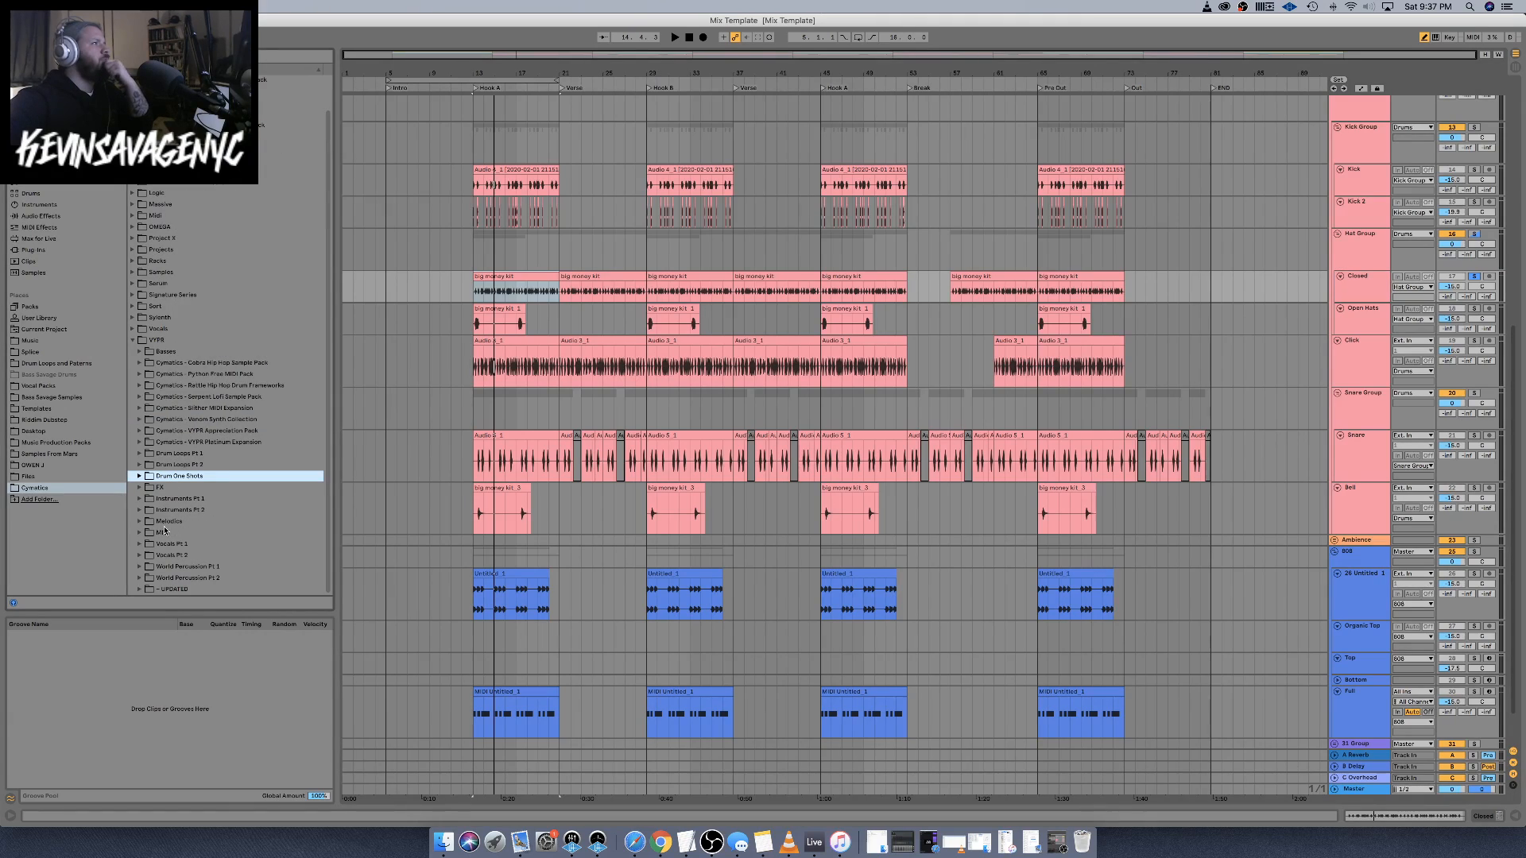
{"action": "left_click", "coordinate": [139, 465]}
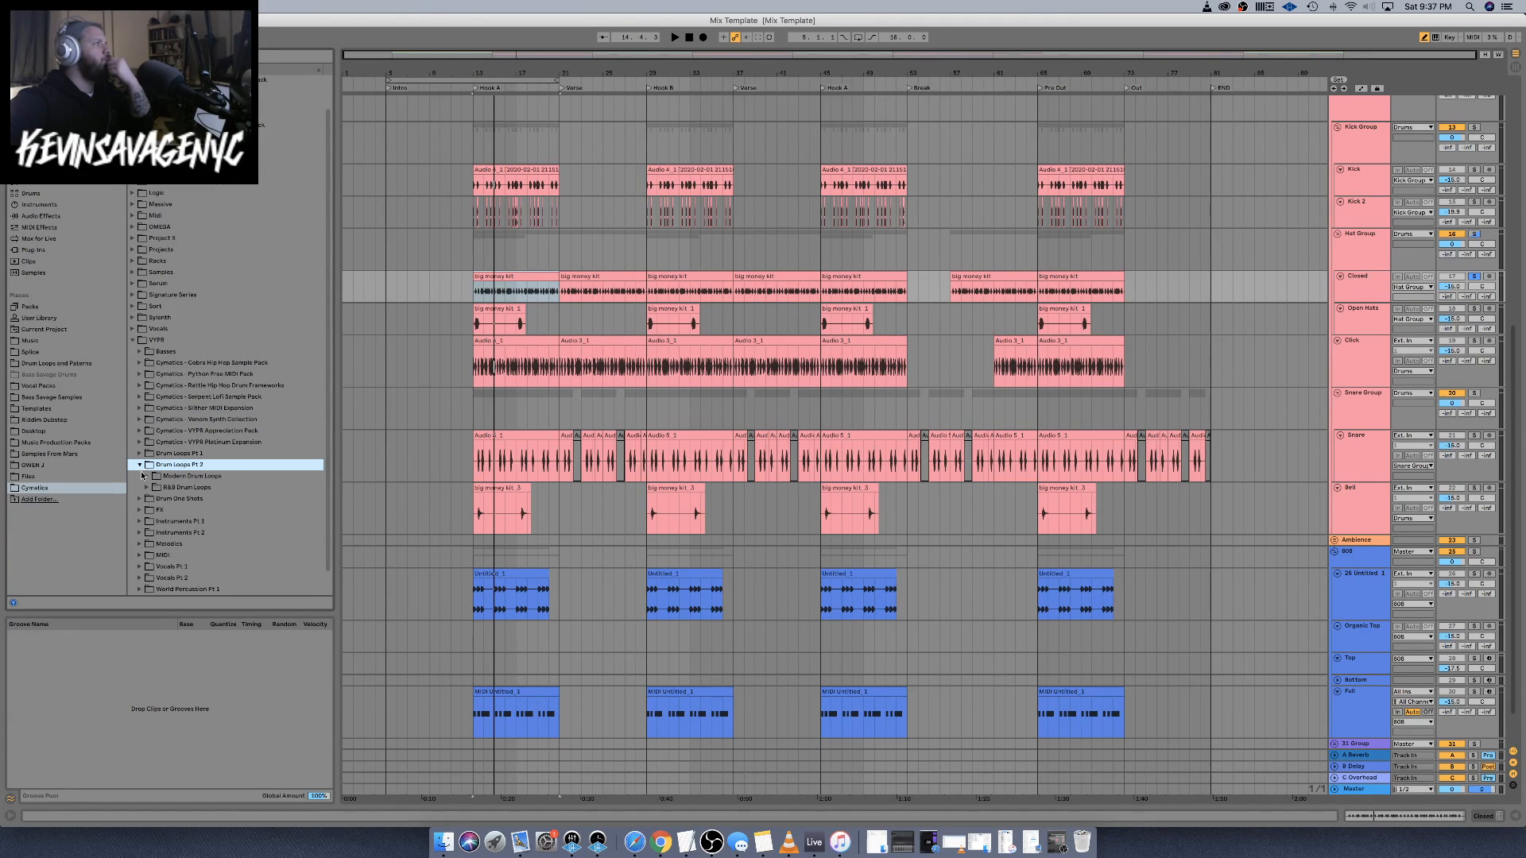
{"action": "left_click", "coordinate": [139, 454]}
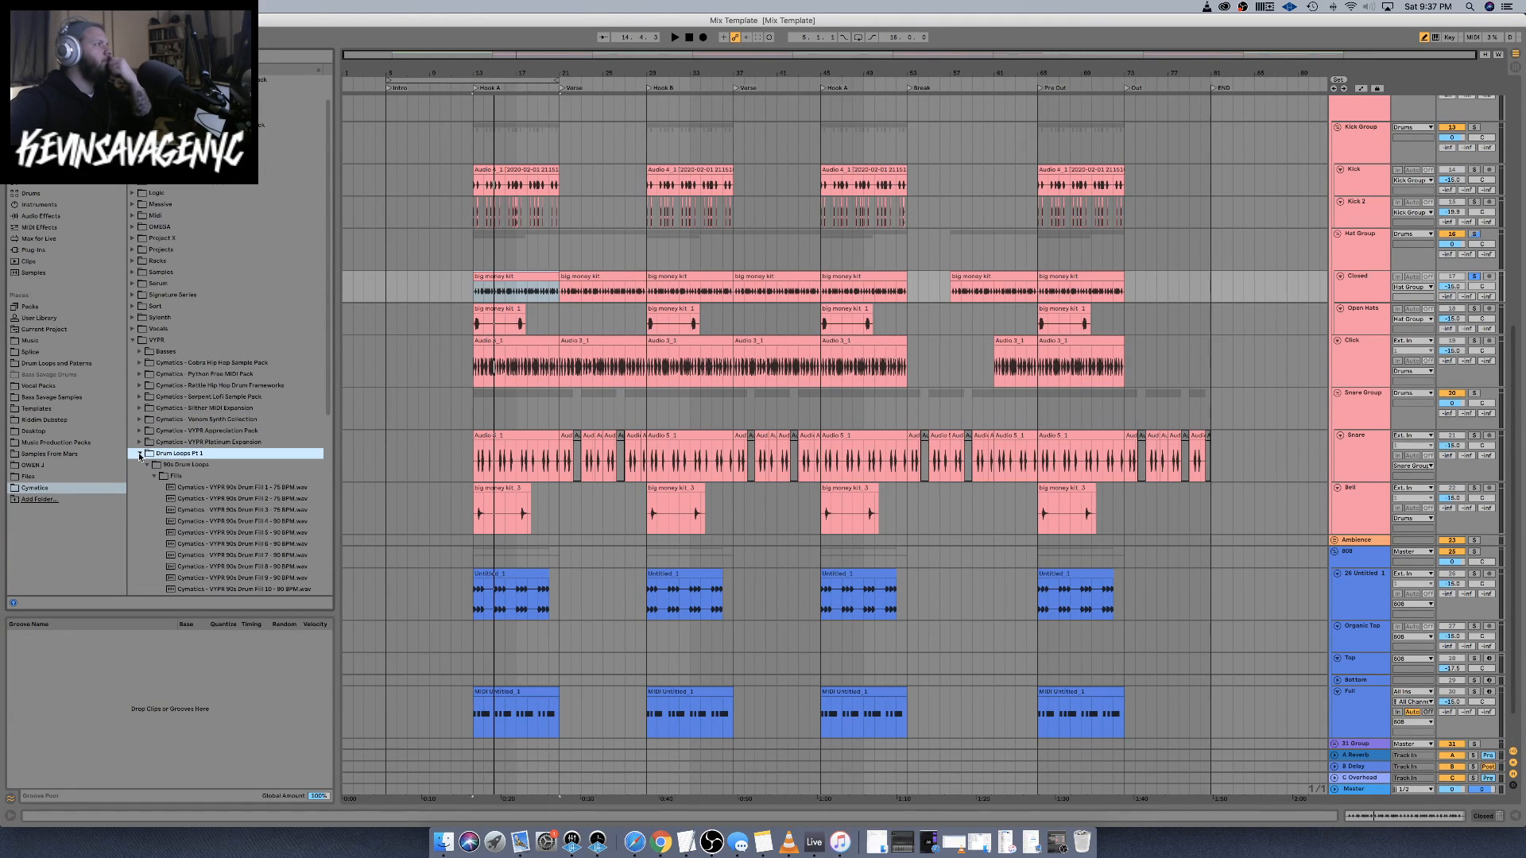
{"action": "left_click", "coordinate": [154, 476]}
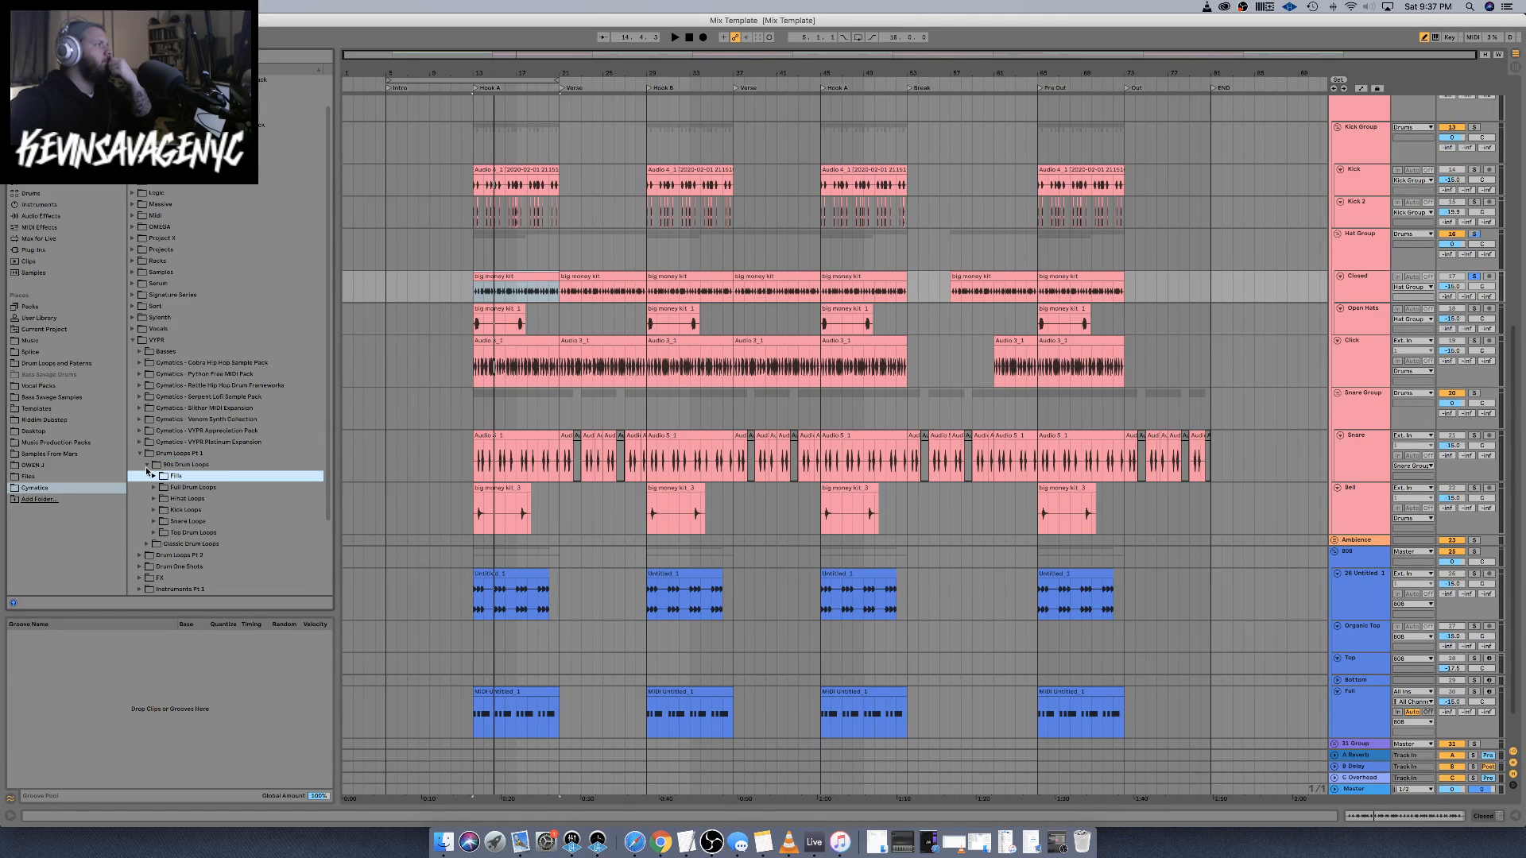
{"action": "left_click", "coordinate": [147, 468]}
{"action": "left_click", "coordinate": [147, 477]}
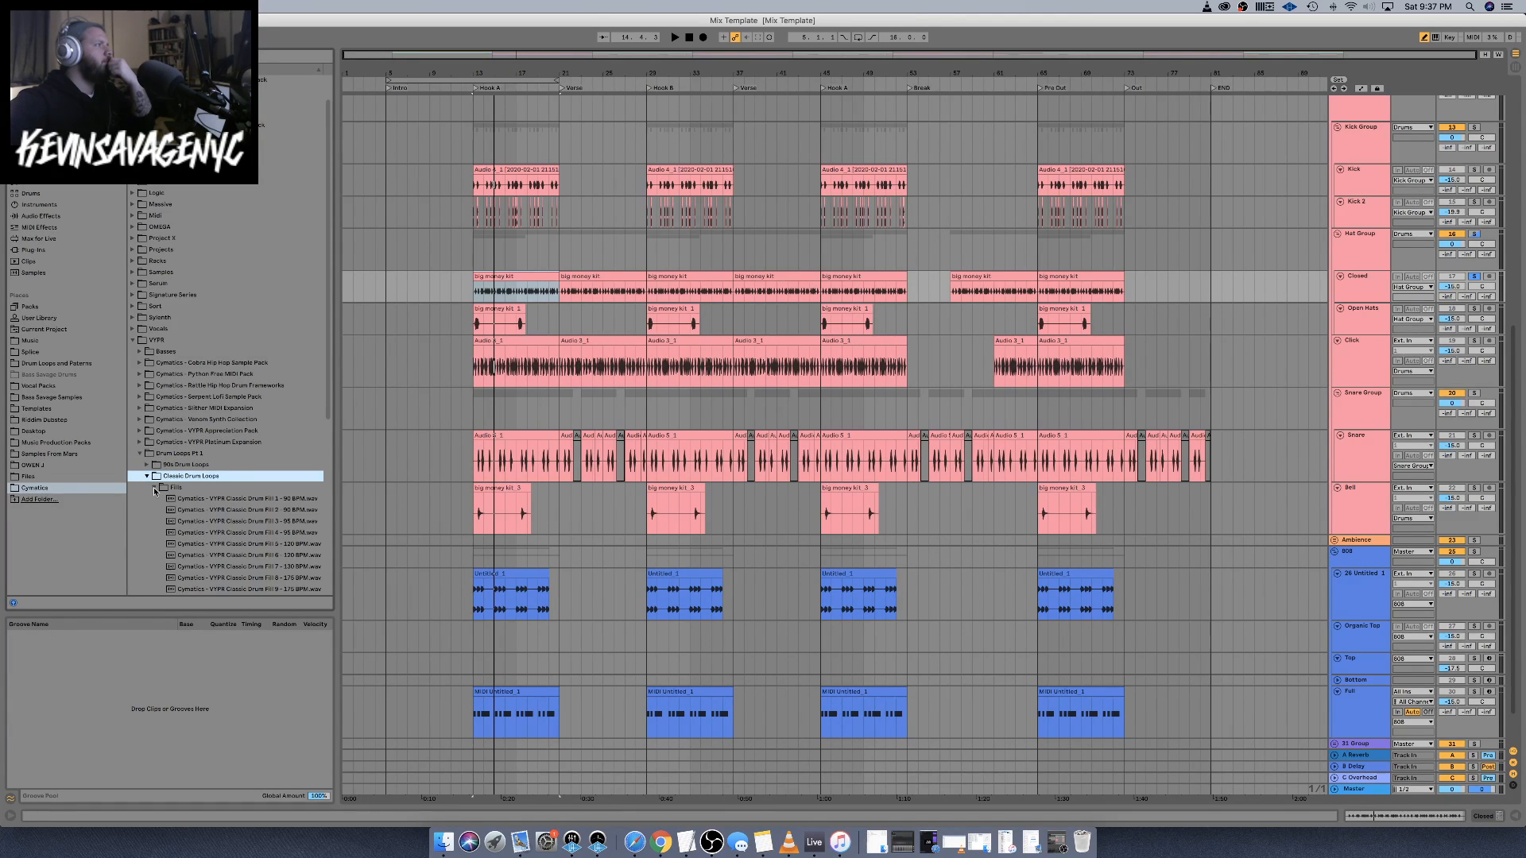
{"action": "left_click", "coordinate": [154, 488]}
{"action": "left_click", "coordinate": [155, 510]}
Audition the VYPR Classic hi-hat loops in order, from Loop 1 through the end of the folder
{"action": "left_click", "coordinate": [183, 522]}
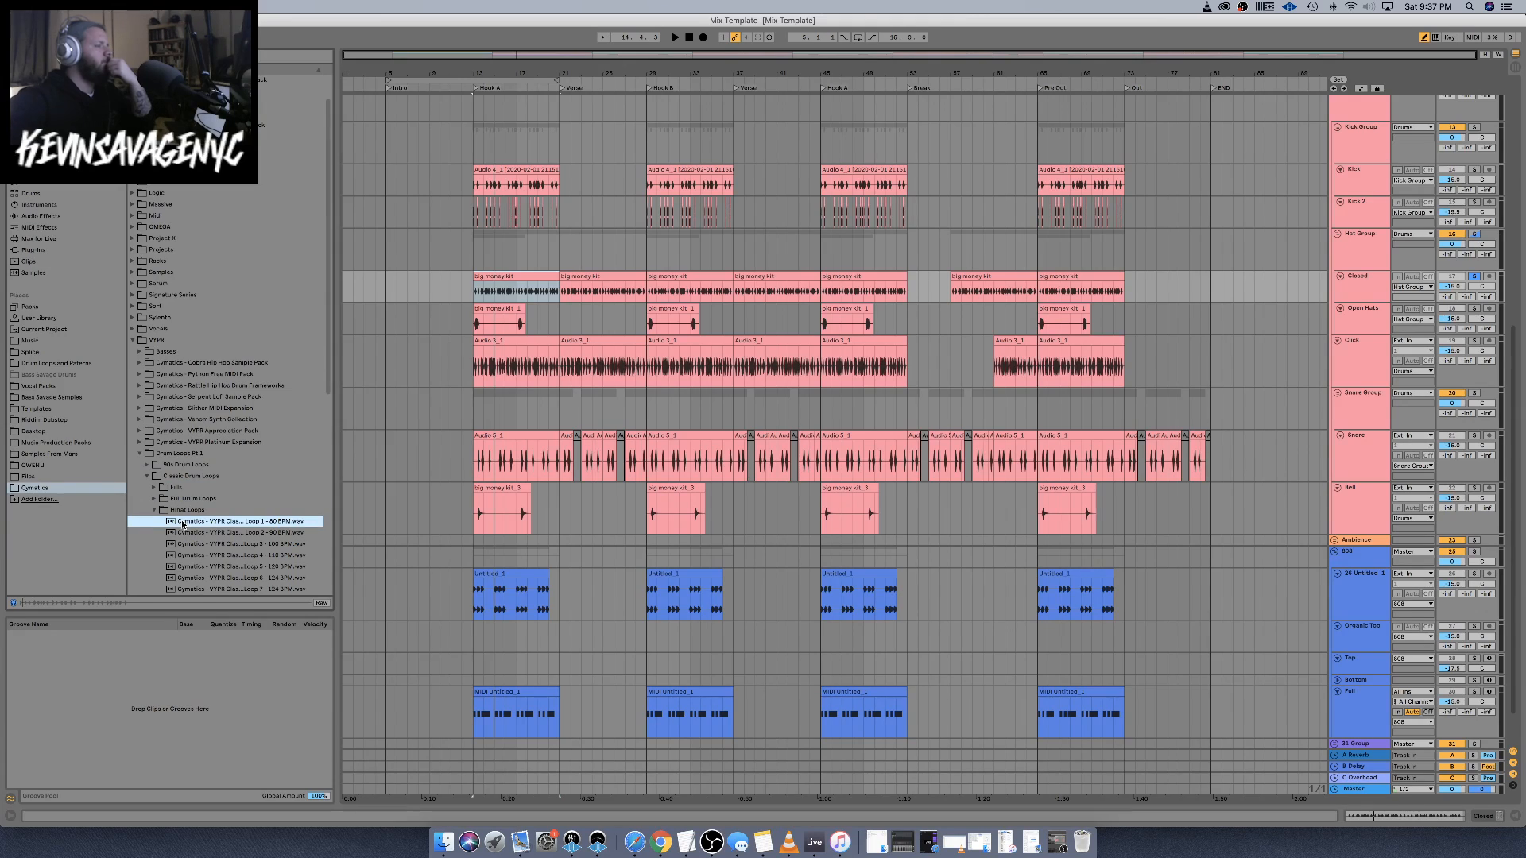
{"action": "key", "text": "Down"}
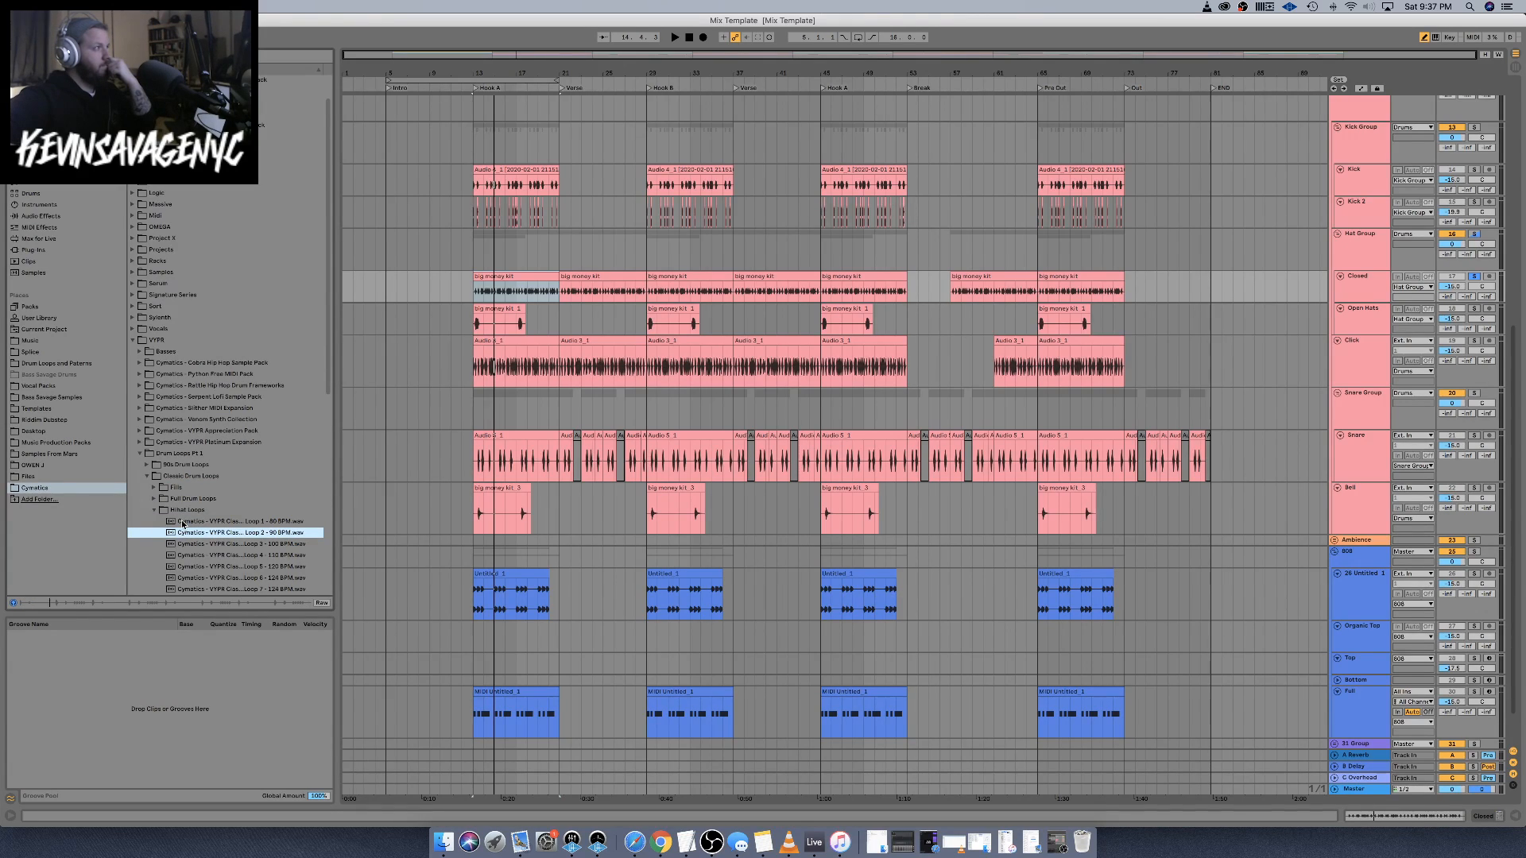
{"action": "key", "text": "Down"}
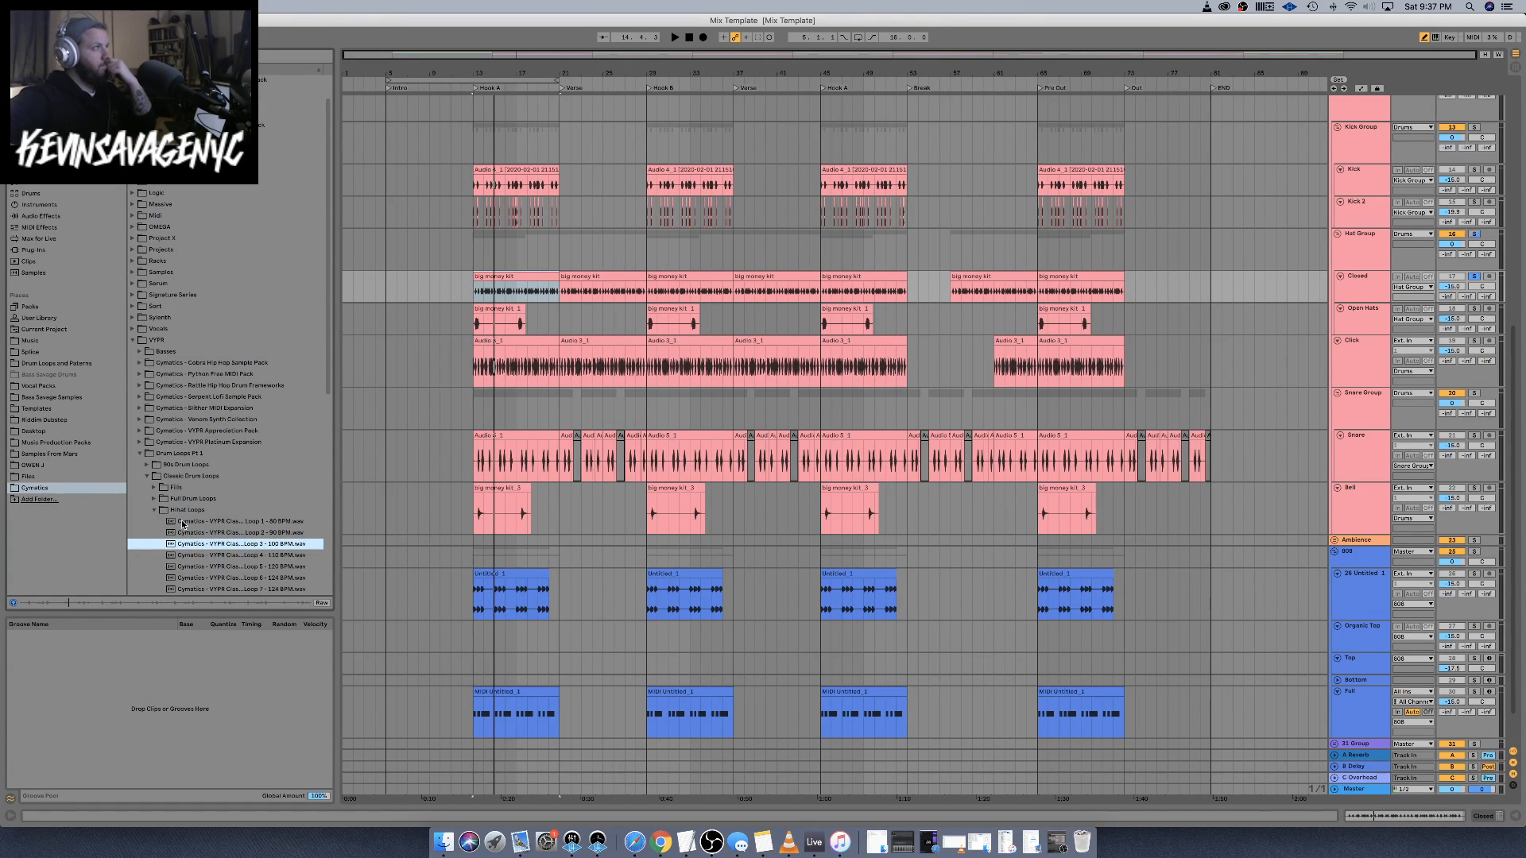
{"action": "key", "text": "Down"}
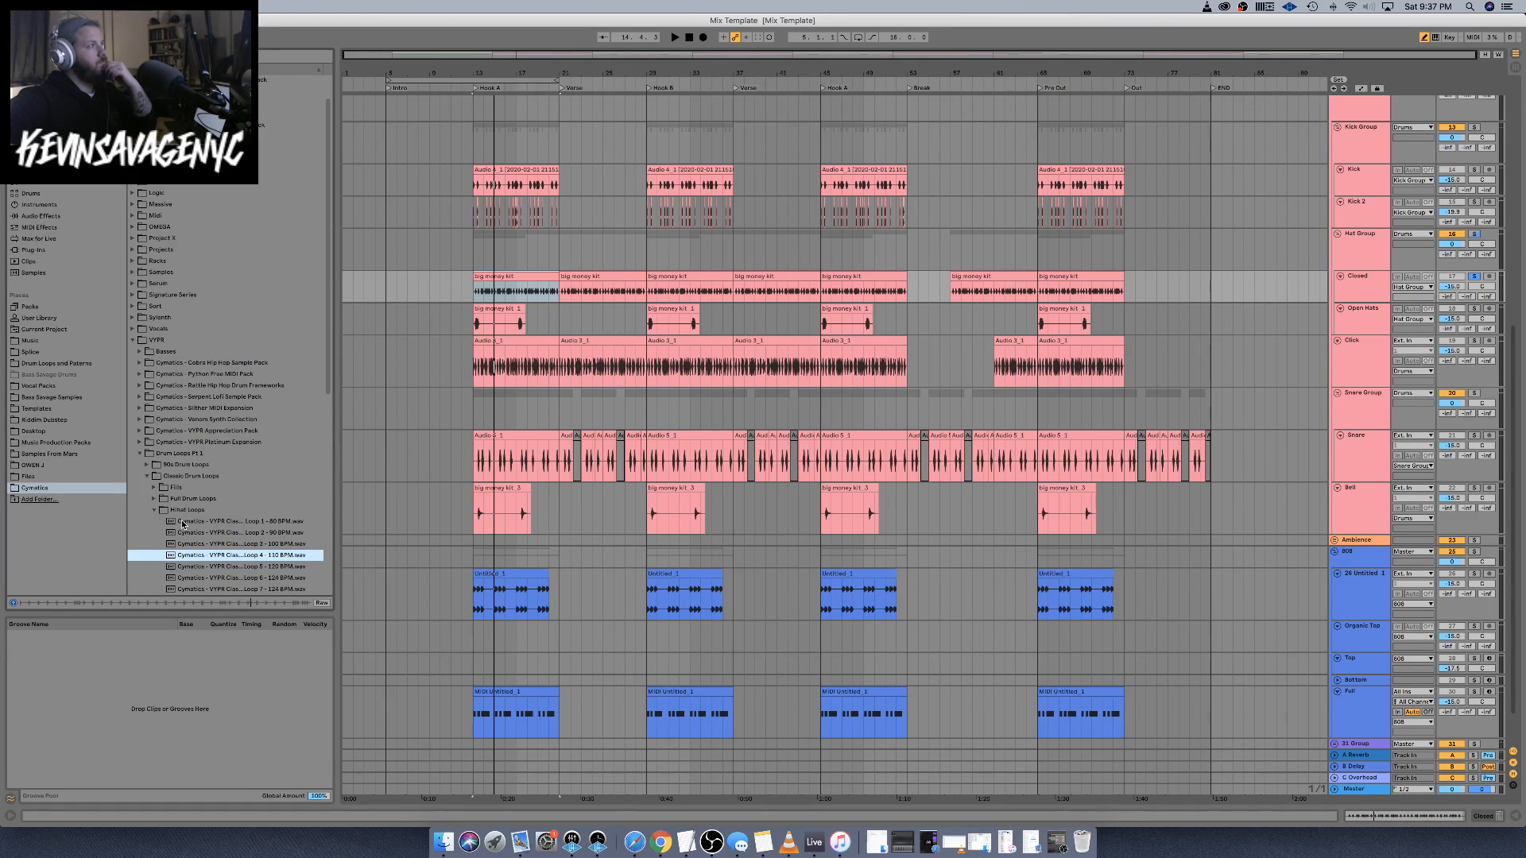
{"action": "key", "text": "Down"}
{"action": "key", "text": "Down"}
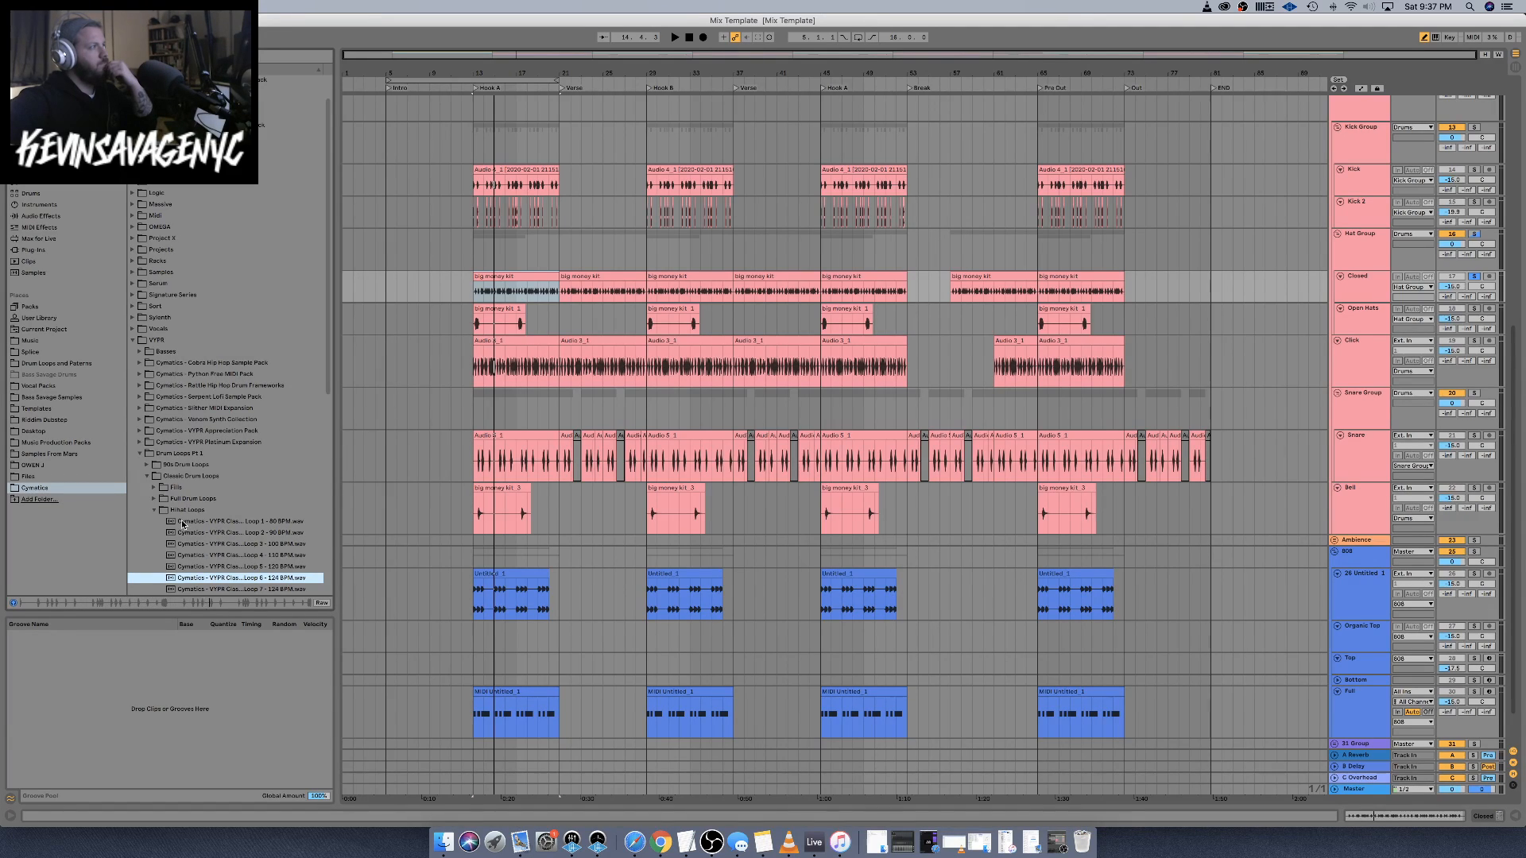
{"action": "key", "text": "Down"}
{"action": "key", "text": "Down"}
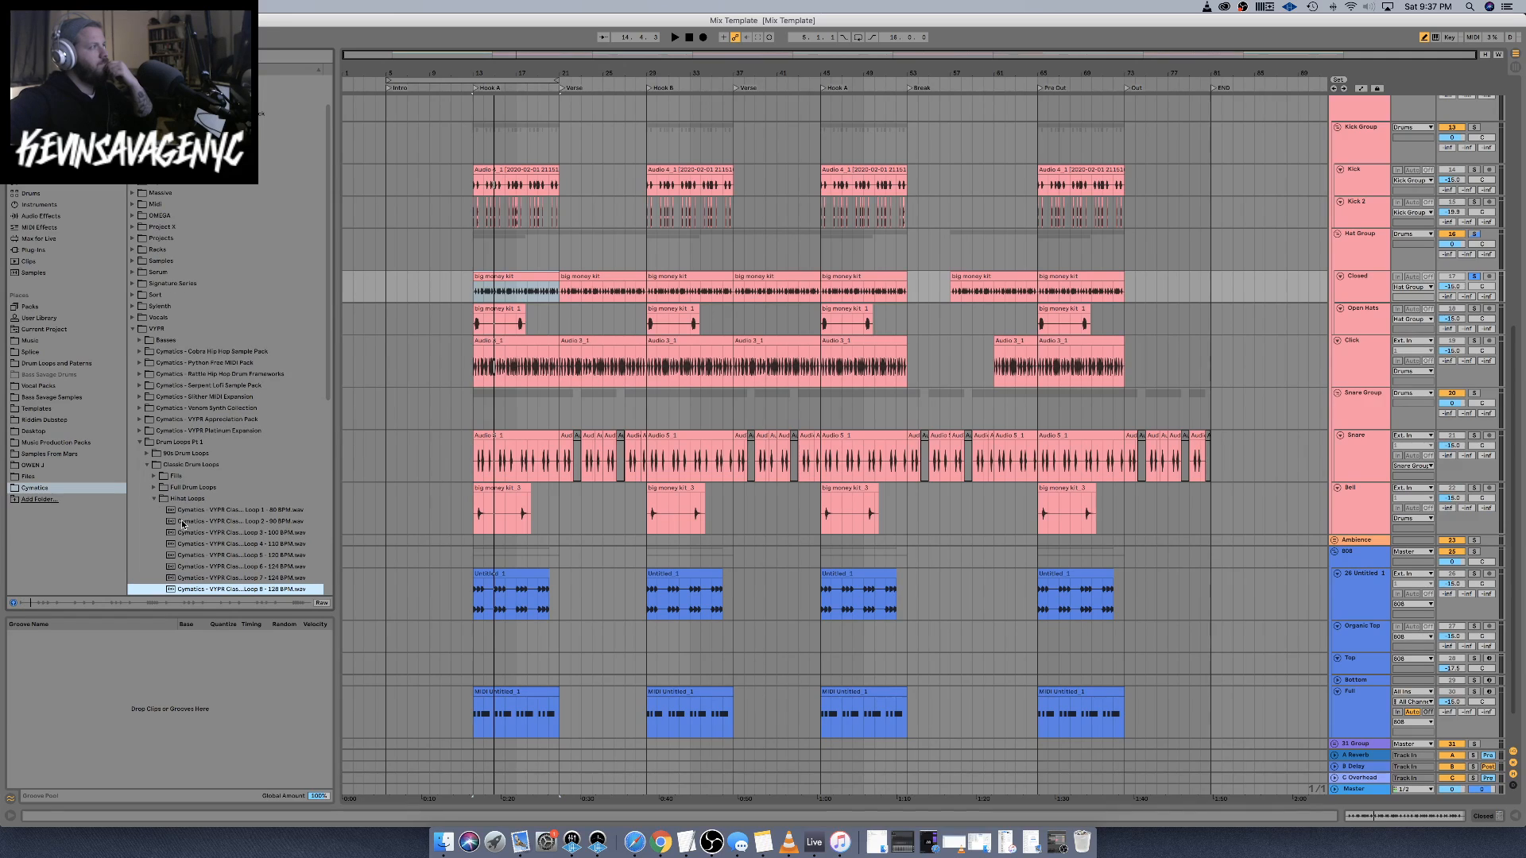
{"action": "key", "text": "Down"}
{"action": "key", "text": "Down"}
{"action": "key", "text": "Down"}
{"action": "key", "text": "Down"}
{"action": "key", "text": "Down"}
{"action": "key", "text": "Down"}
{"action": "key", "text": "Down"}
{"action": "key", "text": "Down"}
{"action": "key", "text": "Down"}
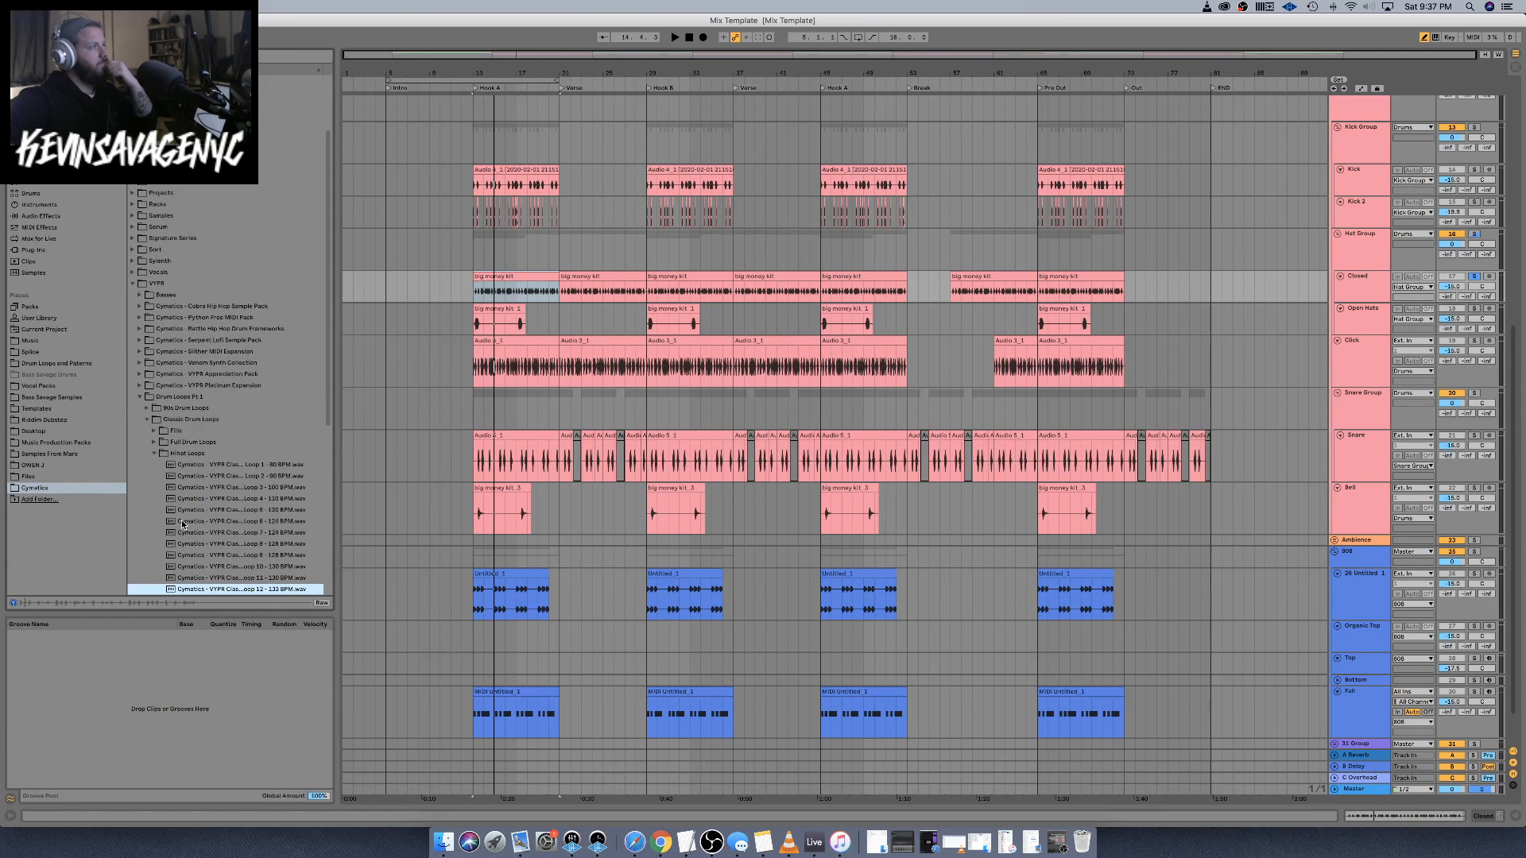
{"action": "key", "text": "Down"}
{"action": "key", "text": "Down"}
{"action": "key", "text": "Down"}
{"action": "key", "text": "Down"}
{"action": "key", "text": "Down"}
{"action": "key", "text": "Down"}
{"action": "key", "text": "Down"}
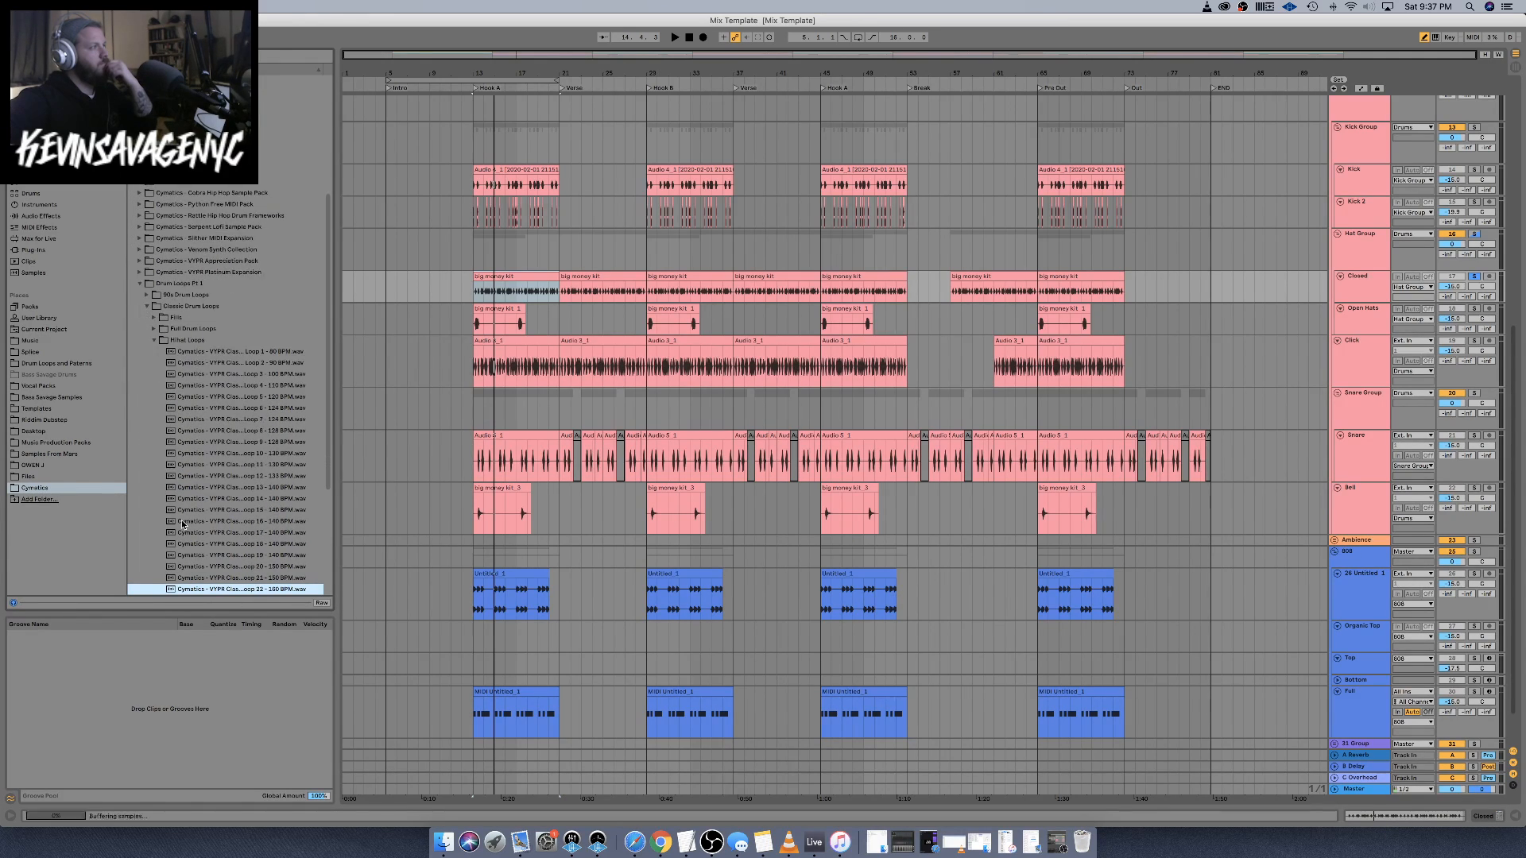
{"action": "key", "text": "Down"}
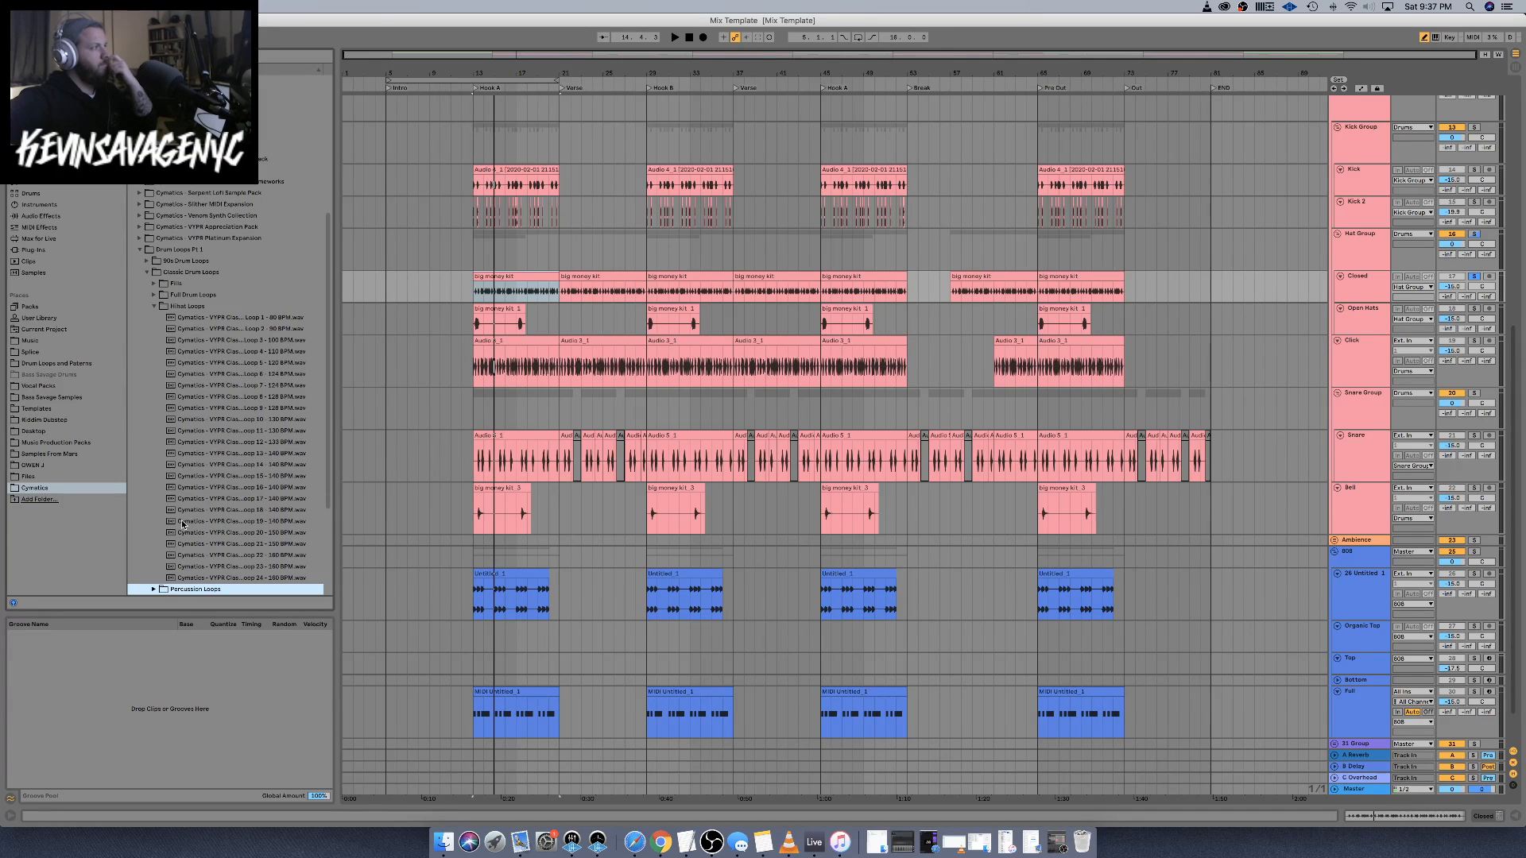
Audition the last Classic hi-hat loops again in reverse order, from Loop 24 back to Loop 20
{"action": "key", "text": "Up"}
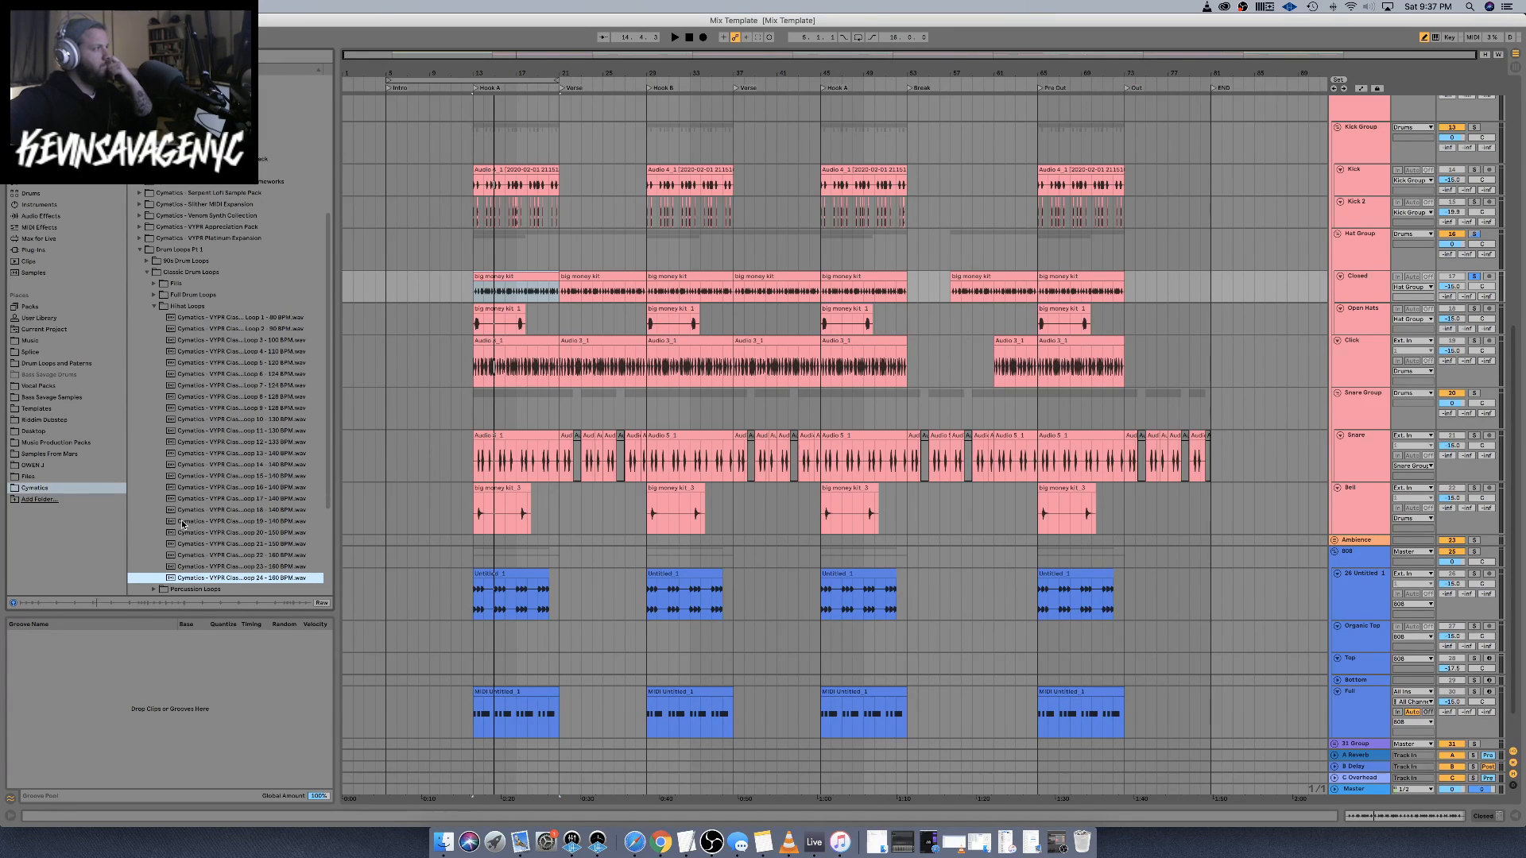
{"action": "key", "text": "Up"}
{"action": "key", "text": "Up"}
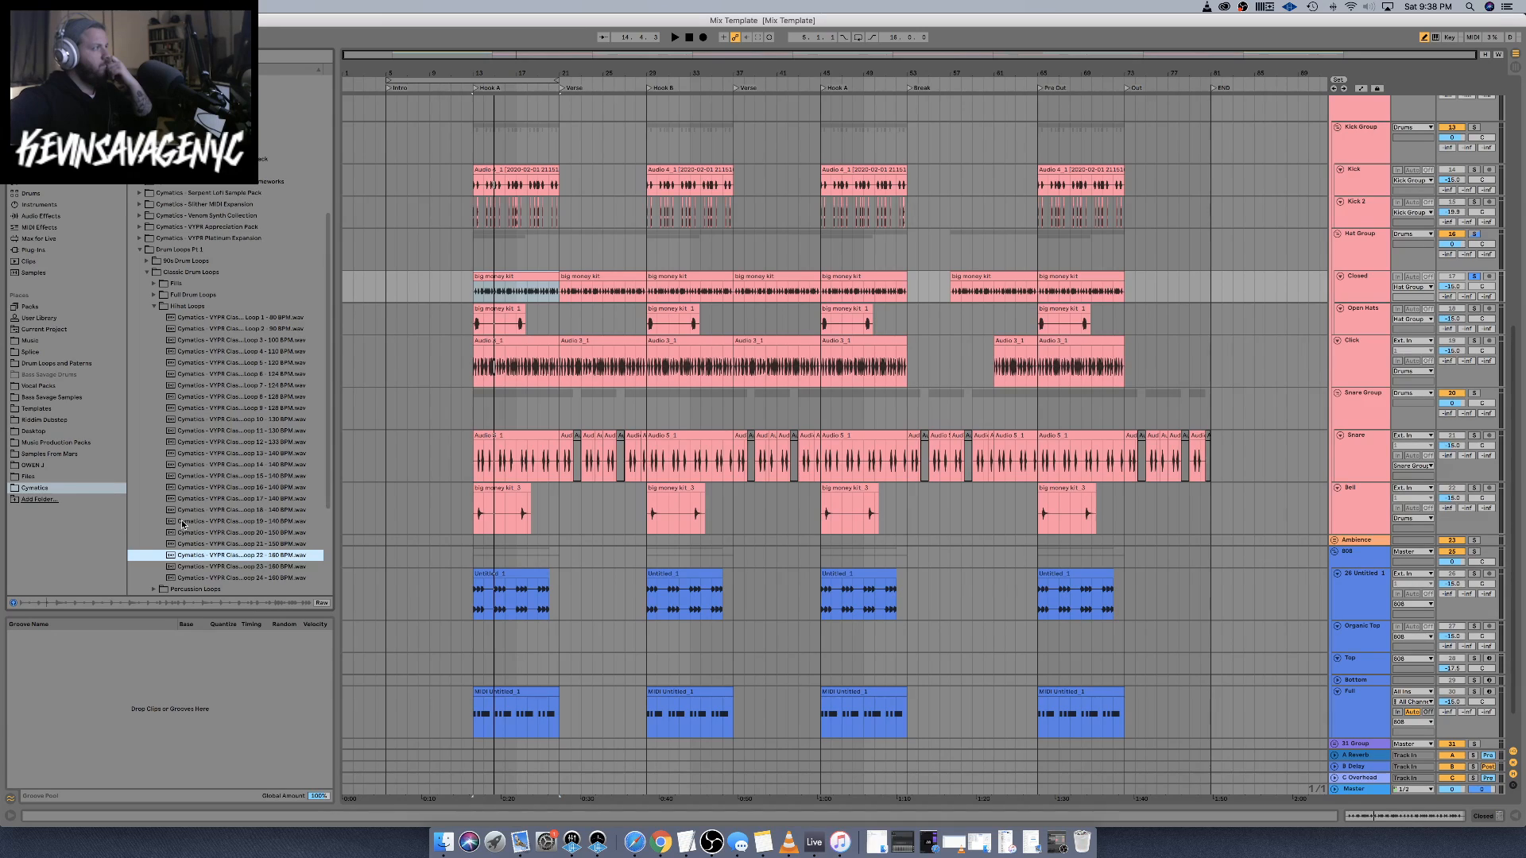
{"action": "key", "text": "Up"}
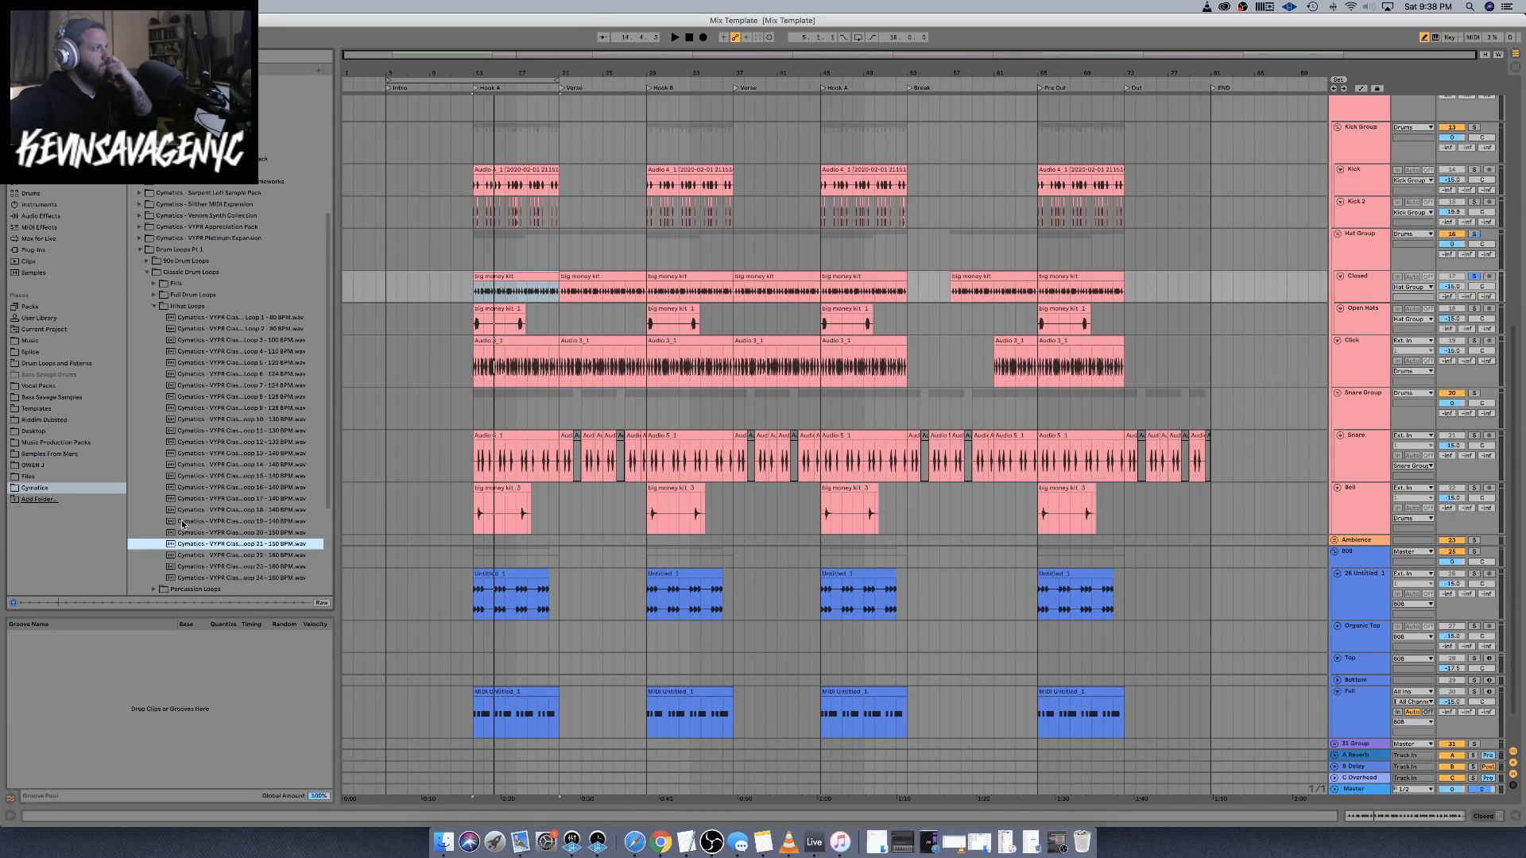
{"action": "key", "text": "Up"}
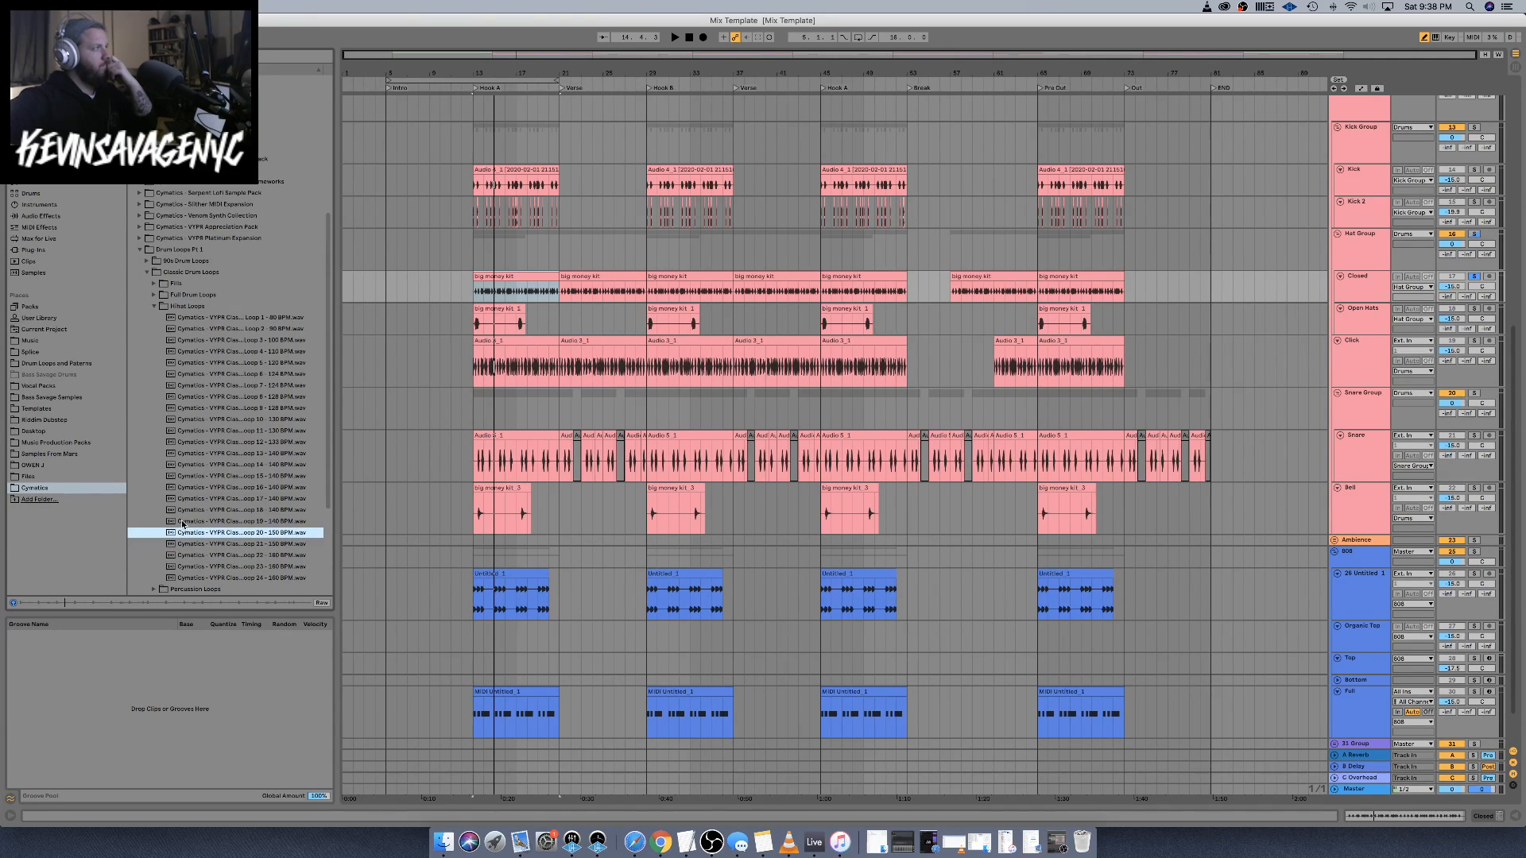
Collapse Classic Drum Loops and open the Hihat Loops folder under Drum Loops Pt 2, Modern Drum Loops
{"action": "left_click", "coordinate": [147, 272]}
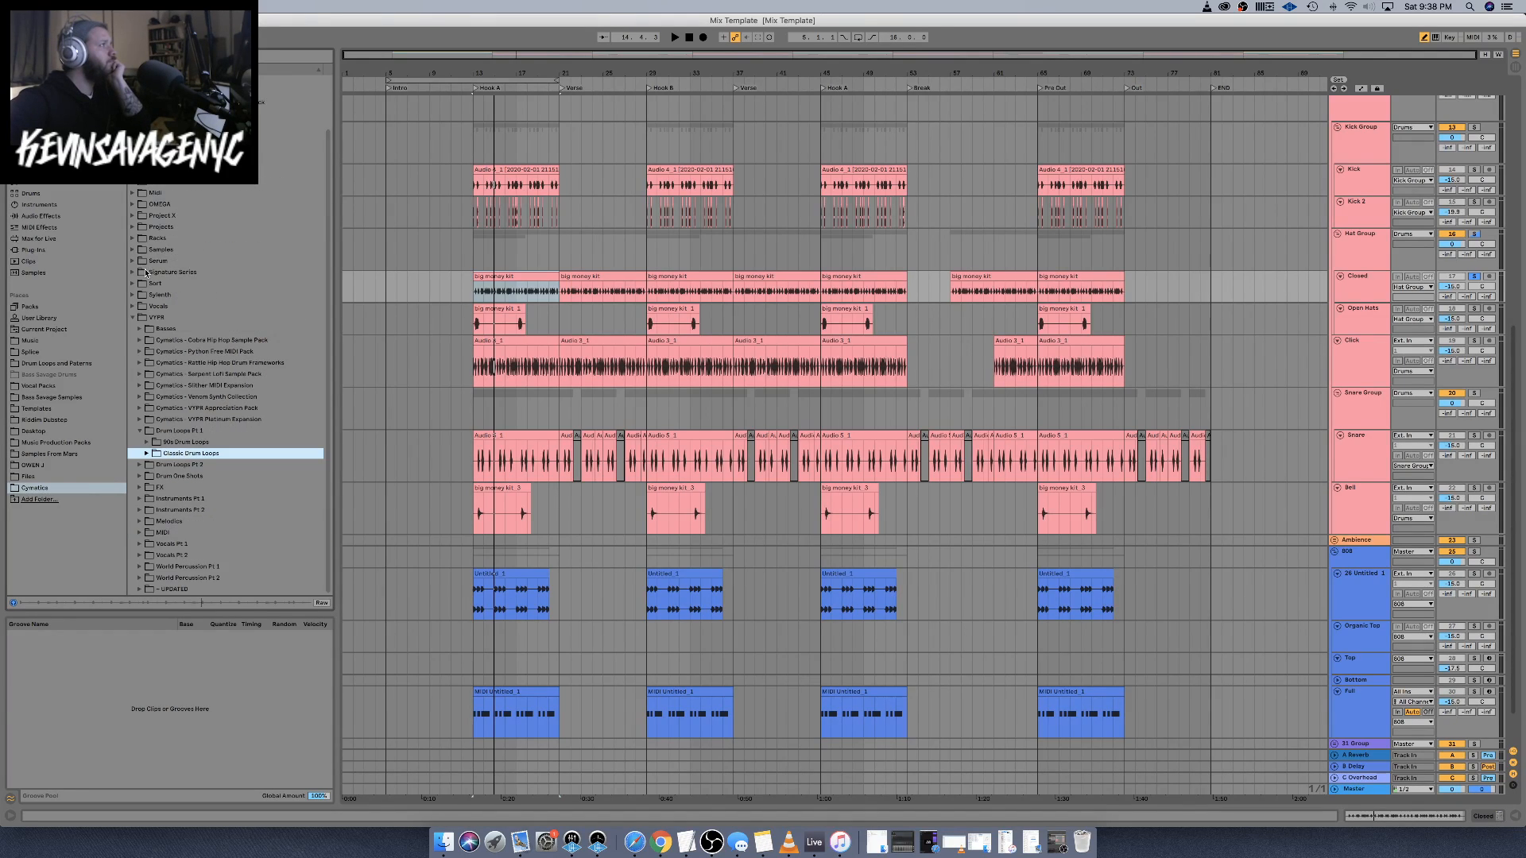
{"action": "left_click", "coordinate": [139, 466]}
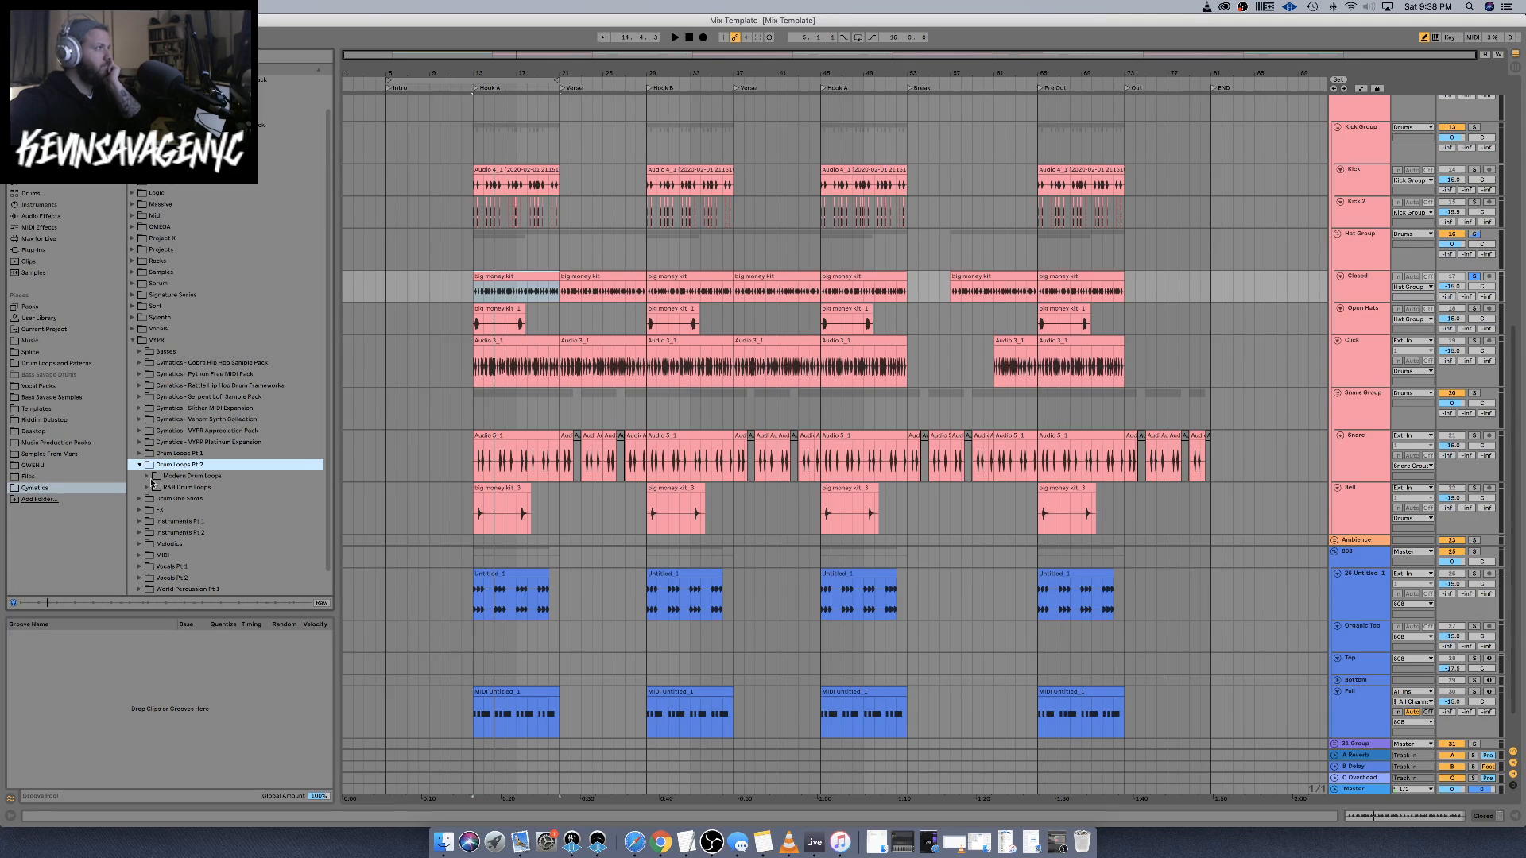
{"action": "left_click", "coordinate": [147, 476]}
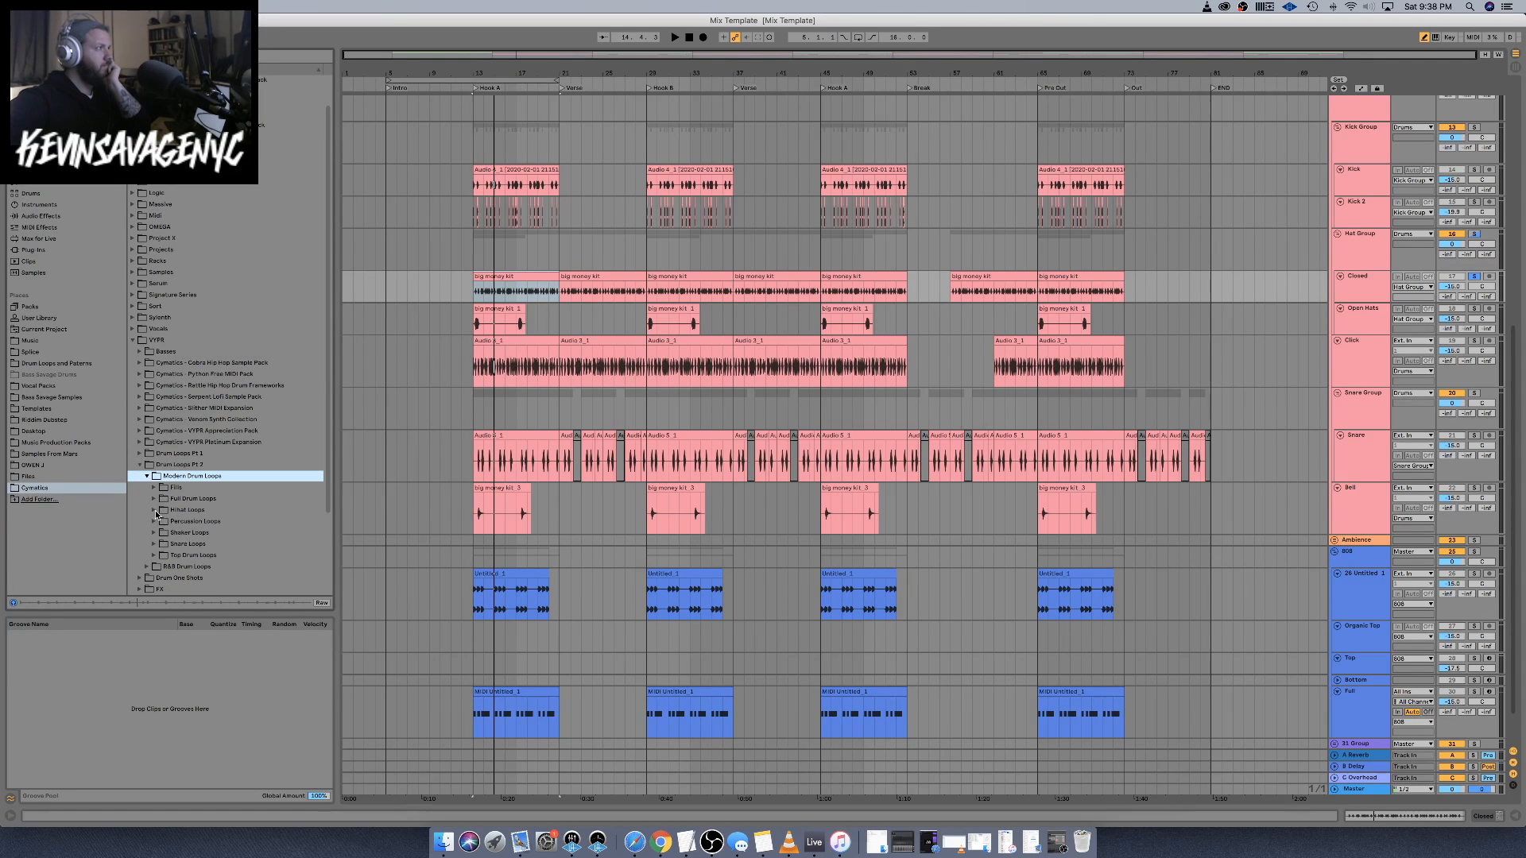
{"action": "left_click", "coordinate": [155, 510]}
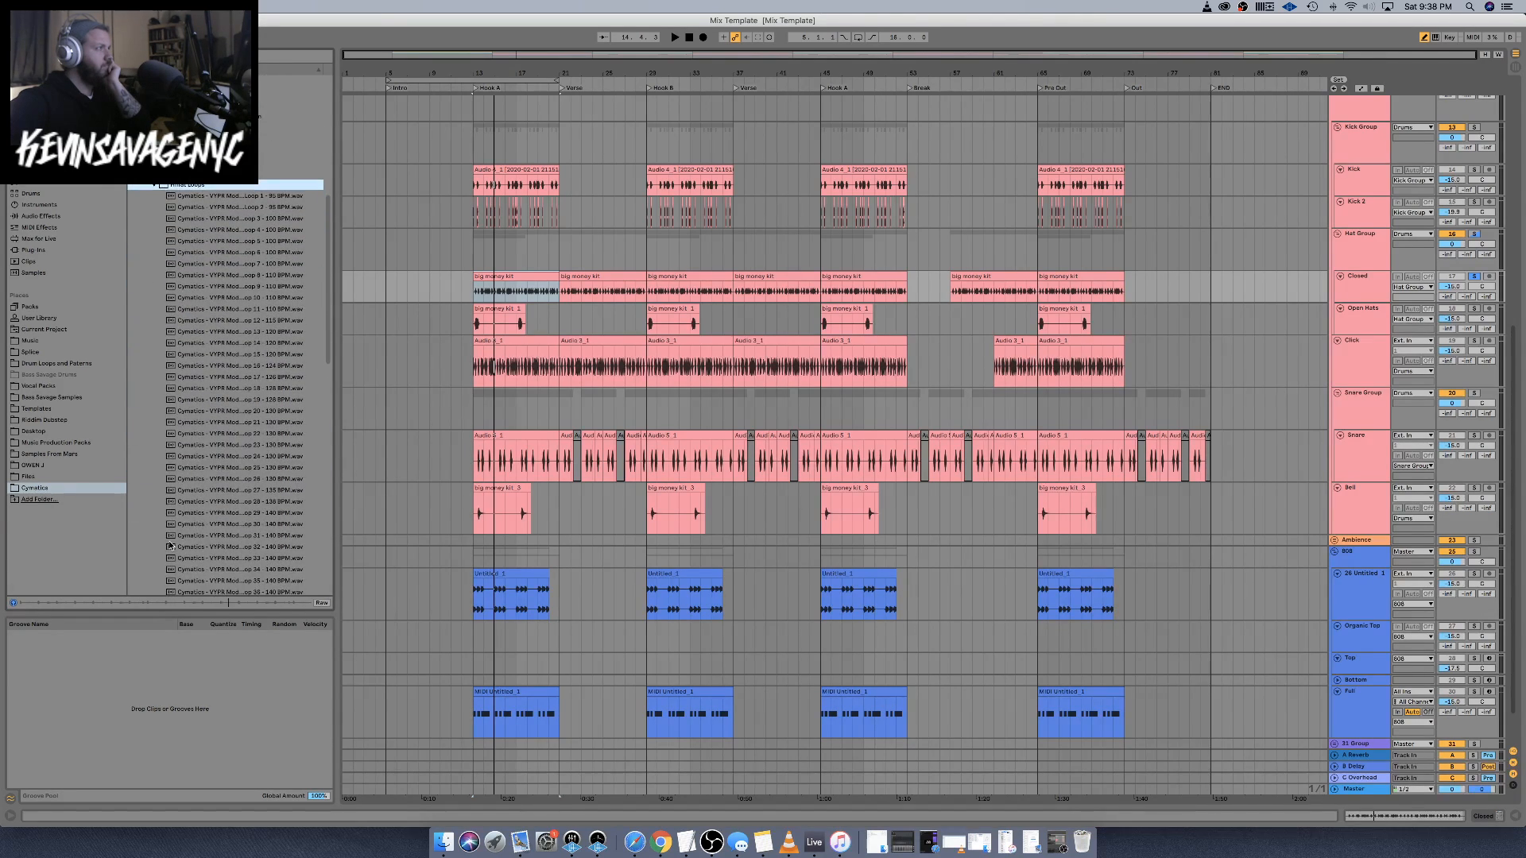
{"action": "scroll", "coordinate": [169, 545], "scroll_direction": "down", "scroll_amount": 10}
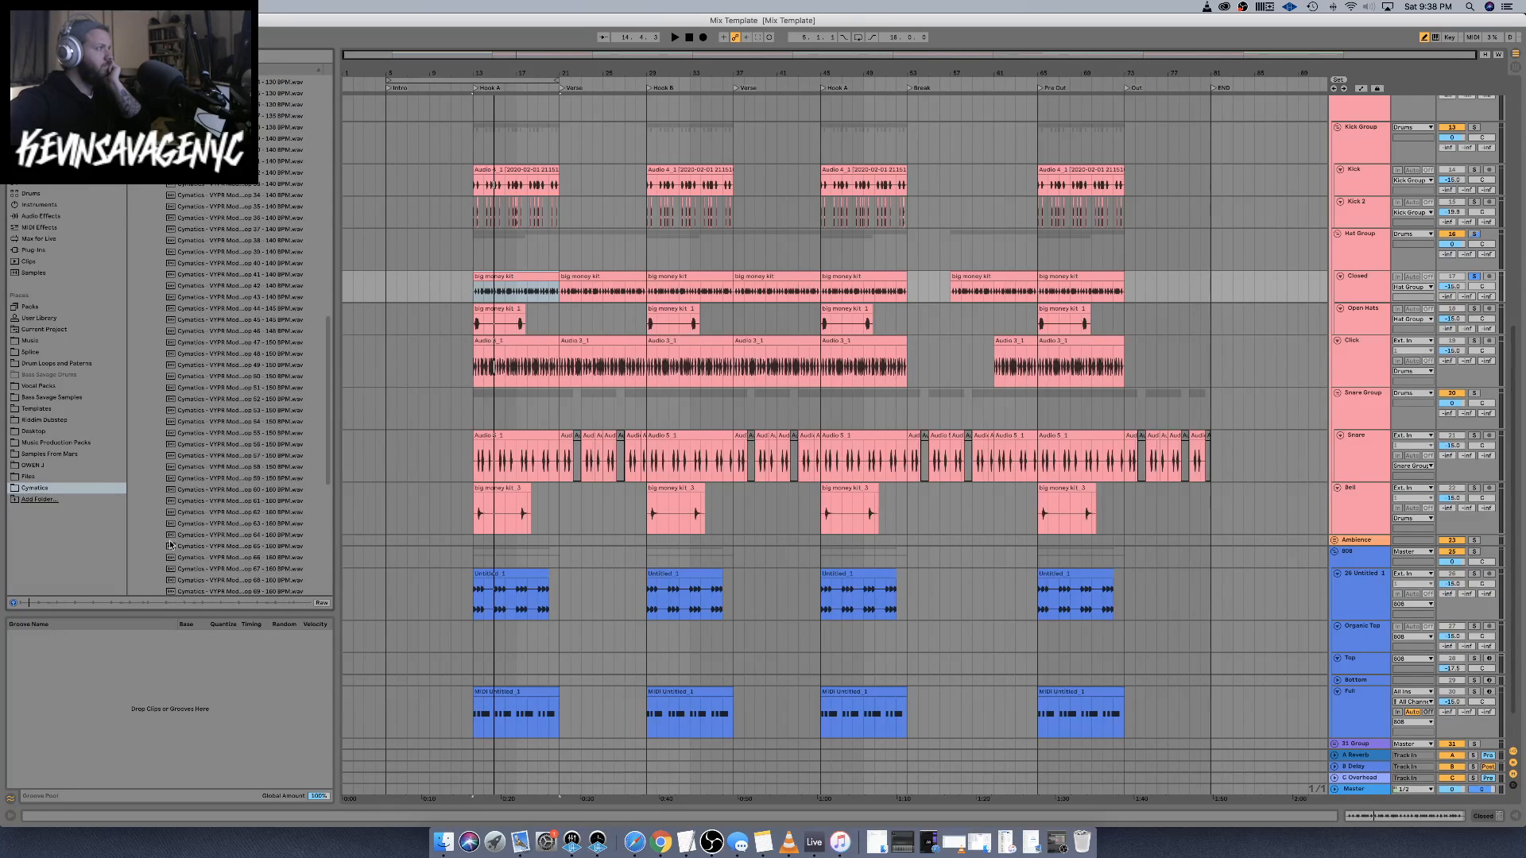
{"action": "scroll", "coordinate": [169, 546], "scroll_direction": "down", "scroll_amount": 4}
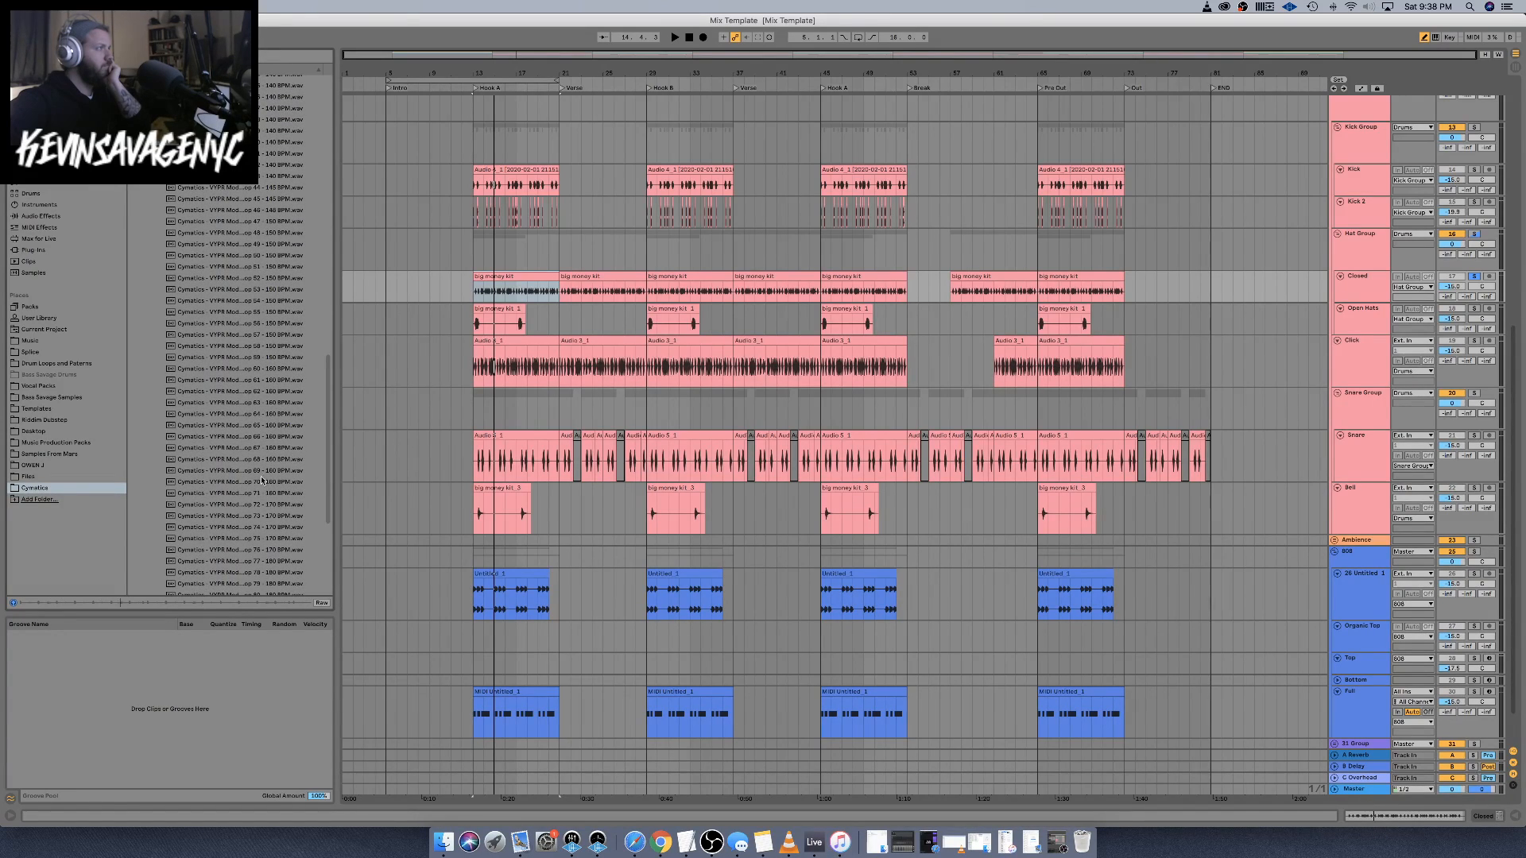
Audition the VYPR Modern hi-hat loops in order, from Loop 60 through Loop 76
{"action": "left_click", "coordinate": [267, 378]}
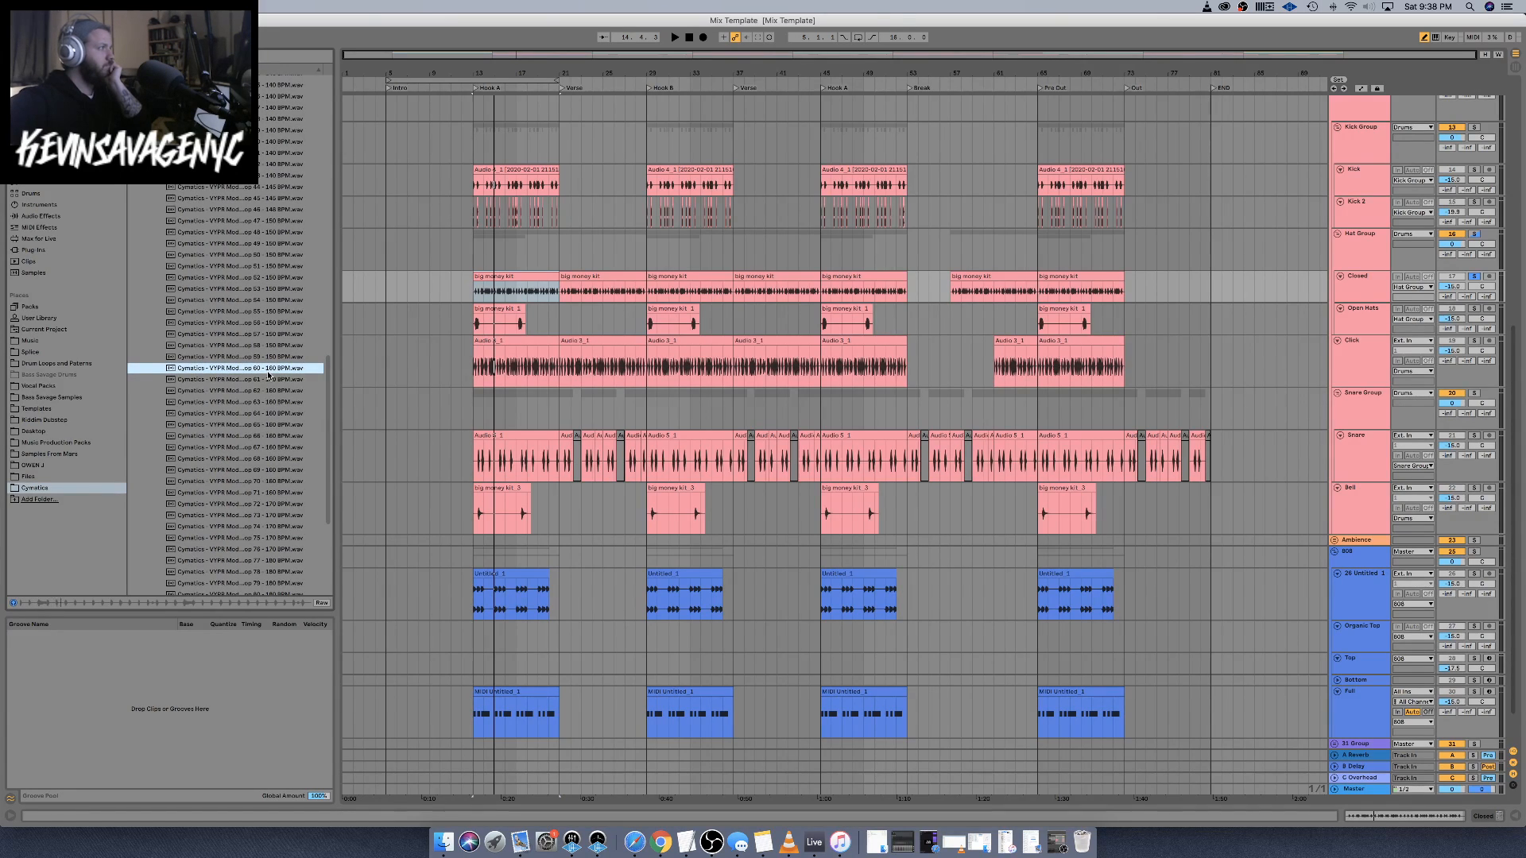
{"action": "key", "text": "Down"}
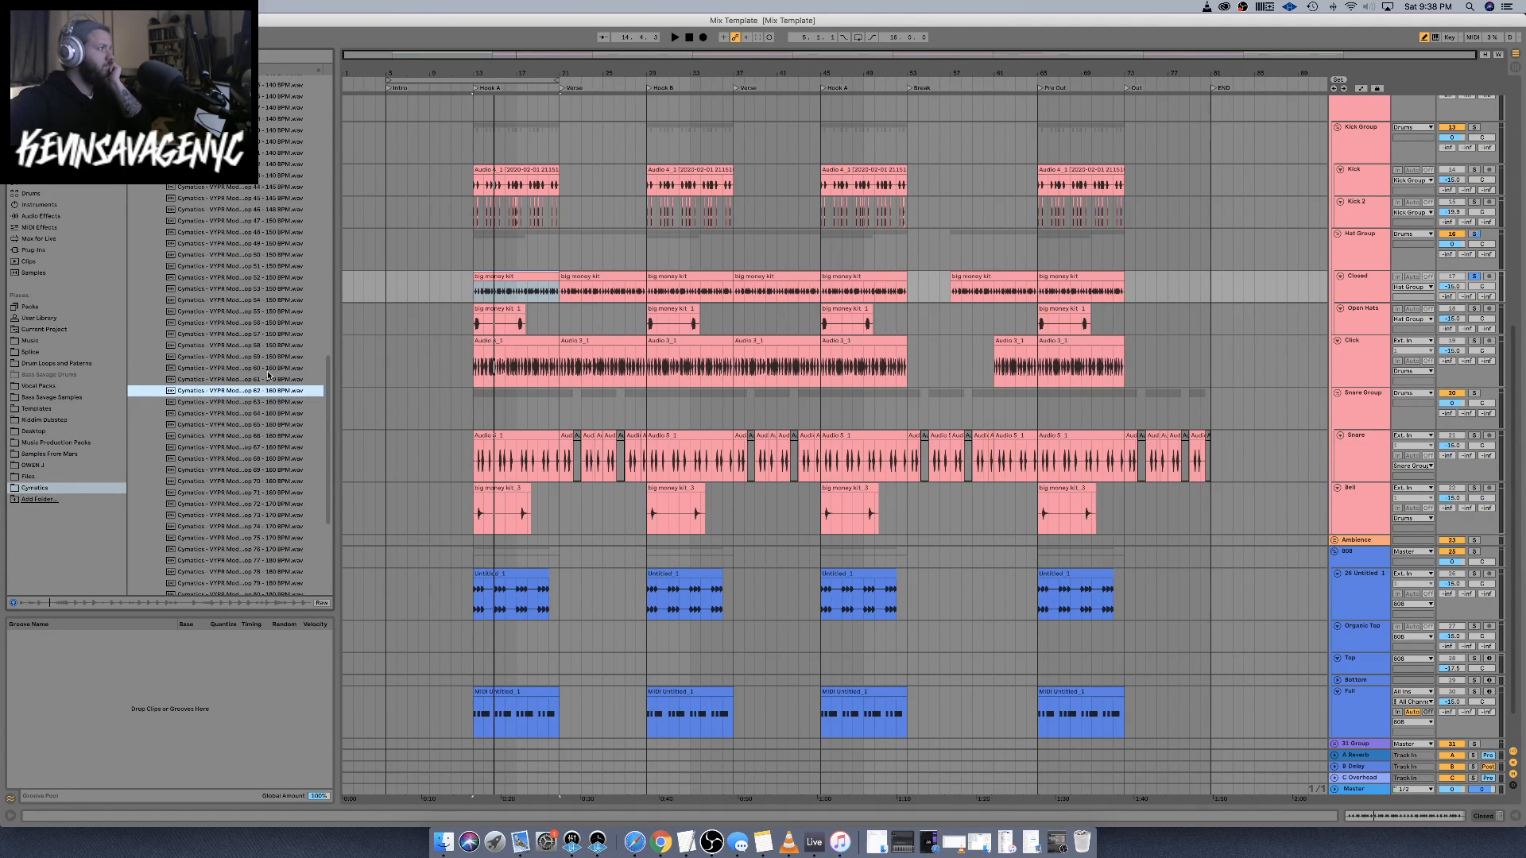
{"action": "key", "text": "Down"}
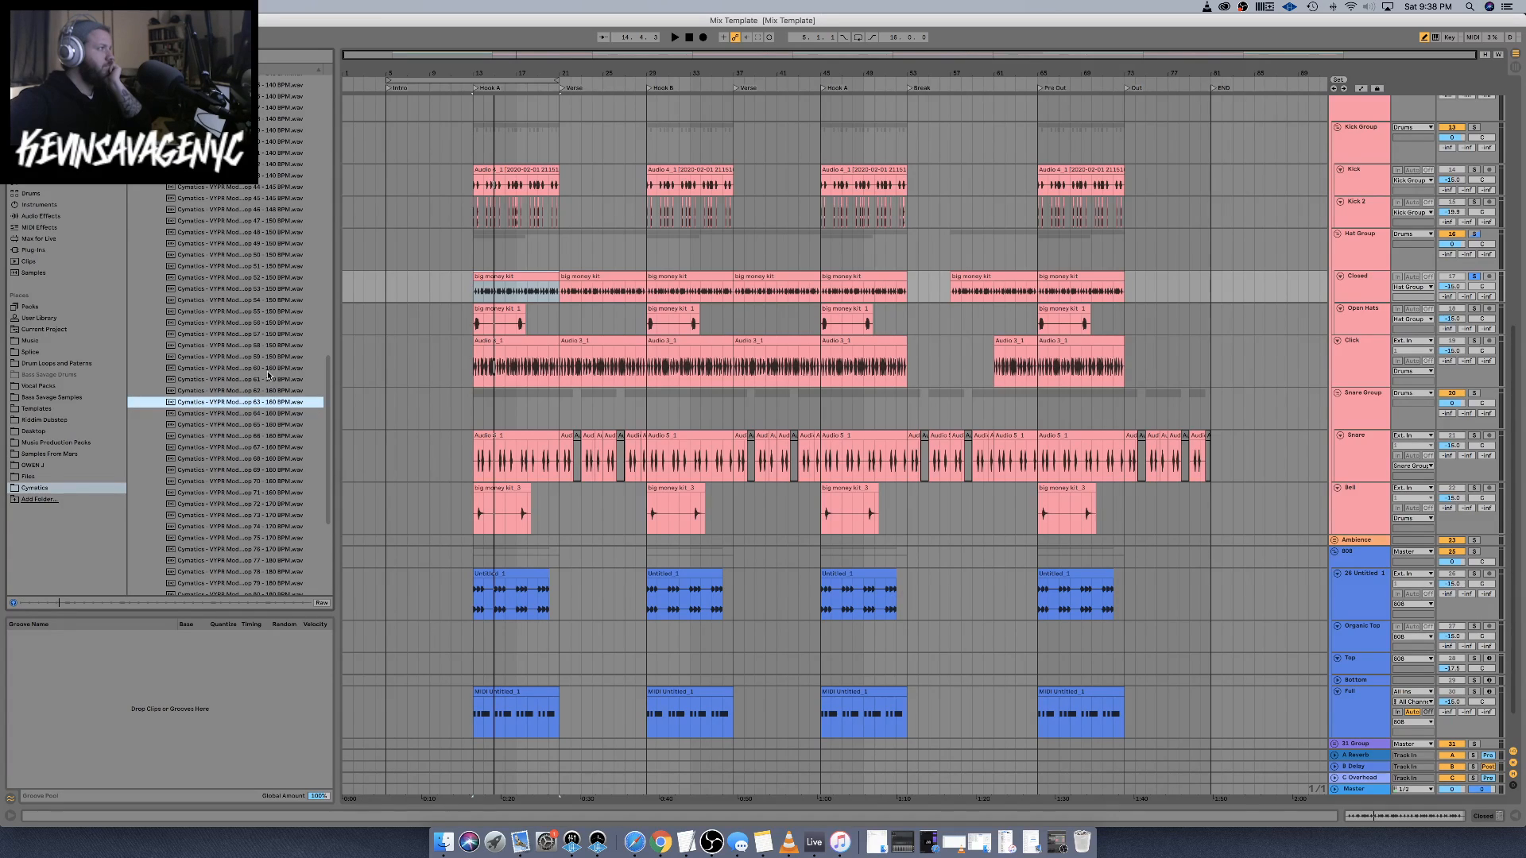
{"action": "key", "text": "Down"}
{"action": "key", "text": "Down"}
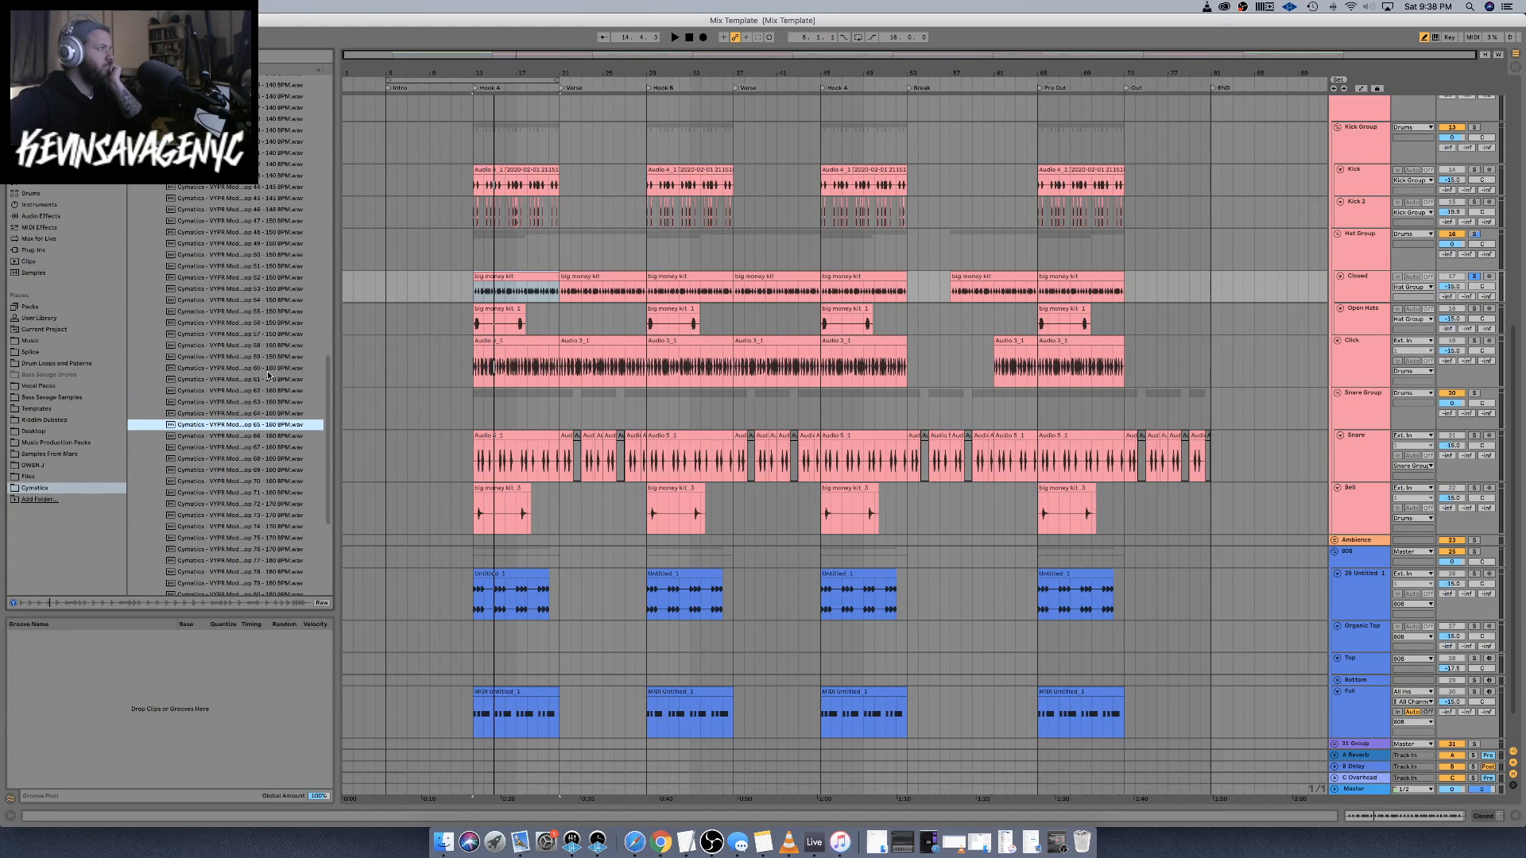
{"action": "key", "text": "Down"}
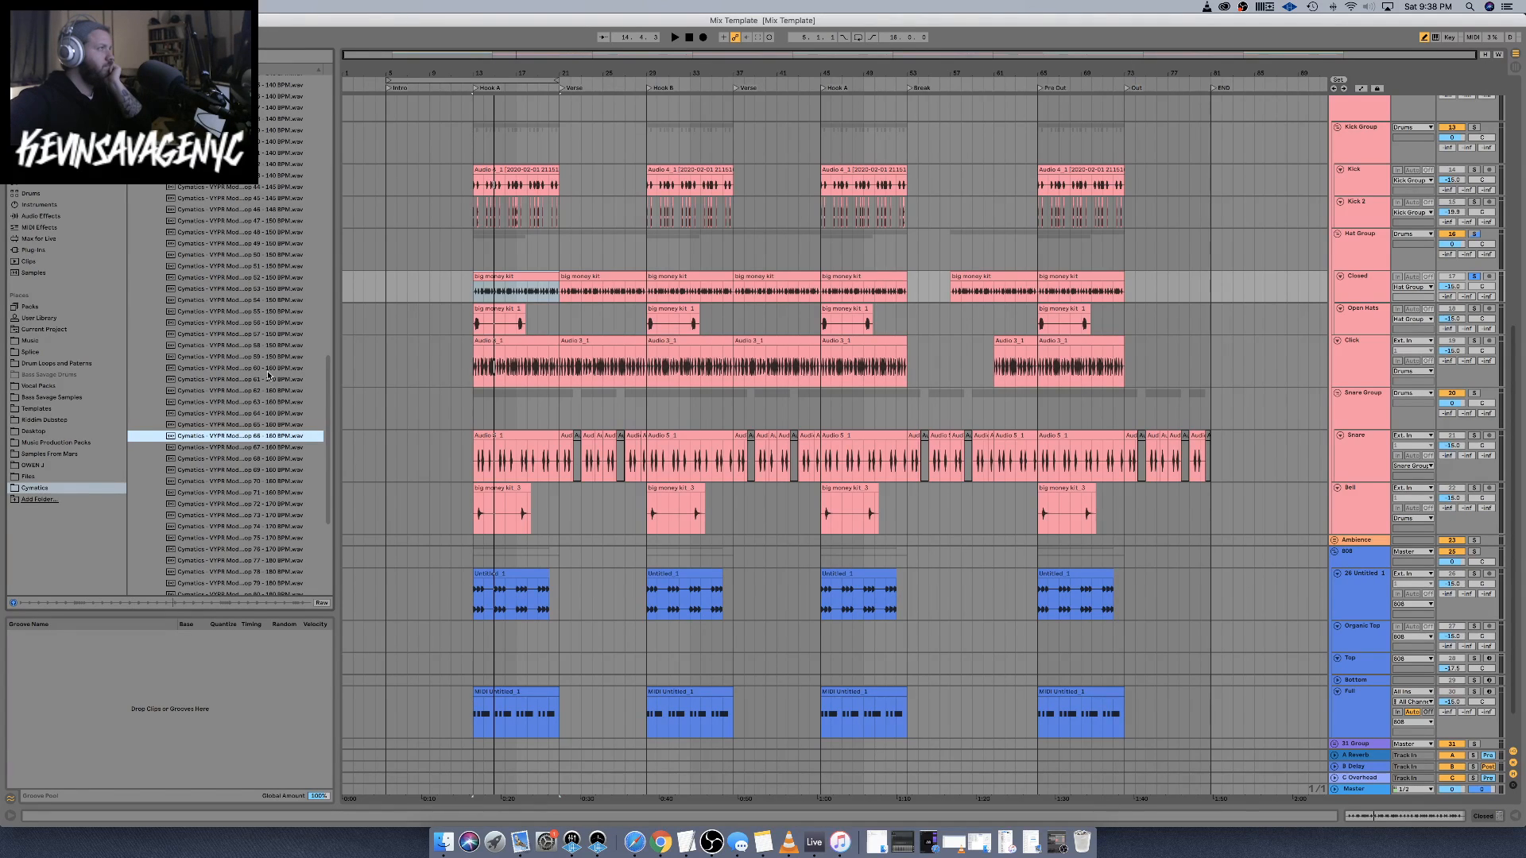
{"action": "key", "text": "Down"}
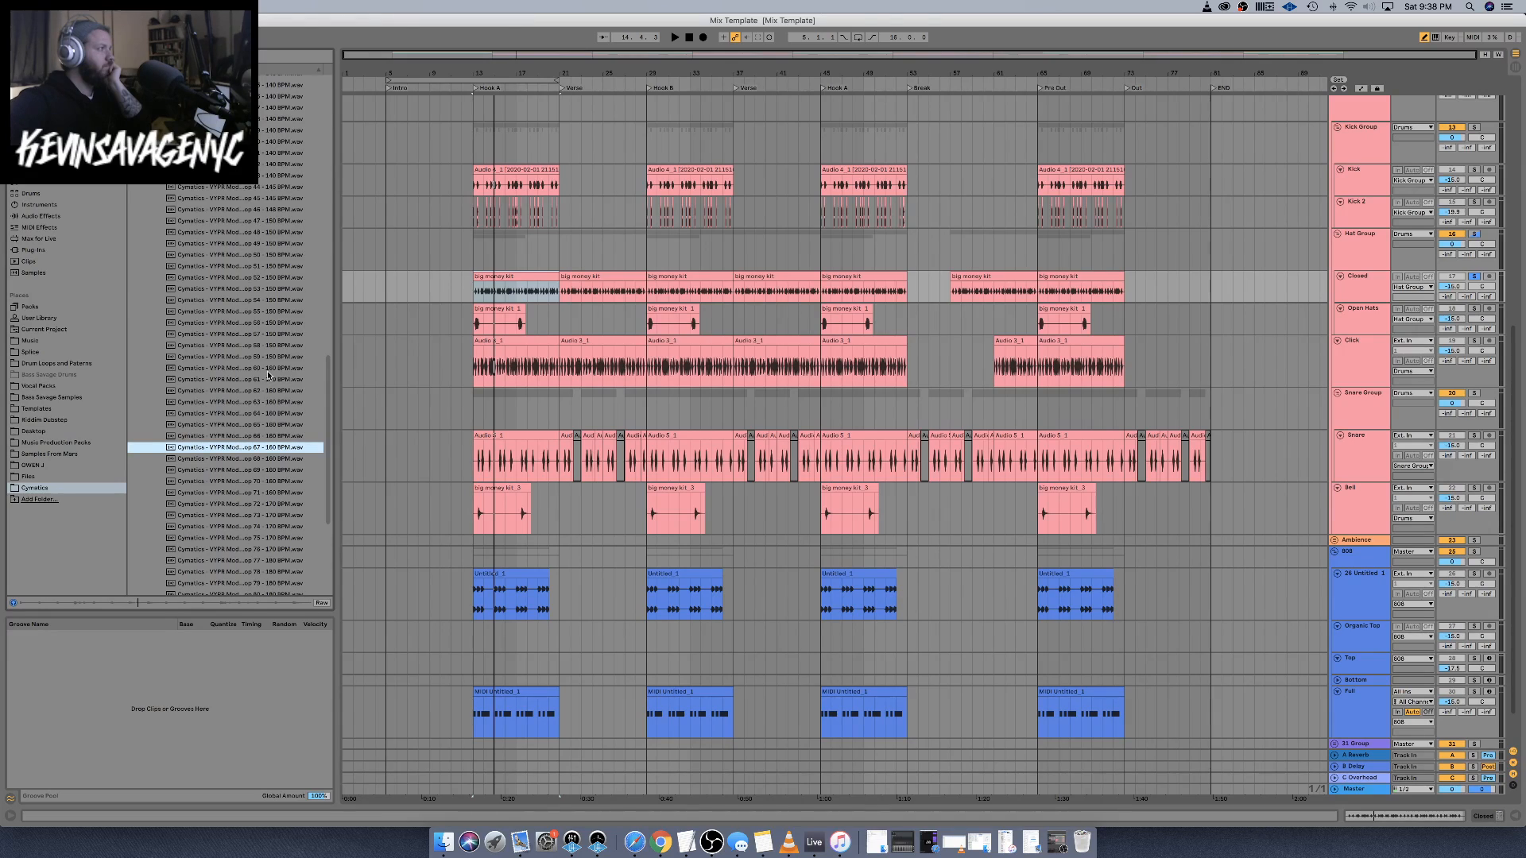
{"action": "key", "text": "Down"}
{"action": "key", "text": "Down"}
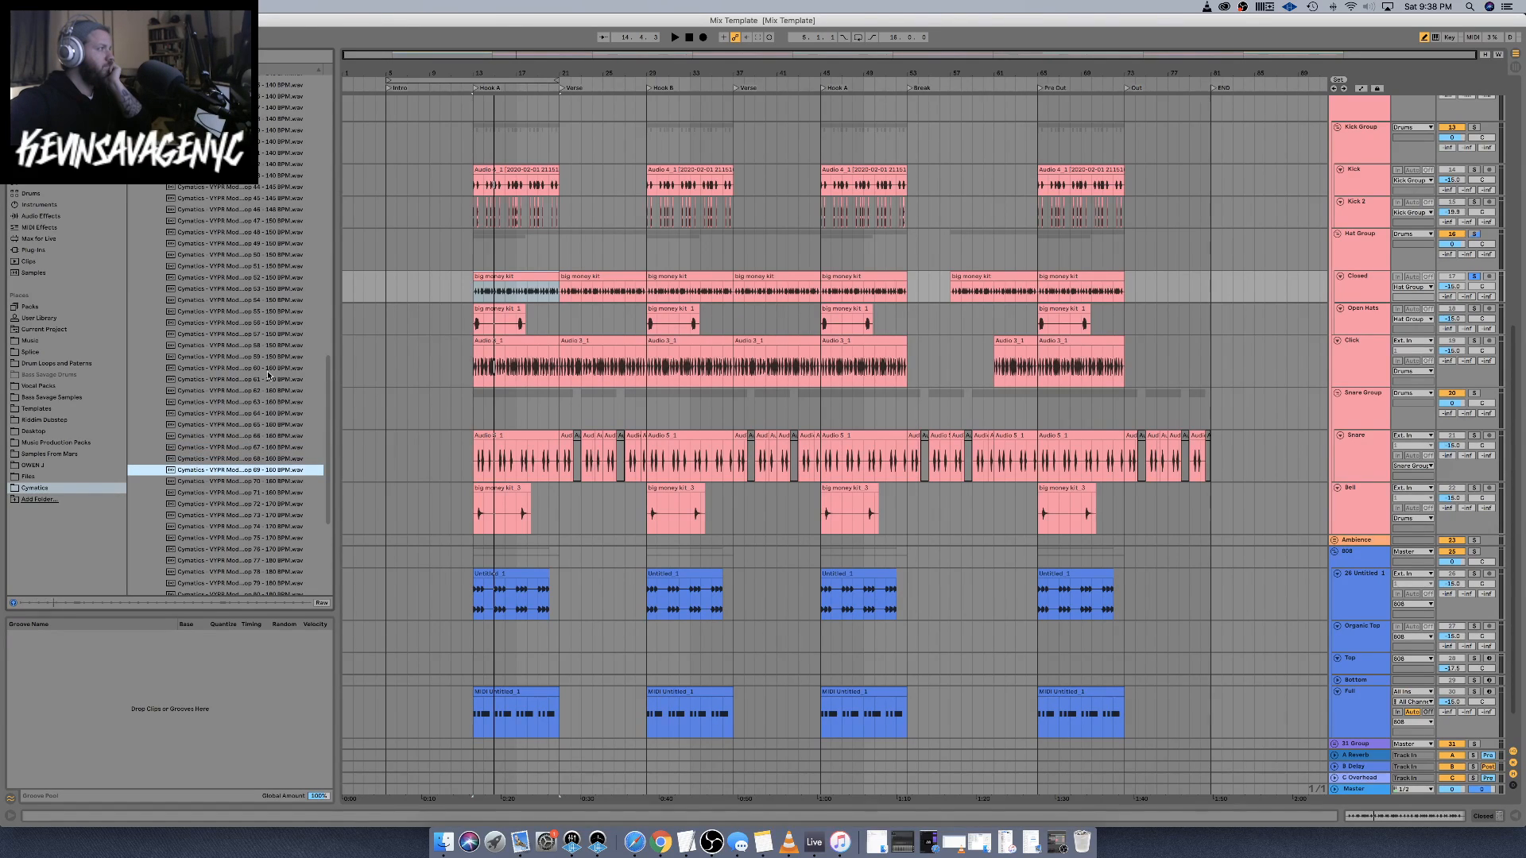
{"action": "key", "text": "Down"}
{"action": "key", "text": "Down"}
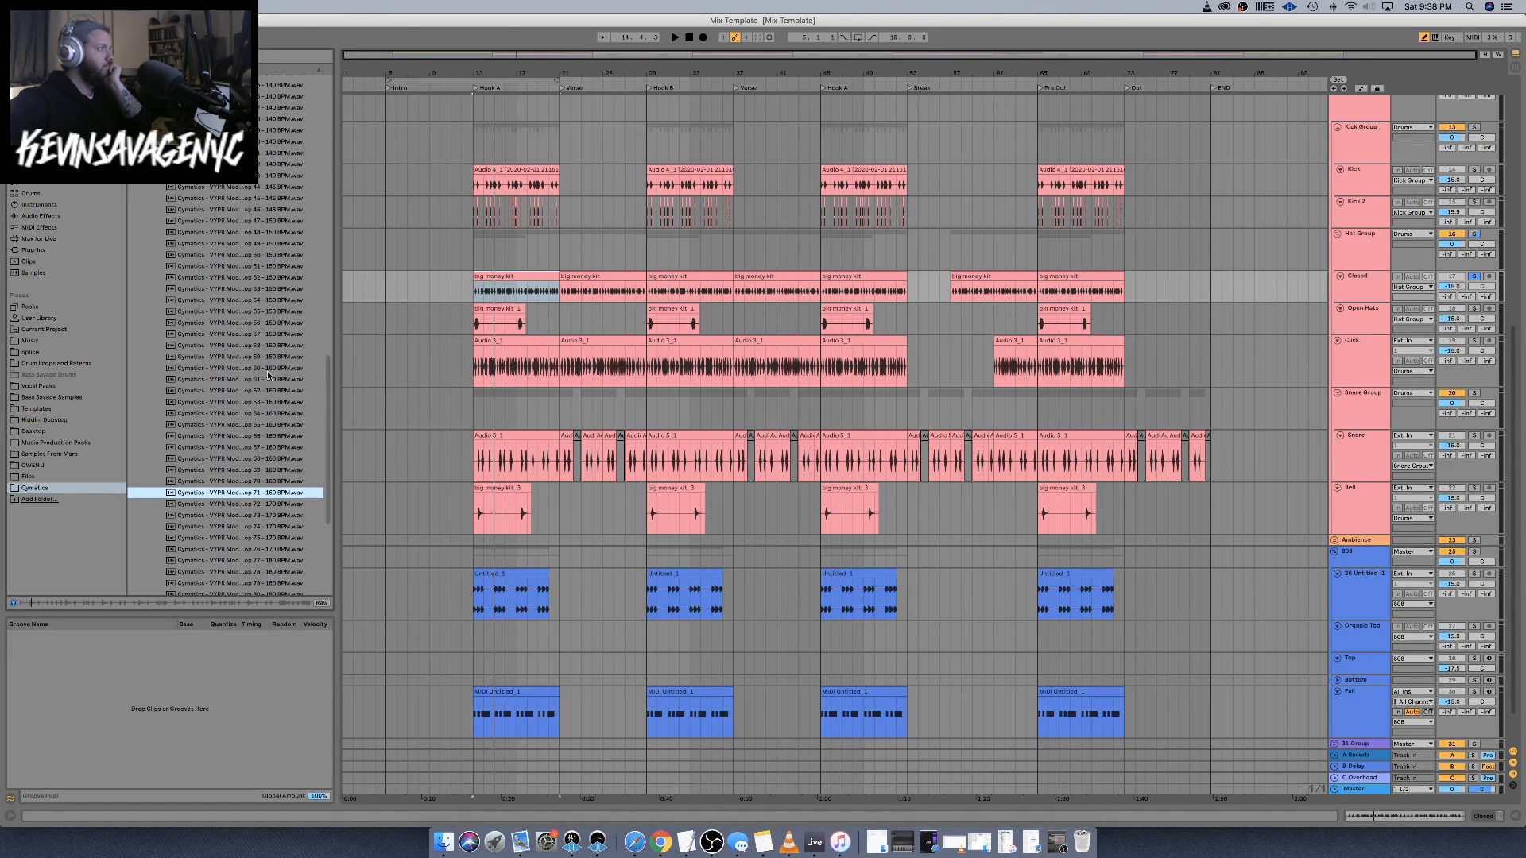
{"action": "key", "text": "Down"}
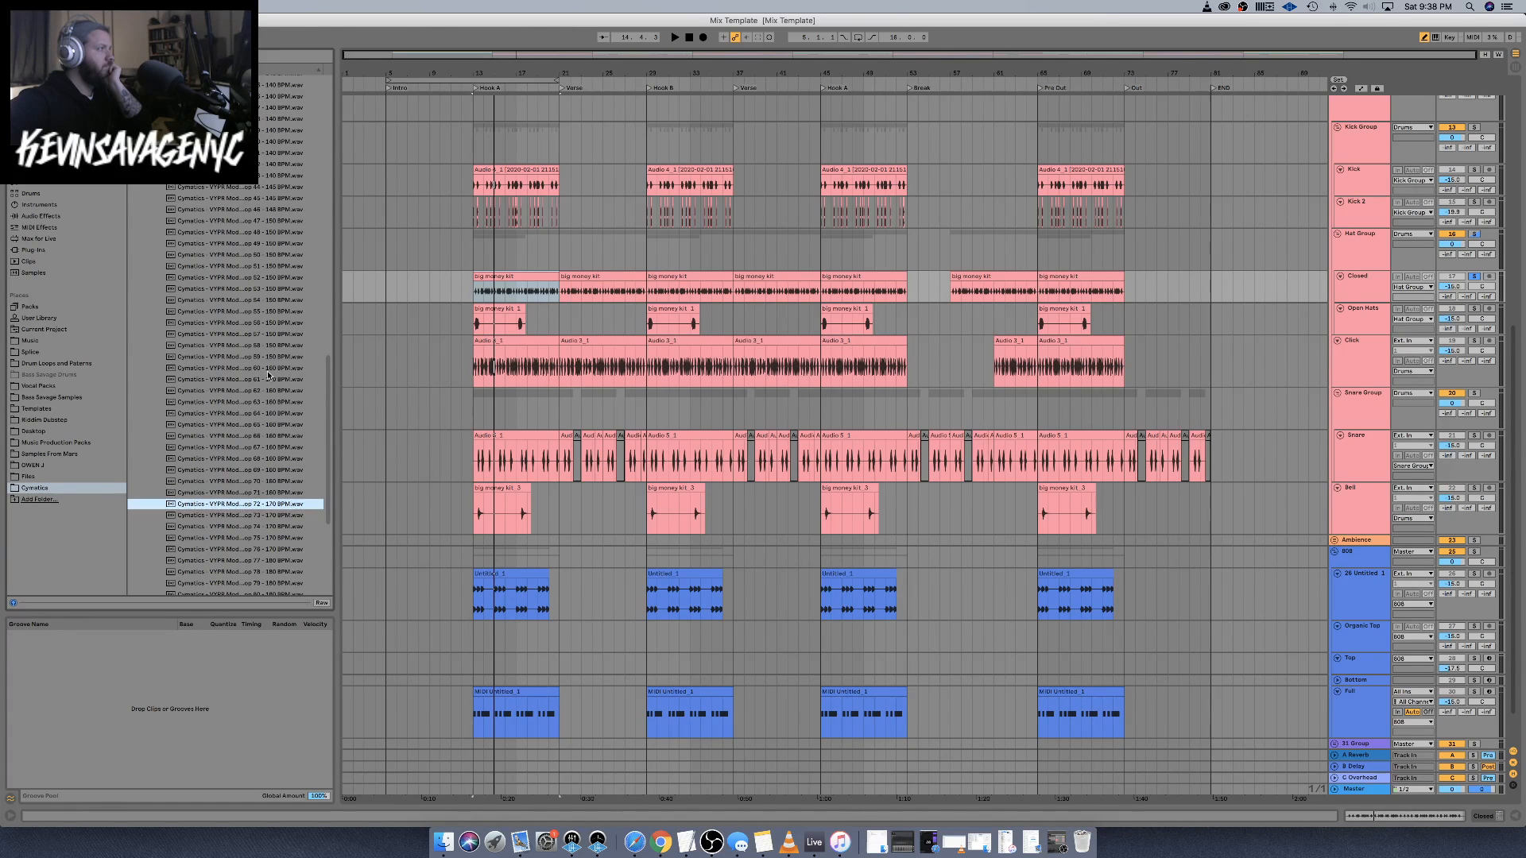
{"action": "key", "text": "Down"}
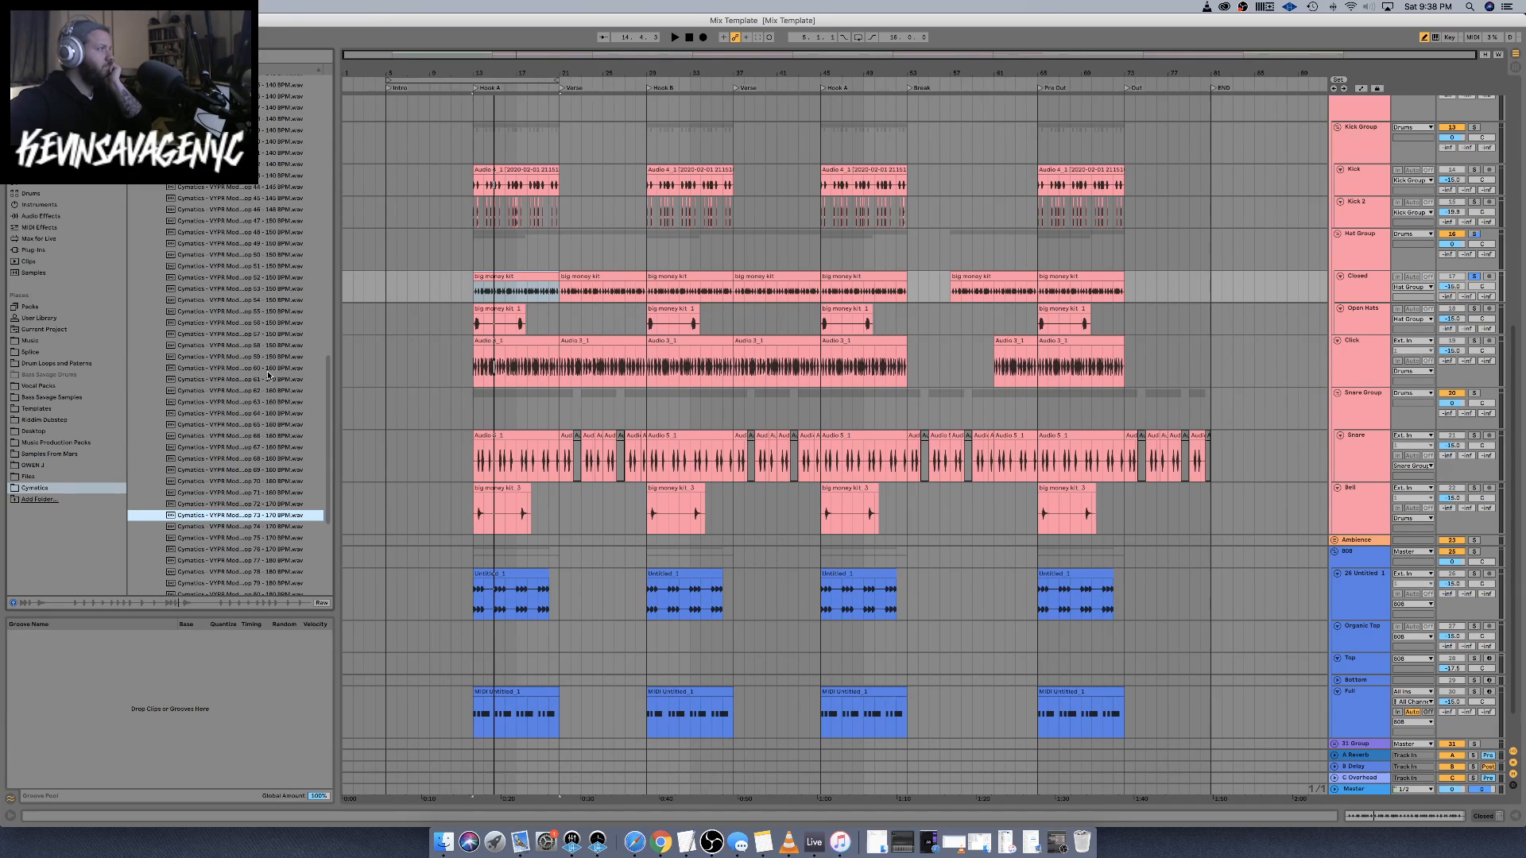
{"action": "key", "text": "Down"}
{"action": "key", "text": "Down"}
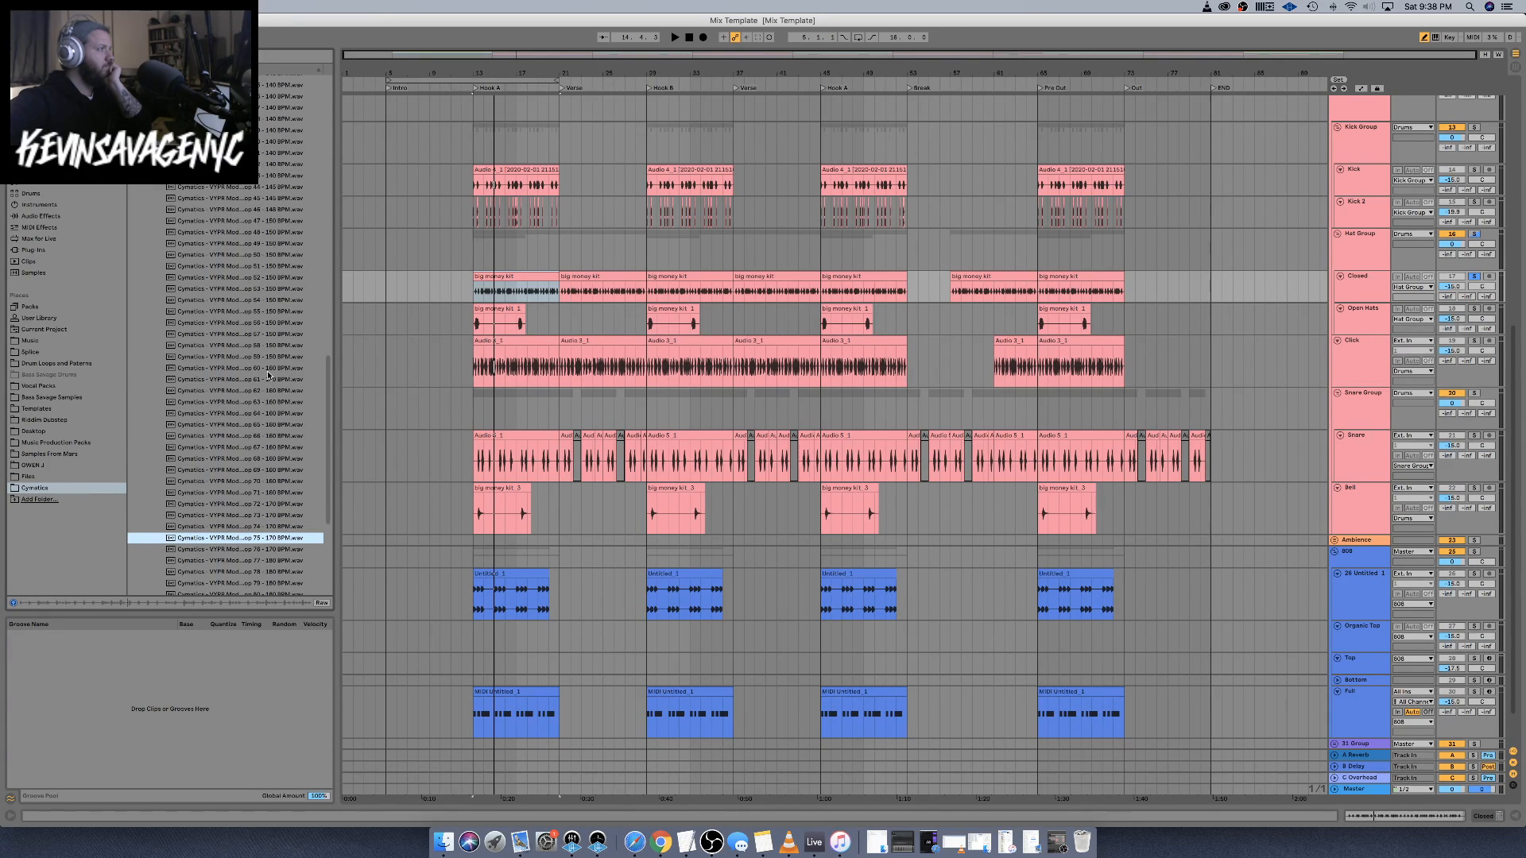
{"action": "key", "text": "Down"}
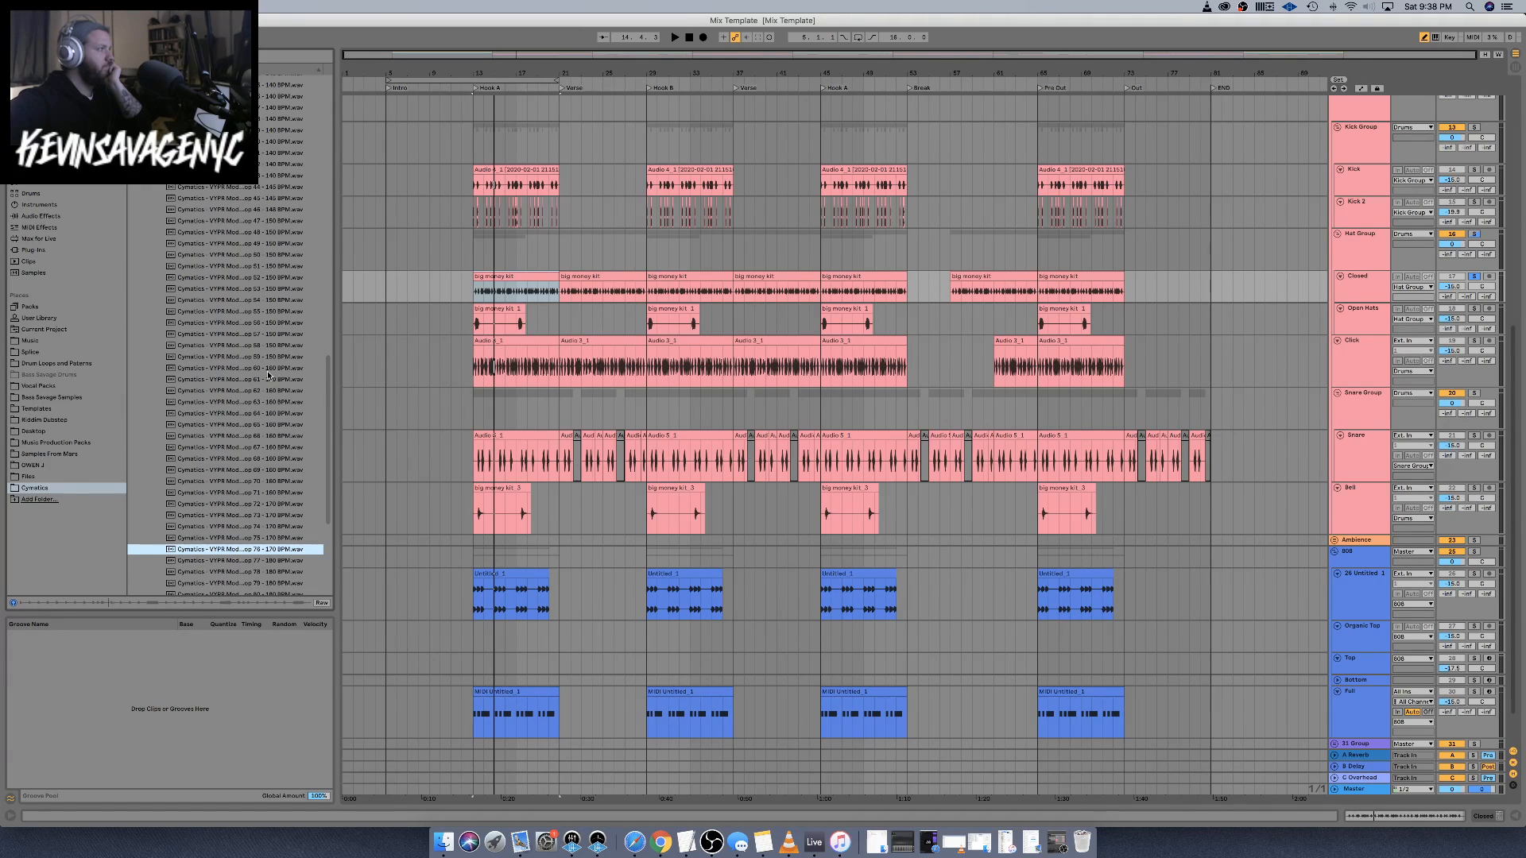
Audition the Cymatics VYPR Modern hi-hat loops 77 through 82 one after another
{"action": "key", "text": "Down"}
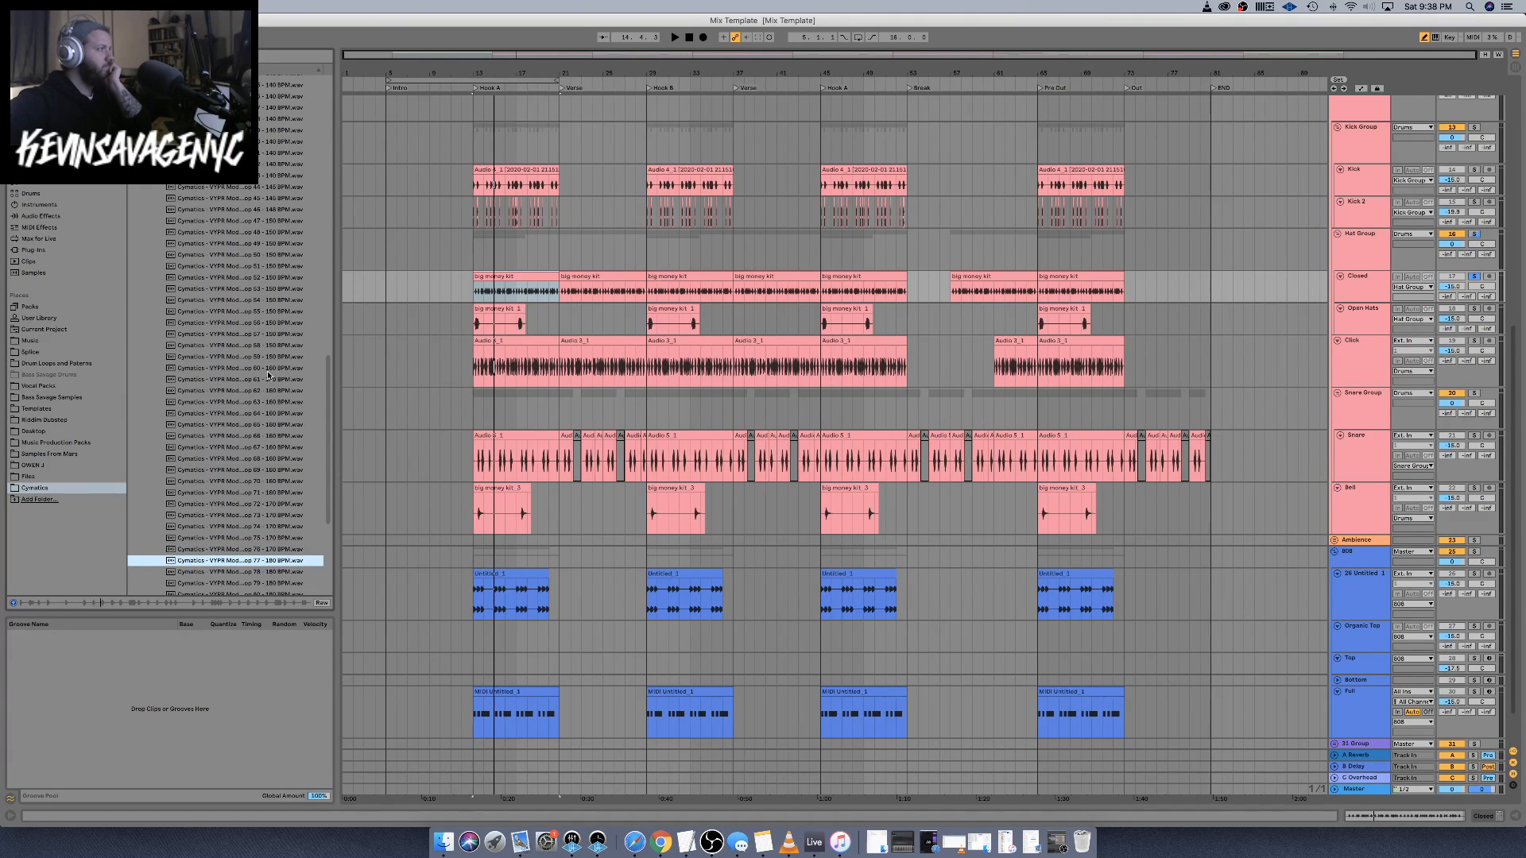
{"action": "key", "text": "Down"}
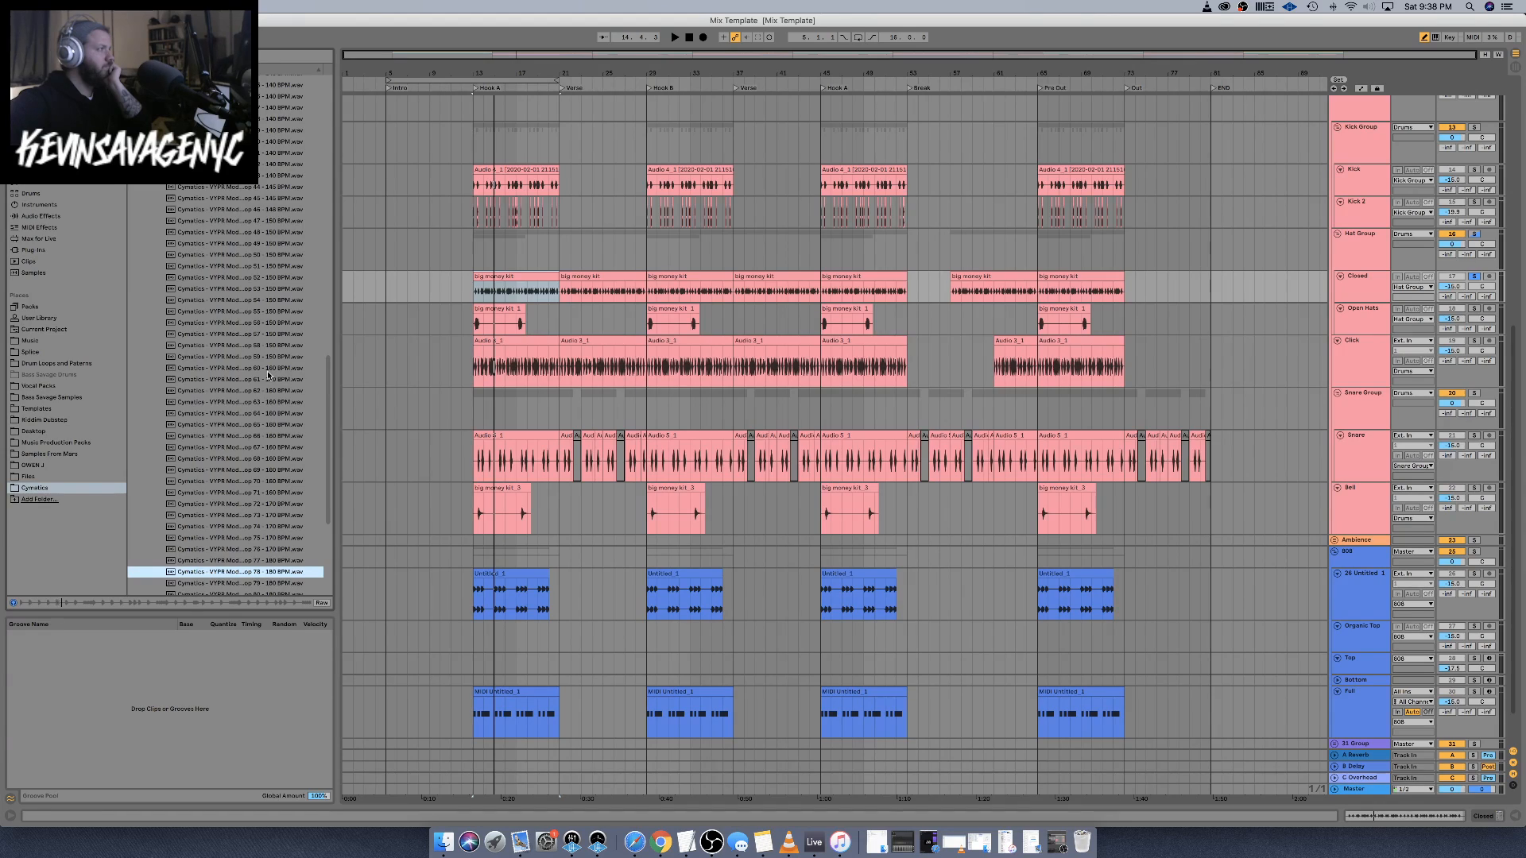
{"action": "key", "text": "Down"}
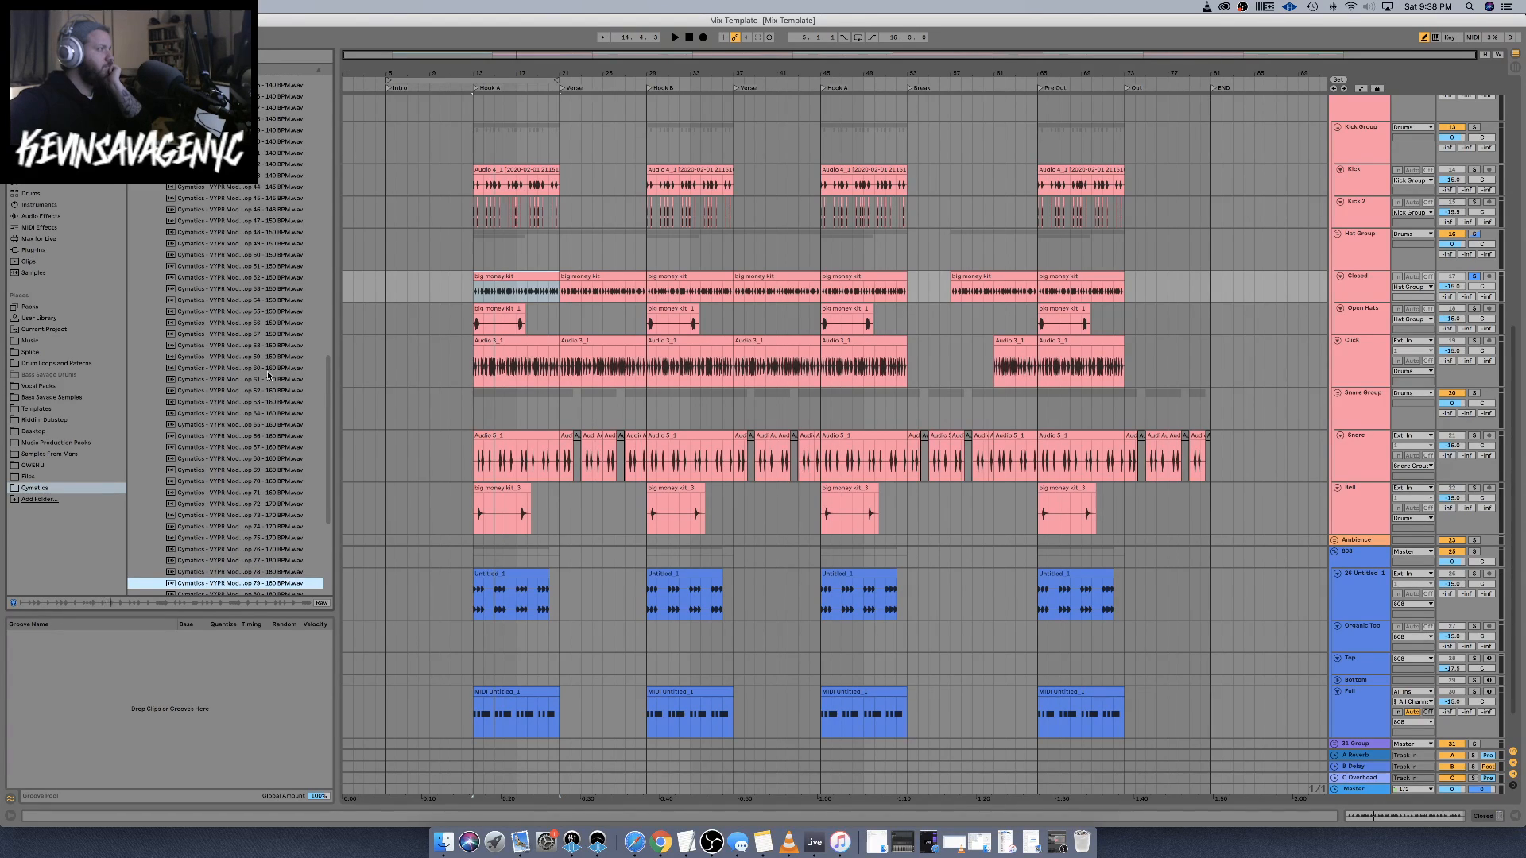
{"action": "key", "text": "Down"}
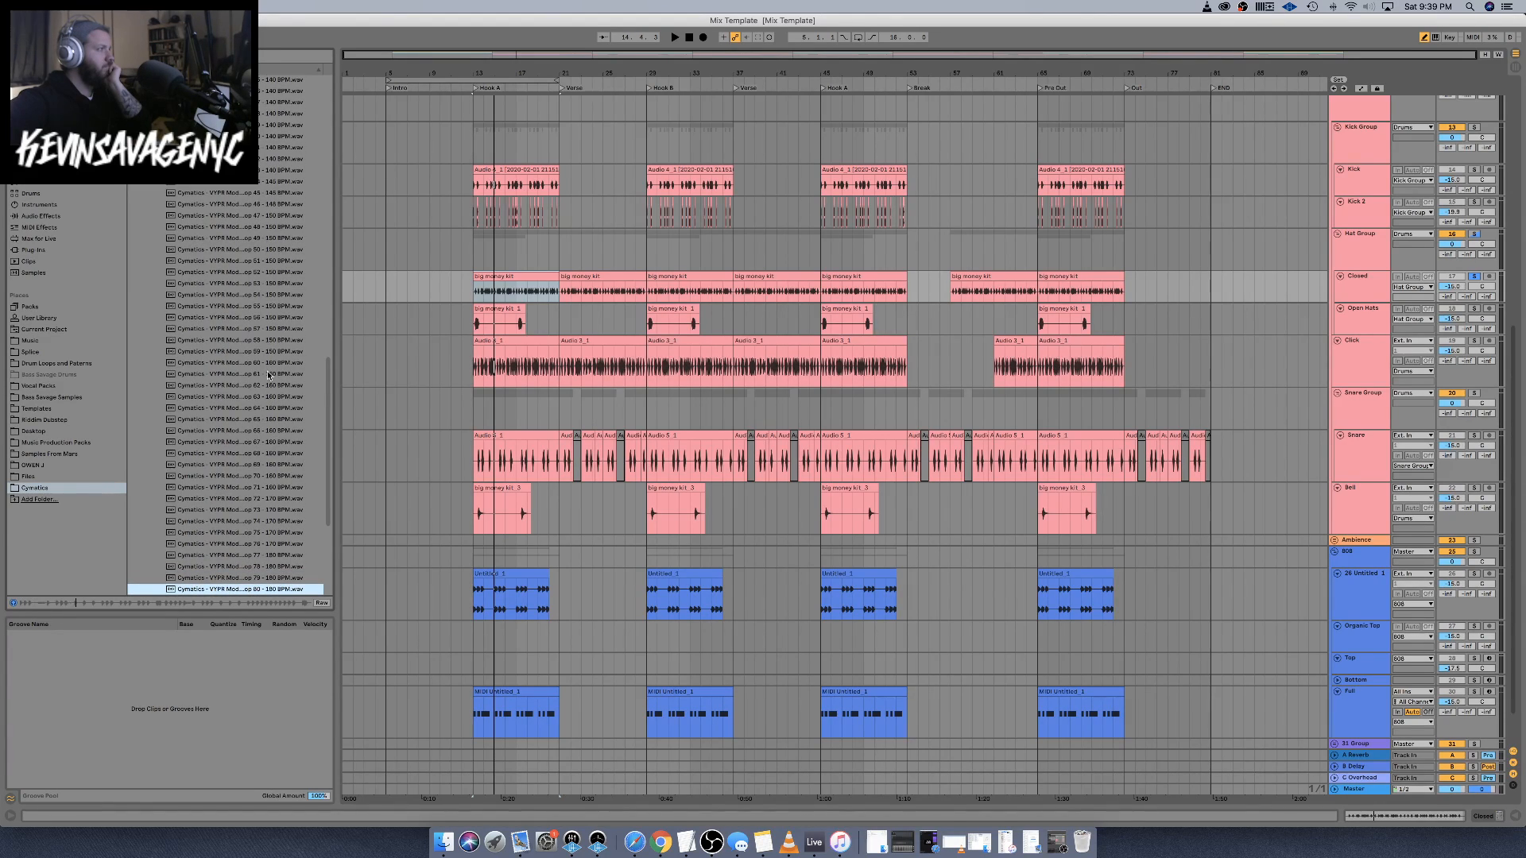
{"action": "key", "text": "Down"}
{"action": "key", "text": "Down"}
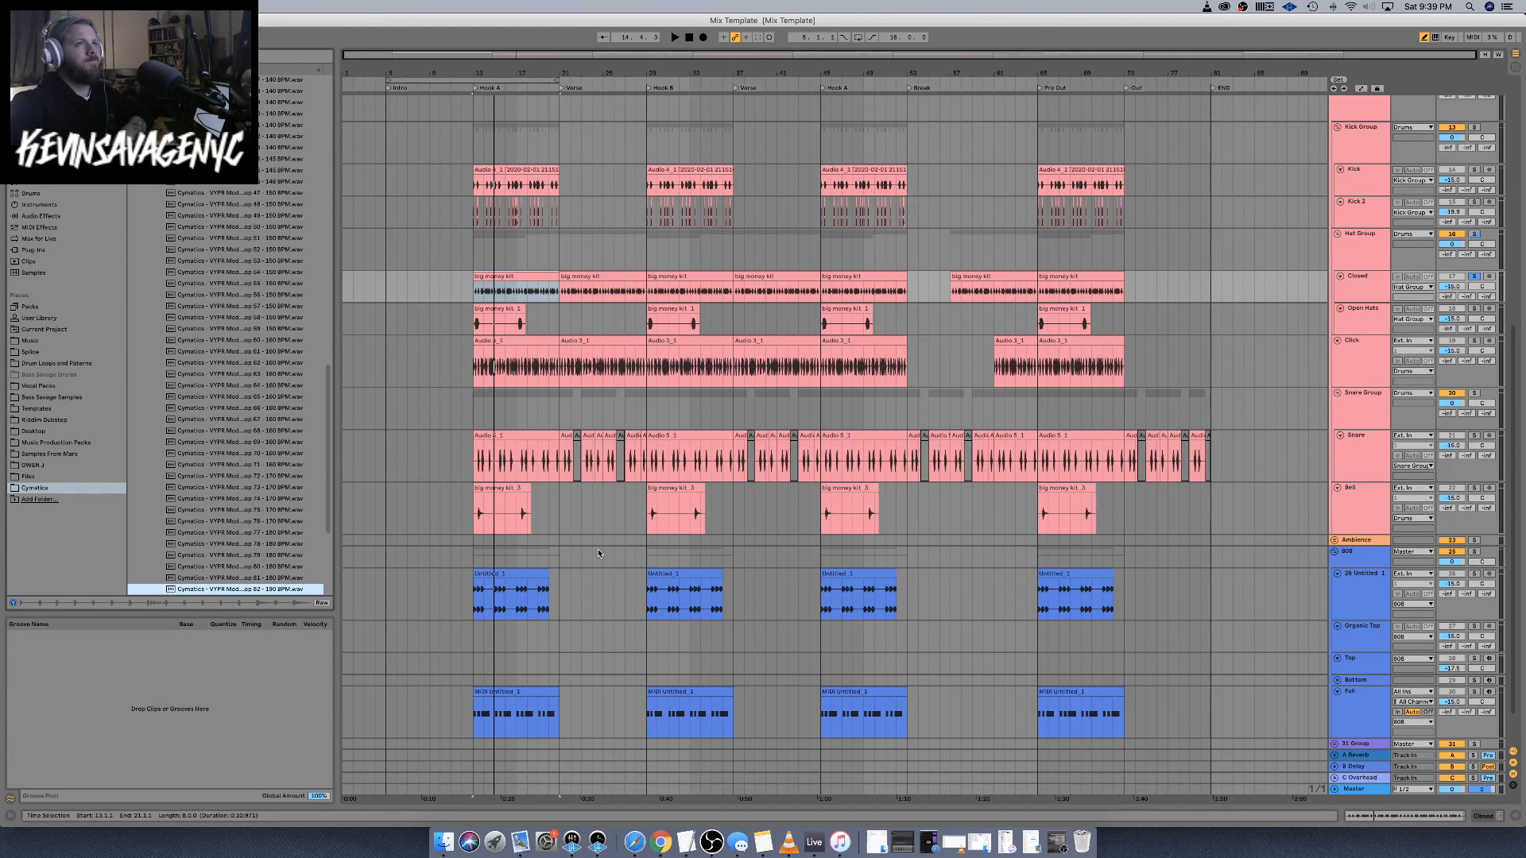
Turn off solo on the Closed hat track and play the full mix from the Hook A locator
{"action": "left_click", "coordinate": [473, 88]}
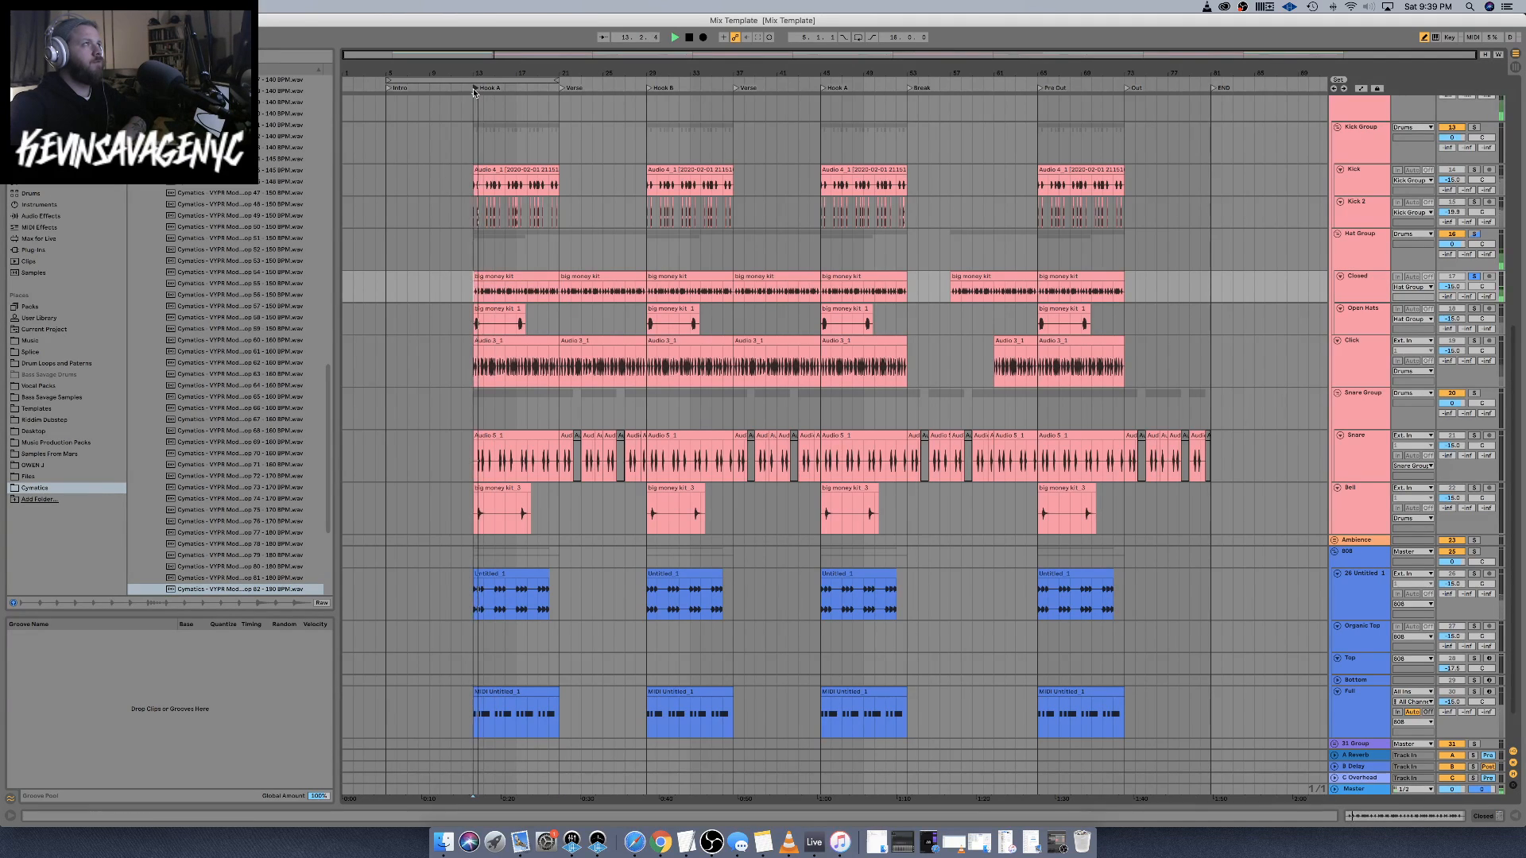
{"action": "key", "text": "space"}
{"action": "left_click", "coordinate": [1477, 277]}
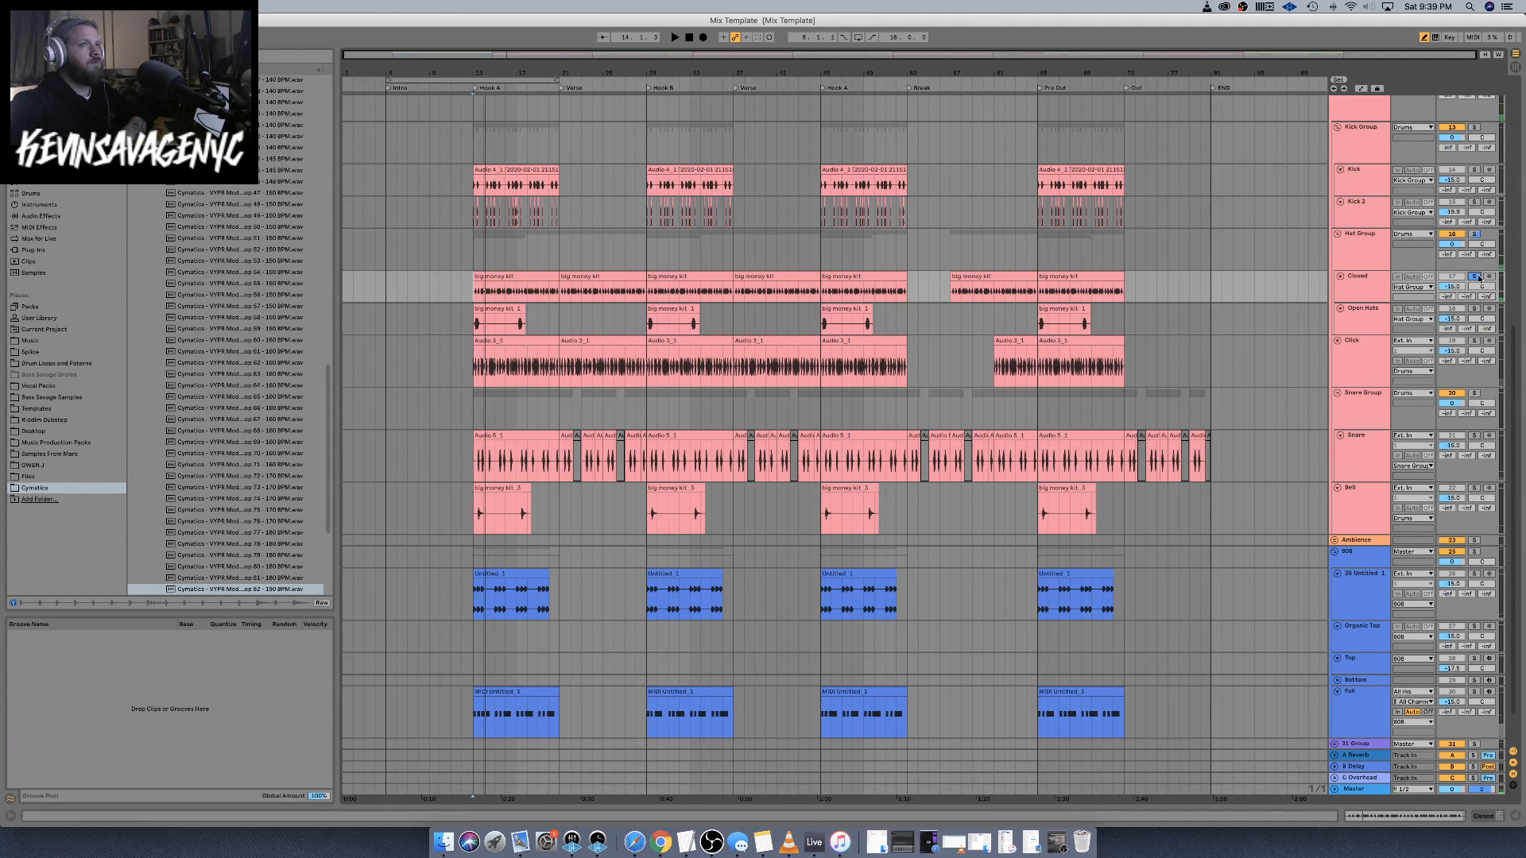
{"action": "key", "text": "space"}
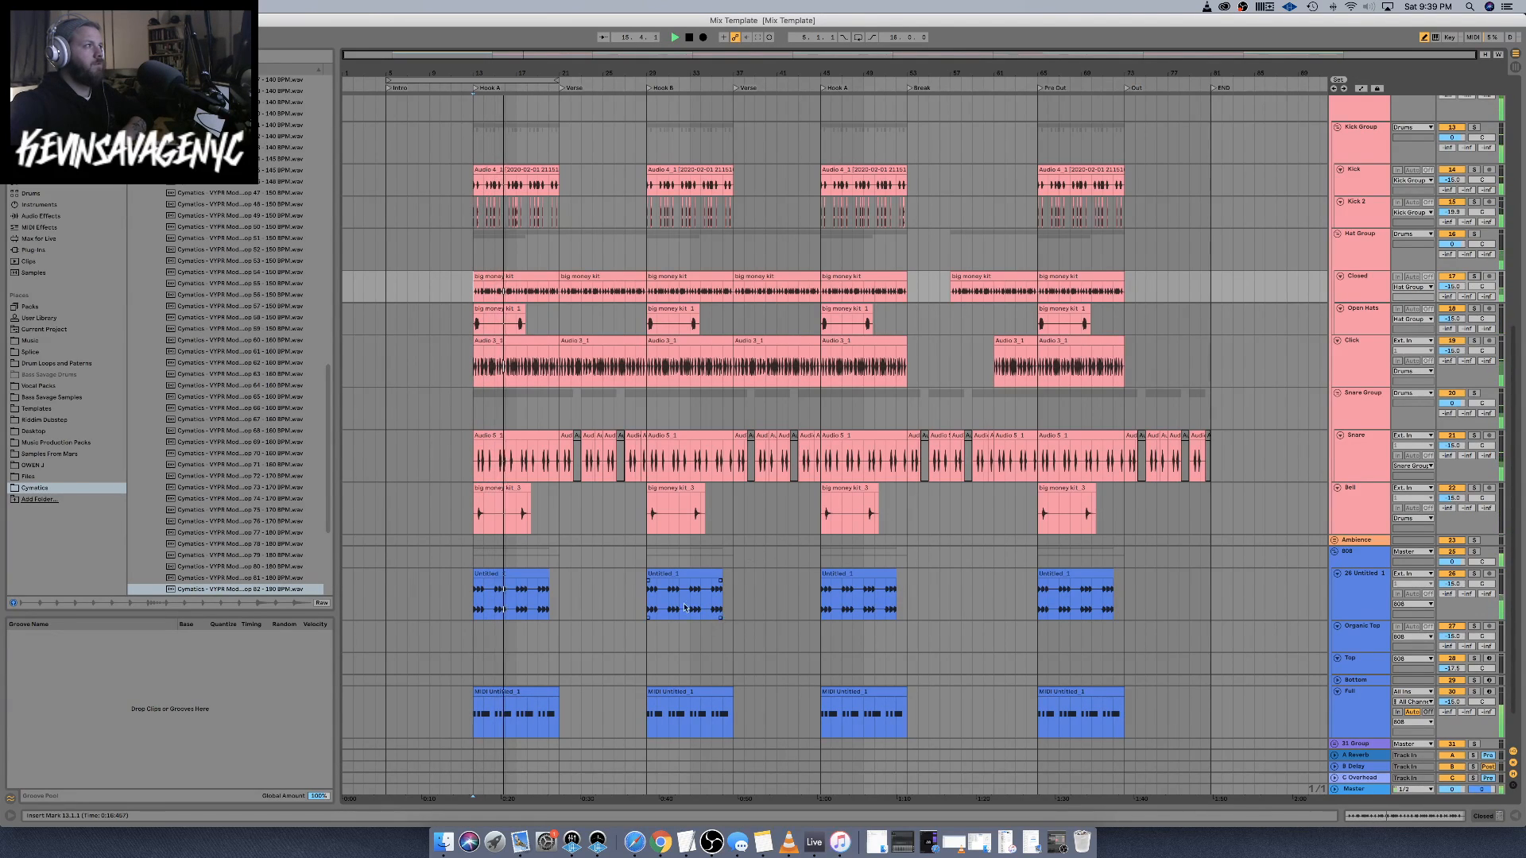
{"action": "key", "text": "space"}
Insert an audio track below the Closed track and lay Cymatics hi-hat loop 82 across the eight bars of Hook A
{"action": "scroll", "coordinate": [279, 566], "scroll_direction": "down", "scroll_amount": 3}
{"action": "left_click", "coordinate": [275, 530]}
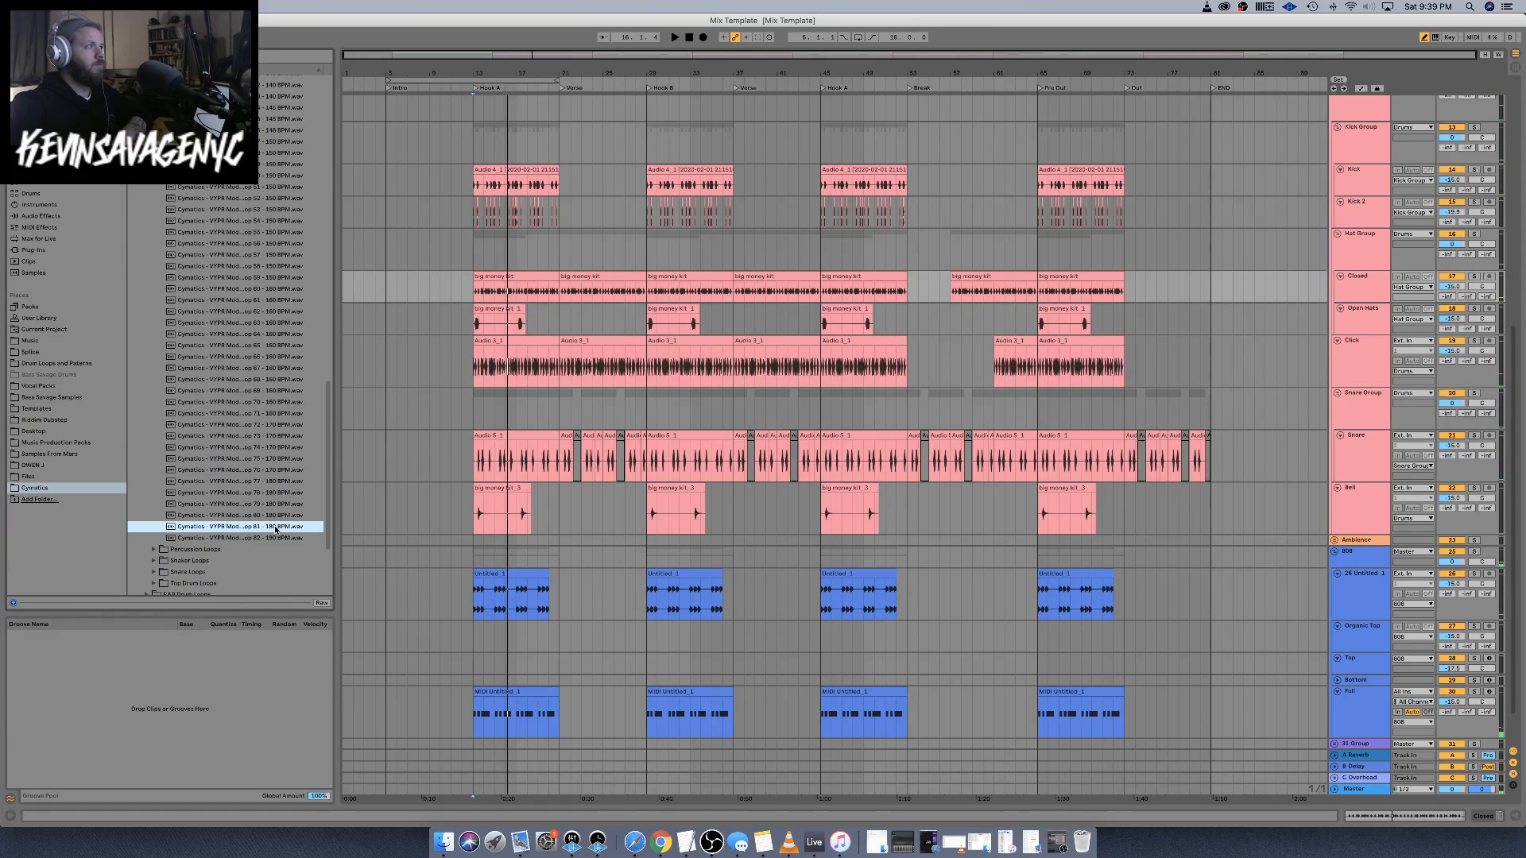
{"action": "key", "text": "Down"}
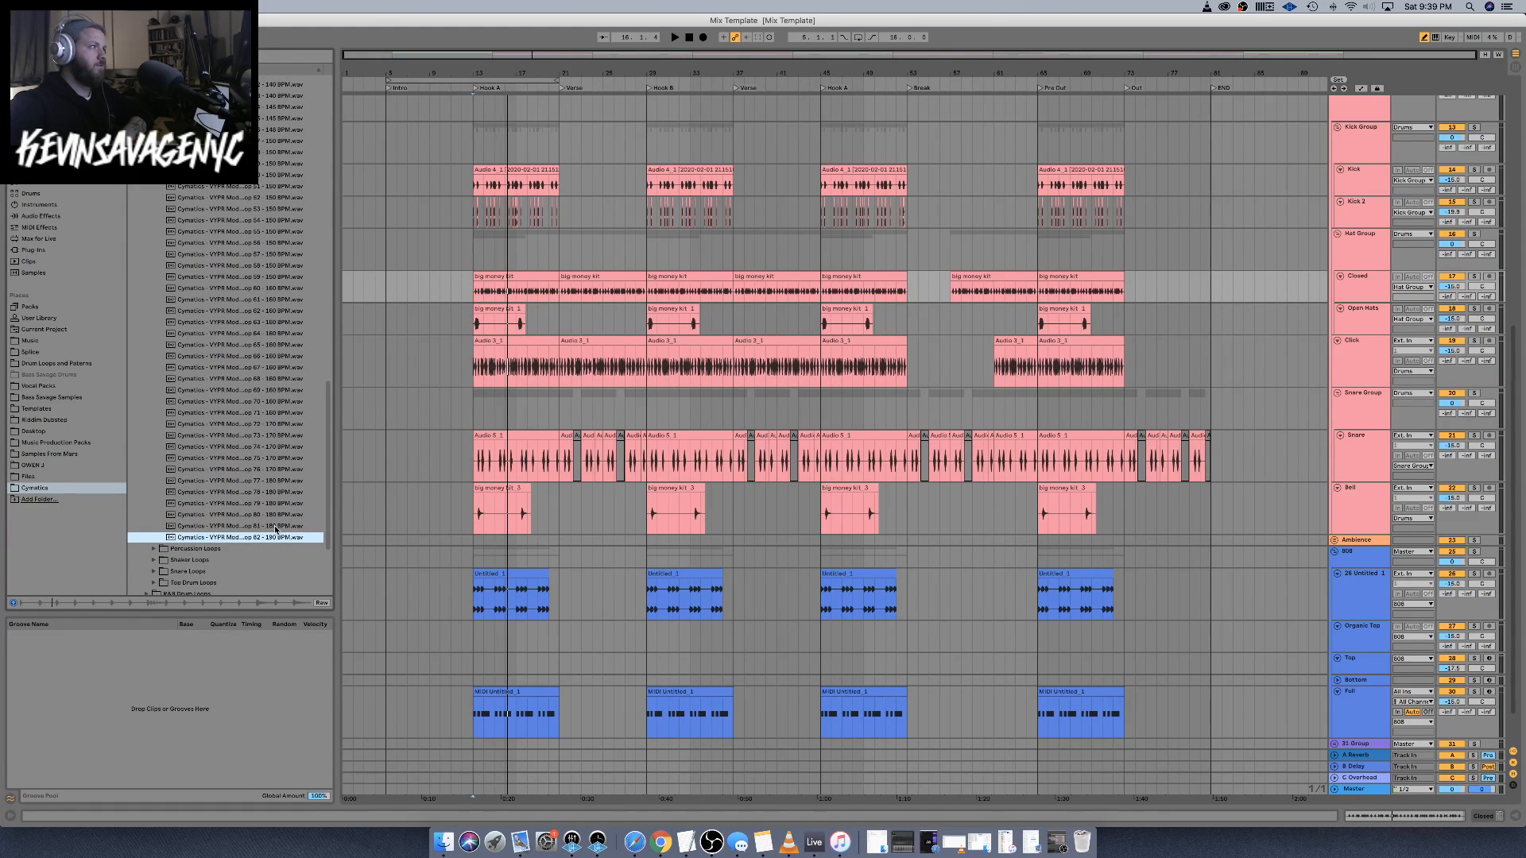
{"action": "right_click", "coordinate": [1363, 297]}
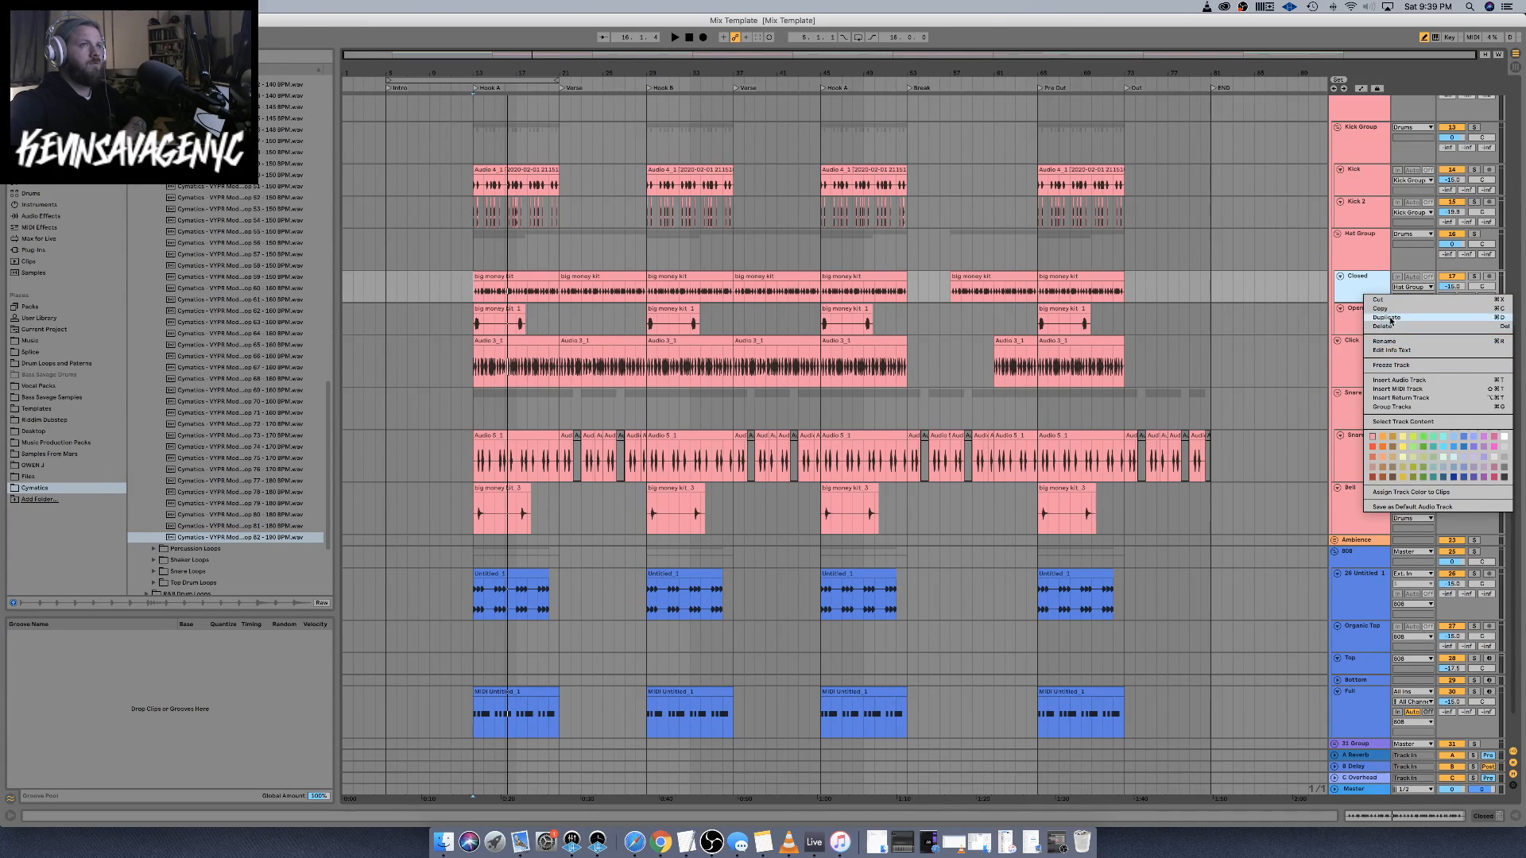
{"action": "left_click", "coordinate": [1399, 380]}
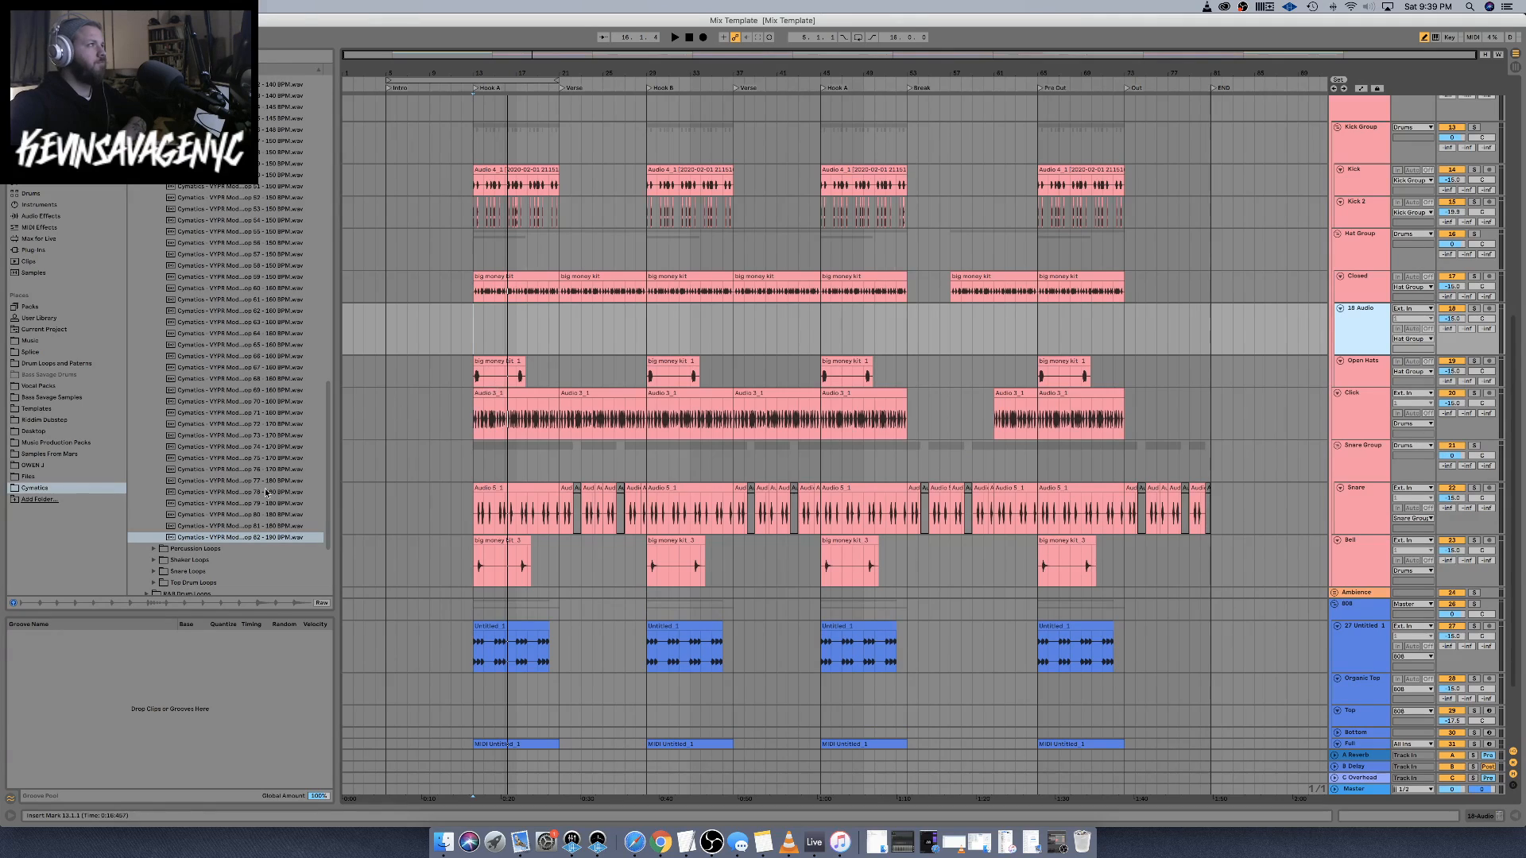
{"action": "left_click_drag", "start_coordinate": [179, 542], "coordinate": [478, 316]}
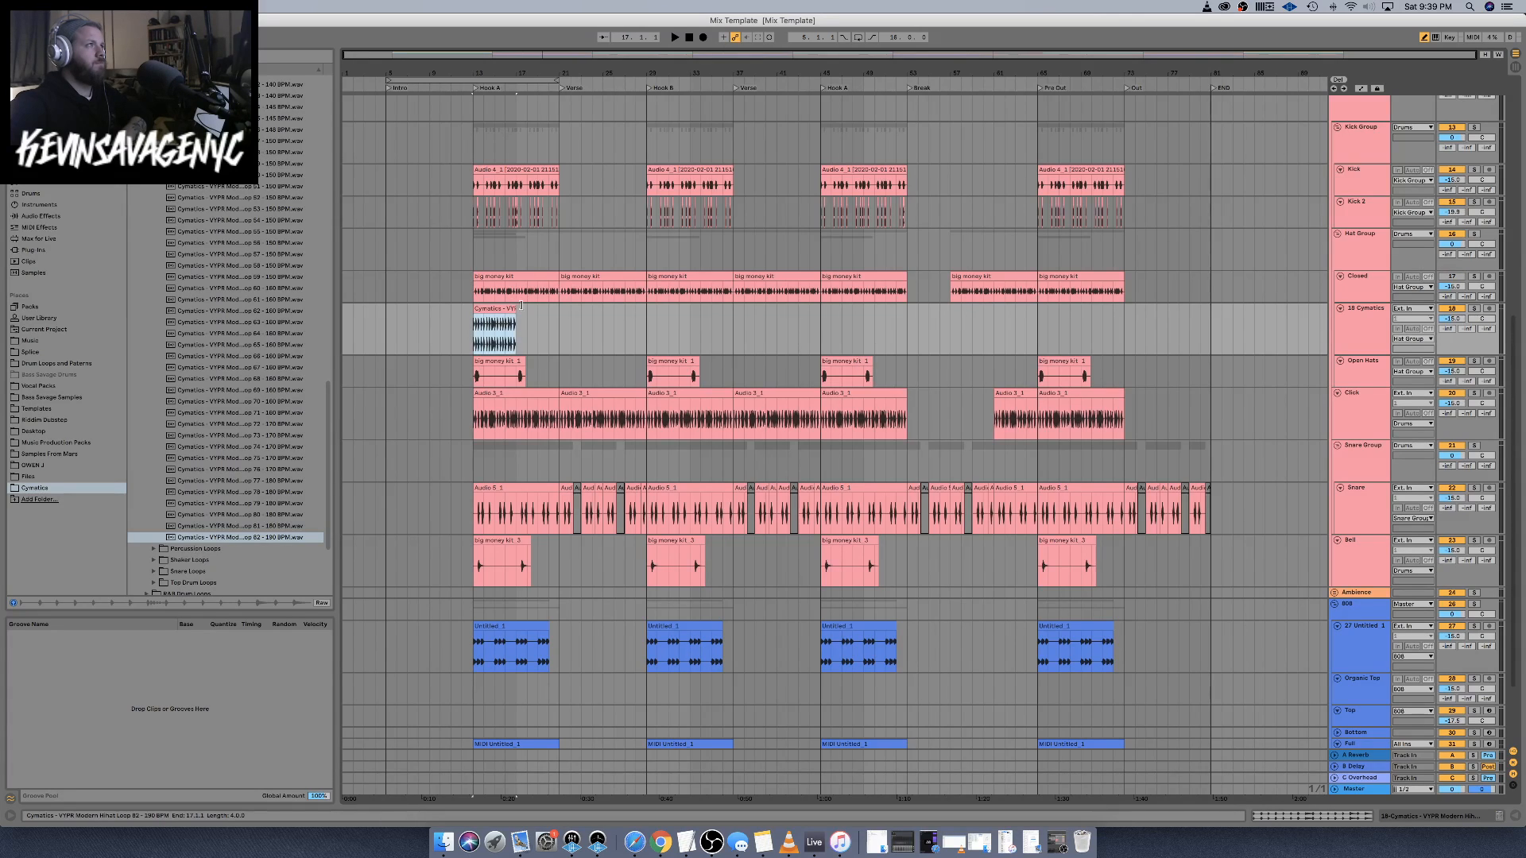
{"action": "key", "text": "space"}
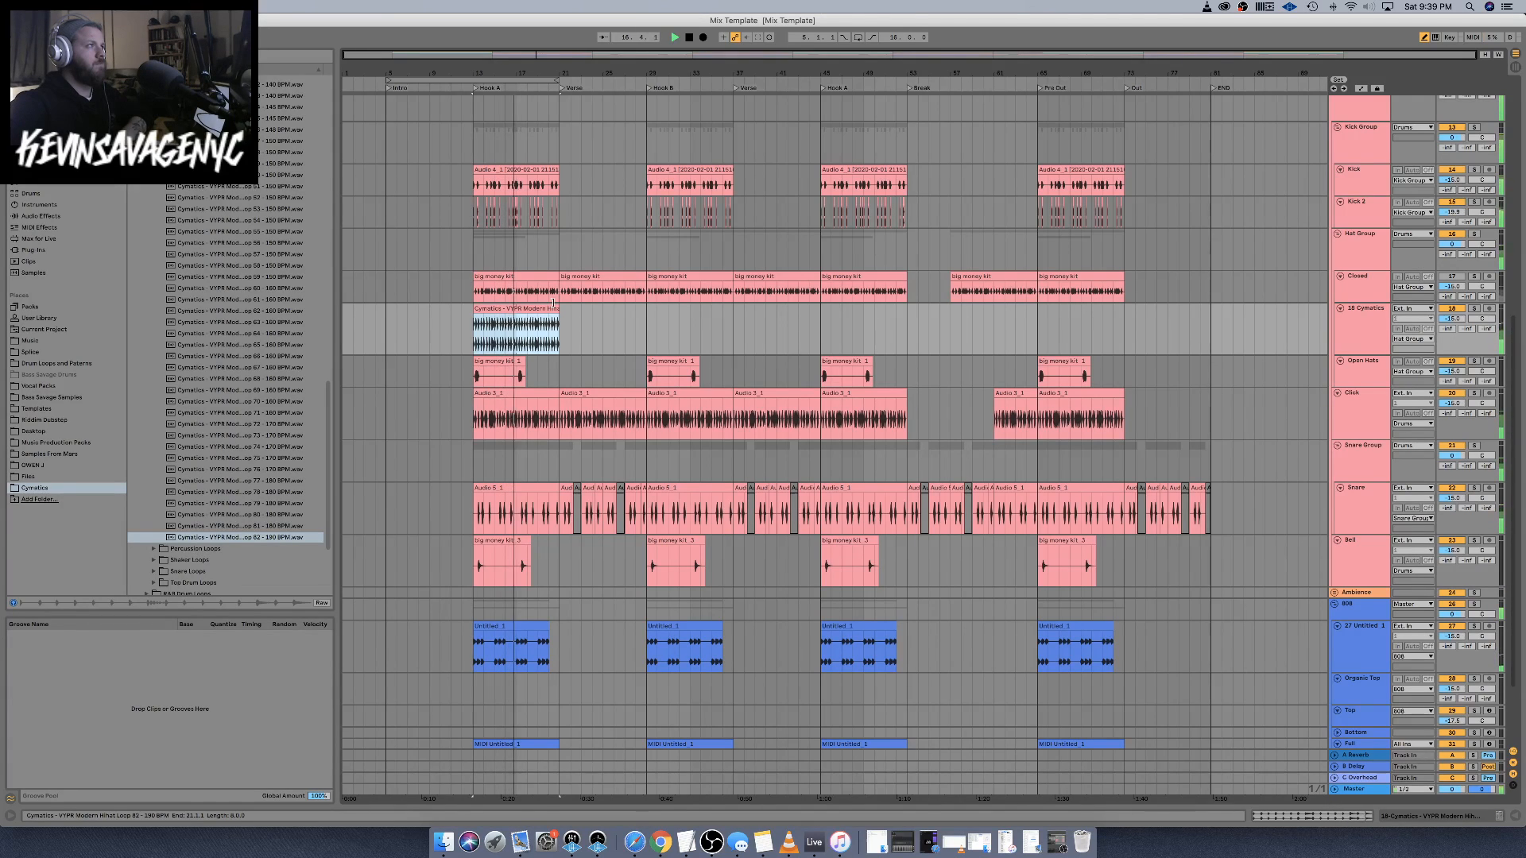
Compare hi-hat loops 81 and 82, and try loop 81 over the eight bars of Hook A with the mix playing
{"action": "left_click", "coordinate": [252, 526]}
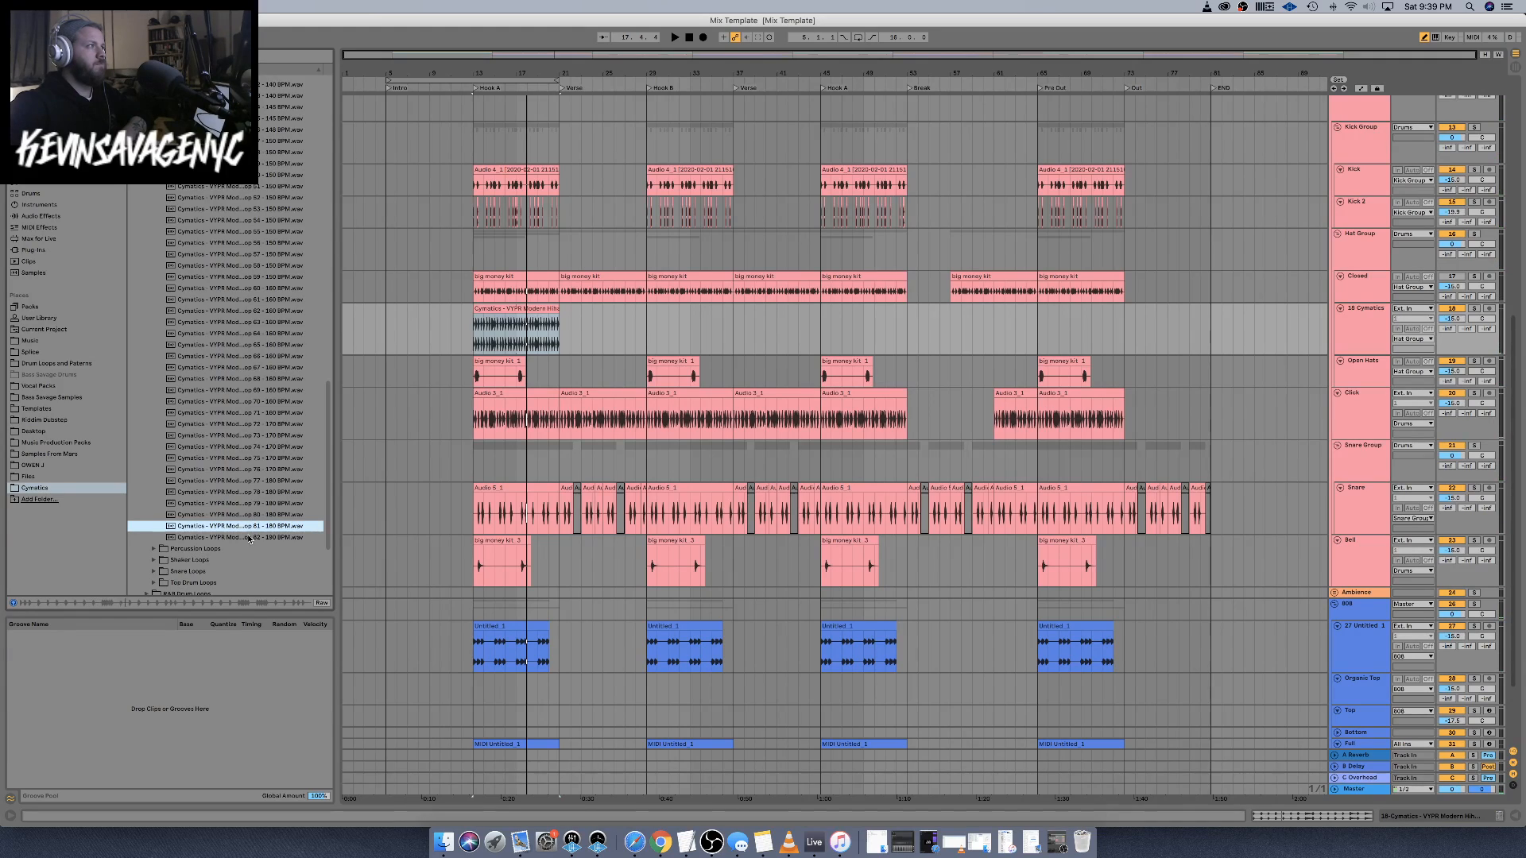
{"action": "left_click", "coordinate": [248, 538]}
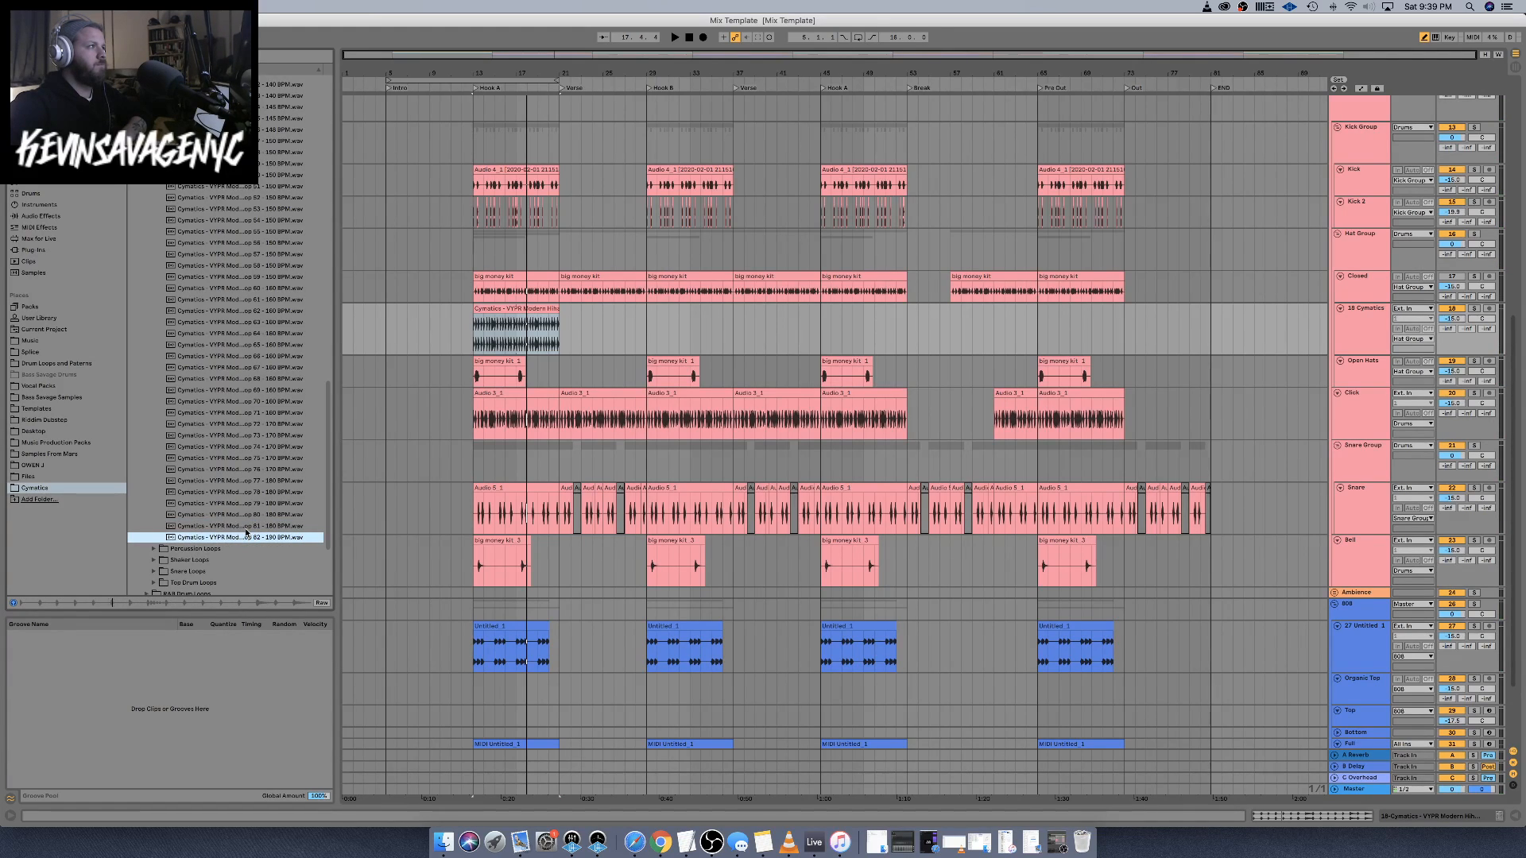
{"action": "left_click", "coordinate": [247, 526]}
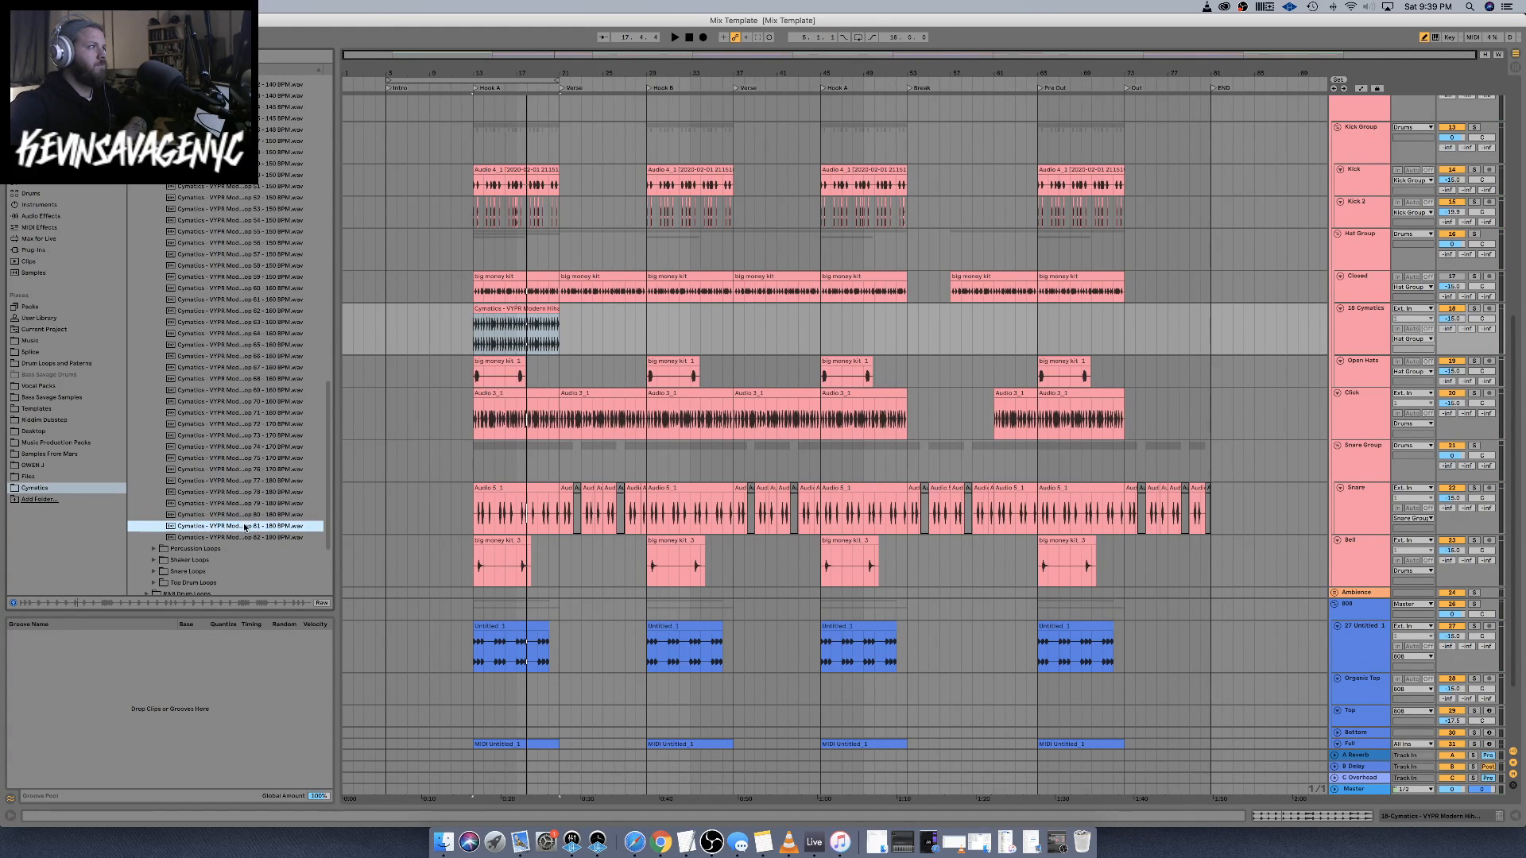
{"action": "left_click_drag", "start_coordinate": [245, 526], "coordinate": [550, 310]}
{"action": "key", "text": "space"}
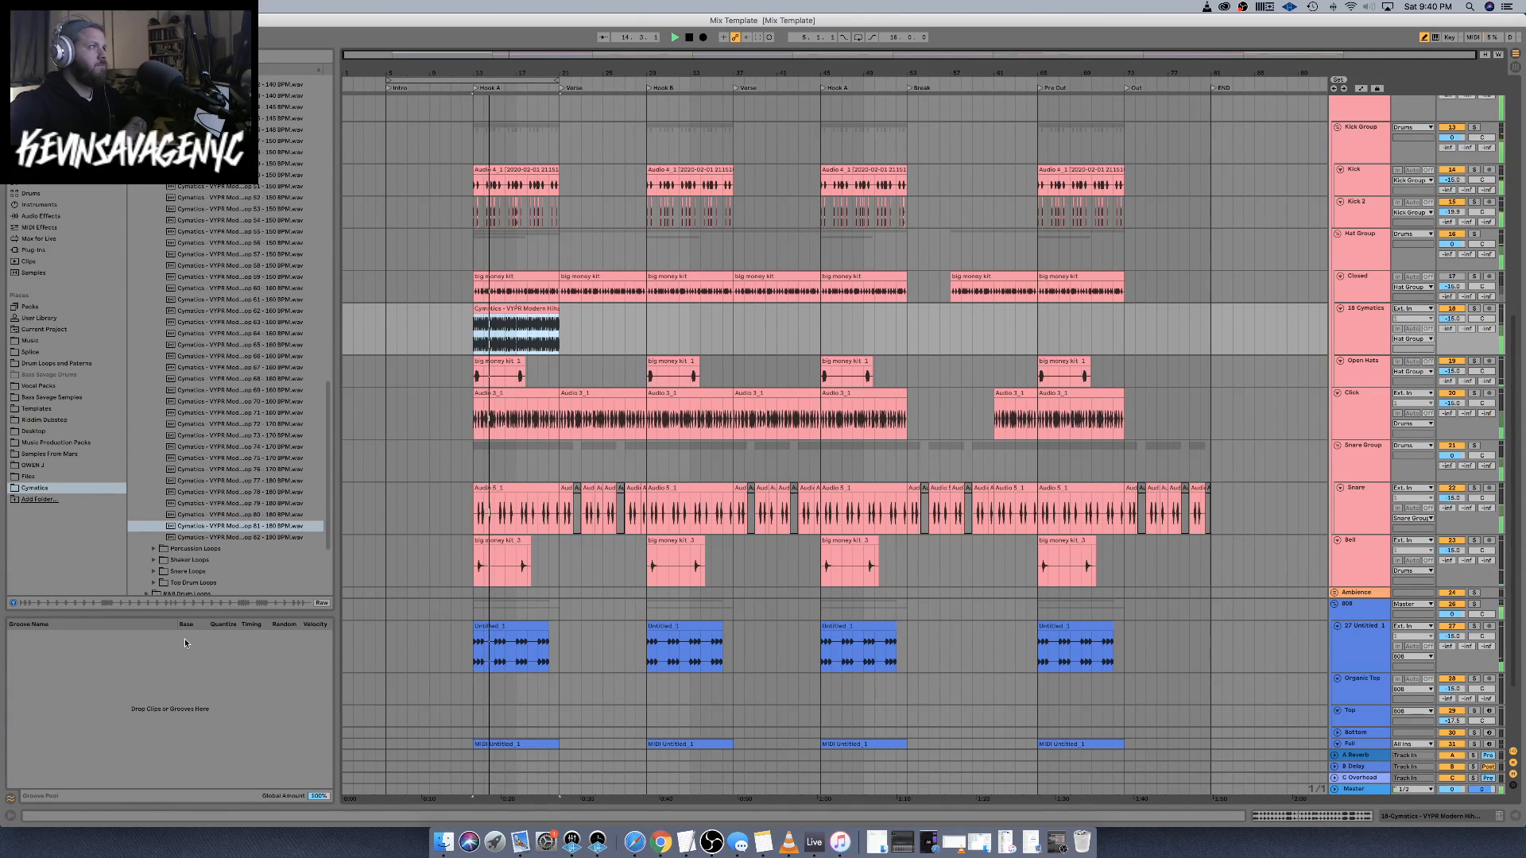
Replace the Hook A hi-hat clip with Cymatics loop 80, extended to eight bars, and play it in the mix
{"action": "key", "text": "space"}
{"action": "left_click", "coordinate": [230, 514]}
{"action": "left_click_drag", "start_coordinate": [227, 517], "coordinate": [550, 309]}
{"action": "key", "text": "space"}
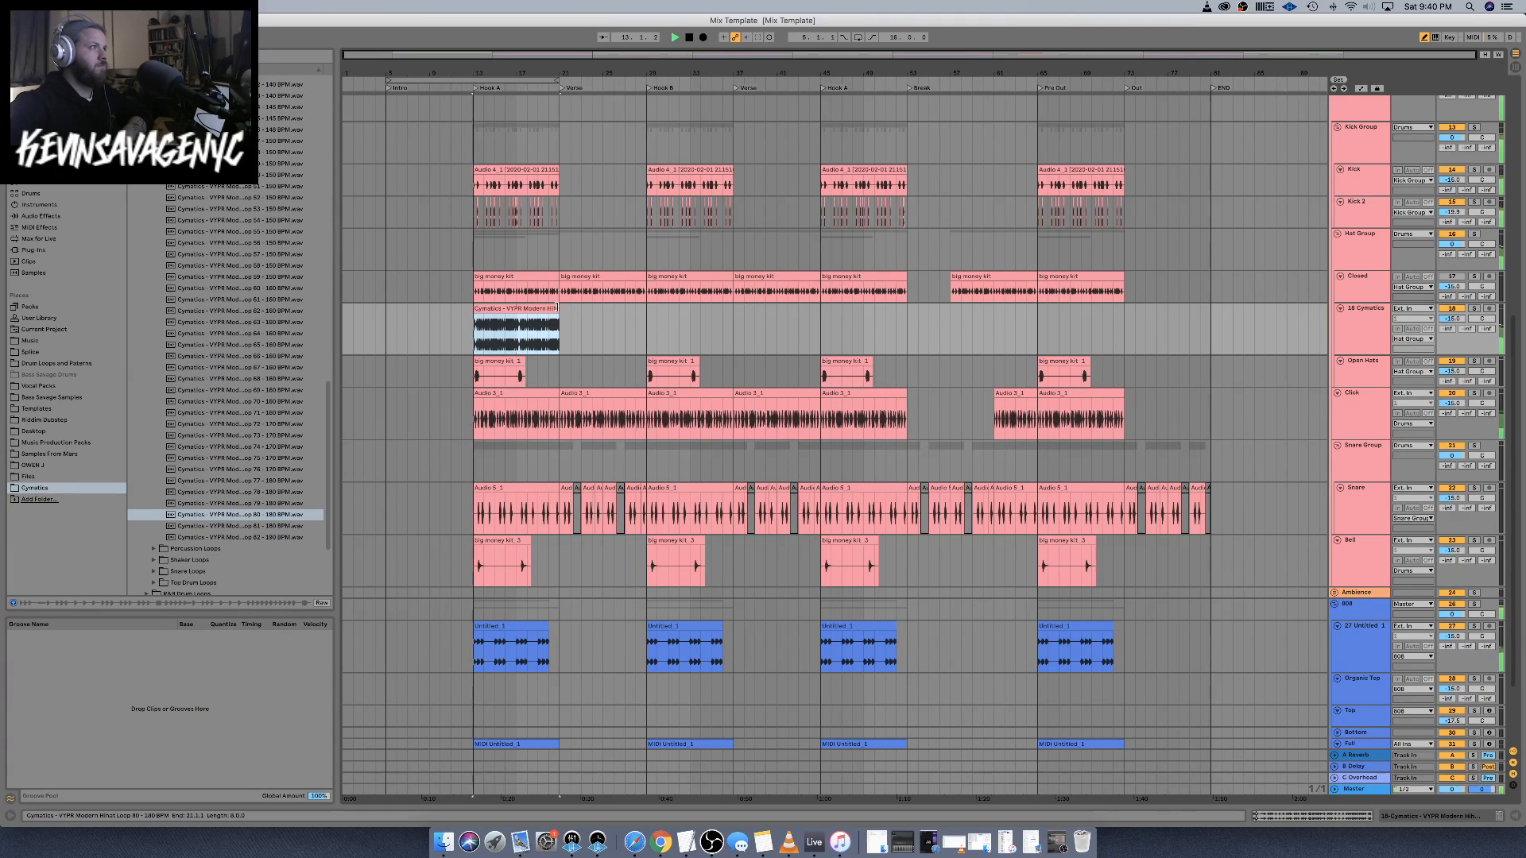
Replace the Hook A hi-hat clip with Cymatics loop 79, extended to eight bars, and play it in the mix
{"action": "left_click", "coordinate": [274, 503]}
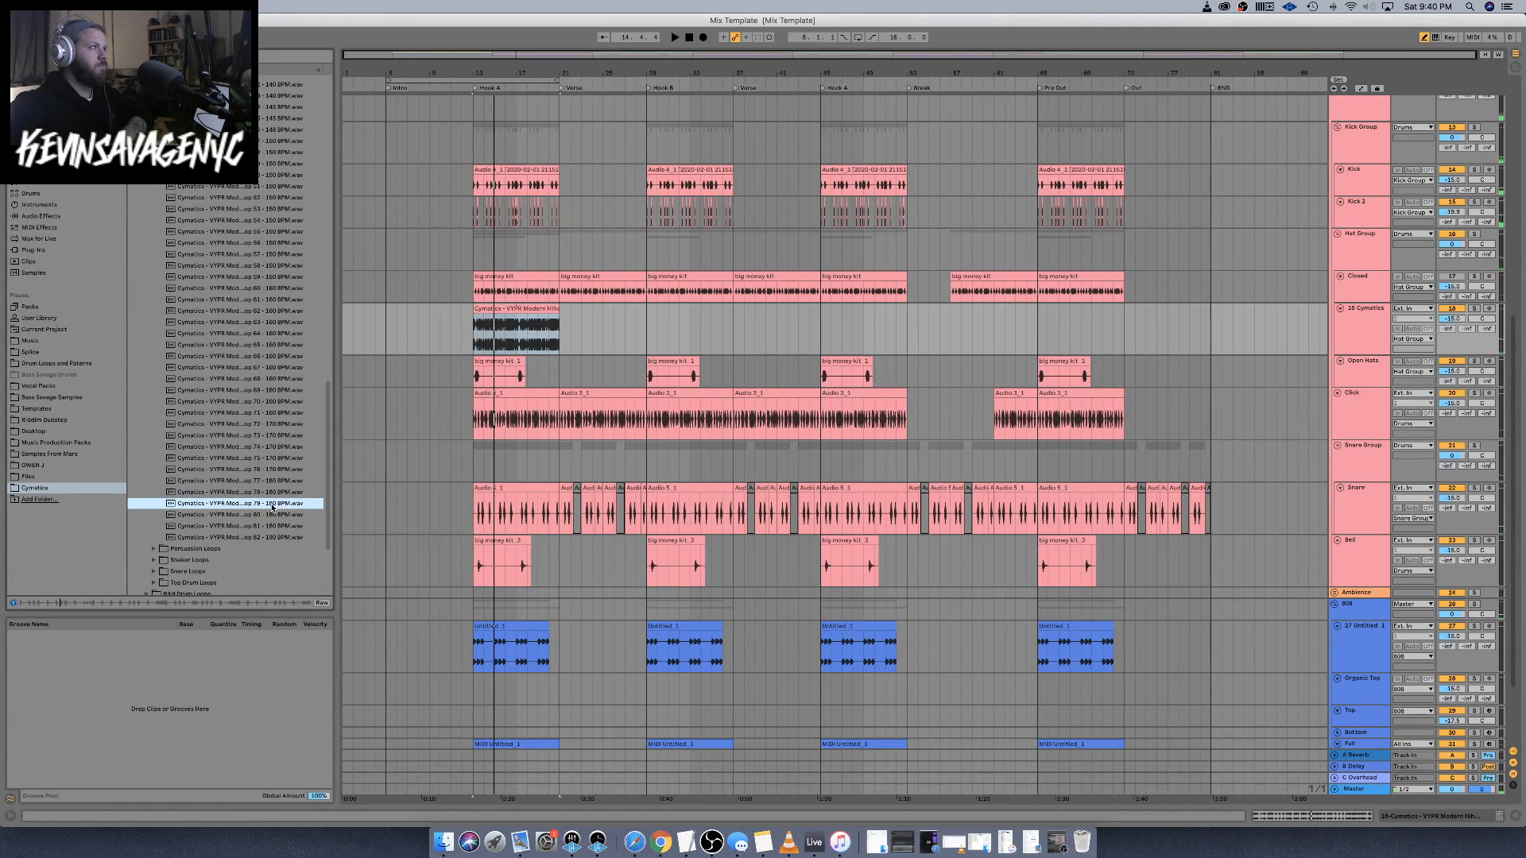
{"action": "mouse_move", "coordinate": [272, 507]}
{"action": "left_mouse_down"}
{"action": "mouse_move", "coordinate": [574, 343]}
{"action": "mouse_move", "coordinate": [469, 344]}
{"action": "mouse_move", "coordinate": [556, 308]}
{"action": "left_mouse_up"}
{"action": "key", "text": "space"}
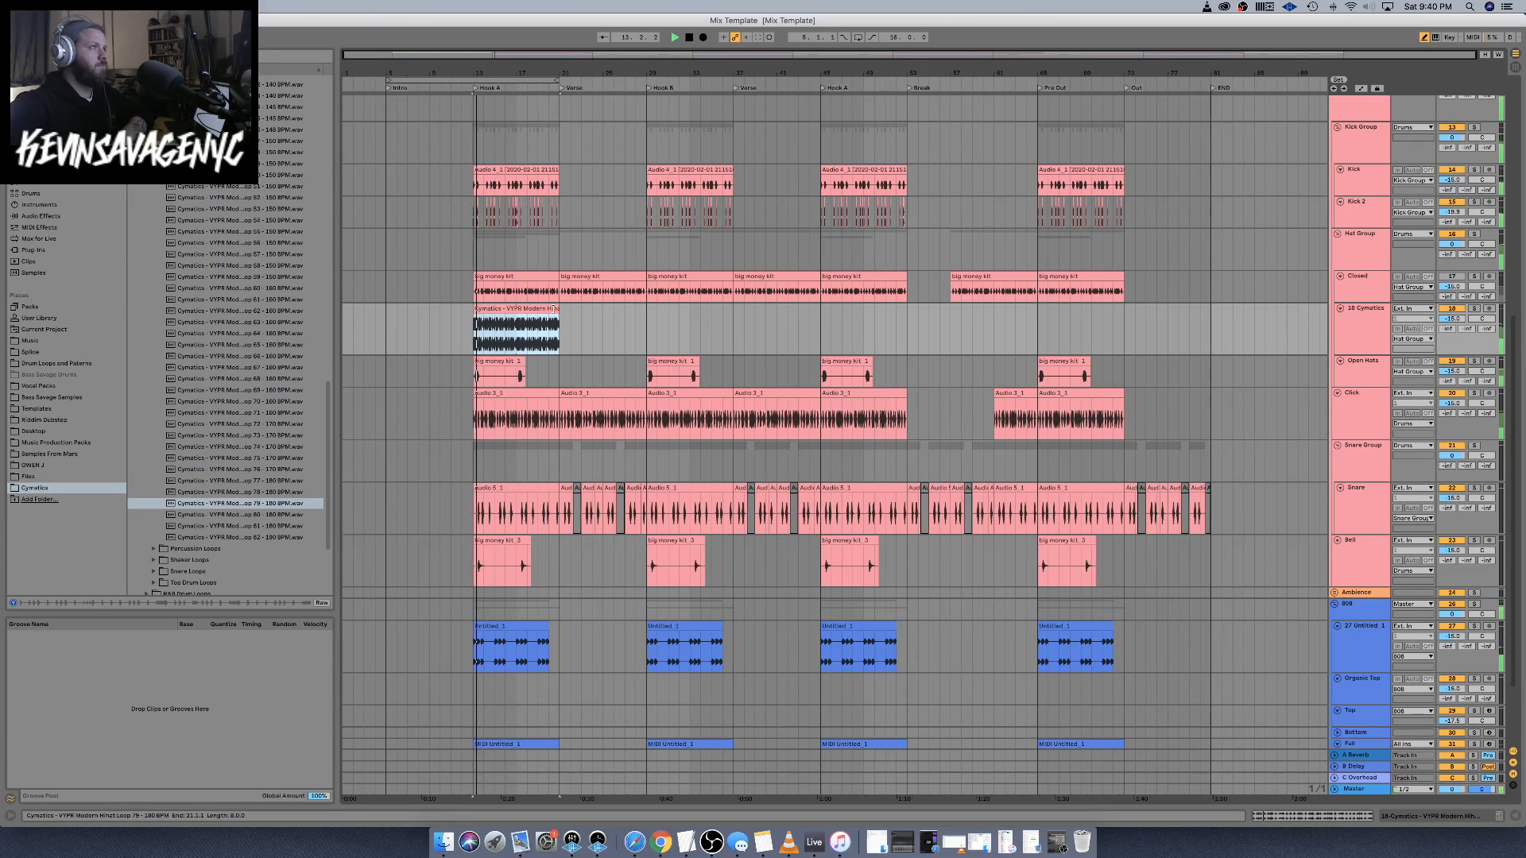
Audition hi-hat loops 78 down to 74 and try loop 74 over the eight bars of Hook A in the mix
{"action": "left_click", "coordinate": [229, 492]}
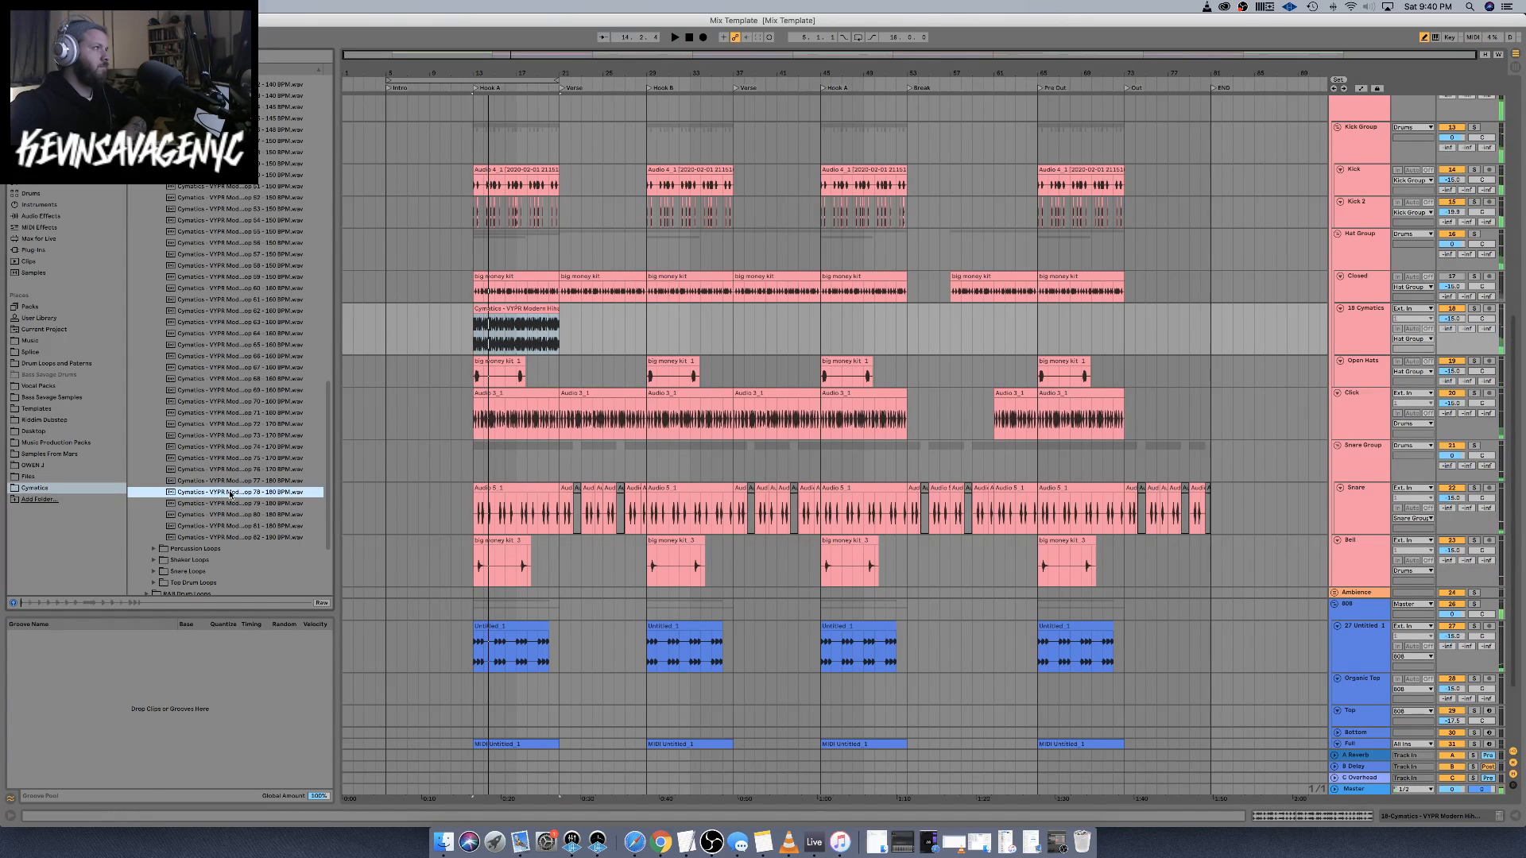
{"action": "left_click", "coordinate": [242, 481]}
{"action": "left_click", "coordinate": [250, 470]}
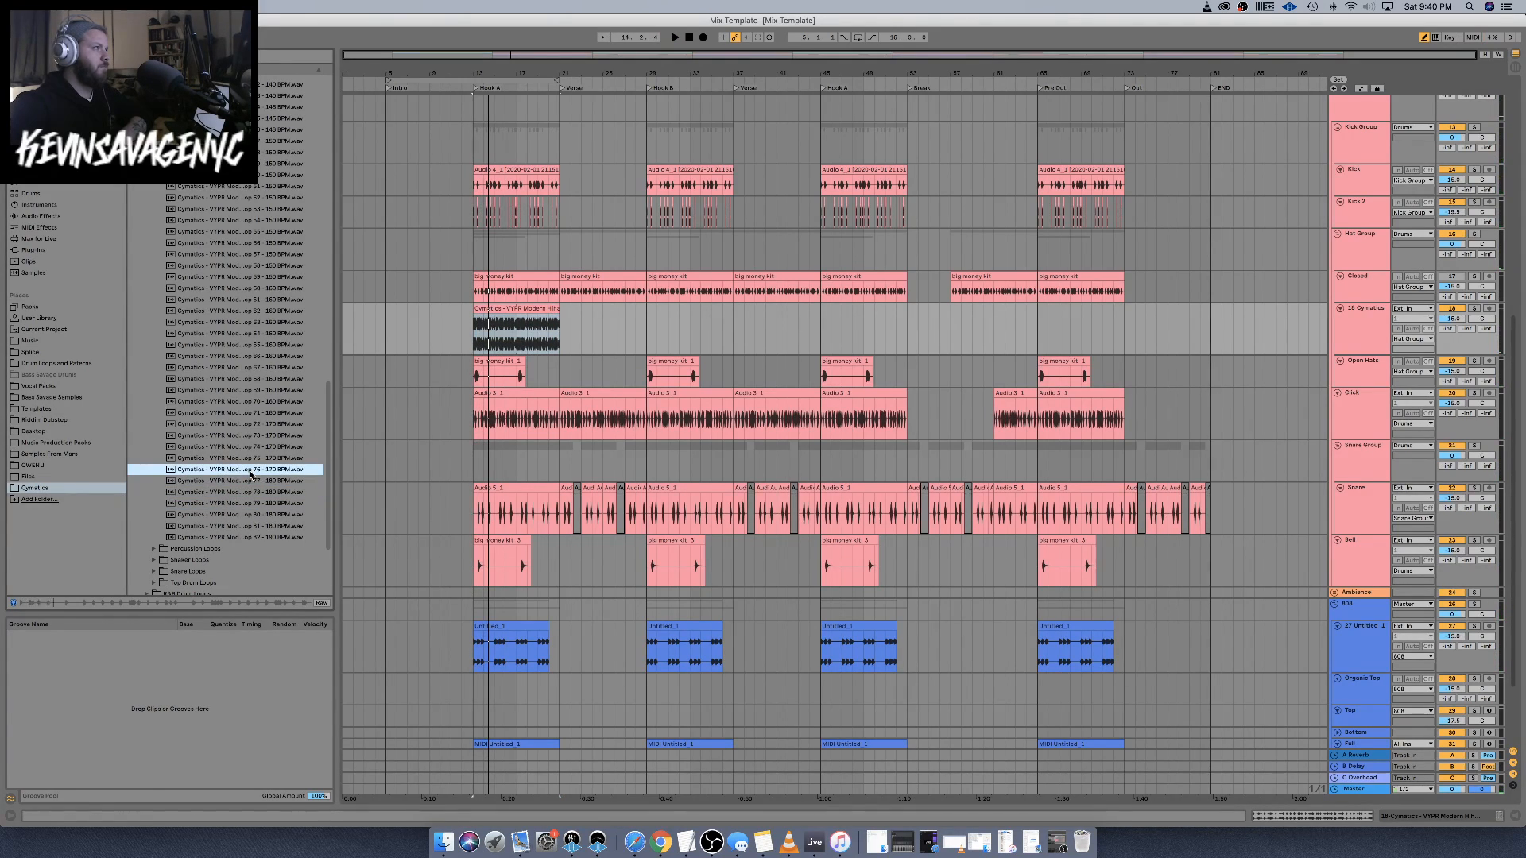
{"action": "left_click", "coordinate": [249, 459]}
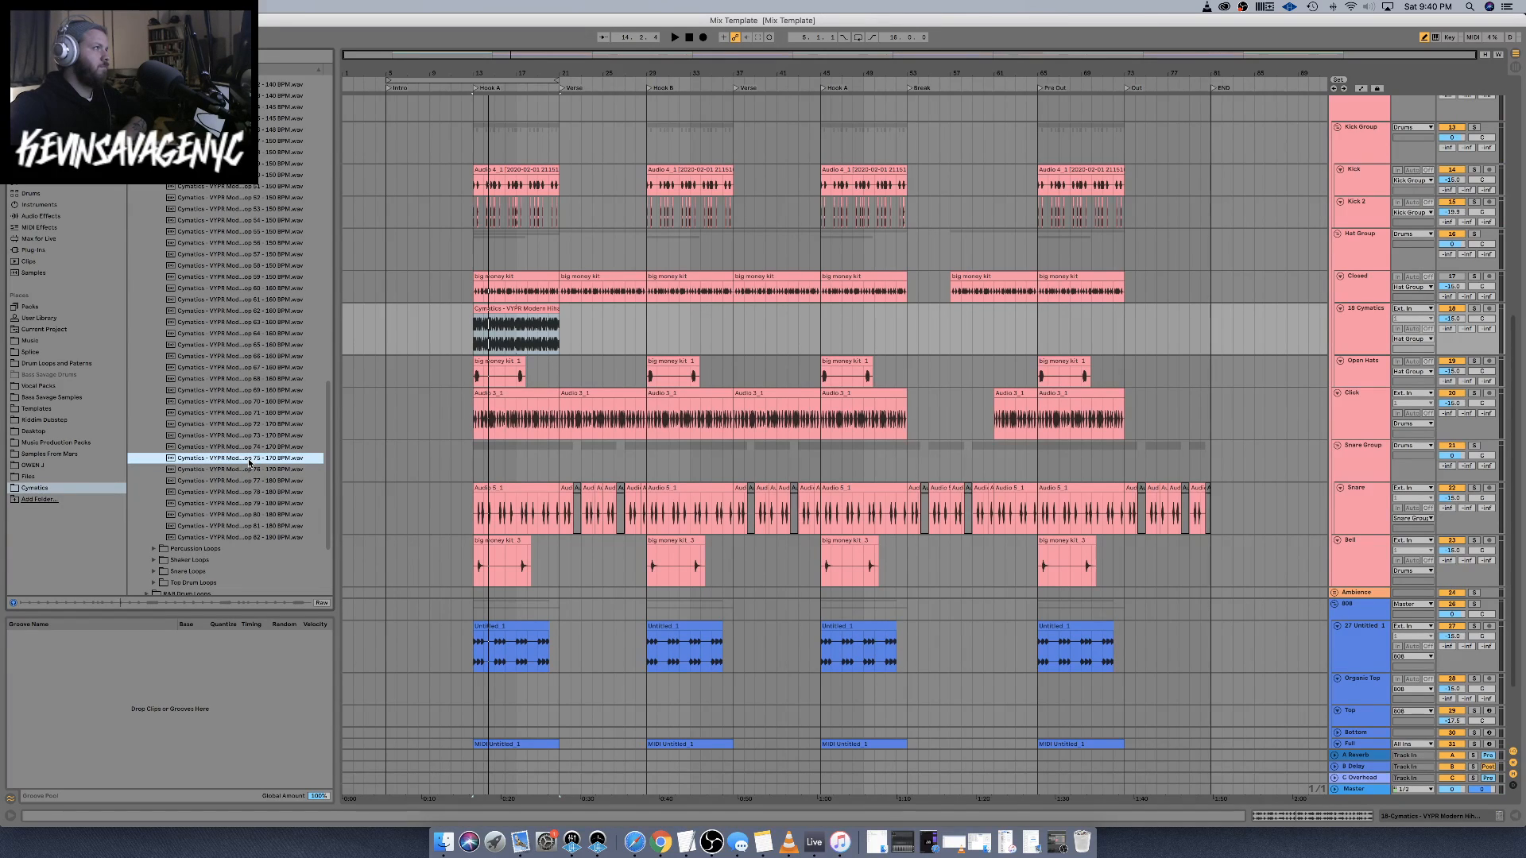
{"action": "left_click", "coordinate": [254, 447]}
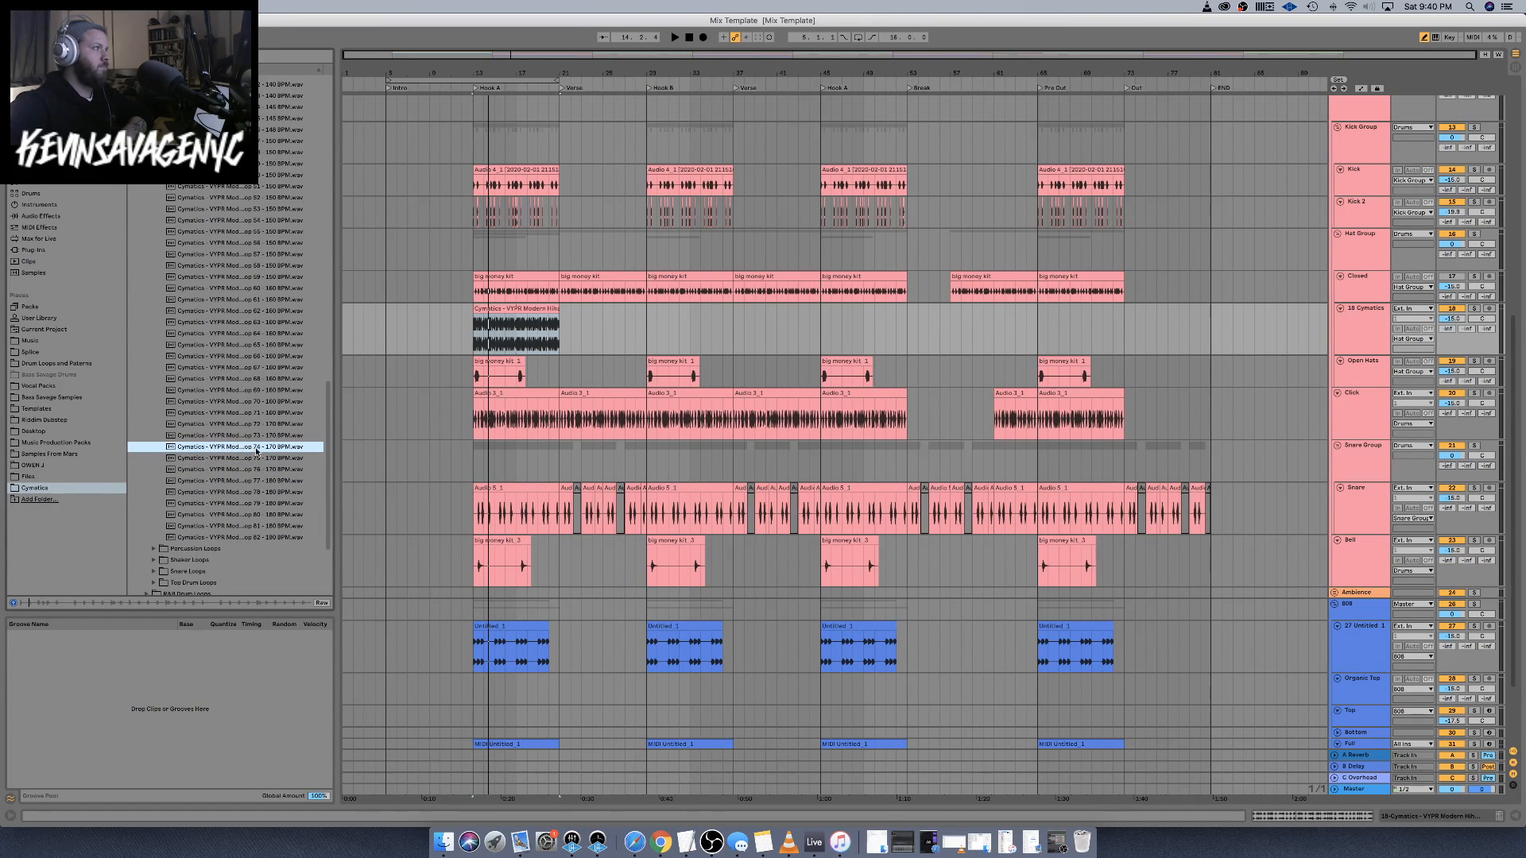
{"action": "left_click_drag", "start_coordinate": [317, 427], "coordinate": [542, 307]}
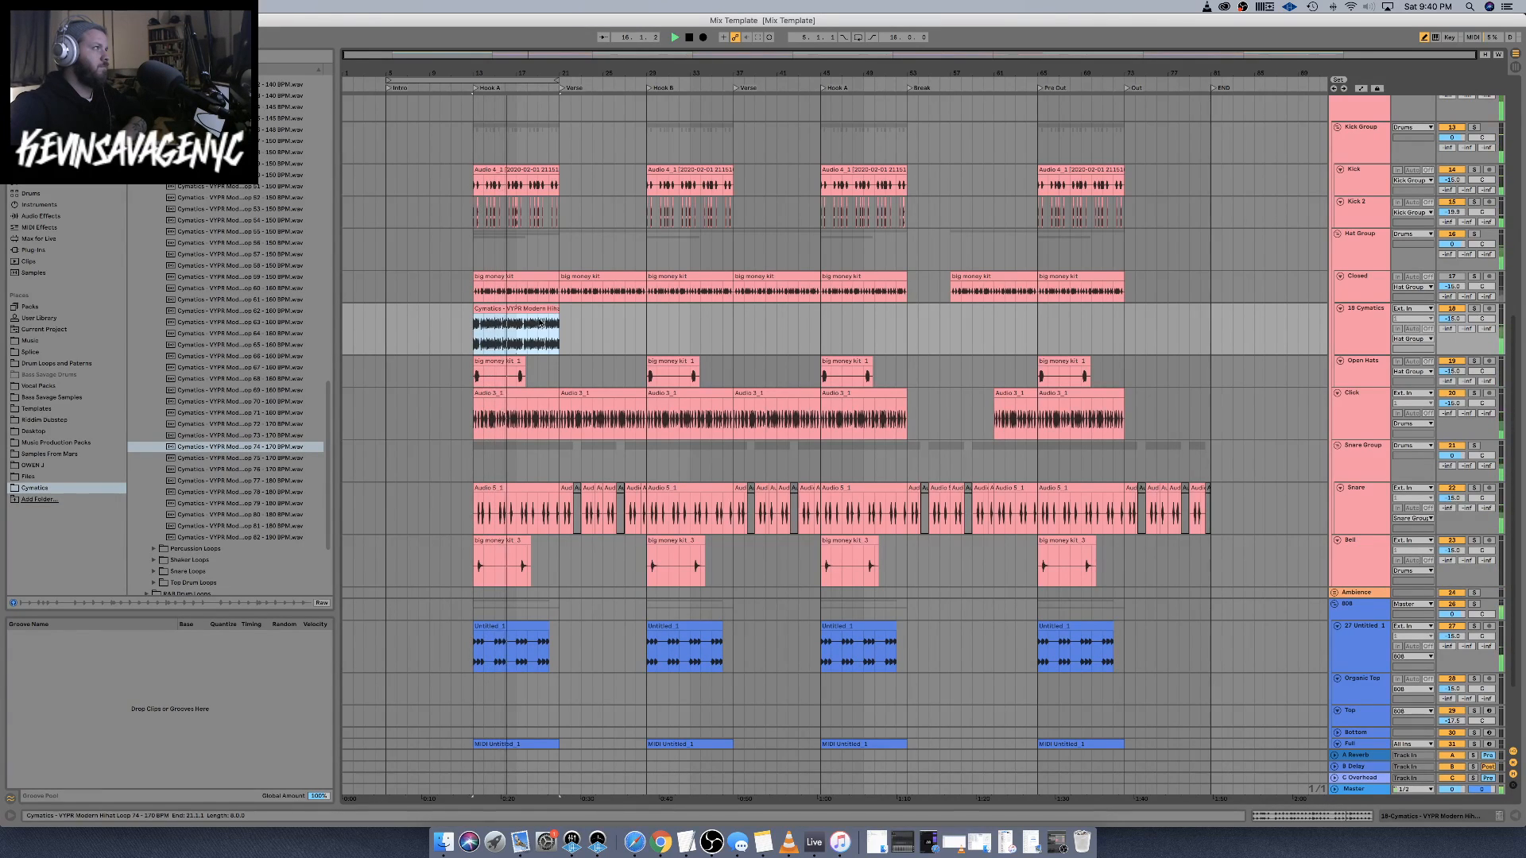
{"action": "key", "text": "space"}
Audition hi-hat loops 73 and 72, and try loop 72 over the eight bars of Hook A in the mix
{"action": "left_click", "coordinate": [249, 435]}
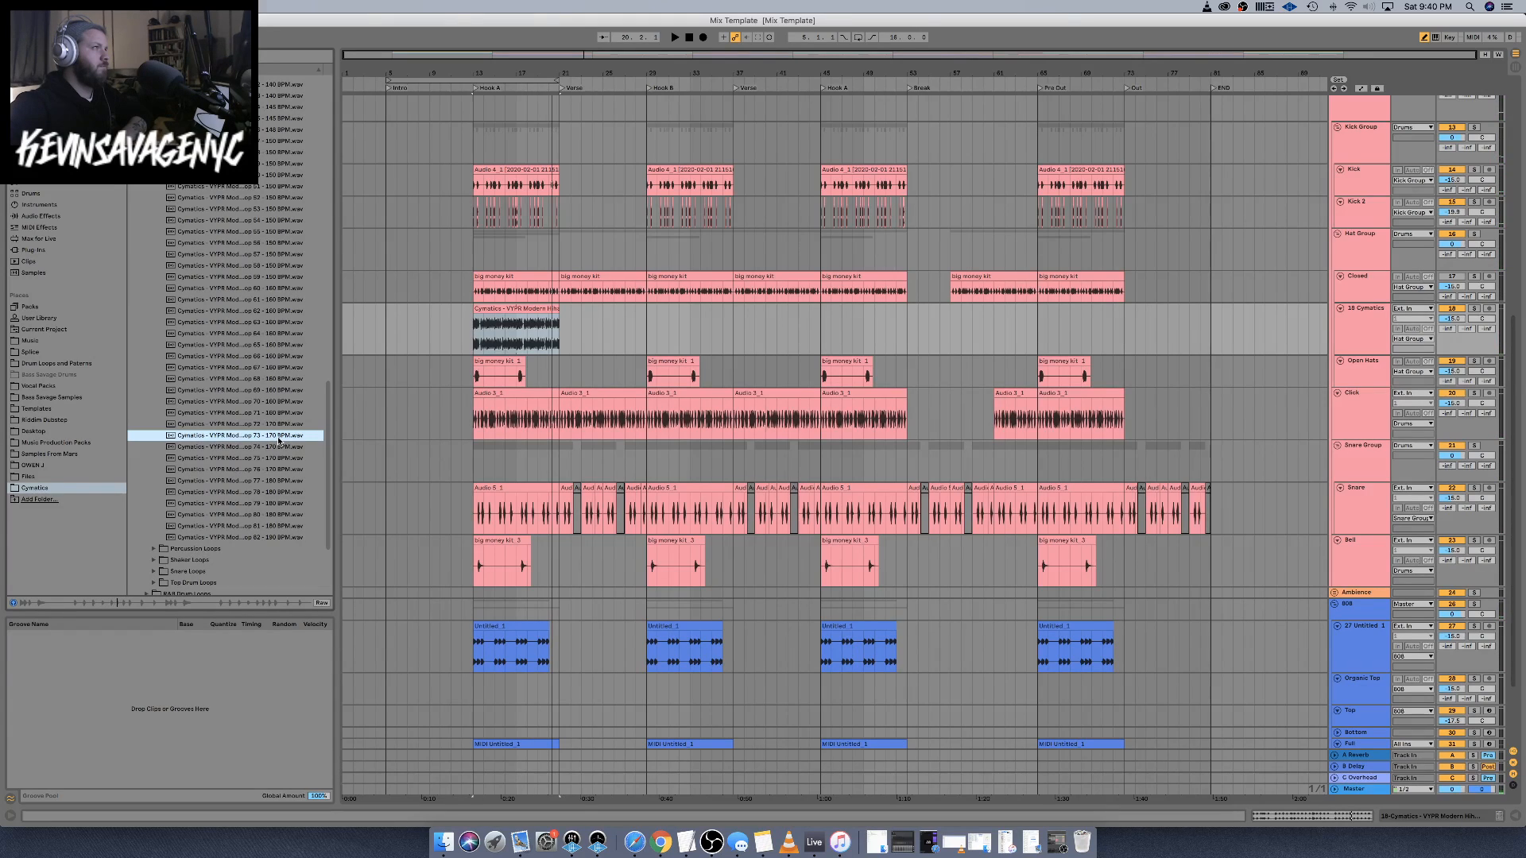
{"action": "left_click", "coordinate": [262, 426]}
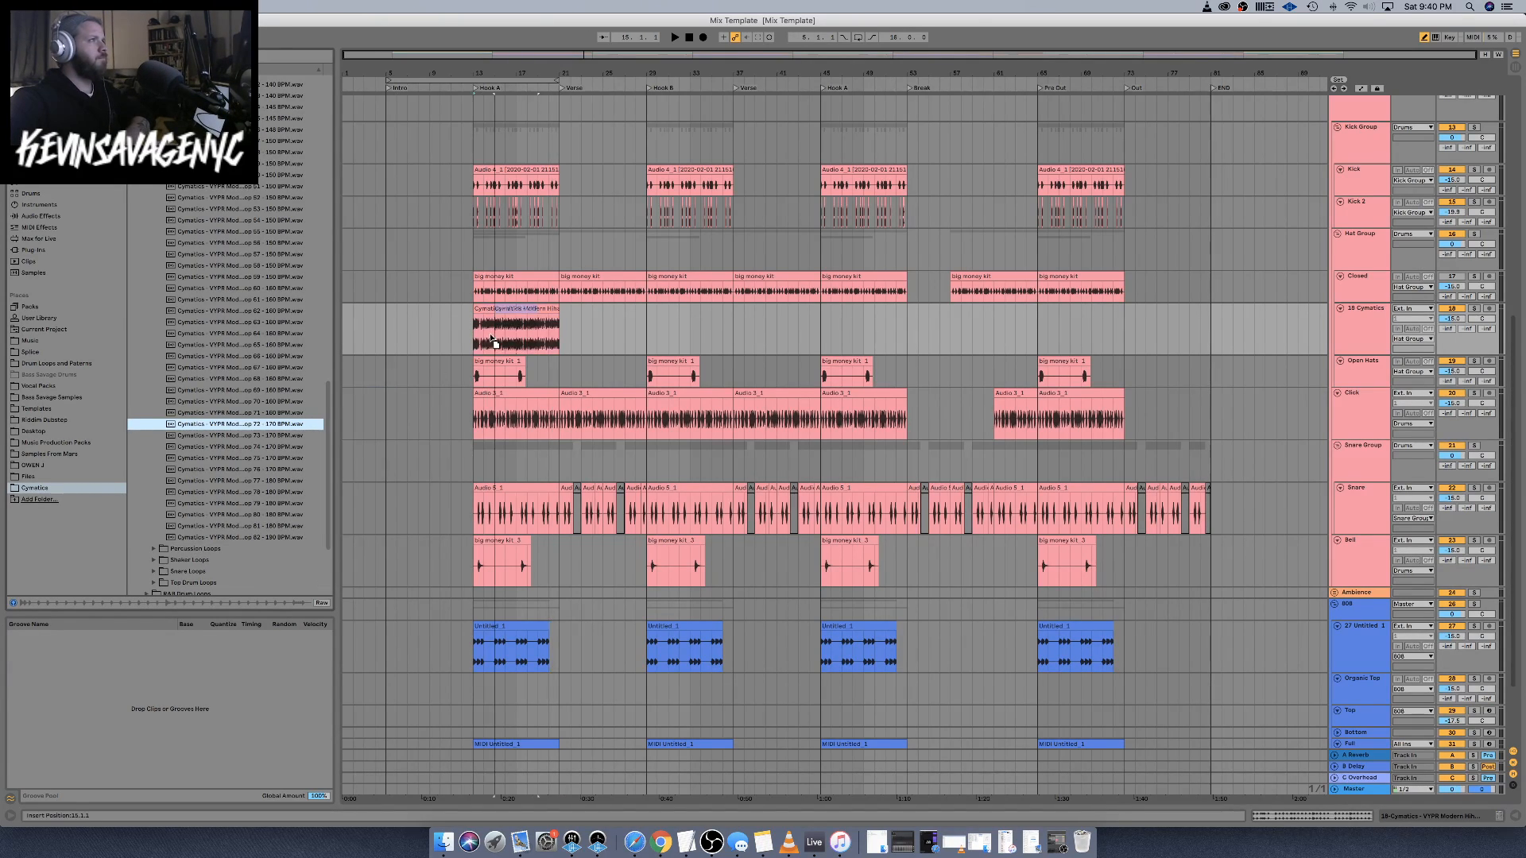
{"action": "left_click", "coordinate": [518, 342]}
{"action": "key", "text": "super+e"}
{"action": "left_click_drag", "start_coordinate": [517, 309], "coordinate": [548, 309]}
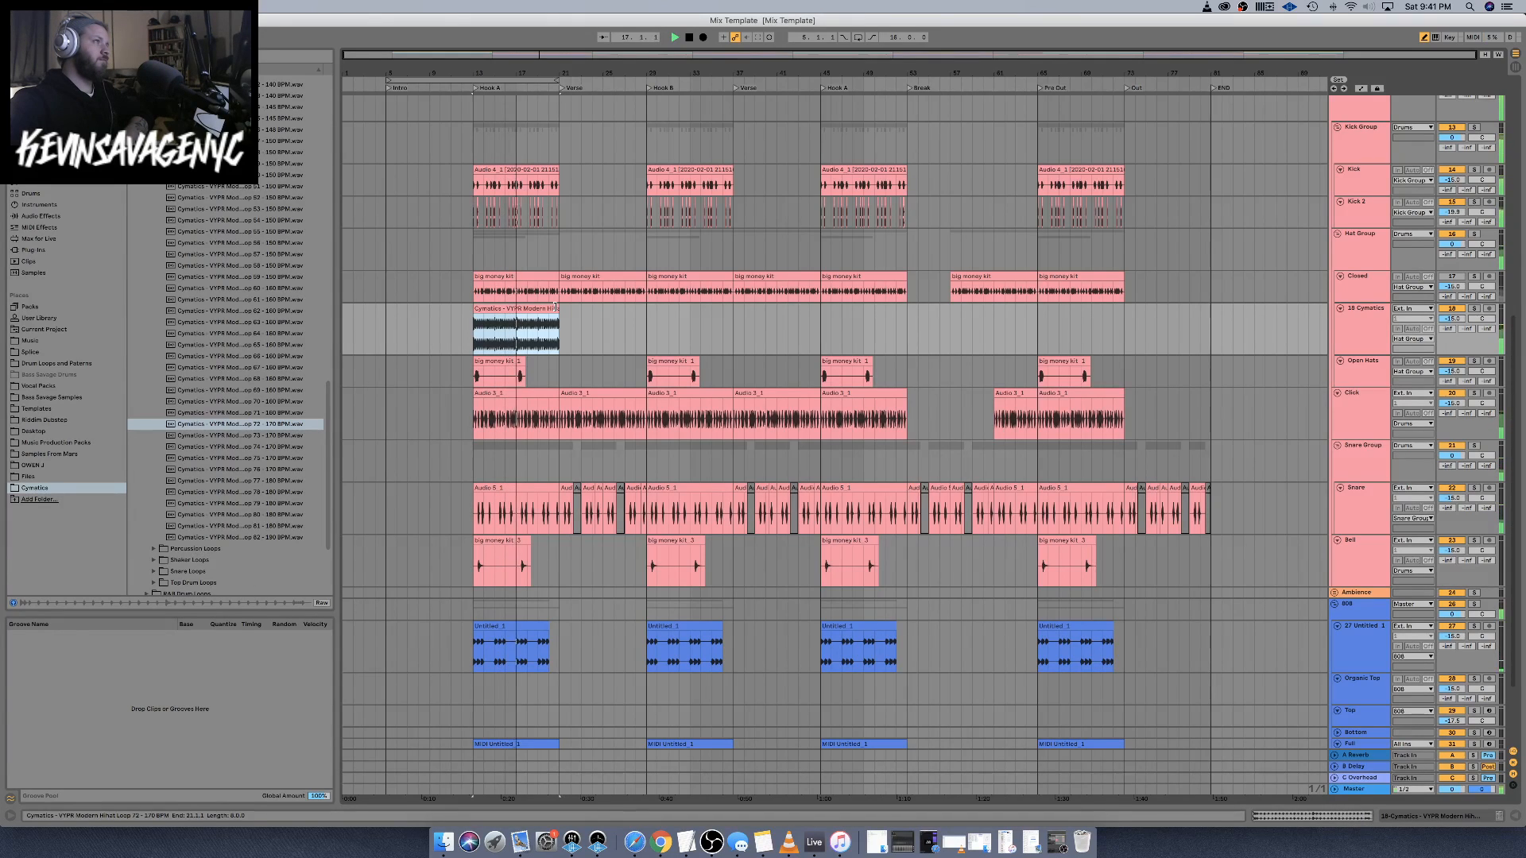
{"action": "key", "text": "space"}
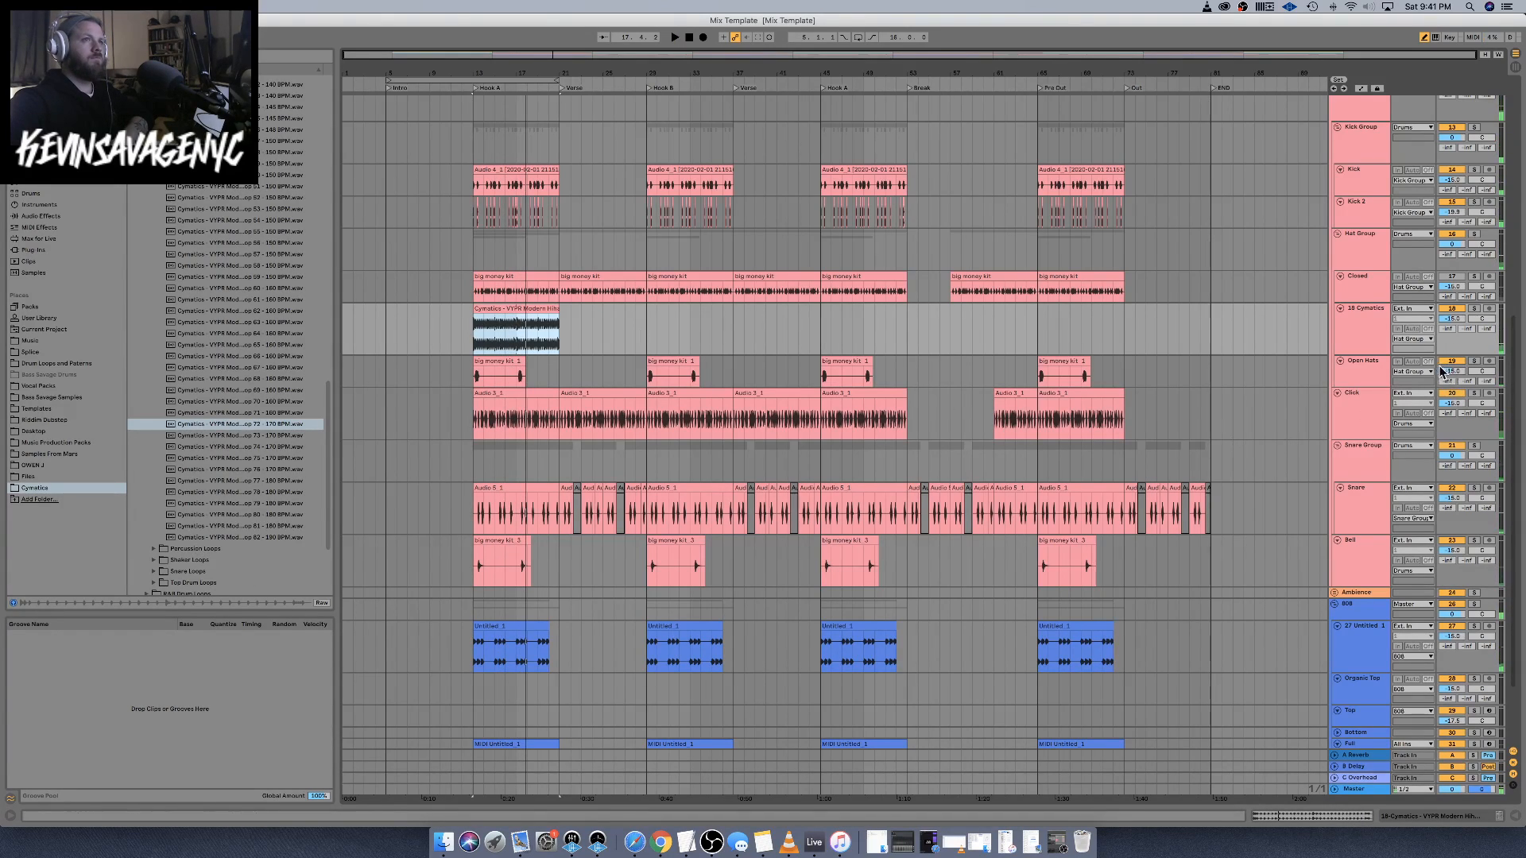
Play Hook A again to judge hi-hat loop 72 against the other drums, with its track selected
{"action": "key", "text": "space"}
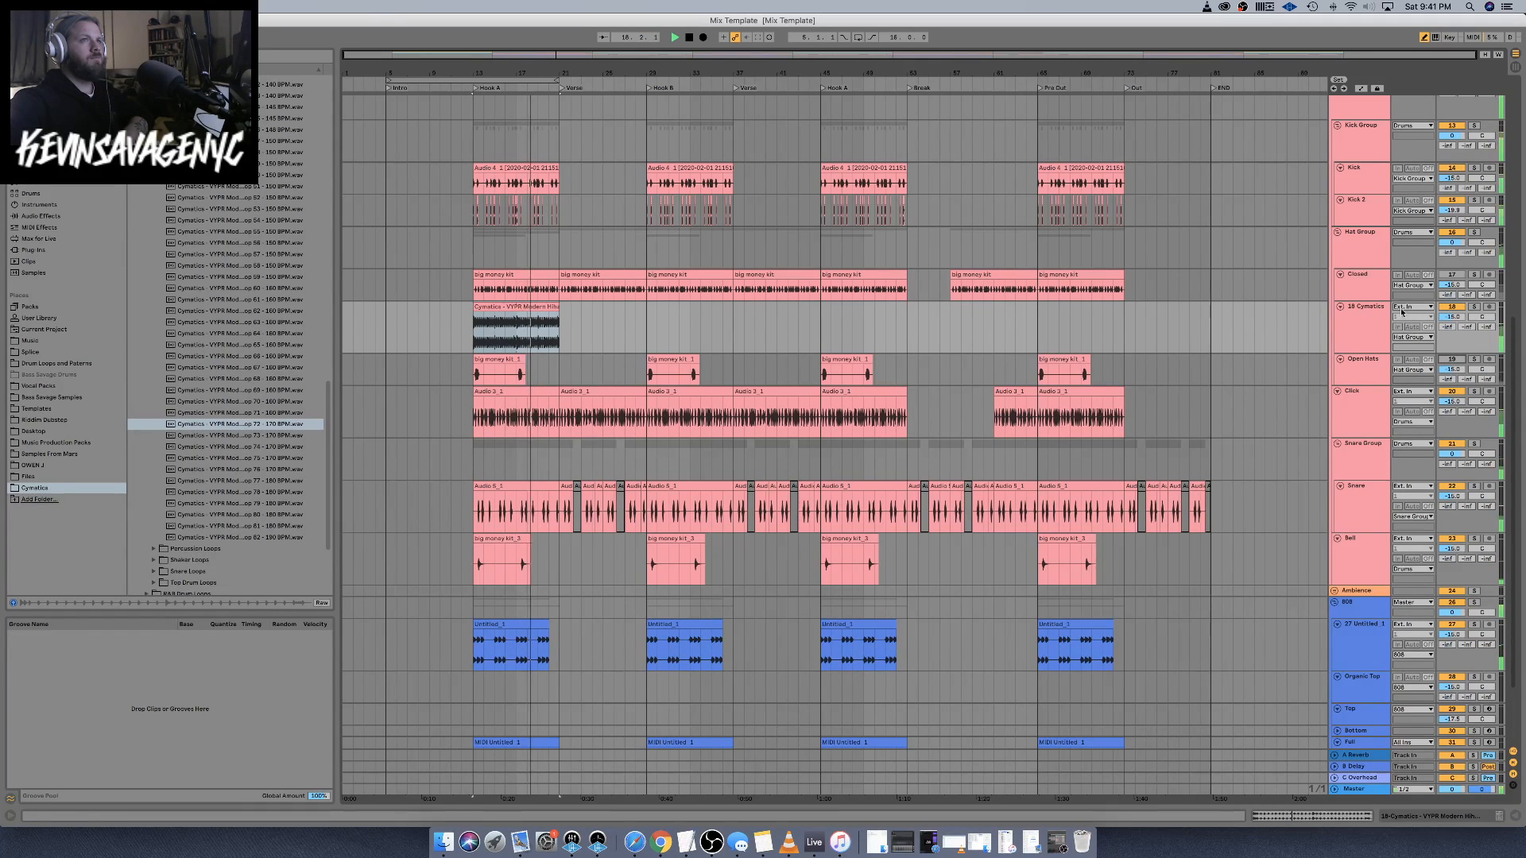
{"action": "left_click", "coordinate": [1367, 321]}
{"action": "scroll", "coordinate": [1355, 350], "scroll_direction": "down", "scroll_amount": 1}
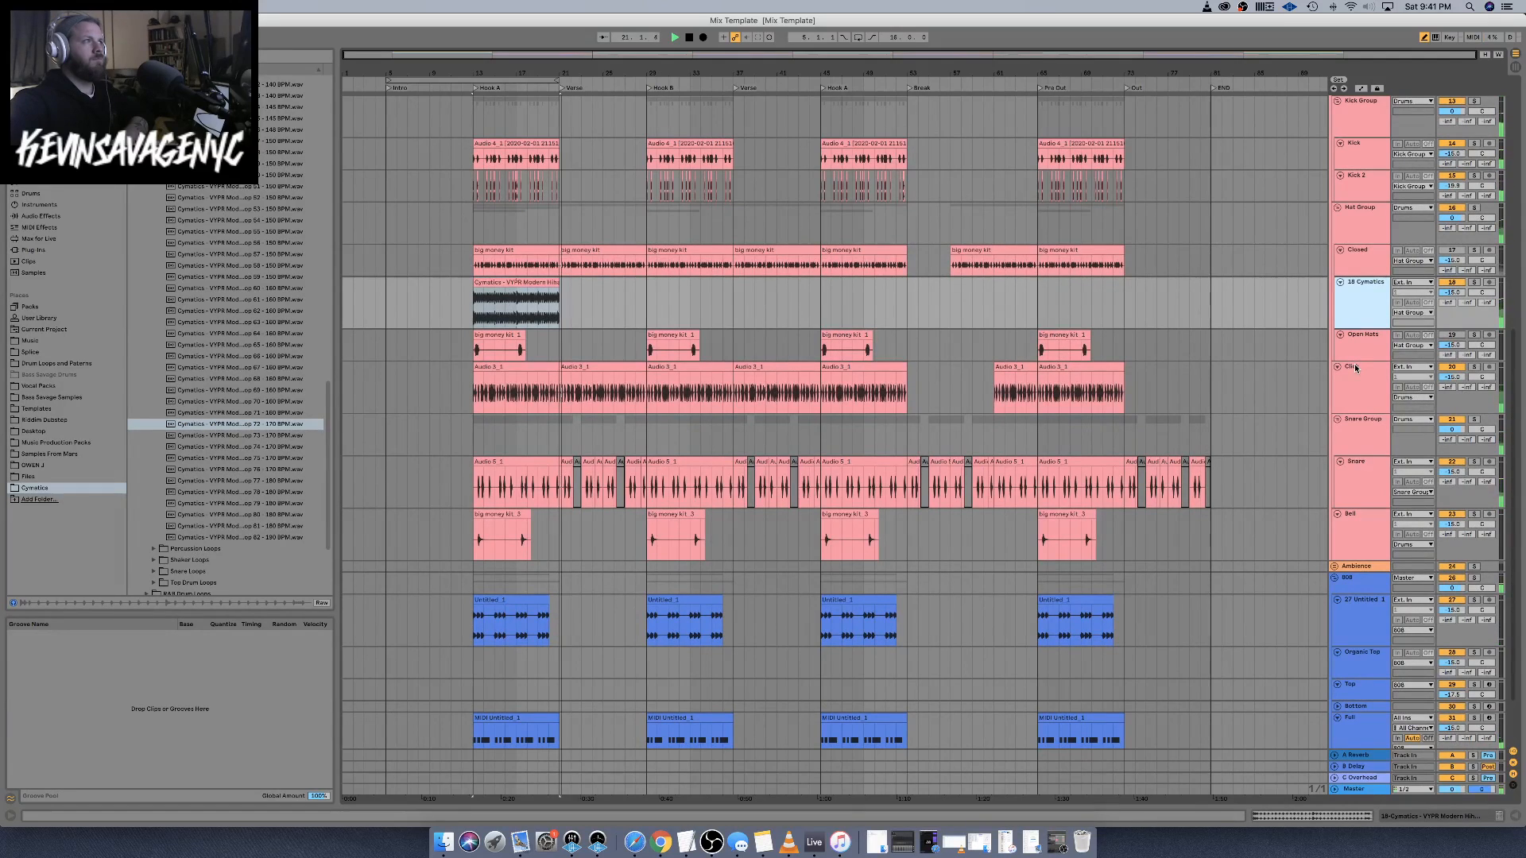
{"action": "key", "text": "space"}
{"action": "key", "text": "space"}
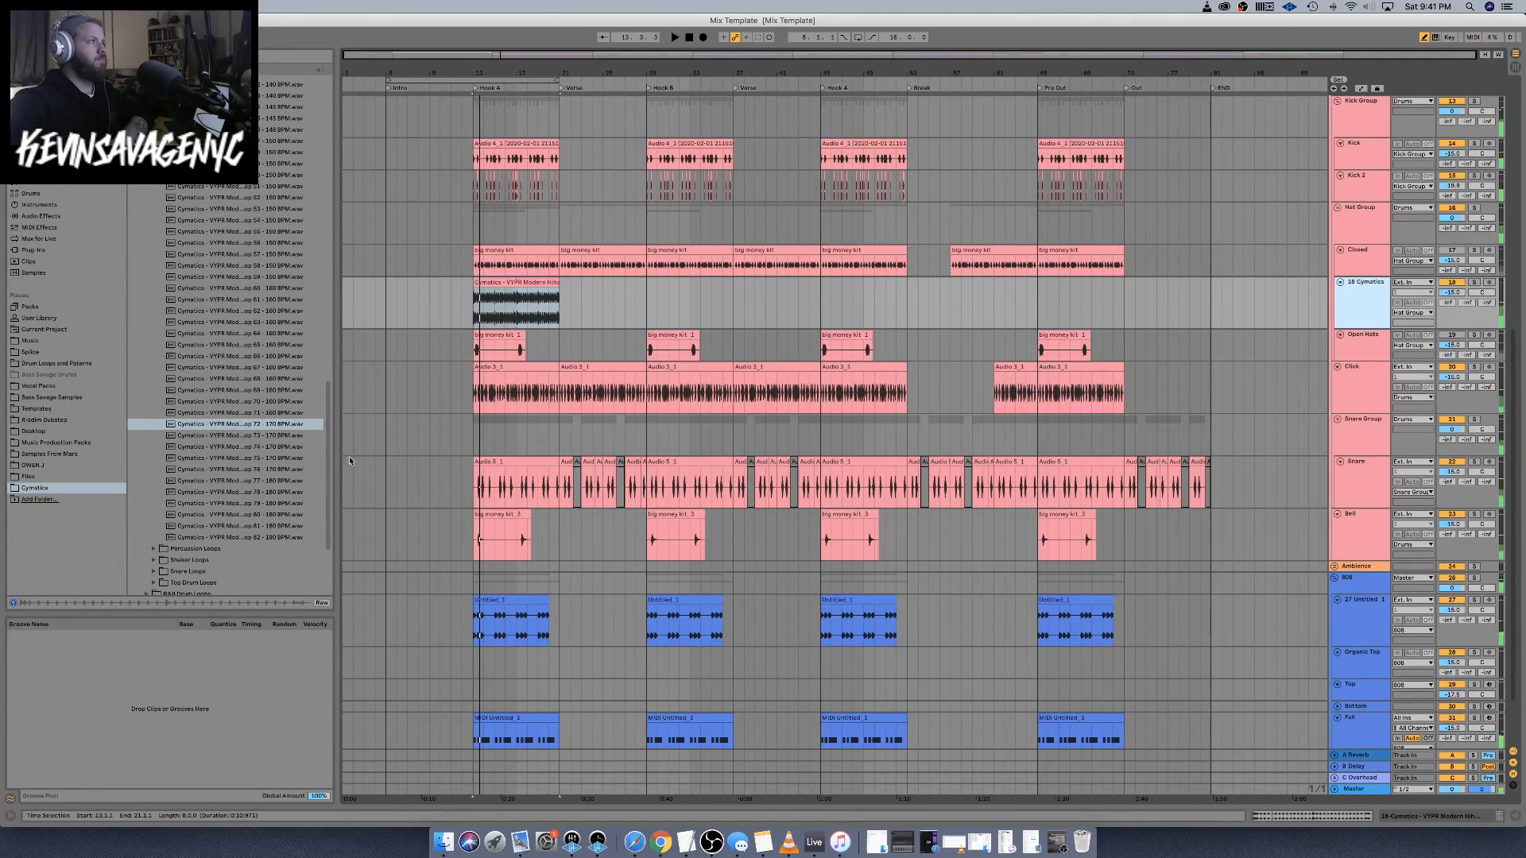
Replace the Hook A hi-hat clip with Cymatics loop 71 across the same eight bars and play the section
{"action": "left_click", "coordinate": [230, 424]}
{"action": "left_click", "coordinate": [231, 414]}
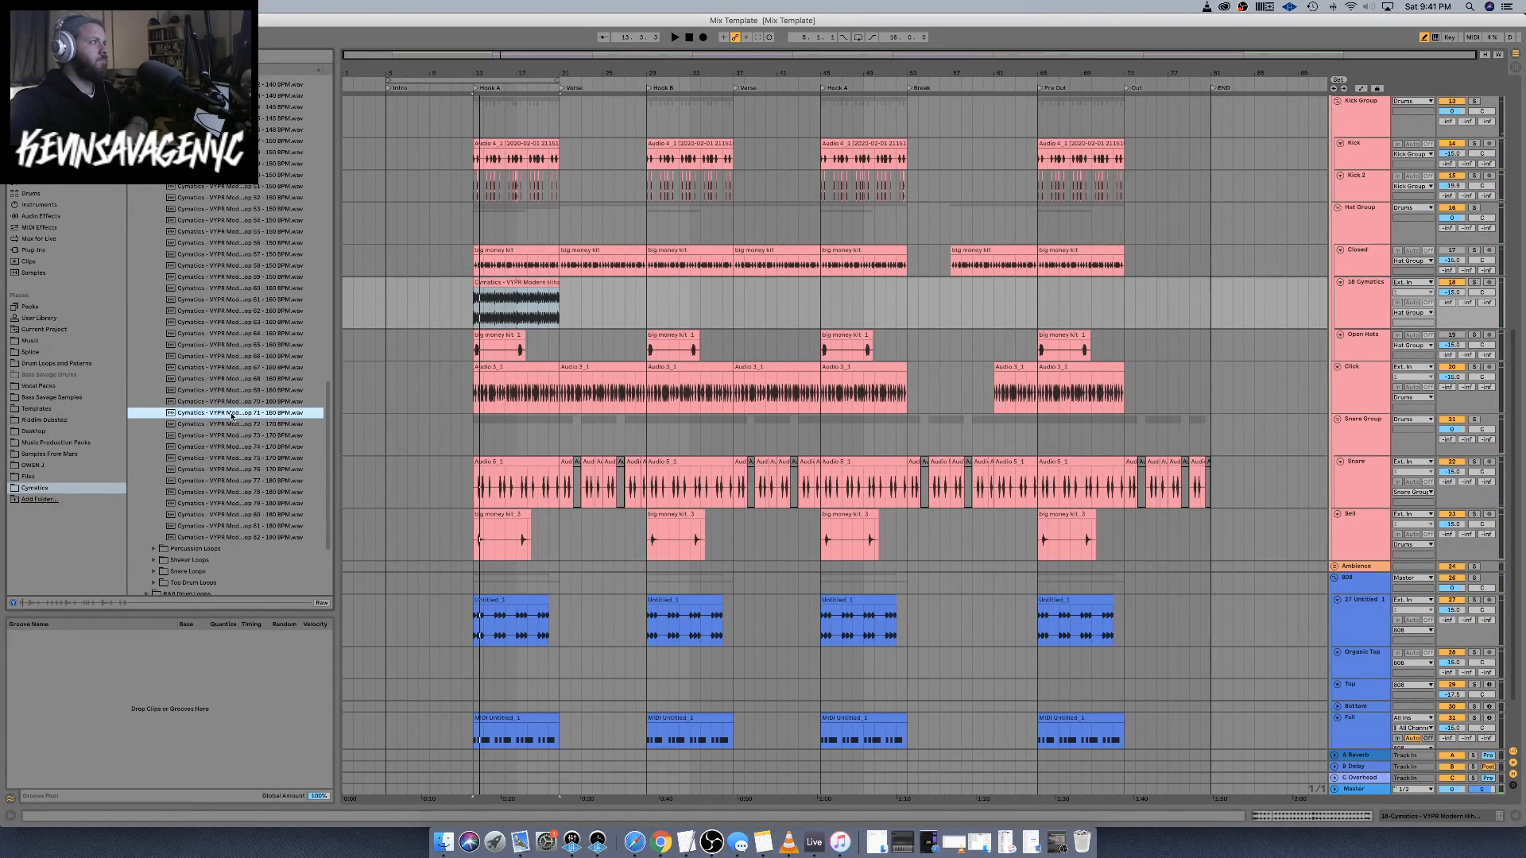
{"action": "left_click_drag", "start_coordinate": [231, 415], "coordinate": [476, 315]}
{"action": "key", "text": "space"}
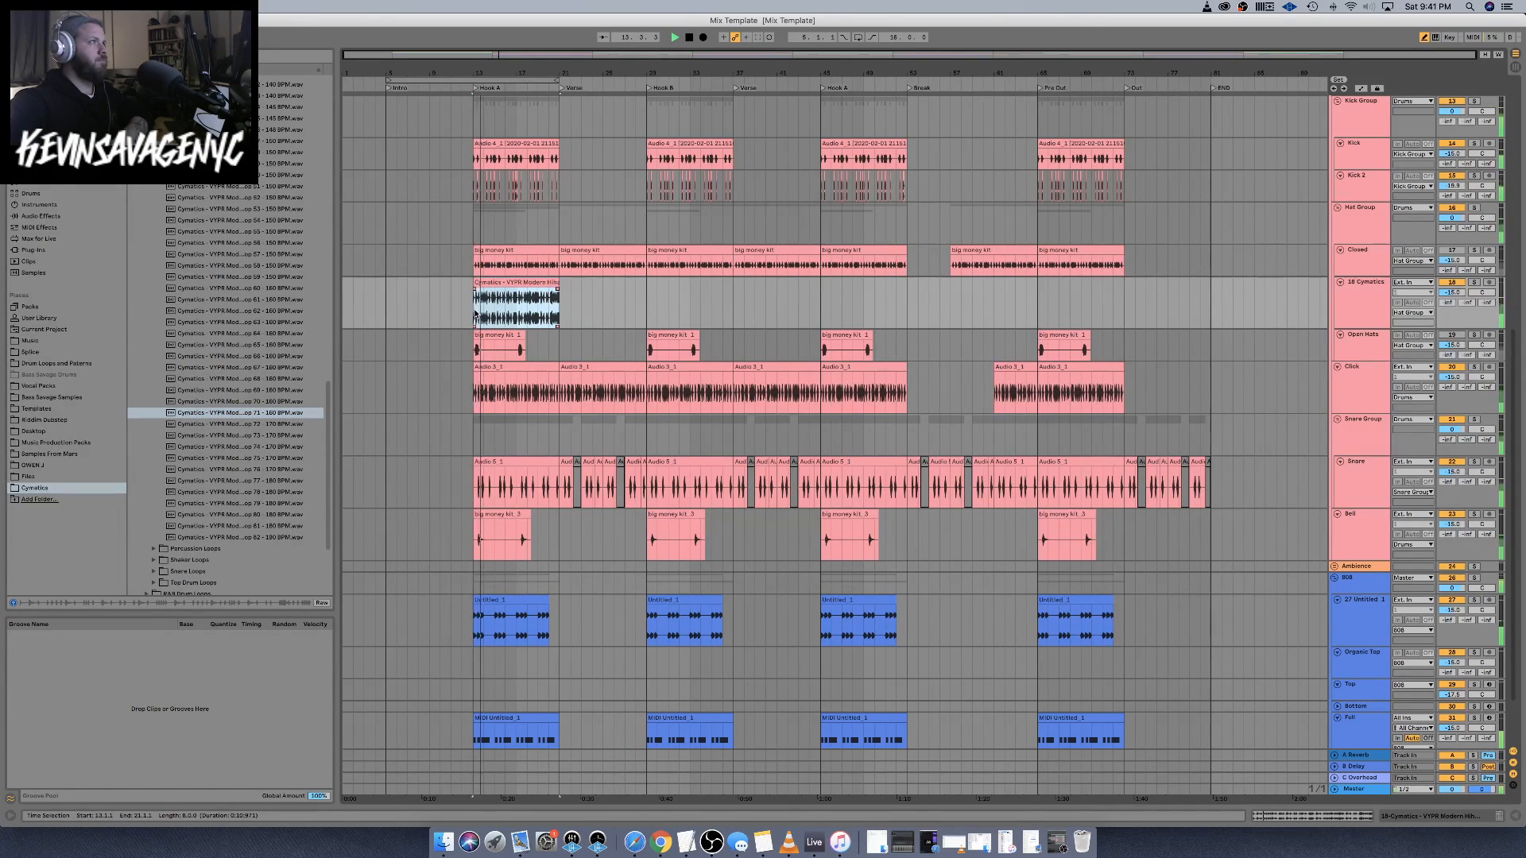
Replace the Hook A hi-hat clip with Cymatics loop 70 across the eight bars and play the section
{"action": "left_click", "coordinate": [227, 403]}
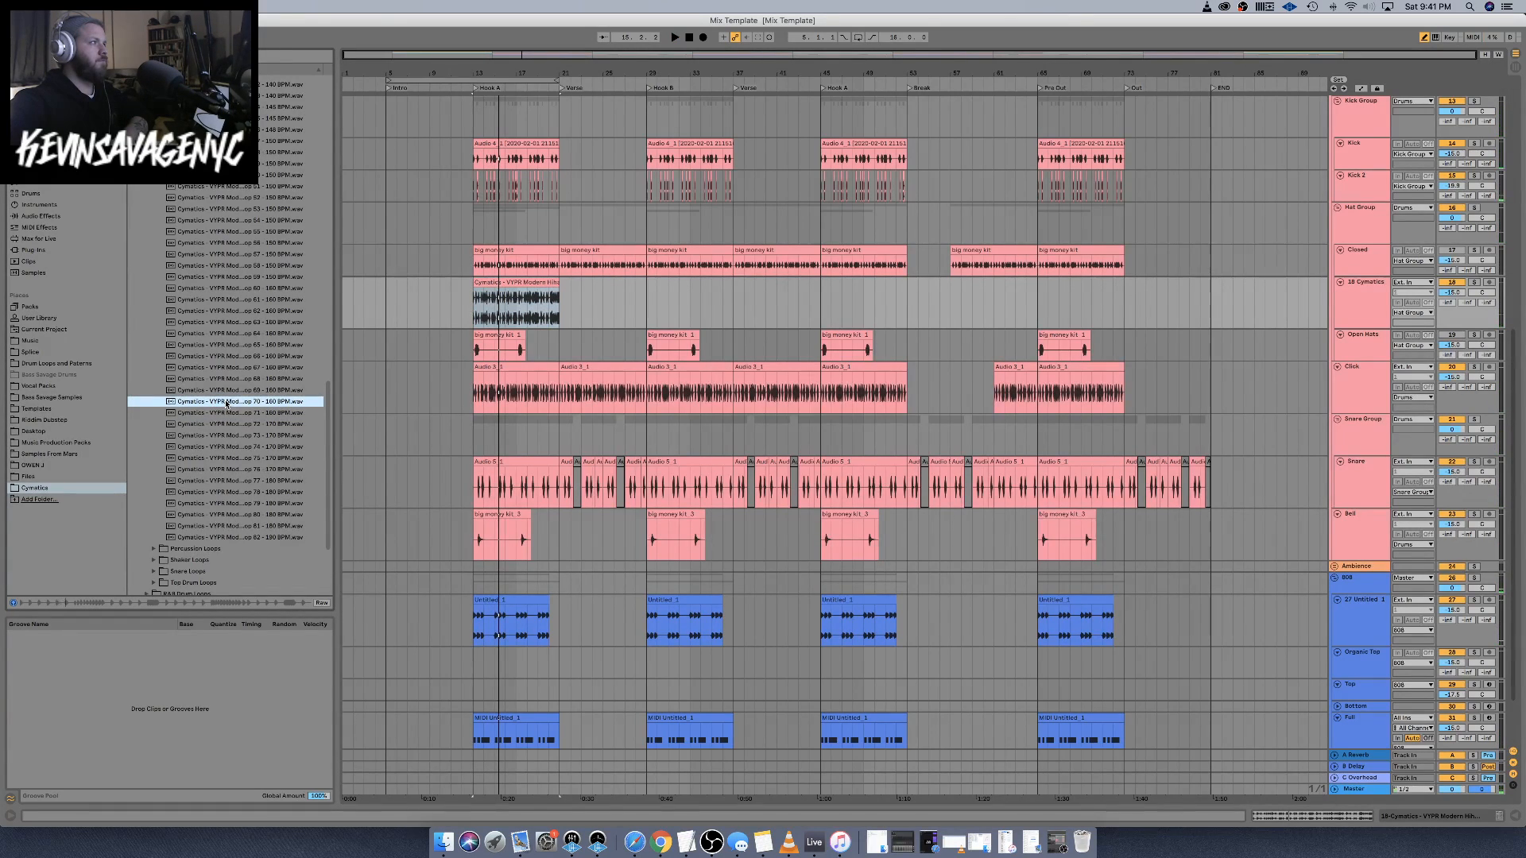
{"action": "left_click_drag", "start_coordinate": [227, 403], "coordinate": [549, 284]}
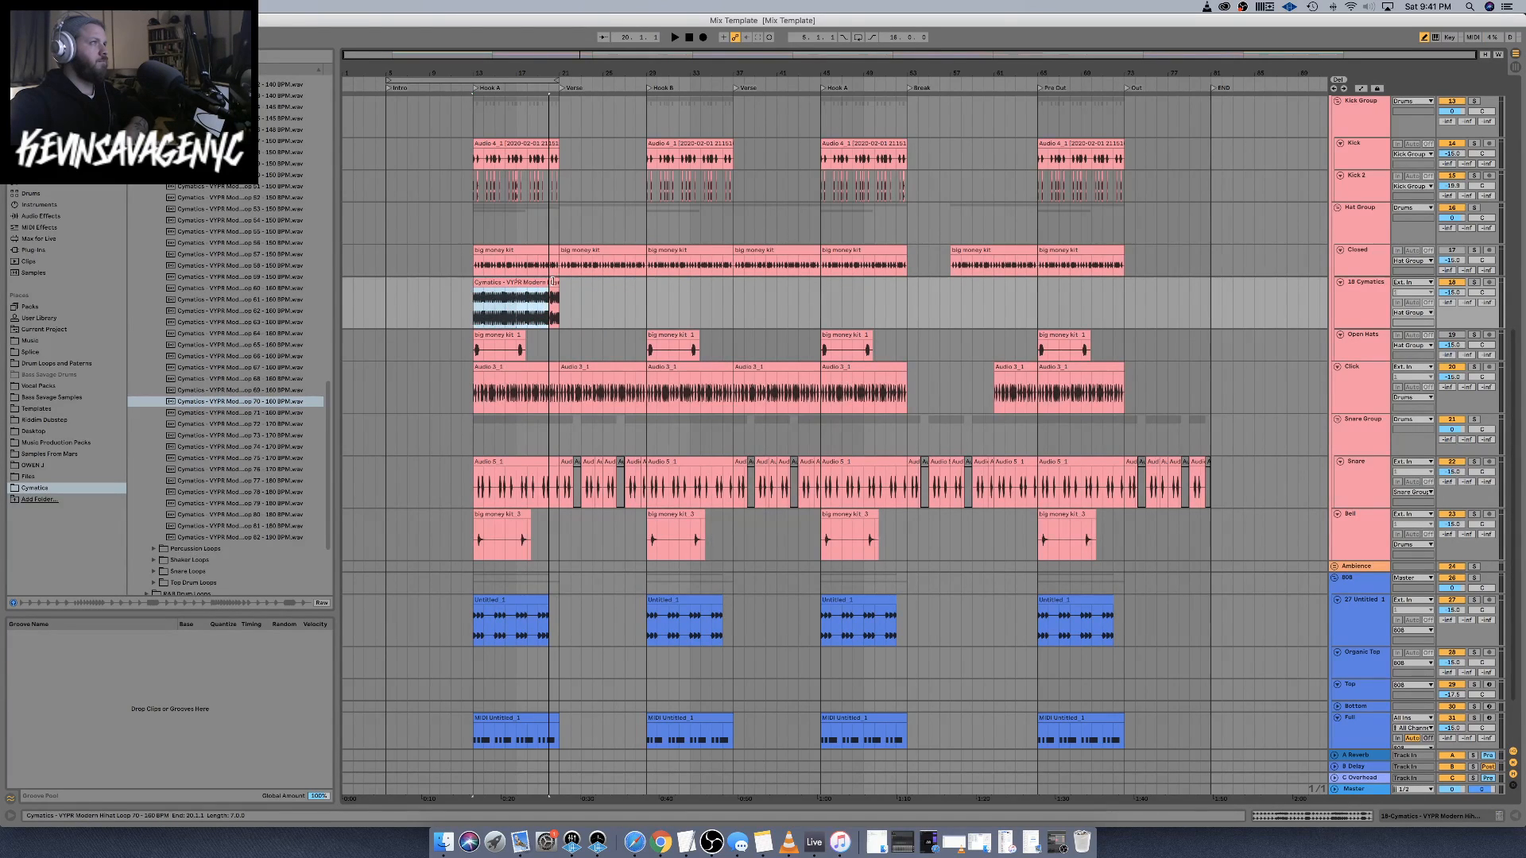
{"action": "key", "text": "space"}
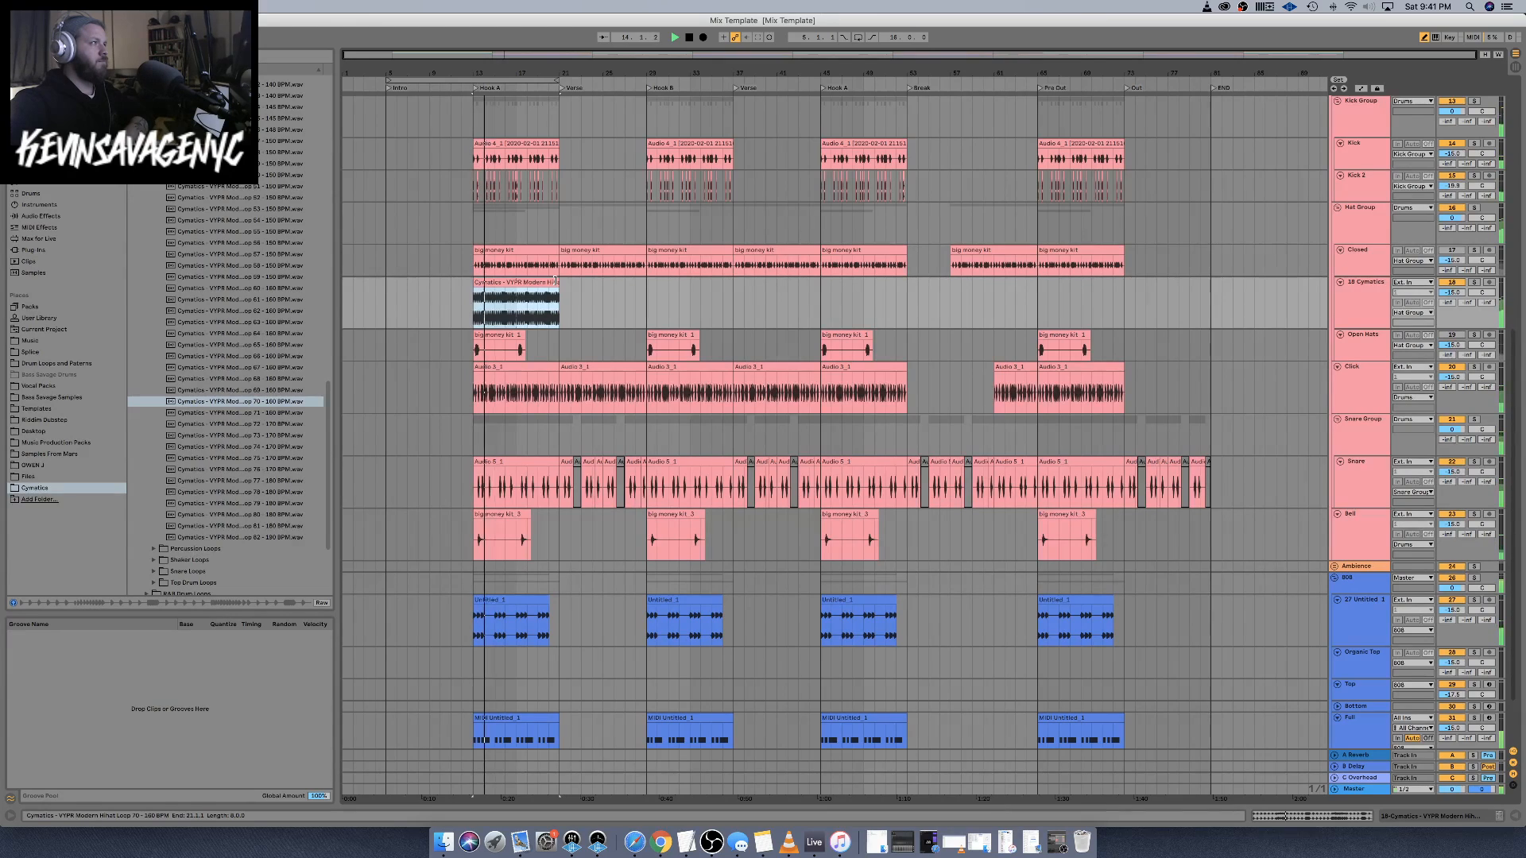
Audition hi-hat loop 69, place it over the eight bars of Hook A and play it in the mix
{"action": "left_click", "coordinate": [205, 392]}
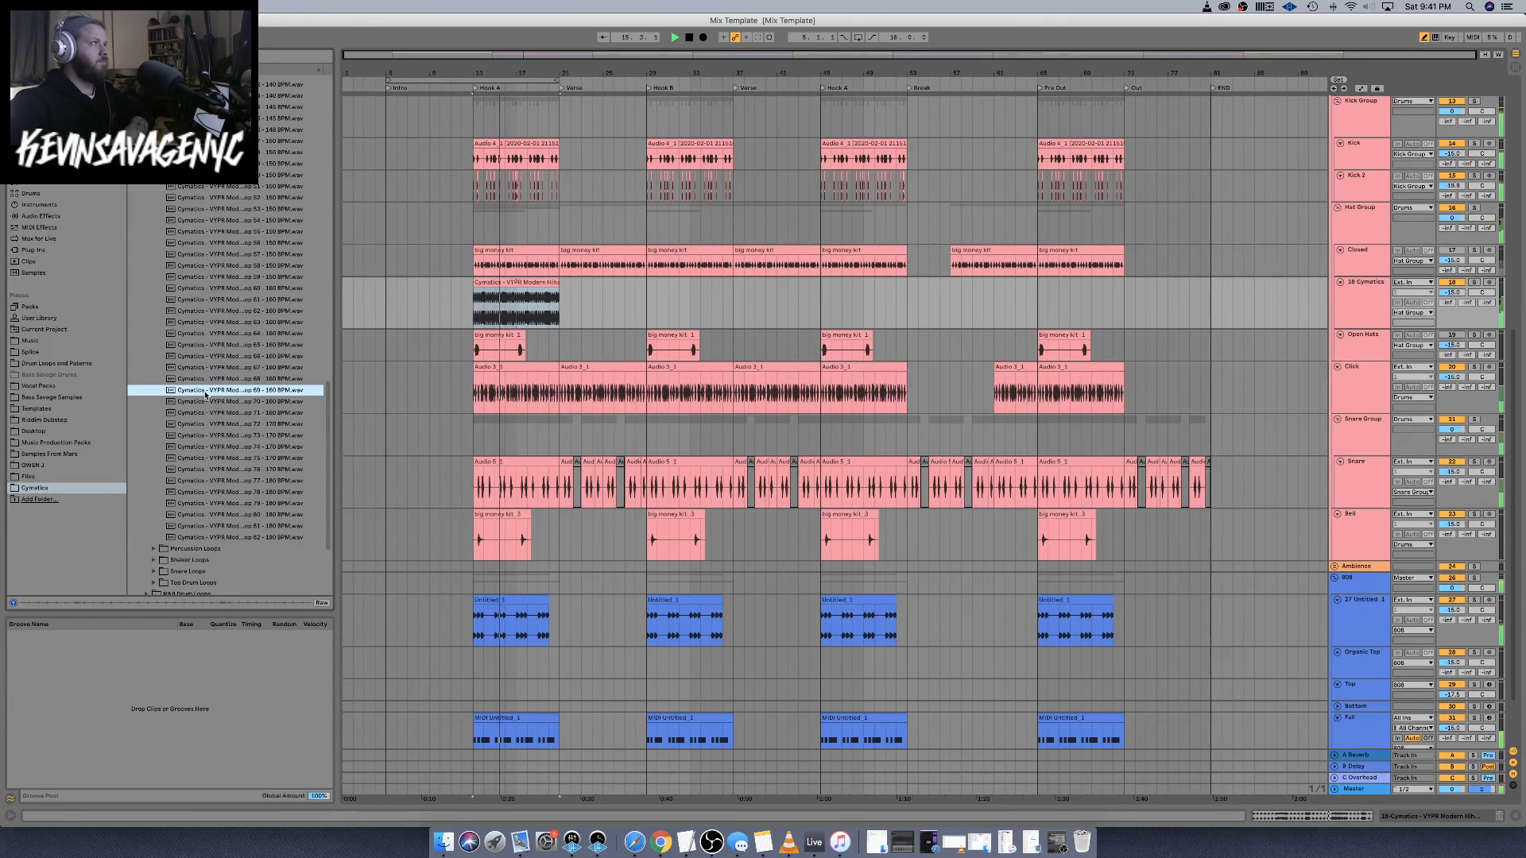
{"action": "key", "text": "space"}
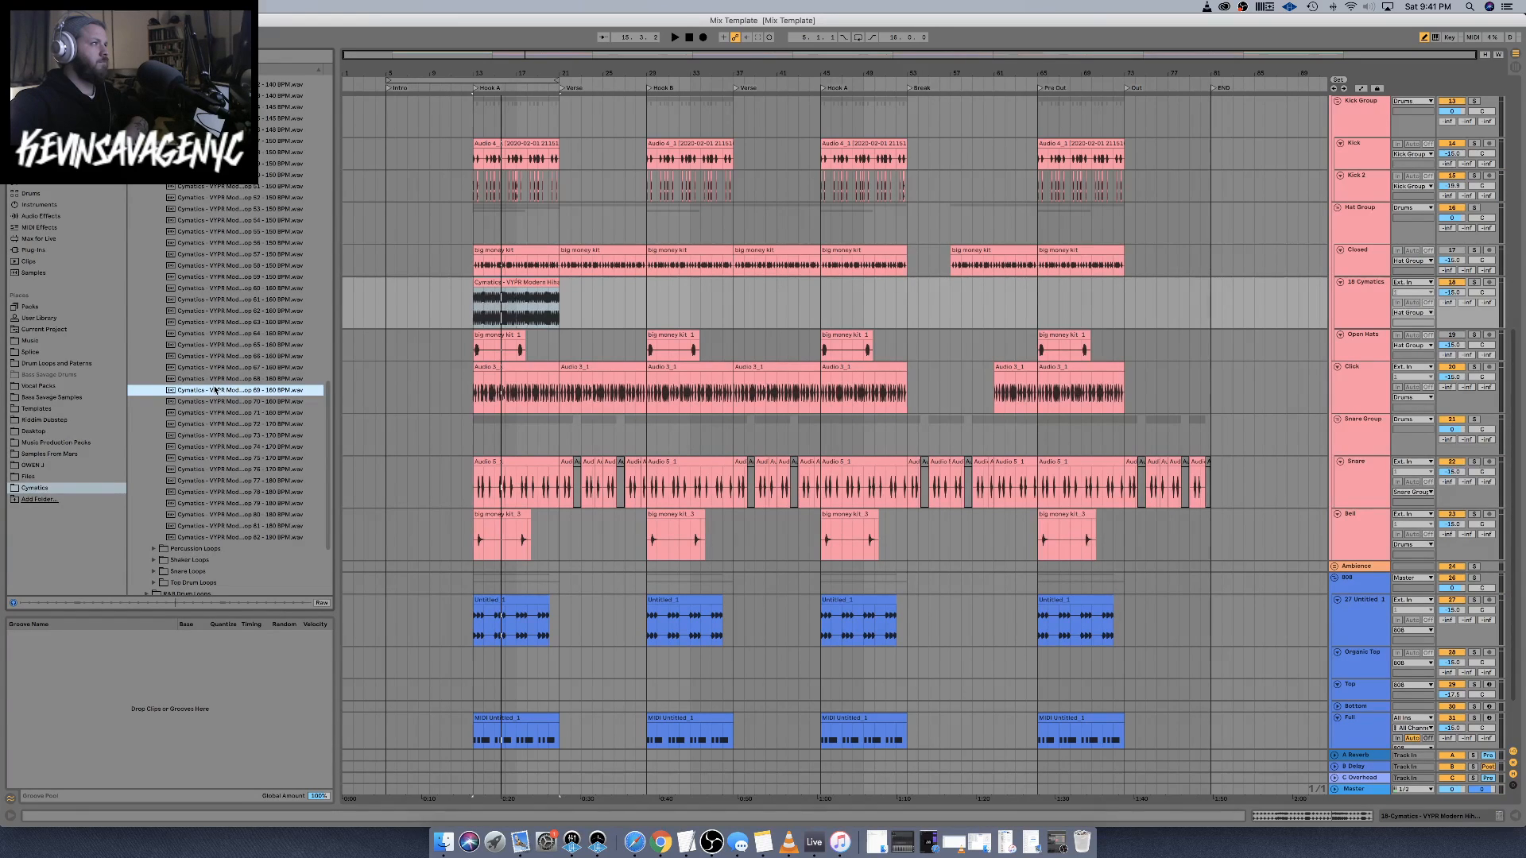
{"action": "left_click", "coordinate": [484, 300]}
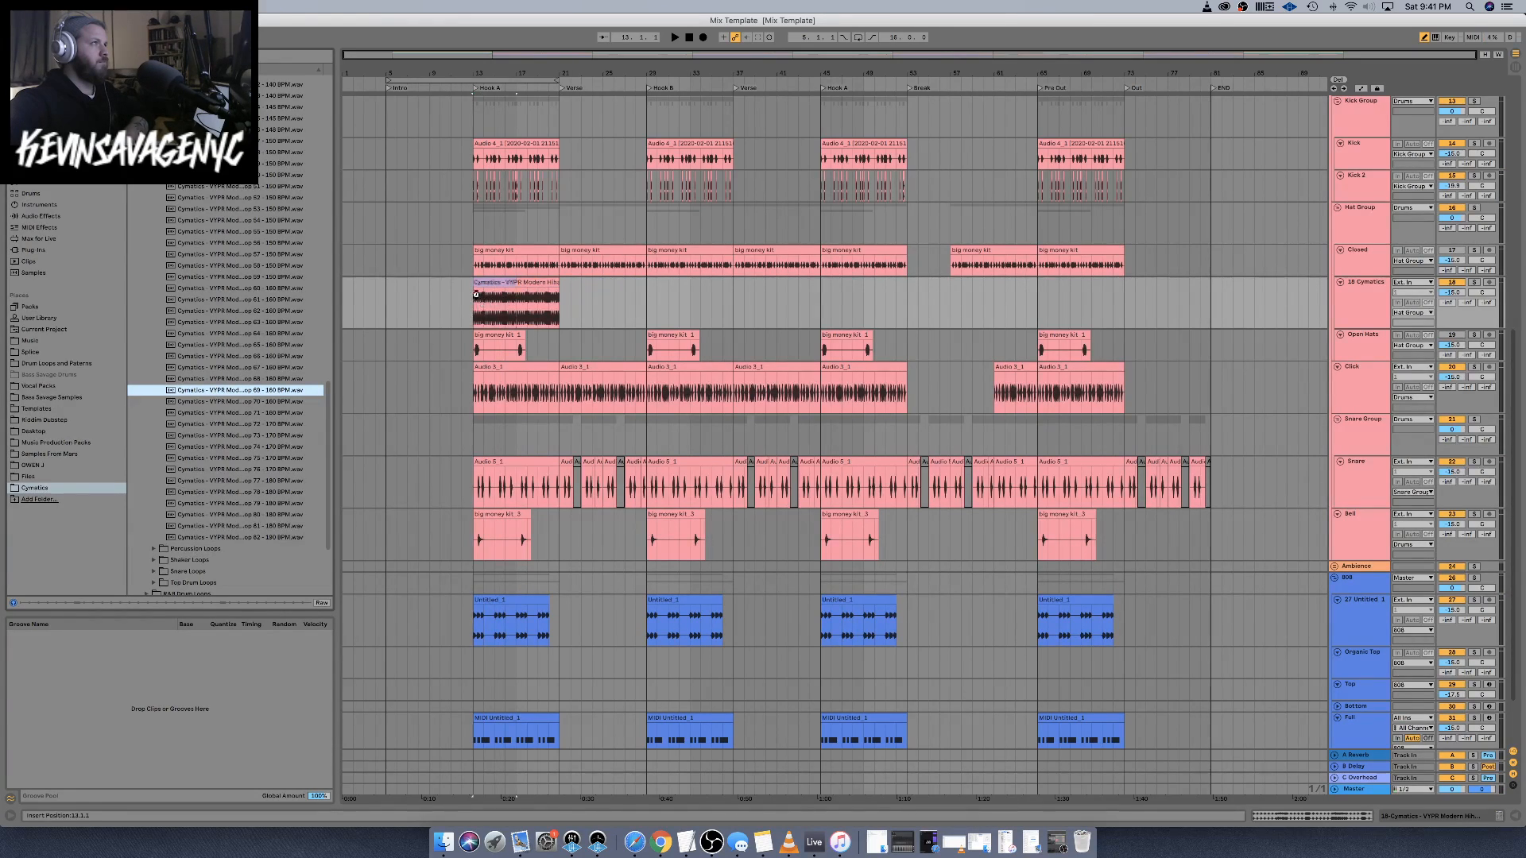
{"action": "key", "text": "super+e"}
{"action": "left_click_drag", "start_coordinate": [533, 280], "coordinate": [559, 284]}
{"action": "key", "text": "space"}
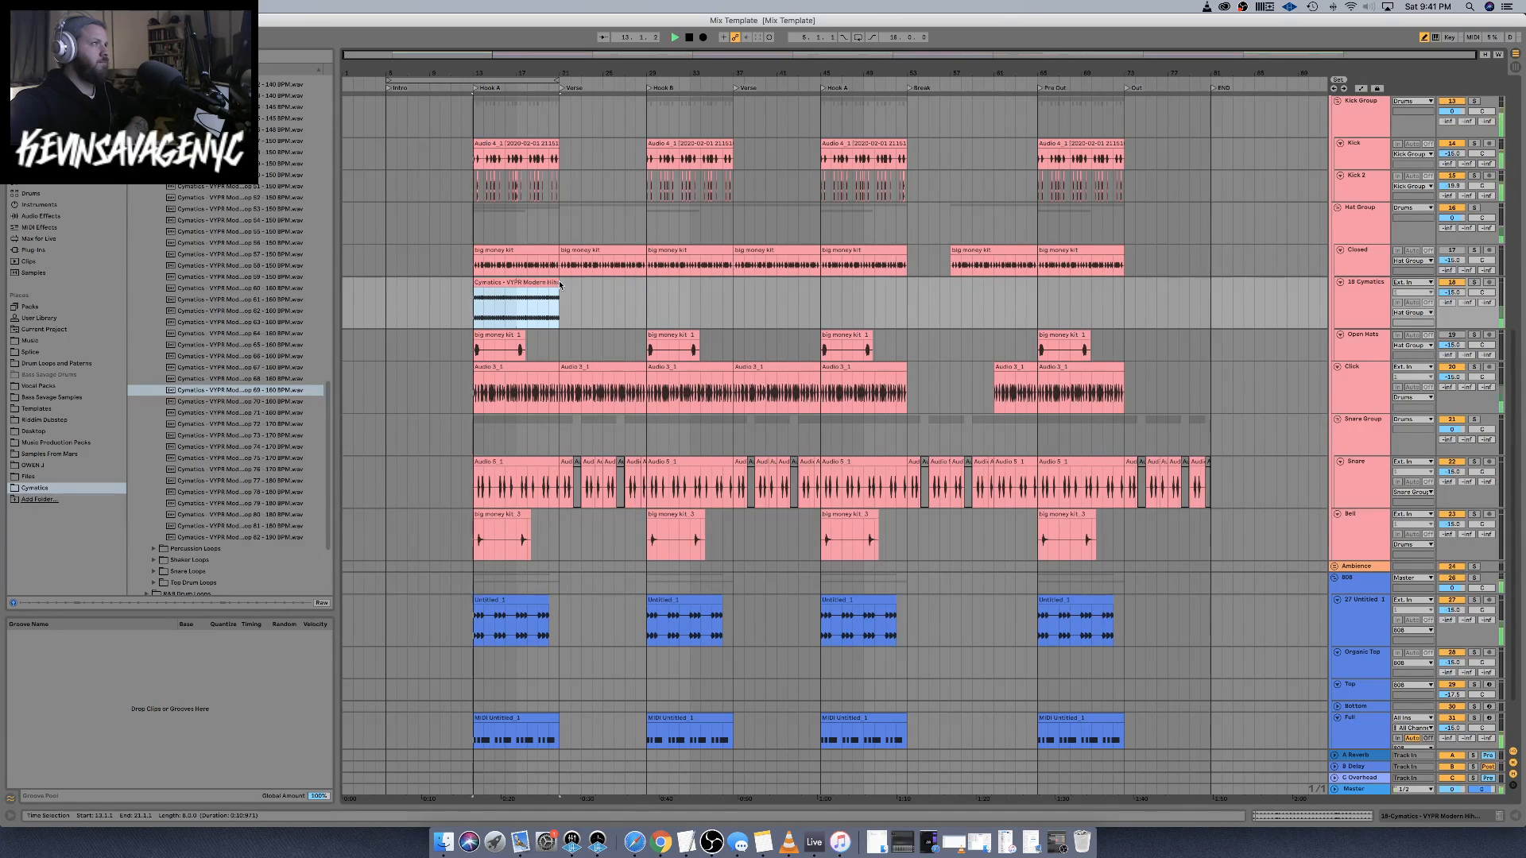
Audition hi-hat loops 68, 67 and 66, then place loop 66 across the eight bars of Hook A and play it
{"action": "left_click", "coordinate": [218, 379]}
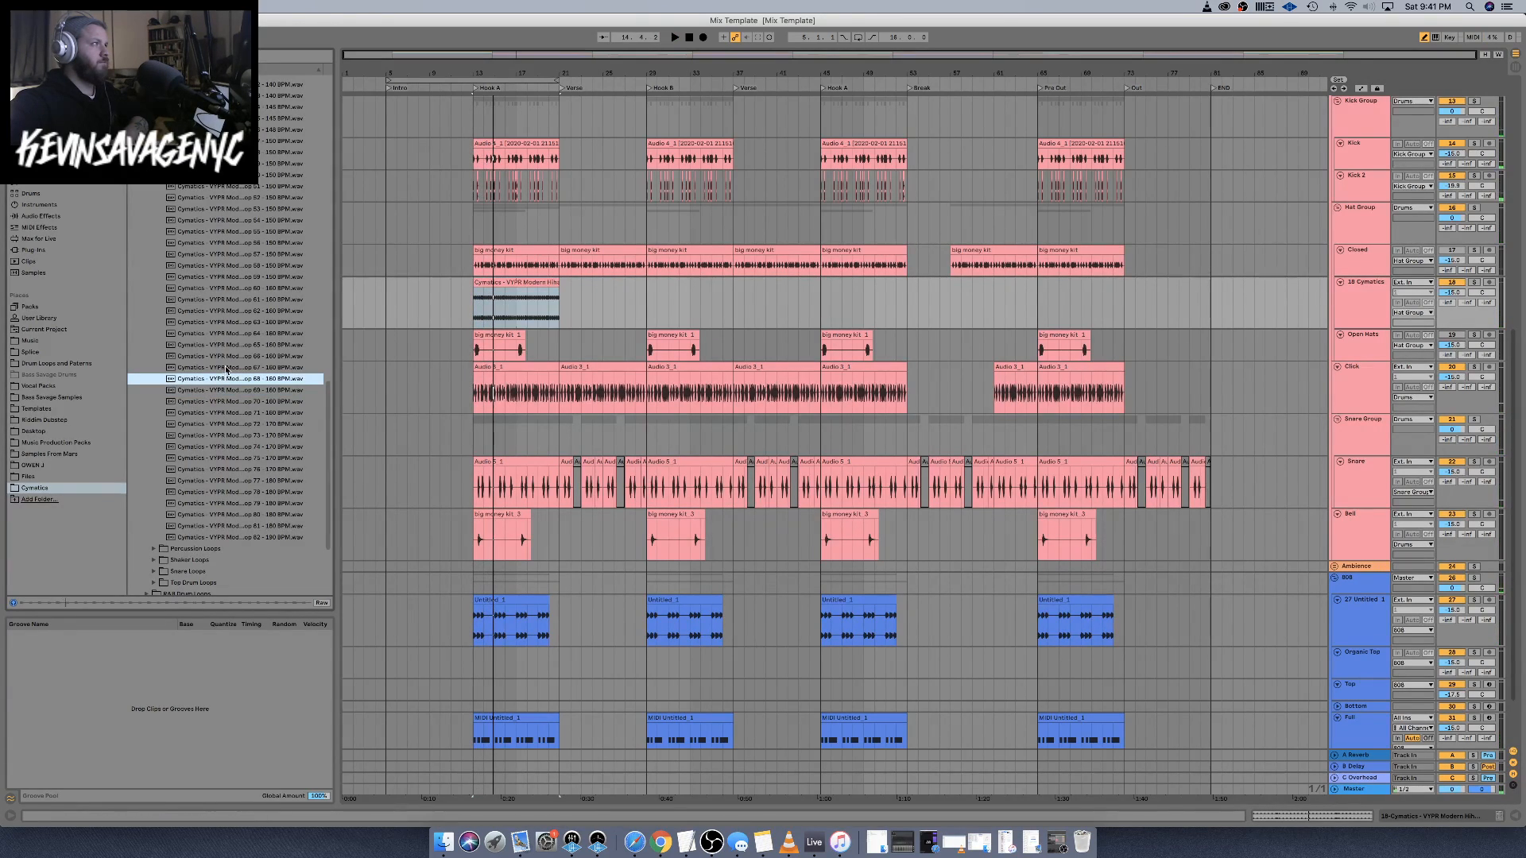
{"action": "left_click", "coordinate": [226, 368]}
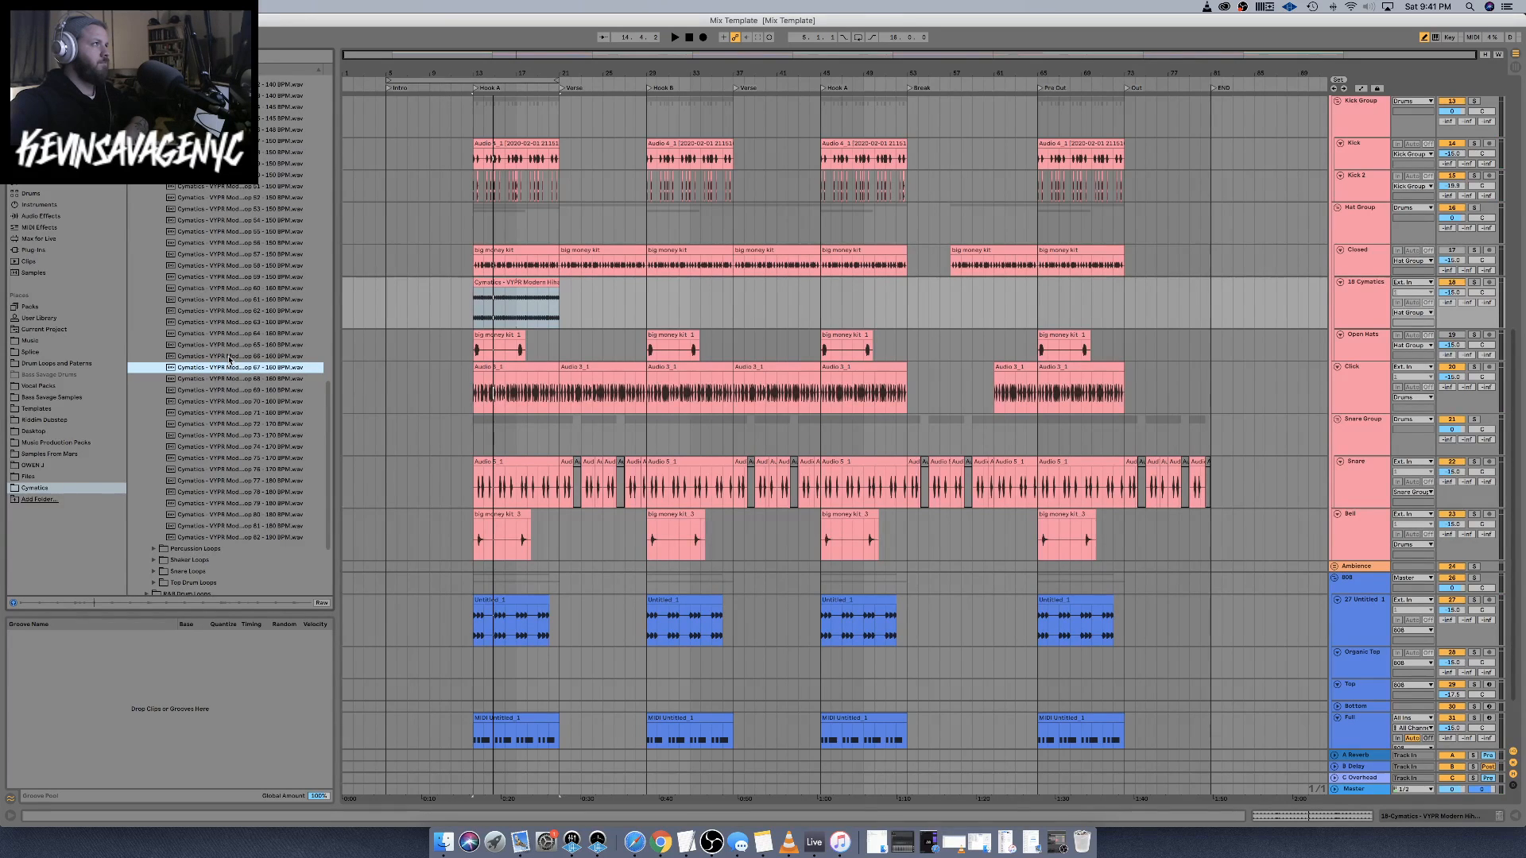
{"action": "left_click", "coordinate": [229, 357]}
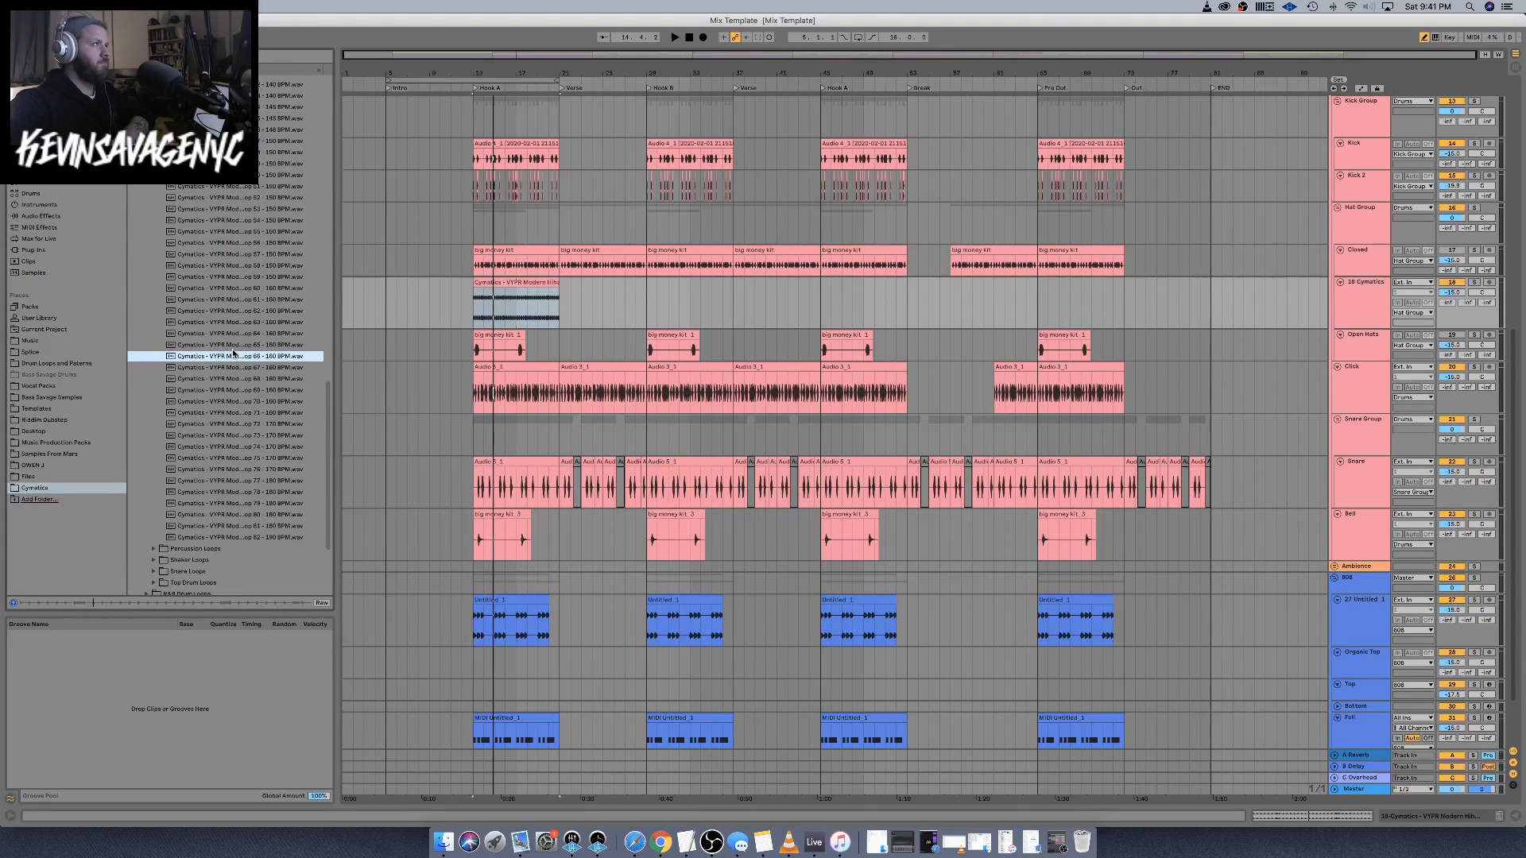
{"action": "left_click_drag", "start_coordinate": [466, 326], "coordinate": [550, 282]}
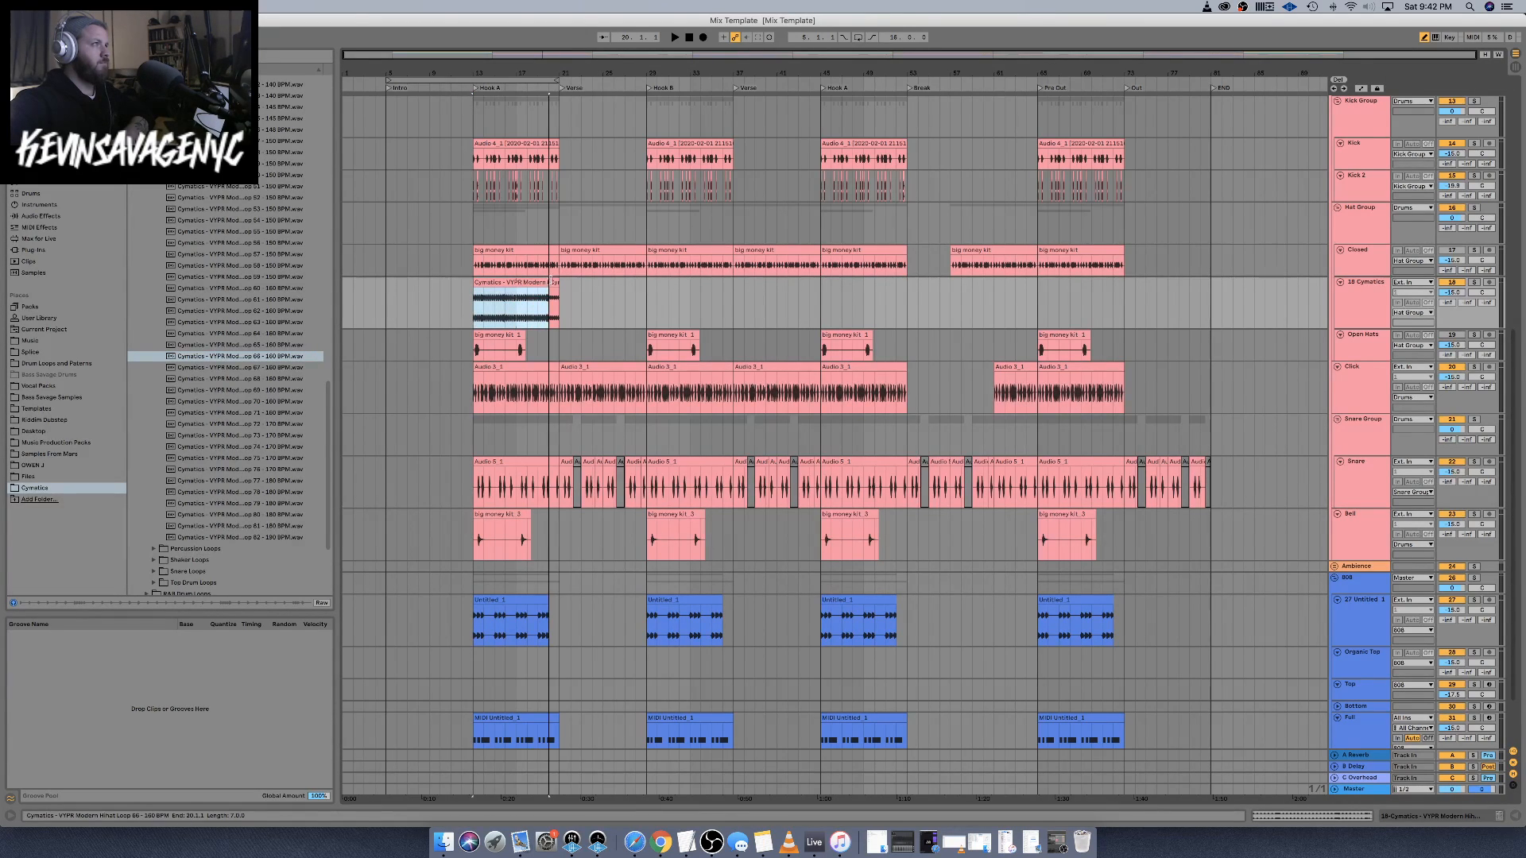
{"action": "key", "text": "space"}
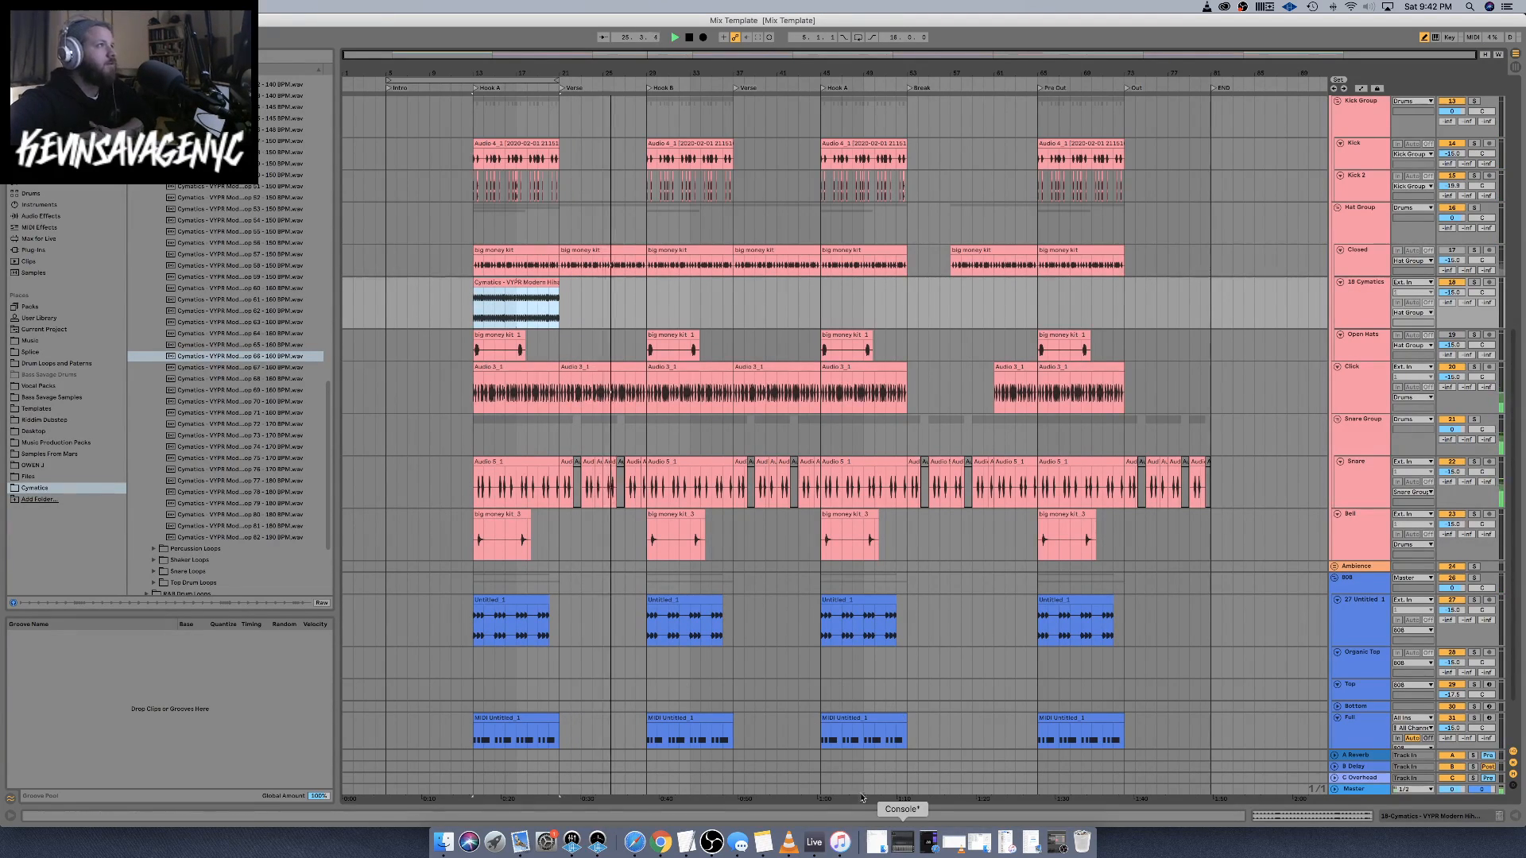
Replay Hook A from its start to judge hi-hat loop 66 against the other drums
{"action": "key", "text": "space"}
{"action": "key", "text": "space"}
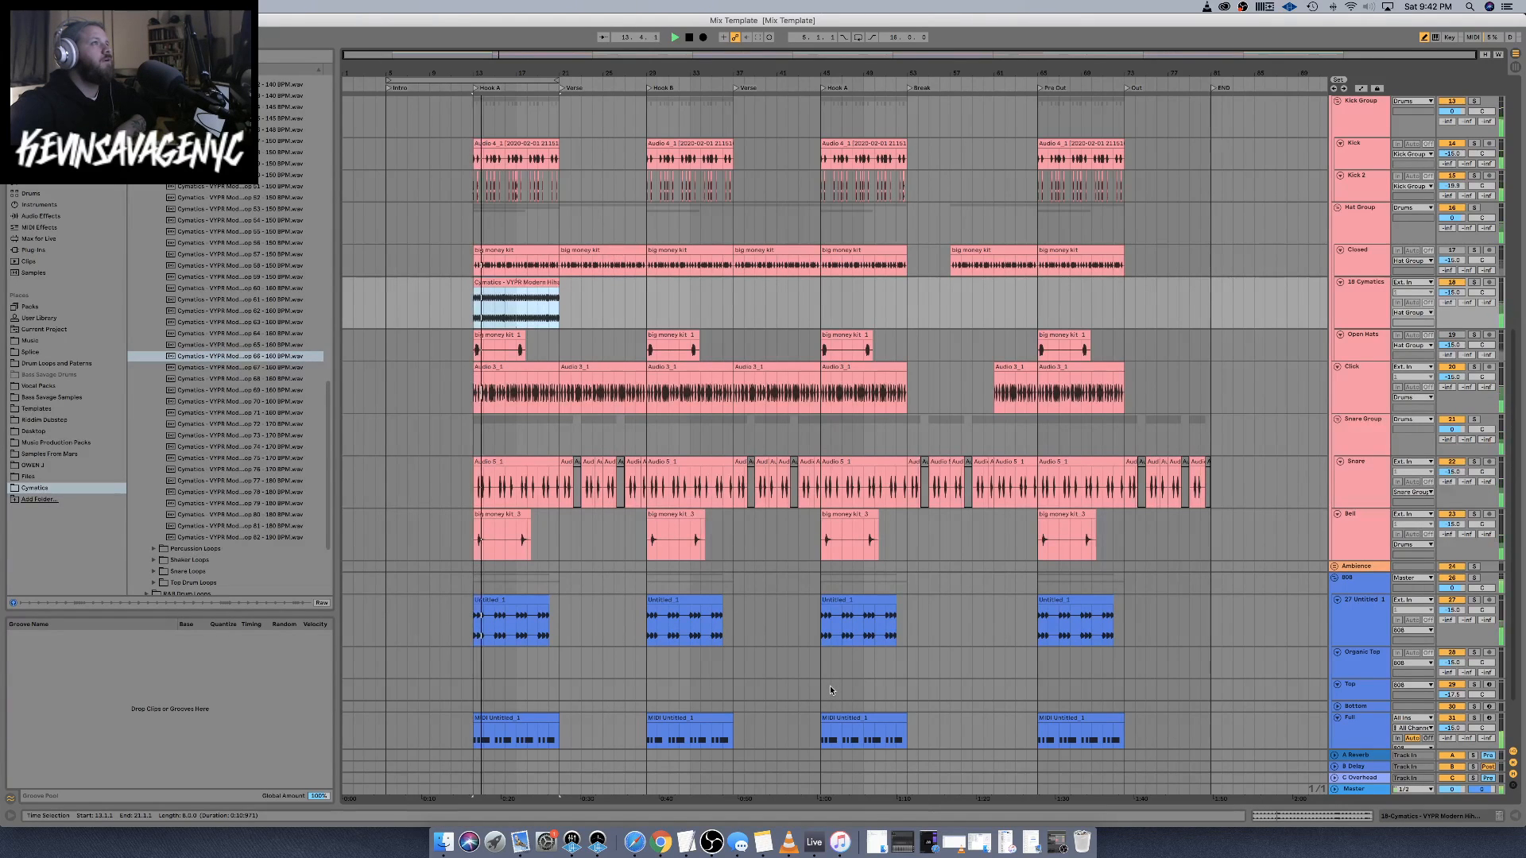
{"action": "scroll", "coordinate": [608, 398], "scroll_direction": "down", "scroll_amount": 1}
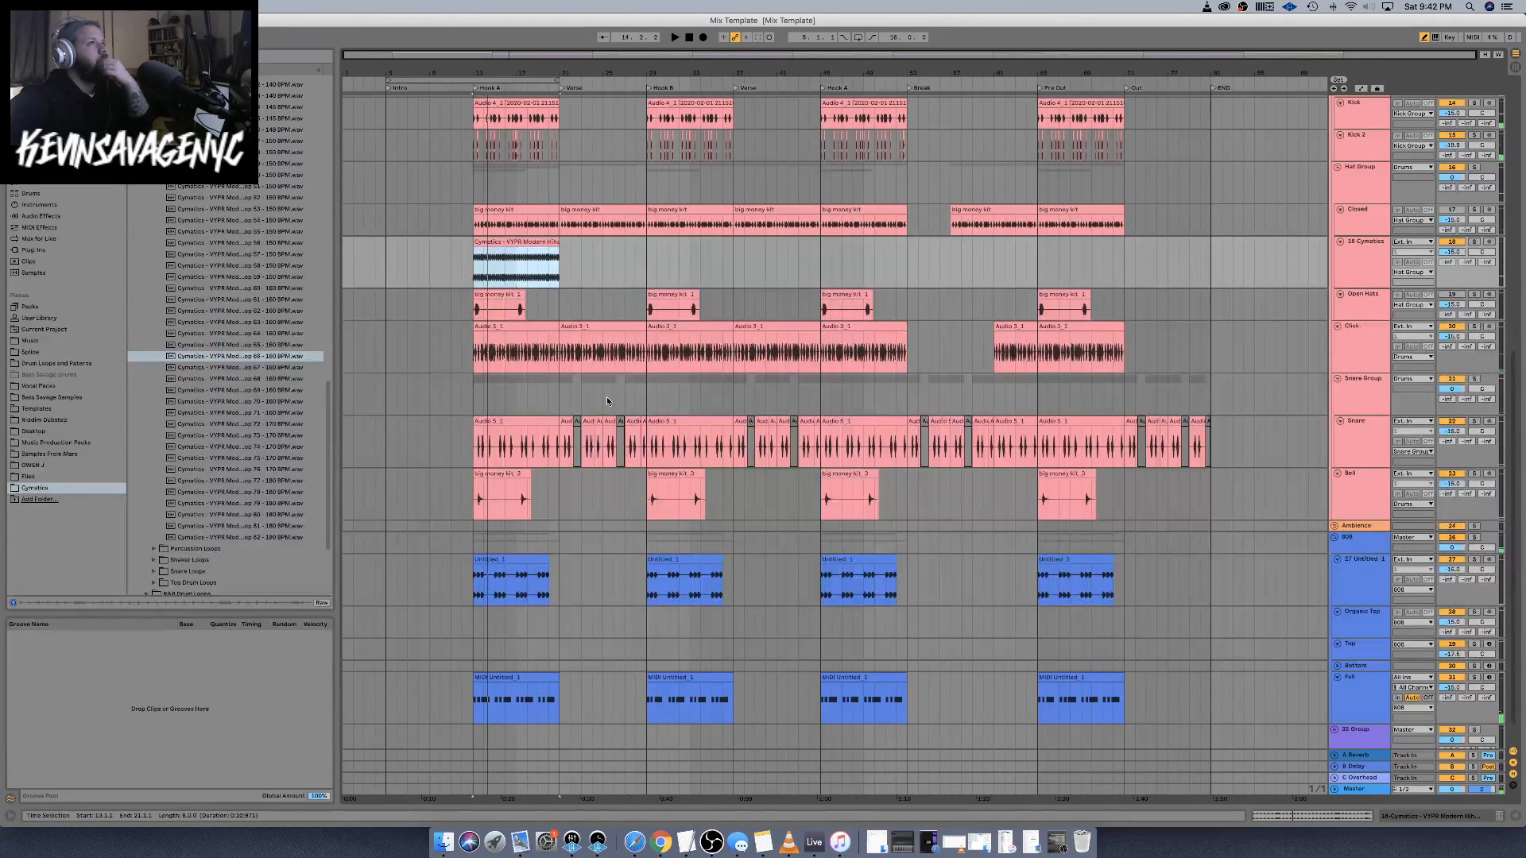
{"action": "scroll", "coordinate": [621, 382], "scroll_direction": "up", "scroll_amount": 1}
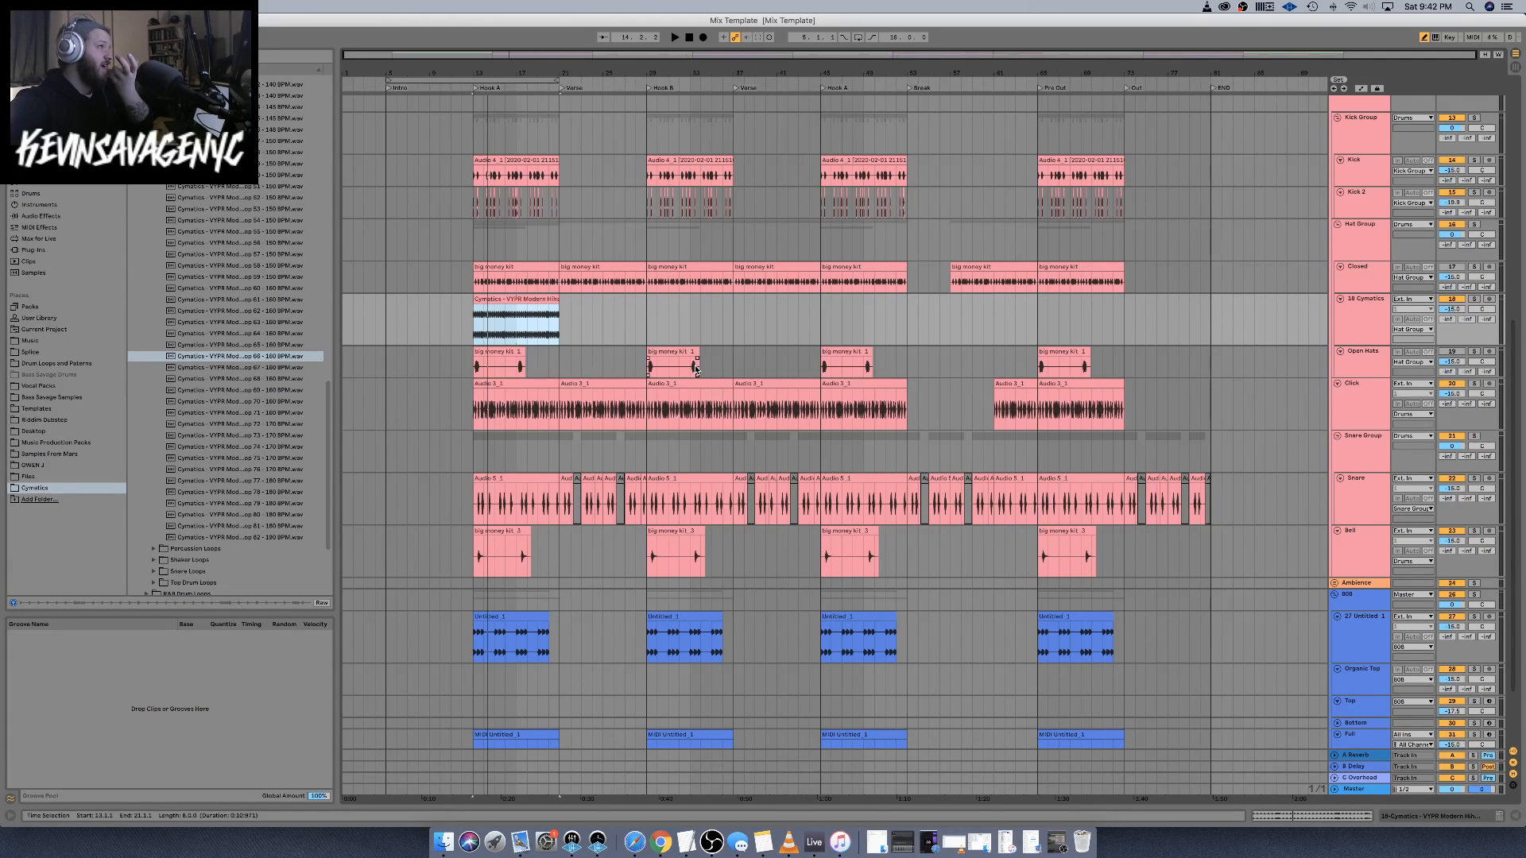
{"action": "key", "text": "space"}
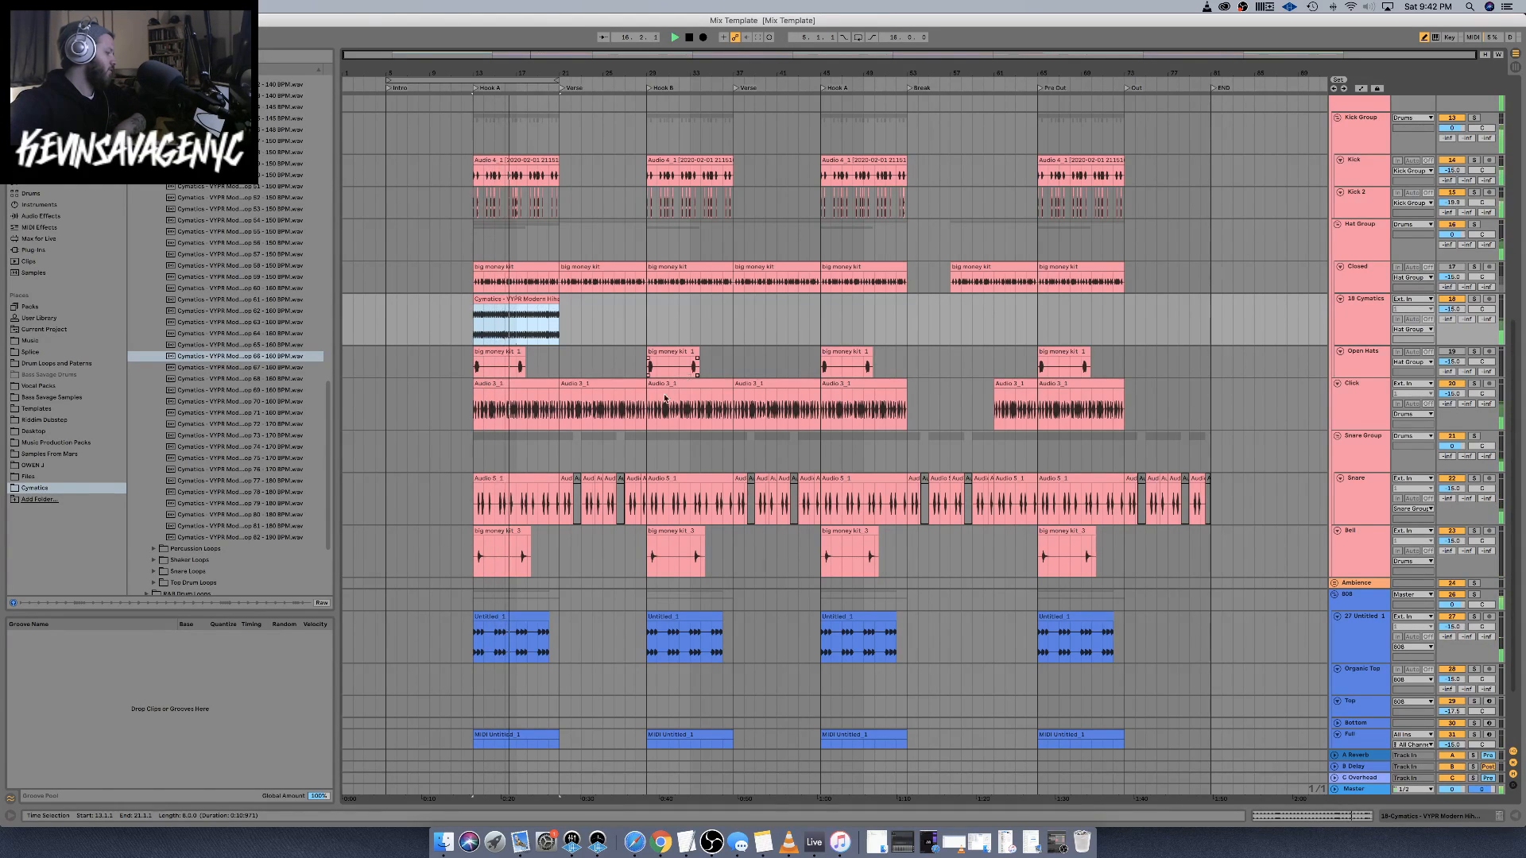
{"action": "key", "text": "space"}
Try the first Verse's closed-hat clip on the Cymatics track, restore it to the Closed track, and reselect the Hook A loop clip
{"action": "left_click_drag", "start_coordinate": [587, 281], "coordinate": [594, 321]}
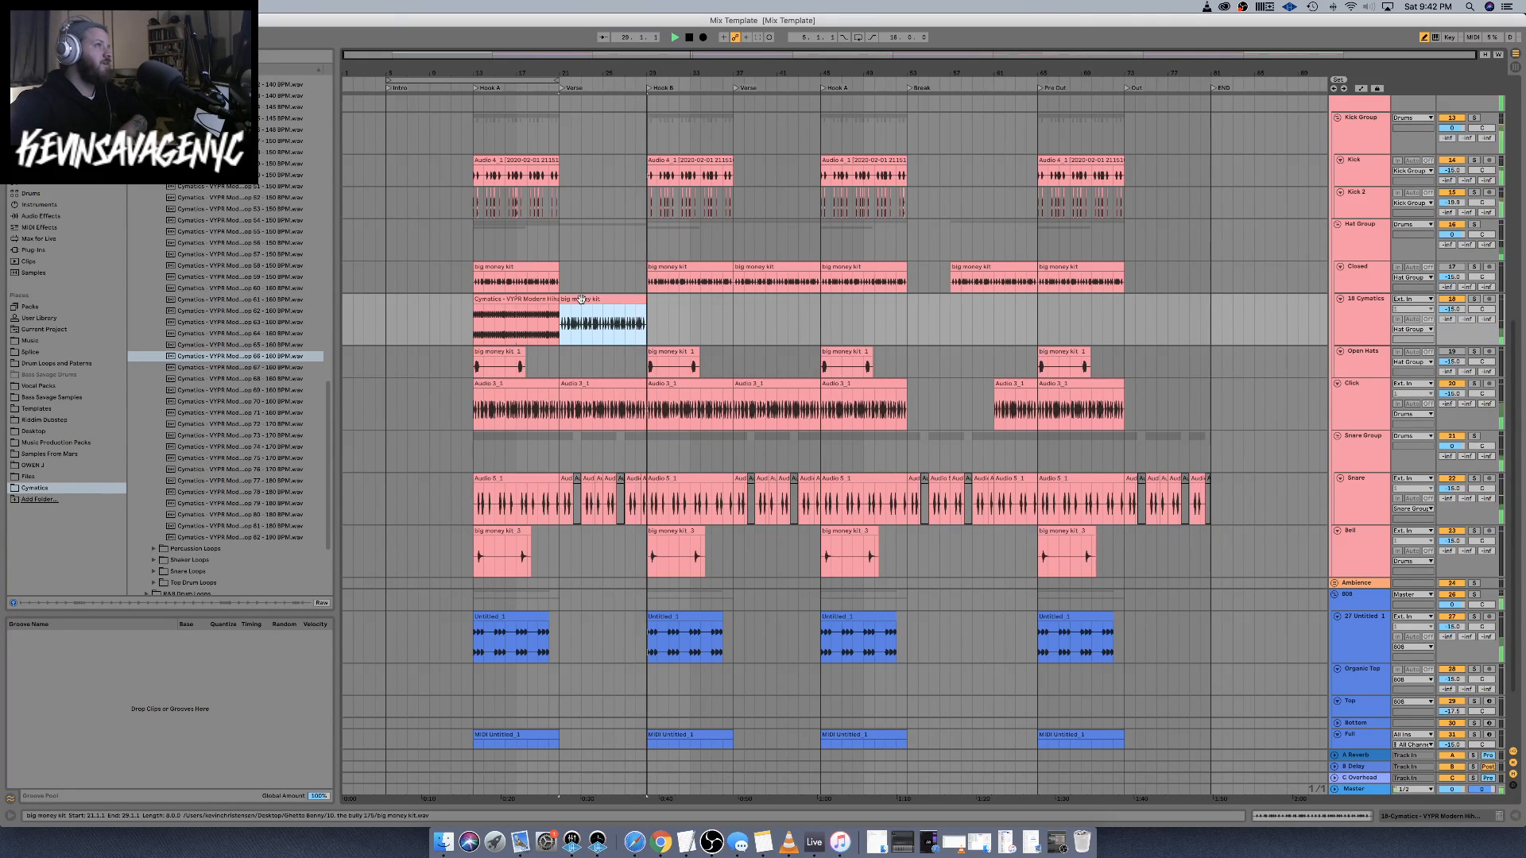
{"action": "left_click_drag", "start_coordinate": [581, 299], "coordinate": [581, 267]}
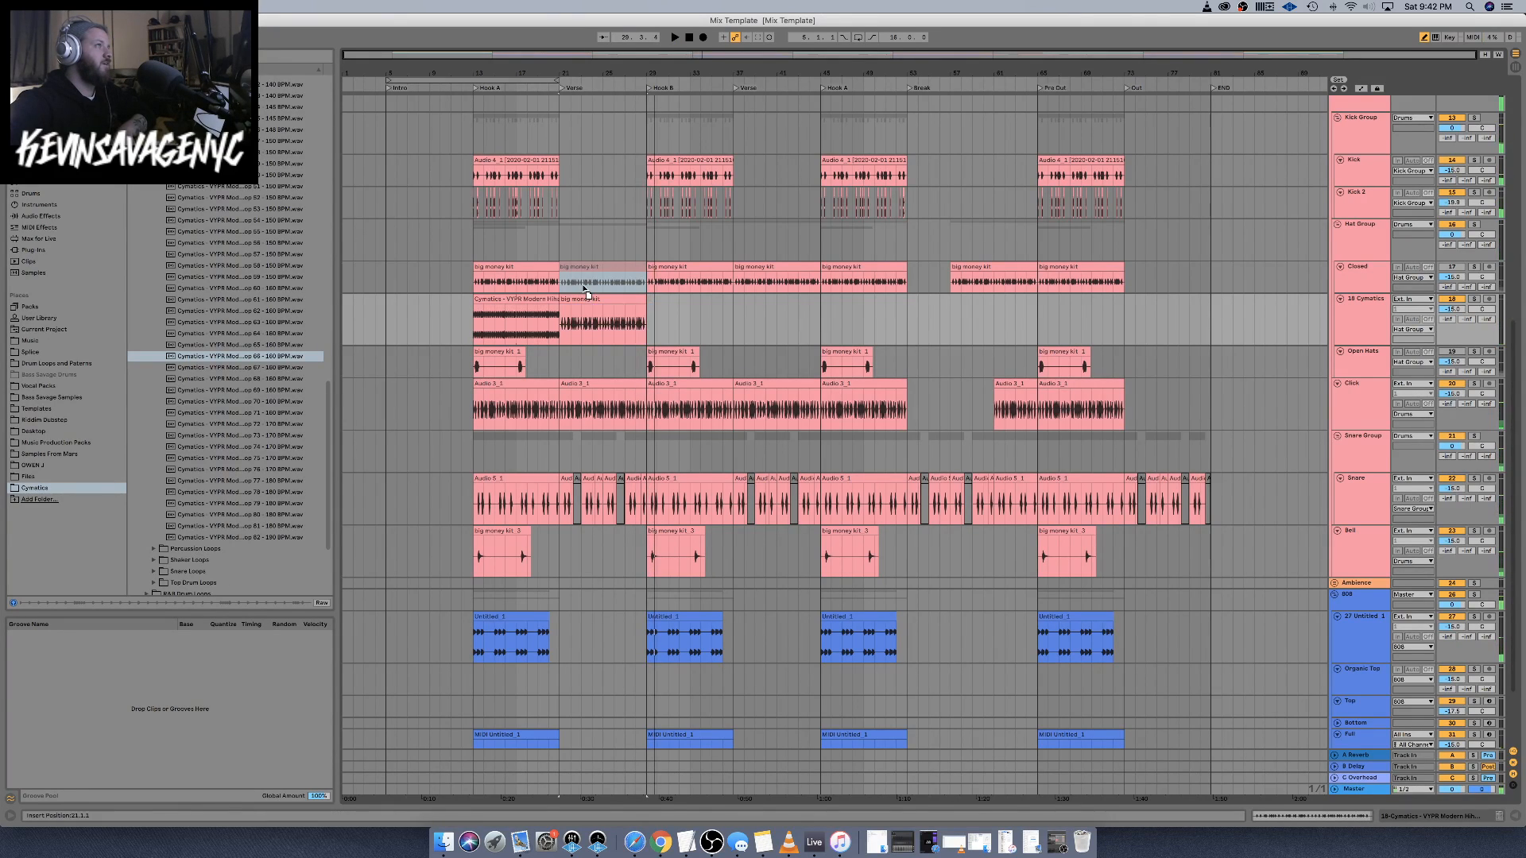
{"action": "left_click", "coordinate": [531, 298]}
{"action": "key", "text": "space"}
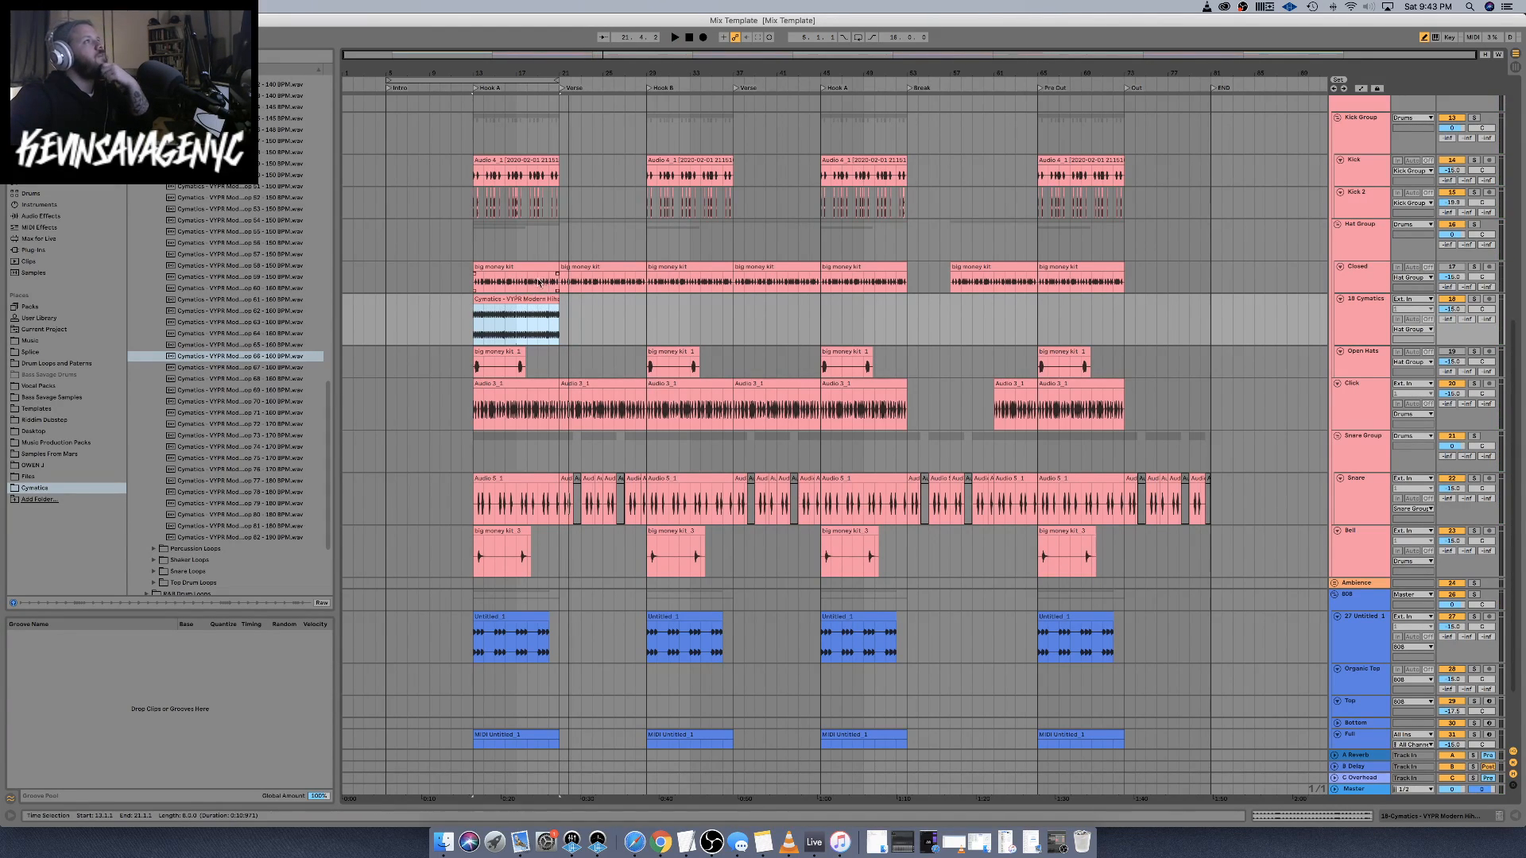
Compare hi-hat loops 65 and 66 in the browser, then select the loop 66 clip and play Hook A
{"action": "left_click", "coordinate": [218, 344]}
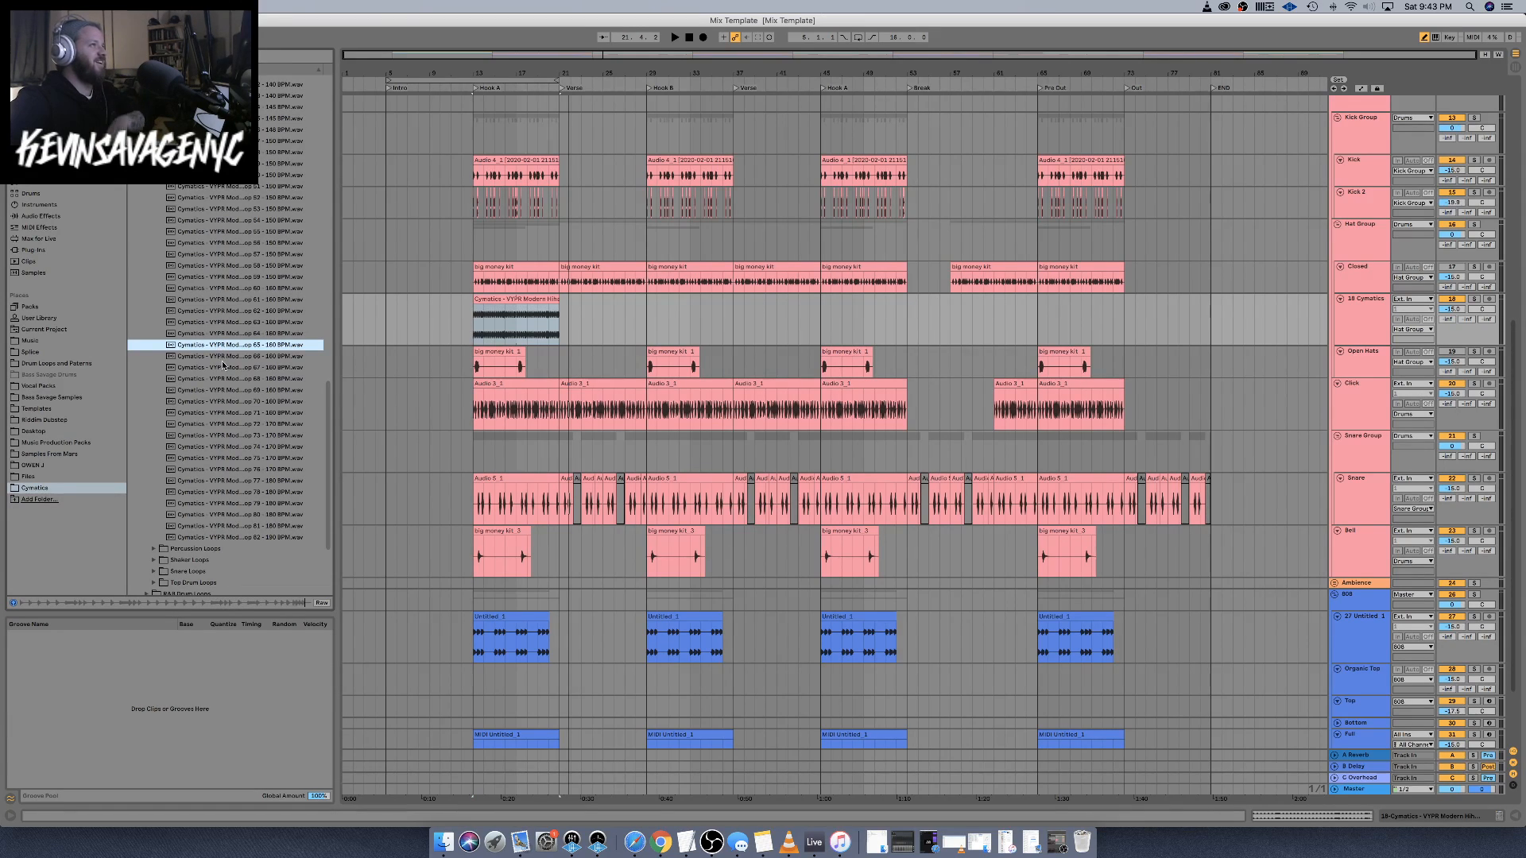
{"action": "left_click", "coordinate": [219, 356]}
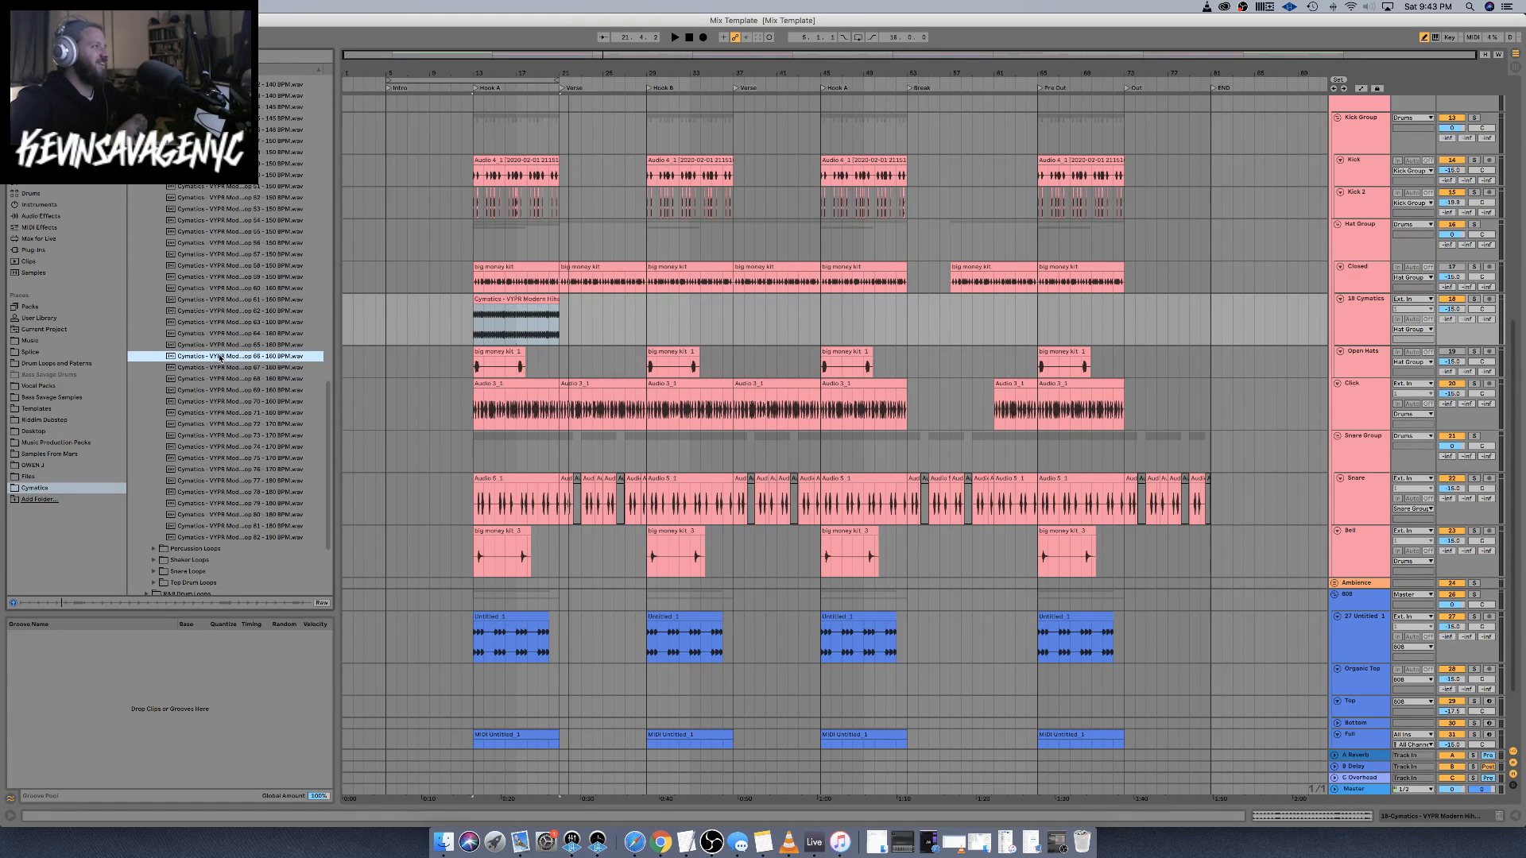
{"action": "left_click", "coordinate": [536, 297]}
{"action": "key", "text": "space"}
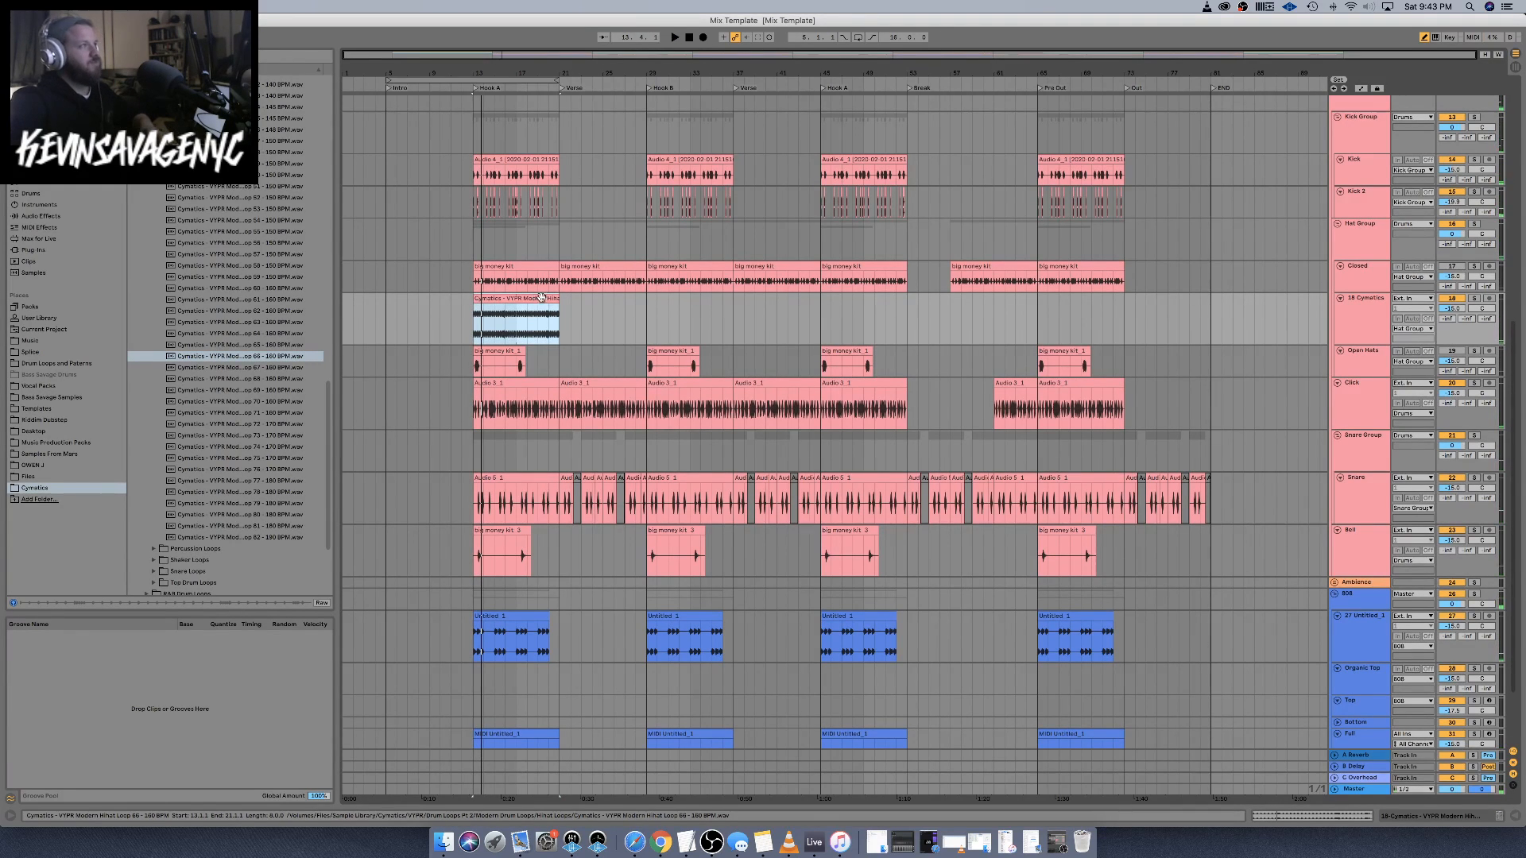
Duplicate the loop 66 clip into the first Verse and double the copy's original tempo twice
{"action": "key", "text": "super+d"}
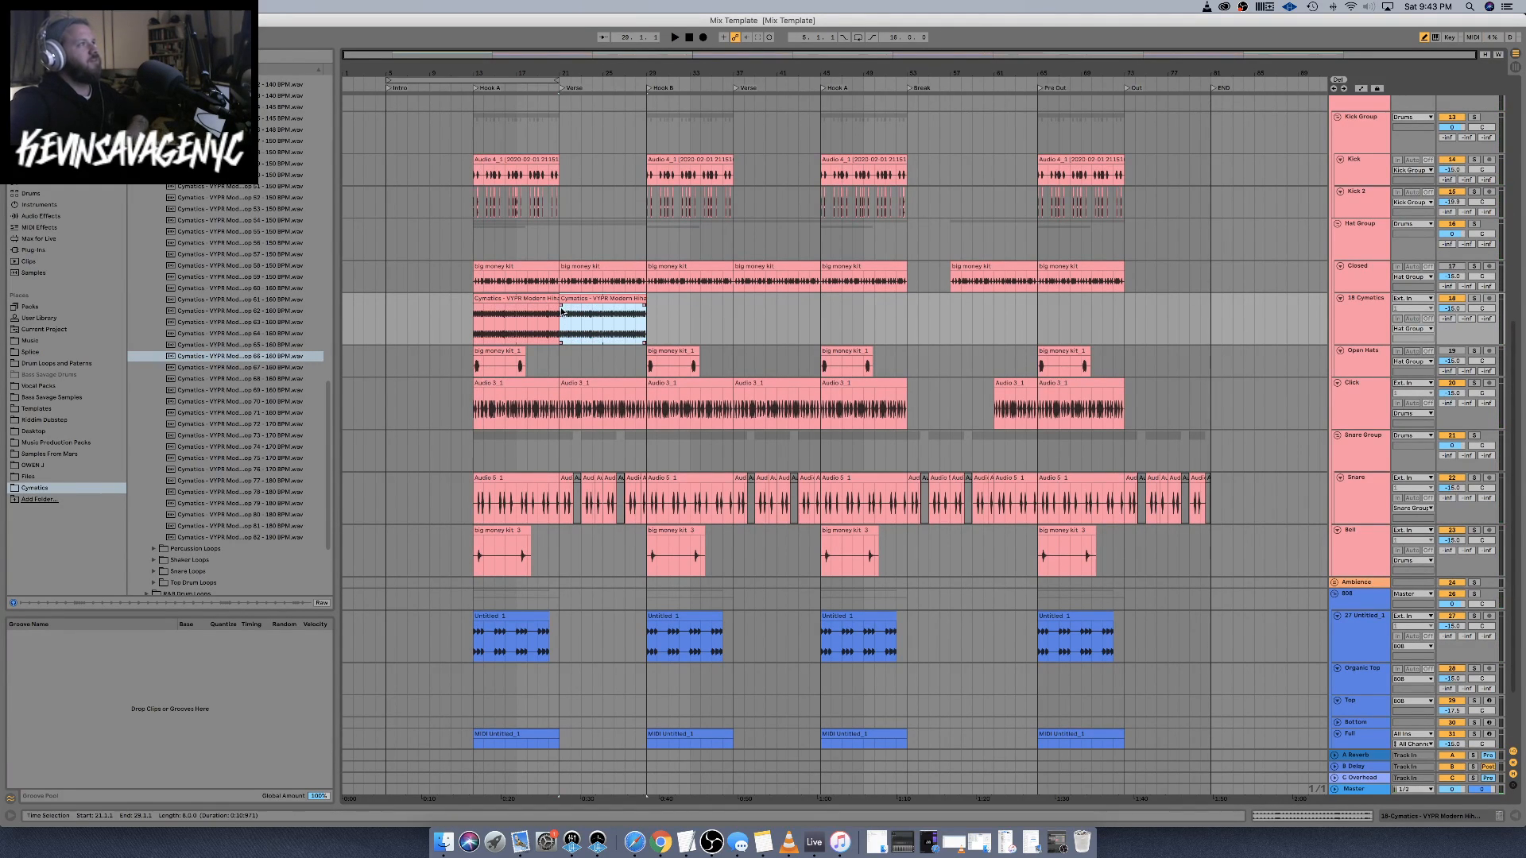
{"action": "left_click", "coordinate": [570, 301]}
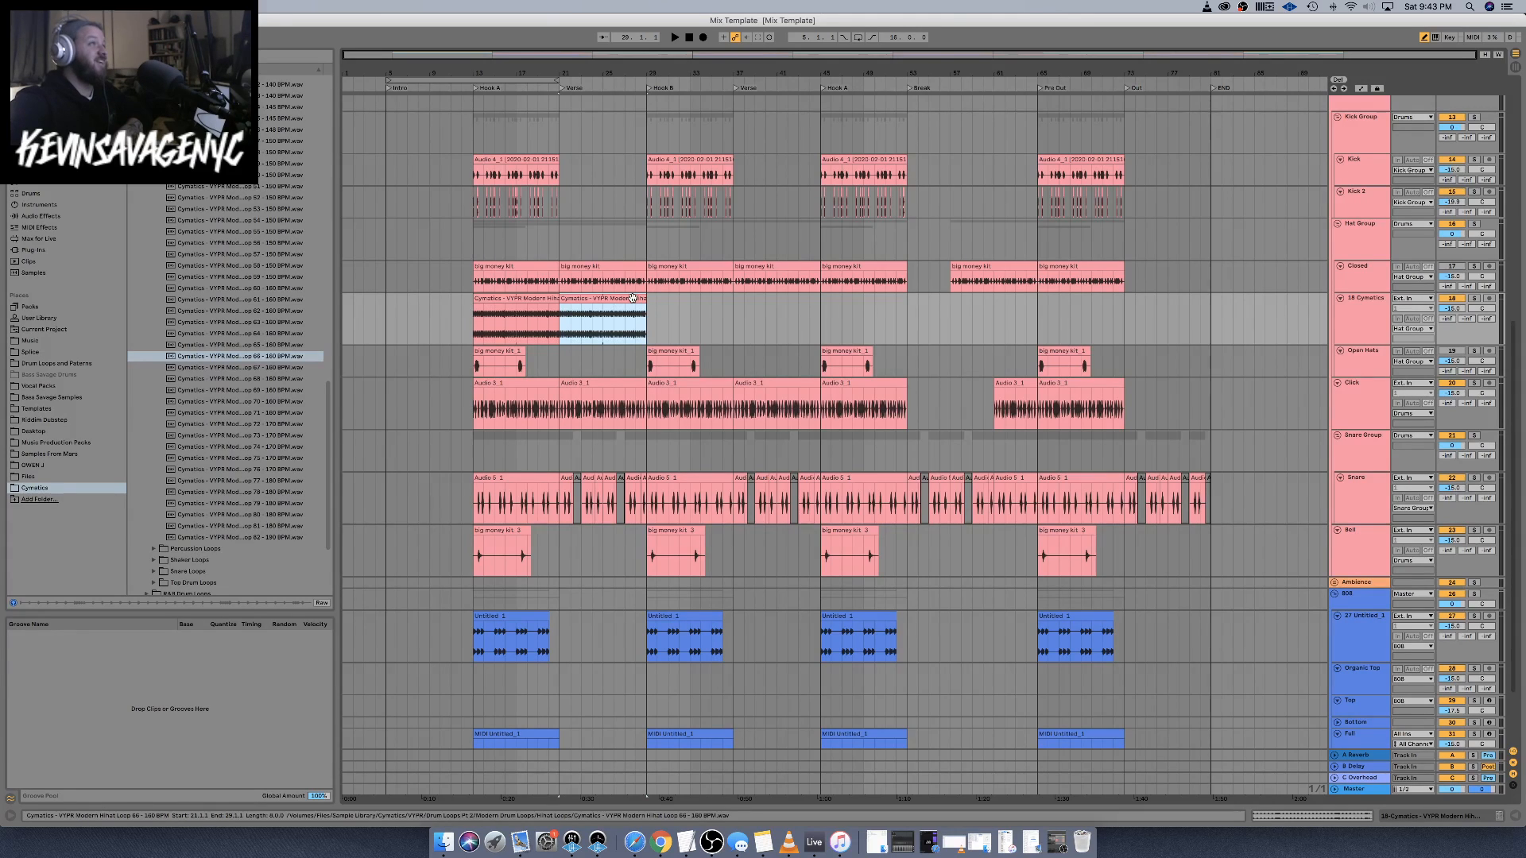
{"action": "double_click", "coordinate": [620, 318]}
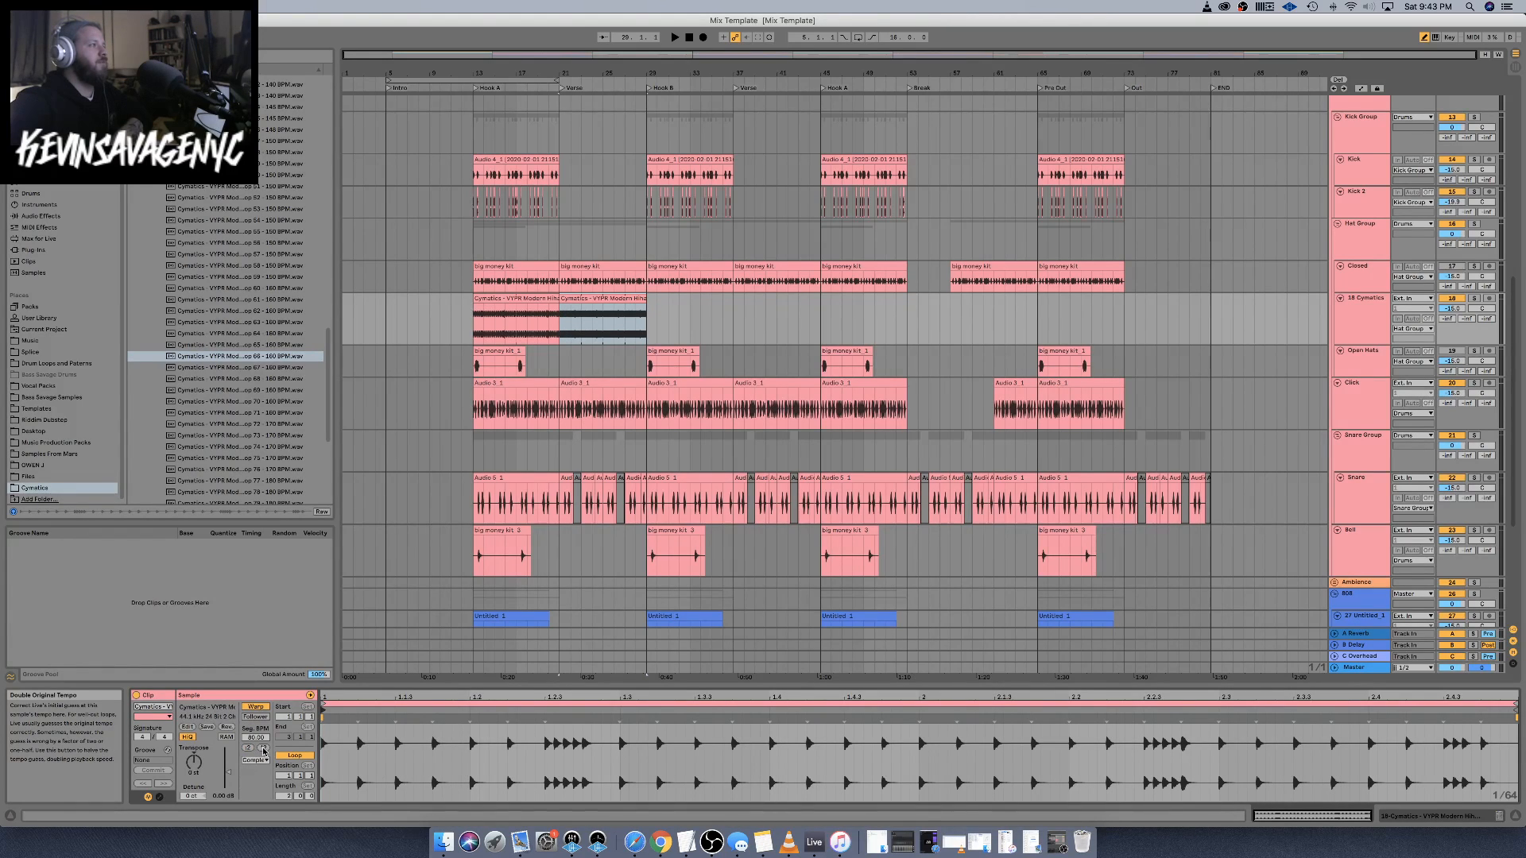
{"action": "left_click", "coordinate": [263, 749]}
{"action": "left_click", "coordinate": [263, 749]}
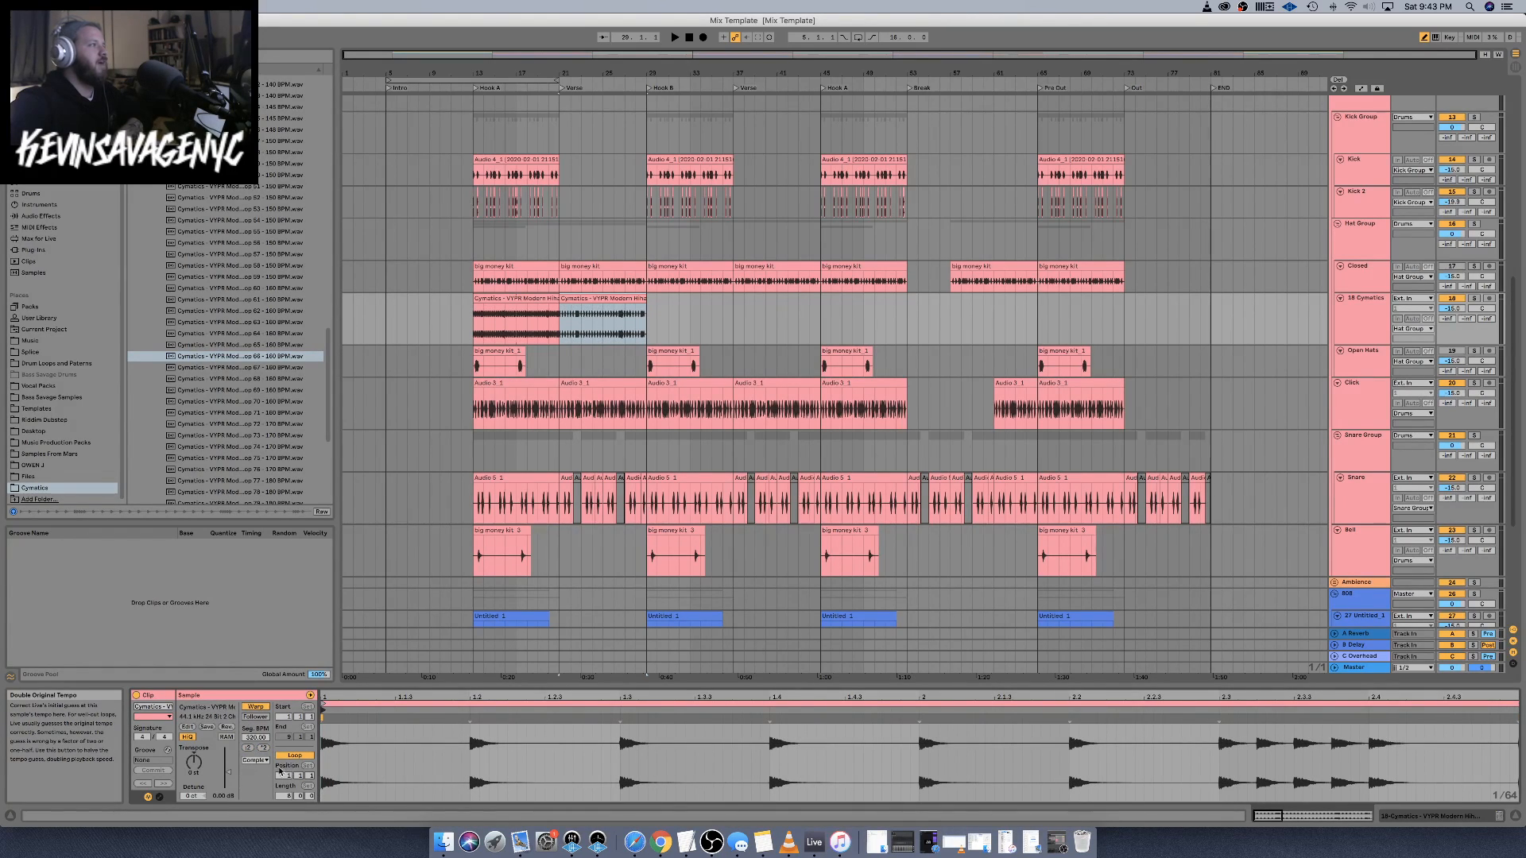
Set the warp mode of the duplicated Verse hi-hat clip to Complex Pro
{"action": "left_click", "coordinate": [255, 760]}
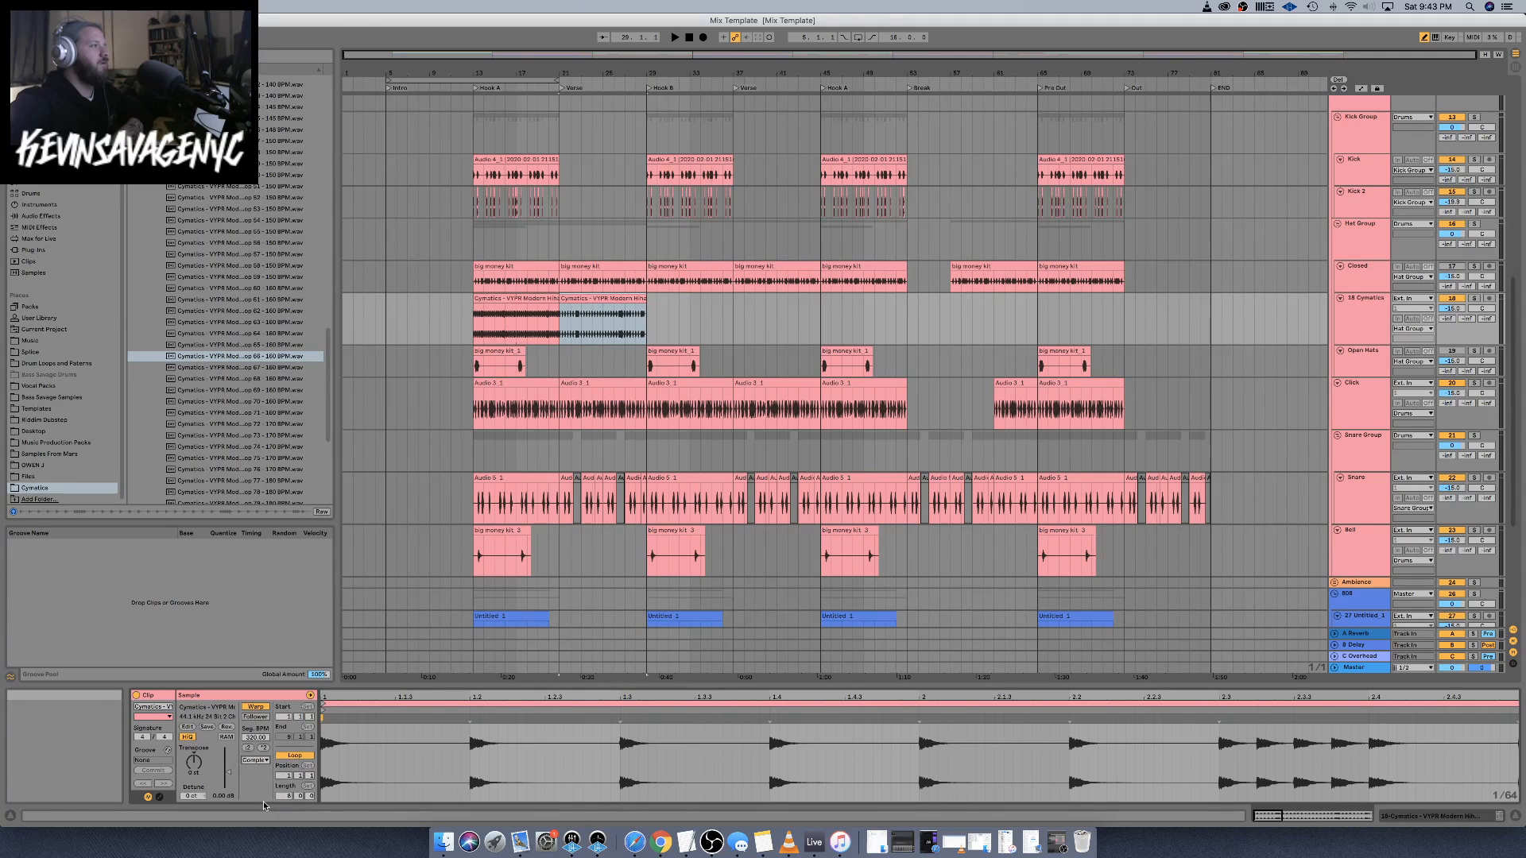
{"action": "left_click", "coordinate": [255, 760]}
{"action": "left_click", "coordinate": [262, 813]}
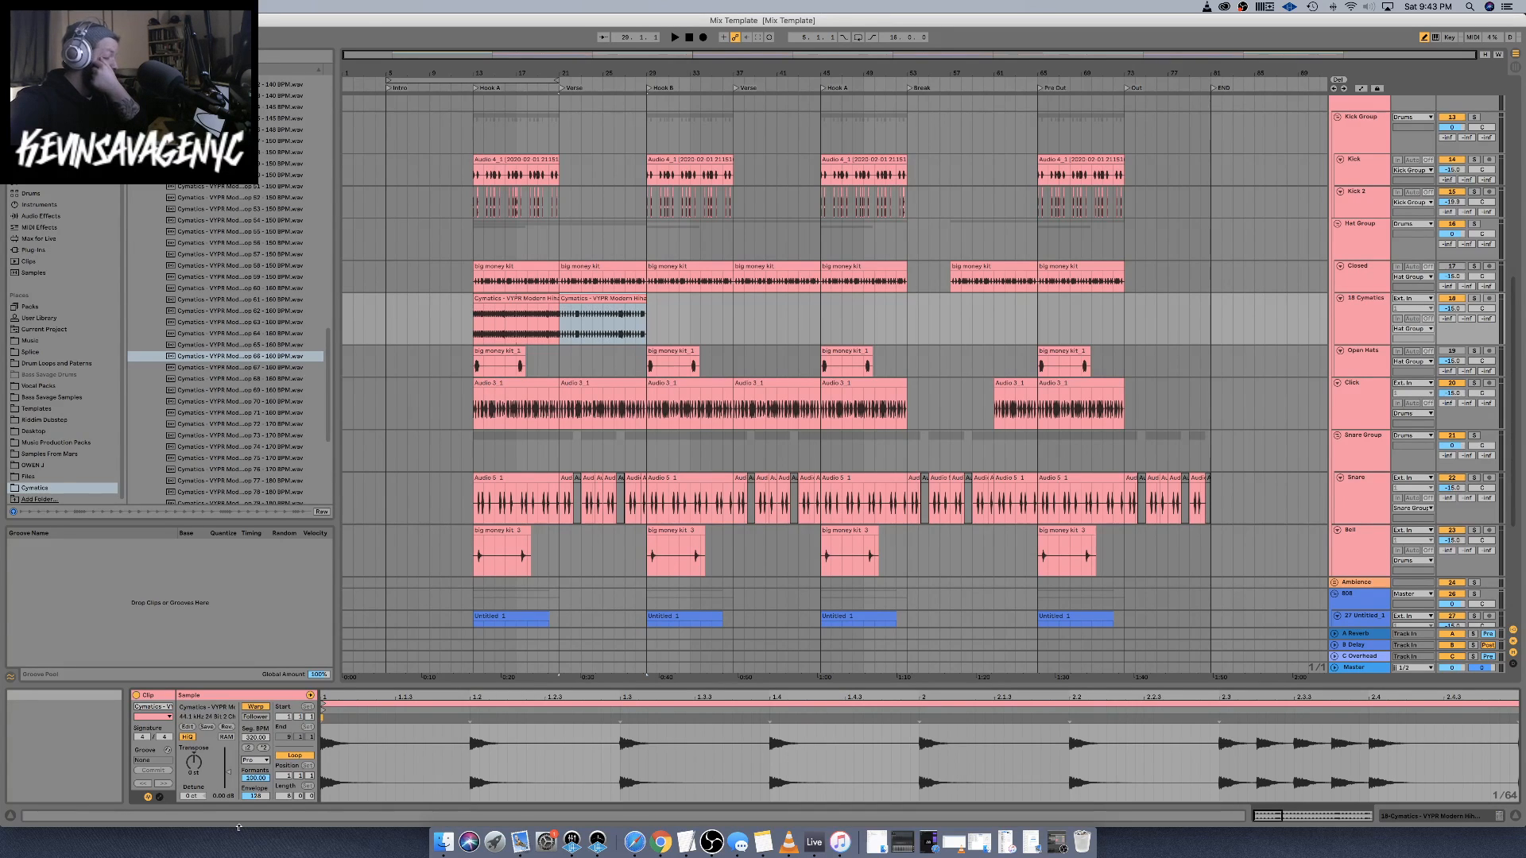
Select the Hook A MIDI clip on the Full track of the 808 group, solo that track and play the section
{"action": "scroll", "coordinate": [526, 575], "scroll_direction": "down", "scroll_amount": 5}
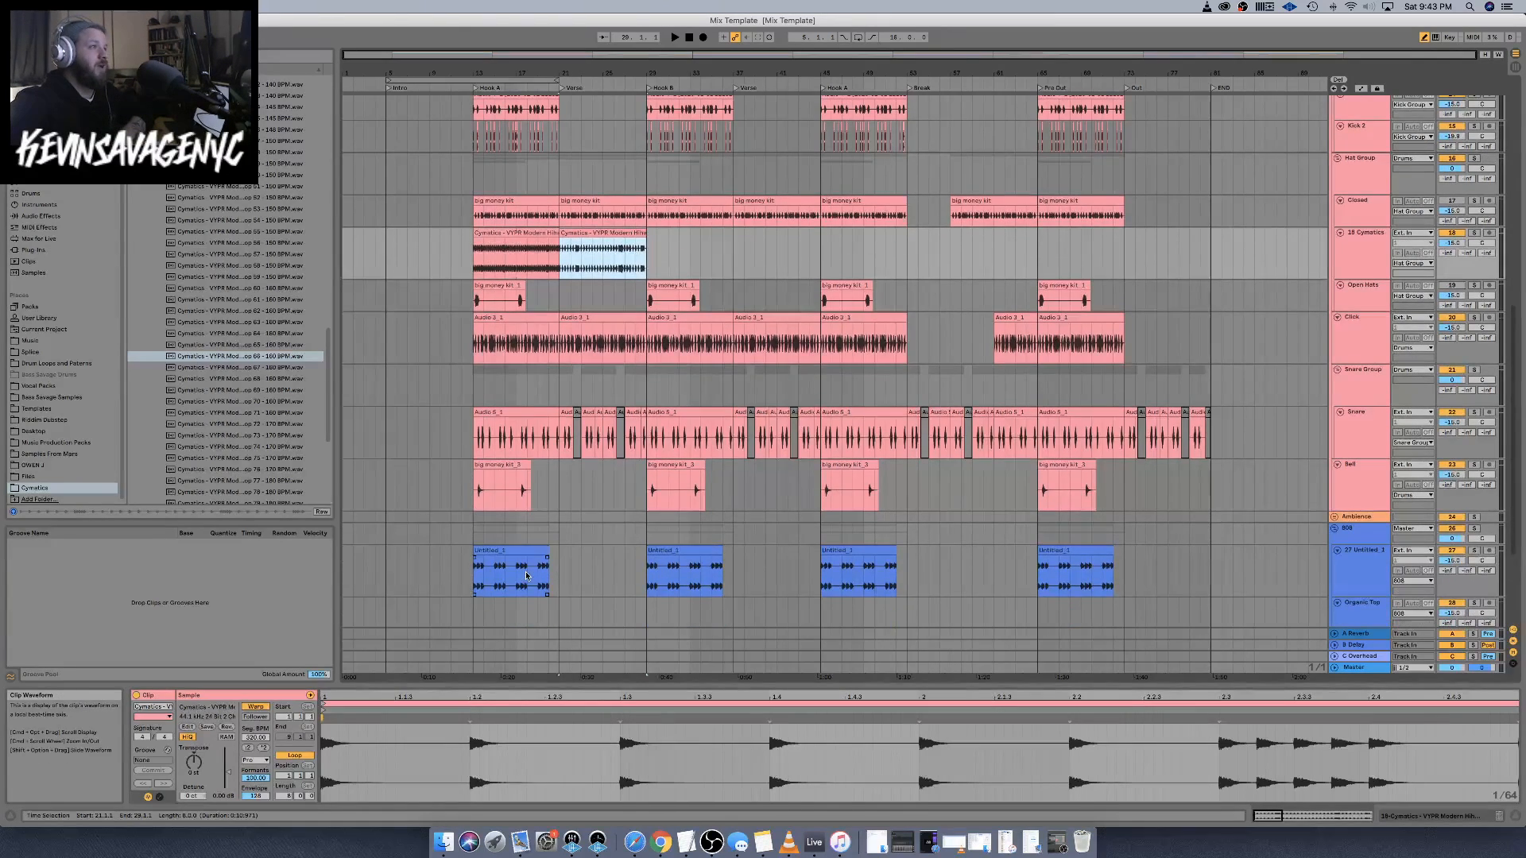
{"action": "left_click", "coordinate": [541, 521]}
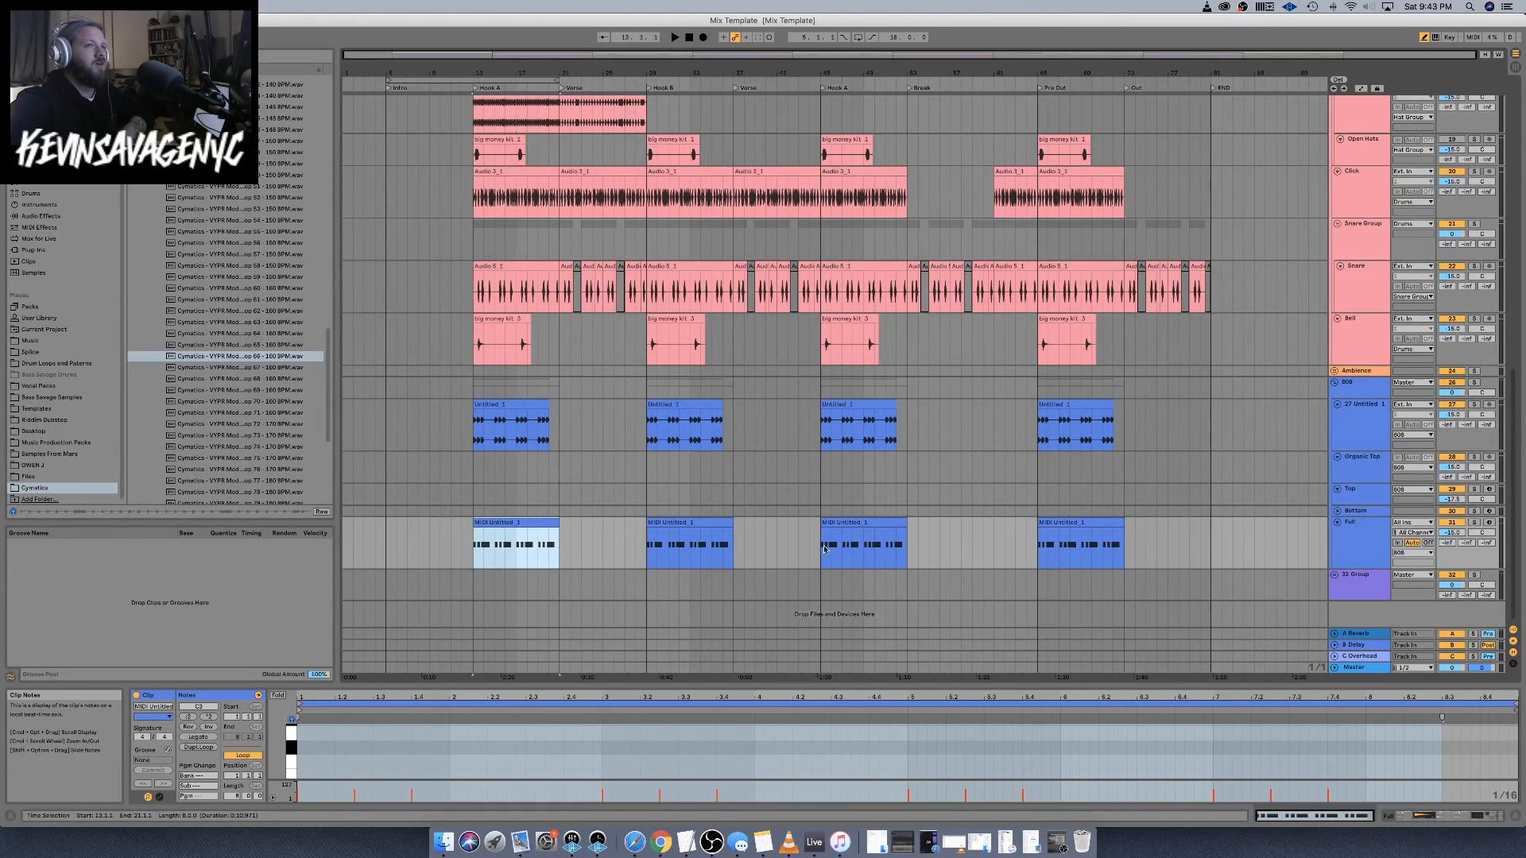
{"action": "left_click", "coordinate": [1472, 523]}
{"action": "key", "text": "space"}
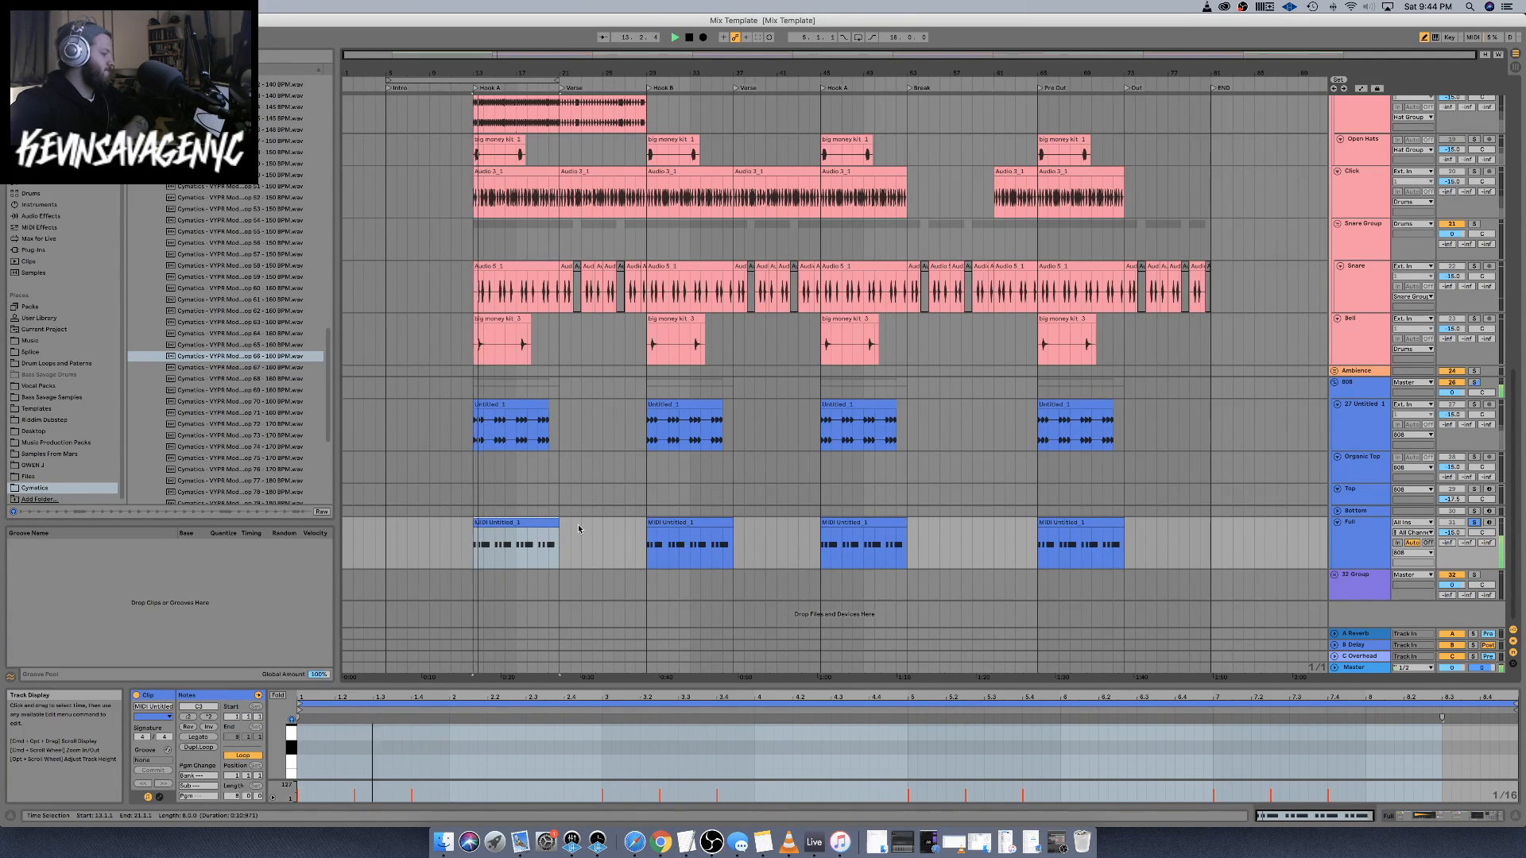
Set the warp mode of the Verse hi-hat loop clip to Beats and start playback from the Verse
{"action": "scroll", "coordinate": [695, 344], "scroll_direction": "up", "scroll_amount": 5}
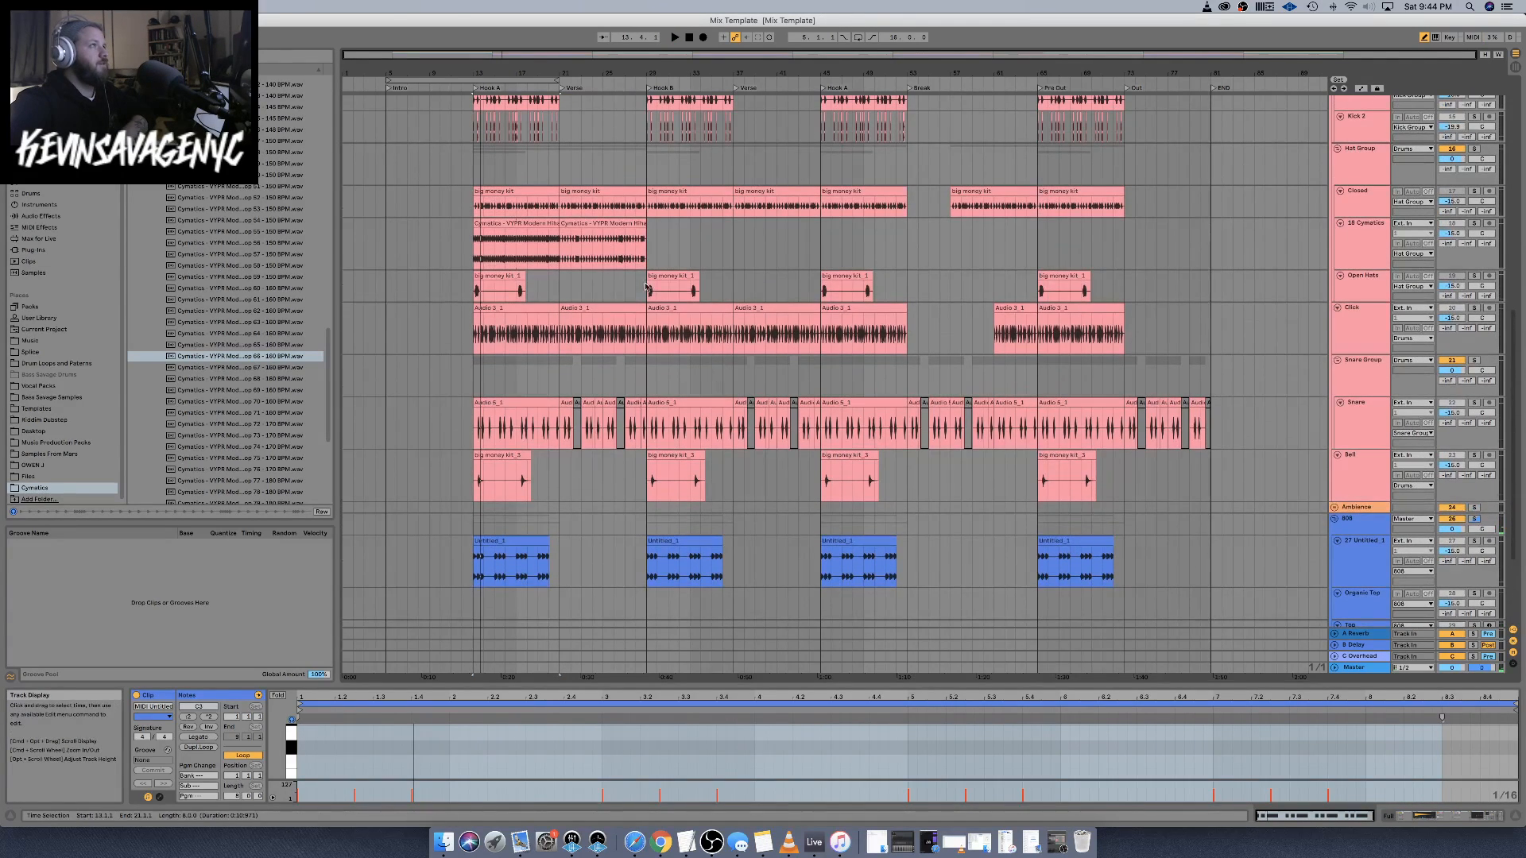
{"action": "left_click", "coordinate": [577, 225]}
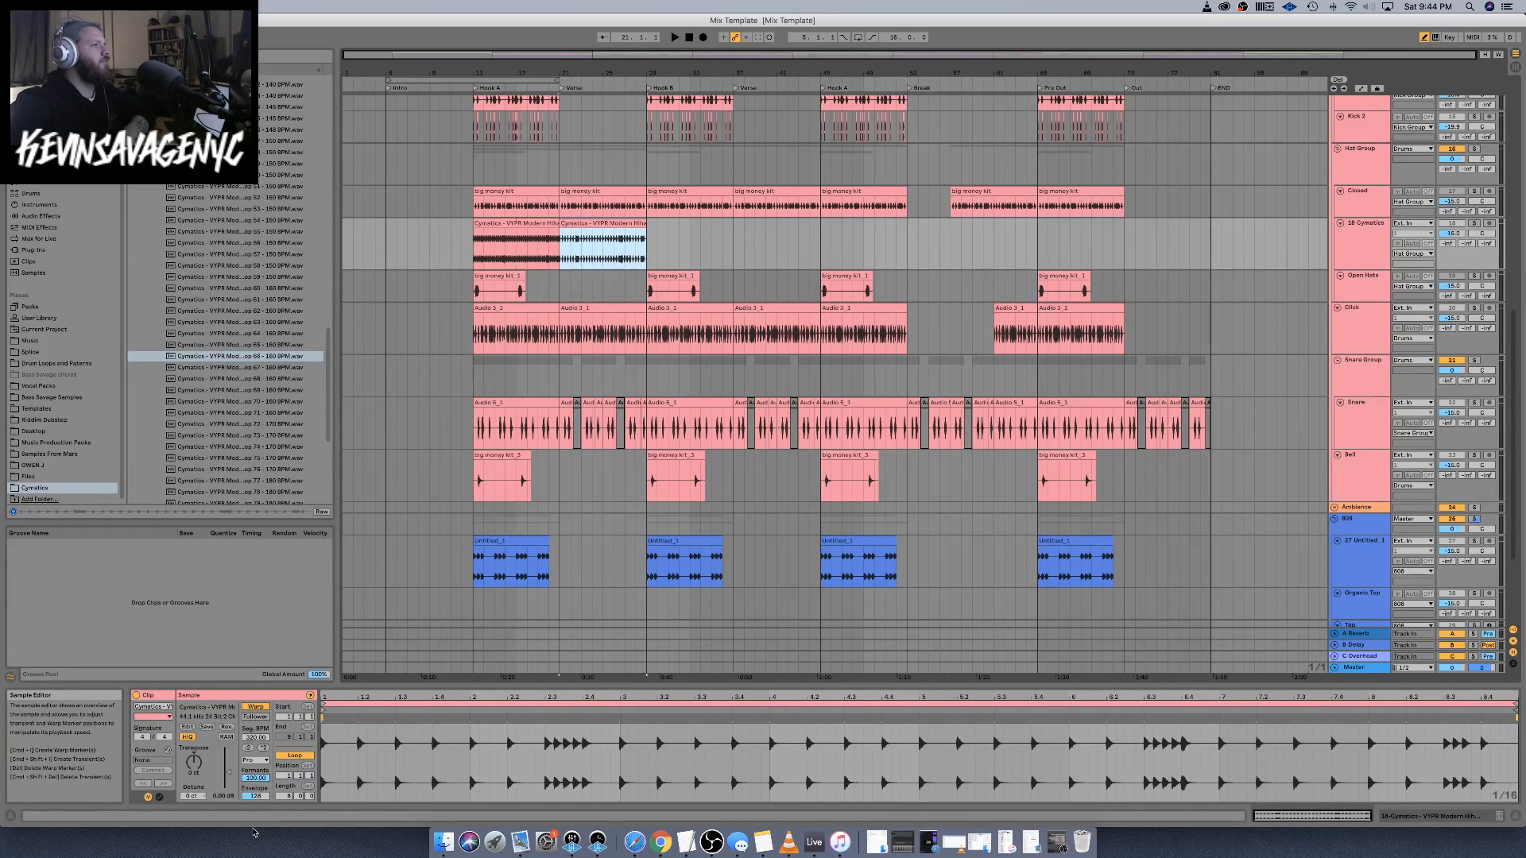
{"action": "left_click", "coordinate": [257, 760]}
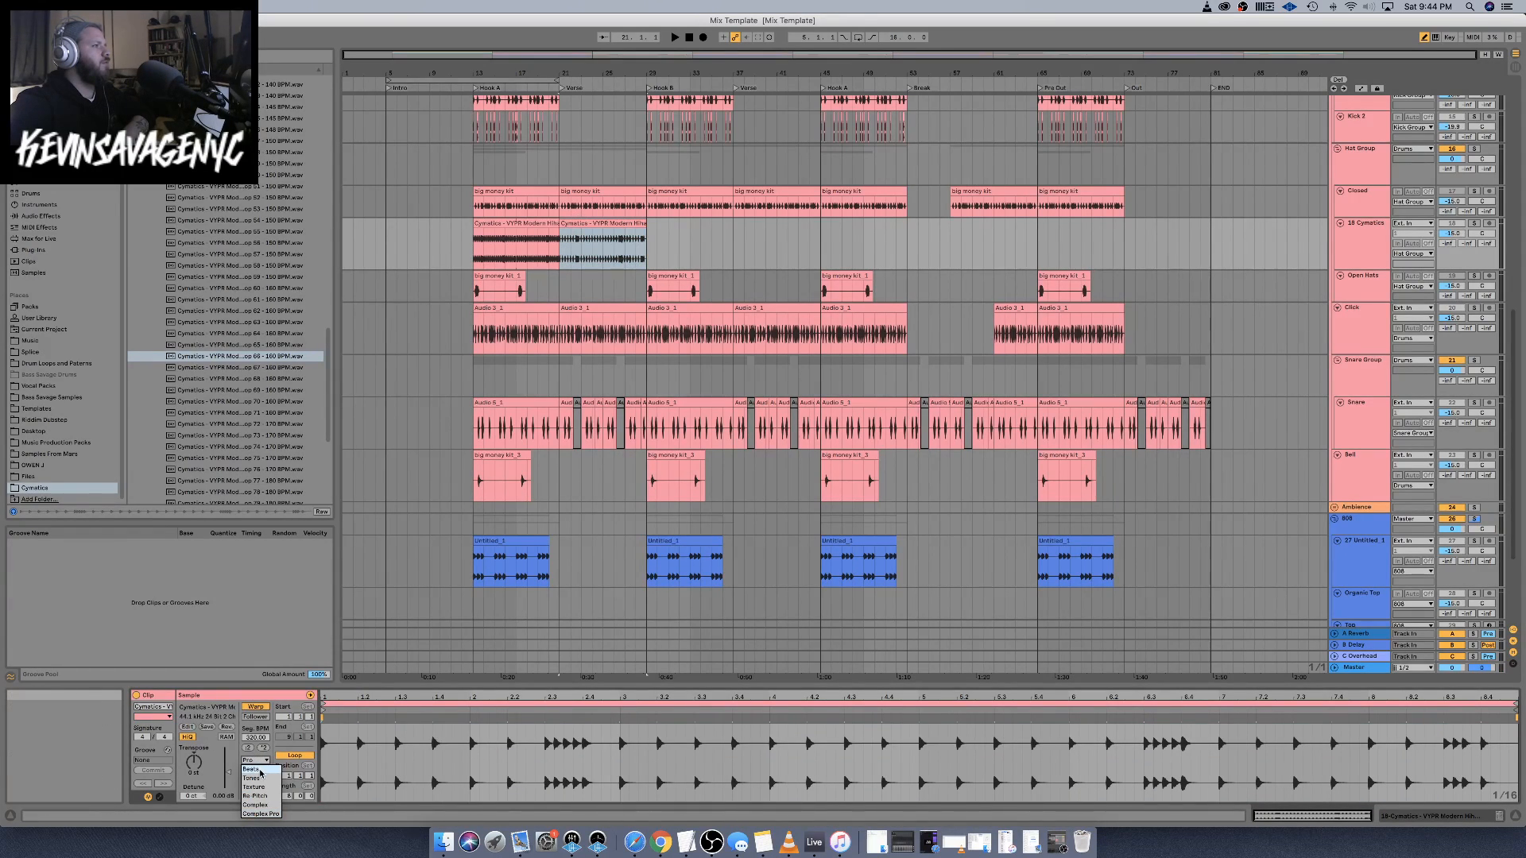
{"action": "left_click", "coordinate": [262, 771]}
{"action": "key", "text": "space"}
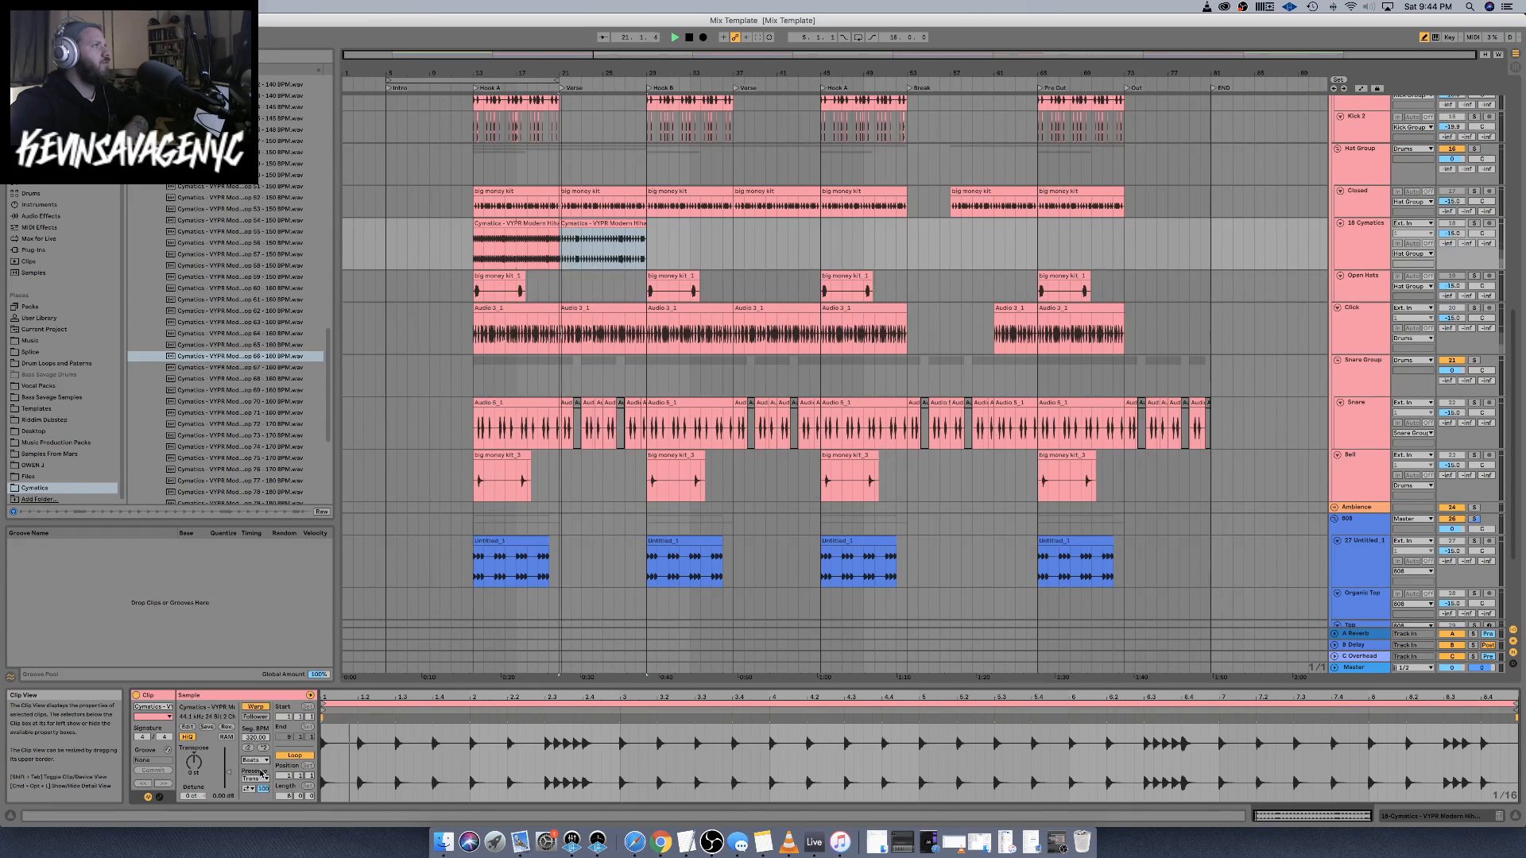
Solo the Cymatics hi-hat track and lower the transient envelope of the Verse loop clip
{"action": "left_click", "coordinate": [1472, 225]}
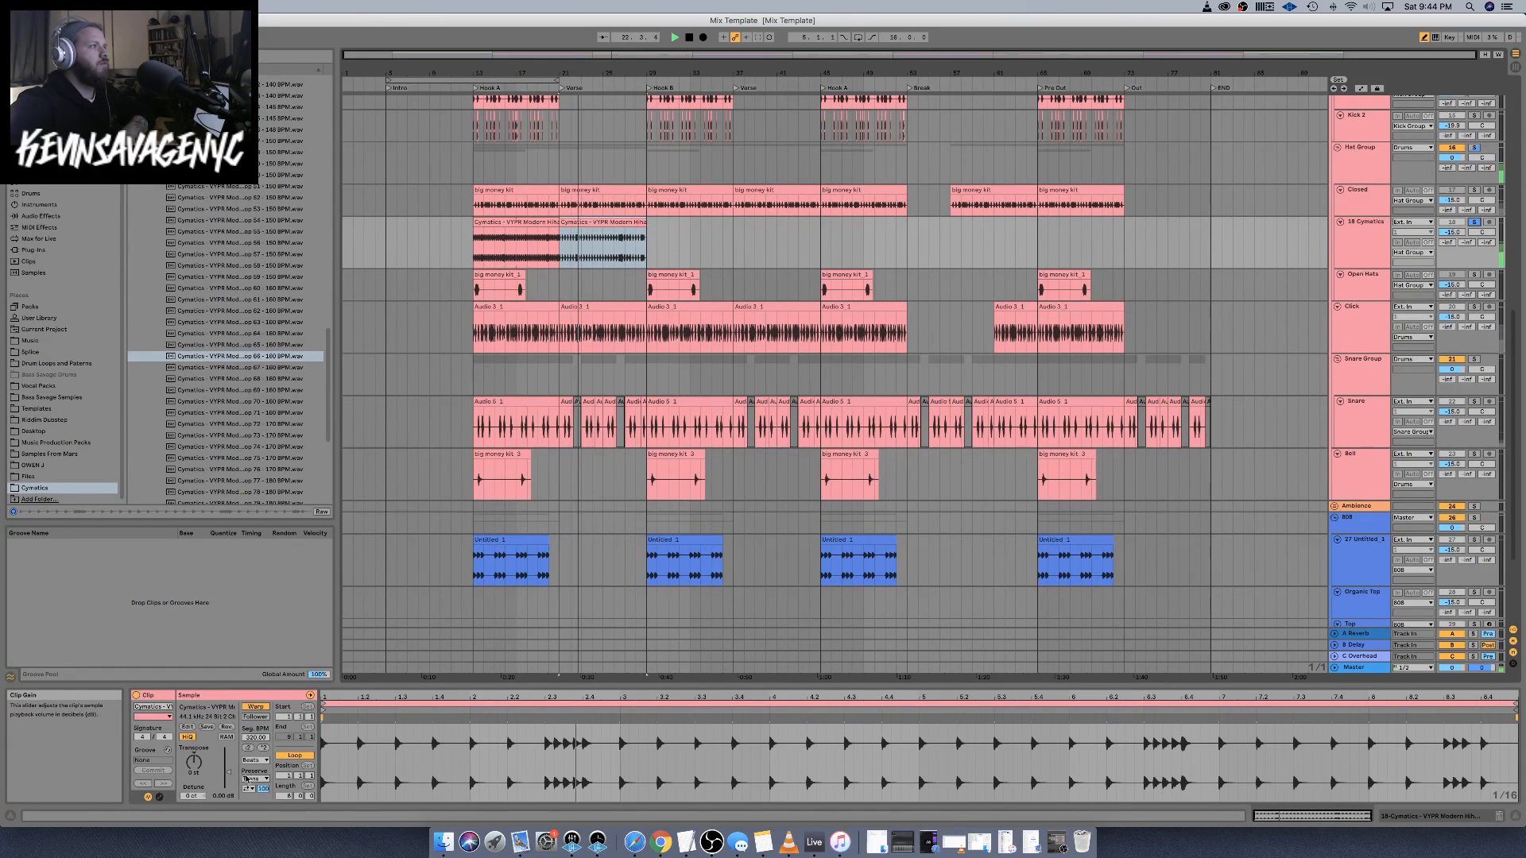
{"action": "left_click_drag", "start_coordinate": [263, 790], "coordinate": [263, 857]}
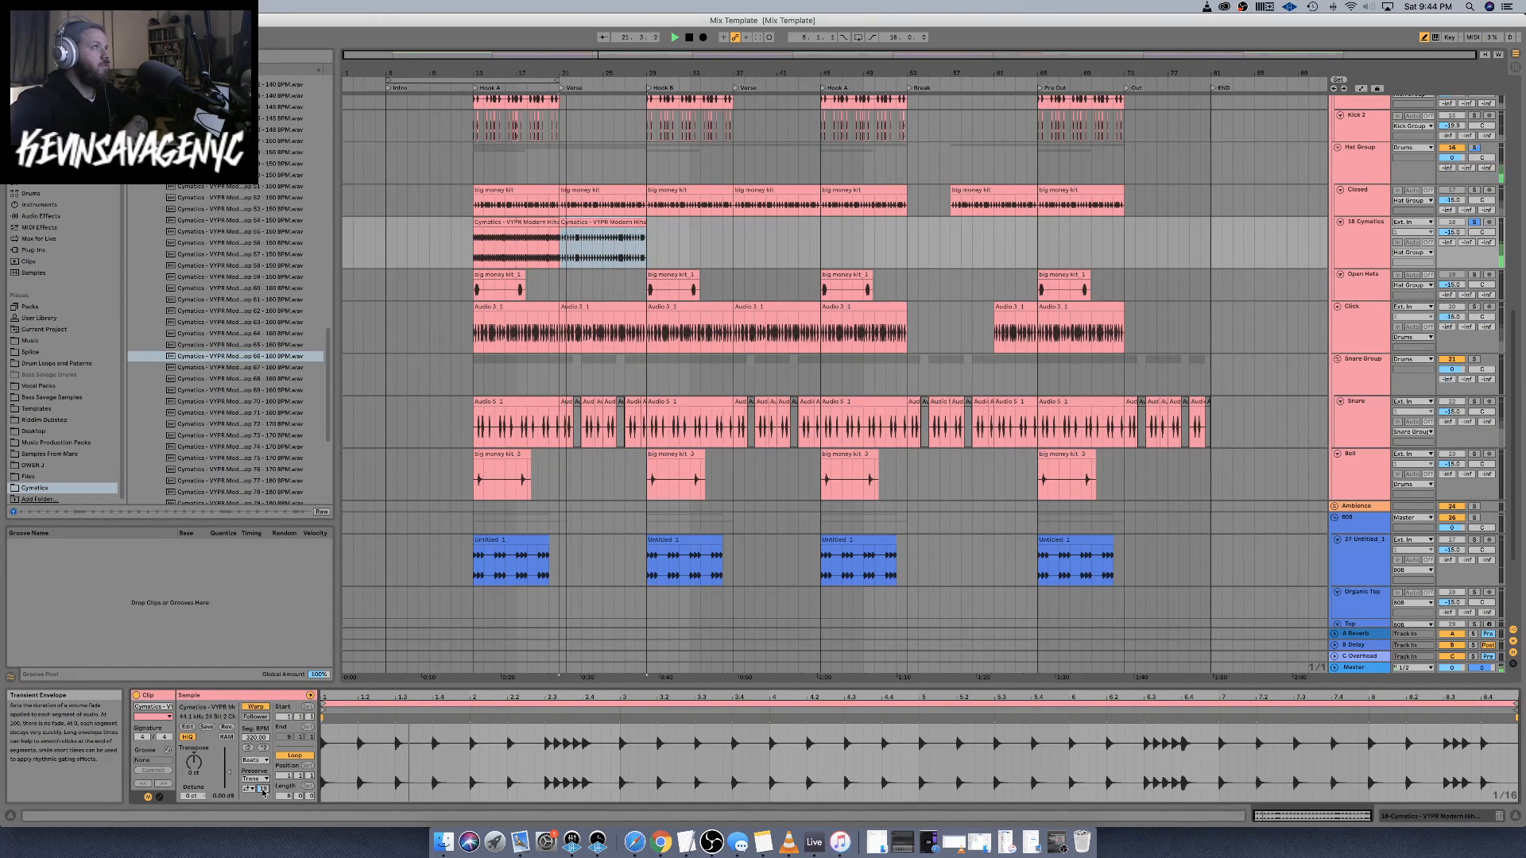
Play the Hook A hi-hat loop, turn off the Cymatics track's solo and listen to it in the full mix
{"action": "left_click", "coordinate": [491, 224]}
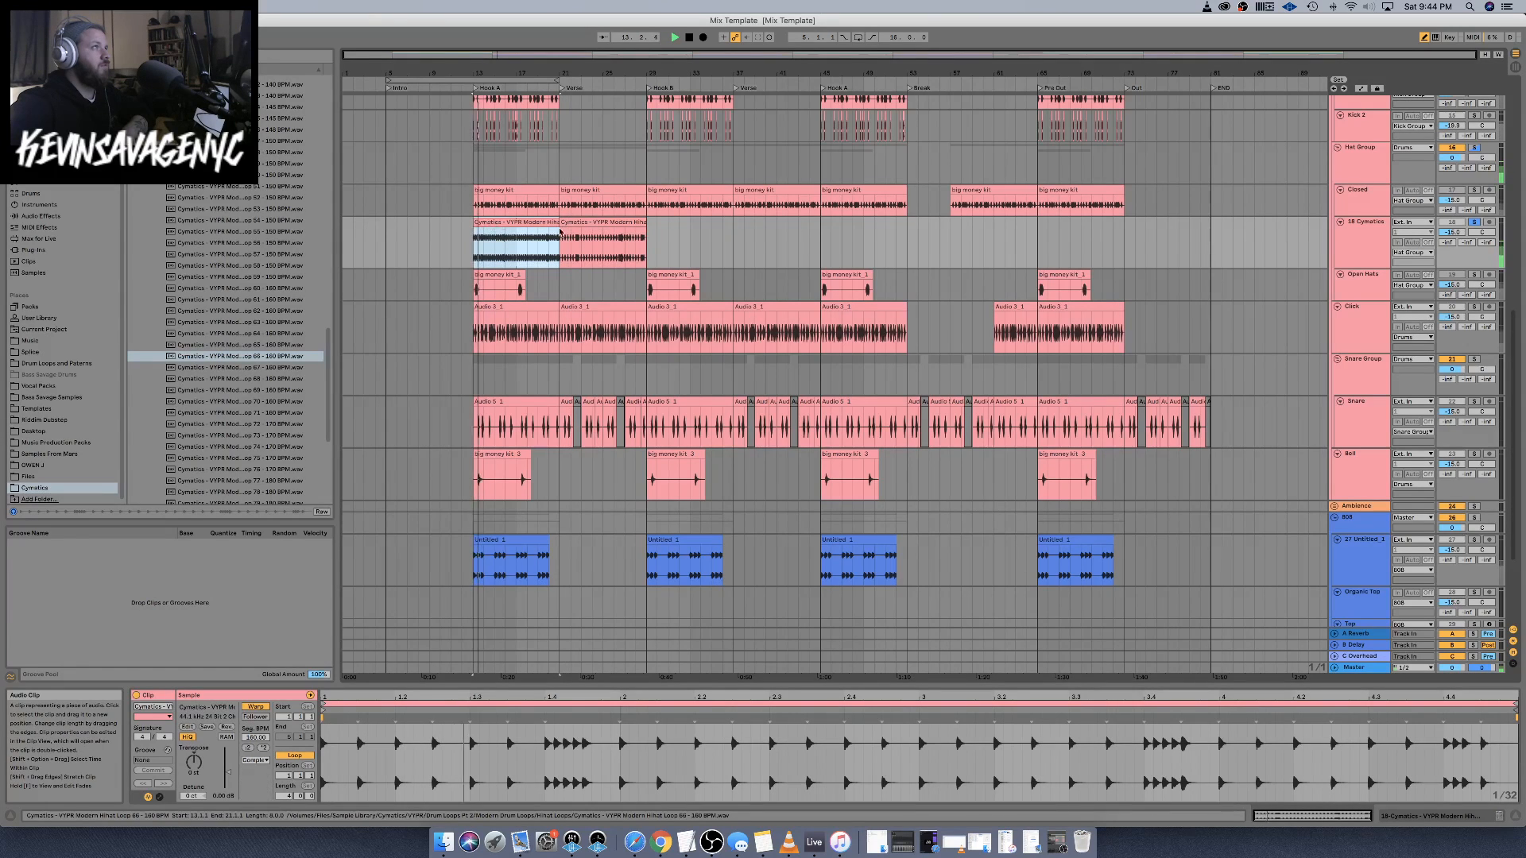
{"action": "scroll", "coordinate": [1470, 226], "scroll_direction": "down", "scroll_amount": 1}
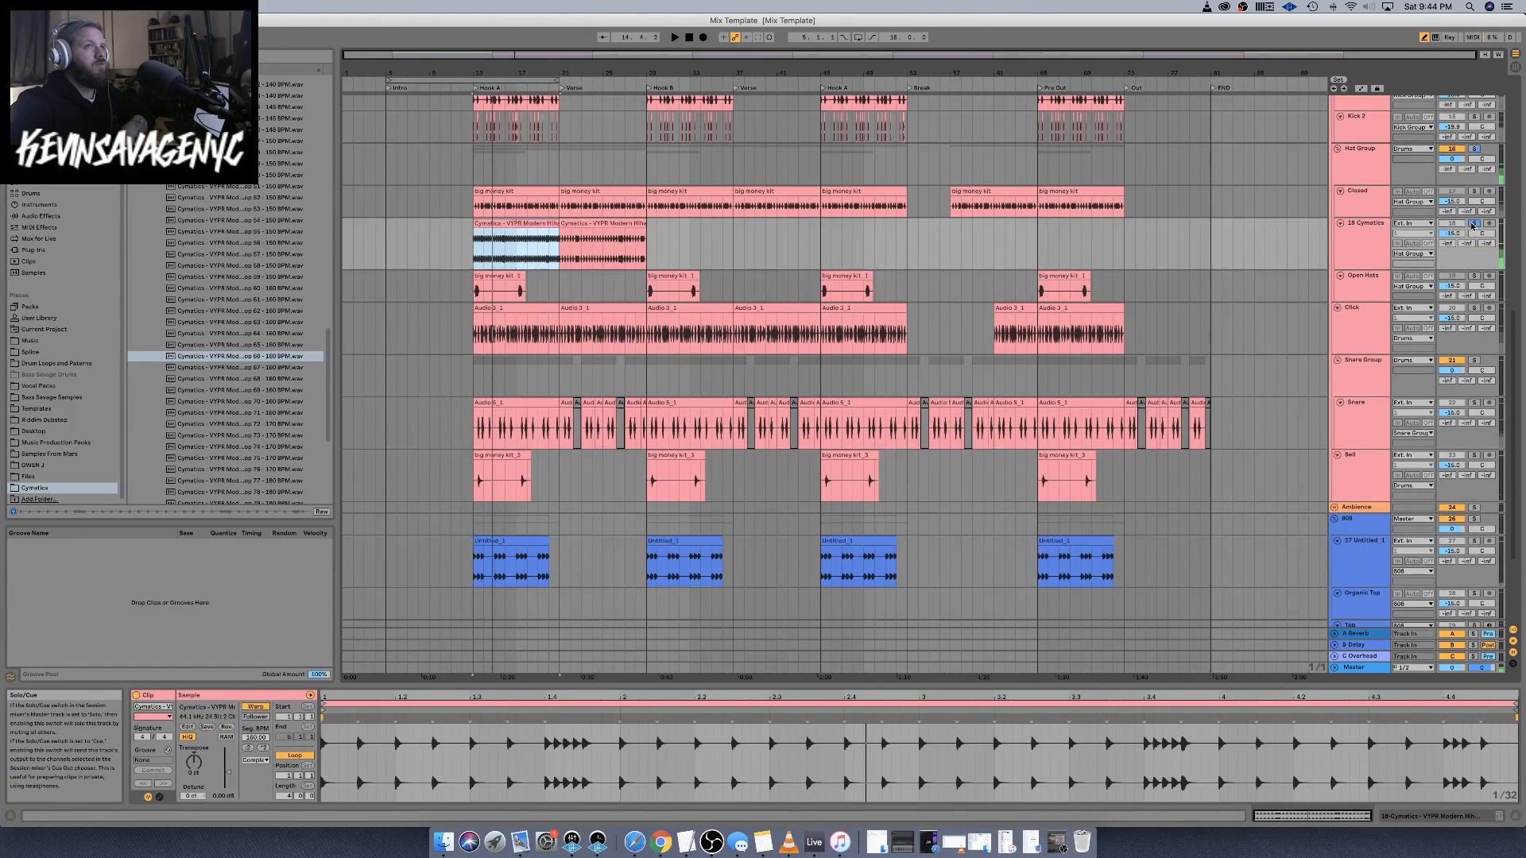
{"action": "left_click", "coordinate": [1474, 220]}
{"action": "key", "text": "space"}
{"action": "key", "text": "space"}
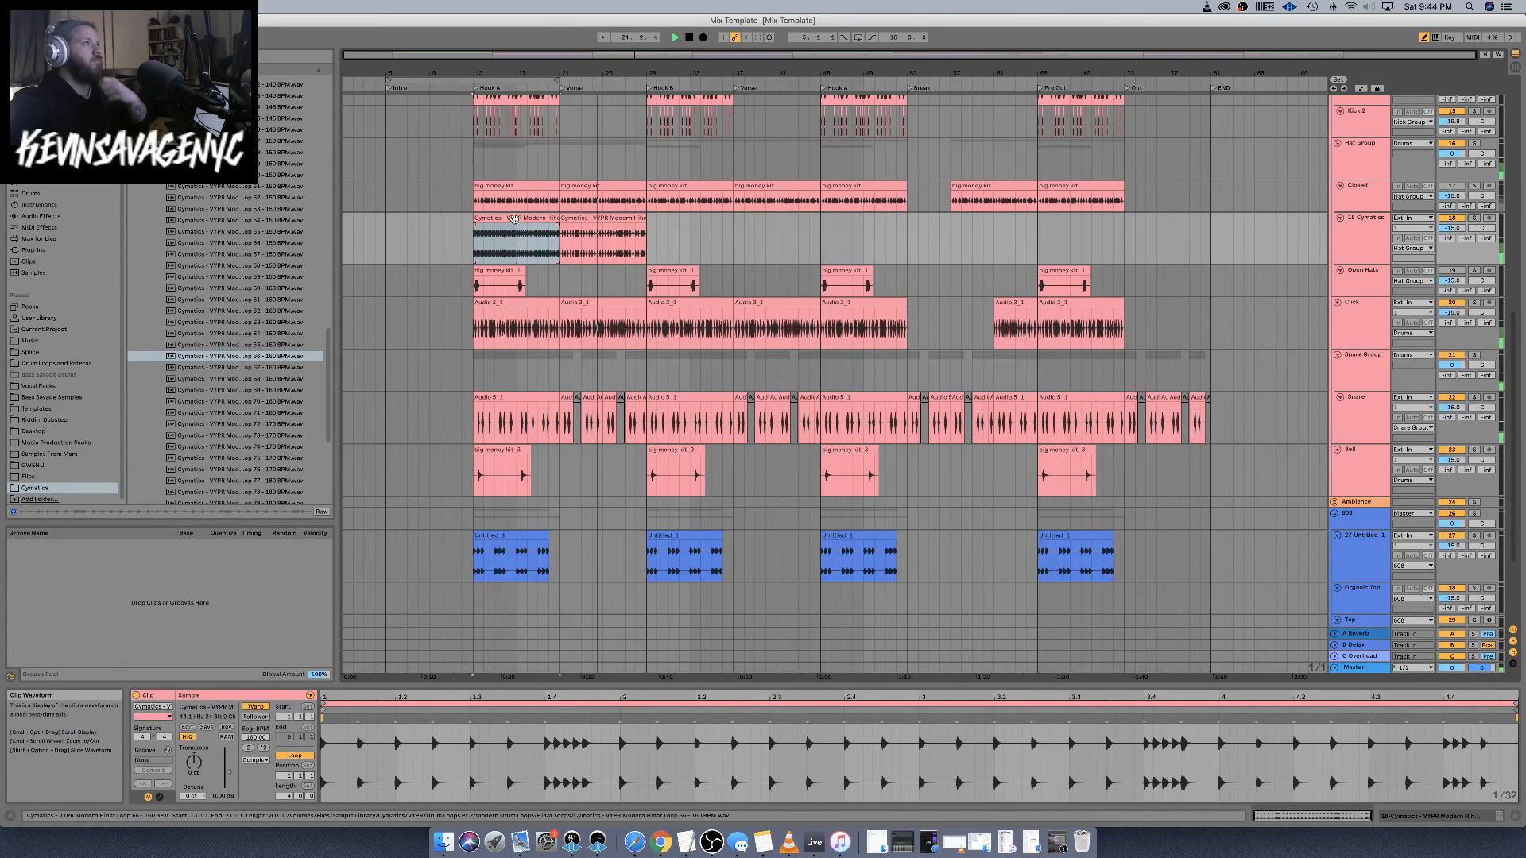
Copy the Hook A hi-hat loop clip to the start of Hook B on the Cymatics track
{"action": "left_click", "coordinate": [524, 243]}
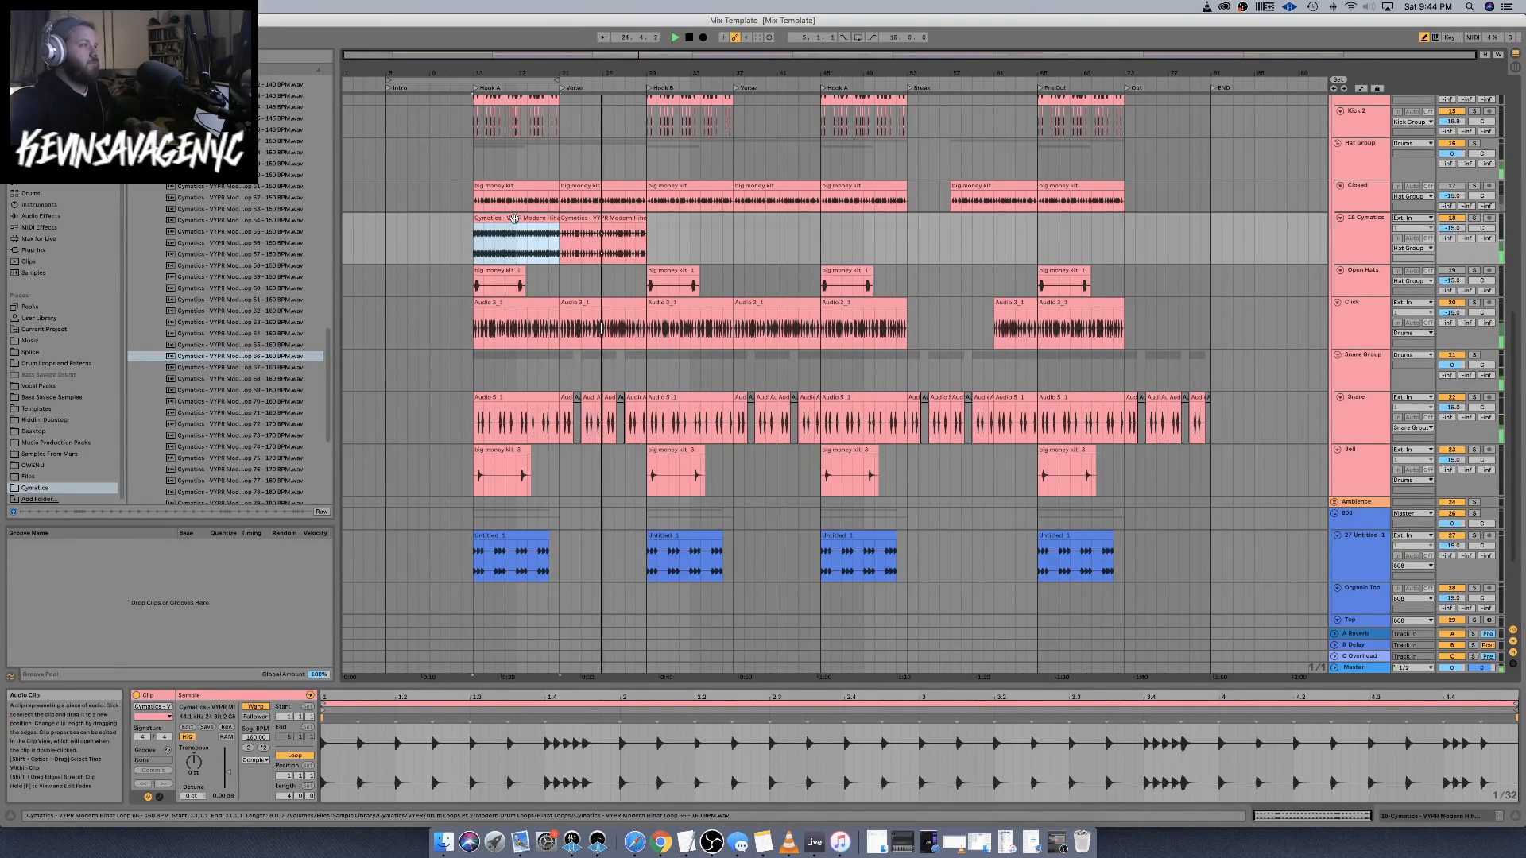
{"action": "left_click", "coordinate": [636, 232]}
{"action": "key", "text": "super+d"}
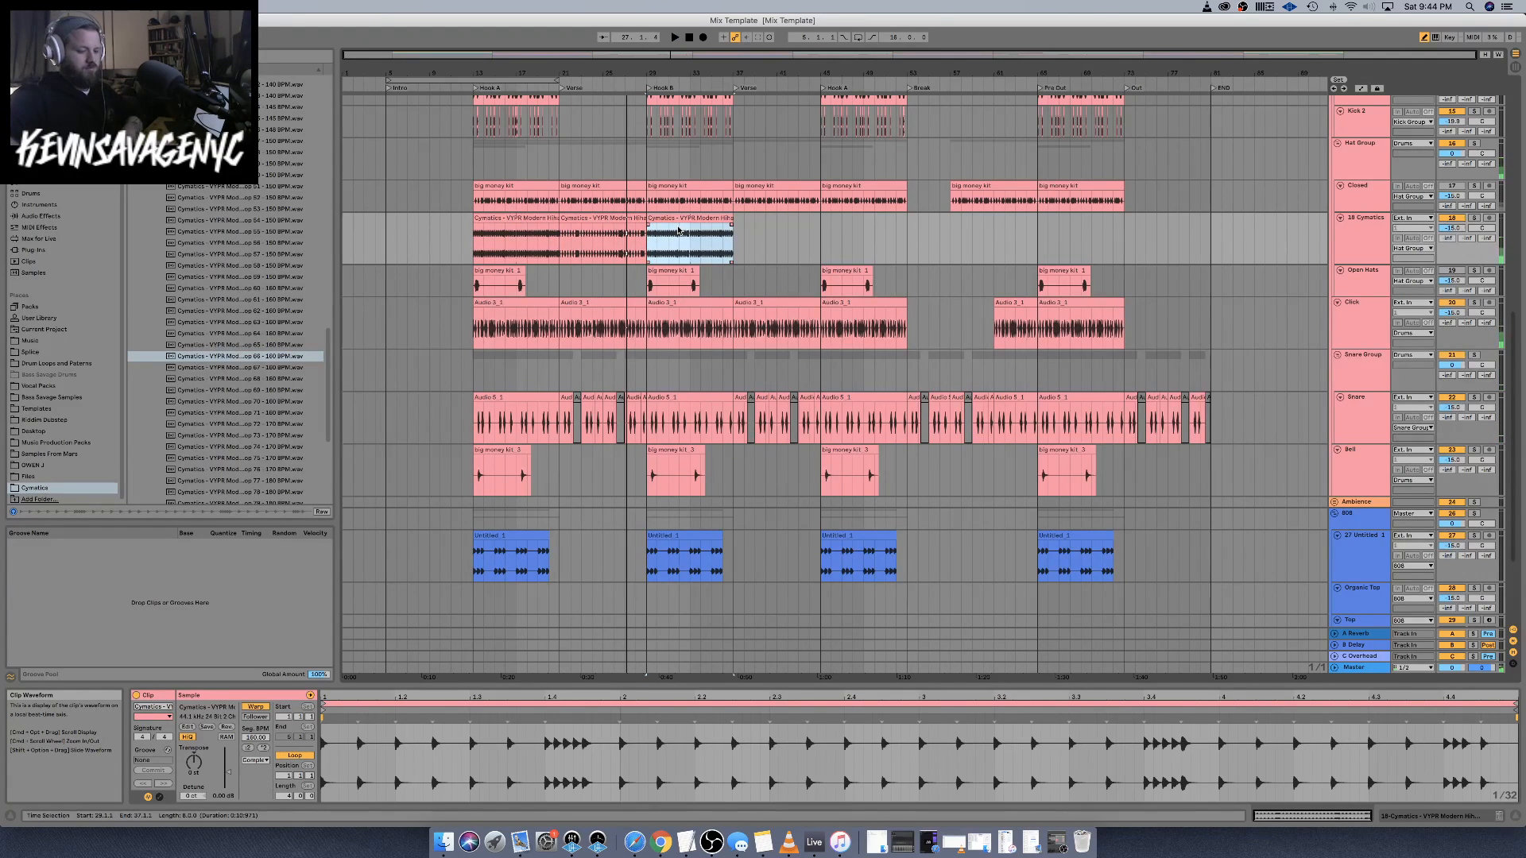
Repeat the first bar of the Verse hi-hat loop across the rest of the Verse and undo the last duplicate
{"action": "scroll", "coordinate": [678, 231], "scroll_direction": "up", "scroll_amount": 5}
{"action": "scroll", "coordinate": [649, 222], "scroll_direction": "left", "scroll_amount": 5}
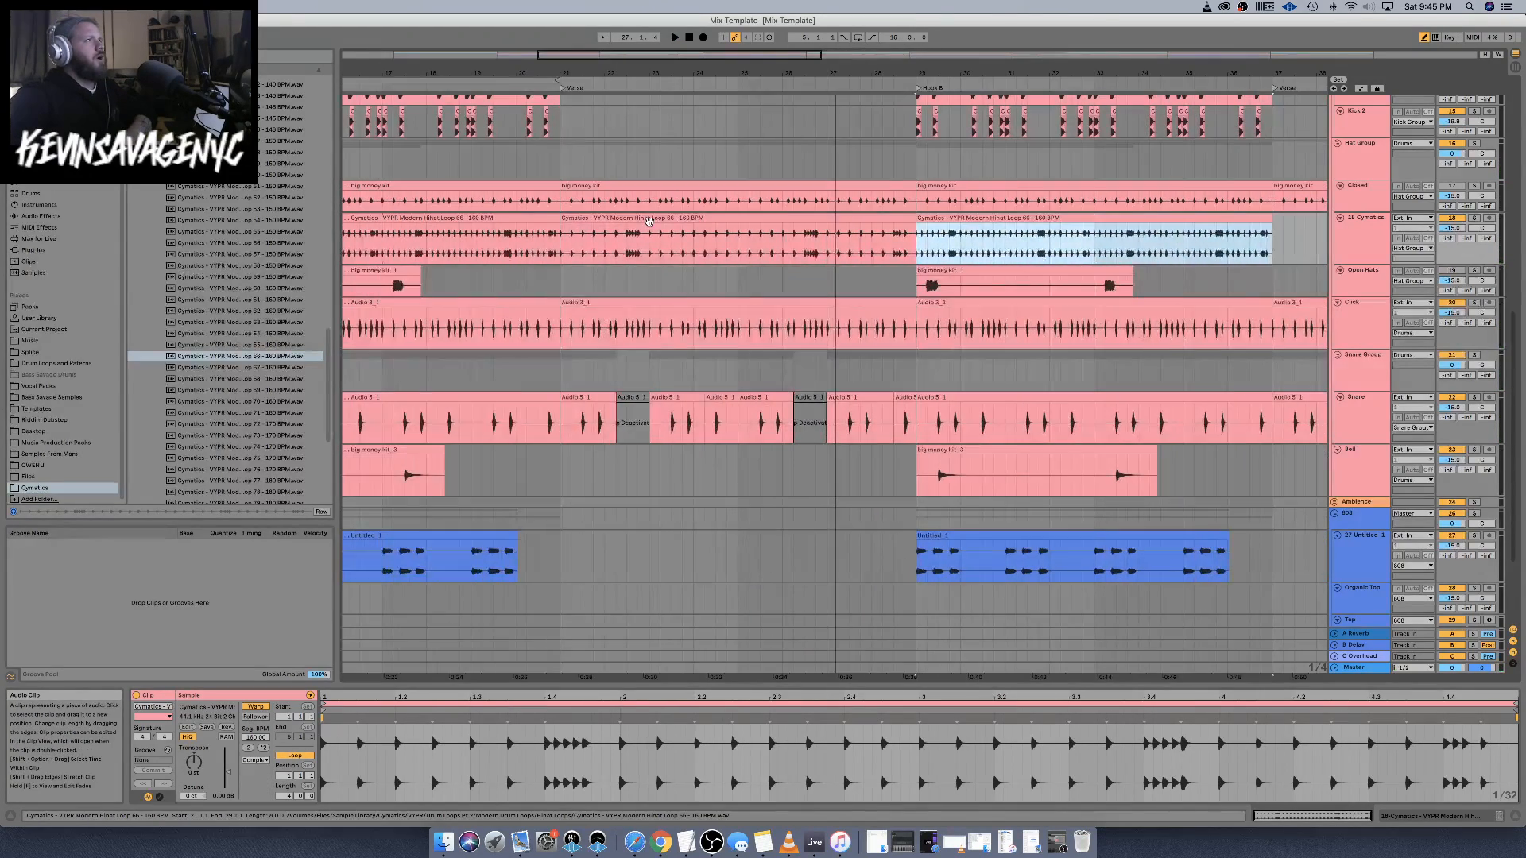
{"action": "left_click", "coordinate": [627, 251]}
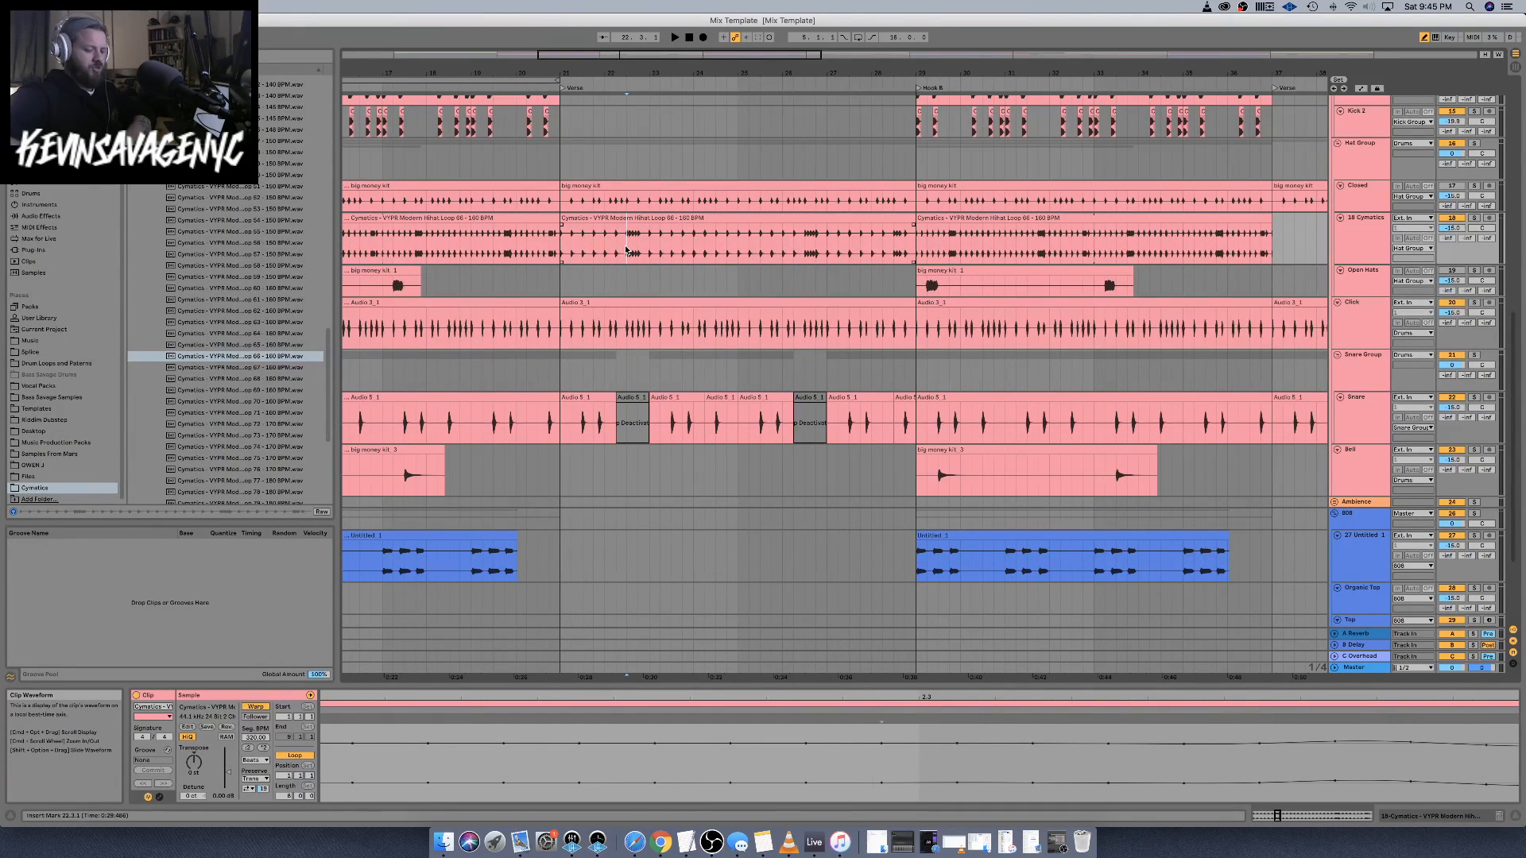
{"action": "scroll", "coordinate": [626, 251], "scroll_direction": "up", "scroll_amount": 5}
{"action": "scroll", "coordinate": [611, 252], "scroll_direction": "left", "scroll_amount": 3}
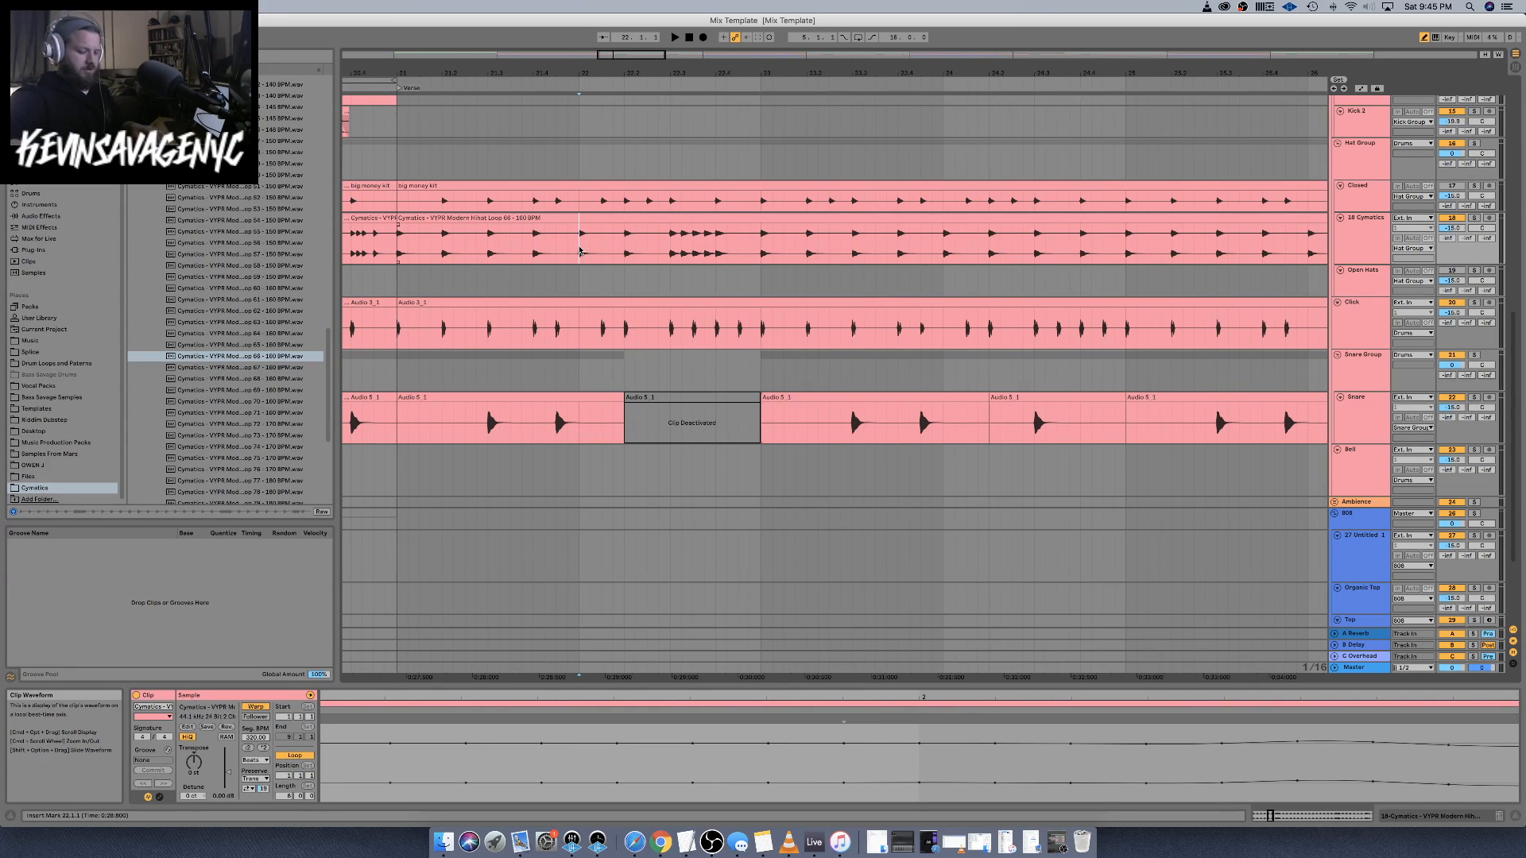
{"action": "scroll", "coordinate": [579, 251], "scroll_direction": "down", "scroll_amount": 5}
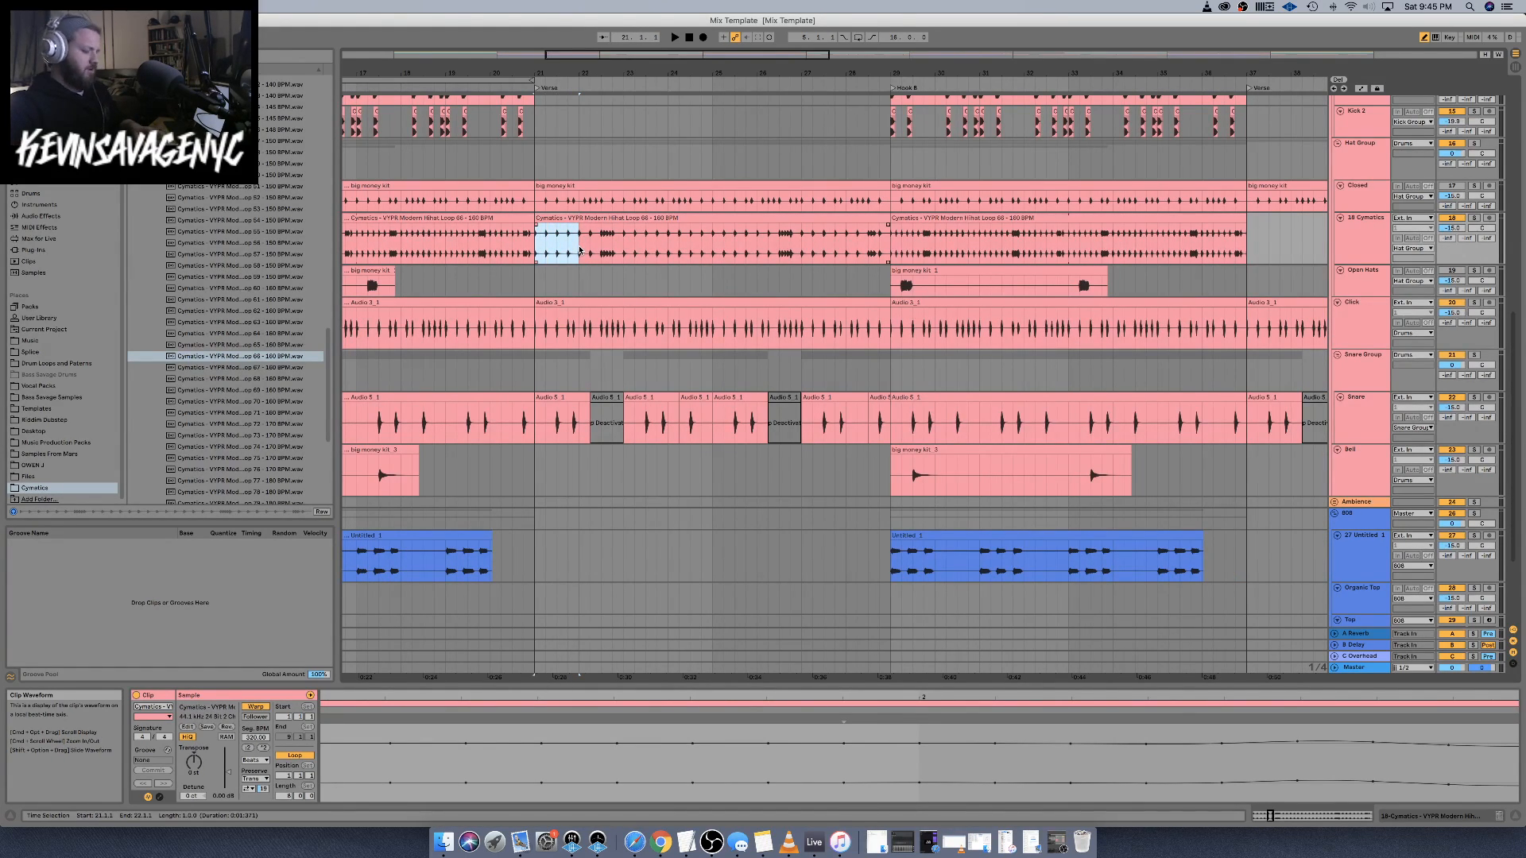
{"action": "key", "text": "super+d"}
{"action": "key", "text": "super+d"}
{"action": "key", "text": "super+d"}
{"action": "key", "text": "super+d"}
{"action": "key", "text": "super+d"}
{"action": "key", "text": "super+d"}
{"action": "key", "text": "super+d"}
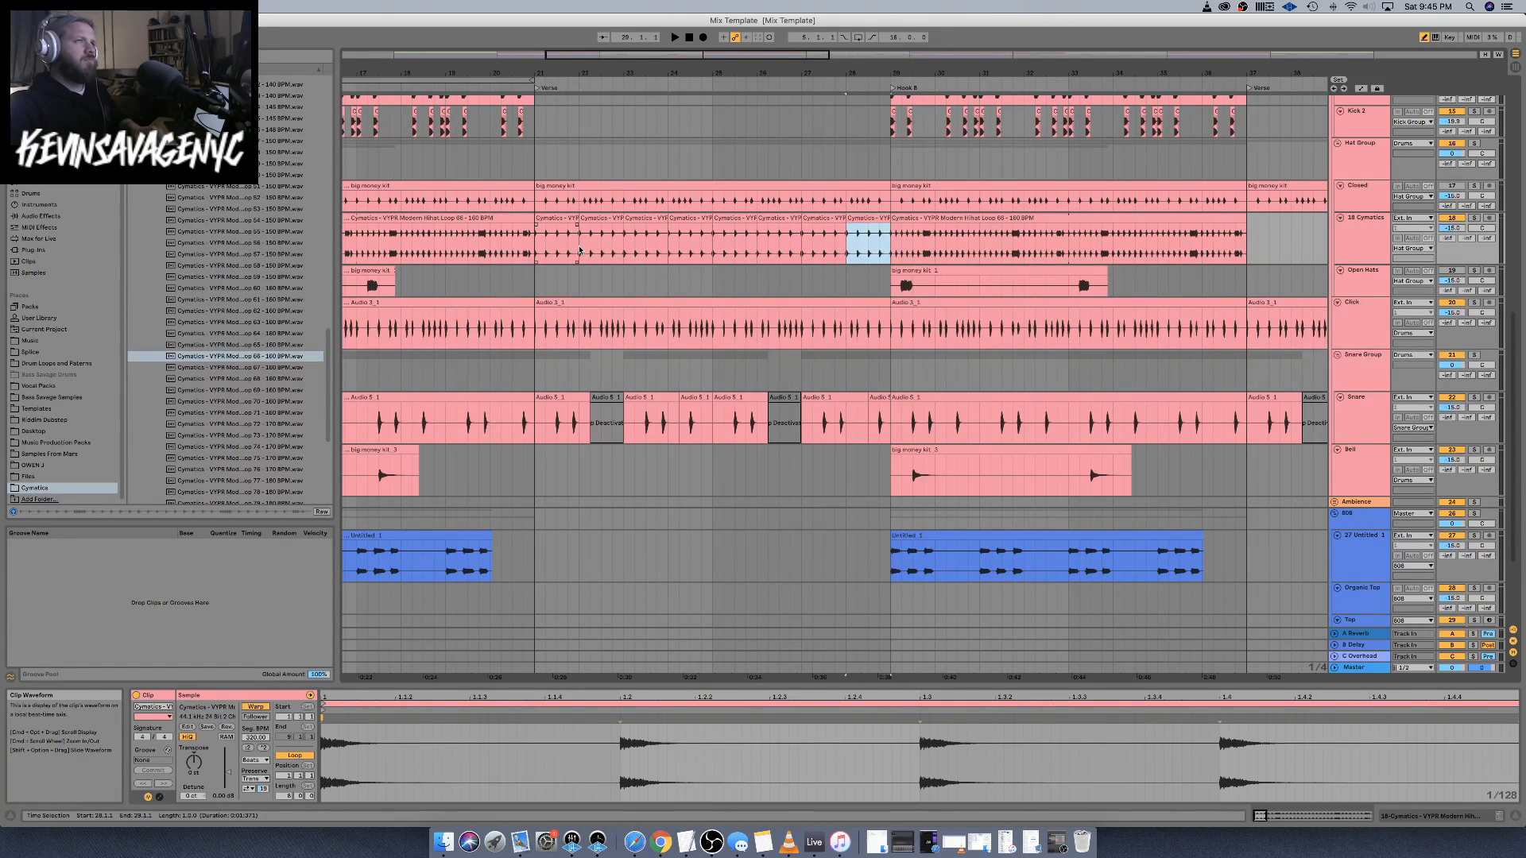
{"action": "key", "text": "super+z"}
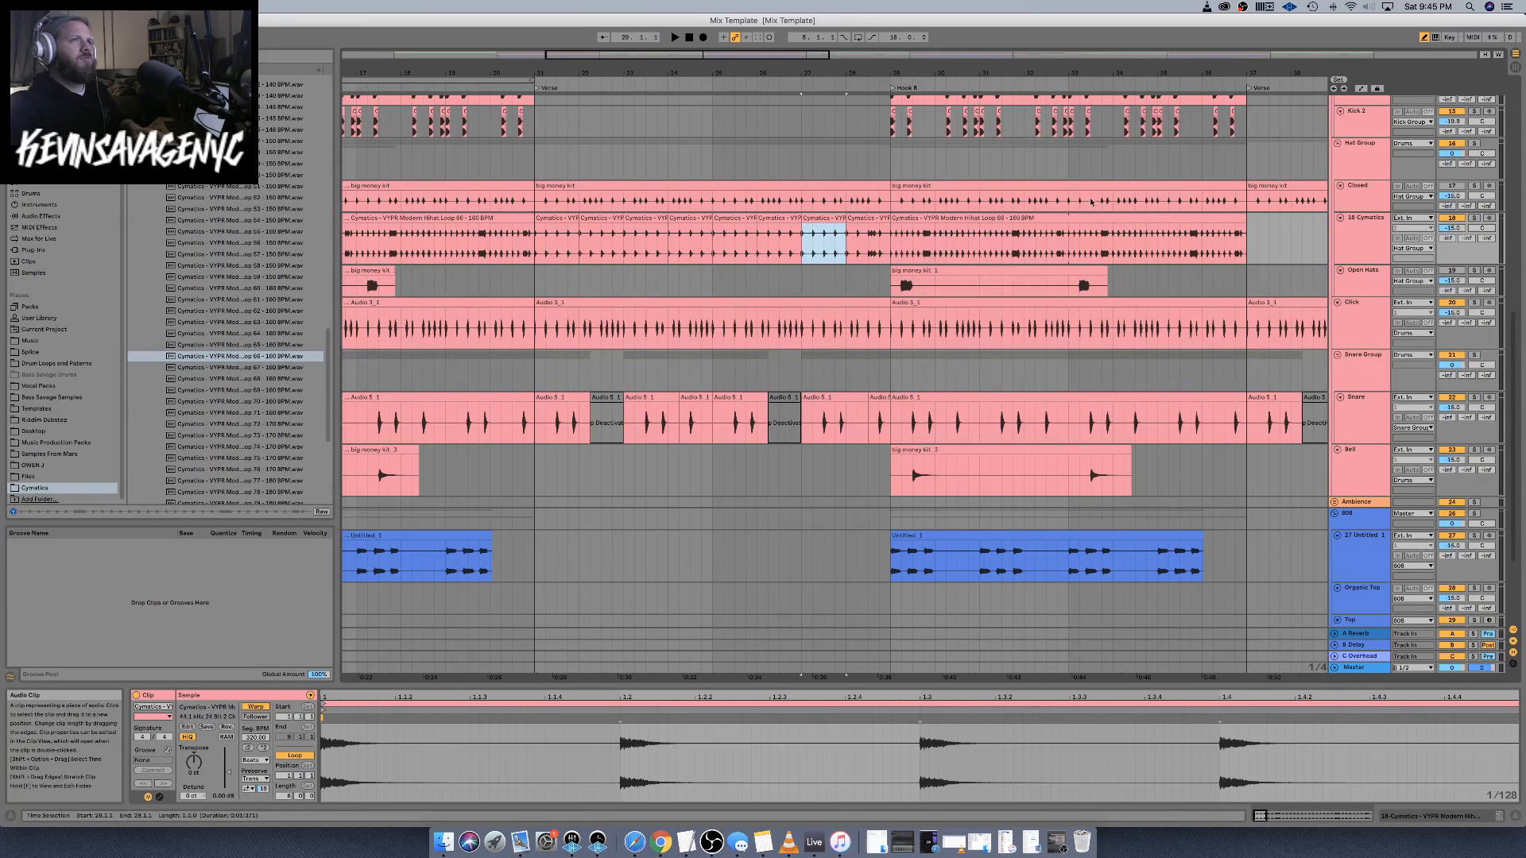
Copy the last bar of the Hook B hi-hat loop over bars 24 and 28 of the Verse
{"action": "left_click_drag", "start_coordinate": [1203, 253], "coordinate": [1246, 255]}
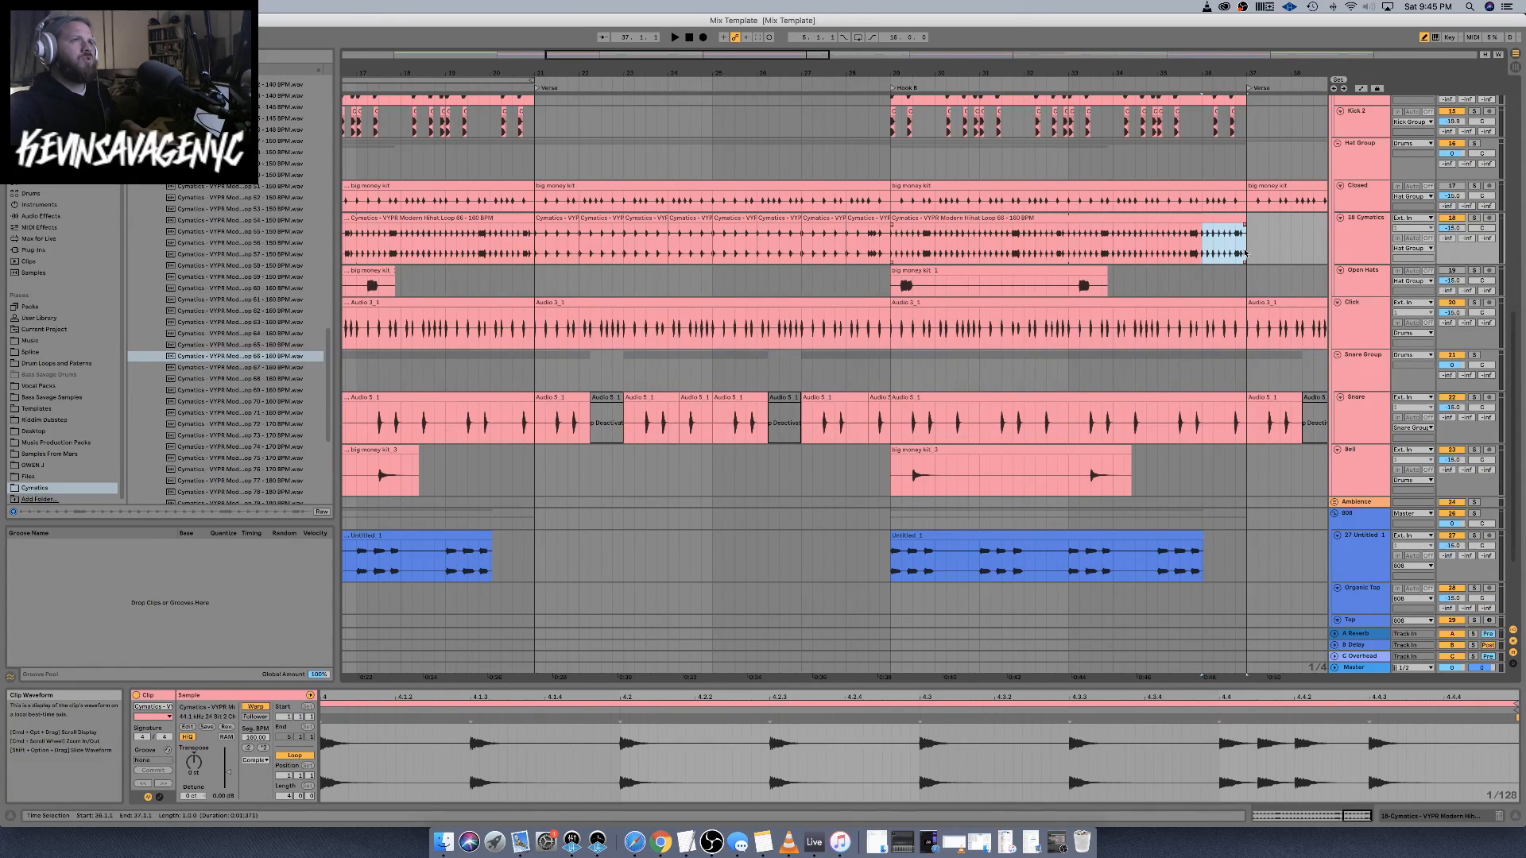
{"action": "left_click", "coordinate": [851, 237]}
Play from bar 19 to audition the edited Verse hi-hats and the transition into Hook B
{"action": "left_click", "coordinate": [449, 241]}
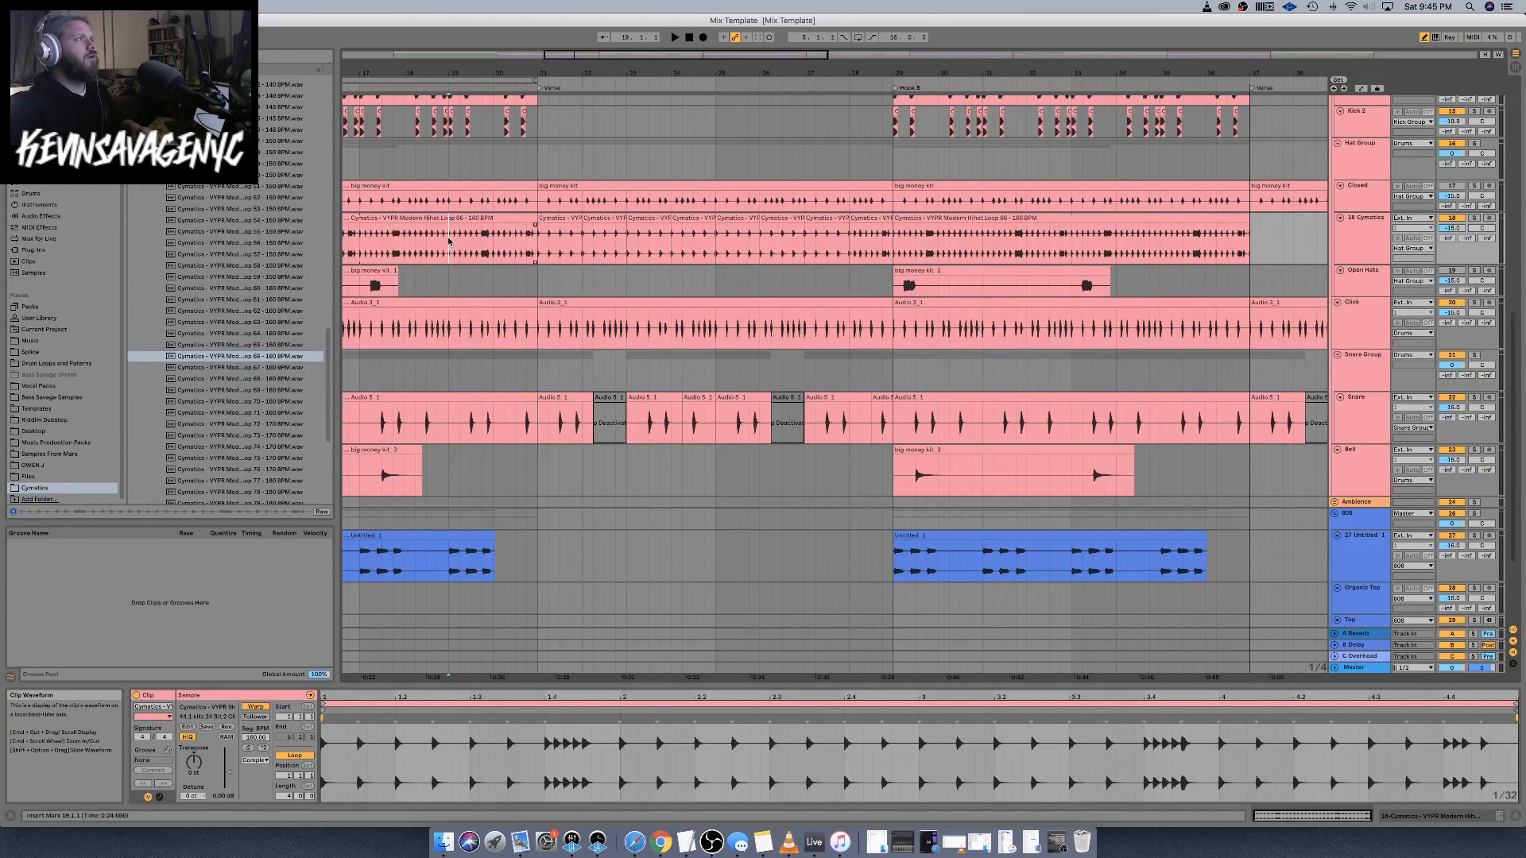
{"action": "key", "text": "space"}
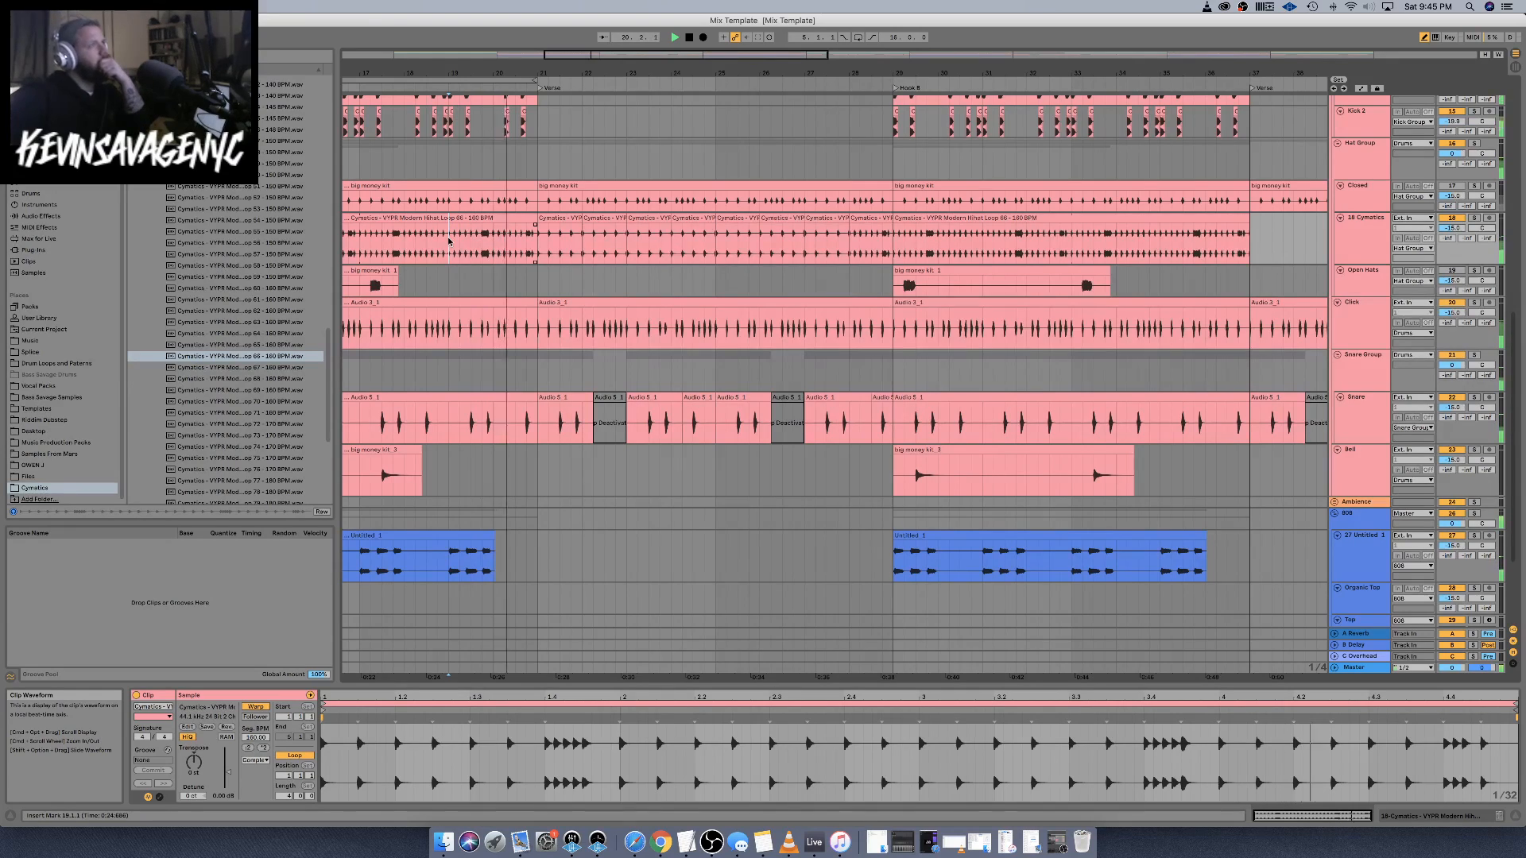
{"action": "left_click", "coordinate": [693, 234]}
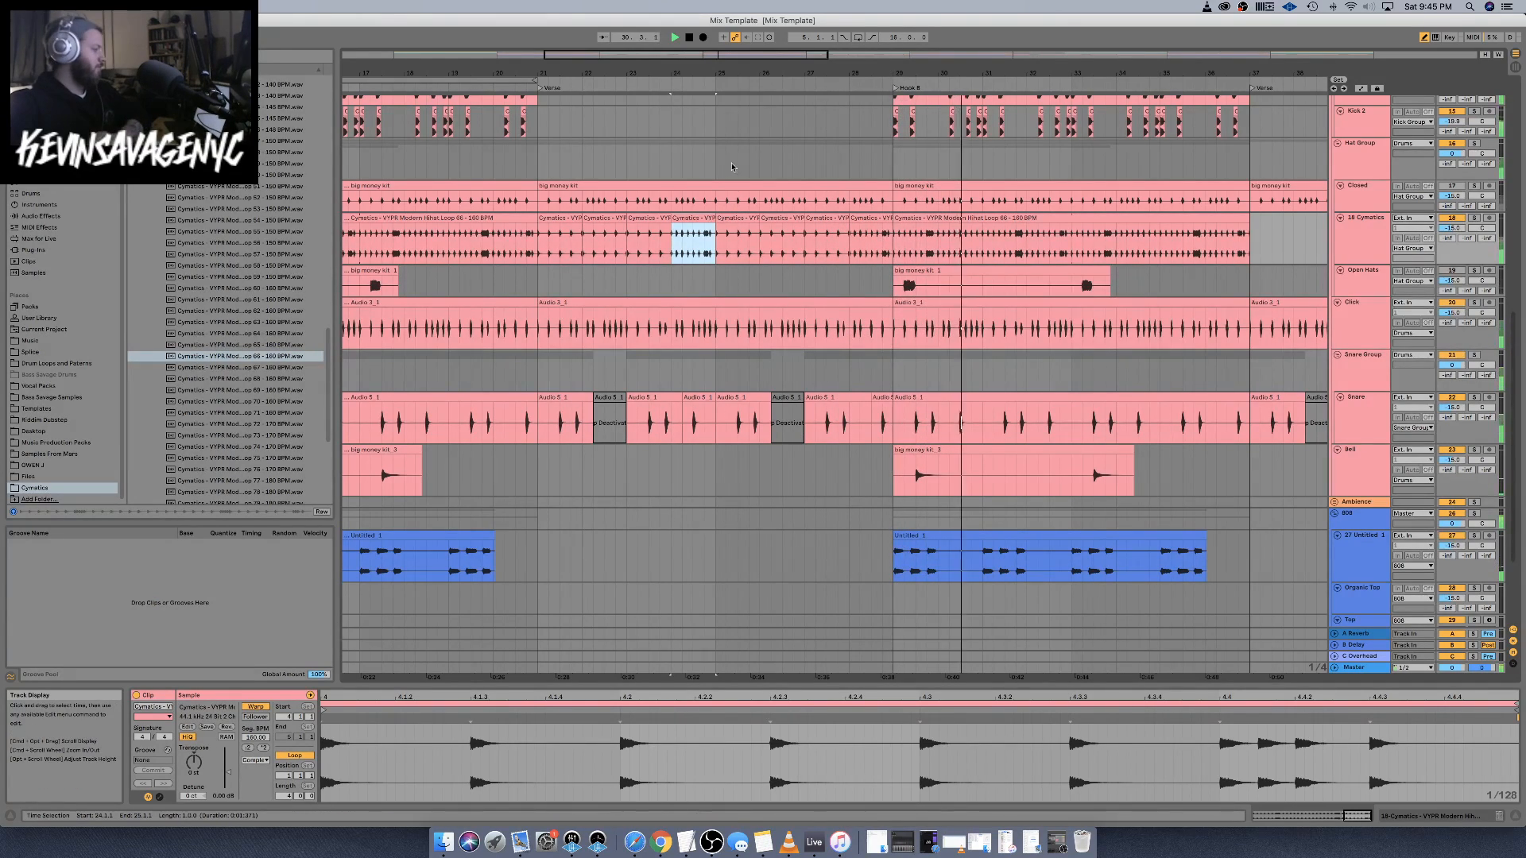
{"action": "left_click", "coordinate": [615, 170]}
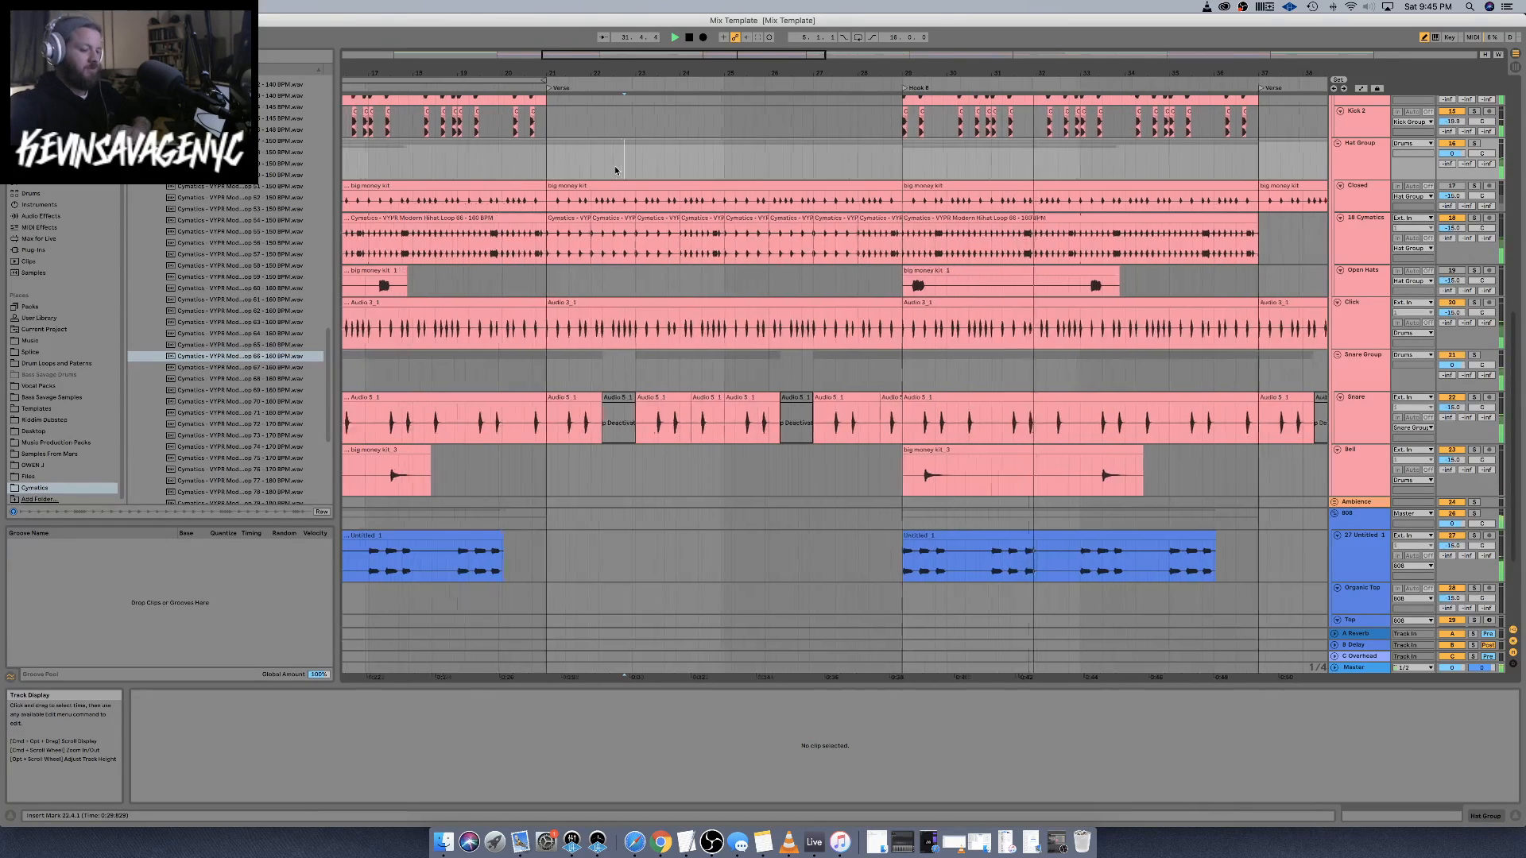
{"action": "key", "text": "minus"}
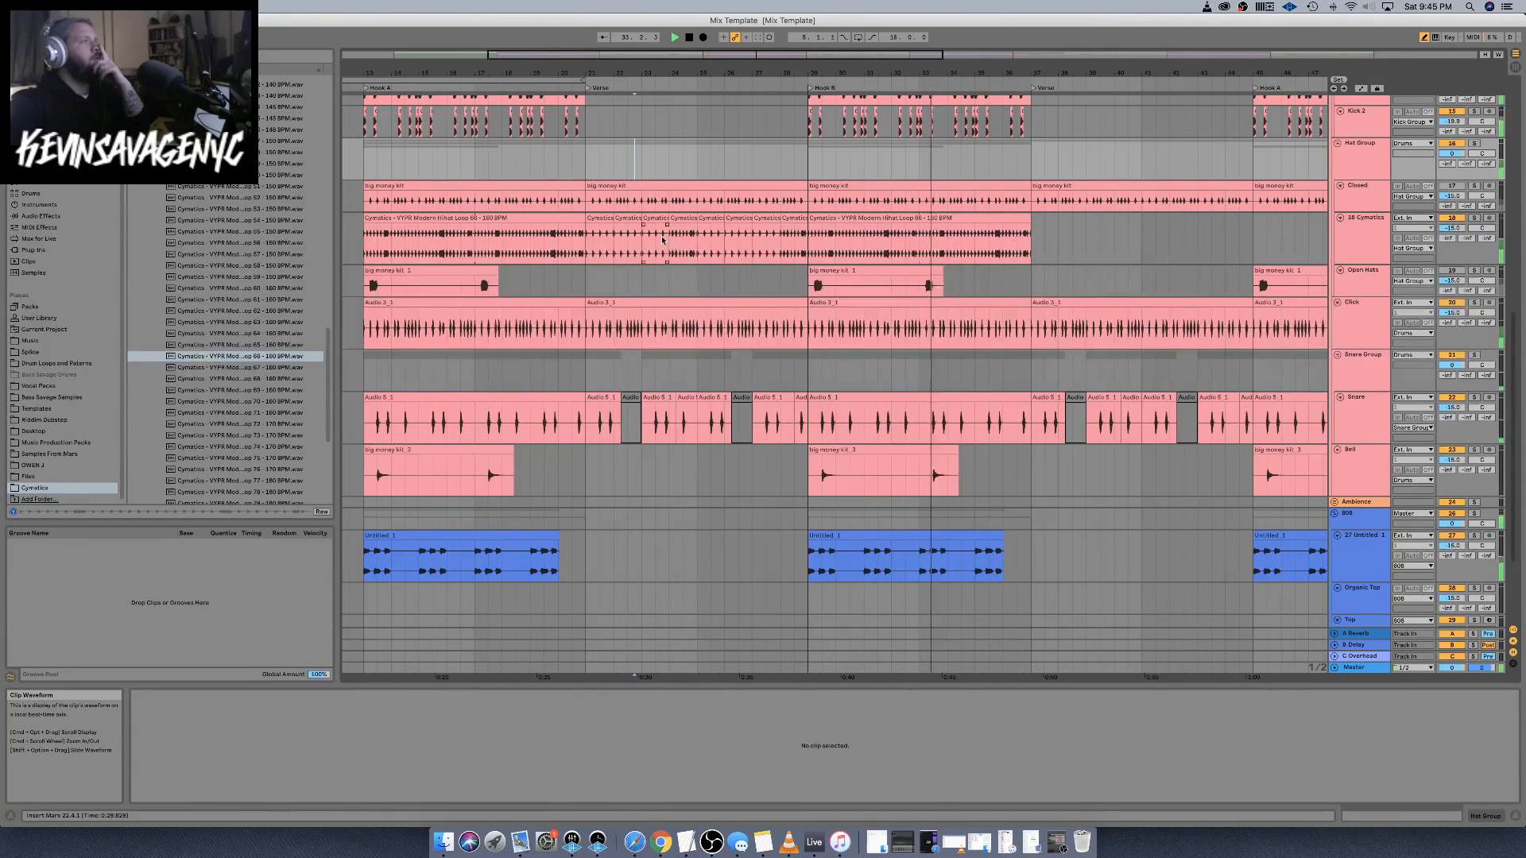
Try pasting the first one-bar Verse hi-hat clip over bar 16 of the Hook A loop
{"action": "left_click", "coordinate": [597, 220]}
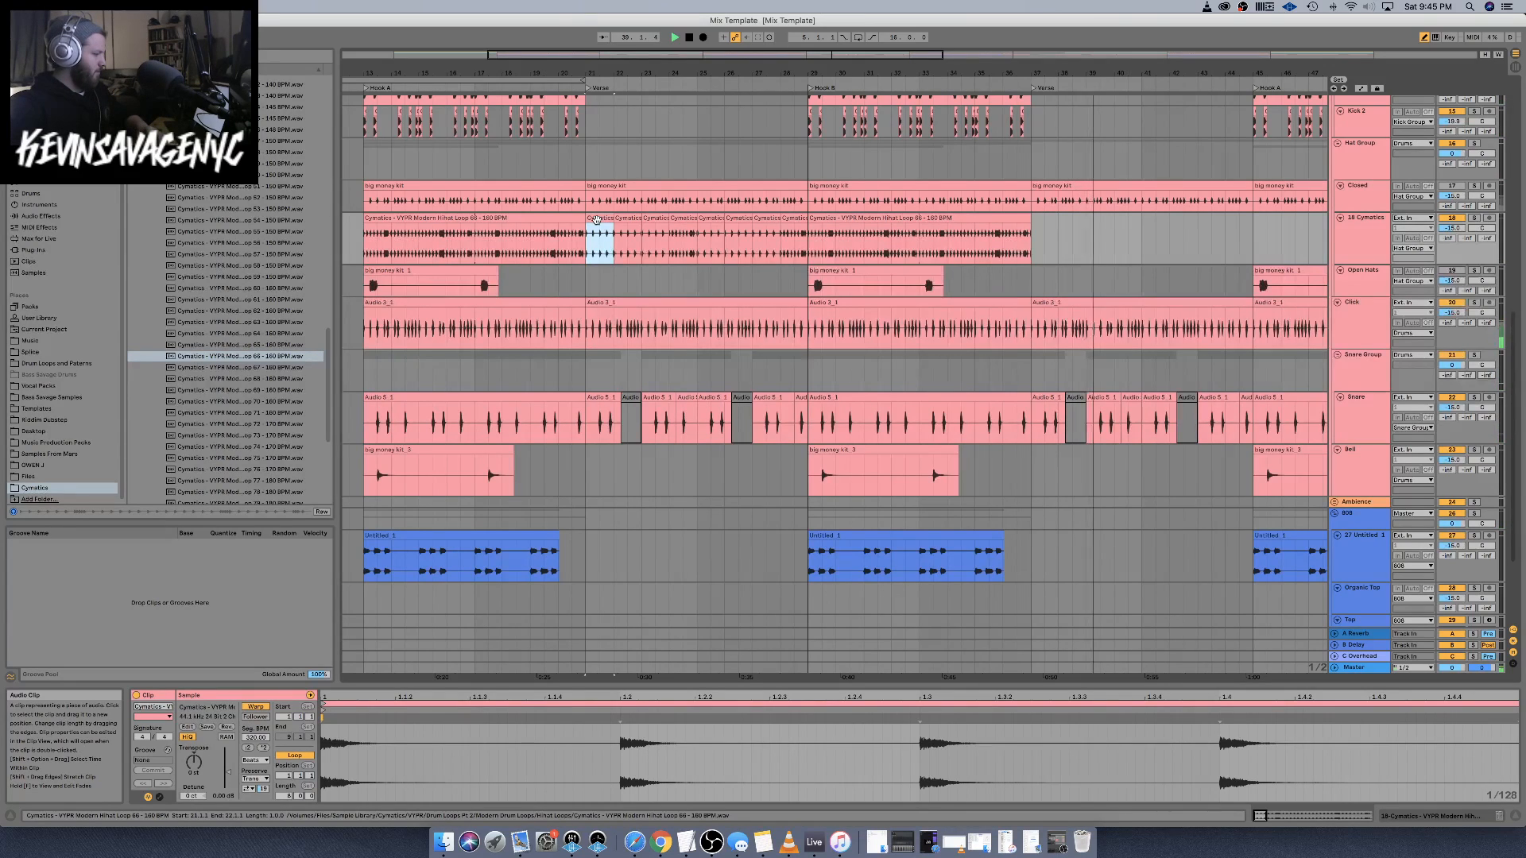
{"action": "left_click", "coordinate": [450, 242]}
{"action": "left_click", "coordinate": [449, 247]}
{"action": "key", "text": "super+v"}
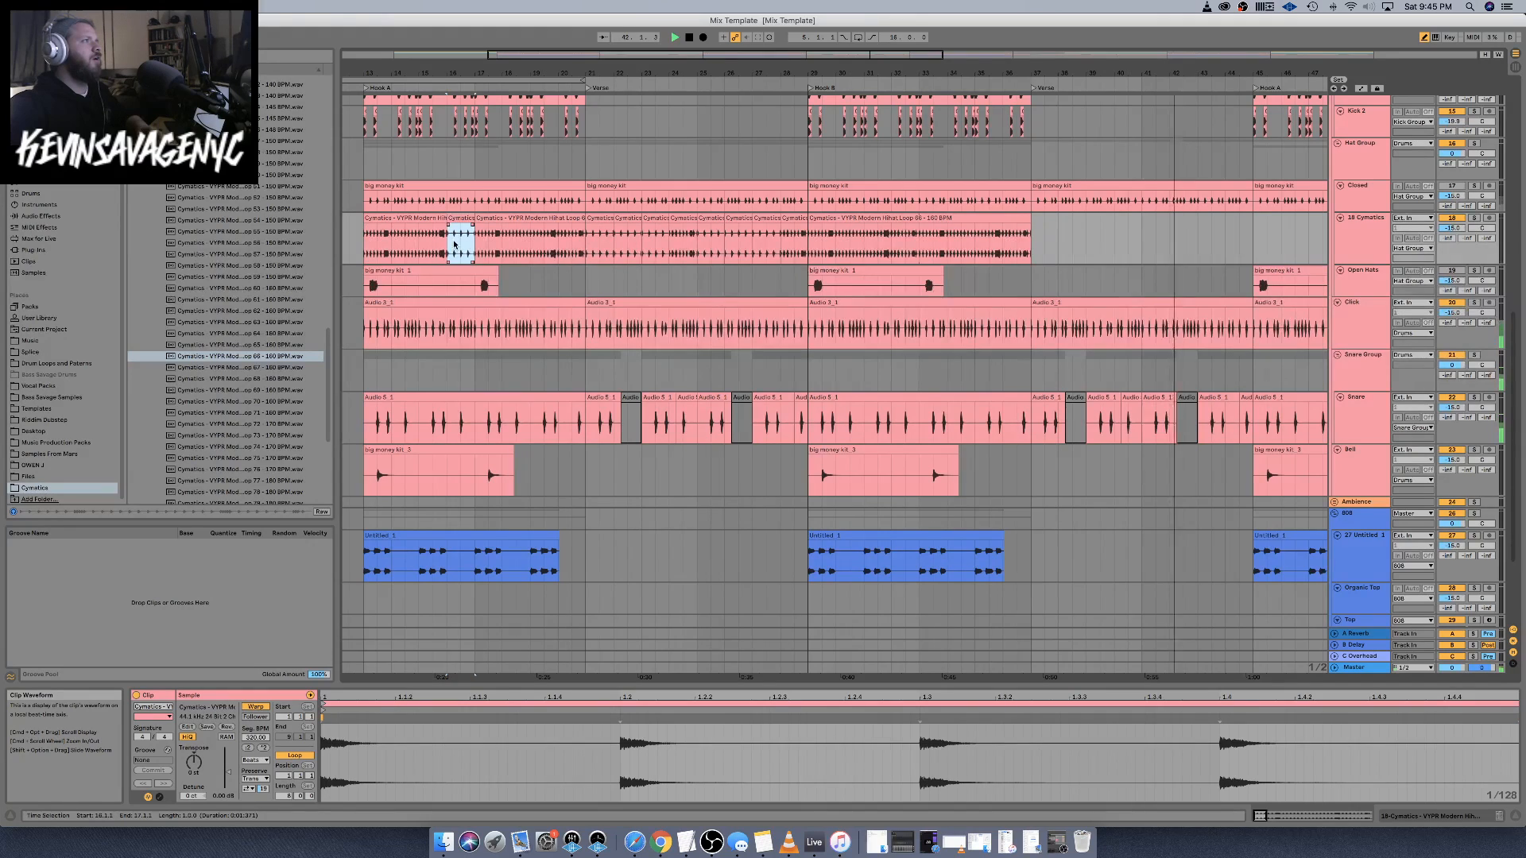
Play Hook A from its start to audition the pasted bar and undo the paste
{"action": "key", "text": "space"}
{"action": "left_click", "coordinate": [375, 220]}
{"action": "key", "text": "space"}
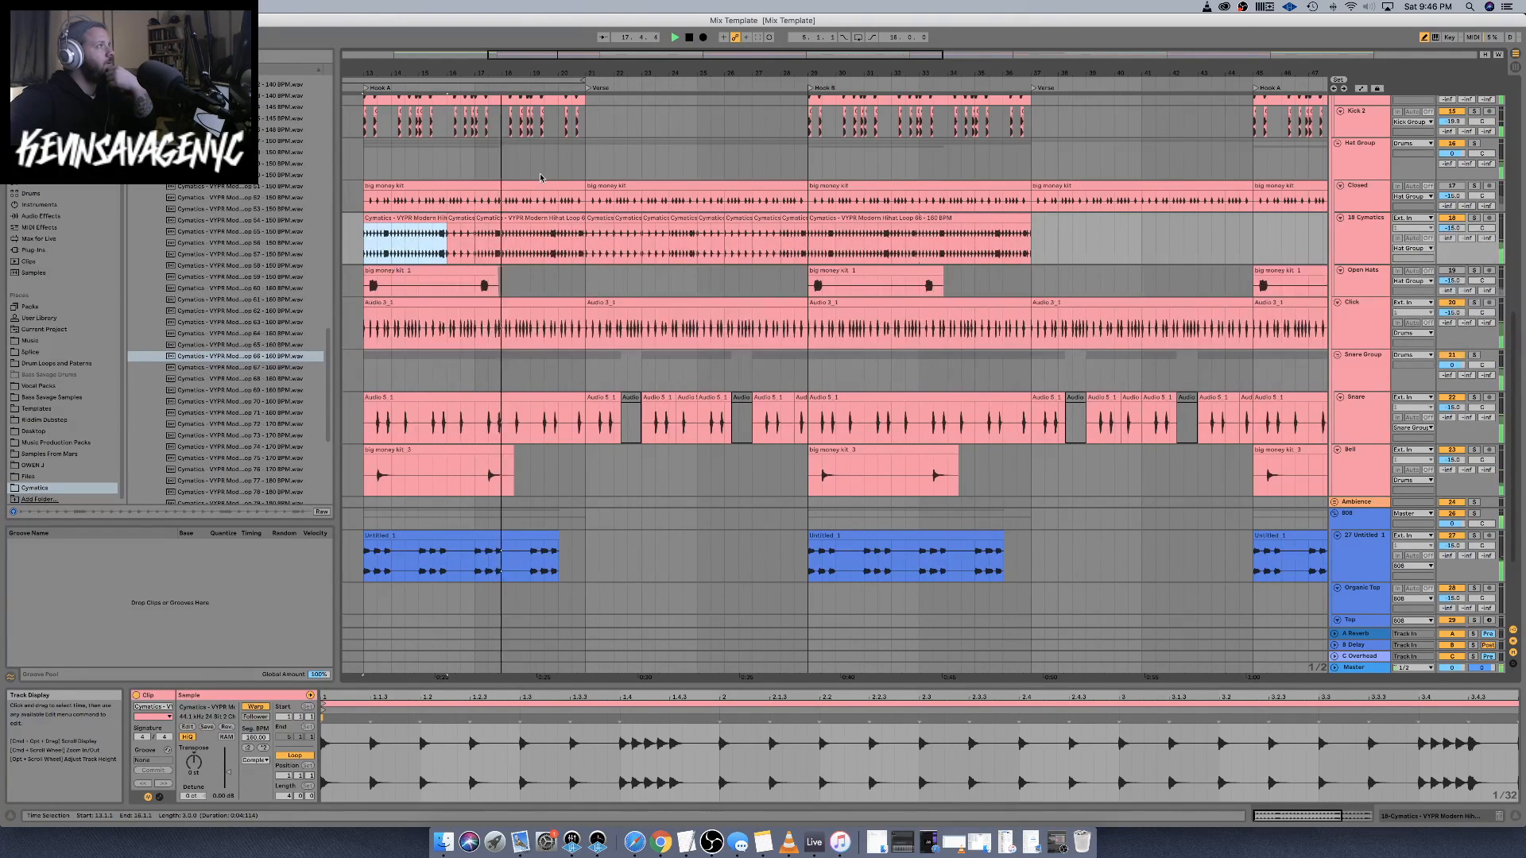
{"action": "left_click", "coordinate": [465, 218]}
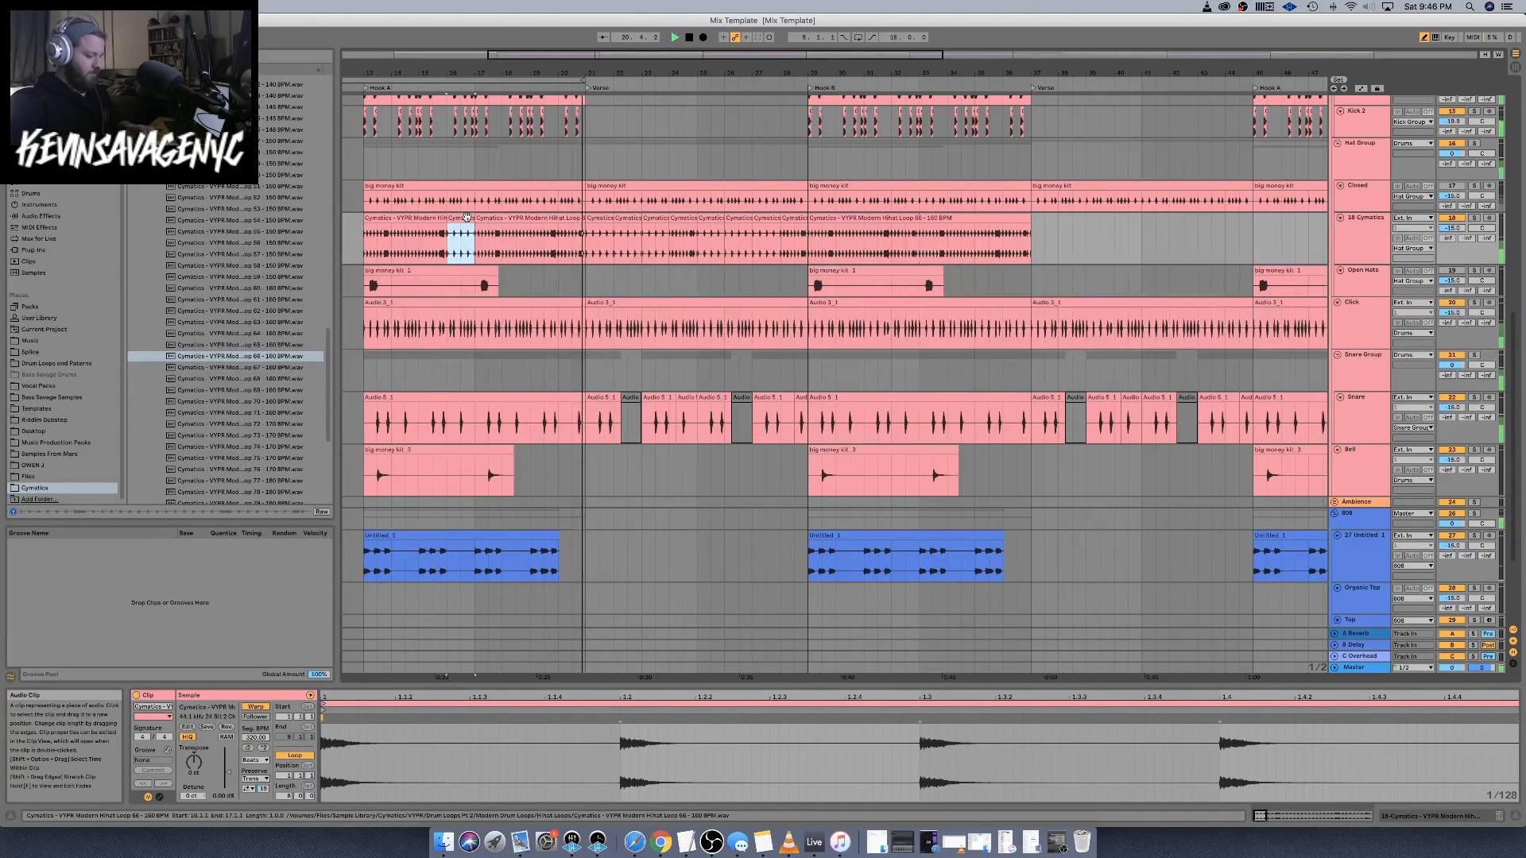
{"action": "key", "text": "super+z"}
Copy all eight one-bar hi-hat clips of the first Verse to the start of the second Verse
{"action": "left_click", "coordinate": [771, 228]}
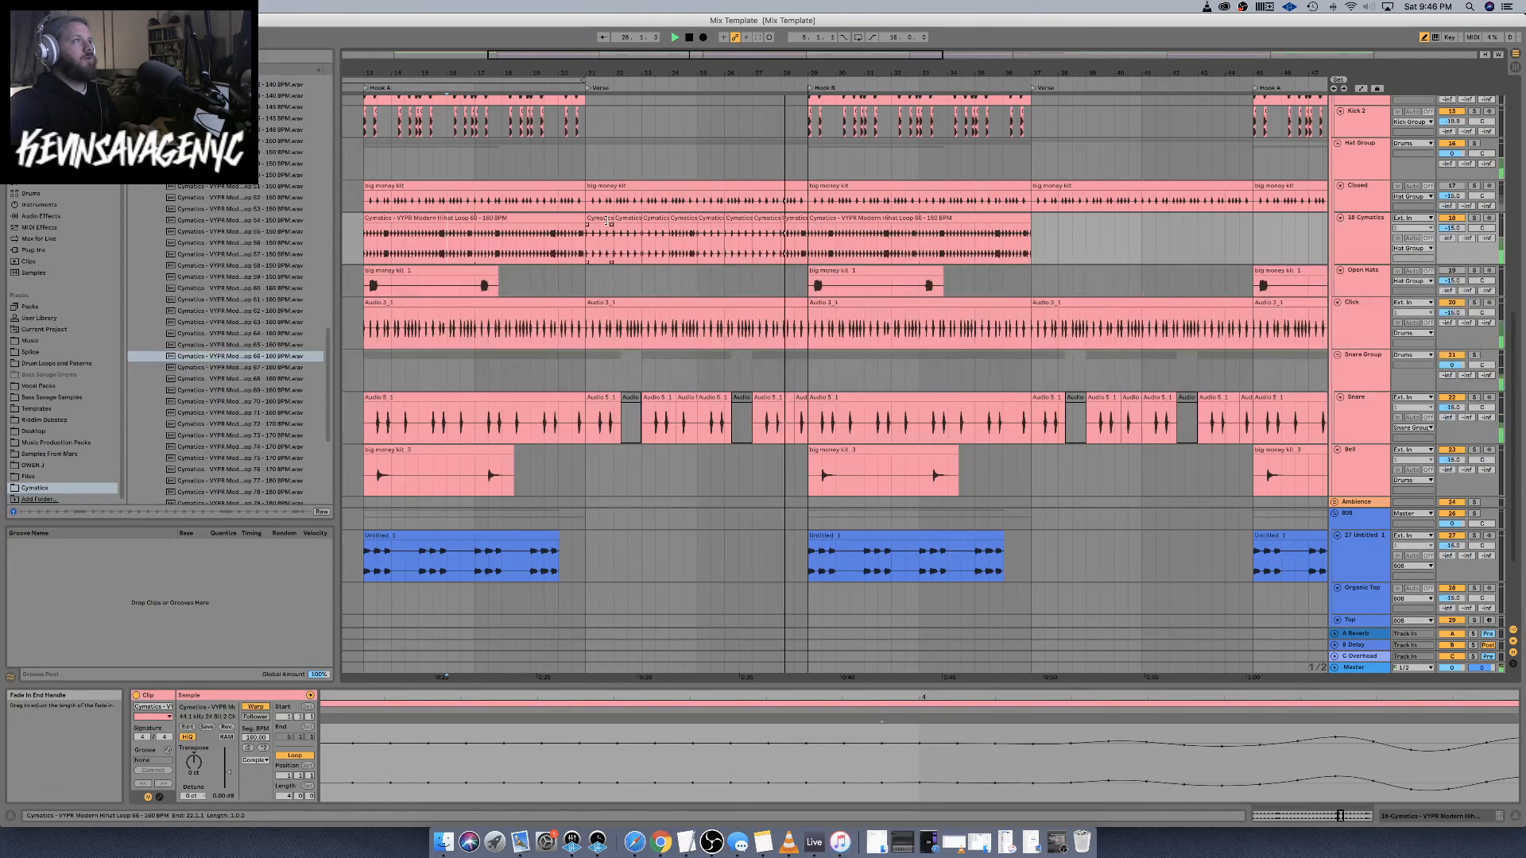
{"action": "left_click", "coordinate": [600, 238]}
{"action": "left_click", "coordinate": [788, 220], "text": "shift"}
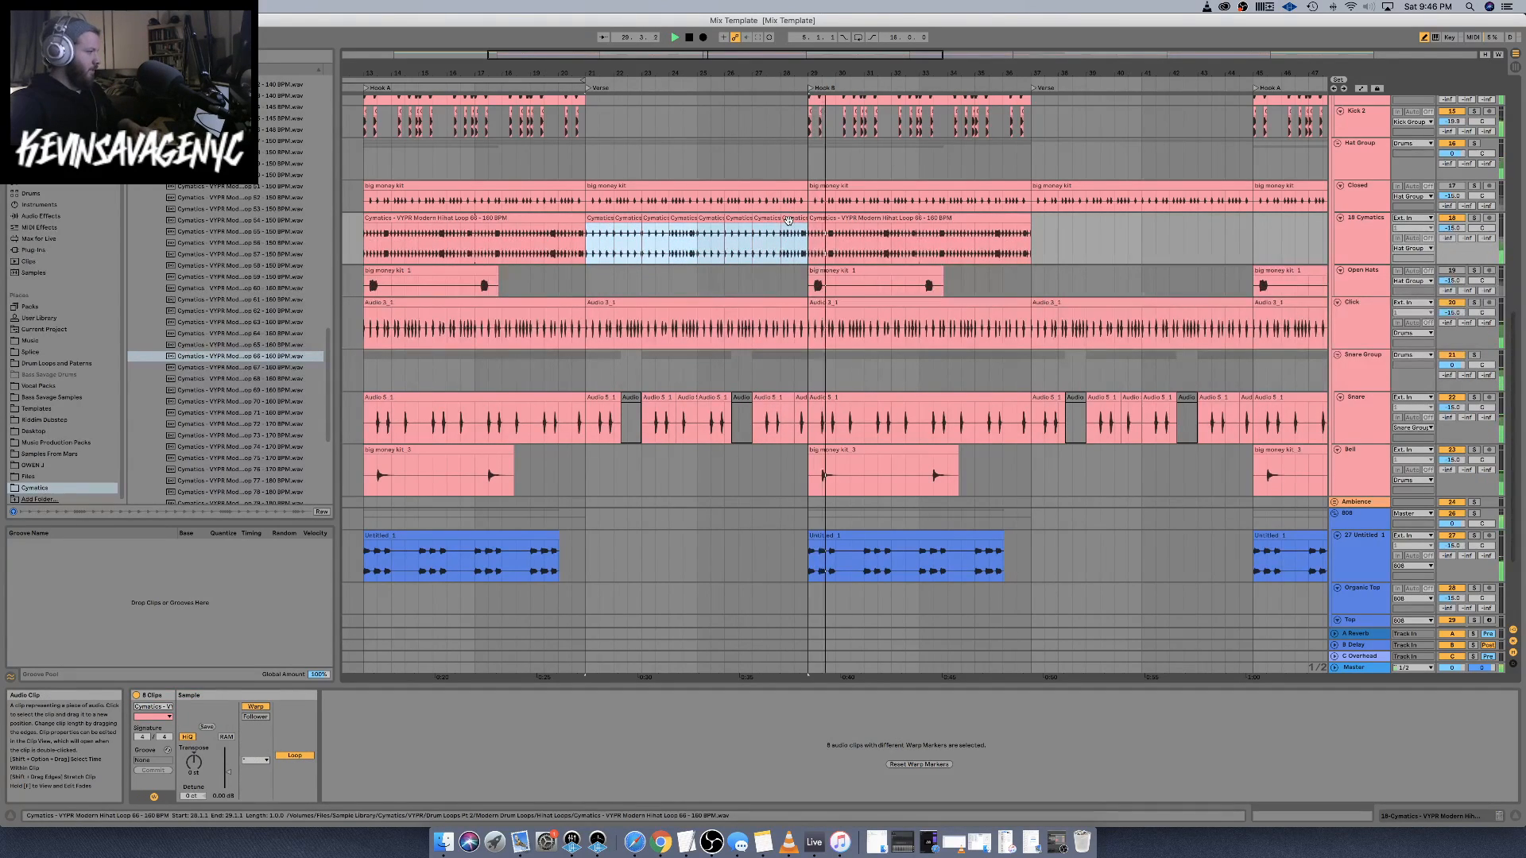
{"action": "left_click", "coordinate": [1033, 242]}
{"action": "key", "text": "super+v"}
{"action": "scroll", "coordinate": [1163, 245], "scroll_direction": "right", "scroll_amount": 8}
{"action": "scroll", "coordinate": [1163, 245], "scroll_direction": "right", "scroll_amount": 8}
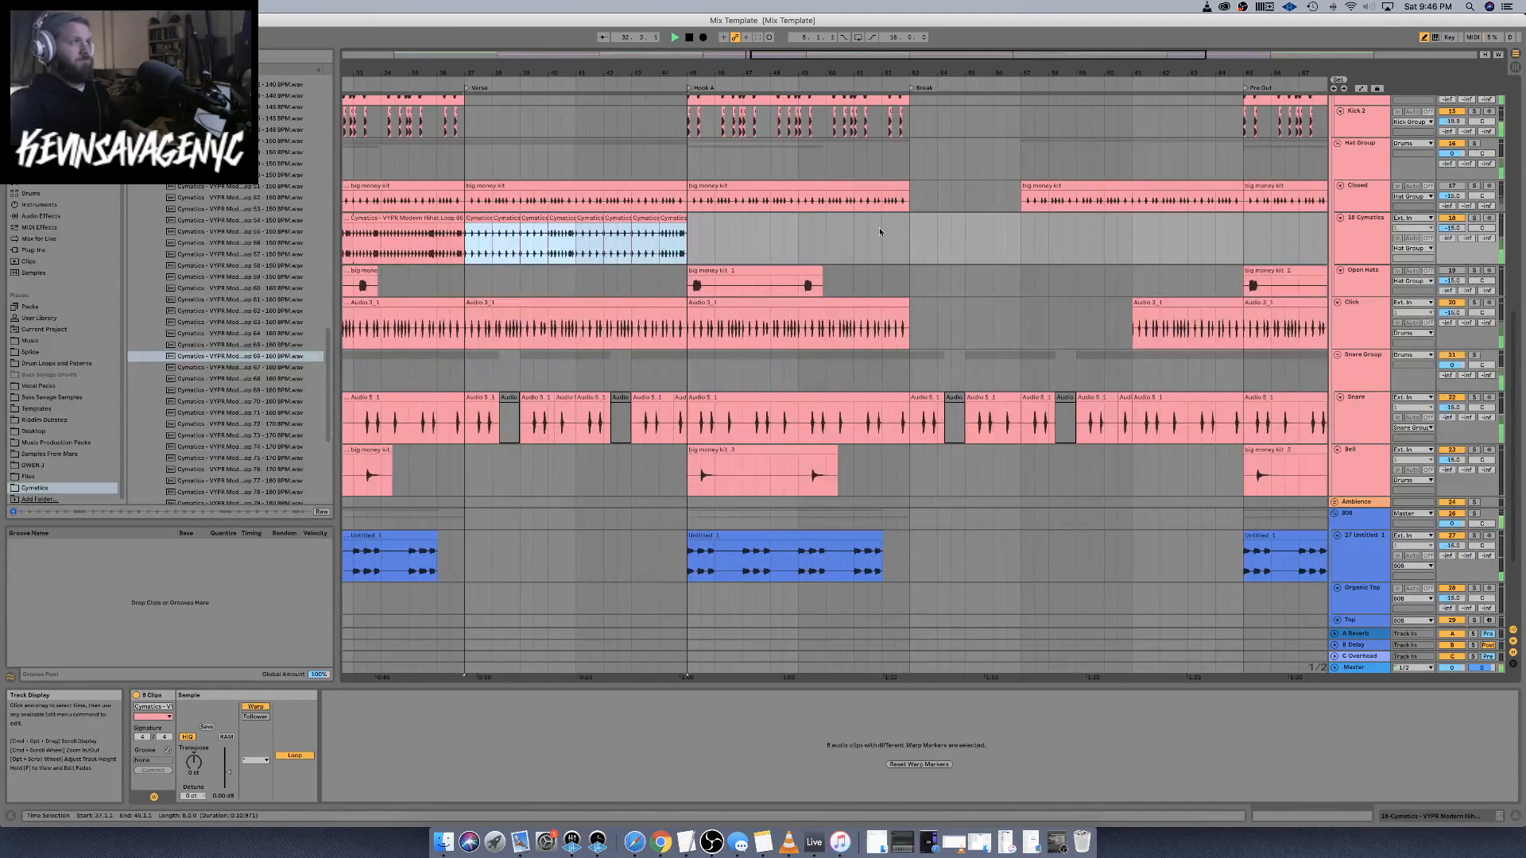
Copy the Hook B hi-hat loop clip to the start of the second Hook A
{"action": "scroll", "coordinate": [880, 227], "scroll_direction": "left", "scroll_amount": 15}
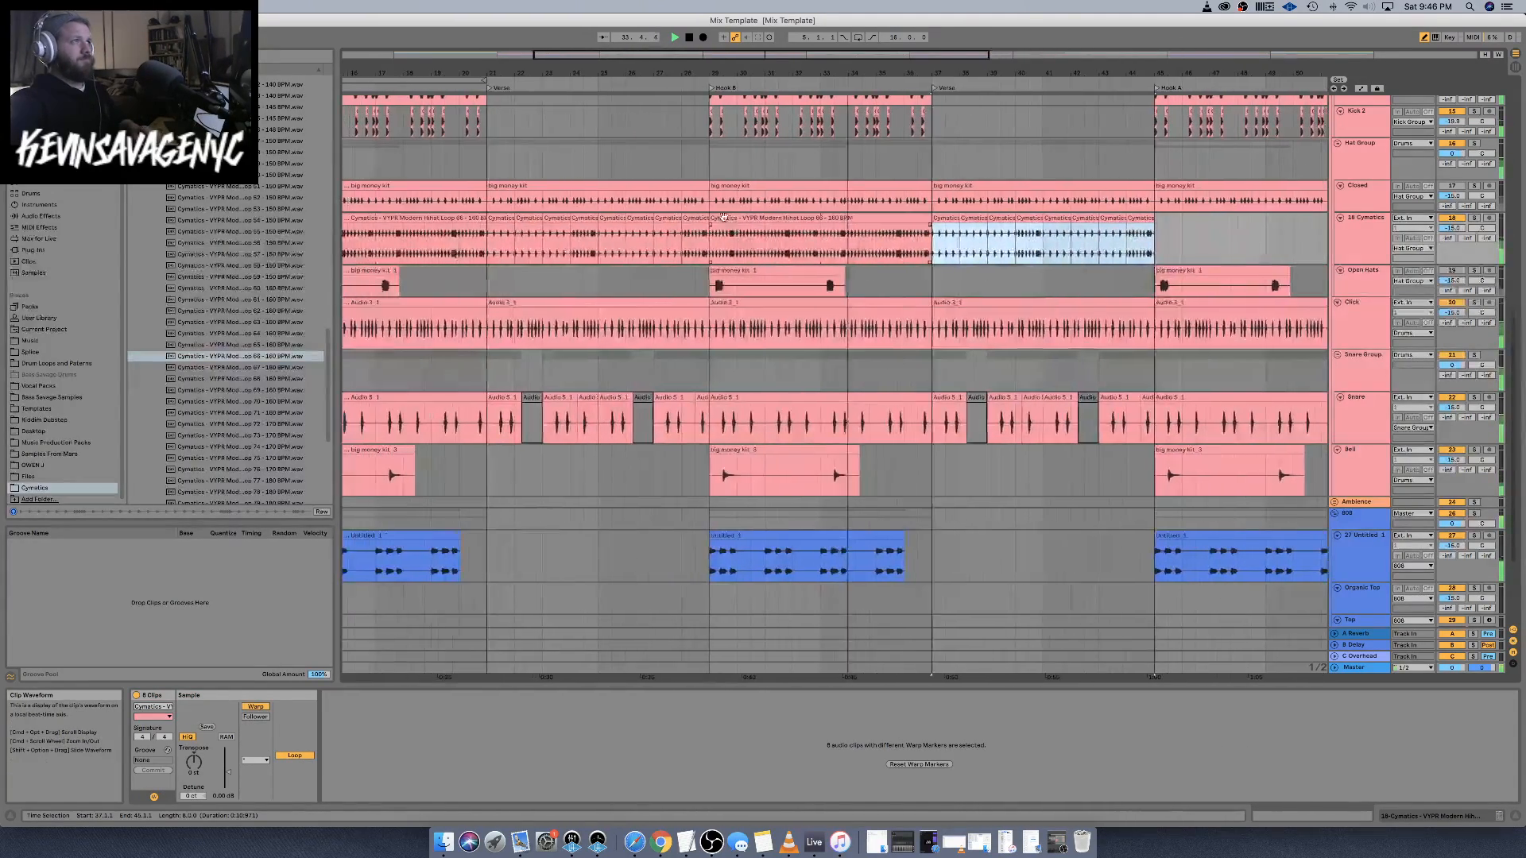
{"action": "left_click", "coordinate": [918, 231]}
{"action": "scroll", "coordinate": [946, 233], "scroll_direction": "right", "scroll_amount": 3}
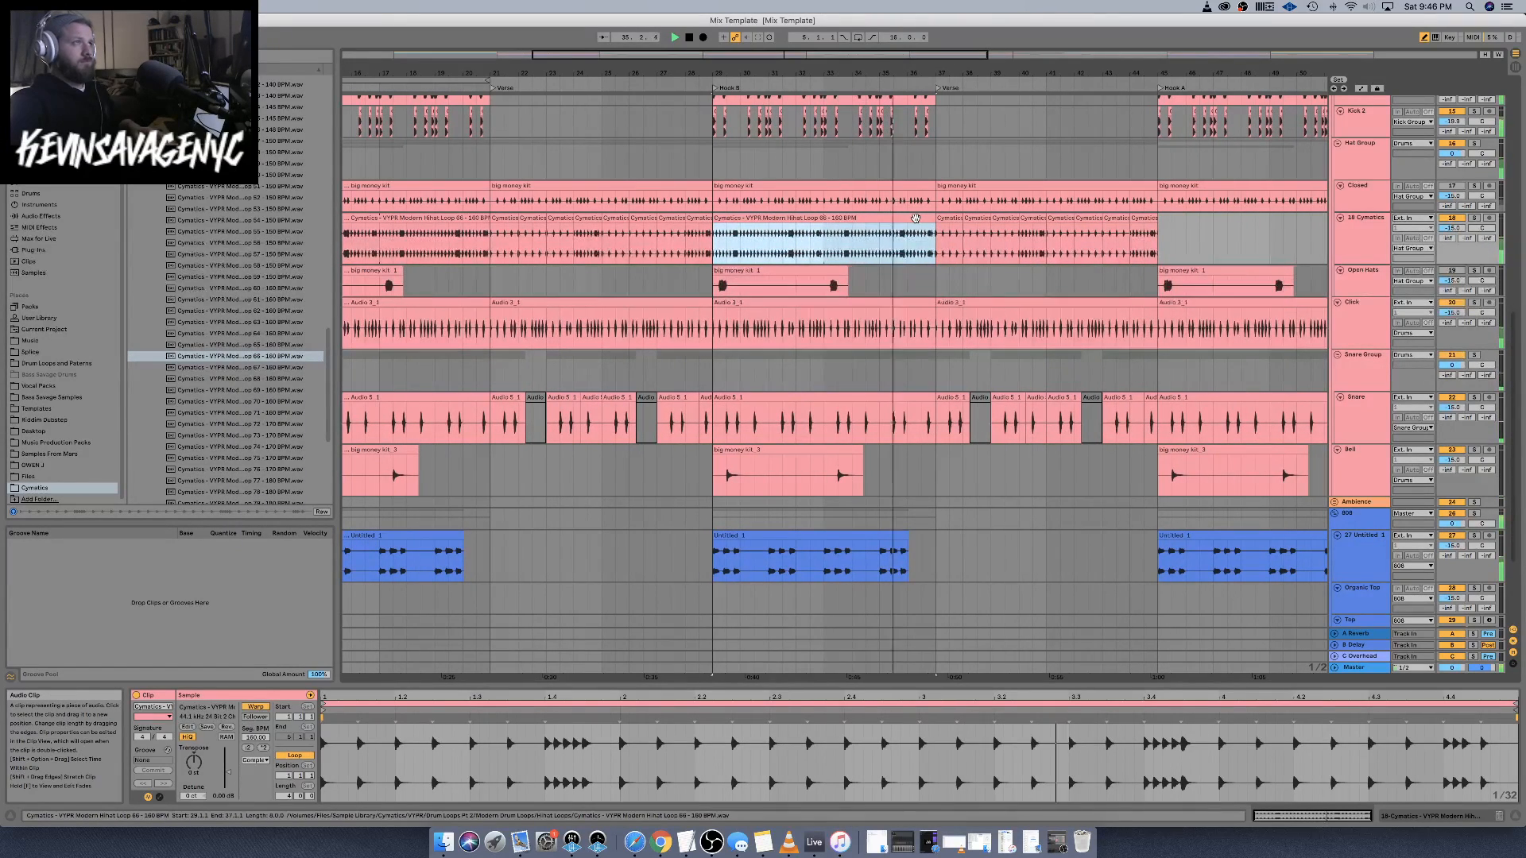
{"action": "scroll", "coordinate": [960, 234], "scroll_direction": "right", "scroll_amount": 8}
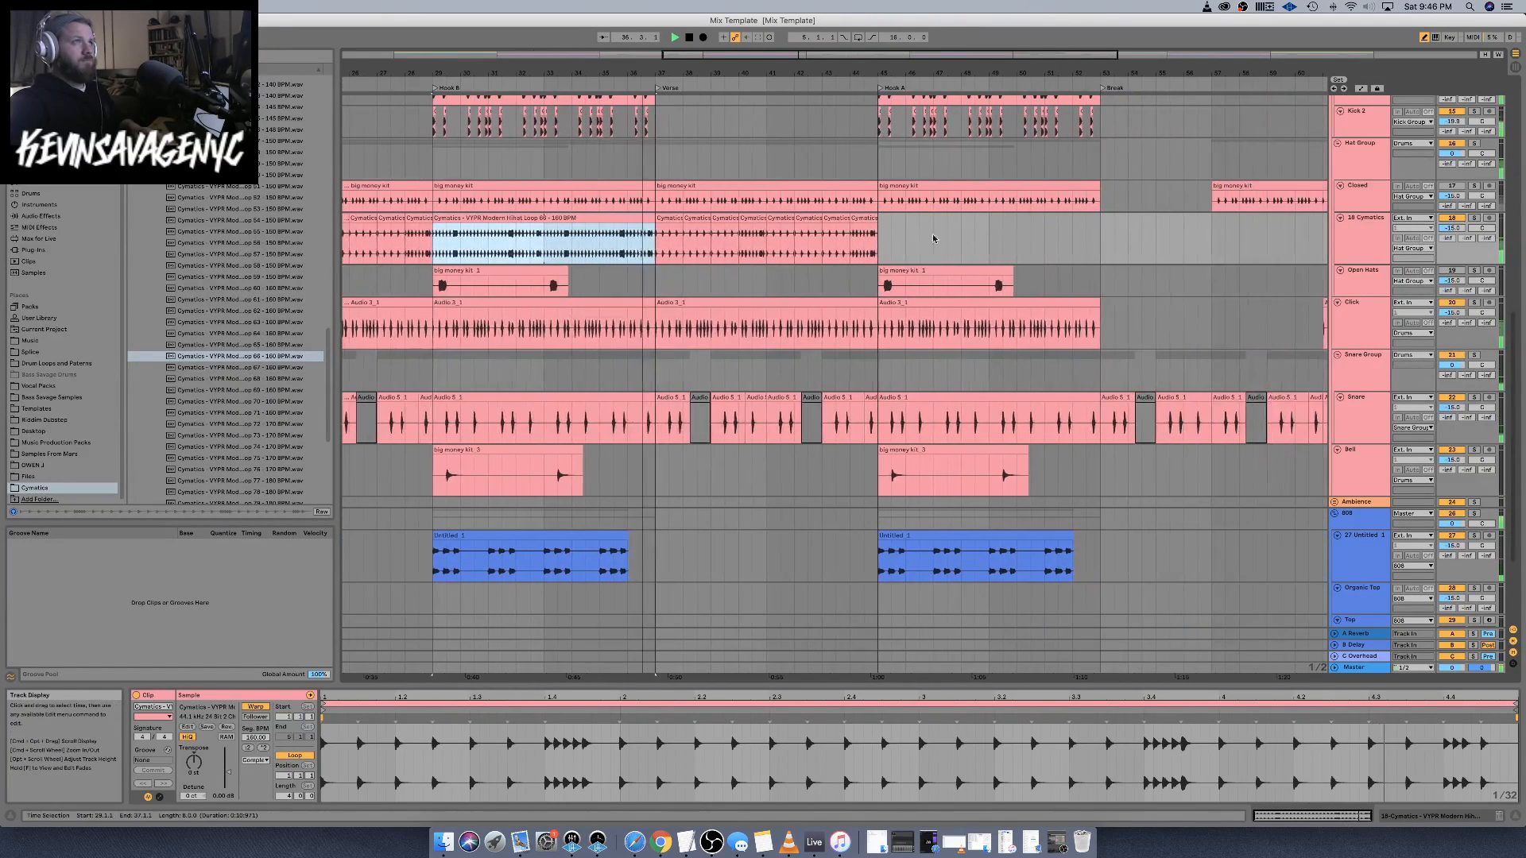
{"action": "left_click", "coordinate": [880, 237]}
{"action": "key", "text": "super+v"}
Copy the eight one-bar hi-hat clips of the second Verse to the start of the Break
{"action": "left_click", "coordinate": [670, 234]}
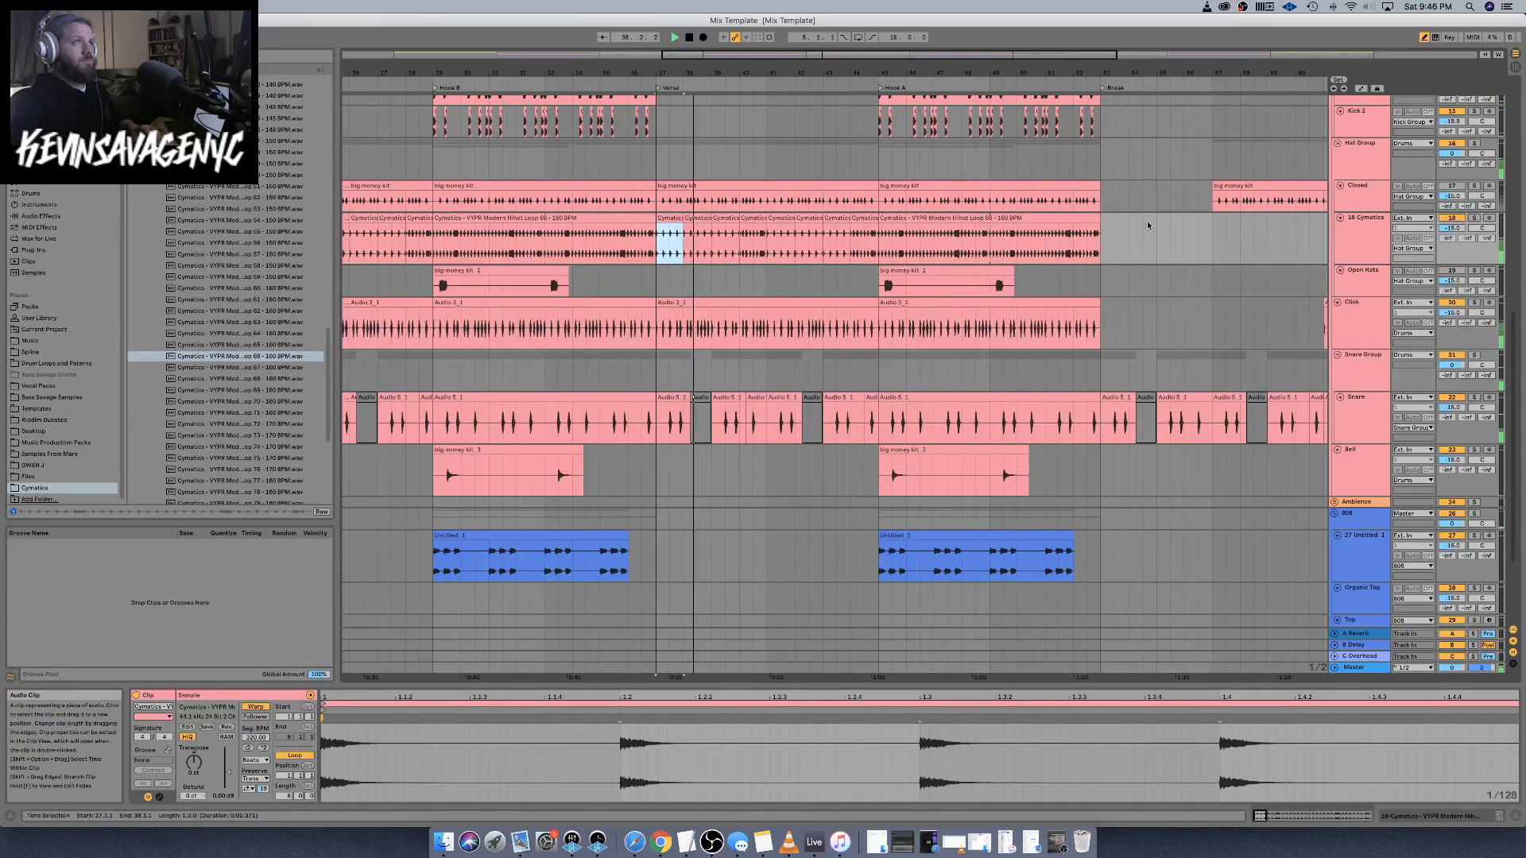
{"action": "left_click", "coordinate": [1088, 227], "text": "shift"}
{"action": "left_click", "coordinate": [1088, 227]}
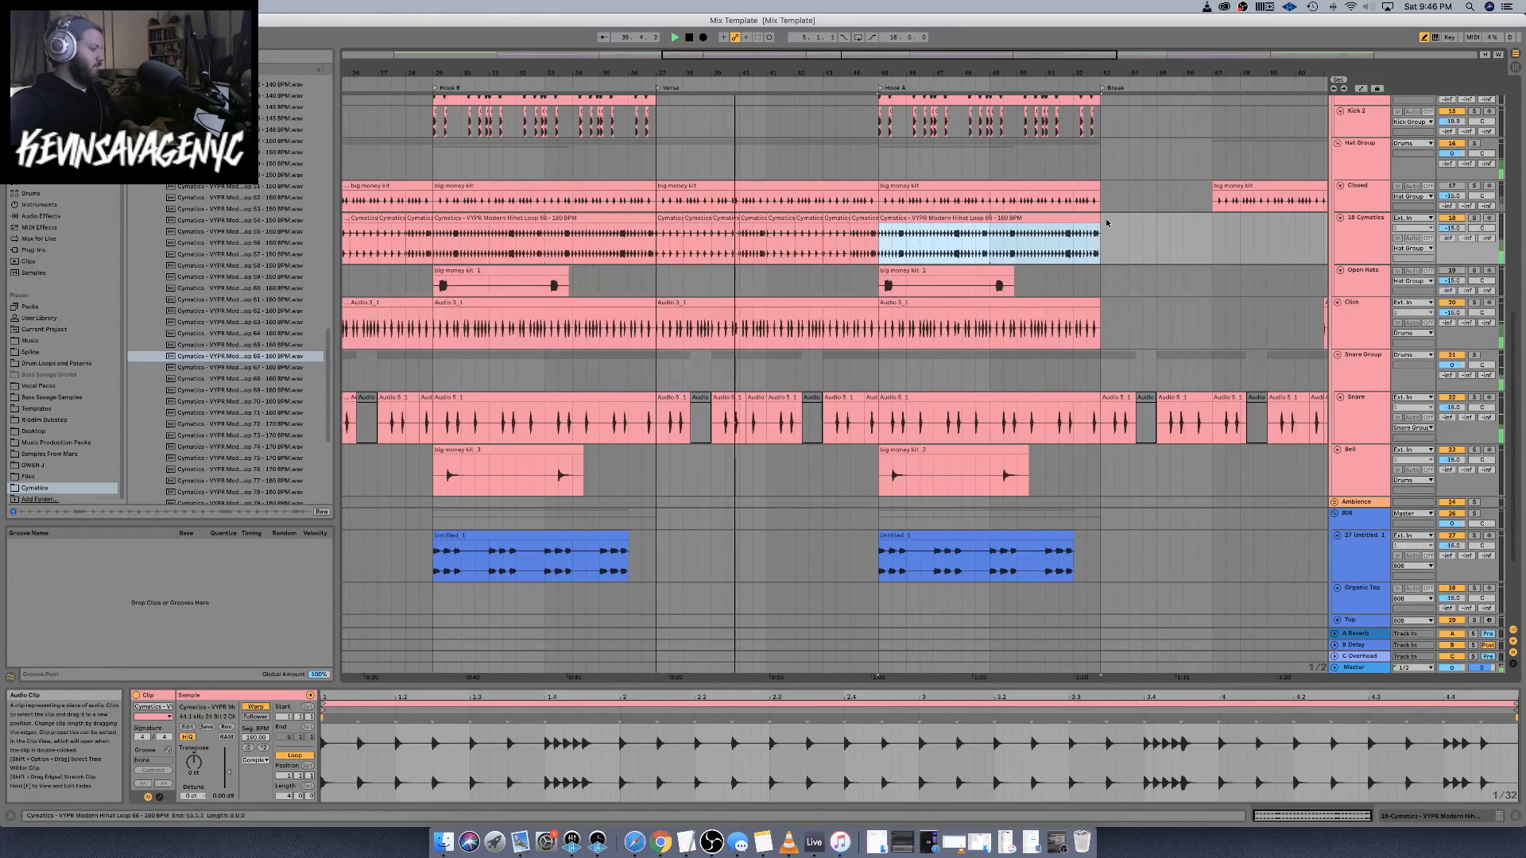
{"action": "left_click", "coordinate": [668, 216]}
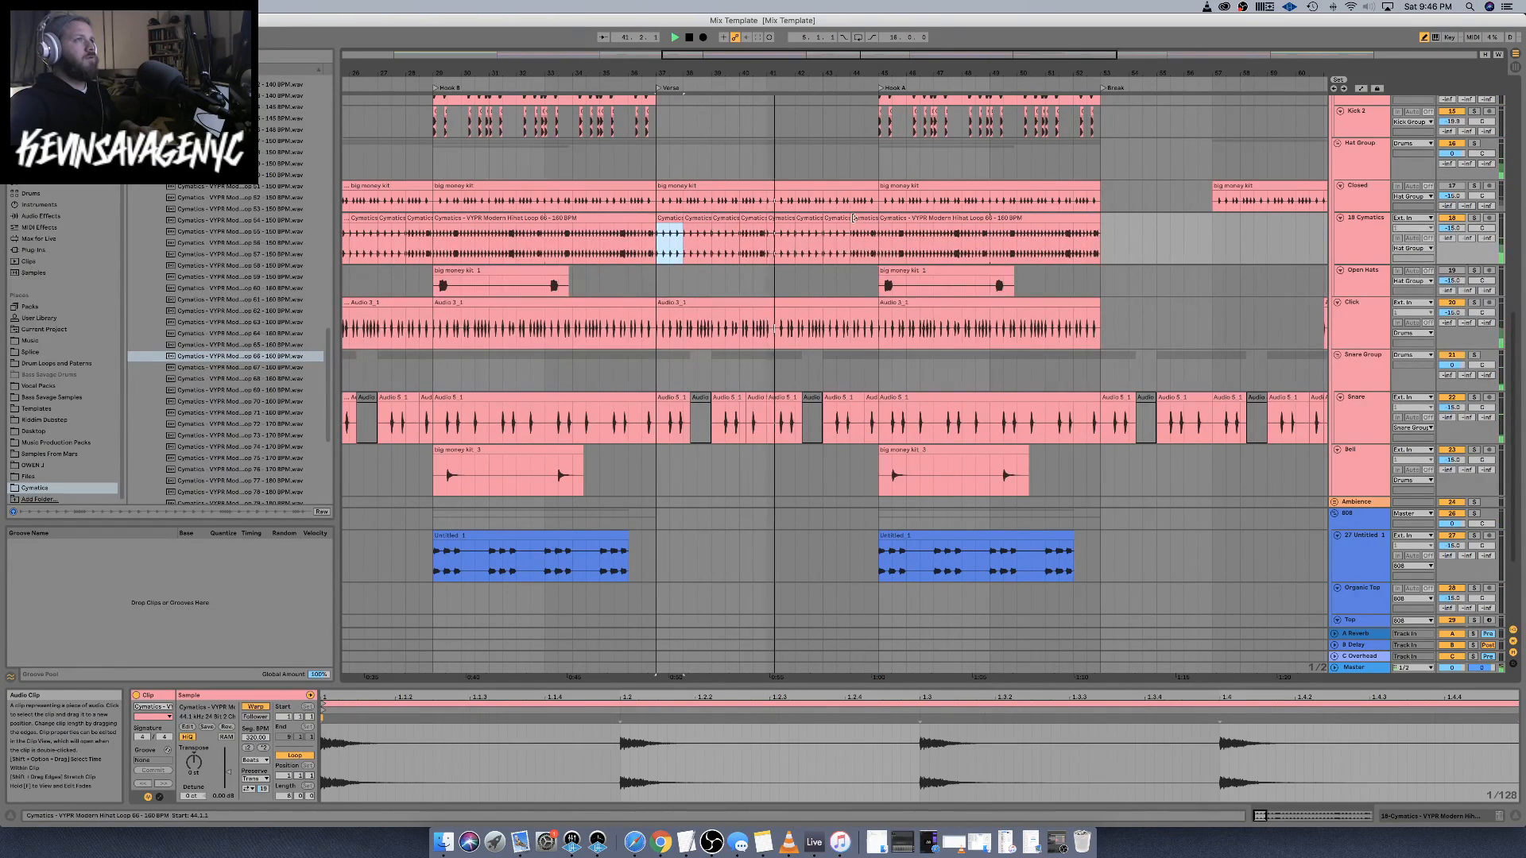
{"action": "left_click", "coordinate": [858, 218], "text": "shift"}
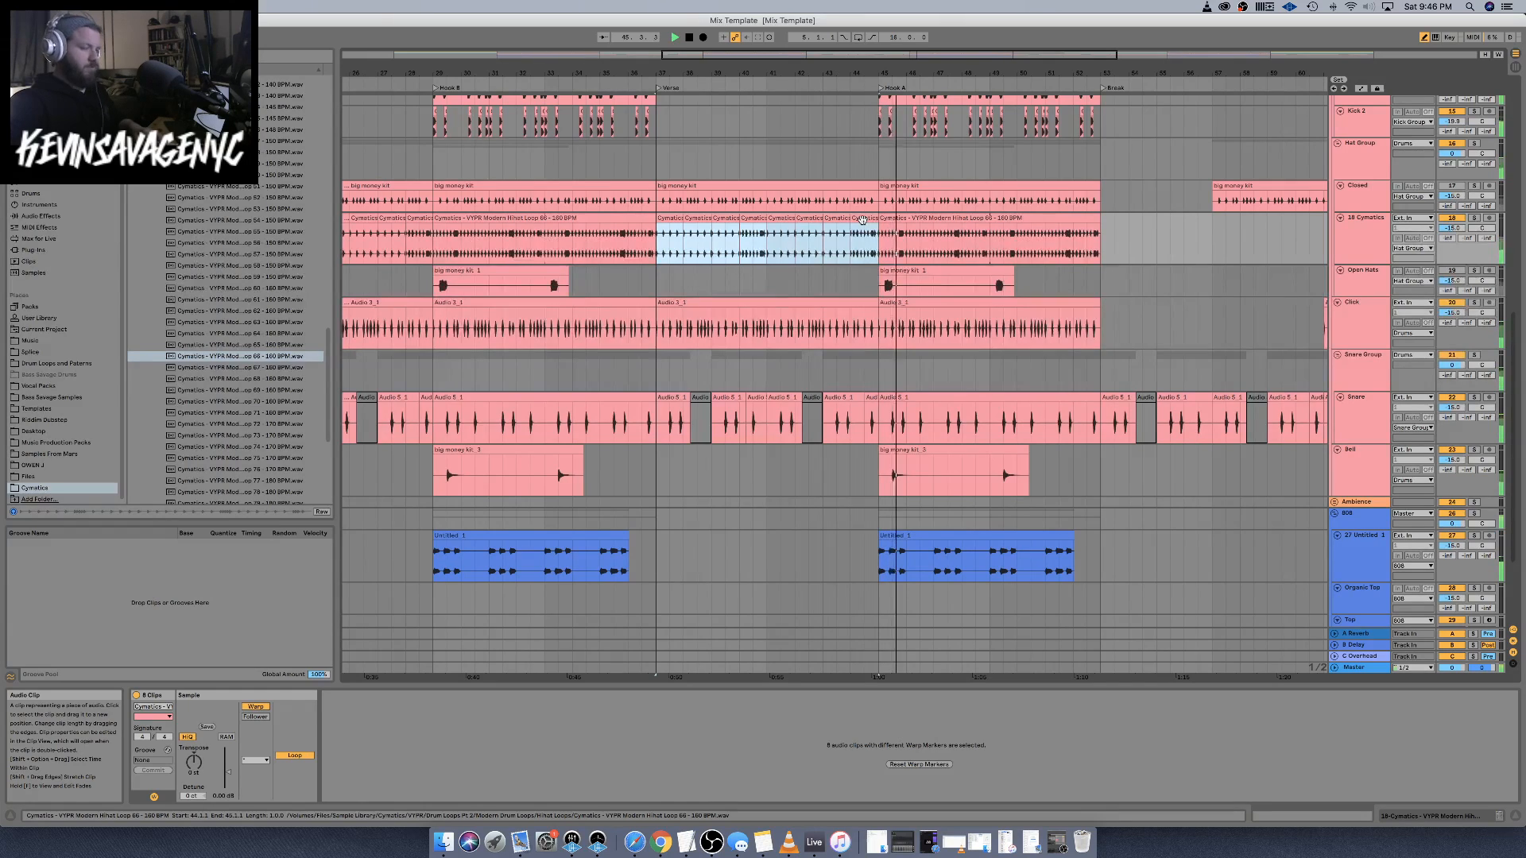
{"action": "left_click", "coordinate": [1098, 242]}
{"action": "key", "text": "super+v"}
{"action": "scroll", "coordinate": [1102, 243], "scroll_direction": "right", "scroll_amount": 5}
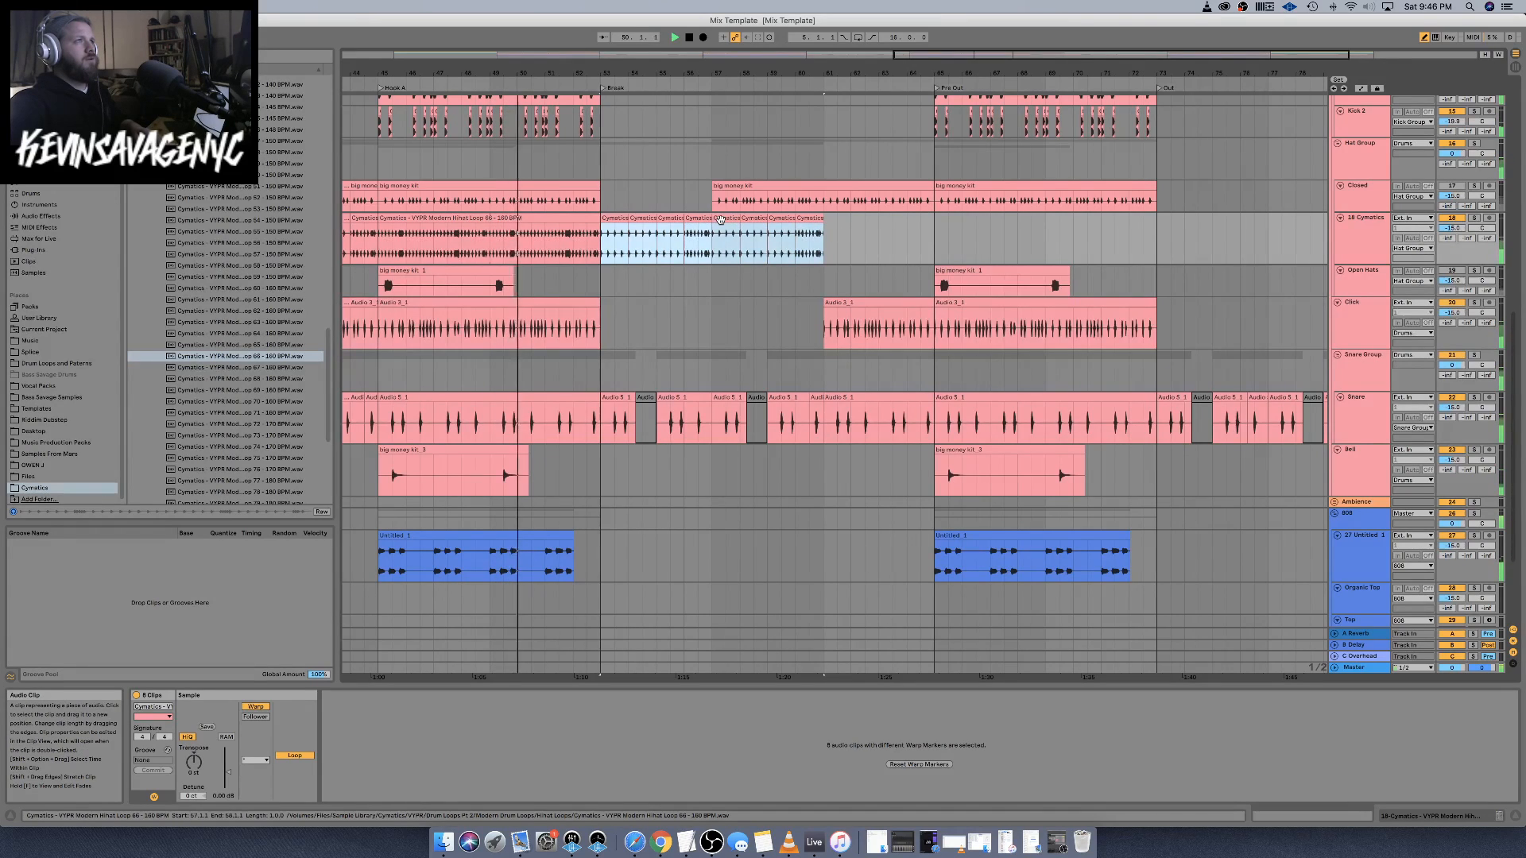
Copy the last four one-bar hi-hat clips of the Break directly after themselves, filling the Break up to Pre Out
{"action": "left_click", "coordinate": [727, 238]}
{"action": "left_click", "coordinate": [805, 221], "text": "shift"}
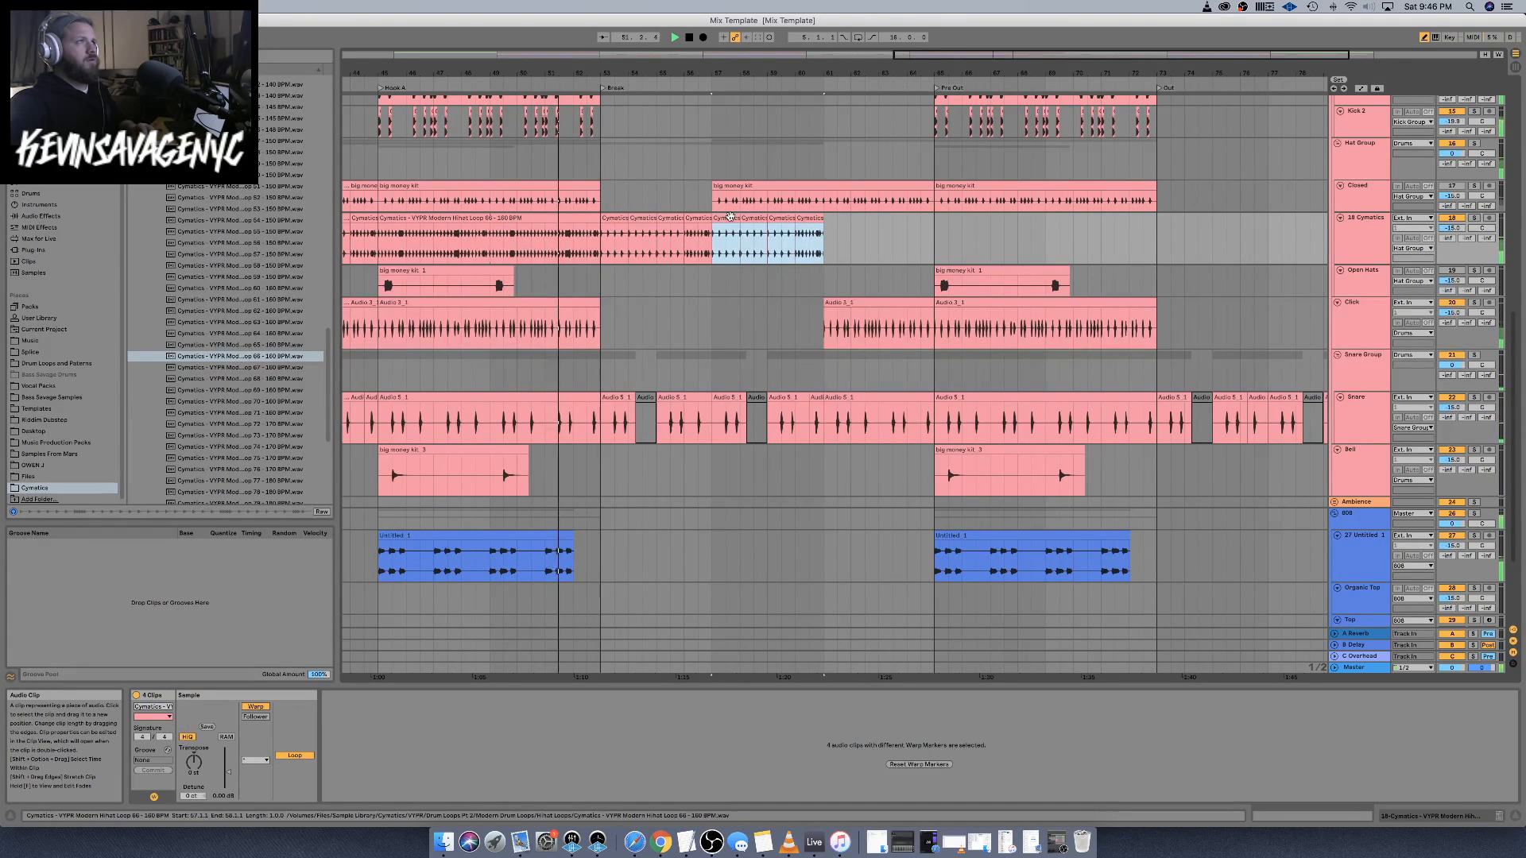
{"action": "left_click_drag", "start_coordinate": [721, 232], "coordinate": [844, 229]}
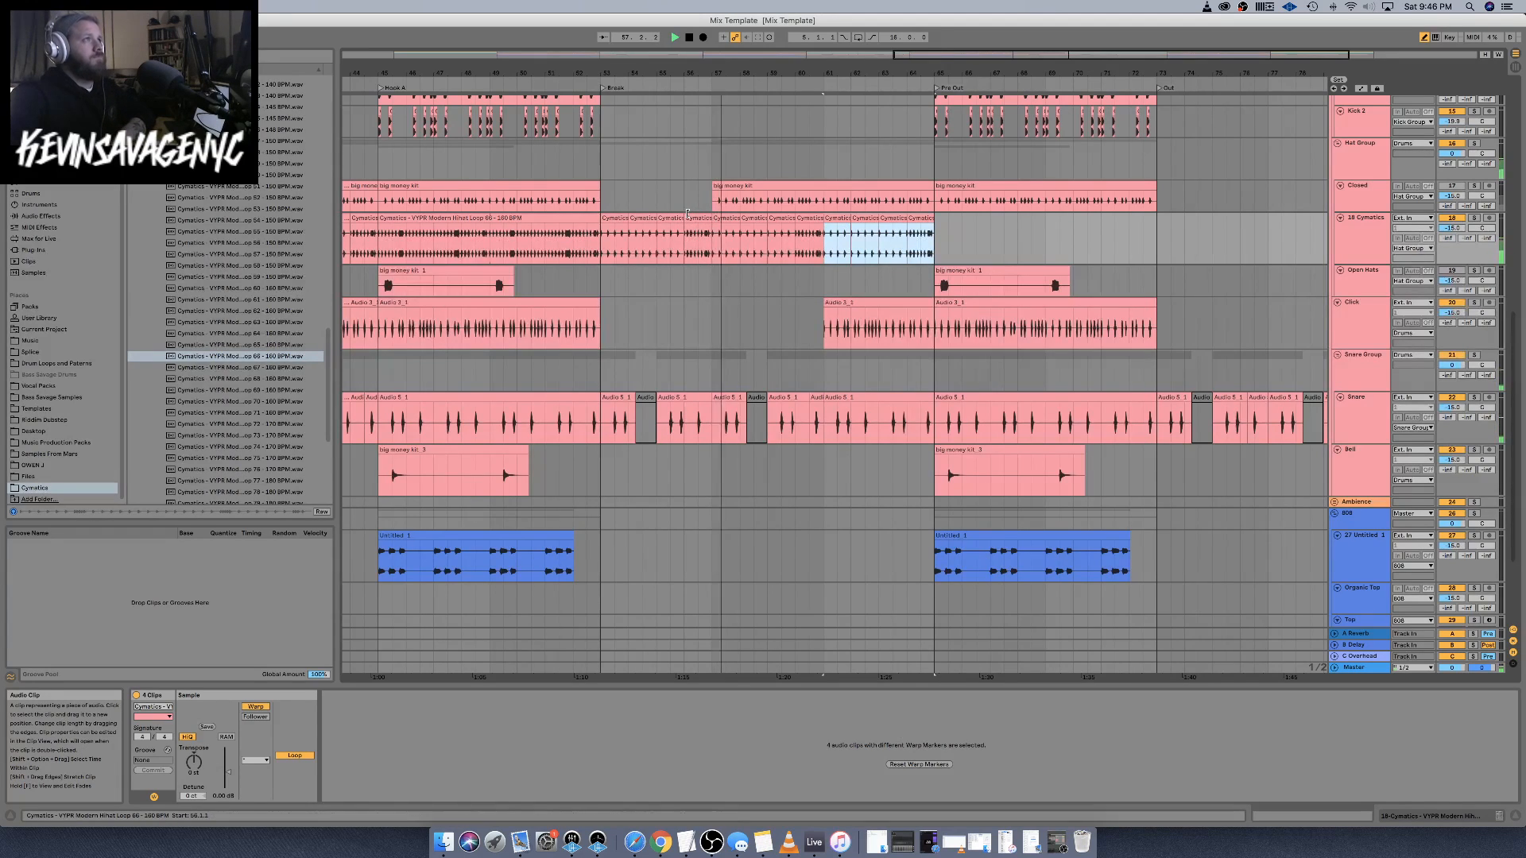
Deactivate the first three one-bar hi-hat clips of the Break and give the fourth a fade-in across its full bar
{"action": "left_click", "coordinate": [614, 234]}
{"action": "left_click", "coordinate": [688, 227], "text": "shift"}
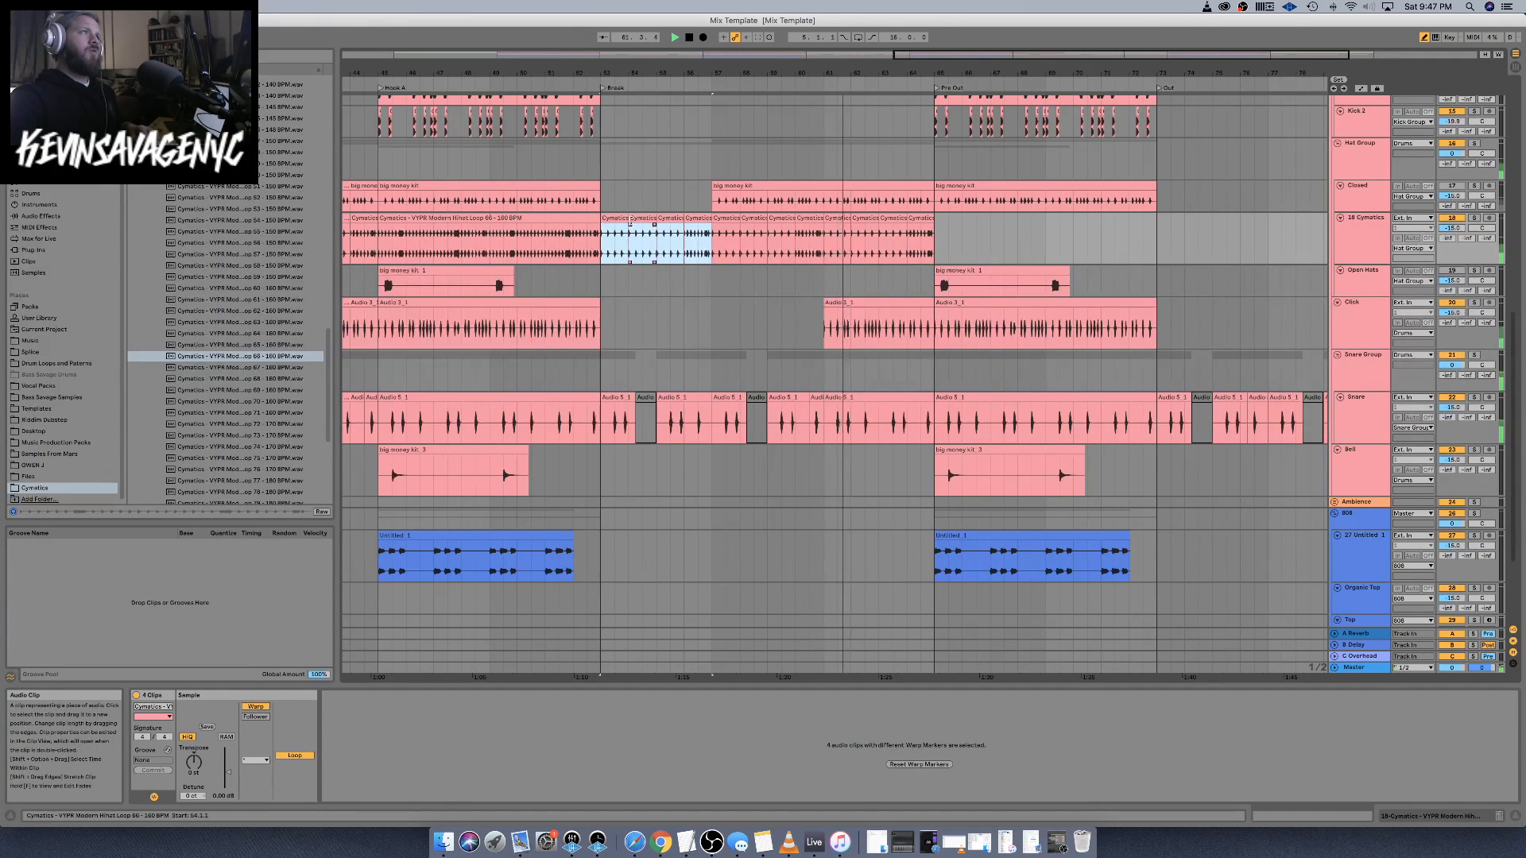
{"action": "left_click", "coordinate": [615, 231]}
{"action": "left_click", "coordinate": [665, 221], "text": "shift"}
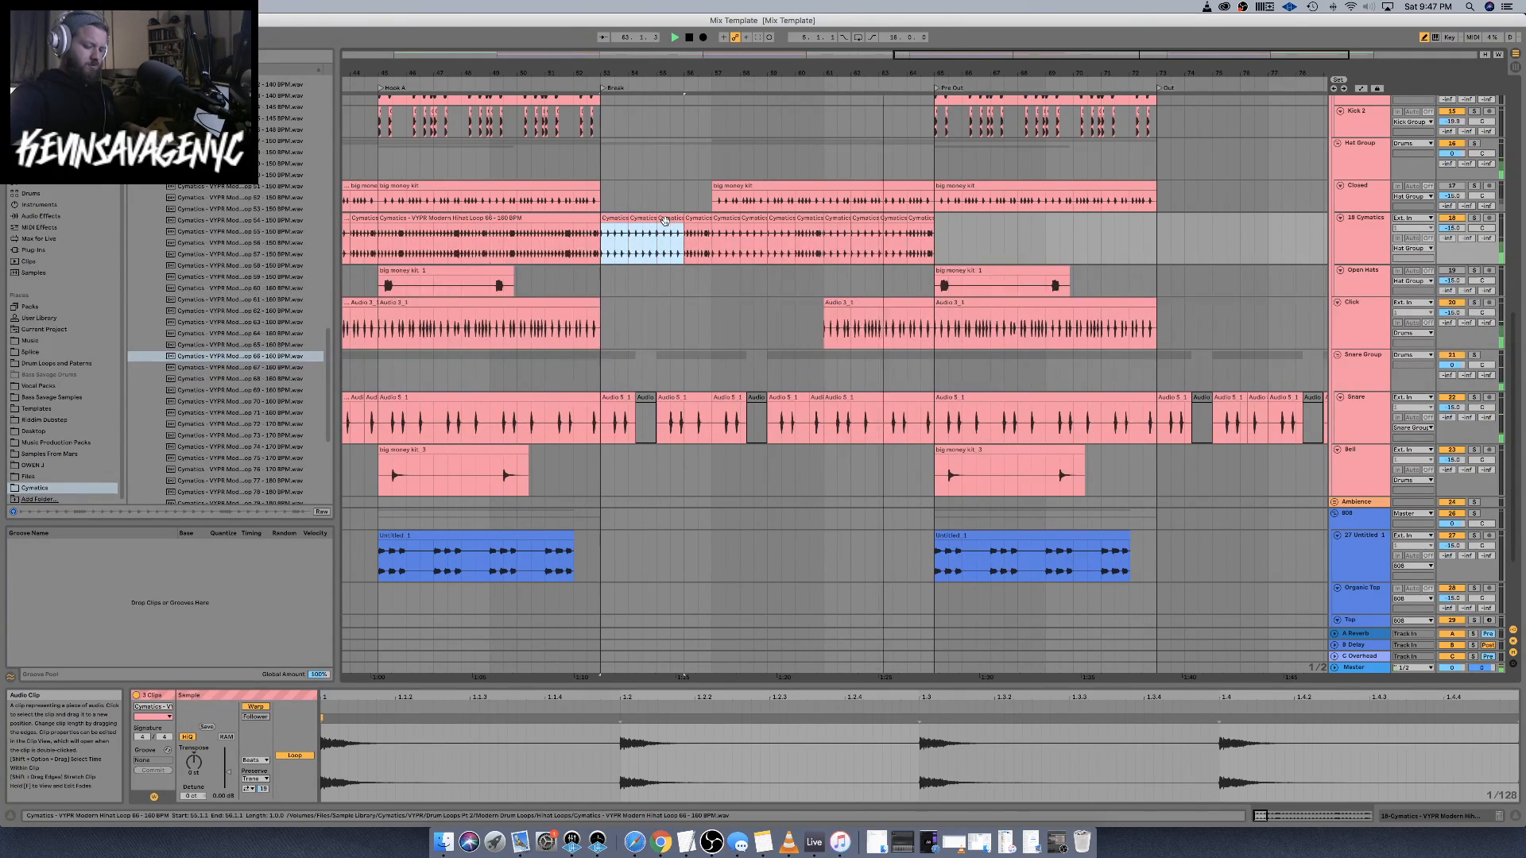
{"action": "key", "text": "Delete"}
{"action": "key", "text": "super+z"}
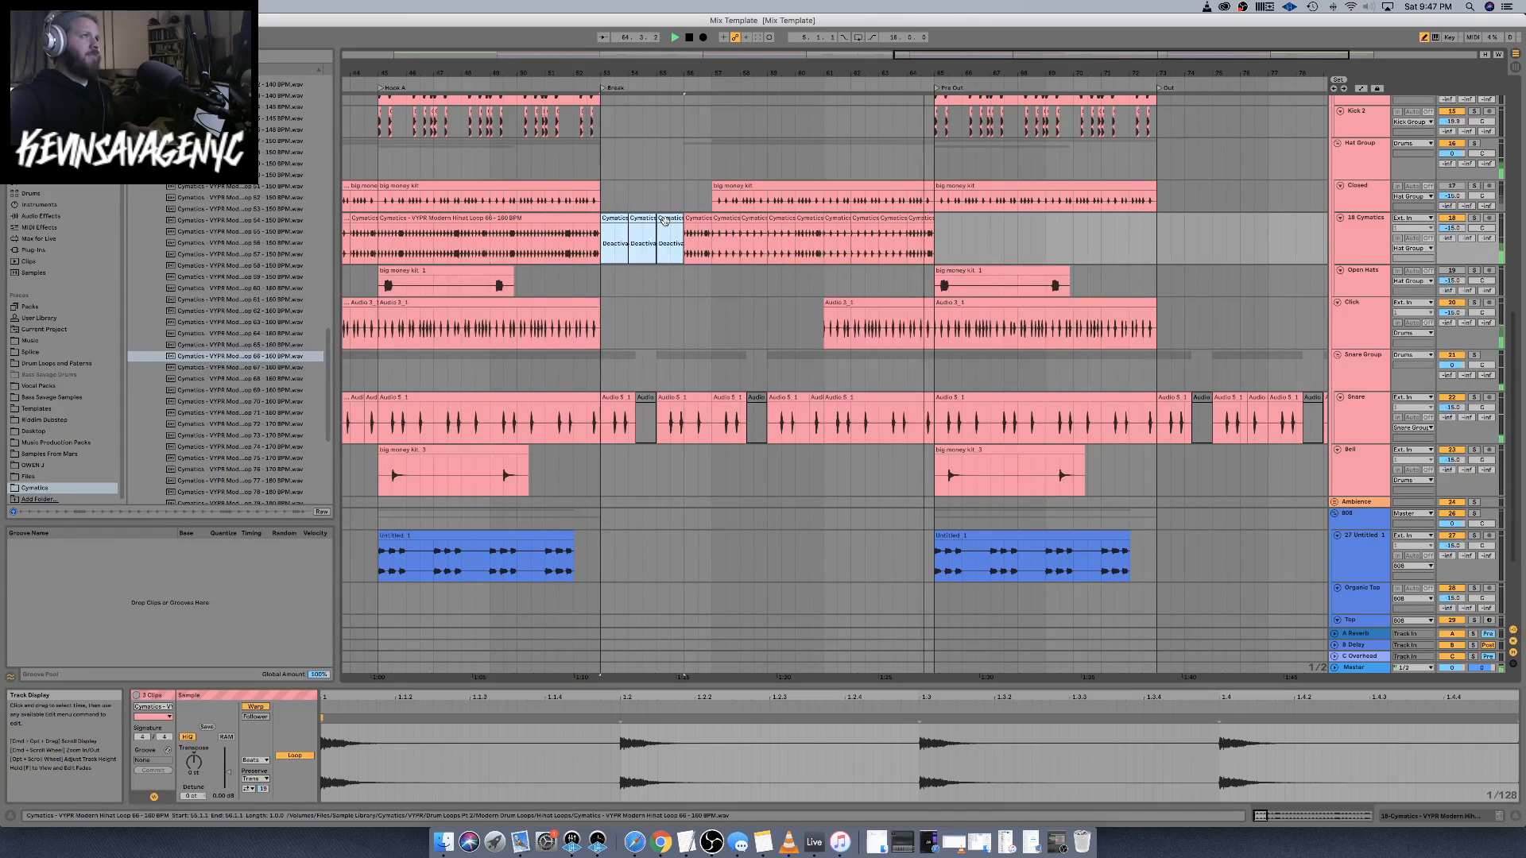
{"action": "key", "text": "0"}
{"action": "left_click_drag", "start_coordinate": [688, 226], "coordinate": [711, 228]}
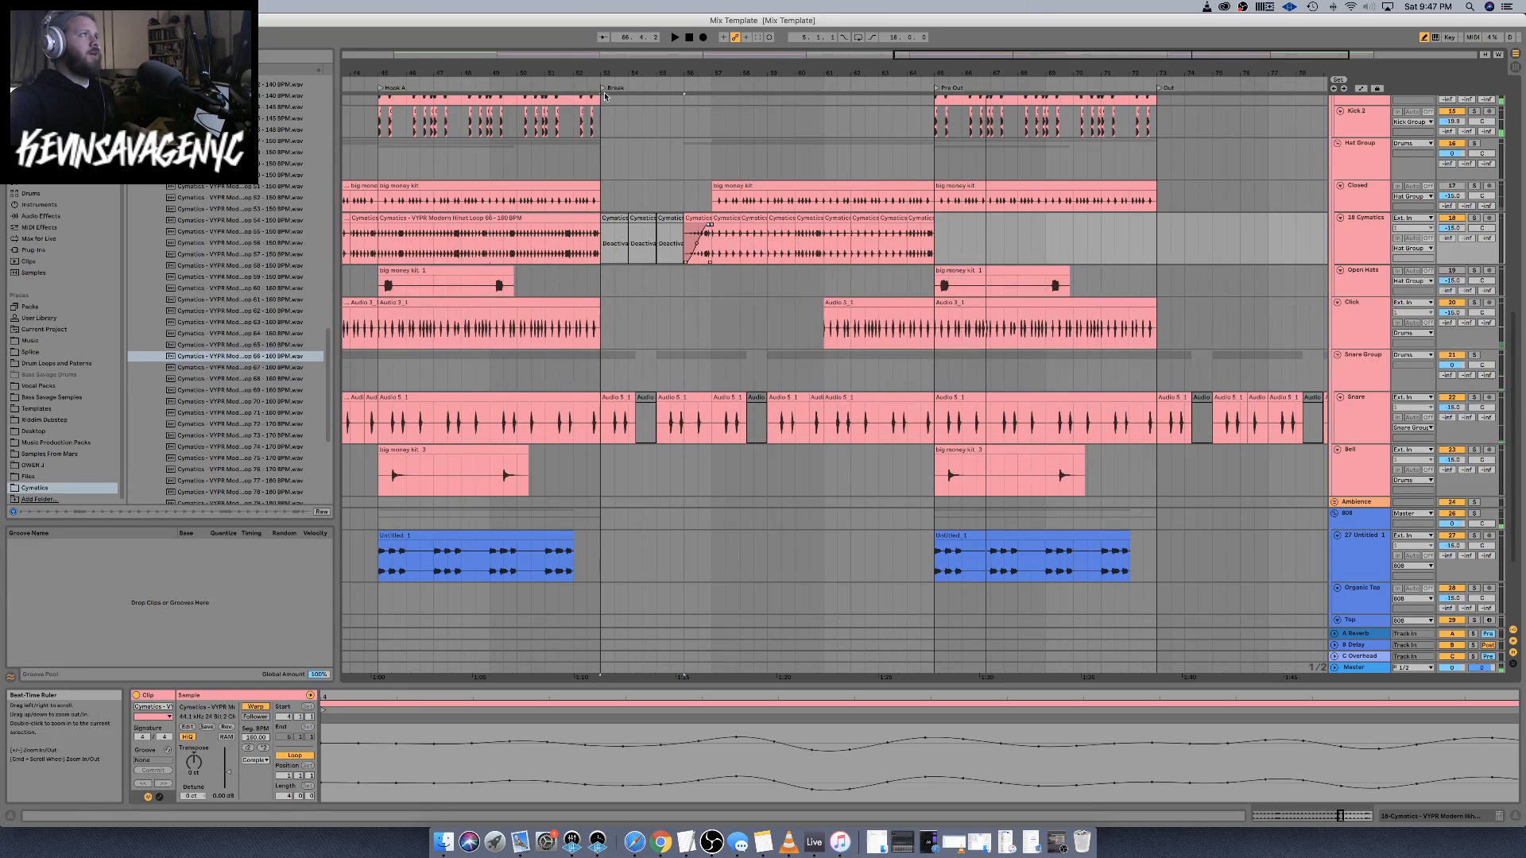
Play the transition from the second Hook A into the Break to audition the hi-hat dropout and fade-in
{"action": "left_click", "coordinate": [603, 88]}
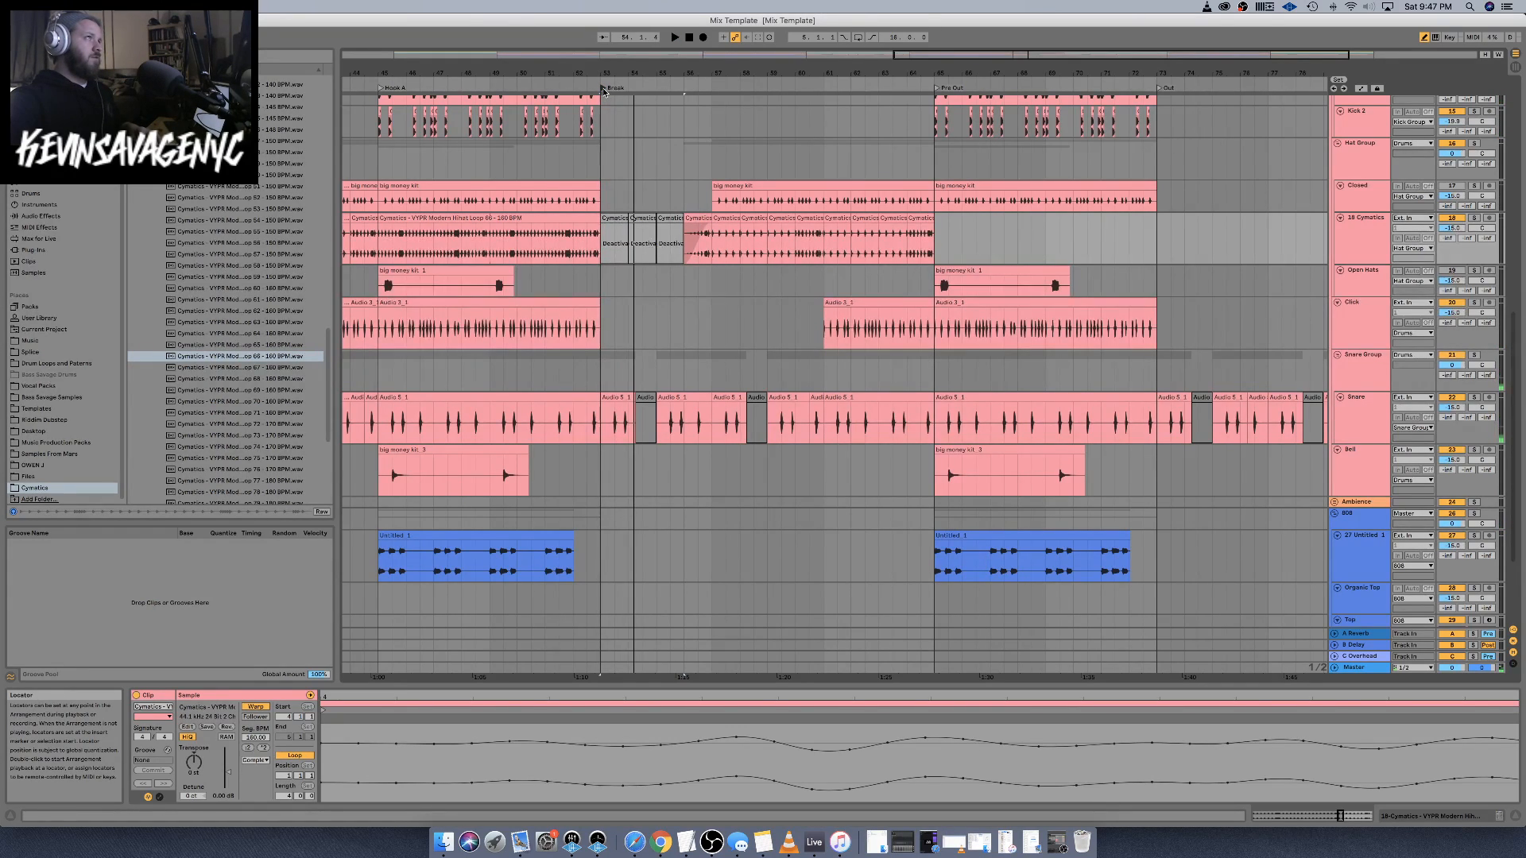
{"action": "left_click", "coordinate": [534, 85]}
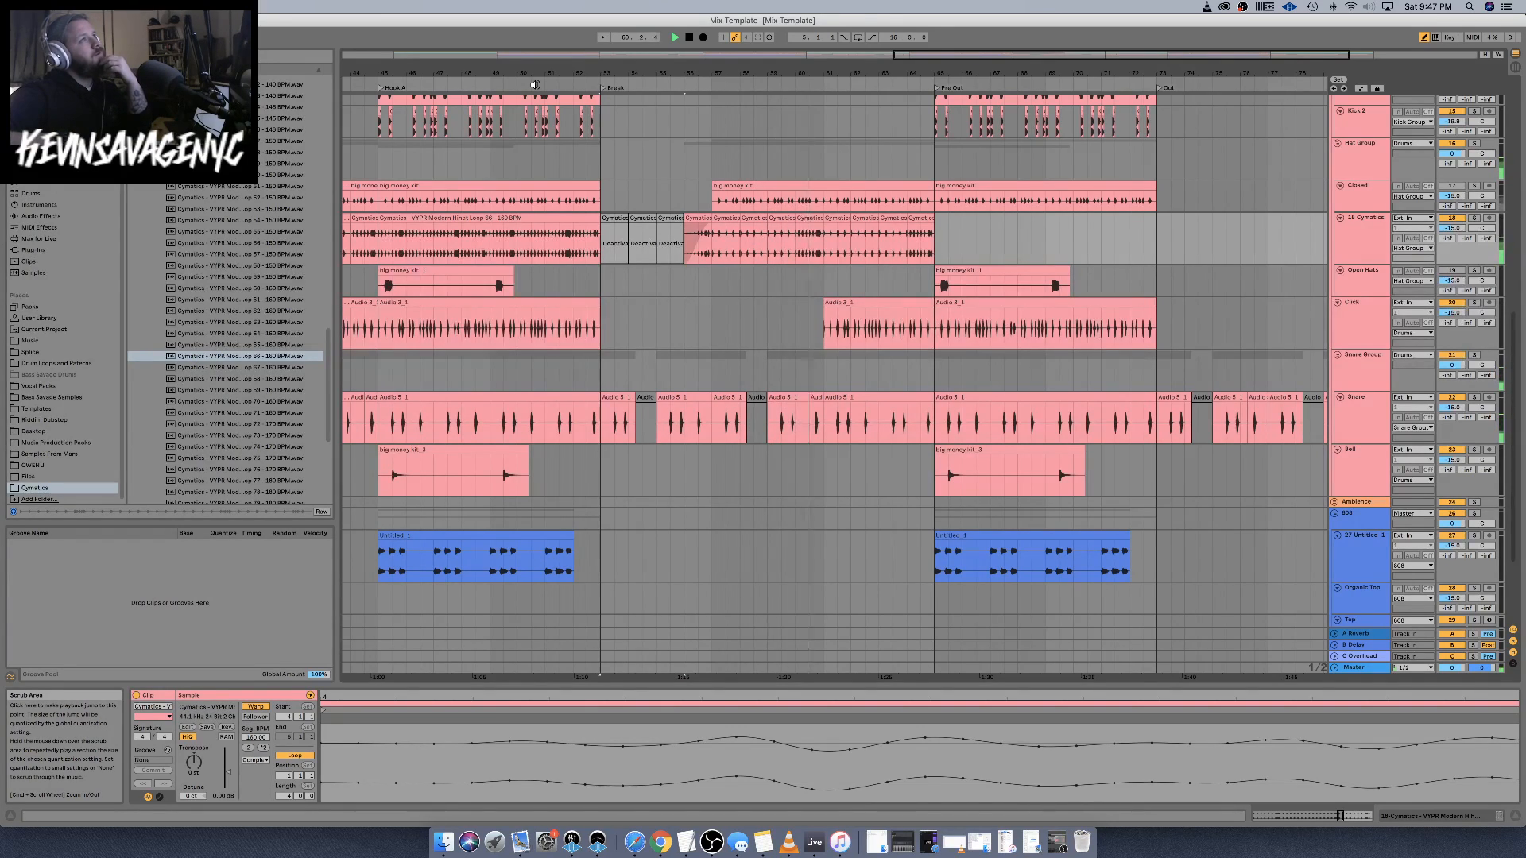
{"action": "key", "text": "space"}
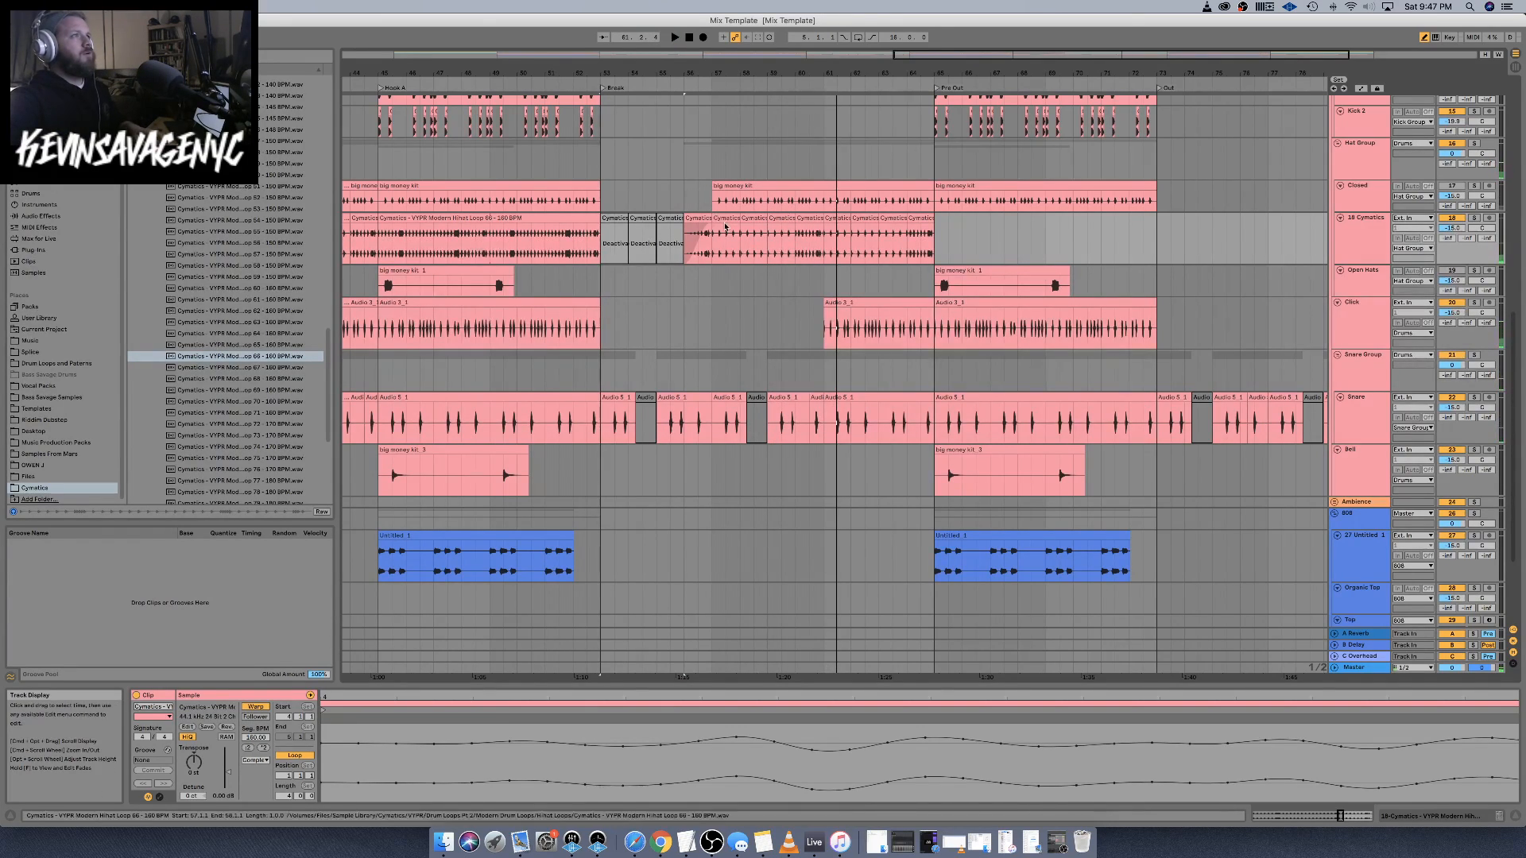
Select the faded-in fourth hi-hat clip of the Break and play from it towards Pre Out
{"action": "left_click", "coordinate": [727, 220]}
{"action": "left_click", "coordinate": [700, 225]}
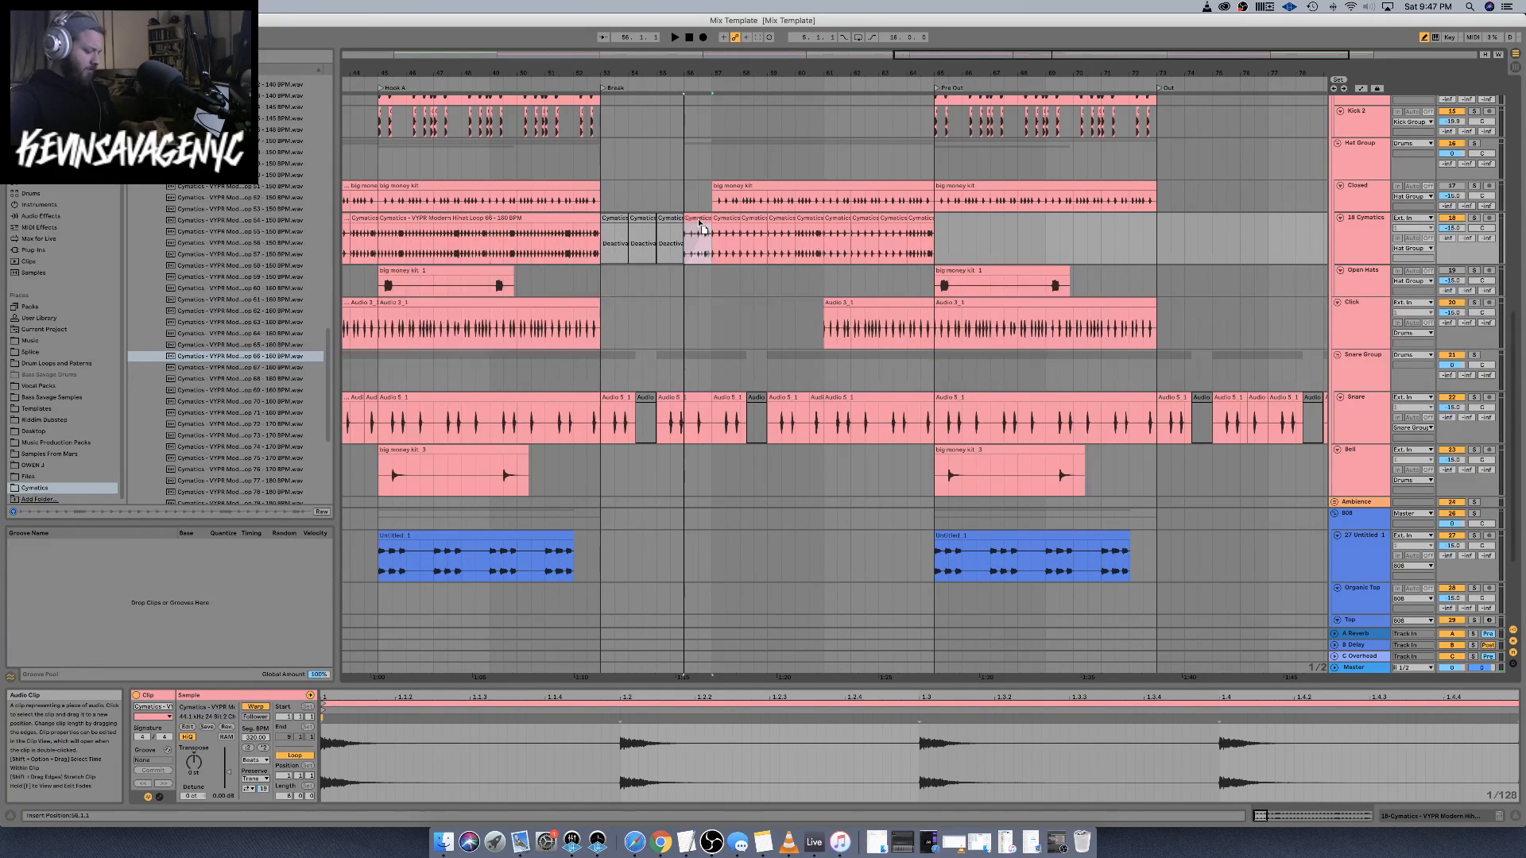
{"action": "left_click", "coordinate": [698, 220]}
{"action": "left_click", "coordinate": [691, 231]}
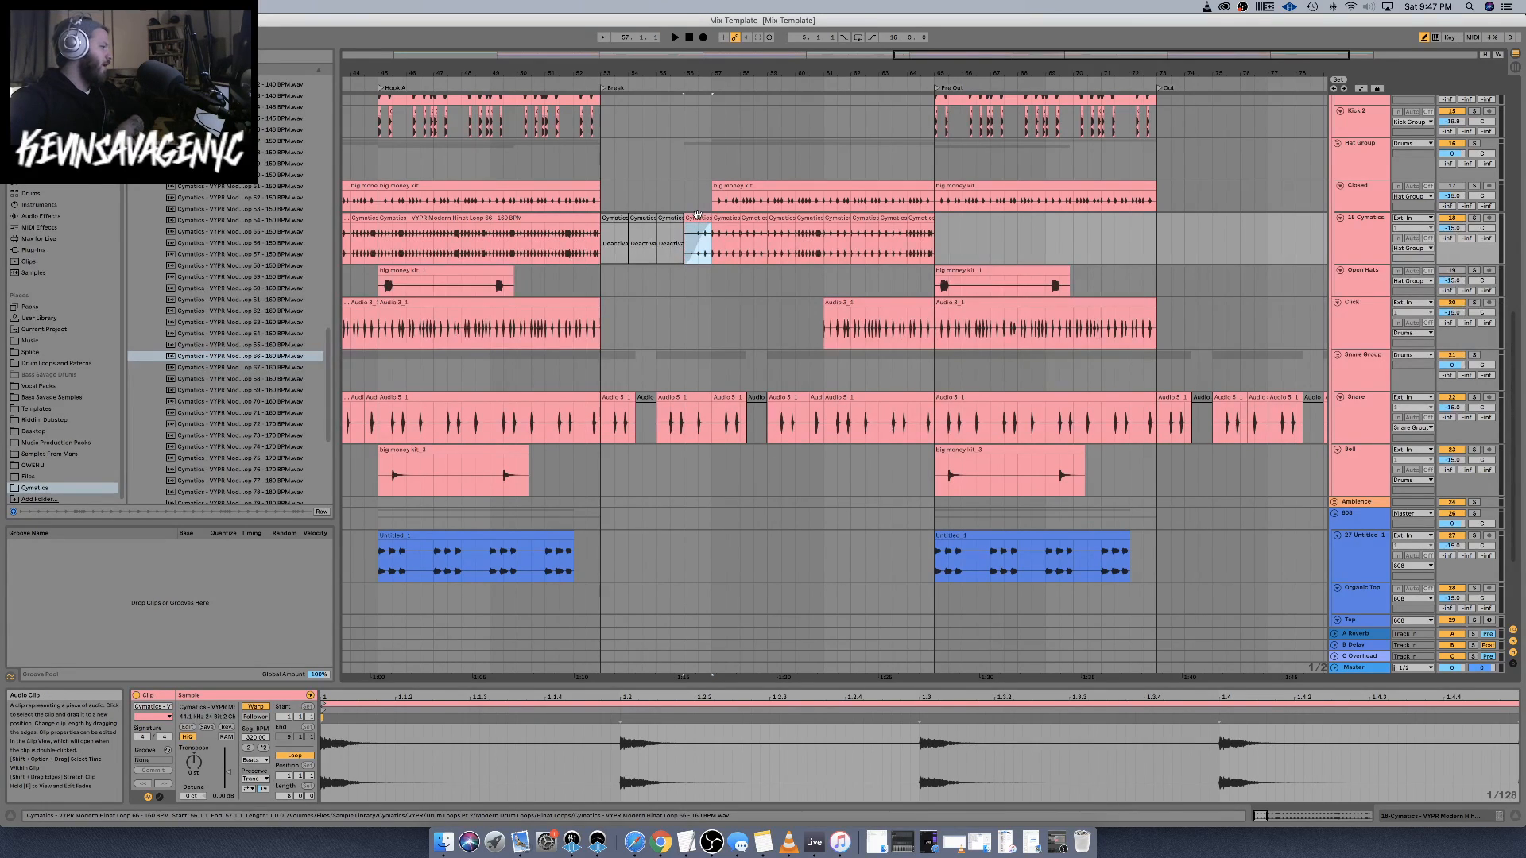
{"action": "key", "text": "space"}
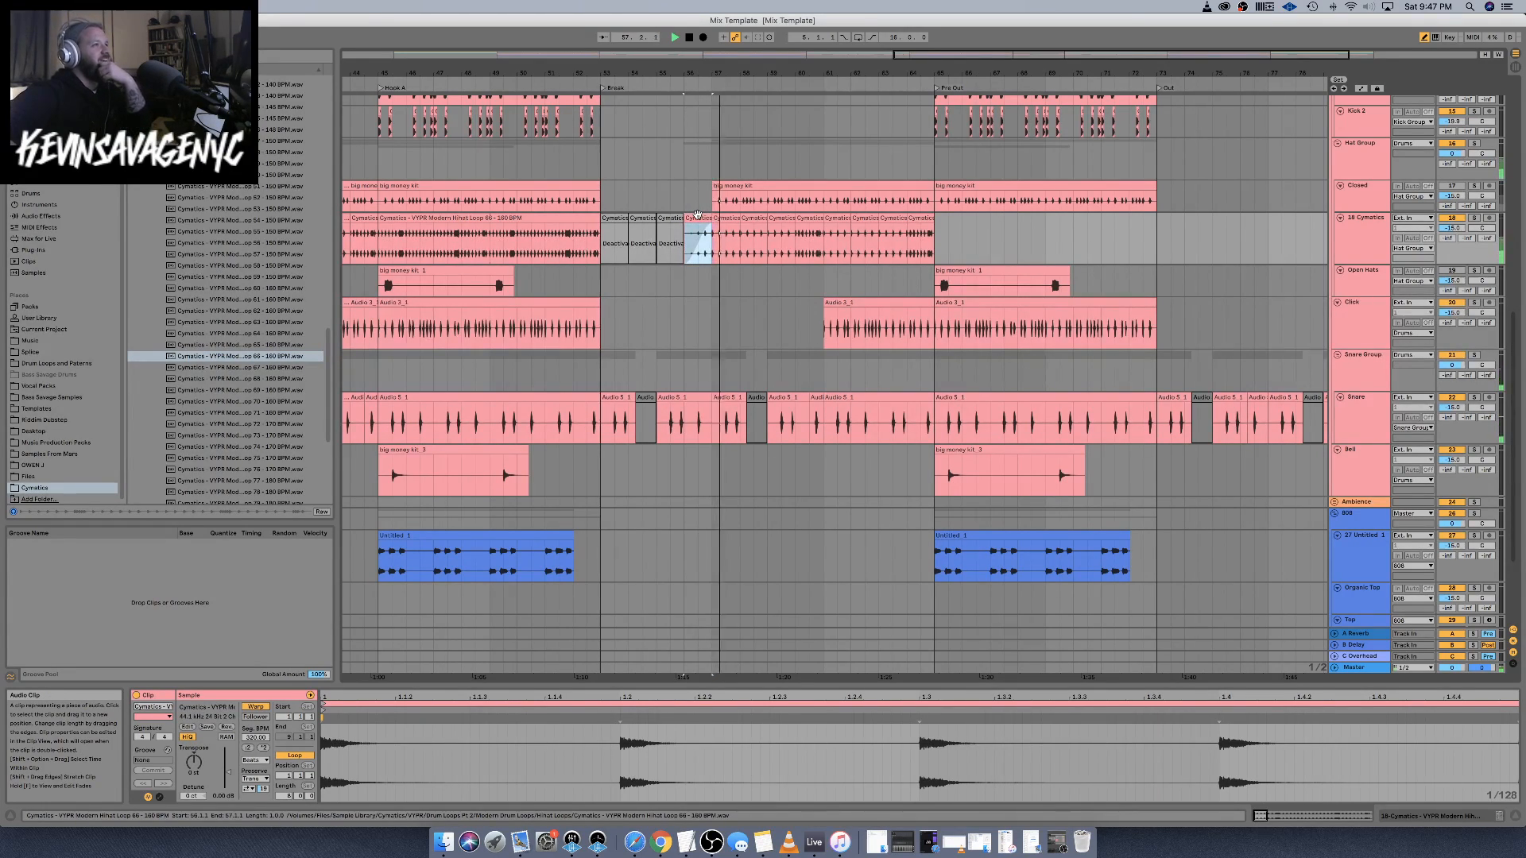
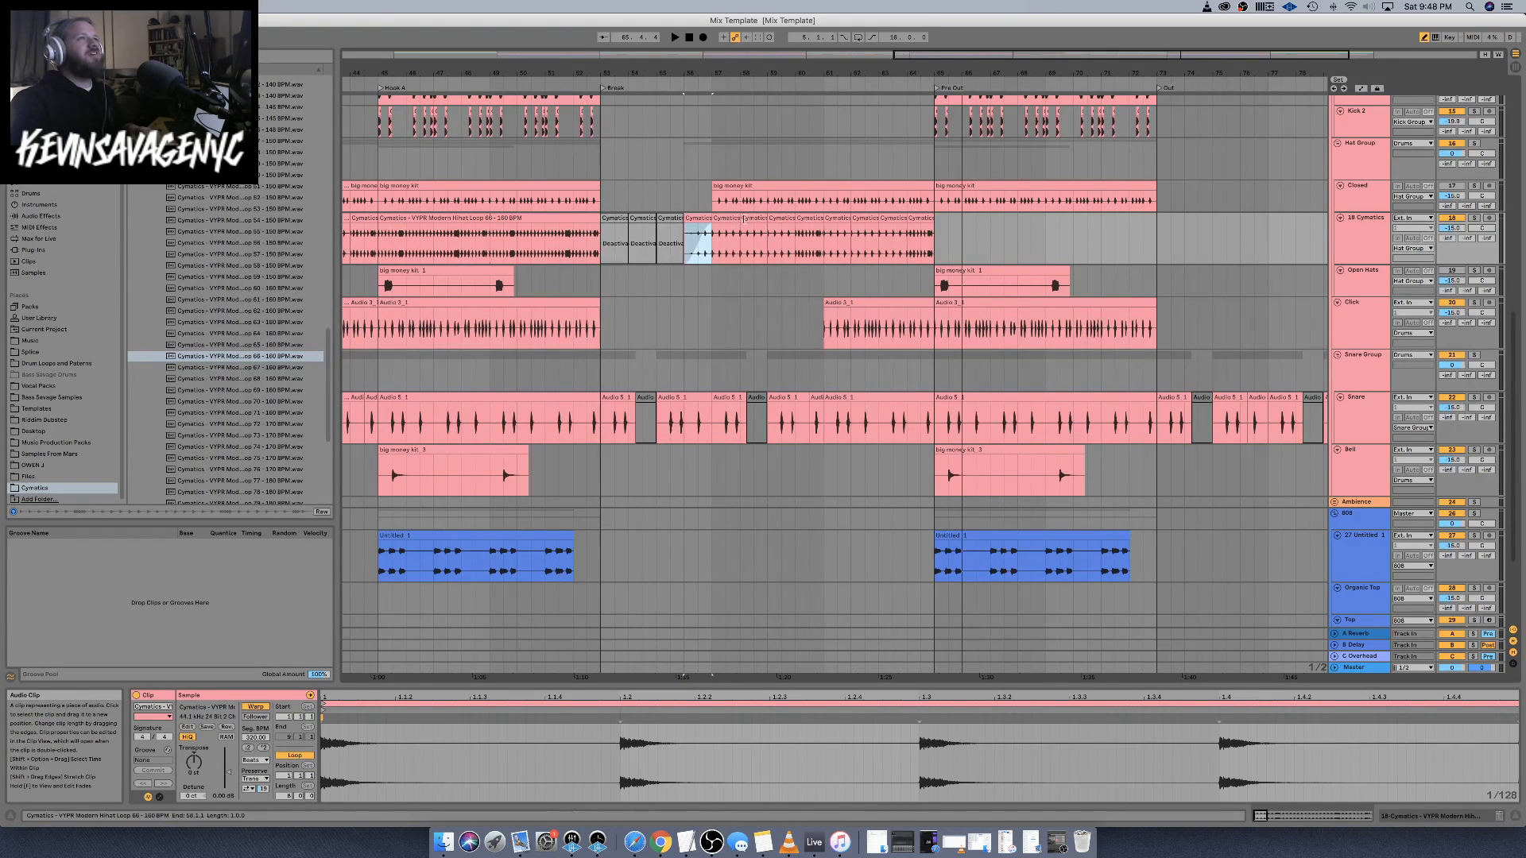
Copy the full hi-hat loop clip of the second Hook A to the start of Pre Out
{"action": "left_click", "coordinate": [398, 221]}
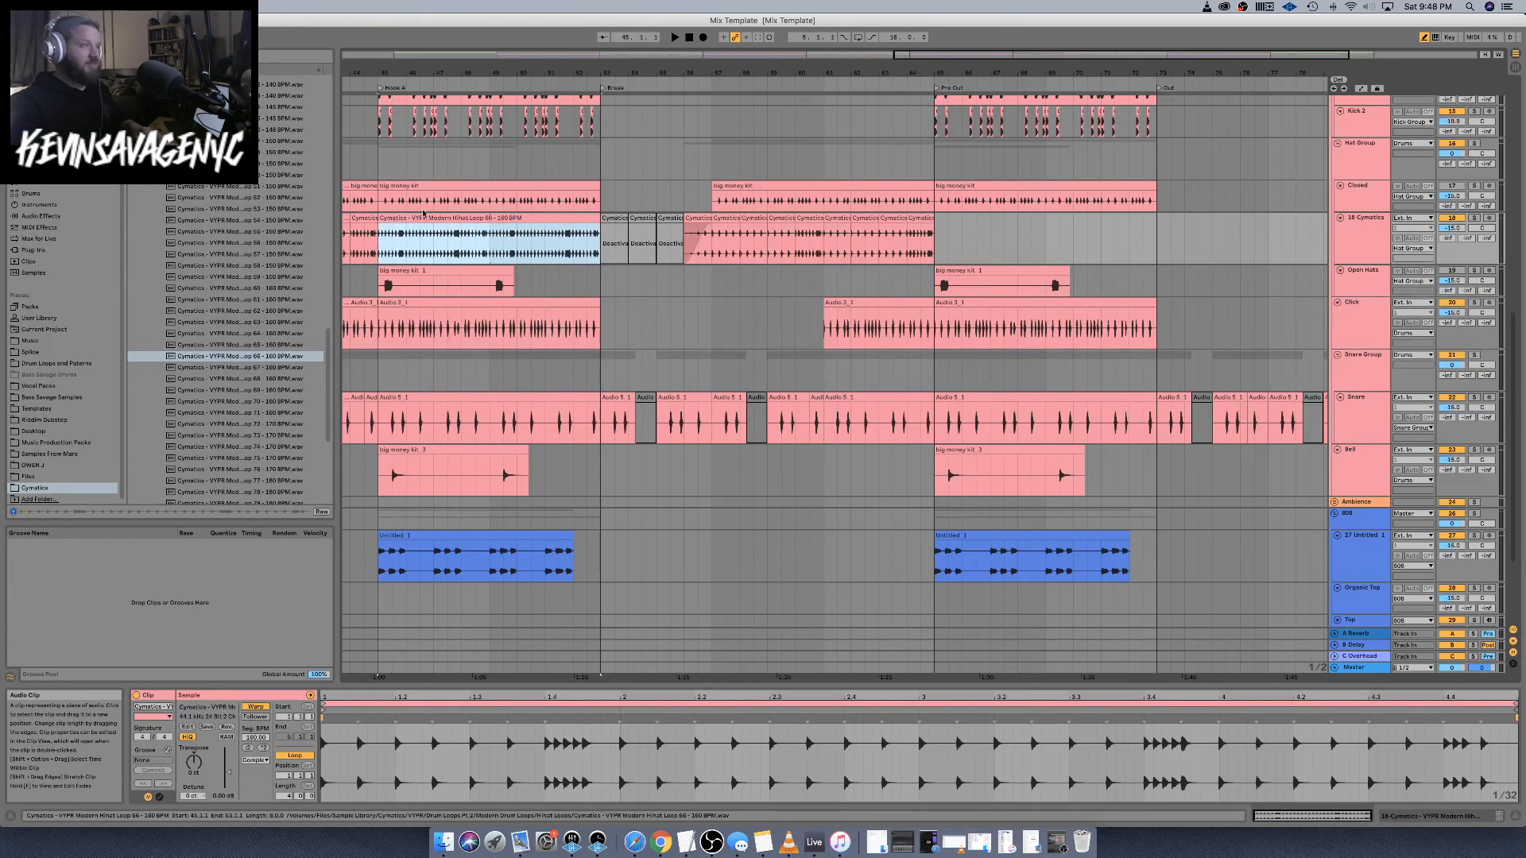
{"action": "left_click", "coordinate": [938, 240]}
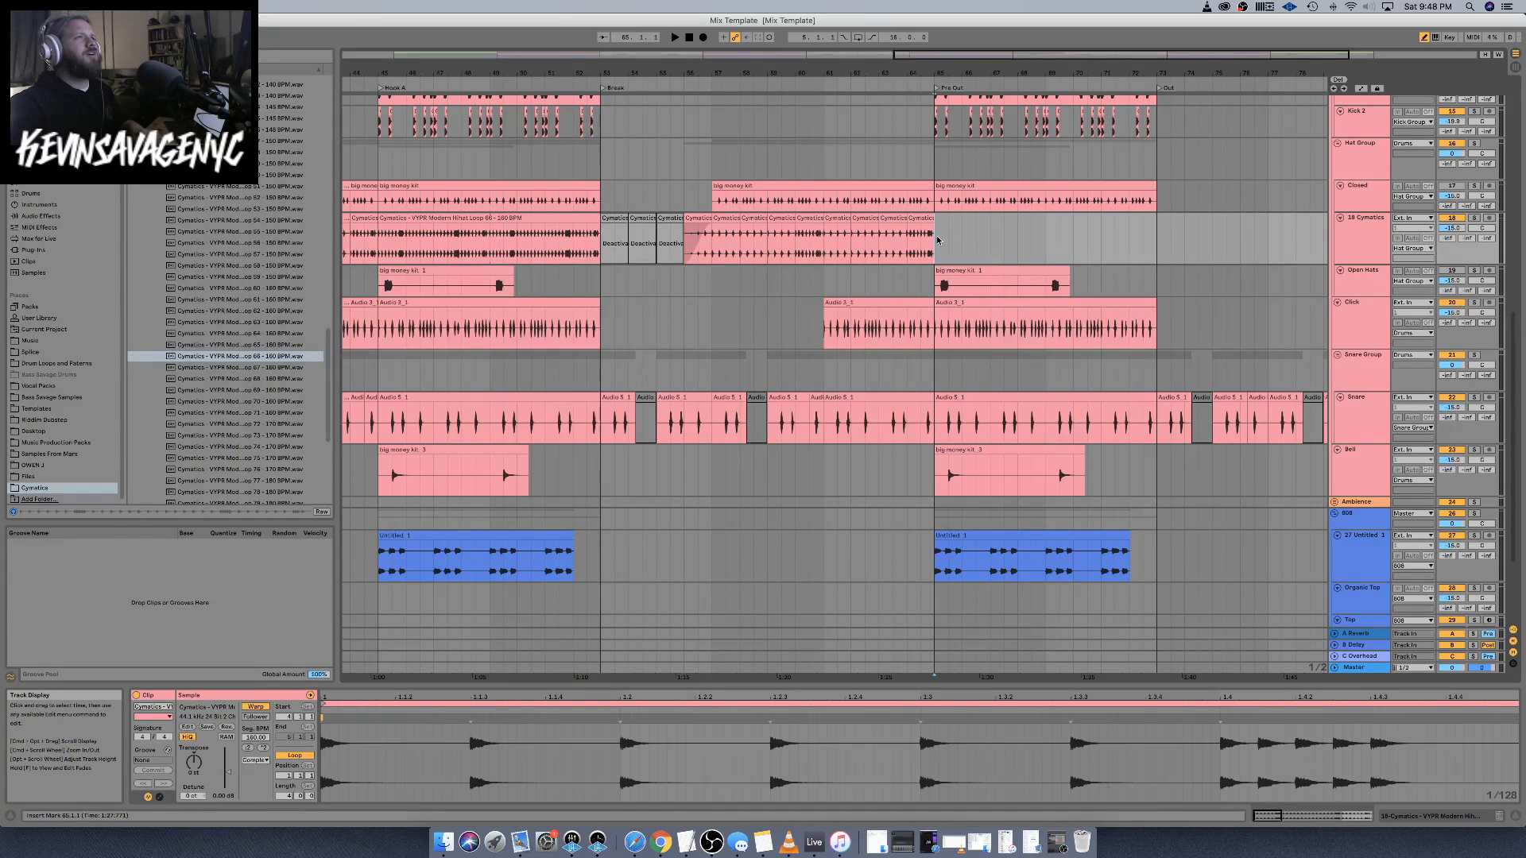
{"action": "key", "text": "super+v"}
{"action": "scroll", "coordinate": [937, 240], "scroll_direction": "left", "scroll_amount": 5}
{"action": "scroll", "coordinate": [938, 240], "scroll_direction": "left", "scroll_amount": 2}
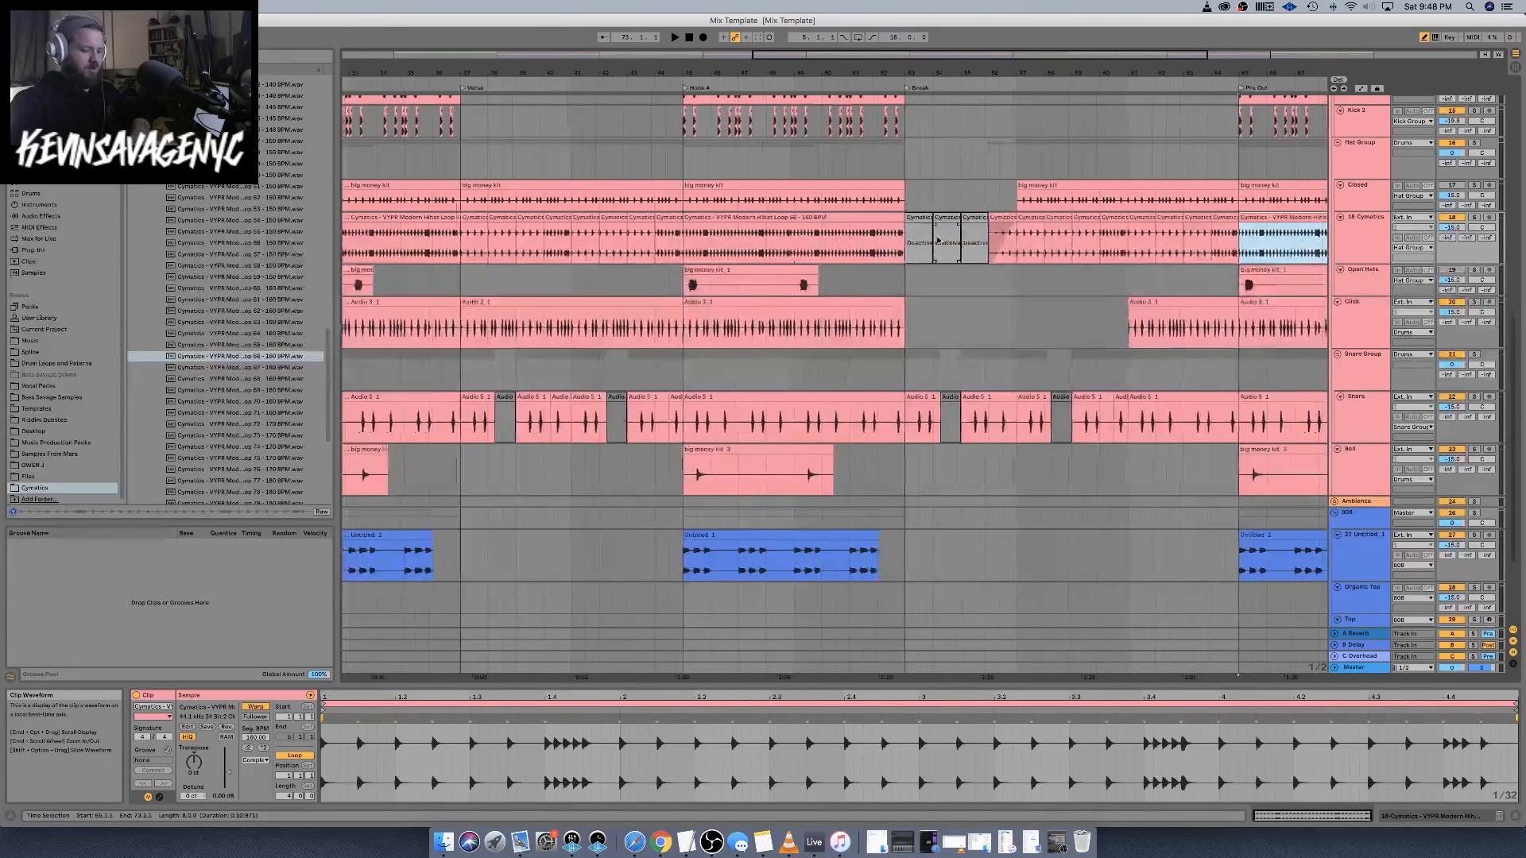
Show the whole arrangement and play it briefly from the Intro locator
{"action": "key", "text": "minus"}
{"action": "key", "text": "minus"}
{"action": "key", "text": "minus"}
{"action": "key", "text": "minus"}
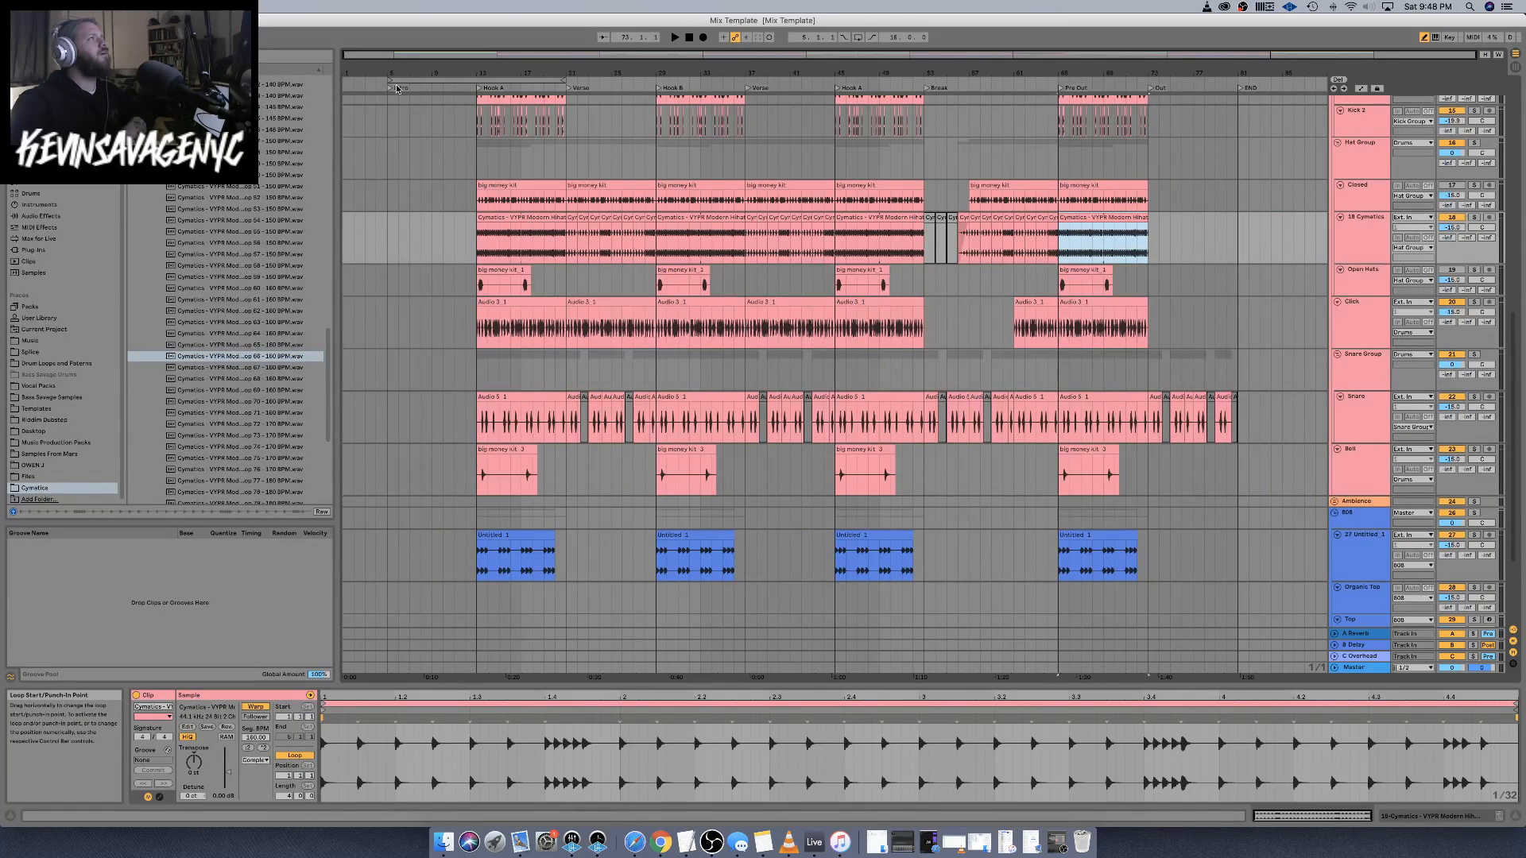
{"action": "left_click", "coordinate": [391, 89]}
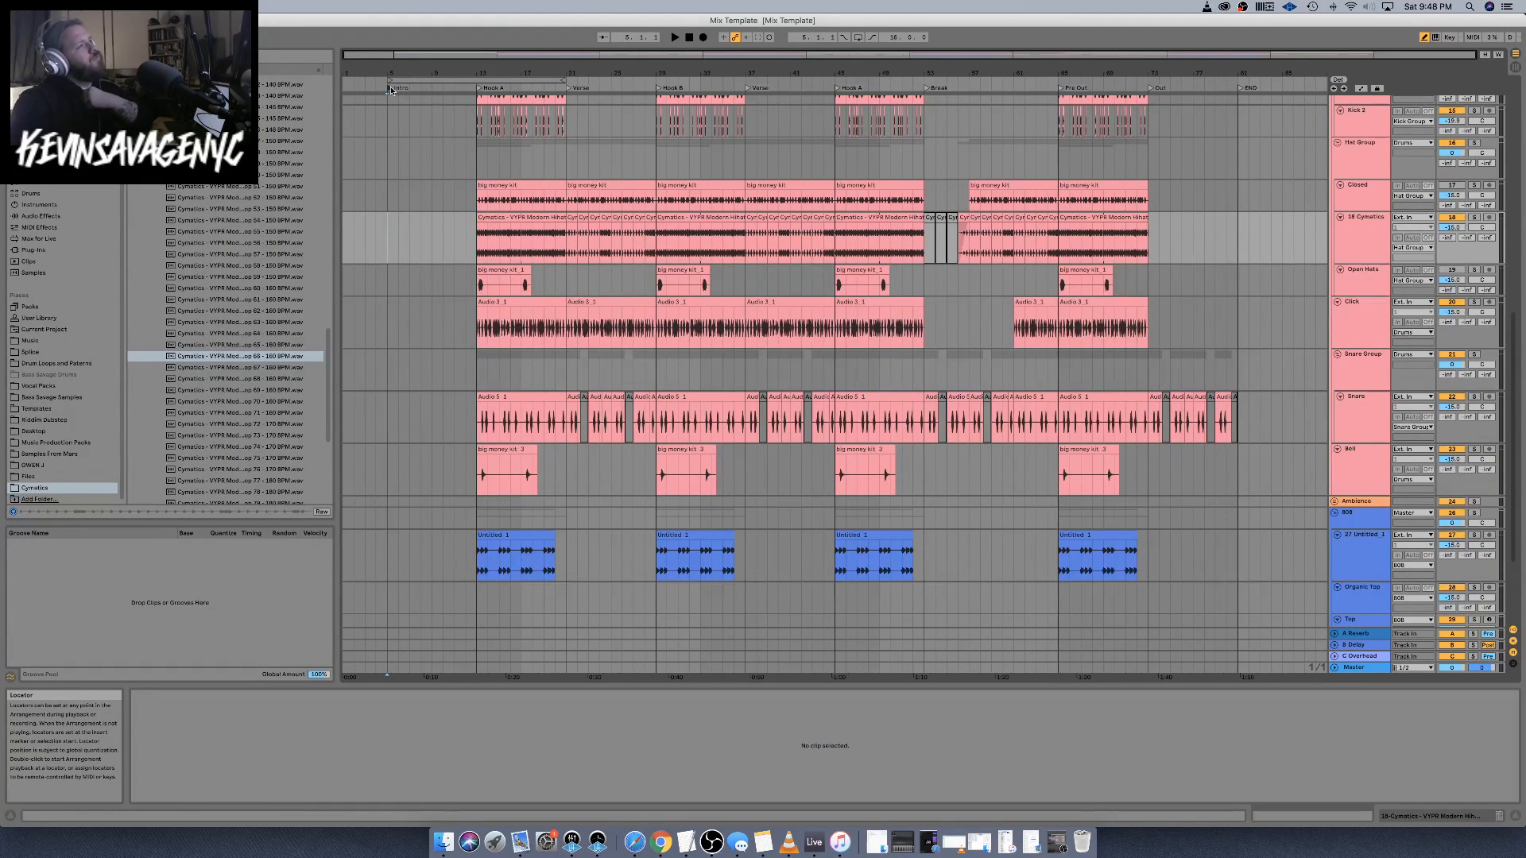
{"action": "key", "text": "space"}
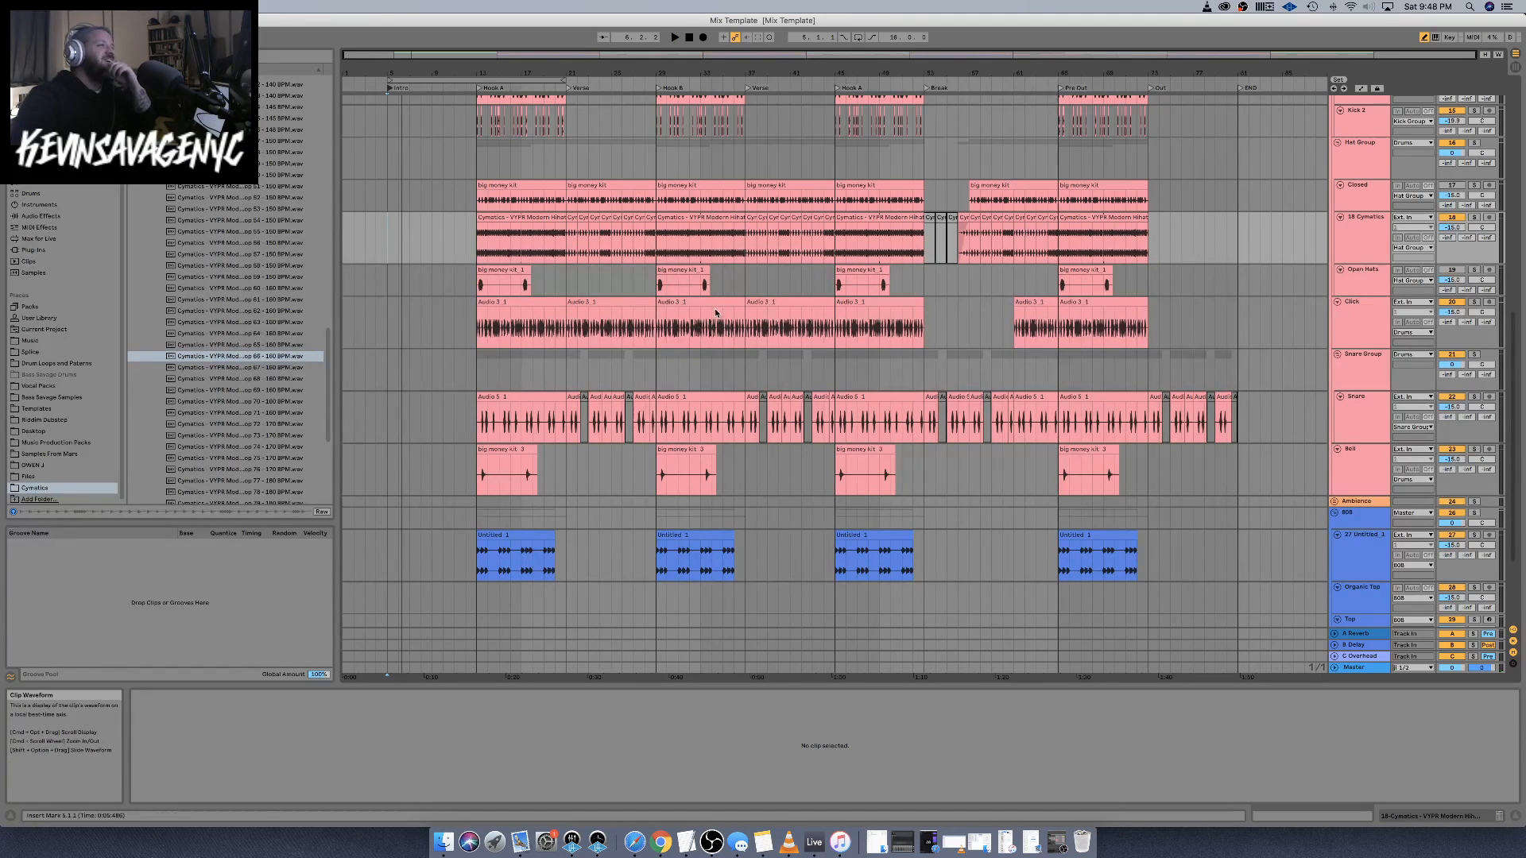
Look over the arrangement's melody, reverse crash and drum tracks to examine how each section is layered
{"action": "scroll", "coordinate": [725, 307], "scroll_direction": "up", "scroll_amount": 5}
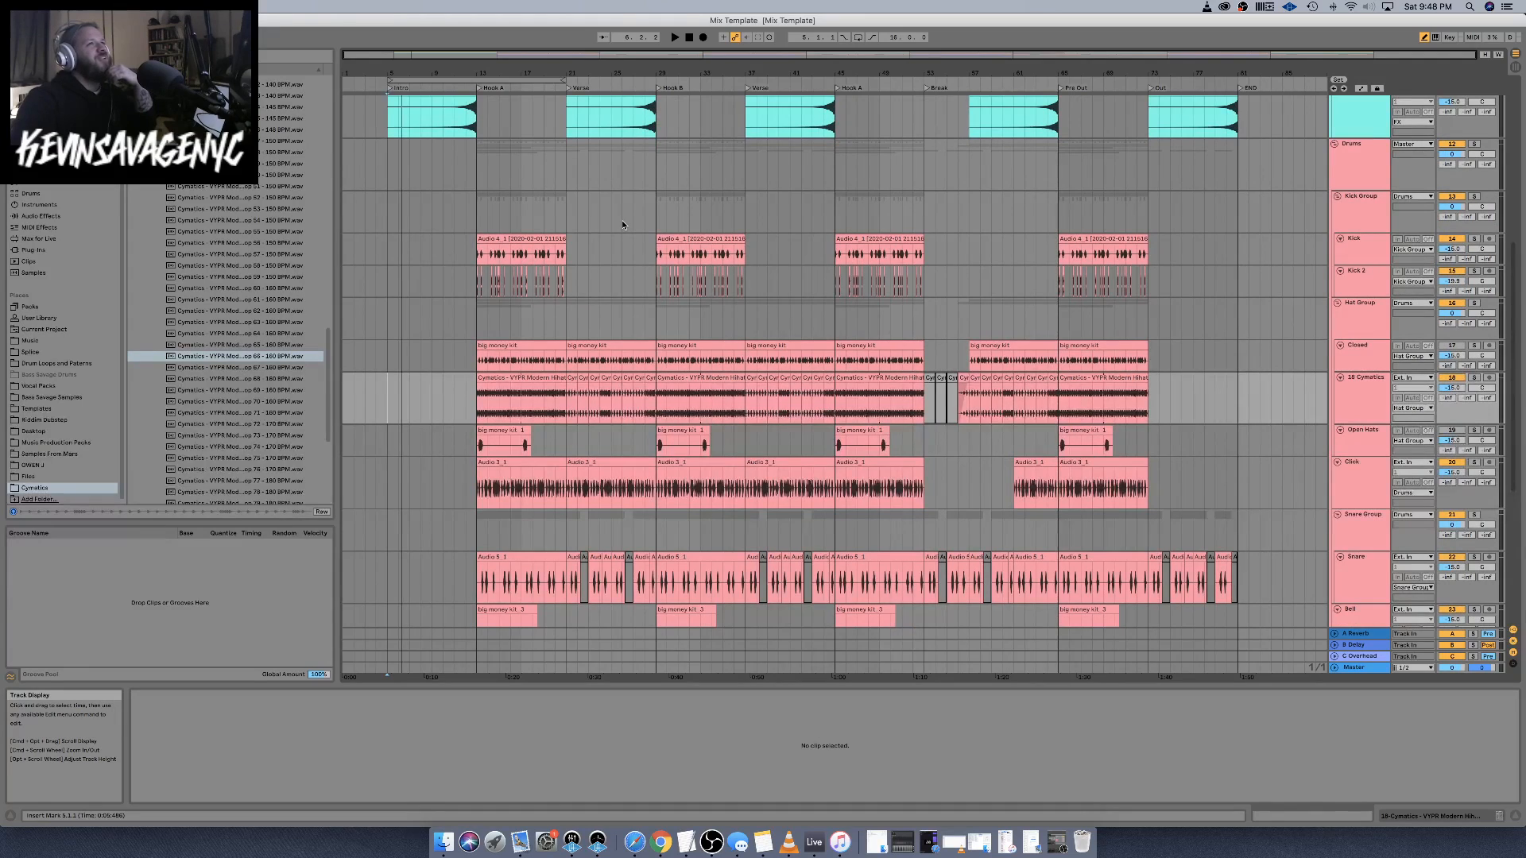
{"action": "scroll", "coordinate": [648, 241], "scroll_direction": "up", "scroll_amount": 6}
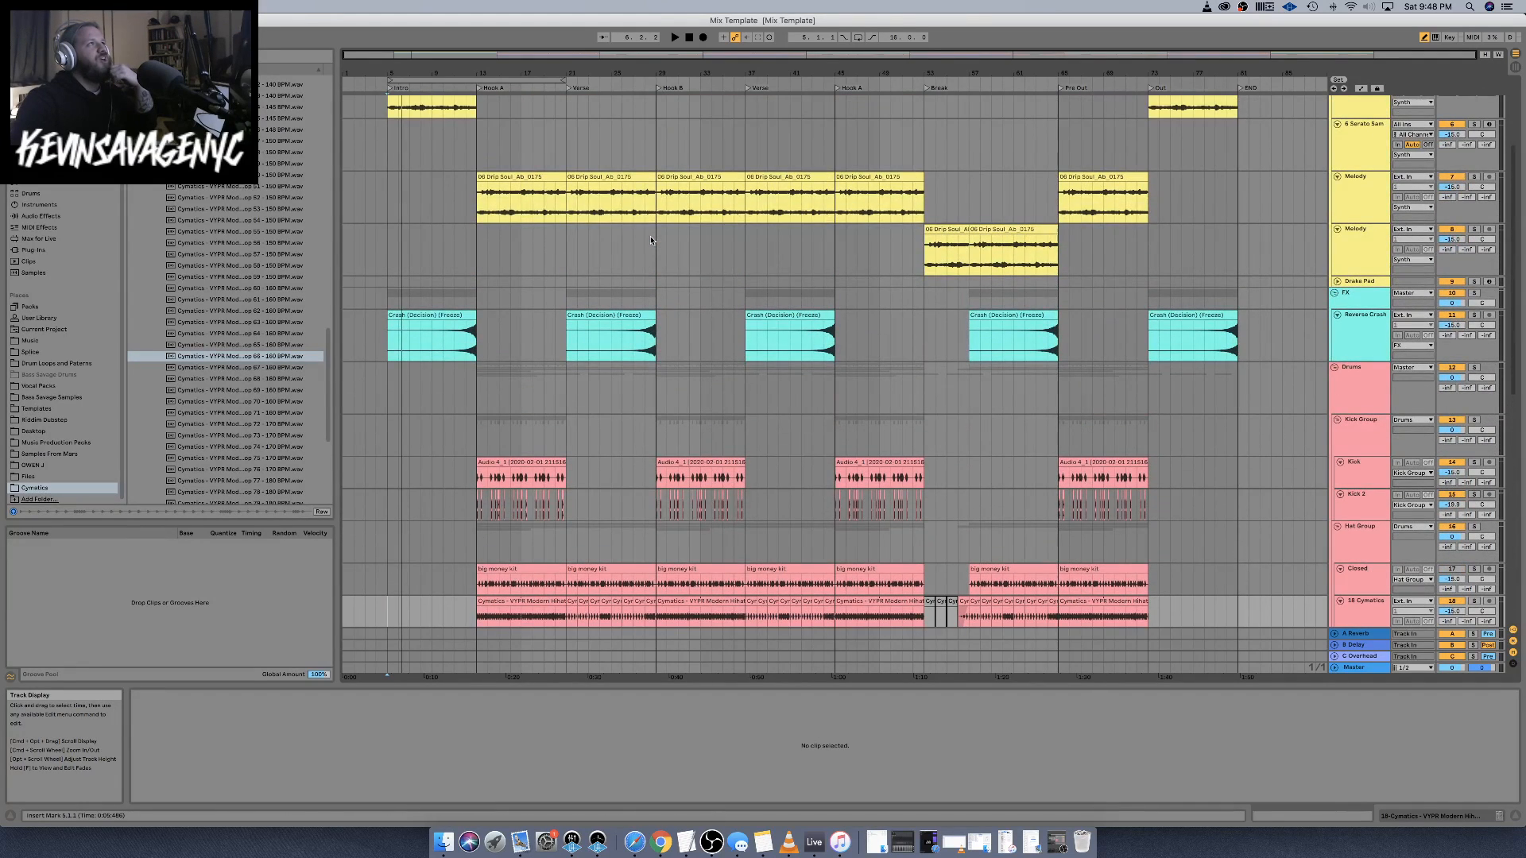
{"action": "scroll", "coordinate": [650, 240], "scroll_direction": "up", "scroll_amount": 4}
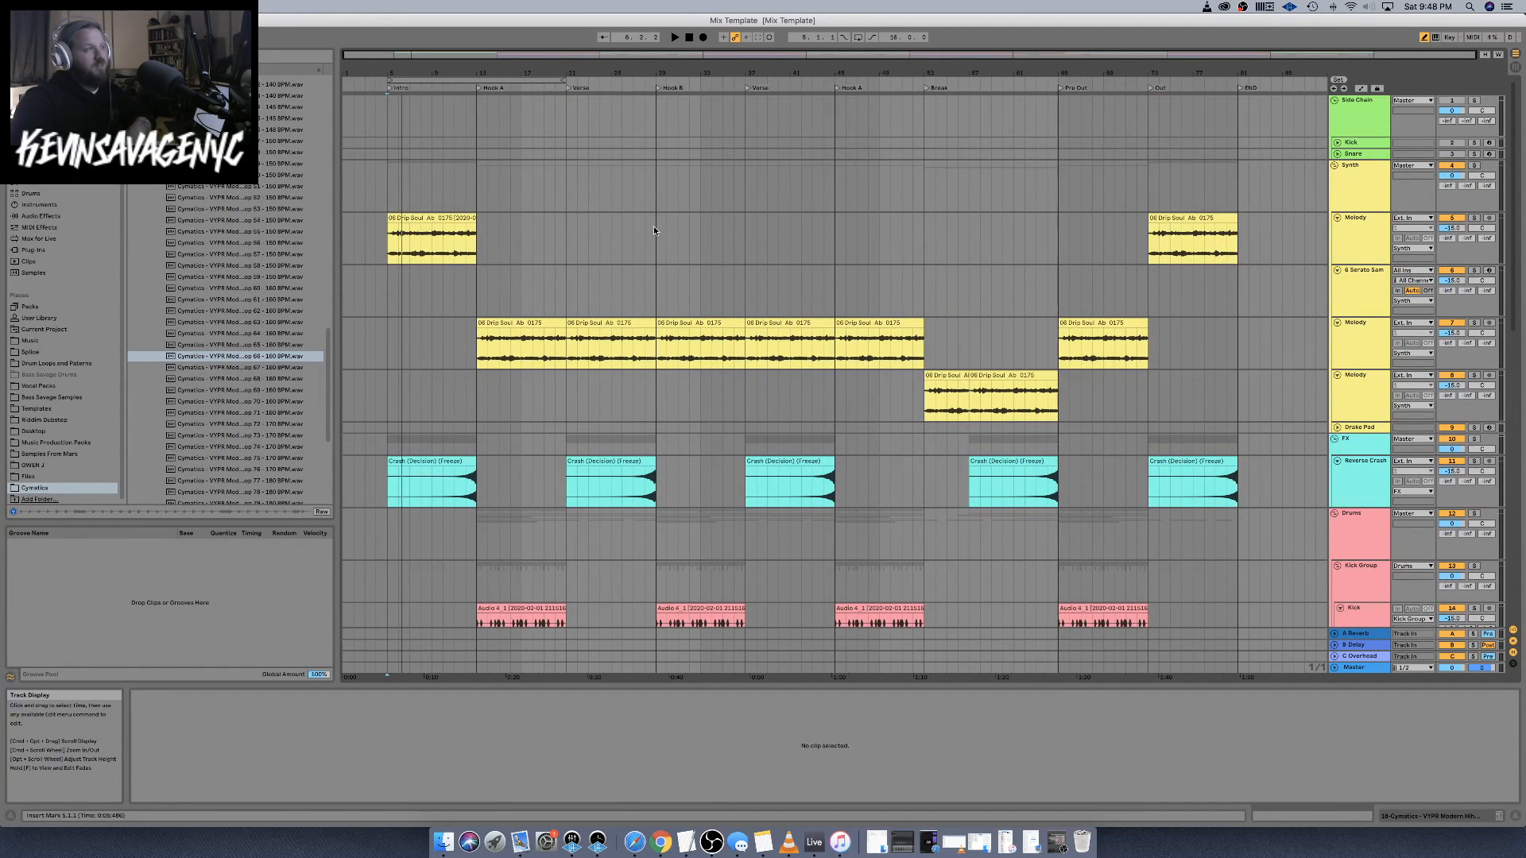
{"action": "left_click", "coordinate": [653, 225]}
{"action": "left_click", "coordinate": [665, 249]}
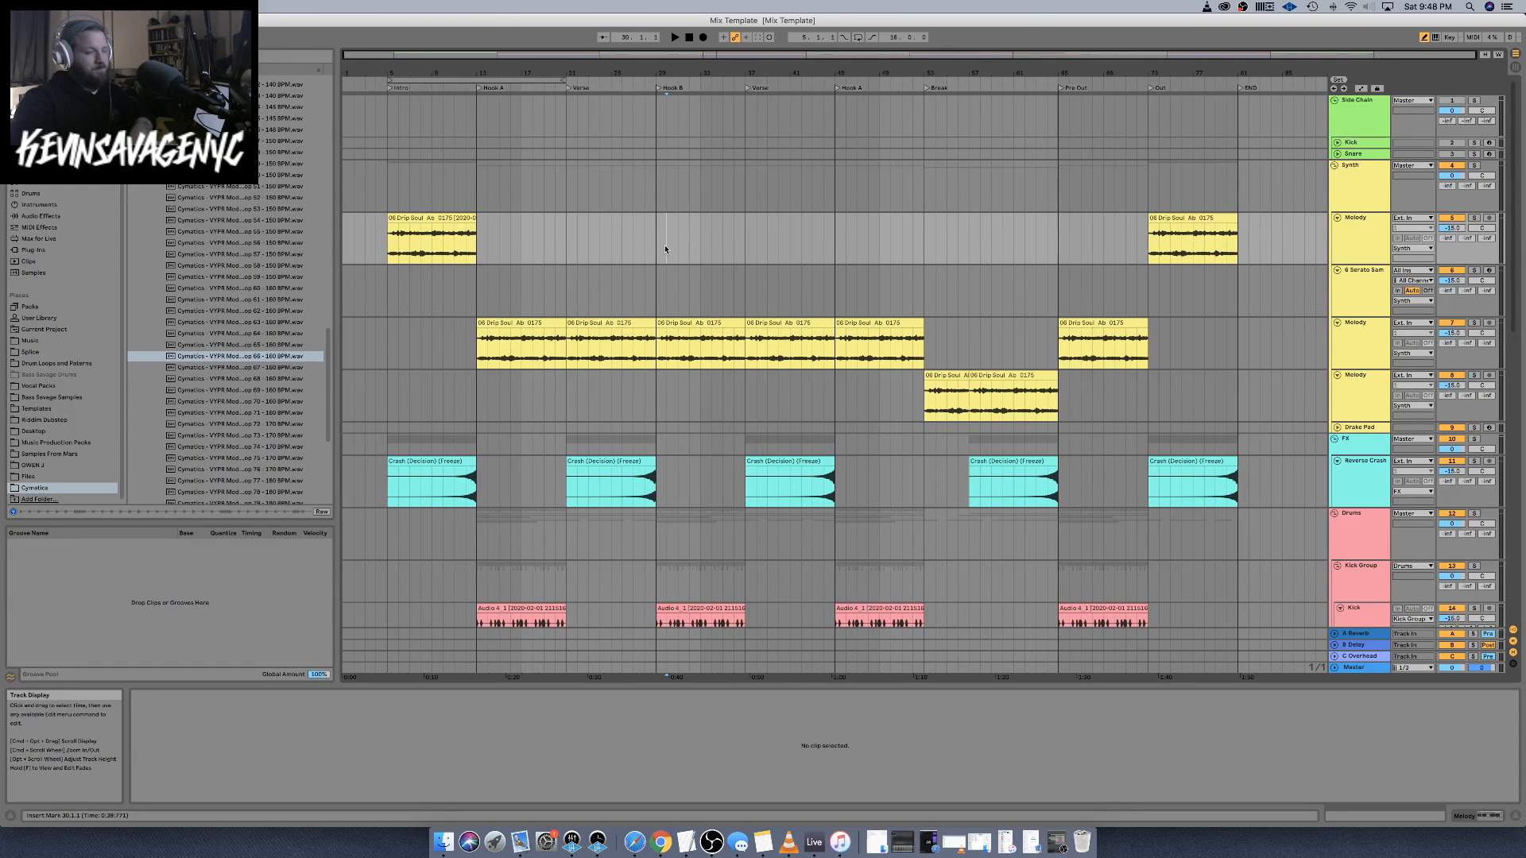
{"action": "scroll", "coordinate": [677, 294], "scroll_direction": "down", "scroll_amount": 3}
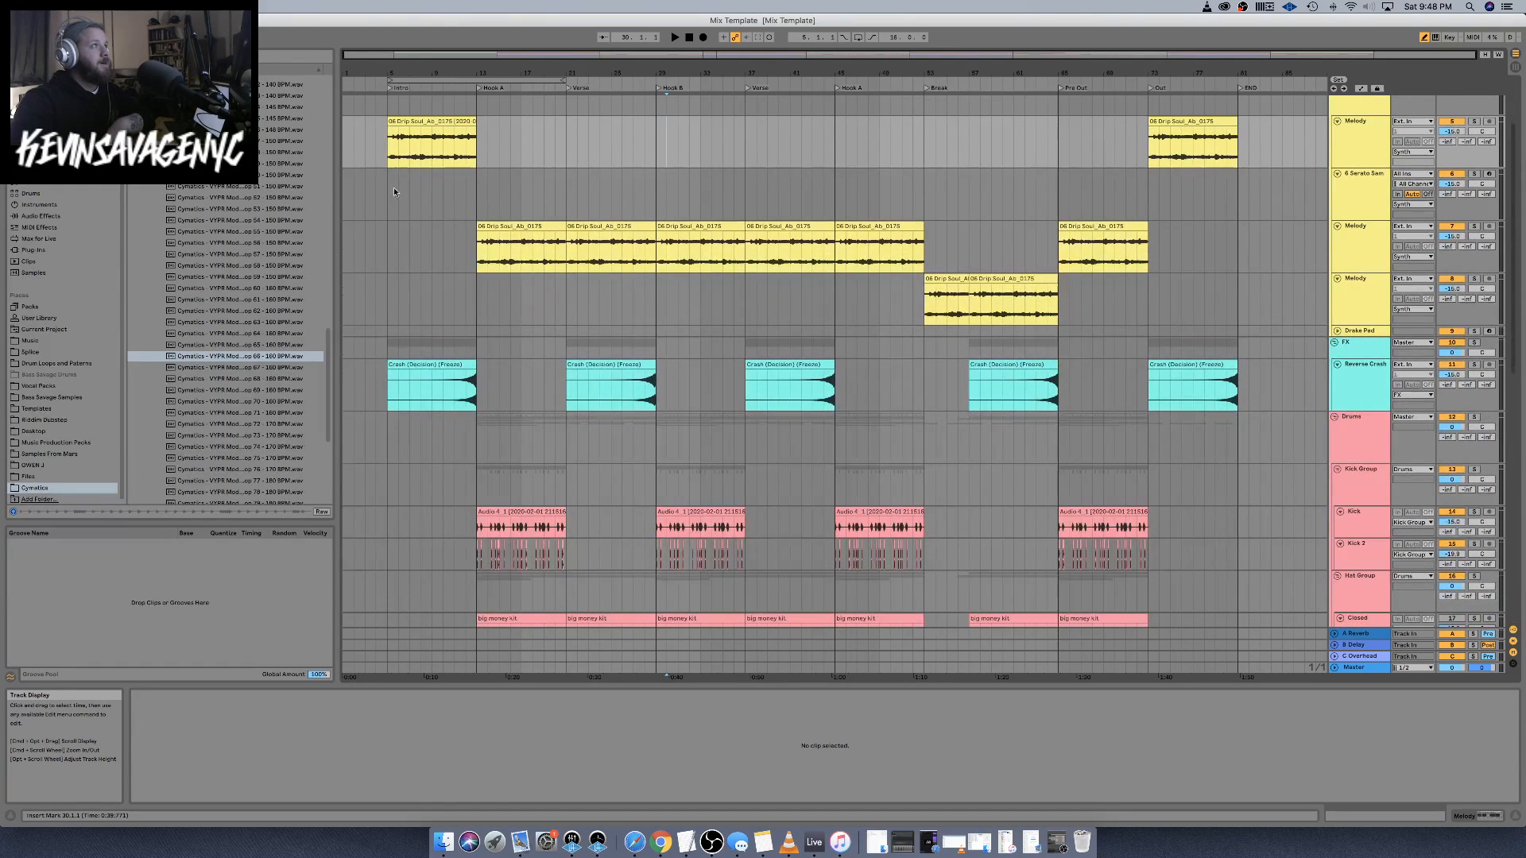
{"action": "scroll", "coordinate": [760, 419], "scroll_direction": "down", "scroll_amount": 5}
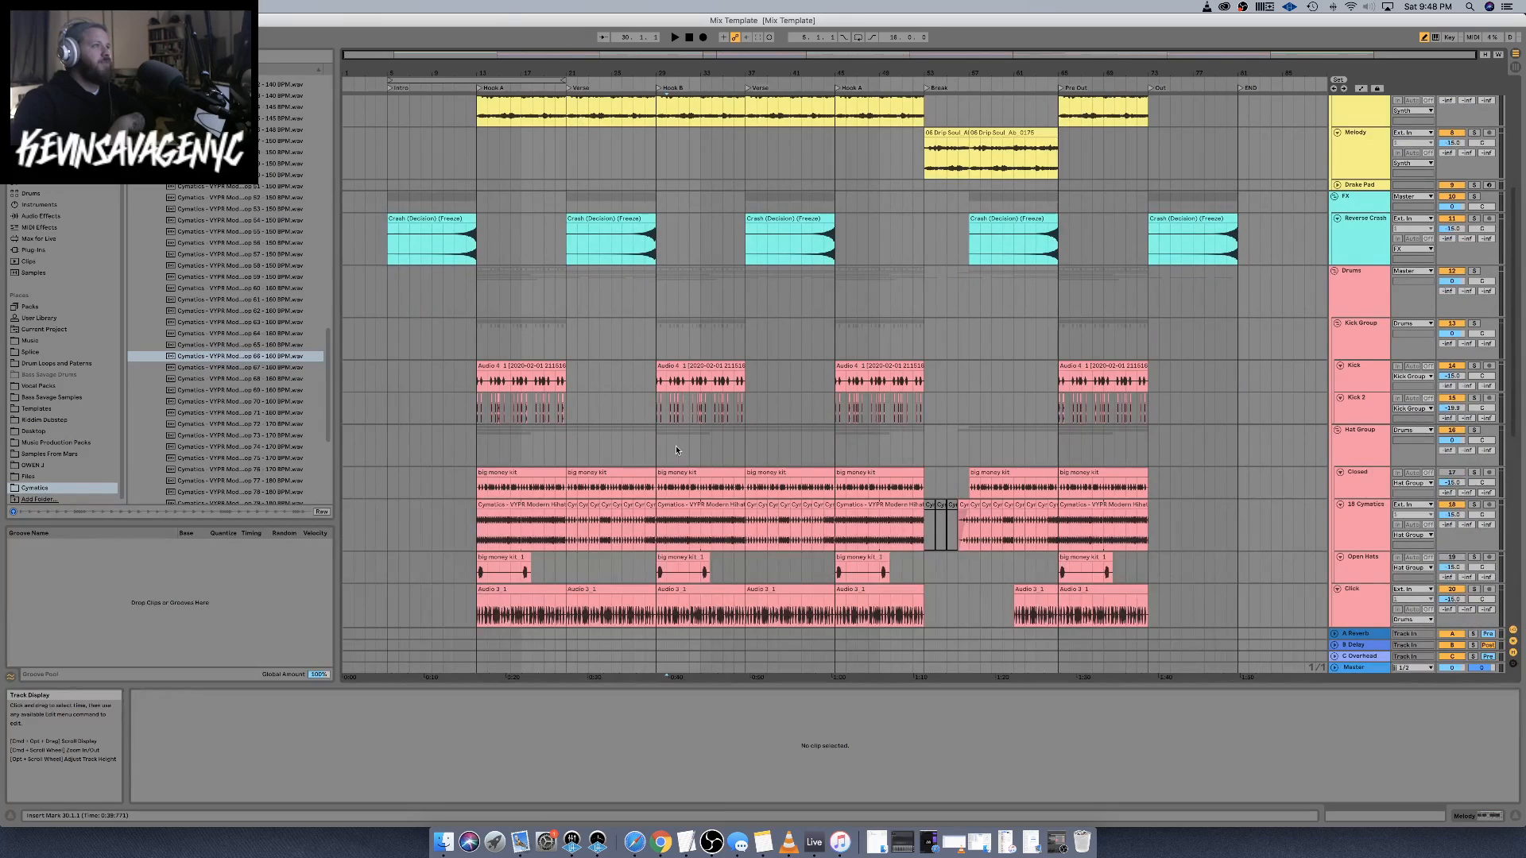
{"action": "scroll", "coordinate": [560, 353], "scroll_direction": "down", "scroll_amount": 5}
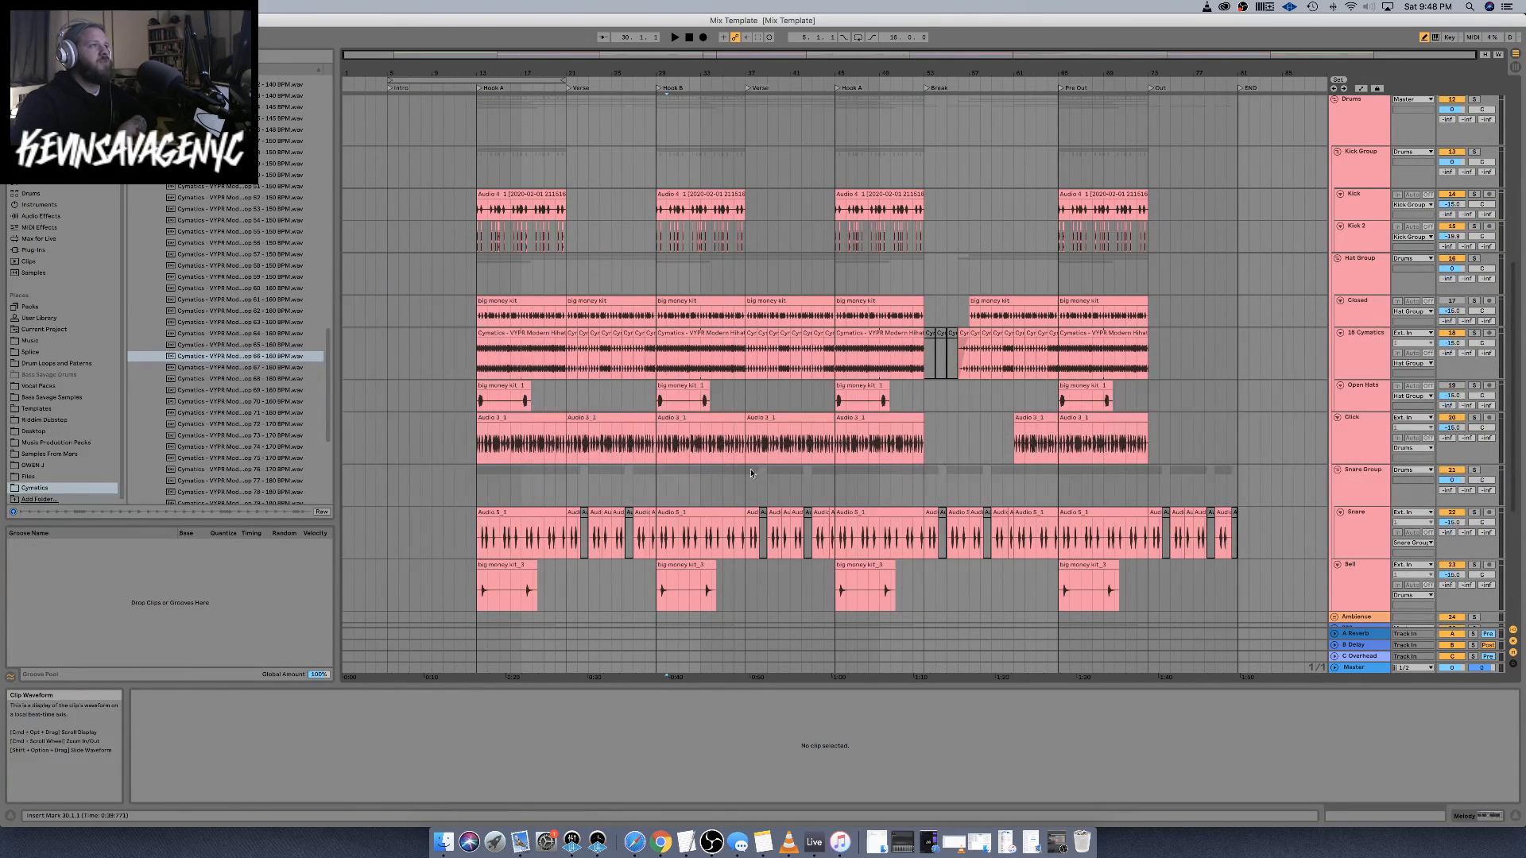
Play the arrangement from the Intro and display the Master track's device chain
{"action": "double_click", "coordinate": [389, 87]}
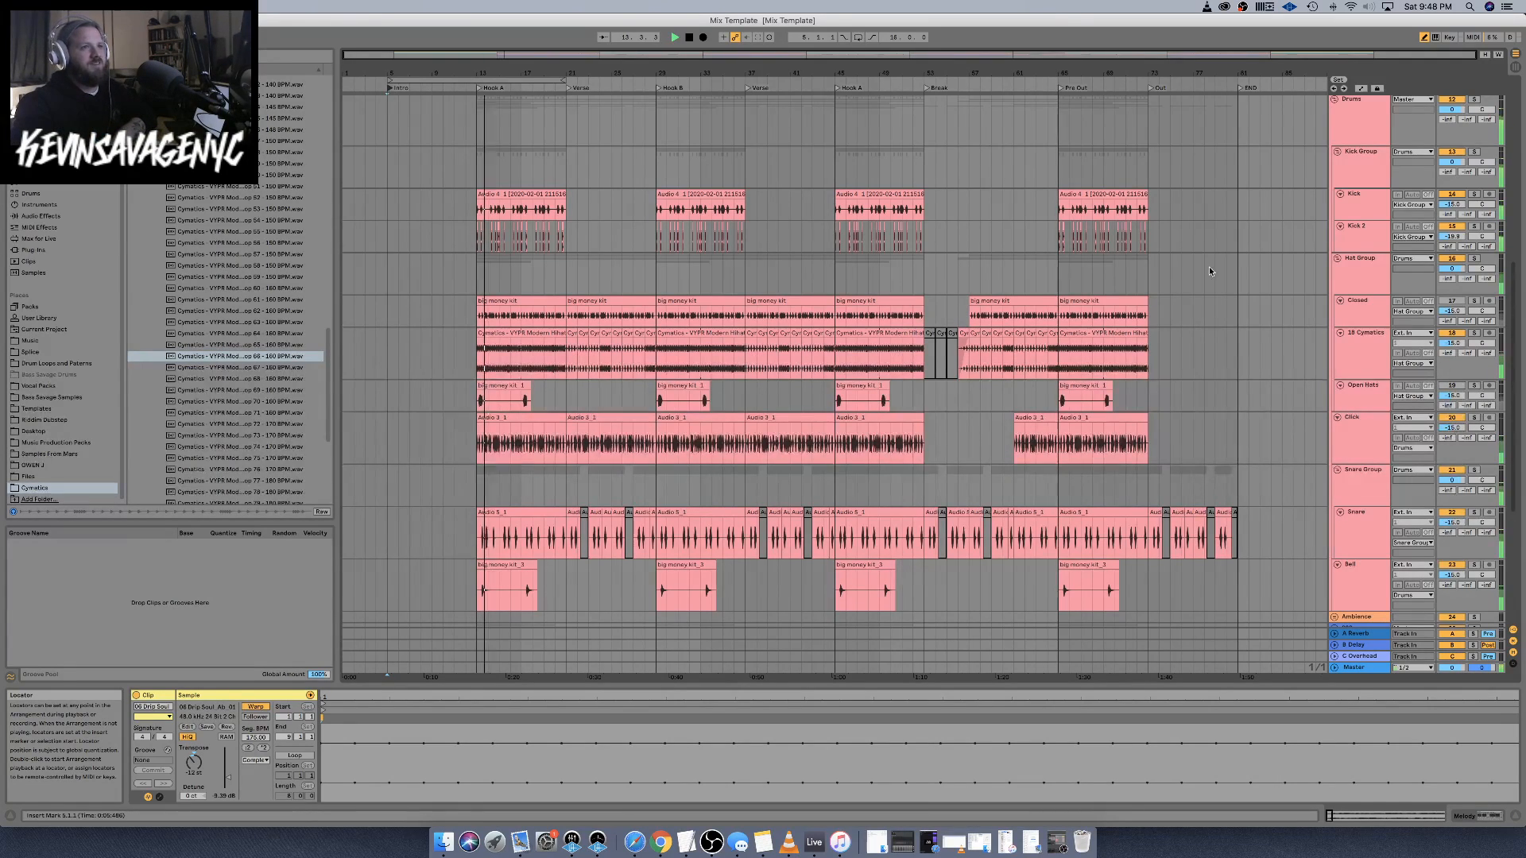
{"action": "left_click", "coordinate": [1358, 668]}
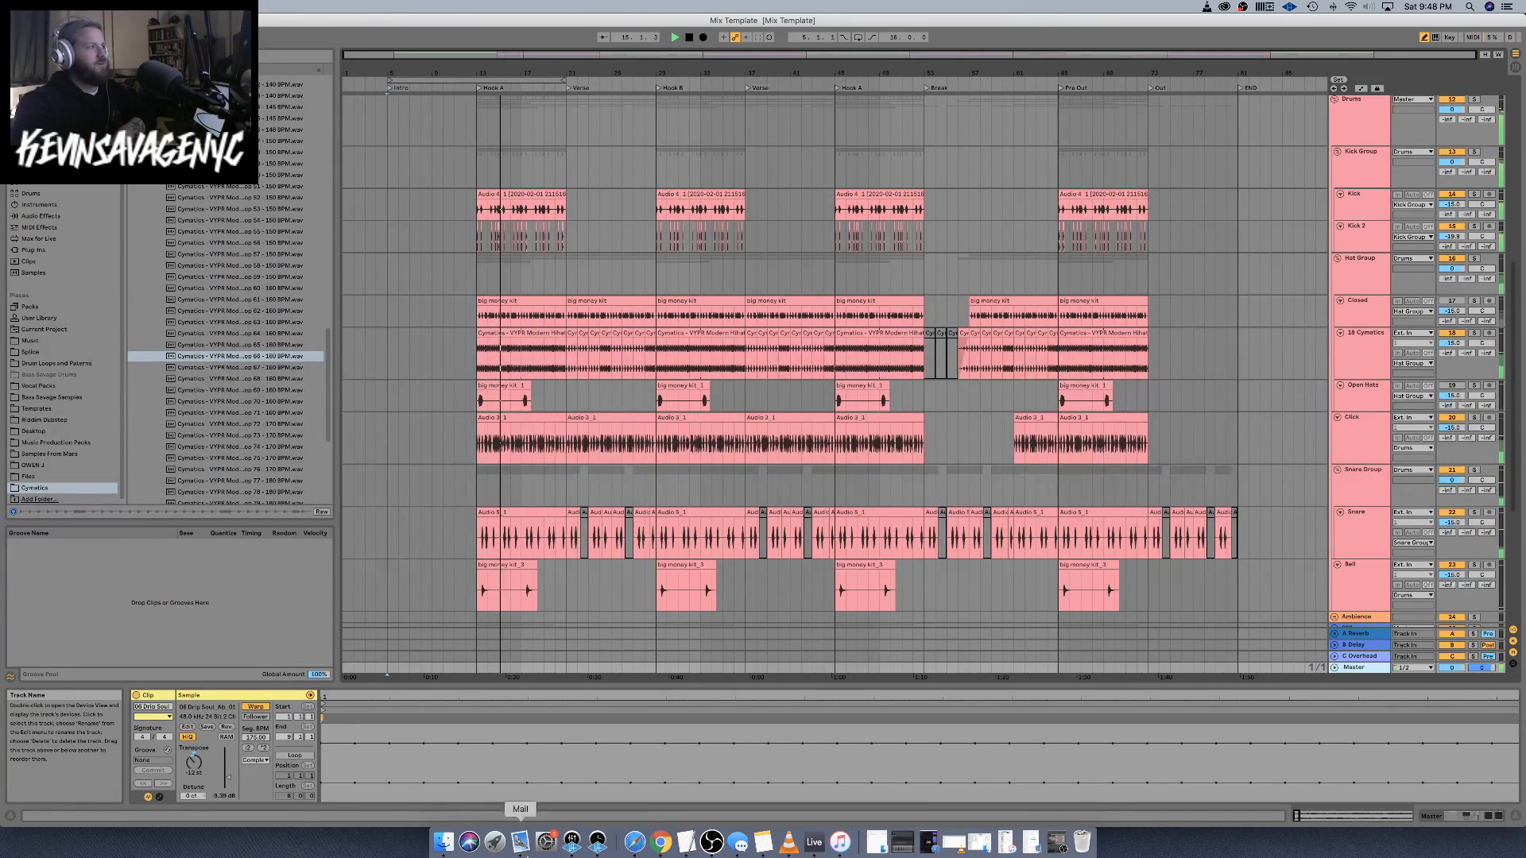
{"action": "key", "text": "shift+Tab"}
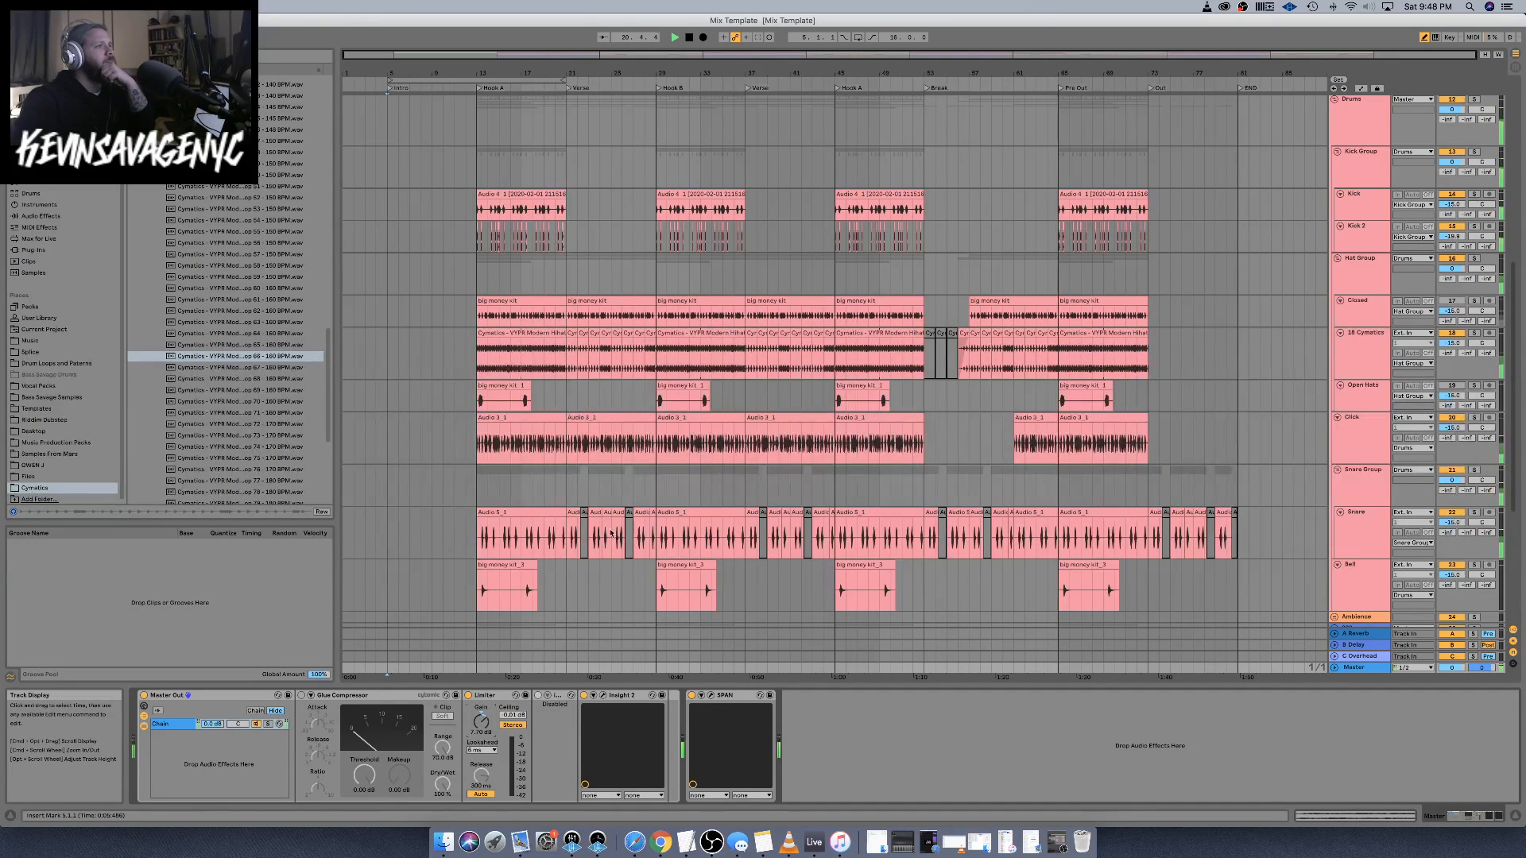
Check the drum and 808 tracks during playback and display the devices of the Full track in the 808 group
{"action": "scroll", "coordinate": [615, 539], "scroll_direction": "down", "scroll_amount": 6}
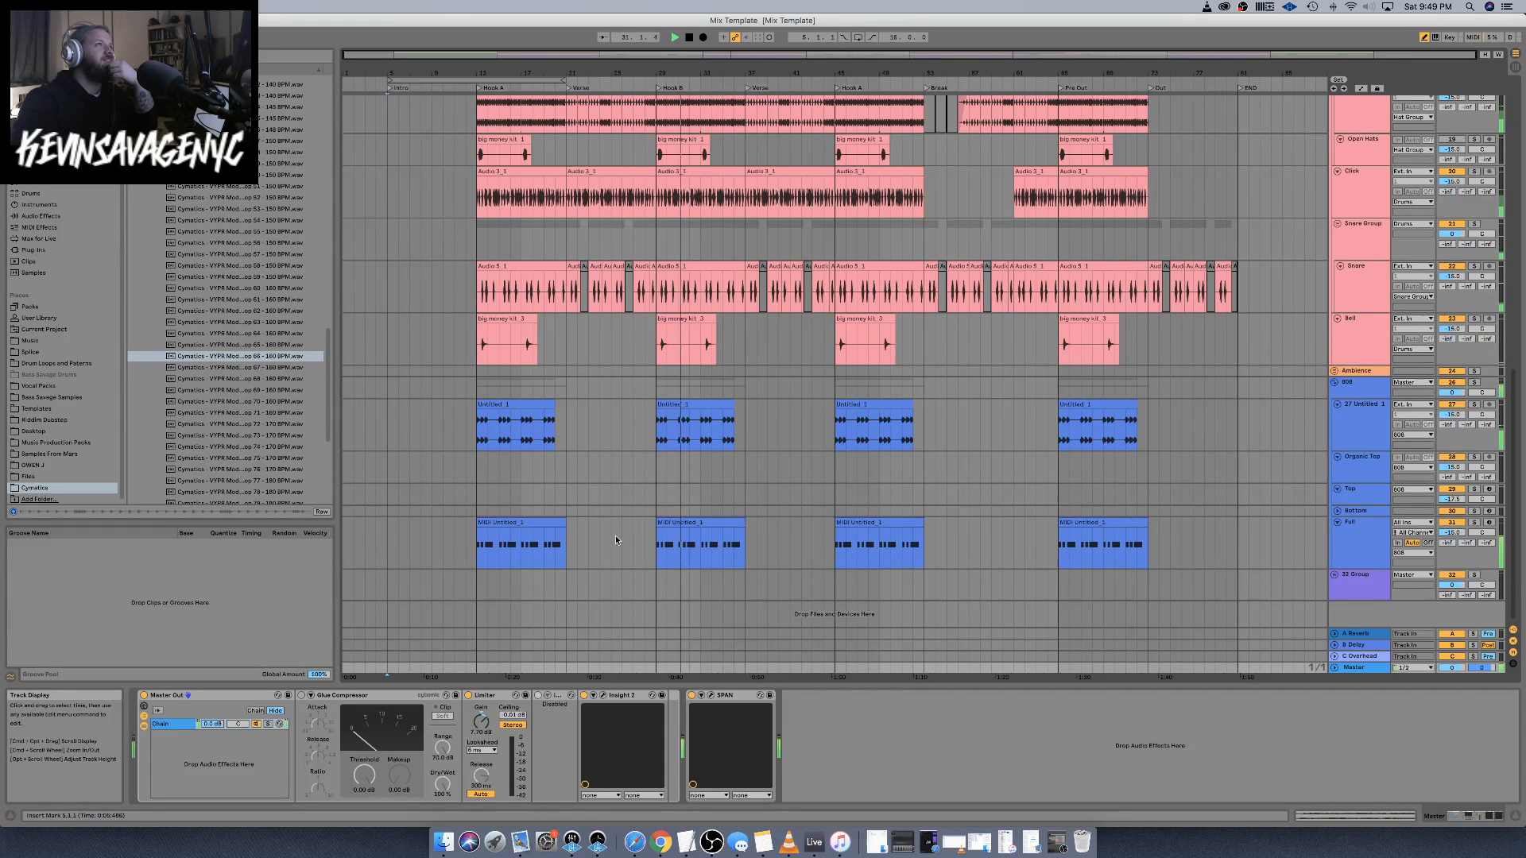
{"action": "scroll", "coordinate": [615, 540], "scroll_direction": "up", "scroll_amount": 2}
{"action": "scroll", "coordinate": [615, 536], "scroll_direction": "up", "scroll_amount": 8}
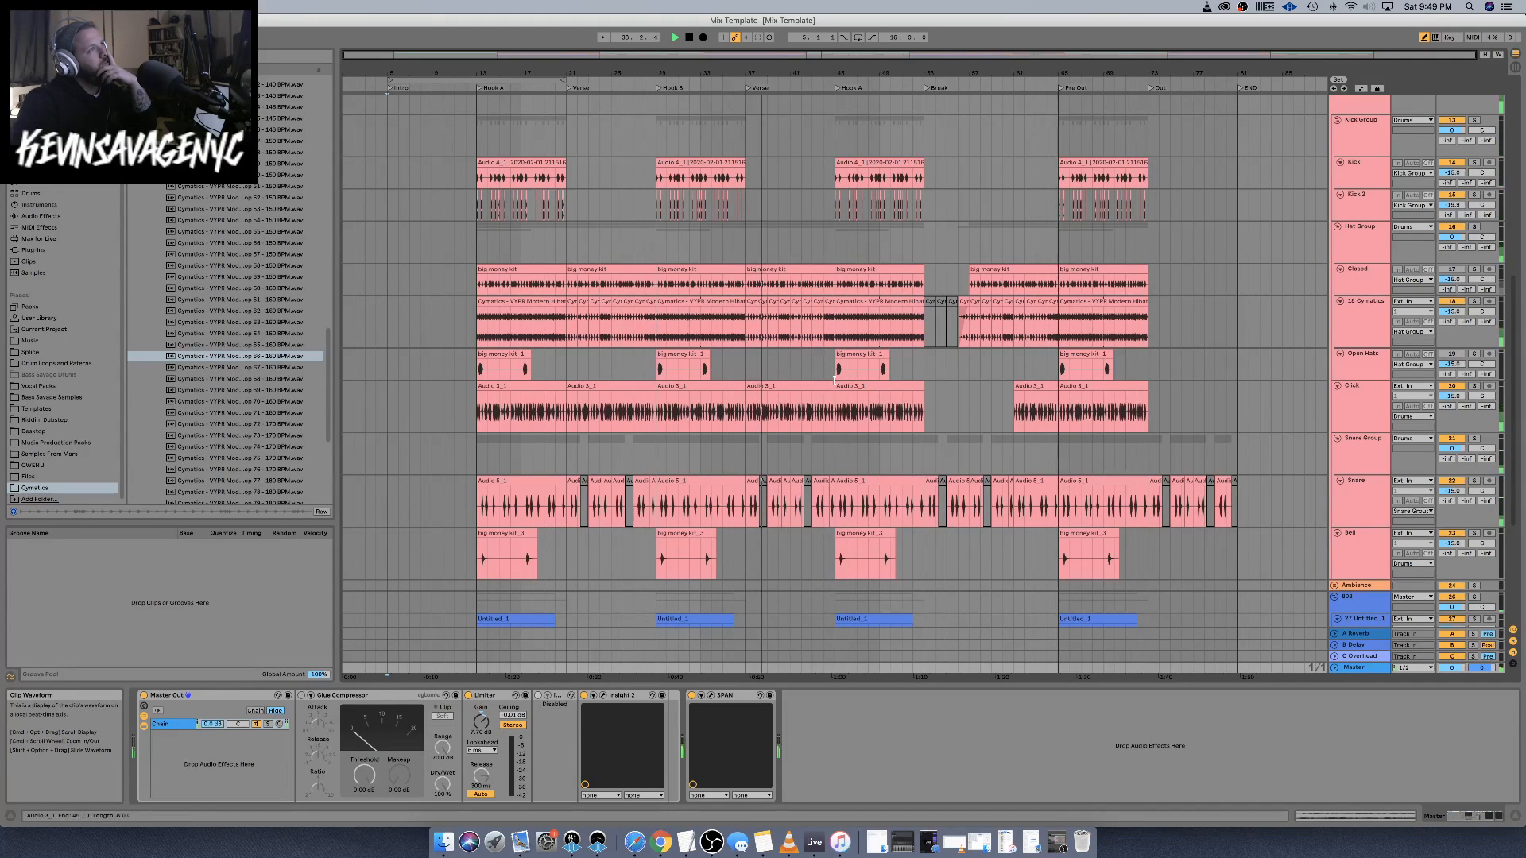
{"action": "scroll", "coordinate": [848, 405], "scroll_direction": "down", "scroll_amount": 3}
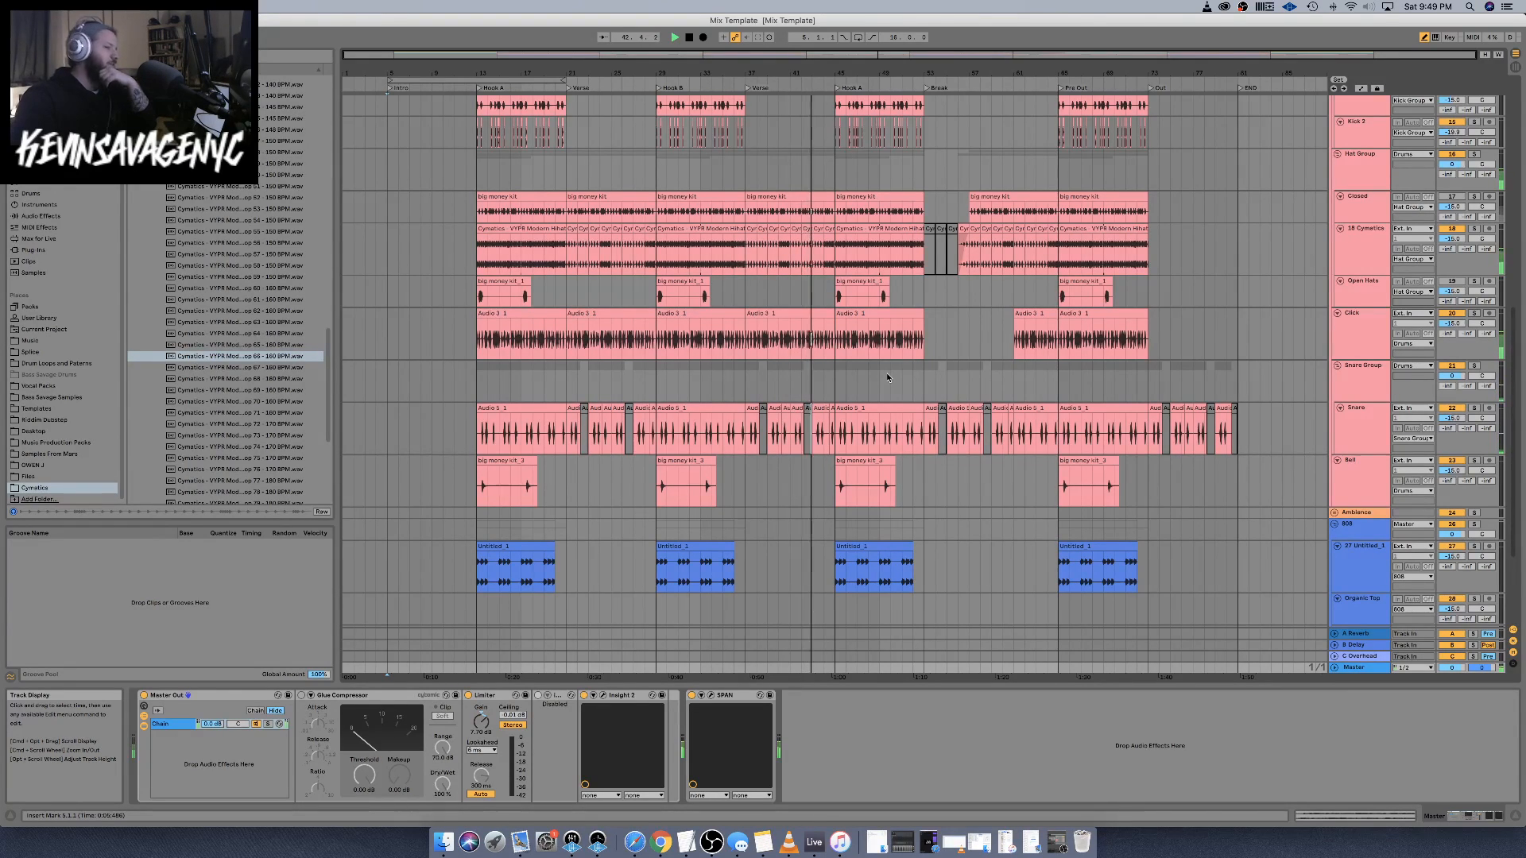
{"action": "scroll", "coordinate": [886, 378], "scroll_direction": "down", "scroll_amount": 6}
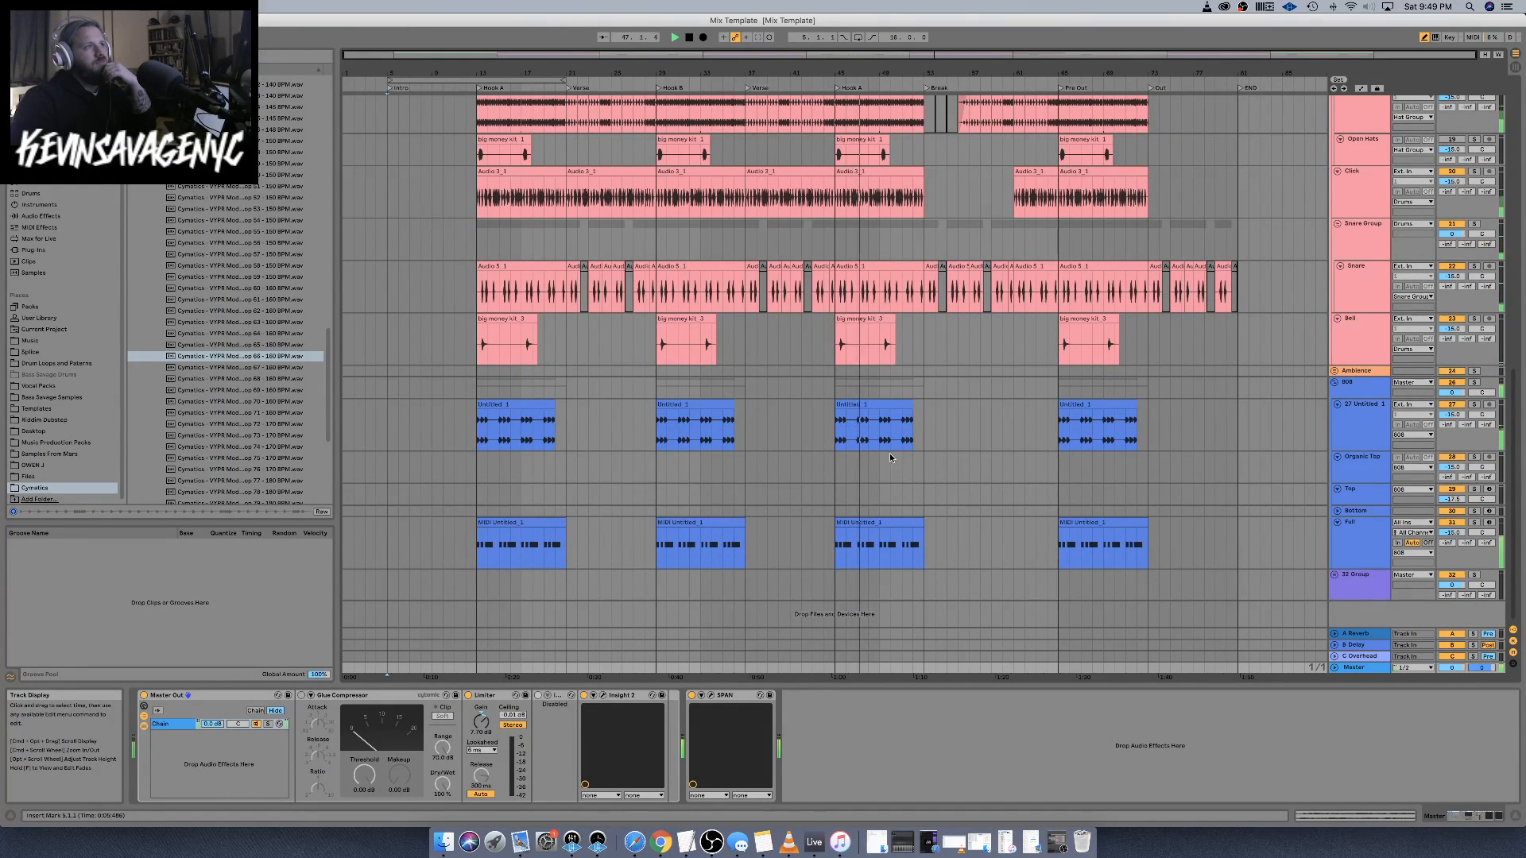
{"action": "left_click", "coordinate": [1360, 544]}
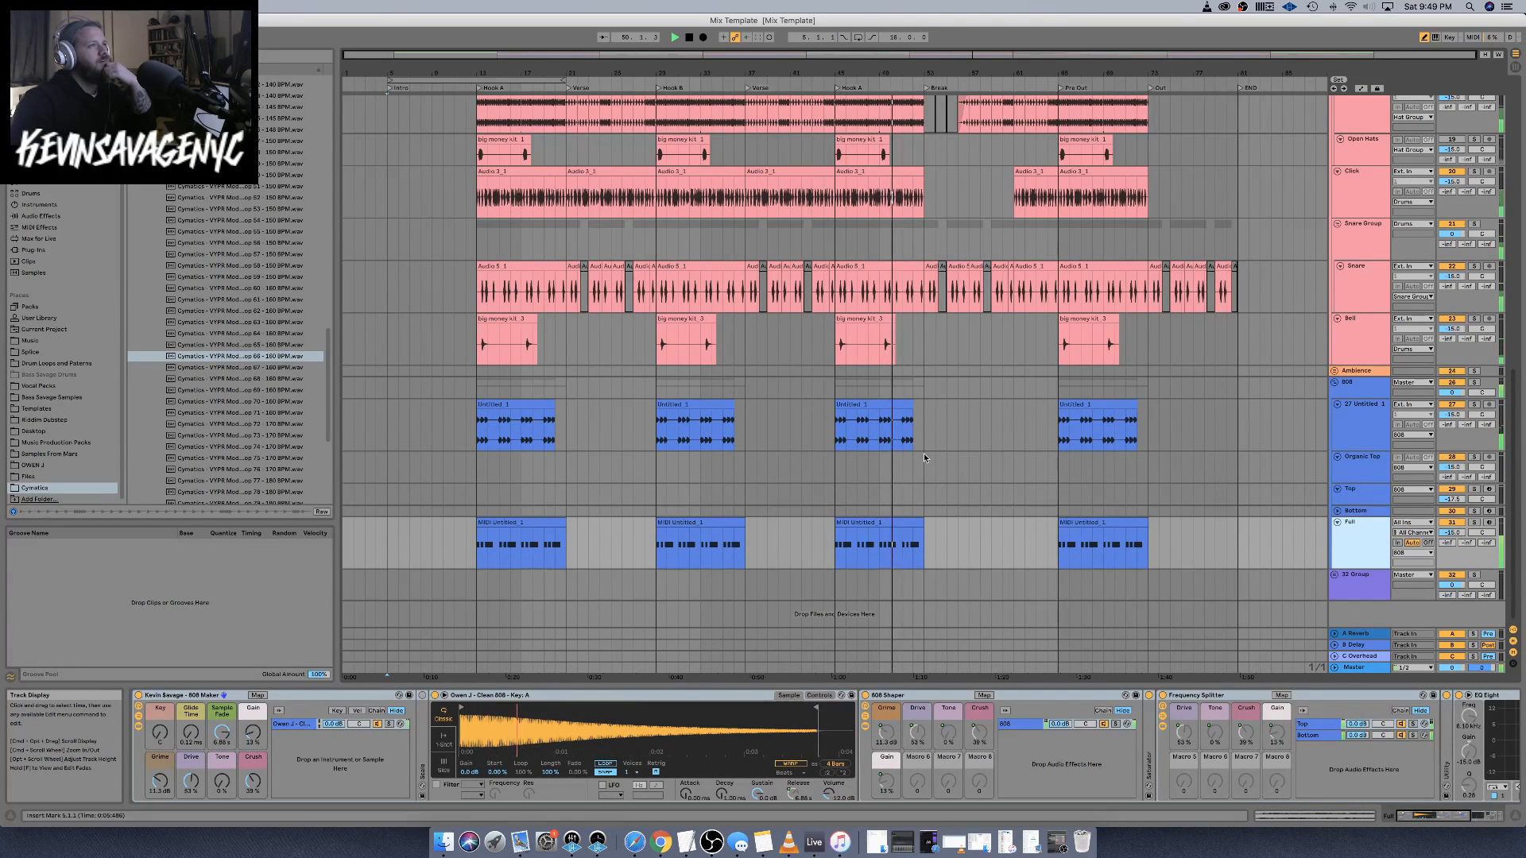
{"action": "scroll", "coordinate": [923, 452], "scroll_direction": "up", "scroll_amount": 5}
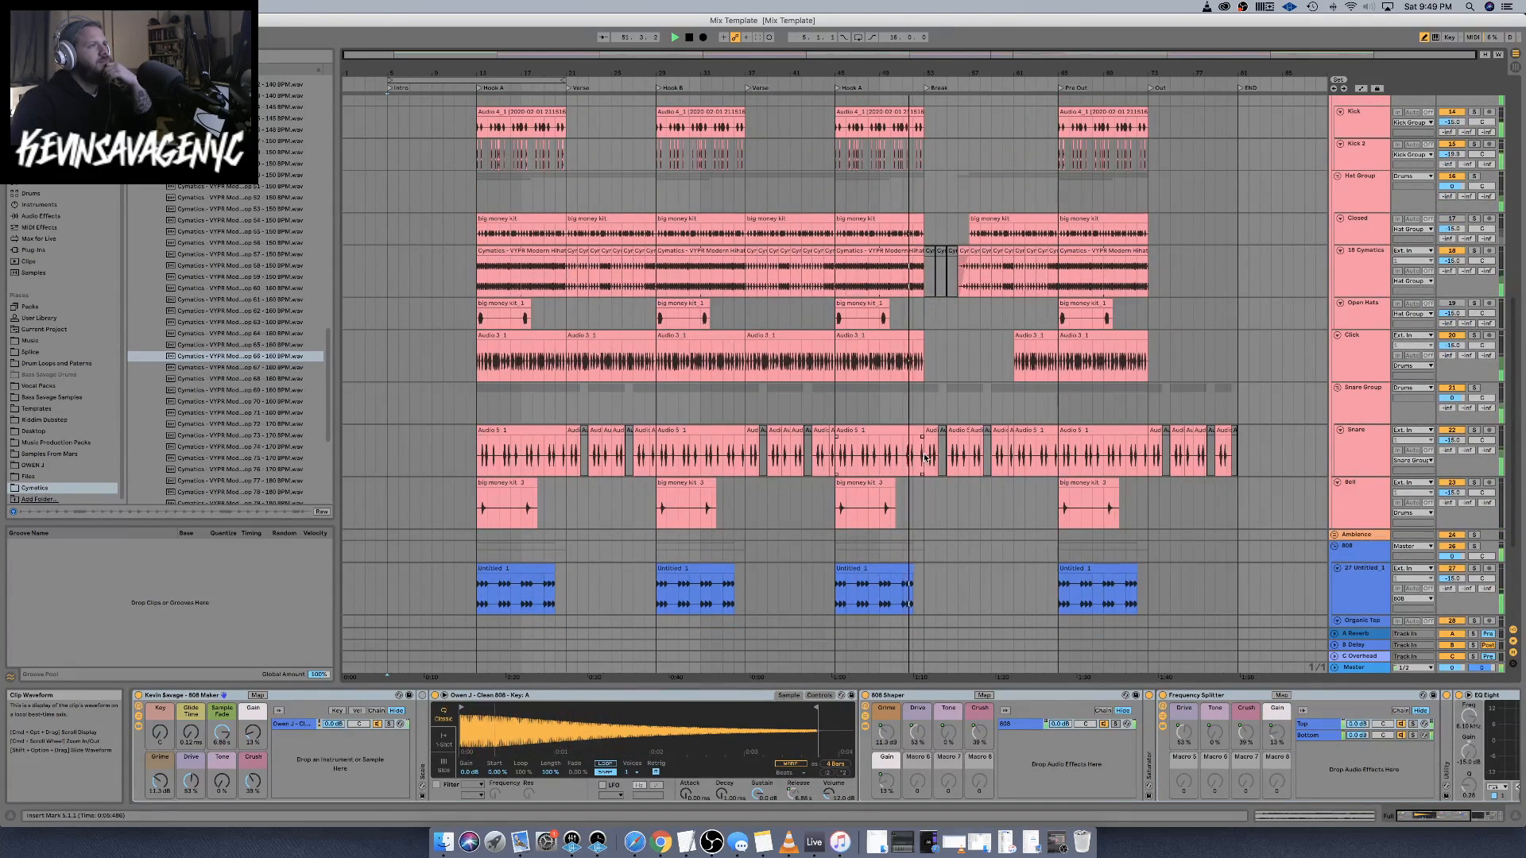
Look over the melody, drum and 808 tracks during playback and display the Snare track's devices
{"action": "scroll", "coordinate": [925, 456], "scroll_direction": "up", "scroll_amount": 6}
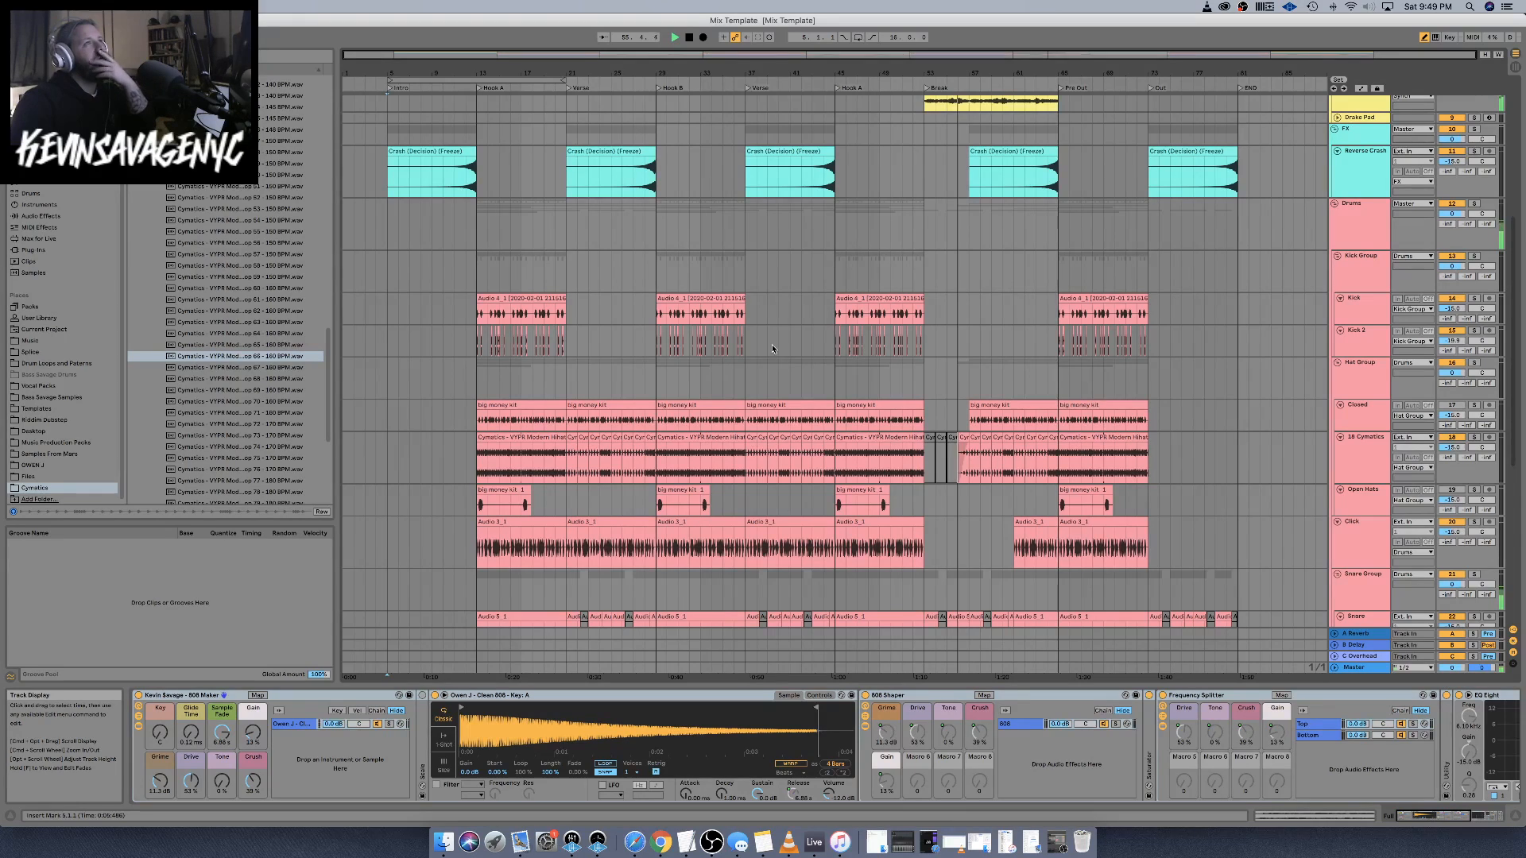
{"action": "scroll", "coordinate": [988, 396], "scroll_direction": "up", "scroll_amount": 8}
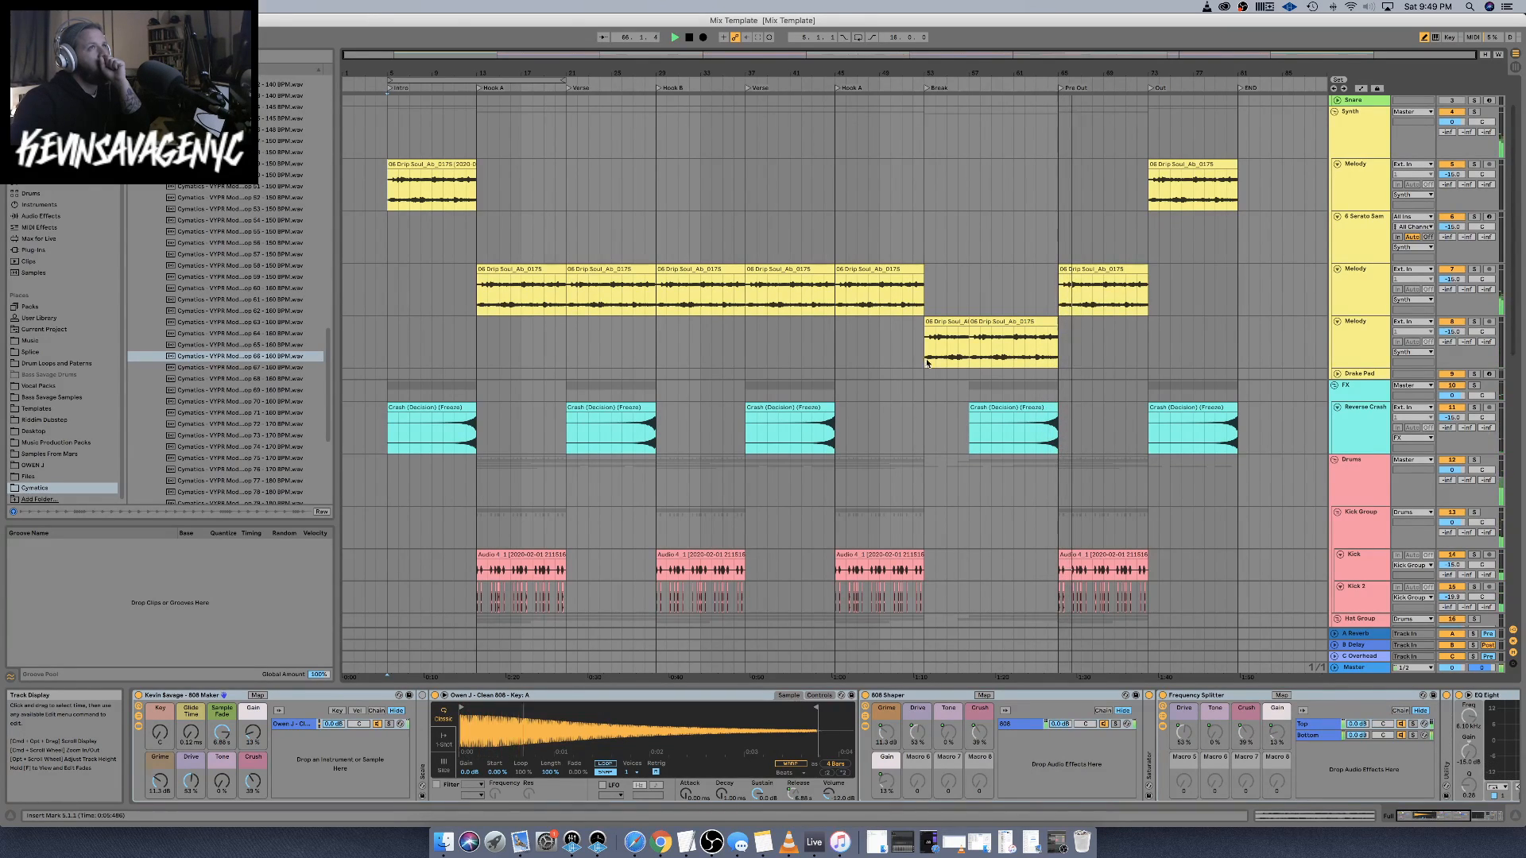
{"action": "scroll", "coordinate": [881, 380], "scroll_direction": "down", "scroll_amount": 5}
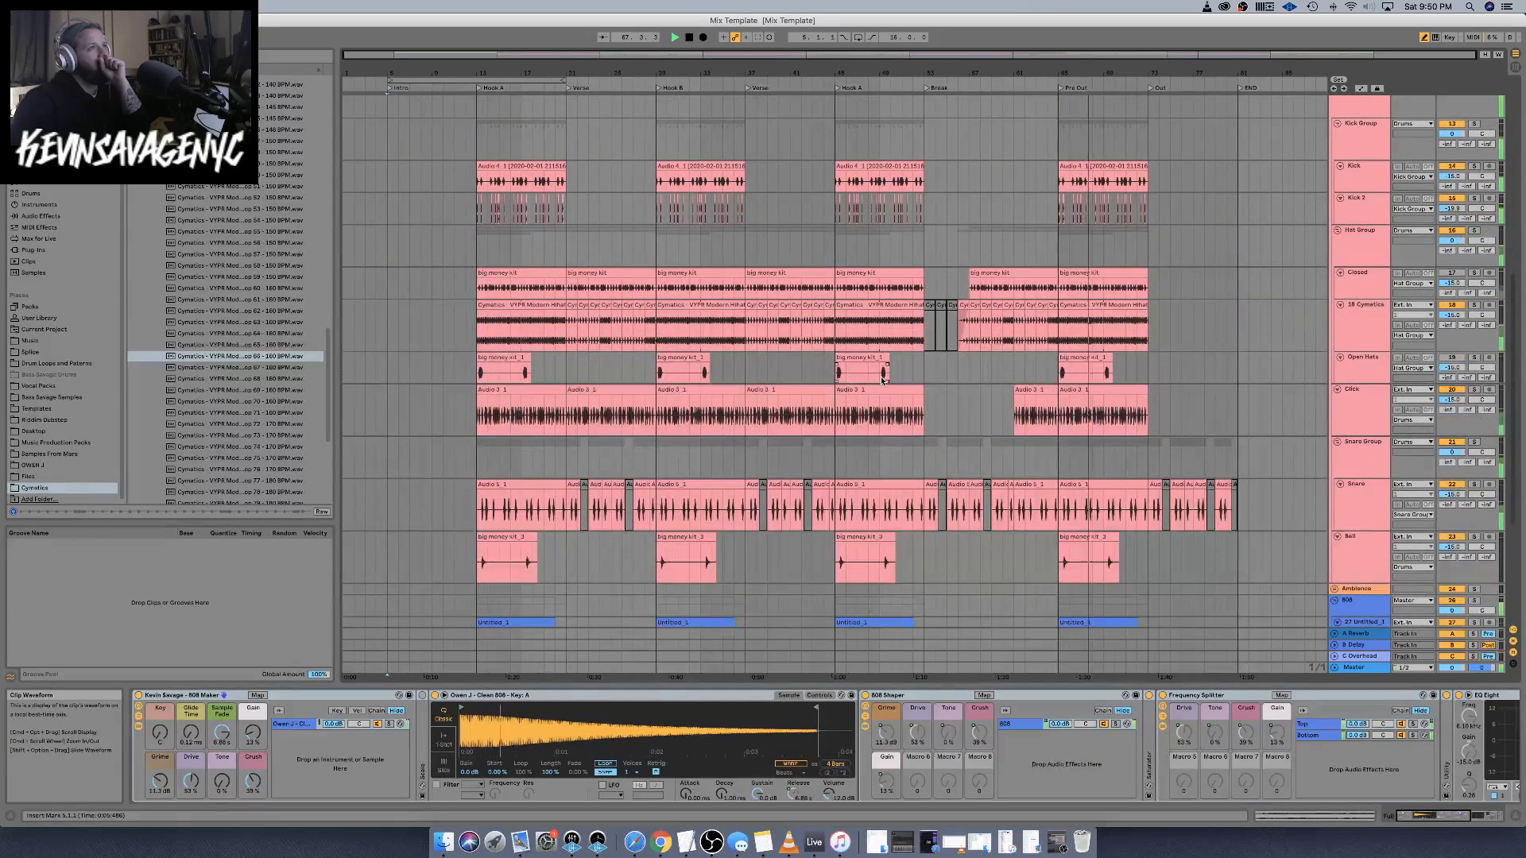
{"action": "scroll", "coordinate": [880, 380], "scroll_direction": "down", "scroll_amount": 3}
{"action": "scroll", "coordinate": [880, 380], "scroll_direction": "down", "scroll_amount": 2}
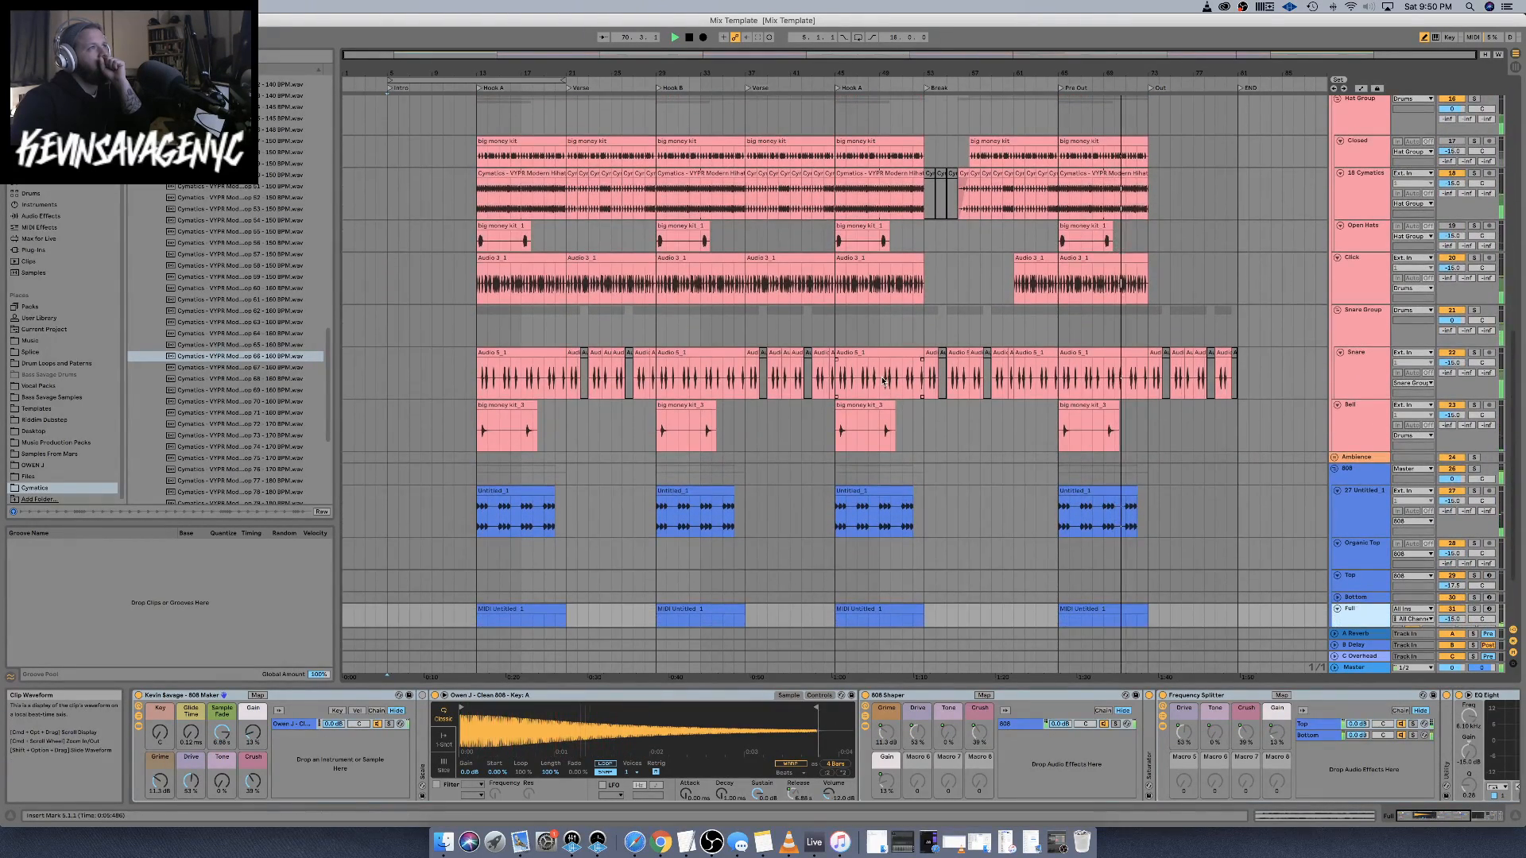
{"action": "left_click", "coordinate": [1356, 388]}
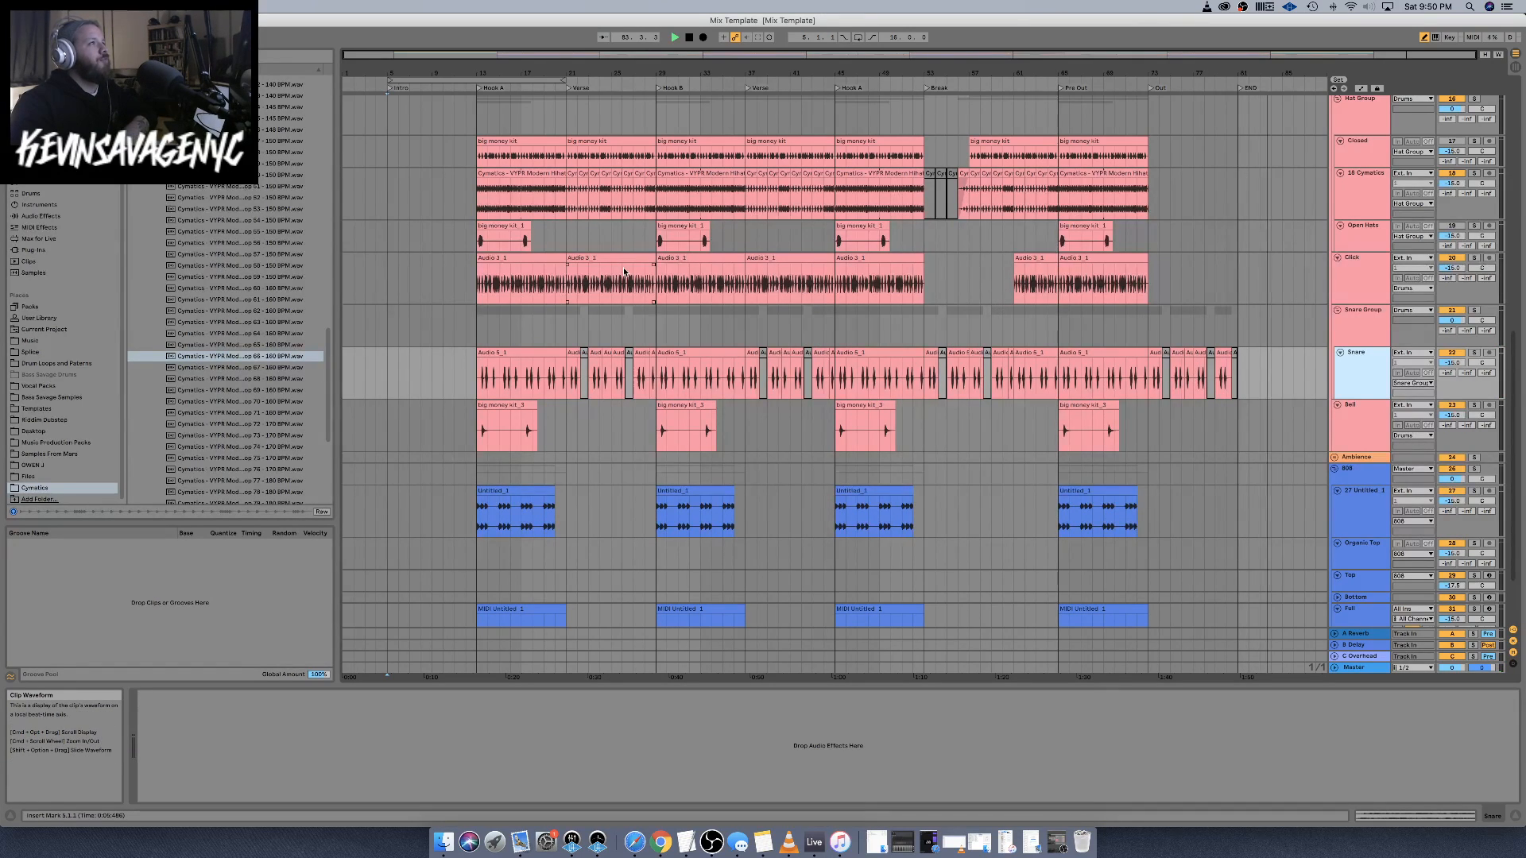
Display the Bell track's devices and play the arrangement from its first clip in Hook A
{"action": "scroll", "coordinate": [621, 268], "scroll_direction": "down", "scroll_amount": 2}
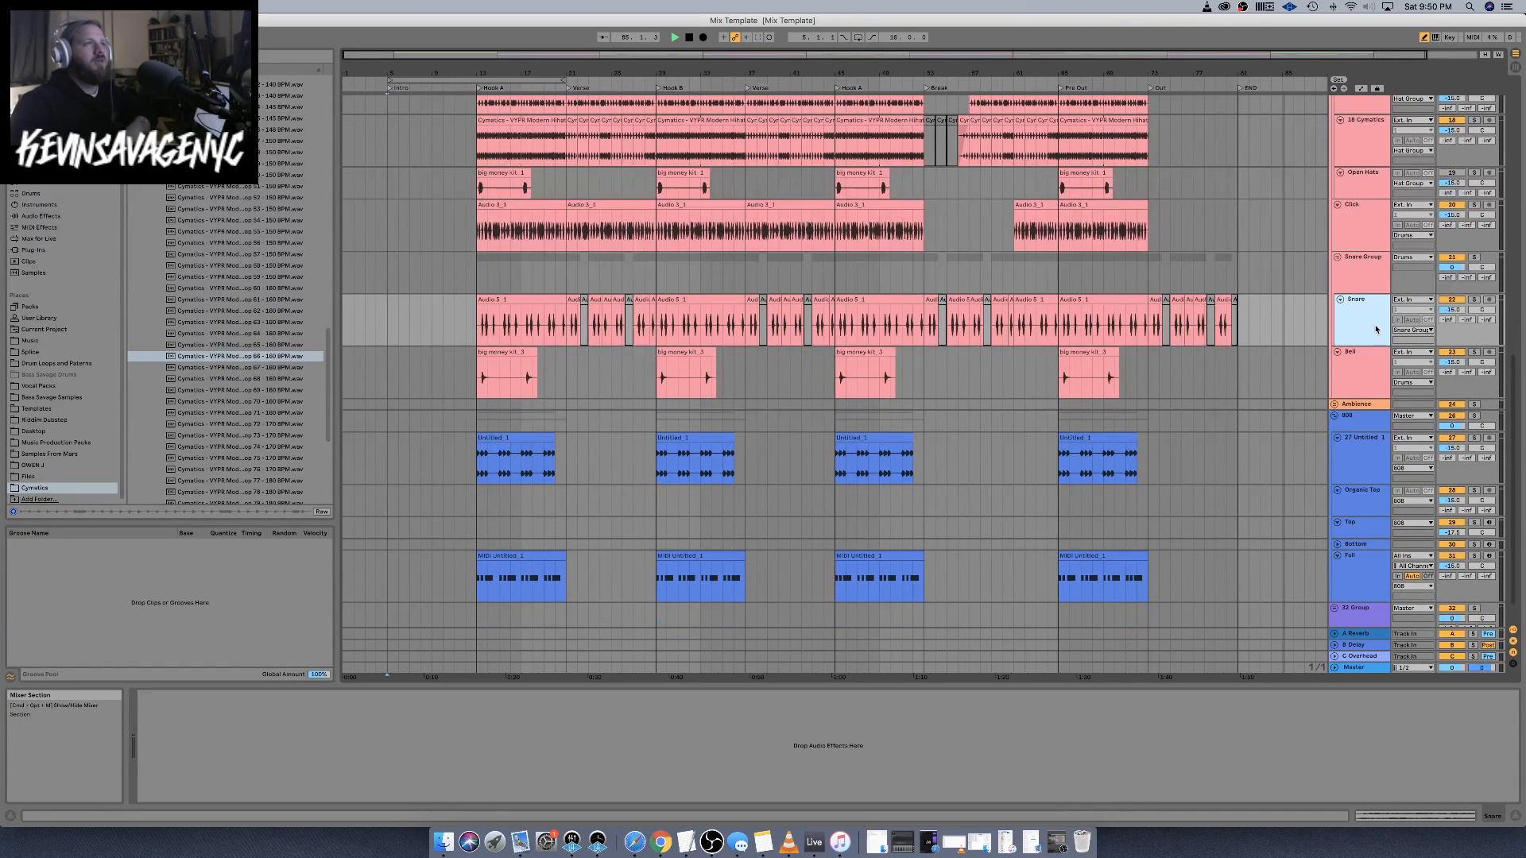
{"action": "left_click", "coordinate": [1376, 378]}
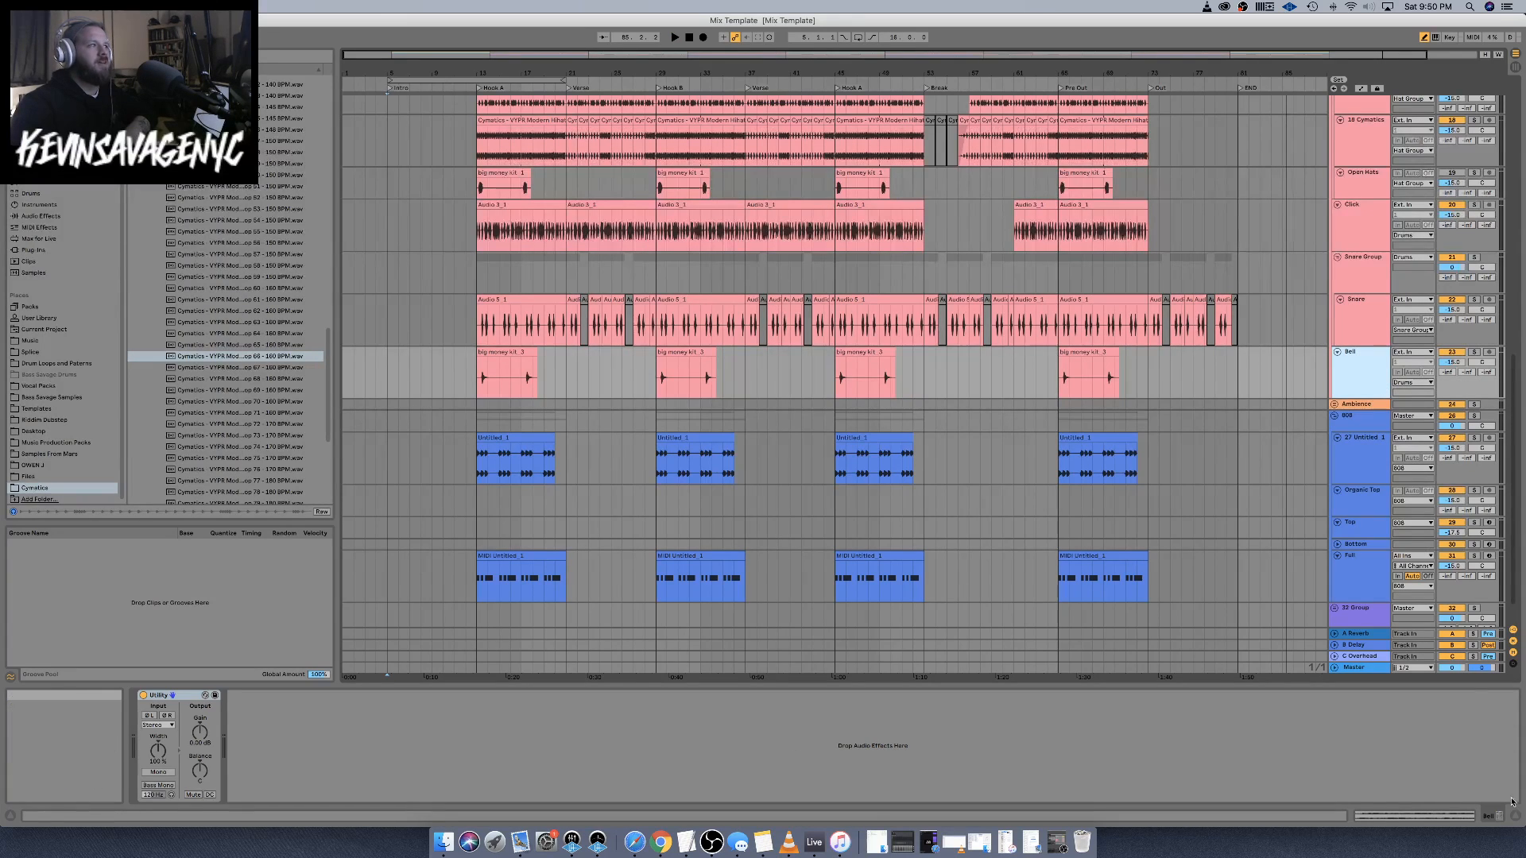
{"action": "left_click", "coordinate": [517, 373]}
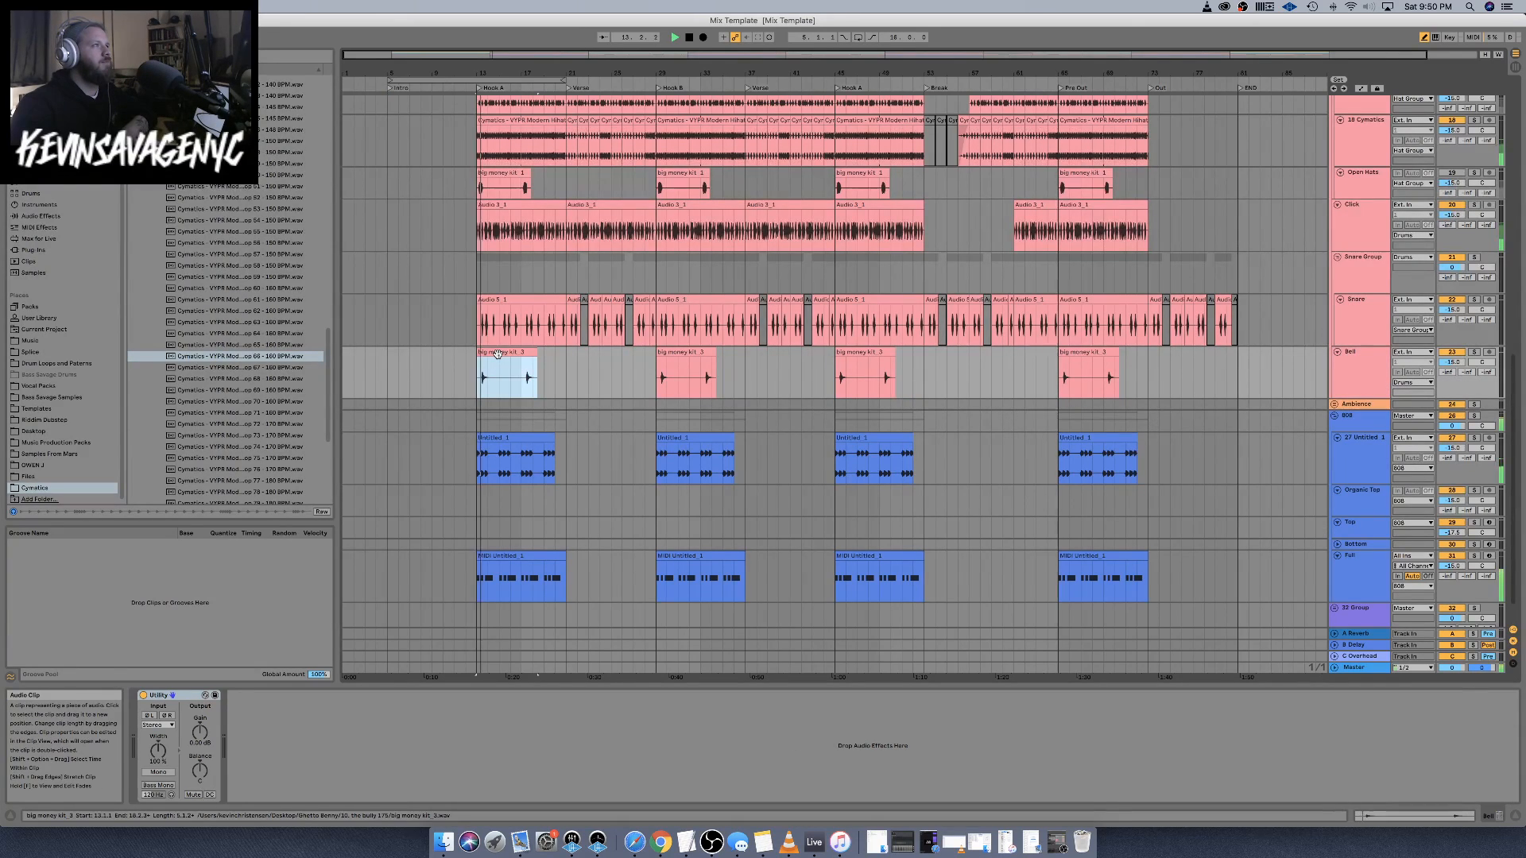
{"action": "left_click", "coordinate": [1345, 375]}
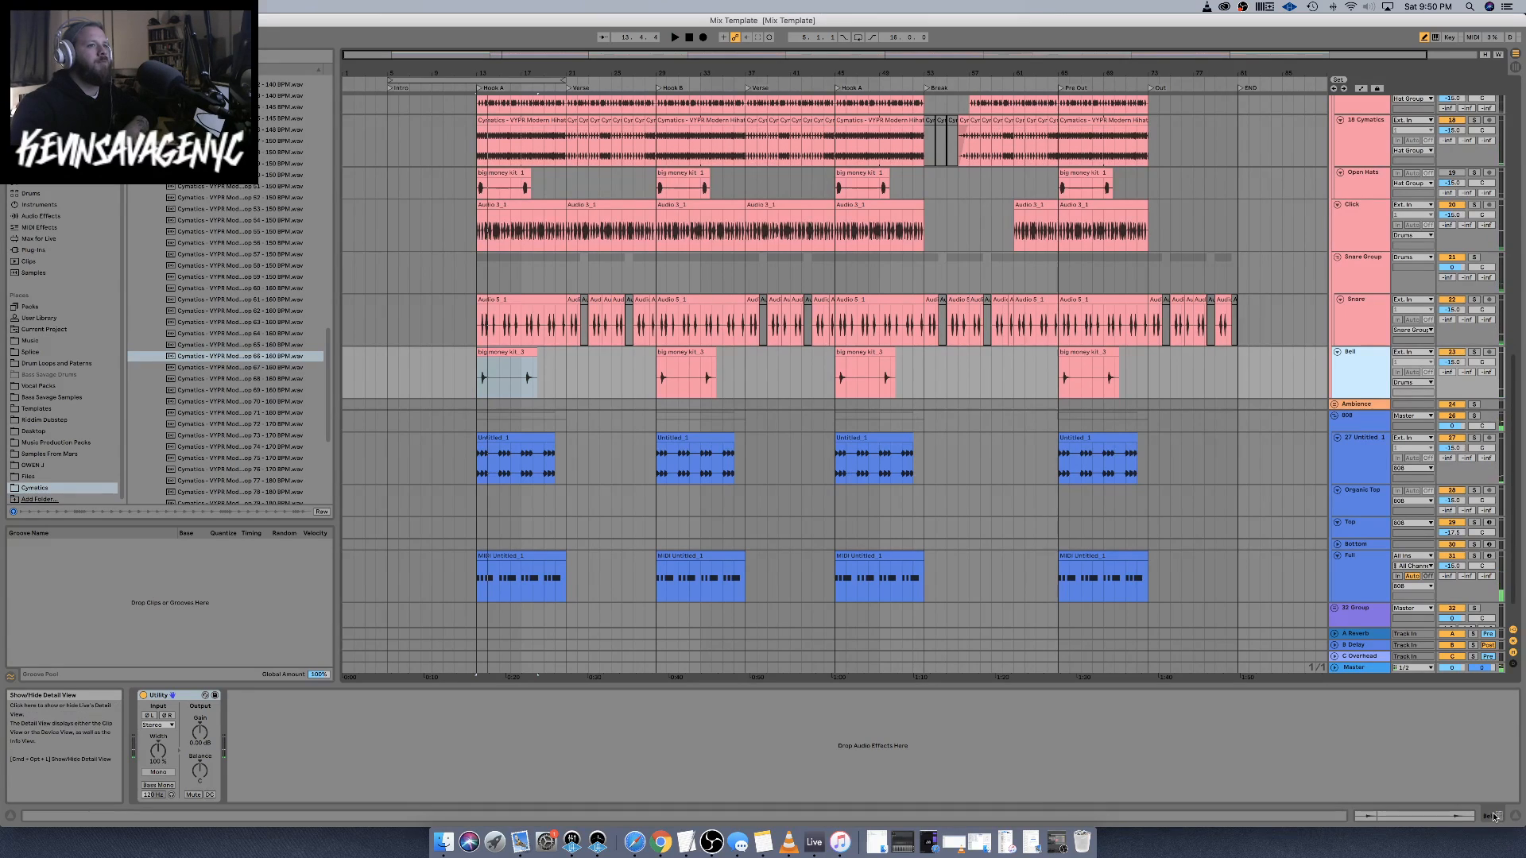
Copy the Reverb from the Intro's Melody track and paste it after the Utility on the Bell track
{"action": "scroll", "coordinate": [1020, 297], "scroll_direction": "up", "scroll_amount": 2}
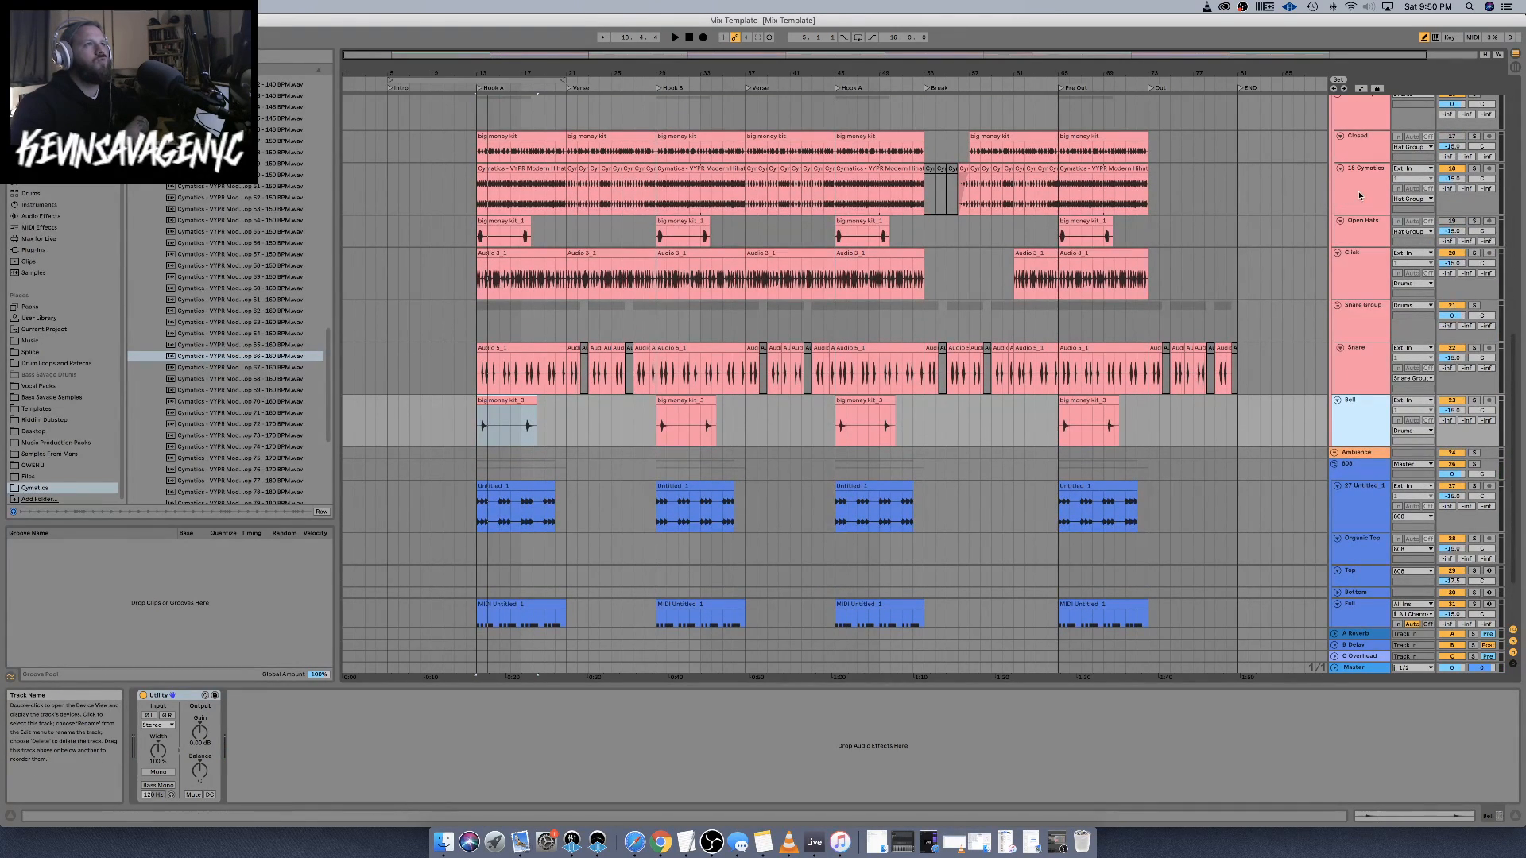
{"action": "scroll", "coordinate": [1223, 259], "scroll_direction": "up", "scroll_amount": 10}
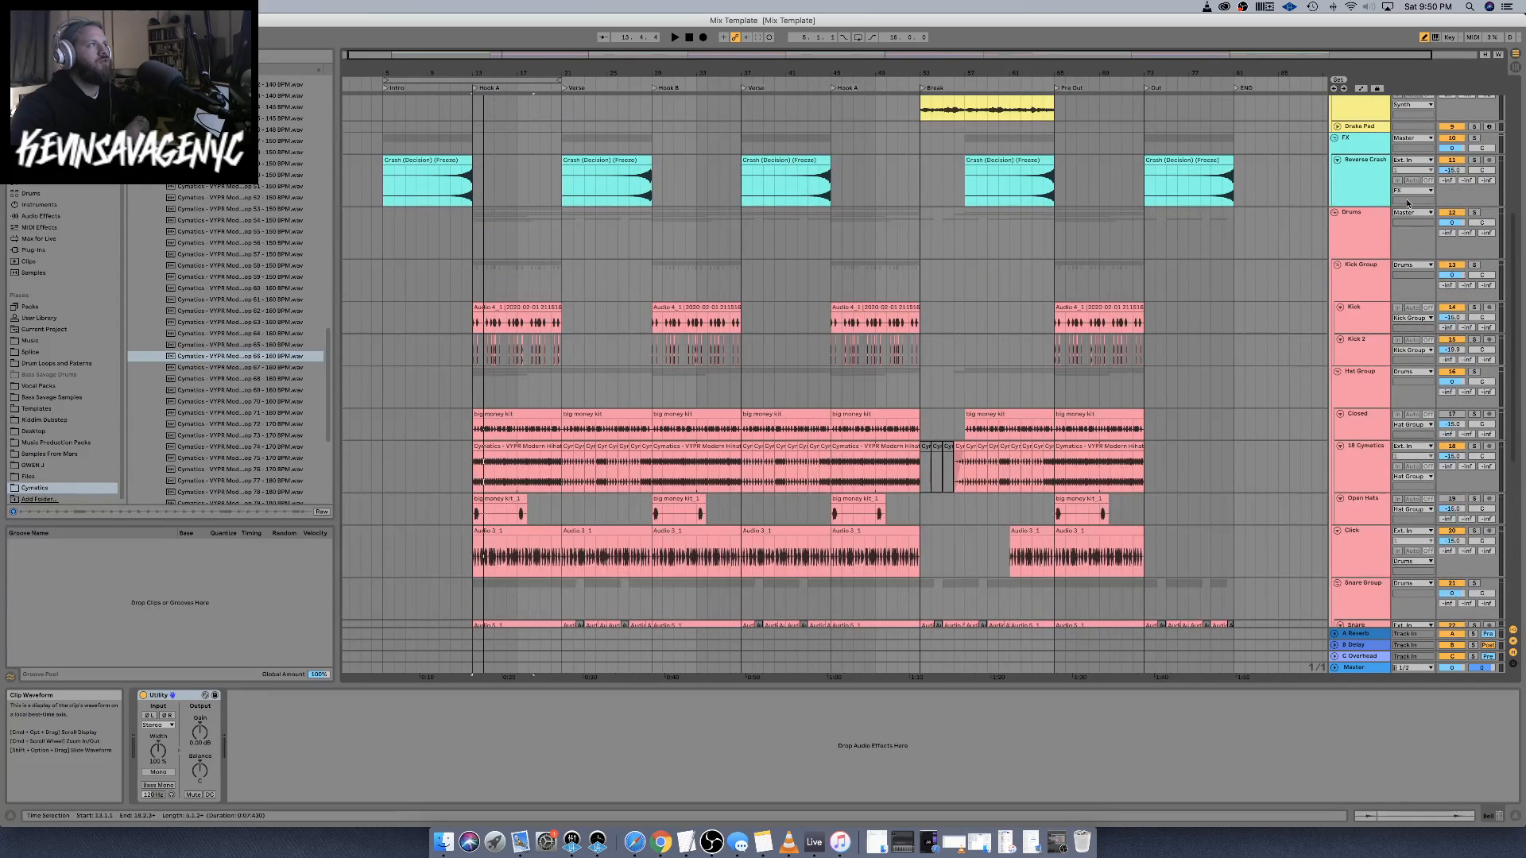
{"action": "left_click", "coordinate": [1358, 199]}
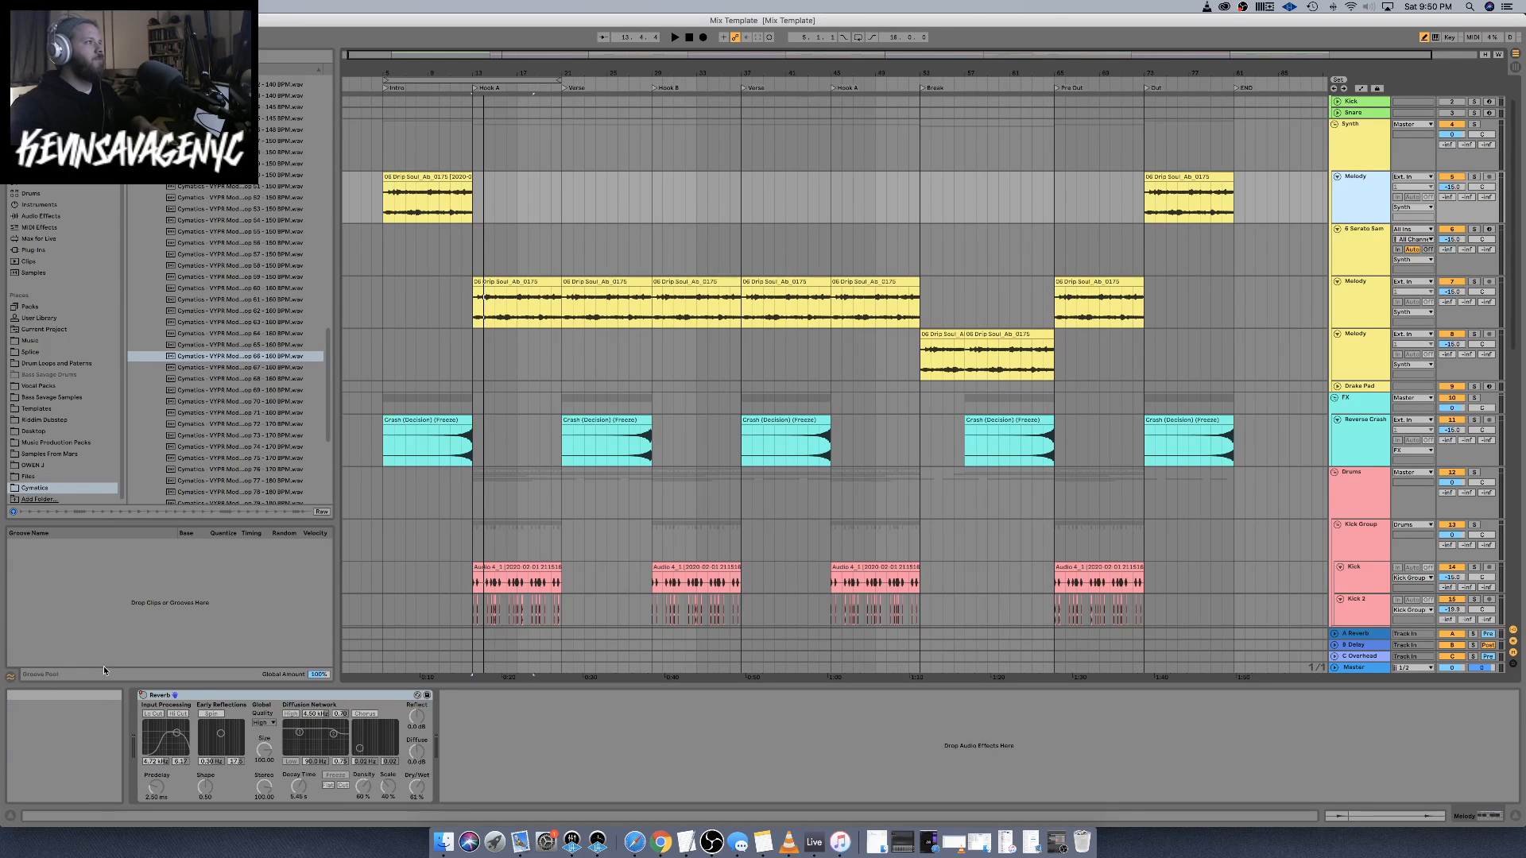
{"action": "left_click", "coordinate": [203, 697]}
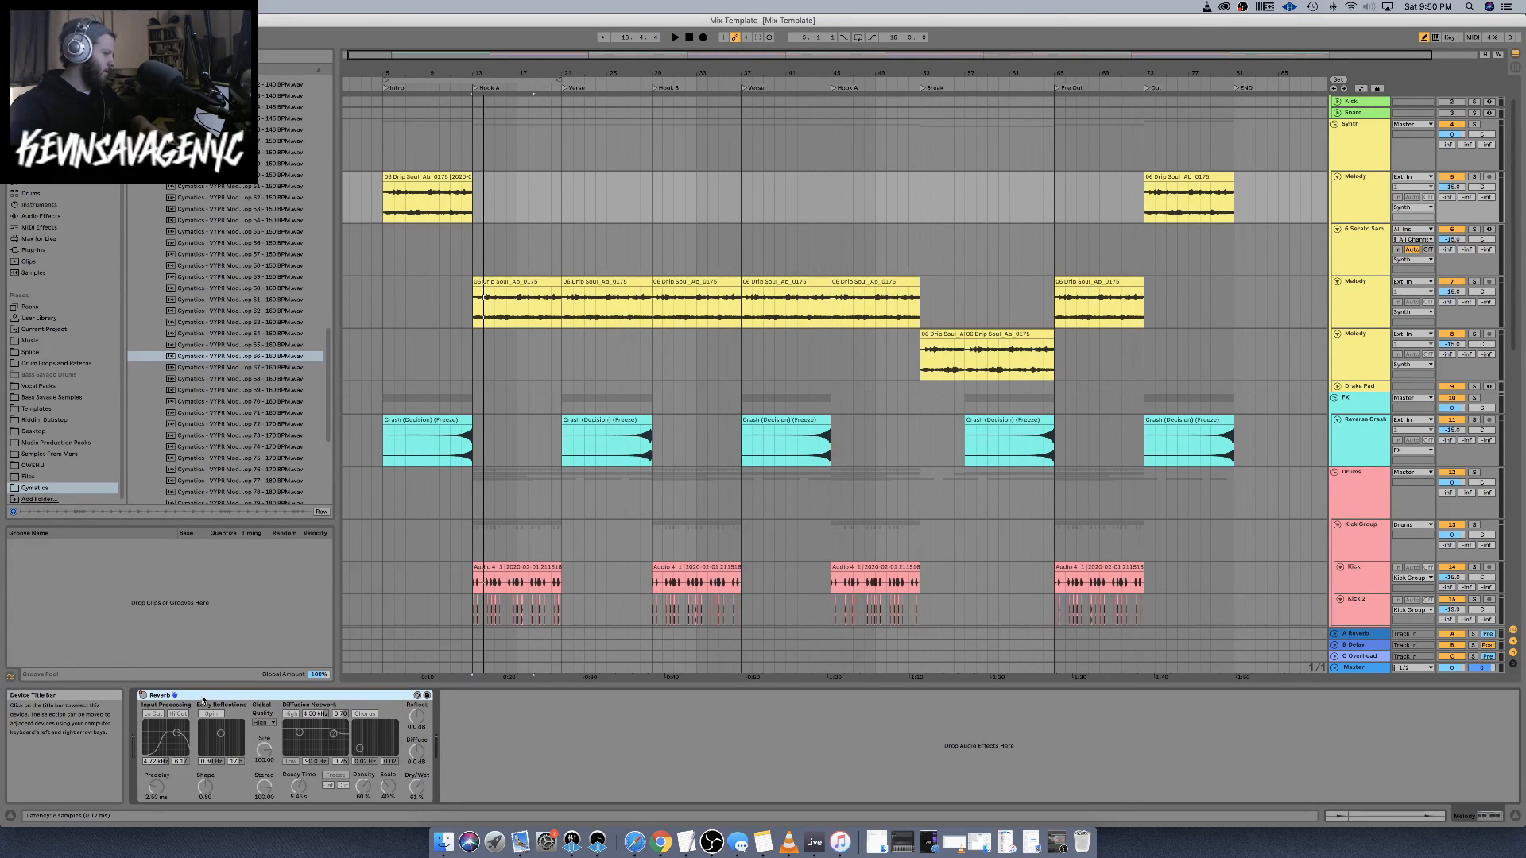
{"action": "scroll", "coordinate": [644, 529], "scroll_direction": "down", "scroll_amount": 10}
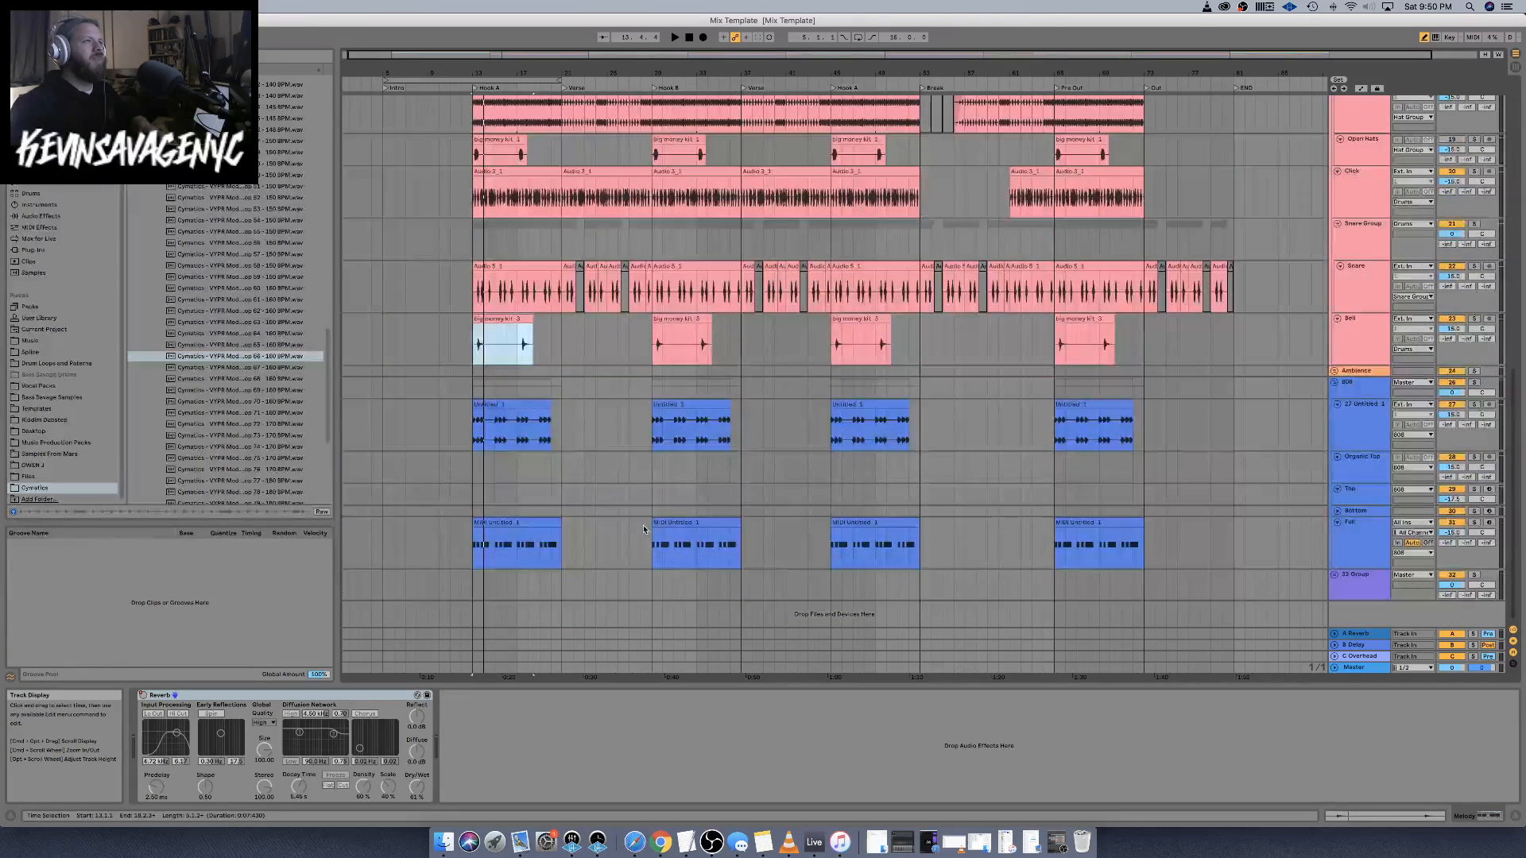
{"action": "left_click", "coordinate": [1364, 340]}
{"action": "left_click", "coordinate": [446, 774]}
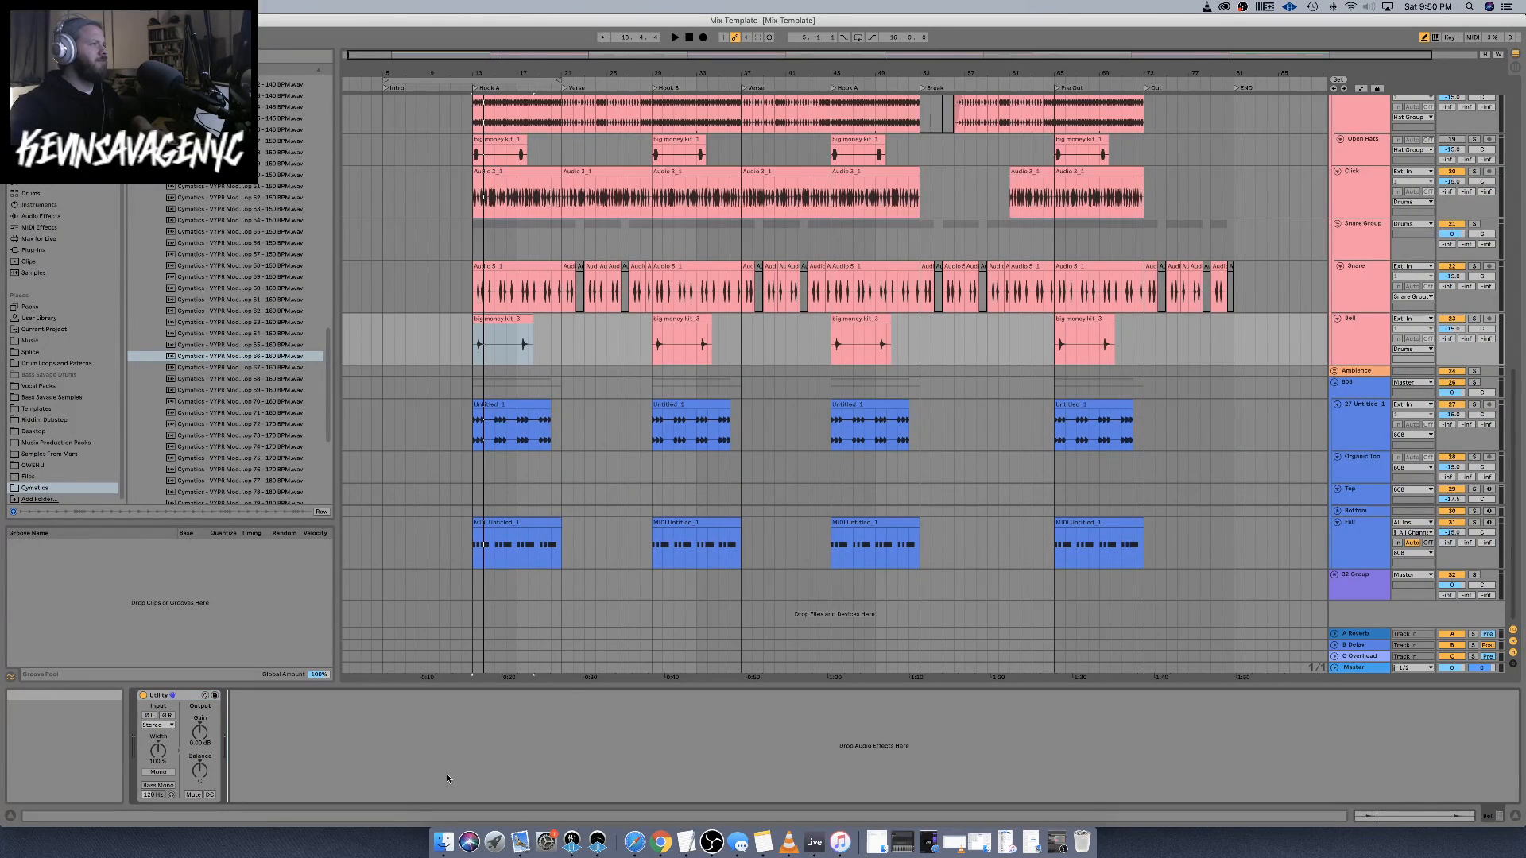
{"action": "key", "text": "super+v"}
Delete the on/off automation of the Bell track's Reverb and fine-tune its input filter
{"action": "right_click", "coordinate": [237, 704]}
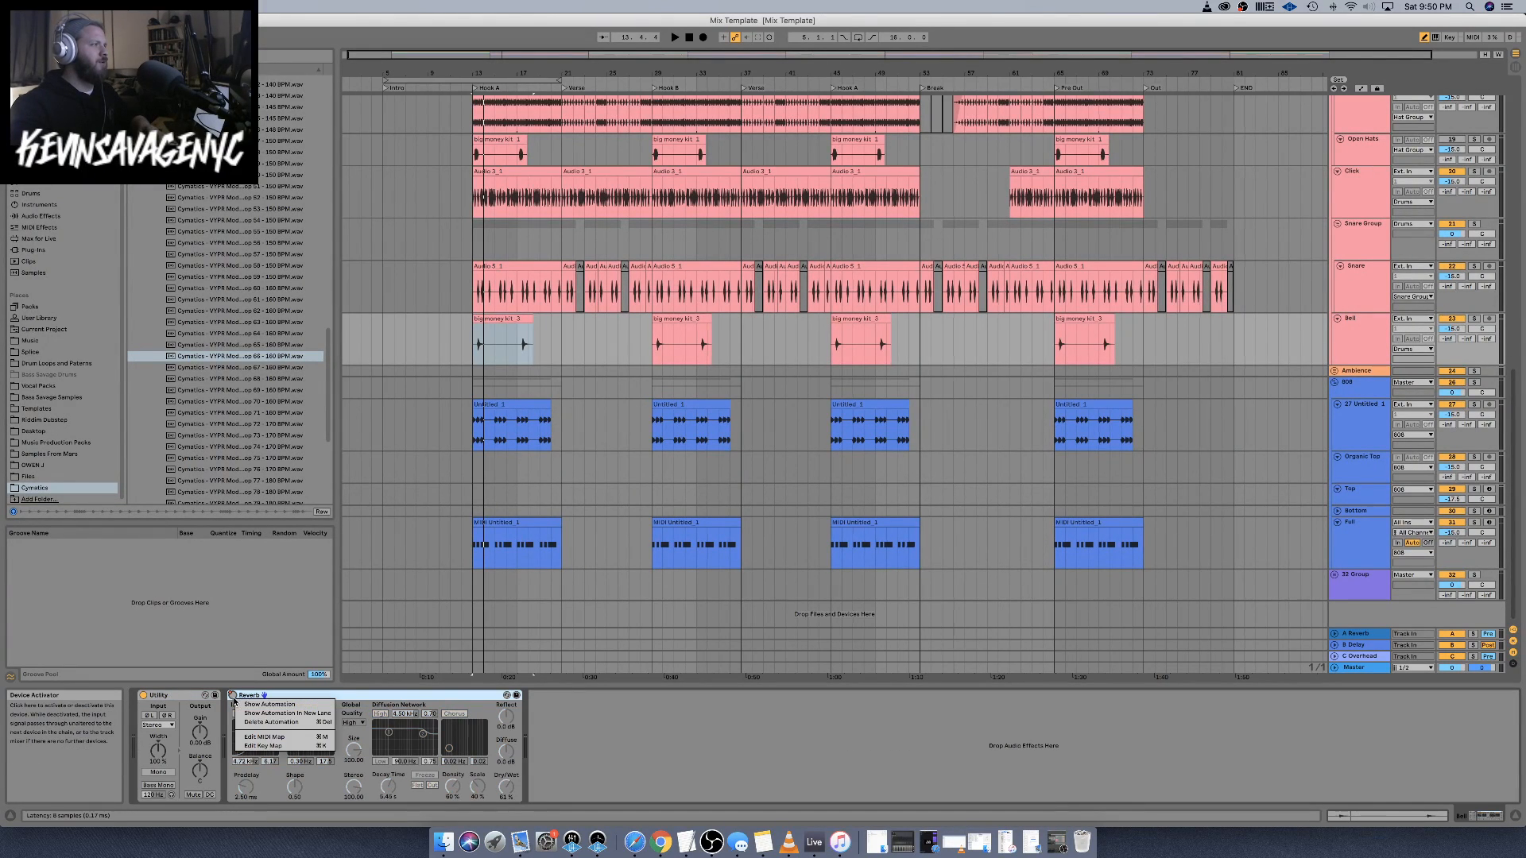
{"action": "left_click", "coordinate": [265, 722]}
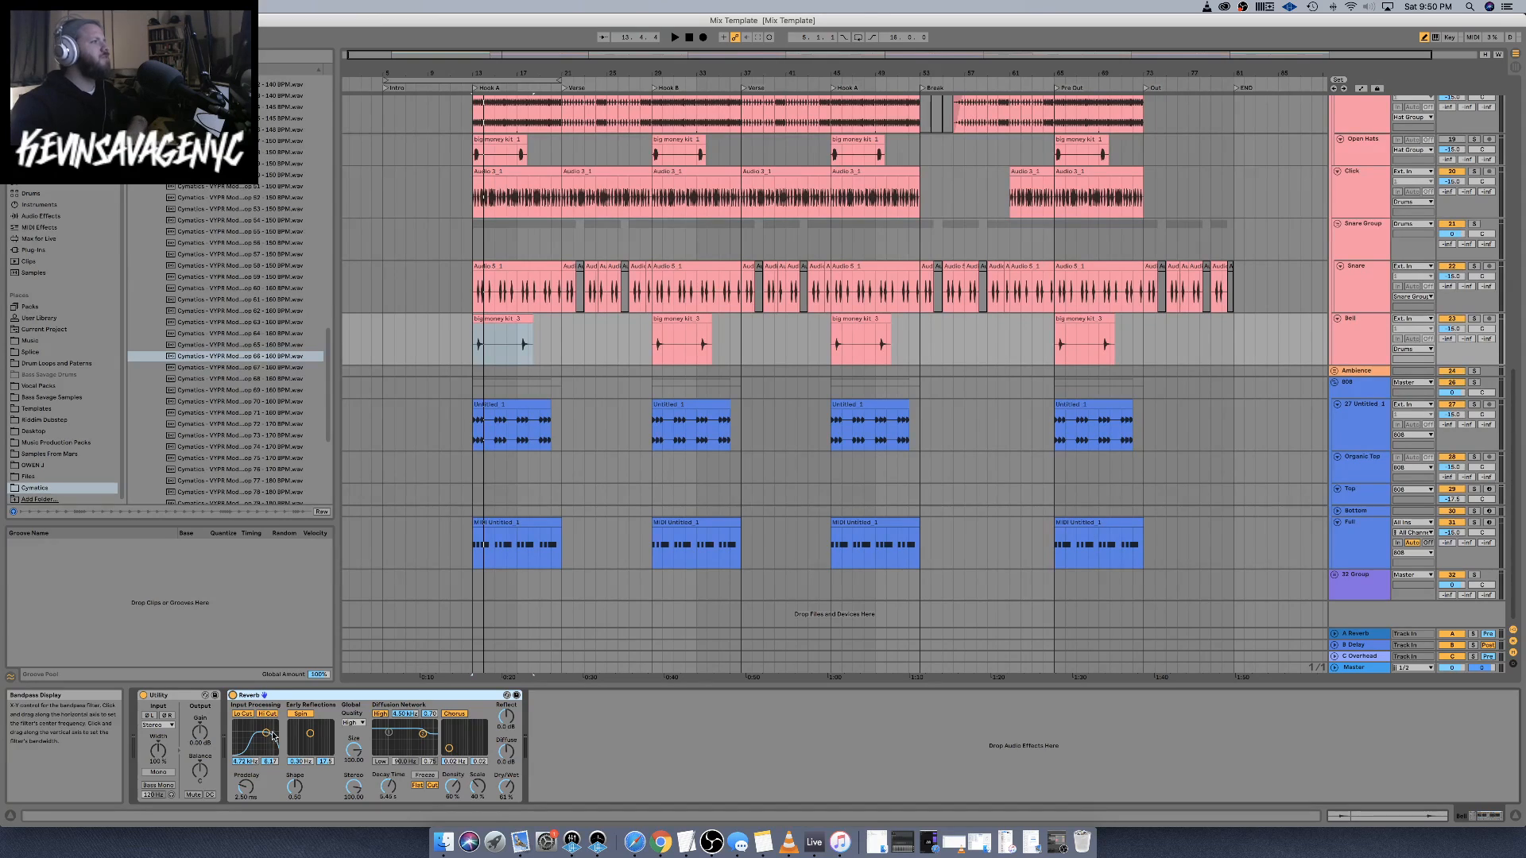
{"action": "left_click_drag", "start_coordinate": [268, 736], "coordinate": [265, 735]}
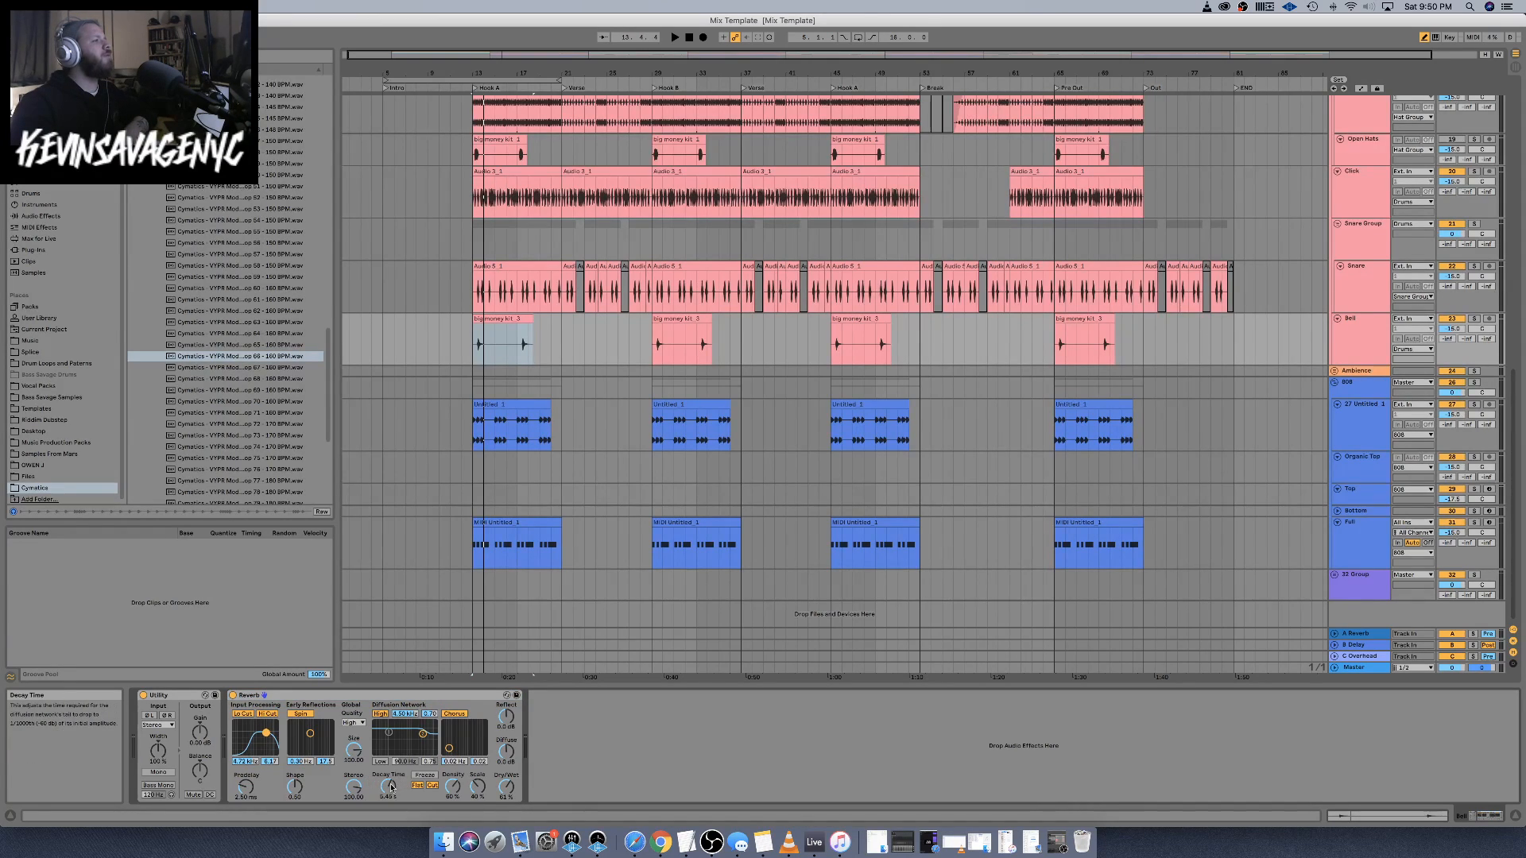
{"action": "key", "text": "space"}
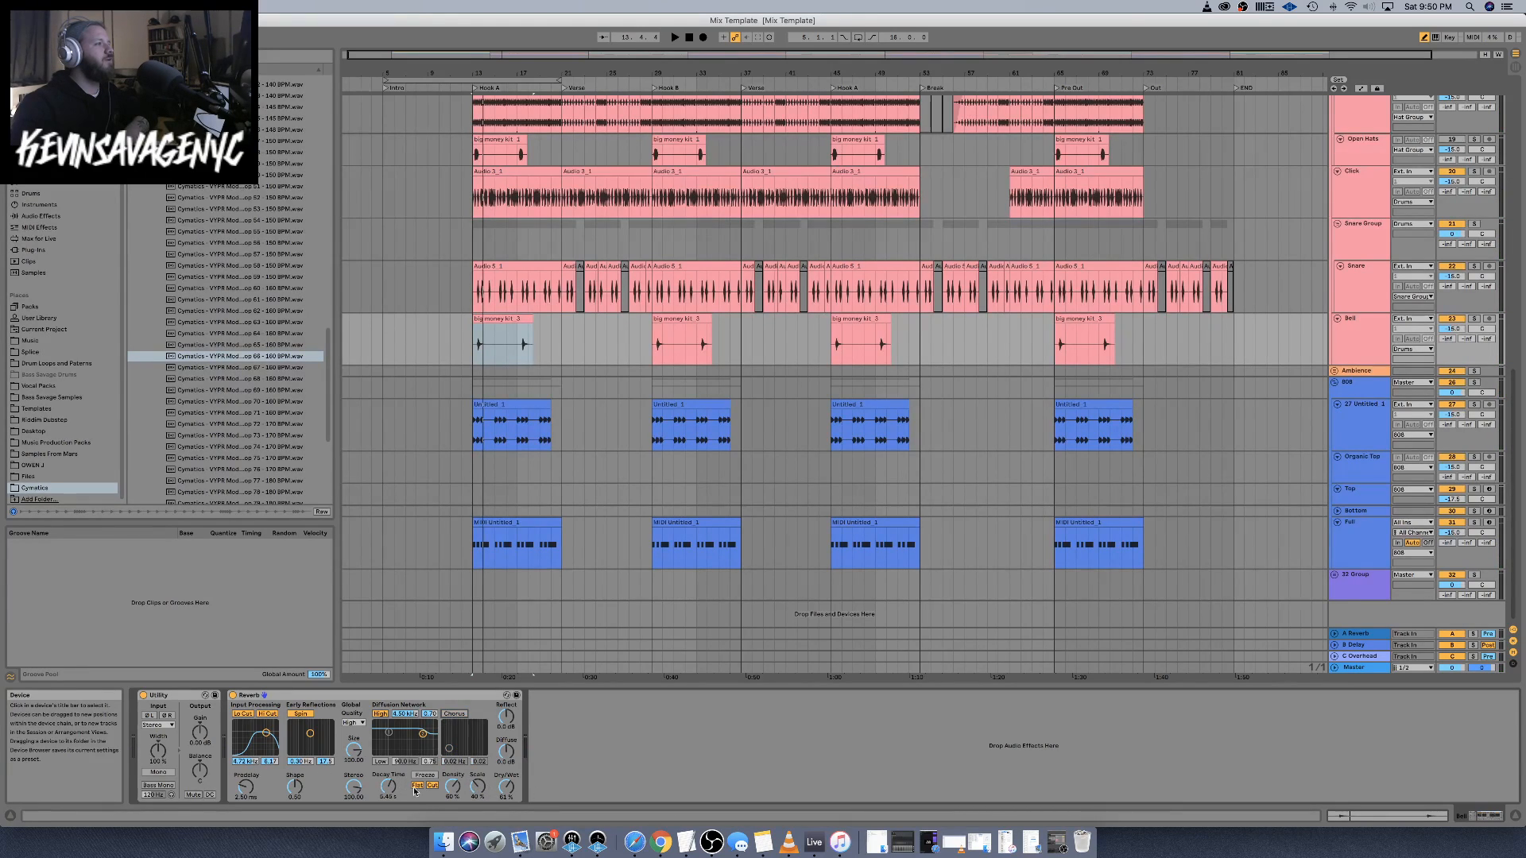
Try a decay time under one second on the Bell track's Reverb while replaying the start of Hook A
{"action": "left_click_drag", "start_coordinate": [388, 787], "coordinate": [388, 796]}
{"action": "key", "text": "space"}
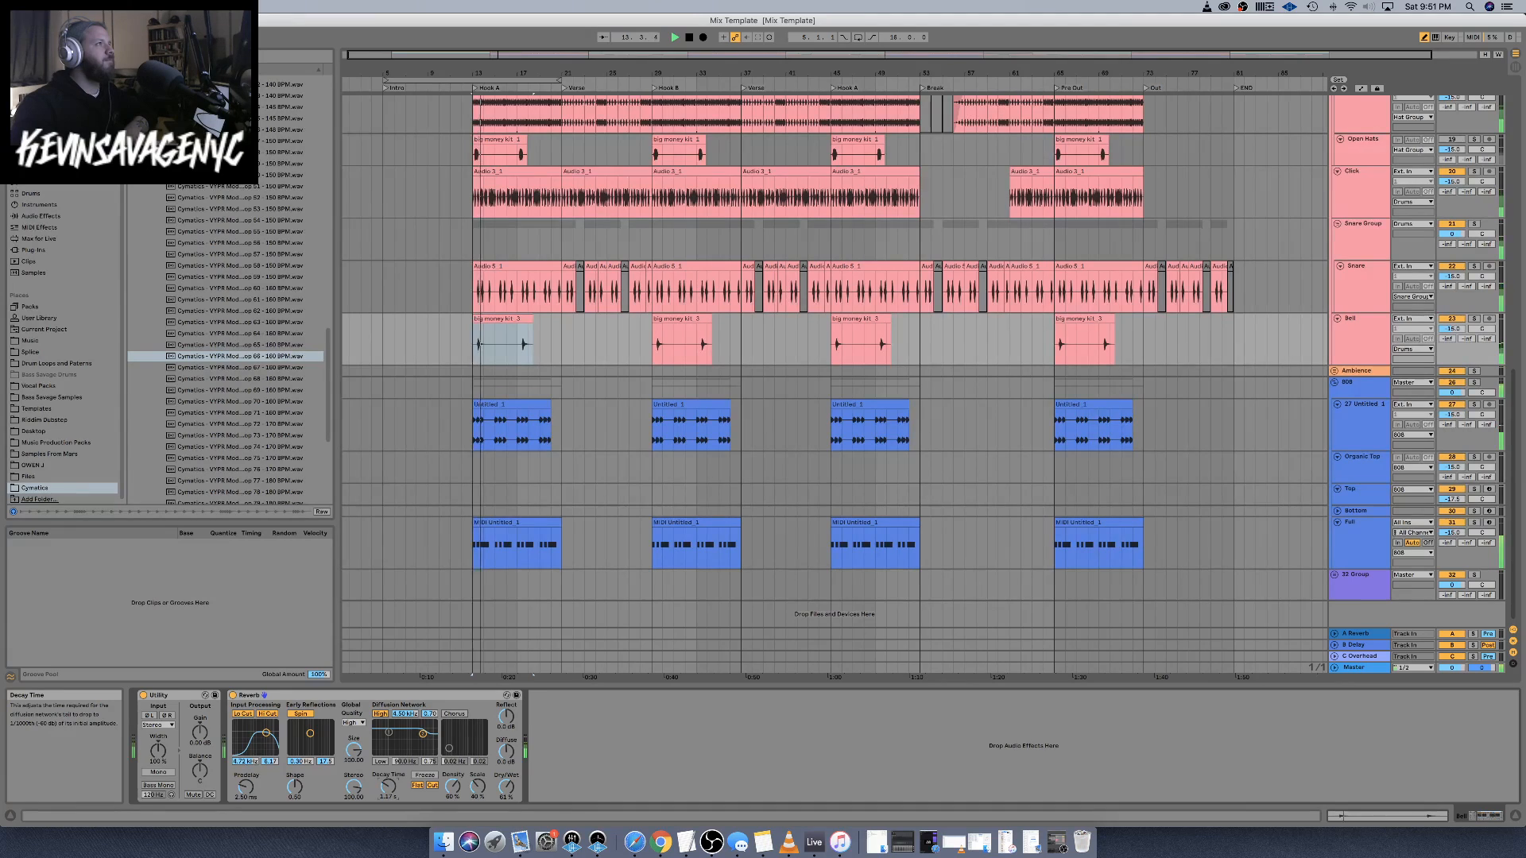
{"action": "key", "text": "space"}
{"action": "key", "text": "space"}
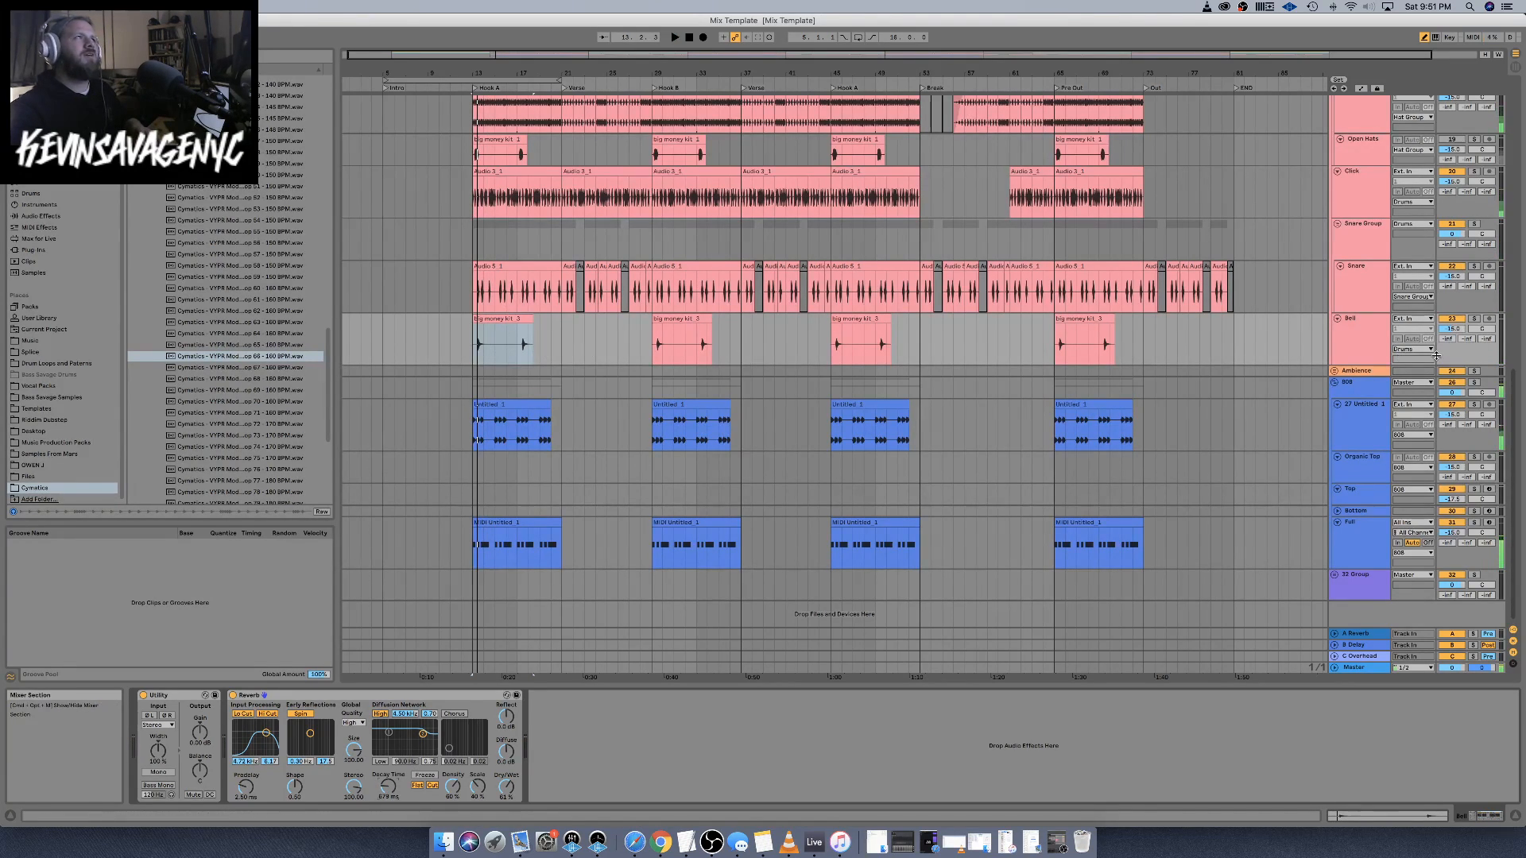
Solo the Bell track and replay its first hit in Hook A to listen to the reverb tail
{"action": "left_click", "coordinate": [1474, 321]}
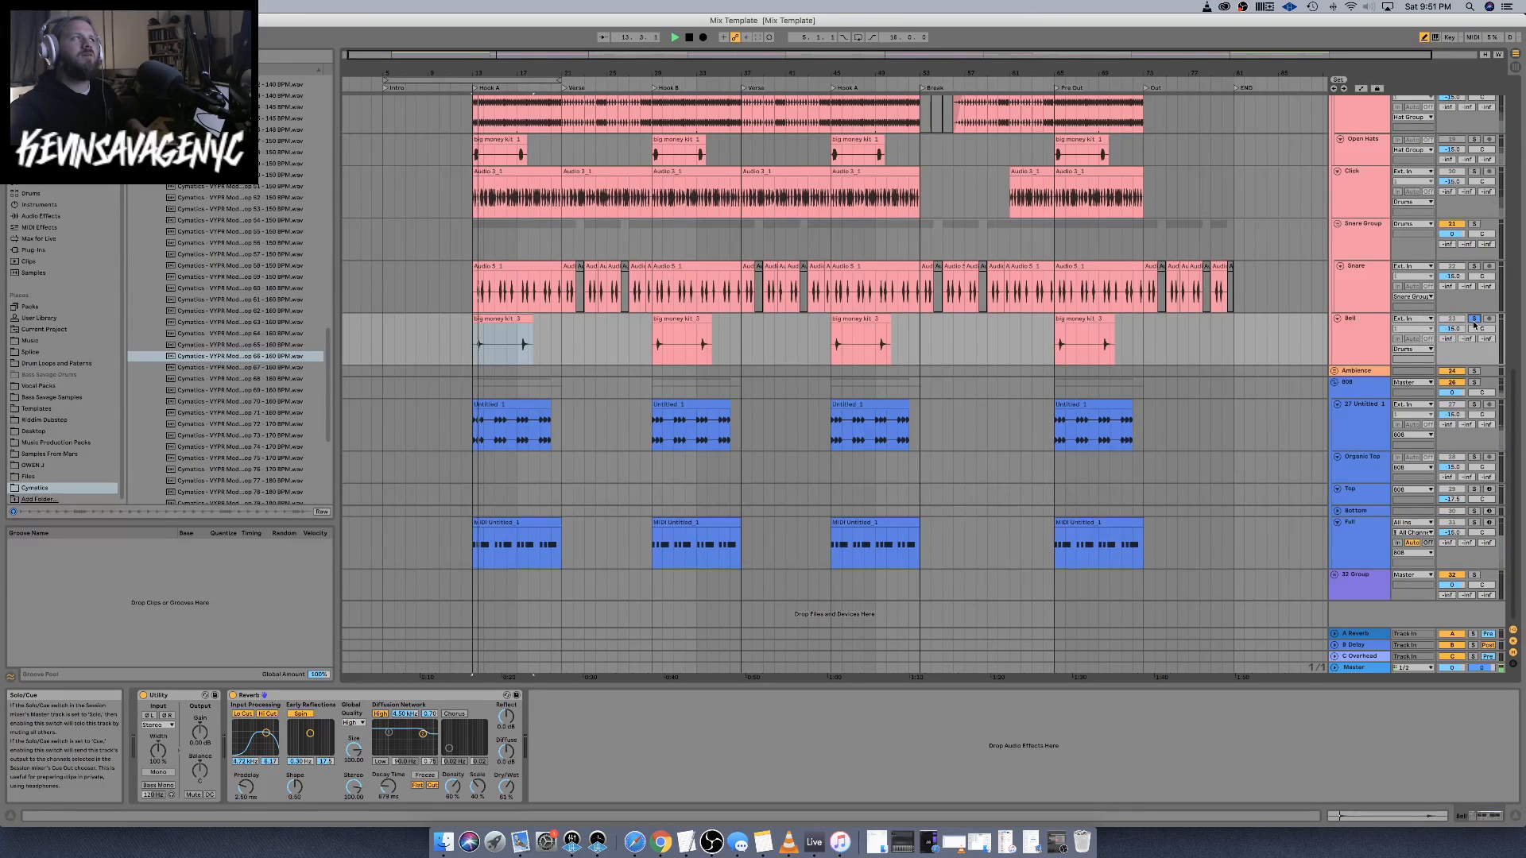
{"action": "key", "text": "space"}
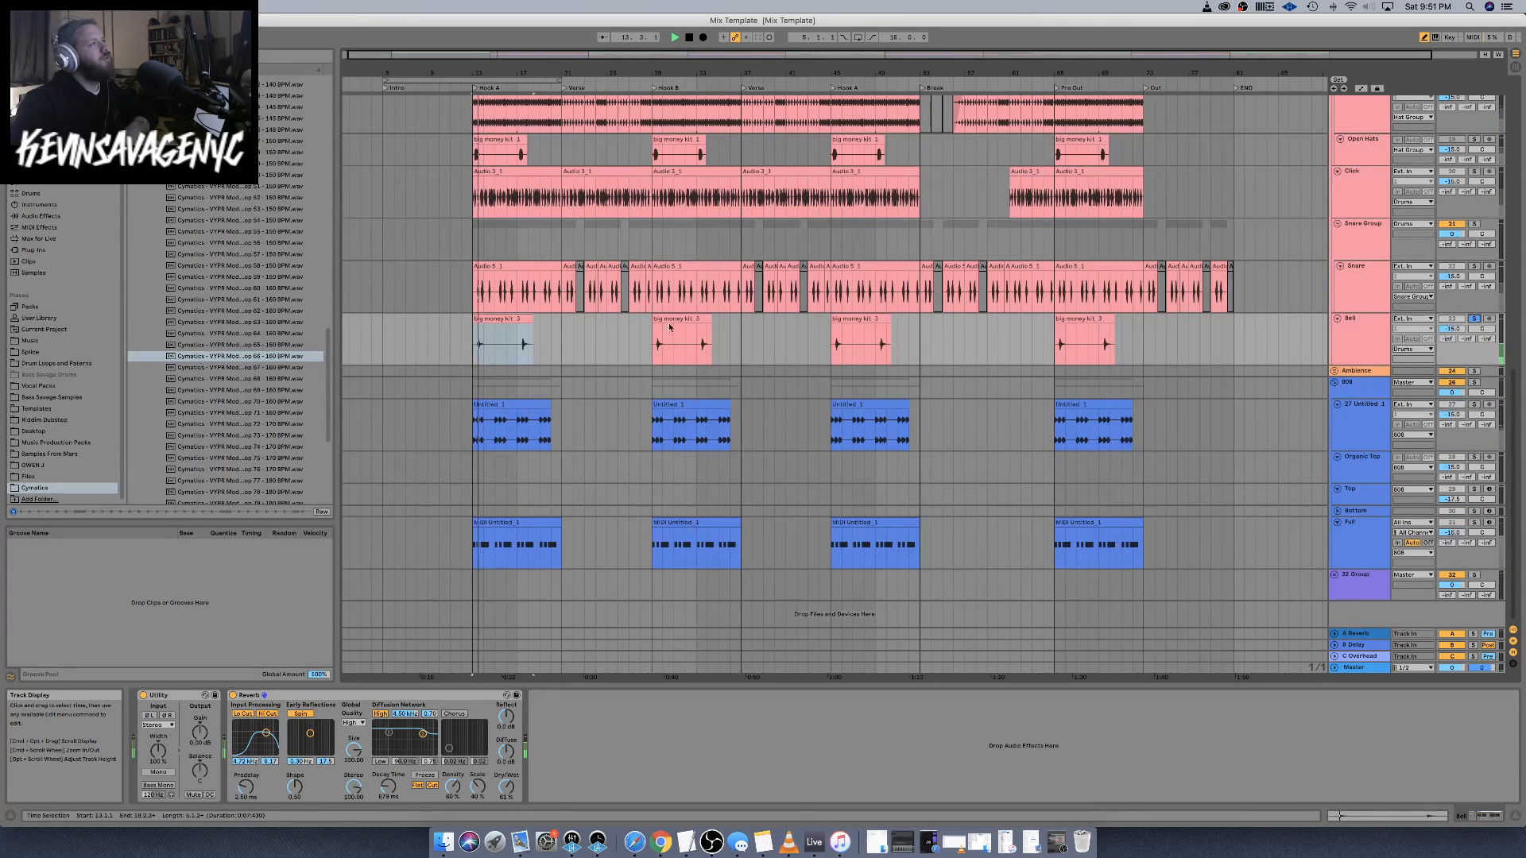
{"action": "key", "text": "space"}
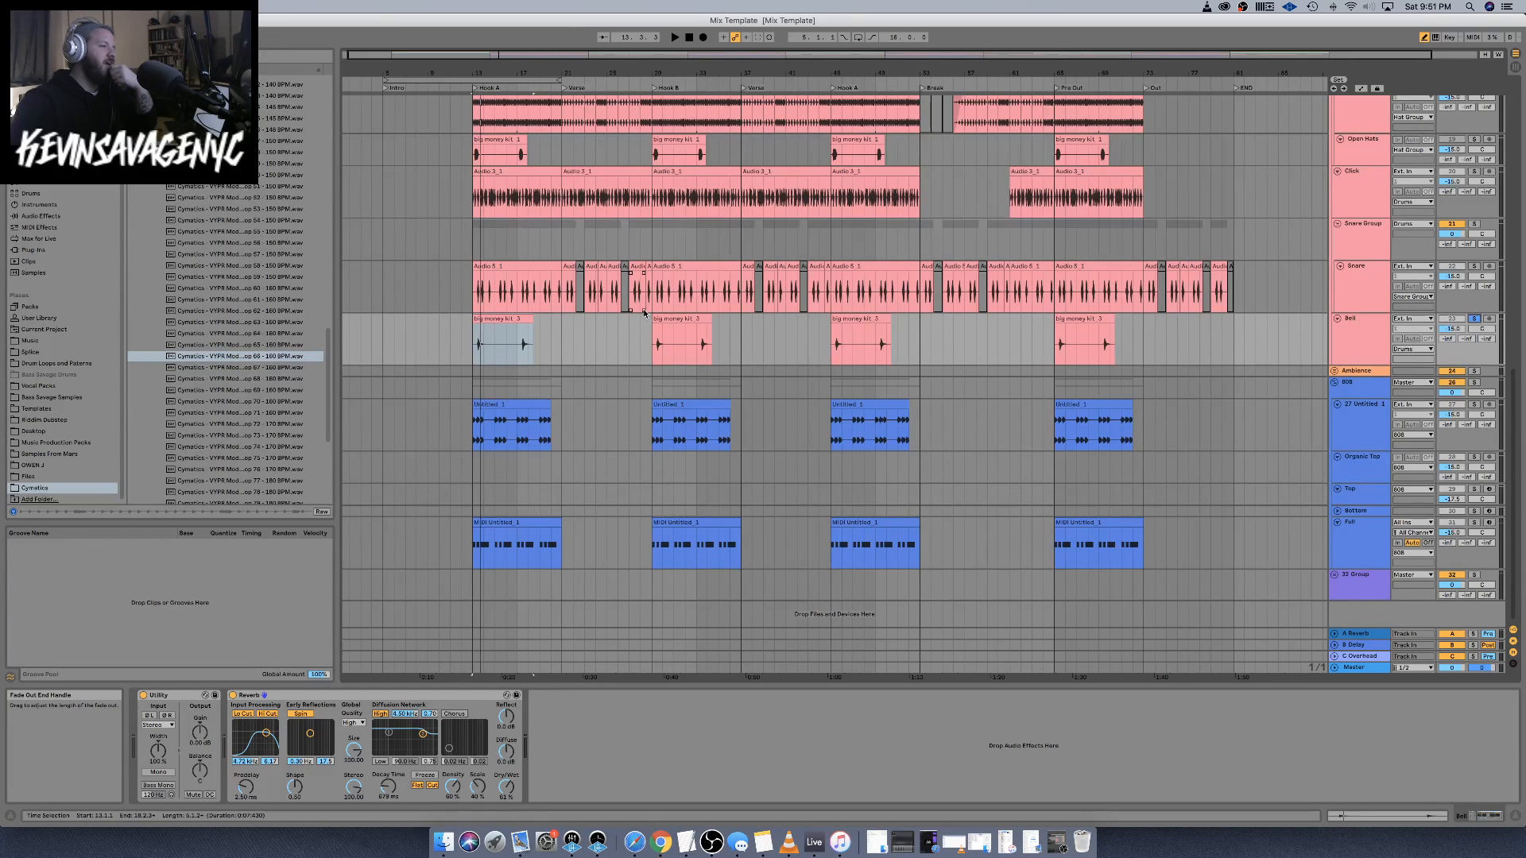
{"action": "key", "text": "space"}
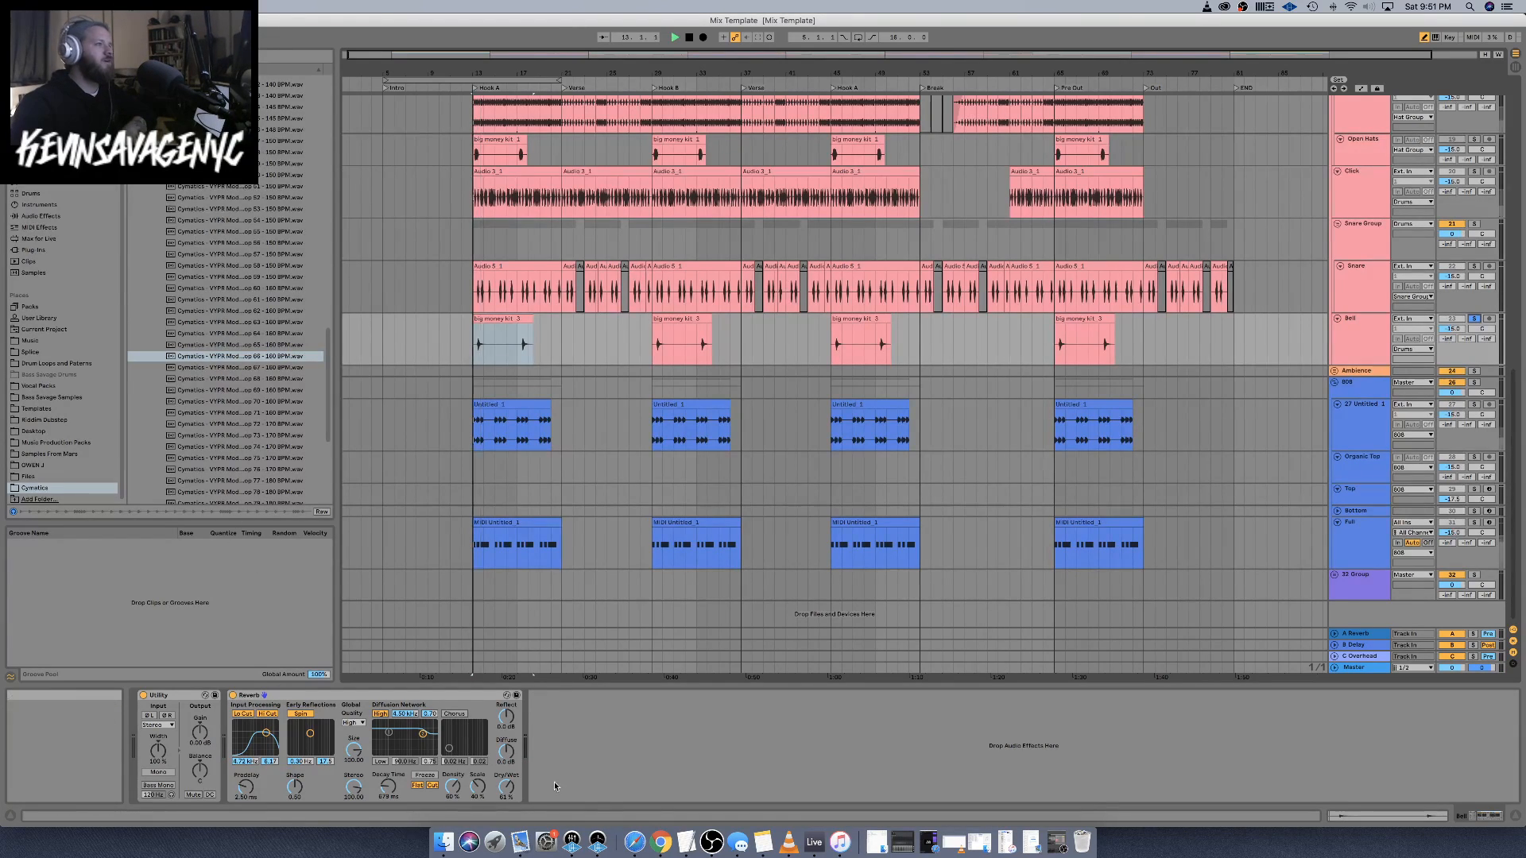
Set the Bell track's Reverb to 43% Dry/Wet and a decay time of about 1.2 s while replaying the clip
{"action": "left_click_drag", "start_coordinate": [499, 786], "coordinate": [499, 782]}
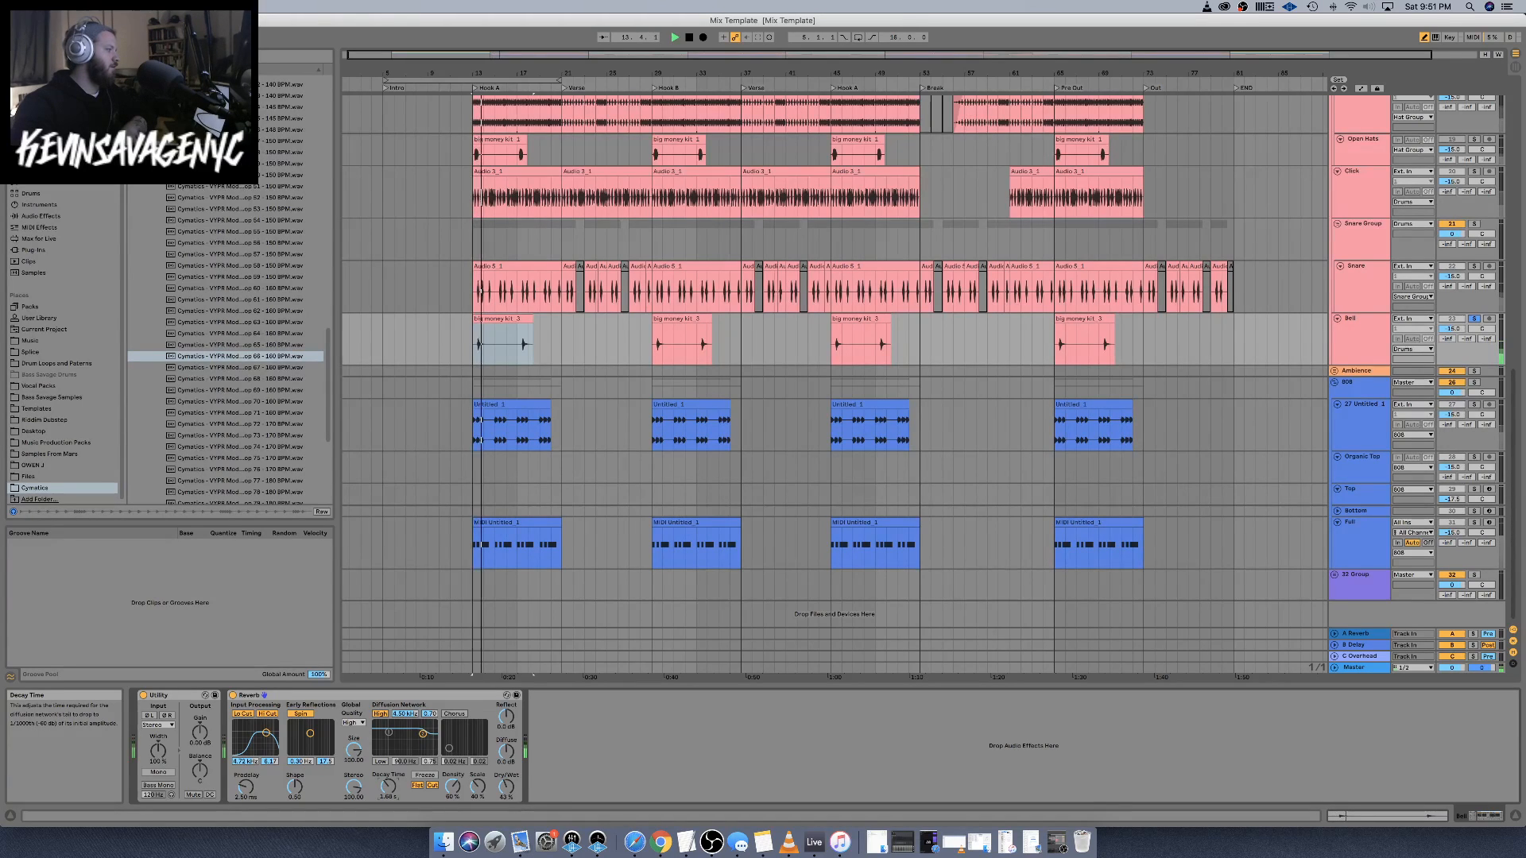
{"action": "key", "text": "space"}
{"action": "key", "text": "space"}
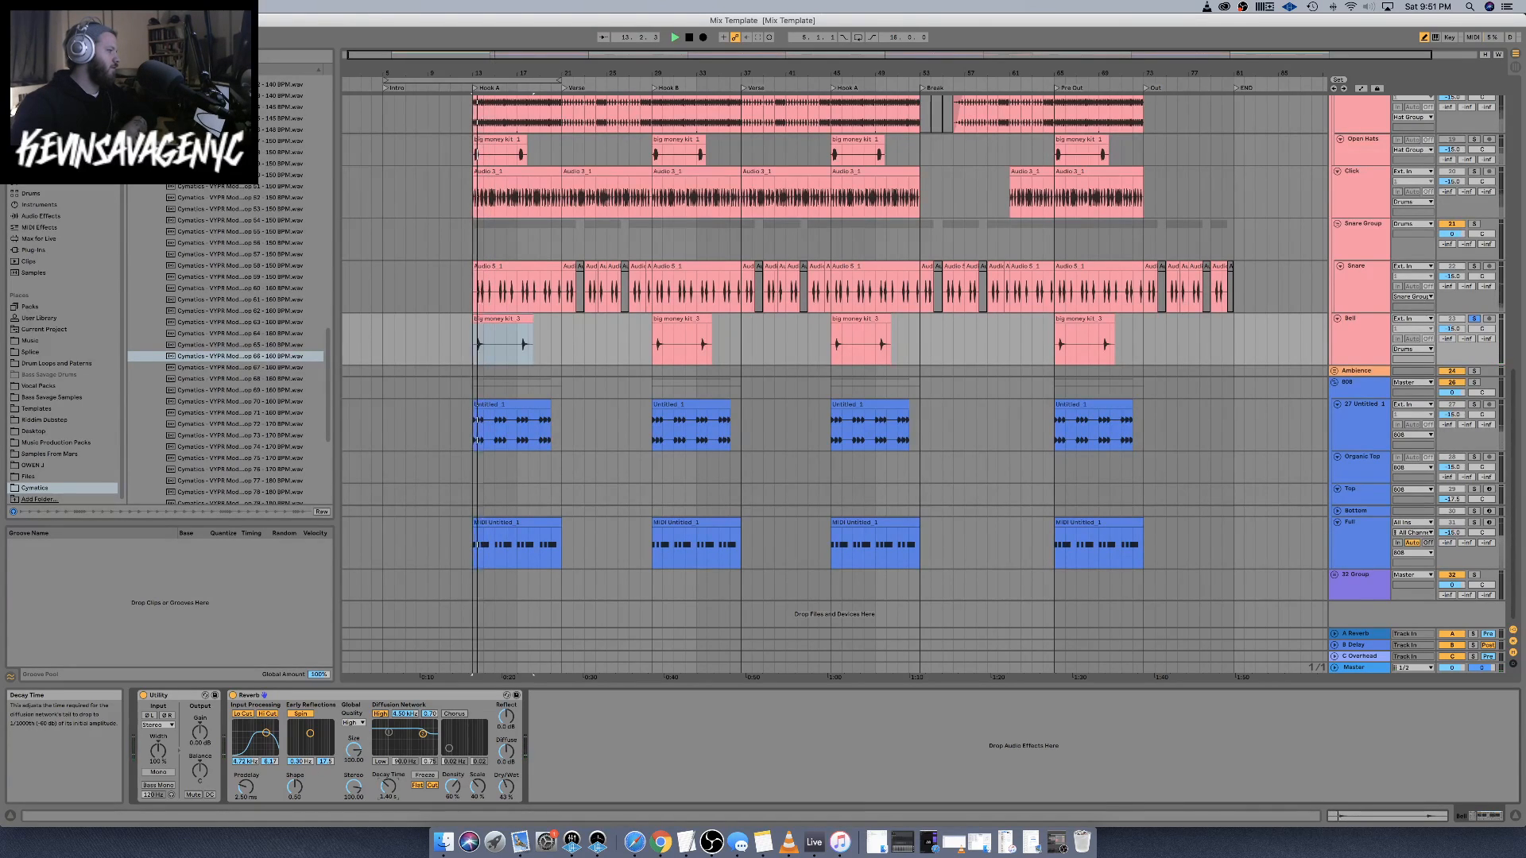
{"action": "left_click_drag", "start_coordinate": [388, 785], "coordinate": [388, 792]}
{"action": "key", "text": "space"}
{"action": "key", "text": "space"}
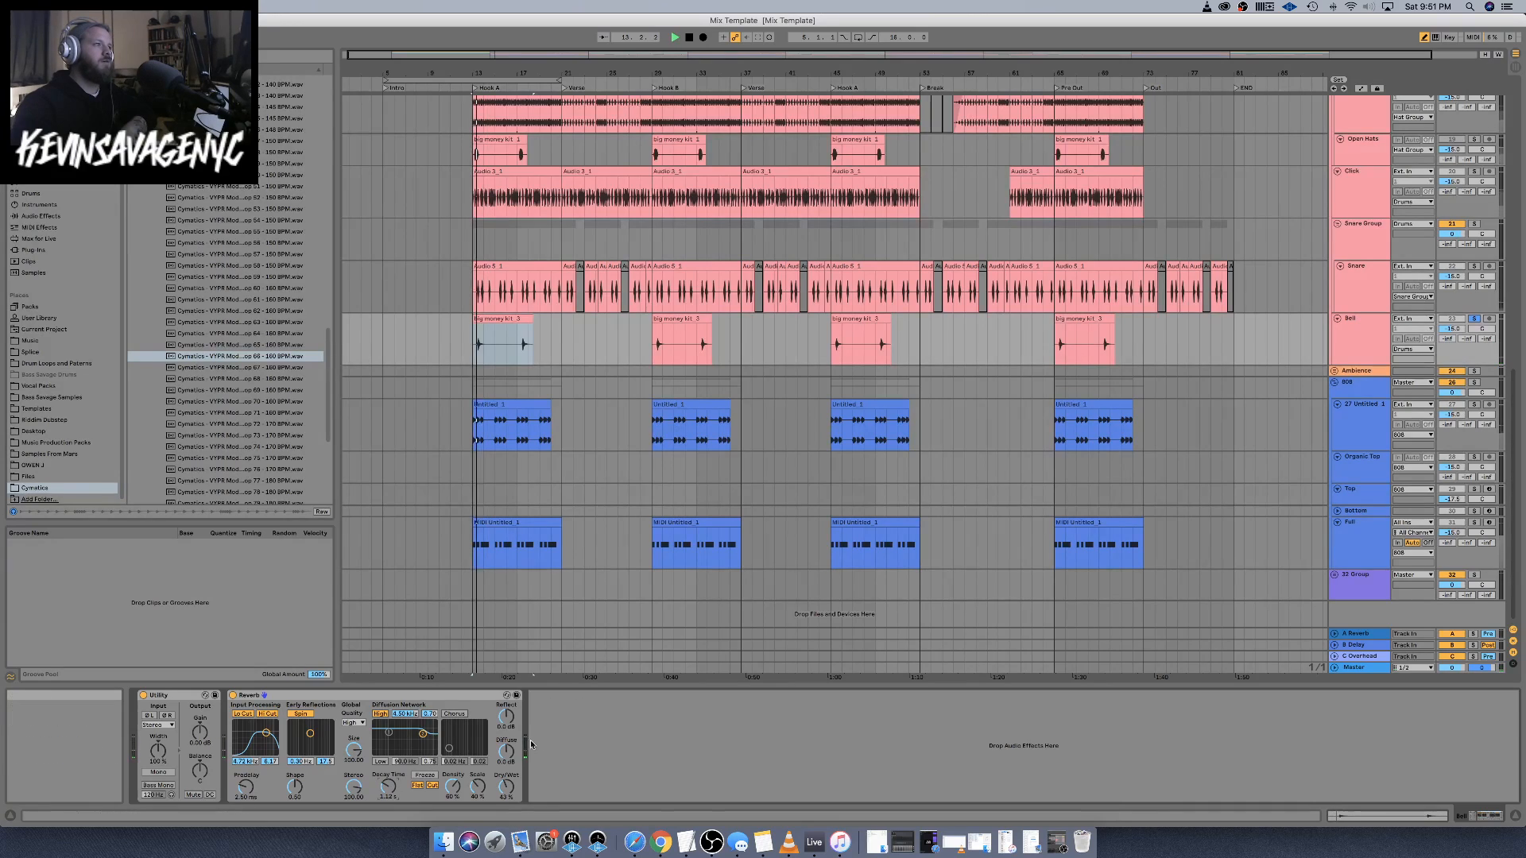
Turn off the Bell track's solo, switch off its Reverb and play the full mix from Hook A
{"action": "key", "text": "space"}
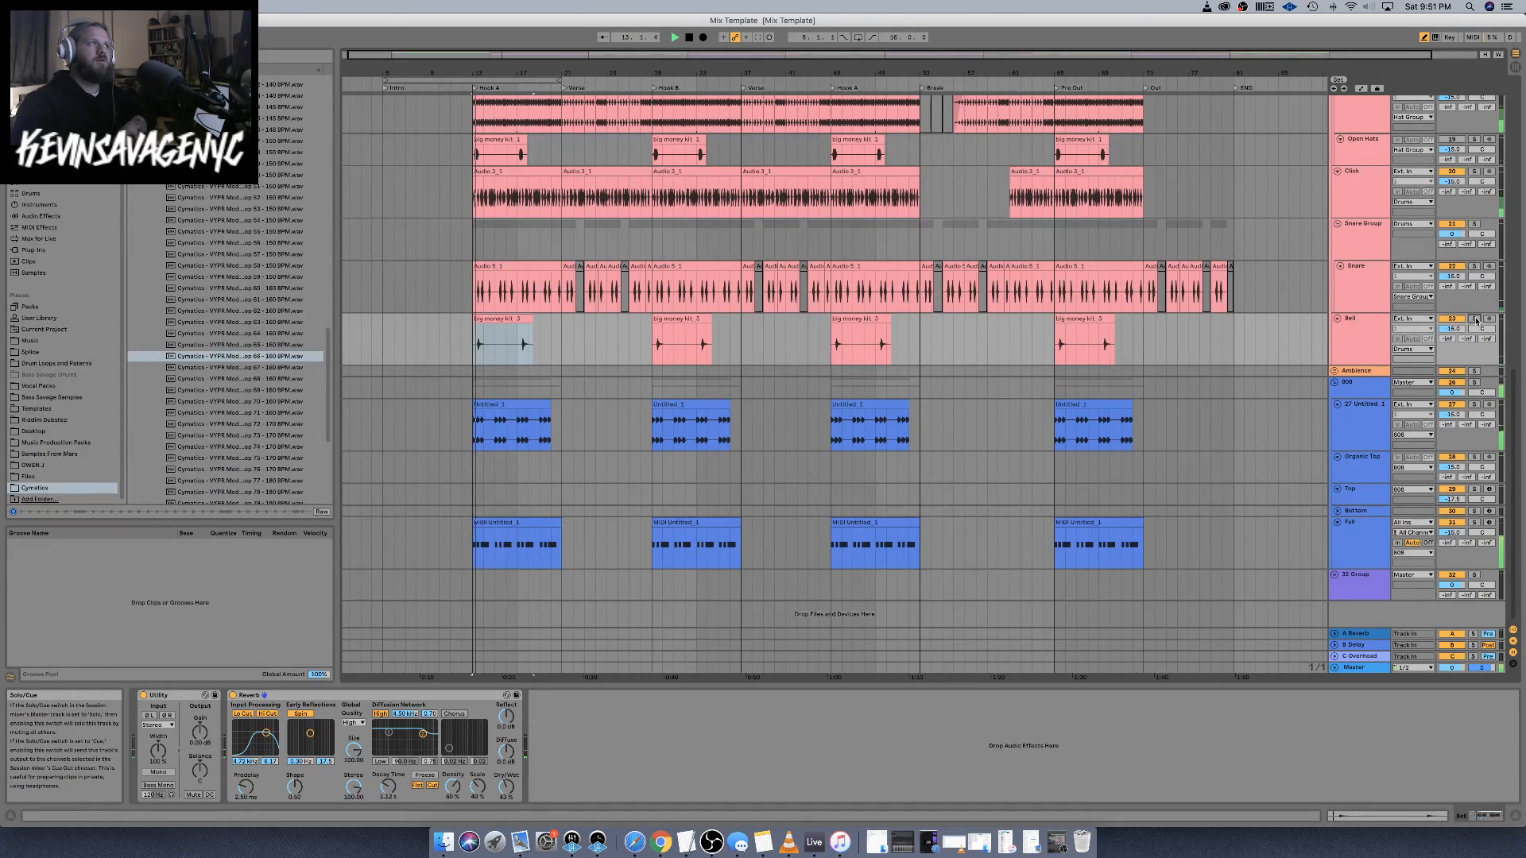
{"action": "key", "text": "space"}
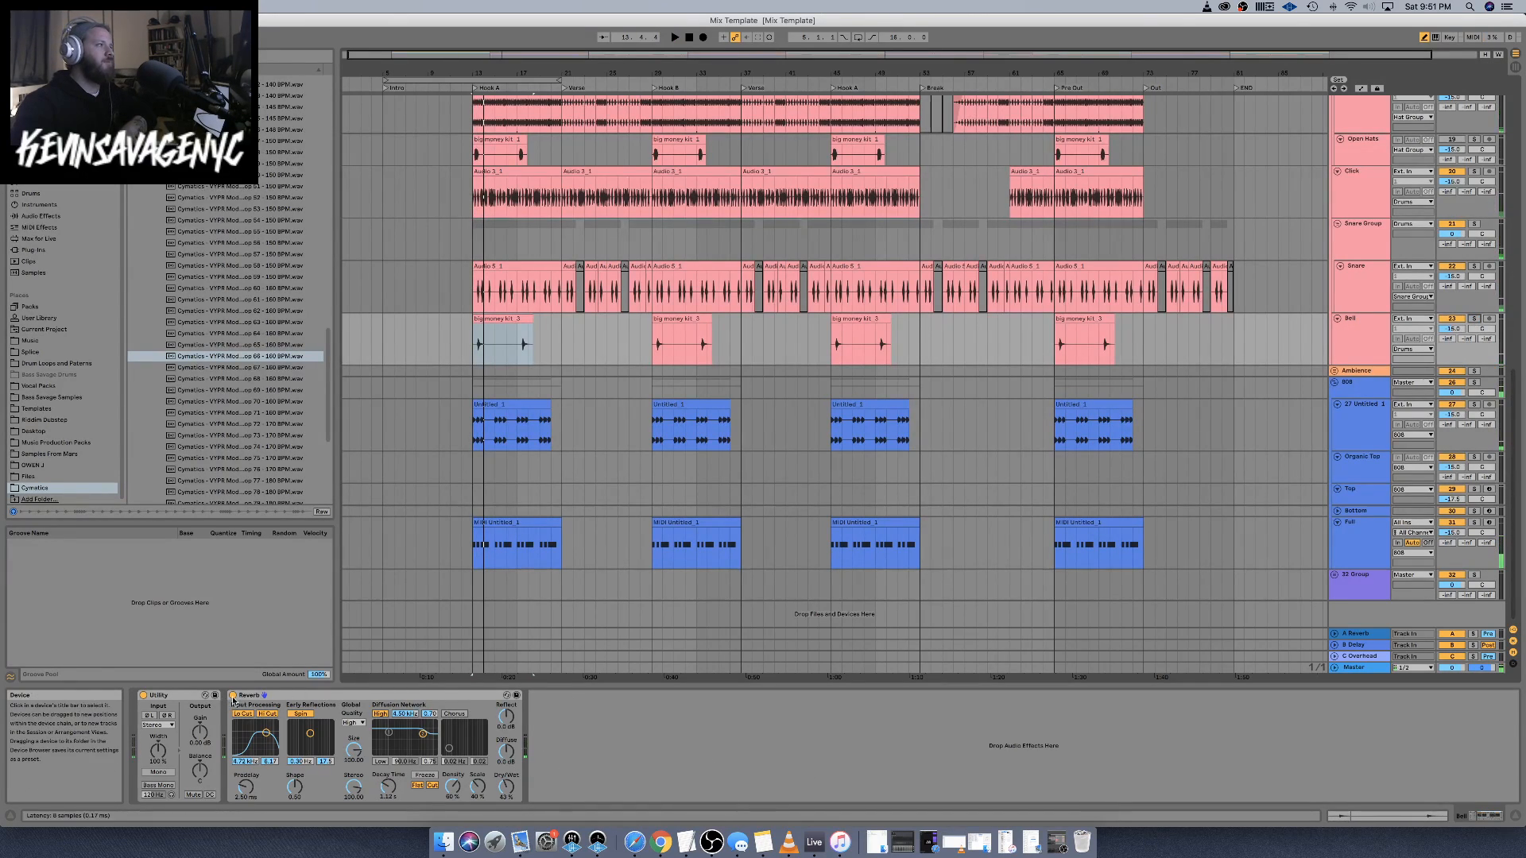
{"action": "left_click", "coordinate": [232, 697]}
{"action": "key", "text": "space"}
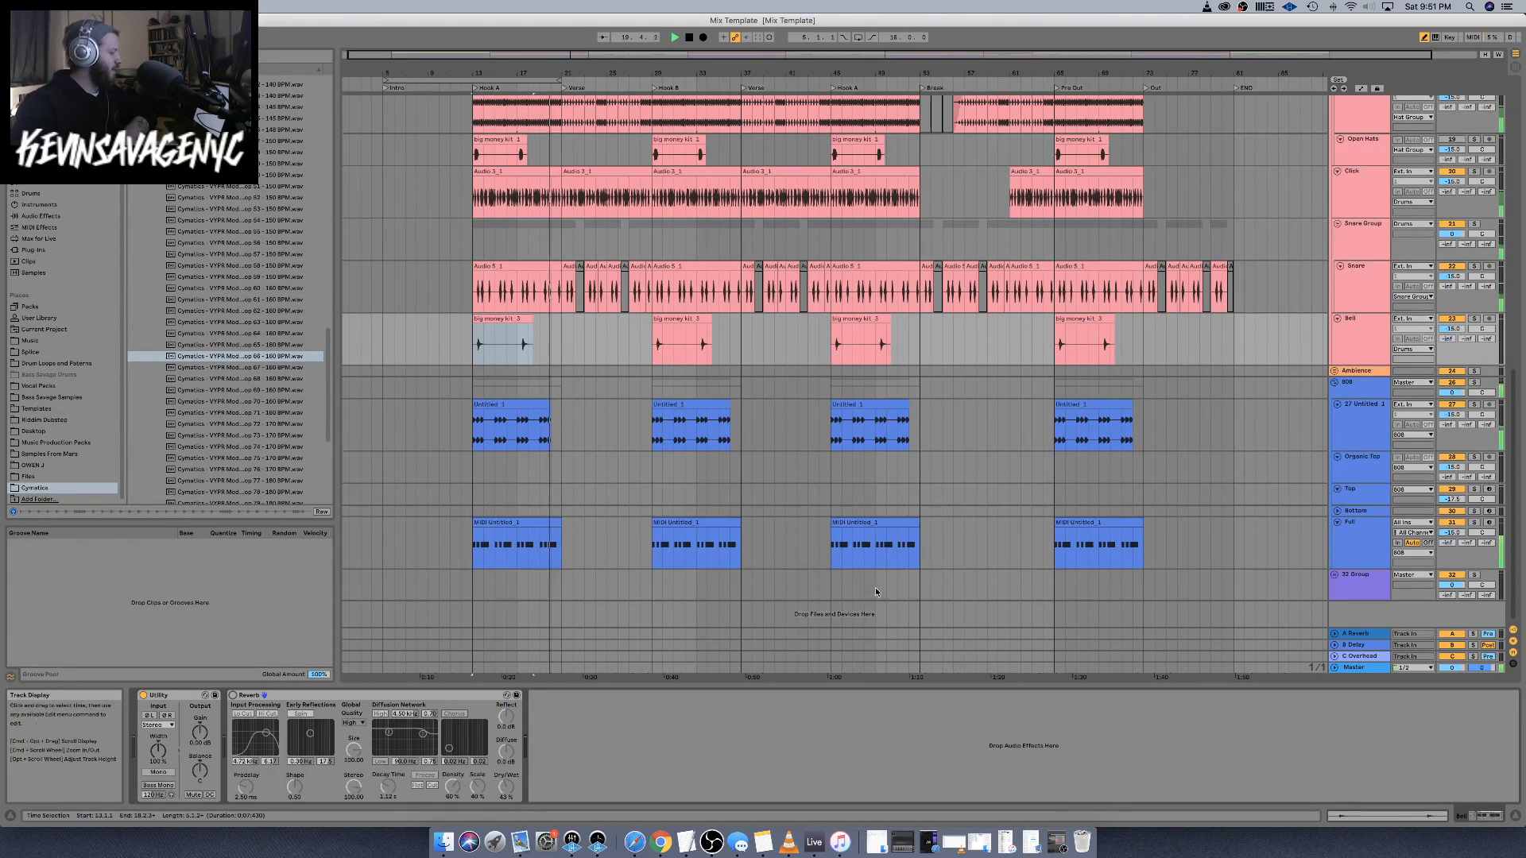
Check the drum tracks during playback, displaying the devices of the Cymatics hi-hat and Open Hats tracks
{"action": "scroll", "coordinate": [689, 442], "scroll_direction": "up", "scroll_amount": 4}
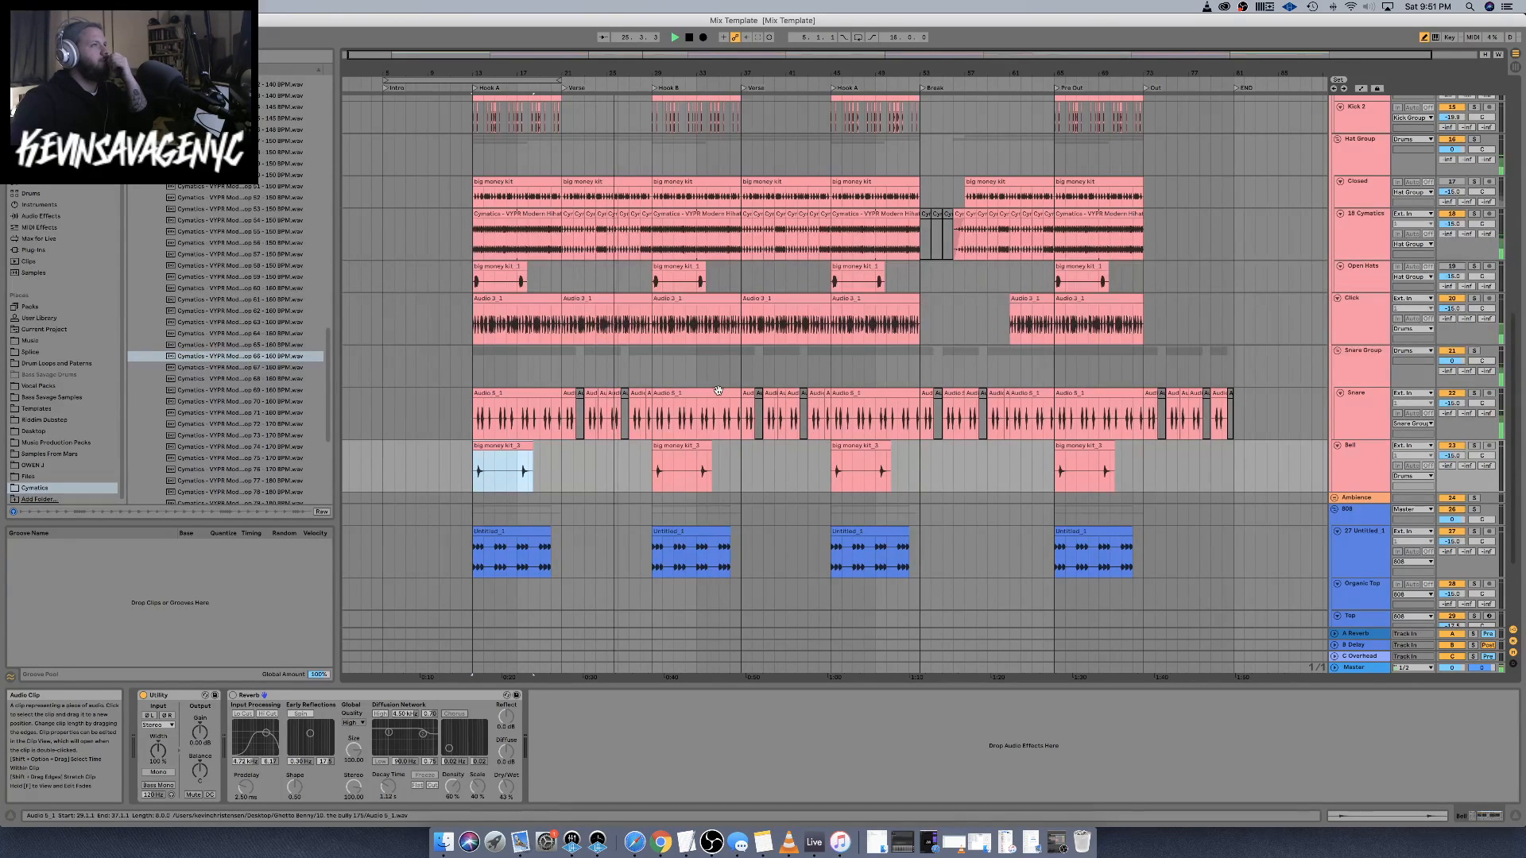
{"action": "scroll", "coordinate": [674, 335], "scroll_direction": "up", "scroll_amount": 1}
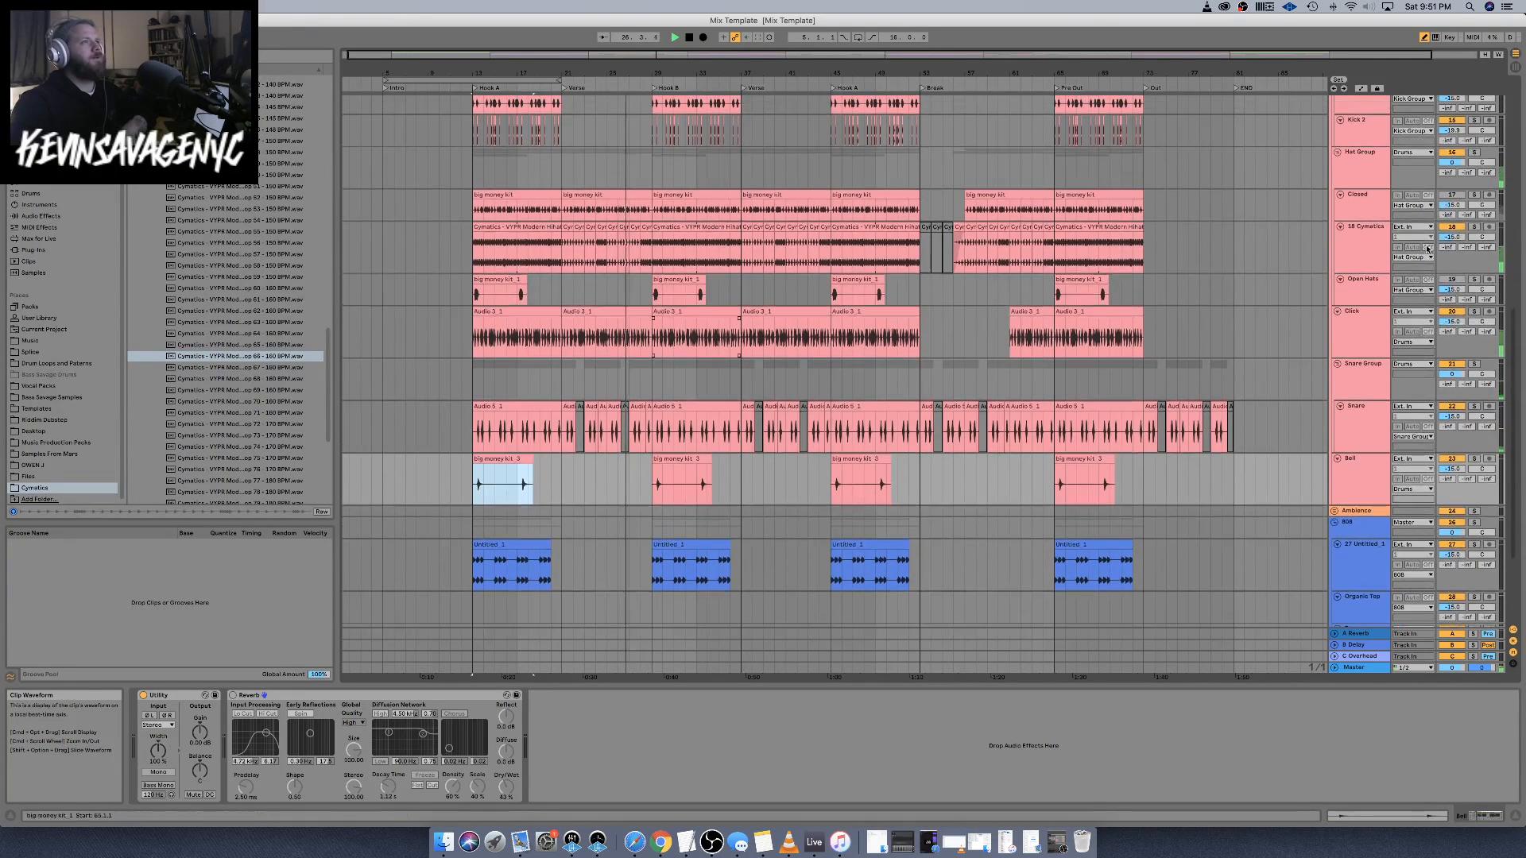
{"action": "left_click", "coordinate": [1362, 175]}
{"action": "left_click", "coordinate": [1365, 238]}
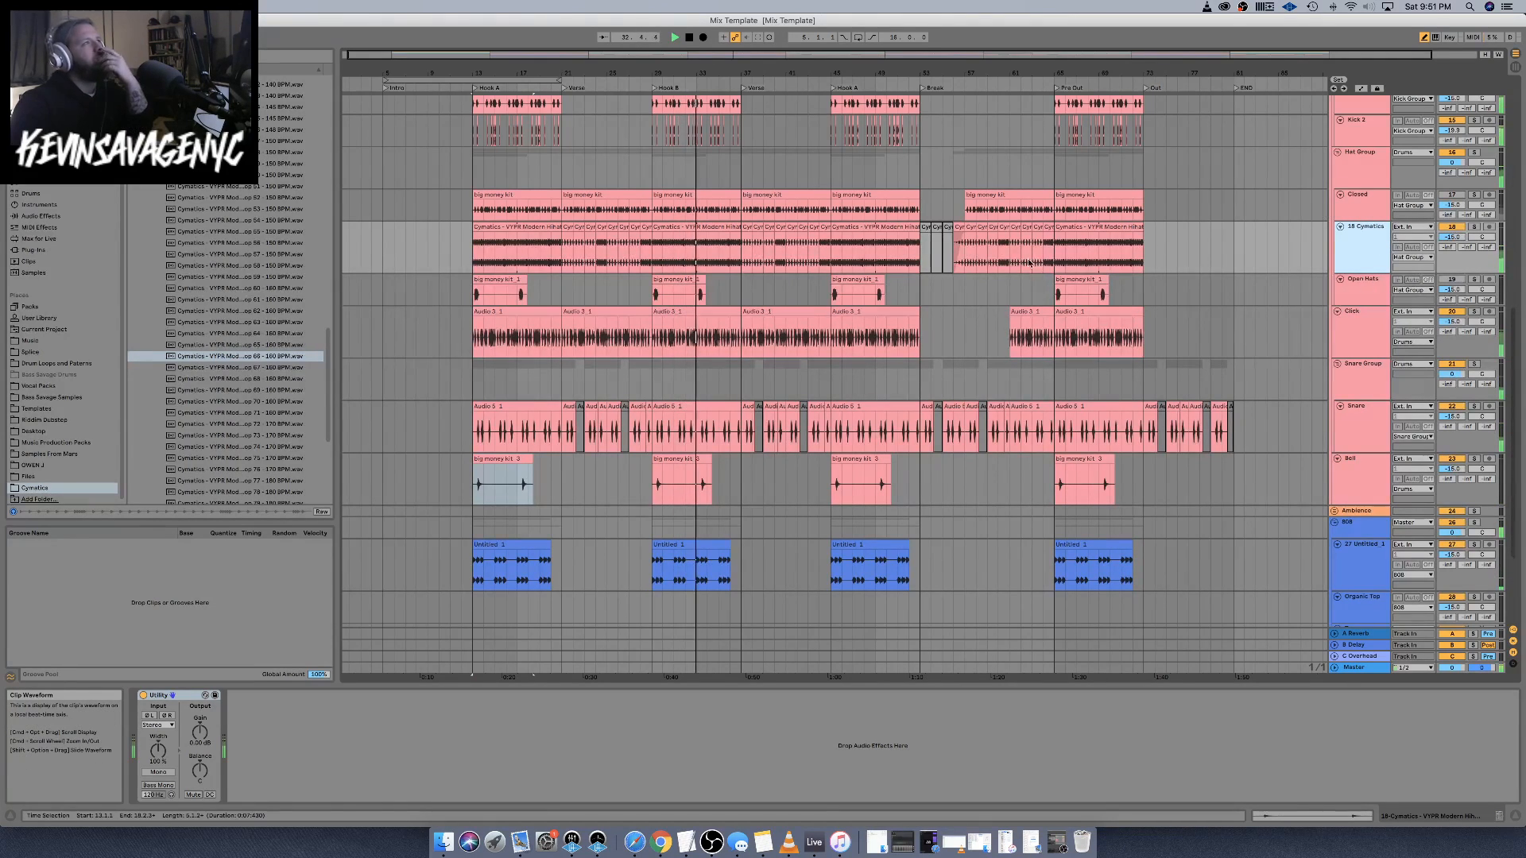
{"action": "left_click", "coordinate": [1346, 286]}
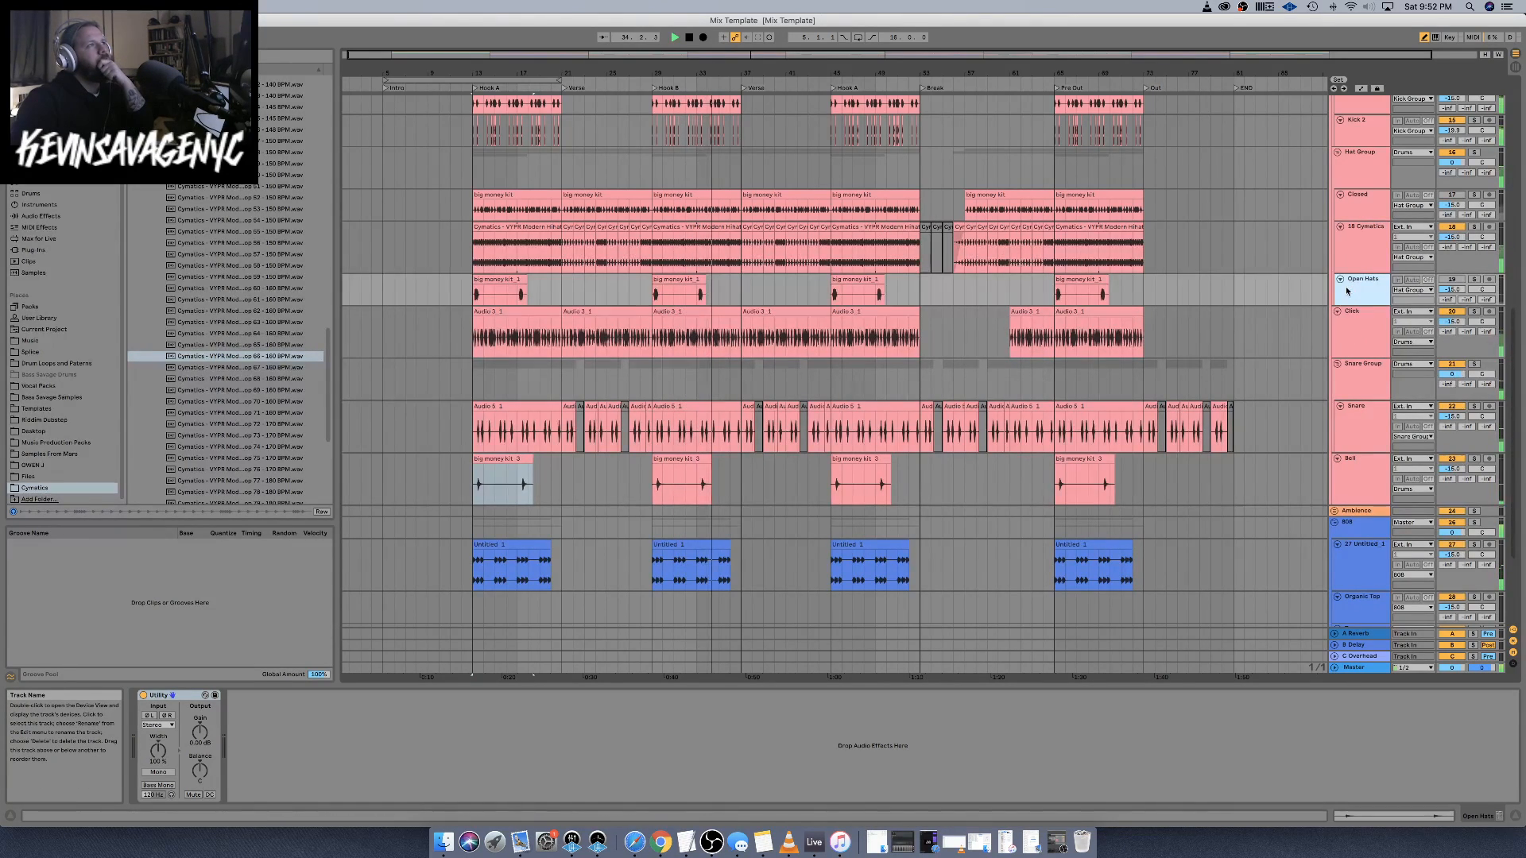
Collapse the Open Hats track, review the upper drum tracks and stop playback
{"action": "left_click", "coordinate": [1340, 279]}
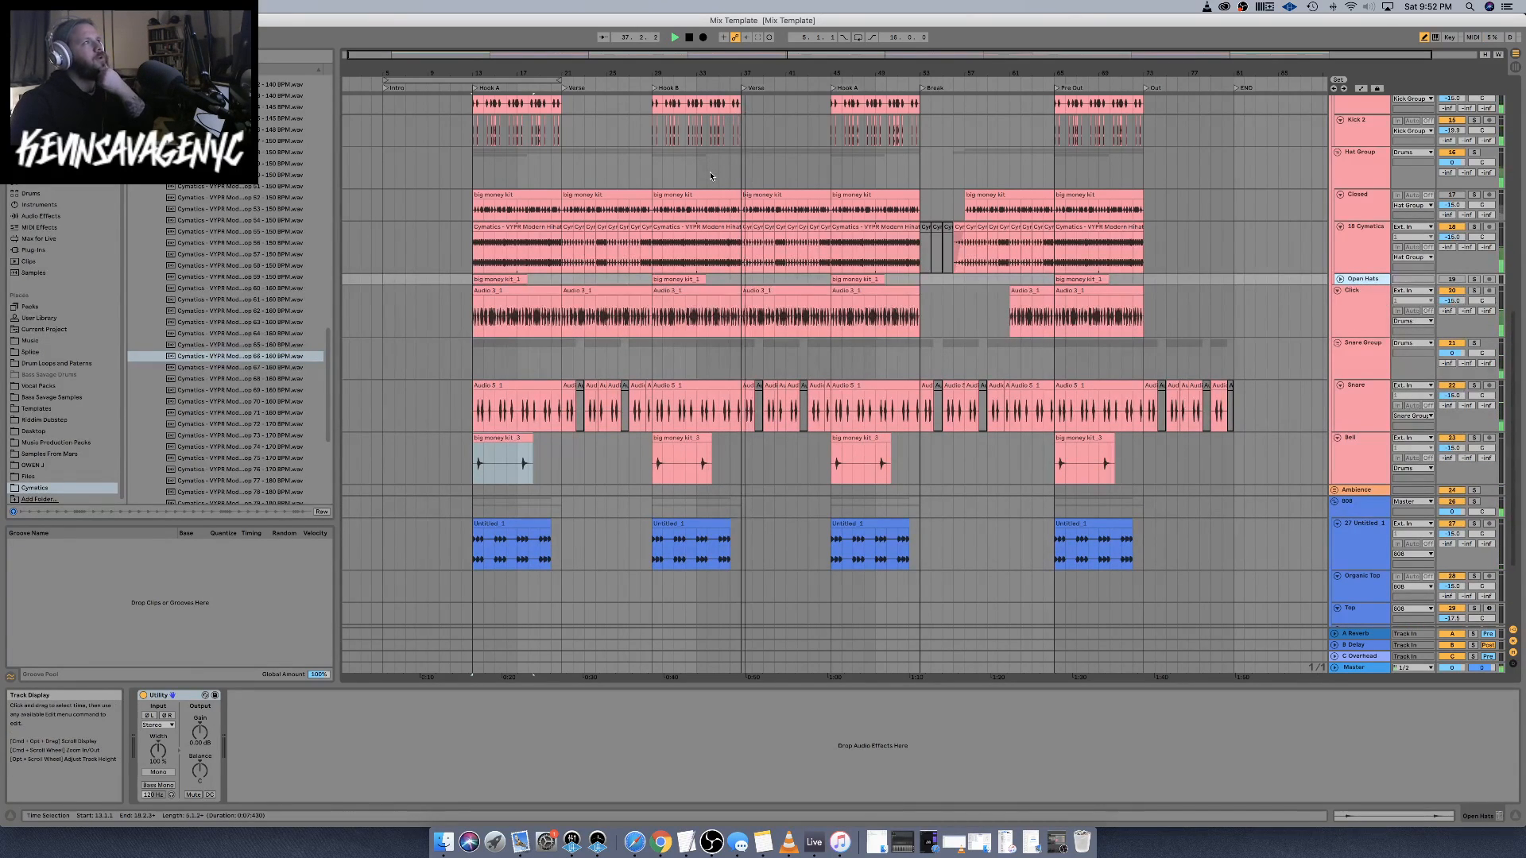
{"action": "scroll", "coordinate": [672, 164], "scroll_direction": "up", "scroll_amount": 5}
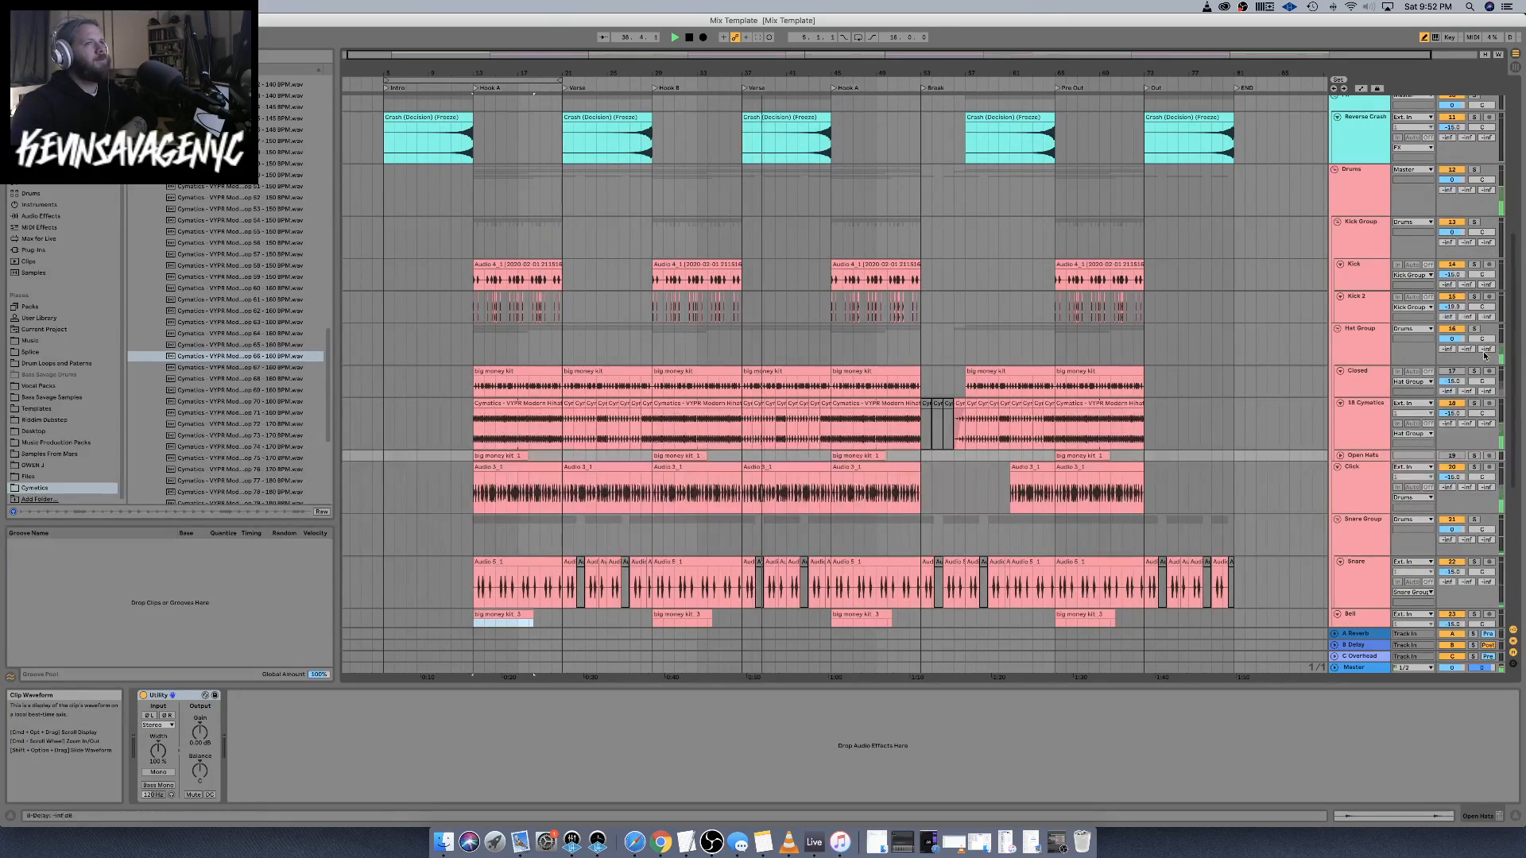
{"action": "key", "text": "space"}
Open the Rims subfolder of the OWEN J sample library in the browser
{"action": "left_click", "coordinate": [46, 465]}
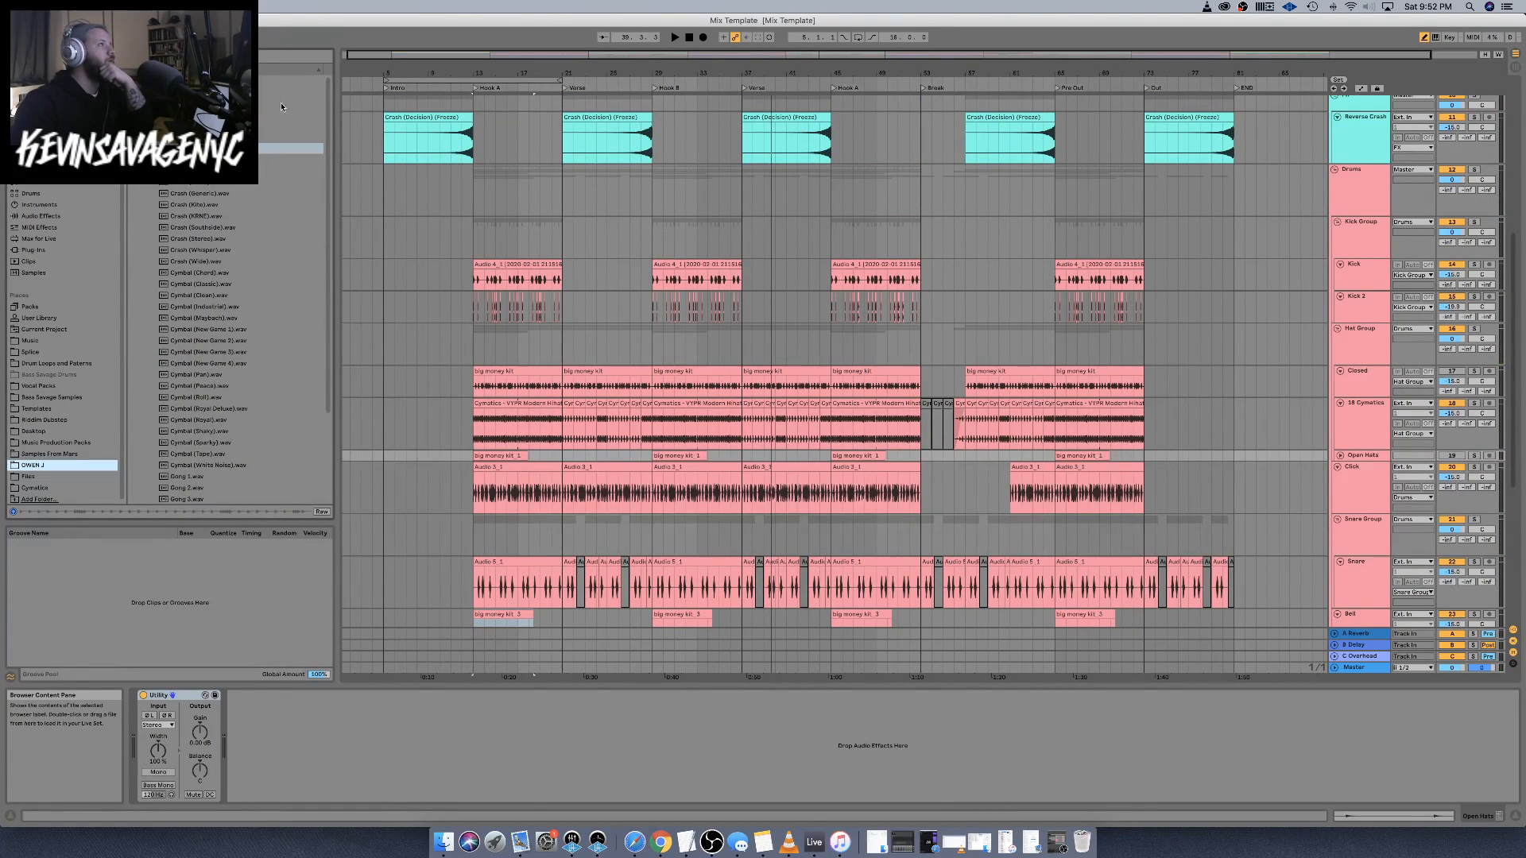
{"action": "left_click", "coordinate": [139, 125]}
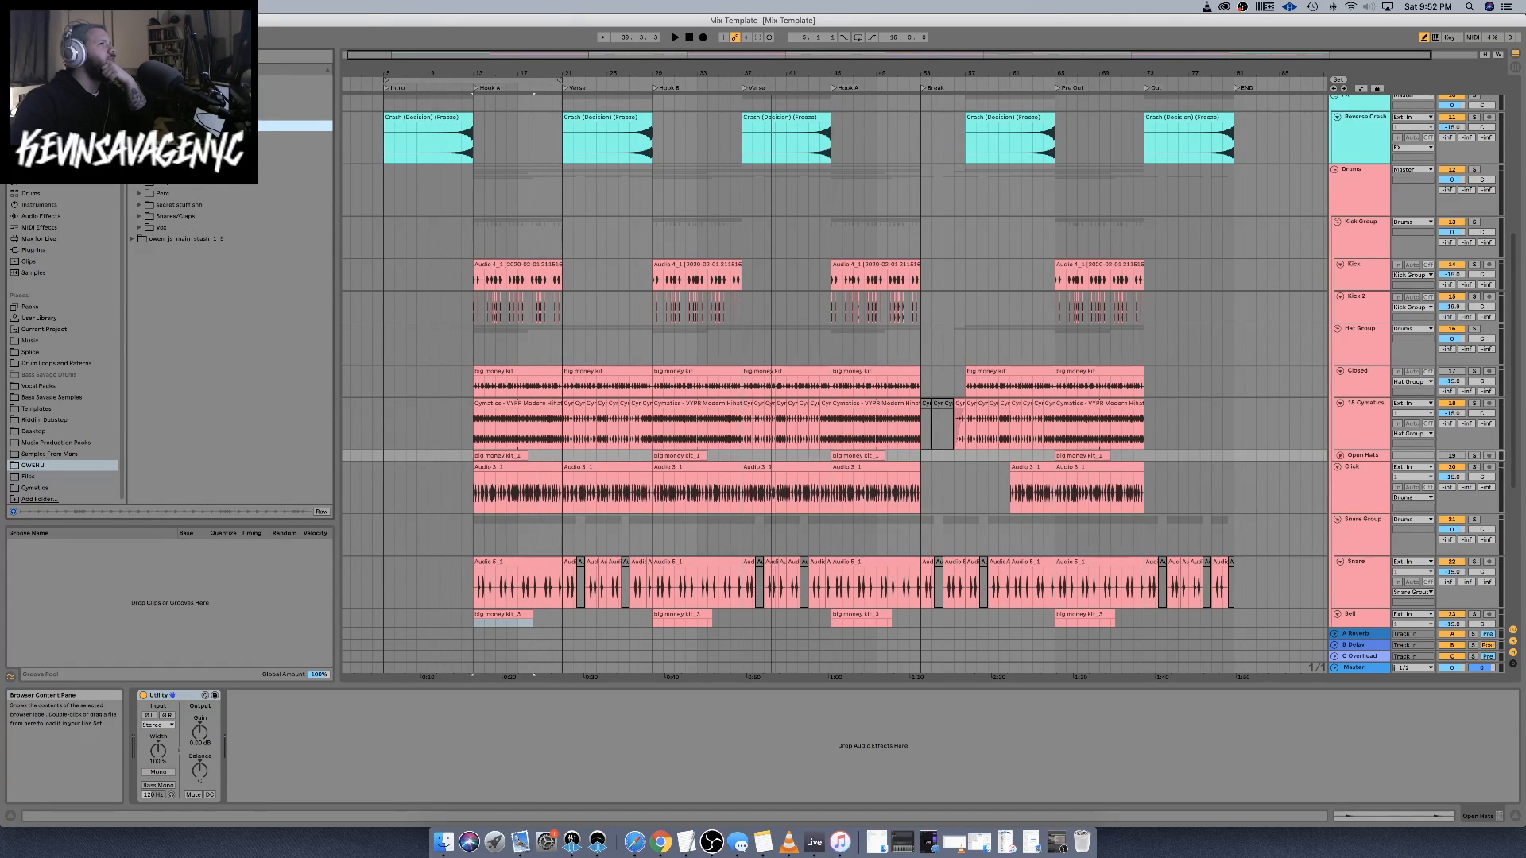
{"action": "left_click", "coordinate": [139, 103]}
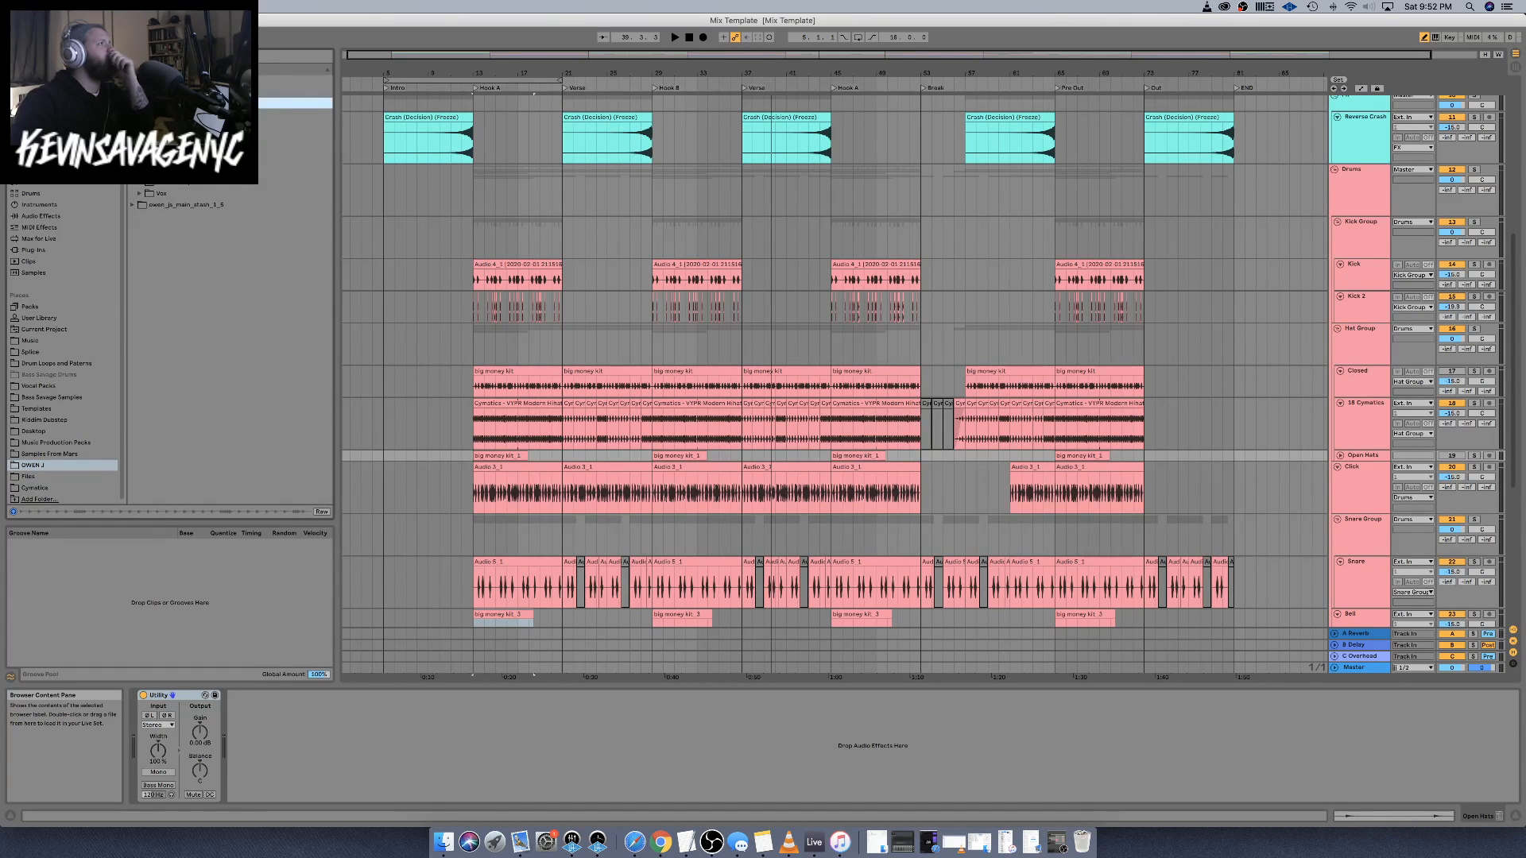
{"action": "left_click", "coordinate": [140, 186]}
{"action": "left_click", "coordinate": [147, 206]}
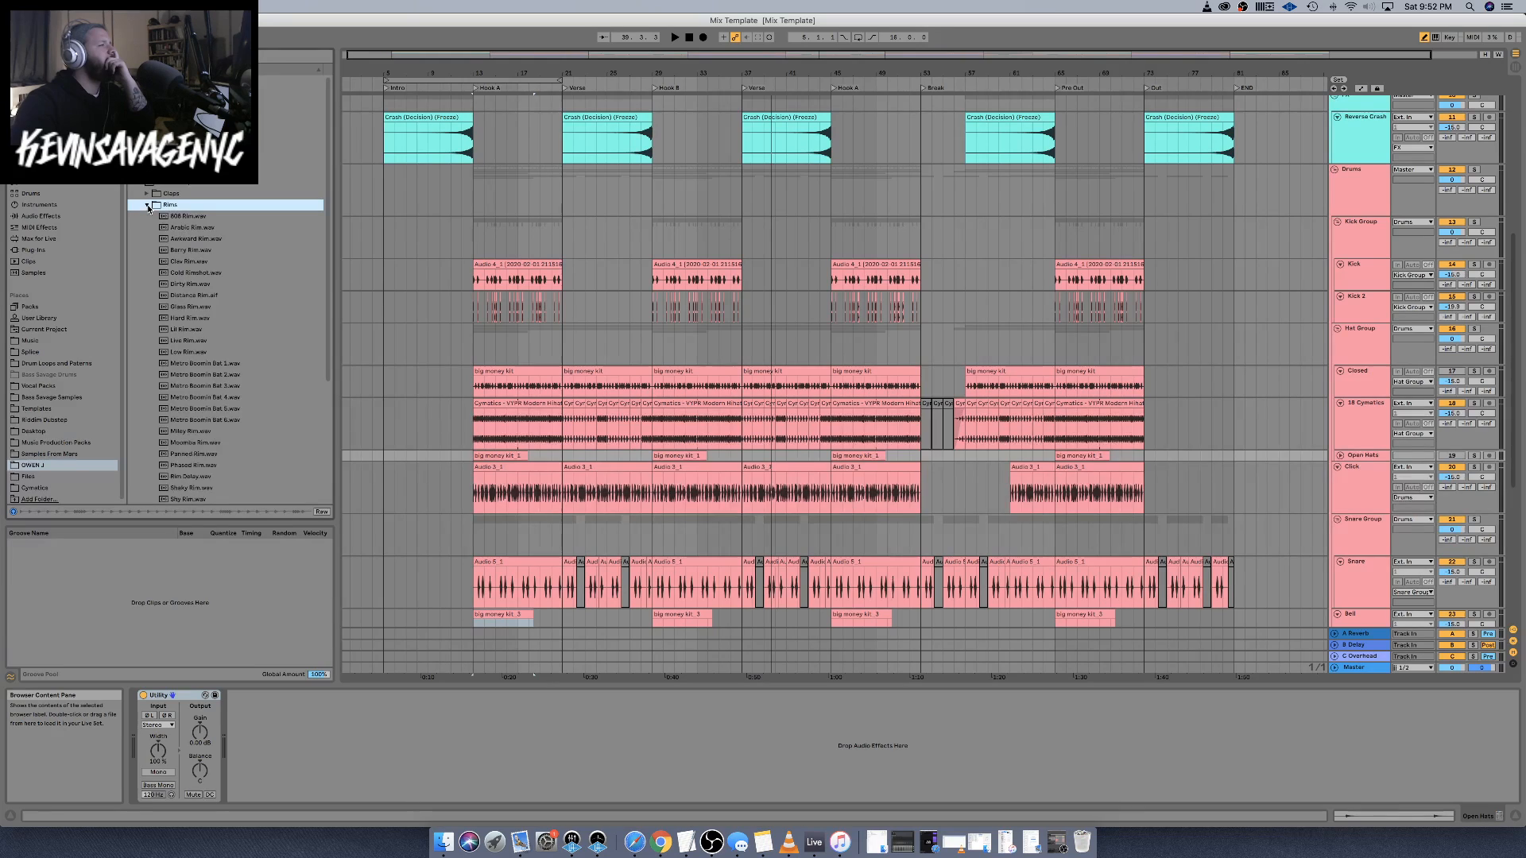
Audition the rim samples one after another from the top of the folder down to Cold Rimshot.wav
{"action": "key", "text": "Down"}
{"action": "key", "text": "Down"}
{"action": "key", "text": "Down"}
{"action": "key", "text": "Down"}
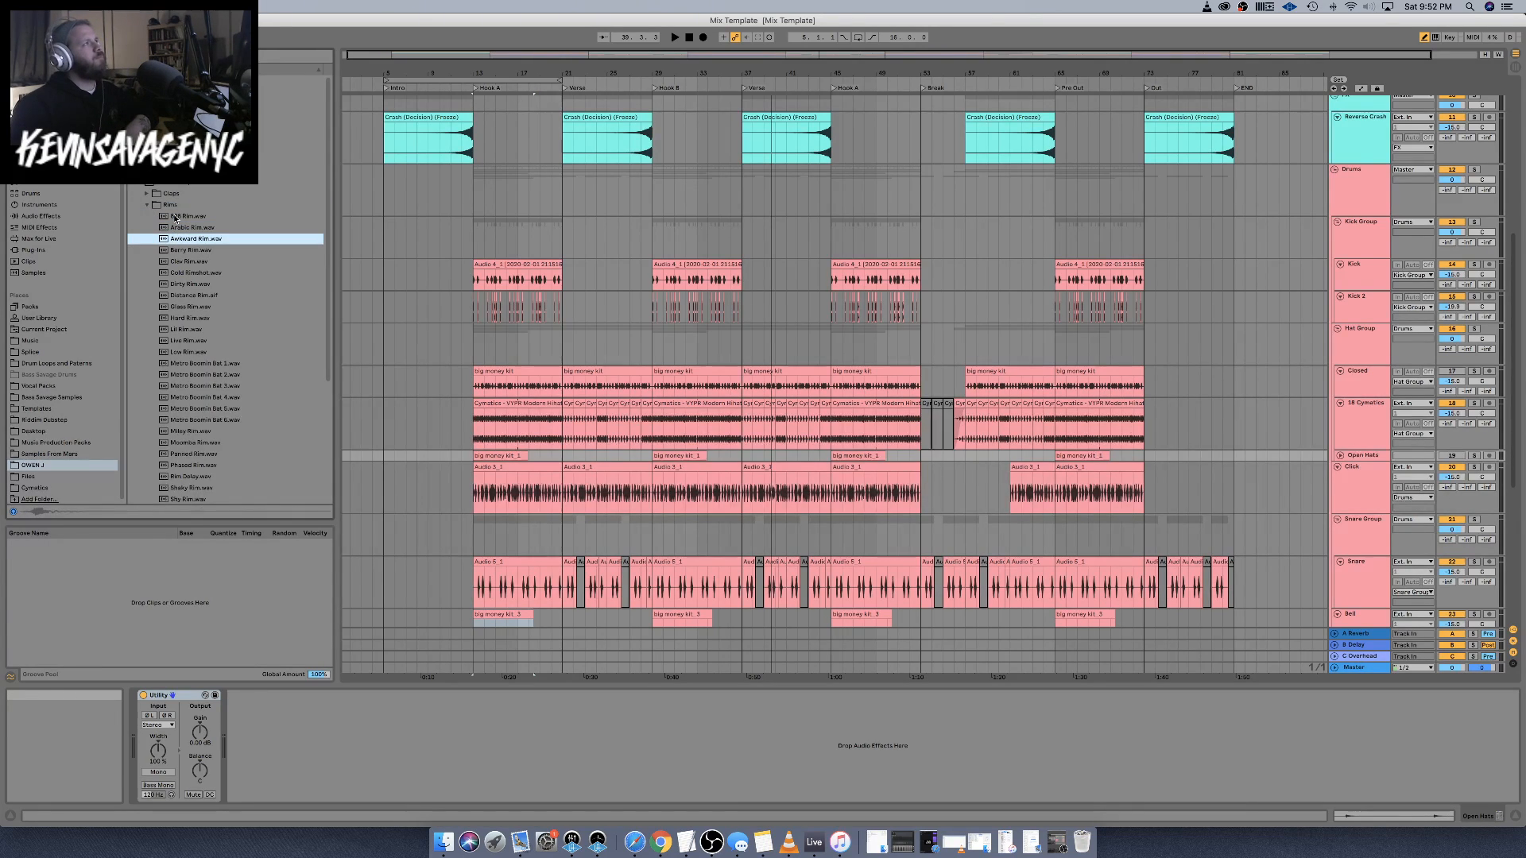
{"action": "key", "text": "Down"}
{"action": "key", "text": "Down"}
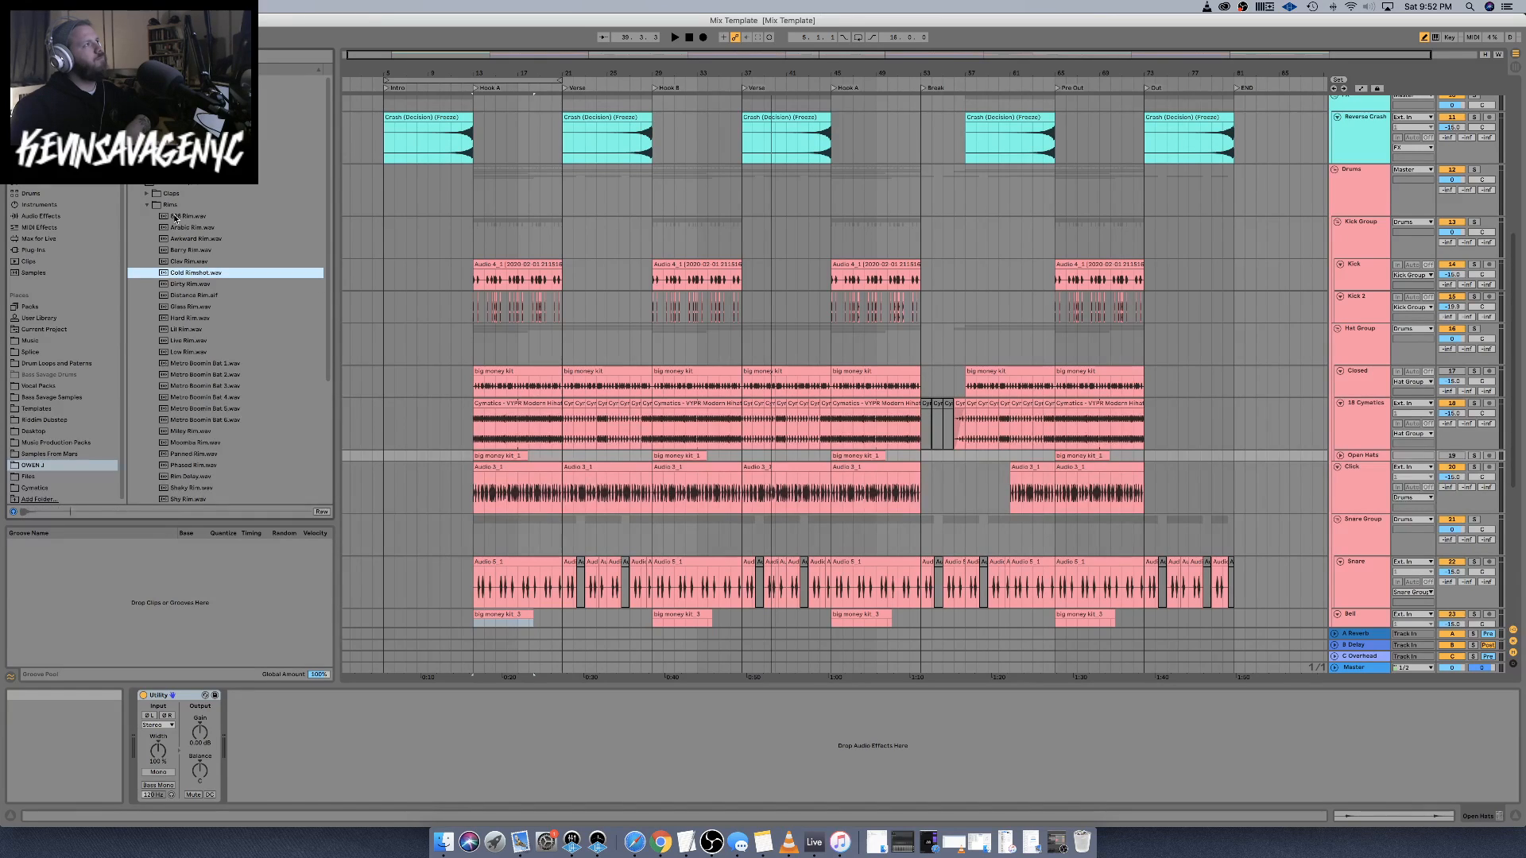
{"action": "key", "text": "space"}
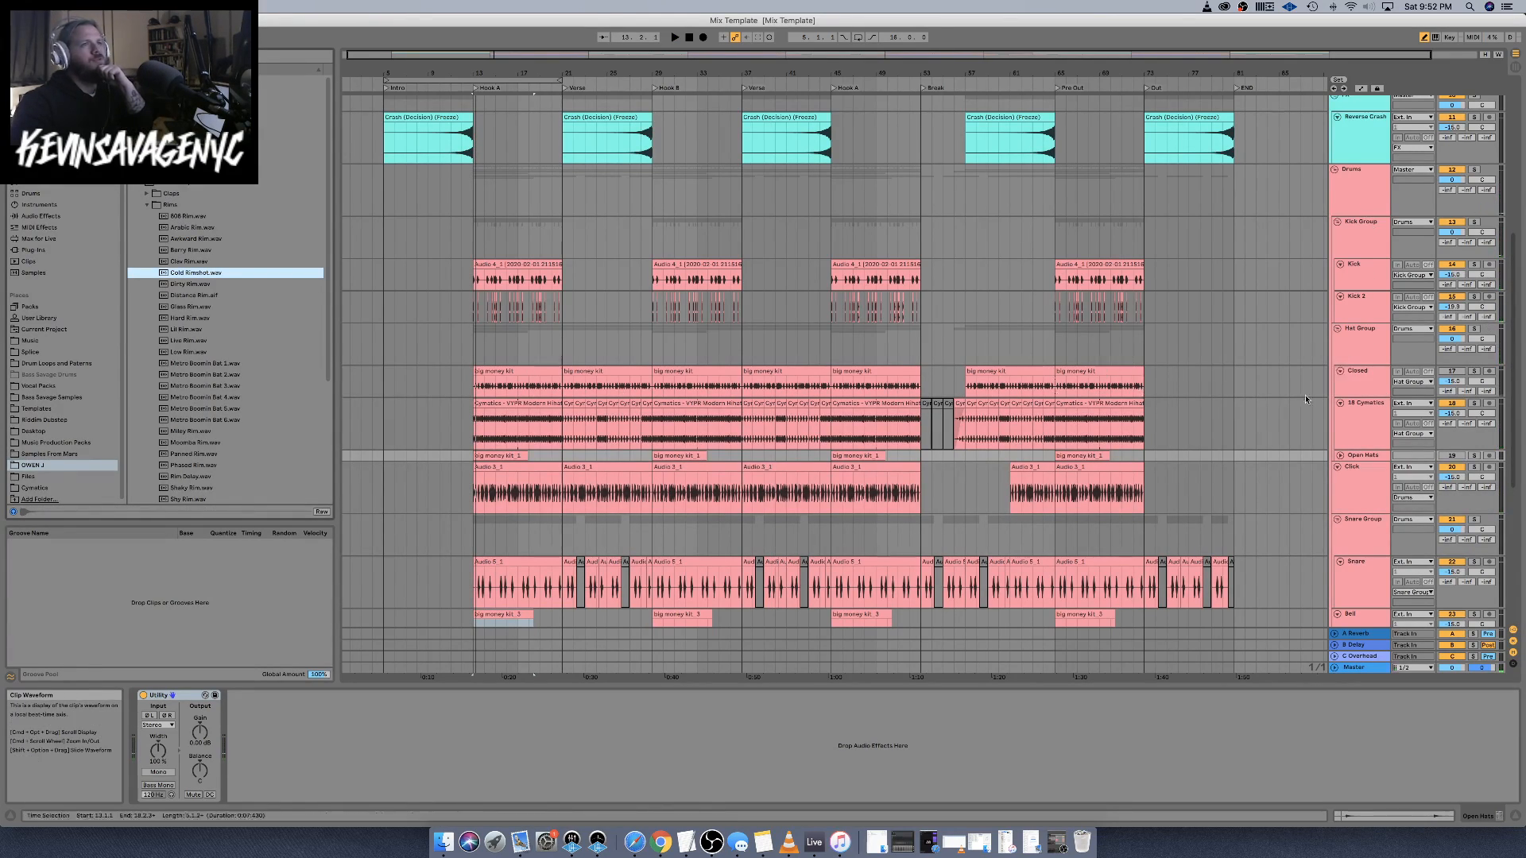
Duplicate the Snare track and delete all clips from the copy, from Hook A to the end of the arrangement
{"action": "scroll", "coordinate": [1305, 399], "scroll_direction": "down", "scroll_amount": 5}
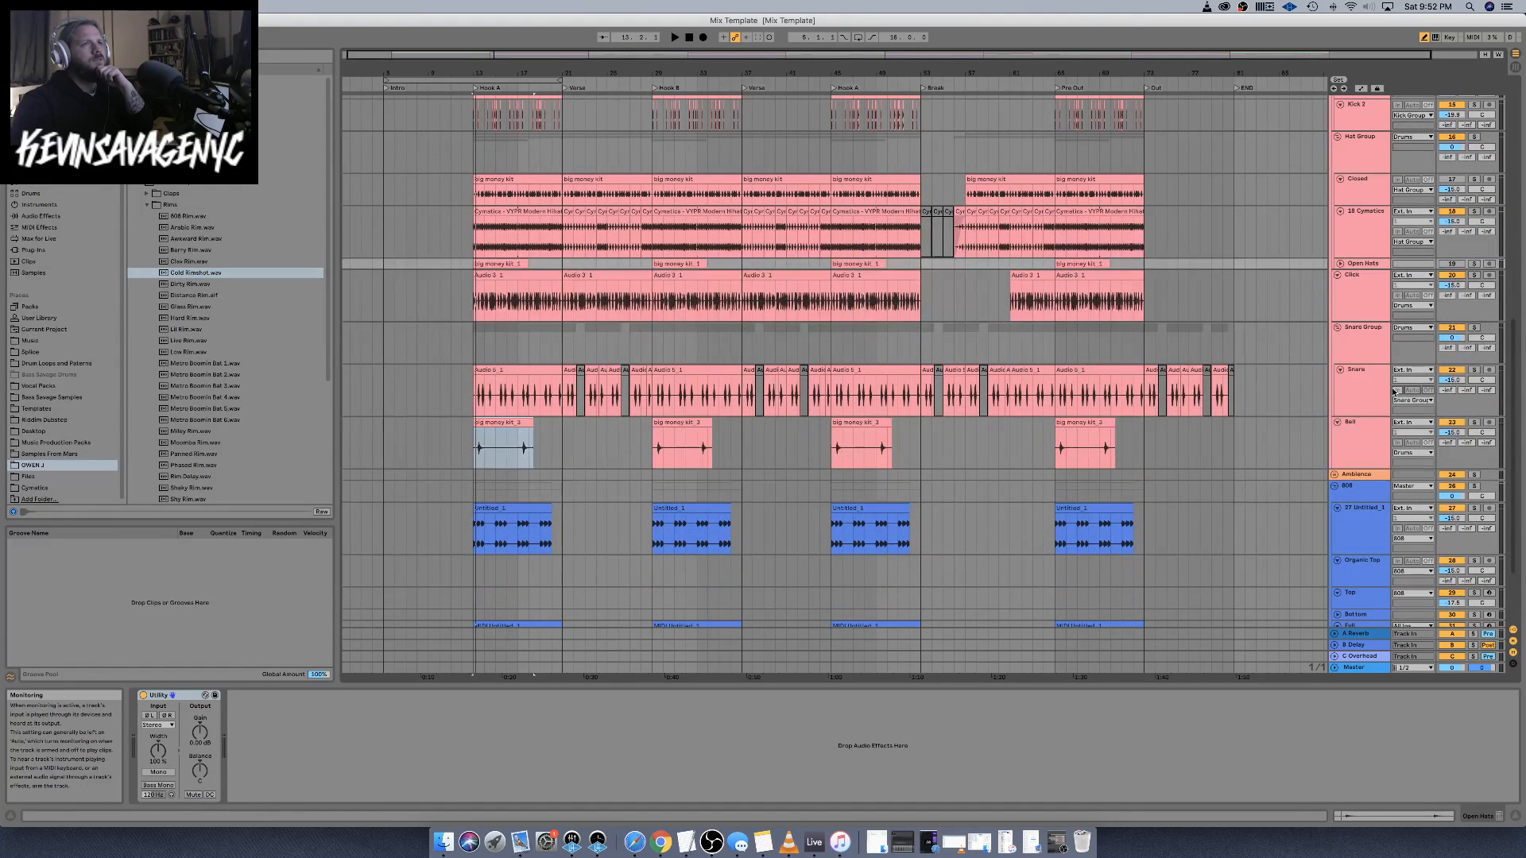
{"action": "left_click", "coordinate": [1373, 400]}
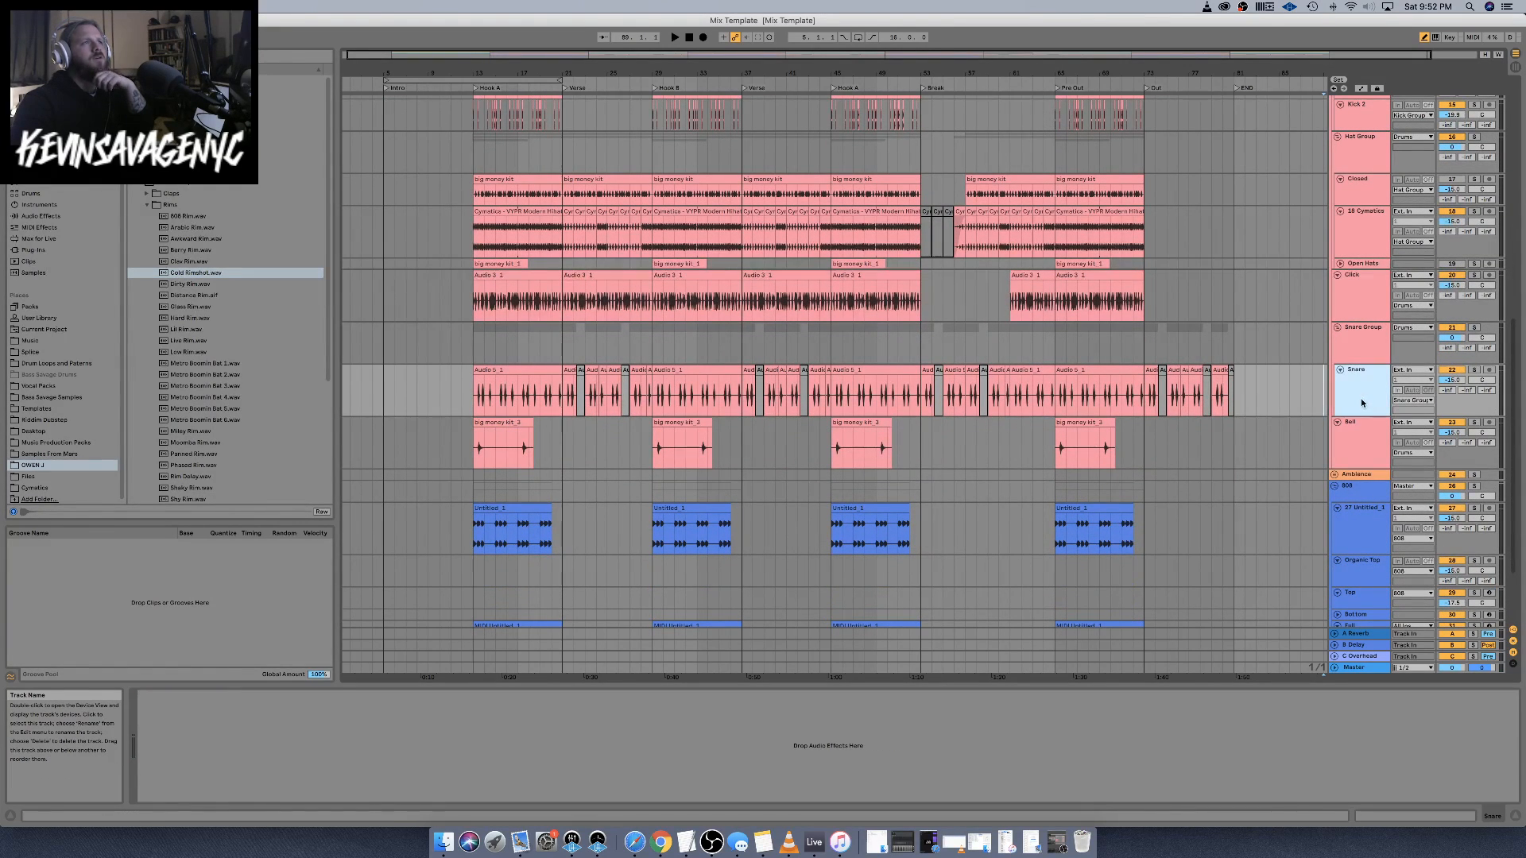
{"action": "right_click", "coordinate": [1362, 400]}
{"action": "left_click", "coordinate": [1387, 414]}
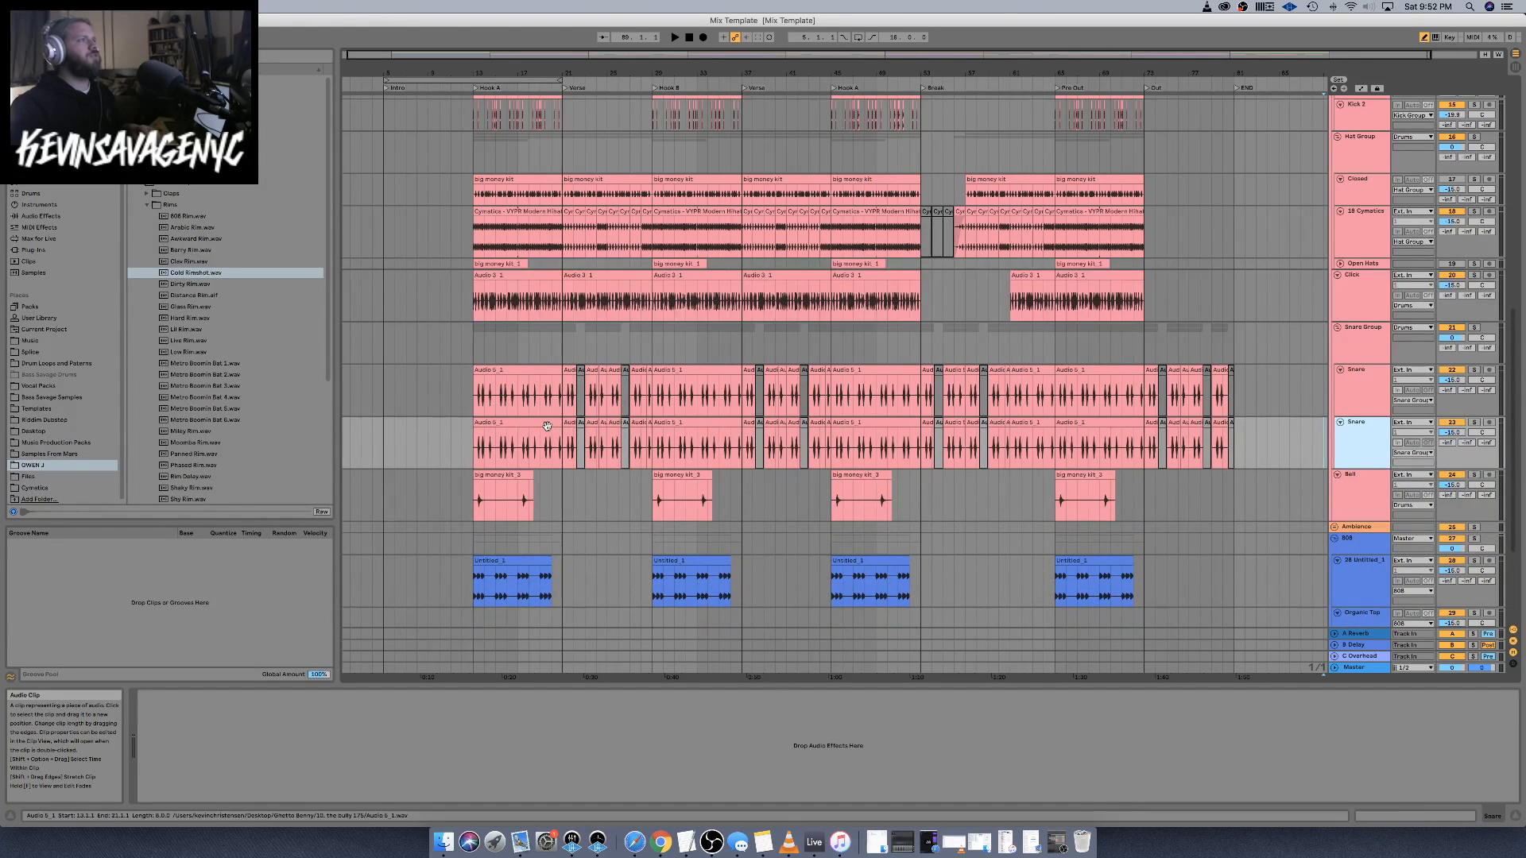
{"action": "left_click_drag", "start_coordinate": [569, 434], "coordinate": [474, 441]}
{"action": "left_click", "coordinate": [1234, 426], "text": "shift"}
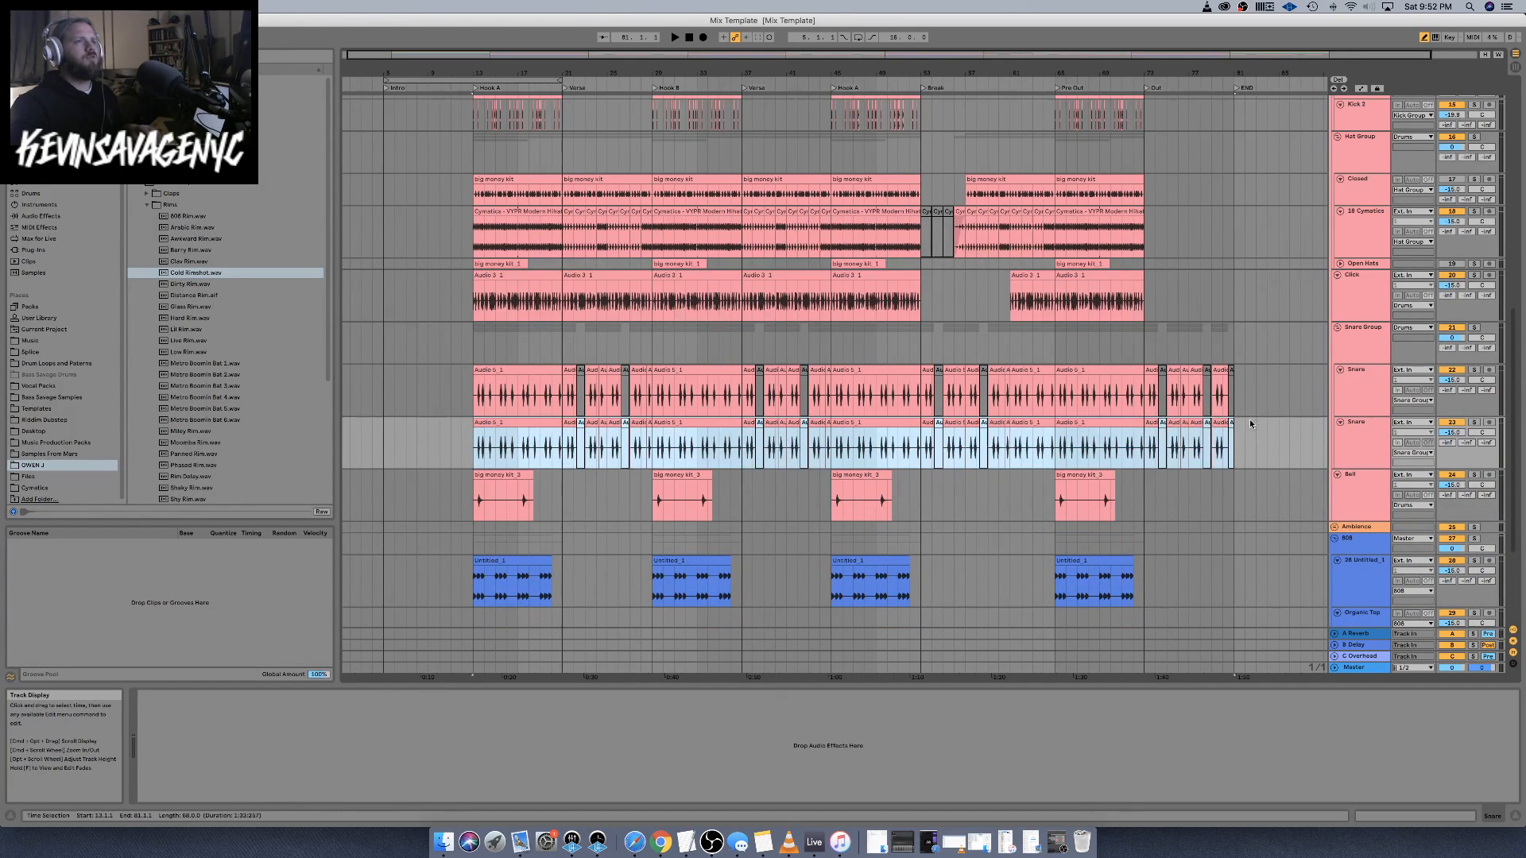
{"action": "key", "text": "Delete"}
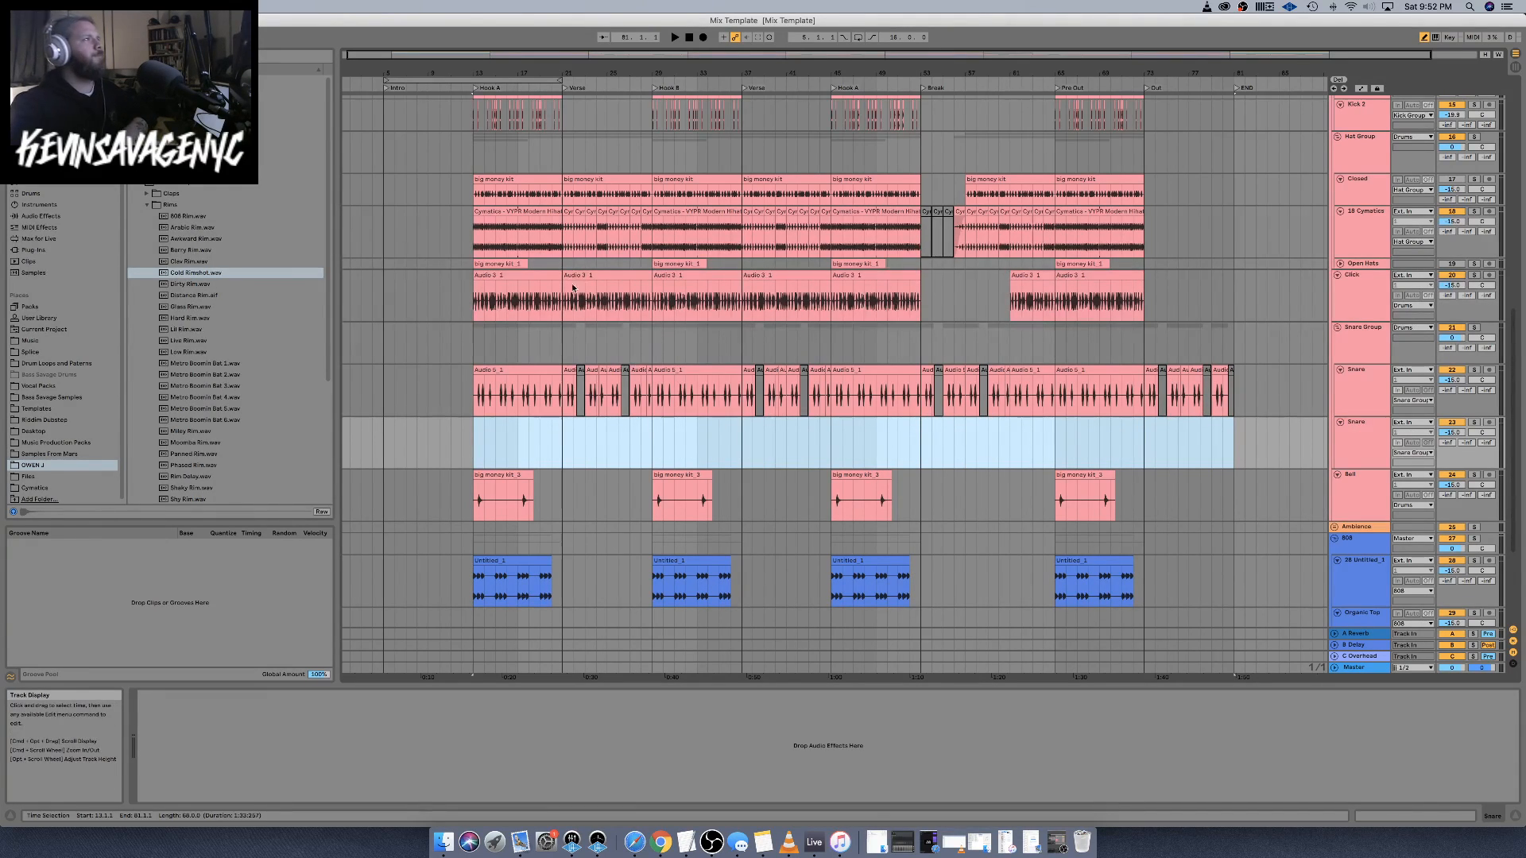
Audition Cold Rimshot, the Metro Boomin rims, Live Rim, Lil Rim and Hard Rim to choose a layer for the snare
{"action": "left_click", "coordinate": [195, 273]}
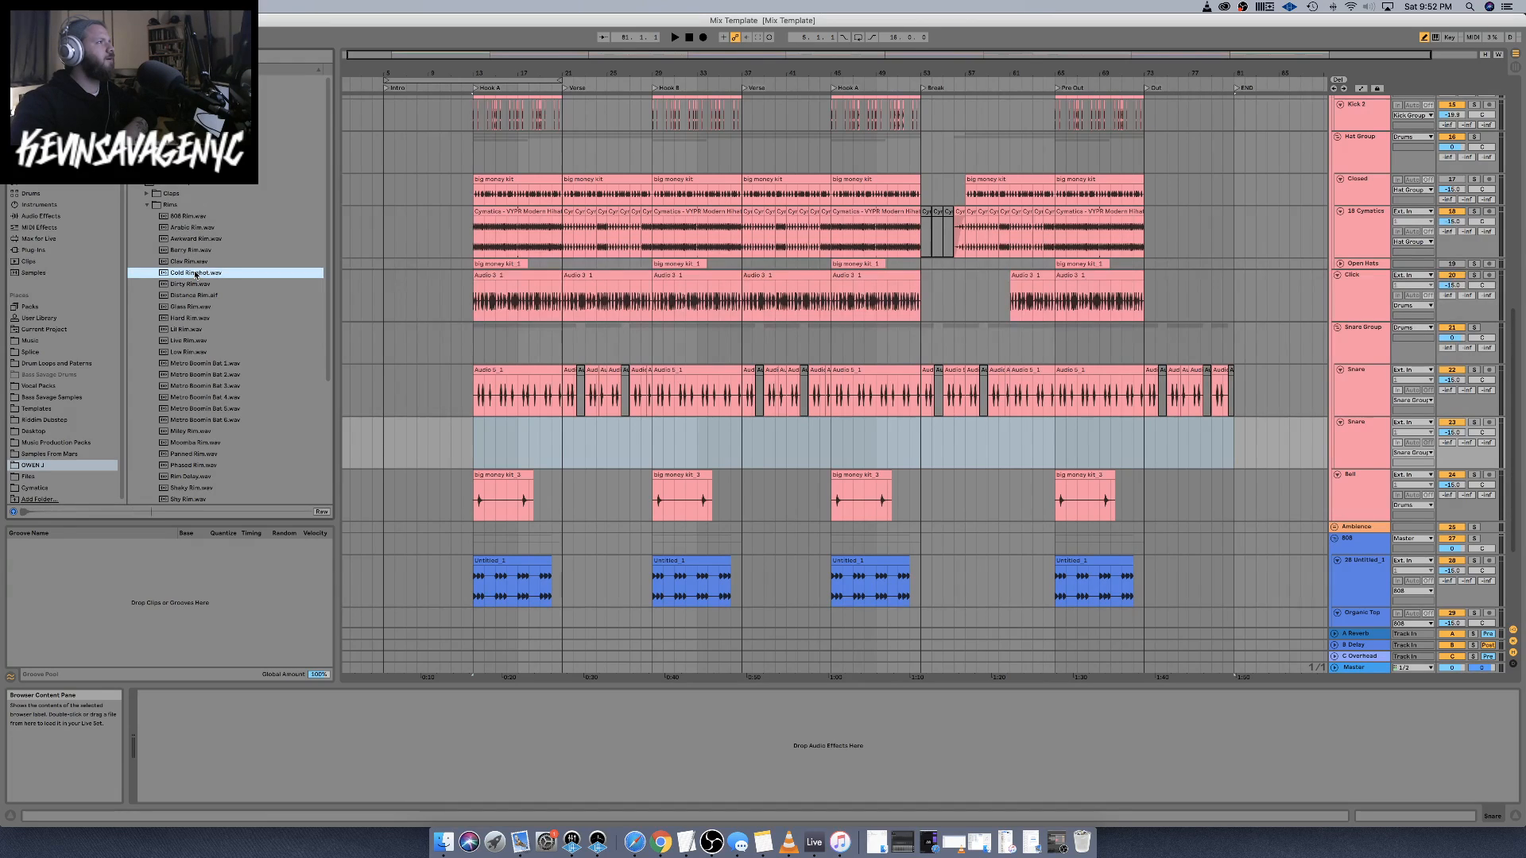
{"action": "left_click", "coordinate": [176, 372]}
{"action": "left_click", "coordinate": [180, 364]}
{"action": "left_click", "coordinate": [185, 376]}
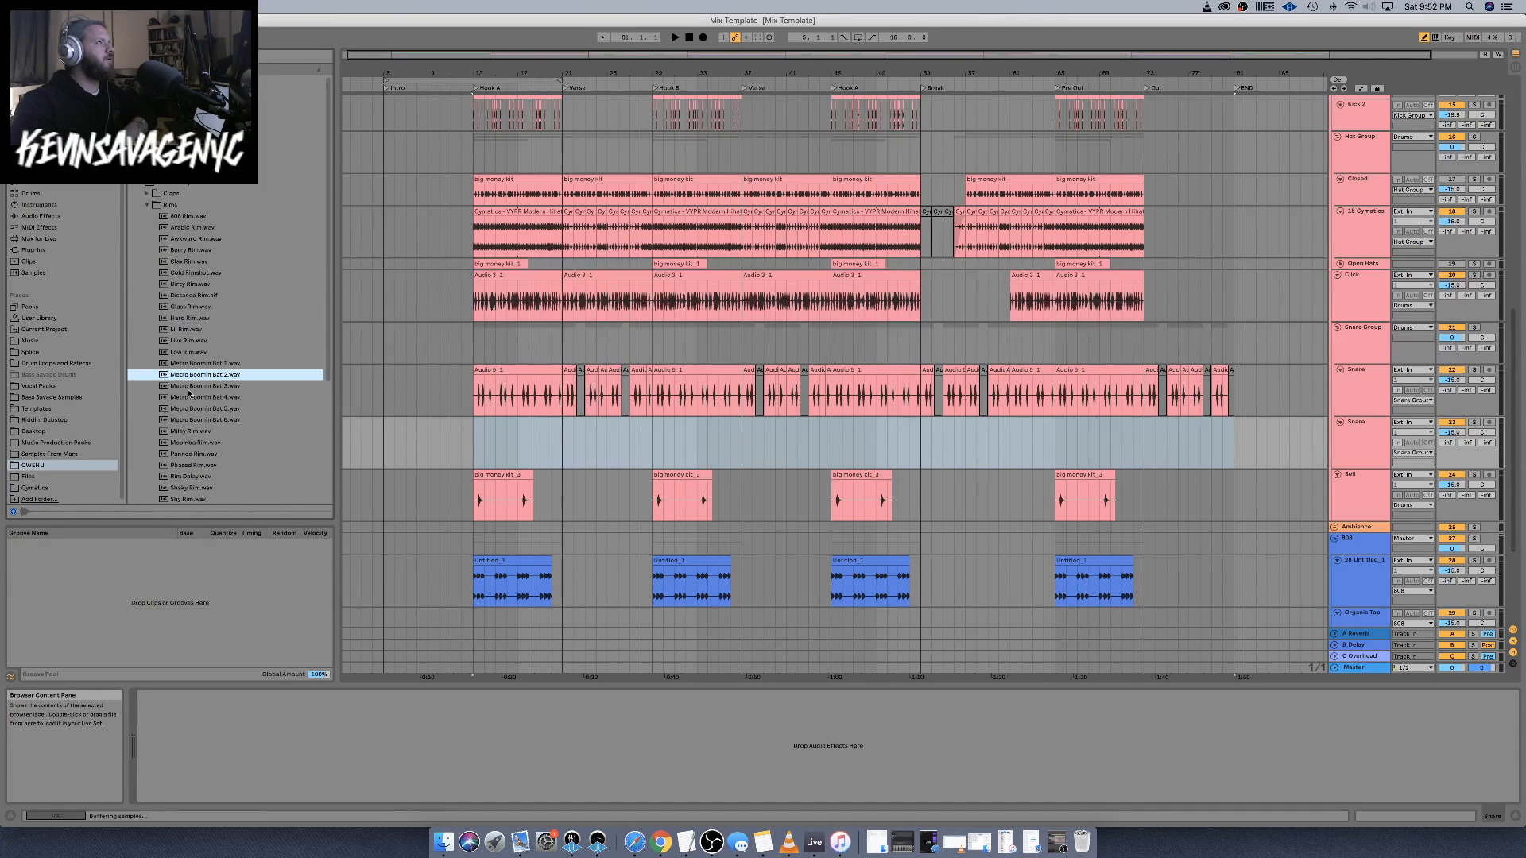
{"action": "left_click", "coordinate": [189, 386]}
{"action": "left_click", "coordinate": [191, 399]}
{"action": "left_click", "coordinate": [191, 417]}
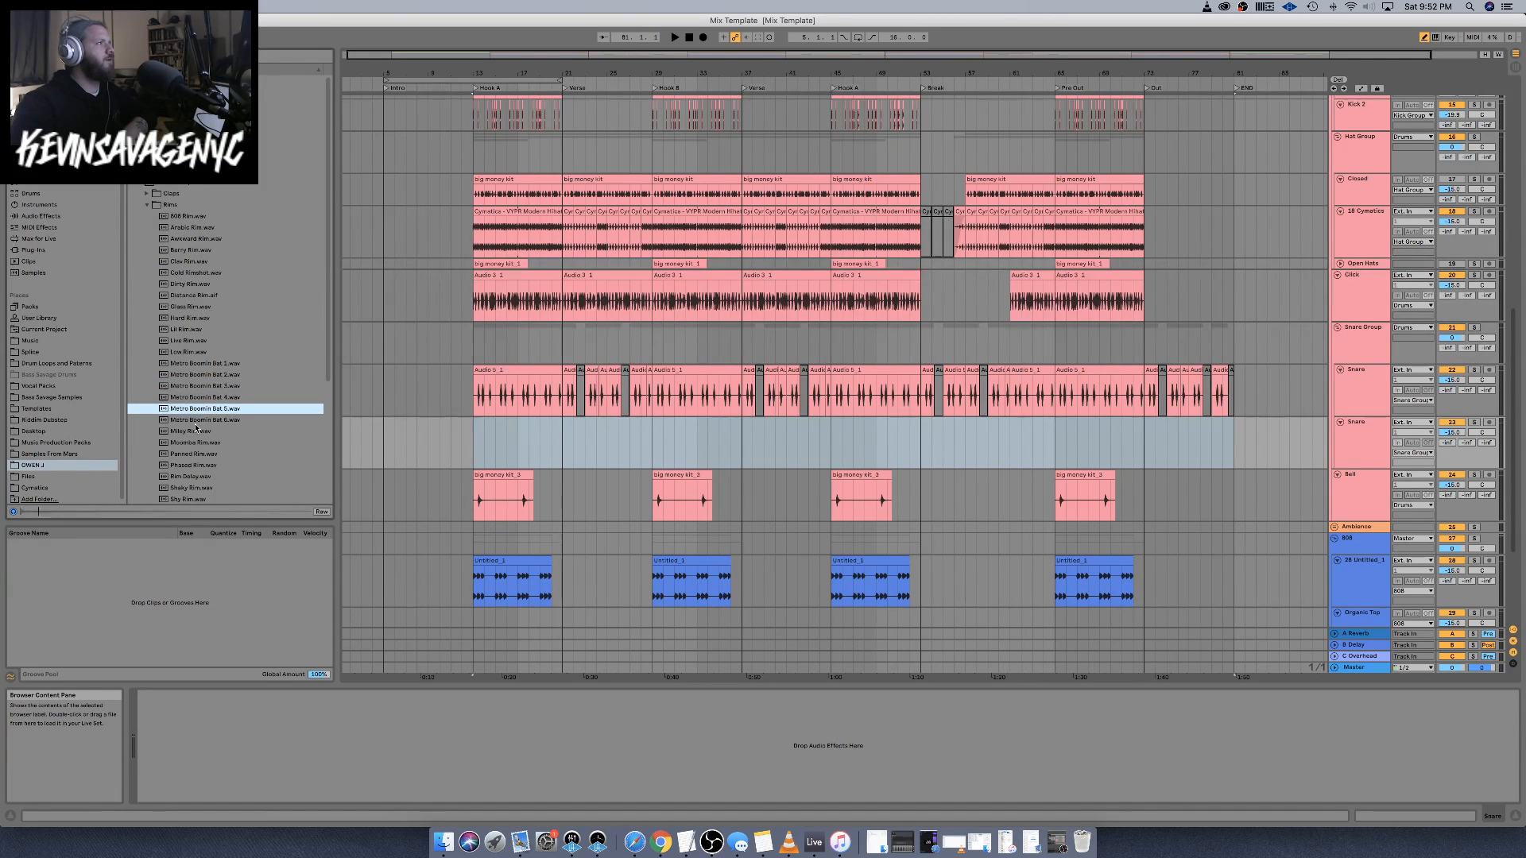
{"action": "left_click", "coordinate": [203, 363]}
{"action": "left_click", "coordinate": [190, 340]}
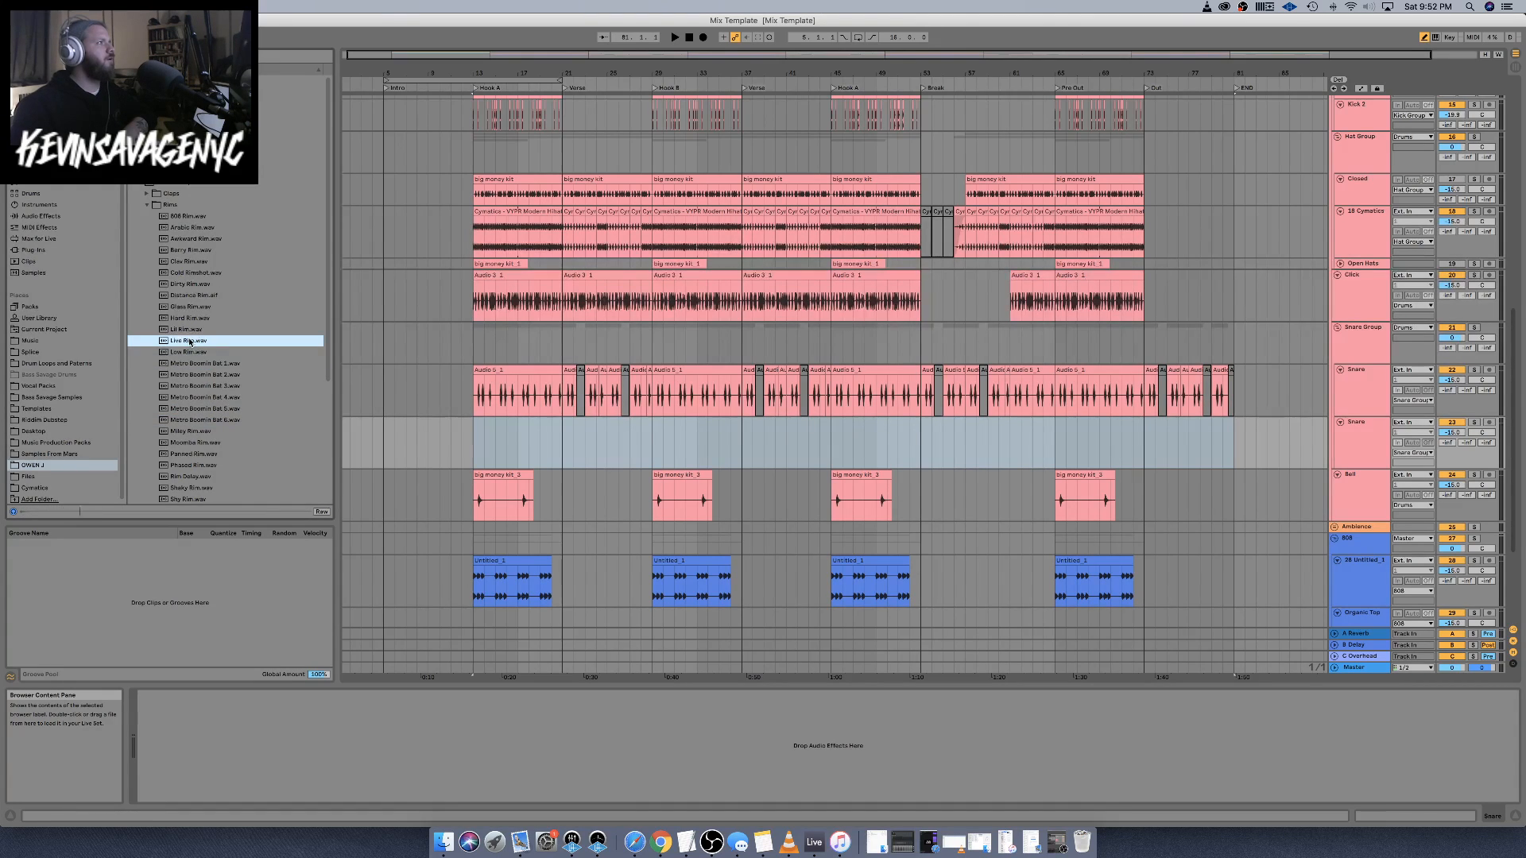
{"action": "key", "text": "Up"}
{"action": "key", "text": "Up"}
{"action": "key", "text": "Down"}
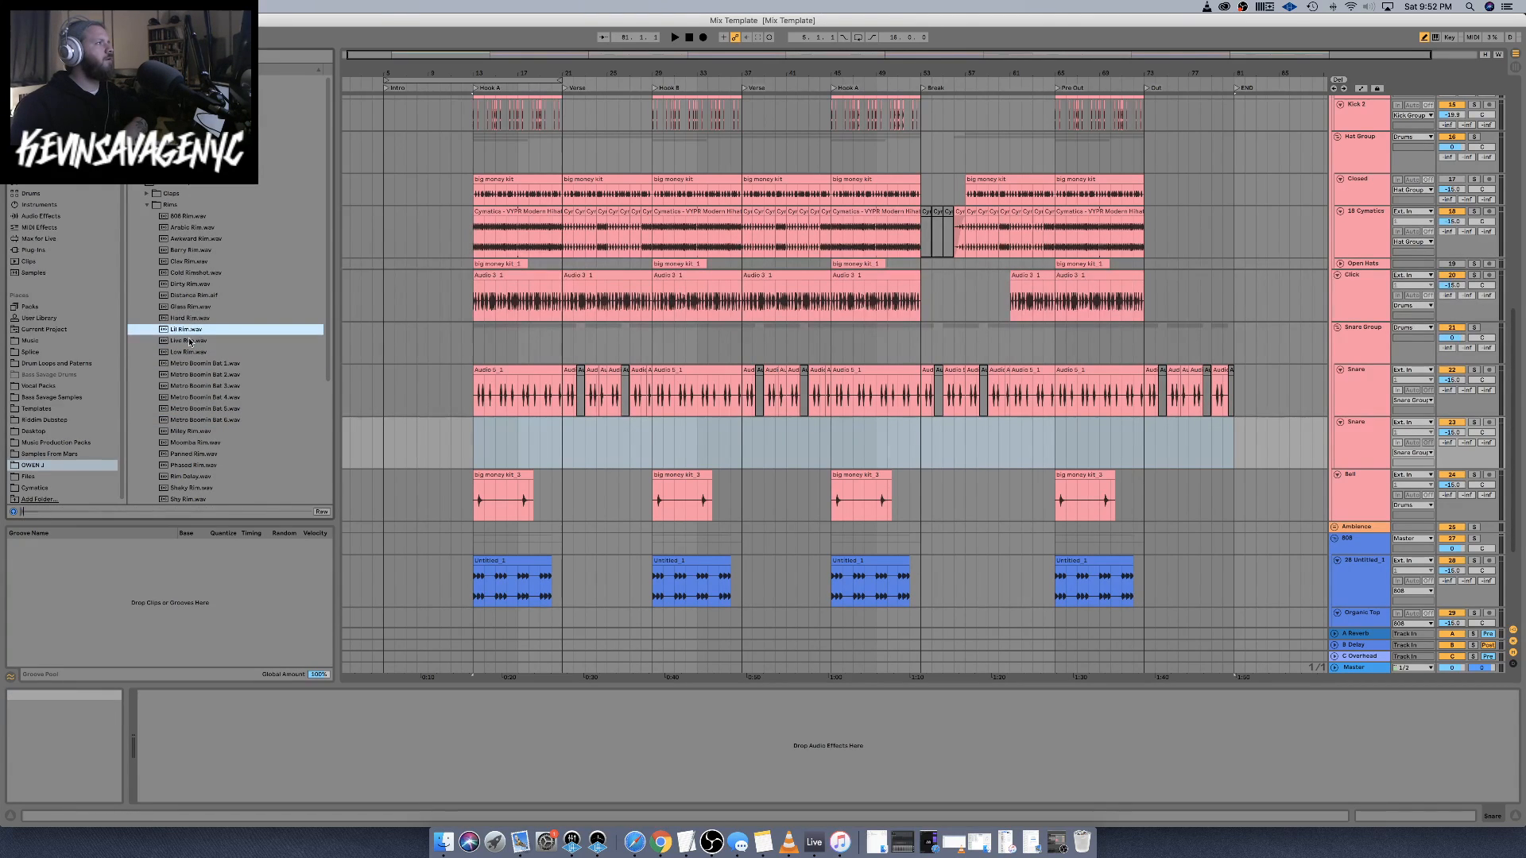
{"action": "key", "text": "Up"}
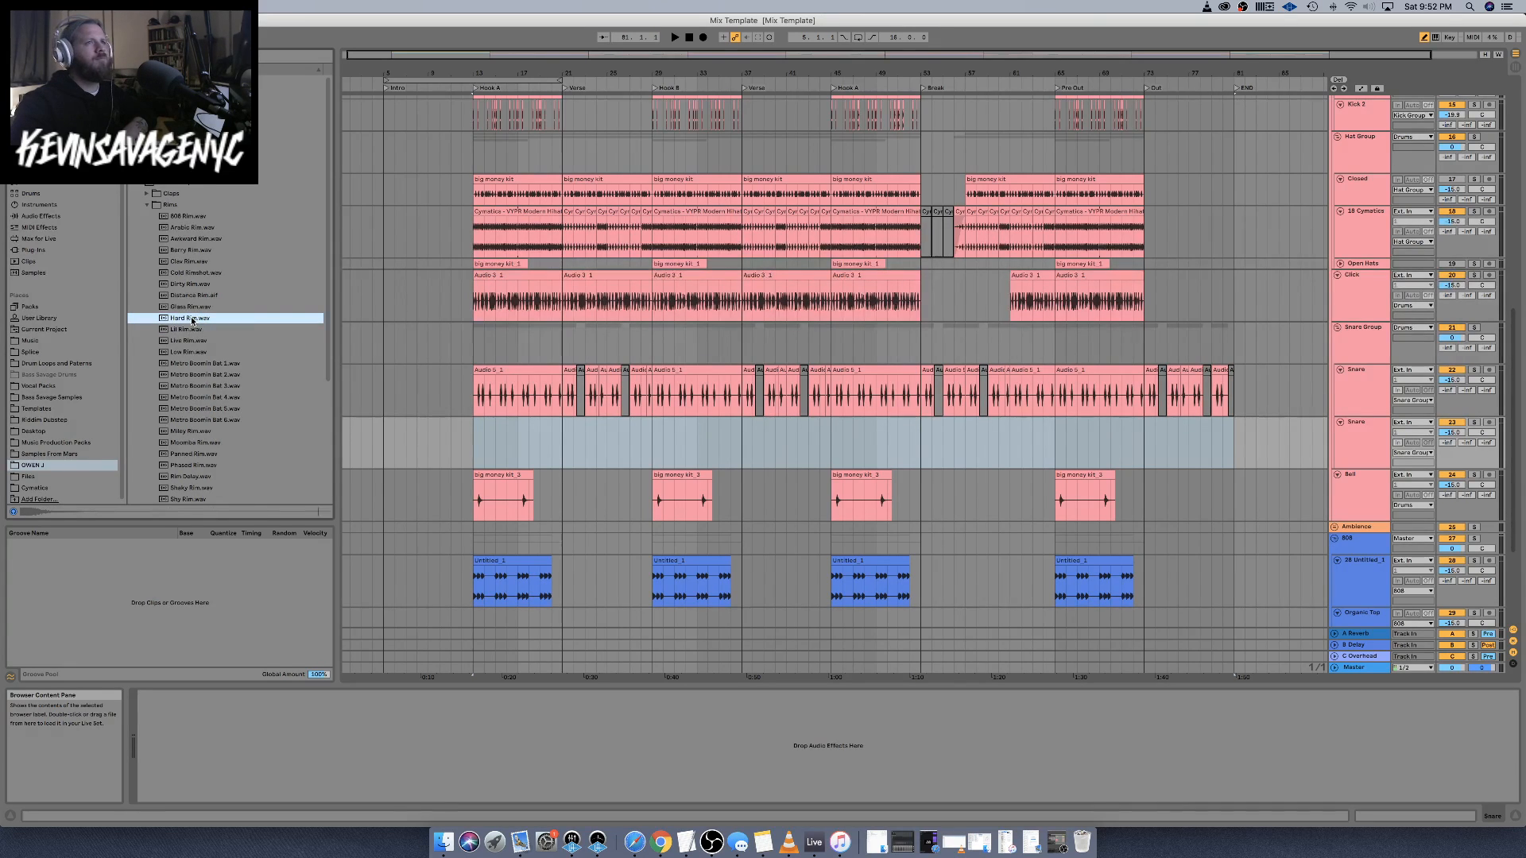
Place Hard Rim.wav on the empty duplicate Snare track and align it with the first snare hit in Hook A
{"action": "left_click", "coordinate": [507, 480]}
{"action": "left_click_drag", "start_coordinate": [471, 455], "coordinate": [472, 453]}
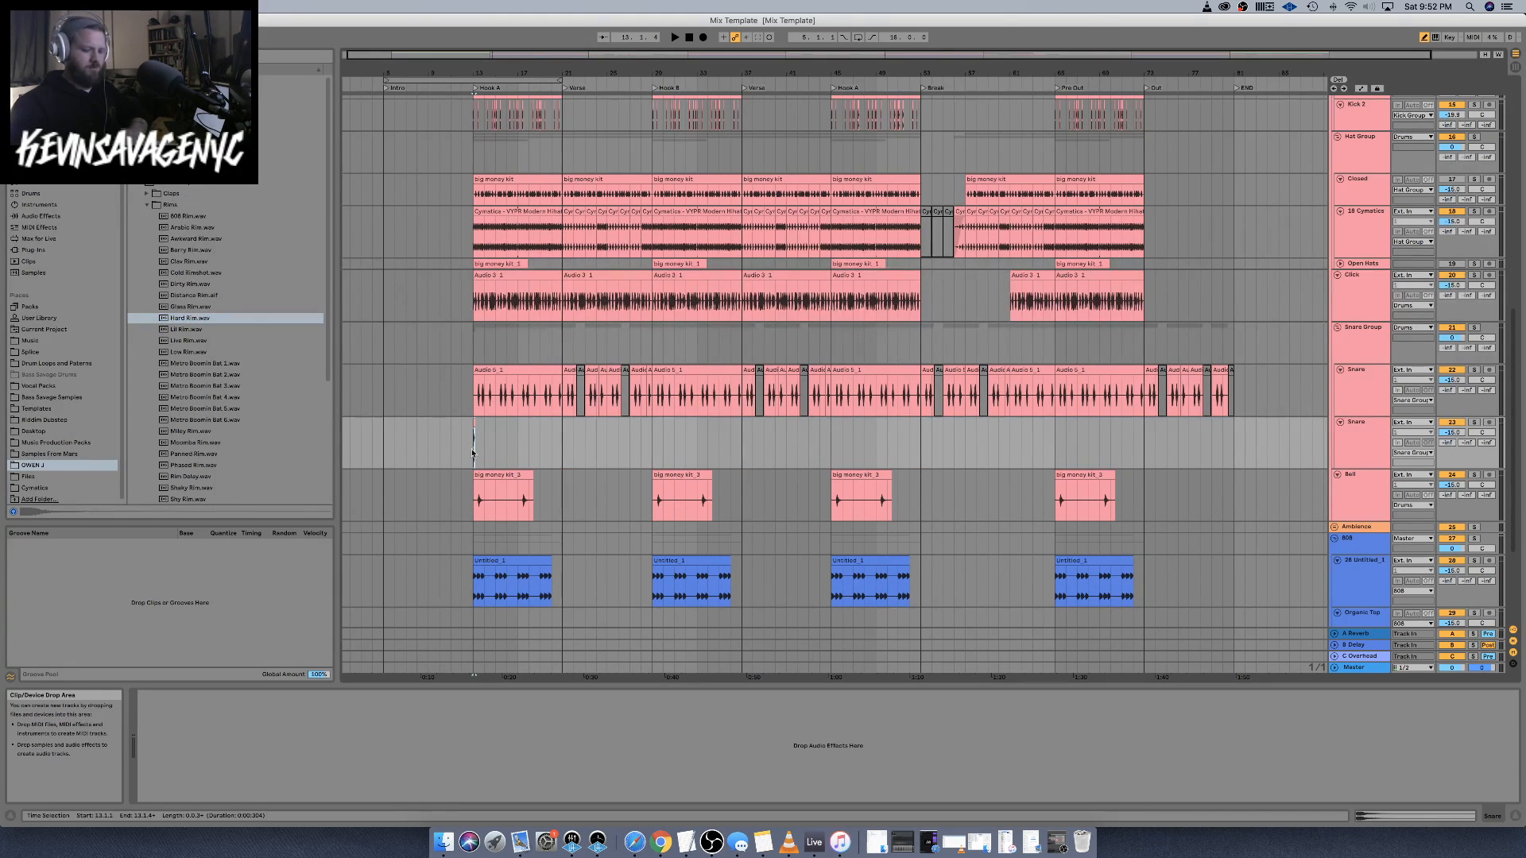
{"action": "key", "text": "plus"}
{"action": "key", "text": "plus"}
{"action": "key", "text": "plus"}
{"action": "key", "text": "plus"}
{"action": "key", "text": "plus"}
{"action": "key", "text": "plus"}
{"action": "key", "text": "plus"}
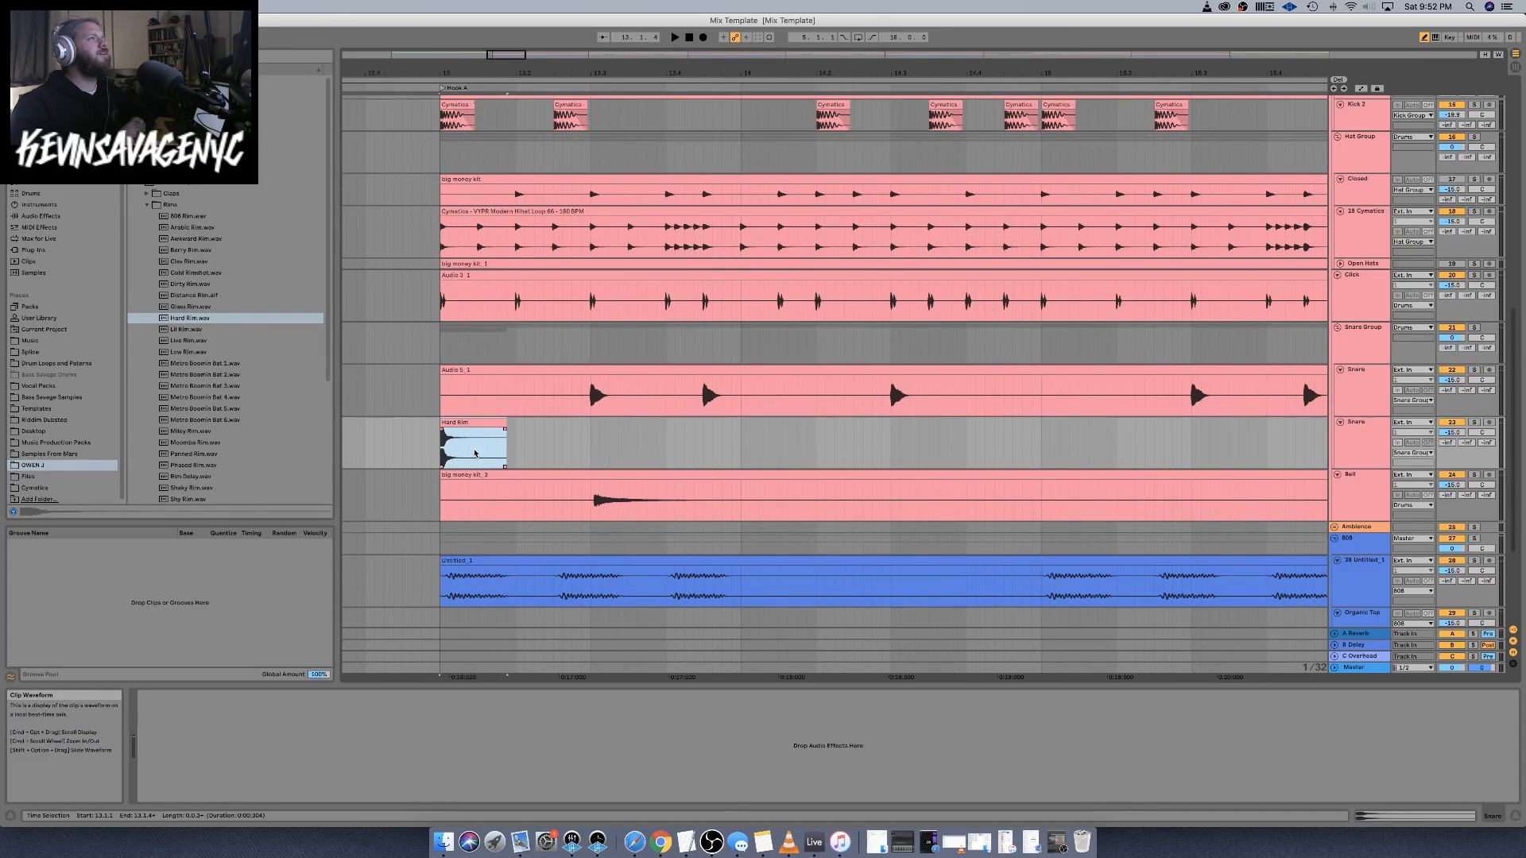
{"action": "left_click_drag", "start_coordinate": [465, 425], "coordinate": [615, 426]}
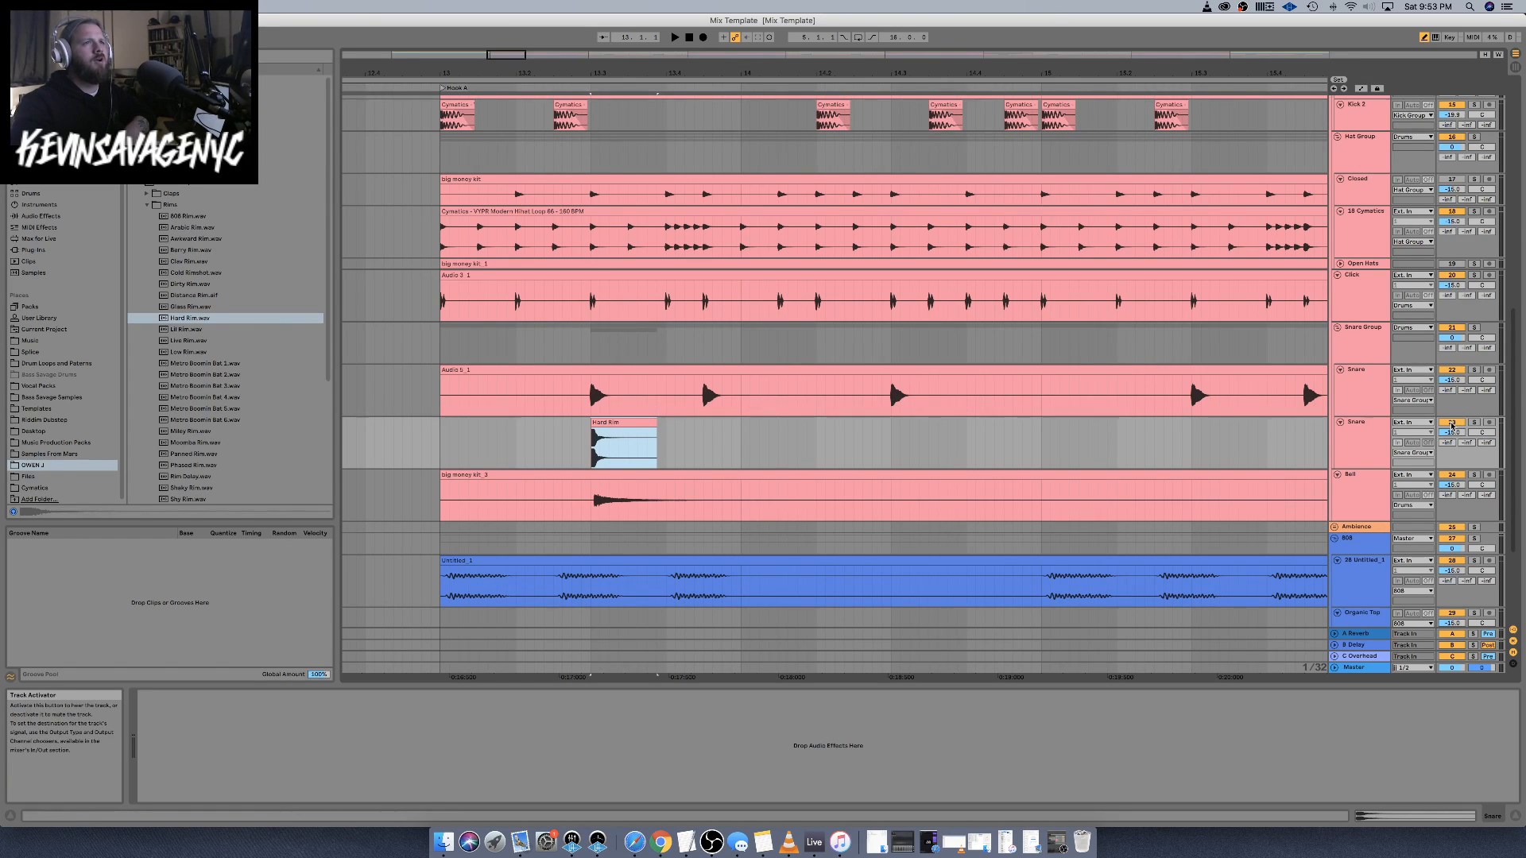
Lower the duplicate Snare track's volume while replaying the start of Hook A to blend the rim with the snare
{"action": "left_click_drag", "start_coordinate": [1452, 433], "coordinate": [1453, 449]}
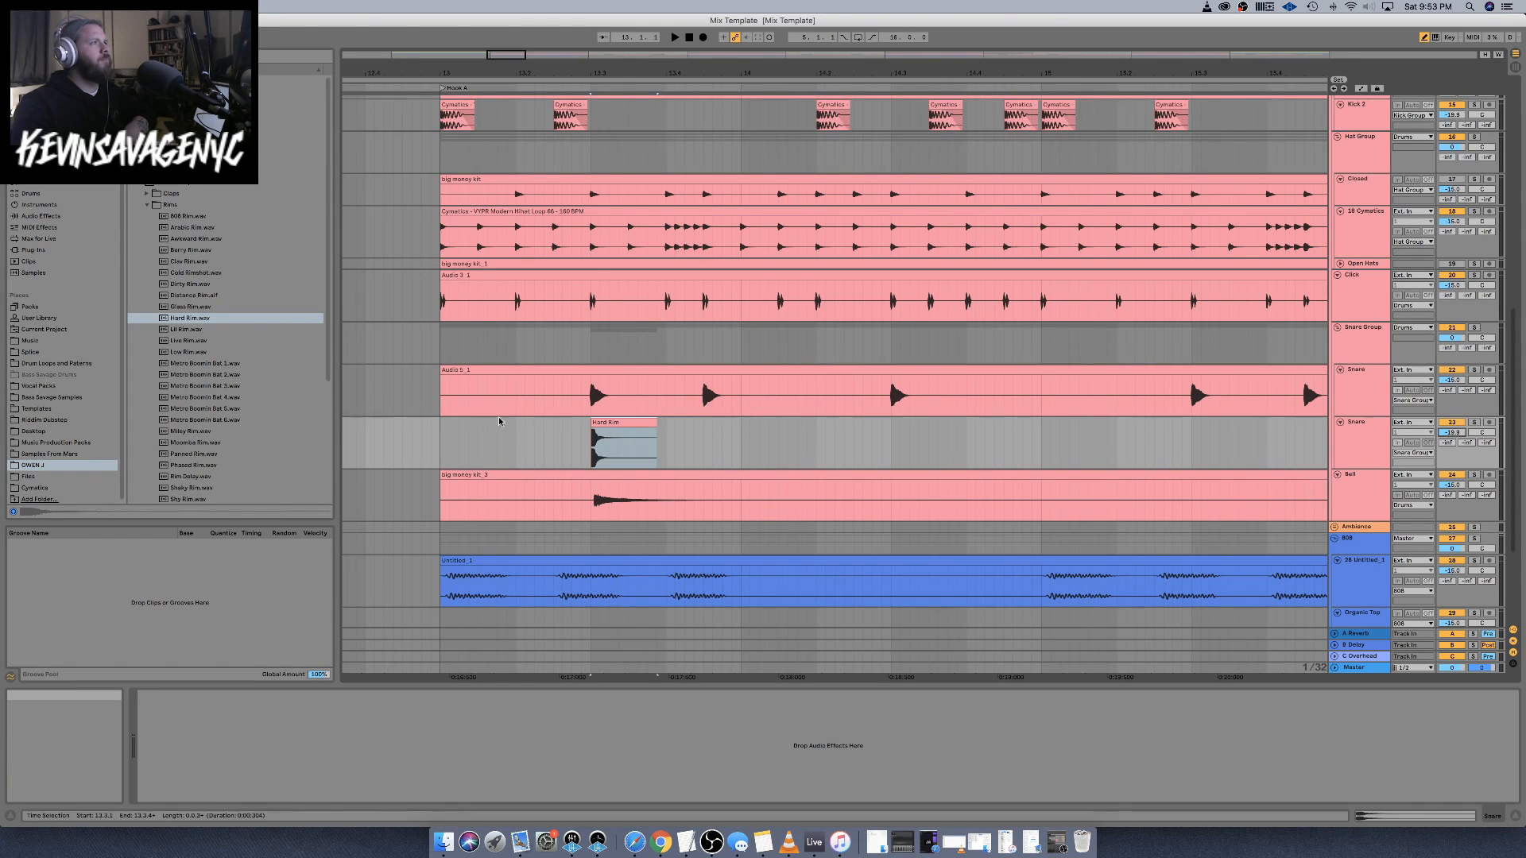
{"action": "left_click", "coordinate": [534, 436]}
{"action": "left_click", "coordinate": [535, 436]}
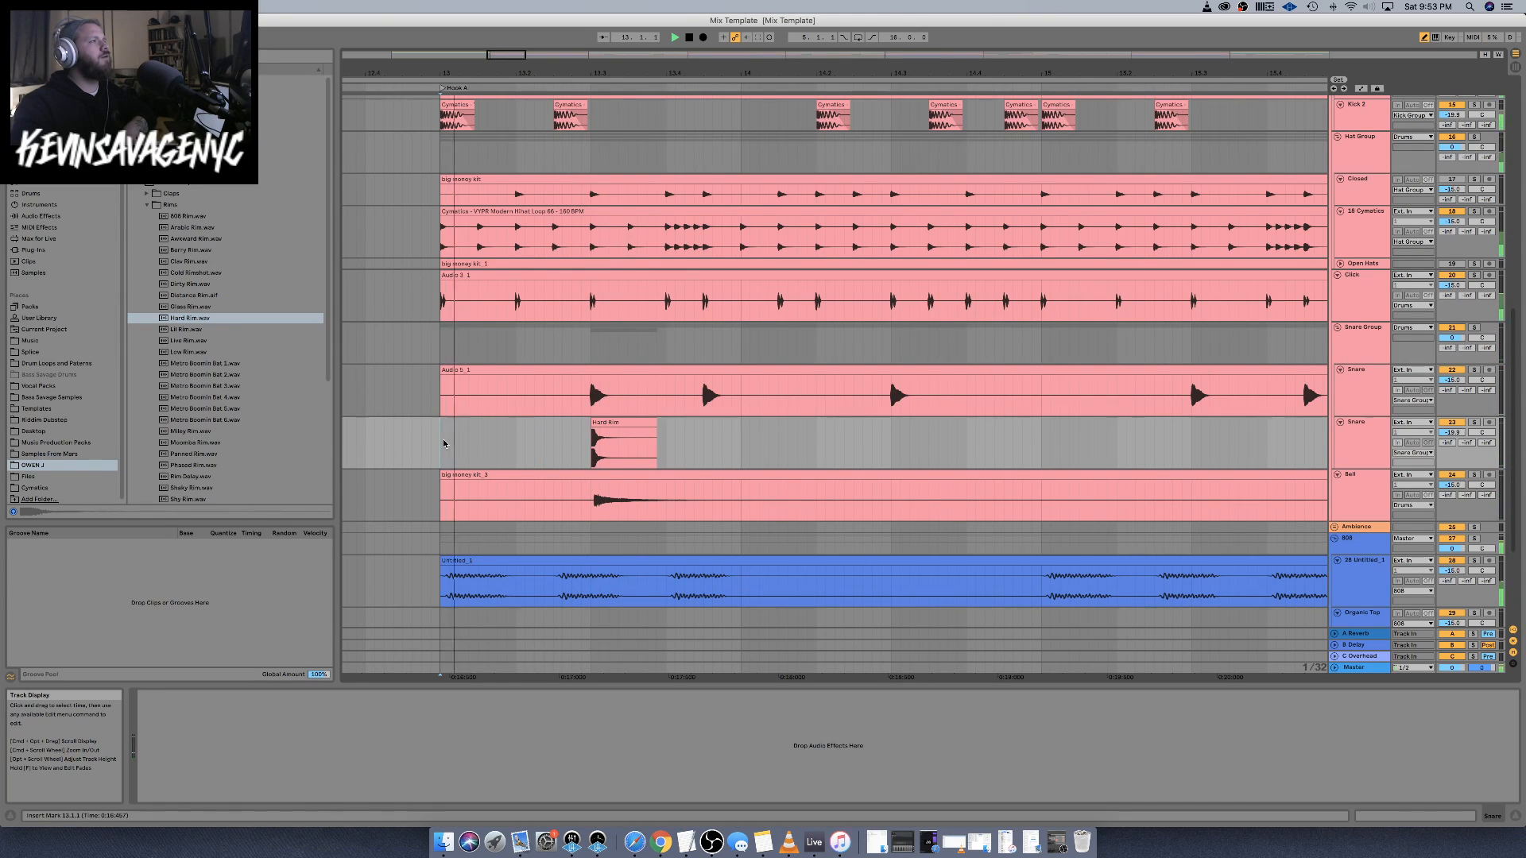
{"action": "key", "text": "space"}
{"action": "key", "text": "space"}
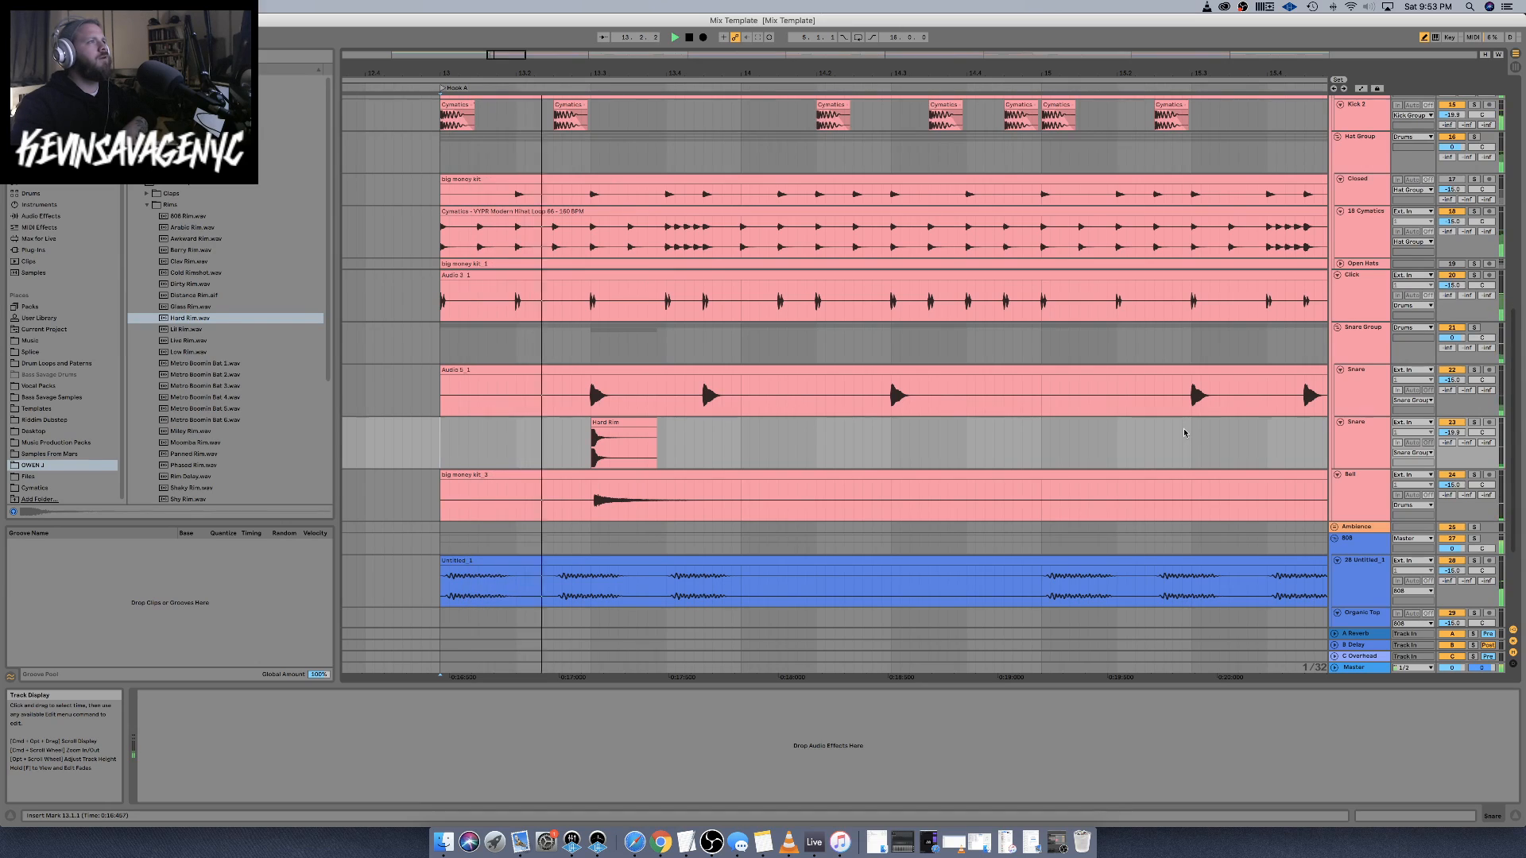
{"action": "key", "text": "space"}
{"action": "key", "text": "space"}
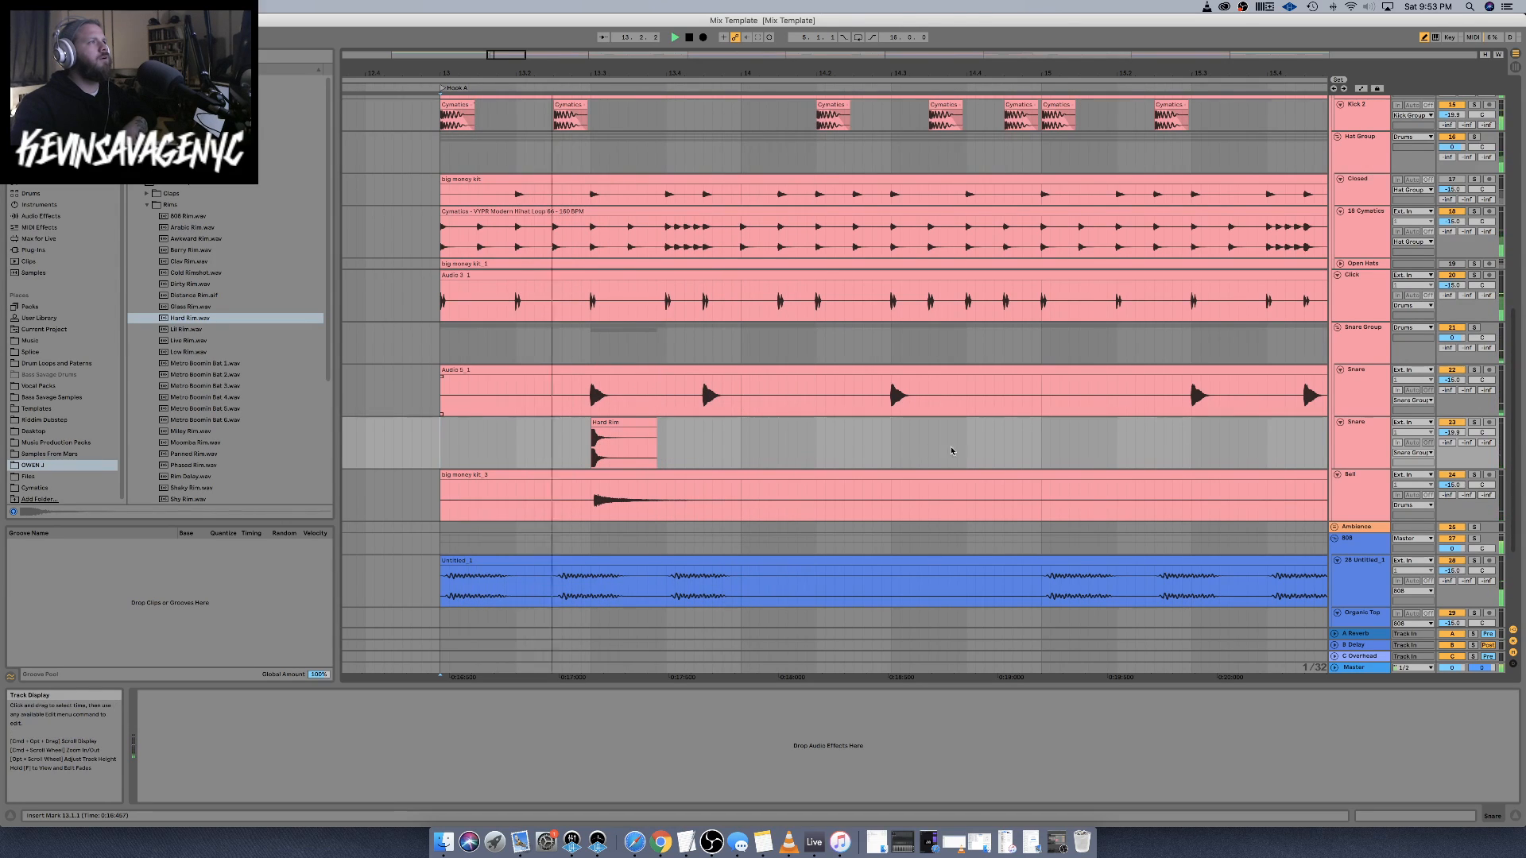
{"action": "key", "text": "space"}
{"action": "key", "text": "space"}
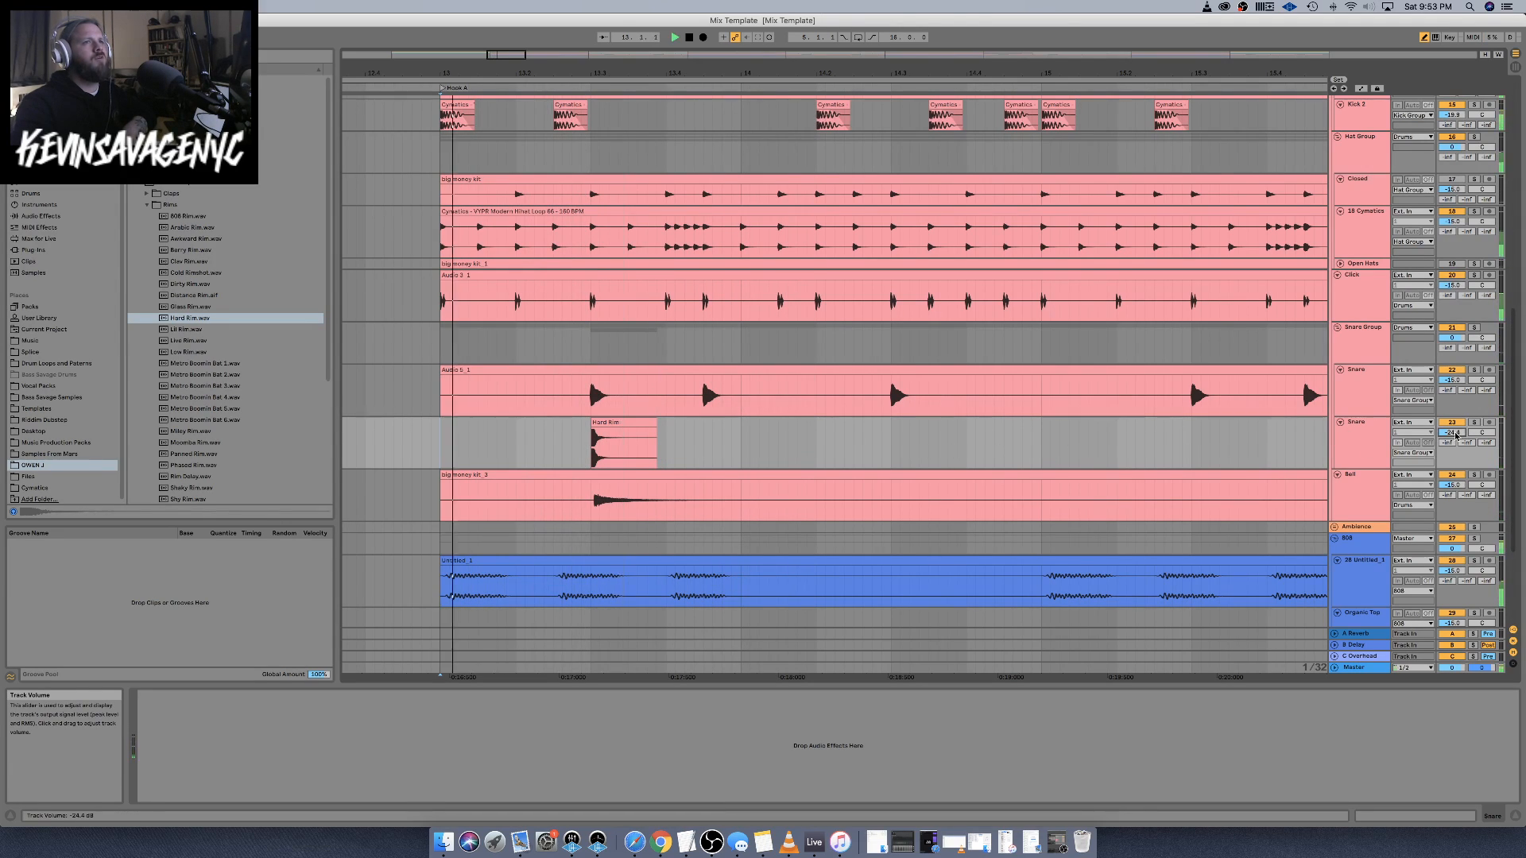
{"action": "left_click_drag", "start_coordinate": [1452, 432], "coordinate": [1456, 434]}
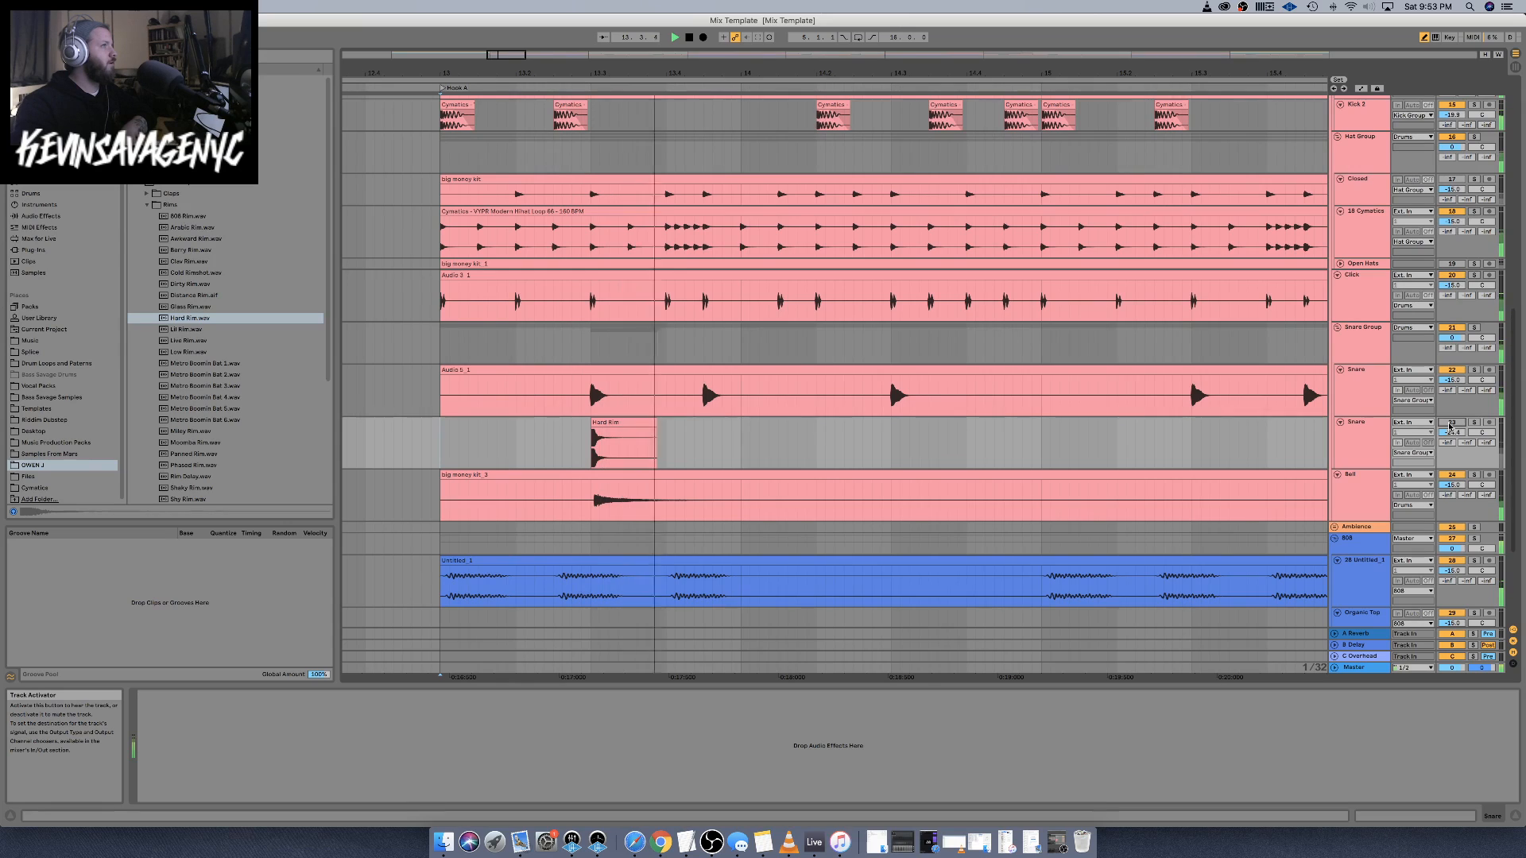
Move the Hard Rim clip to the second snare hit and play it from the start of Hook A
{"action": "left_click_drag", "start_coordinate": [630, 427], "coordinate": [743, 429]}
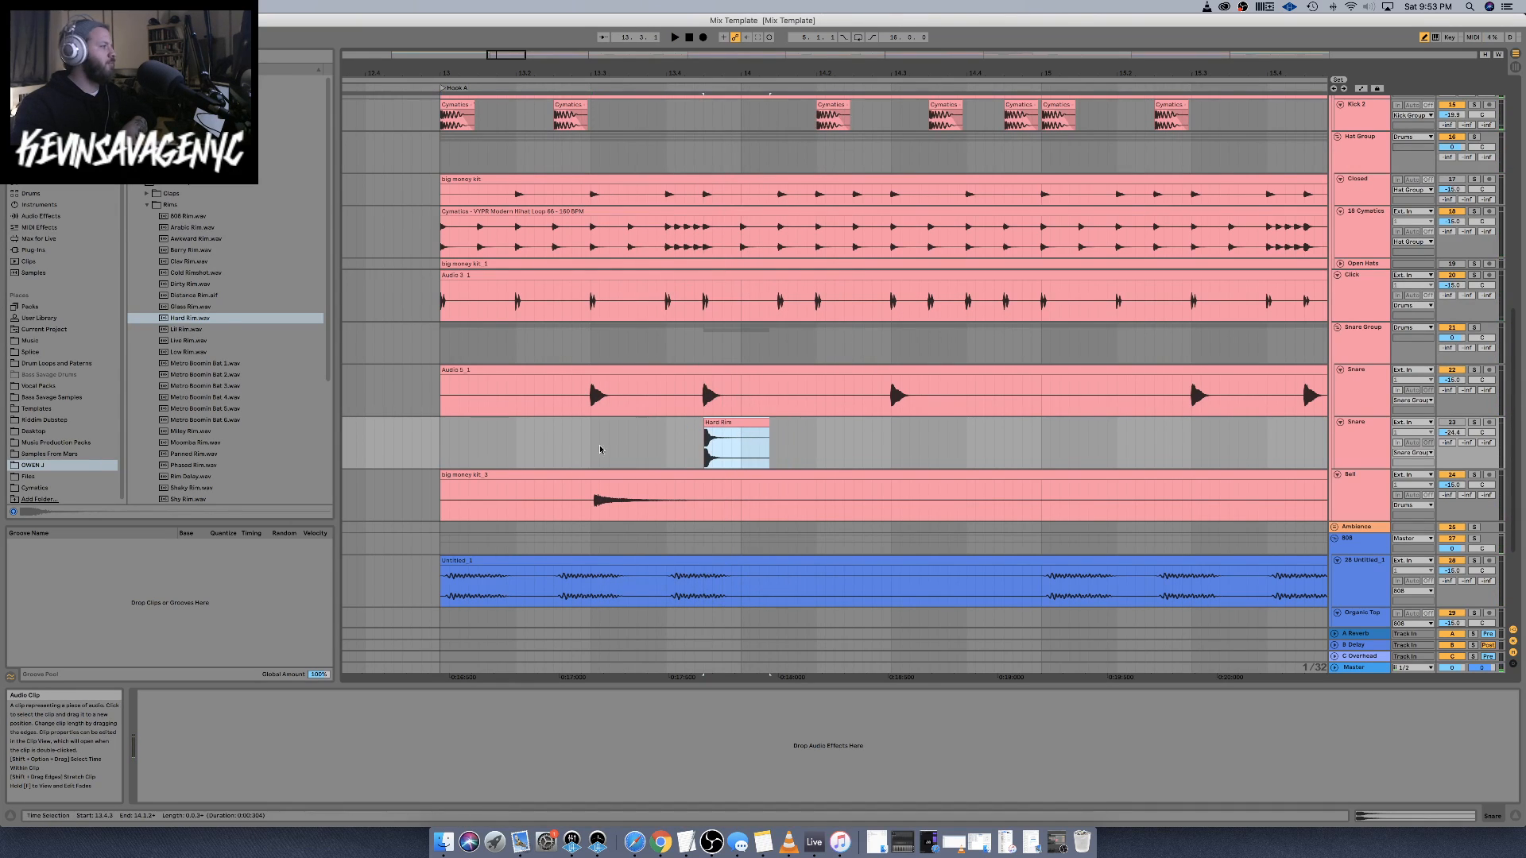
{"action": "left_click", "coordinate": [440, 451]}
{"action": "key", "text": "space"}
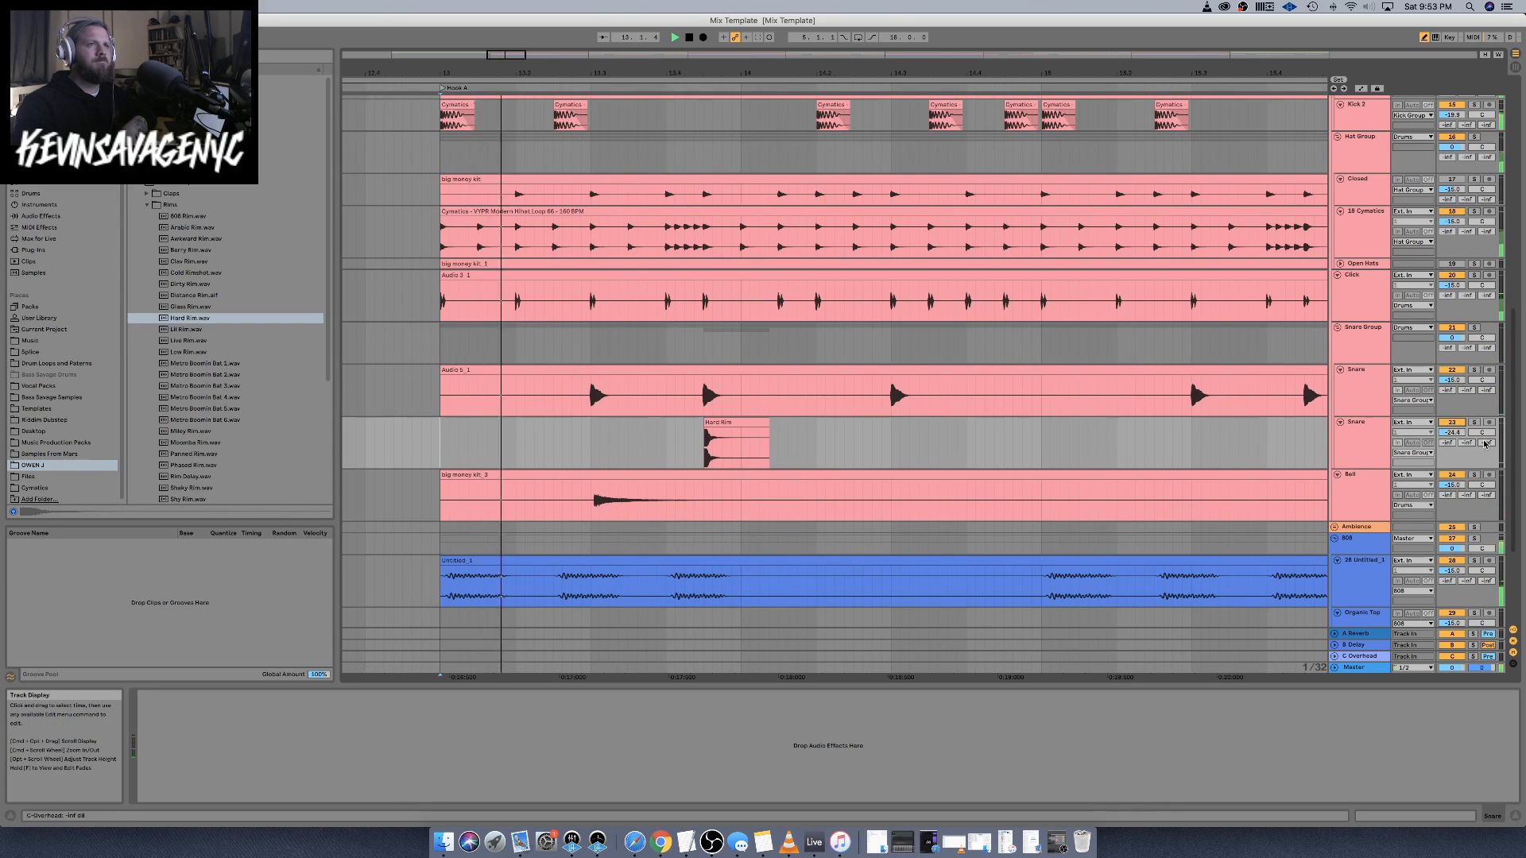
{"action": "key", "text": "space"}
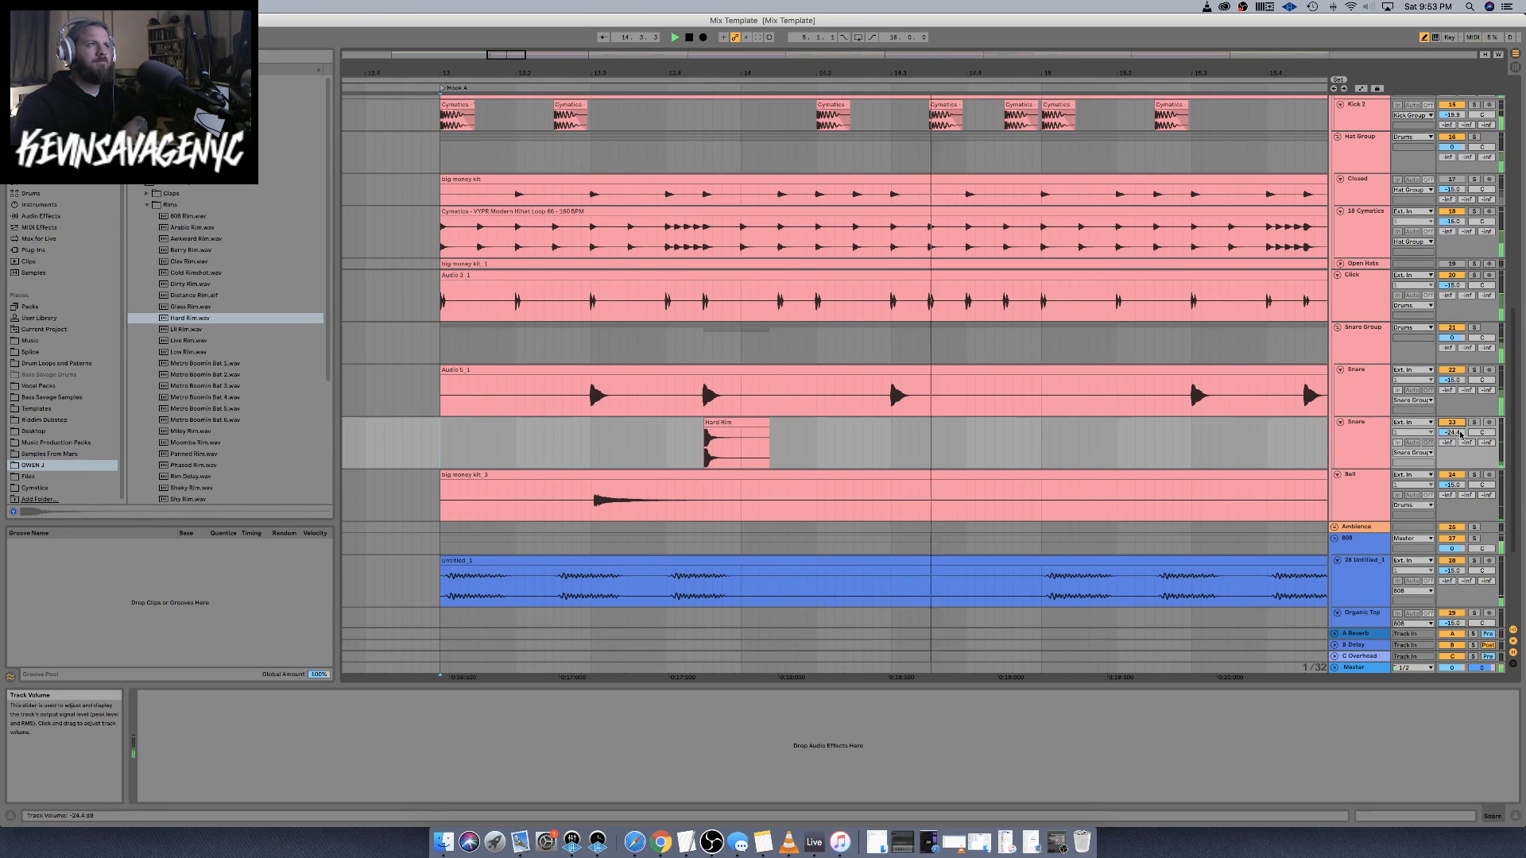
Fine-tune the duplicate Snare track's volume while repeatedly replaying the opening of Hook A with the rim layer
{"action": "left_click_drag", "start_coordinate": [1459, 434], "coordinate": [1459, 441]}
{"action": "key", "text": "space"}
{"action": "key", "text": "space"}
{"action": "key", "text": "space"}
{"action": "key", "text": "space"}
{"action": "key", "text": "space"}
{"action": "key", "text": "space"}
{"action": "key", "text": "space"}
{"action": "key", "text": "space"}
{"action": "key", "text": "space"}
{"action": "key", "text": "space"}
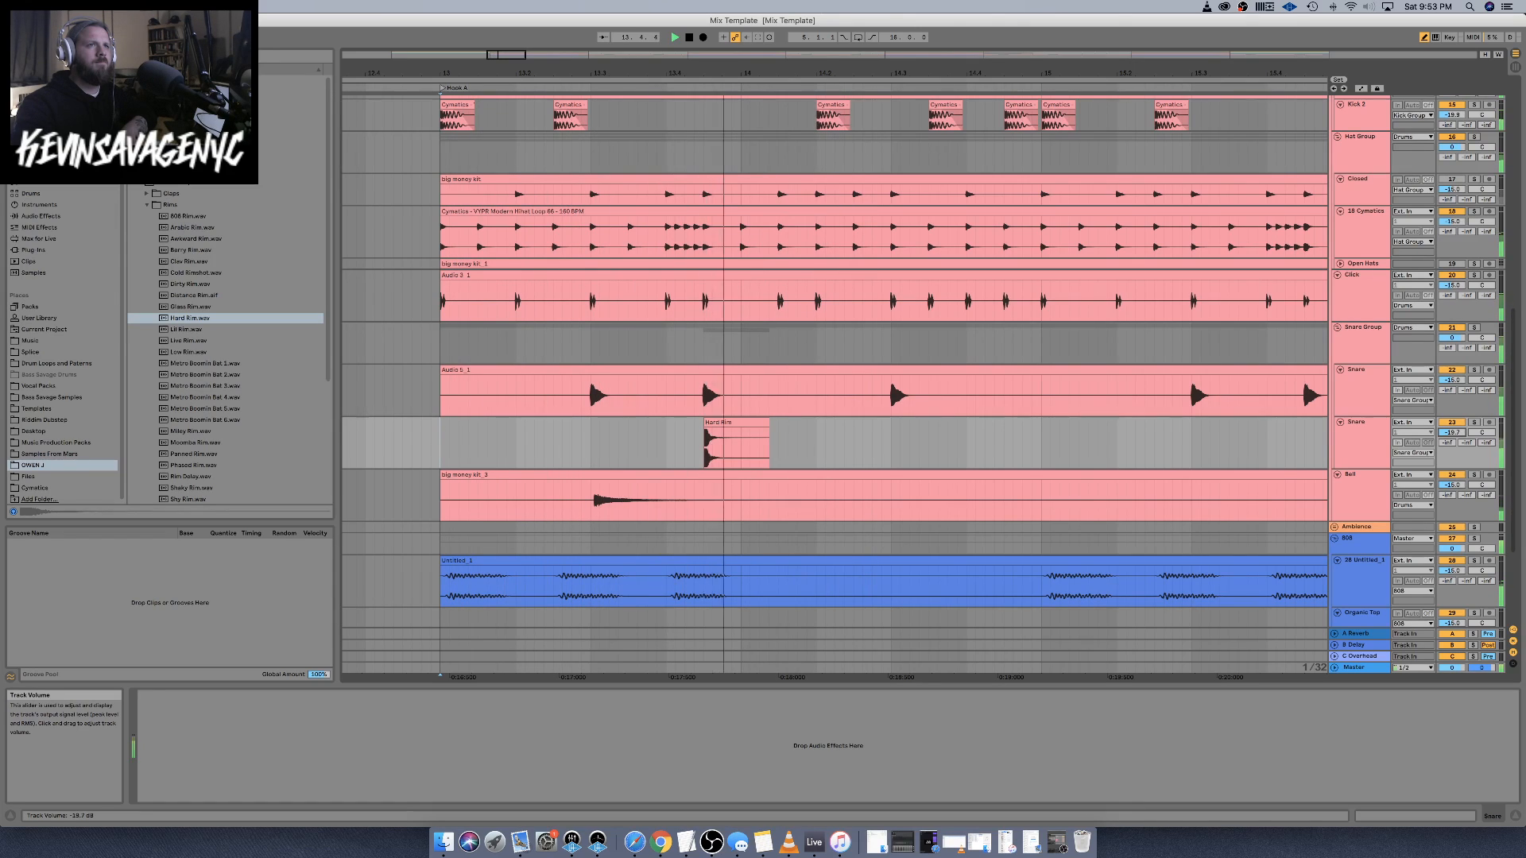
{"action": "key", "text": "space"}
{"action": "key", "text": "space"}
{"action": "left_click_drag", "start_coordinate": [1460, 433], "coordinate": [1460, 439]}
{"action": "key", "text": "space"}
{"action": "key", "text": "space"}
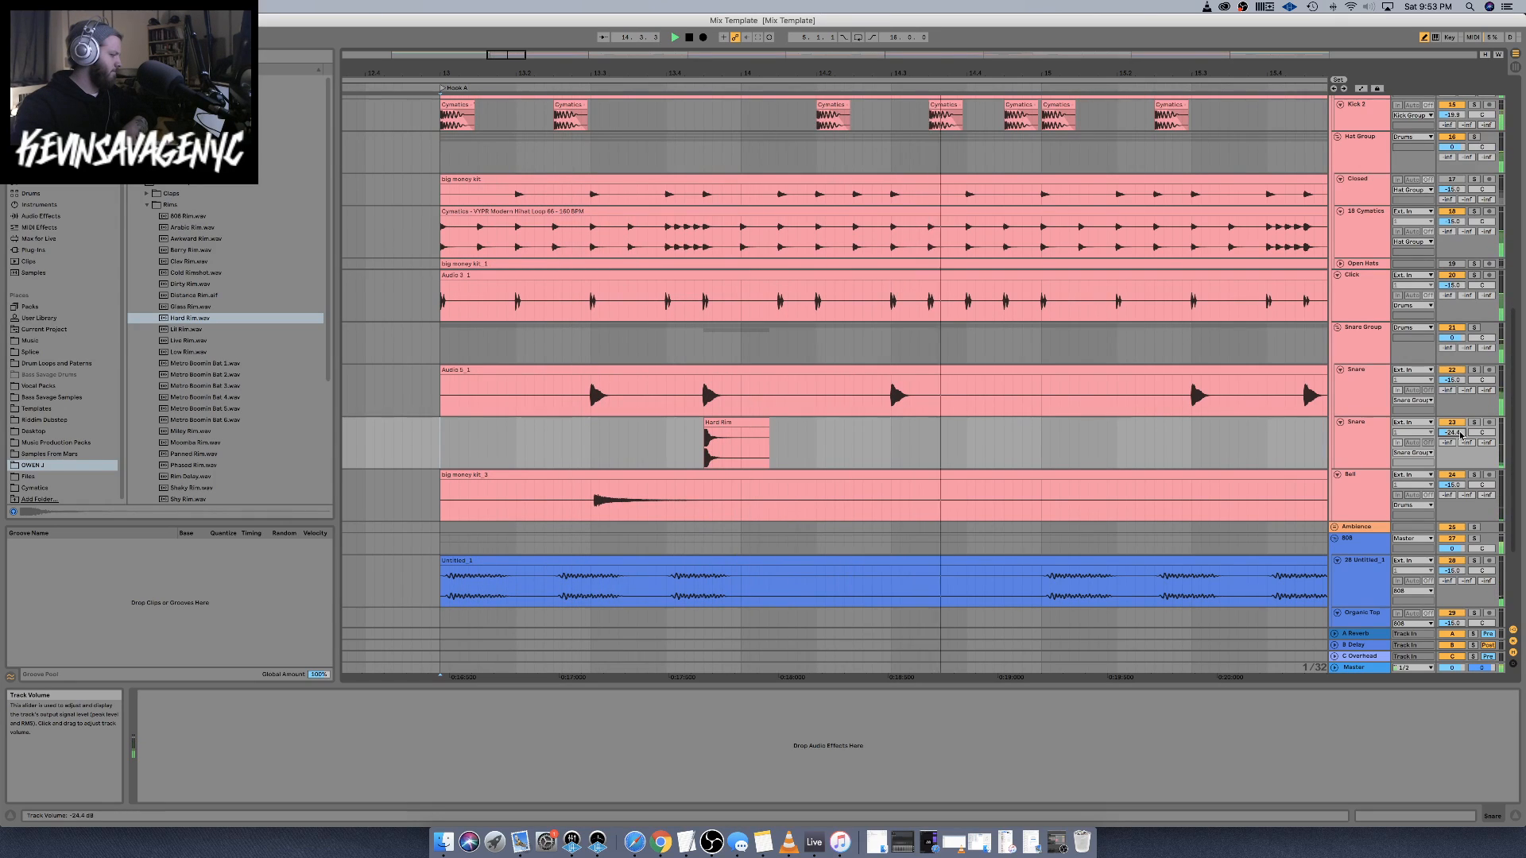
{"action": "key", "text": "space"}
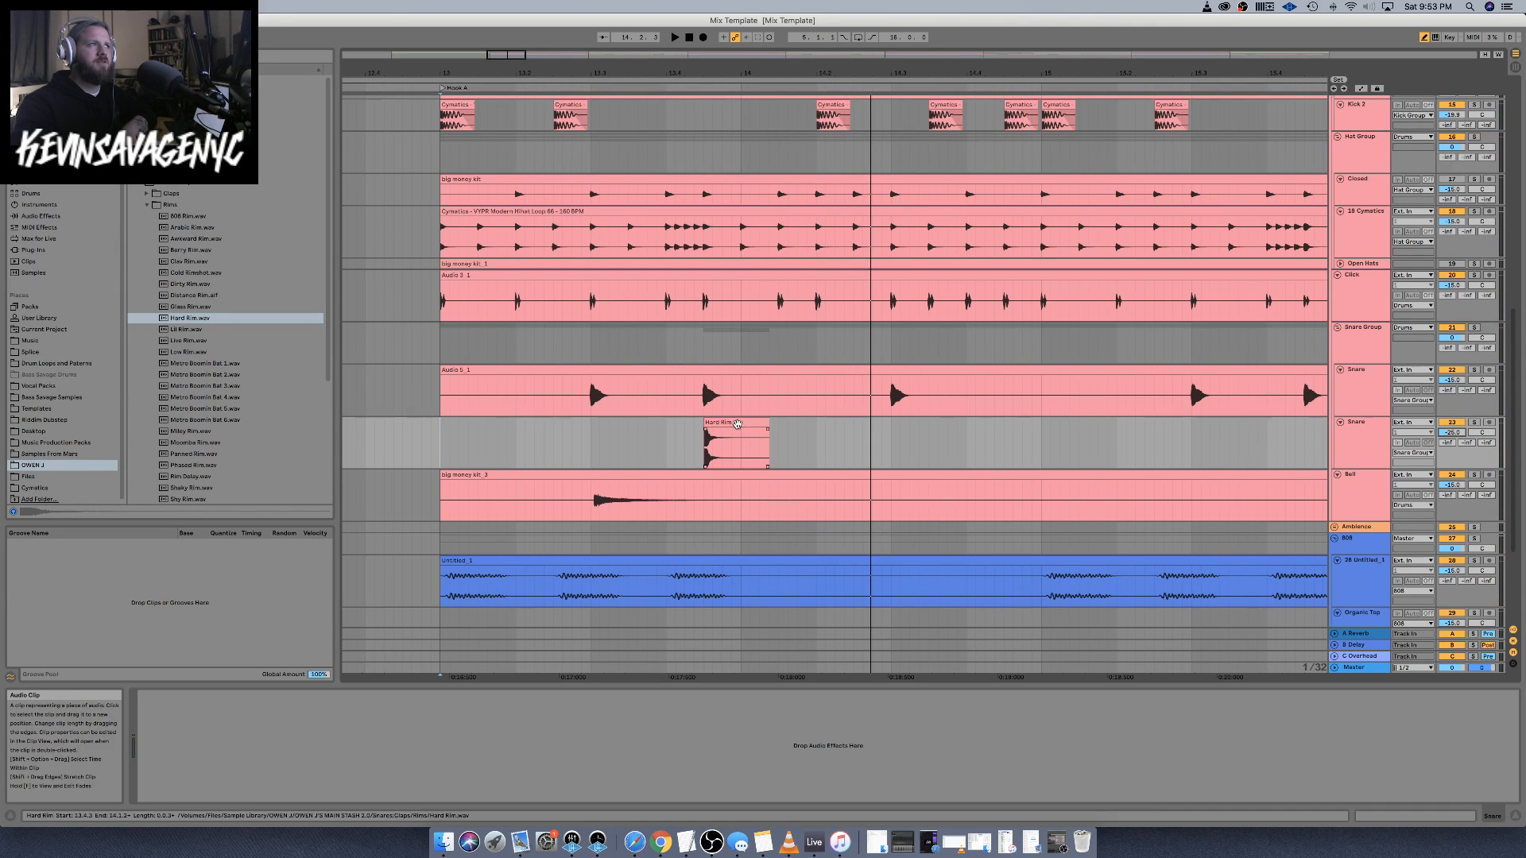
Solo the duplicate Snare track, add a long fade-out to the Hard Rim clip while auditioning it, and unsolo the track
{"action": "left_click", "coordinate": [736, 445]}
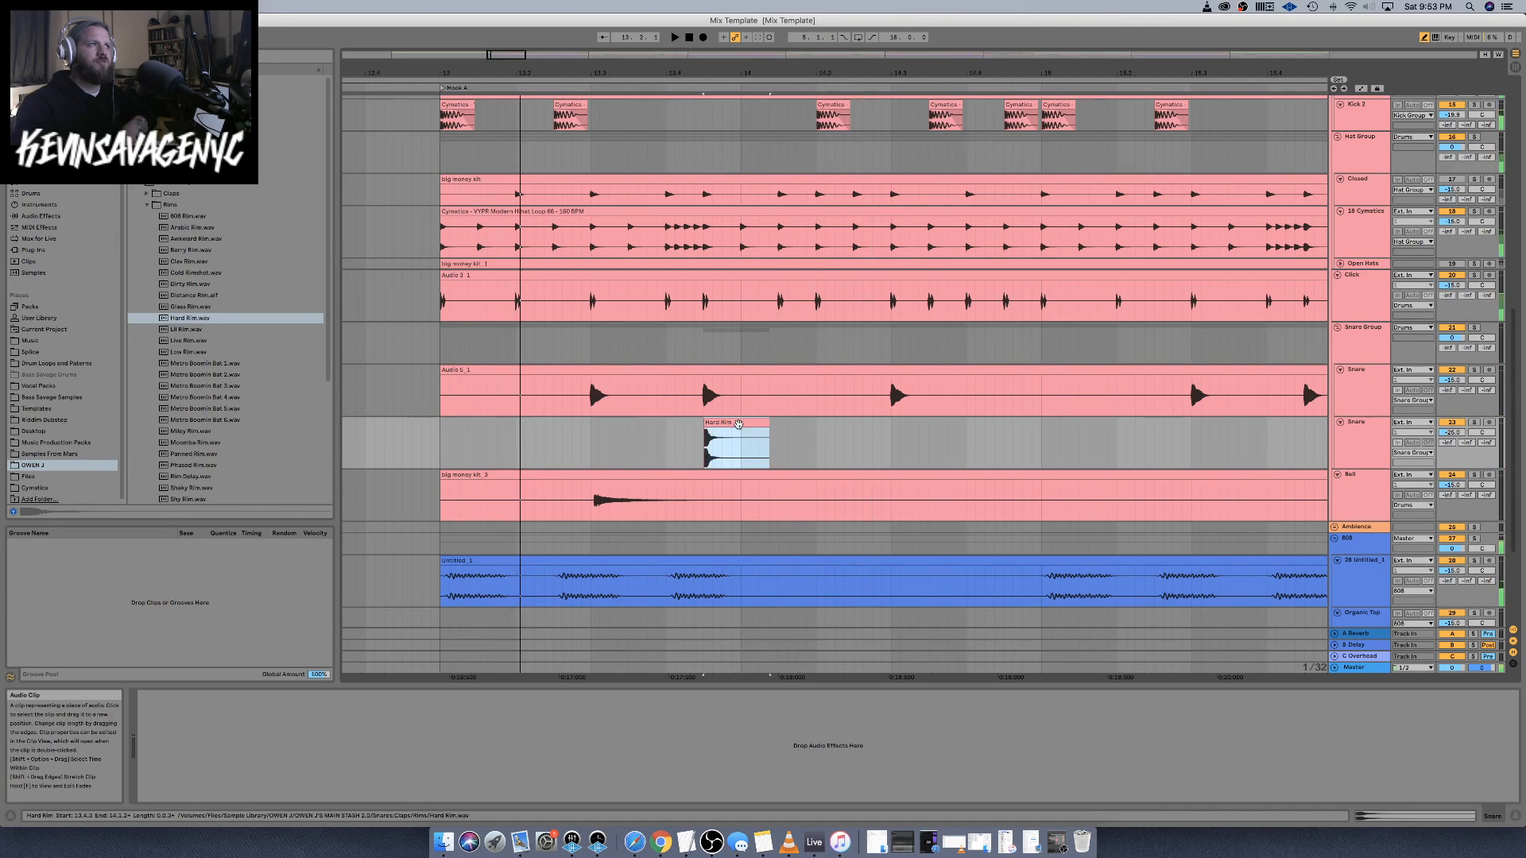
{"action": "left_click", "coordinate": [1474, 422]}
{"action": "key", "text": "space"}
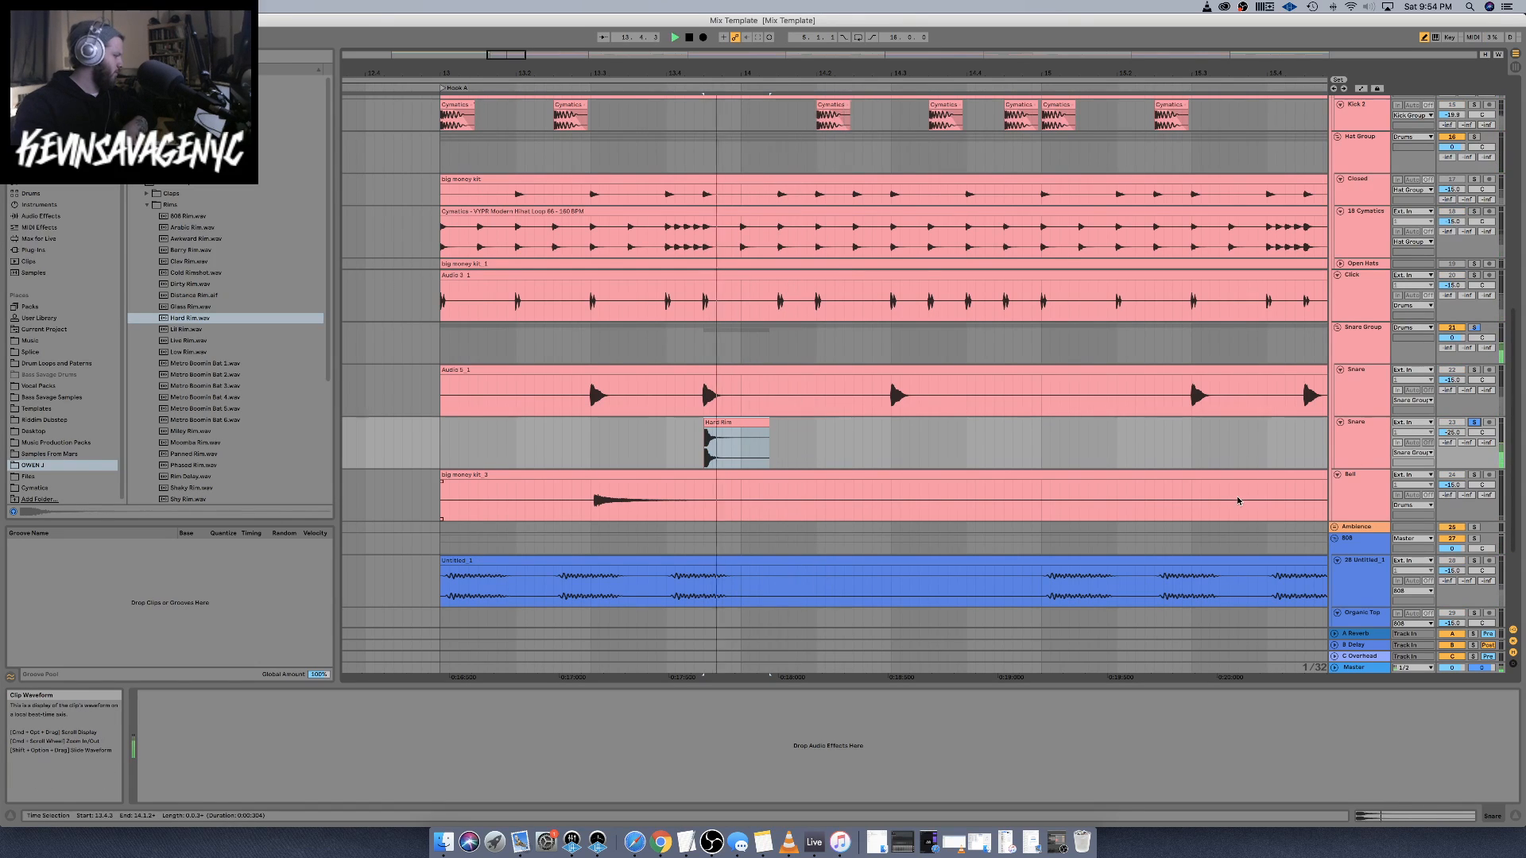
{"action": "key", "text": "space"}
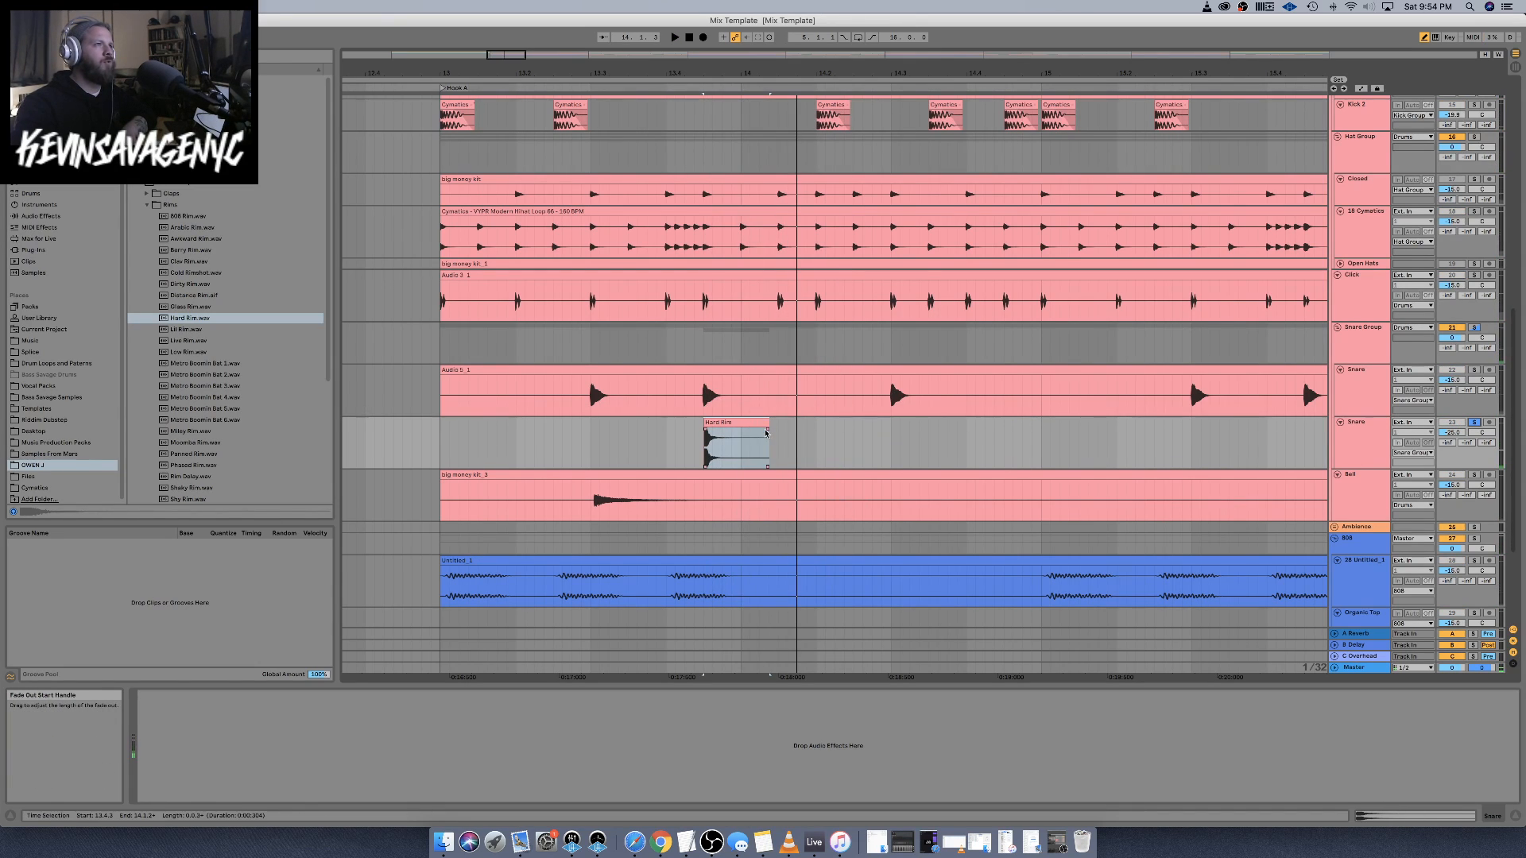
{"action": "key", "text": "space"}
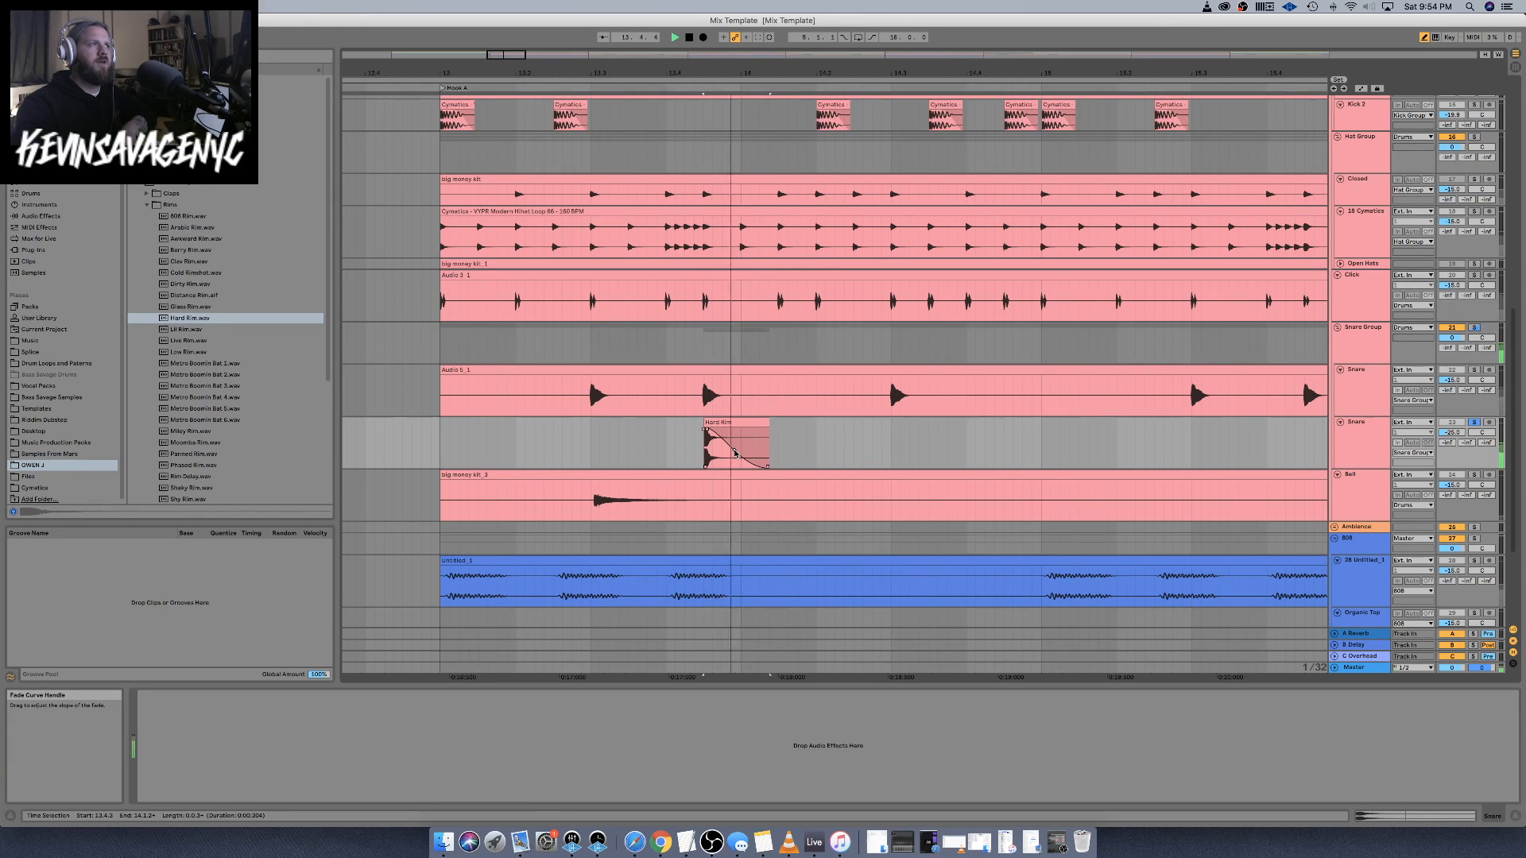
{"action": "left_click", "coordinate": [1473, 423]}
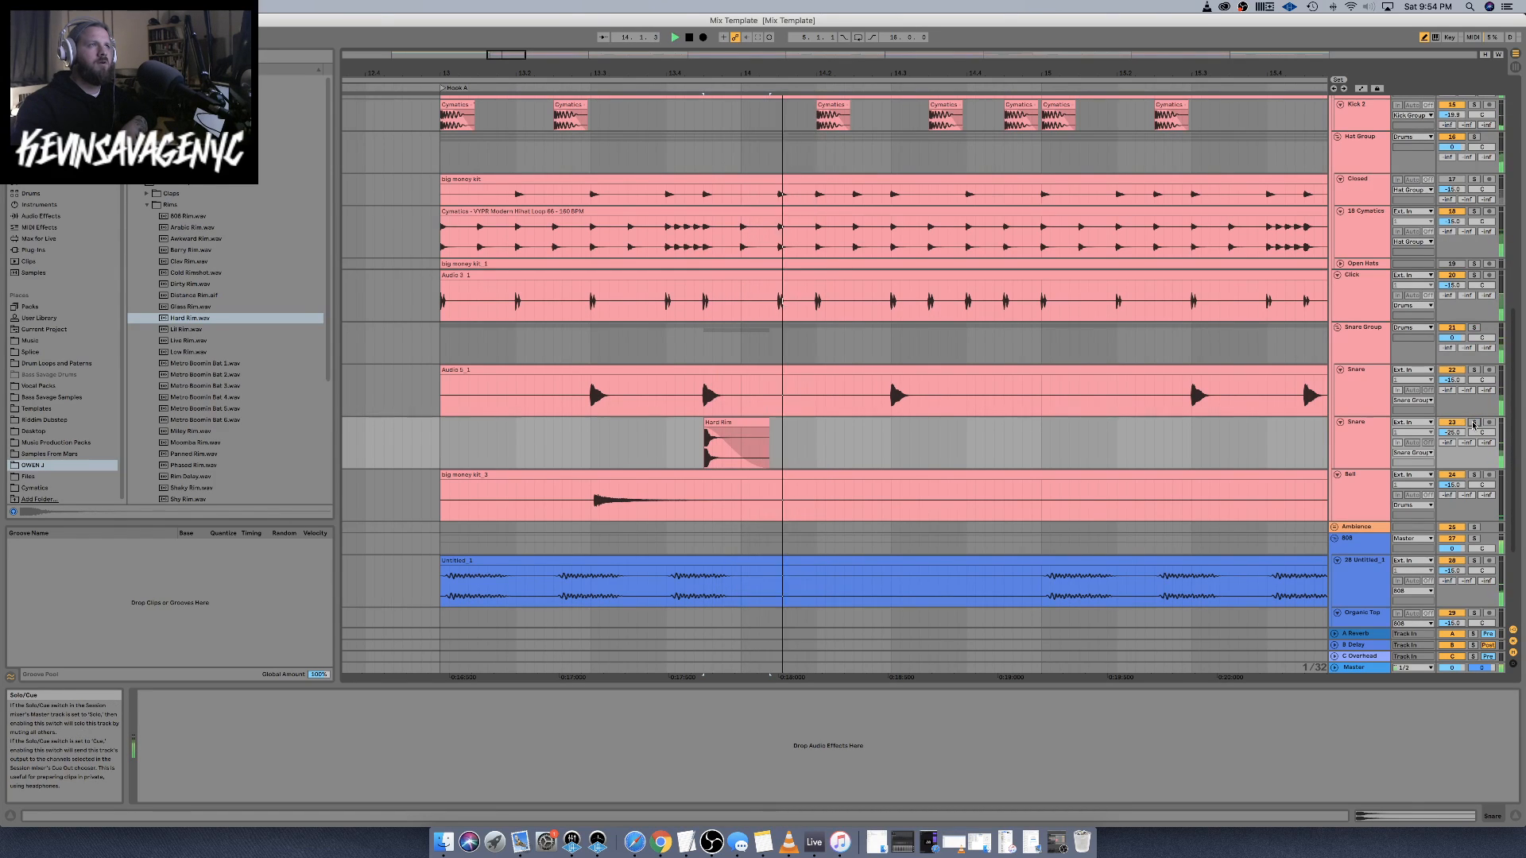
Replay the opening of Hook A to hear the faded Hard Rim clip against the full mix
{"action": "key", "text": "space"}
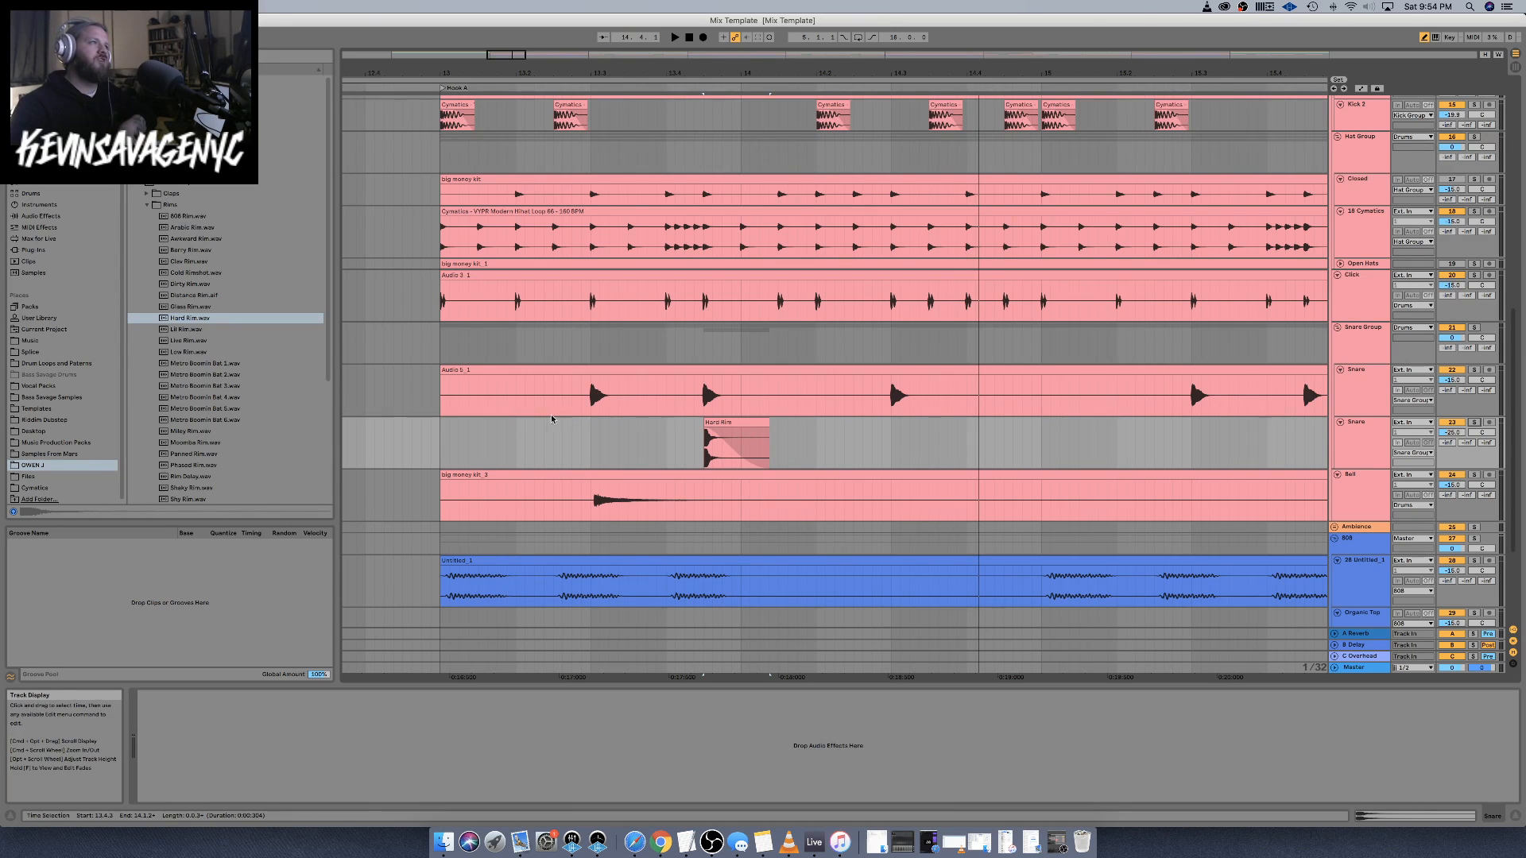
{"action": "left_click", "coordinate": [442, 444]}
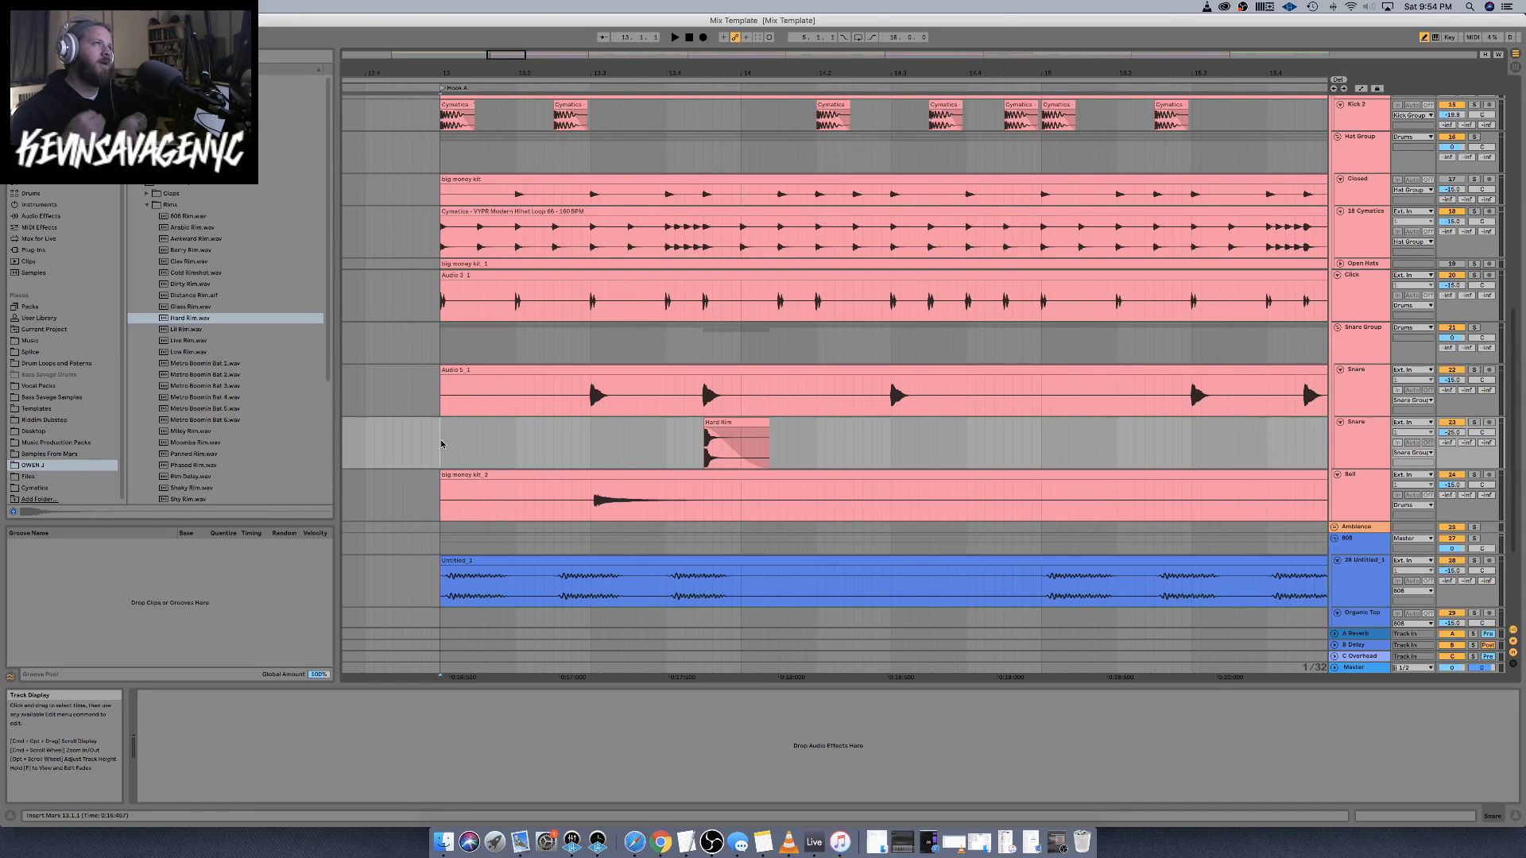
{"action": "key", "text": "space"}
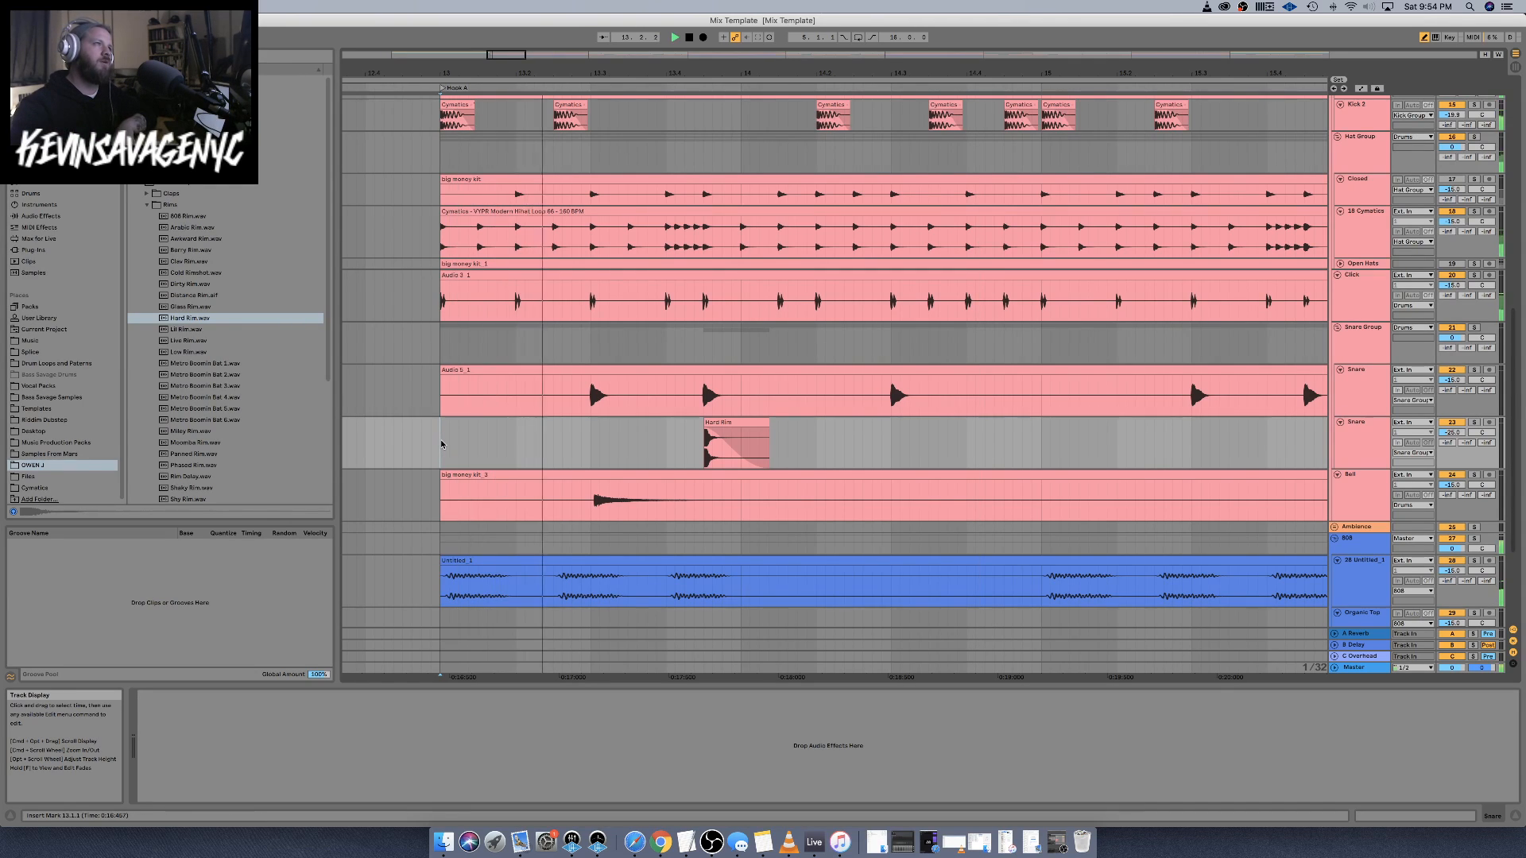
{"action": "key", "text": "space"}
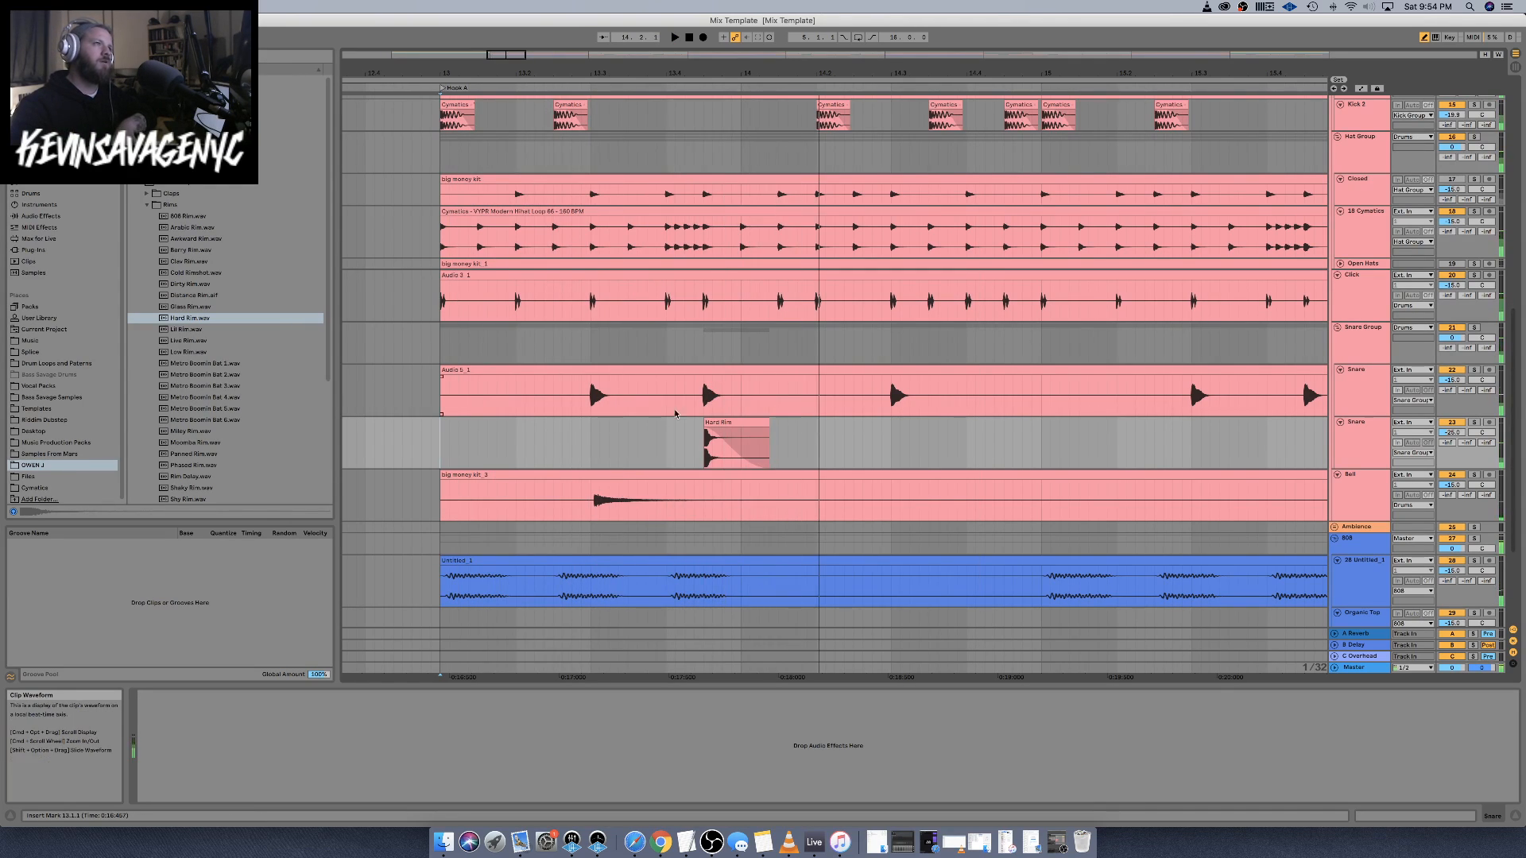
Copy the faded Hard Rim clip to the first snare hit and onto the following snare hits through most of Hook A
{"action": "left_click", "coordinate": [723, 420]}
{"action": "left_click_drag", "start_coordinate": [723, 418], "coordinate": [605, 421]}
{"action": "scroll", "coordinate": [605, 421], "scroll_direction": "down", "scroll_amount": 3}
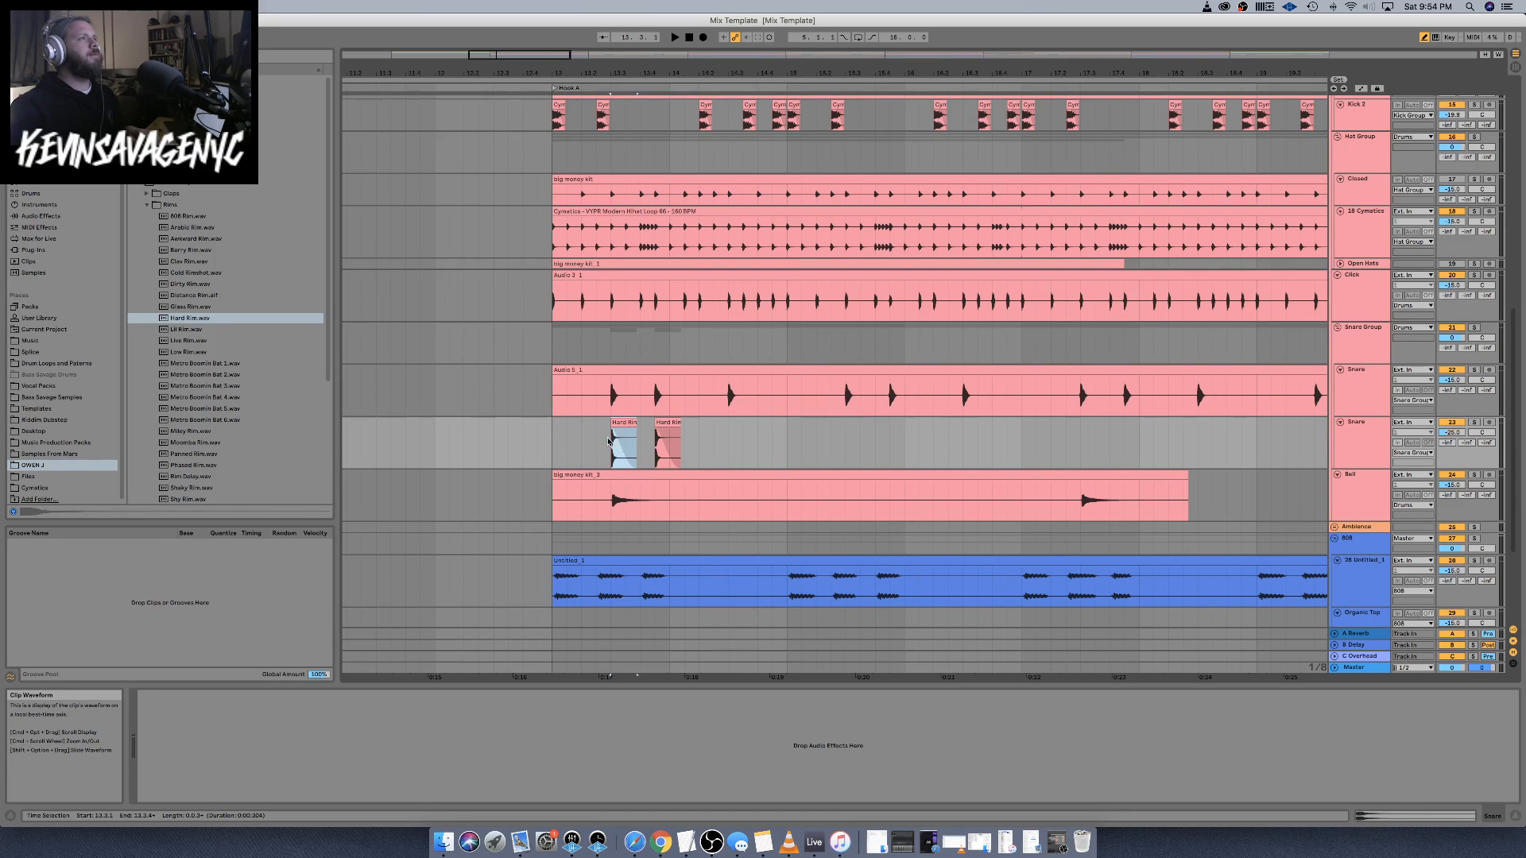
{"action": "left_click_drag", "start_coordinate": [625, 424], "coordinate": [1212, 433]}
{"action": "scroll", "coordinate": [1219, 436], "scroll_direction": "right", "scroll_amount": 6}
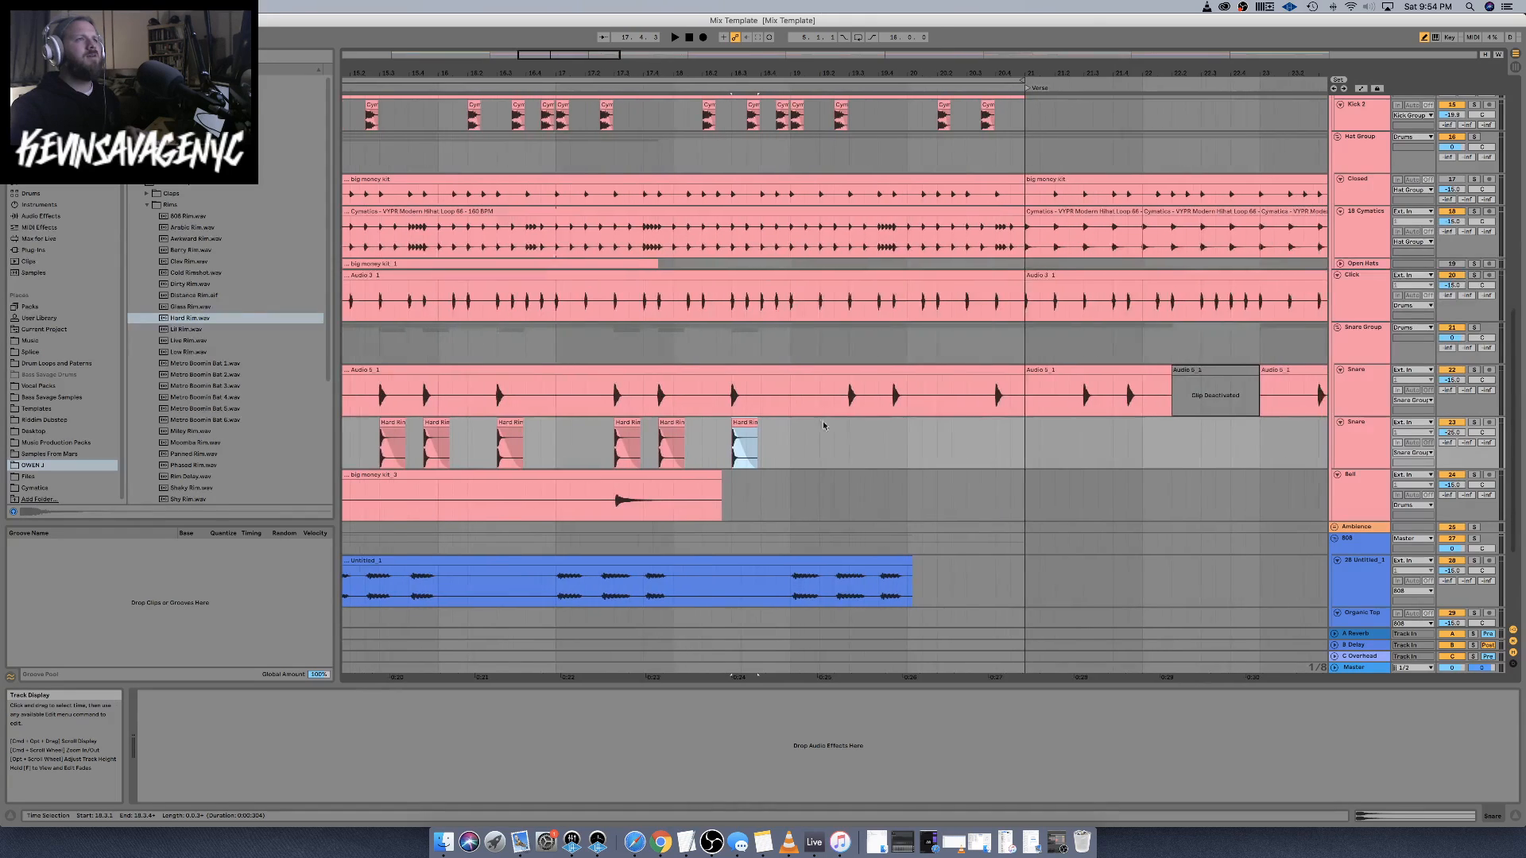
Copy the Hard Rim clip onto the remaining Hook A snare hits and into the Verse, skipping the first deactivated snare clip
{"action": "left_click_drag", "start_coordinate": [741, 425], "coordinate": [1138, 433]}
{"action": "scroll", "coordinate": [1128, 437], "scroll_direction": "right", "scroll_amount": 10}
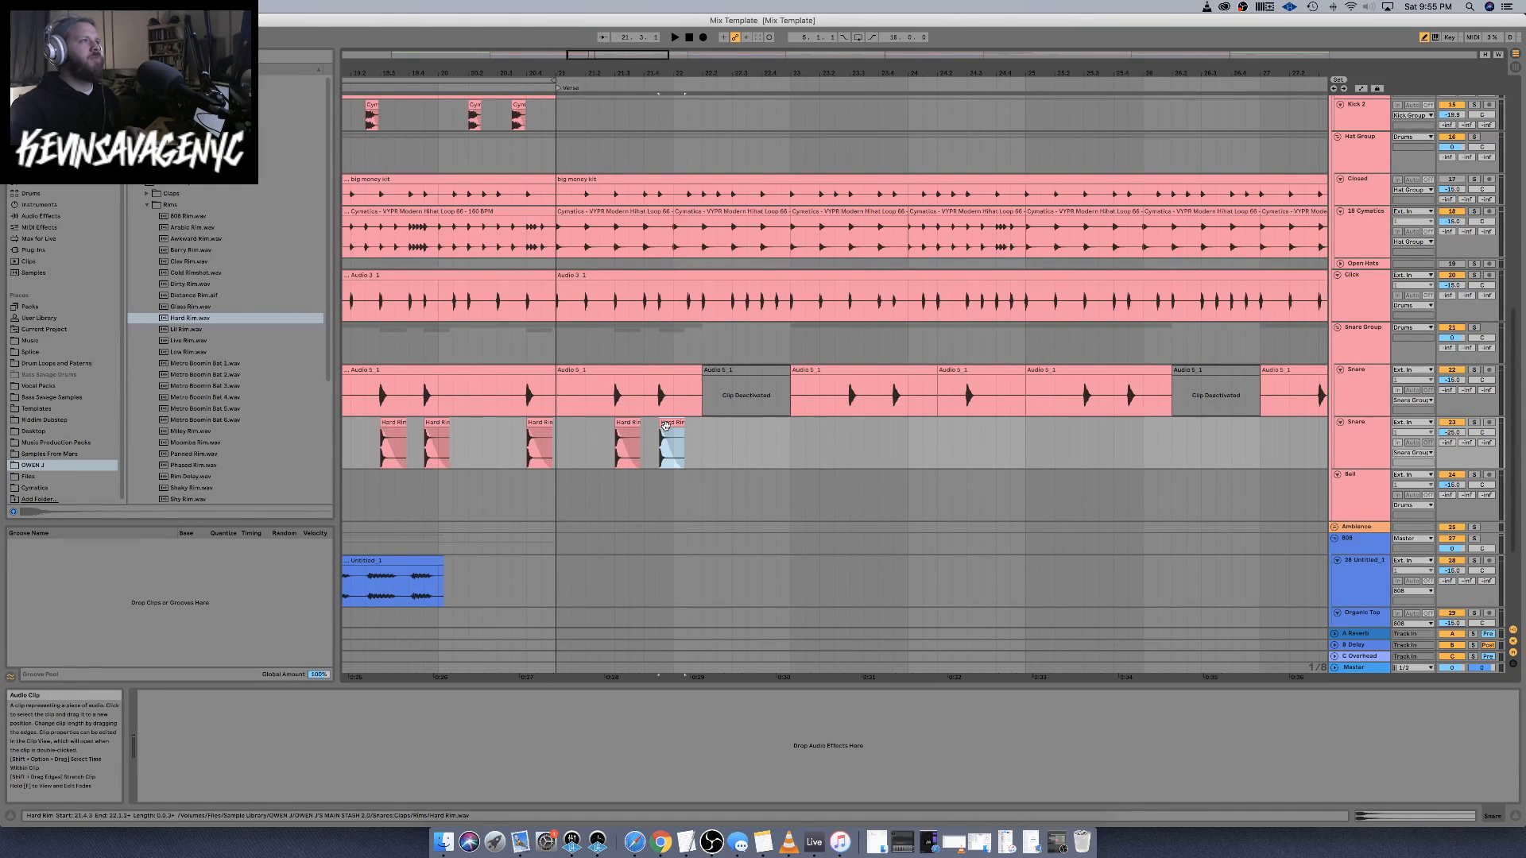
{"action": "left_click_drag", "start_coordinate": [685, 435], "coordinate": [1088, 425]}
{"action": "scroll", "coordinate": [1090, 426], "scroll_direction": "down", "scroll_amount": 5}
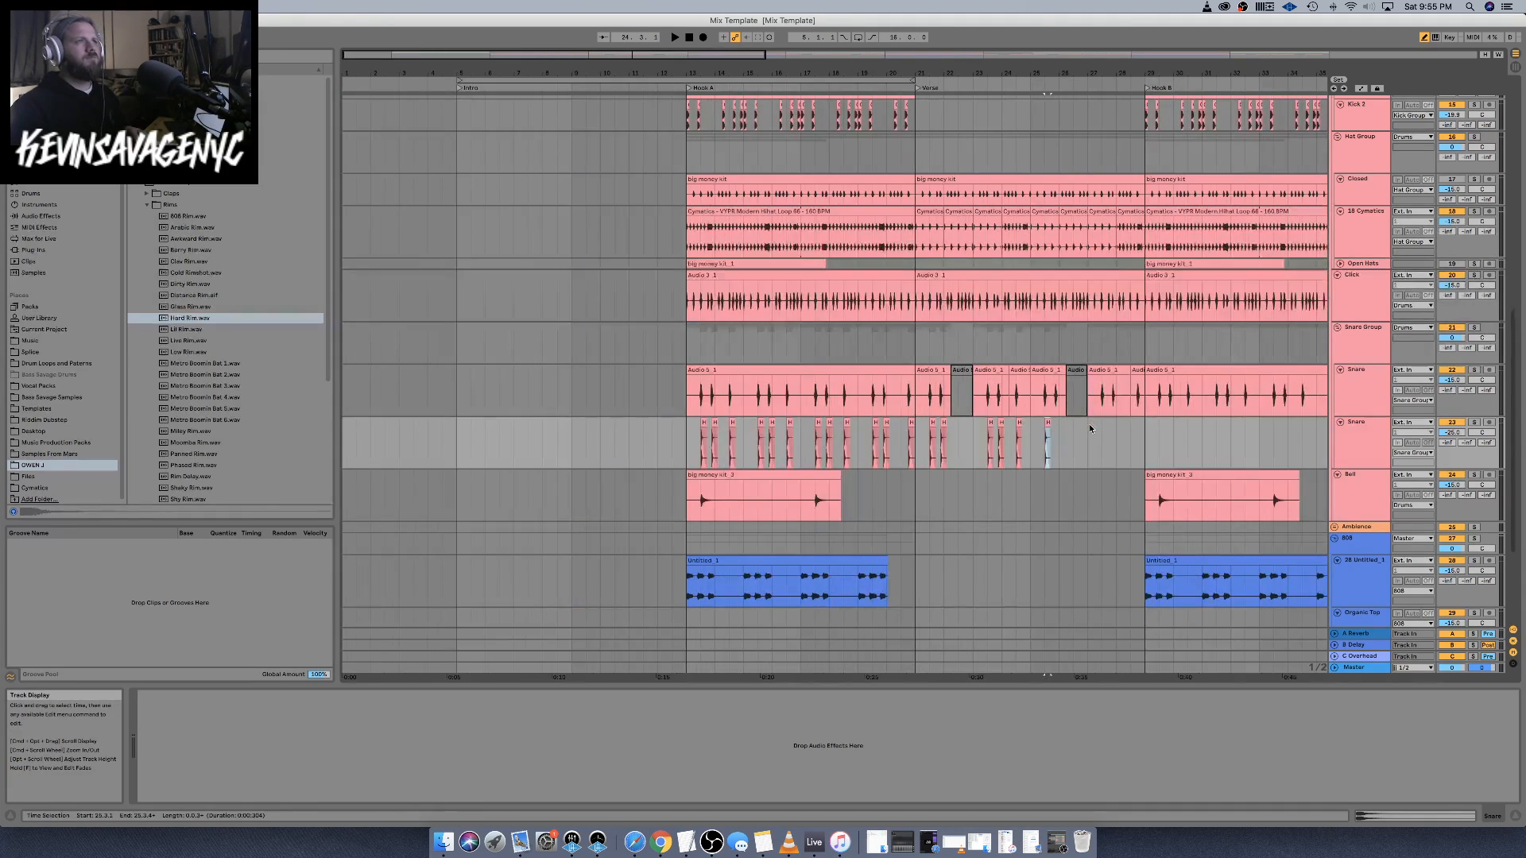
Place Hard Rim copies on the last Verse snare hits up to Hook B, leaving the second deactivated snare section empty
{"action": "key", "text": "plus"}
{"action": "key", "text": "plus"}
{"action": "key", "text": "plus"}
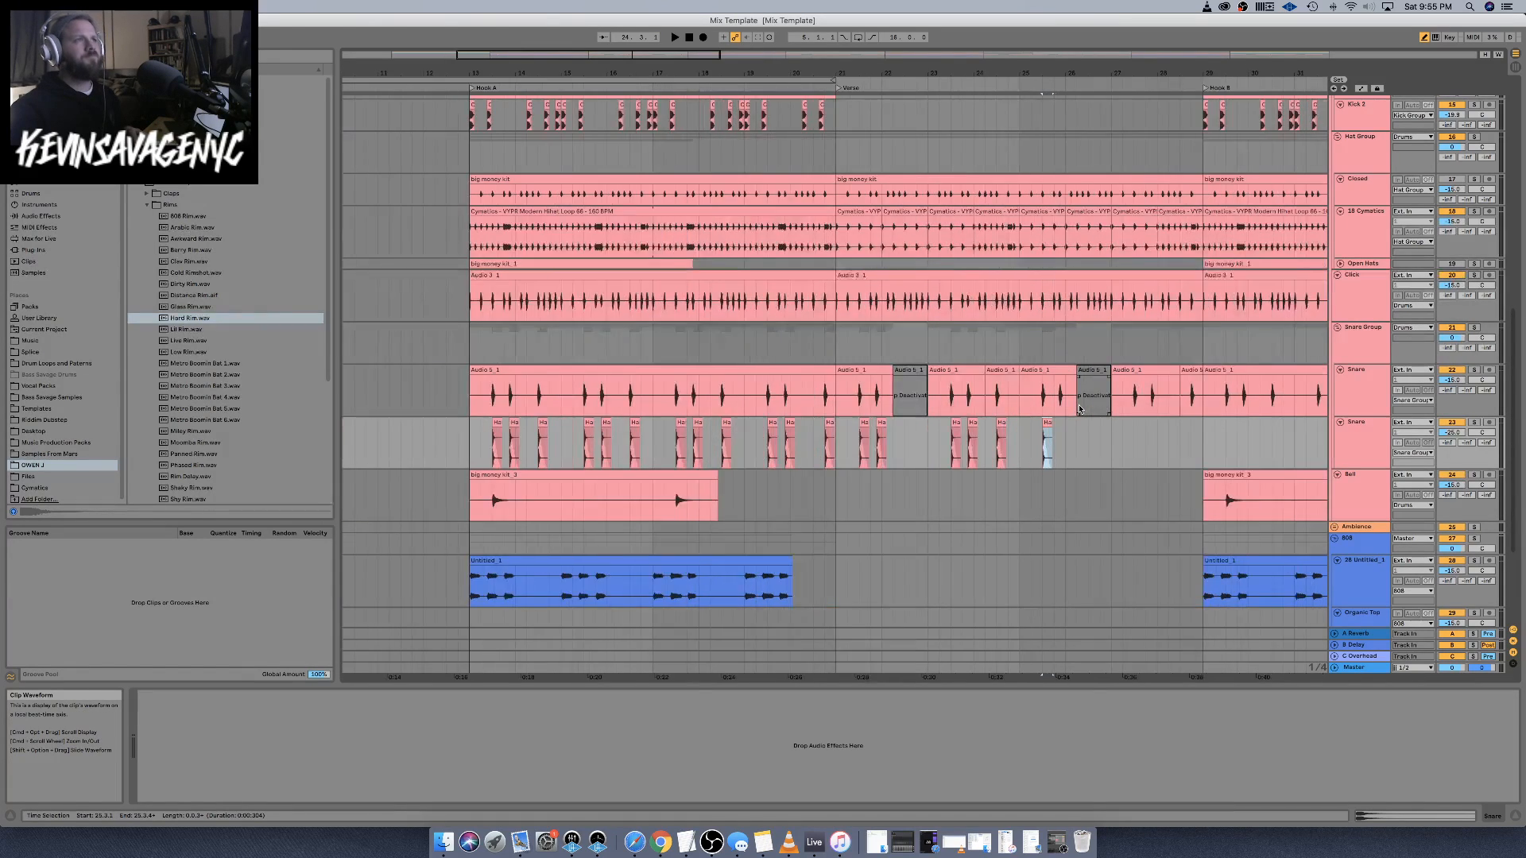
{"action": "scroll", "coordinate": [1066, 421], "scroll_direction": "right", "scroll_amount": 2}
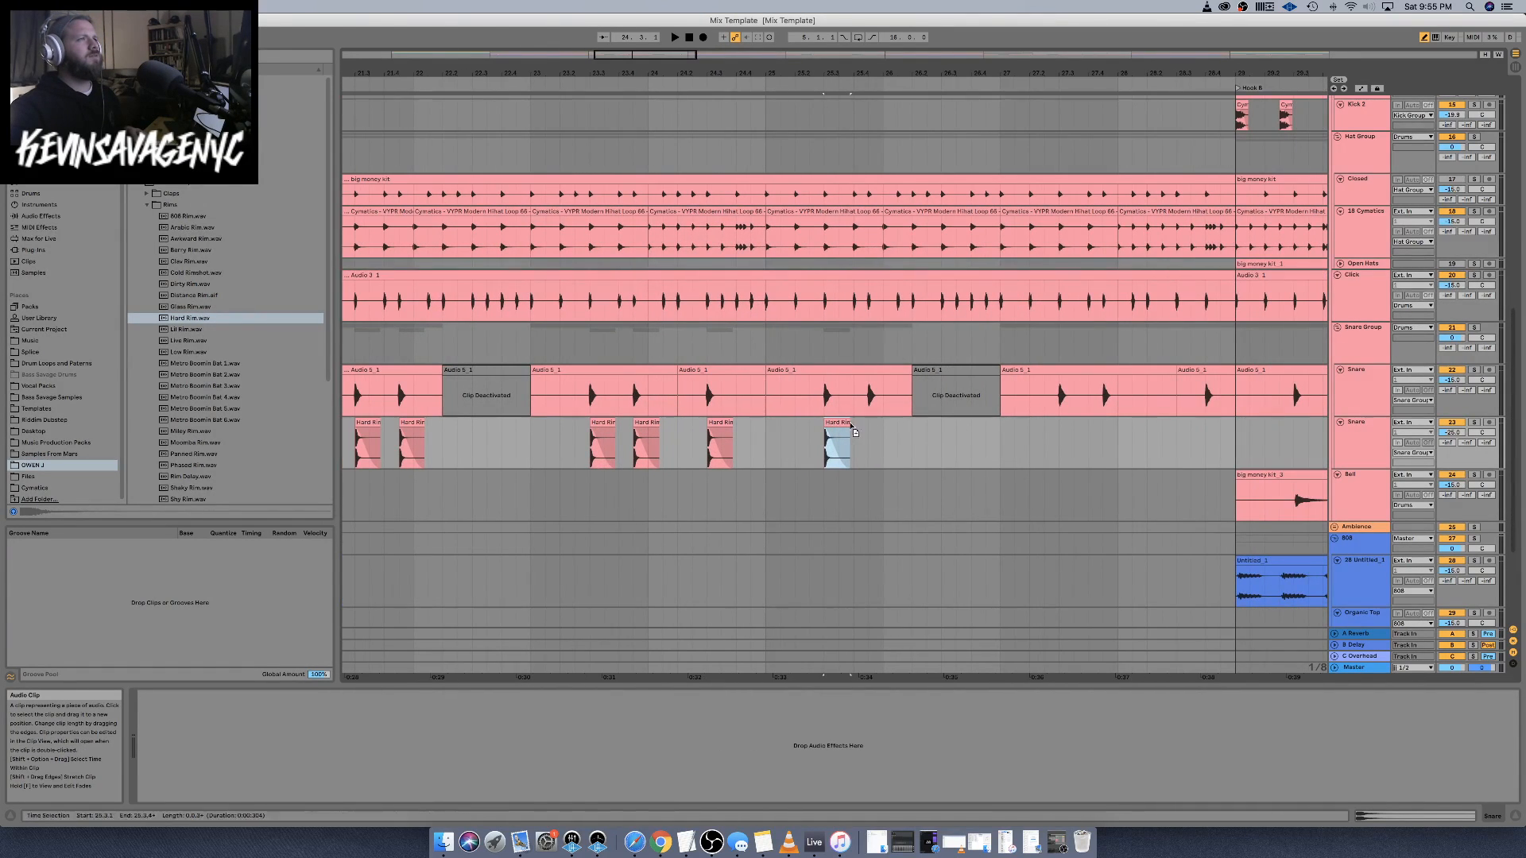
{"action": "left_click", "coordinate": [868, 430]}
{"action": "key", "text": "super+v"}
{"action": "left_click", "coordinate": [1045, 430]}
{"action": "key", "text": "super+v"}
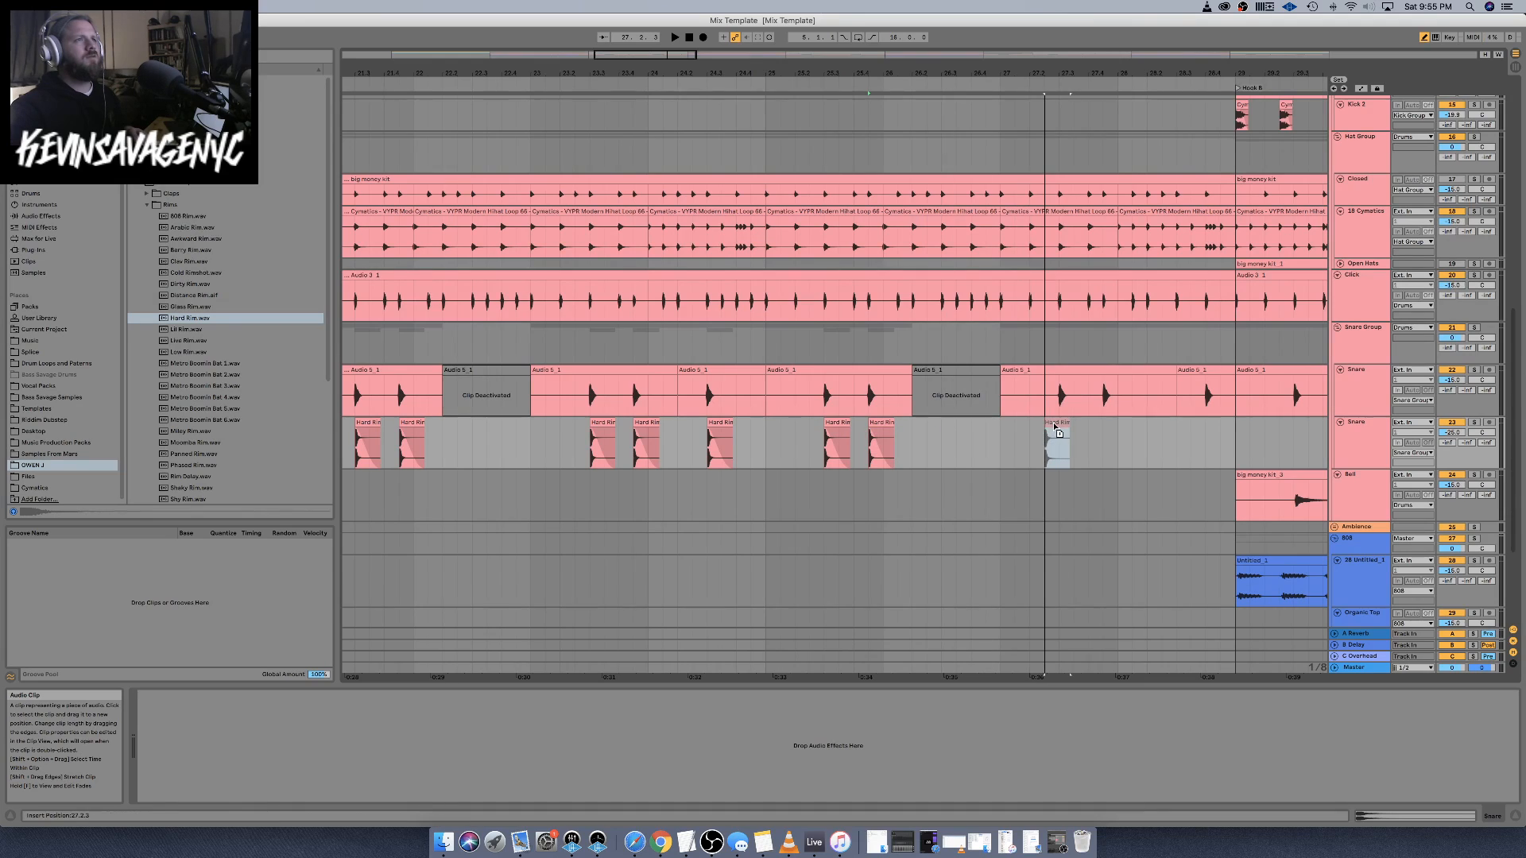
{"action": "left_click_drag", "start_coordinate": [1063, 431], "coordinate": [1077, 429]}
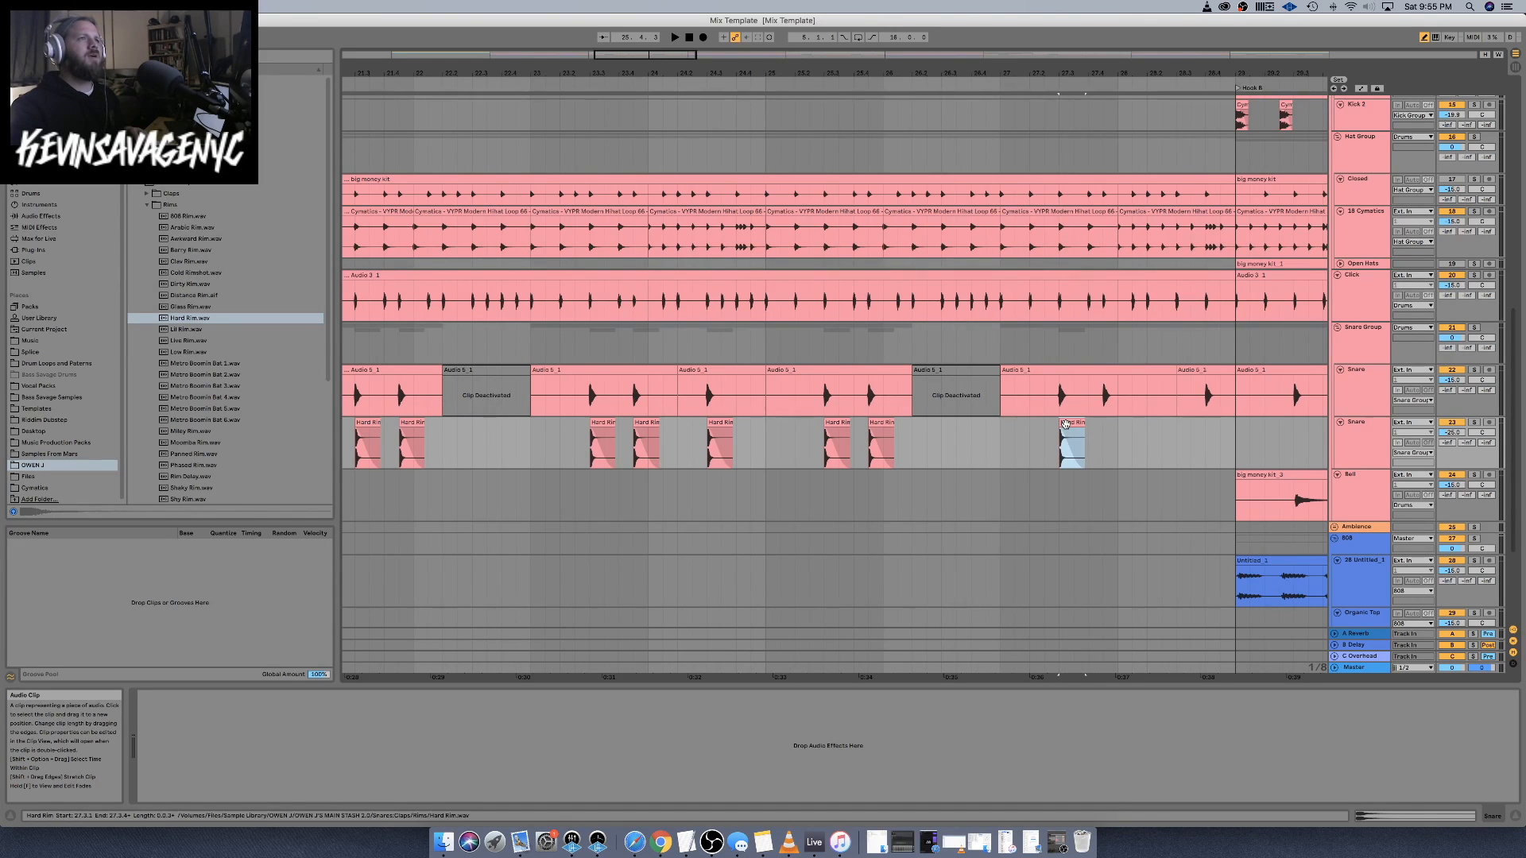
{"action": "left_click", "coordinate": [1104, 429]}
{"action": "key", "text": "super+v"}
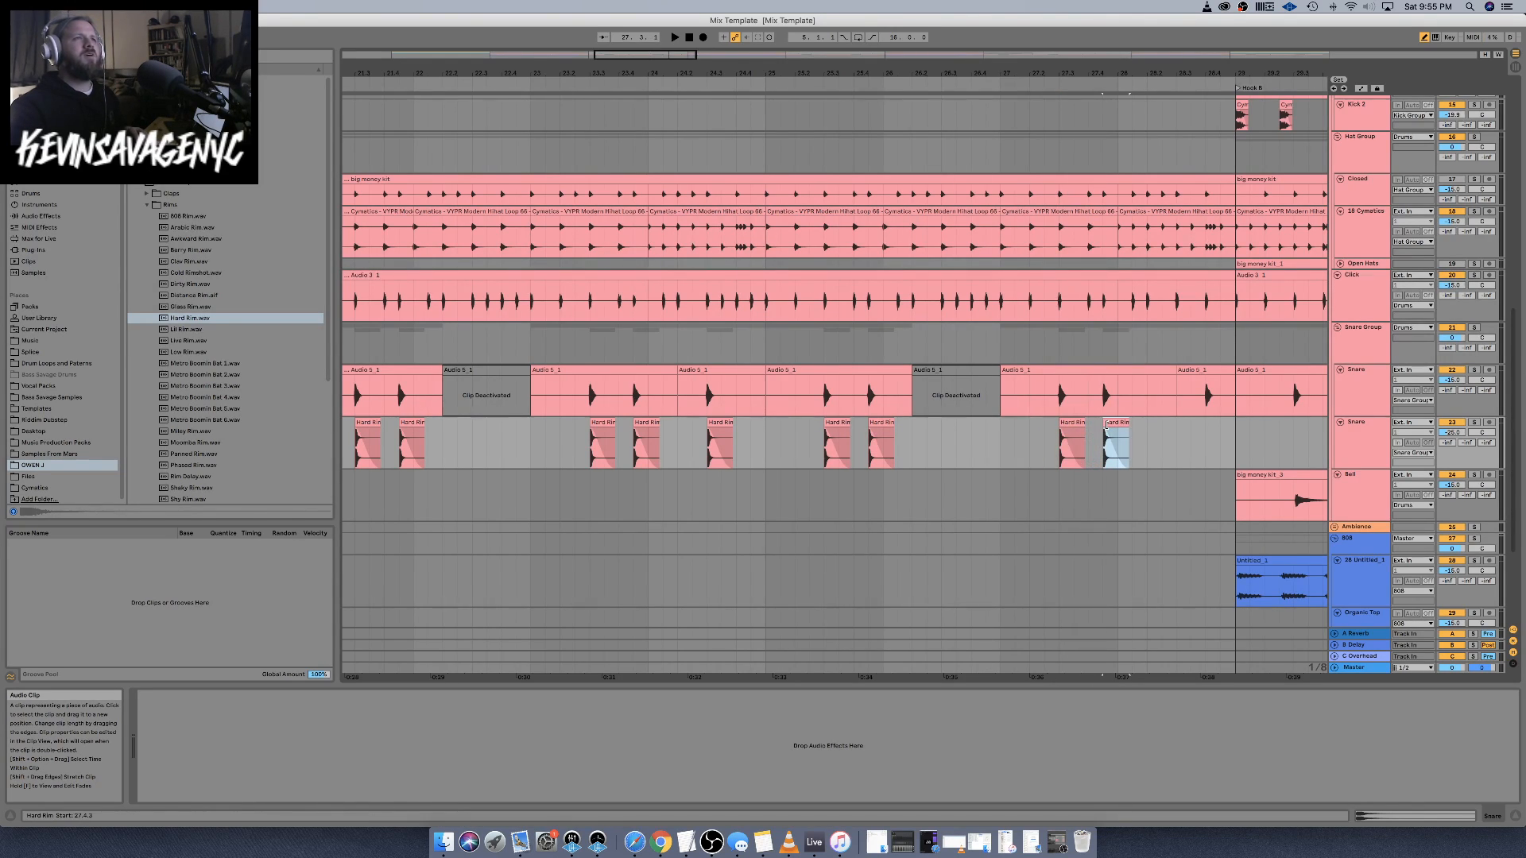
{"action": "left_click", "coordinate": [1112, 425]}
{"action": "left_click", "coordinate": [1213, 423]}
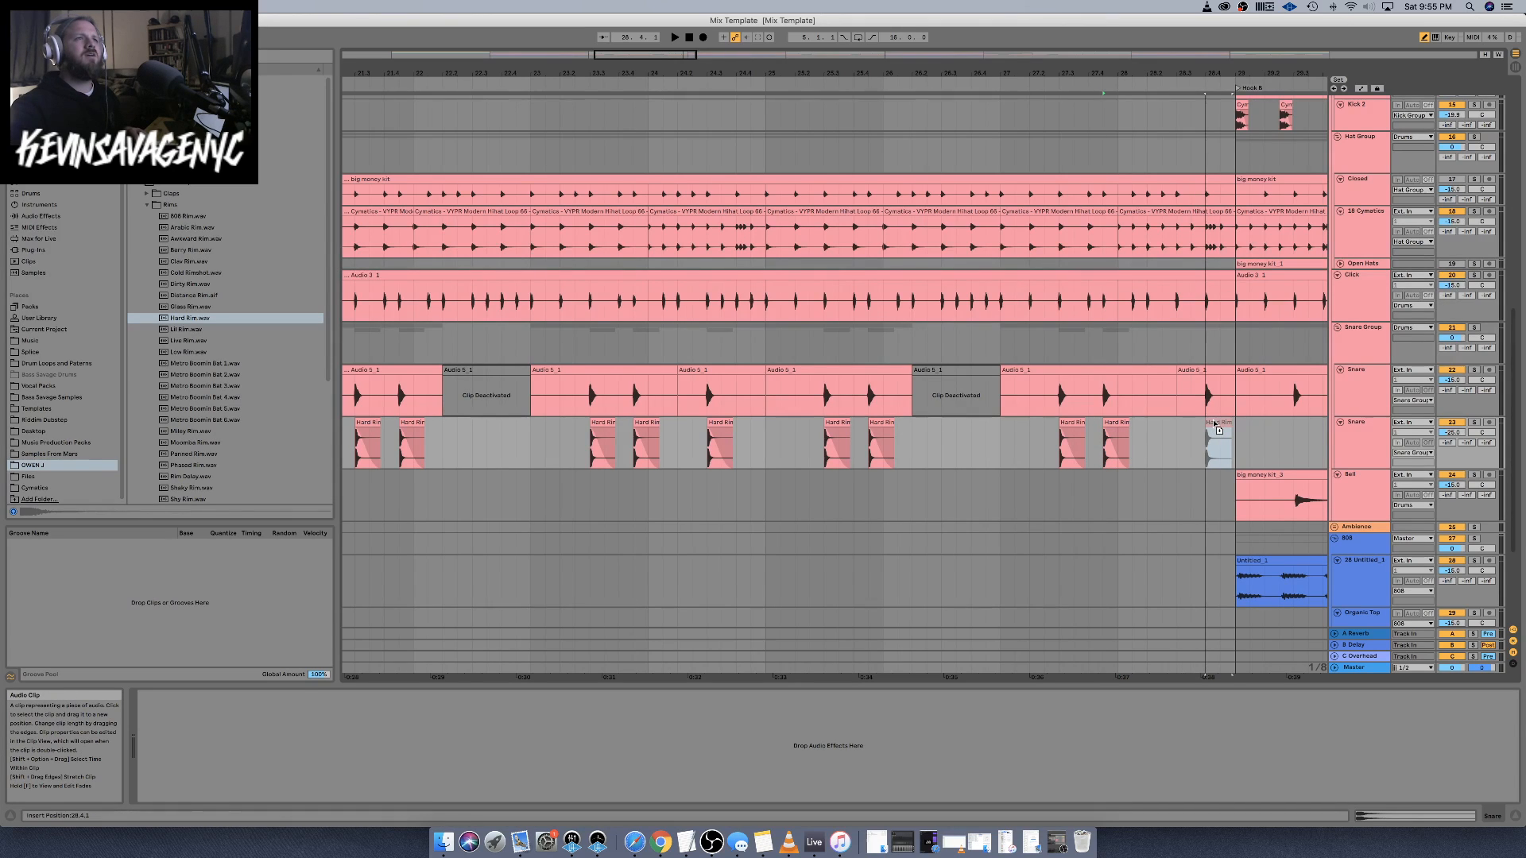
Select the rim clips from Hook A through the Verse and duplicate them twice, covering the arrangement from Hook B into the Break
{"action": "key", "text": "minus"}
{"action": "key", "text": "minus"}
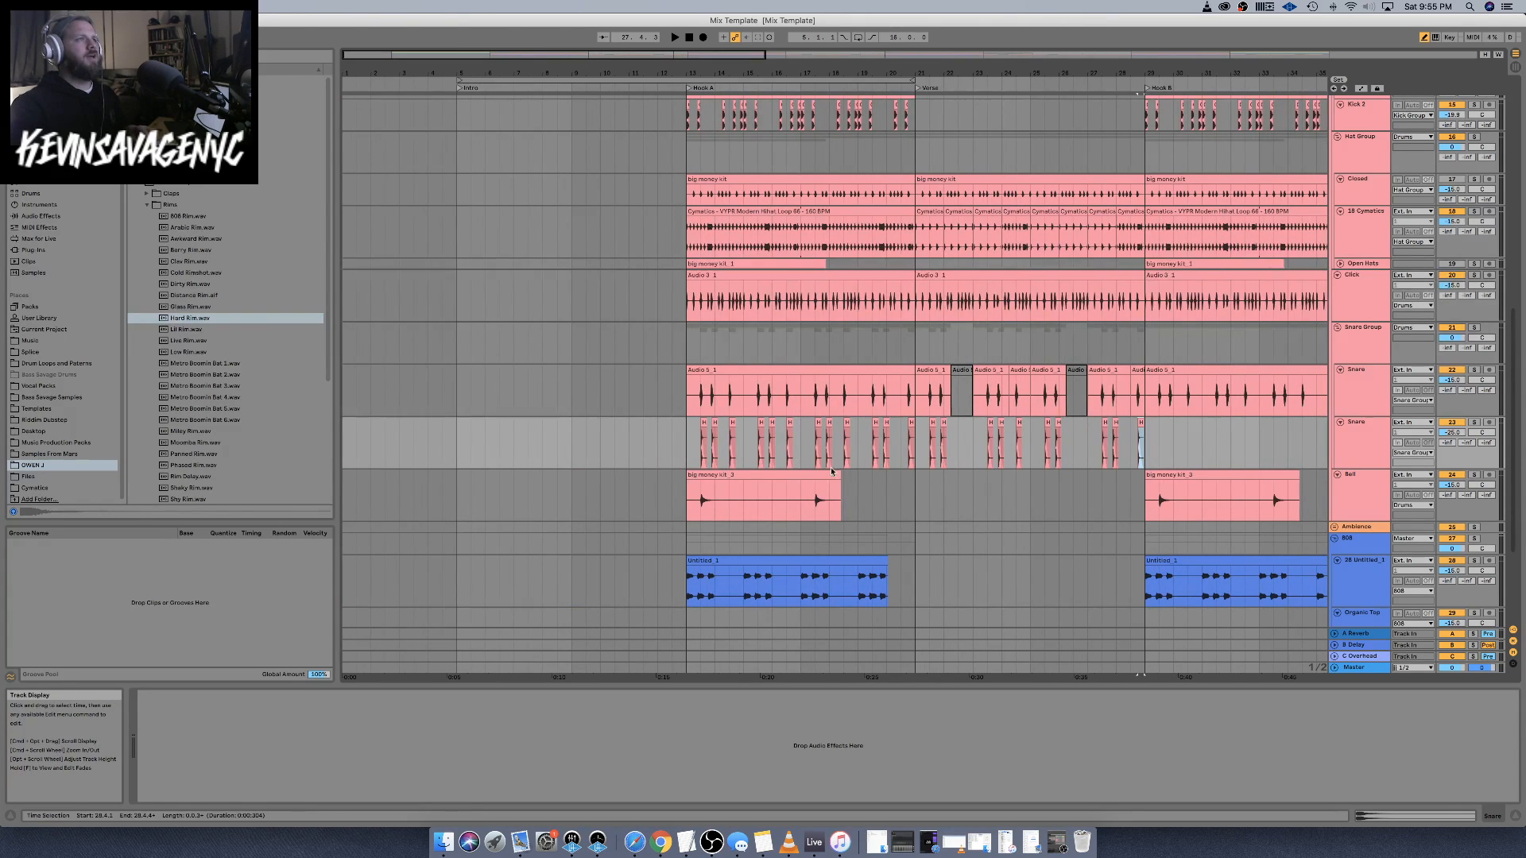
{"action": "left_click", "coordinate": [684, 446], "text": "shift"}
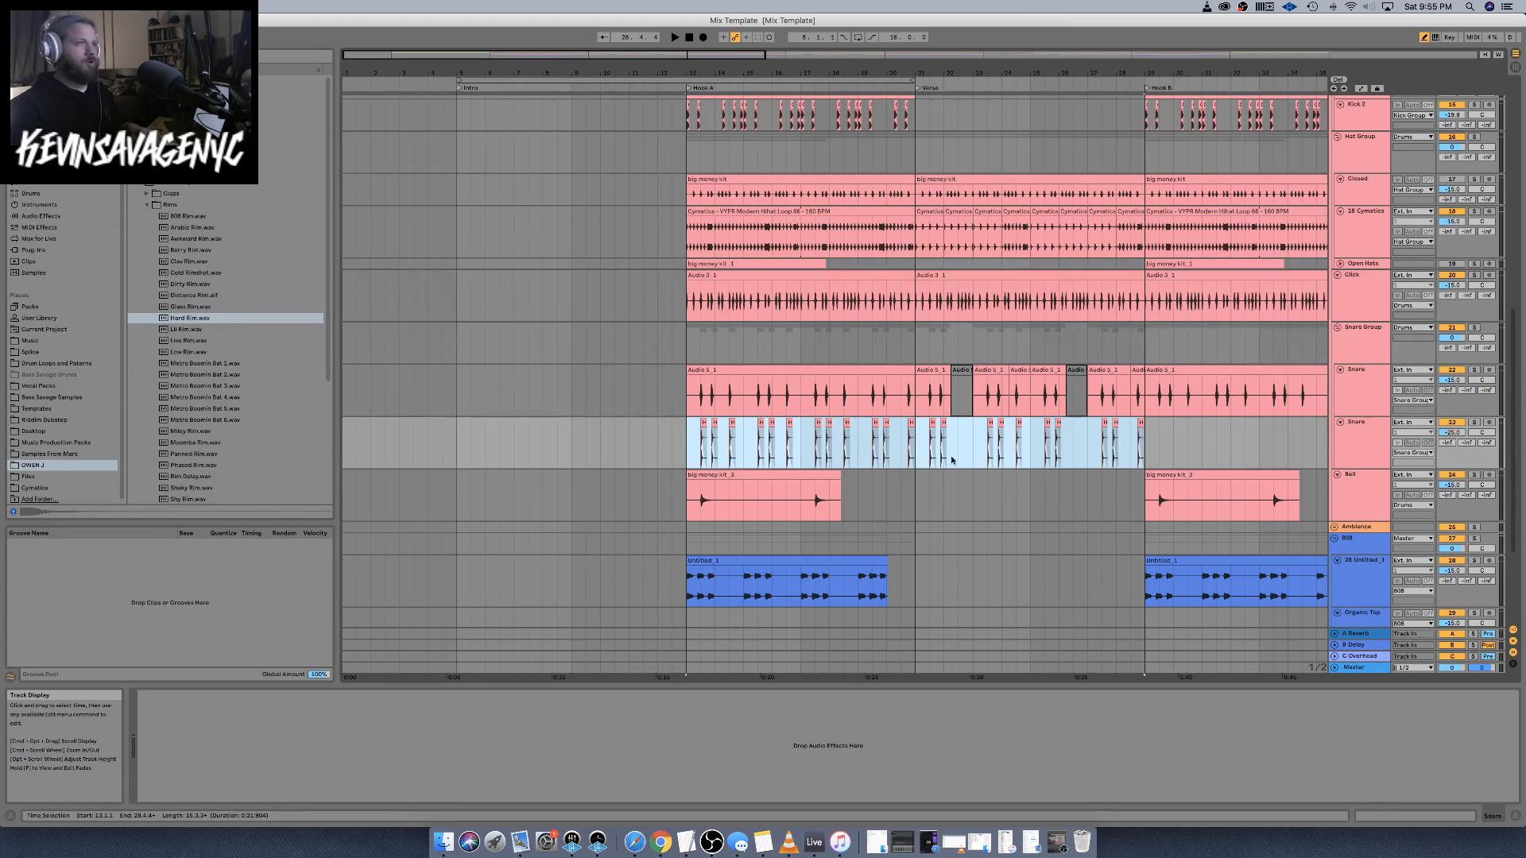
{"action": "key", "text": "super+d"}
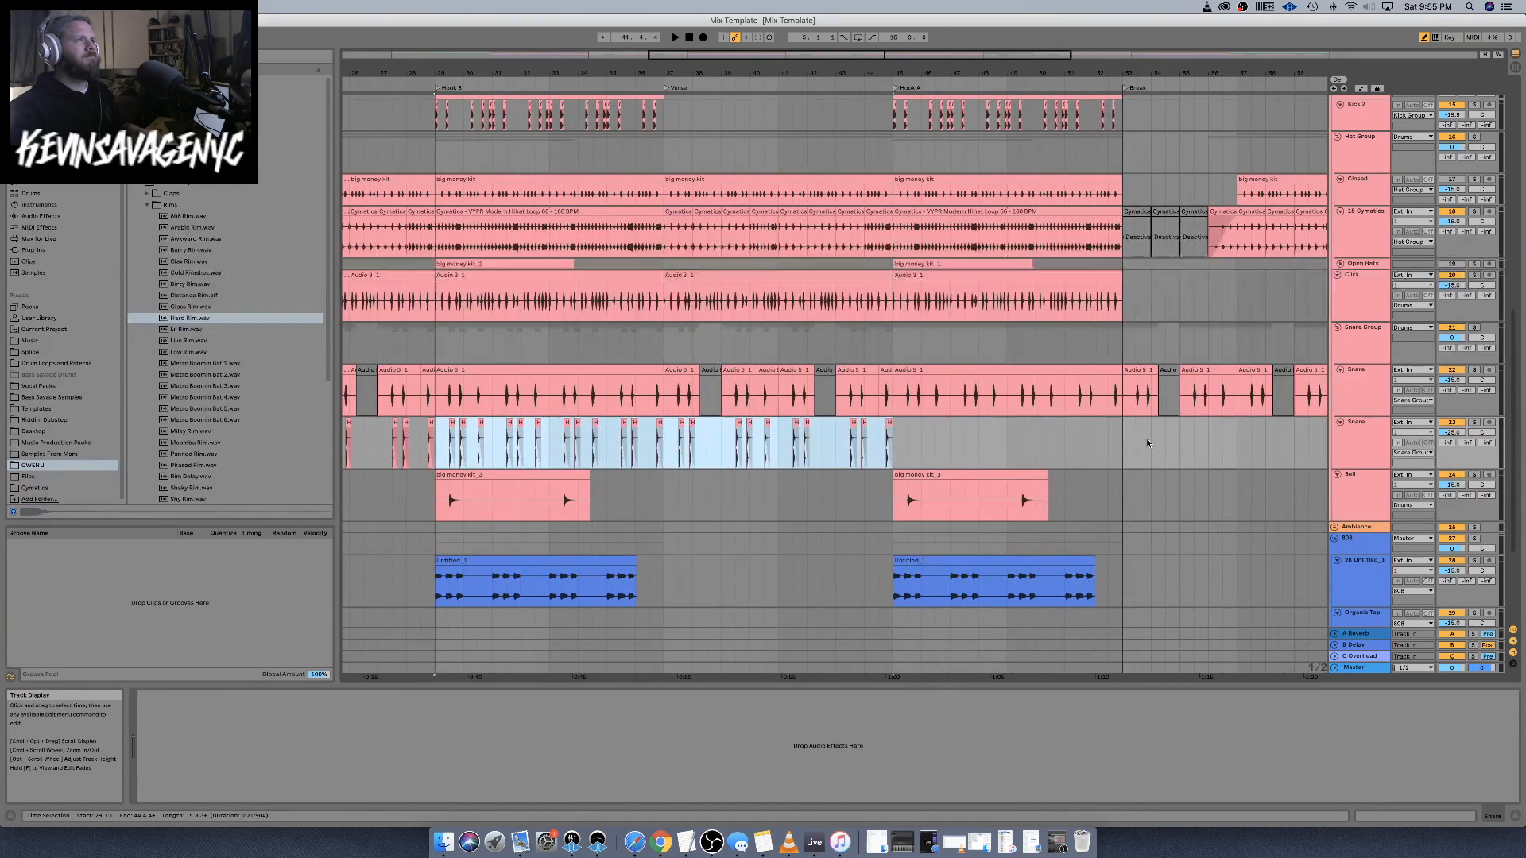
{"action": "scroll", "coordinate": [1147, 442], "scroll_direction": "right", "scroll_amount": 5}
{"action": "key", "text": "super+d"}
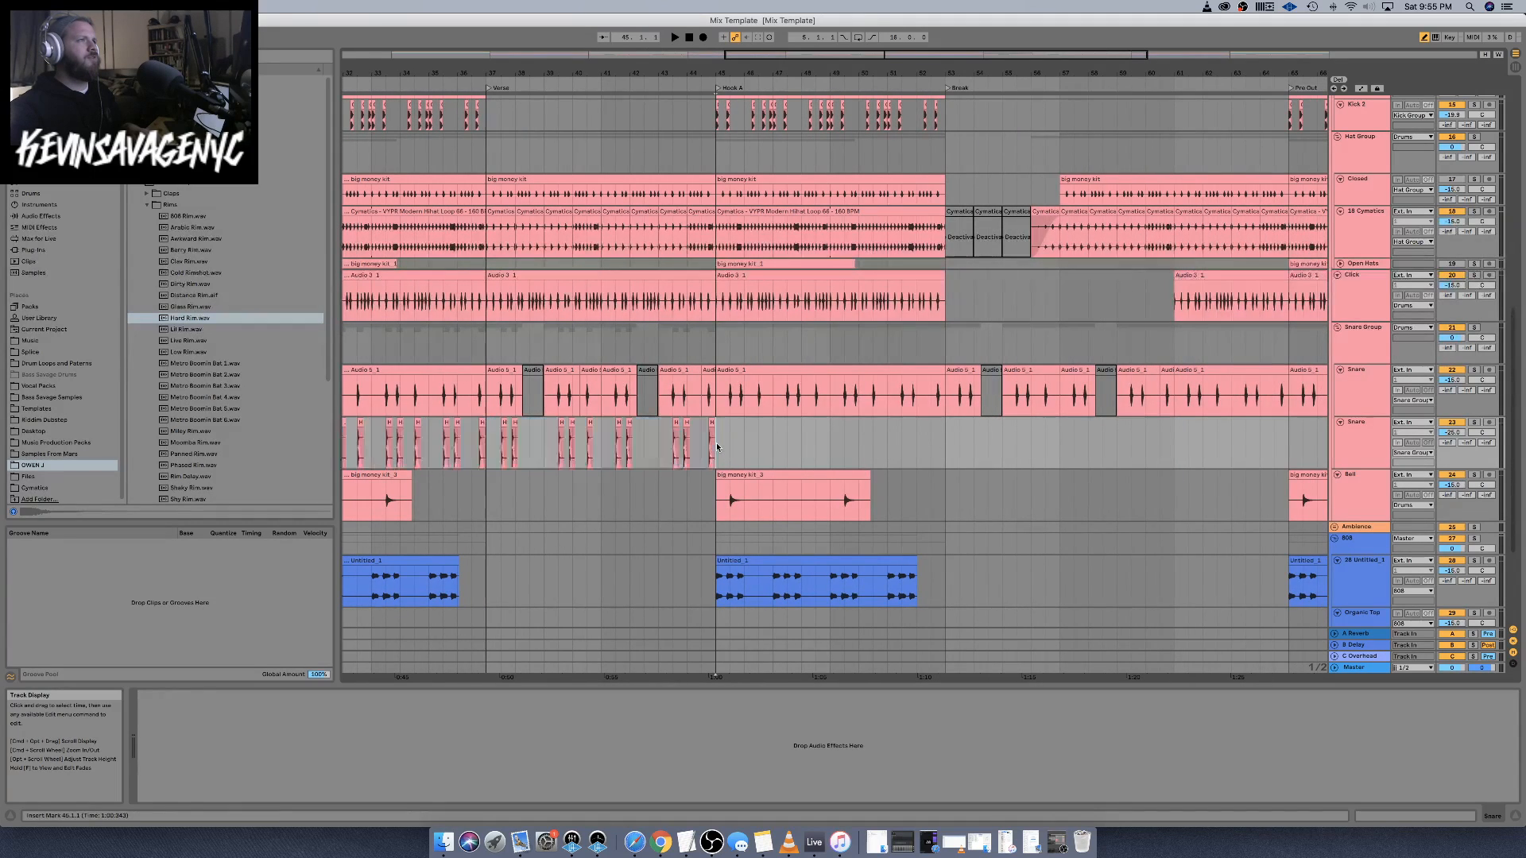
{"action": "left_click", "coordinate": [860, 450]}
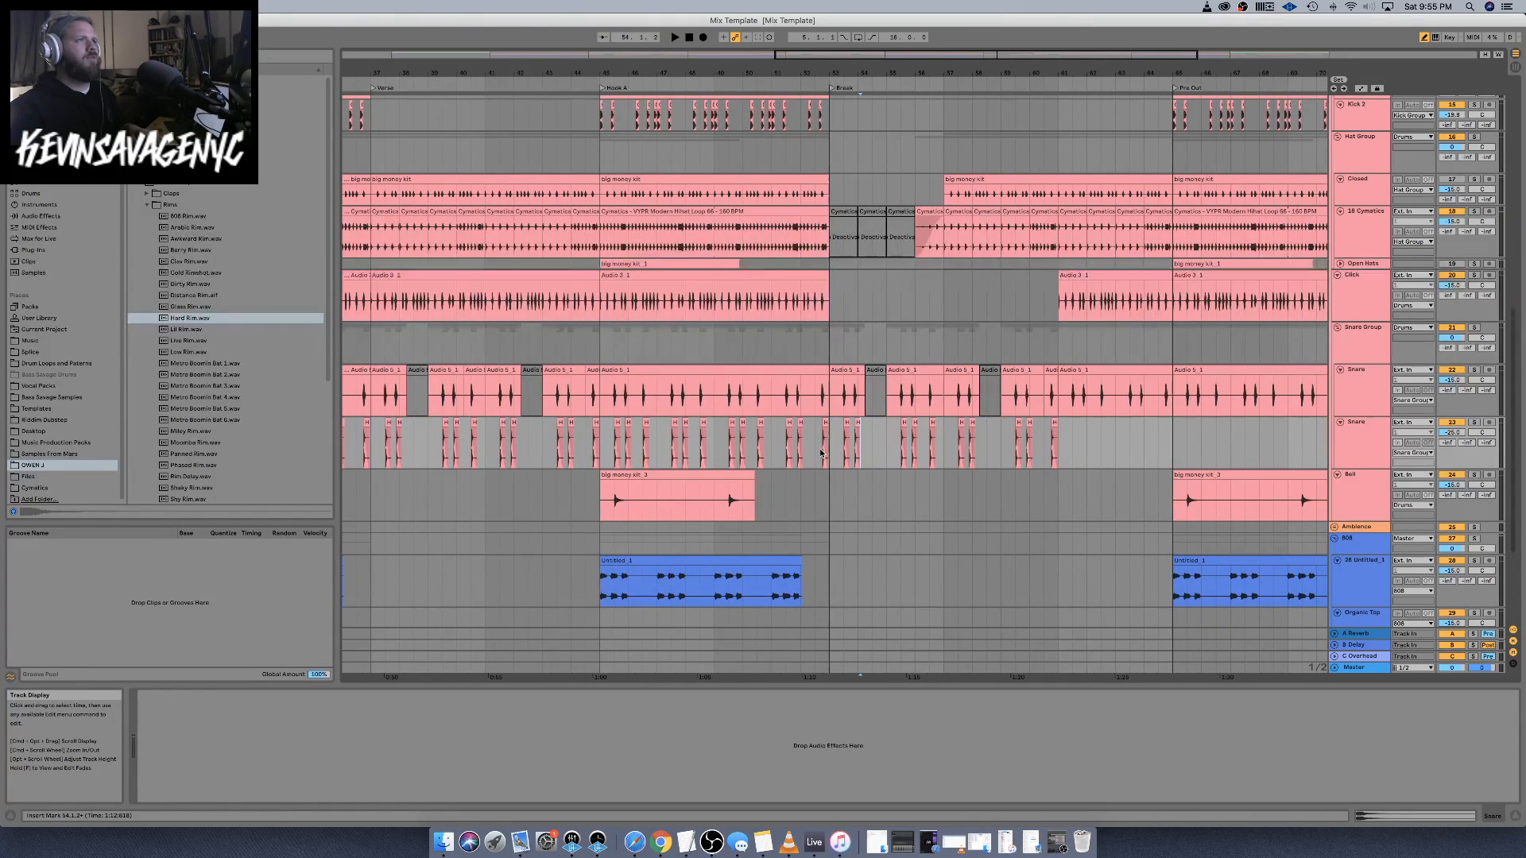
{"action": "left_click_drag", "start_coordinate": [830, 450], "coordinate": [1088, 443]}
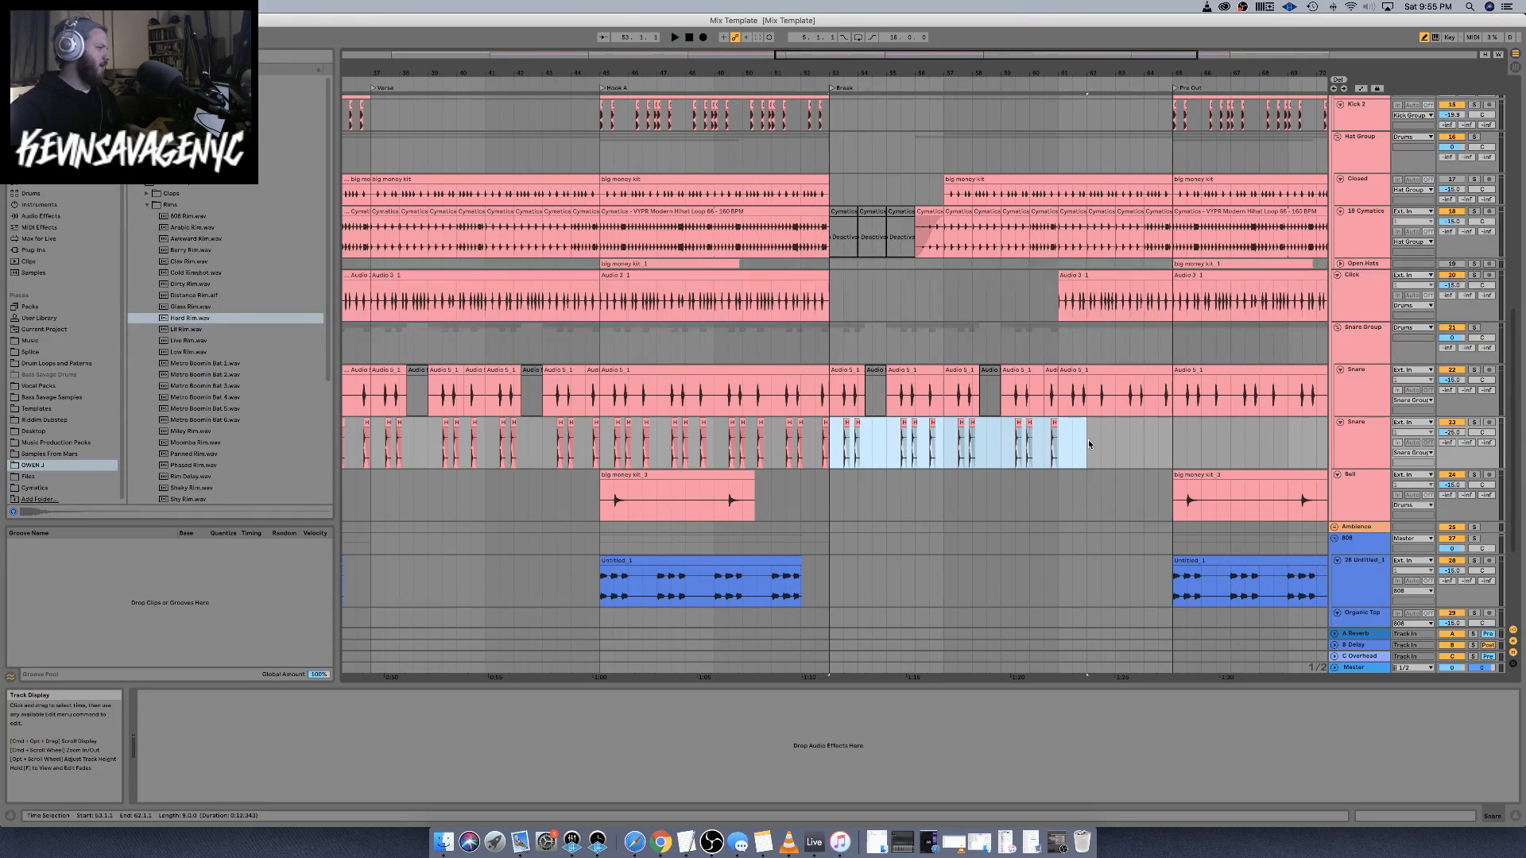
Set the loop region from the start of Hook A to the start of Hook B and turn looping on
{"action": "scroll", "coordinate": [805, 408], "scroll_direction": "left", "scroll_amount": 10}
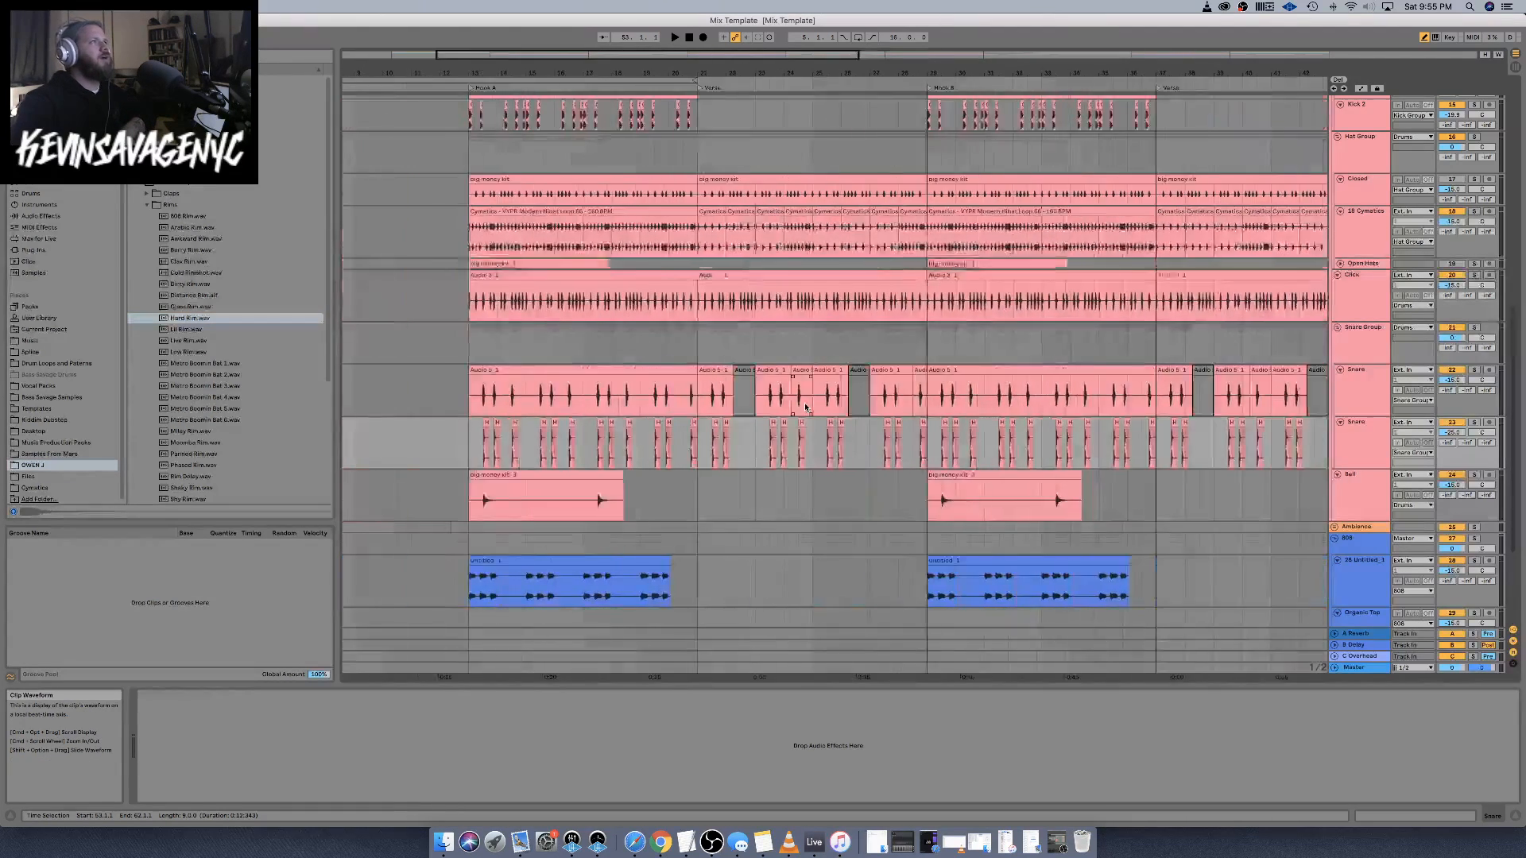
{"action": "scroll", "coordinate": [805, 408], "scroll_direction": "left", "scroll_amount": 3}
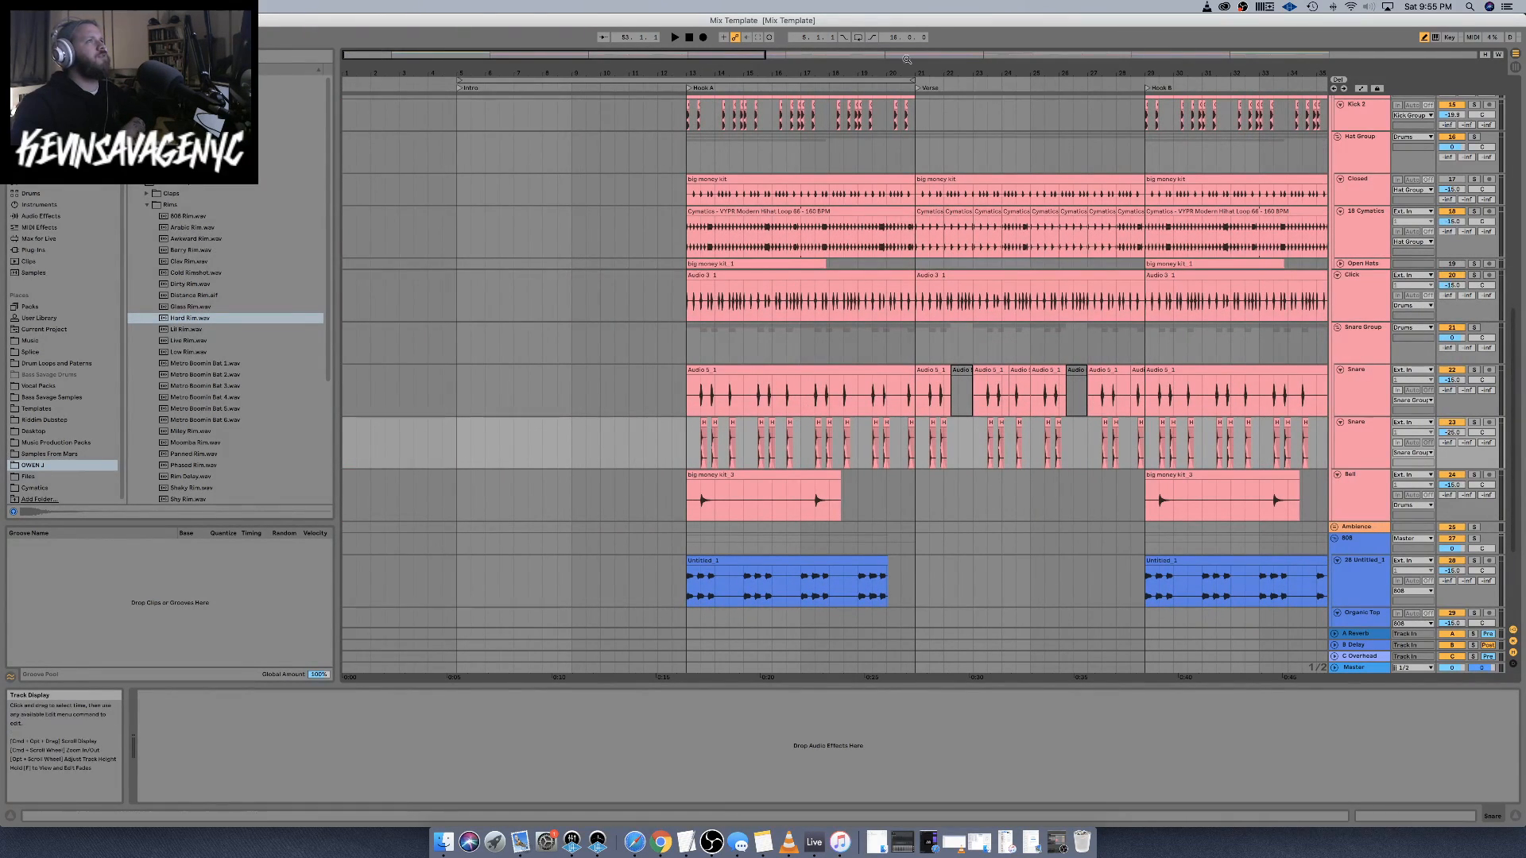
{"action": "left_click_drag", "start_coordinate": [912, 82], "coordinate": [1155, 88]}
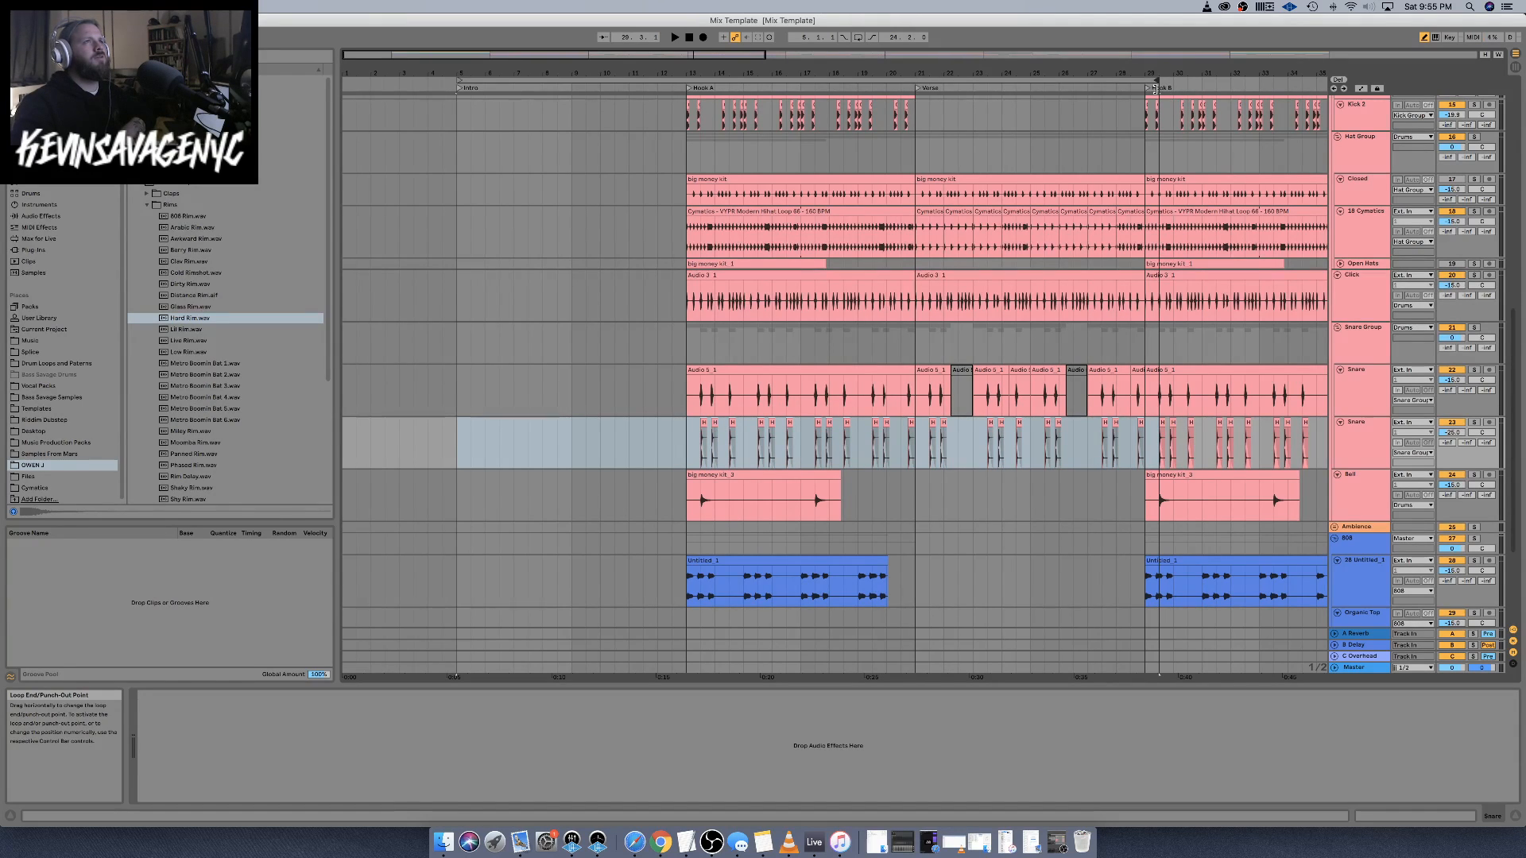
{"action": "left_click_drag", "start_coordinate": [471, 82], "coordinate": [679, 87]}
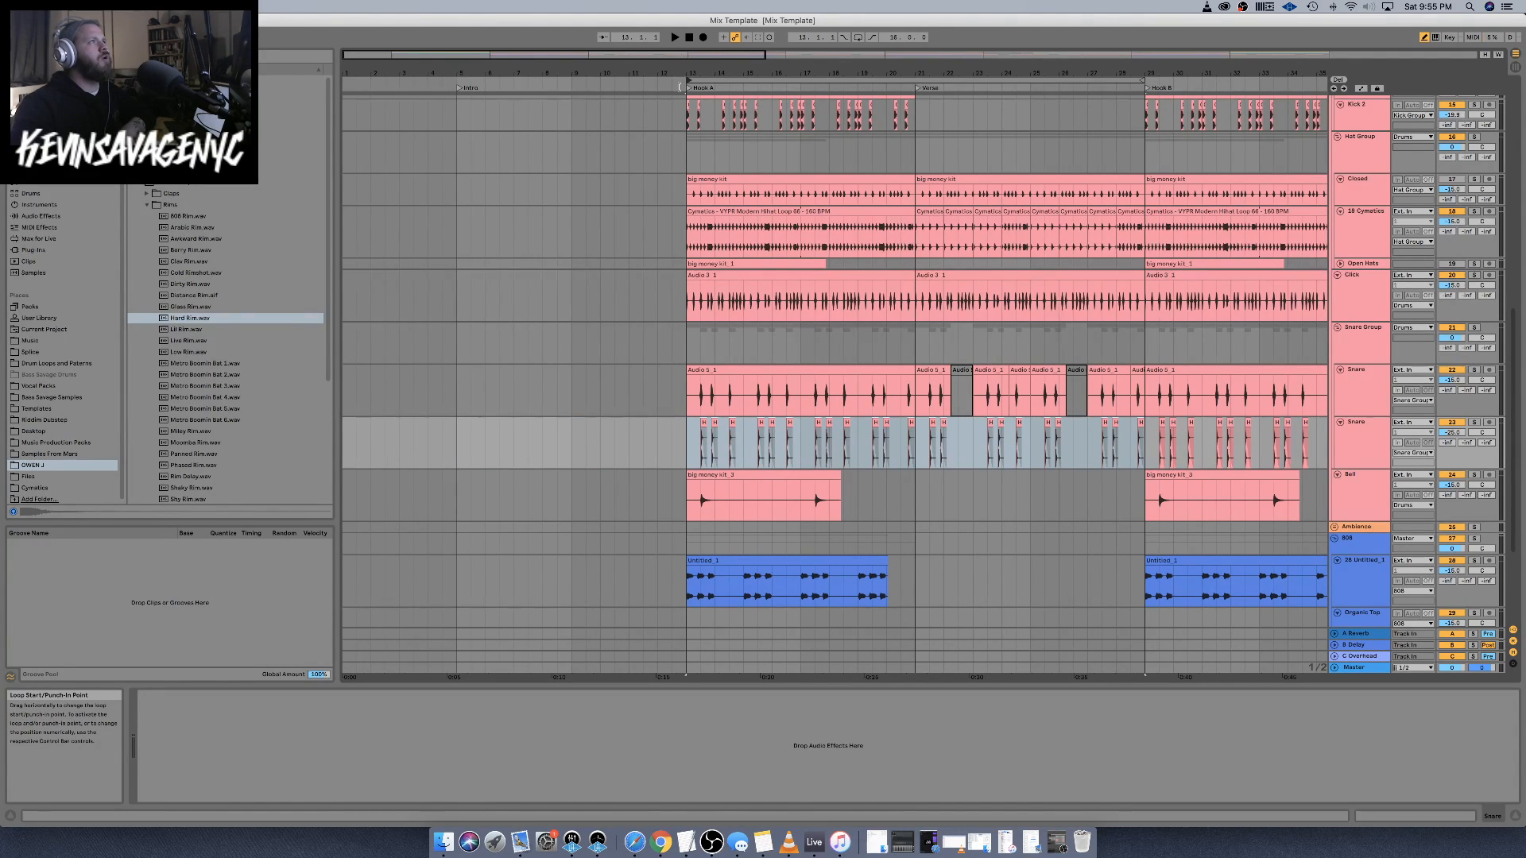
{"action": "left_click", "coordinate": [861, 39]}
Play the beat from the Intro and adjust the duplicate Snare track's volume against the other drums
{"action": "double_click", "coordinate": [461, 90]}
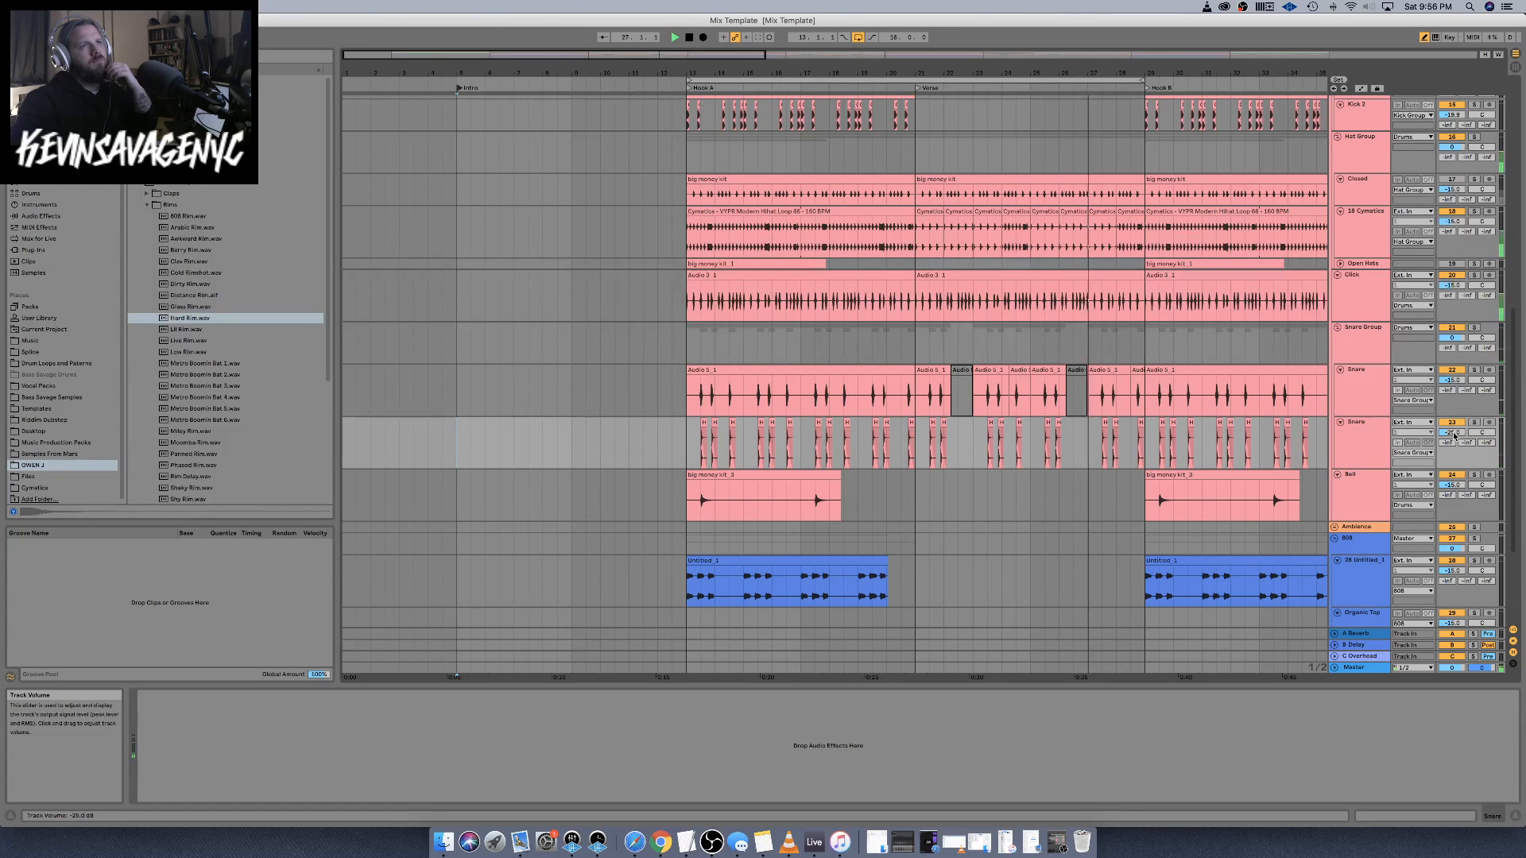
{"action": "left_click_drag", "start_coordinate": [1455, 433], "coordinate": [1455, 435]}
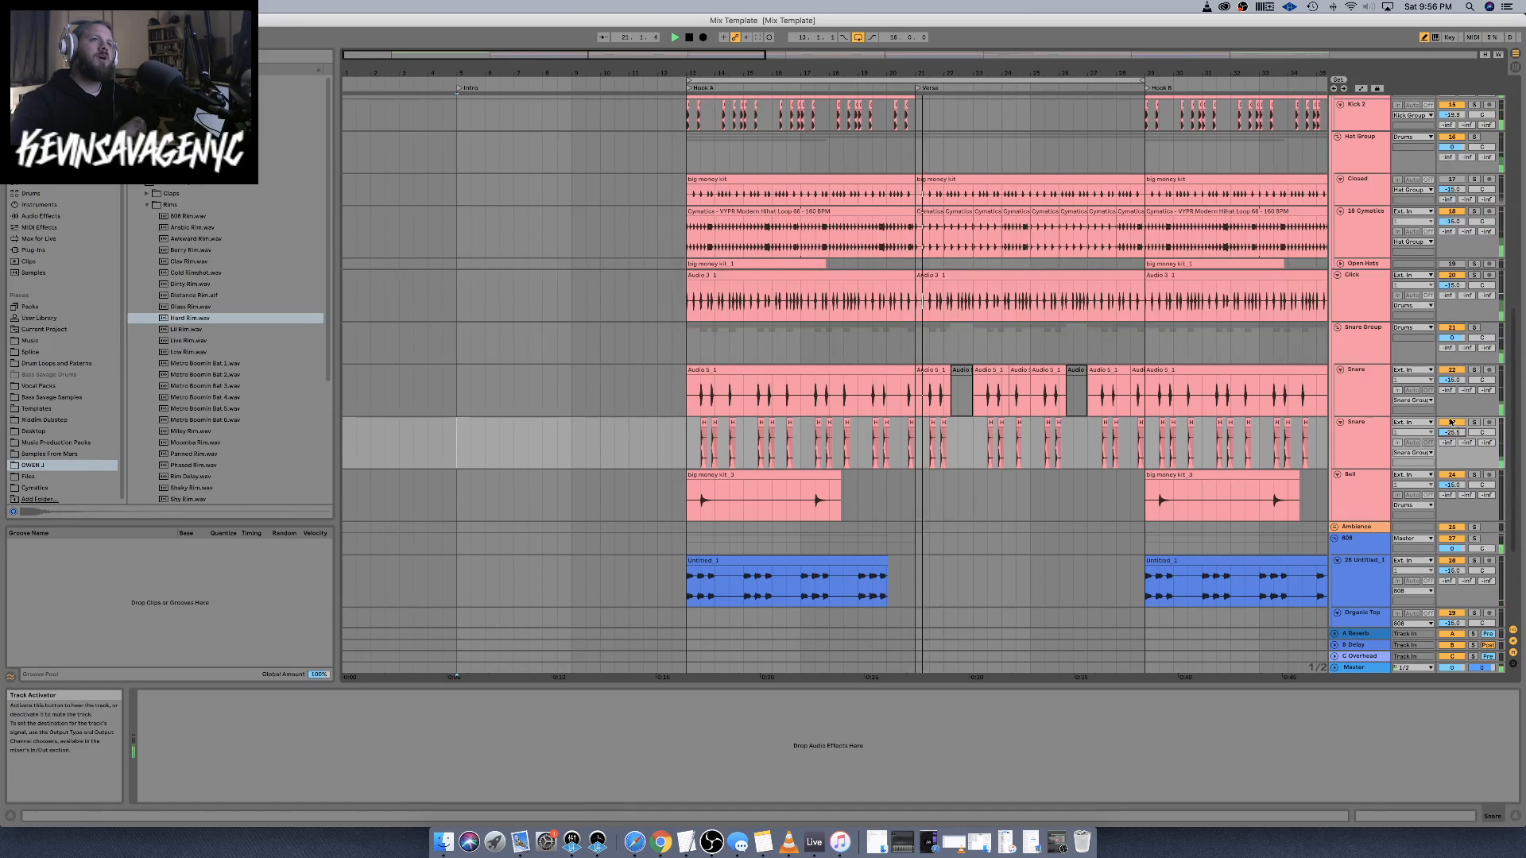
{"action": "key", "text": "space"}
{"action": "key", "text": "space"}
{"action": "key", "text": "space"}
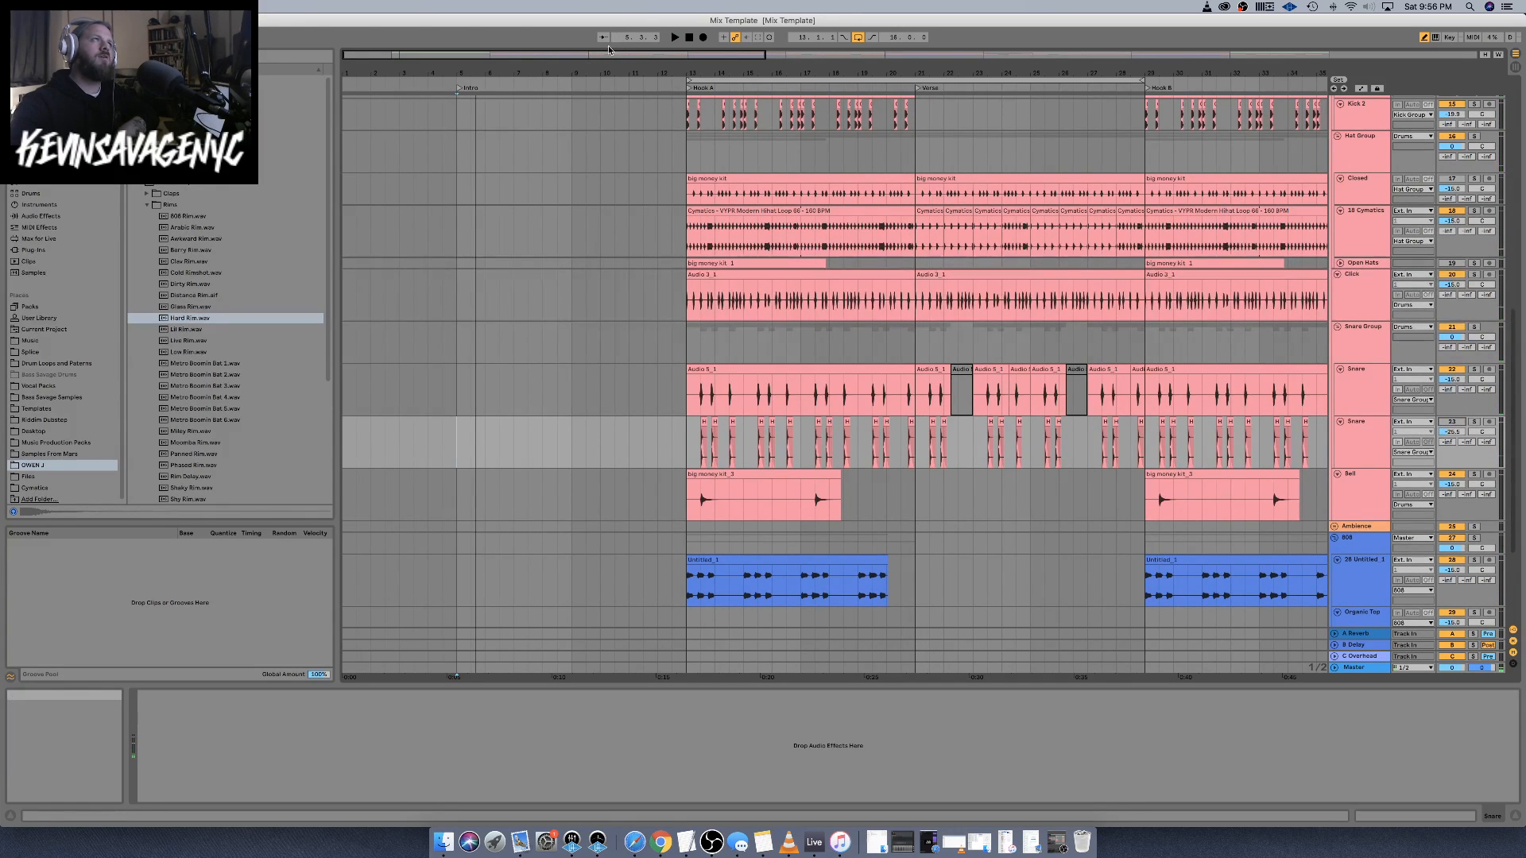
Play from Hook A and lower the duplicate Snare track's volume to -27.0 dB
{"action": "double_click", "coordinate": [690, 91]}
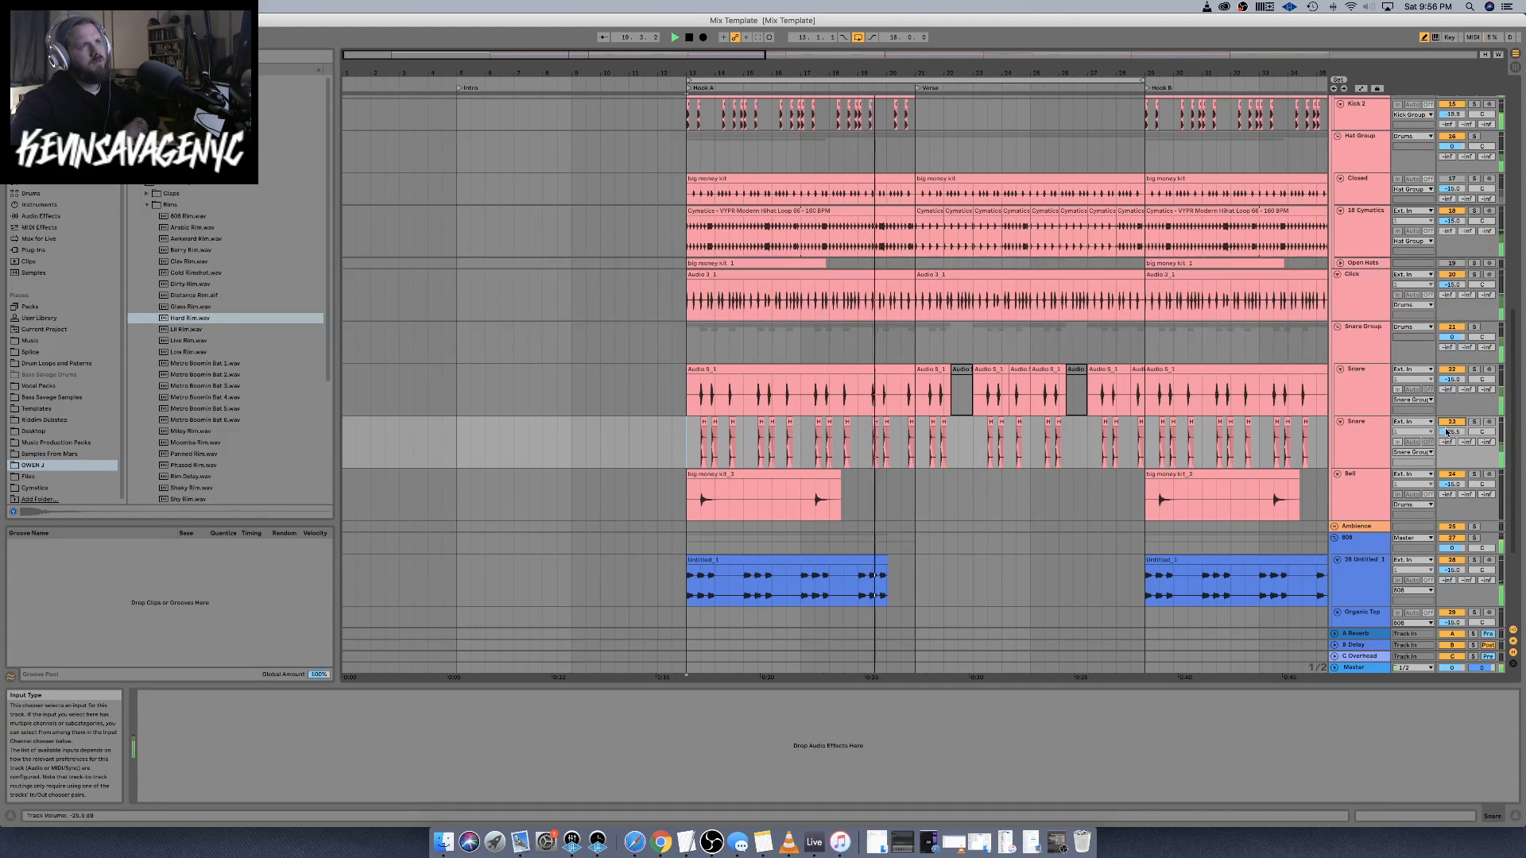
{"action": "left_click_drag", "start_coordinate": [1452, 431], "coordinate": [1451, 434]}
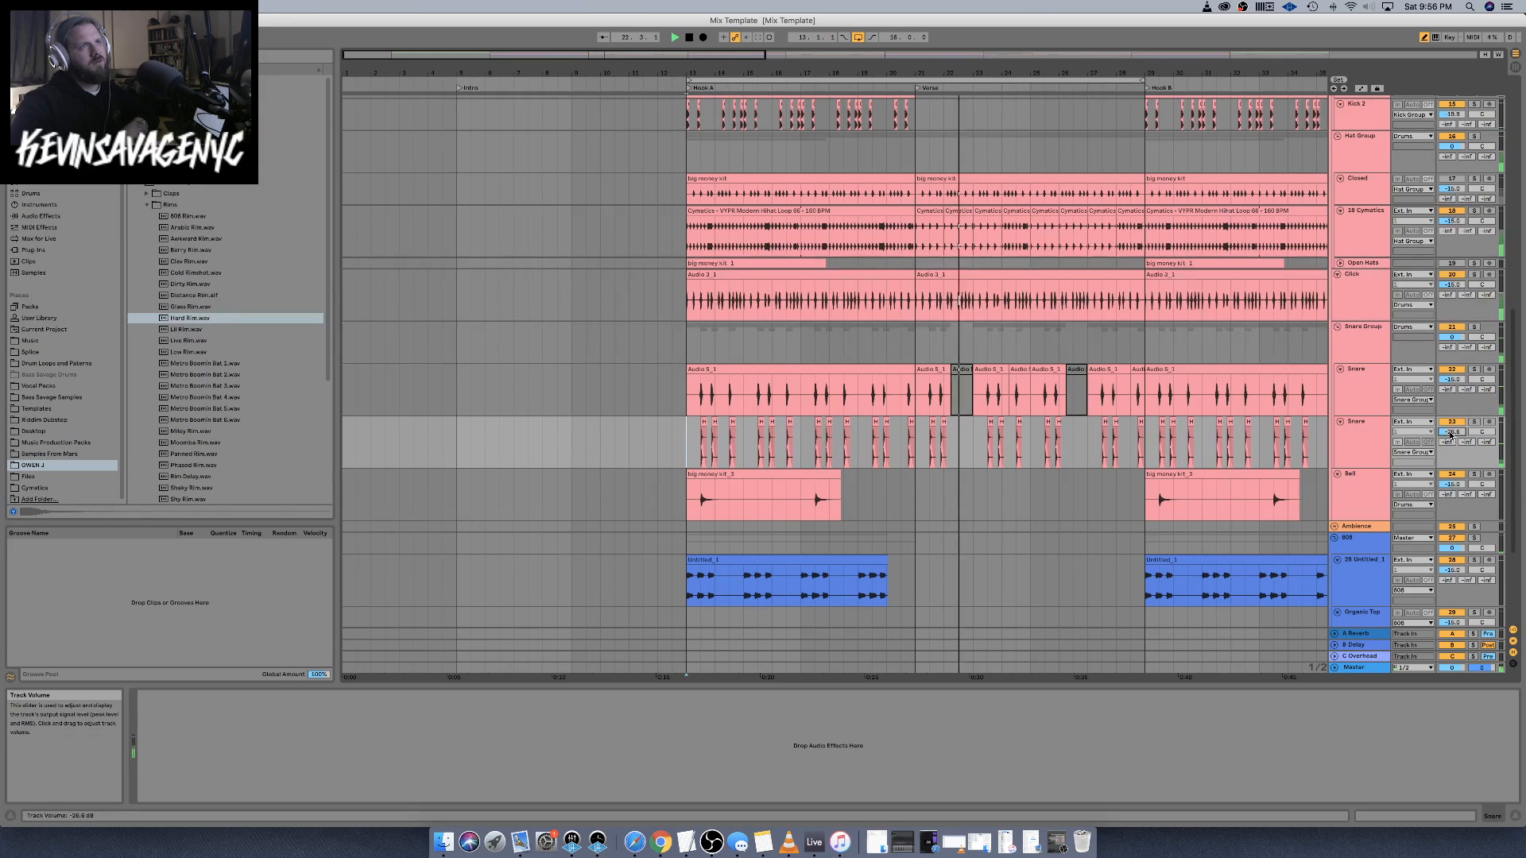
{"action": "left_click_drag", "start_coordinate": [1461, 432], "coordinate": [1461, 436]}
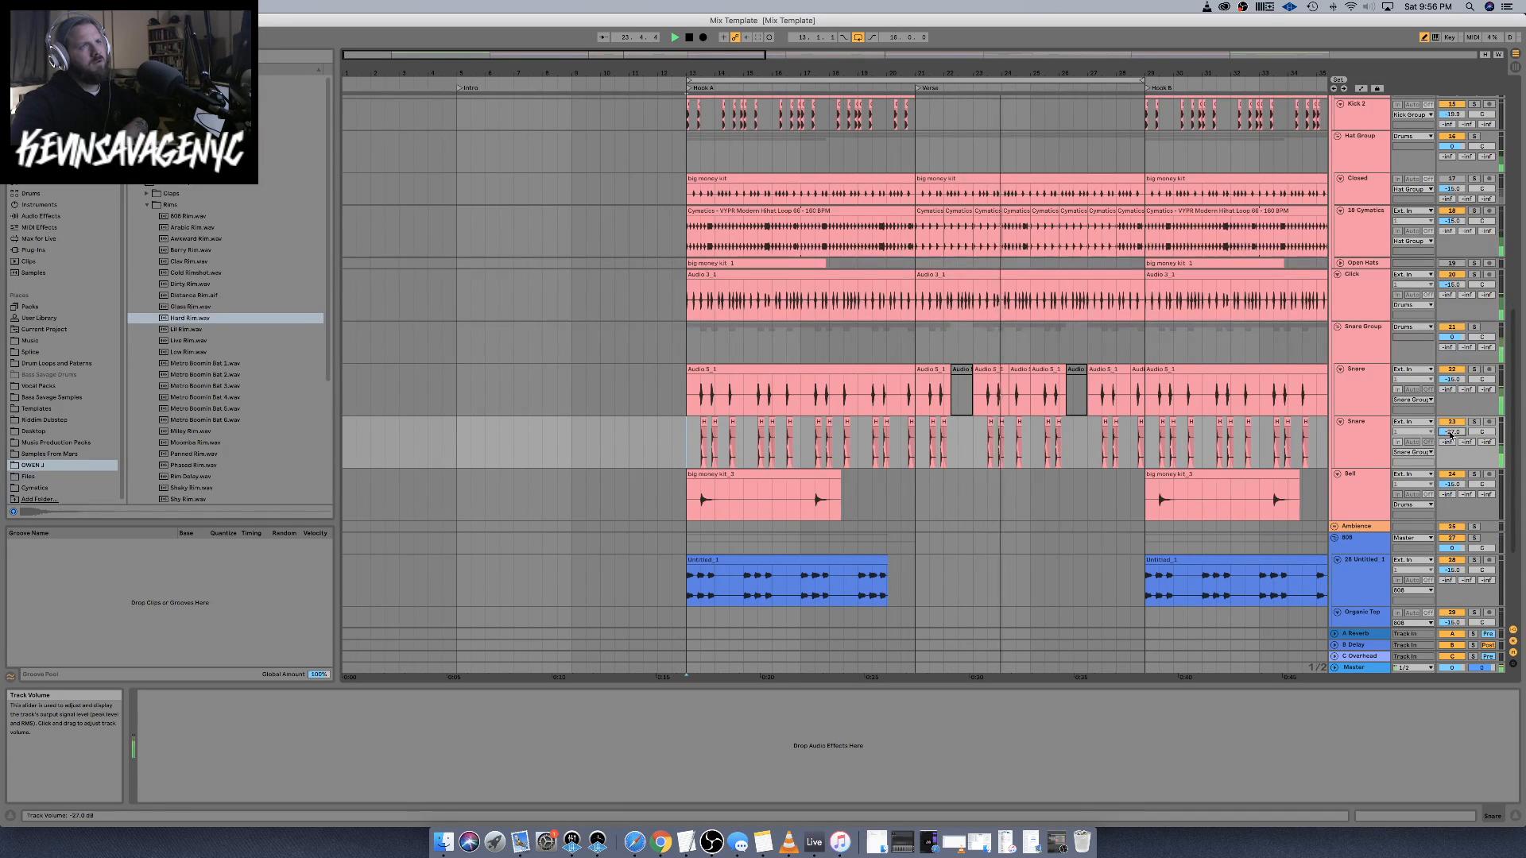
Play the loop from Hook A and lower the duplicate Snare track's volume to -28.3 dB
{"action": "left_click", "coordinate": [1474, 422]}
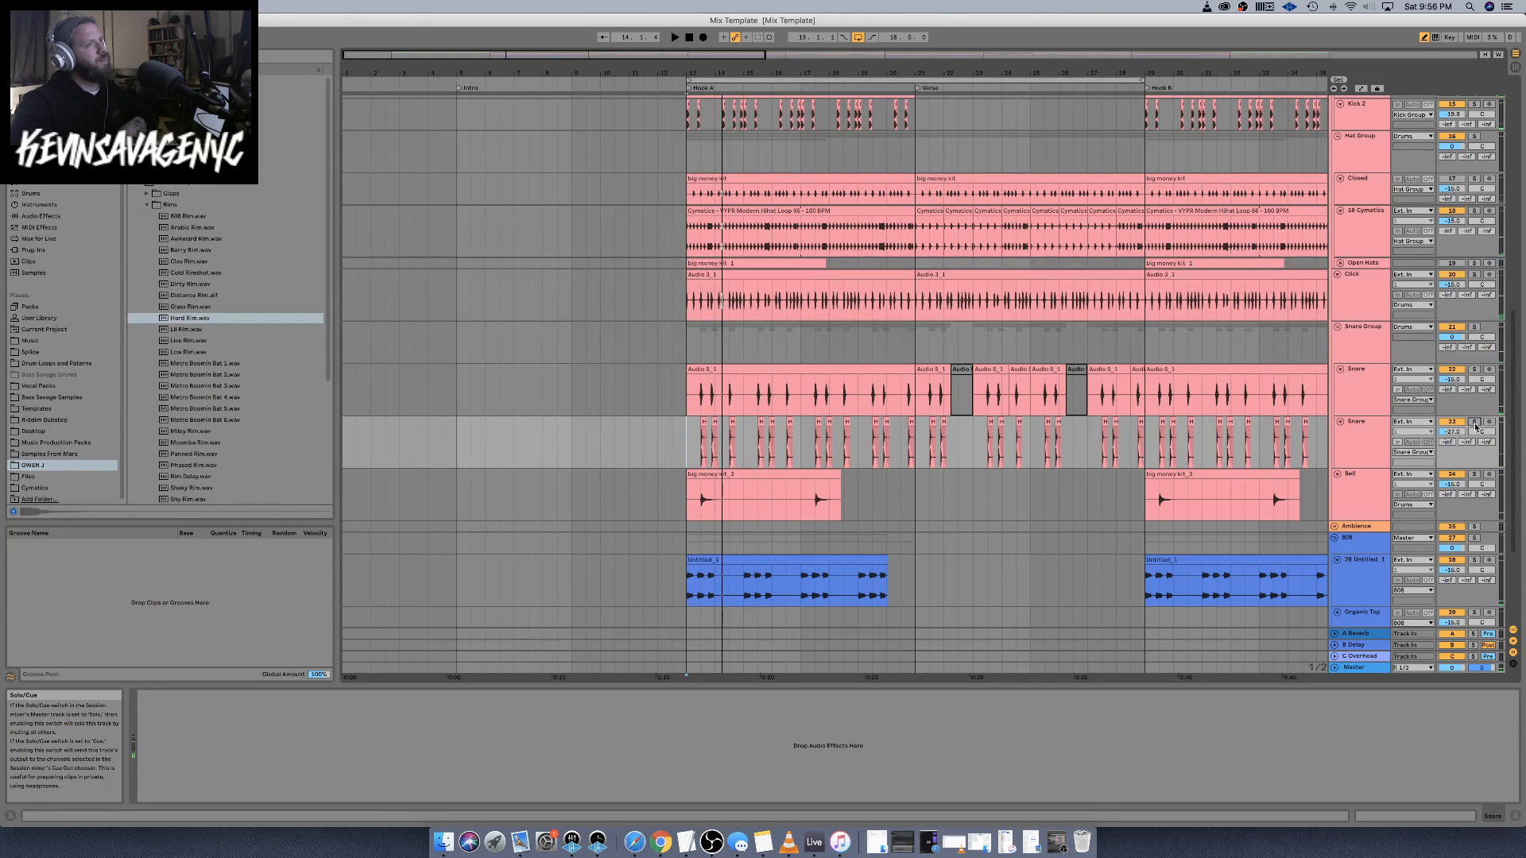
{"action": "key", "text": "space"}
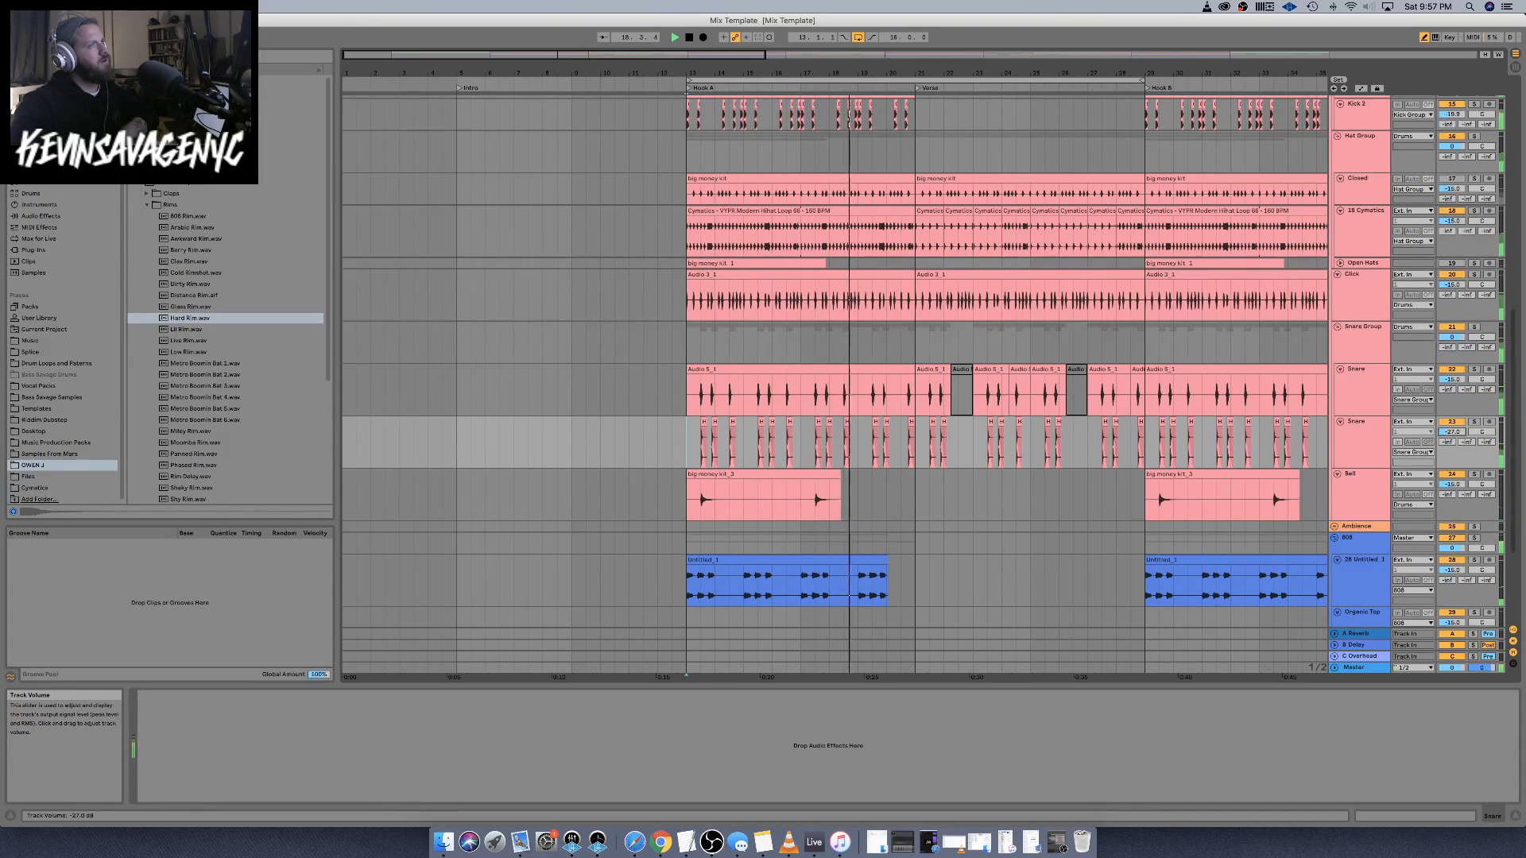
{"action": "left_click_drag", "start_coordinate": [1452, 432], "coordinate": [1452, 435]}
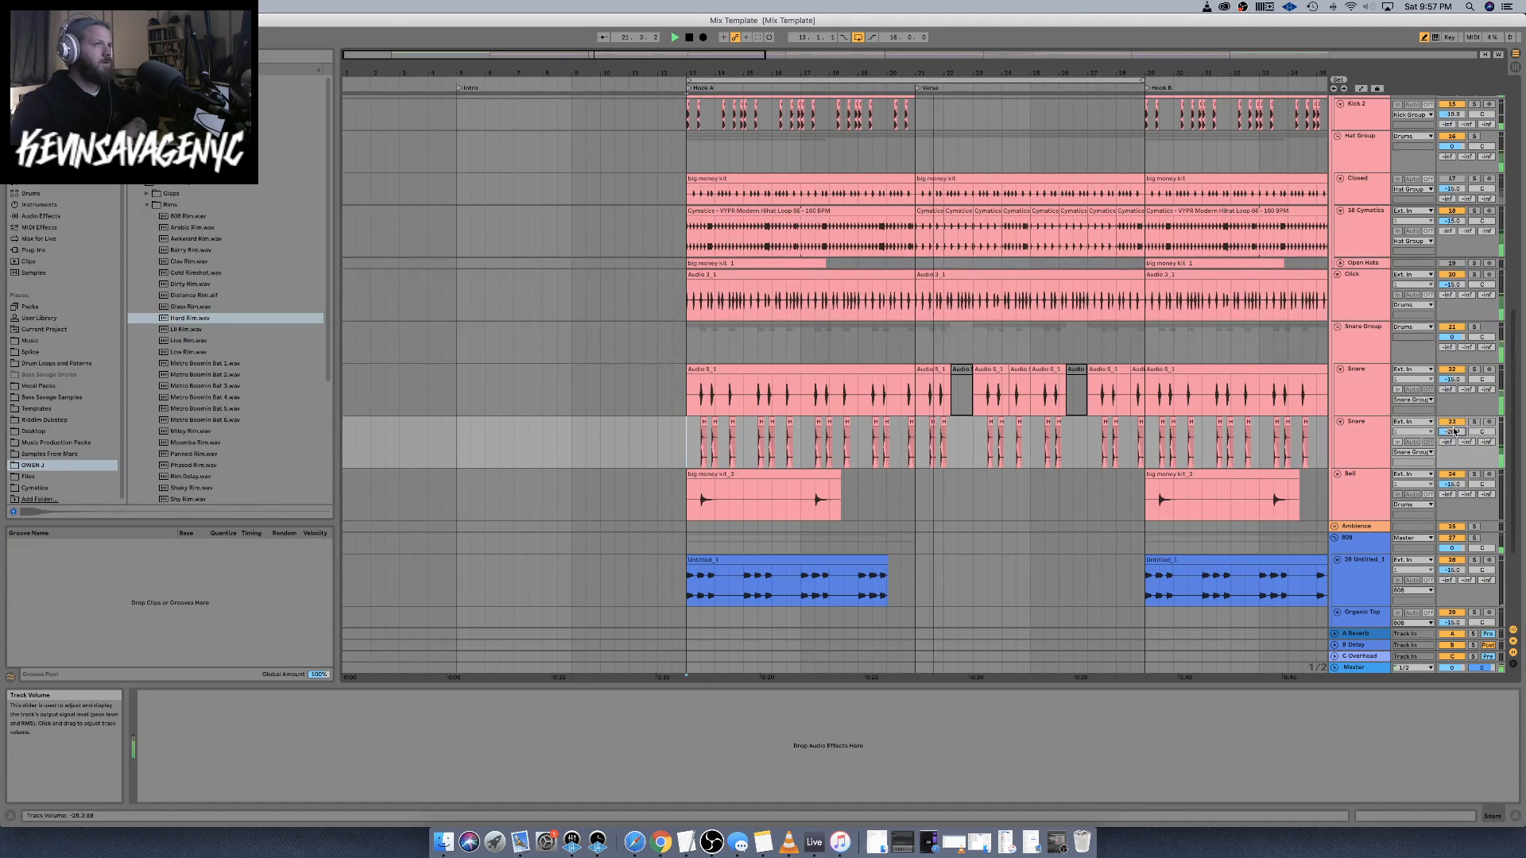
{"action": "key", "text": "space"}
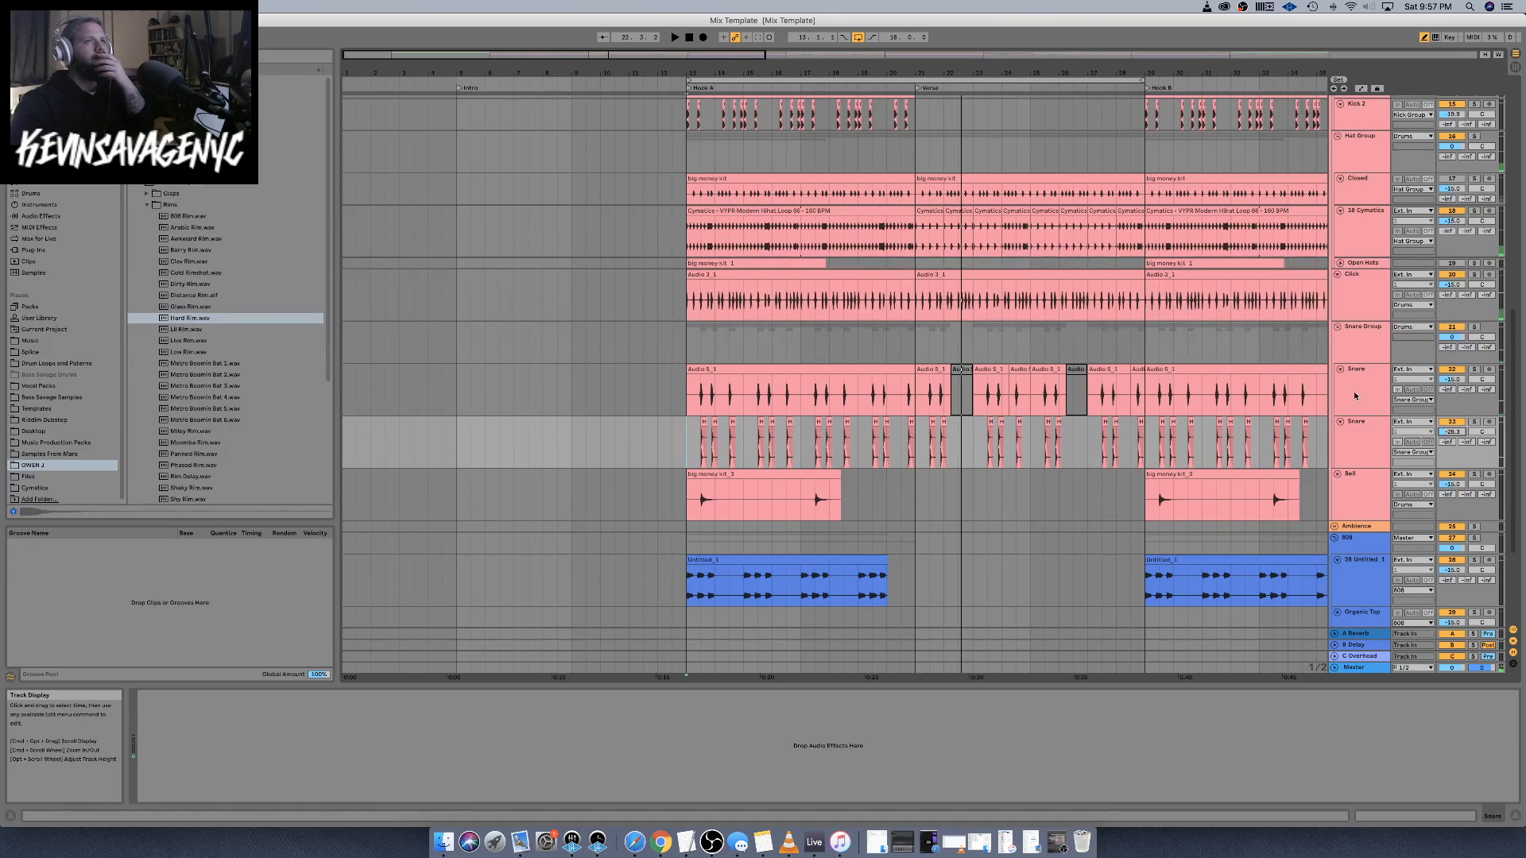
Add a Glue Compressor audio effect to the Snare Group track
{"action": "left_click", "coordinate": [1362, 354]}
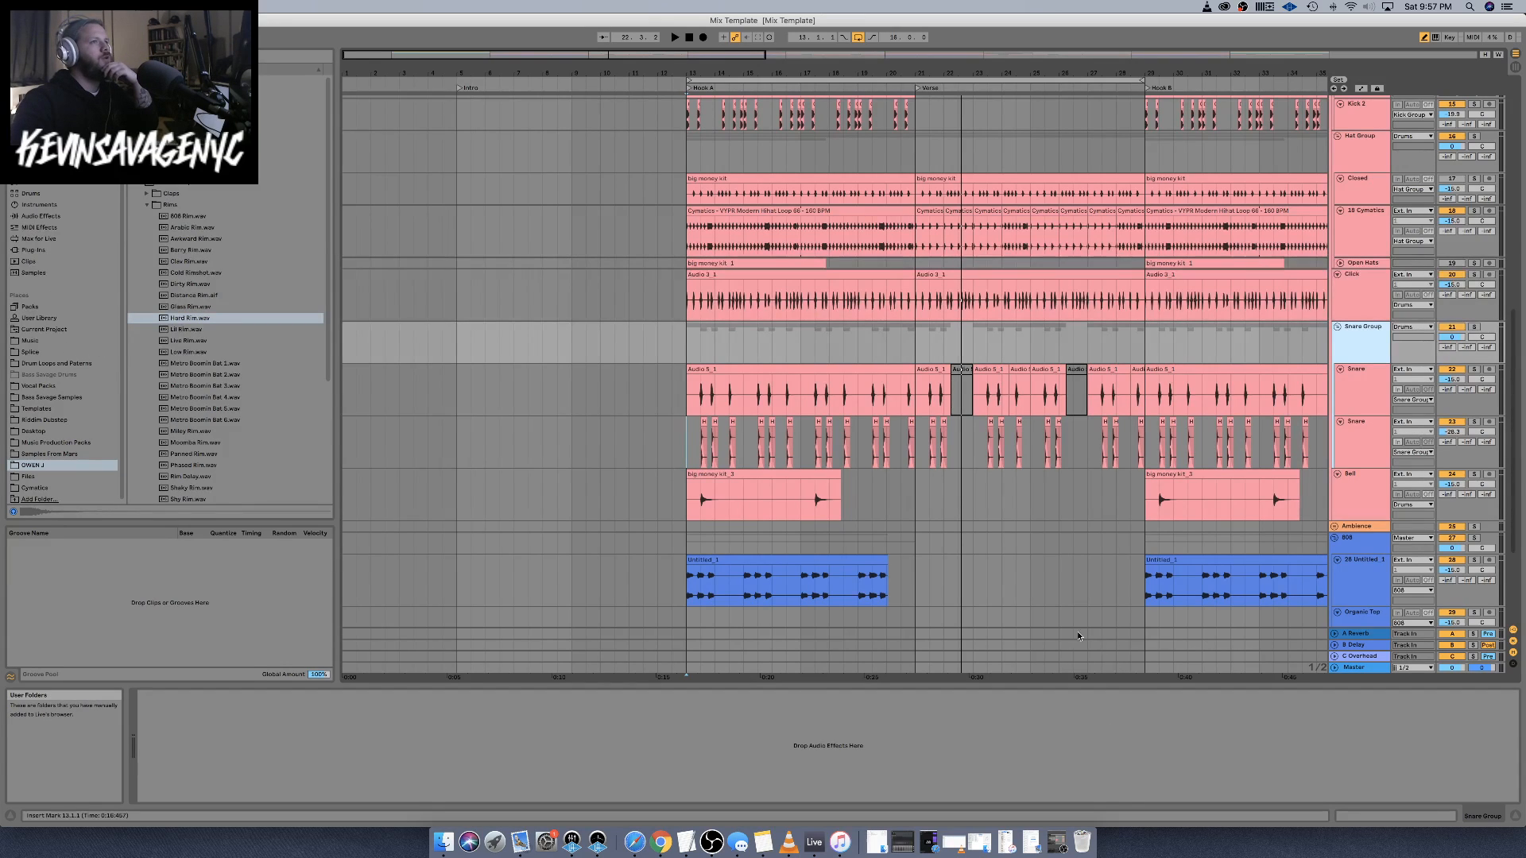
{"action": "left_click", "coordinate": [38, 218]}
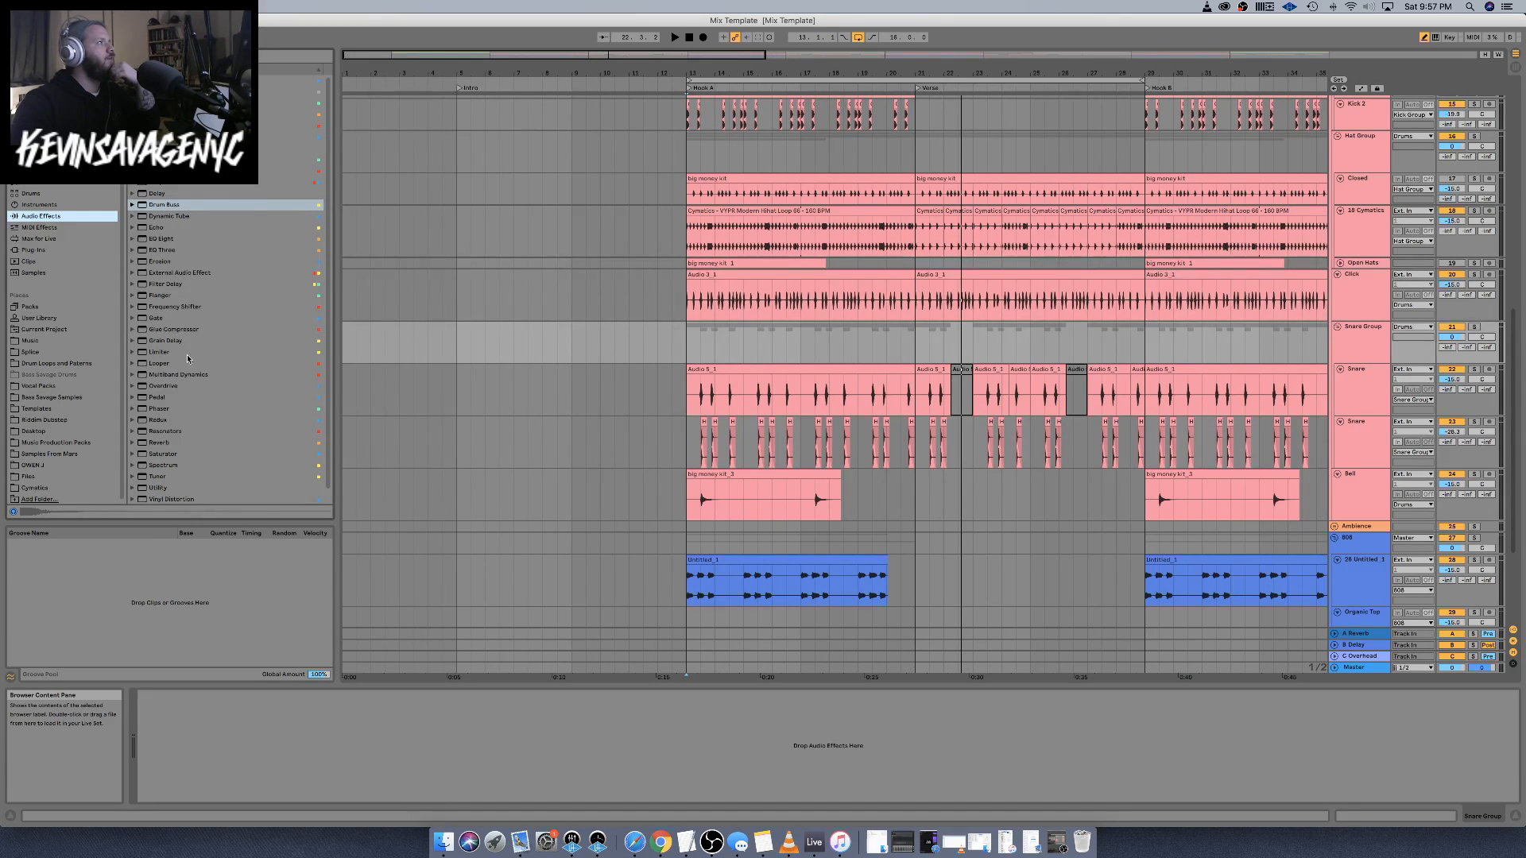
{"action": "left_click_drag", "start_coordinate": [165, 327], "coordinate": [422, 611]}
{"action": "left_click_drag", "start_coordinate": [495, 766], "coordinate": [495, 765]}
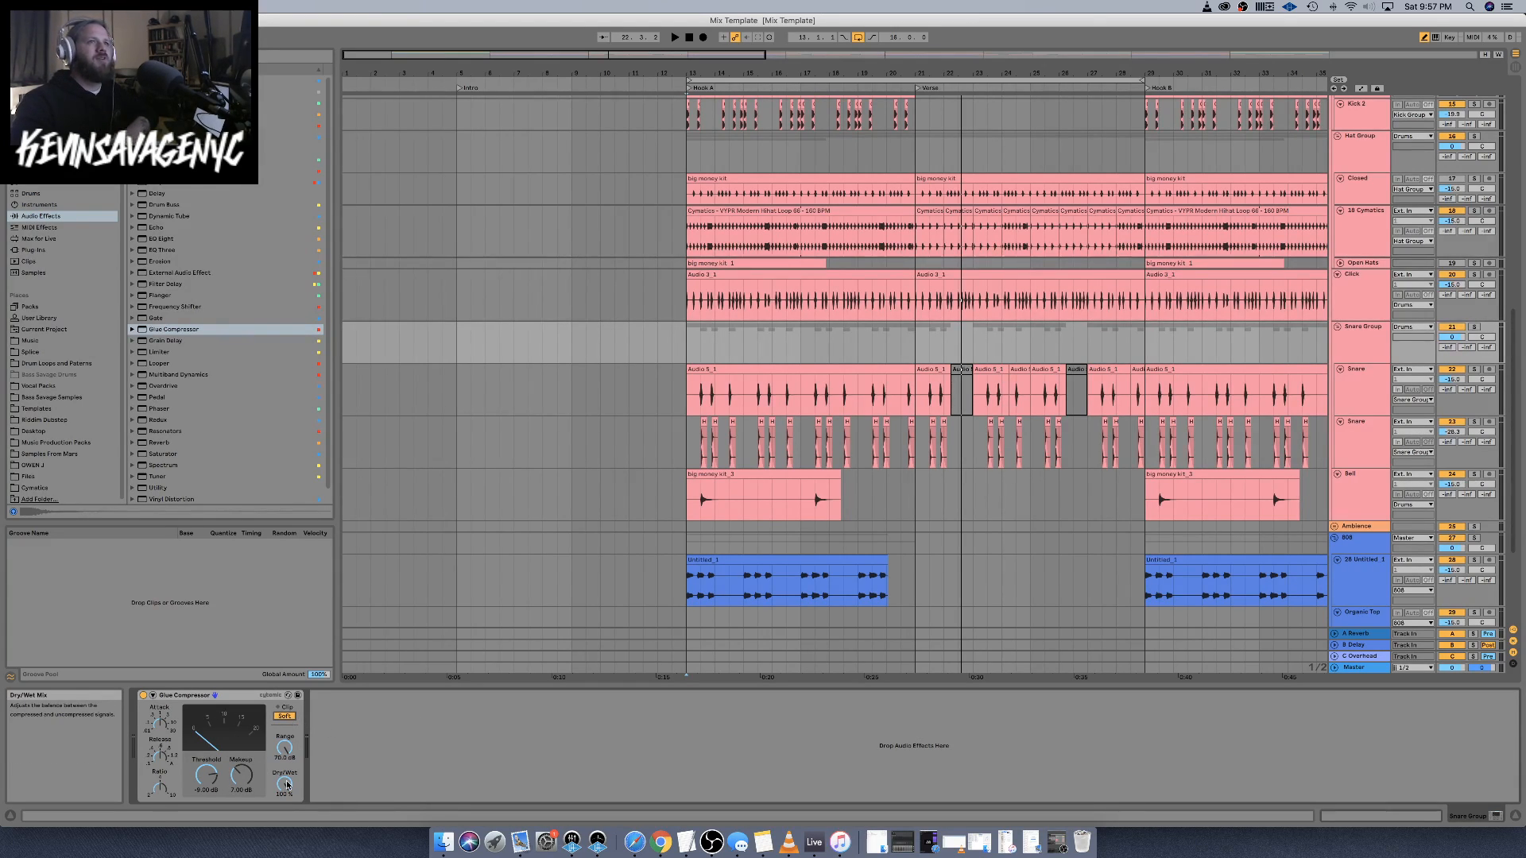
Play from Hook A and lower the Glue Compressor's Dry/Wet mix on the Snare Group
{"action": "key", "text": "space"}
{"action": "left_click_drag", "start_coordinate": [288, 785], "coordinate": [288, 825]}
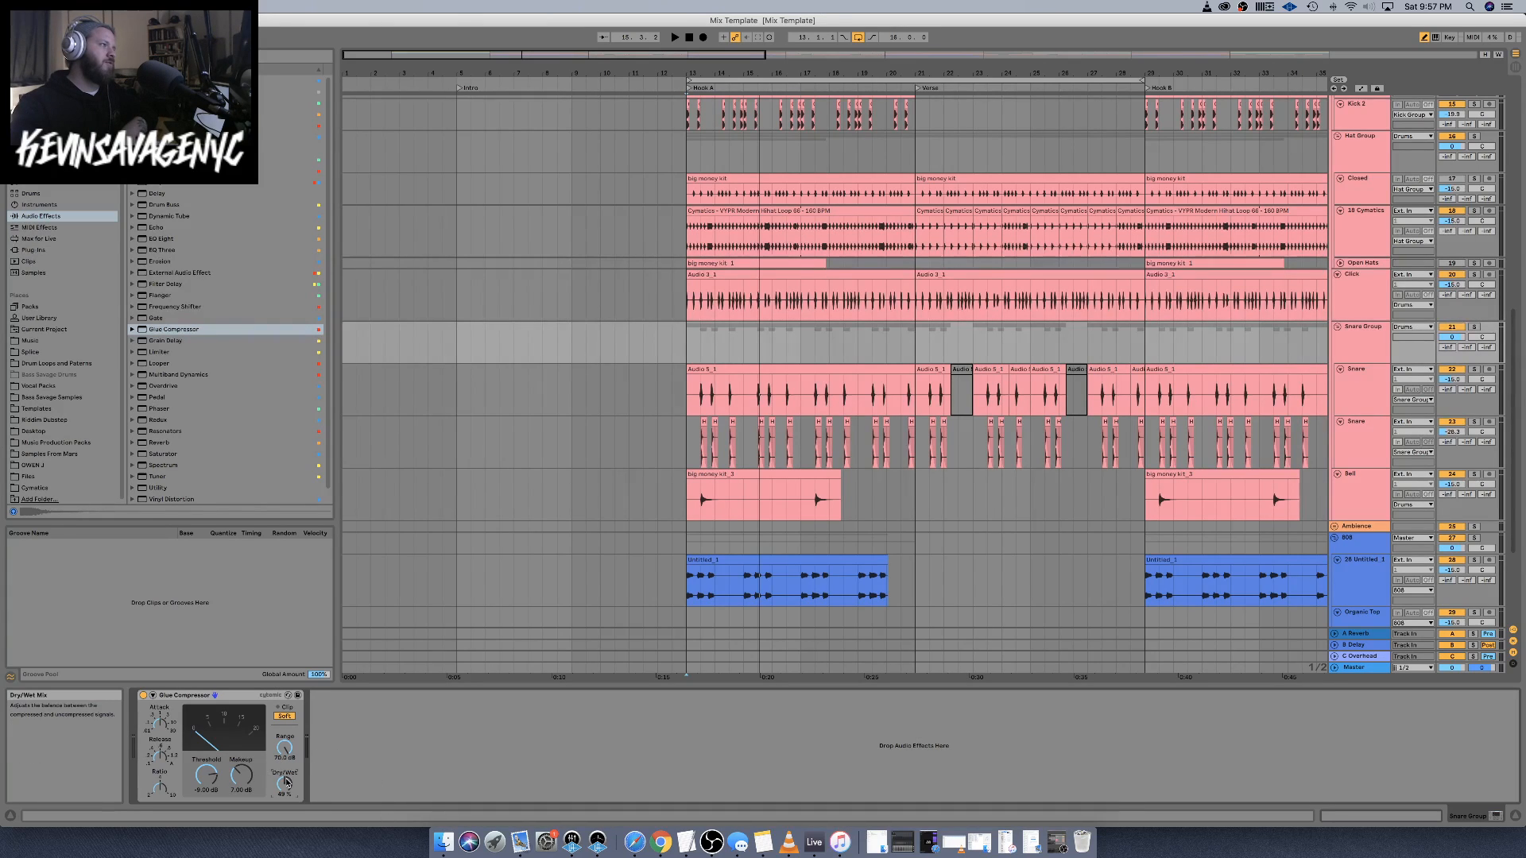
{"action": "key", "text": "space"}
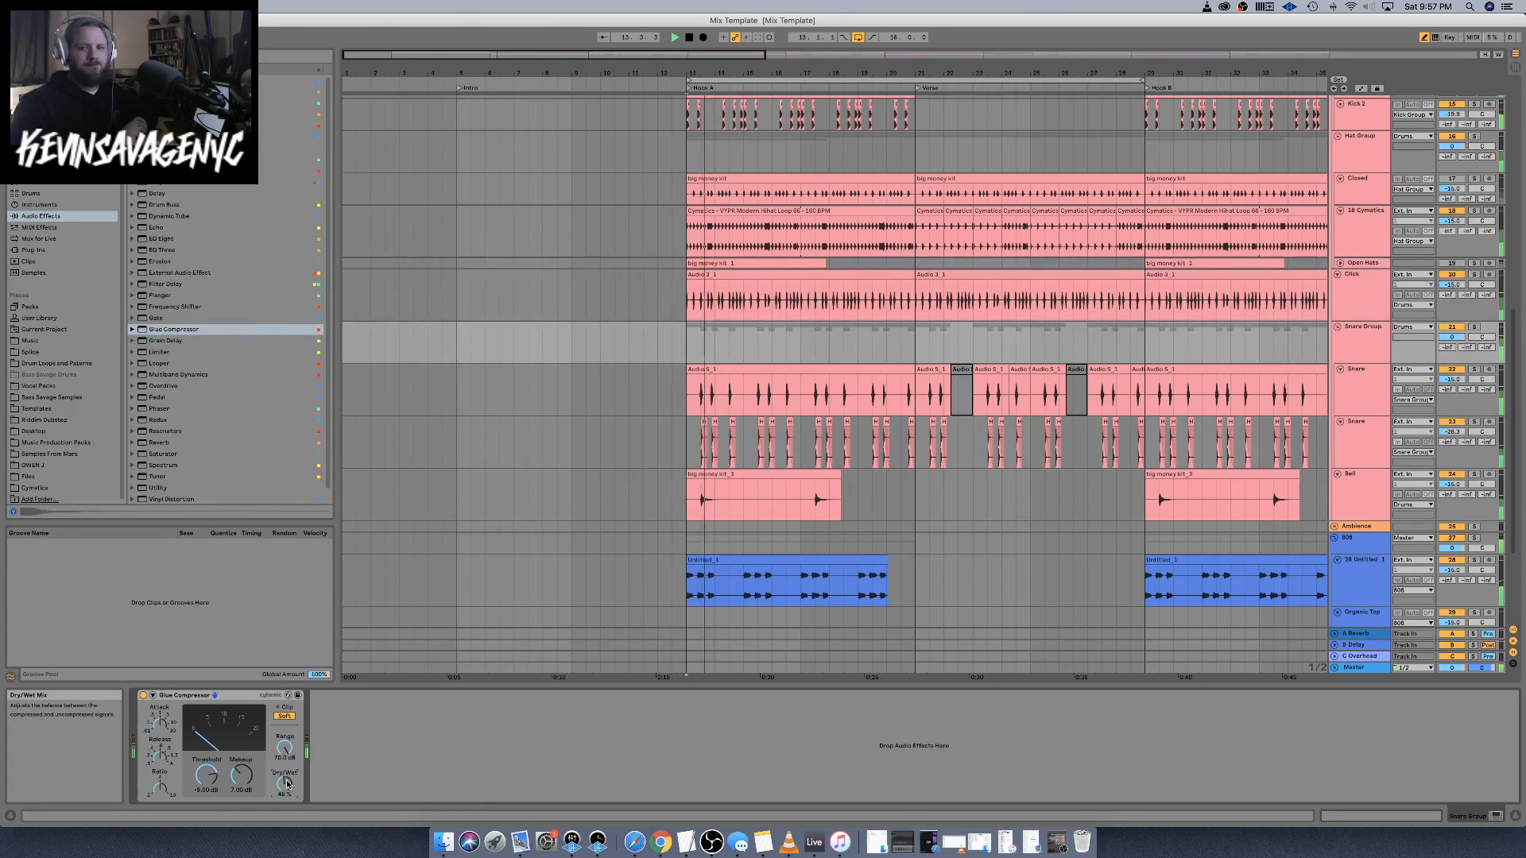
{"action": "left_click_drag", "start_coordinate": [285, 784], "coordinate": [285, 790]}
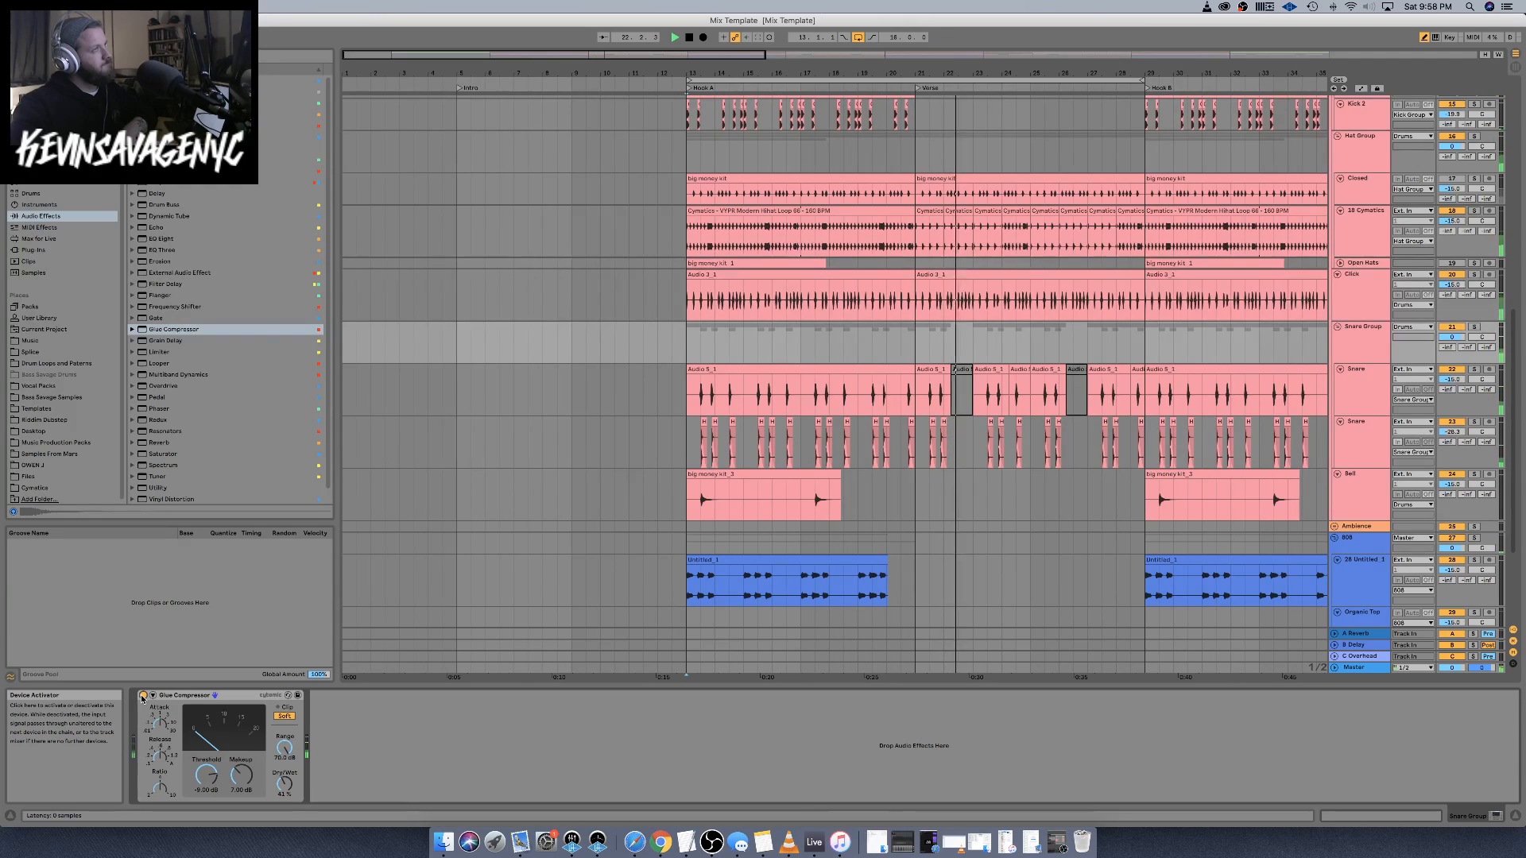
Compare the Snare Group with the Glue Compressor bypassed and active, and fine-tune its Dry/Wet mix during playback
{"action": "left_click", "coordinate": [142, 696]}
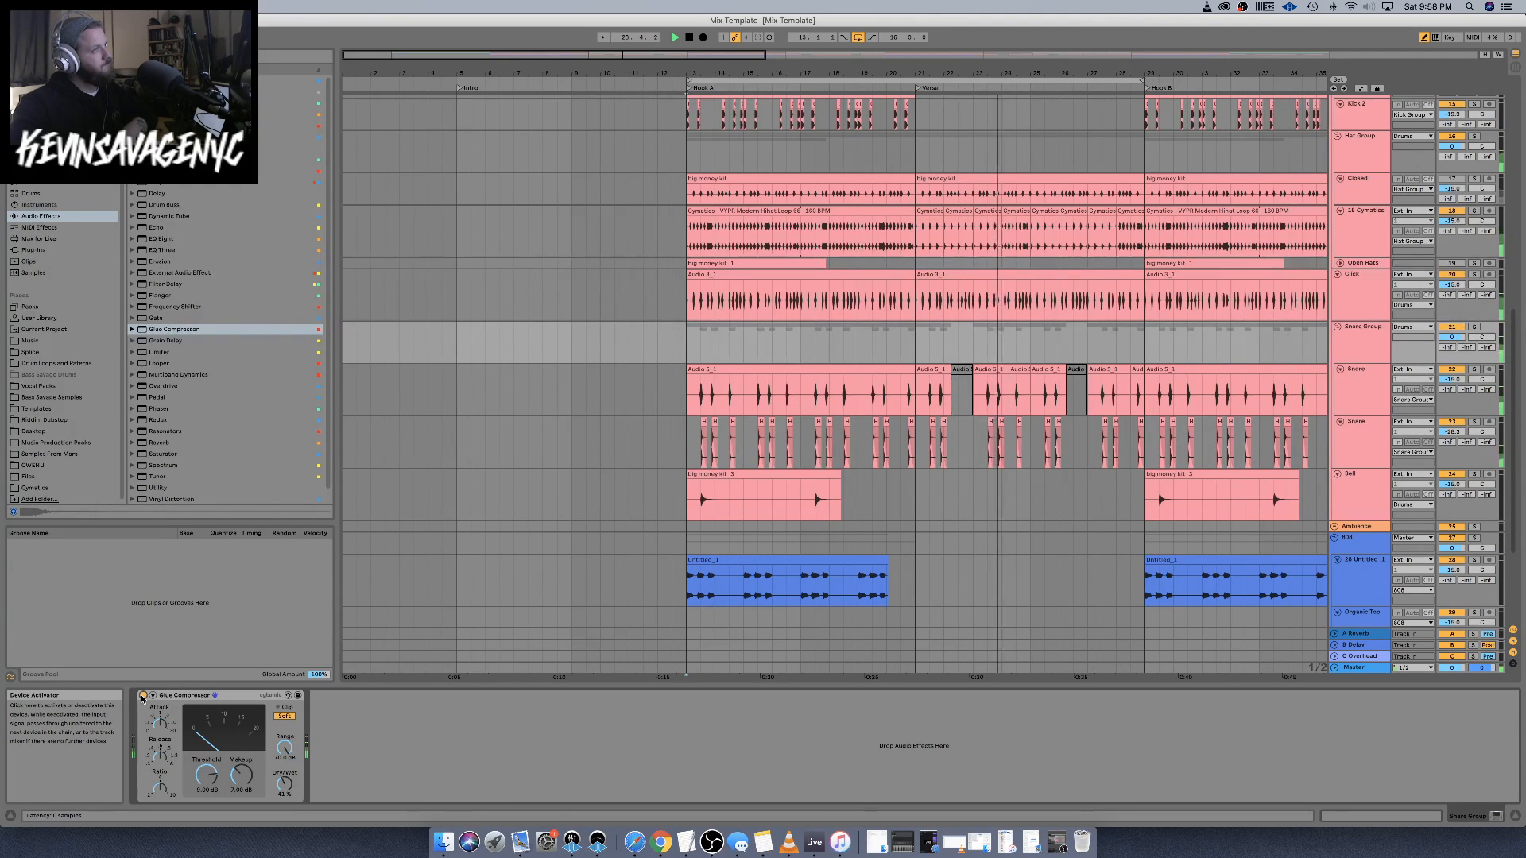
{"action": "left_click", "coordinate": [142, 696]}
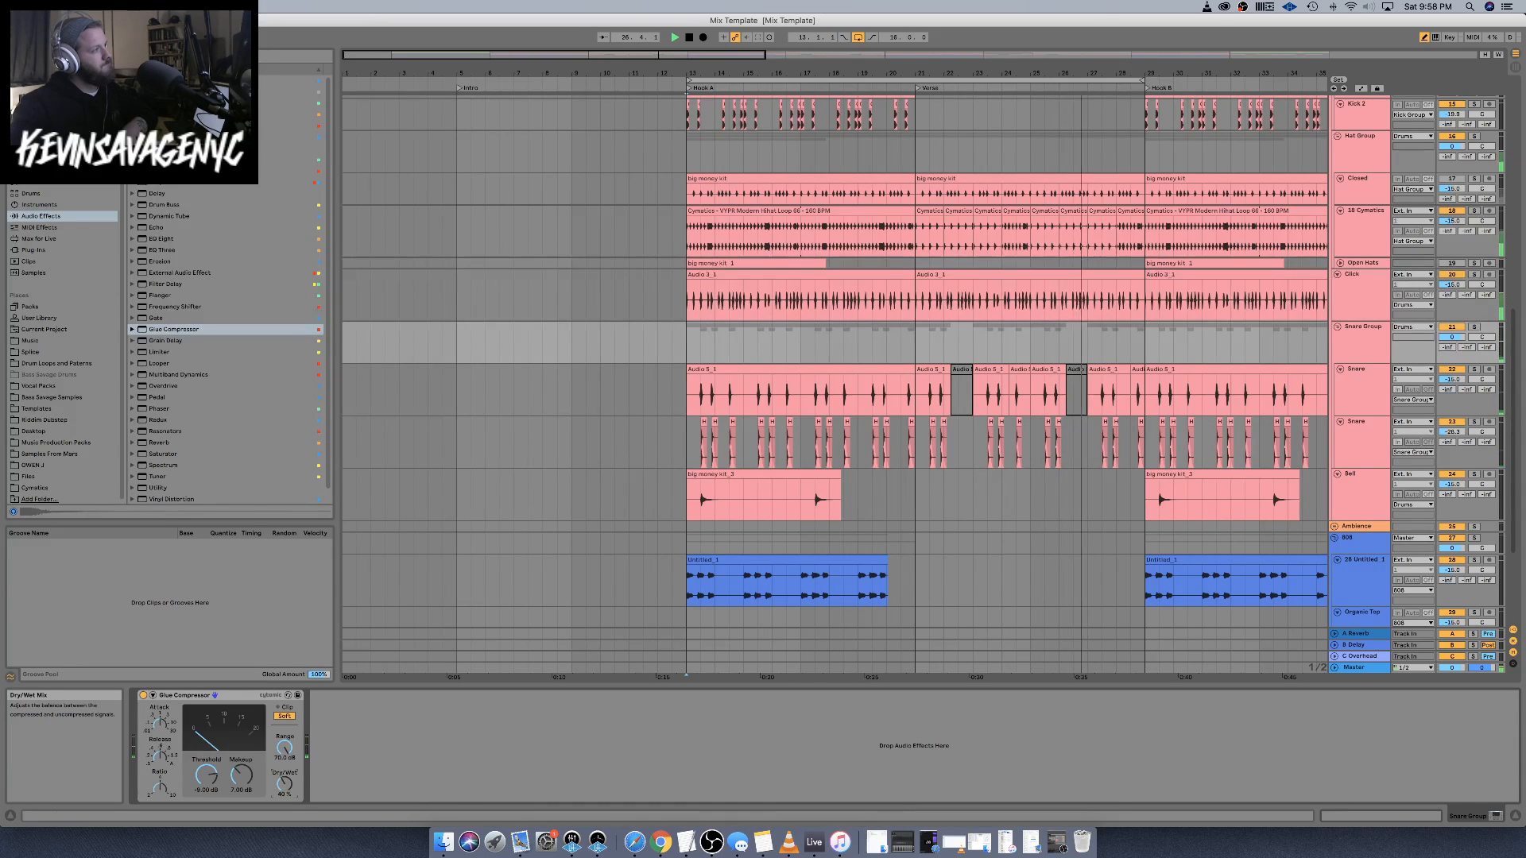
{"action": "left_click_drag", "start_coordinate": [284, 781], "coordinate": [286, 784]}
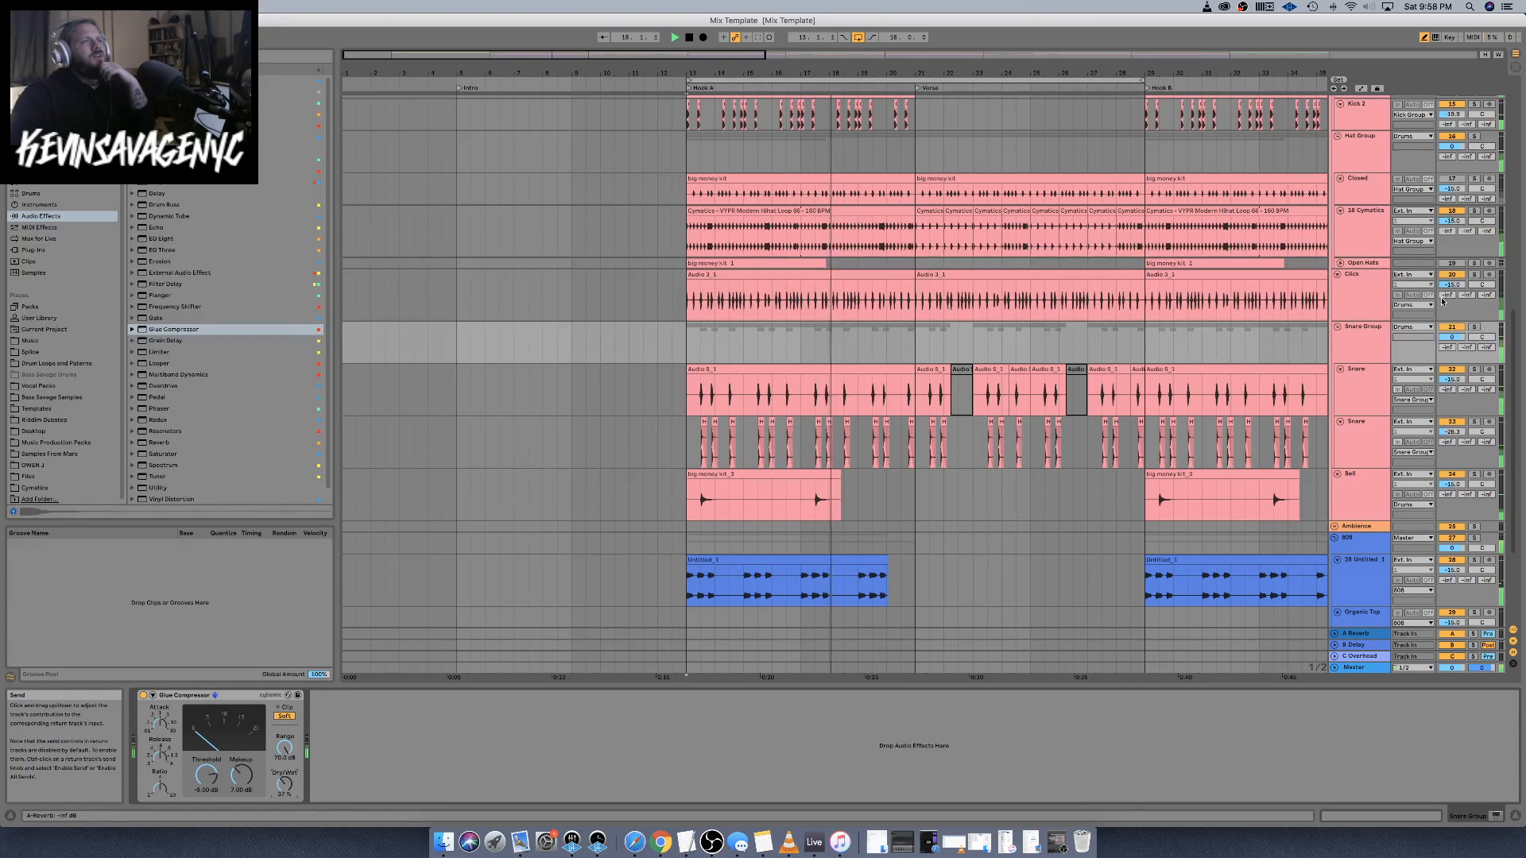
{"action": "left_click", "coordinate": [1390, 338]}
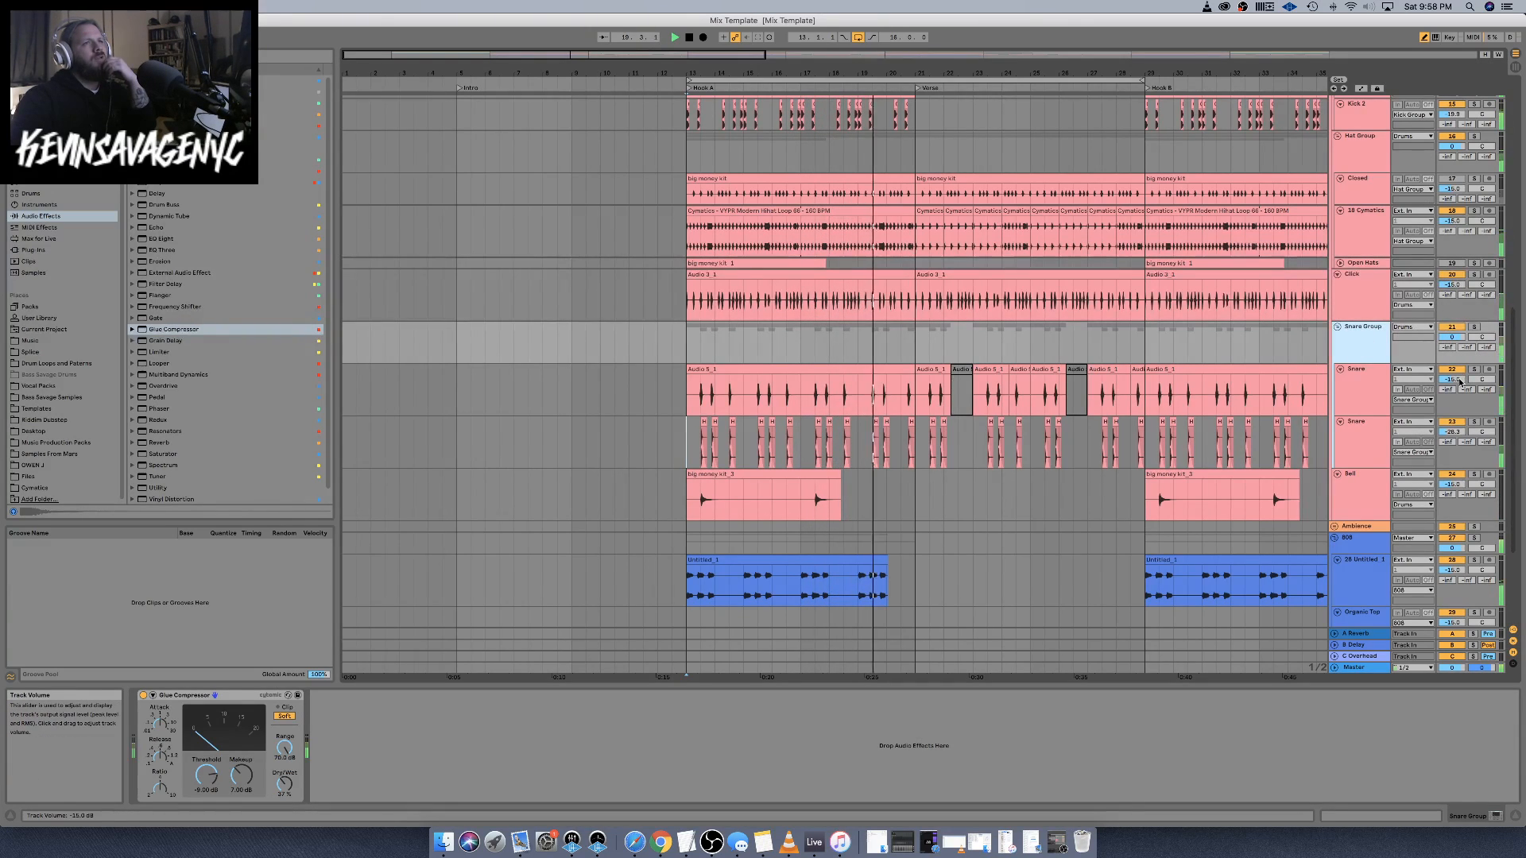
{"action": "left_click", "coordinate": [284, 785]}
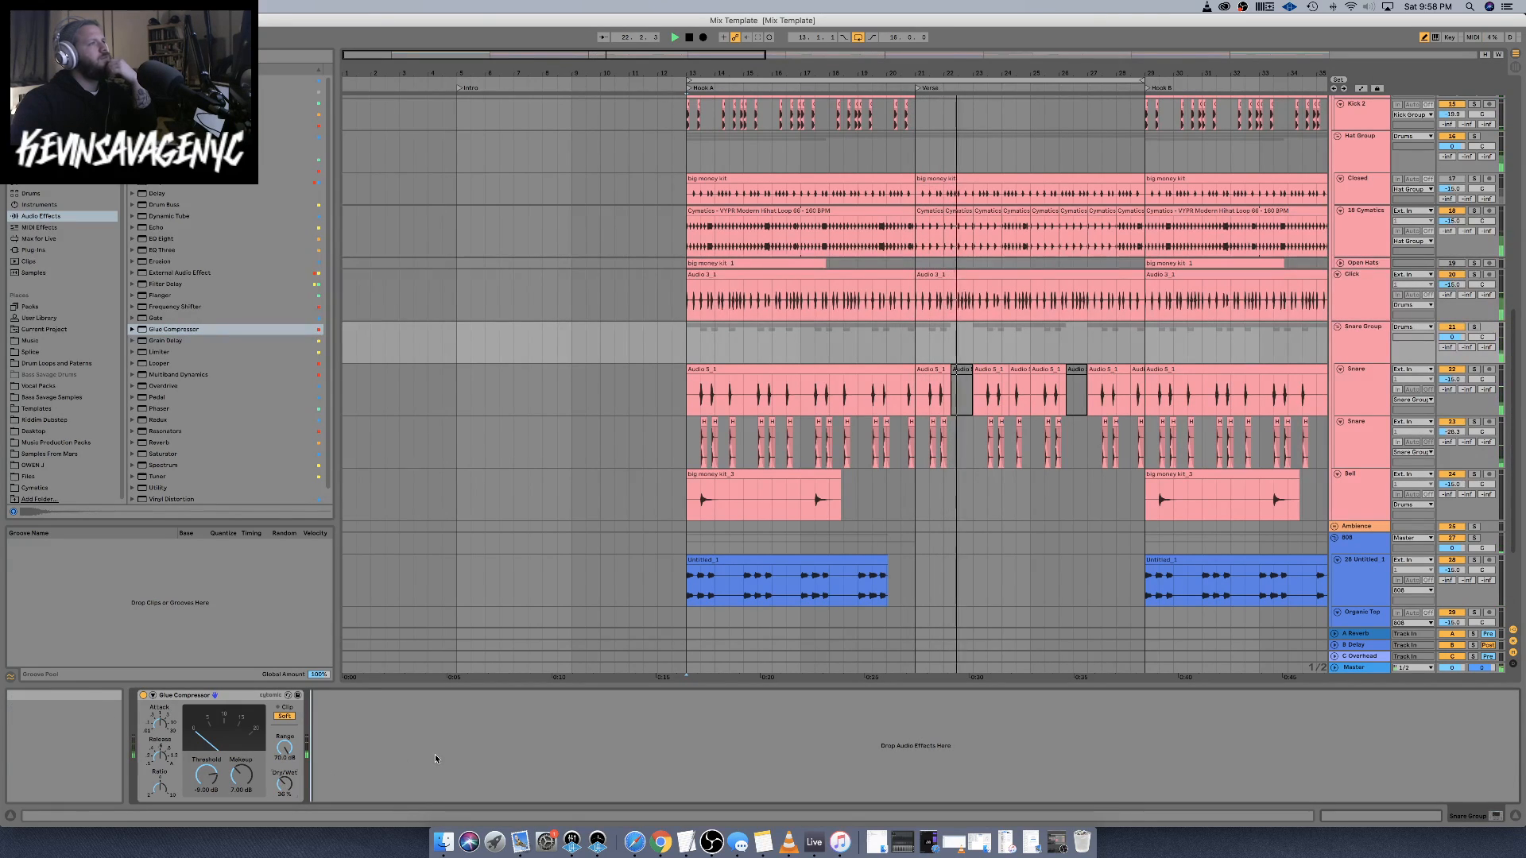
{"action": "left_click", "coordinate": [1368, 350]}
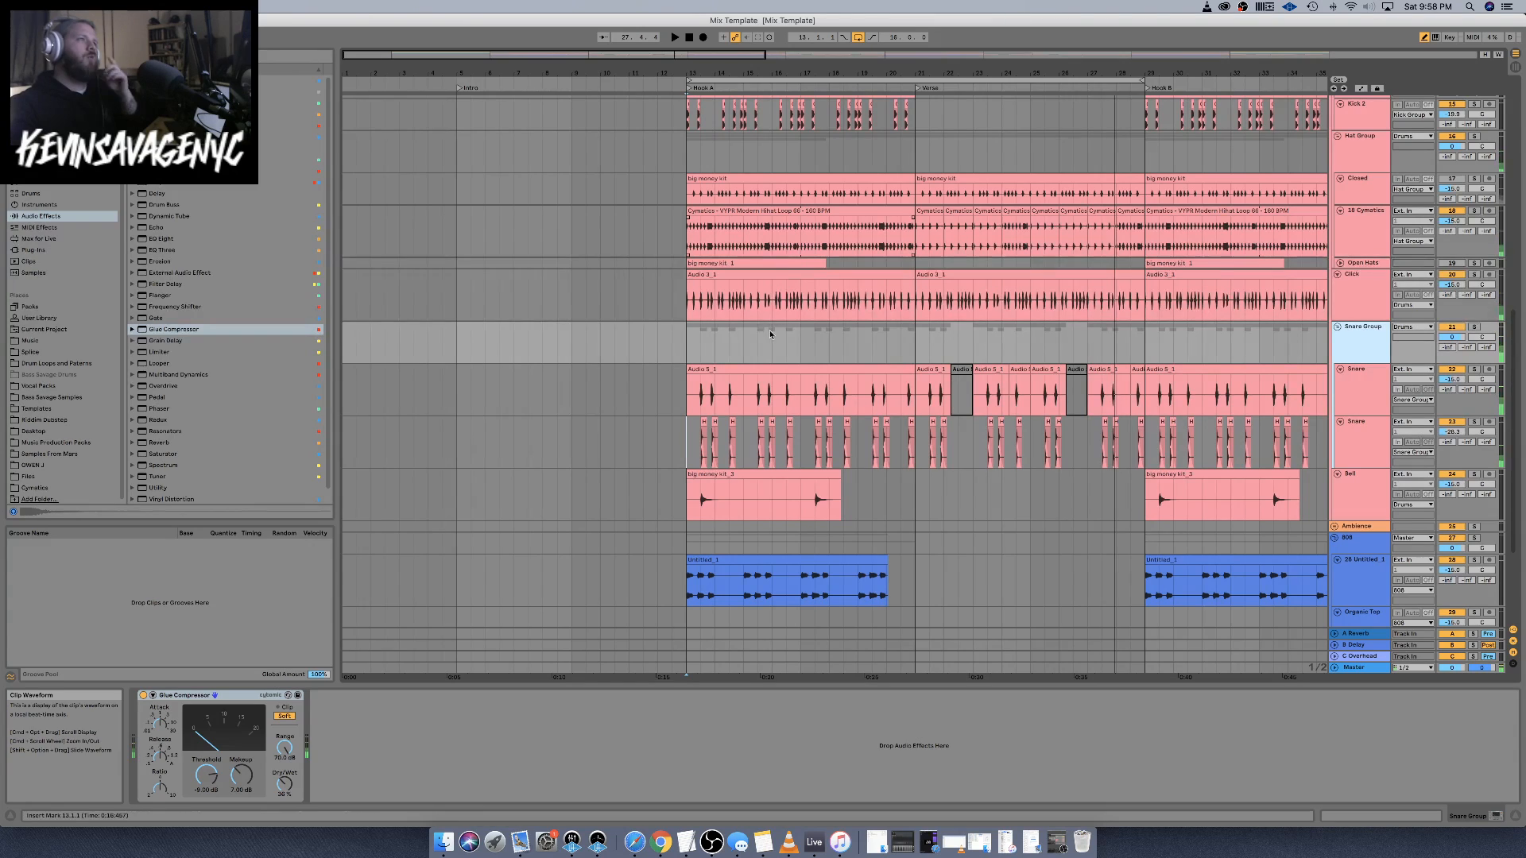
Copy the Hook A clip of the original Snare track to the Side Chain group's Snare track at Hook A, converting it to MIDI
{"action": "left_click", "coordinate": [779, 373]}
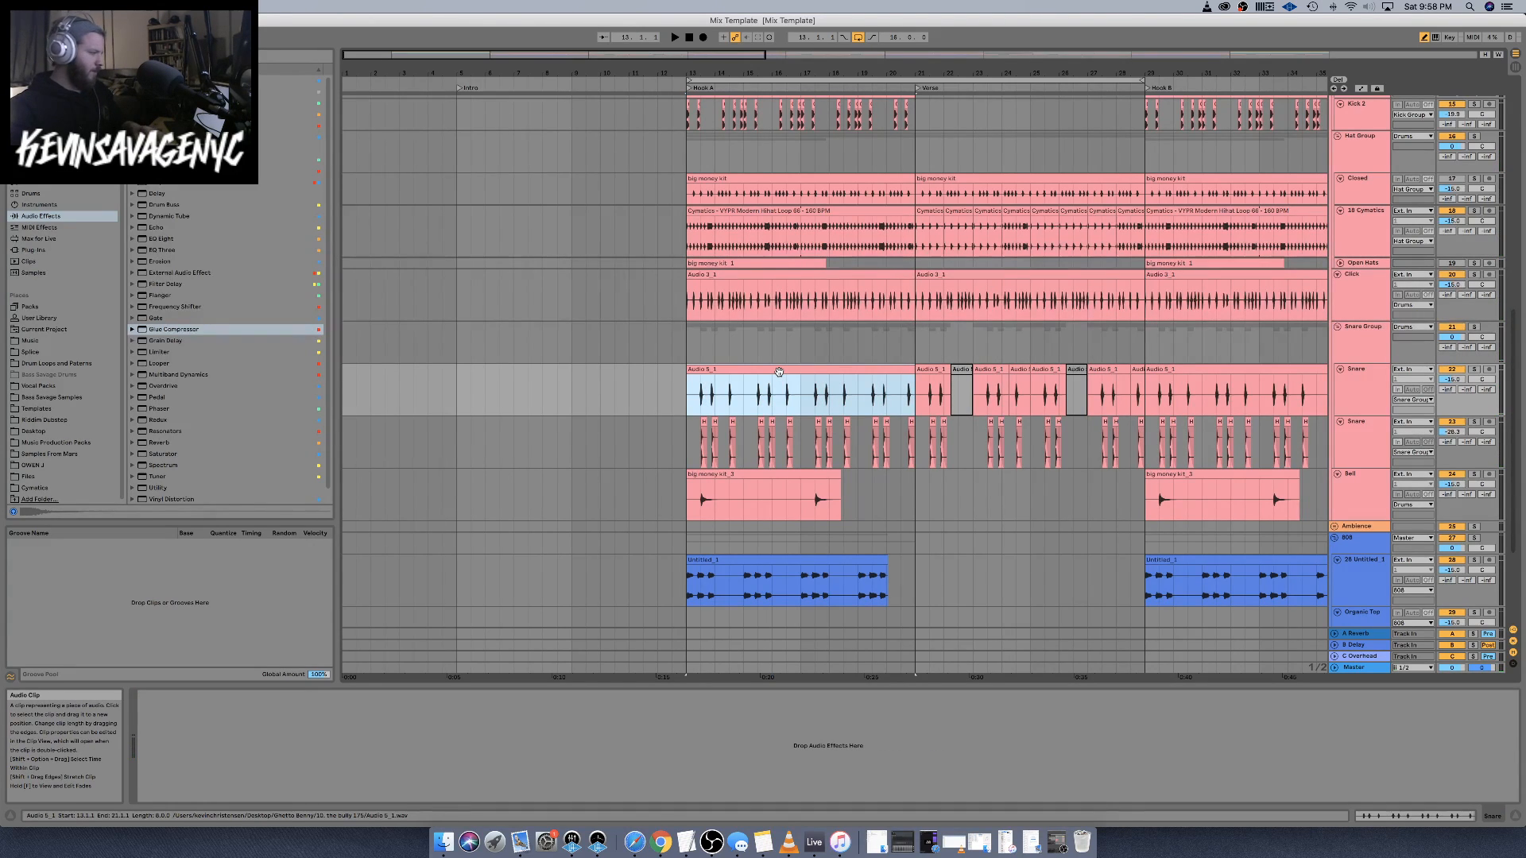
{"action": "scroll", "coordinate": [790, 318], "scroll_direction": "up", "scroll_amount": 10}
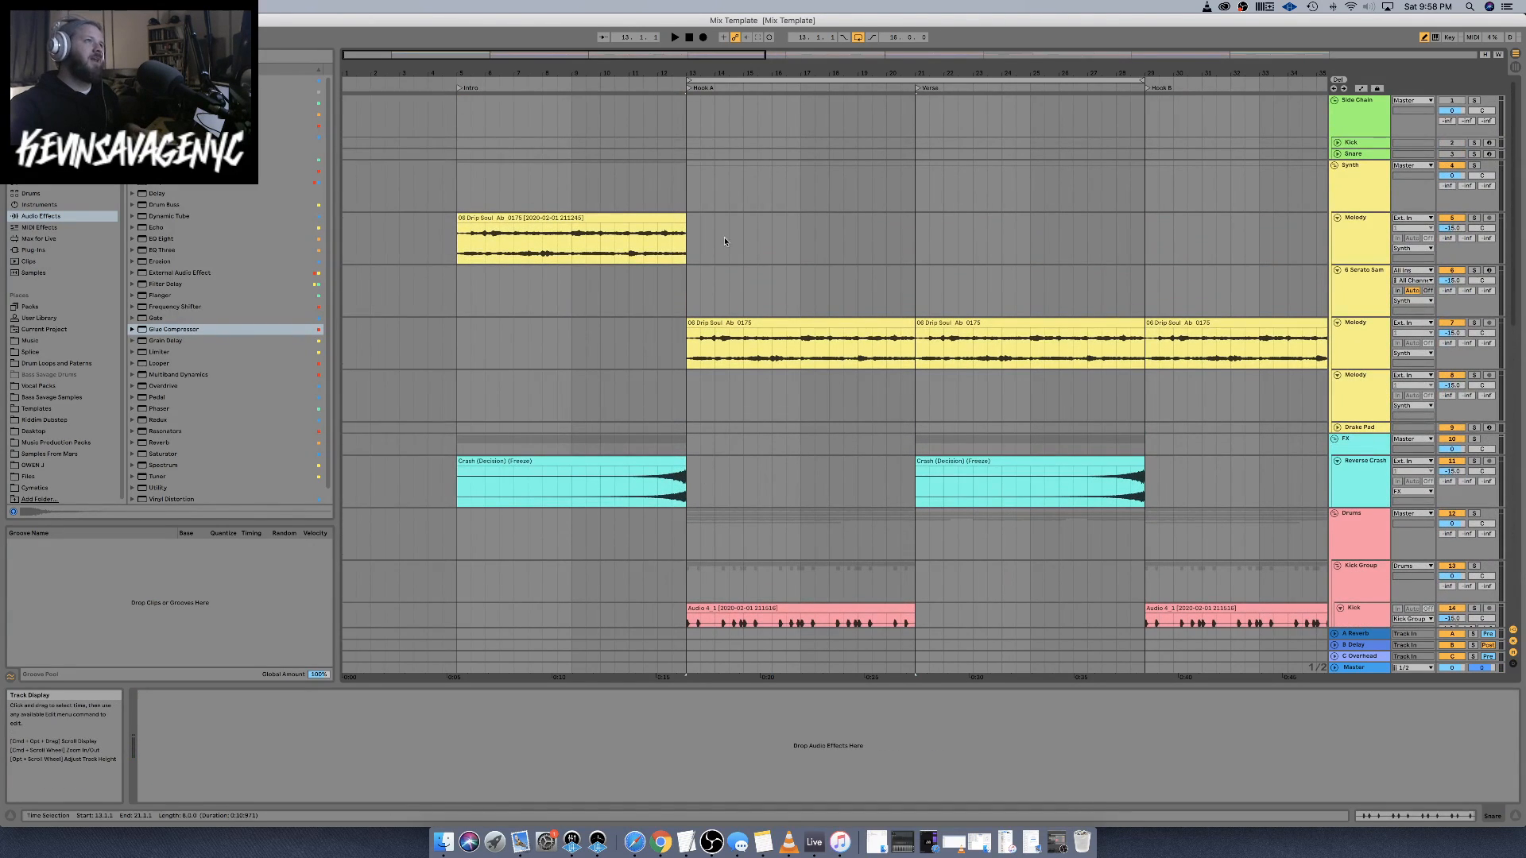
{"action": "left_click", "coordinate": [689, 153]}
{"action": "key", "text": "super+v"}
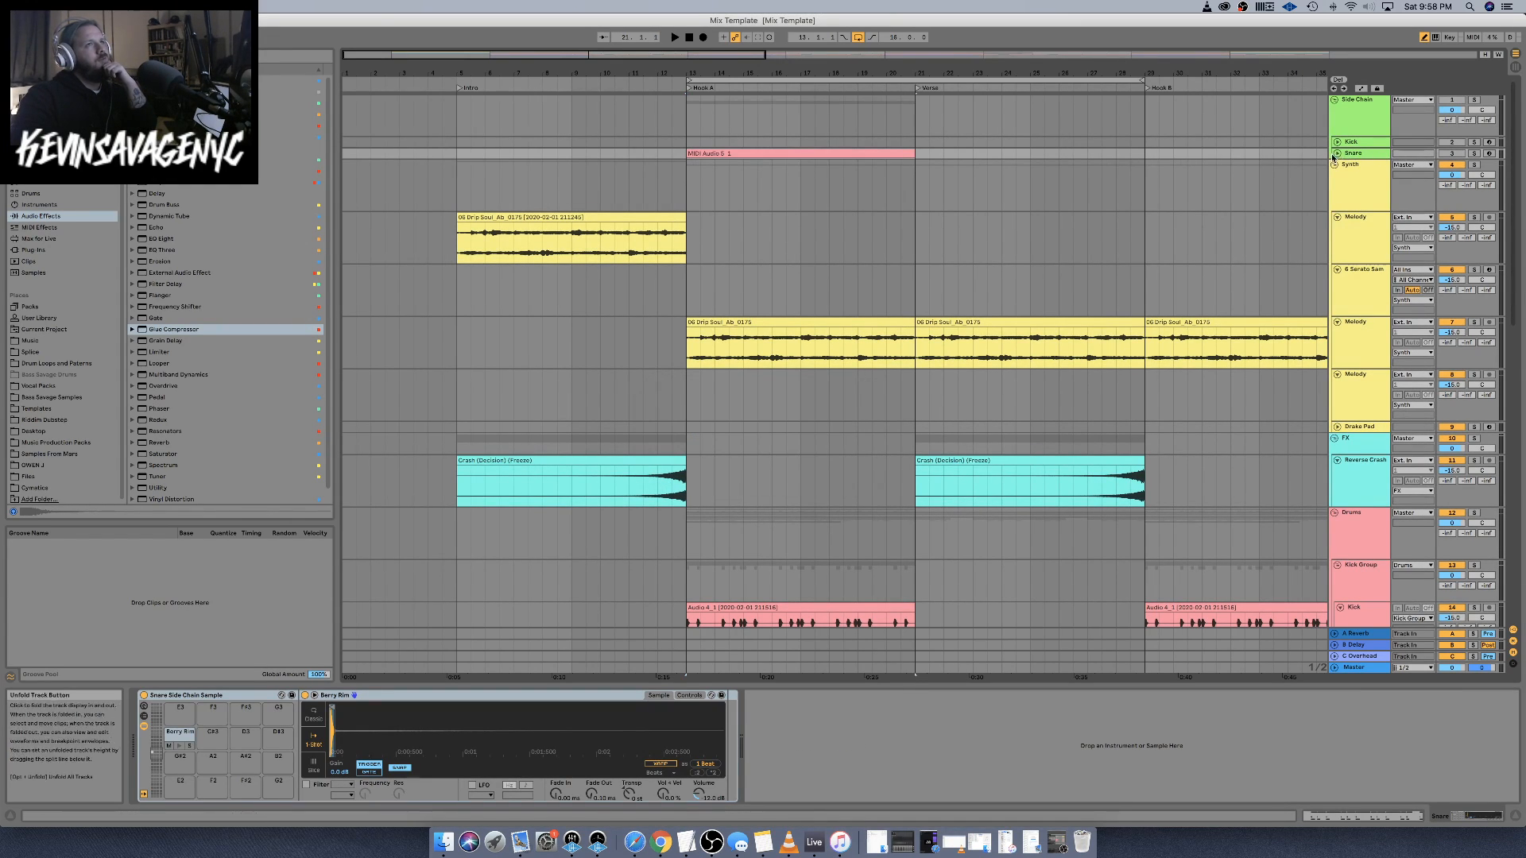
Open the side-chain Snare MIDI clip in an enlarged note editor and delete all its C1 and F#1 notes
{"action": "left_click", "coordinate": [1337, 154]}
{"action": "double_click", "coordinate": [719, 153]}
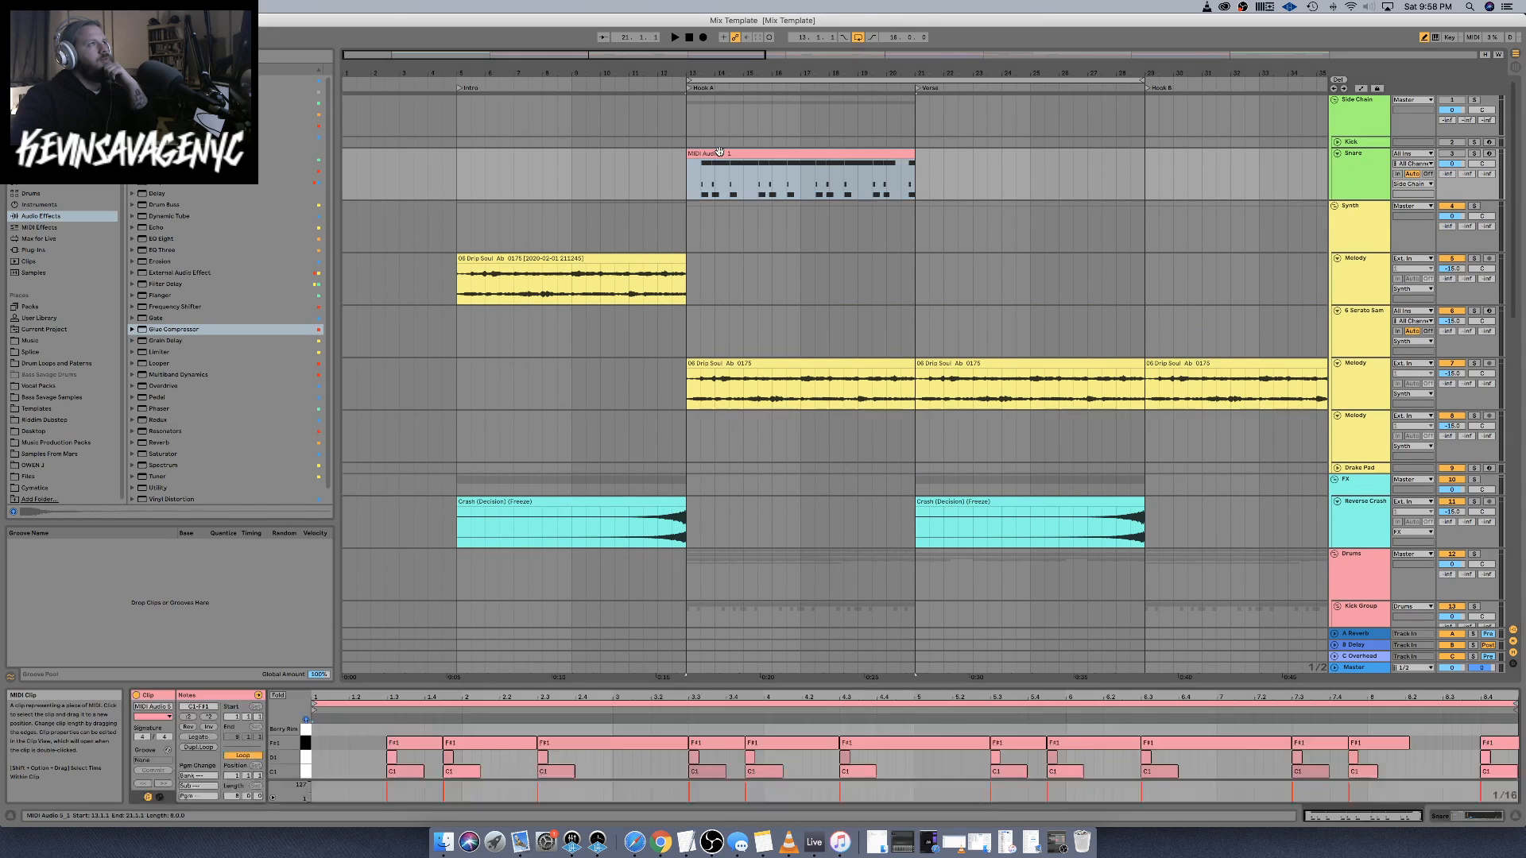
{"action": "left_click_drag", "start_coordinate": [619, 685], "coordinate": [619, 395]}
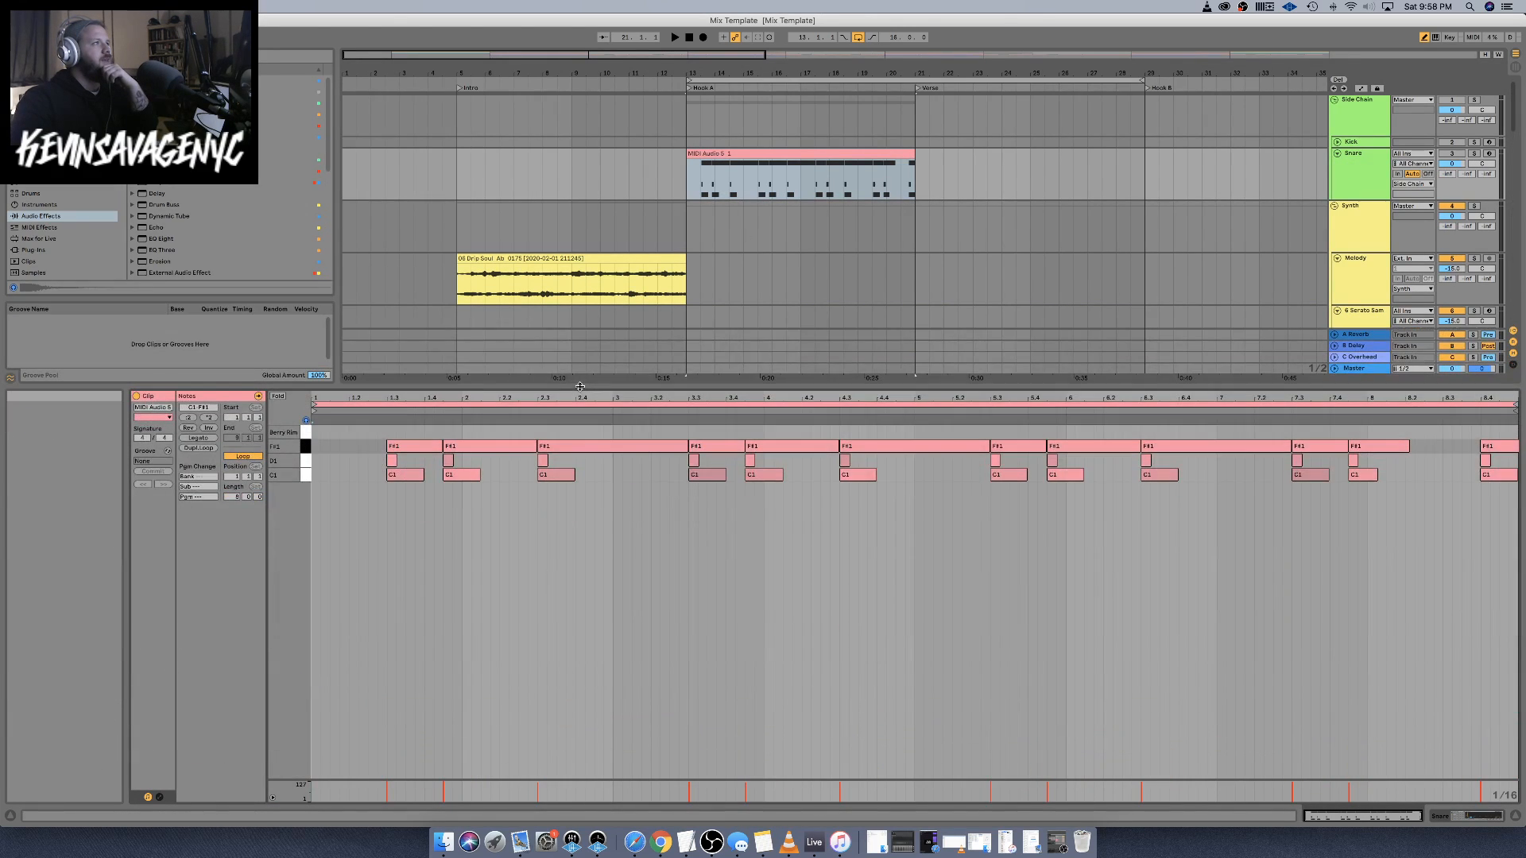
{"action": "left_click", "coordinate": [306, 485]}
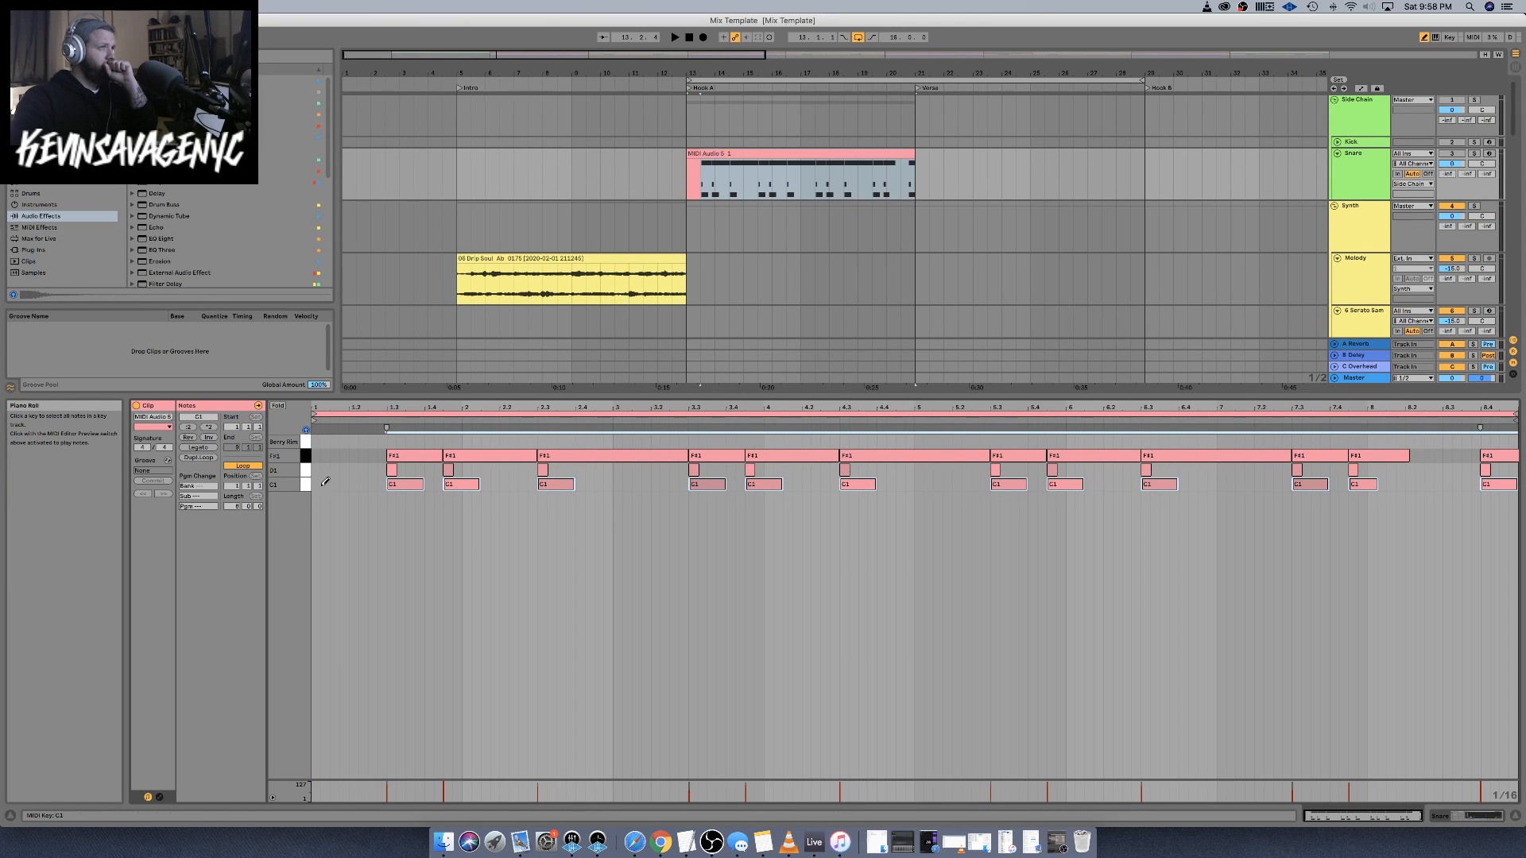
{"action": "key", "text": "Delete"}
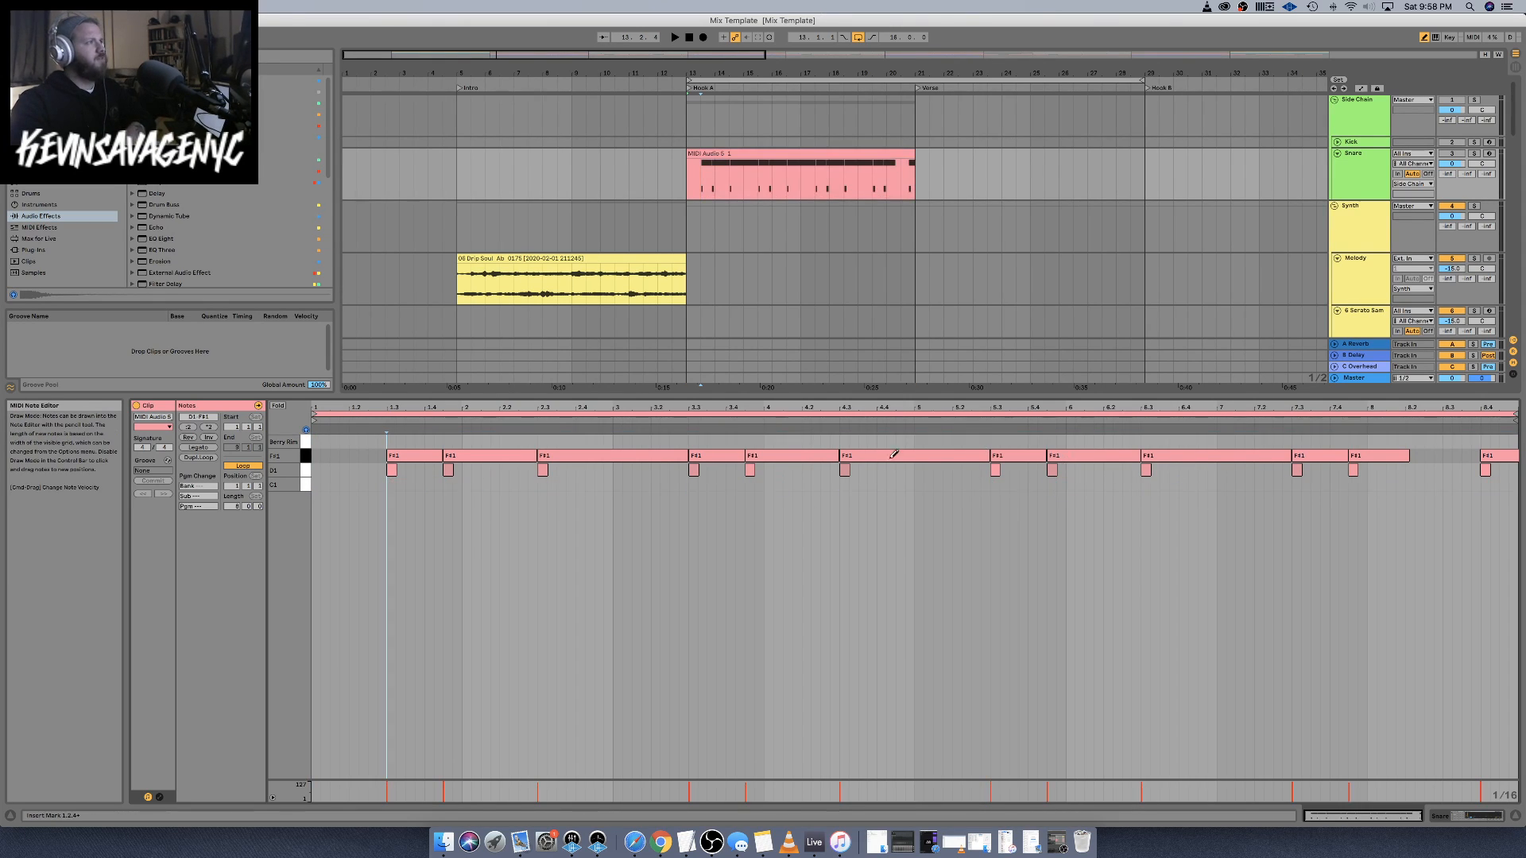
{"action": "left_click", "coordinate": [305, 456]}
{"action": "key", "text": "Delete"}
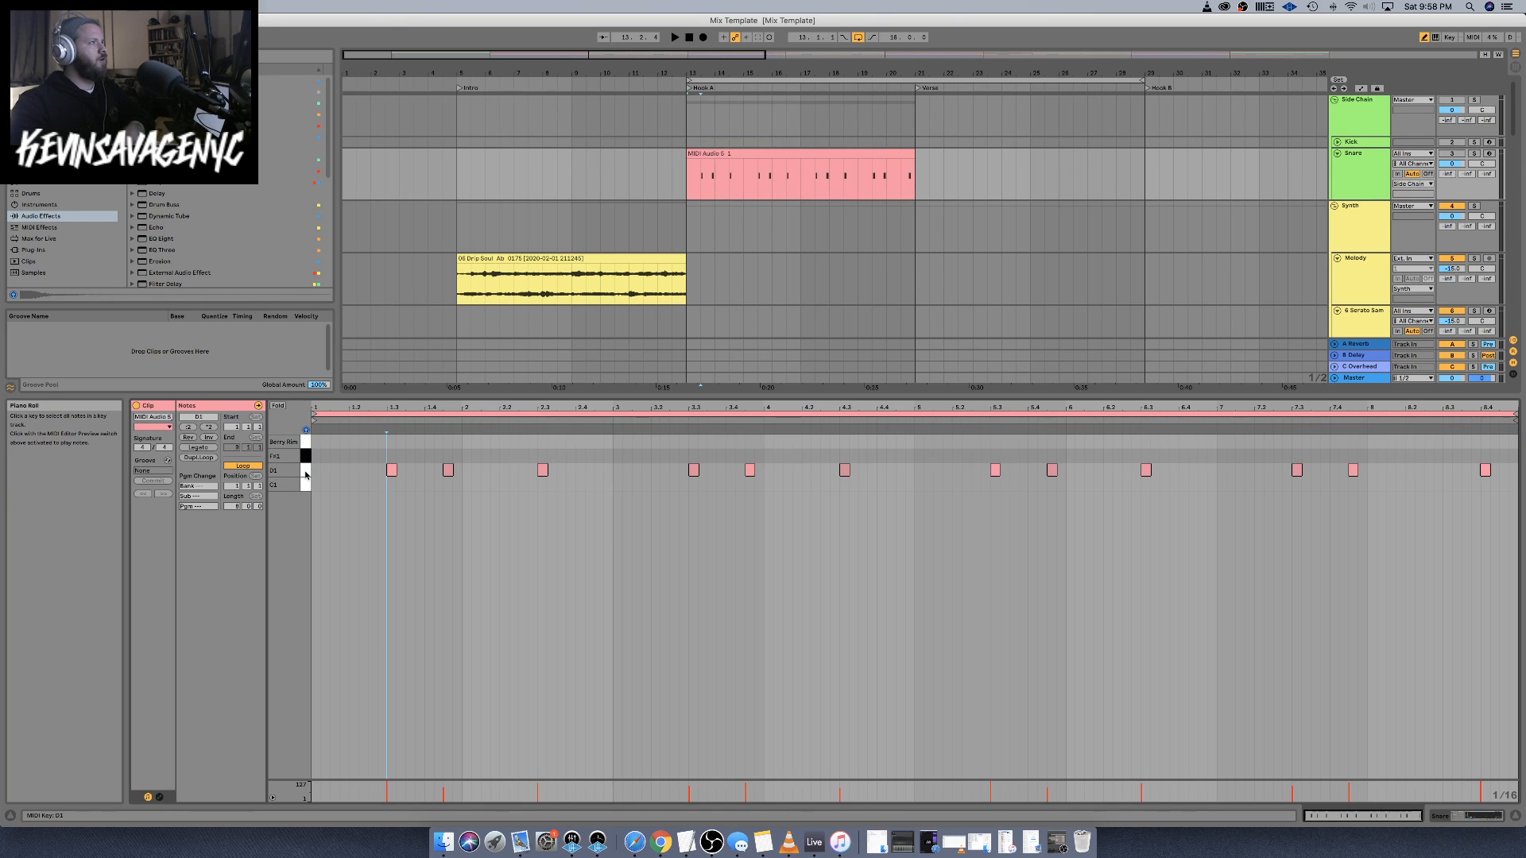
Move all remaining D1 notes of the side-chain Snare clip up to the Berry Rim row and close the note editor
{"action": "left_click", "coordinate": [306, 472]}
{"action": "key", "text": "Up"}
{"action": "key", "text": "Up"}
{"action": "key", "text": "Up"}
{"action": "key", "text": "Up"}
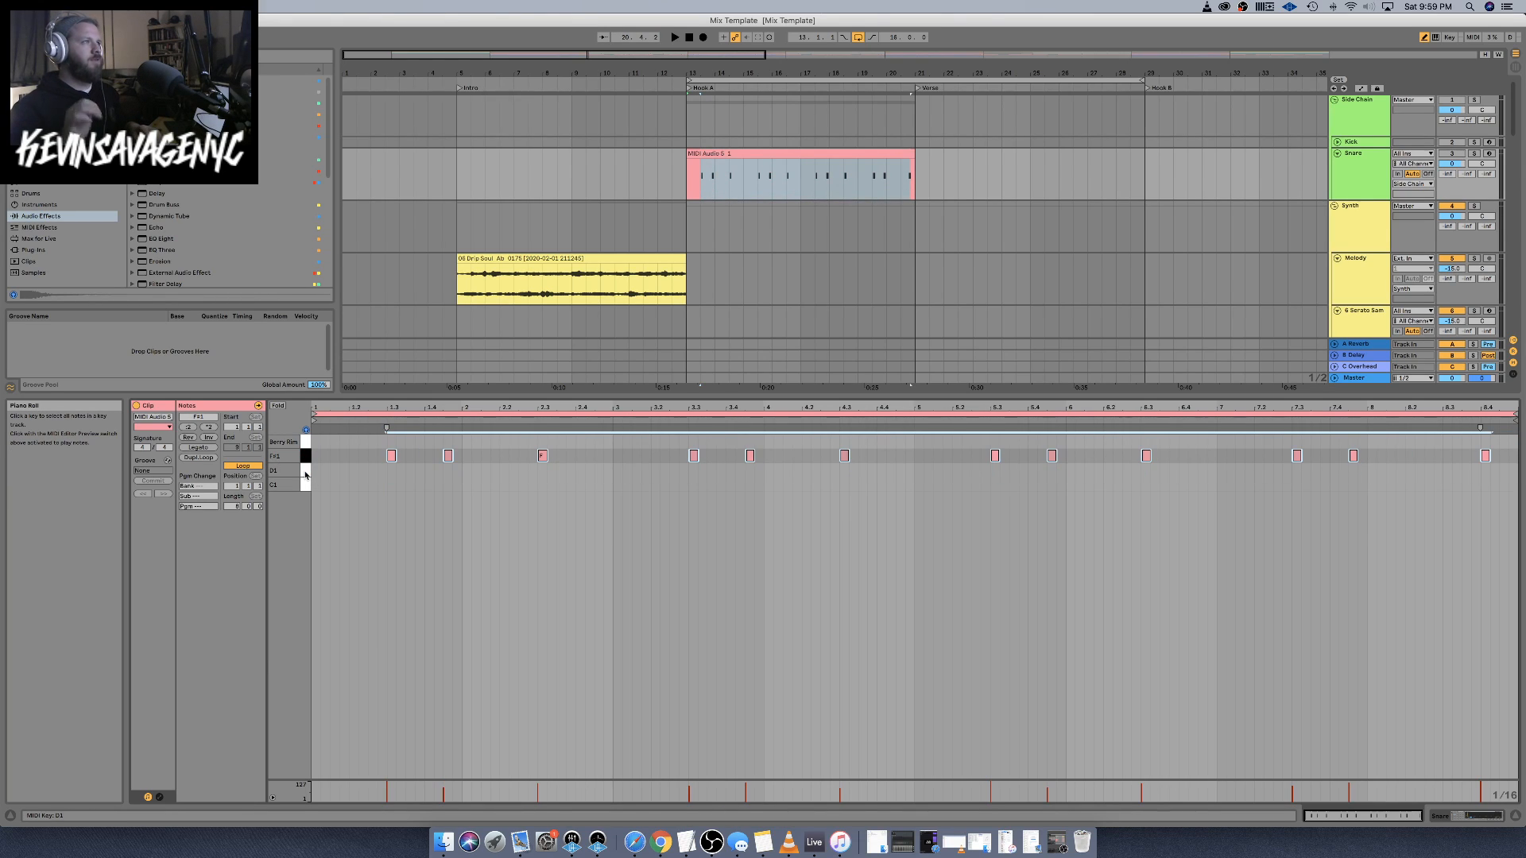
{"action": "key", "text": "Up"}
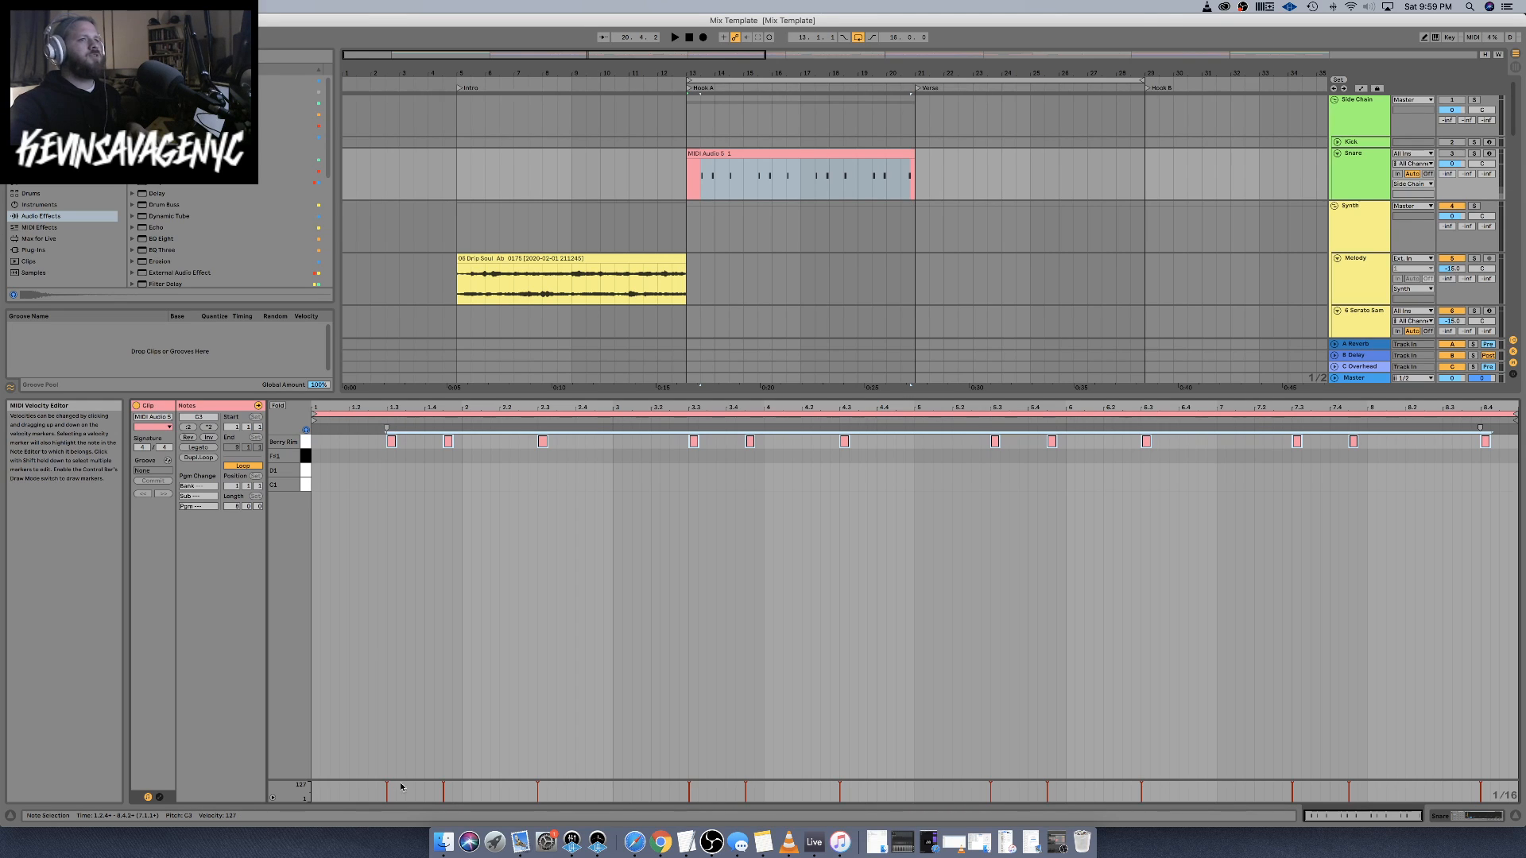
{"action": "left_click", "coordinate": [1515, 818]}
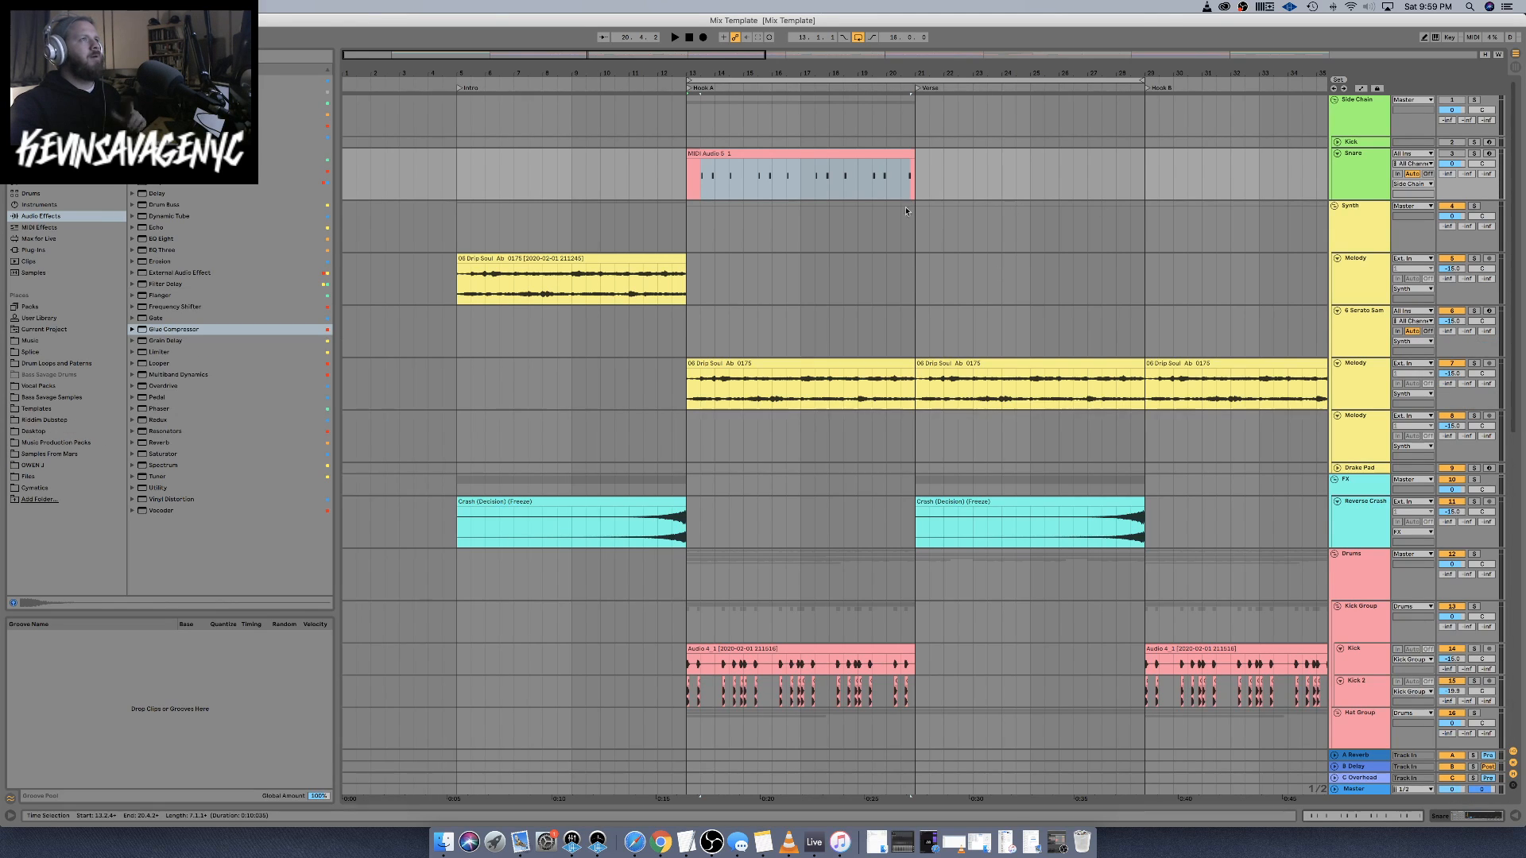
Copy the Hook A Kick clip to the Side Chain group's Kick track as MIDI and unfold that track
{"action": "left_click", "coordinate": [813, 151]}
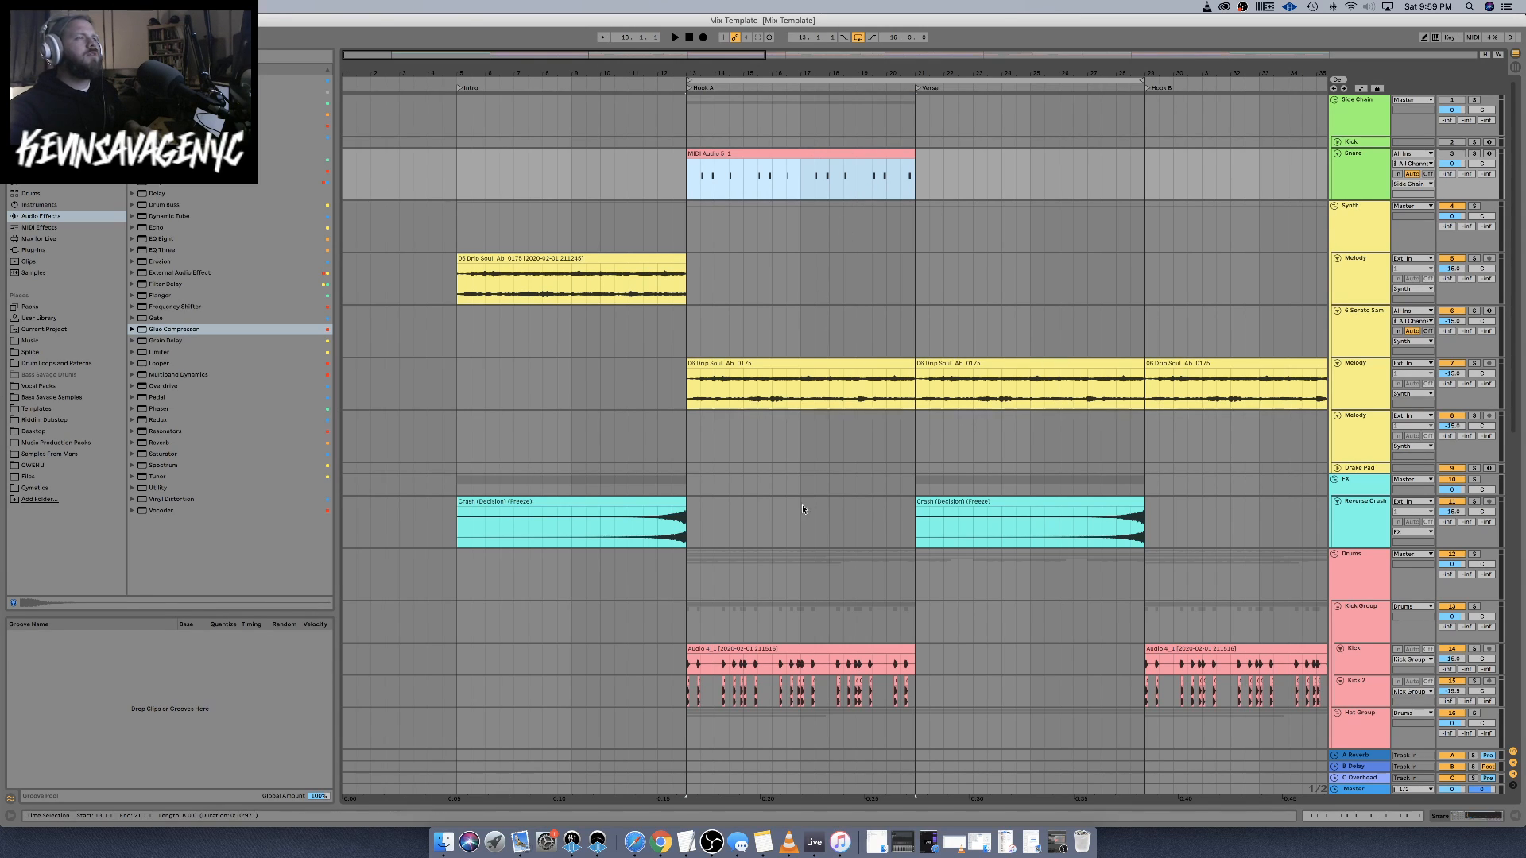
{"action": "scroll", "coordinate": [802, 509], "scroll_direction": "down", "scroll_amount": 15}
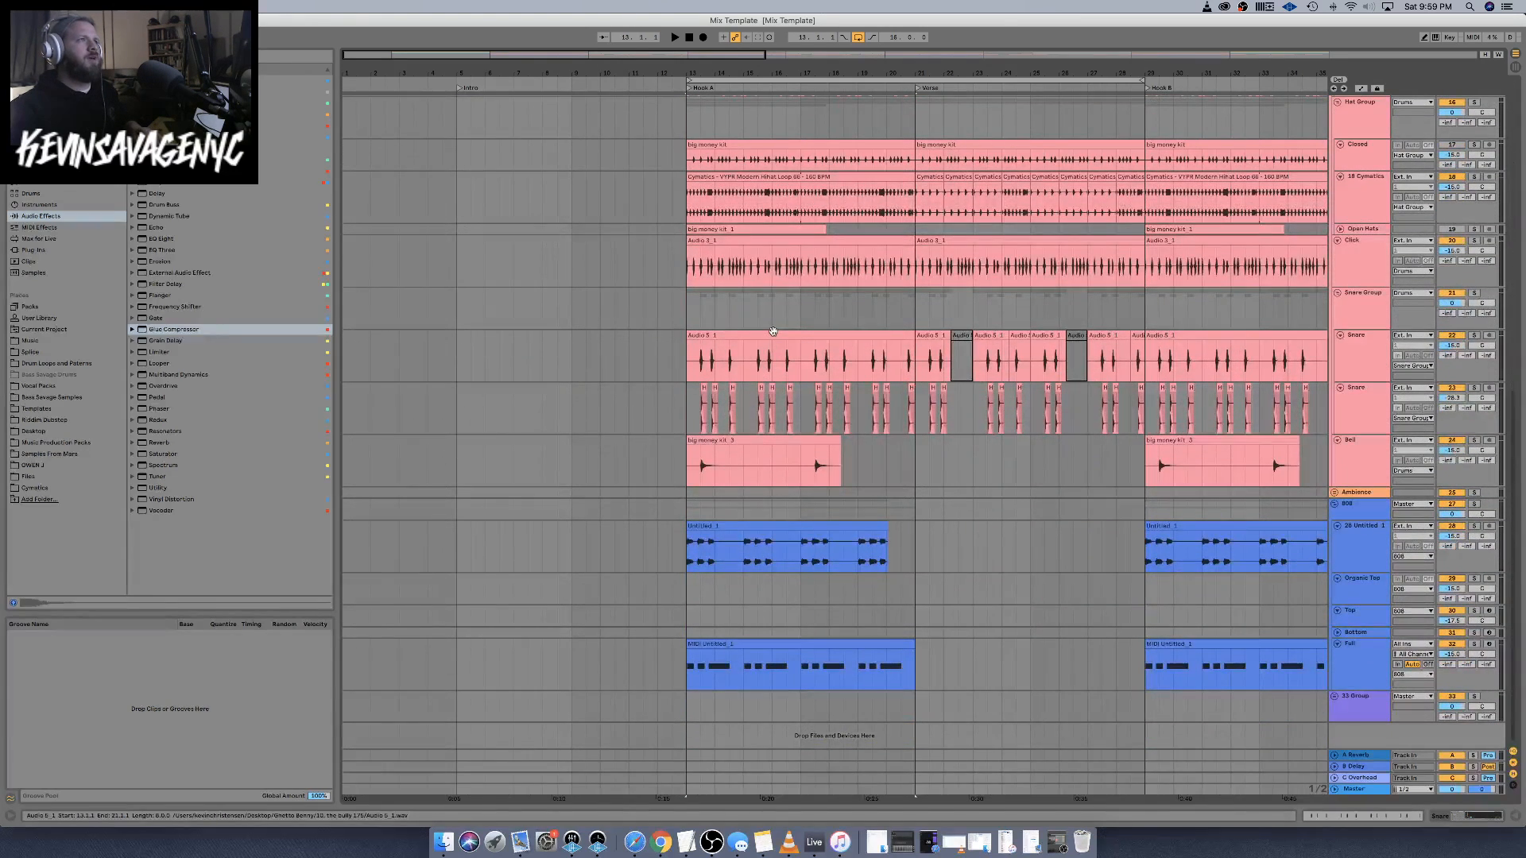
{"action": "scroll", "coordinate": [773, 330], "scroll_direction": "up", "scroll_amount": 5}
{"action": "left_click", "coordinate": [775, 335]}
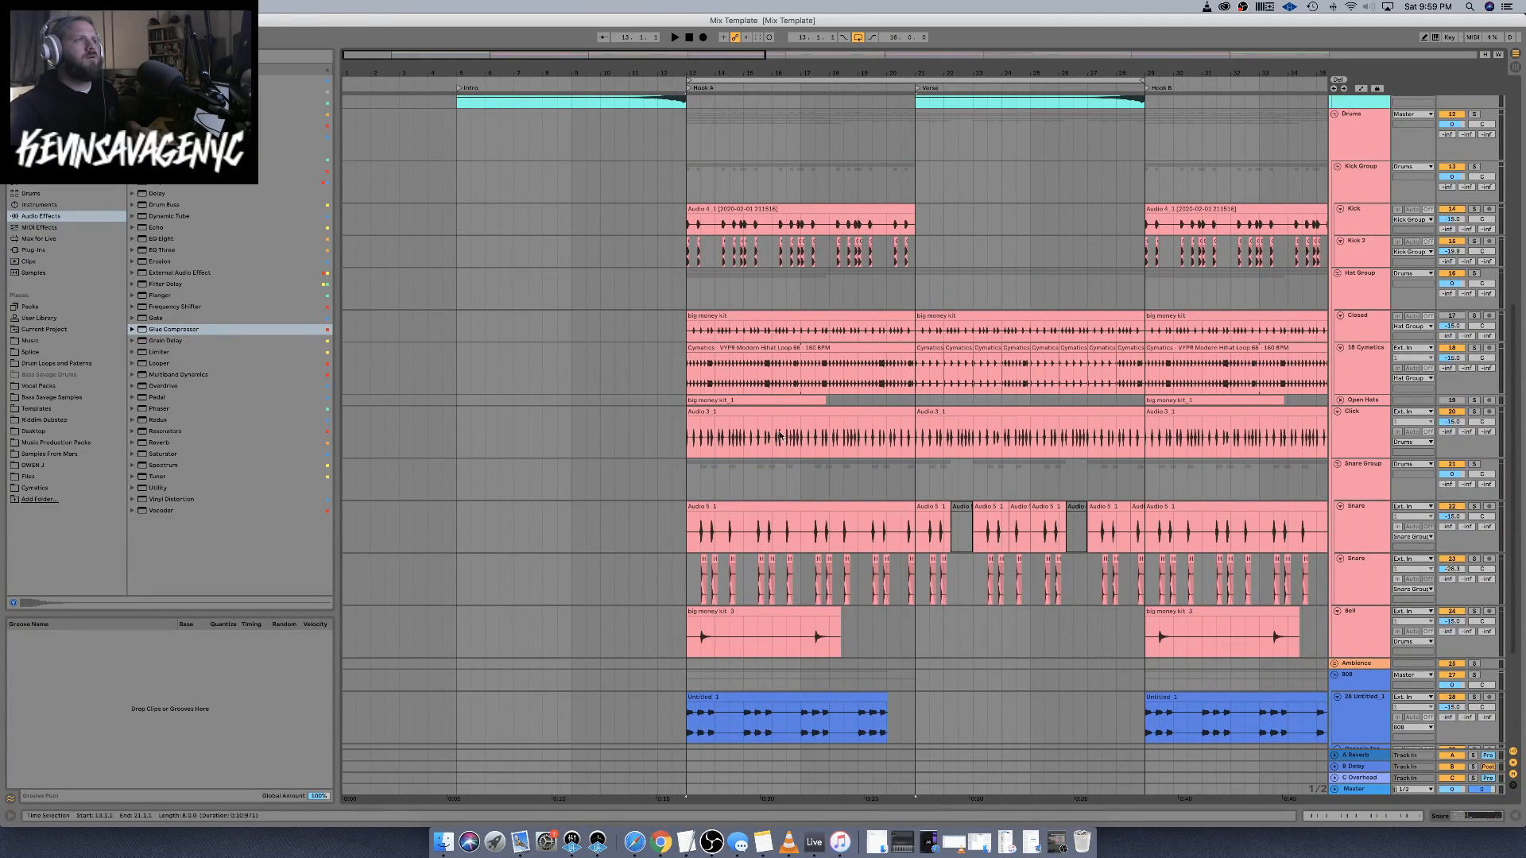
{"action": "scroll", "coordinate": [797, 527], "scroll_direction": "down", "scroll_amount": 5}
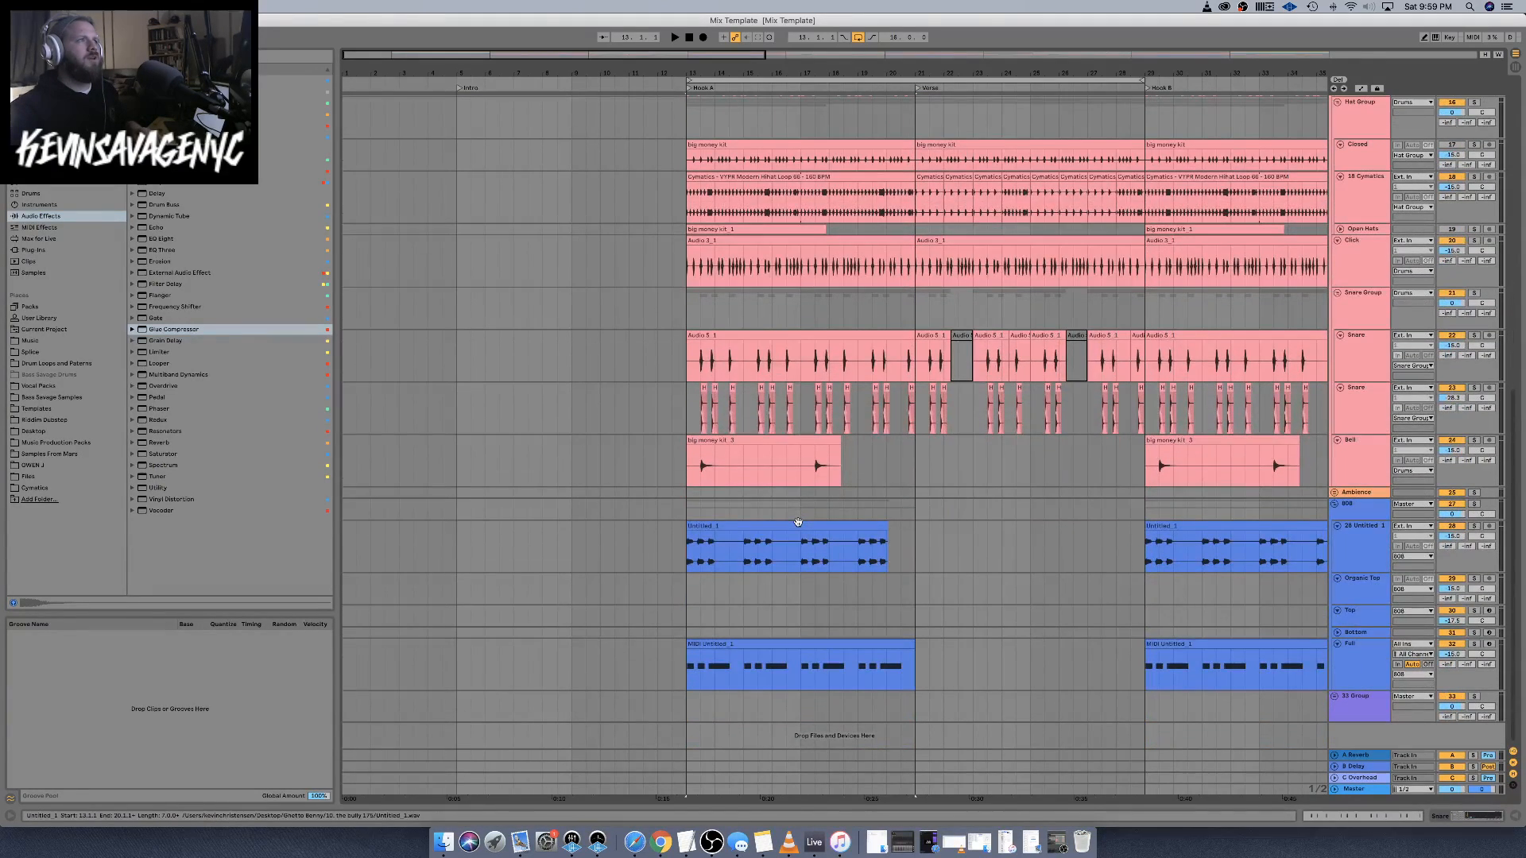
{"action": "scroll", "coordinate": [795, 518], "scroll_direction": "up", "scroll_amount": 10}
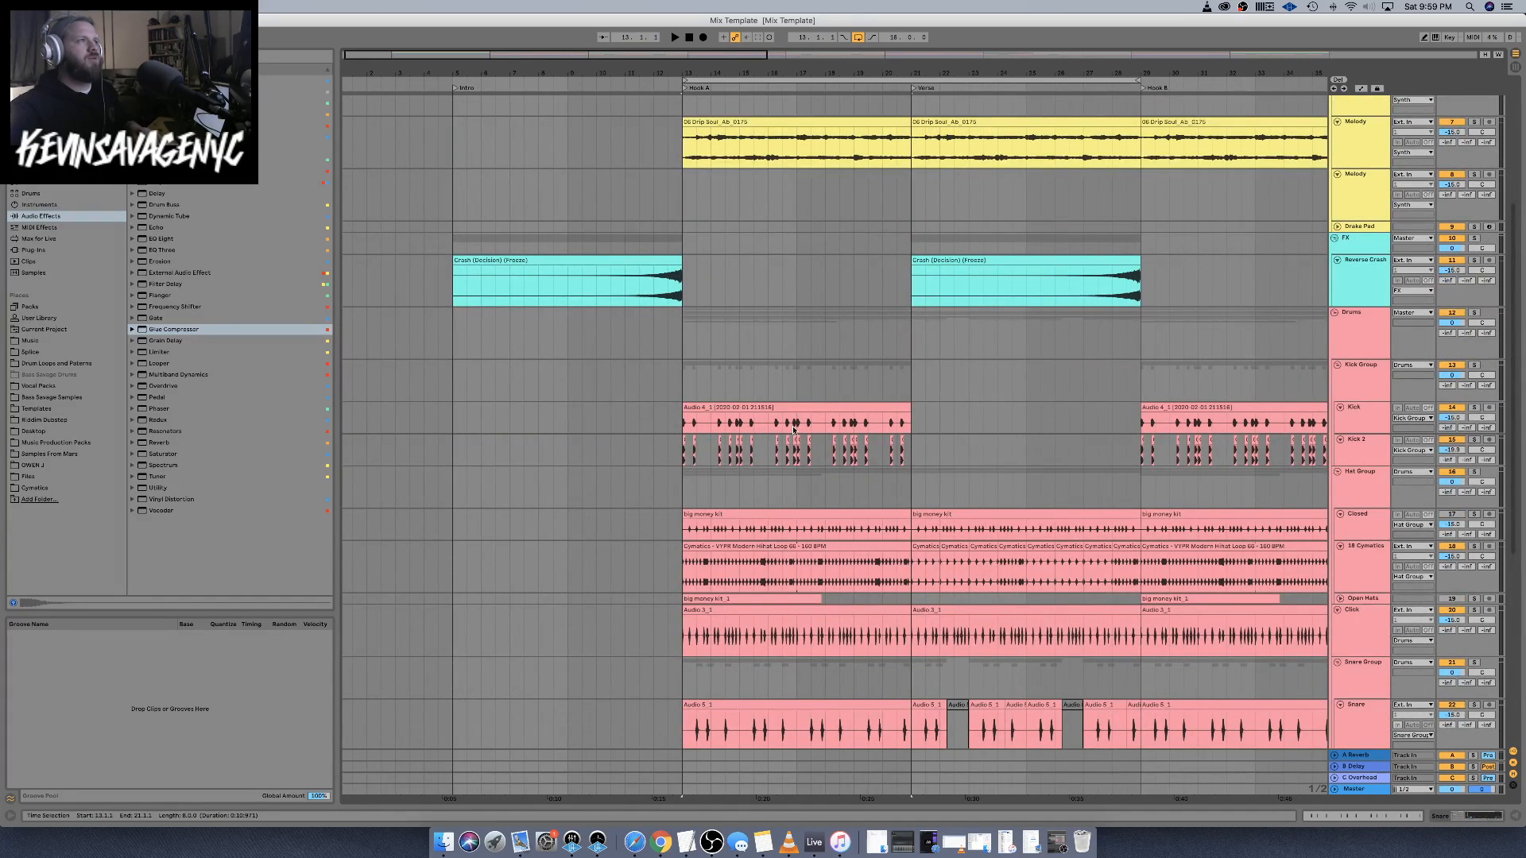
{"action": "scroll", "coordinate": [793, 430], "scroll_direction": "up", "scroll_amount": 6}
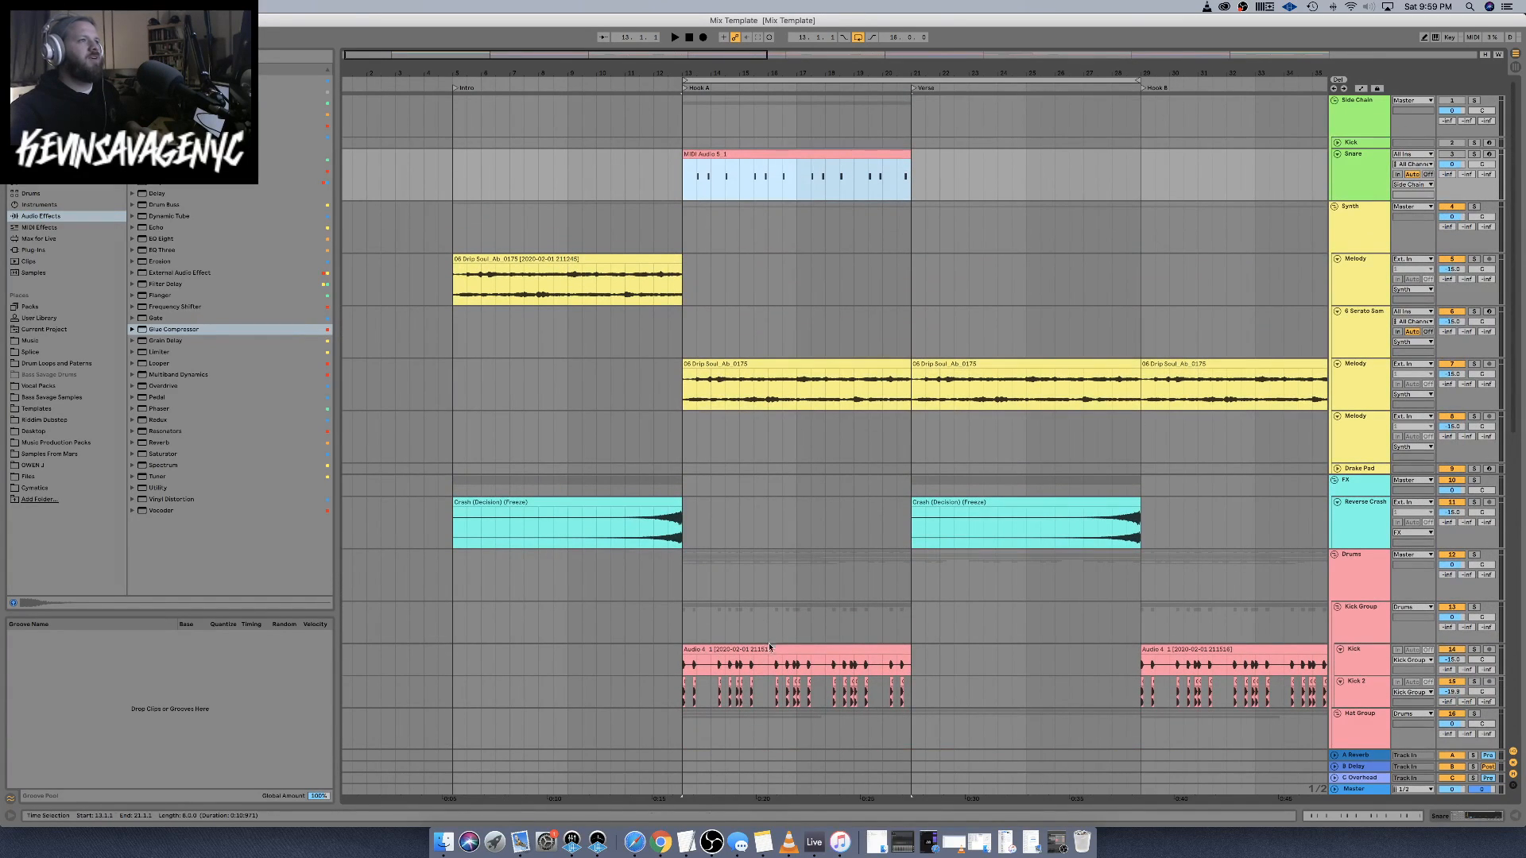
{"action": "left_click_drag", "start_coordinate": [770, 646], "coordinate": [768, 146]}
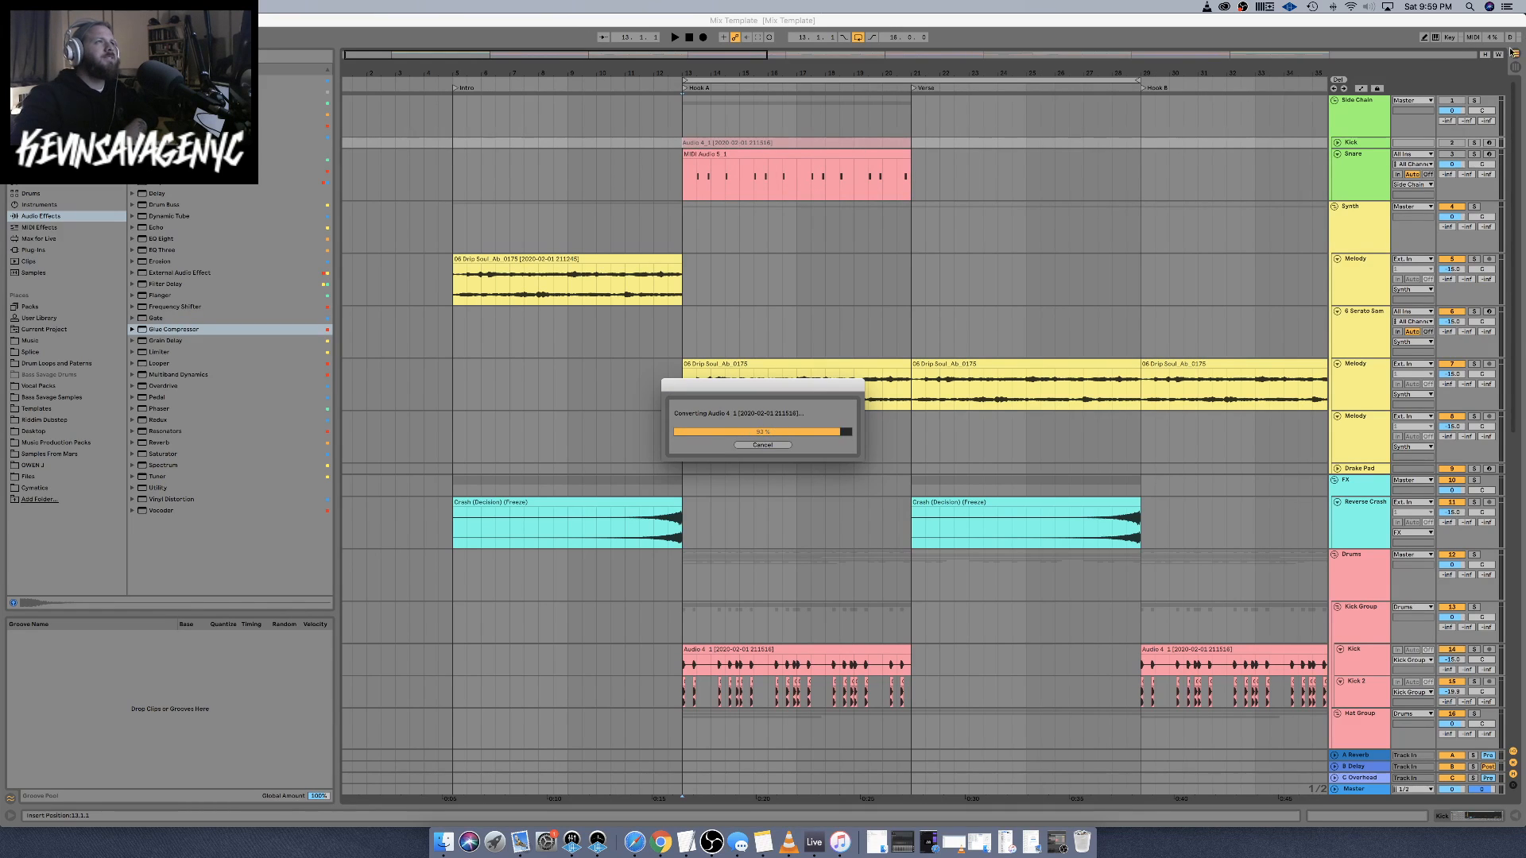
{"action": "left_click", "coordinate": [1338, 144]}
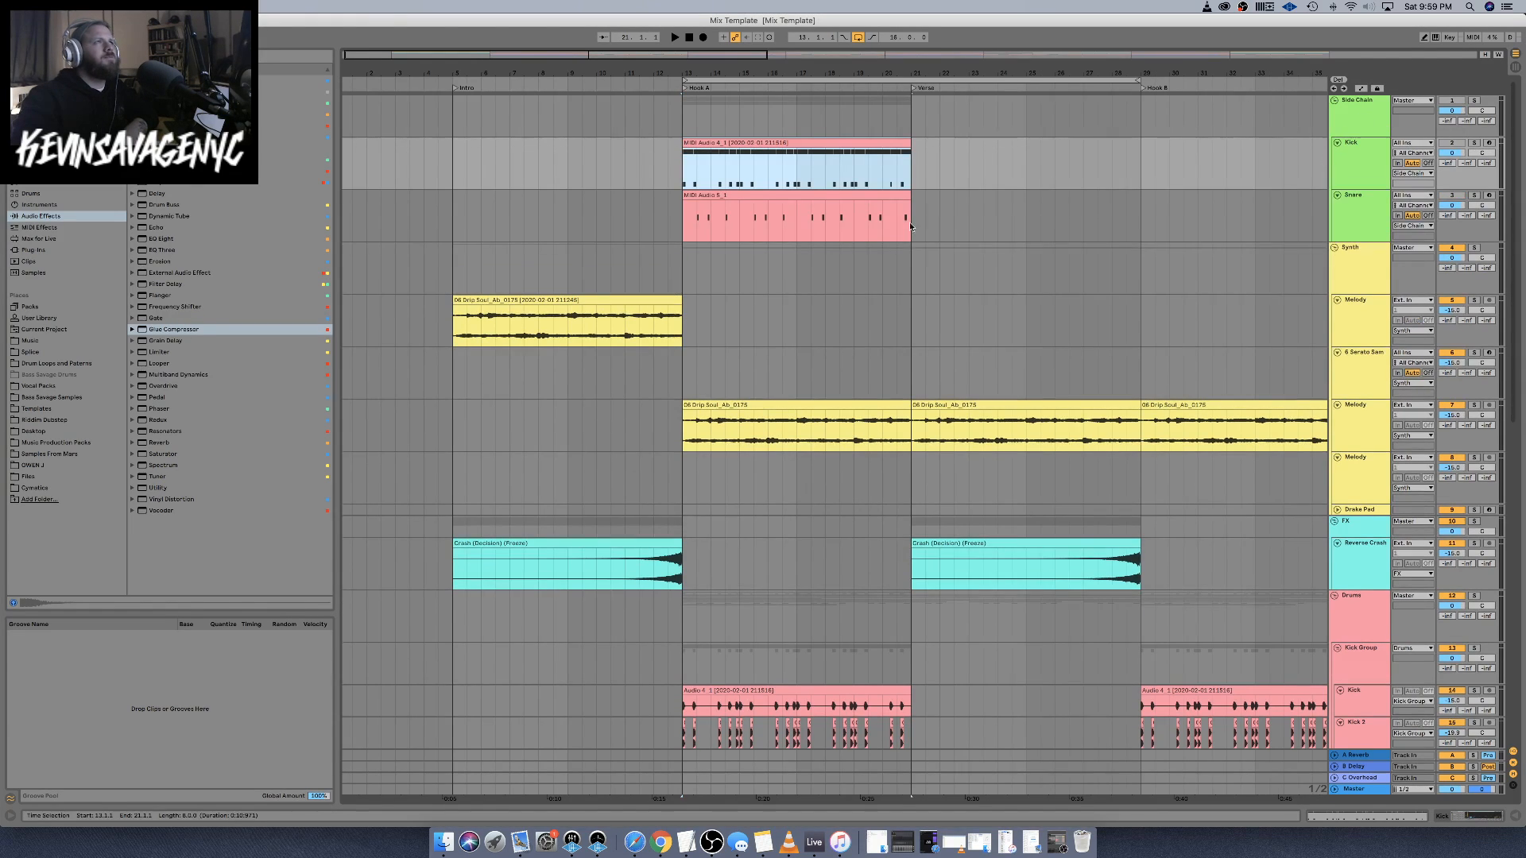
Open the side-chain Kick MIDI clip in the note editor and delete all its D#1 notes
{"action": "double_click", "coordinate": [782, 143]}
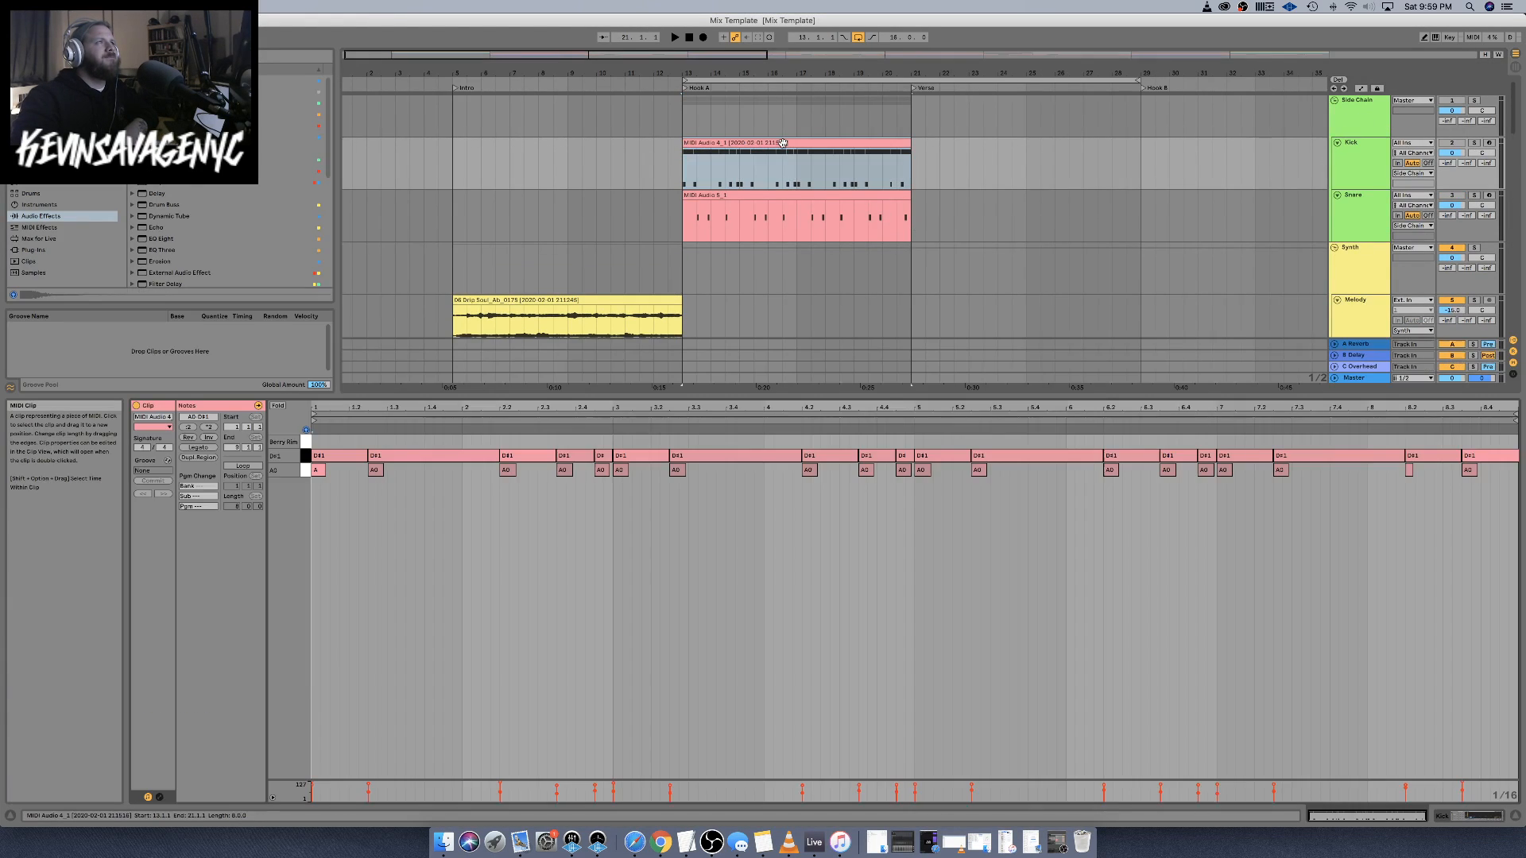
{"action": "left_click", "coordinate": [308, 457]}
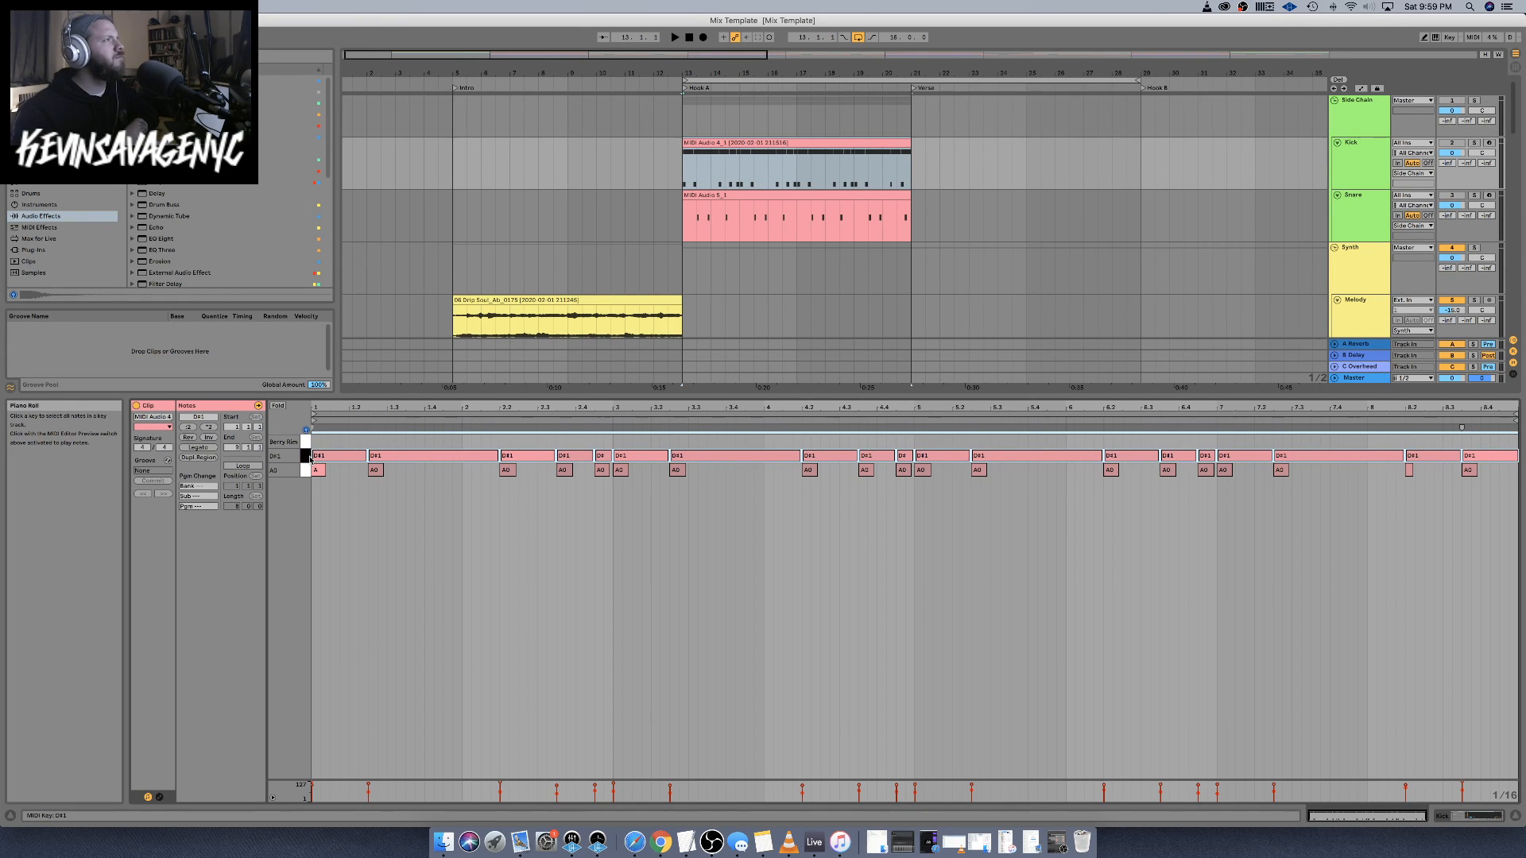
{"action": "key", "text": "Delete"}
Raise the velocity of all A0 notes in the side-chain Kick clip to 127
{"action": "left_click", "coordinate": [309, 474]}
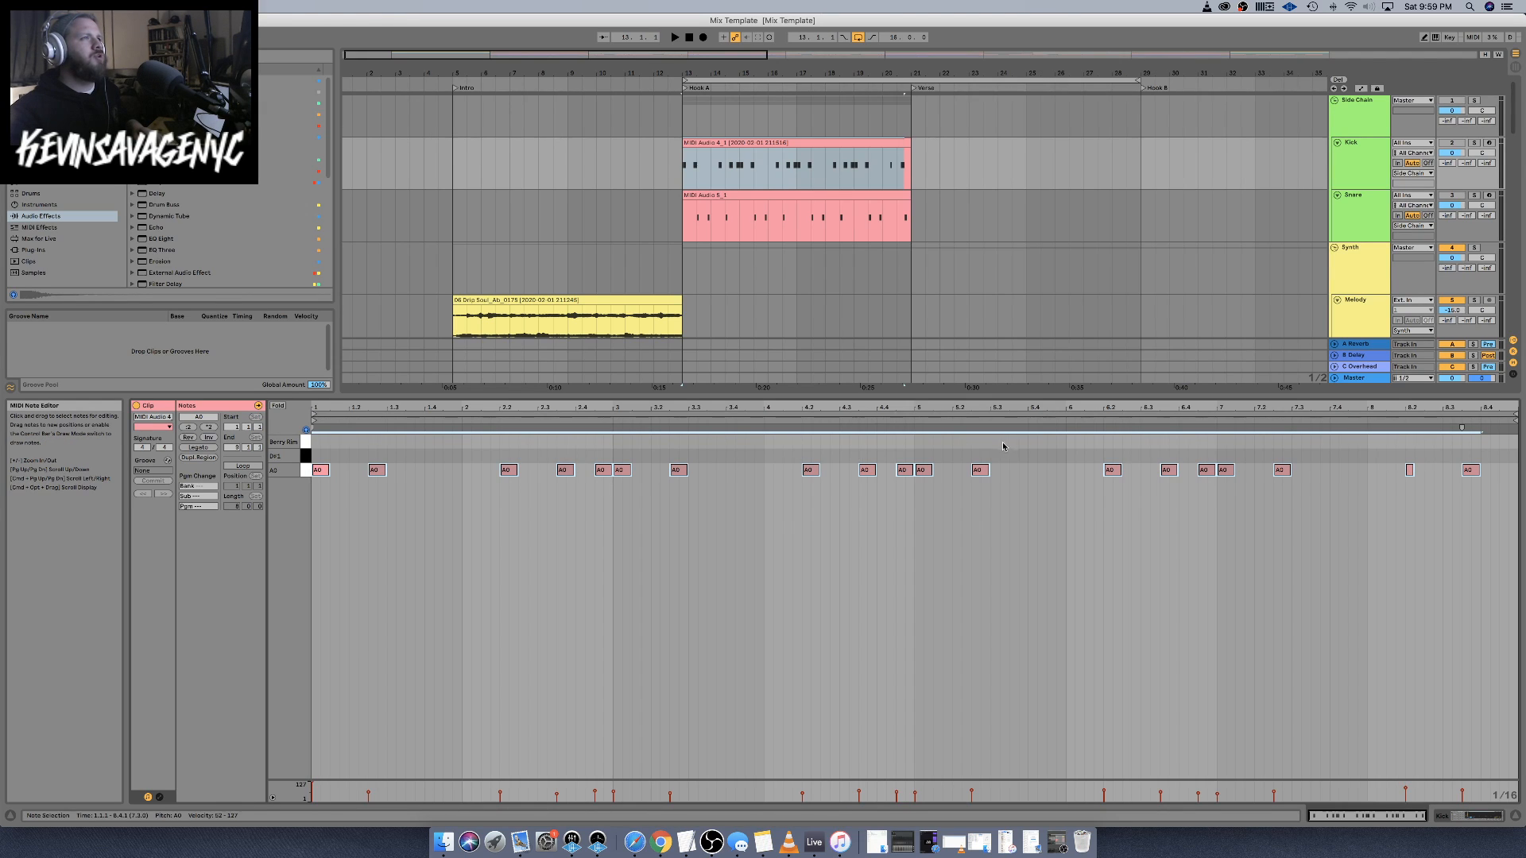
{"action": "left_click", "coordinate": [1422, 484]}
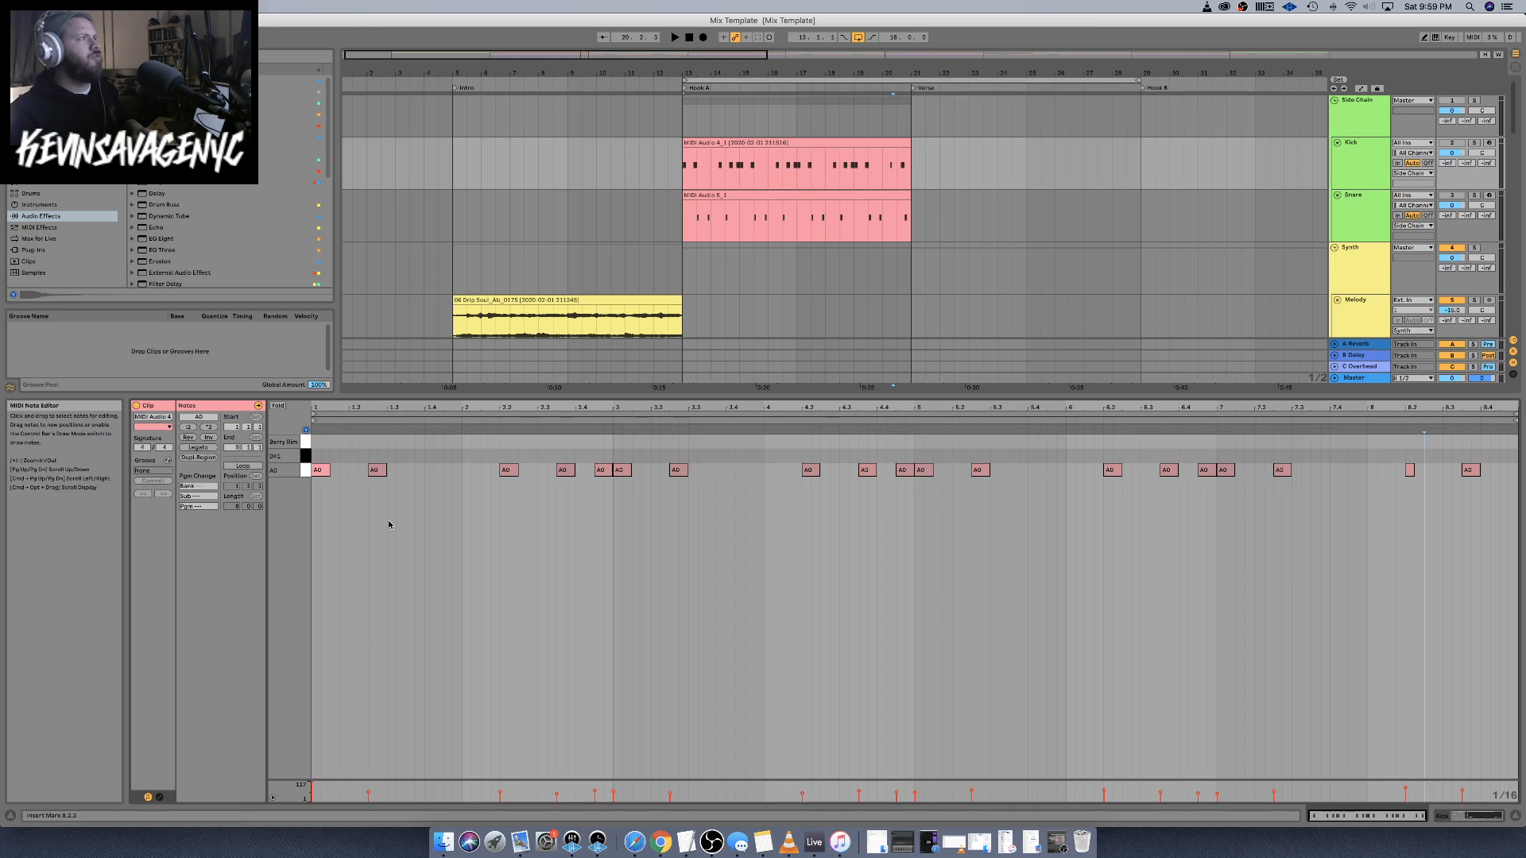
{"action": "left_click", "coordinate": [305, 469]}
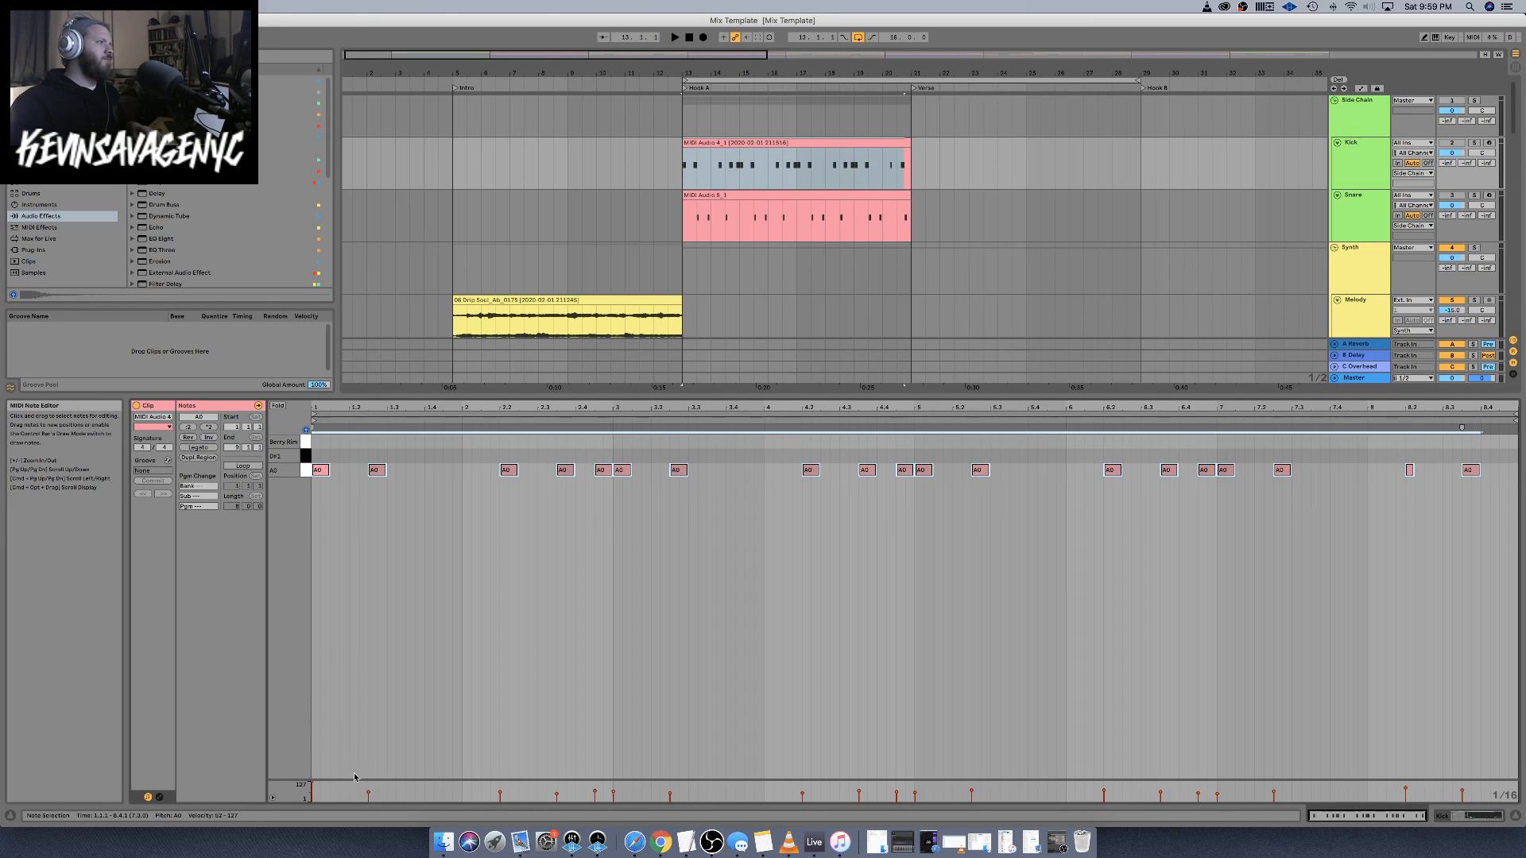
{"action": "left_click_drag", "start_coordinate": [368, 792], "coordinate": [372, 433]}
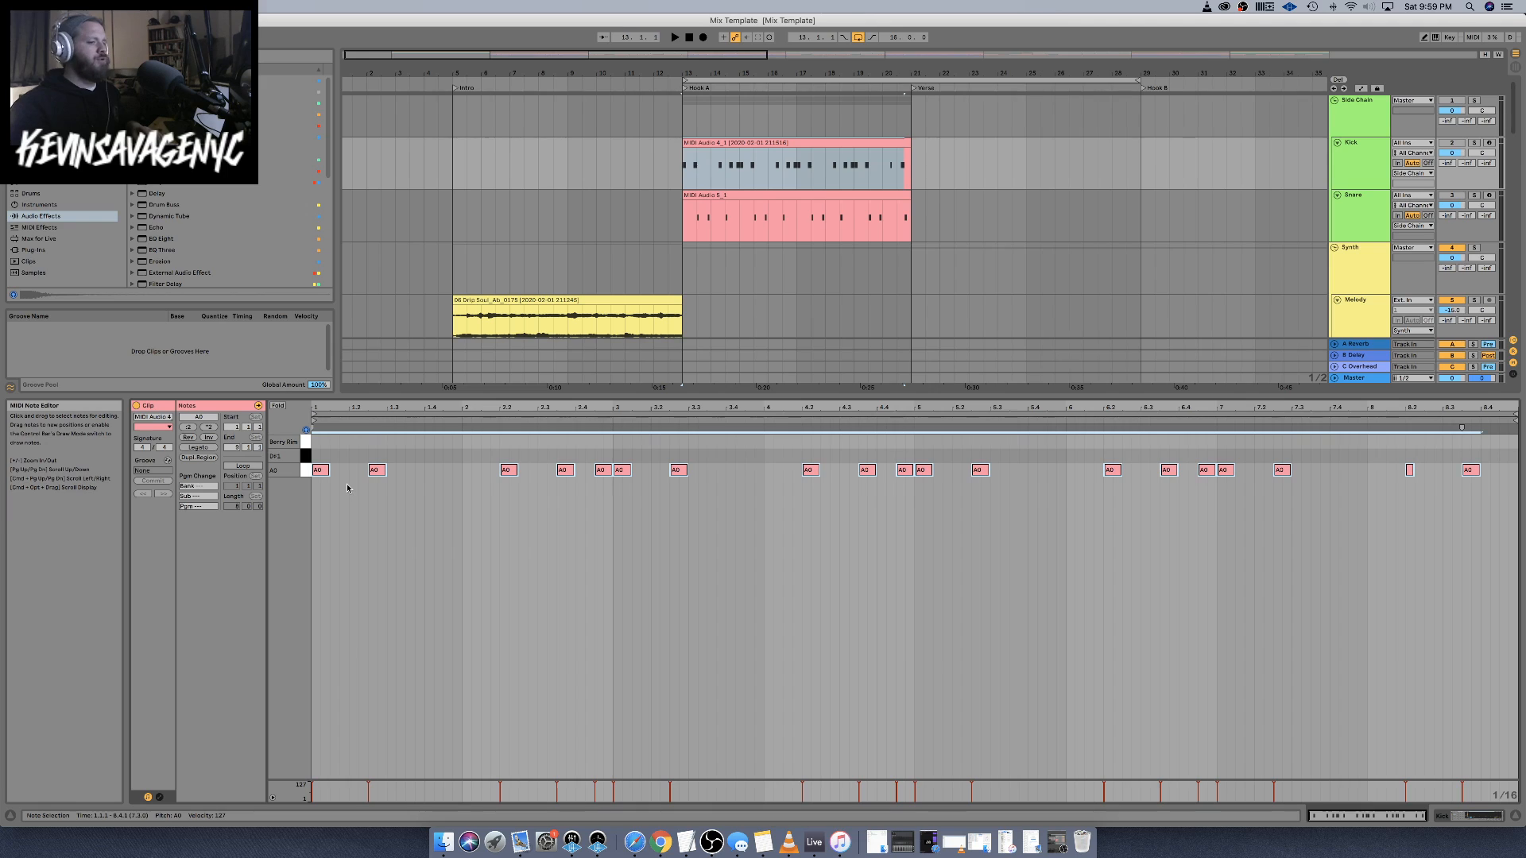
Move the selected kick notes up to the Berry Rim row and close the note editor
{"action": "key", "text": "Up"}
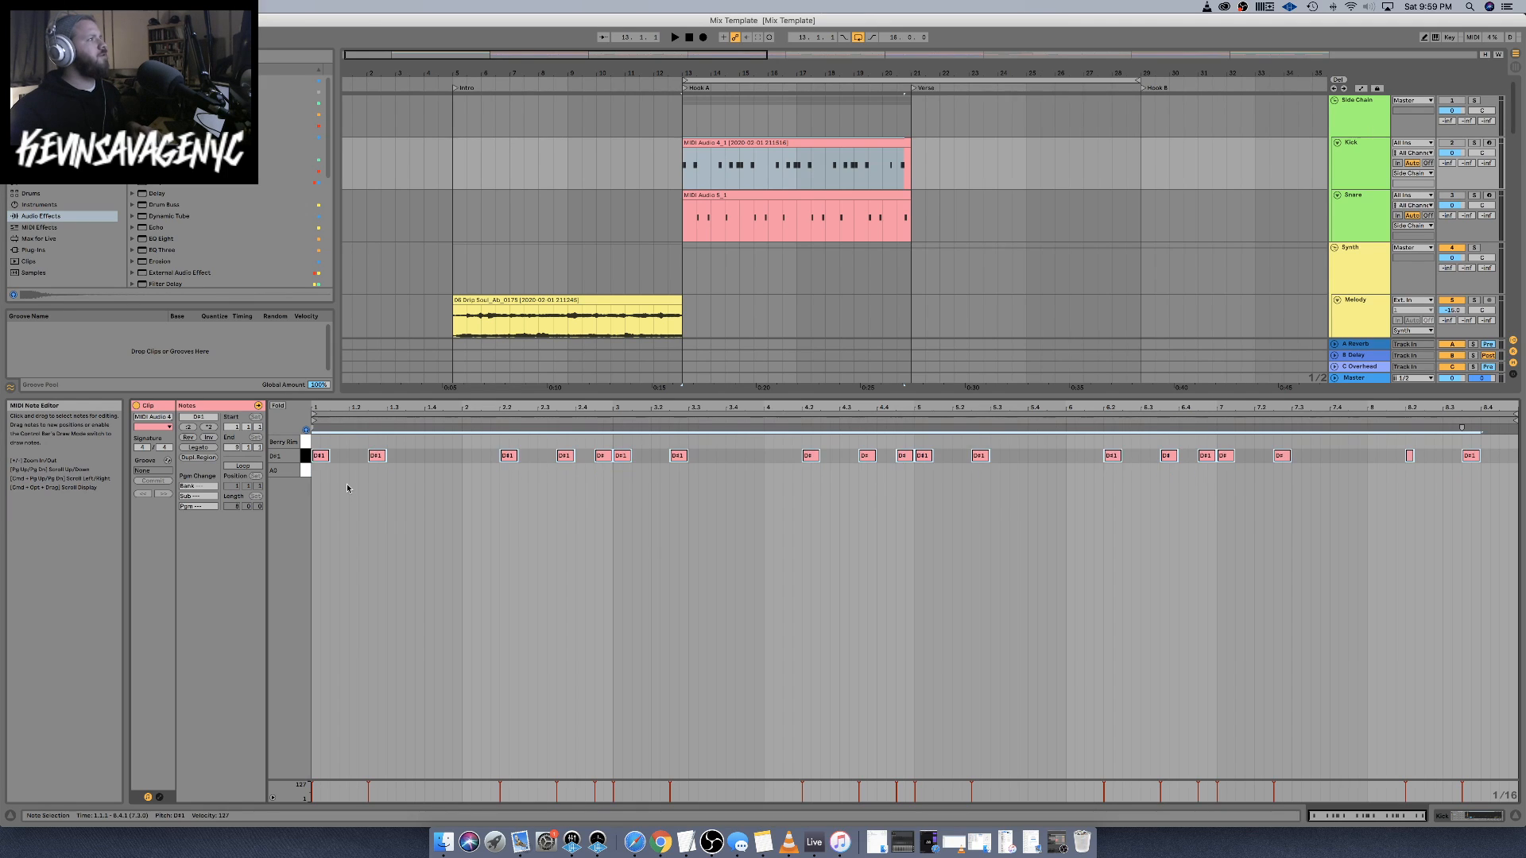
{"action": "key", "text": "Up"}
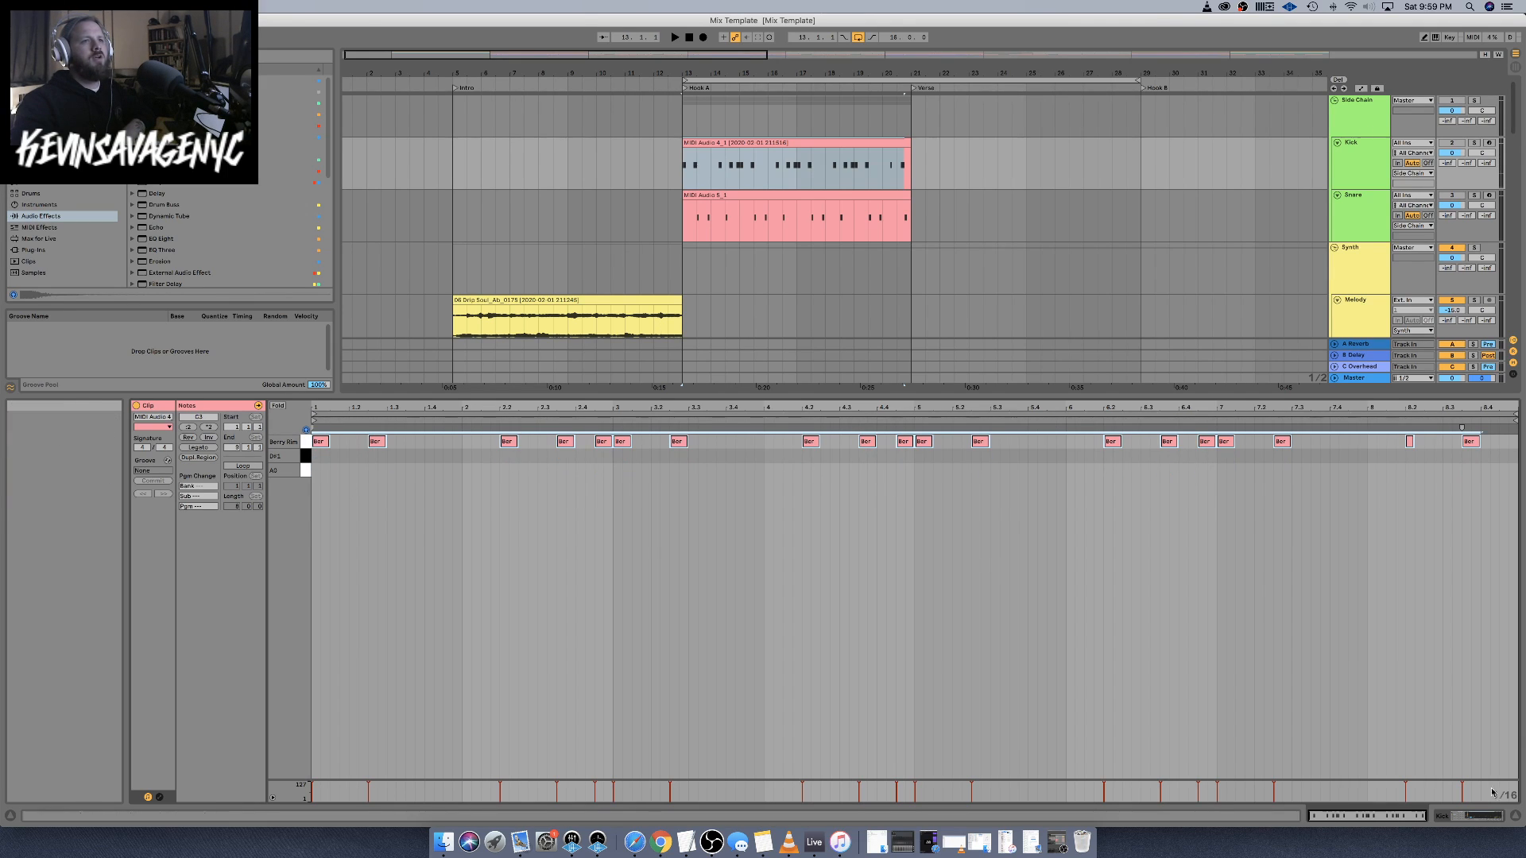
{"action": "left_click", "coordinate": [1510, 816]}
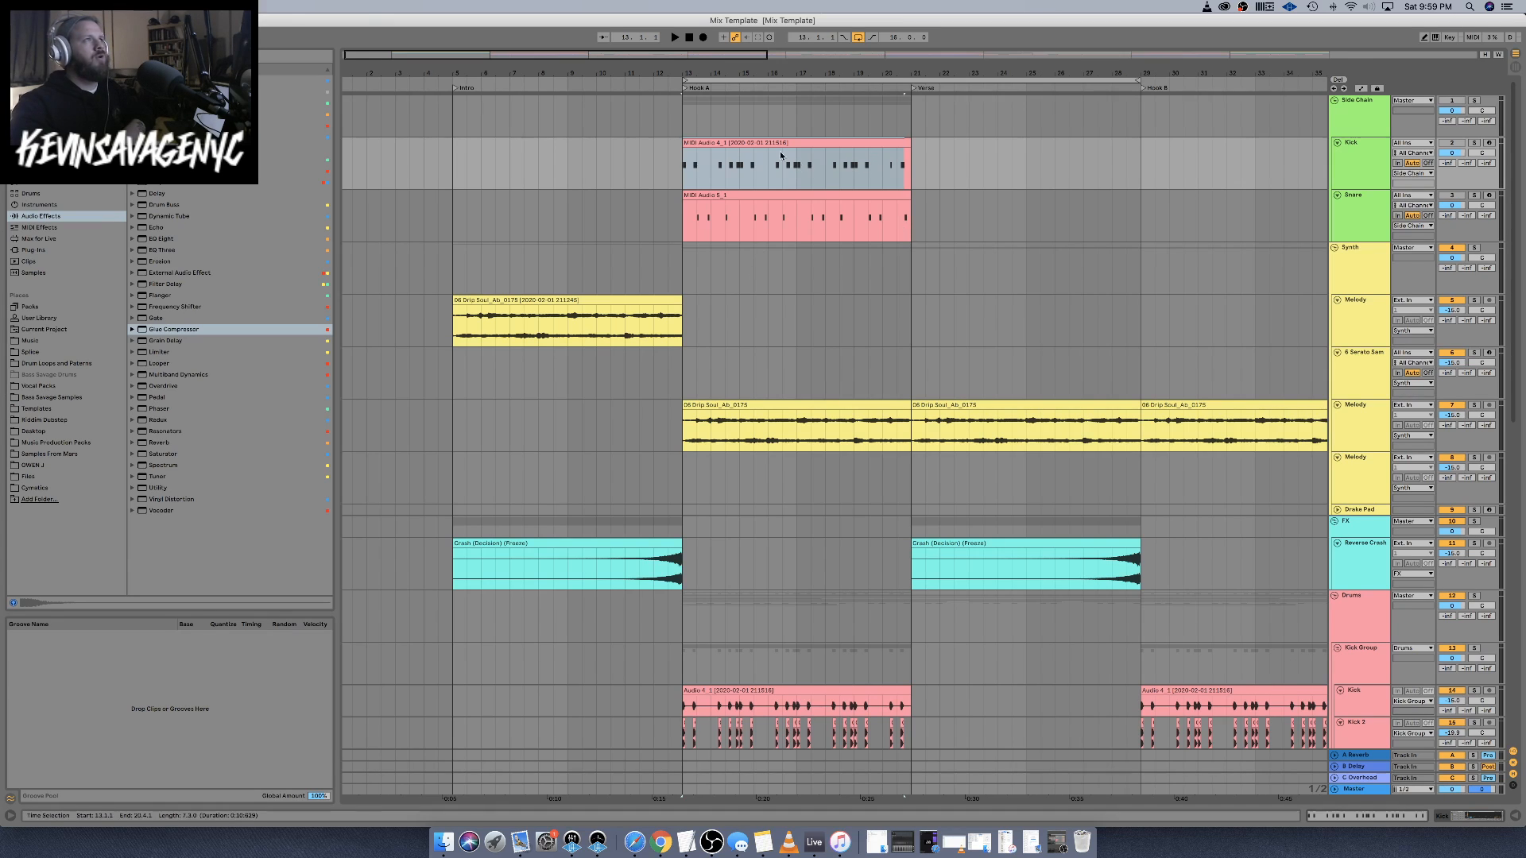
Switch on the Synth group's effect rack with the Side Chain Kick and Side Chain Snare compressors, leaving the device view hidden
{"action": "left_click", "coordinate": [1379, 272]}
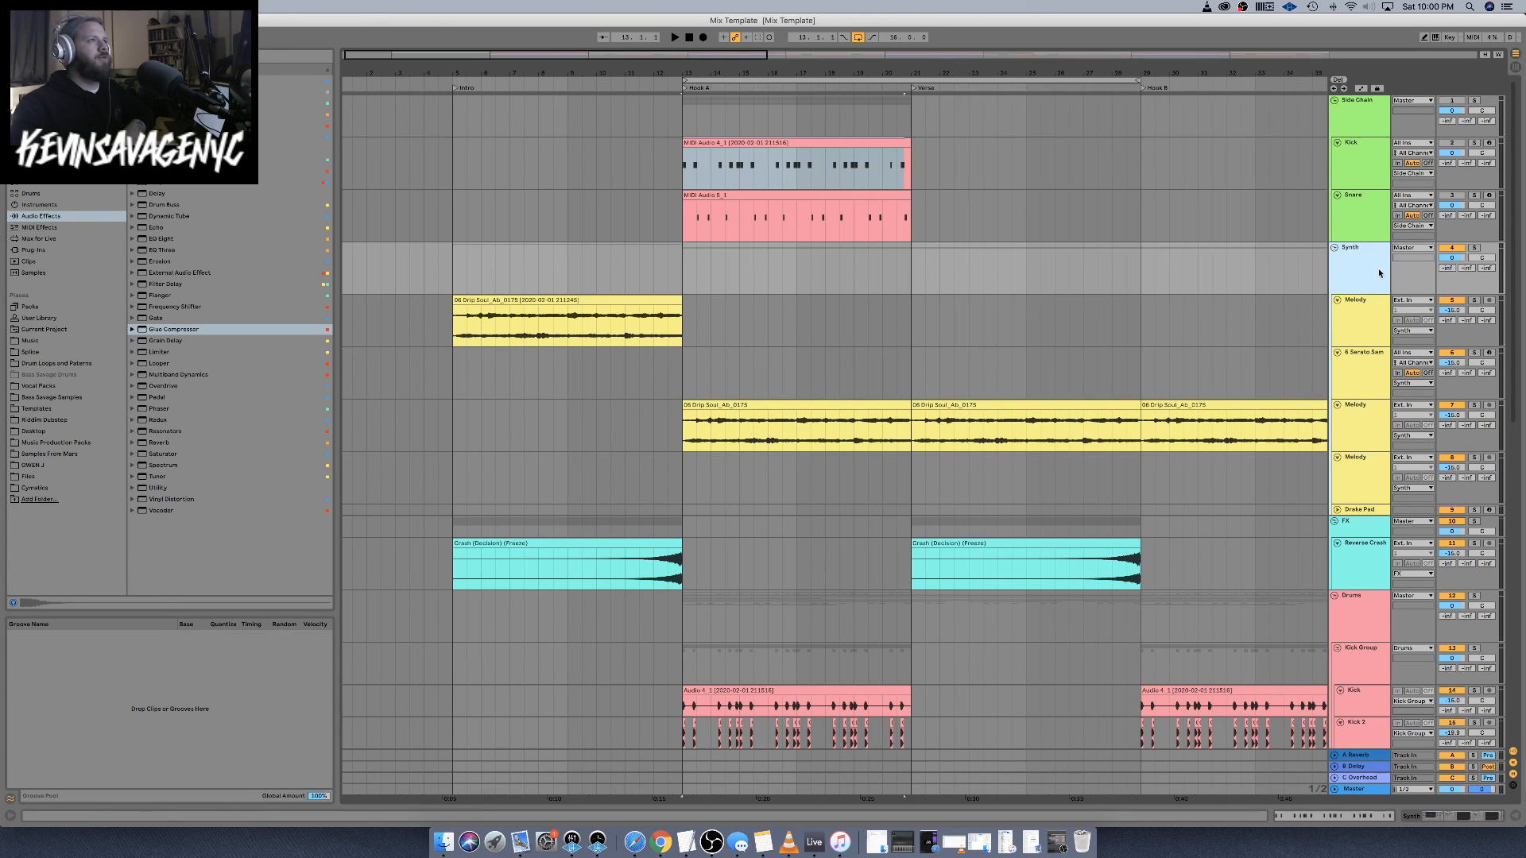
{"action": "left_click", "coordinate": [1463, 816]}
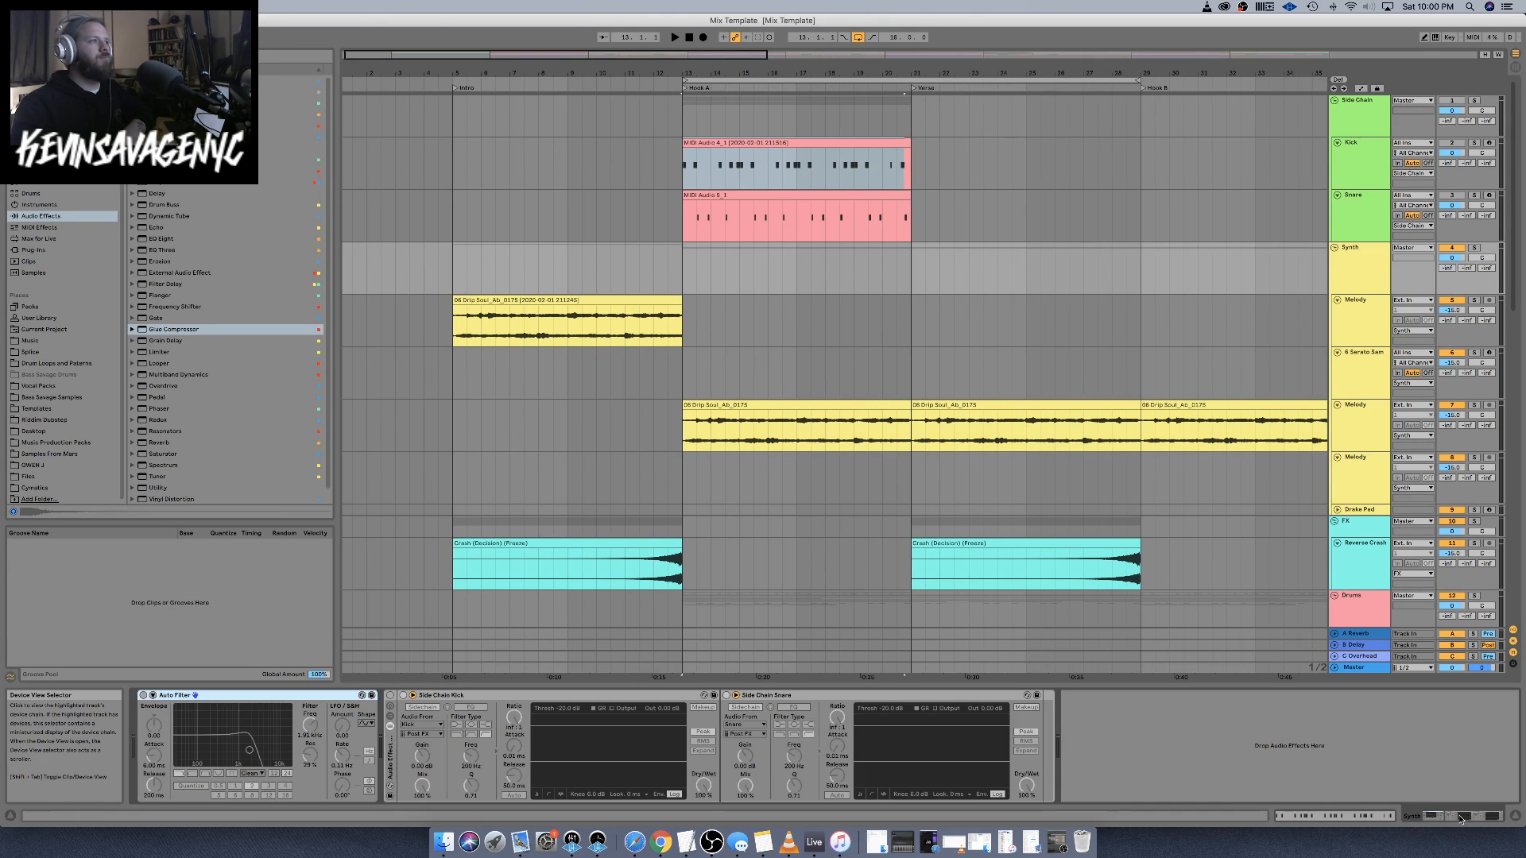
{"action": "left_click", "coordinate": [390, 696]}
{"action": "left_click", "coordinate": [1513, 812]}
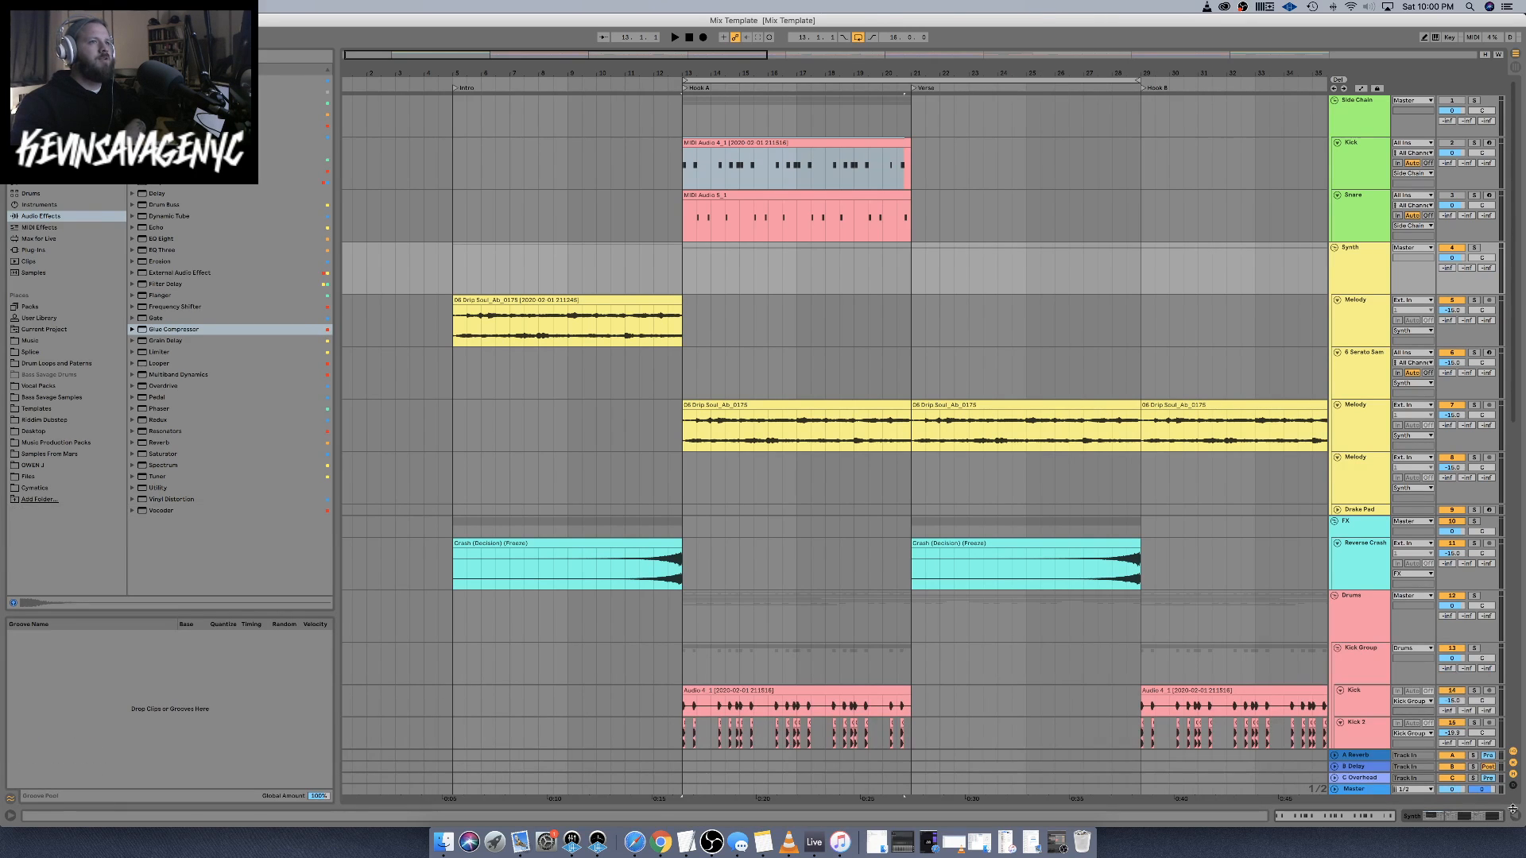
Switch on the 808 group's effect rack containing the Side Chain Kick and Side Chain Snare compressors
{"action": "scroll", "coordinate": [1167, 570], "scroll_direction": "down", "scroll_amount": 10}
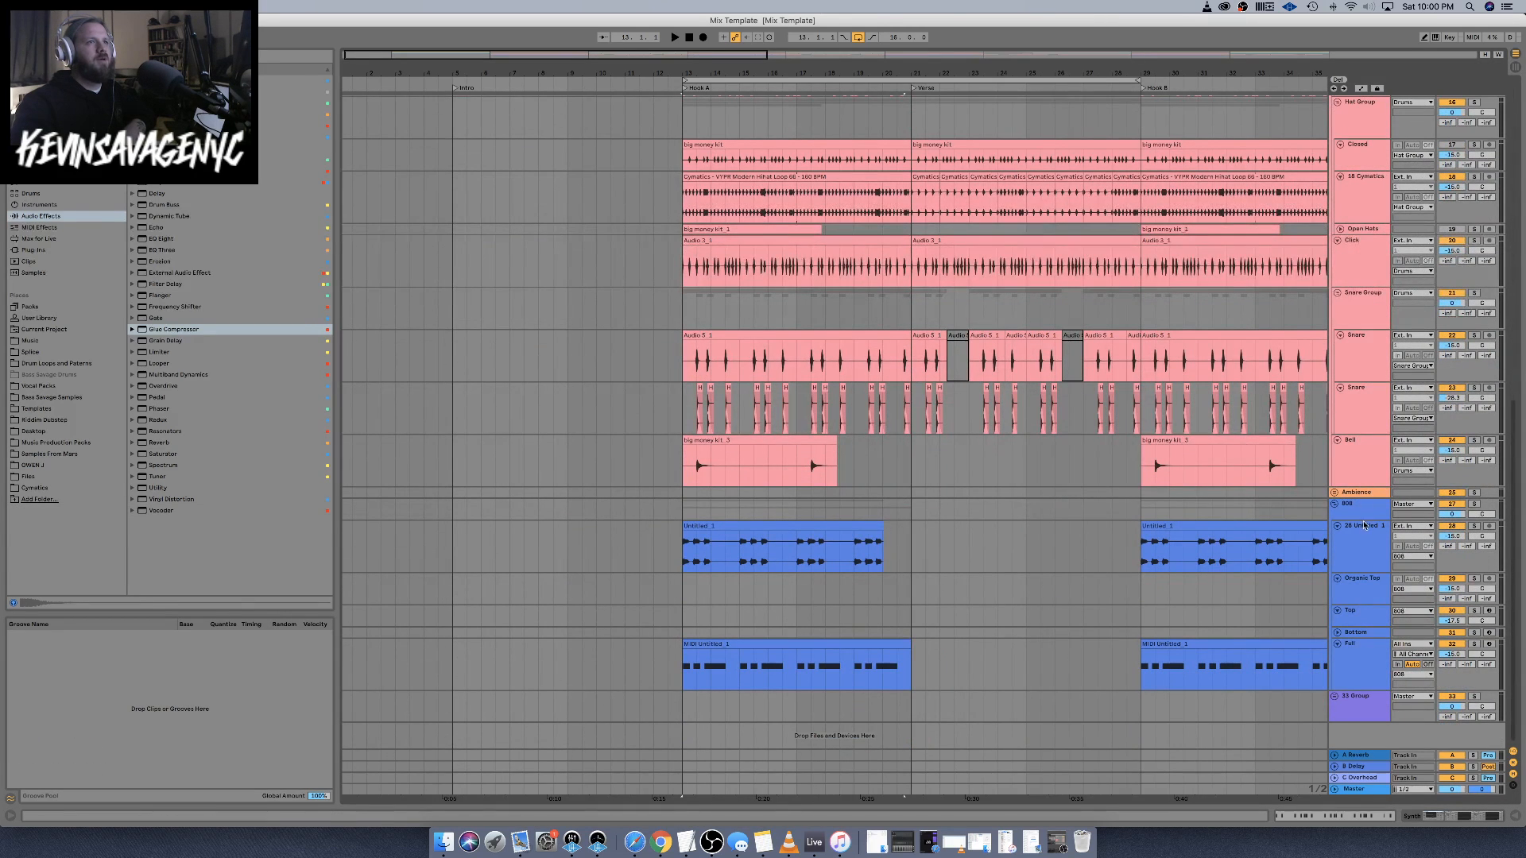
{"action": "left_click", "coordinate": [1362, 509]}
{"action": "left_click", "coordinate": [1475, 825]}
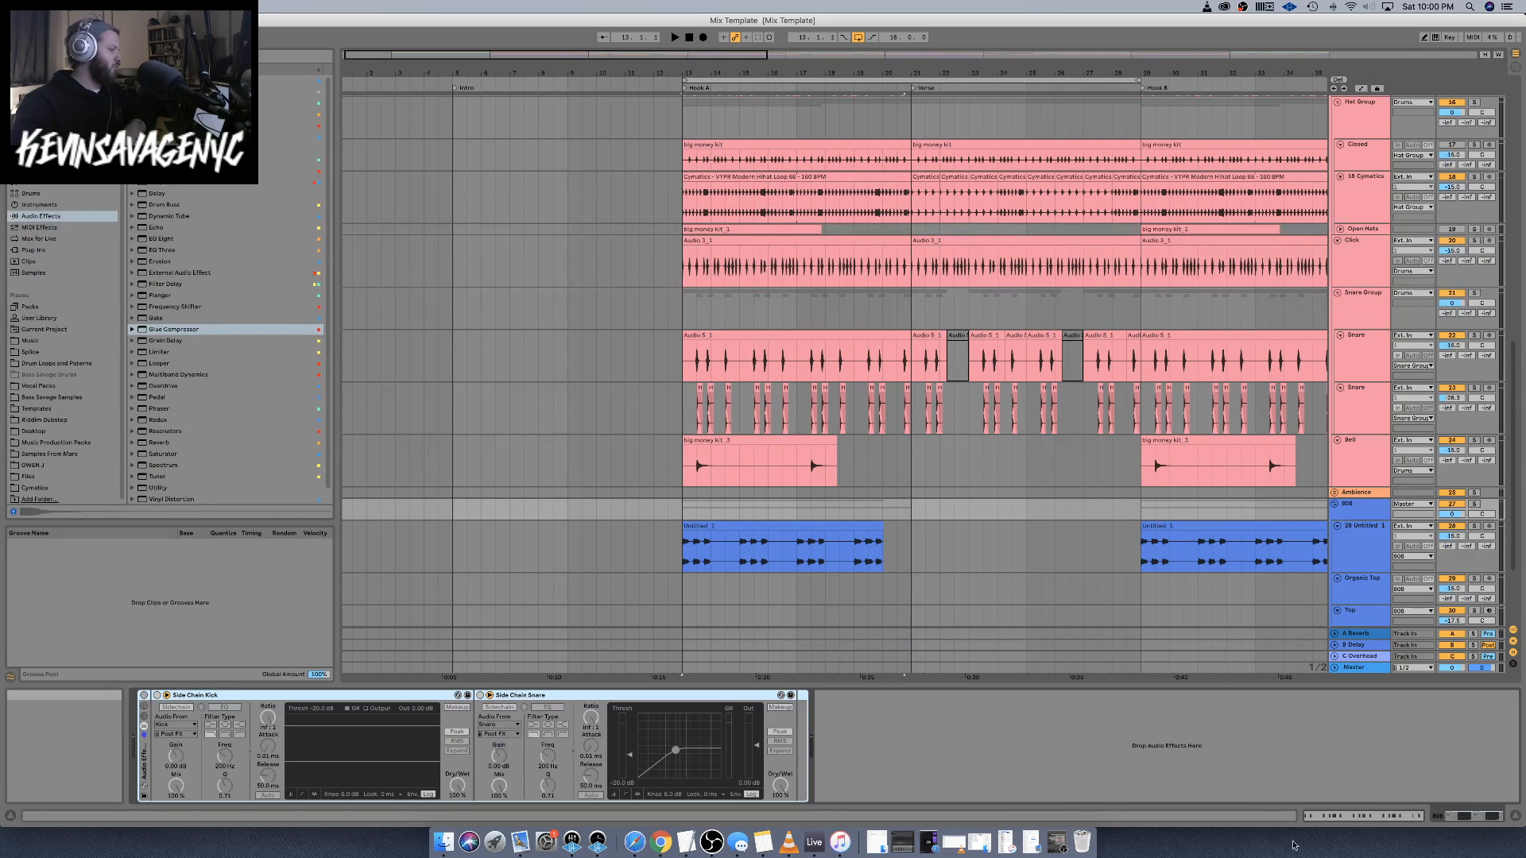
{"action": "left_click", "coordinate": [143, 697]}
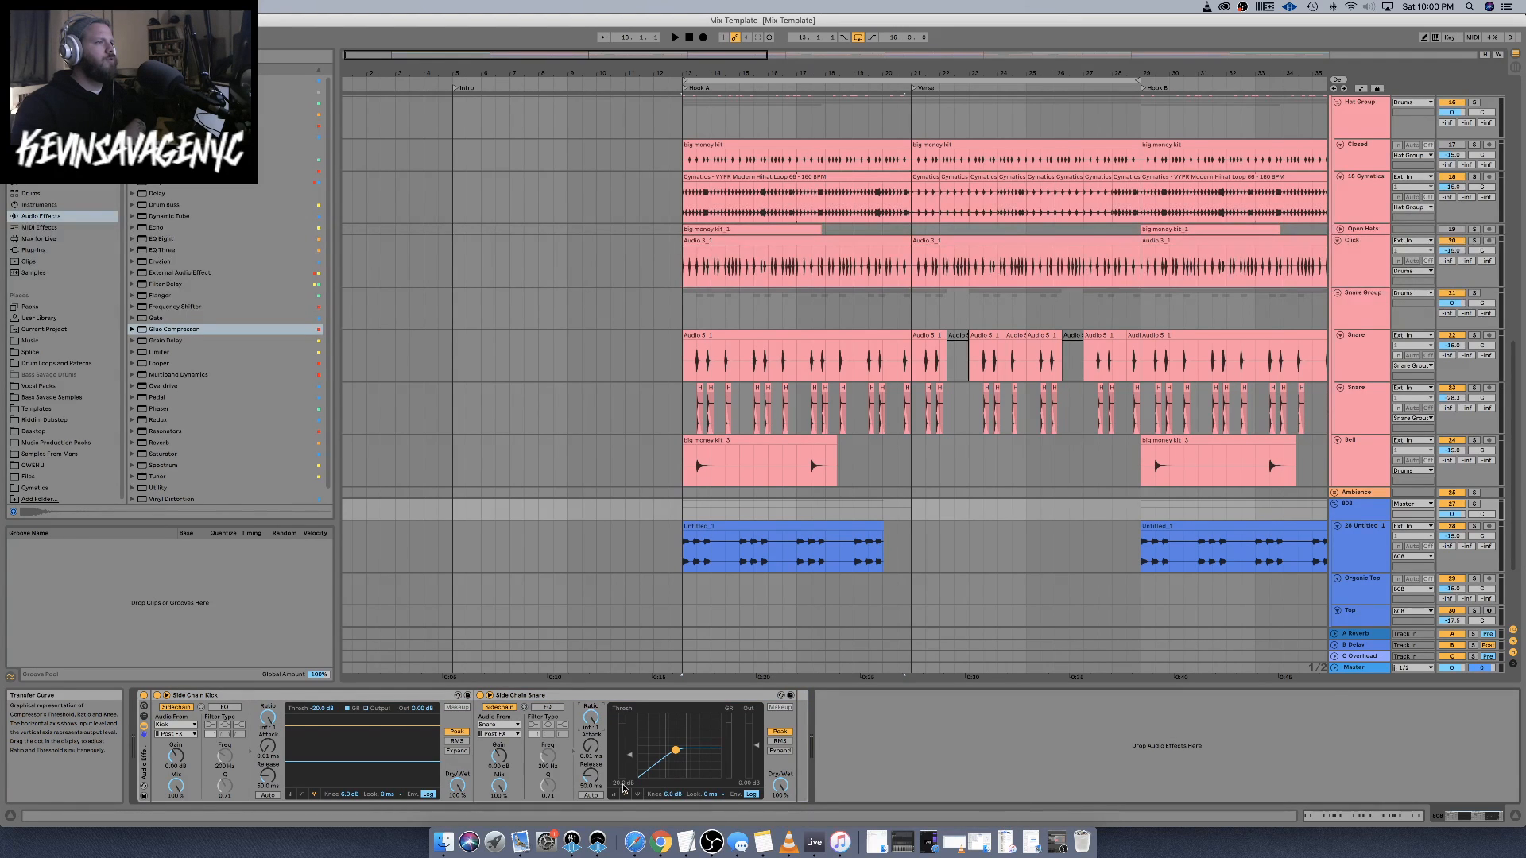
Play Hook A while watching the Synth group's side-chain compressors react, then hide the device view
{"action": "scroll", "coordinate": [891, 309], "scroll_direction": "up", "scroll_amount": 10}
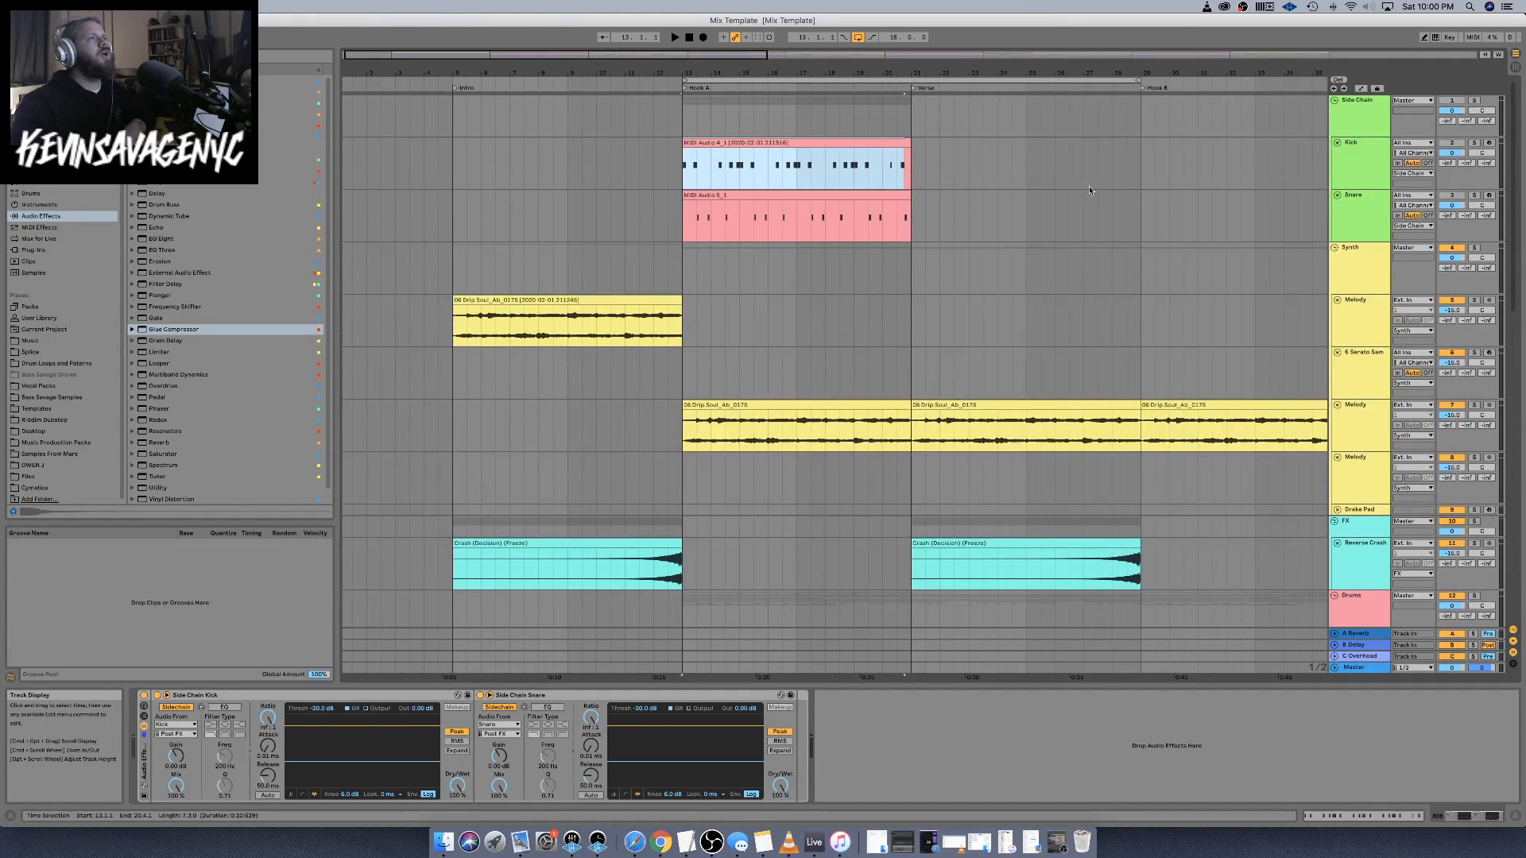
{"action": "left_click", "coordinate": [1358, 270]}
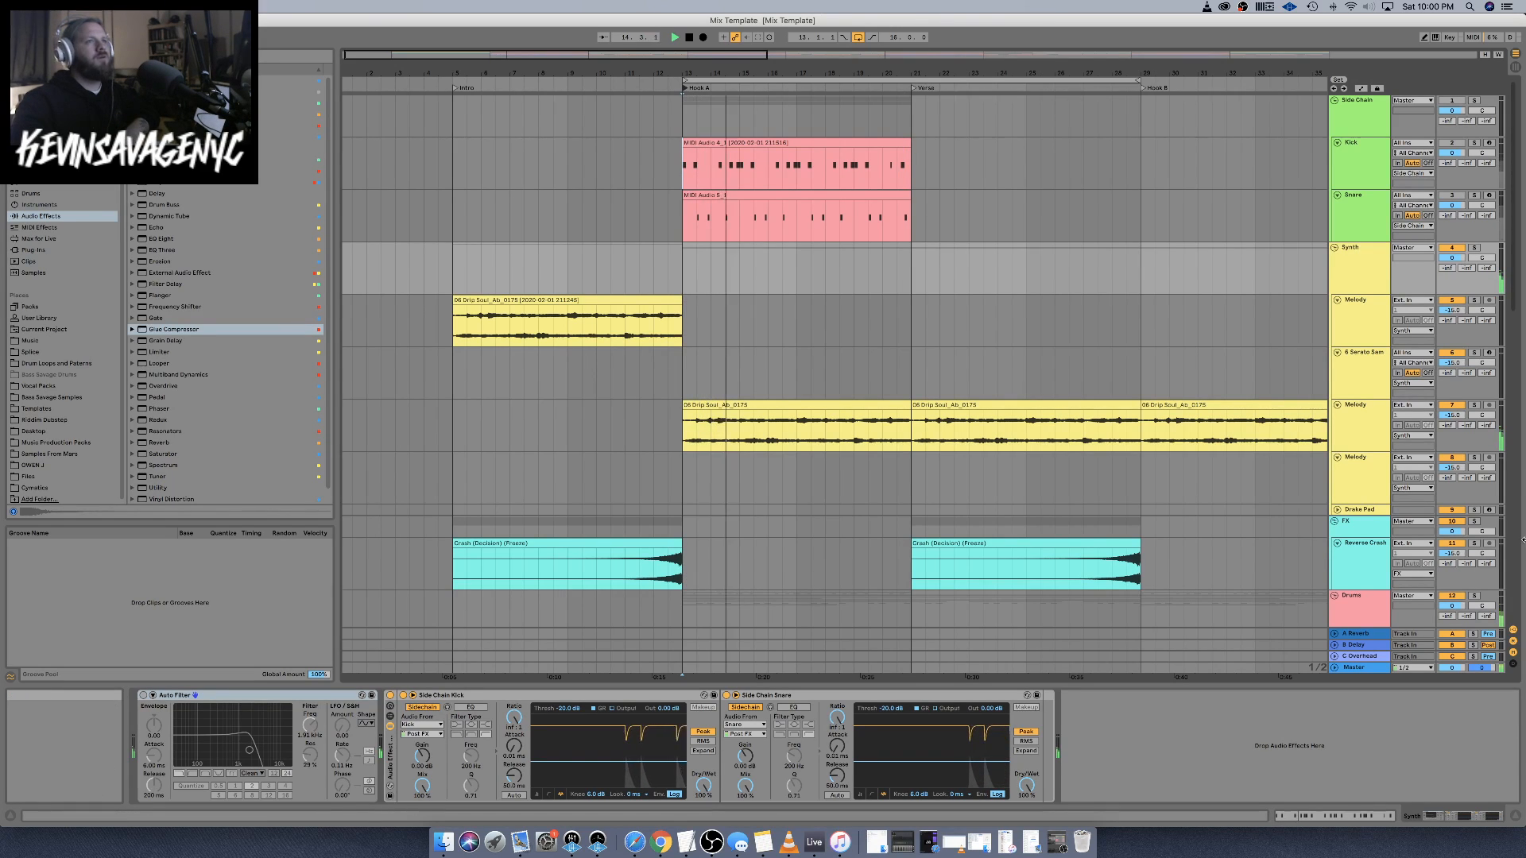
{"action": "left_click", "coordinate": [1517, 817]}
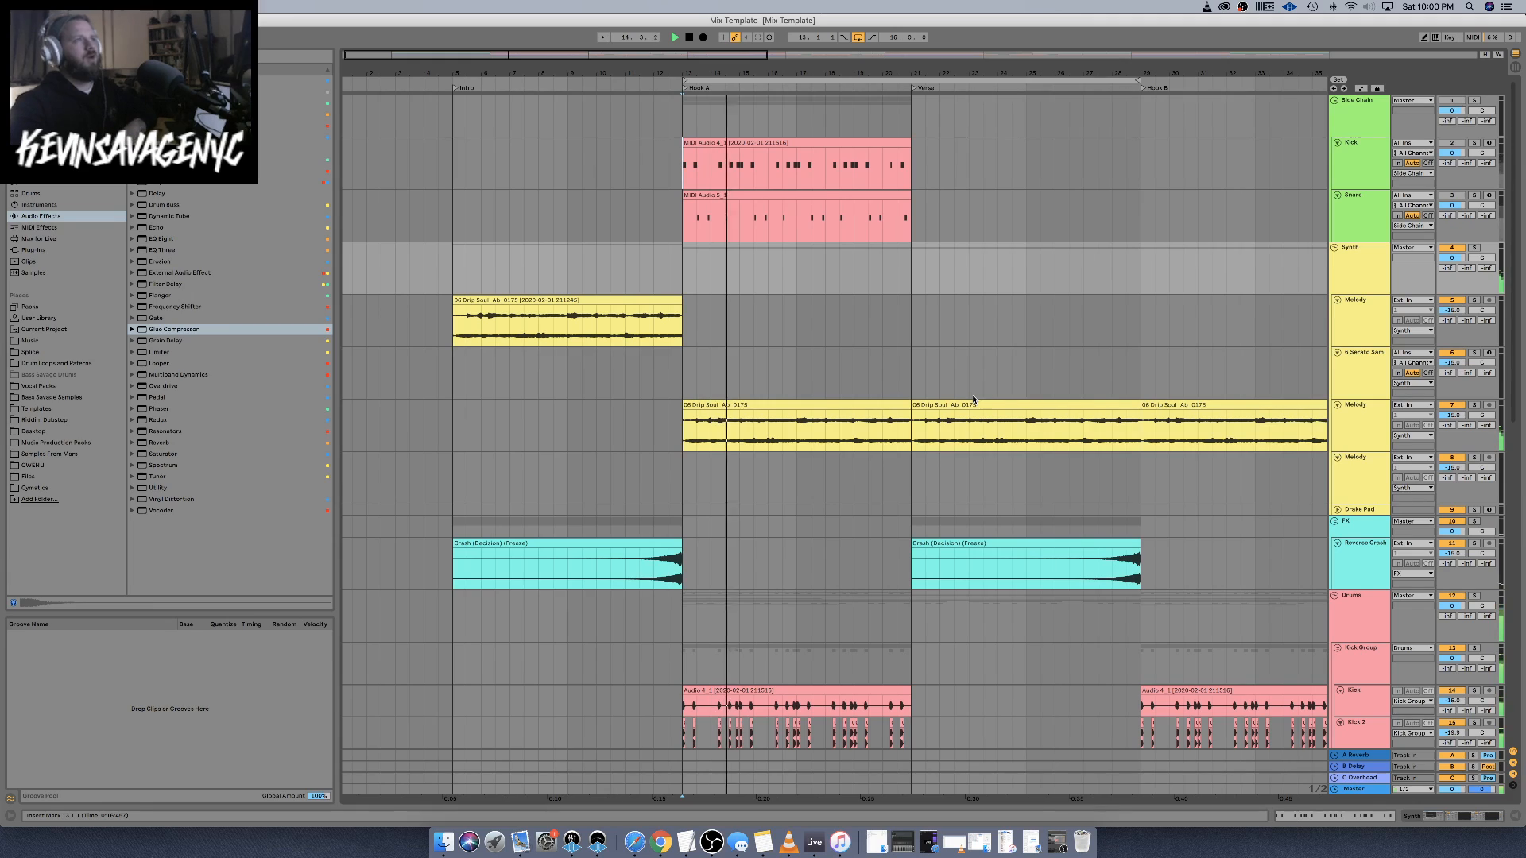
Consolidate all the split Verse clips on the original Snare track into one clip
{"action": "scroll", "coordinate": [981, 436], "scroll_direction": "down", "scroll_amount": 10}
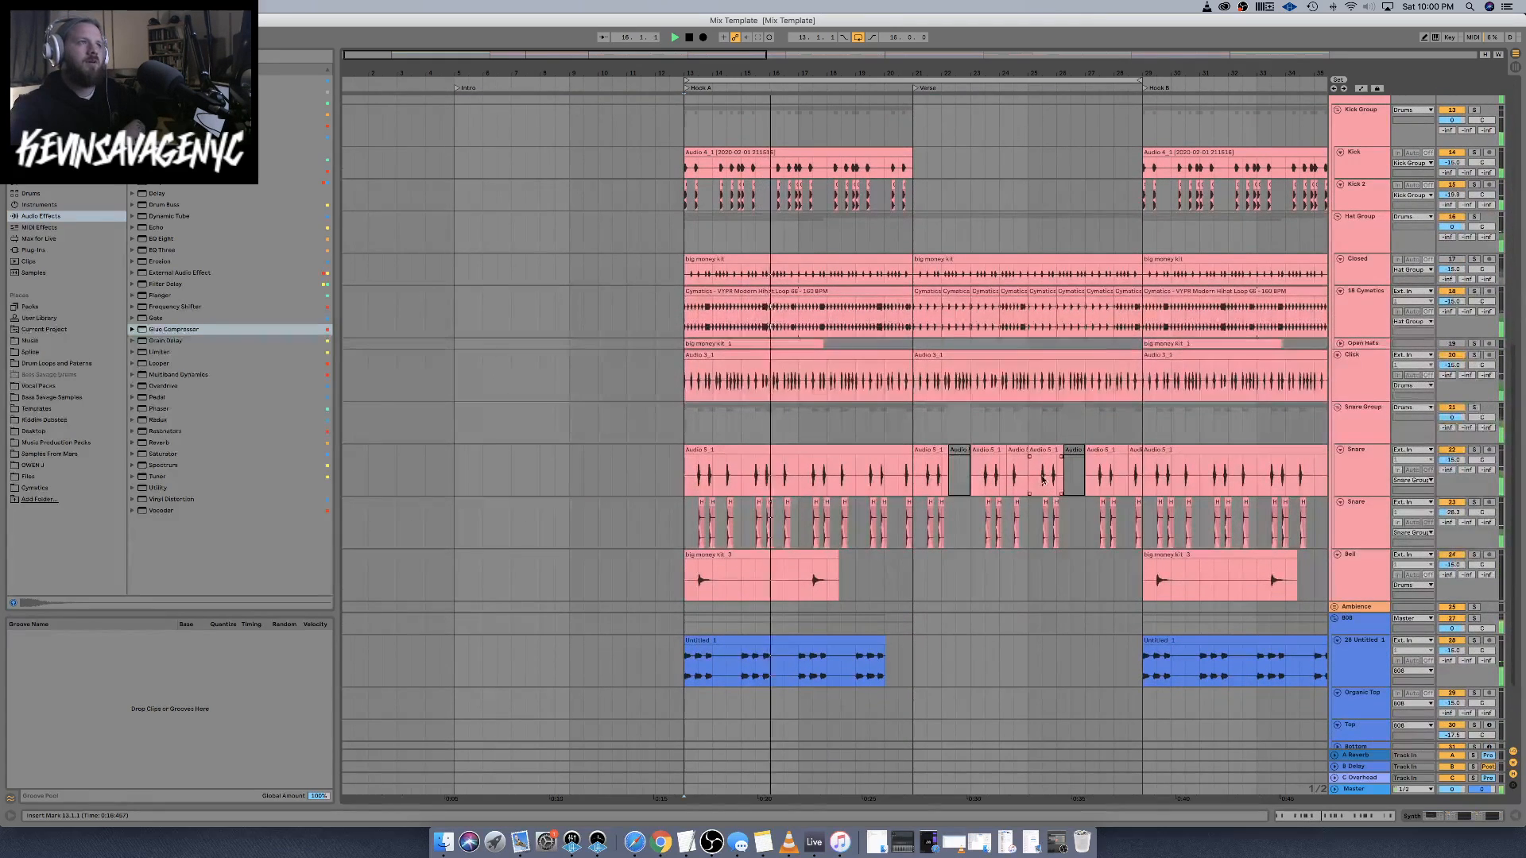
{"action": "left_click", "coordinate": [930, 475]}
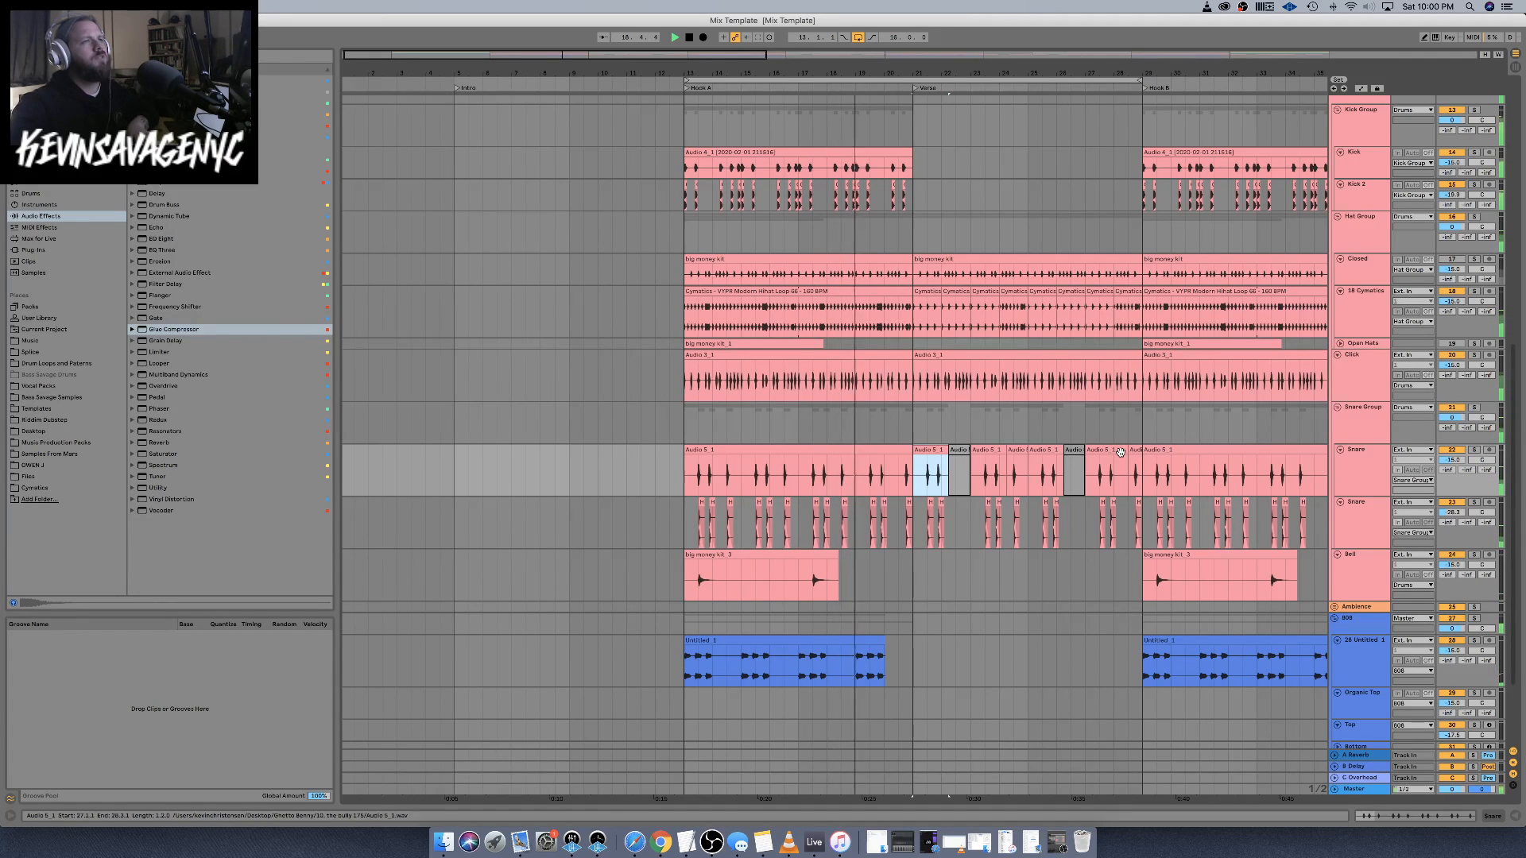
{"action": "scroll", "coordinate": [1124, 451], "scroll_direction": "left", "scroll_amount": 1}
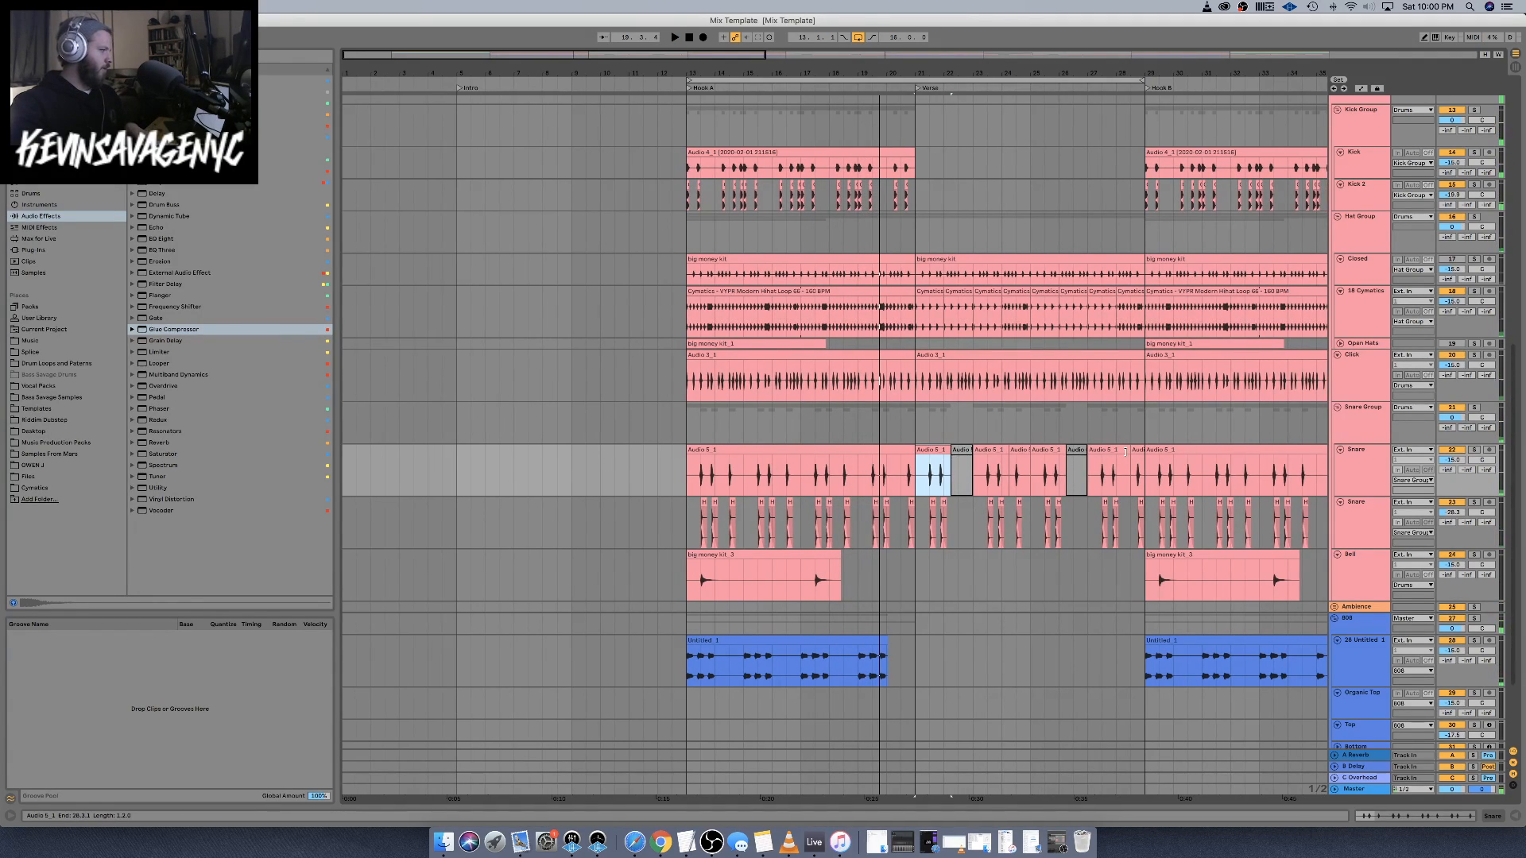
{"action": "left_click", "coordinate": [1134, 452], "text": "shift"}
{"action": "right_click", "coordinate": [1135, 453]}
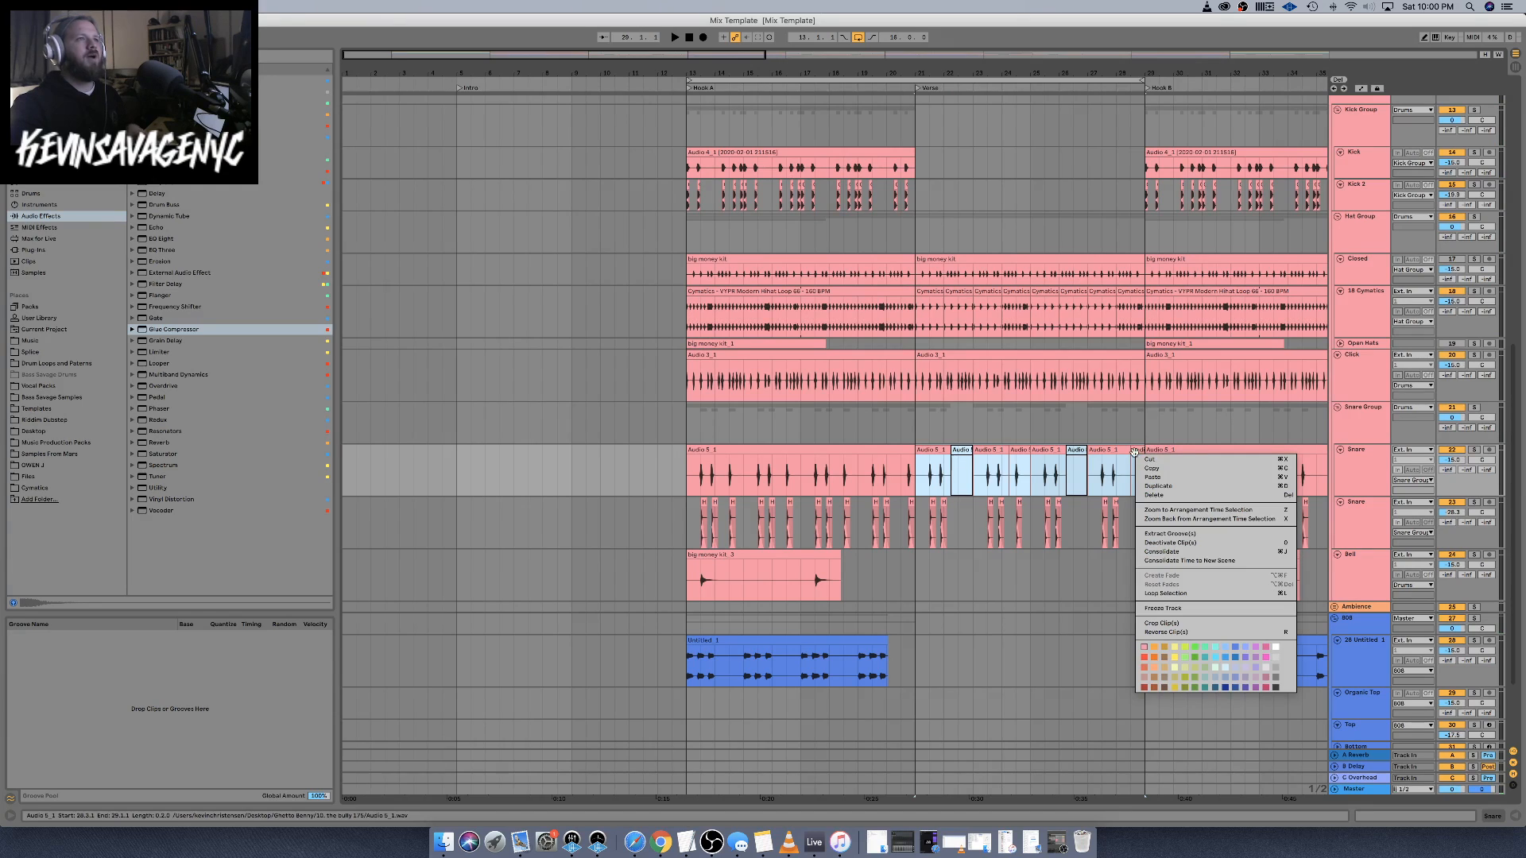
{"action": "left_click", "coordinate": [1194, 552]}
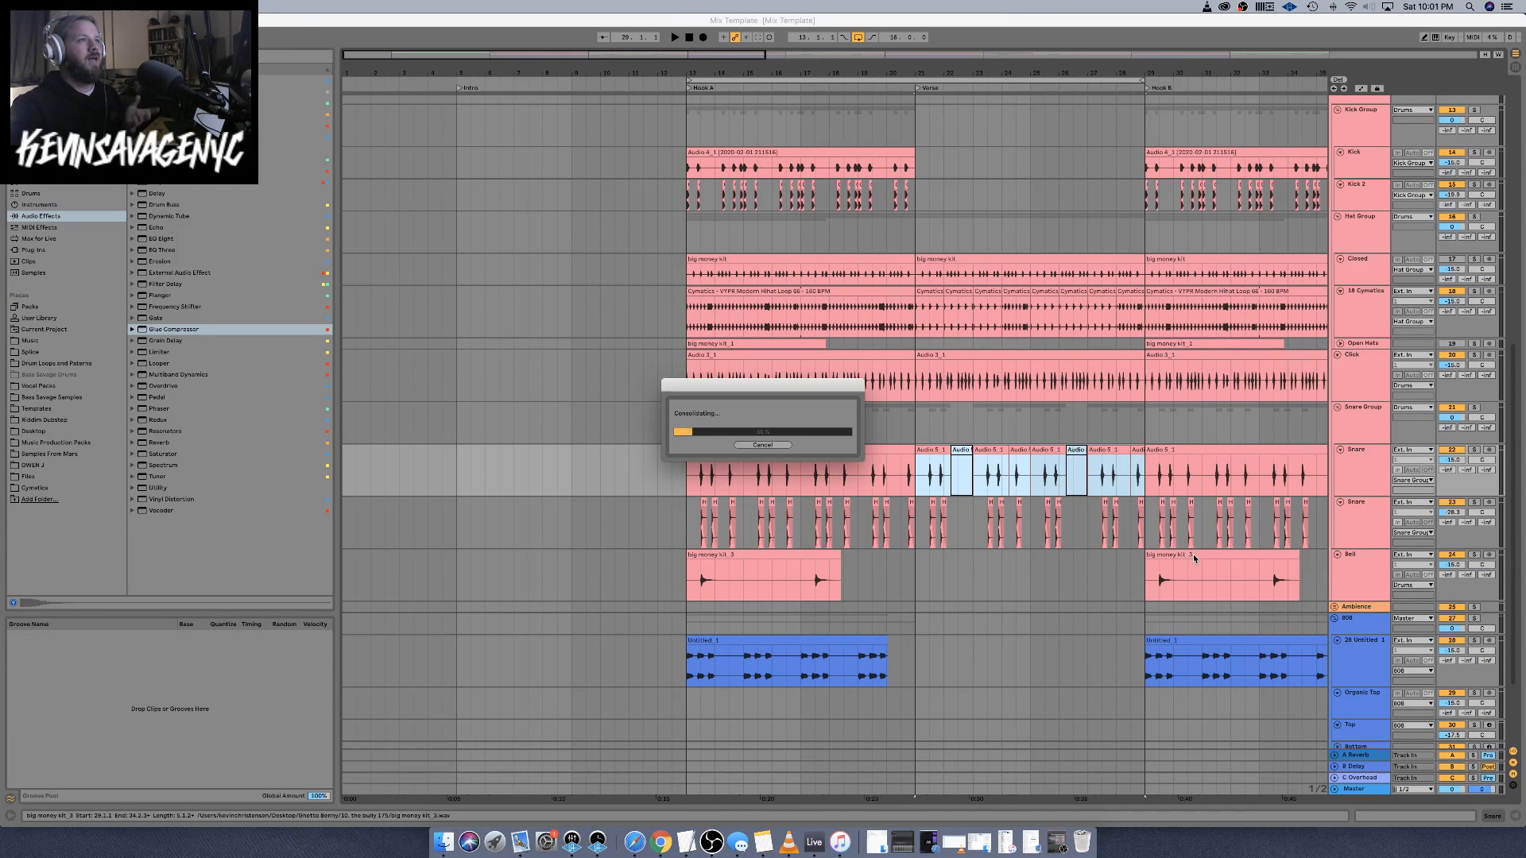
Copy the consolidated Verse Snare clip to the Side Chain group's Snare track at Verse, converting it to MIDI
{"action": "scroll", "coordinate": [1013, 439], "scroll_direction": "right", "scroll_amount": 2}
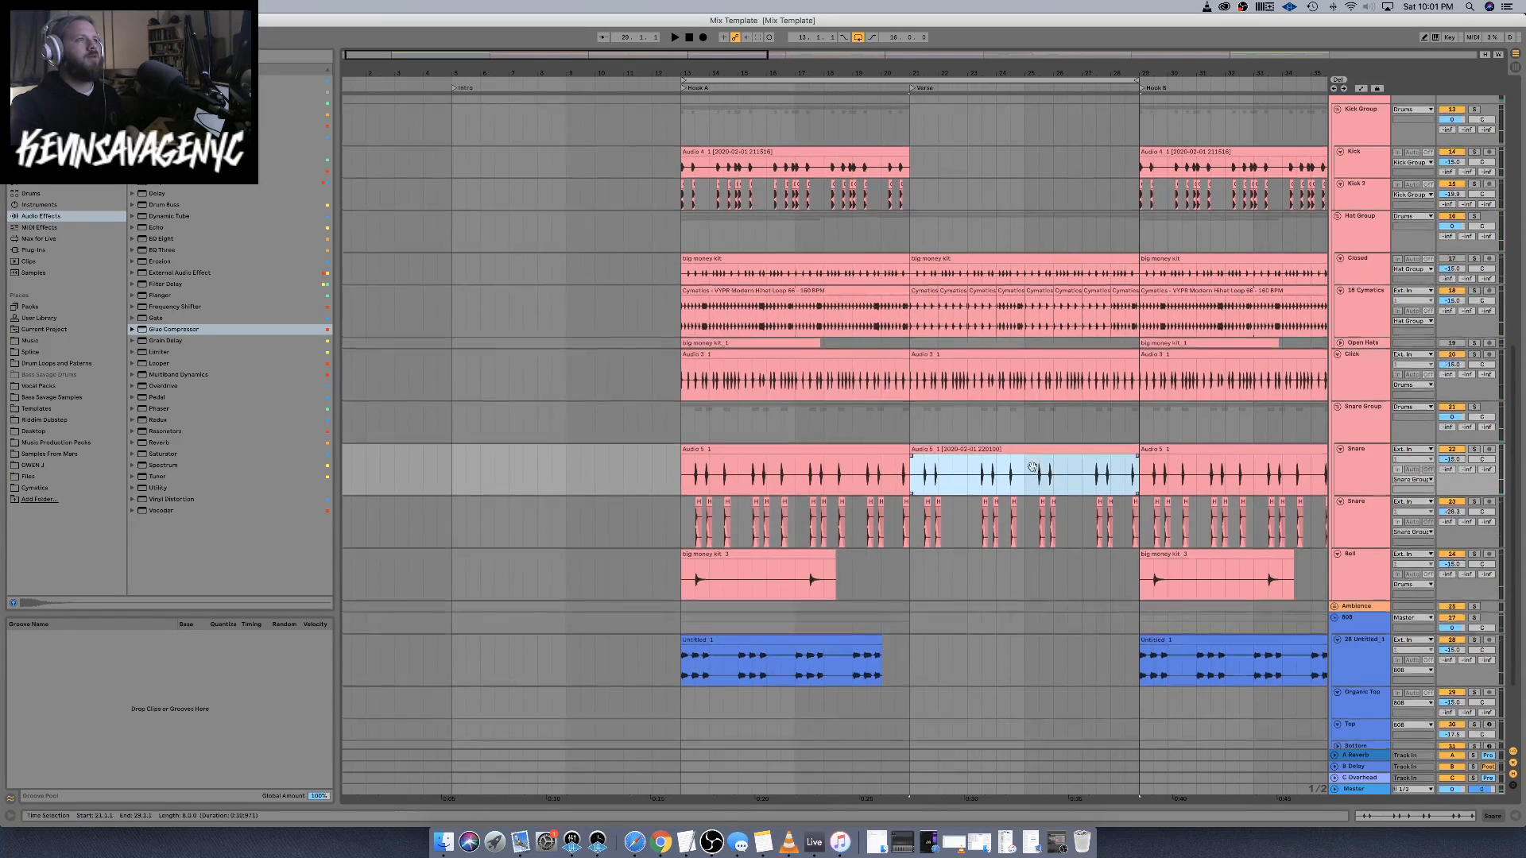
{"action": "scroll", "coordinate": [1032, 465], "scroll_direction": "up", "scroll_amount": 10}
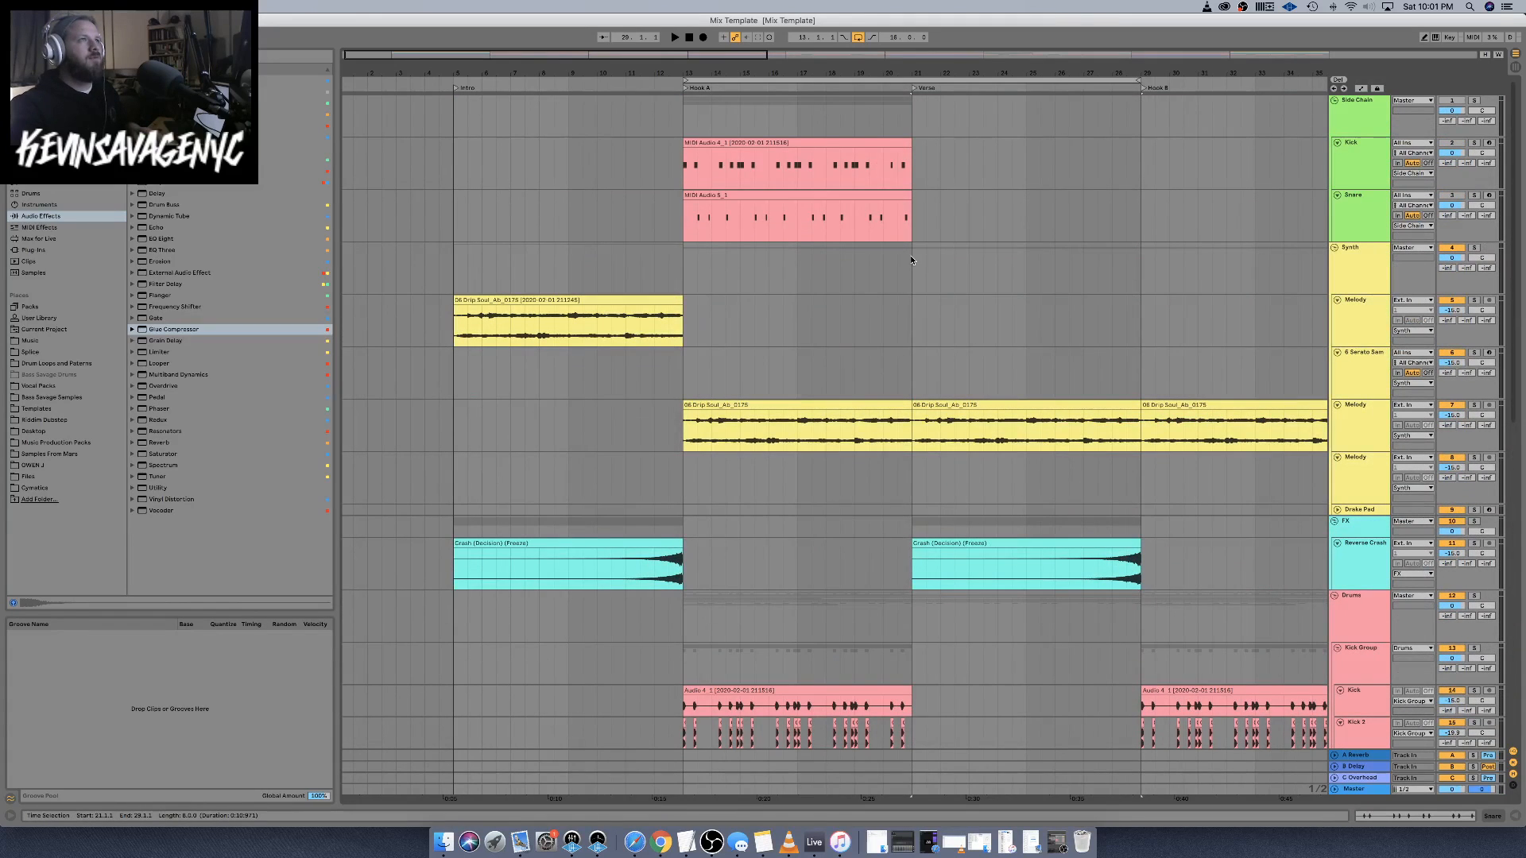
{"action": "left_click", "coordinate": [916, 216]}
{"action": "key", "text": "super+v"}
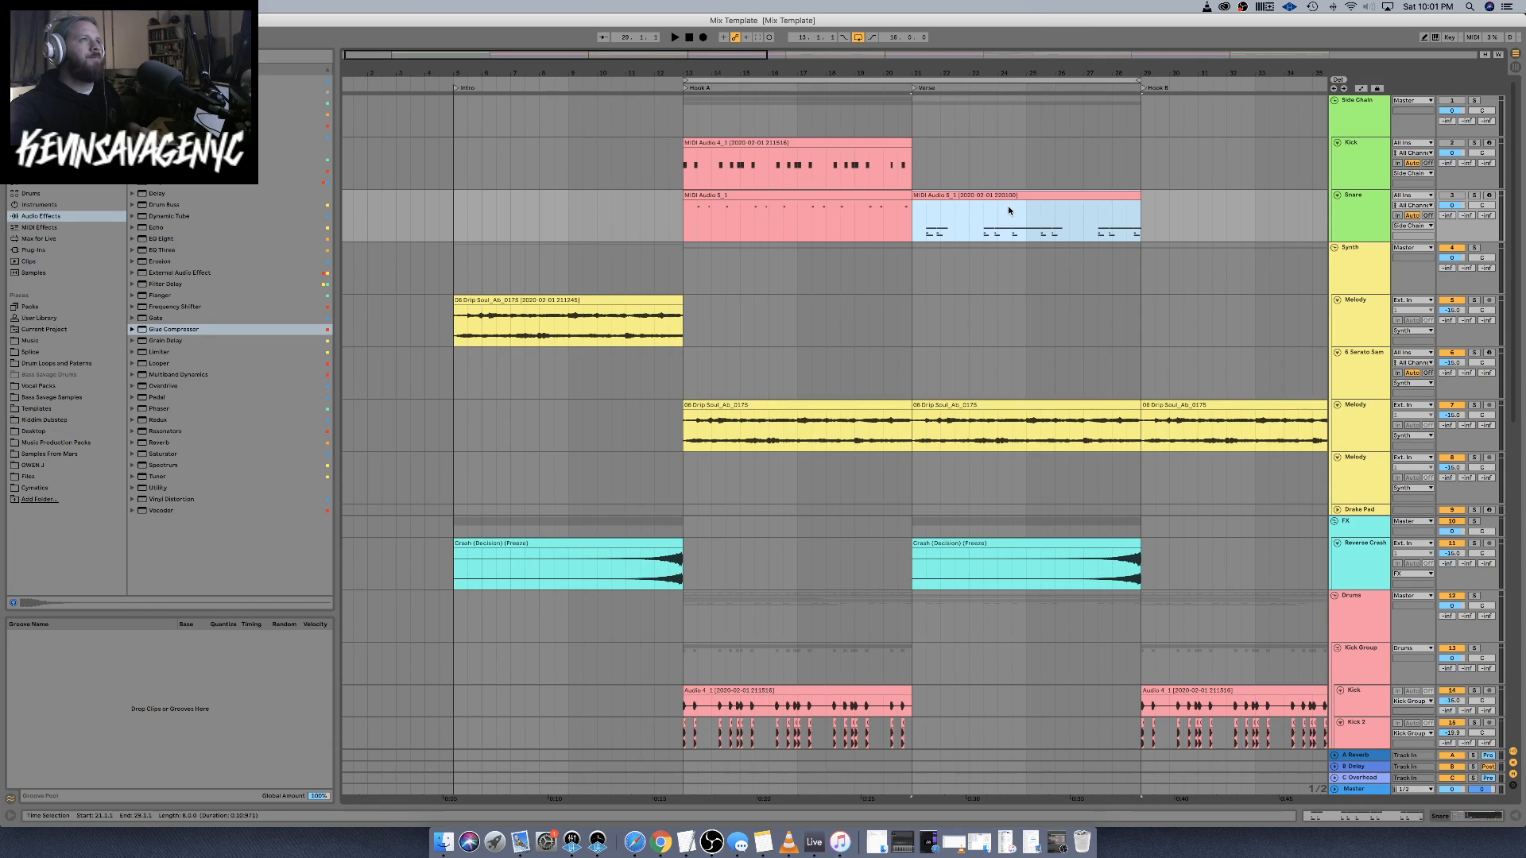
Open the Verse side-chain Snare MIDI clip in the note editor and delete all its C1 and F#1 notes
{"action": "double_click", "coordinate": [1005, 197]}
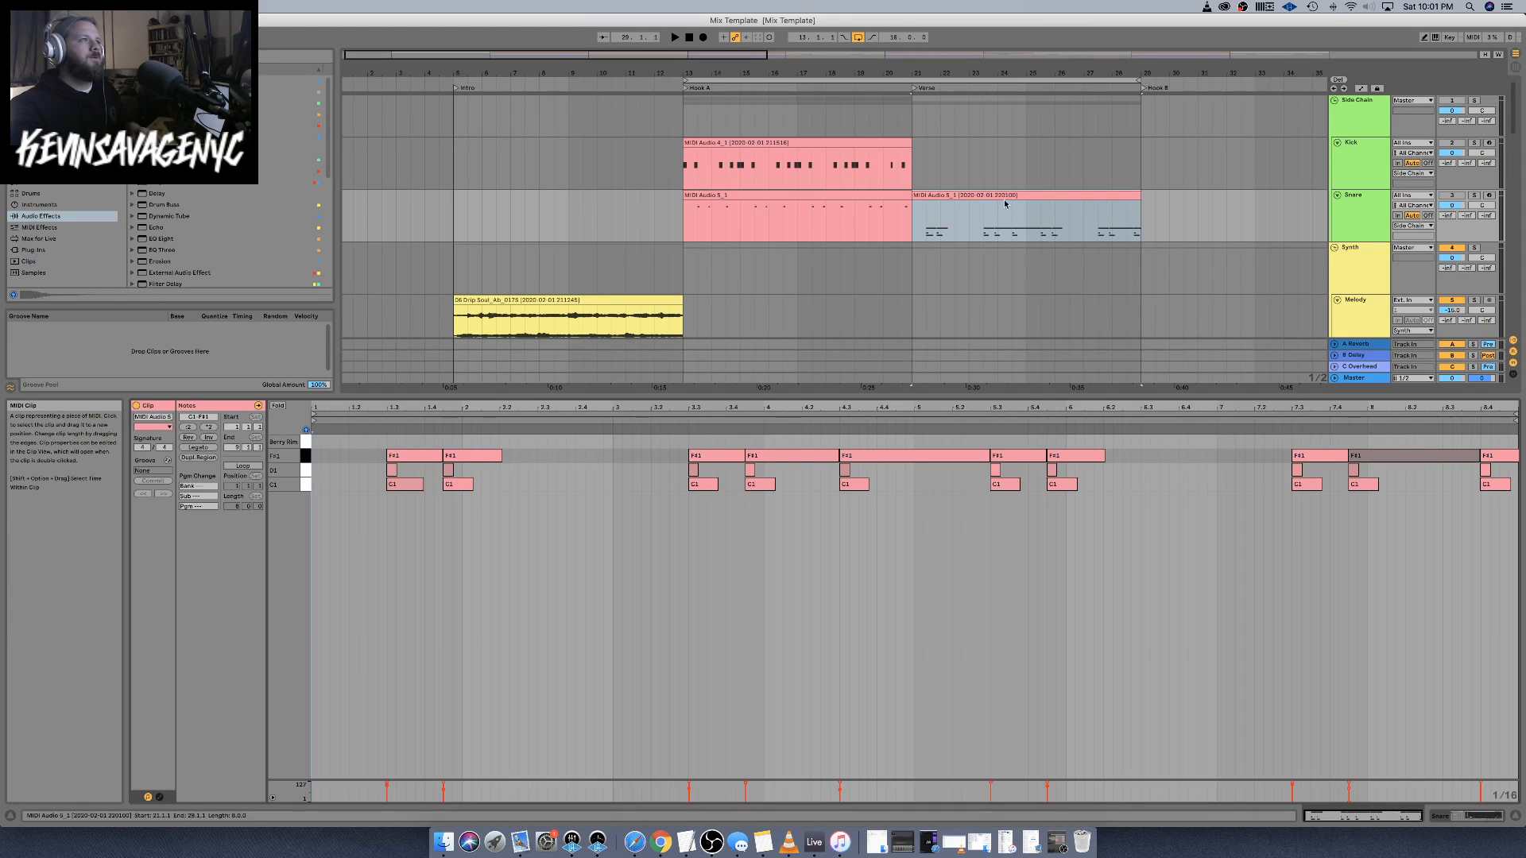
{"action": "left_click", "coordinate": [307, 488]}
{"action": "key", "text": "Delete"}
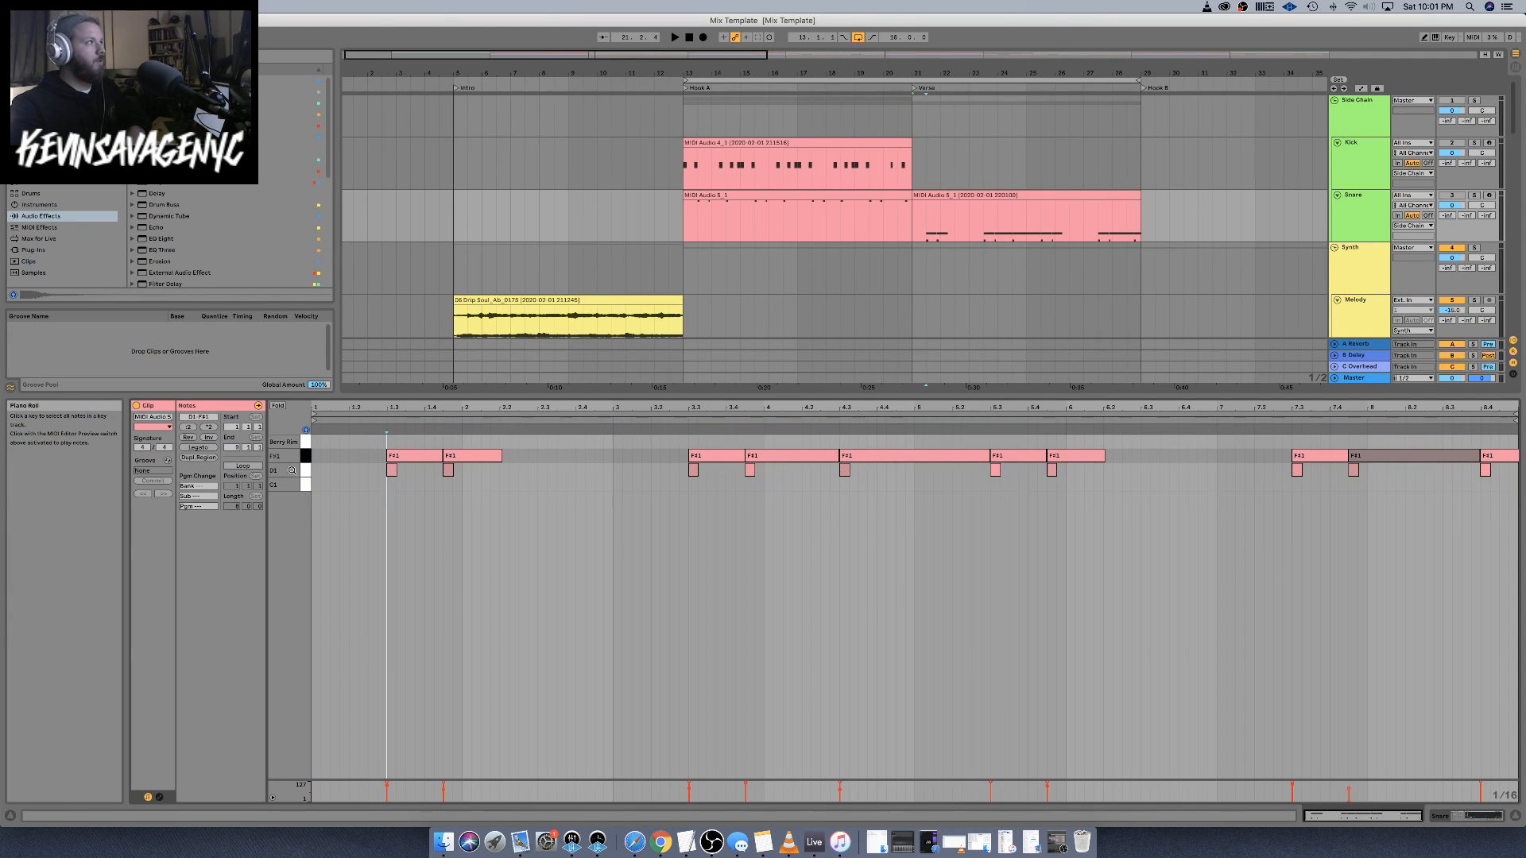
{"action": "left_click", "coordinate": [304, 459]}
{"action": "key", "text": "Delete"}
Set the remaining D1 notes to velocity 127, move them up to the Berry Rim row, and close the note editor
{"action": "left_click", "coordinate": [307, 470]}
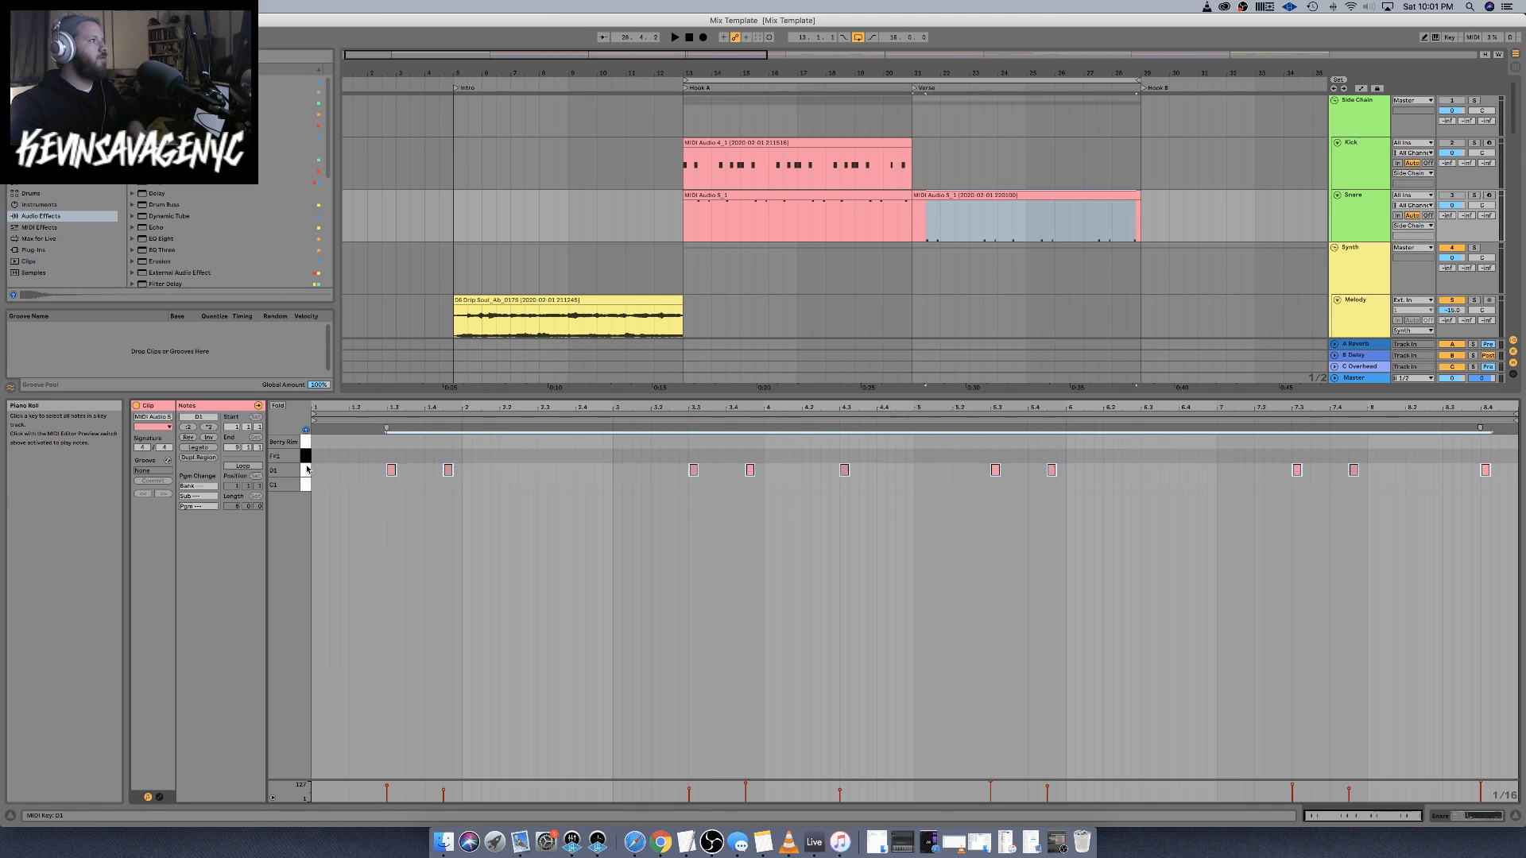
{"action": "key", "text": "Up"}
{"action": "key", "text": "Up"}
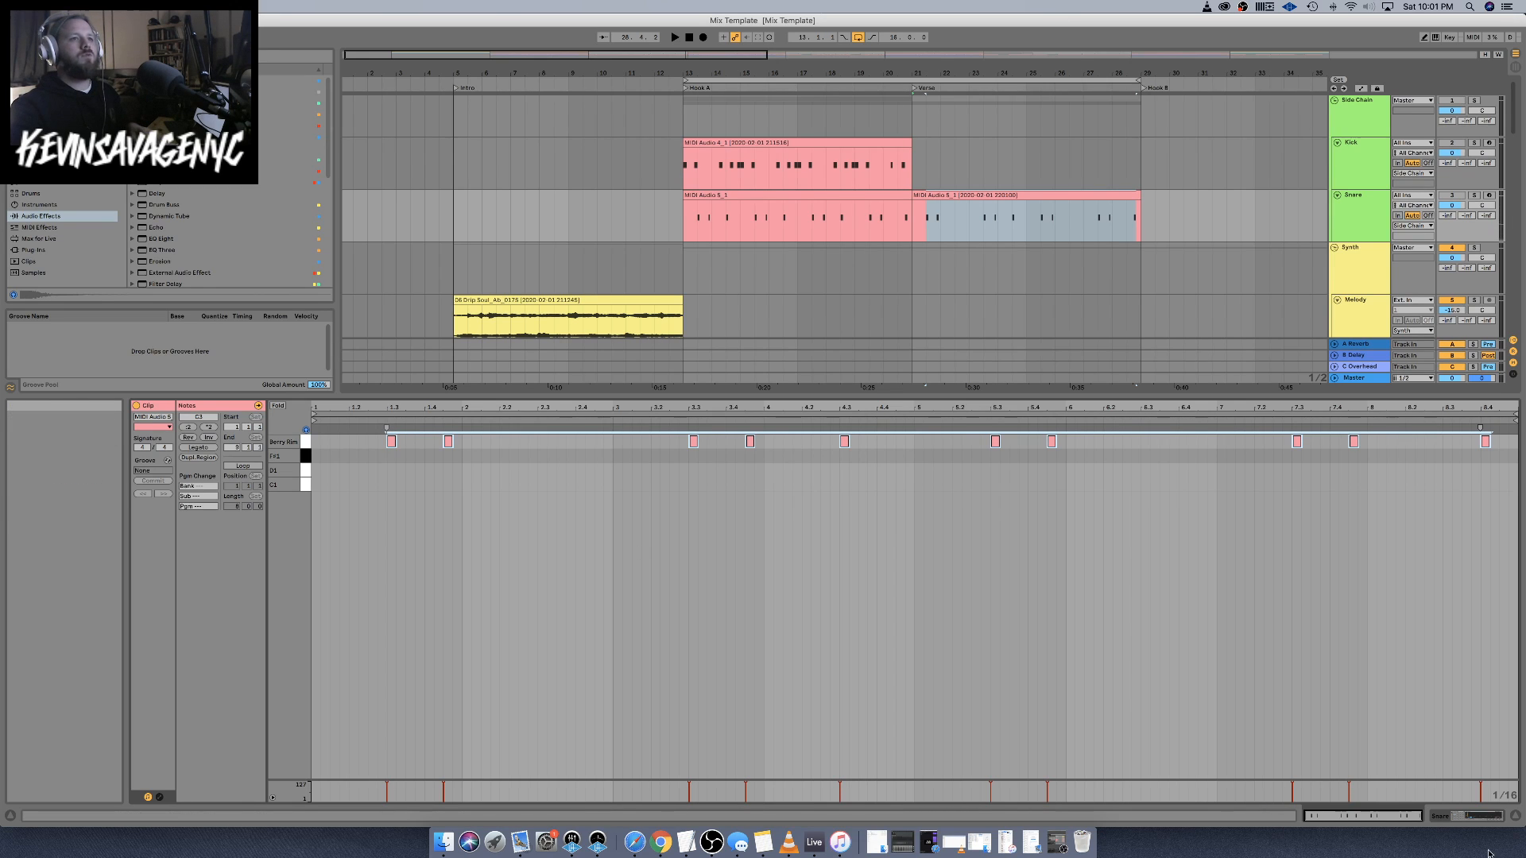
{"action": "left_click", "coordinate": [1517, 817]}
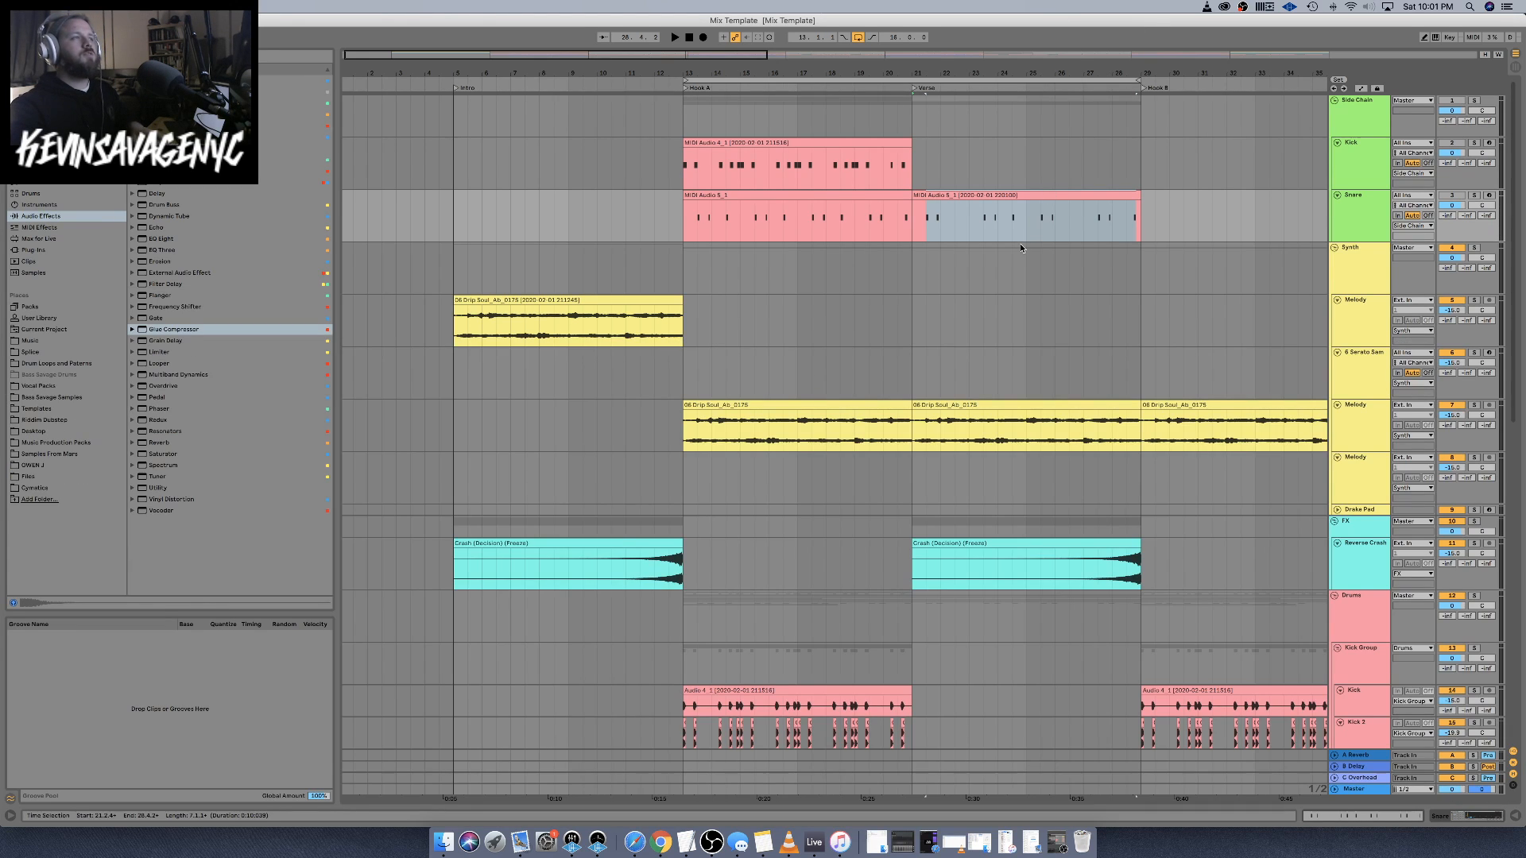
Open the Verse and Hook A side-chain Snare clips to check the pitch and velocity of their Berry Rim notes
{"action": "scroll", "coordinate": [1020, 247], "scroll_direction": "right", "scroll_amount": 5}
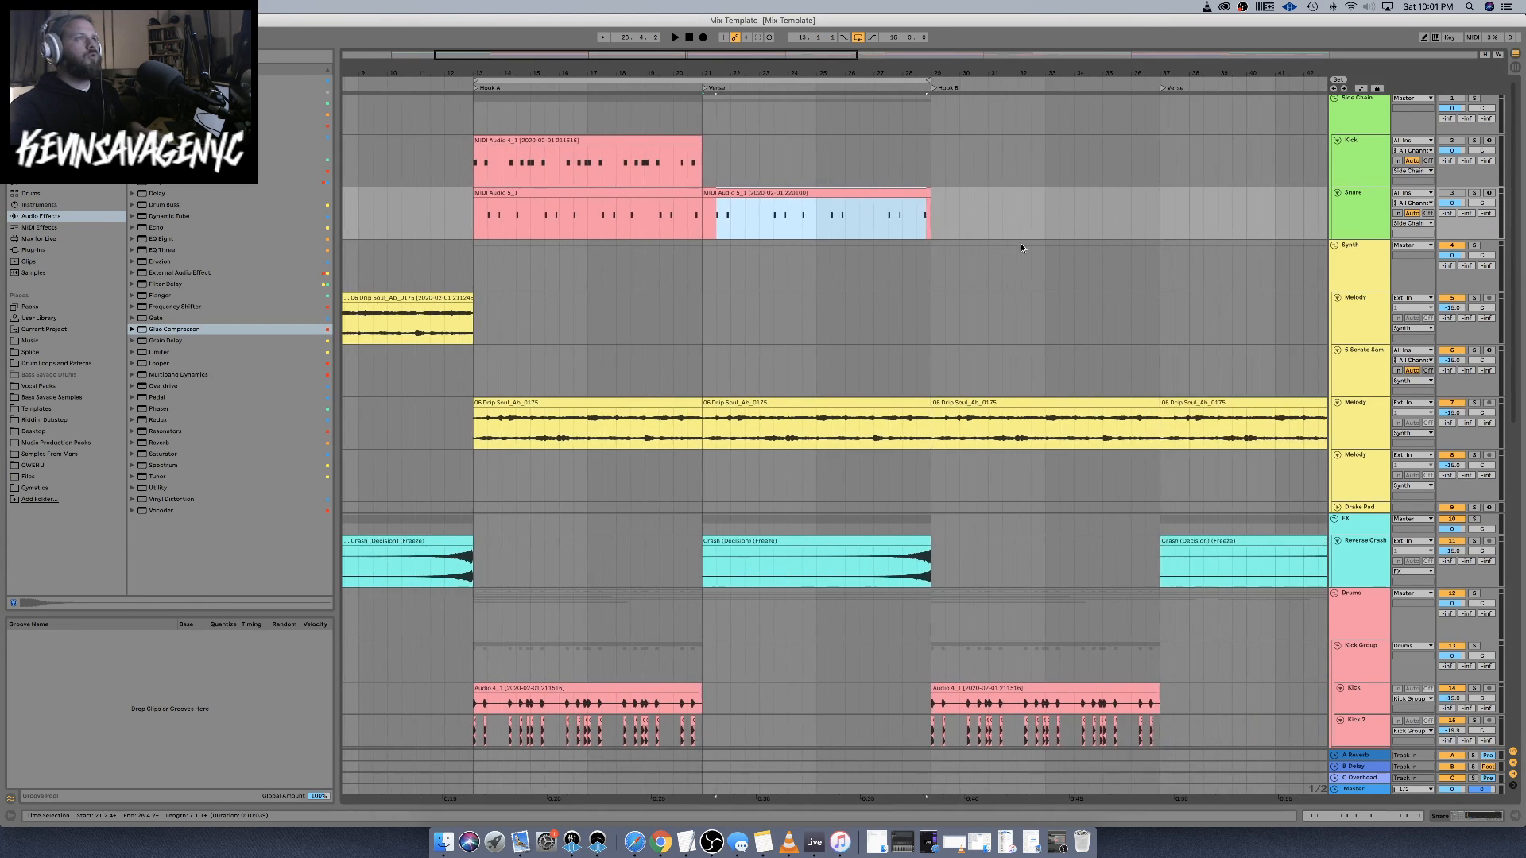
{"action": "double_click", "coordinate": [805, 196]}
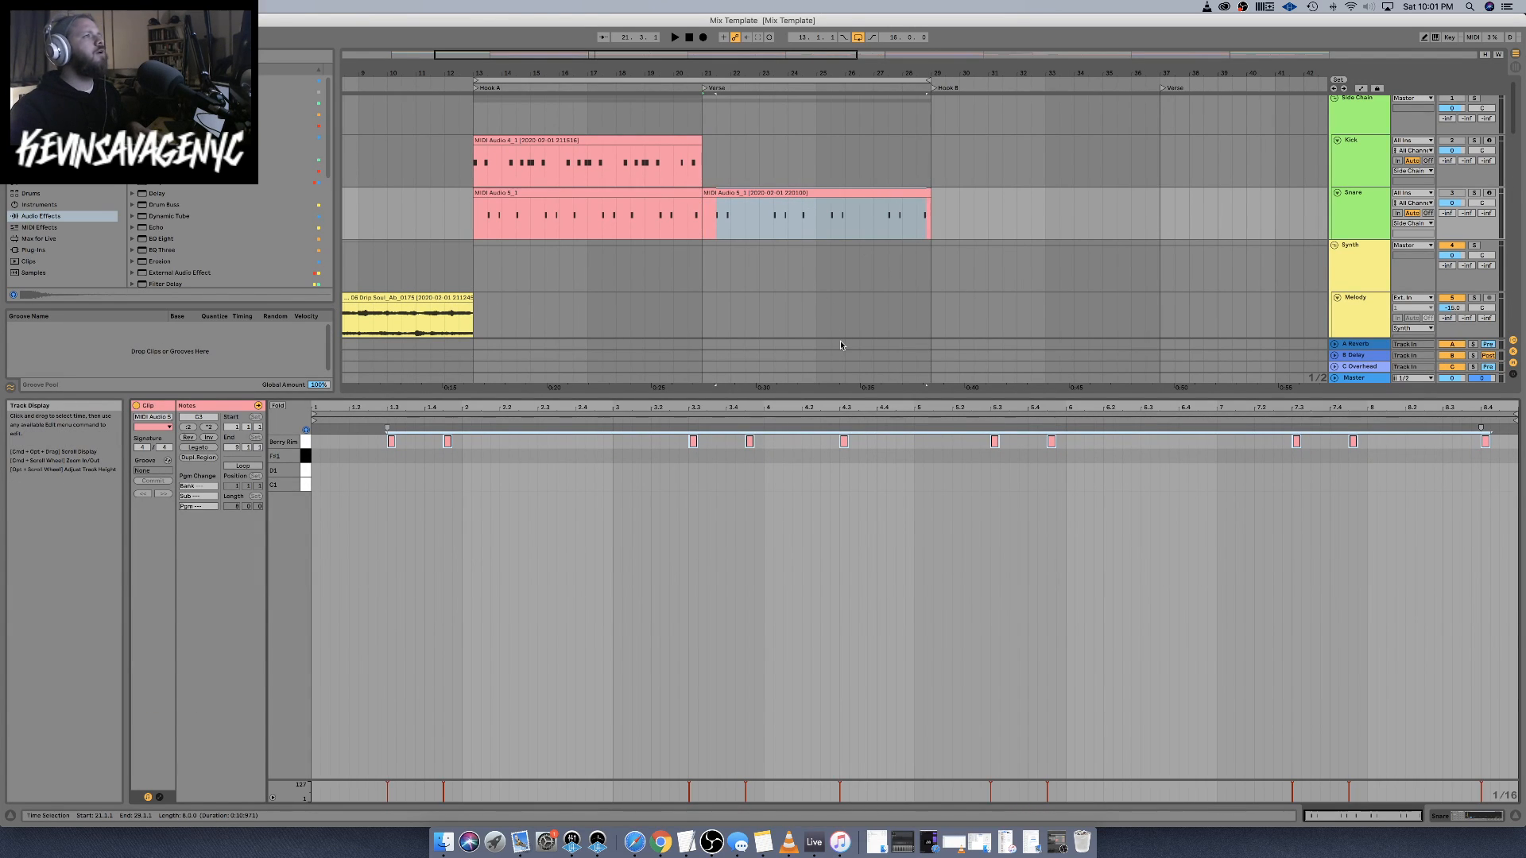
{"action": "left_click", "coordinate": [615, 197]}
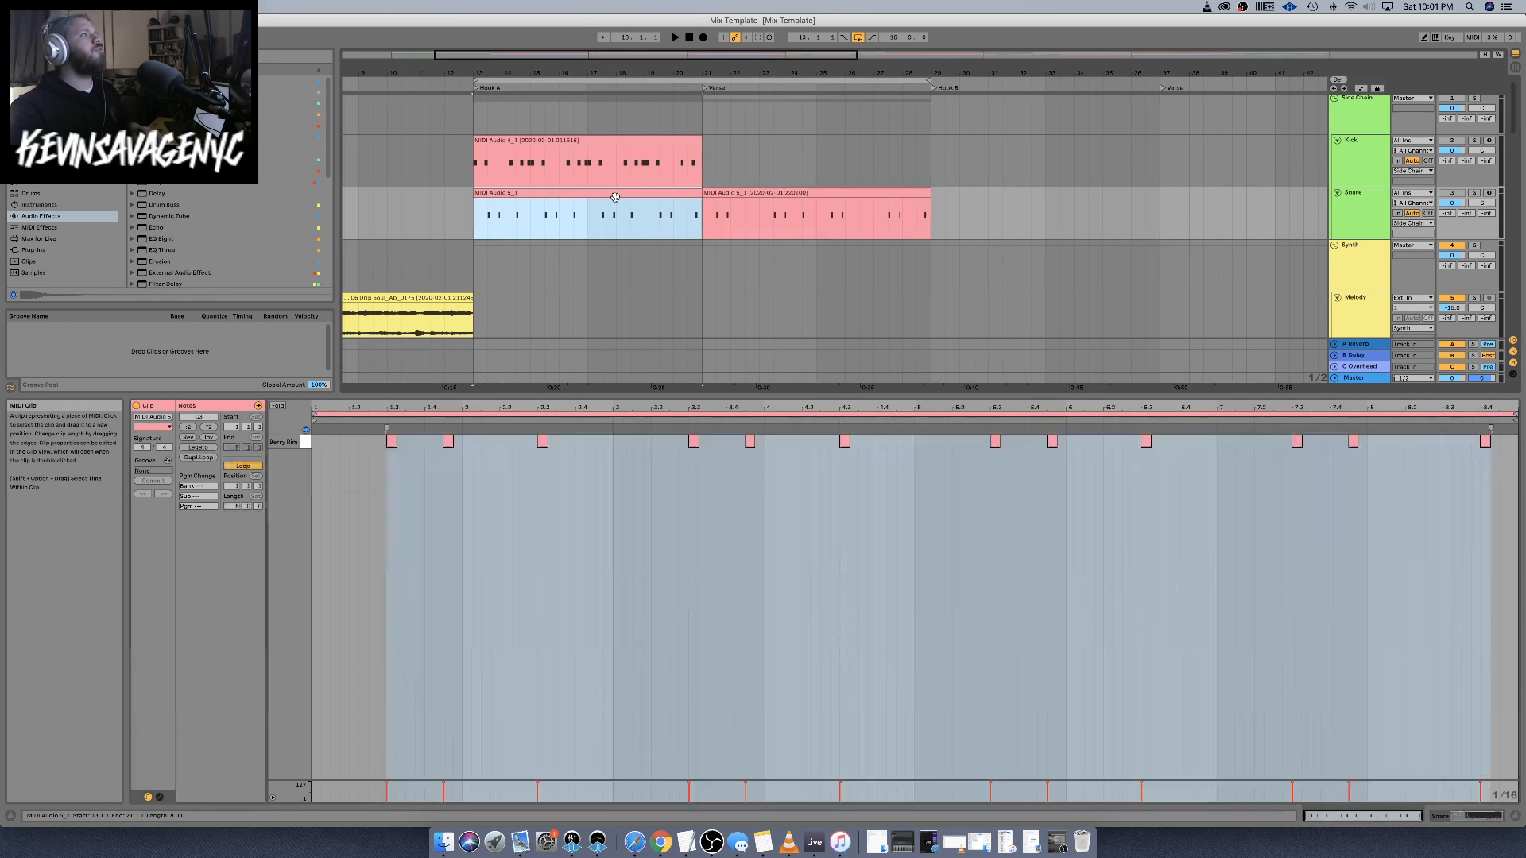
{"action": "left_click", "coordinate": [305, 442]}
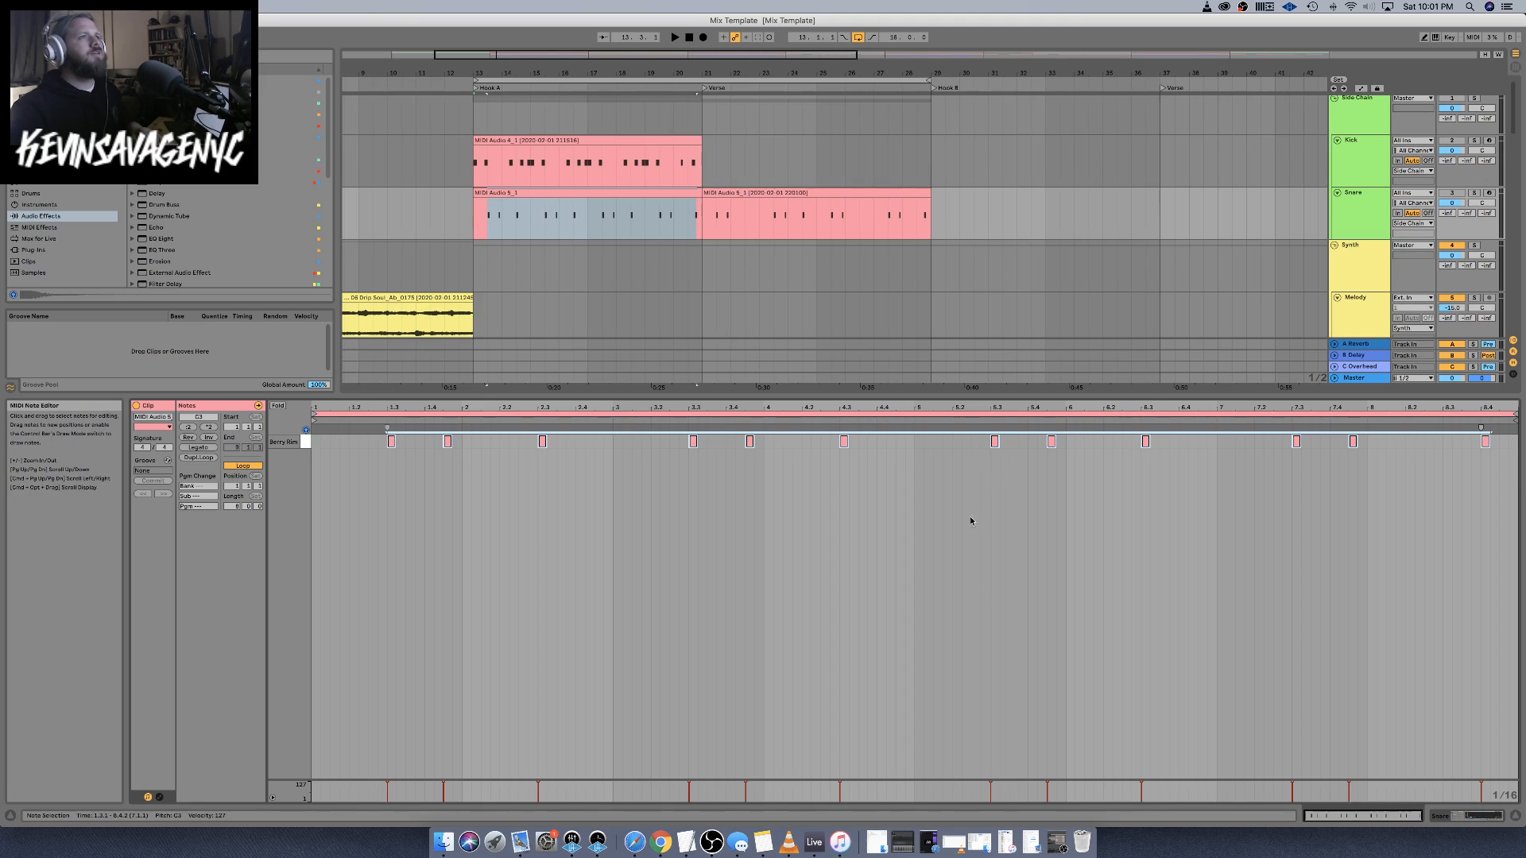
Close the note editor and solo the Click track in the Drums group while the arrangement plays from Hook A
{"action": "left_click", "coordinate": [1517, 817]}
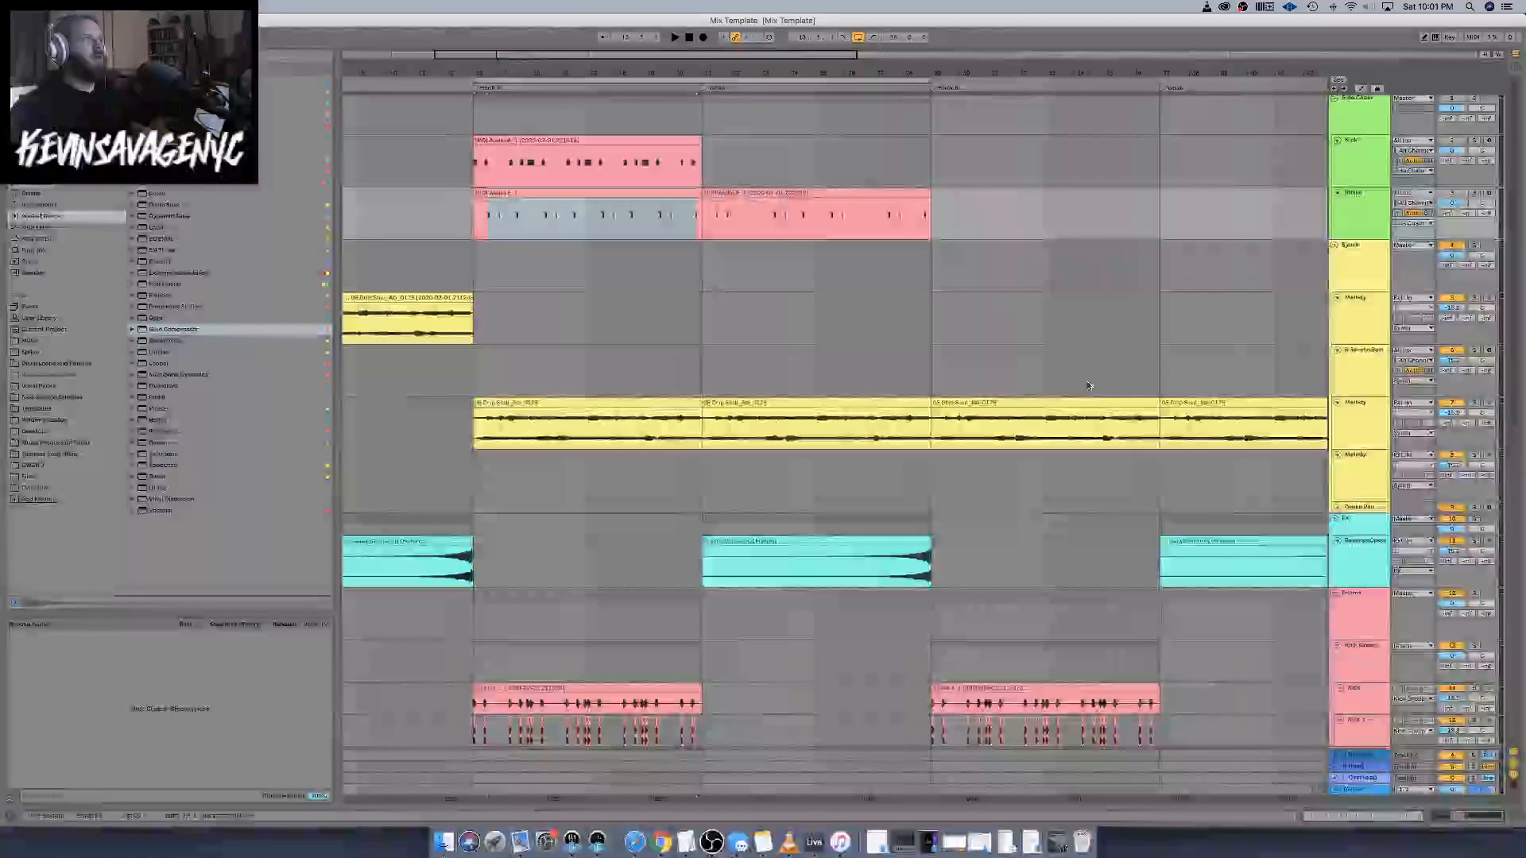
{"action": "scroll", "coordinate": [719, 272], "scroll_direction": "down", "scroll_amount": 5}
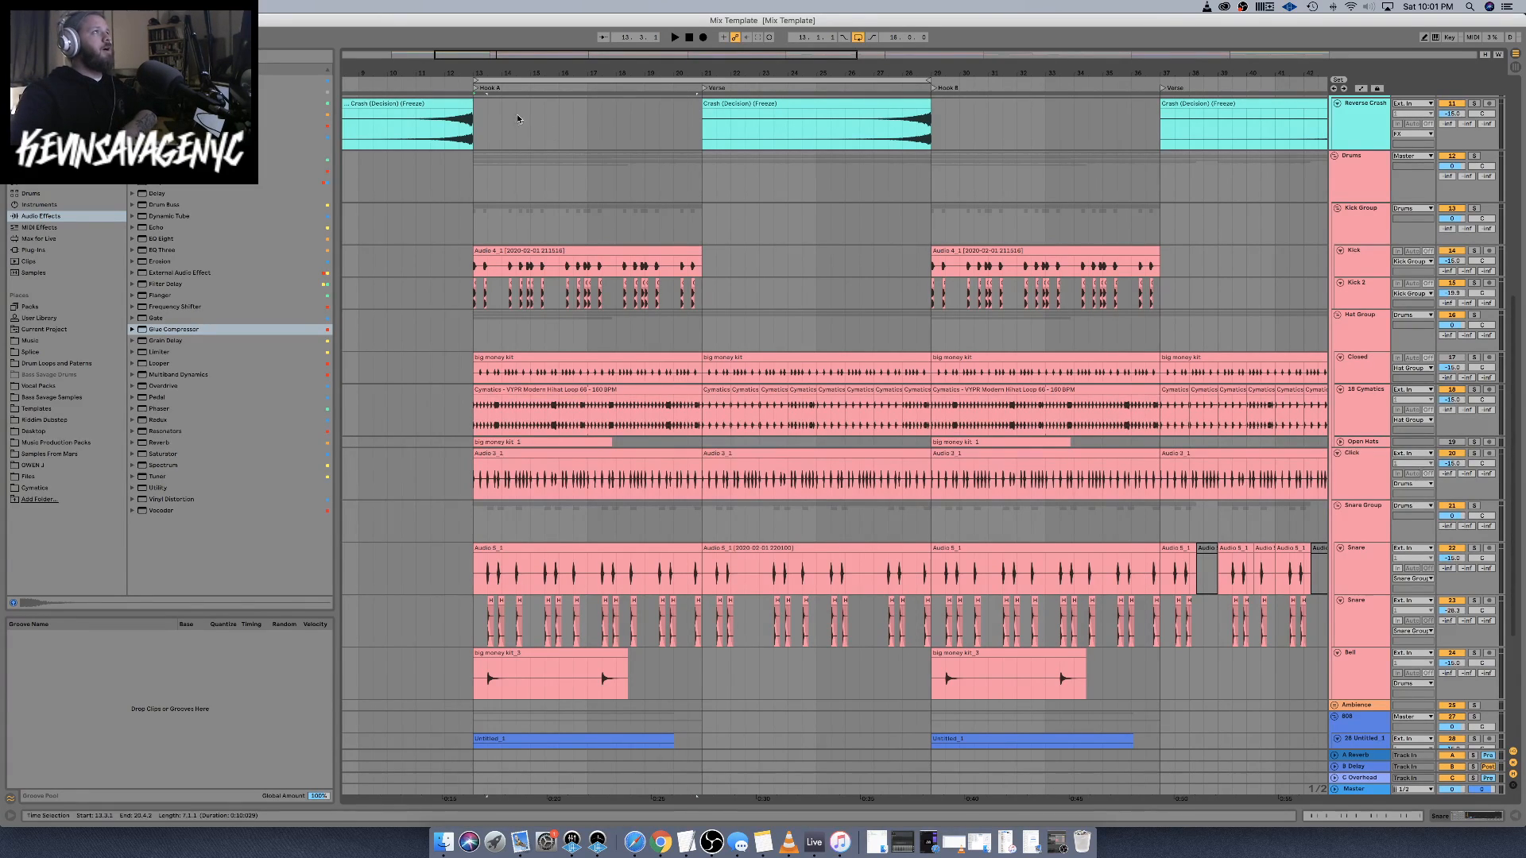
{"action": "key", "text": "space"}
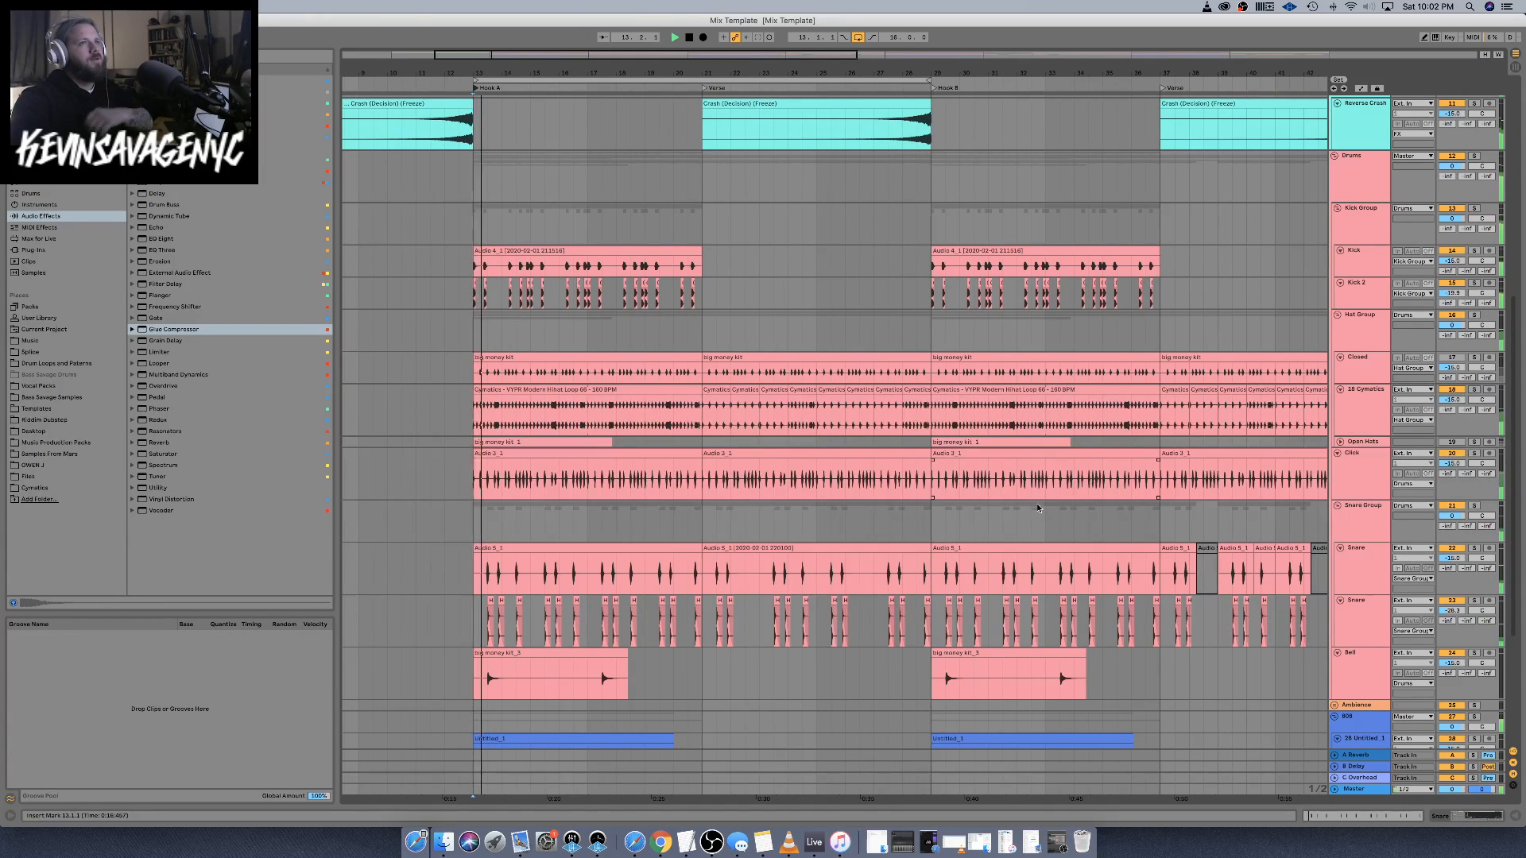
{"action": "left_click", "coordinate": [1357, 471]}
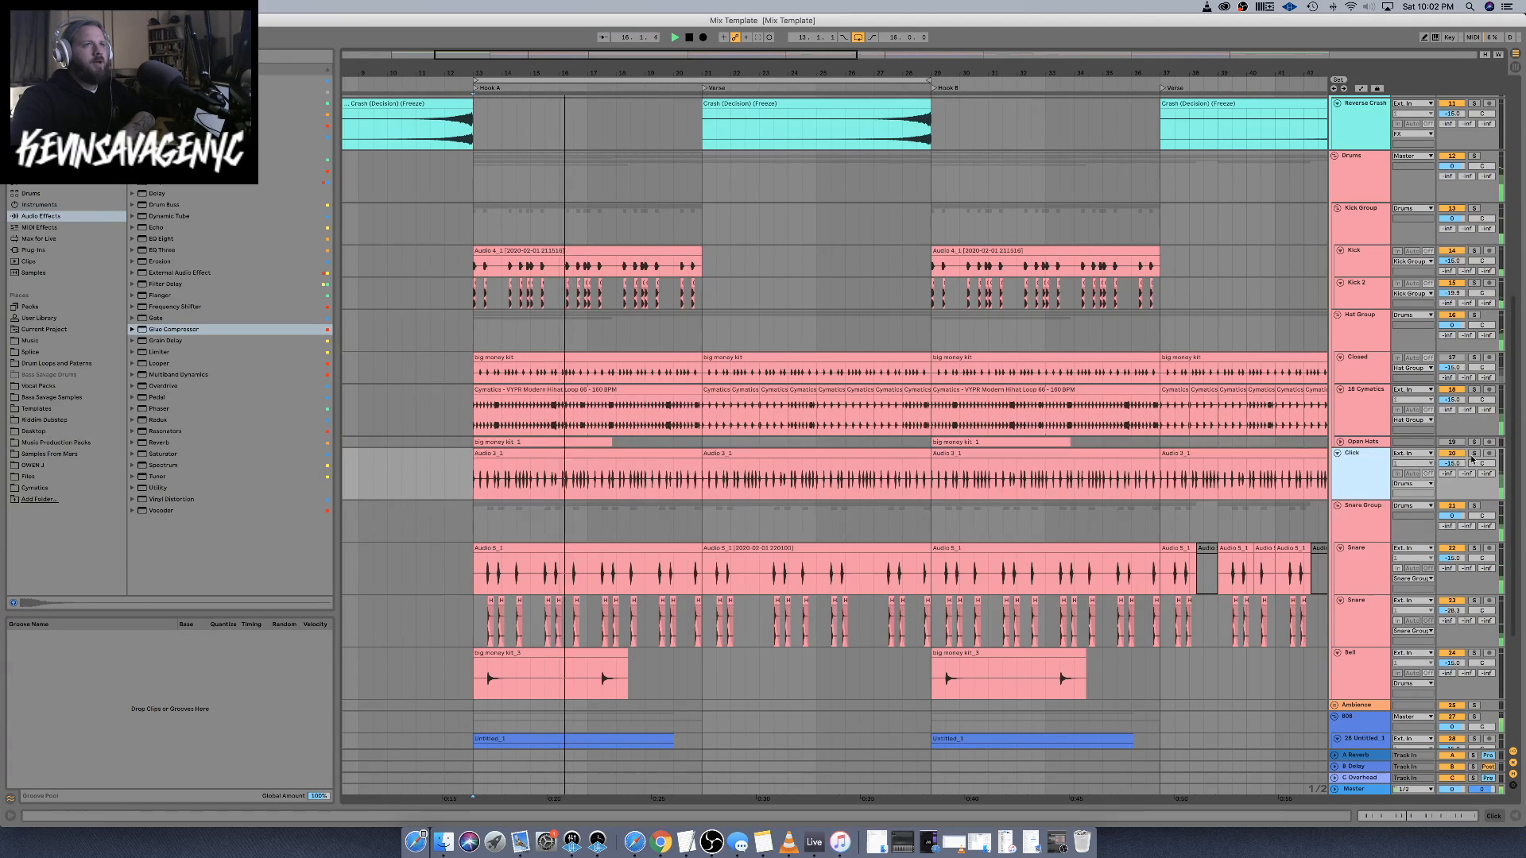
{"action": "left_click", "coordinate": [1474, 454]}
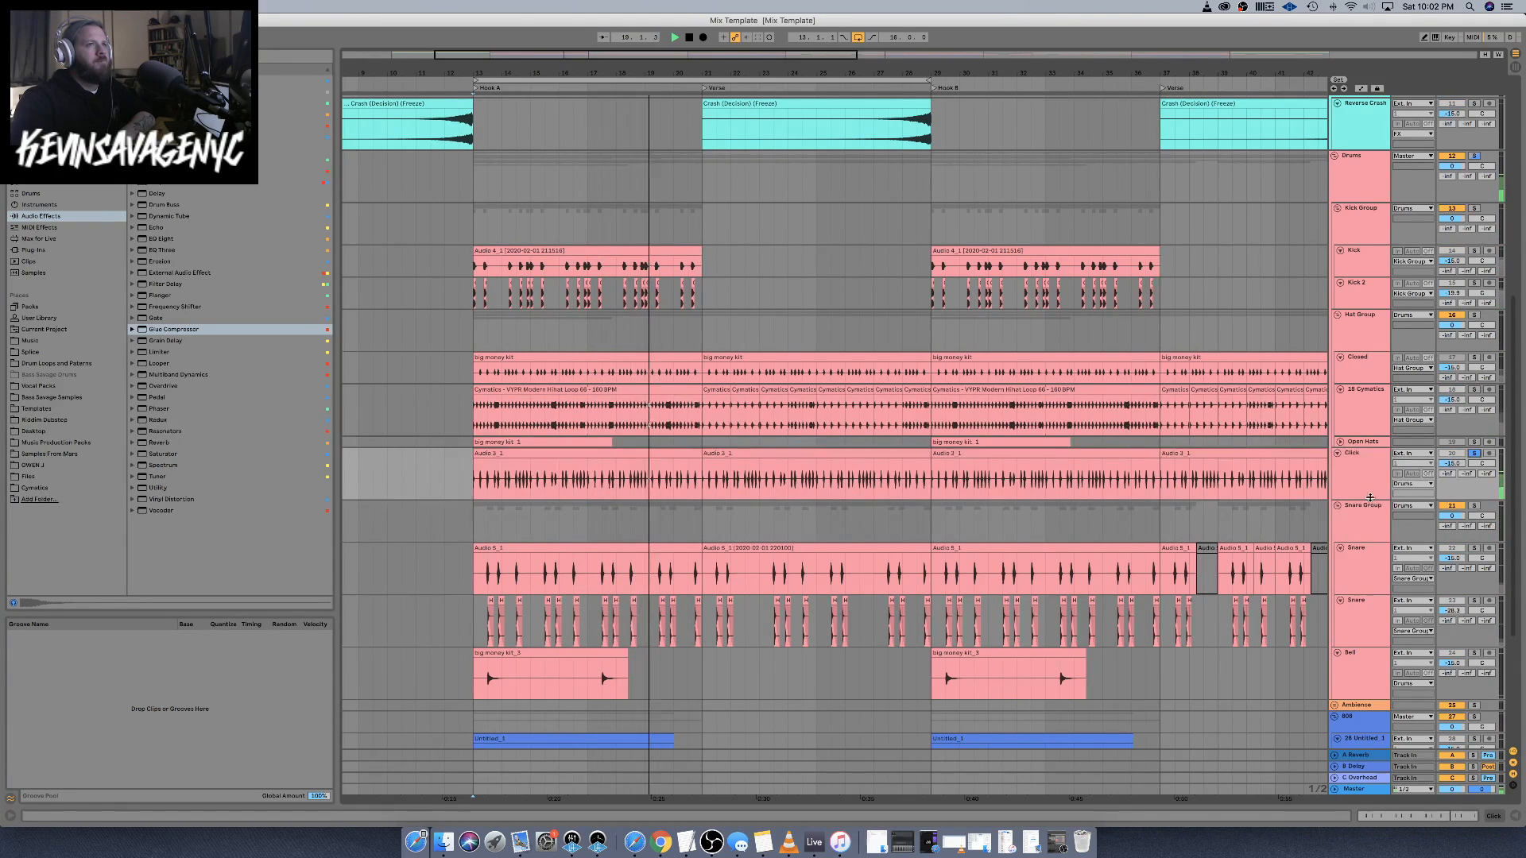
Open the Click track's Hook A audio clip in the sample editor and consolidate it into a new warped clip
{"action": "left_click", "coordinate": [674, 453]}
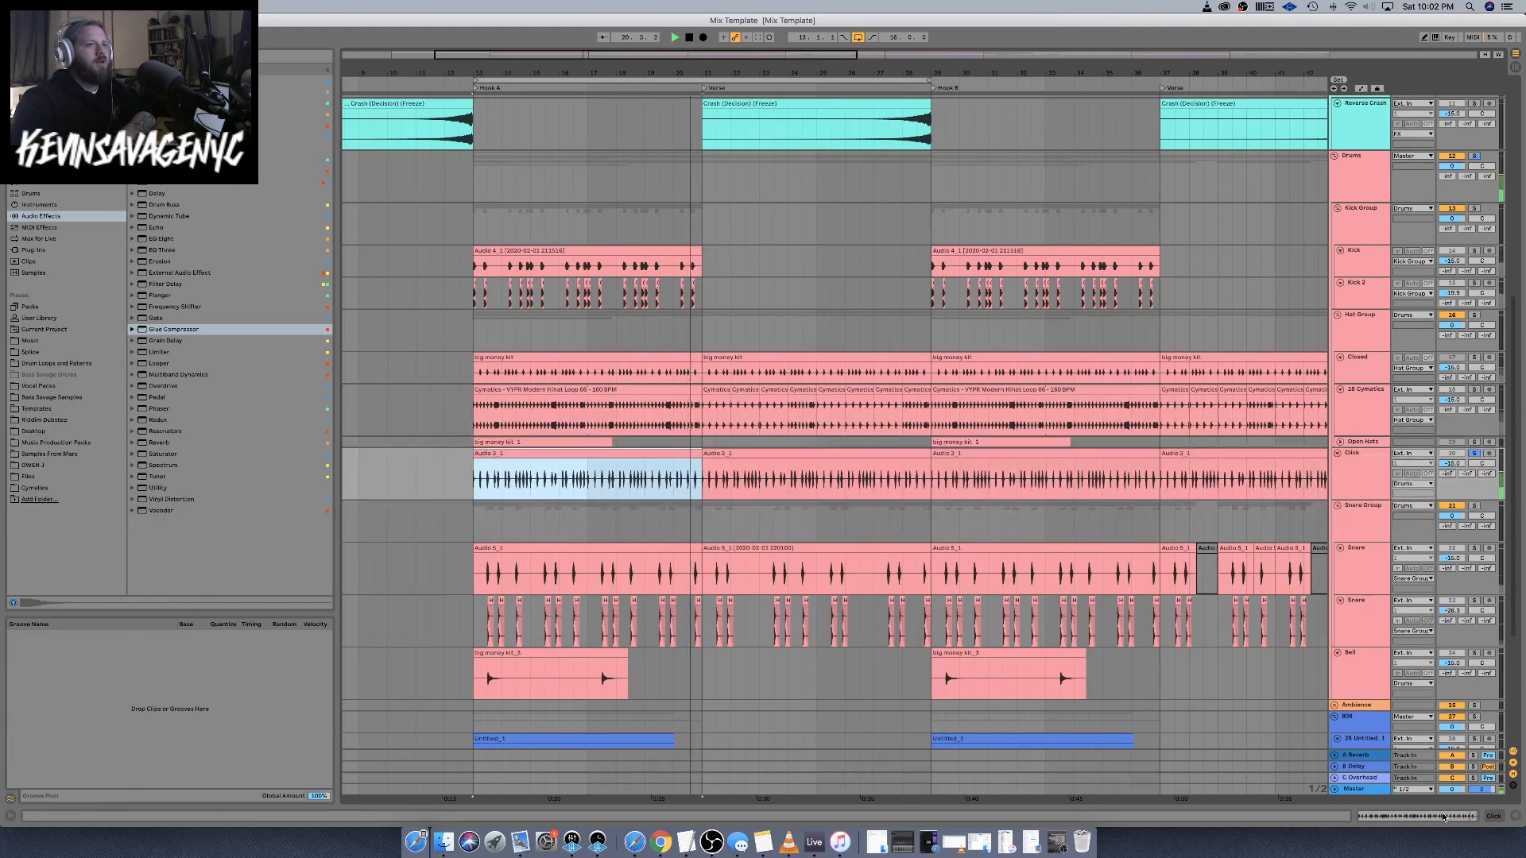
{"action": "left_click", "coordinate": [1514, 815]}
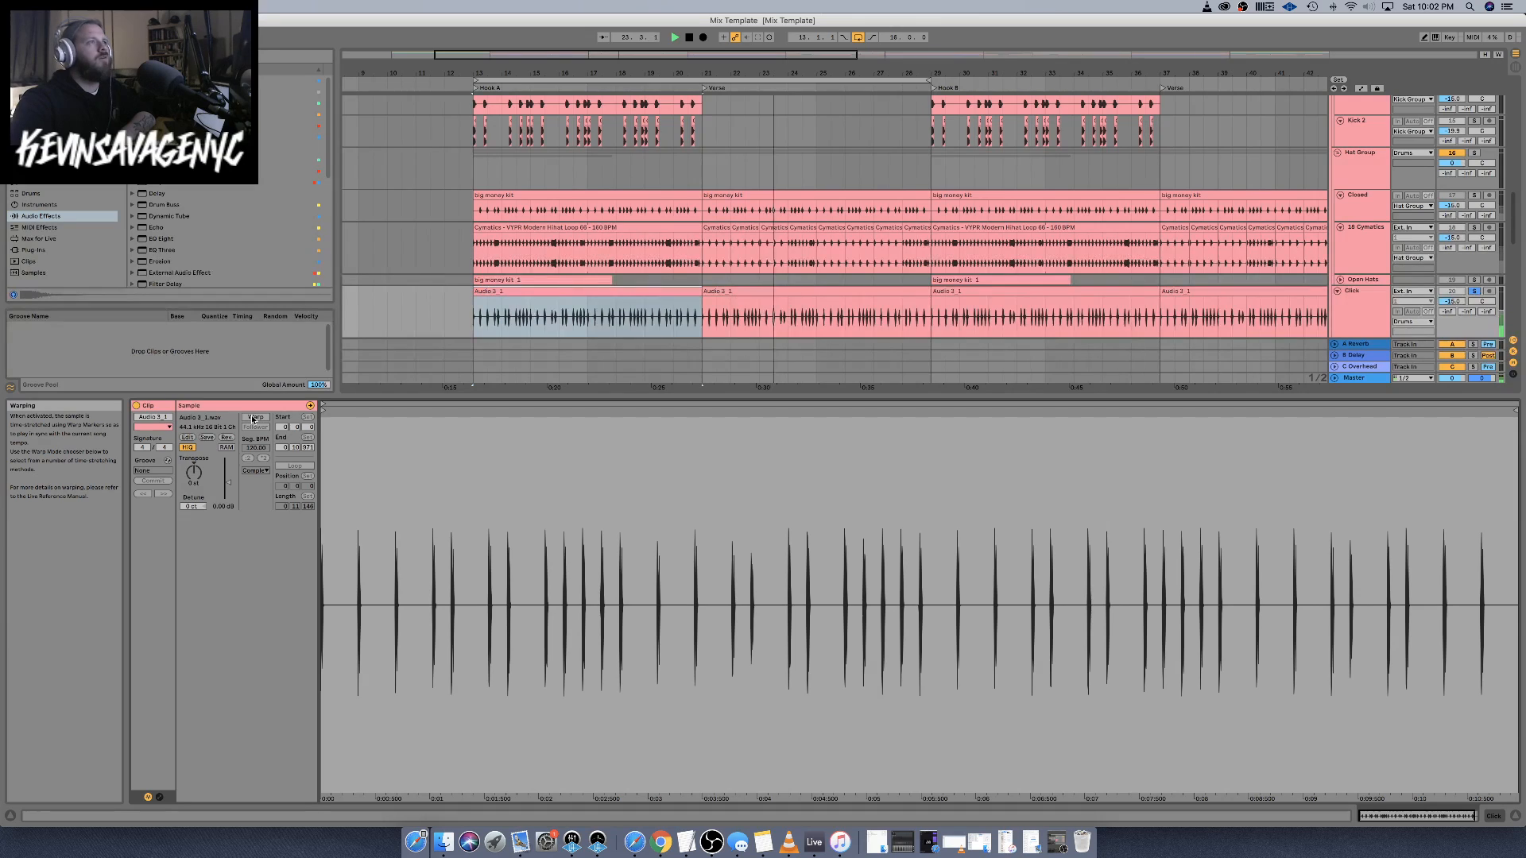
{"action": "left_click", "coordinate": [654, 288]}
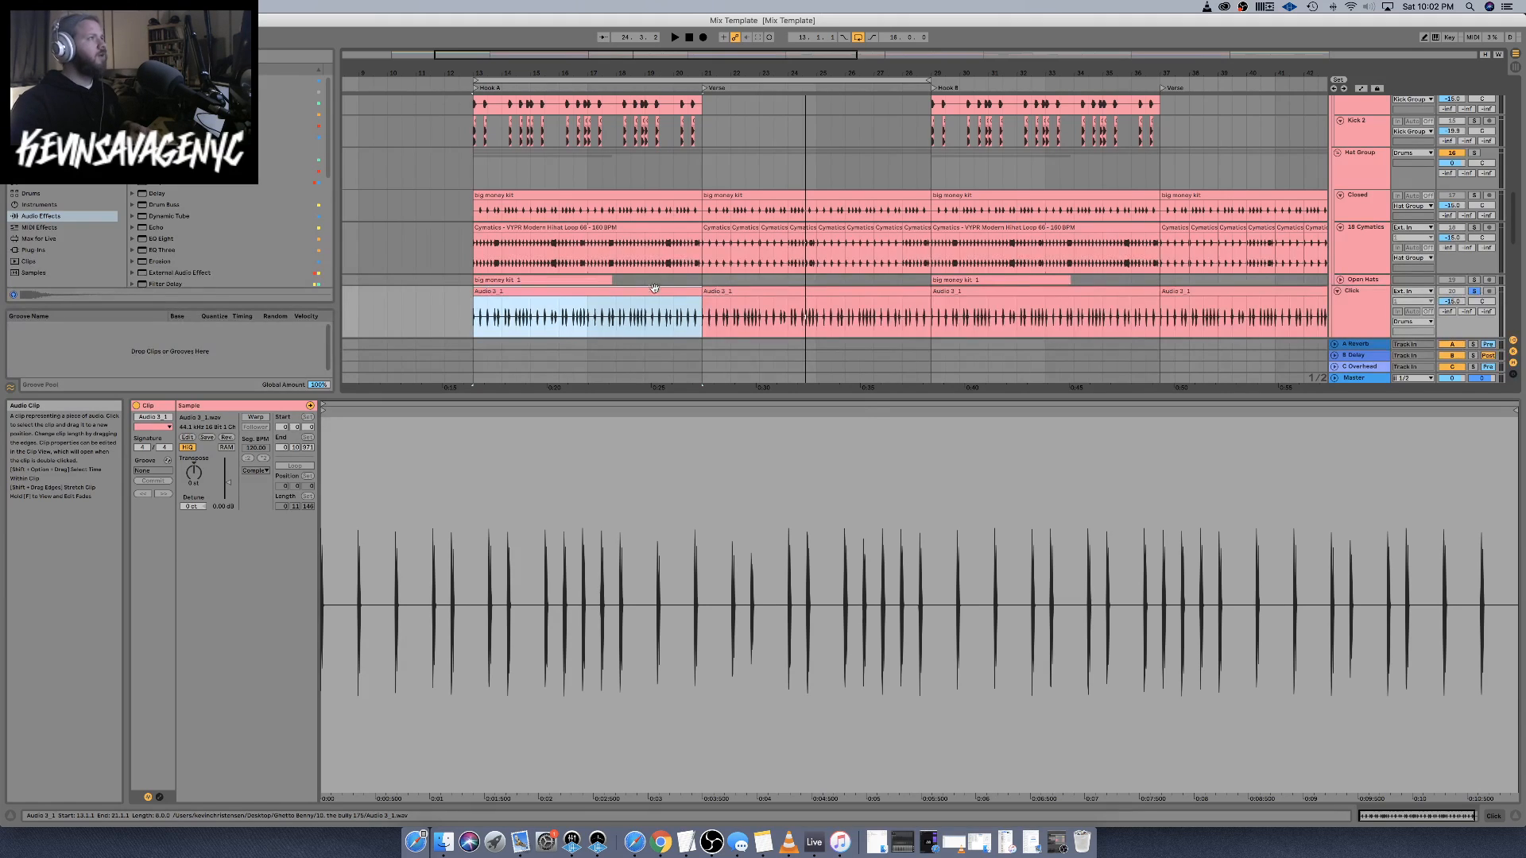
{"action": "key", "text": "super+j"}
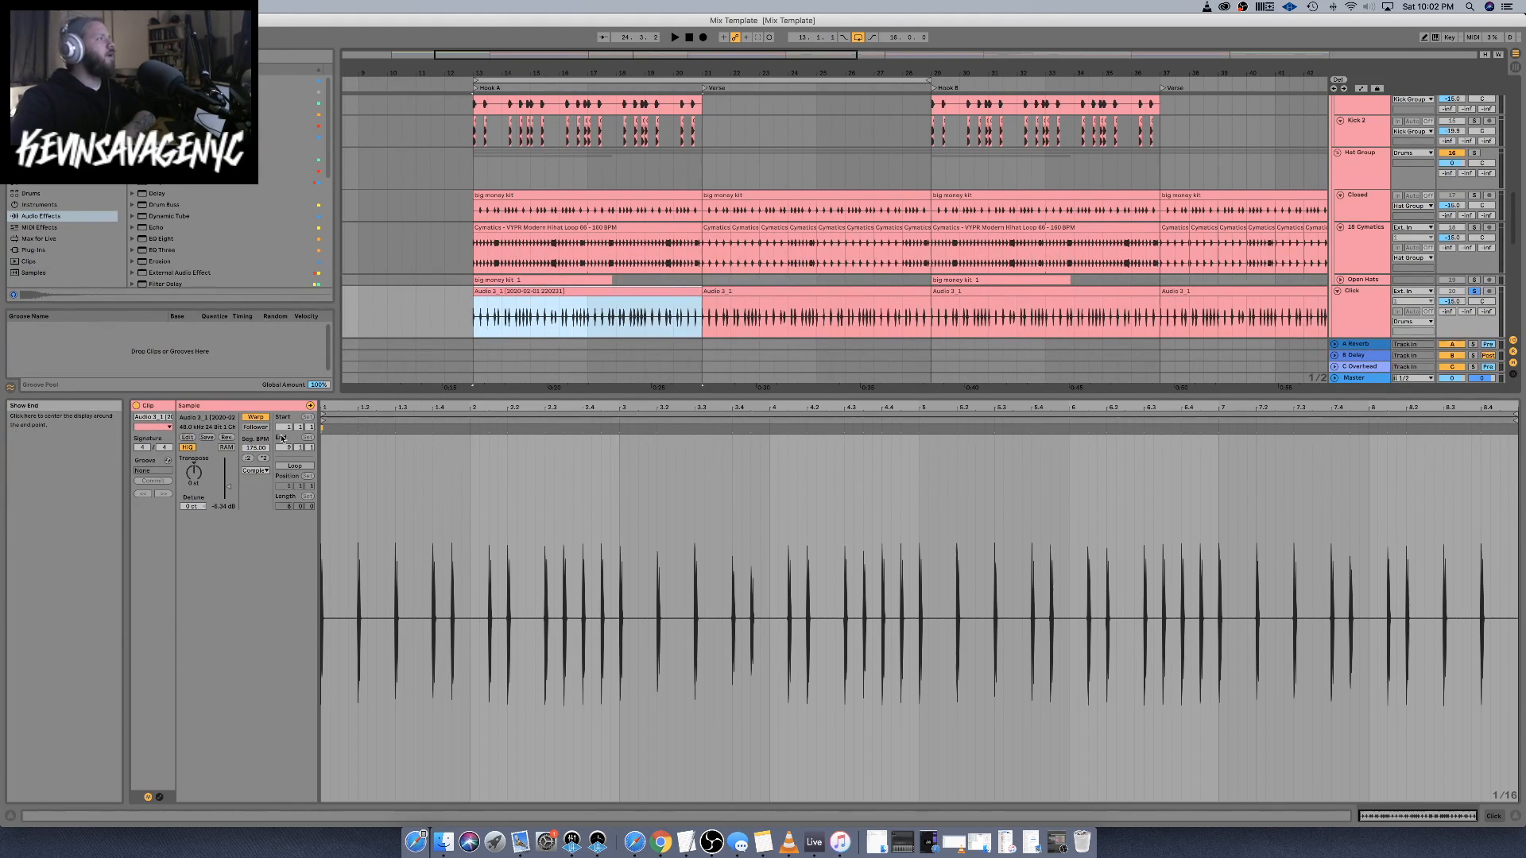
Set the Hook A Click clip's warp mode to Beats, adjust its transient loop mode and envelope during playback, and reset its transposition
{"action": "left_click", "coordinate": [255, 471]}
{"action": "left_click", "coordinate": [260, 481]}
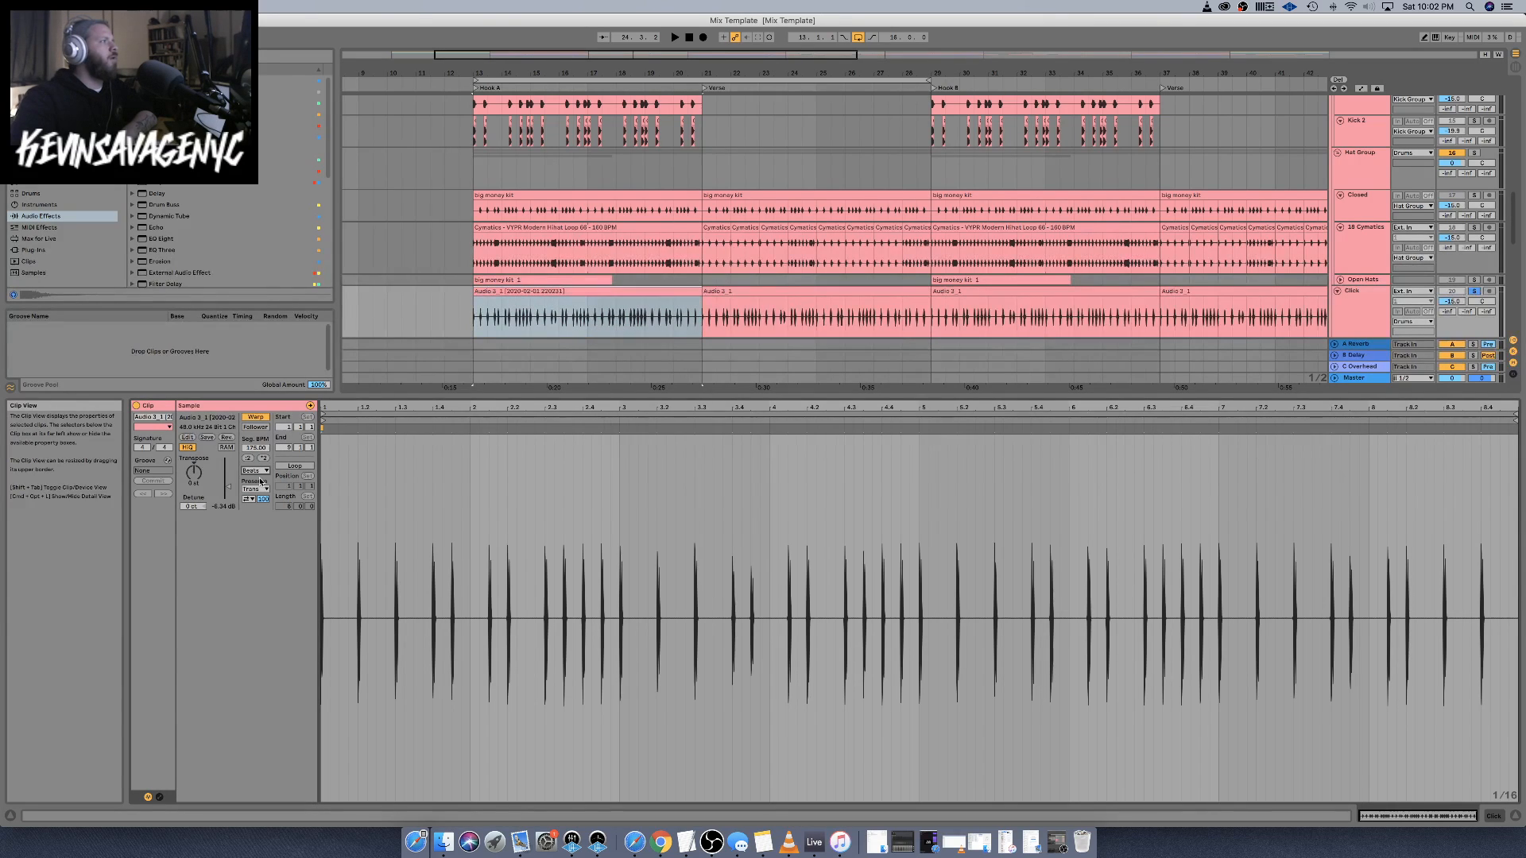
{"action": "key", "text": "space"}
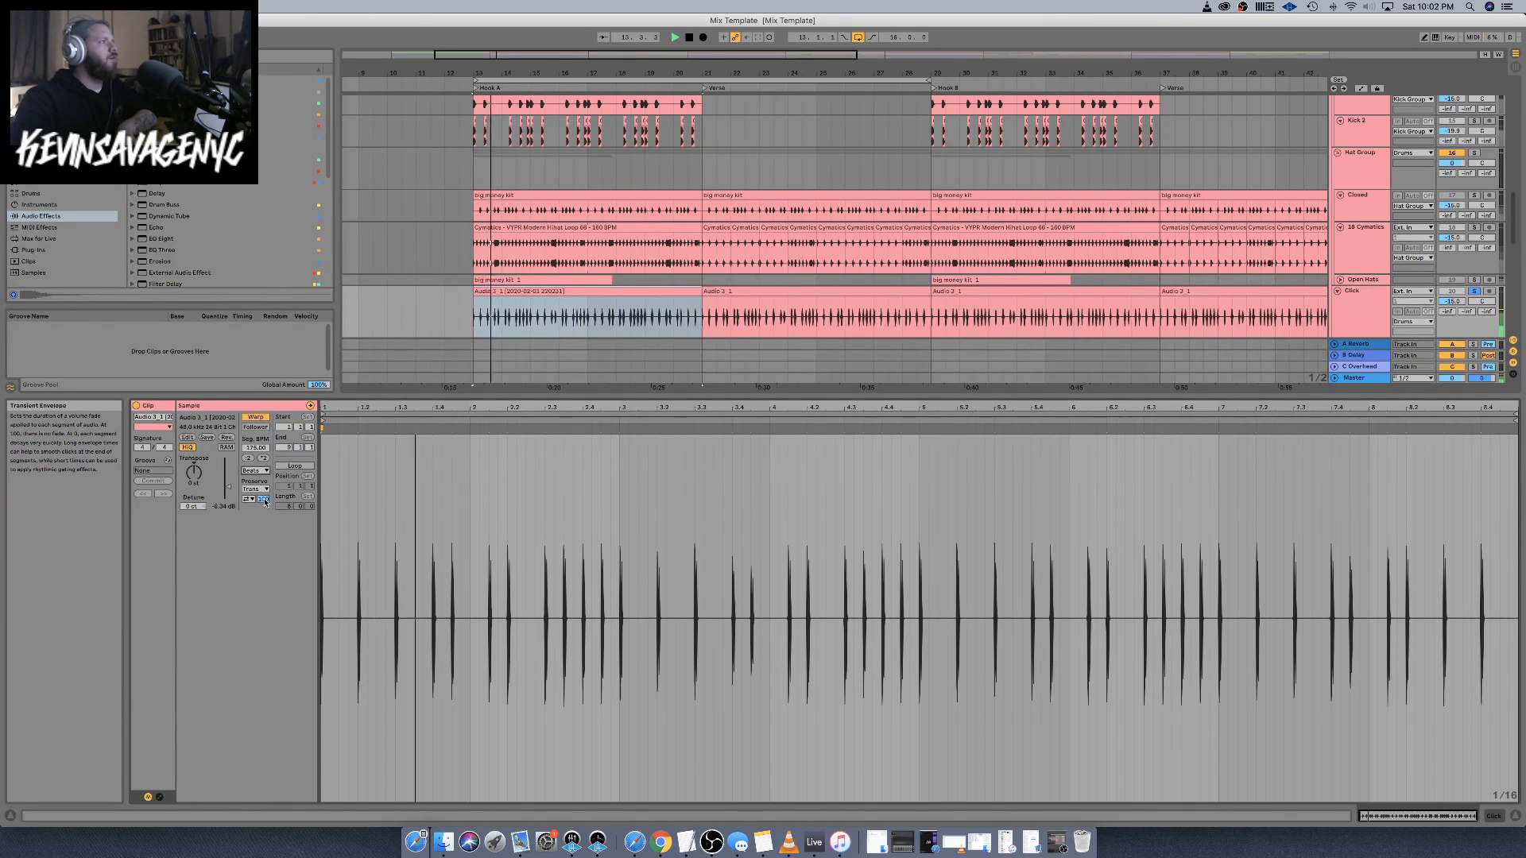
{"action": "left_click", "coordinate": [250, 499]}
{"action": "left_click", "coordinate": [254, 509]}
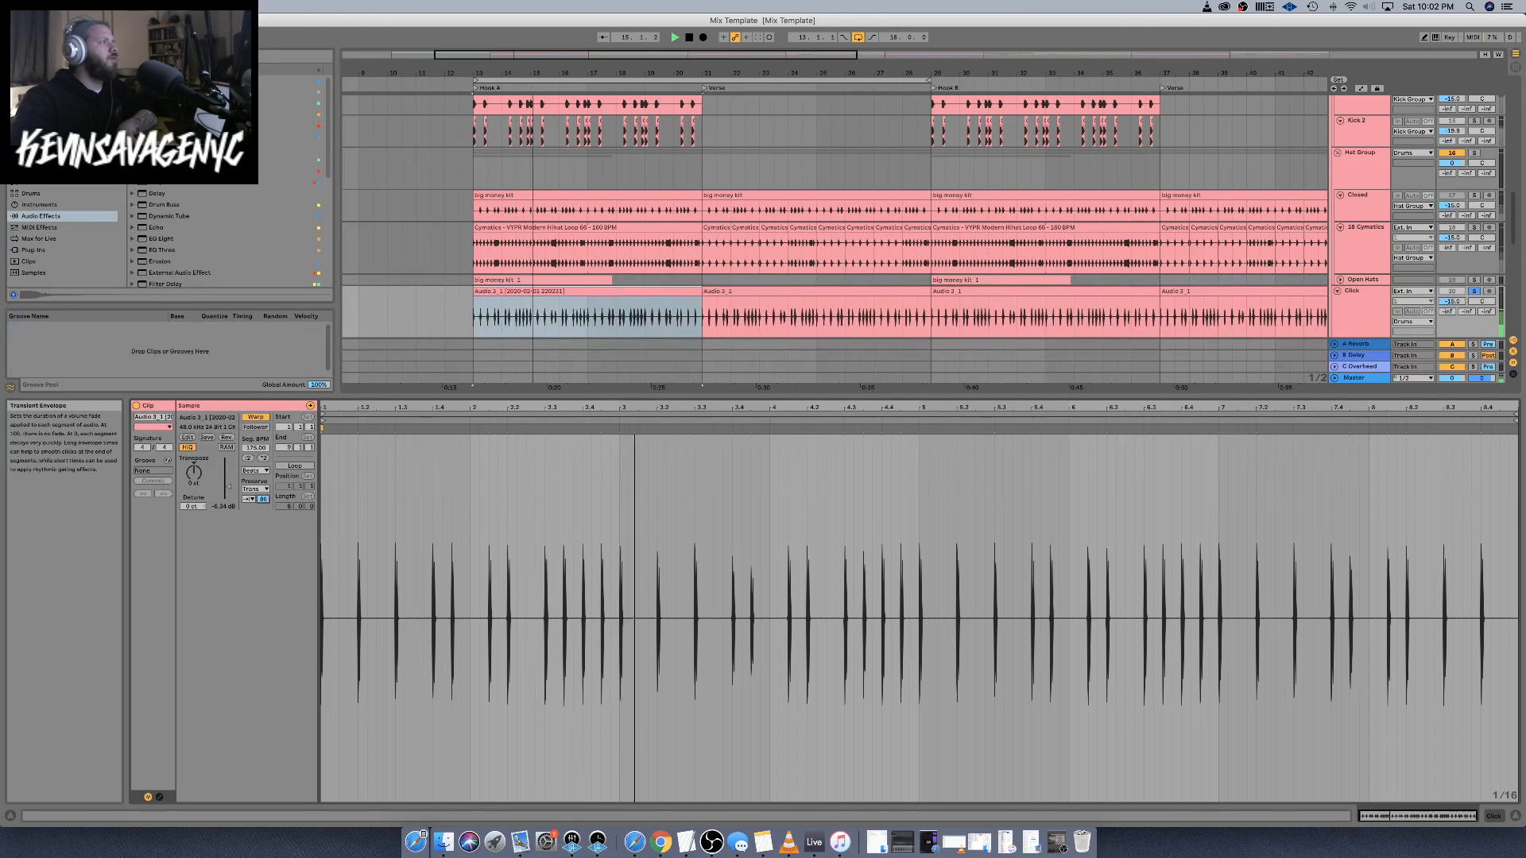
{"action": "mouse_move", "coordinate": [263, 499]}
{"action": "left_mouse_down"}
{"action": "mouse_move", "coordinate": [263, 579]}
{"action": "mouse_move", "coordinate": [263, 499]}
{"action": "left_mouse_up"}
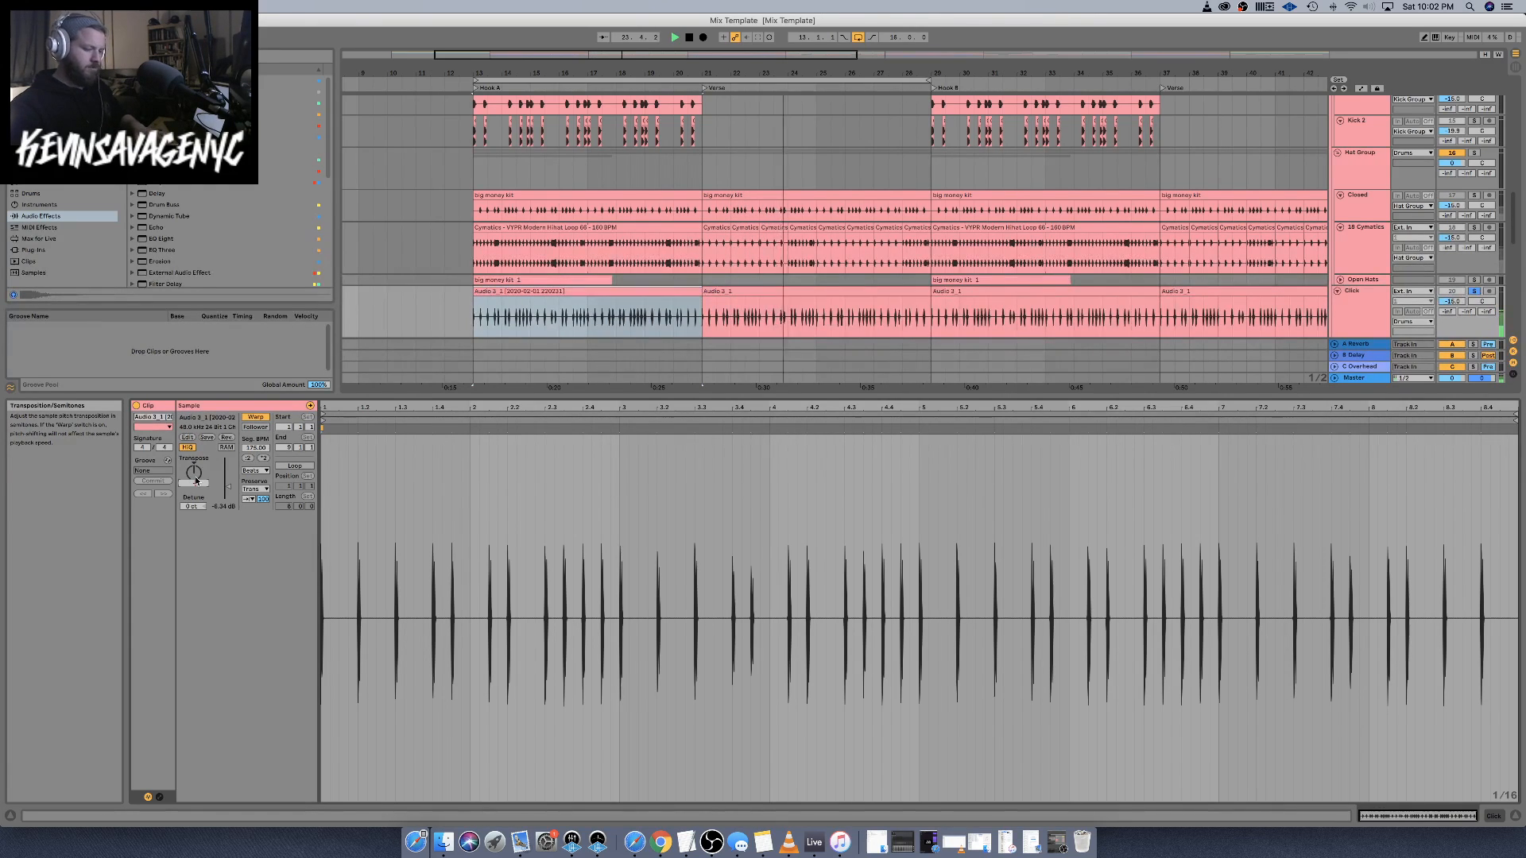
{"action": "key", "text": "space"}
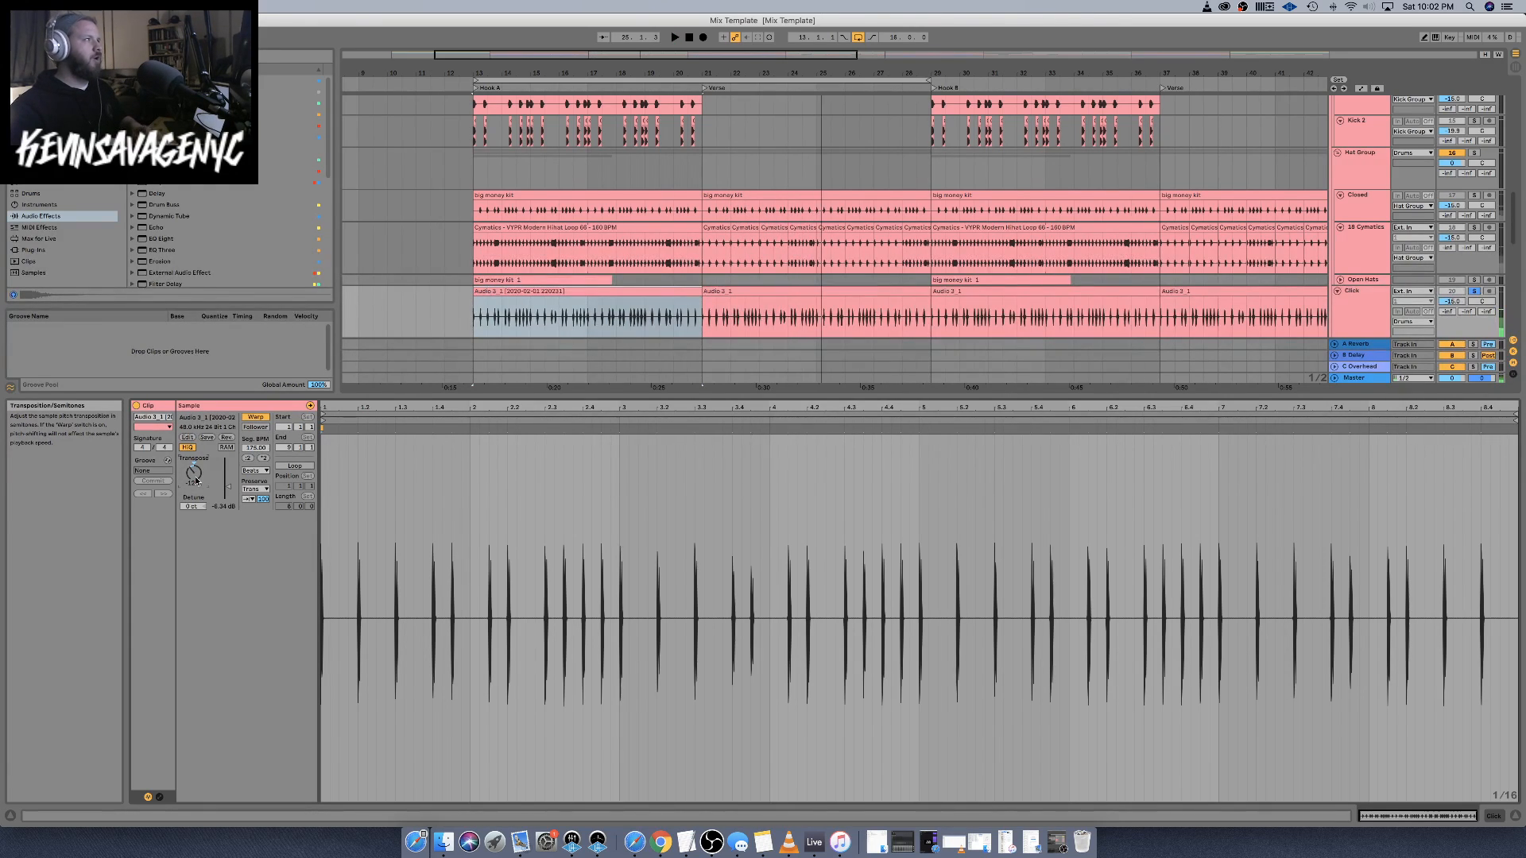
{"action": "key", "text": "Delete"}
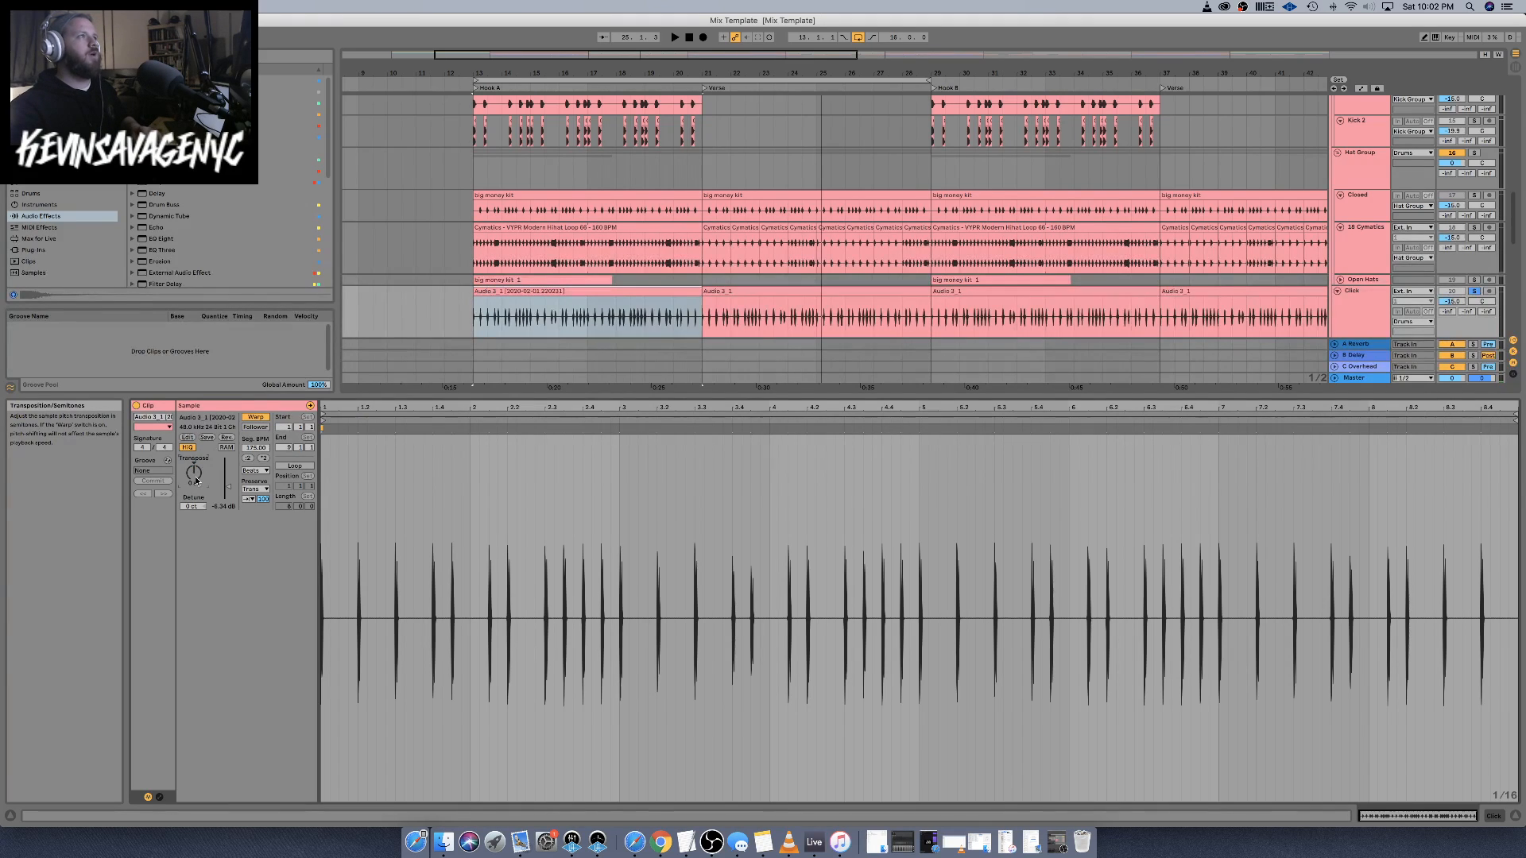
Duplicate the Hook A Click clip over the Verse clip, and play from Hook A with the Click track unsoloed
{"action": "left_click", "coordinate": [652, 286]}
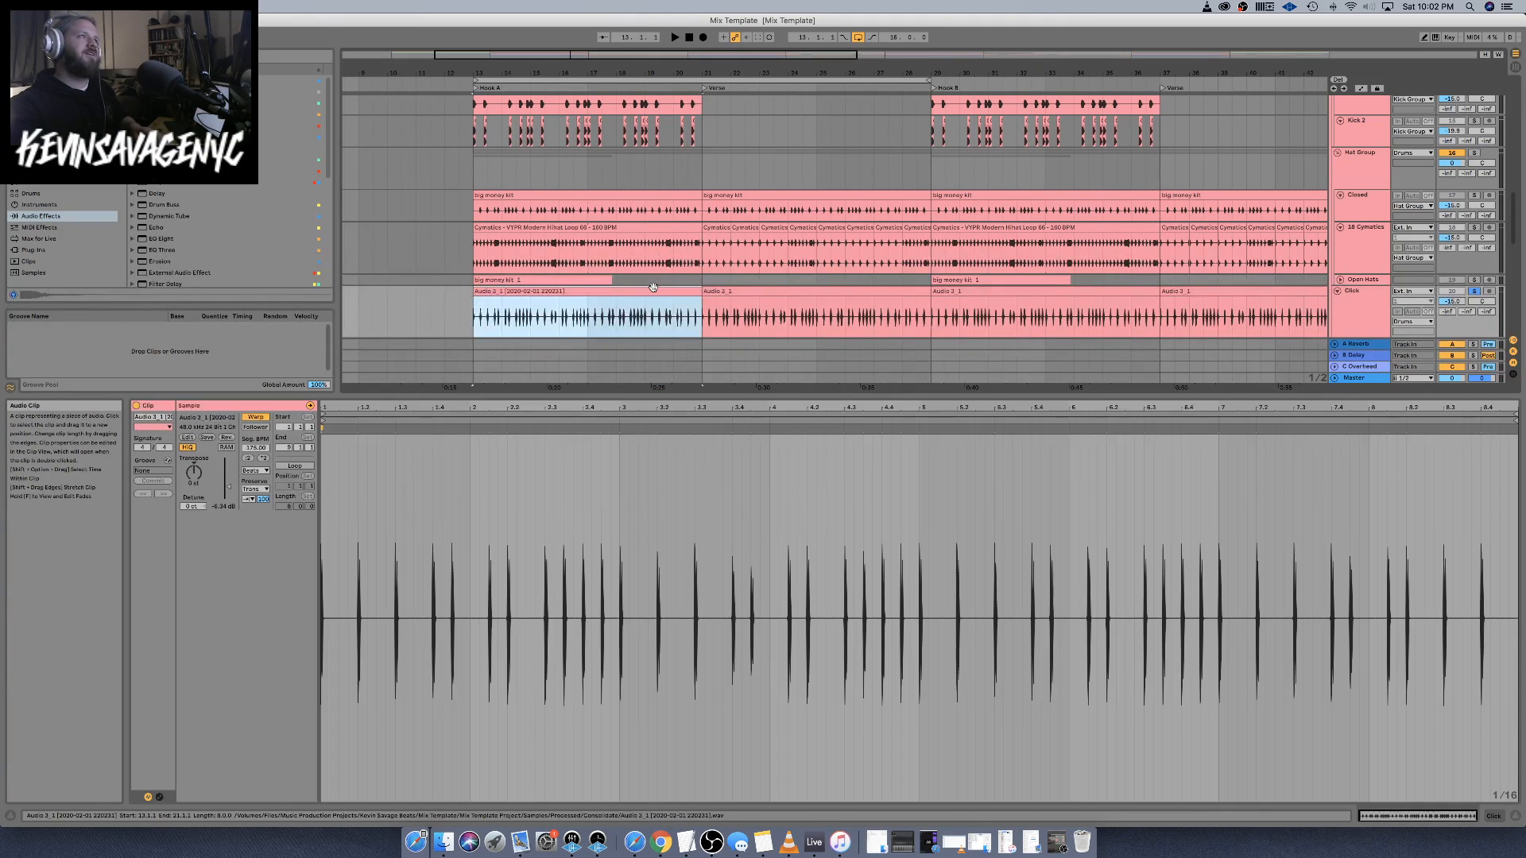
{"action": "key", "text": "super+d"}
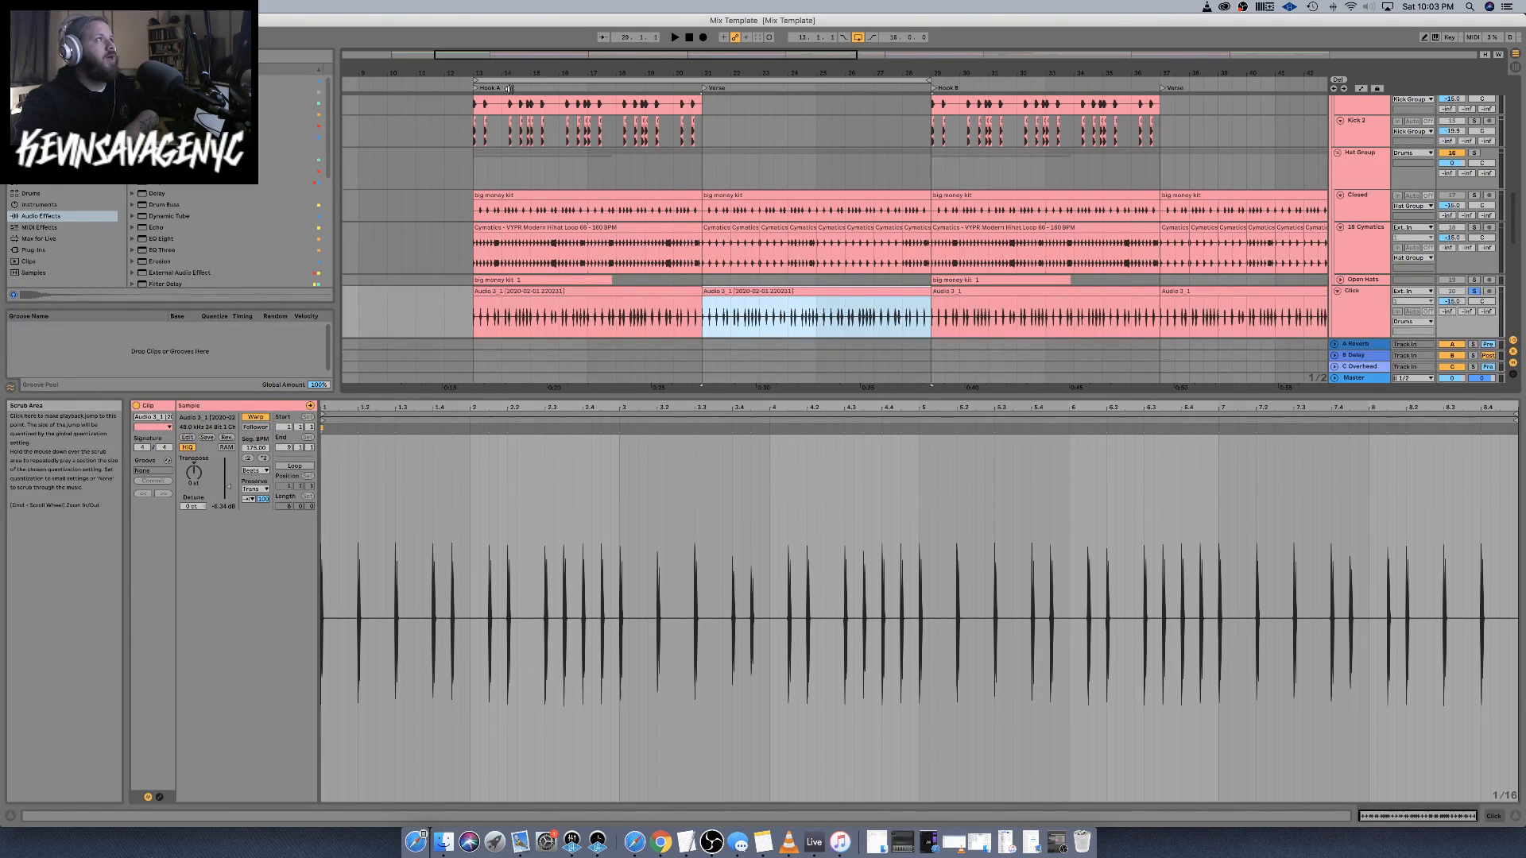
{"action": "left_click", "coordinate": [477, 89]}
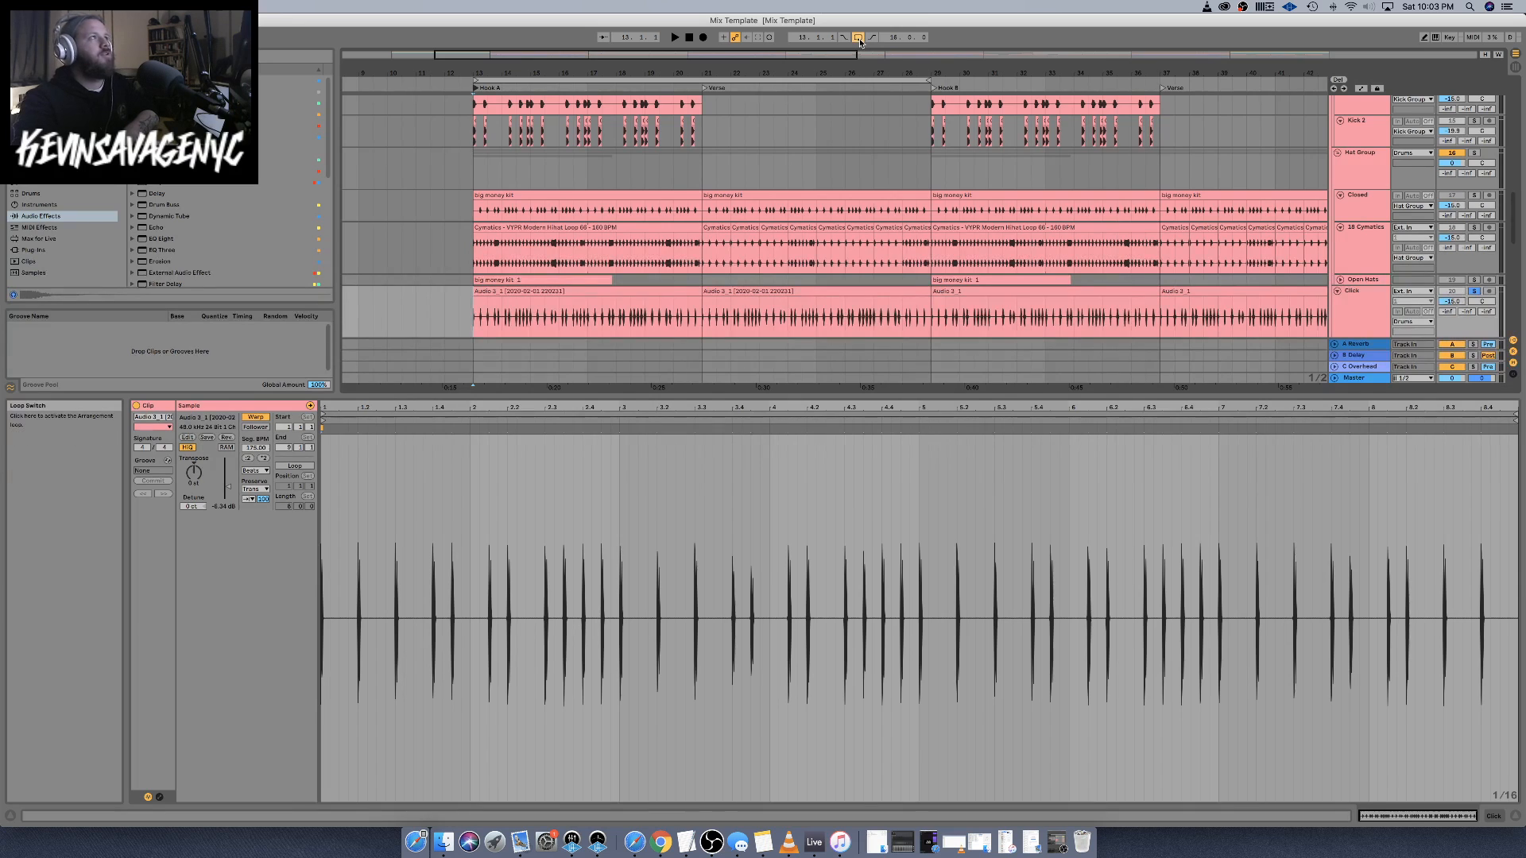
{"action": "key", "text": "space"}
{"action": "left_click", "coordinate": [1474, 293]}
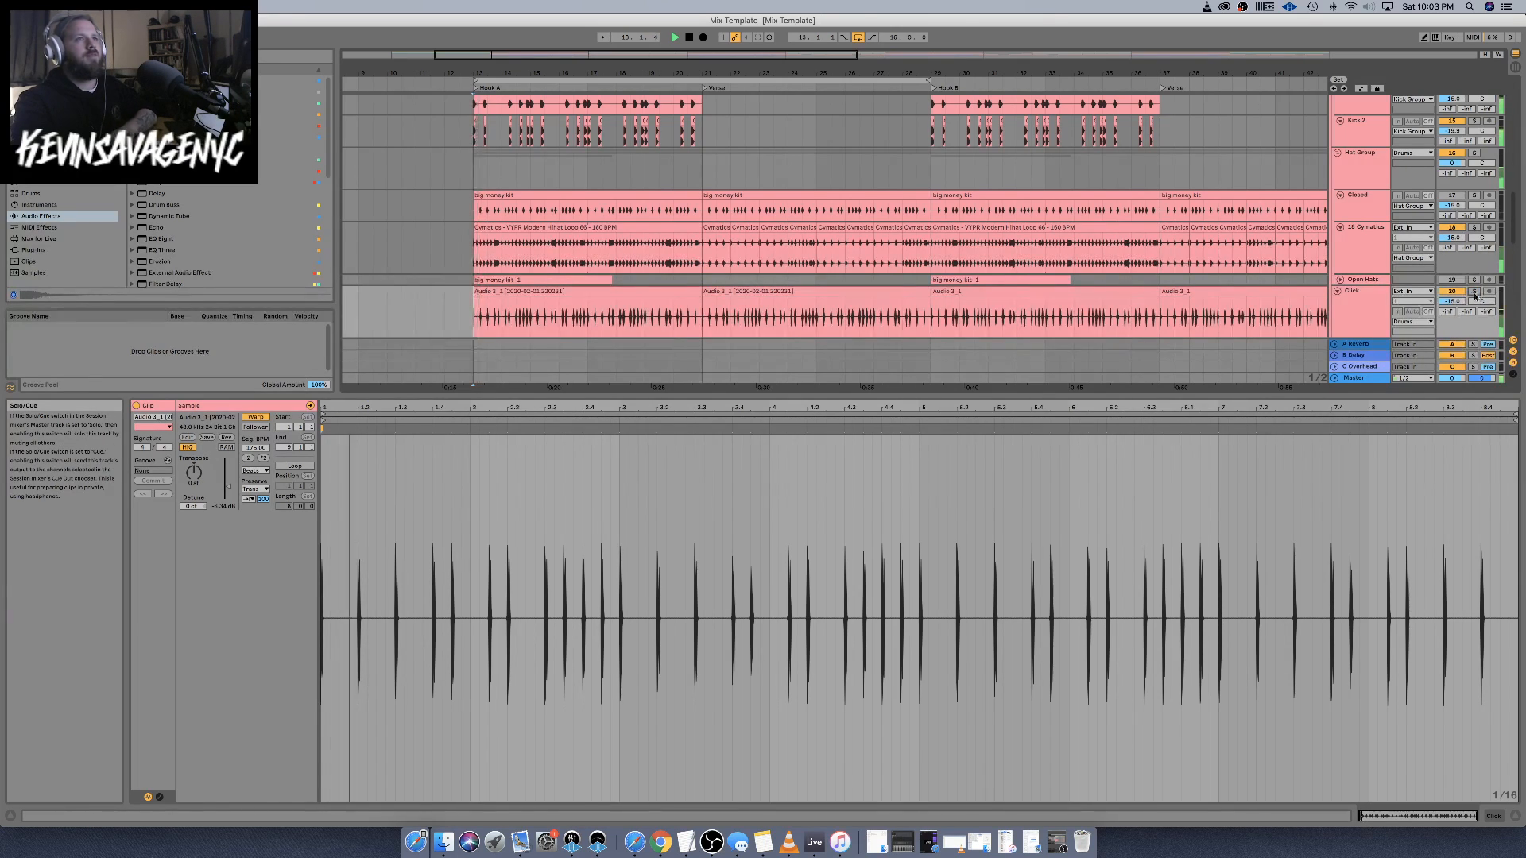
Switch to OBS and change the live scene to "Will Return..."
{"action": "left_click", "coordinate": [711, 841]}
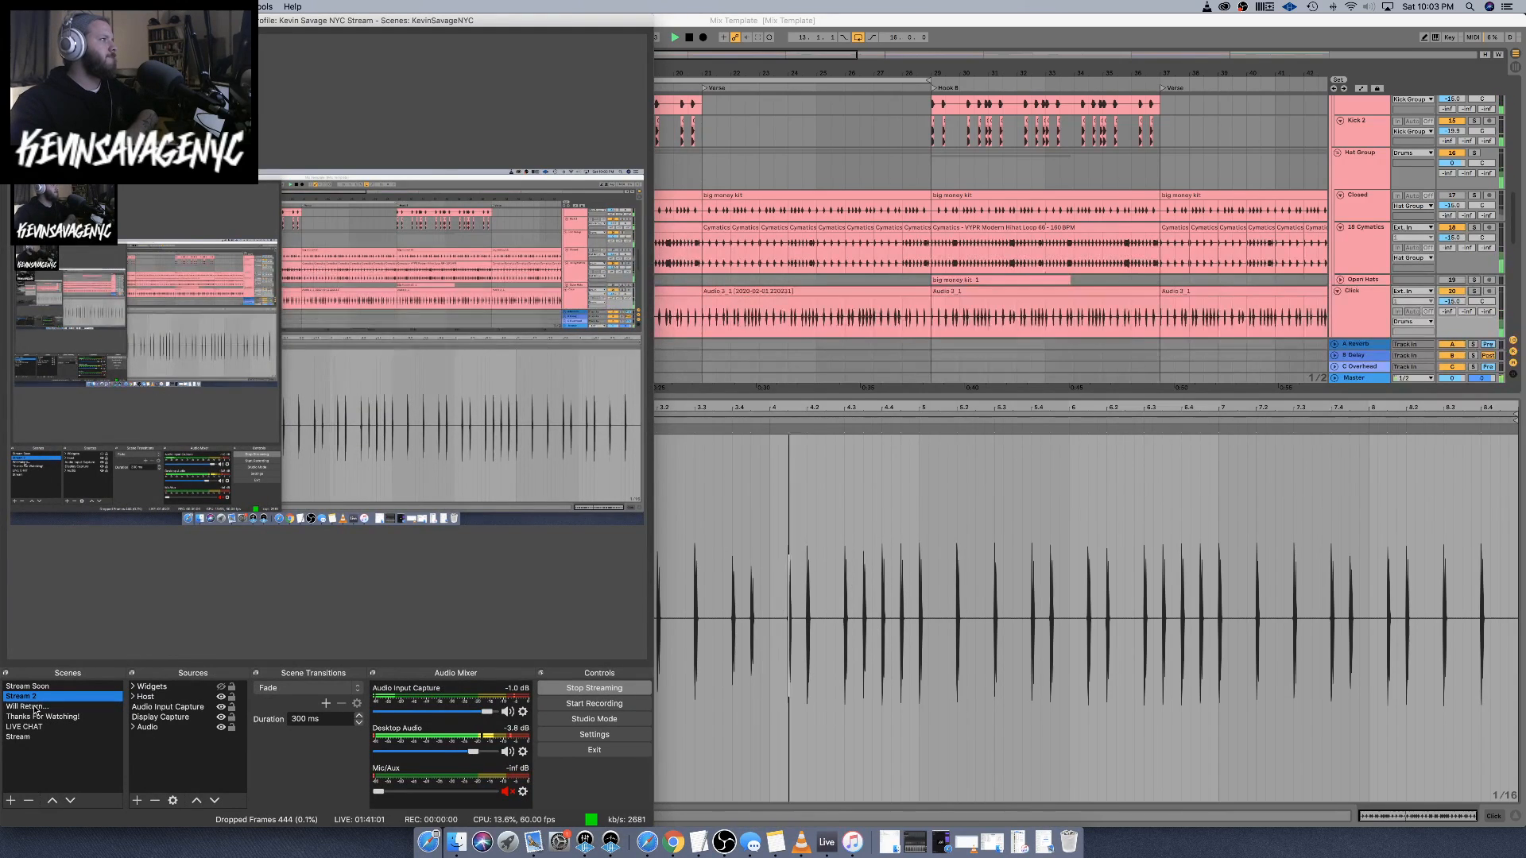
{"action": "left_click", "coordinate": [39, 707]}
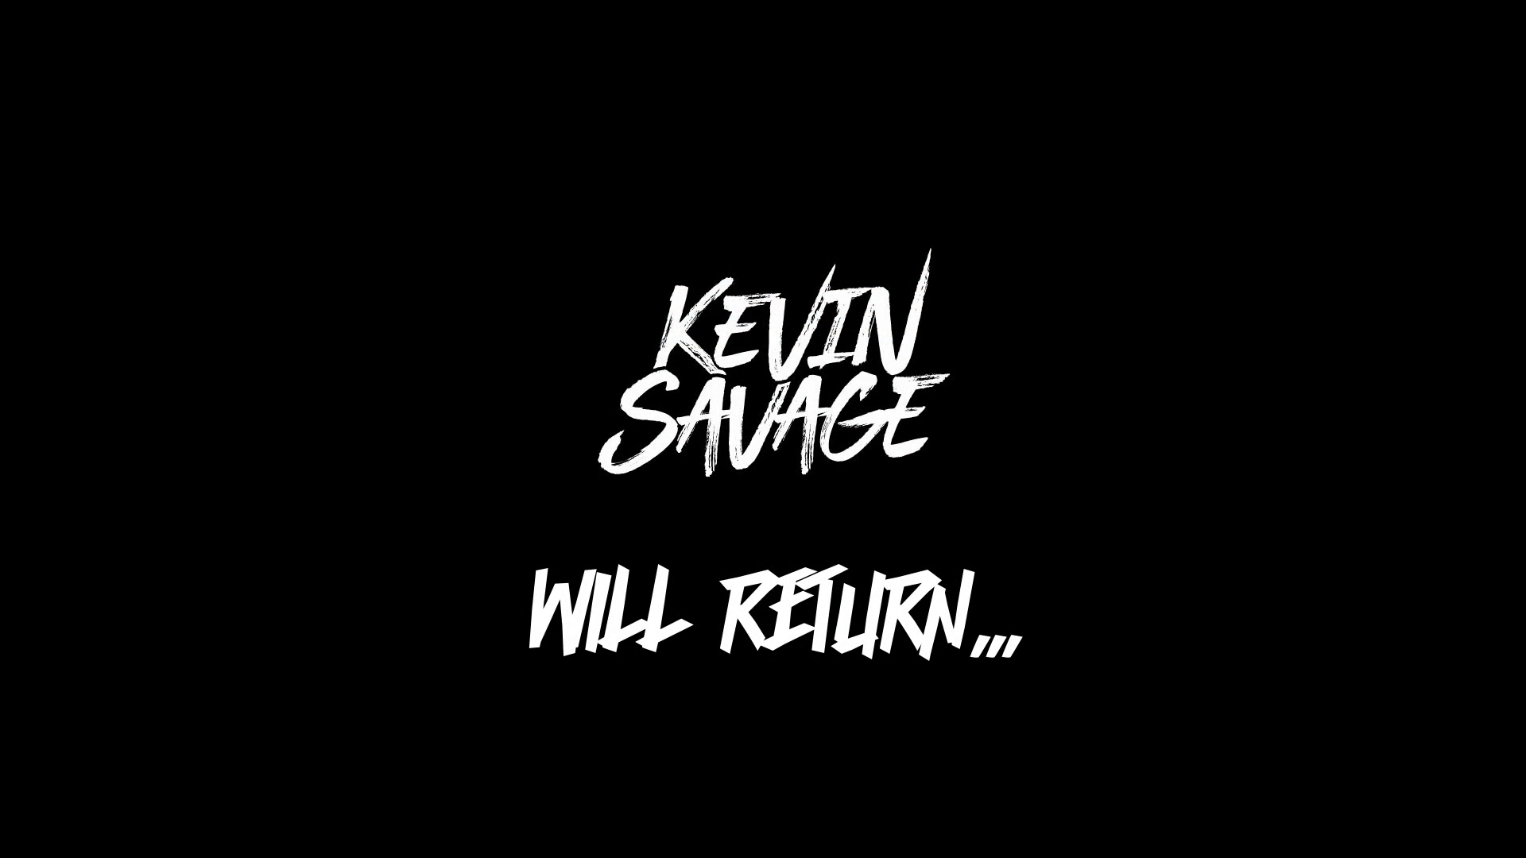
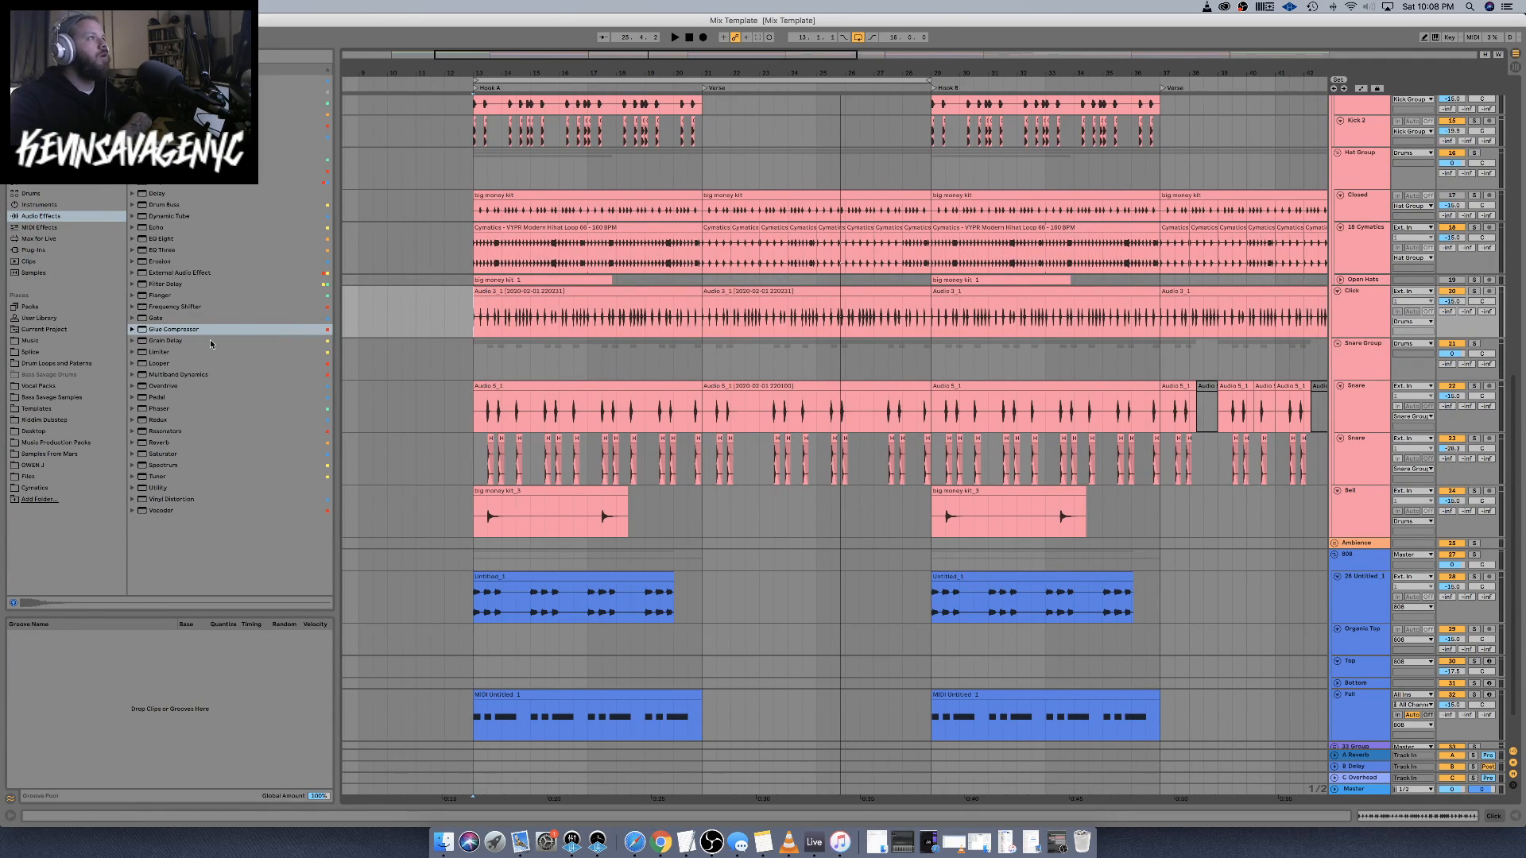
Reopen the Hook A Click clip, solo the Click track during playback, and shorten the arrangement loop to the 8 bars of Hook A
{"action": "left_click", "coordinate": [565, 287]}
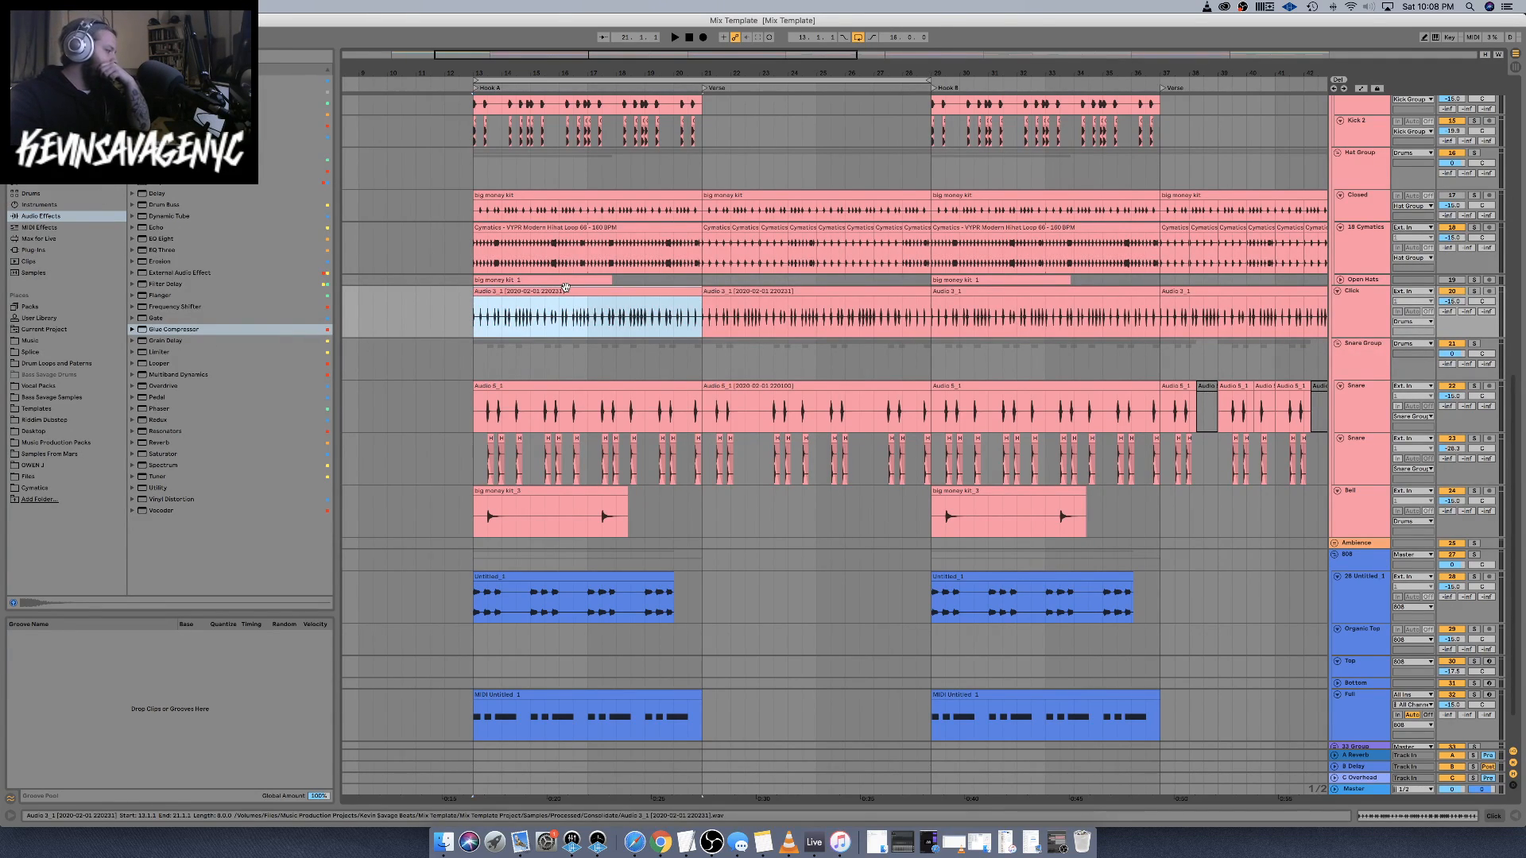
{"action": "double_click", "coordinate": [565, 287]}
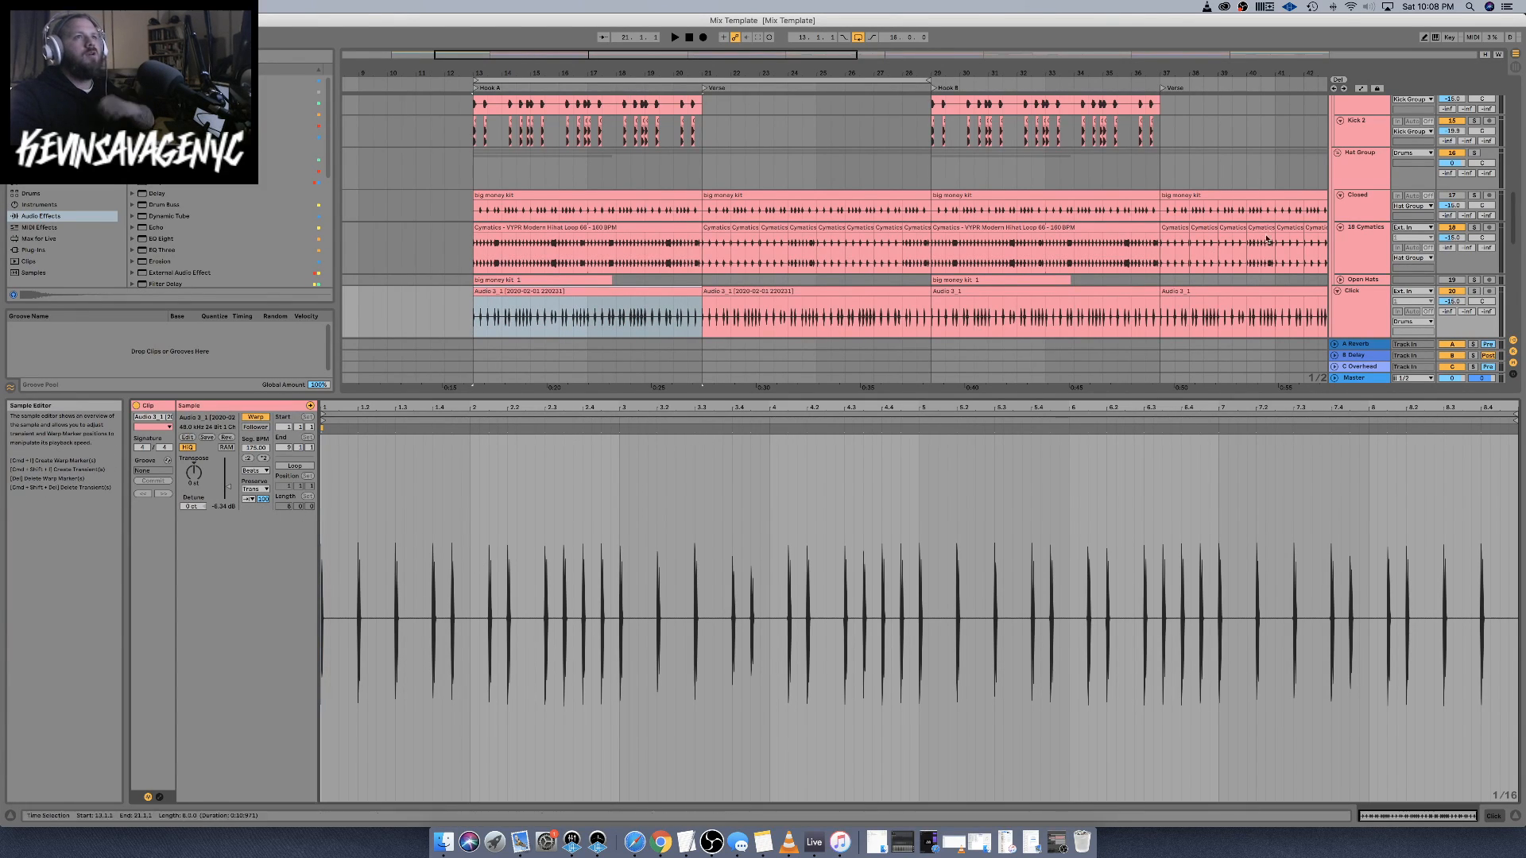
{"action": "left_click", "coordinate": [1474, 292]}
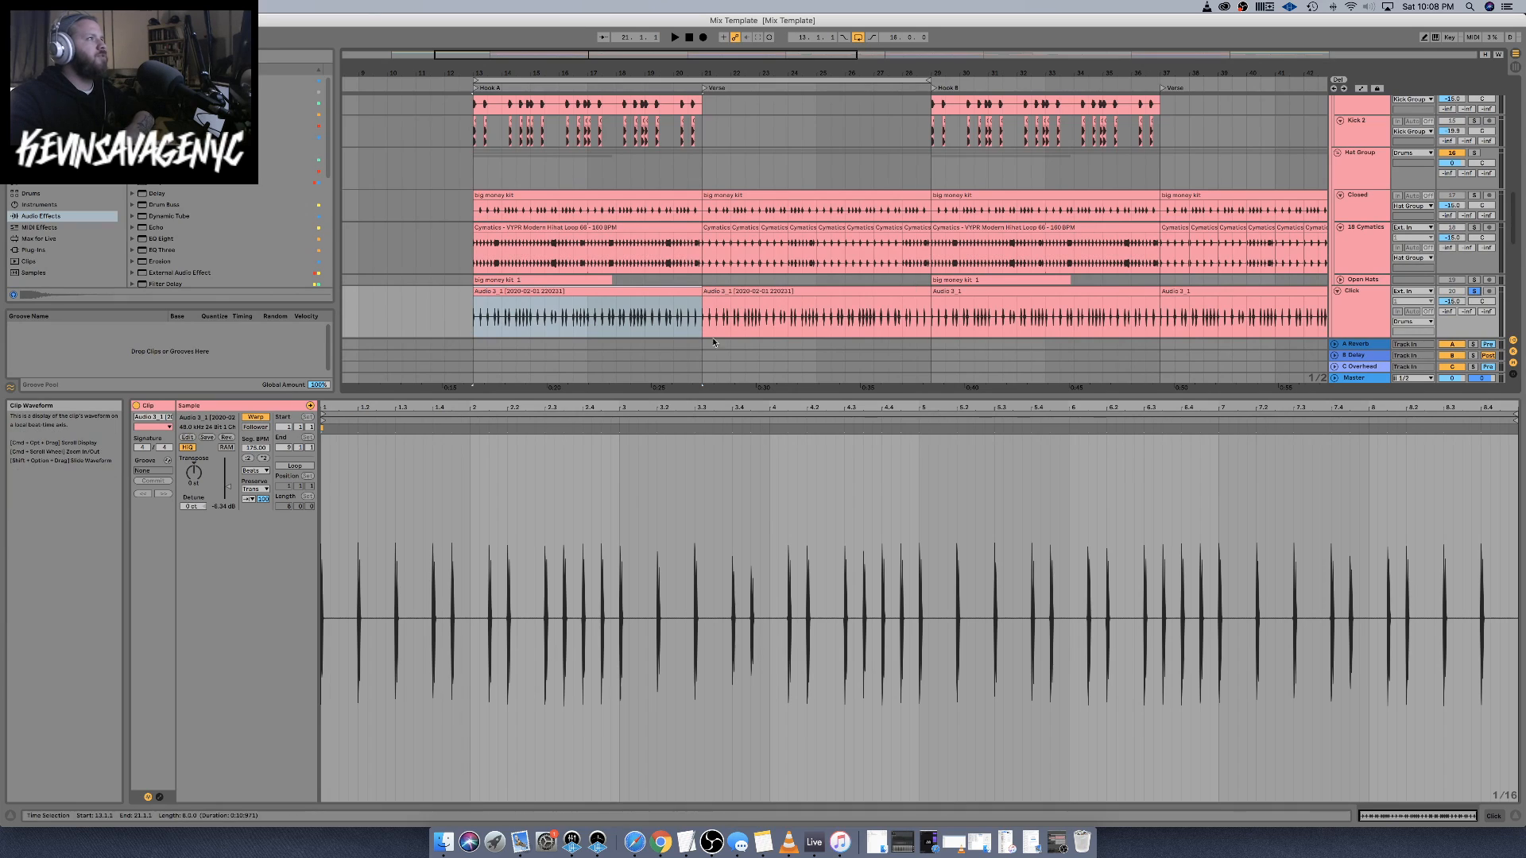
{"action": "left_click", "coordinate": [597, 289]}
{"action": "key", "text": "space"}
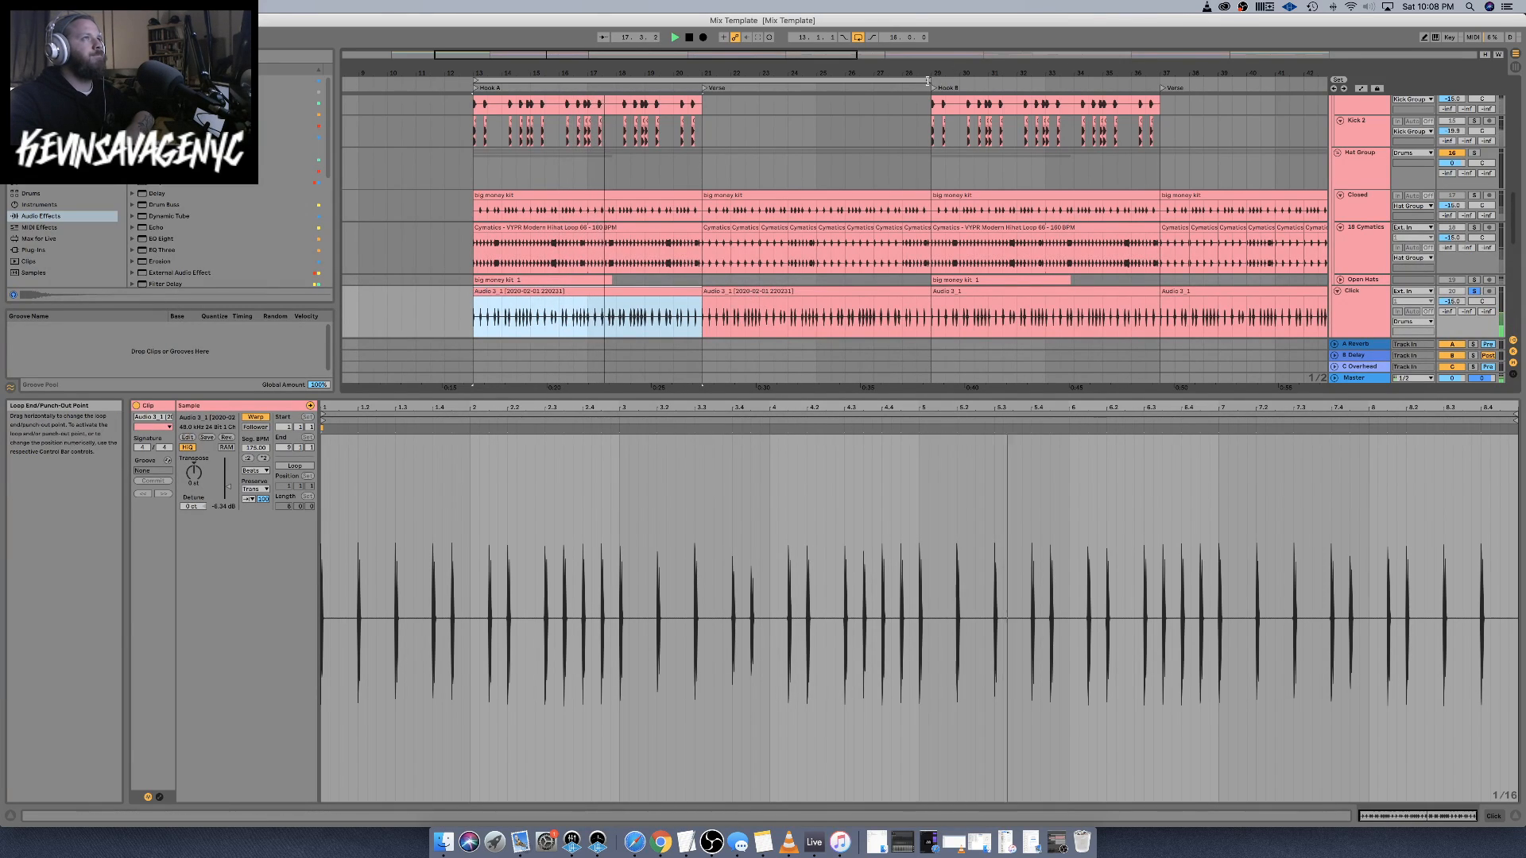
{"action": "left_click_drag", "start_coordinate": [938, 80], "coordinate": [702, 81]}
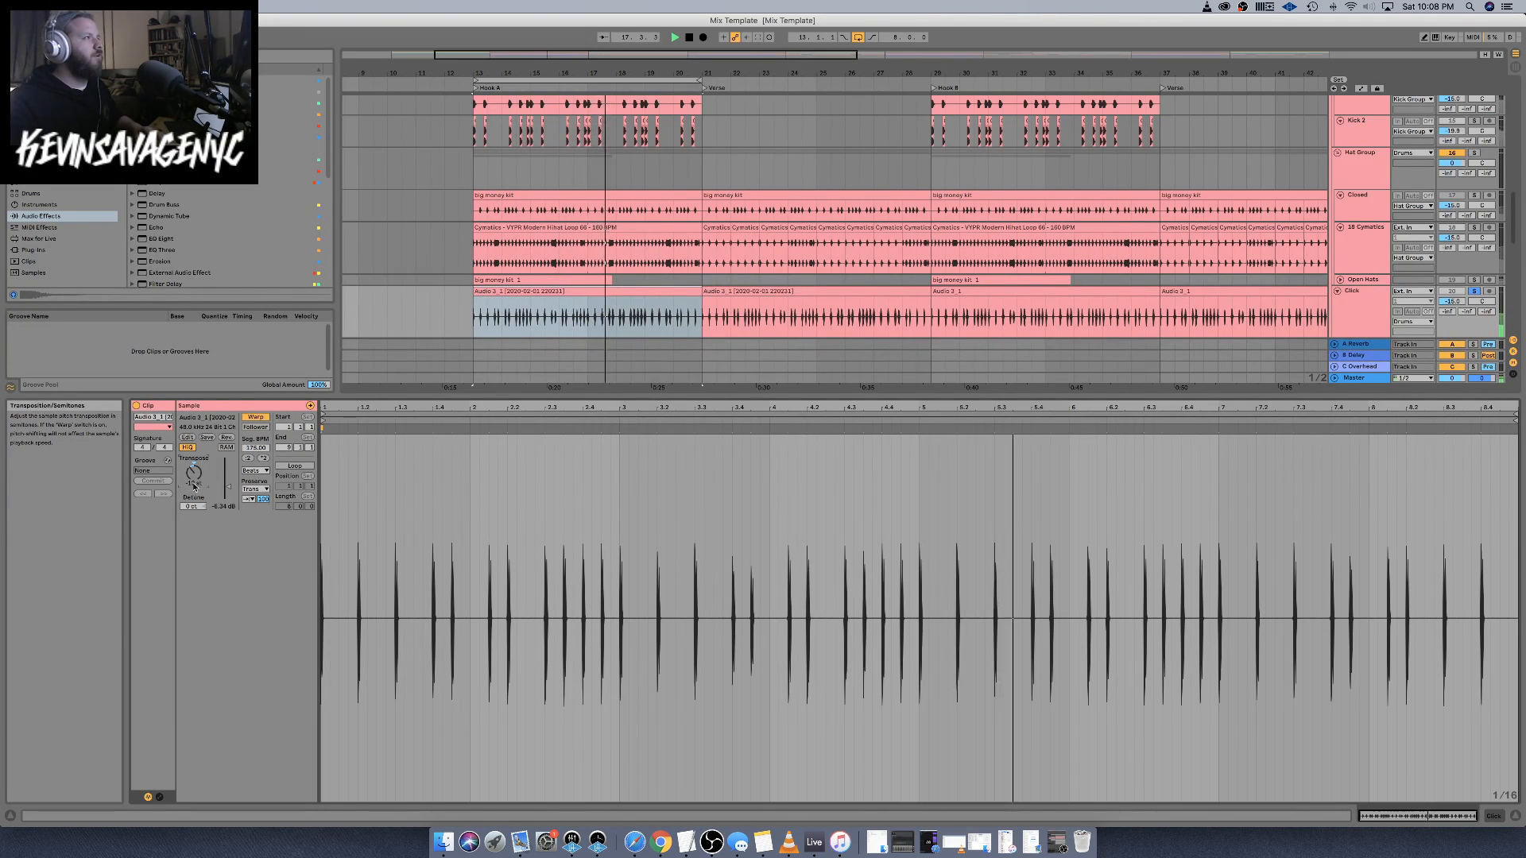
Transpose the Click track's Hook A clip to -12 semitones and take the track out of solo
{"action": "type", "text": "14"}
{"action": "key", "text": "Return"}
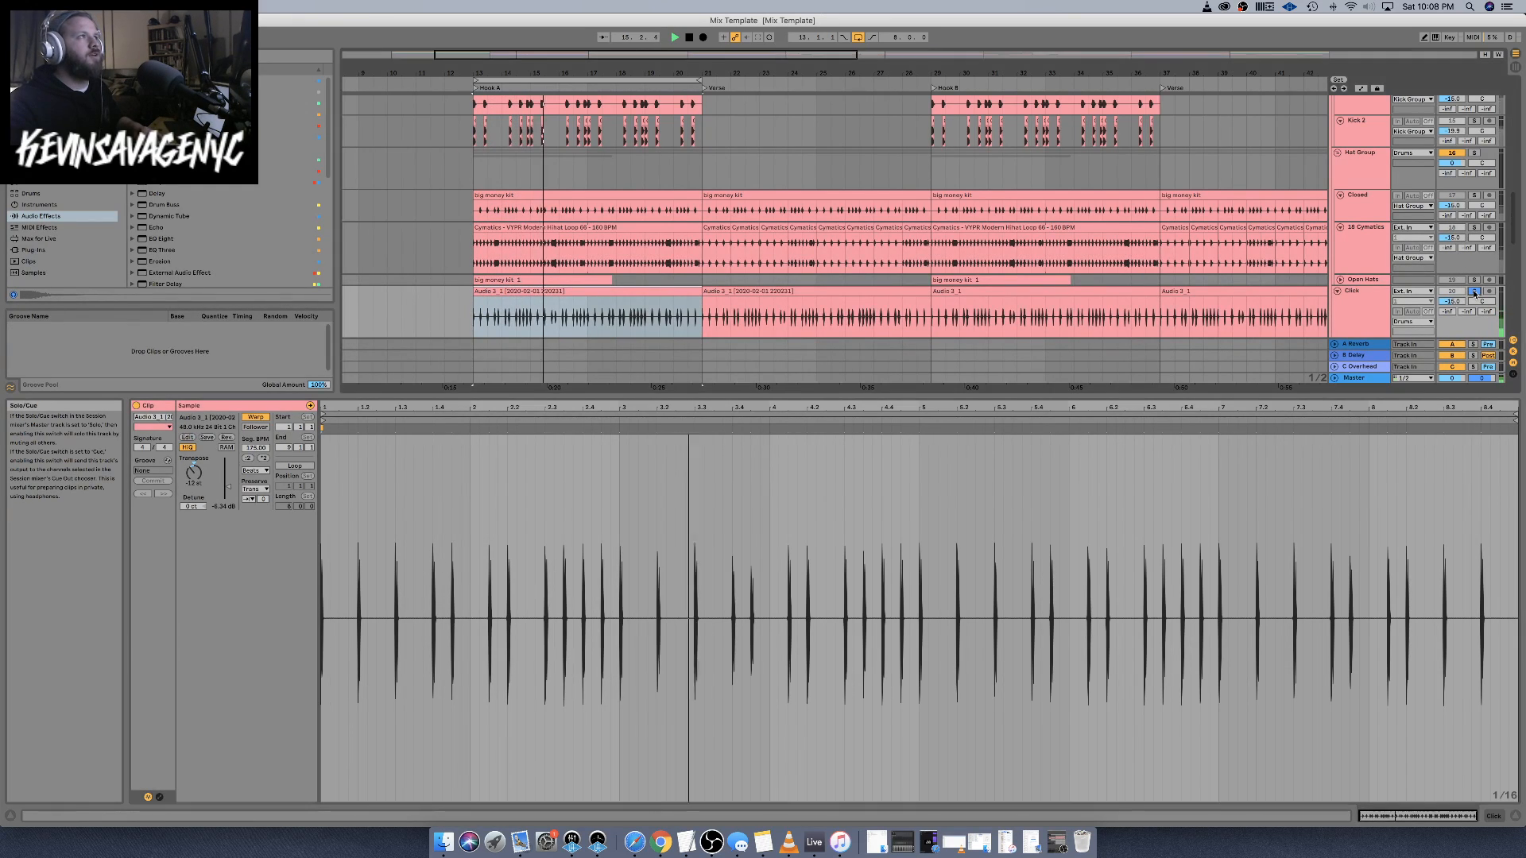
{"action": "left_click", "coordinate": [1474, 292]}
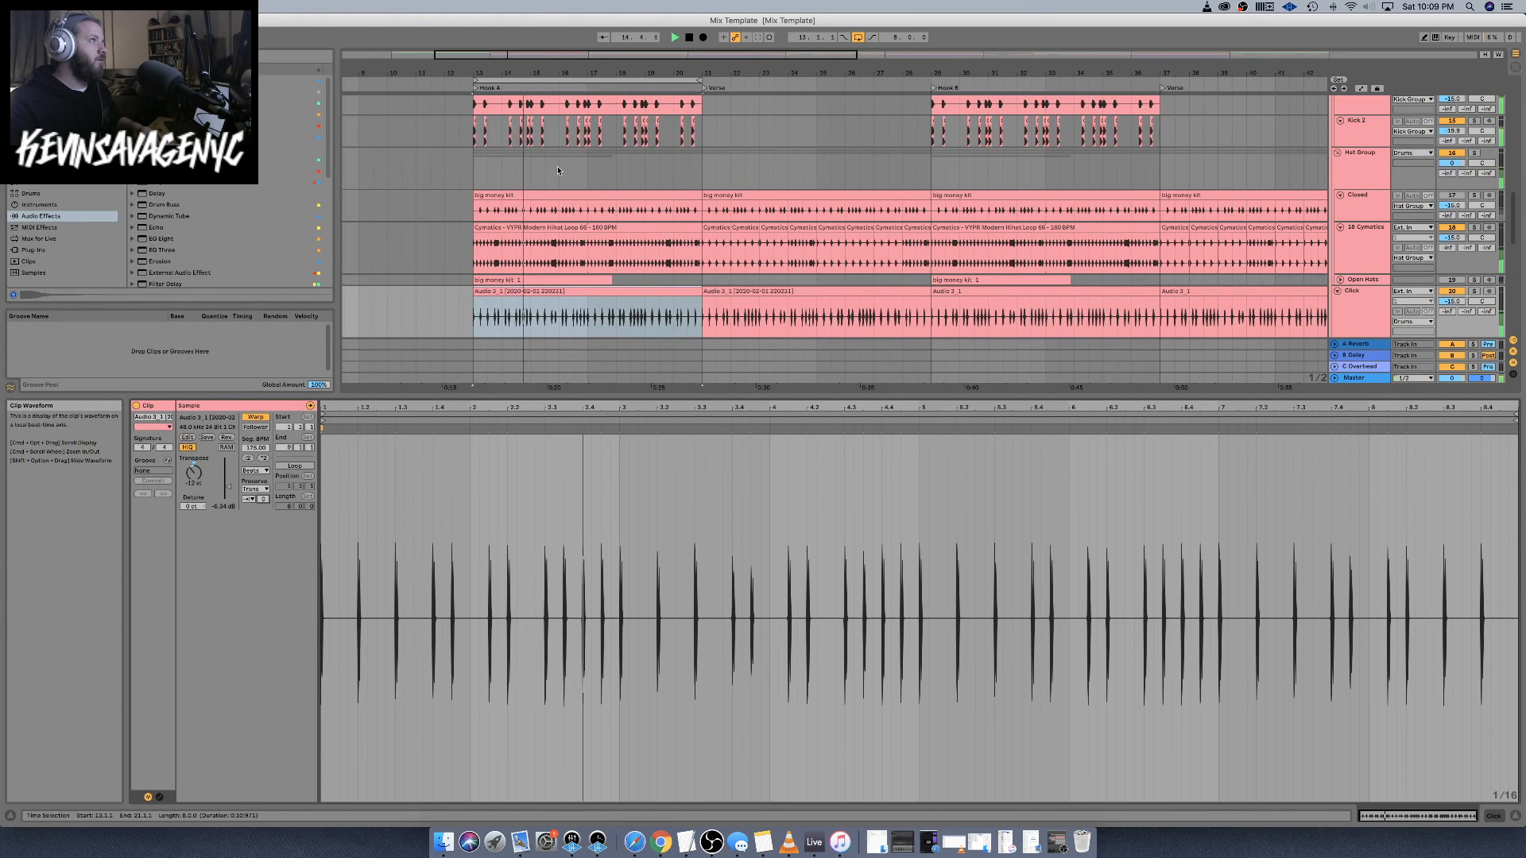
Insert an audio track below the Click track and copy the Verse click clip onto it at the start of Hook A
{"action": "scroll", "coordinate": [610, 264], "scroll_direction": "down", "scroll_amount": 5}
{"action": "scroll", "coordinate": [609, 265], "scroll_direction": "up", "scroll_amount": 3}
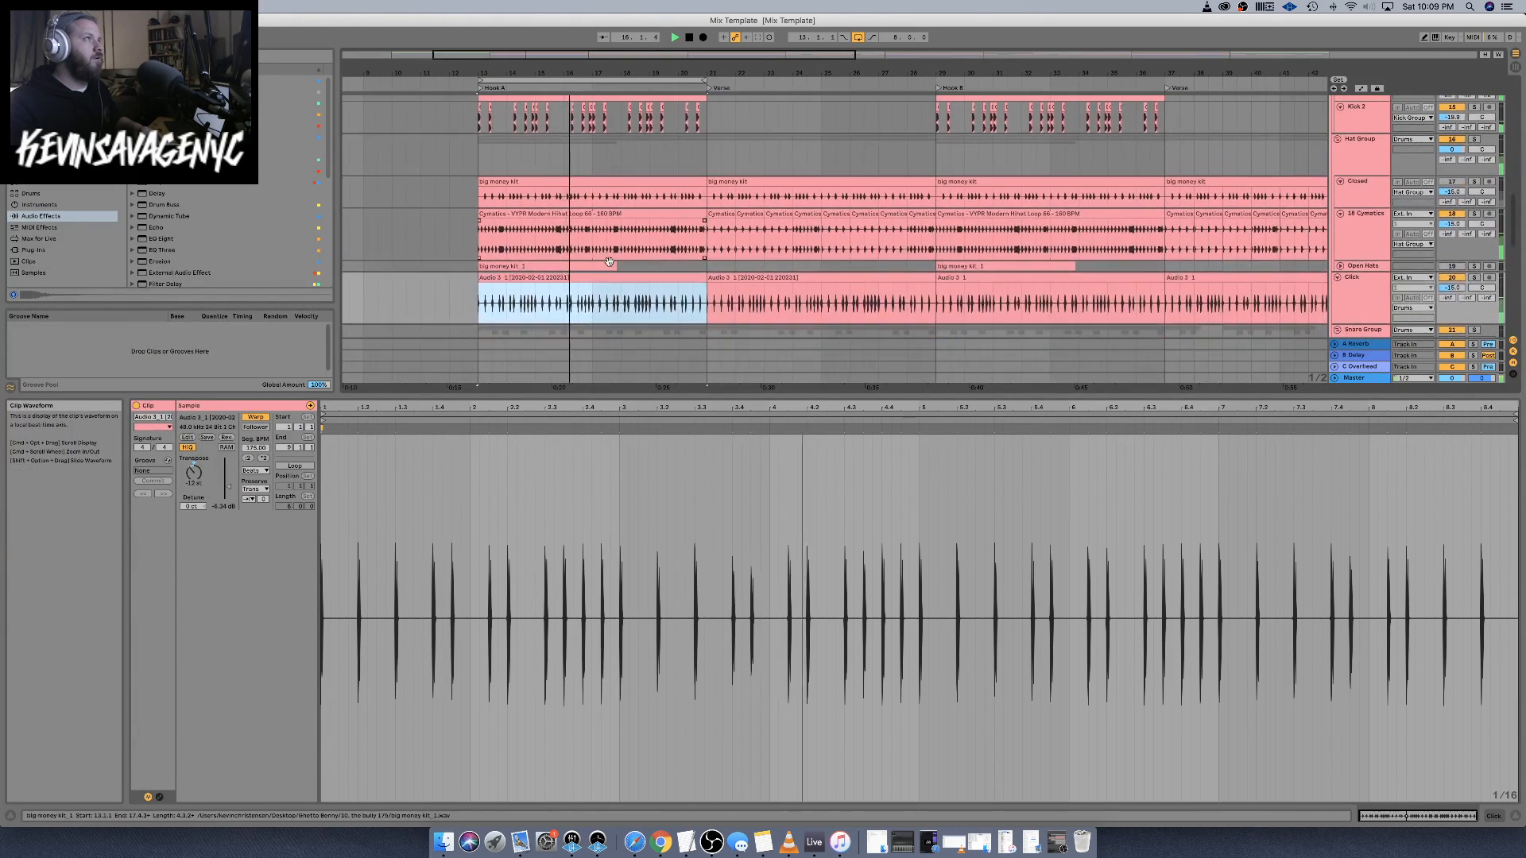
{"action": "scroll", "coordinate": [604, 271], "scroll_direction": "down", "scroll_amount": 3}
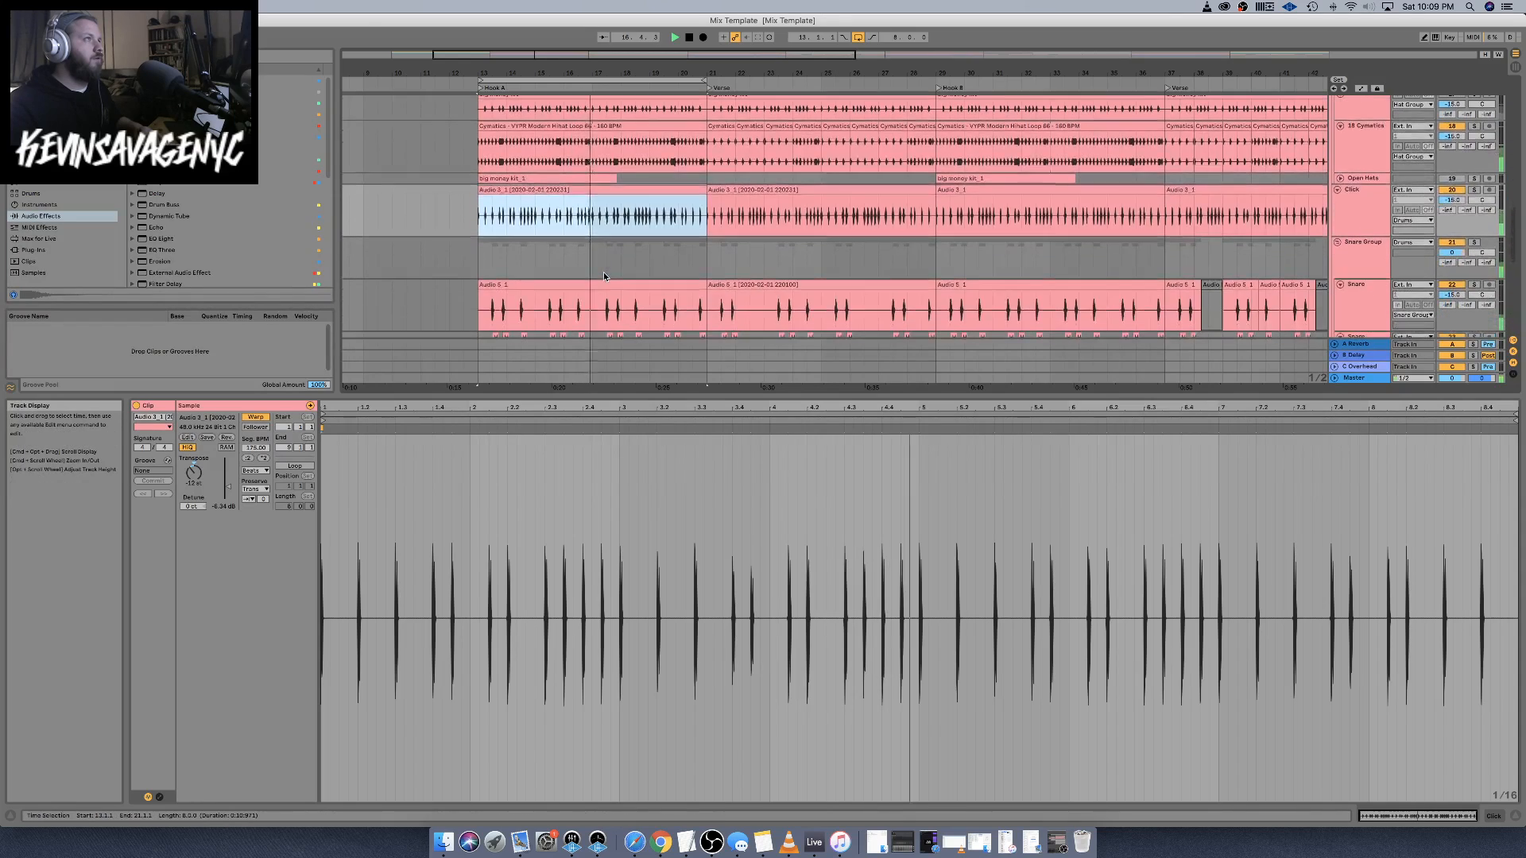
{"action": "right_click", "coordinate": [1341, 212]}
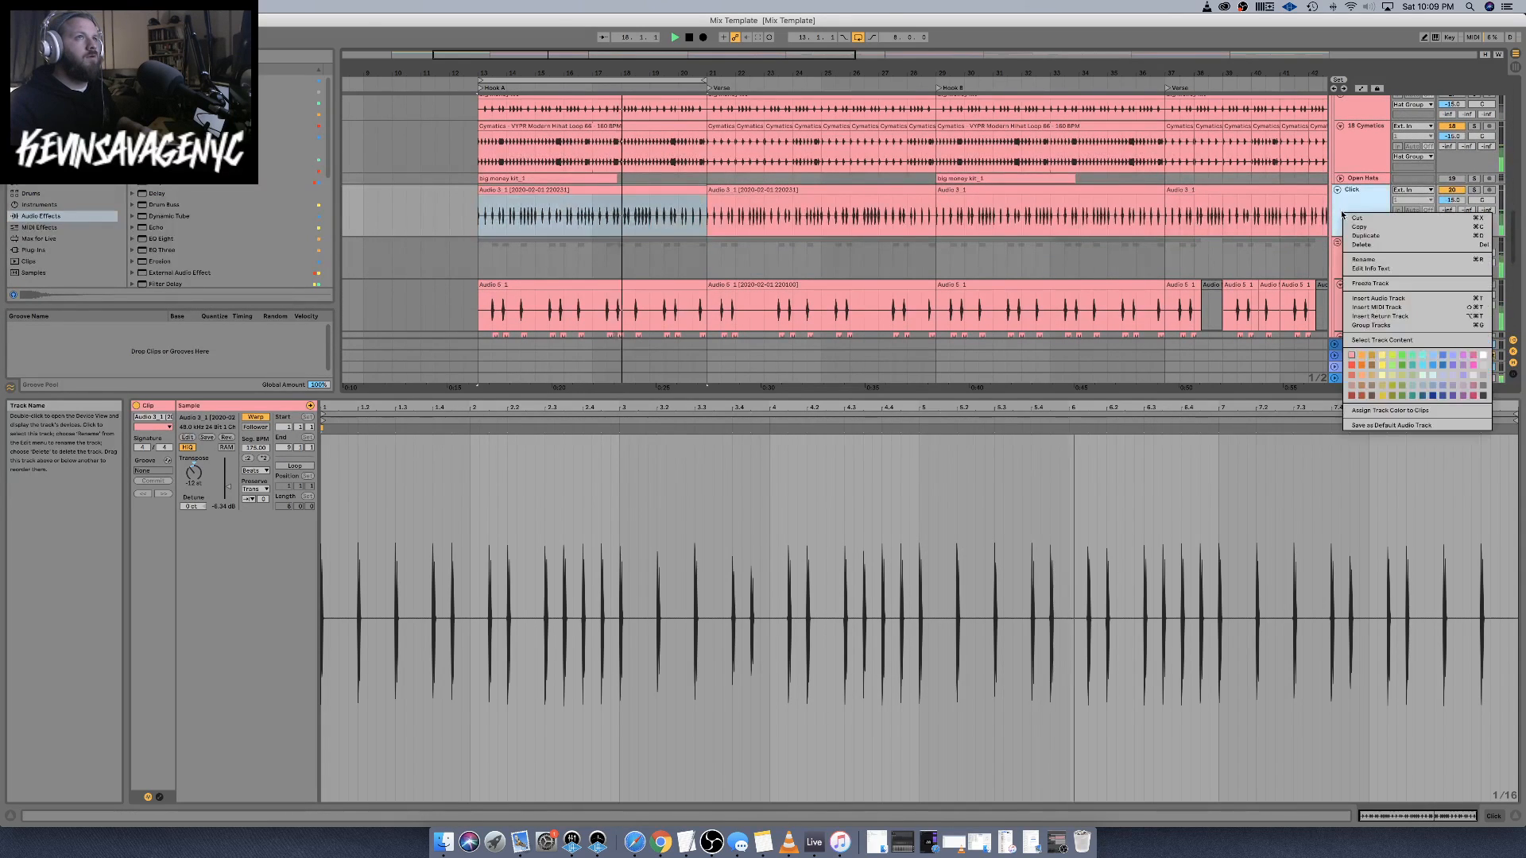
{"action": "left_click", "coordinate": [1378, 298]}
{"action": "left_click", "coordinate": [769, 190]}
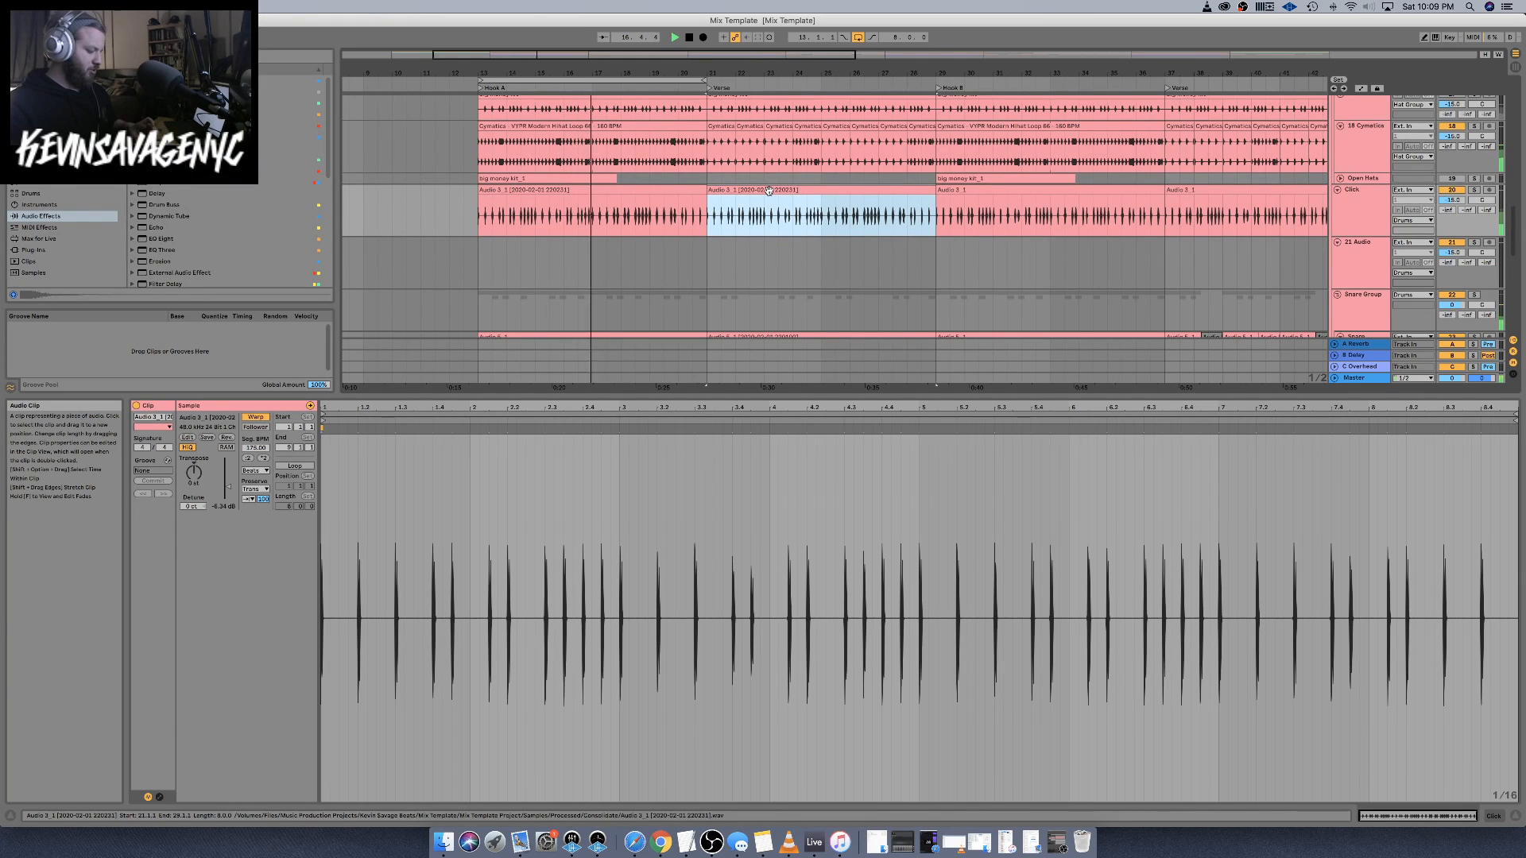
{"action": "left_click_drag", "start_coordinate": [768, 190], "coordinate": [545, 244]}
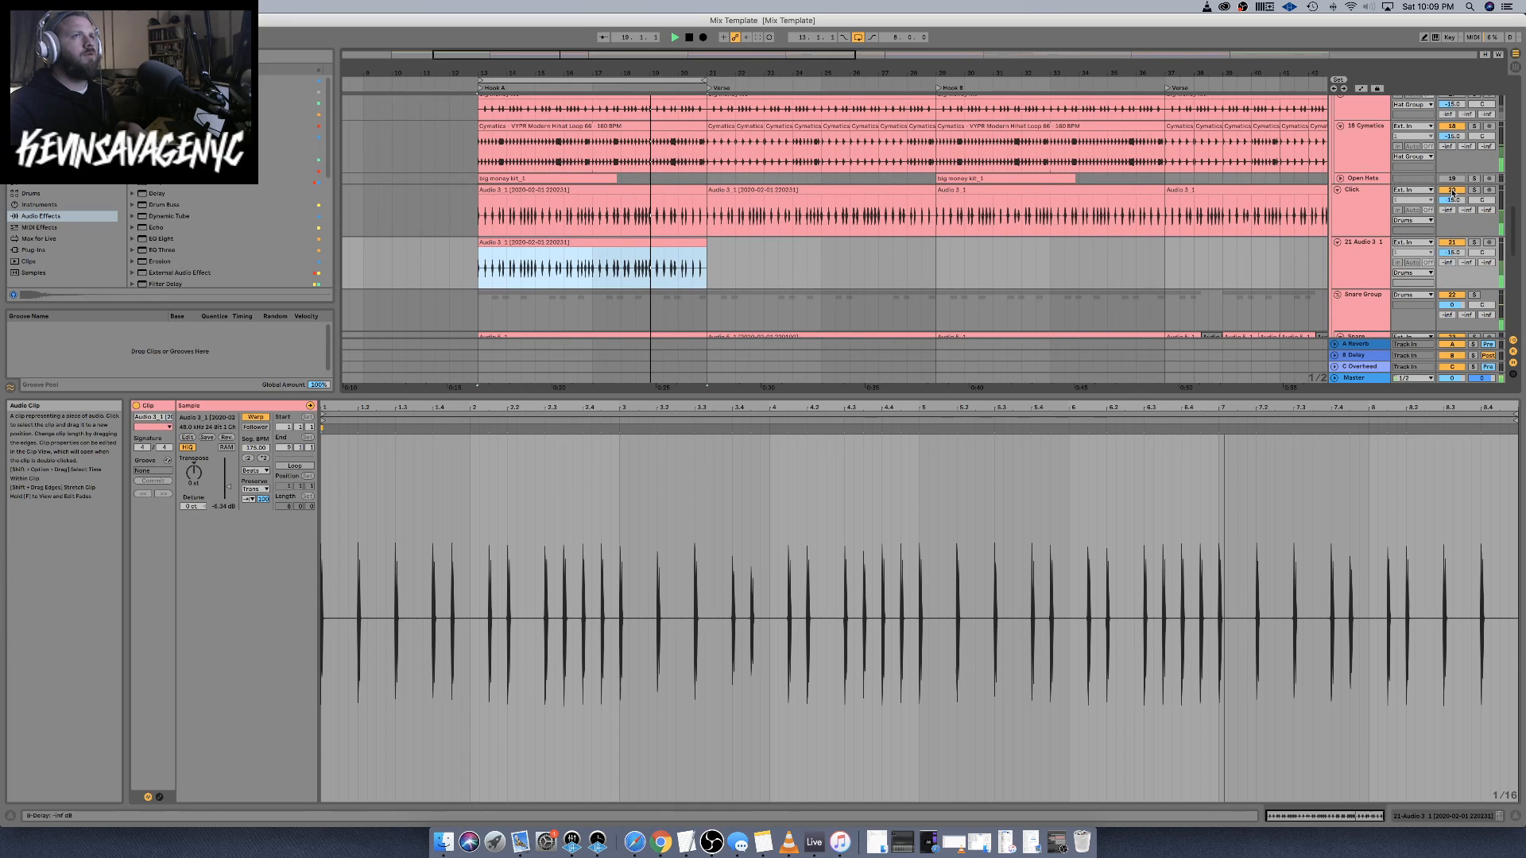
Mute the Click track and adjust the transient envelope of the copied clip on the new track
{"action": "left_click", "coordinate": [1452, 190]}
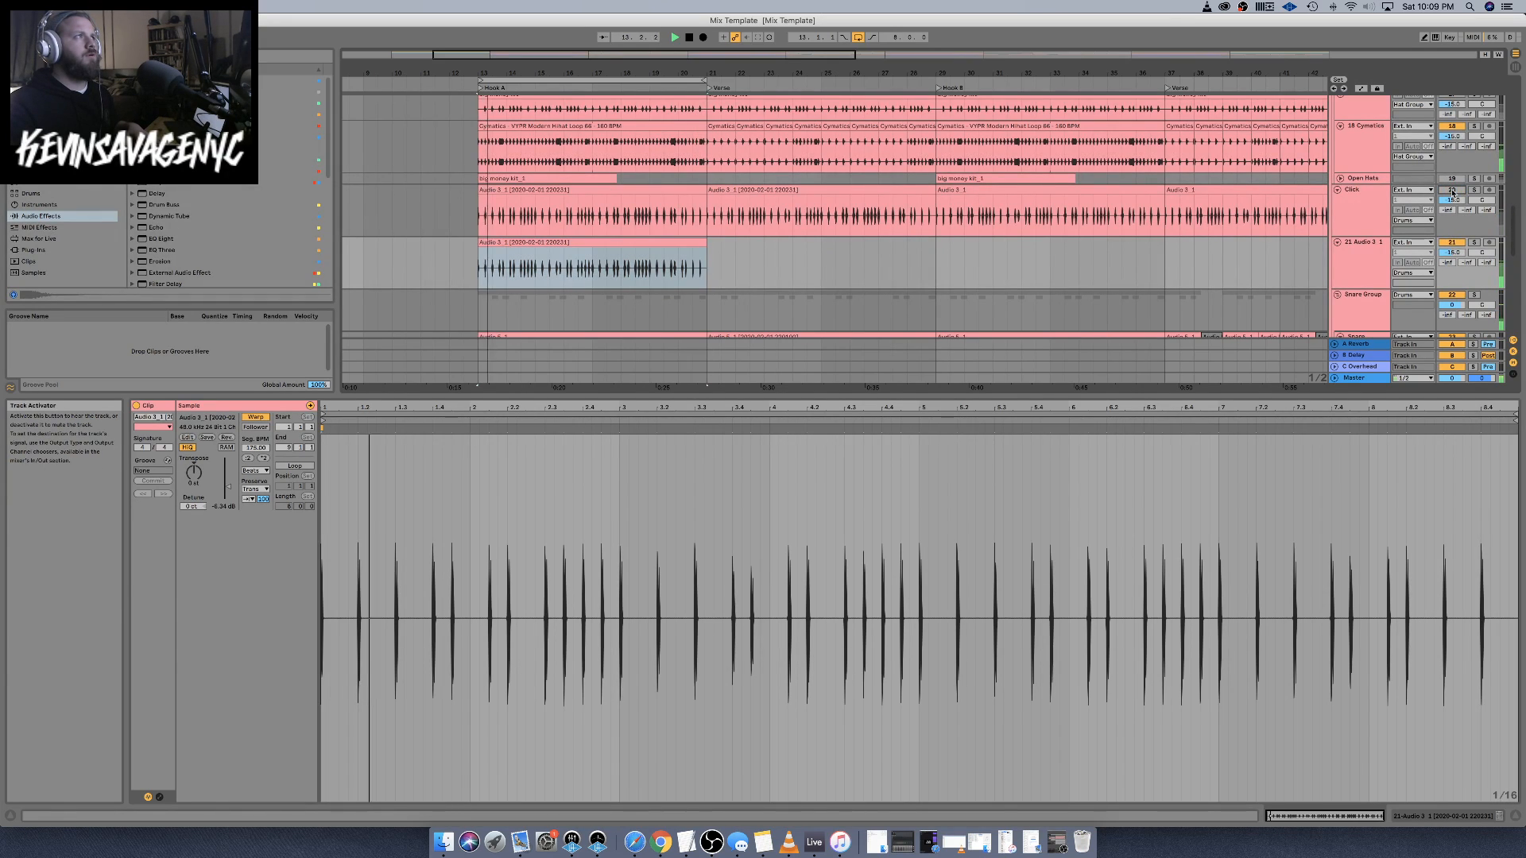
{"action": "left_click_drag", "start_coordinate": [263, 498], "coordinate": [263, 501]}
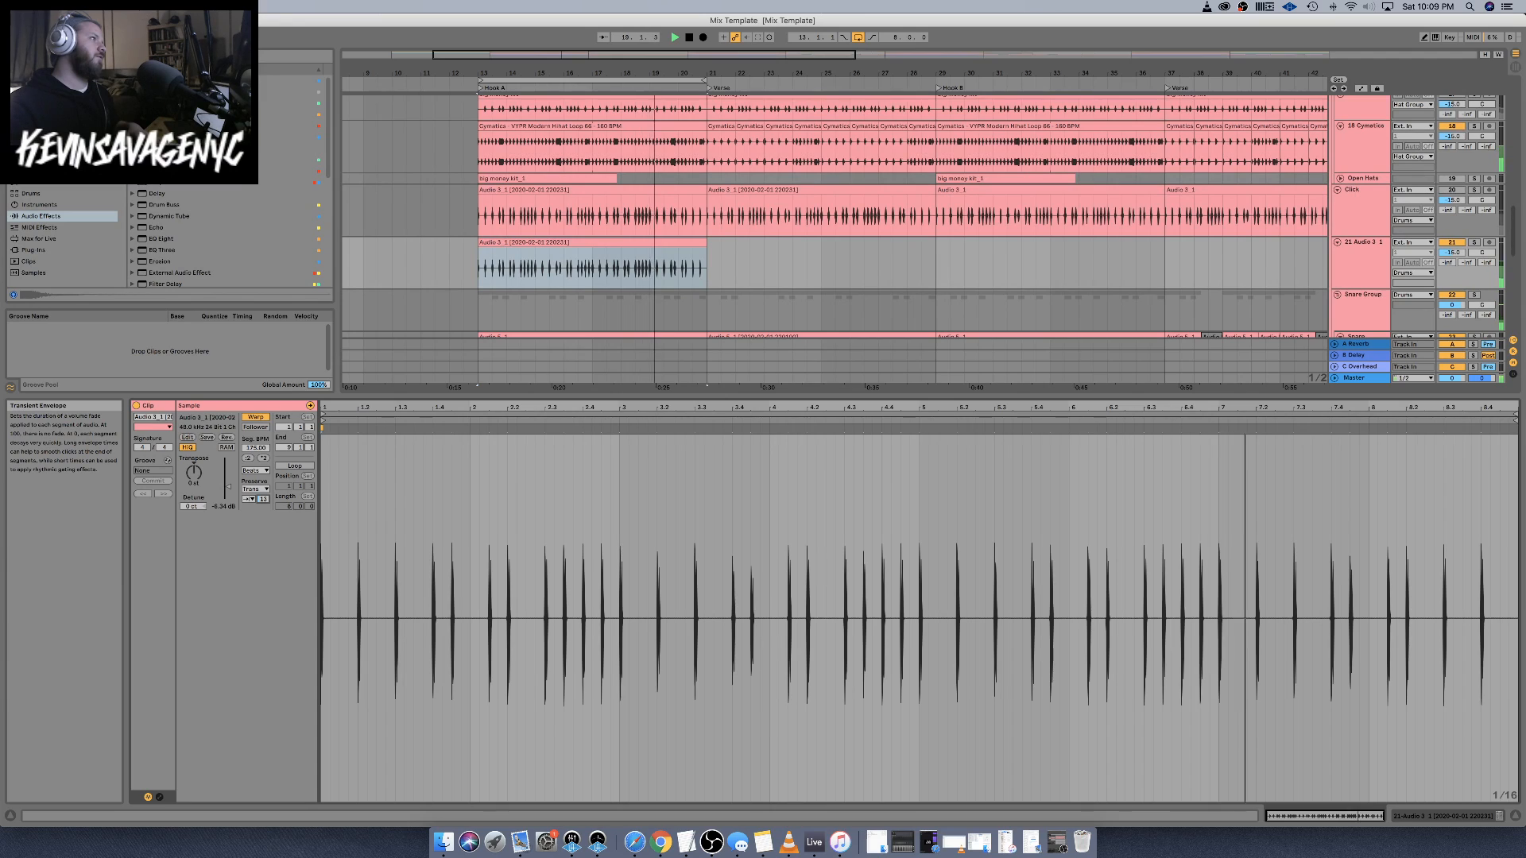
{"action": "left_click_drag", "start_coordinate": [263, 499], "coordinate": [263, 500]}
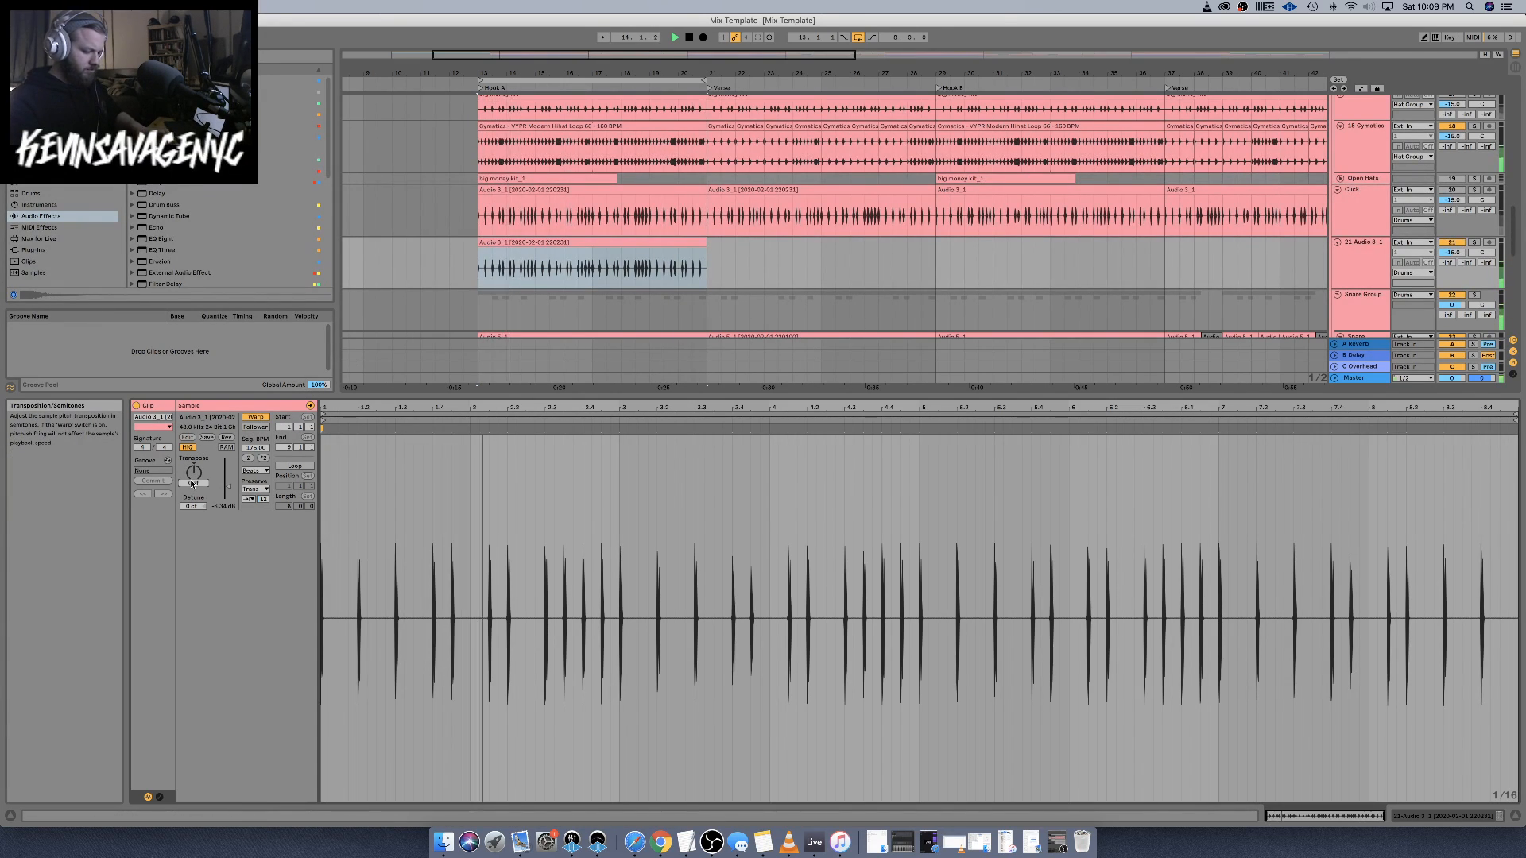
Try a different transposition on the copied clip, and reset it to 0 semitones
{"action": "left_click_drag", "start_coordinate": [190, 483], "coordinate": [192, 481]}
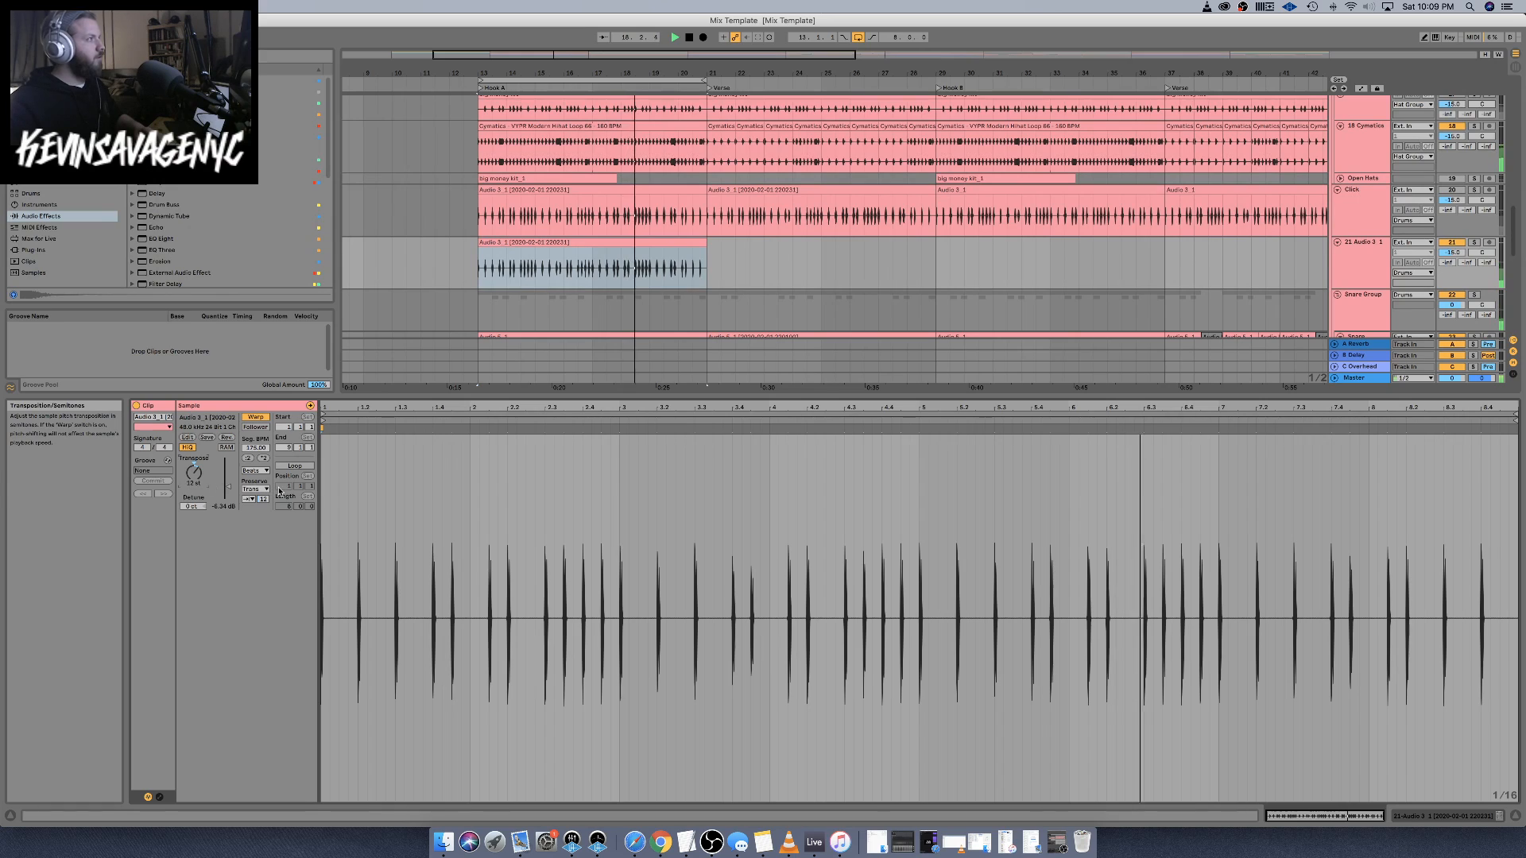
{"action": "left_click_drag", "start_coordinate": [194, 473], "coordinate": [194, 494]}
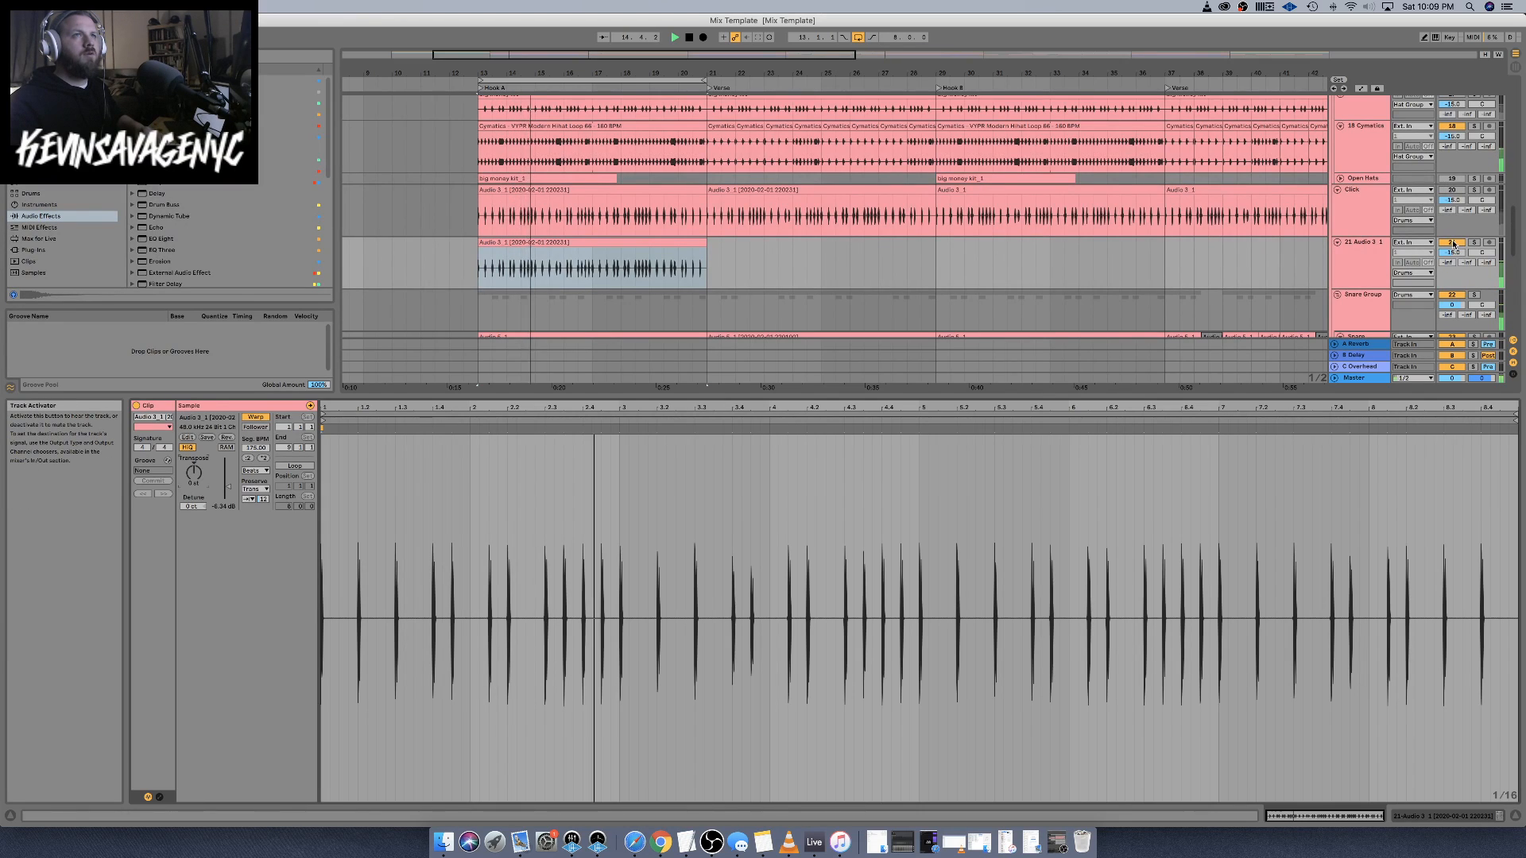
Reactivate the Click track with its Hook A and Verse clips selected, and extend the loop through the end of the Verse
{"action": "left_click", "coordinate": [1452, 190]}
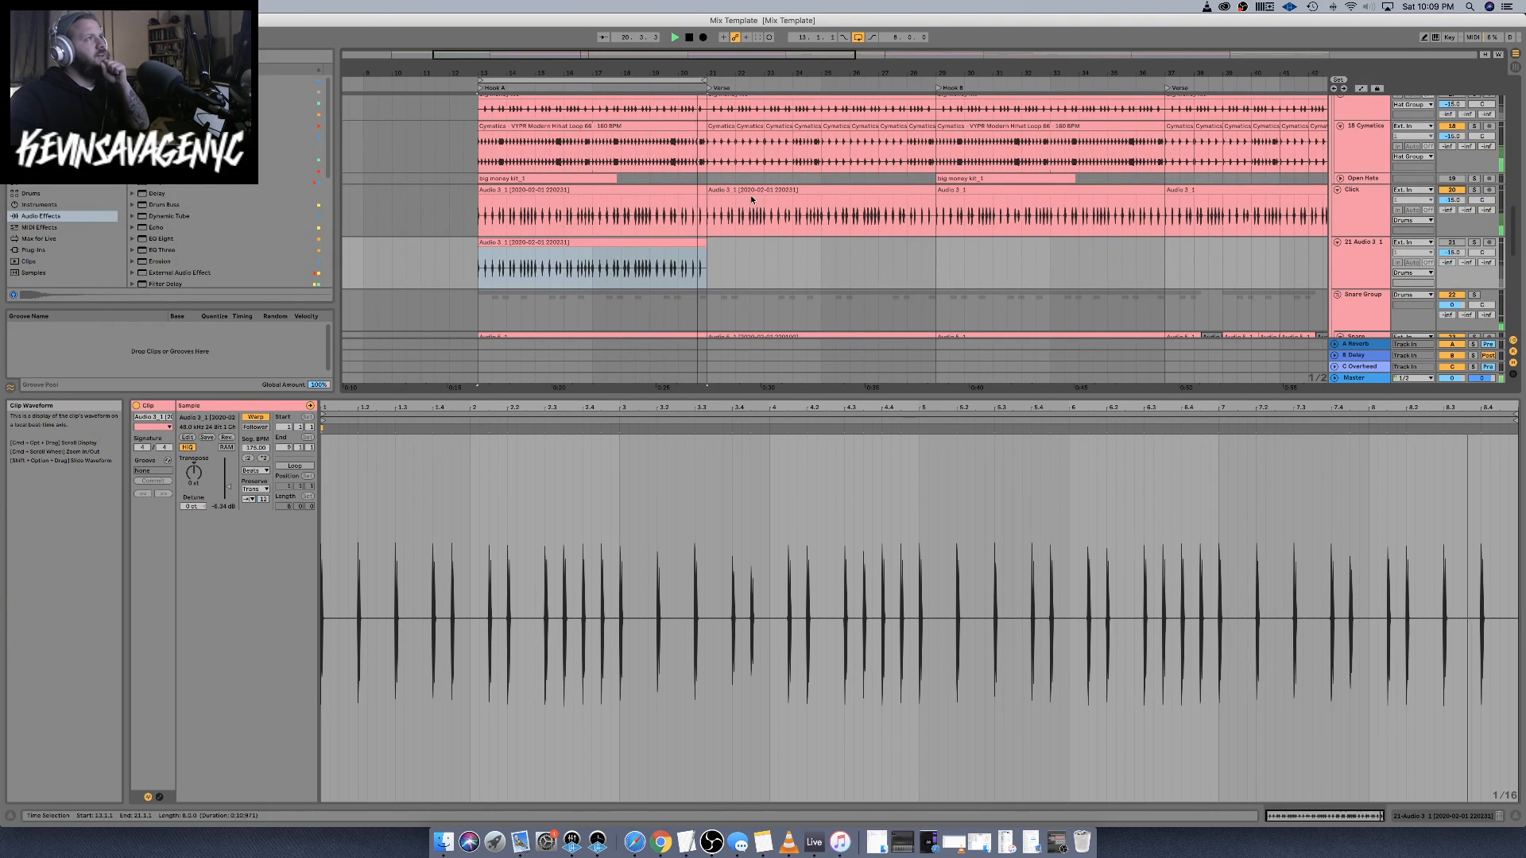
{"action": "left_click", "coordinate": [692, 193]}
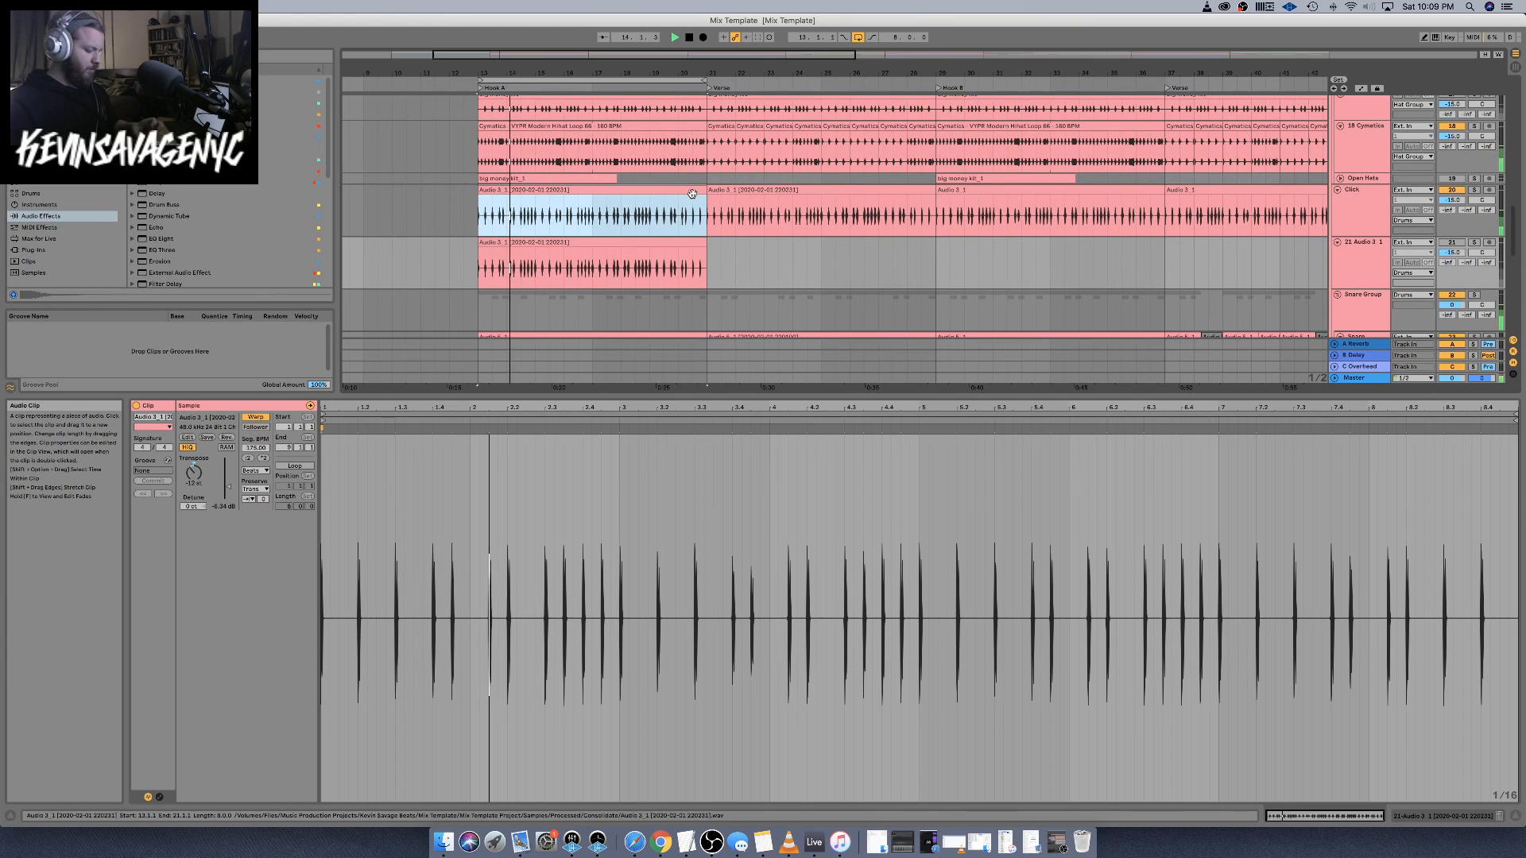
{"action": "mouse_move", "coordinate": [692, 194]}
{"action": "left_mouse_down"}
{"action": "mouse_move", "coordinate": [936, 217]}
{"action": "mouse_move", "coordinate": [916, 216]}
{"action": "left_mouse_up"}
{"action": "left_click_drag", "start_coordinate": [704, 81], "coordinate": [764, 81]}
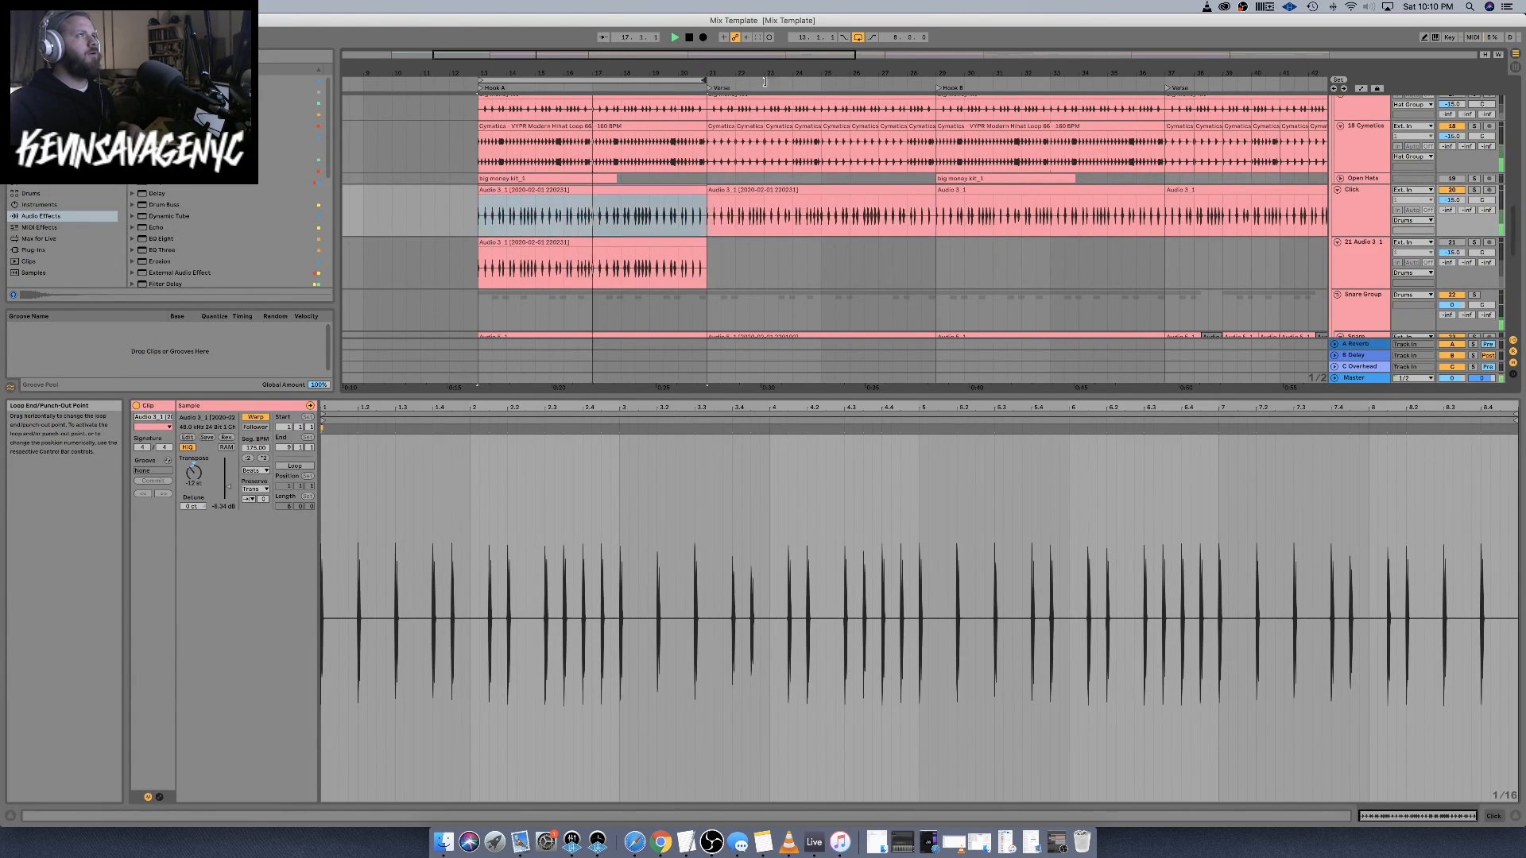
{"action": "left_click_drag", "start_coordinate": [927, 84], "coordinate": [928, 84]}
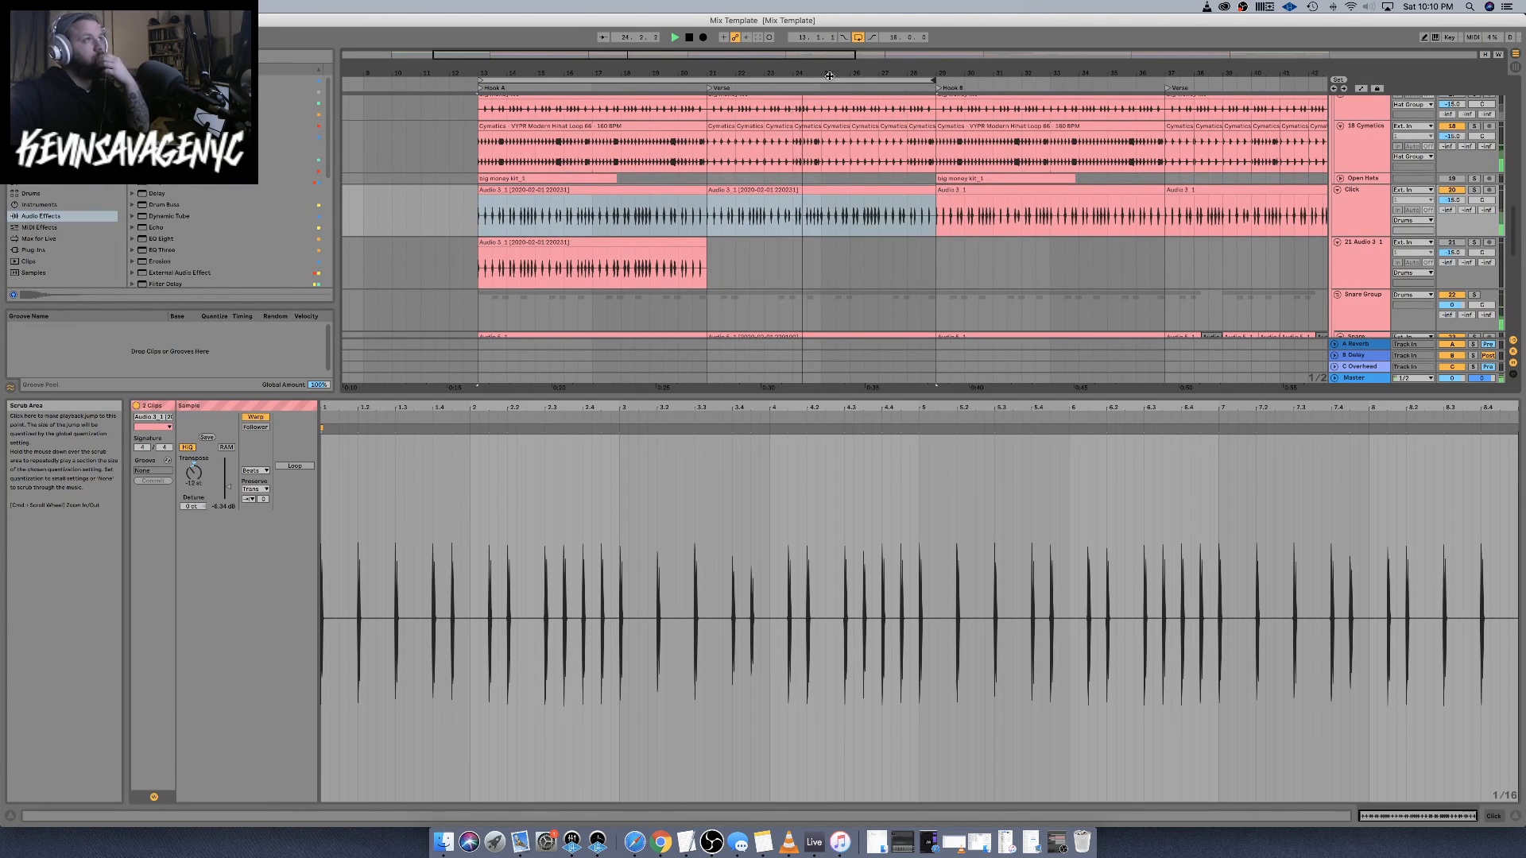
Copy the new track's Hook A clip into the Verse, and switch playback from the Click track to the new track
{"action": "left_click", "coordinate": [664, 244]}
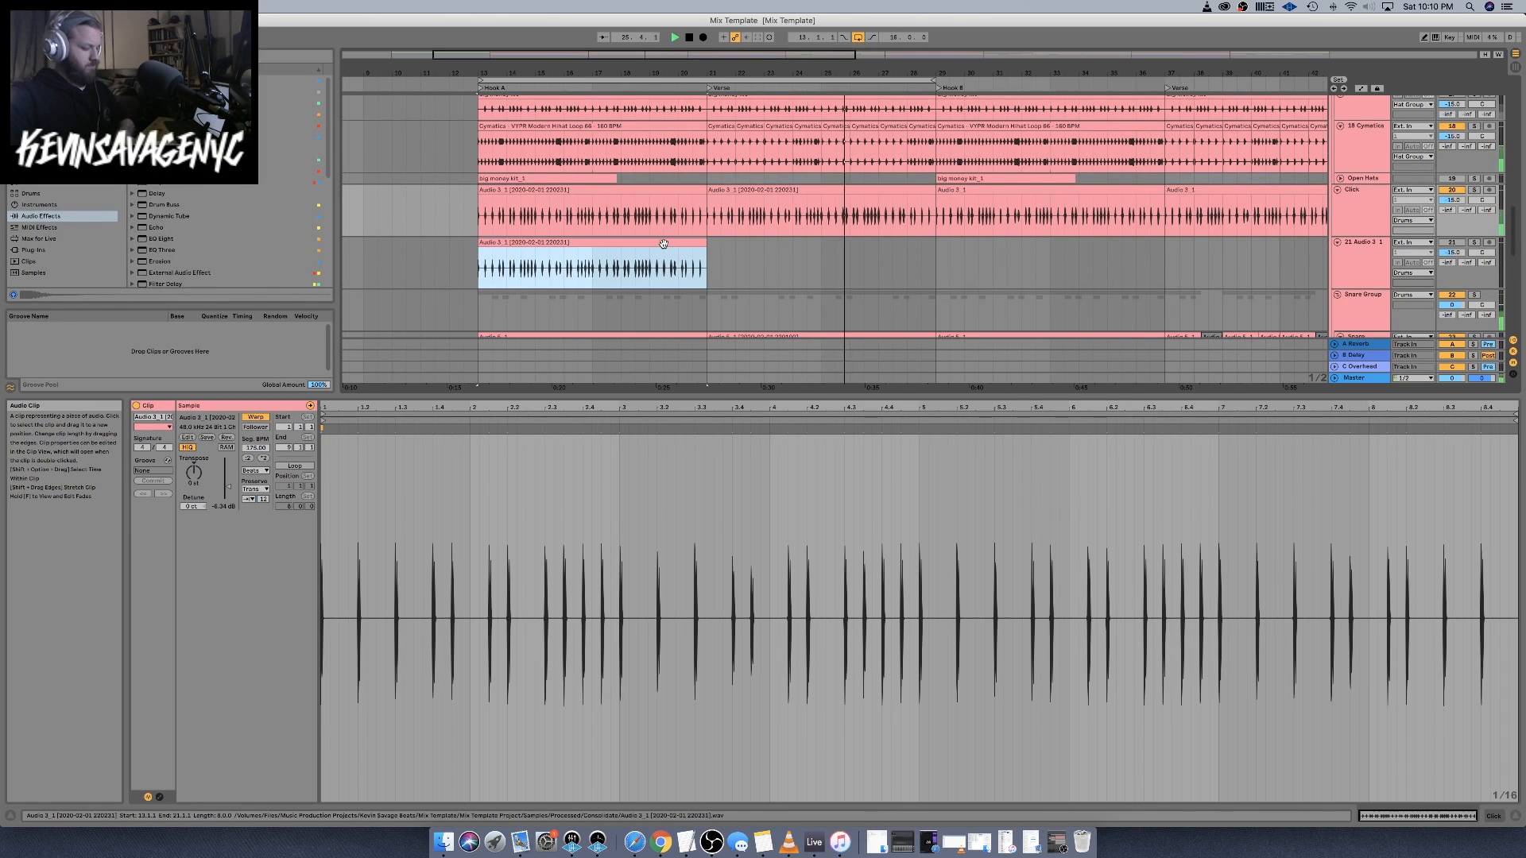
{"action": "left_click_drag", "start_coordinate": [664, 244], "coordinate": [893, 244]}
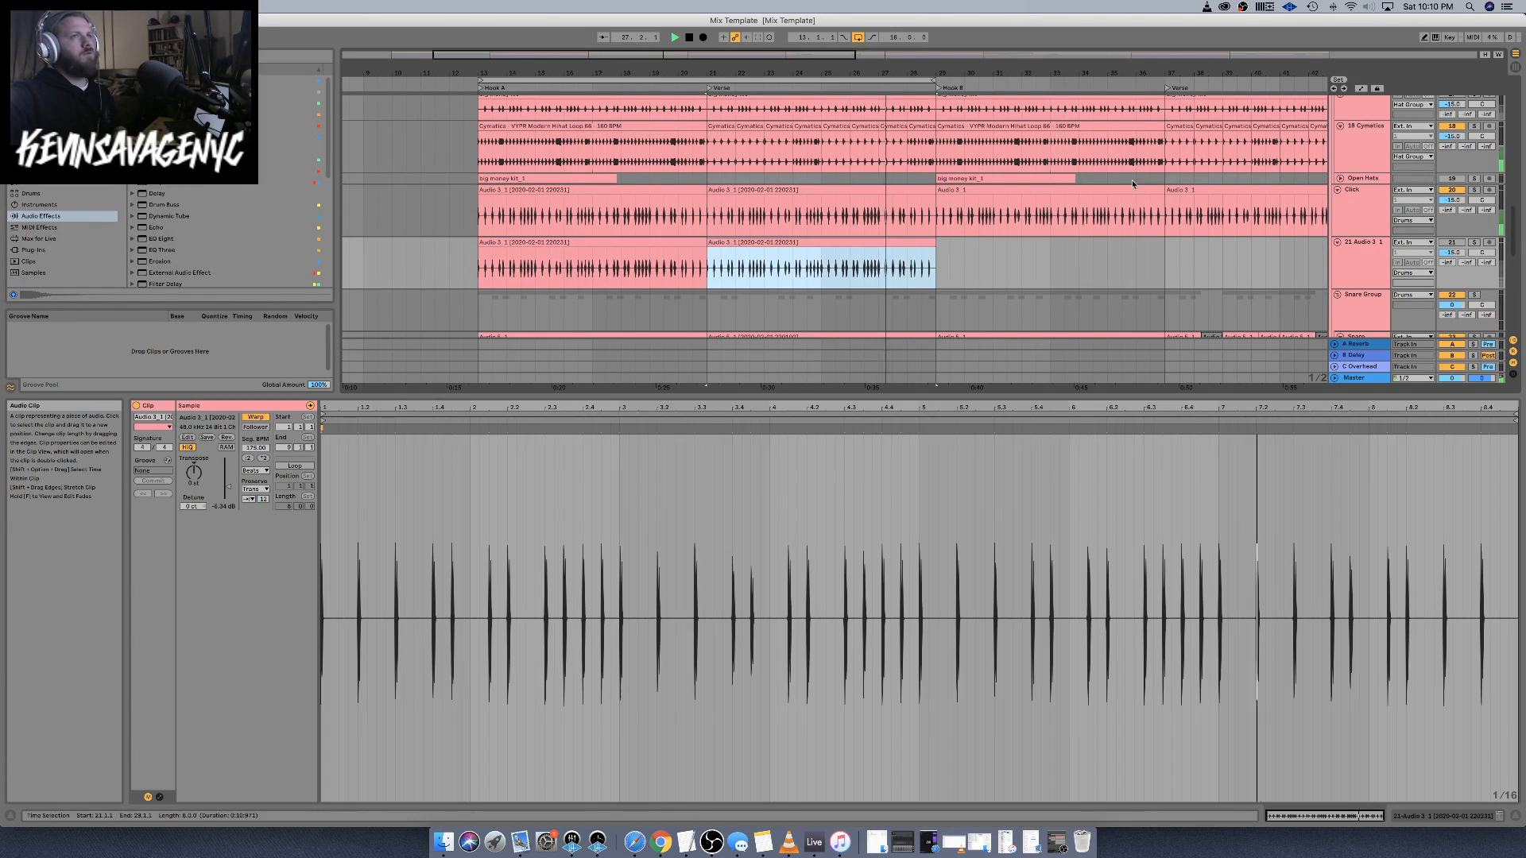
{"action": "left_click", "coordinate": [1457, 242]}
{"action": "left_click", "coordinate": [1457, 195]}
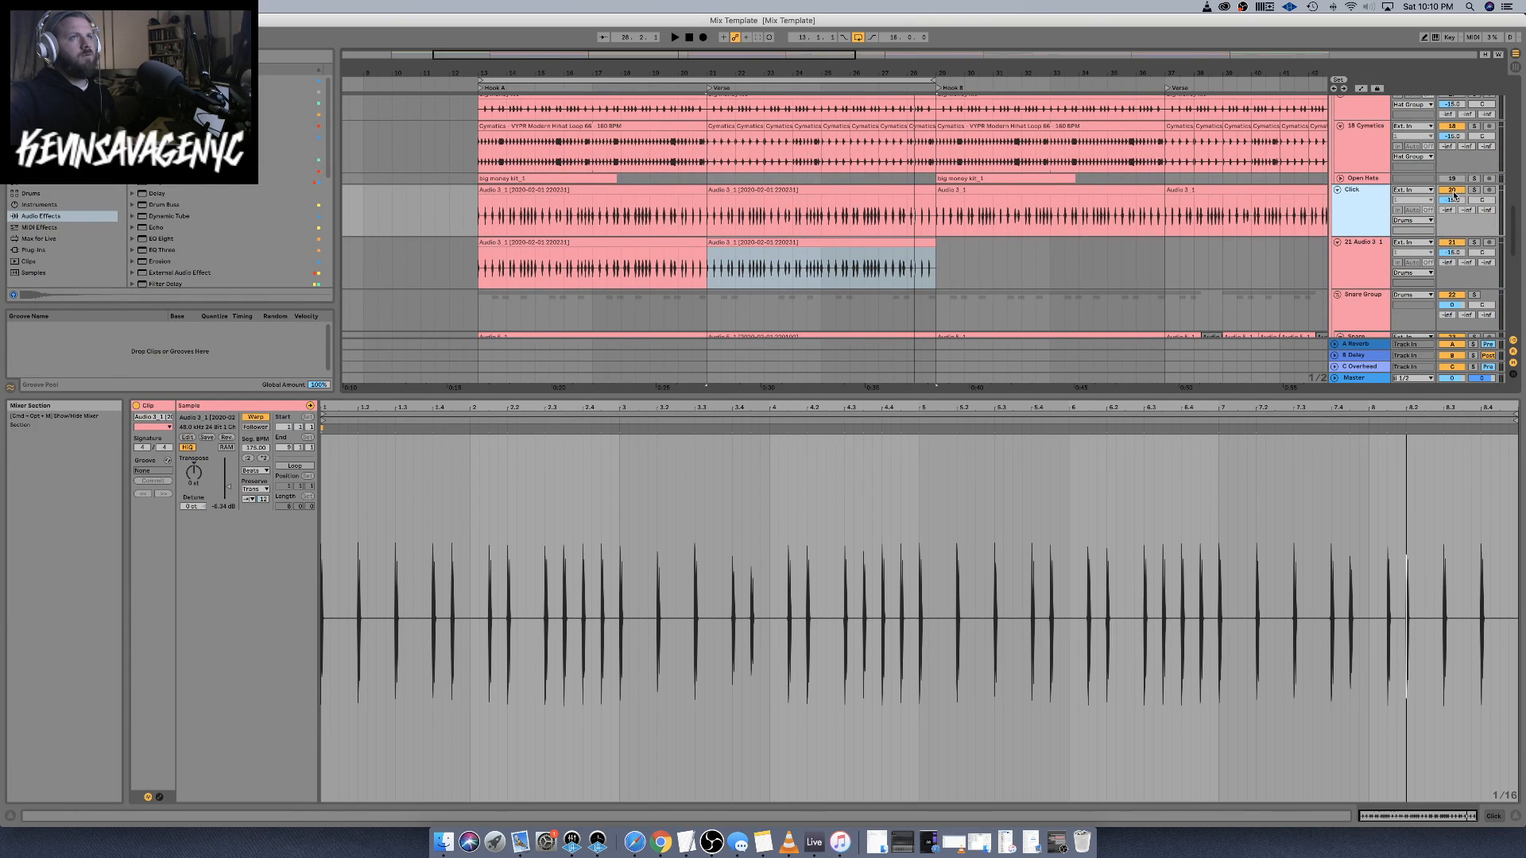
{"action": "left_click", "coordinate": [1456, 190]}
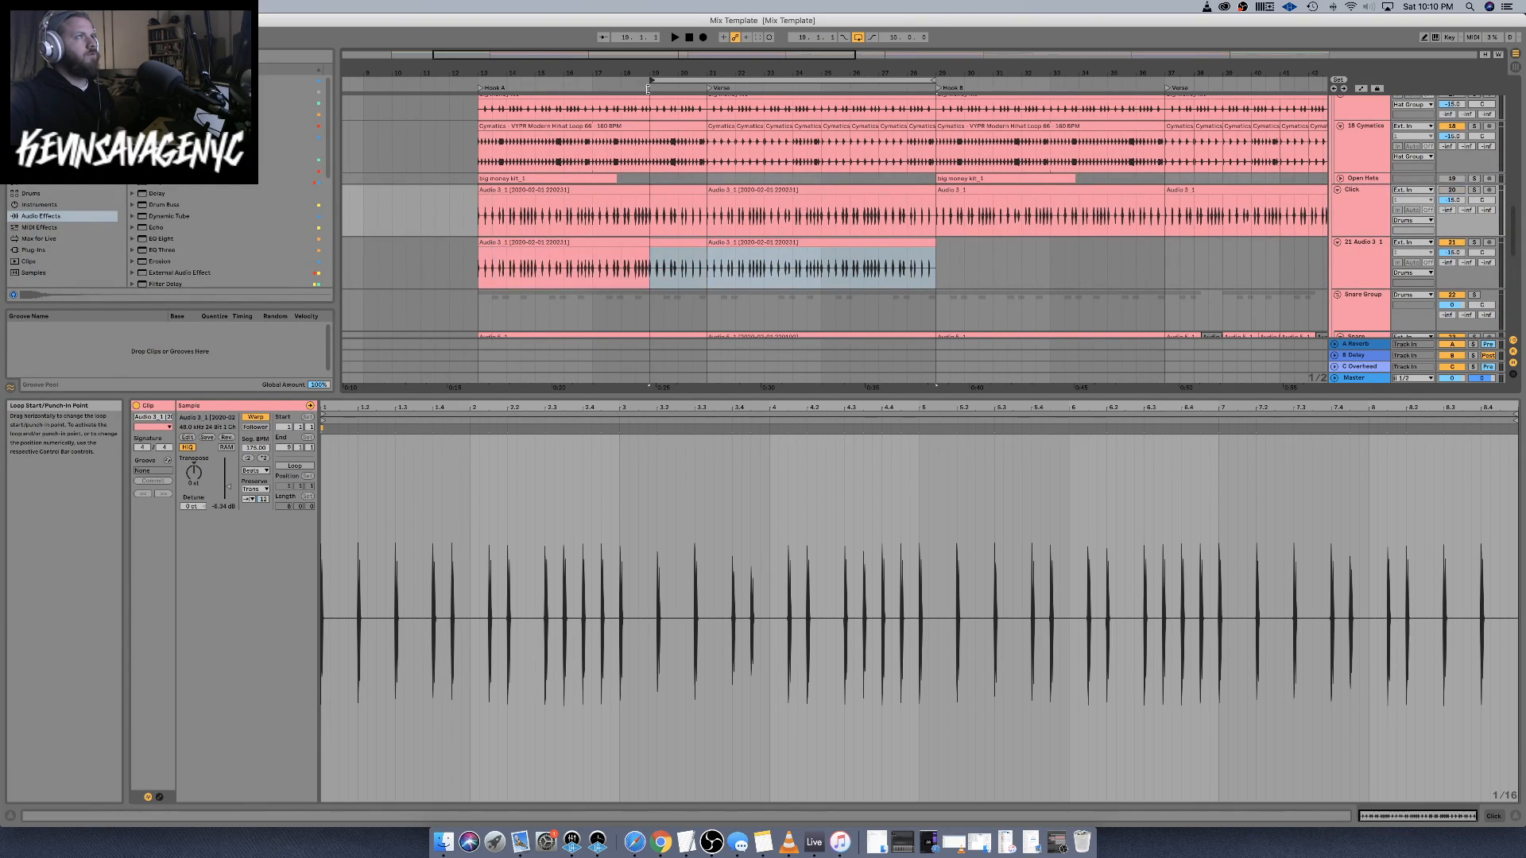
Loop only the Verse section and adjust the transient envelope of the new track's Verse clip
{"action": "left_click", "coordinate": [702, 82]}
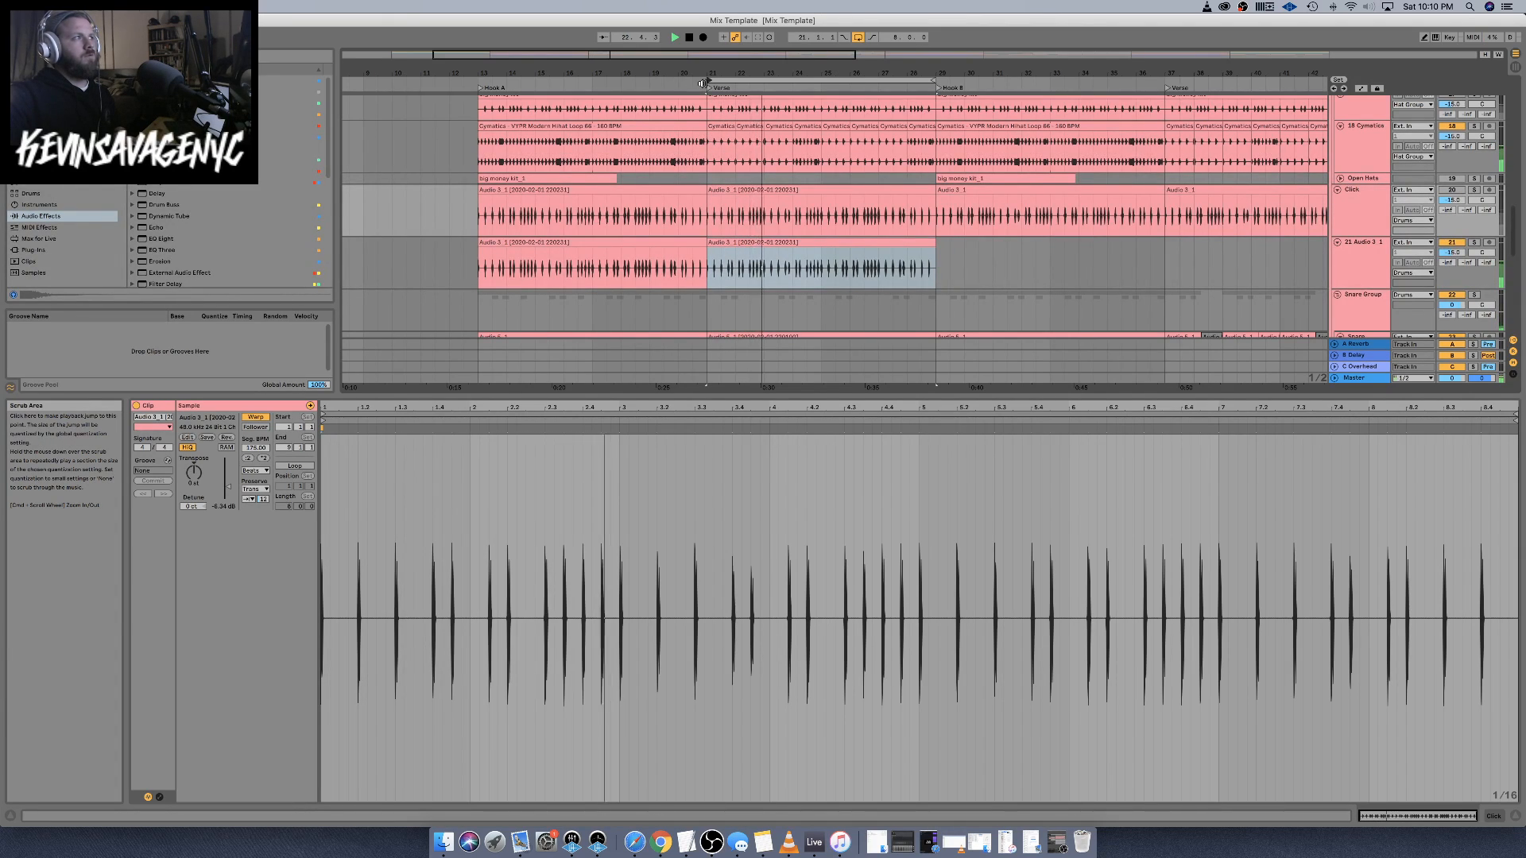
{"action": "left_click", "coordinate": [1368, 263]}
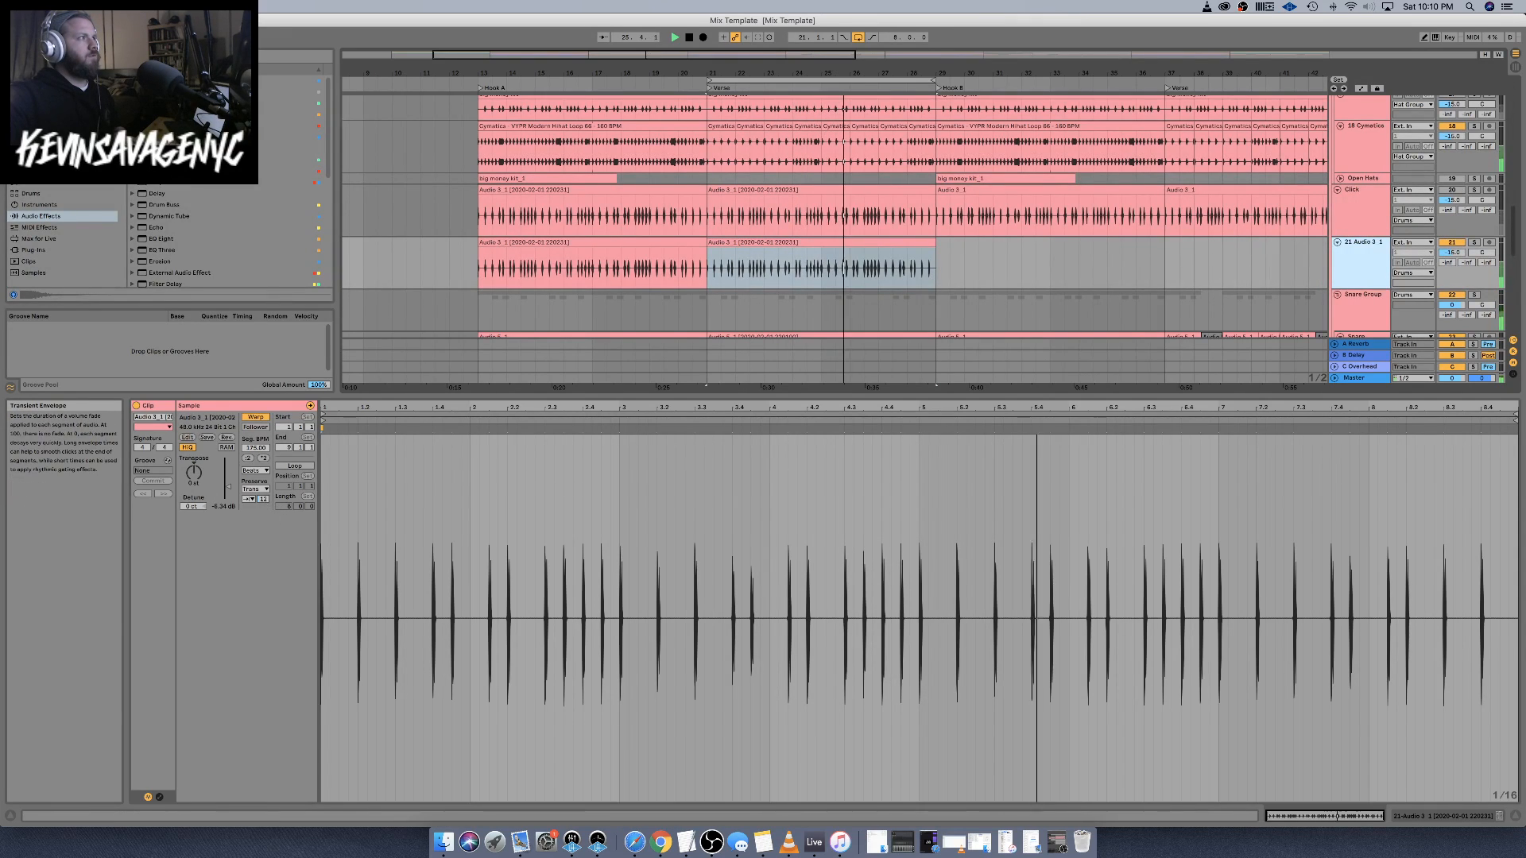
{"action": "left_click_drag", "start_coordinate": [262, 499], "coordinate": [263, 502]}
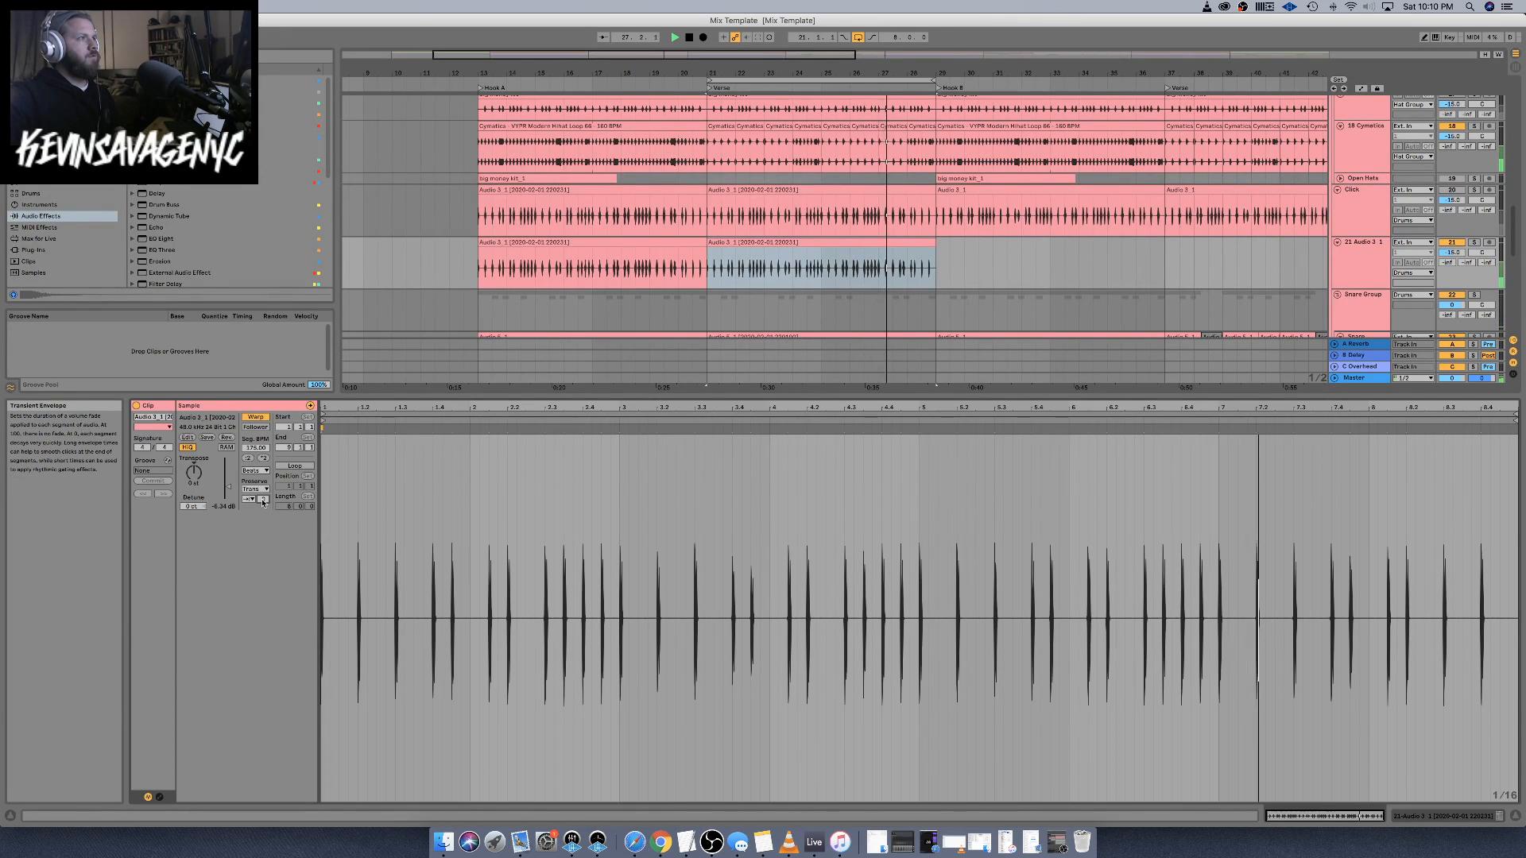
Replay the Verse loop to compare the sound of the Click track with the new track
{"action": "key", "text": "space"}
{"action": "key", "text": "space"}
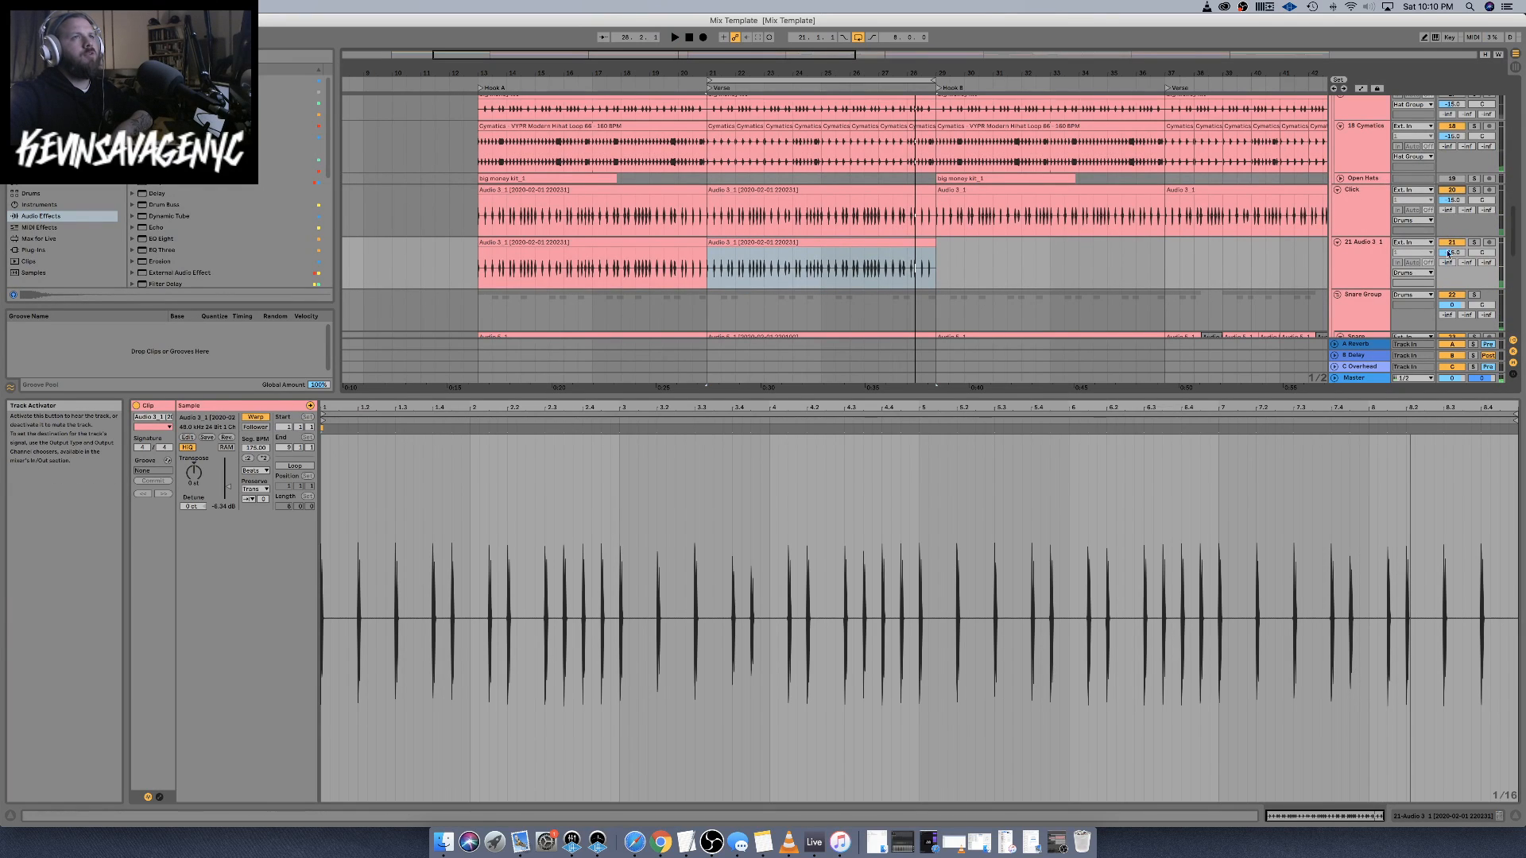
{"action": "key", "text": "space"}
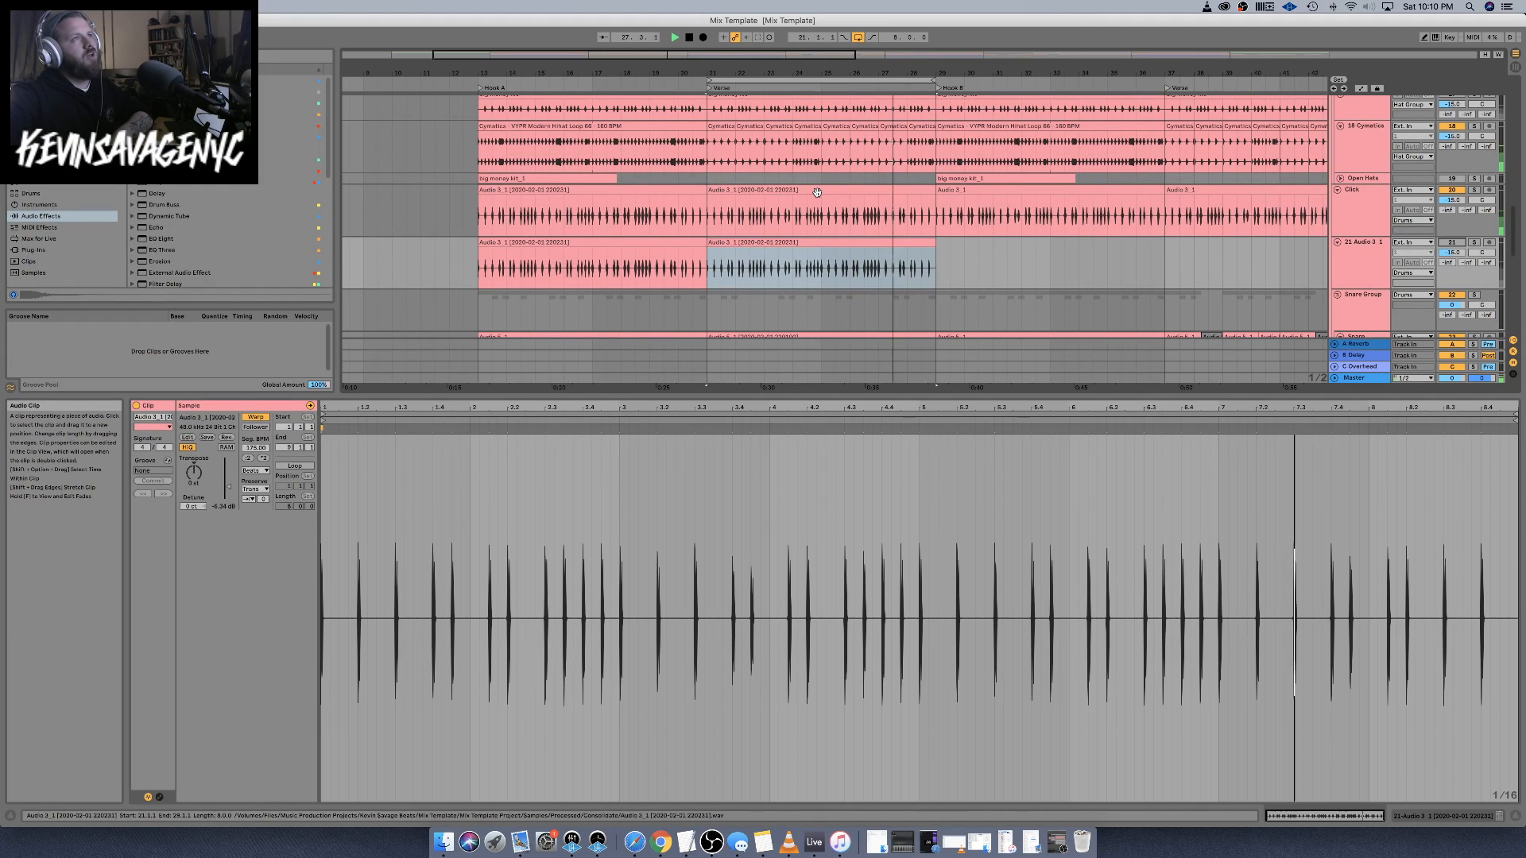
Reactivate the new track, turn off warping on its Verse clip, and play the loop
{"action": "left_click", "coordinate": [847, 246]}
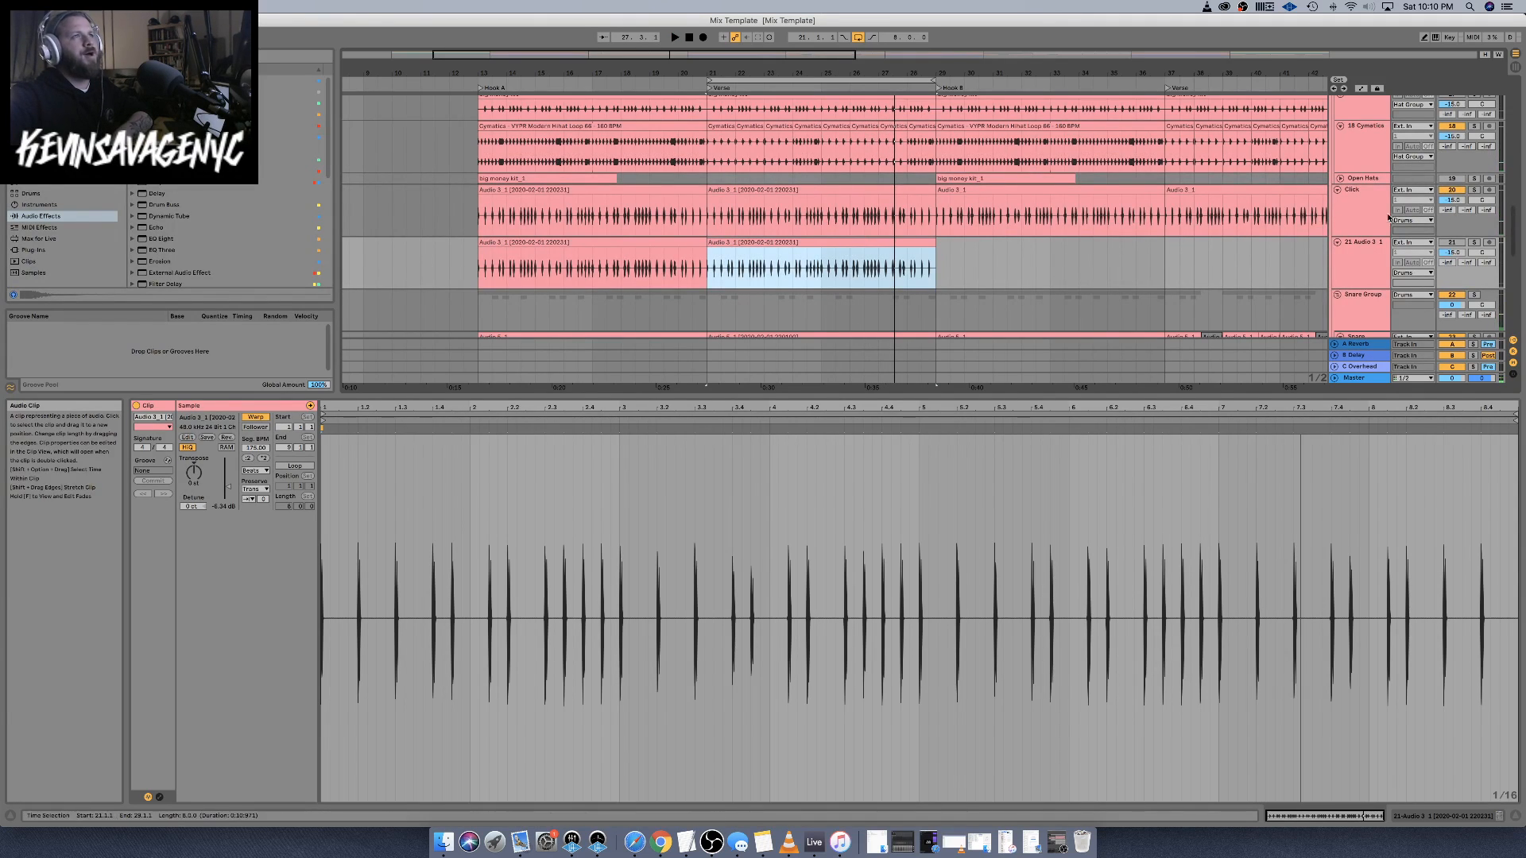
{"action": "left_click", "coordinate": [1452, 242]}
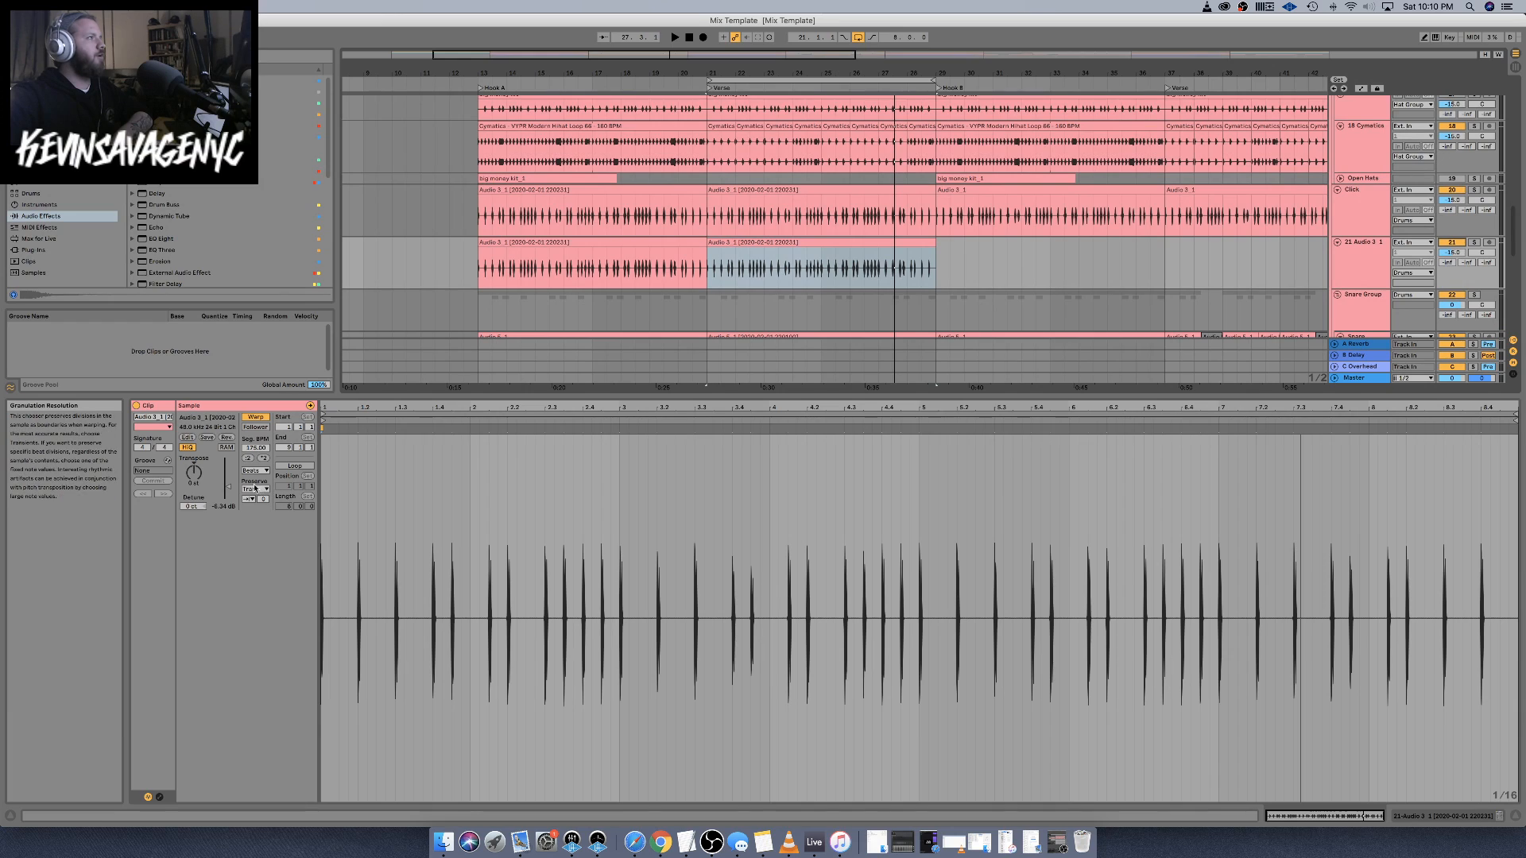
{"action": "left_click", "coordinate": [255, 416]}
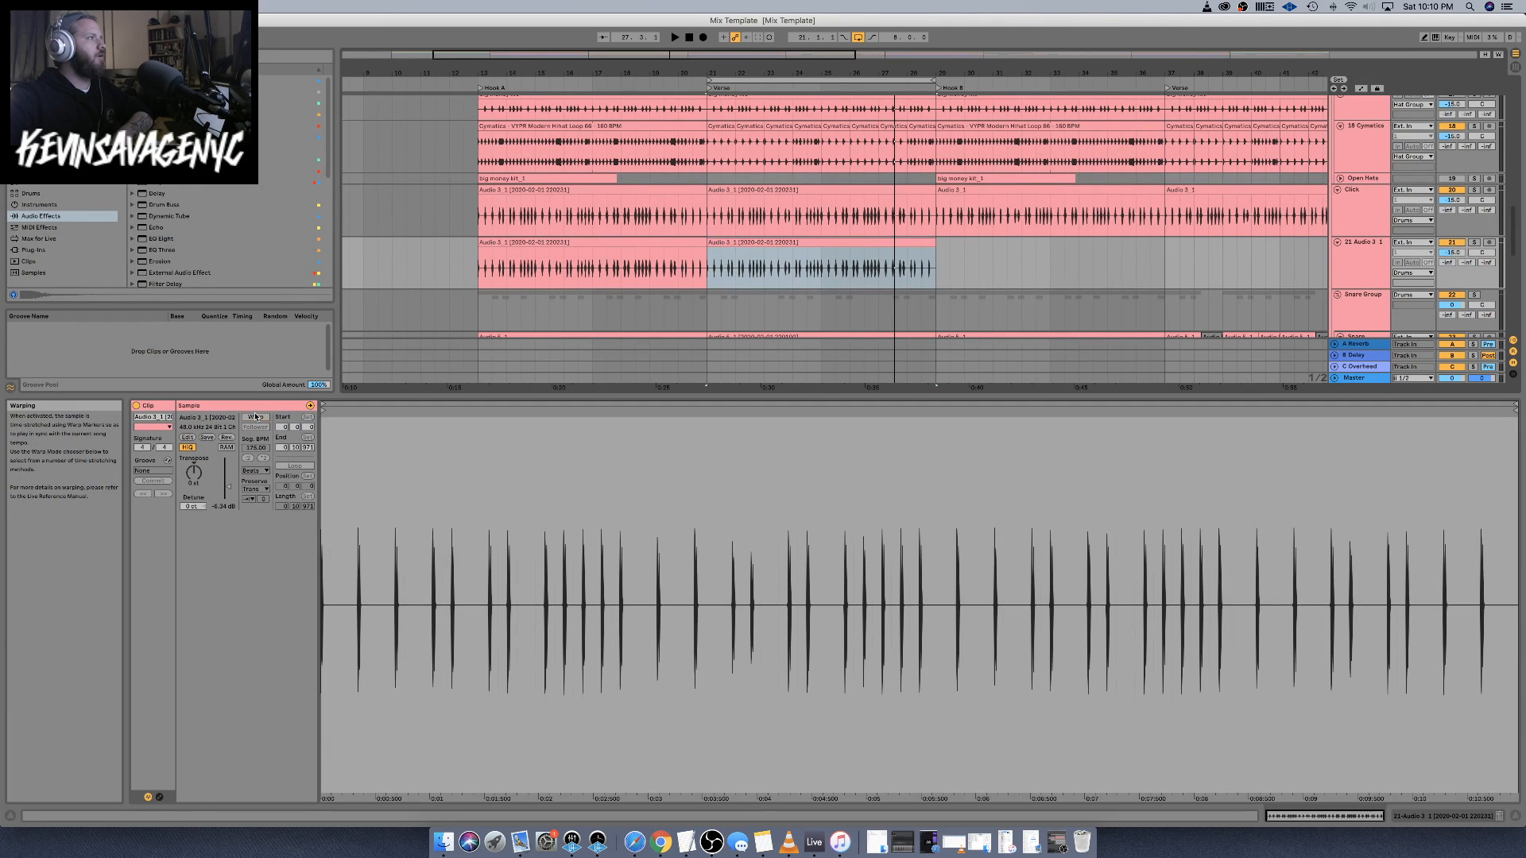
{"action": "key", "text": "space"}
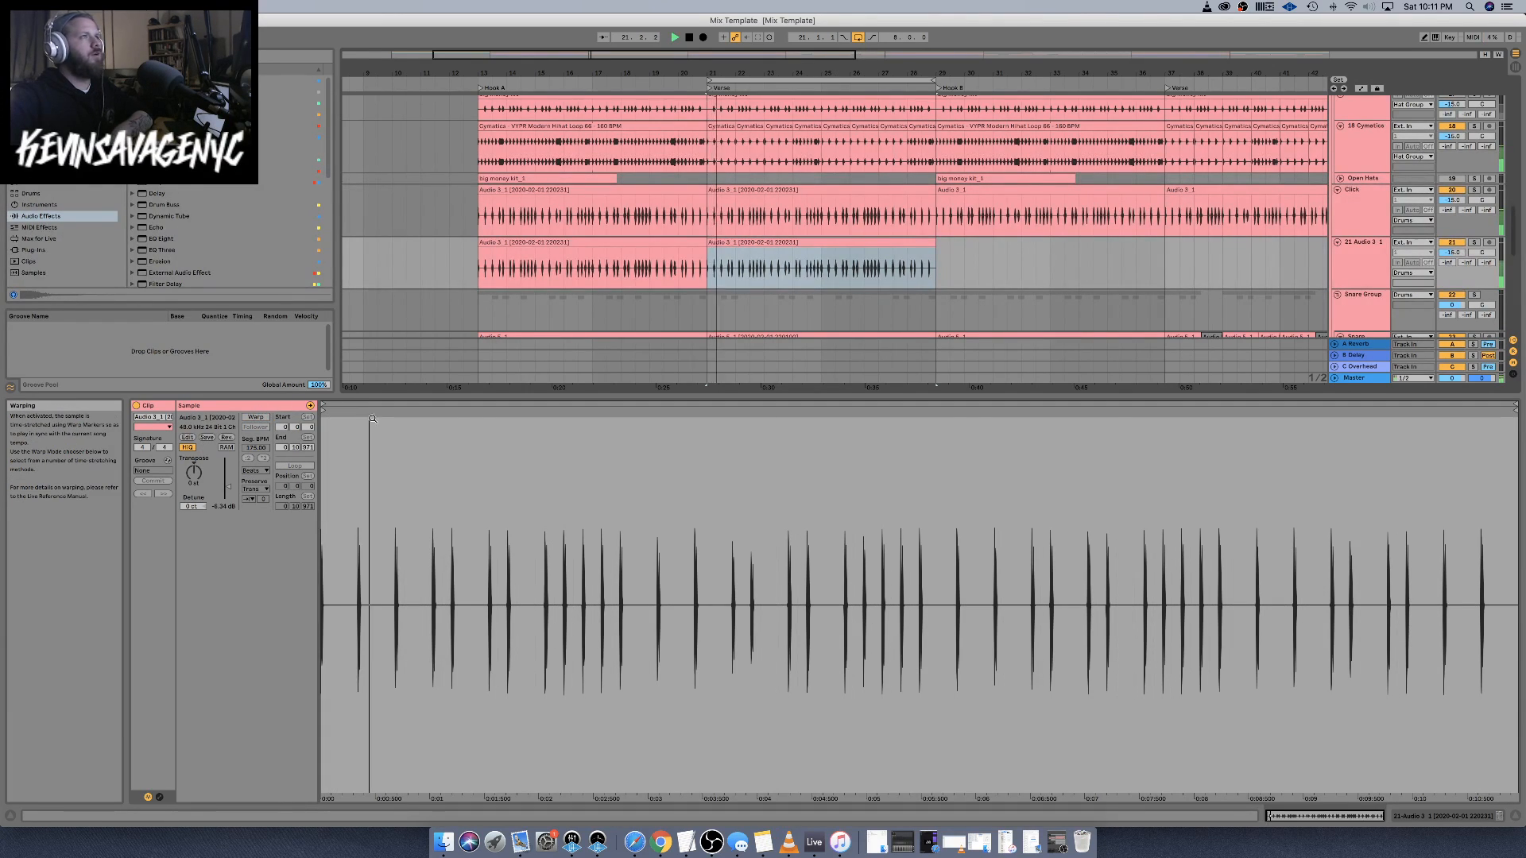
View the Click track's device chain, and reopen the Verse clip of the track below it
{"action": "left_click", "coordinate": [1358, 208]}
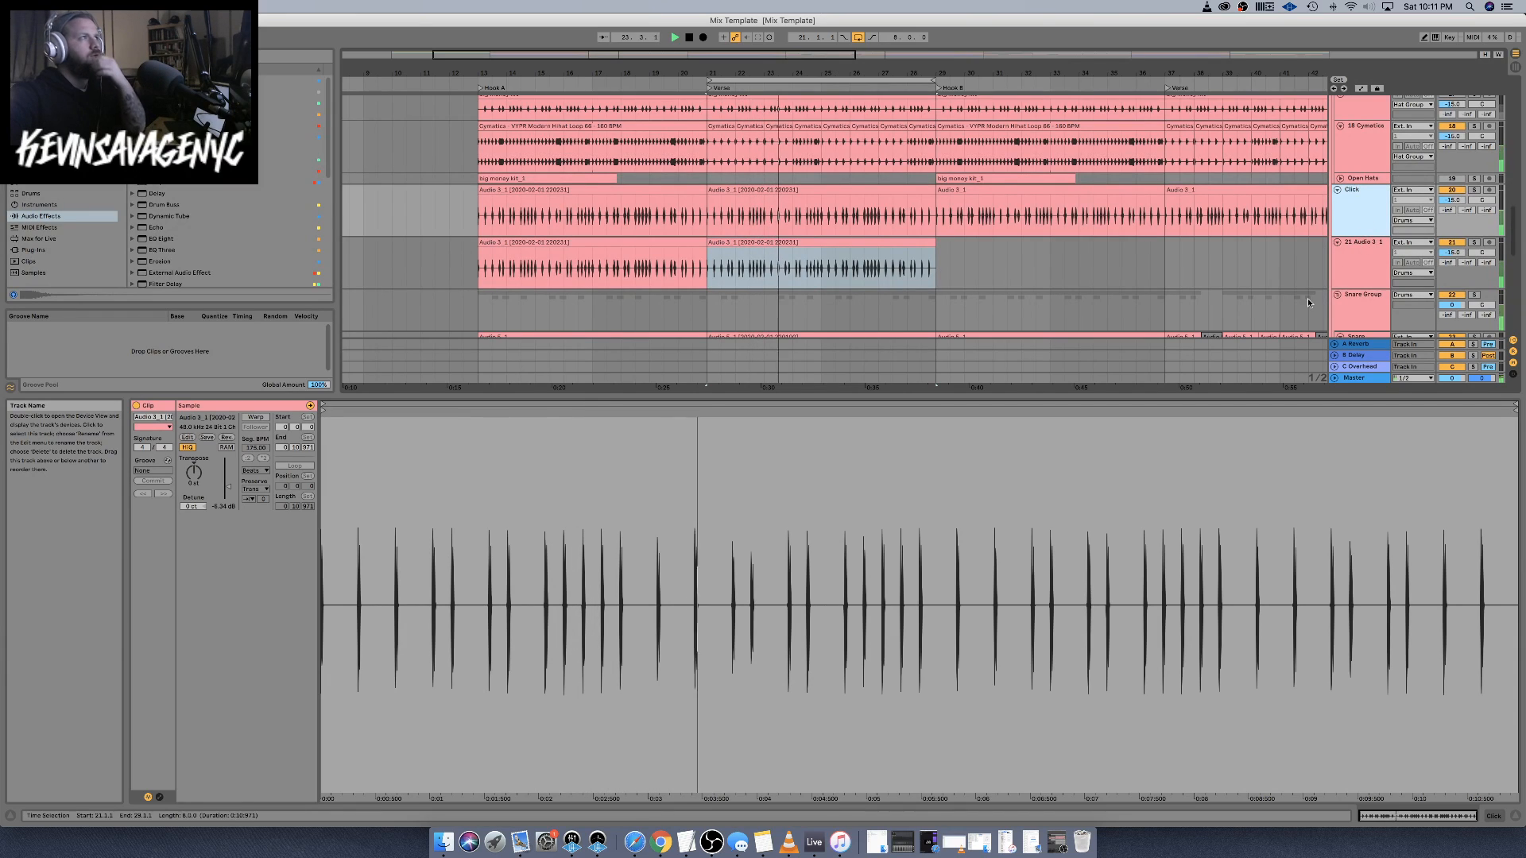
{"action": "key", "text": "shift+Tab"}
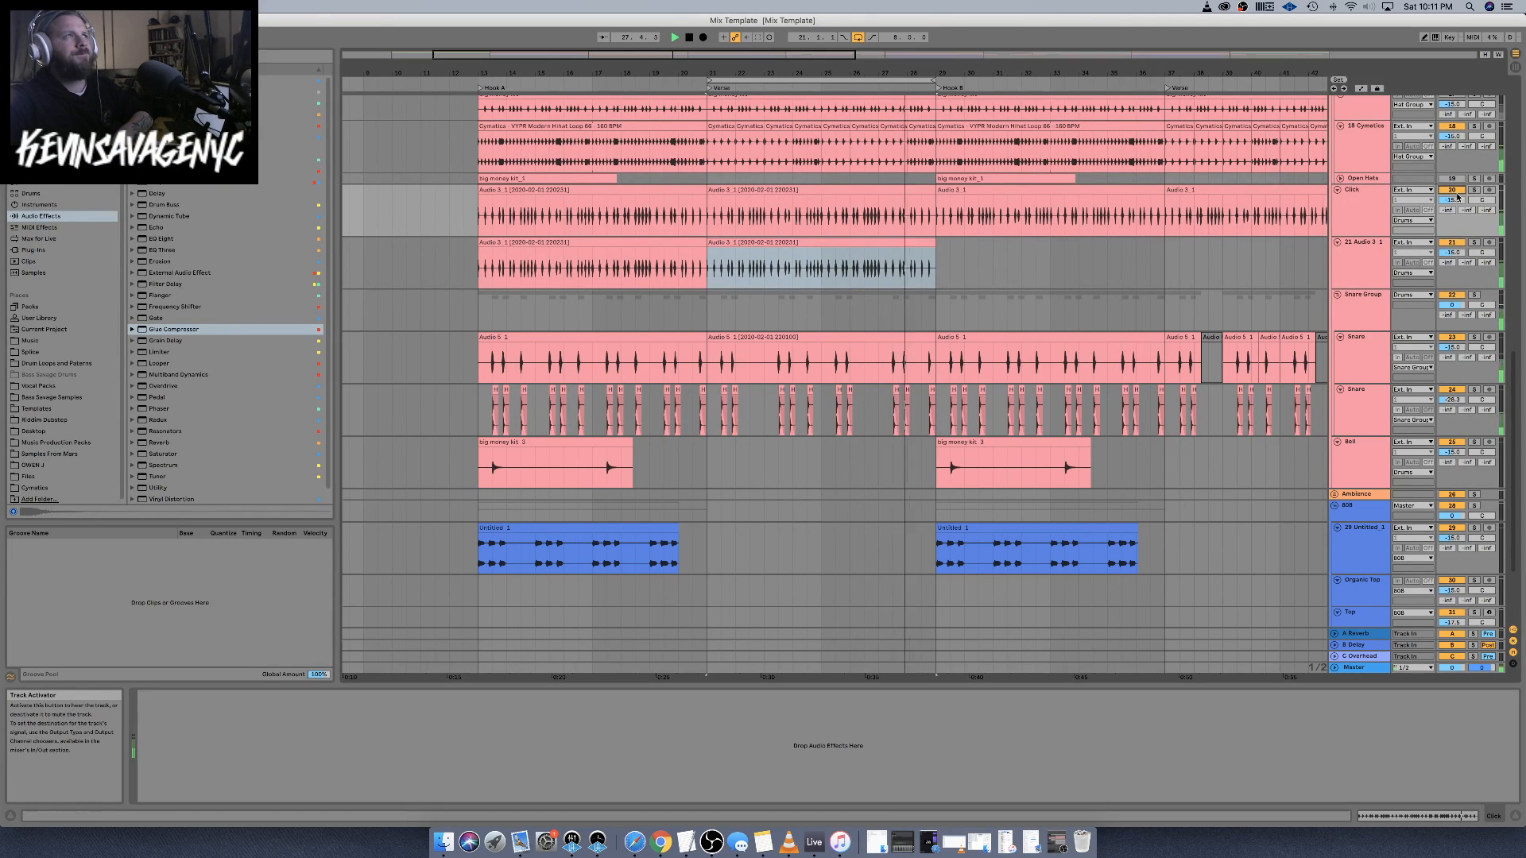
{"action": "left_click", "coordinate": [778, 240]}
{"action": "double_click", "coordinate": [777, 240]}
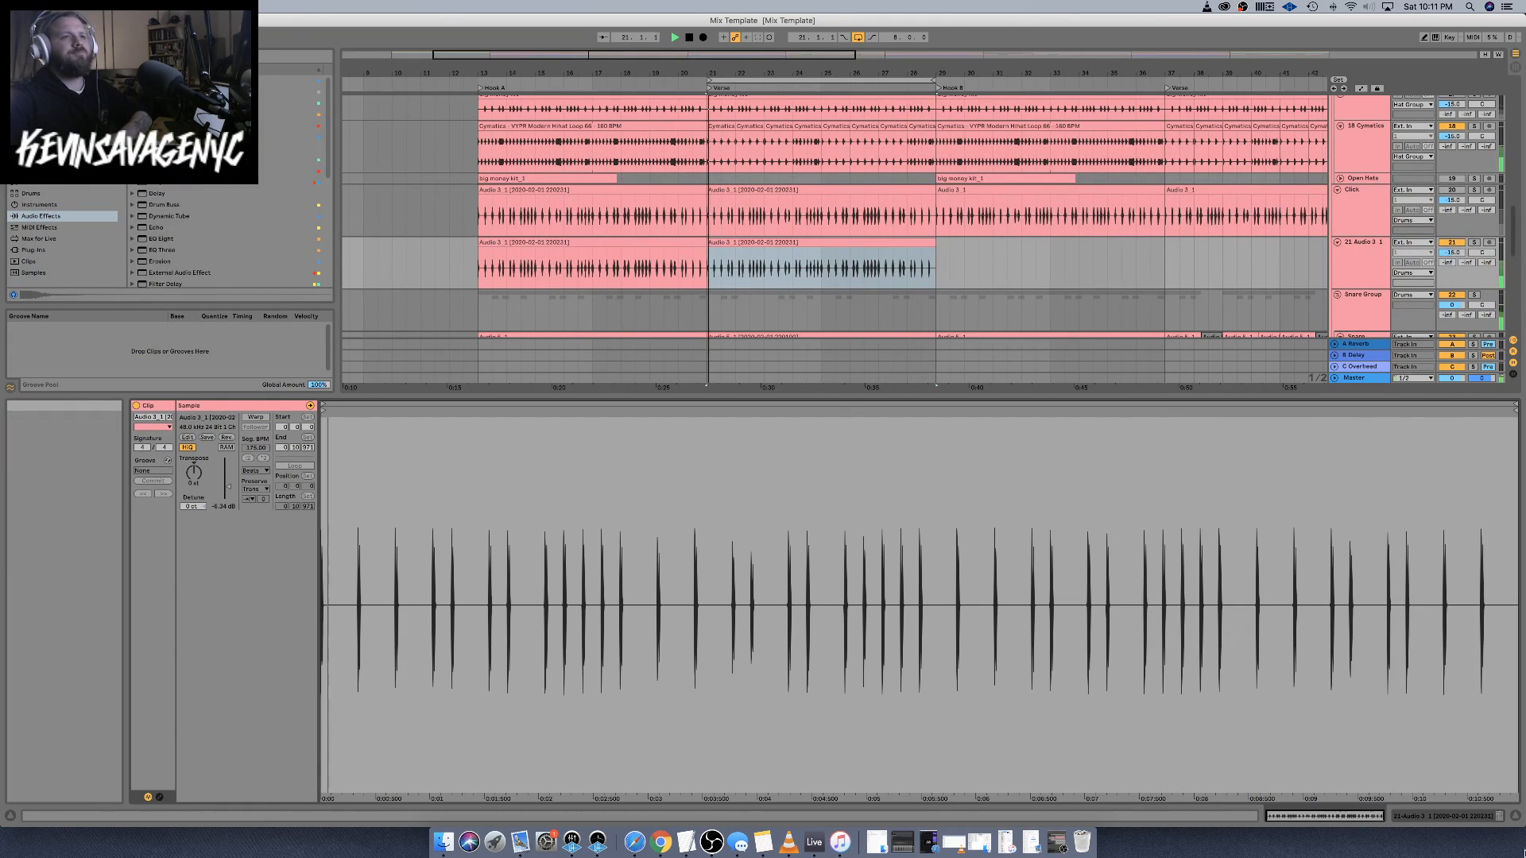
Add a Saturator after the Utility on the duplicate click track below the Click track
{"action": "key", "text": "super+alt+l"}
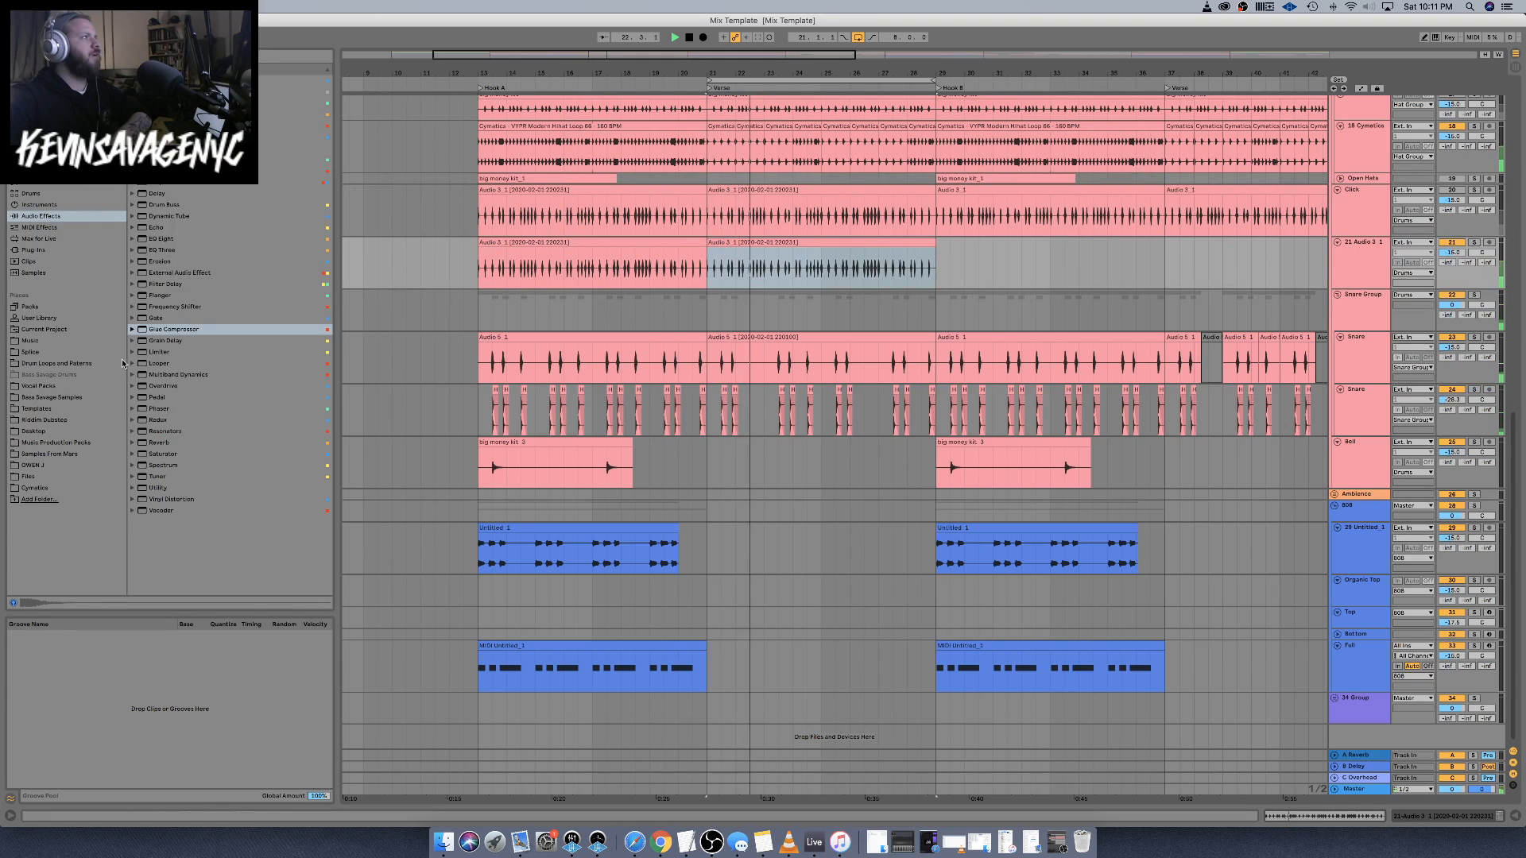
{"action": "left_click", "coordinate": [163, 453]}
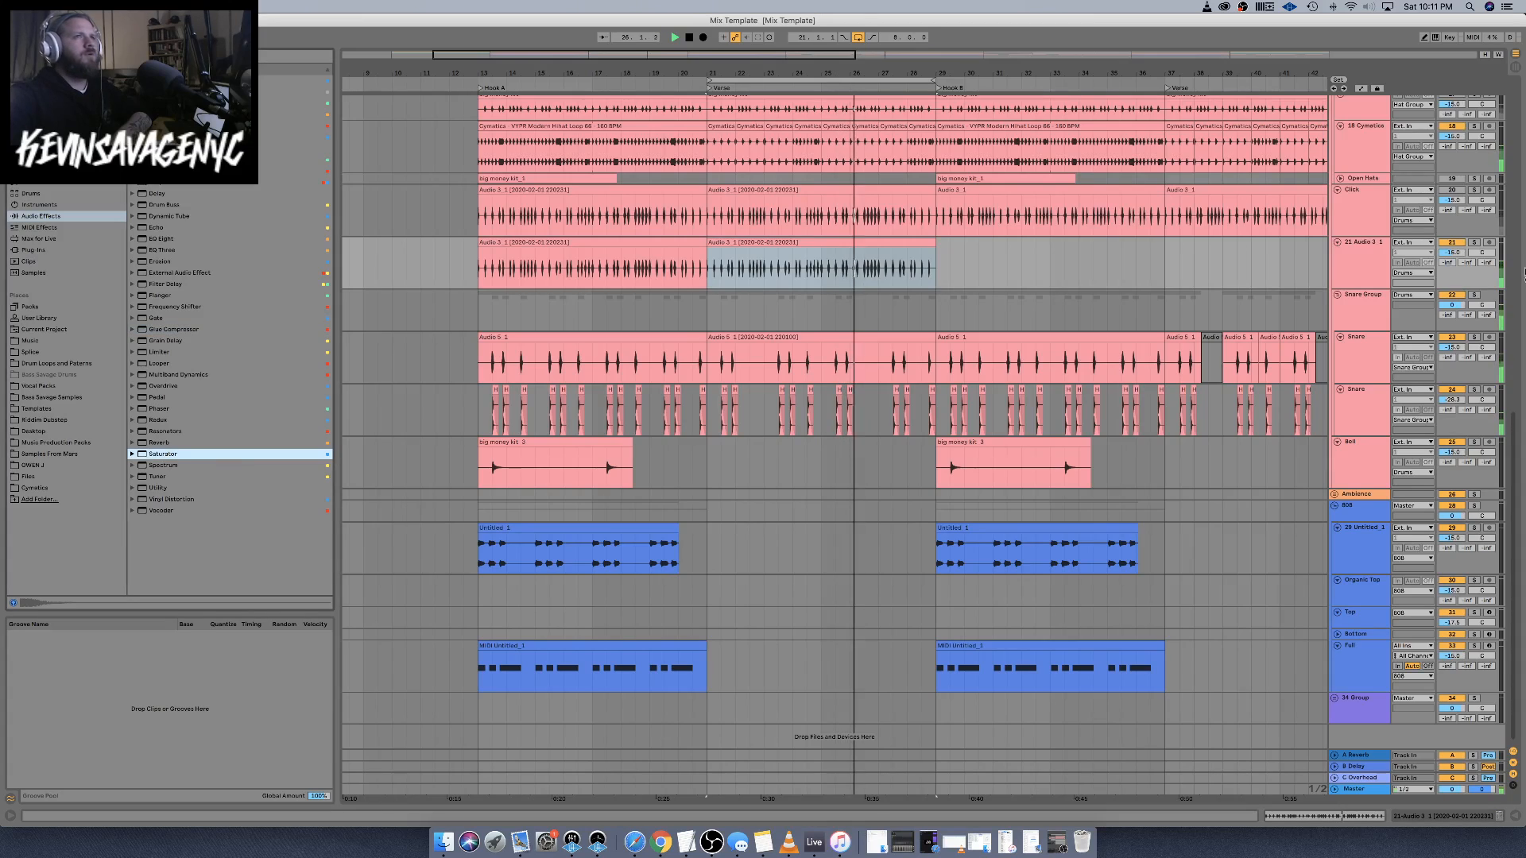
{"action": "double_click", "coordinate": [1358, 193]}
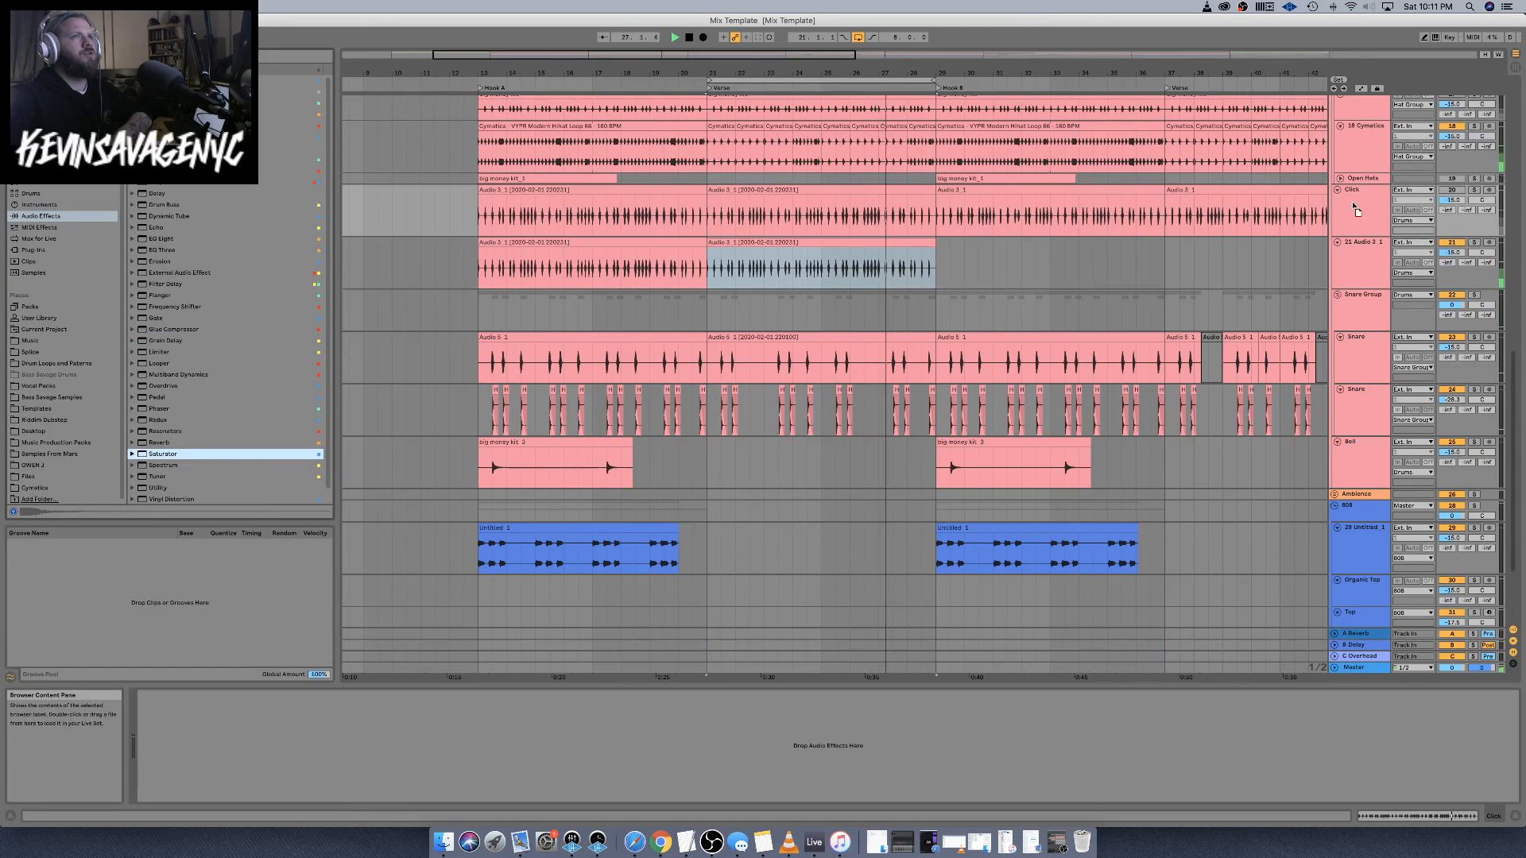
{"action": "left_click", "coordinate": [1360, 259]}
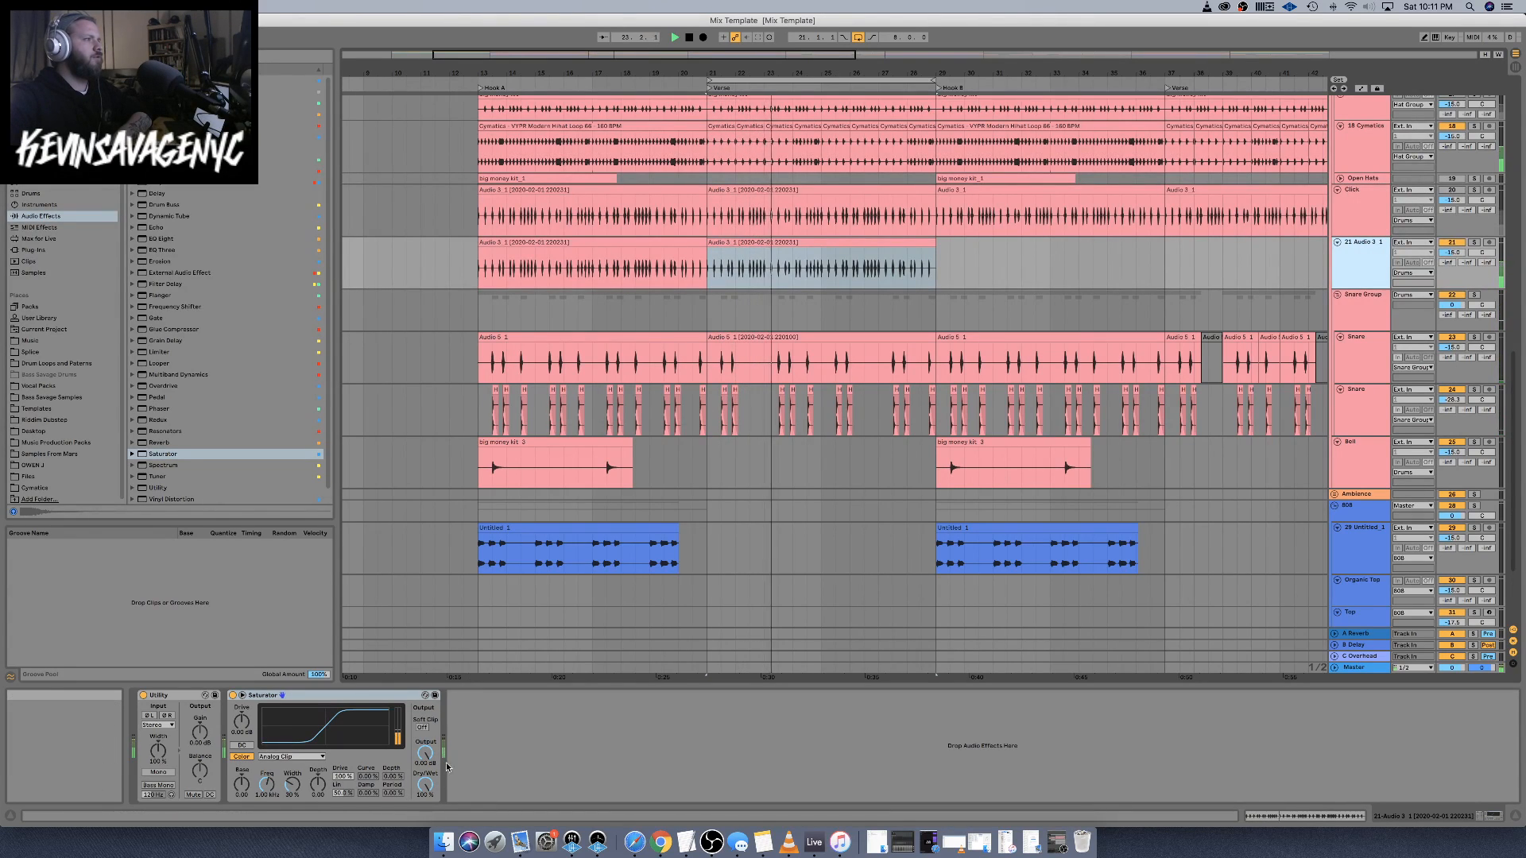
Set the Saturator to Soft Clip with about 43% dry/wet and the Sinoid Fold curve
{"action": "left_click", "coordinate": [422, 727]}
{"action": "left_click_drag", "start_coordinate": [425, 785], "coordinate": [425, 814]}
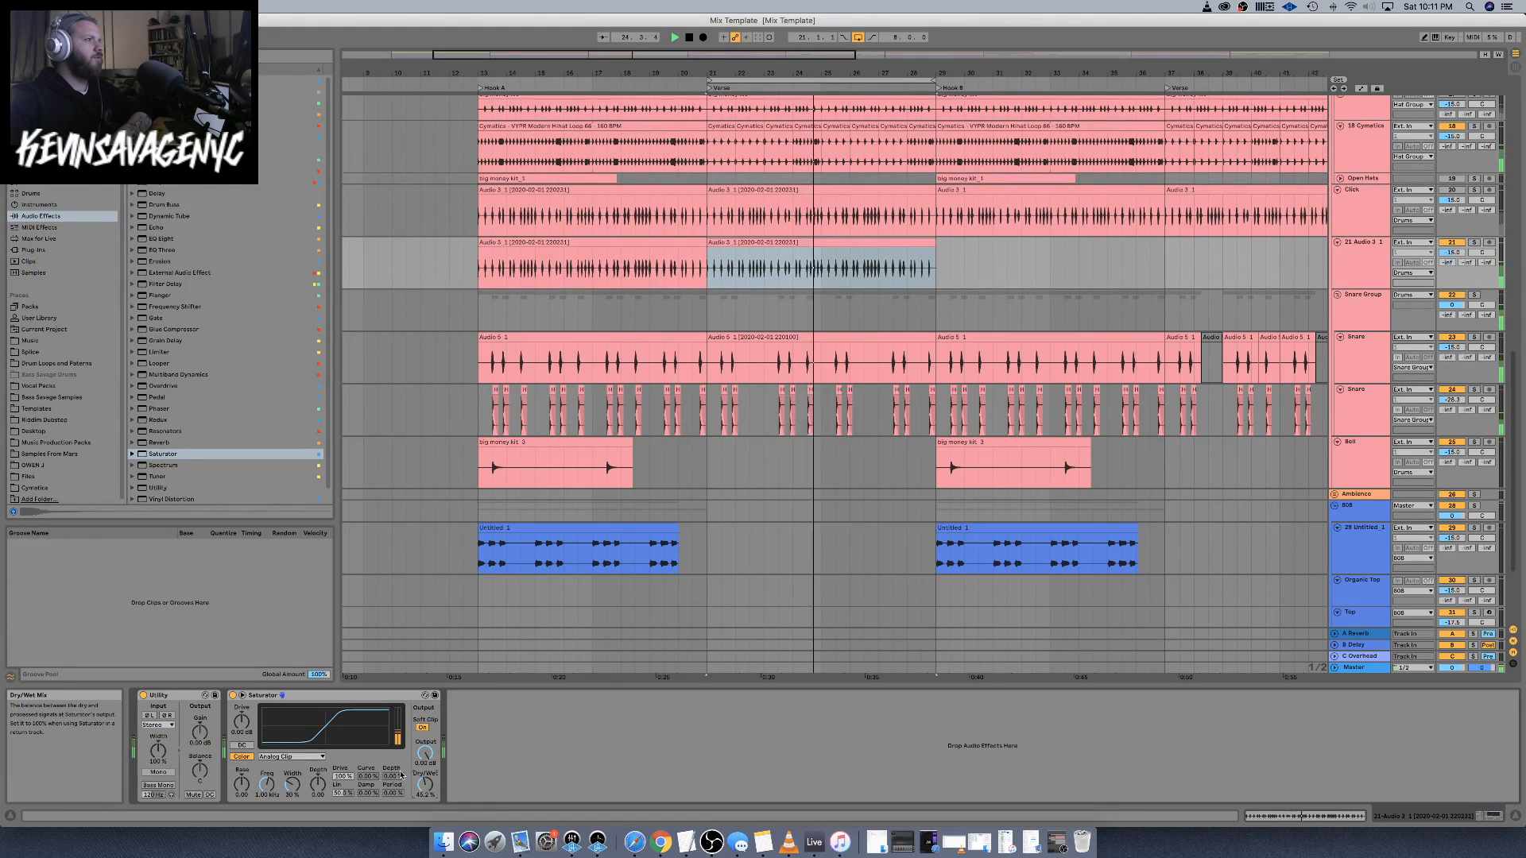
{"action": "left_click", "coordinate": [291, 756]}
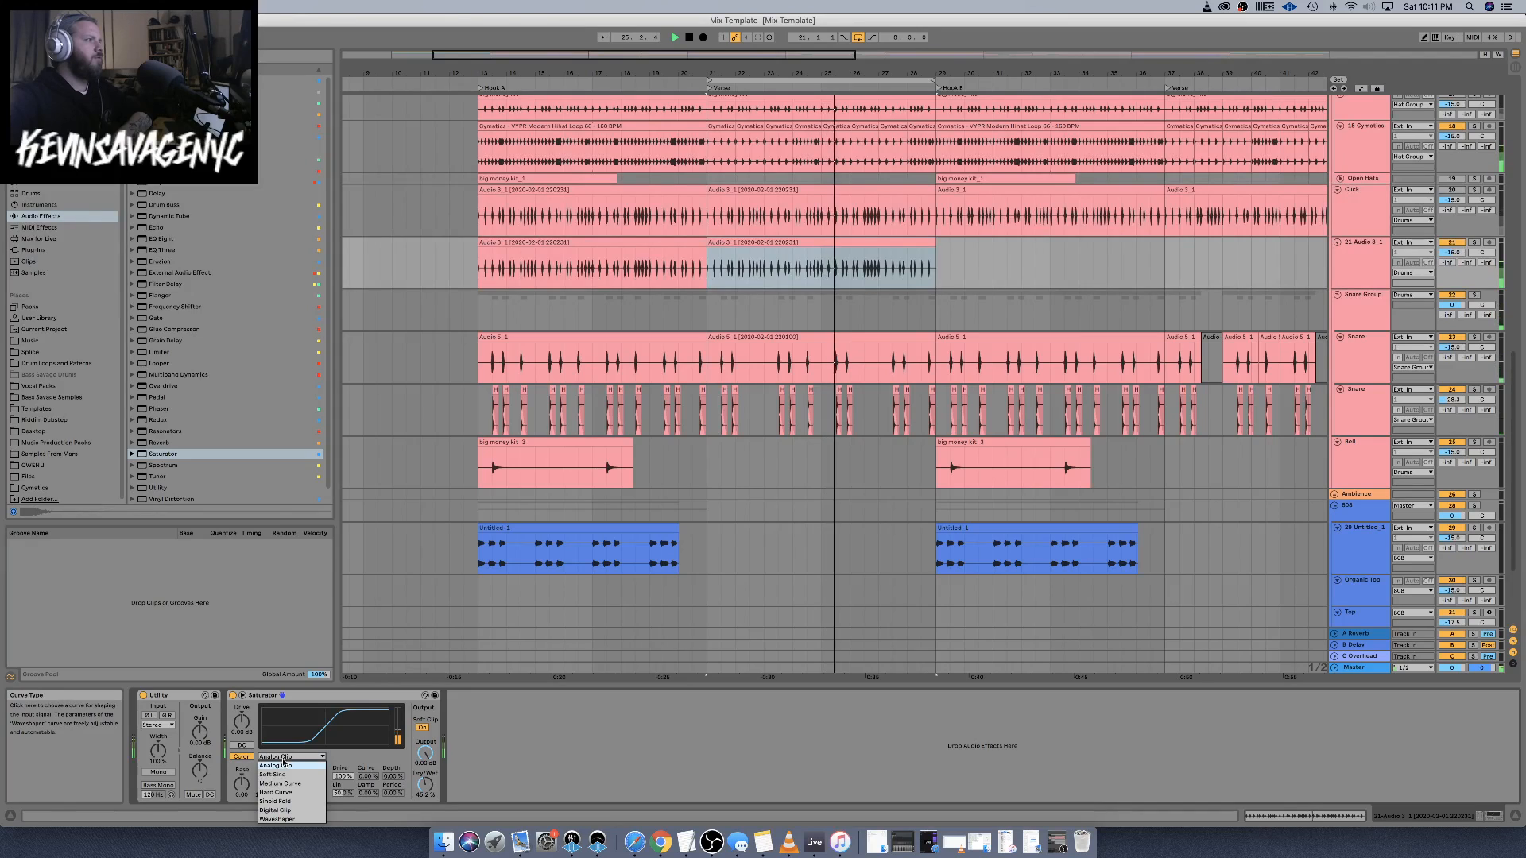
{"action": "left_click", "coordinate": [275, 801]}
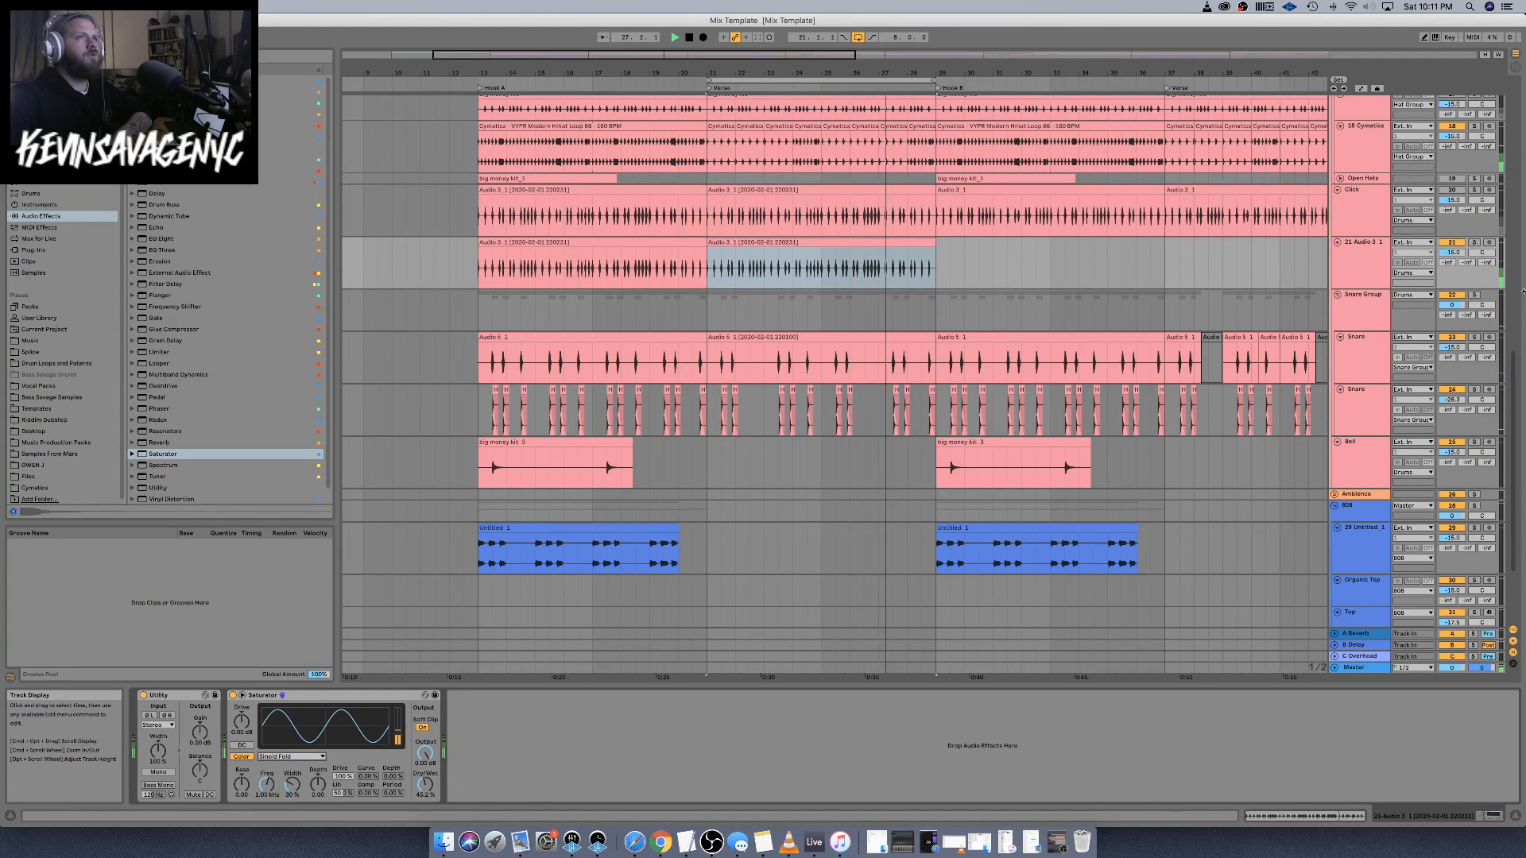
Solo the duplicate click track and lower its Saturator's drive to about -15 dB
{"action": "left_click", "coordinate": [1474, 243]}
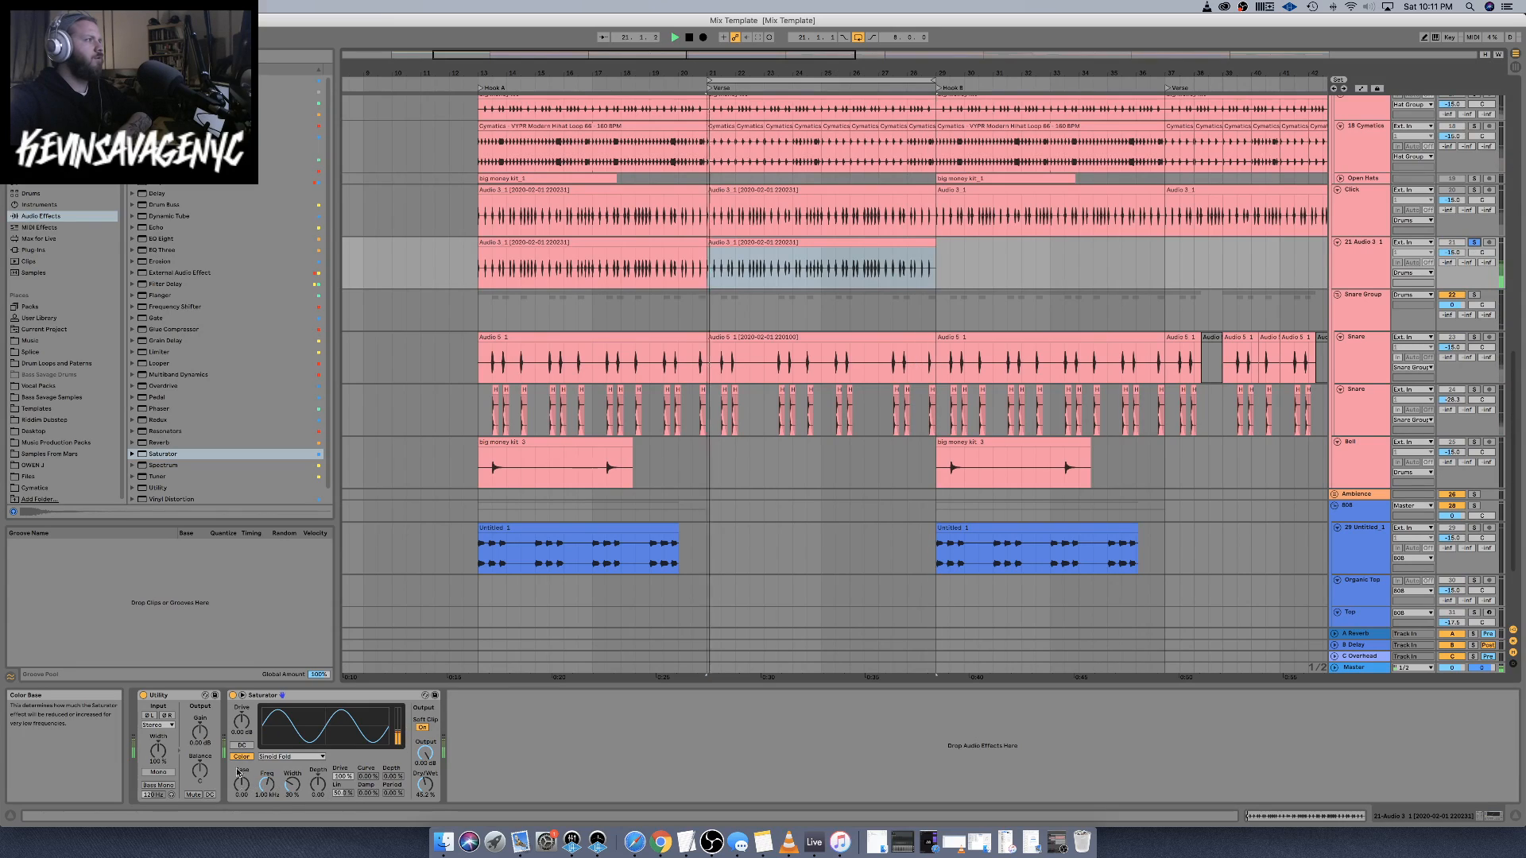
{"action": "left_click_drag", "start_coordinate": [242, 721], "coordinate": [241, 709]}
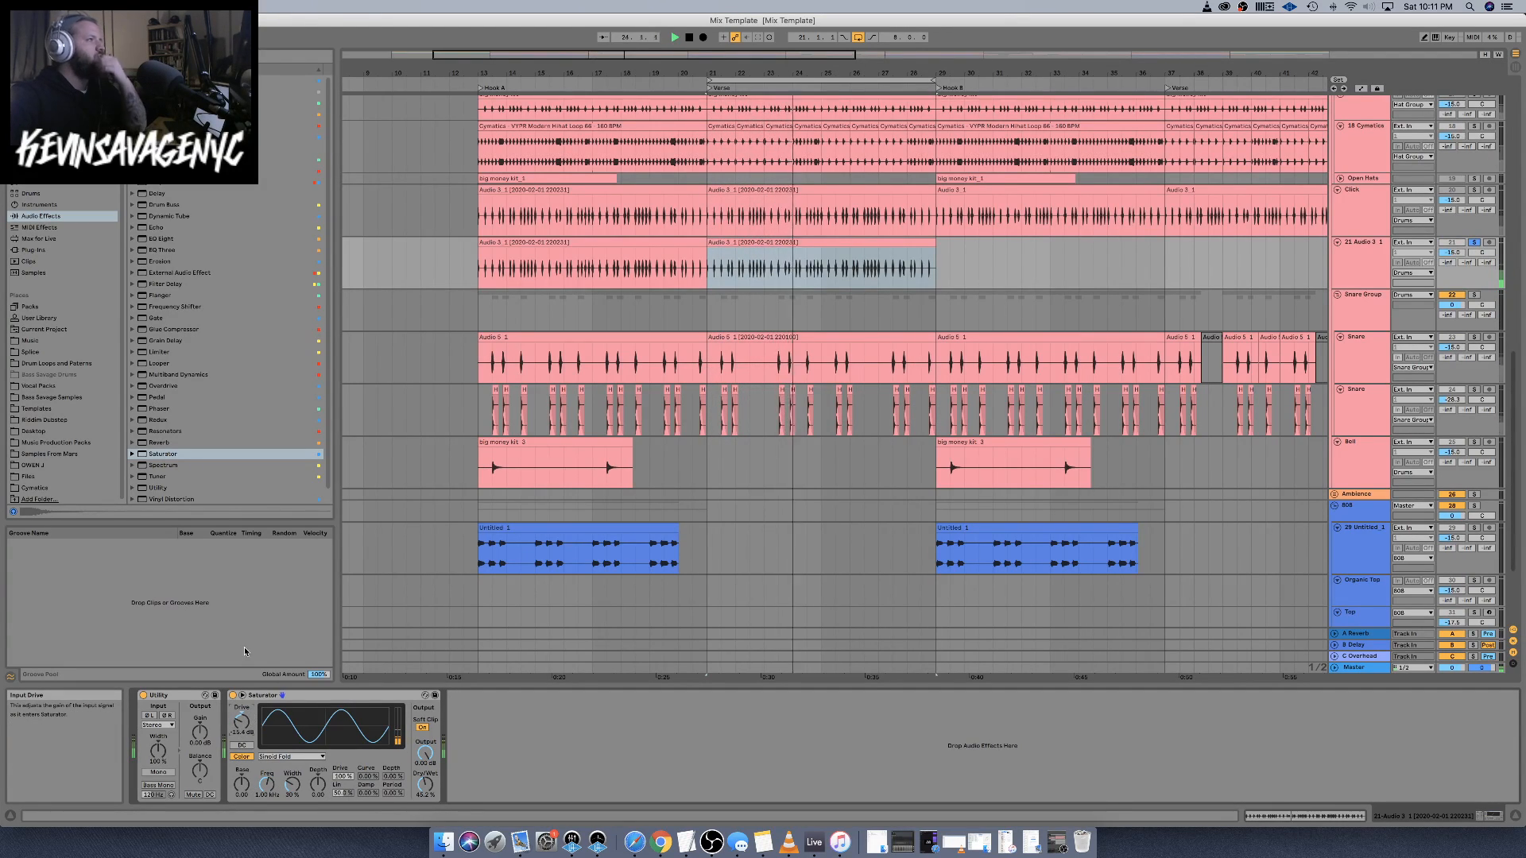
{"action": "scroll", "coordinate": [195, 436], "scroll_direction": "down", "scroll_amount": 1}
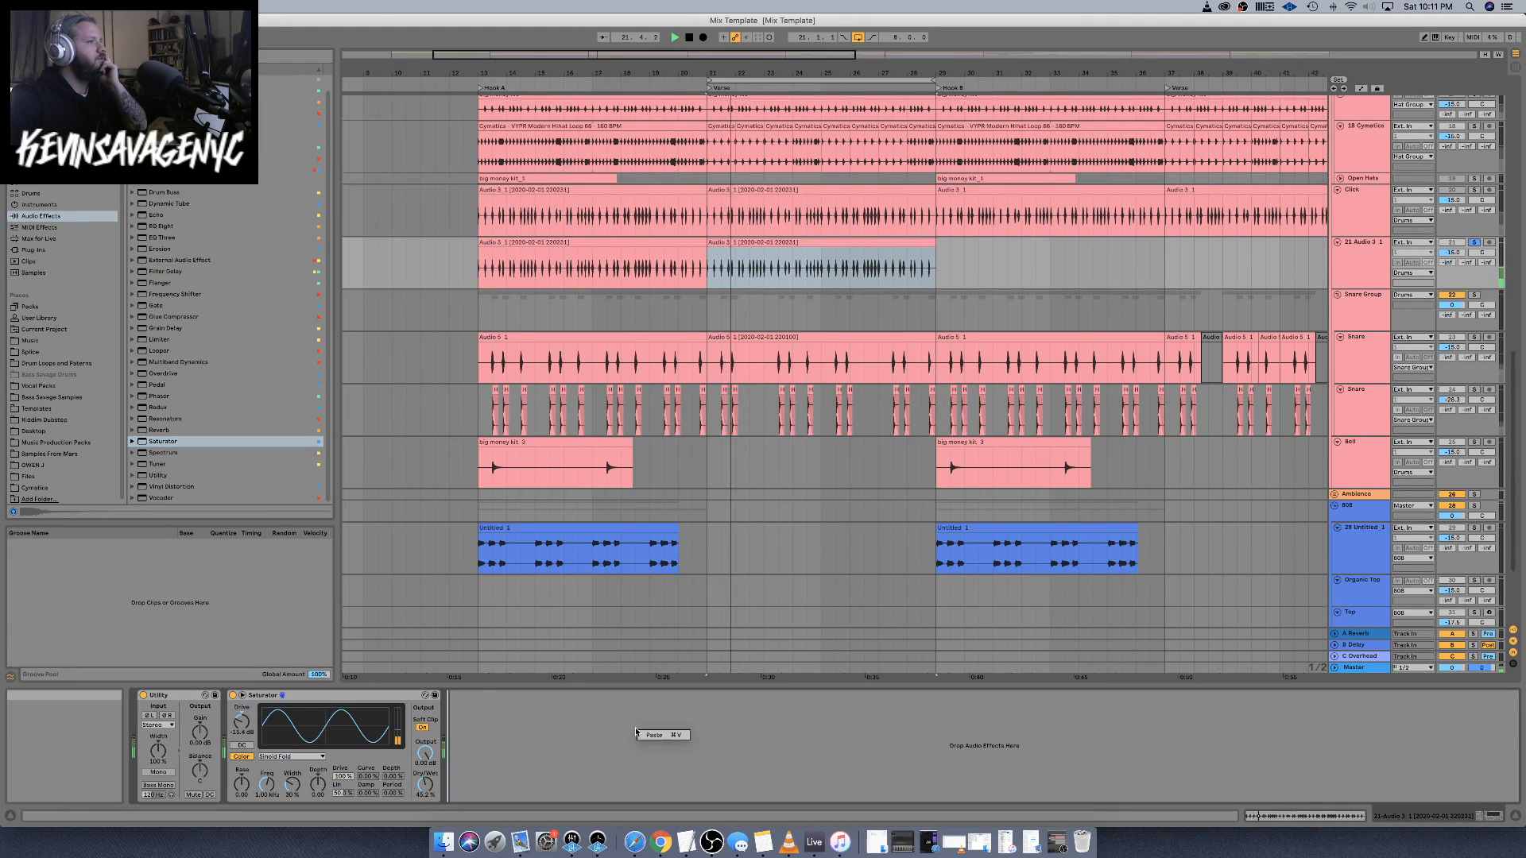
Add a Reverb to the duplicate click track and remove the Saturator from its device chain
{"action": "right_click", "coordinate": [635, 727]}
{"action": "mouse_move", "coordinate": [644, 744]}
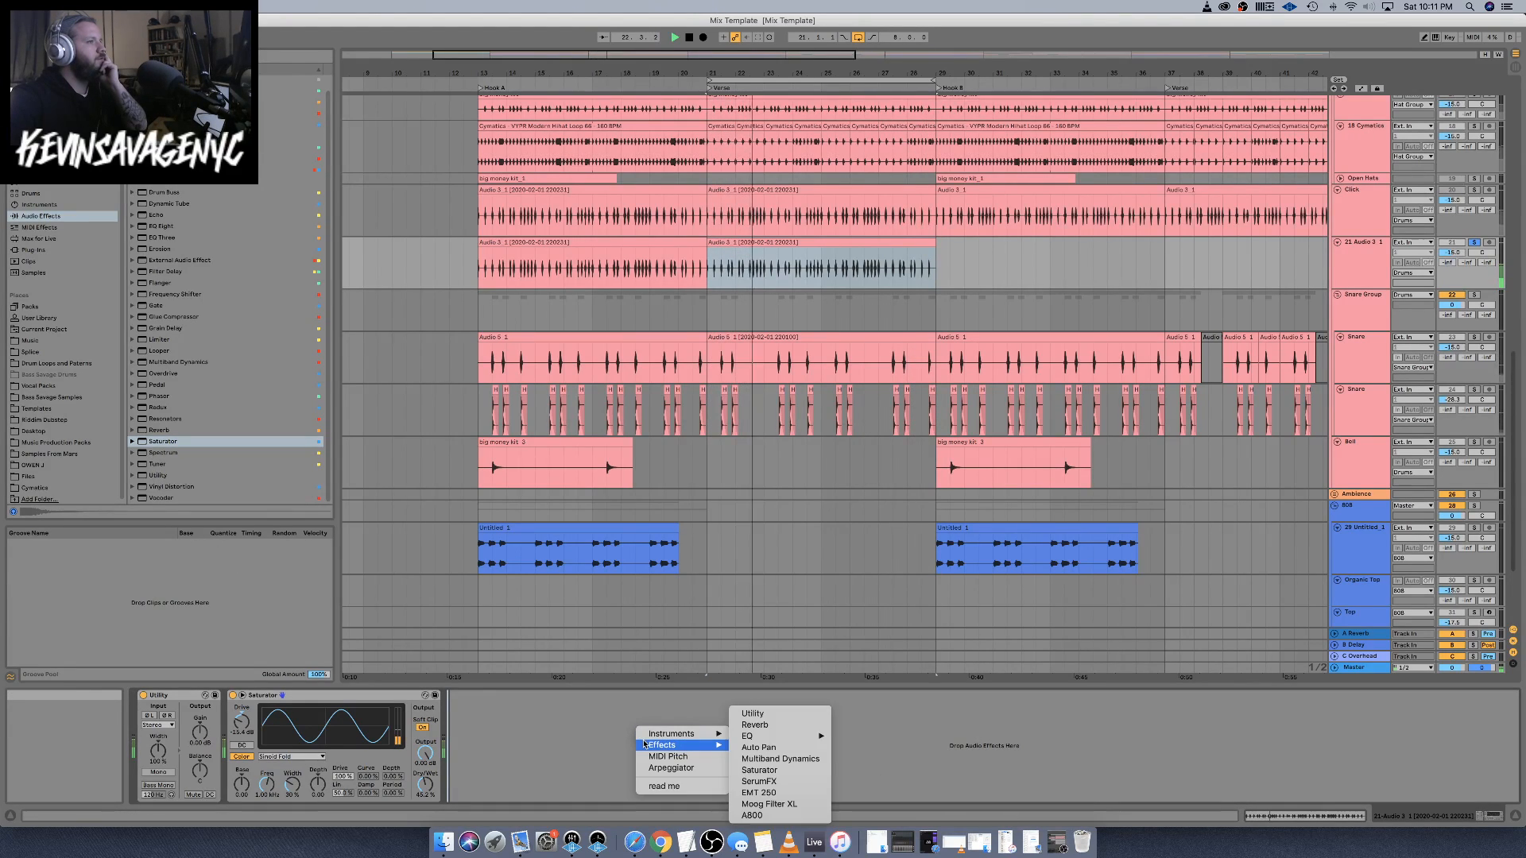
{"action": "left_click", "coordinate": [789, 724]}
{"action": "left_click", "coordinate": [325, 701]}
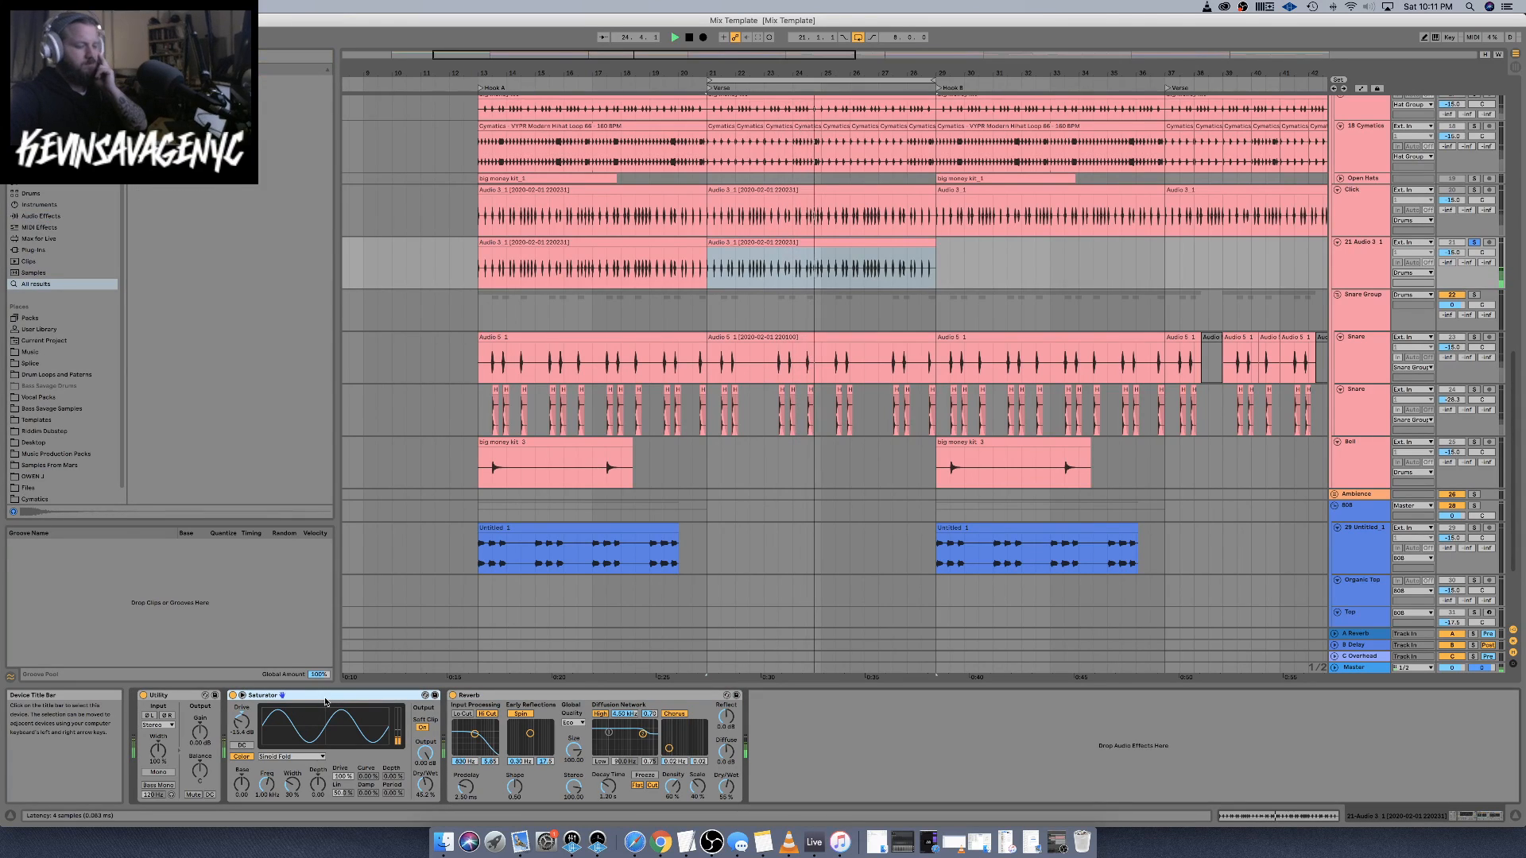
{"action": "key", "text": "Delete"}
Set the Reverb to 22% dry/wet and High quality, and shorten its decay time
{"action": "left_click_drag", "start_coordinate": [507, 786], "coordinate": [506, 807]}
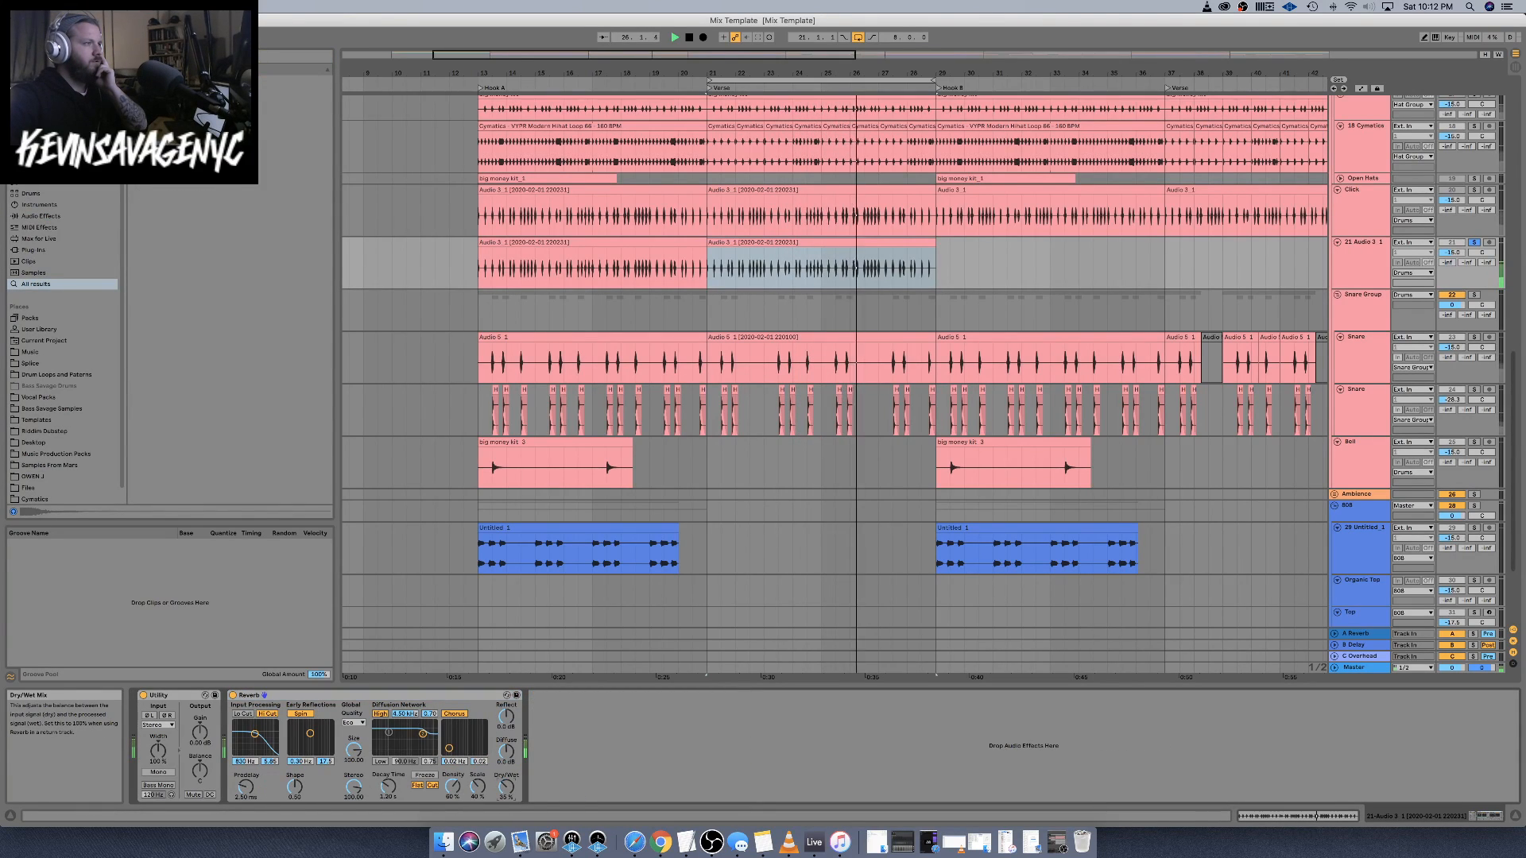
{"action": "left_click", "coordinate": [353, 723]}
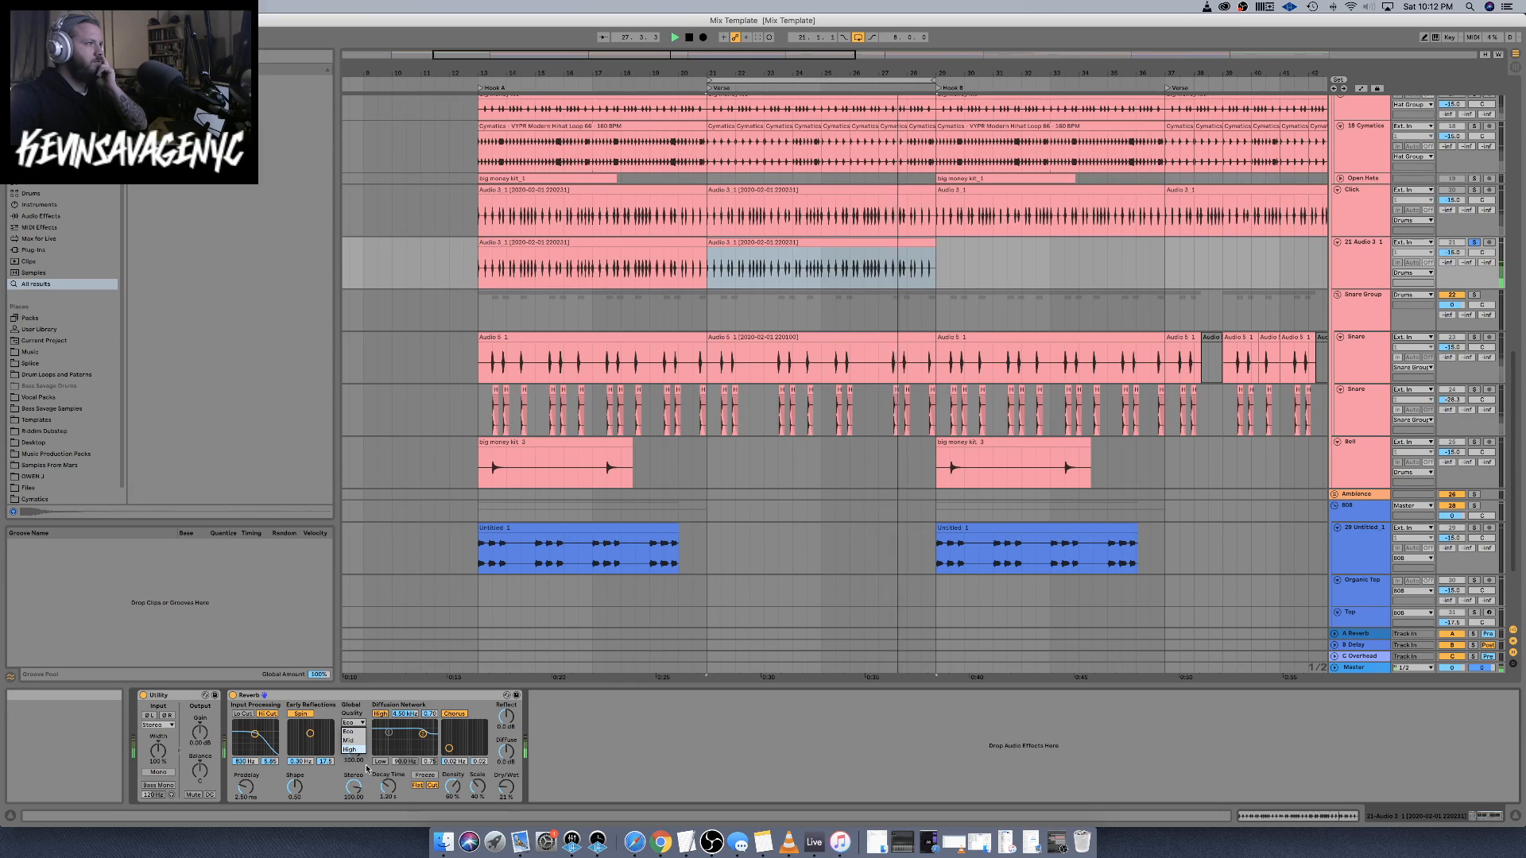
{"action": "left_click", "coordinate": [350, 749]}
{"action": "left_click_drag", "start_coordinate": [388, 787], "coordinate": [387, 802]}
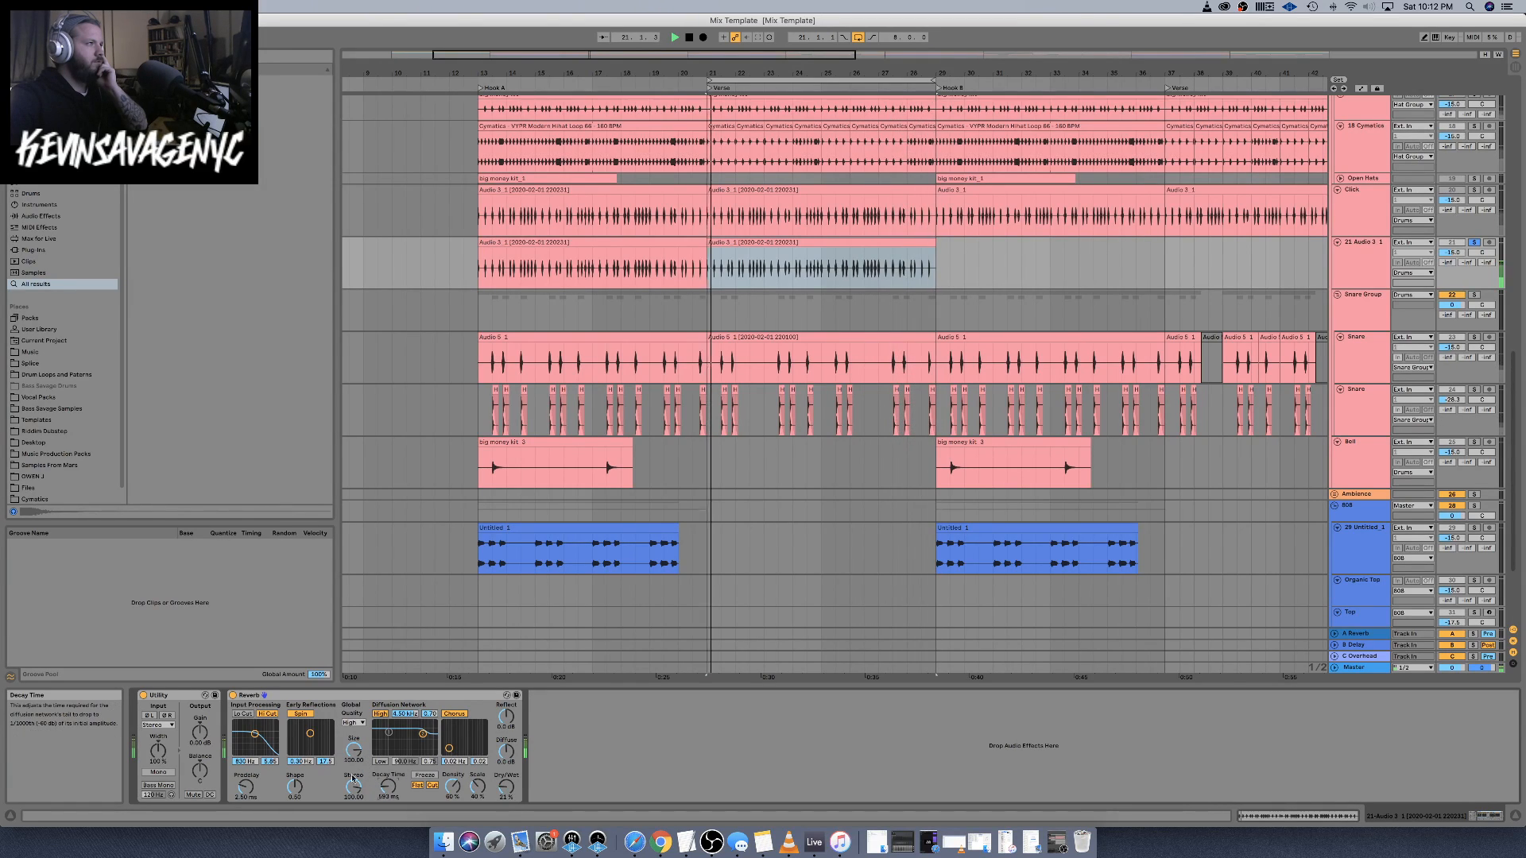
Enable both the low and high cut on the Reverb's input, centre the filter near 2.1 kHz, and set the decay to about 620 ms
{"action": "left_click", "coordinate": [243, 714]}
{"action": "left_click", "coordinate": [264, 714]}
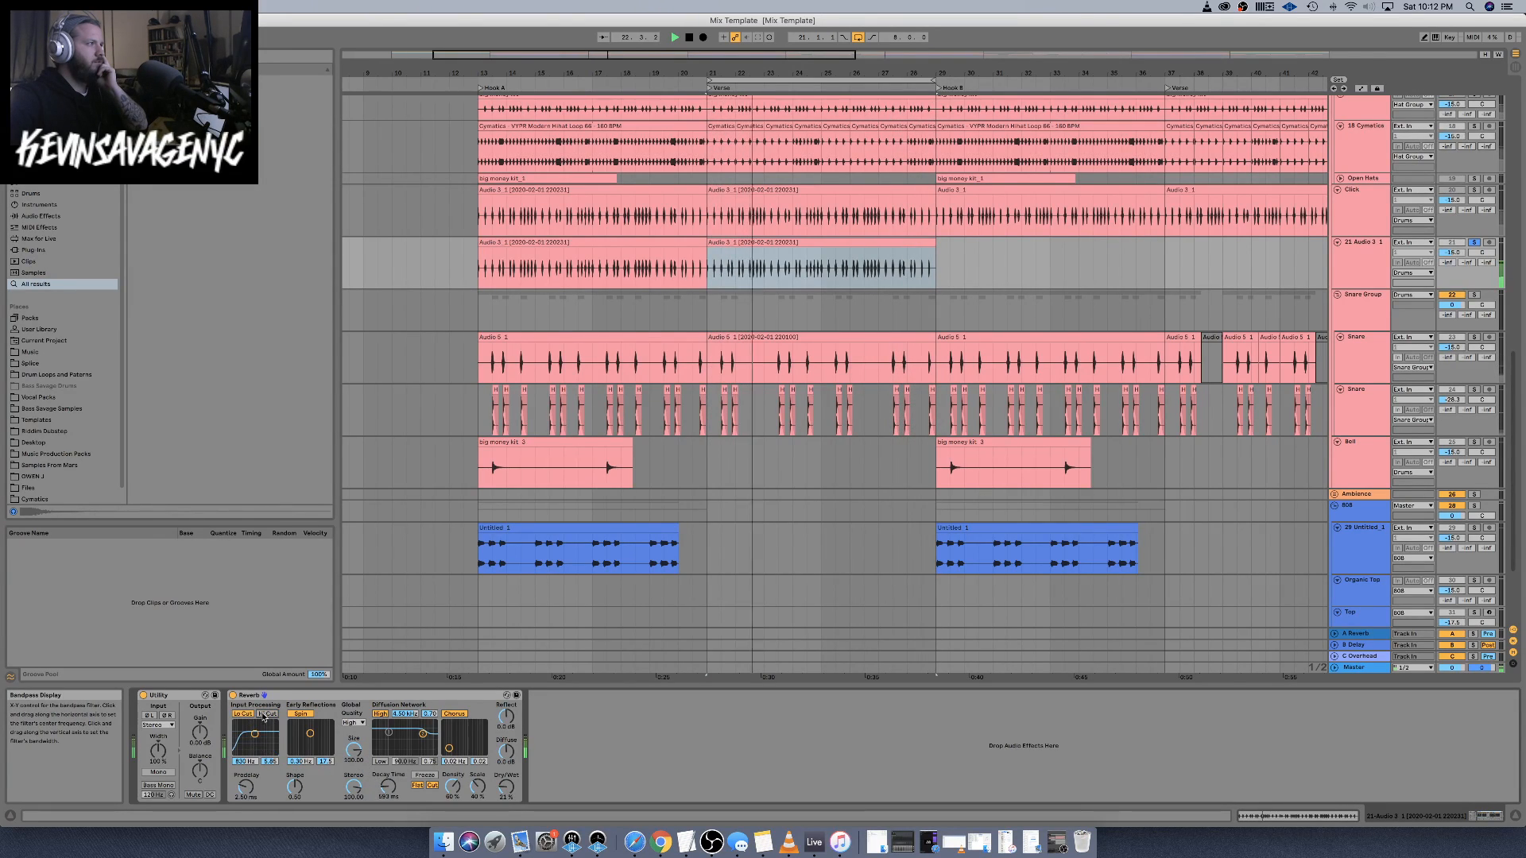
{"action": "left_click", "coordinate": [264, 714]}
{"action": "left_click_drag", "start_coordinate": [254, 734], "coordinate": [260, 734]}
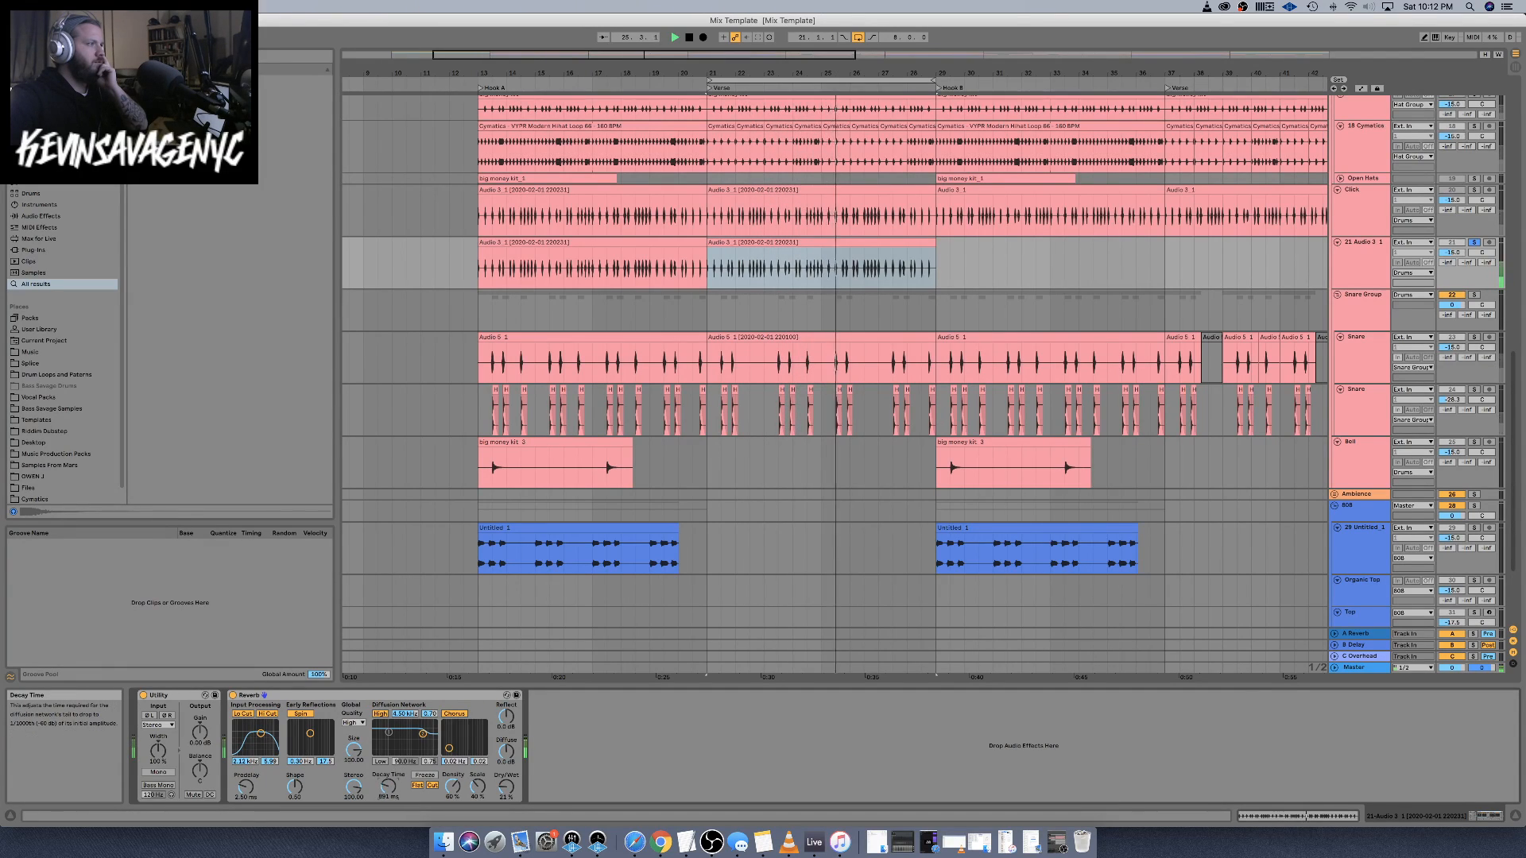
{"action": "left_click_drag", "start_coordinate": [388, 786], "coordinate": [388, 789]}
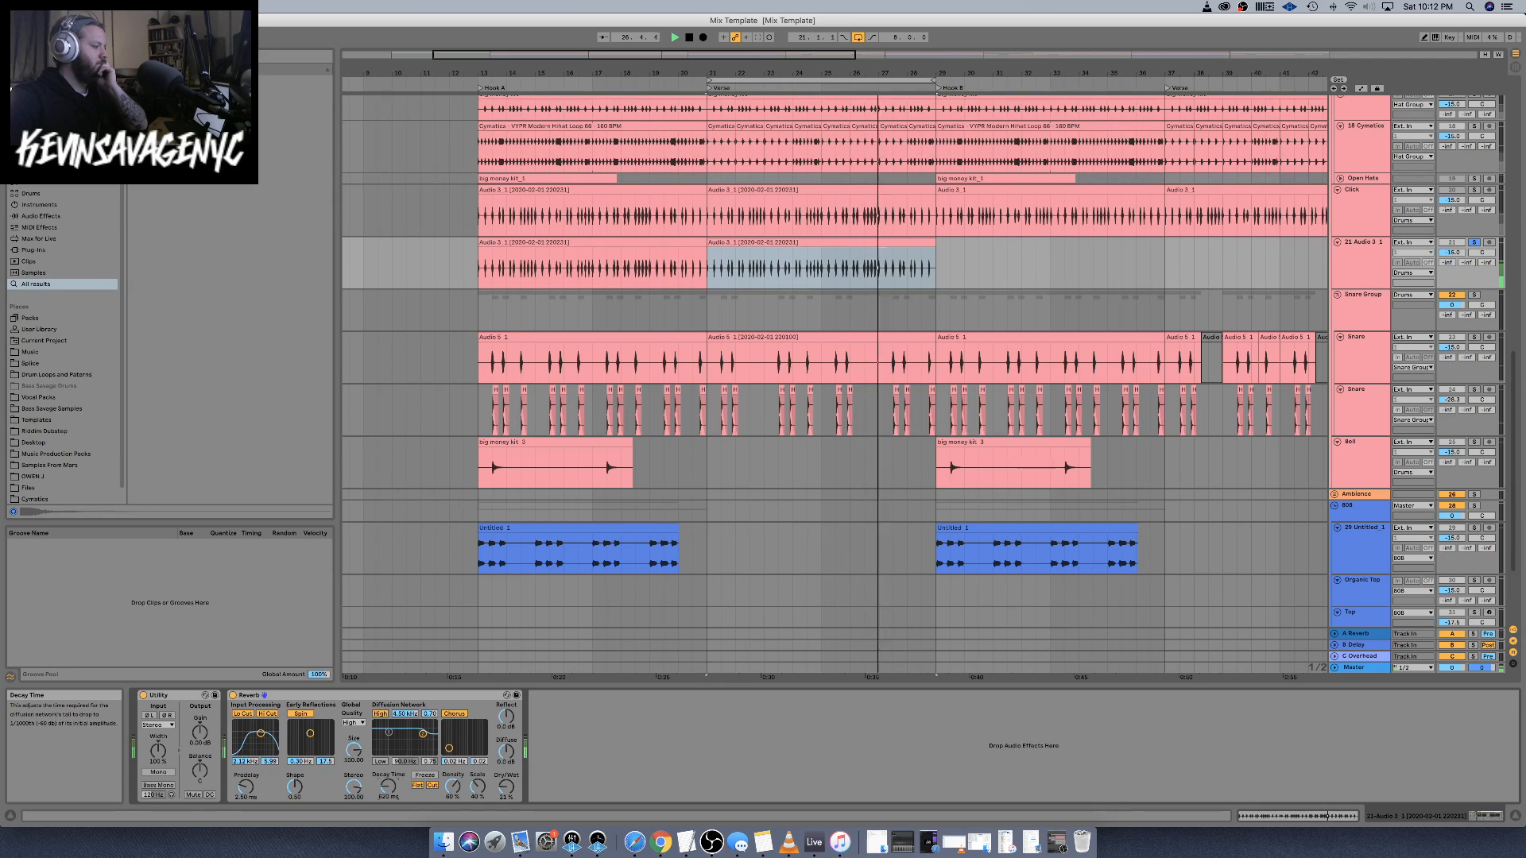
Delete the Reverb from the duplicate click track and take the track out of solo
{"action": "left_click", "coordinate": [276, 710]}
{"action": "key", "text": "Delete"}
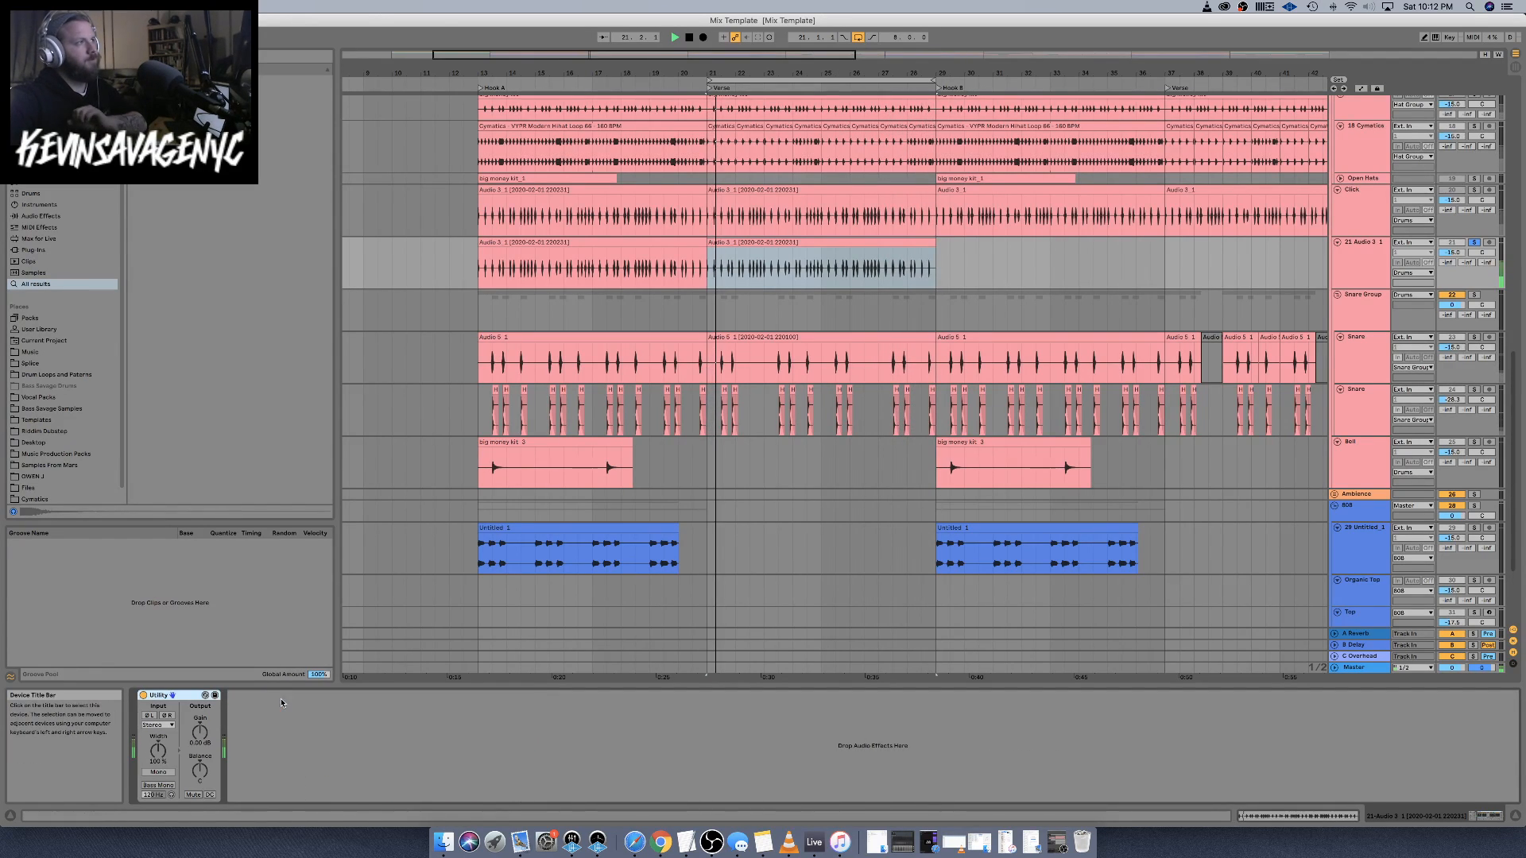
{"action": "left_click", "coordinate": [1474, 243]}
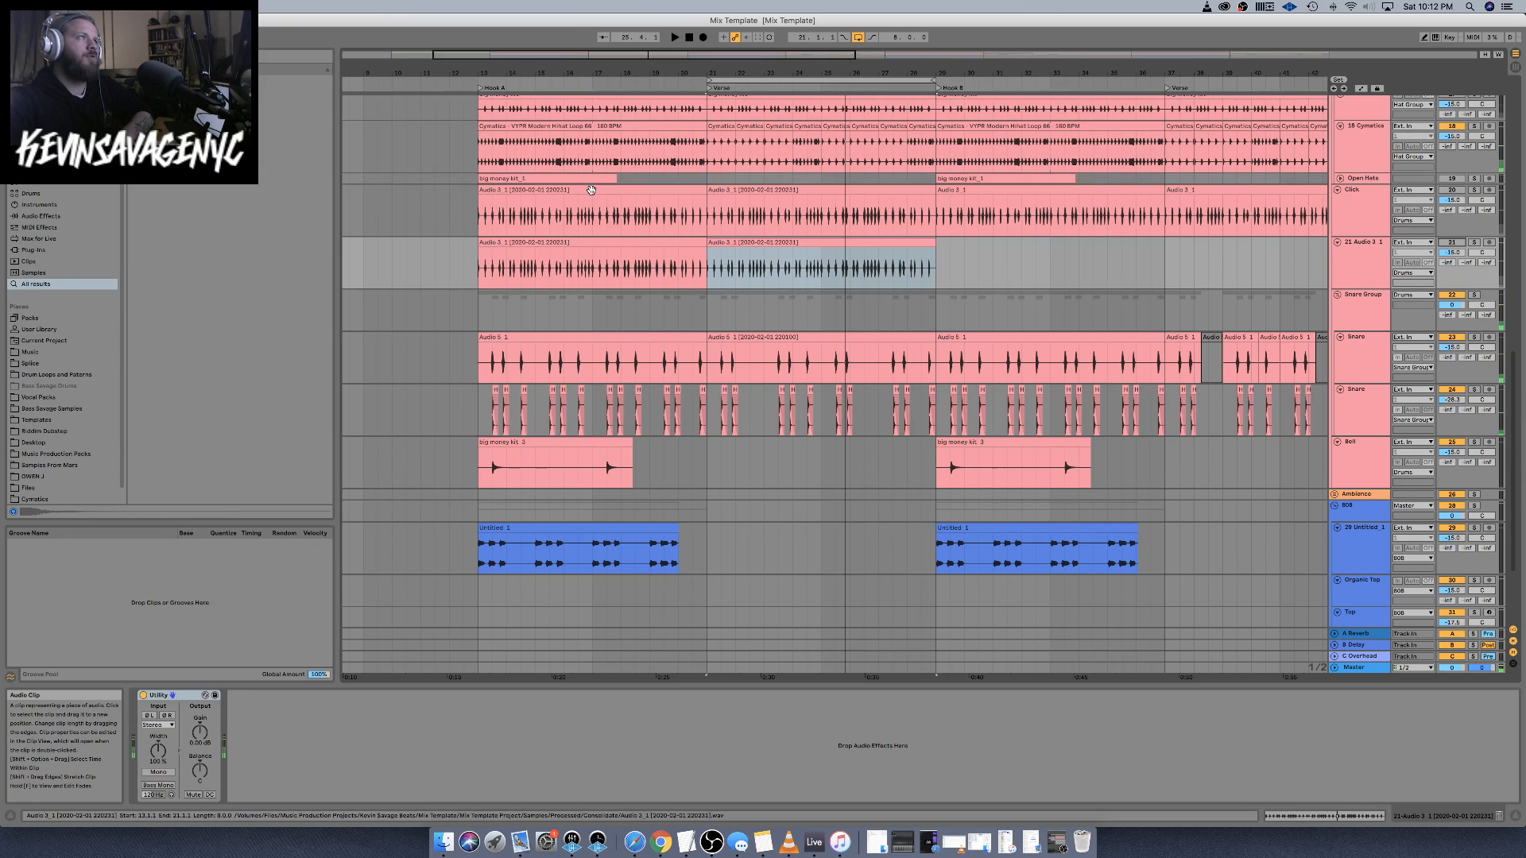
Play the song from Hook A and deactivate the Click track's Hook A clip
{"action": "left_click", "coordinate": [672, 217]}
{"action": "key", "text": "space"}
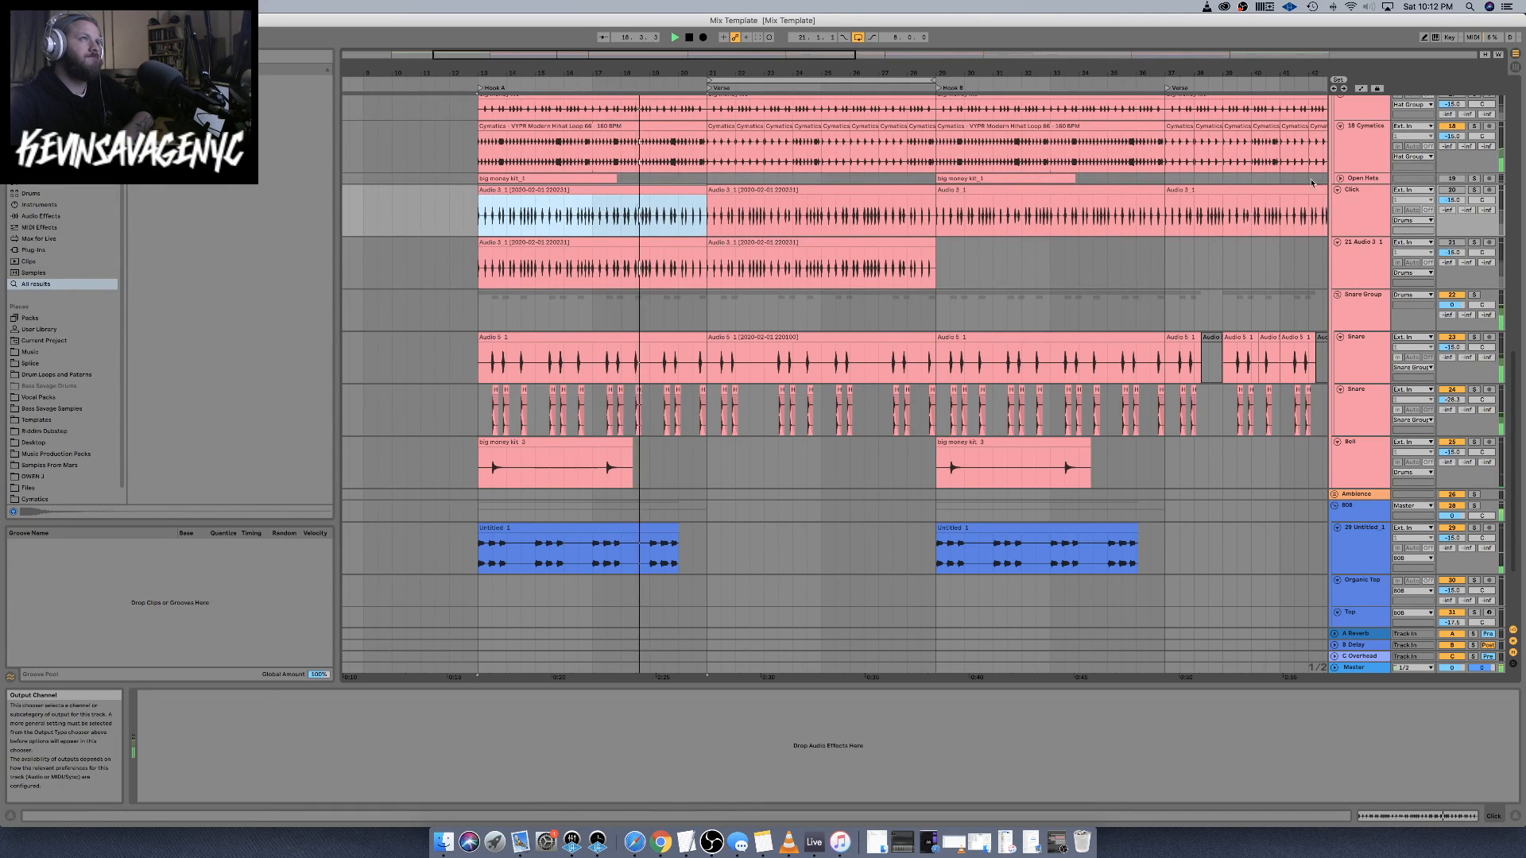
{"action": "key", "text": "0"}
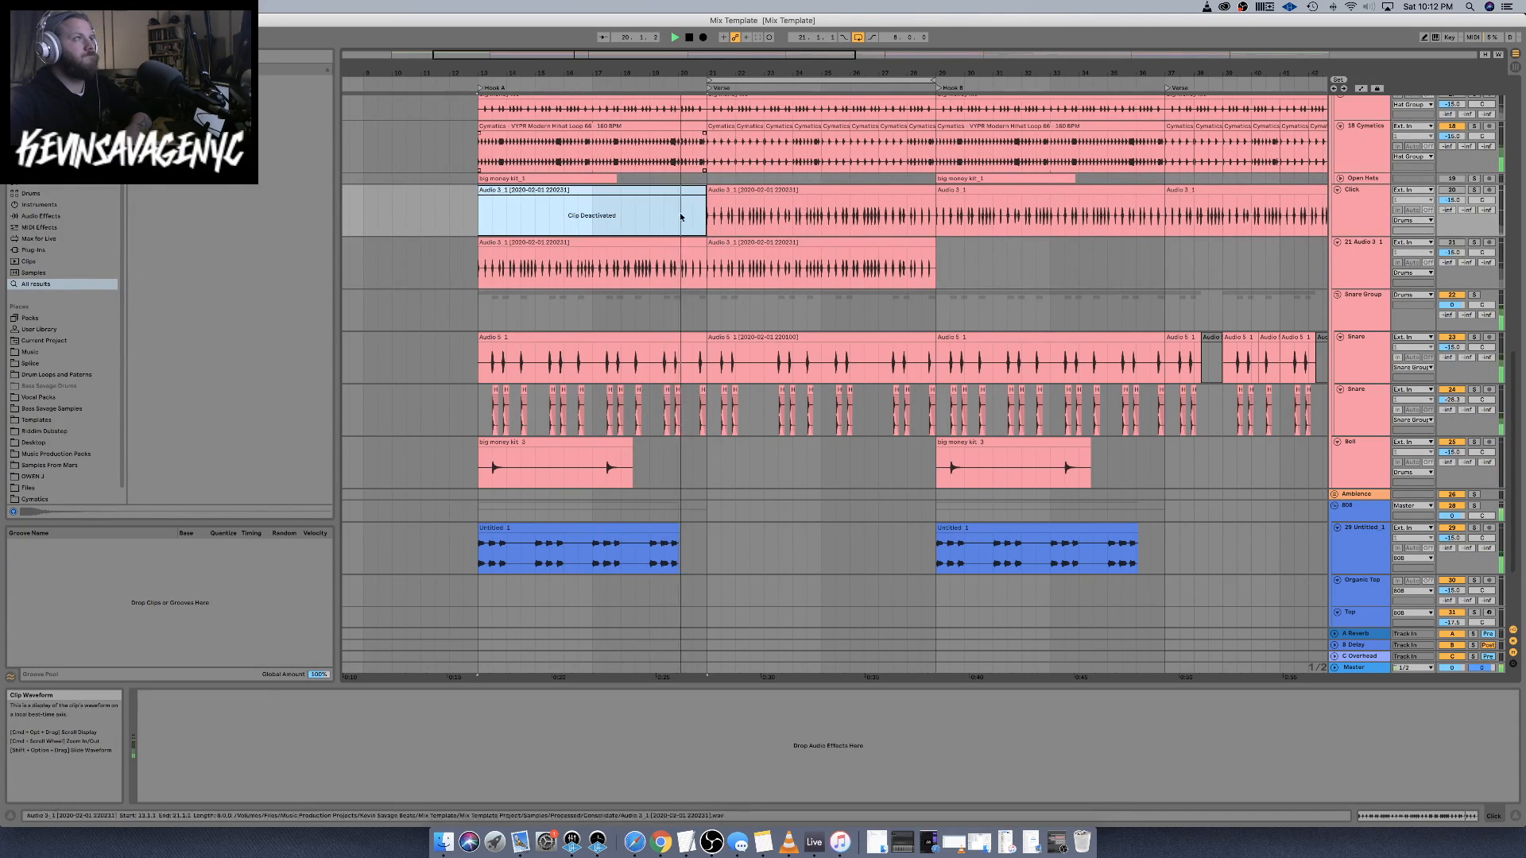
Compare the Hook A clip settings of the Click track and its duplicate, and delete the duplicate track
{"action": "double_click", "coordinate": [680, 243]}
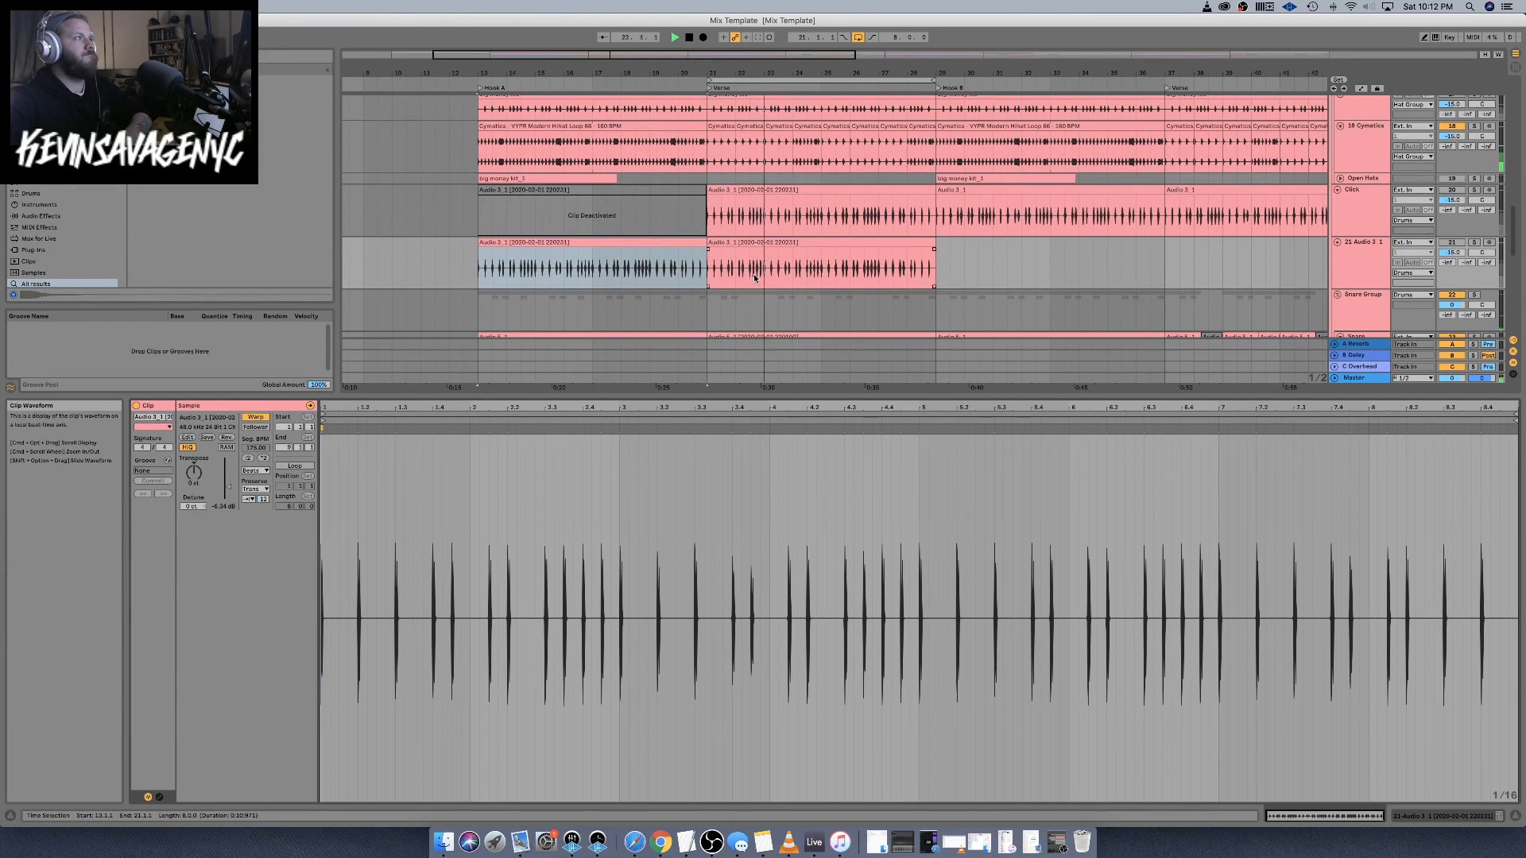
{"action": "left_click", "coordinate": [652, 194]}
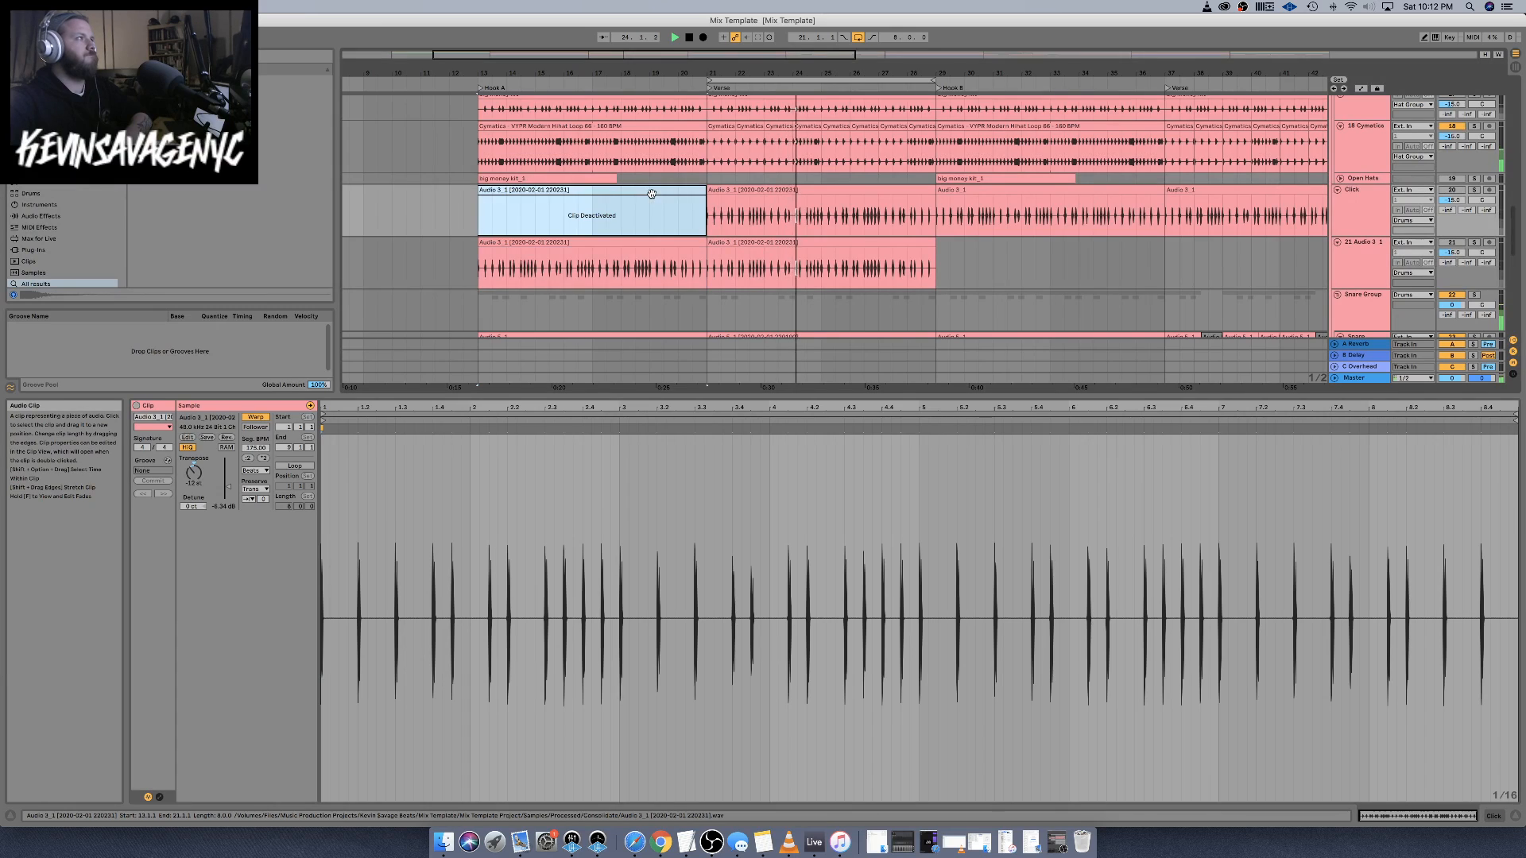
{"action": "left_click", "coordinate": [649, 245]}
{"action": "left_click", "coordinate": [1336, 259]}
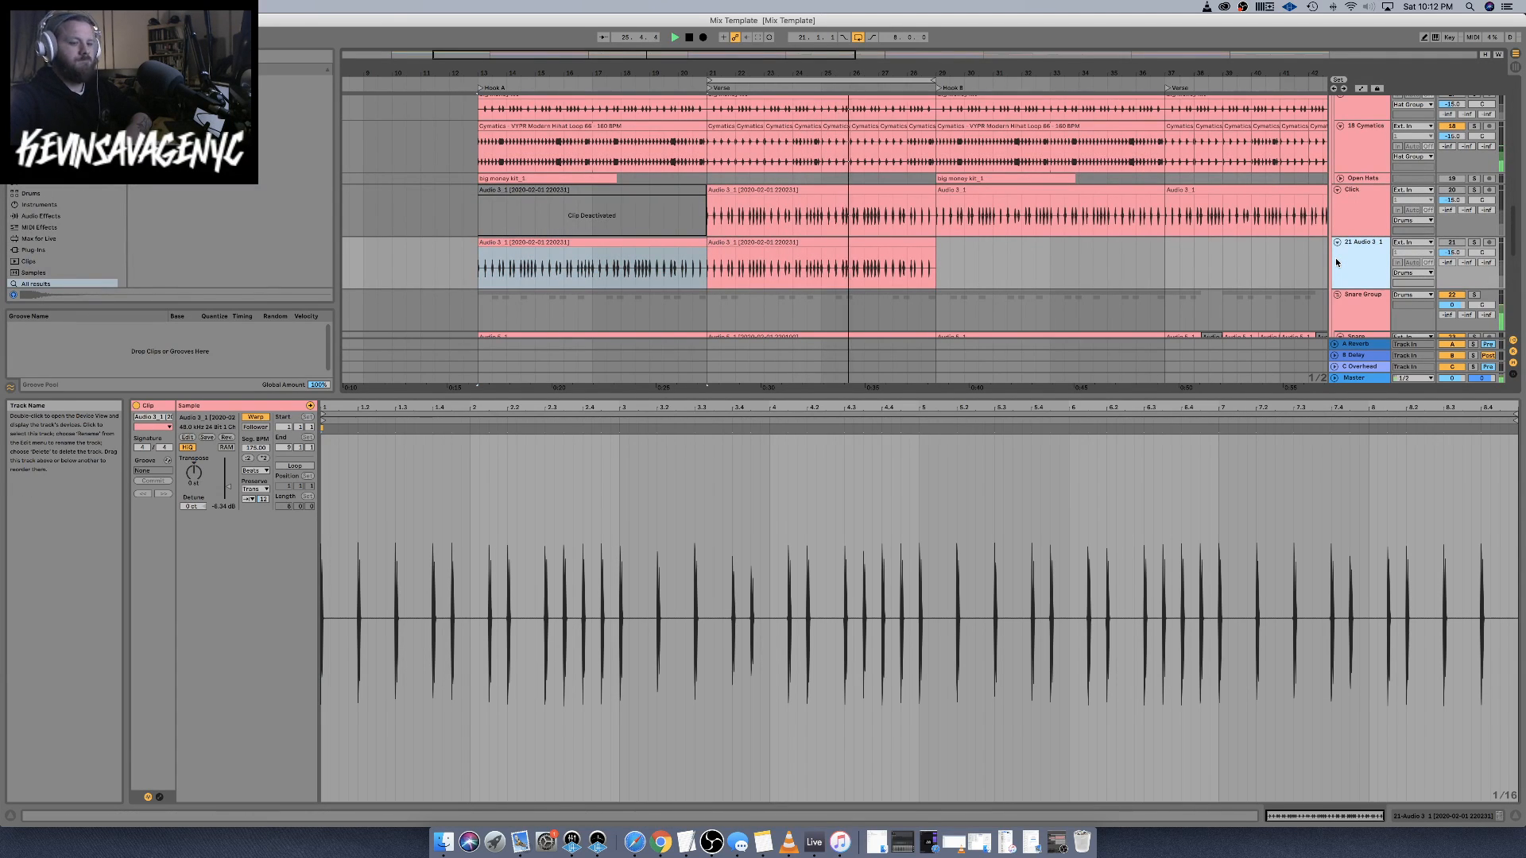
{"action": "key", "text": "Delete"}
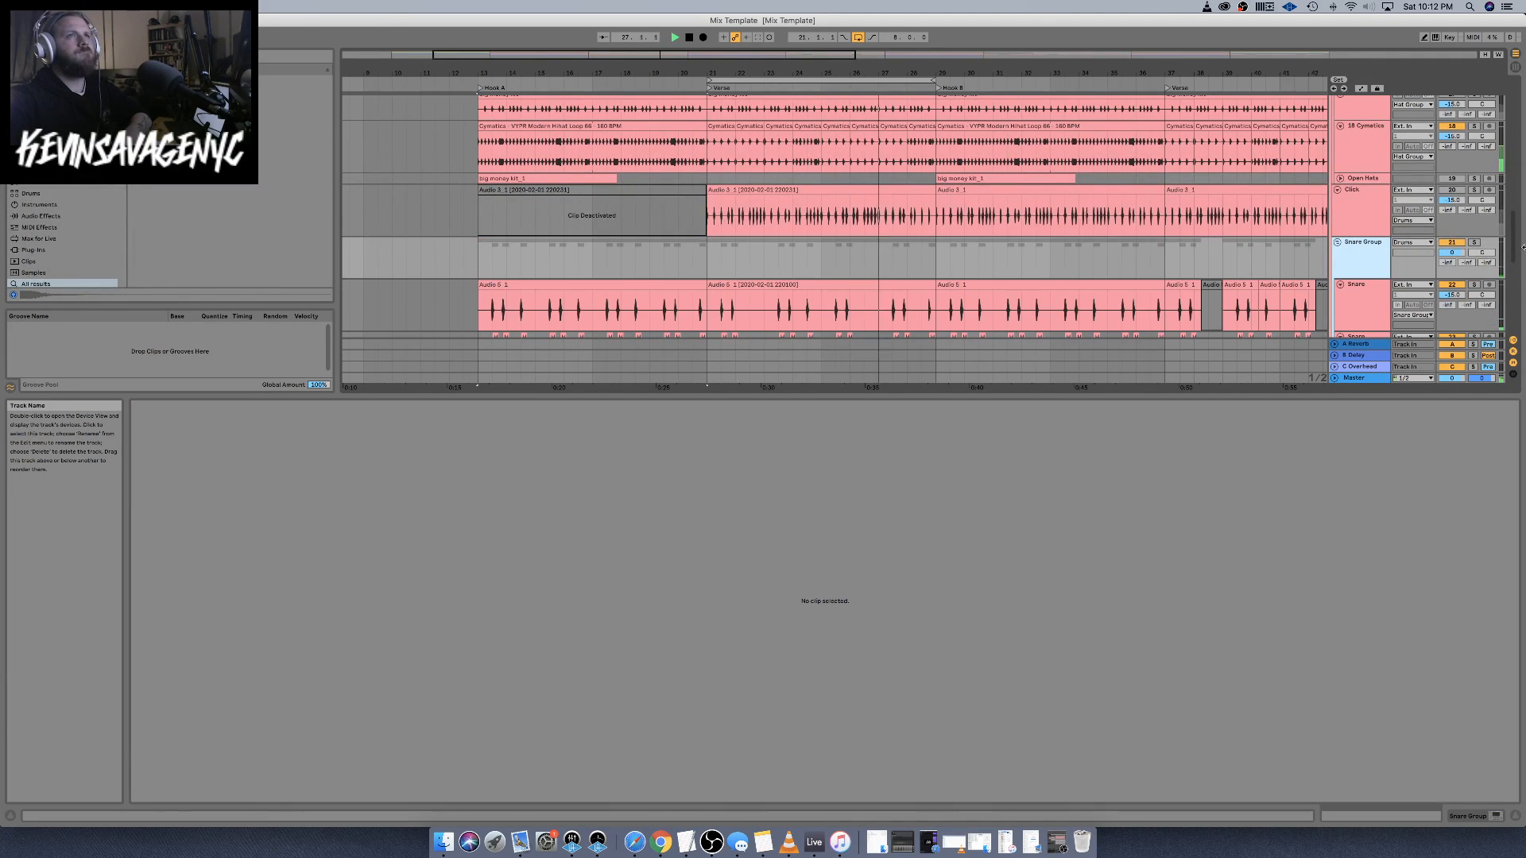
Reactivate the Click track and delete its Hook B clip
{"action": "left_click", "coordinate": [1451, 189]}
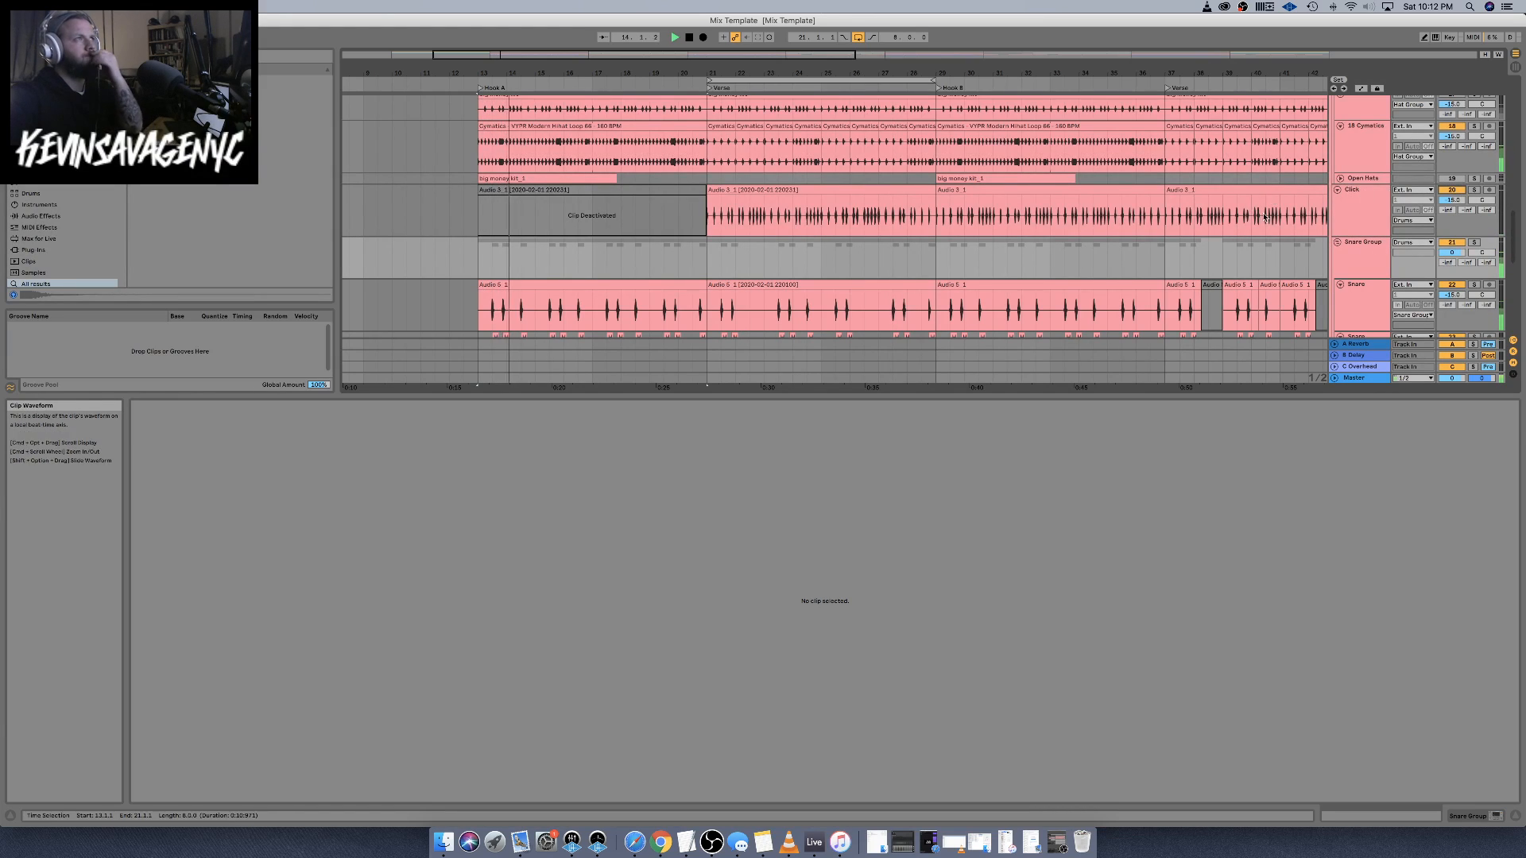
{"action": "left_click", "coordinate": [1004, 190]}
{"action": "key", "text": "Delete"}
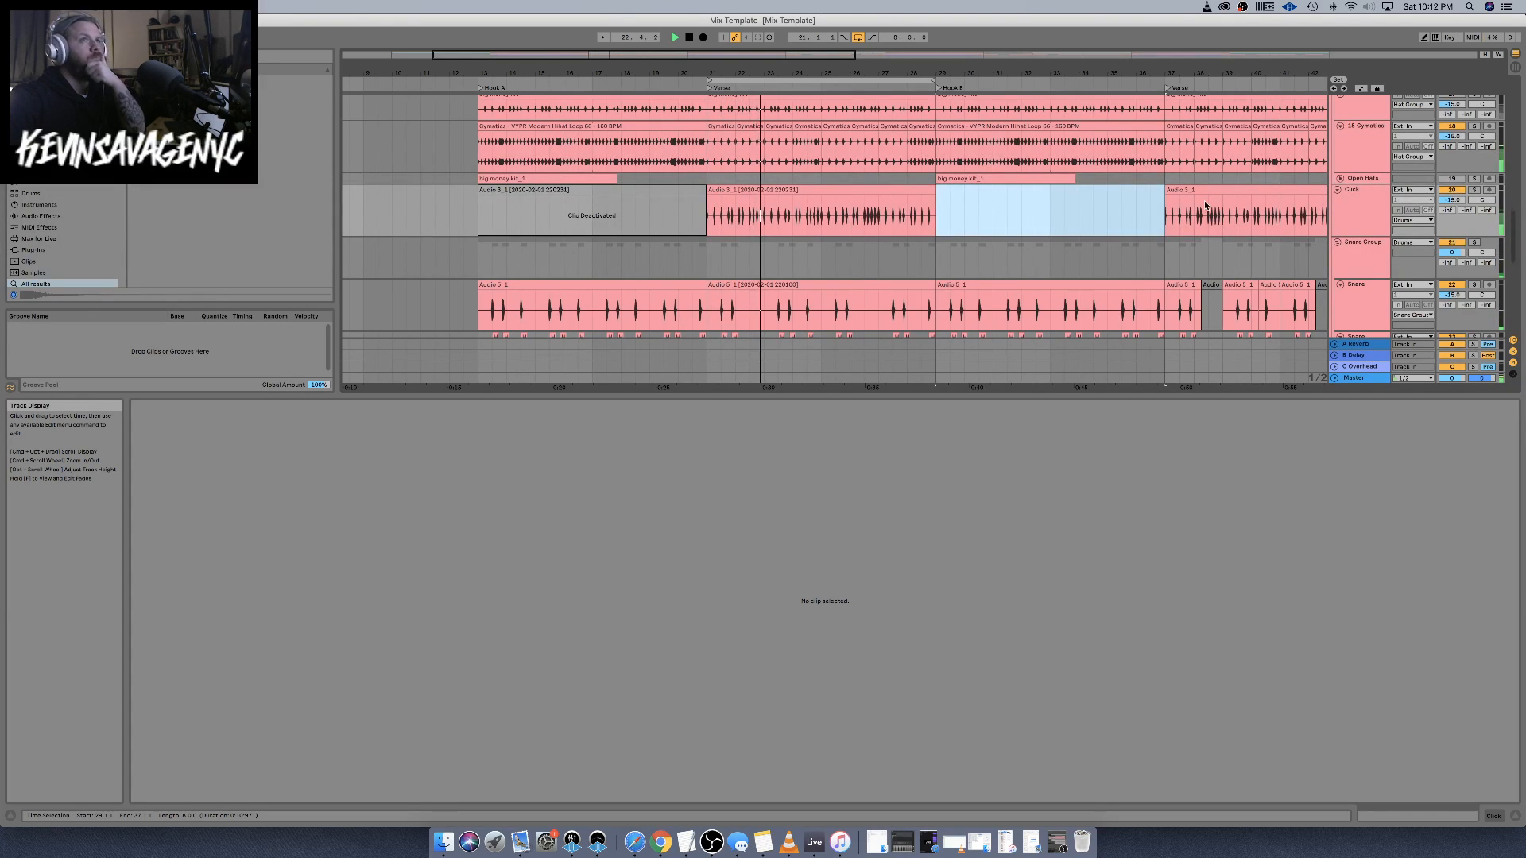
Reset the transposition of the Click track's first Verse clip to 0 st, listen to it, and stop playback
{"action": "left_click", "coordinate": [1451, 200]}
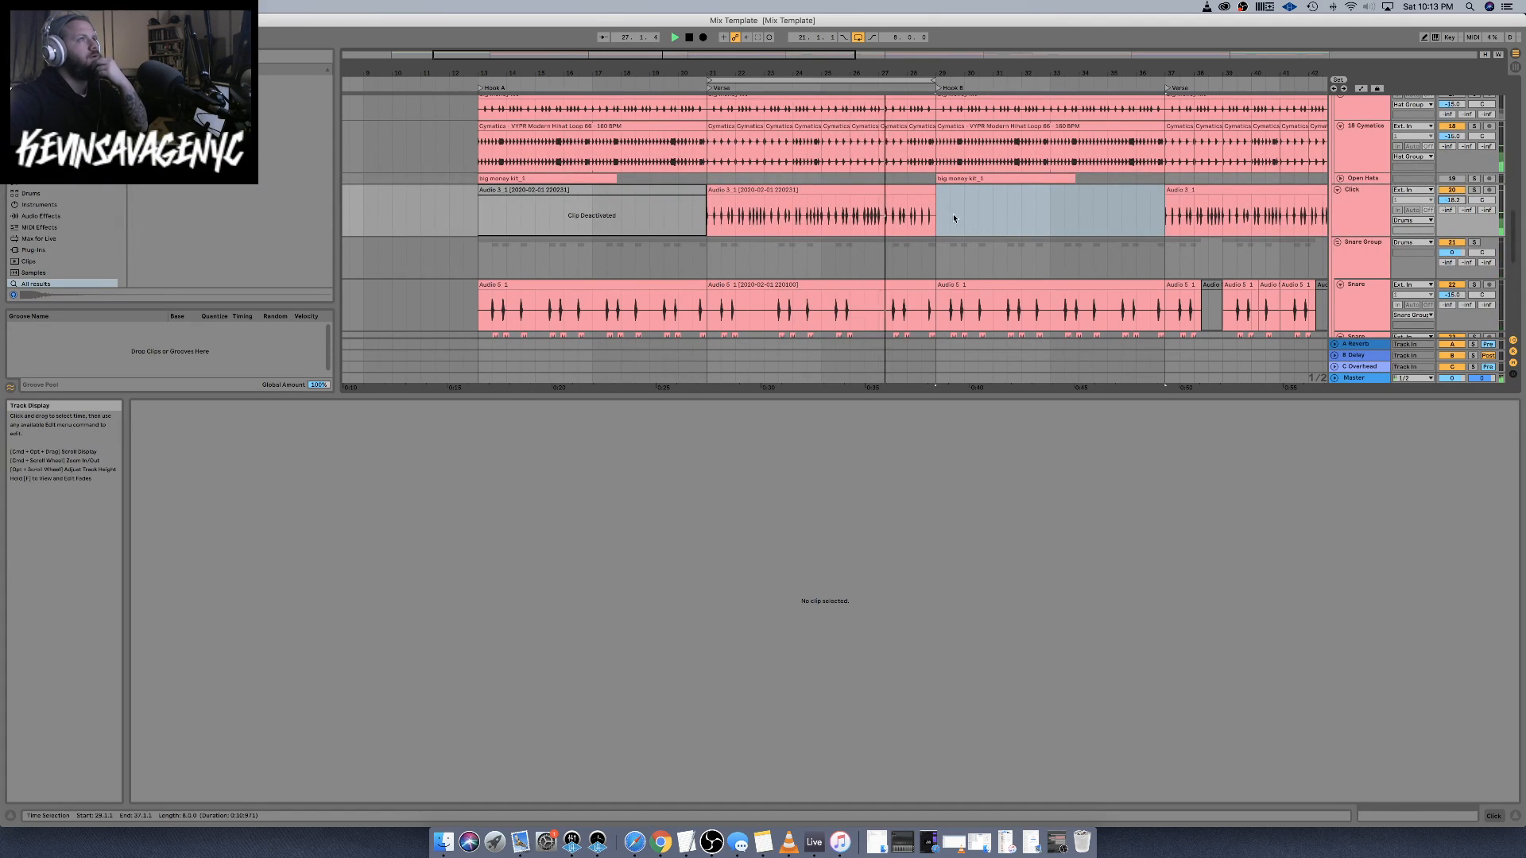
{"action": "left_click", "coordinate": [839, 191]}
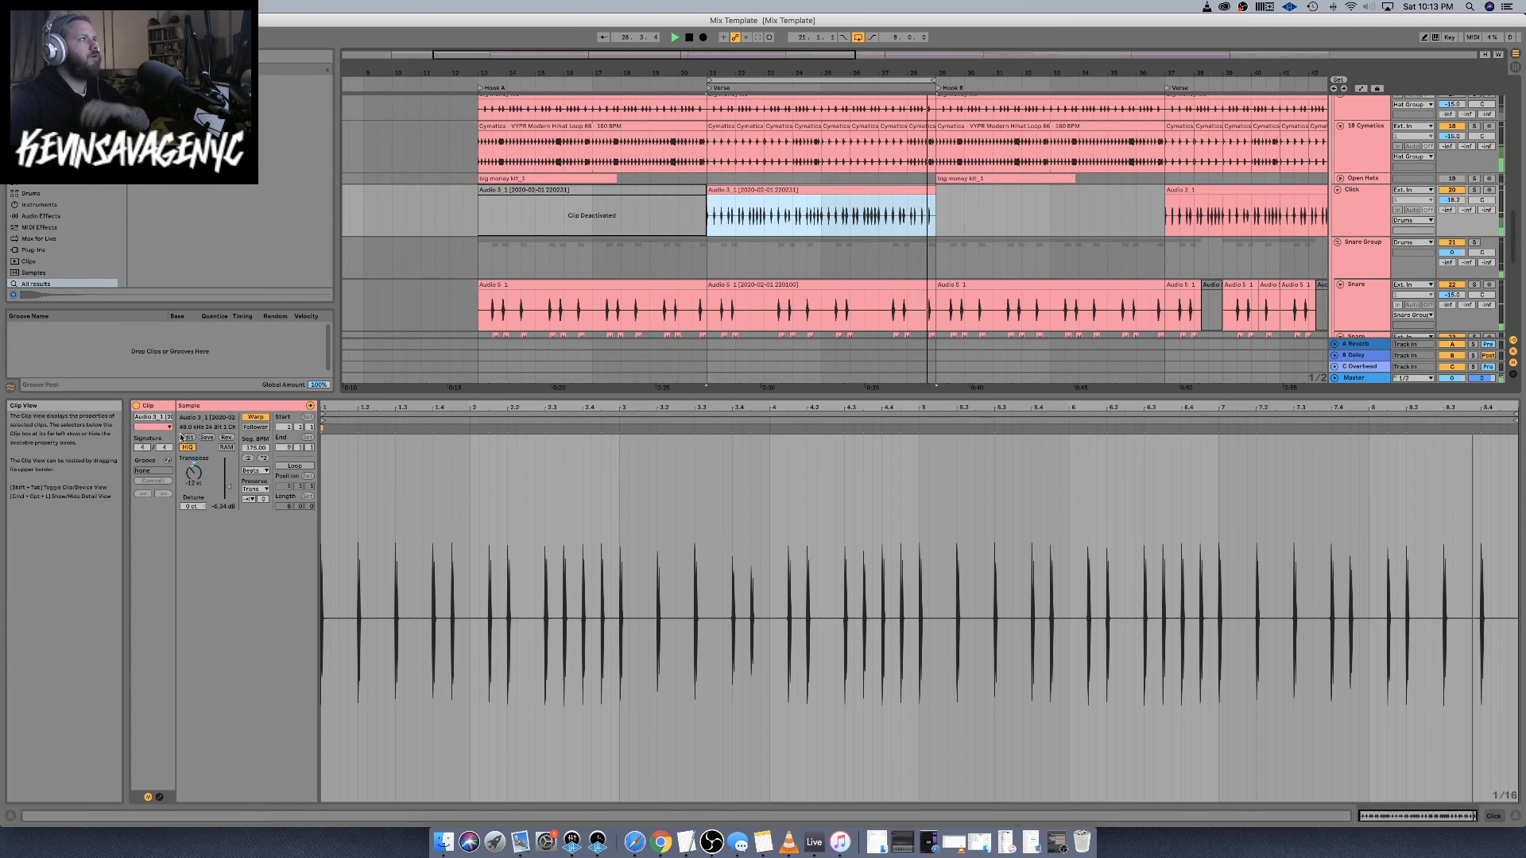
{"action": "double_click", "coordinate": [194, 472]}
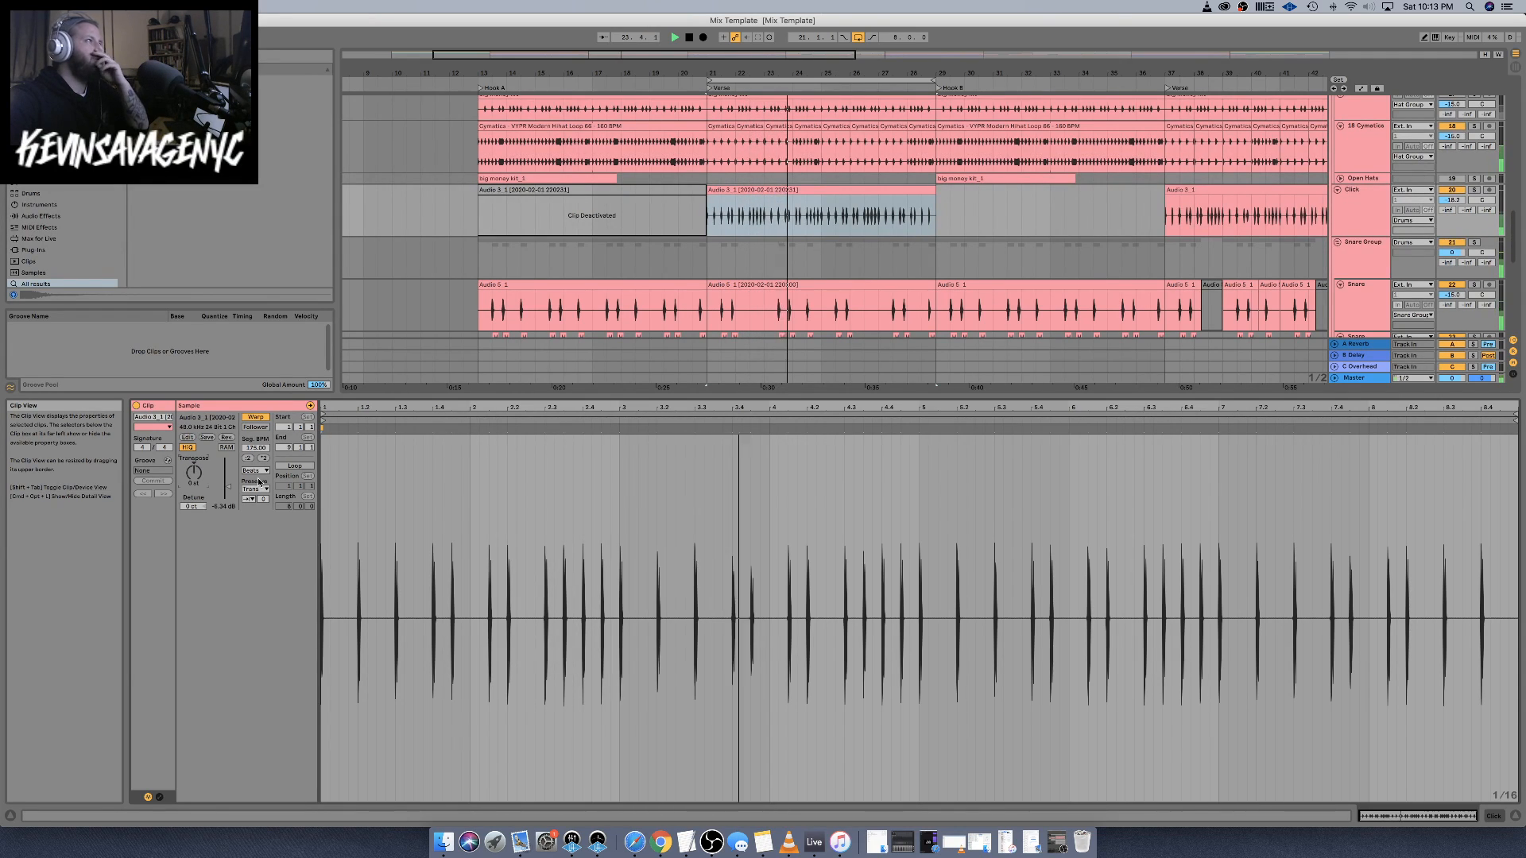
{"action": "key", "text": "space"}
Hide the clip view and browse the Cymatics sample folder to its Percussion Loops
{"action": "left_click_drag", "start_coordinate": [1475, 396], "coordinate": [1475, 807]}
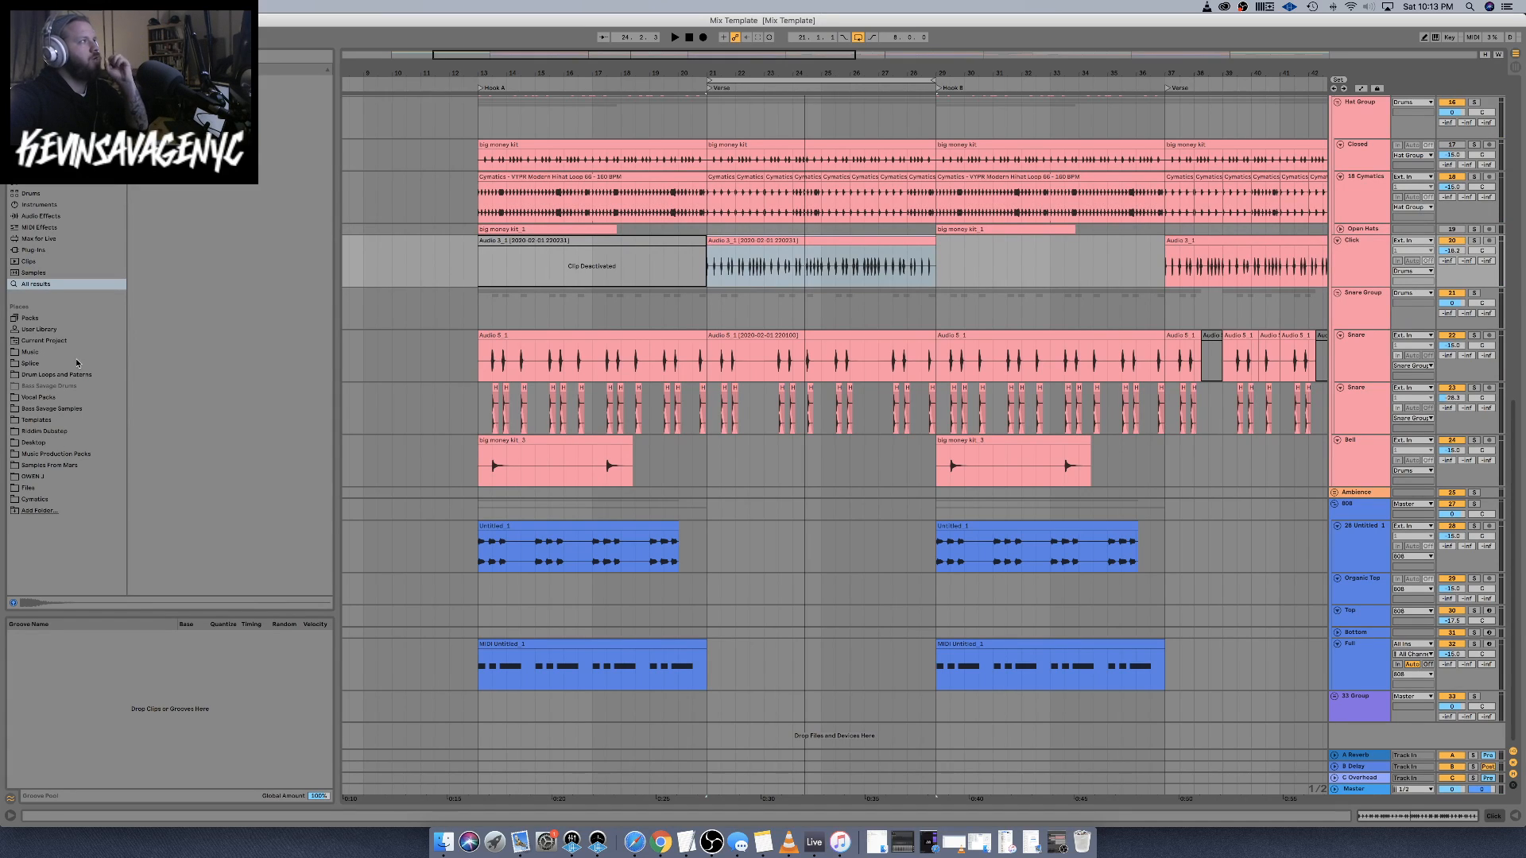
{"action": "left_click", "coordinate": [35, 477]}
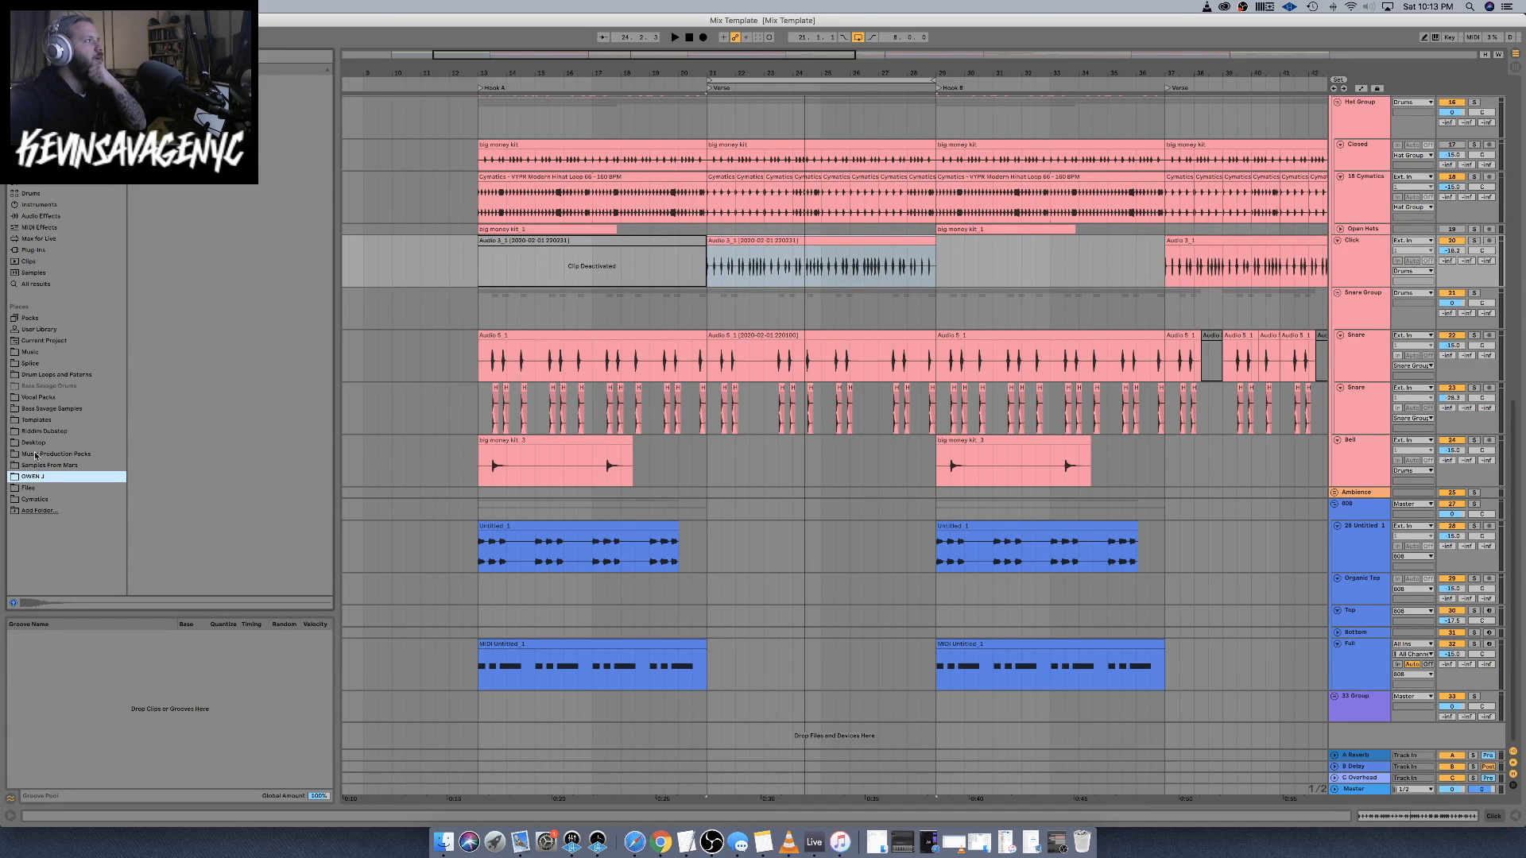
{"action": "left_click", "coordinate": [32, 488]}
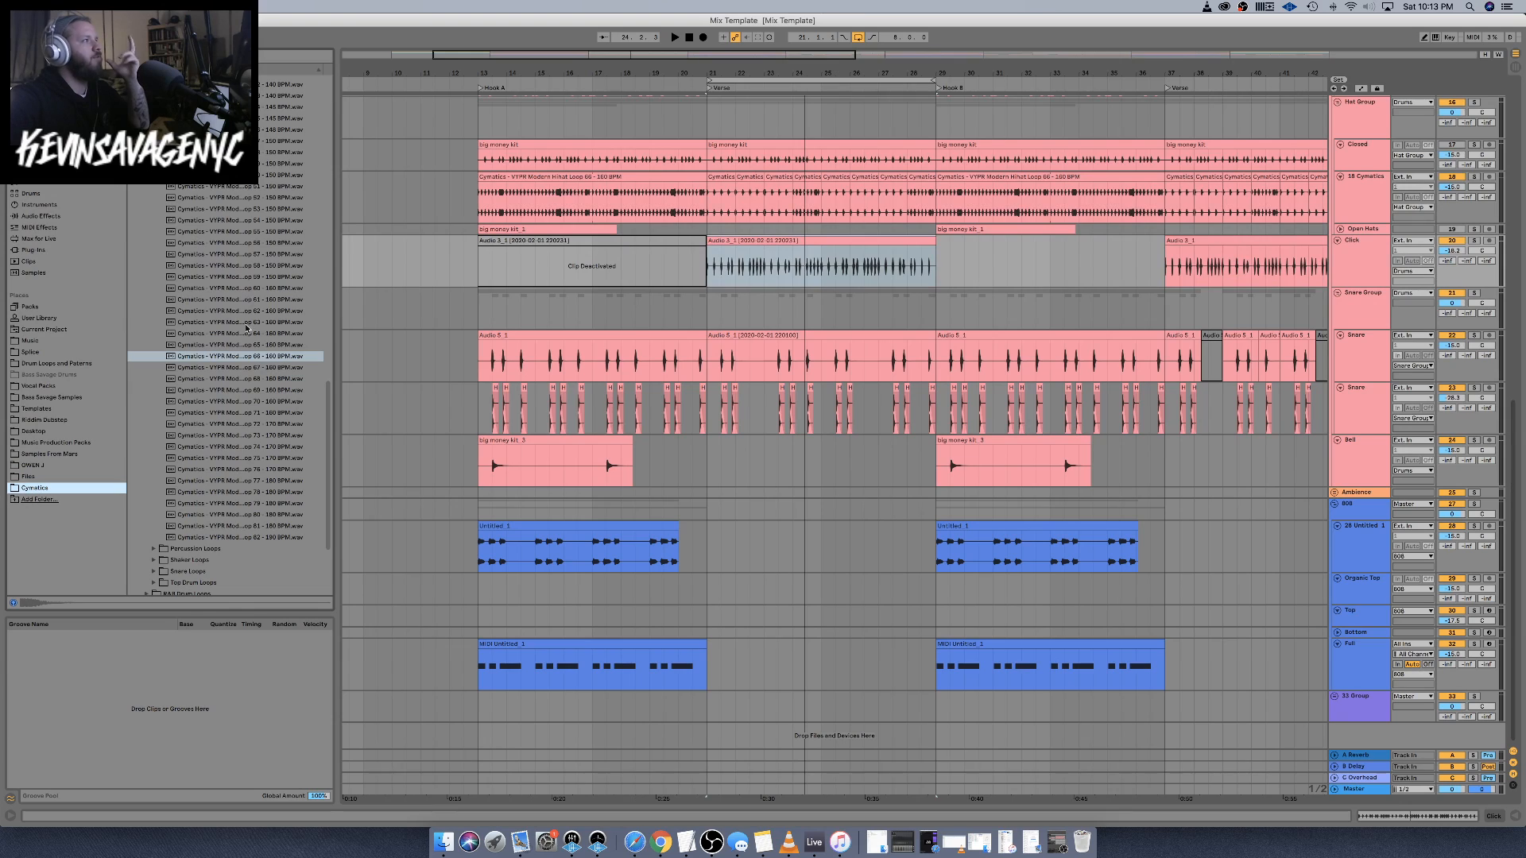
{"action": "scroll", "coordinate": [239, 373], "scroll_direction": "down", "scroll_amount": 4}
{"action": "left_click", "coordinate": [198, 420]}
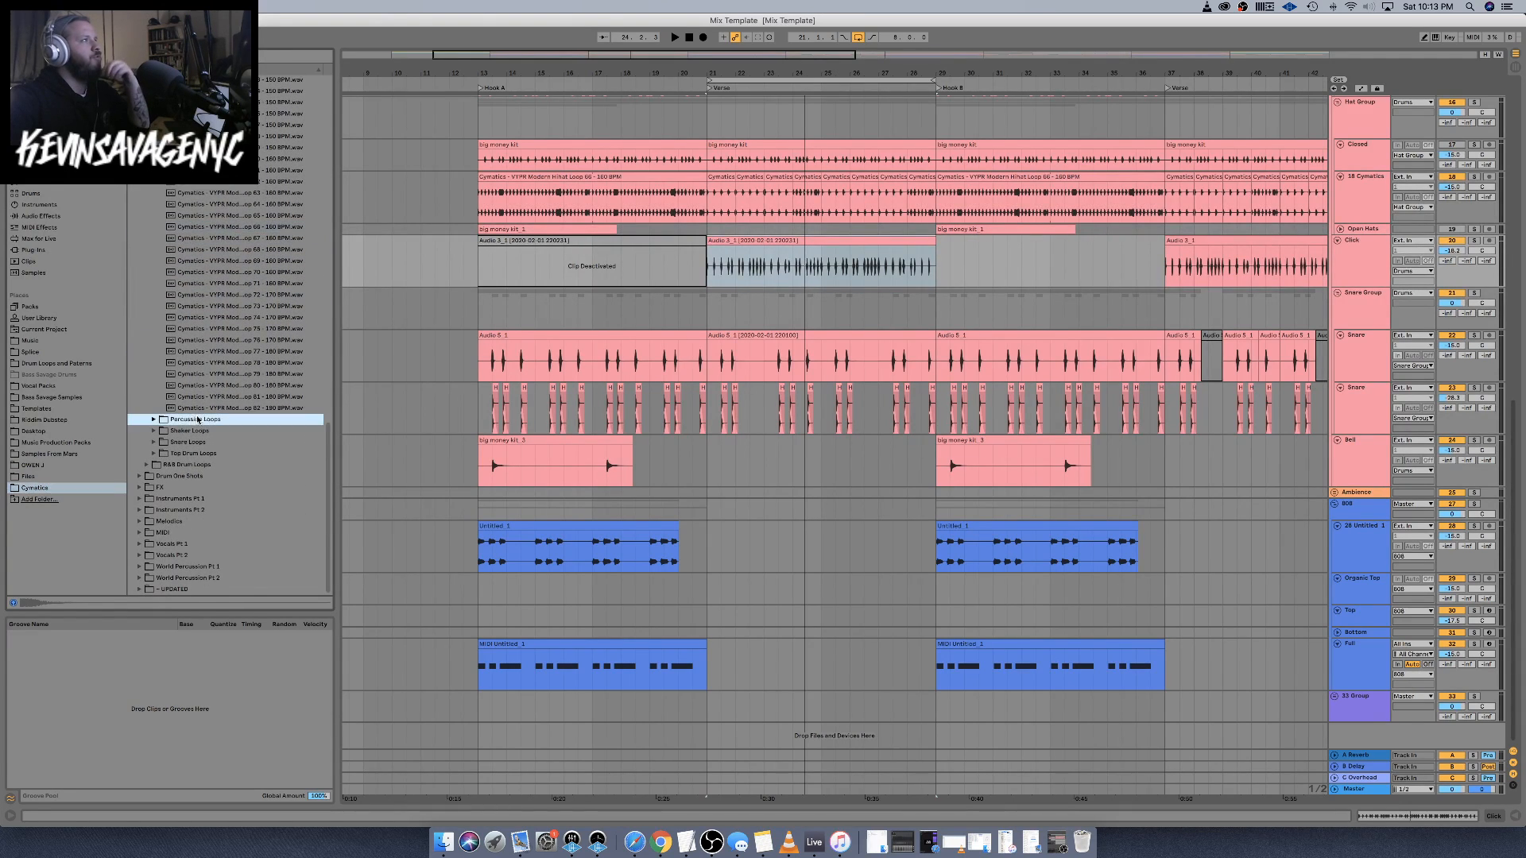
Open the Percussion Loops folder and audition Modern Percussion Loops 1 through 4
{"action": "left_click", "coordinate": [153, 420]}
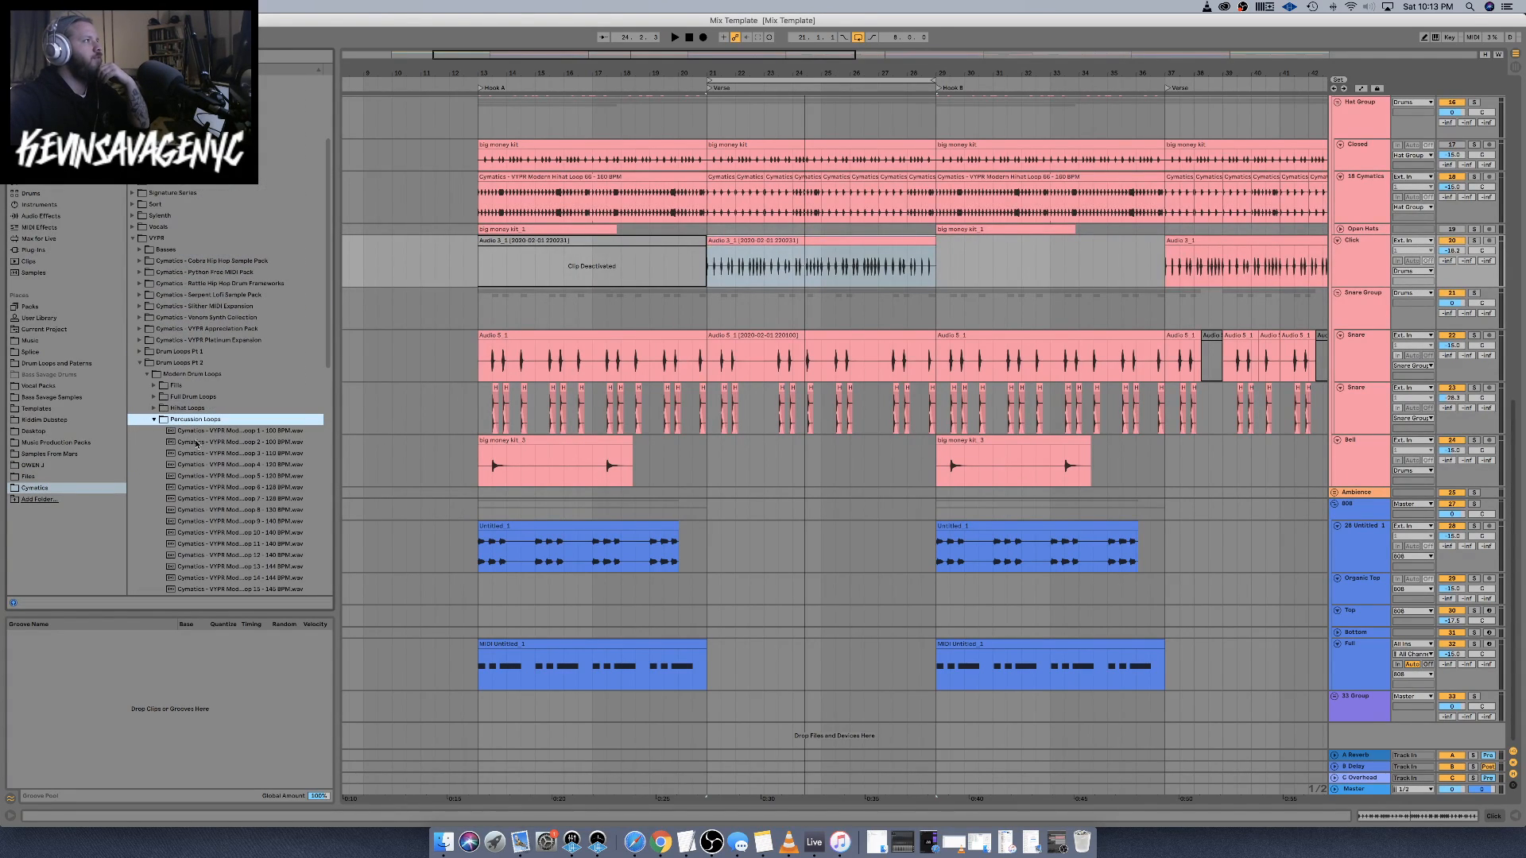
{"action": "left_click", "coordinate": [183, 431]}
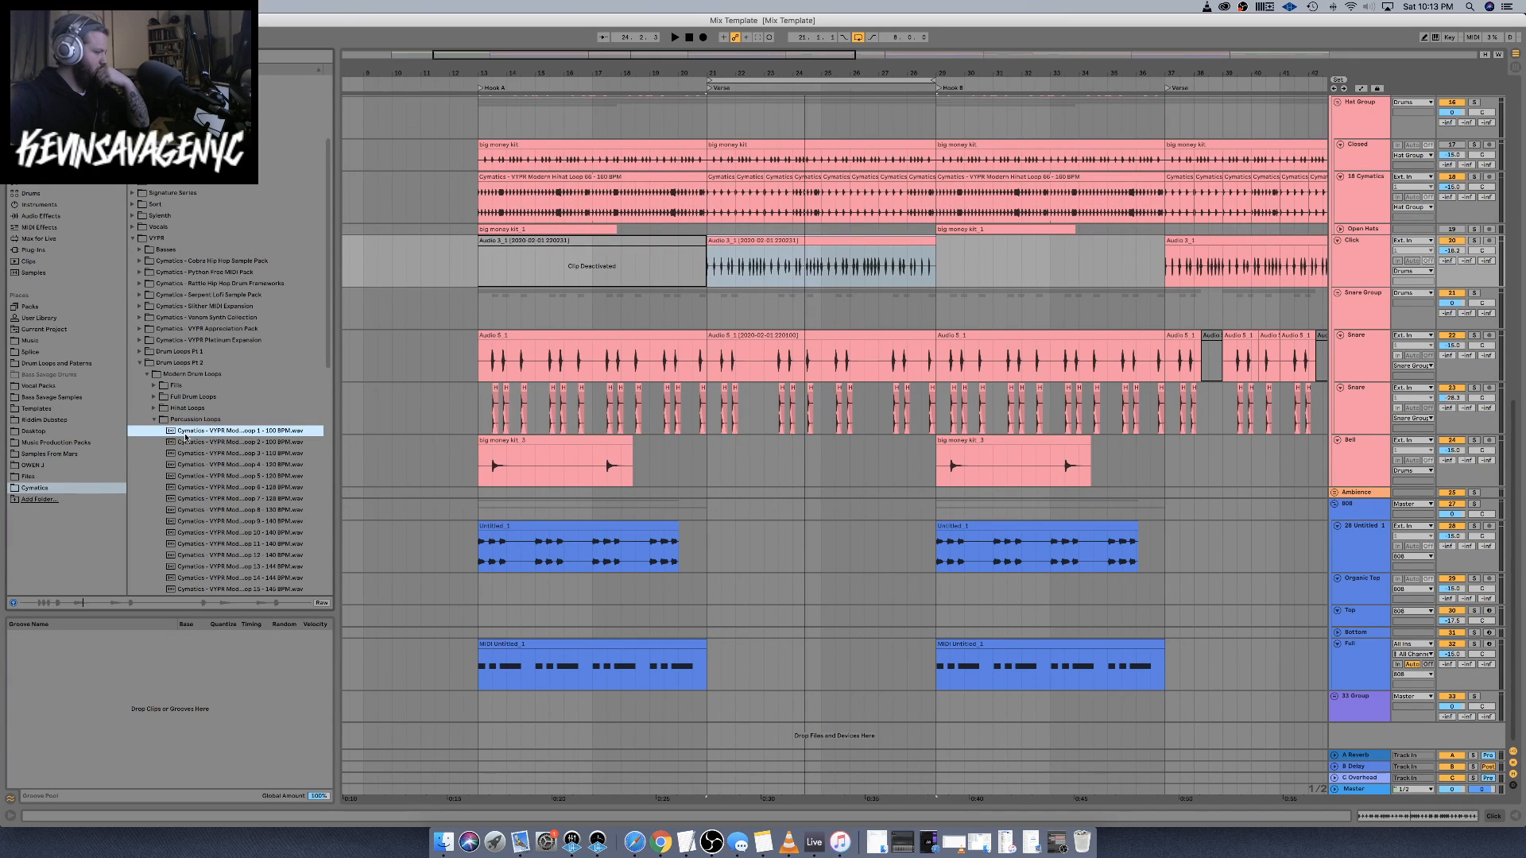
{"action": "key", "text": "Down"}
{"action": "key", "text": "Down"}
{"action": "key", "text": "Down"}
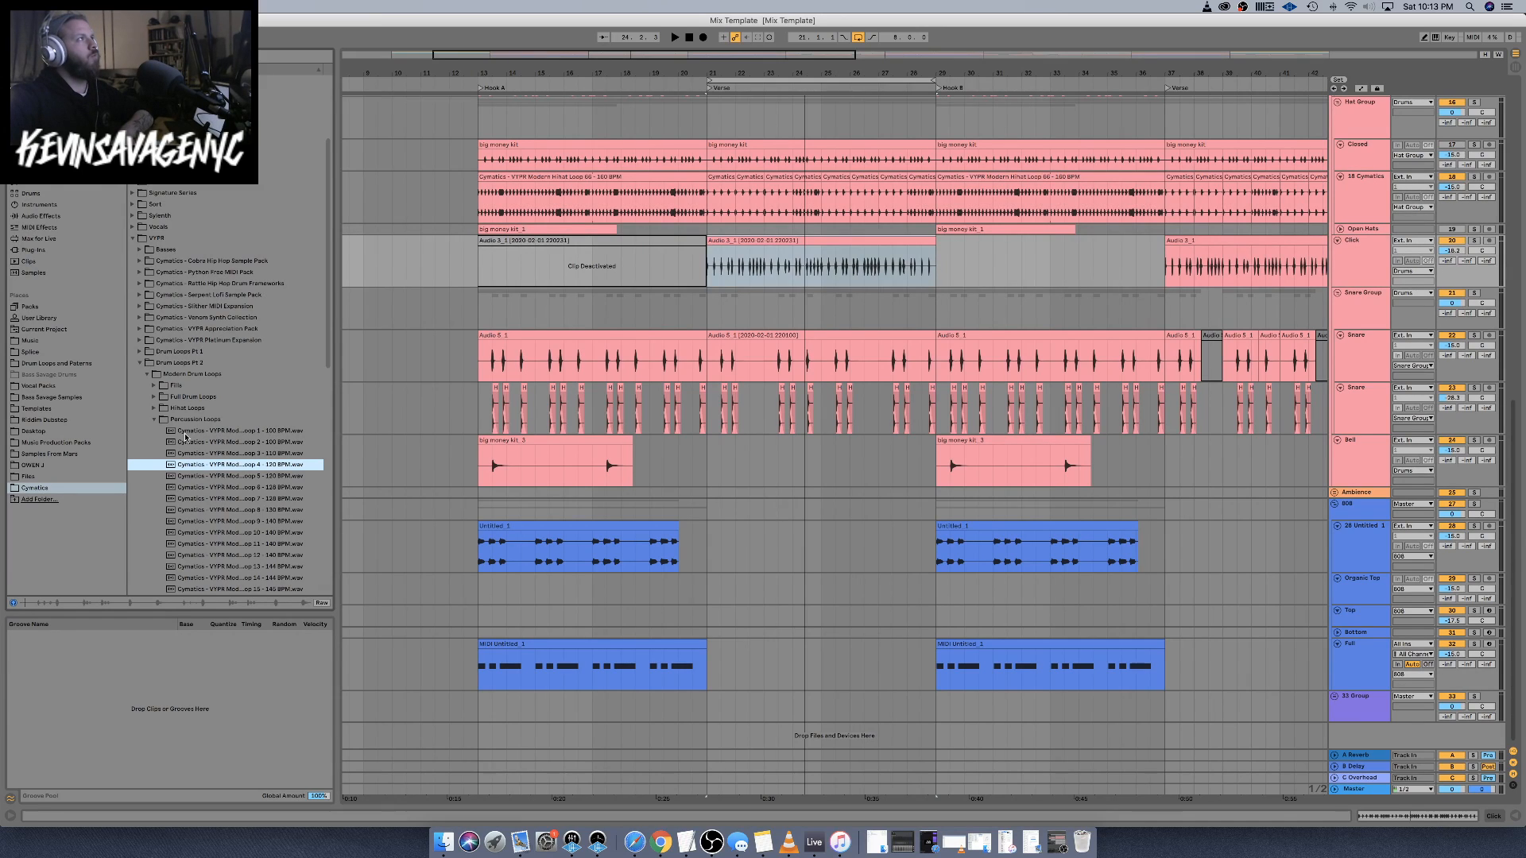
Audition the faster percussion loops near the end of the folder, from Loop 44 back to Loop 36
{"action": "scroll", "coordinate": [194, 454], "scroll_direction": "down", "scroll_amount": 10}
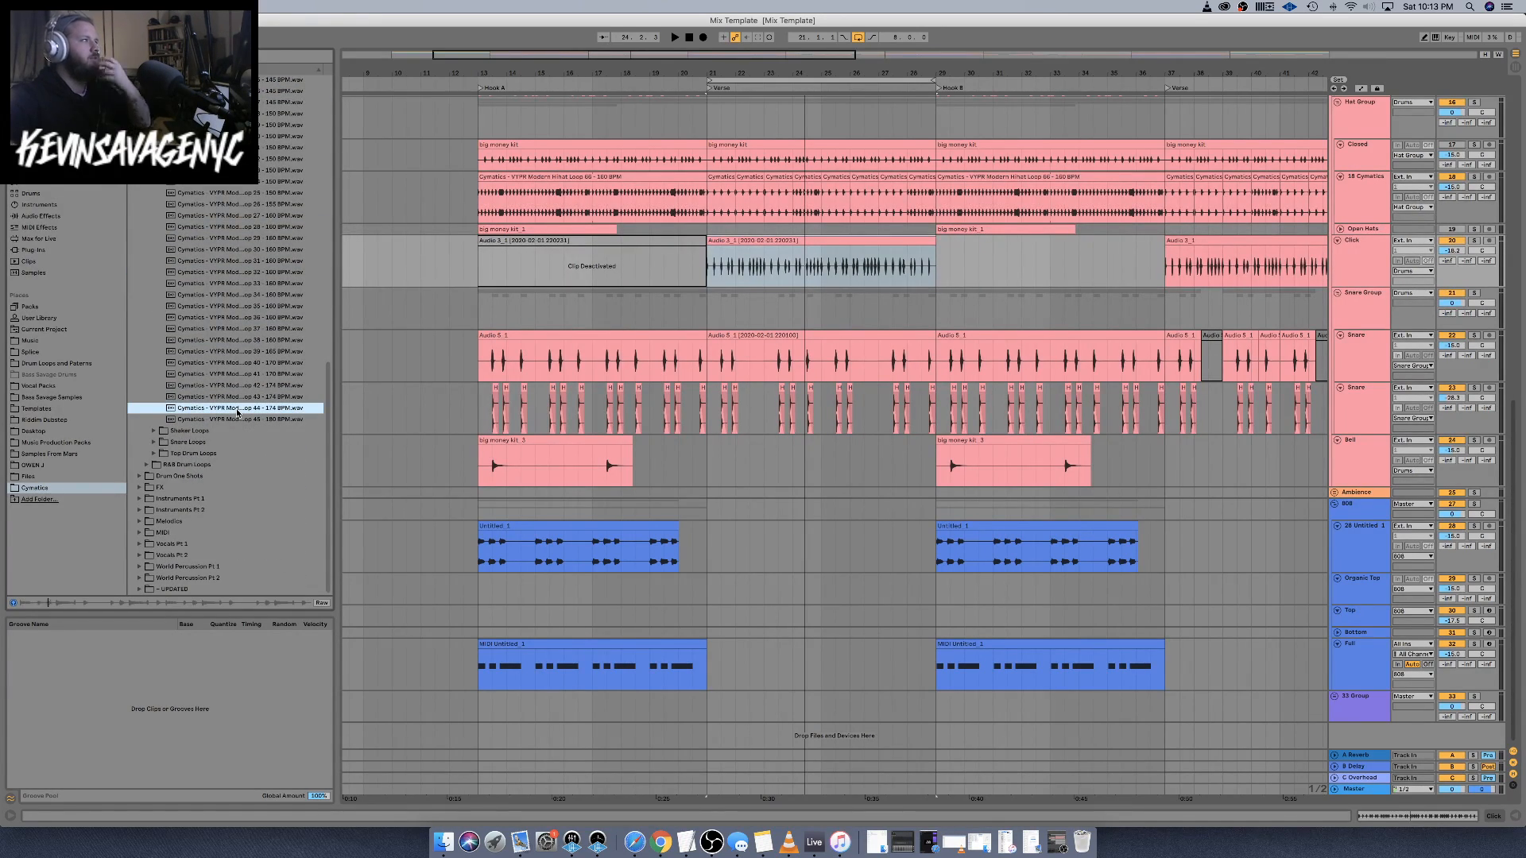
{"action": "key", "text": "Up"}
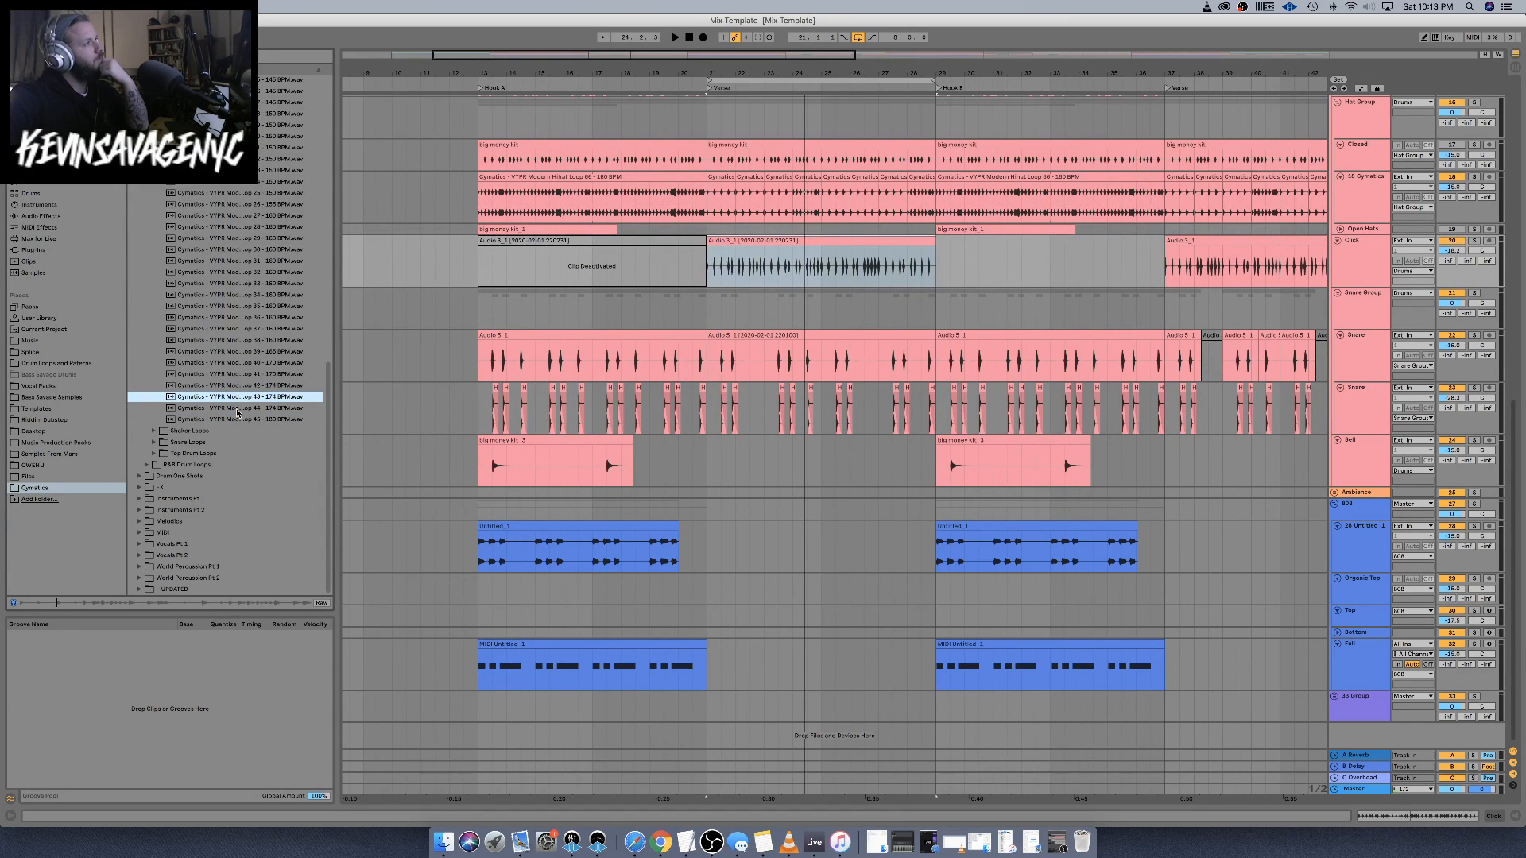
{"action": "key", "text": "Up"}
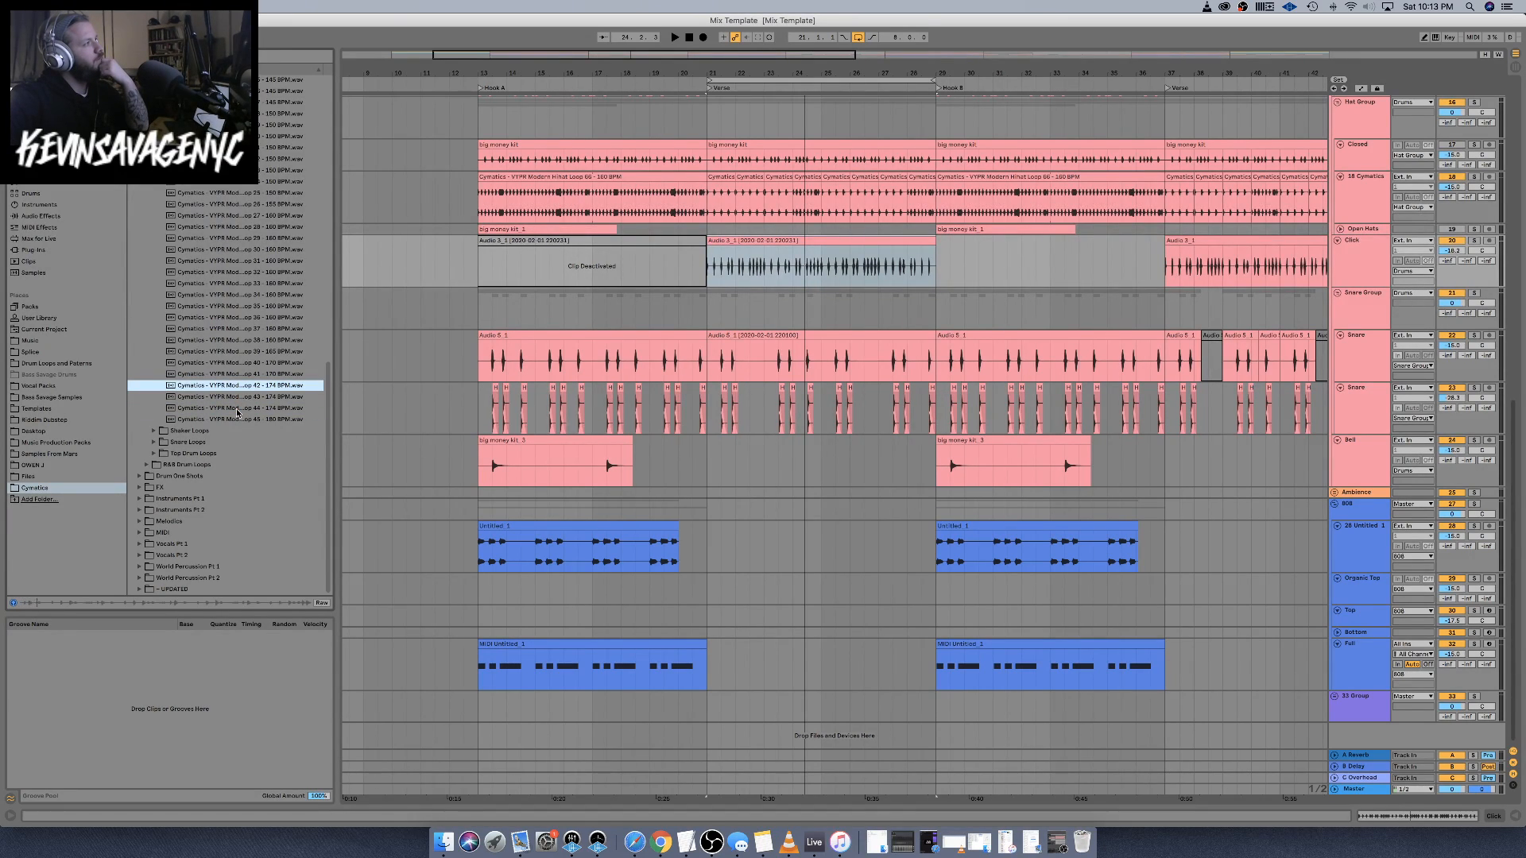
{"action": "key", "text": "Up"}
{"action": "key", "text": "Up"}
{"action": "key", "text": "Up"}
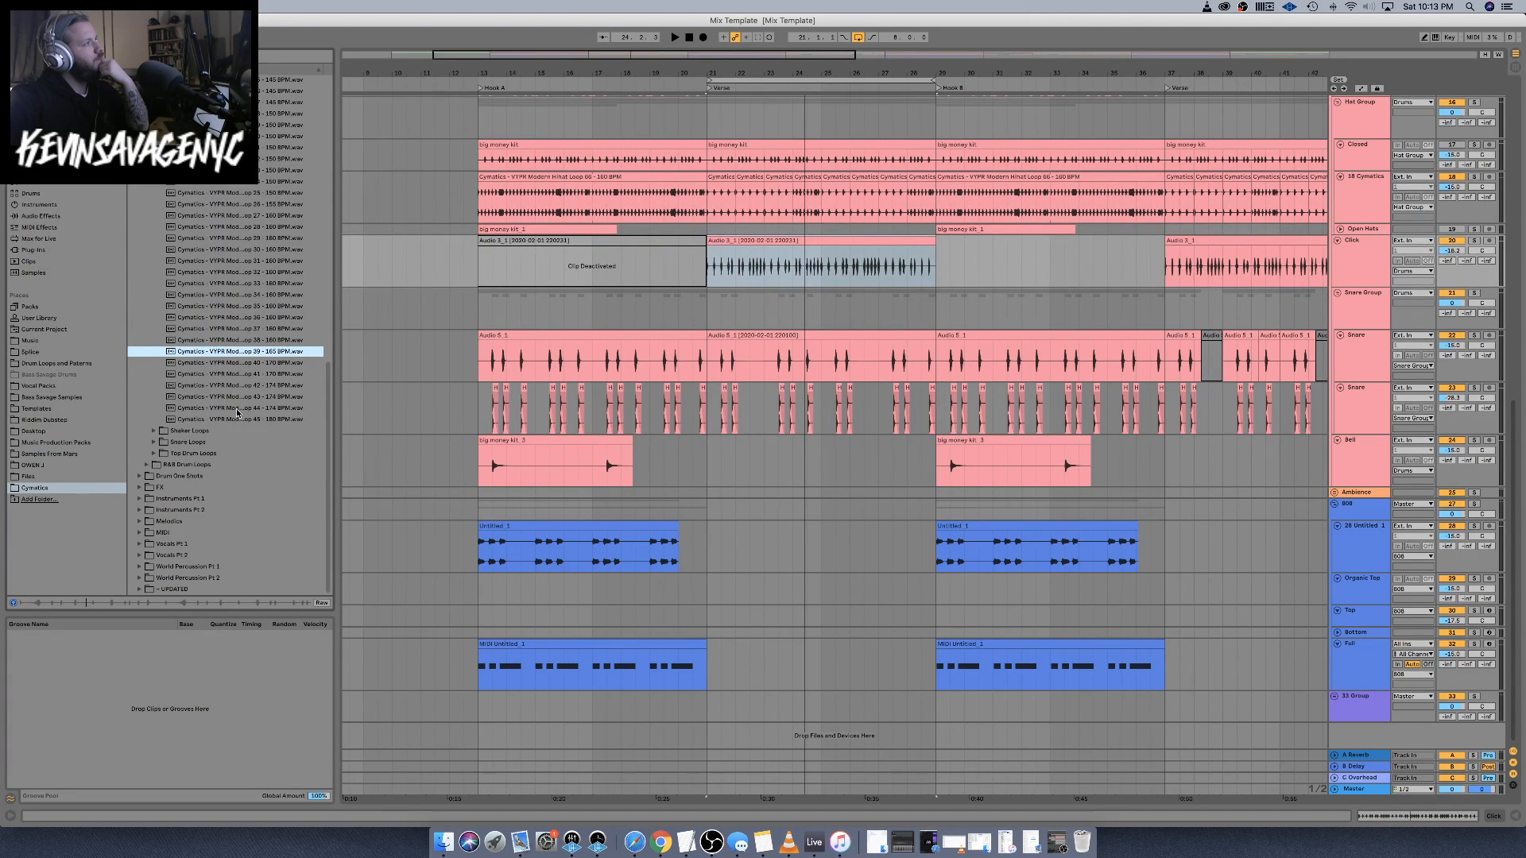
{"action": "key", "text": "Up"}
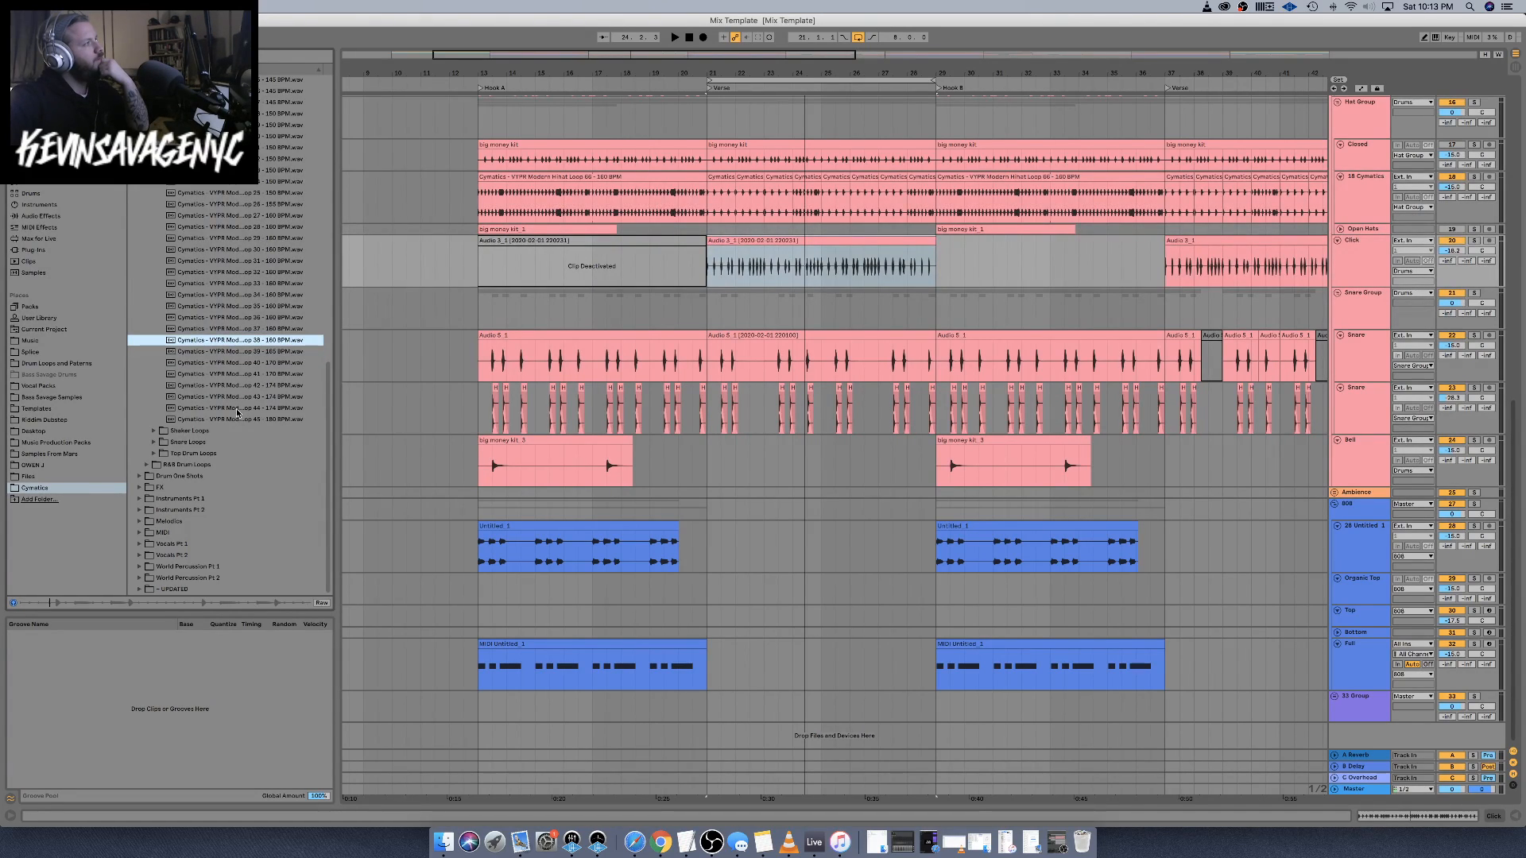
{"action": "key", "text": "Up"}
{"action": "key", "text": "Up"}
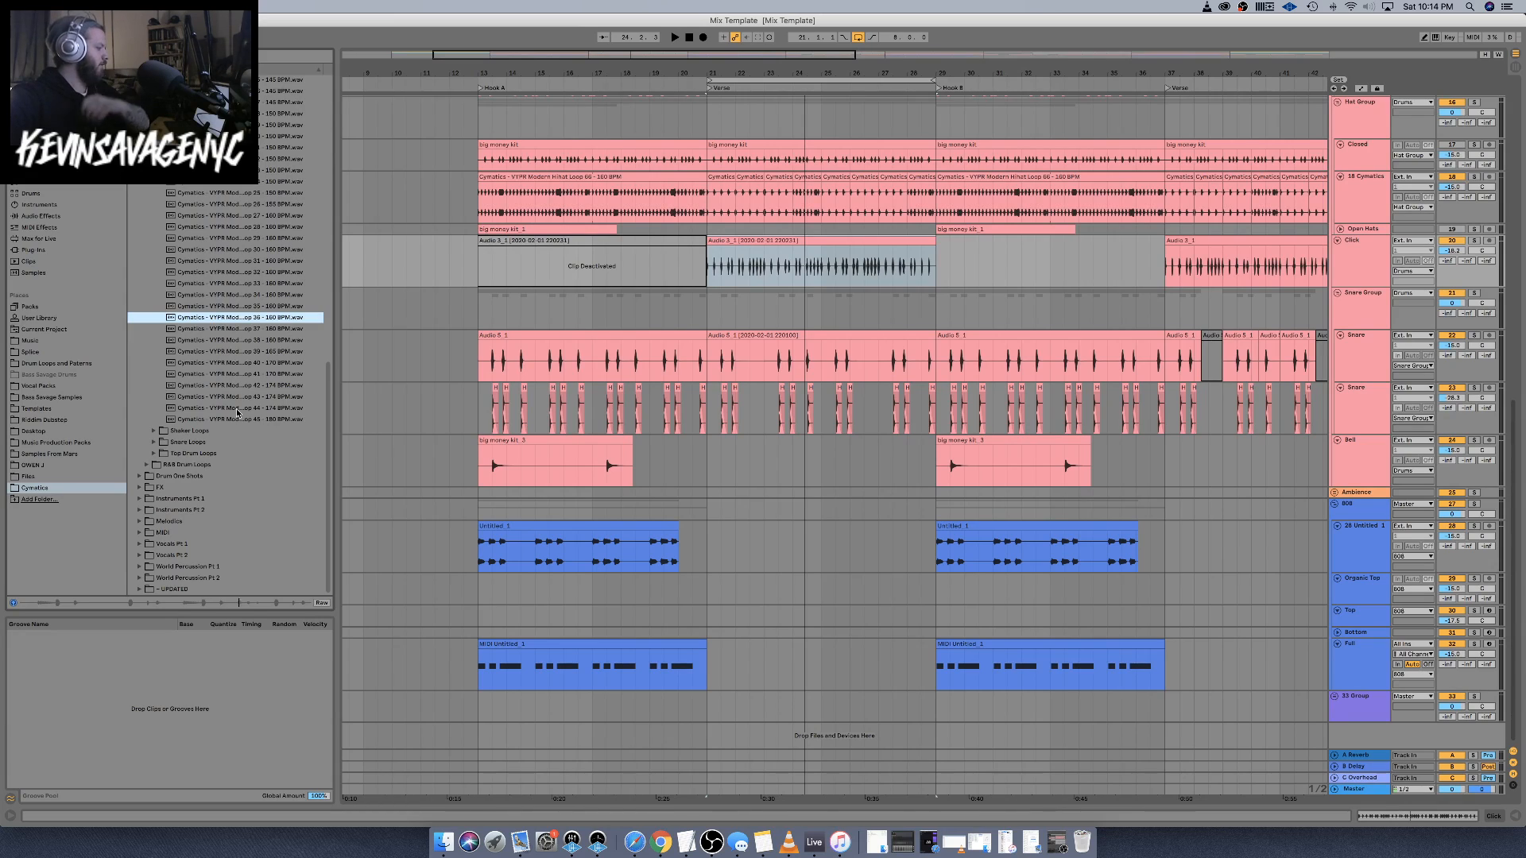
Insert a new audio track directly below the Click track
{"action": "left_click", "coordinate": [1355, 266]}
{"action": "right_click", "coordinate": [1354, 266]}
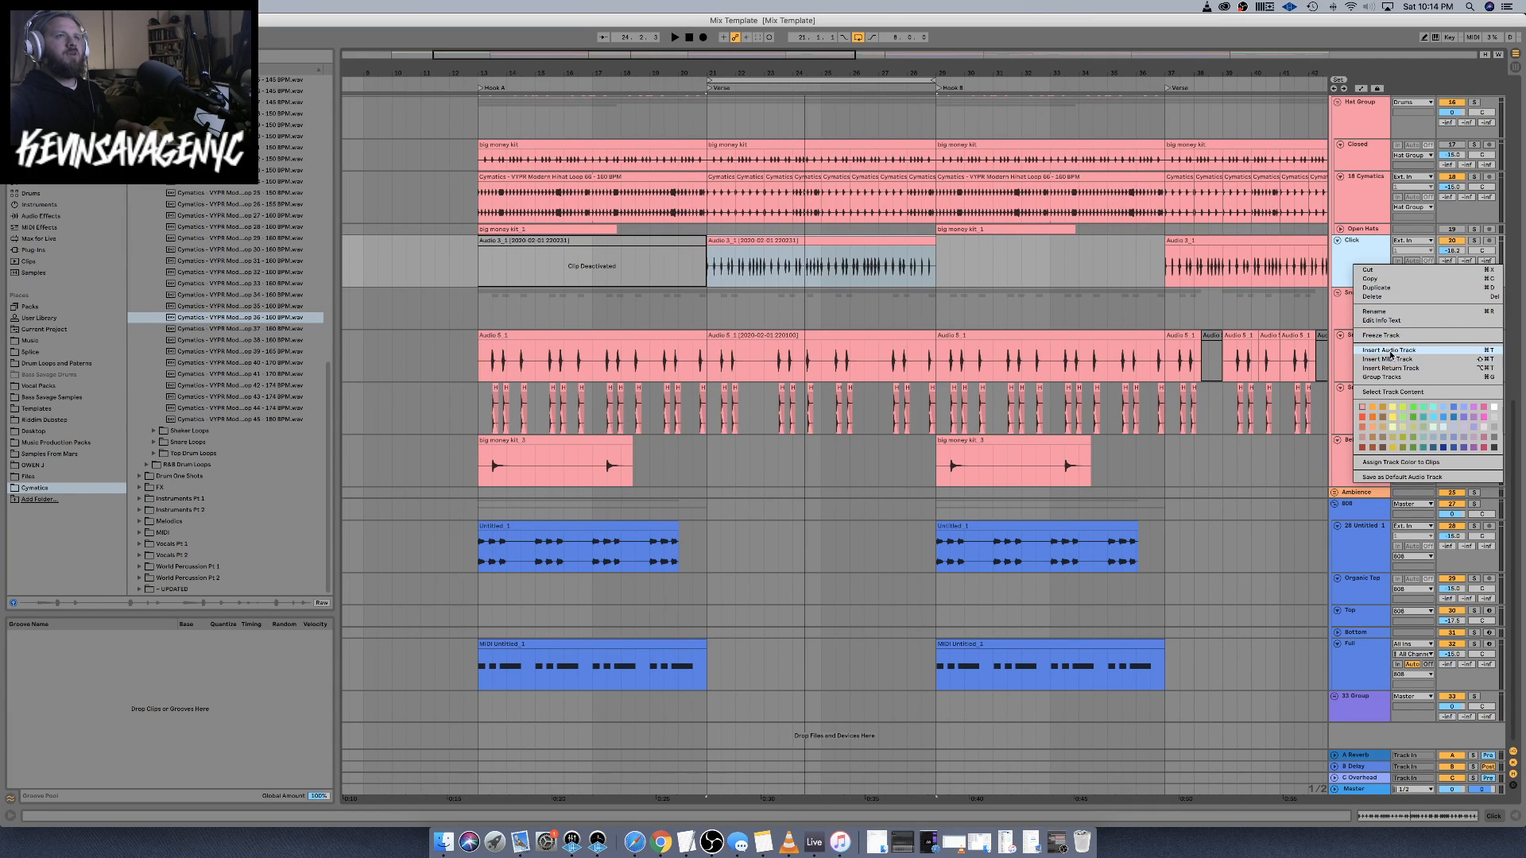
{"action": "left_click", "coordinate": [1389, 350]}
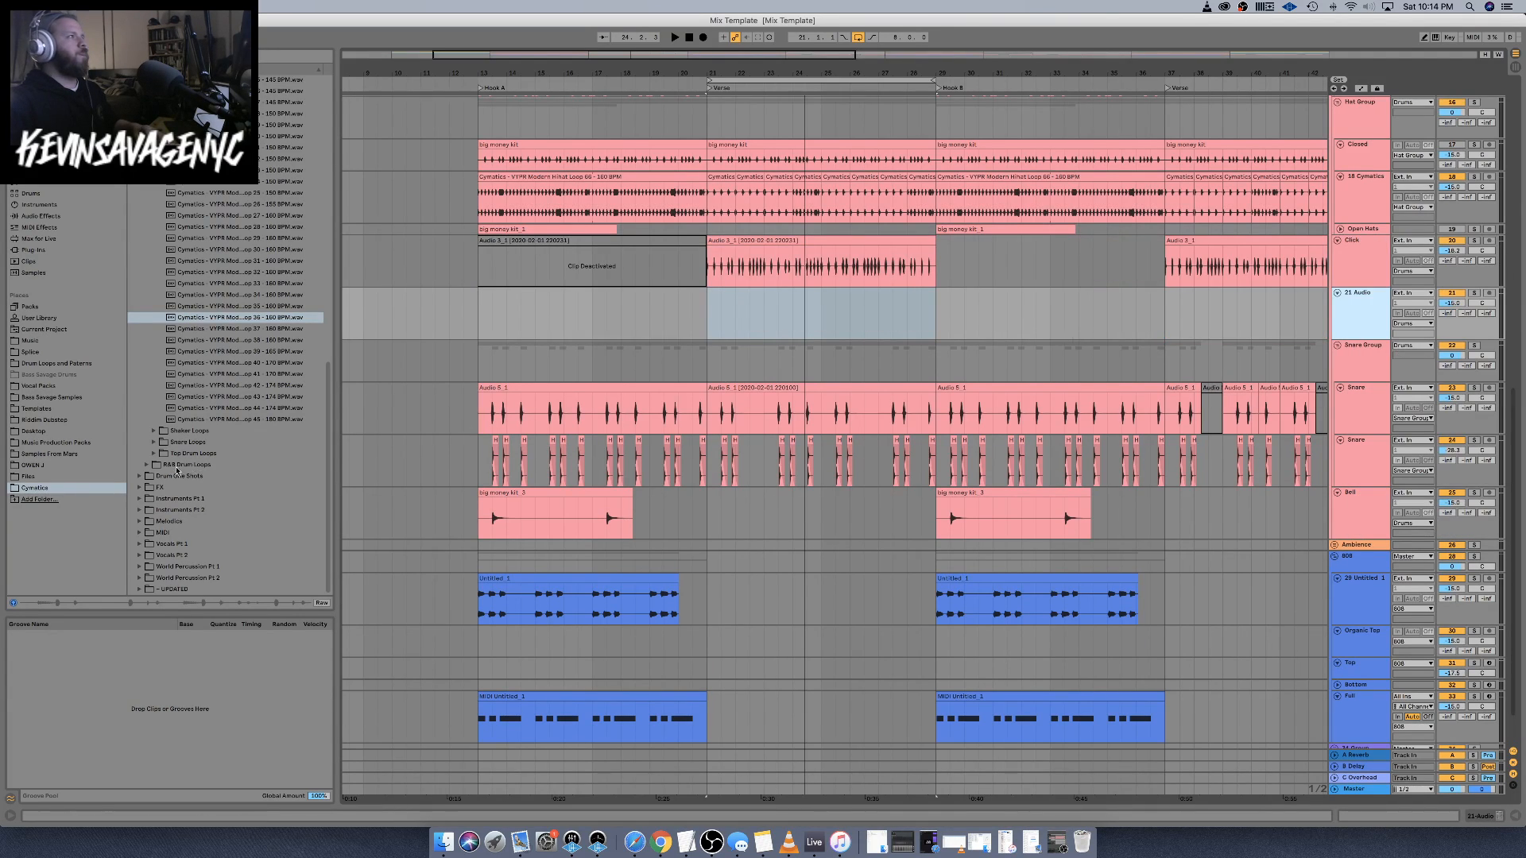
Try Modern Percussion Loop 36 at the start of the first Verse on the new audio track, and undo its placement
{"action": "left_click", "coordinate": [245, 321]}
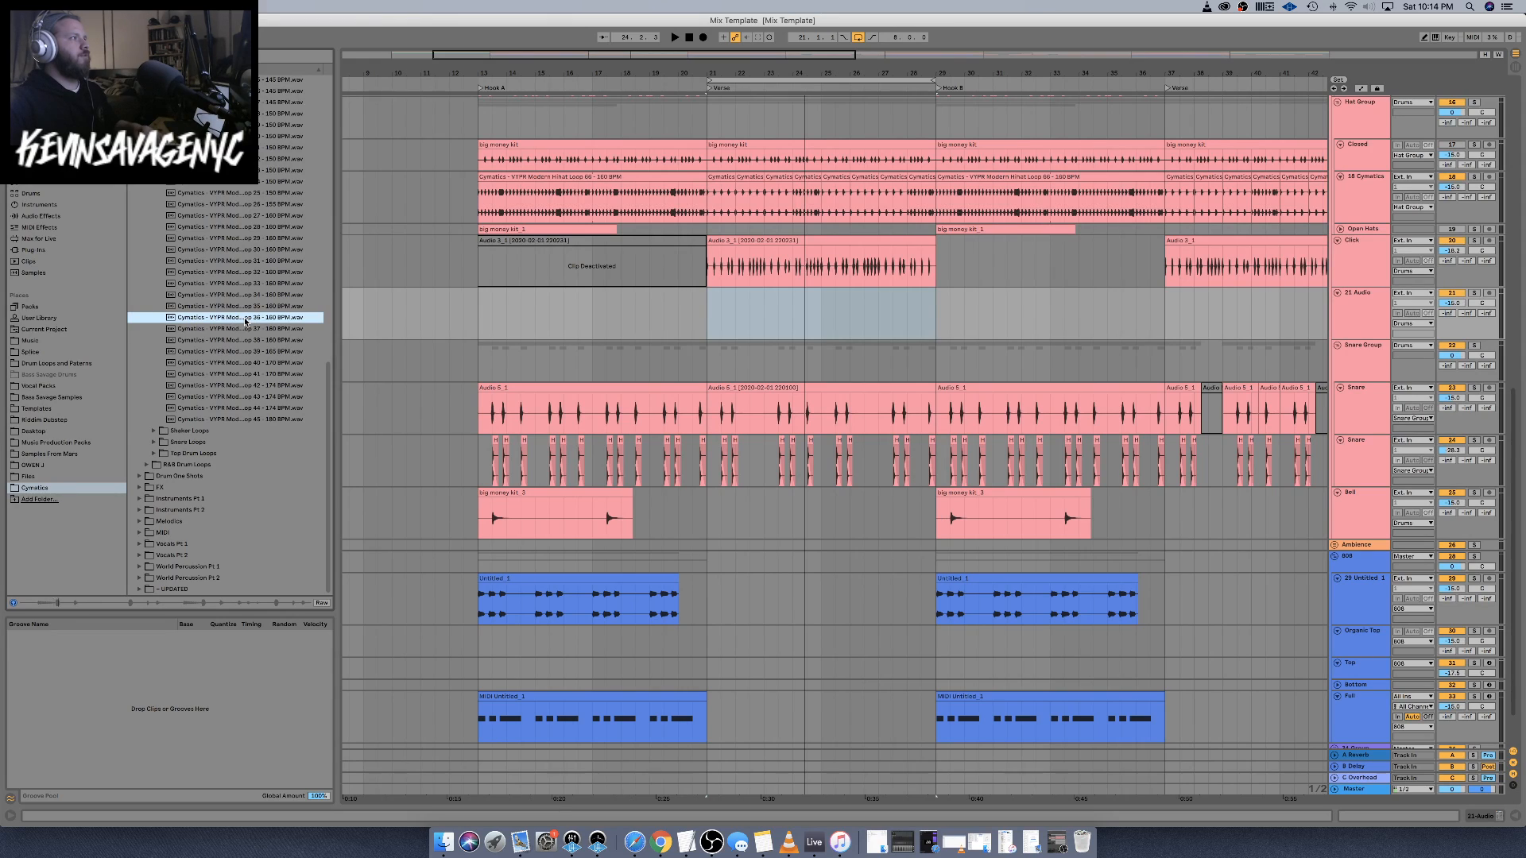
{"action": "left_click_drag", "start_coordinate": [245, 321], "coordinate": [712, 312]}
{"action": "key", "text": "space"}
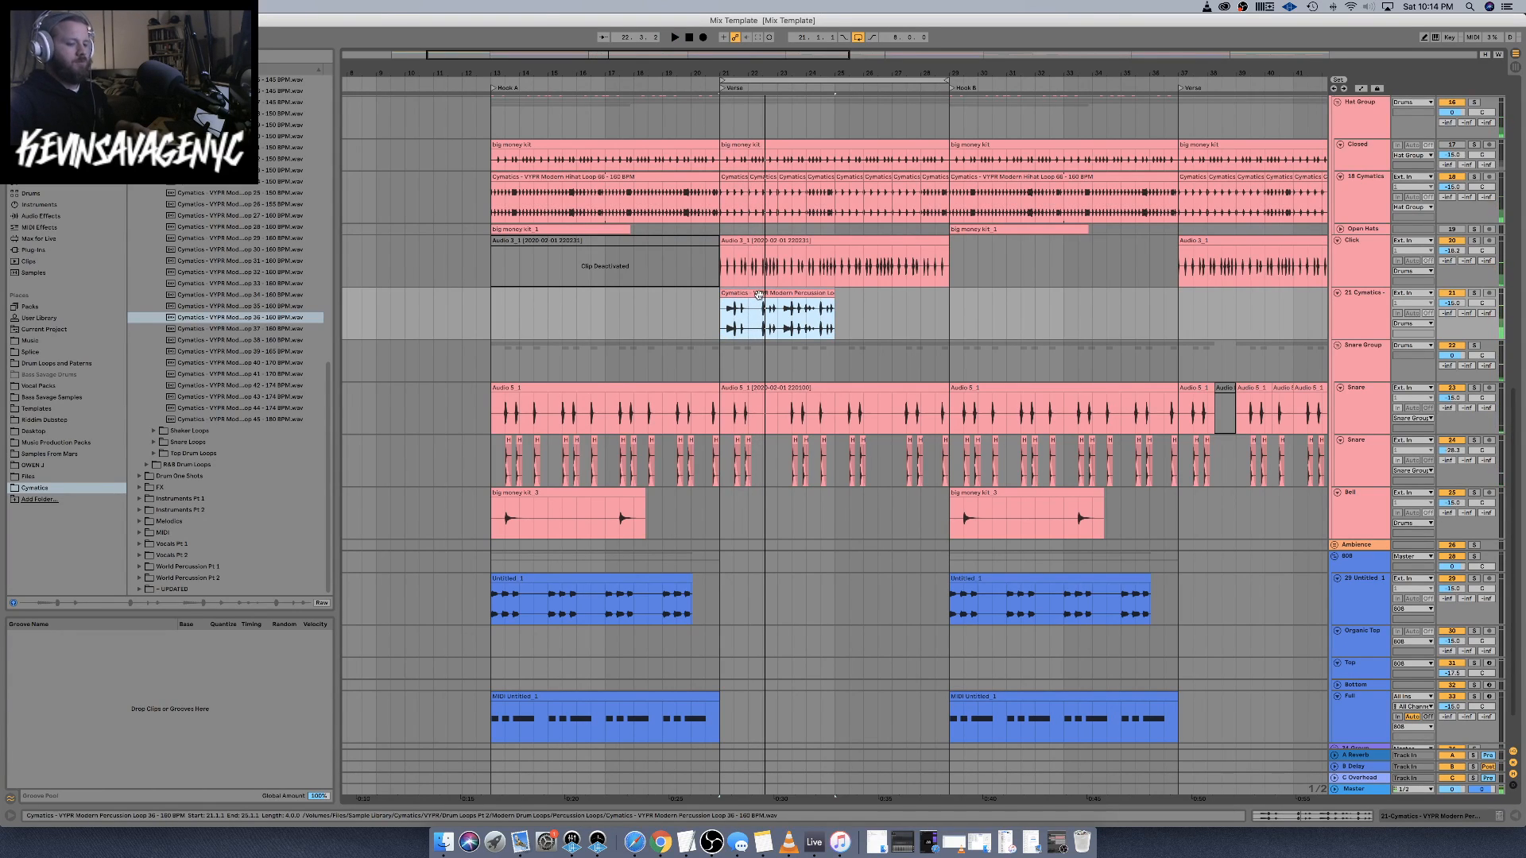
{"action": "key", "text": "super+z"}
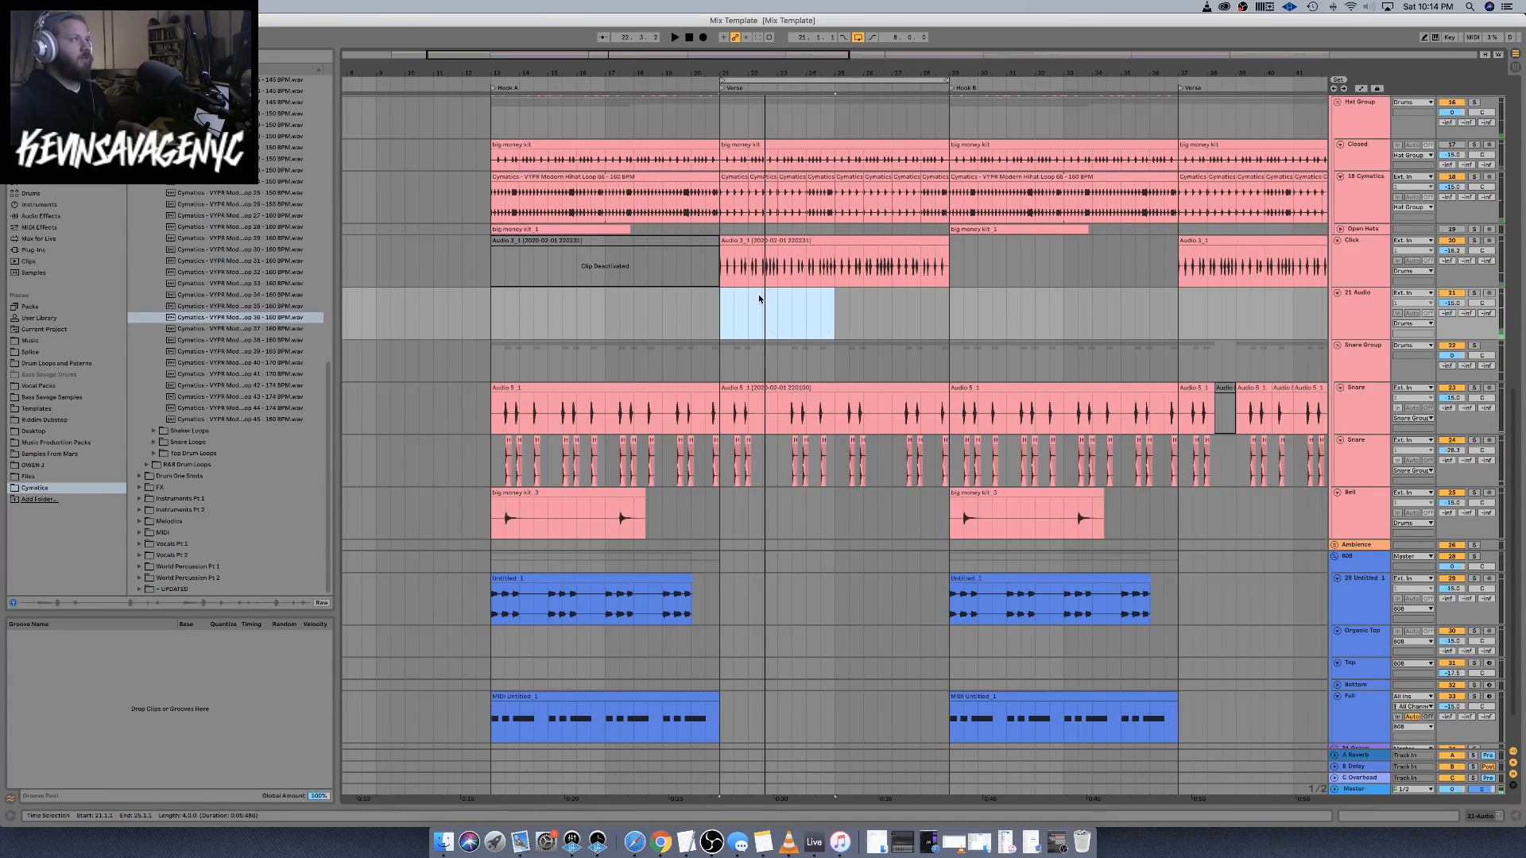
Place Modern Percussion Loop 35 at the start of the first Verse on the new audio track and listen to it
{"action": "left_click", "coordinate": [278, 306]}
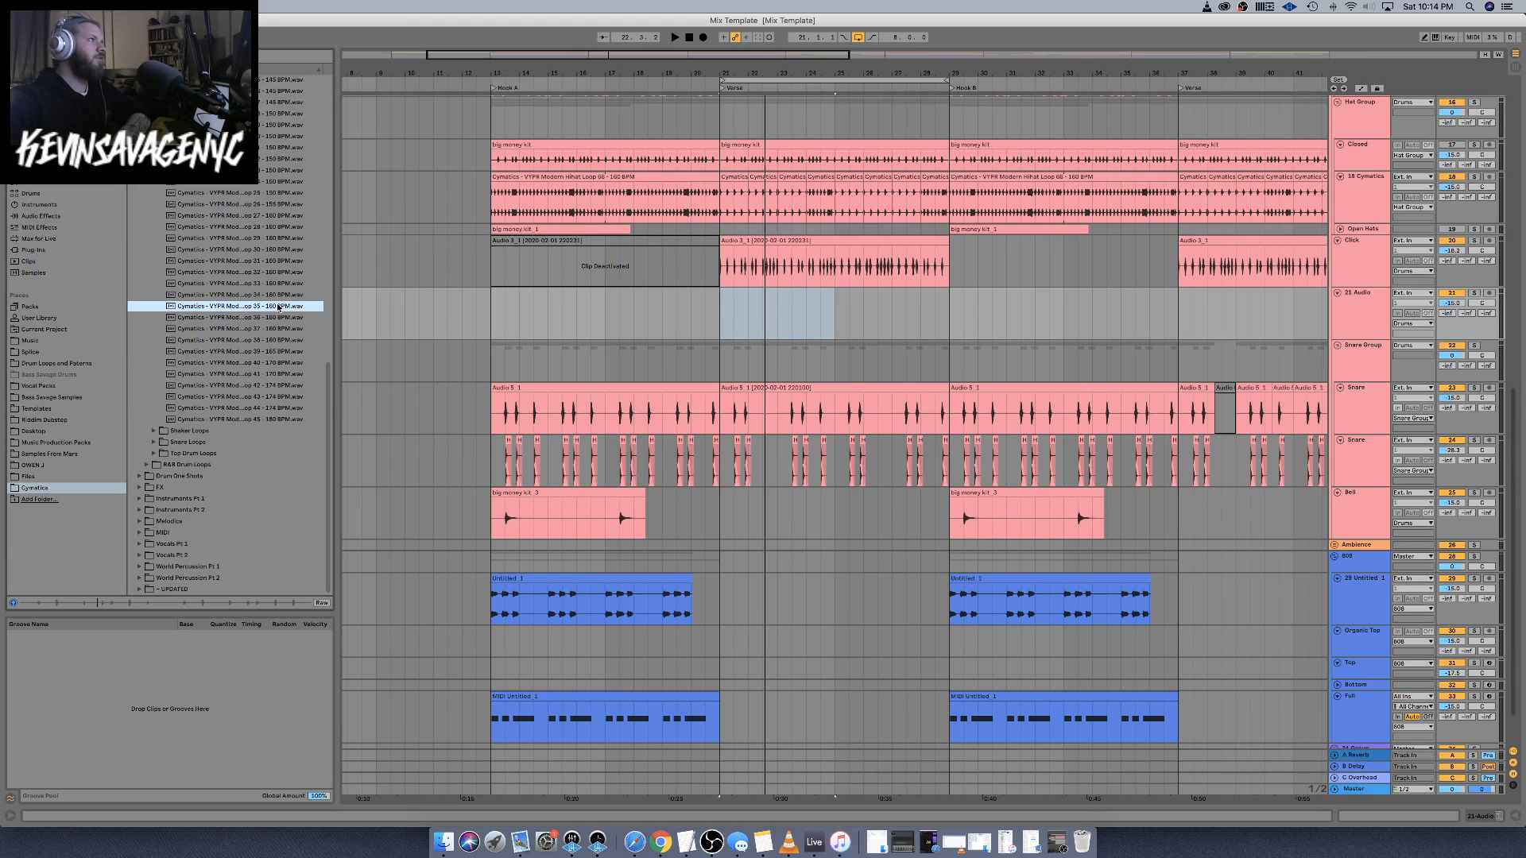
{"action": "left_click_drag", "start_coordinate": [269, 310], "coordinate": [731, 308]}
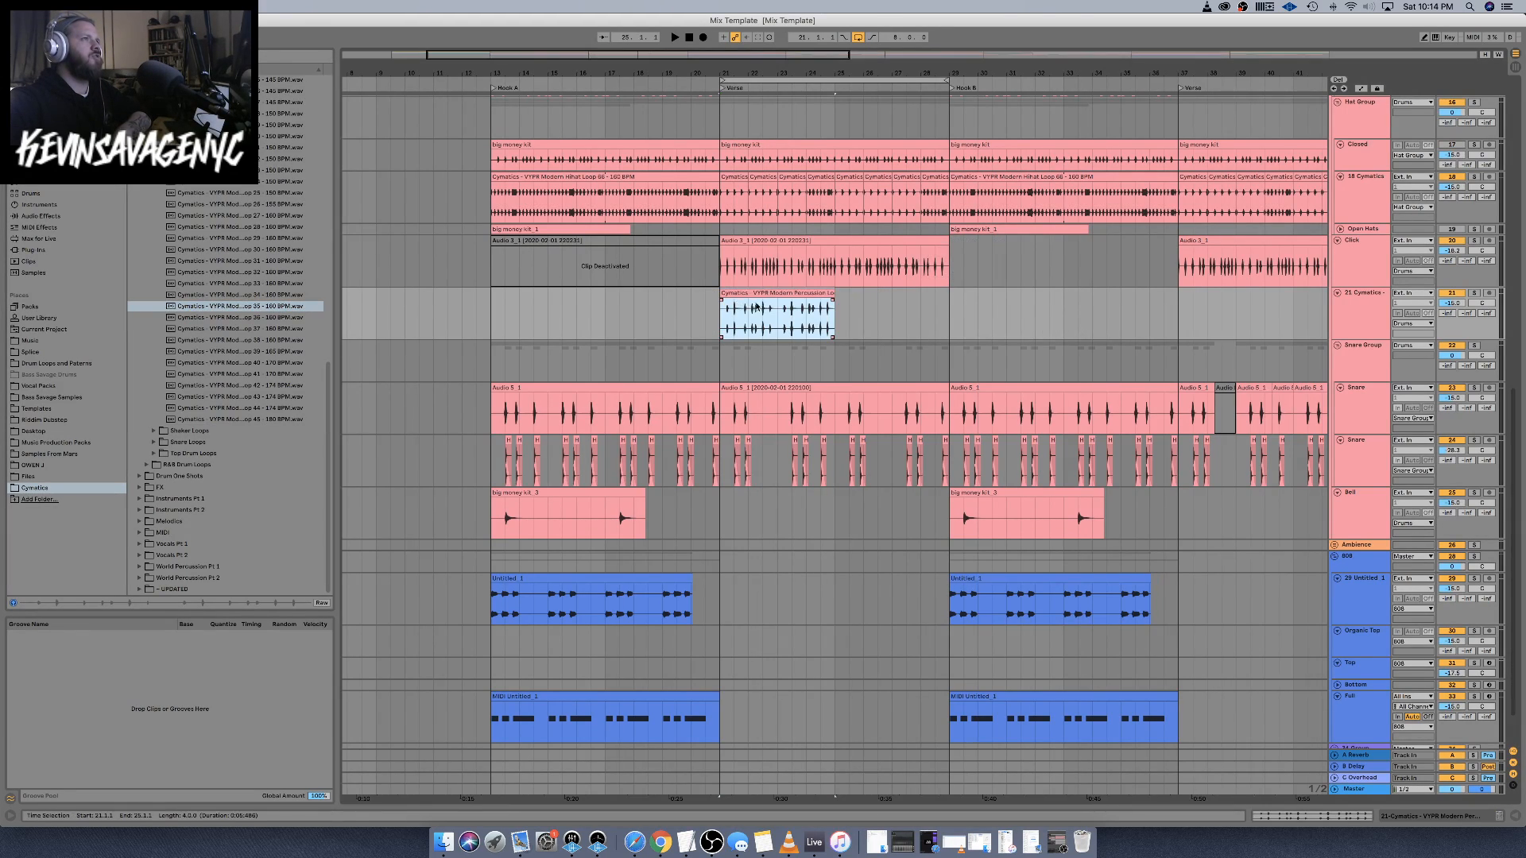
{"action": "key", "text": "space"}
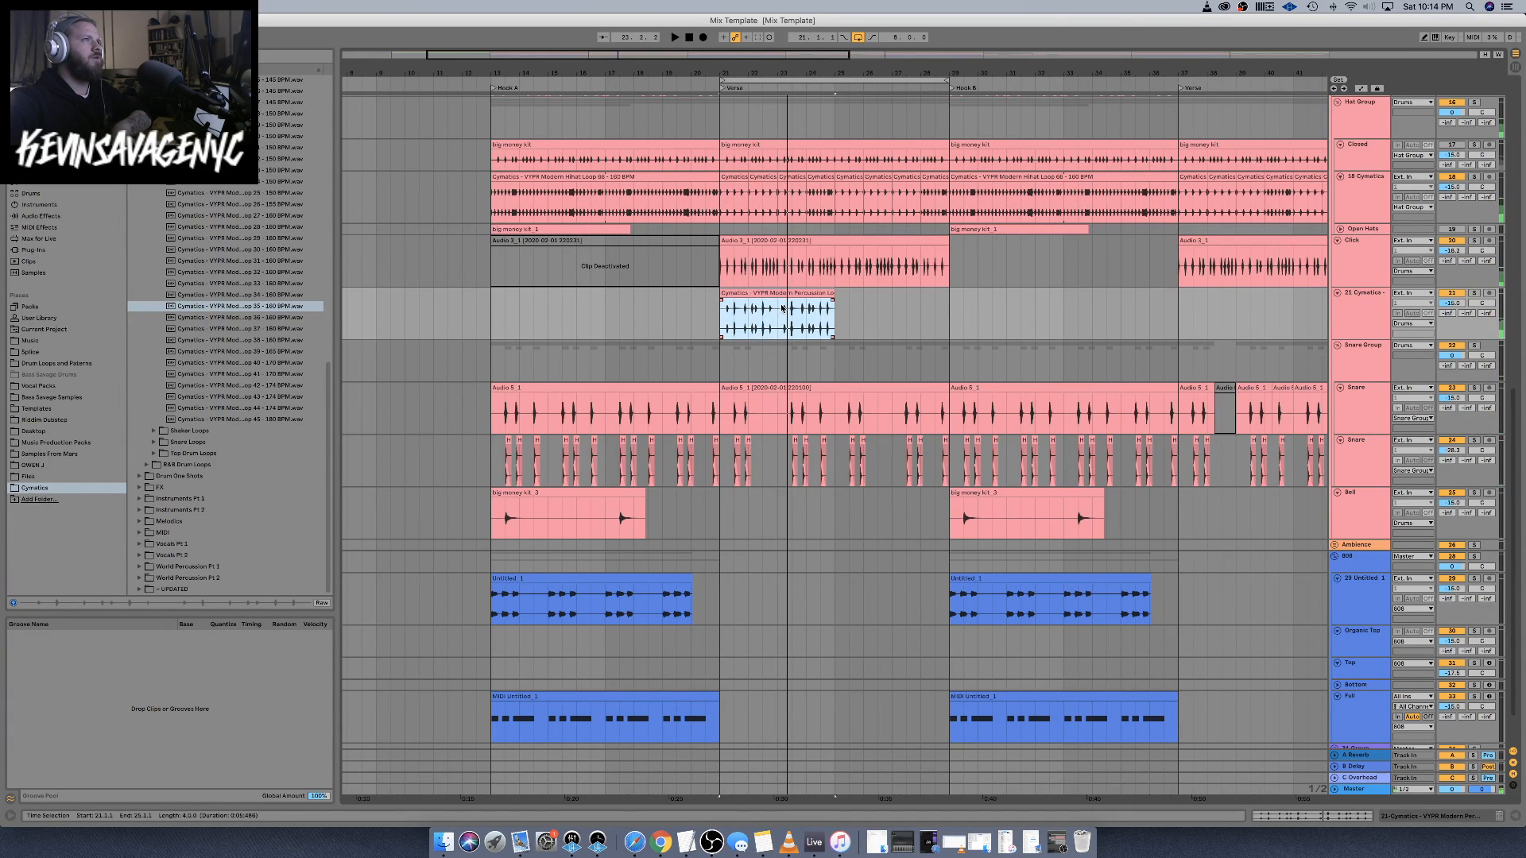
{"action": "key", "text": "space"}
{"action": "key", "text": "space"}
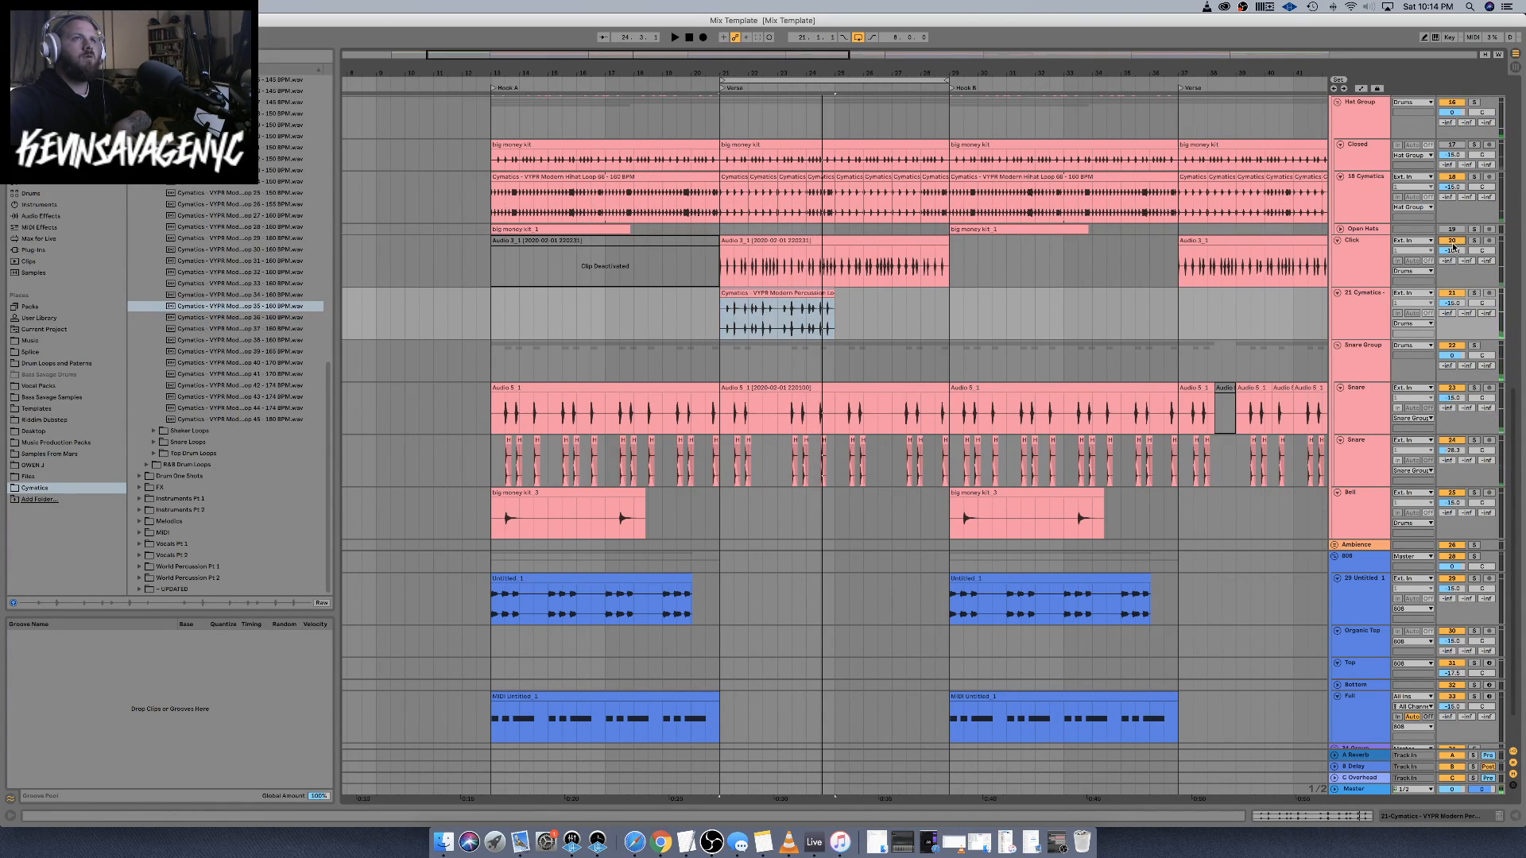
Mute the Click track and listen to Percussion Loop 35 in the first Verse without it
{"action": "left_click", "coordinate": [1452, 240]}
{"action": "key", "text": "space"}
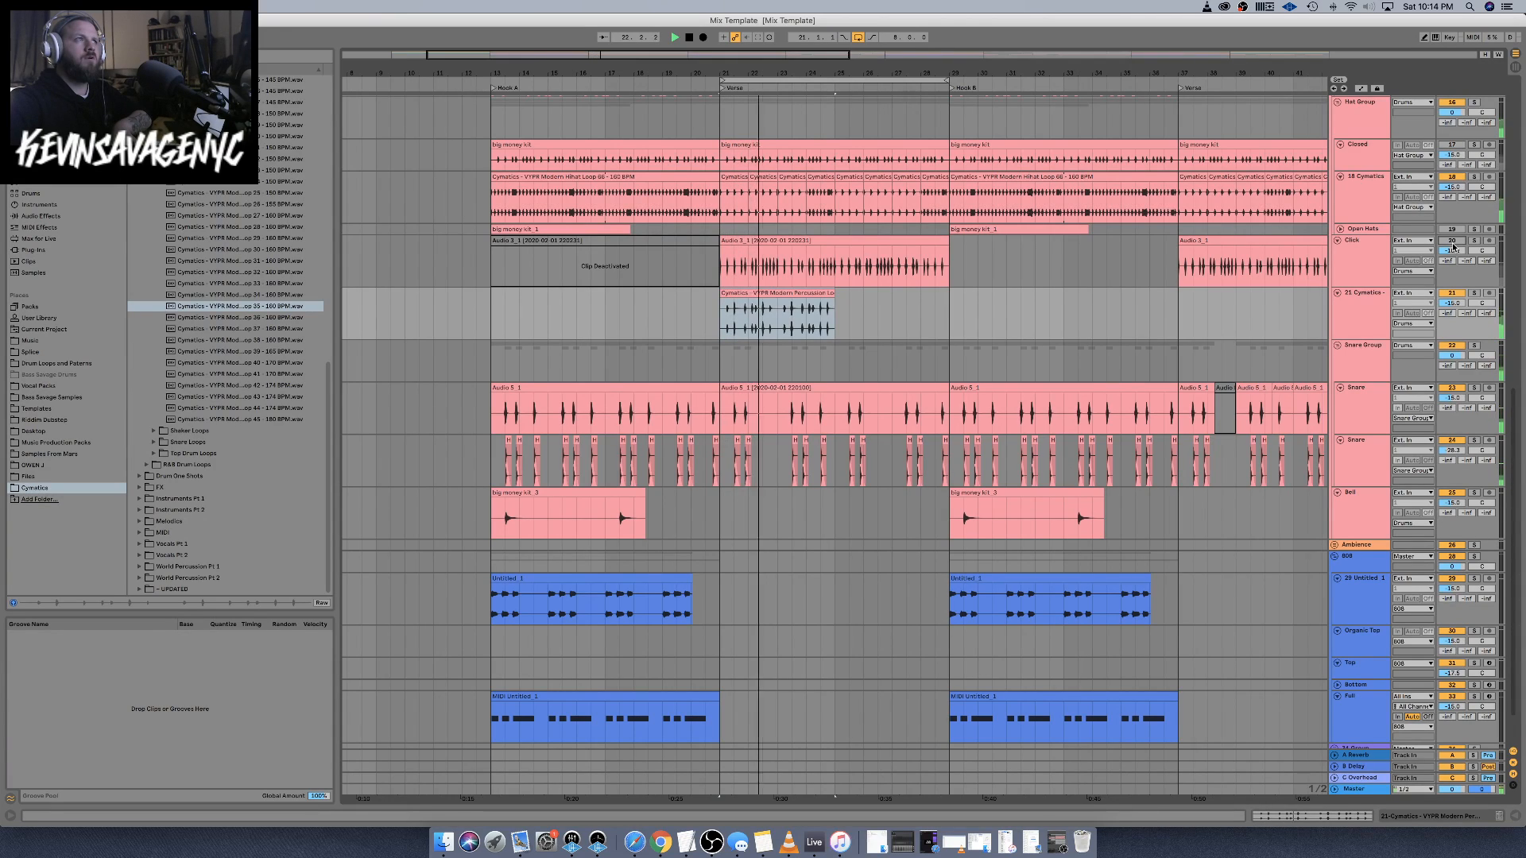
{"action": "key", "text": "space"}
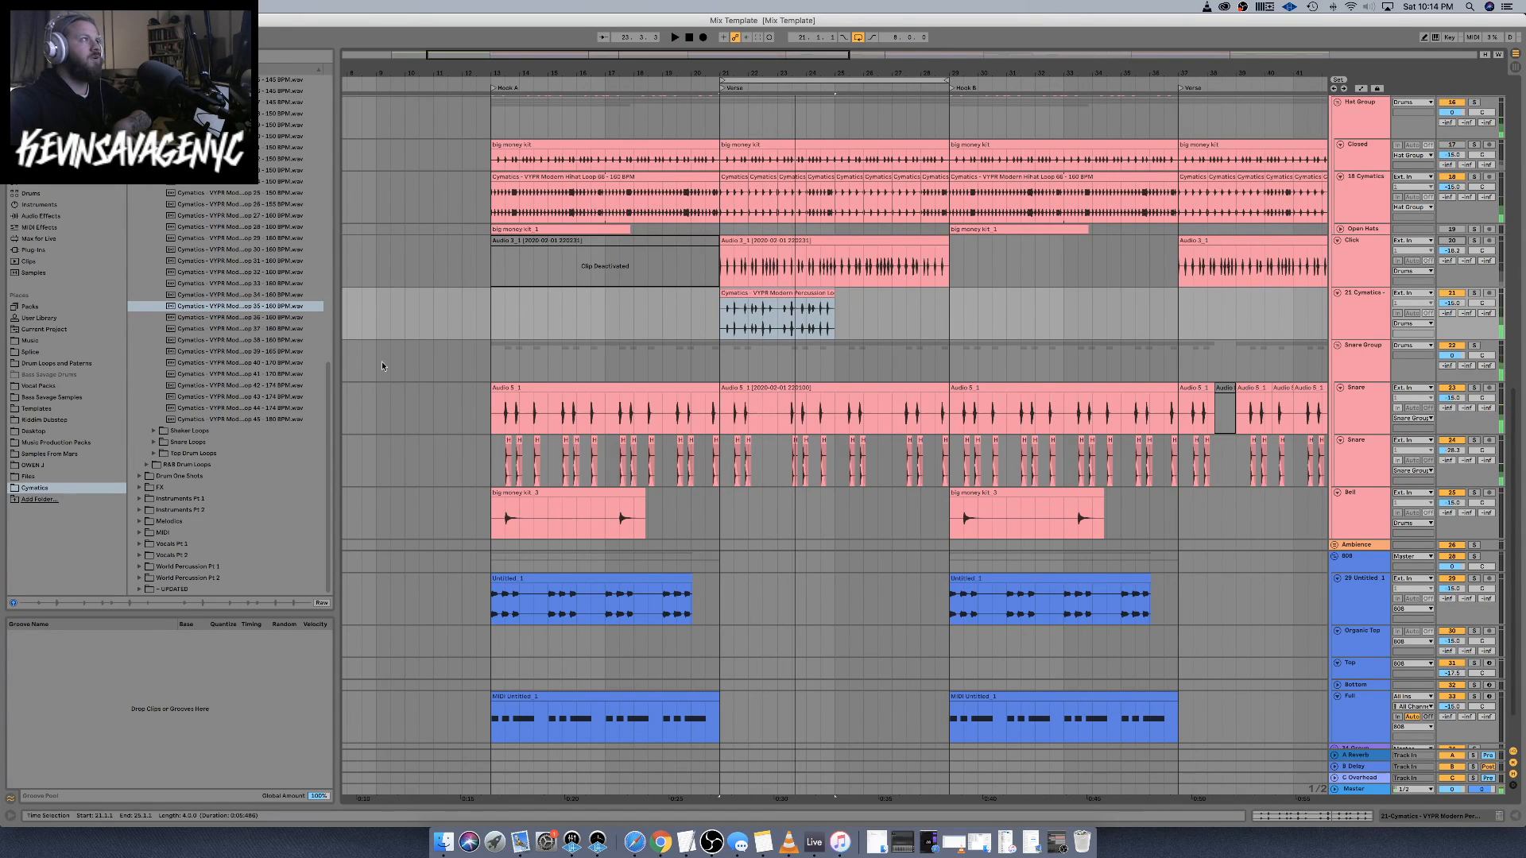
Audition Loops 34 through 32, place Percussion Loop 32 over the loop in the first Verse, and play it
{"action": "left_click", "coordinate": [289, 296]}
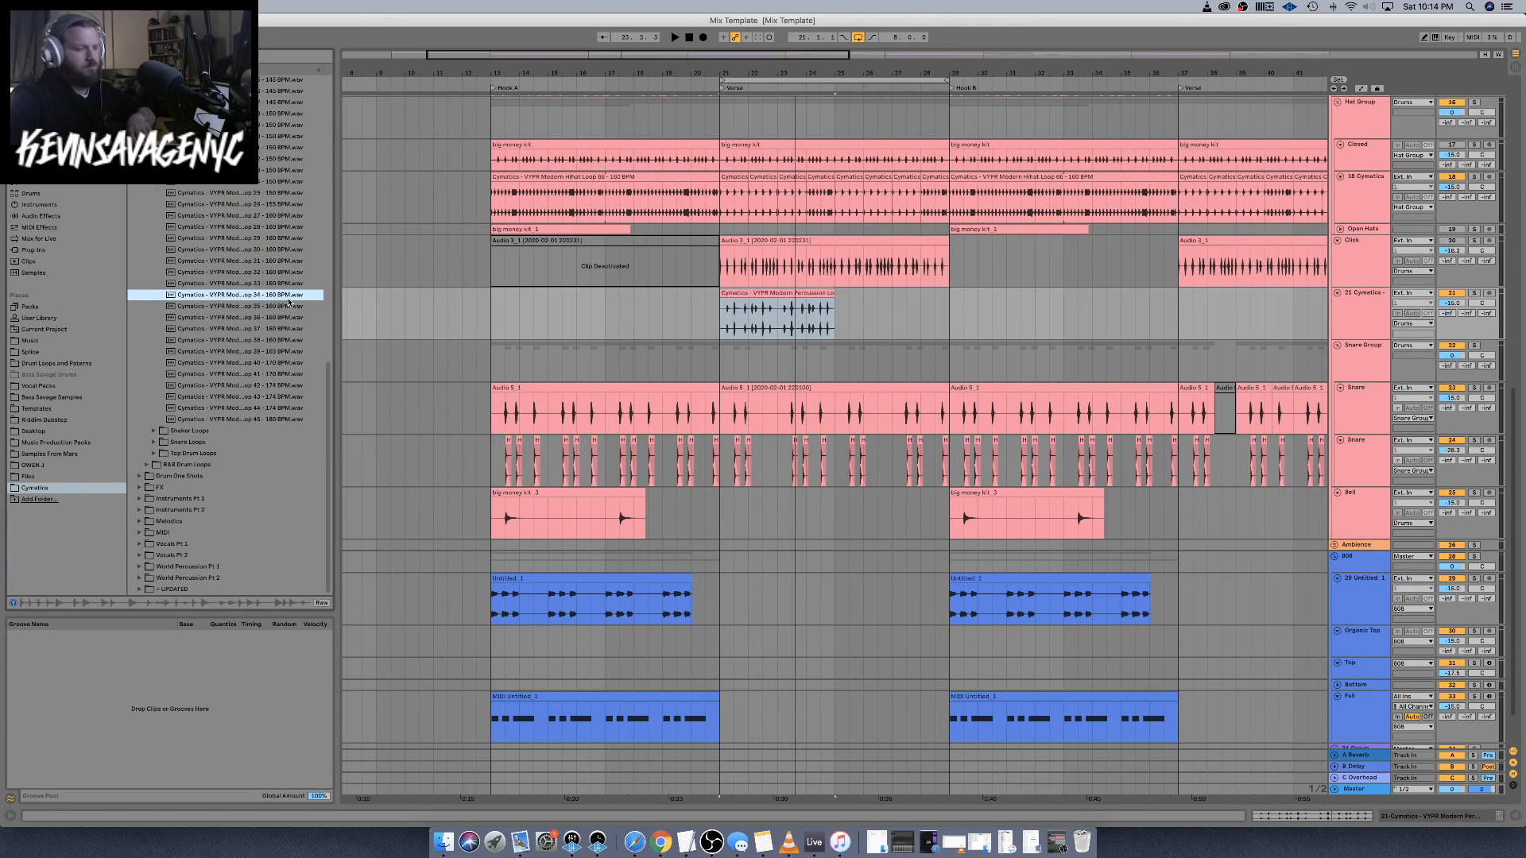
{"action": "key", "text": "Up"}
{"action": "key", "text": "Up"}
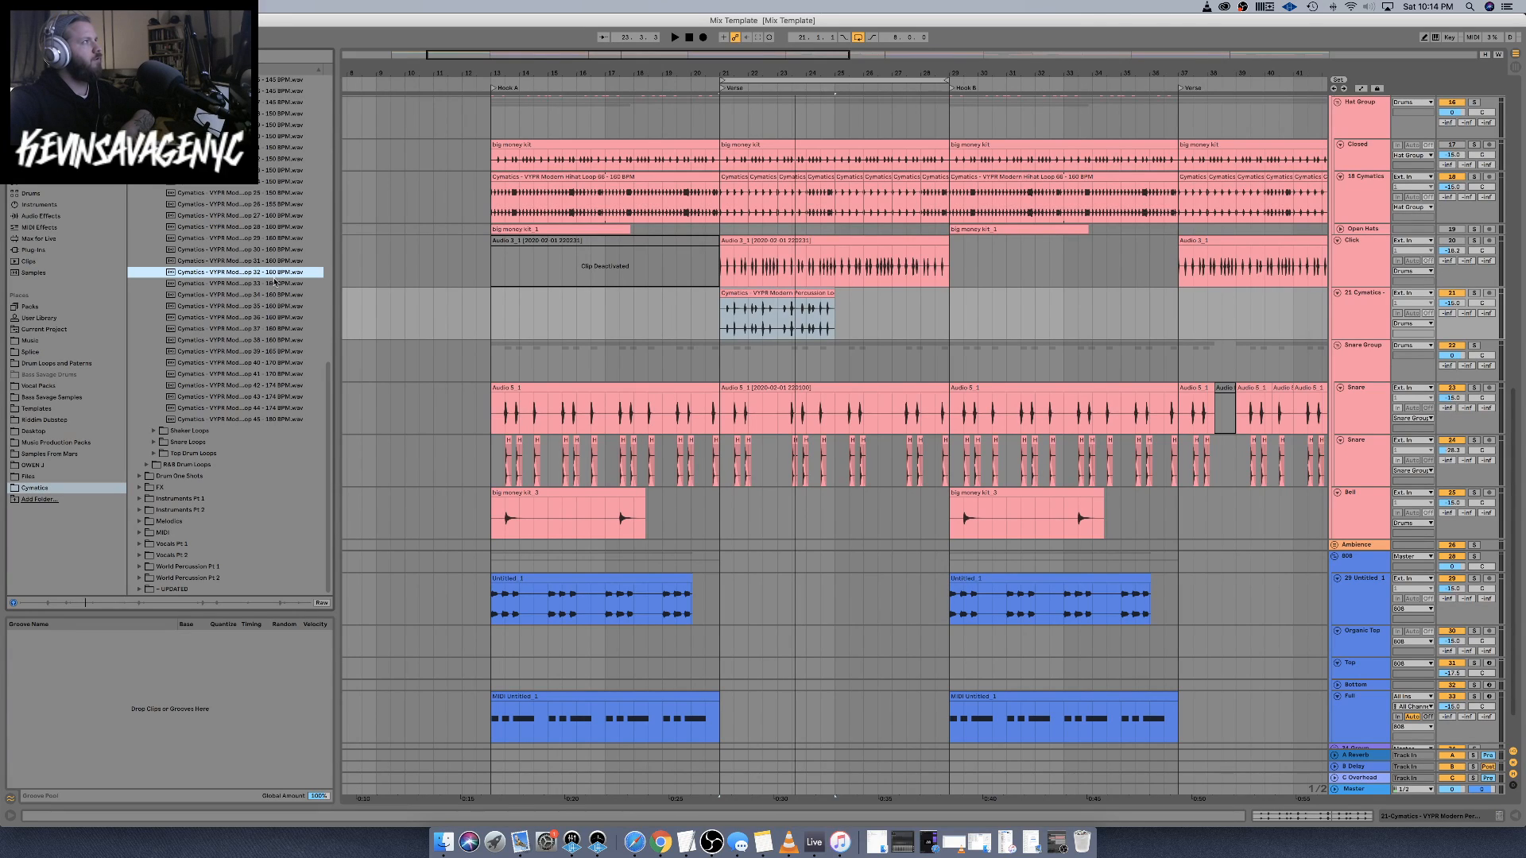
{"action": "left_click_drag", "start_coordinate": [242, 274], "coordinate": [725, 313]}
{"action": "key", "text": "space"}
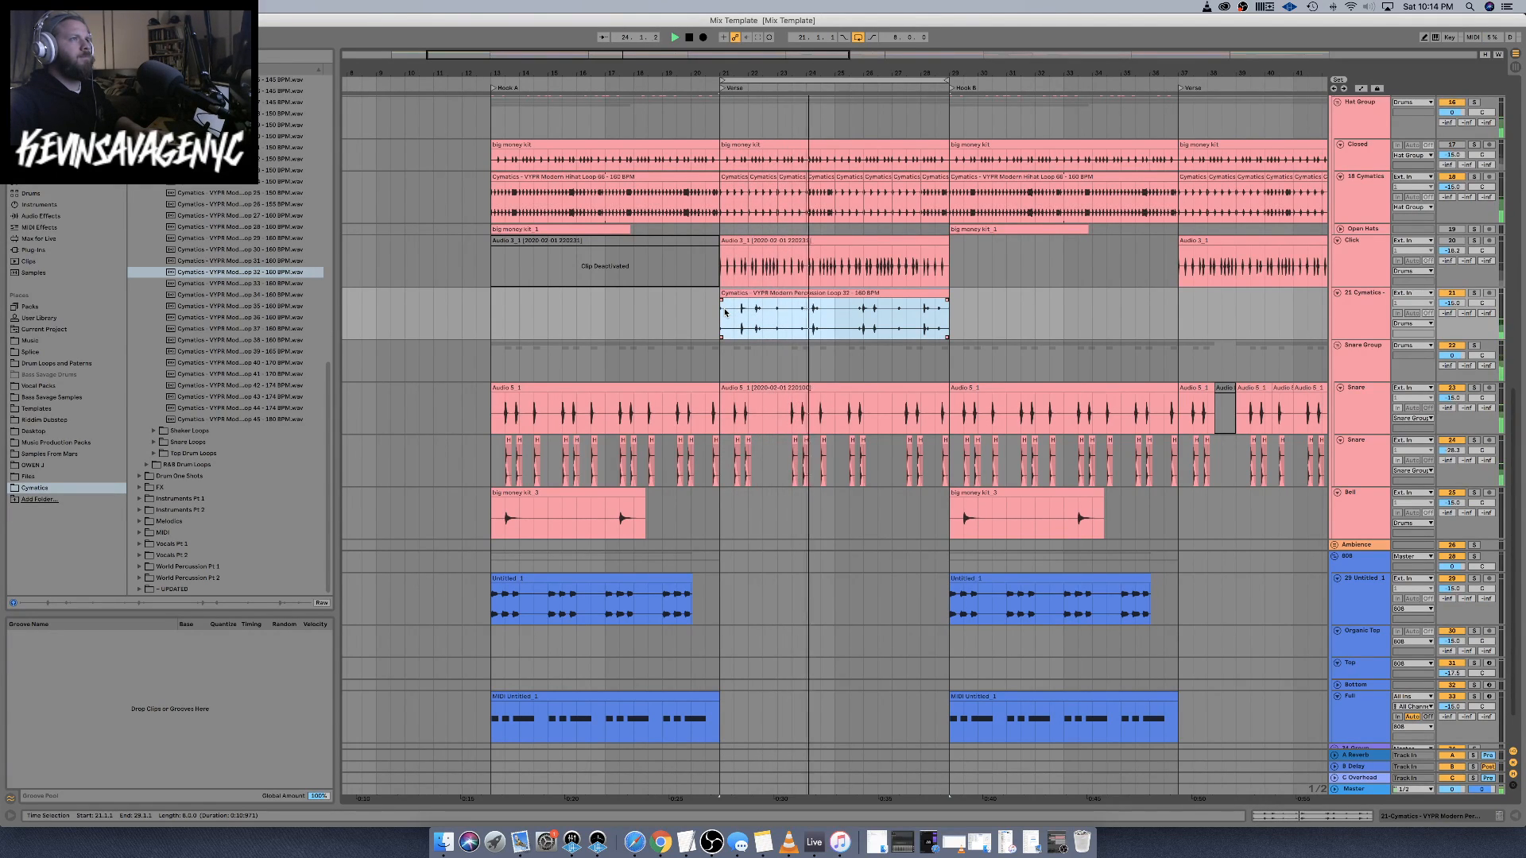
Audition Loops 31 through 28, replace the loop in the first Verse with Modern Percussion Loop 28, and play it
{"action": "left_click", "coordinate": [270, 262]}
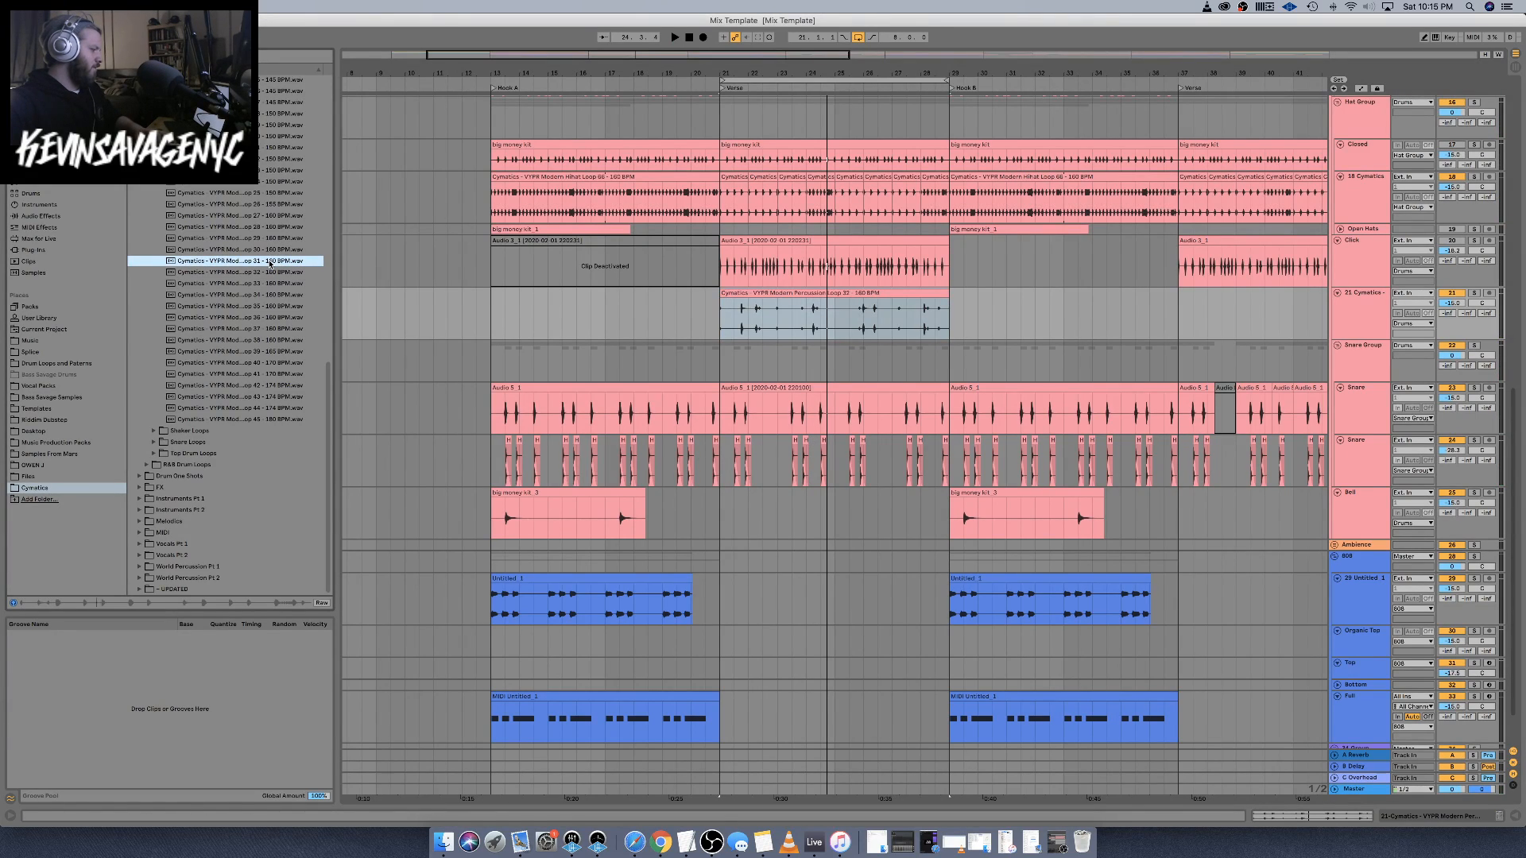
{"action": "key", "text": "Up"}
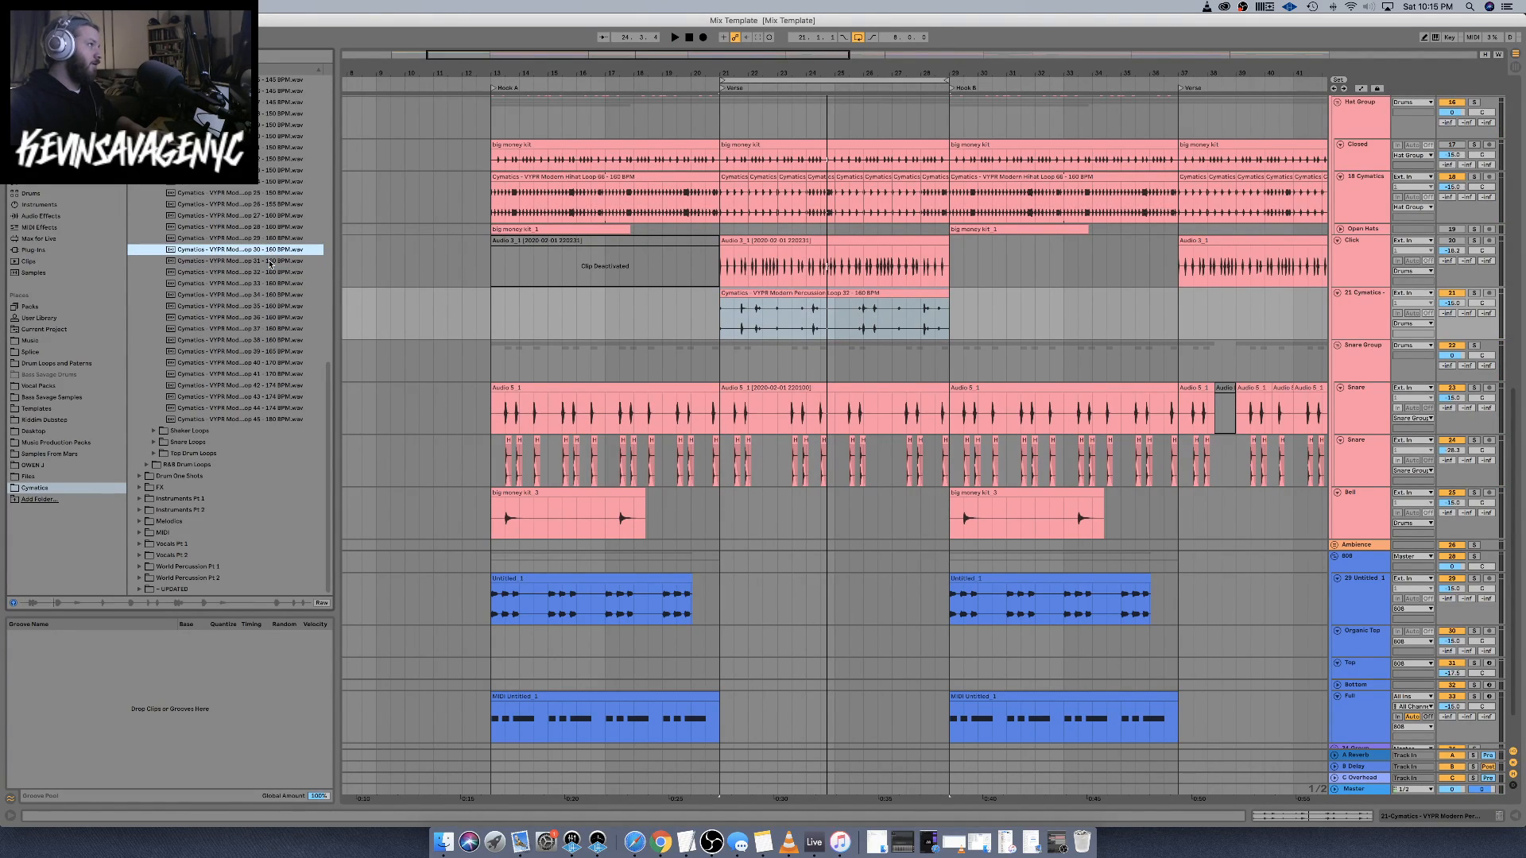
{"action": "key", "text": "Up"}
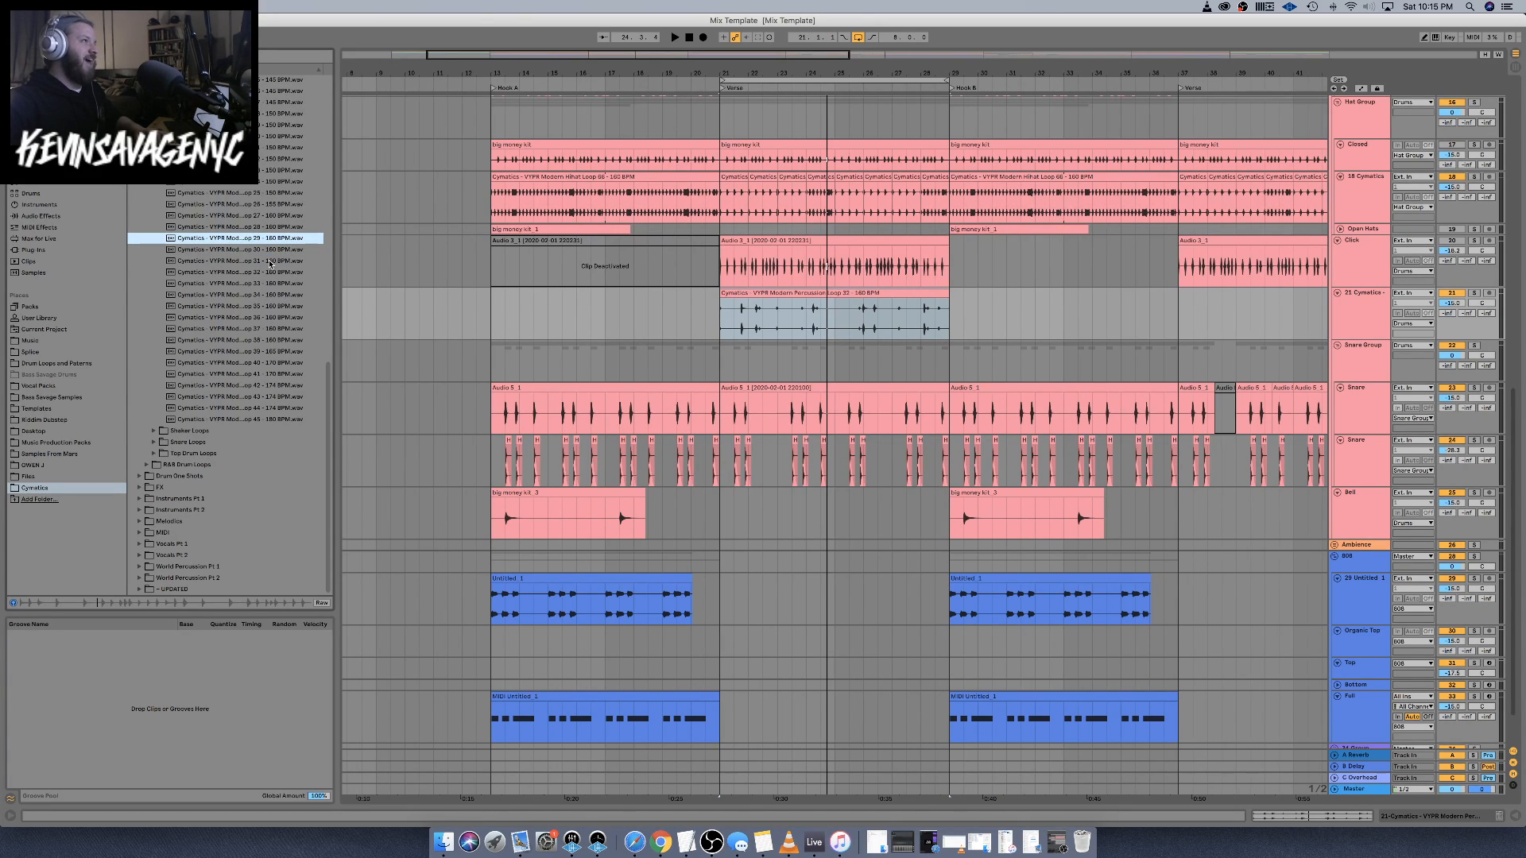
{"action": "key", "text": "Up"}
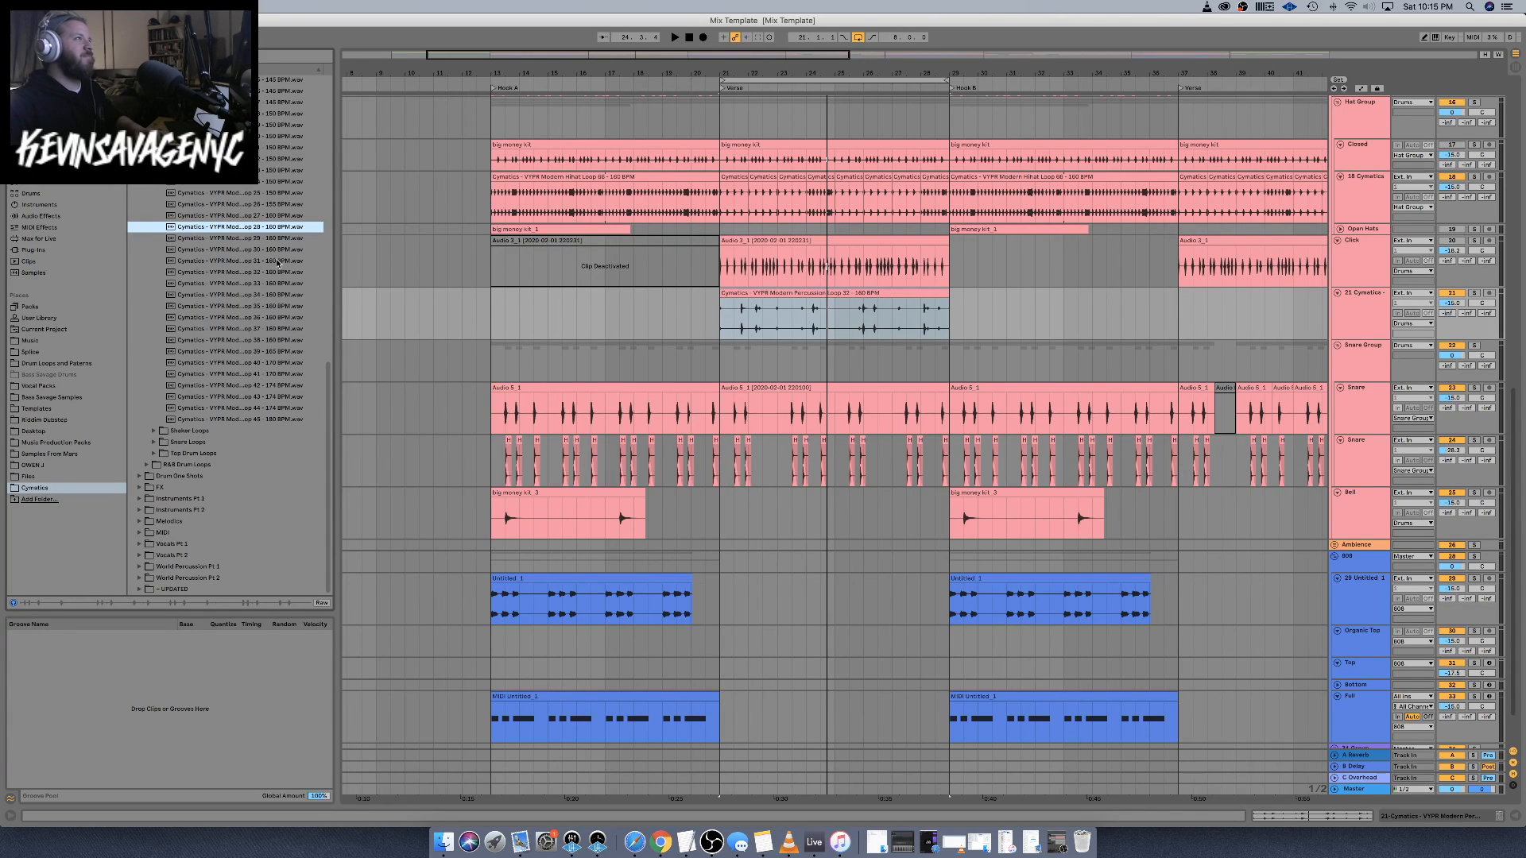
{"action": "left_click_drag", "start_coordinate": [253, 228], "coordinate": [718, 331]}
{"action": "key", "text": "space"}
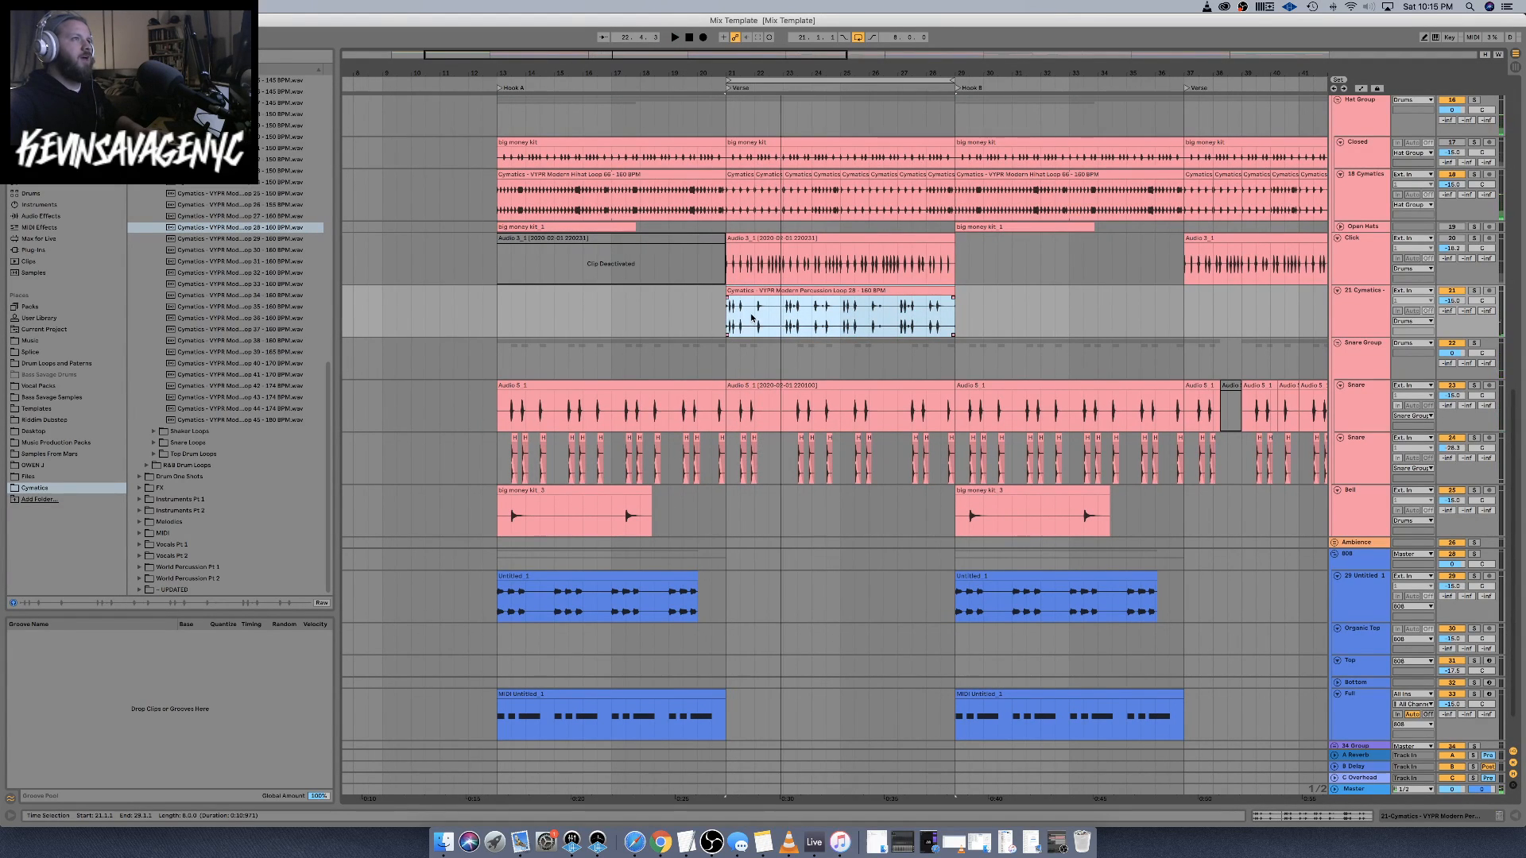
Cut bar 22 out of the percussion loop clip in the first Verse and listen from the Verse start
{"action": "left_click", "coordinate": [753, 317]}
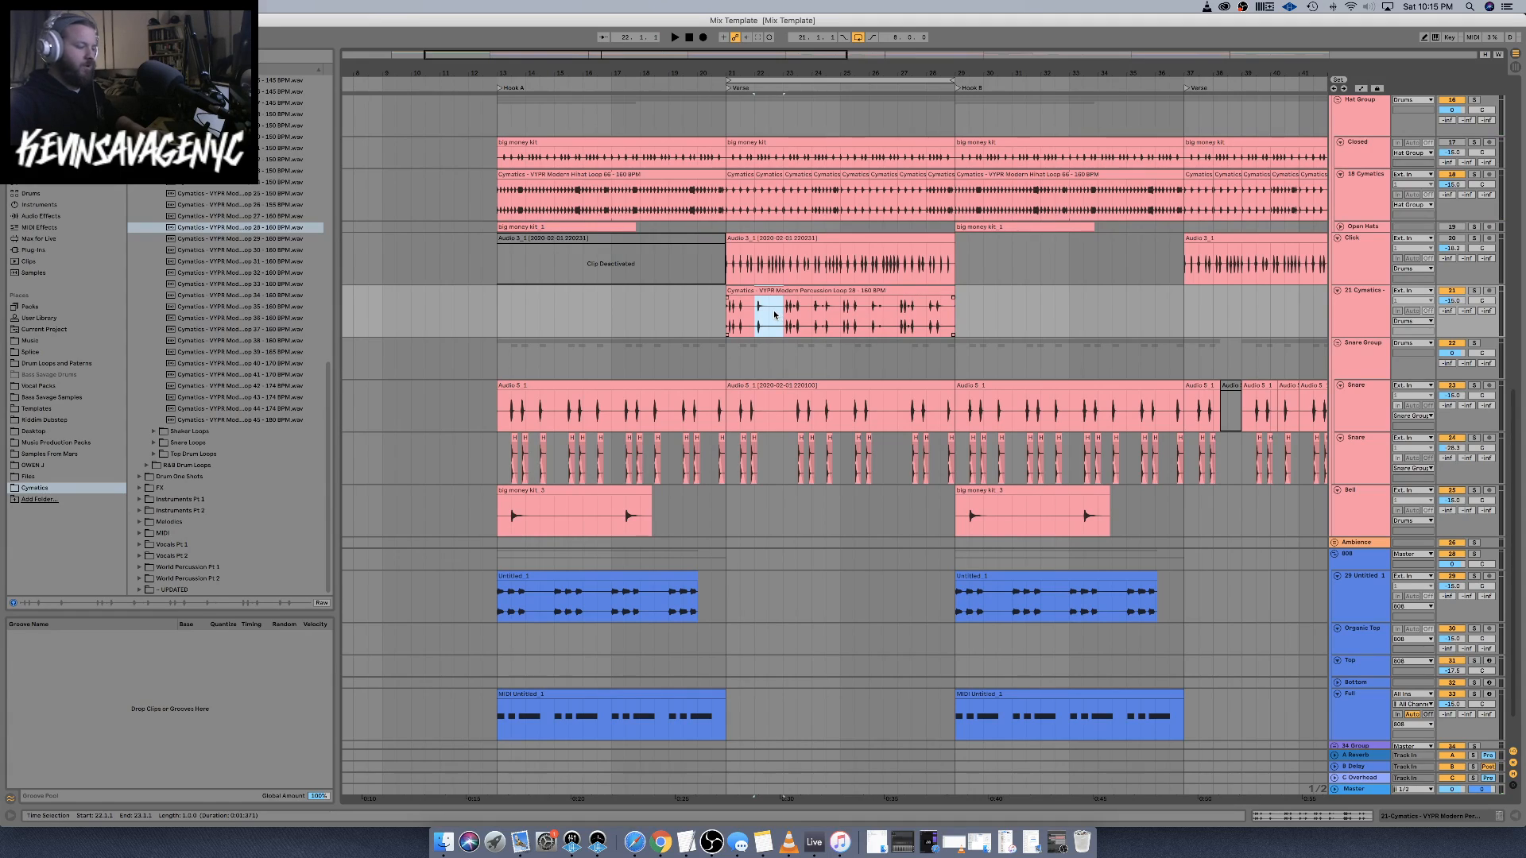
{"action": "key", "text": "super+e"}
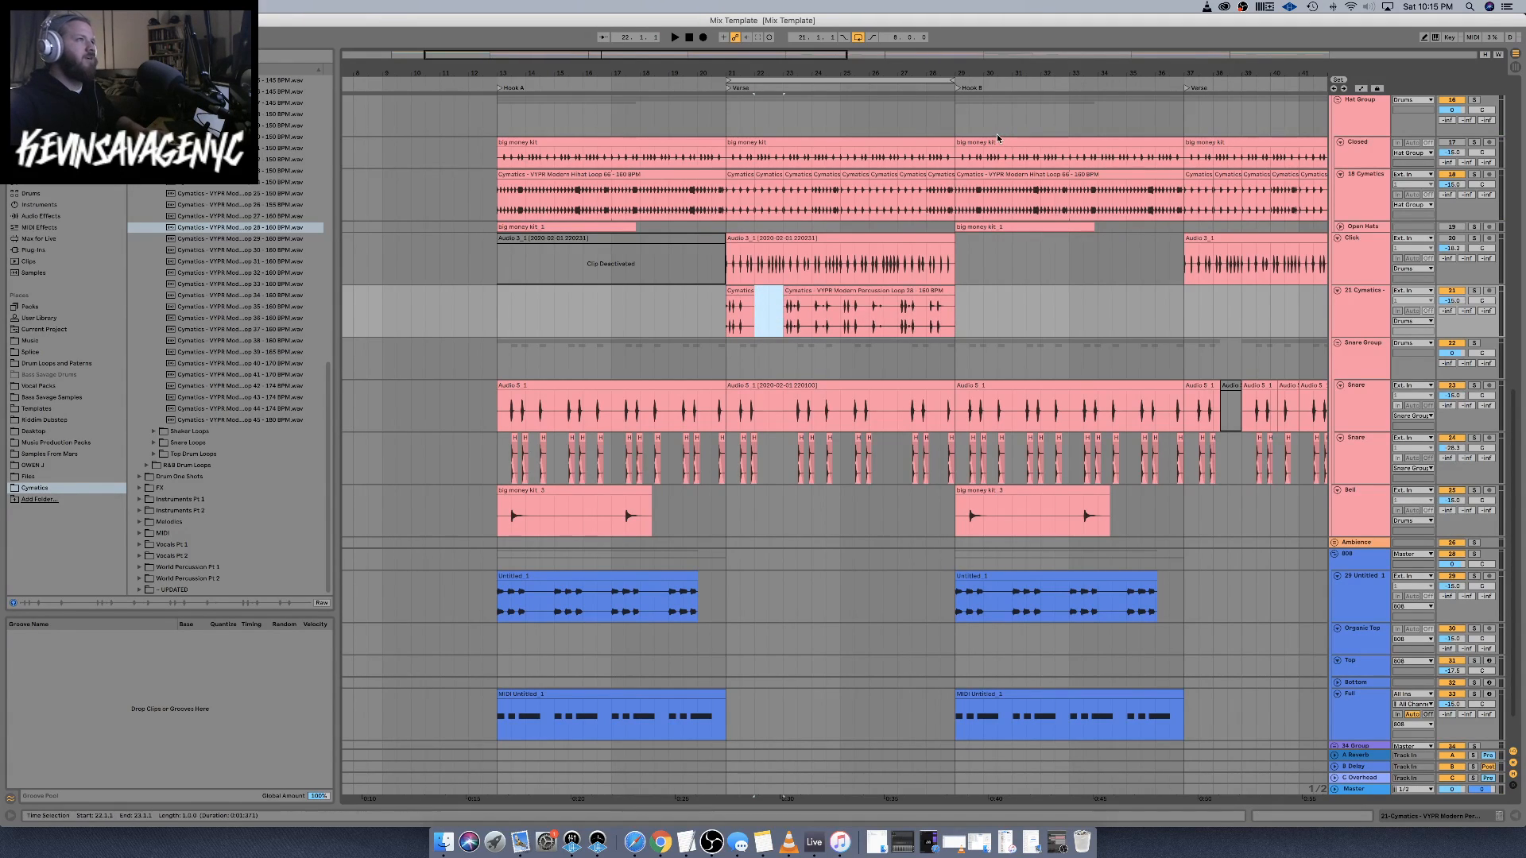
{"action": "key", "text": "Delete"}
{"action": "left_click", "coordinate": [733, 289]}
{"action": "key", "text": "space"}
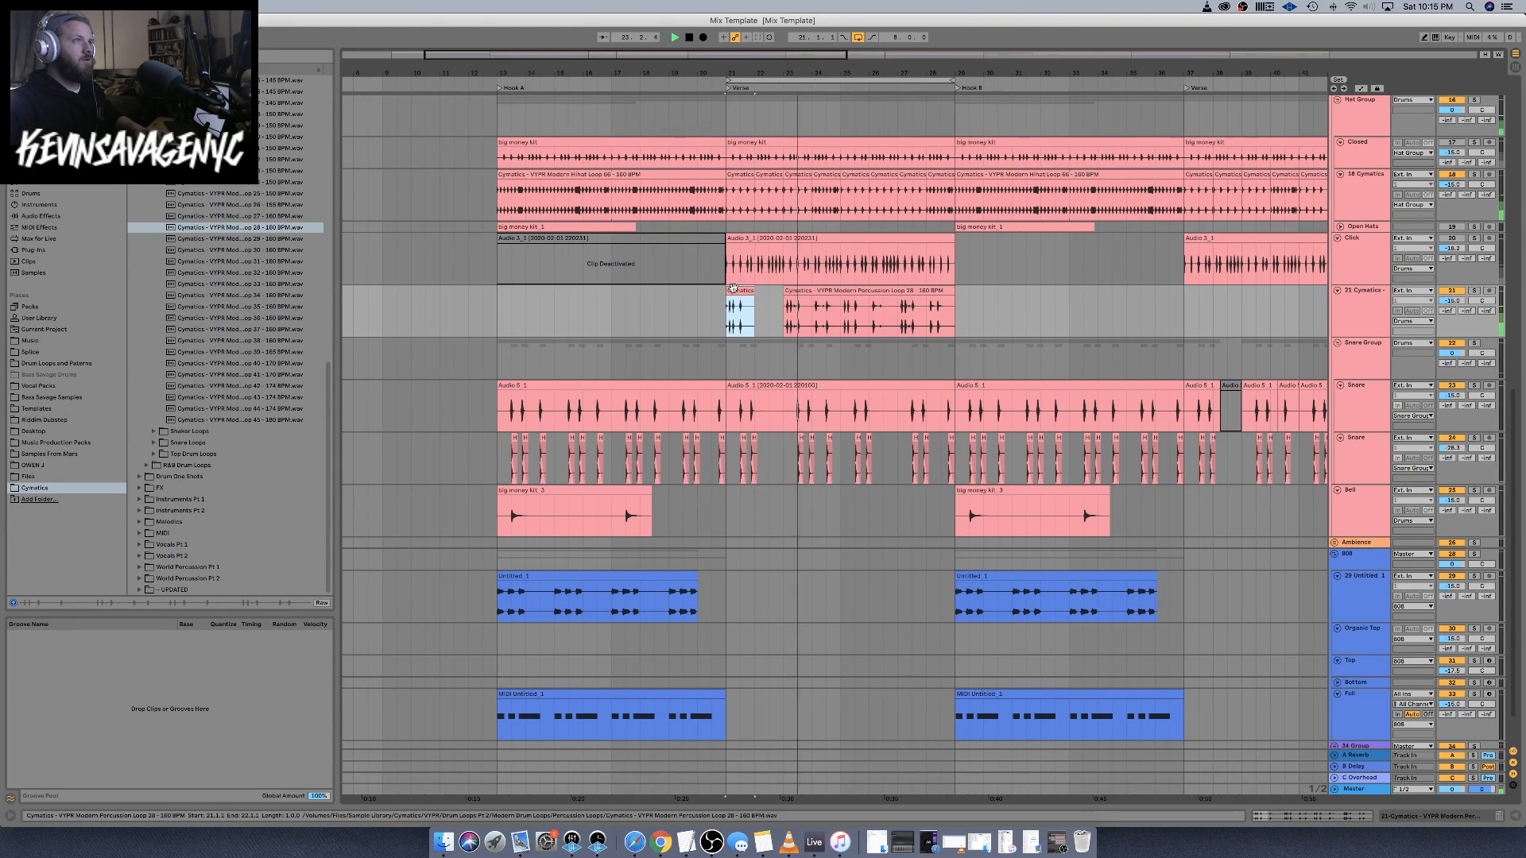
{"action": "key", "text": "space"}
Remove bar 24 from the percussion loop clip and play the Verse from its start
{"action": "left_click", "coordinate": [814, 321]}
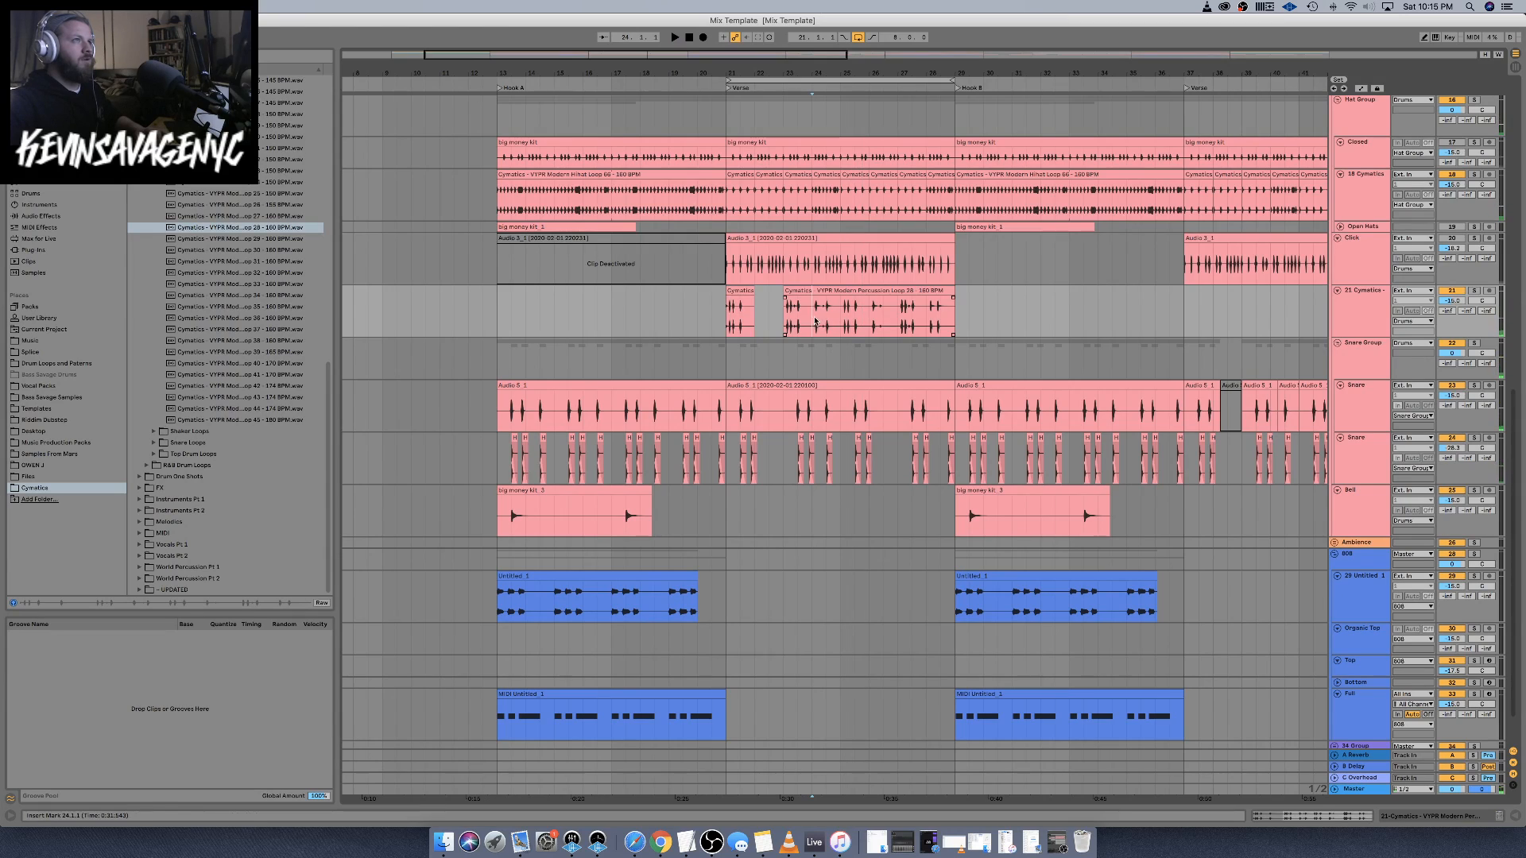
{"action": "key", "text": "super+e"}
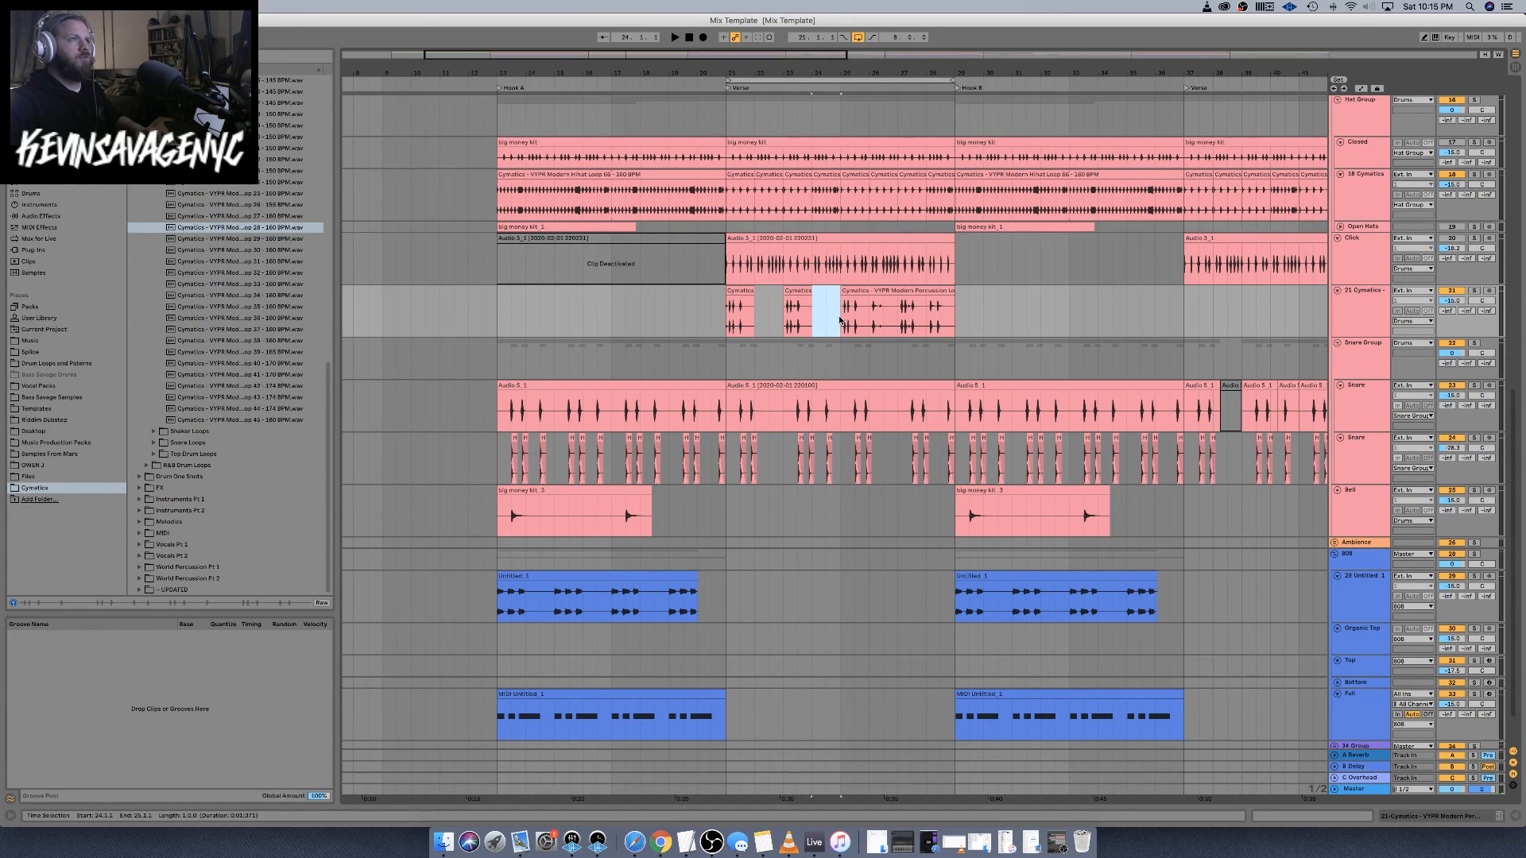
{"action": "left_click", "coordinate": [735, 290]}
{"action": "key", "text": "space"}
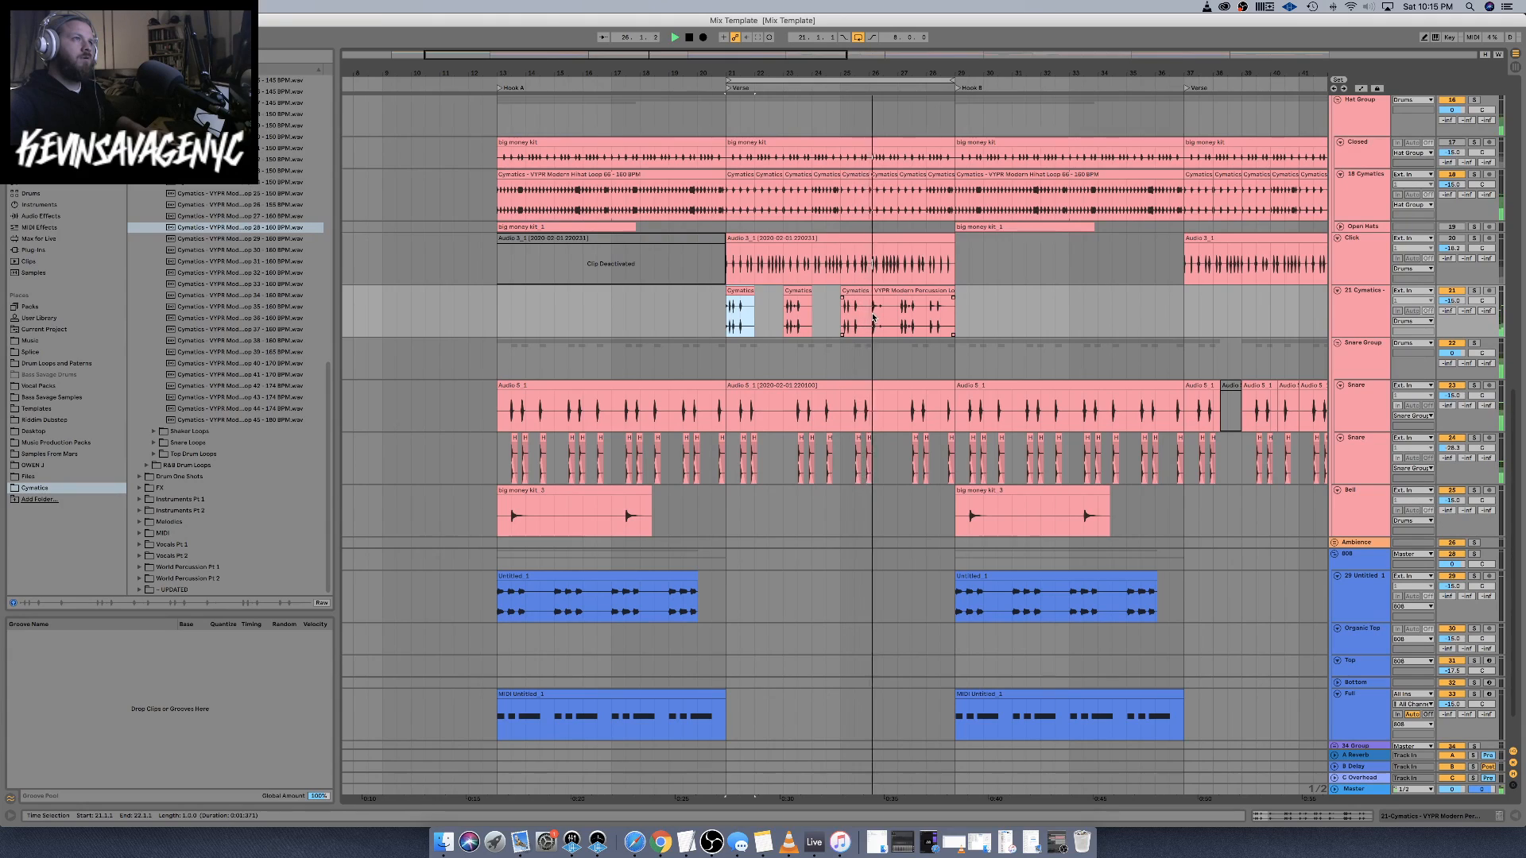
Remove bars 26 and 28 from the percussion loop clip in the first Verse and play the Verse from its start
{"action": "left_click_drag", "start_coordinate": [870, 319], "coordinate": [901, 317]}
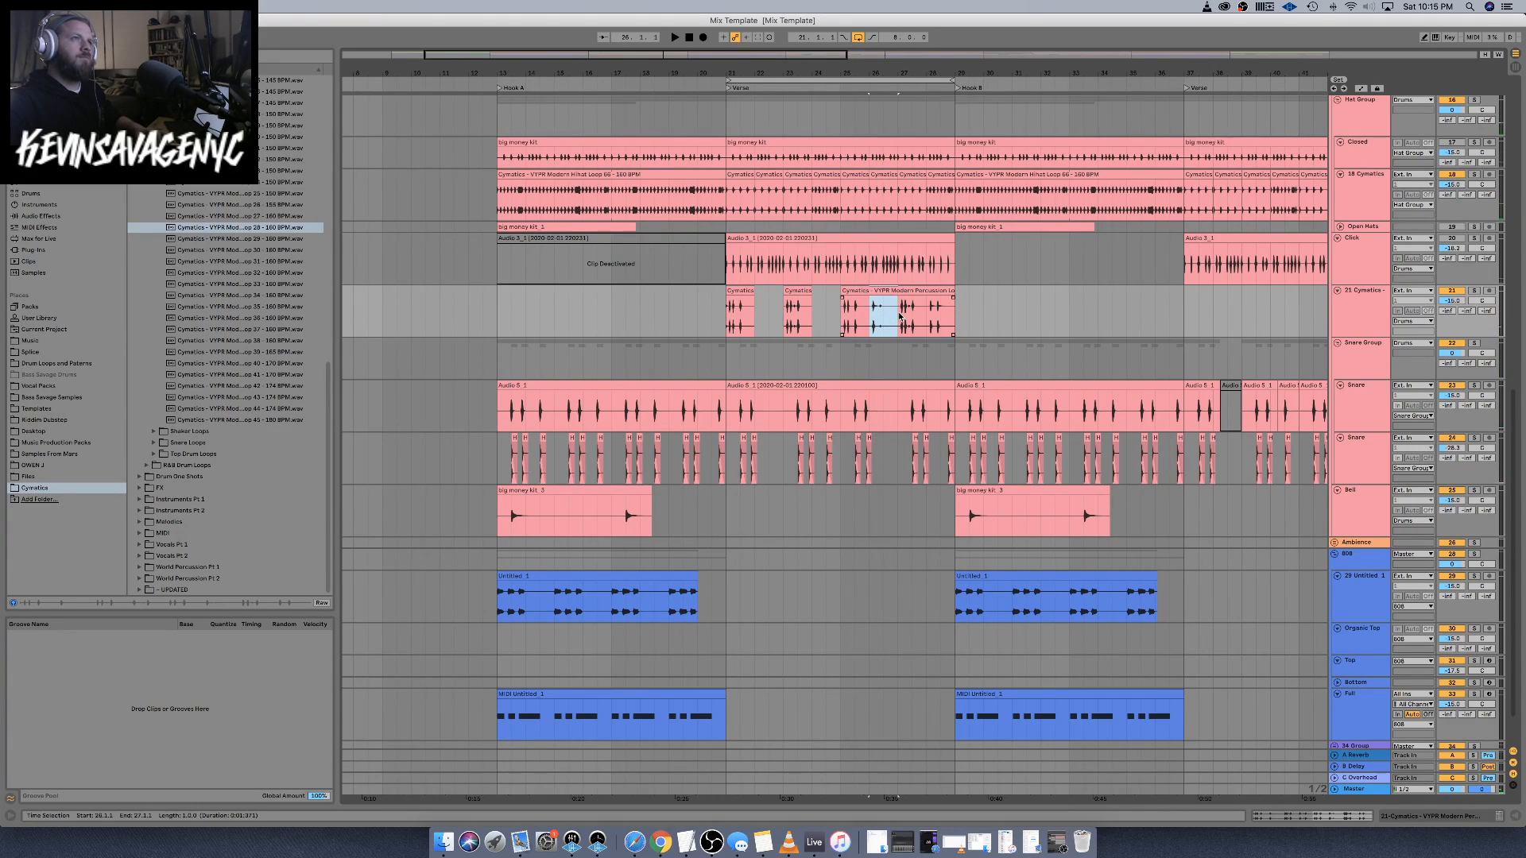
{"action": "key", "text": "space"}
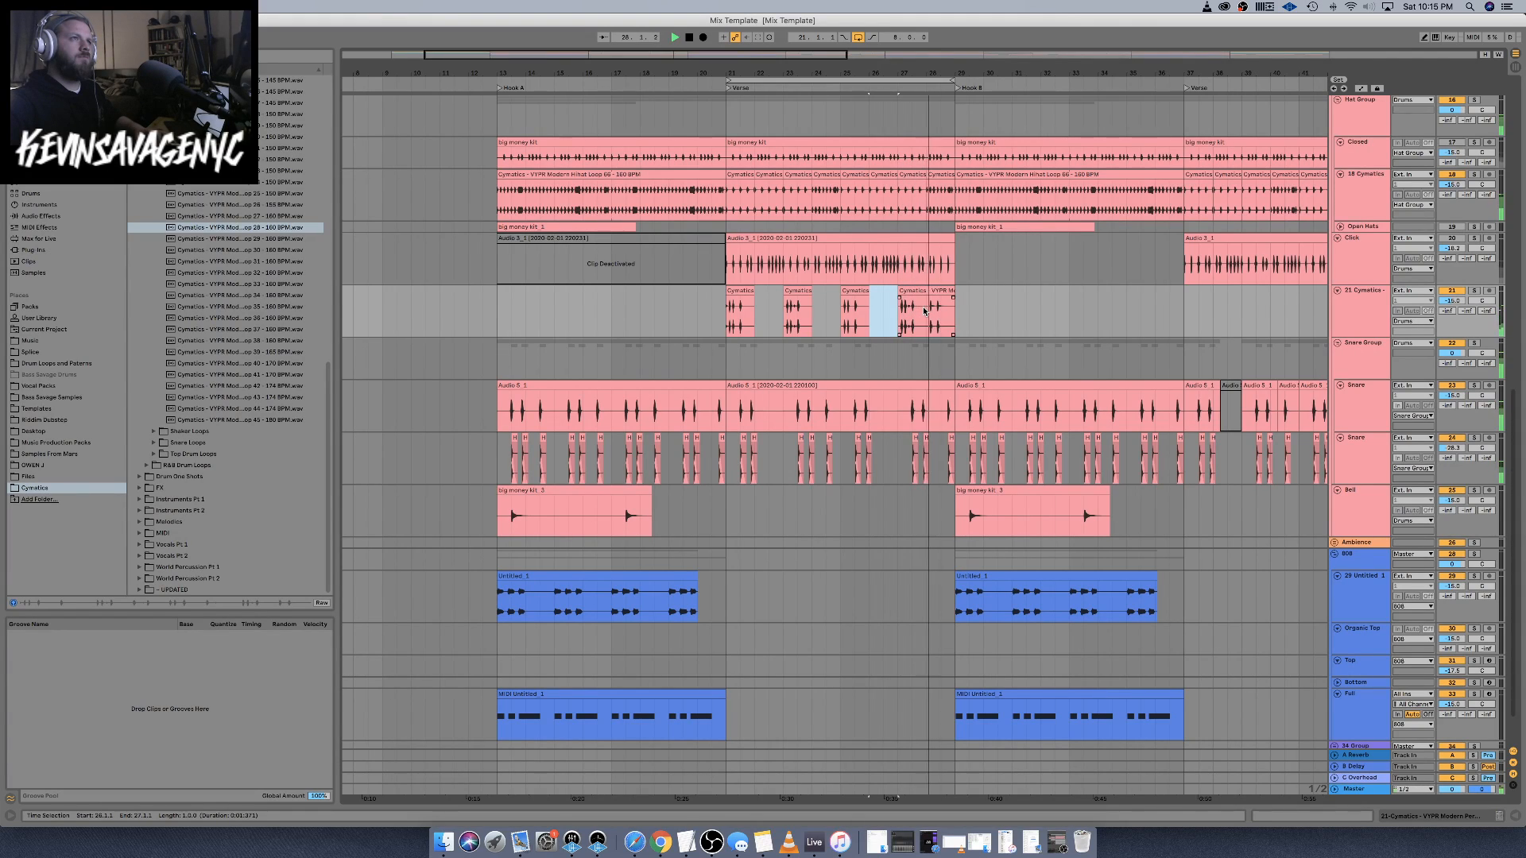
{"action": "key", "text": "space"}
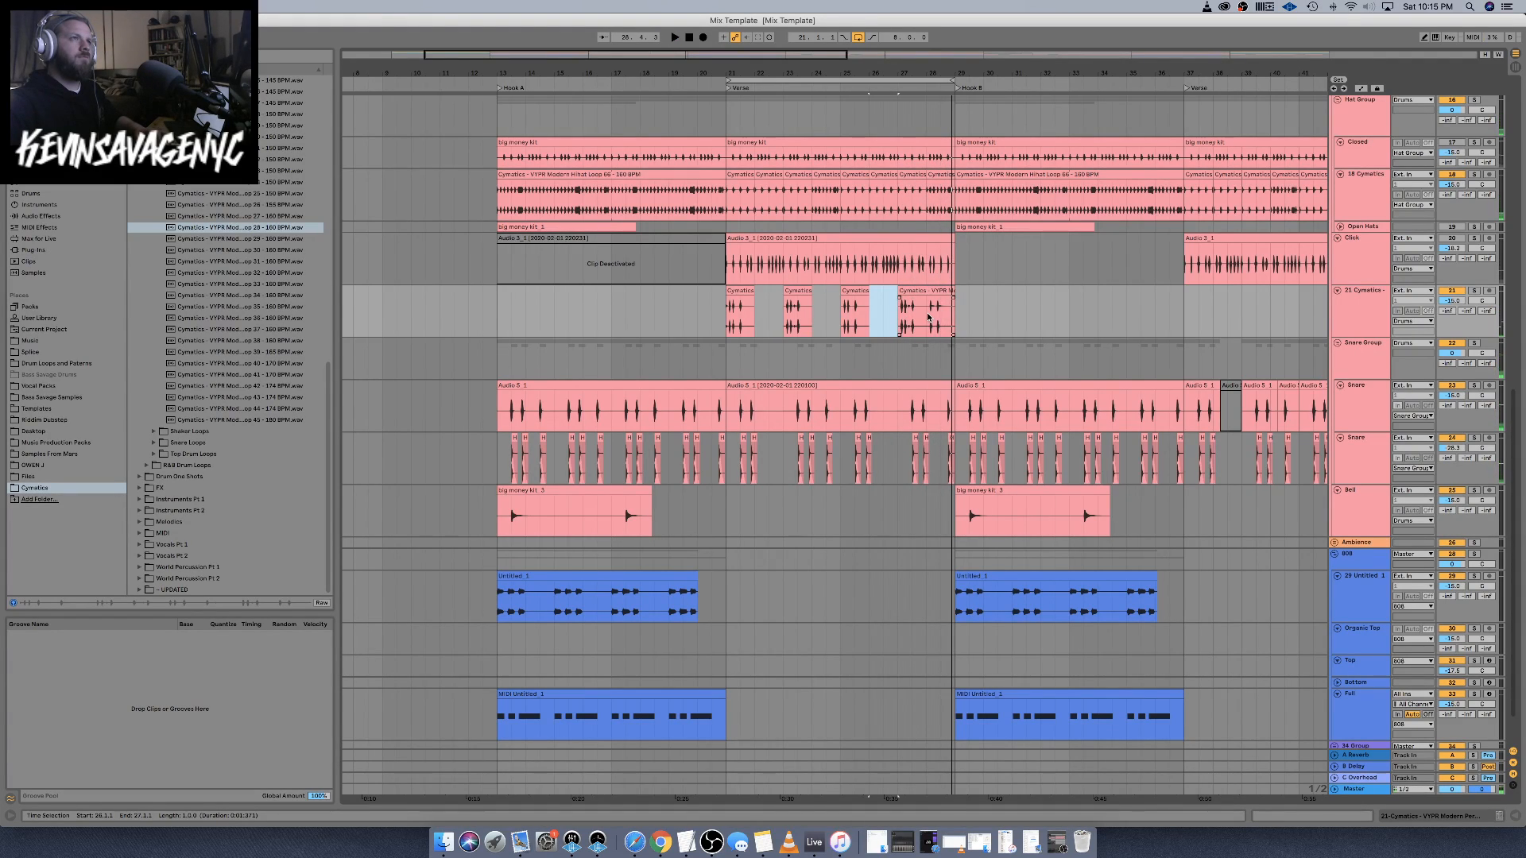
{"action": "left_click", "coordinate": [928, 316]}
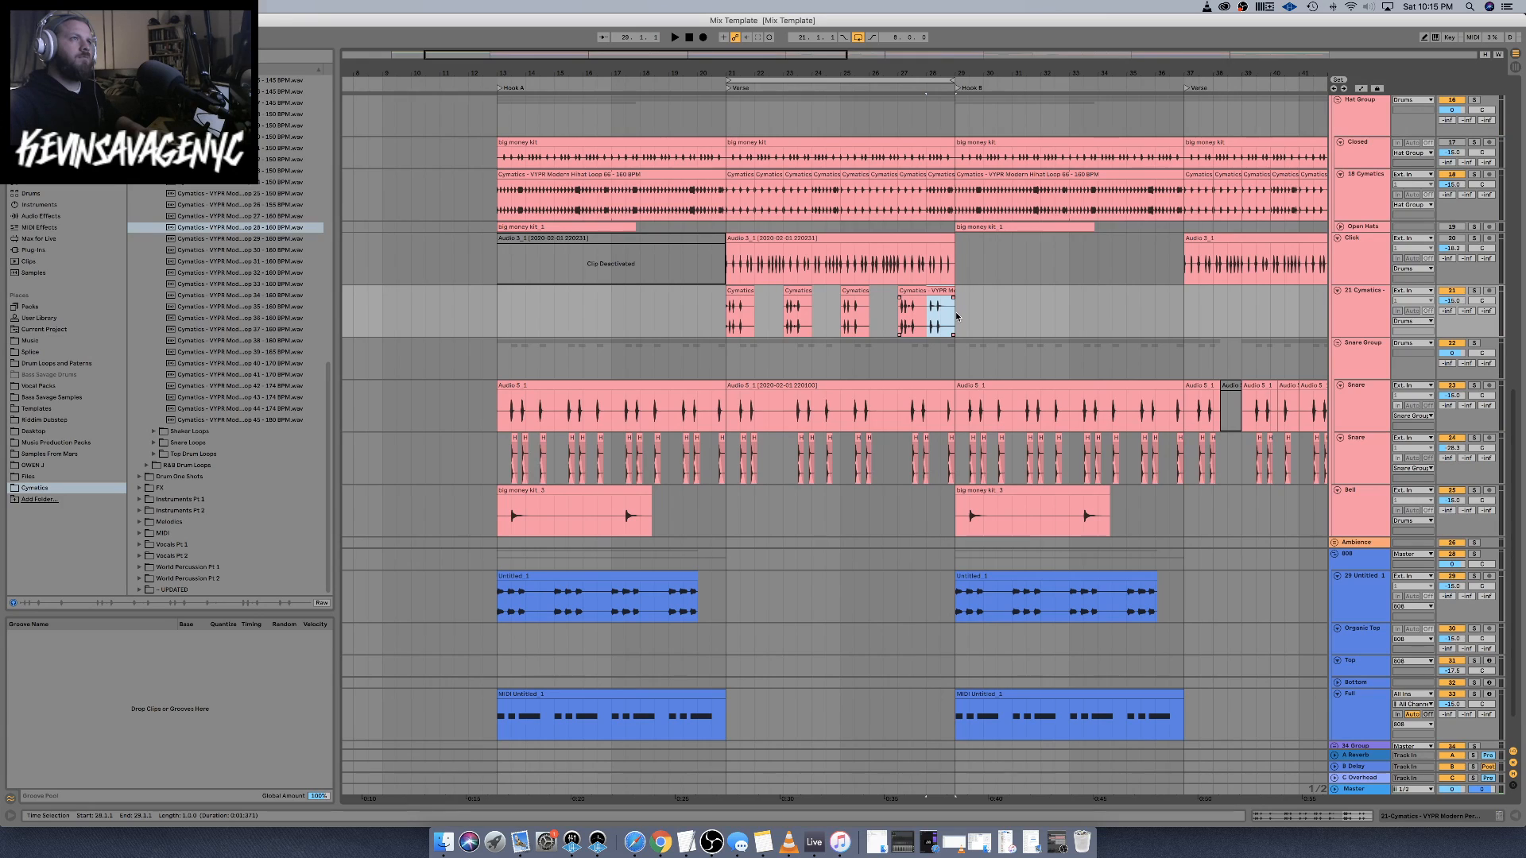
{"action": "left_click", "coordinate": [745, 293]}
{"action": "key", "text": "space"}
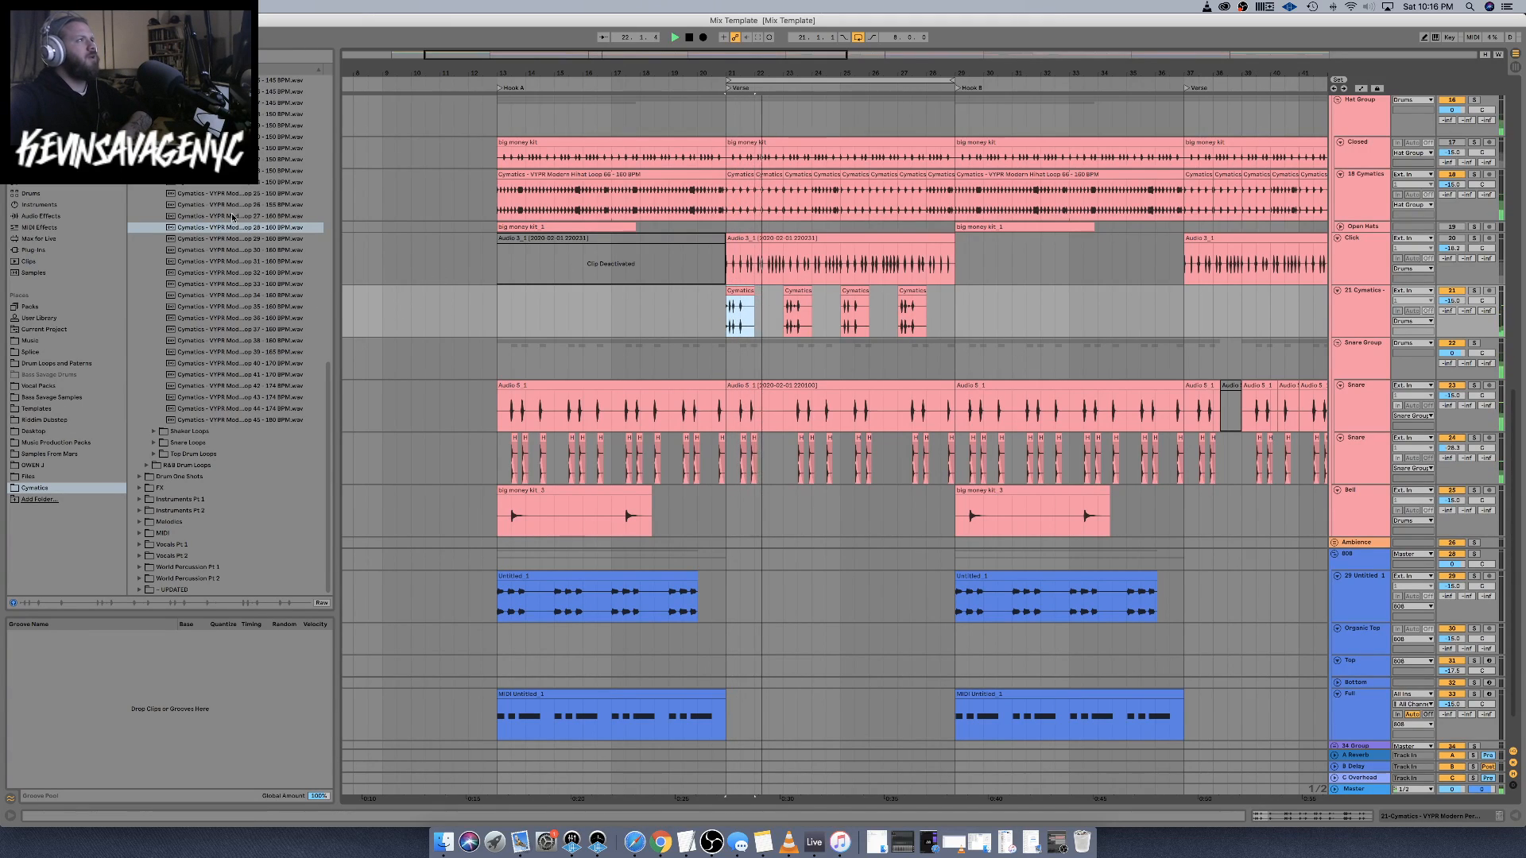
Insert an audio track below the percussion loop track and audition Modern Percussion Loops 27 through 25
{"action": "right_click", "coordinate": [1364, 314]}
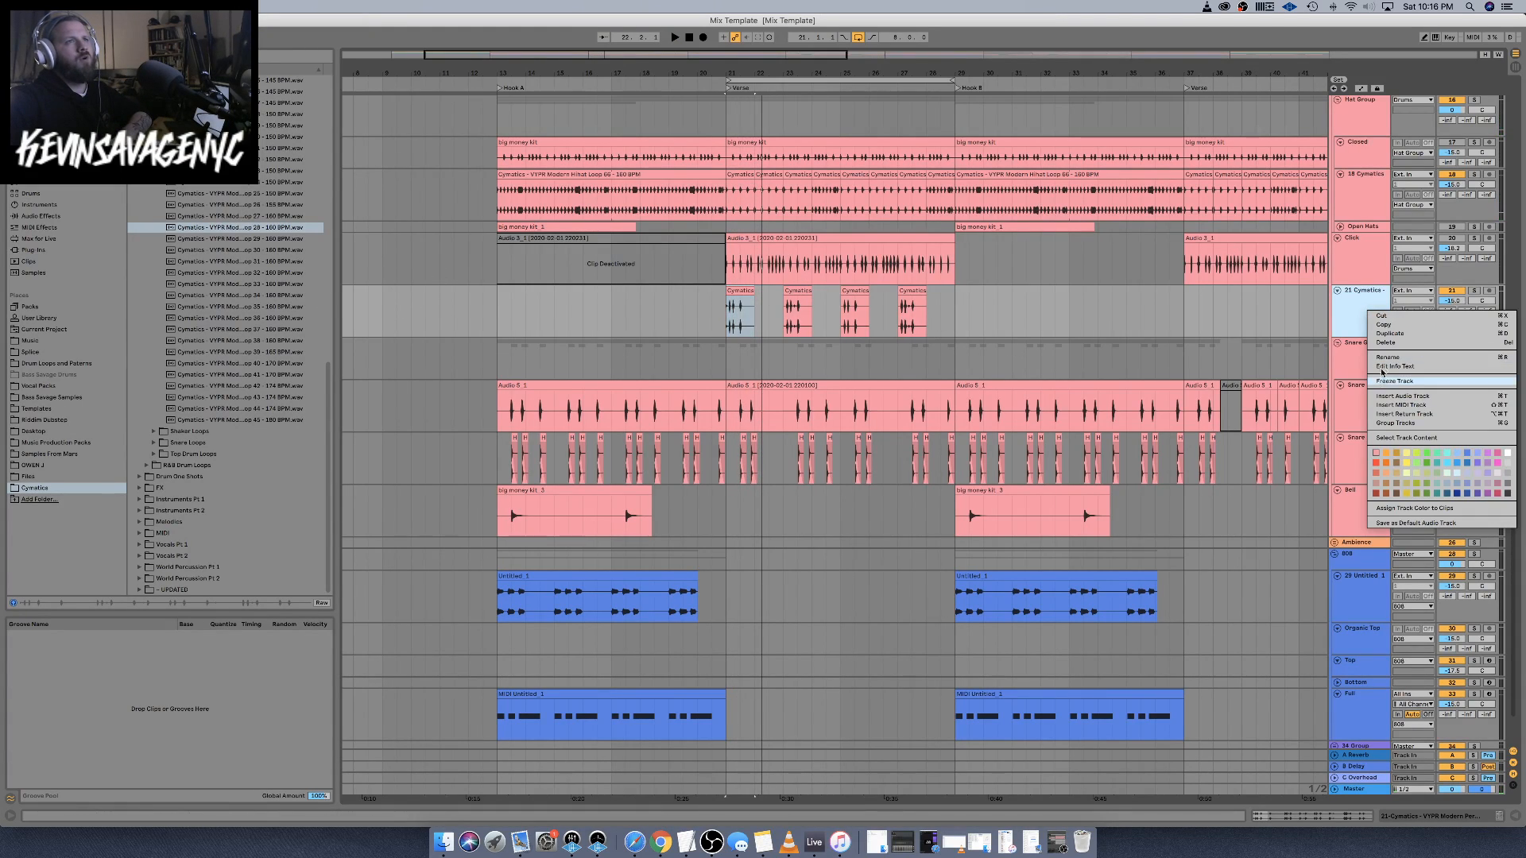
{"action": "left_click", "coordinate": [1412, 395]}
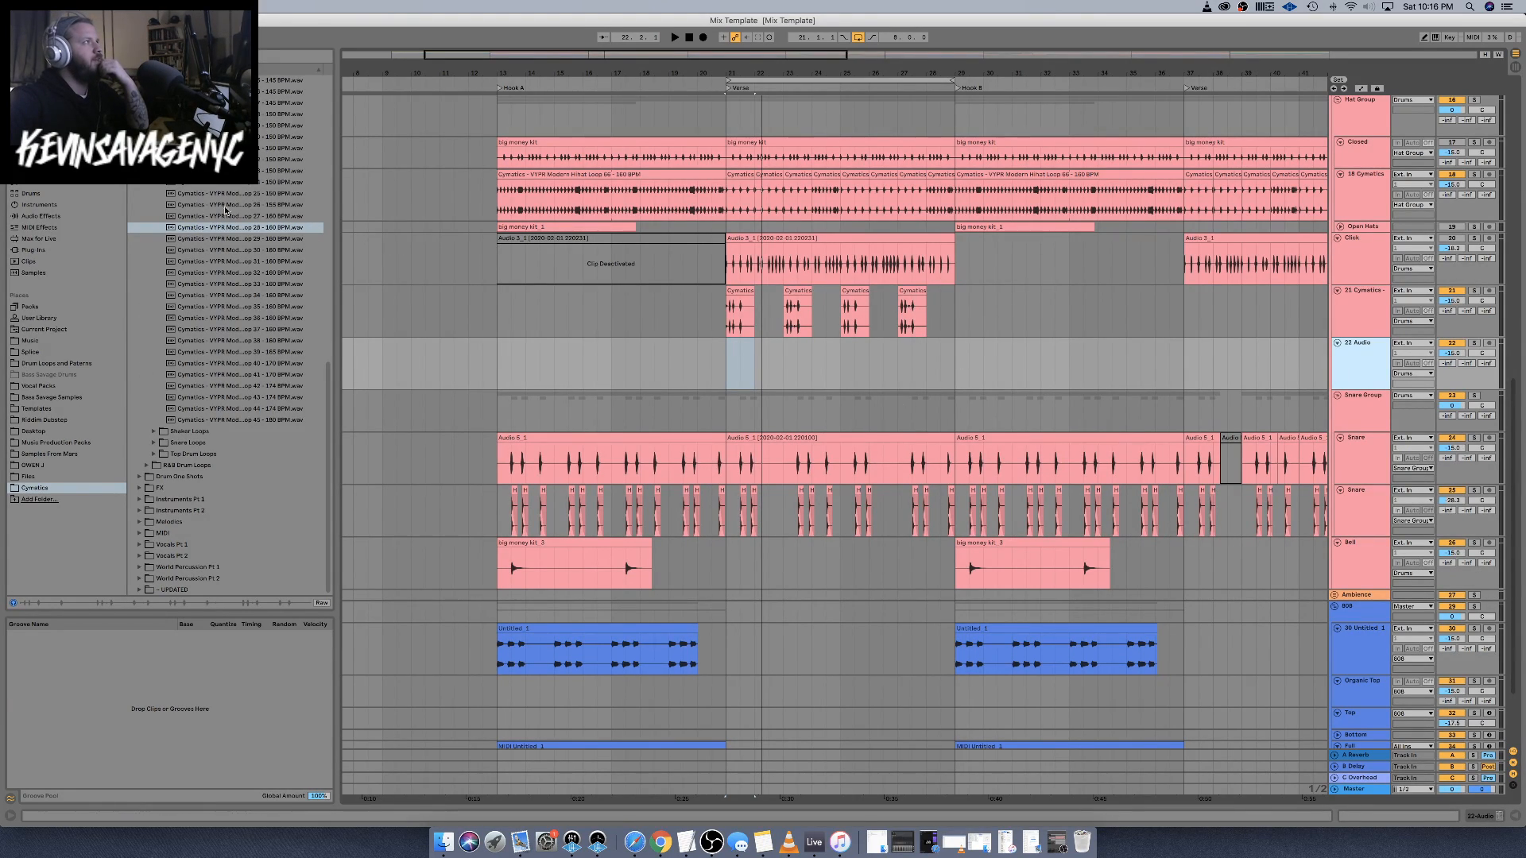
{"action": "left_click", "coordinate": [249, 216]}
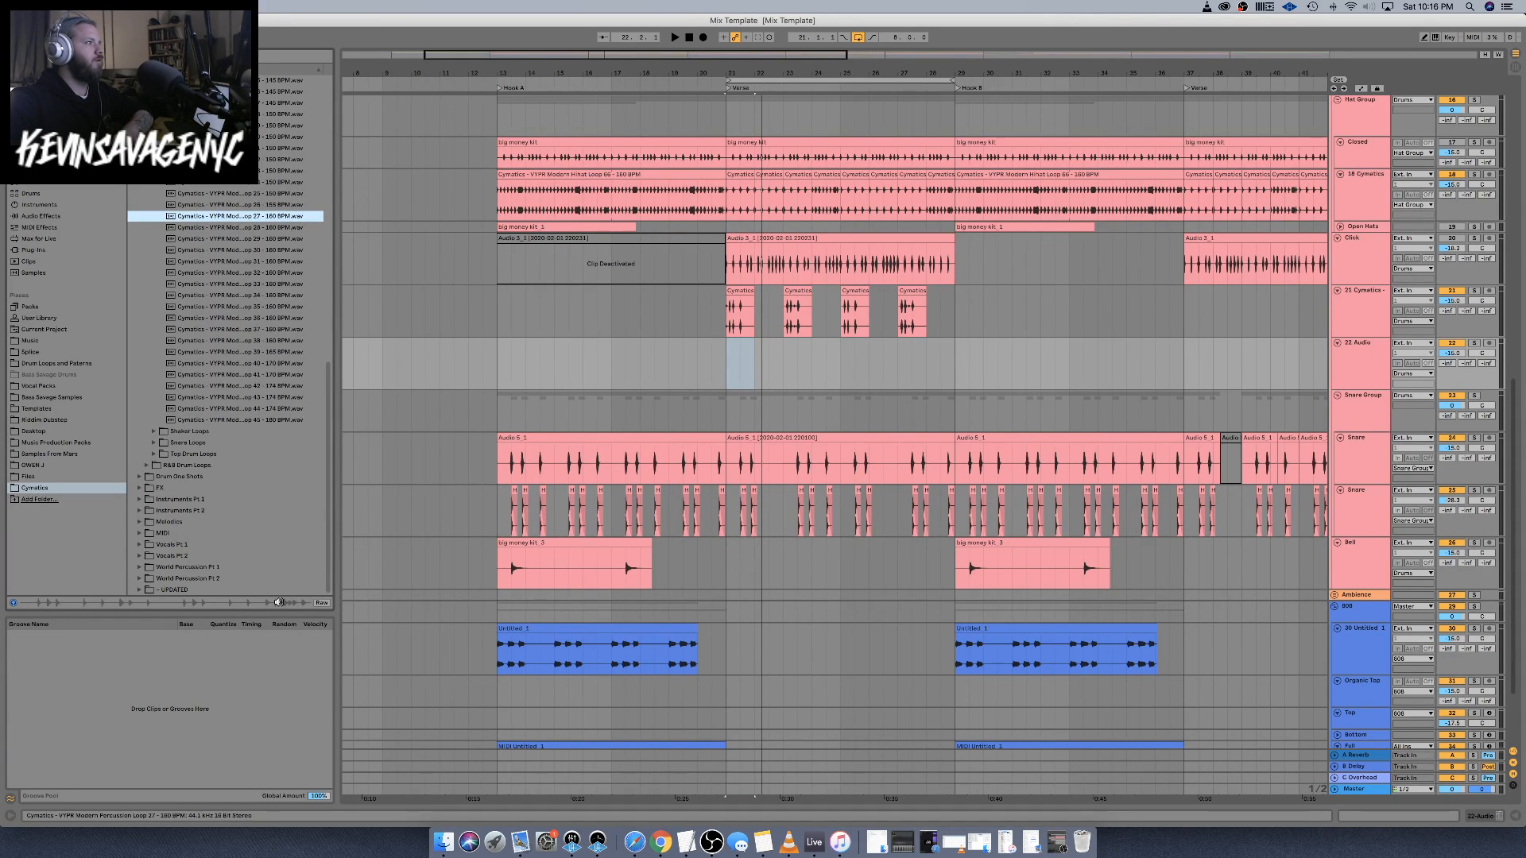
{"action": "left_click", "coordinate": [272, 205]}
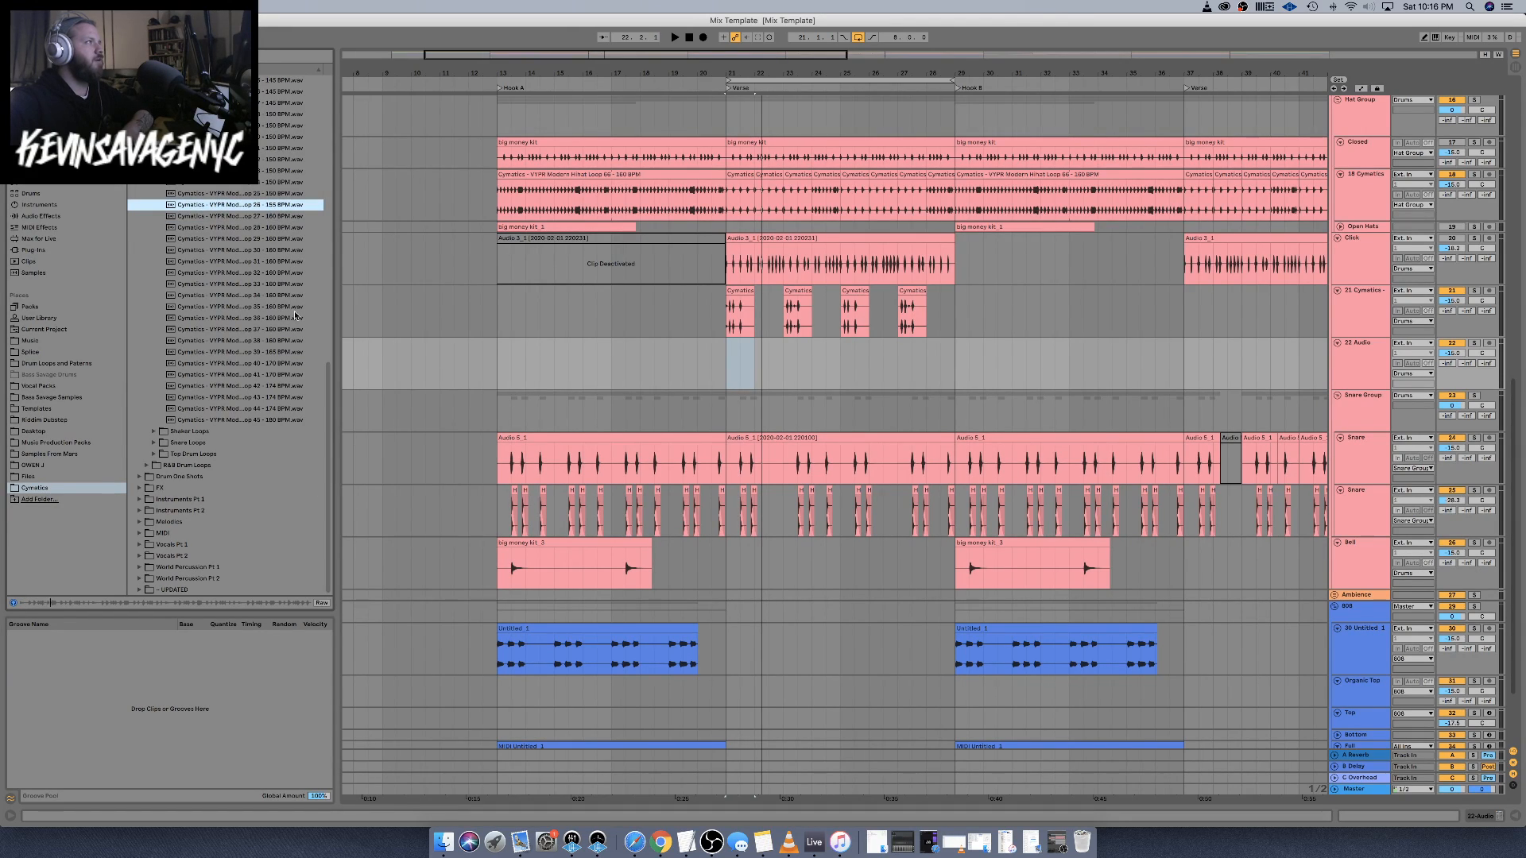
{"action": "left_click", "coordinate": [271, 196]}
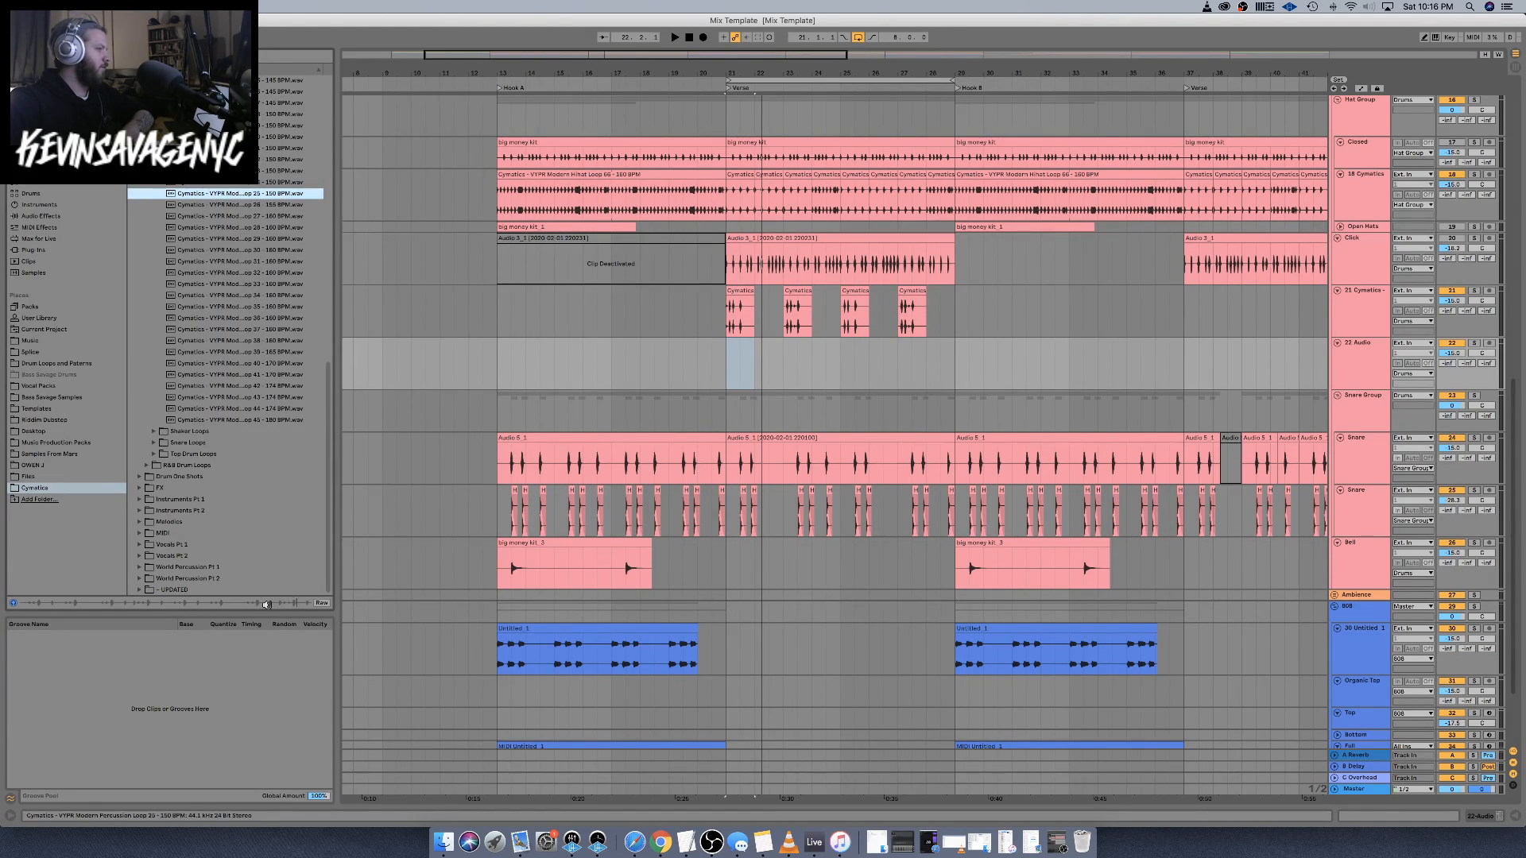
Place Percussion Loop 25 in bar 28 on the new track and play the Verse from its start
{"action": "left_click_drag", "start_coordinate": [246, 196], "coordinate": [927, 346]}
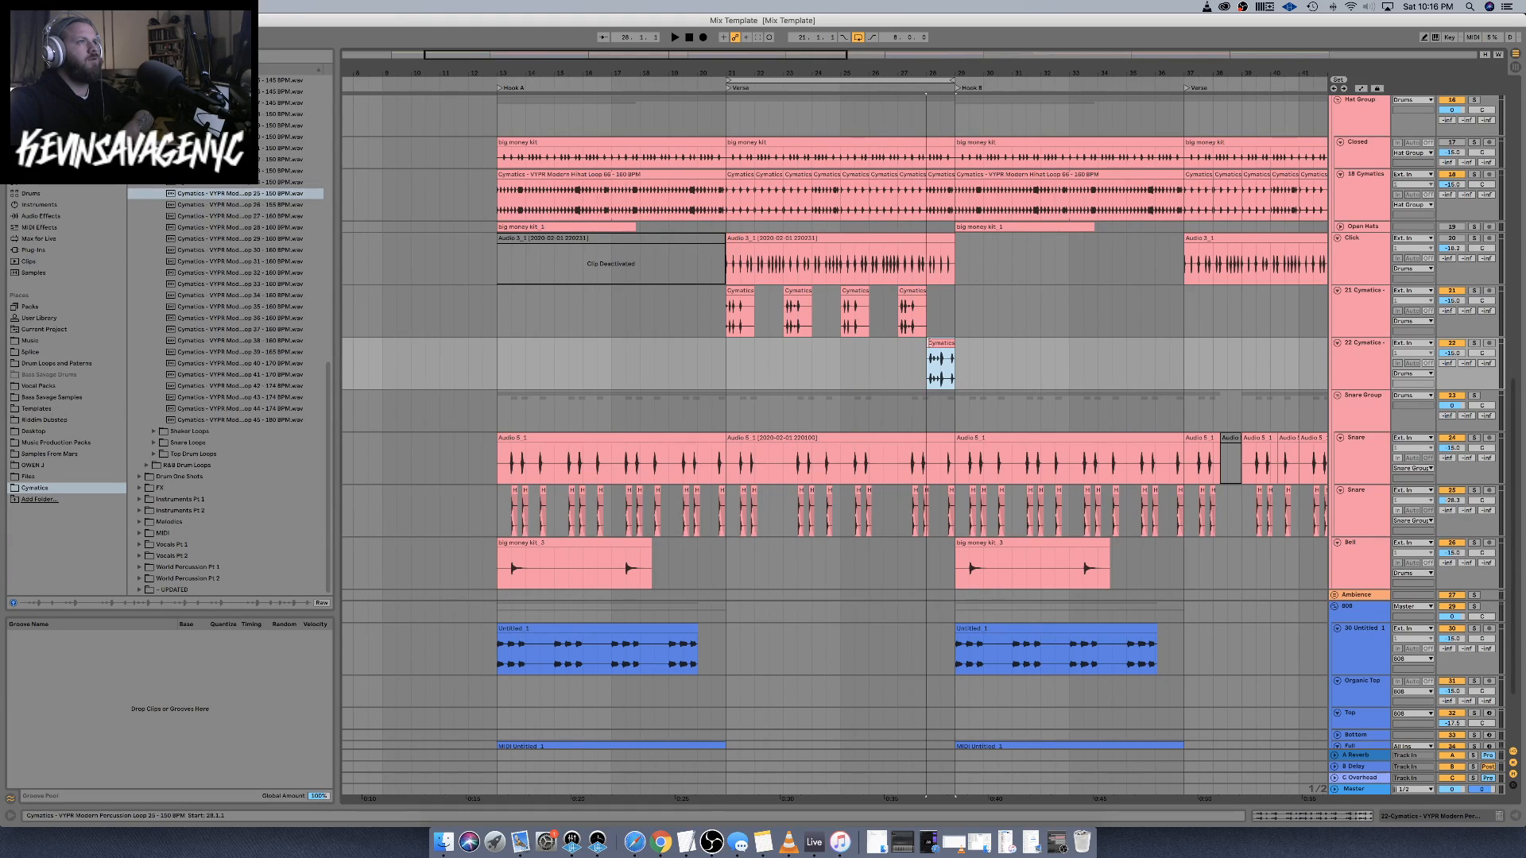
{"action": "left_click", "coordinate": [724, 370]}
{"action": "key", "text": "space"}
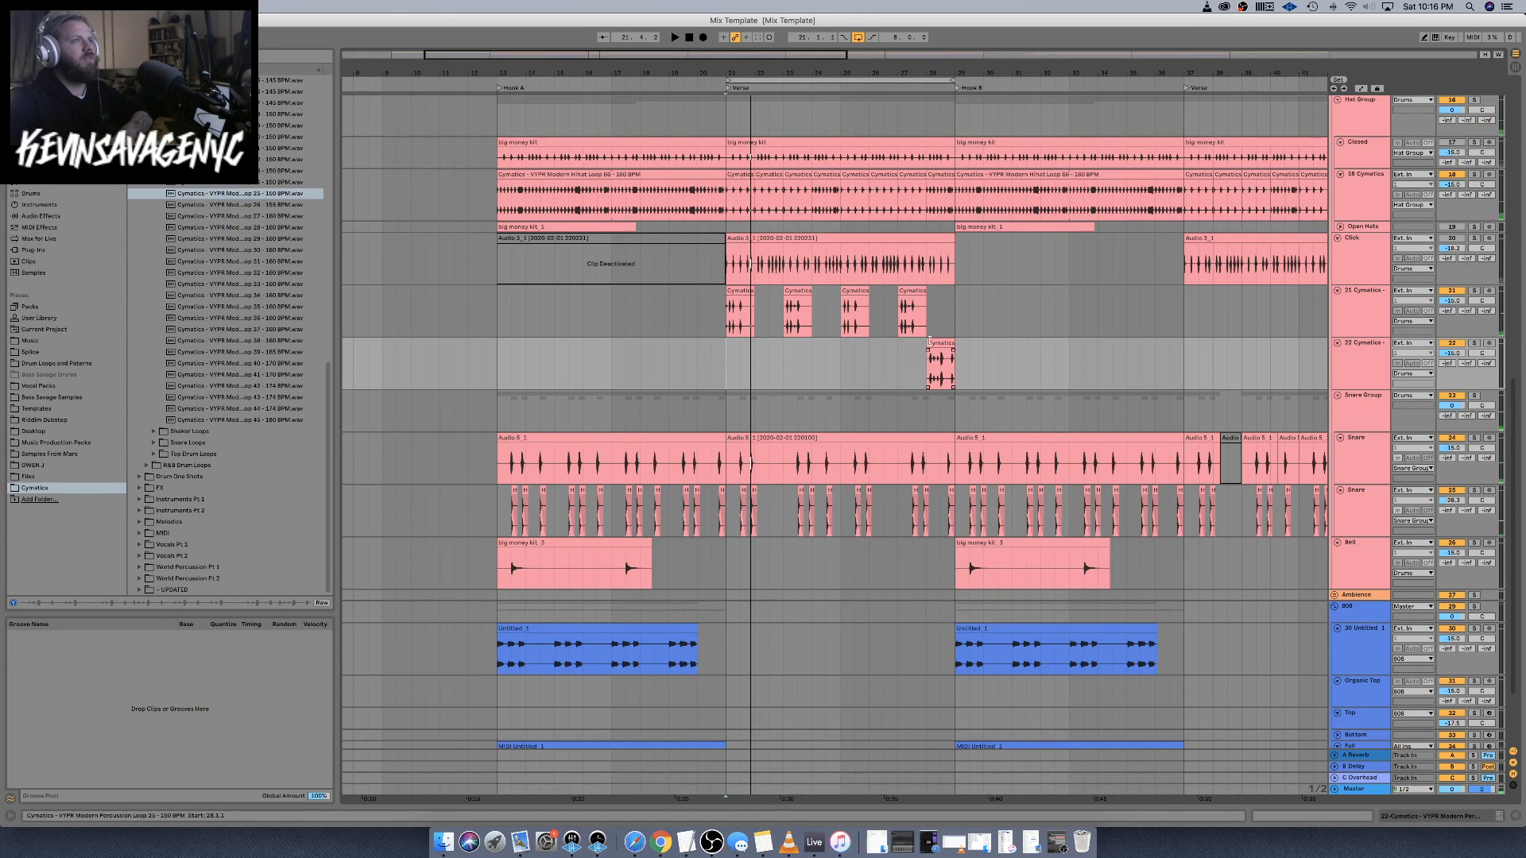
{"action": "left_click", "coordinate": [938, 344]}
{"action": "key", "text": "space"}
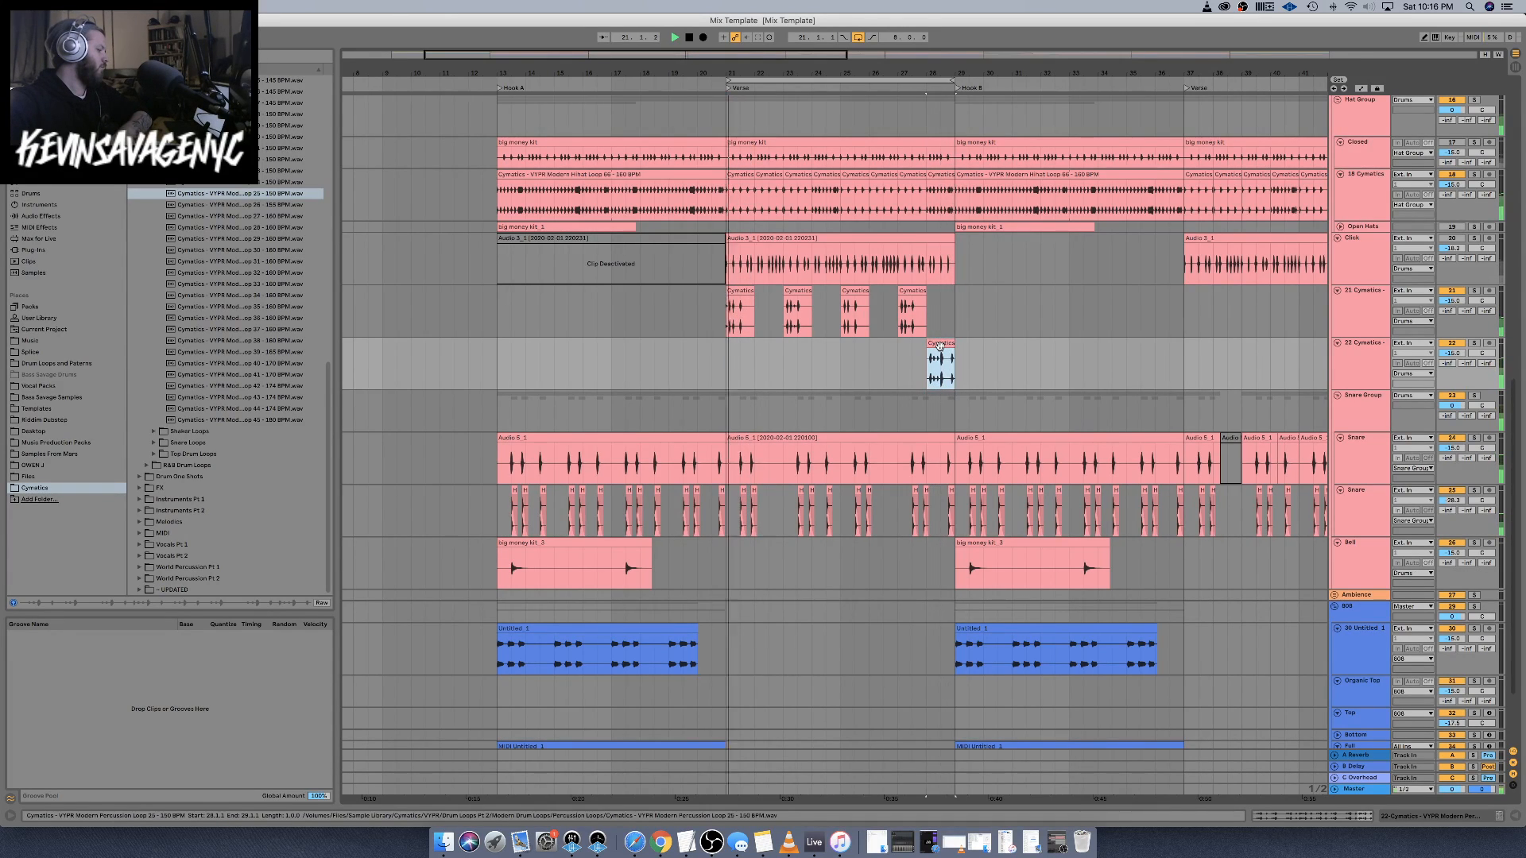
Copy the first Verse's percussion clips from both Cymatics percussion tracks to the start of the second Verse at bar 37
{"action": "left_click", "coordinate": [752, 298]}
{"action": "left_click", "coordinate": [945, 342], "text": "shift"}
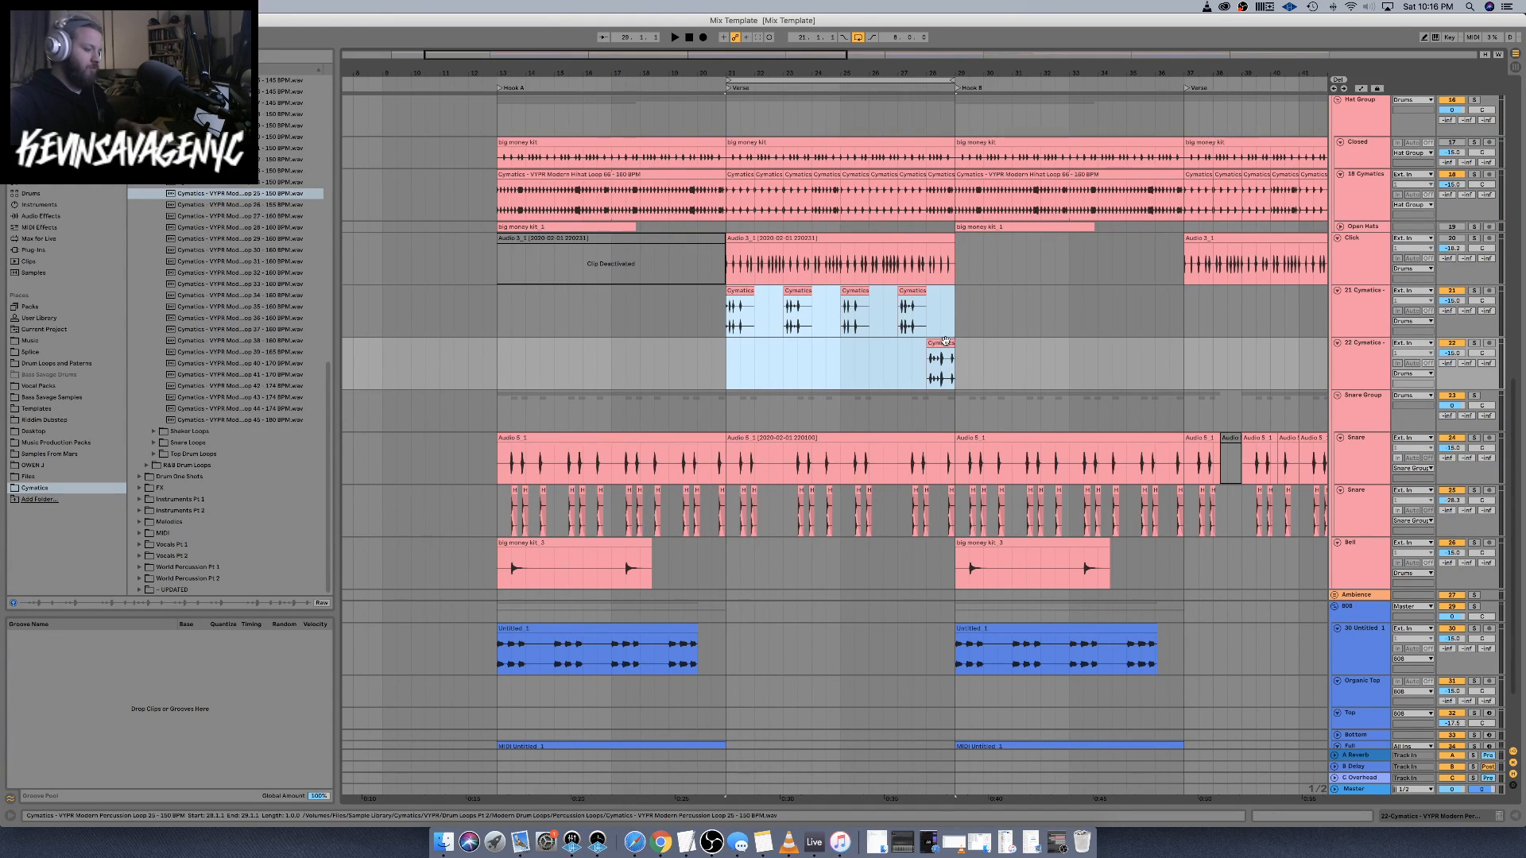
{"action": "scroll", "coordinate": [960, 336], "scroll_direction": "right", "scroll_amount": 10}
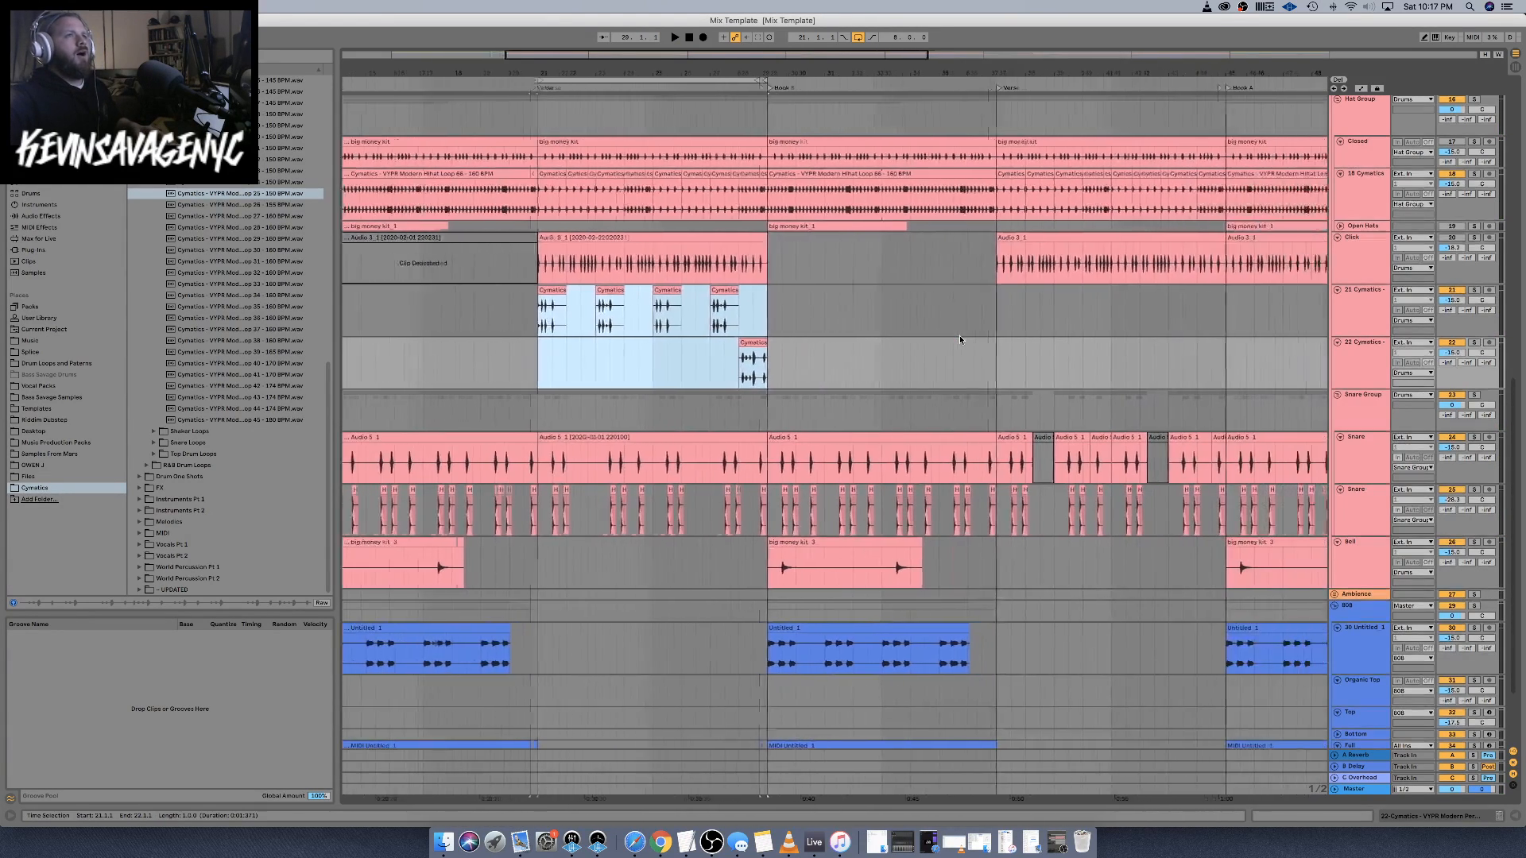
{"action": "left_click", "coordinate": [868, 307]}
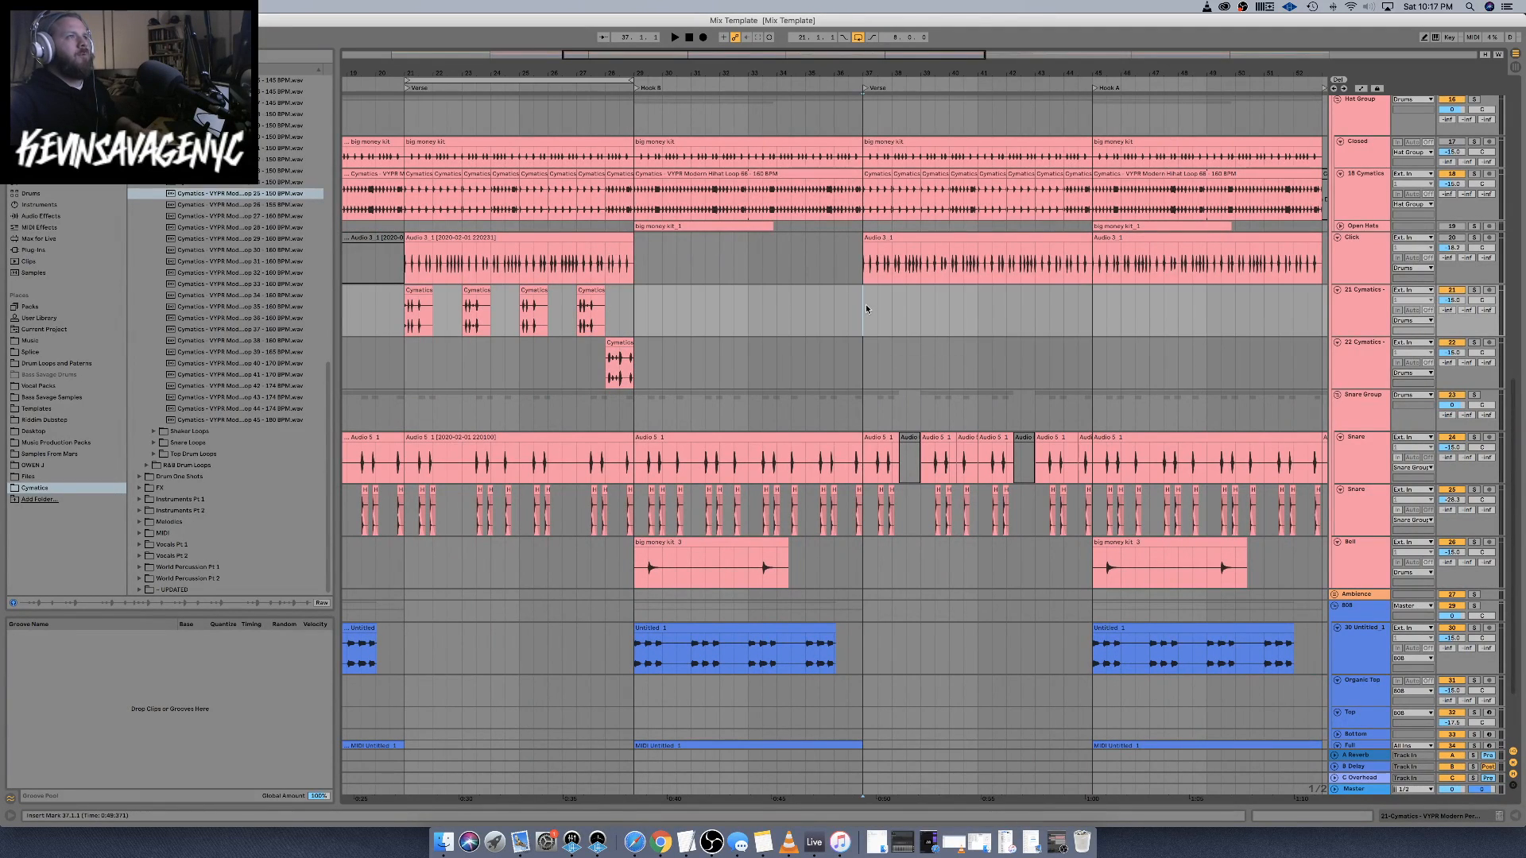
{"action": "key", "text": "super+v"}
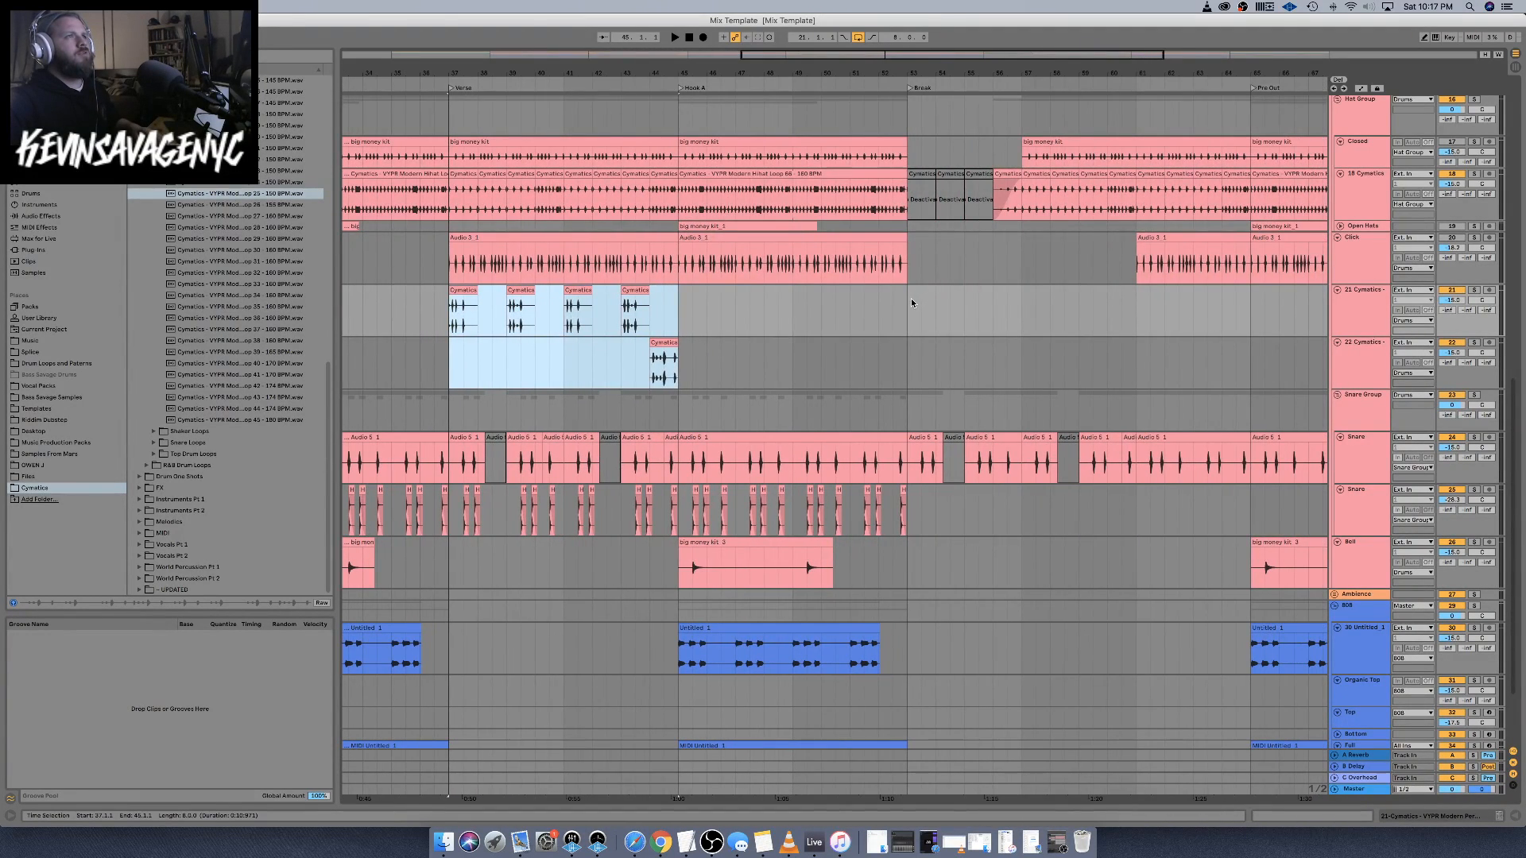
Paste the percussion clips of both tracks into the Break and move them to start at bar 57
{"action": "left_click", "coordinate": [910, 299]}
{"action": "key", "text": "super+v"}
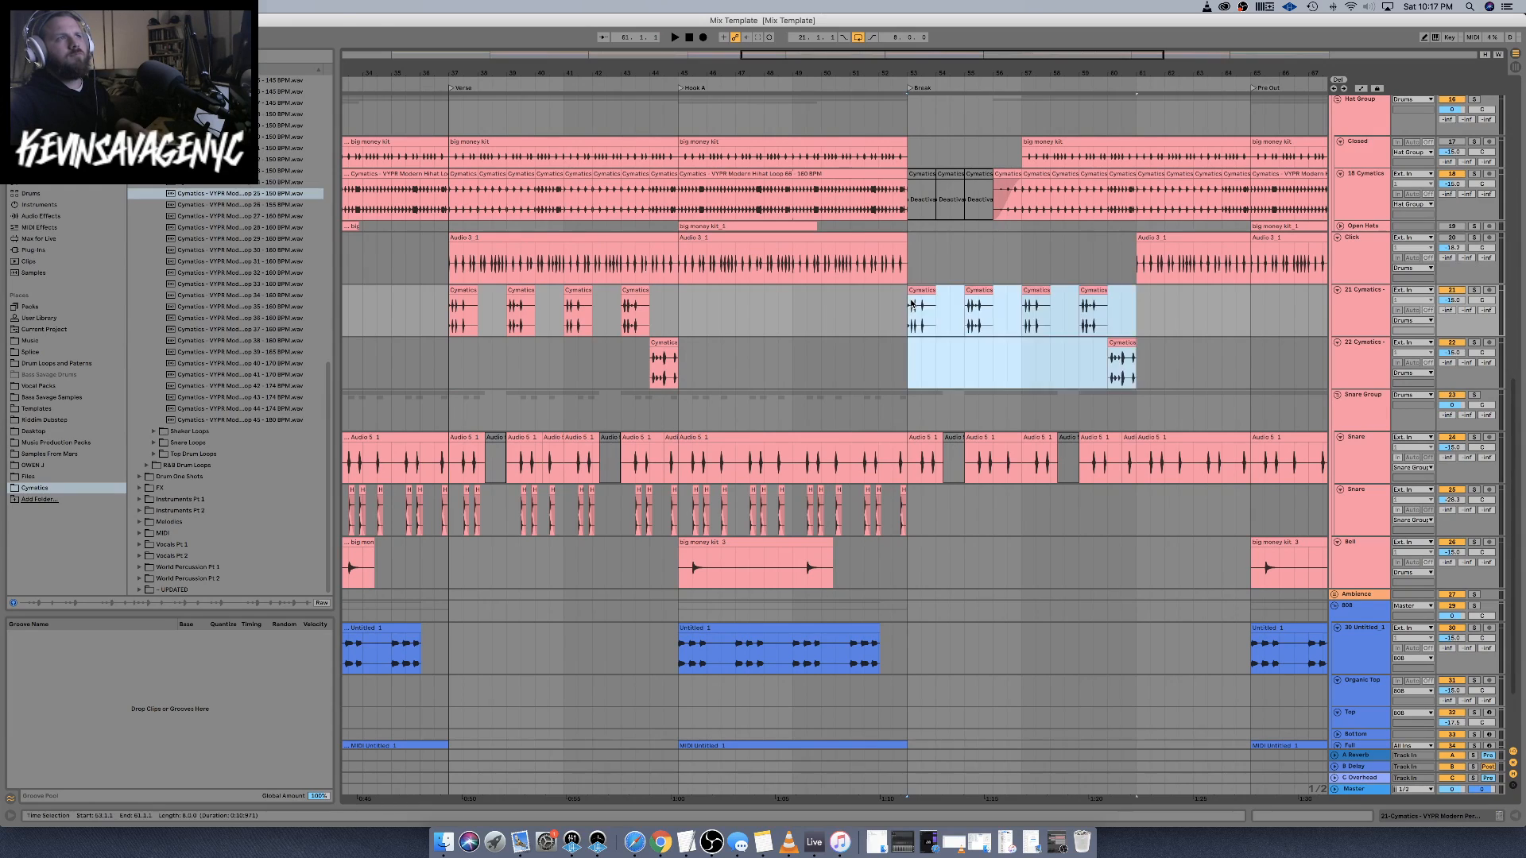
{"action": "left_click", "coordinate": [1132, 320]}
{"action": "left_click", "coordinate": [921, 291]}
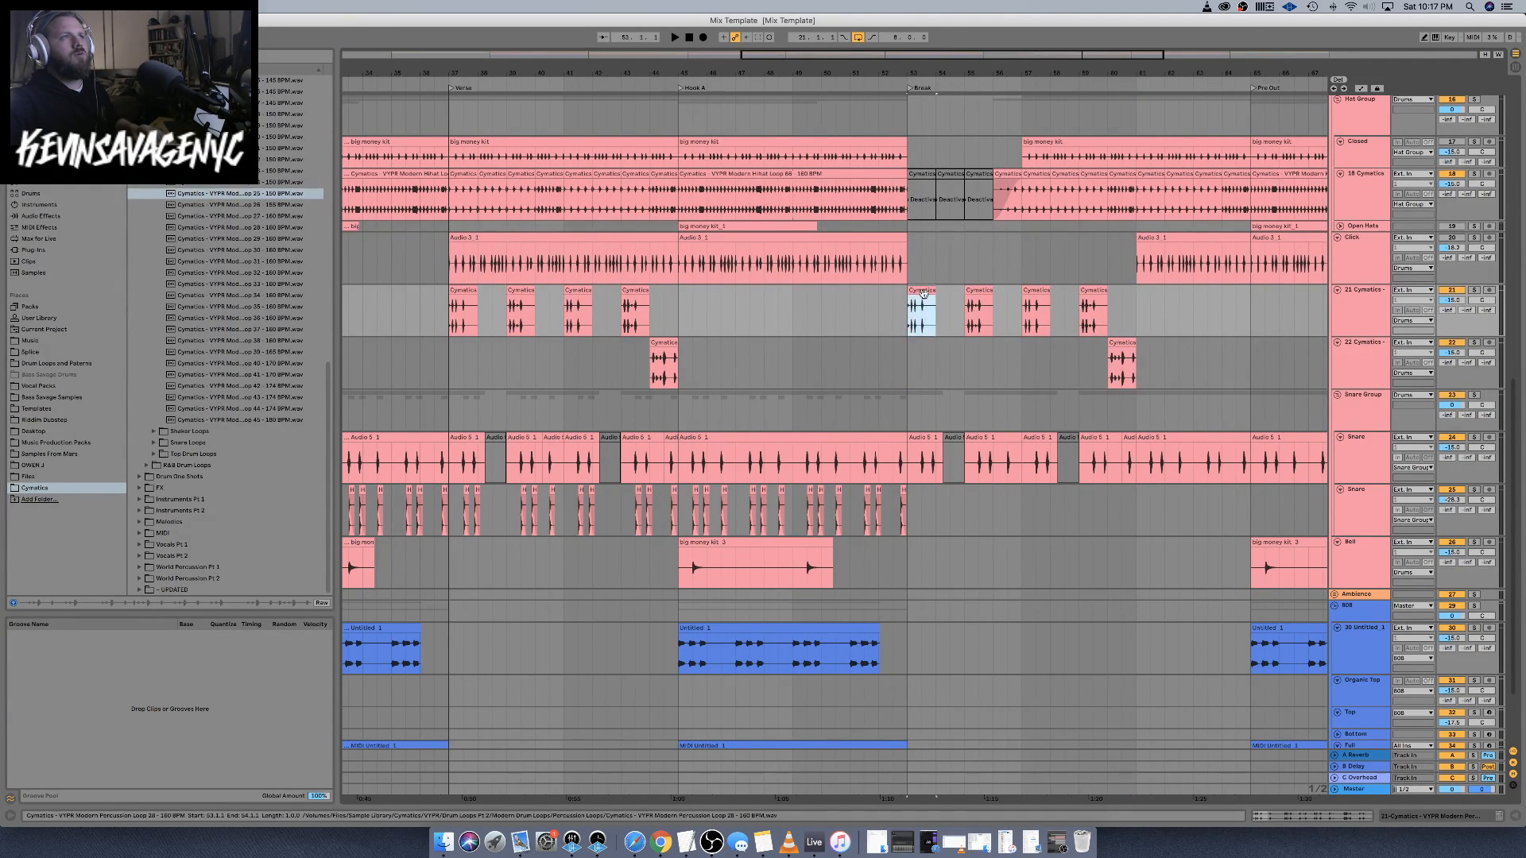
{"action": "left_click", "coordinate": [1121, 343], "text": "shift"}
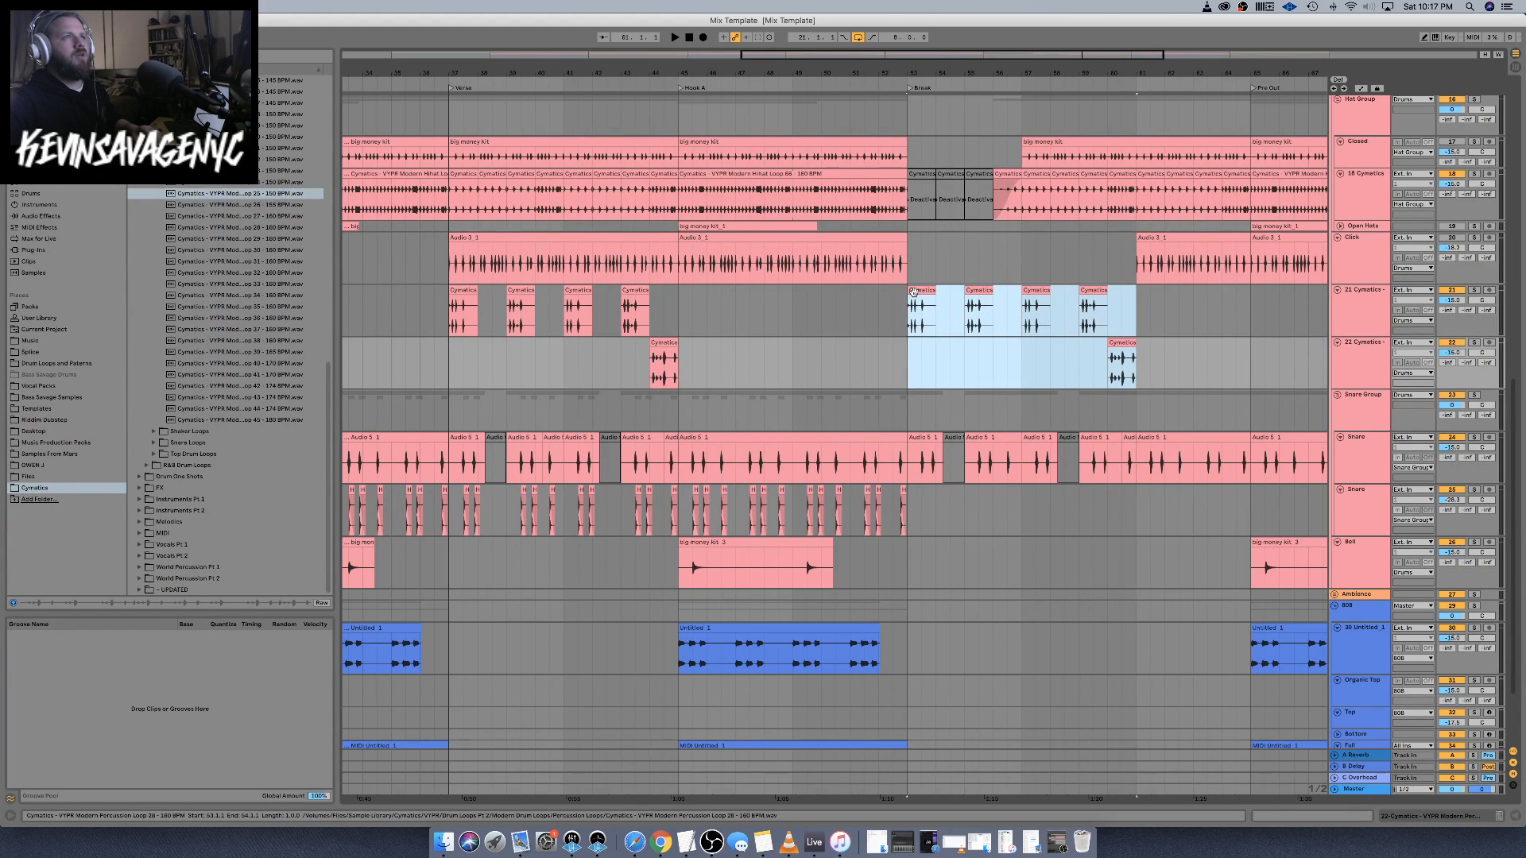
{"action": "left_click_drag", "start_coordinate": [921, 293], "coordinate": [1036, 303]}
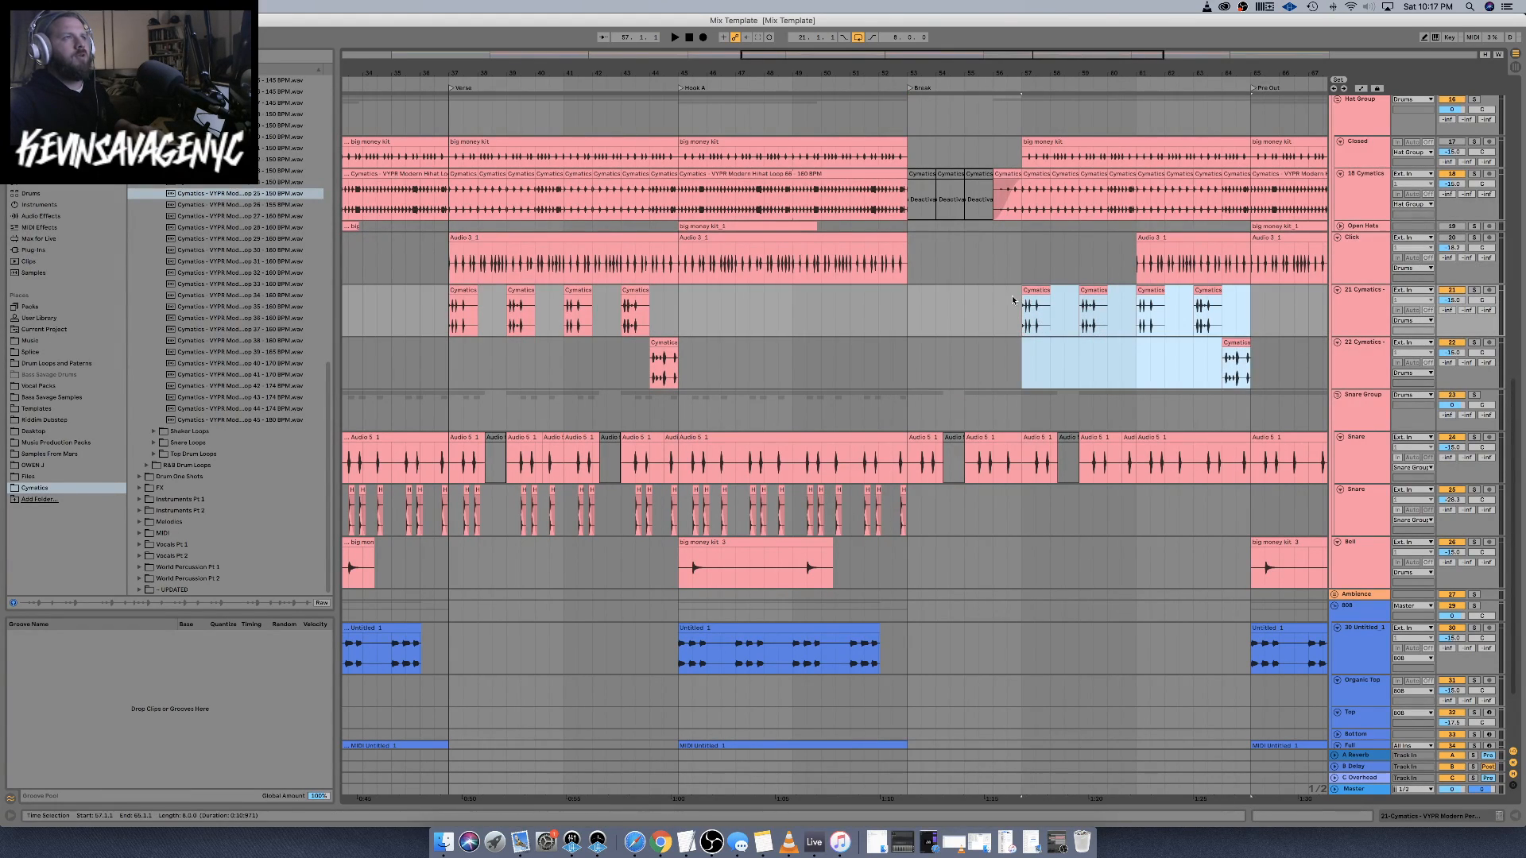
Copy the first four bars of the moved percussion loop, from bar 57, to the start of the Break at bar 53
{"action": "left_click", "coordinate": [1017, 314]}
{"action": "left_click", "coordinate": [1028, 299]}
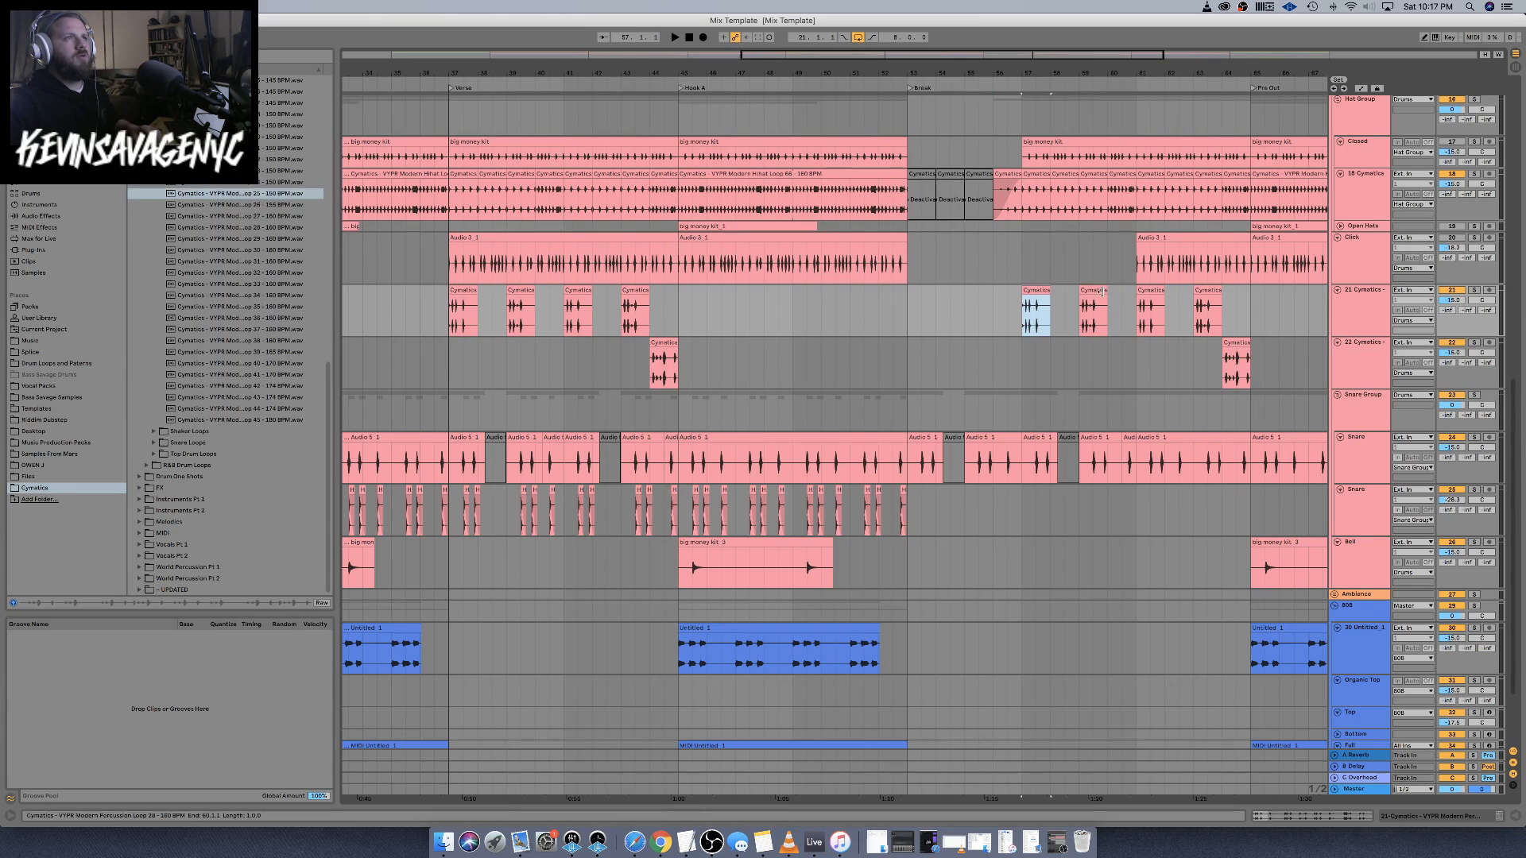
{"action": "left_click", "coordinate": [1136, 303], "text": "shift"}
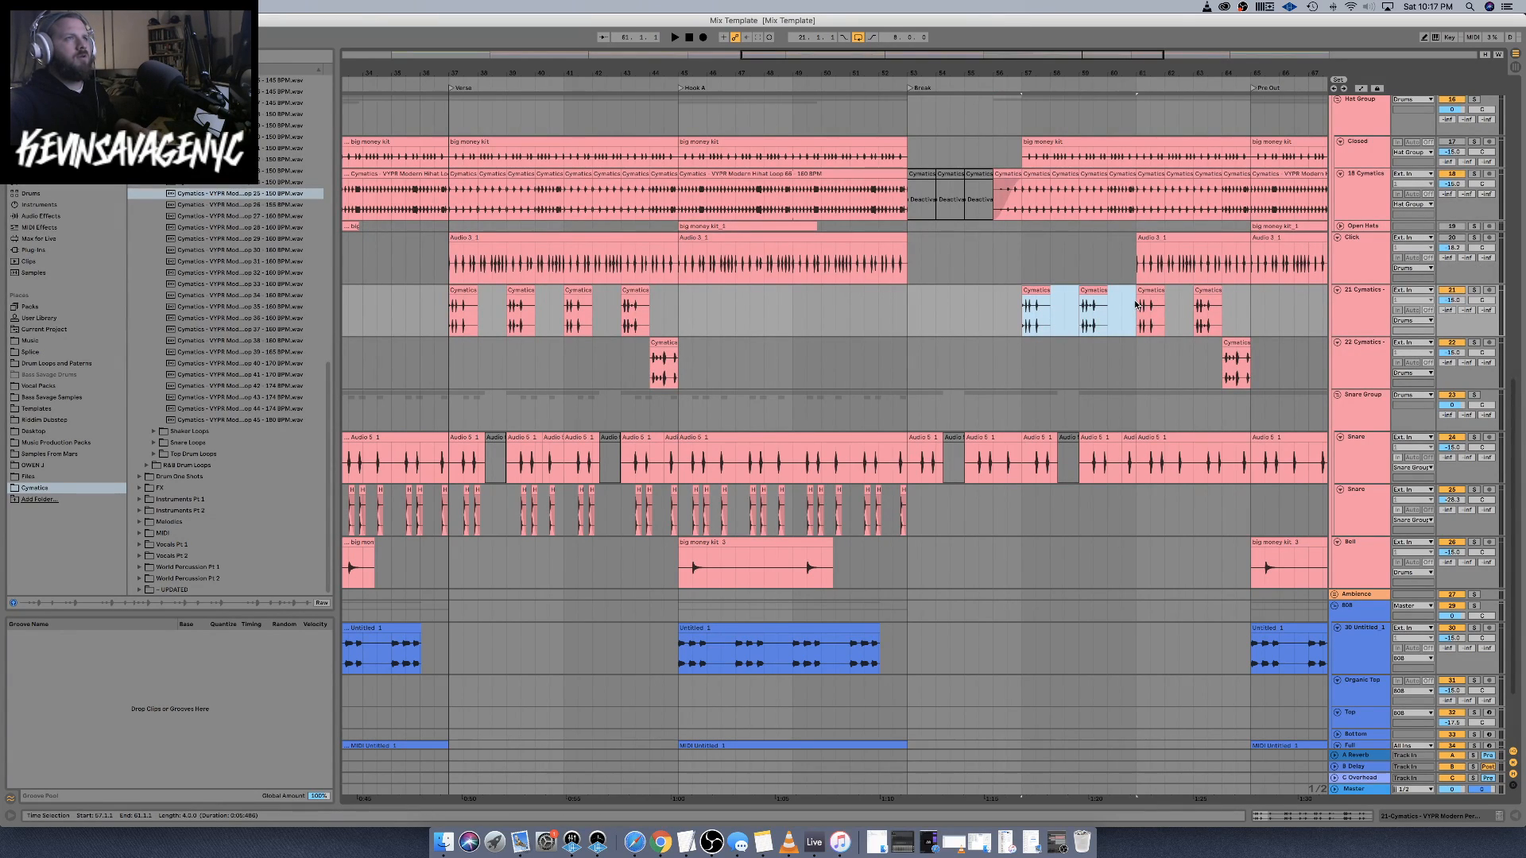
{"action": "left_click", "coordinate": [908, 299]}
{"action": "key", "text": "cmd+v"}
Extend the loop range back to the start of Hook A at bar 13 and play through into the Verse
{"action": "scroll", "coordinate": [907, 298], "scroll_direction": "right", "scroll_amount": 8}
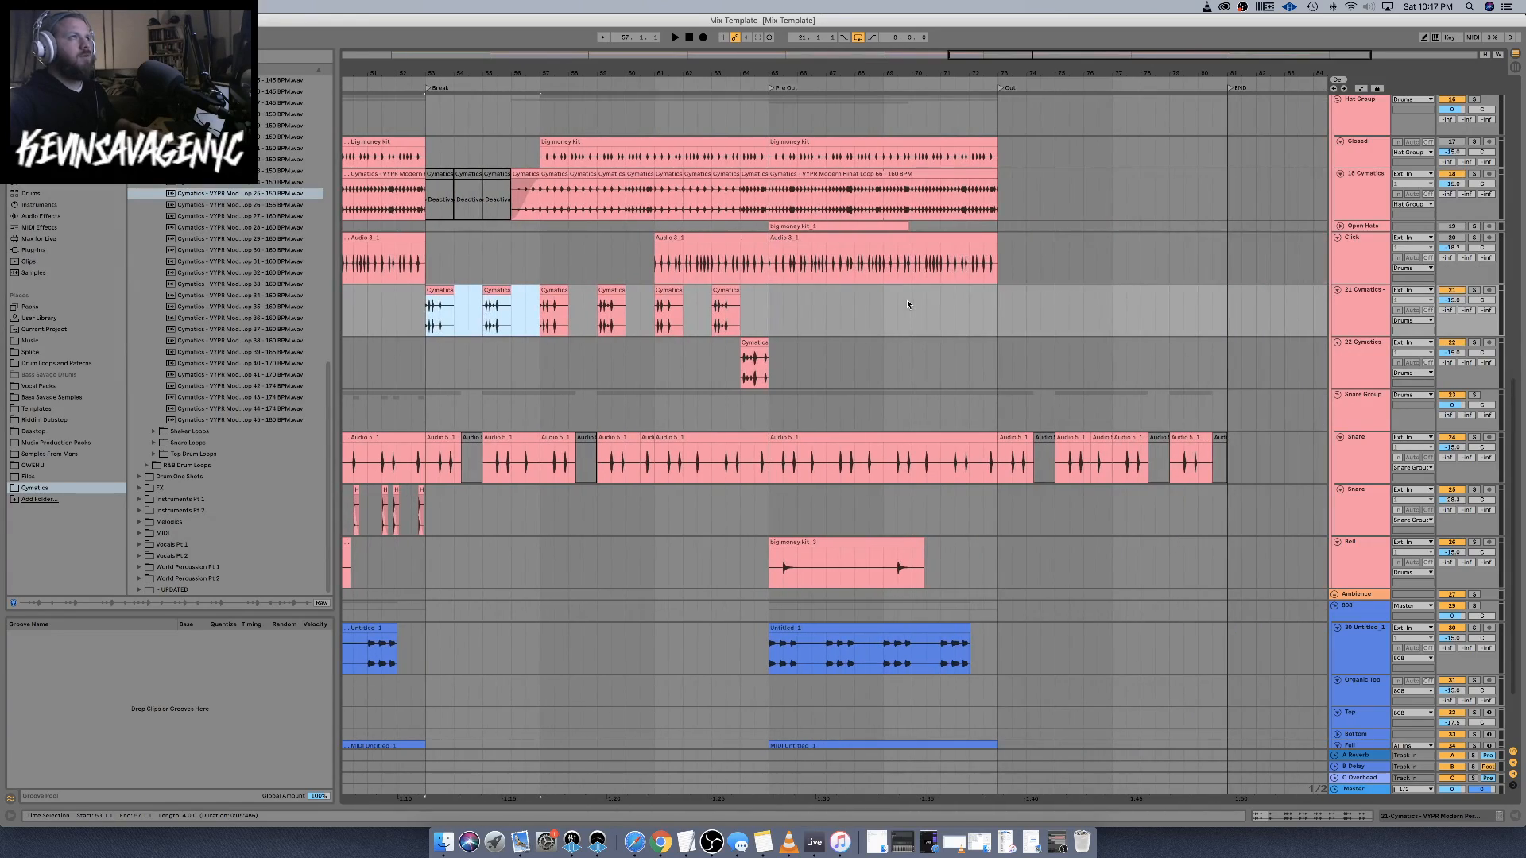
{"action": "scroll", "coordinate": [788, 321], "scroll_direction": "left", "scroll_amount": 6}
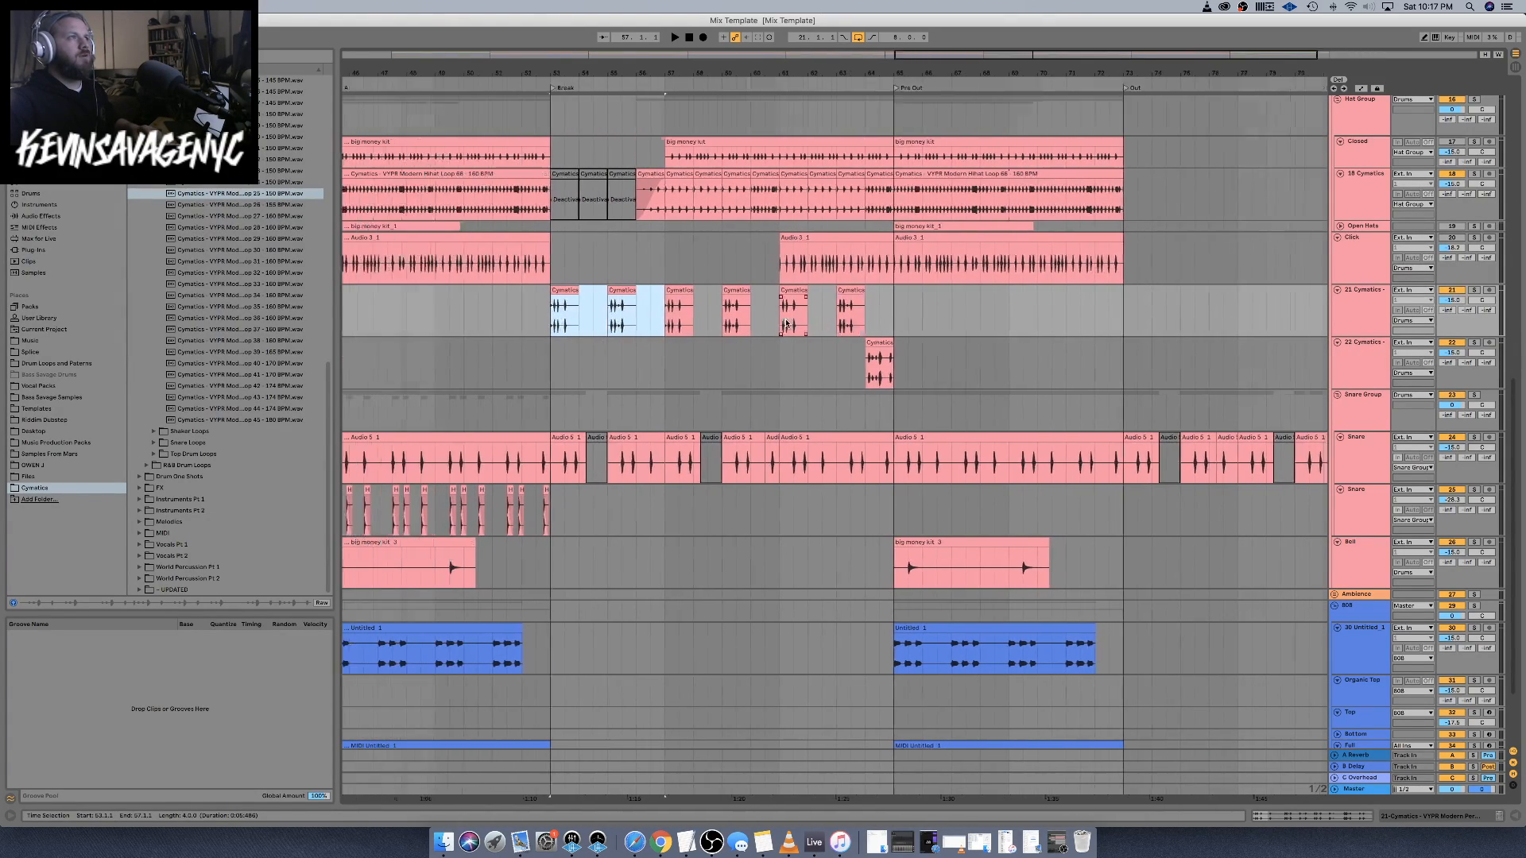
{"action": "scroll", "coordinate": [792, 322], "scroll_direction": "left", "scroll_amount": 20}
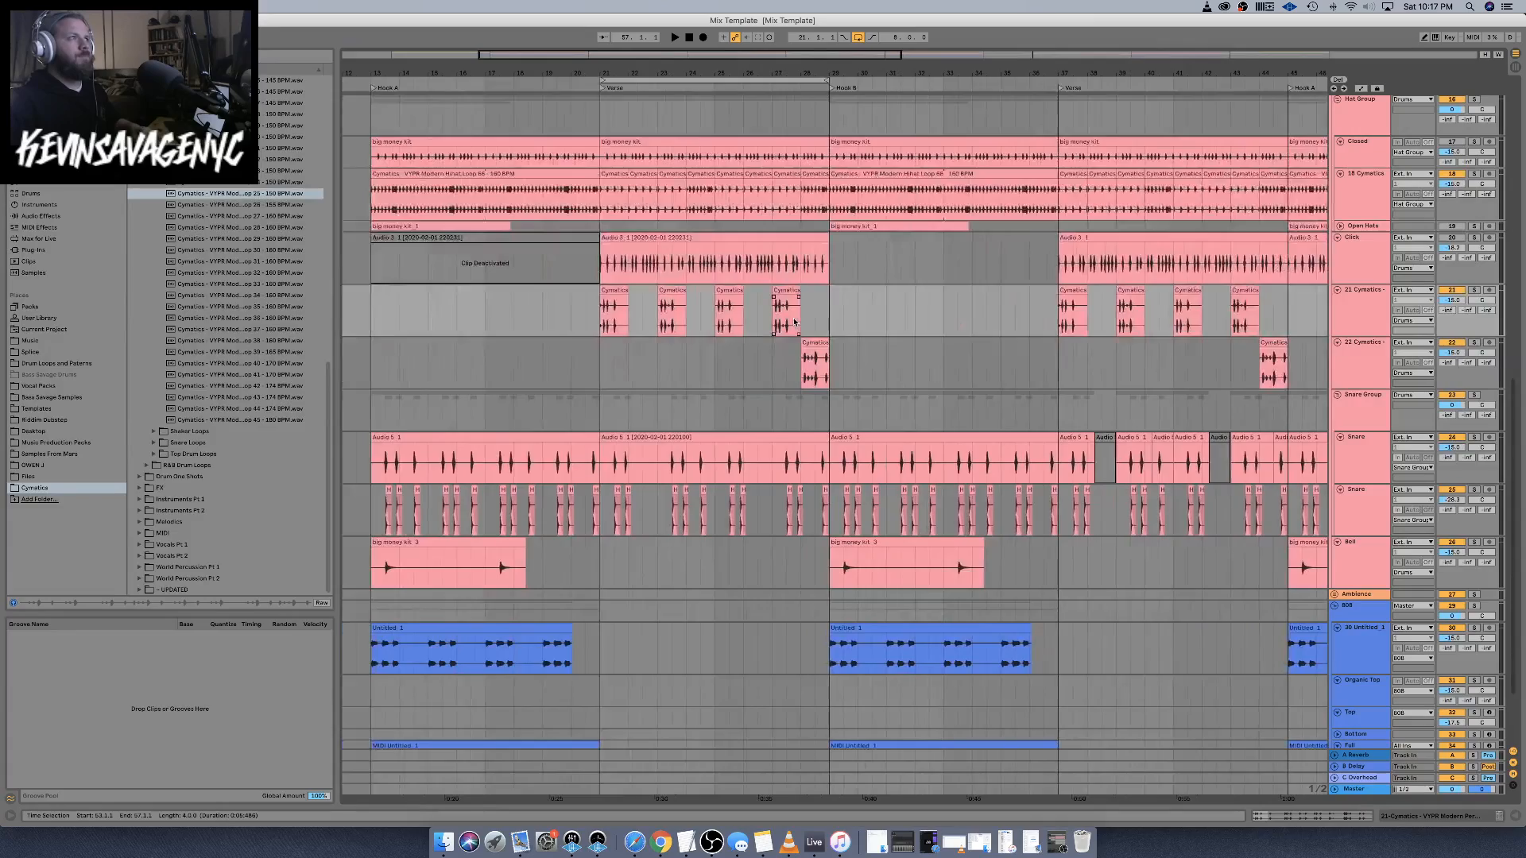
{"action": "scroll", "coordinate": [967, 88], "scroll_direction": "right", "scroll_amount": 10}
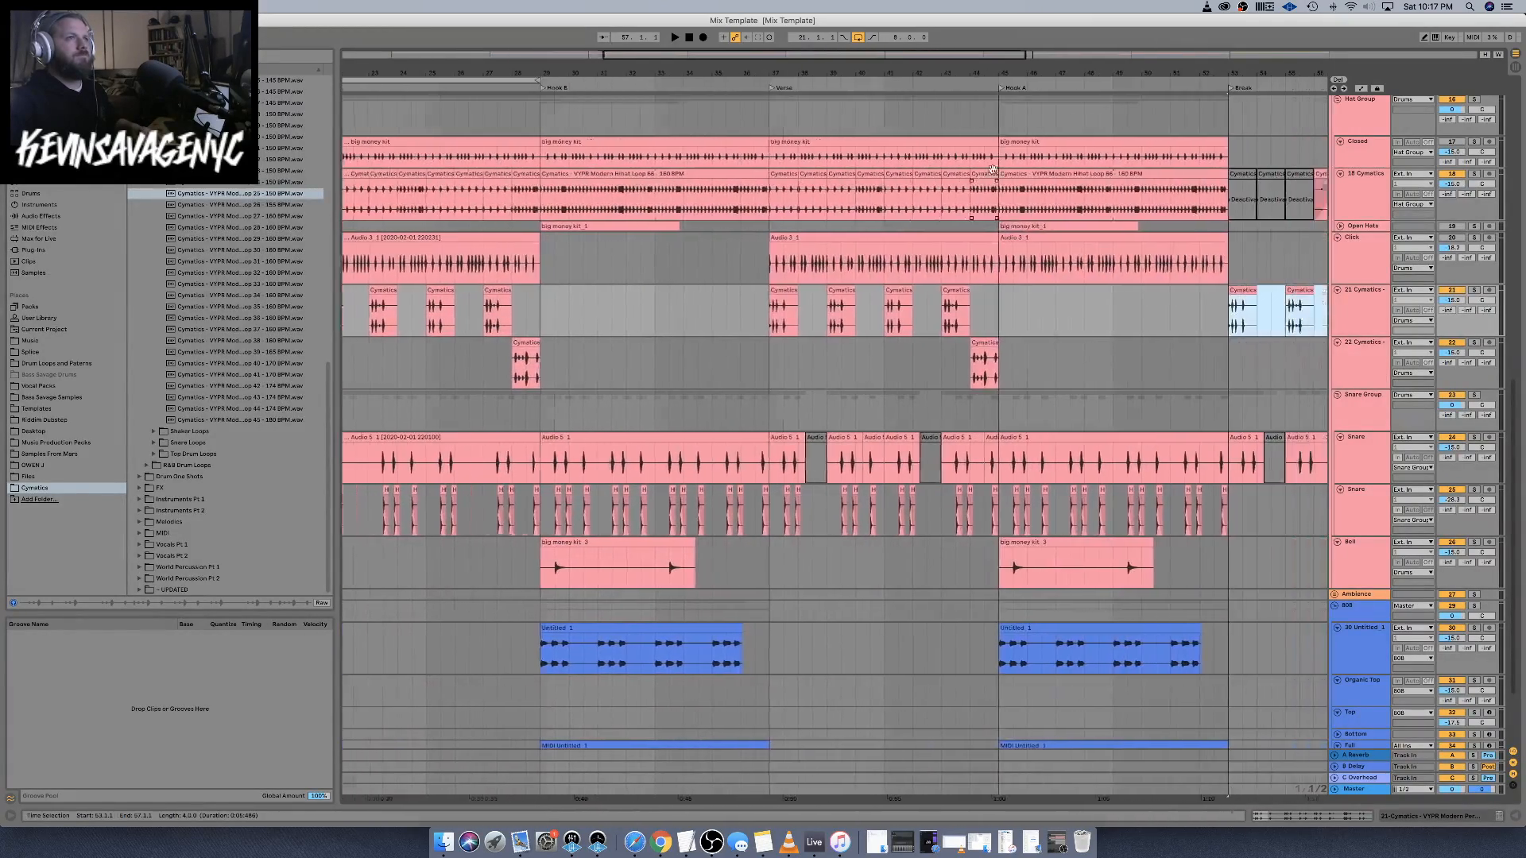
{"action": "scroll", "coordinate": [782, 77], "scroll_direction": "left", "scroll_amount": 3}
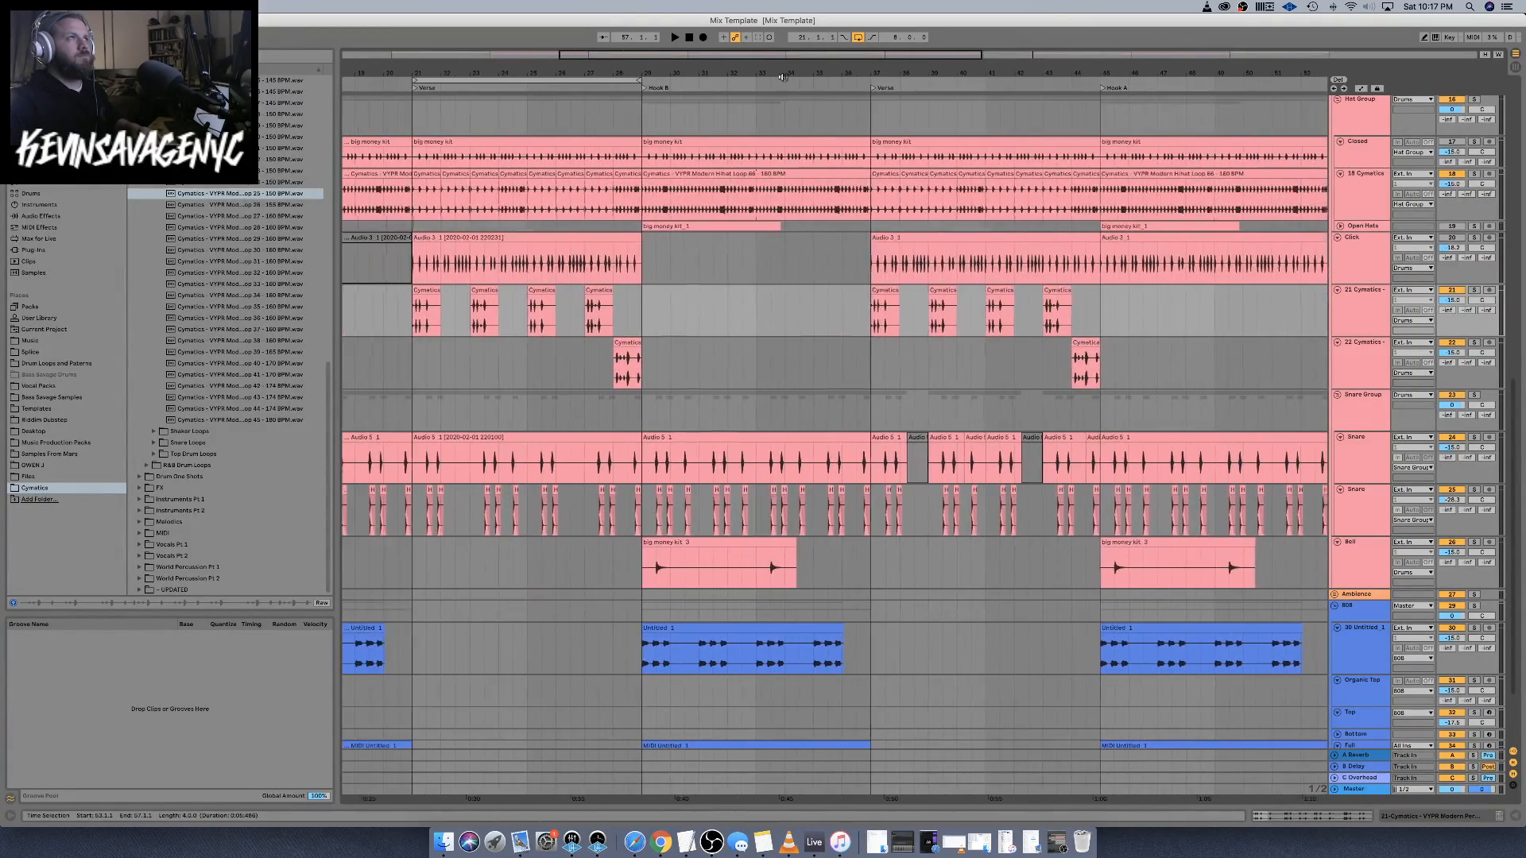
{"action": "scroll", "coordinate": [874, 90], "scroll_direction": "left", "scroll_amount": 9}
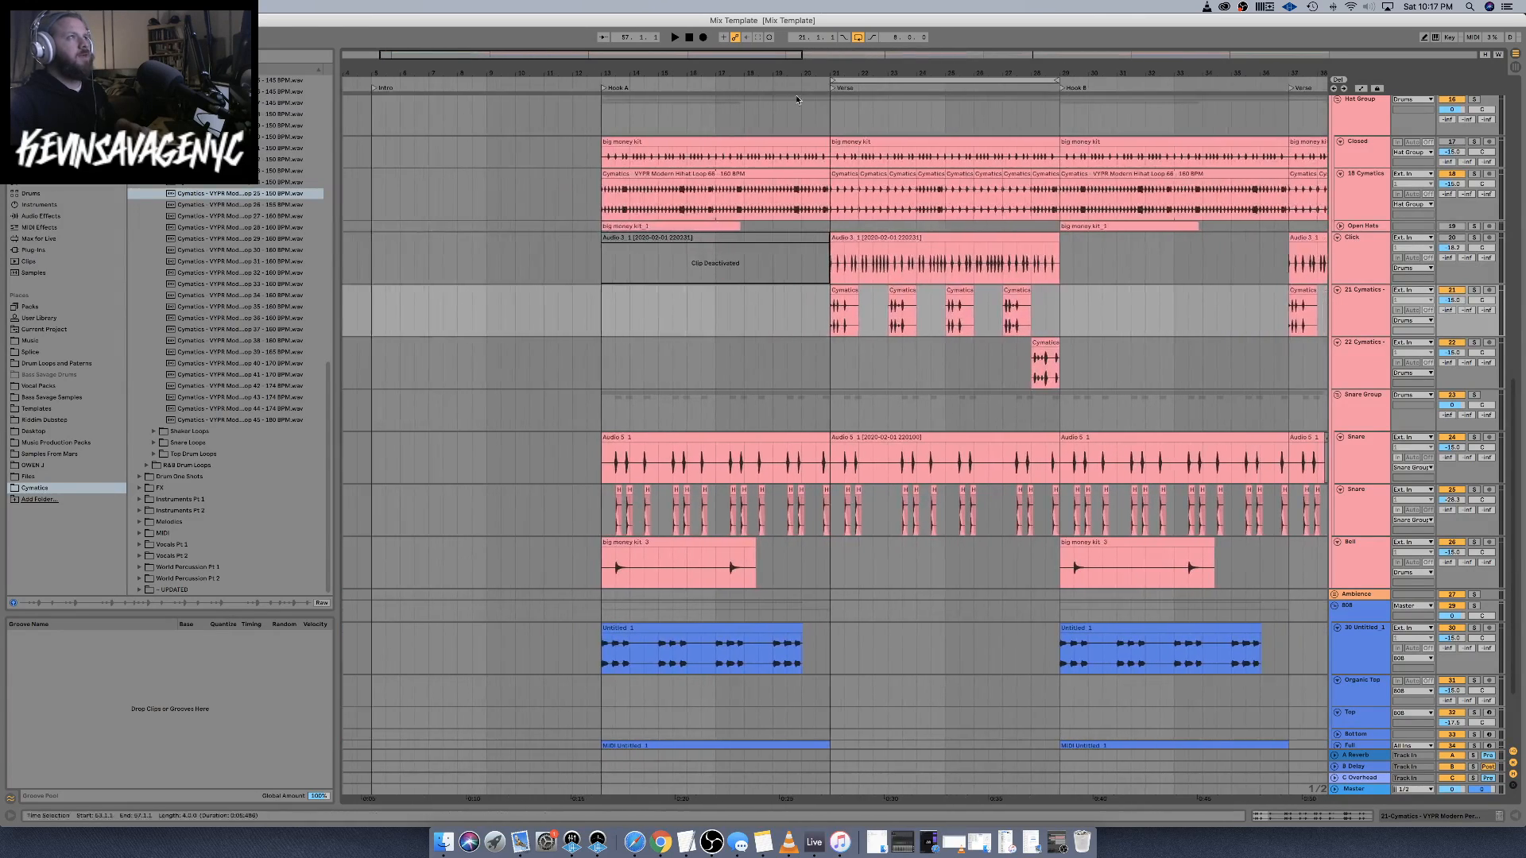
{"action": "left_click_drag", "start_coordinate": [835, 81], "coordinate": [601, 94]}
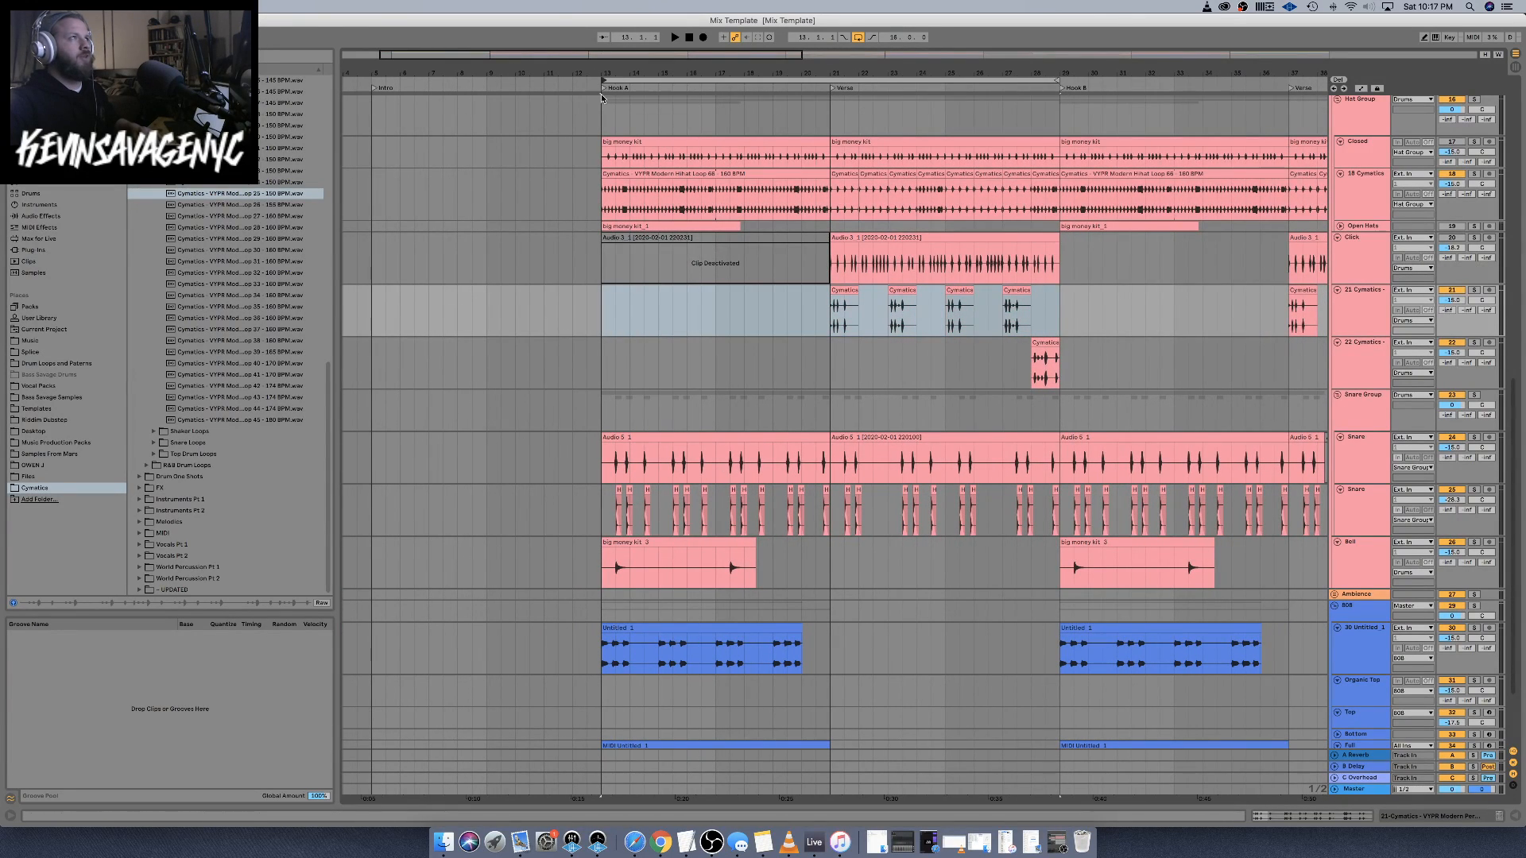
{"action": "key", "text": "space"}
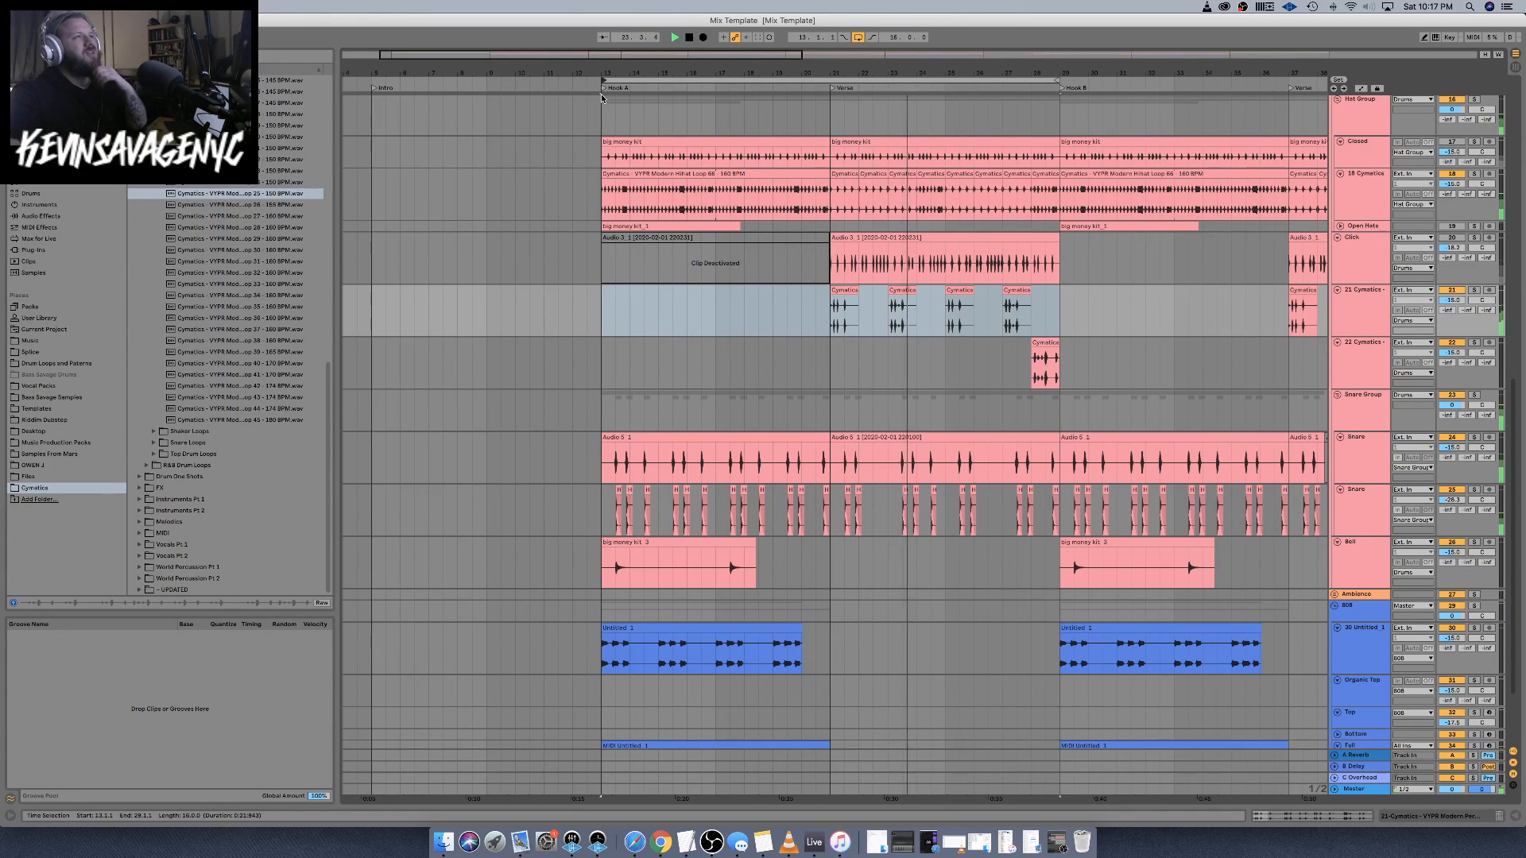
{"action": "scroll", "coordinate": [964, 250], "scroll_direction": "down", "scroll_amount": 1}
{"action": "key", "text": "space"}
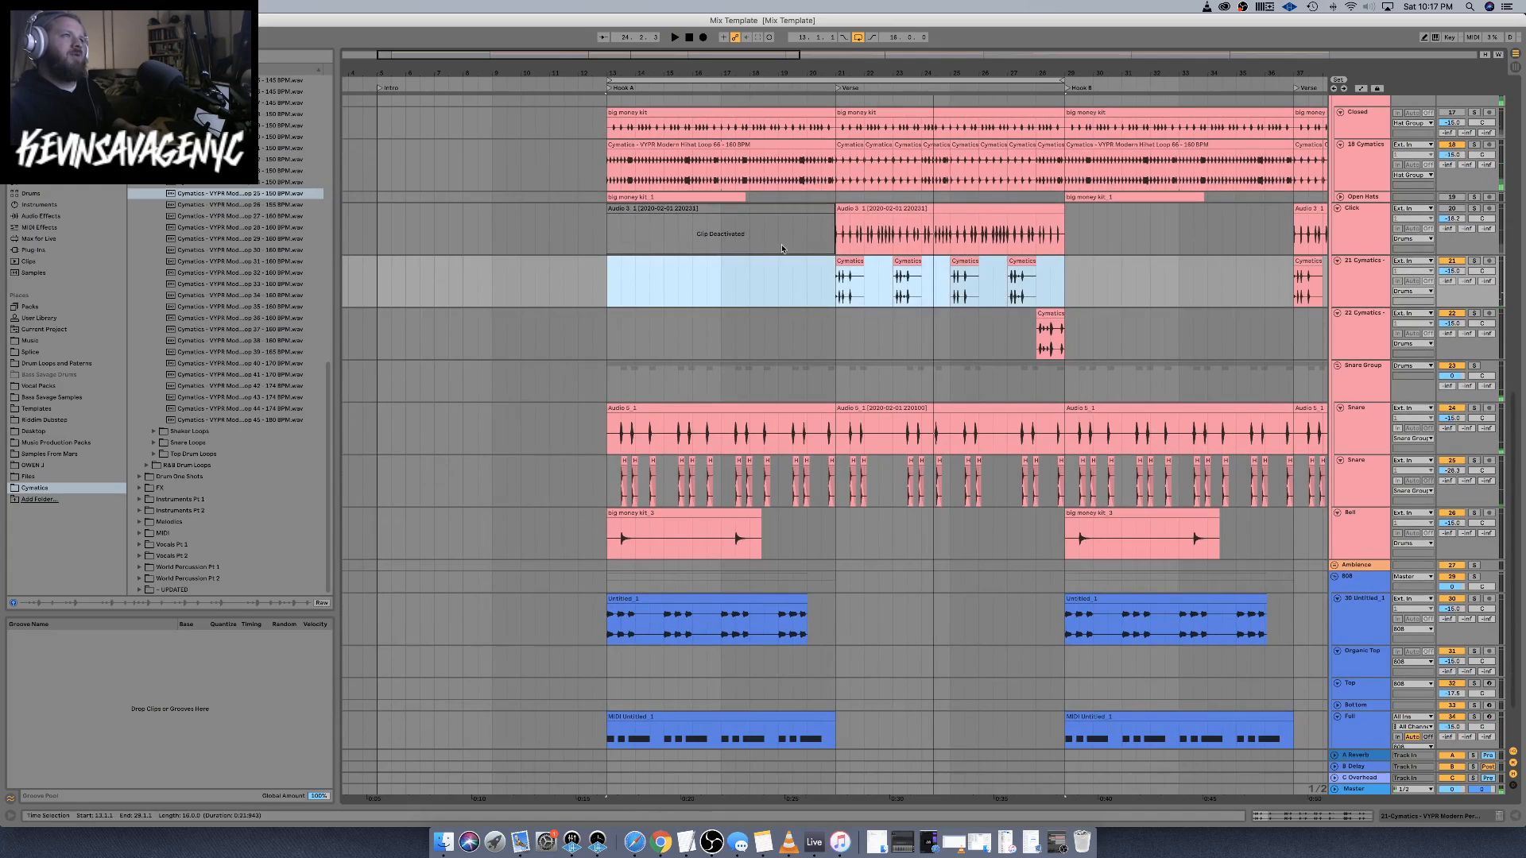
Copy the first Verse's percussion clips on both tracks to the start of Hook A at bar 13
{"action": "left_click", "coordinate": [852, 262]}
{"action": "left_click", "coordinate": [1054, 317], "text": "shift"}
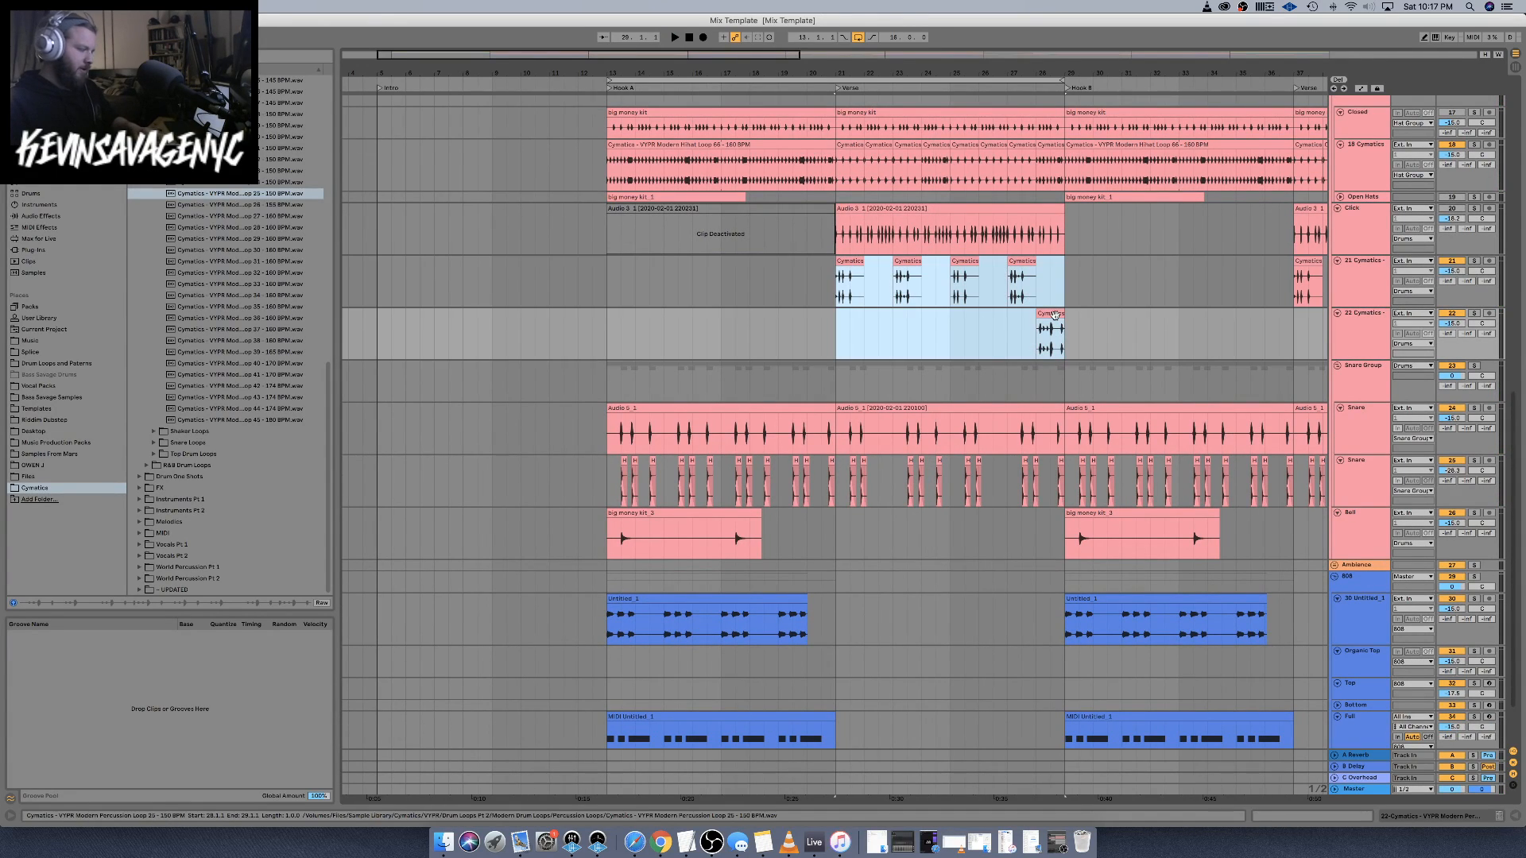
{"action": "left_click", "coordinate": [603, 279]}
{"action": "key", "text": "super+v"}
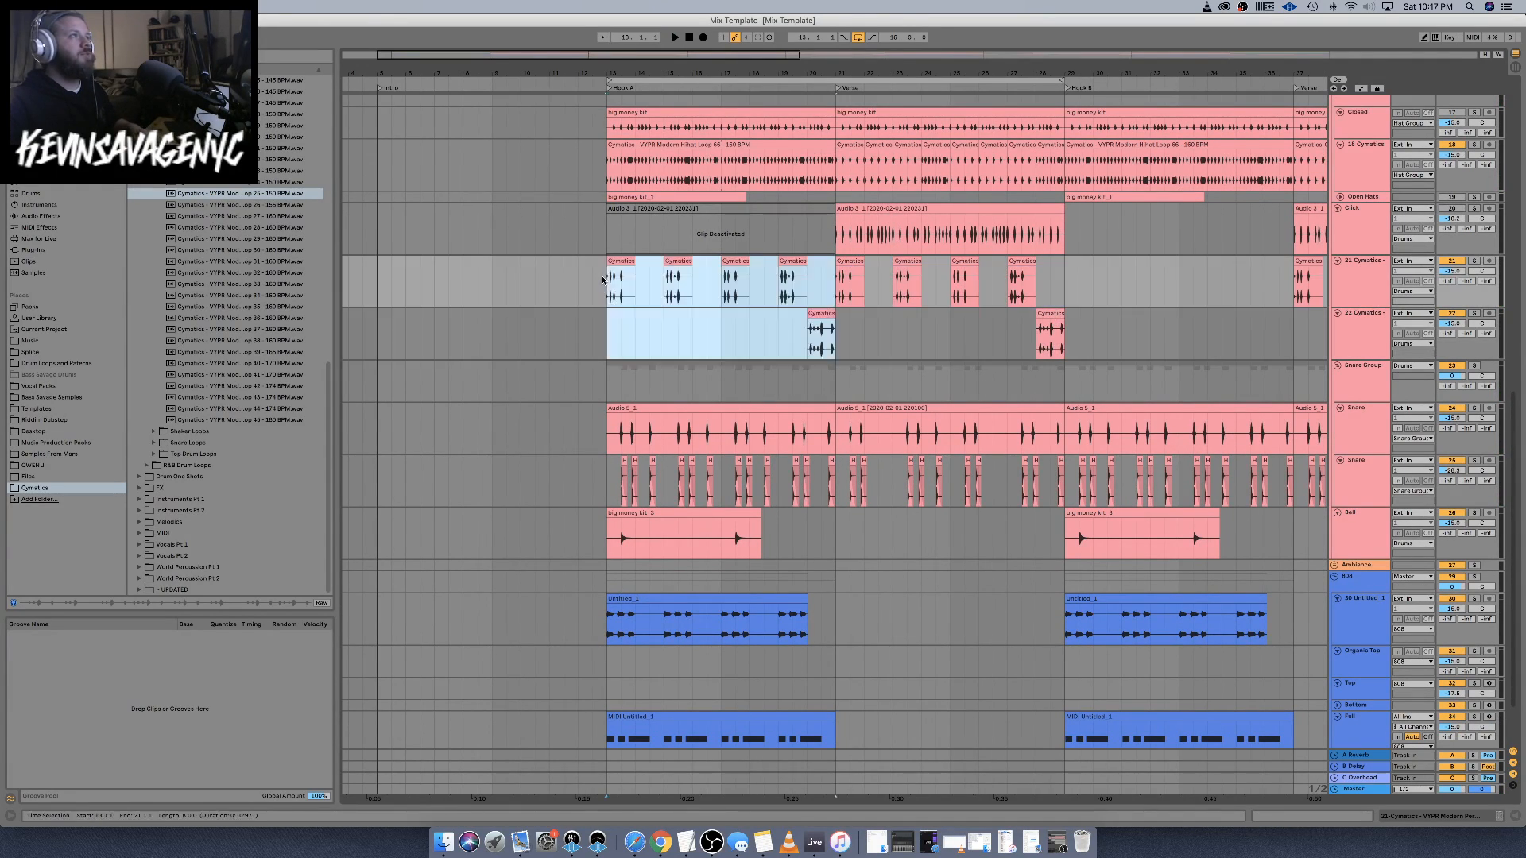
{"action": "left_click", "coordinate": [803, 320]}
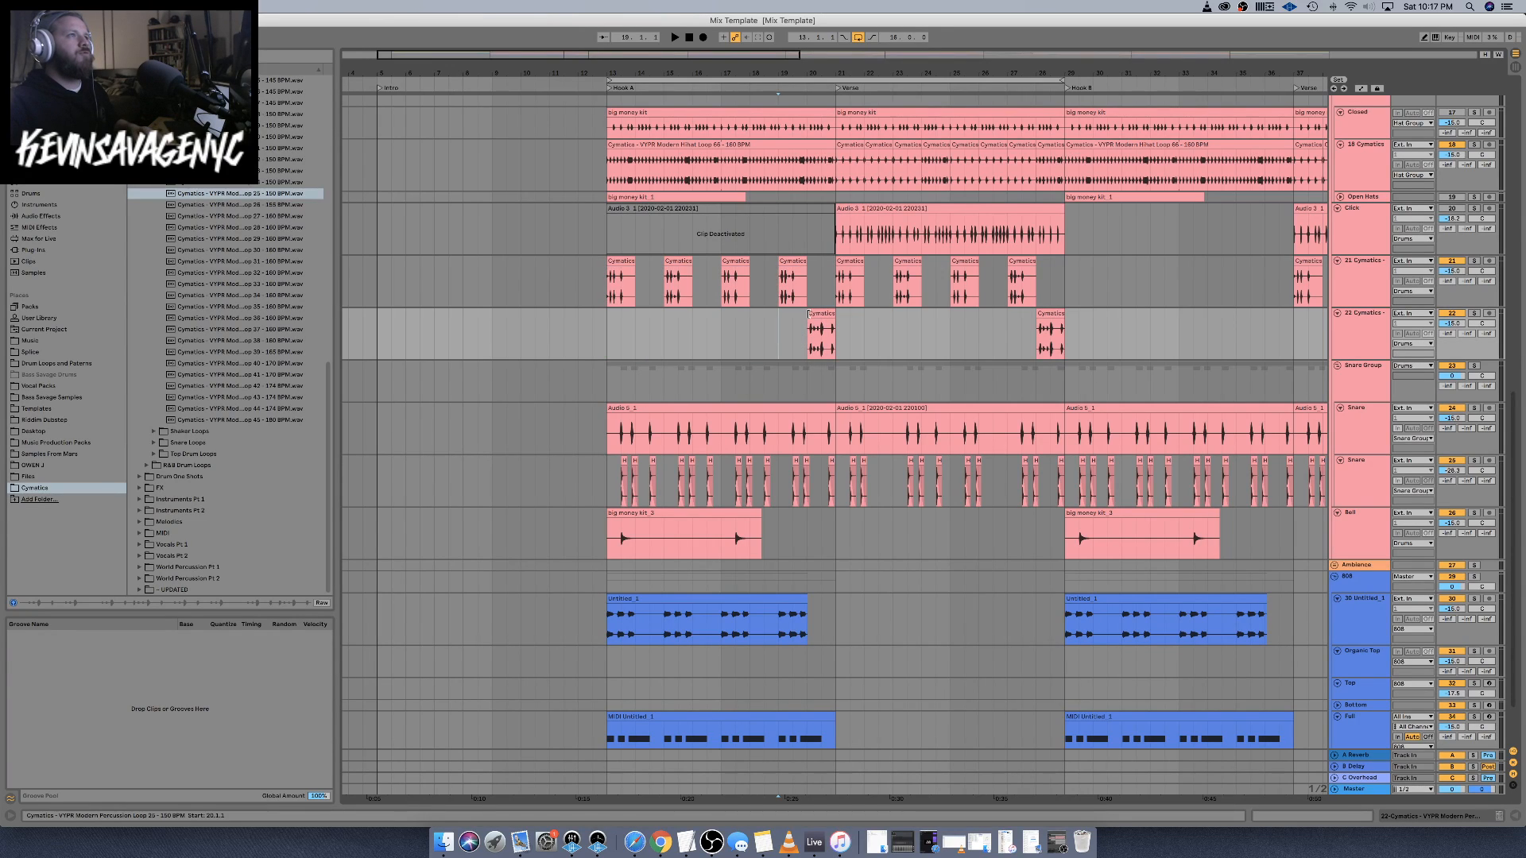
Extend the second percussion track's clip back to bar 16, remove bars 17 to 19 from it and play Hook A
{"action": "left_click_drag", "start_coordinate": [809, 315], "coordinate": [691, 313]}
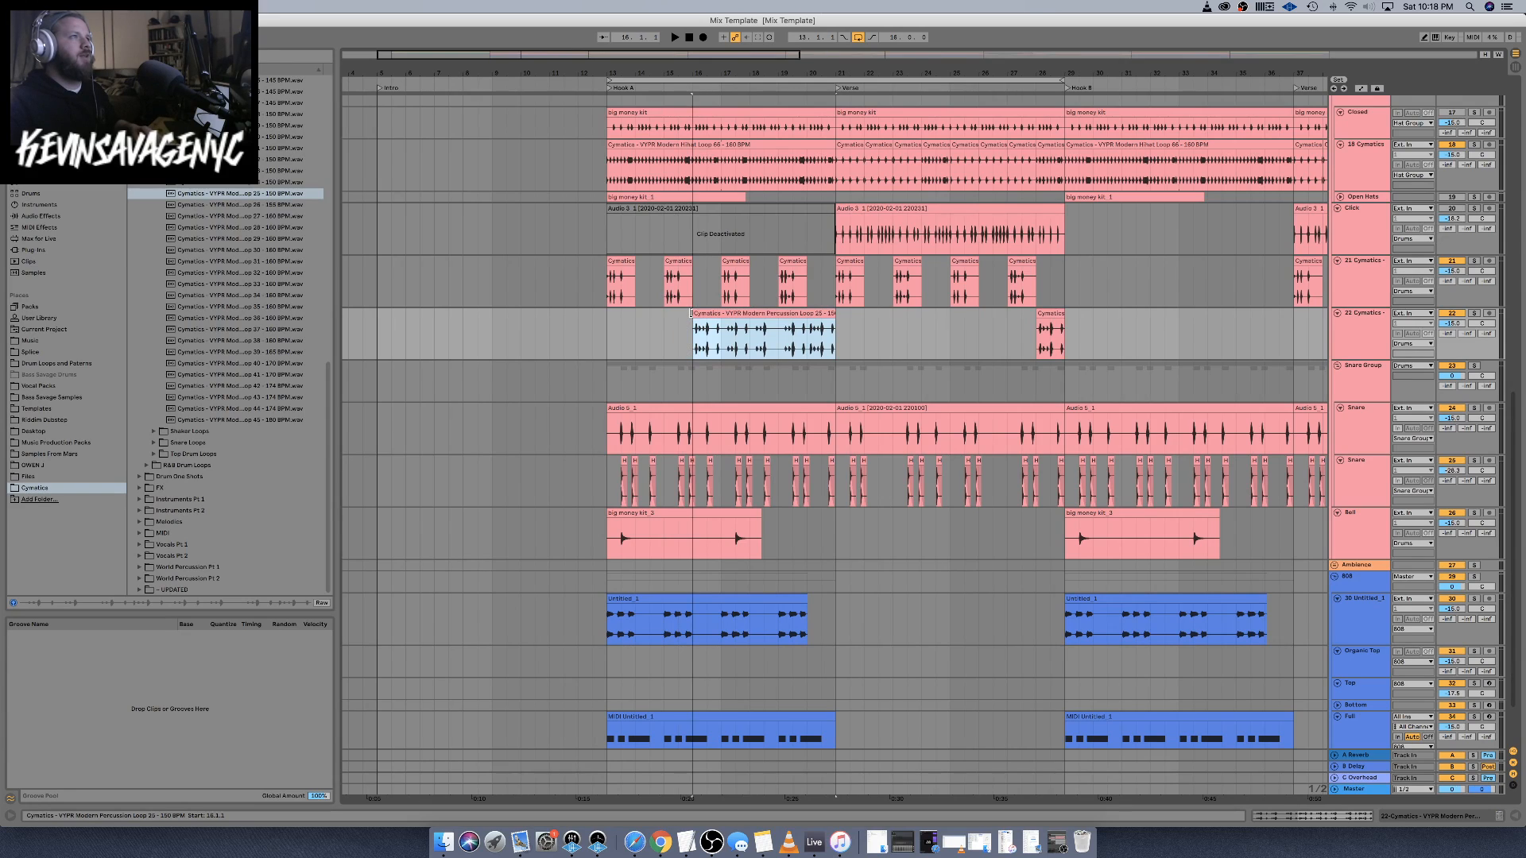
{"action": "left_click", "coordinate": [721, 338]}
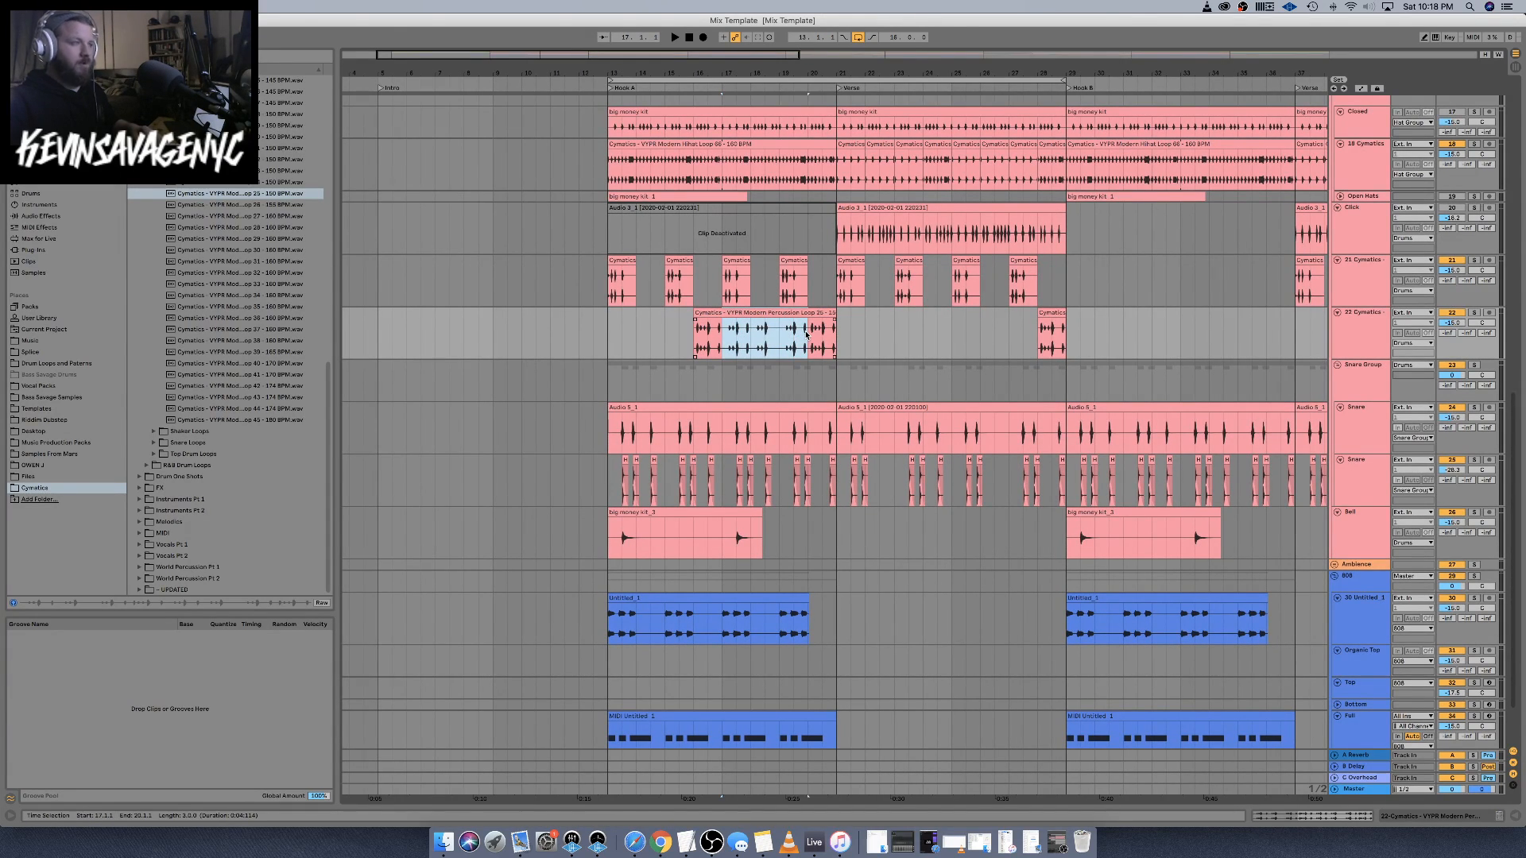
{"action": "key", "text": "Delete"}
{"action": "left_click", "coordinate": [605, 345]}
{"action": "key", "text": "space"}
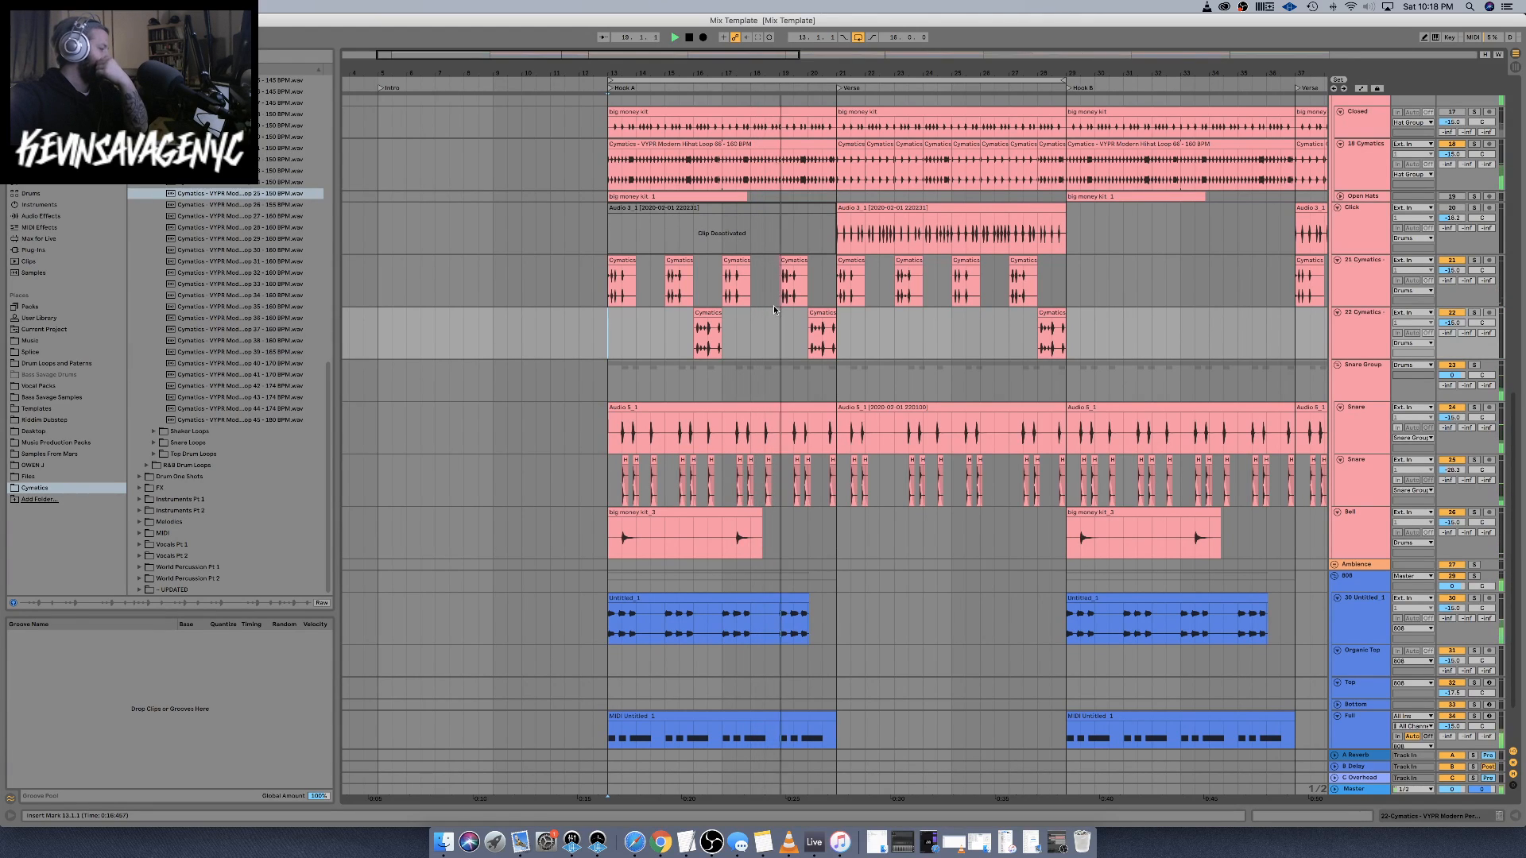
Copy Hook A's percussion clips on both tracks to Hook B at bar 29 and the second Hook A at bar 45
{"action": "key", "text": "minus"}
{"action": "key", "text": "minus"}
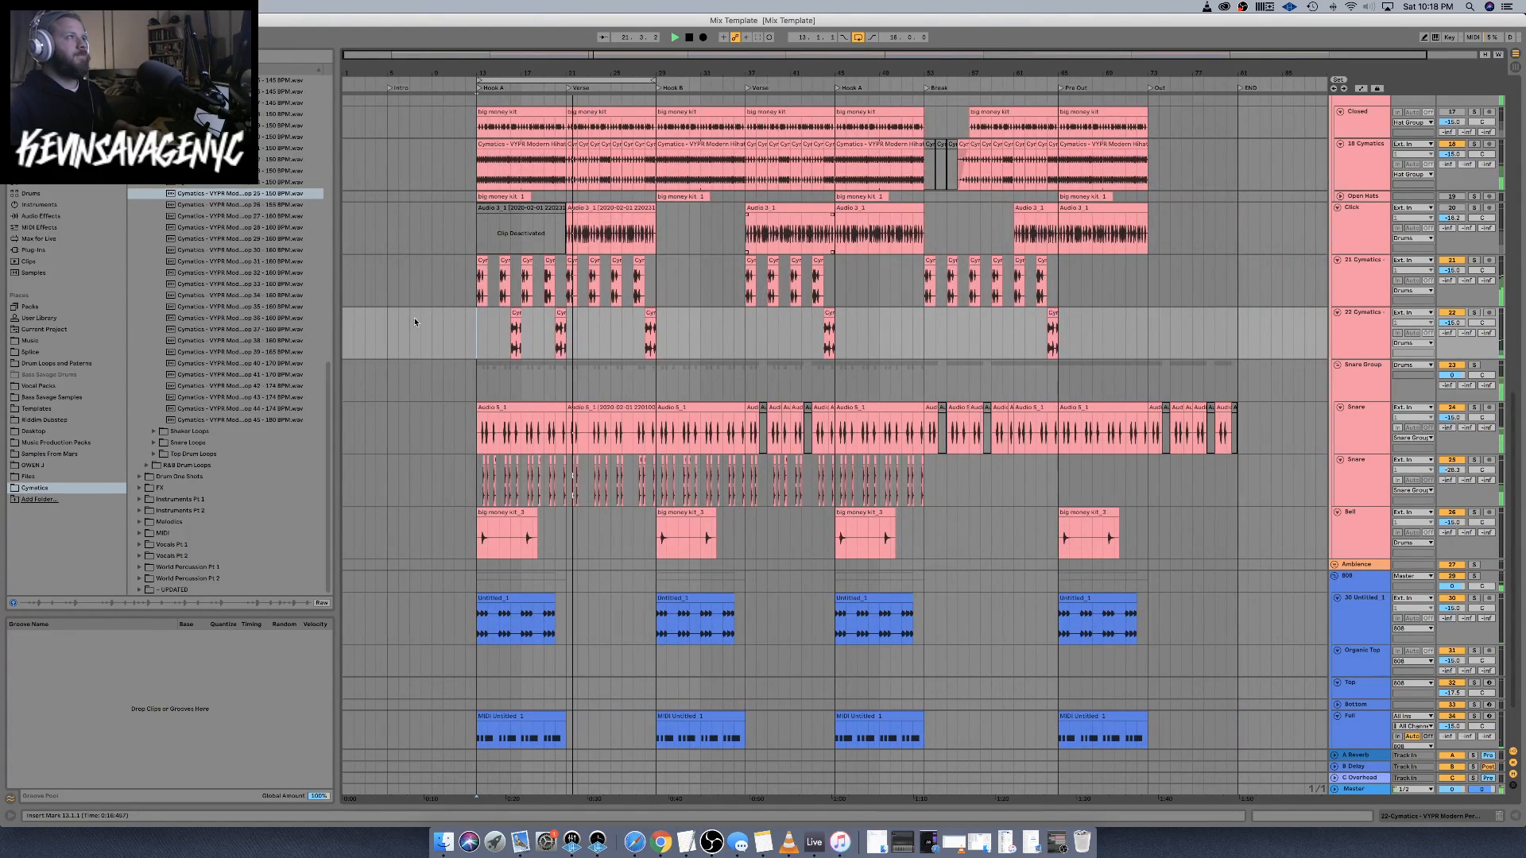
{"action": "left_click", "coordinate": [483, 261]}
{"action": "left_click", "coordinate": [560, 316], "text": "shift"}
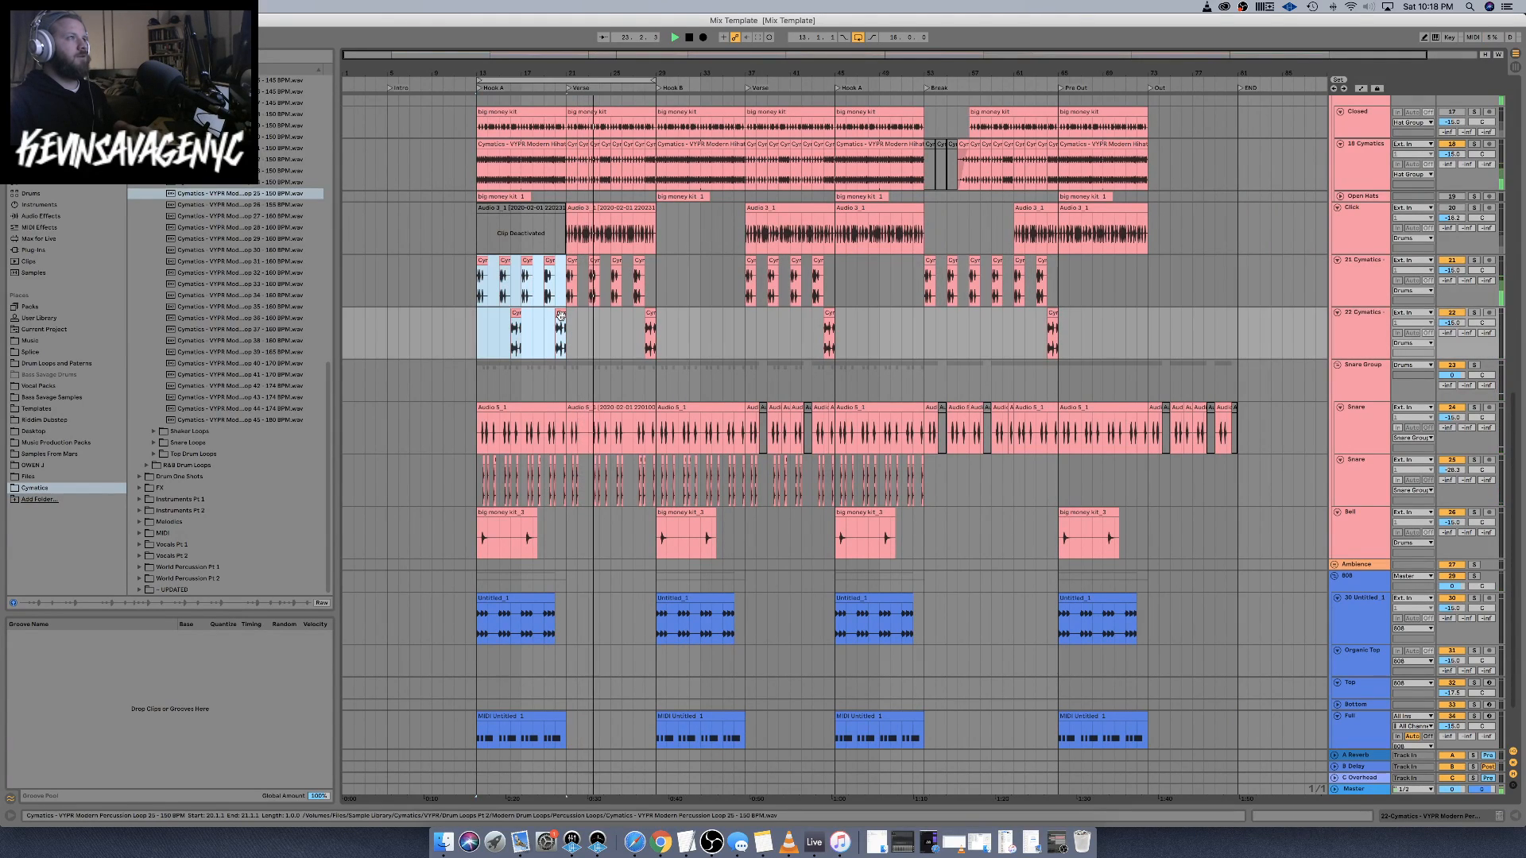
{"action": "left_click", "coordinate": [659, 278]}
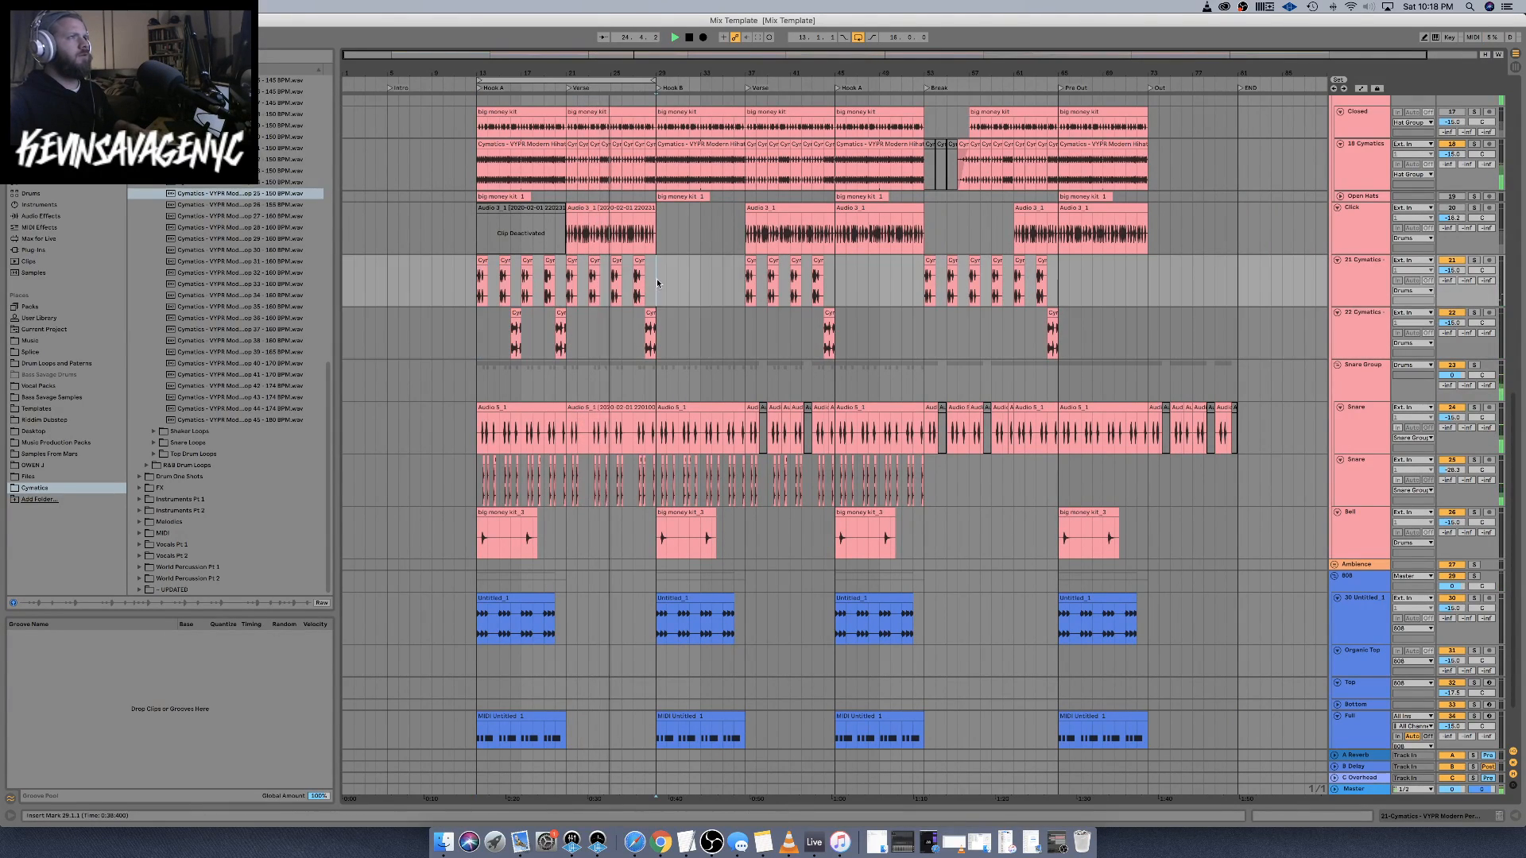
{"action": "key", "text": "super+v"}
{"action": "left_click", "coordinate": [835, 271]}
{"action": "key", "text": "super+v"}
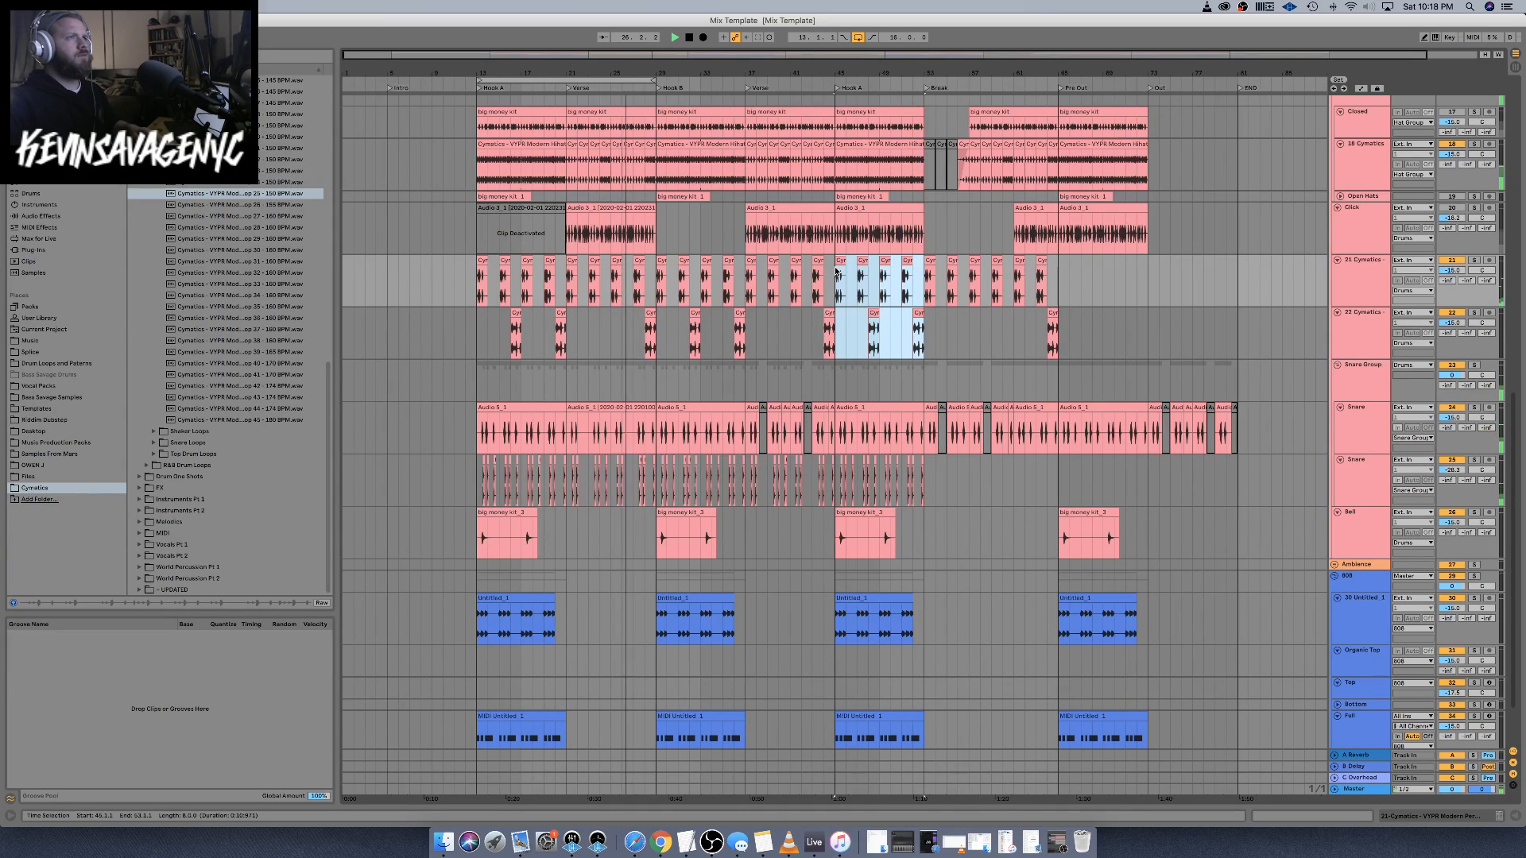
Paste the same percussion clips into the Pre Out section at bar 65 and extend the loop range to the END marker
{"action": "left_click", "coordinate": [1060, 274]}
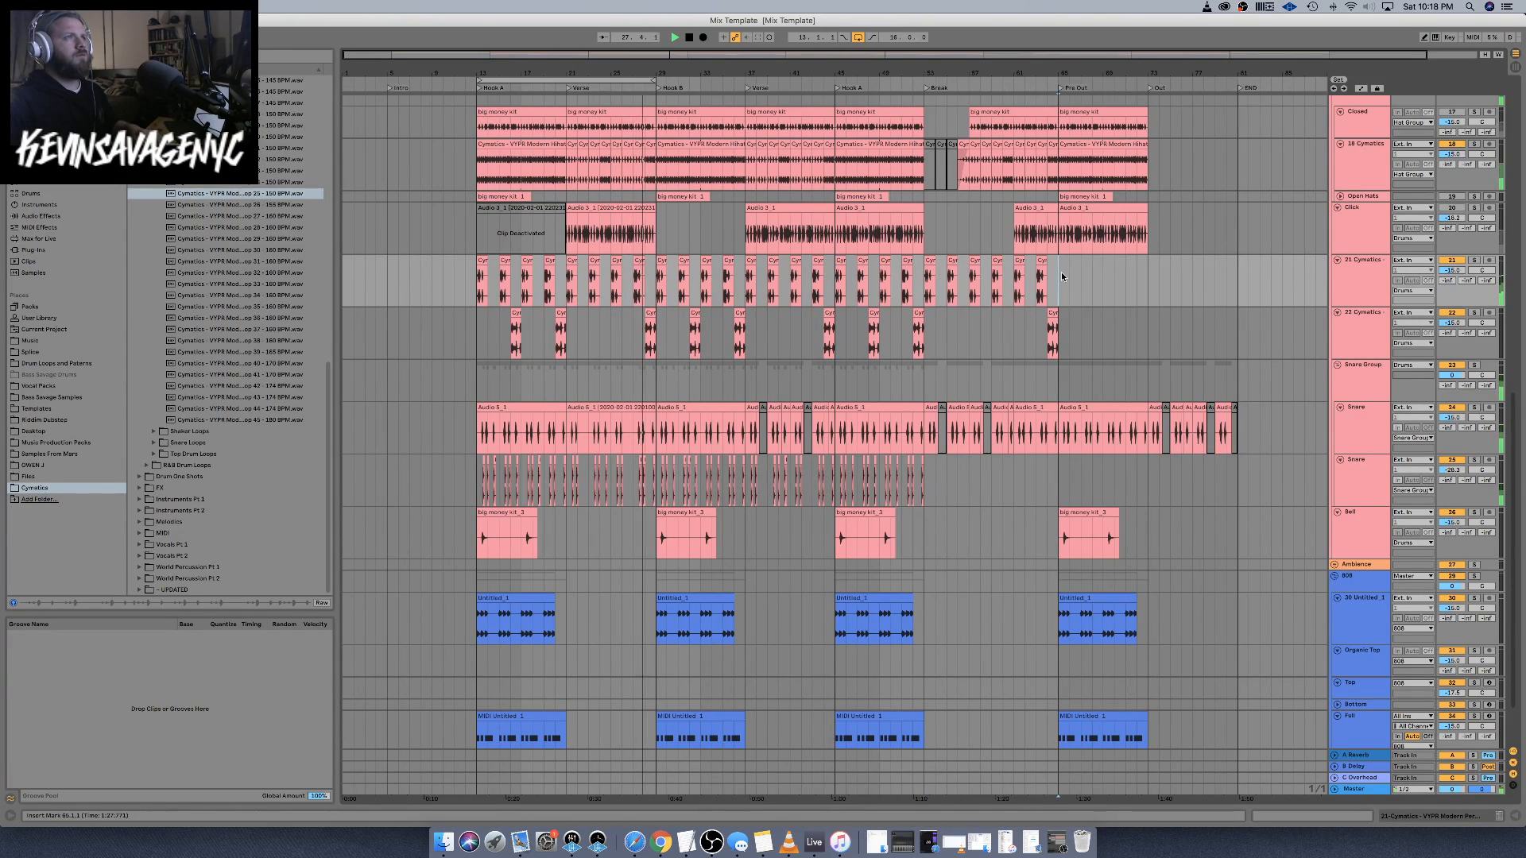
{"action": "key", "text": "super+v"}
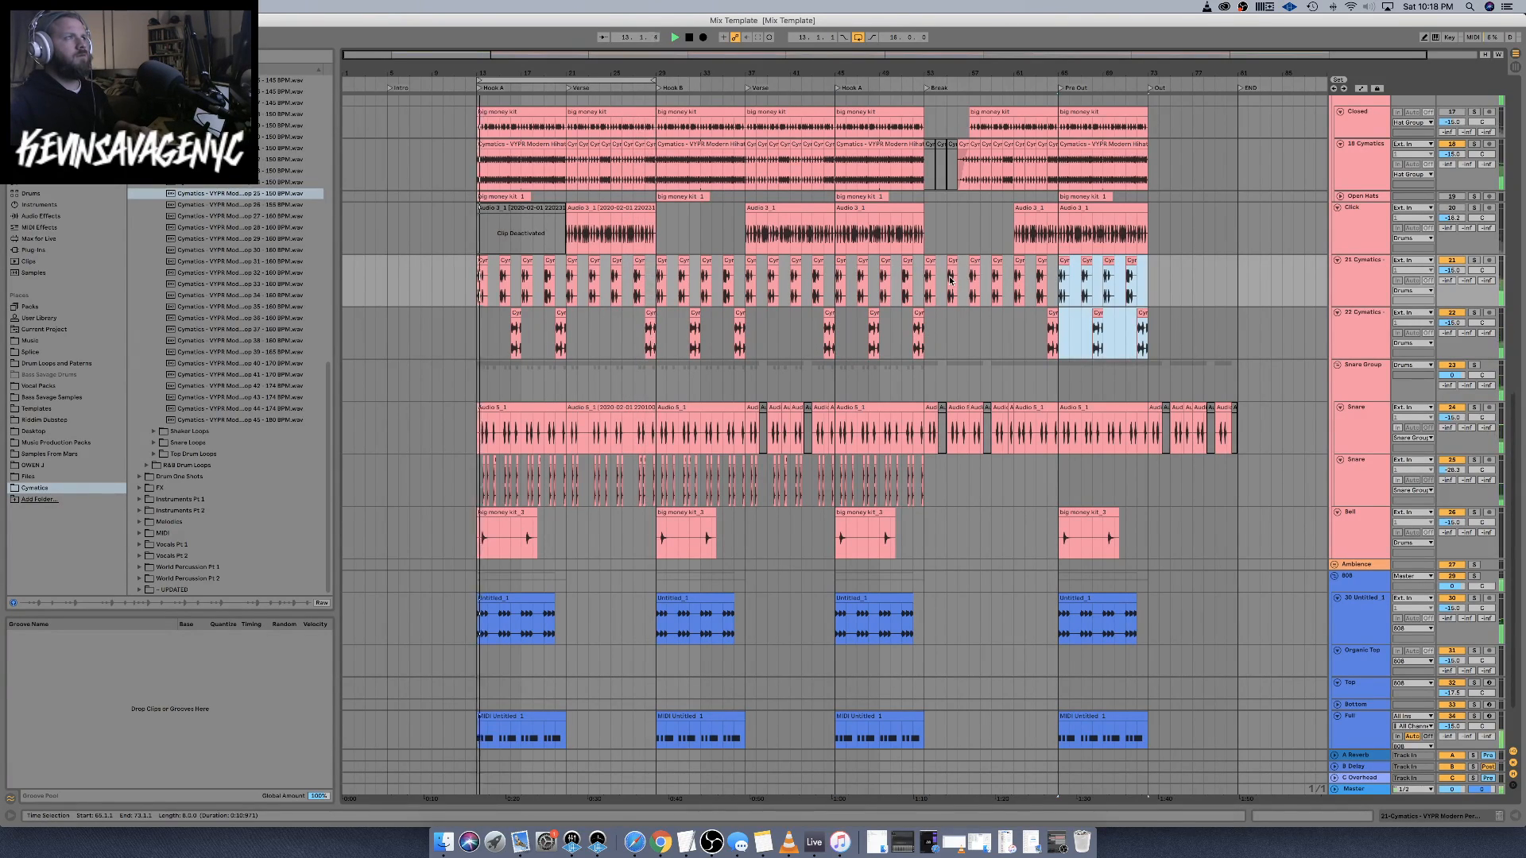
{"action": "left_click_drag", "start_coordinate": [656, 86], "coordinate": [1233, 82]}
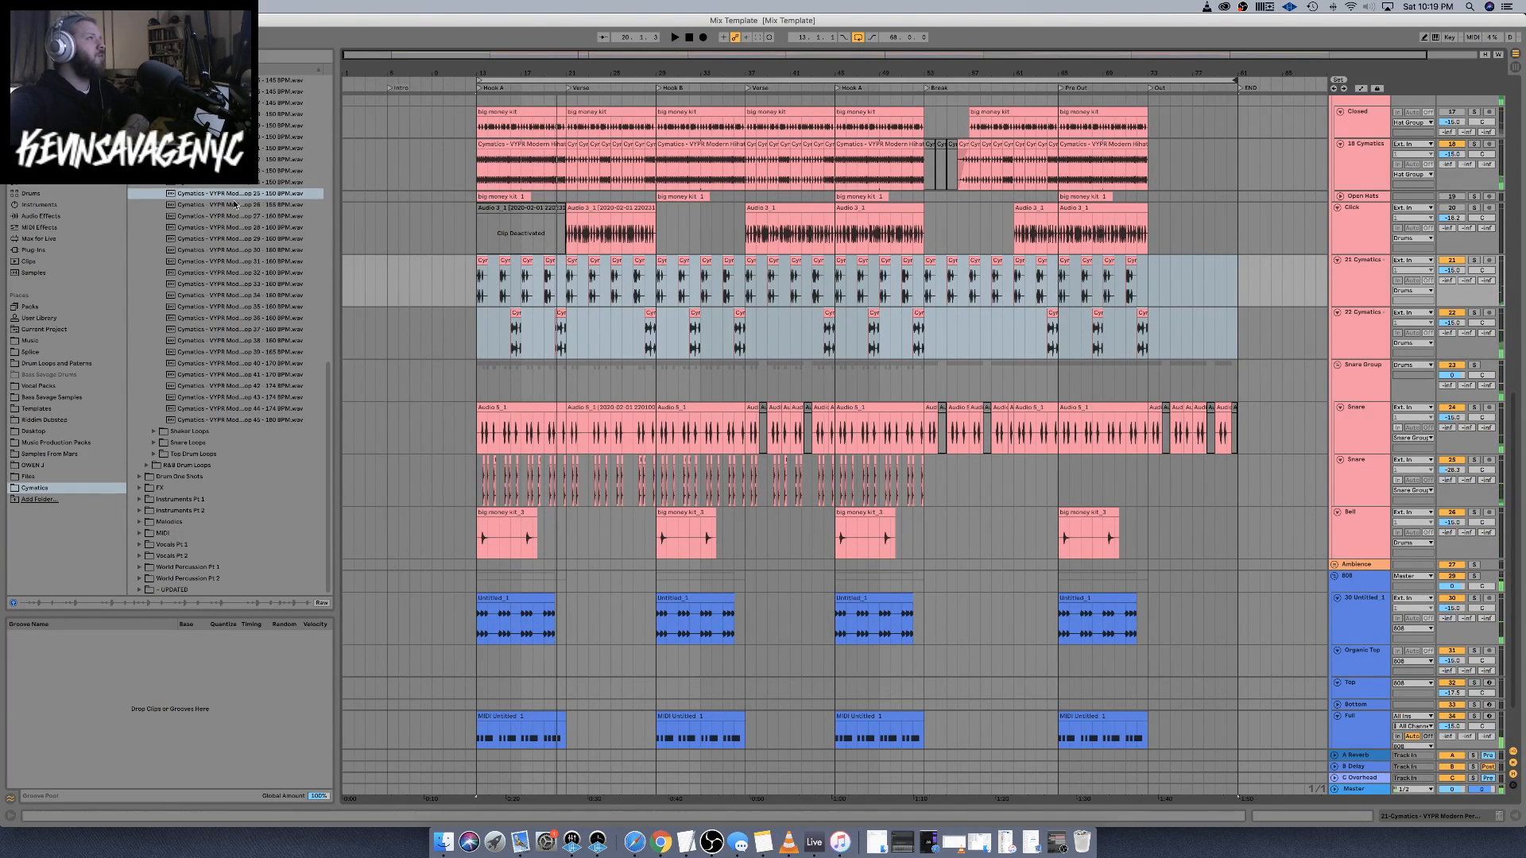
Place Cymatics Modern Percussion Loop 24 on the second percussion track at bar 9, just before Hook A
{"action": "left_click", "coordinate": [255, 183]}
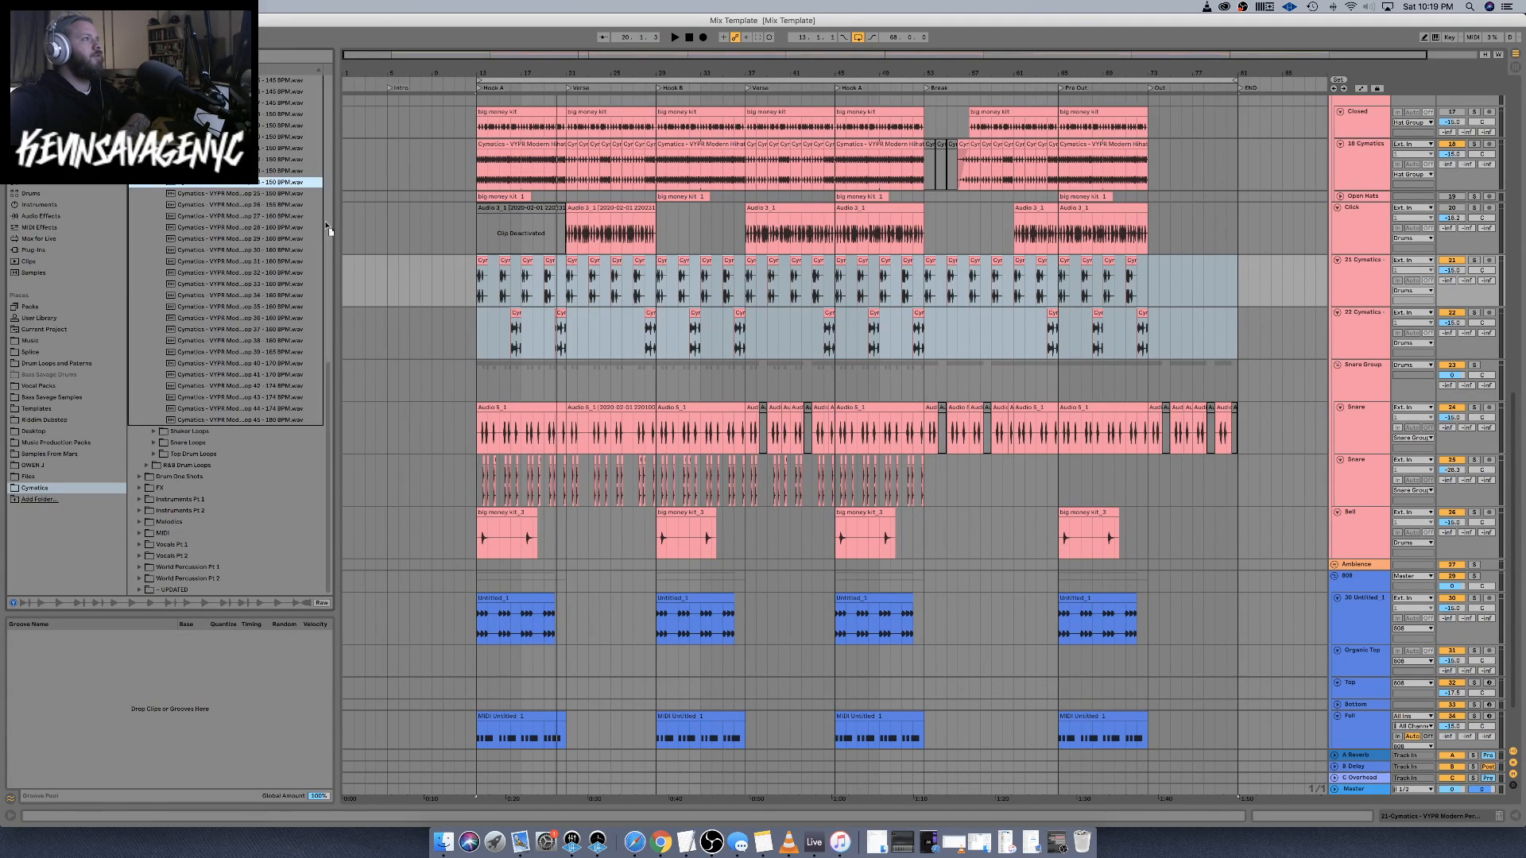
{"action": "left_click_drag", "start_coordinate": [329, 230], "coordinate": [430, 337]}
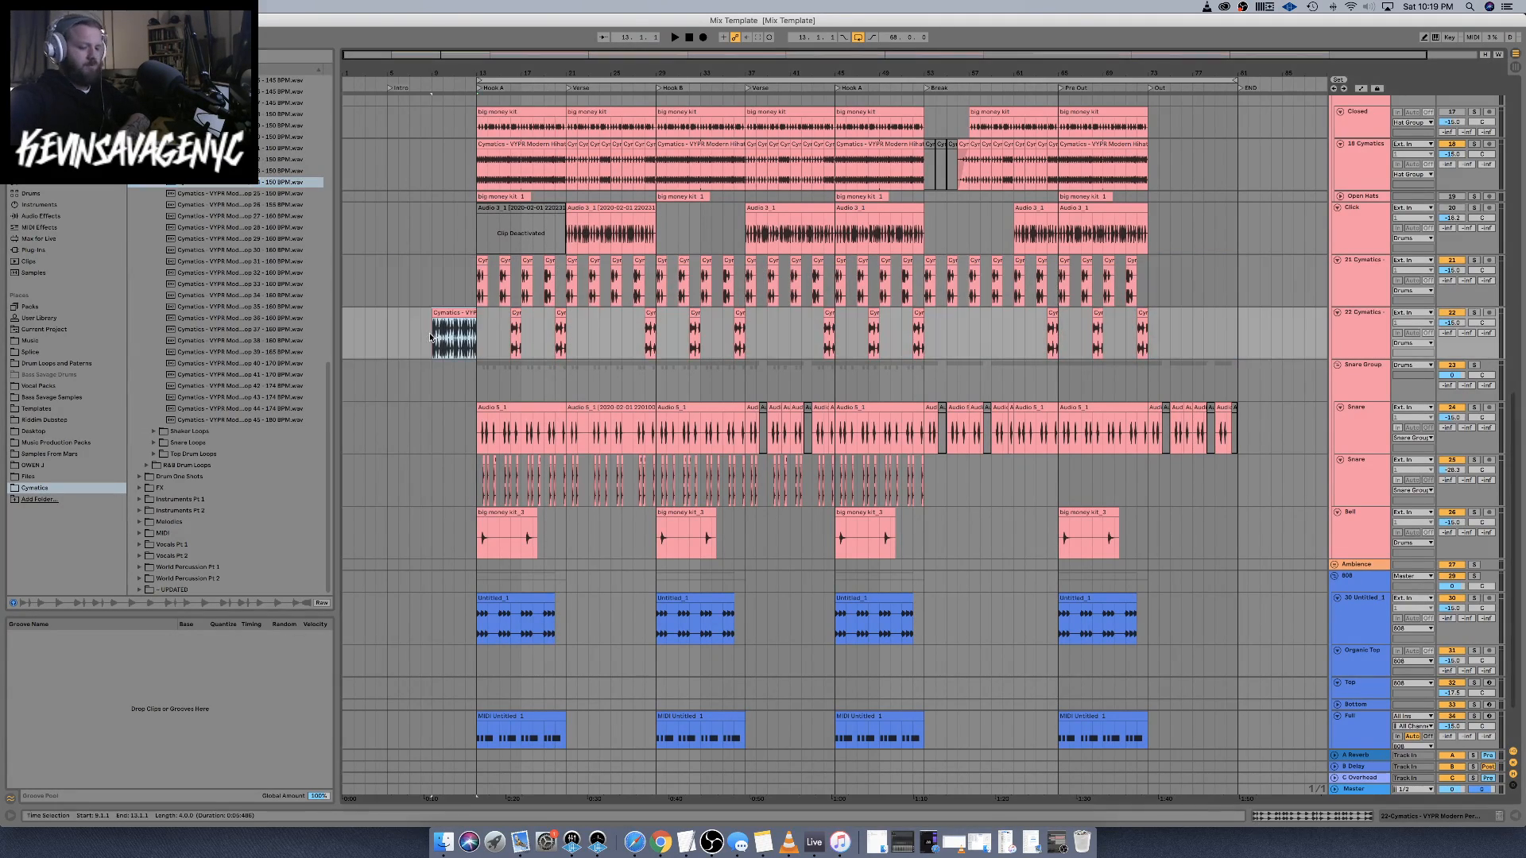
{"action": "key", "text": "plus"}
{"action": "key", "text": "plus"}
{"action": "key", "text": "plus"}
{"action": "key", "text": "plus"}
{"action": "key", "text": "plus"}
{"action": "key", "text": "plus"}
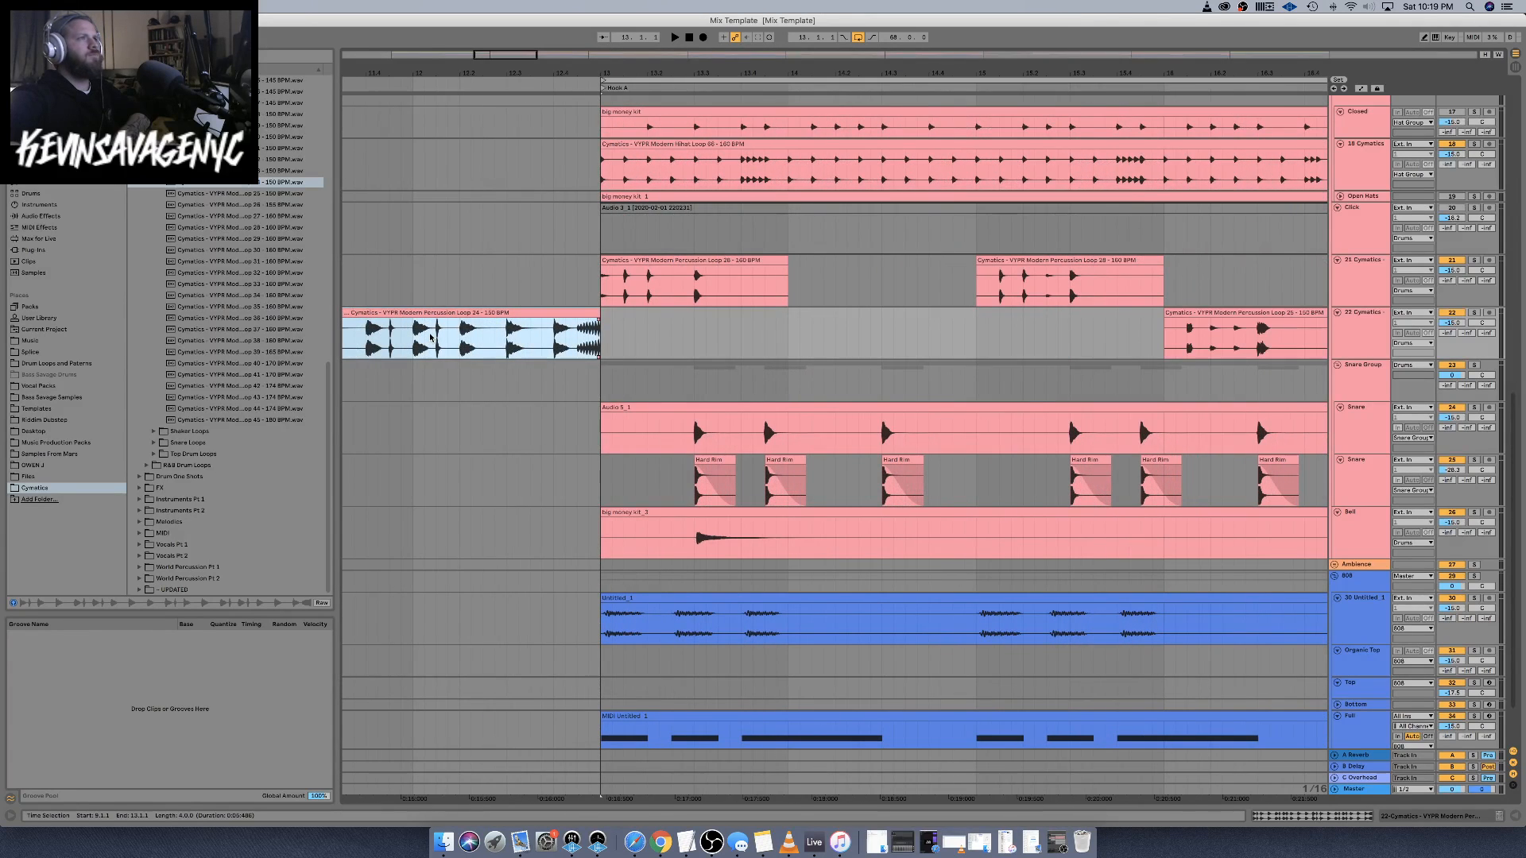
{"action": "key", "text": "minus"}
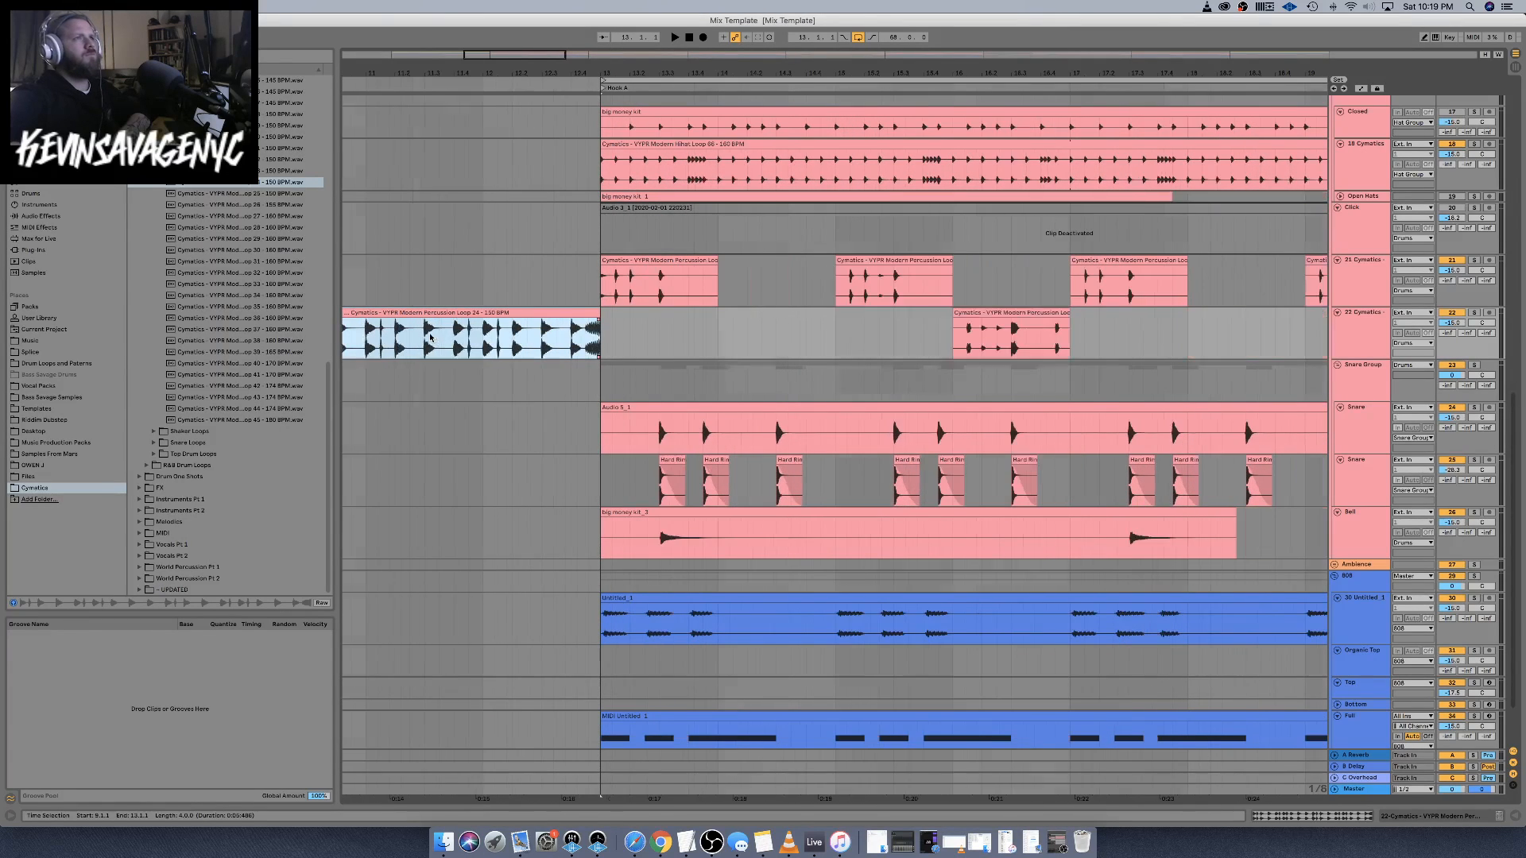
Audition the final hit of Percussion Loop 24 and copy it to the end of bar 16 in Hook A
{"action": "left_click", "coordinate": [587, 337]}
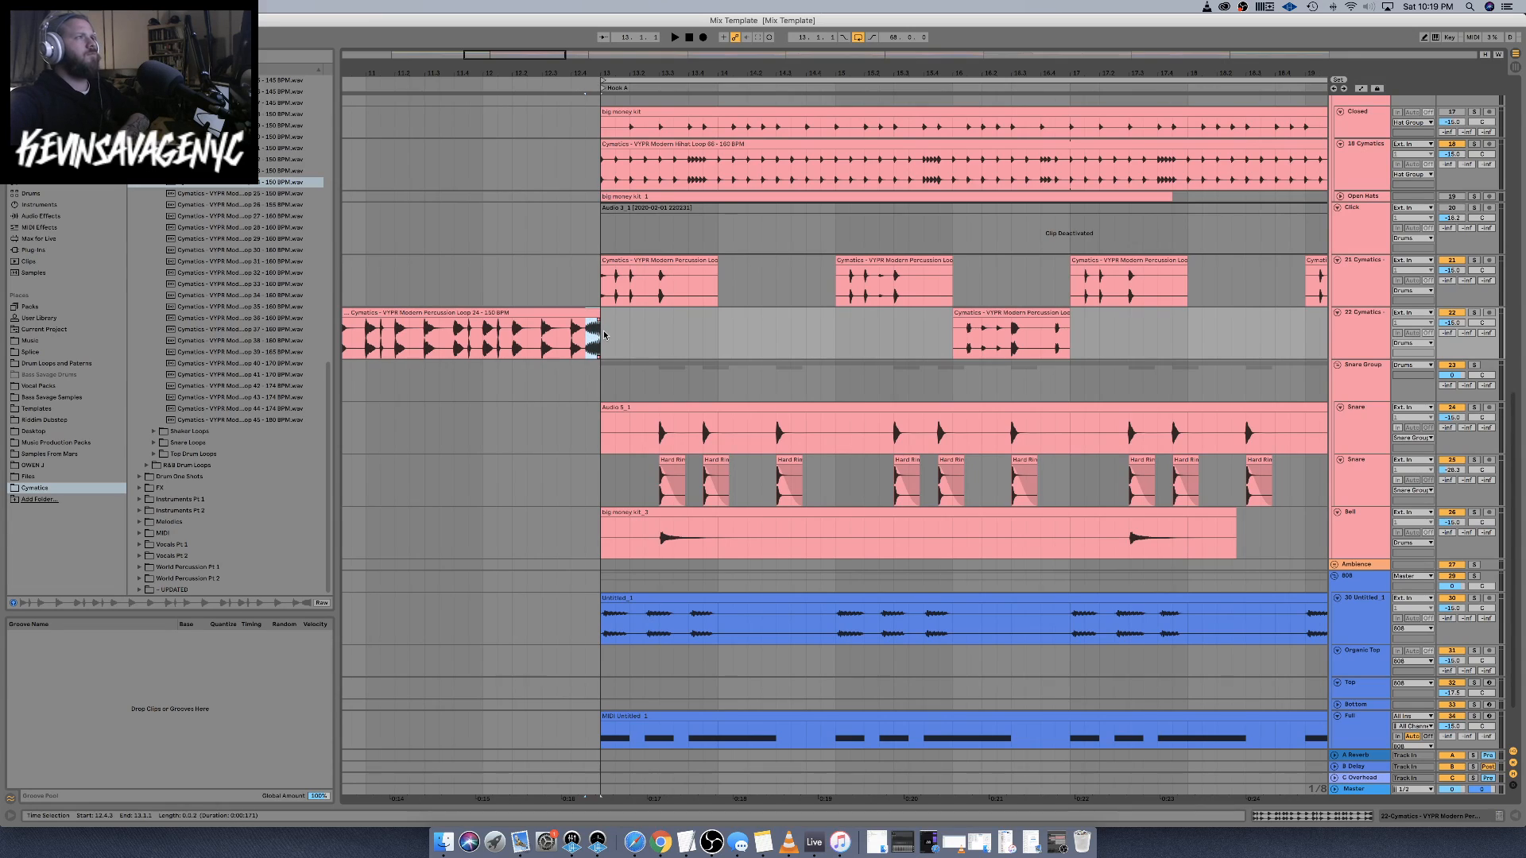
{"action": "key", "text": "space"}
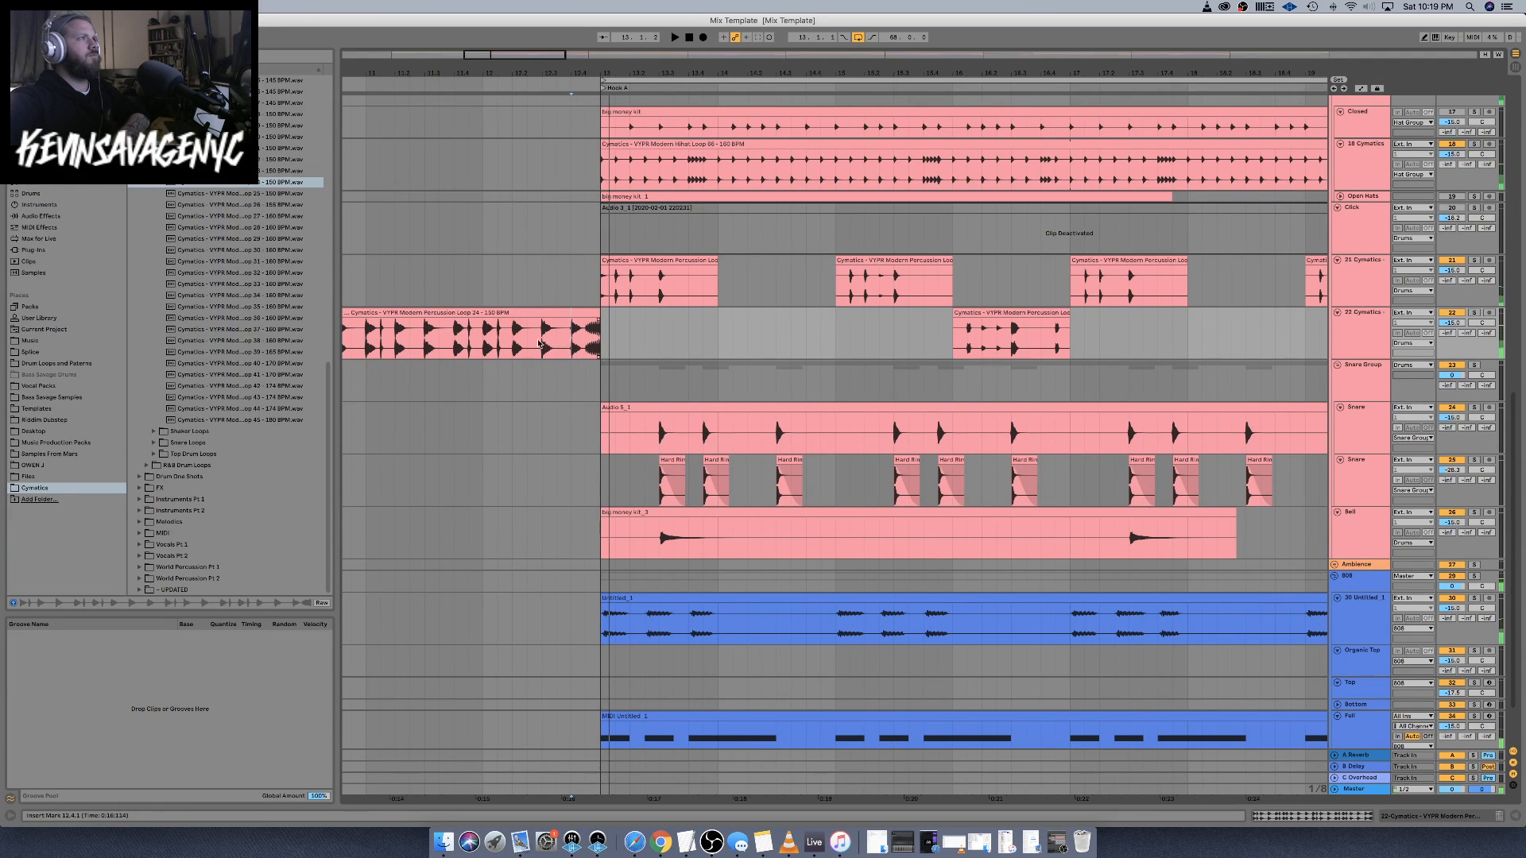
{"action": "key", "text": "space"}
{"action": "key", "text": "space"}
{"action": "key", "text": "space"}
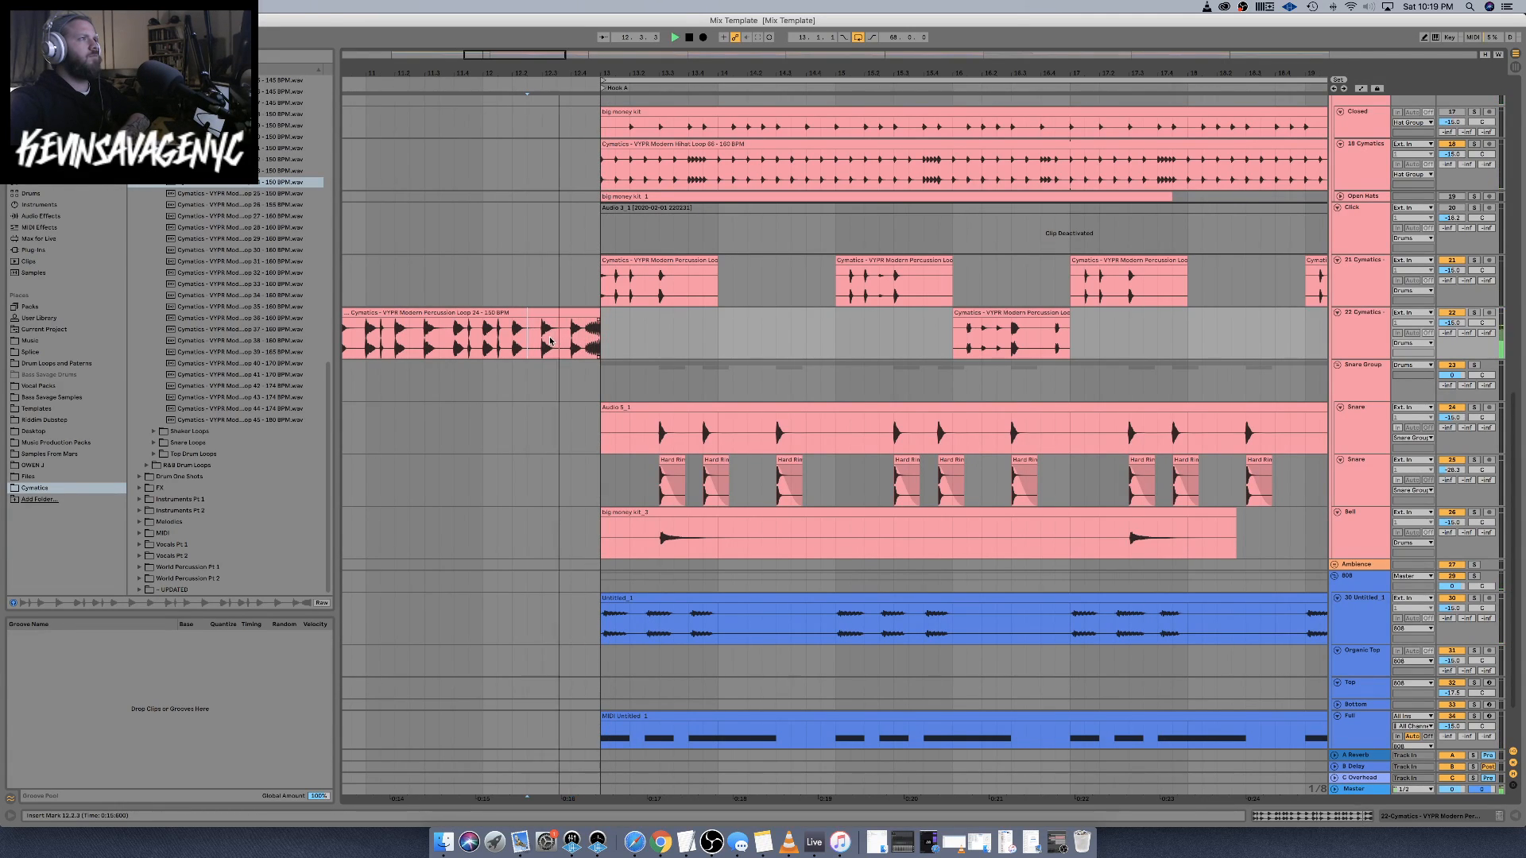
{"action": "key", "text": "space"}
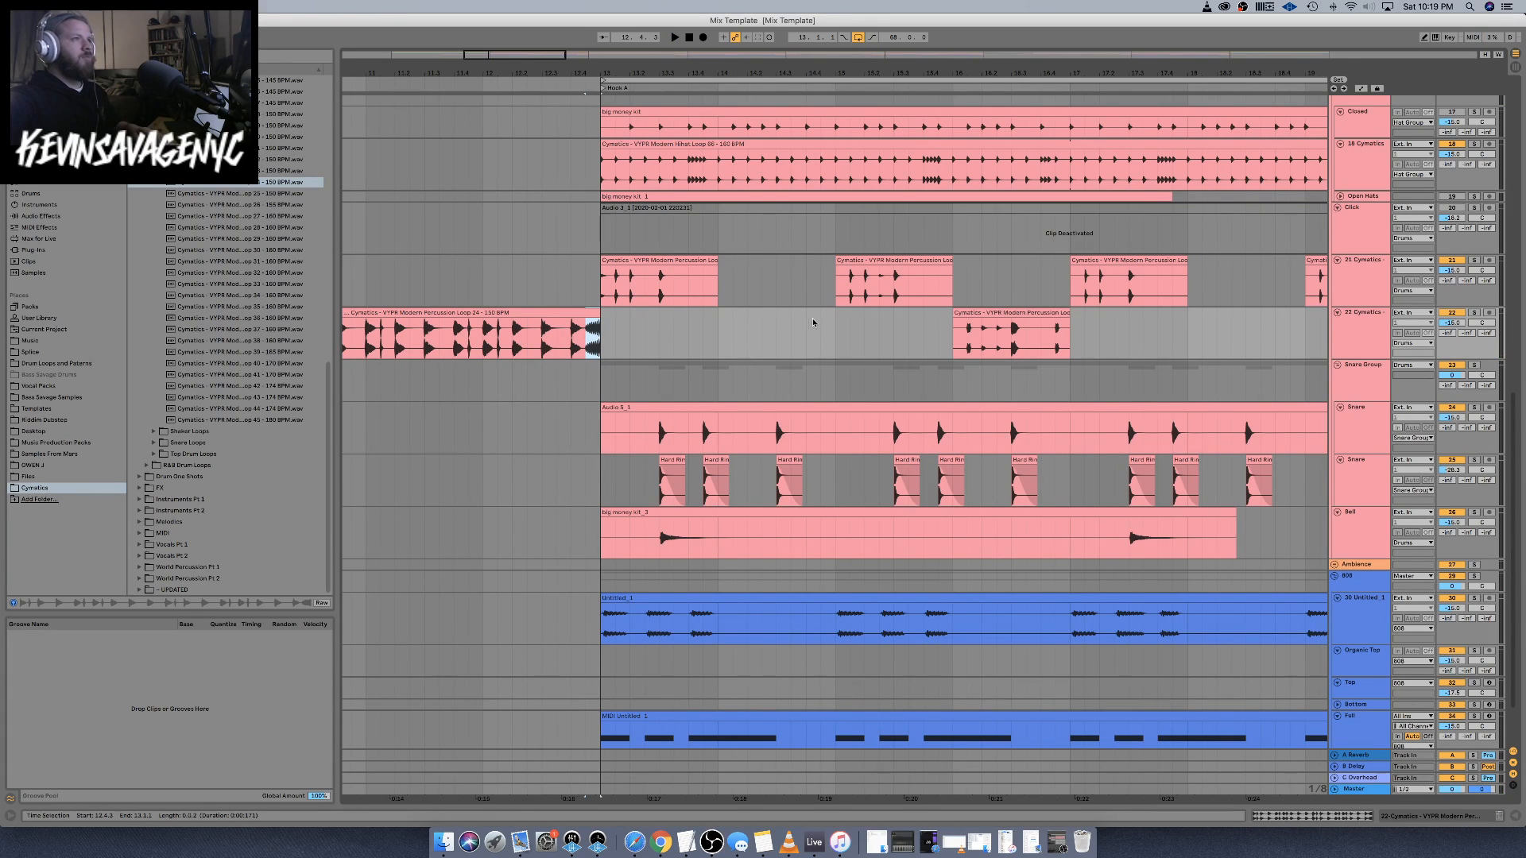
{"action": "scroll", "coordinate": [1020, 335], "scroll_direction": "right", "scroll_amount": 5}
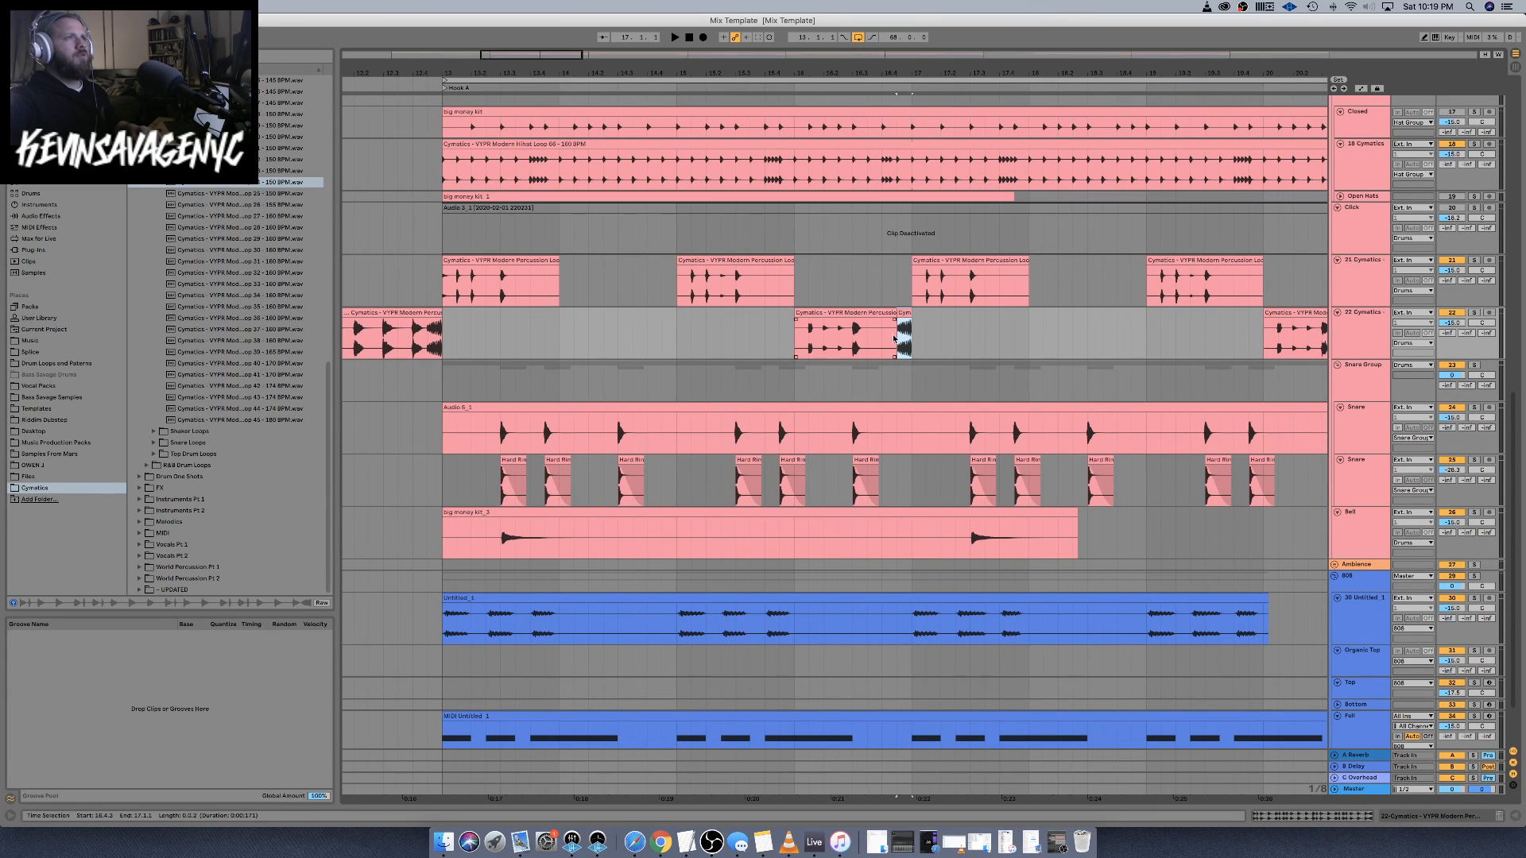
Play Hook A with the copied hit, and delete both that hit and the Percussion Loop 24 clip
{"action": "key", "text": "space"}
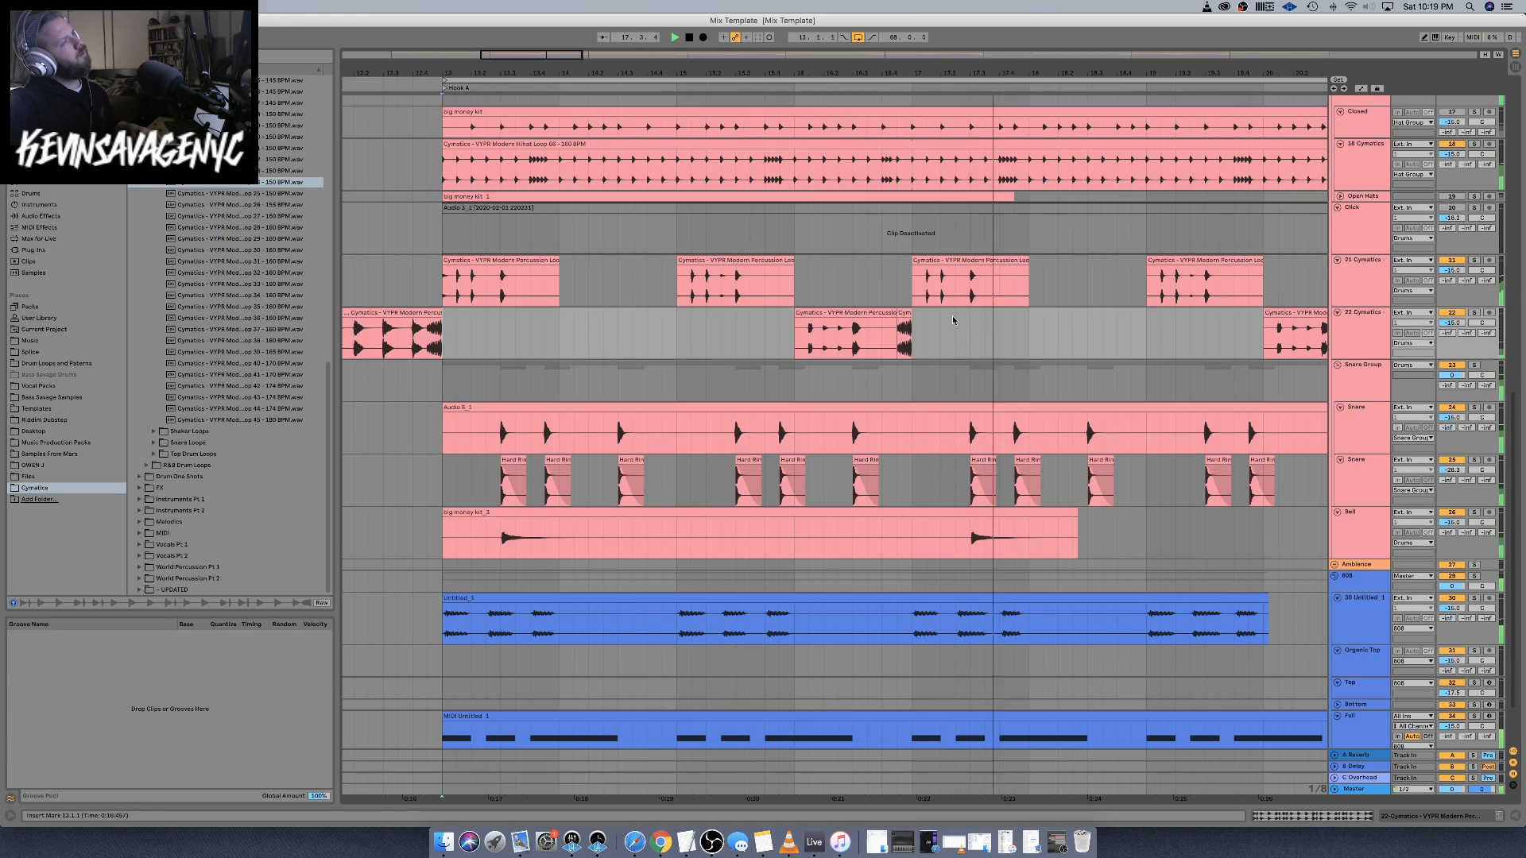
{"action": "key", "text": "space"}
{"action": "left_click", "coordinate": [904, 314]}
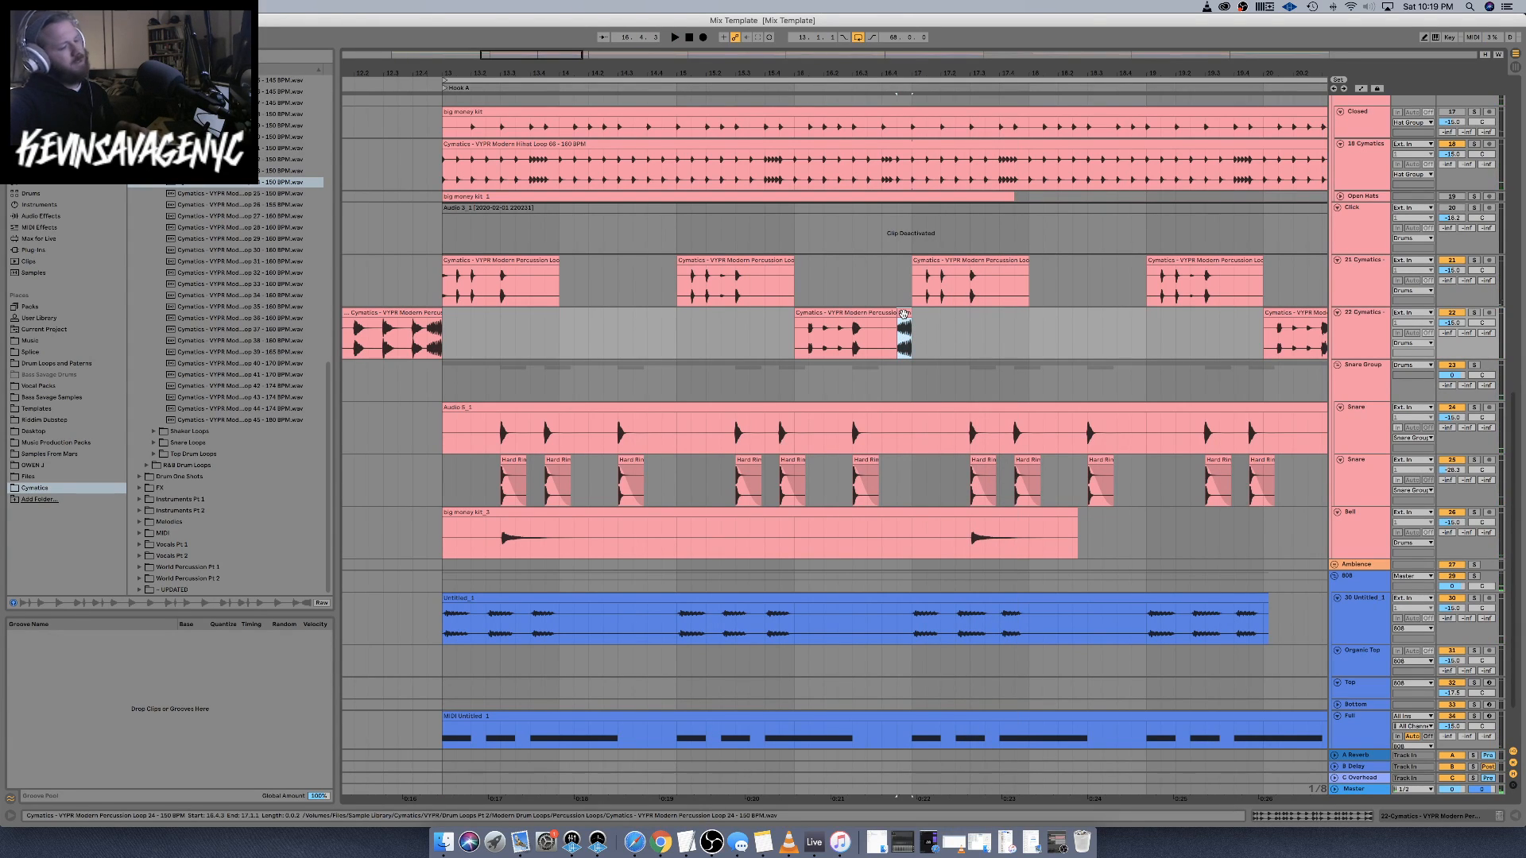
{"action": "key", "text": "minus"}
{"action": "key", "text": "minus"}
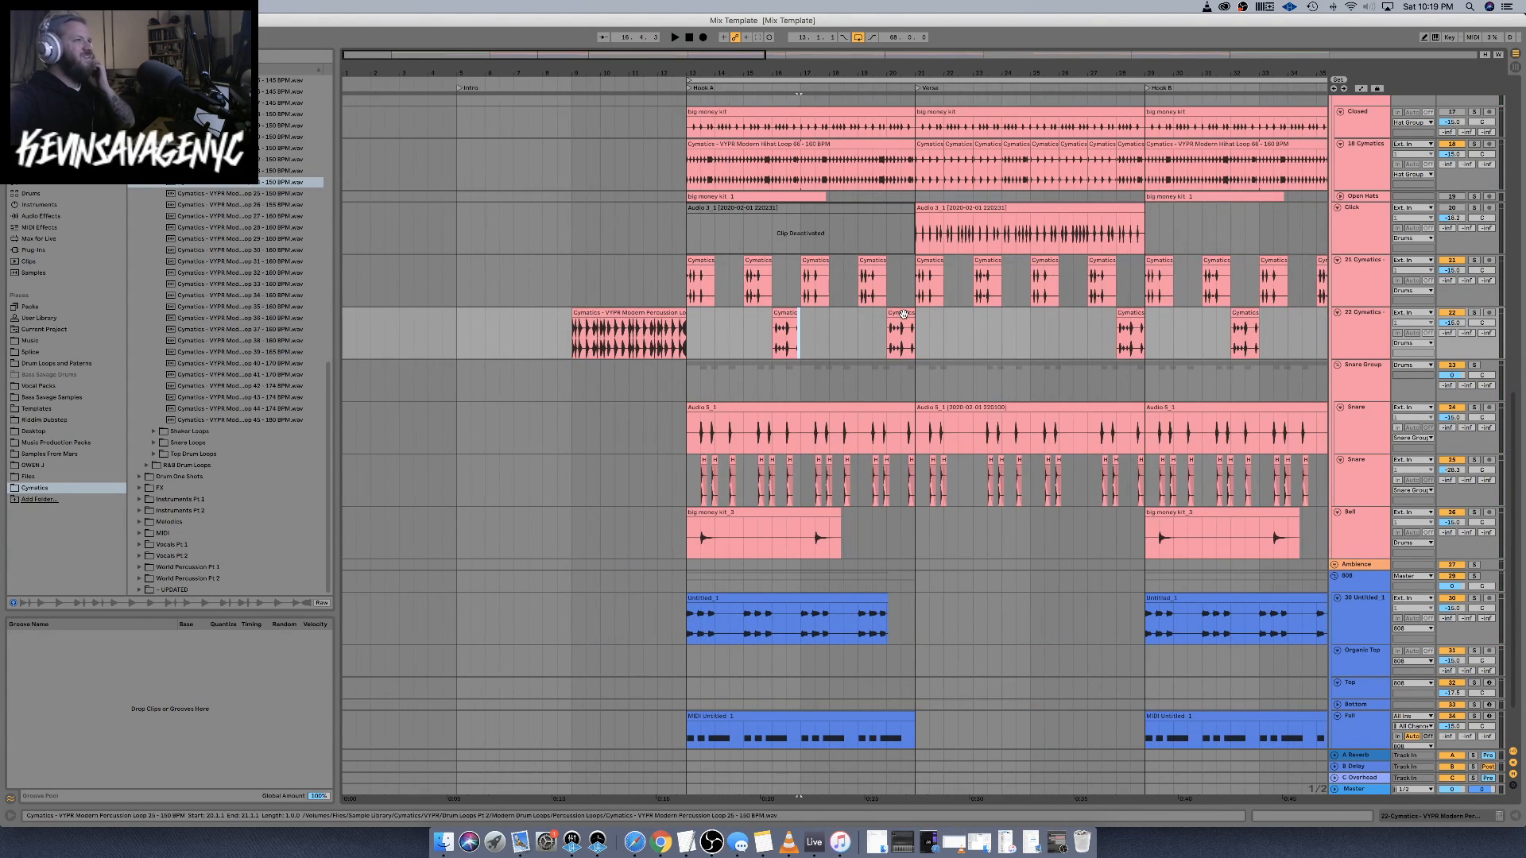
{"action": "left_click", "coordinate": [669, 311]}
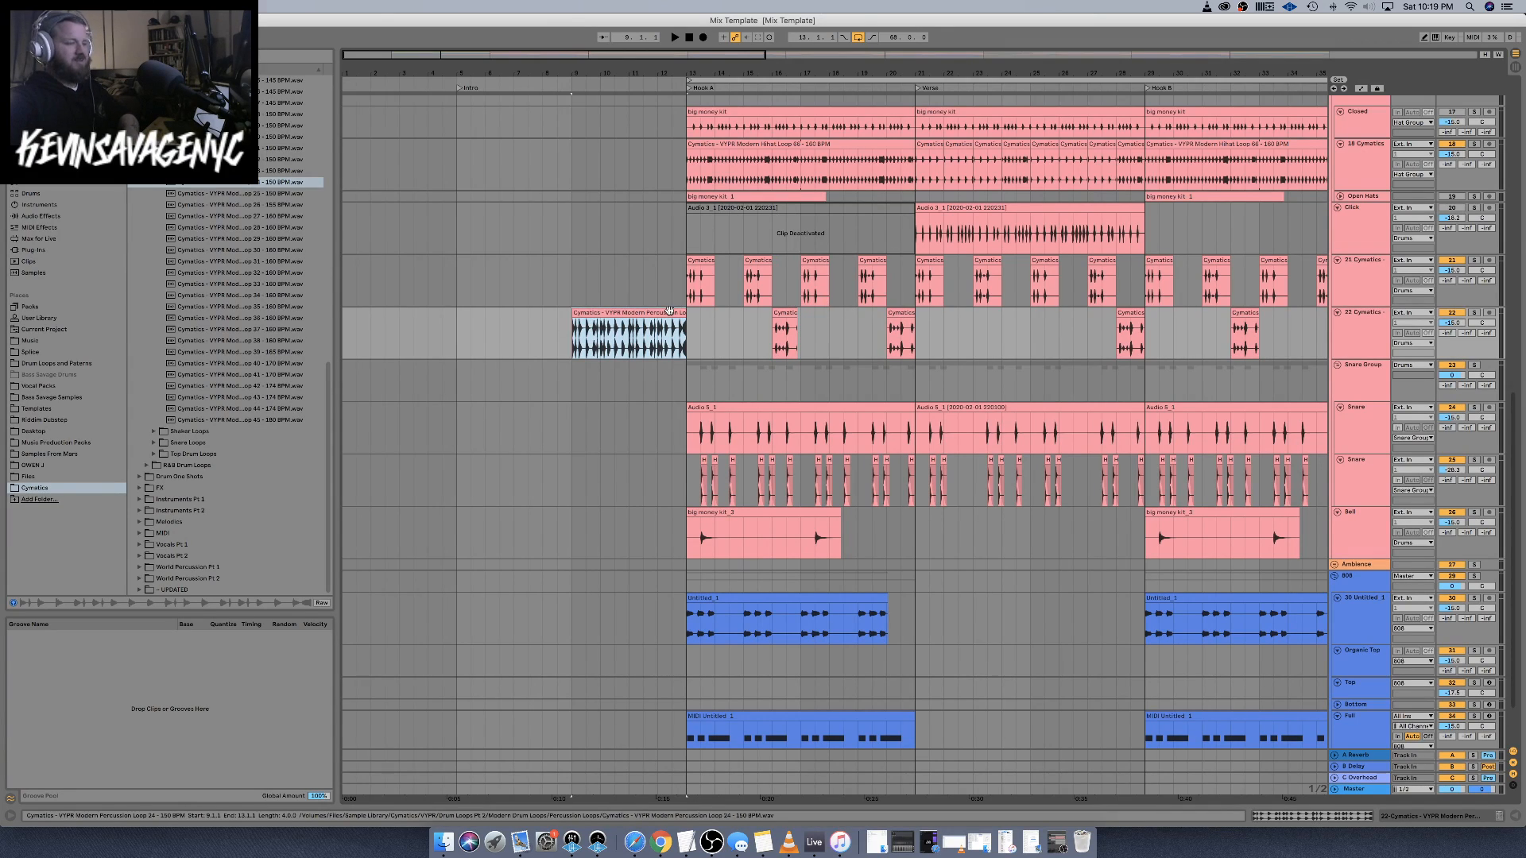
{"action": "key", "text": "Delete"}
Insert an audio track below the second percussion track and place Cymatics Modern Percussion Loop 22 on it at bar 13
{"action": "left_click", "coordinate": [280, 171]}
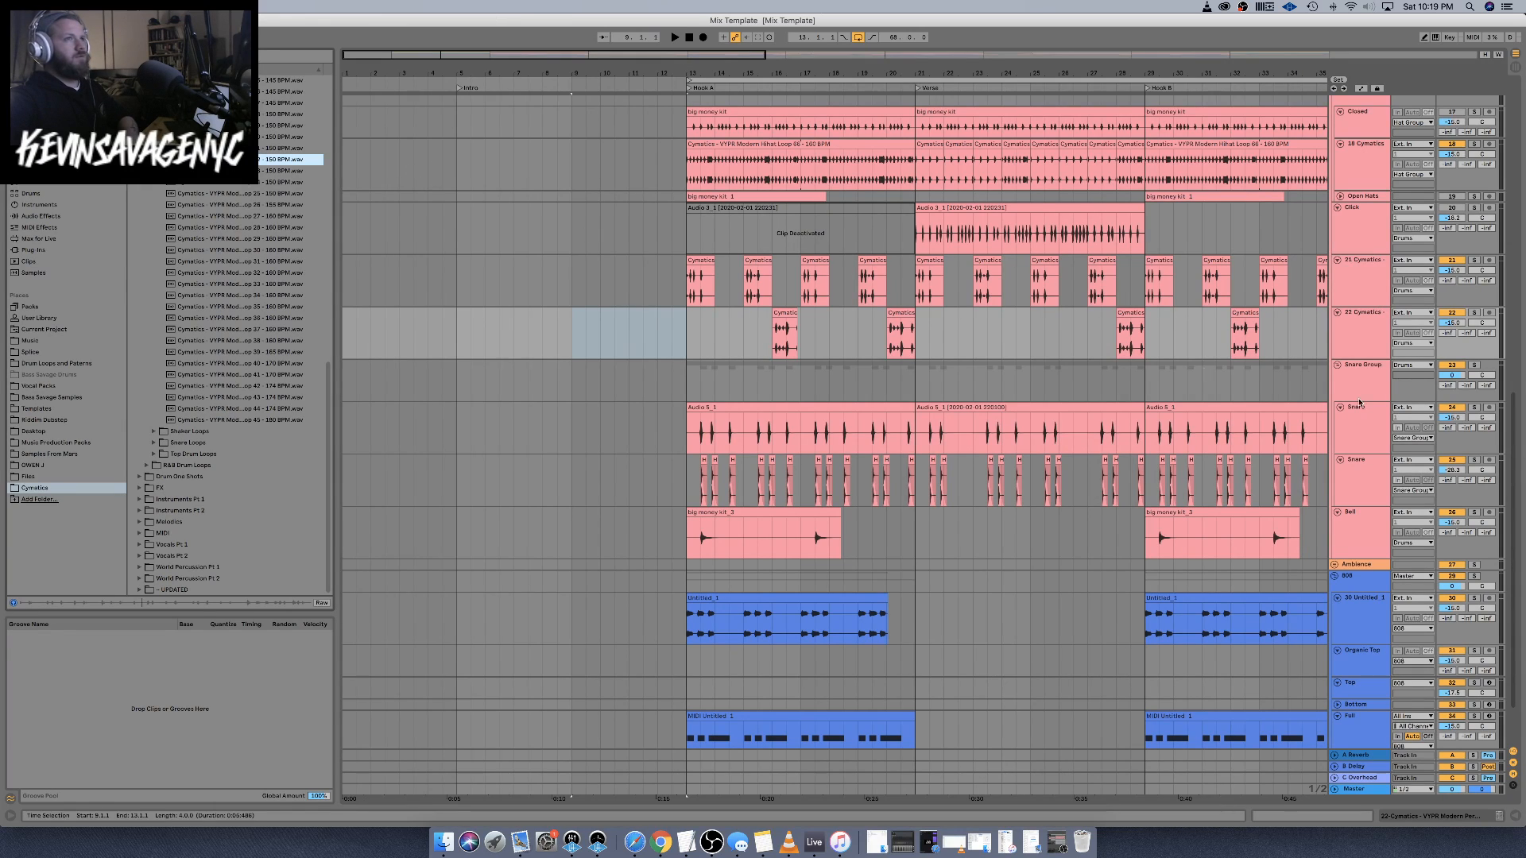
{"action": "right_click", "coordinate": [1358, 338]}
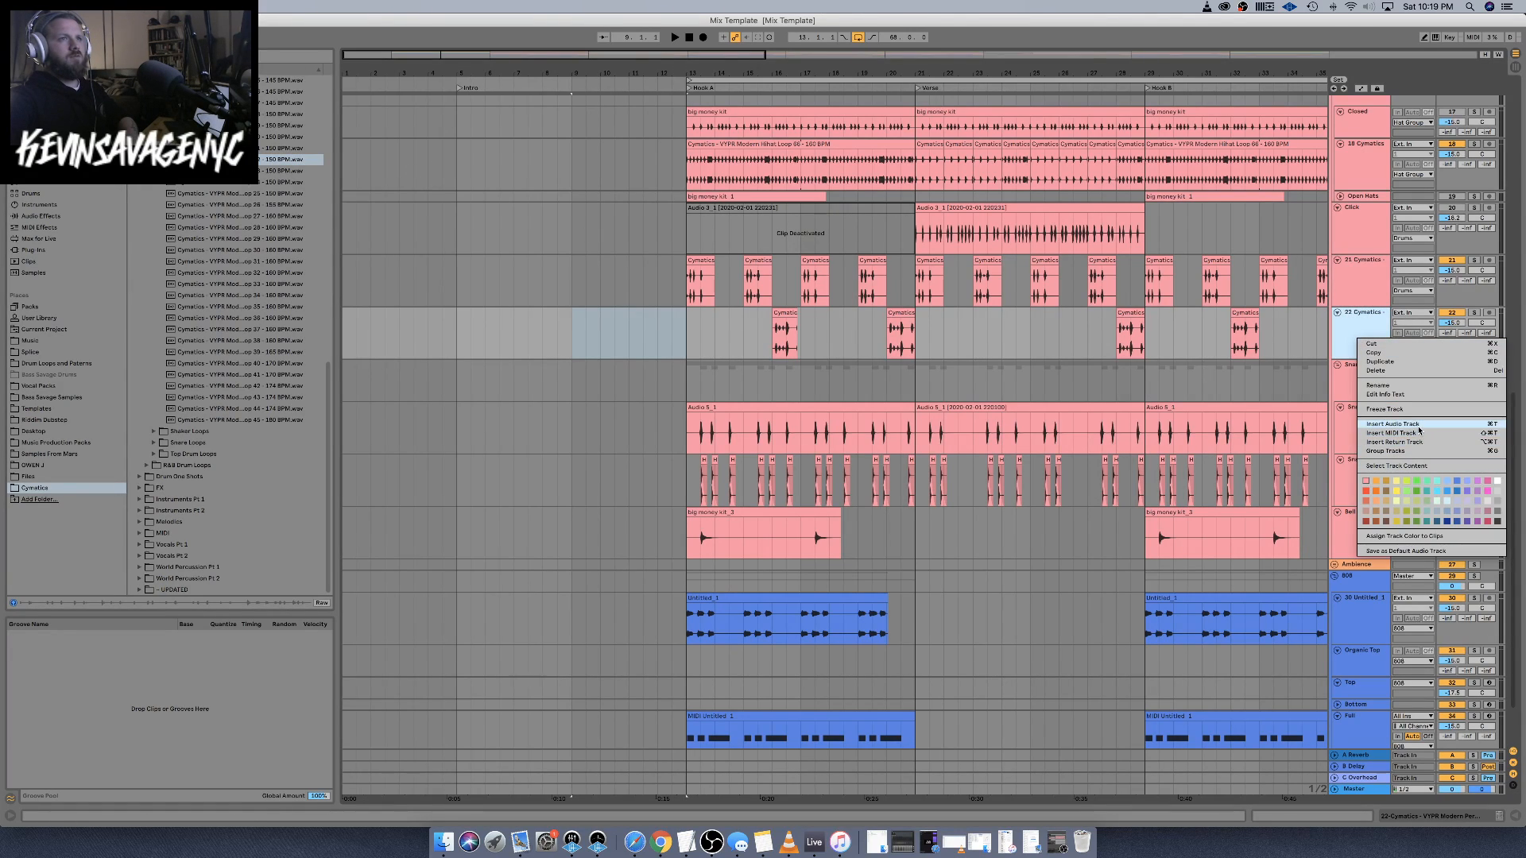
{"action": "left_click", "coordinate": [1375, 424]}
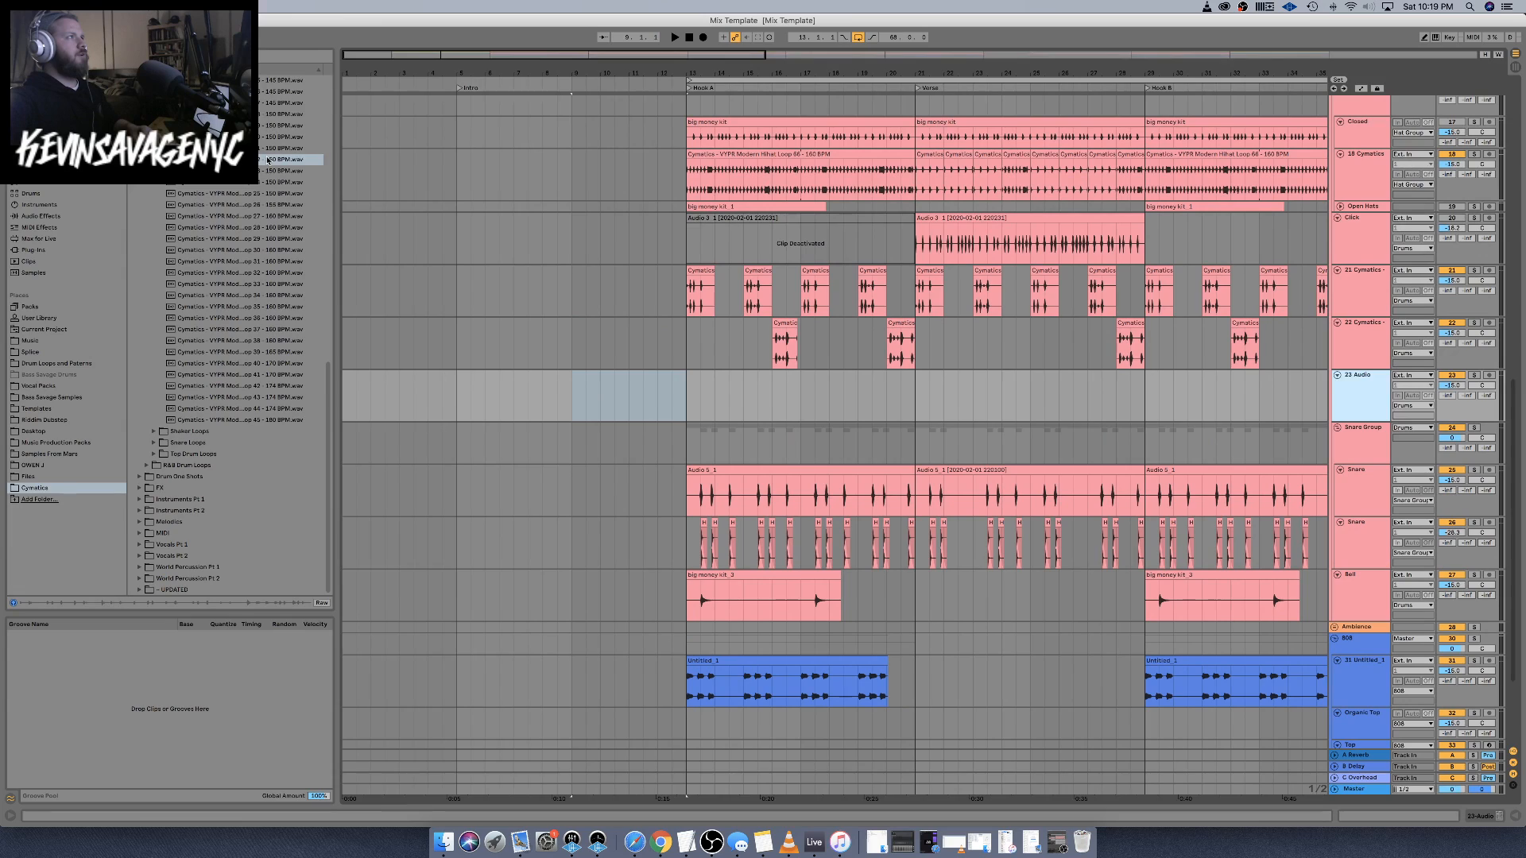
{"action": "left_click_drag", "start_coordinate": [267, 159], "coordinate": [688, 398]}
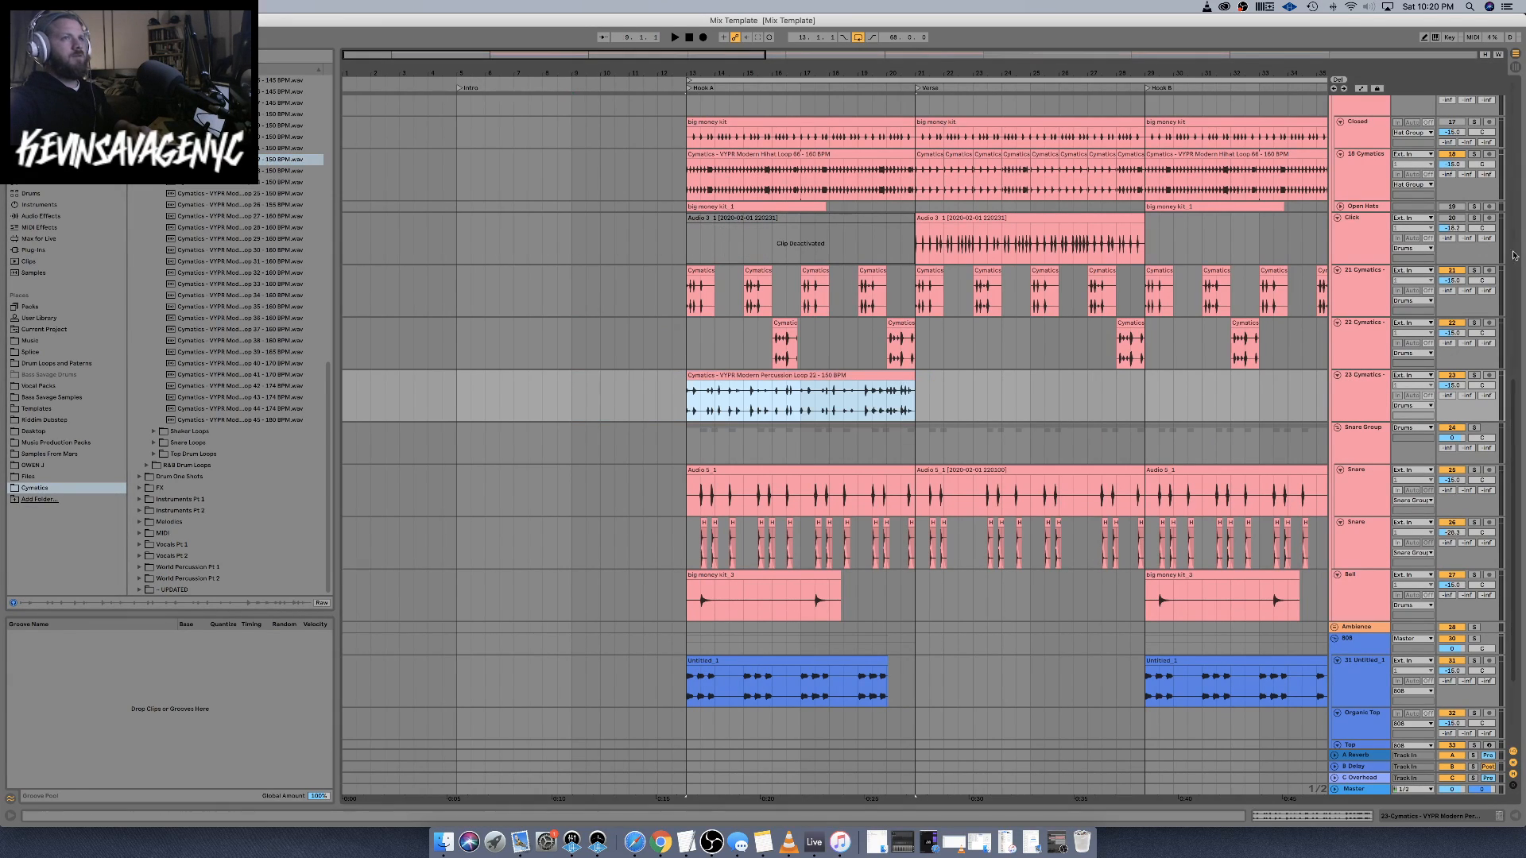
Deactivate the two existing Cymatics percussion tracks and play Hook A with the new loop
{"action": "left_click", "coordinate": [1348, 334]}
{"action": "left_click", "coordinate": [1361, 301], "text": "shift"}
{"action": "left_click", "coordinate": [1451, 273]}
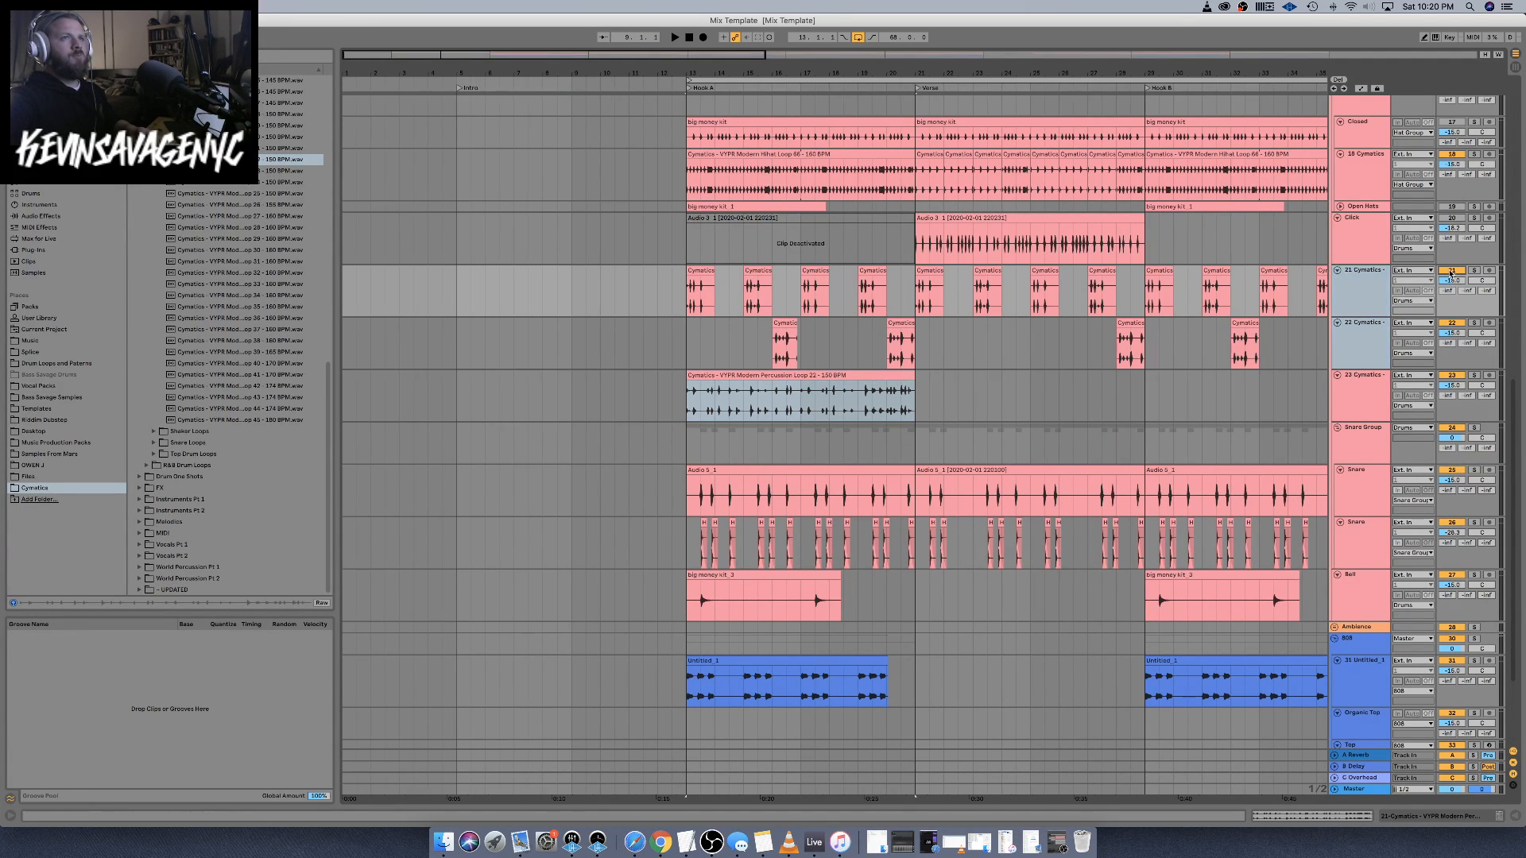
{"action": "key", "text": "space"}
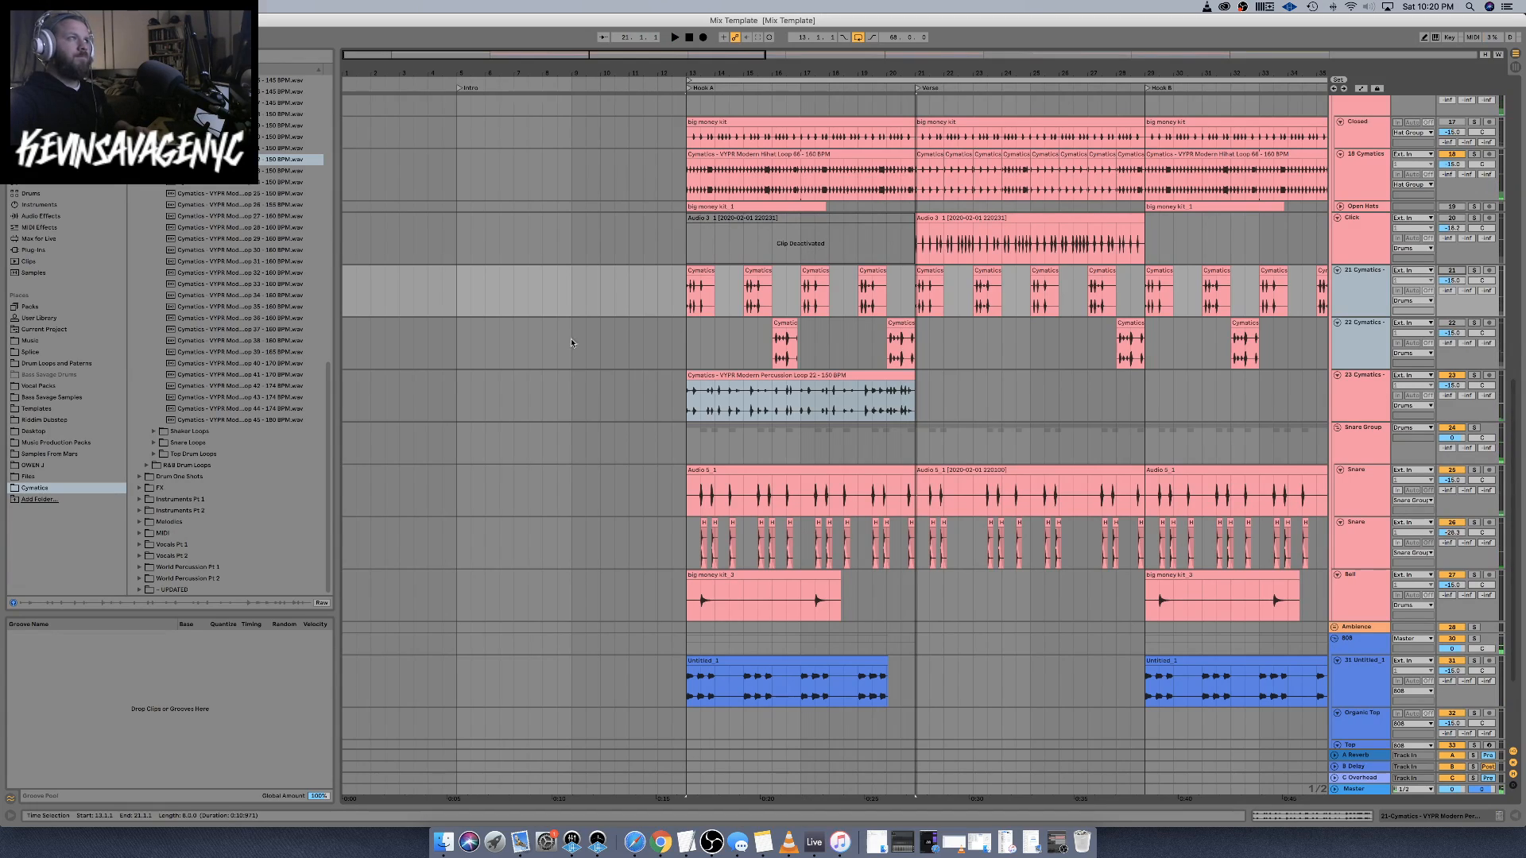
Preview neighbouring percussion loops and place Modern Percussion Loop 19 on the new track at bar 17
{"action": "left_click", "coordinate": [240, 148]}
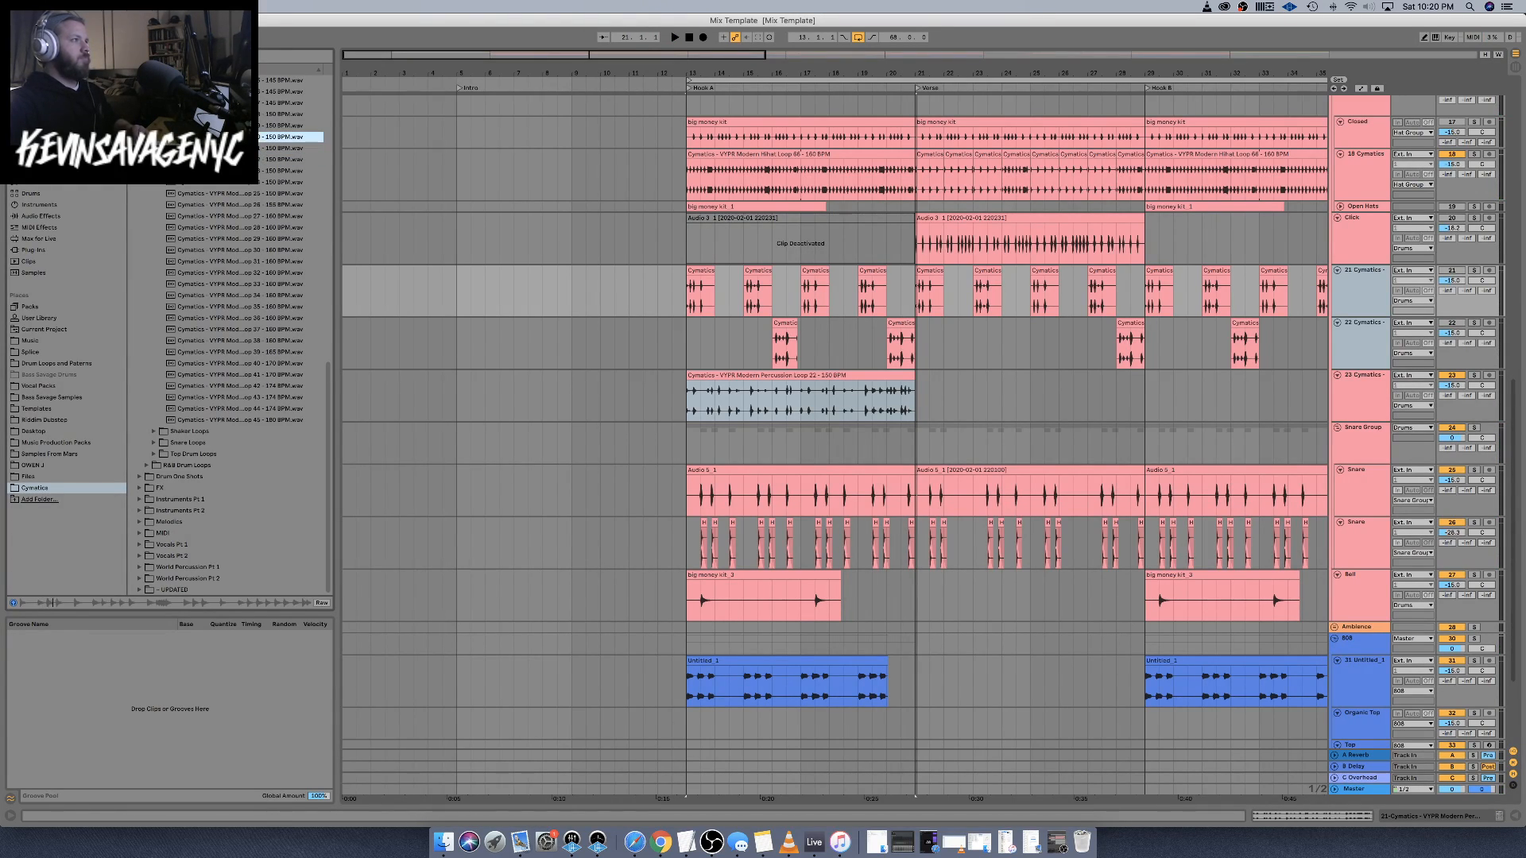
{"action": "key", "text": "Up"}
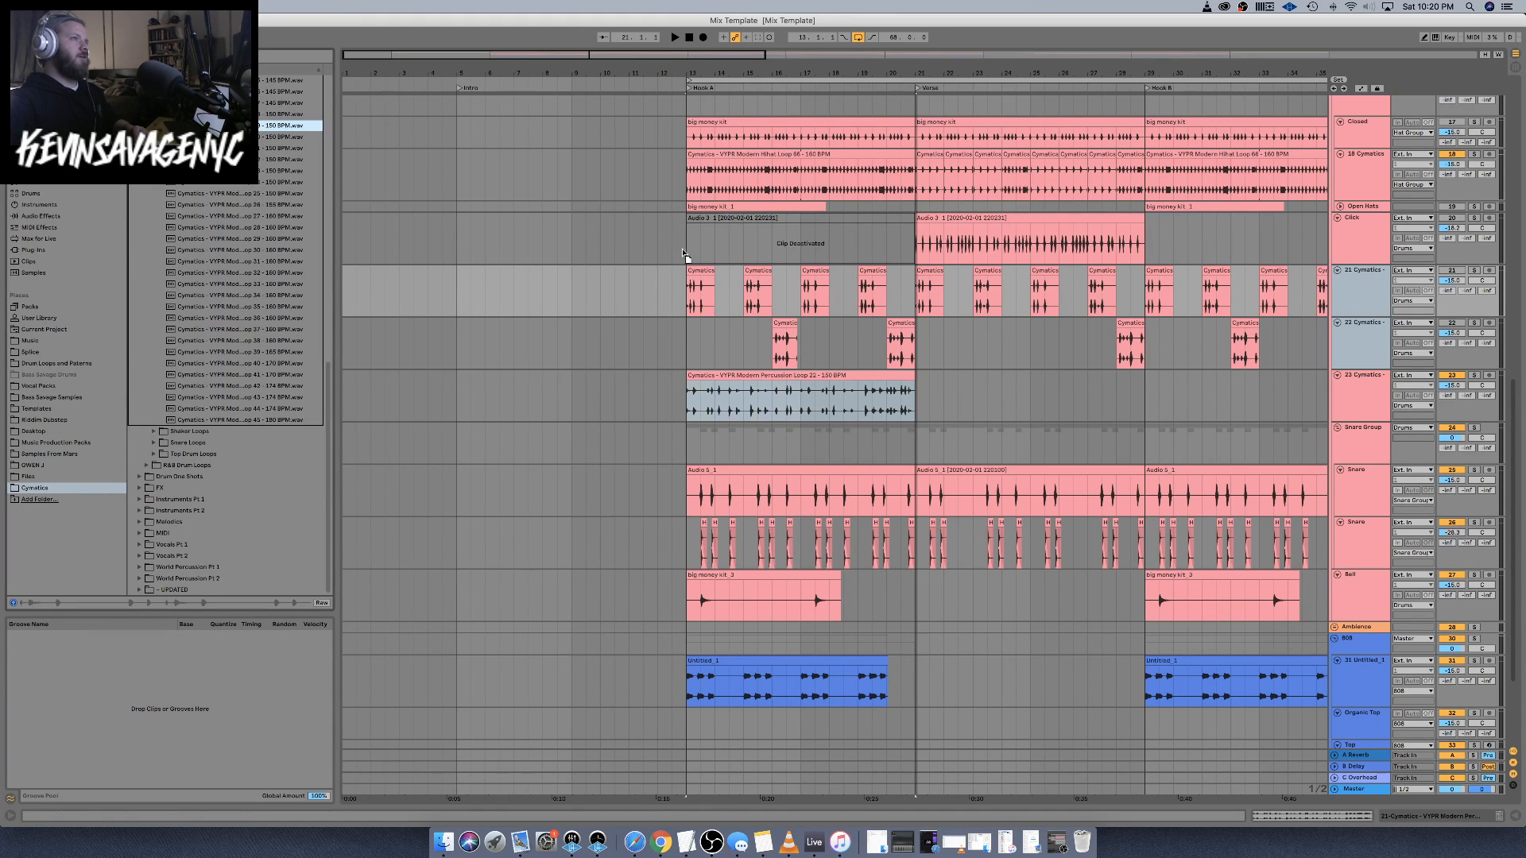
{"action": "left_click_drag", "start_coordinate": [682, 253], "coordinate": [805, 375]}
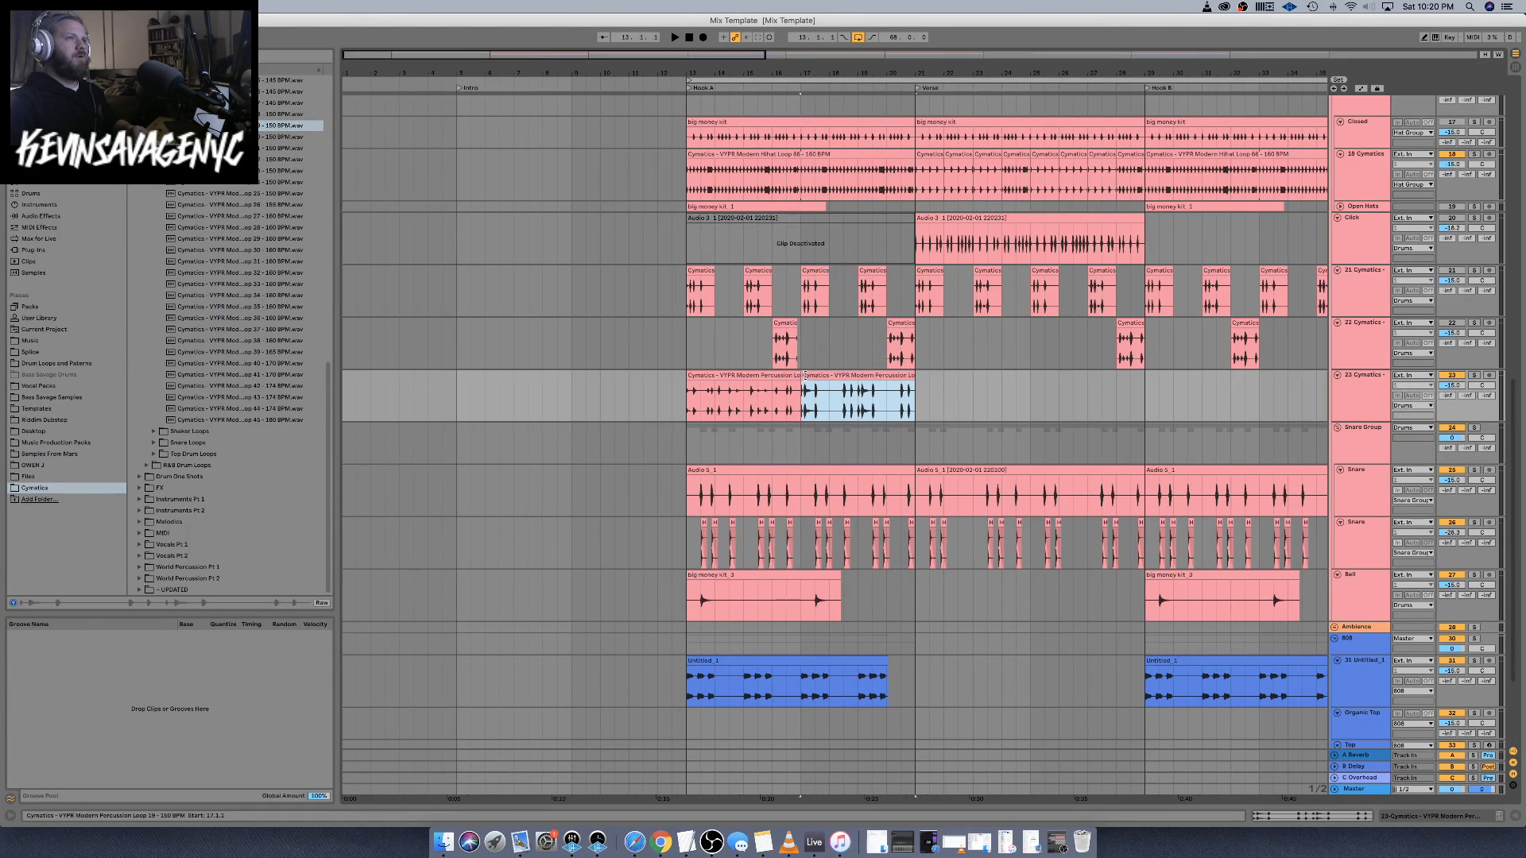
Cut the beat from 20.3.1 to 20.4.1 out of the Percussion Loop 19 clip and play the end of Hook A
{"action": "left_click", "coordinate": [903, 390]}
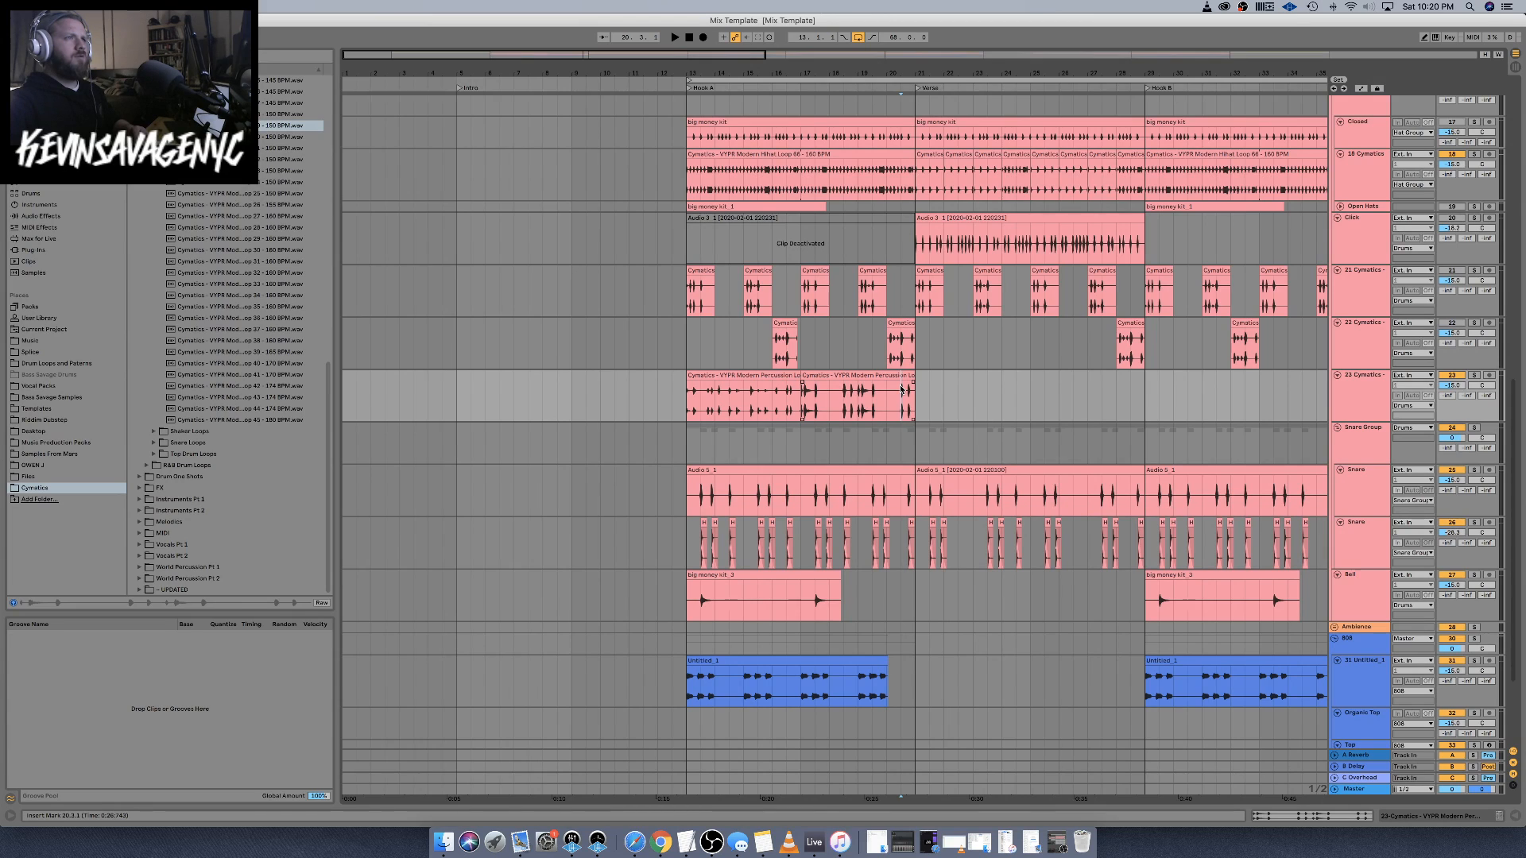
{"action": "scroll", "coordinate": [901, 390], "scroll_direction": "up", "scroll_amount": 10}
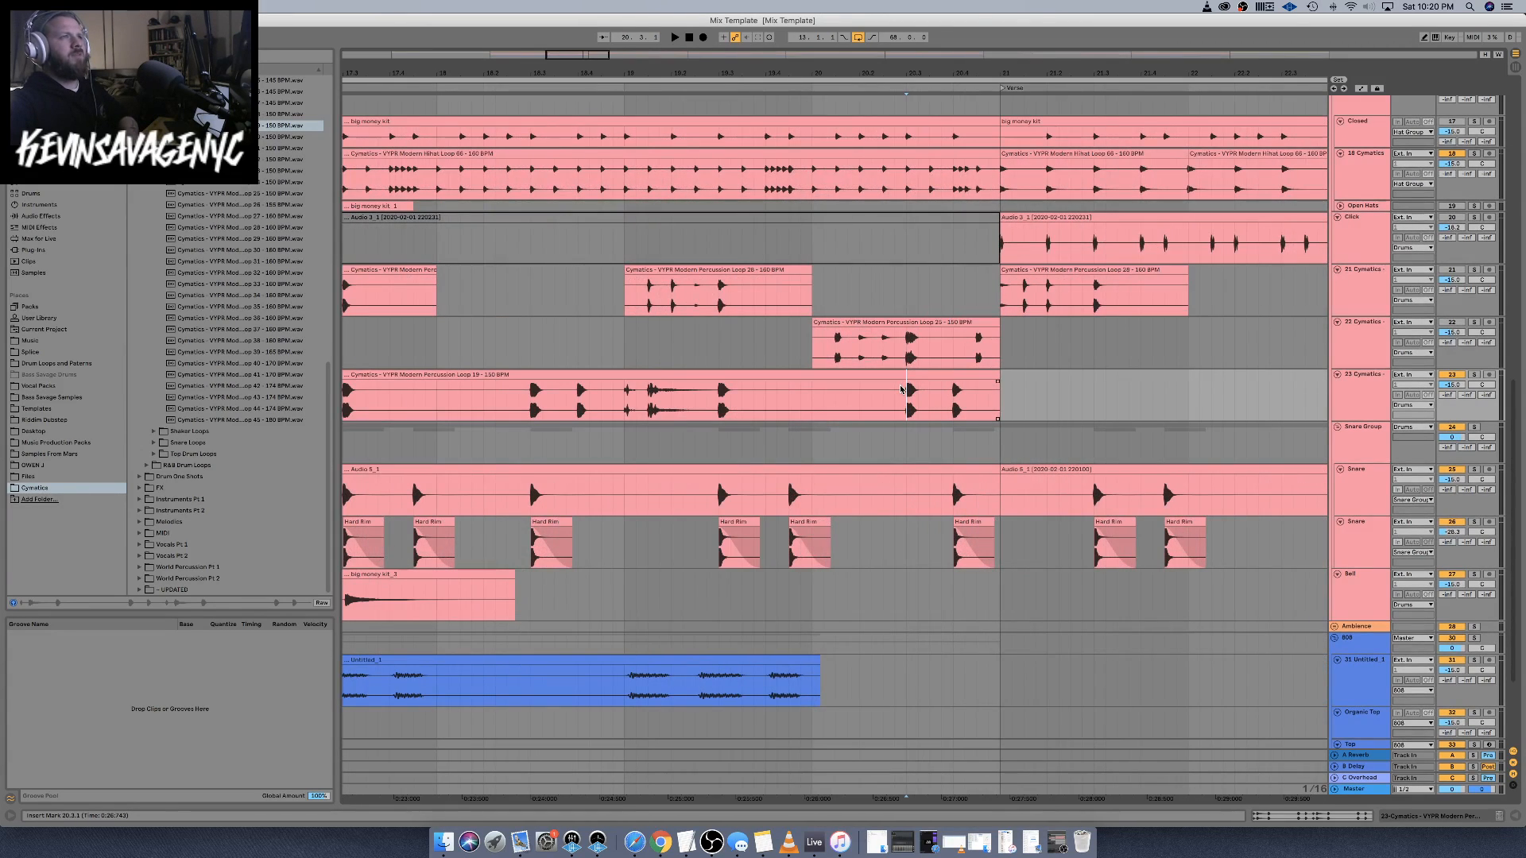
{"action": "scroll", "coordinate": [914, 390], "scroll_direction": "right", "scroll_amount": 1}
{"action": "scroll", "coordinate": [948, 393], "scroll_direction": "left", "scroll_amount": 4}
{"action": "key", "text": "space"}
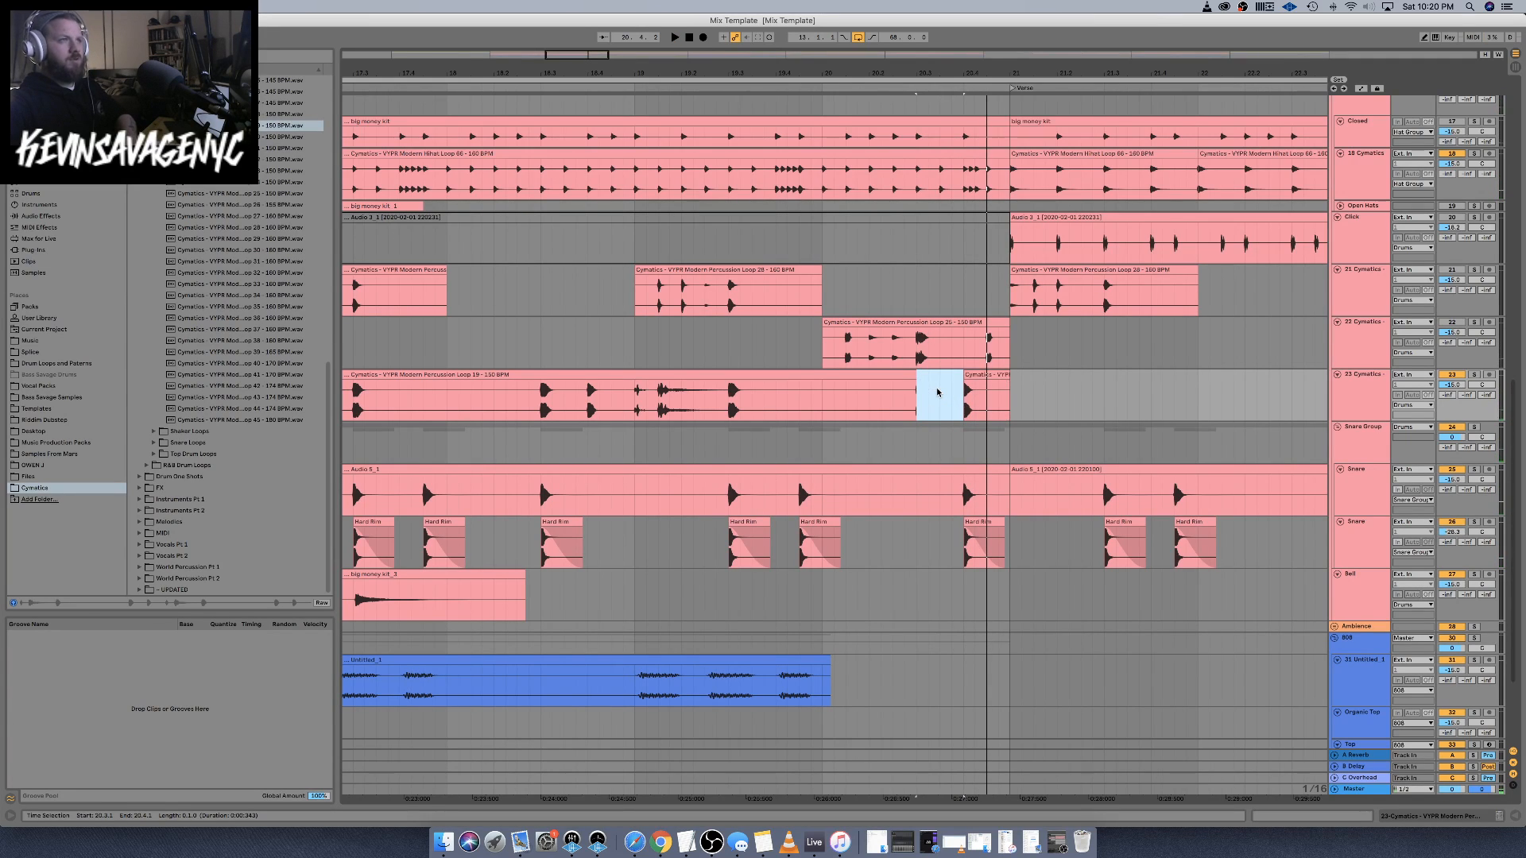
Delete the Percussion Loop 22 clip and the long Percussion Loop 19 clip on the third percussion track, keeping the one-beat clip at 20.4.1
{"action": "scroll", "coordinate": [936, 392], "scroll_direction": "left", "scroll_amount": 2}
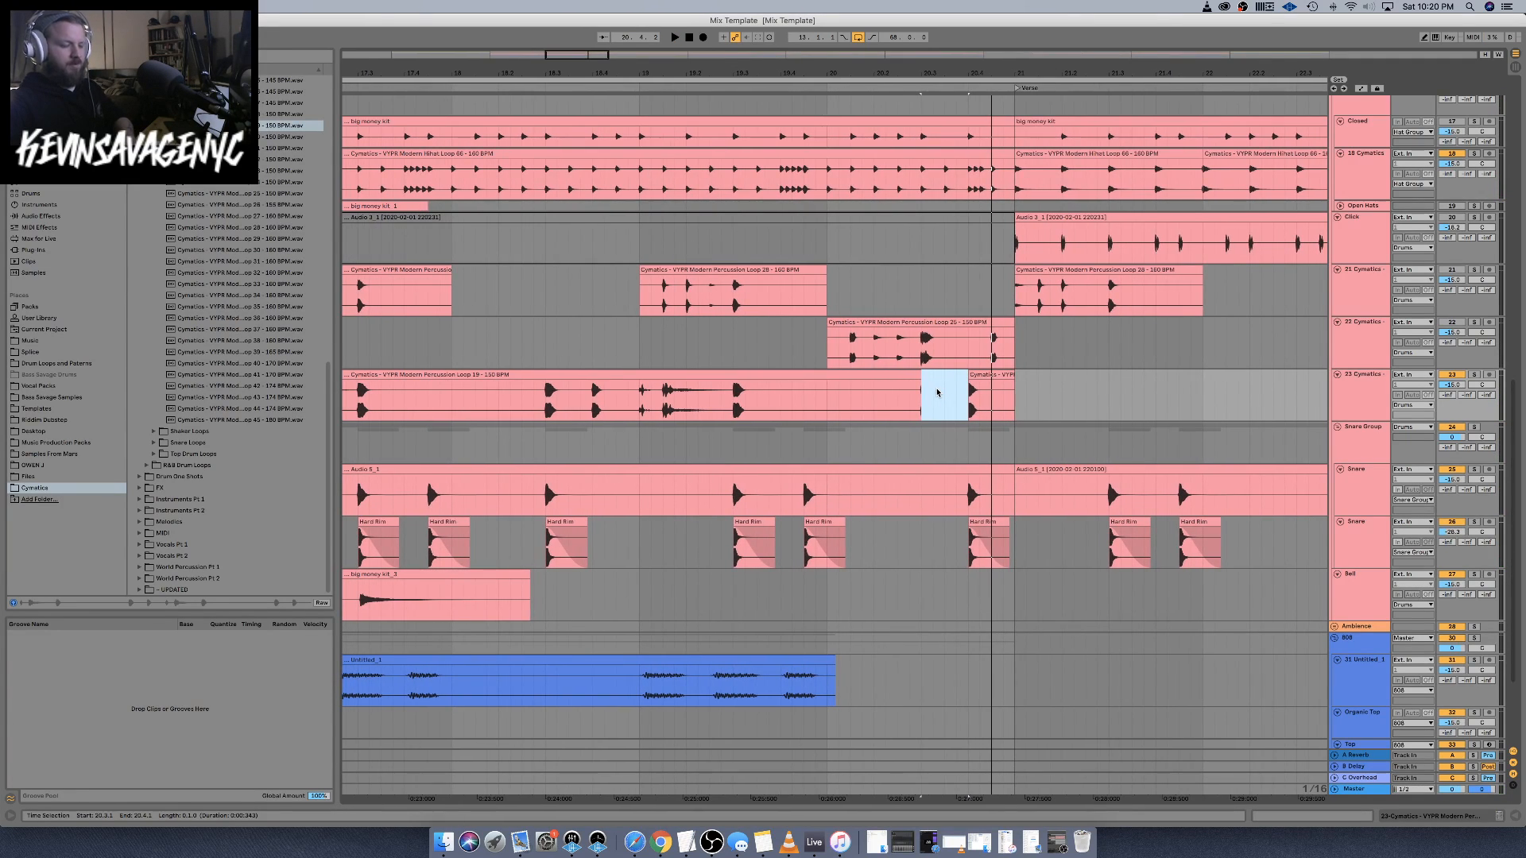
{"action": "scroll", "coordinate": [937, 392], "scroll_direction": "down", "scroll_amount": 10}
{"action": "left_click", "coordinate": [877, 377]}
{"action": "key", "text": "Delete"}
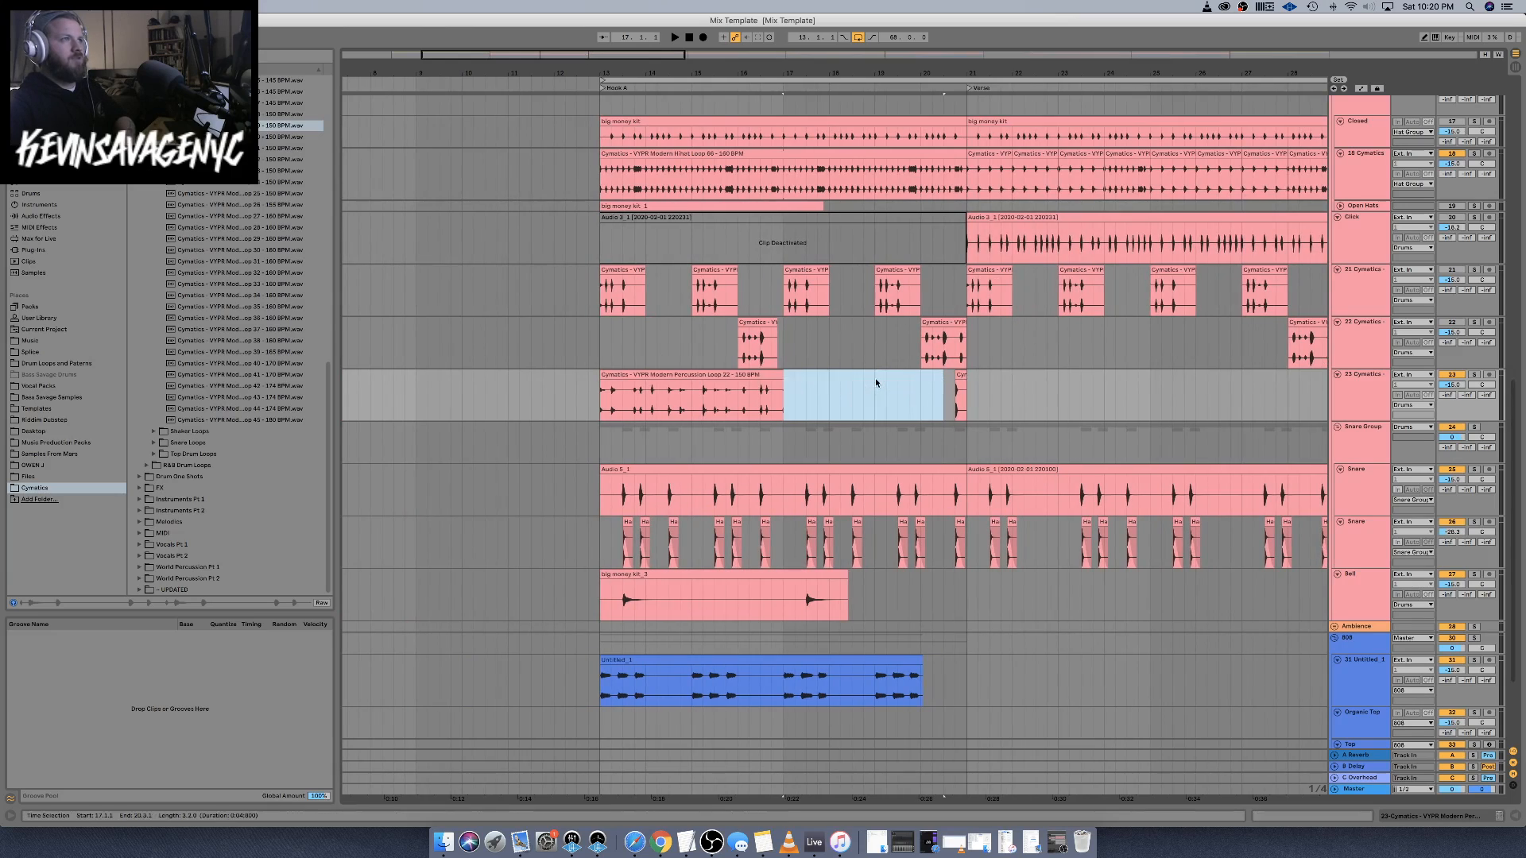
{"action": "left_click", "coordinate": [723, 385]}
{"action": "key", "text": "Delete"}
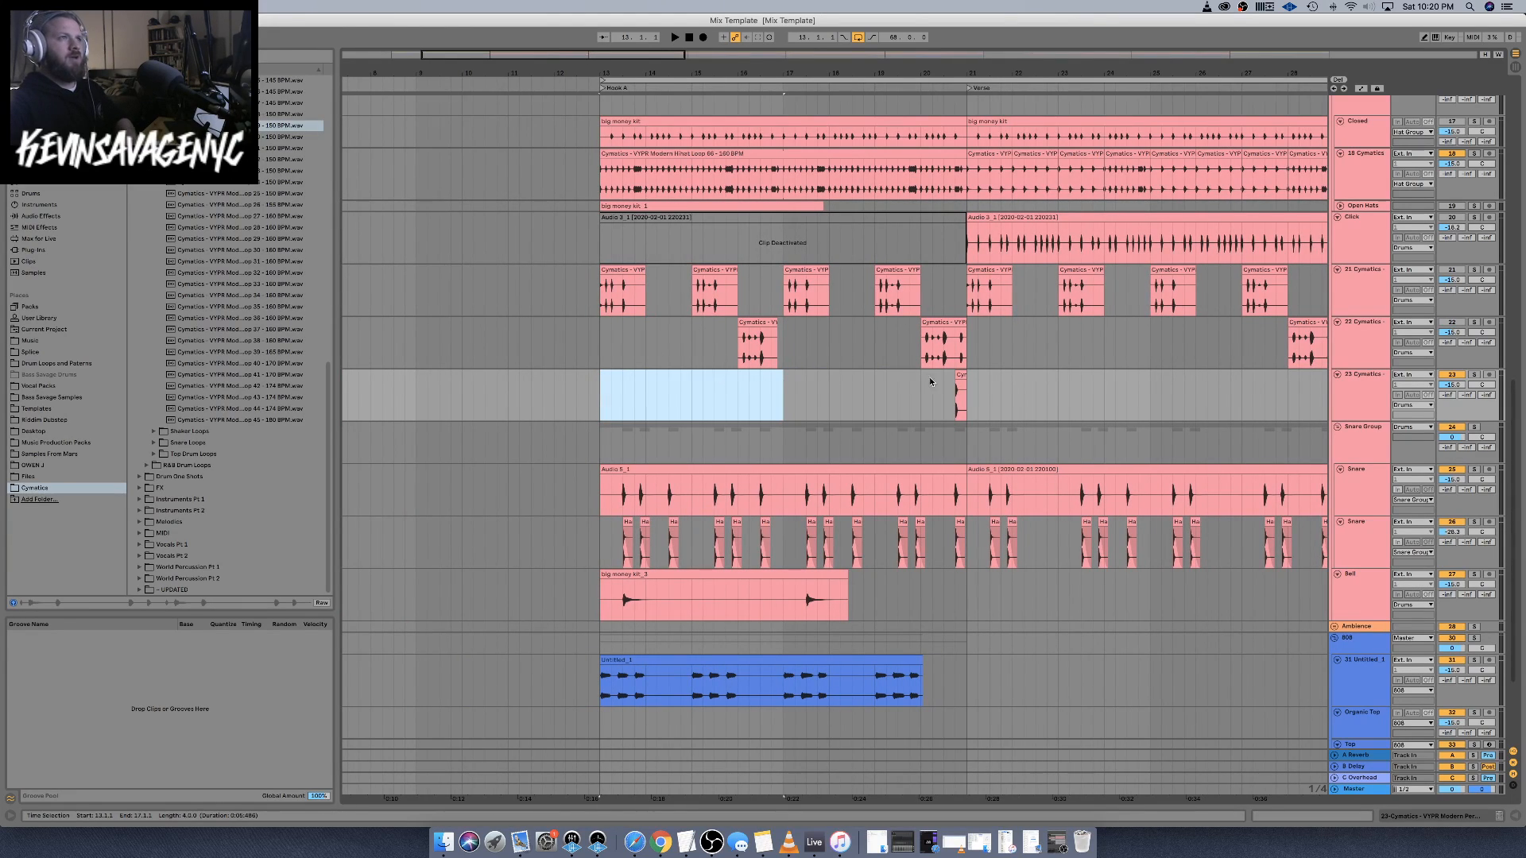
Reactivate the two deactivated Cymatics percussion tracks and play the beat from the start of Hook A
{"action": "left_click", "coordinate": [1450, 323]}
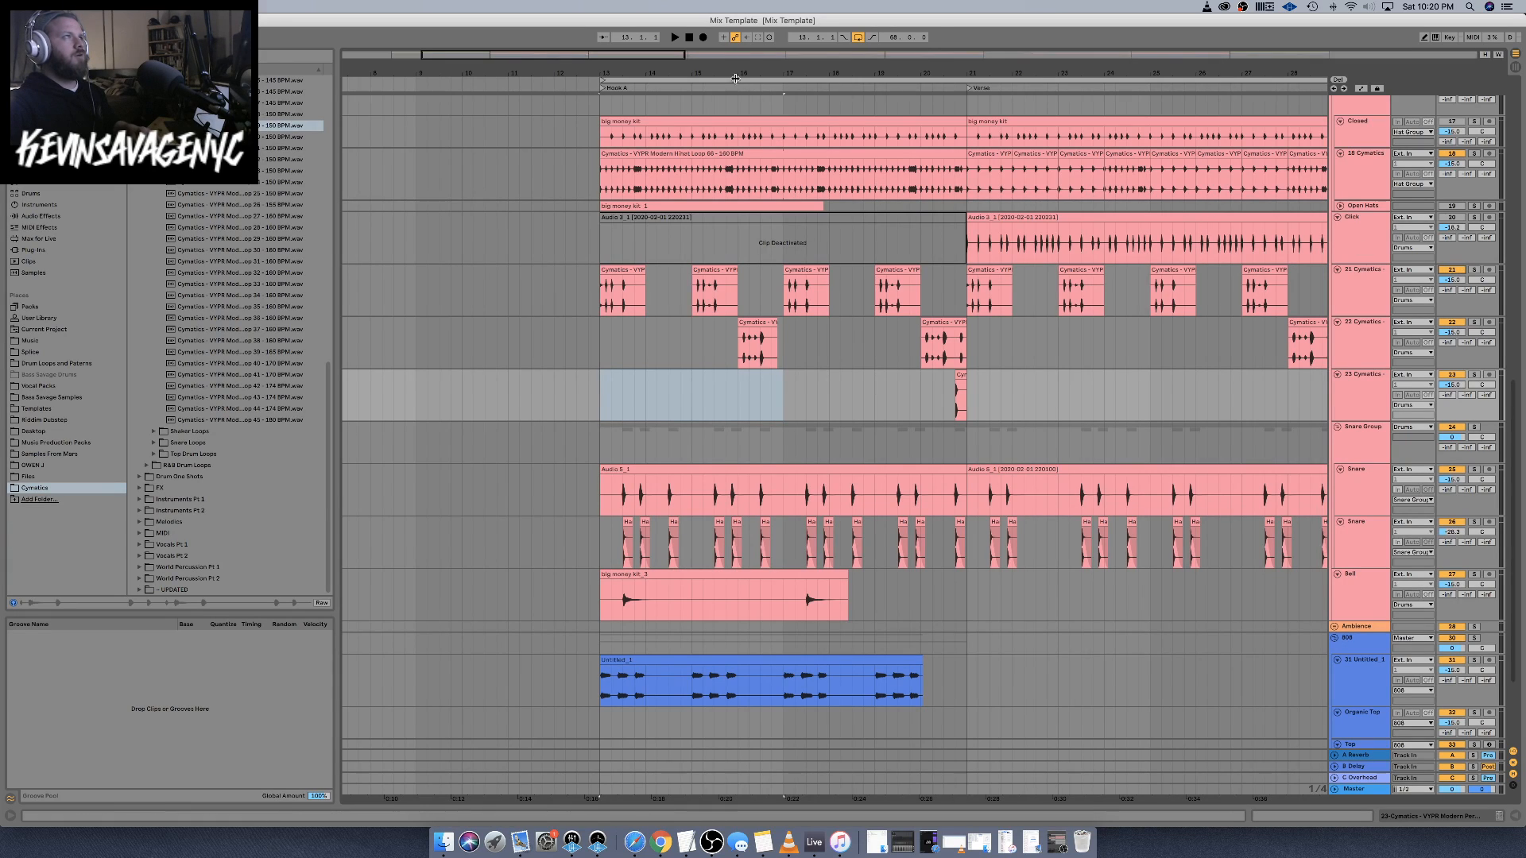
{"action": "left_click", "coordinate": [602, 89]}
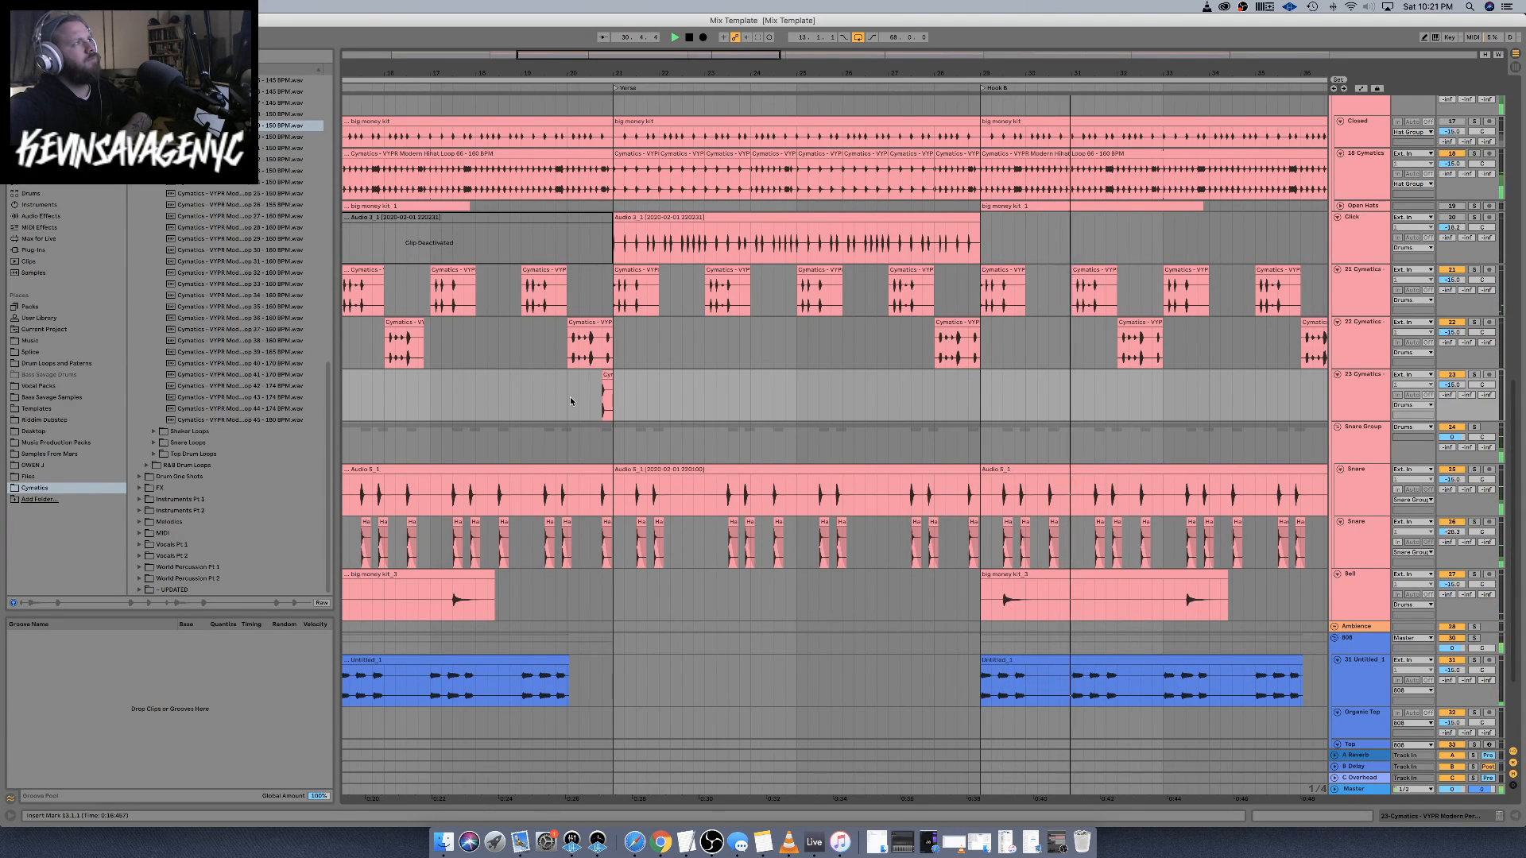
Try a copy of the one-beat Loop 19 clip at 16.4.1 and compare bar 16 with and without it
{"action": "scroll", "coordinate": [896, 326], "scroll_direction": "left", "scroll_amount": 6}
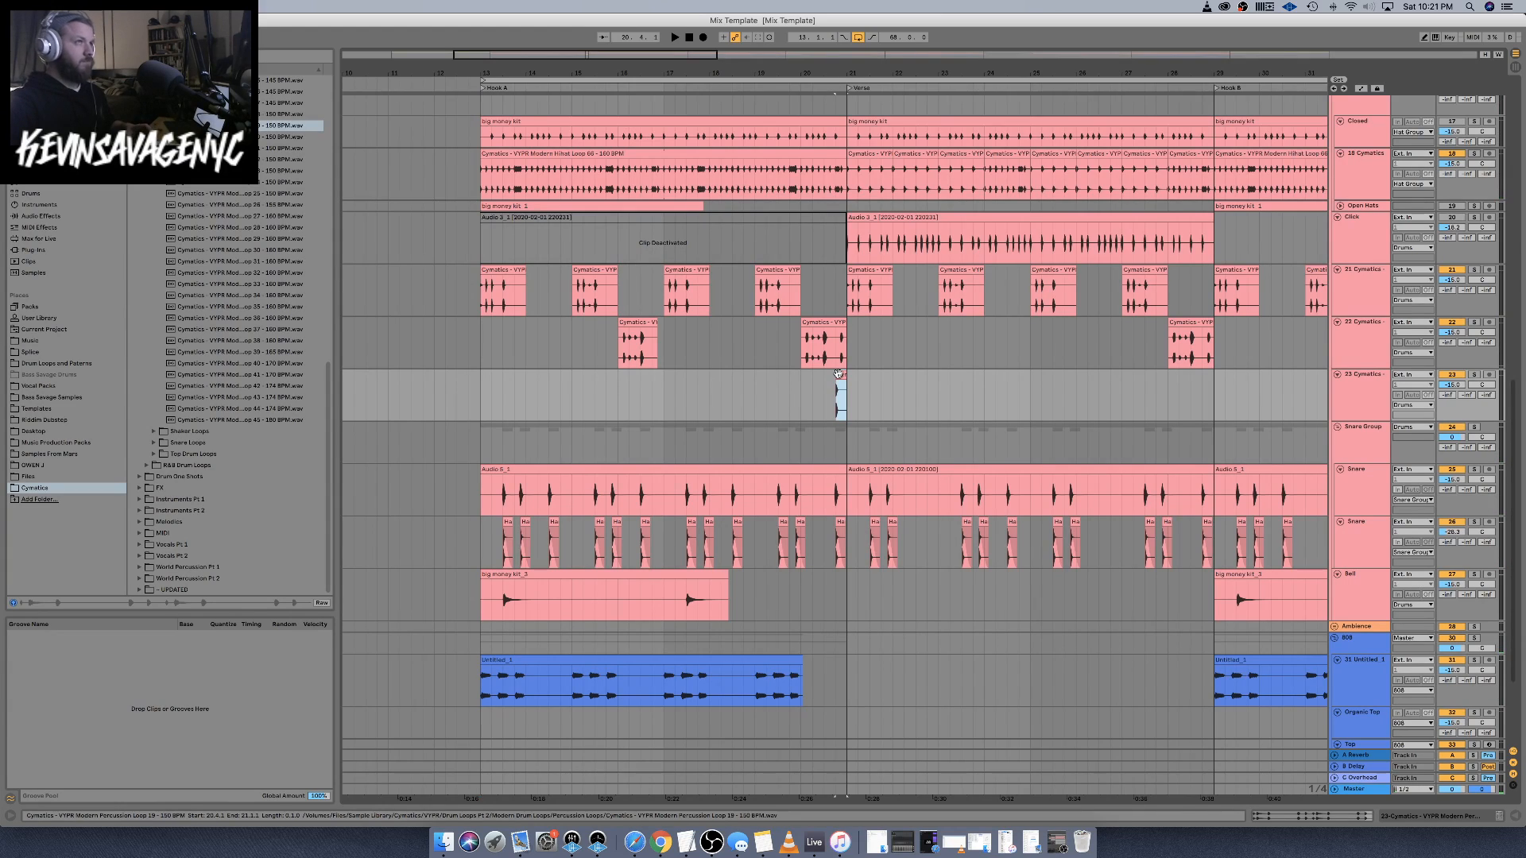
{"action": "left_click_drag", "start_coordinate": [801, 389], "coordinate": [665, 390]}
{"action": "left_click", "coordinate": [661, 393]}
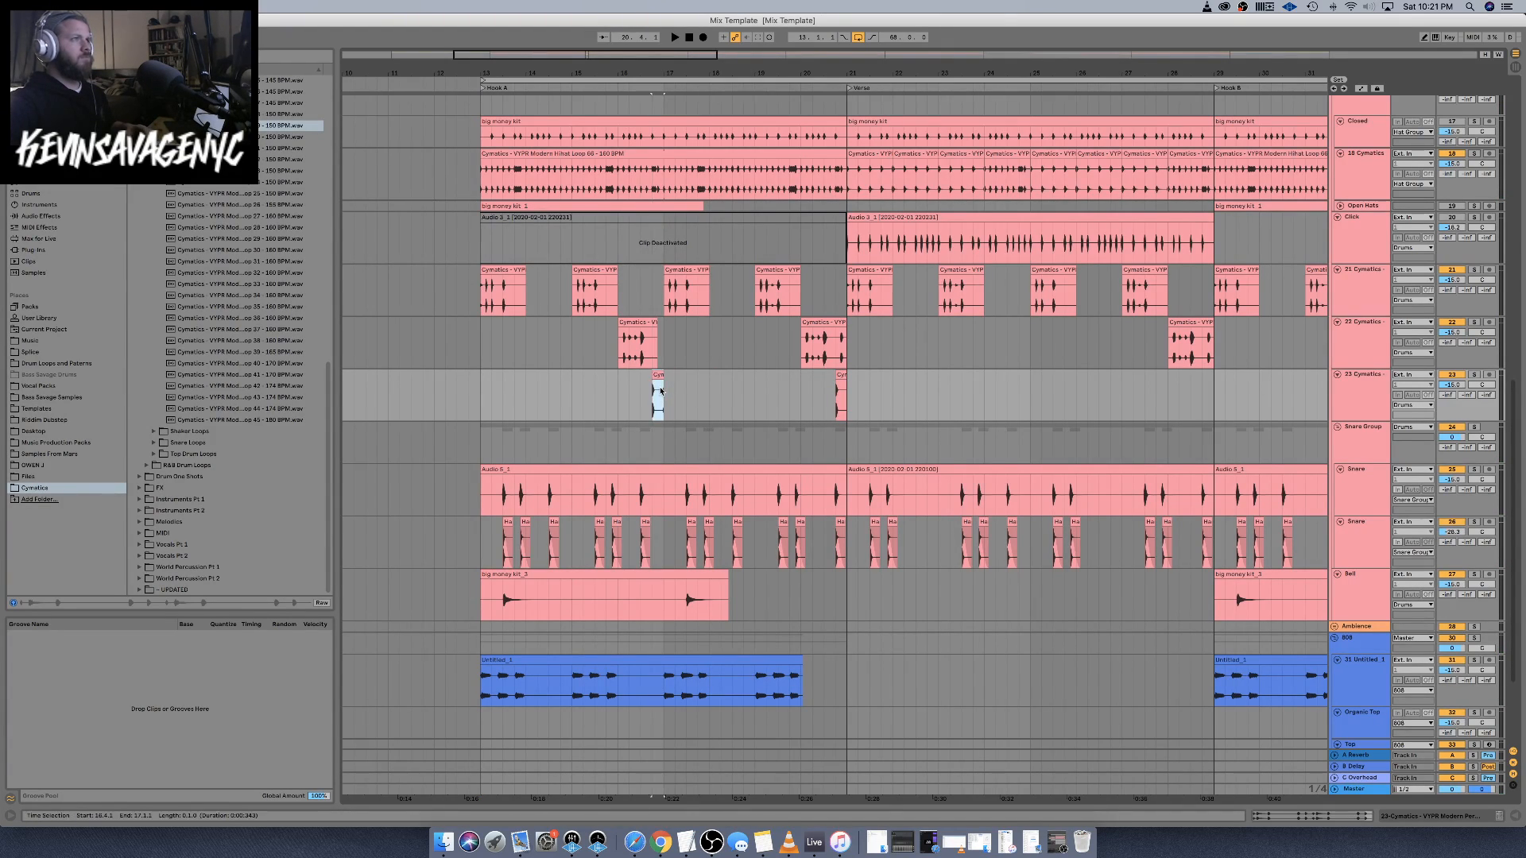
{"action": "left_click", "coordinate": [626, 387]}
{"action": "key", "text": "space"}
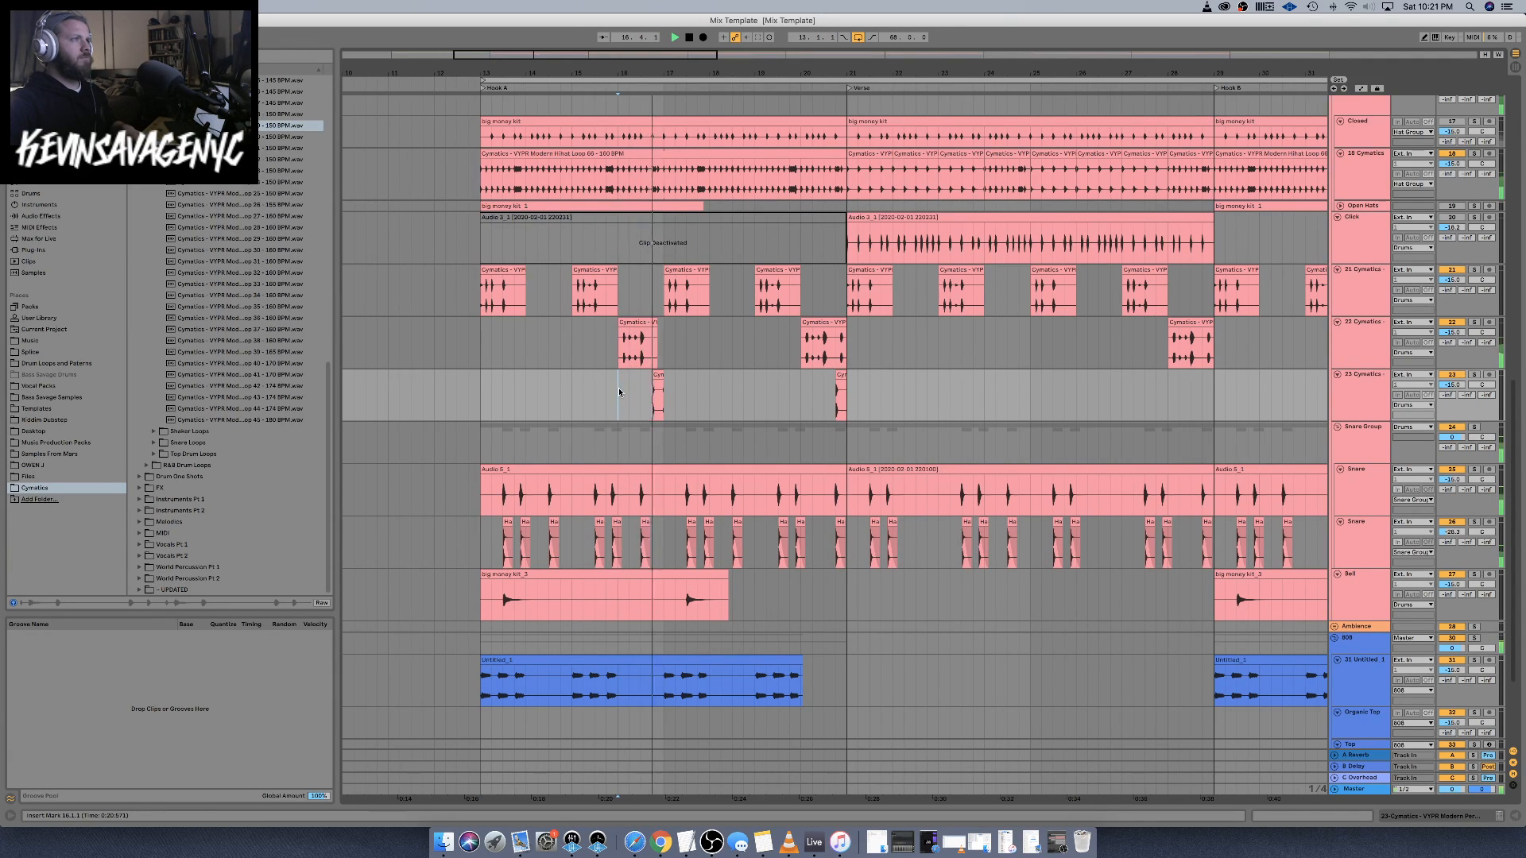
{"action": "left_click", "coordinate": [658, 389]}
{"action": "key", "text": "space"}
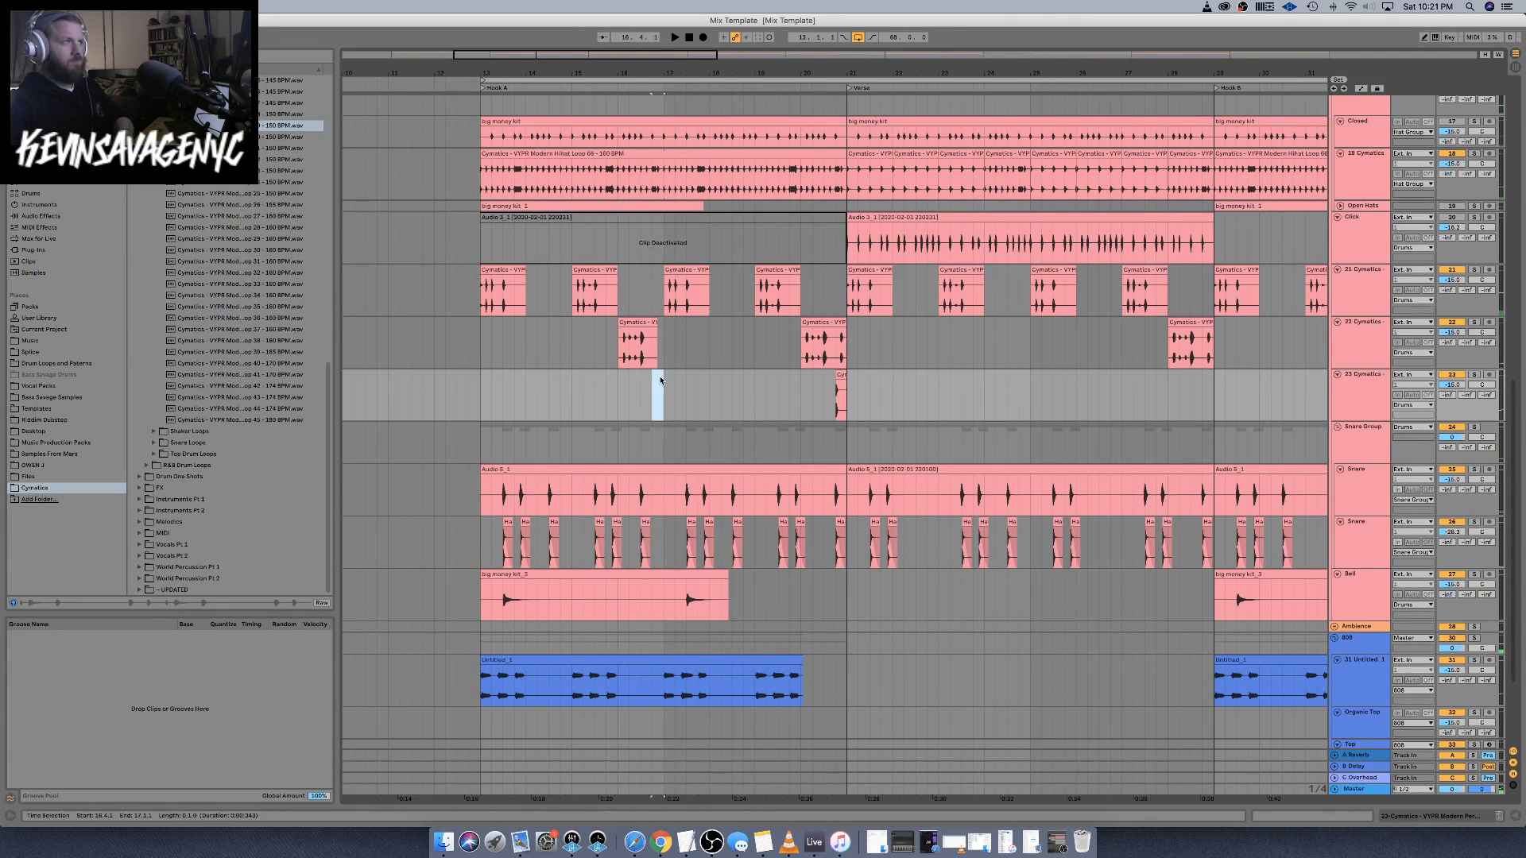
{"action": "left_click", "coordinate": [615, 394]}
{"action": "key", "text": "space"}
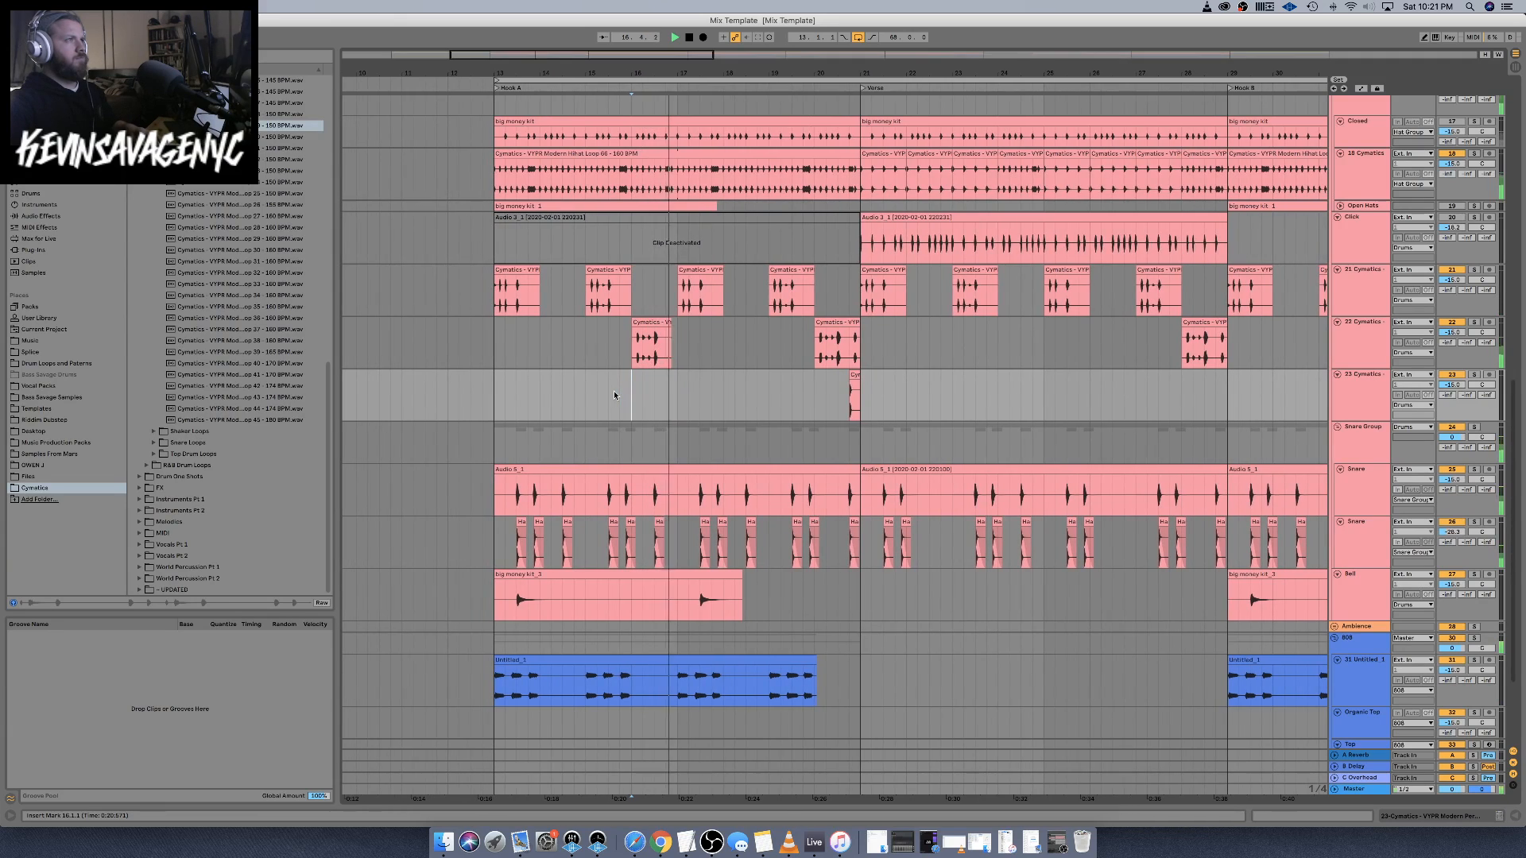
Copy the one-beat clip at 20.4.1 to 28.4.1, 36.4.1 and 44.4.1, ending the first Verse, Hook B and the second Verse
{"action": "left_click", "coordinate": [854, 373]}
{"action": "key", "text": "space"}
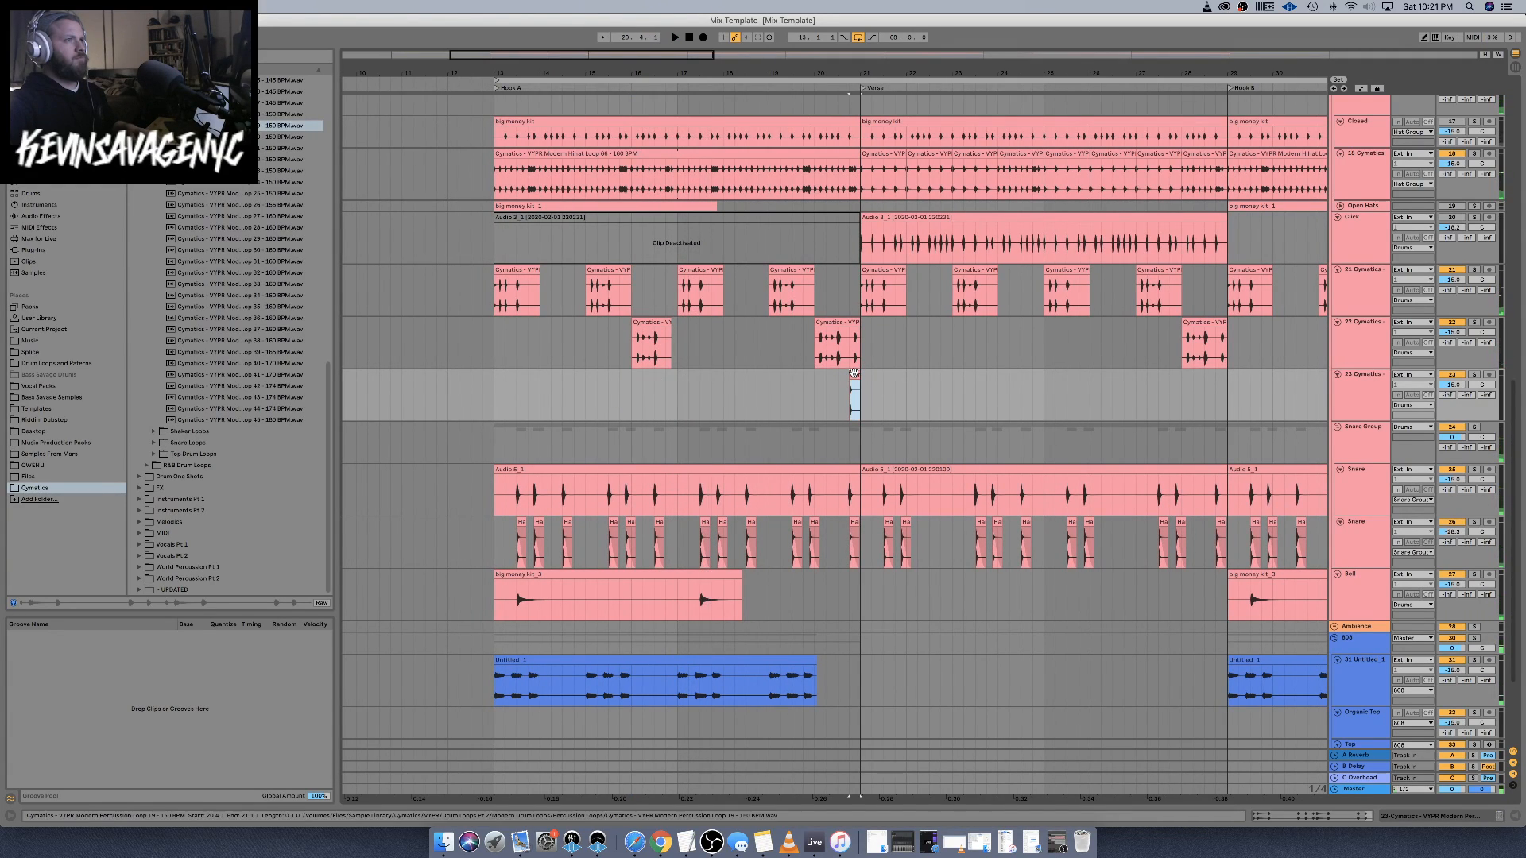
{"action": "scroll", "coordinate": [939, 377], "scroll_direction": "right", "scroll_amount": 5}
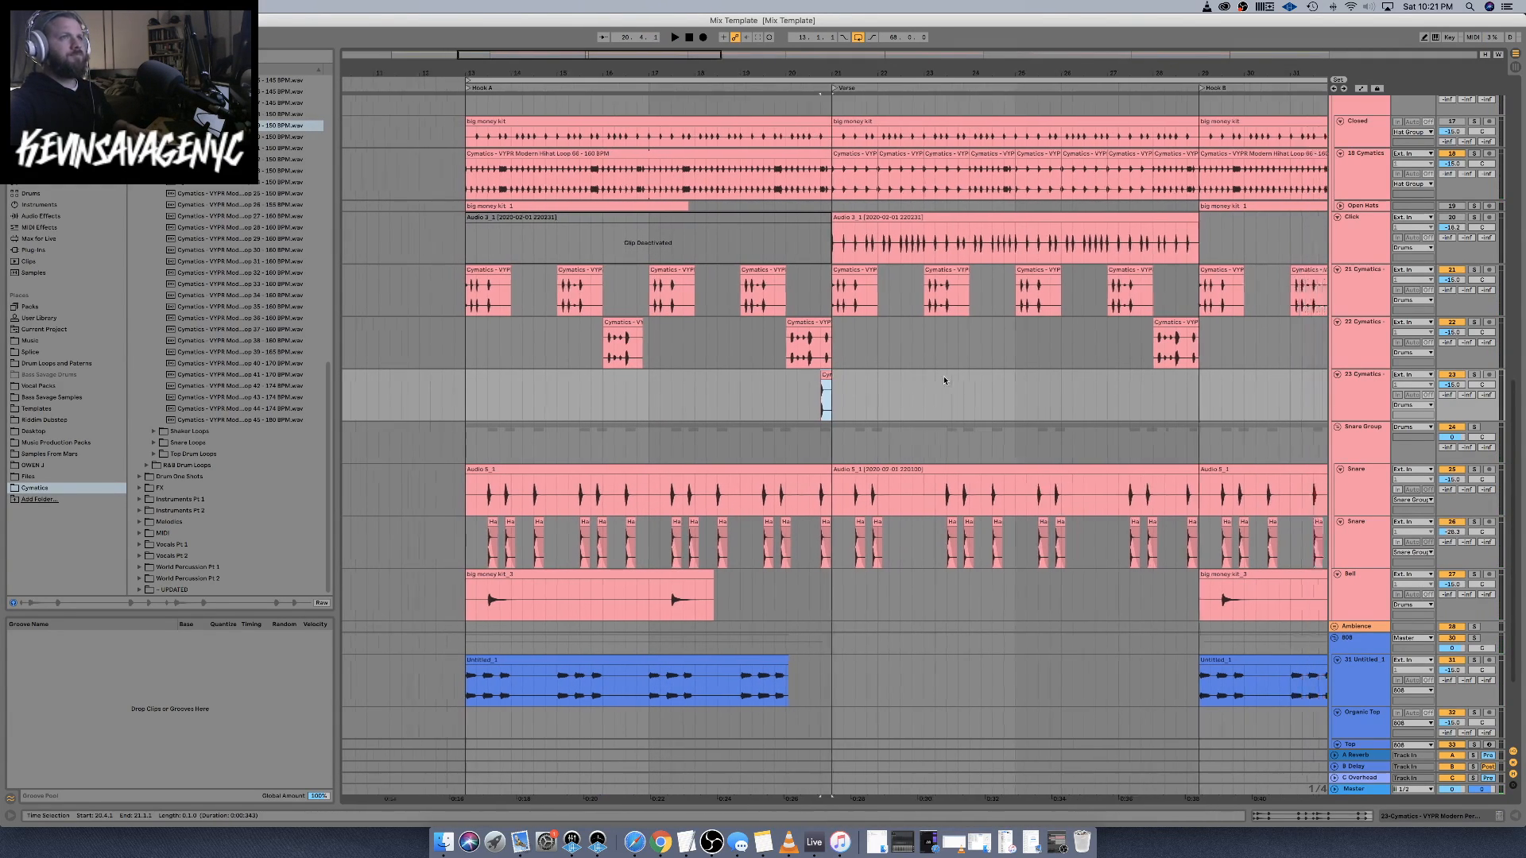
{"action": "left_click", "coordinate": [1030, 399]}
{"action": "key", "text": "ctrl+v"}
{"action": "scroll", "coordinate": [1054, 396], "scroll_direction": "right", "scroll_amount": 8}
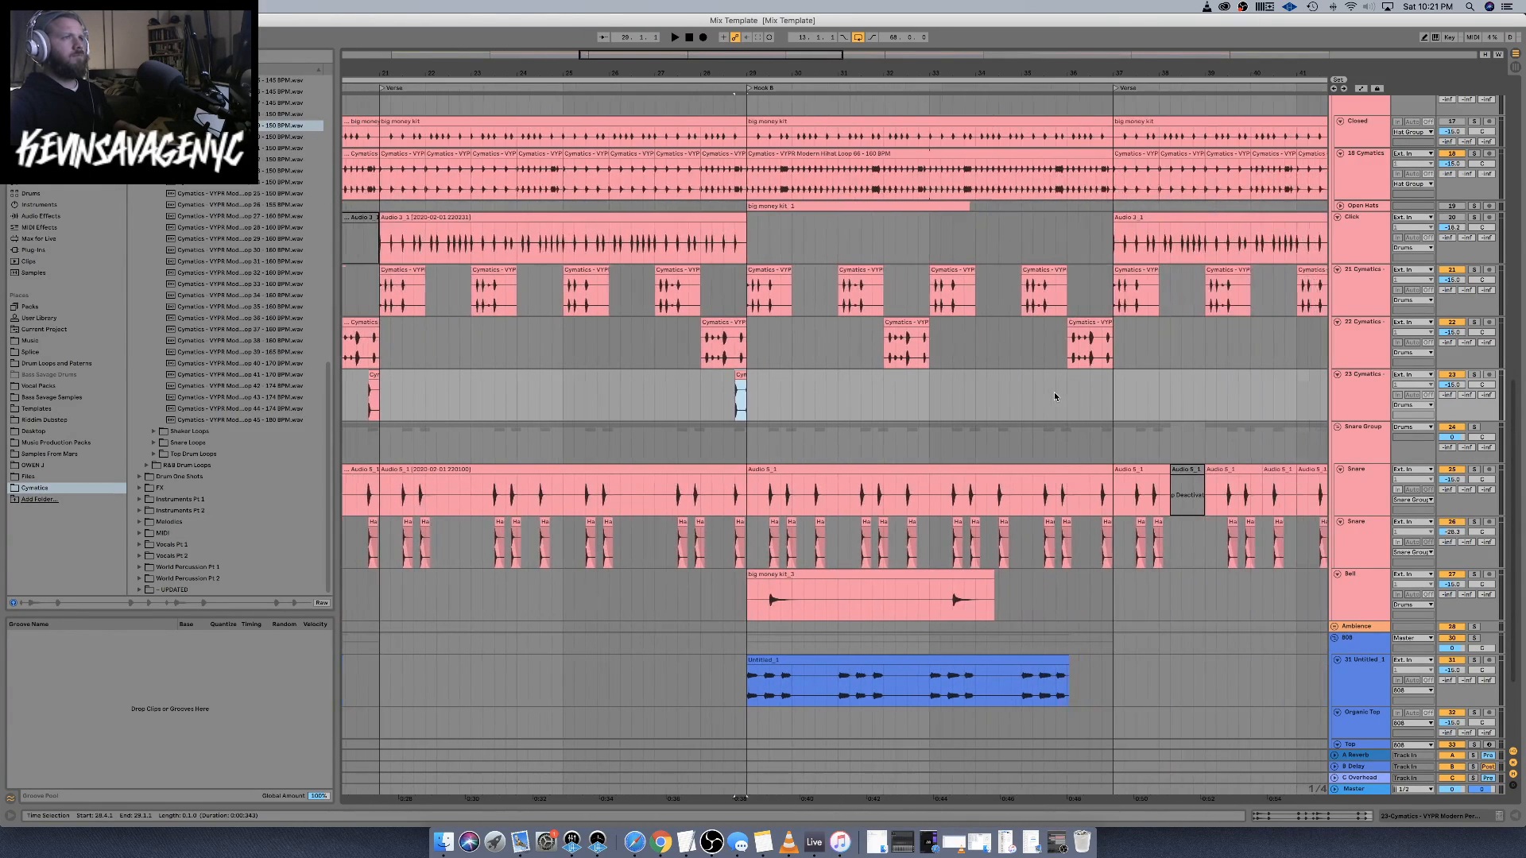
{"action": "left_click", "coordinate": [1099, 393]}
{"action": "key", "text": "ctrl+v"}
{"action": "scroll", "coordinate": [1099, 393], "scroll_direction": "right", "scroll_amount": 8}
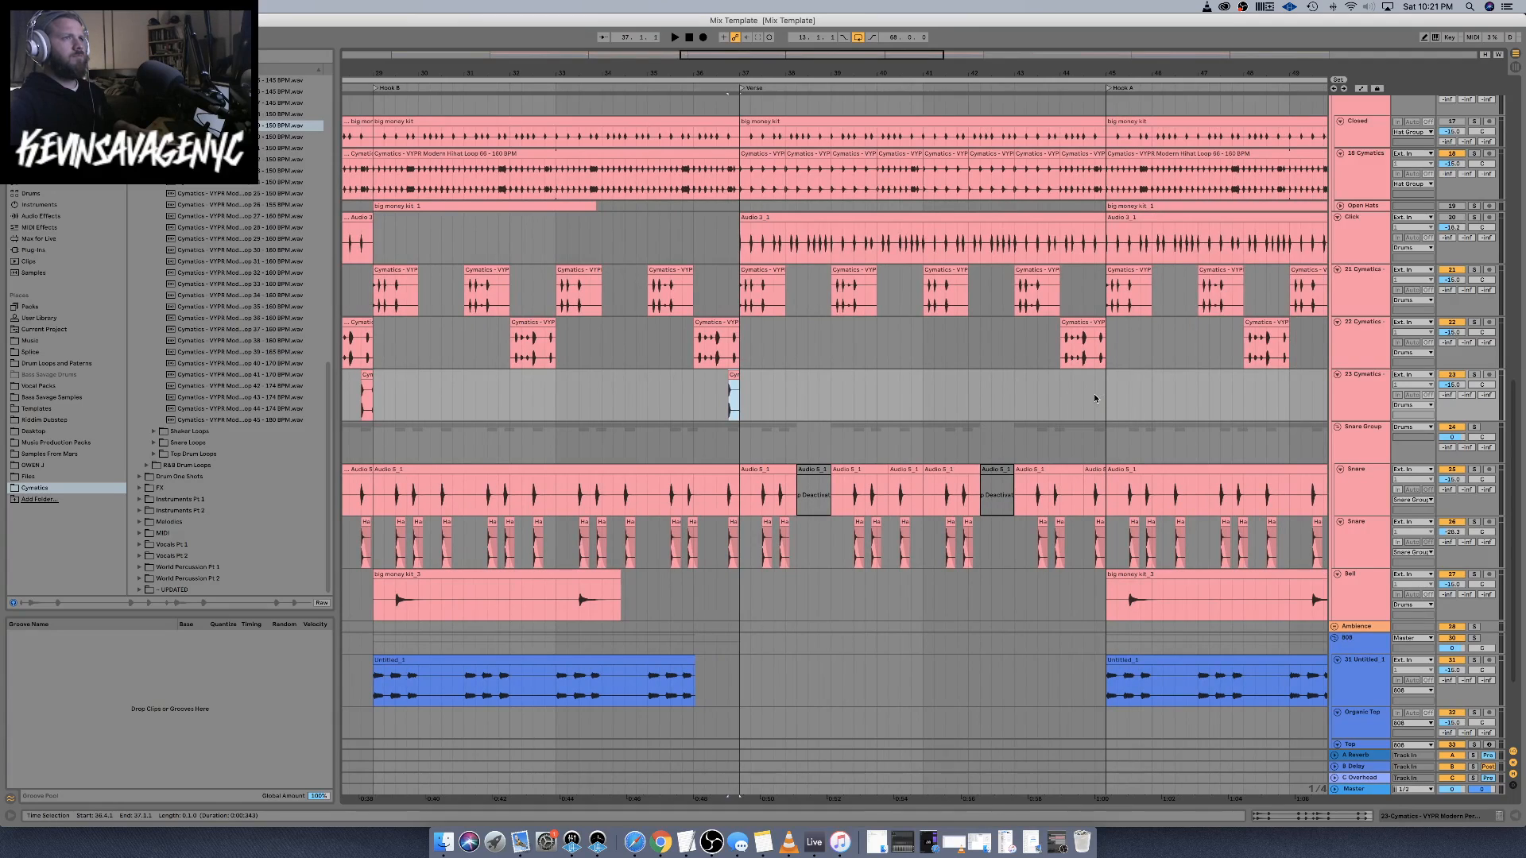
{"action": "left_click", "coordinate": [1098, 393]}
{"action": "key", "text": "ctrl+v"}
{"action": "scroll", "coordinate": [1098, 392], "scroll_direction": "right", "scroll_amount": 8}
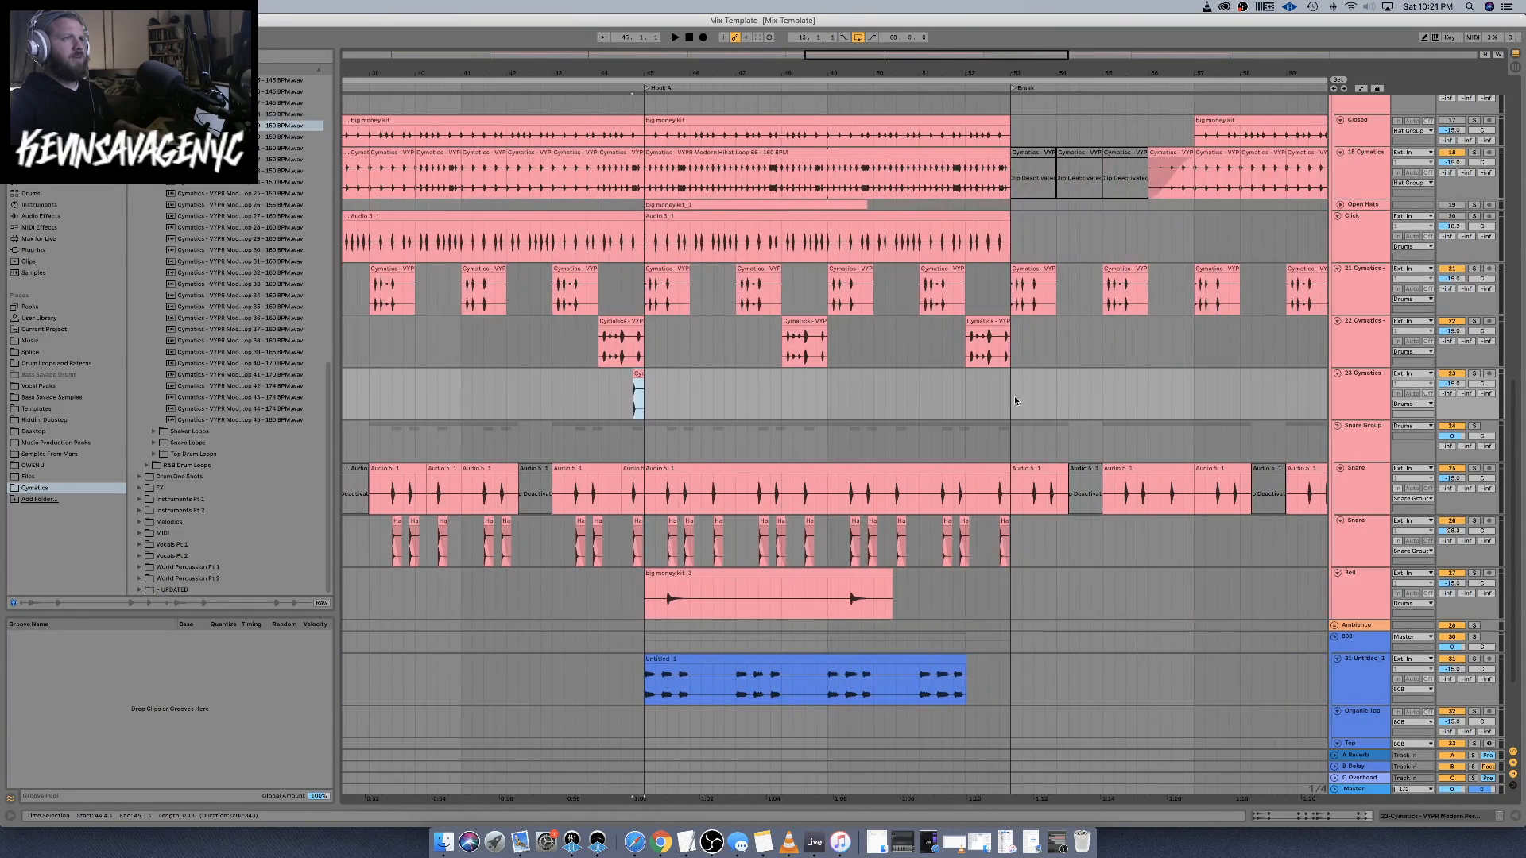
Paste the one-beat percussion clip at 52.4.1, 64.4.1 and 72.4.1, ending the second Hook A, the Break and the Pre Out
{"action": "left_click", "coordinate": [1000, 396]}
{"action": "key", "text": "ctrl+v"}
{"action": "scroll", "coordinate": [1006, 393], "scroll_direction": "right", "scroll_amount": 10}
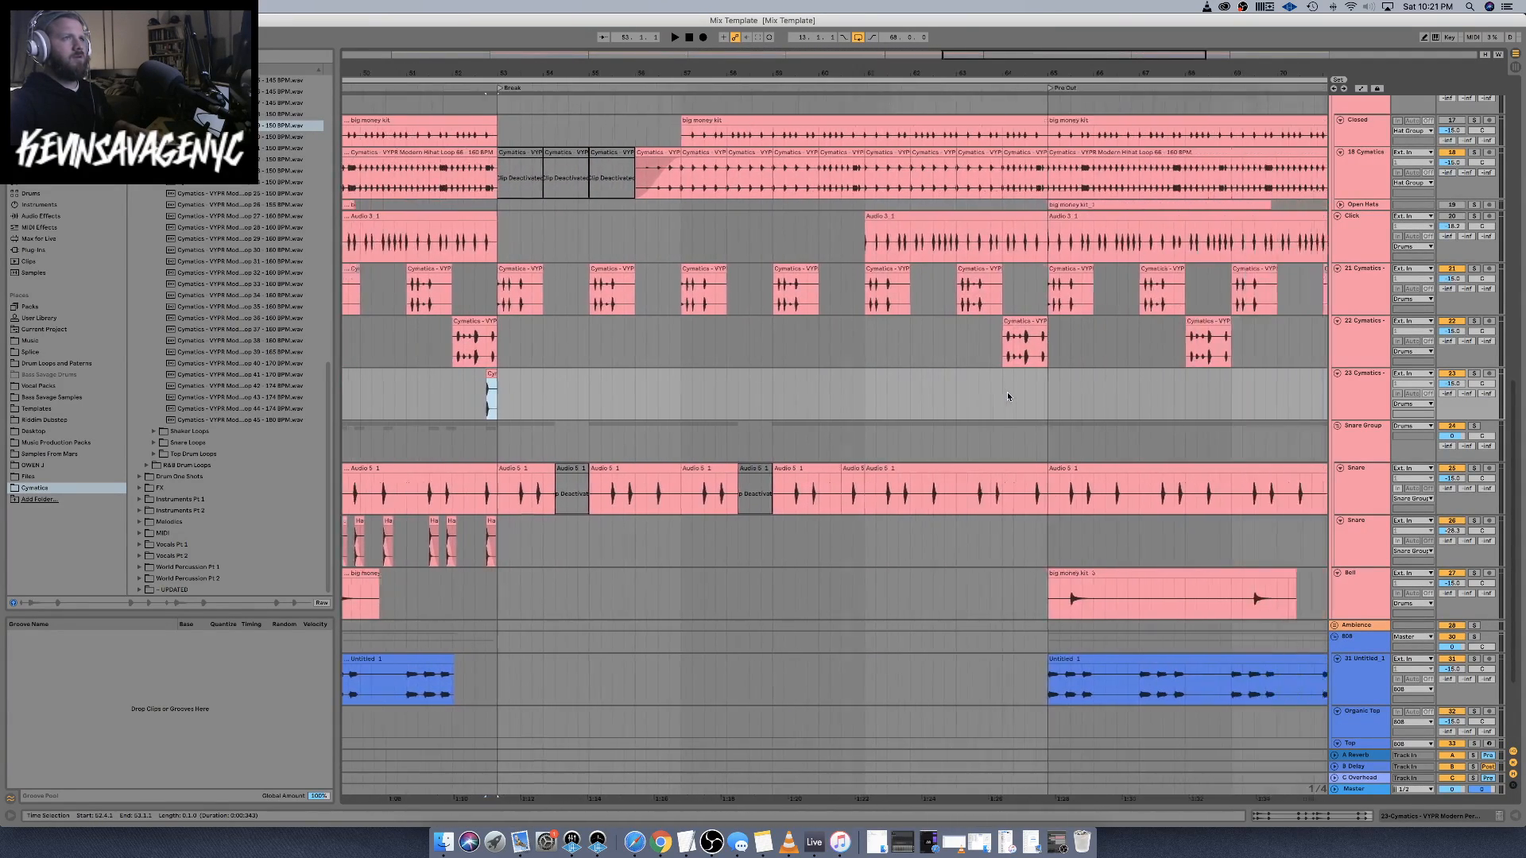
{"action": "left_click", "coordinate": [972, 402]}
{"action": "key", "text": "ctrl+v"}
{"action": "scroll", "coordinate": [974, 402], "scroll_direction": "right", "scroll_amount": 8}
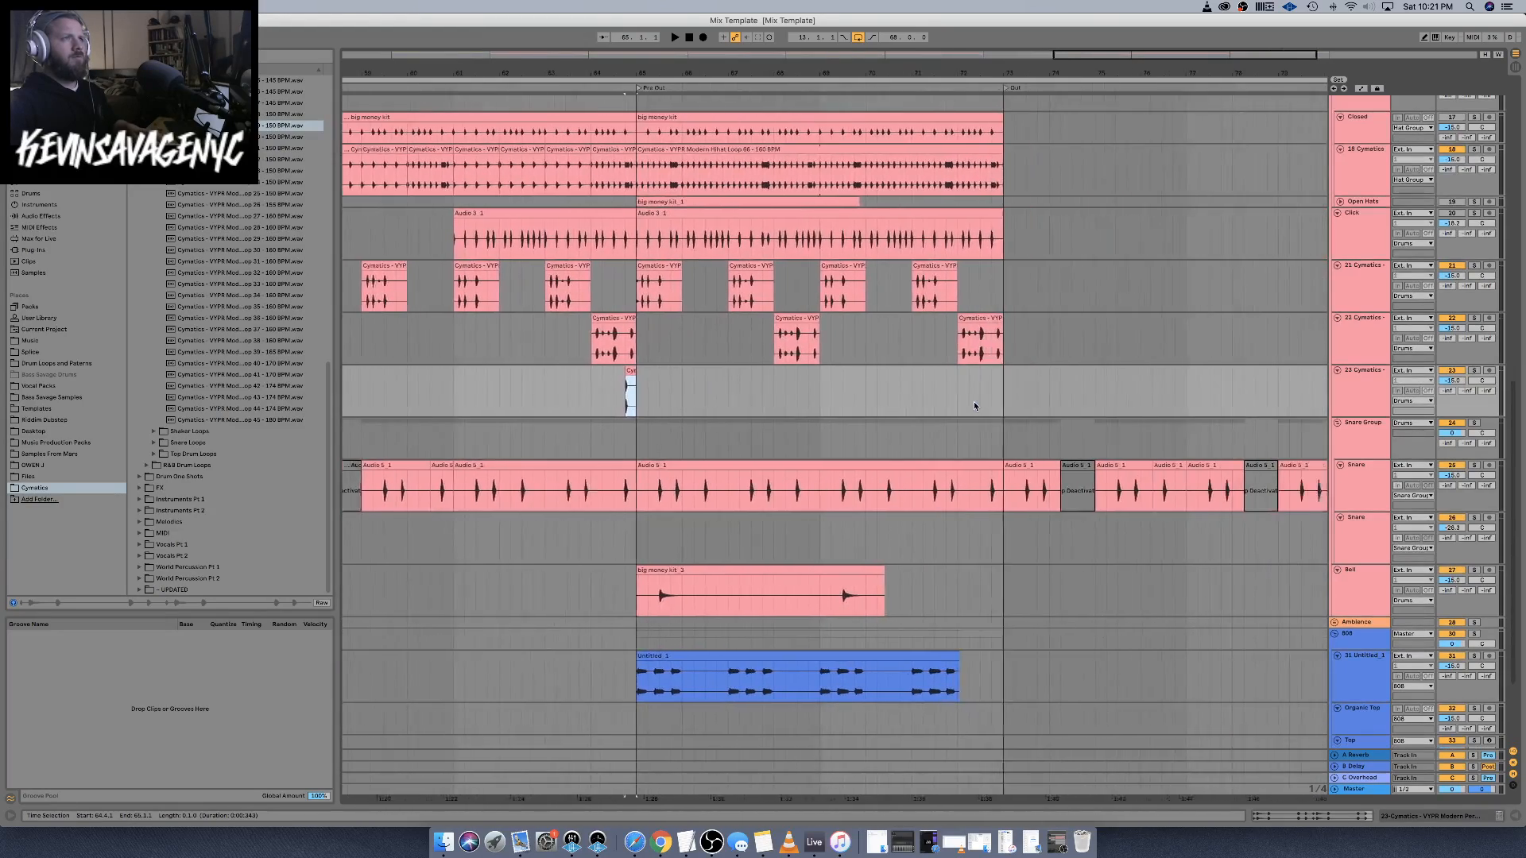
{"action": "scroll", "coordinate": [904, 399], "scroll_direction": "right", "scroll_amount": 1}
{"action": "left_click", "coordinate": [935, 395]}
{"action": "key", "text": "ctrl+v"}
{"action": "scroll", "coordinate": [937, 394], "scroll_direction": "left", "scroll_amount": 20}
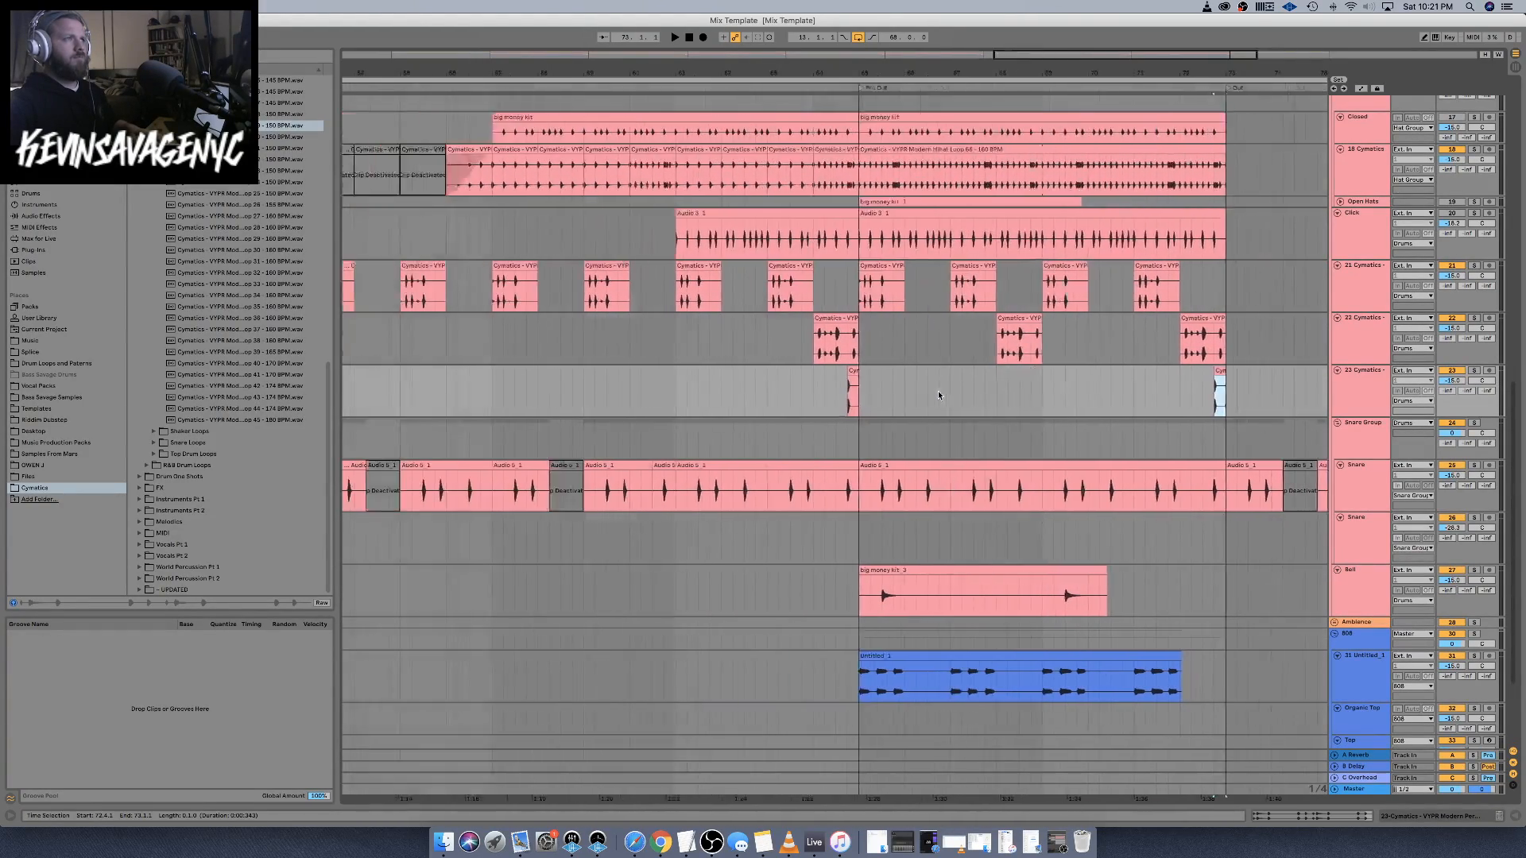
Add short fade-outs to the one-beat percussion clips ending each section from the first Hook A through the second Hook A
{"action": "scroll", "coordinate": [937, 394], "scroll_direction": "left", "scroll_amount": 20}
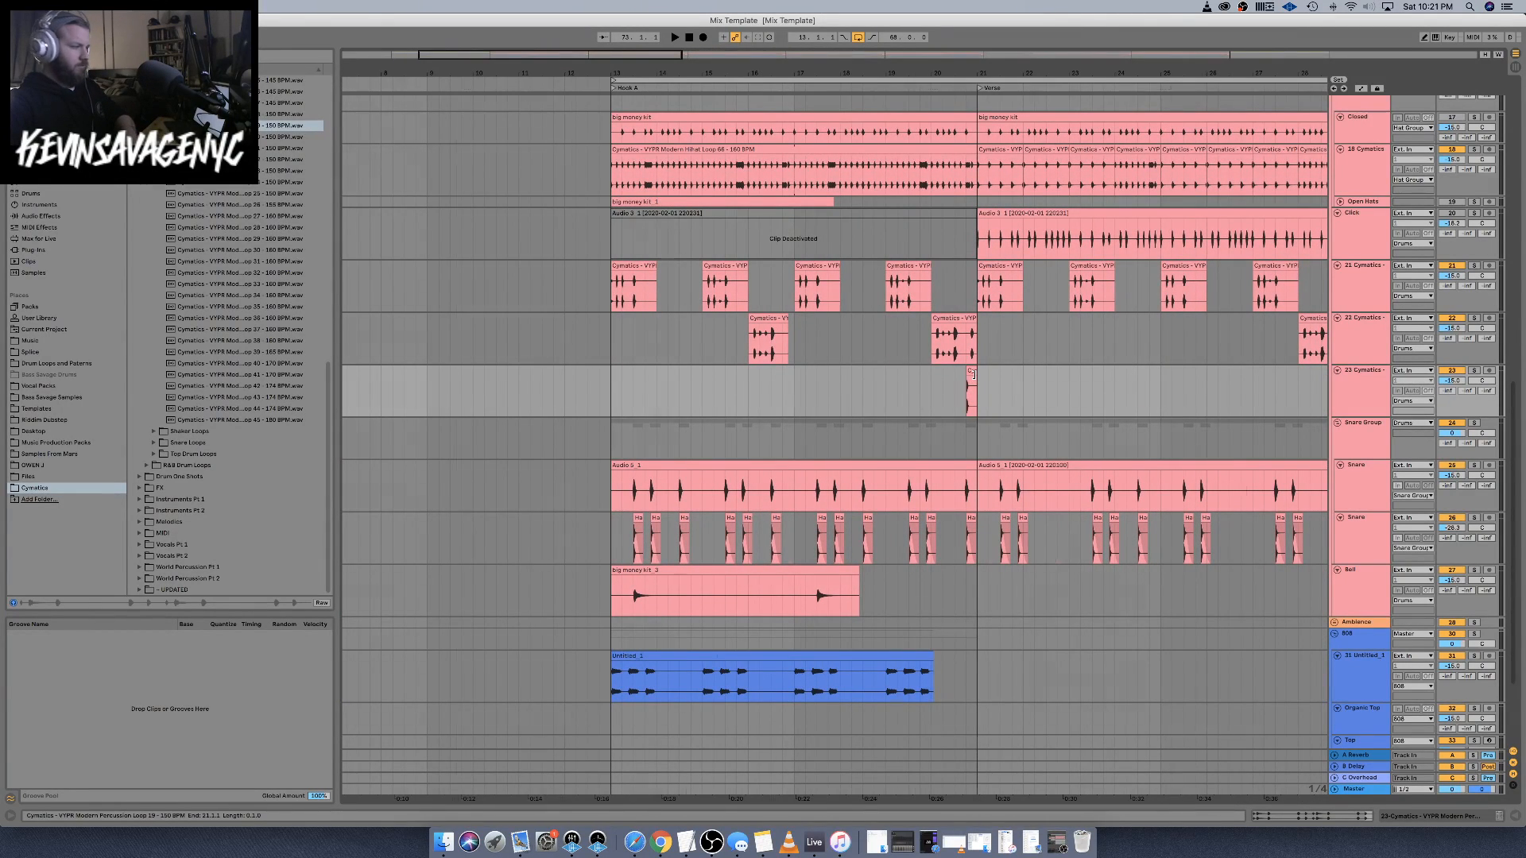
{"action": "scroll", "coordinate": [976, 378], "scroll_direction": "down", "scroll_amount": 3}
{"action": "scroll", "coordinate": [975, 379], "scroll_direction": "up", "scroll_amount": 5}
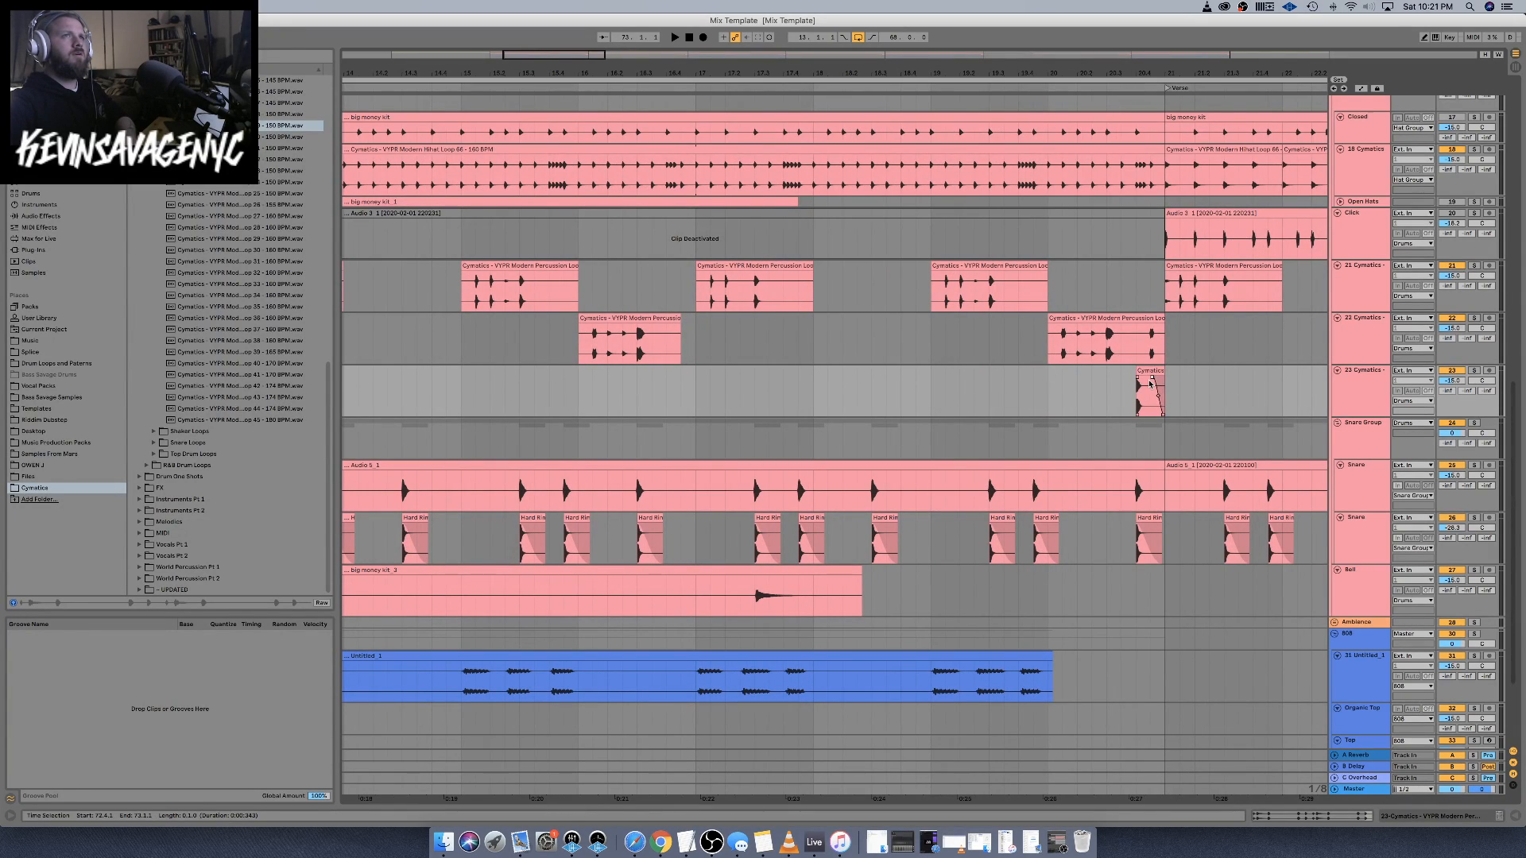
{"action": "scroll", "coordinate": [1150, 383], "scroll_direction": "right", "scroll_amount": 9}
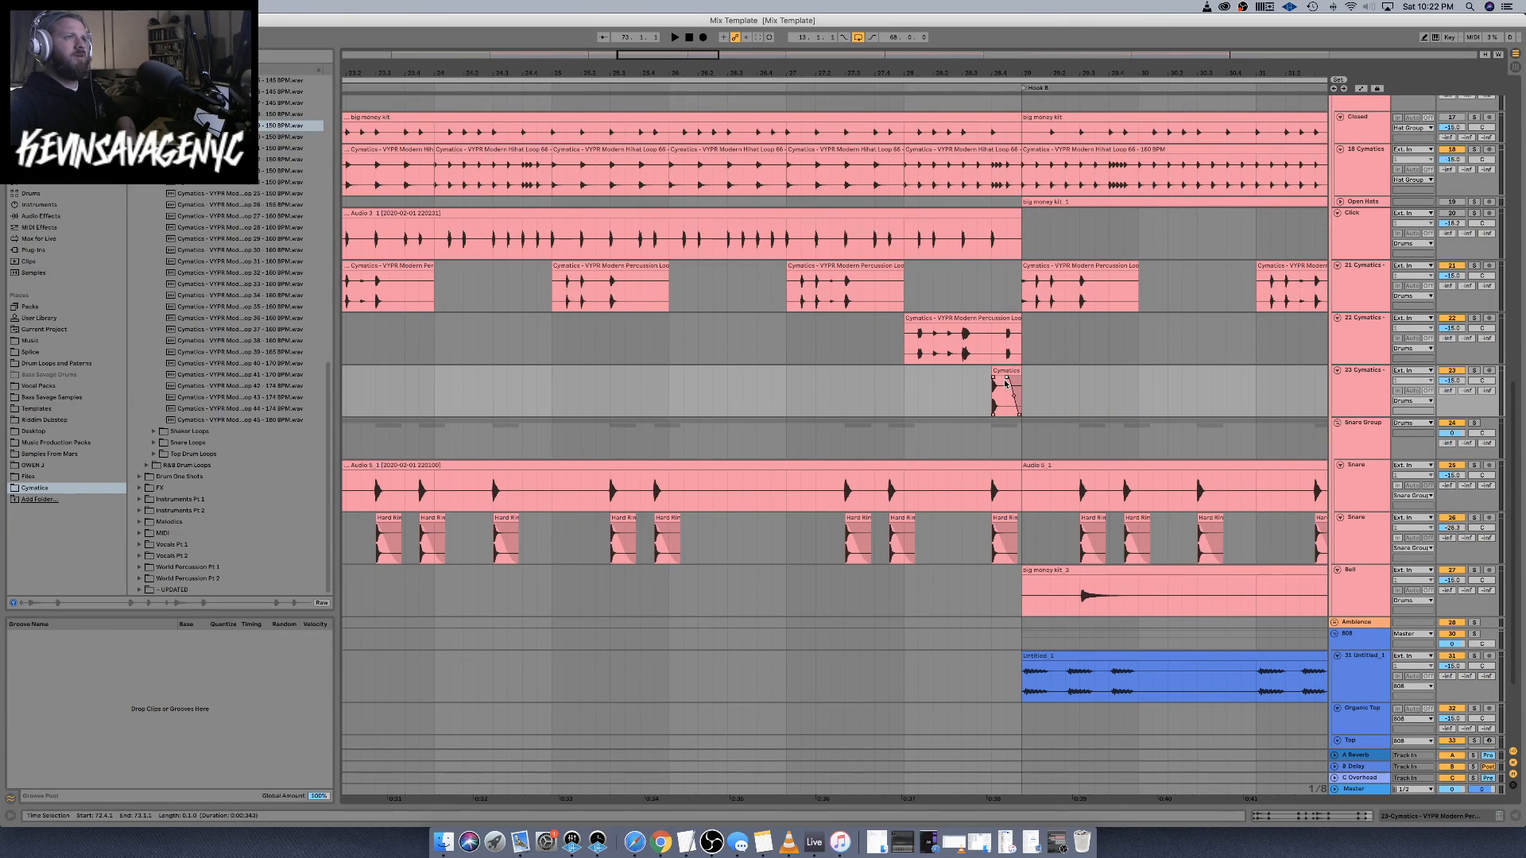
{"action": "scroll", "coordinate": [1014, 381], "scroll_direction": "right", "scroll_amount": 9}
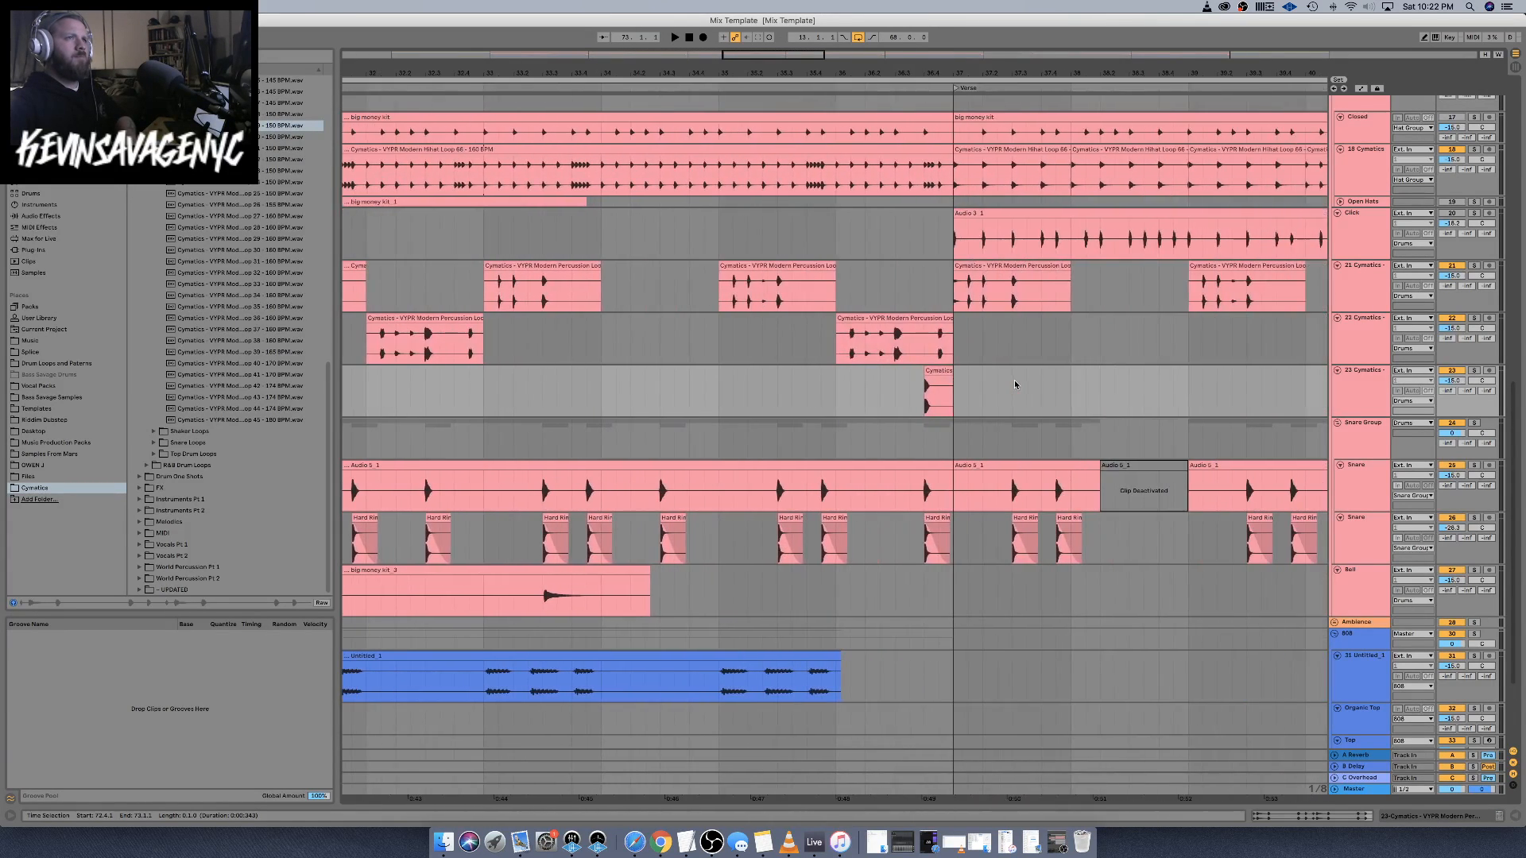
{"action": "scroll", "coordinate": [938, 382], "scroll_direction": "right", "scroll_amount": 1}
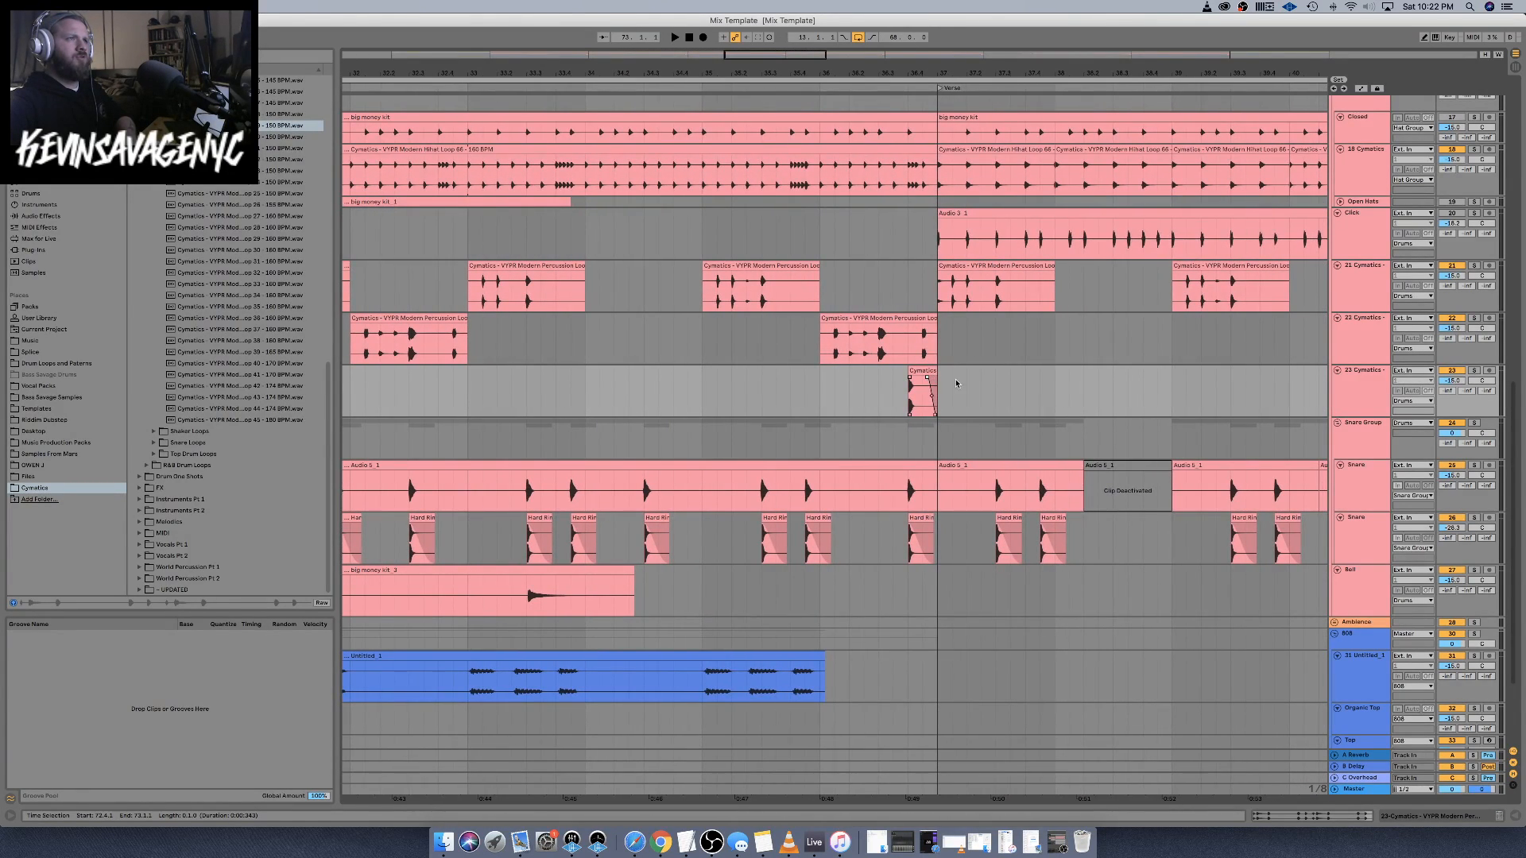
{"action": "scroll", "coordinate": [956, 382], "scroll_direction": "right", "scroll_amount": 9}
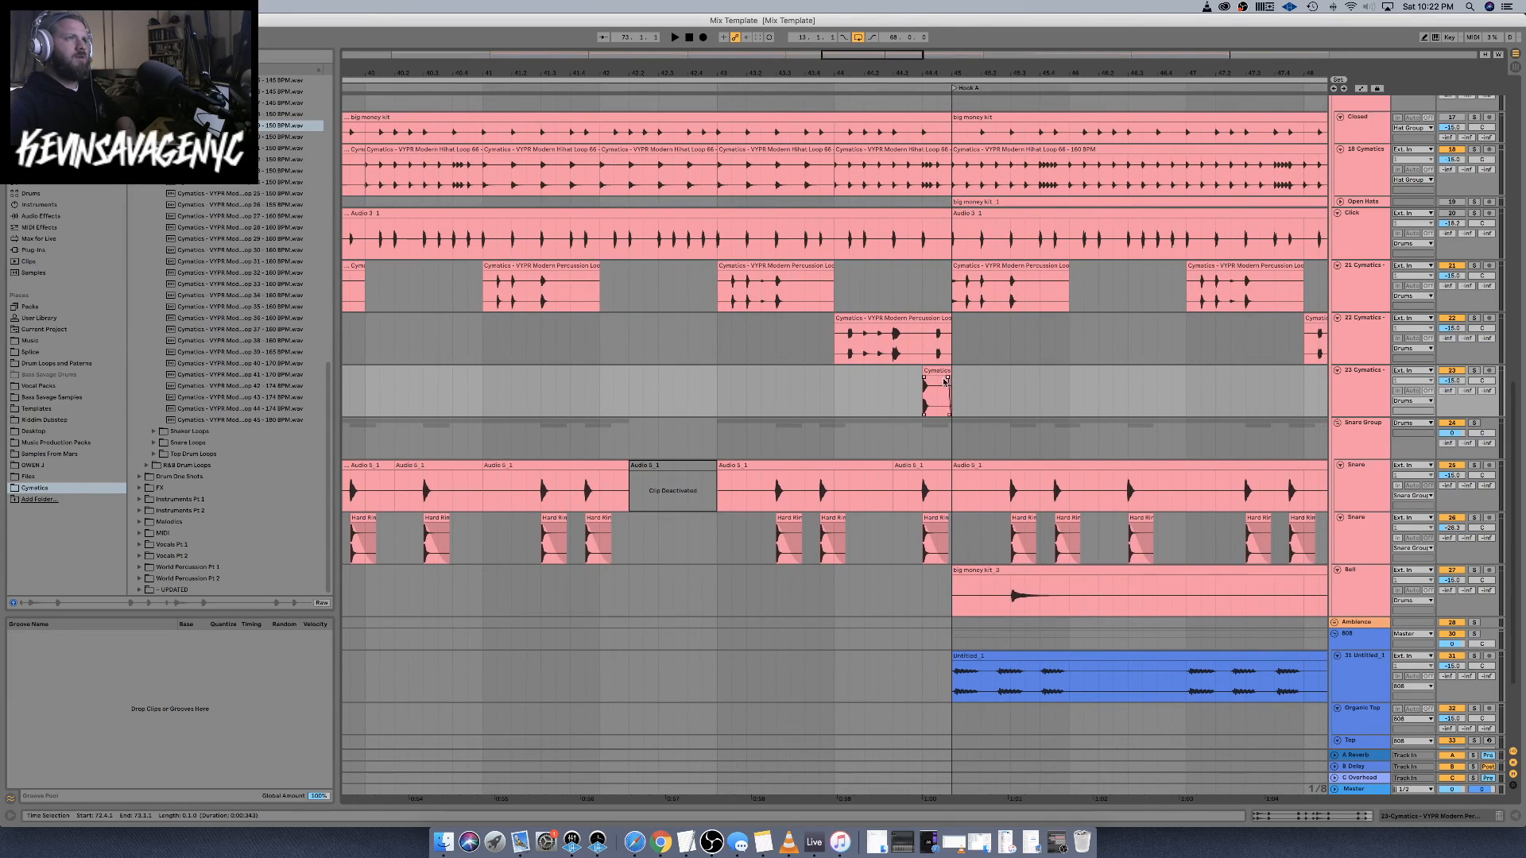
{"action": "scroll", "coordinate": [943, 382], "scroll_direction": "right", "scroll_amount": 8}
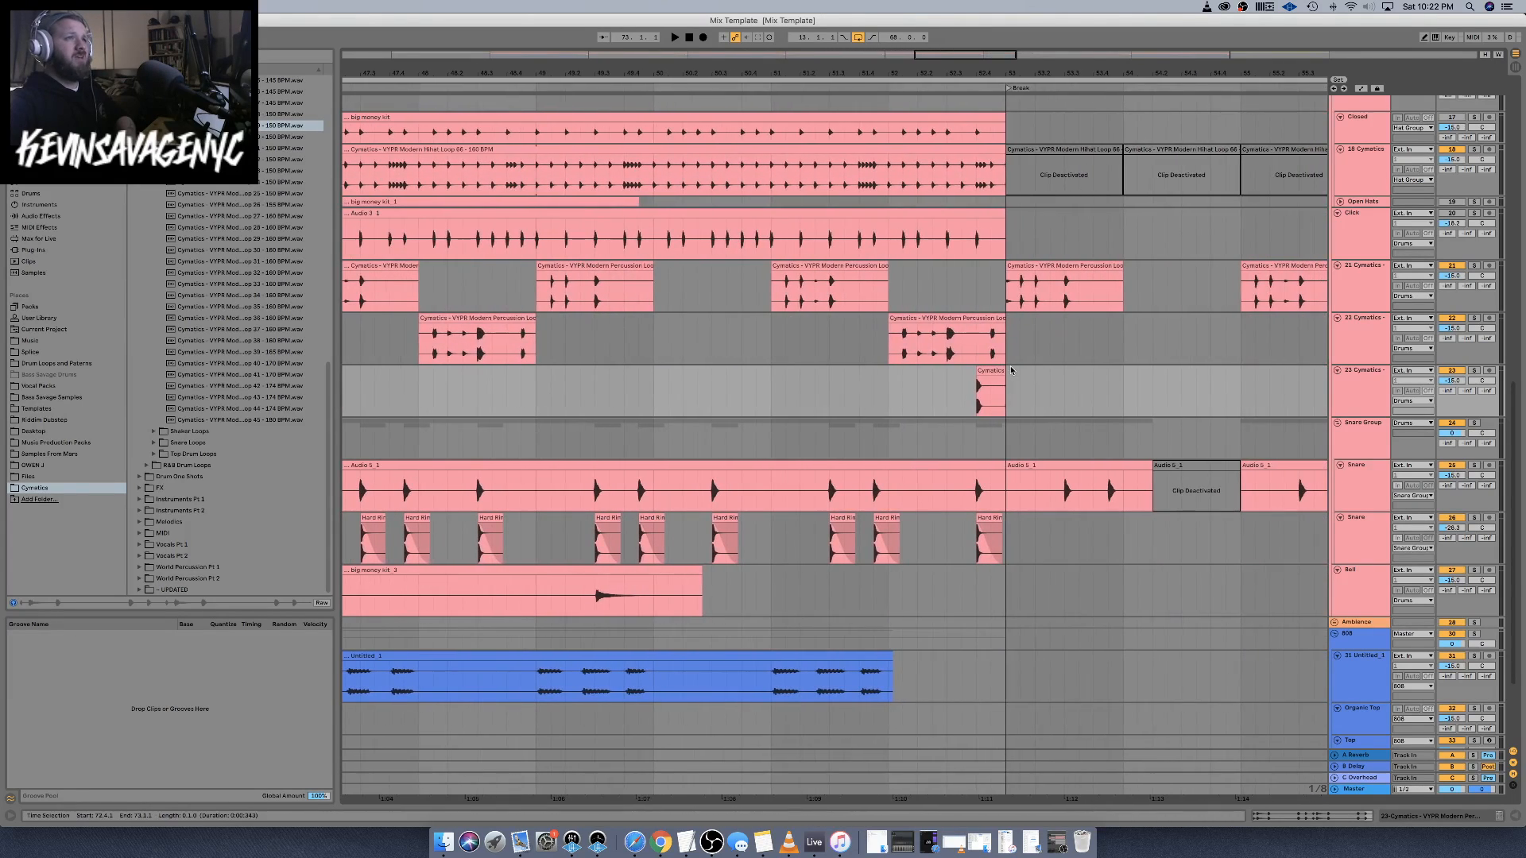
{"action": "scroll", "coordinate": [995, 380], "scroll_direction": "right", "scroll_amount": 5}
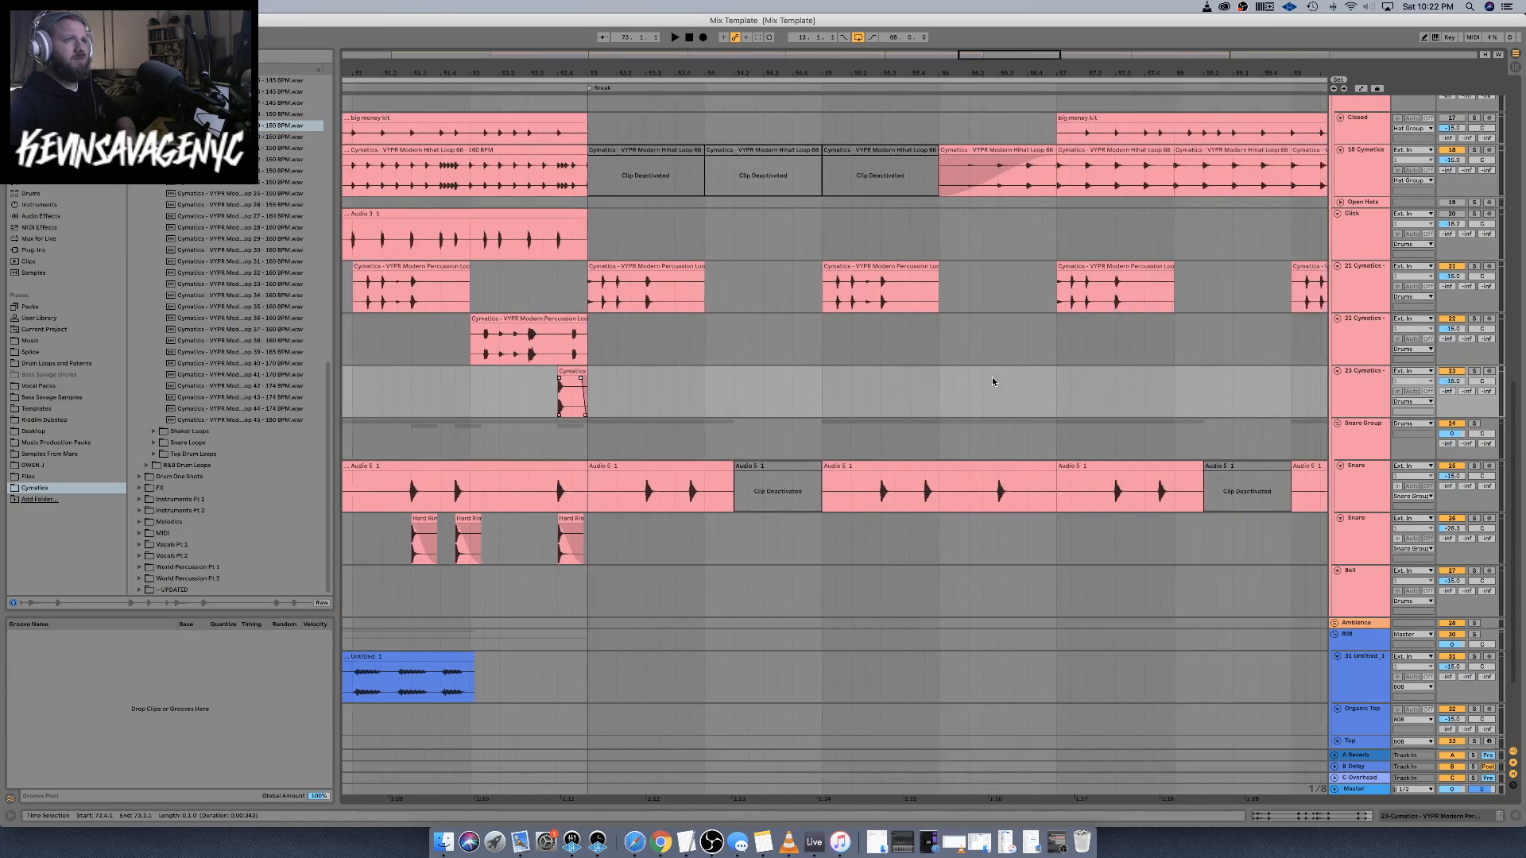
Copy the faded clip at 52.4.1 over the one-beat clips at 64.4.1 and 72.4.1, ending the Break and the Pre Out
{"action": "key", "text": "minus"}
{"action": "key", "text": "minus"}
{"action": "key", "text": "minus"}
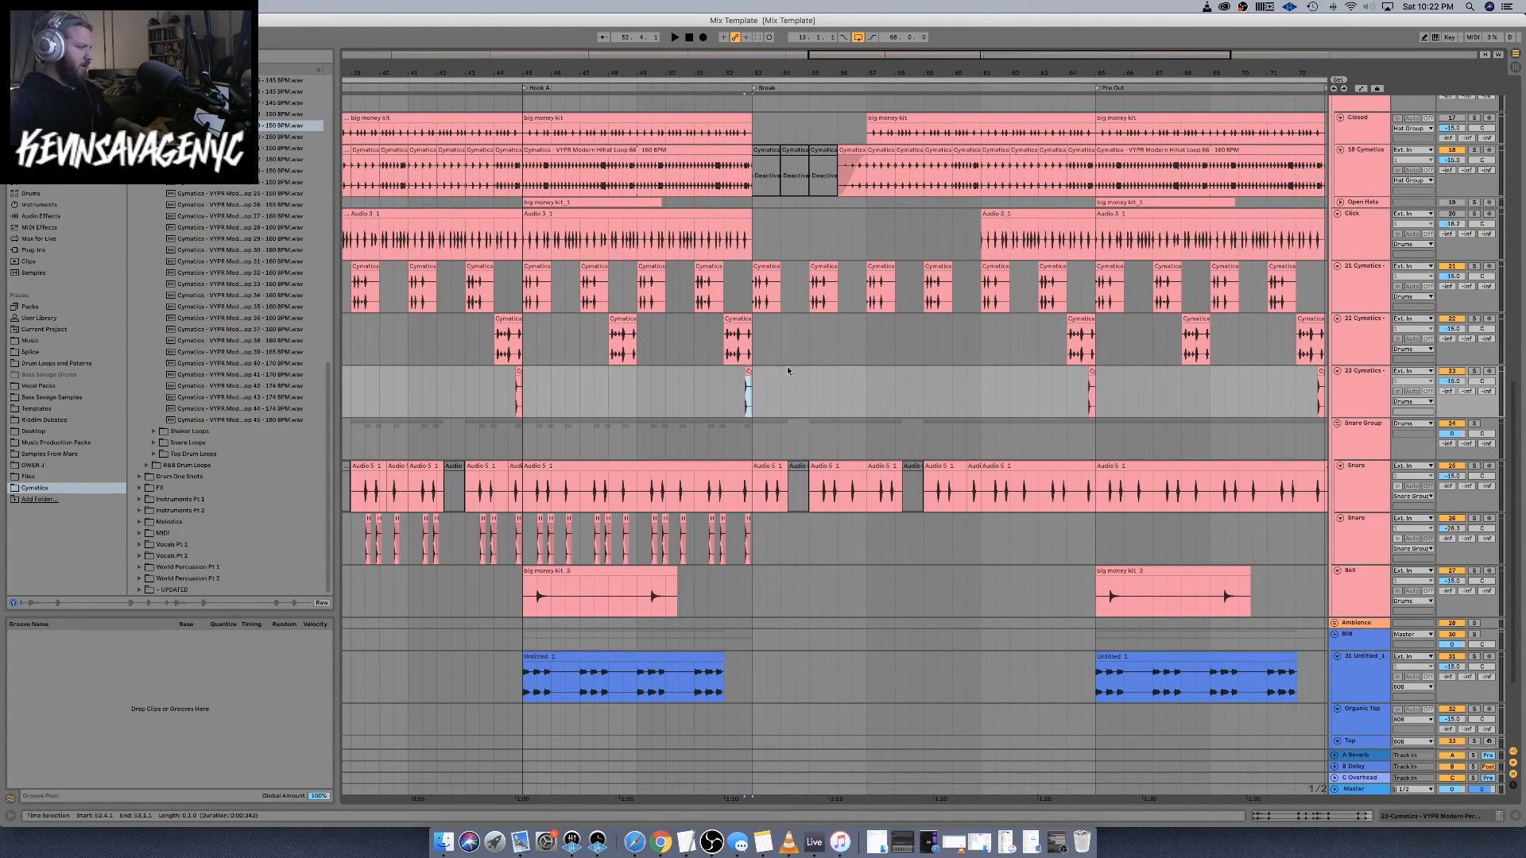
{"action": "scroll", "coordinate": [823, 359], "scroll_direction": "right", "scroll_amount": 10}
{"action": "scroll", "coordinate": [823, 360], "scroll_direction": "left", "scroll_amount": 5}
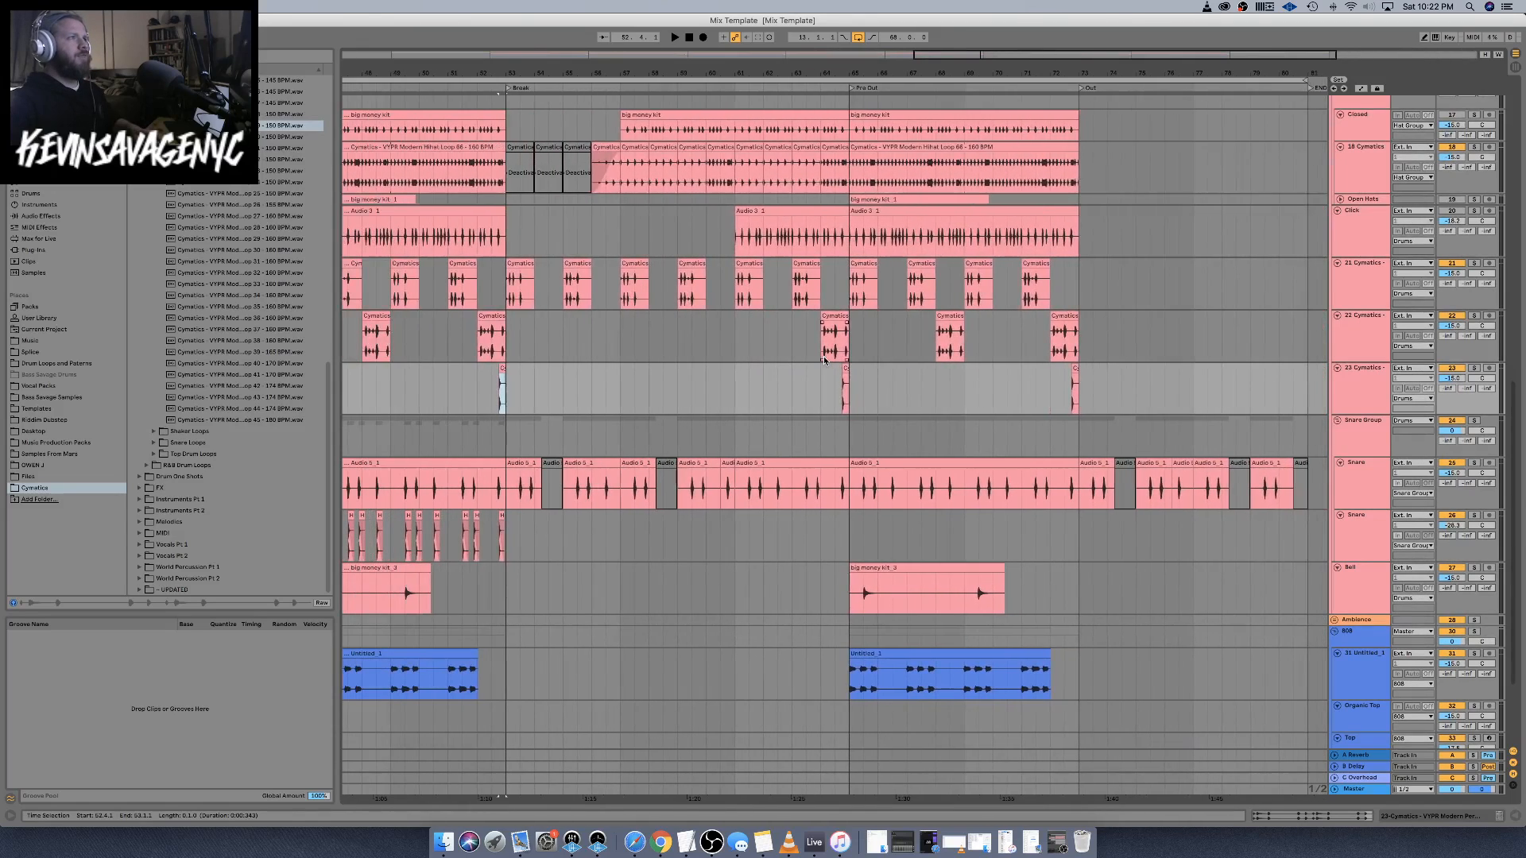
{"action": "left_click", "coordinate": [845, 367]}
{"action": "left_click", "coordinate": [1076, 369]}
{"action": "scroll", "coordinate": [1075, 369], "scroll_direction": "right", "scroll_amount": 5}
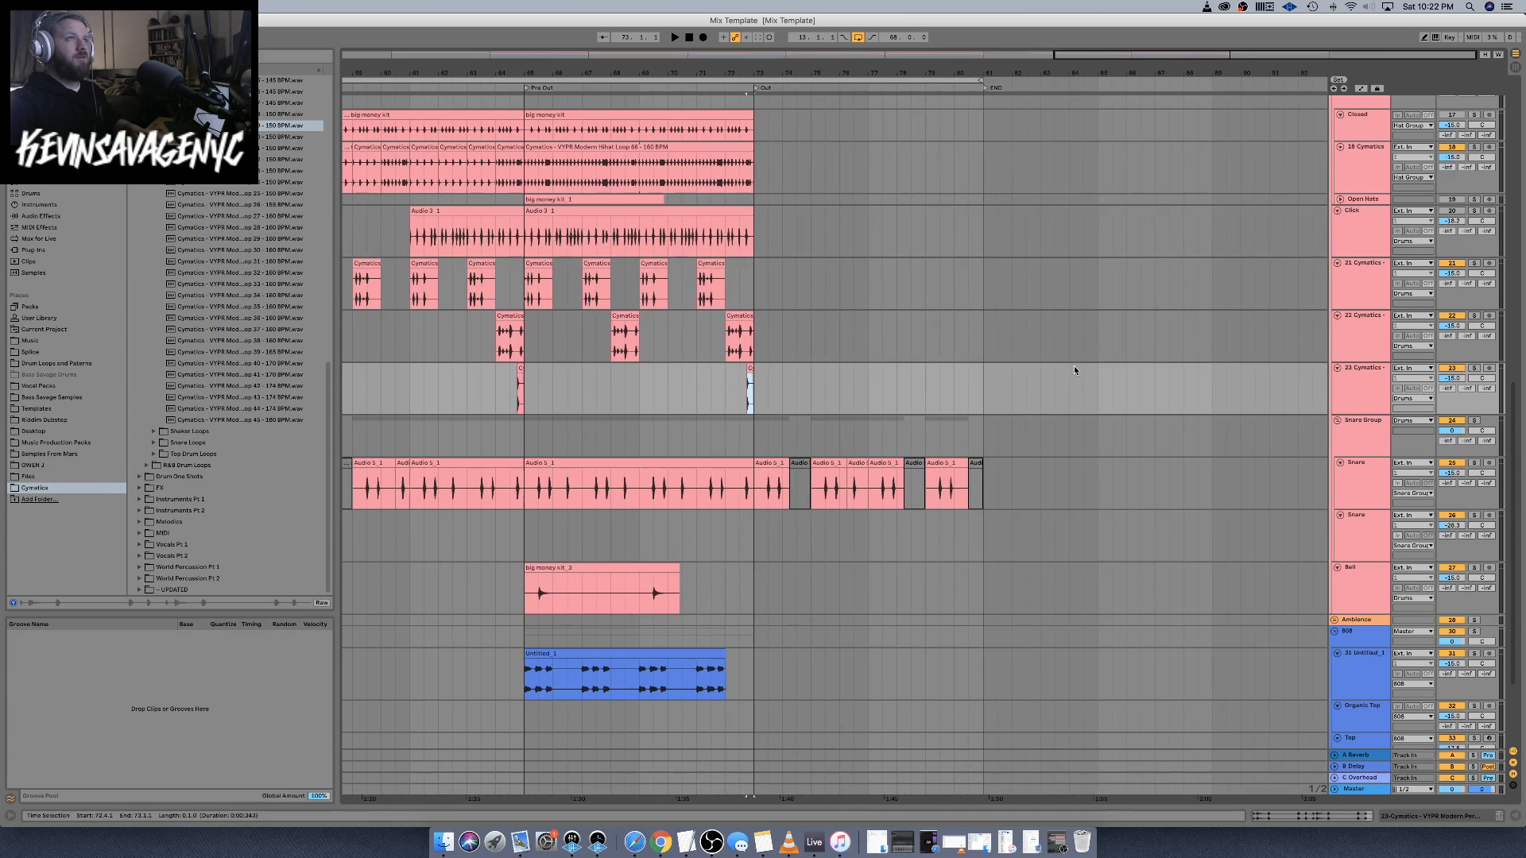
Show the whole arrangement and play it back from the Intro
{"action": "key", "text": "minus"}
{"action": "key", "text": "minus"}
{"action": "scroll", "coordinate": [1075, 369], "scroll_direction": "left", "scroll_amount": 3}
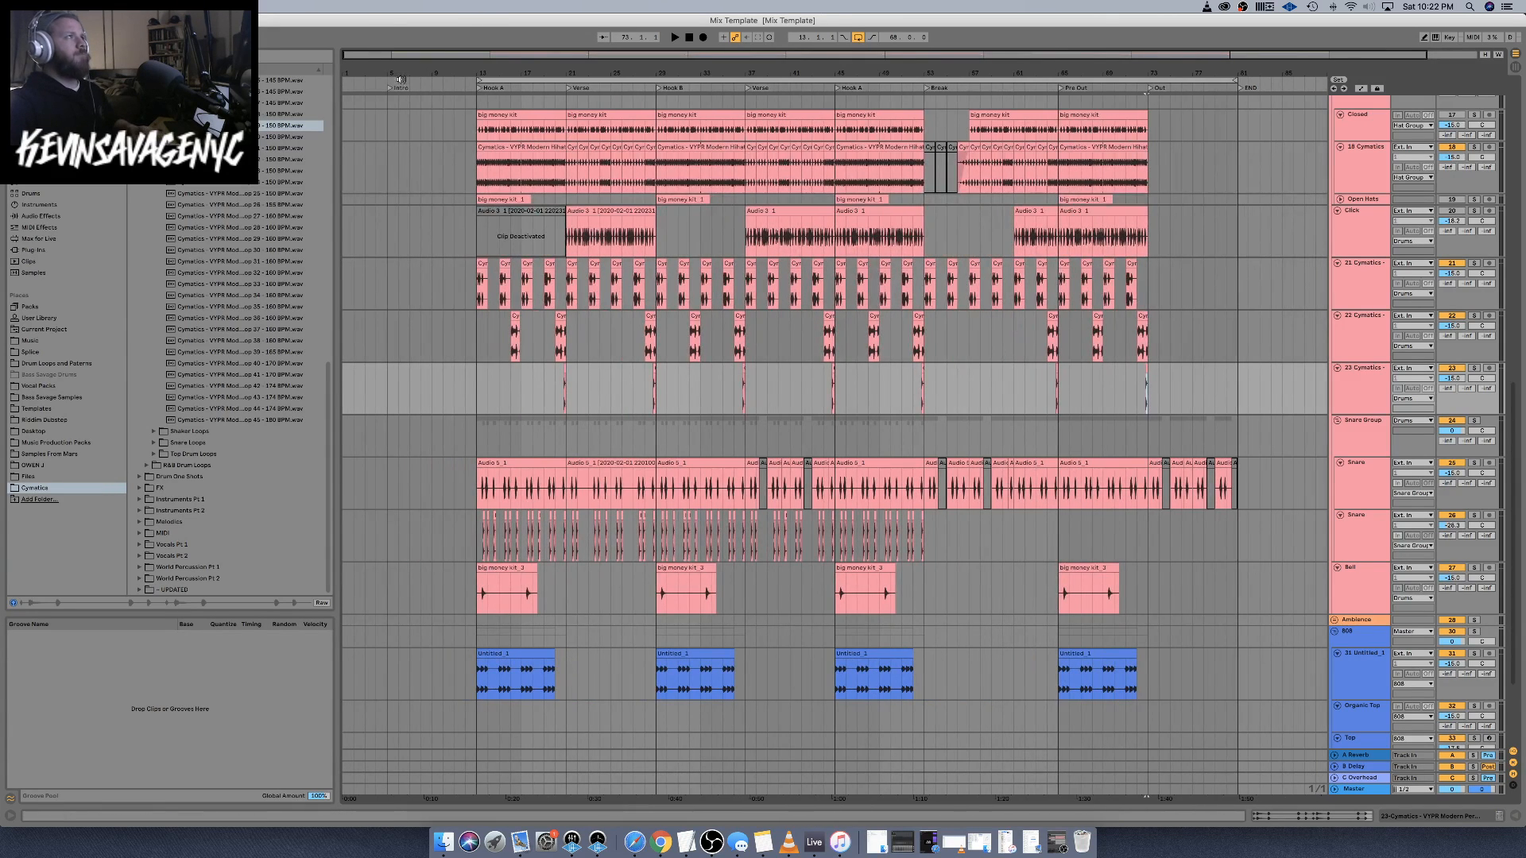
{"action": "key", "text": "space"}
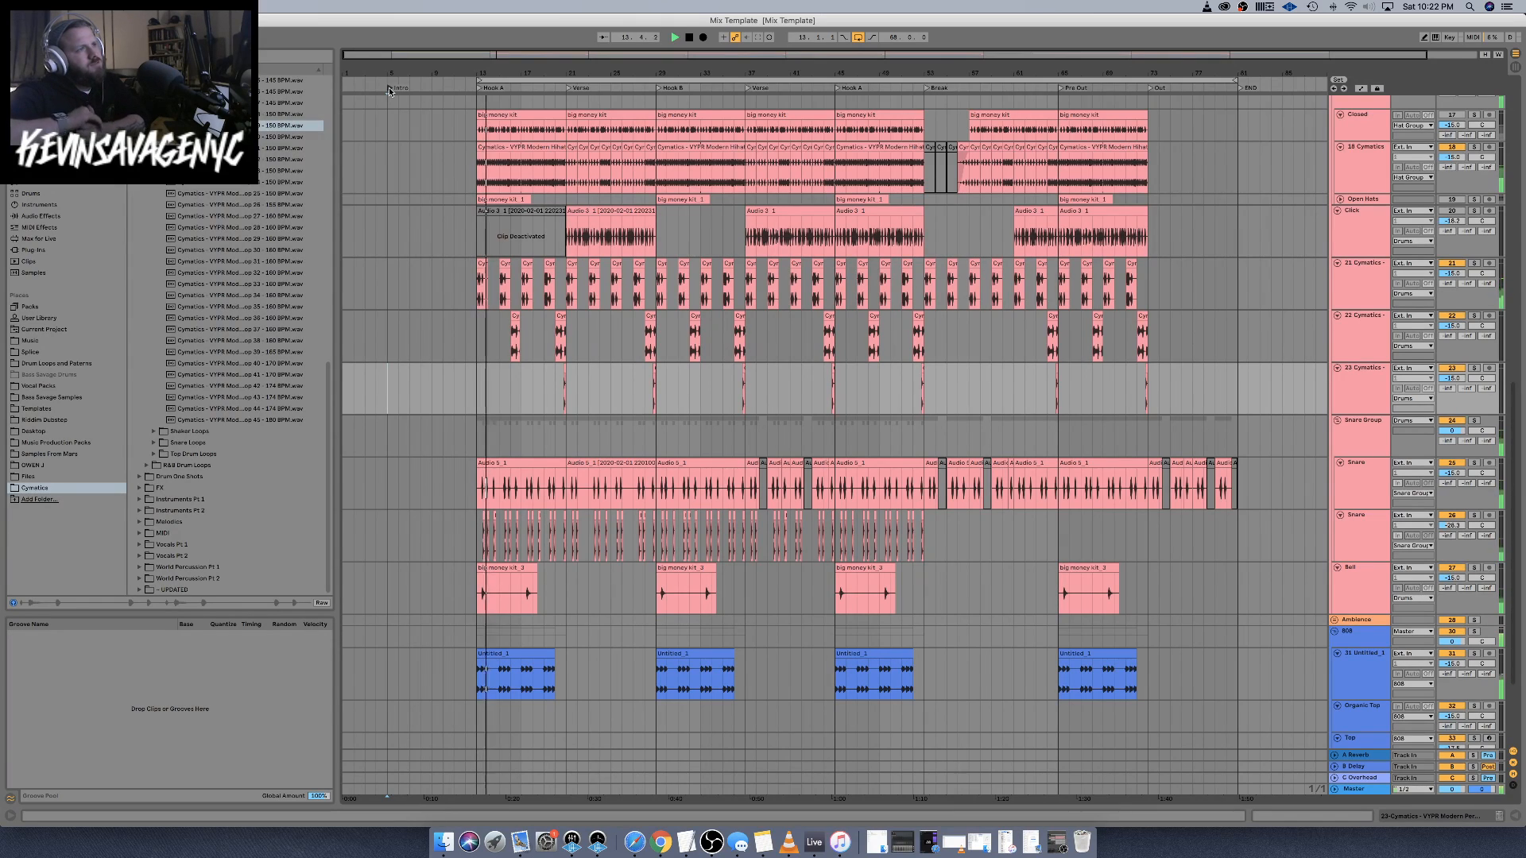
Select the Full track's Hook A MIDI clip and deactivate the Top and Bottom tracks in the 808 group during playback
{"action": "scroll", "coordinate": [555, 361], "scroll_direction": "down", "scroll_amount": 3}
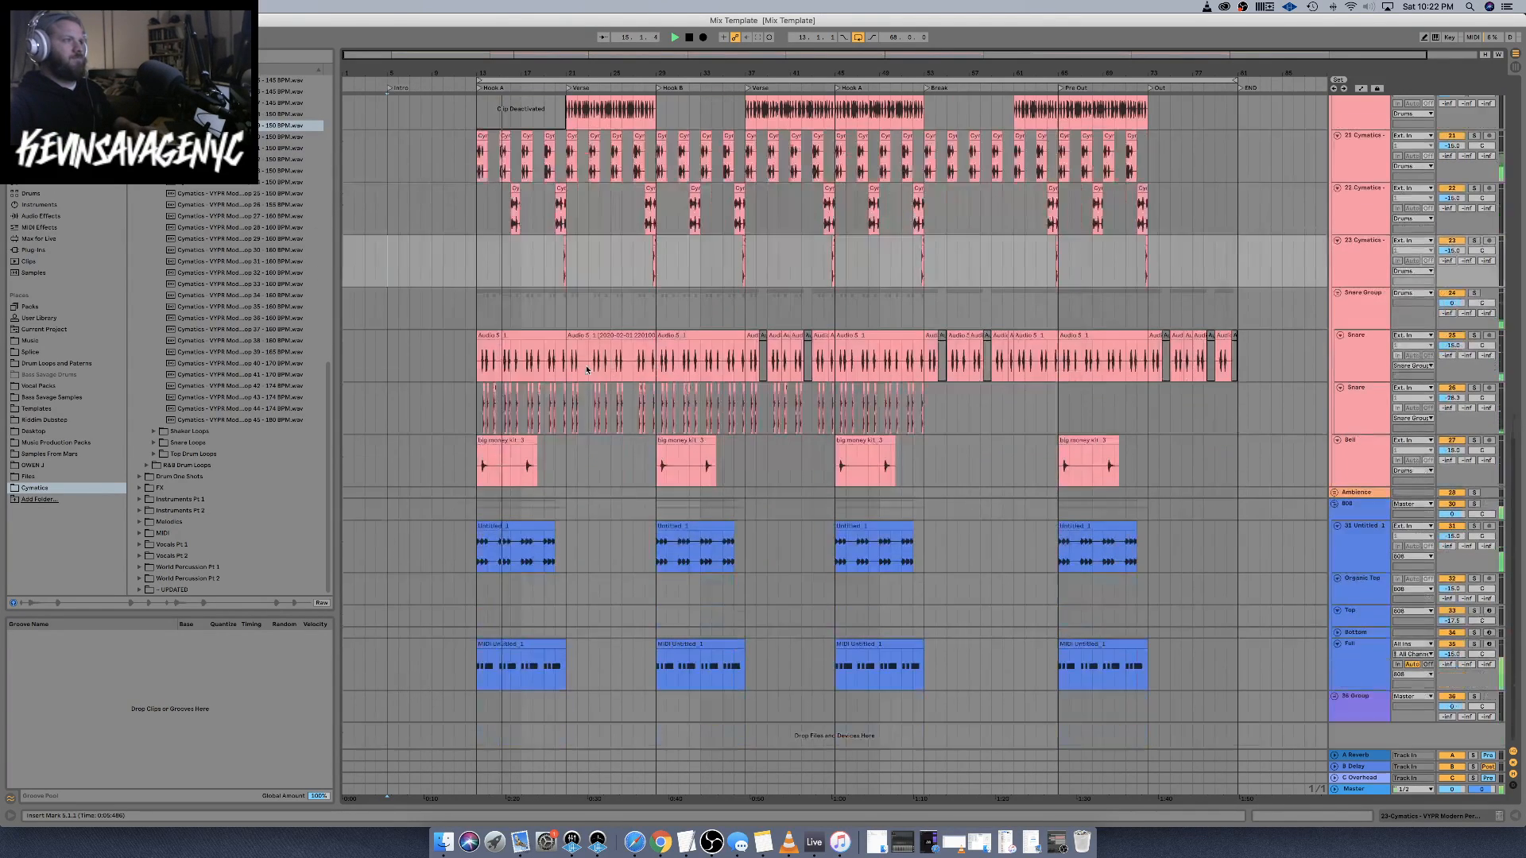
{"action": "left_click", "coordinate": [543, 642]}
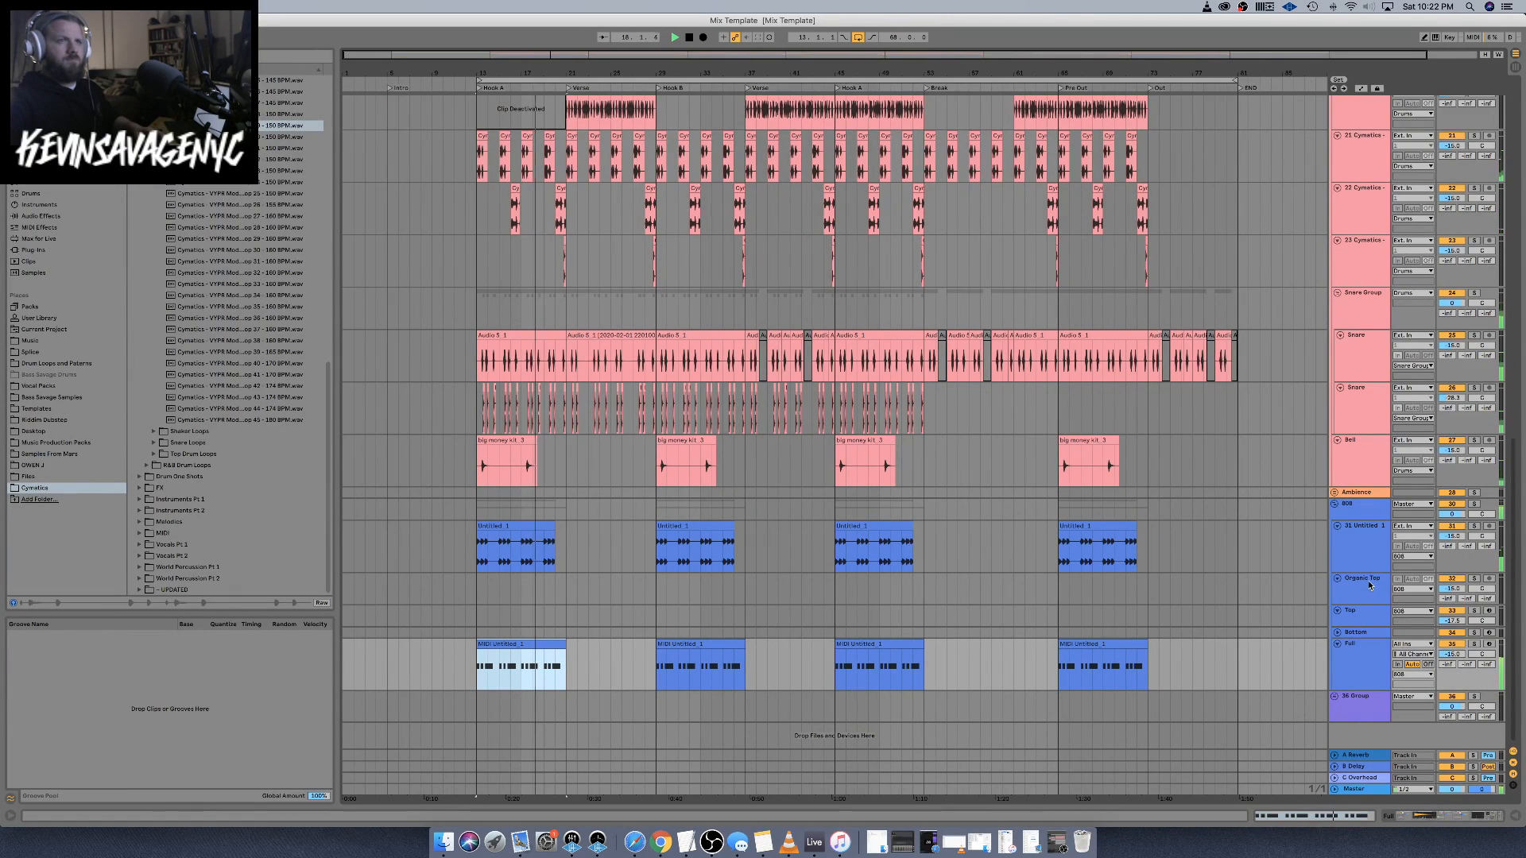
{"action": "left_click", "coordinate": [1460, 611]}
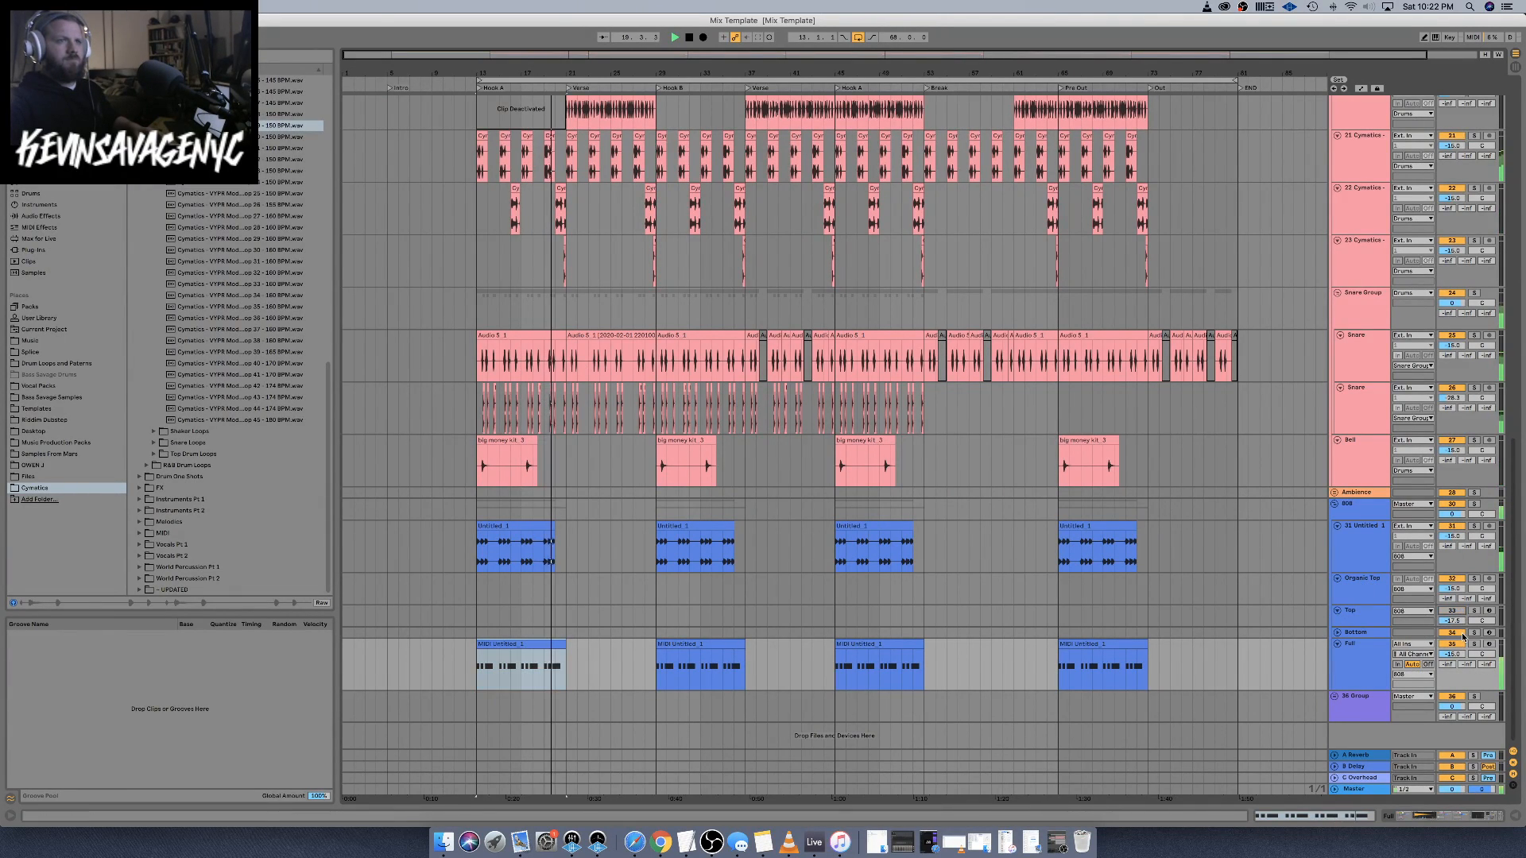
{"action": "left_click", "coordinate": [1455, 632]}
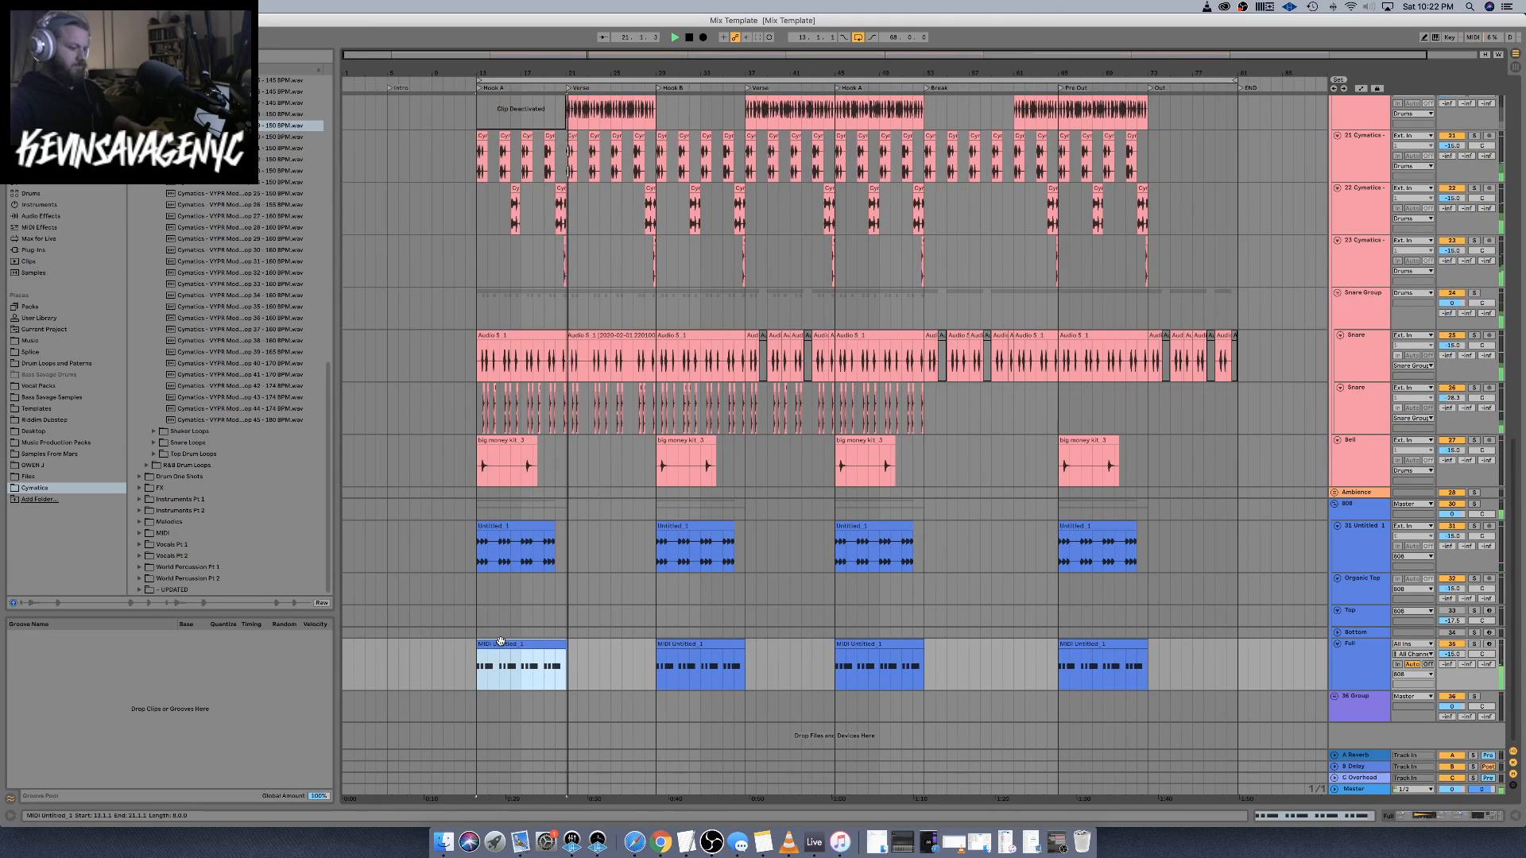
Paste the Full track's Hook A MIDI clip onto the Top and Bottom tracks at Hook A, Hook B and the second Hook A
{"action": "left_click", "coordinate": [477, 617]}
{"action": "key", "text": "super+v"}
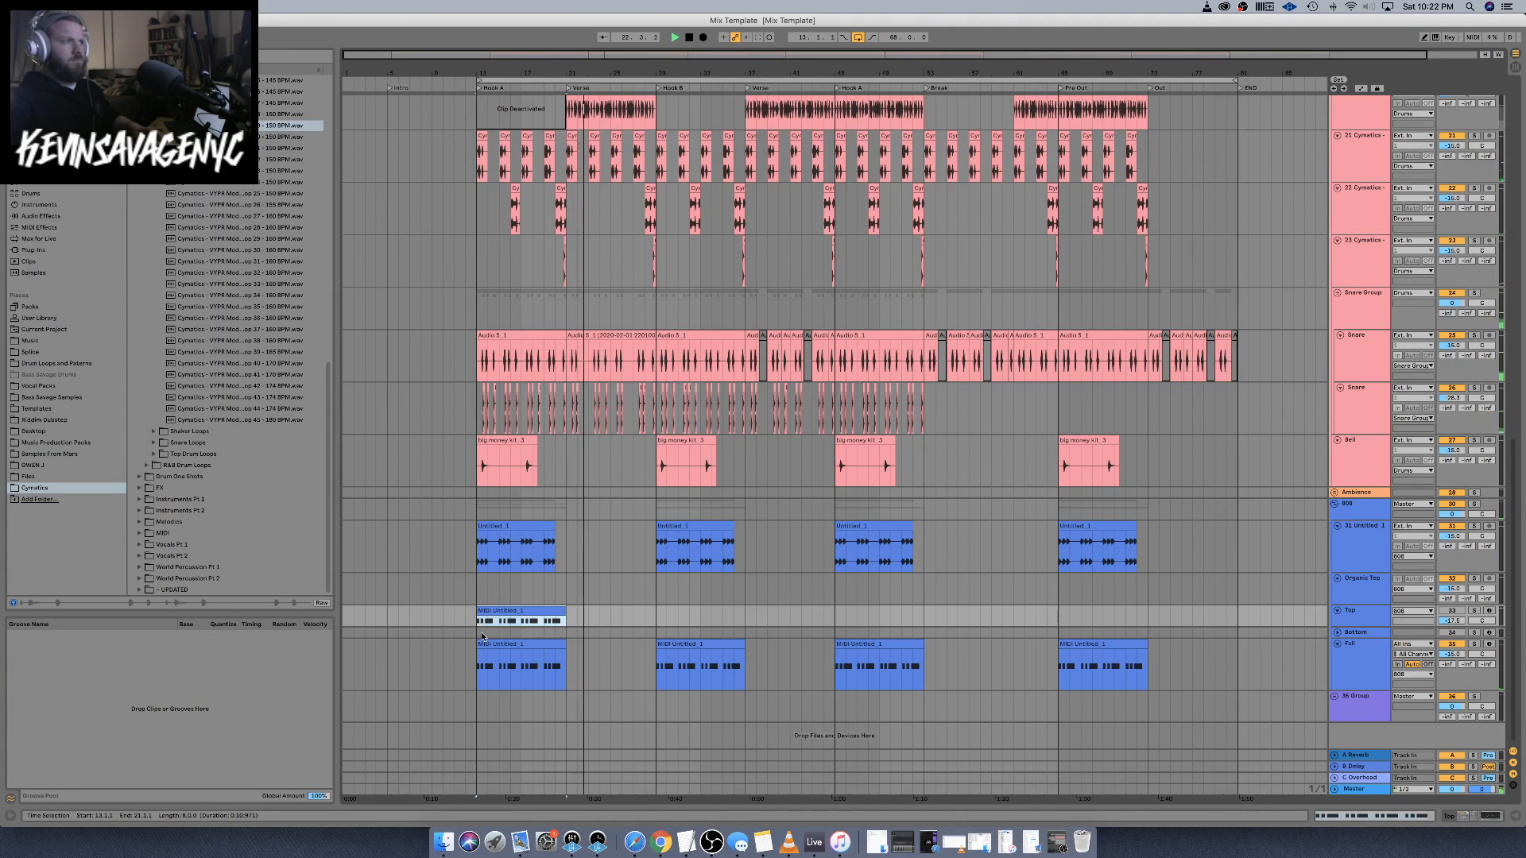
{"action": "left_click", "coordinate": [650, 619]}
{"action": "key", "text": "super+v"}
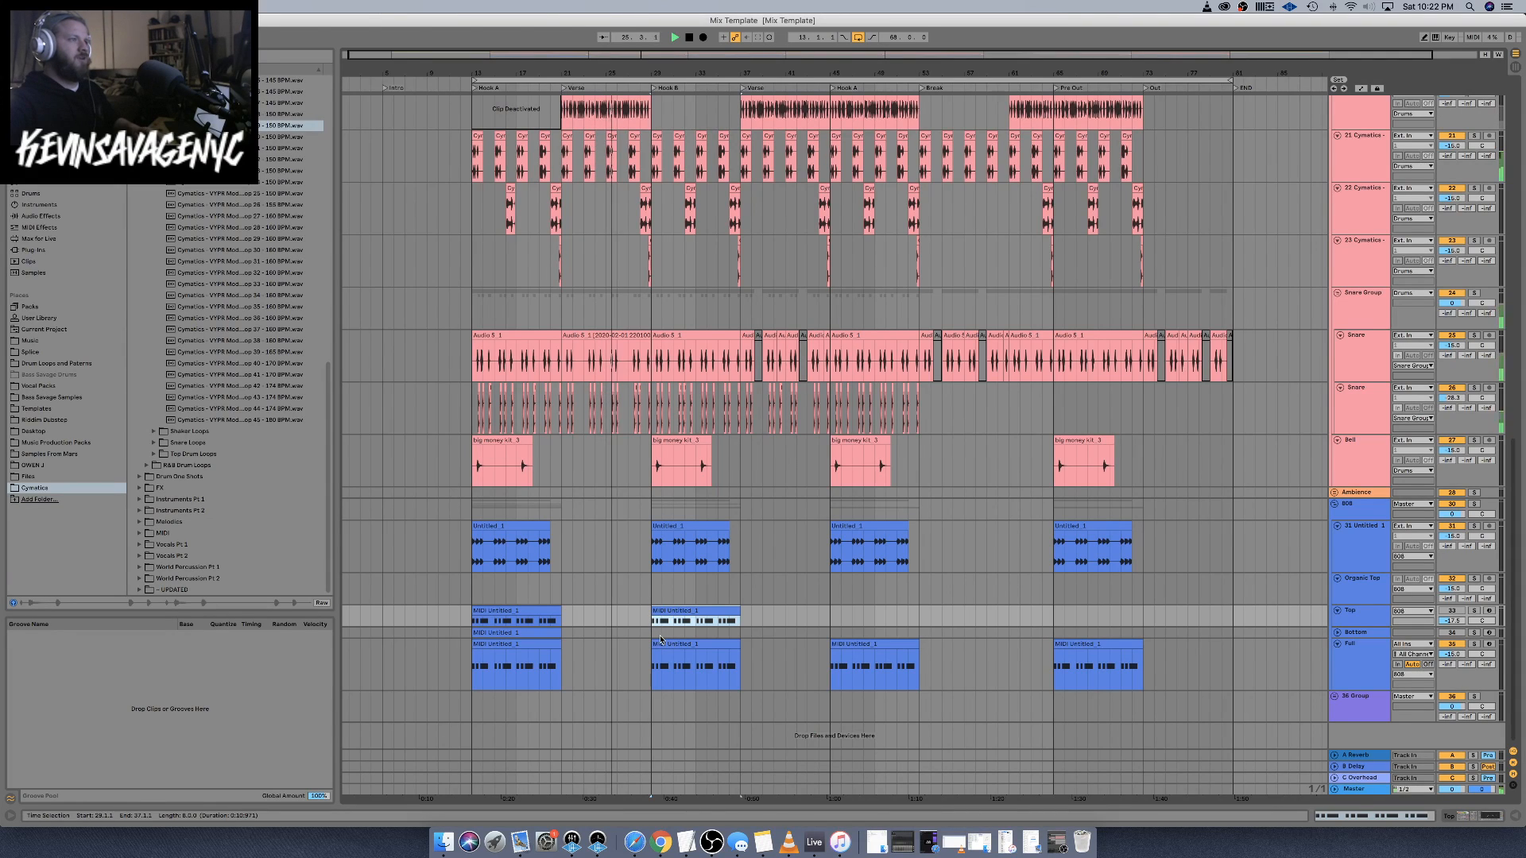
{"action": "left_click", "coordinate": [827, 614]}
{"action": "key", "text": "super+v"}
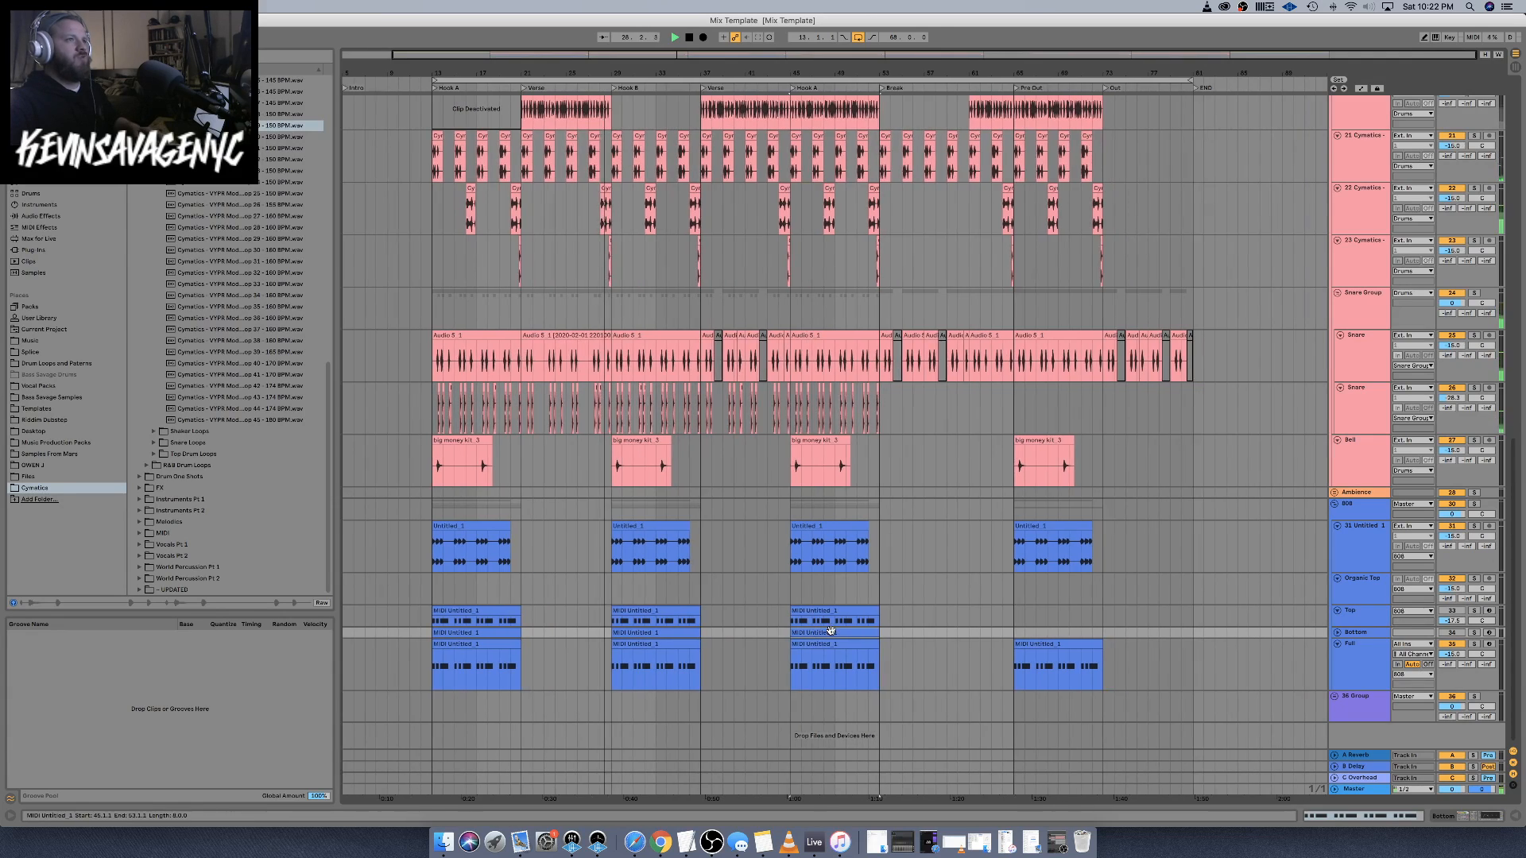
Paste the same MIDI clip onto the Top and Bottom tracks at the Pre Out, and fold the Full track
{"action": "scroll", "coordinate": [831, 628], "scroll_direction": "right", "scroll_amount": 3}
{"action": "left_click", "coordinate": [1012, 617]}
{"action": "key", "text": "super+v"}
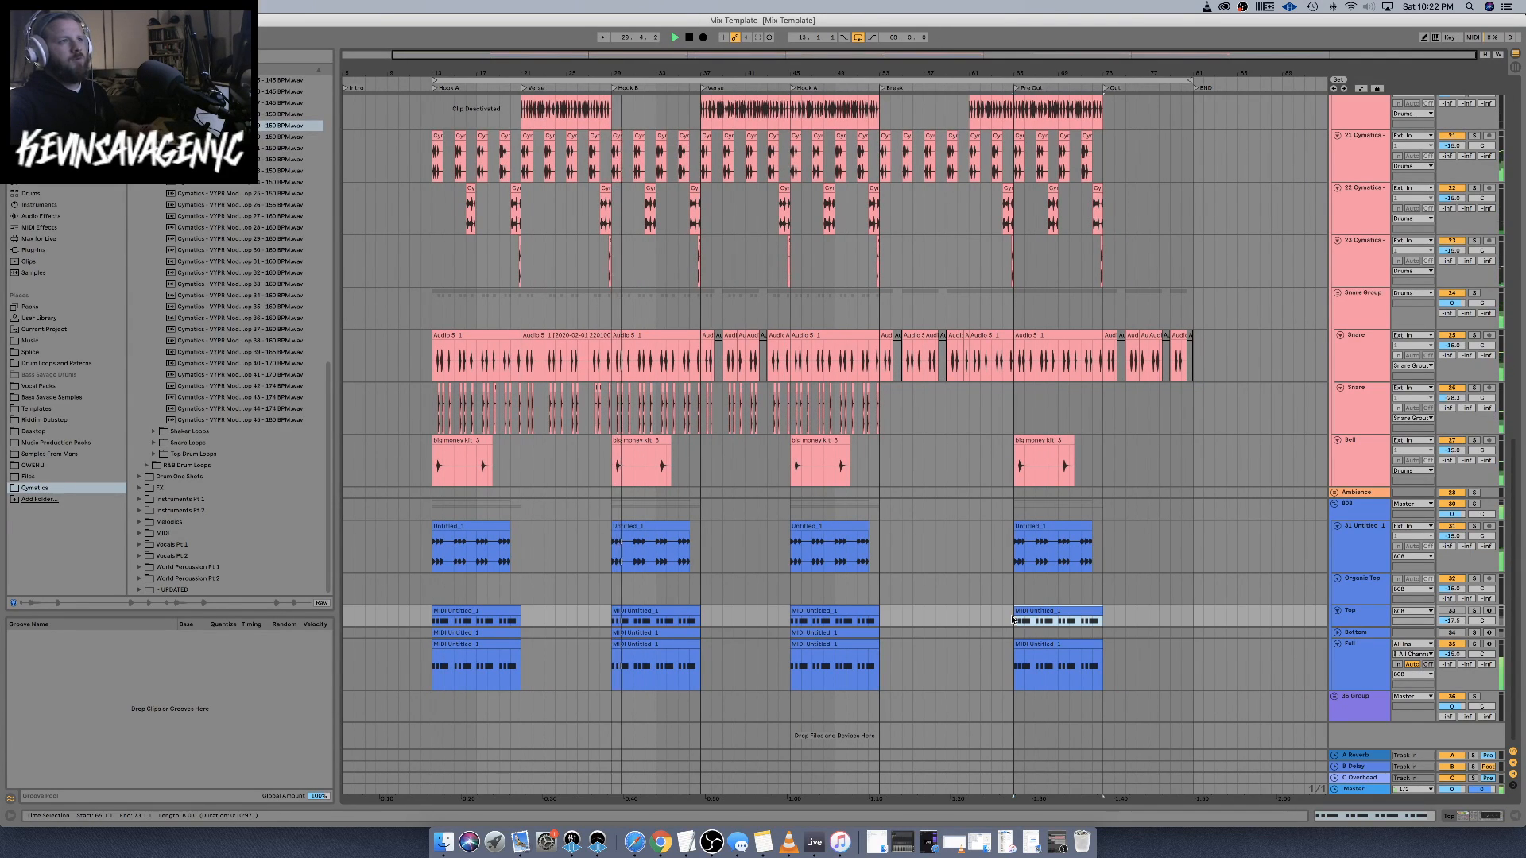
{"action": "left_click", "coordinate": [1016, 633]}
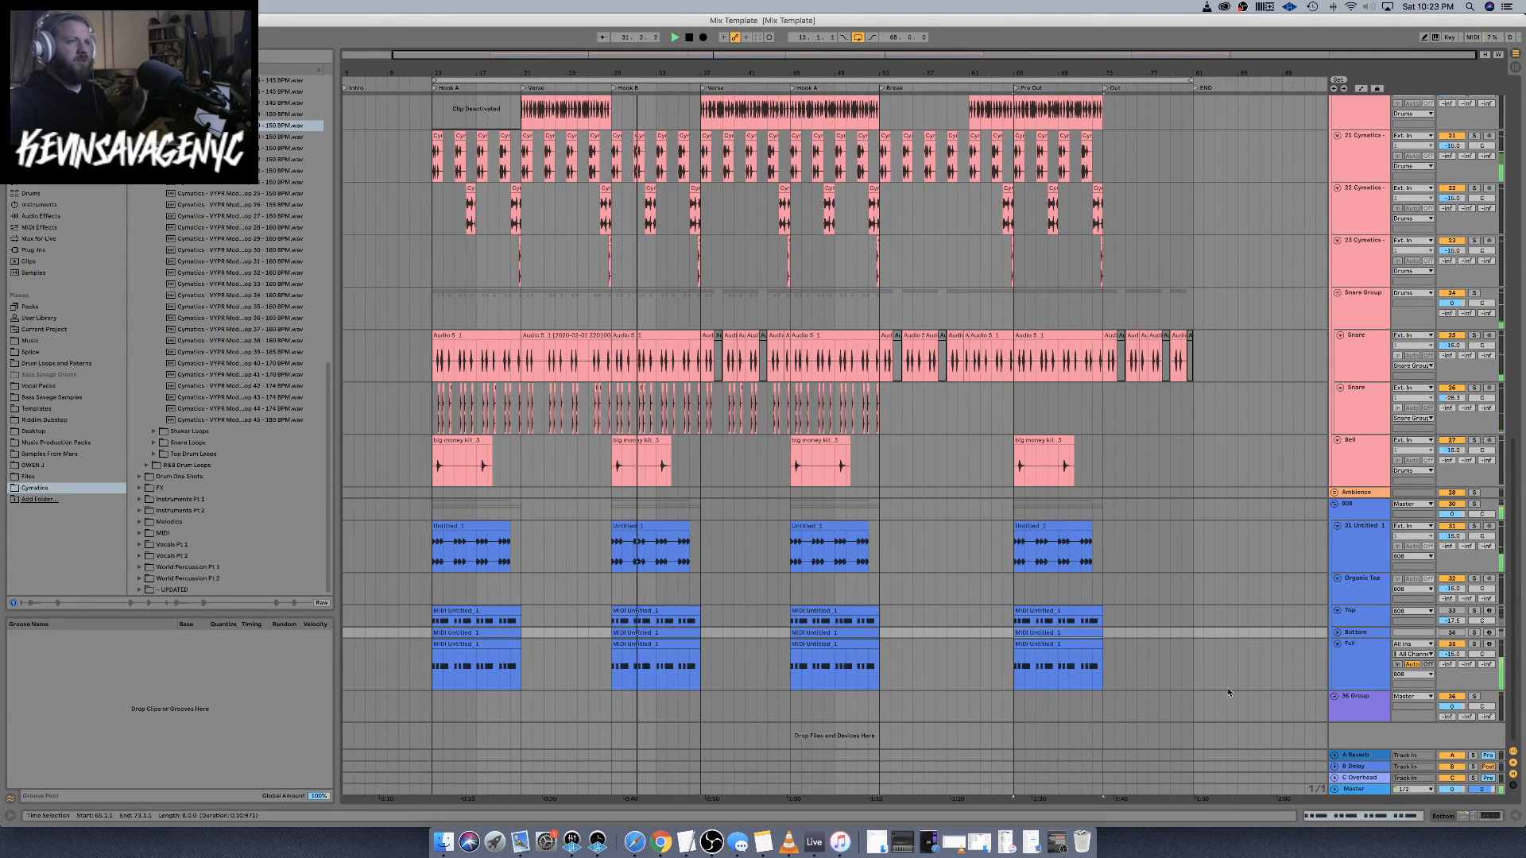
{"action": "left_click", "coordinate": [1337, 644]}
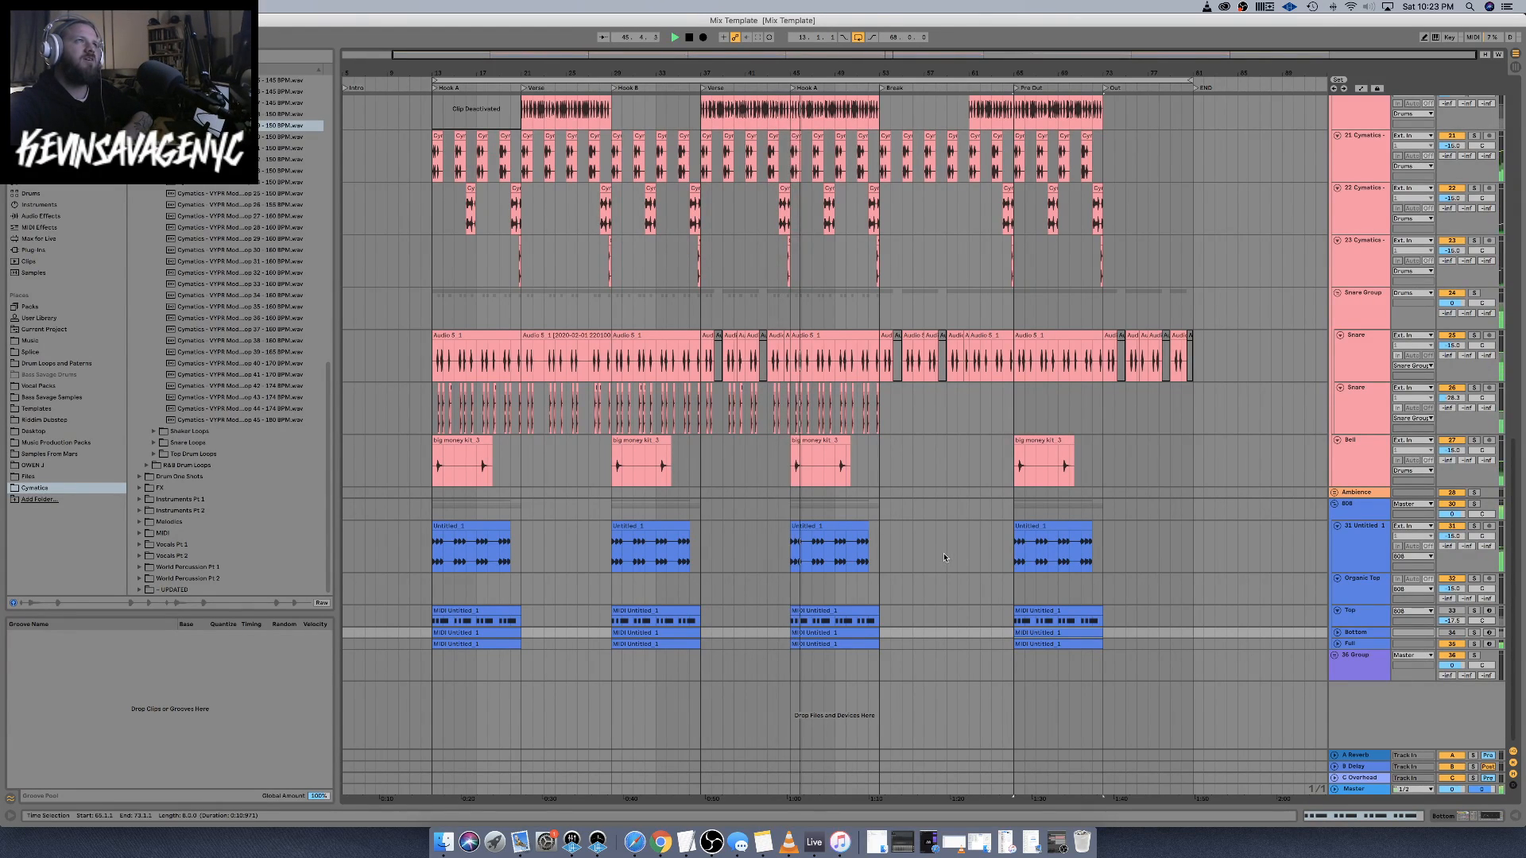
Copy the Hook A MIDI clip on the Side Chain group's Kick track to the start of Hook B
{"action": "scroll", "coordinate": [944, 581], "scroll_direction": "up", "scroll_amount": 15}
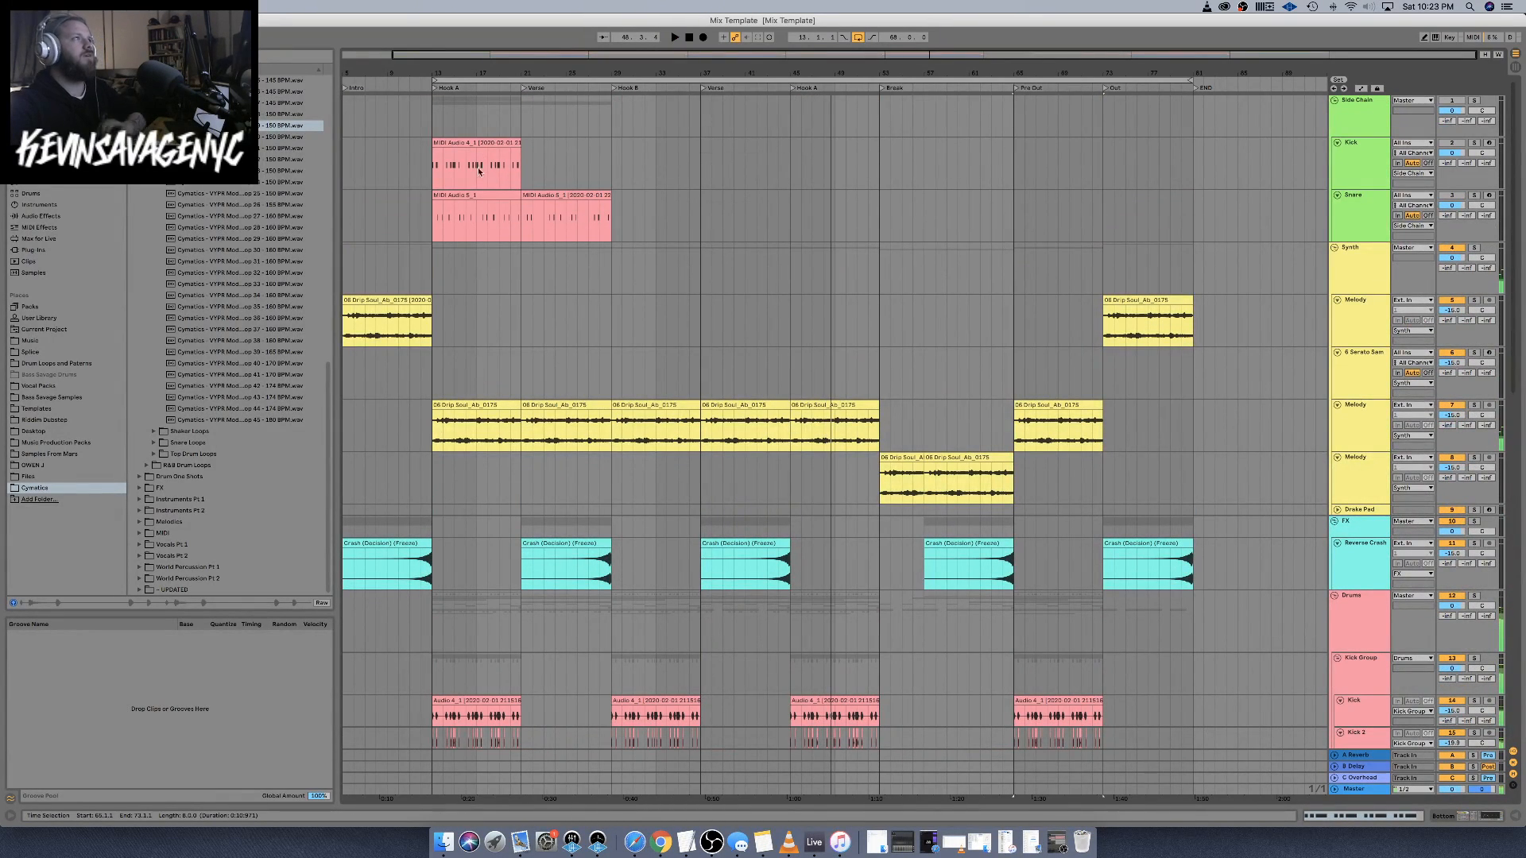
{"action": "left_click", "coordinate": [472, 145]}
{"action": "left_click", "coordinate": [472, 144]}
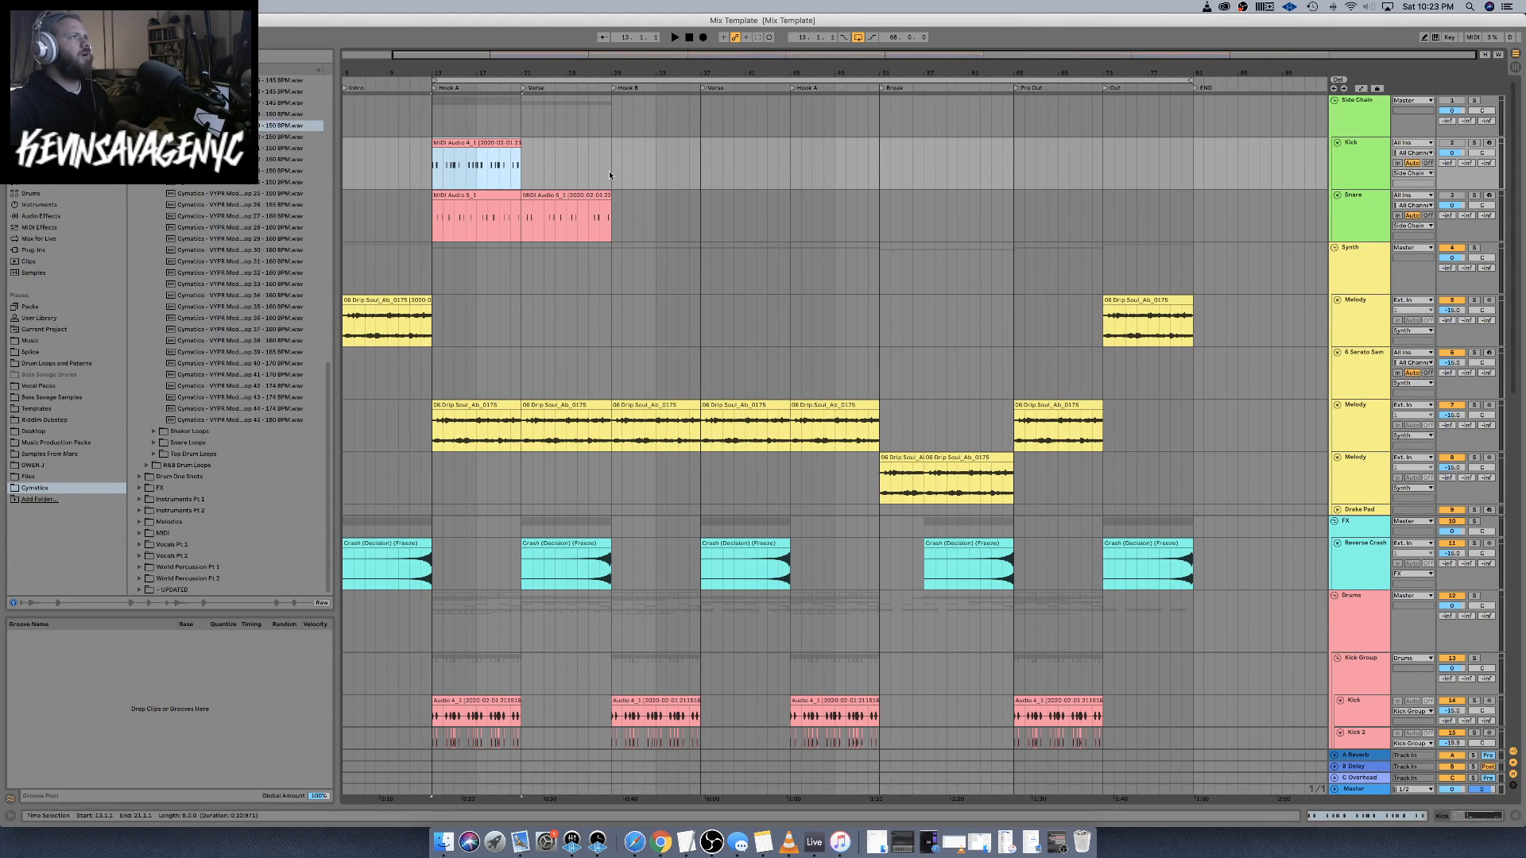
{"action": "left_click", "coordinate": [609, 170]}
{"action": "key", "text": "ctrl+v"}
Copy the 16-bar range from bar 13 to 29 on the Side Chain Kick track to the second Verse and the Pre Out
{"action": "left_click", "coordinate": [453, 146]}
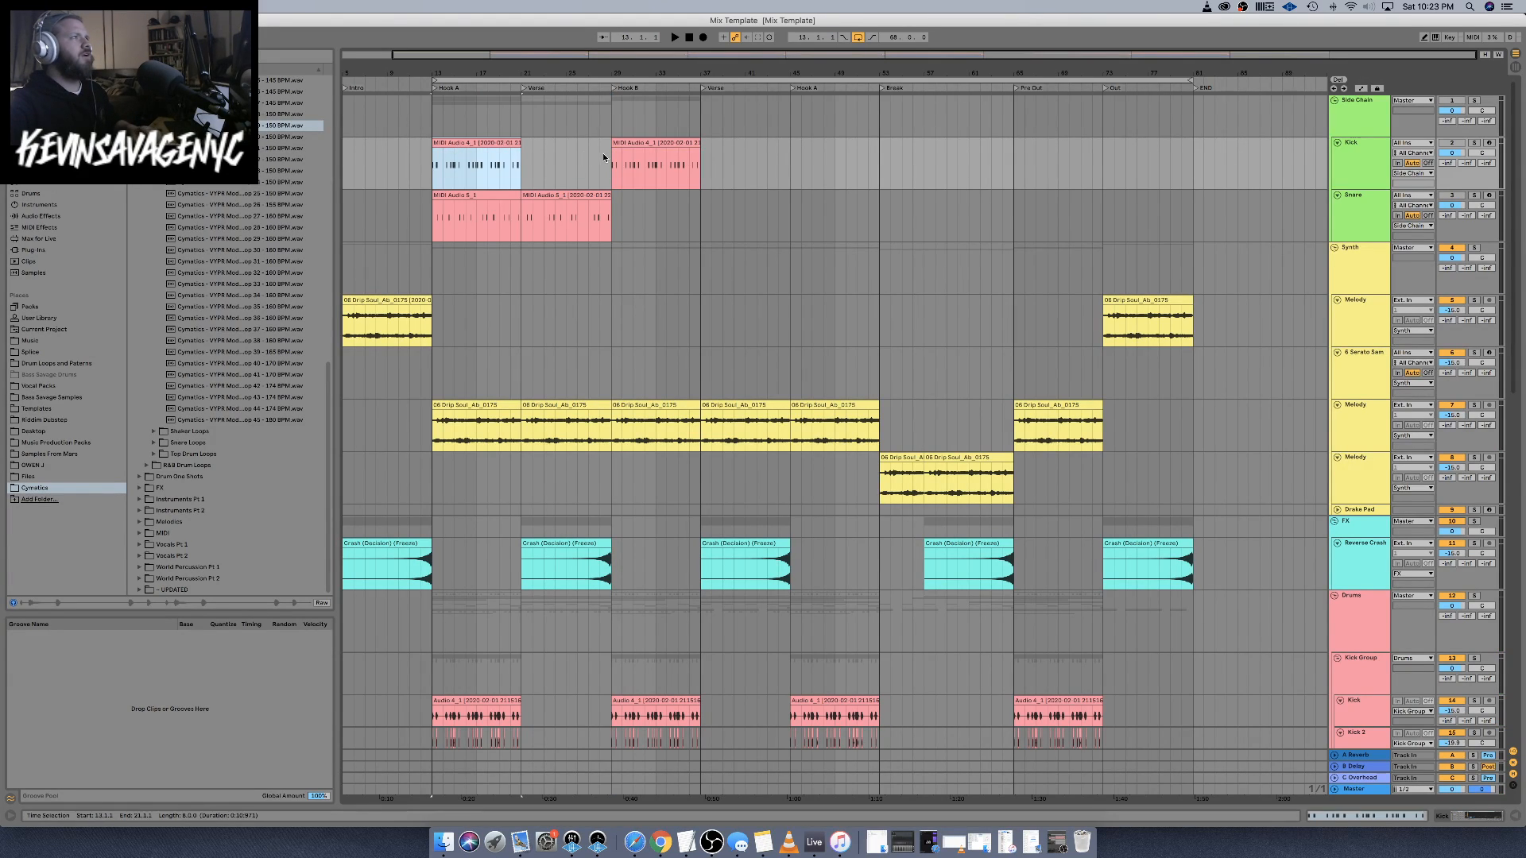
{"action": "left_click", "coordinate": [608, 157], "text": "shift"}
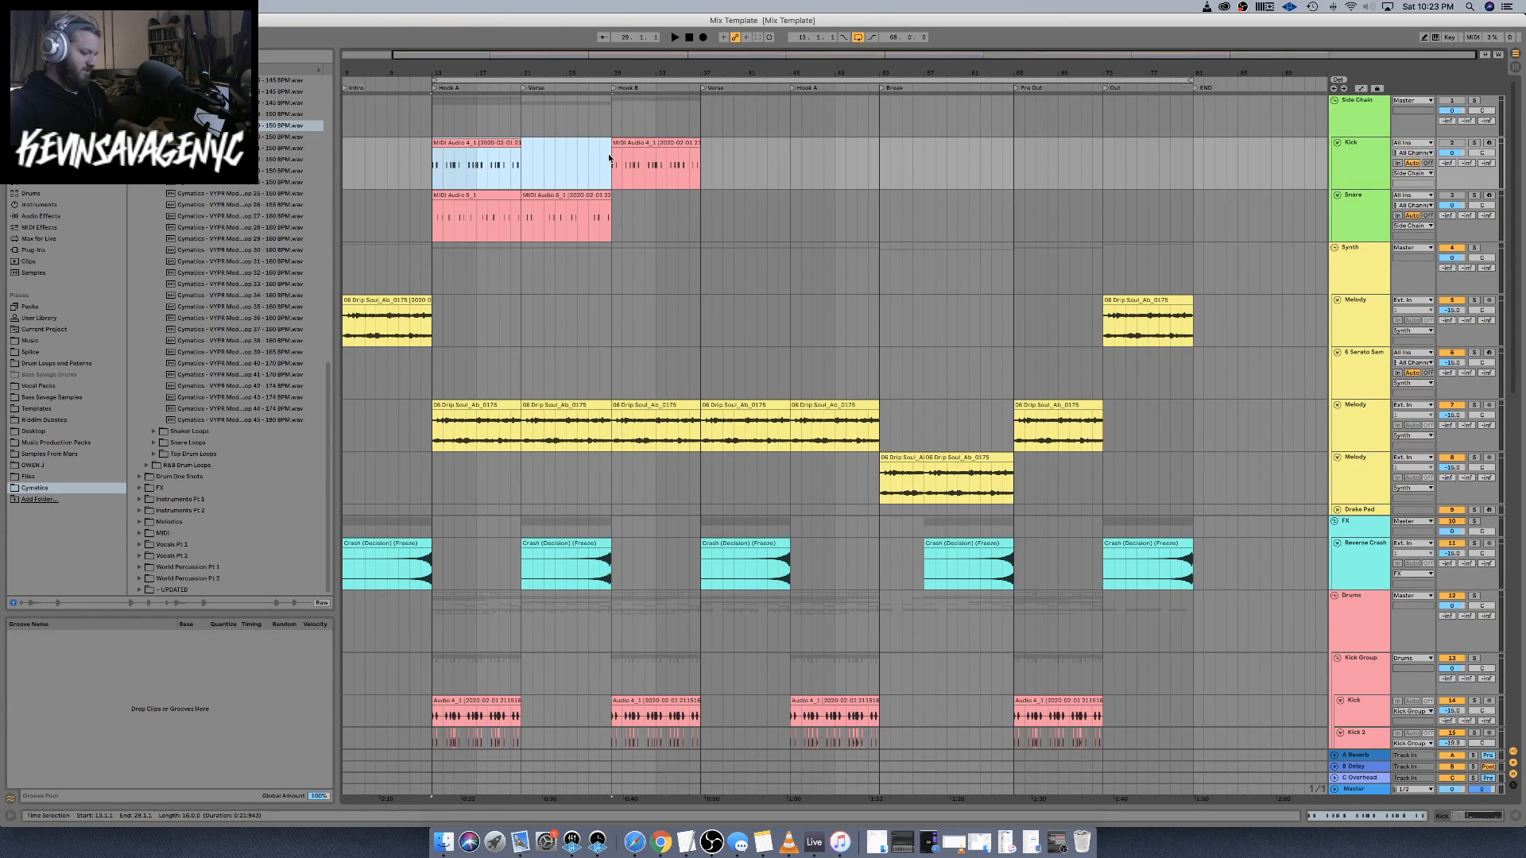
{"action": "left_click", "coordinate": [703, 171]}
{"action": "key", "text": "ctrl+v"}
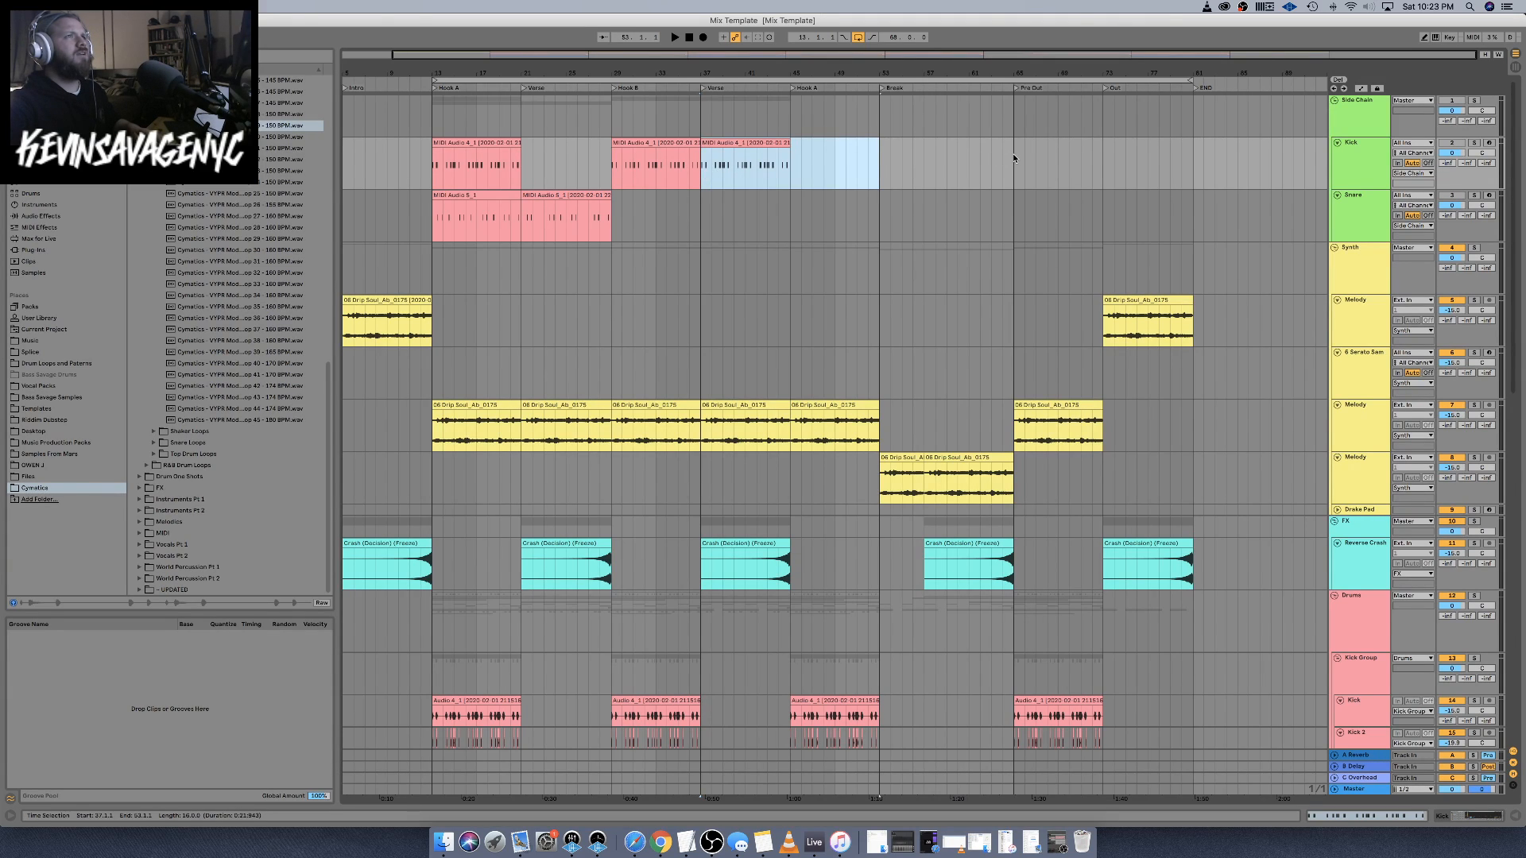
{"action": "left_click", "coordinate": [1013, 158]}
{"action": "key", "text": "ctrl+v"}
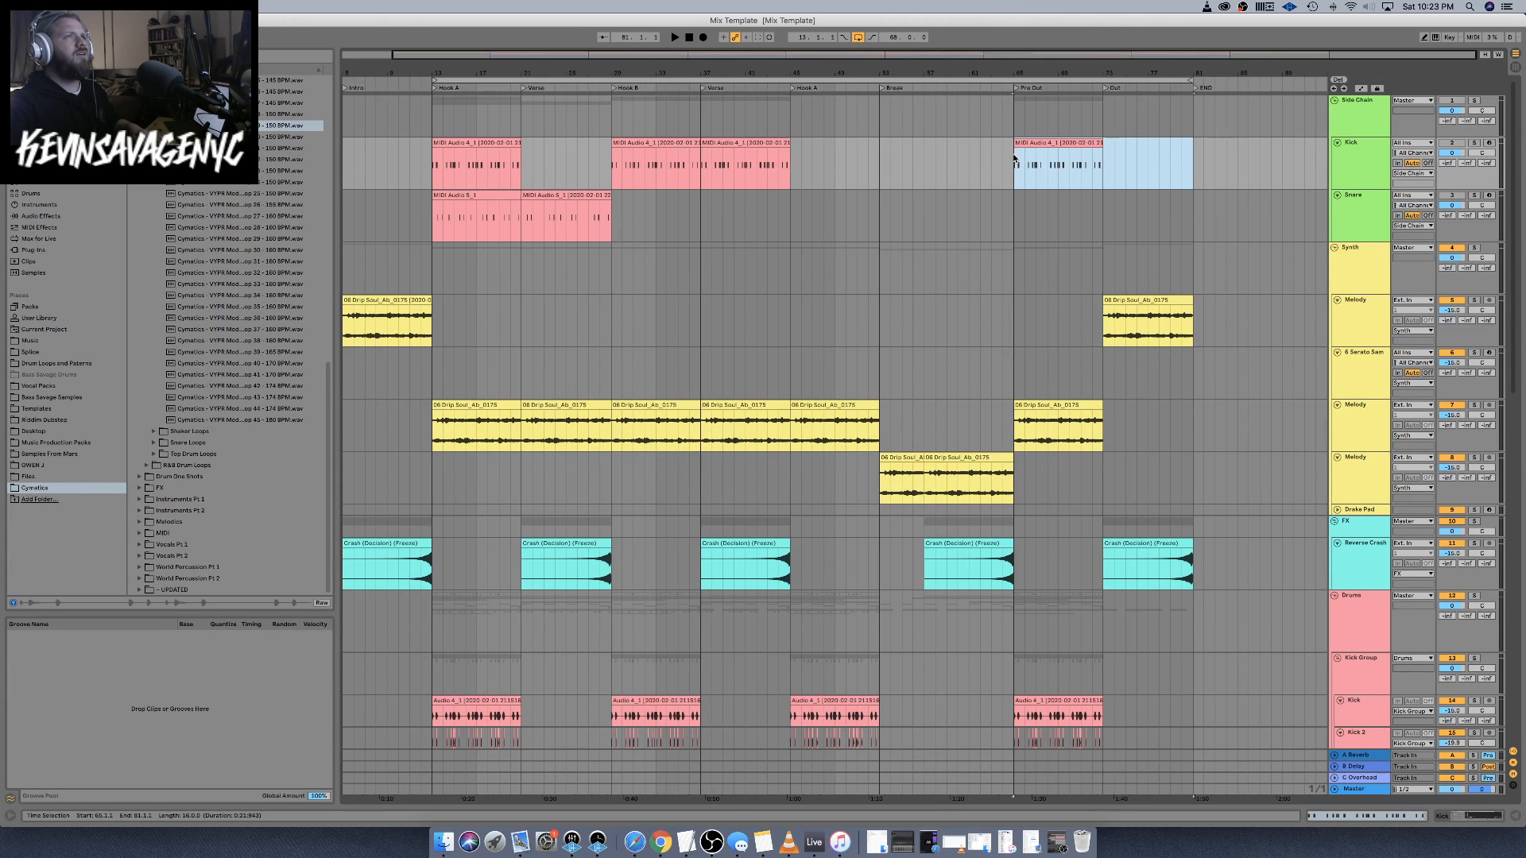
{"action": "scroll", "coordinate": [968, 164], "scroll_direction": "left", "scroll_amount": 2}
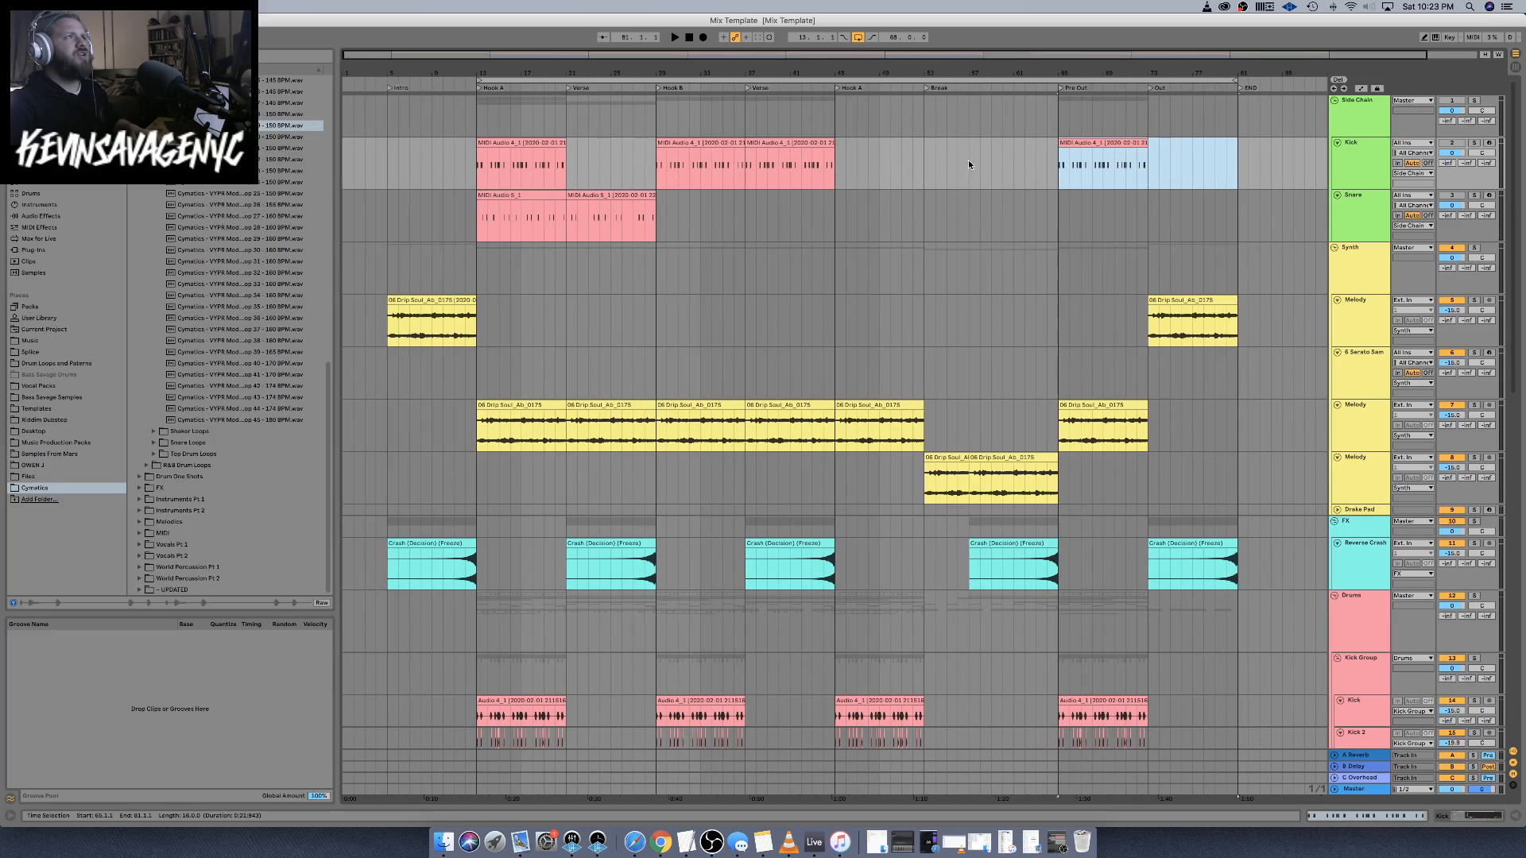
Copy the Hook A MIDI clip on the Side Chain Snare track to Hook B, the second Hook A and the Pre Out
{"action": "left_click", "coordinate": [522, 197]}
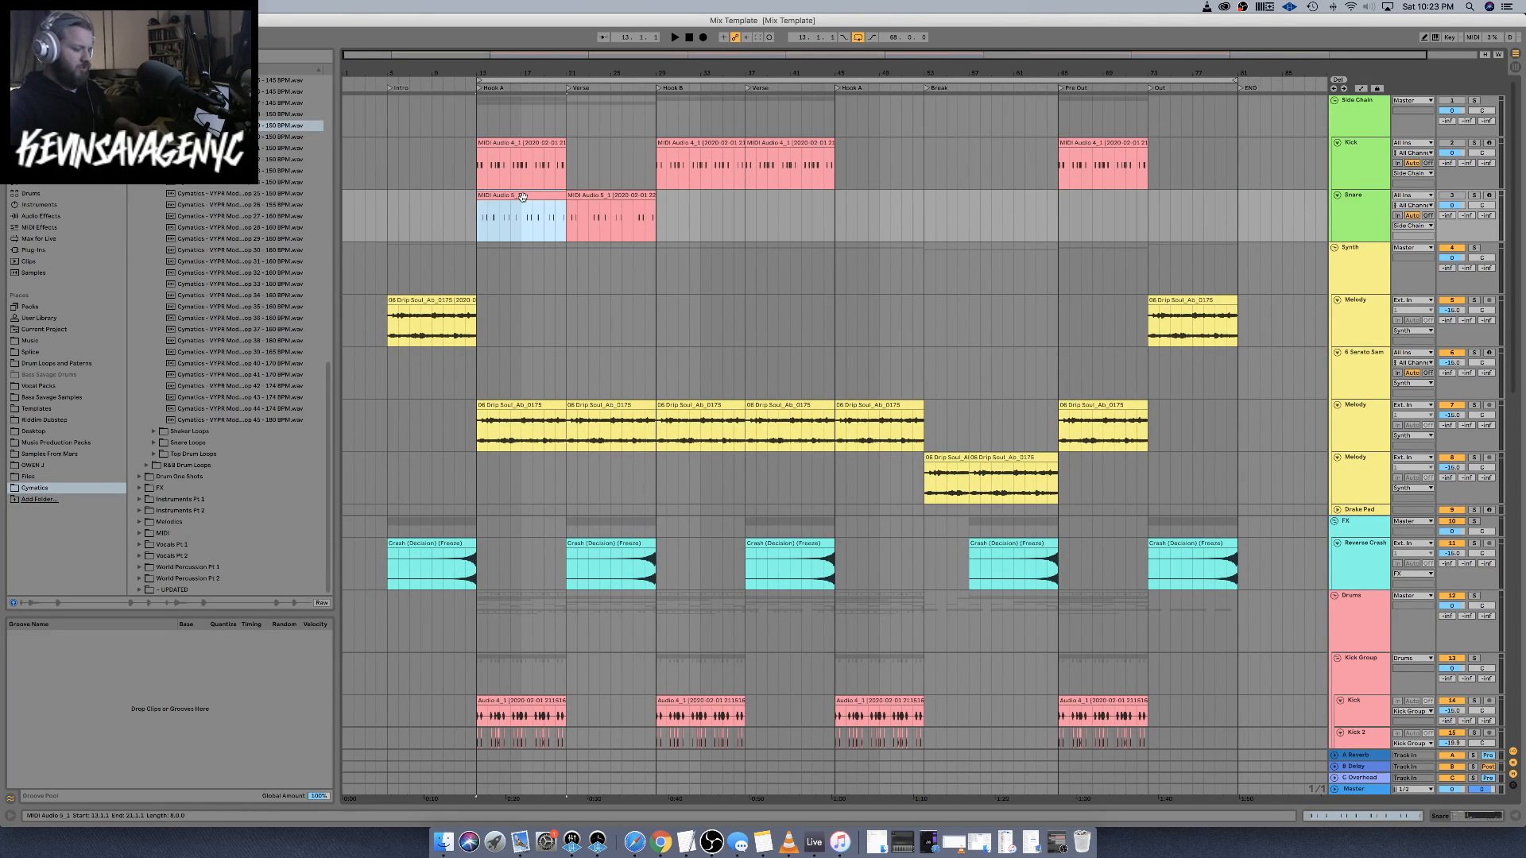
{"action": "left_click", "coordinate": [656, 230]}
{"action": "key", "text": "ctrl+v"}
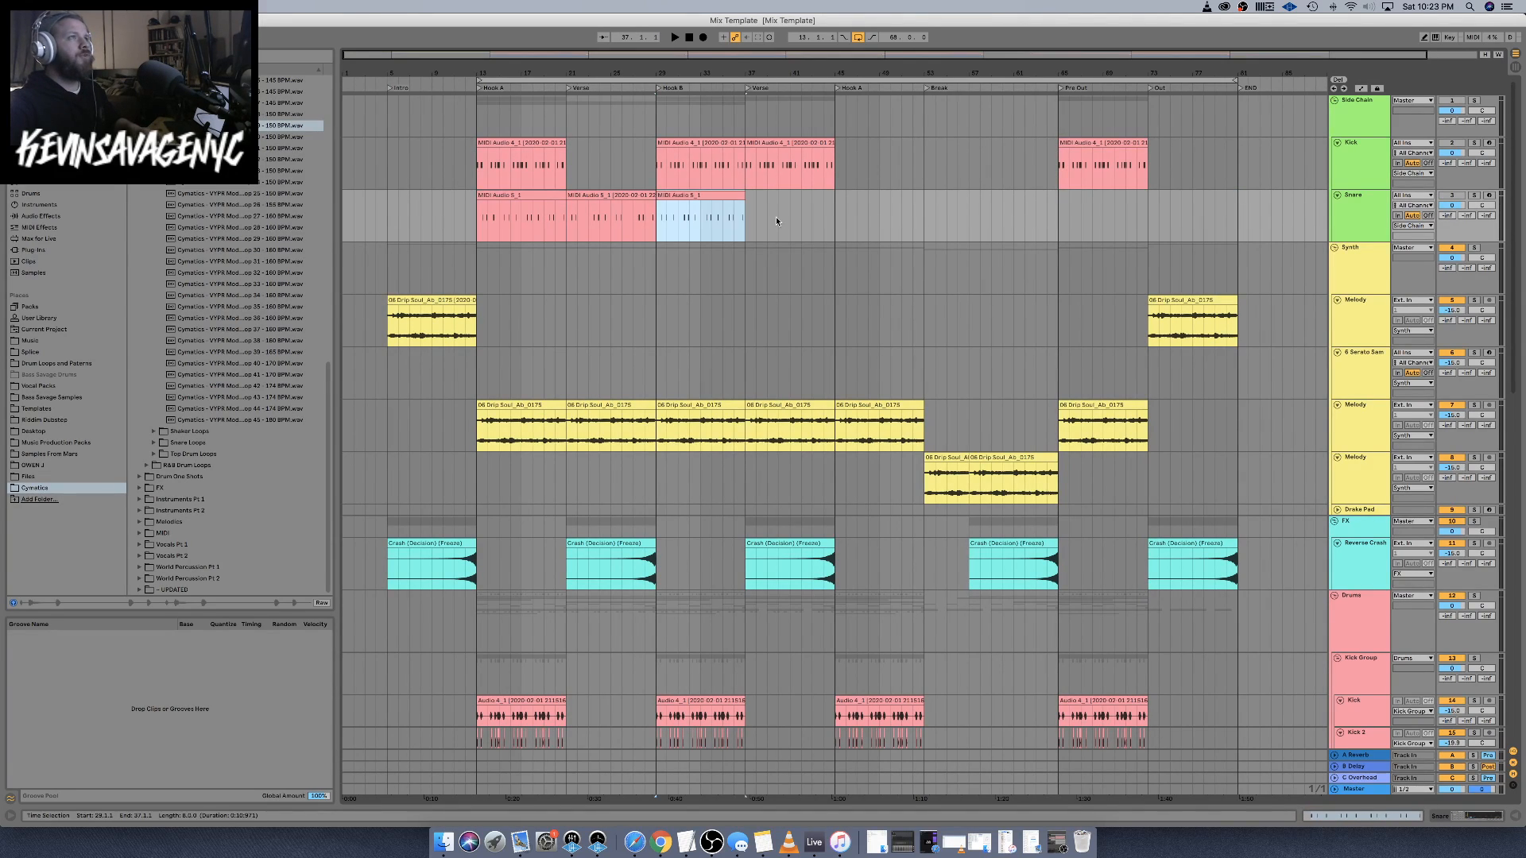
{"action": "left_click", "coordinate": [834, 214]}
{"action": "key", "text": "super+v"}
{"action": "left_click", "coordinate": [1060, 213]}
{"action": "key", "text": "super+v"}
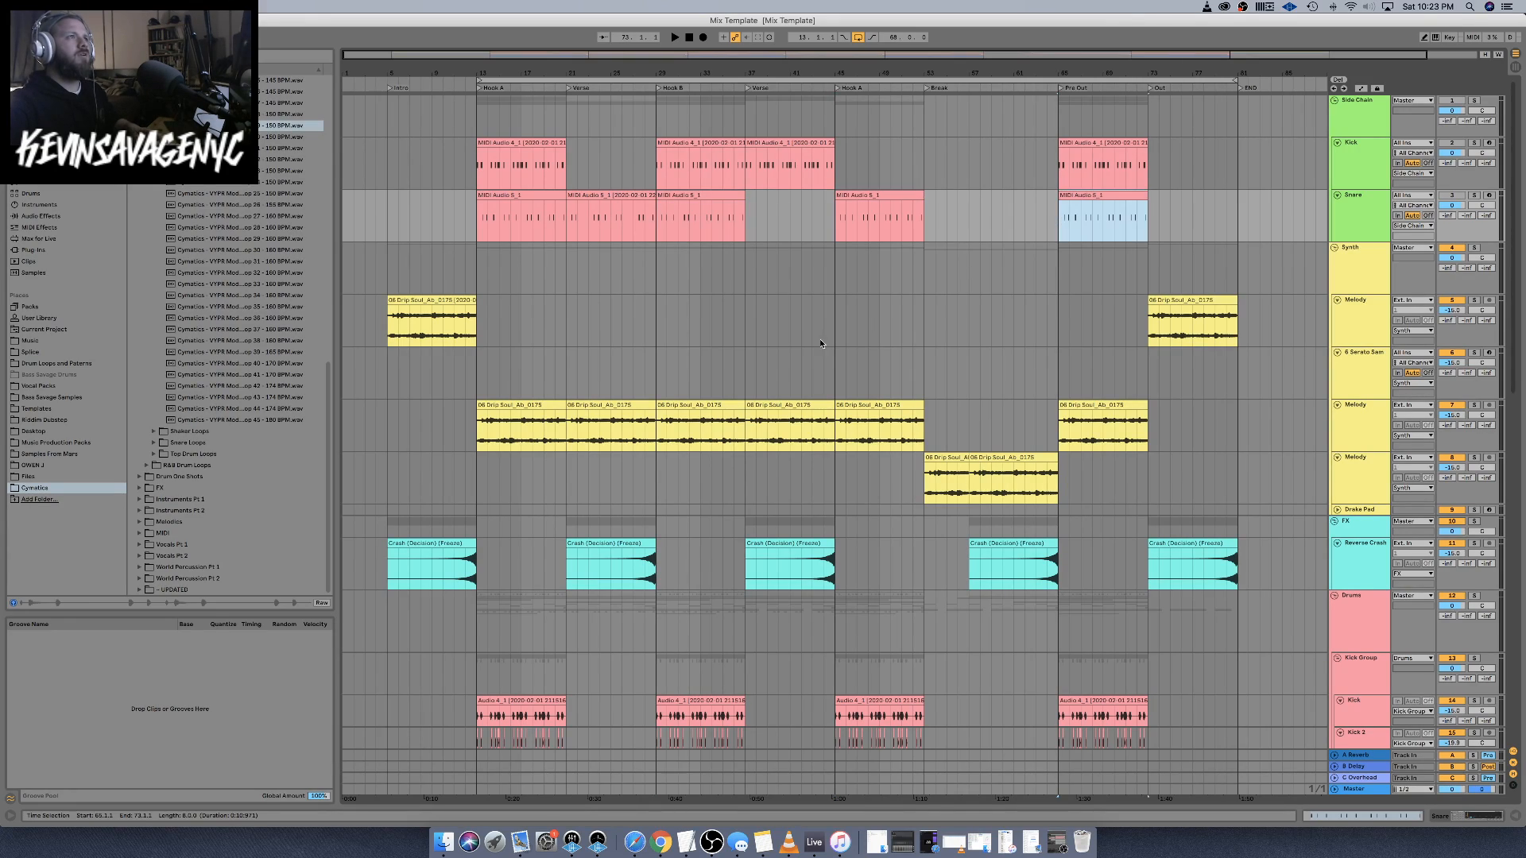
Examine the lower Snare track's hits across the arrangement, from the first Verse through the Break and Pre Out
{"action": "scroll", "coordinate": [819, 339], "scroll_direction": "down", "scroll_amount": 10}
{"action": "scroll", "coordinate": [816, 346], "scroll_direction": "up", "scroll_amount": 1}
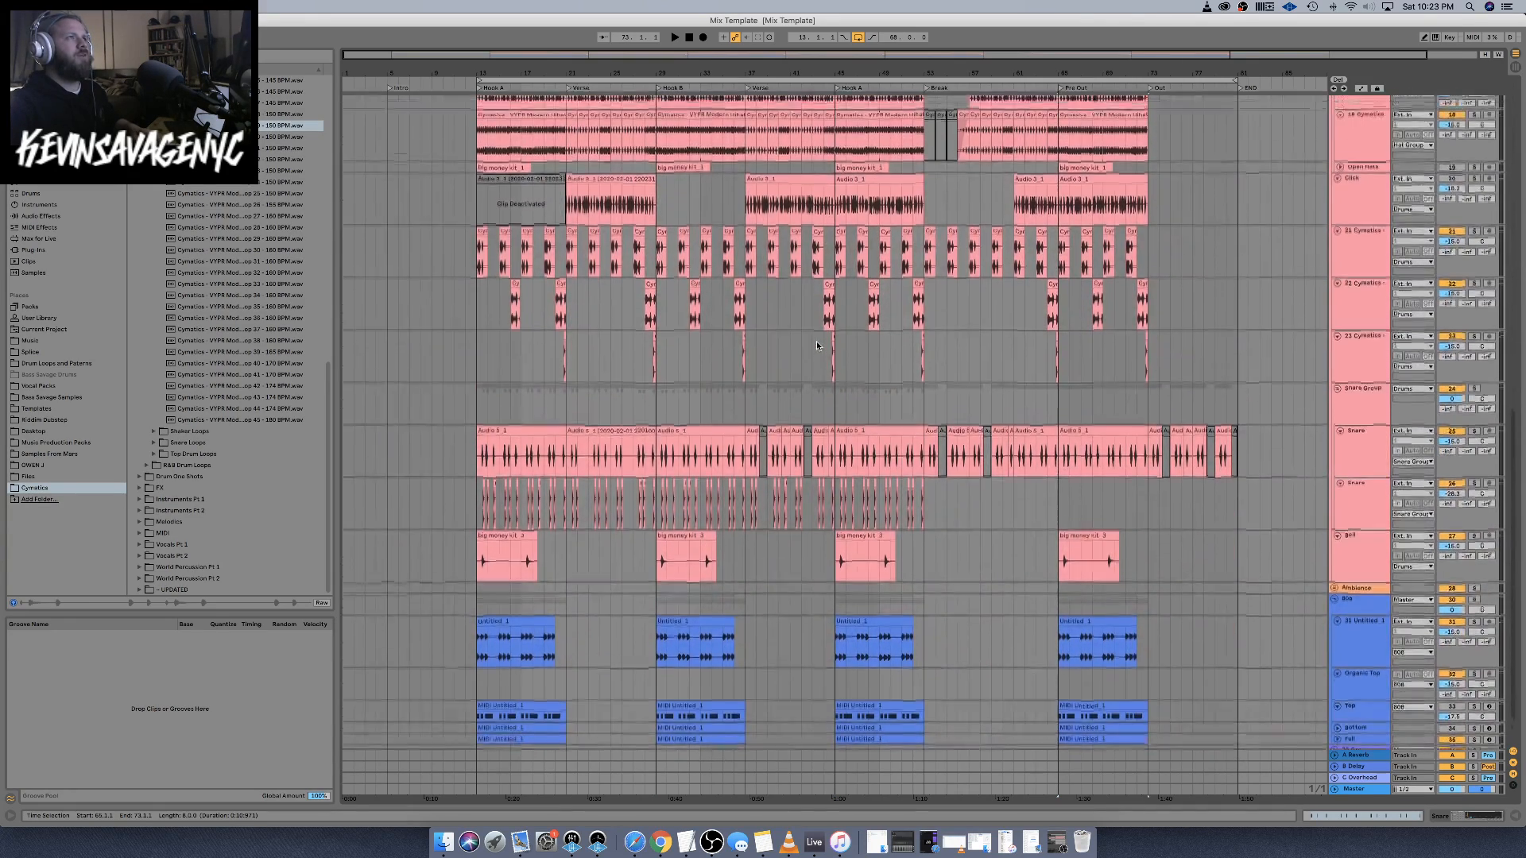
{"action": "scroll", "coordinate": [817, 346], "scroll_direction": "down", "scroll_amount": 2}
{"action": "key", "text": "plus"}
{"action": "key", "text": "plus"}
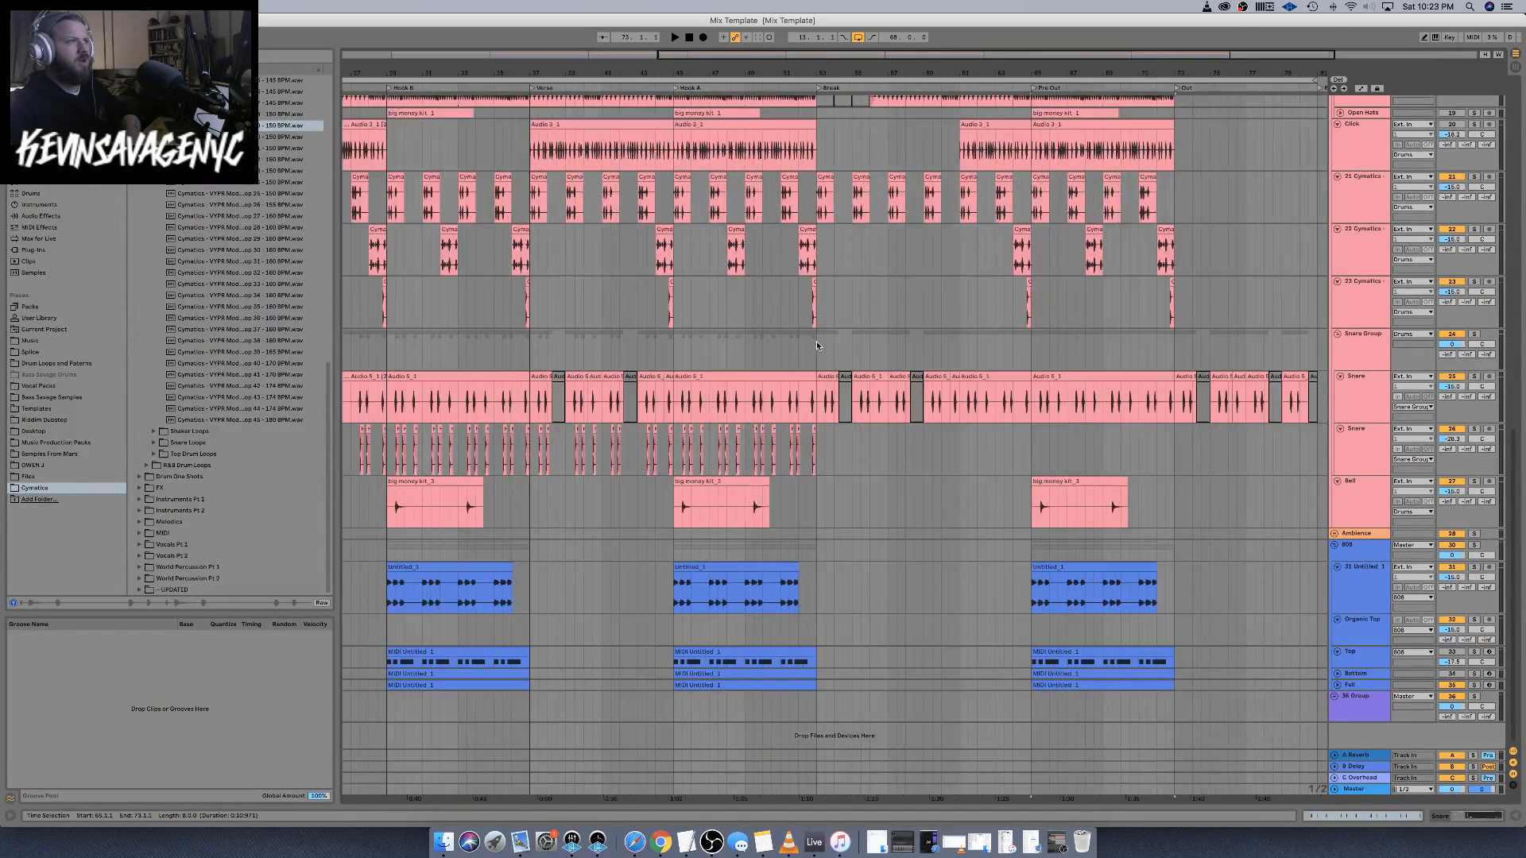
{"action": "scroll", "coordinate": [789, 316], "scroll_direction": "left", "scroll_amount": 10}
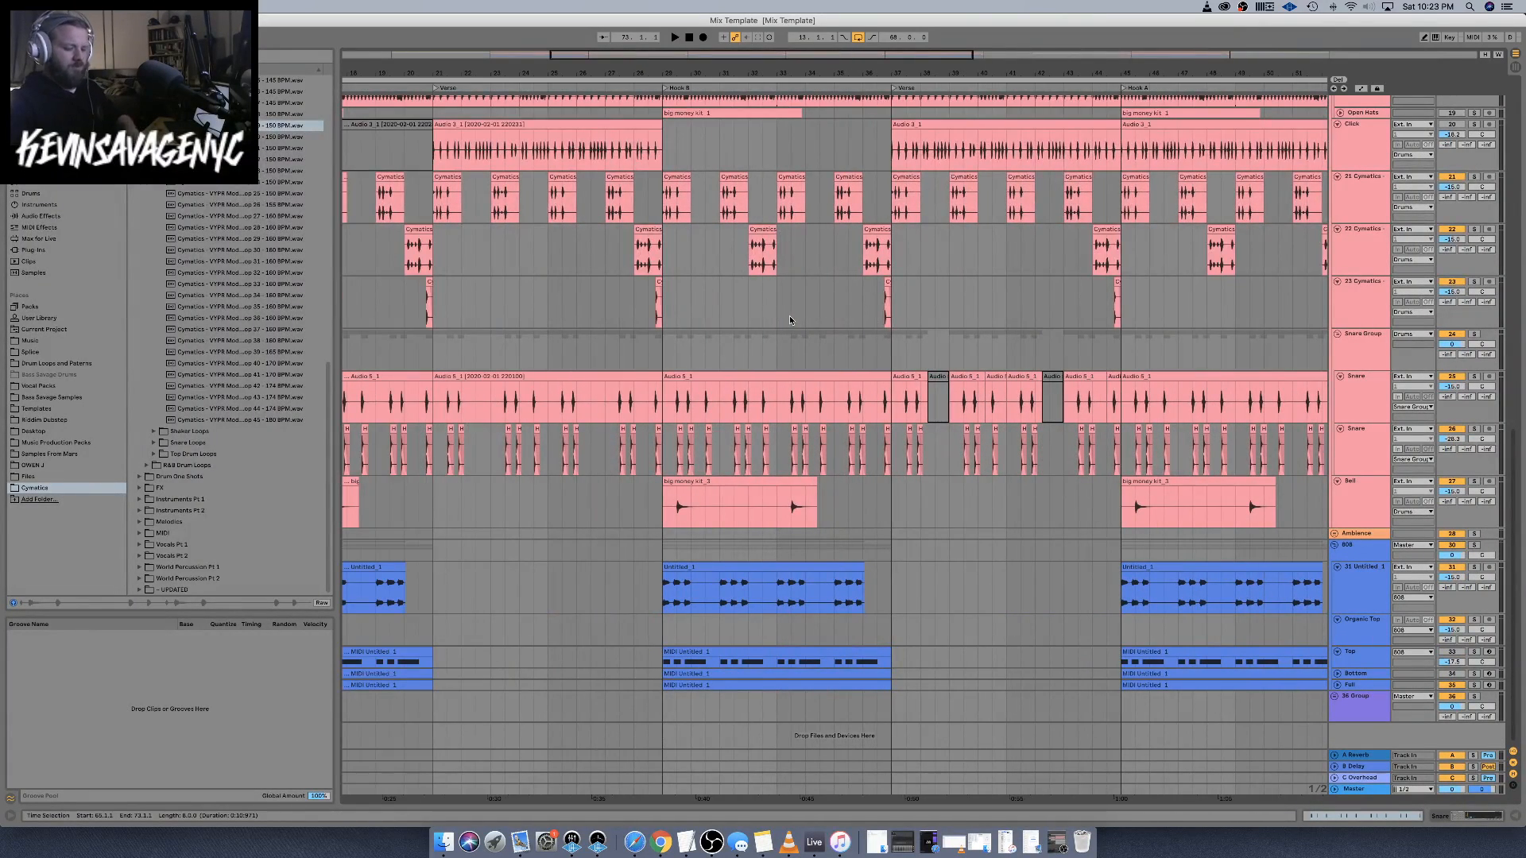
{"action": "key", "text": "minus"}
{"action": "key", "text": "minus"}
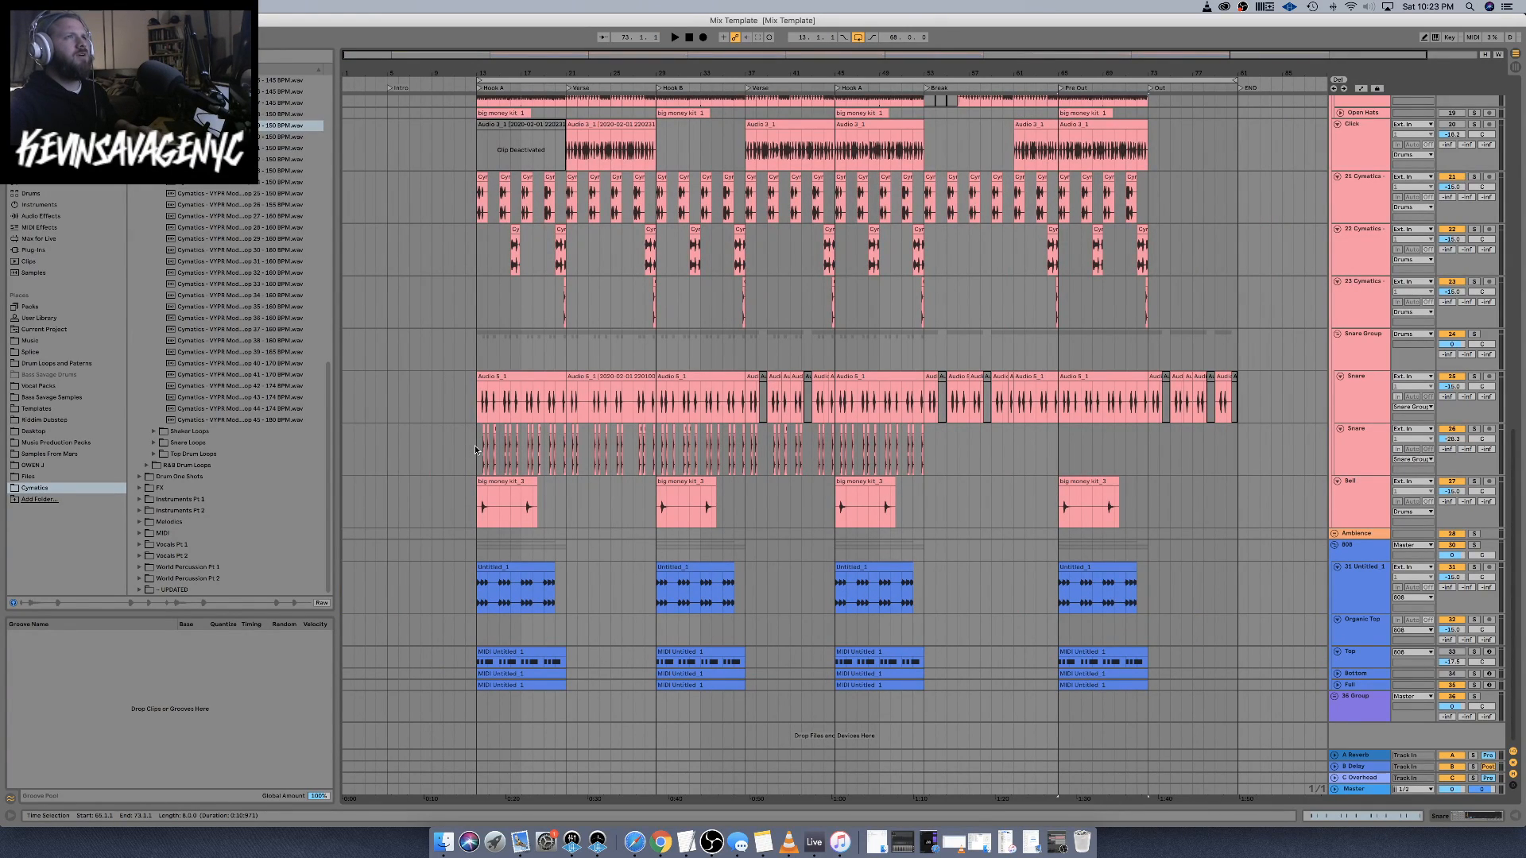
{"action": "left_click", "coordinate": [957, 451]}
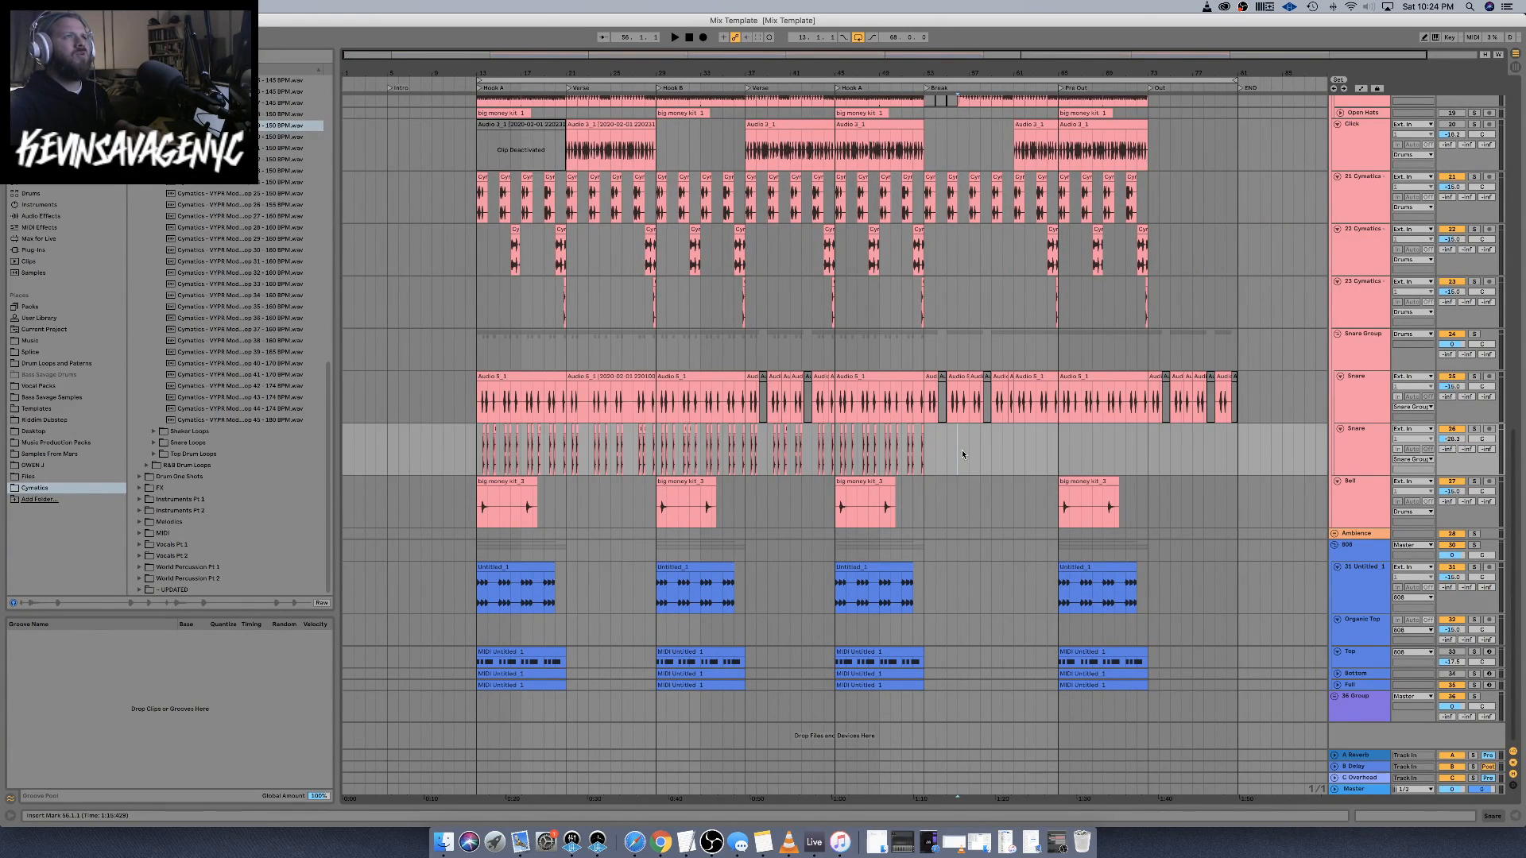
{"action": "key", "text": "plus"}
{"action": "key", "text": "plus"}
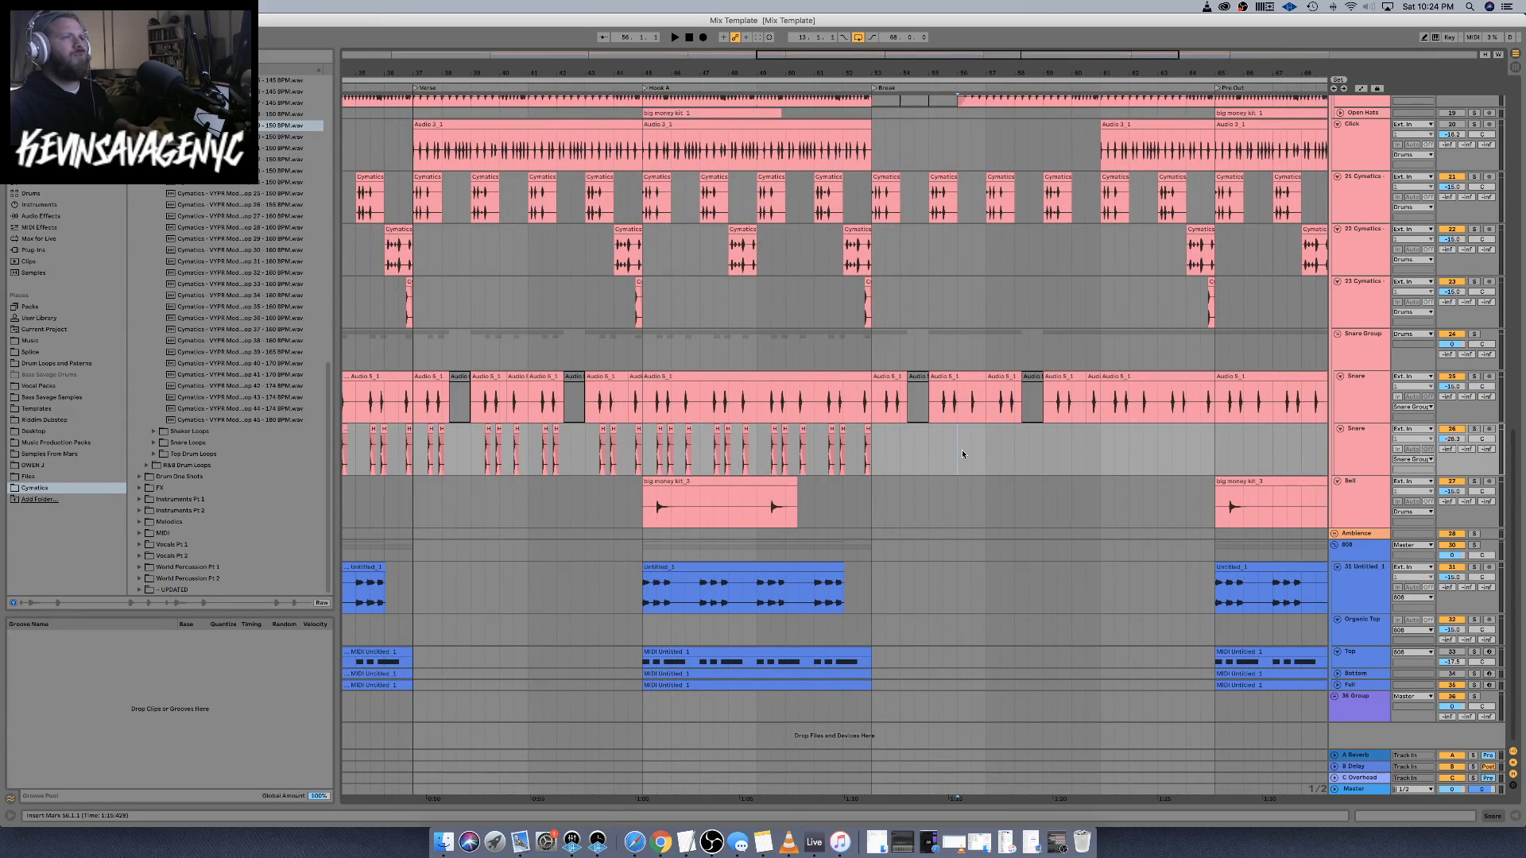
{"action": "scroll", "coordinate": [715, 445], "scroll_direction": "right", "scroll_amount": 10}
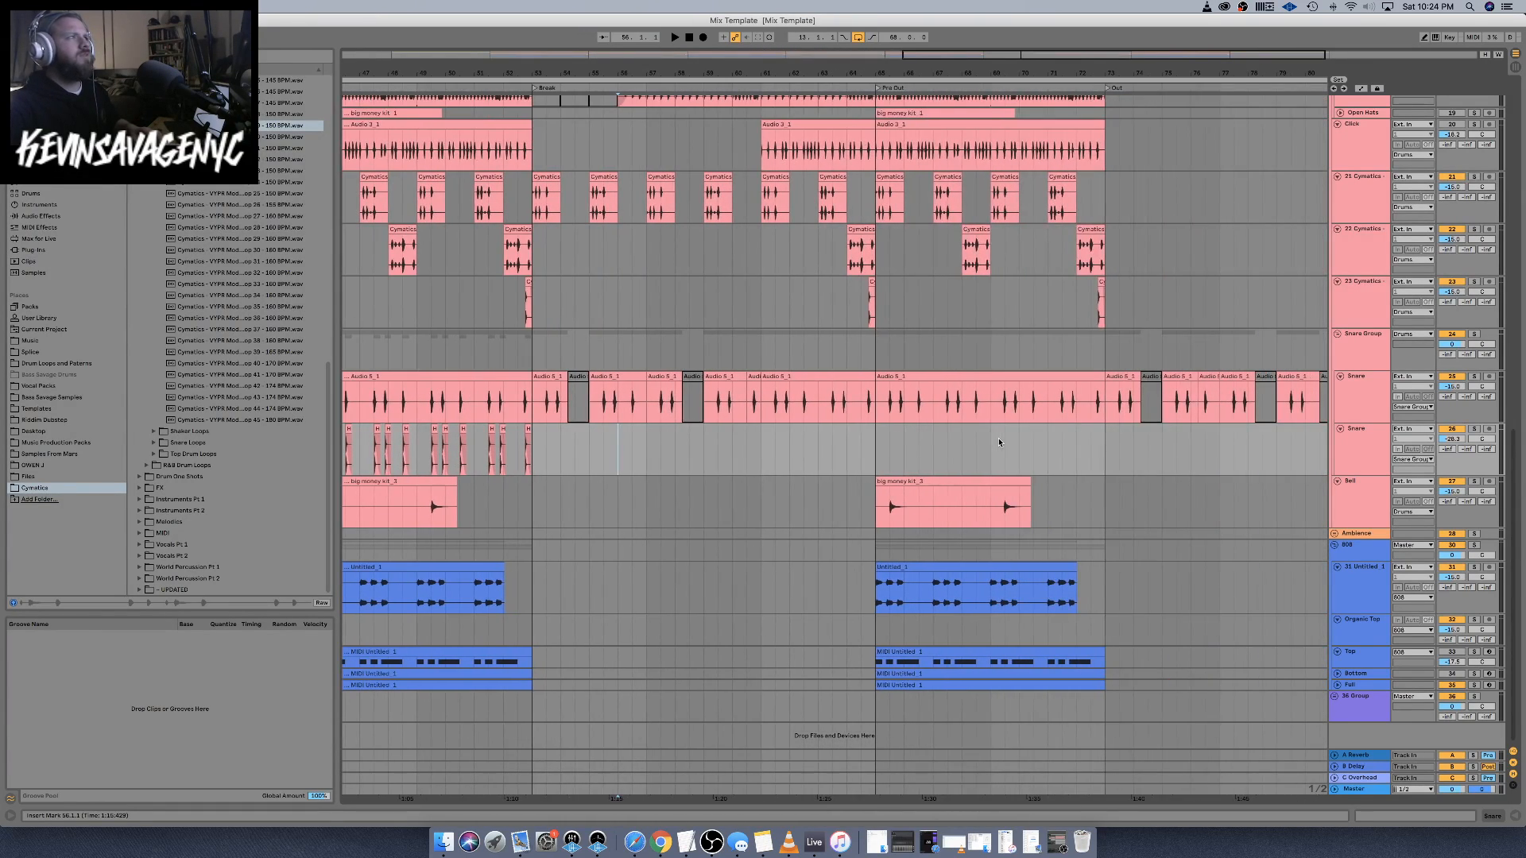
{"action": "scroll", "coordinate": [432, 464], "scroll_direction": "left", "scroll_amount": 5}
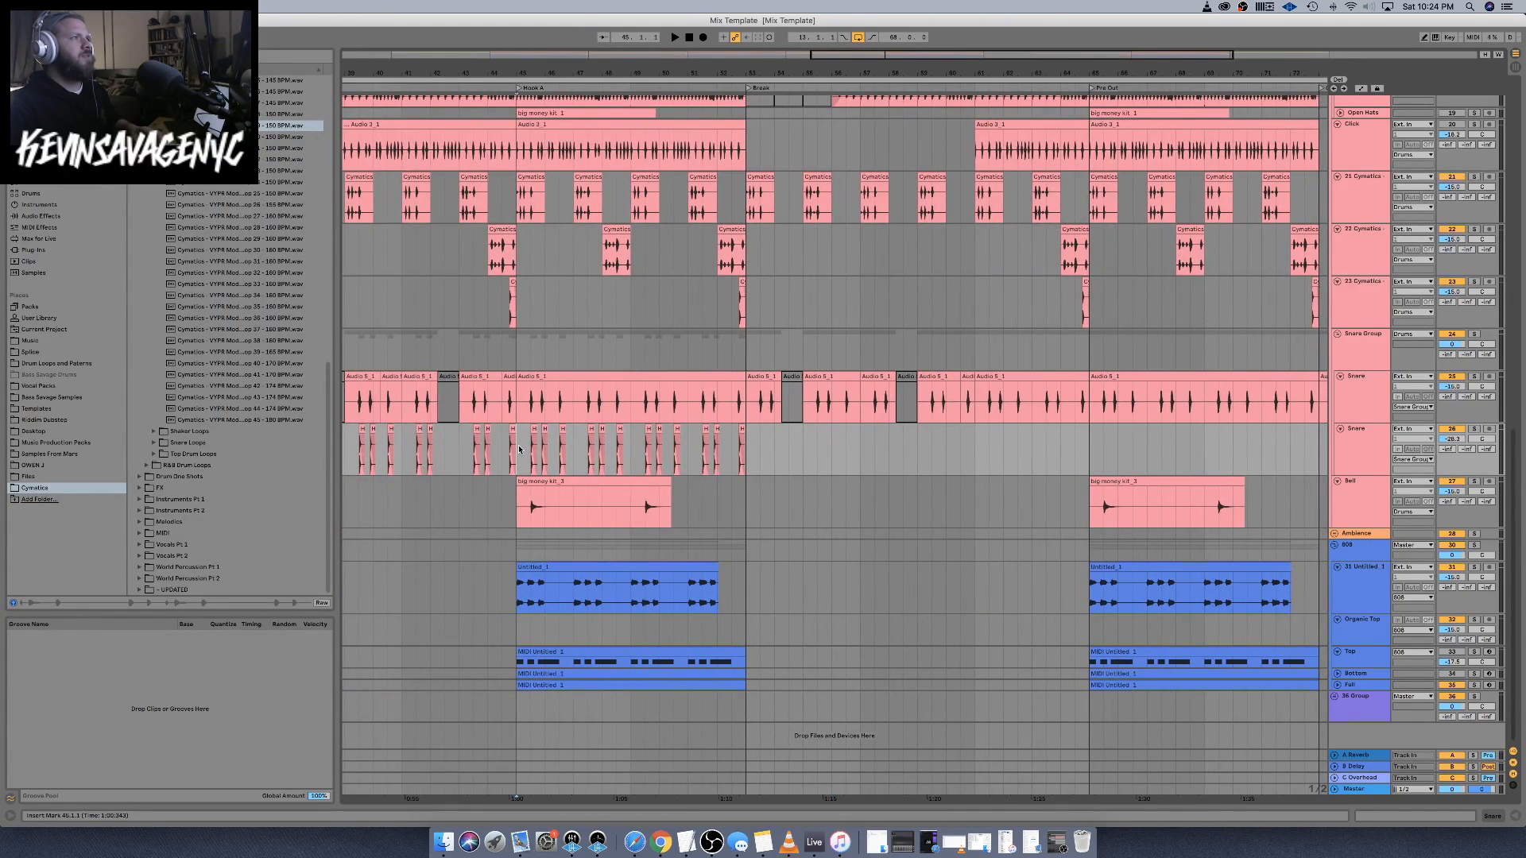
Copy the lower Snare track's eight bars of hits from the second Hook A to the Pre Out
{"action": "left_click_drag", "start_coordinate": [518, 450], "coordinate": [716, 445]}
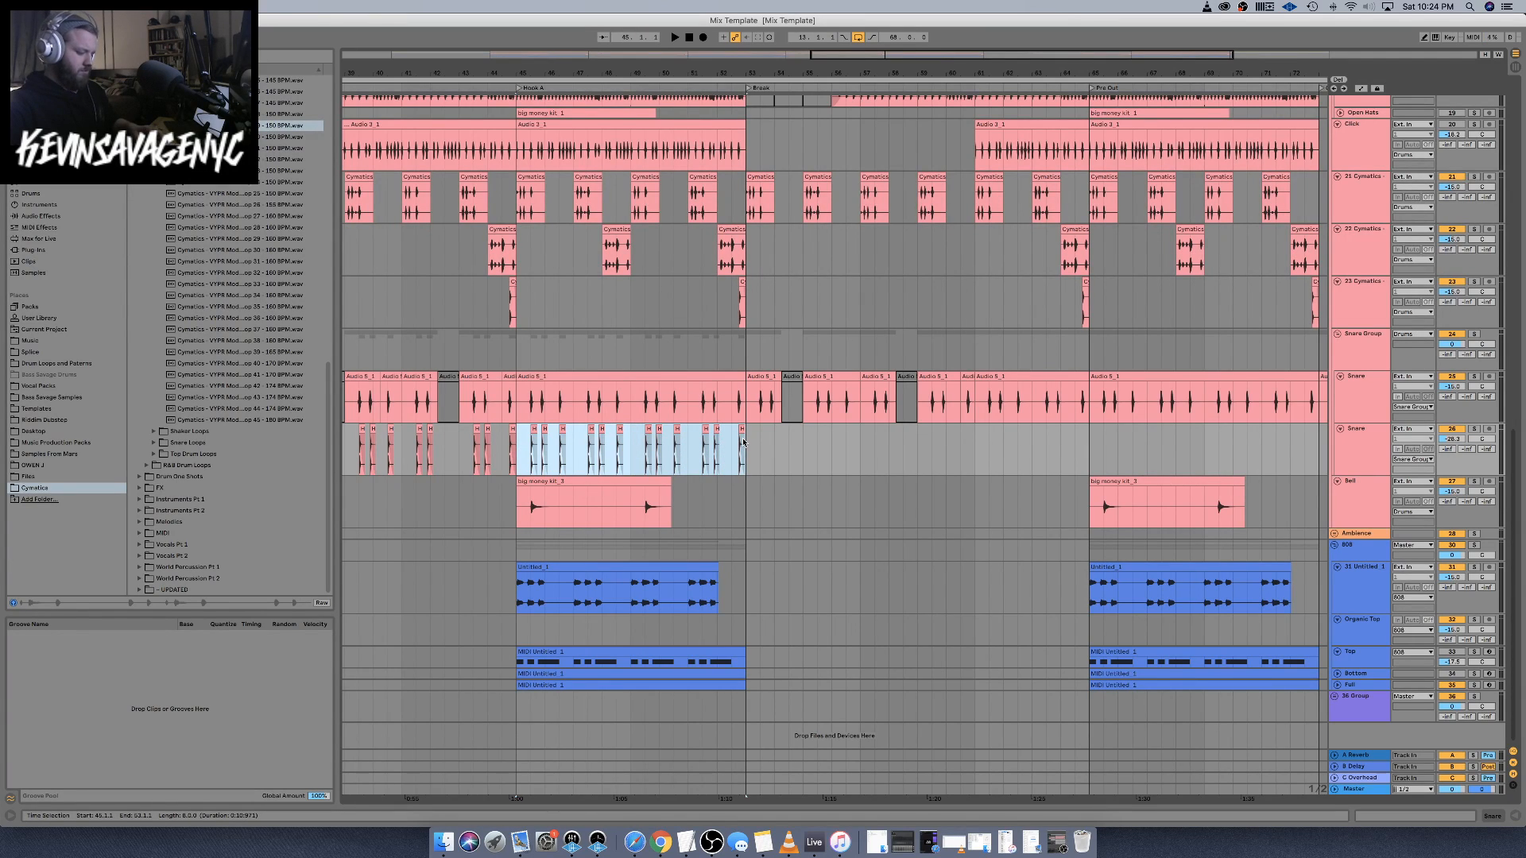
{"action": "scroll", "coordinate": [783, 448], "scroll_direction": "right", "scroll_amount": 5}
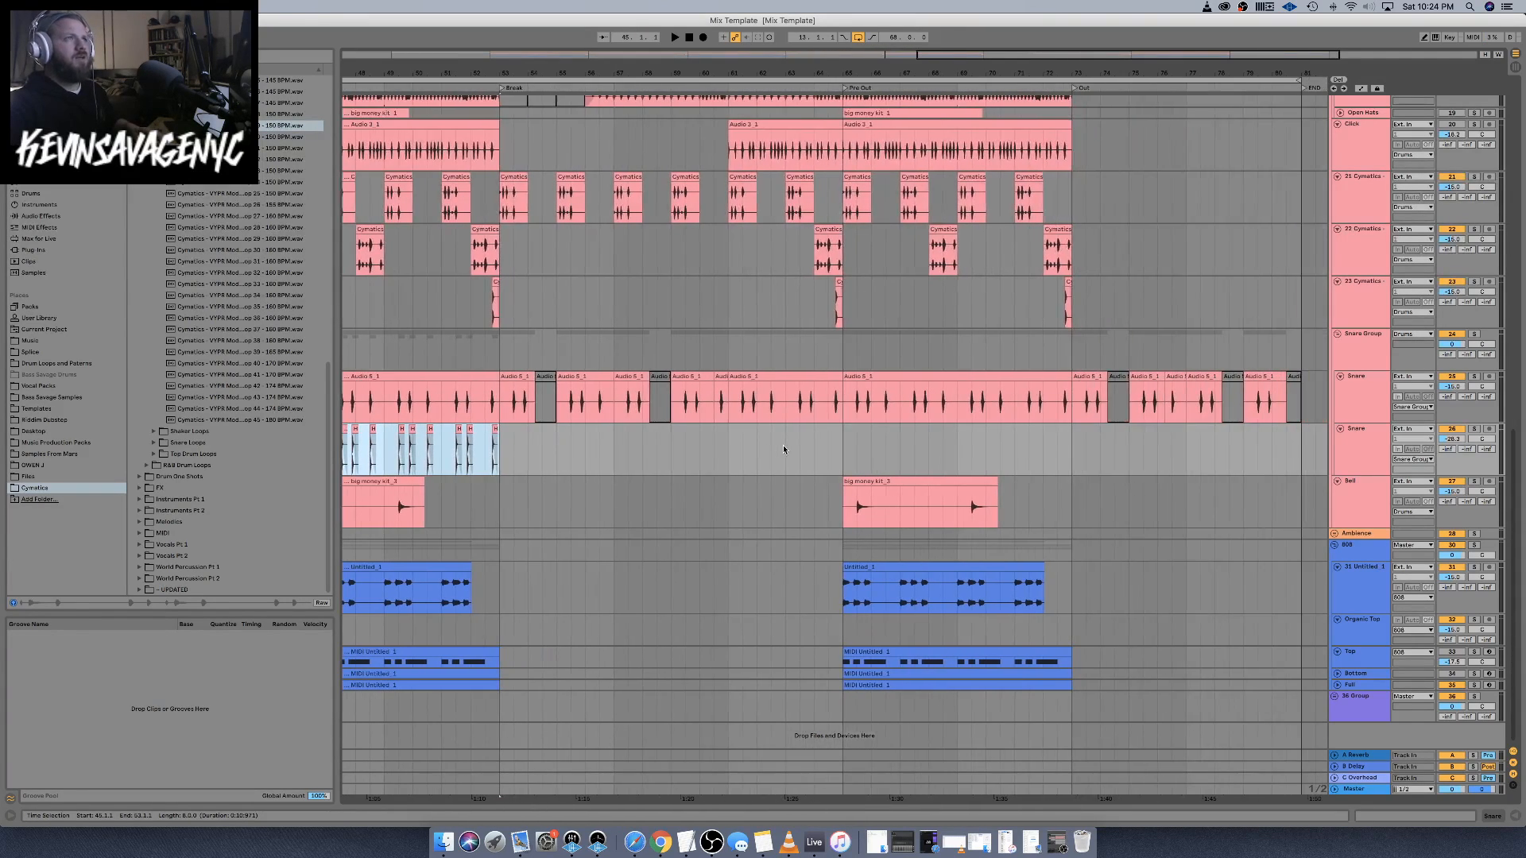
{"action": "left_click", "coordinate": [847, 456]}
{"action": "key", "text": "super+v"}
{"action": "scroll", "coordinate": [844, 455], "scroll_direction": "left", "scroll_amount": 3}
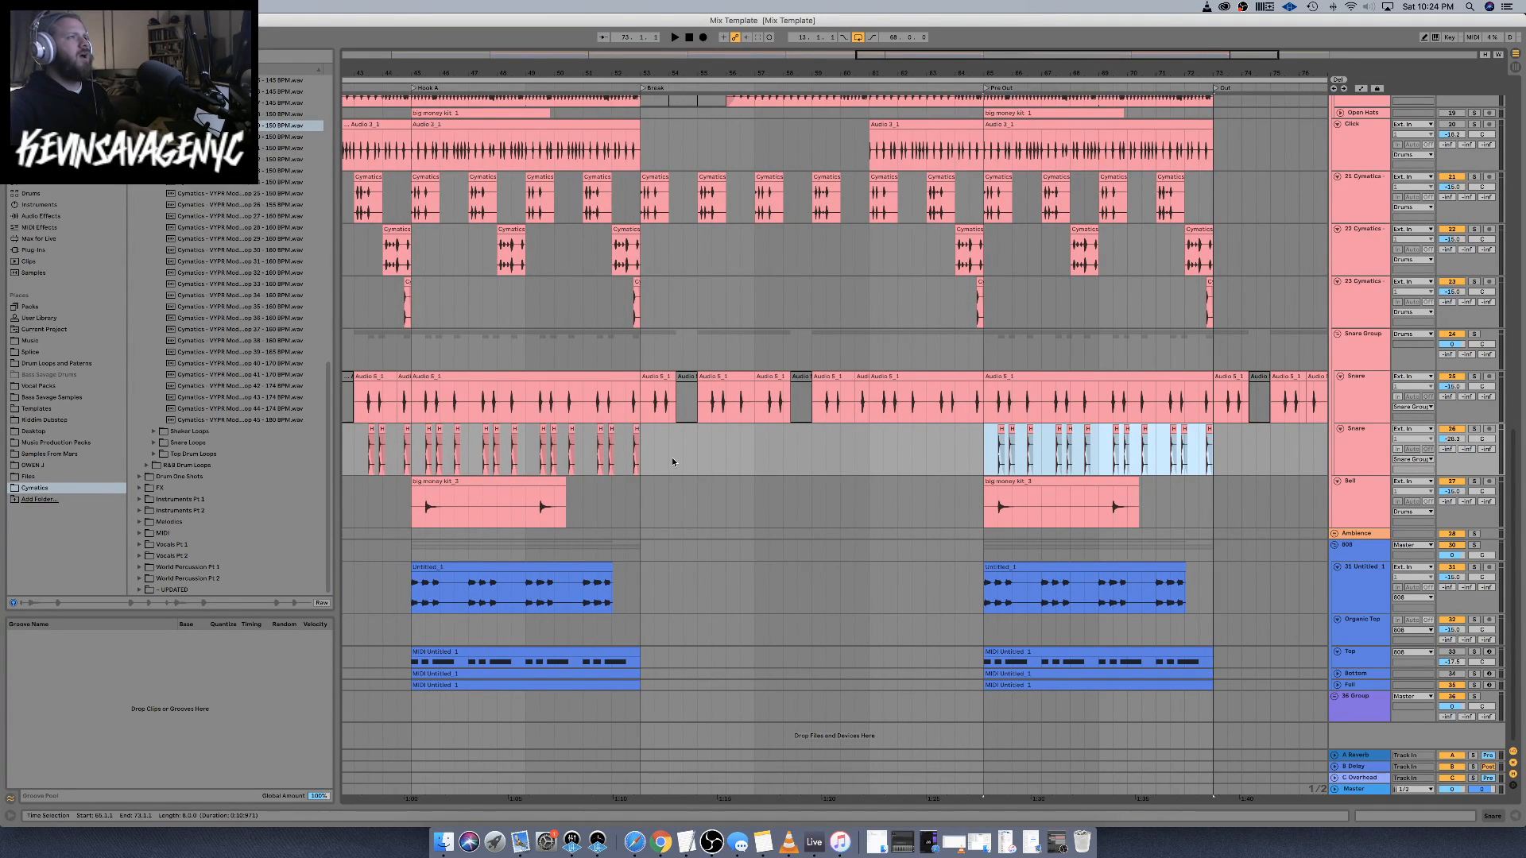
Copy the last Hard Rim hit before the Break under the upper Snare track's four hits in bars 53 and 55
{"action": "left_click", "coordinate": [636, 431]}
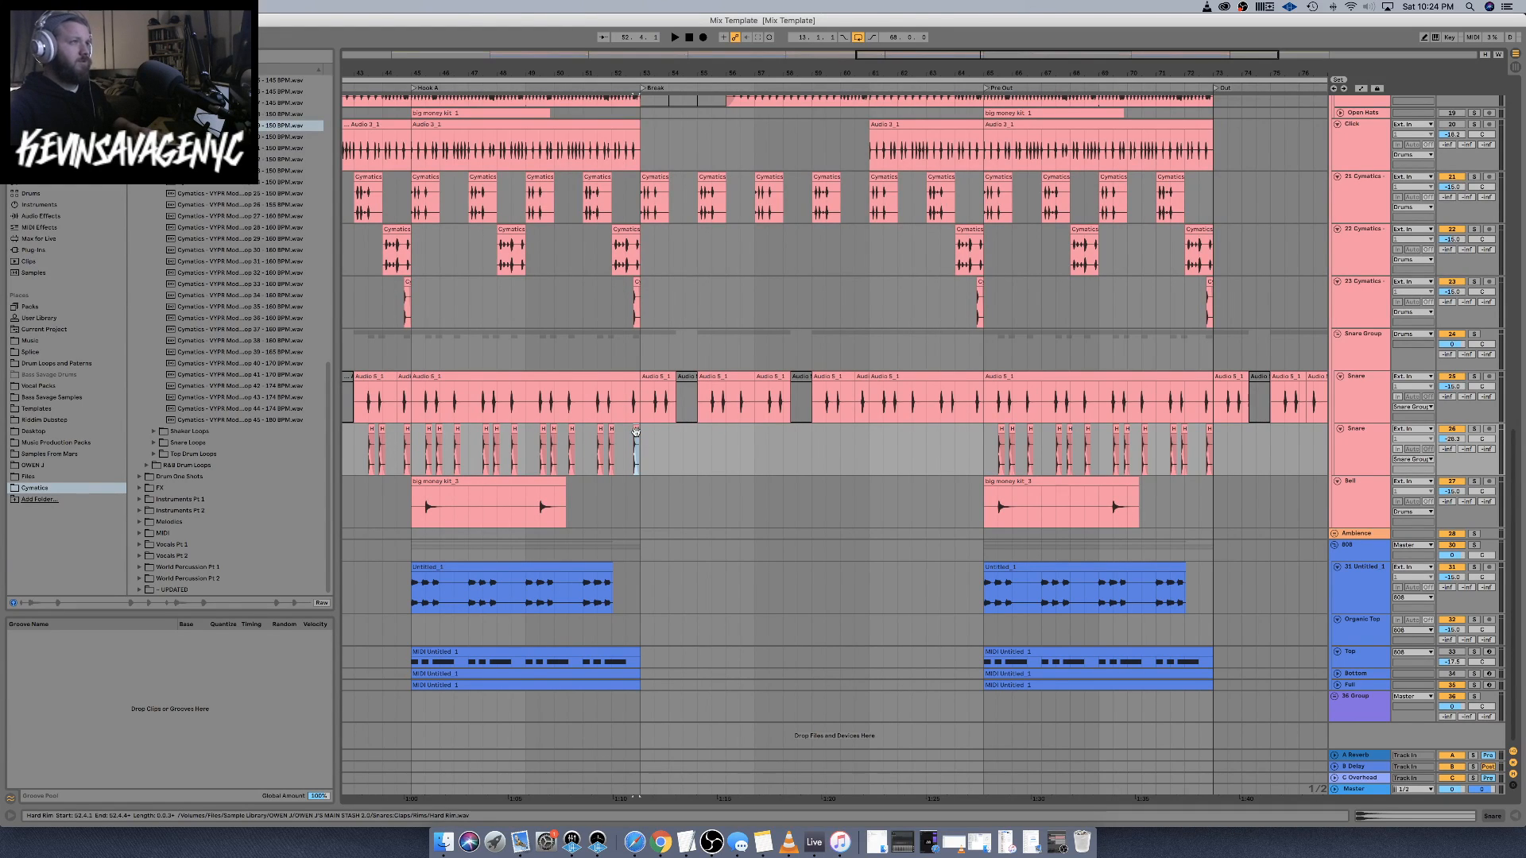
{"action": "scroll", "coordinate": [636, 431], "scroll_direction": "up", "scroll_amount": 3}
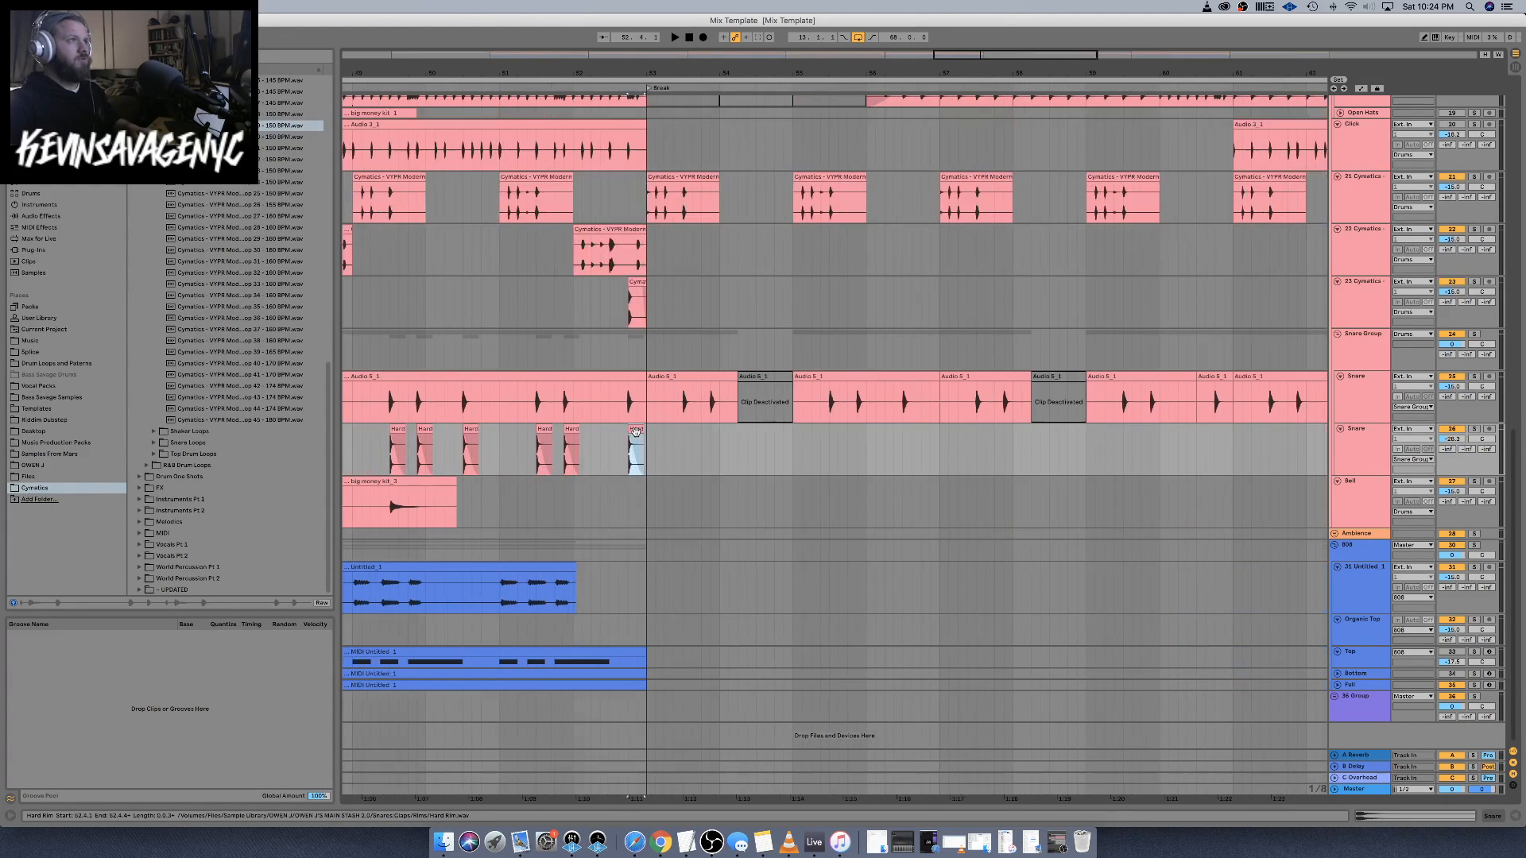
{"action": "left_click", "coordinate": [685, 446]}
{"action": "key", "text": "super+v"}
{"action": "left_click", "coordinate": [709, 443]}
{"action": "key", "text": "super+v"}
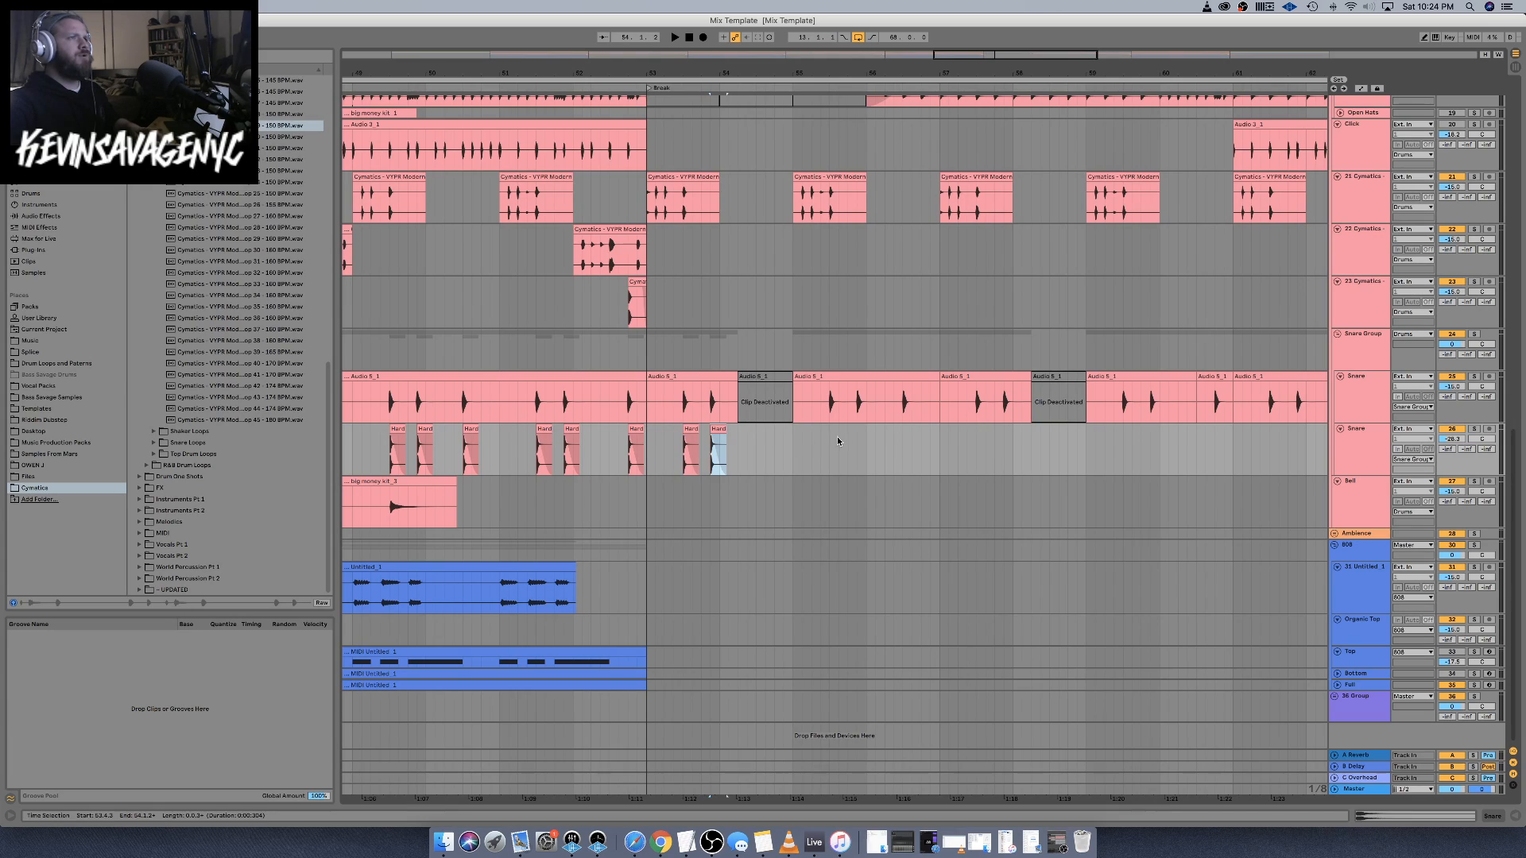
{"action": "left_click", "coordinate": [827, 437]}
{"action": "key", "text": "super+v"}
{"action": "left_click", "coordinate": [859, 440]}
{"action": "key", "text": "super+v"}
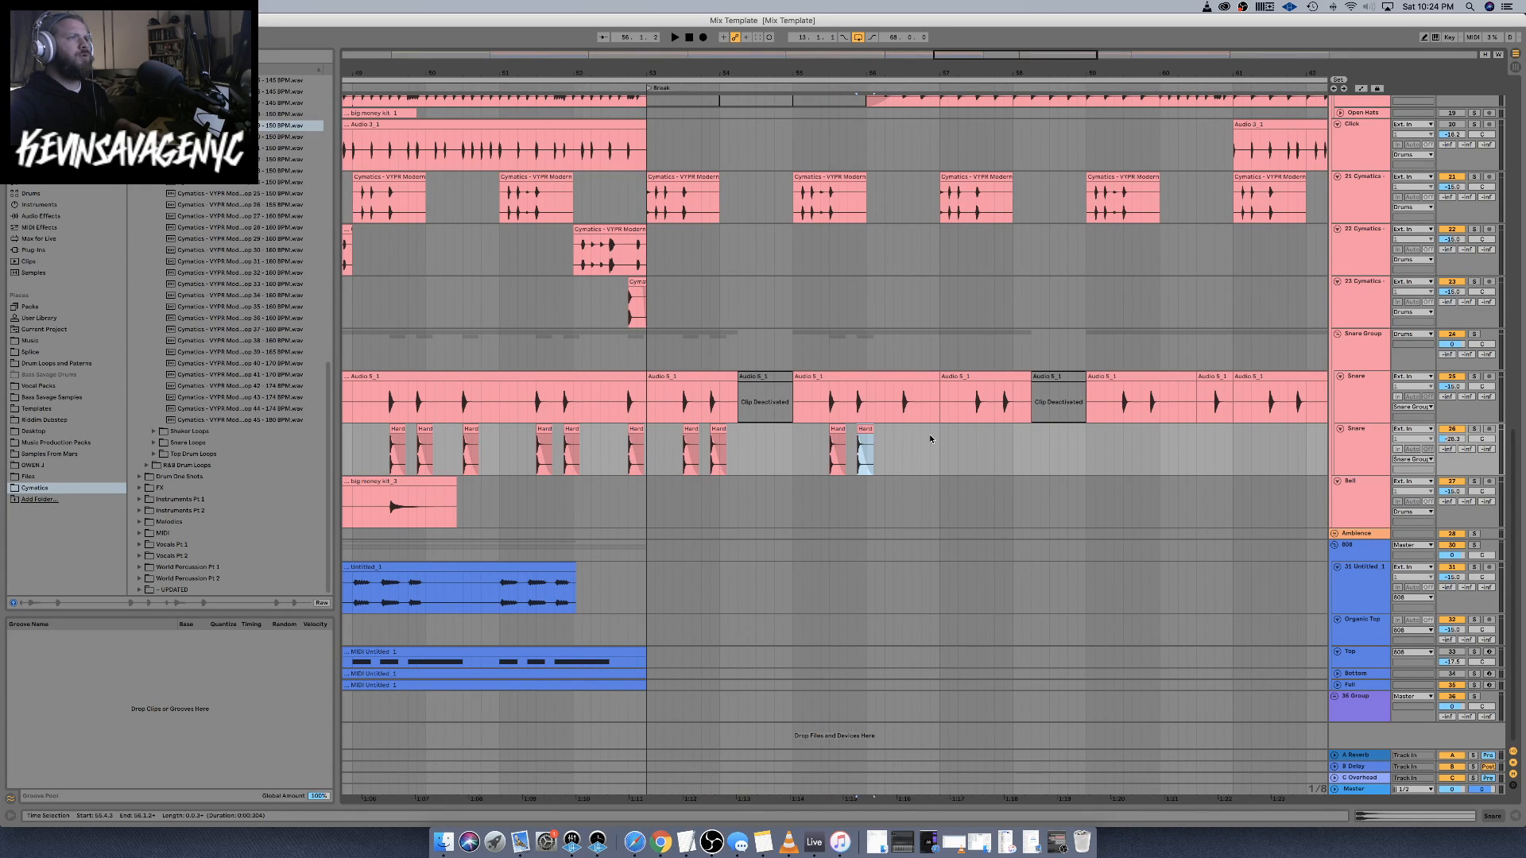
Paste the Hard Rim hit under the upper Snare track's hit in bar 56 and its two hits in bar 57
{"action": "left_click", "coordinate": [903, 444]}
{"action": "key", "text": "super+v"}
{"action": "left_click", "coordinate": [979, 437]}
{"action": "key", "text": "super+v"}
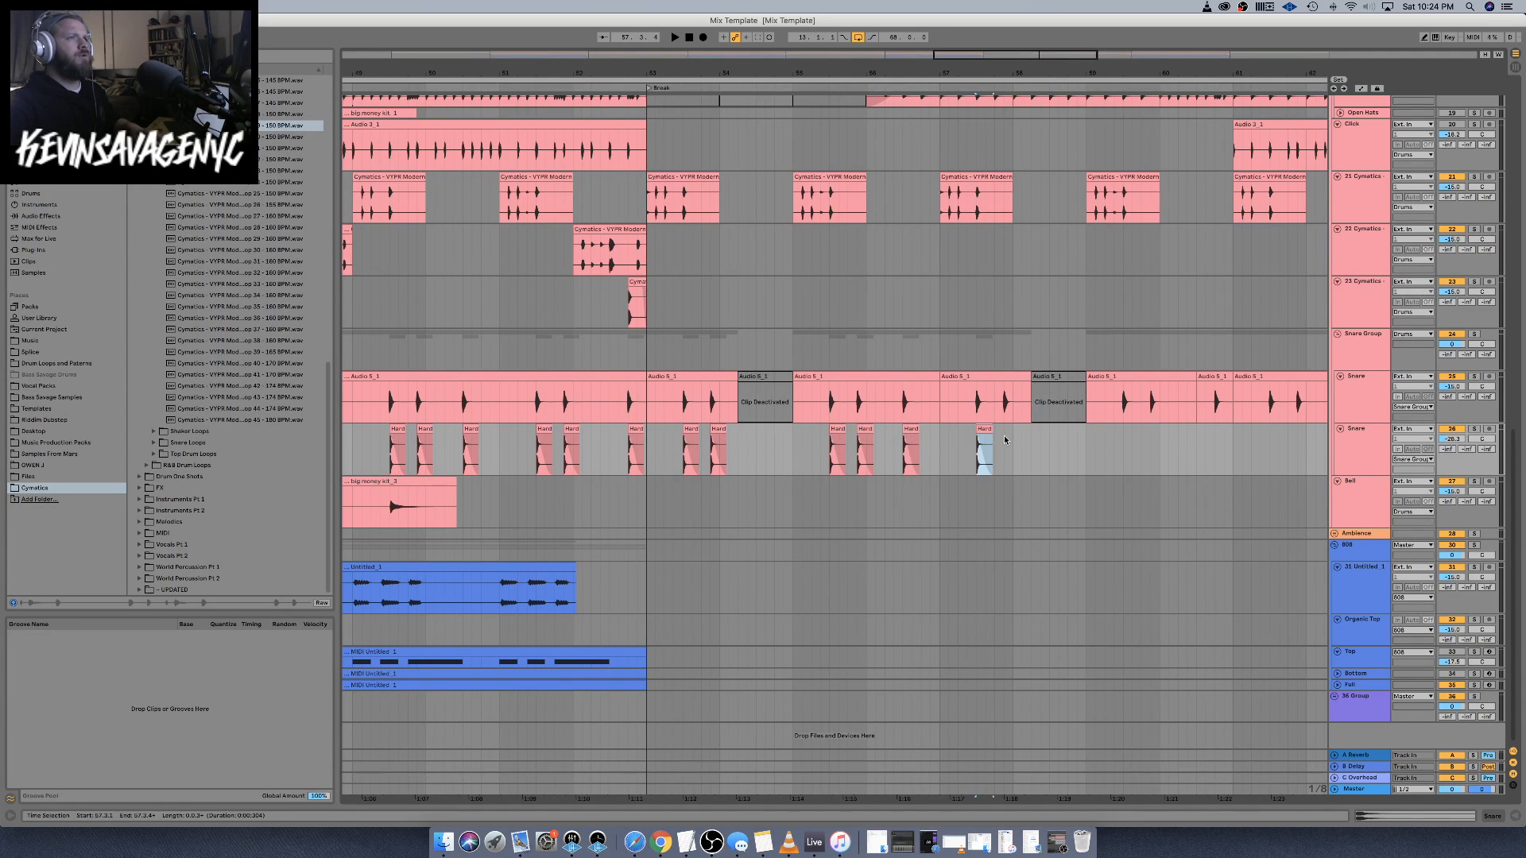
{"action": "left_click", "coordinate": [1008, 440]}
{"action": "key", "text": "super+v"}
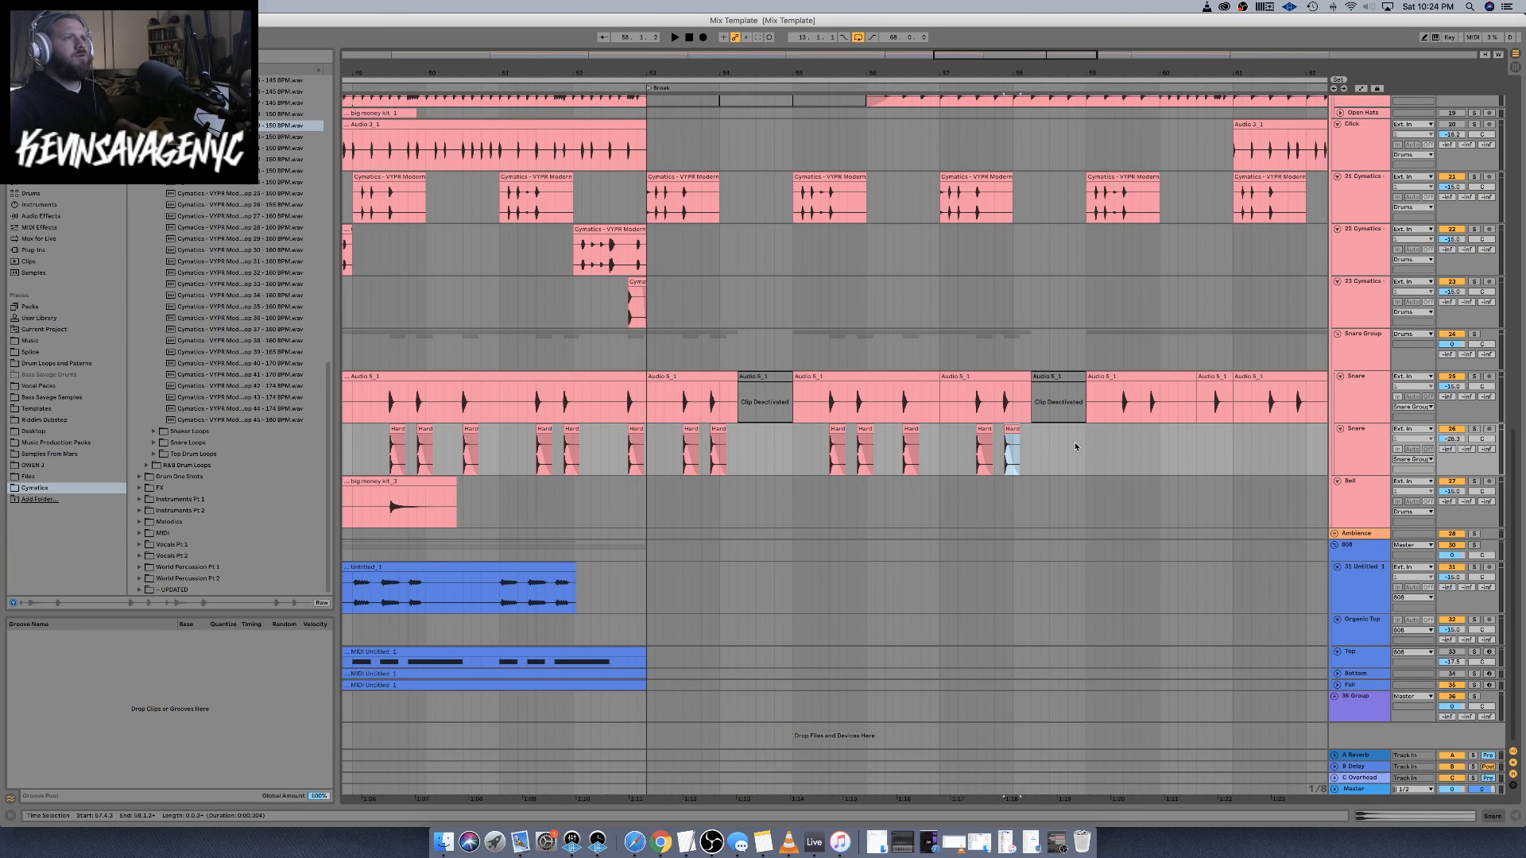
{"action": "key", "text": "plus"}
{"action": "key", "text": "plus"}
{"action": "key", "text": "plus"}
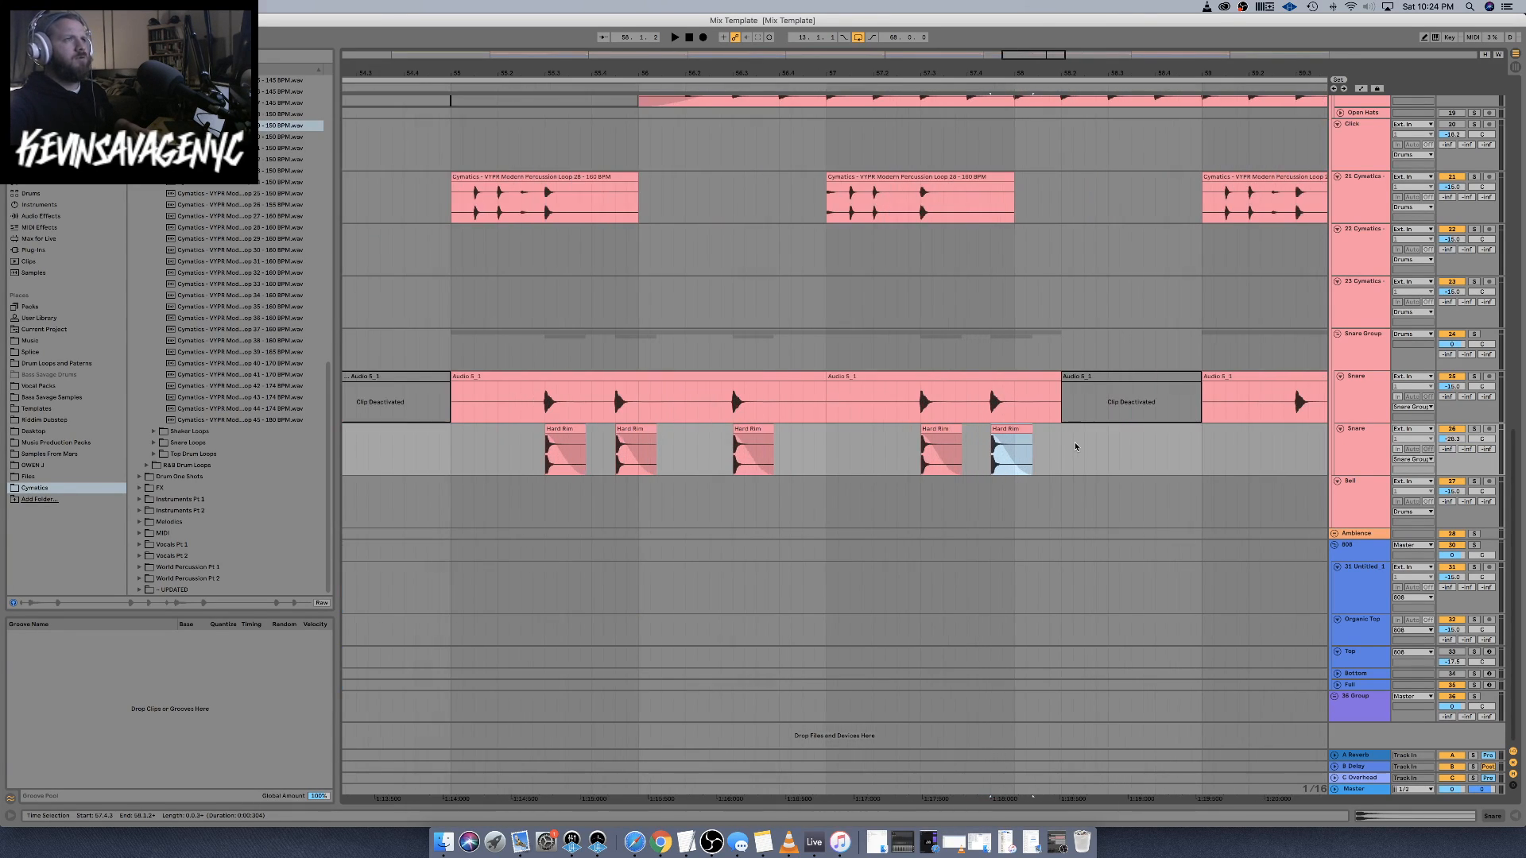
{"action": "key", "text": "minus"}
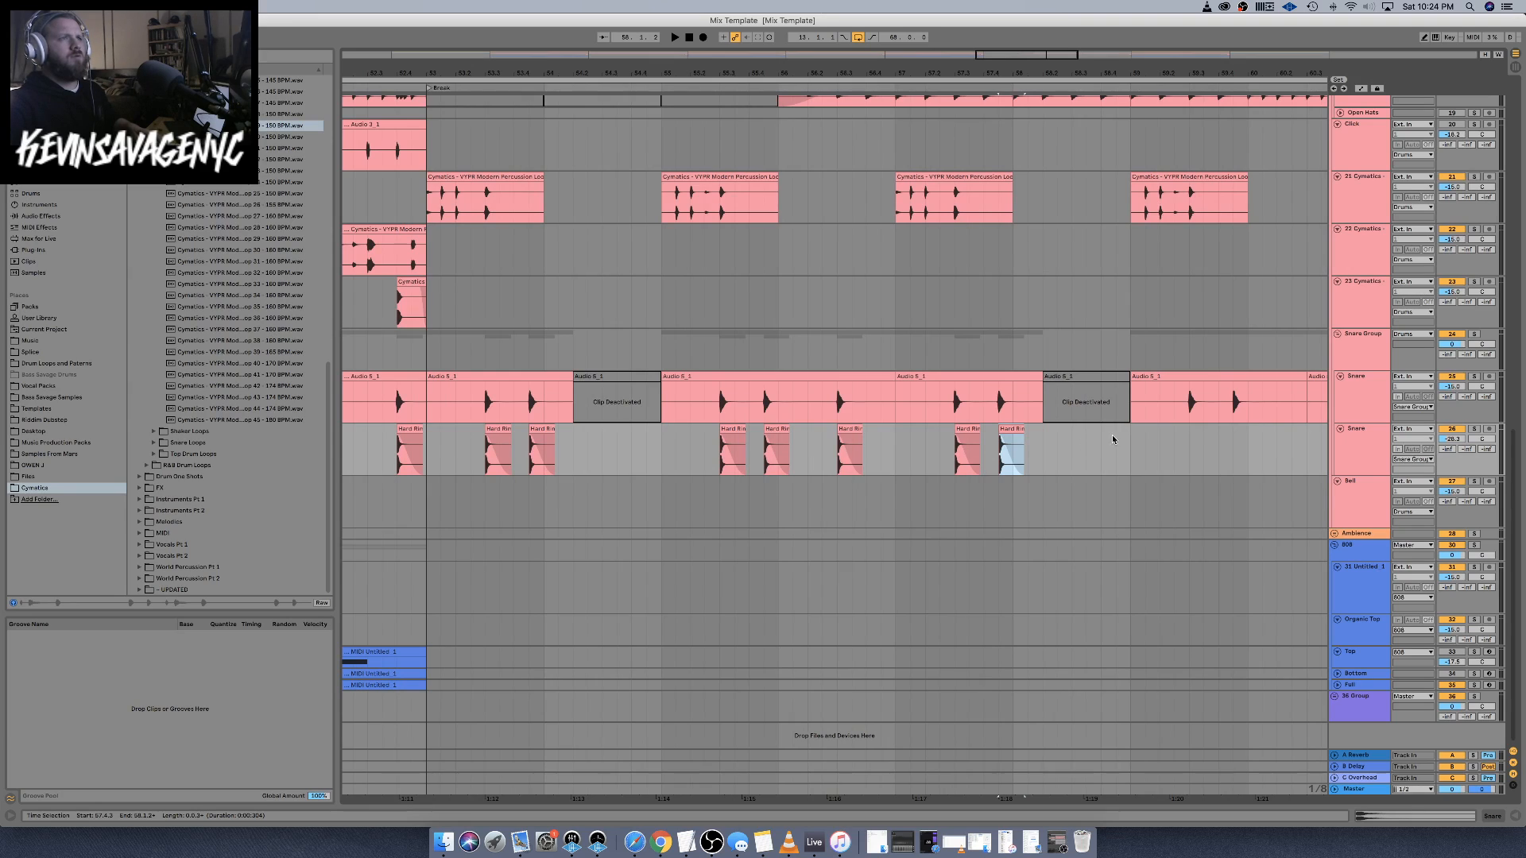
Paste the Hard Rim hit on the lower Snare track under the upper track's two hits in bar 59, one in 60 and two in 61
{"action": "left_click", "coordinate": [1190, 453]}
{"action": "key", "text": "super+v"}
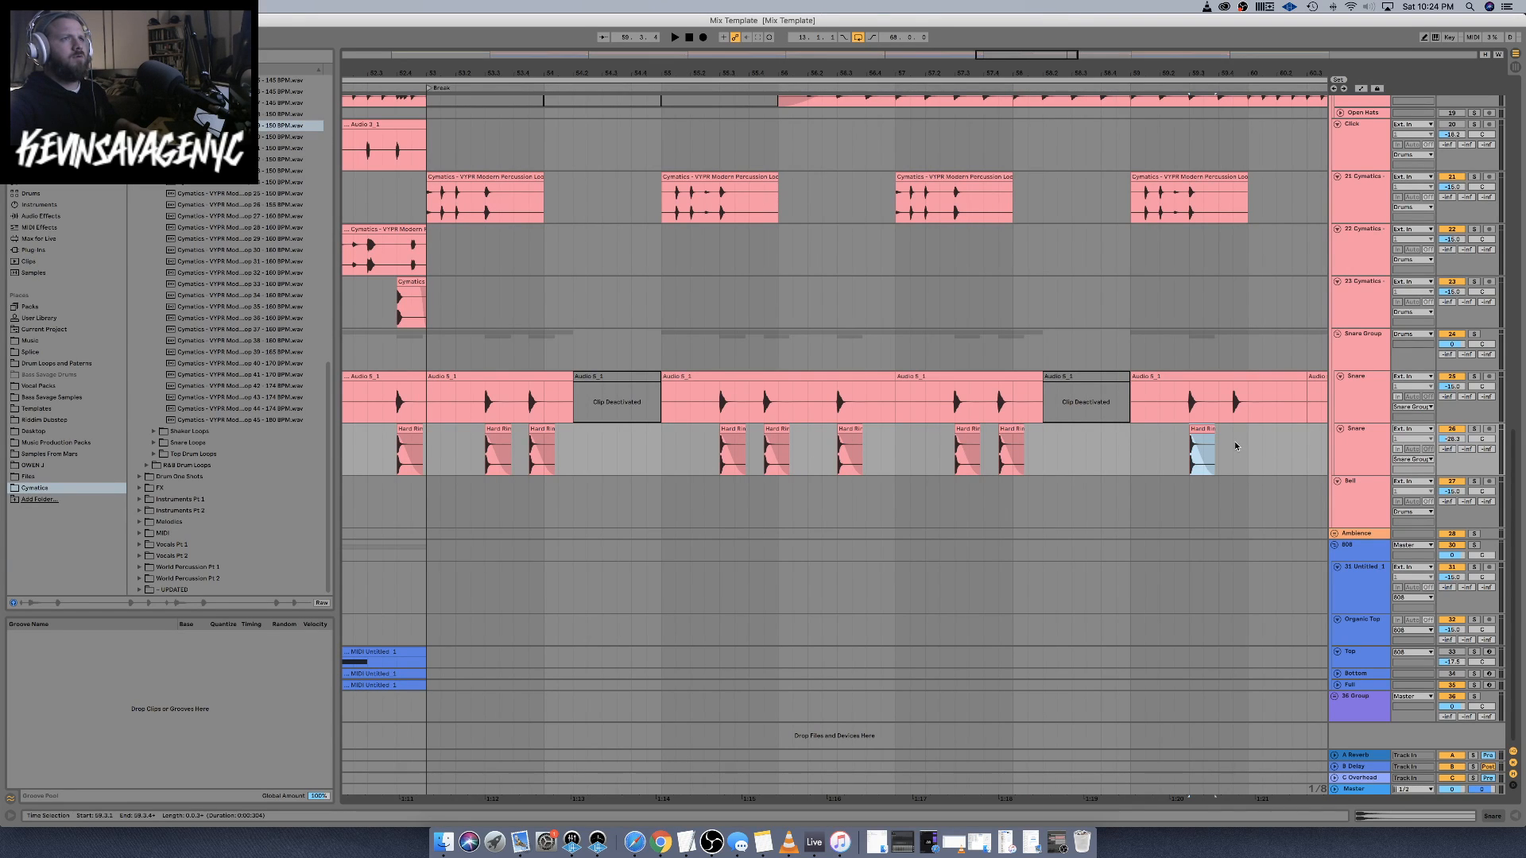
{"action": "left_click", "coordinate": [1235, 446]}
{"action": "key", "text": "super+v"}
{"action": "scroll", "coordinate": [1235, 445], "scroll_direction": "right", "scroll_amount": 5}
{"action": "left_click", "coordinate": [945, 447]}
{"action": "key", "text": "super+v"}
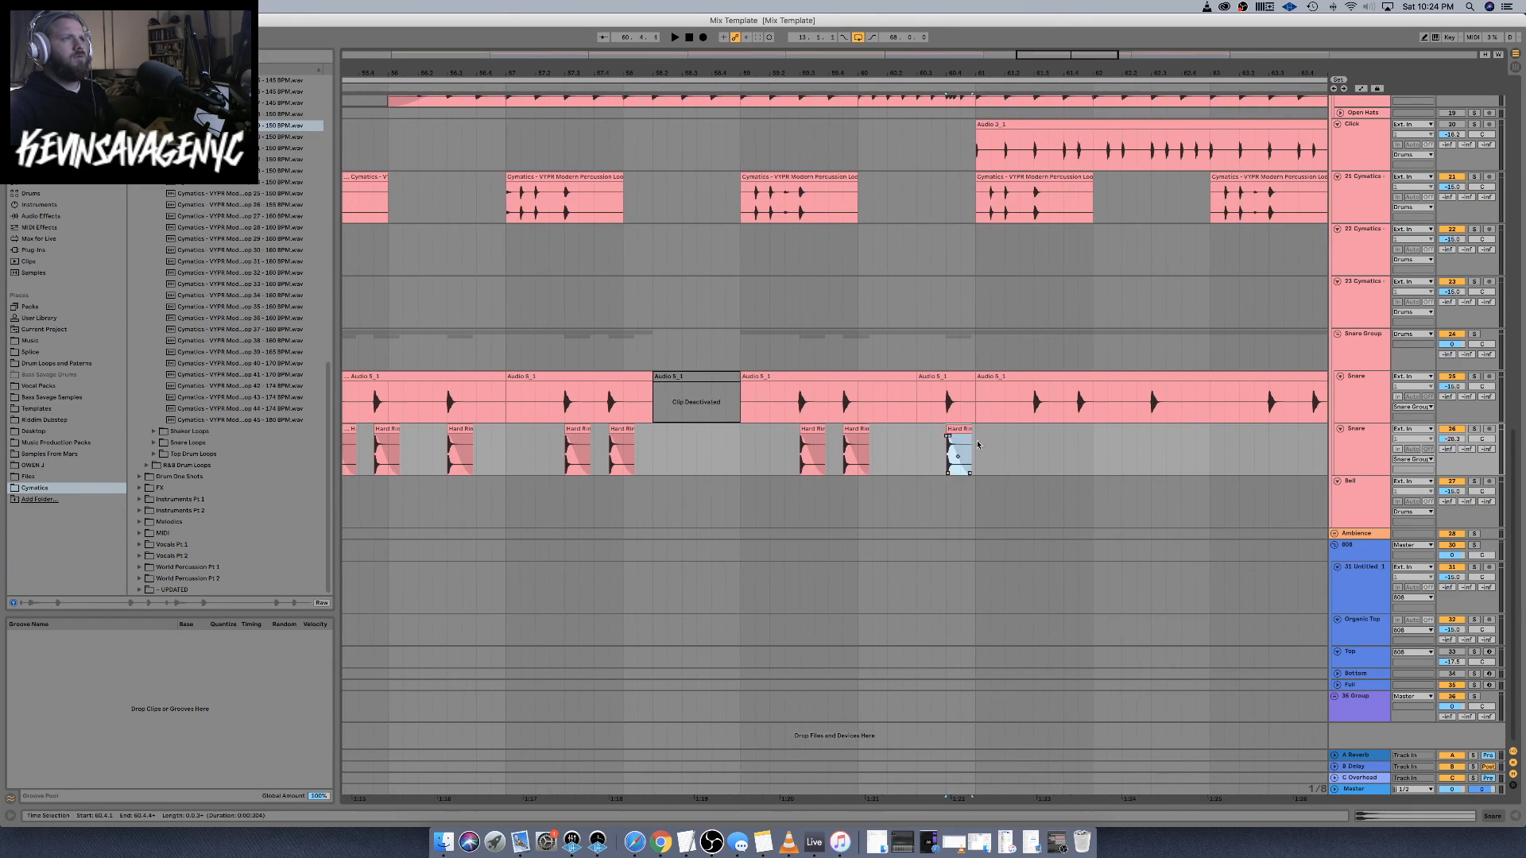
{"action": "left_click", "coordinate": [1033, 443]}
{"action": "key", "text": "super+v"}
{"action": "left_click", "coordinate": [1075, 444]}
{"action": "key", "text": "super+v"}
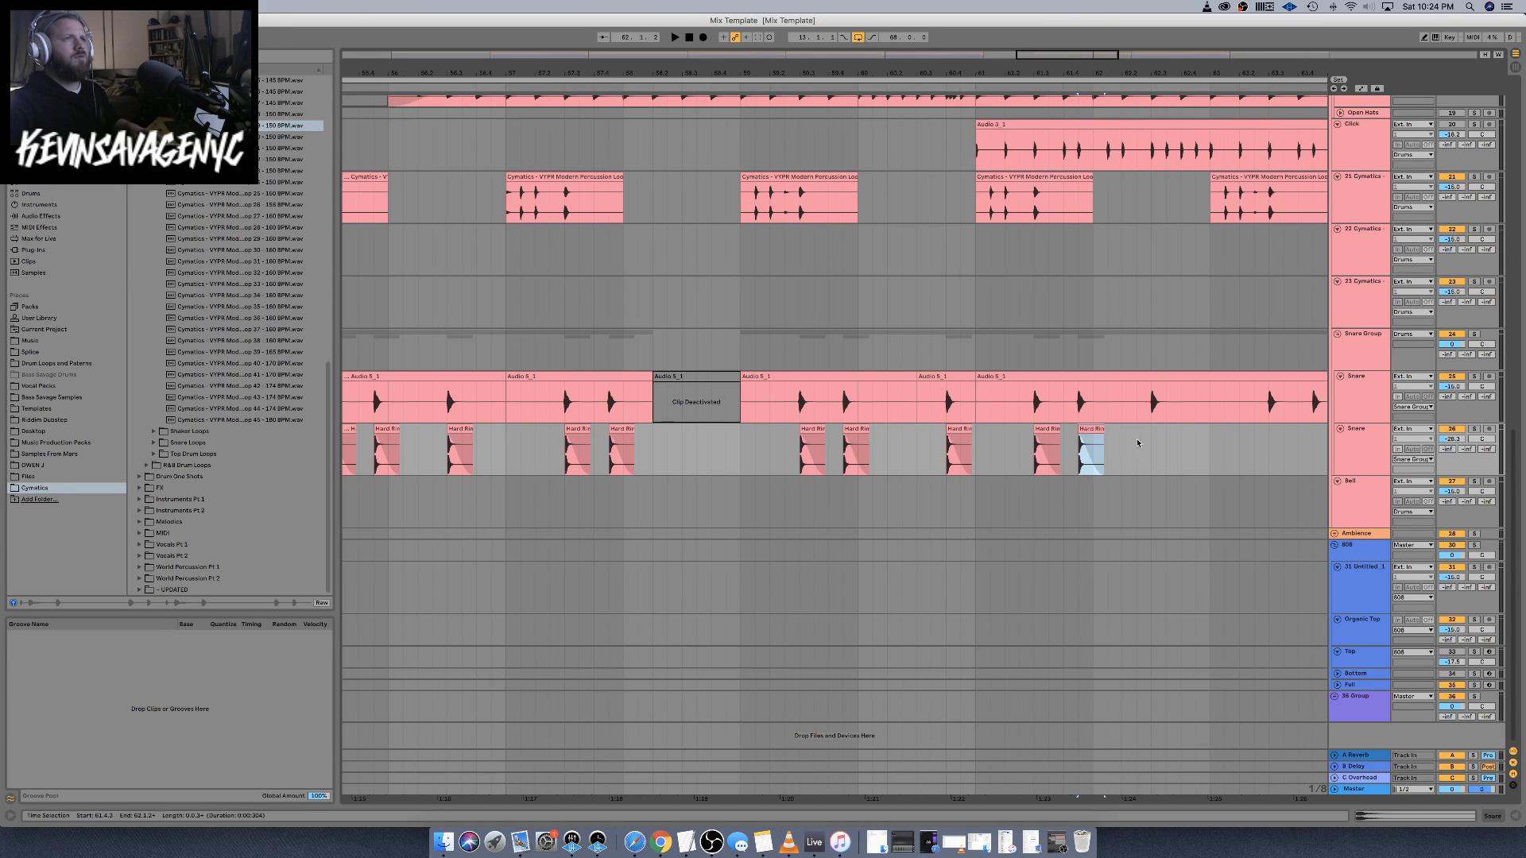
Paste the Hard Rim hit under the upper Snare track's hit in bar 62, two hits in bar 63 and last hit before the Pre Out
{"action": "scroll", "coordinate": [1128, 446], "scroll_direction": "right", "scroll_amount": 2}
{"action": "left_click", "coordinate": [1090, 446]}
{"action": "key", "text": "super+v"}
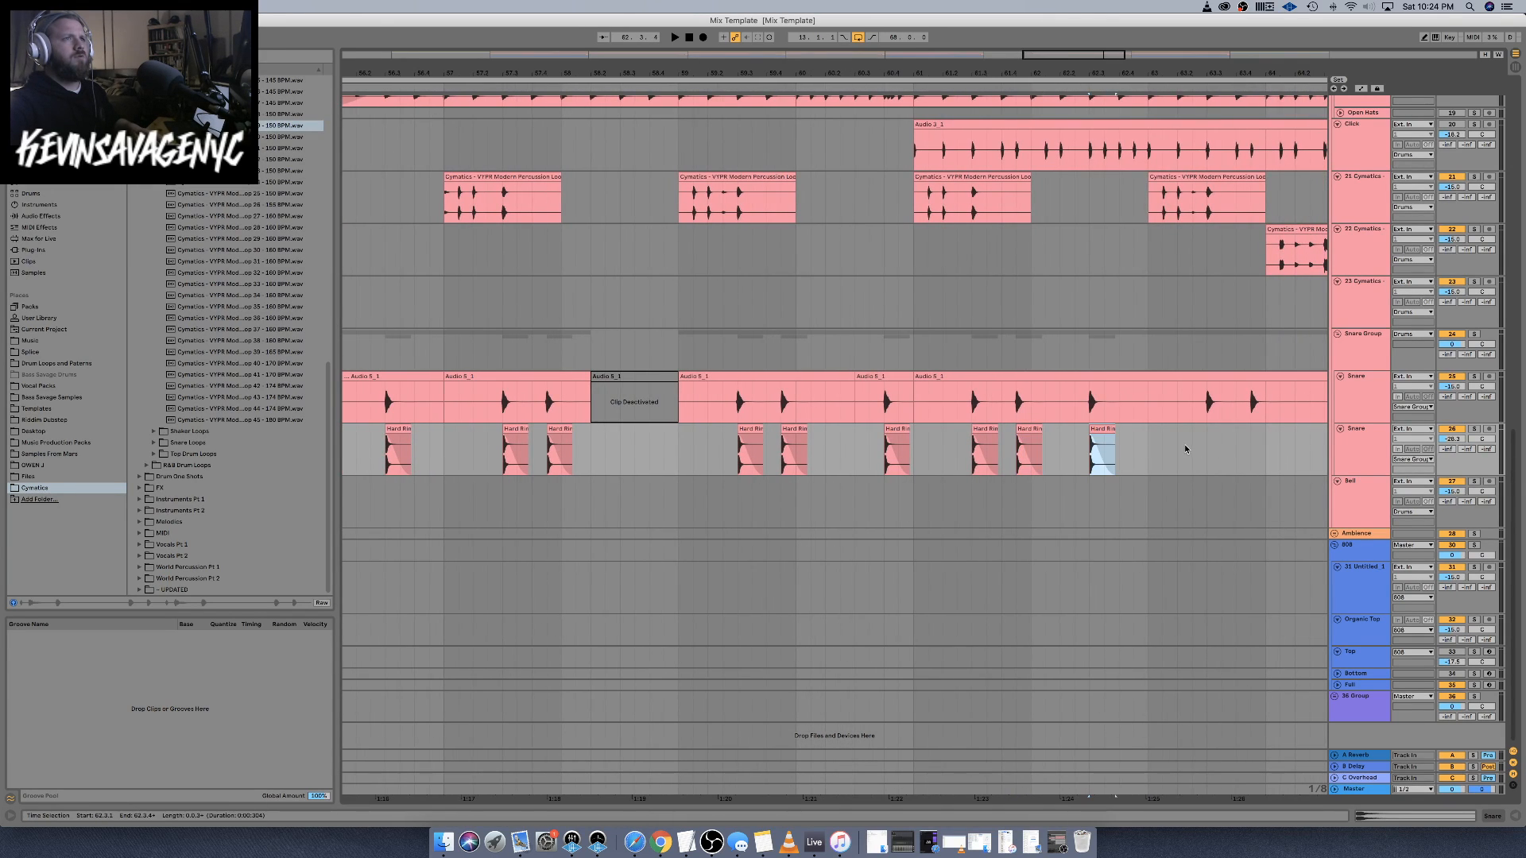
{"action": "scroll", "coordinate": [1185, 449], "scroll_direction": "right", "scroll_amount": 10}
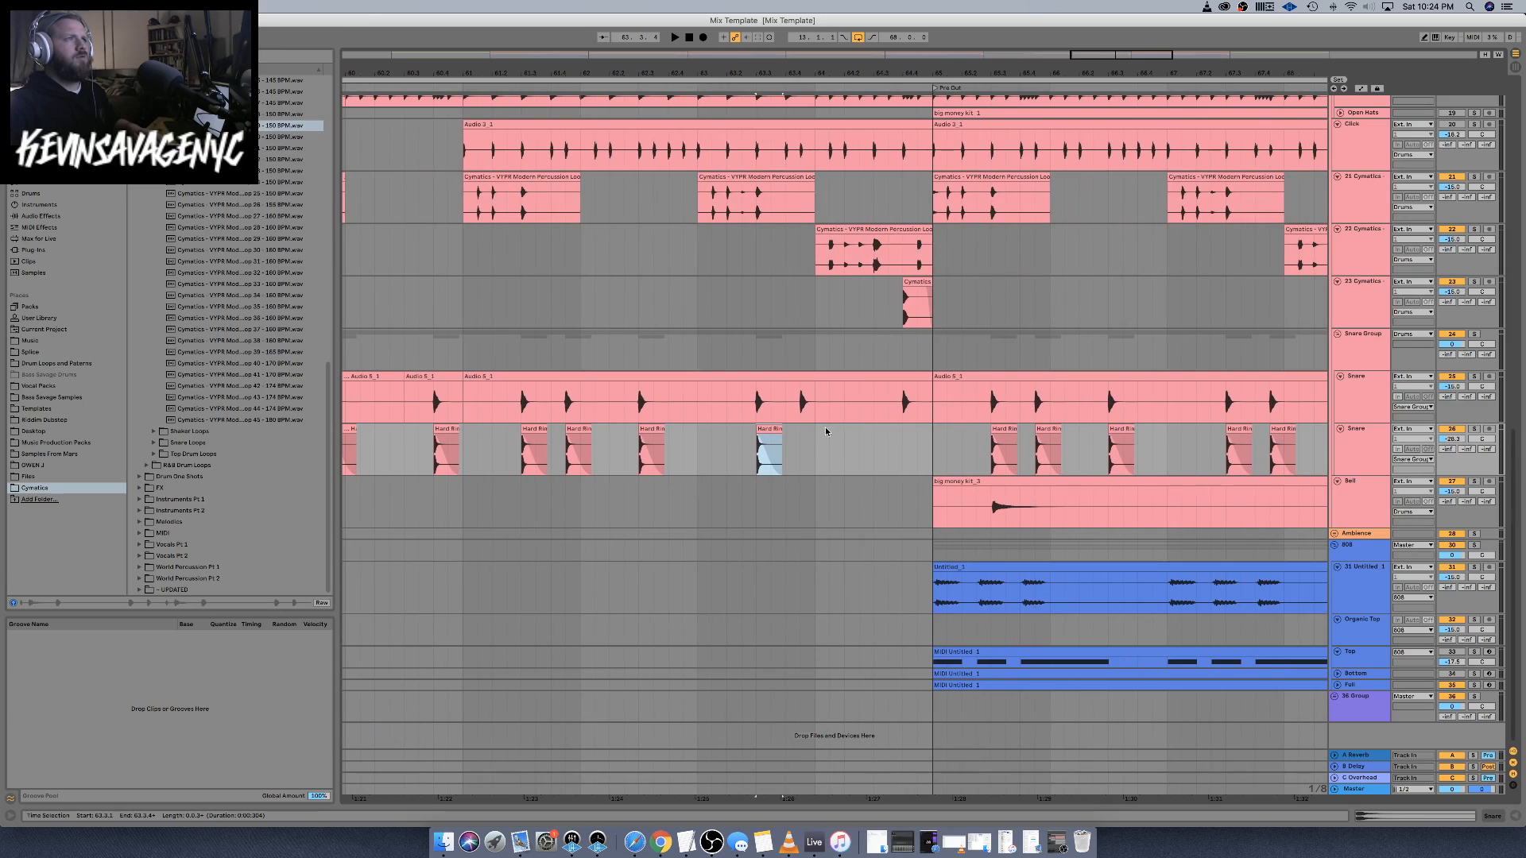
{"action": "left_click", "coordinate": [803, 445]}
{"action": "key", "text": "super+v"}
{"action": "left_click", "coordinate": [901, 442]}
{"action": "key", "text": "super+v"}
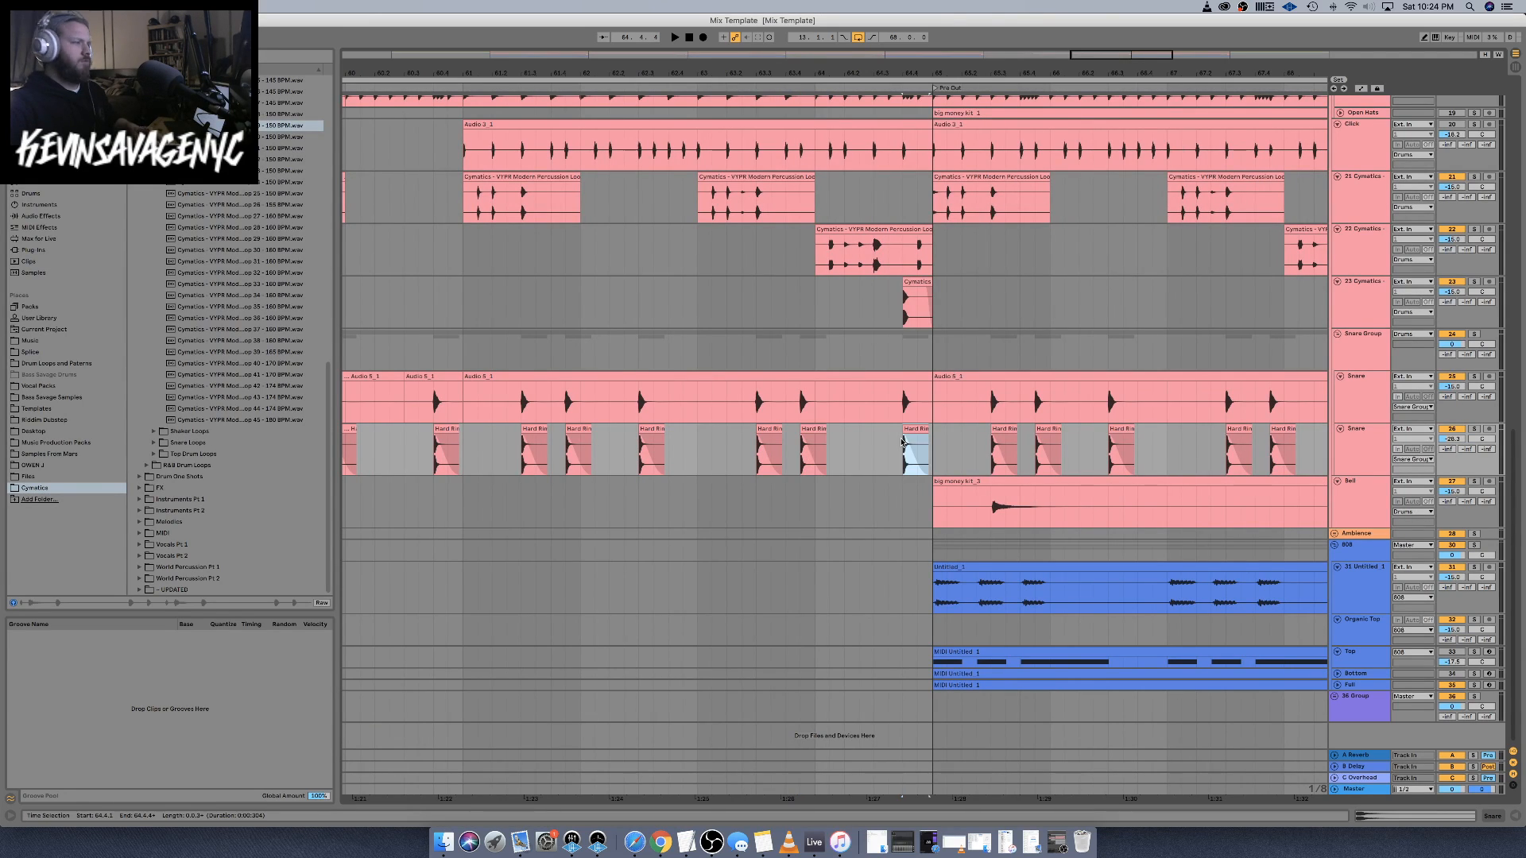
Consolidate all the upper Snare track's clips, from the first Hook A to the end of the Out, into one clip
{"action": "key", "text": "minus"}
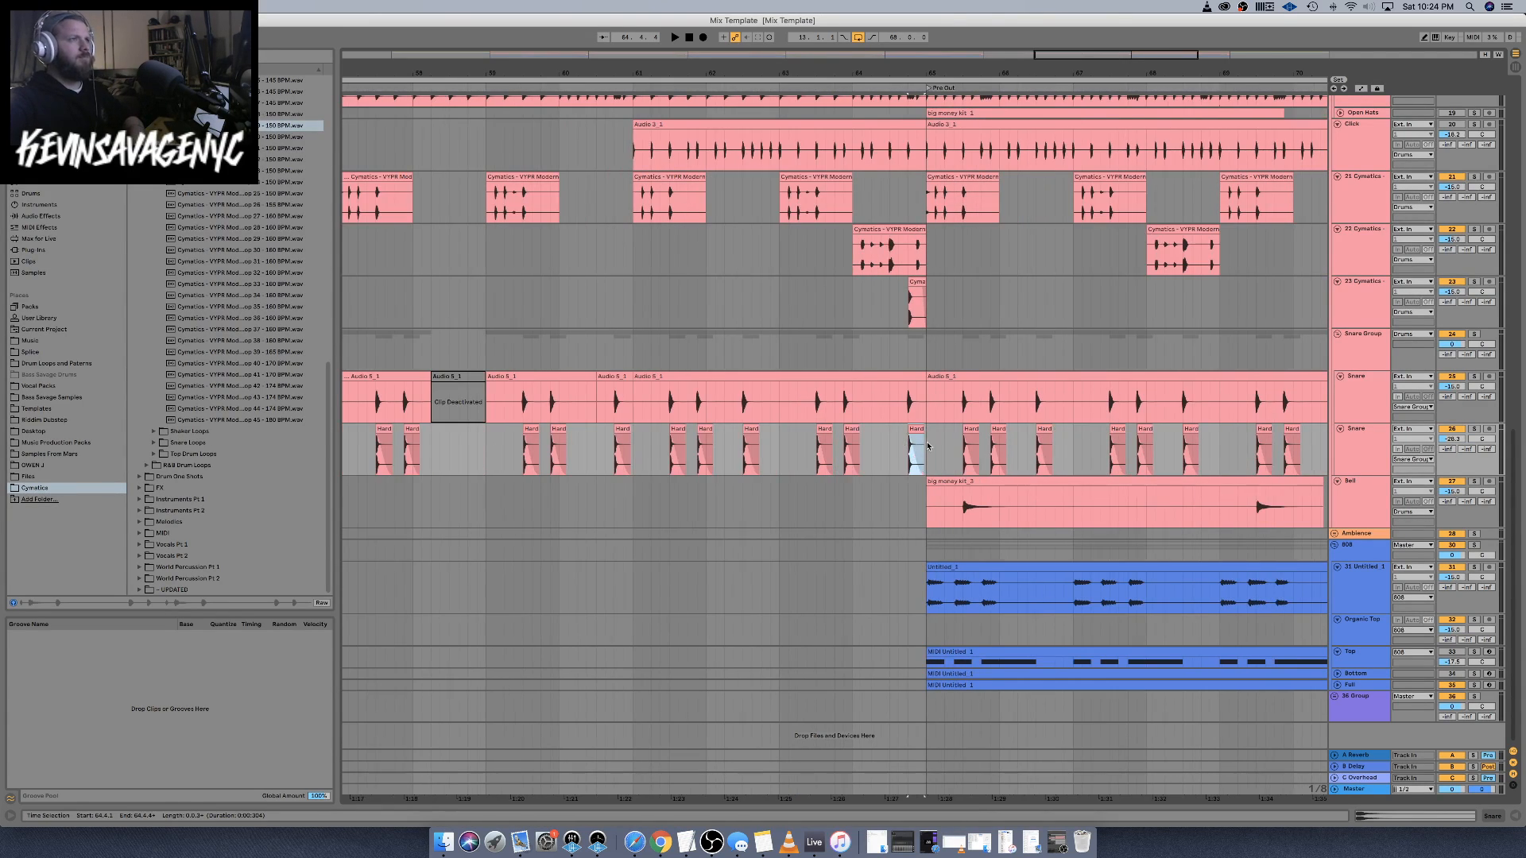
{"action": "left_click", "coordinate": [875, 450]}
{"action": "key", "text": "minus"}
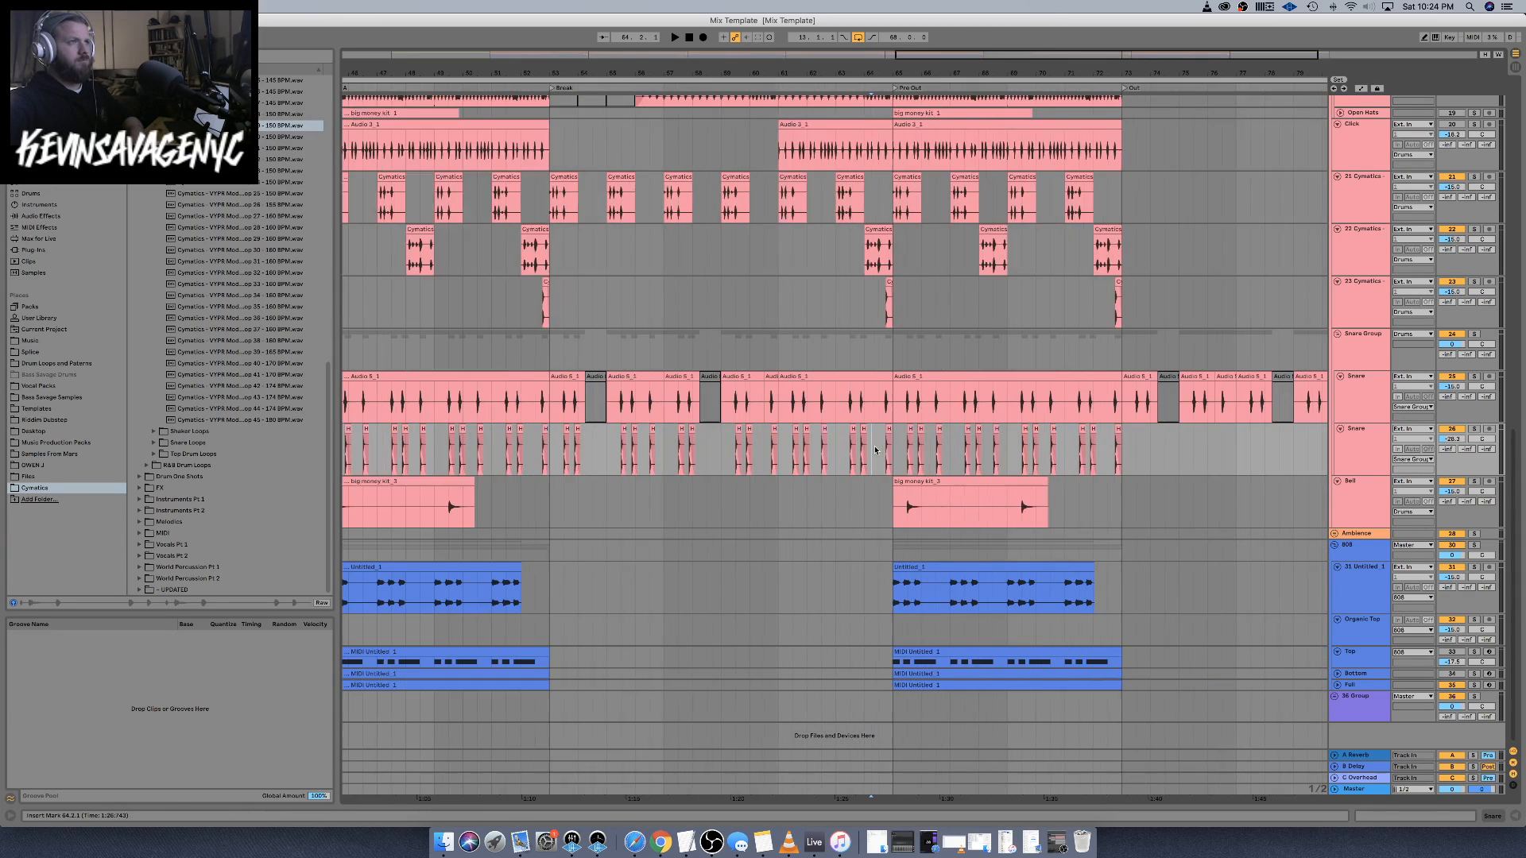
{"action": "key", "text": "minus"}
{"action": "scroll", "coordinate": [876, 450], "scroll_direction": "left", "scroll_amount": 5}
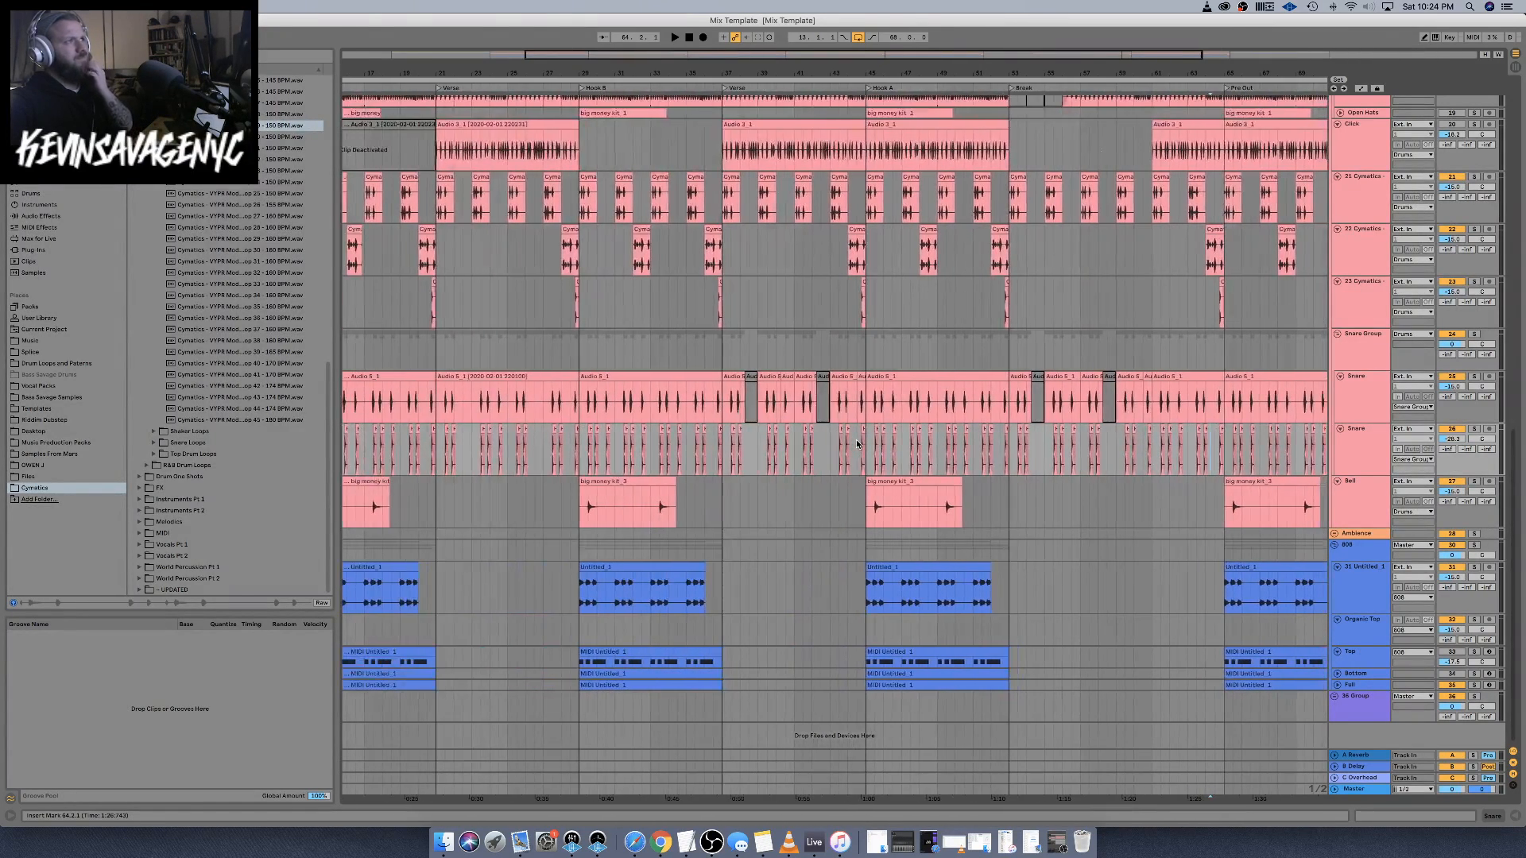
{"action": "key", "text": "minus"}
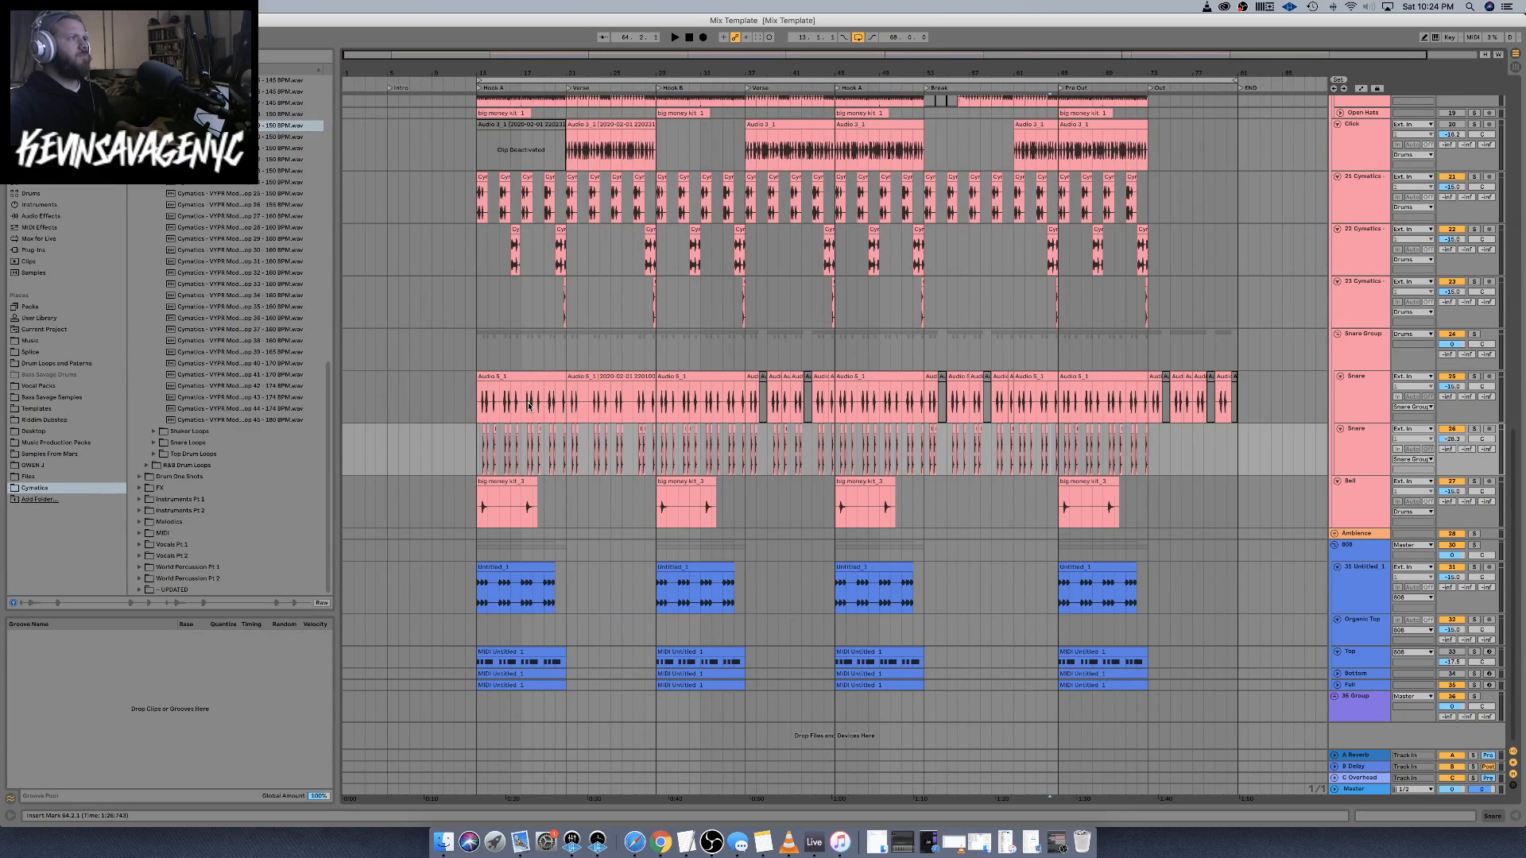
{"action": "scroll", "coordinate": [528, 405], "scroll_direction": "right", "scroll_amount": 2}
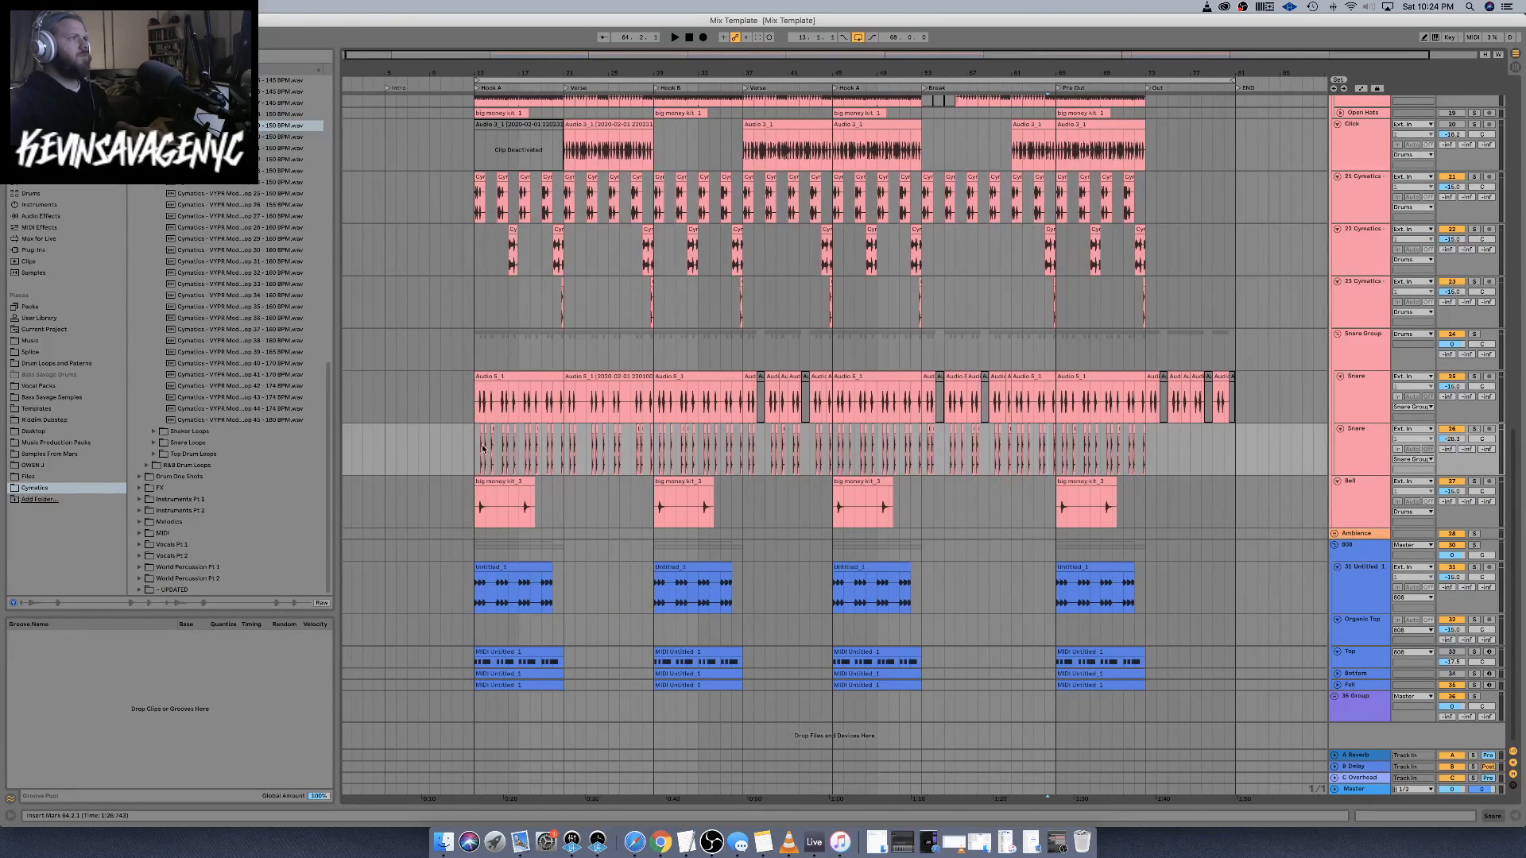
{"action": "left_click", "coordinate": [544, 390]}
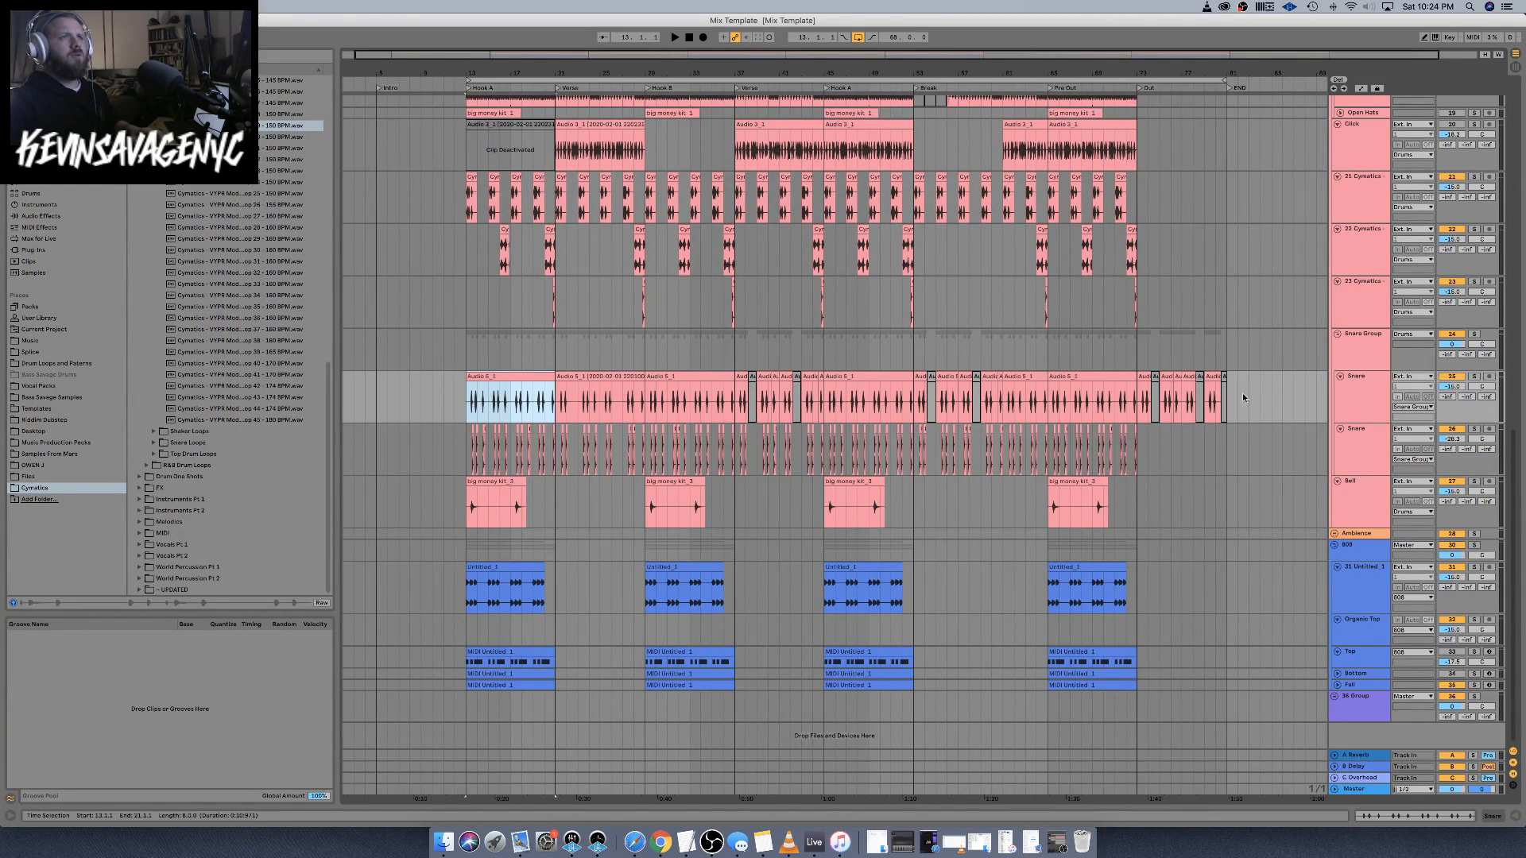
{"action": "left_click", "coordinate": [1224, 377], "text": "shift"}
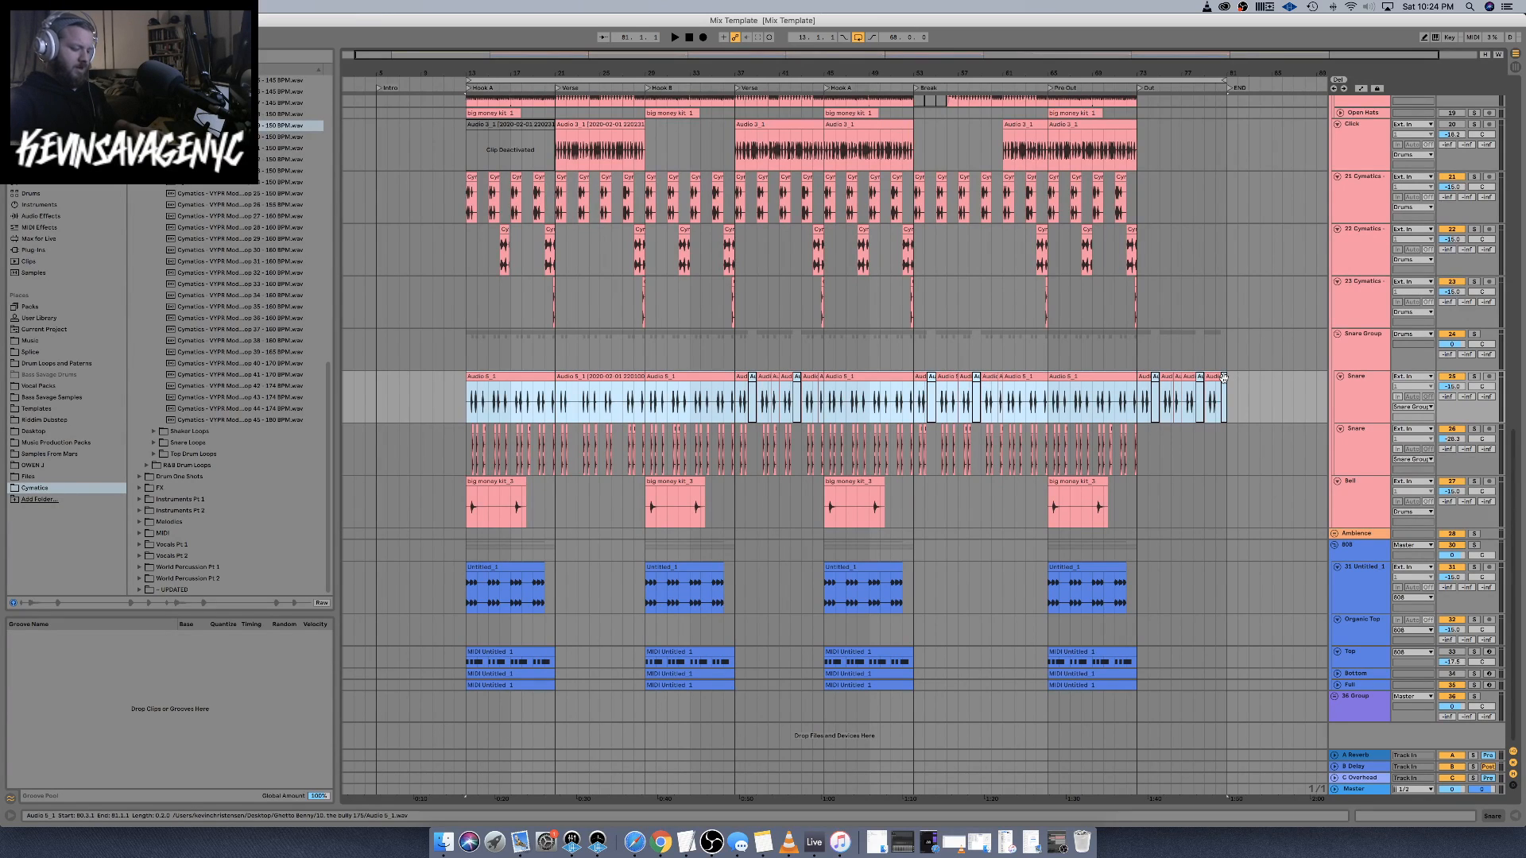
{"action": "key", "text": "super+j"}
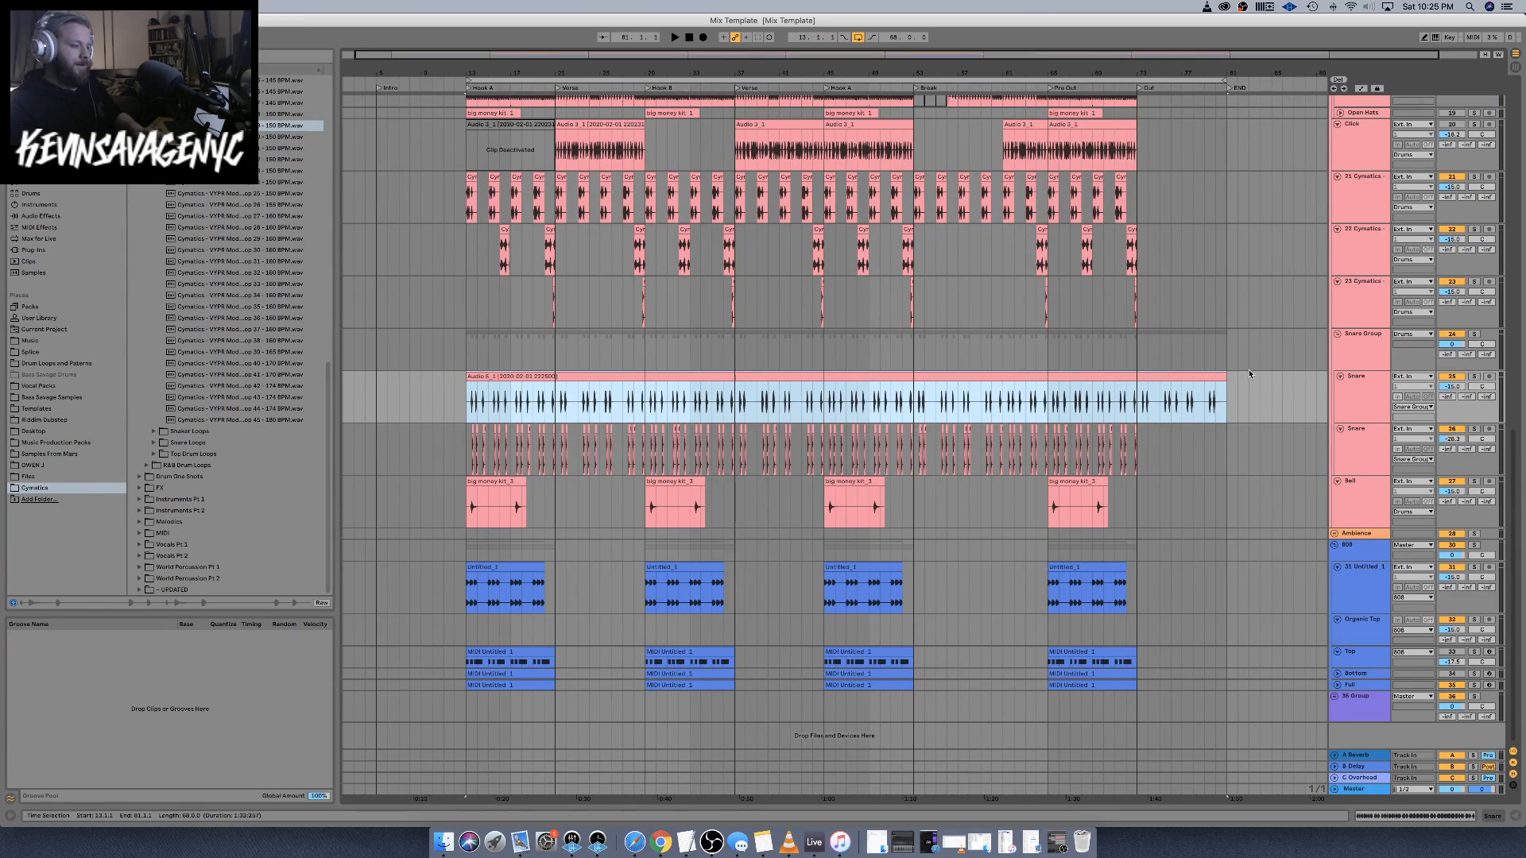
Paste the consolidated snare clip into the side-chain Snare track as MIDI from the first Hook A, replacing the existing trigger clips
{"action": "scroll", "coordinate": [1144, 265], "scroll_direction": "up", "scroll_amount": 15}
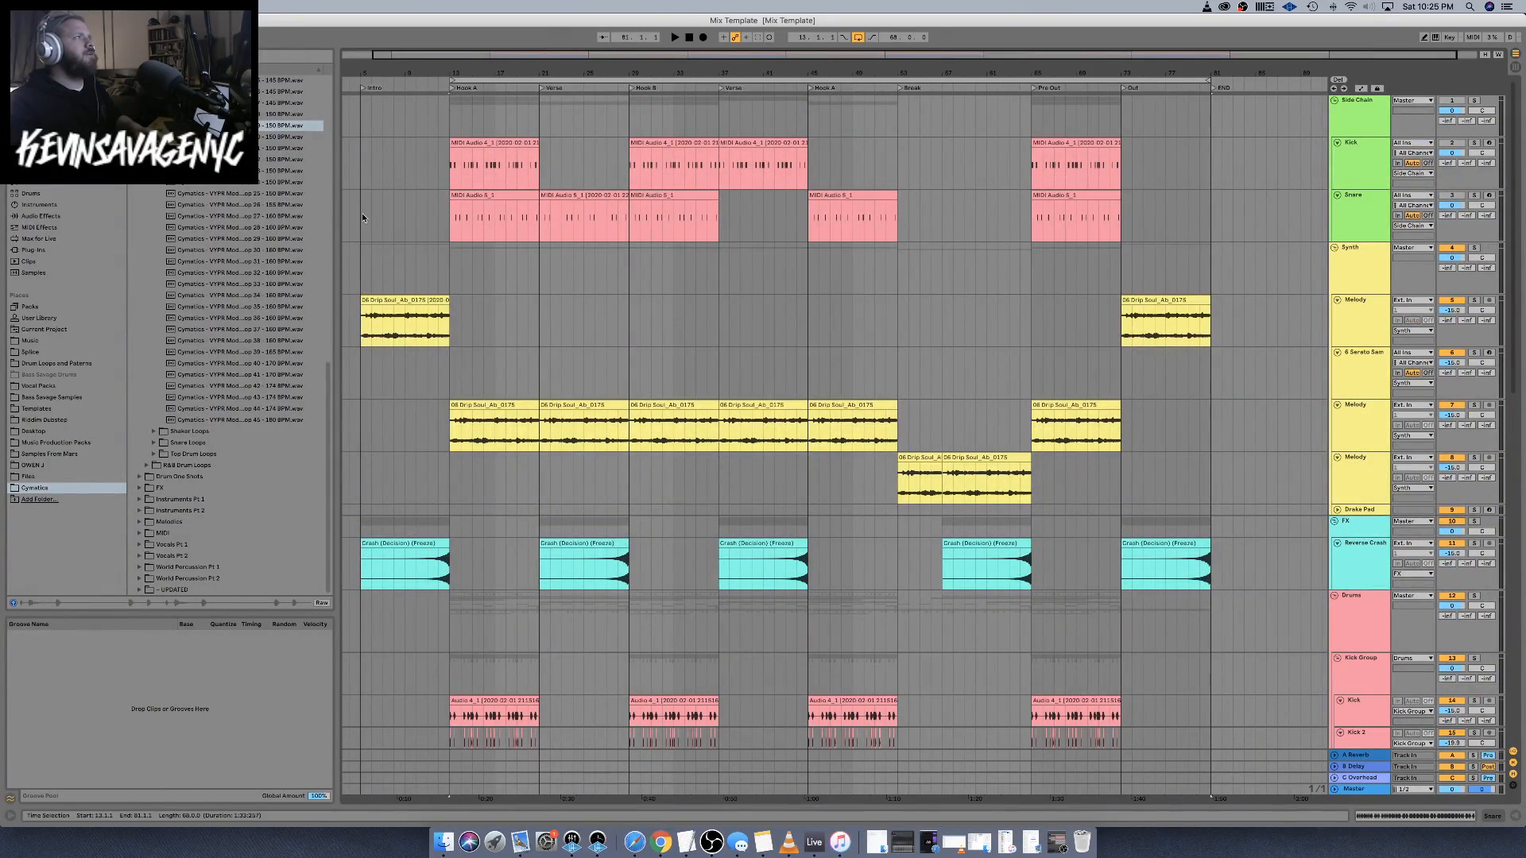
{"action": "scroll", "coordinate": [382, 254], "scroll_direction": "down", "scroll_amount": 15}
{"action": "scroll", "coordinate": [405, 301], "scroll_direction": "up", "scroll_amount": 12}
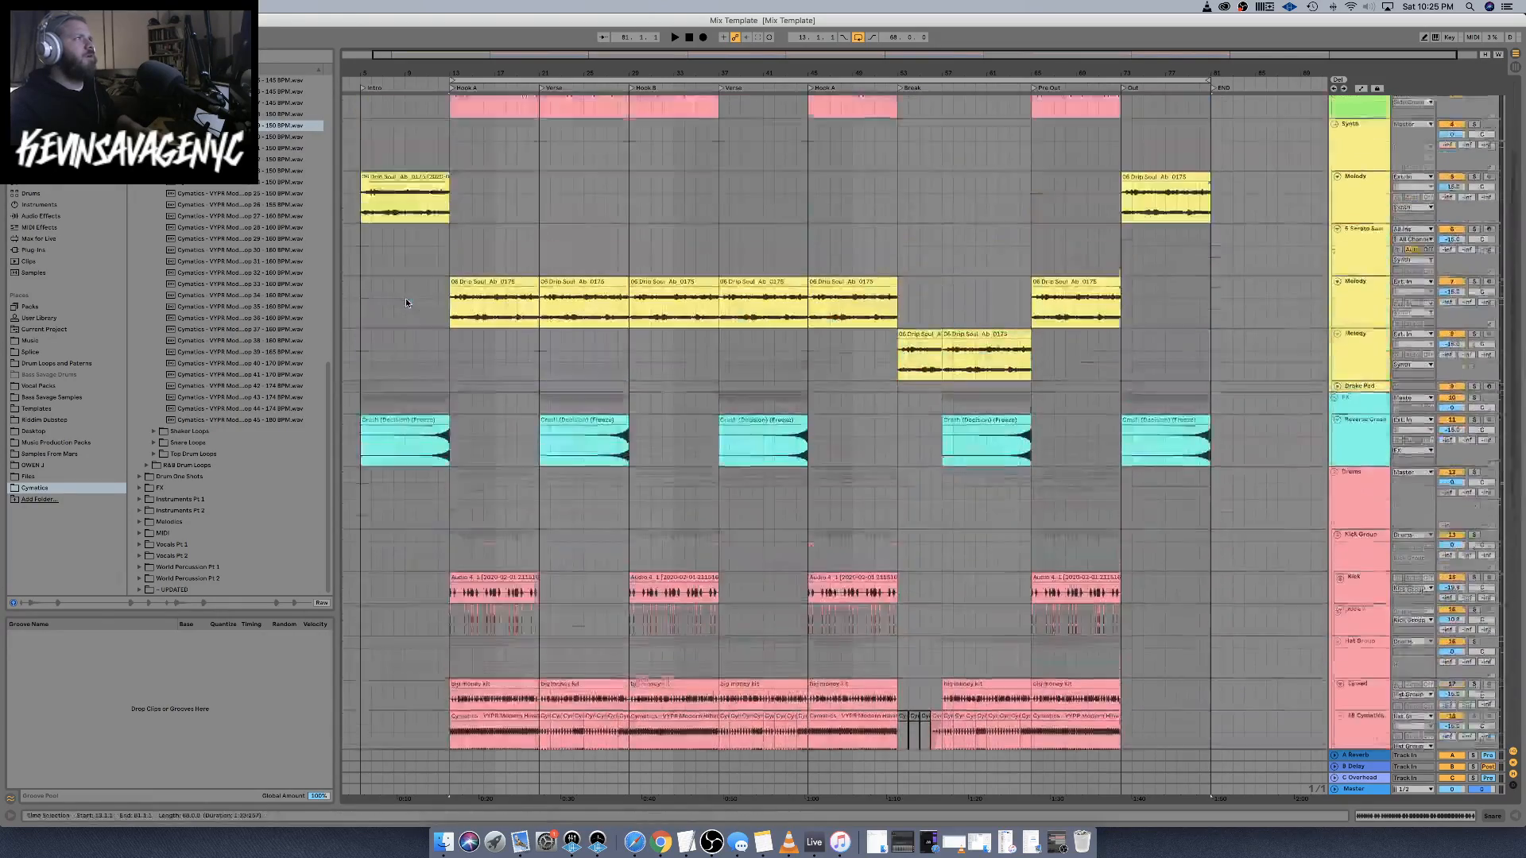
{"action": "scroll", "coordinate": [406, 302], "scroll_direction": "up", "scroll_amount": 4}
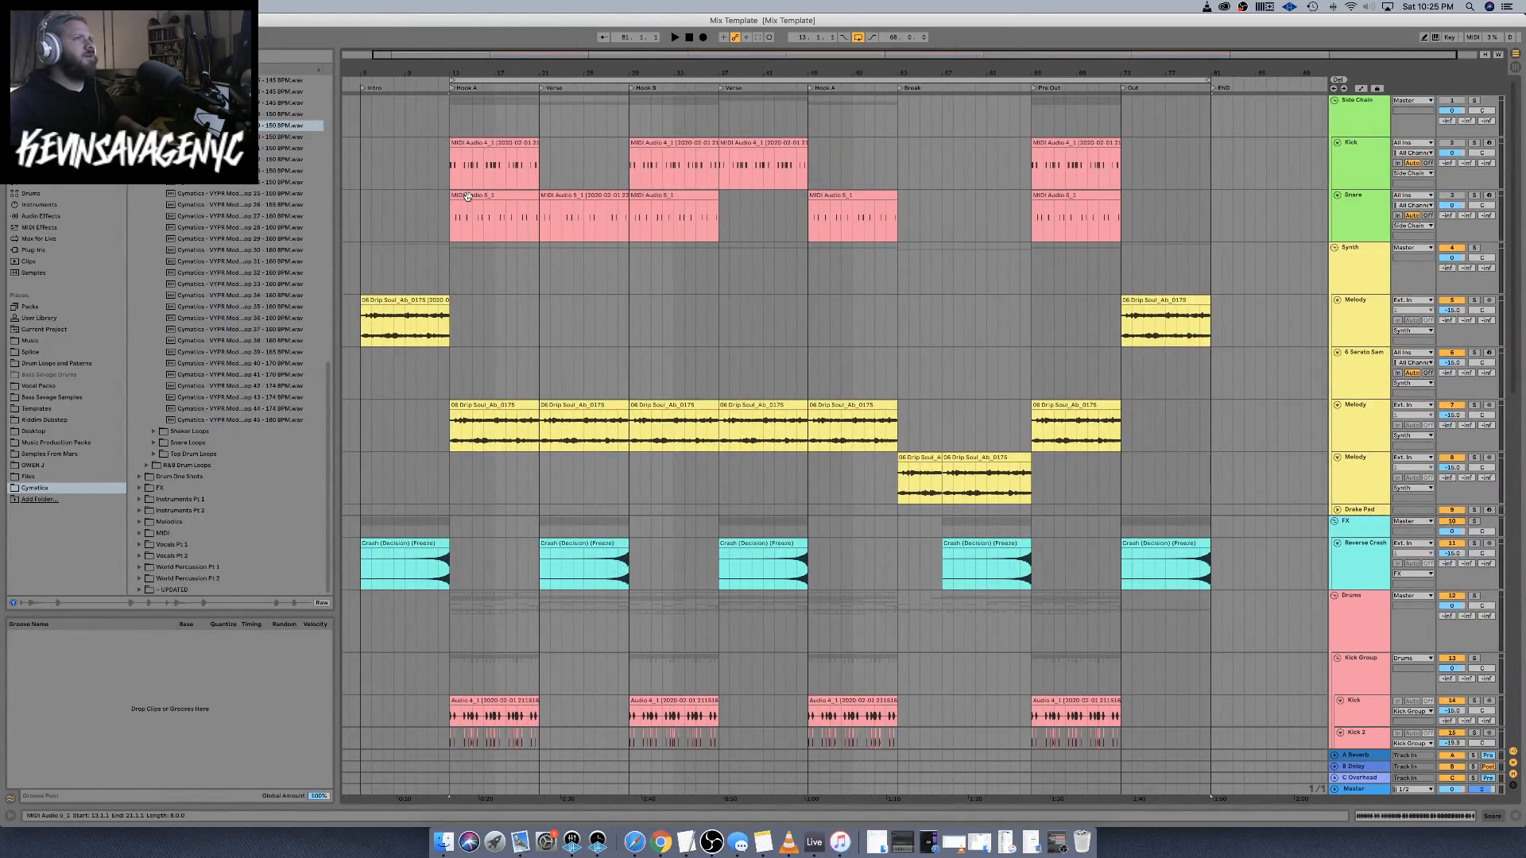
{"action": "left_click", "coordinate": [467, 196]}
{"action": "key", "text": "super+v"}
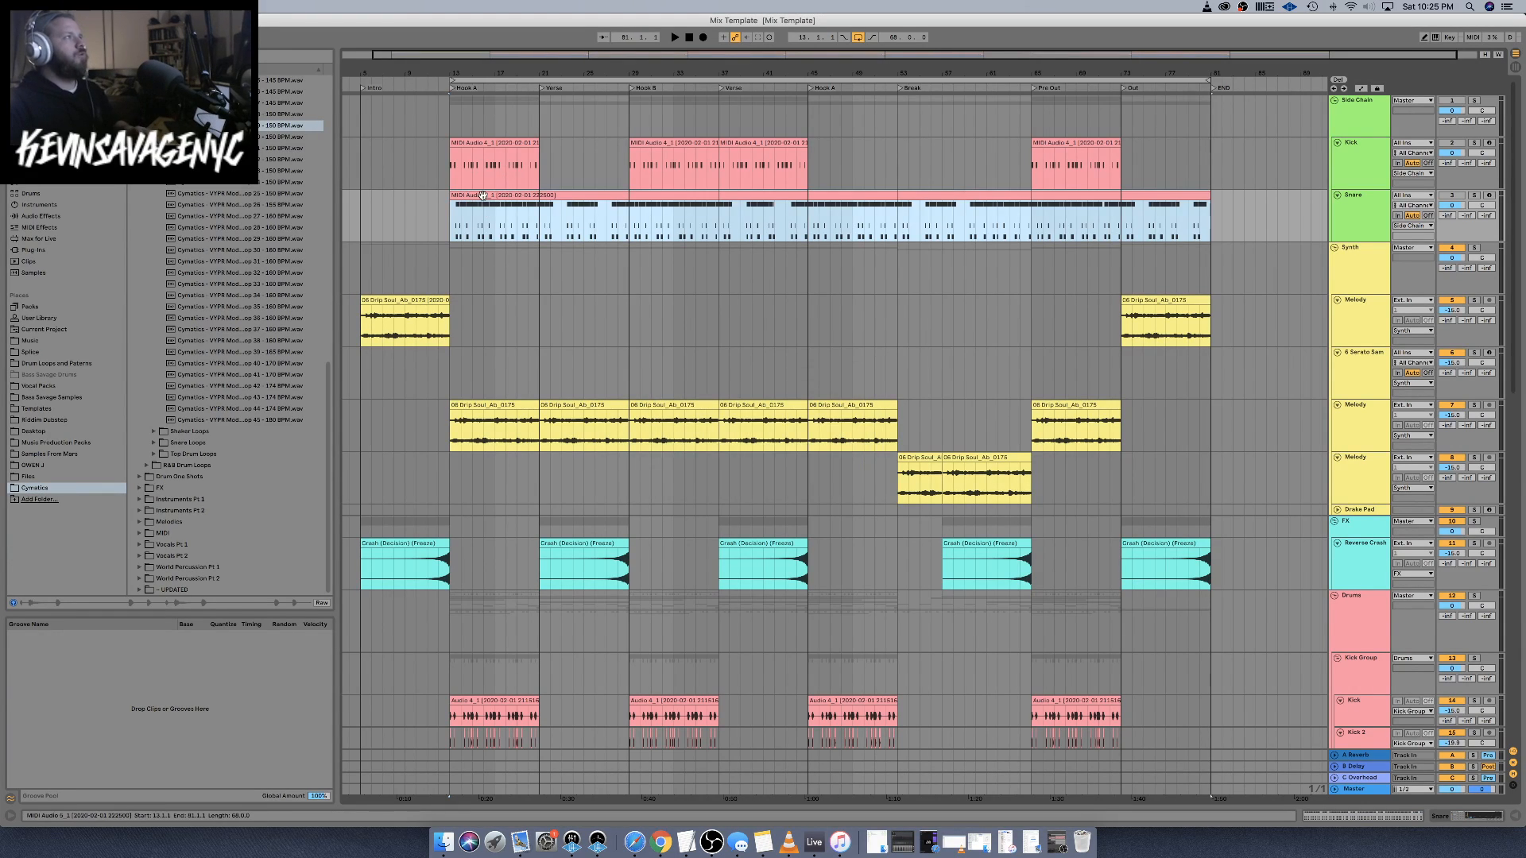
Delete all the F#1 and C1 notes from the new side-chain Snare MIDI clip, keeping only the D1 notes
{"action": "double_click", "coordinate": [482, 194]}
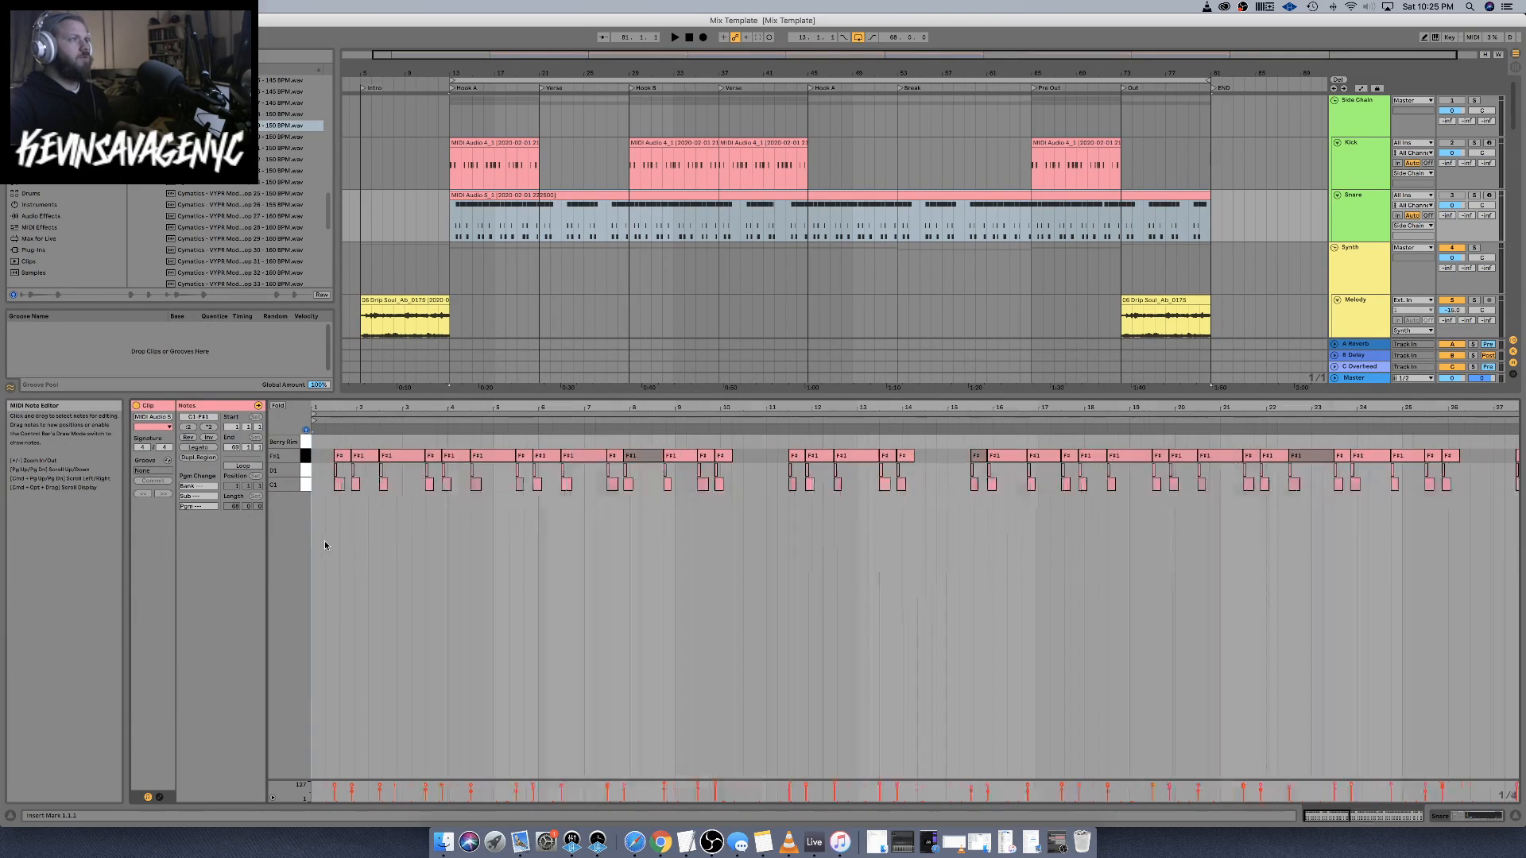
{"action": "left_click", "coordinate": [306, 457]}
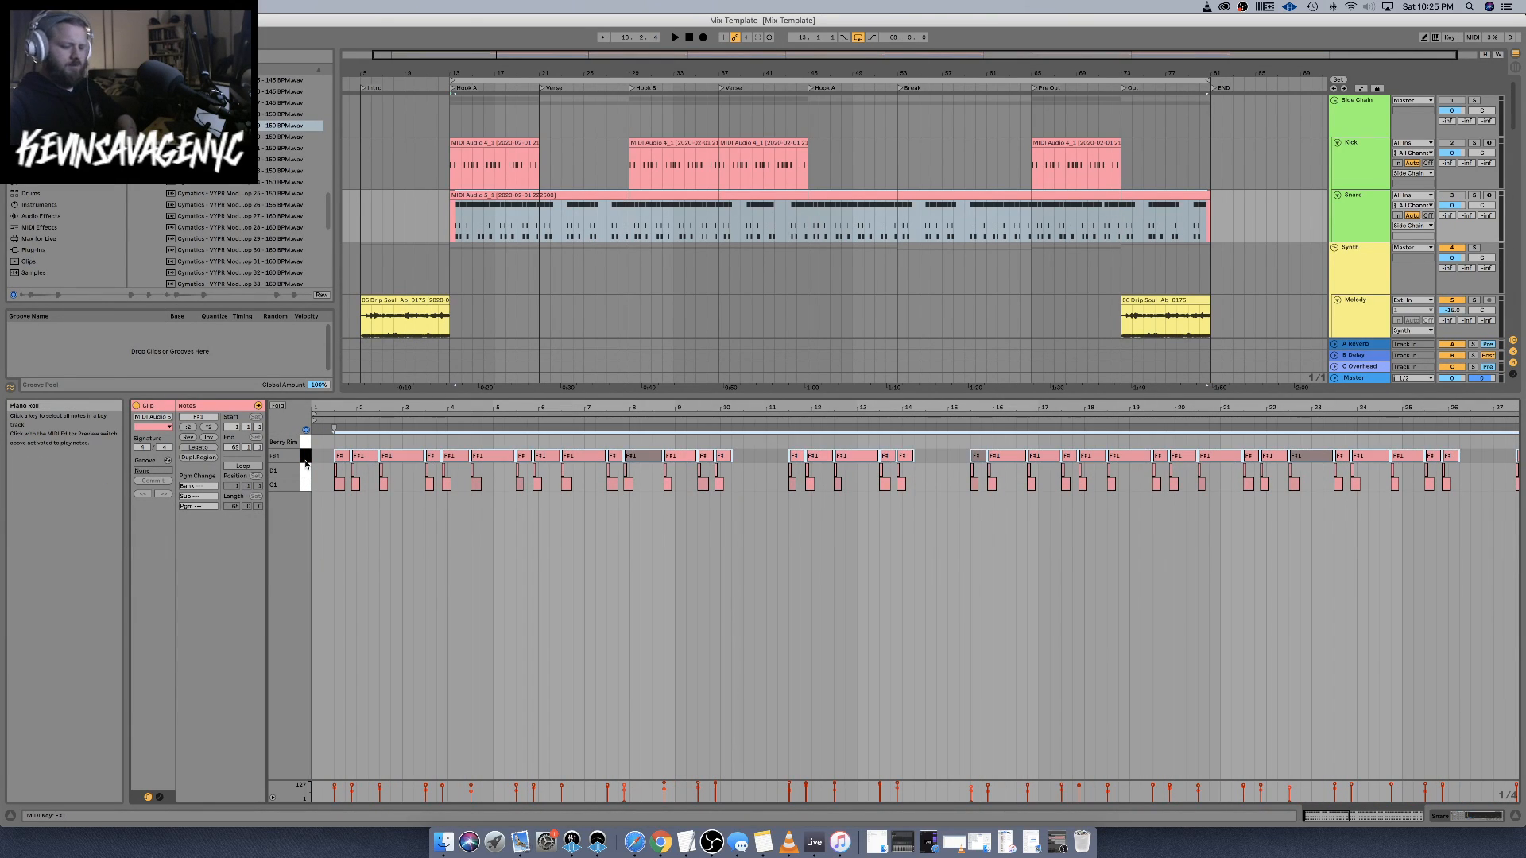
{"action": "key", "text": "Delete"}
{"action": "left_click", "coordinate": [305, 485]}
{"action": "key", "text": "Delete"}
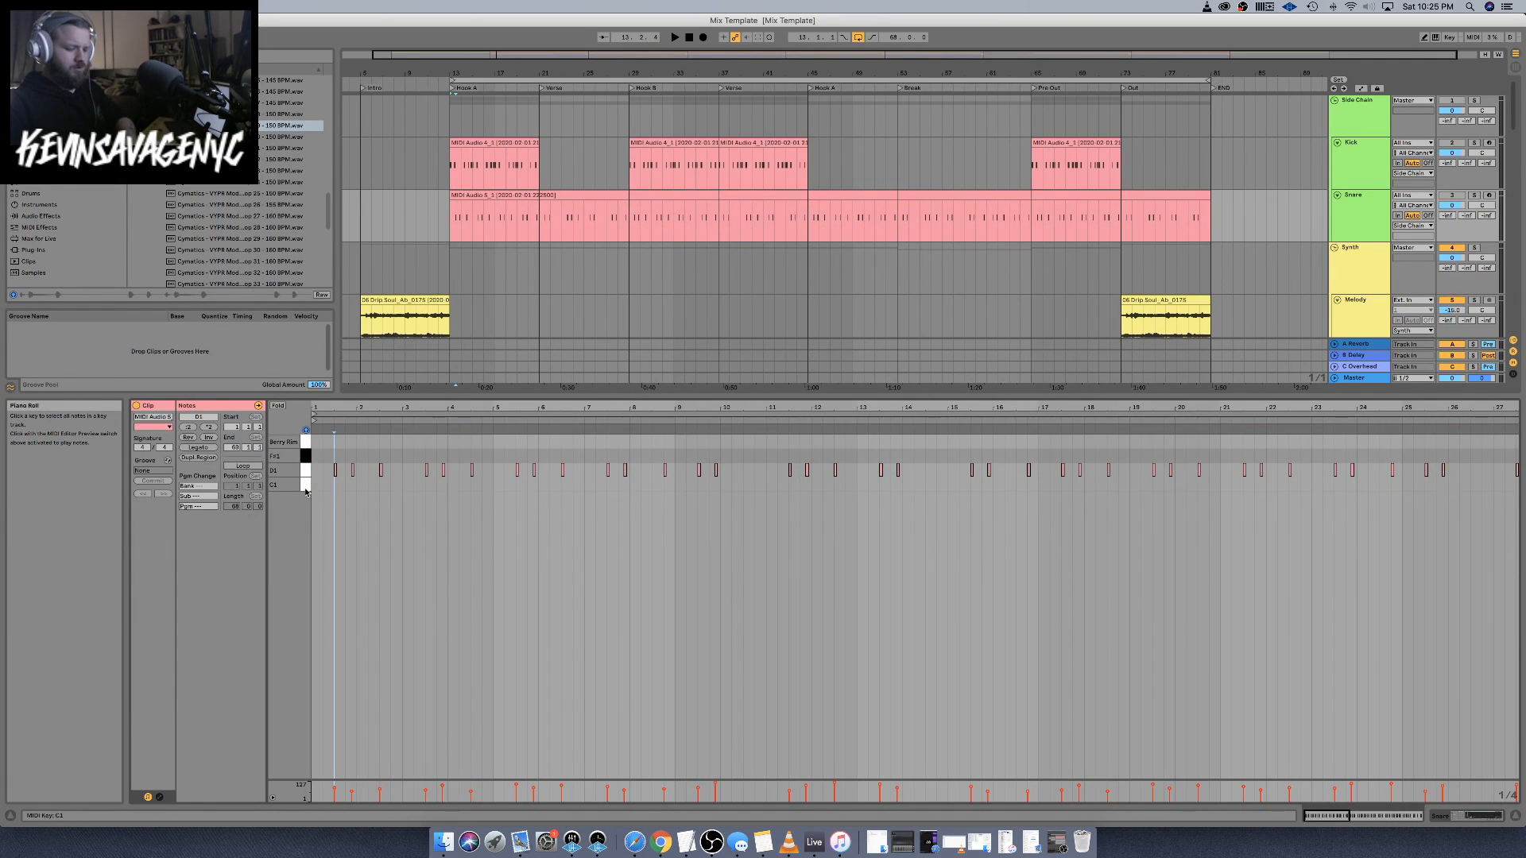
Move all the side-chain Snare clip's D1 notes up to C2 and set their velocity to 127
{"action": "key", "text": "plus"}
{"action": "key", "text": "plus"}
{"action": "key", "text": "plus"}
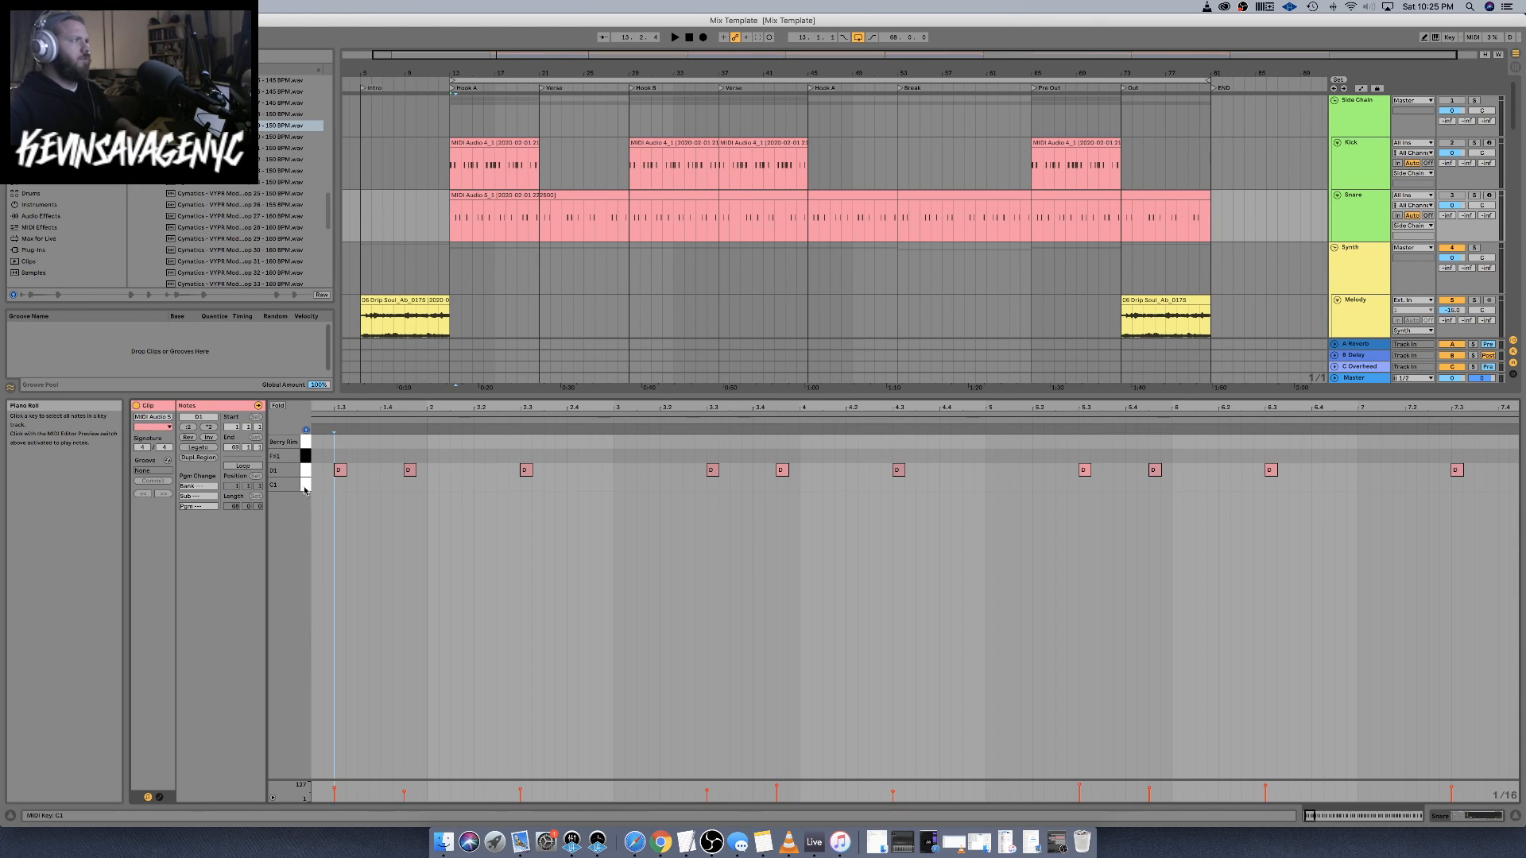
{"action": "left_click", "coordinate": [303, 475]}
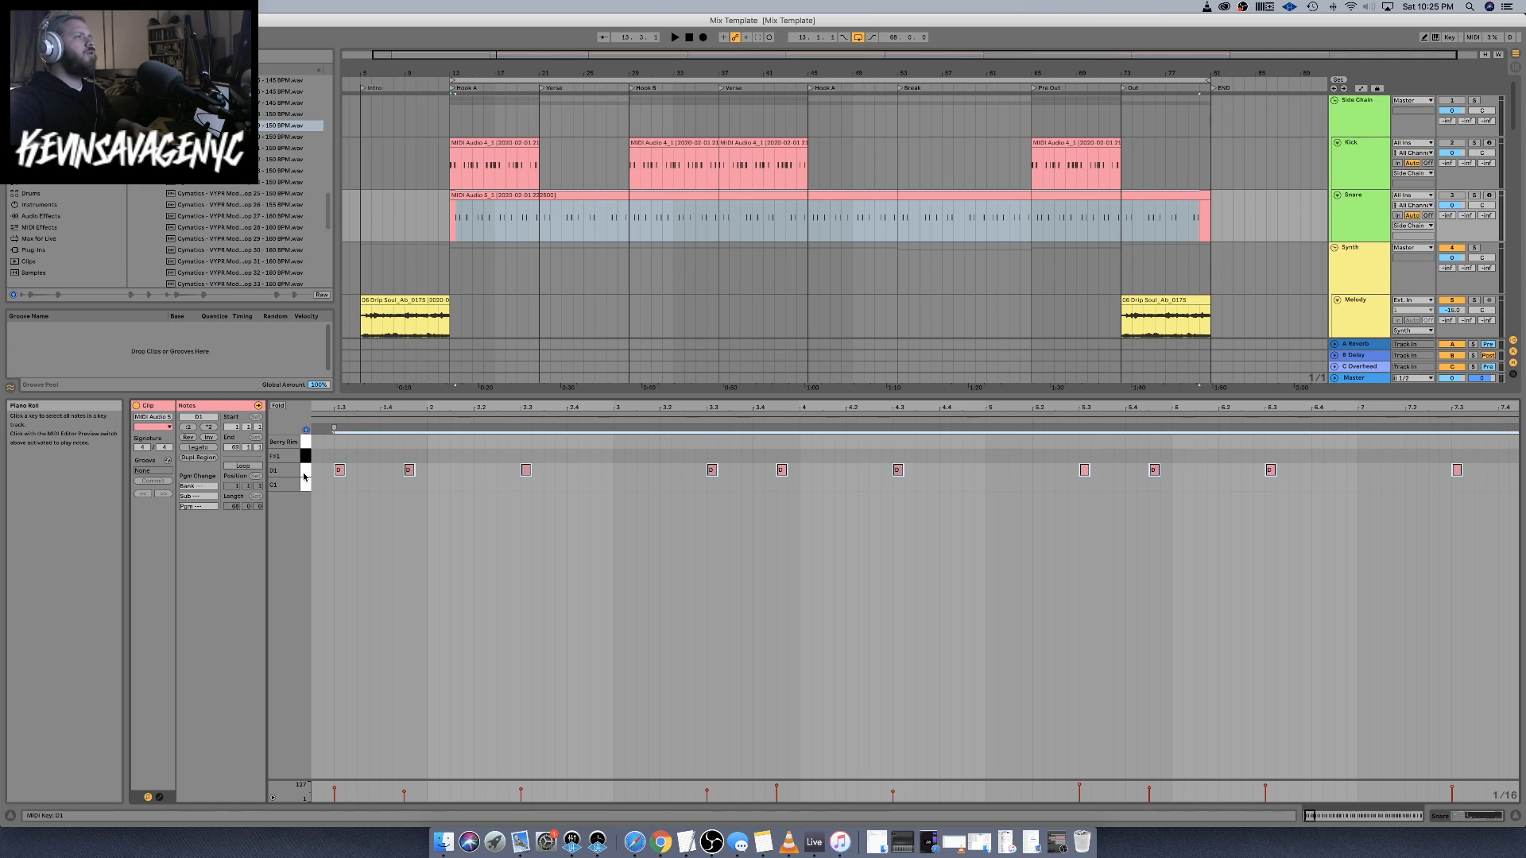
{"action": "key", "text": "Up"}
{"action": "key", "text": "Up"}
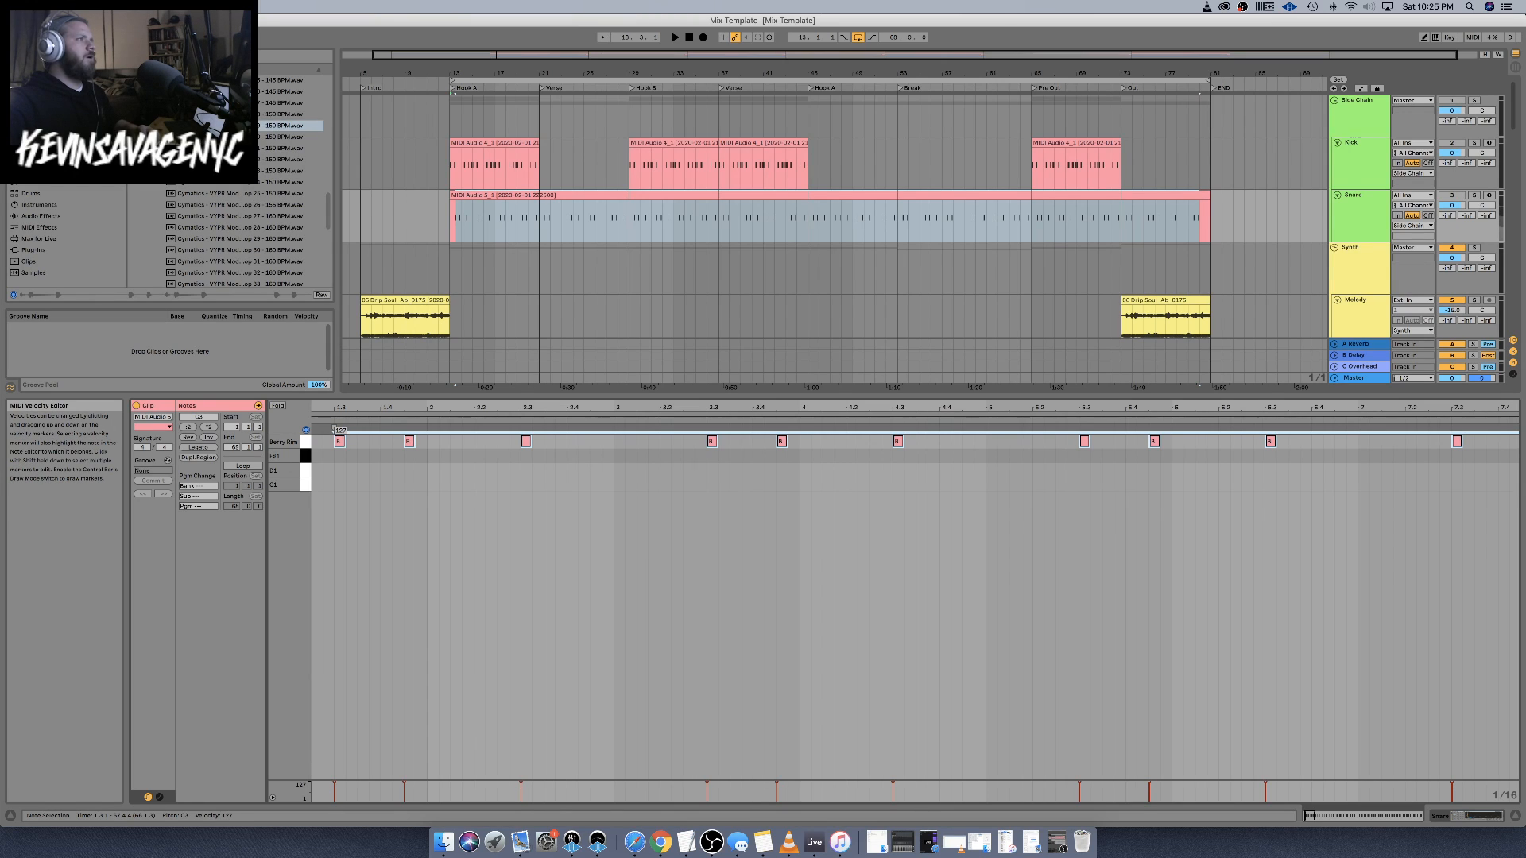
{"action": "left_click", "coordinate": [1515, 816]}
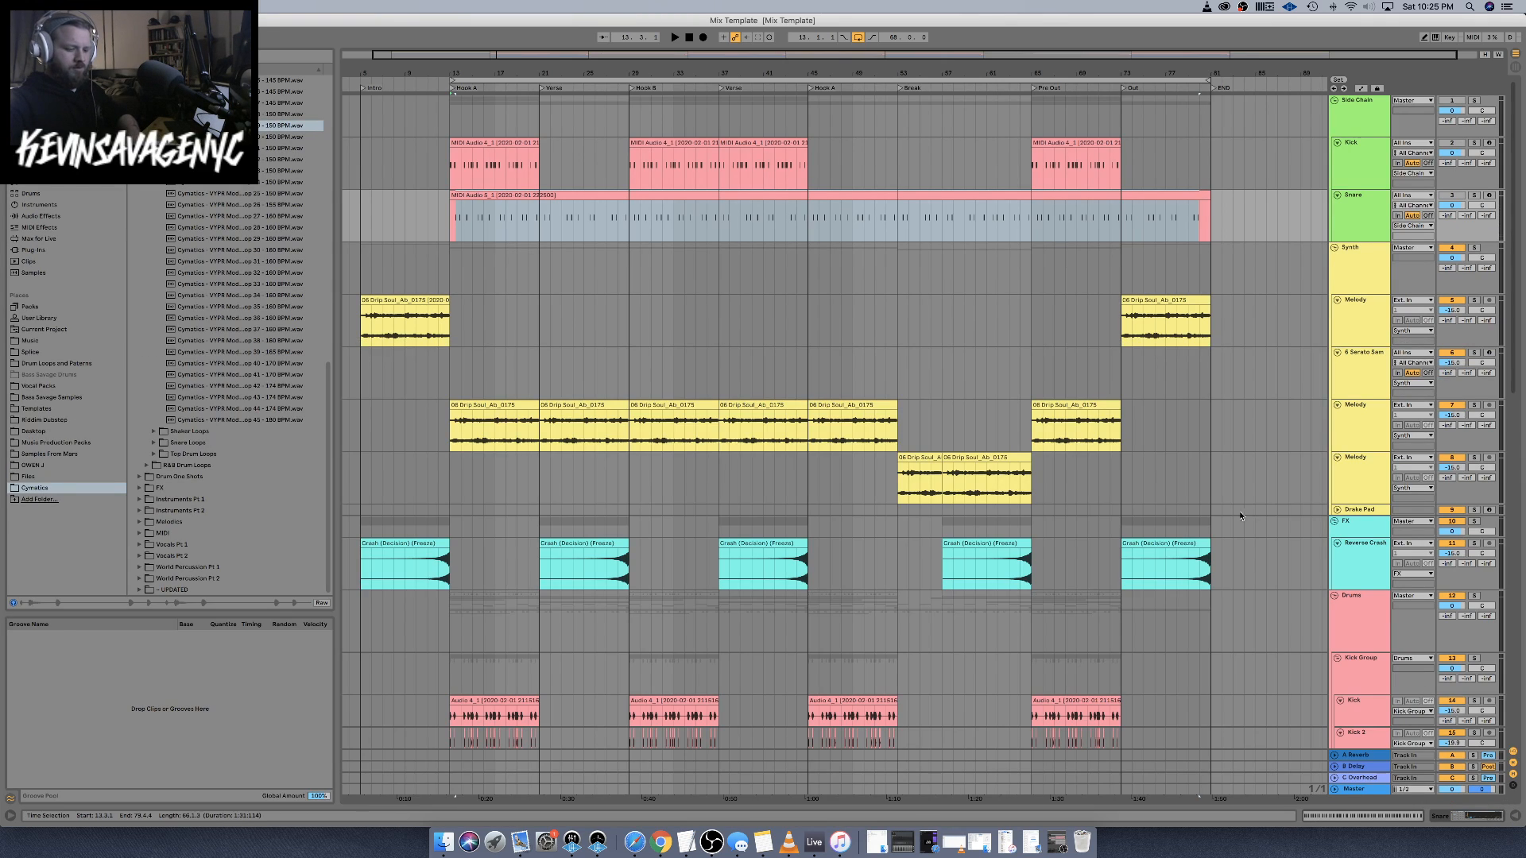
Play the arrangement from the Intro and check the live stream's status in OBS
{"action": "left_click", "coordinate": [889, 314]}
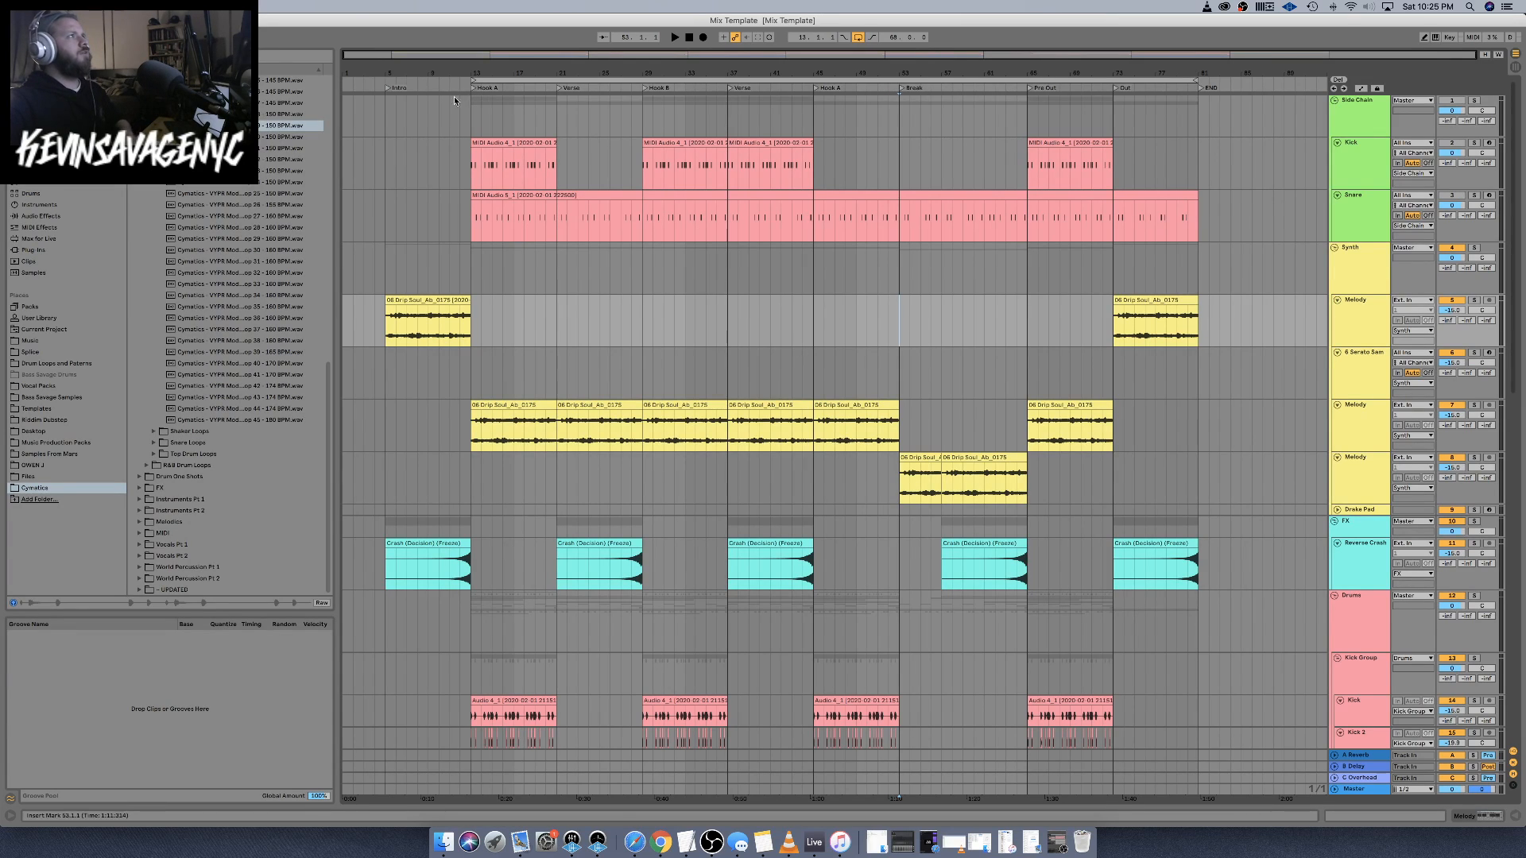
{"action": "left_click", "coordinate": [387, 90]}
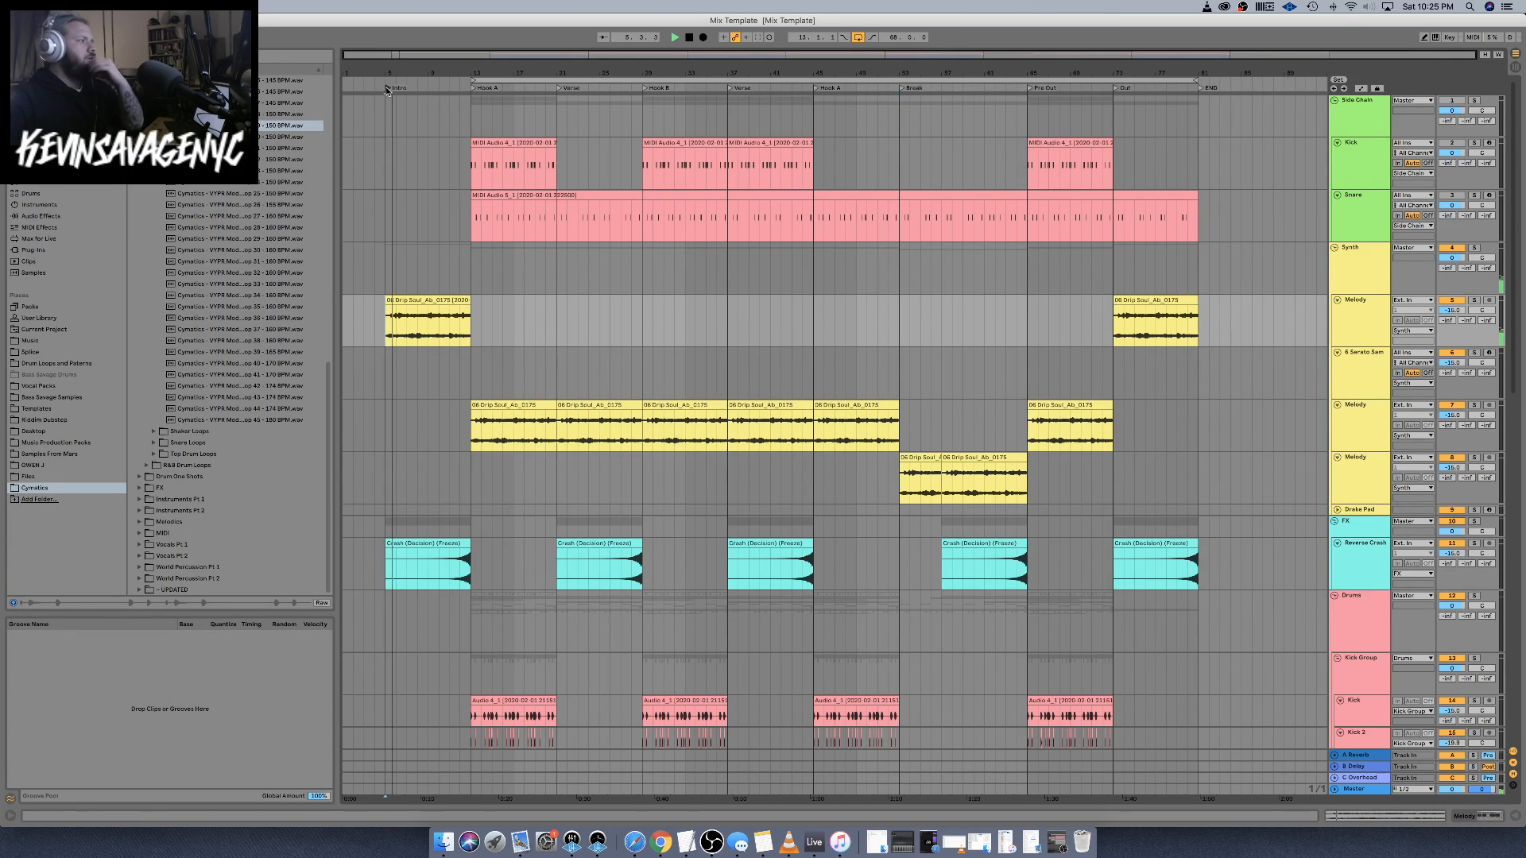
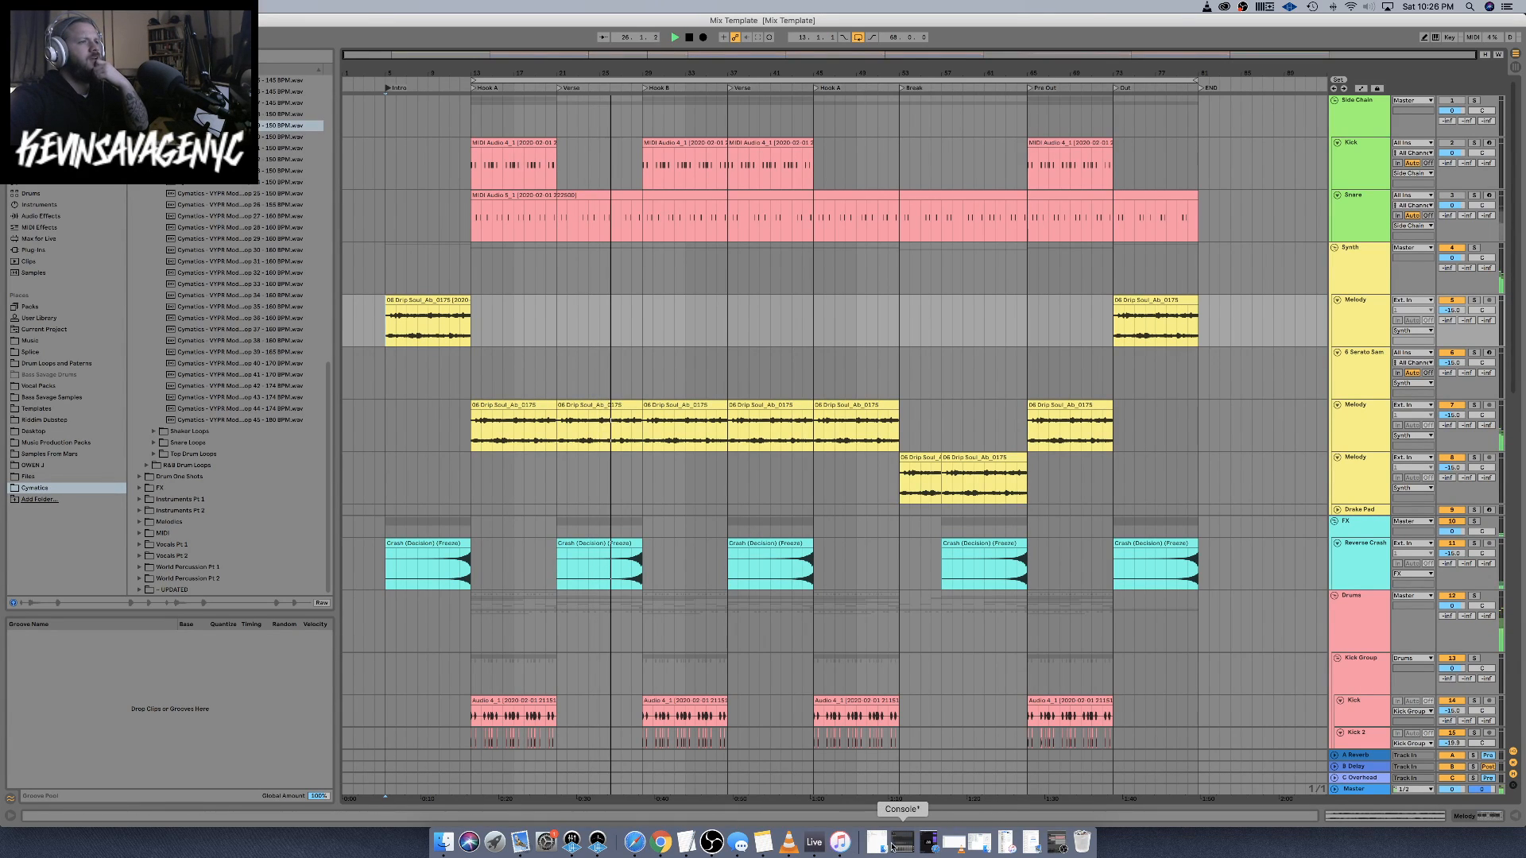
{"action": "left_click", "coordinate": [1056, 842]}
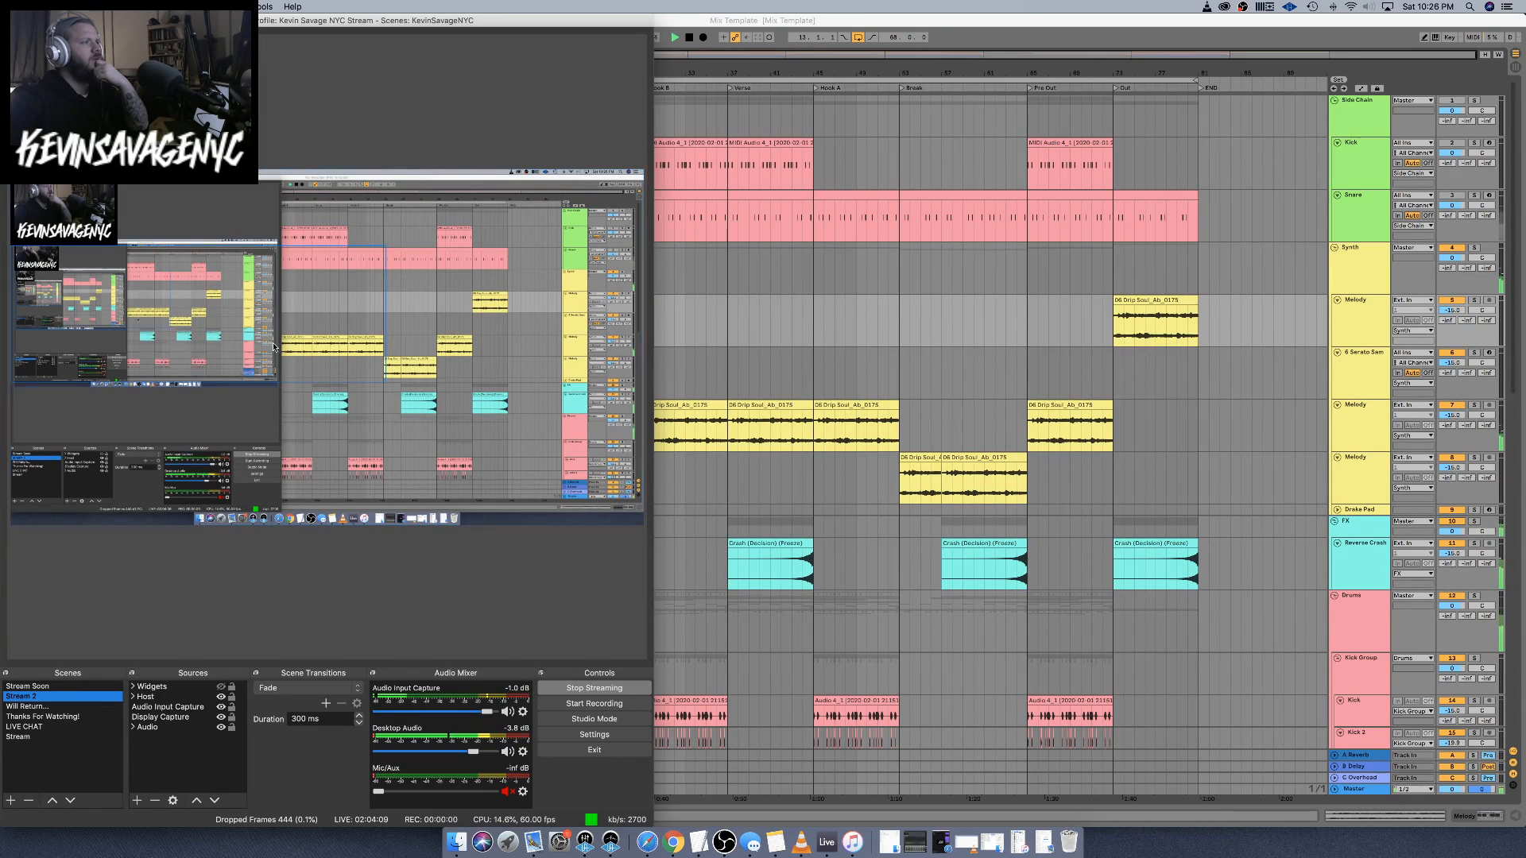
{"action": "left_click", "coordinate": [20, 20]}
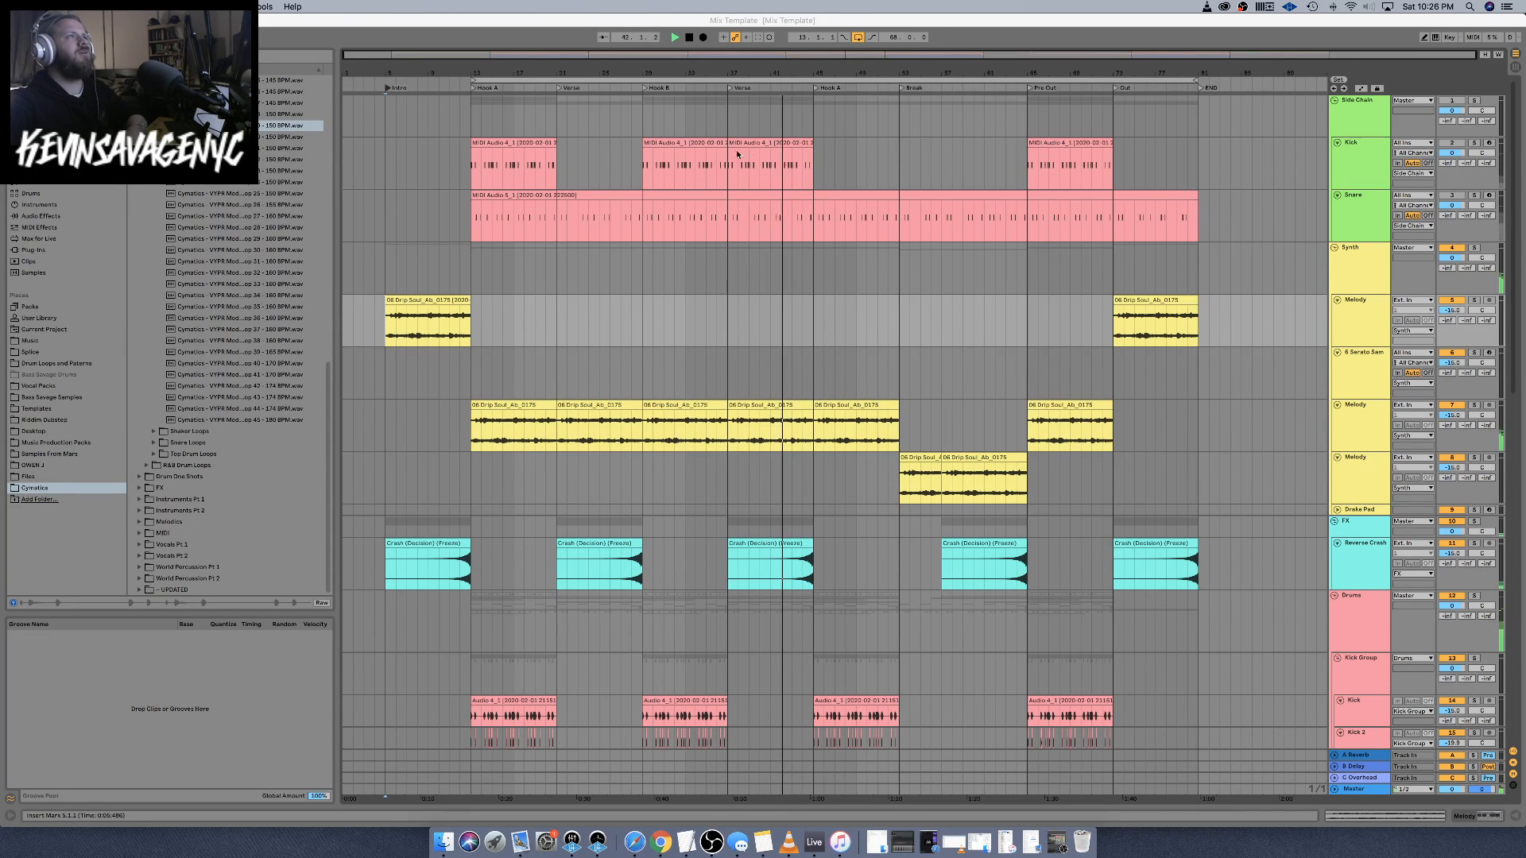
Move the side-chain Kick clip from the second Verse to the second Hook A and assign the track color to the side-chain Kick and Snare clips
{"action": "left_click", "coordinate": [763, 140]}
{"action": "left_click_drag", "start_coordinate": [762, 140], "coordinate": [846, 141]}
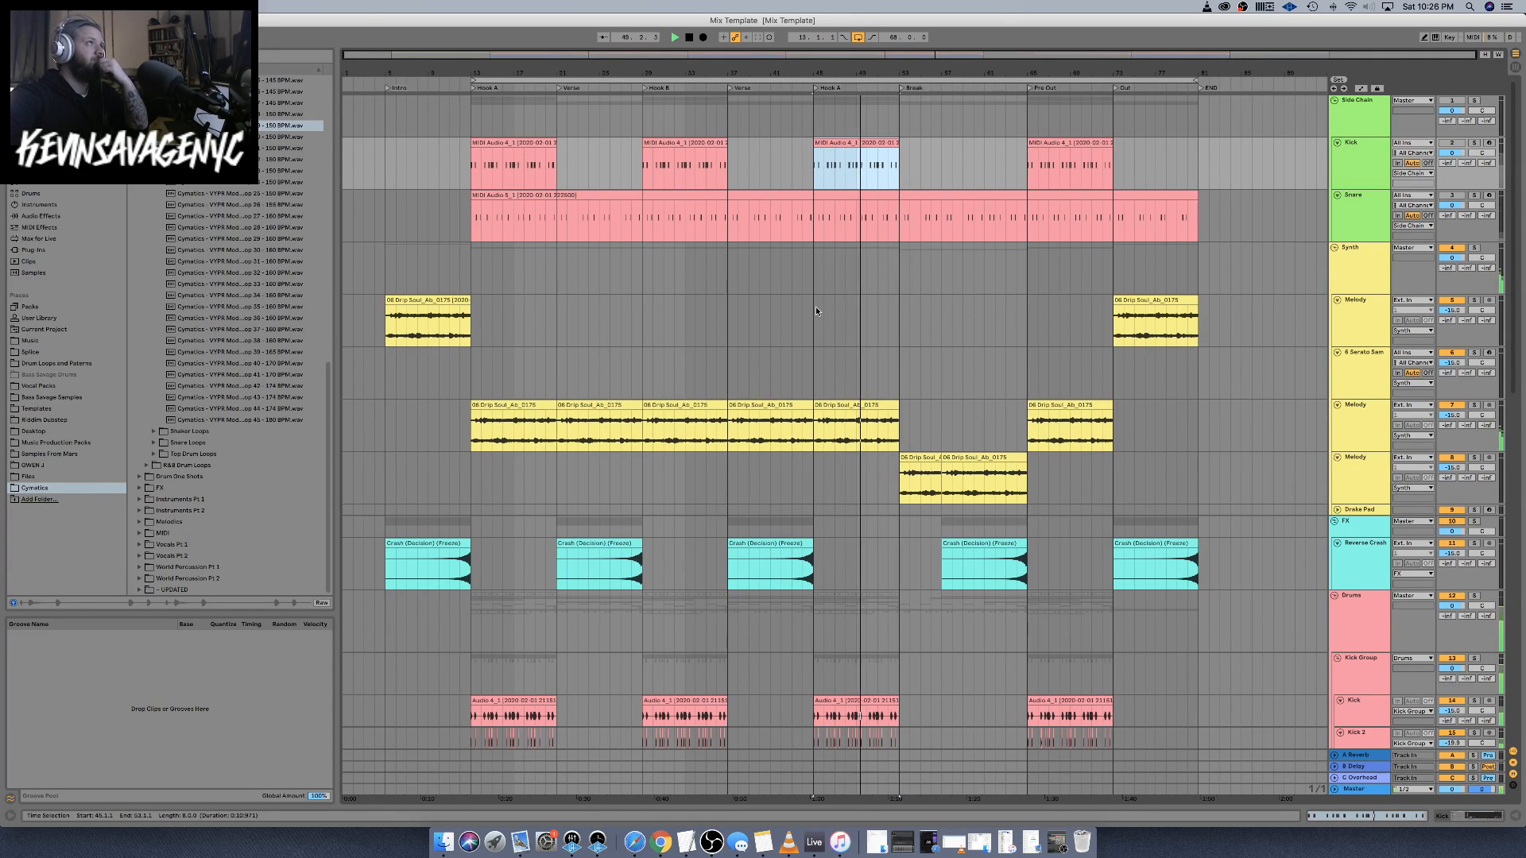
{"action": "left_click", "coordinate": [1360, 159]}
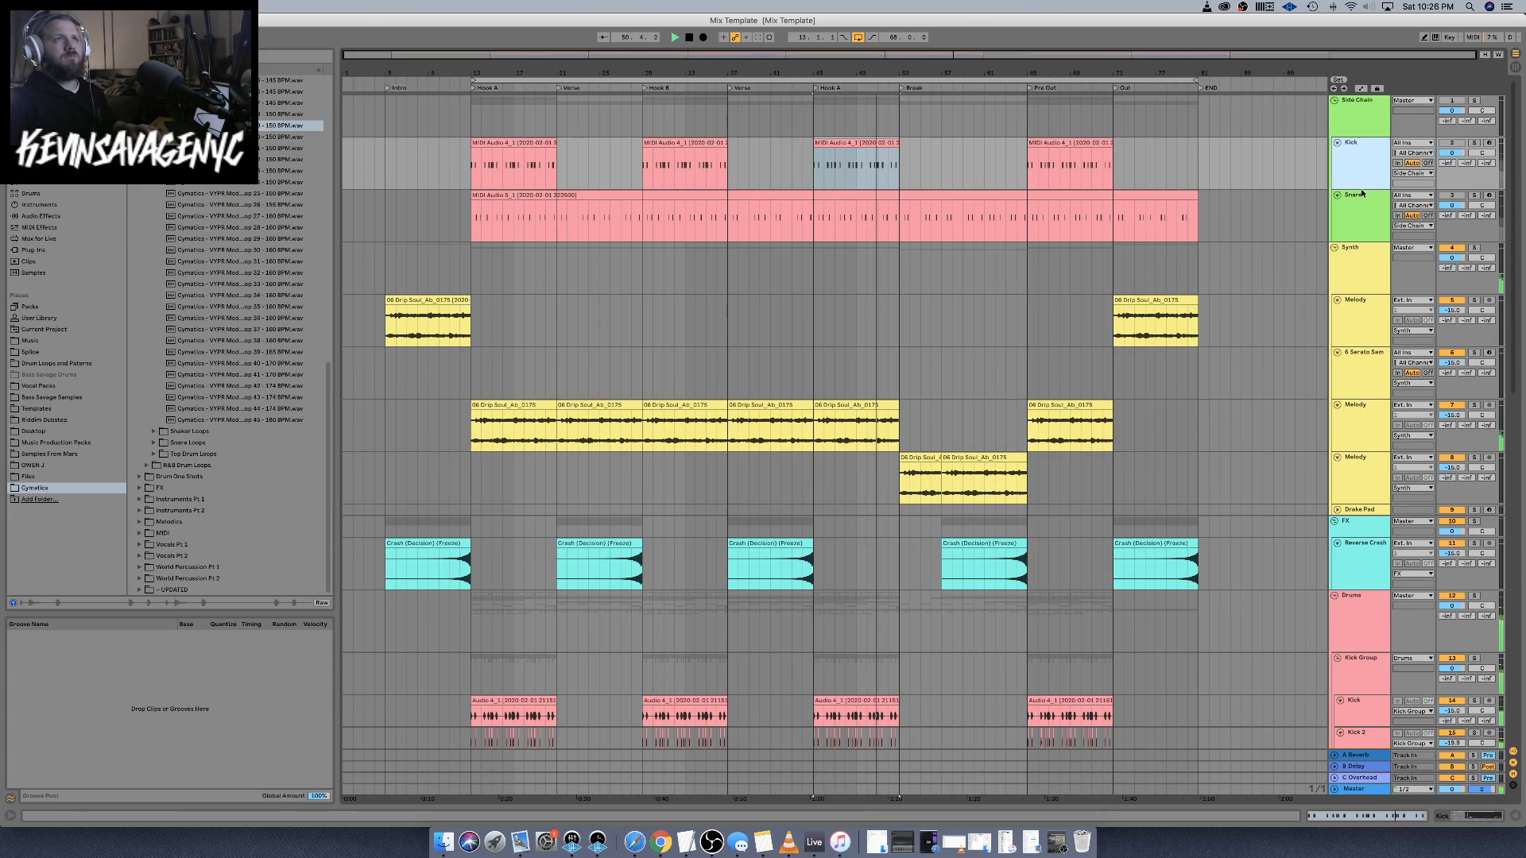
{"action": "left_click", "coordinate": [1364, 202], "text": "shift"}
{"action": "right_click", "coordinate": [1364, 202]}
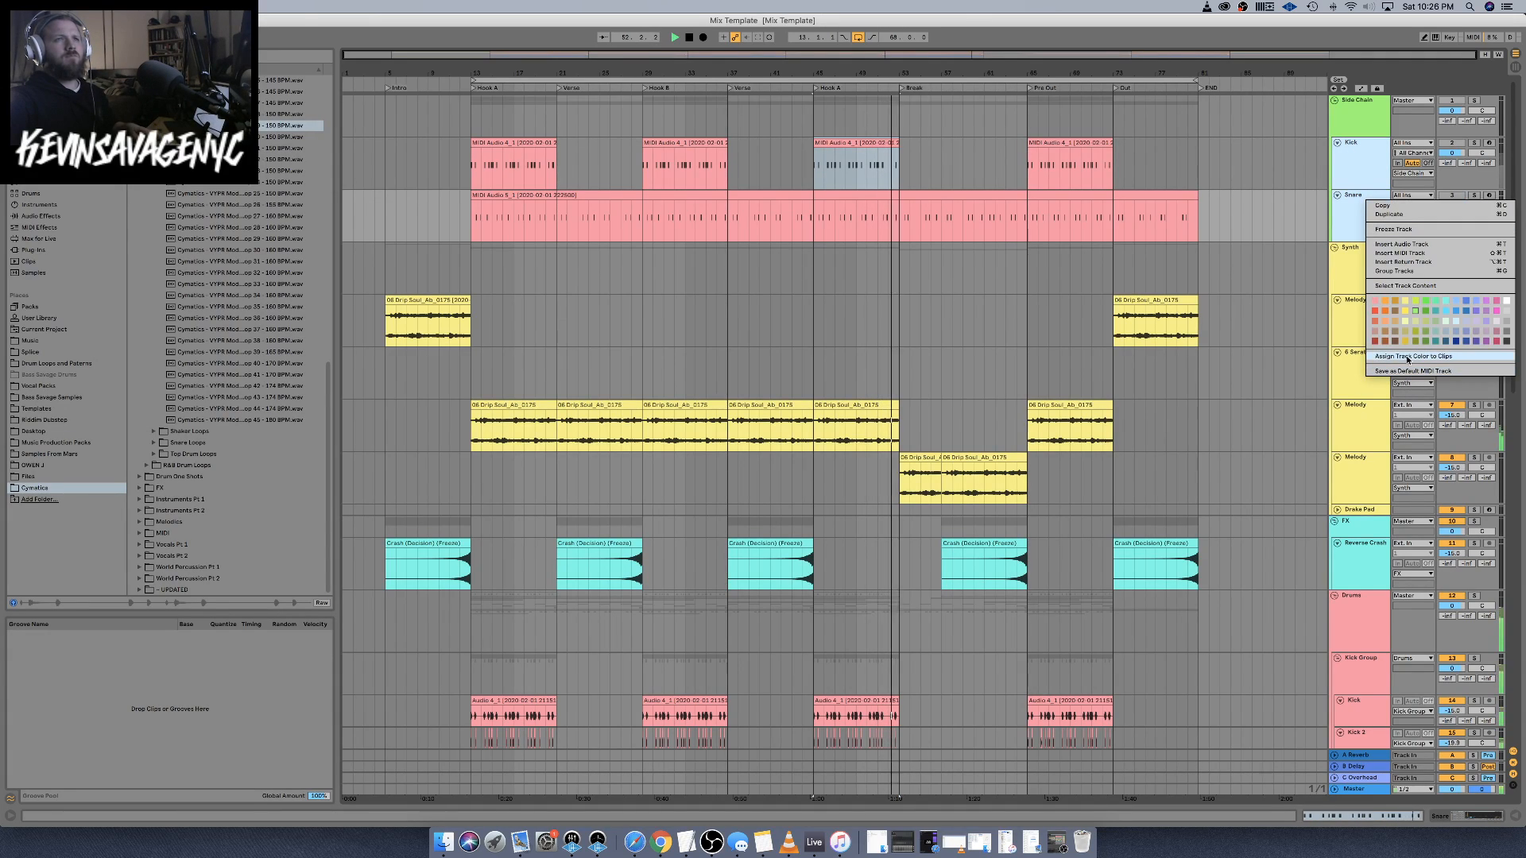
{"action": "left_click", "coordinate": [1415, 361]}
{"action": "scroll", "coordinate": [1181, 337], "scroll_direction": "down", "scroll_amount": 10}
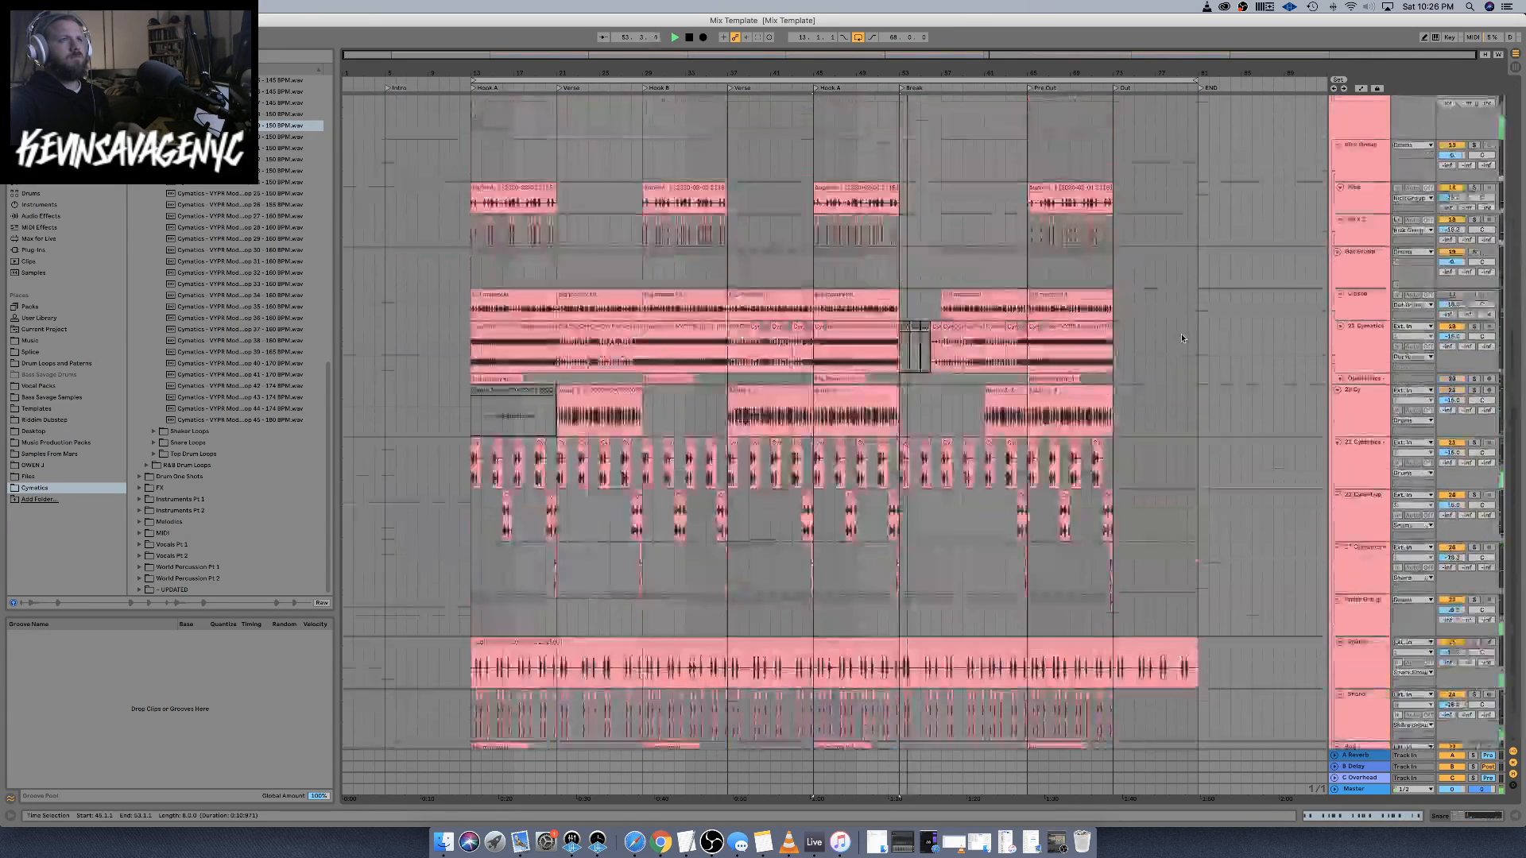
{"action": "scroll", "coordinate": [1182, 337], "scroll_direction": "up", "scroll_amount": 9}
{"action": "scroll", "coordinate": [1181, 338], "scroll_direction": "down", "scroll_amount": 12}
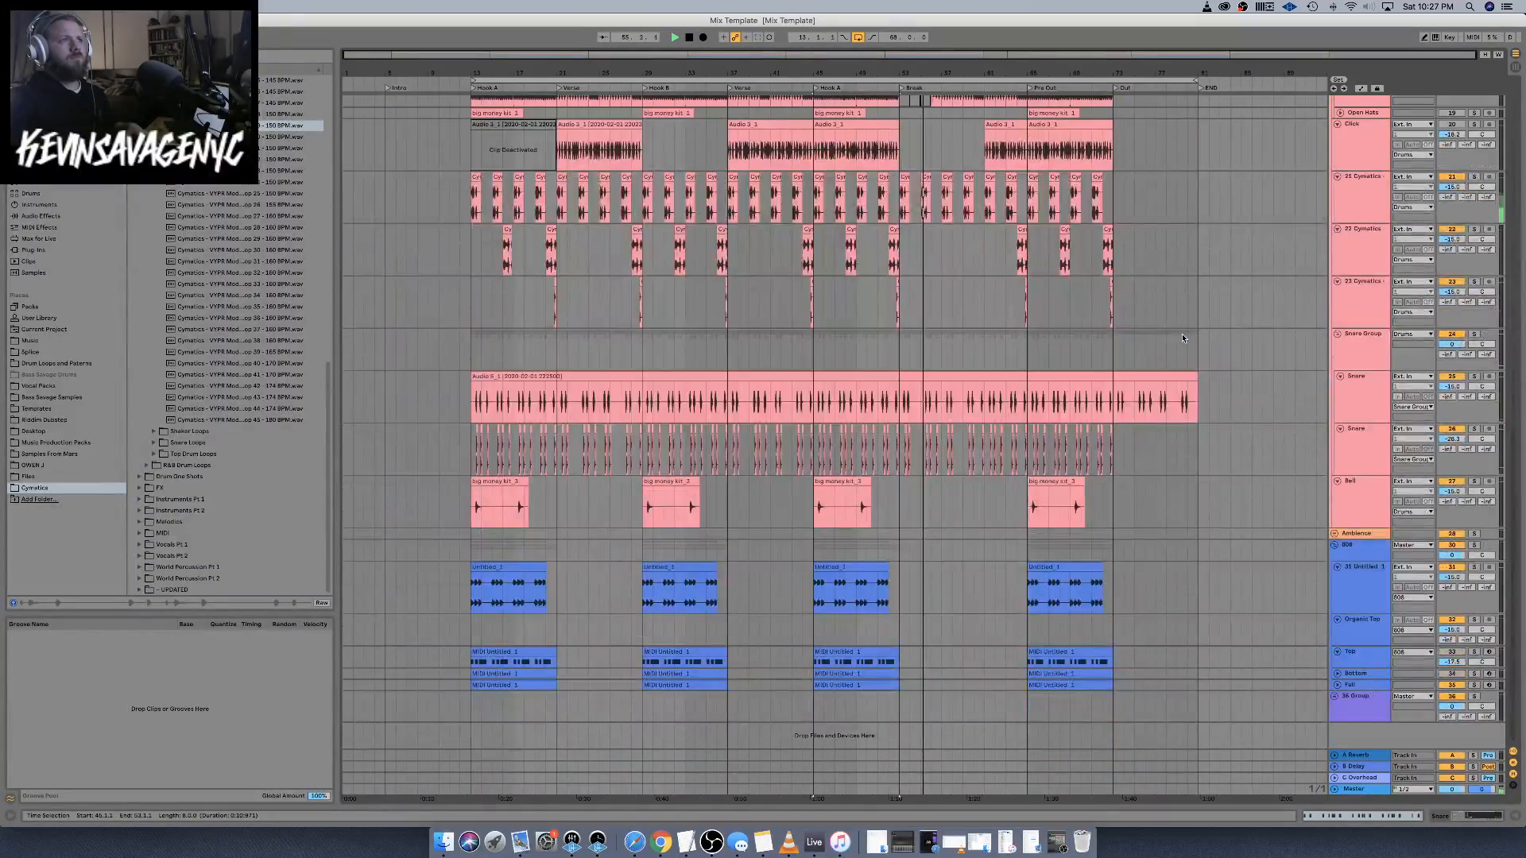
Look over the clips on the side-chain, synth, drum and 808 tracks during playback of the Break and Pre Out sections
{"action": "scroll", "coordinate": [1182, 338], "scroll_direction": "up", "scroll_amount": 12}
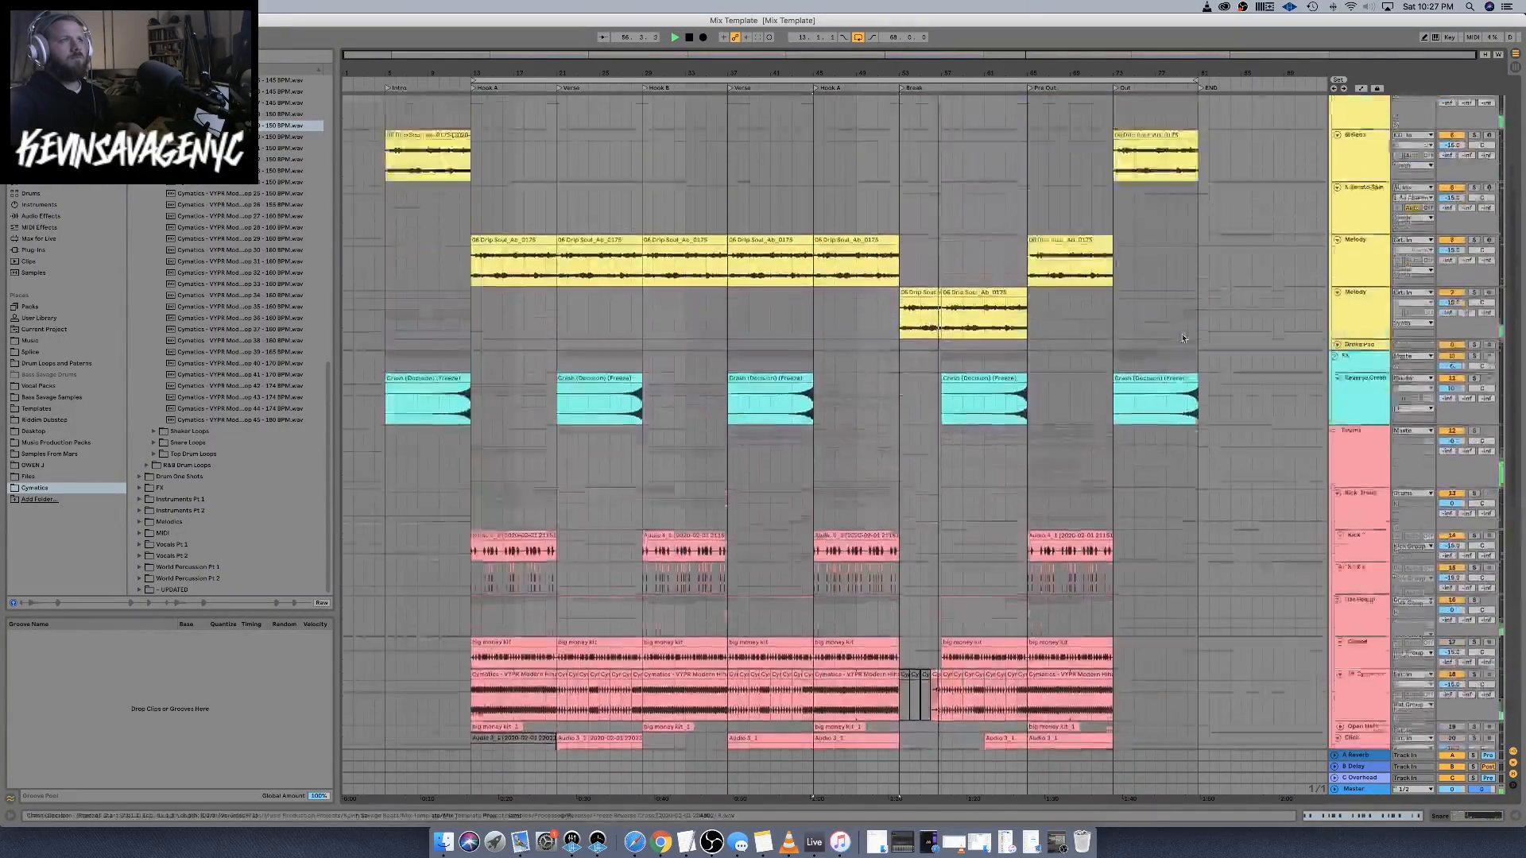
{"action": "scroll", "coordinate": [1181, 337], "scroll_direction": "down", "scroll_amount": 15}
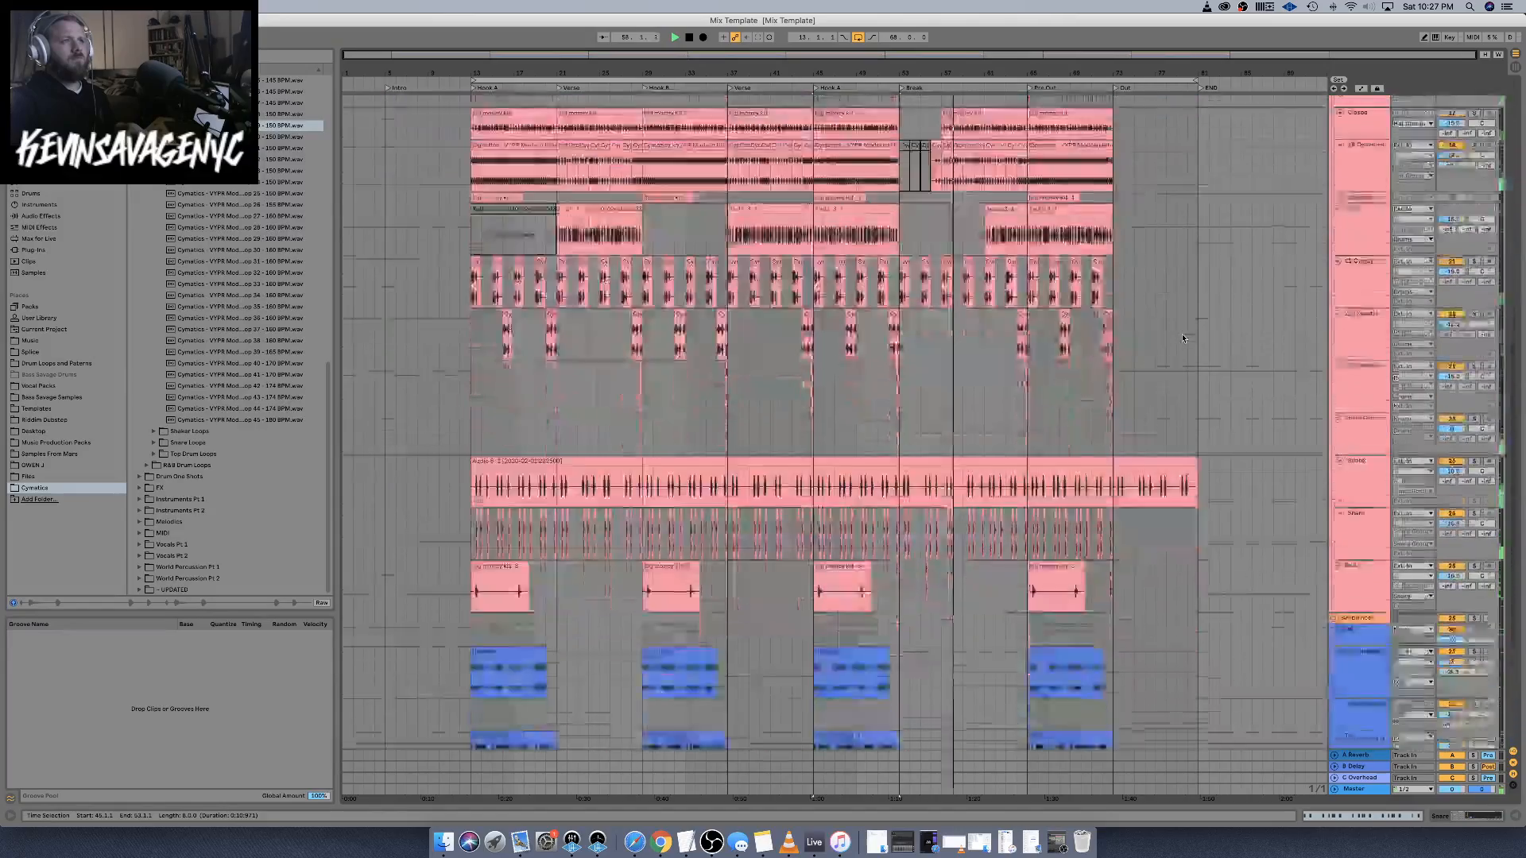
{"action": "scroll", "coordinate": [1181, 338], "scroll_direction": "up", "scroll_amount": 12}
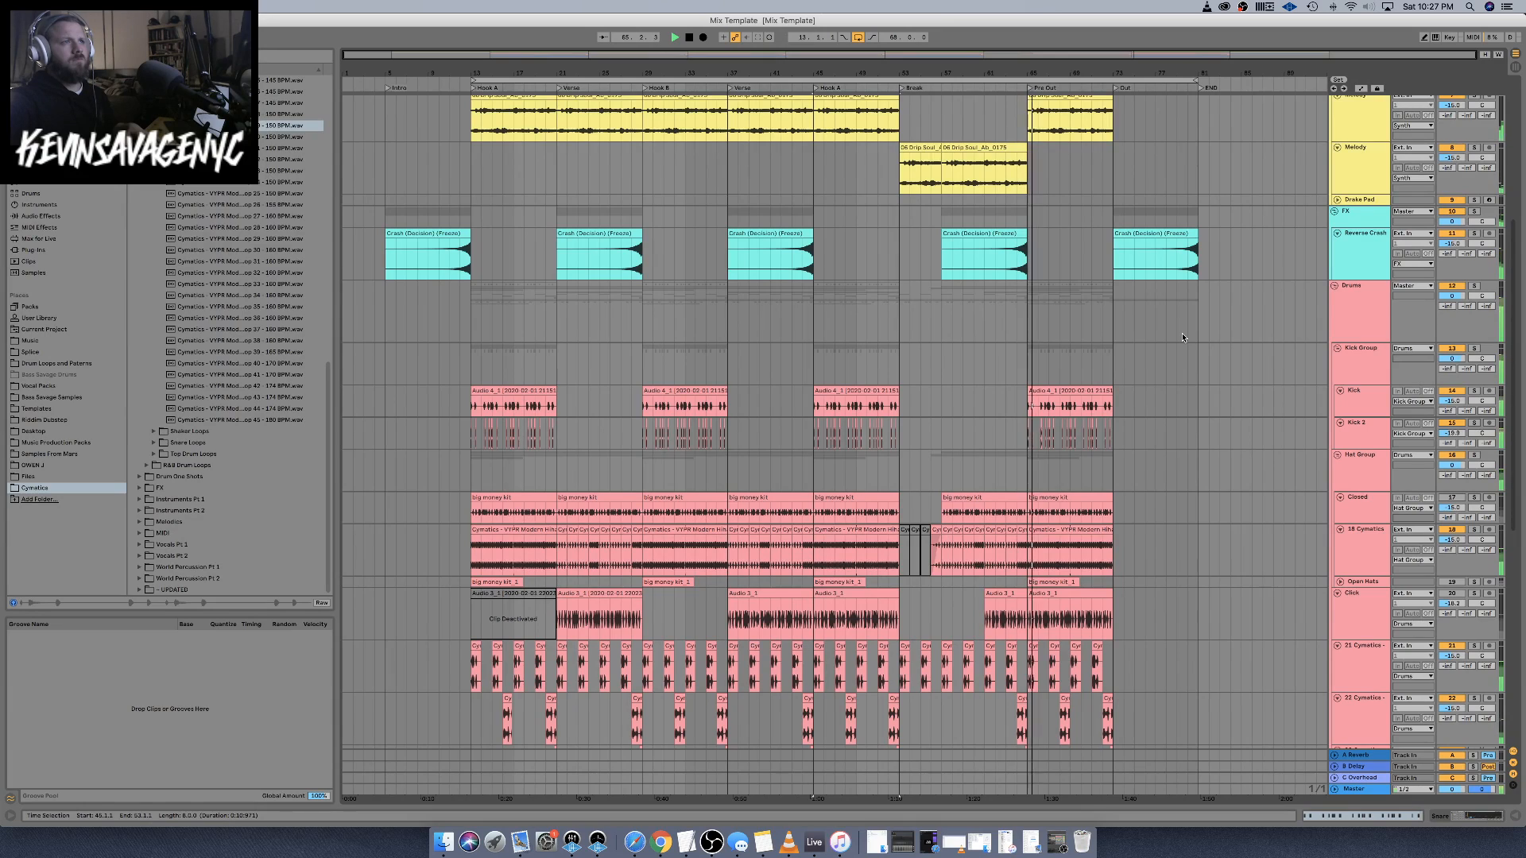
{"action": "scroll", "coordinate": [1084, 430], "scroll_direction": "down", "scroll_amount": 10}
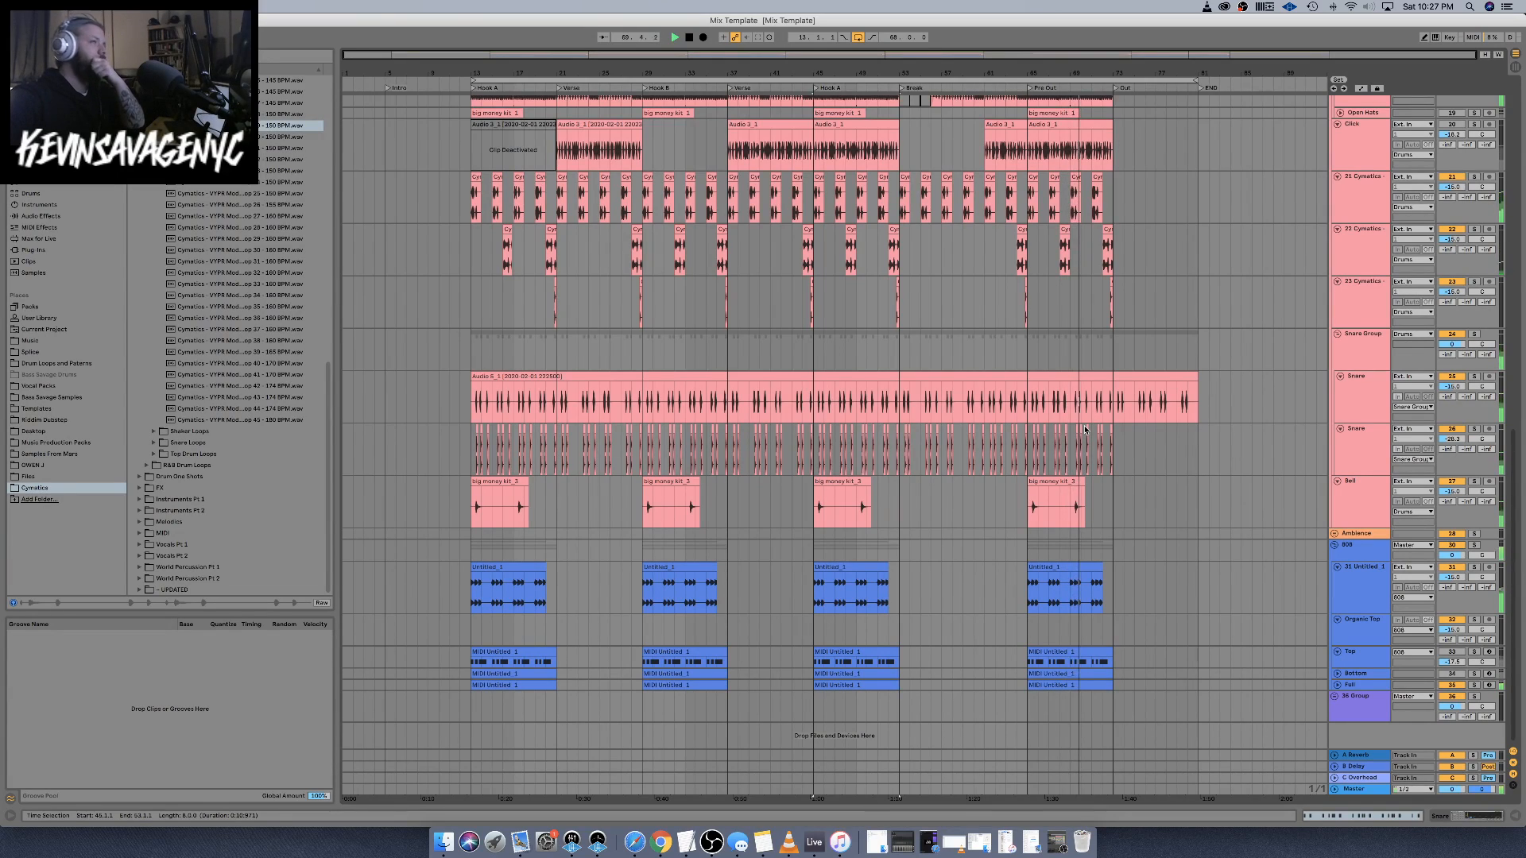
{"action": "scroll", "coordinate": [1089, 426], "scroll_direction": "up", "scroll_amount": 6}
{"action": "scroll", "coordinate": [1094, 422], "scroll_direction": "up", "scroll_amount": 11}
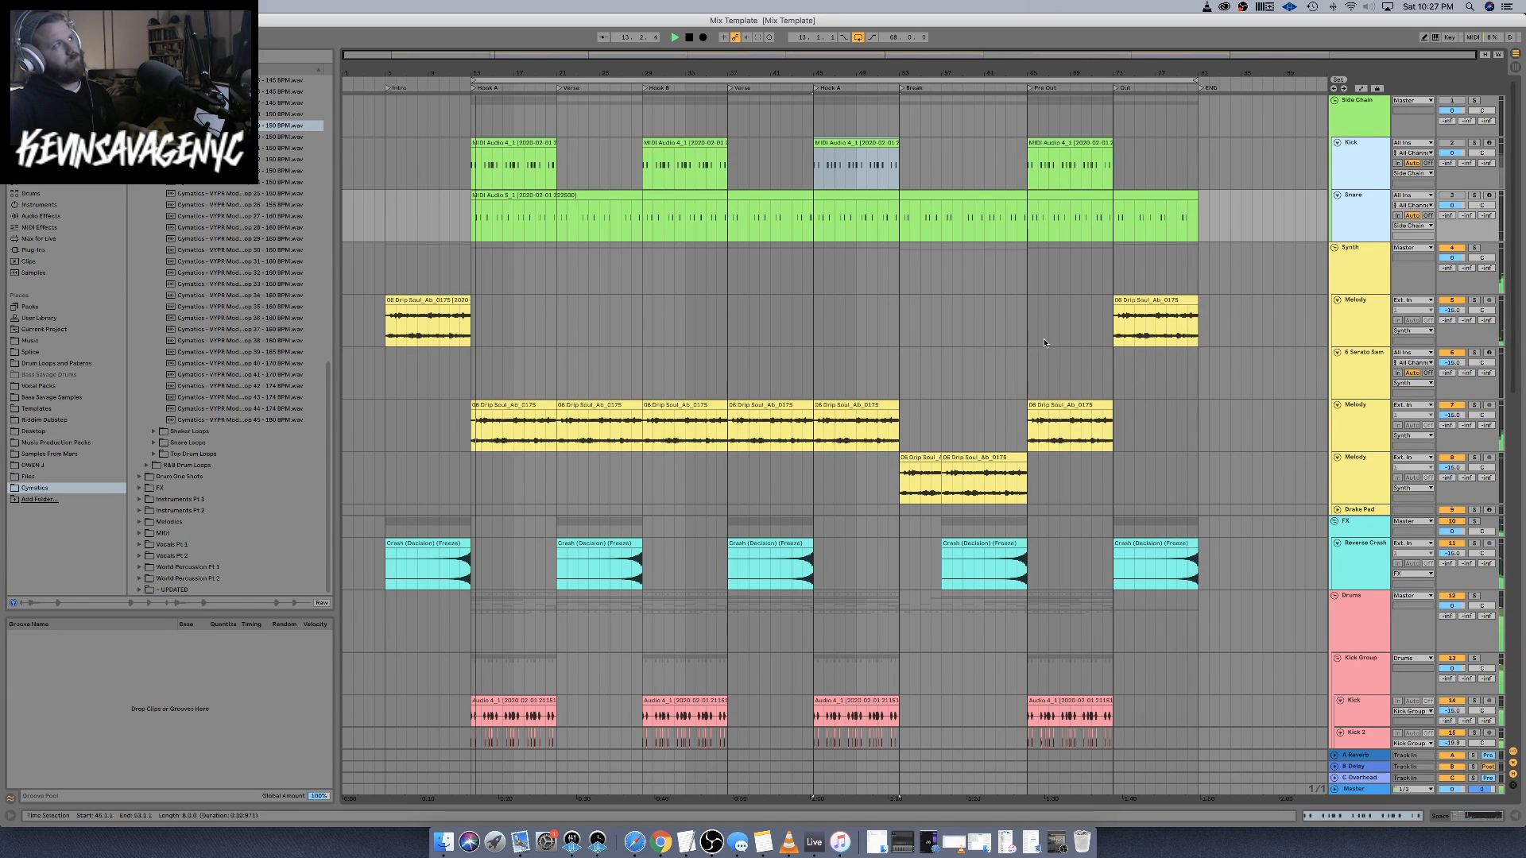
Extend the loop to start at the Intro, select the Intro through Out range and export the Master as WAV
{"action": "left_click", "coordinate": [385, 119]}
{"action": "left_click", "coordinate": [1195, 119], "text": "shift"}
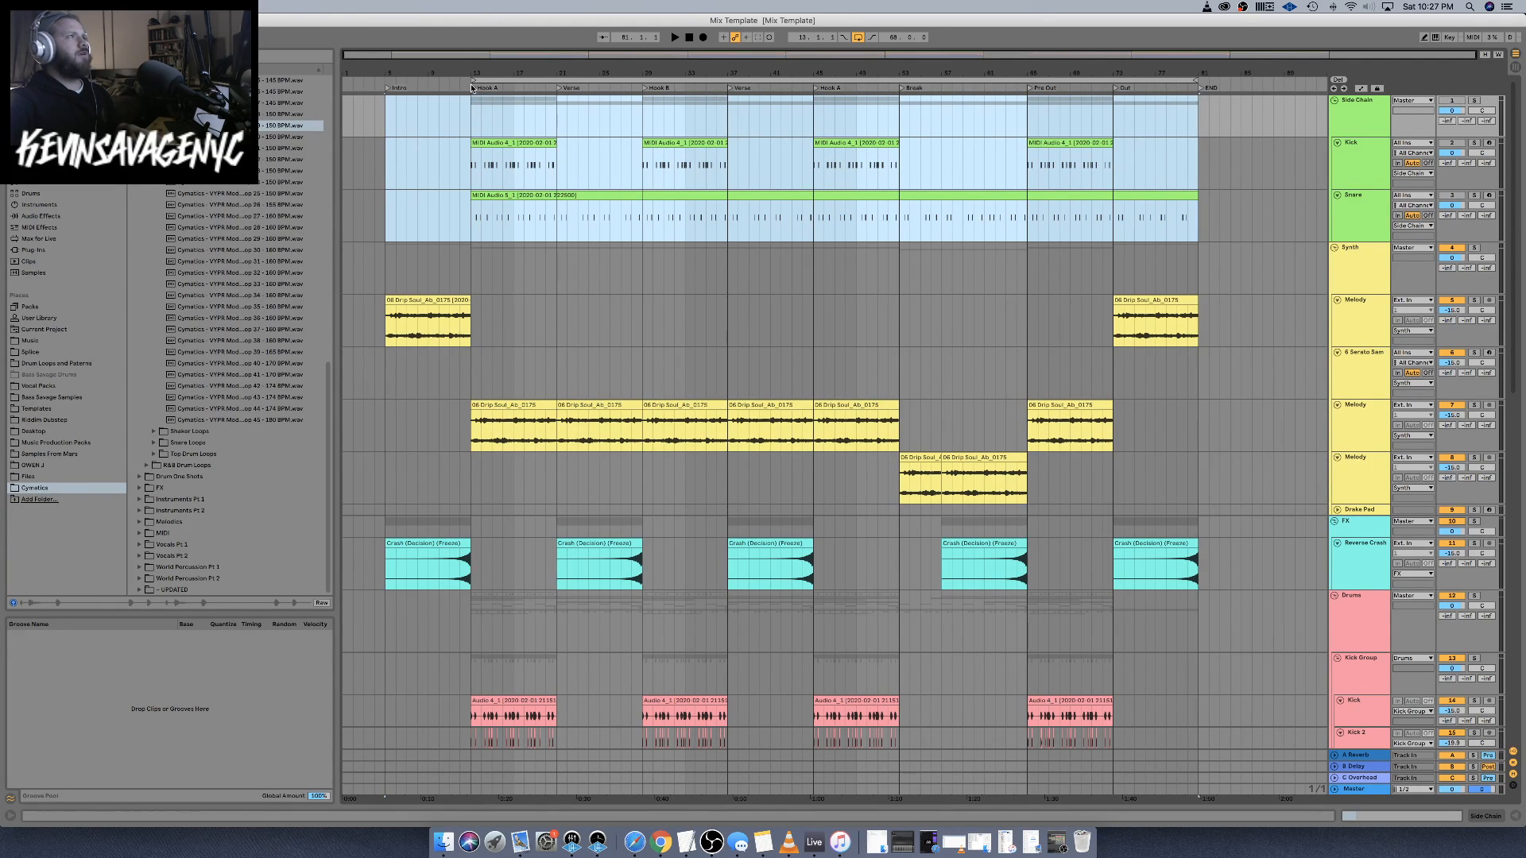
{"action": "left_click_drag", "start_coordinate": [471, 86], "coordinate": [388, 95]}
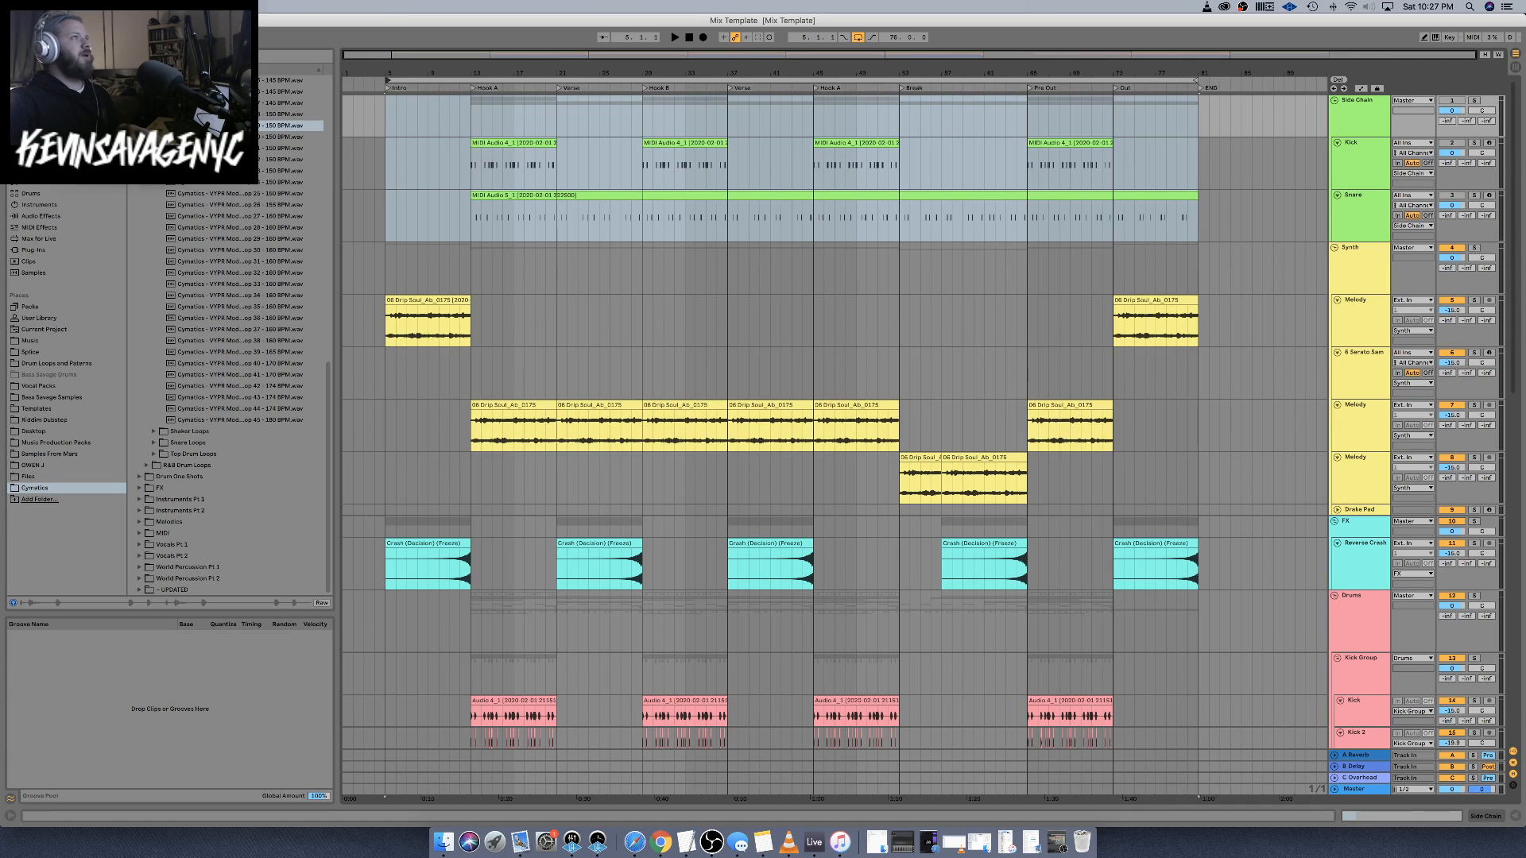
{"action": "key", "text": "super+shift+r"}
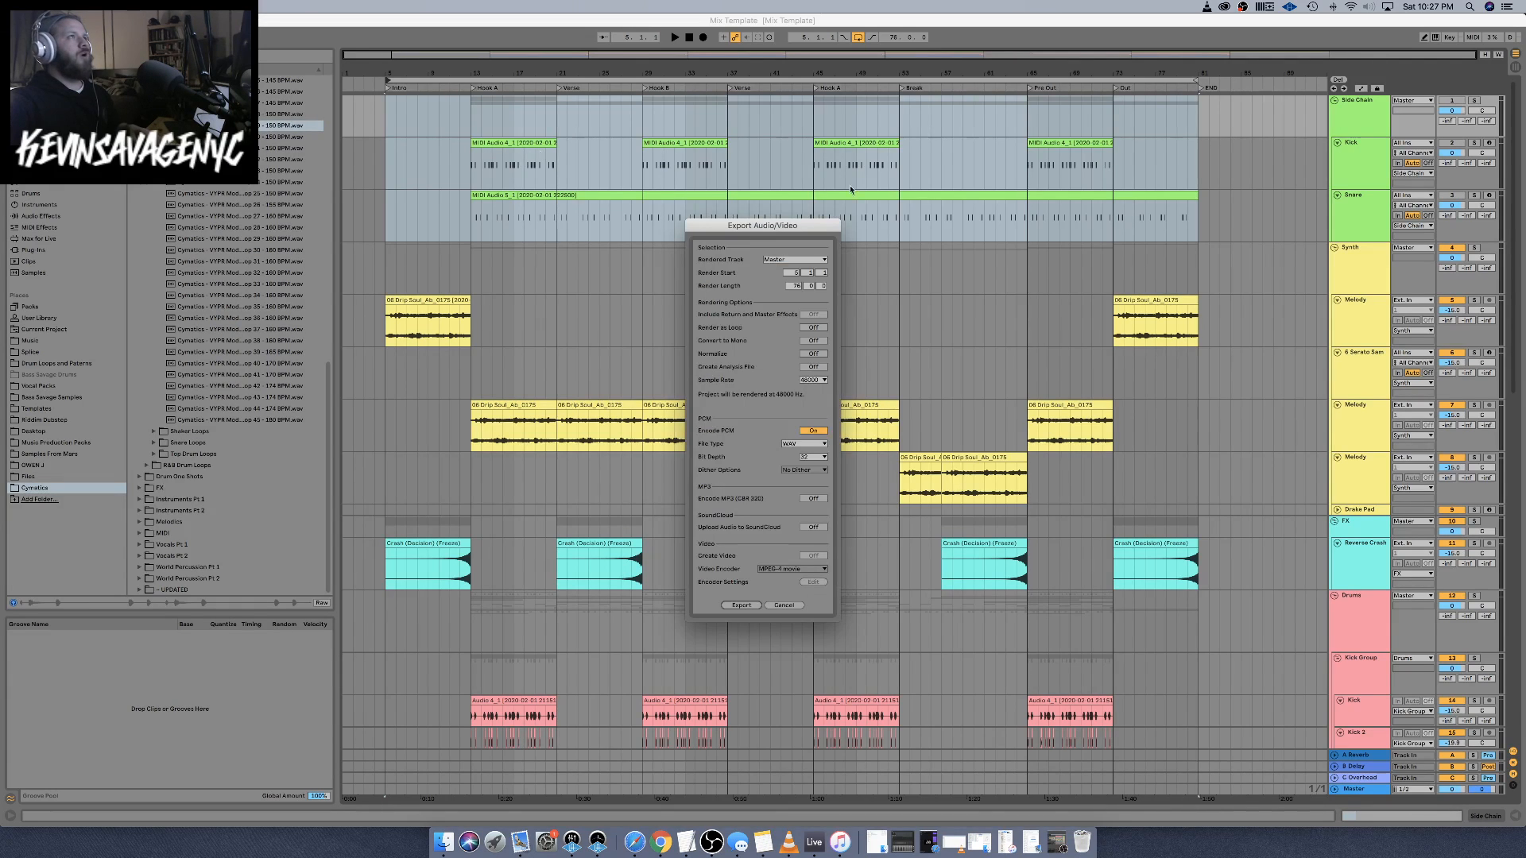
{"action": "left_click", "coordinate": [740, 607]}
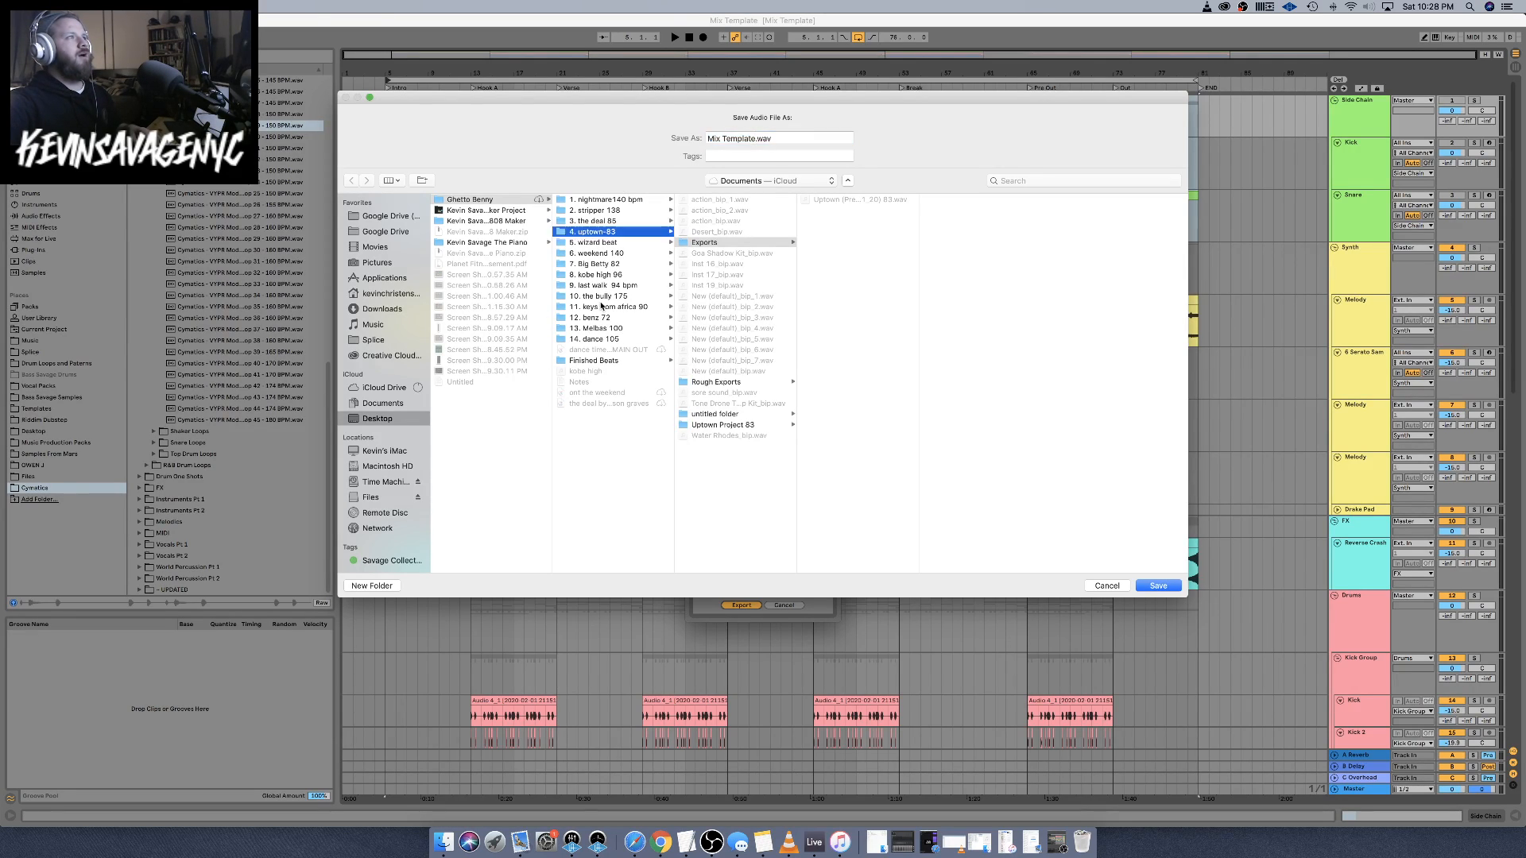
Create a folder named Rough Exports inside the 10. the bully 175 folder for the exported audio
{"action": "left_click", "coordinate": [602, 295]}
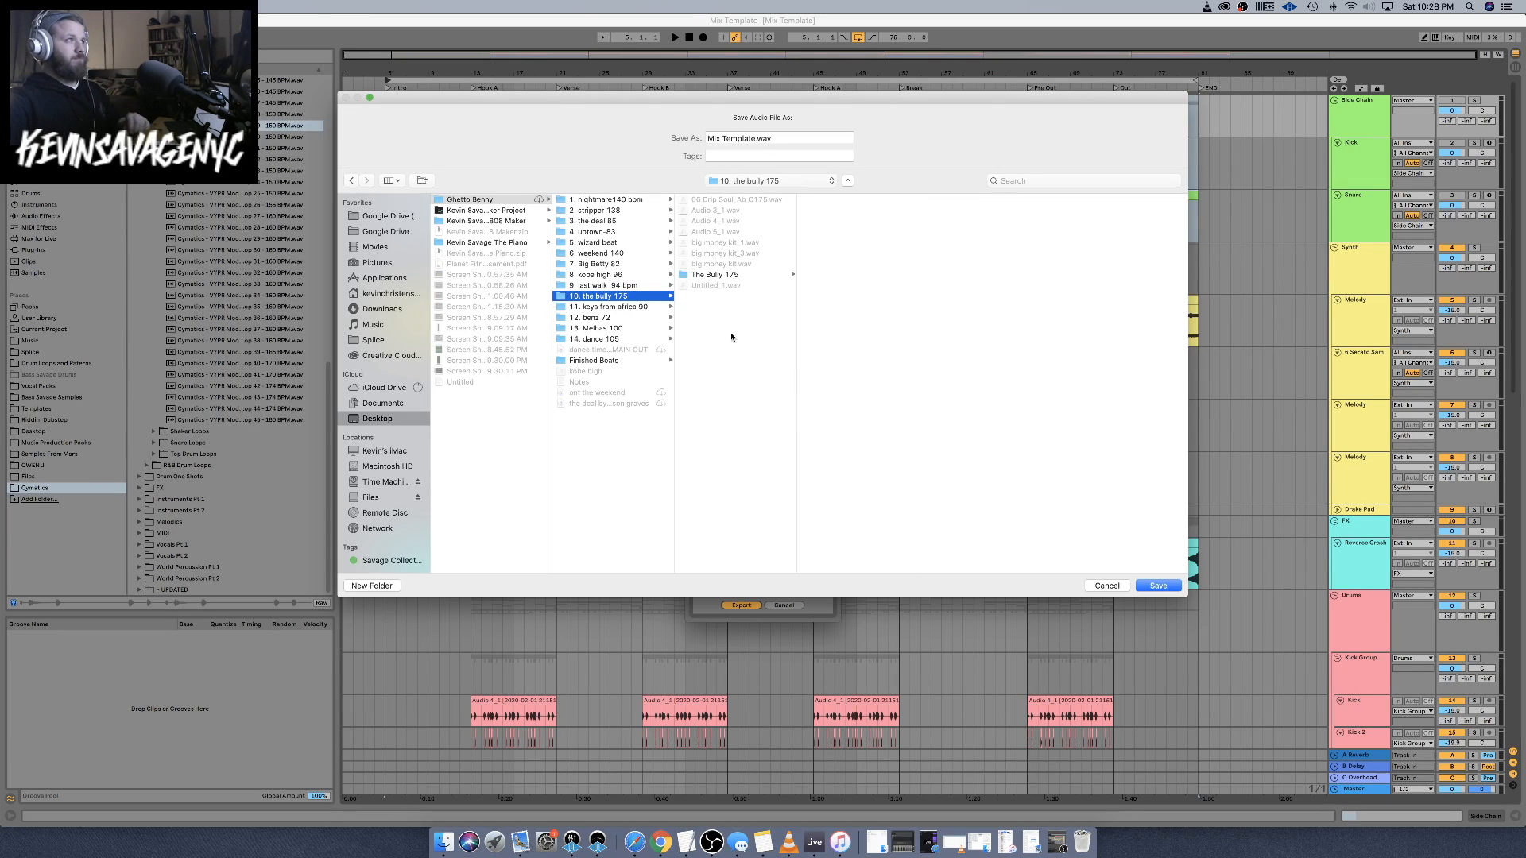
{"action": "left_click", "coordinate": [371, 585]}
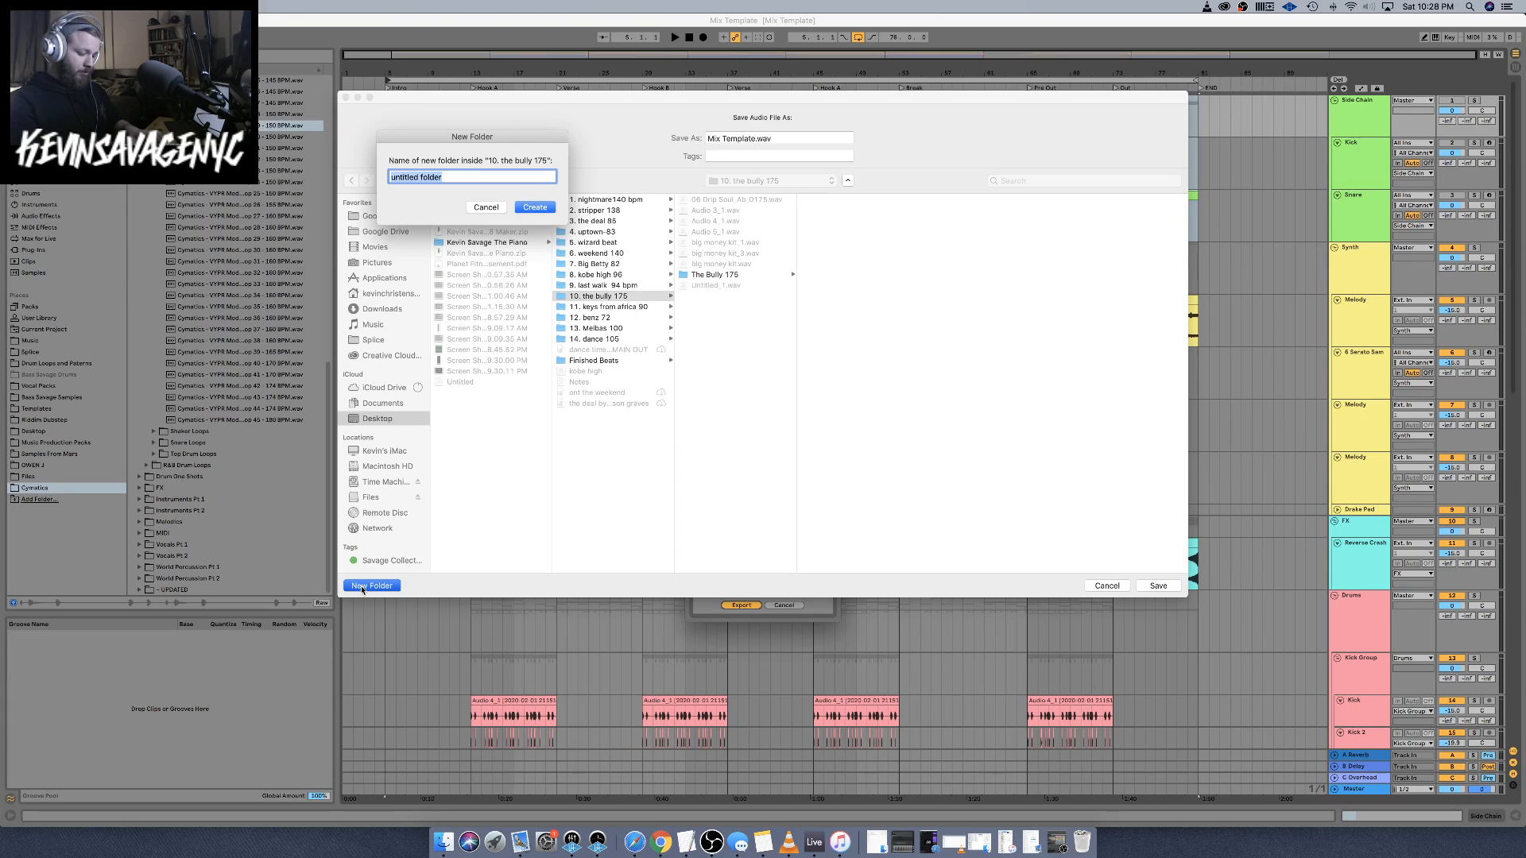
{"action": "type", "text": "E"}
{"action": "key", "text": "BackSpace"}
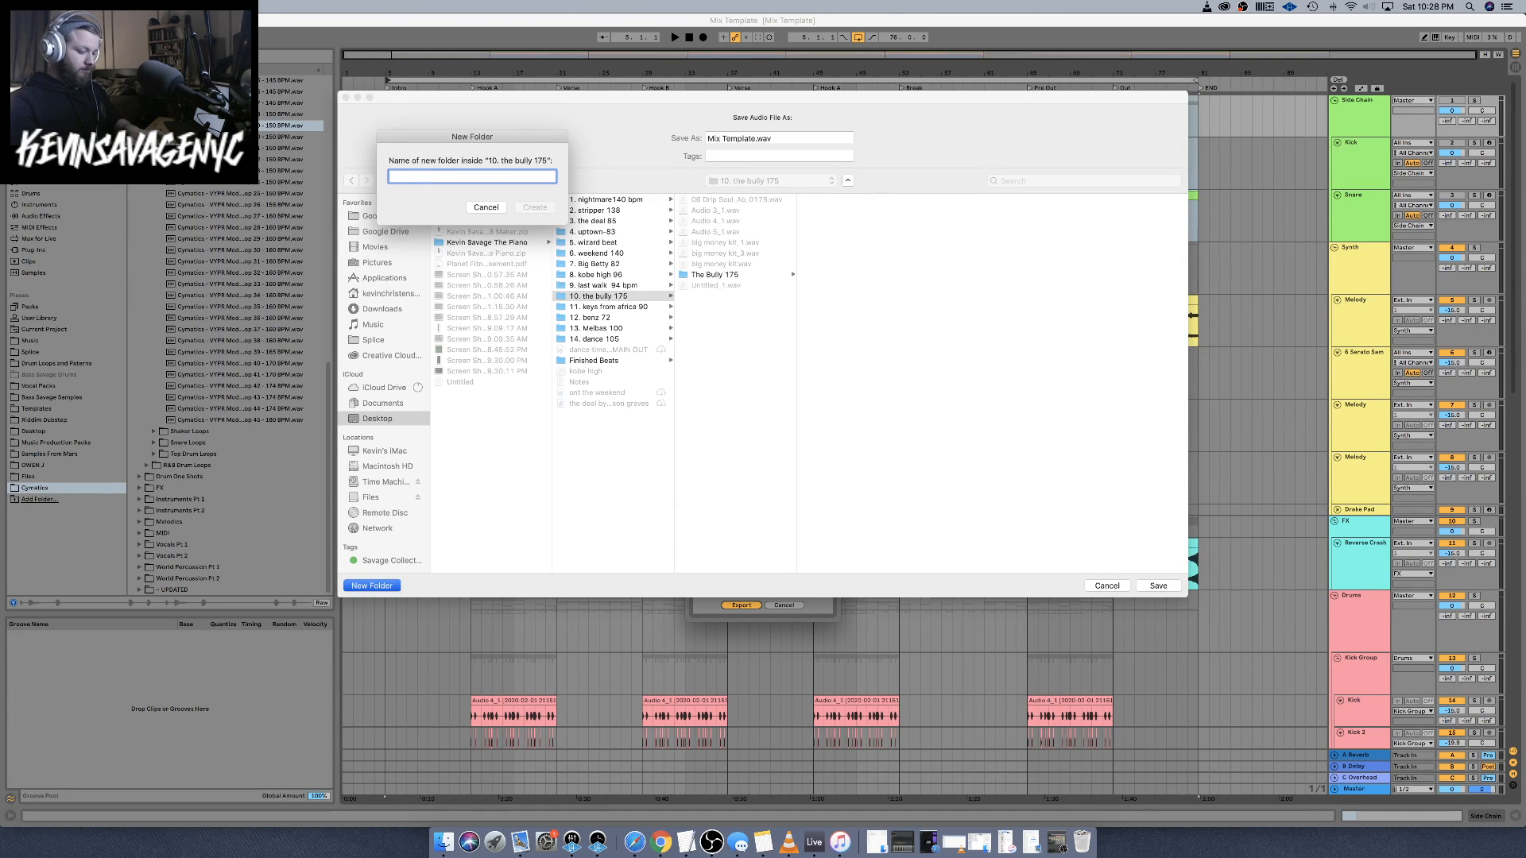
{"action": "type", "text": "Rough"}
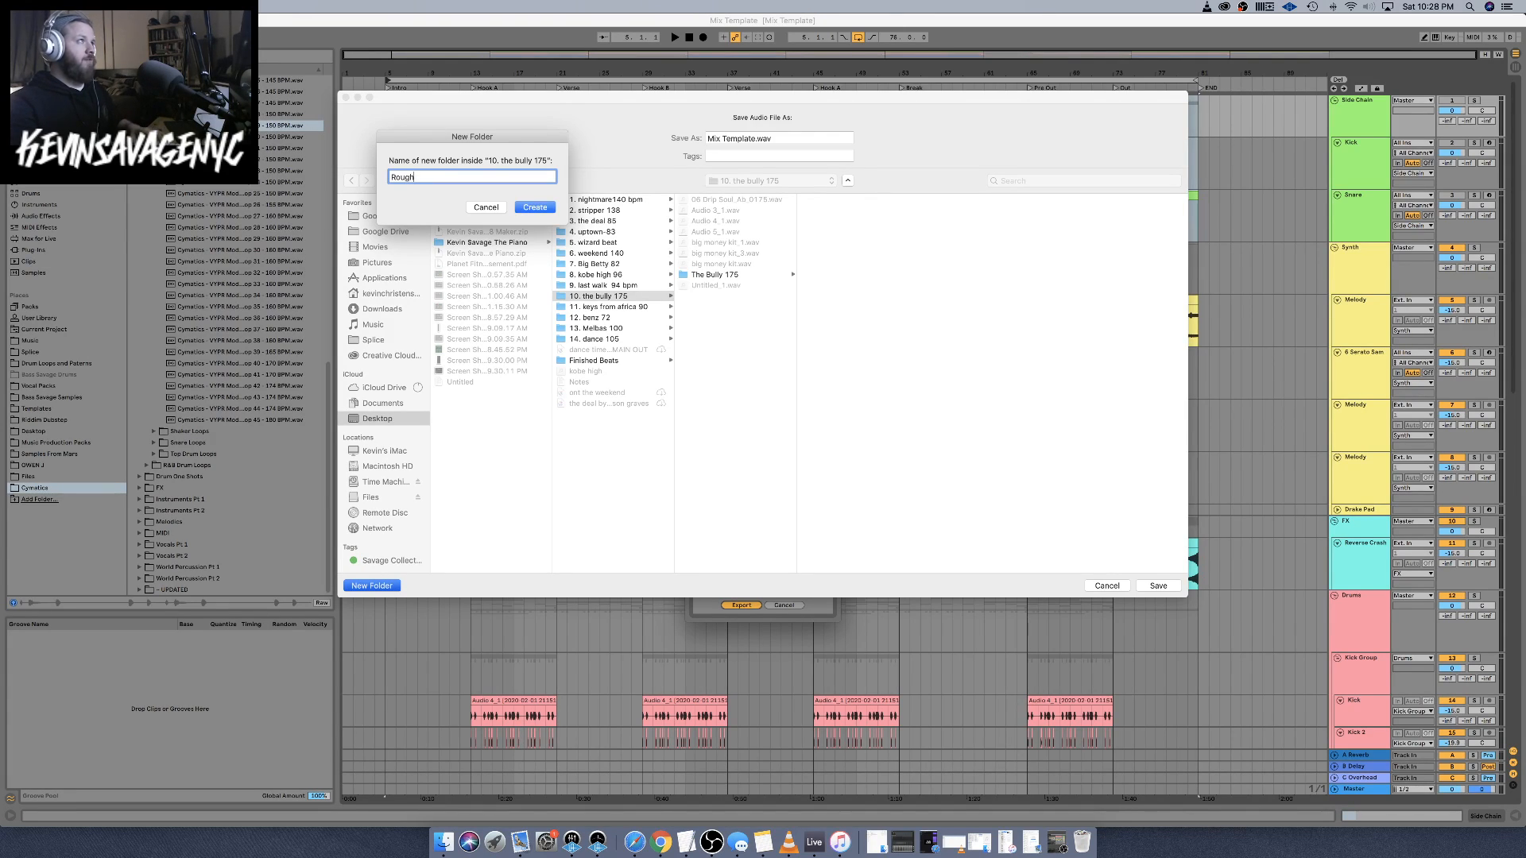
{"action": "type", "text": "t  Exports"}
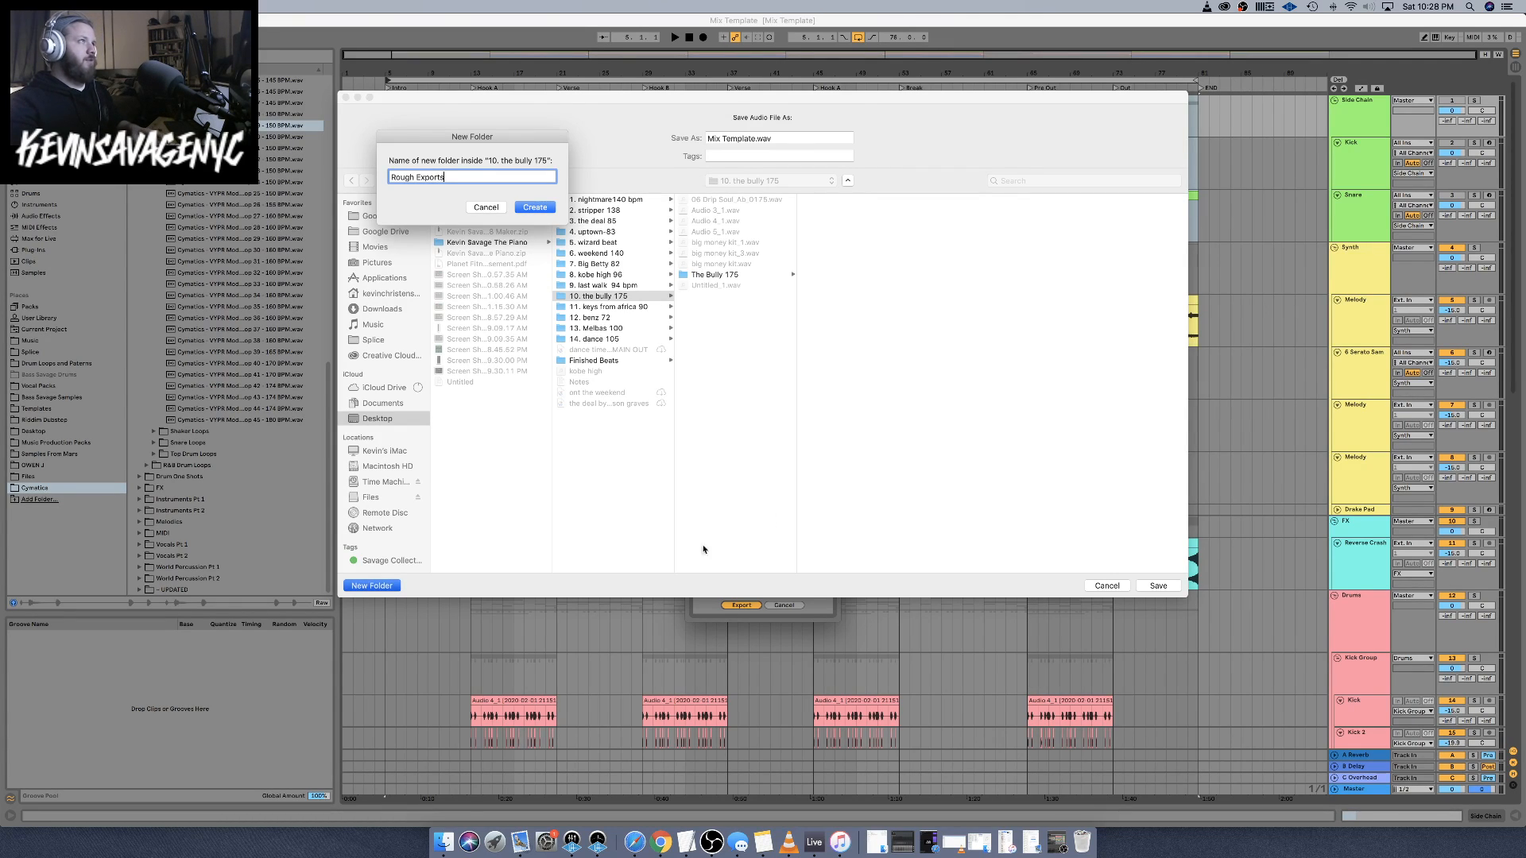
{"action": "left_click", "coordinate": [534, 206]}
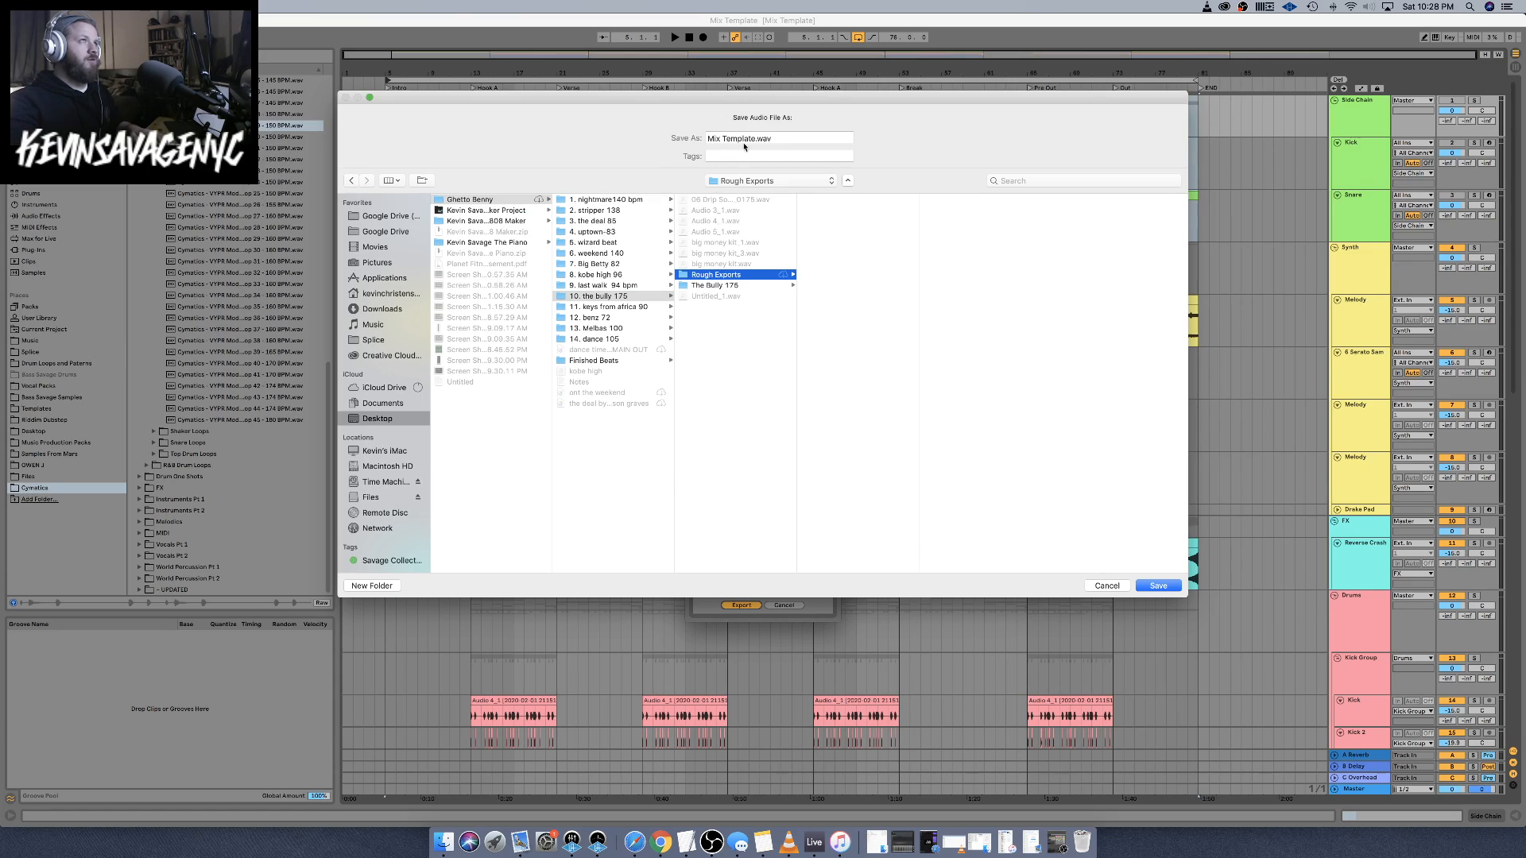
Name the exported audio file The Bully 175 and save it in the Rough Exports folder
{"action": "left_click_drag", "start_coordinate": [754, 137], "coordinate": [652, 128]}
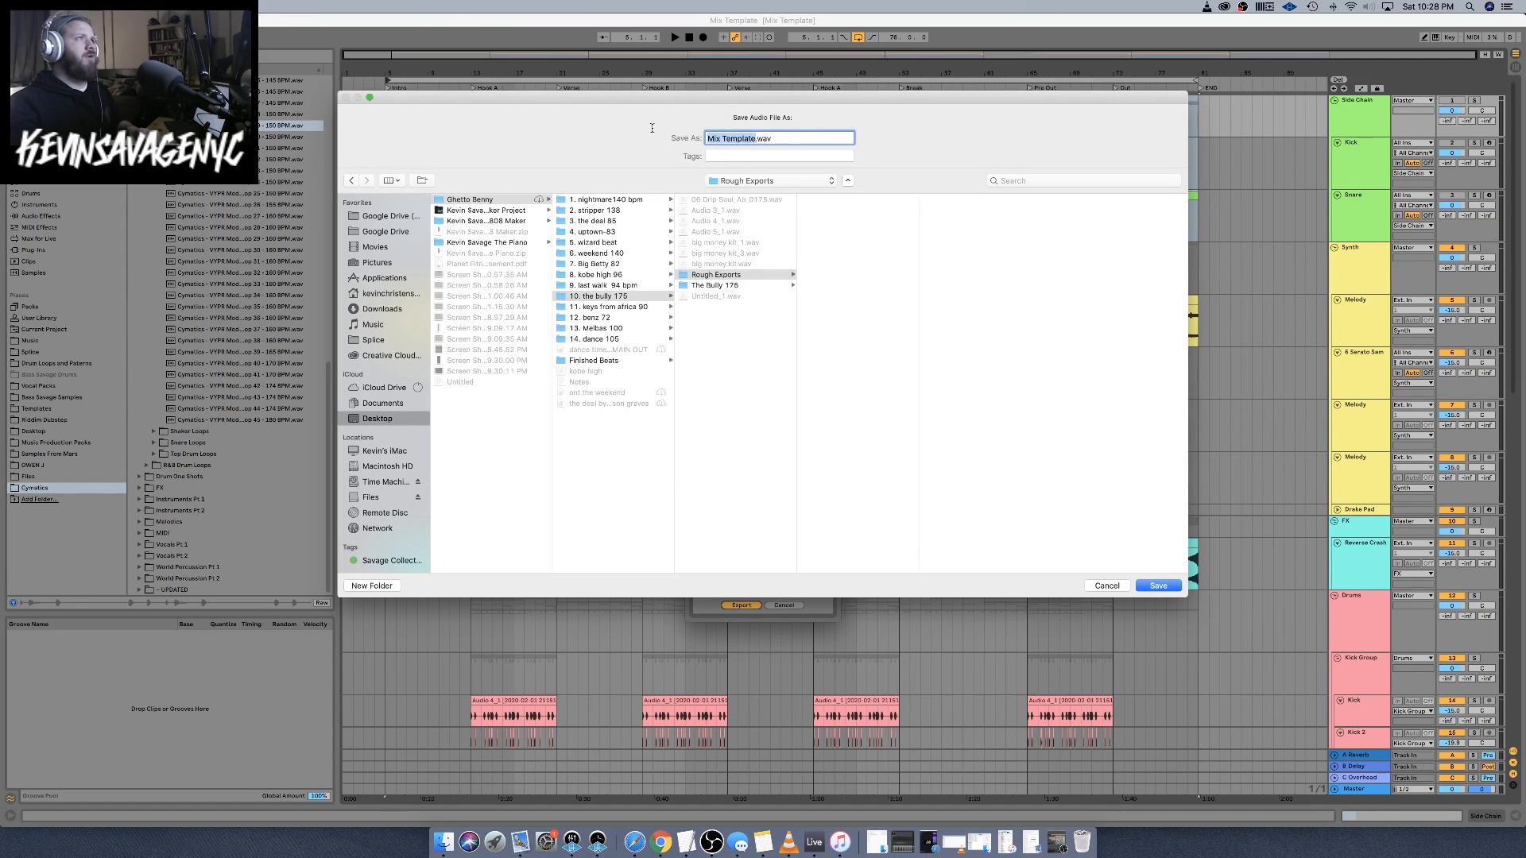
{"action": "type", "text": "The Bully "}
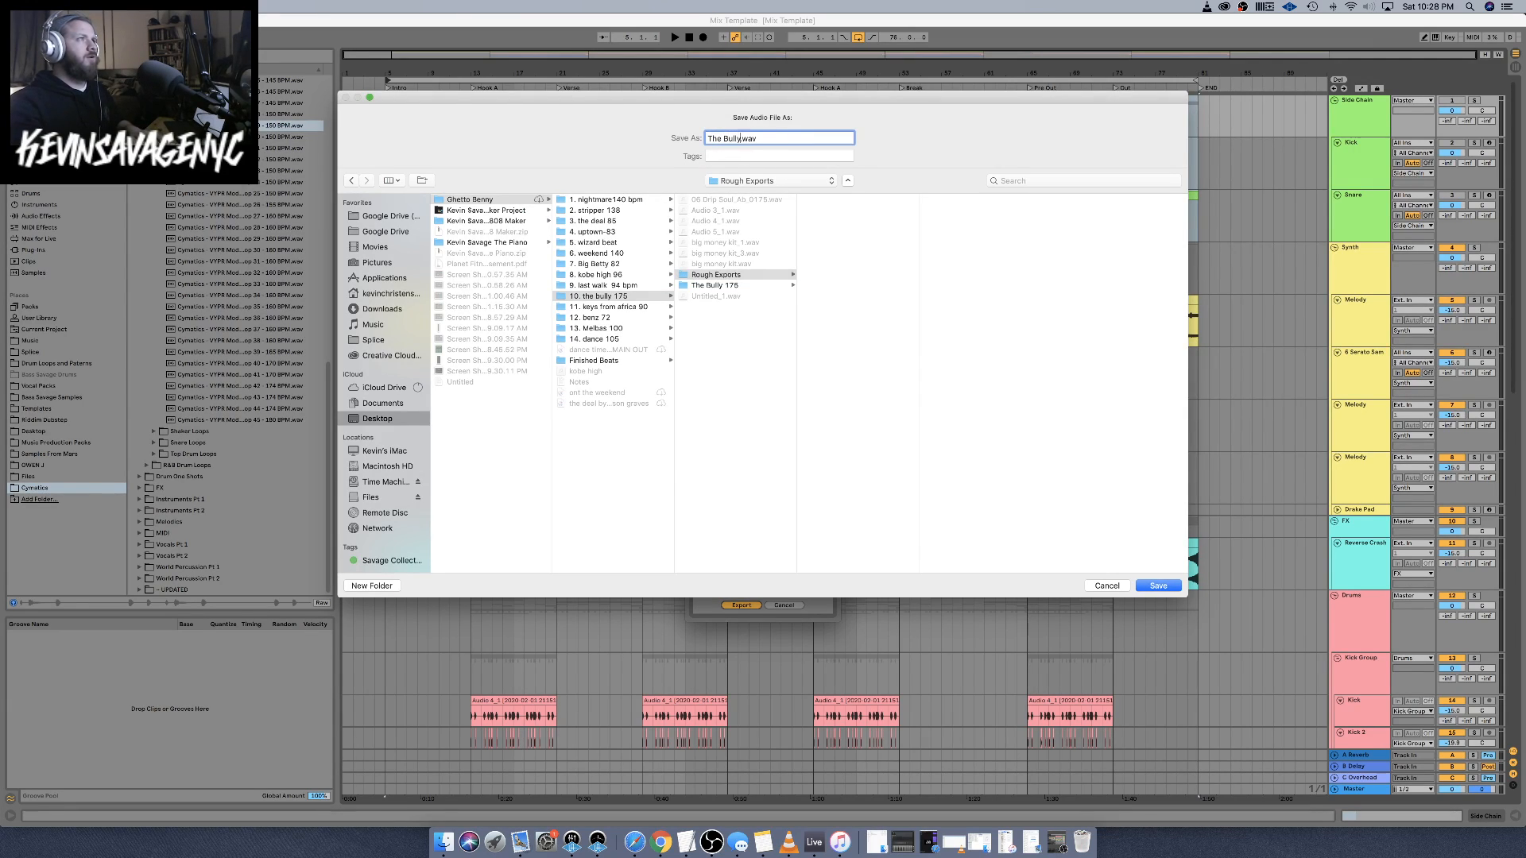
{"action": "type", "text": "1"}
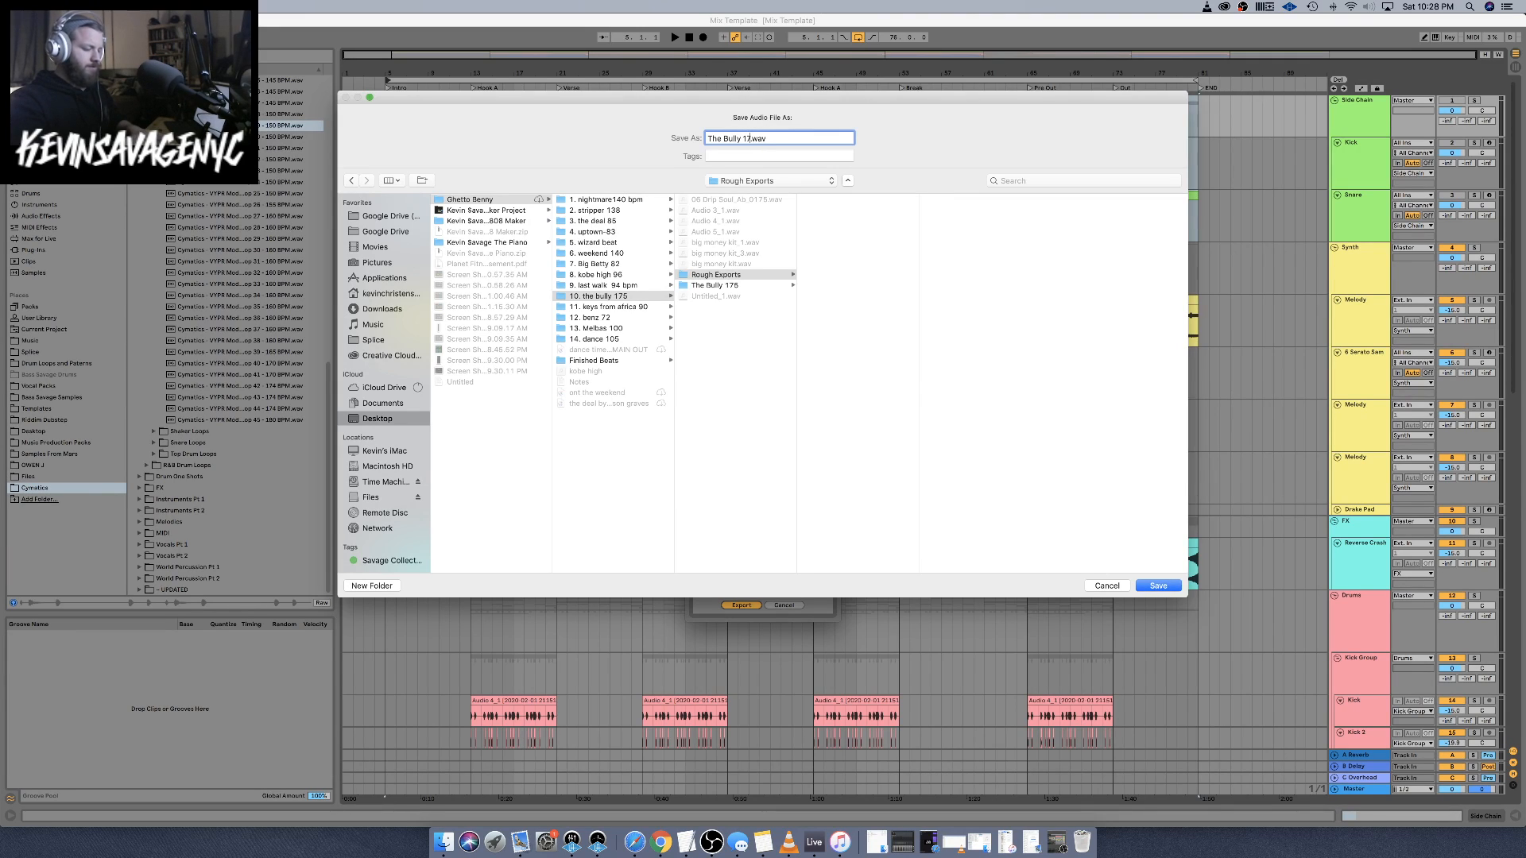
{"action": "type", "text": "75"}
{"action": "key", "text": "Return"}
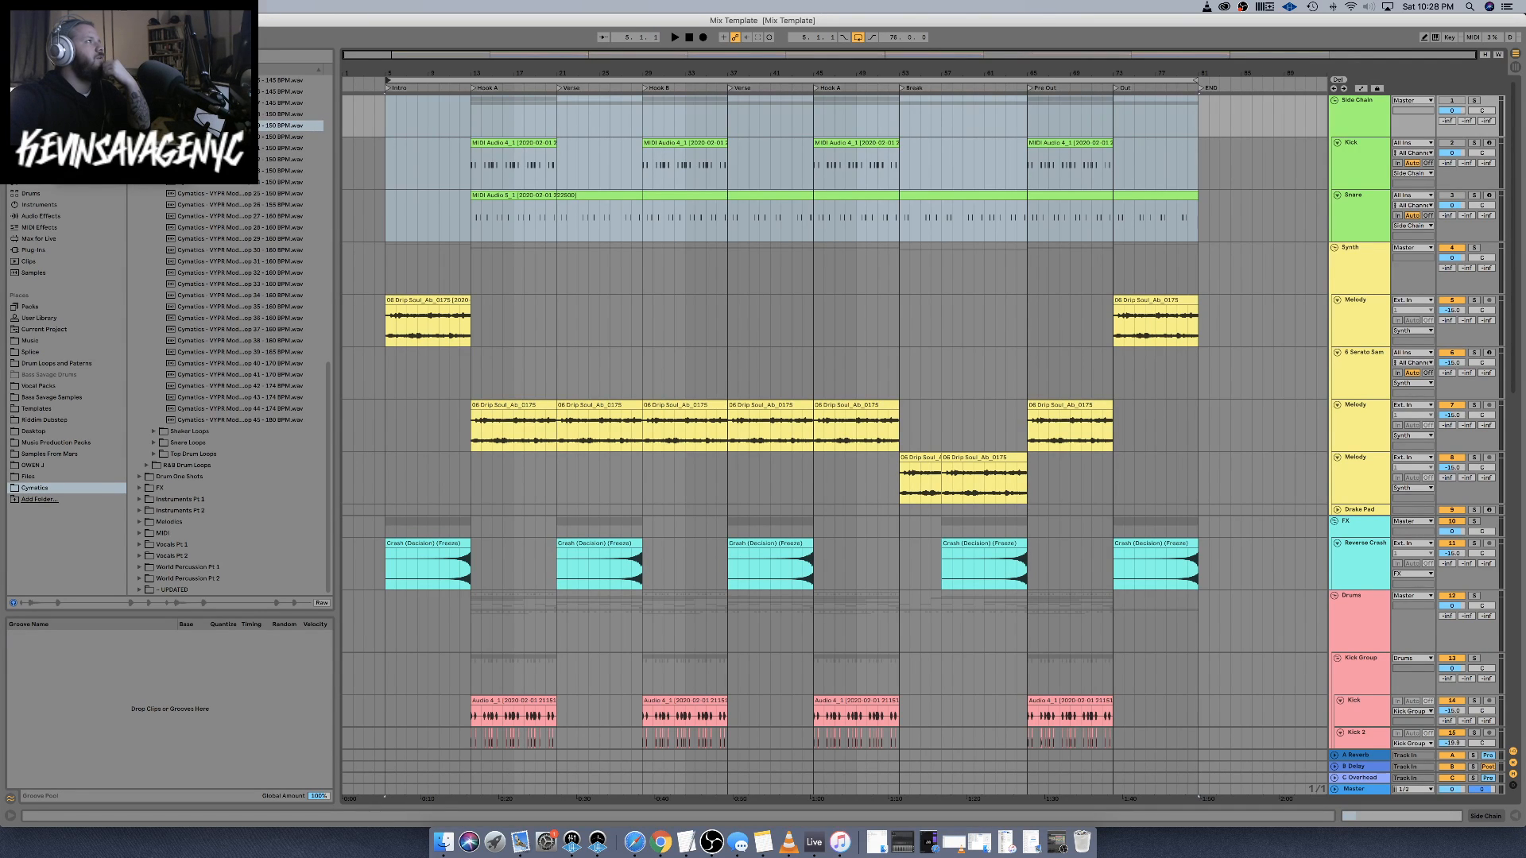
Begin saving the Live Set as a new file and choose the 10. the bully 175 folder on the Desktop
{"action": "key", "text": "super+shift+s"}
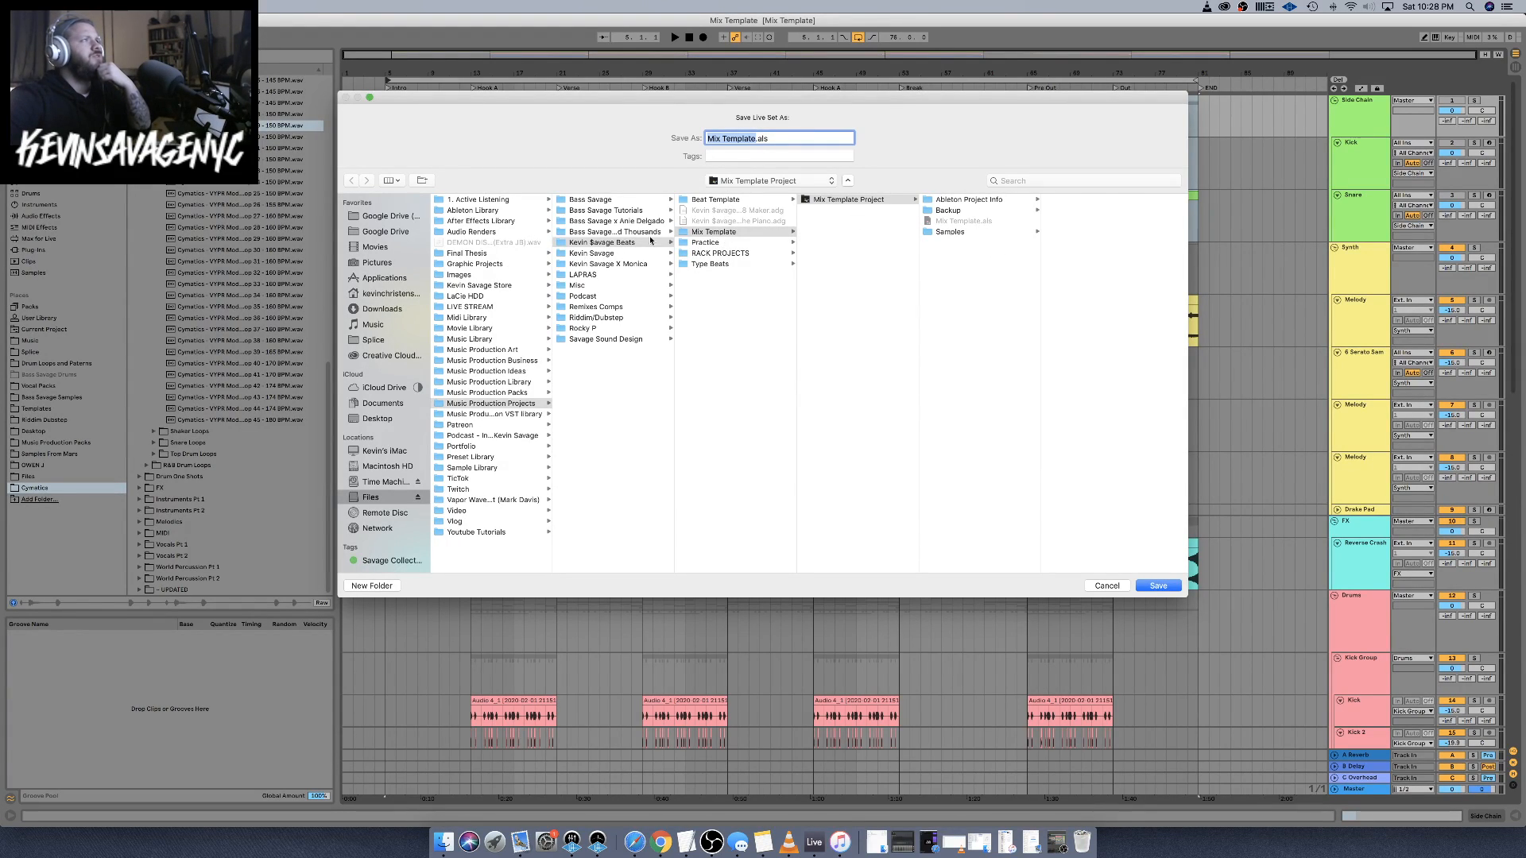
{"action": "left_click", "coordinate": [380, 310]}
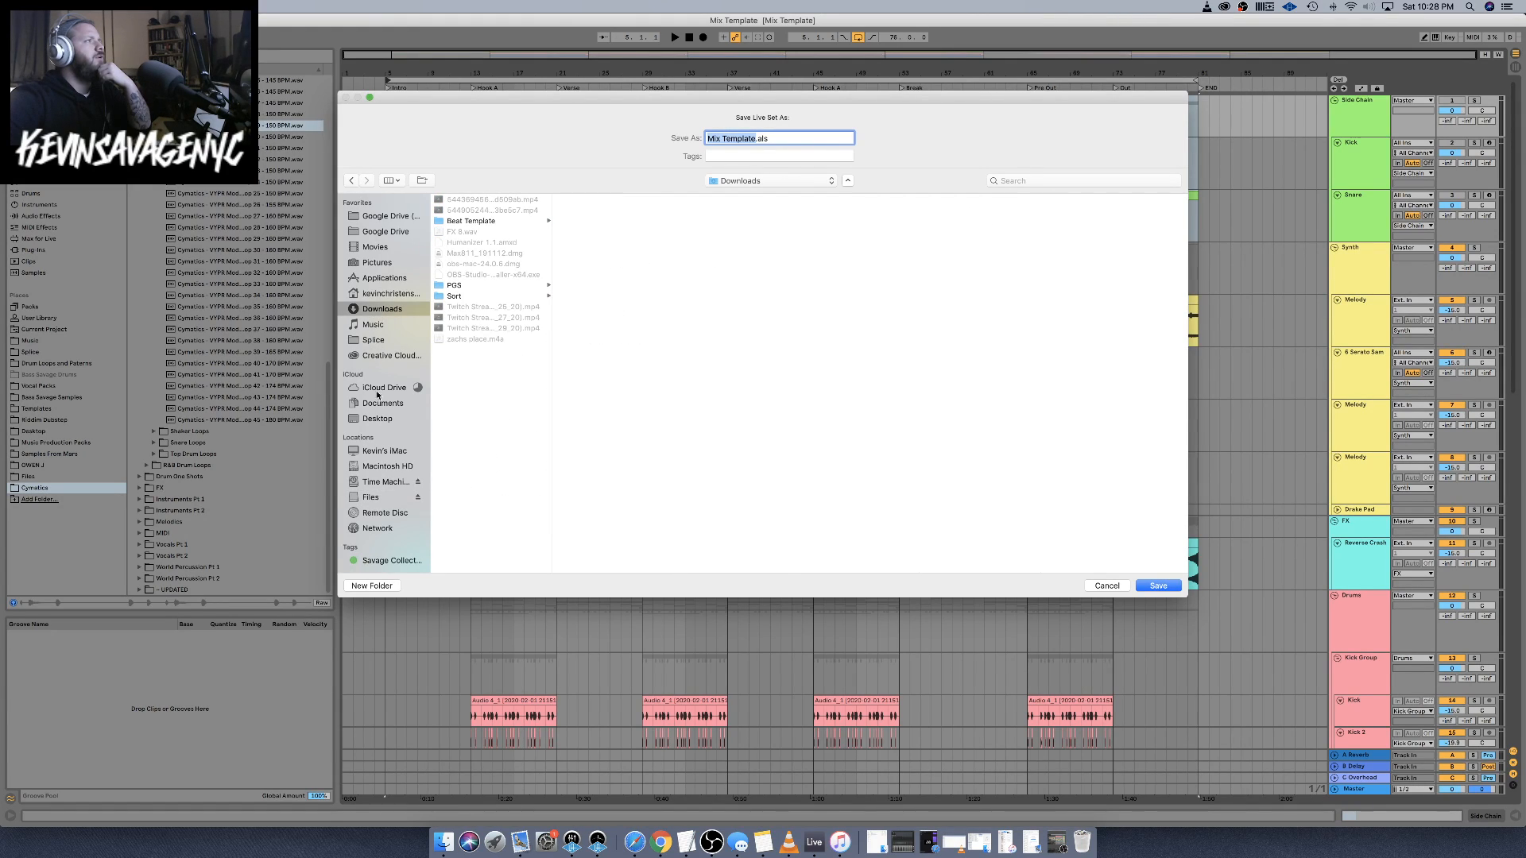
{"action": "left_click", "coordinate": [376, 420]}
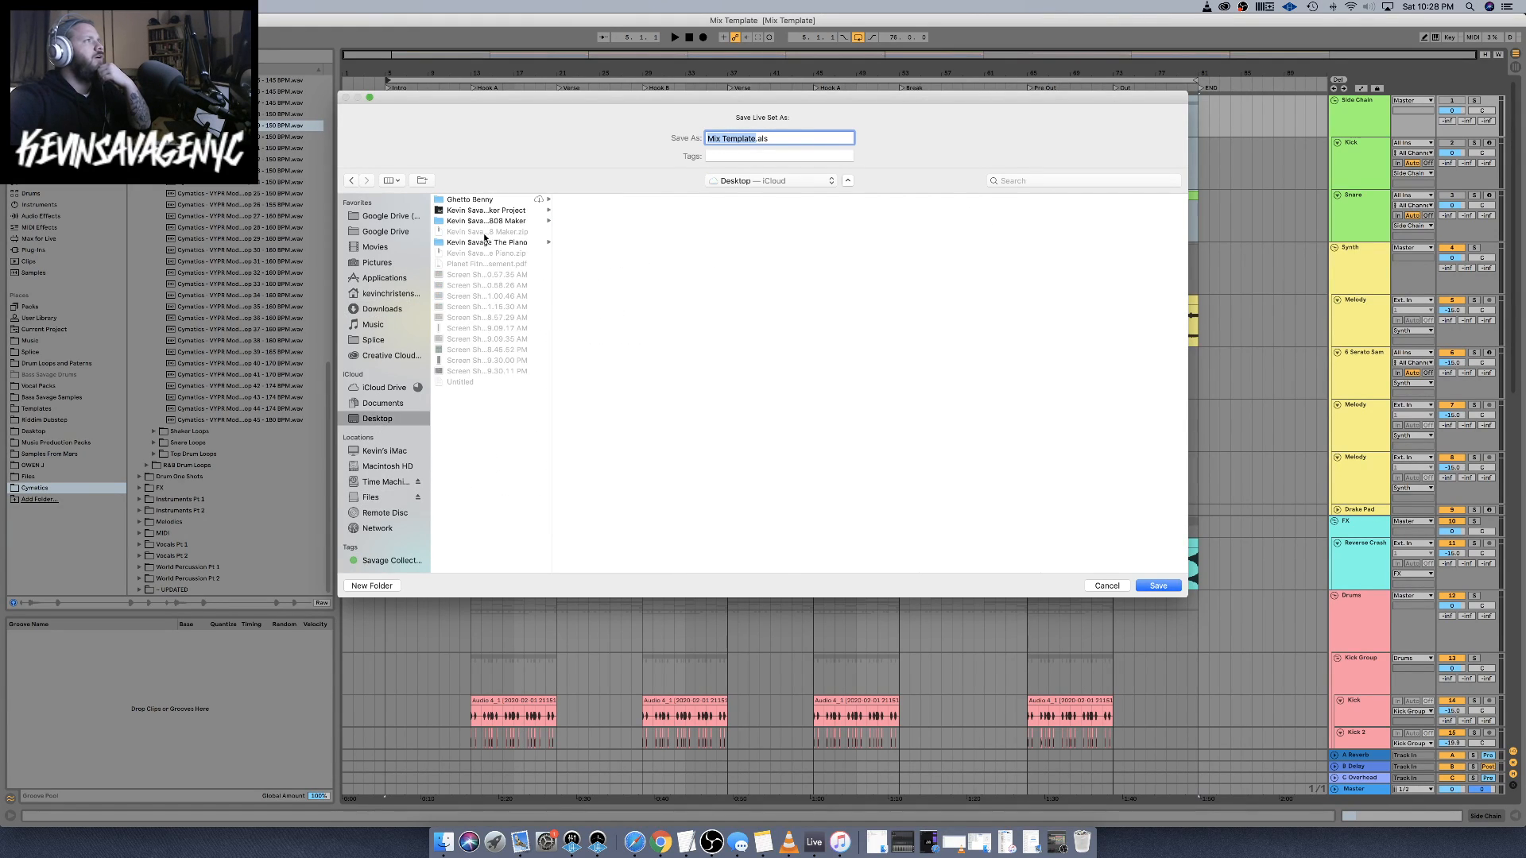
{"action": "left_click", "coordinate": [468, 200]}
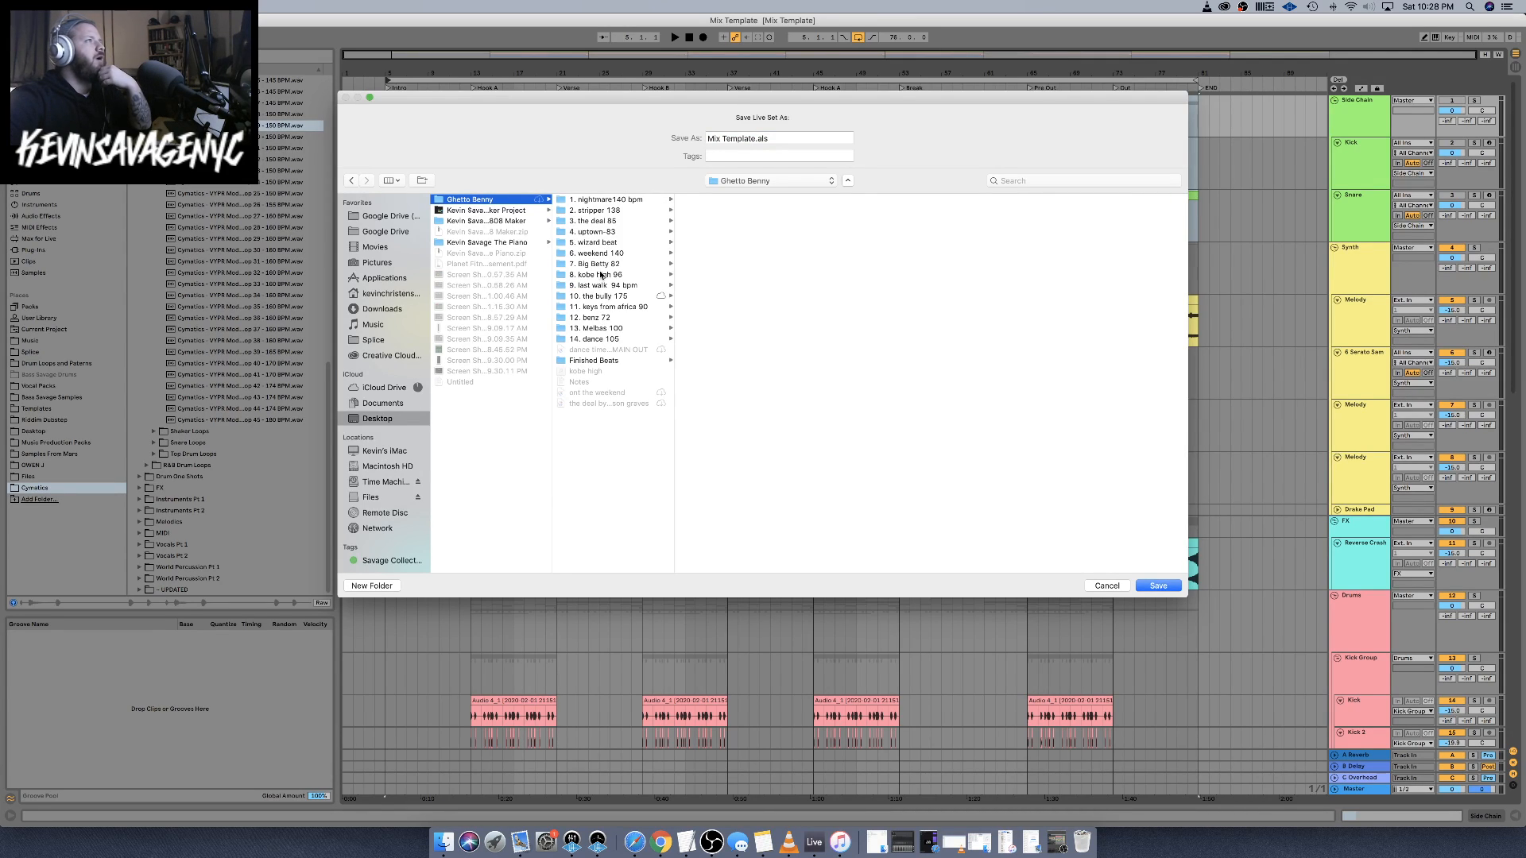
{"action": "left_click", "coordinate": [600, 296]}
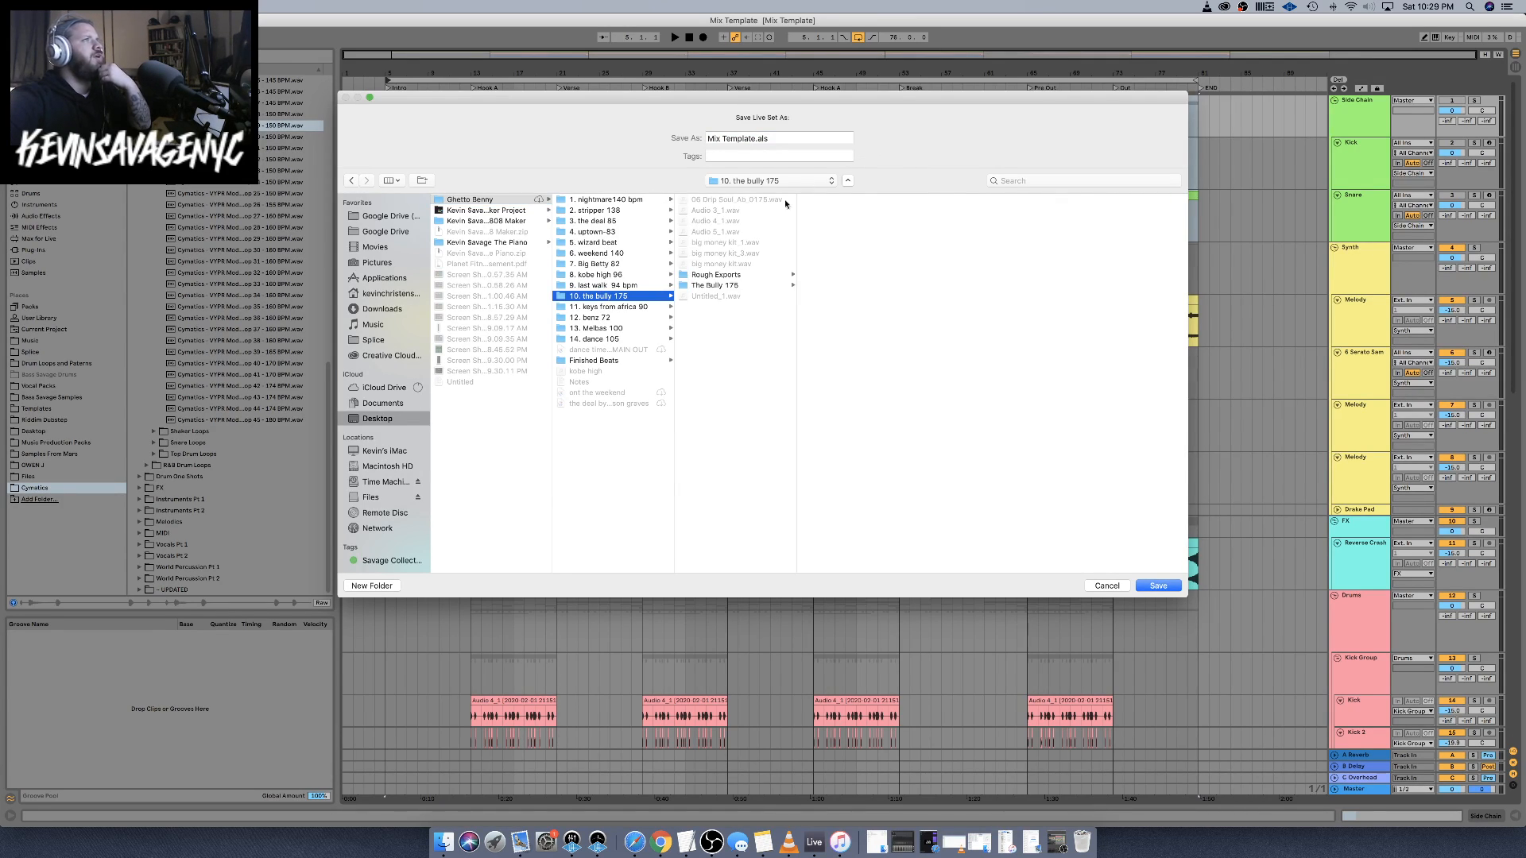
{"action": "left_click", "coordinate": [720, 285]}
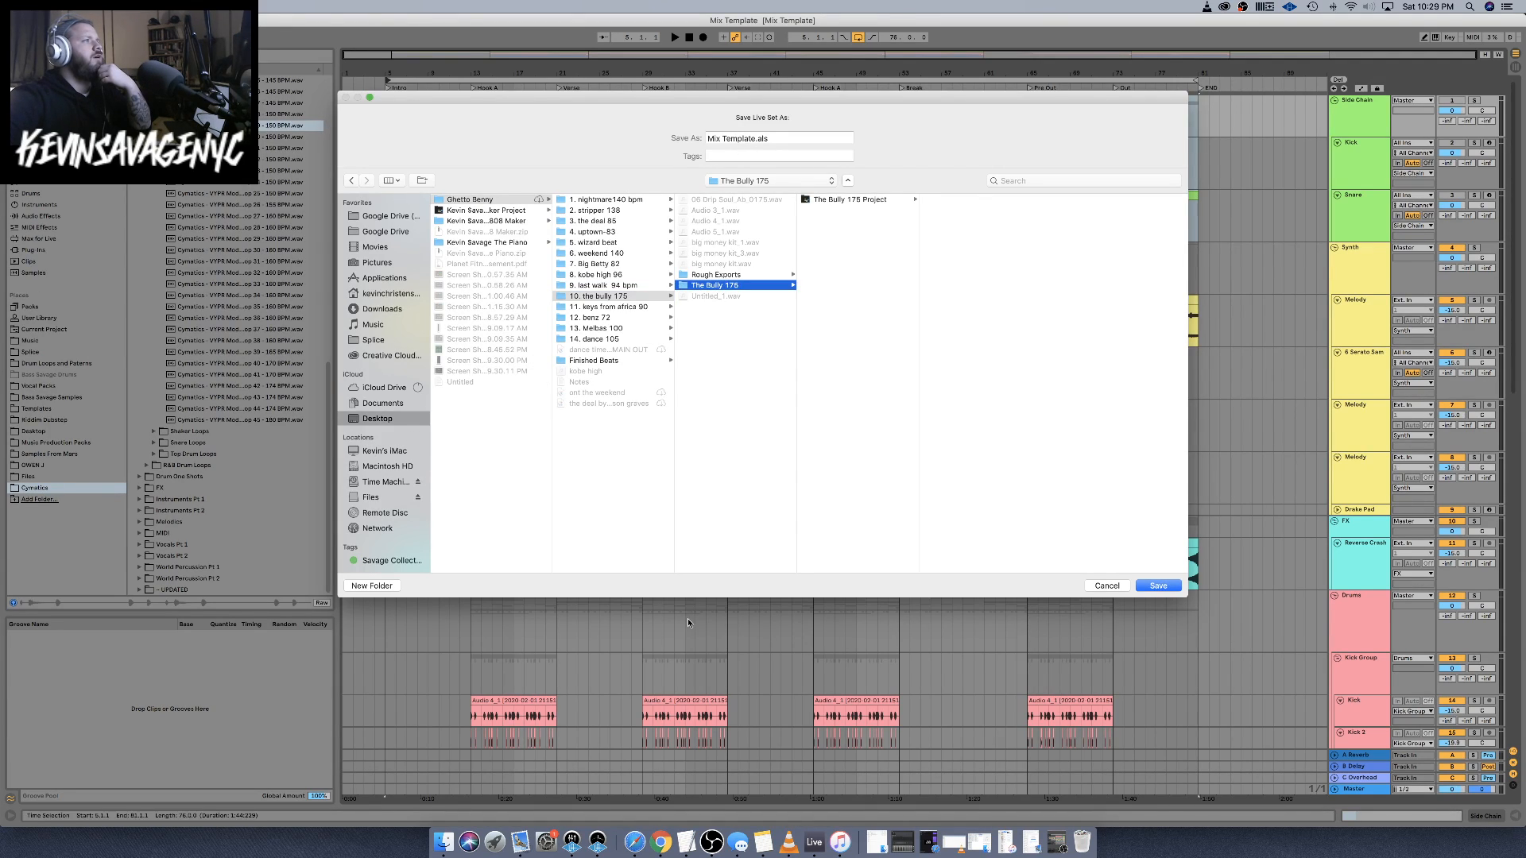
{"action": "left_click", "coordinate": [366, 587]}
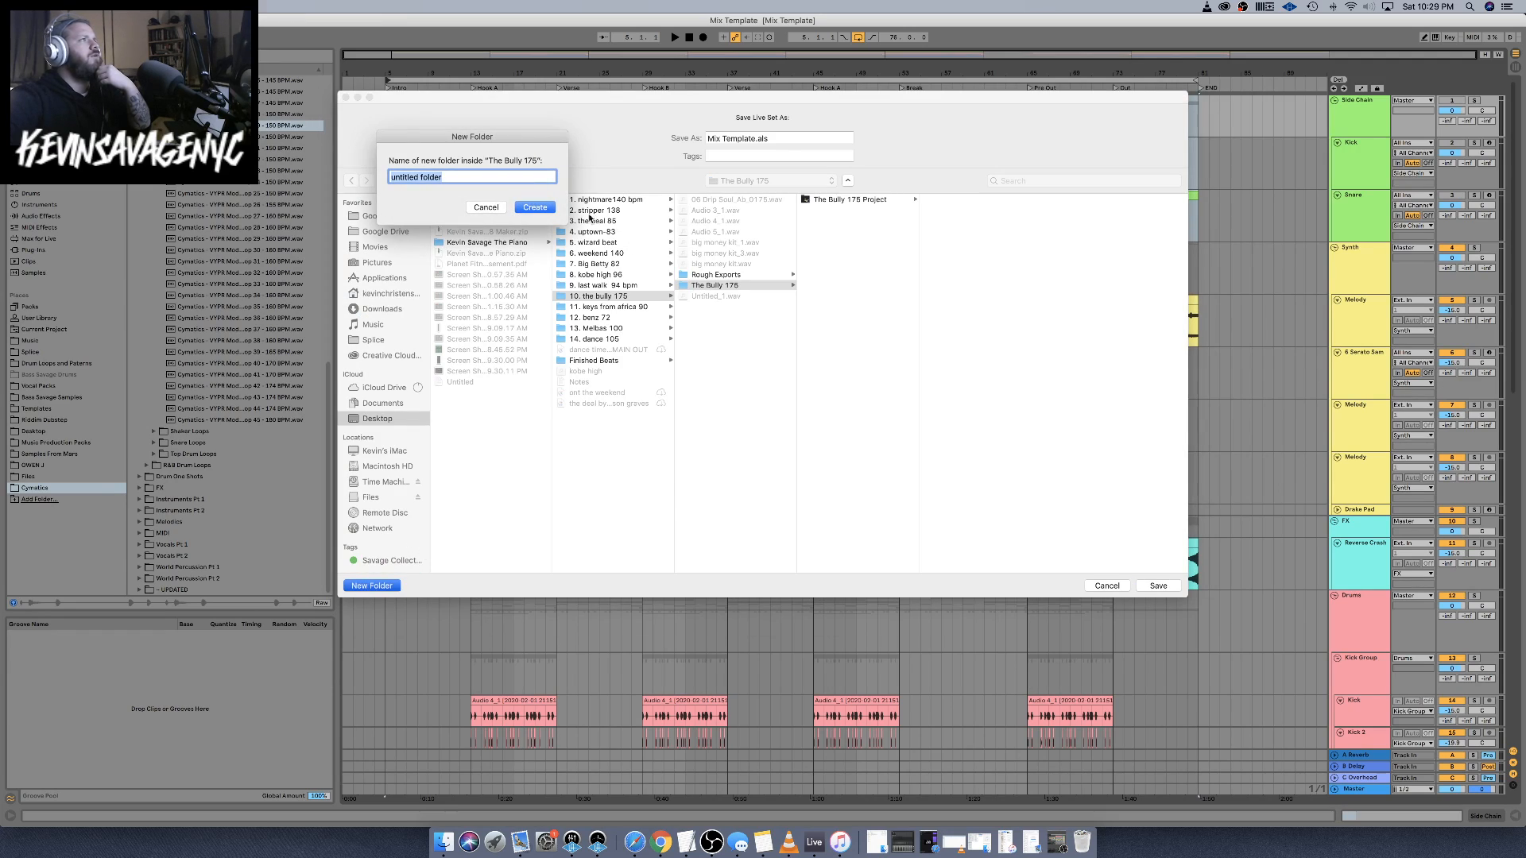
{"action": "left_click", "coordinate": [486, 207]}
{"action": "left_click", "coordinate": [587, 298]}
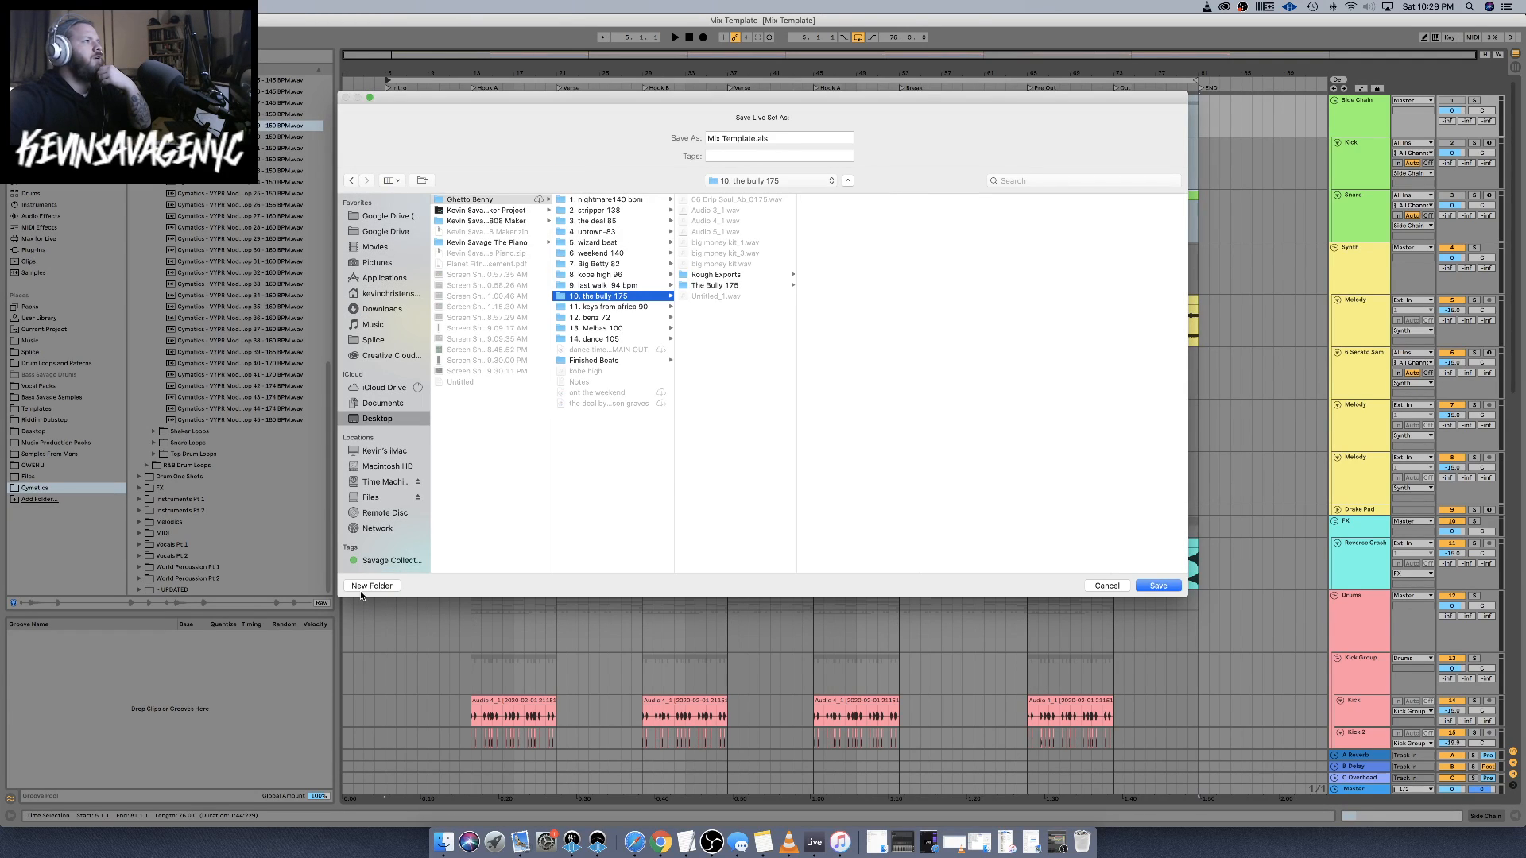
Create a folder named (New) Bully 175 inside the 10. the bully 175 folder for the Live Set
{"action": "left_click", "coordinate": [382, 585]}
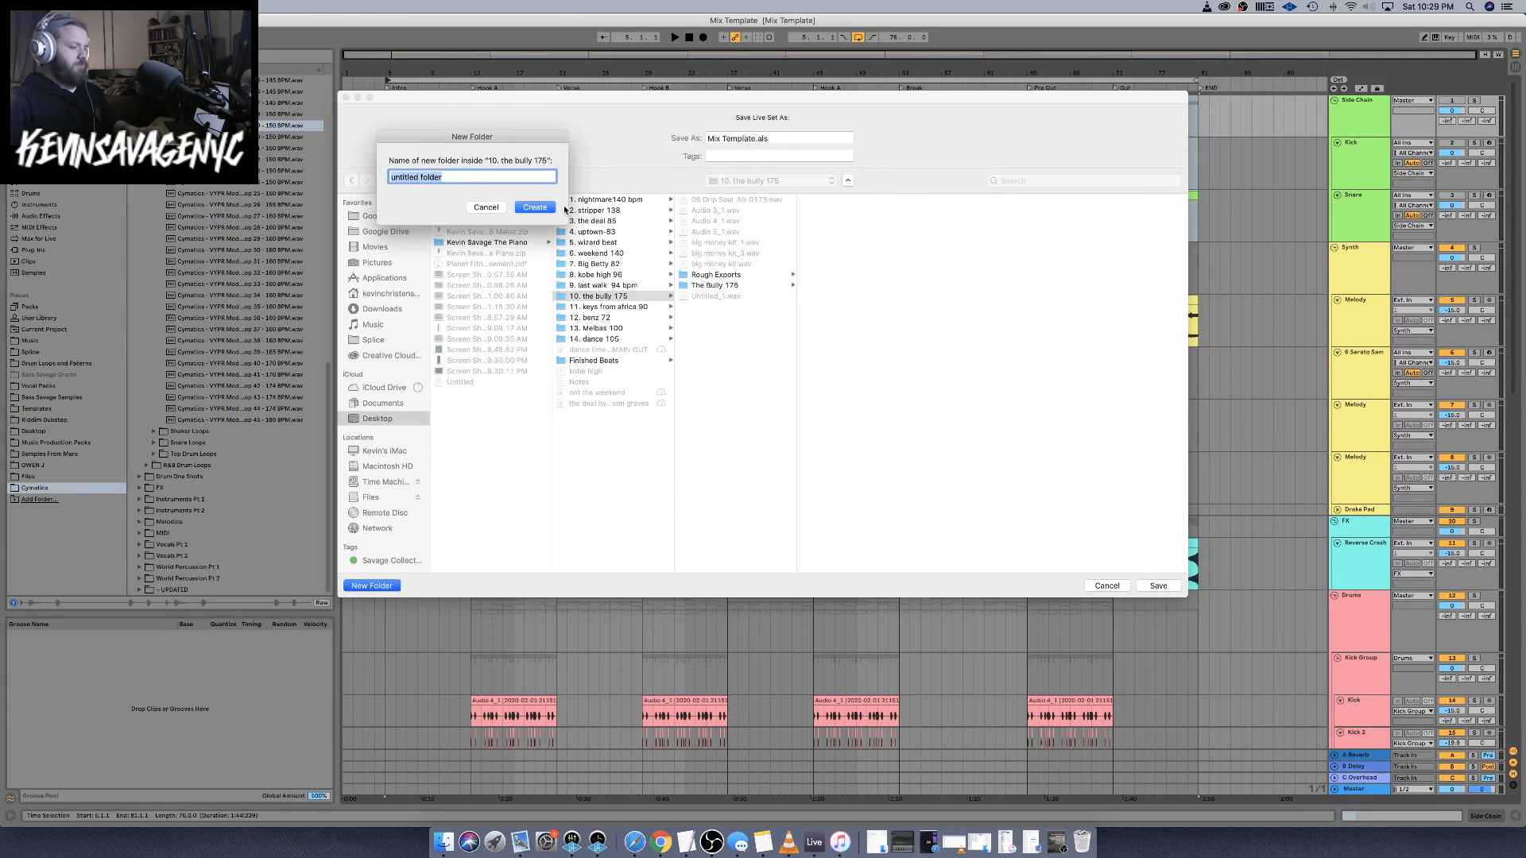
{"action": "type", "text": "New Bully"}
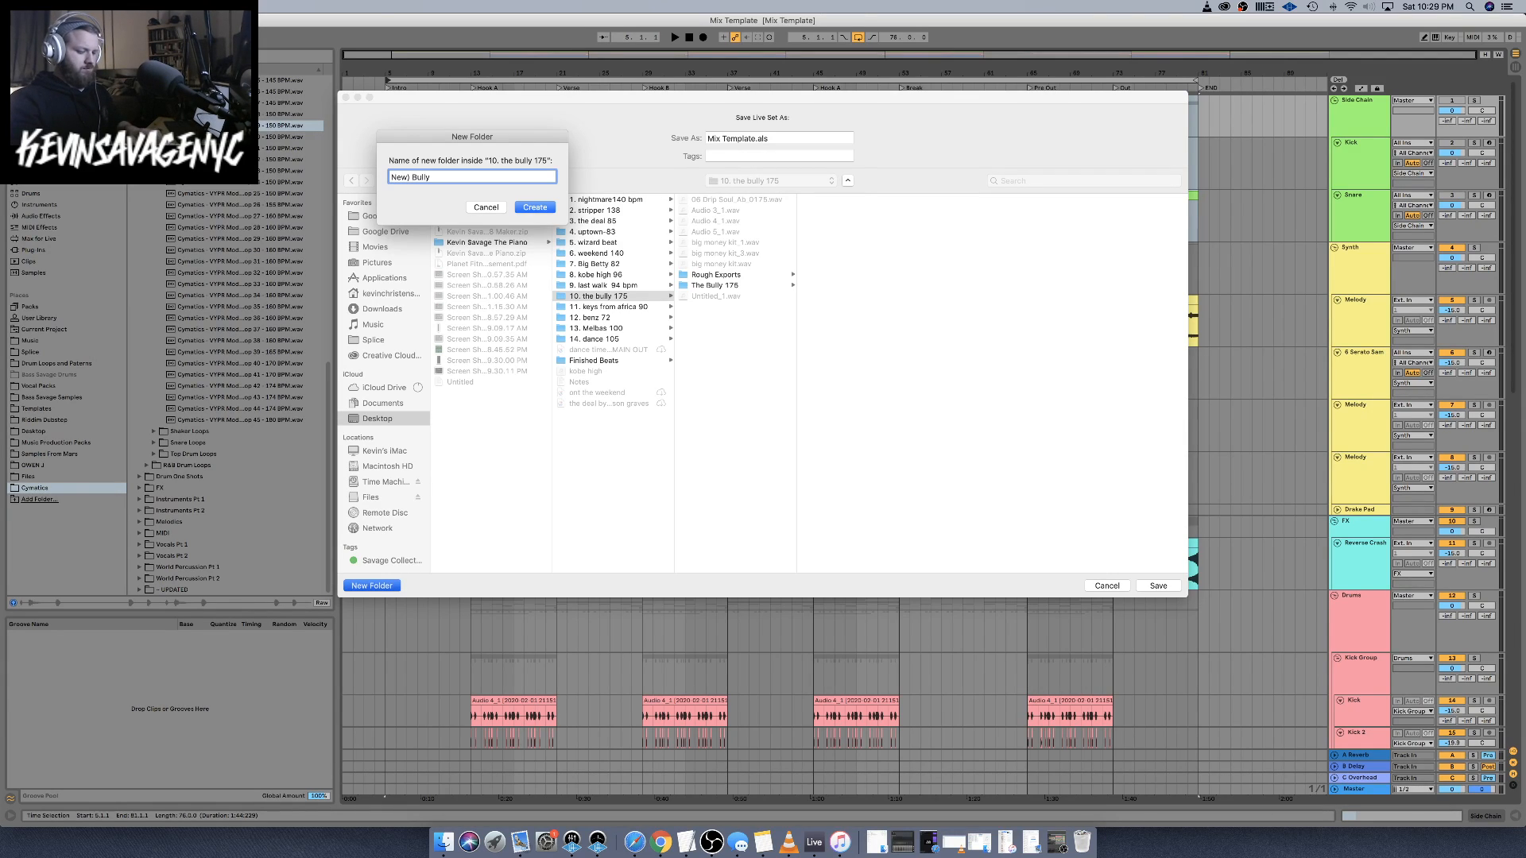
{"action": "type", "text": "("}
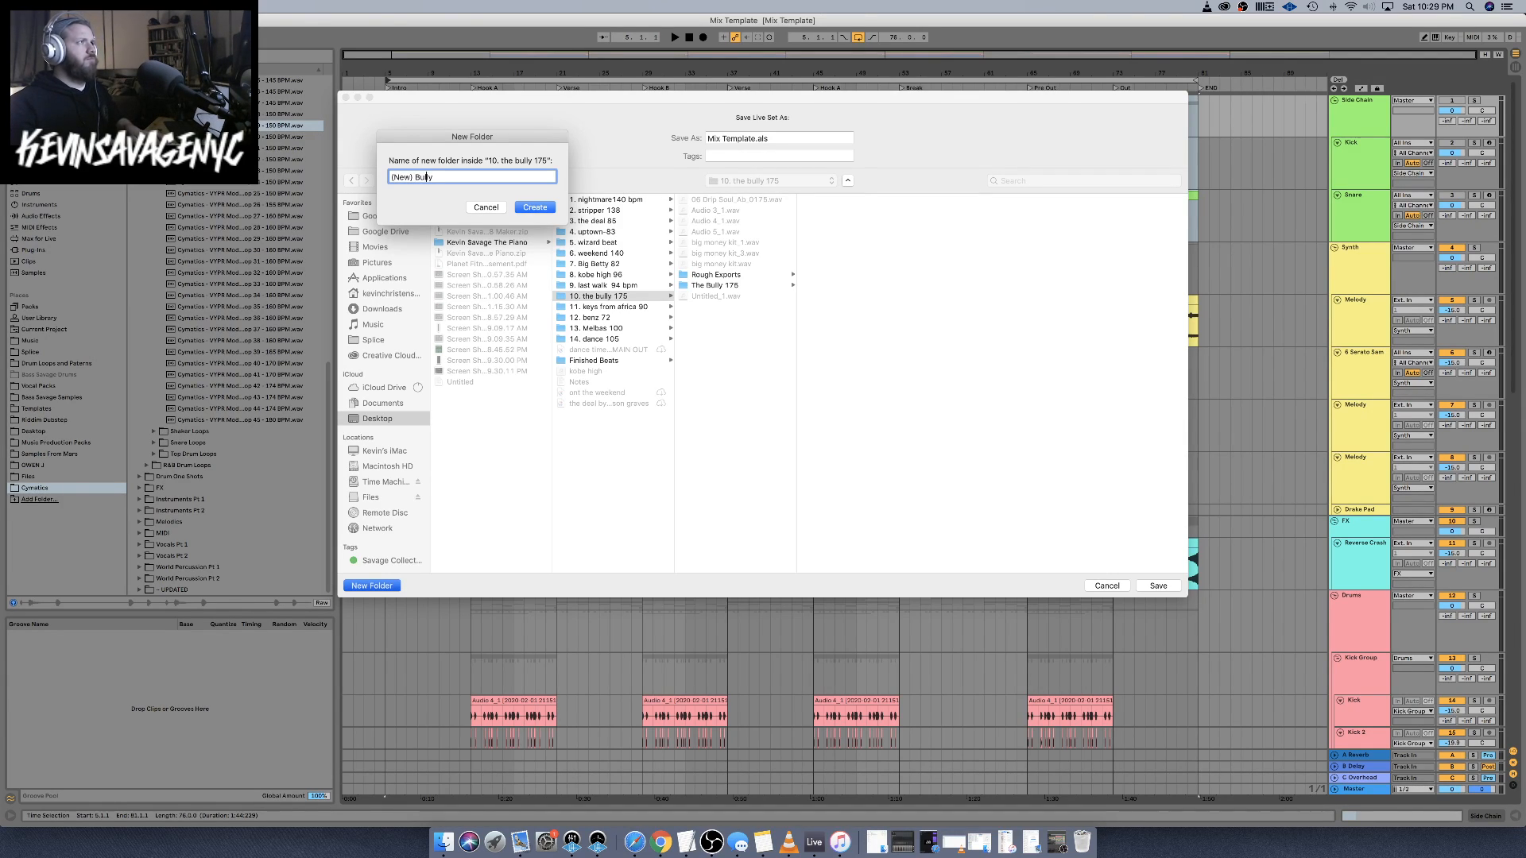
{"action": "type", "text": " 175"}
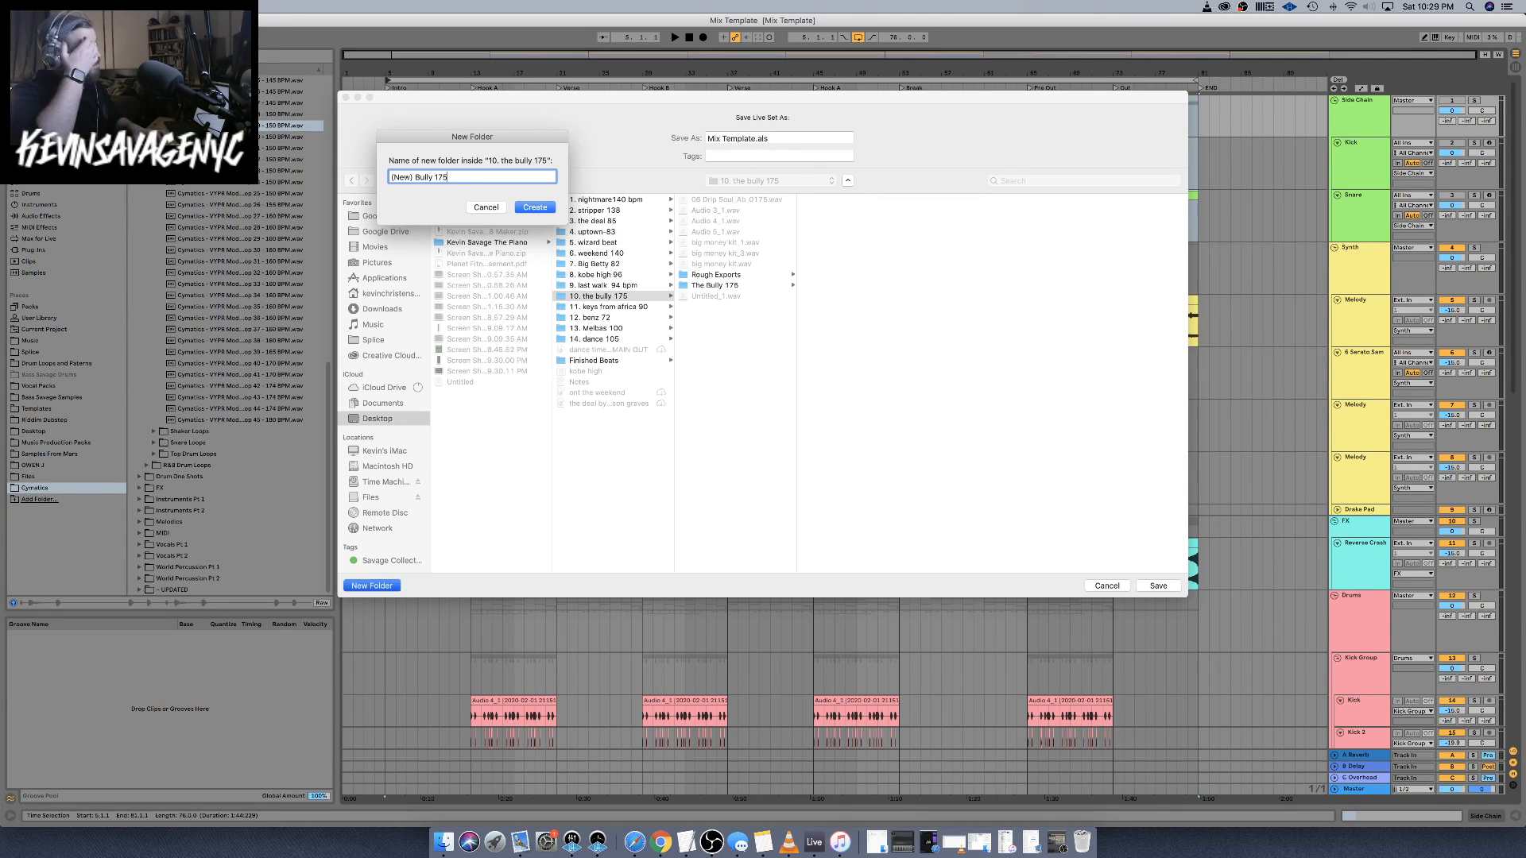
{"action": "left_click", "coordinate": [536, 207]}
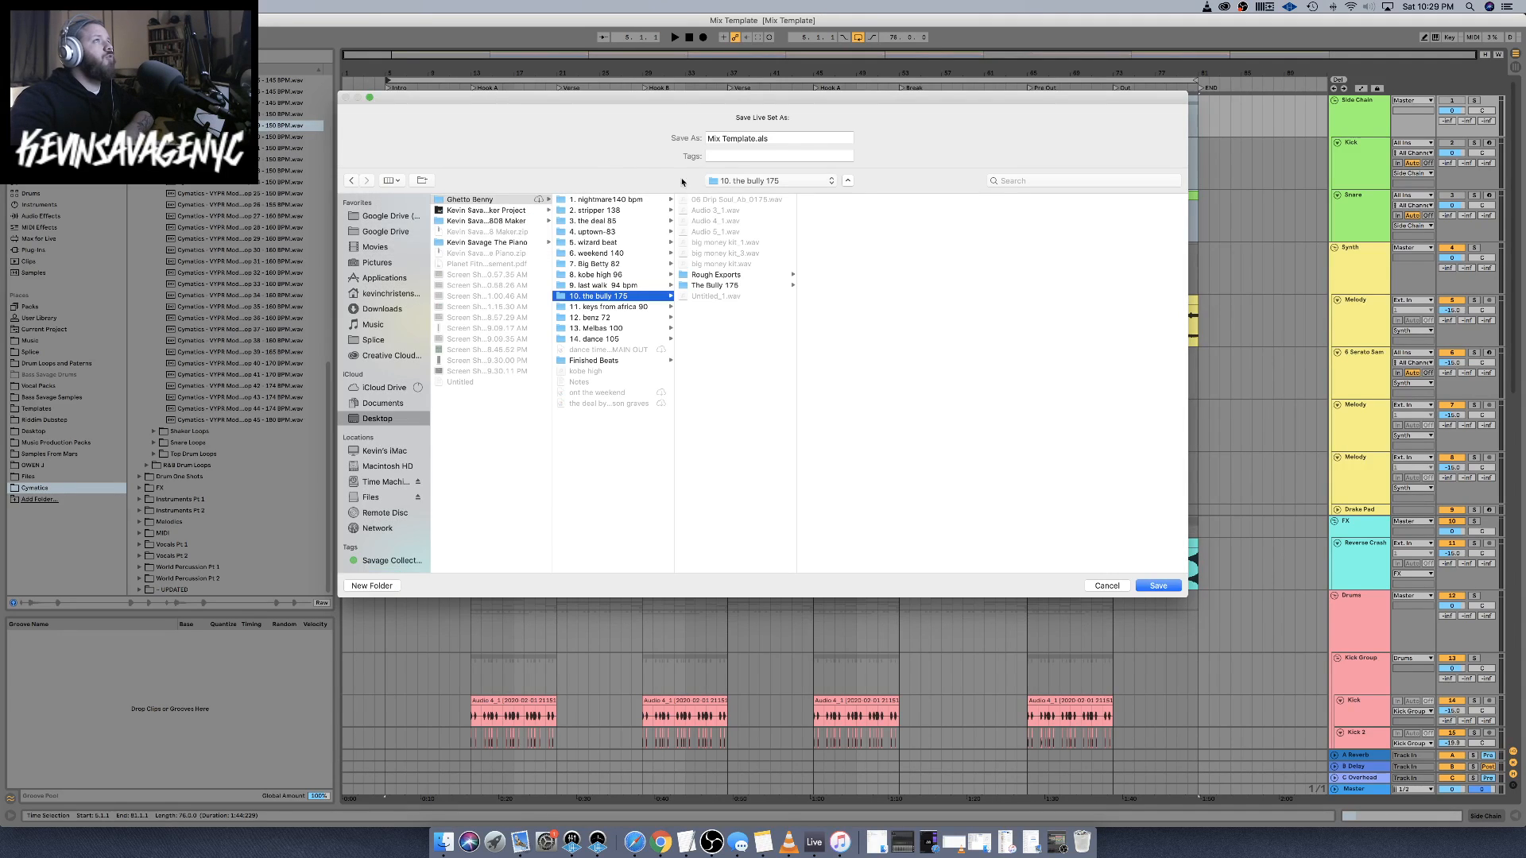
Name the Live Set Bully 175 and save it in the (New) Bully 175 folder
{"action": "left_click", "coordinate": [745, 140]}
{"action": "type", "text": "B"}
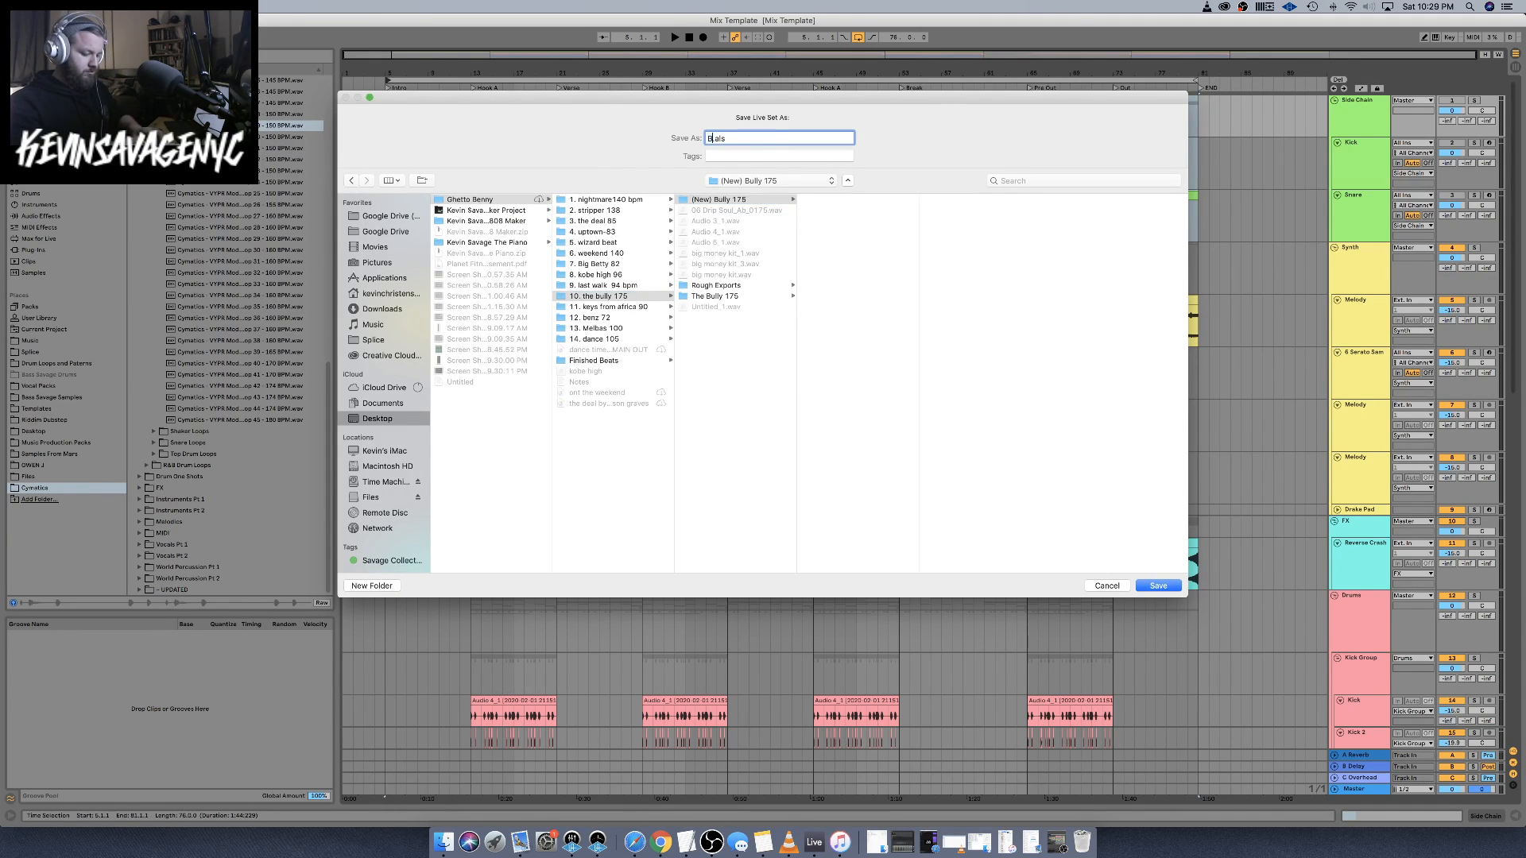
{"action": "type", "text": "ully 1"}
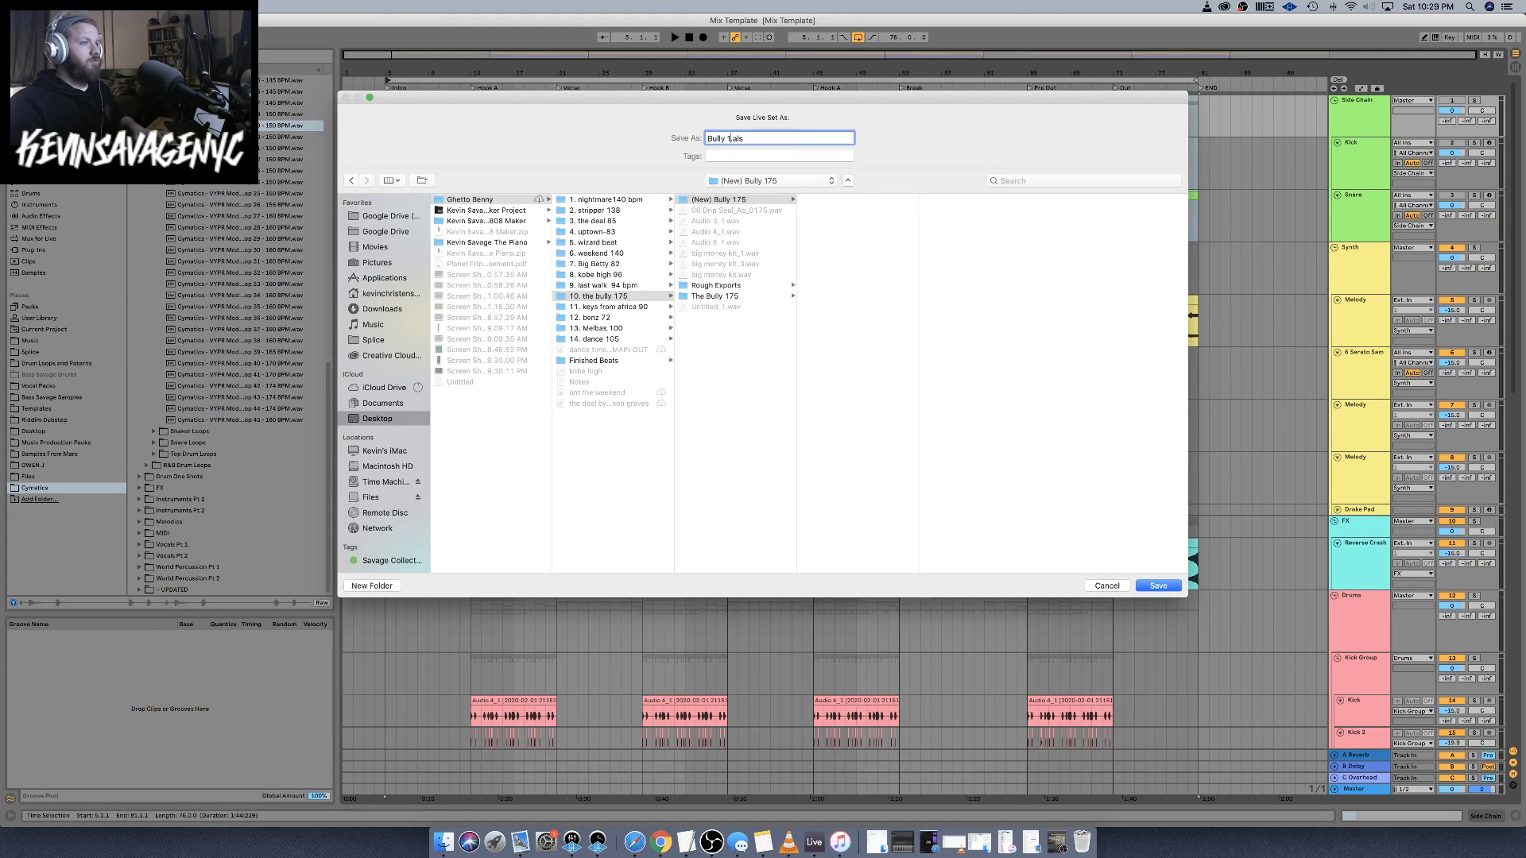
{"action": "type", "text": "75"}
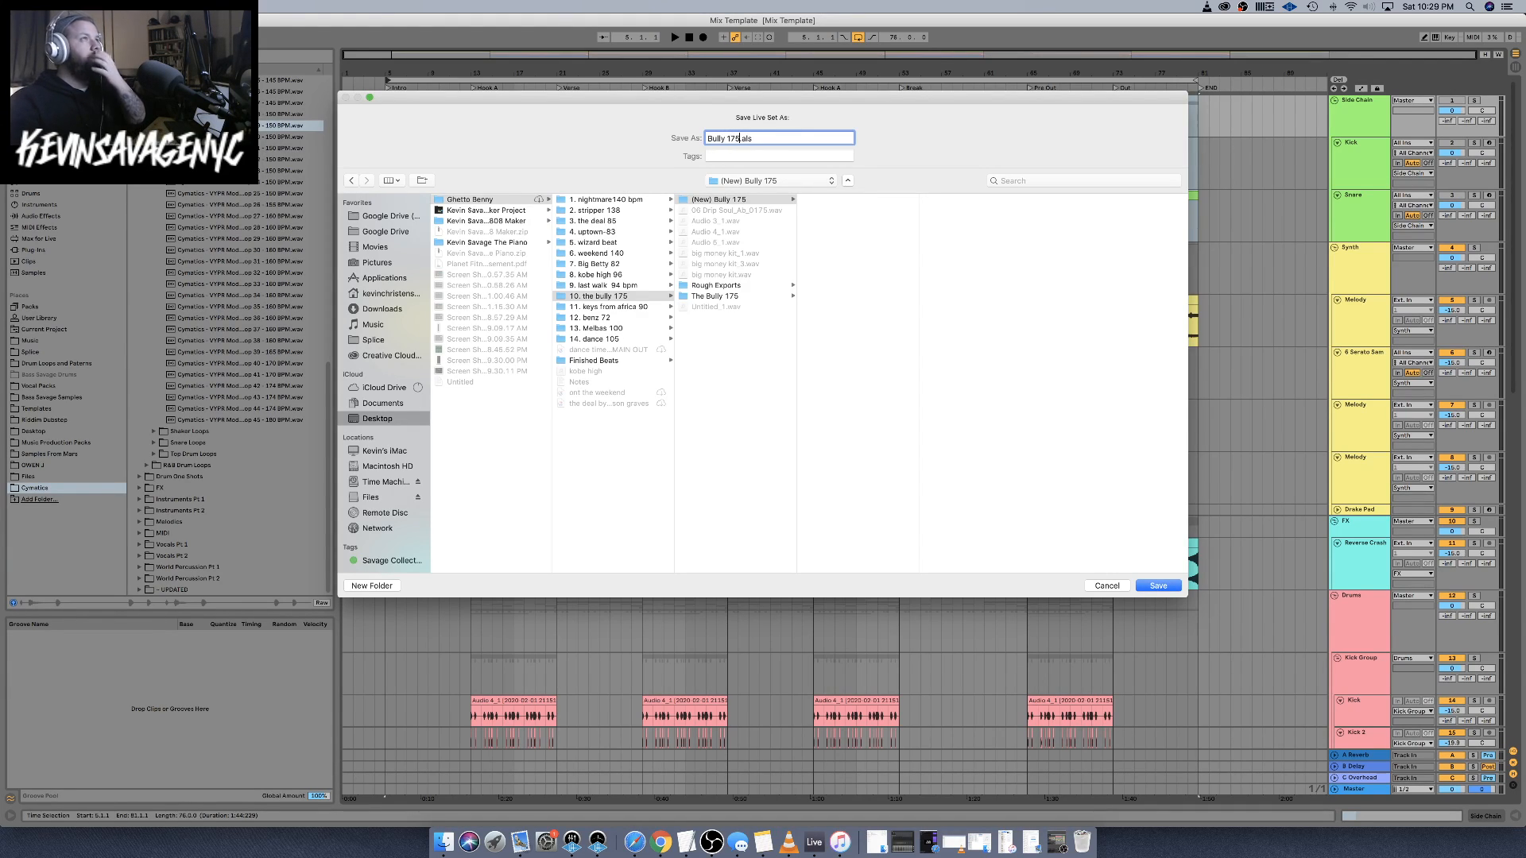
{"action": "left_click", "coordinate": [1157, 586]}
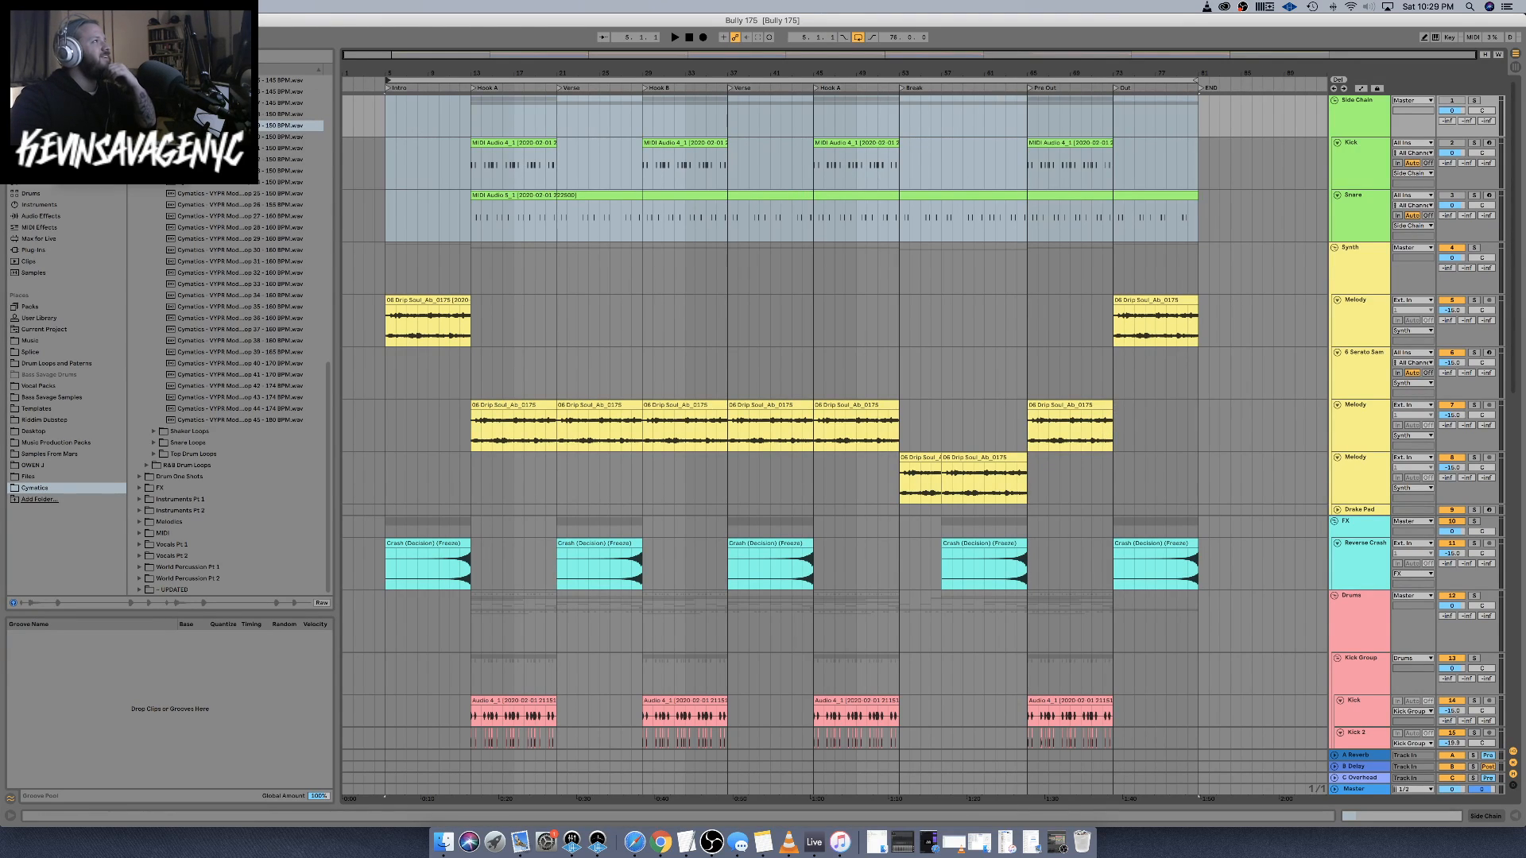
Collect and save the media from elsewhere, other Projects, the User Library and Factory Packs into the project
{"action": "key", "text": "super+shift+r"}
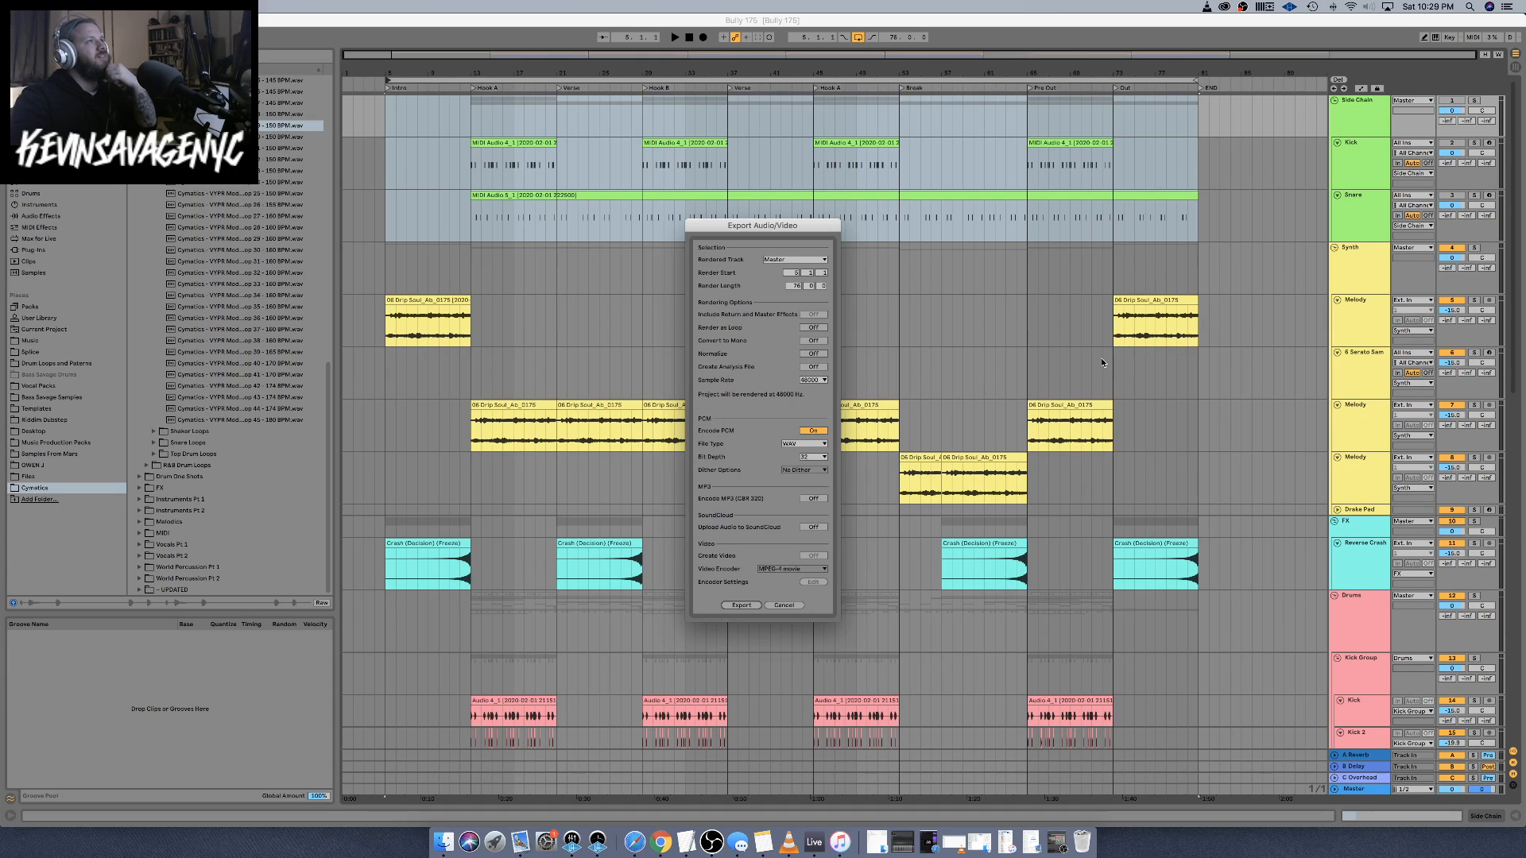
{"action": "left_click", "coordinate": [780, 606]}
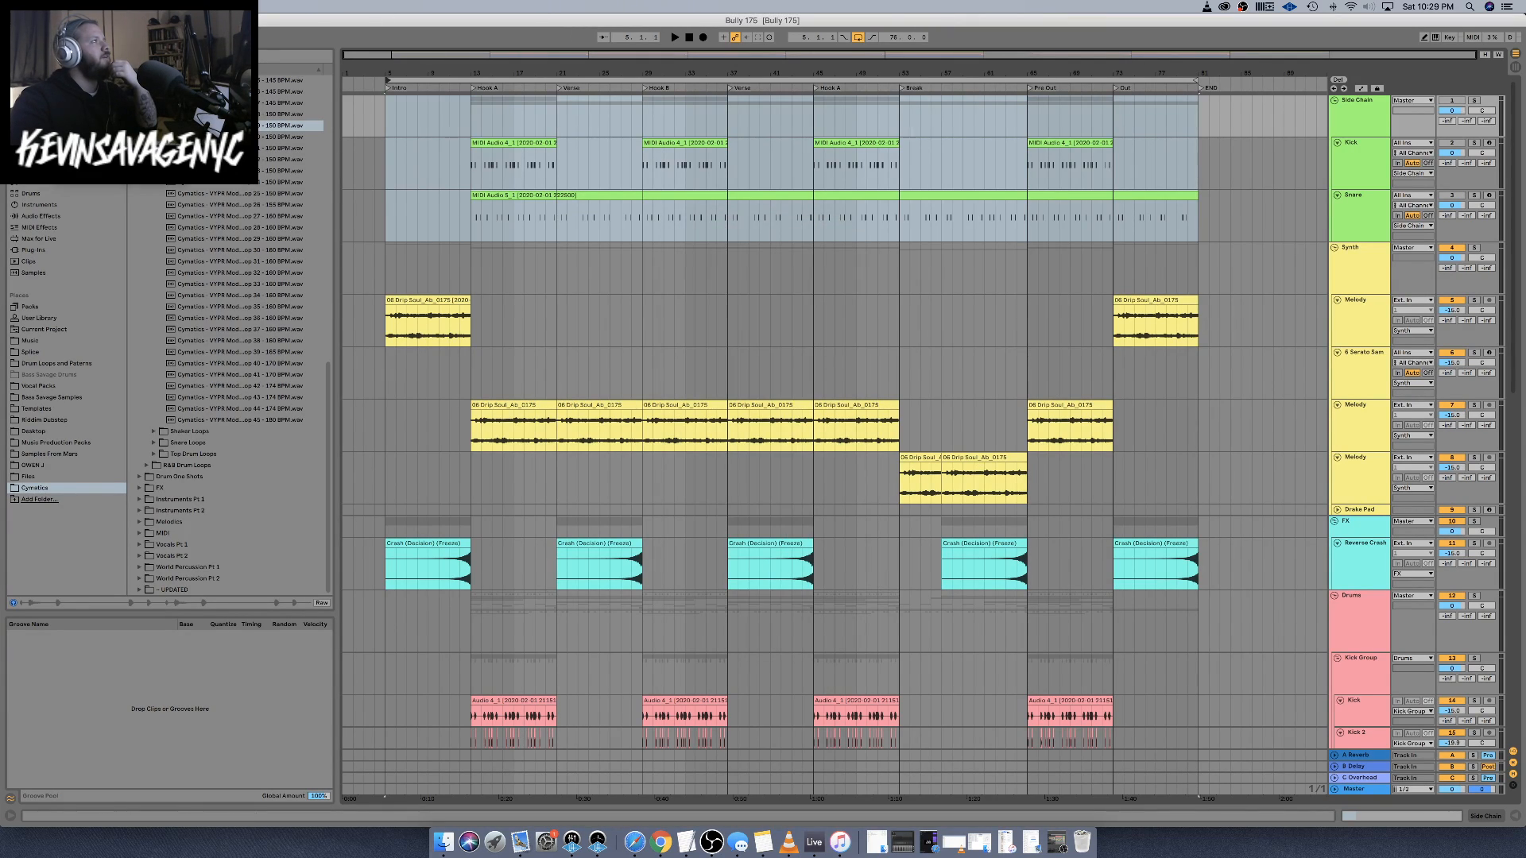
{"action": "left_click", "coordinate": [99, 125]}
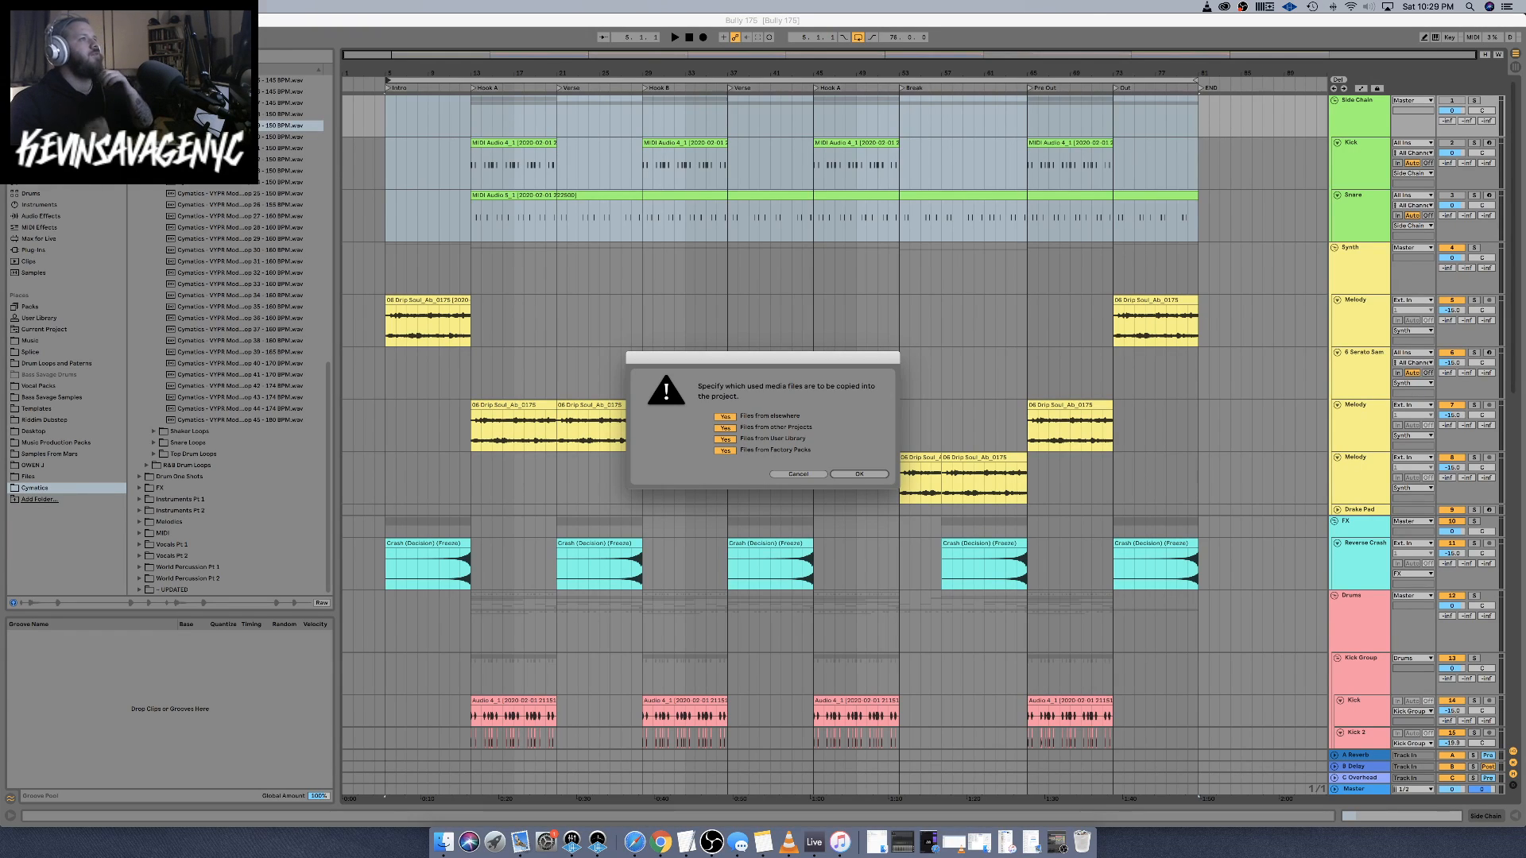
{"action": "left_click", "coordinate": [859, 474]}
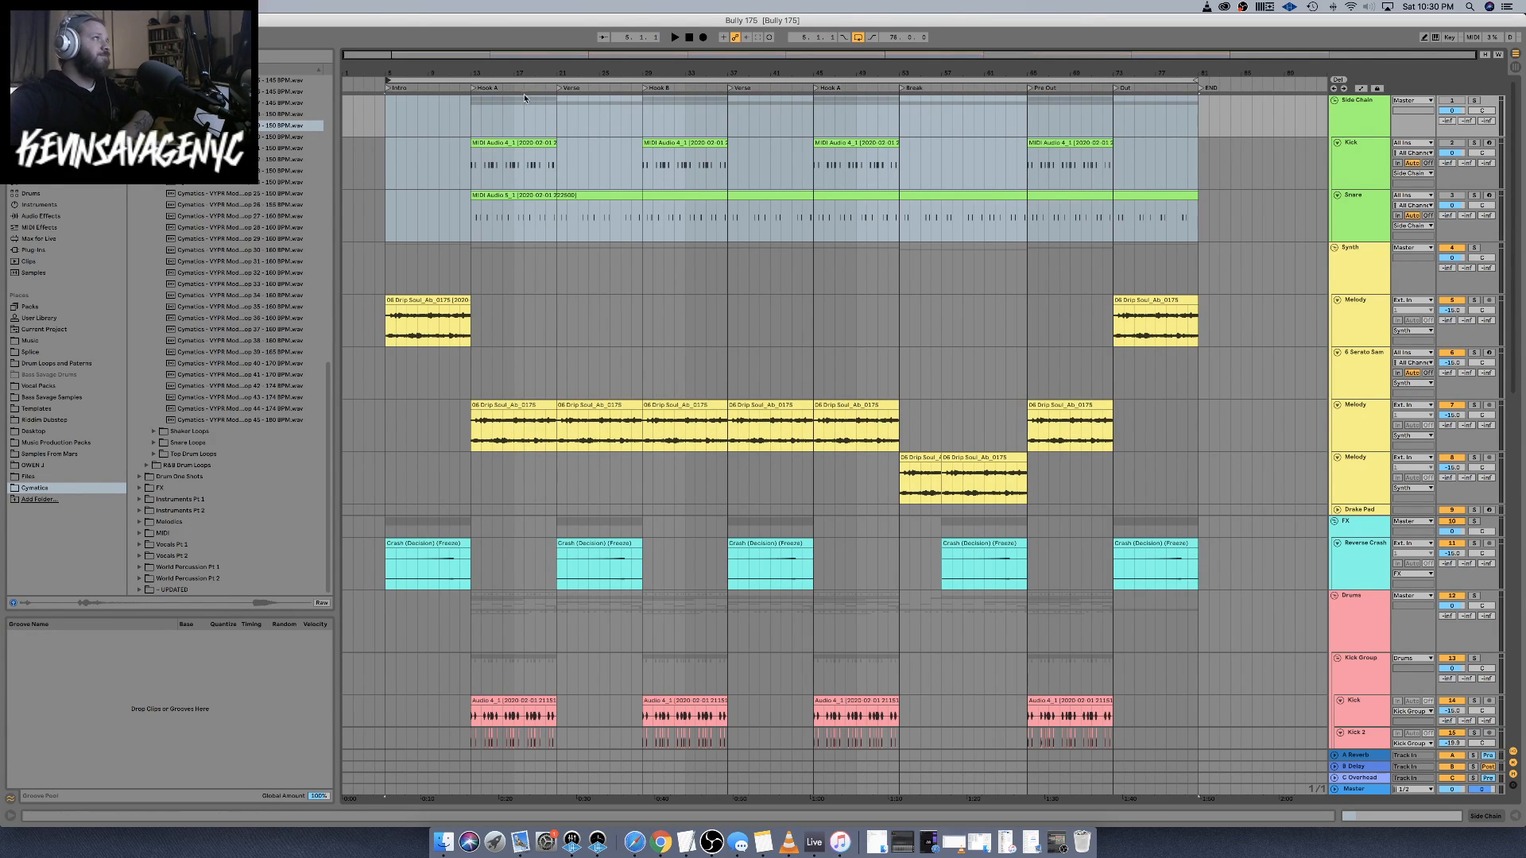
Switch to OBS, put the Will Return... scene on the stream for a break and return to the Live Set
{"action": "left_click", "coordinate": [387, 89]}
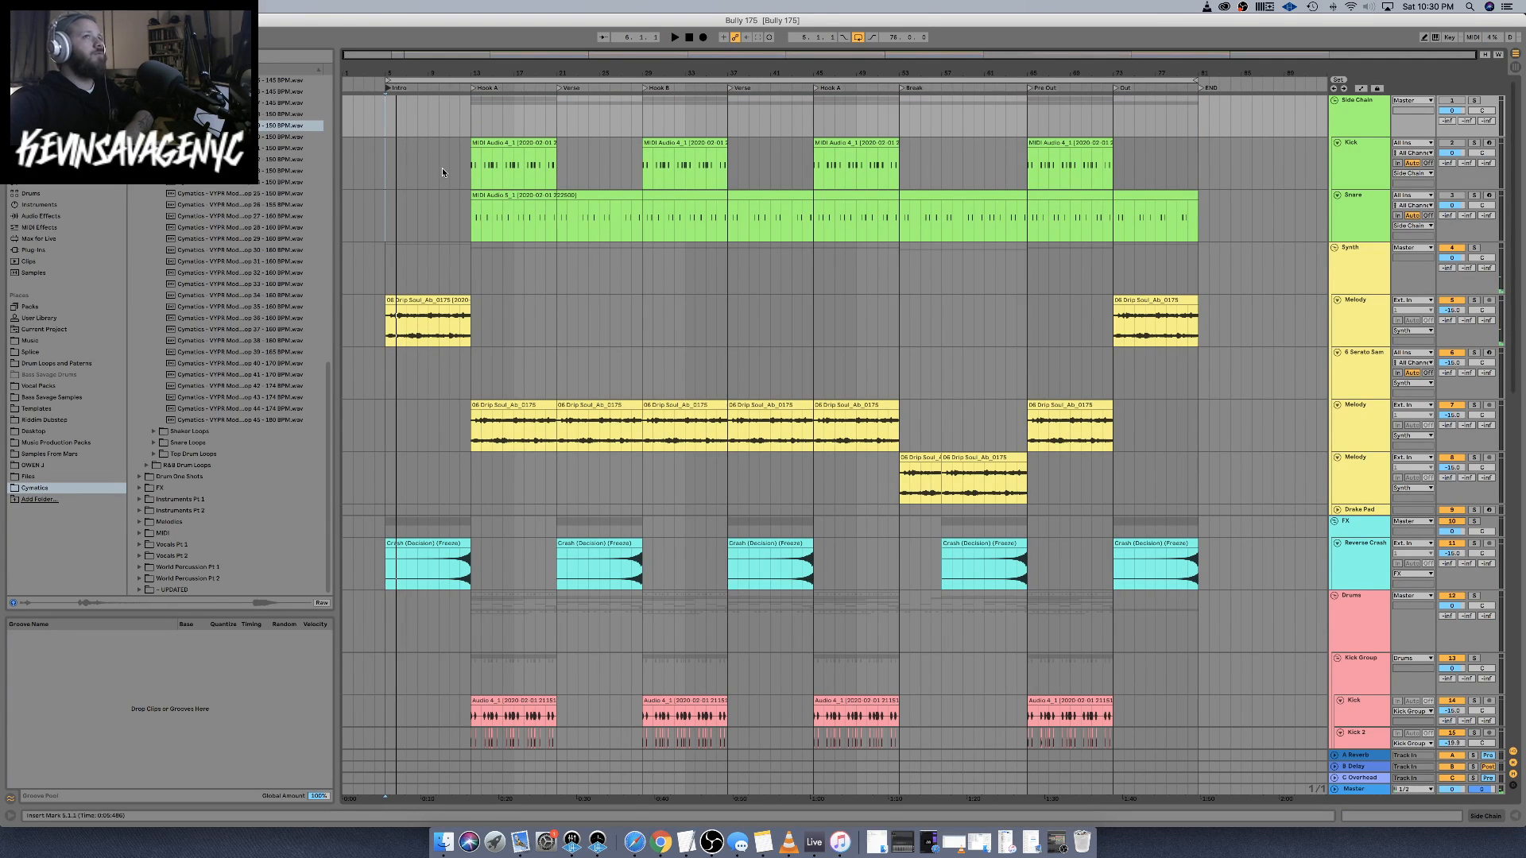
{"action": "key", "text": "space"}
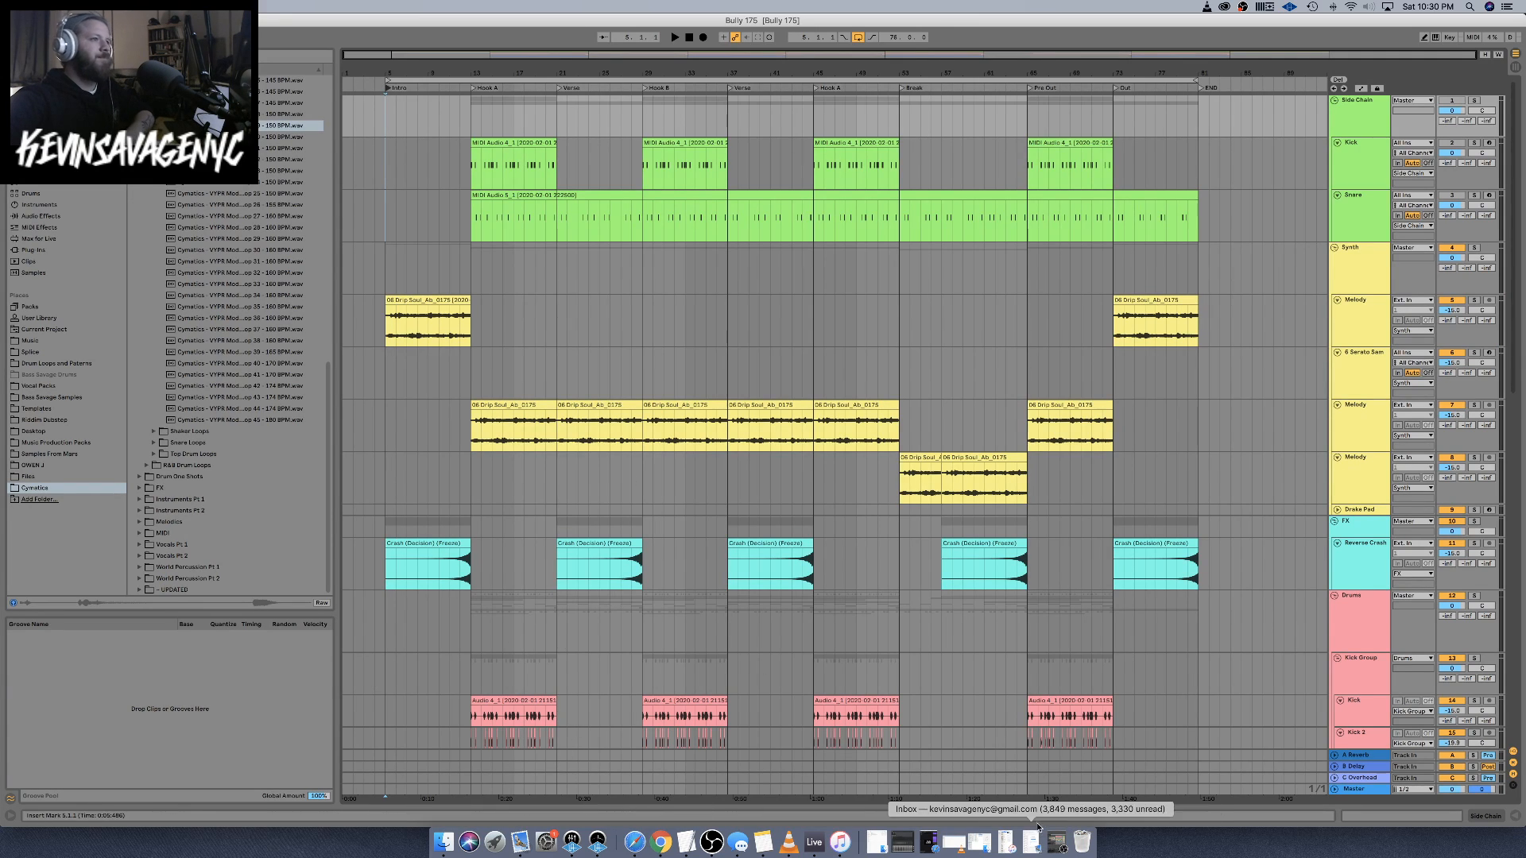
{"action": "left_click", "coordinate": [711, 841]}
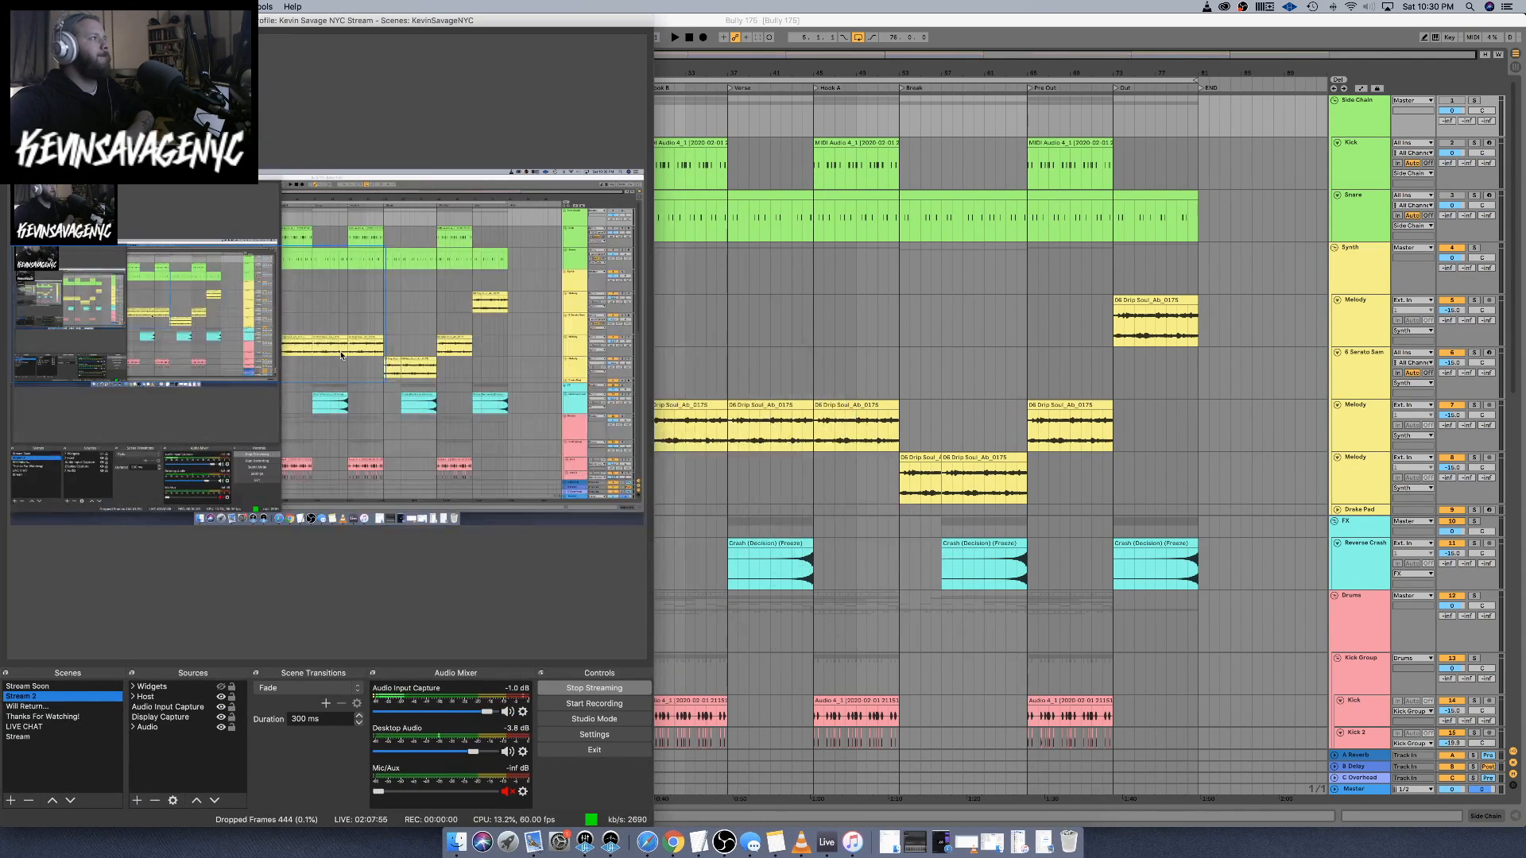
{"action": "left_click", "coordinate": [22, 707]}
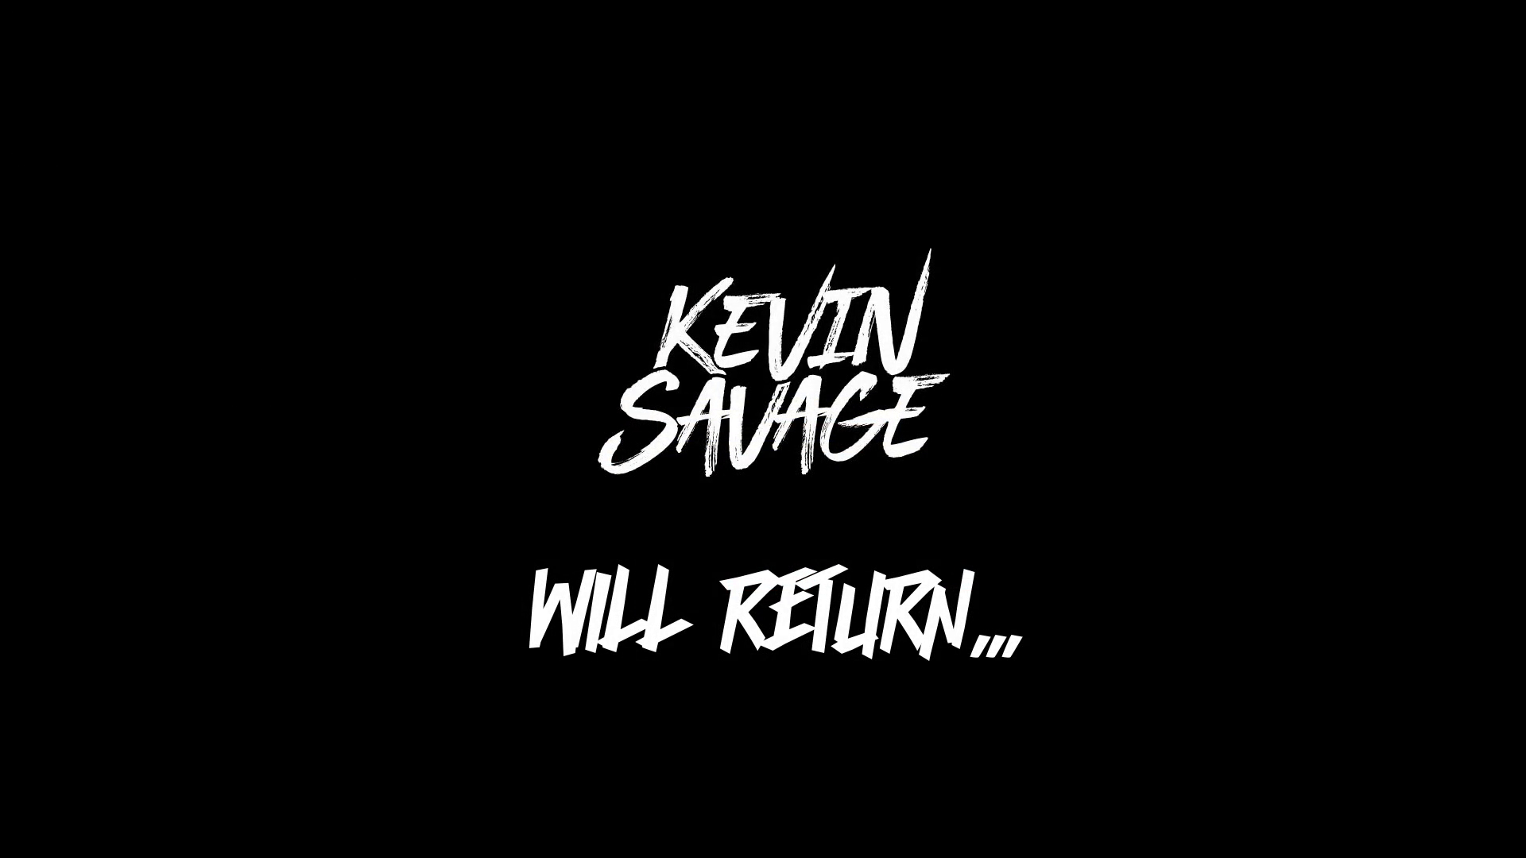
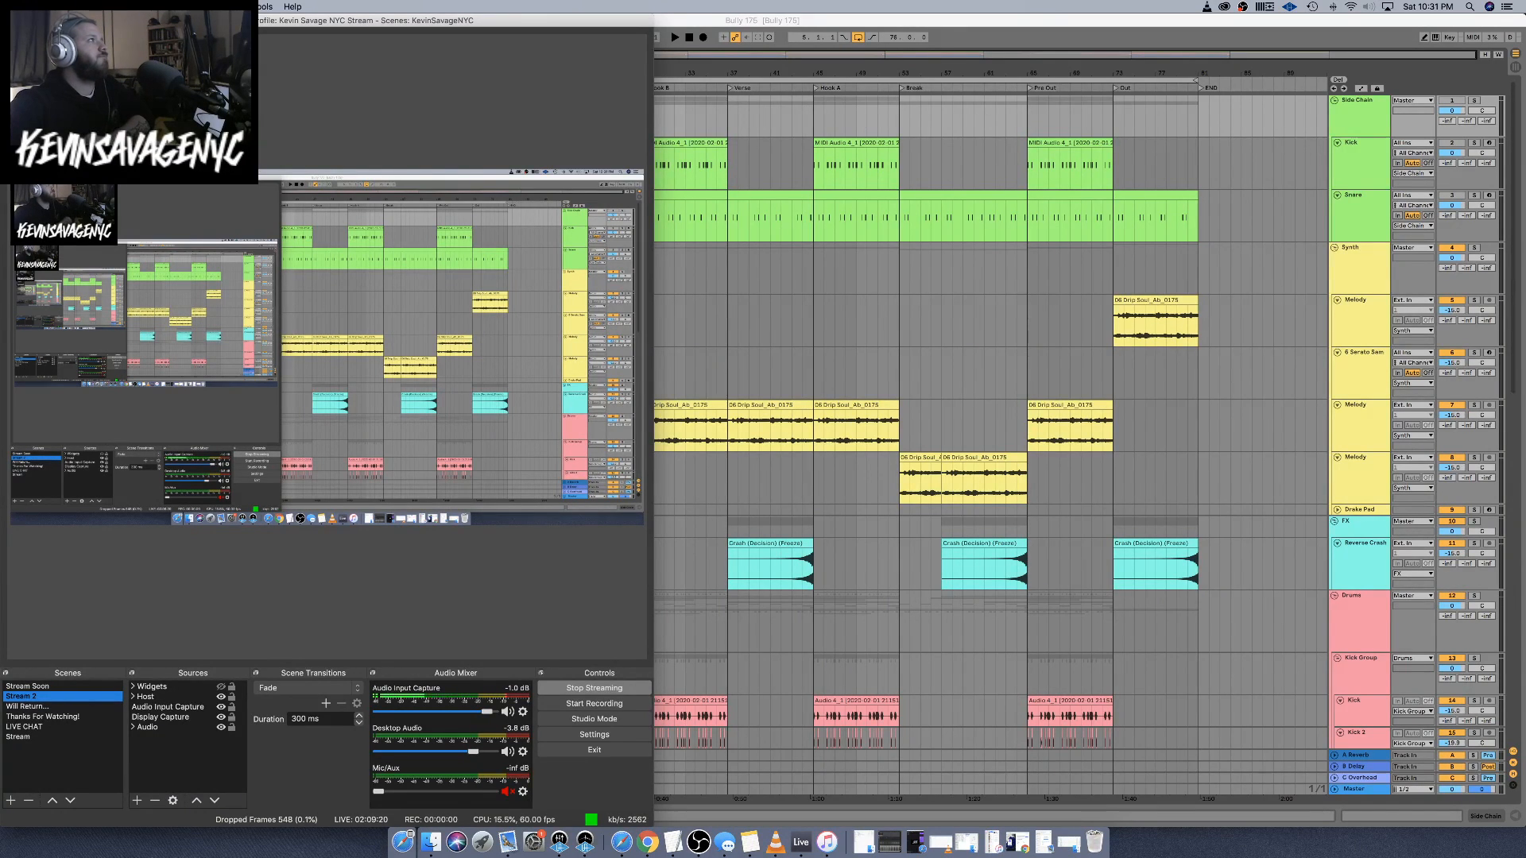
{"action": "left_click", "coordinate": [20, 21]}
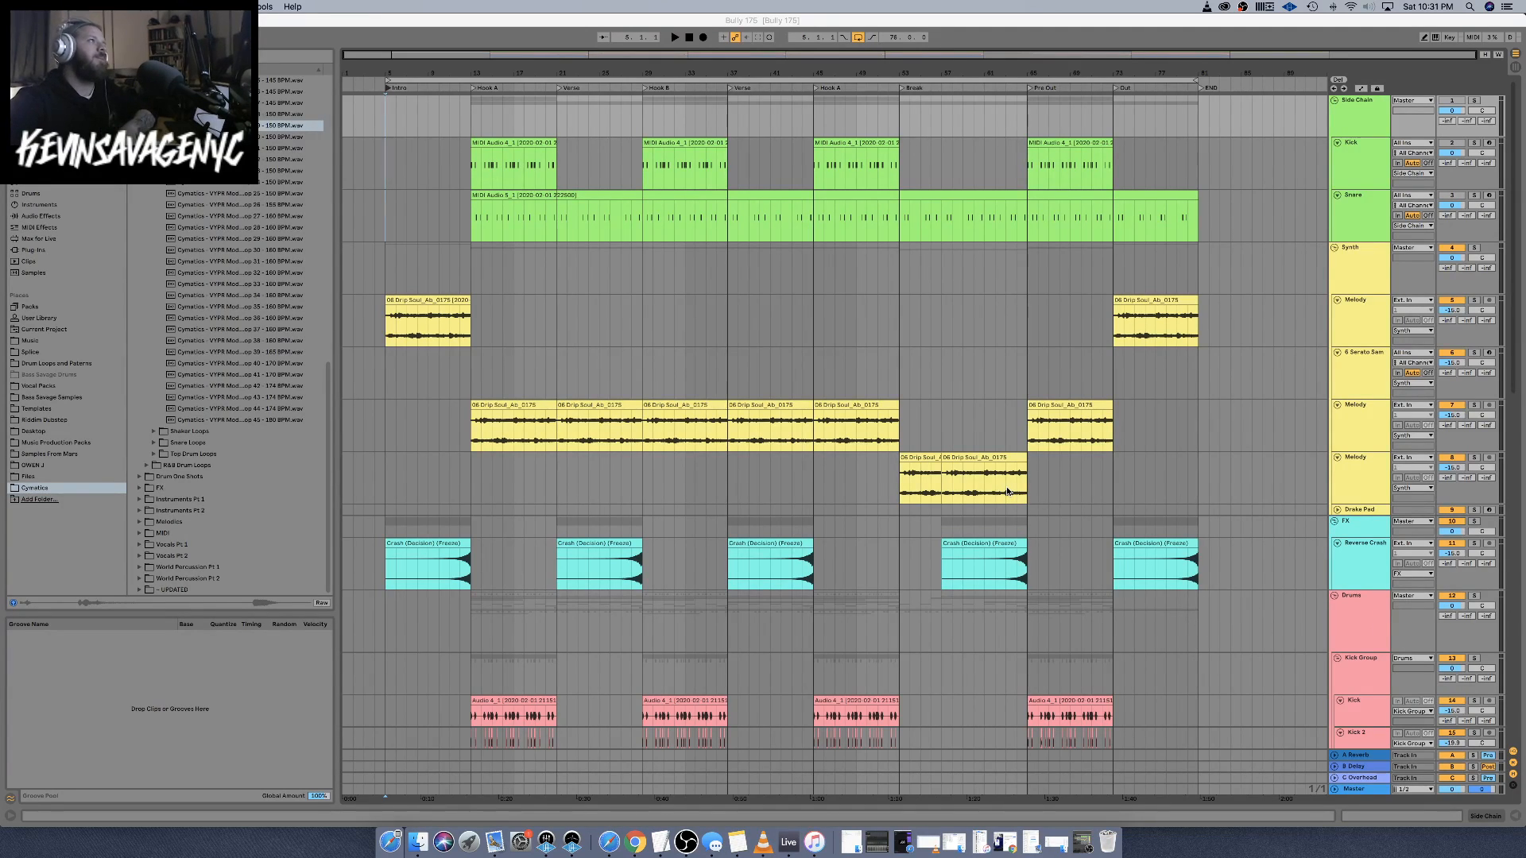
Play the arrangement from the Intro and examine the master output's spectrum and levels in Voxengo SPAN
{"action": "key", "text": "space"}
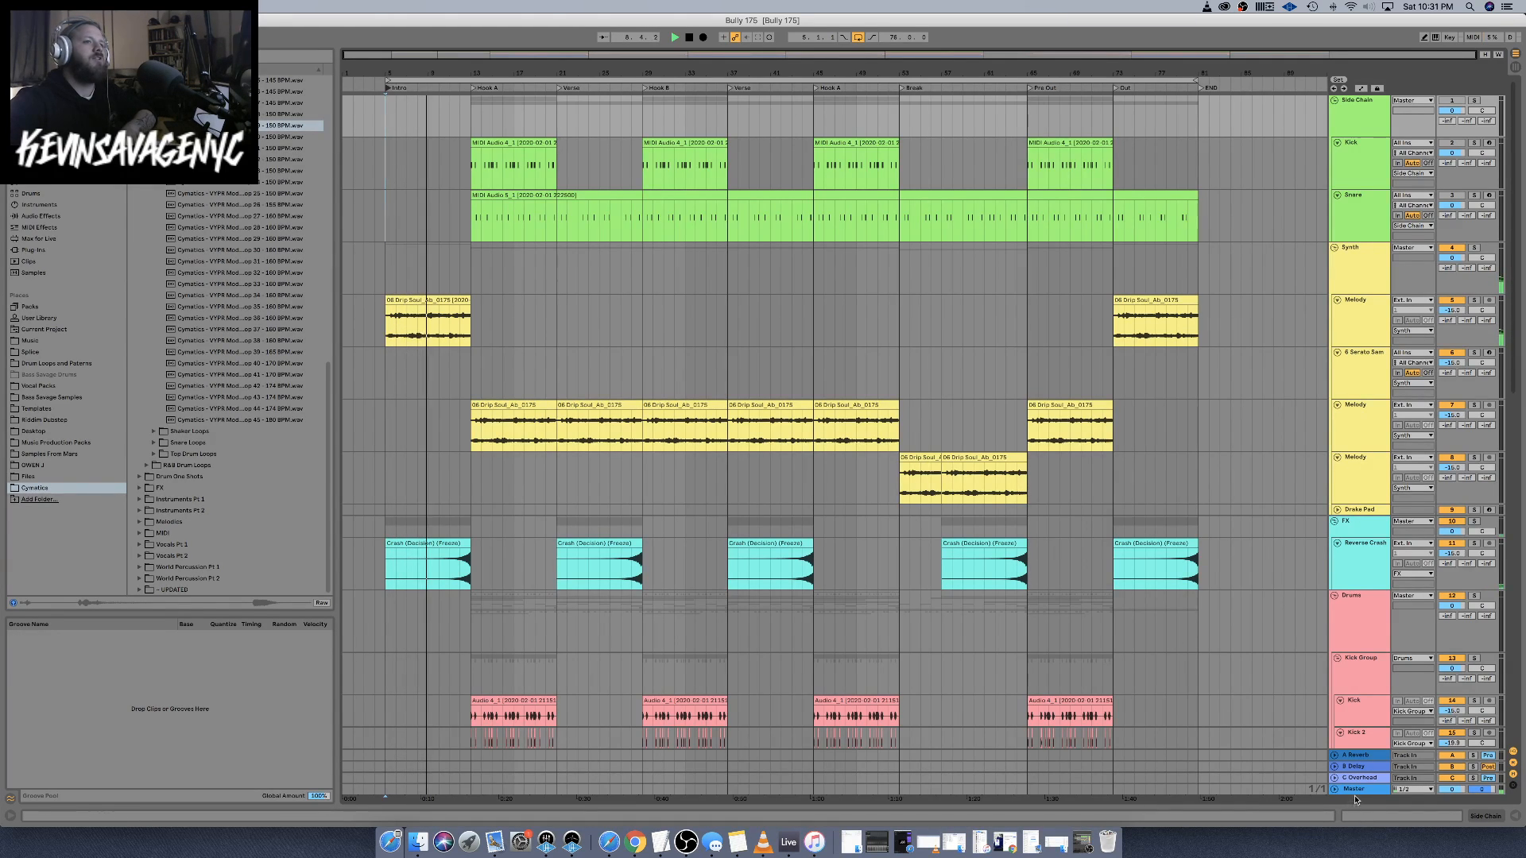
{"action": "left_click", "coordinate": [1435, 815]}
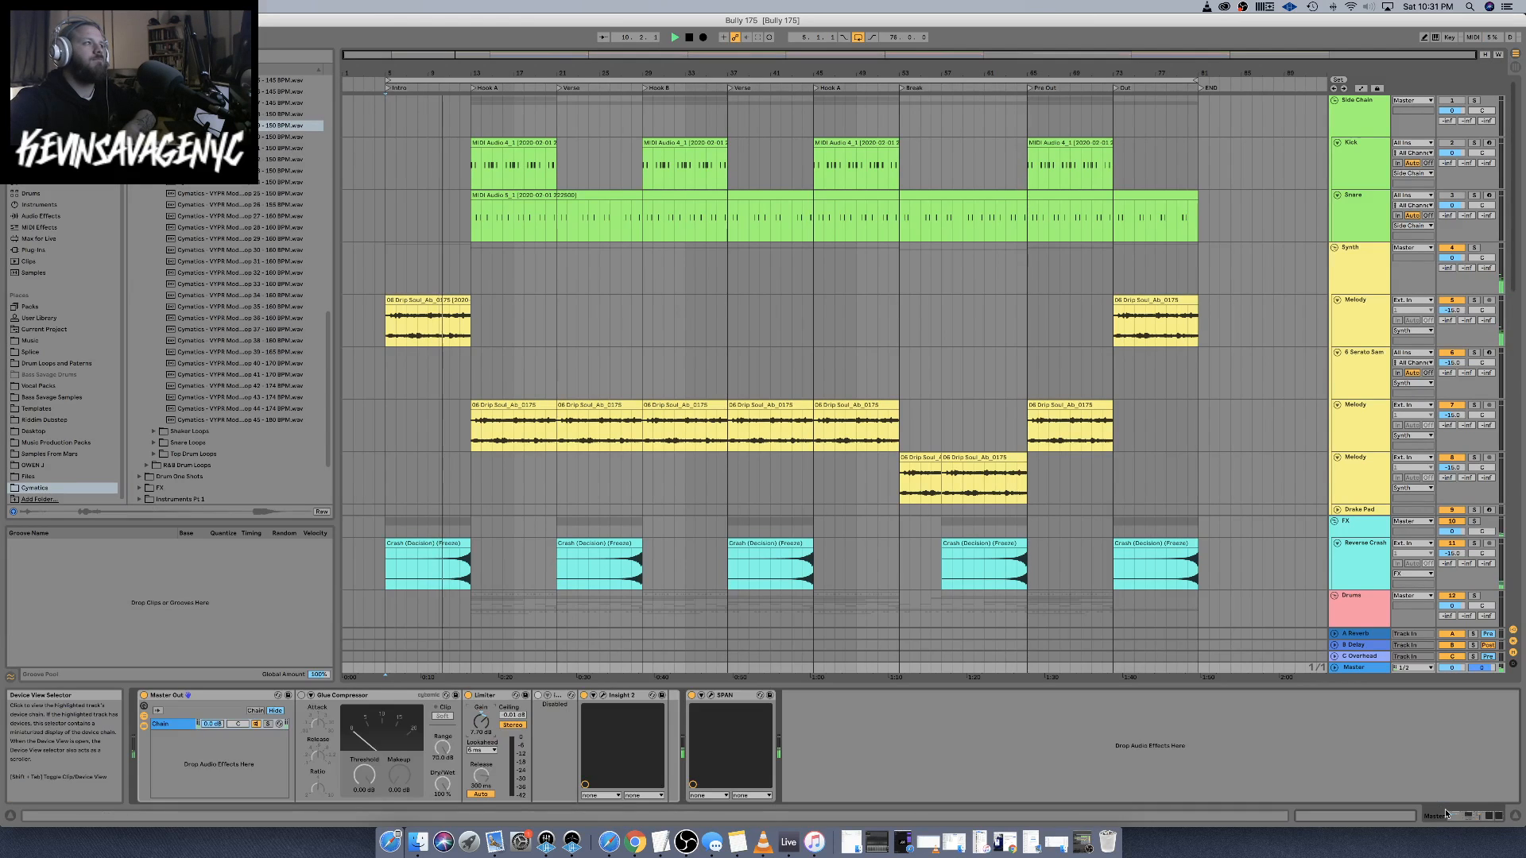
{"action": "left_click", "coordinate": [711, 696]}
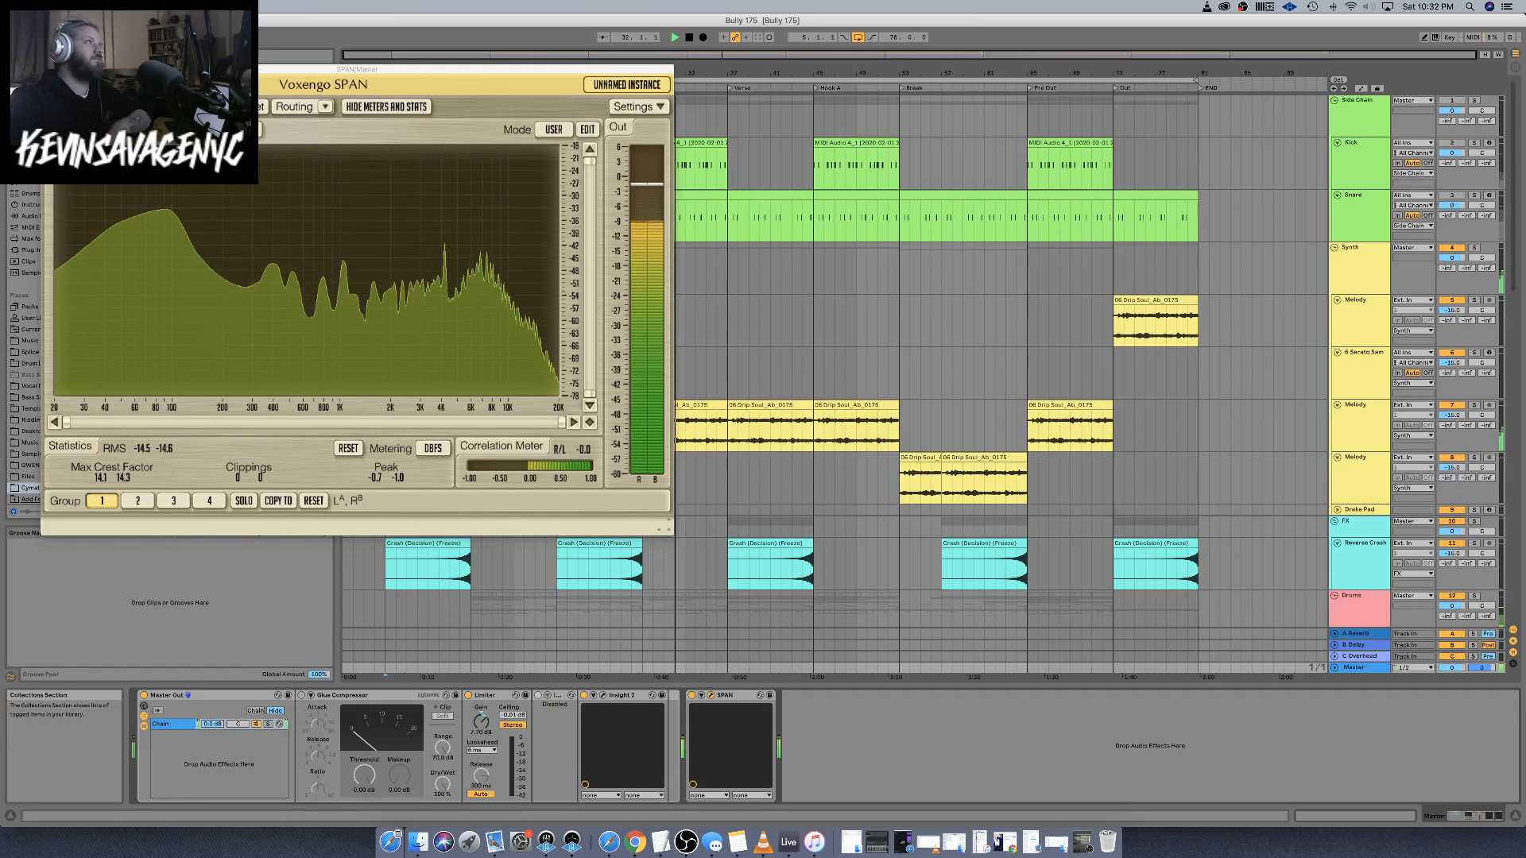
{"action": "left_click", "coordinate": [48, 69]}
{"action": "scroll", "coordinate": [654, 422], "scroll_direction": "down", "scroll_amount": 1}
{"action": "key", "text": "space"}
Audition Hook A from the first MIDI clip on the Top track and inspect the 808 group's tracks and device chains
{"action": "scroll", "coordinate": [517, 351], "scroll_direction": "down", "scroll_amount": 15}
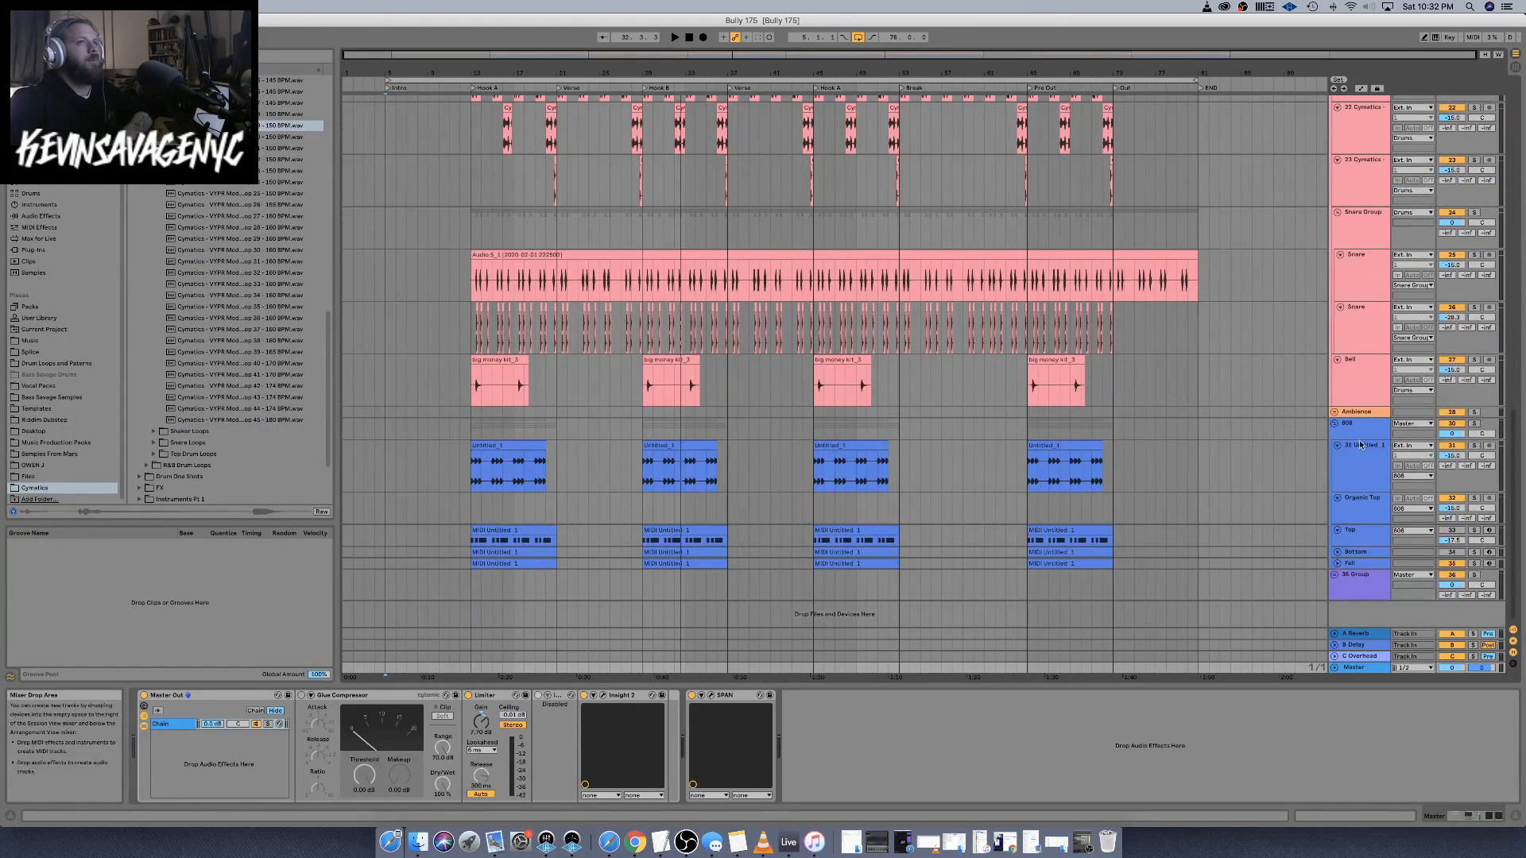
{"action": "left_click", "coordinate": [1362, 456]}
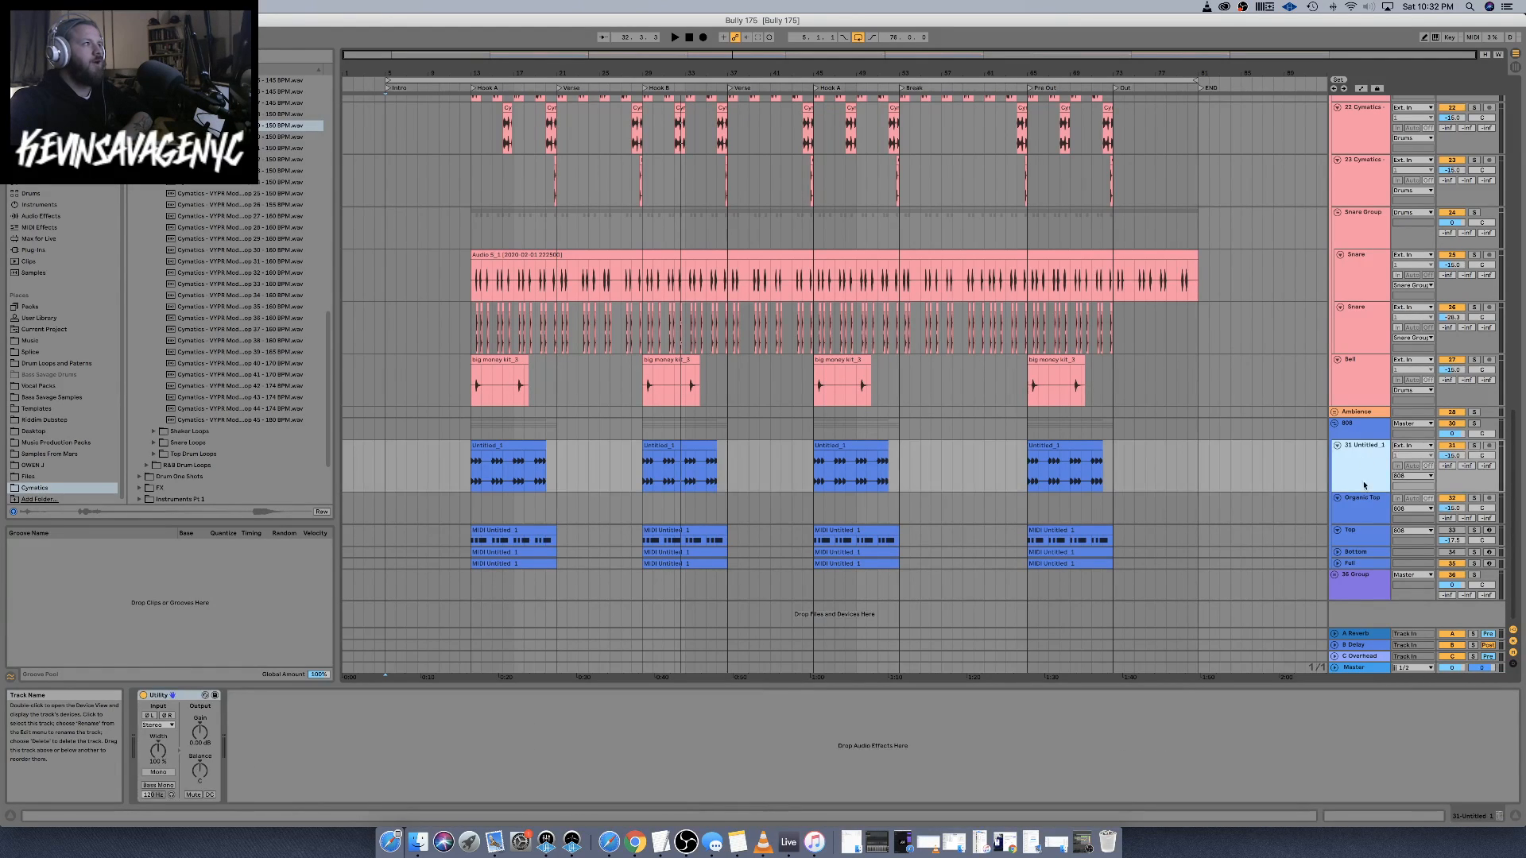
{"action": "left_click", "coordinate": [1367, 516]}
{"action": "left_click", "coordinate": [1362, 537]}
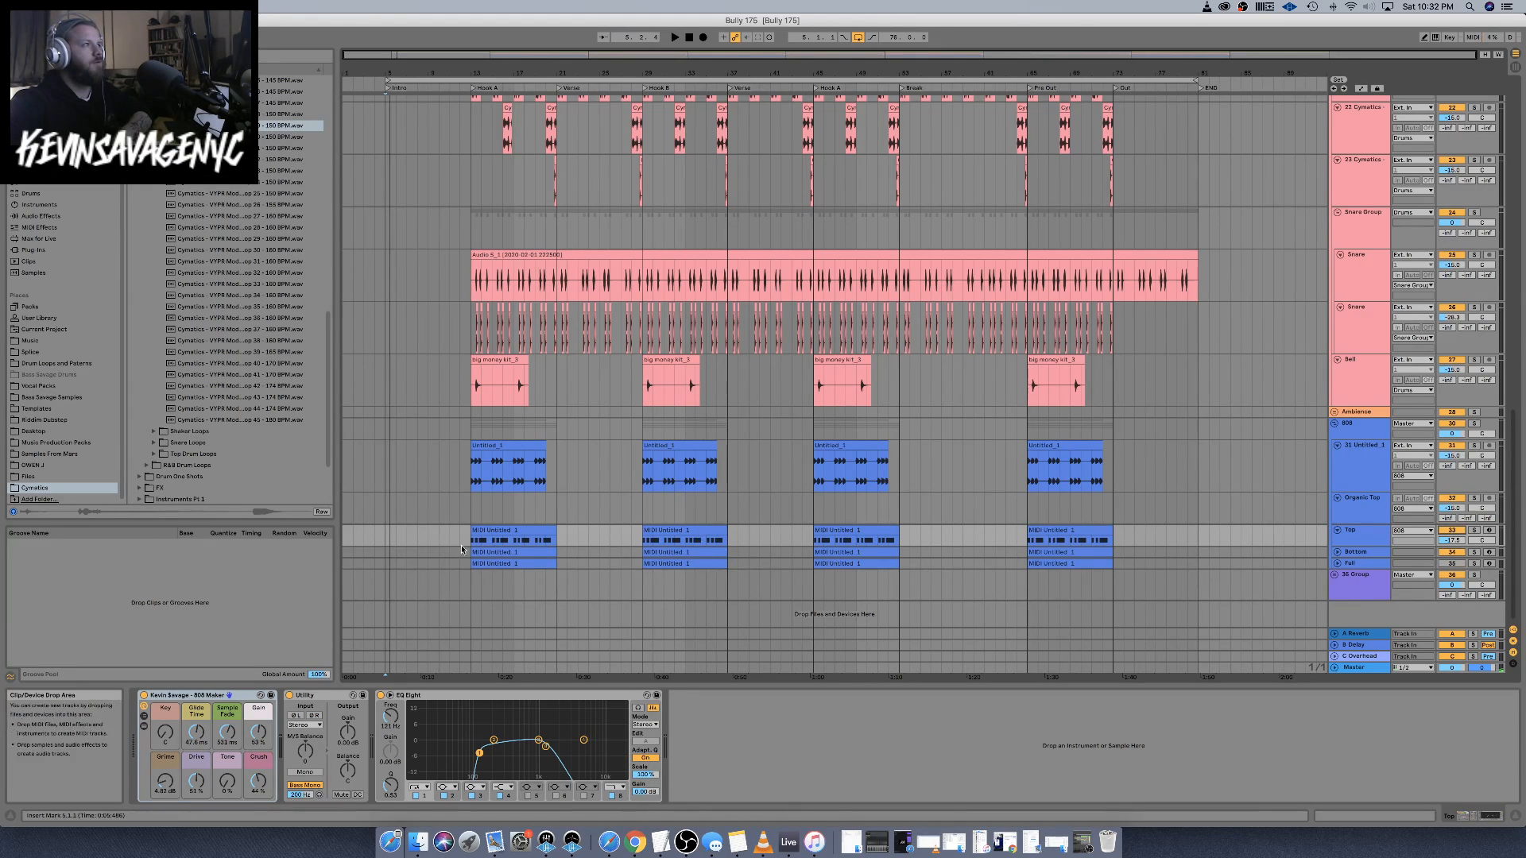
{"action": "left_click", "coordinate": [503, 532]}
{"action": "key", "text": "space"}
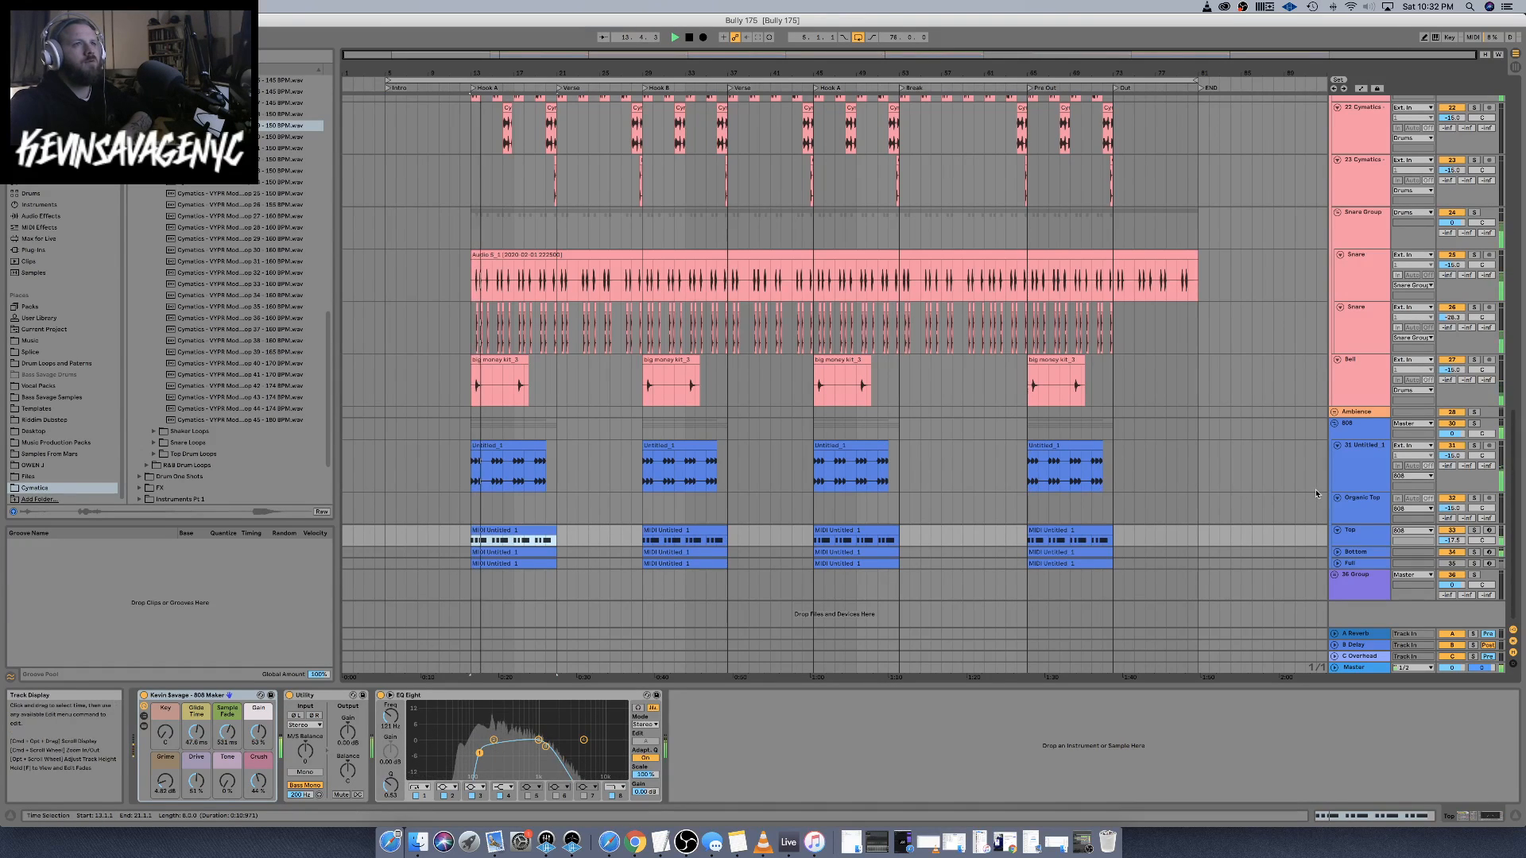
{"action": "left_click", "coordinate": [487, 469]}
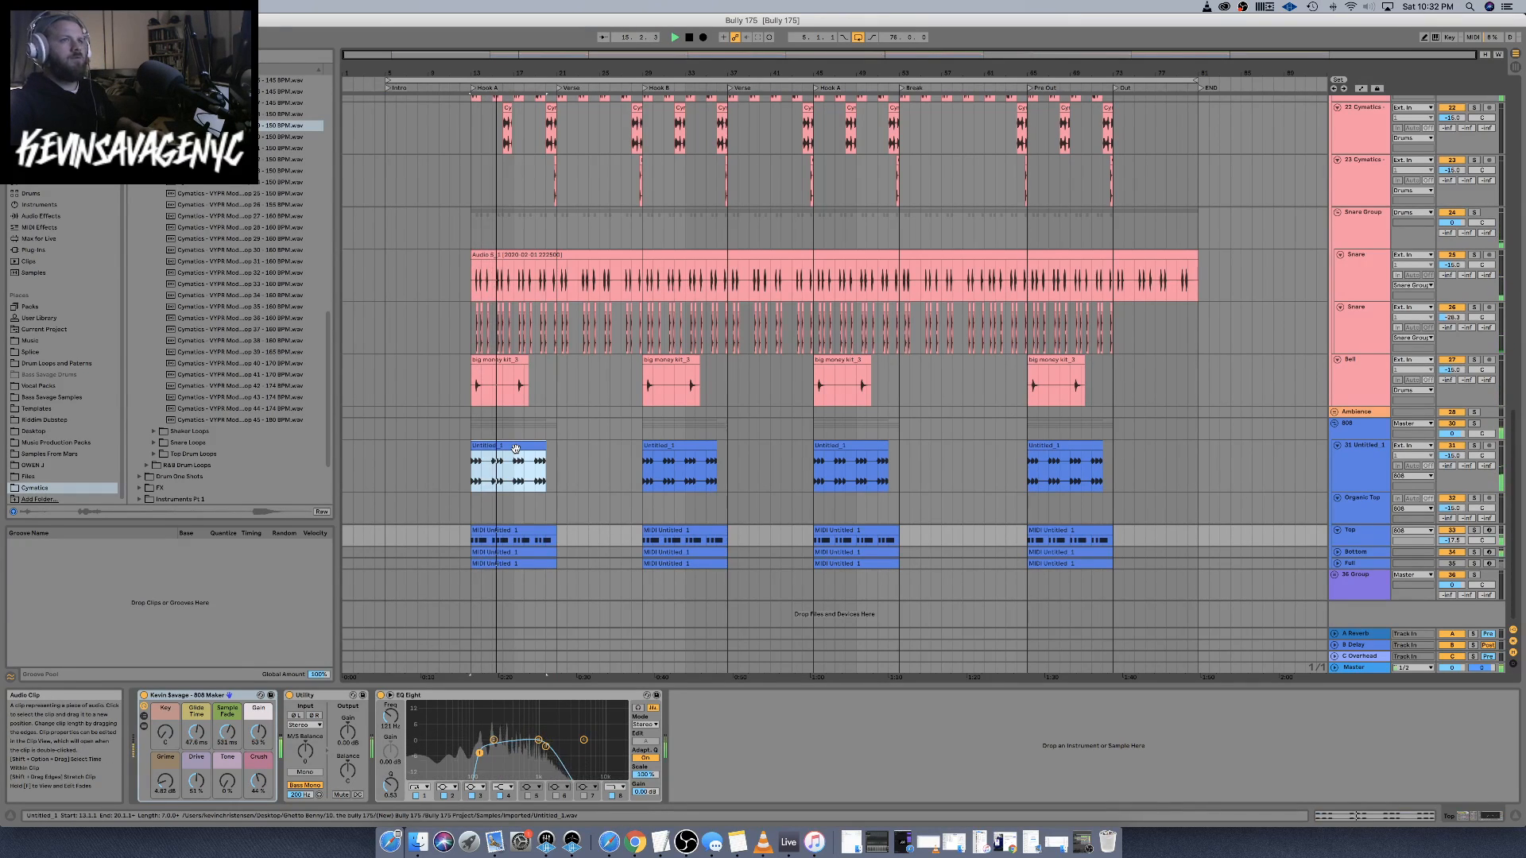
Unfold the Bottom track and compare the device chains of the Bottom, Top and Untitled 808 tracks while replaying Hook A
{"action": "left_click", "coordinate": [1338, 553]}
{"action": "left_click", "coordinate": [1351, 566]}
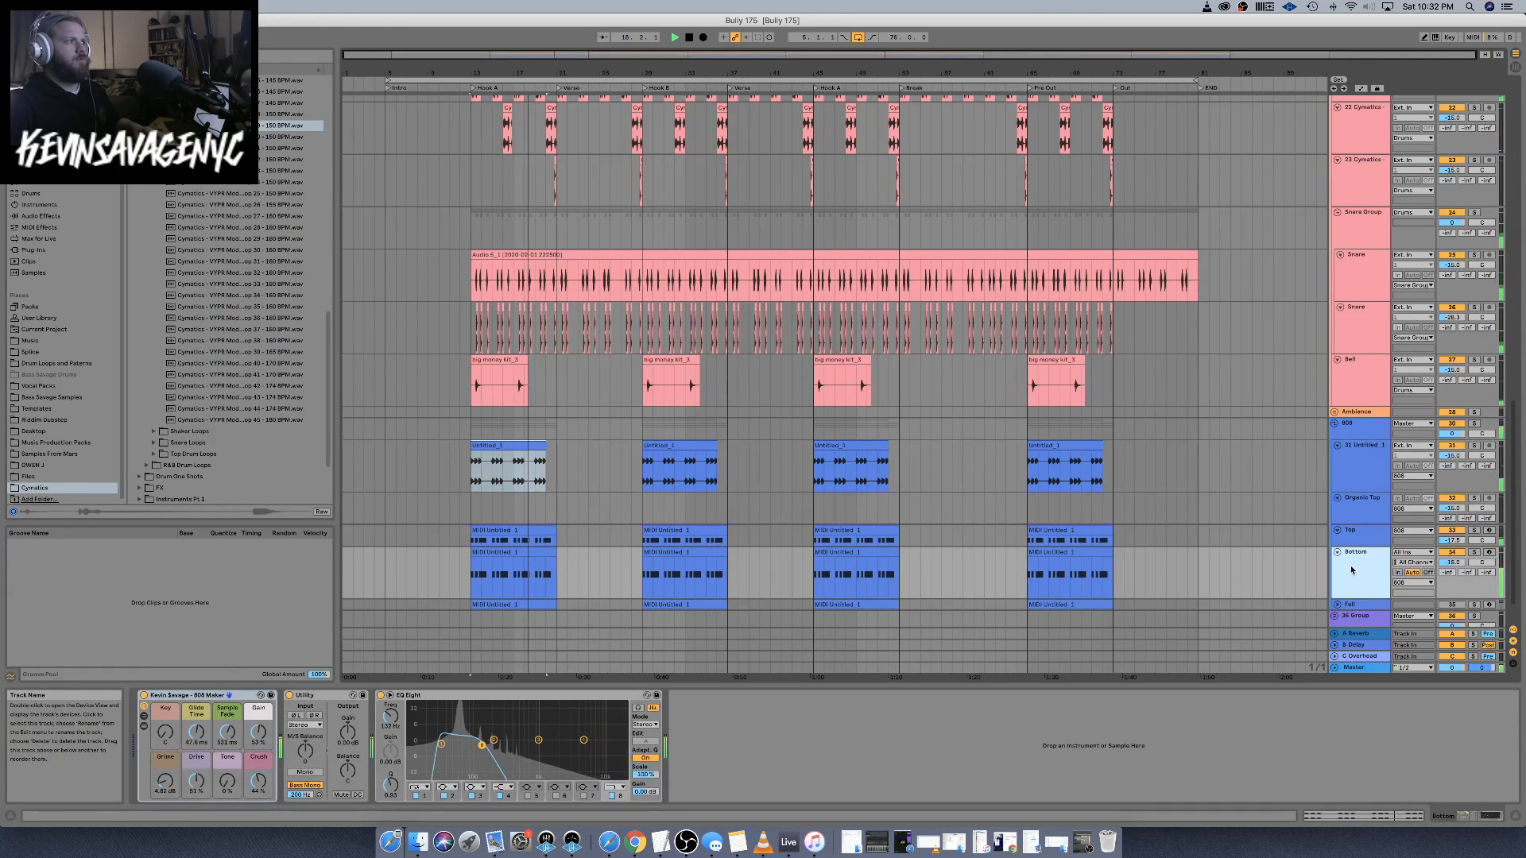
{"action": "left_click", "coordinate": [1355, 532]}
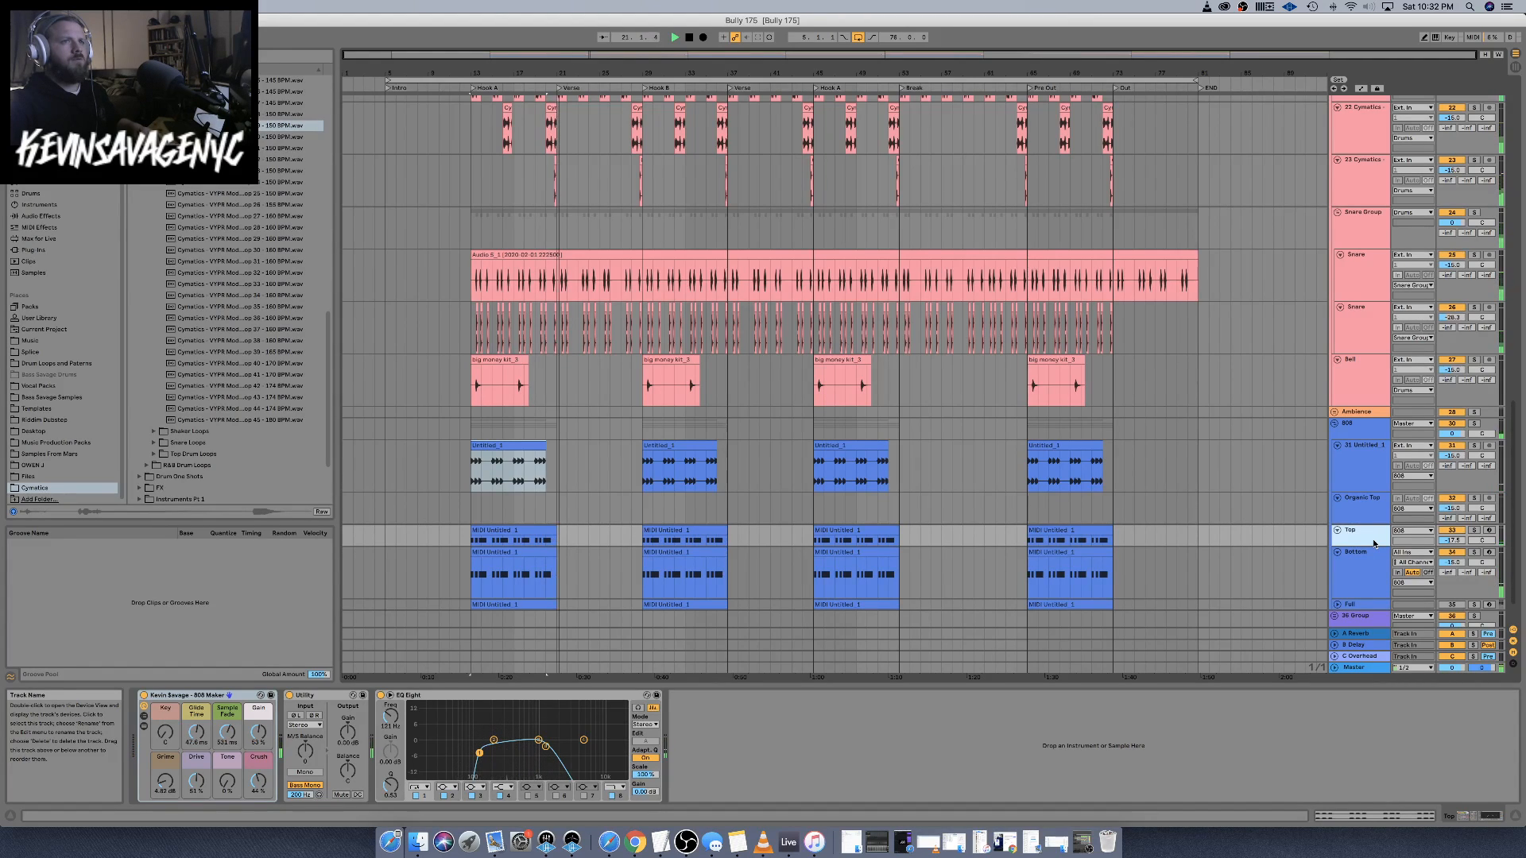
{"action": "key", "text": "space"}
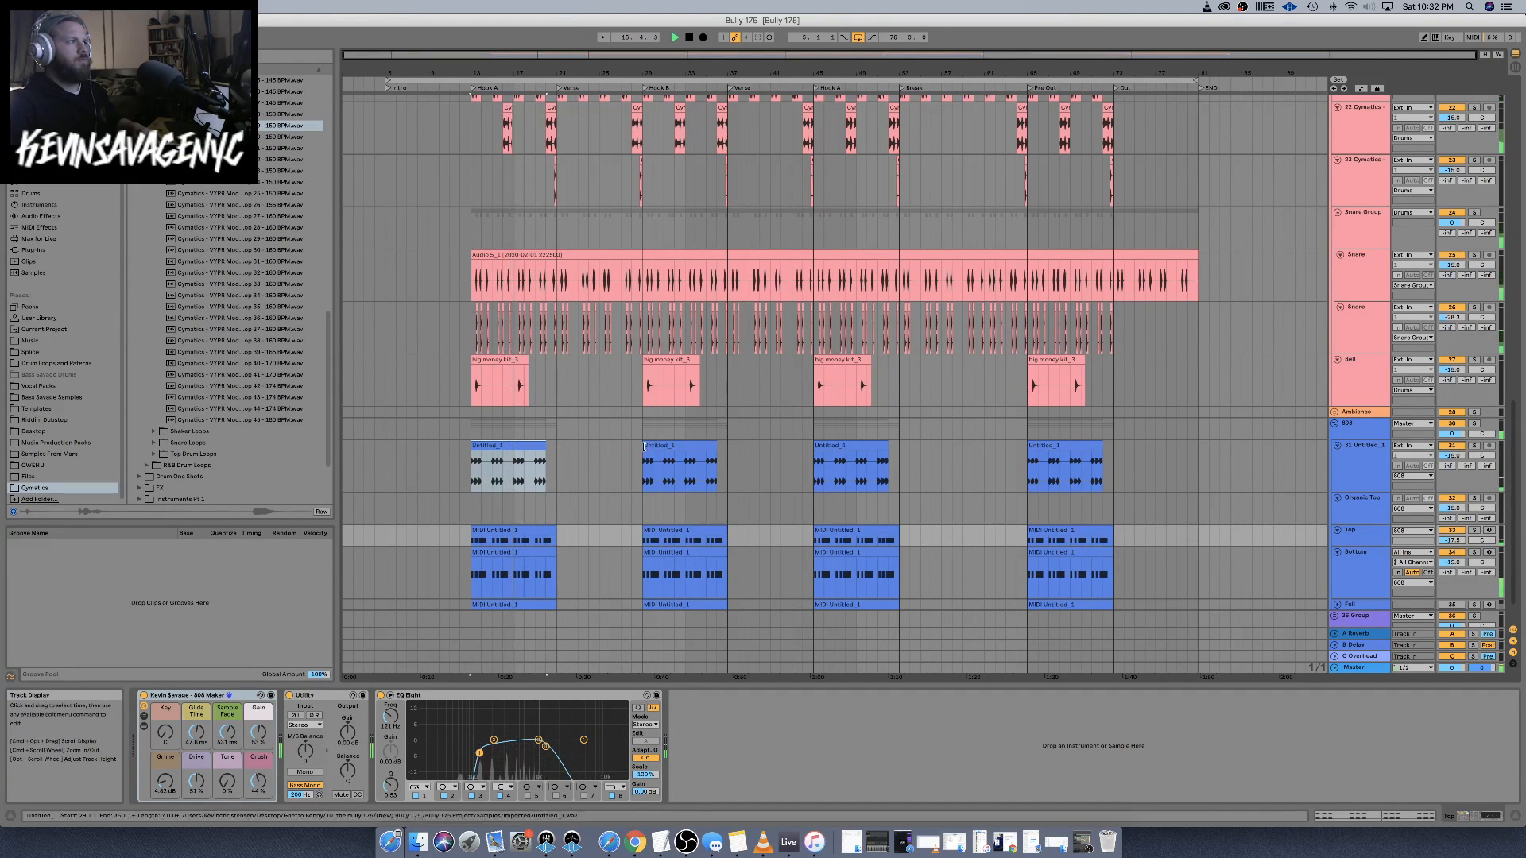
{"action": "left_click", "coordinate": [1360, 474]}
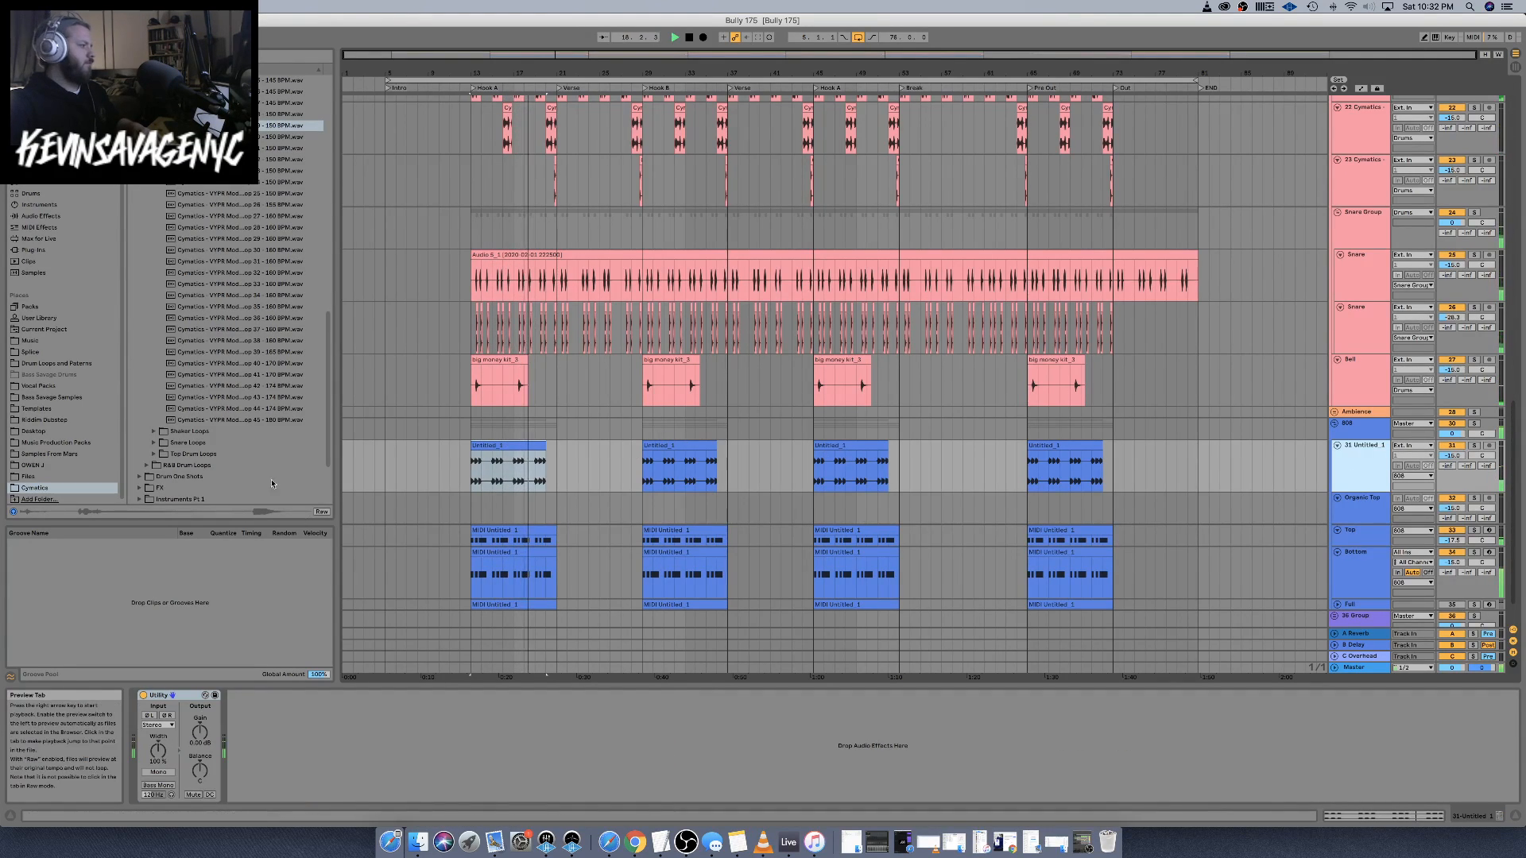
{"action": "key", "text": "space"}
{"action": "key", "text": "space"}
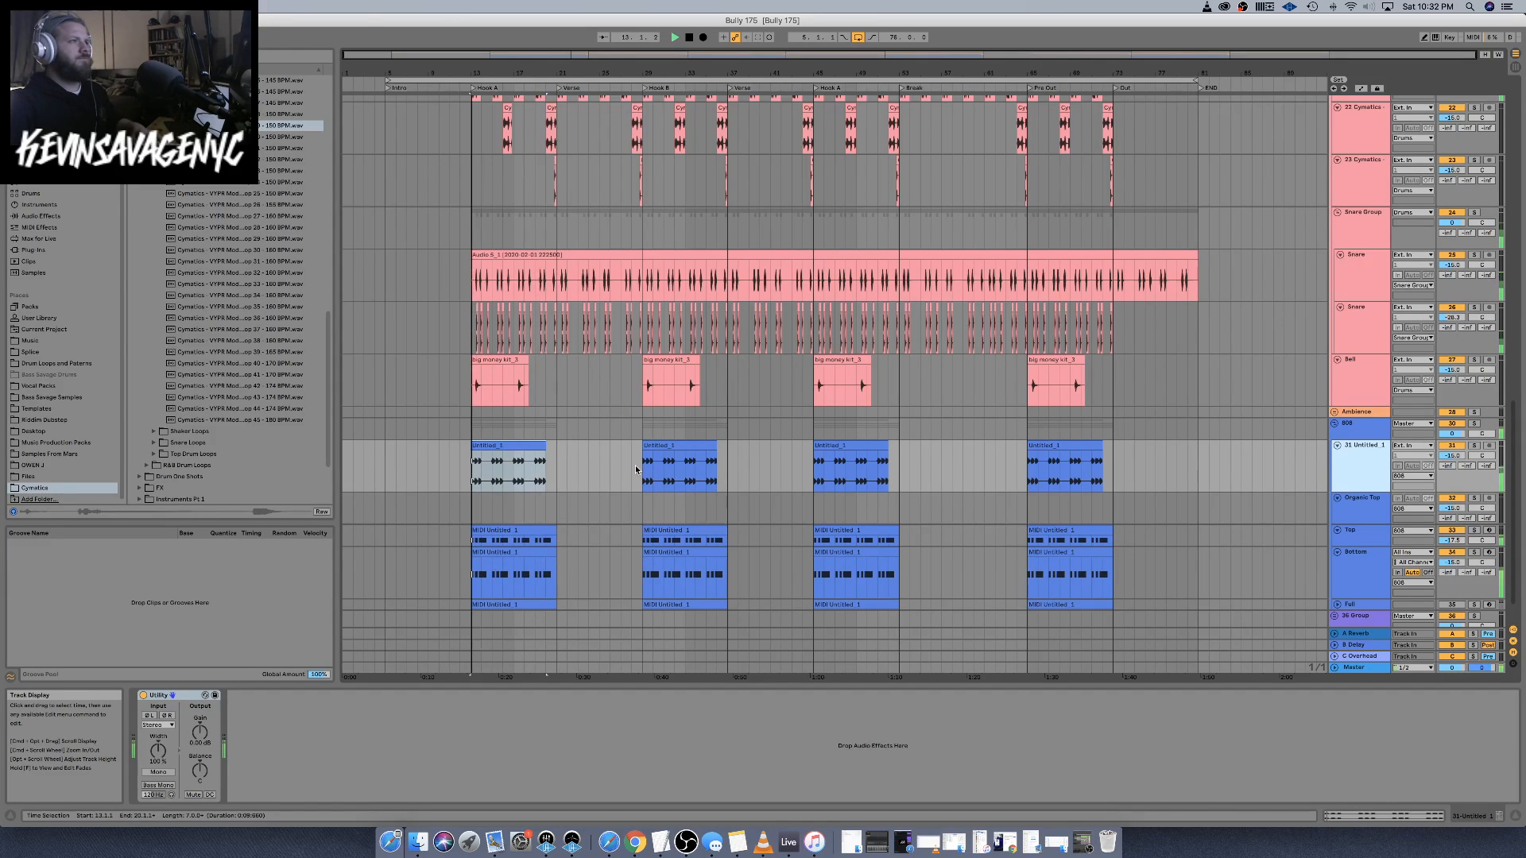
Collapse the 808 Maker rack on the 808 group's Full, Bottom and Top tracks and replay Hook A to check their EQ Eight curves
{"action": "left_click", "coordinate": [1366, 607]}
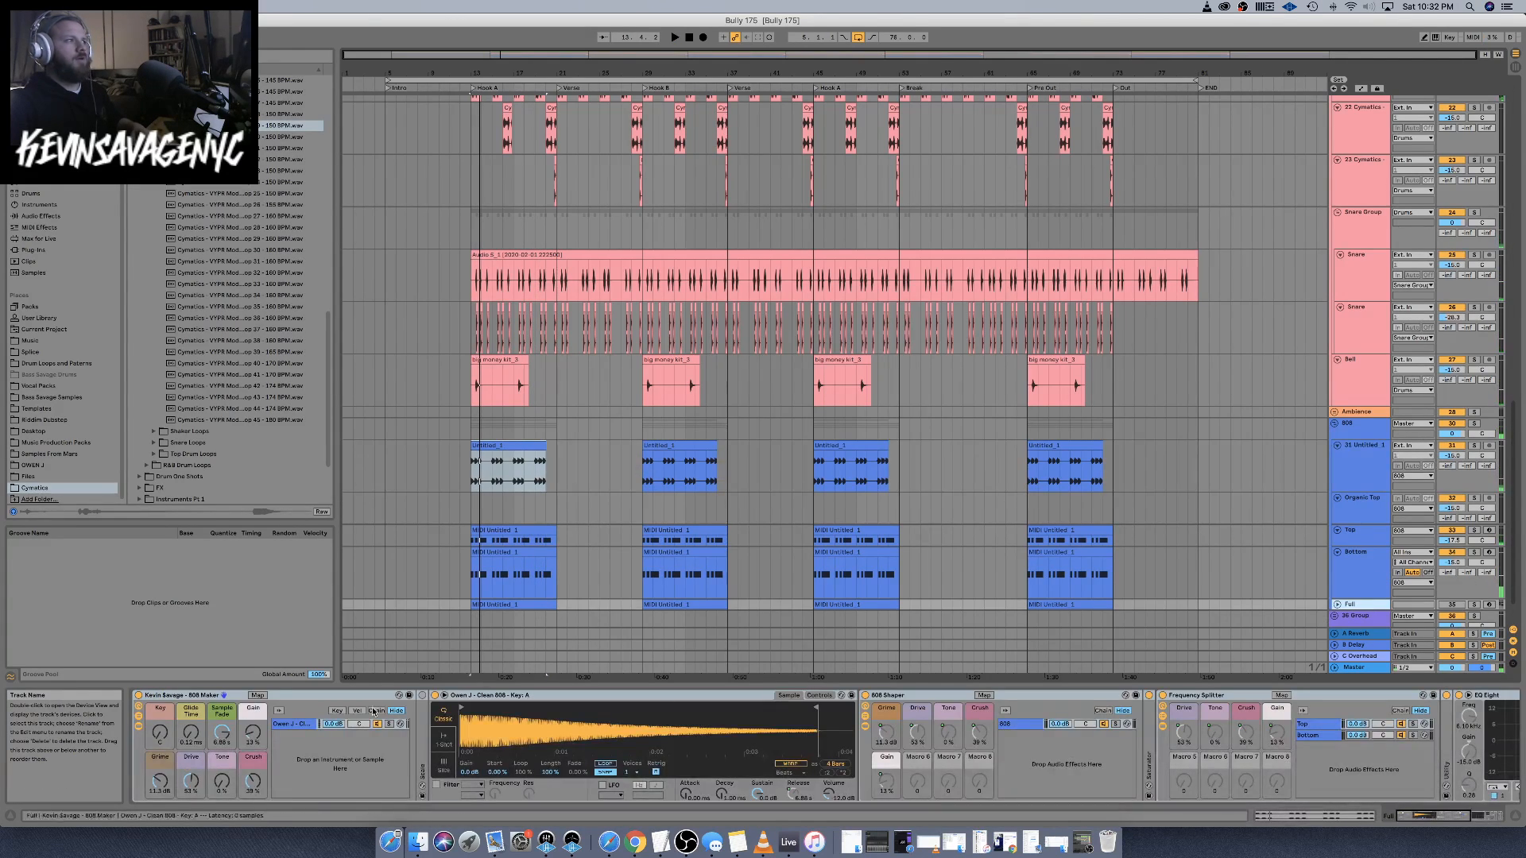
{"action": "double_click", "coordinate": [168, 695]}
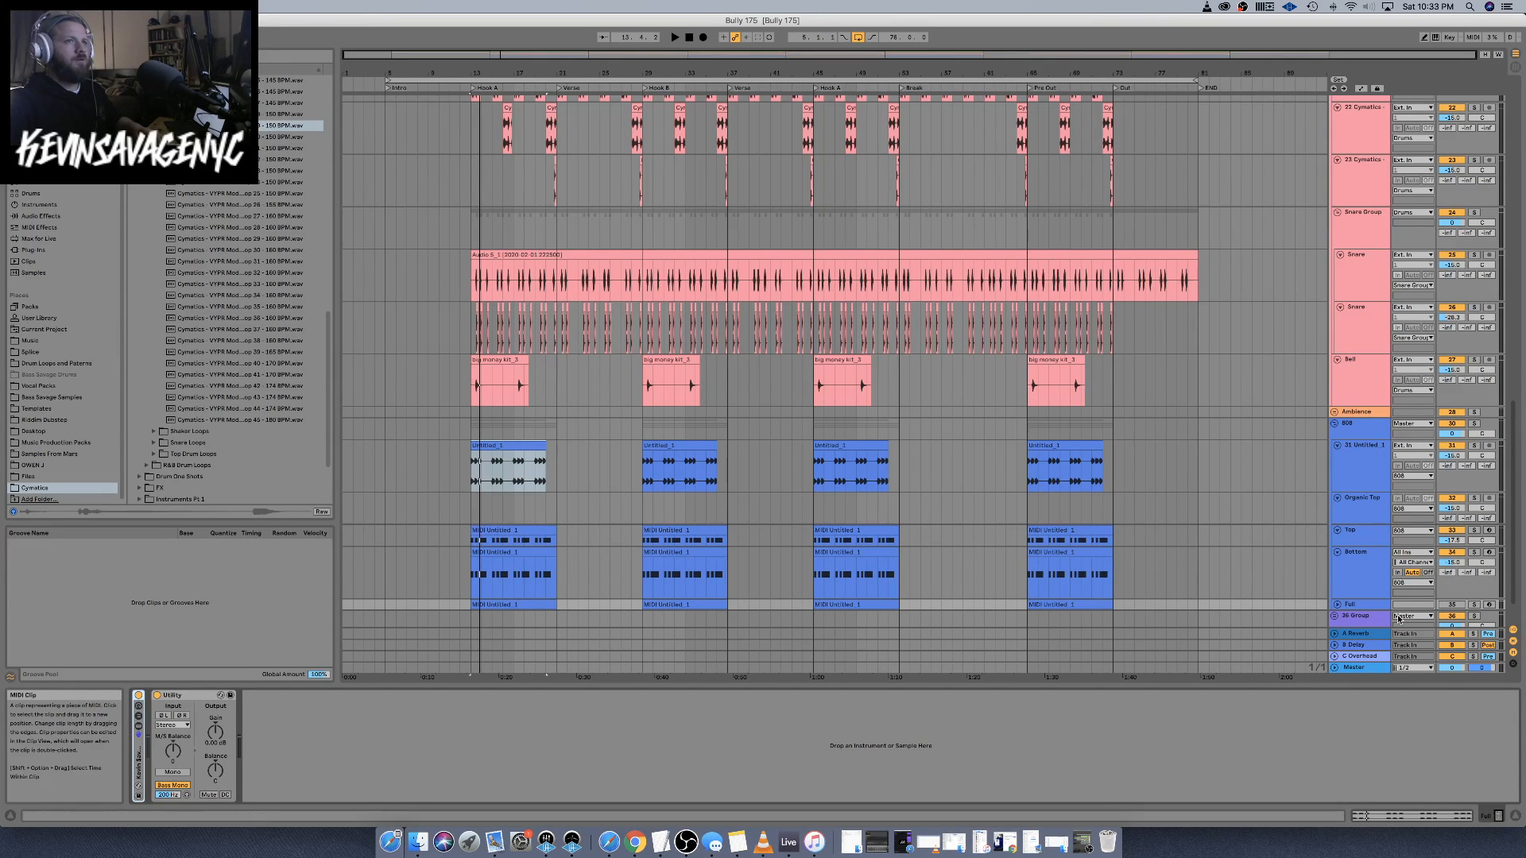
{"action": "left_click", "coordinate": [1365, 585]}
{"action": "left_click", "coordinate": [211, 695]}
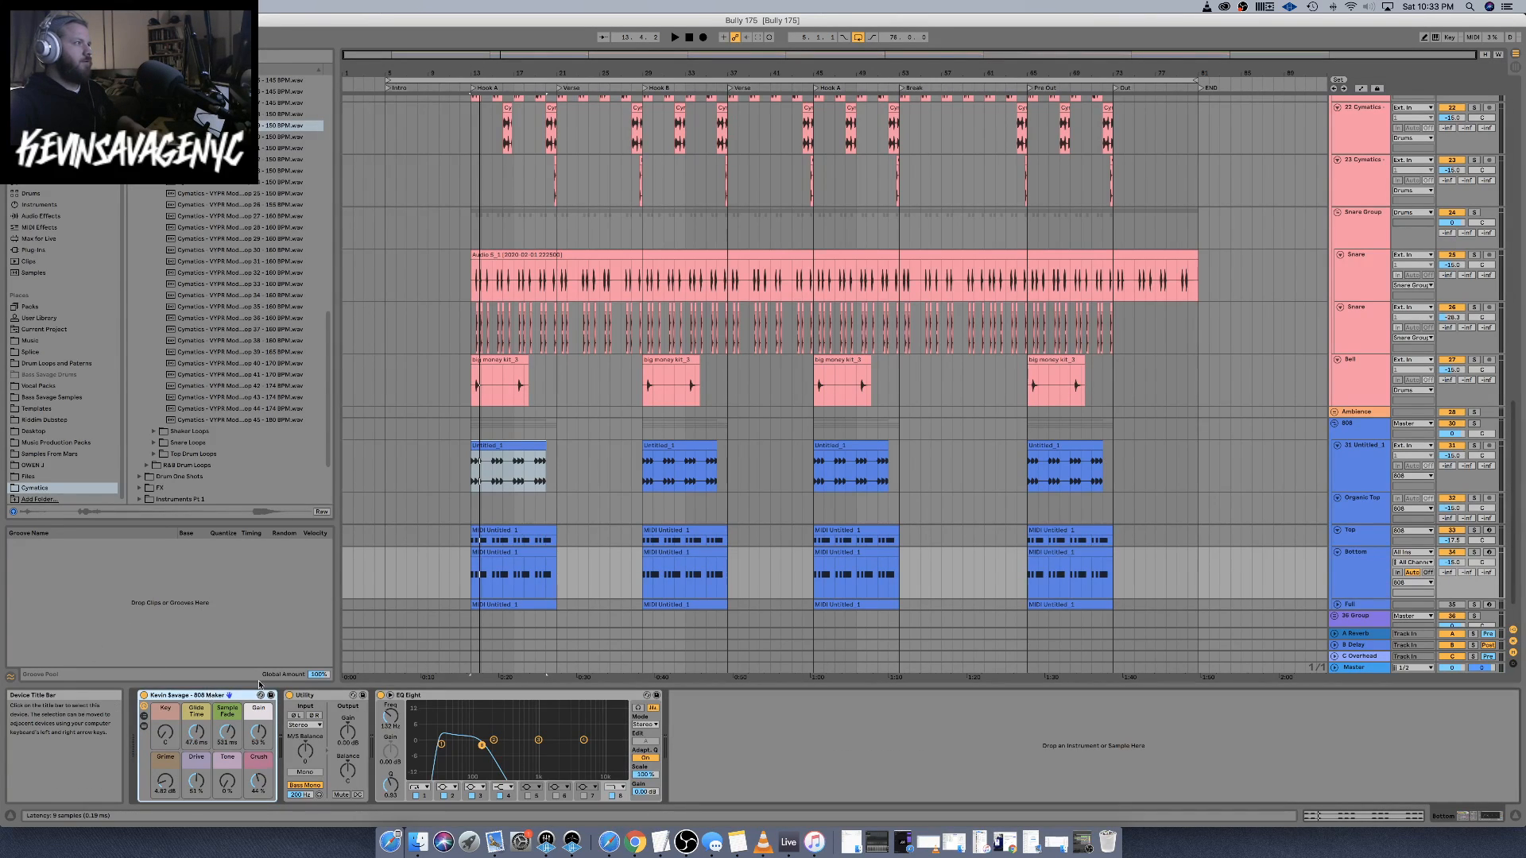
{"action": "left_click", "coordinate": [1358, 541]}
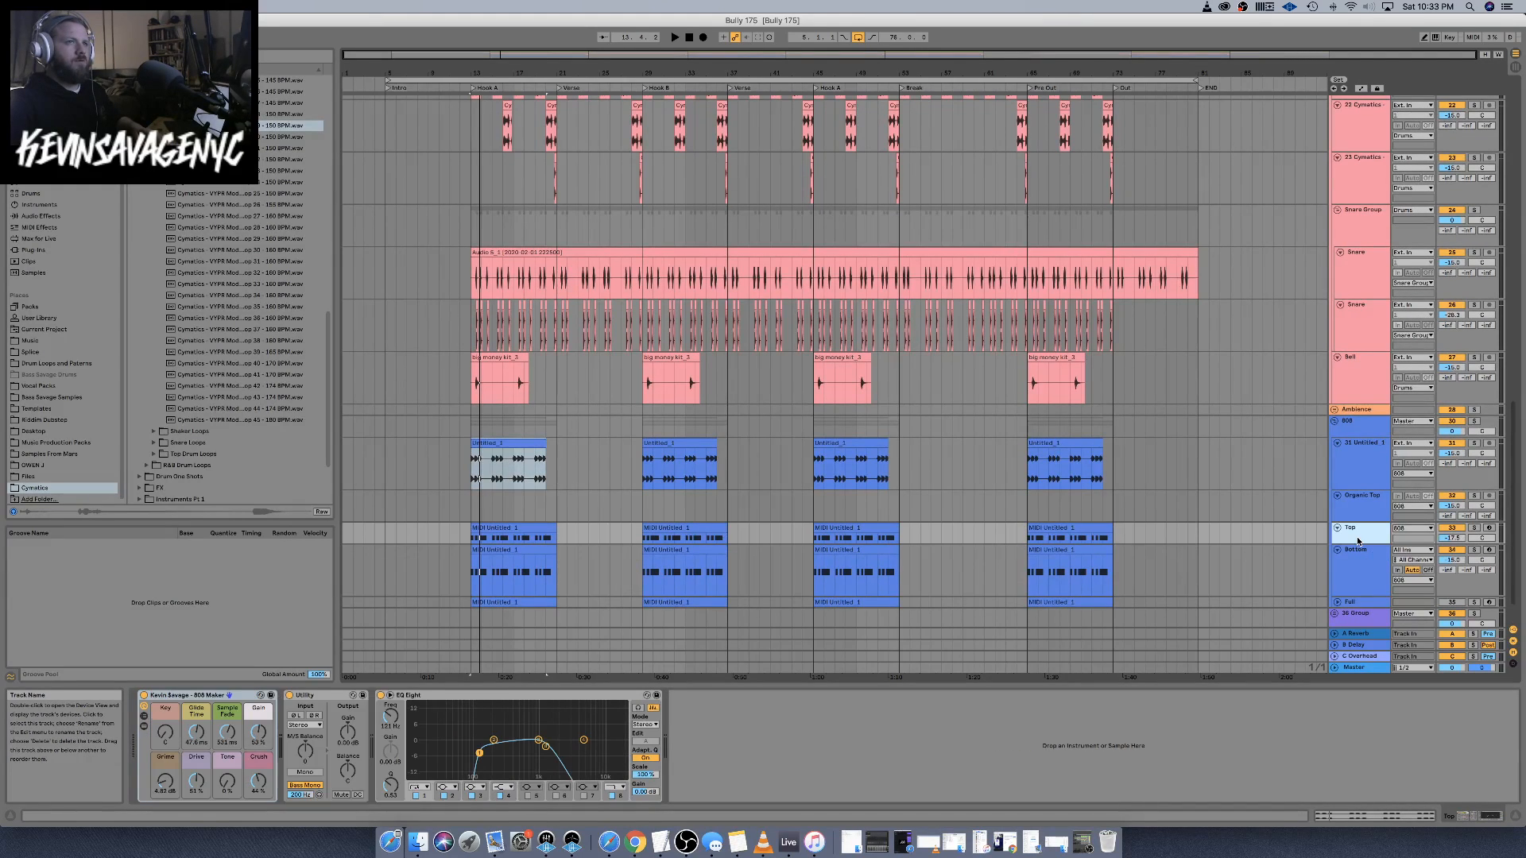
{"action": "double_click", "coordinate": [194, 697]}
{"action": "key", "text": "space"}
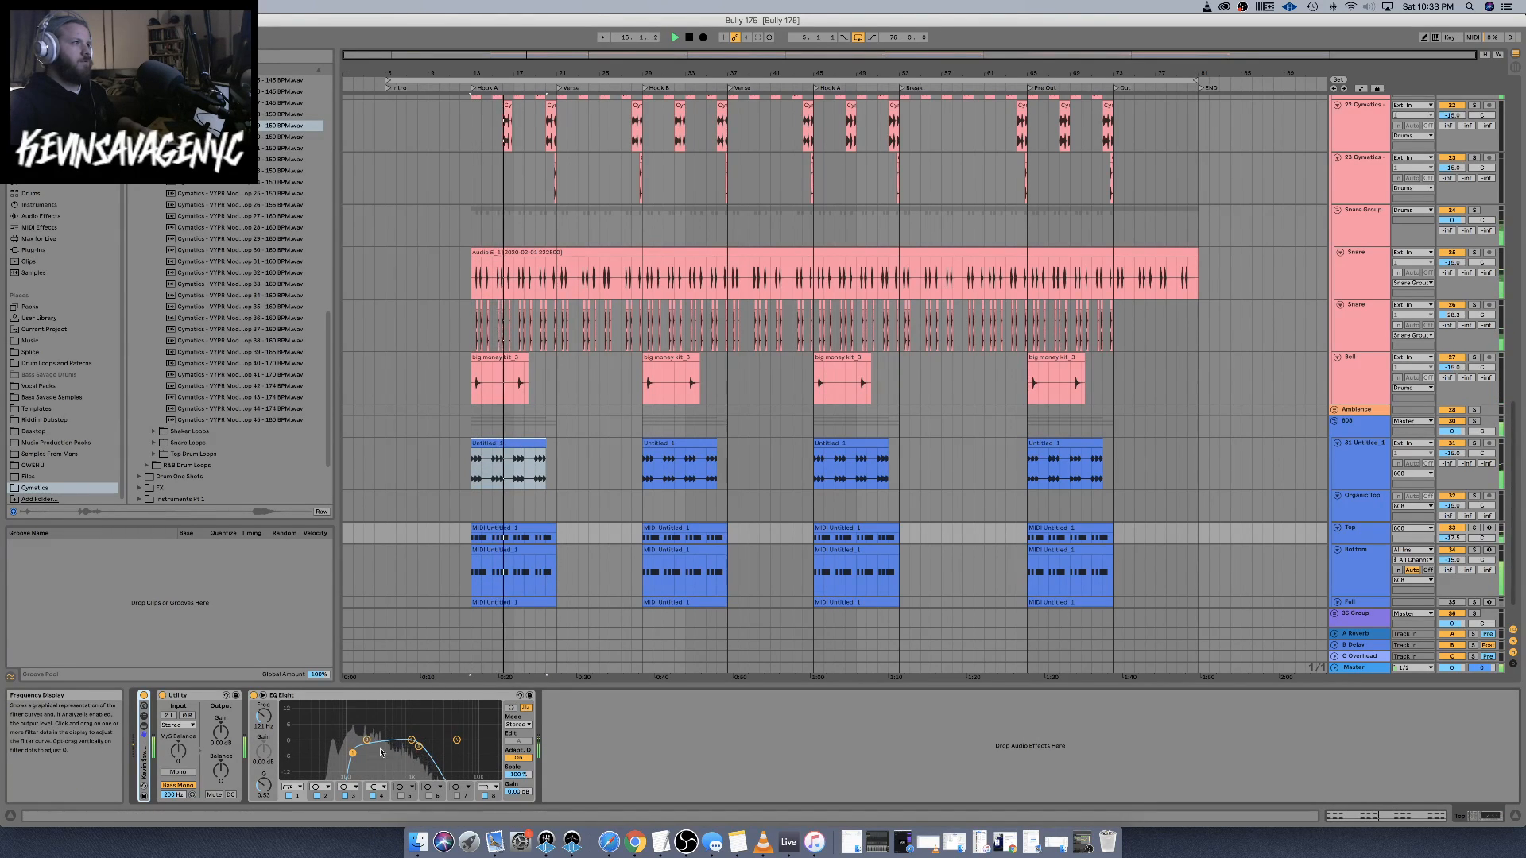
{"action": "left_click", "coordinate": [1345, 563]}
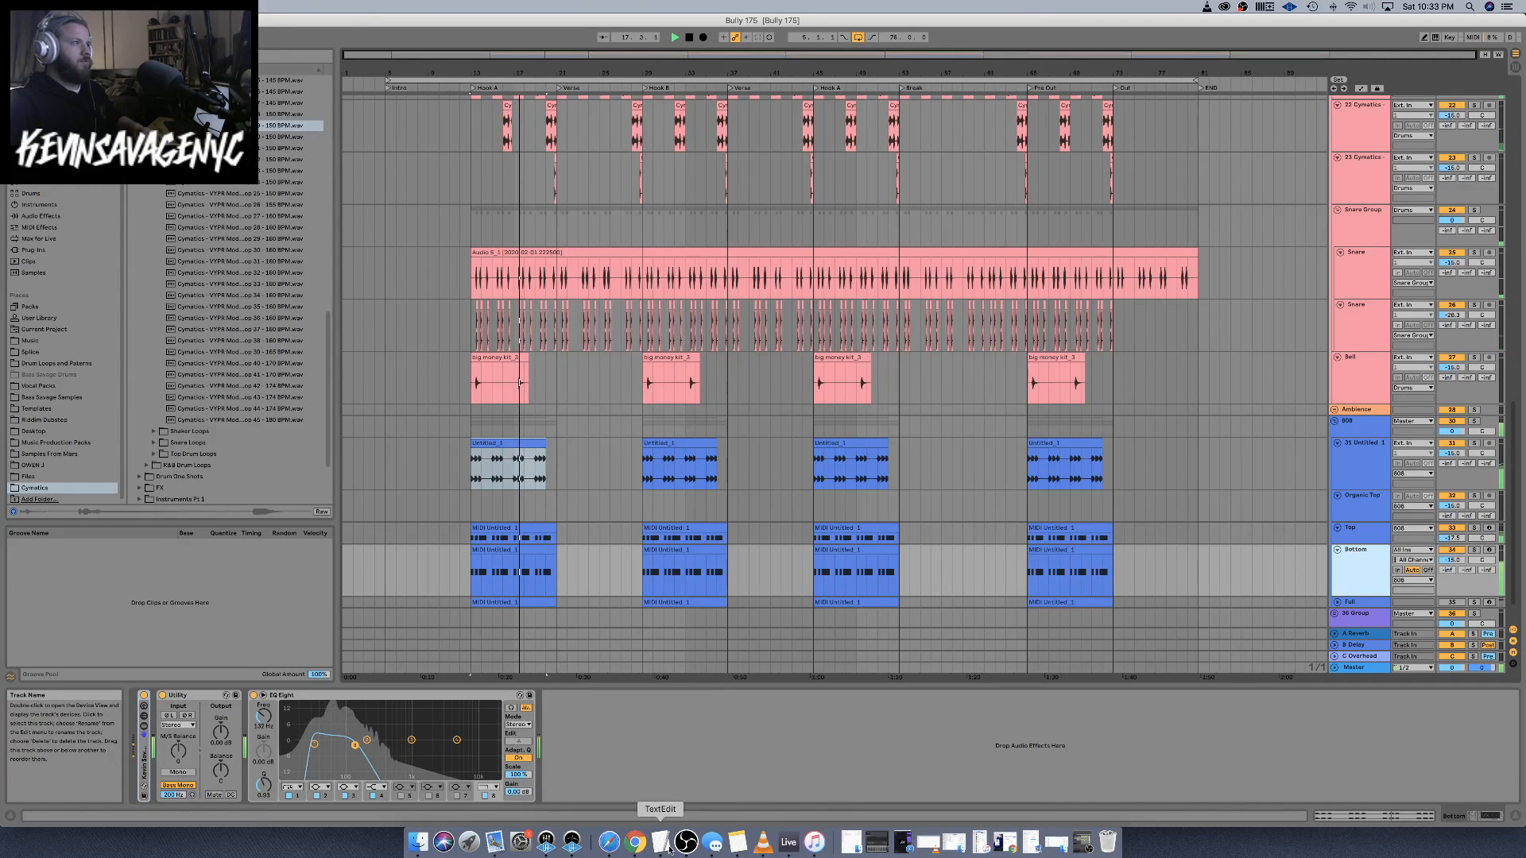
Set the Bottom track's EQ Eight low-cut to about 31 Hz and soften the resonance of its low-cut and high-cut bands
{"action": "left_click", "coordinate": [263, 696]}
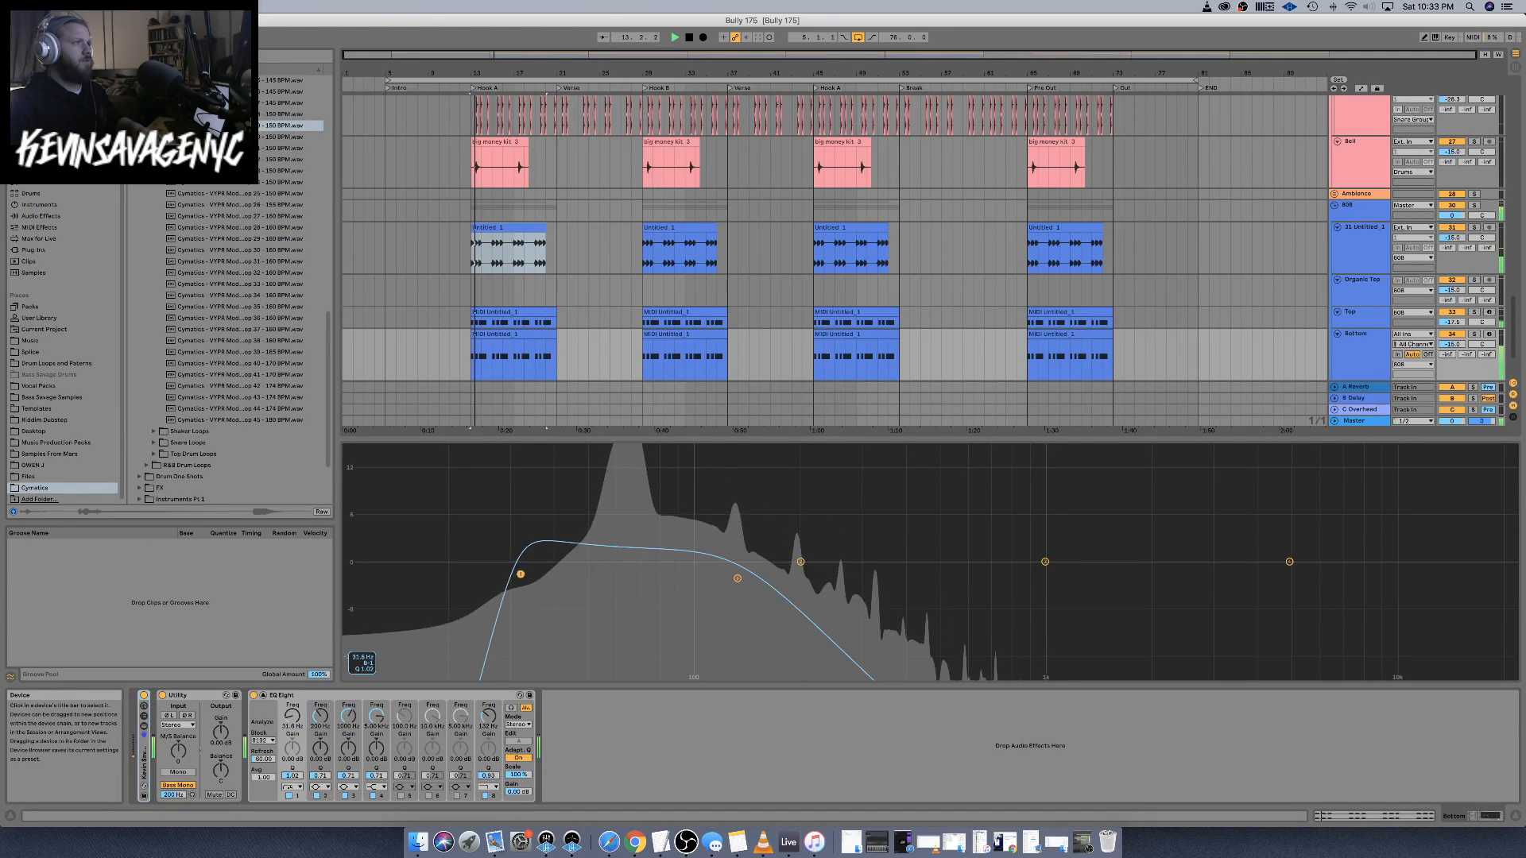
{"action": "left_click_drag", "start_coordinate": [518, 574], "coordinate": [587, 577]}
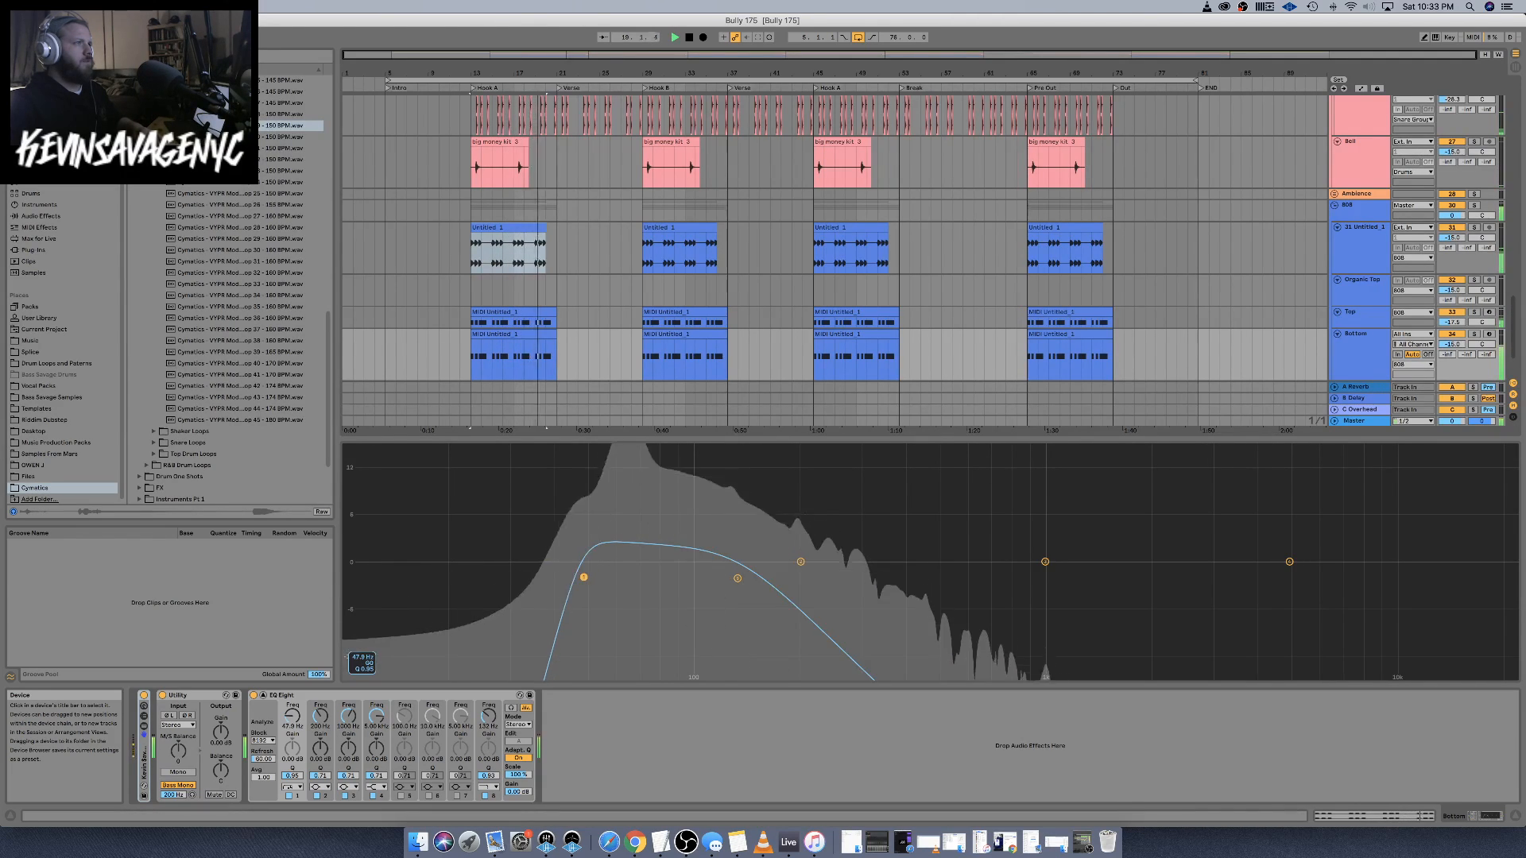
{"action": "left_click_drag", "start_coordinate": [581, 589], "coordinate": [581, 588]}
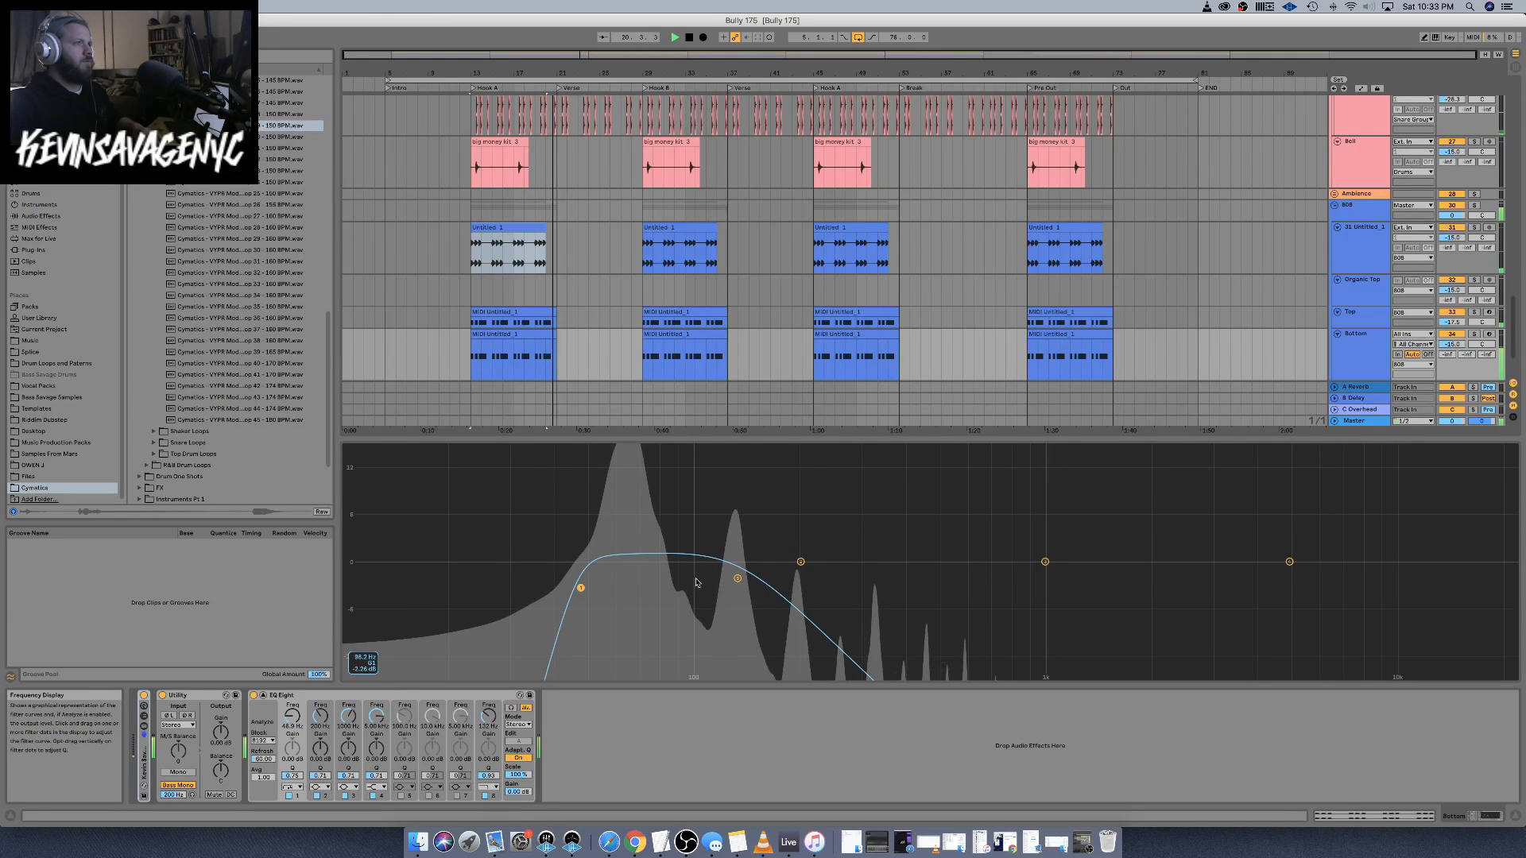
{"action": "left_click", "coordinate": [736, 579]}
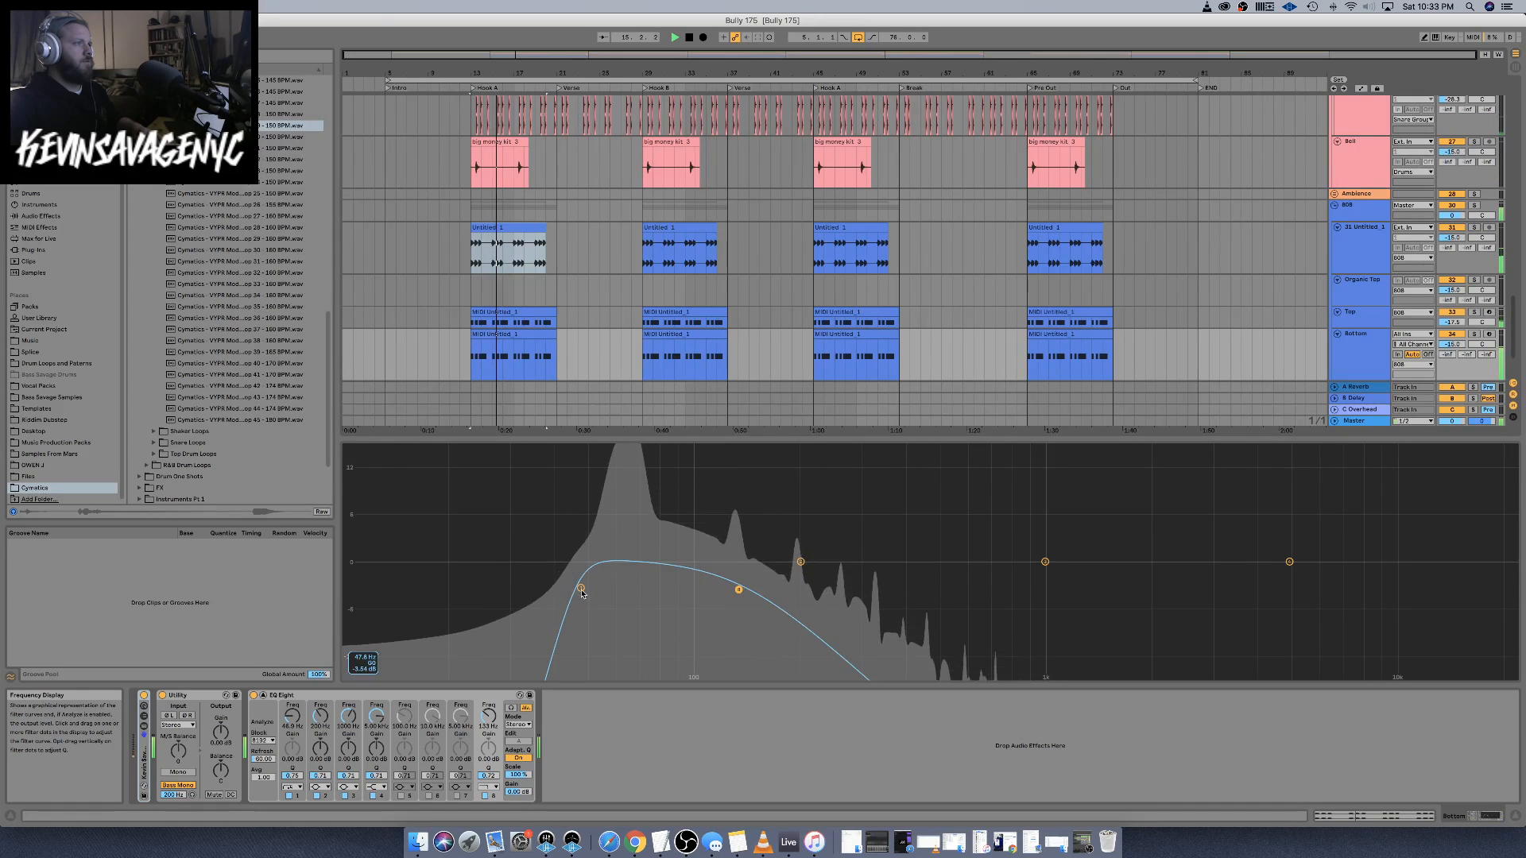
{"action": "left_click_drag", "start_coordinate": [581, 589], "coordinate": [578, 589]}
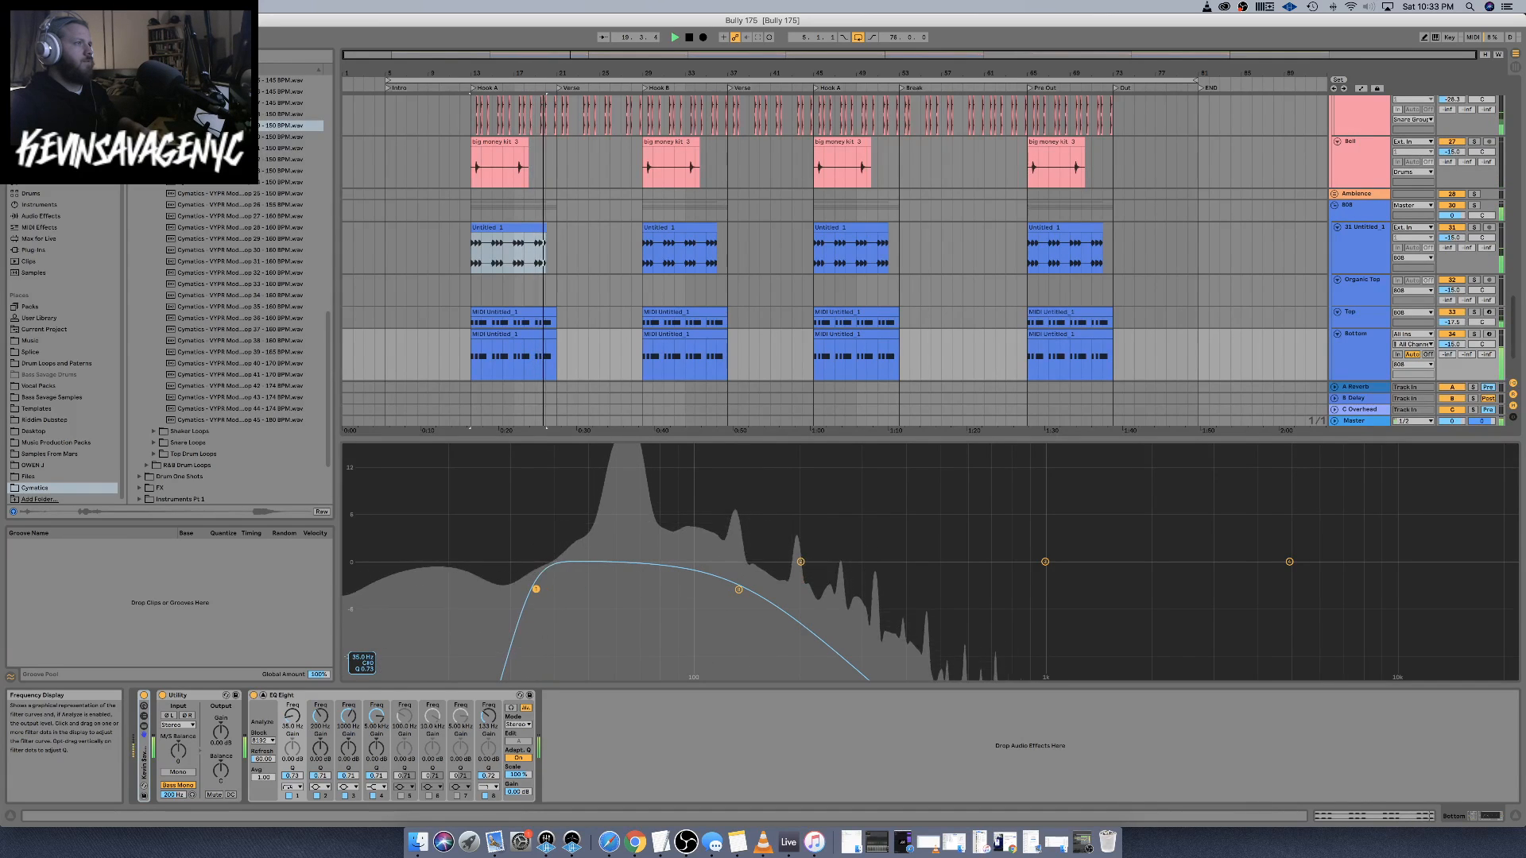
{"action": "mouse_move", "coordinate": [536, 589]}
{"action": "left_mouse_down"}
{"action": "mouse_move", "coordinate": [469, 592]}
{"action": "mouse_move", "coordinate": [520, 590]}
{"action": "left_mouse_up"}
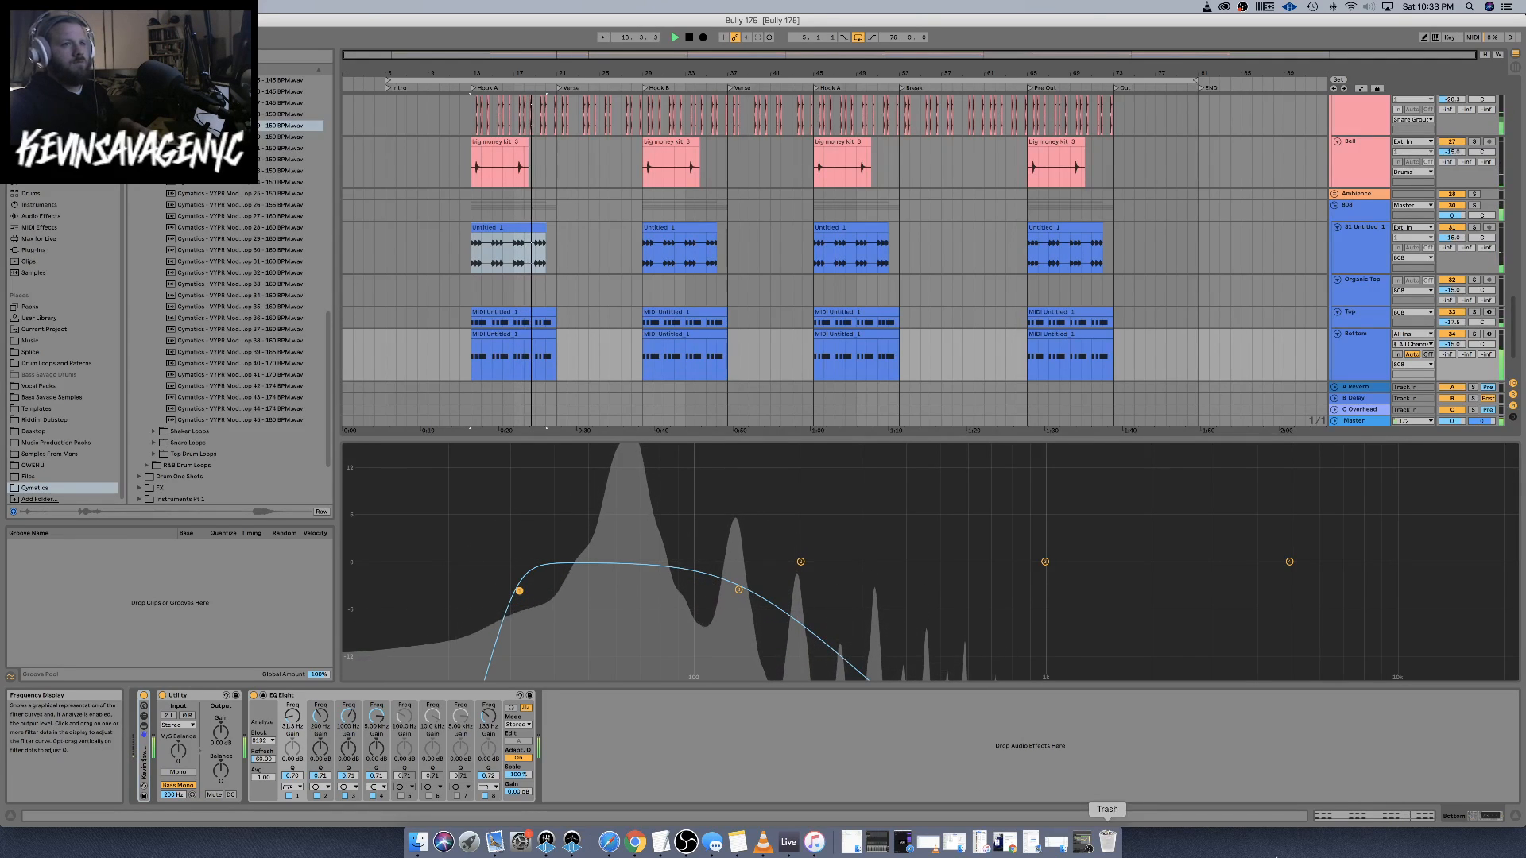
{"action": "left_click", "coordinate": [1515, 816]}
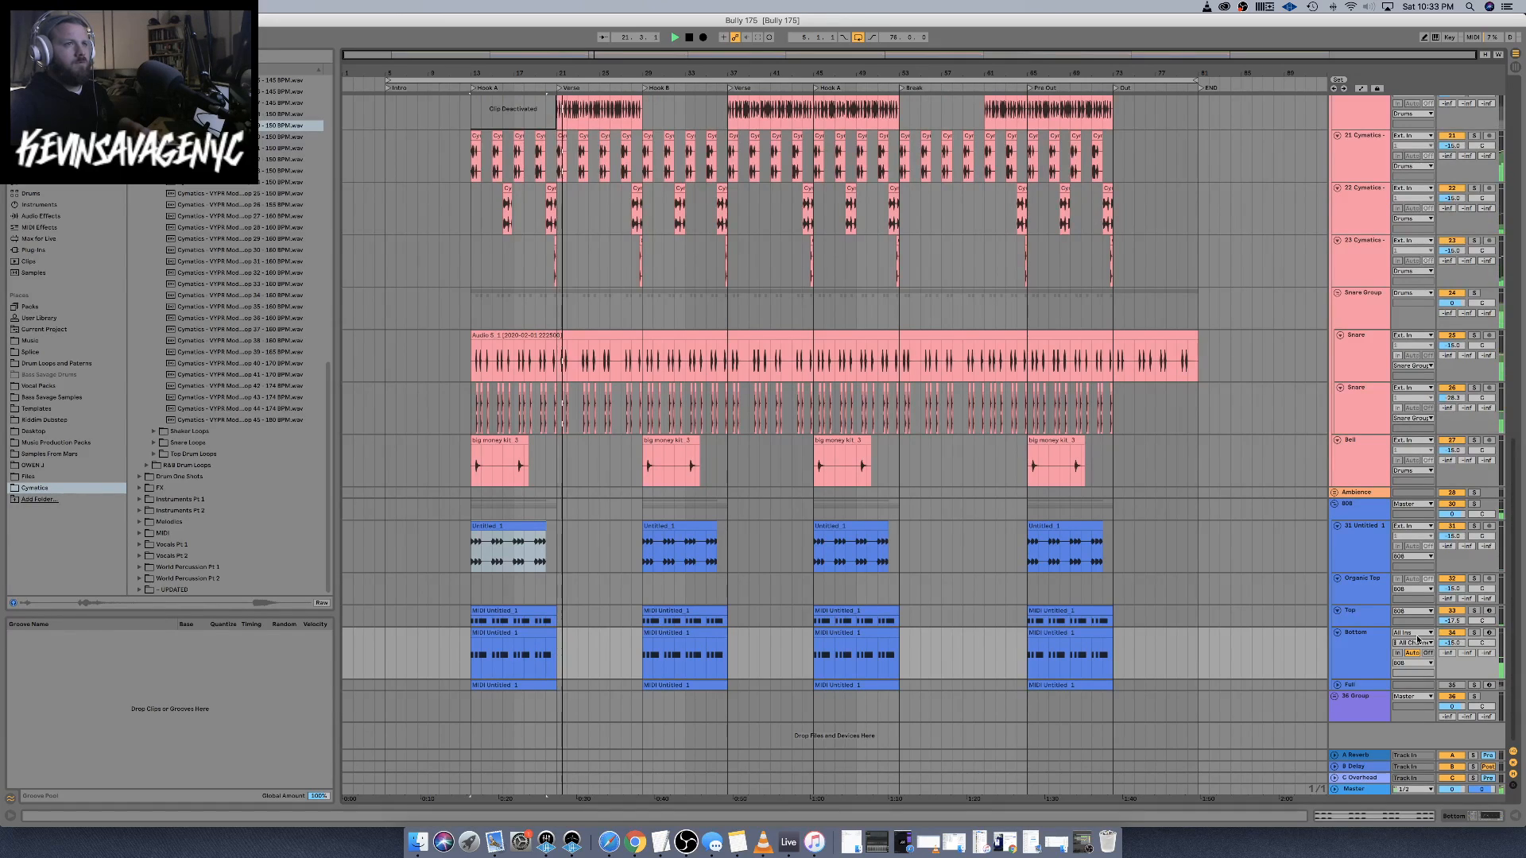
Move the first Untitled audio clip down to the Organic Top track and paste copies at Hook B, the second Hook A and Pre Out
{"action": "left_click", "coordinate": [1363, 623]}
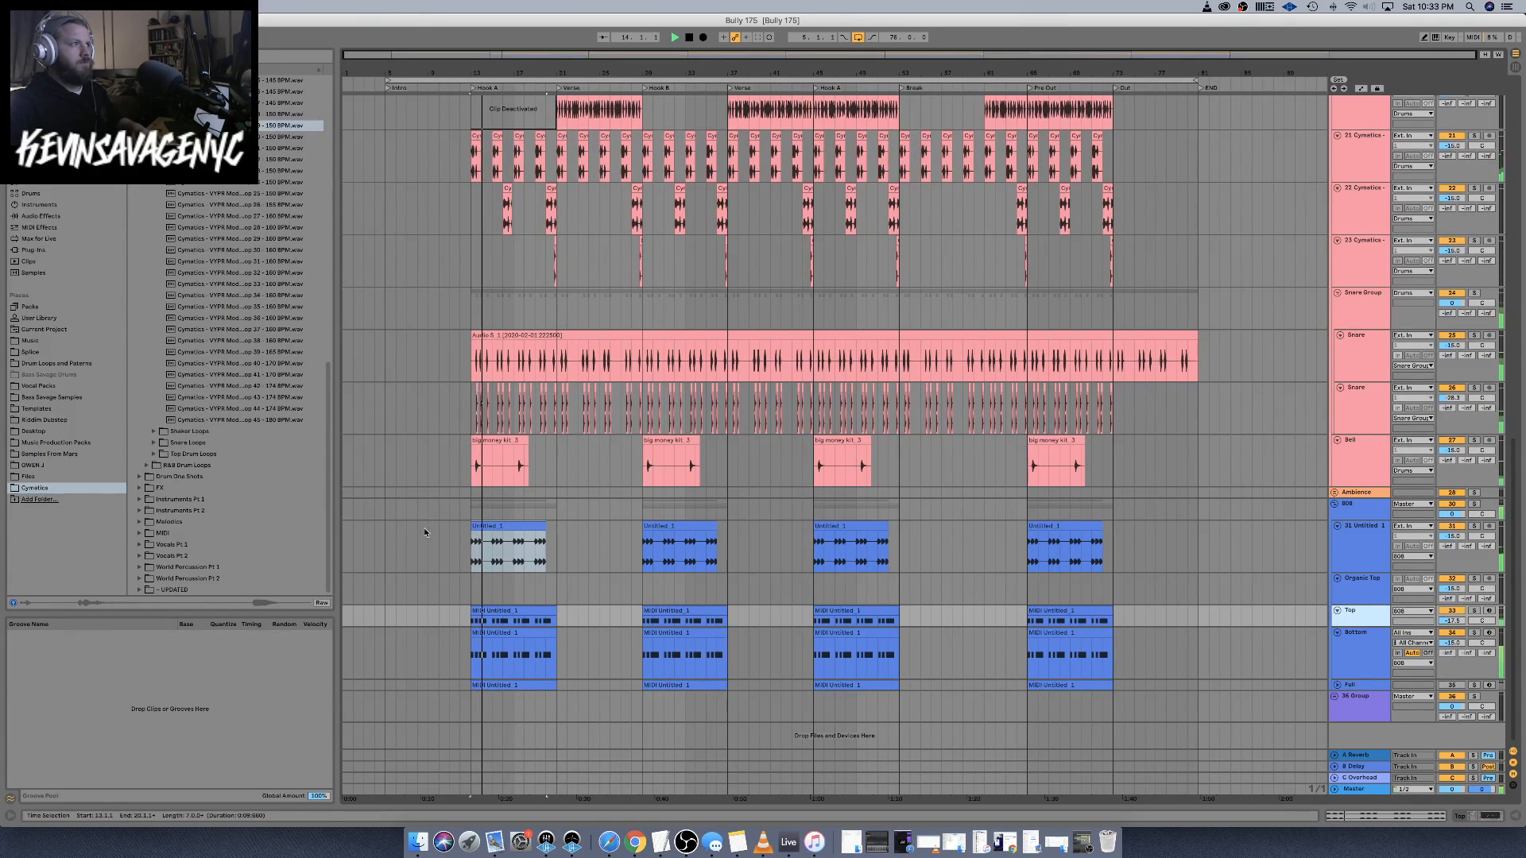
{"action": "left_click", "coordinate": [509, 529]}
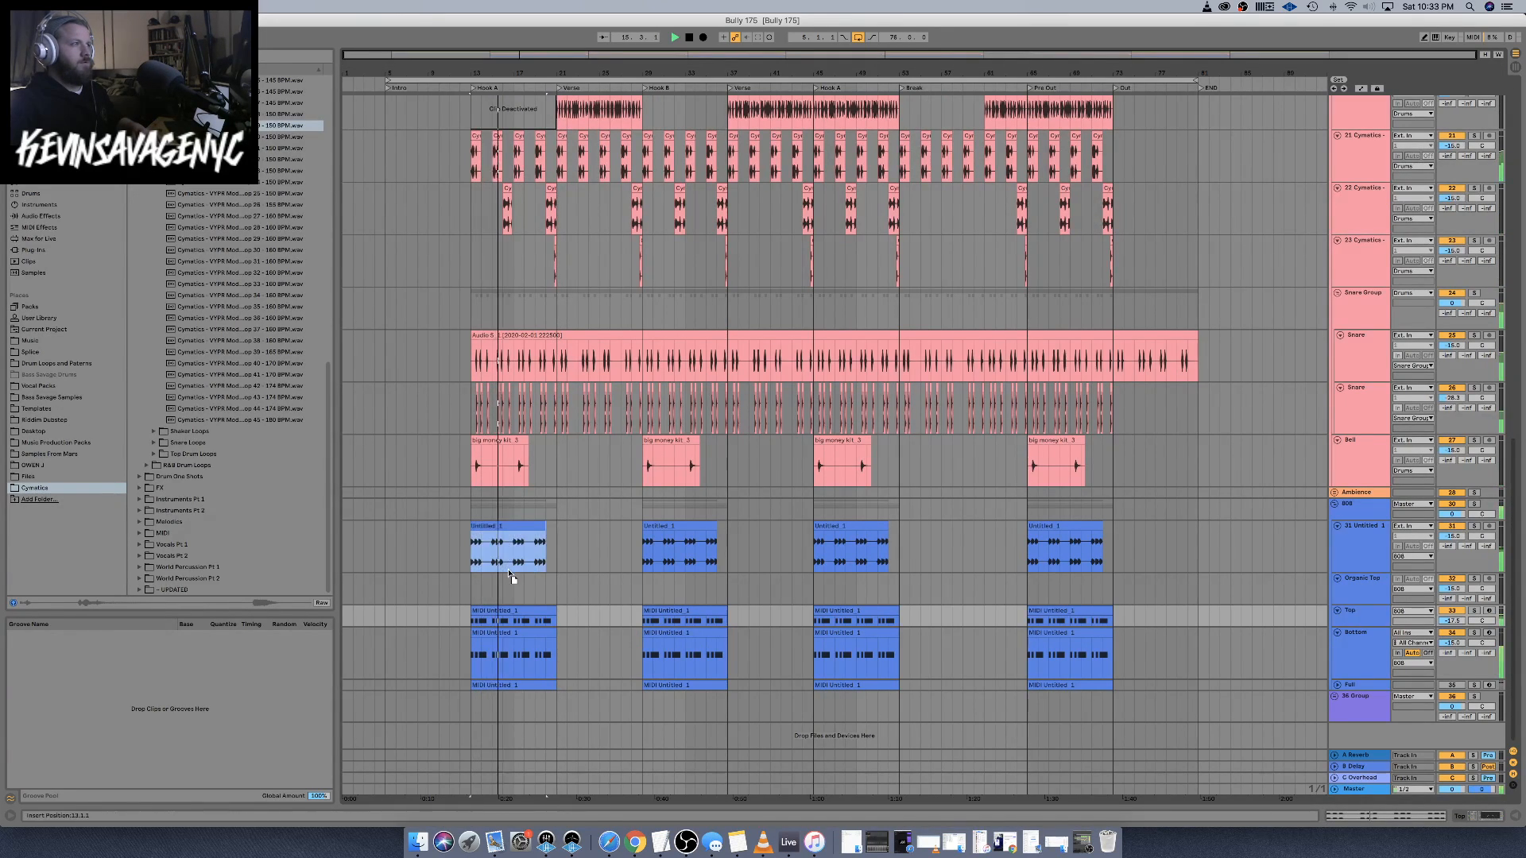
{"action": "left_click_drag", "start_coordinate": [509, 529], "coordinate": [509, 581]}
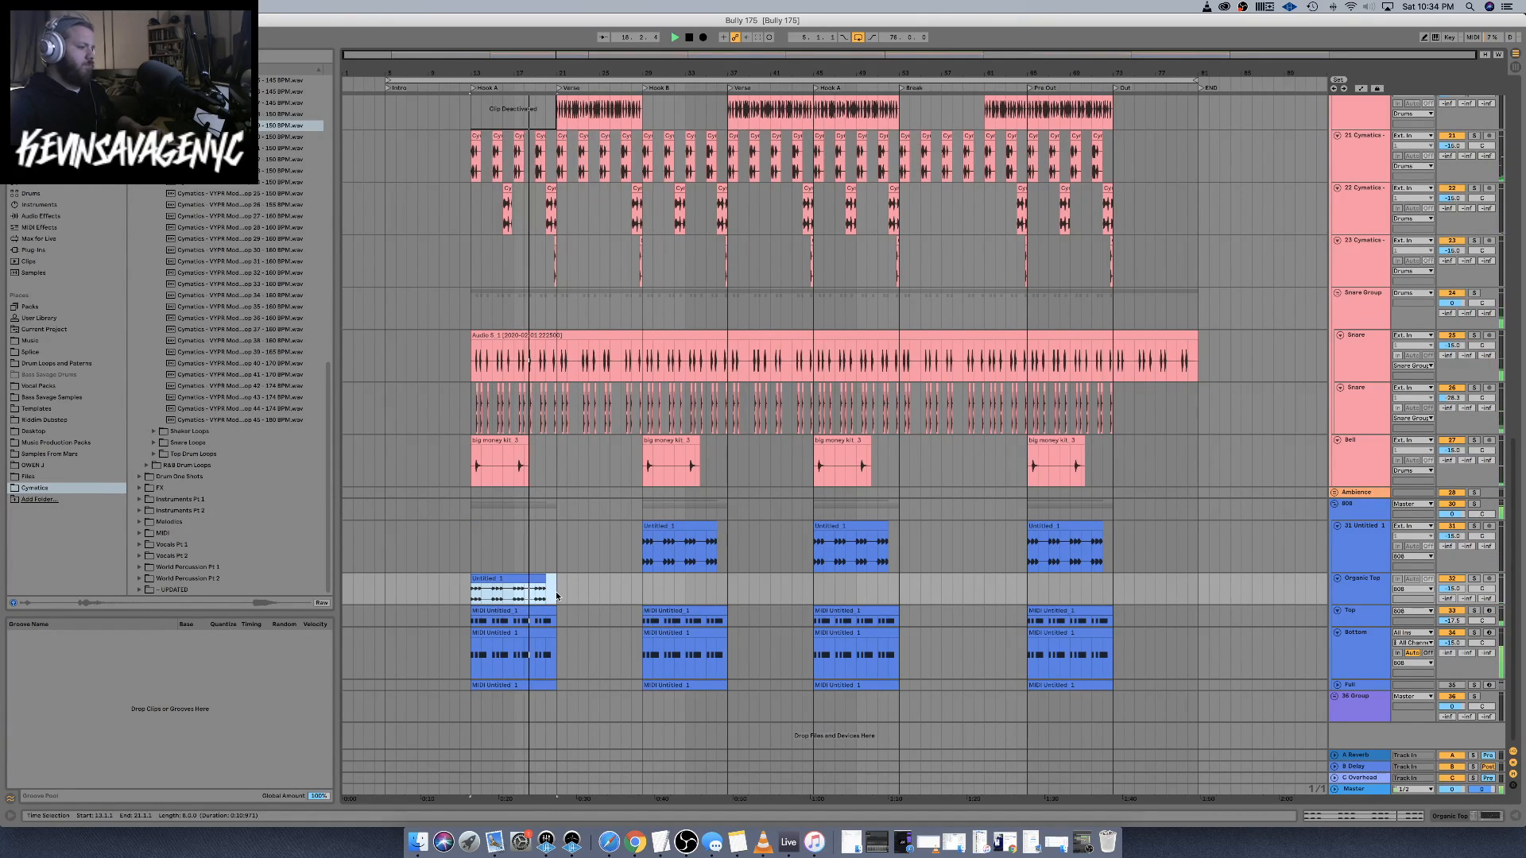
{"action": "left_click", "coordinate": [644, 589]}
{"action": "key", "text": "super+v"}
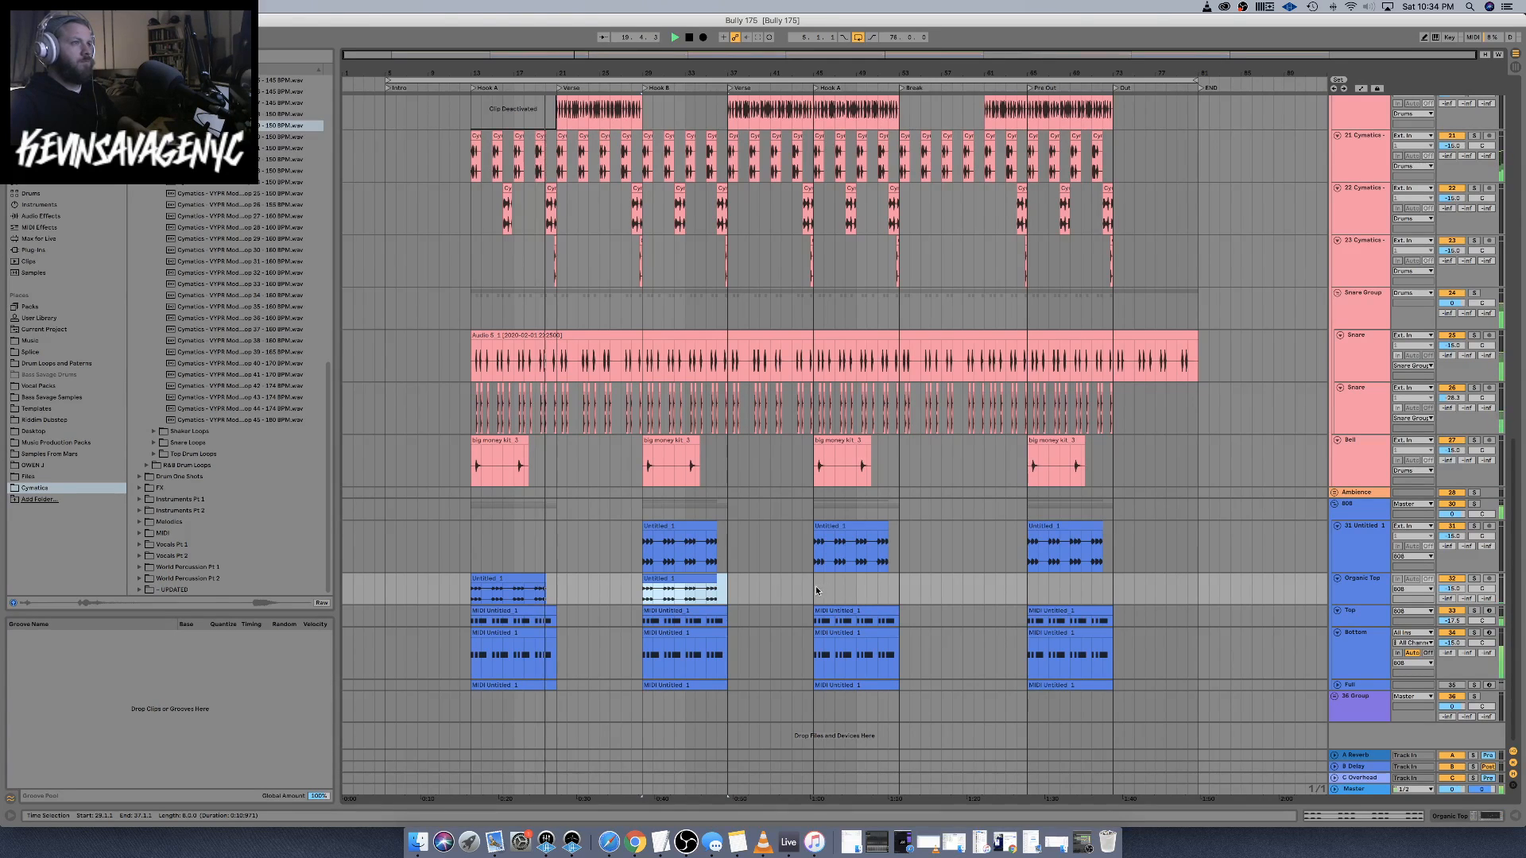
{"action": "left_click", "coordinate": [847, 589]}
{"action": "key", "text": "super+v"}
{"action": "left_click", "coordinate": [1028, 589]}
{"action": "key", "text": "super+v"}
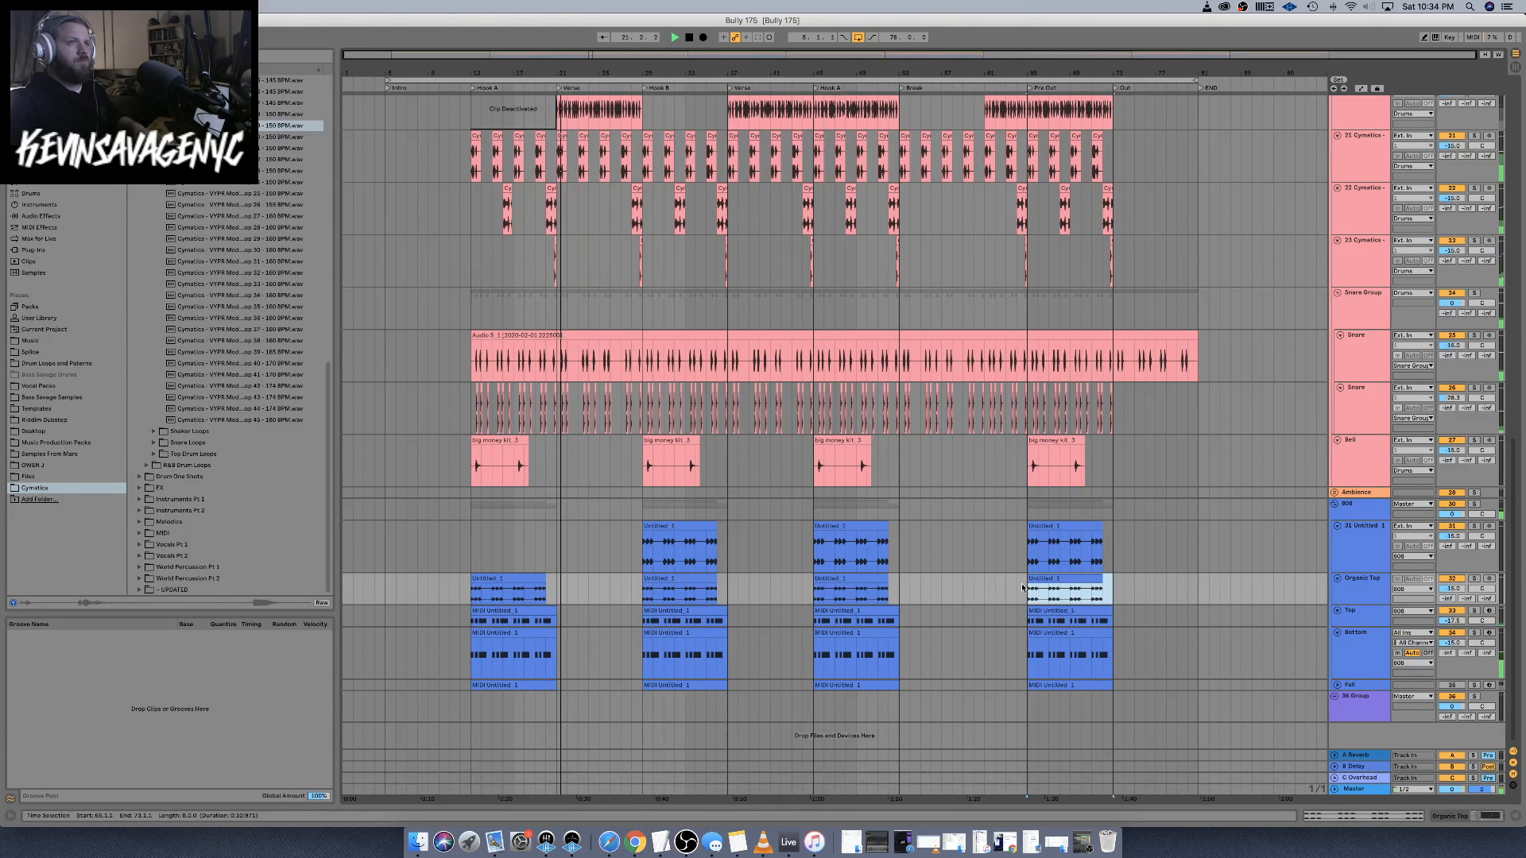
Solo the 808 group and restart playback from the Pre Out section
{"action": "left_click", "coordinate": [1475, 505]}
{"action": "key", "text": "space"}
{"action": "key", "text": "space"}
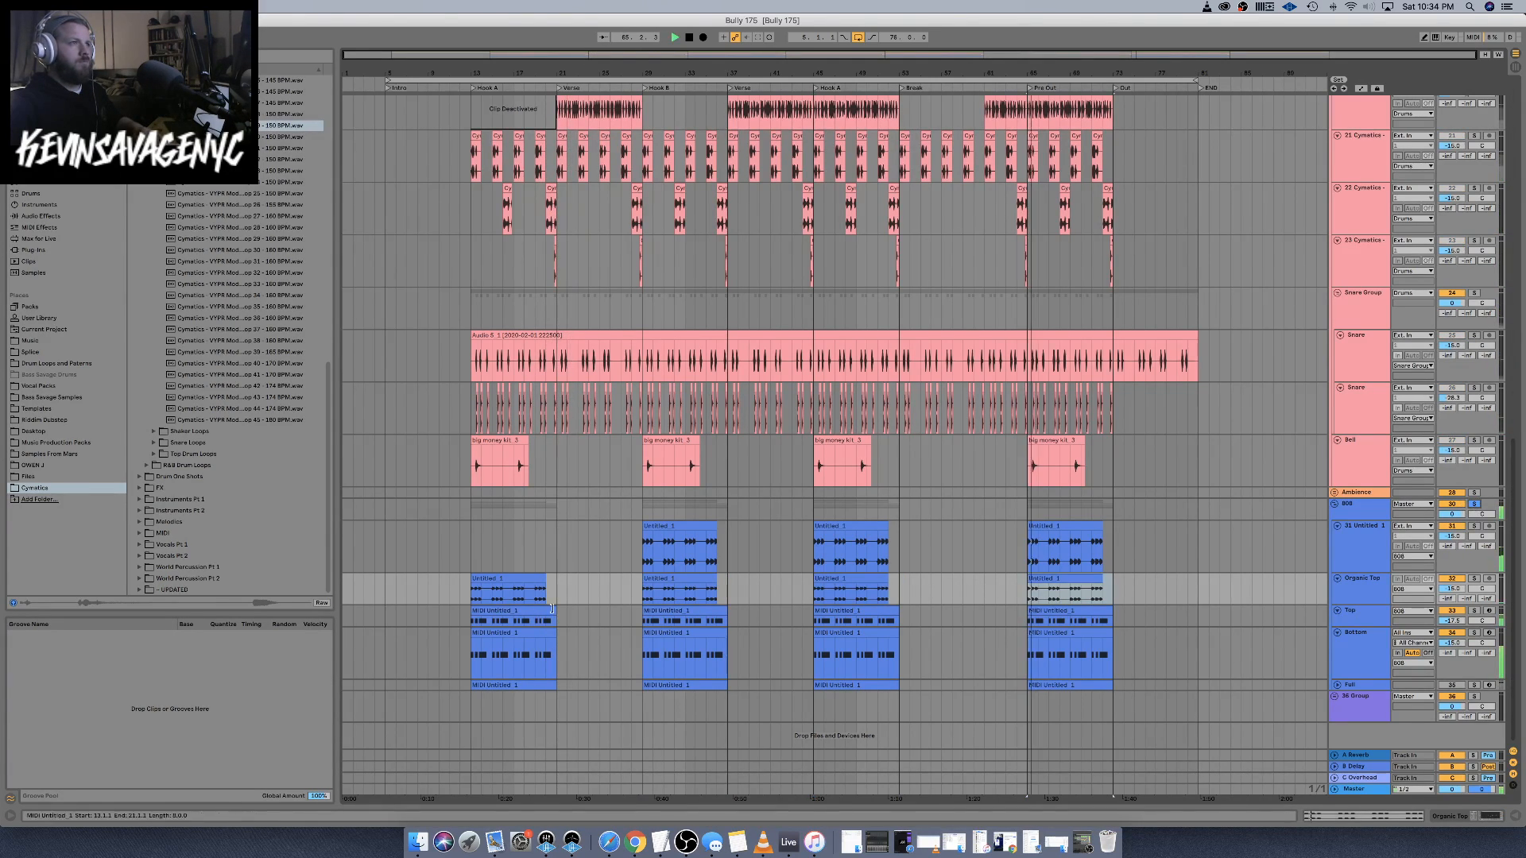
Delete the three remaining Untitled clips from the audio track above Organic Top, and remove that empty track
{"action": "left_click", "coordinate": [660, 524]}
{"action": "key", "text": "Delete"}
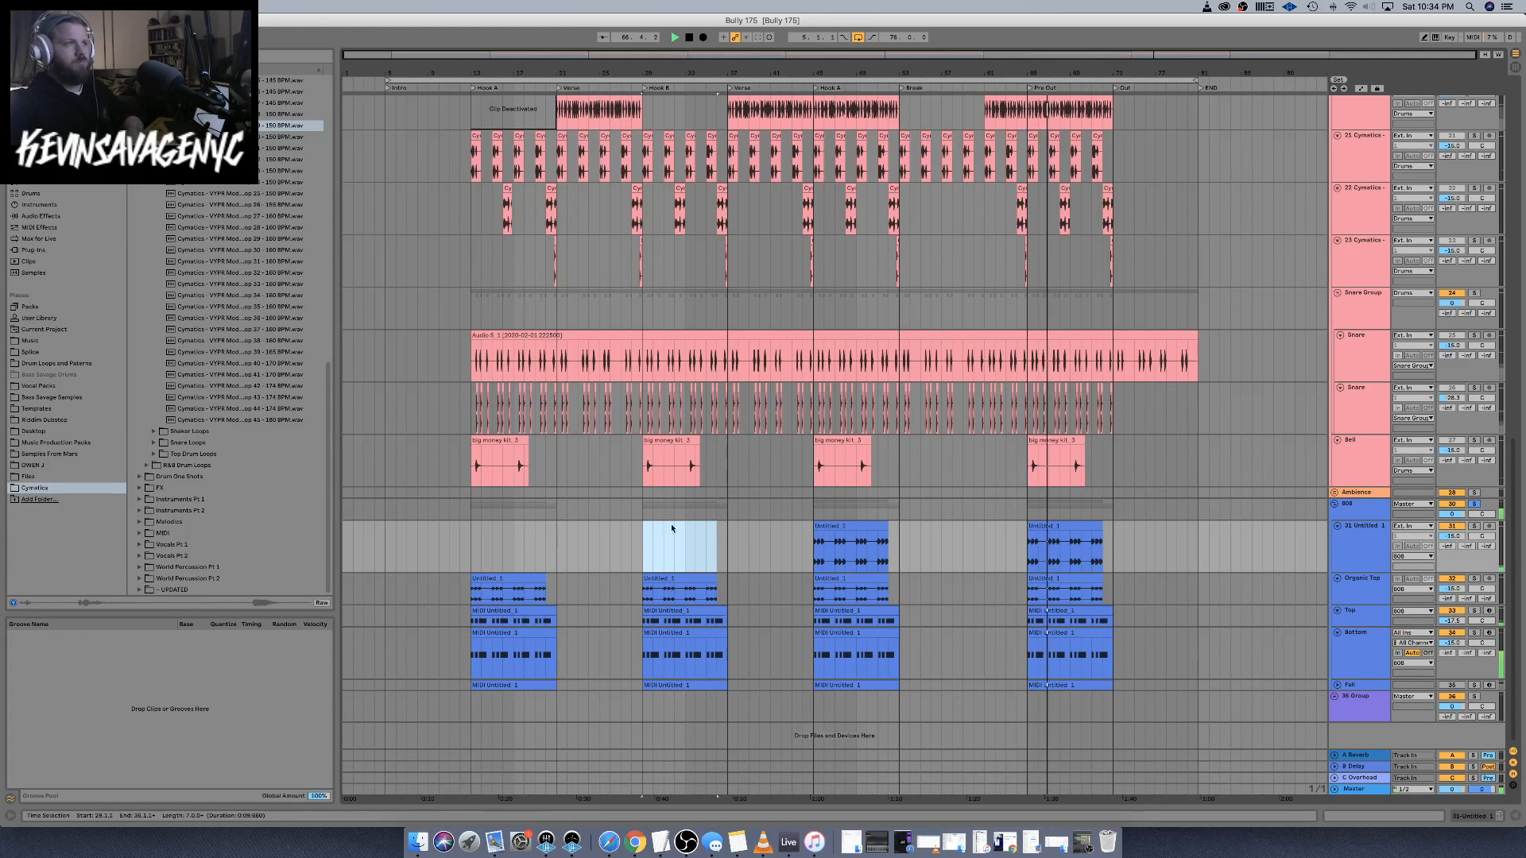
{"action": "left_click", "coordinate": [888, 525]}
{"action": "key", "text": "Delete"}
{"action": "left_click", "coordinate": [1065, 531]}
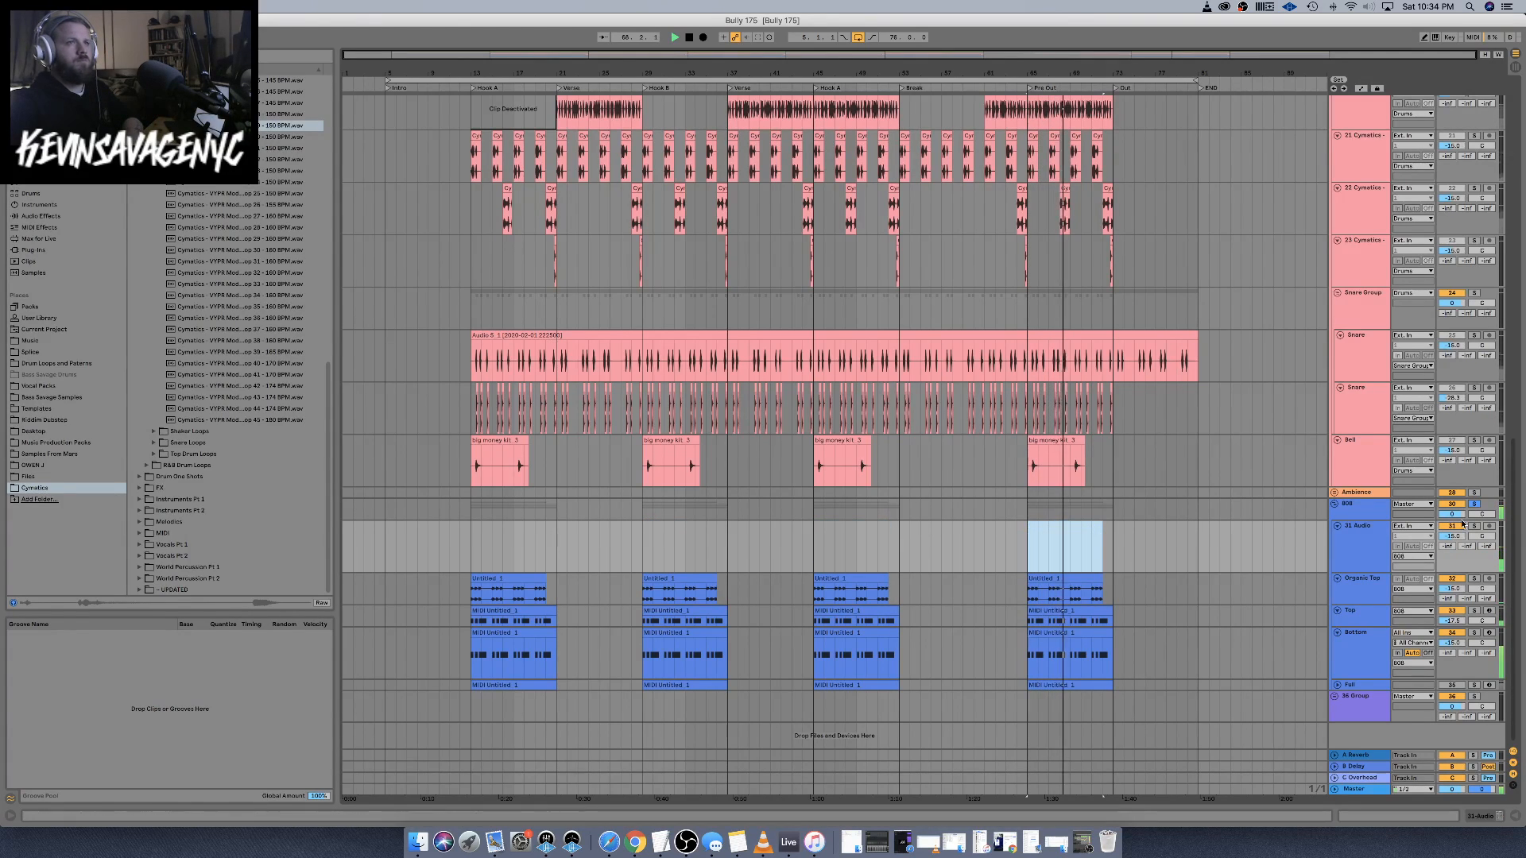
{"action": "key", "text": "Delete"}
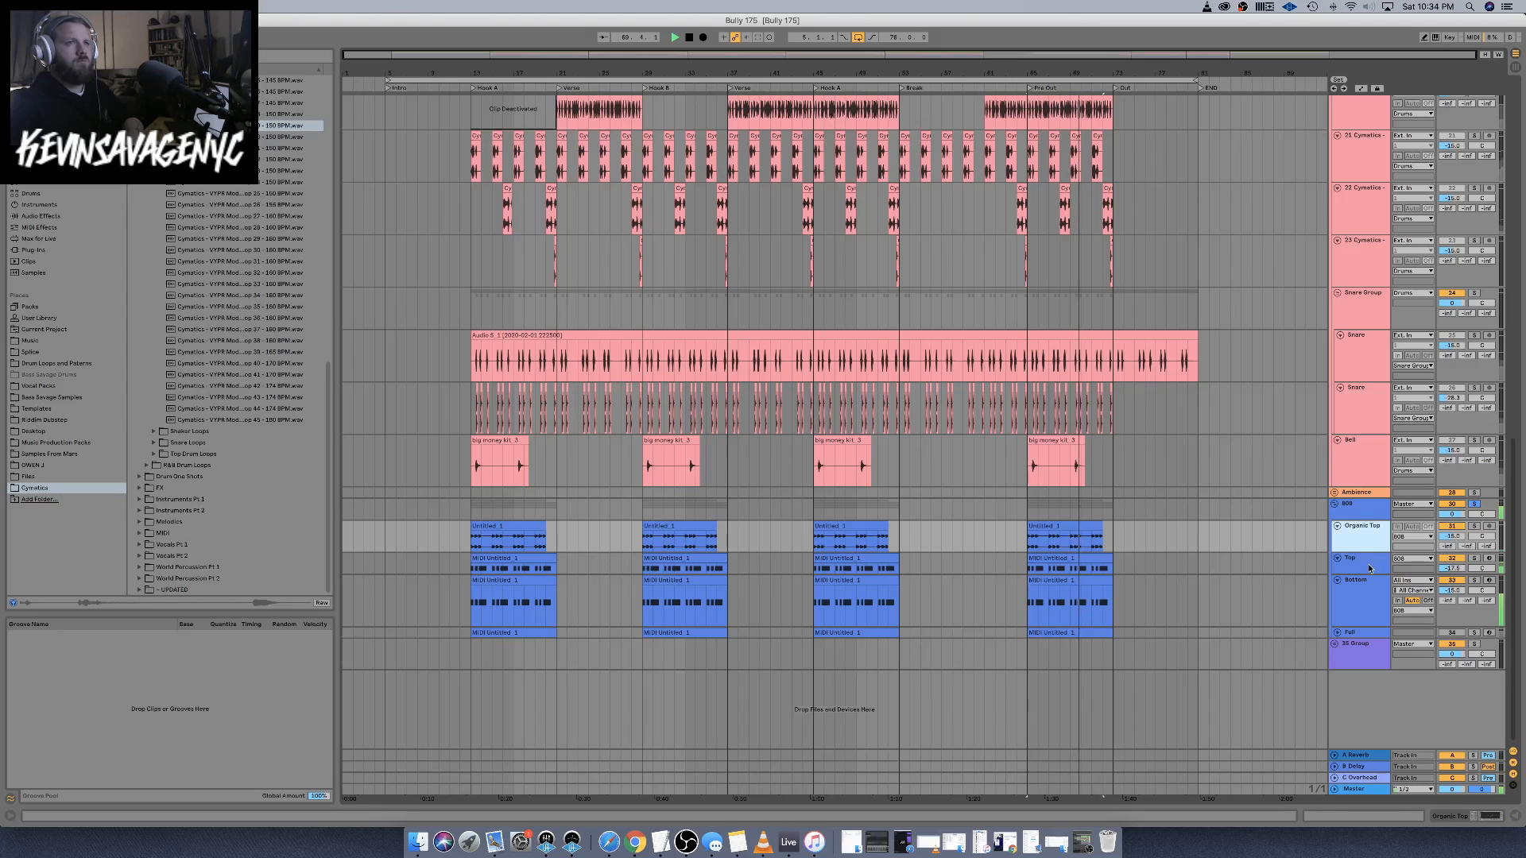
{"action": "key", "text": "Delete"}
Lower the Bottom track's volume and fine-tune the Top track's volume
{"action": "left_click_drag", "start_coordinate": [1446, 592], "coordinate": [1446, 605]}
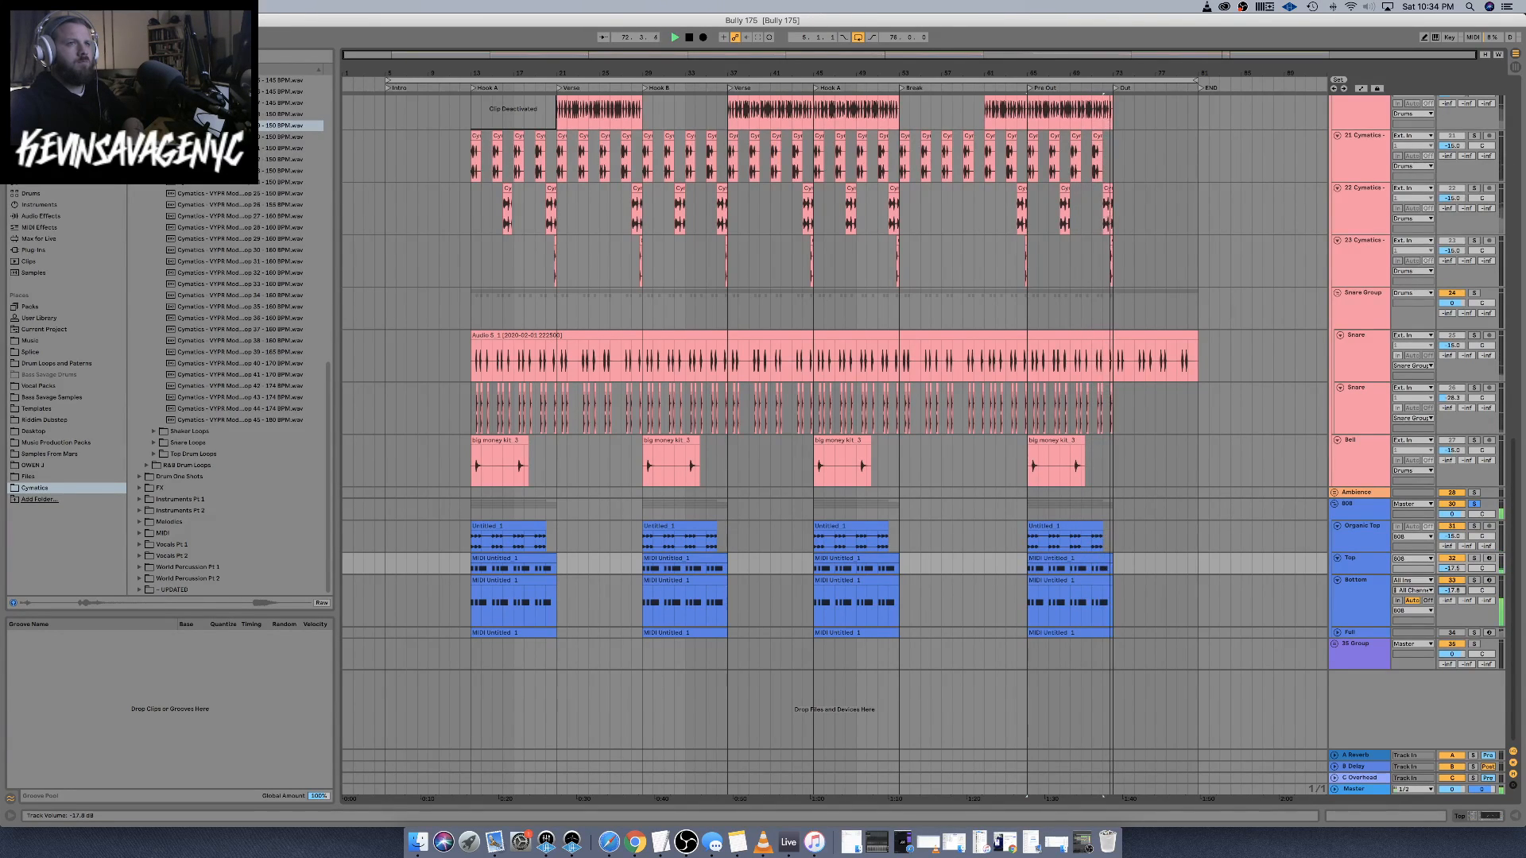
{"action": "left_click_drag", "start_coordinate": [1453, 571], "coordinate": [1453, 569]}
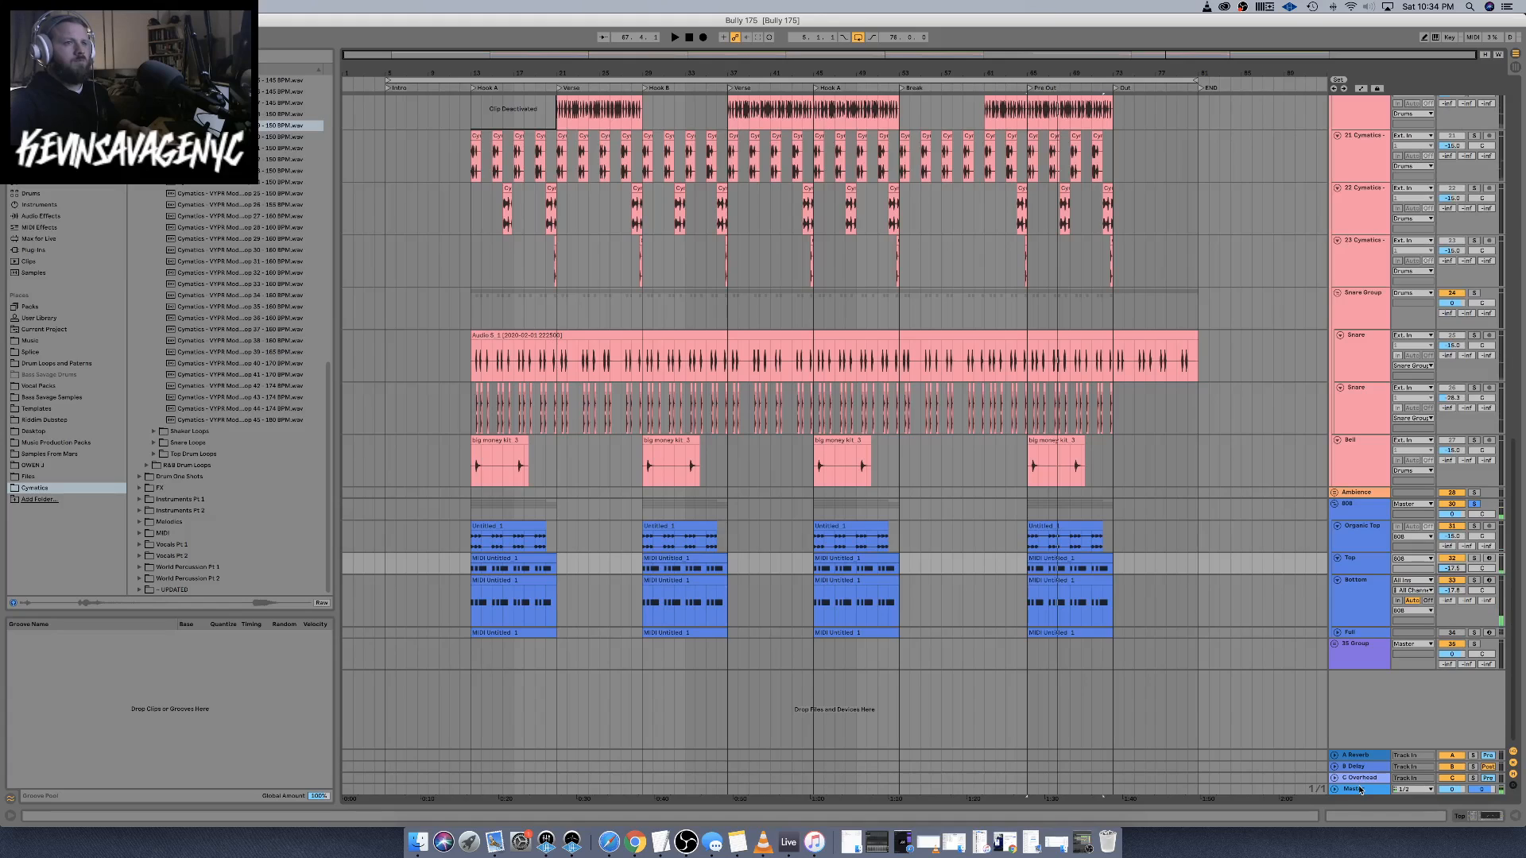
Examine the soloed 808 group's spectrum and output level in the SPAN analyzer on the Master track
{"action": "left_click", "coordinate": [1361, 789]}
{"action": "key", "text": "space"}
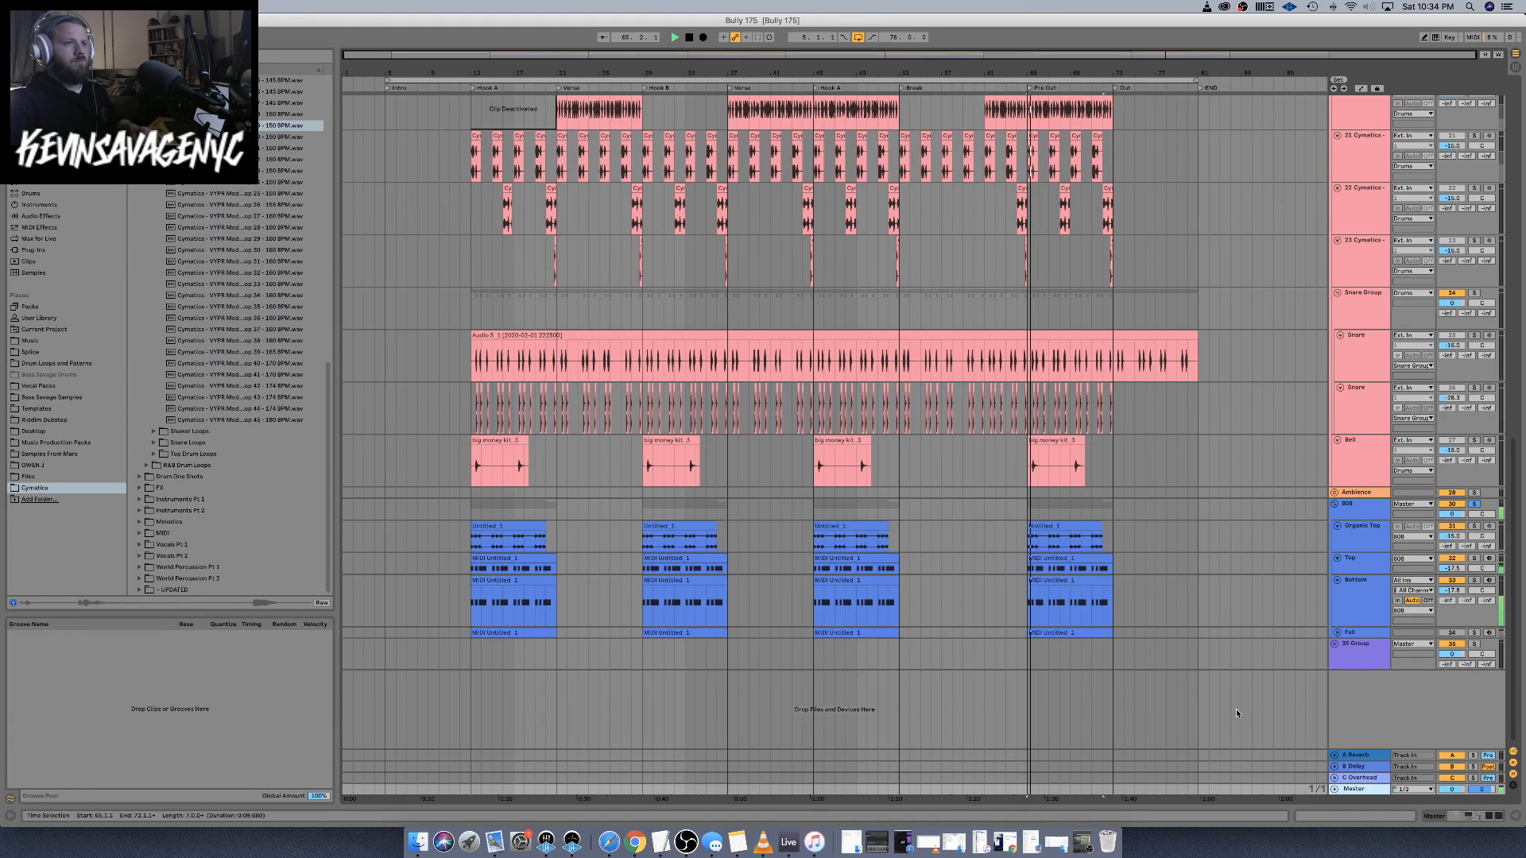
{"action": "left_click", "coordinate": [1460, 817]}
{"action": "left_click", "coordinate": [709, 696]}
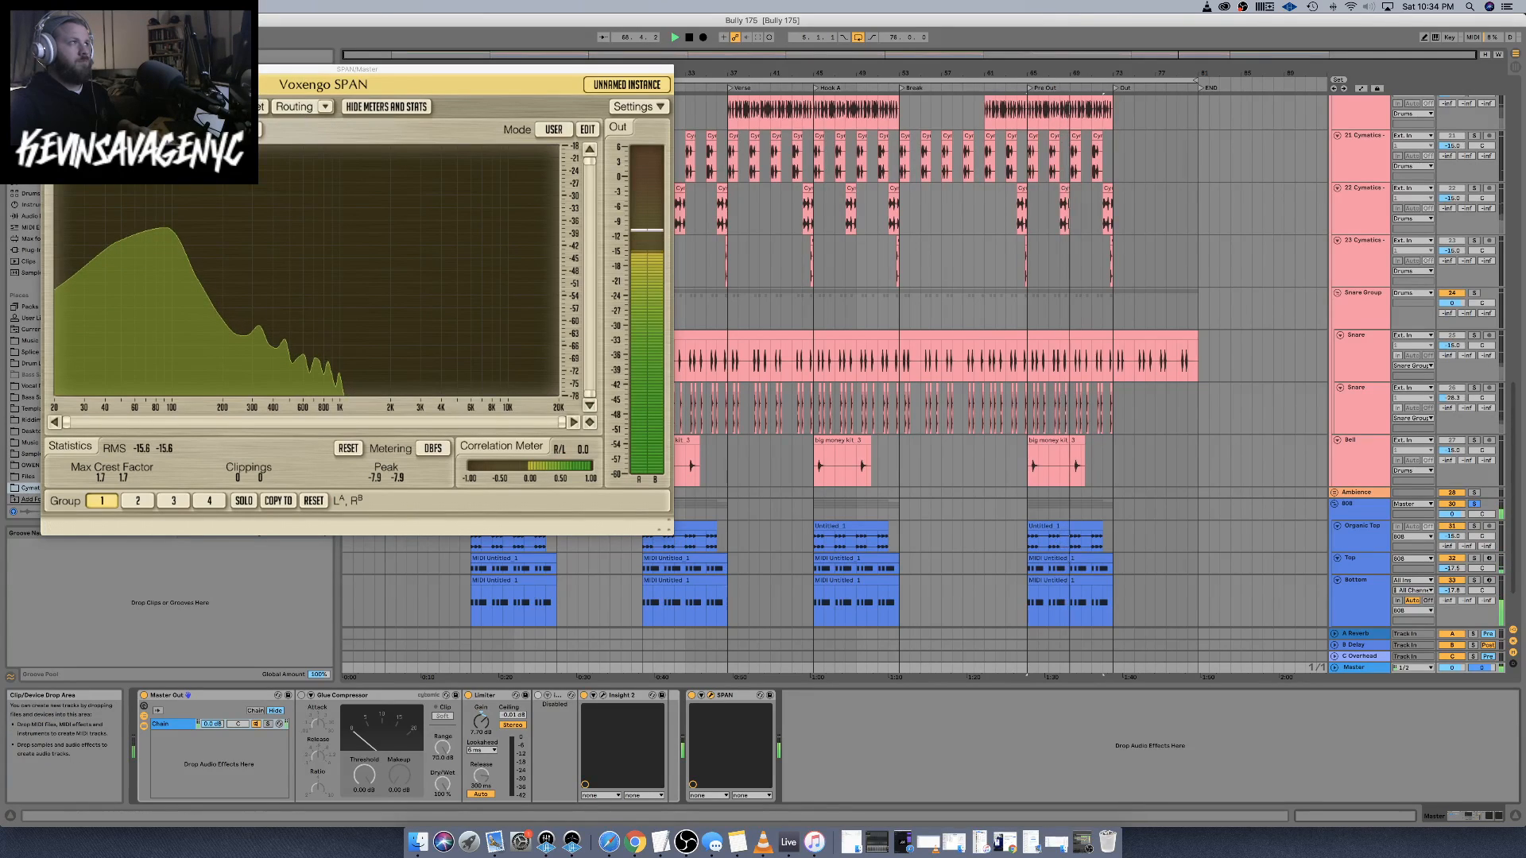
{"action": "left_click", "coordinate": [48, 69]}
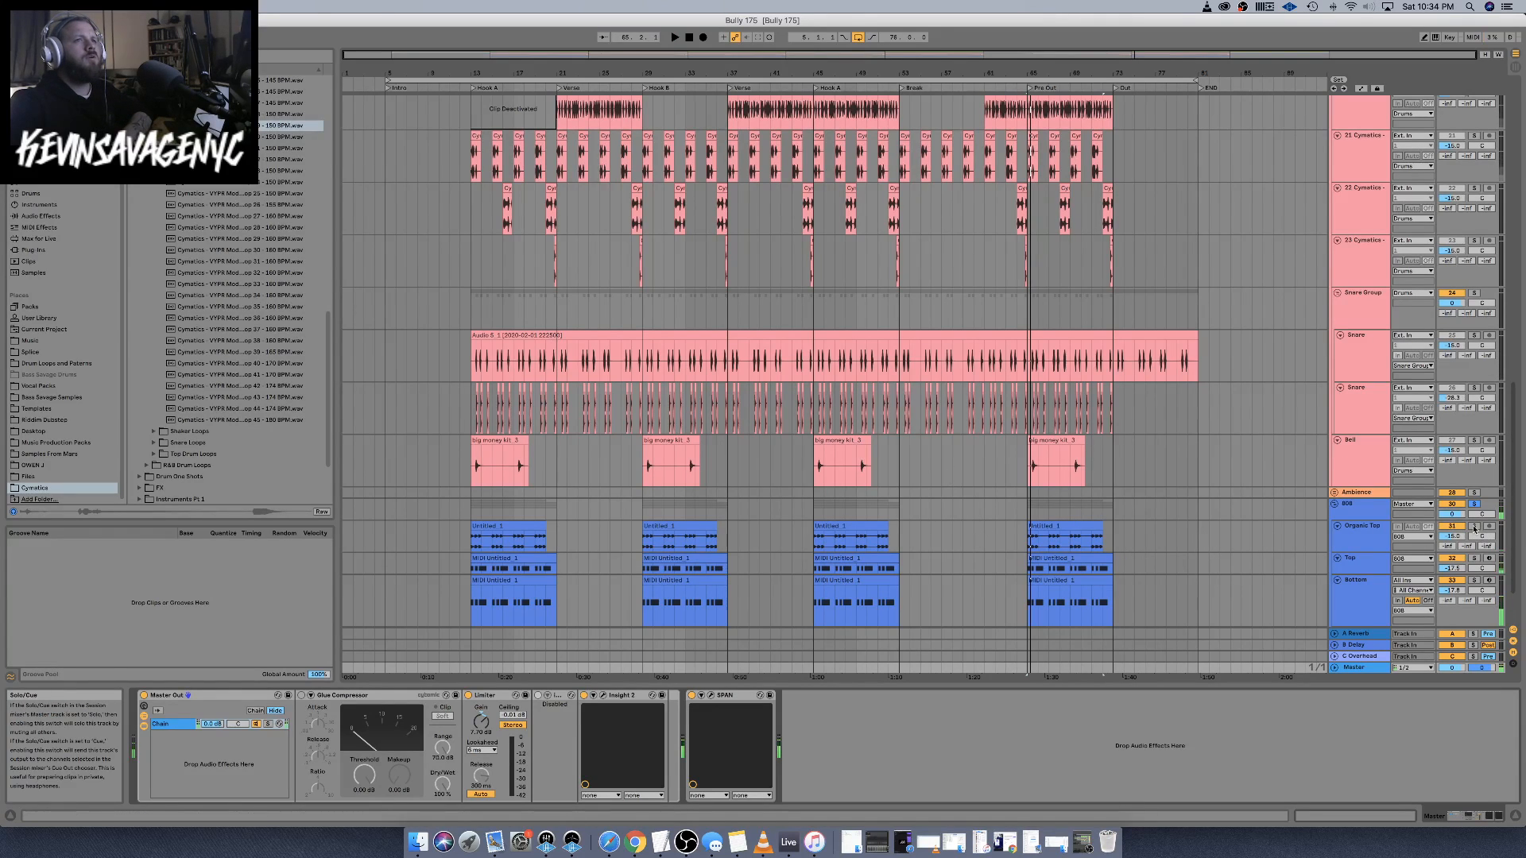
Solo the Organic Top track and lower its EQ Eight low-cut to about 118 Hz
{"action": "key", "text": "space"}
{"action": "key", "text": "space"}
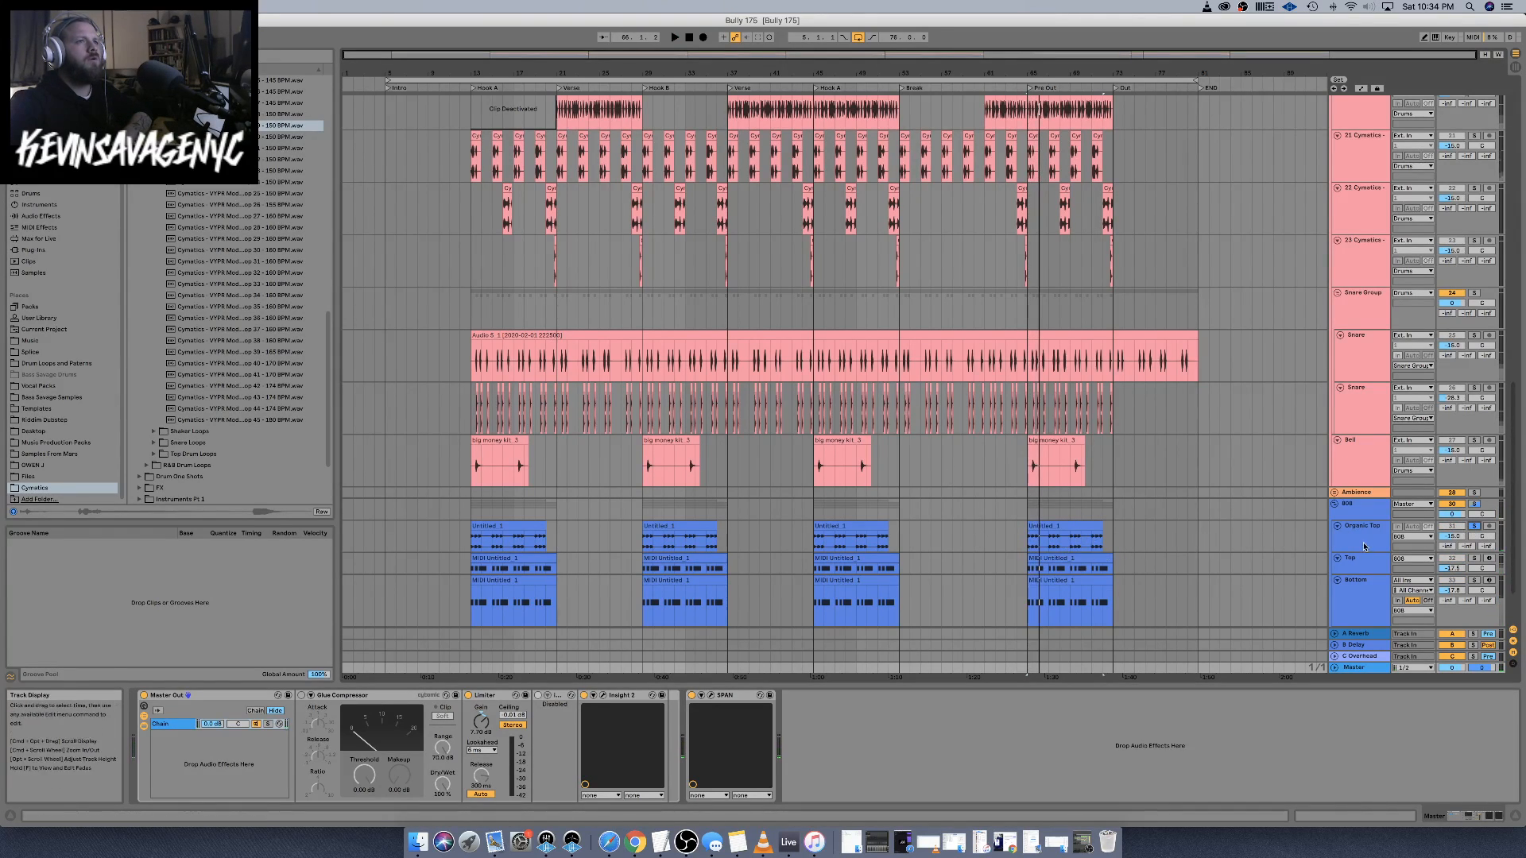
{"action": "left_click", "coordinate": [1370, 543]}
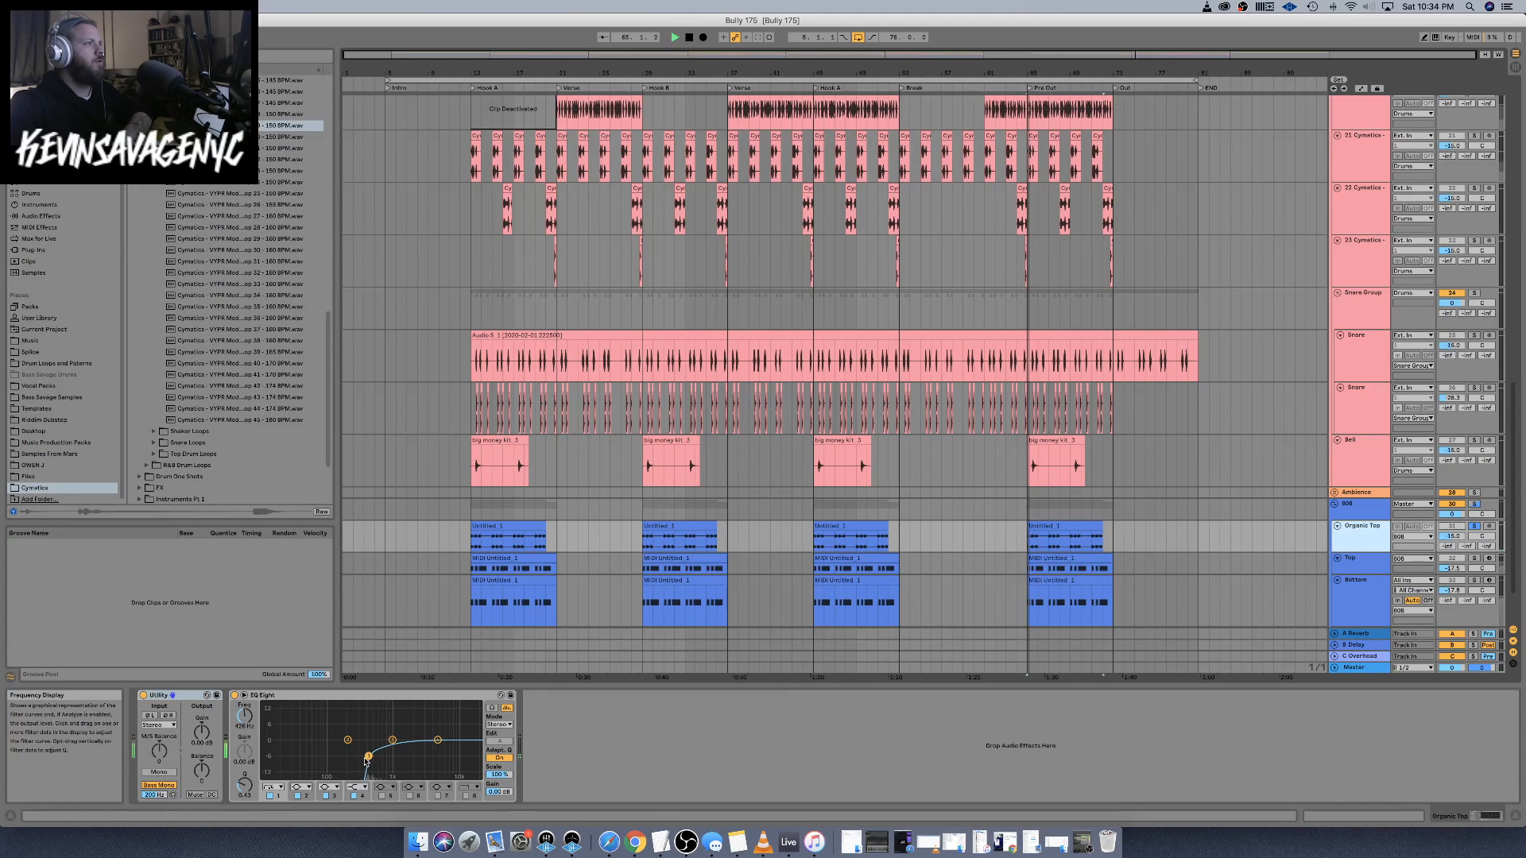
{"action": "left_click_drag", "start_coordinate": [365, 760], "coordinate": [357, 760]}
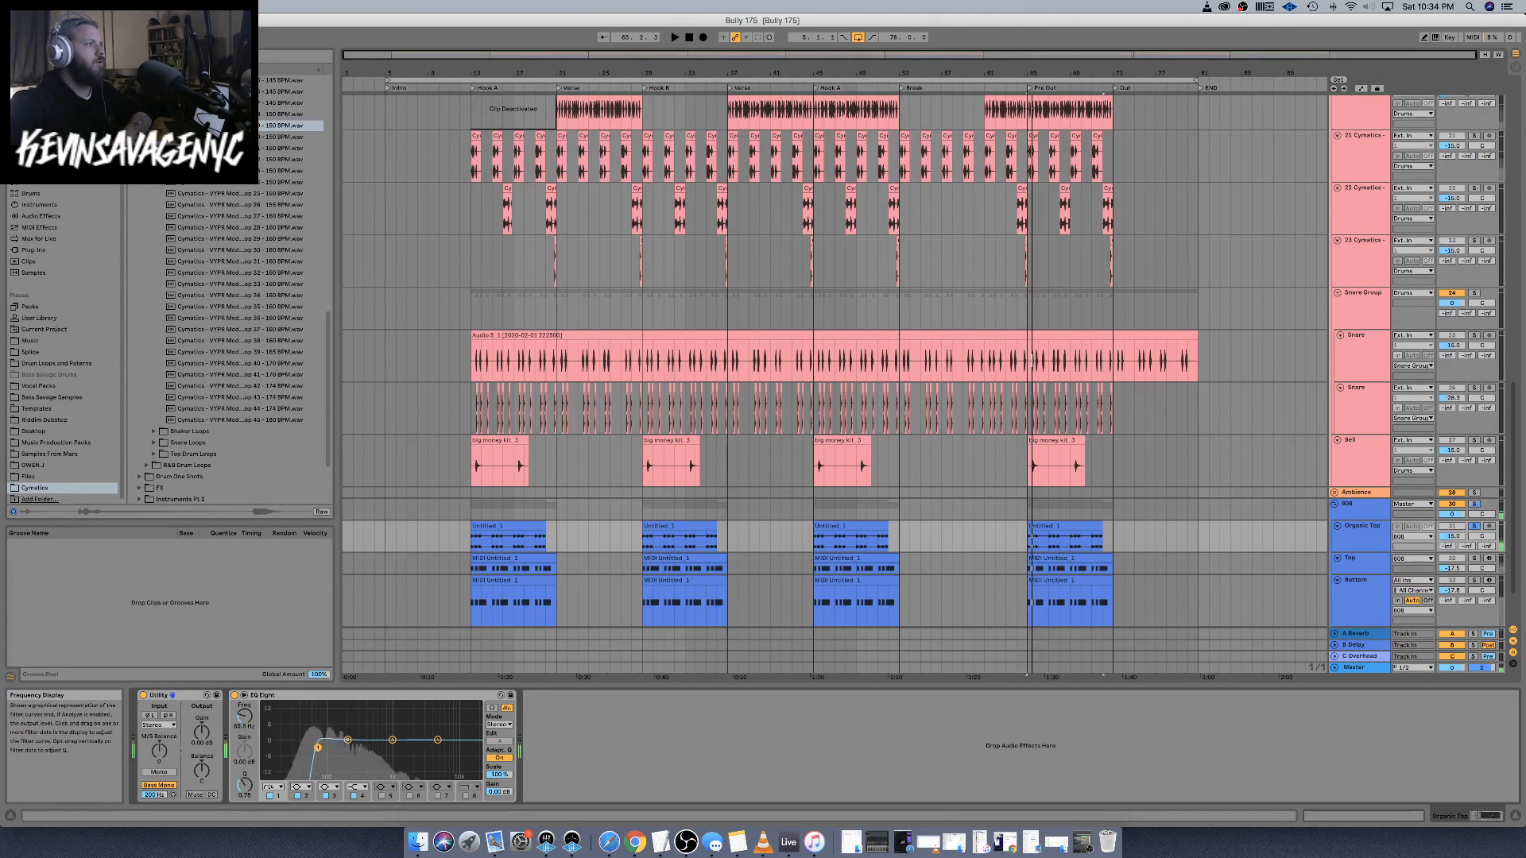
{"action": "left_click_drag", "start_coordinate": [325, 748], "coordinate": [327, 748]}
Unsolo the Organic Top track and play the full mix from the Pre Out section
{"action": "key", "text": "space"}
{"action": "key", "text": "space"}
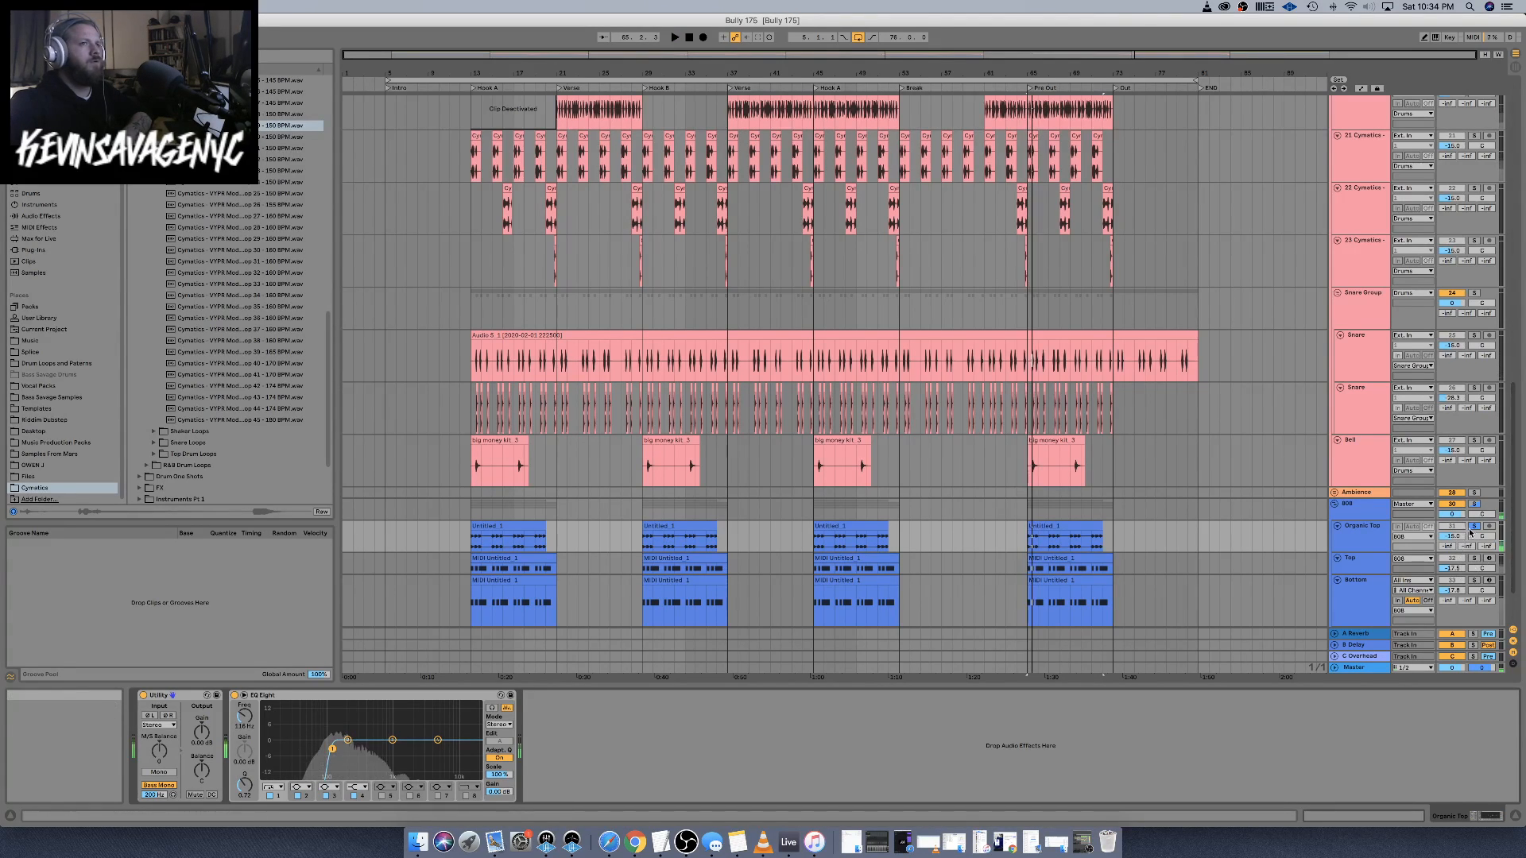
{"action": "key", "text": "space"}
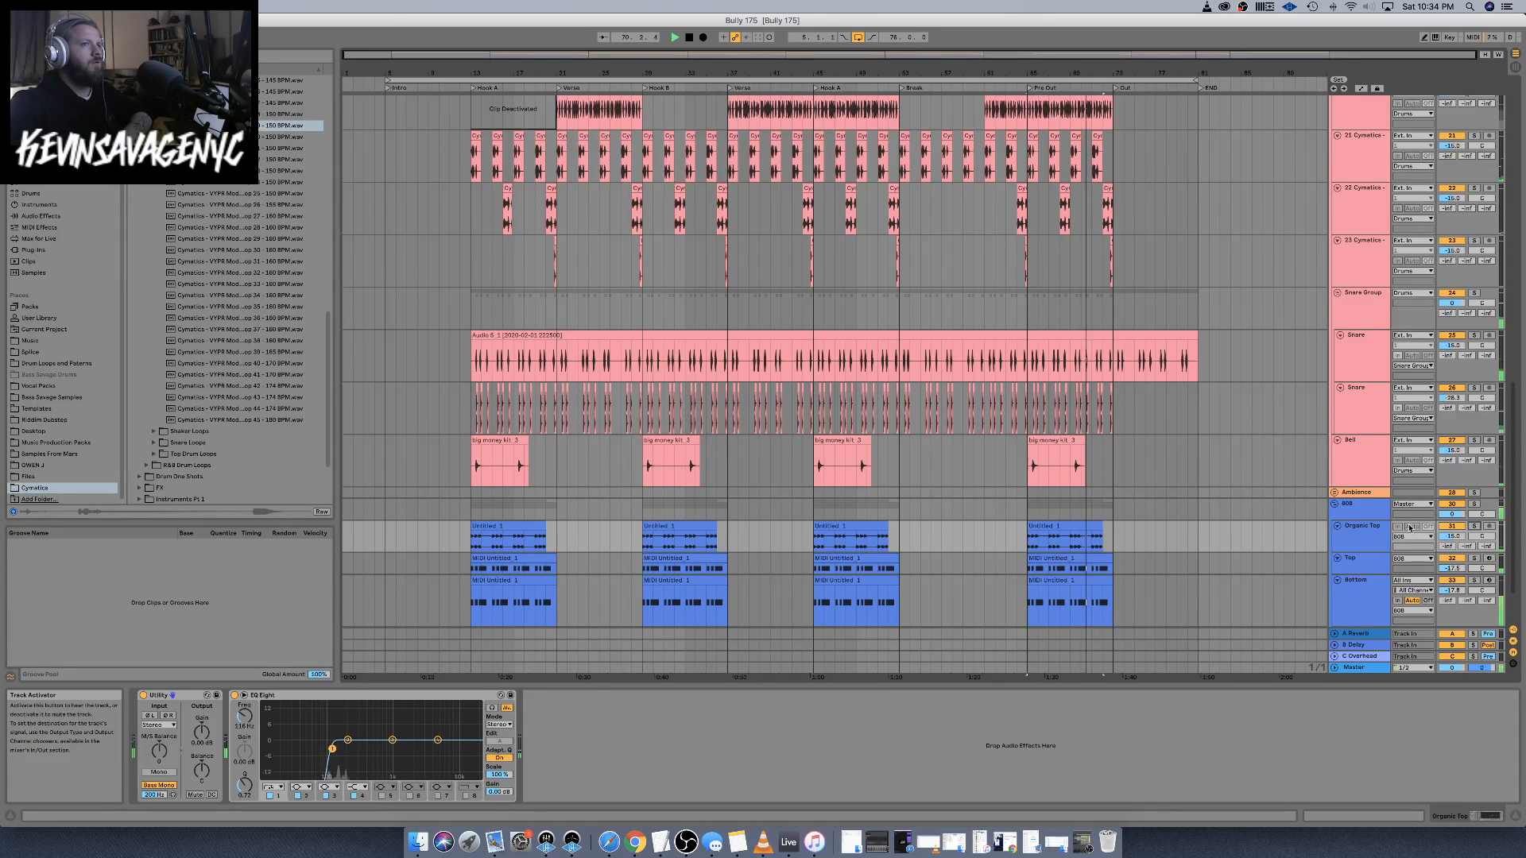
Inspect the device chains of the Bottom track and the collapsed track directly below it
{"action": "left_click", "coordinate": [1358, 596]}
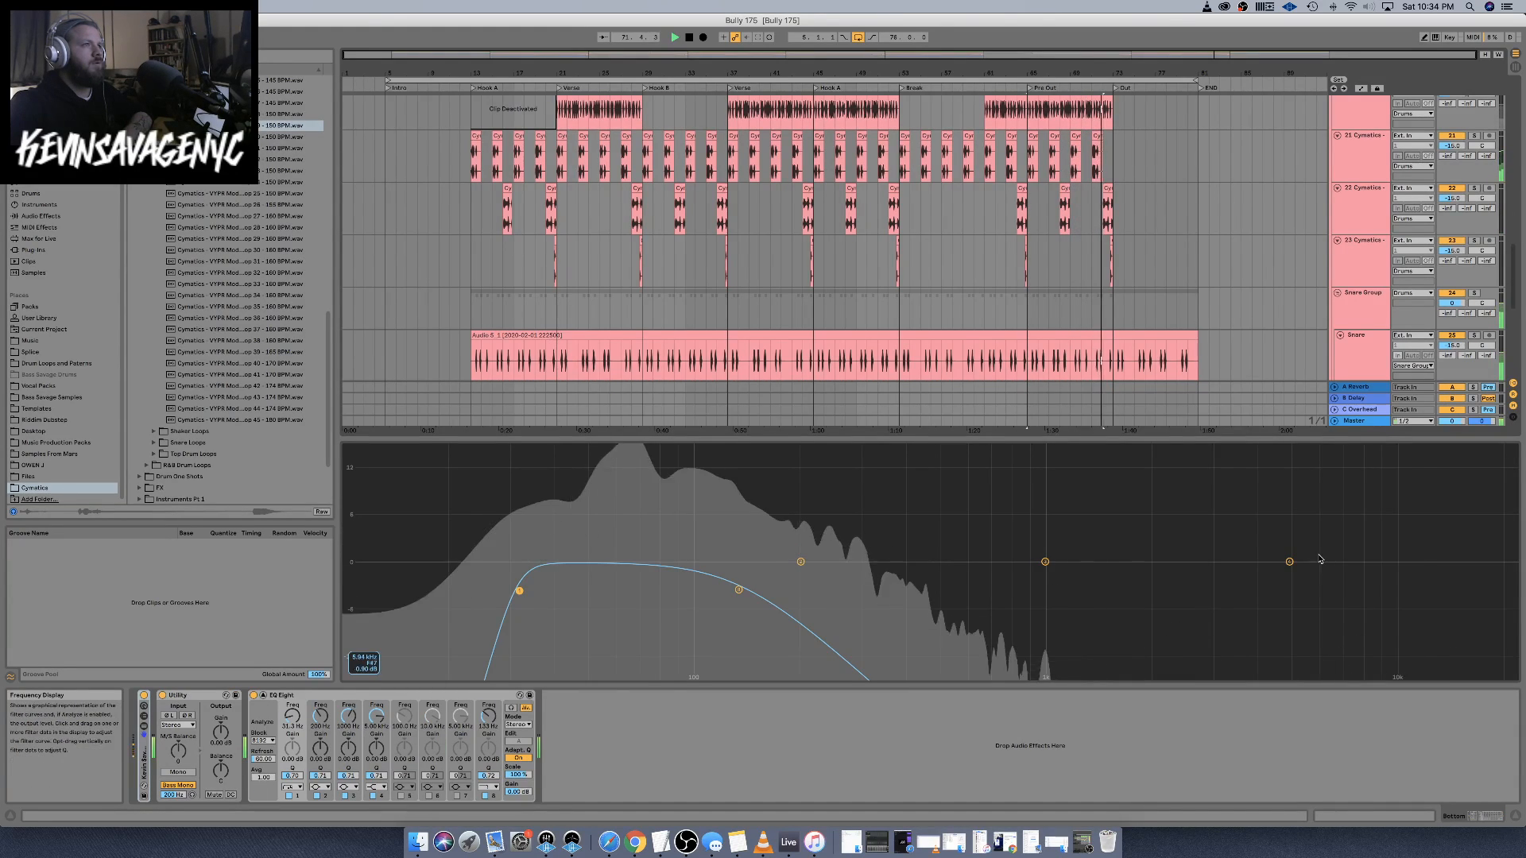
{"action": "left_click", "coordinate": [1515, 816]}
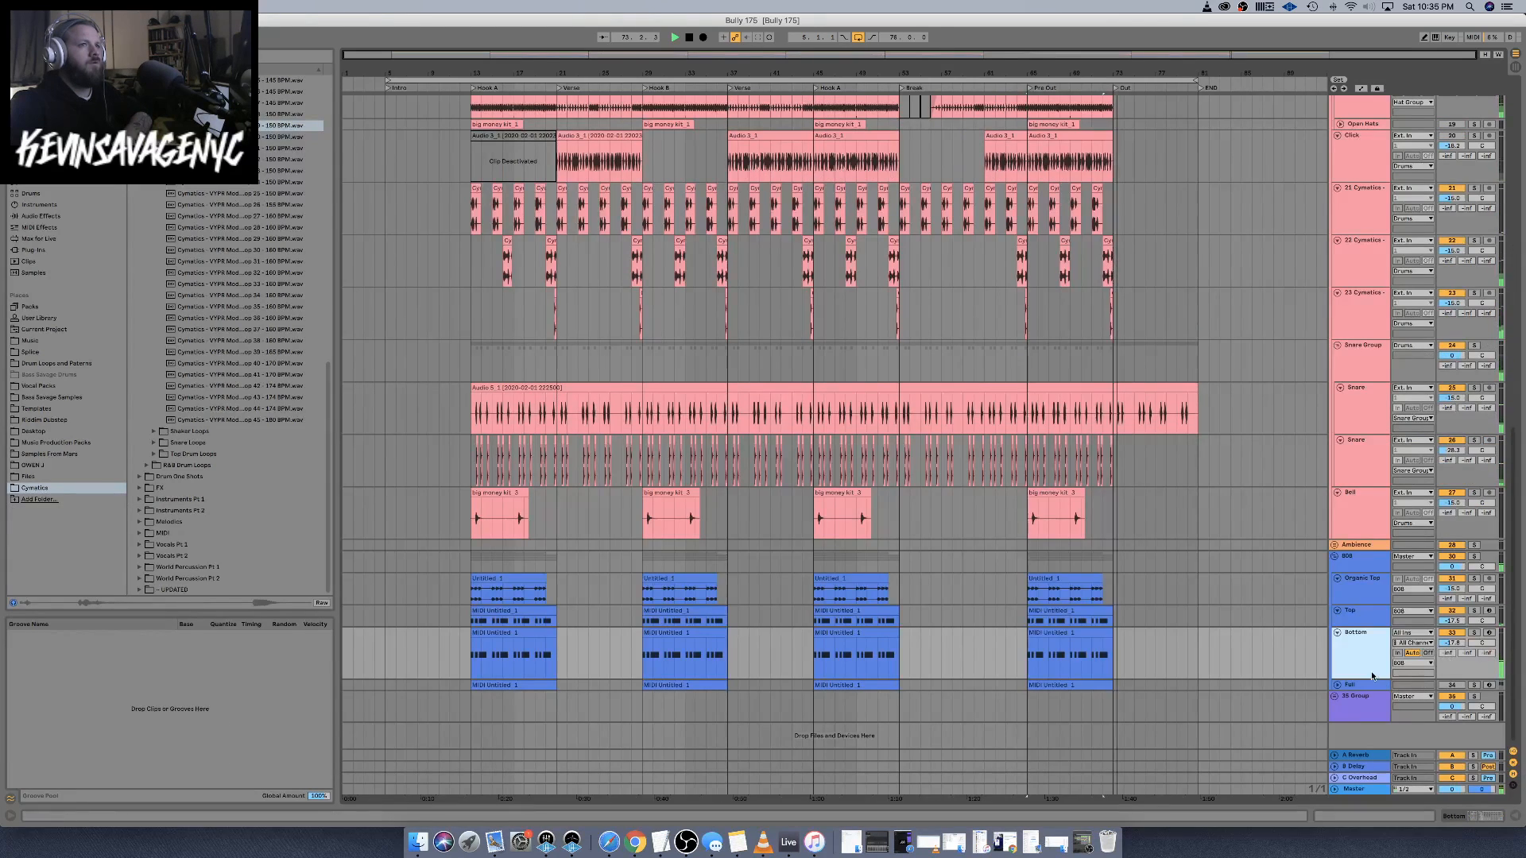
{"action": "key", "text": "Down"}
{"action": "left_click", "coordinate": [1494, 818]}
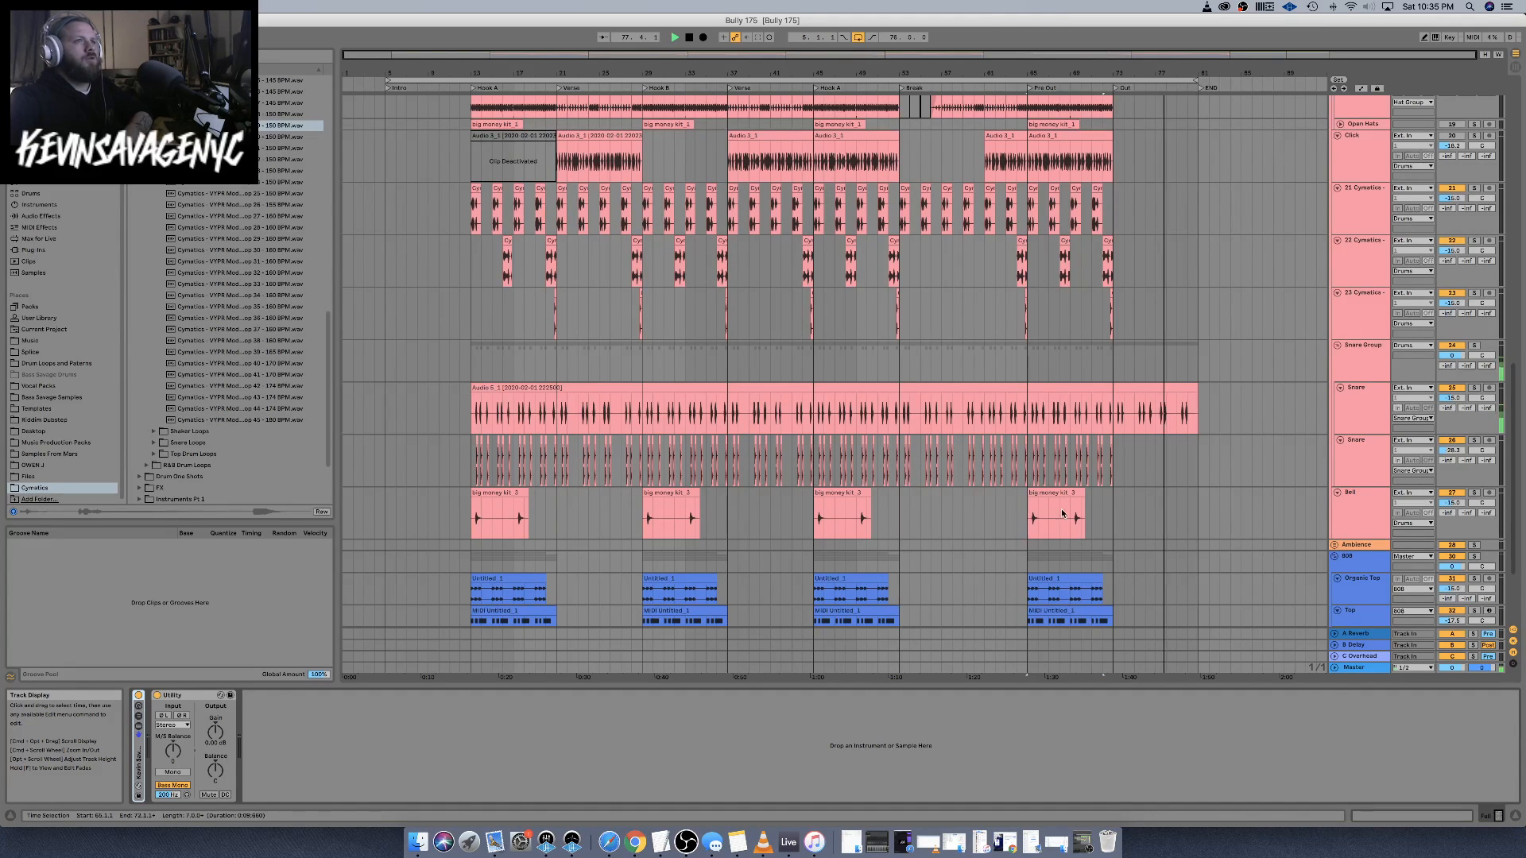
{"action": "key", "text": "super+alt+l"}
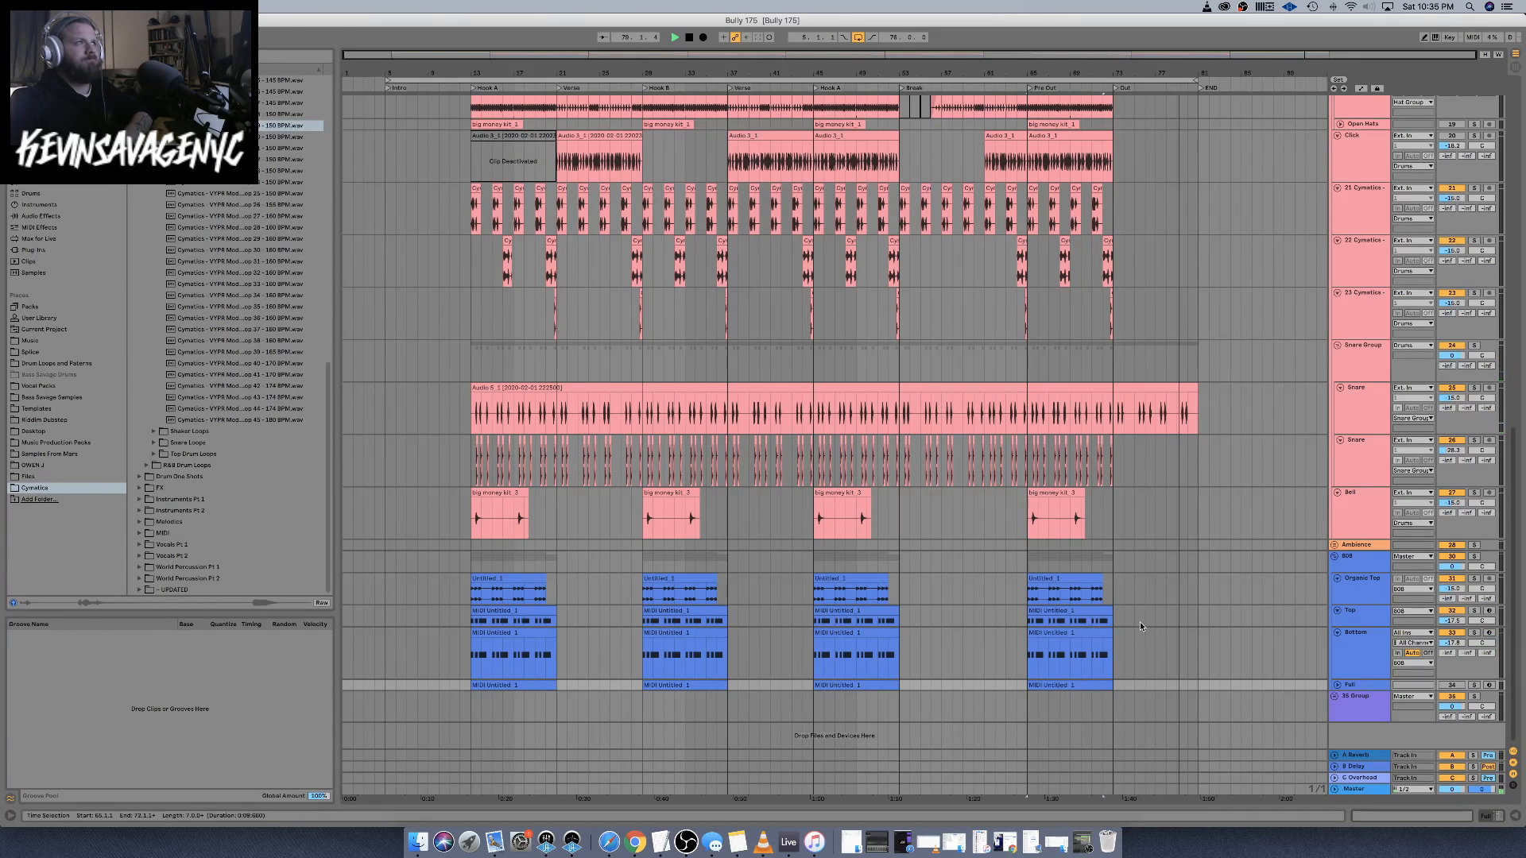
Stop playback and deactivate the rack holding the Side Chain Kick and Side Chain Snare compressors on the Synth group
{"action": "scroll", "coordinate": [1165, 517], "scroll_direction": "up", "scroll_amount": 10}
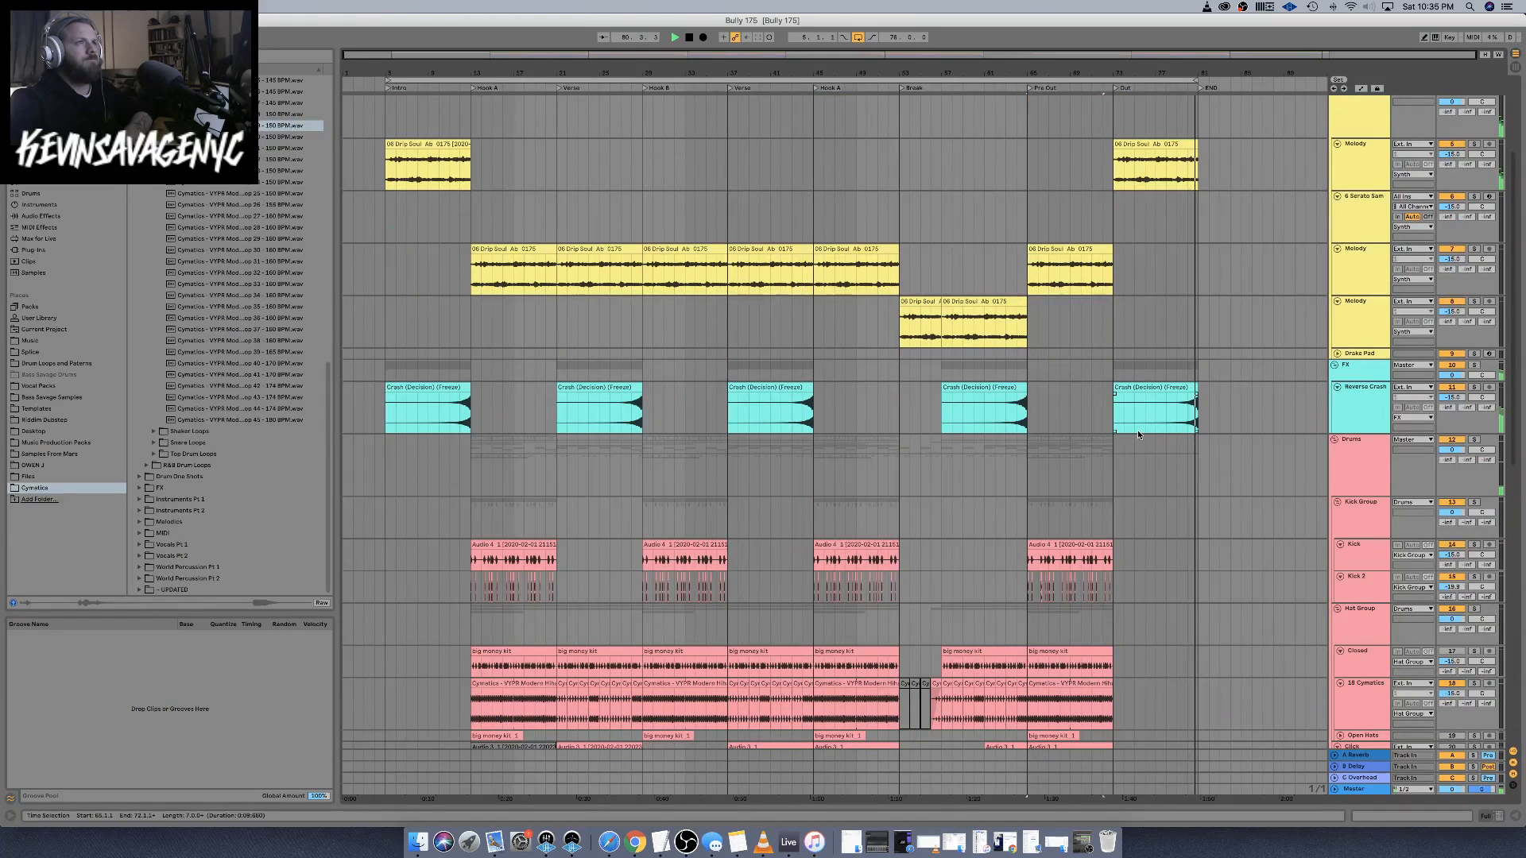
{"action": "left_click", "coordinate": [1357, 117]}
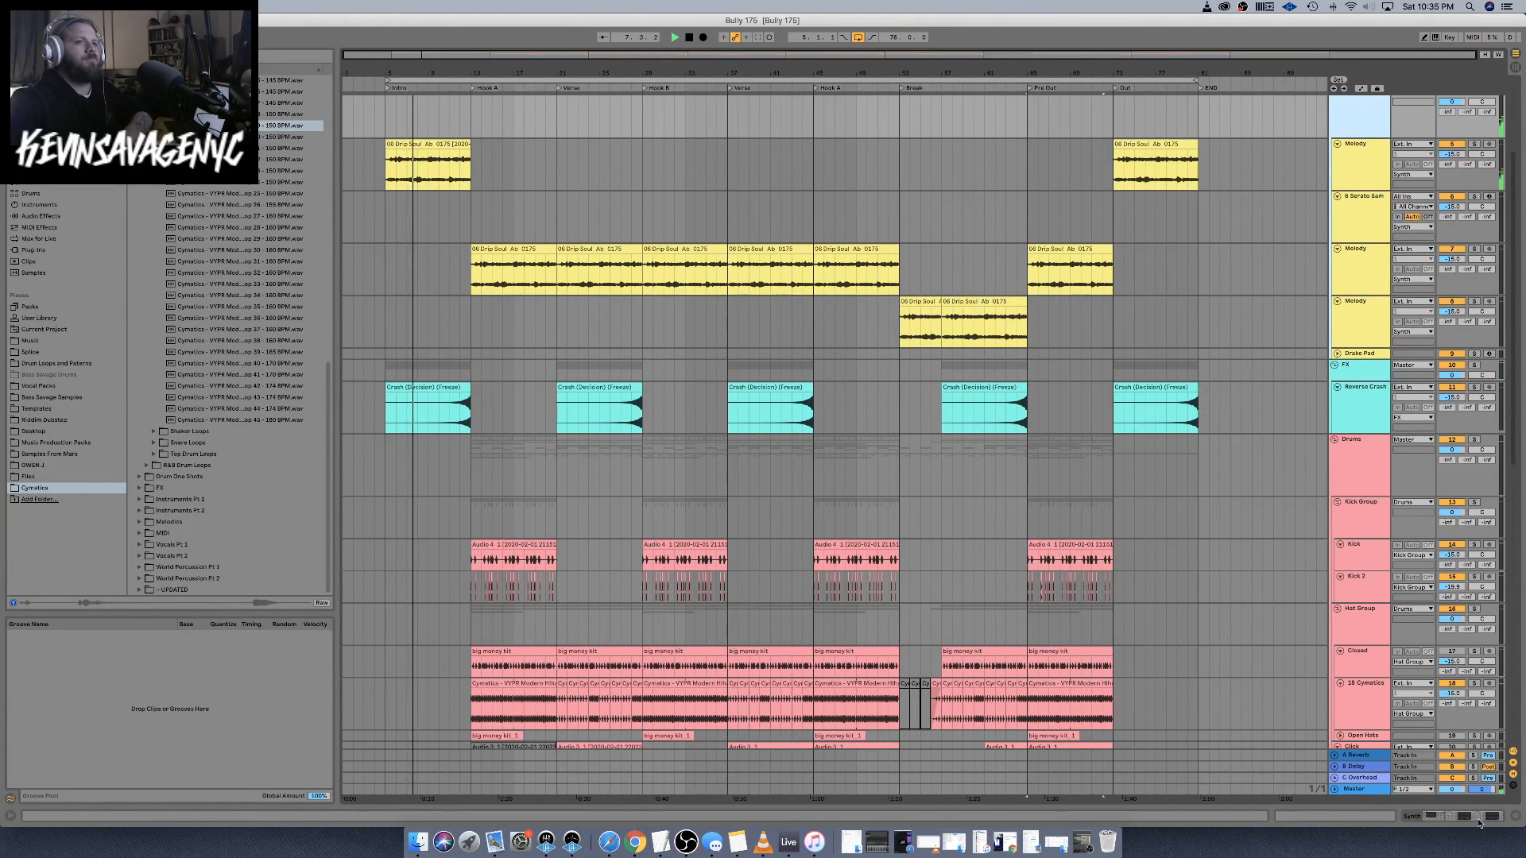
{"action": "left_click", "coordinate": [1475, 815]}
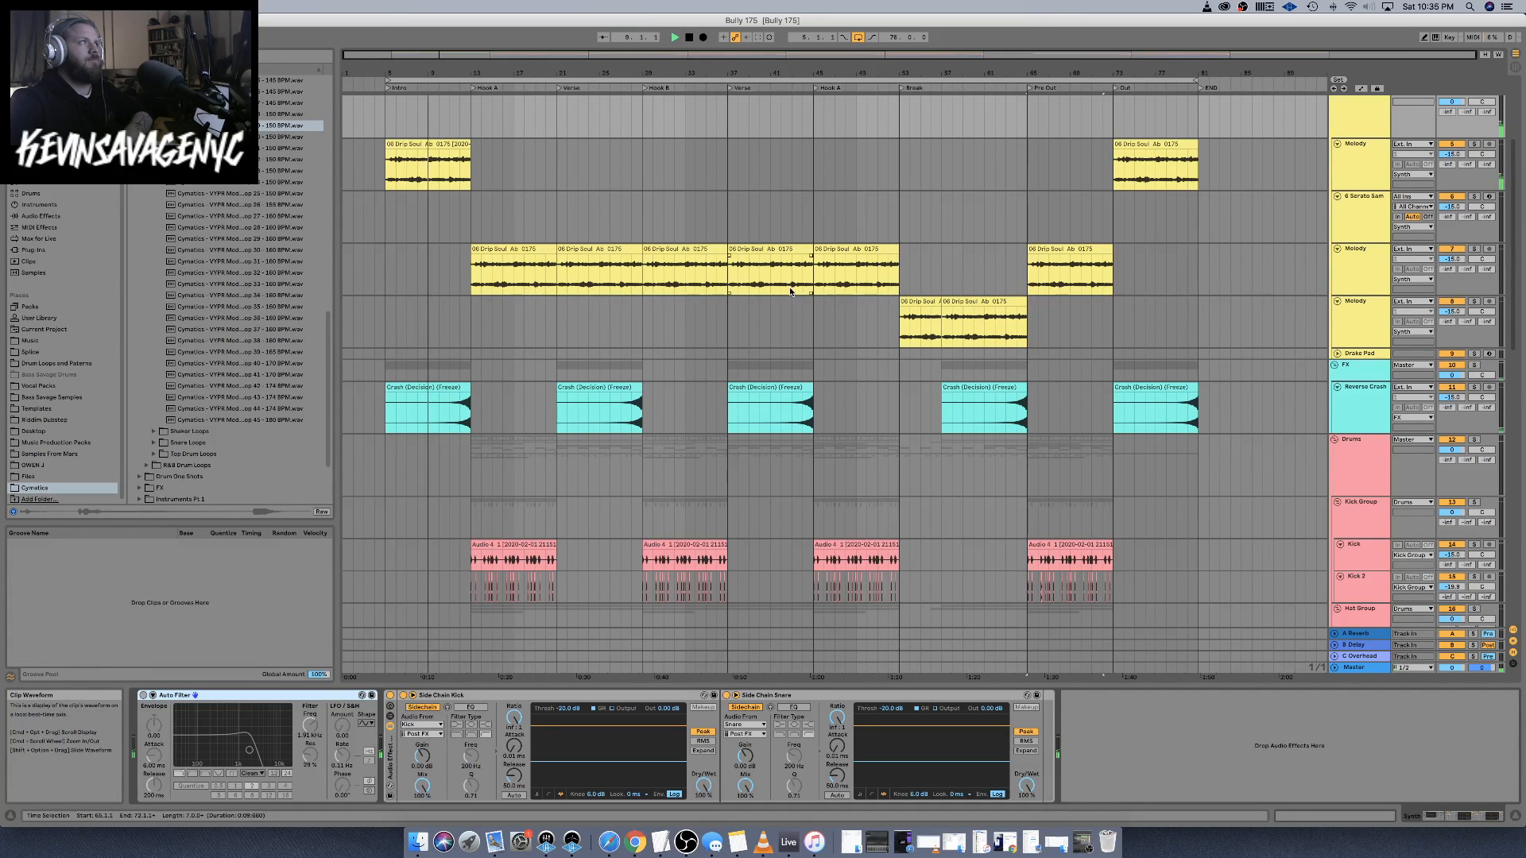
{"action": "key", "text": "space"}
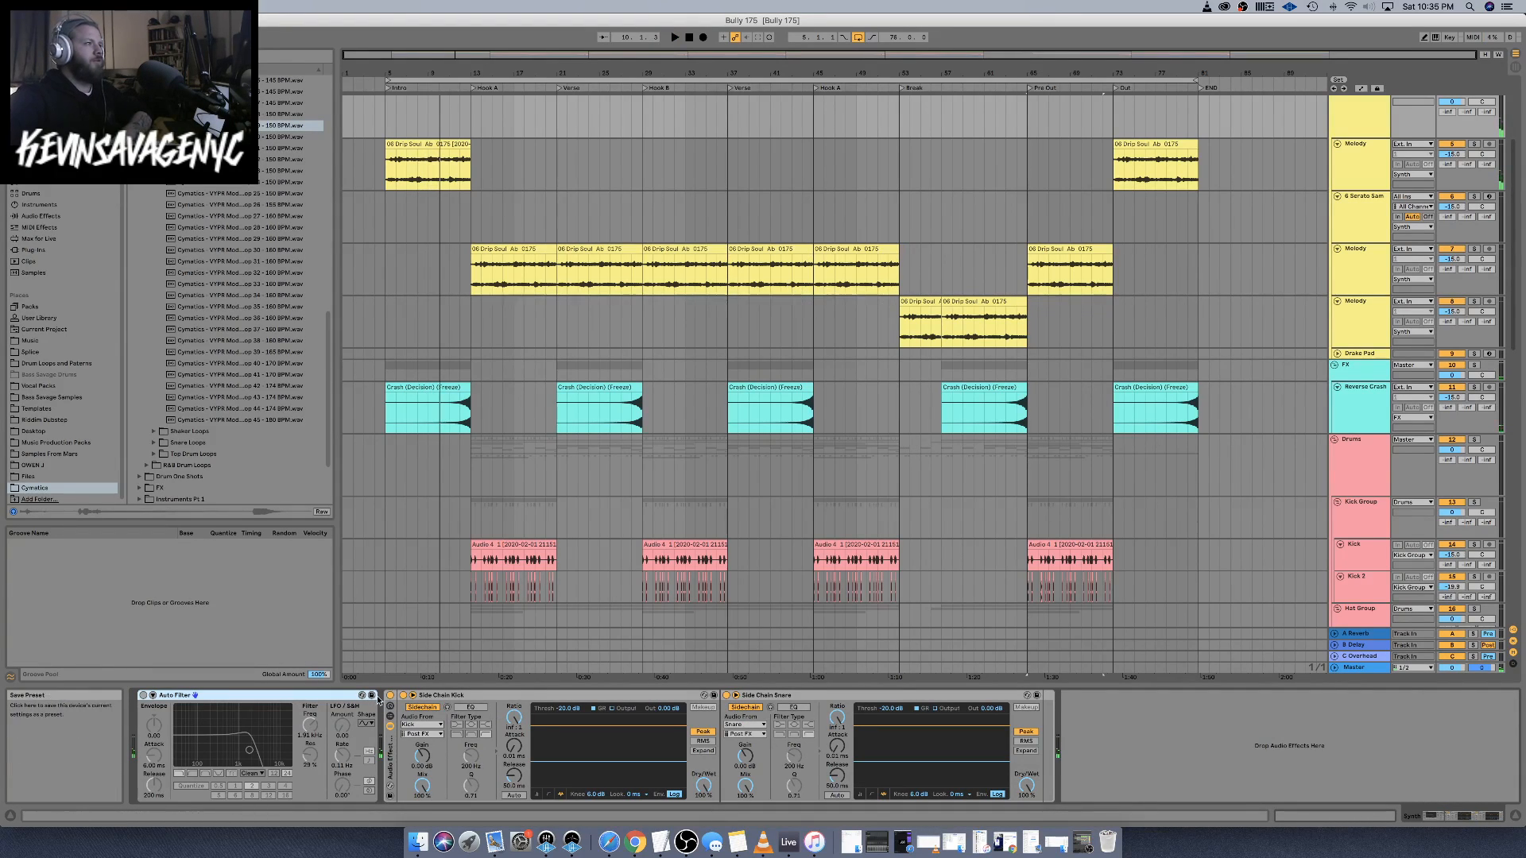
{"action": "left_click", "coordinate": [390, 695]}
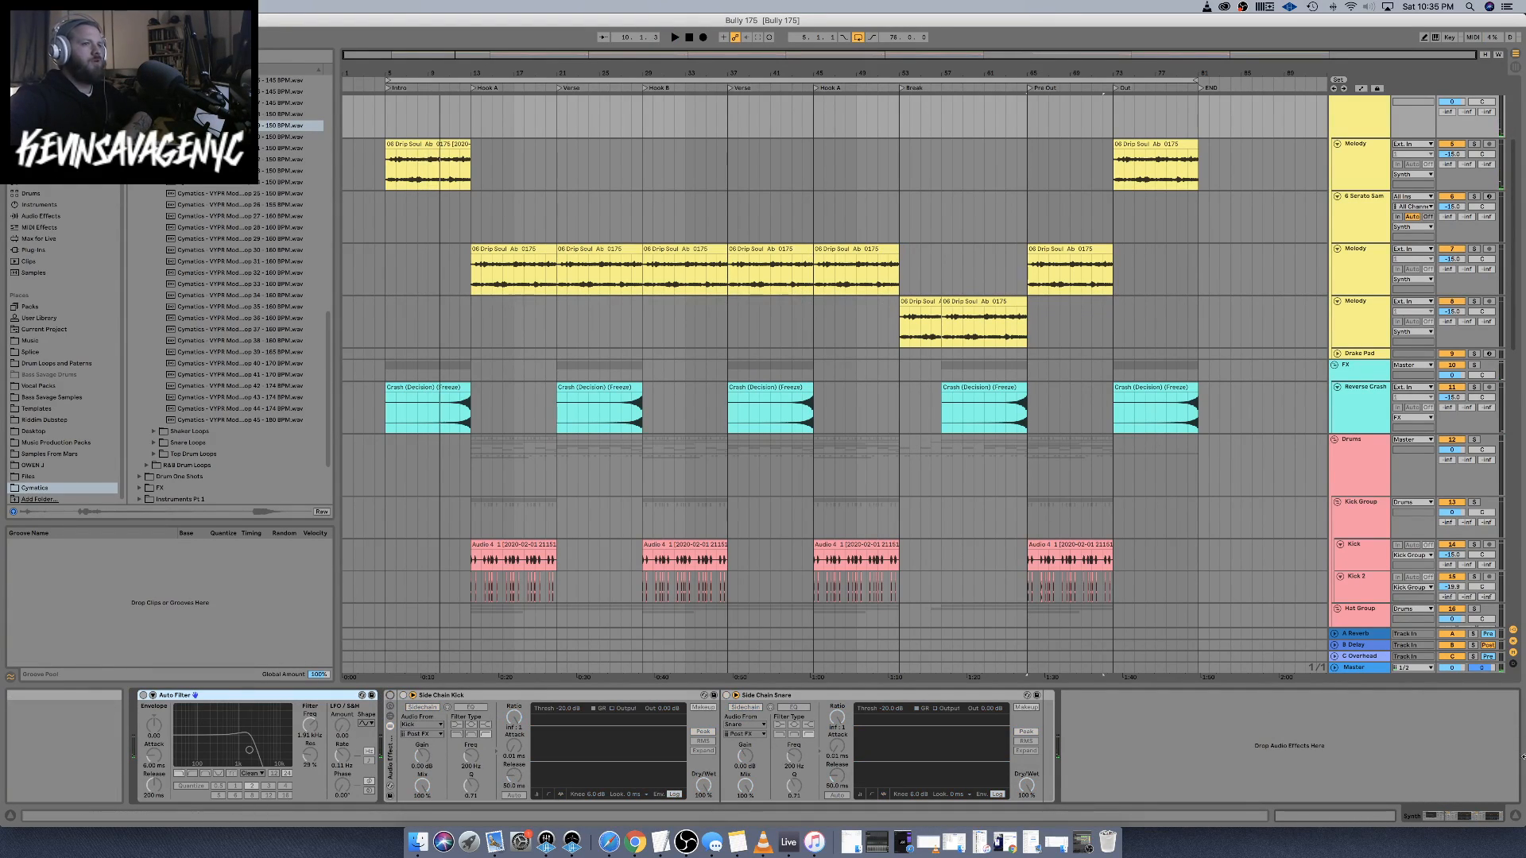
Deactivate the rack holding the Side Chain Kick and Side Chain Snare compressors on the 808 group
{"action": "left_click", "coordinate": [1516, 815]}
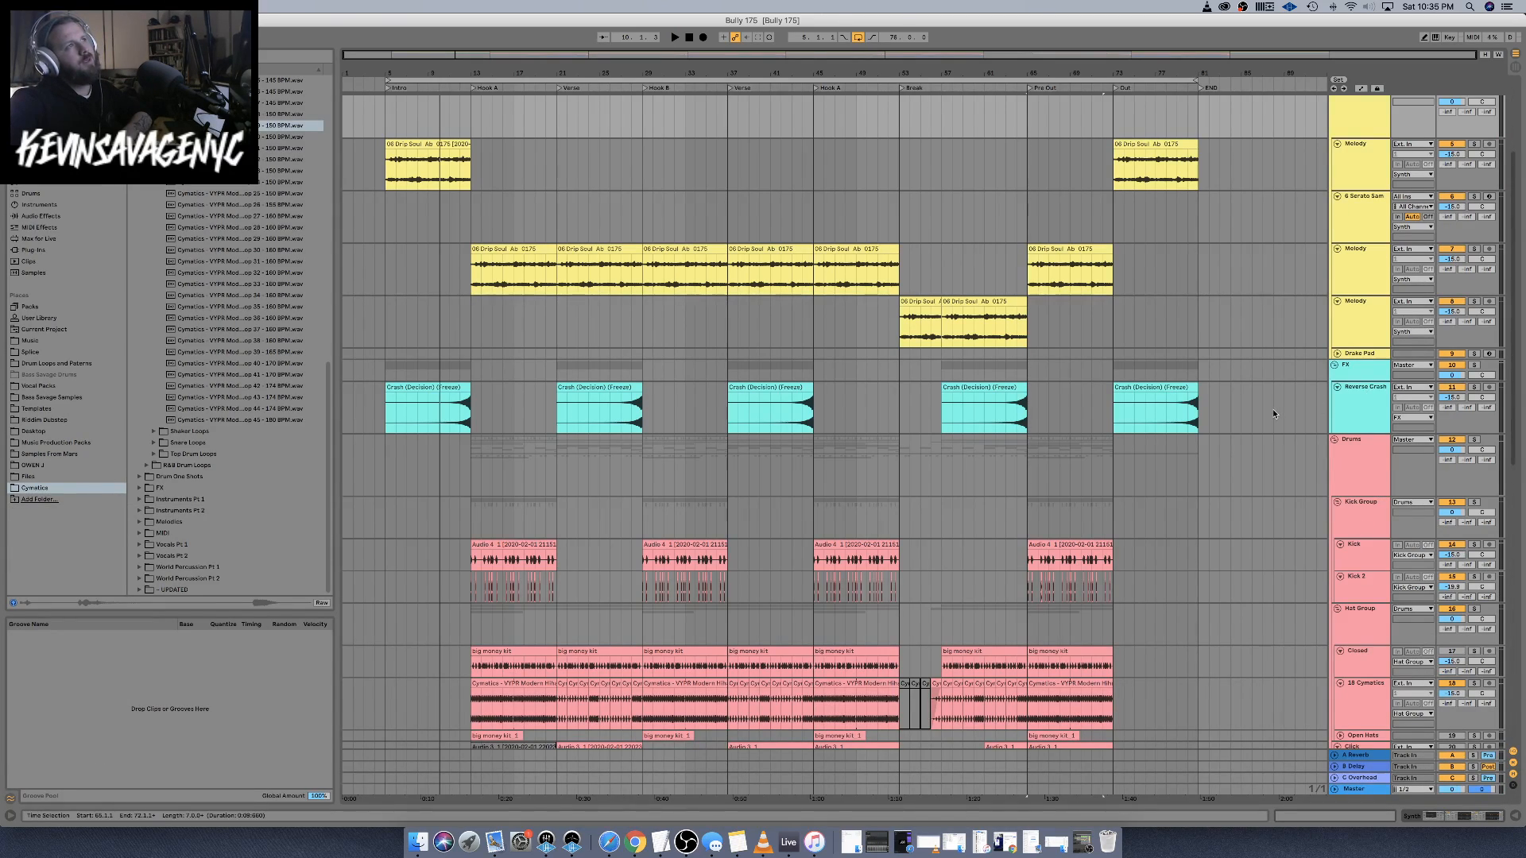
{"action": "scroll", "coordinate": [1273, 414], "scroll_direction": "down", "scroll_amount": 5}
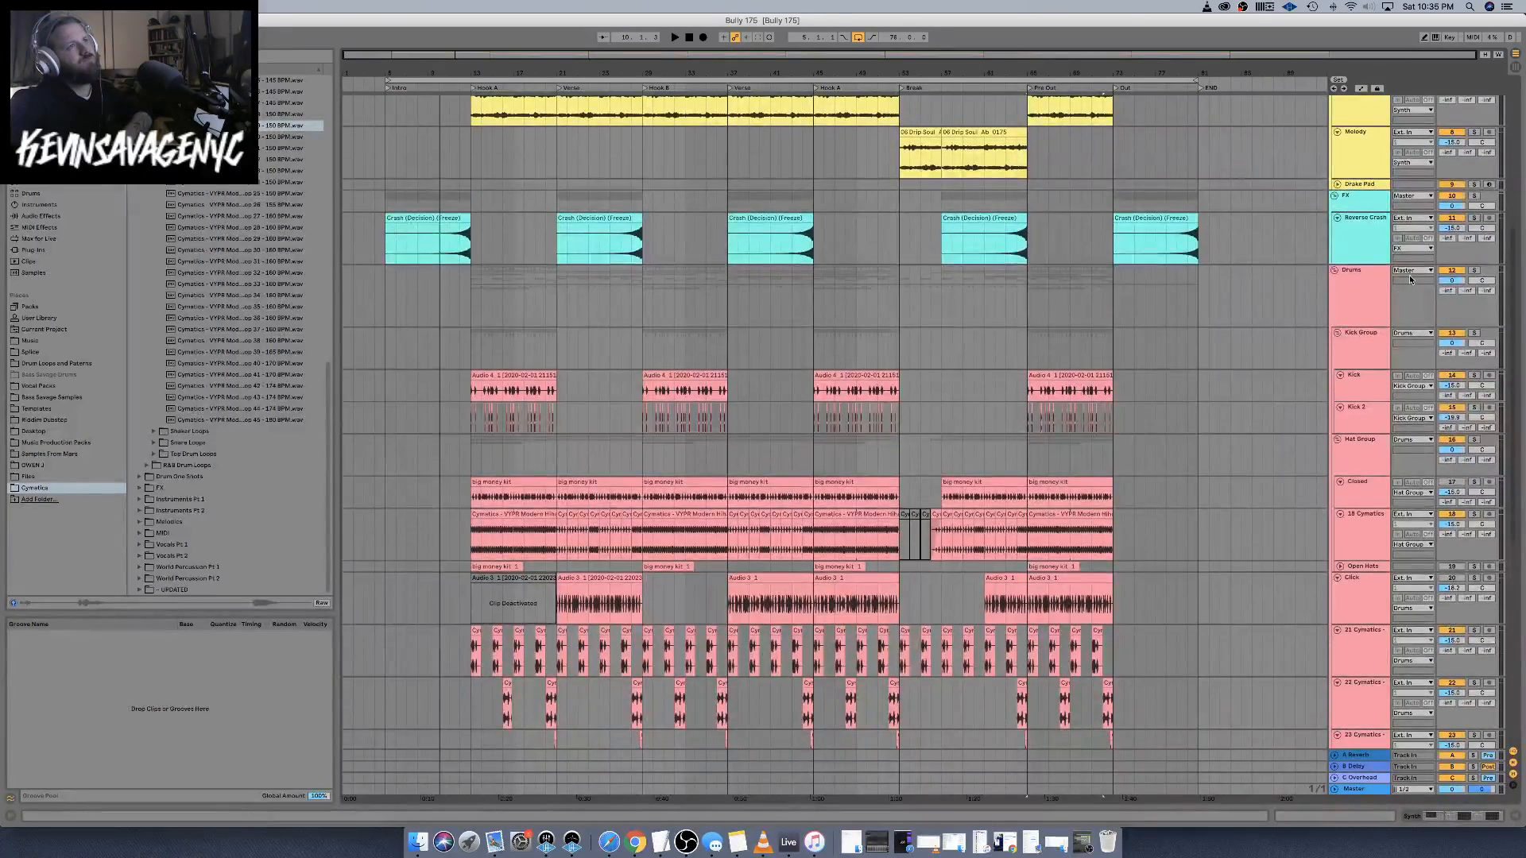
{"action": "left_click", "coordinate": [1368, 299]}
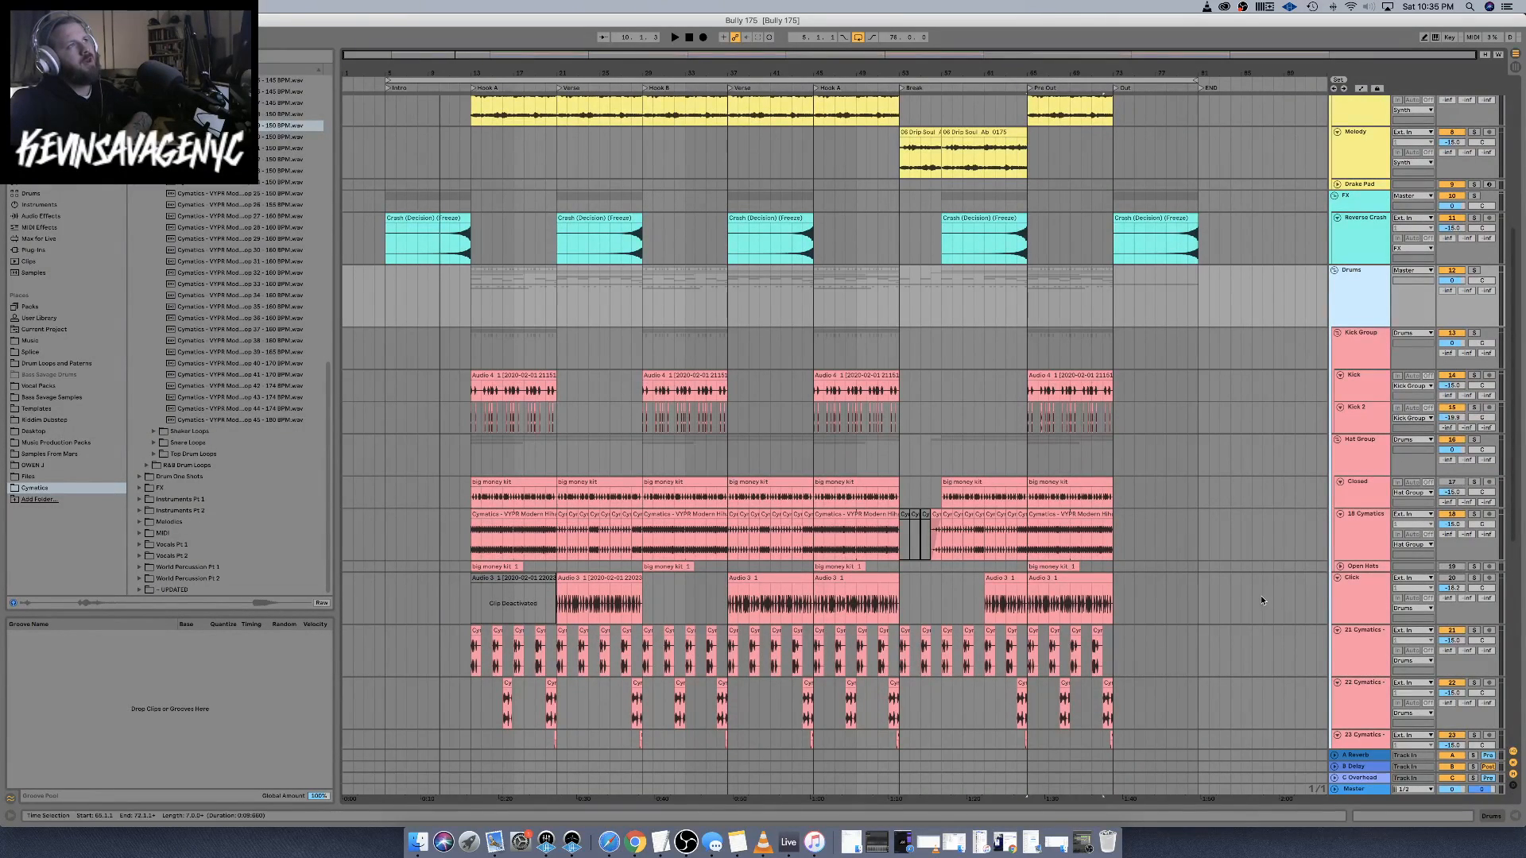
{"action": "scroll", "coordinate": [1261, 594], "scroll_direction": "down", "scroll_amount": 12}
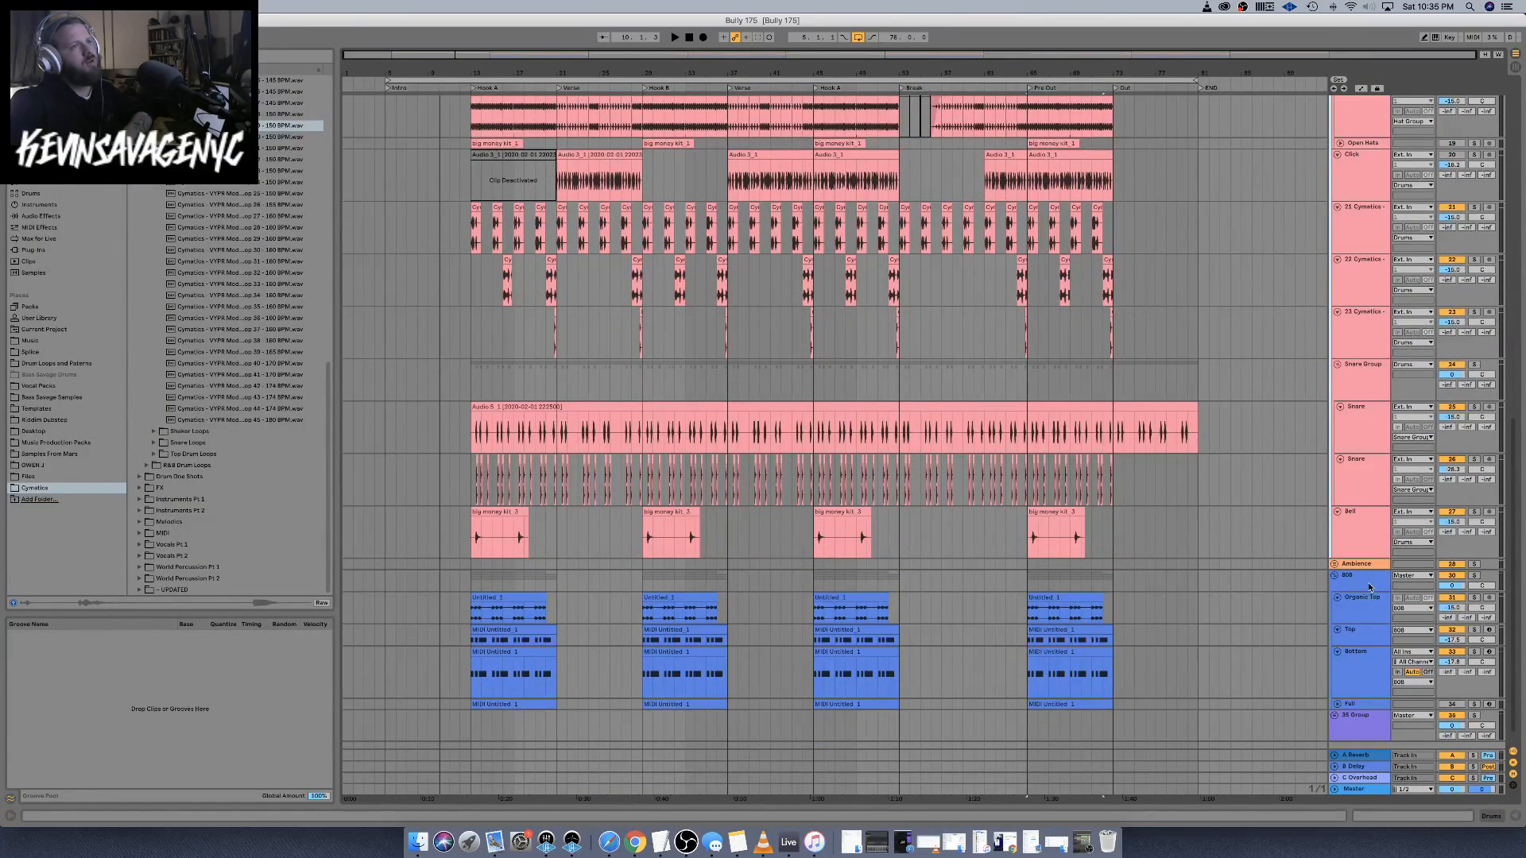
{"action": "left_click", "coordinate": [1369, 583]}
{"action": "left_click", "coordinate": [1492, 816]}
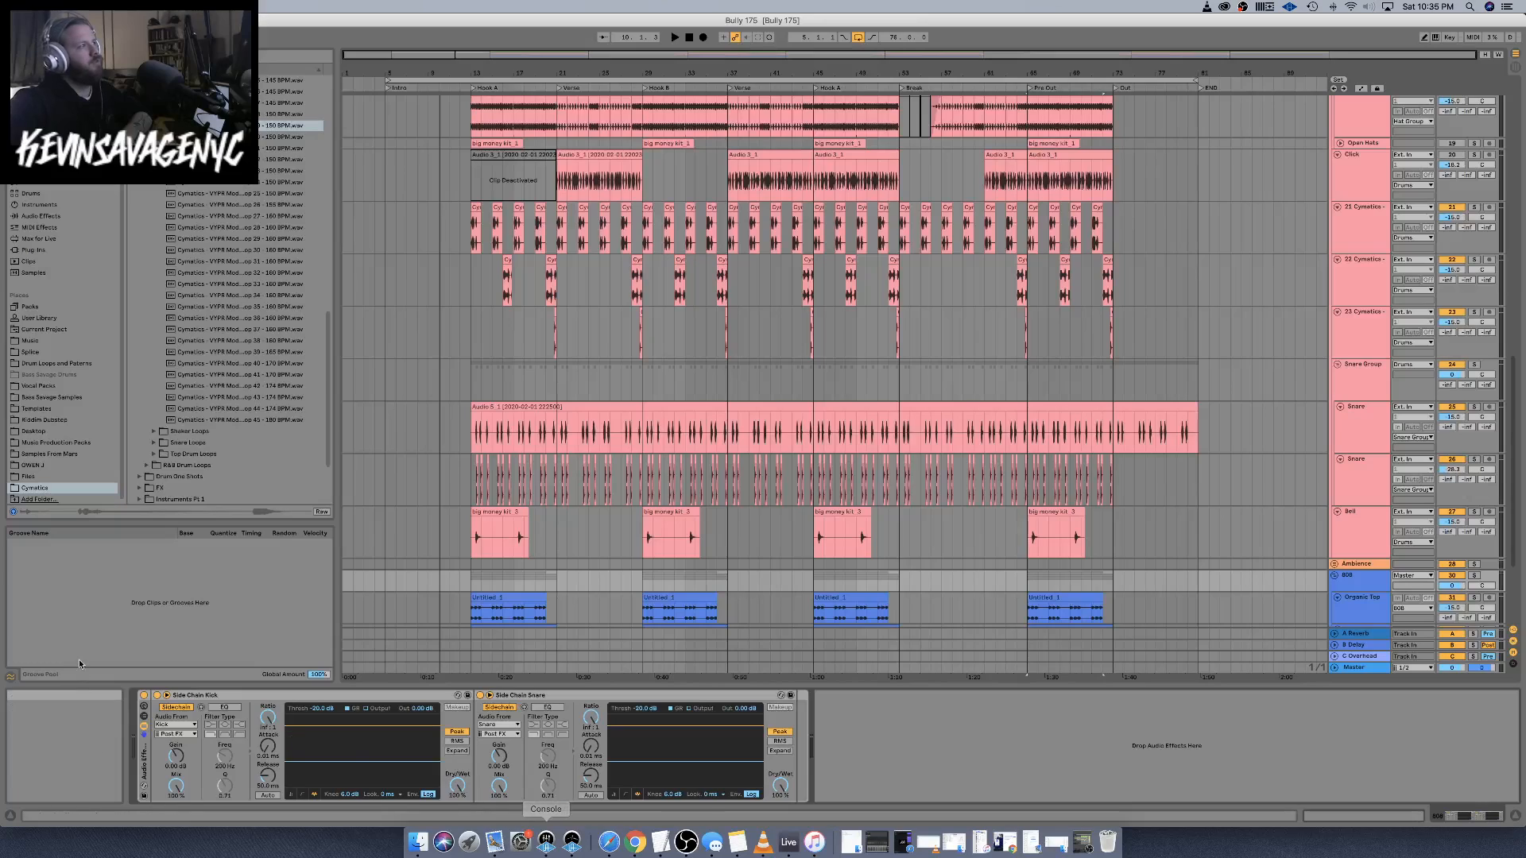
{"action": "left_click", "coordinate": [145, 696]}
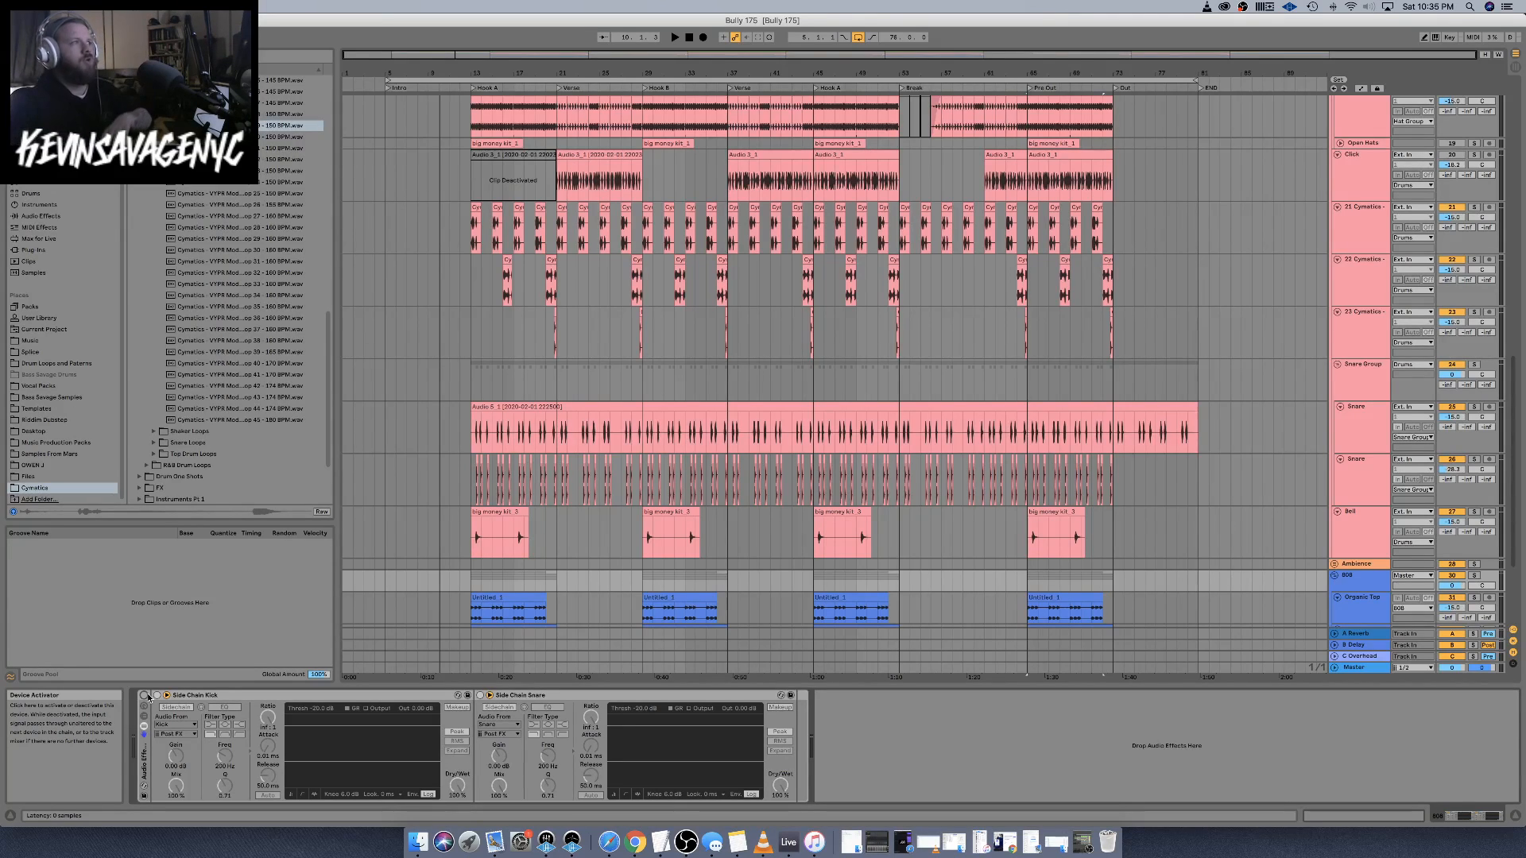
{"action": "left_click", "coordinate": [1469, 820]}
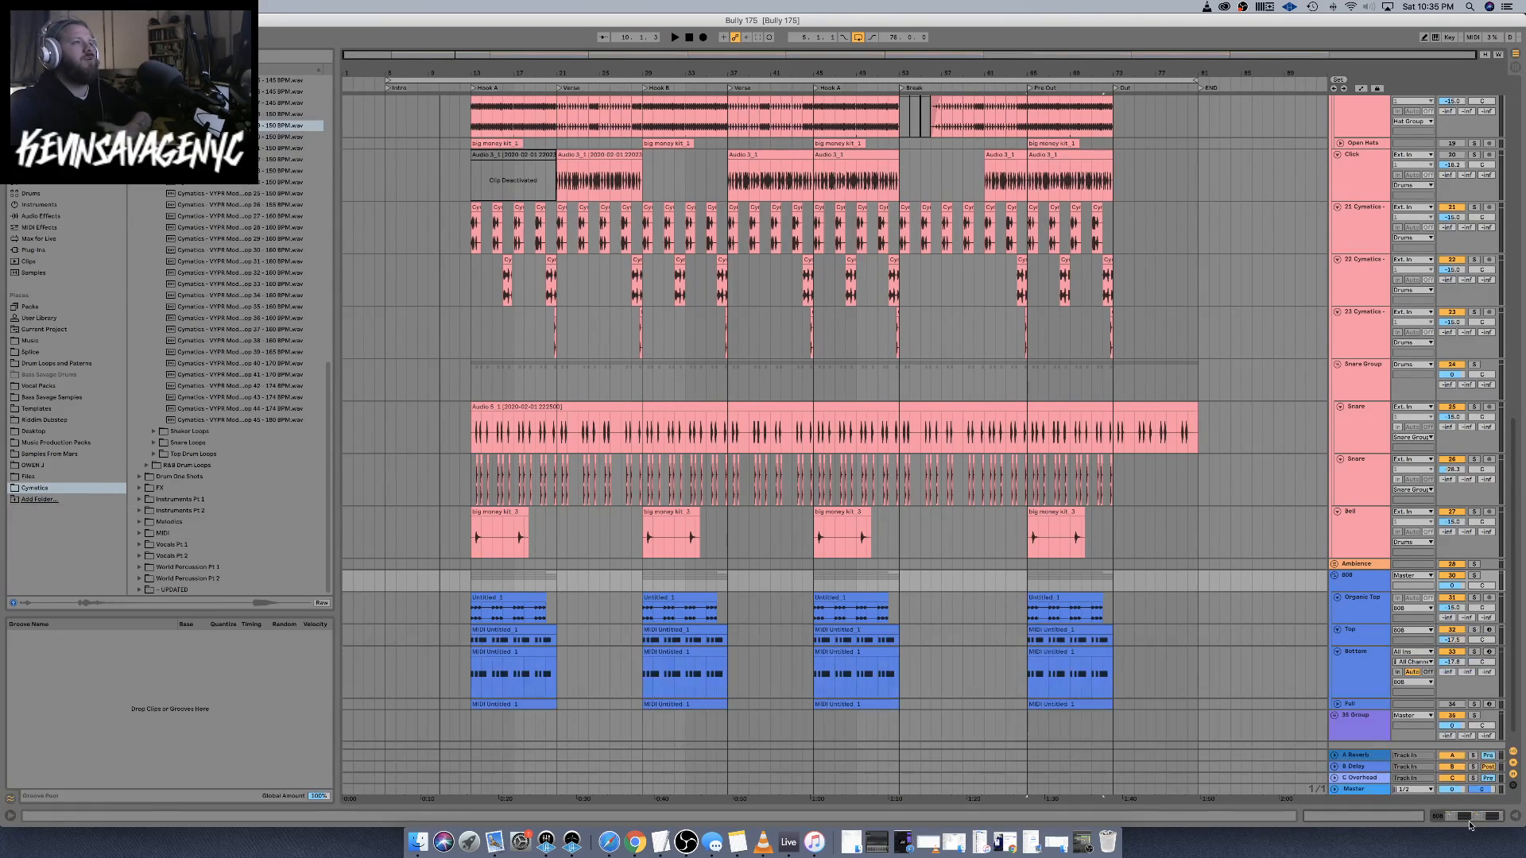
Collapse the Melody and 6 Serato Sam tracks inside the Synth group
{"action": "scroll", "coordinate": [1073, 616], "scroll_direction": "up", "scroll_amount": 15}
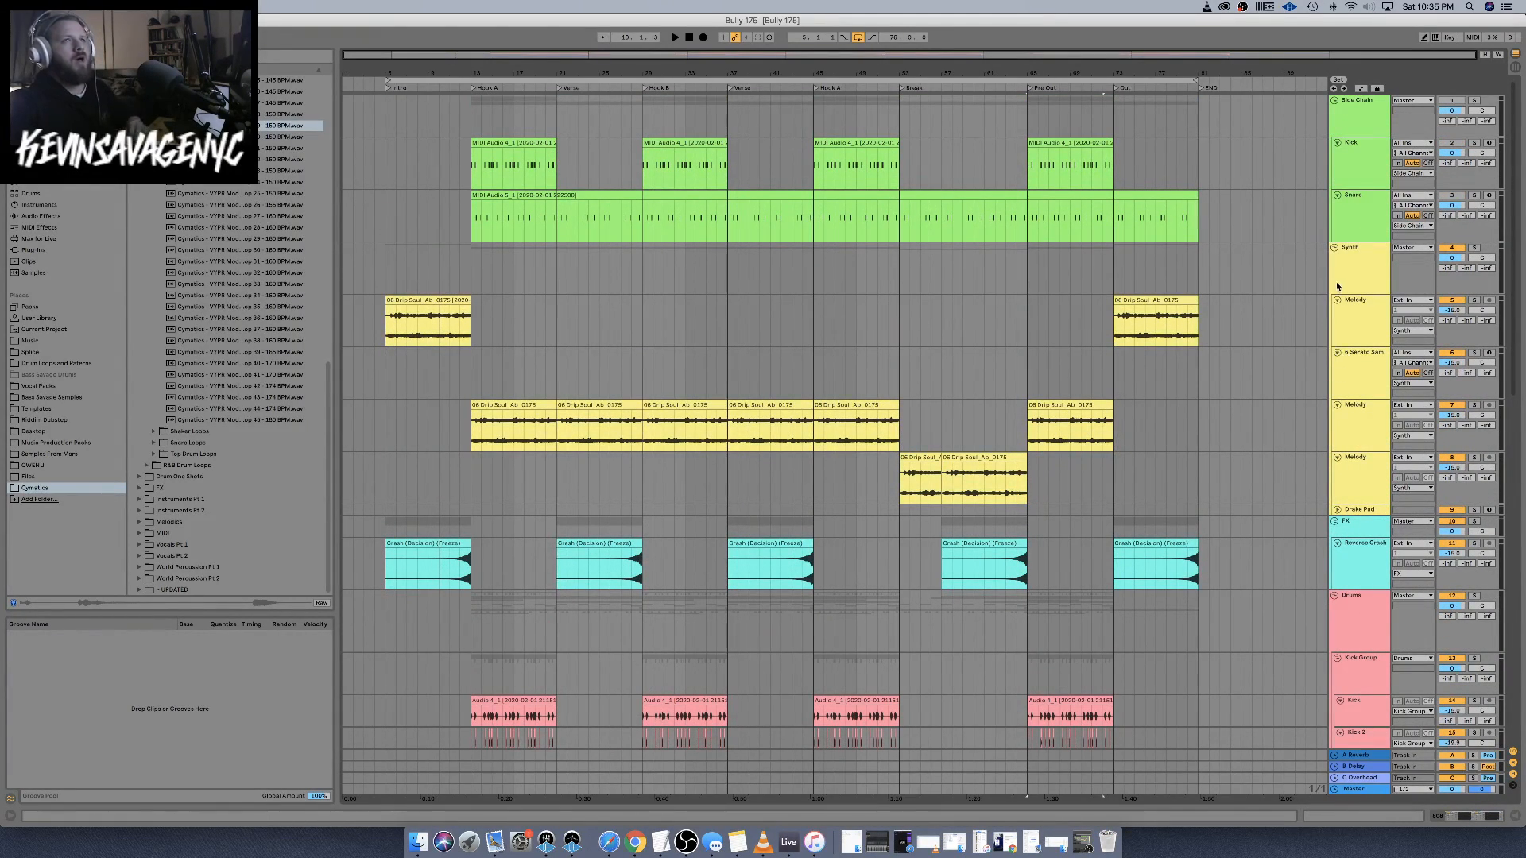
{"action": "left_click", "coordinate": [1367, 267]}
{"action": "left_click", "coordinate": [1405, 248]}
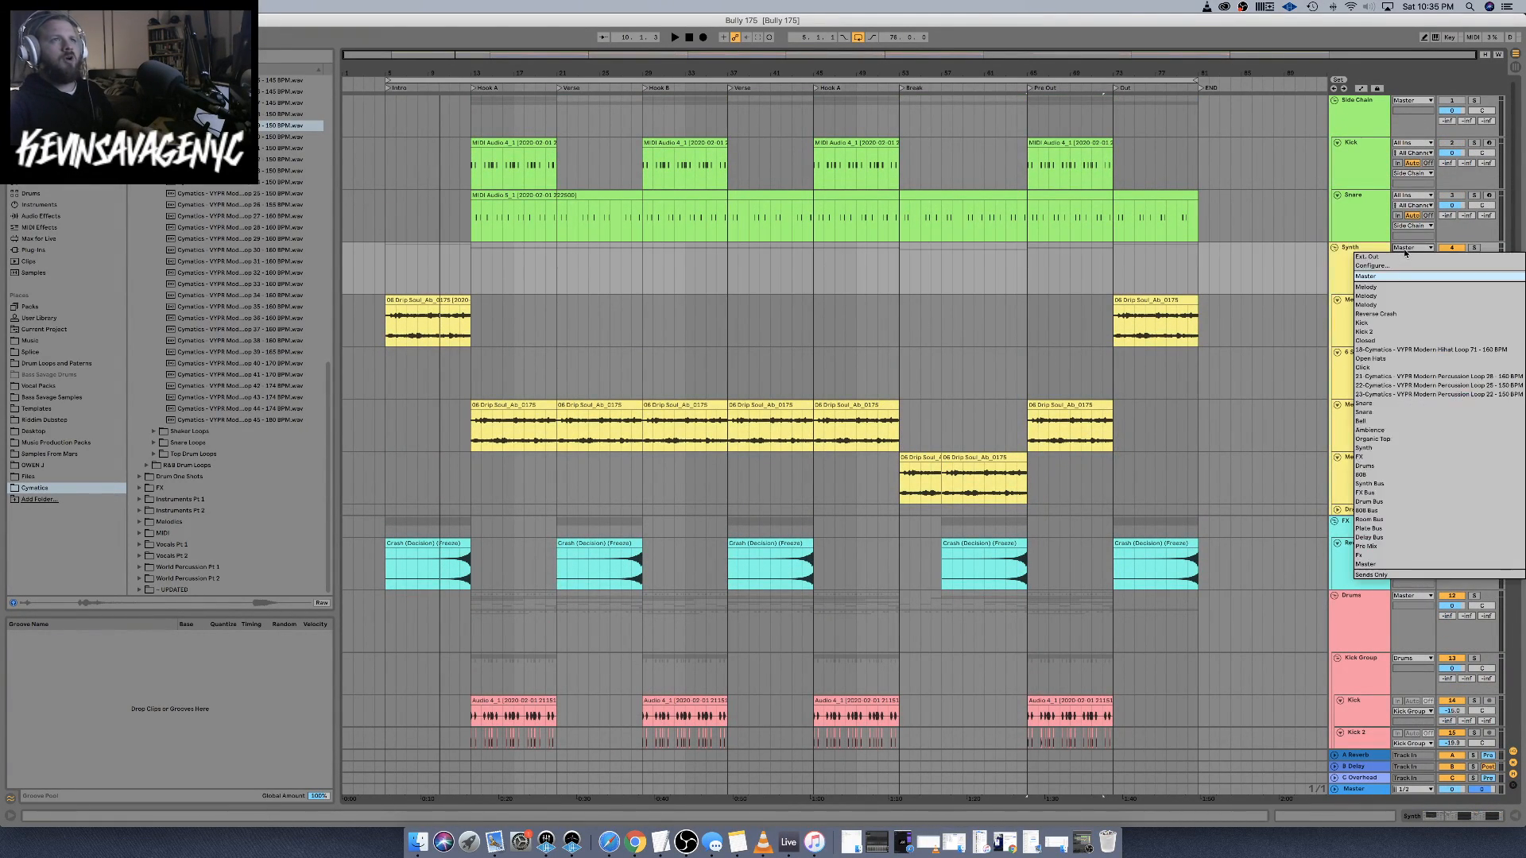
{"action": "left_click", "coordinate": [1343, 267]}
{"action": "left_click", "coordinate": [1337, 300]}
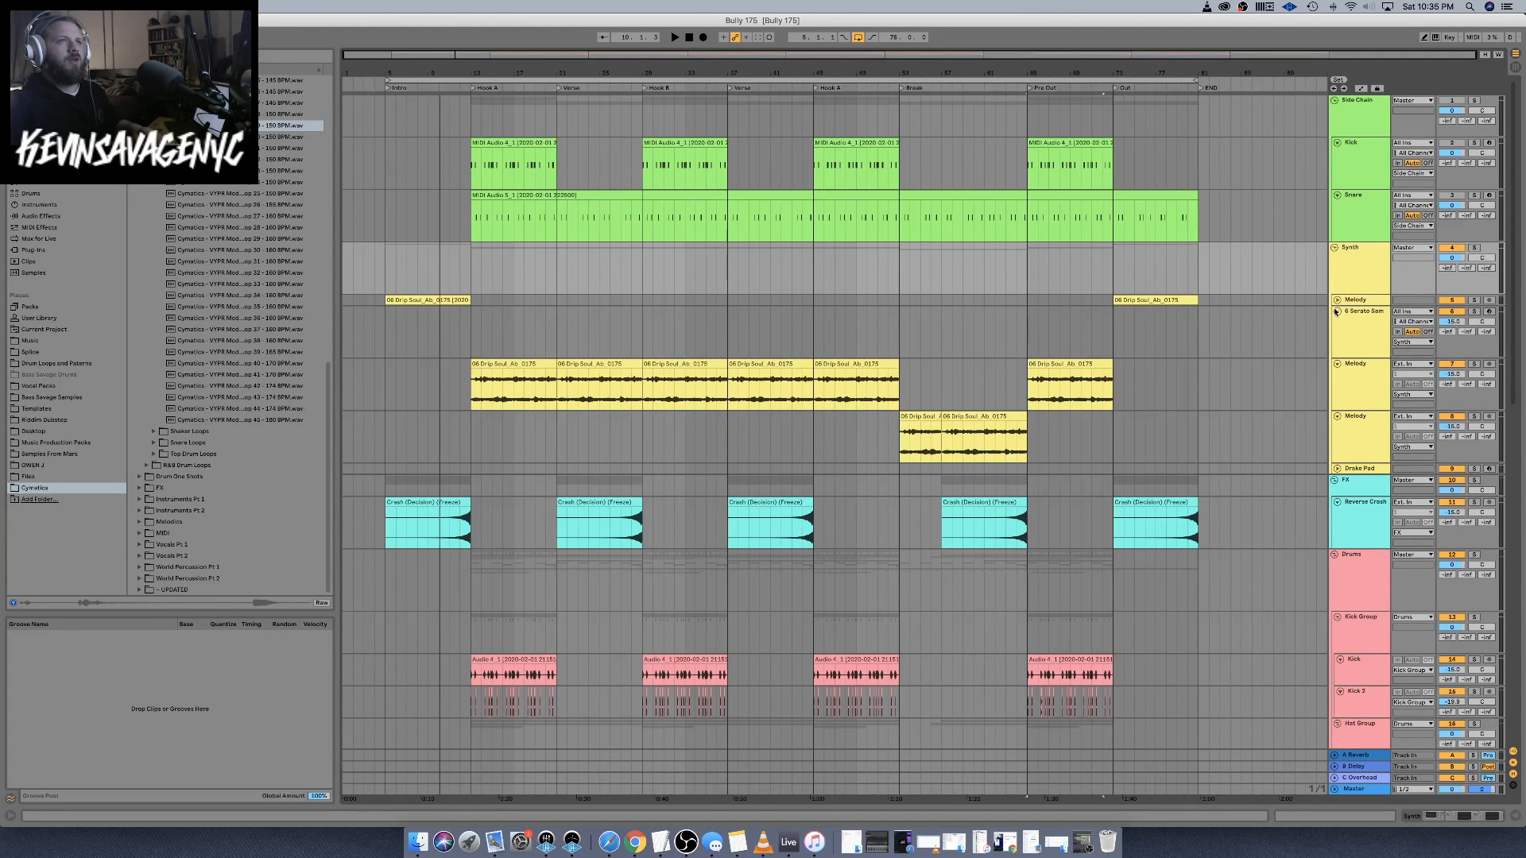
{"action": "left_click", "coordinate": [1336, 312]}
{"action": "left_click", "coordinate": [1337, 323]}
{"action": "left_click", "coordinate": [1337, 334]}
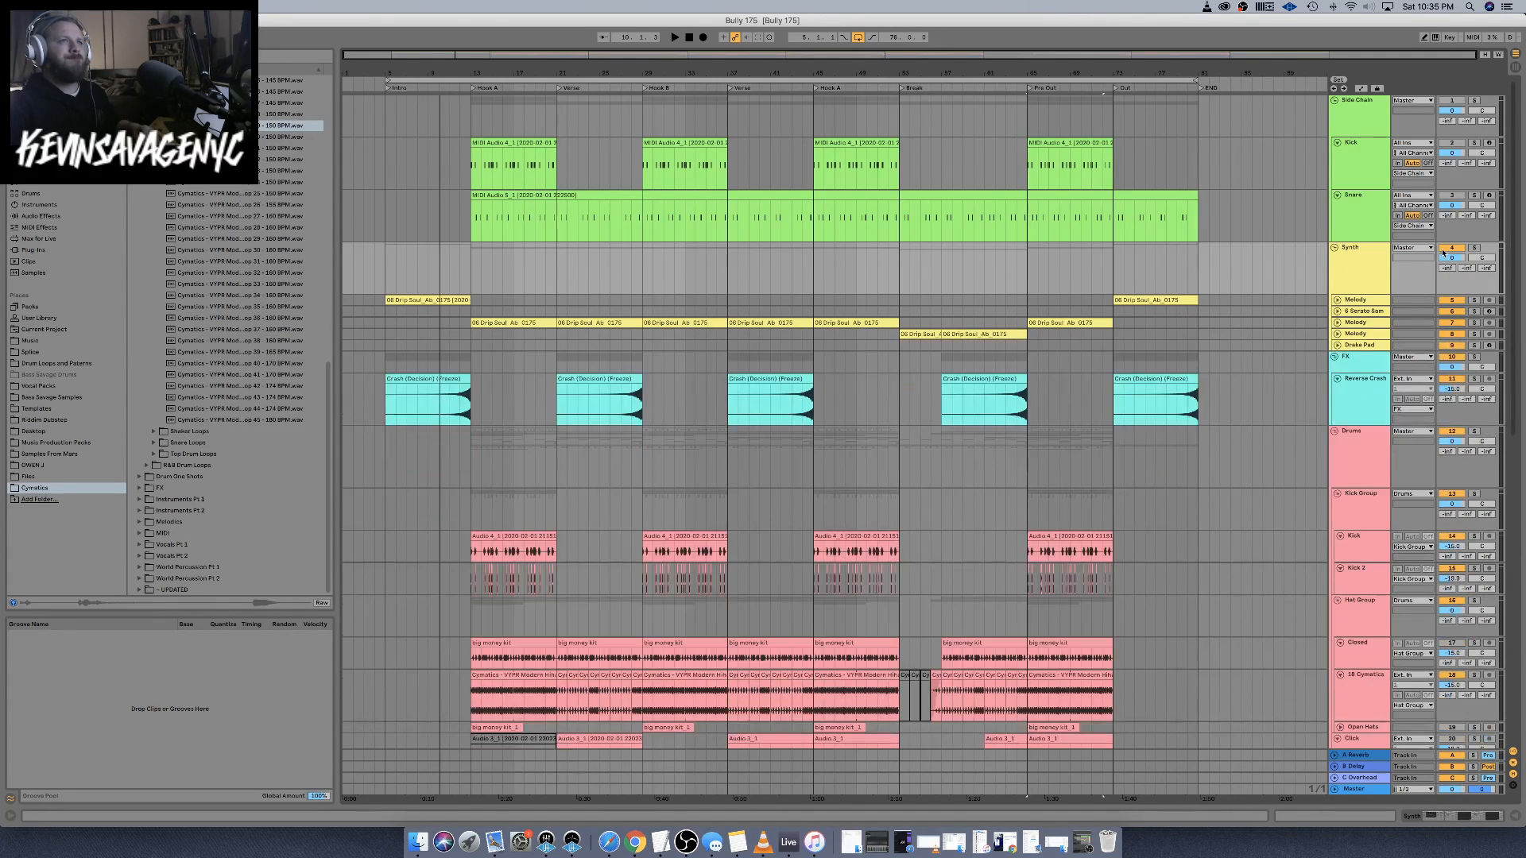
Route the Synth group's output to Synth Bus and the FX group's output to FX Bus
{"action": "left_click", "coordinate": [1395, 251]}
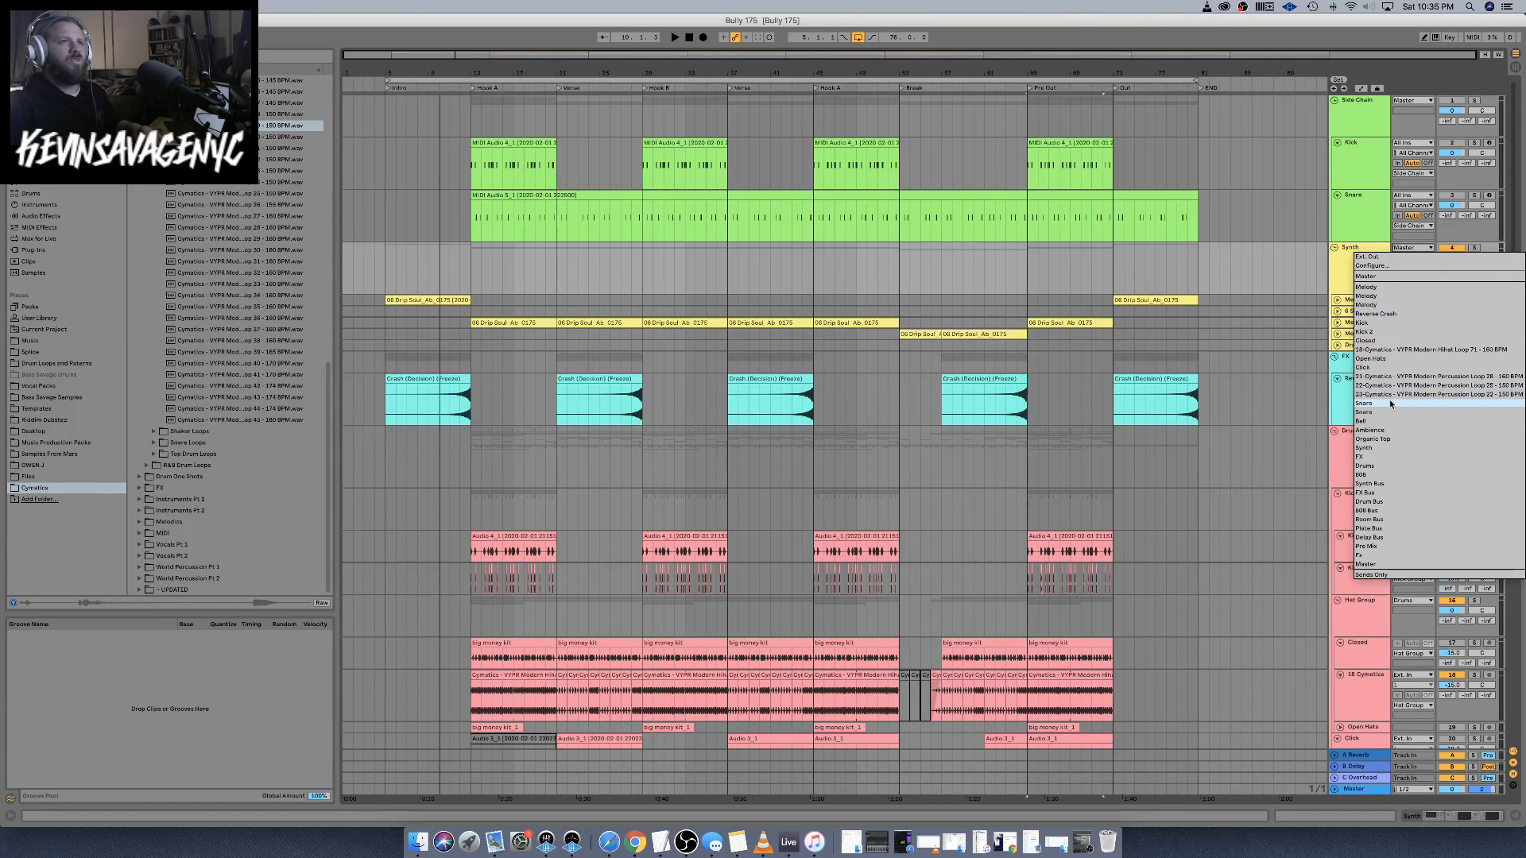
{"action": "left_click", "coordinate": [1381, 483]}
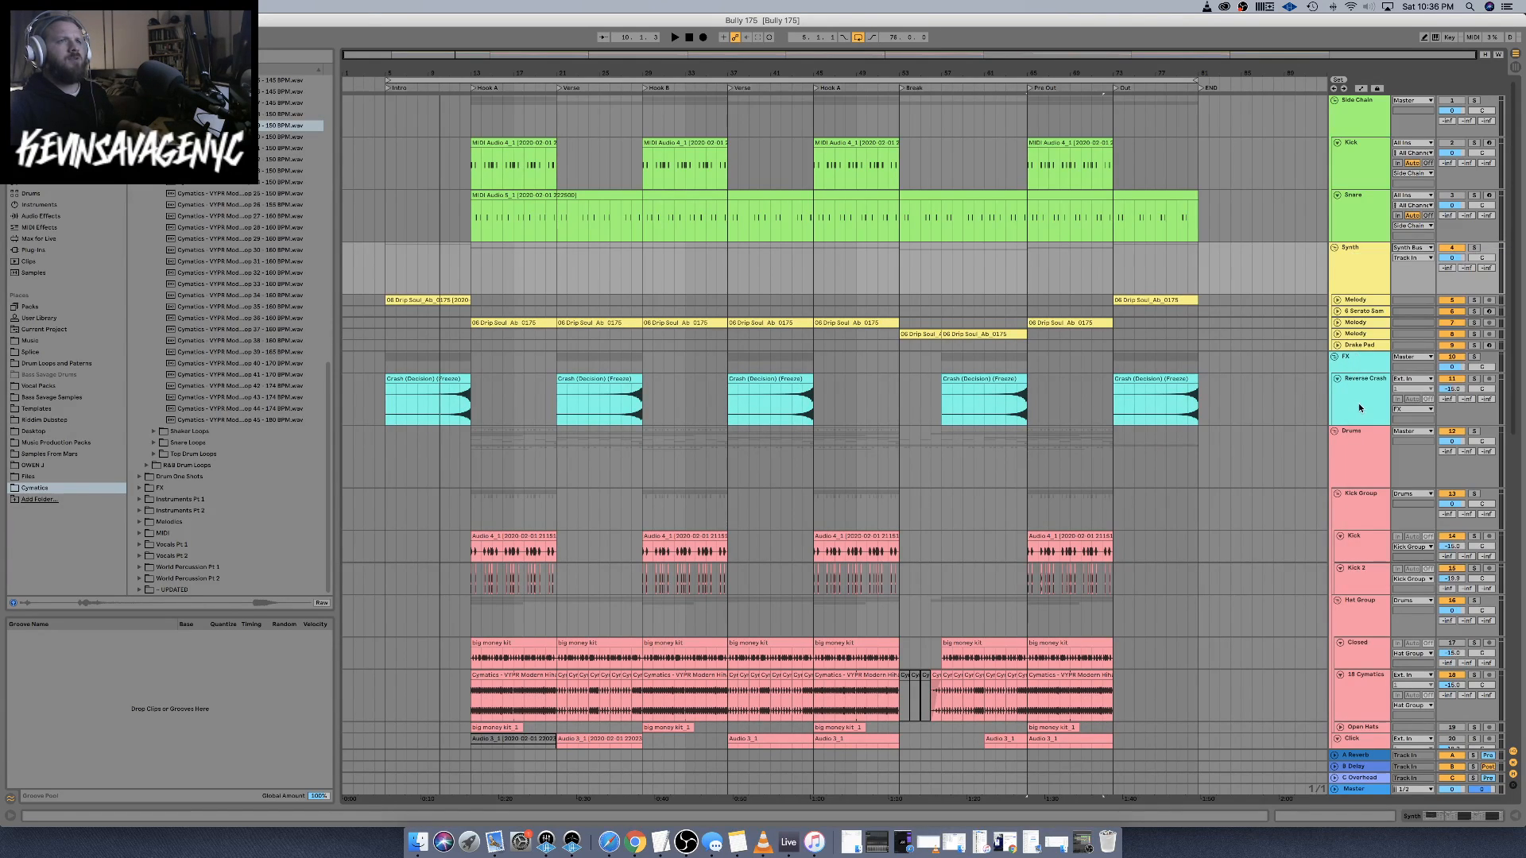
{"action": "left_click", "coordinate": [1414, 359]}
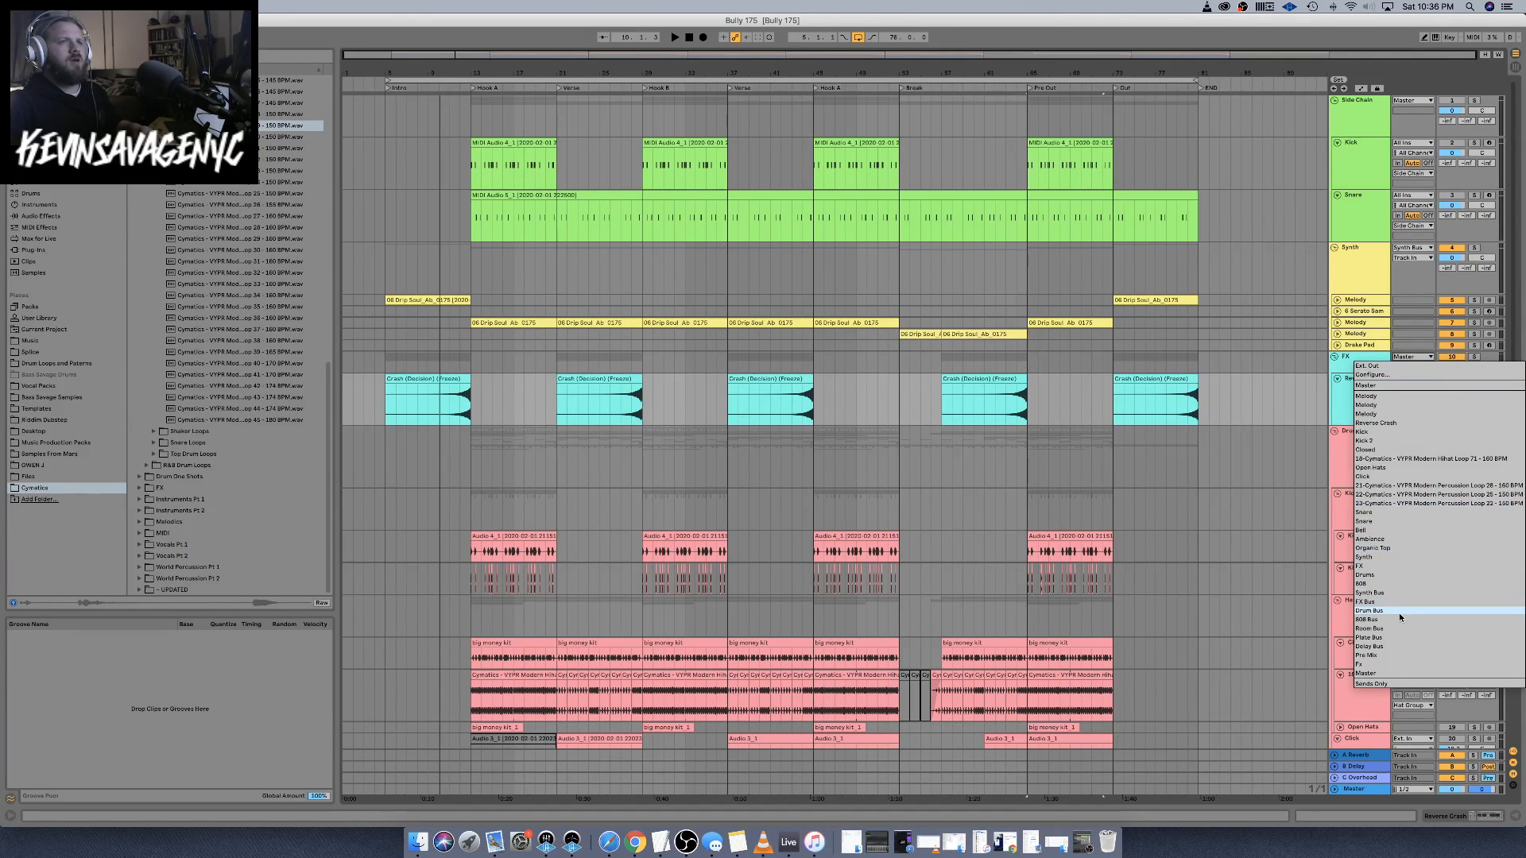
{"action": "left_click", "coordinate": [1393, 601]}
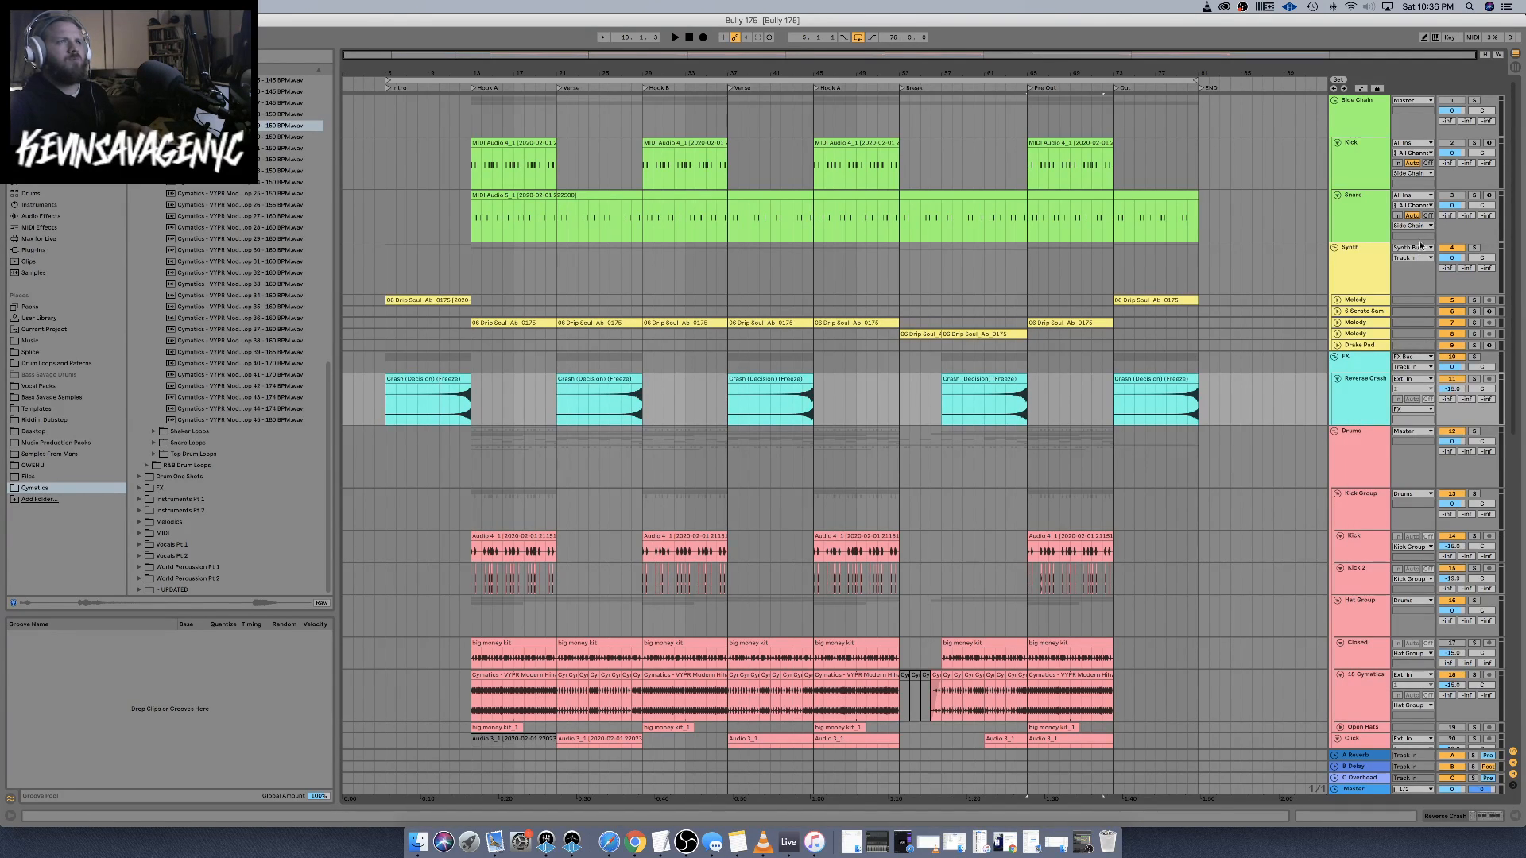
Route the Synth, FX and Drums groups' outputs to the matching Synth, FX and Drums tracks
{"action": "left_click", "coordinate": [1420, 246]}
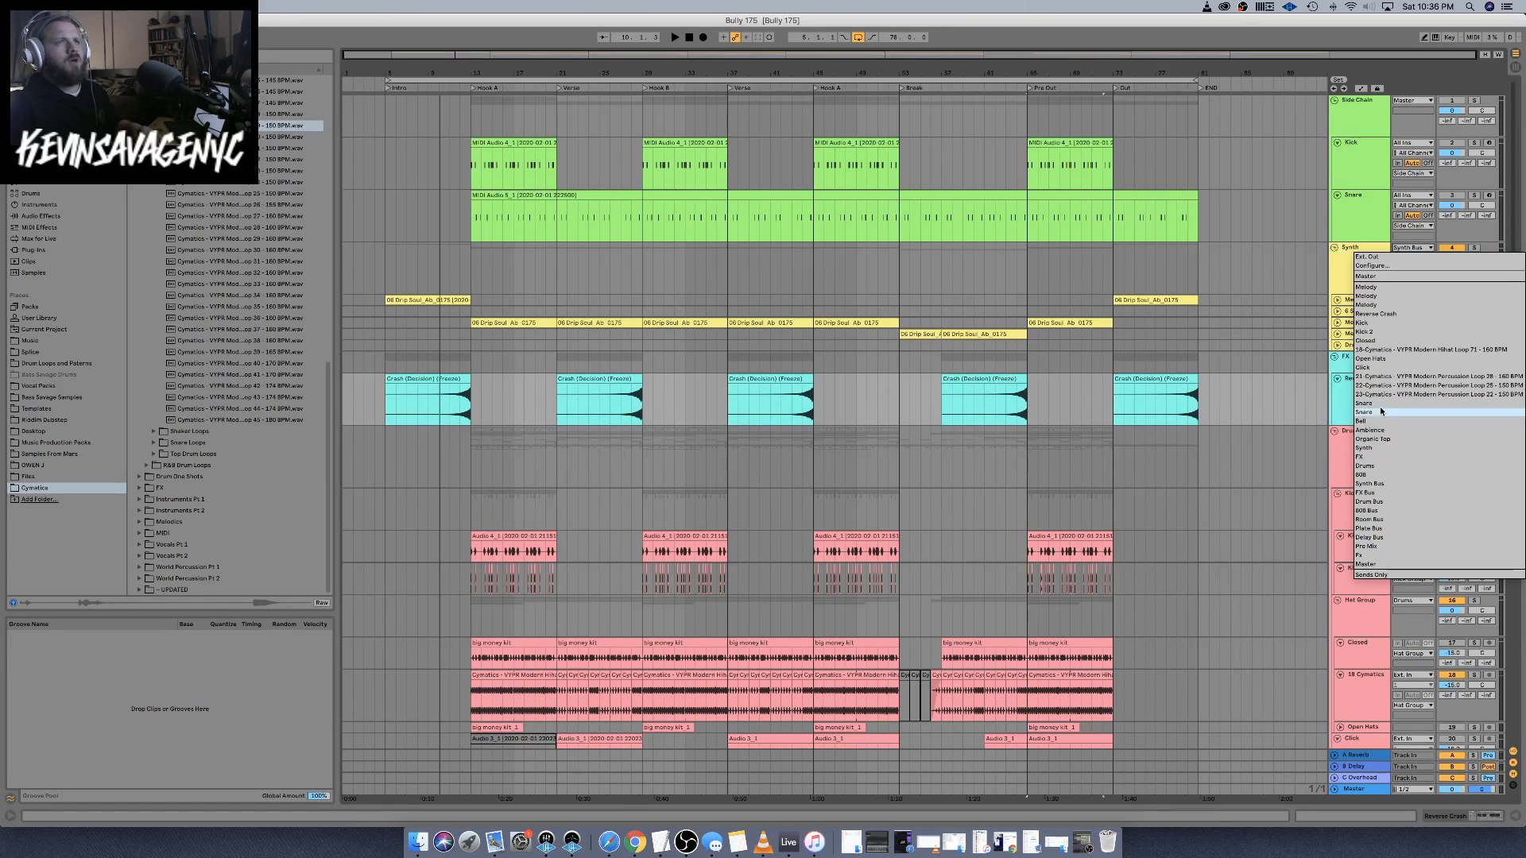
{"action": "left_click", "coordinate": [1381, 449]}
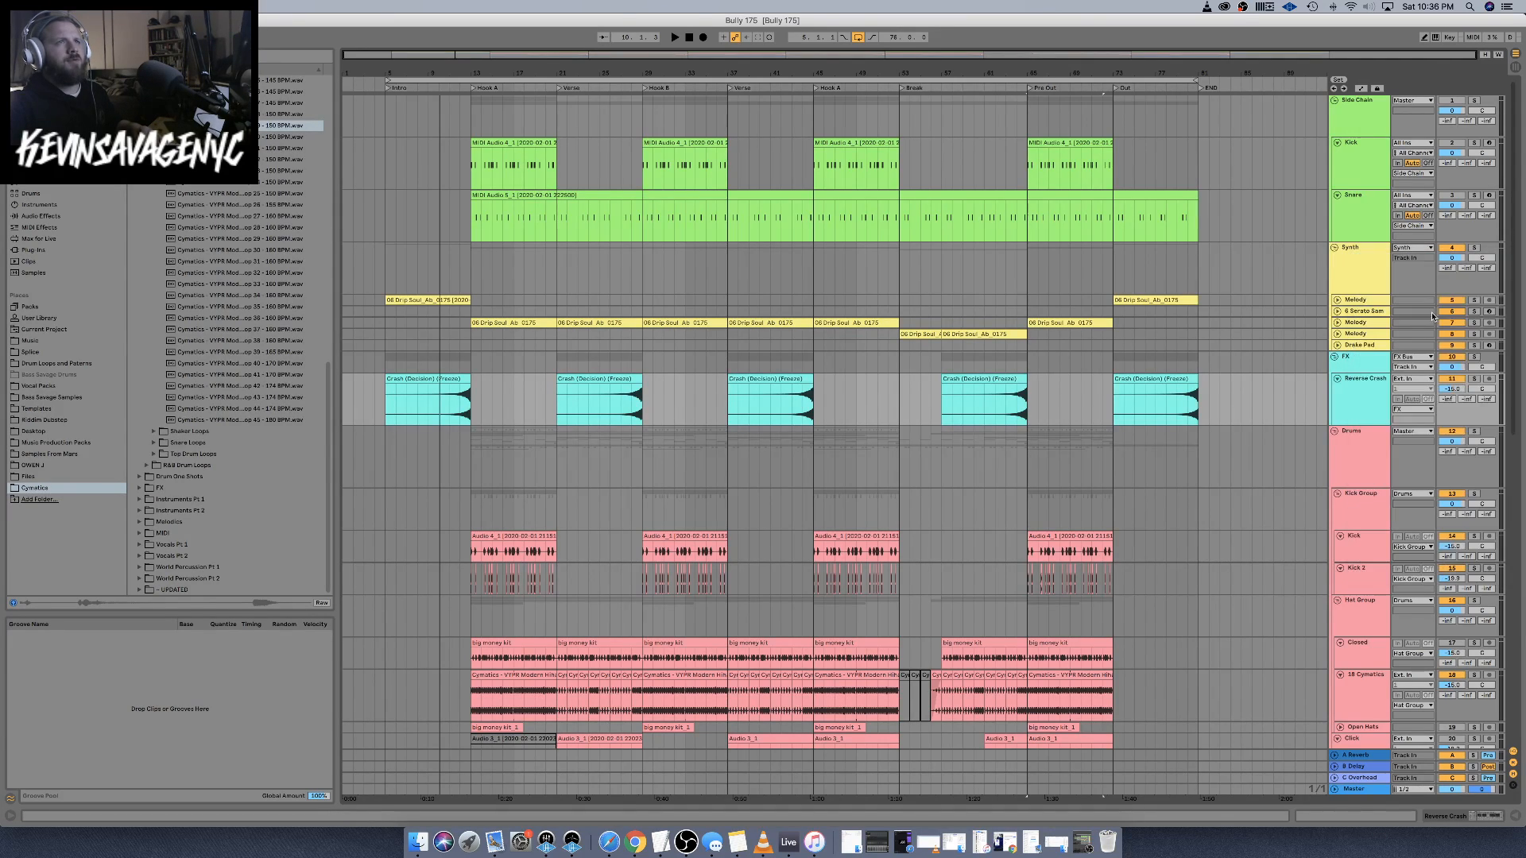
{"action": "left_click", "coordinate": [1420, 357]}
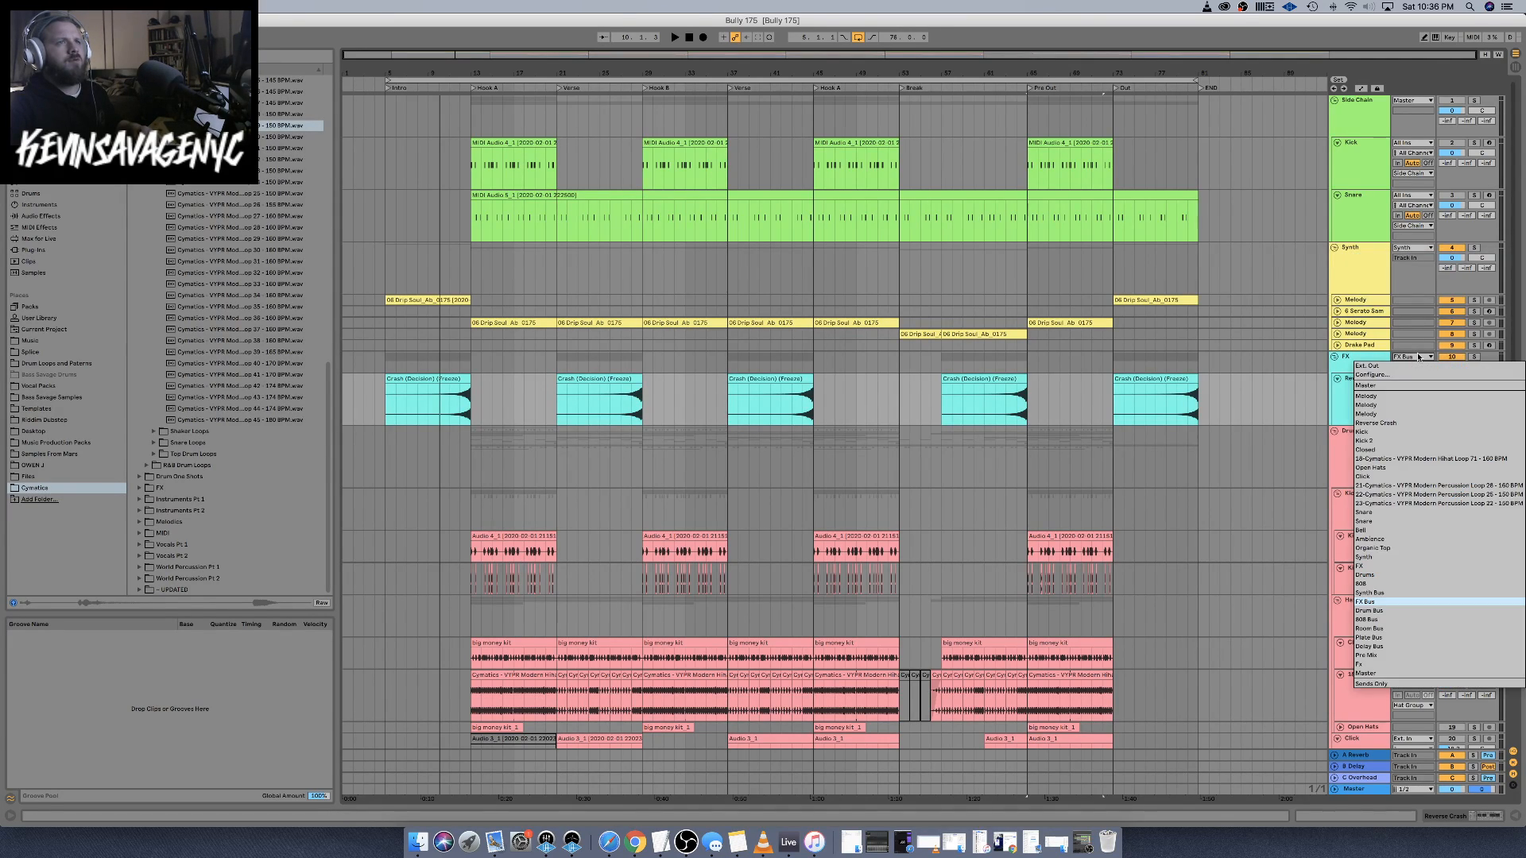
{"action": "left_click", "coordinate": [1372, 565]}
{"action": "left_click", "coordinate": [1413, 430]}
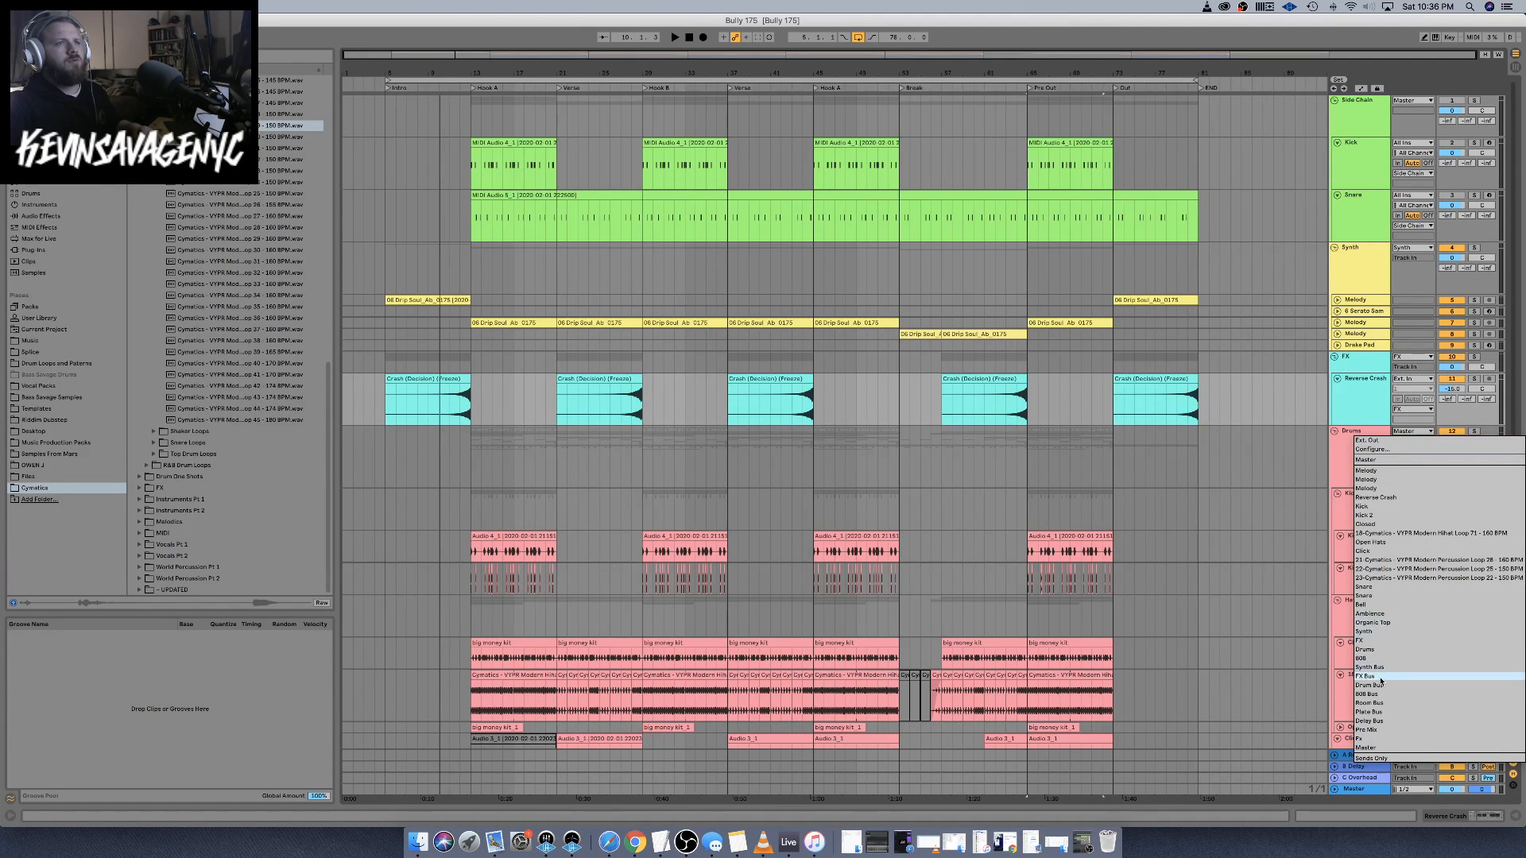
{"action": "left_click", "coordinate": [1389, 647]}
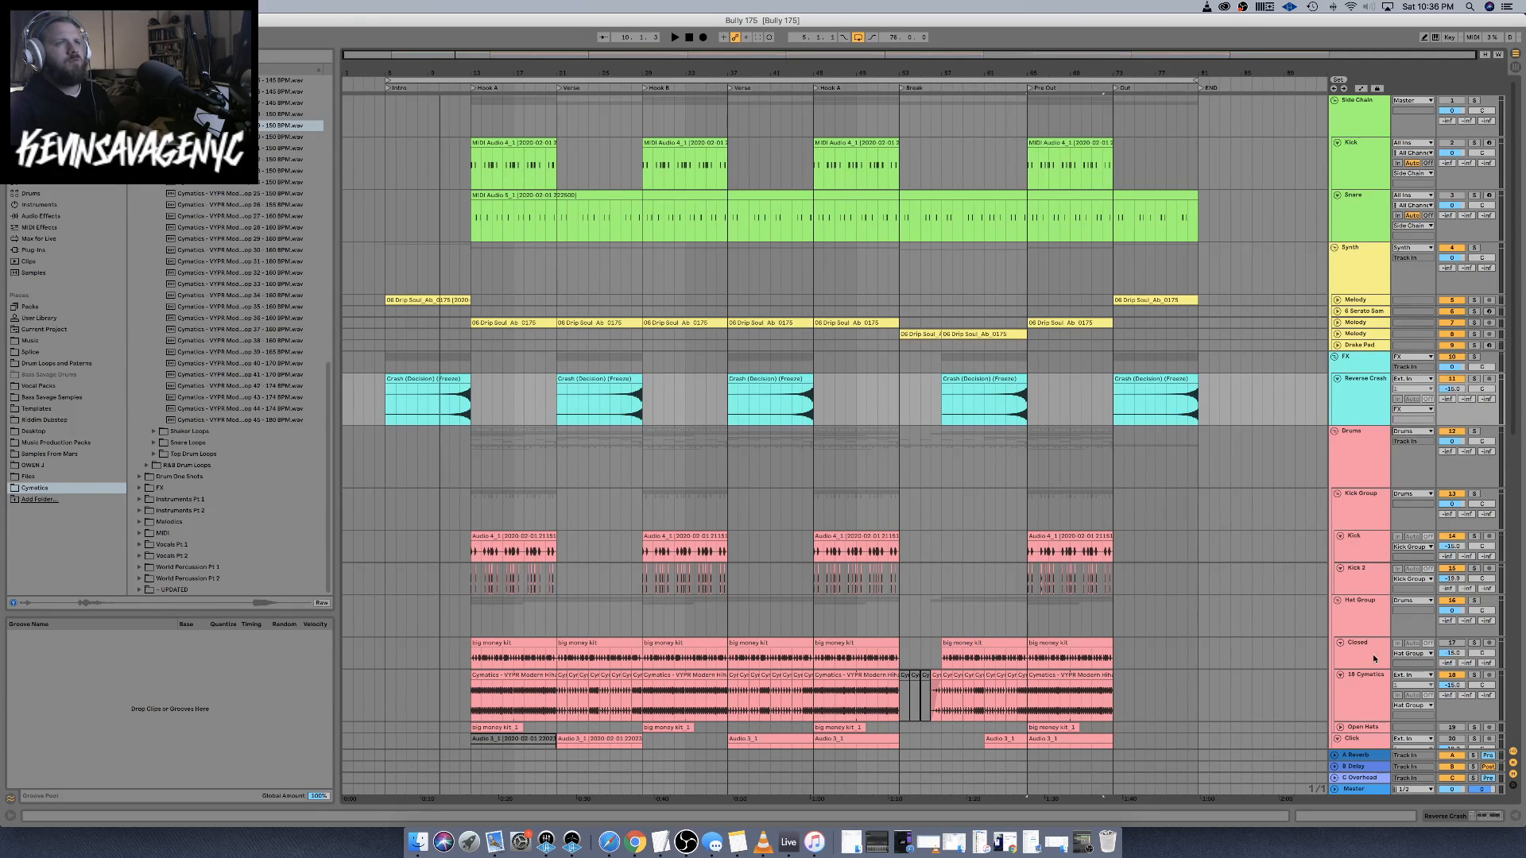
Collapse all subgroups and tracks inside the Drums group, from Kick Group down to Bell
{"action": "left_click", "coordinate": [1339, 496]}
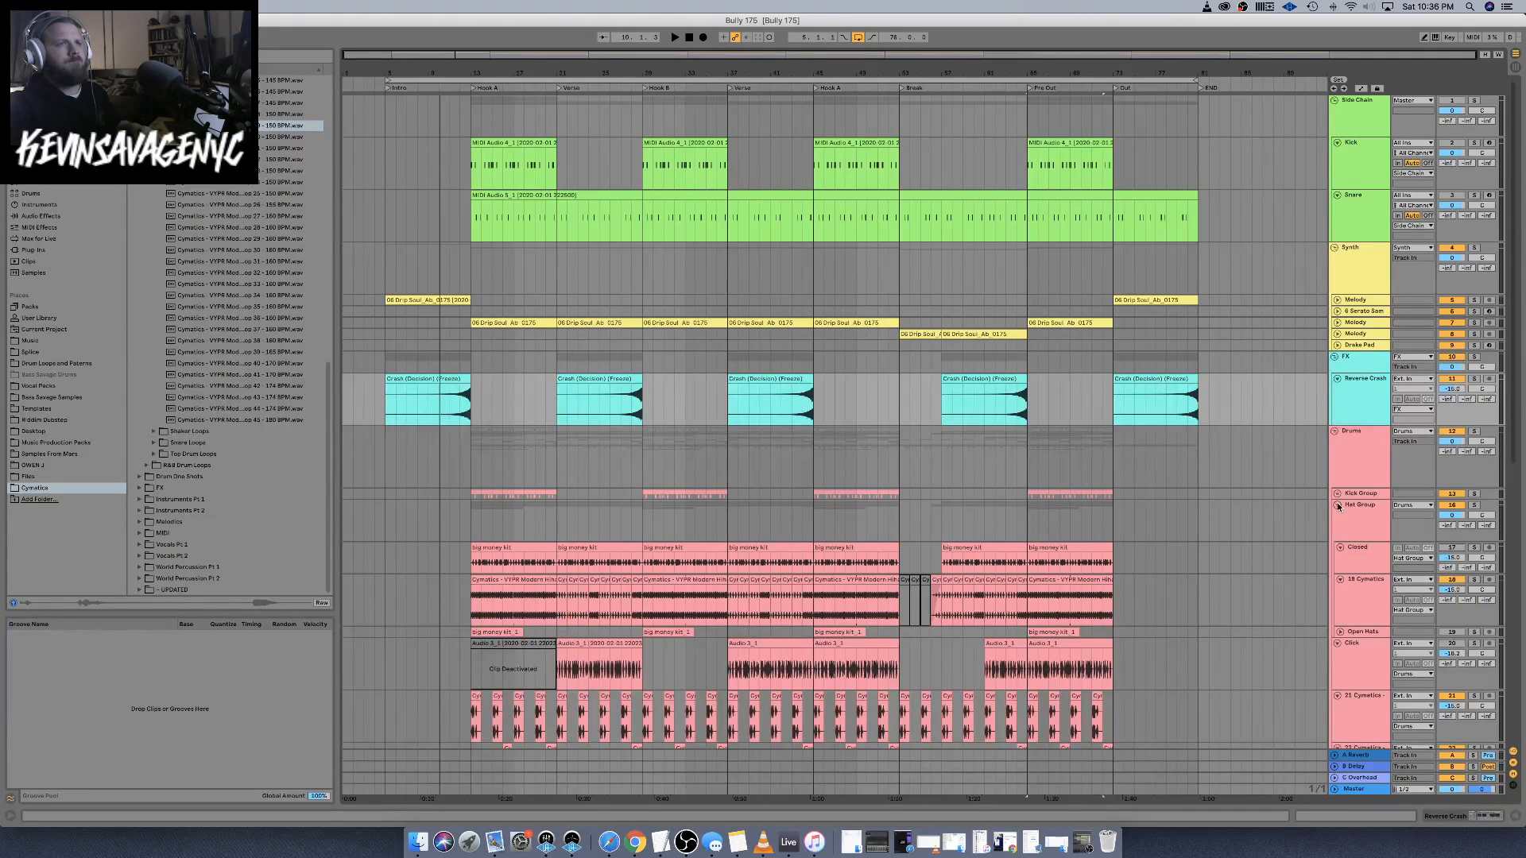
{"action": "left_click", "coordinate": [1338, 505]}
{"action": "left_click", "coordinate": [1337, 517]}
{"action": "left_click", "coordinate": [1336, 527]}
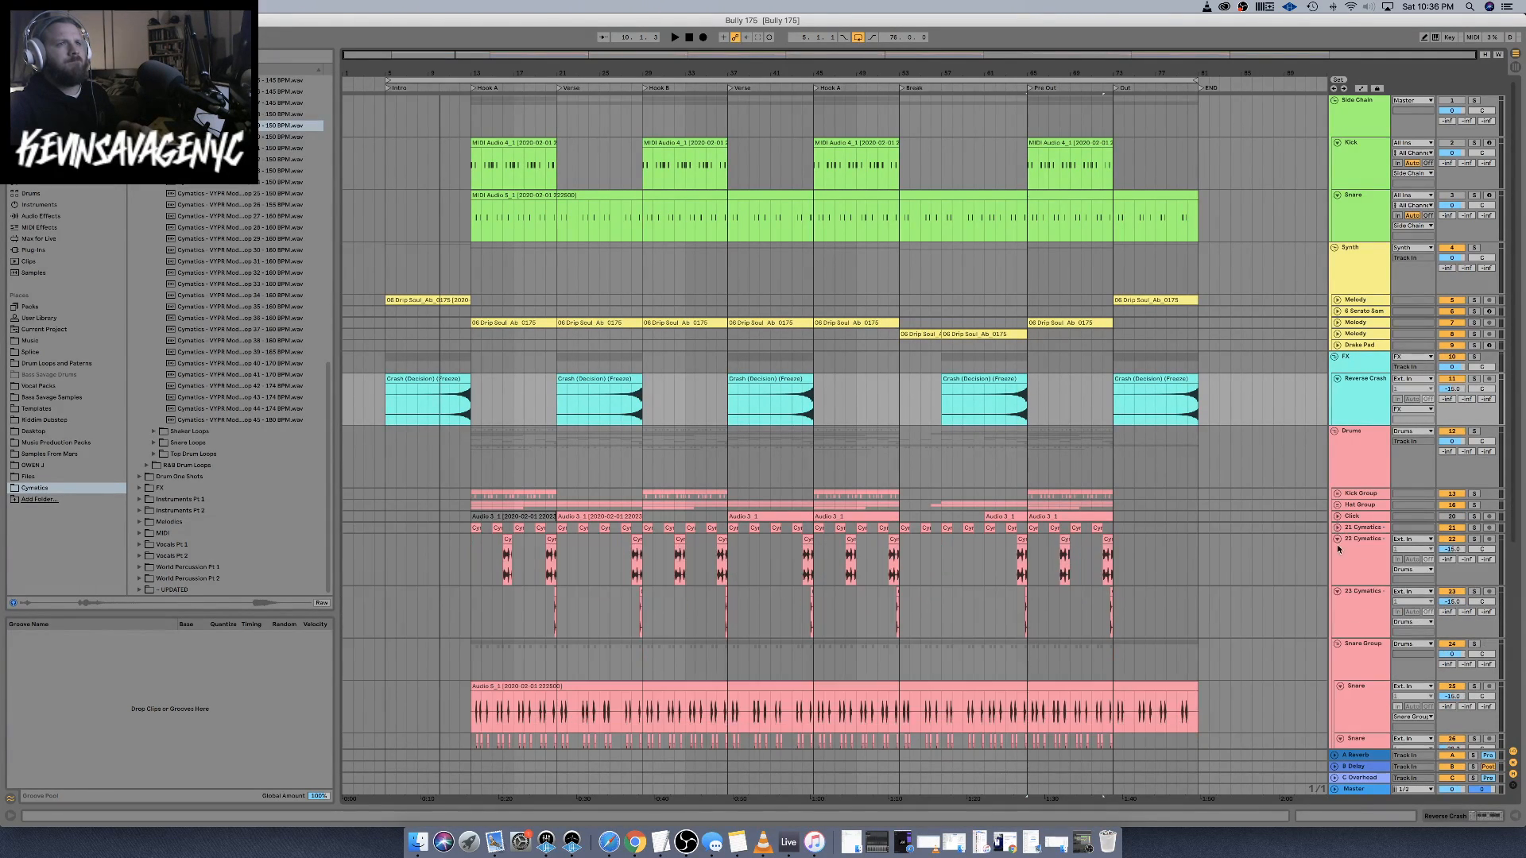
{"action": "left_click", "coordinate": [1337, 538]}
{"action": "left_click", "coordinate": [1337, 550]}
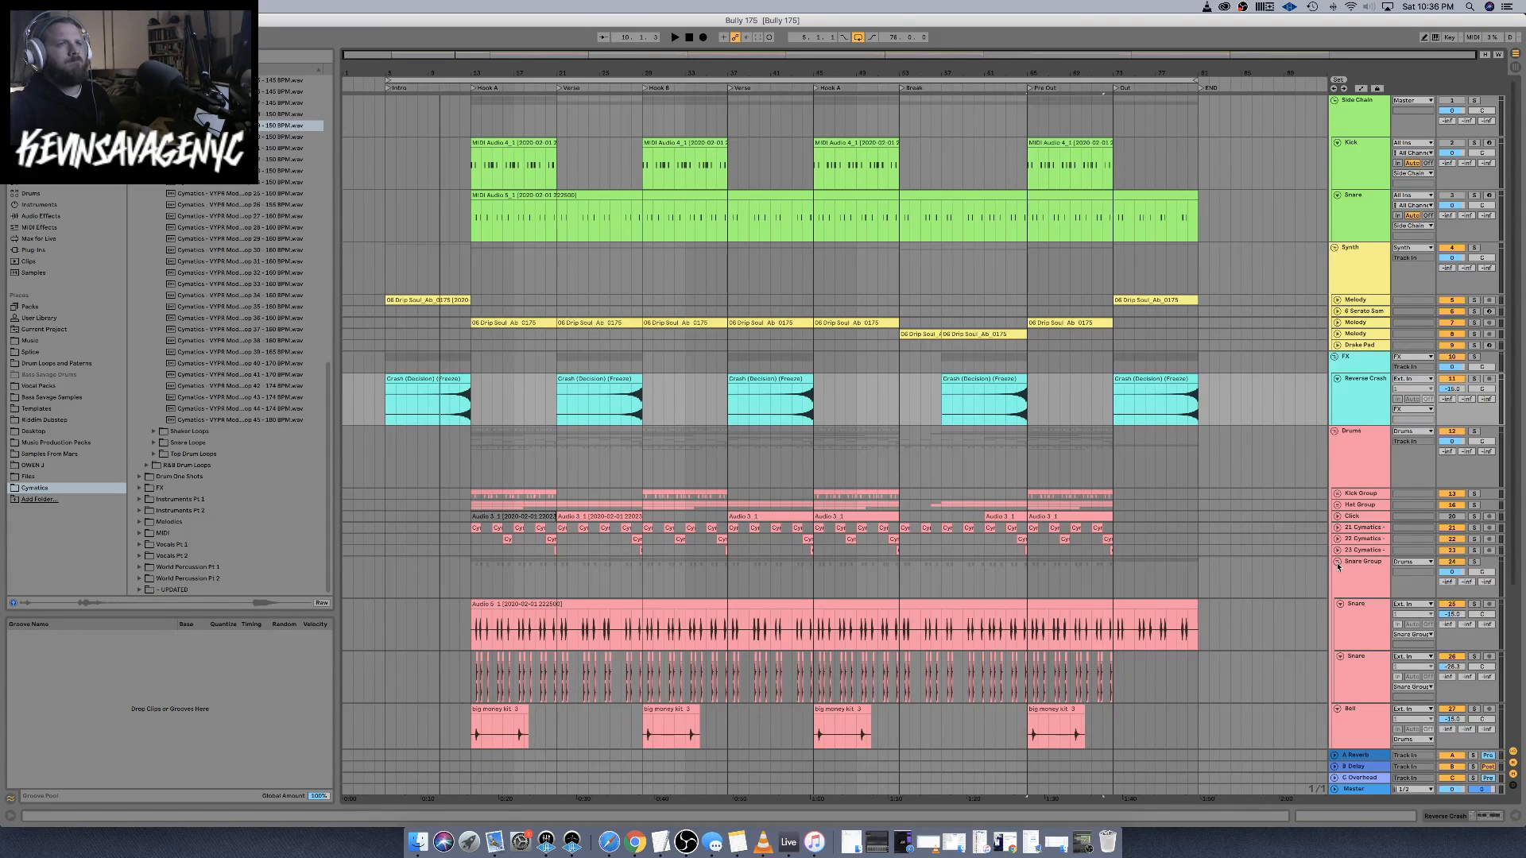
{"action": "left_click", "coordinate": [1338, 562]}
{"action": "left_click", "coordinate": [1338, 573]}
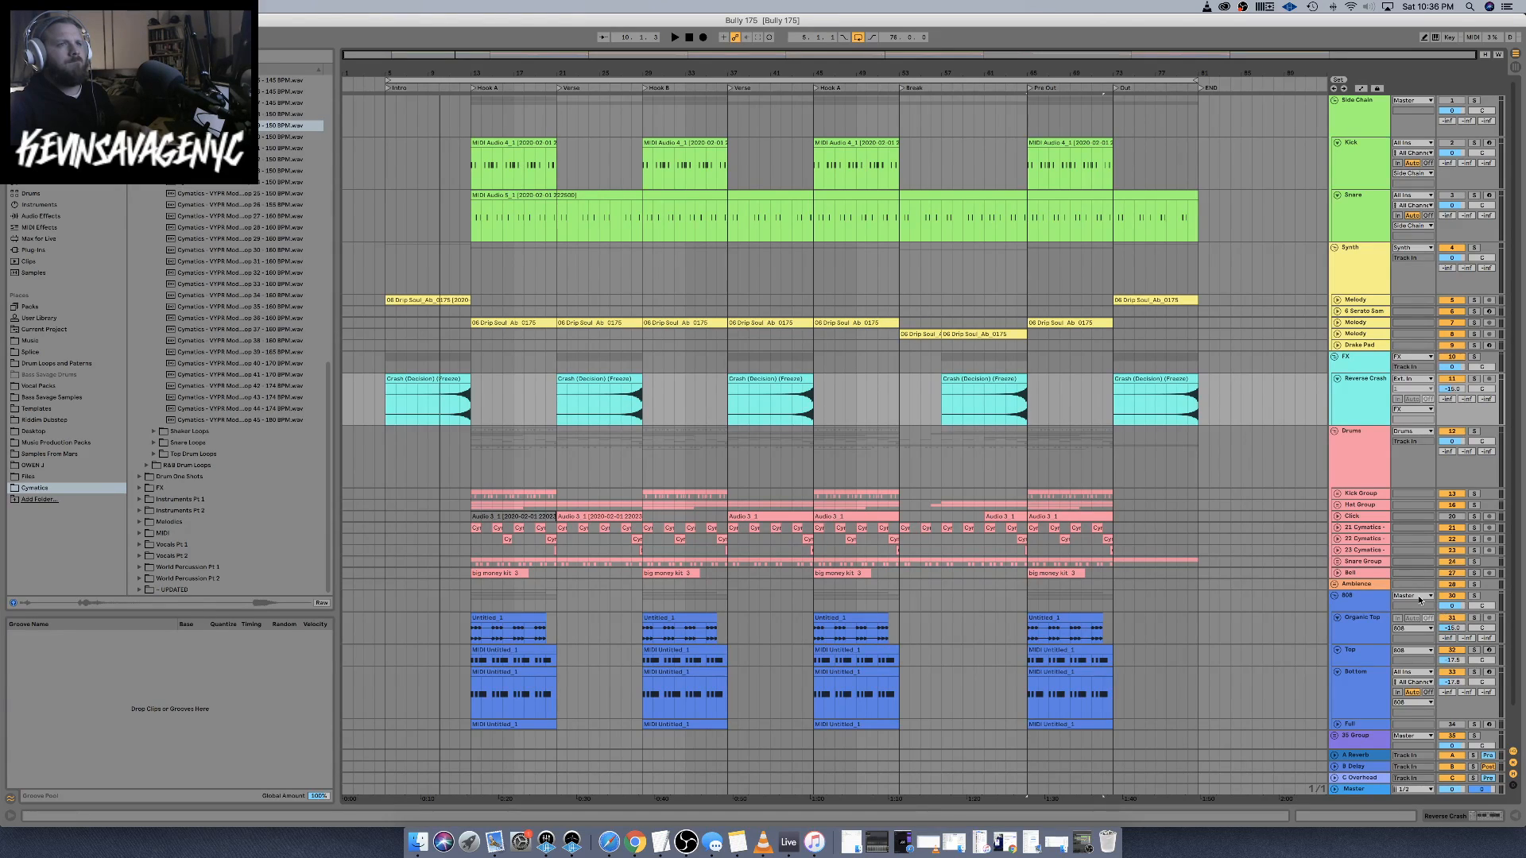
Route the 808 group's output to the 808 track and collapse the Organic Top, Top and Bottom tracks
{"action": "left_click", "coordinate": [1419, 599]}
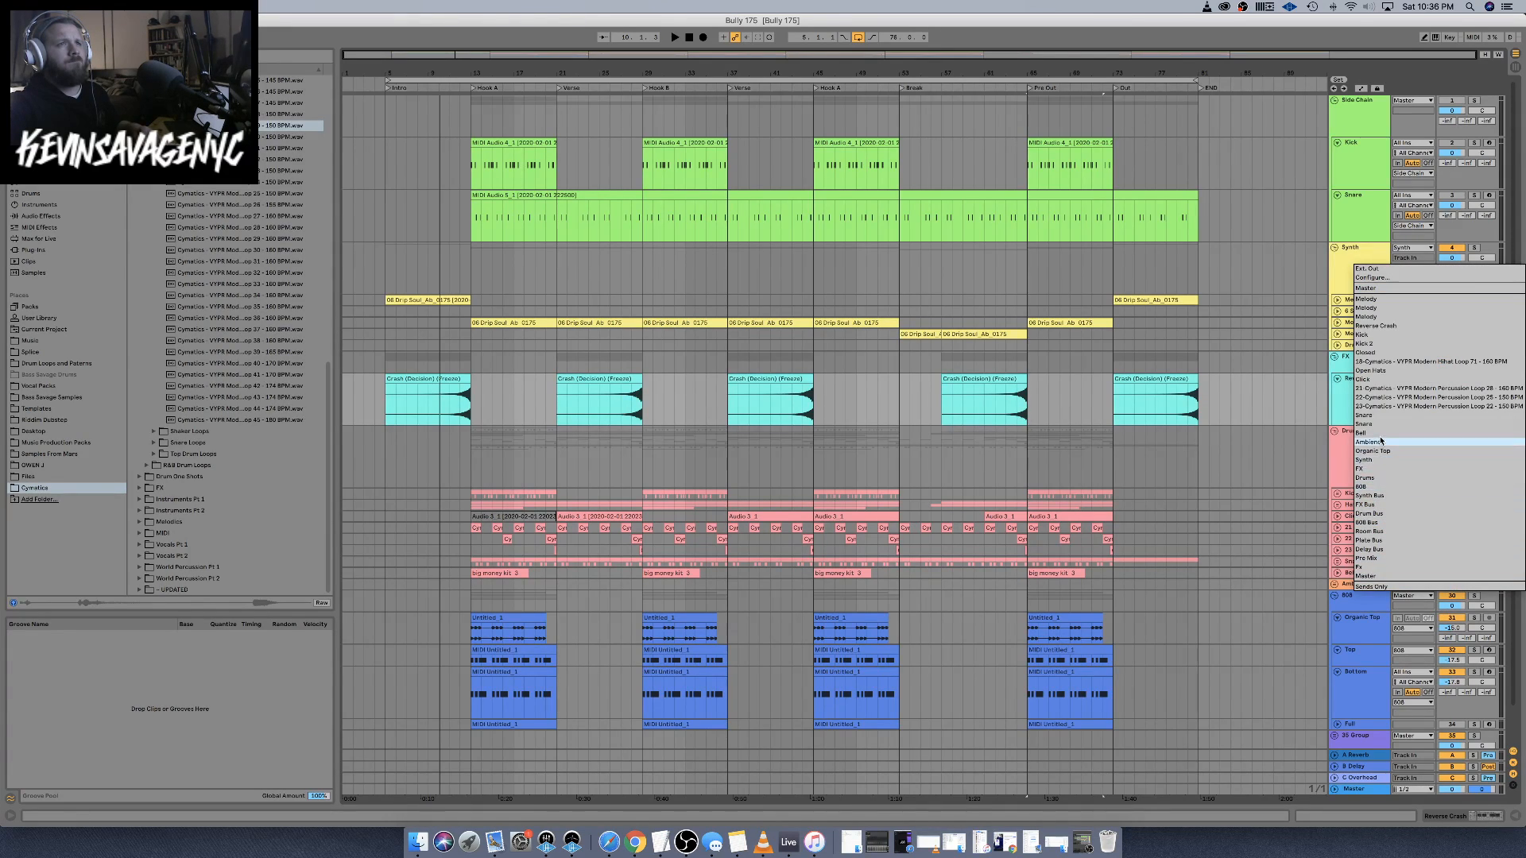
{"action": "left_click", "coordinate": [1374, 485]}
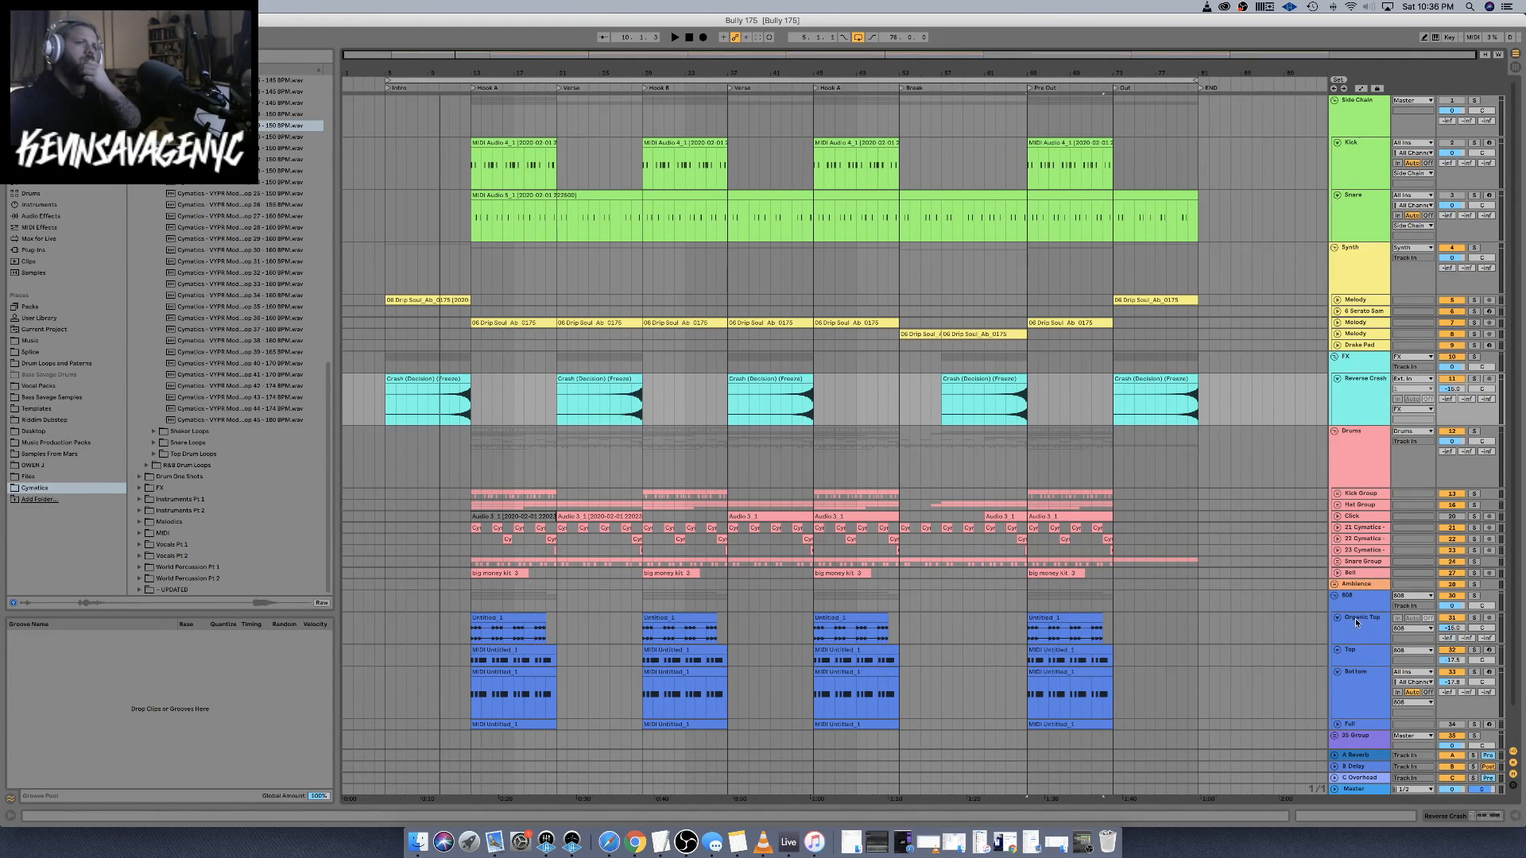
{"action": "scroll", "coordinate": [1354, 624], "scroll_direction": "down", "scroll_amount": 2}
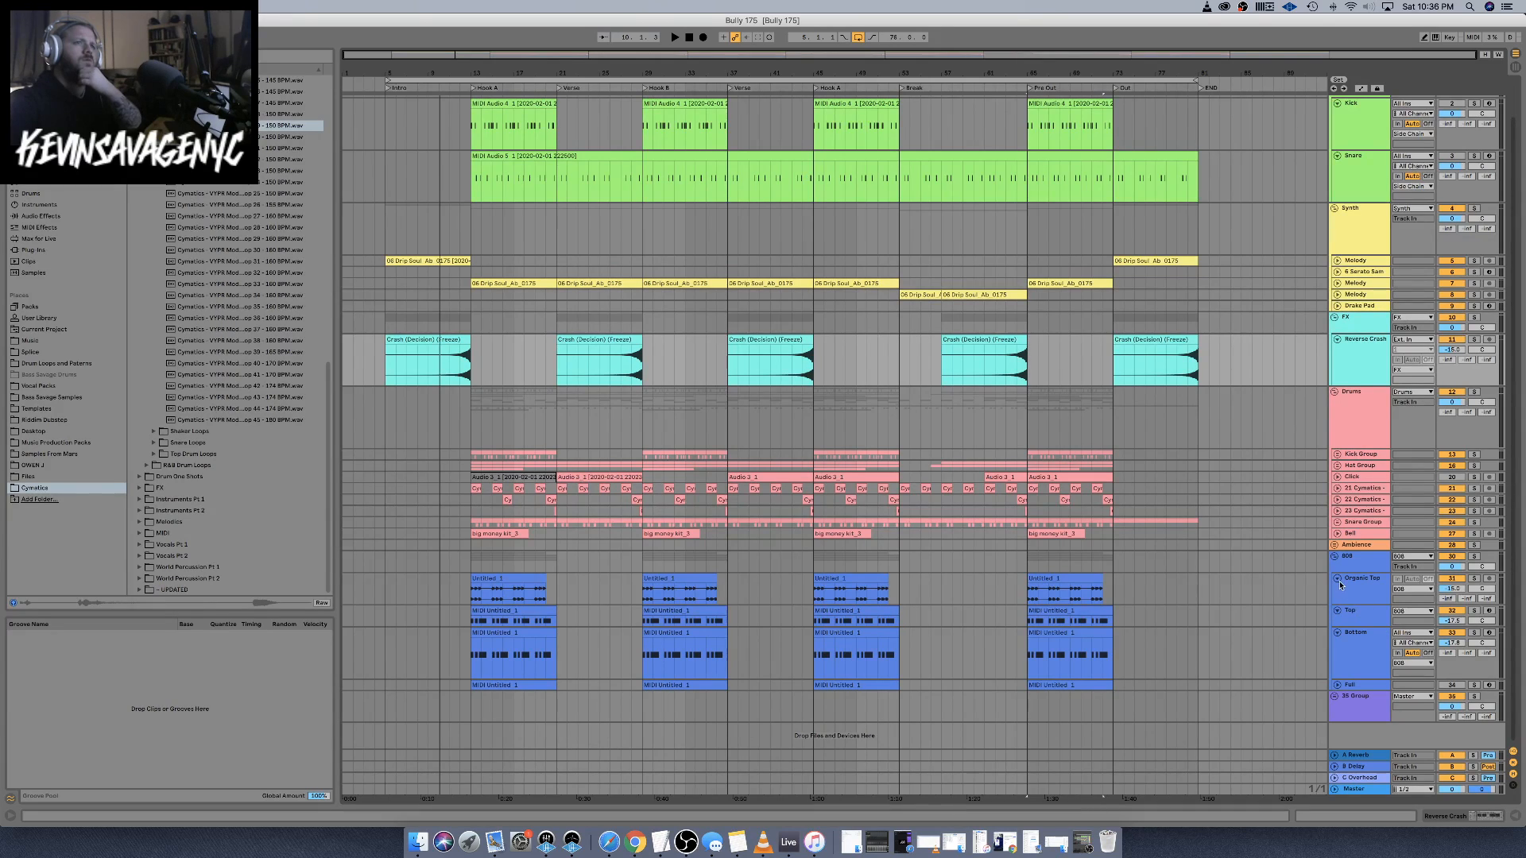
{"action": "left_click", "coordinate": [1339, 579]}
{"action": "left_click", "coordinate": [1338, 590]}
{"action": "left_click", "coordinate": [1338, 601]}
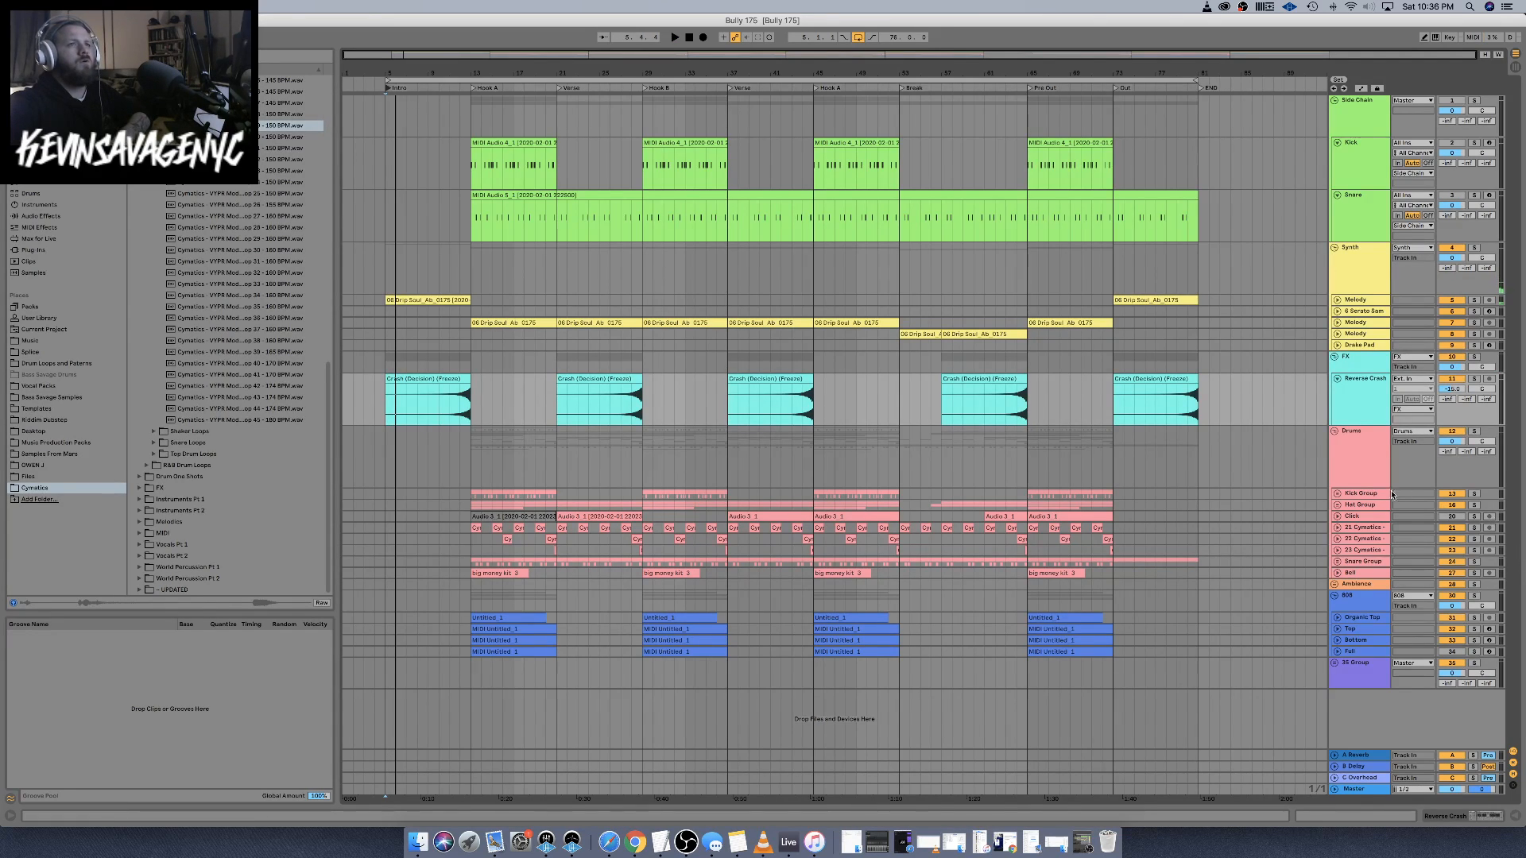
Collapse the Drums group and ungroup the purple 35 Group beneath the 808 tracks
{"action": "left_click", "coordinate": [1335, 433]}
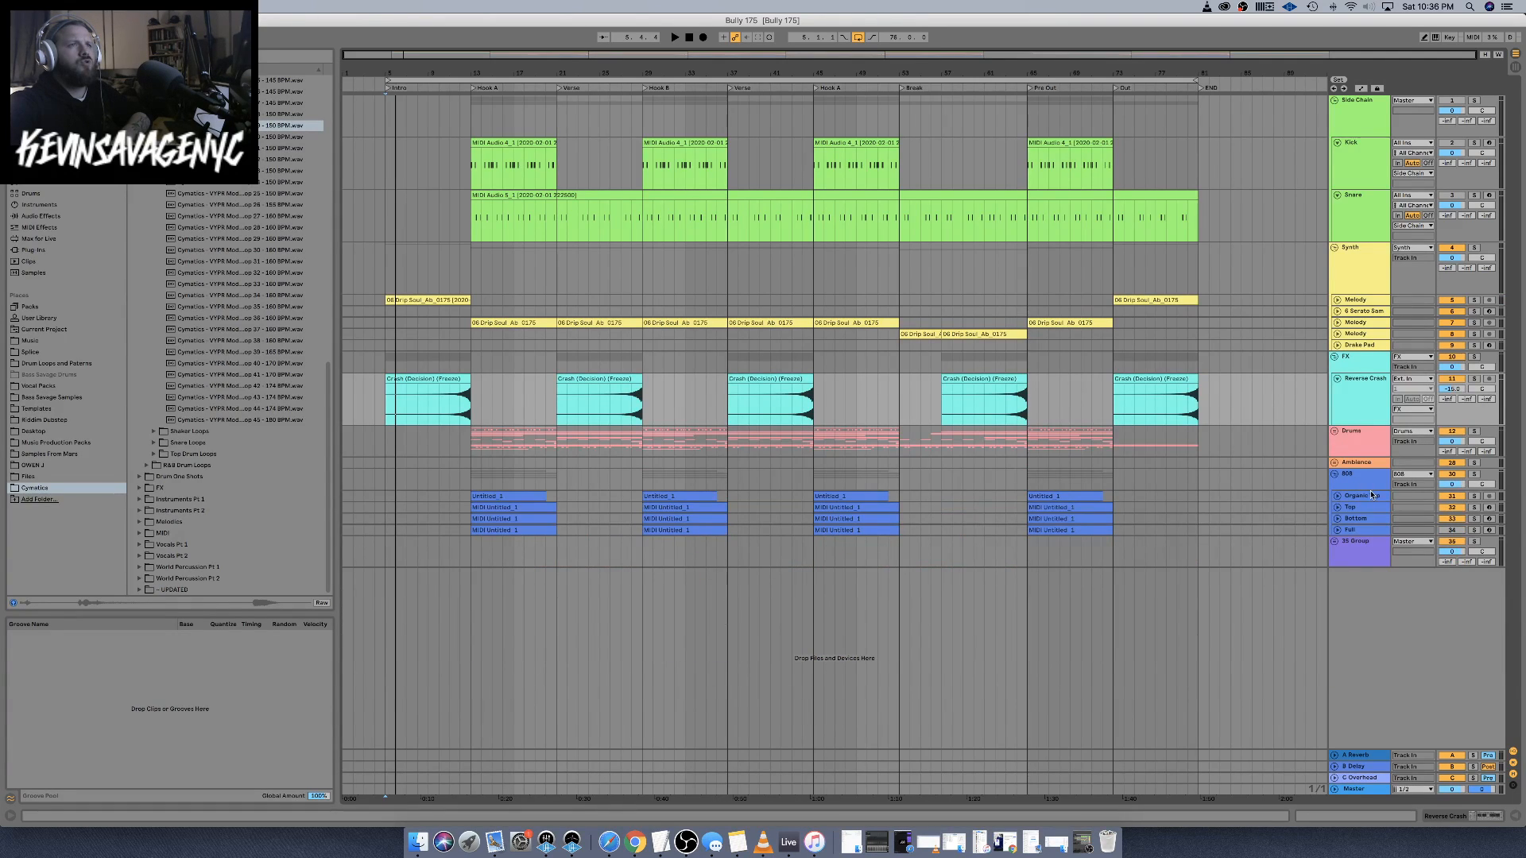
{"action": "left_click", "coordinate": [1363, 547]}
{"action": "right_click", "coordinate": [1361, 547]}
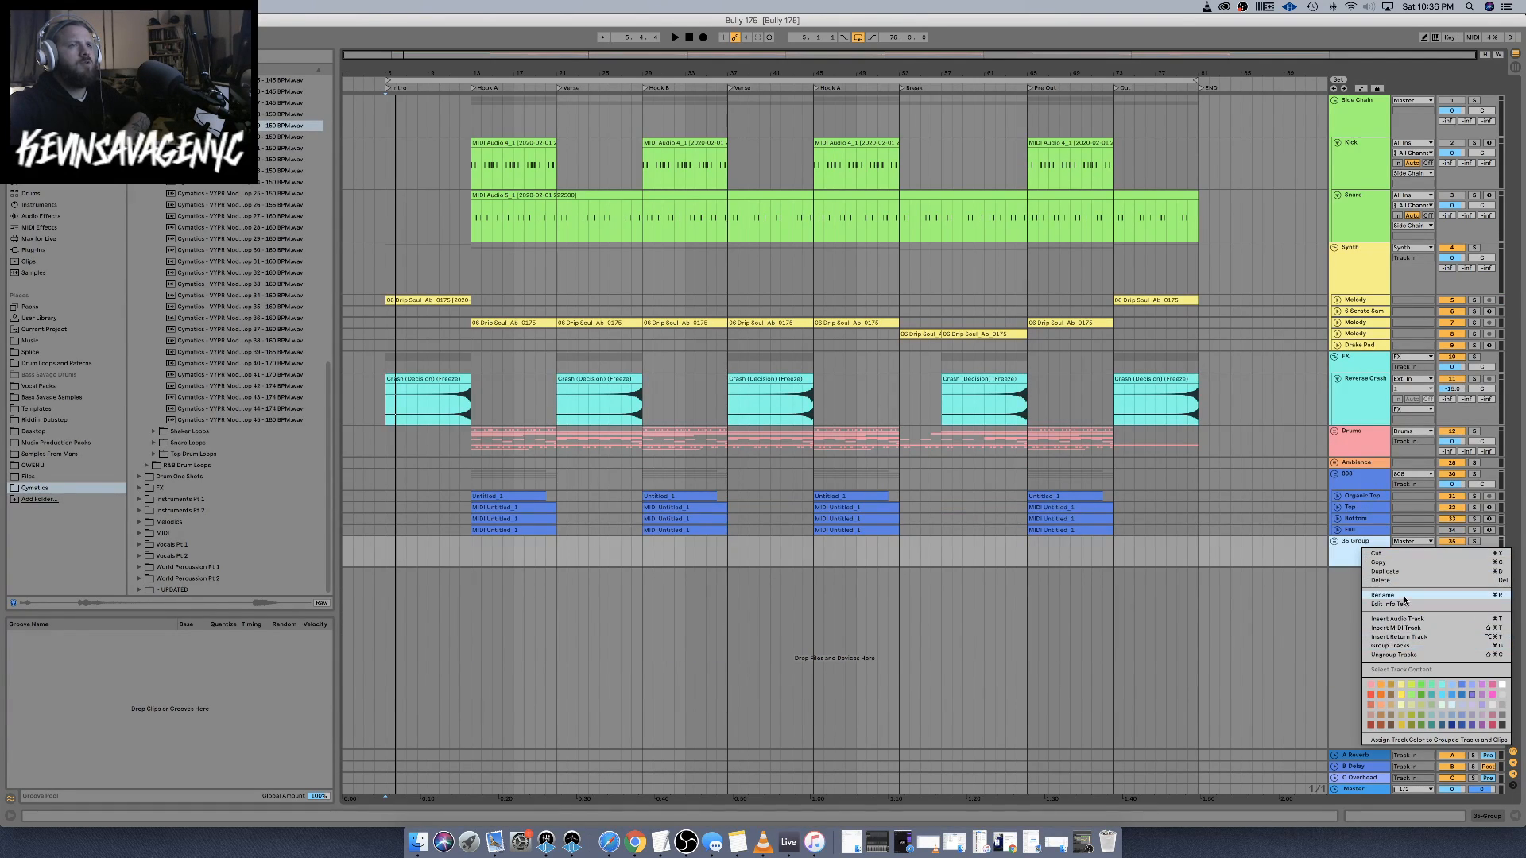
{"action": "left_click", "coordinate": [1413, 652]}
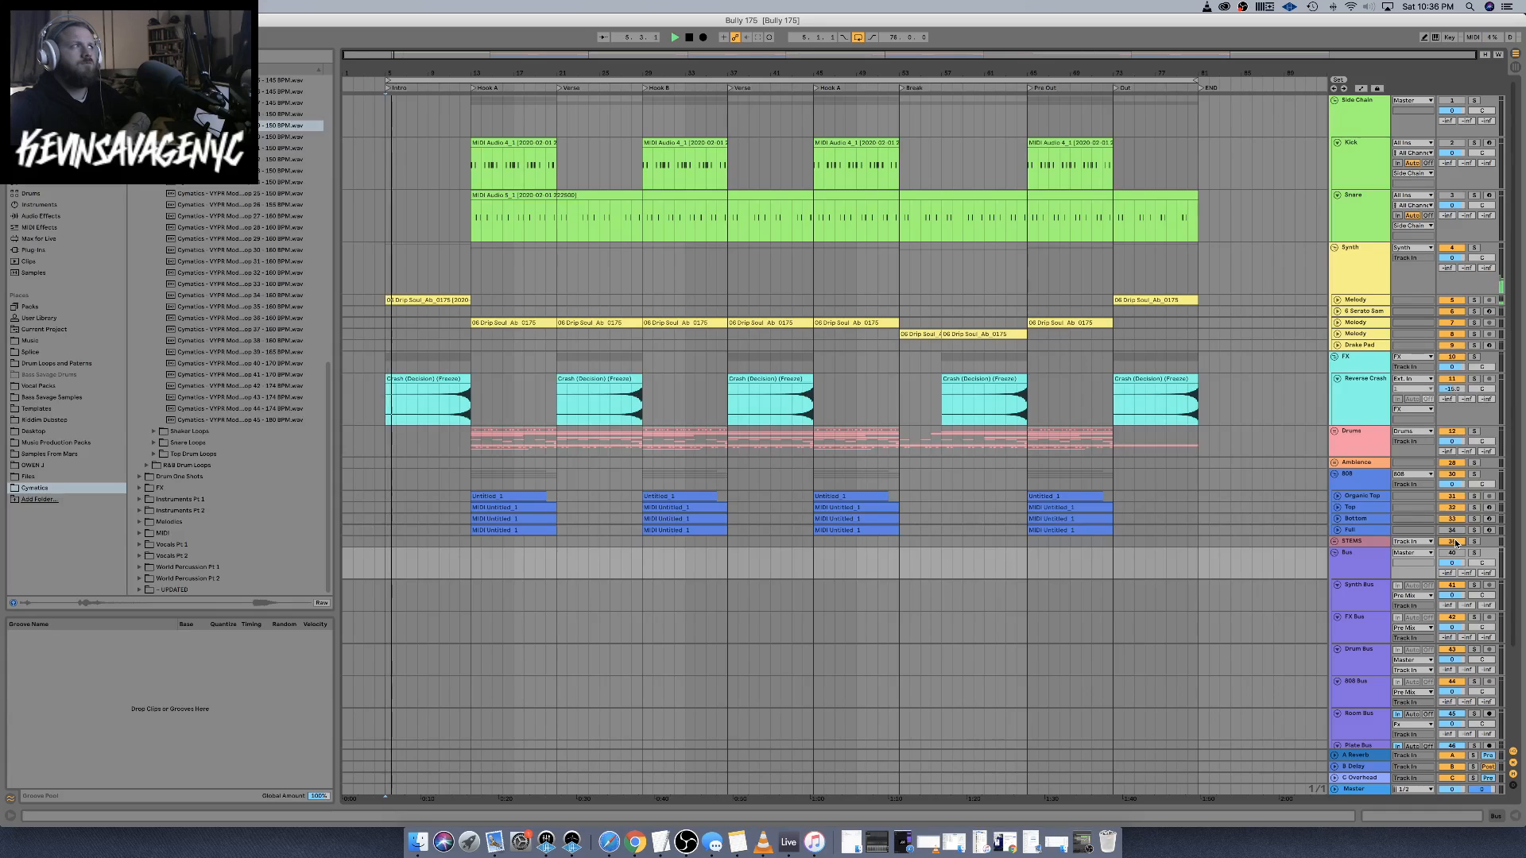
Expand the STEMS group, set monitoring to In on its Synth, FX, Drums and 808 tracks, and briefly test playback
{"action": "left_click_drag", "start_coordinate": [1378, 544], "coordinate": [1385, 584]}
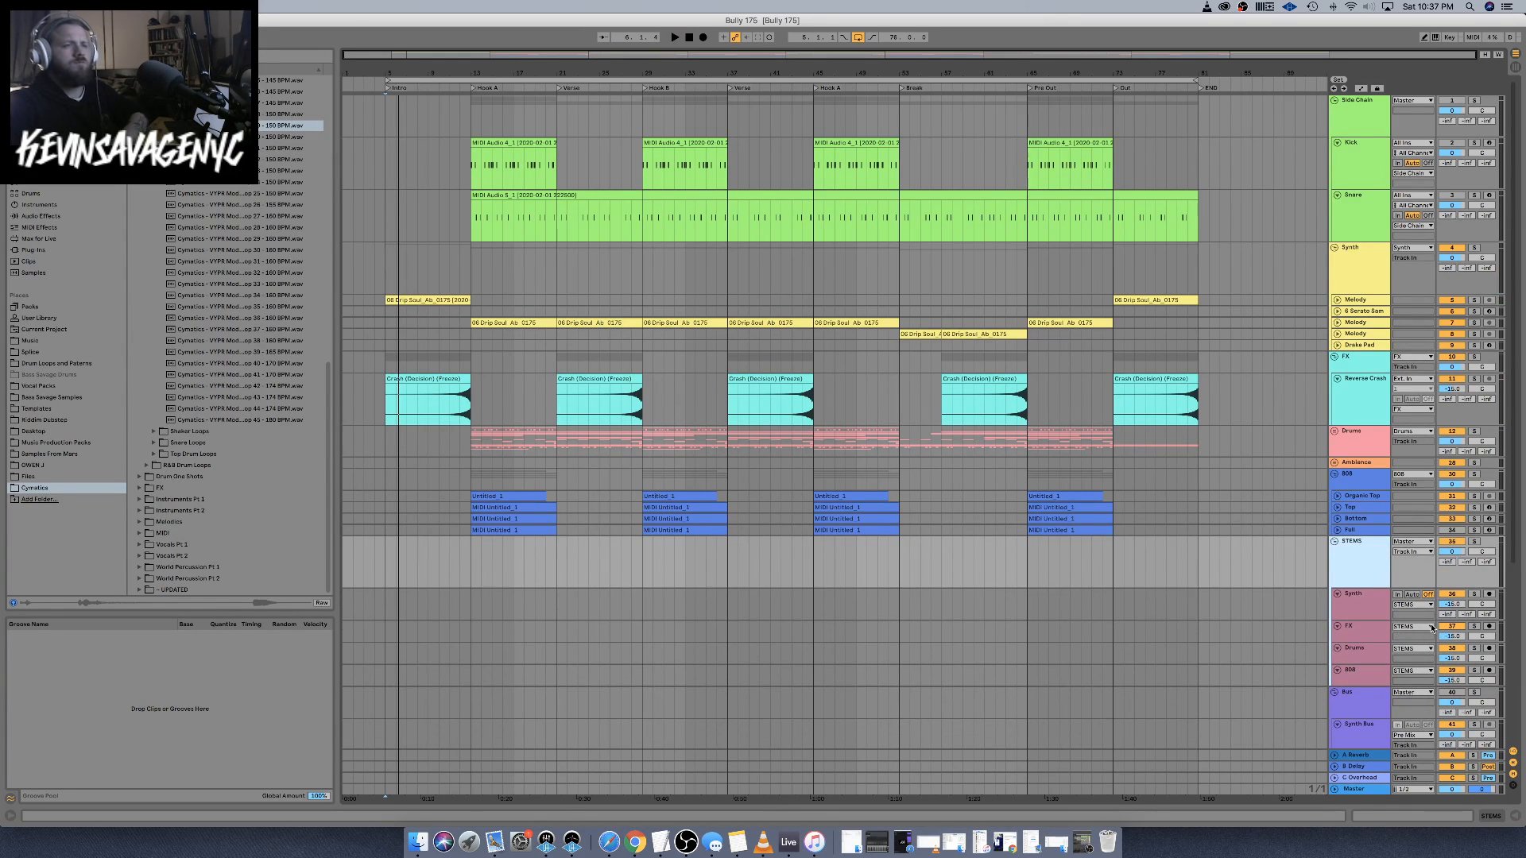
{"action": "left_click", "coordinate": [1364, 604]}
{"action": "left_click", "coordinate": [1360, 680], "text": "shift"}
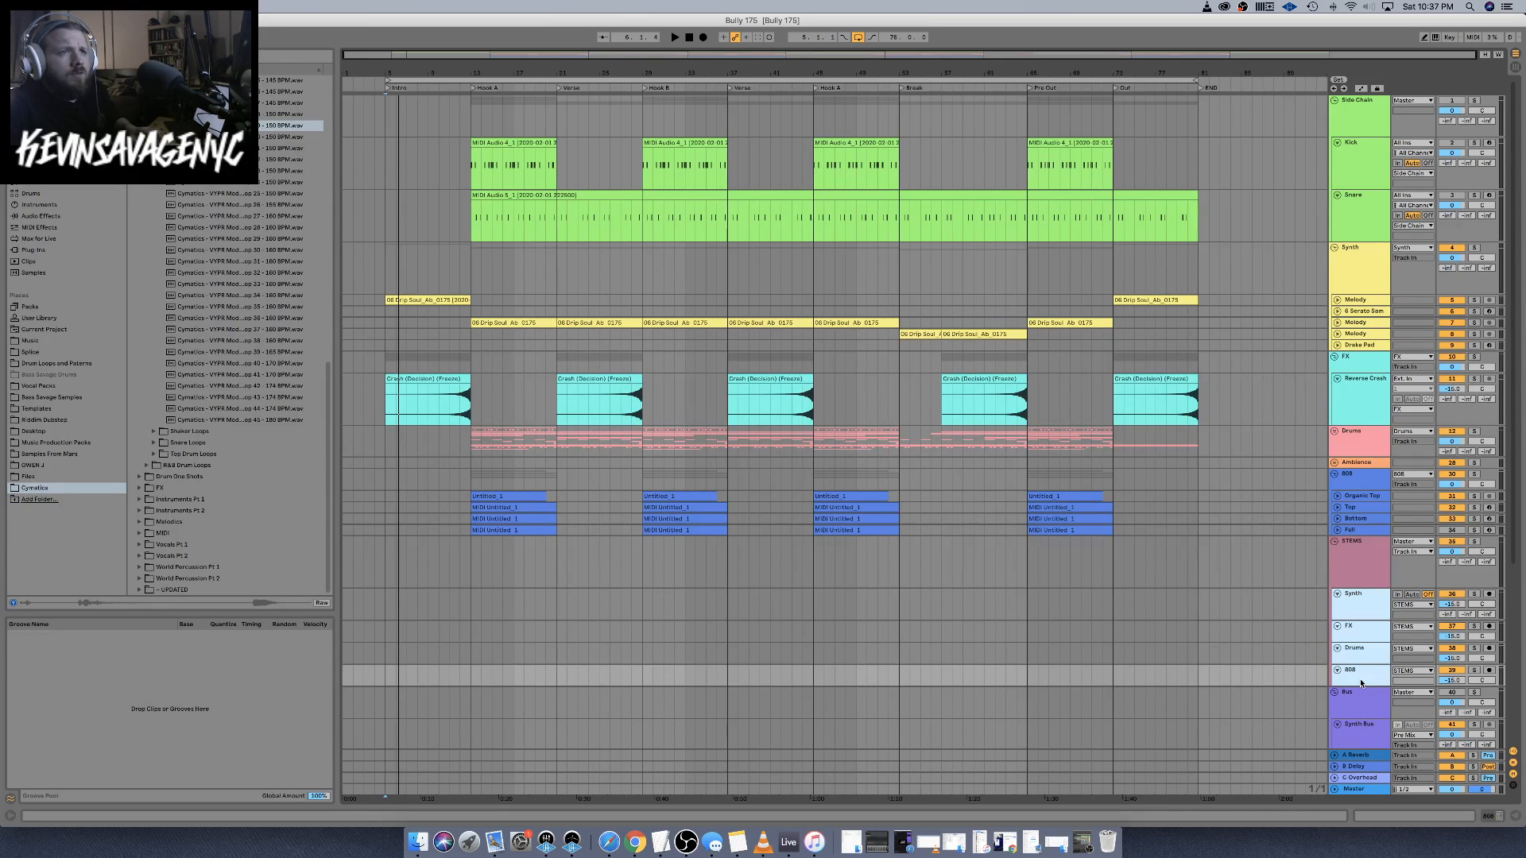
{"action": "left_click", "coordinate": [1396, 594]}
{"action": "key", "text": "space"}
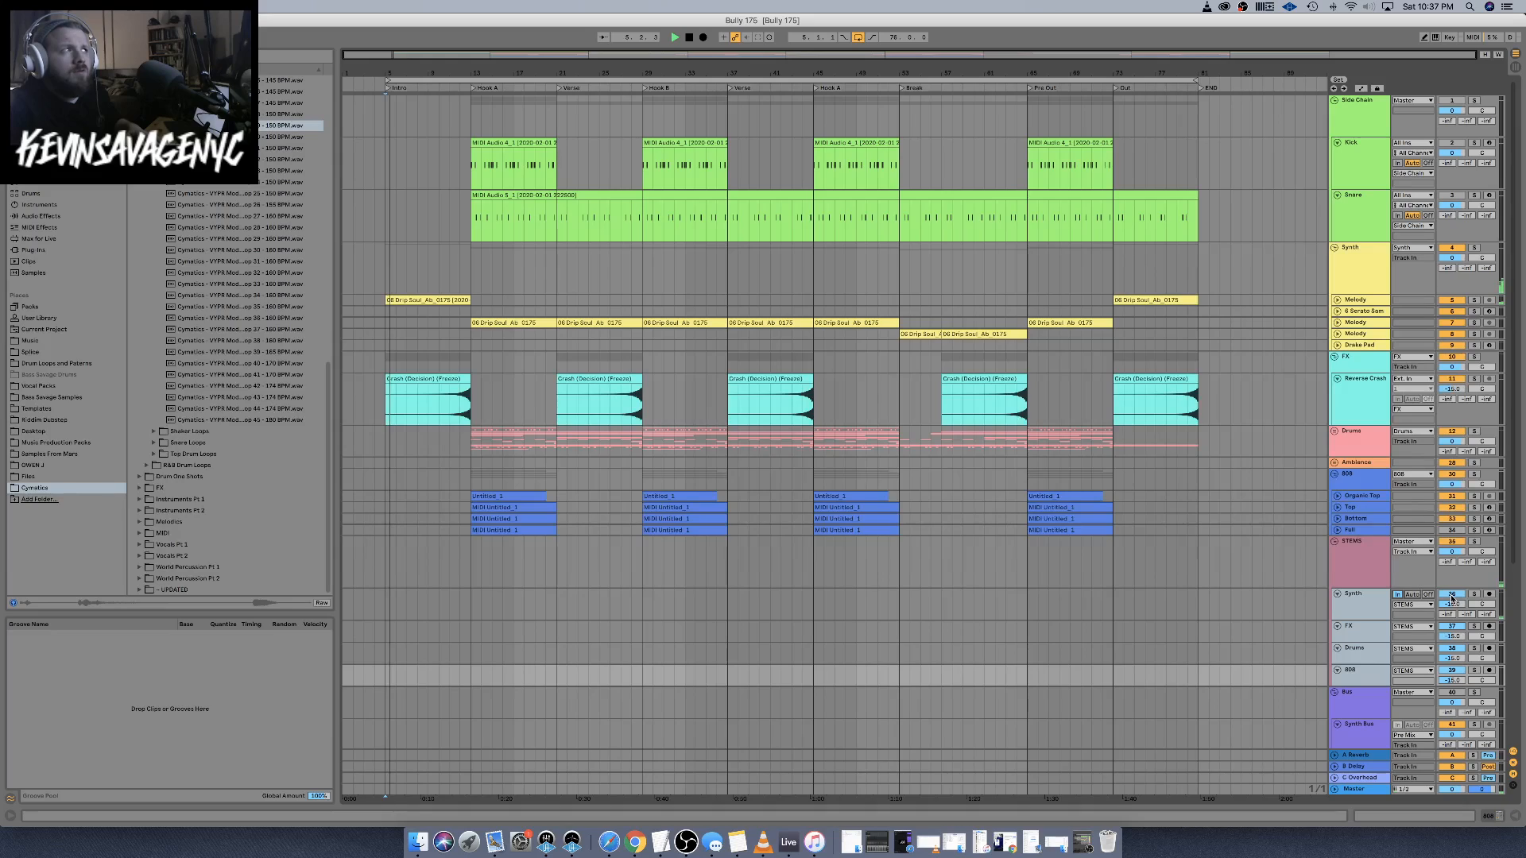
{"action": "key", "text": "space"}
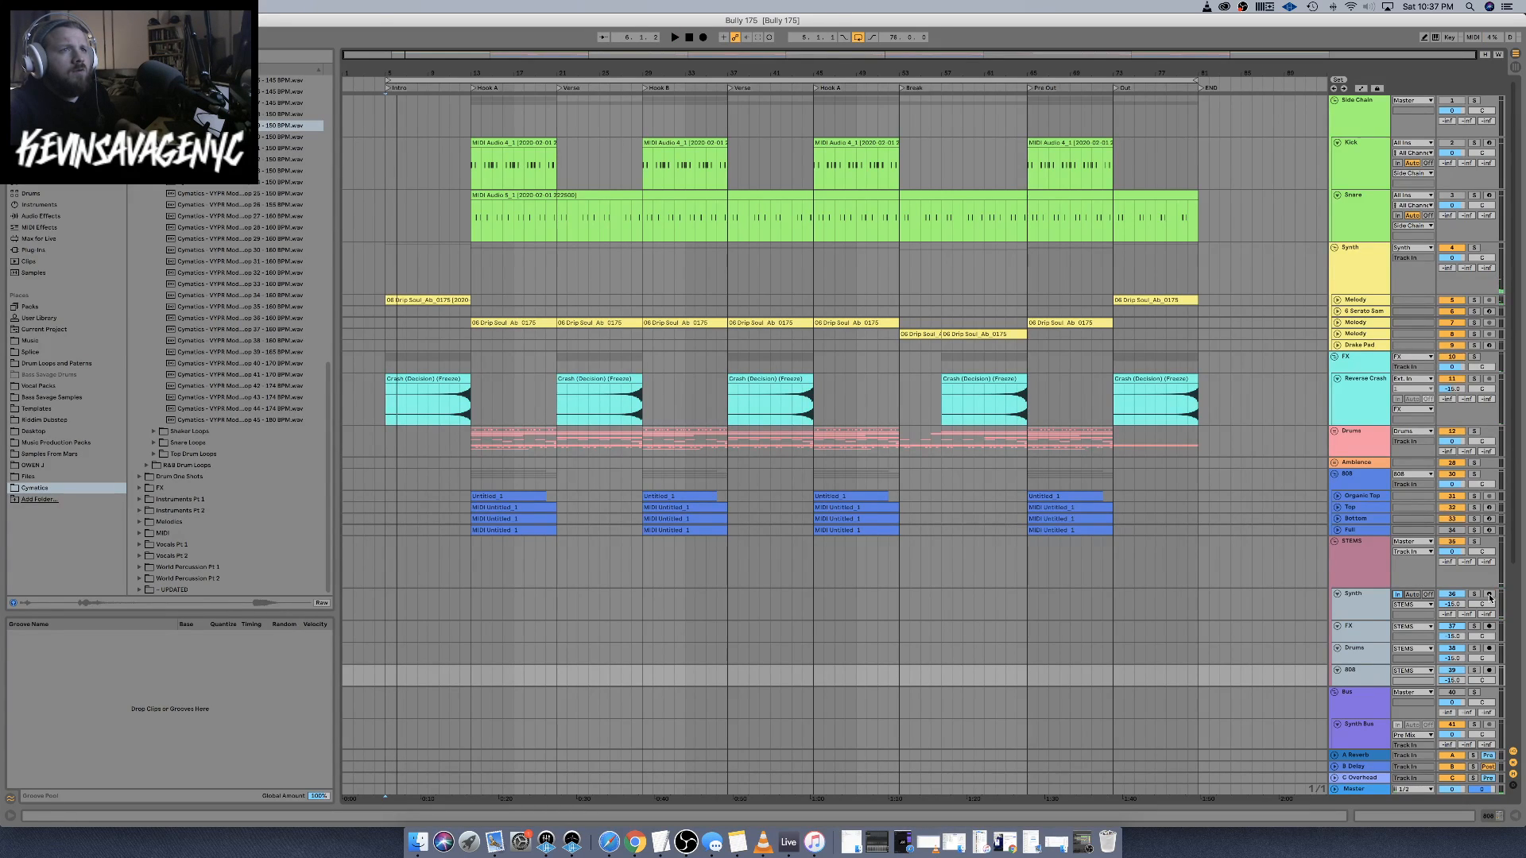
Record the full arrangement into the armed Synth, FX, Drums and 808 tracks of the STEMS group and turn off looping
{"action": "key", "text": "space"}
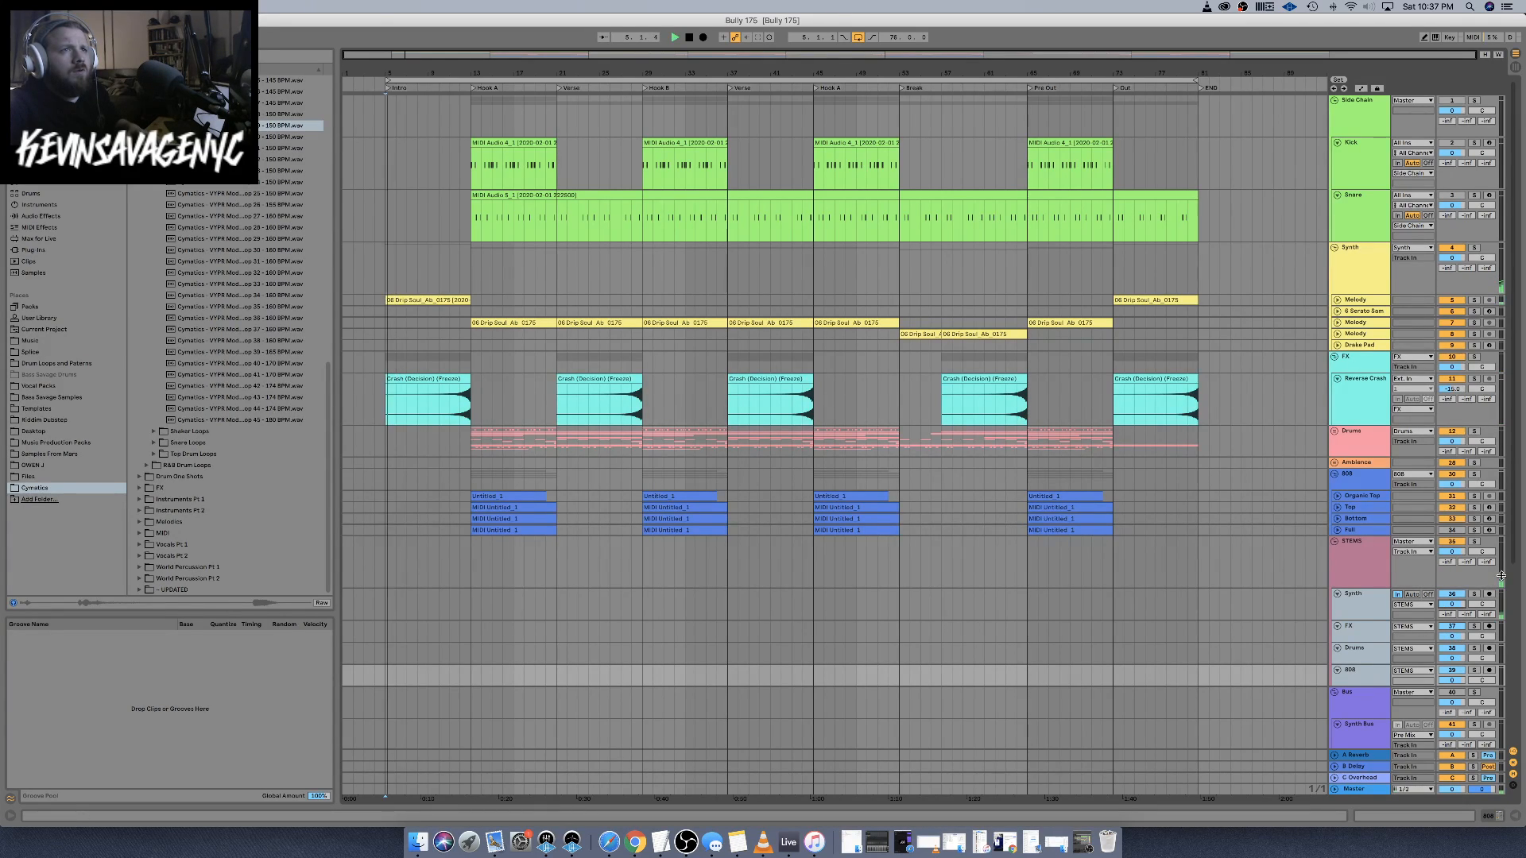
{"action": "key", "text": "space"}
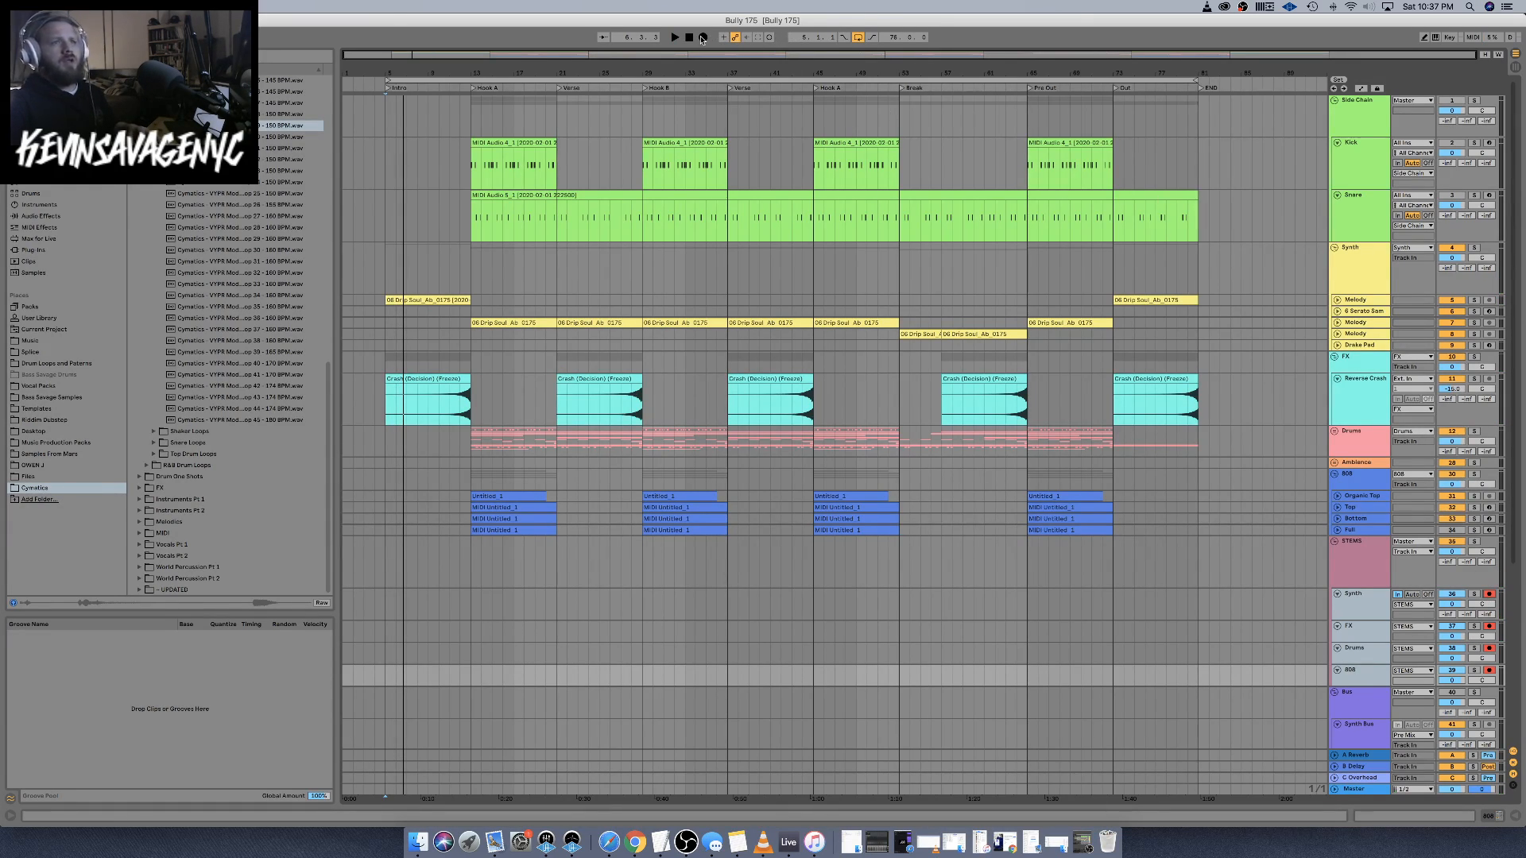
{"action": "left_click", "coordinate": [702, 38]}
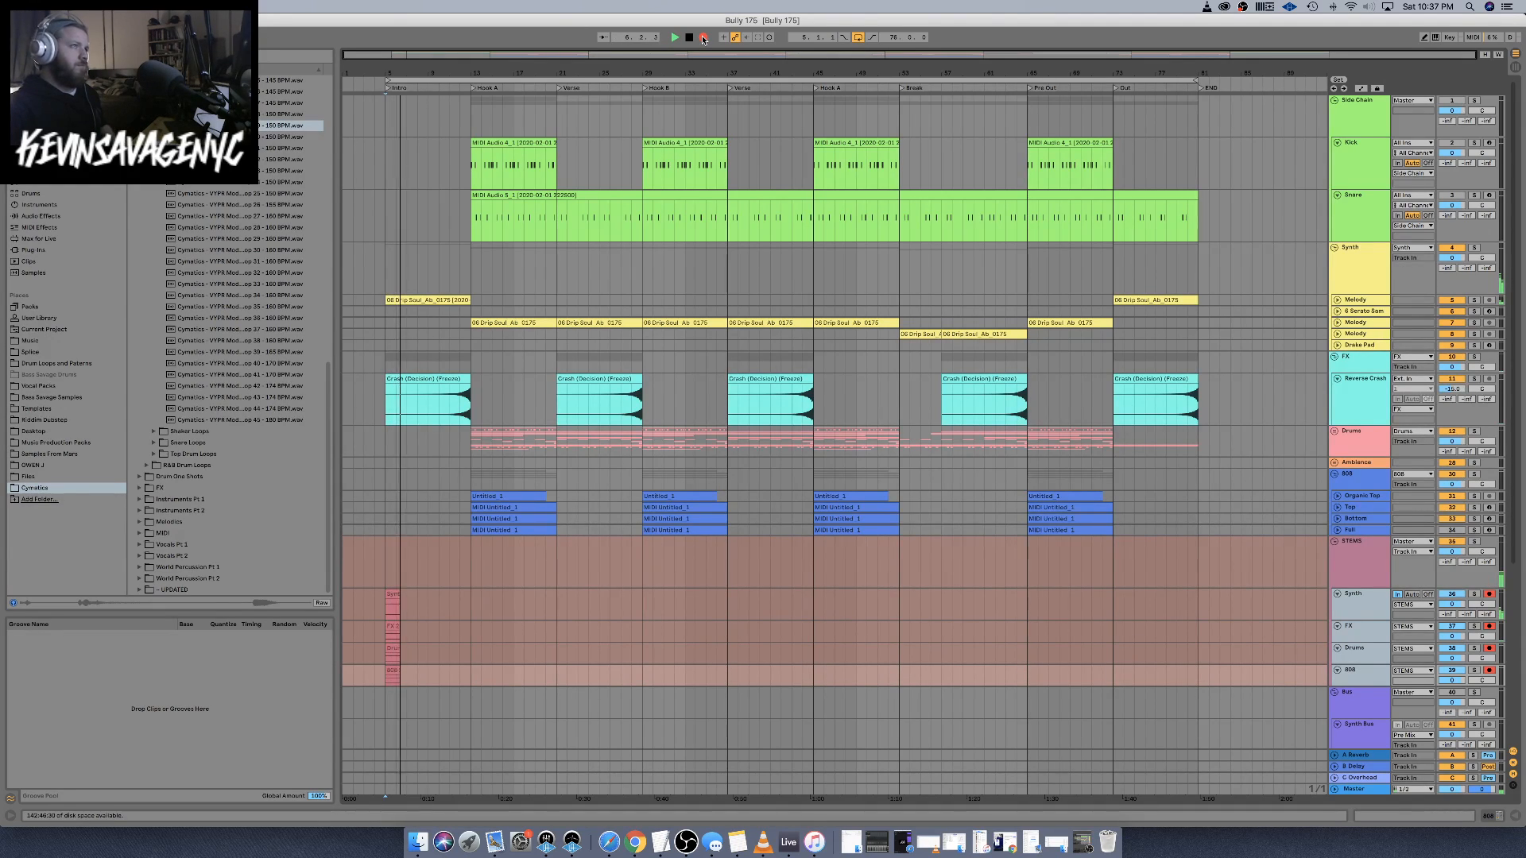
{"action": "left_click", "coordinate": [857, 38]}
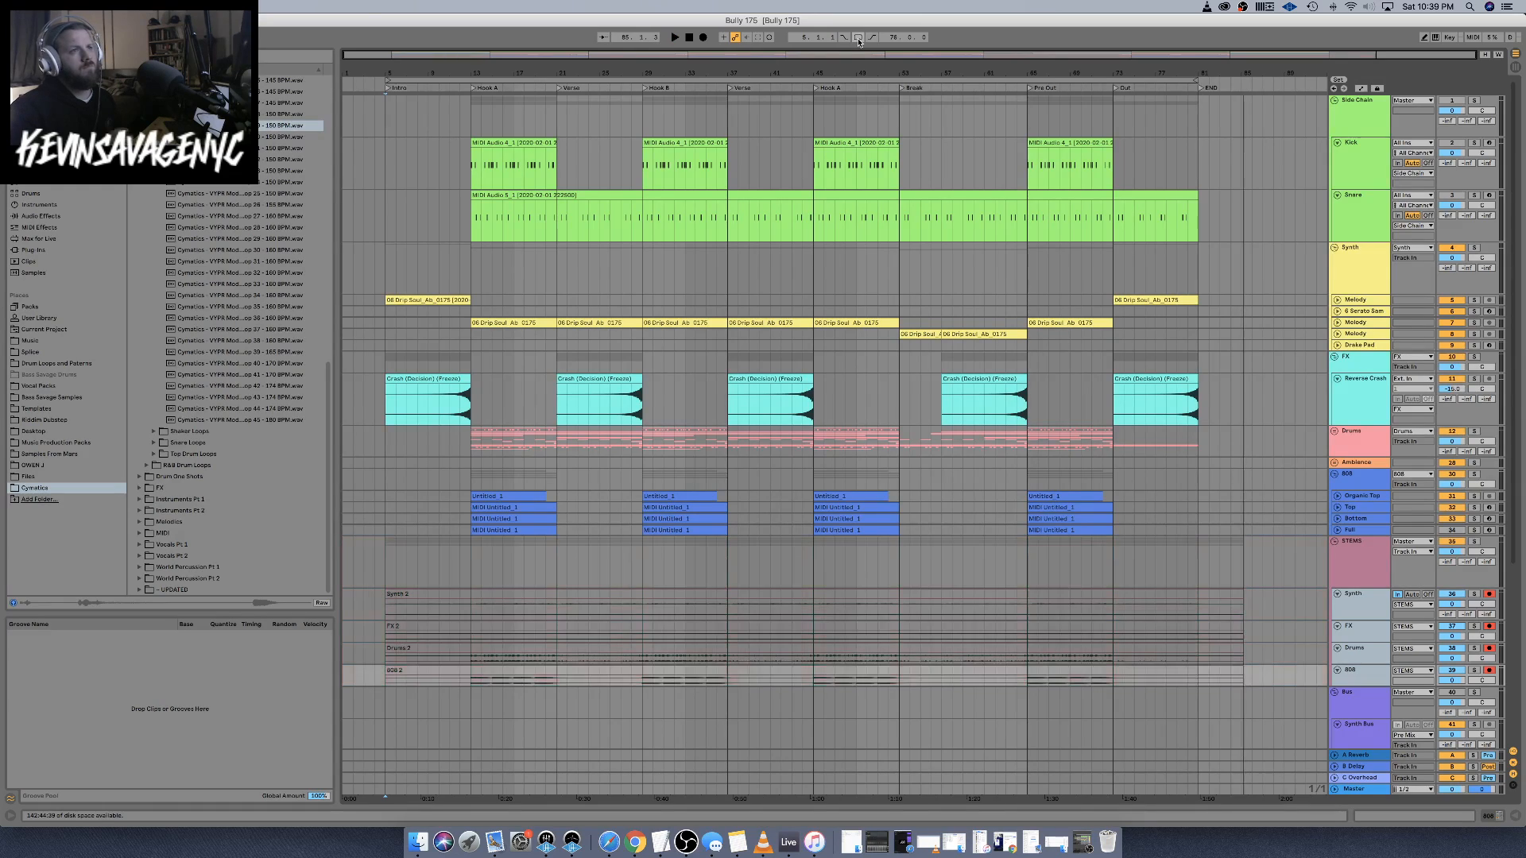
{"action": "key", "text": "space"}
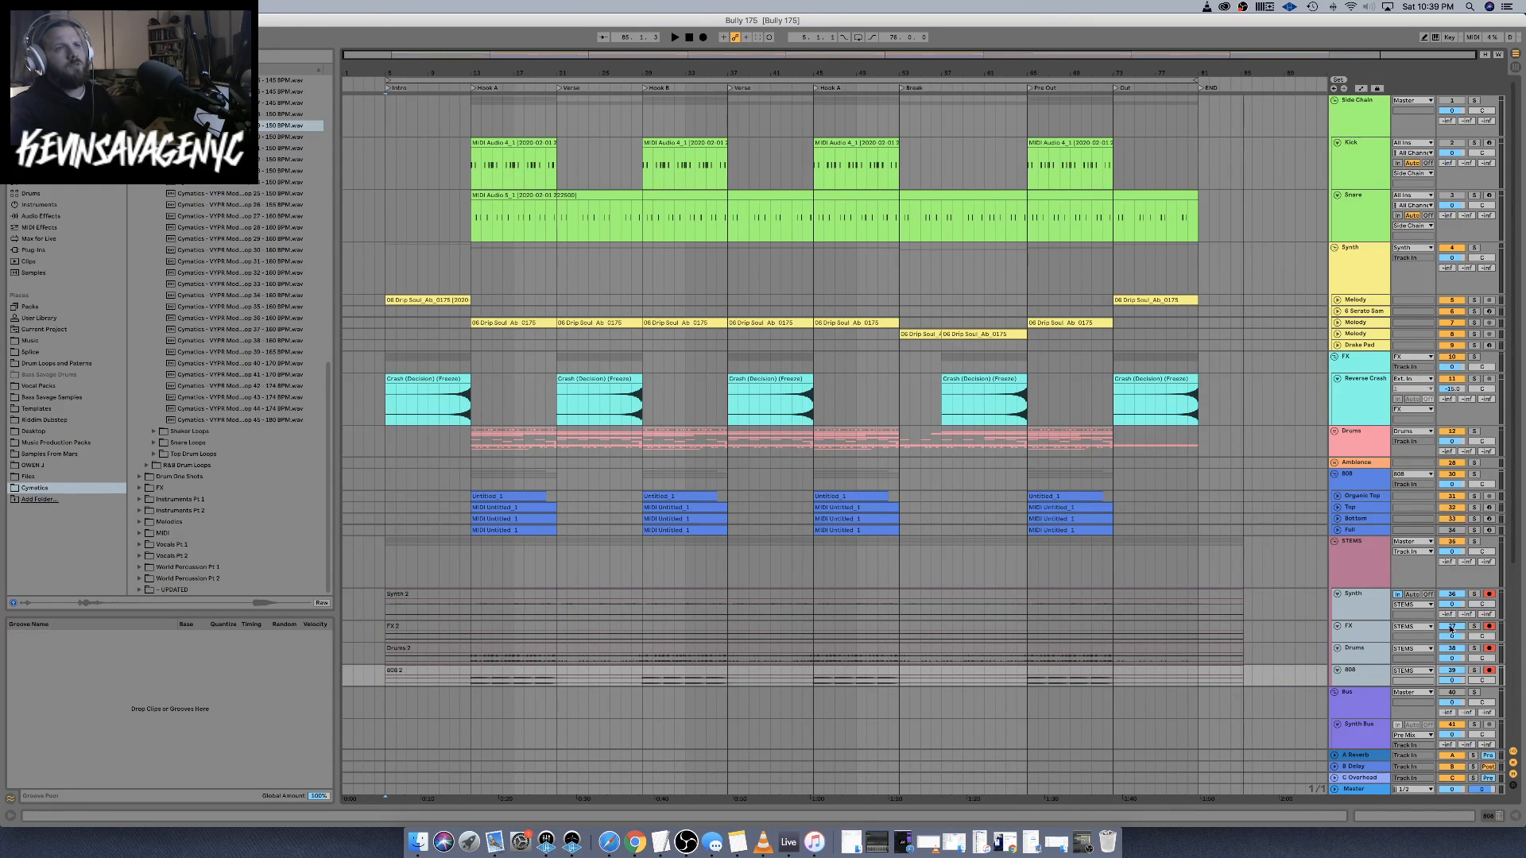
Set monitoring to Off on the STEMS tracks, disarm them, match them to the group's colour and collapse the STEMS group
{"action": "left_click", "coordinate": [1427, 594]}
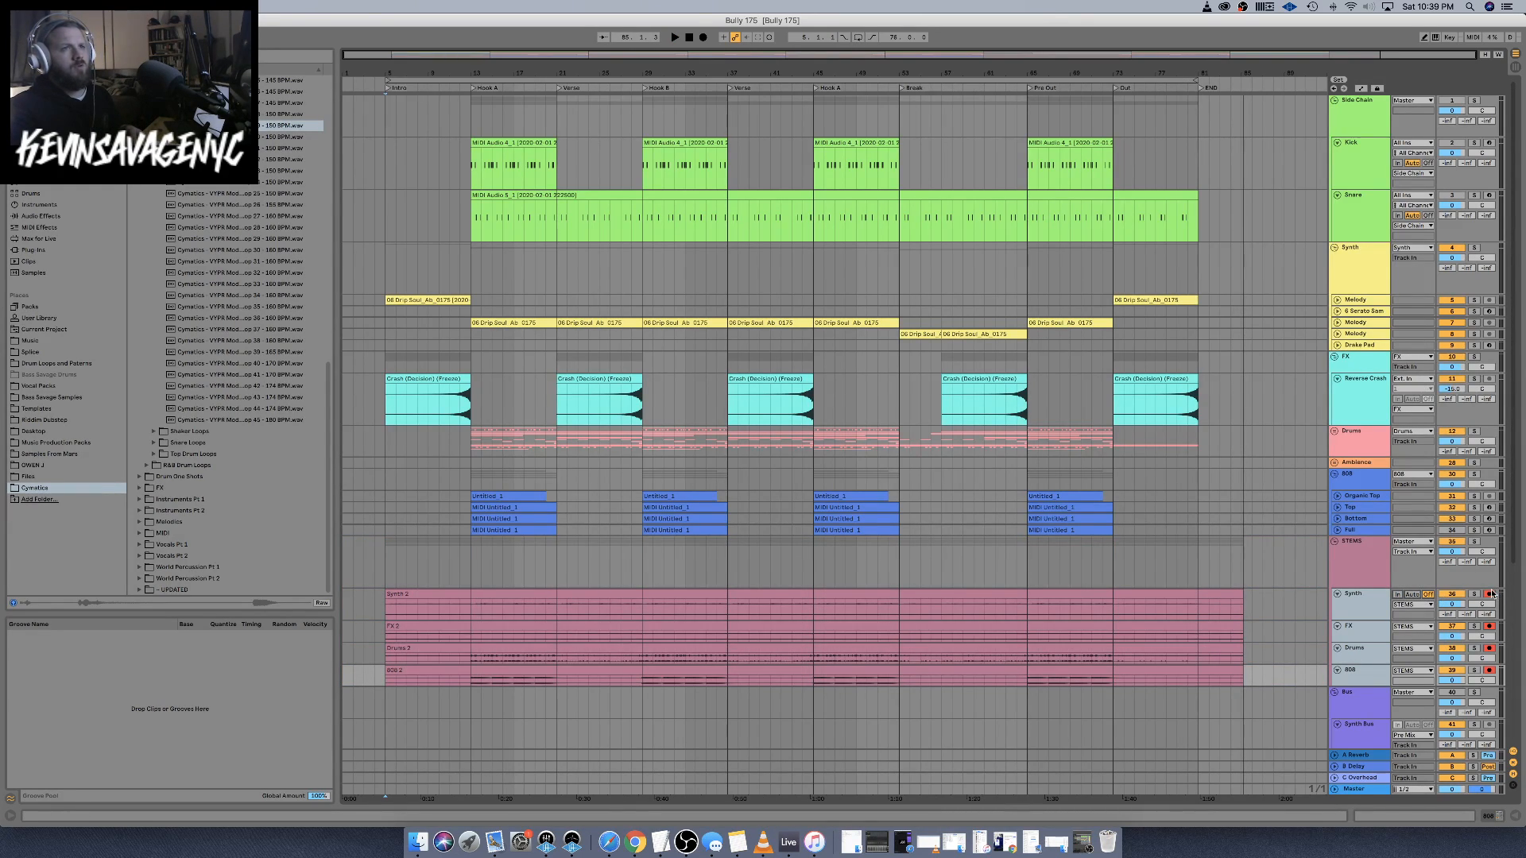
{"action": "left_click", "coordinate": [1370, 559]}
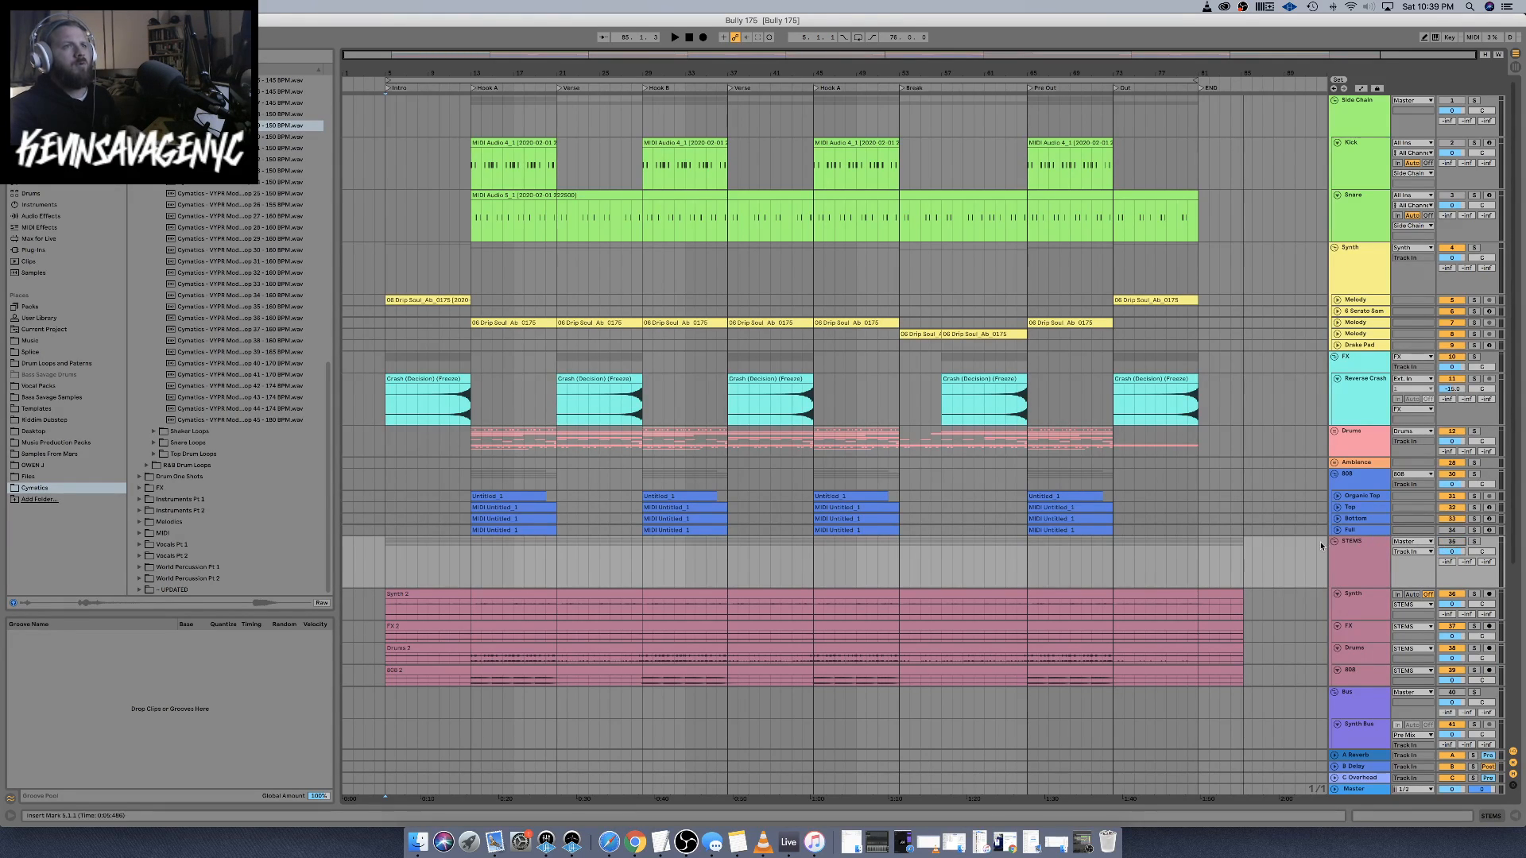
{"action": "left_click", "coordinate": [1335, 542]}
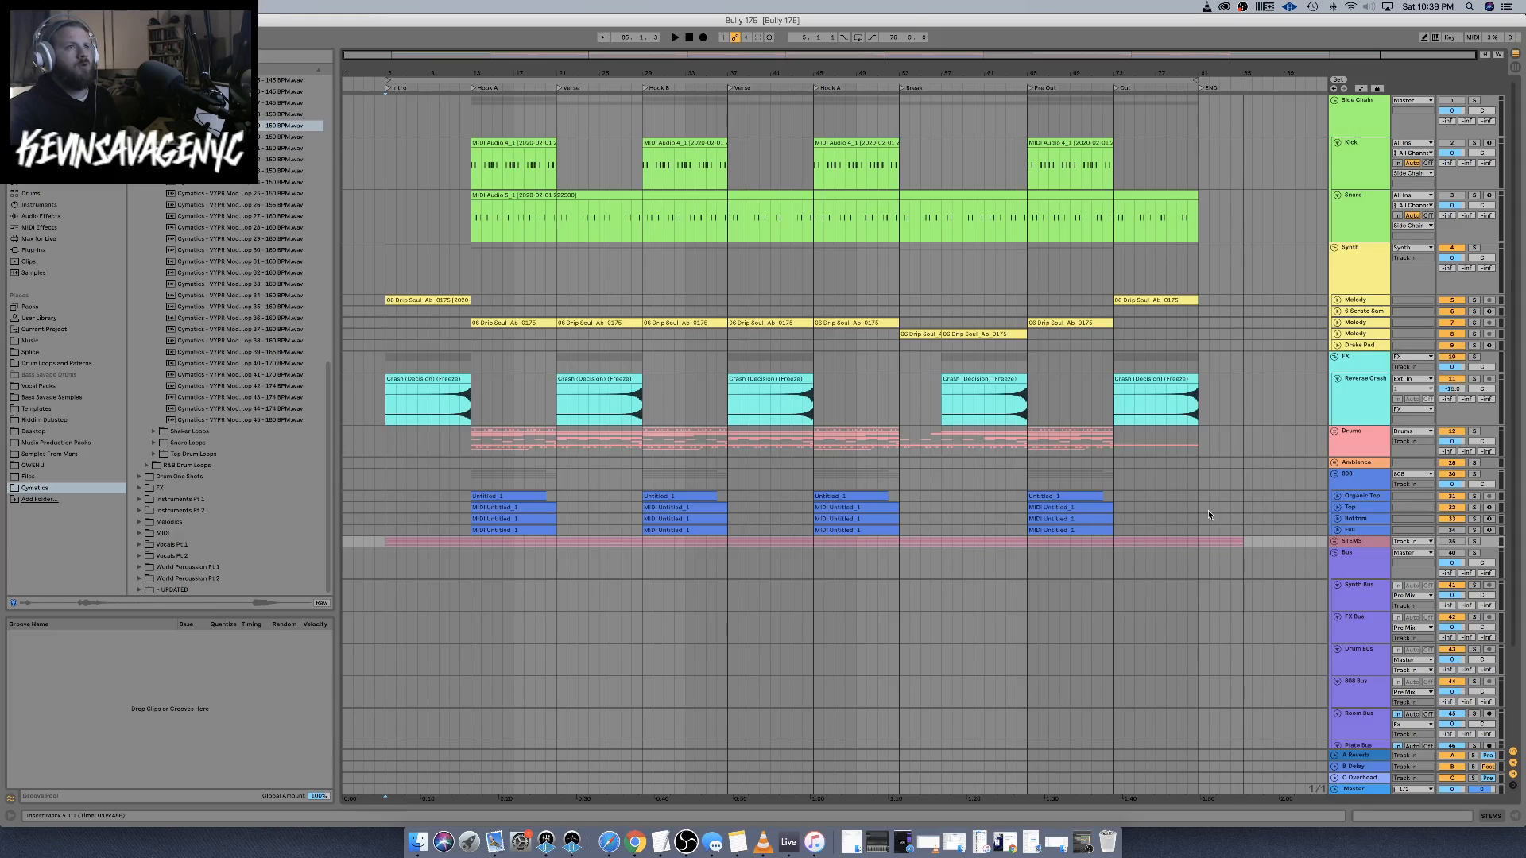
{"action": "scroll", "coordinate": [1208, 515], "scroll_direction": "down", "scroll_amount": 2}
{"action": "scroll", "coordinate": [1208, 515], "scroll_direction": "up", "scroll_amount": 2}
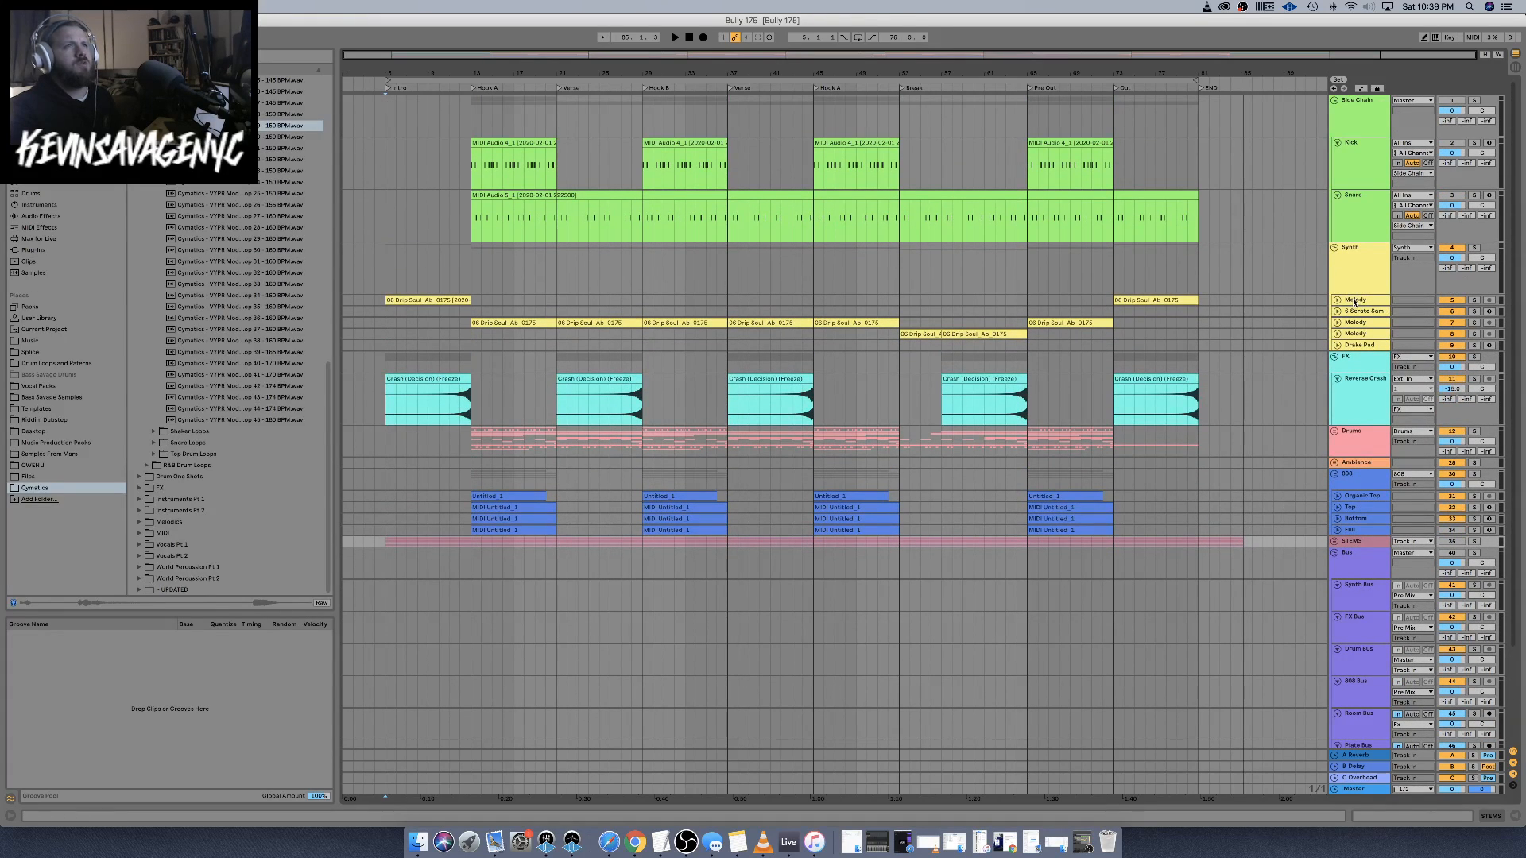
Route the Synth group's output to Synth Bus and the FX group's output to FX Bus
{"action": "left_click", "coordinate": [1368, 273]}
{"action": "left_click", "coordinate": [1410, 249]}
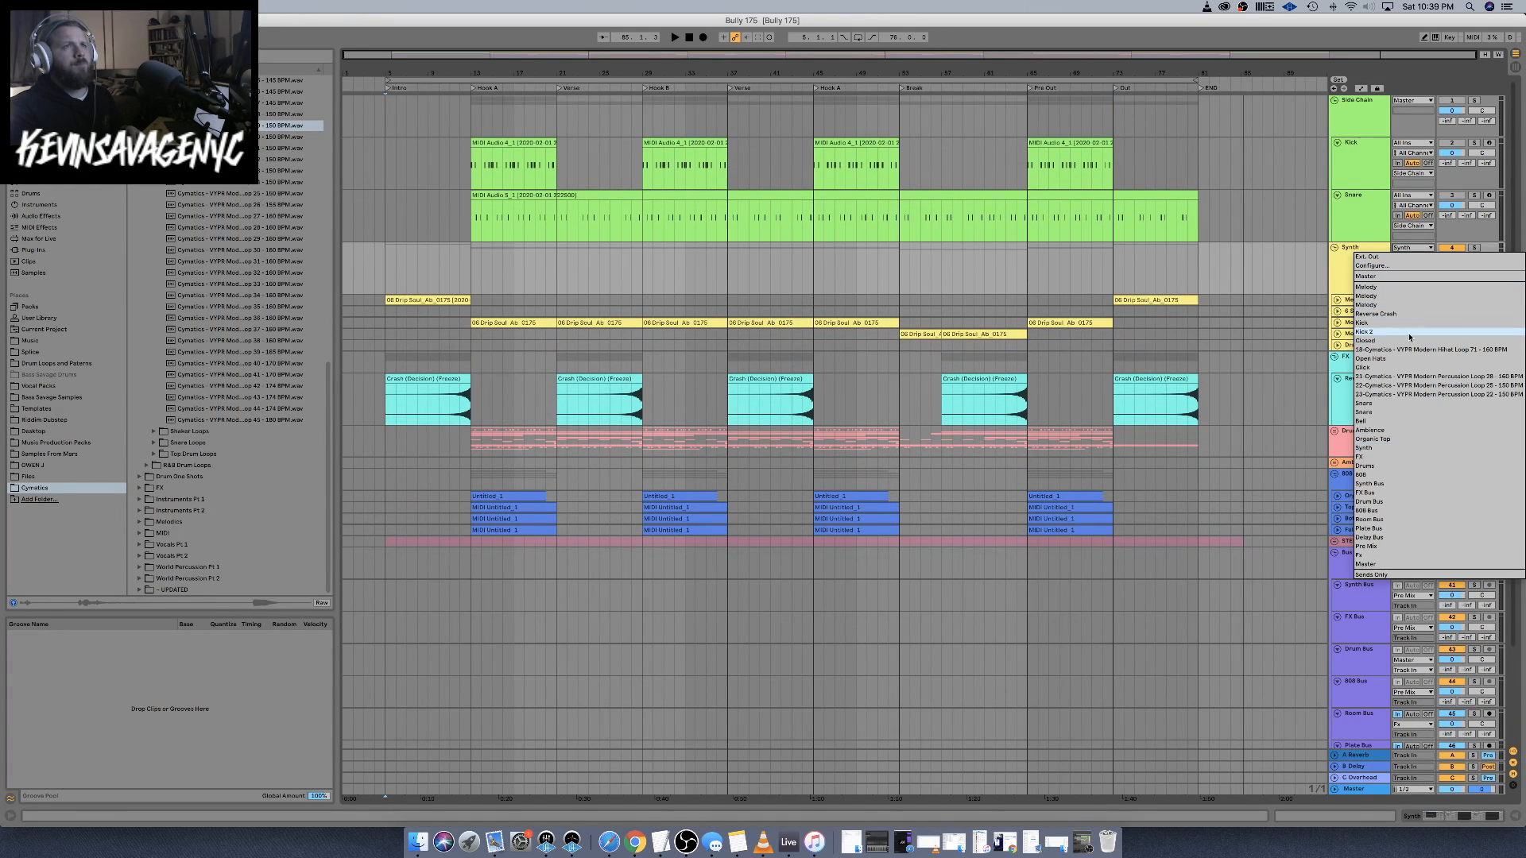
{"action": "left_click", "coordinate": [1404, 483]}
{"action": "left_click", "coordinate": [1369, 360]}
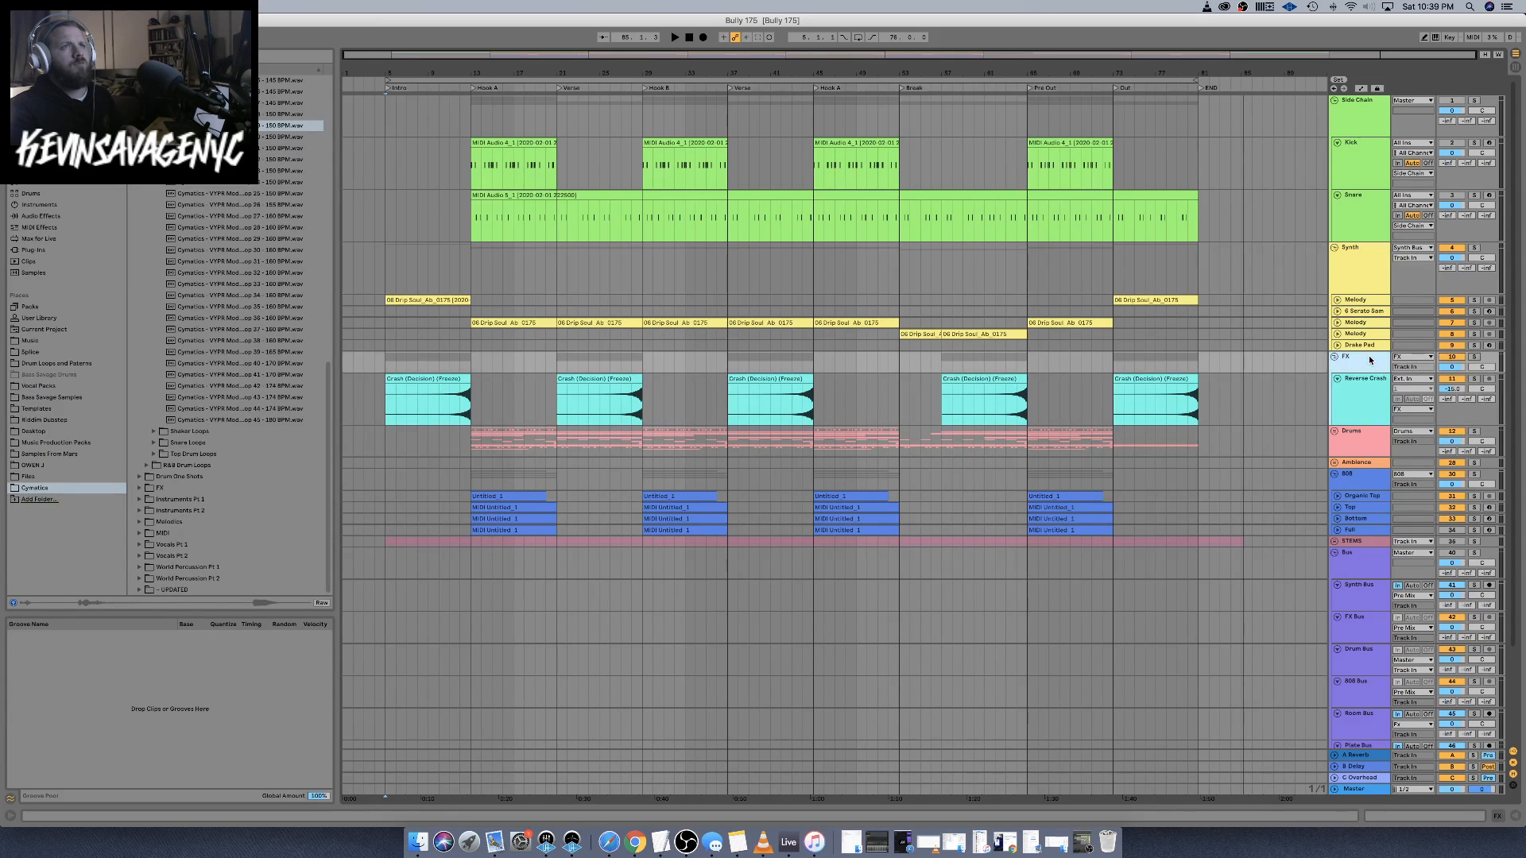
{"action": "left_click", "coordinate": [1420, 359]}
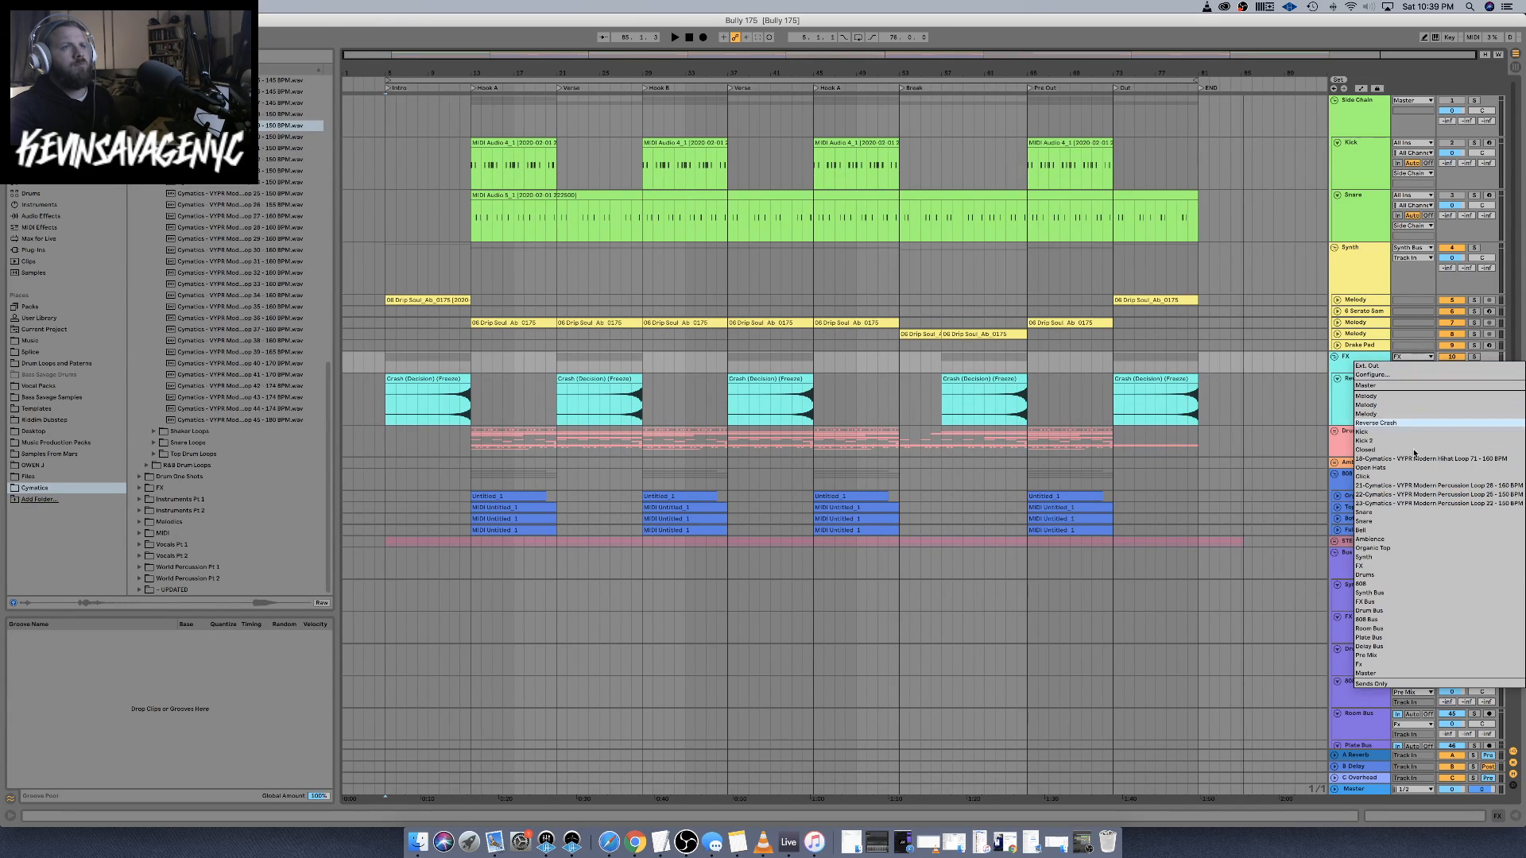
{"action": "left_click", "coordinate": [1394, 606]}
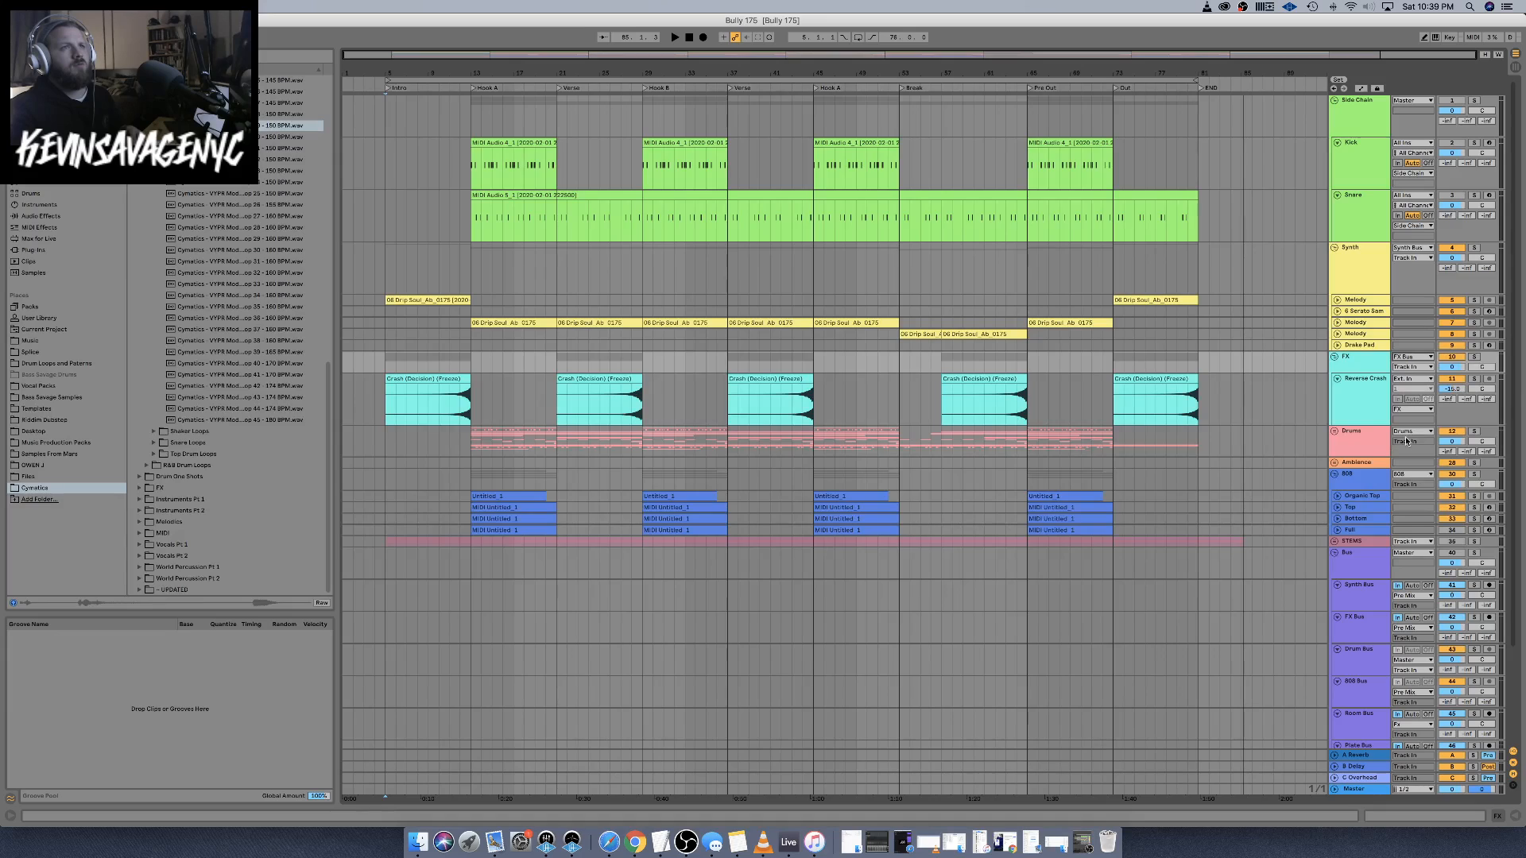
Route the Drums group's output to Drum Bus and the 808 group's output to 808 Bus
{"action": "left_click", "coordinate": [1408, 433]}
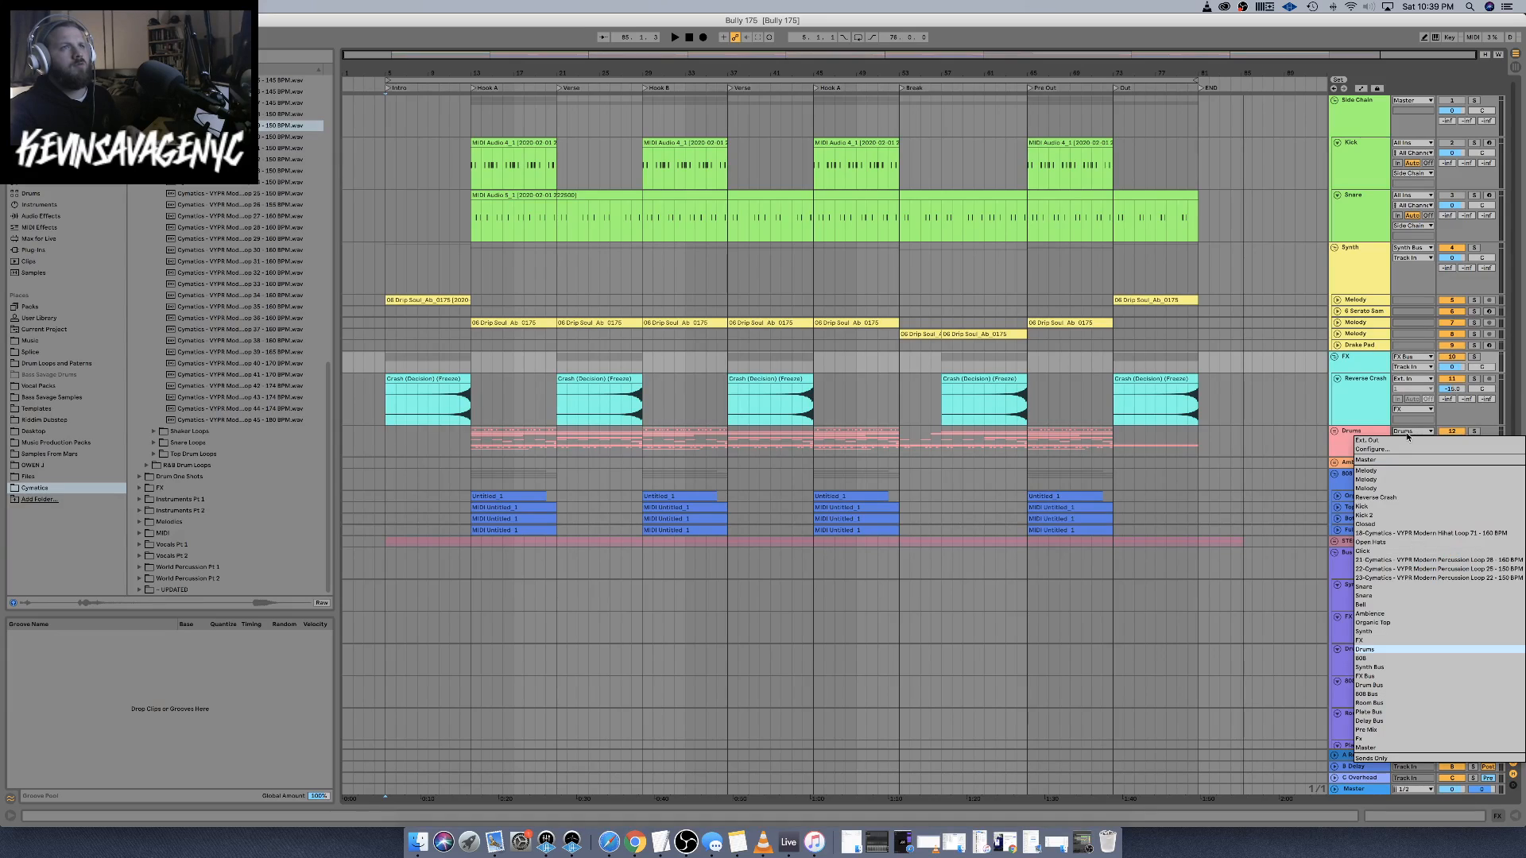
{"action": "left_click", "coordinate": [1378, 688]}
{"action": "left_click", "coordinate": [1371, 478]}
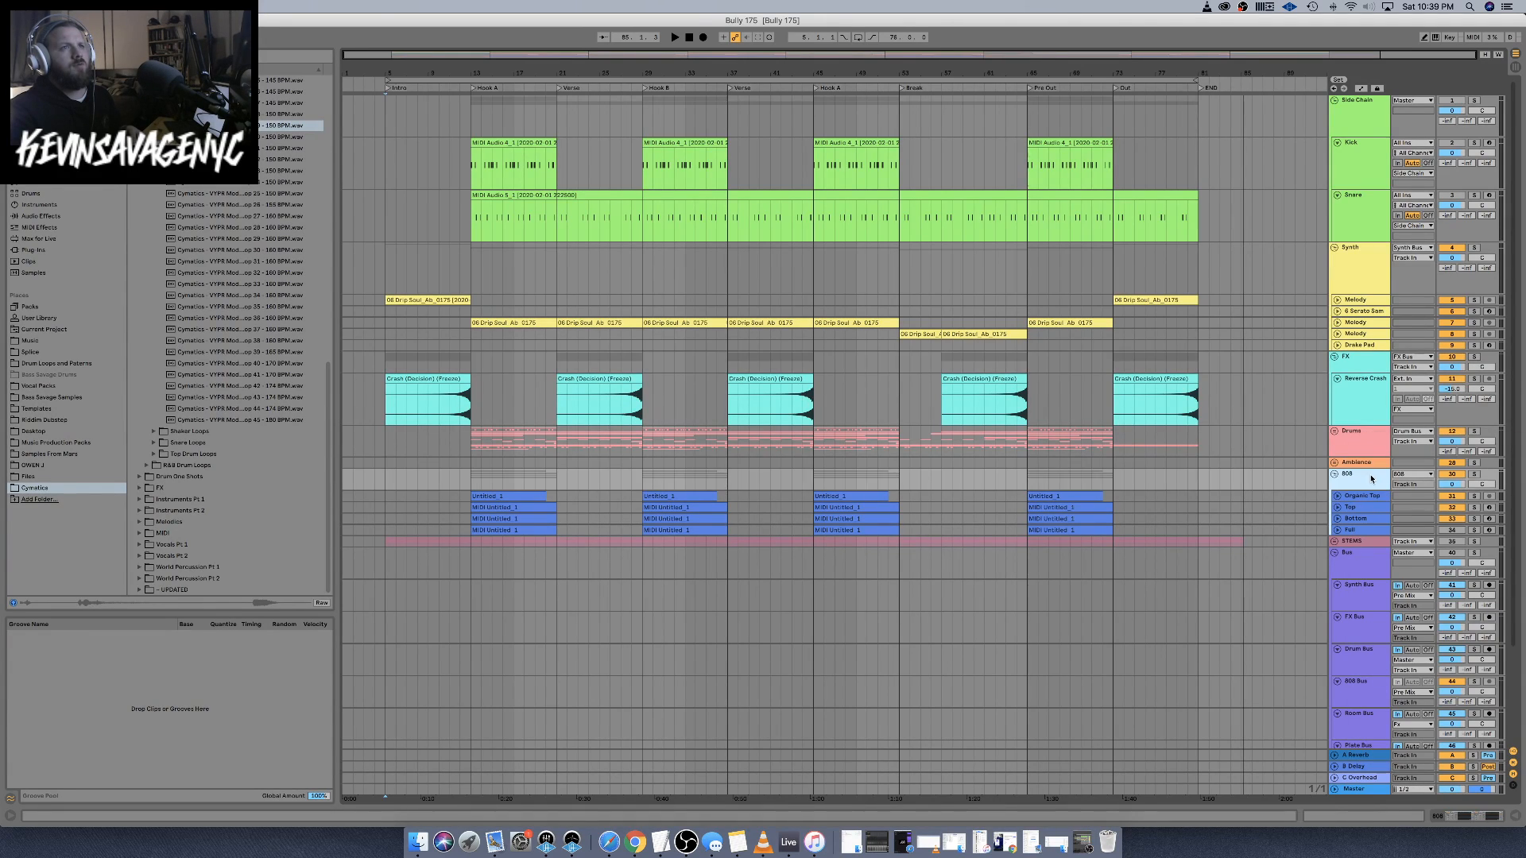
{"action": "left_click", "coordinate": [1428, 475]}
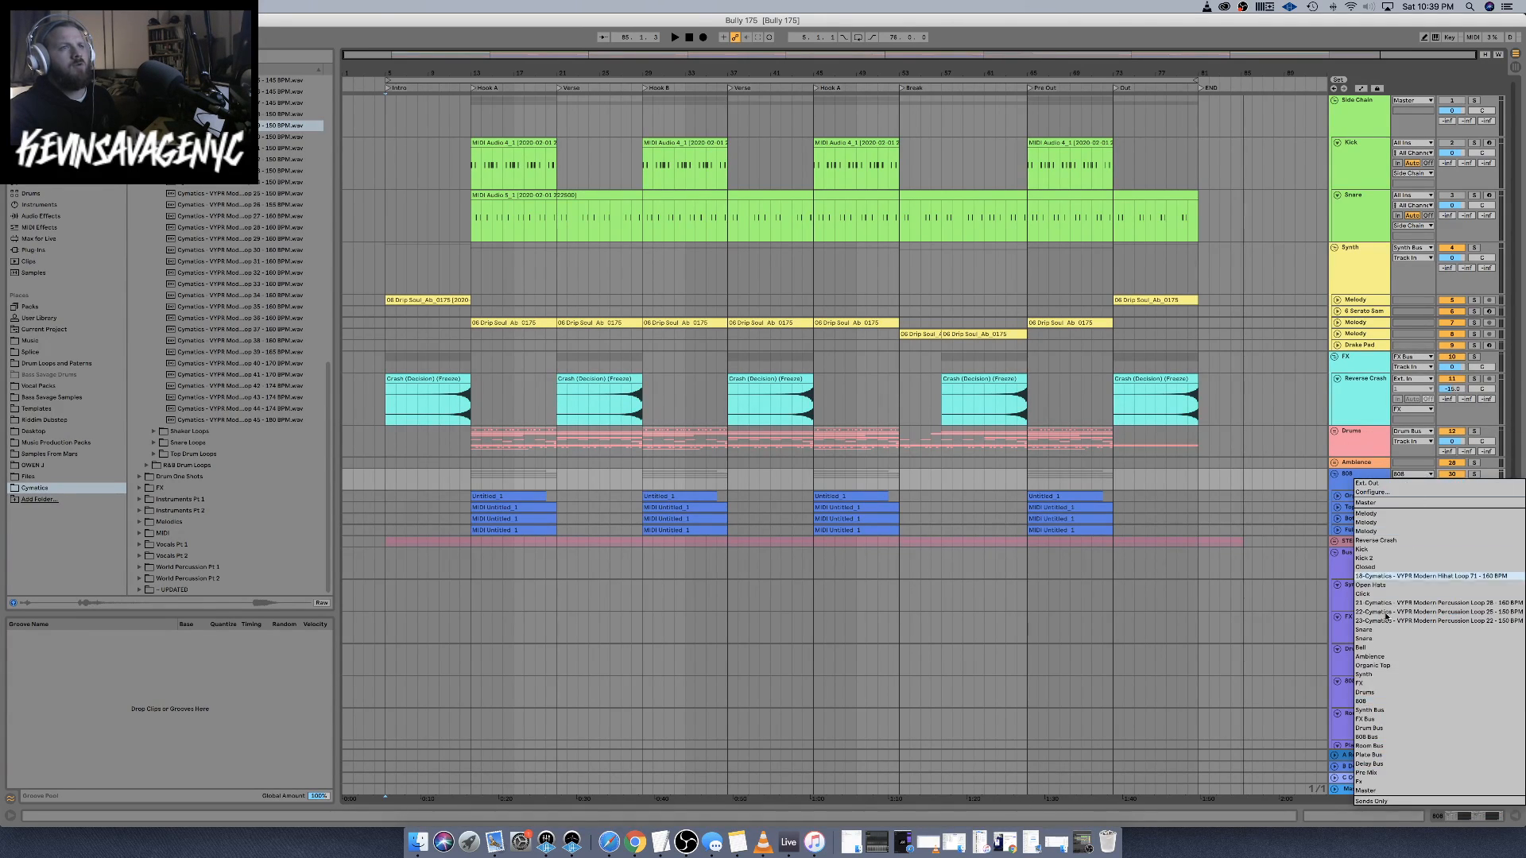
{"action": "left_click", "coordinate": [1365, 737]}
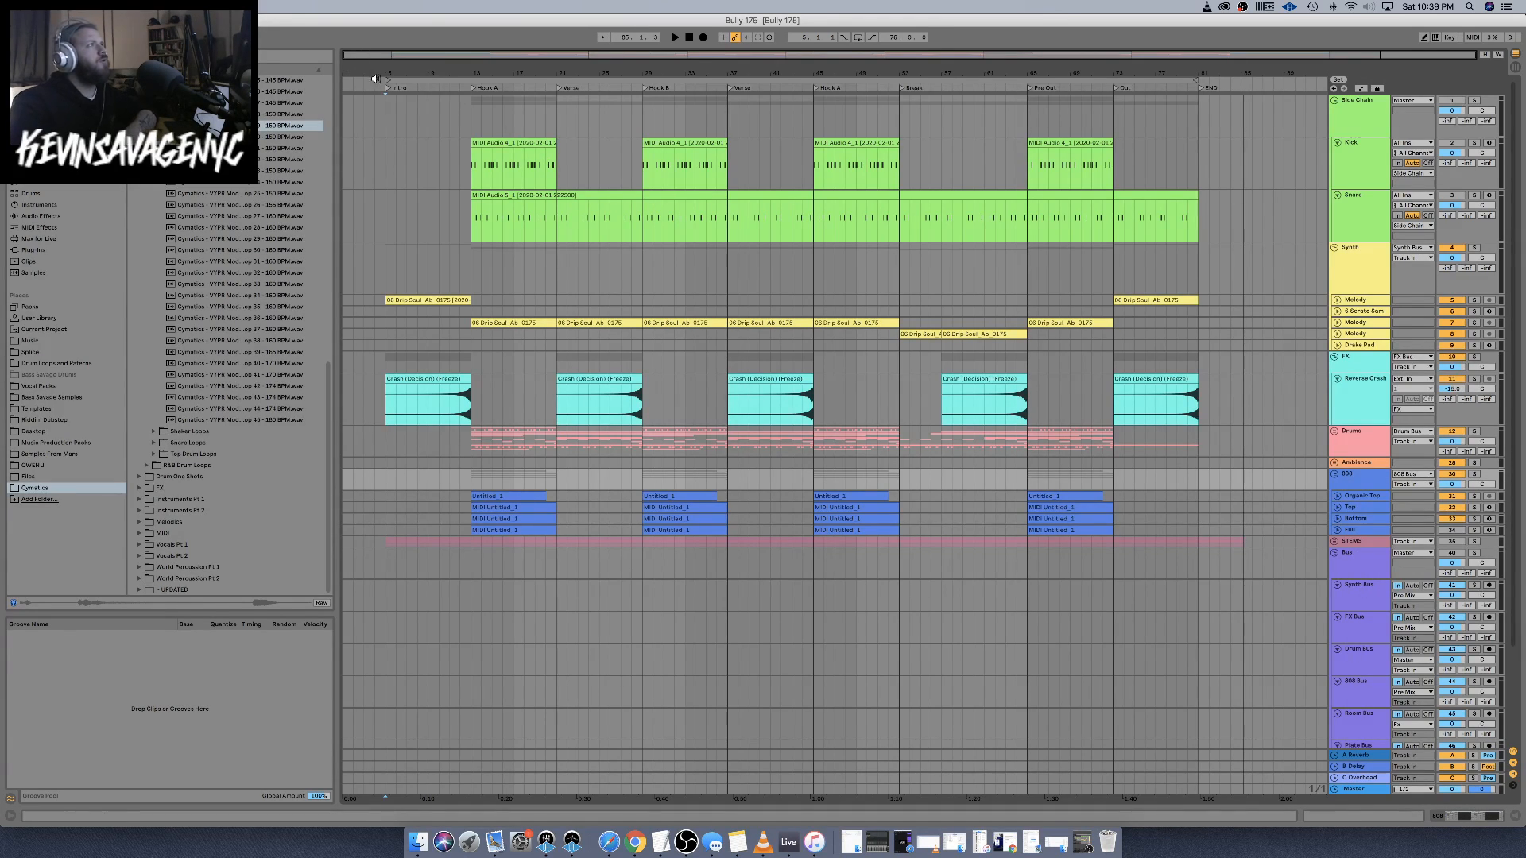
Play the beat from the Intro marker, show the Synth Bus device chain and check the LUFS targets in the agenda note
{"action": "left_click", "coordinate": [387, 88]}
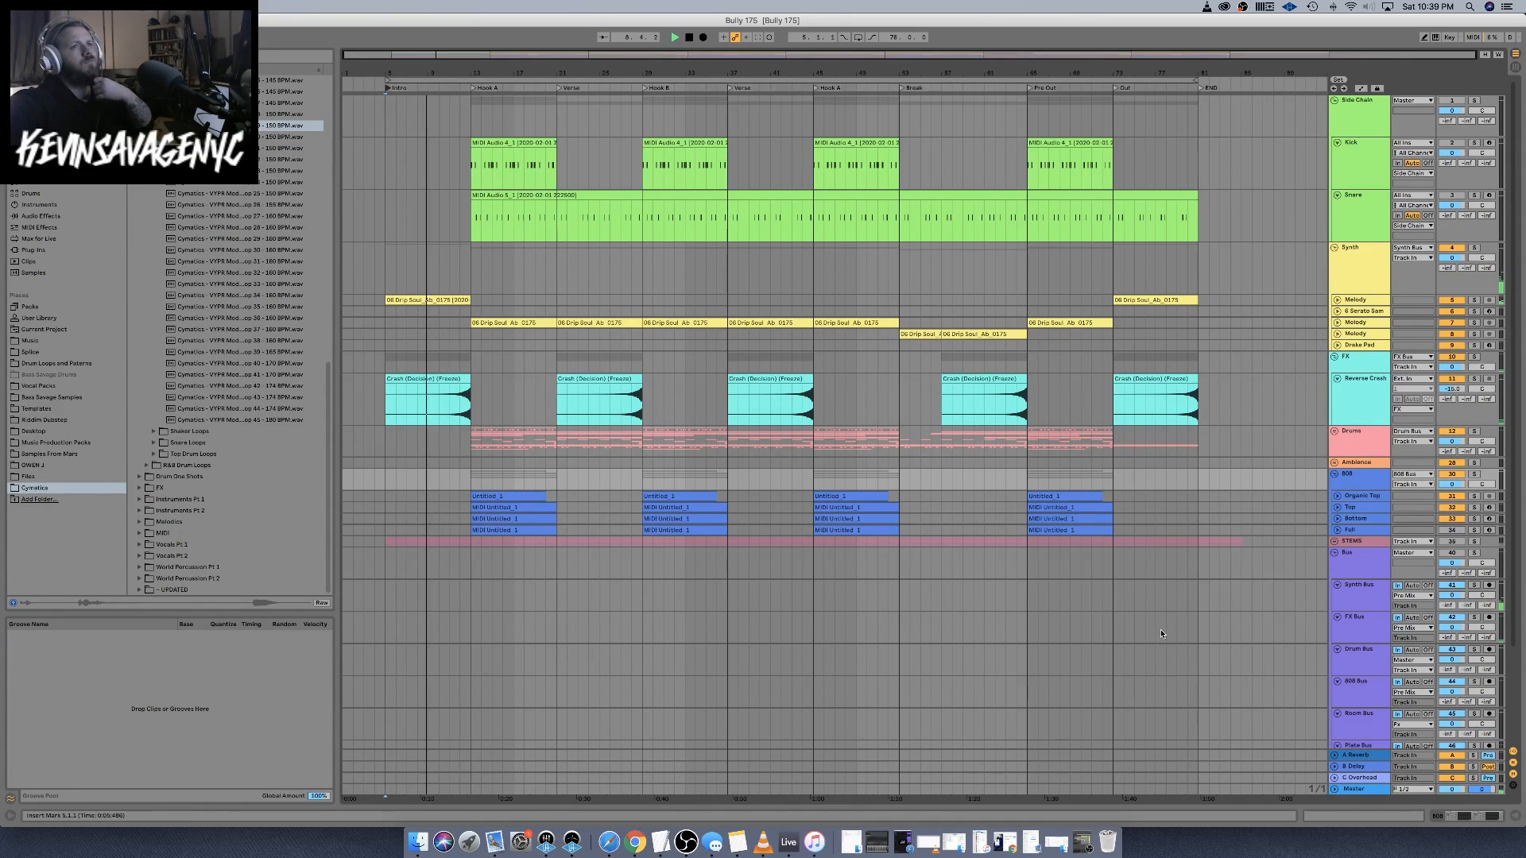
{"action": "left_click", "coordinate": [1379, 563]}
{"action": "left_click", "coordinate": [1374, 594]}
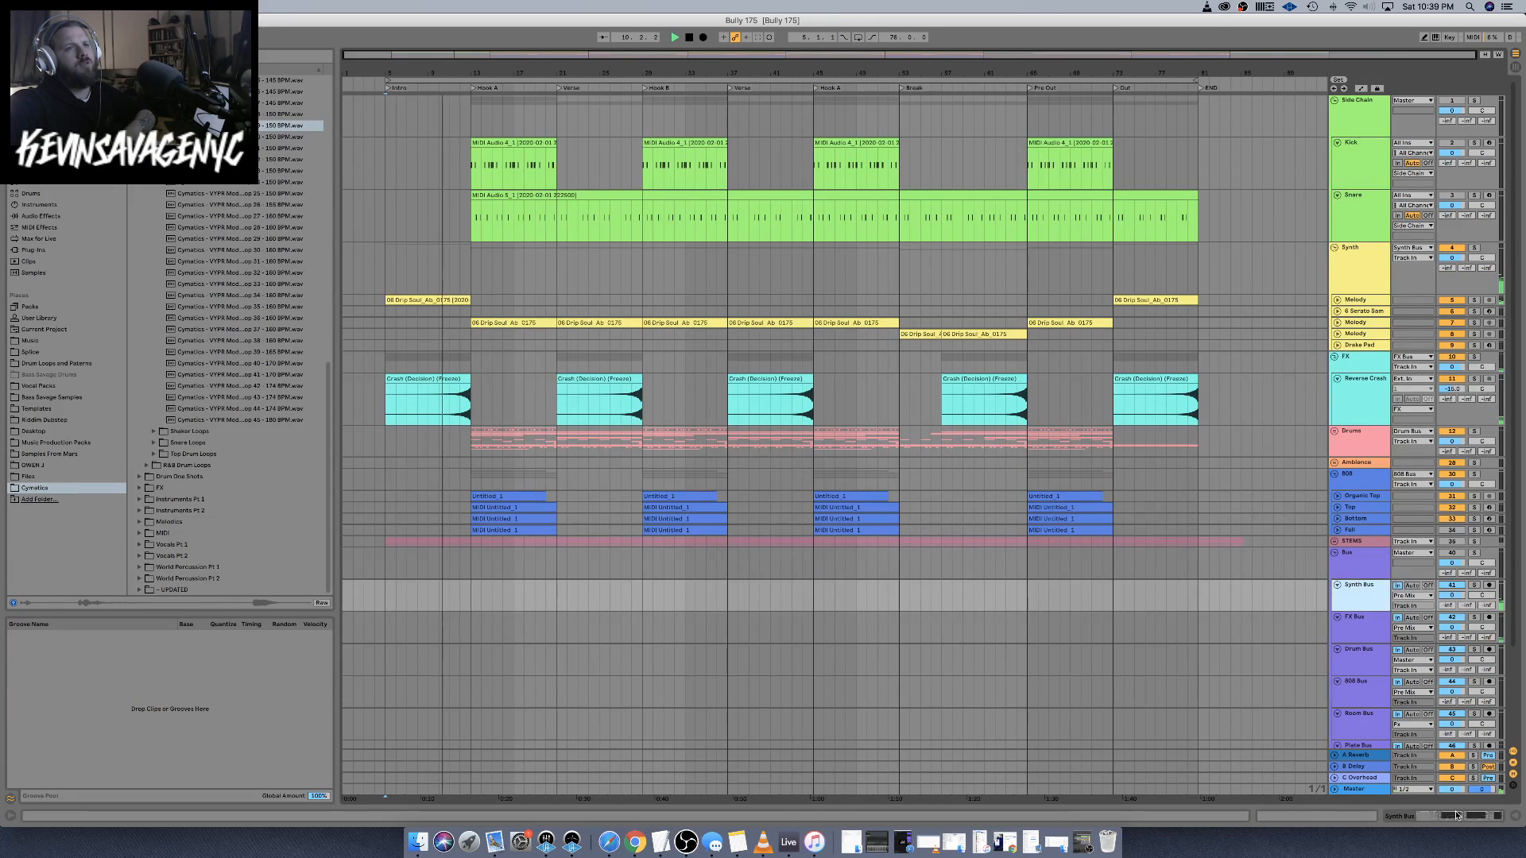
{"action": "left_click", "coordinate": [1464, 816]}
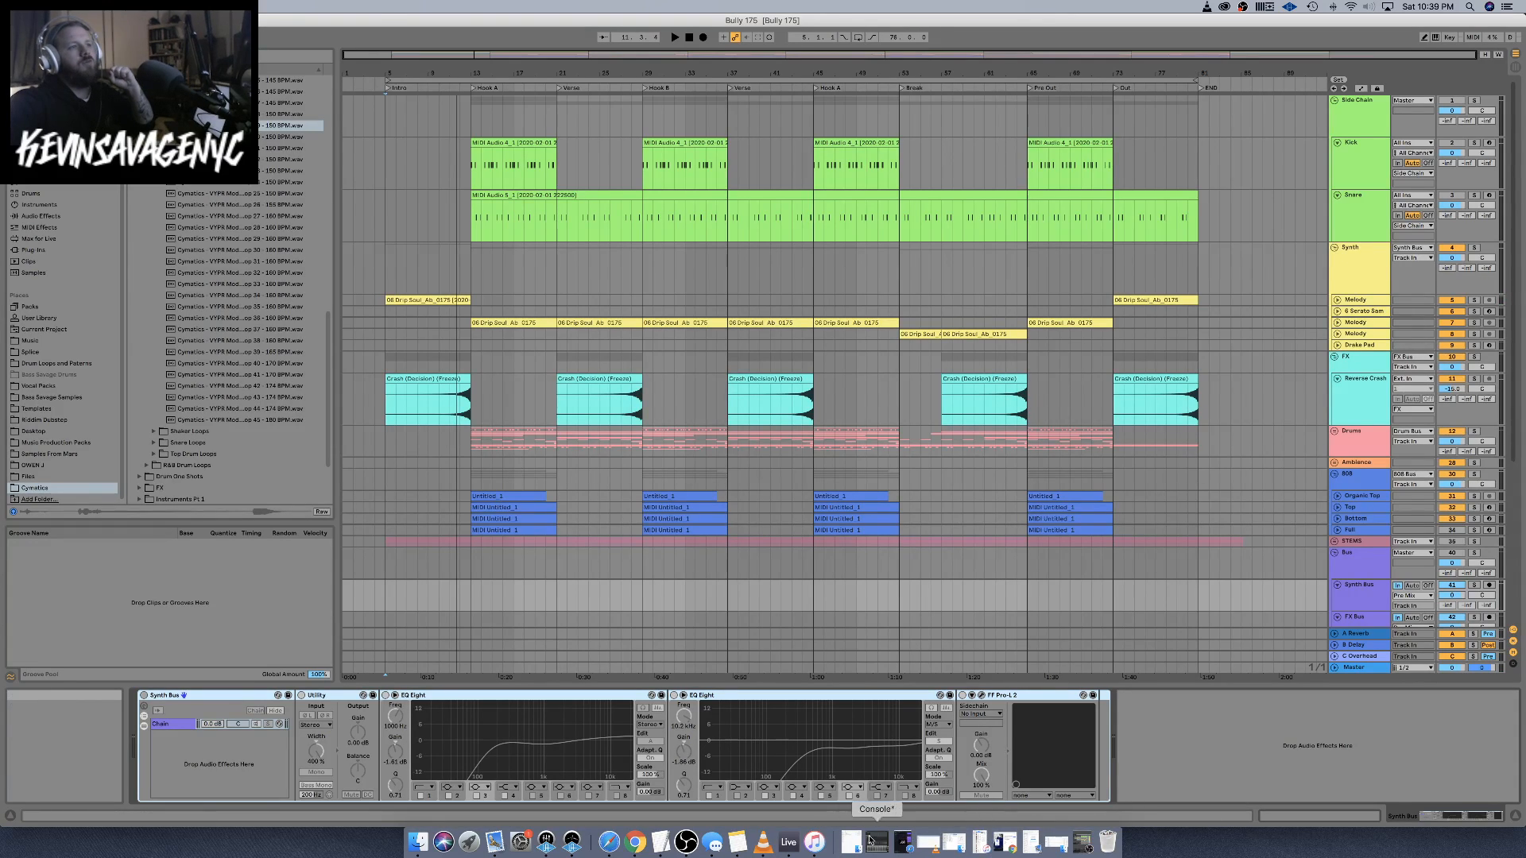
{"action": "left_click", "coordinate": [661, 842]}
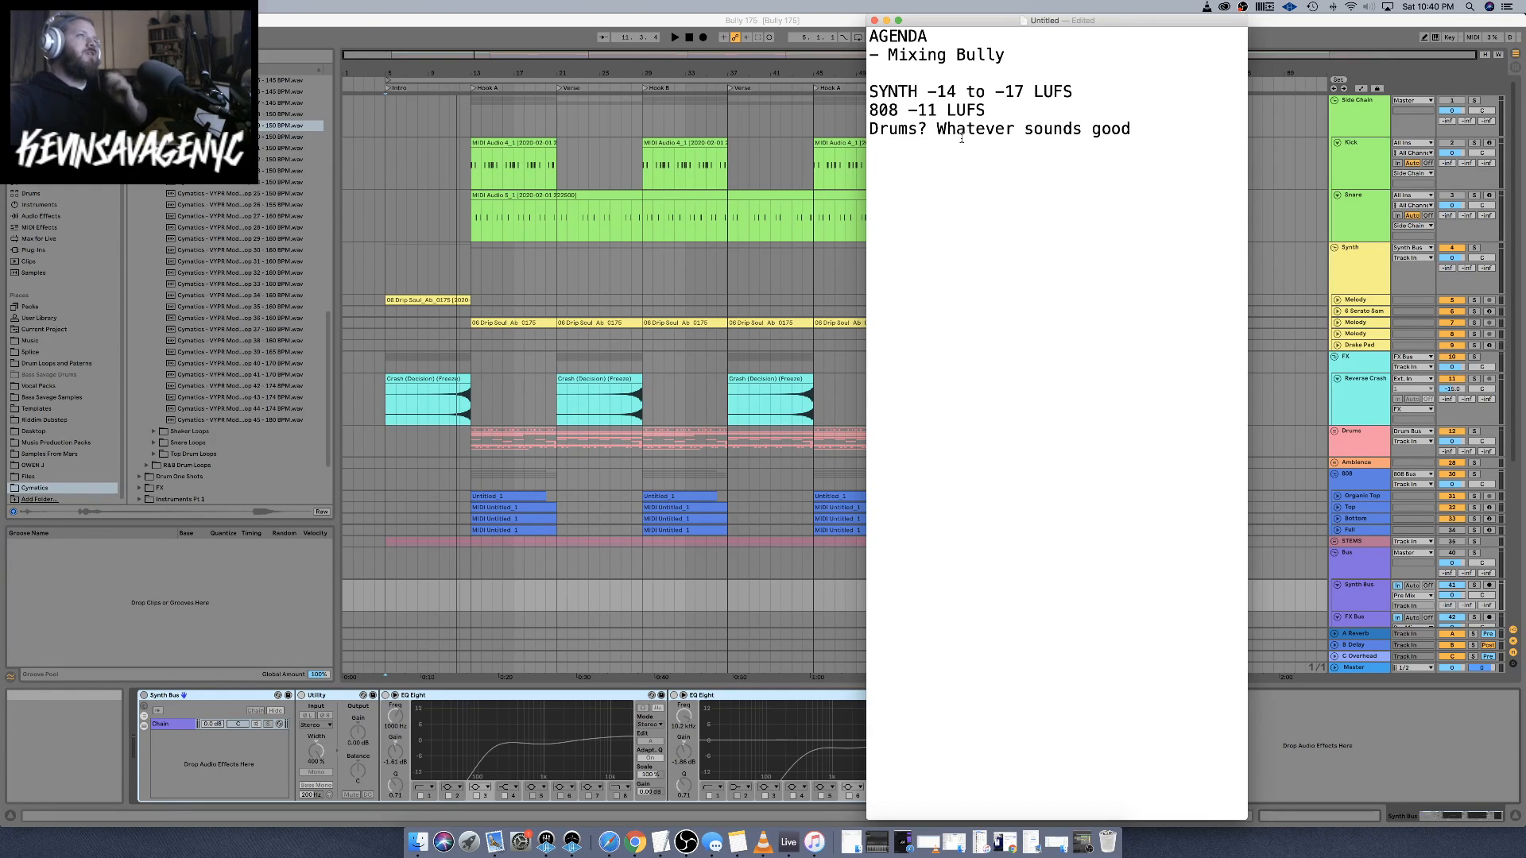
{"action": "left_click", "coordinate": [781, 269]}
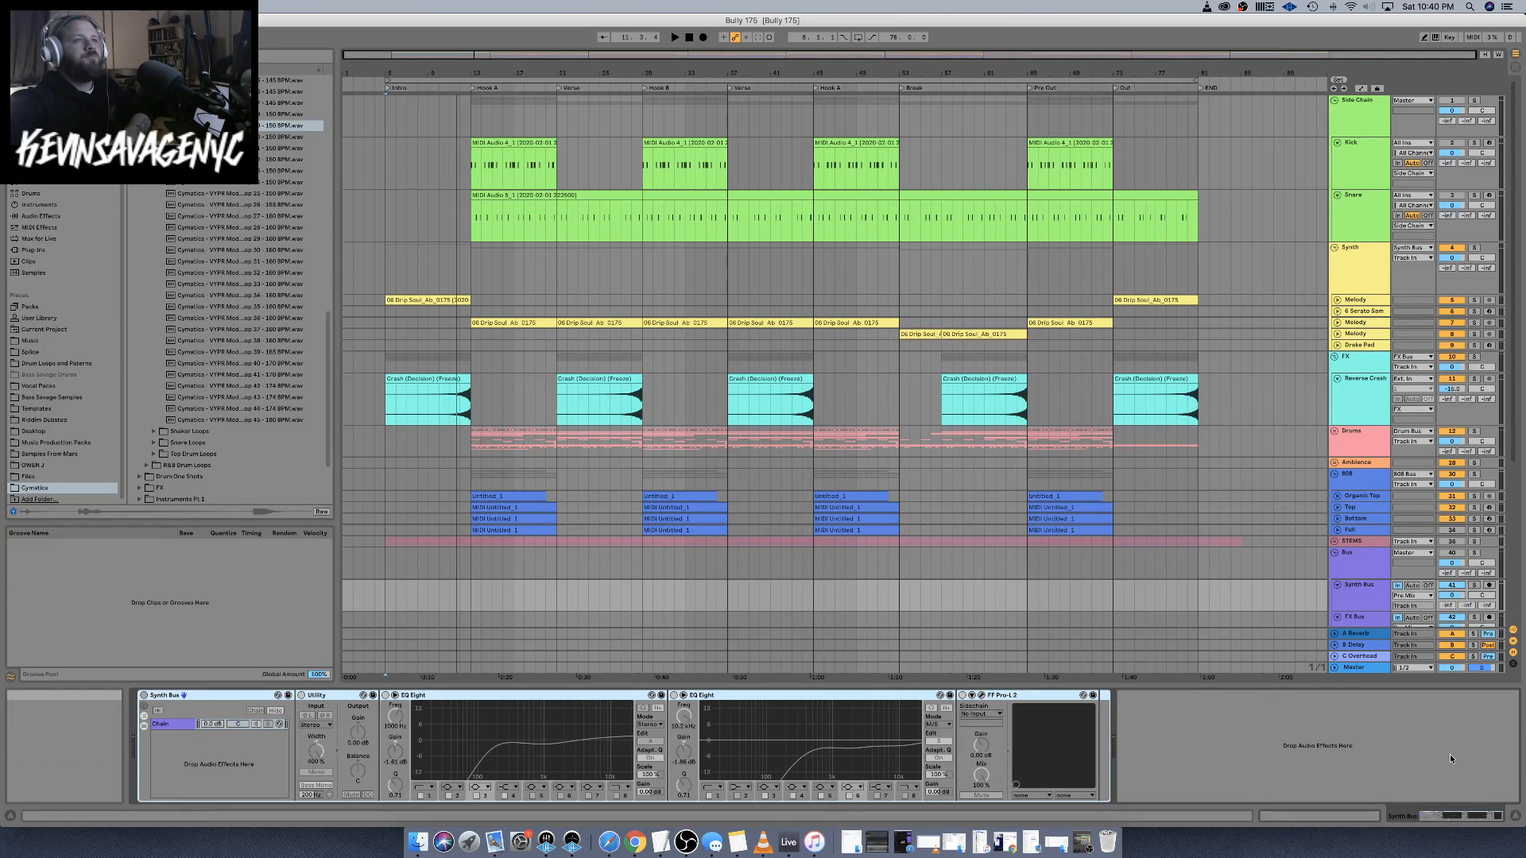
Switch the B Delay return to Pre and show the device chain of the A Reverb return
{"action": "scroll", "coordinate": [1144, 551], "scroll_direction": "down", "scroll_amount": 5}
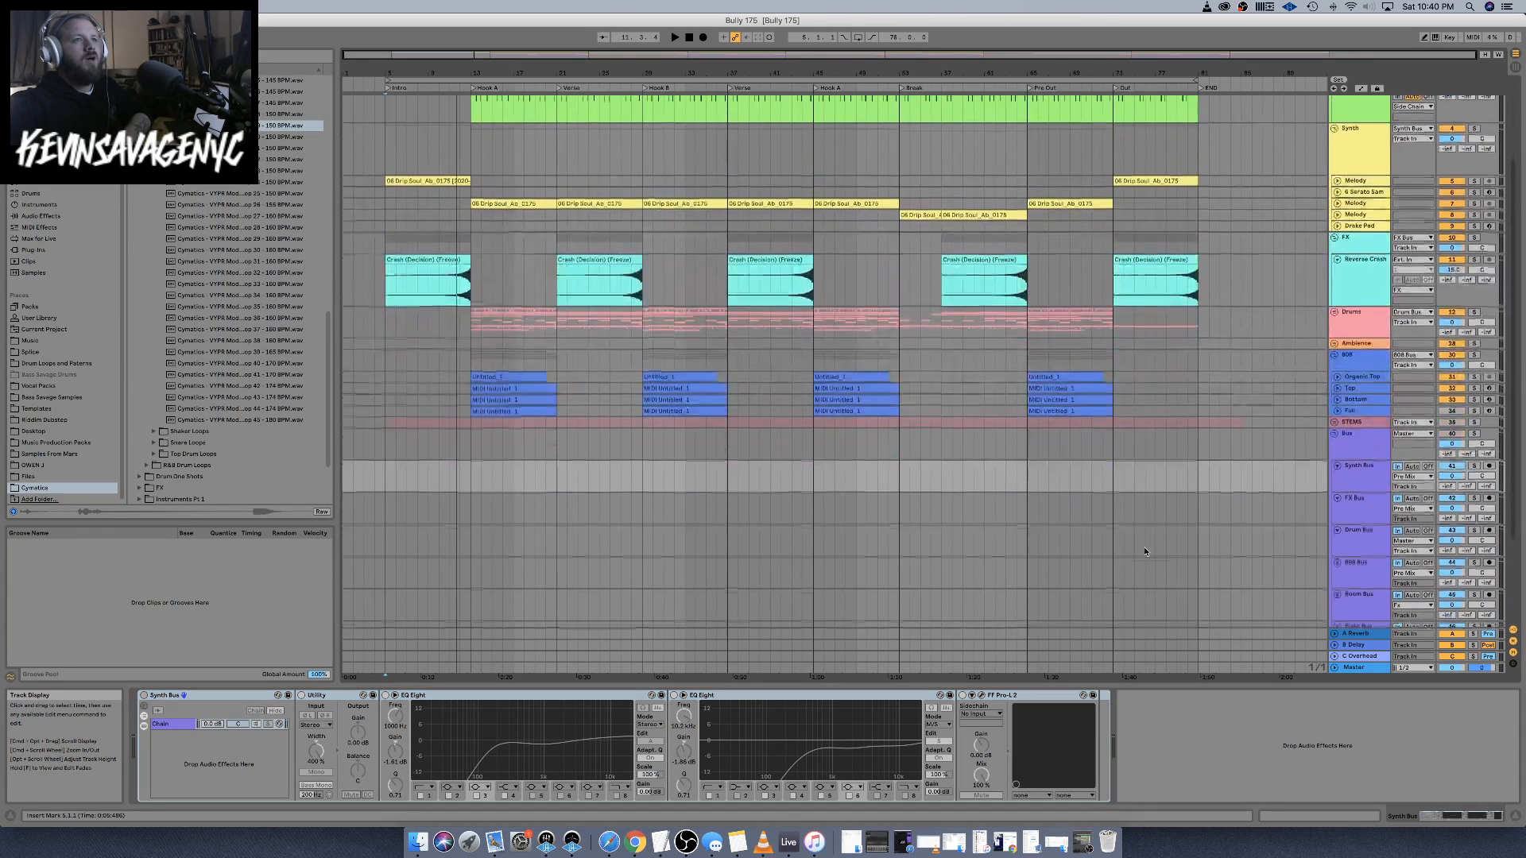
{"action": "left_click", "coordinate": [1362, 479]}
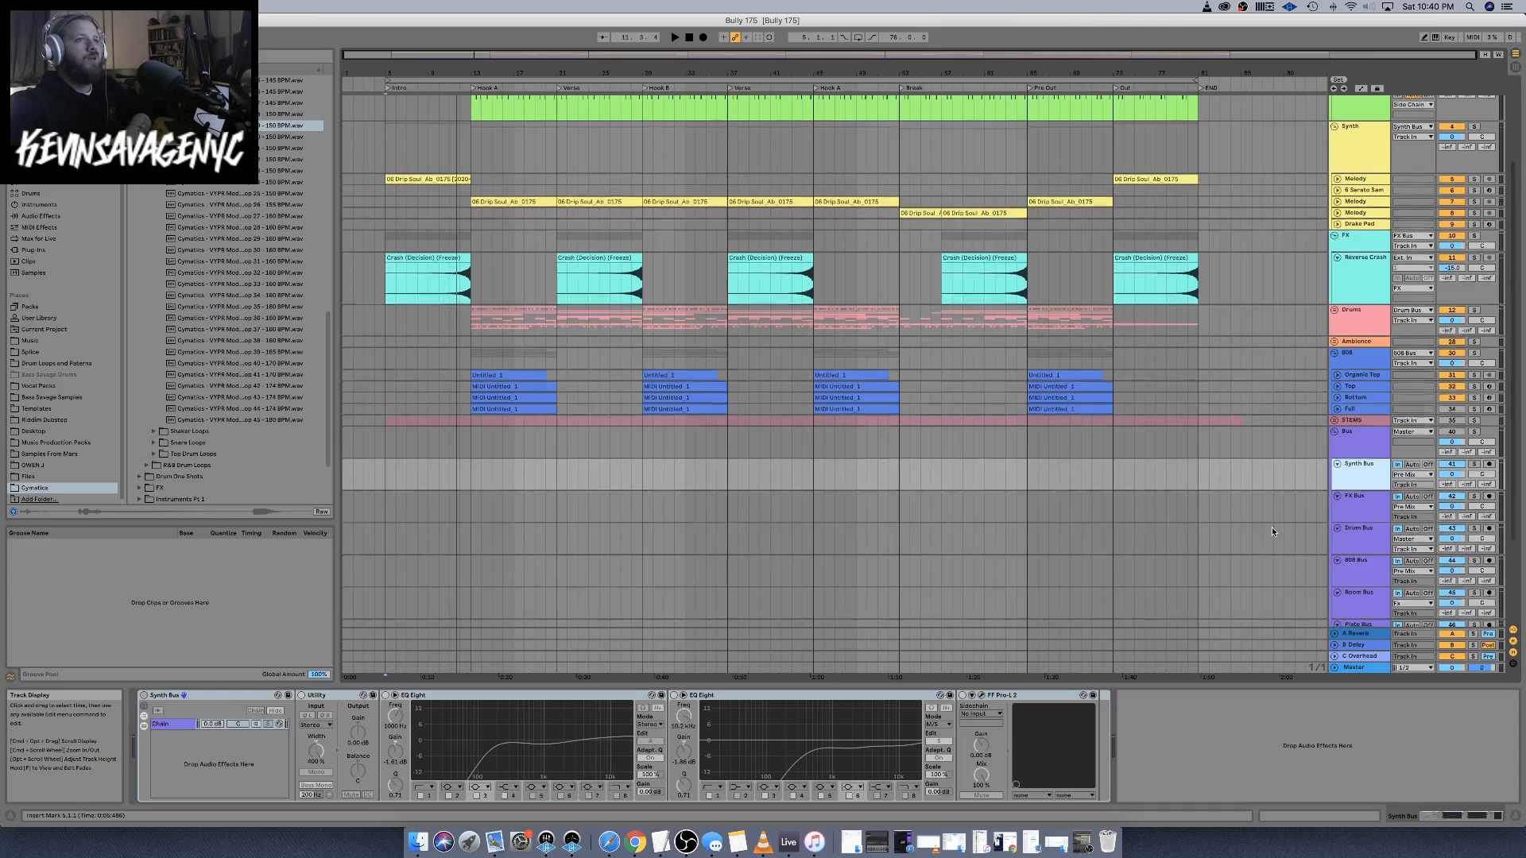
{"action": "scroll", "coordinate": [1385, 573], "scroll_direction": "down", "scroll_amount": 5}
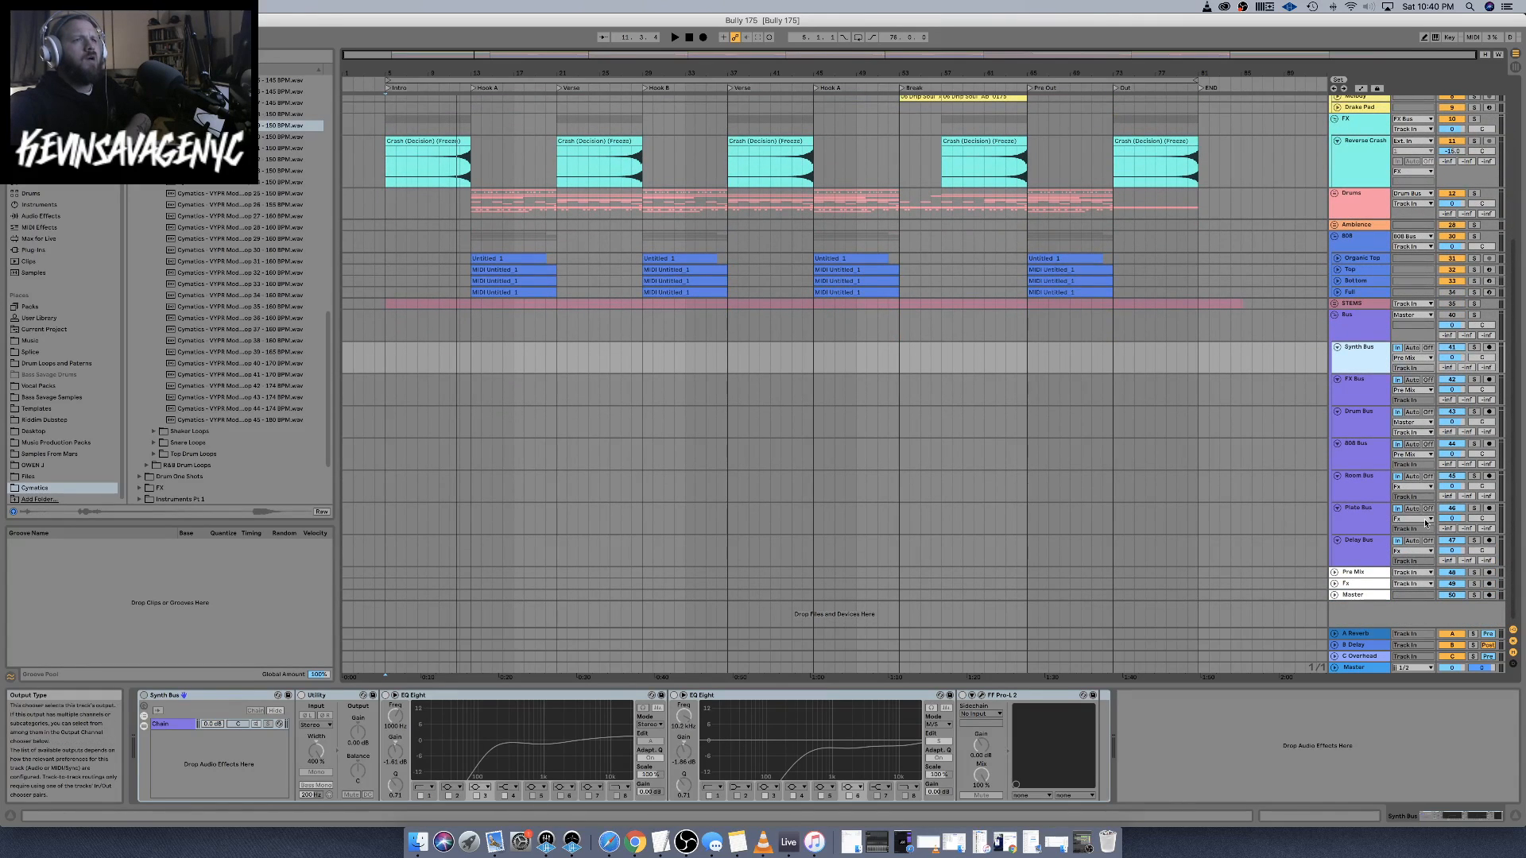
{"action": "left_click", "coordinate": [1487, 645]}
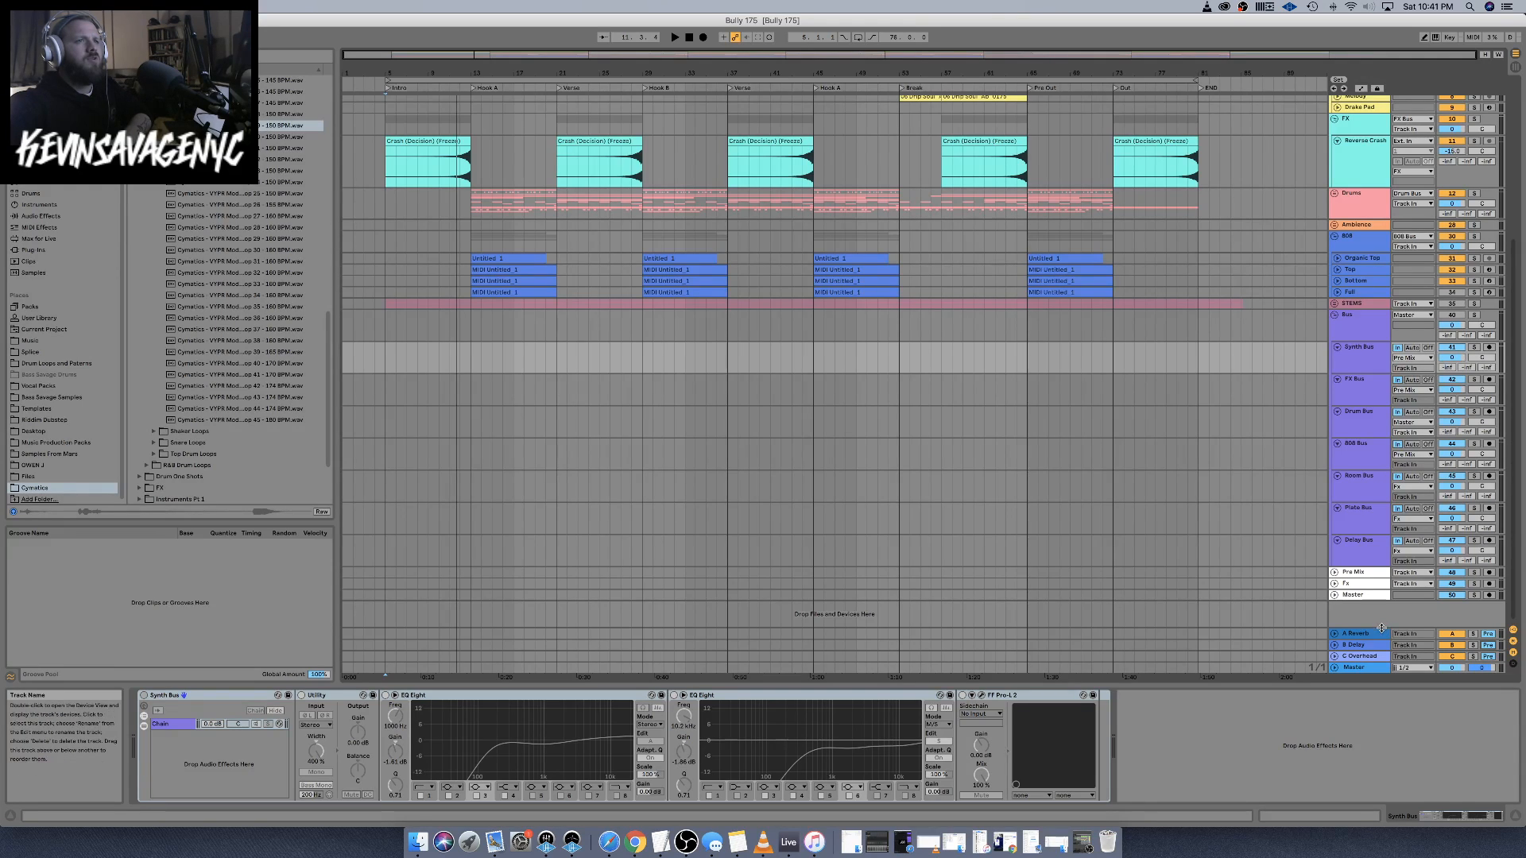
{"action": "mouse_move", "coordinate": [1382, 630]}
{"action": "left_mouse_down"}
{"action": "mouse_move", "coordinate": [1380, 559]}
{"action": "mouse_move", "coordinate": [1379, 632]}
{"action": "left_mouse_up"}
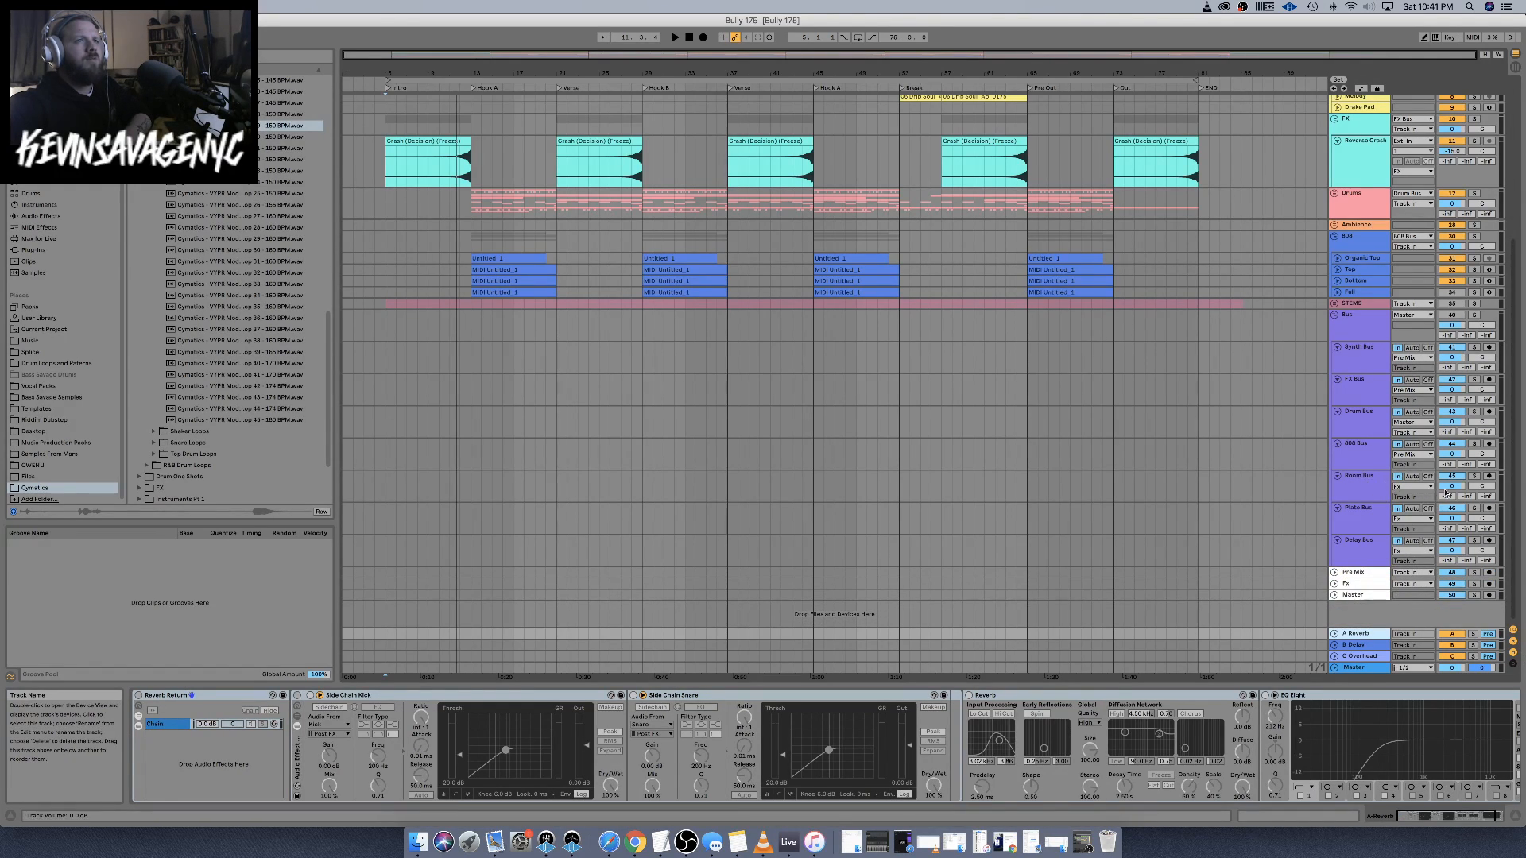
Start playback and enable the Synth Bus effect rack with its Utility and EQ Eight devices
{"action": "key", "text": "space"}
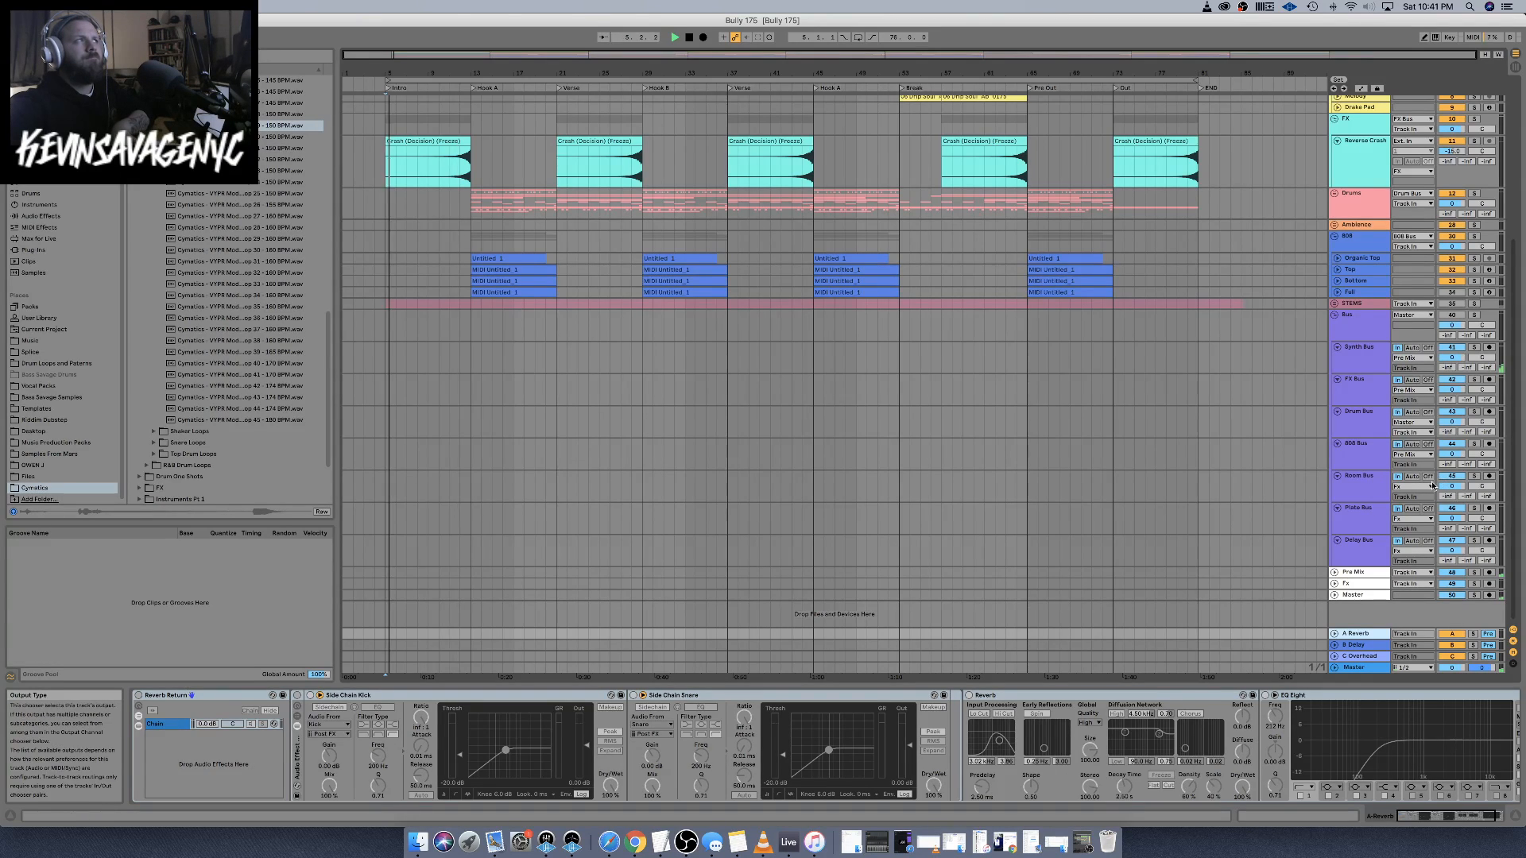
{"action": "left_click", "coordinate": [1351, 364]}
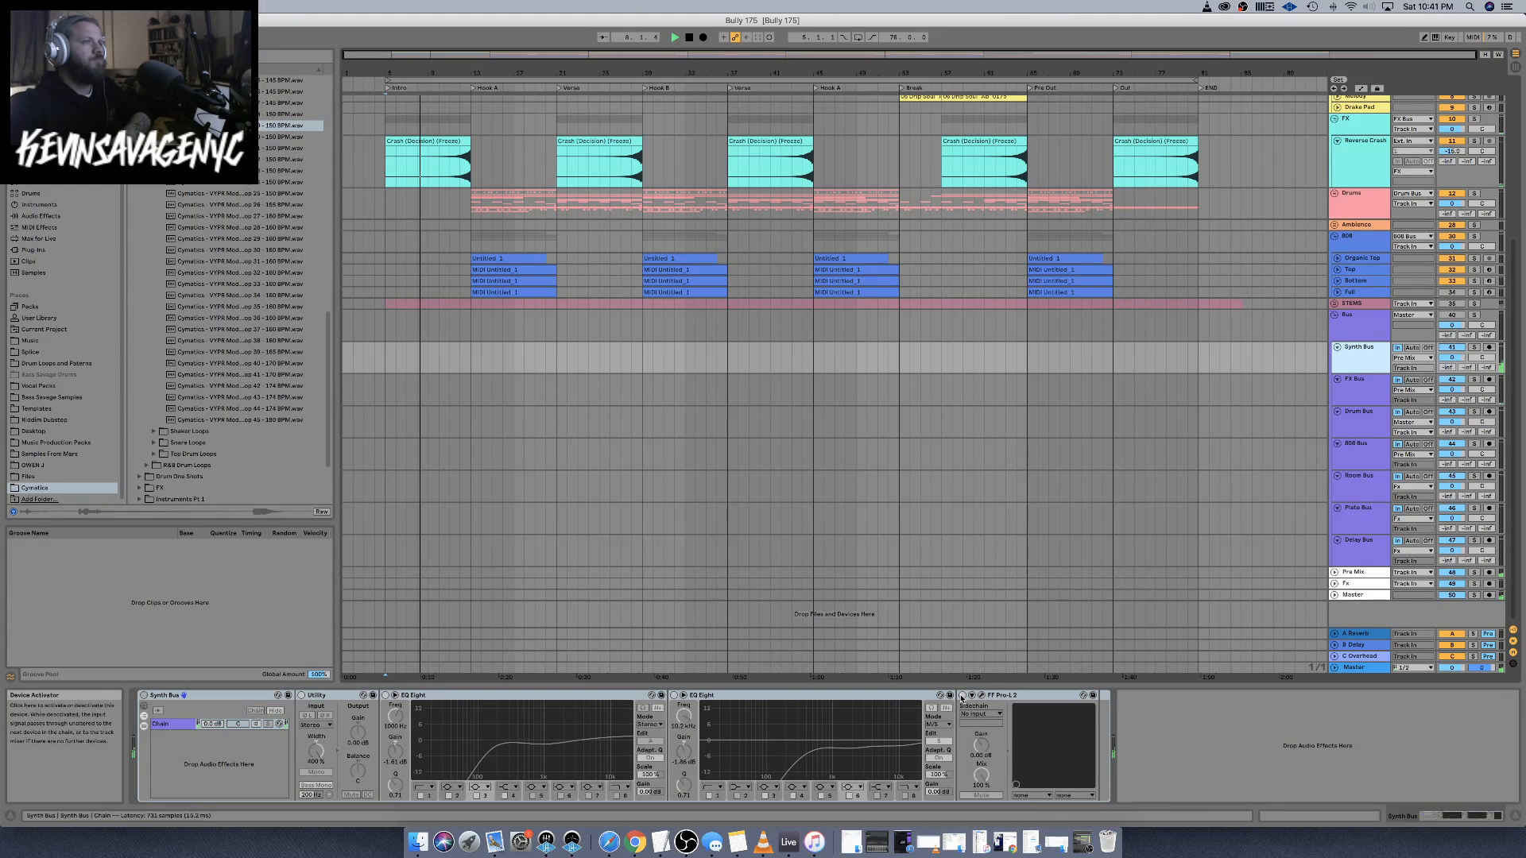
{"action": "left_click", "coordinate": [144, 695]}
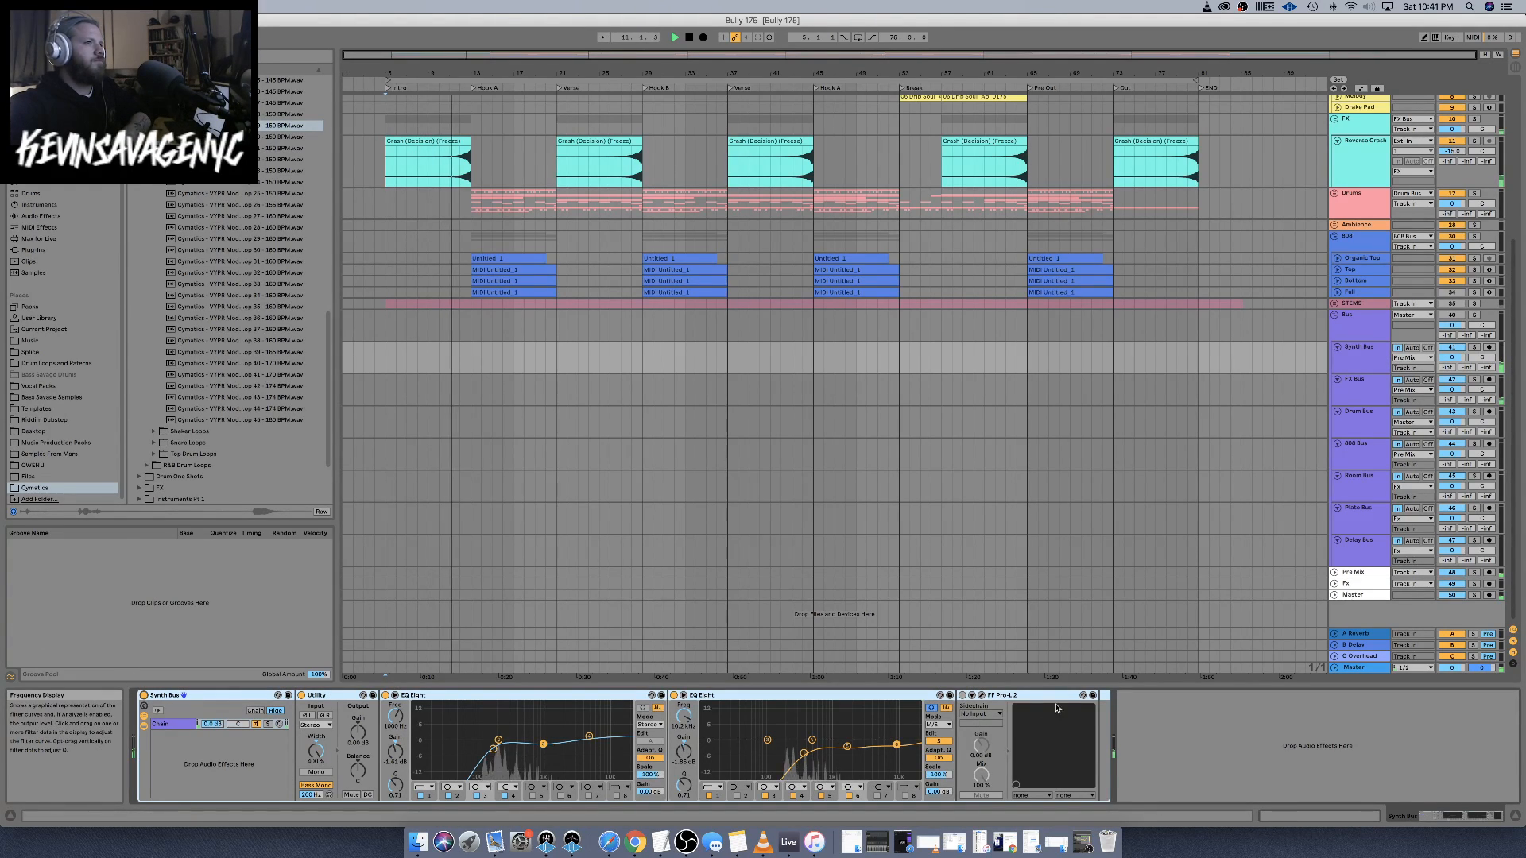
Open FF Pro-L 2 on the Synth Bus, reset and enable it, and raise its gain to +17.1 dB
{"action": "left_click", "coordinate": [982, 698]}
{"action": "double_click", "coordinate": [79, 189]}
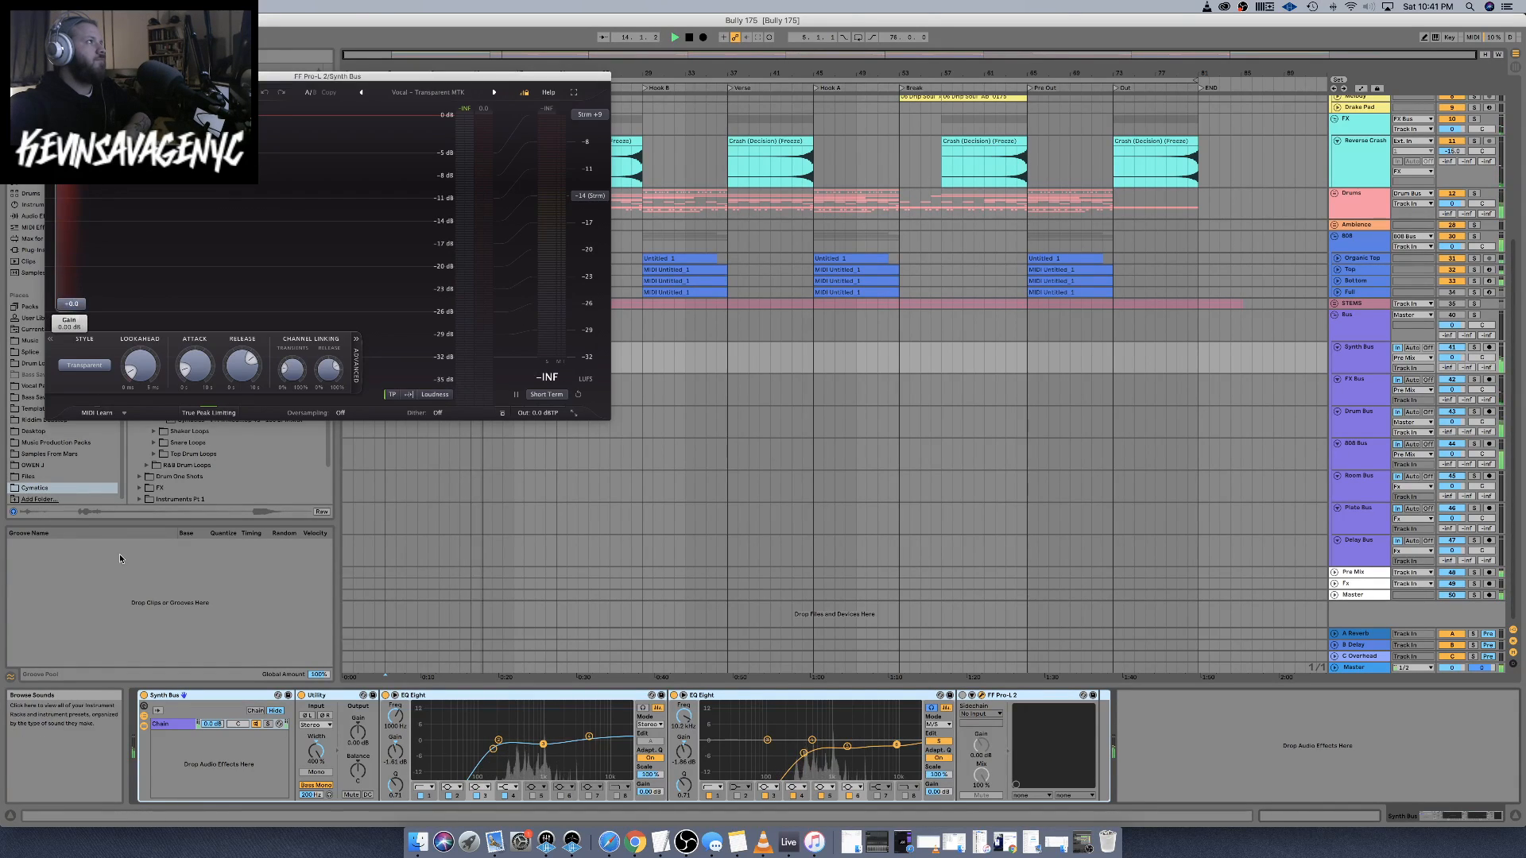
{"action": "left_click", "coordinate": [962, 696]}
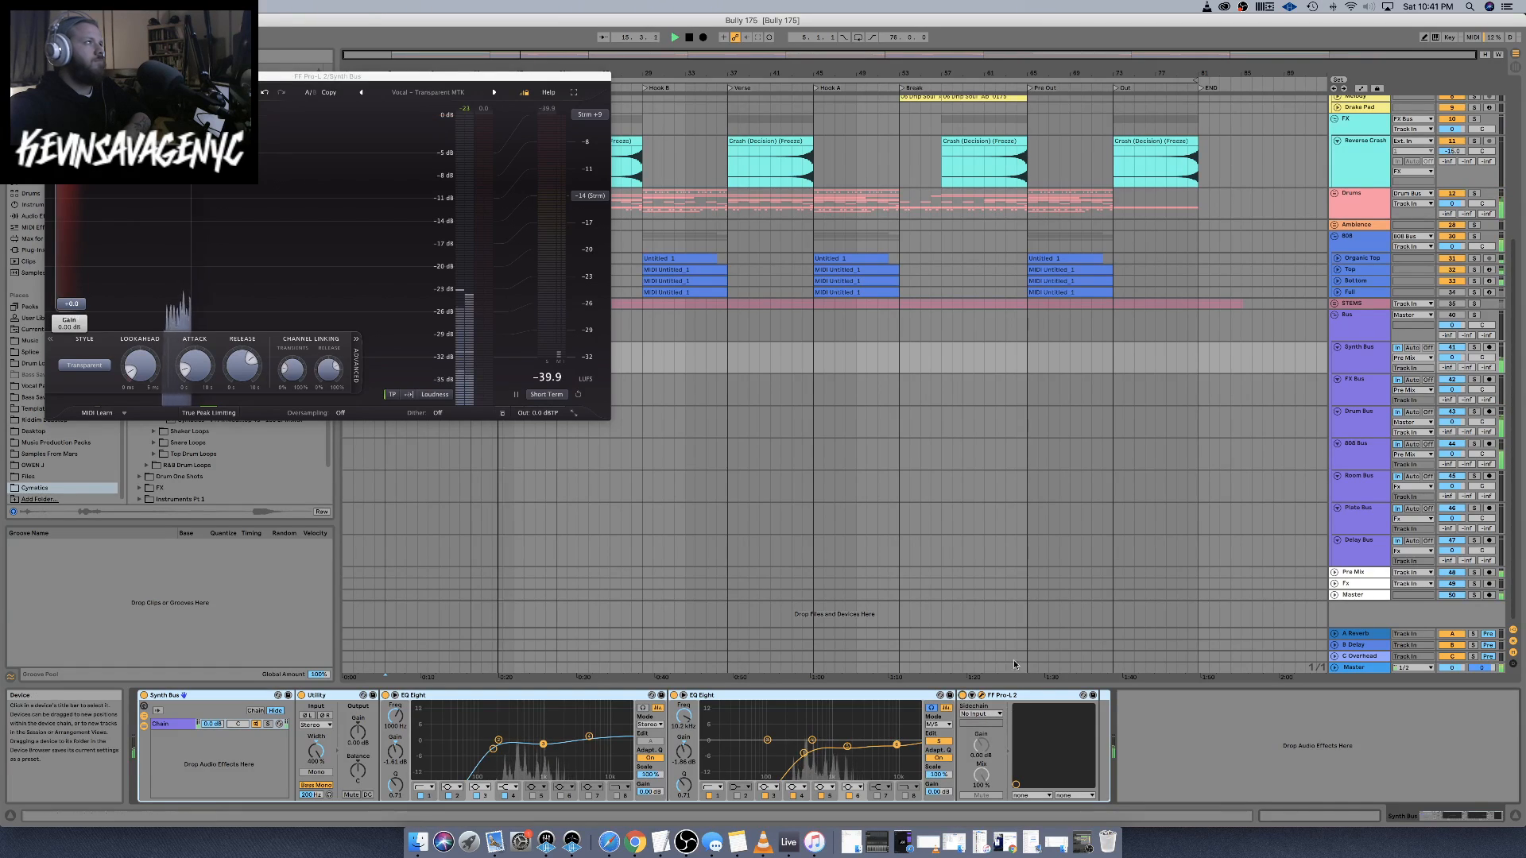
{"action": "left_click_drag", "start_coordinate": [79, 308], "coordinate": [80, 196]}
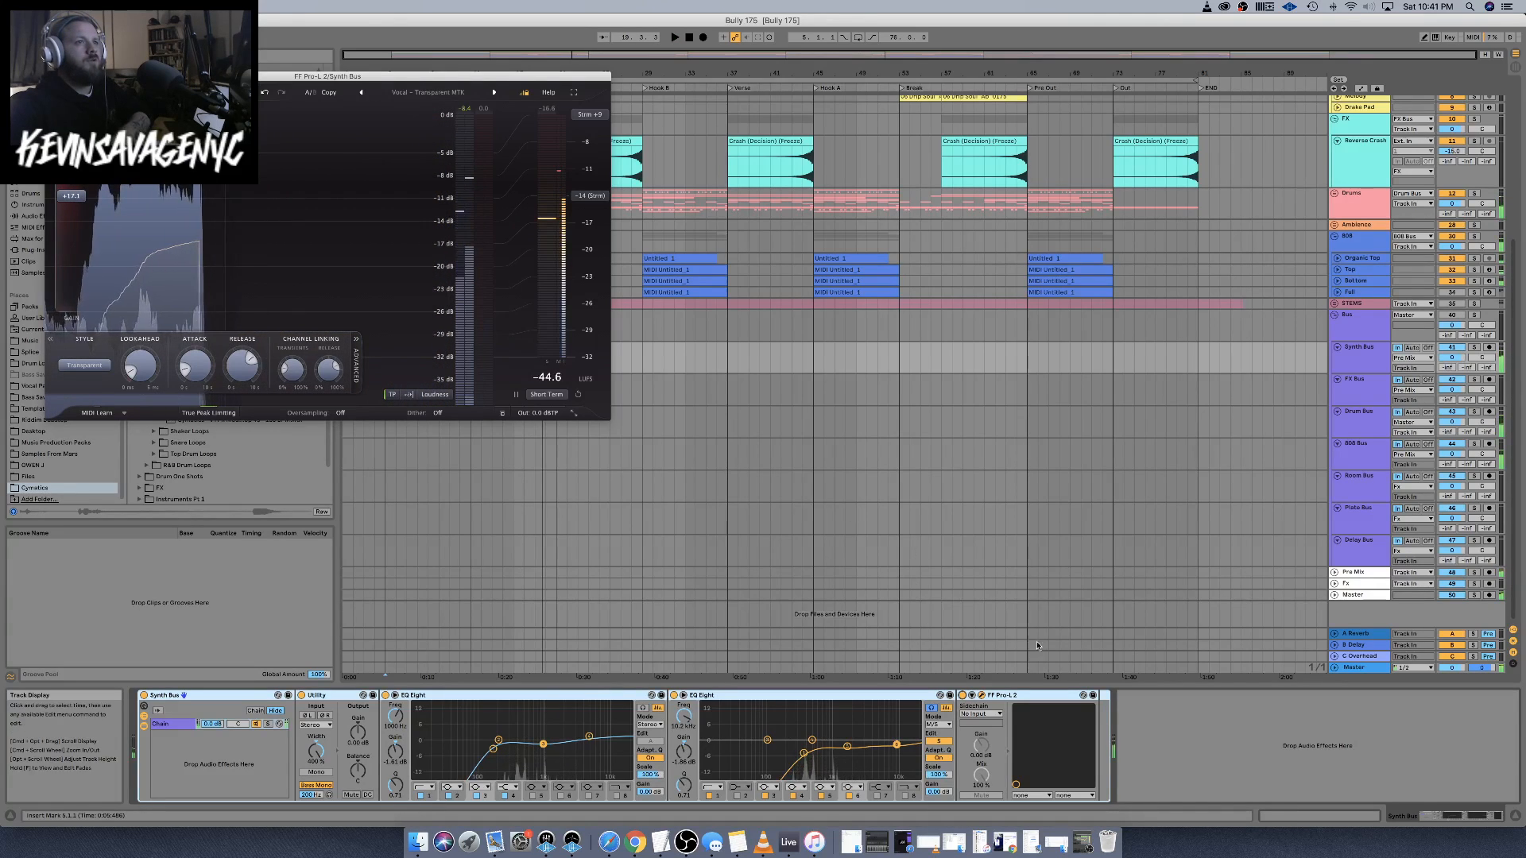
Delete the Limiter from the Master channel's device chain and restart playback to check the Synth Bus loudness
{"action": "left_click", "coordinate": [1354, 668]}
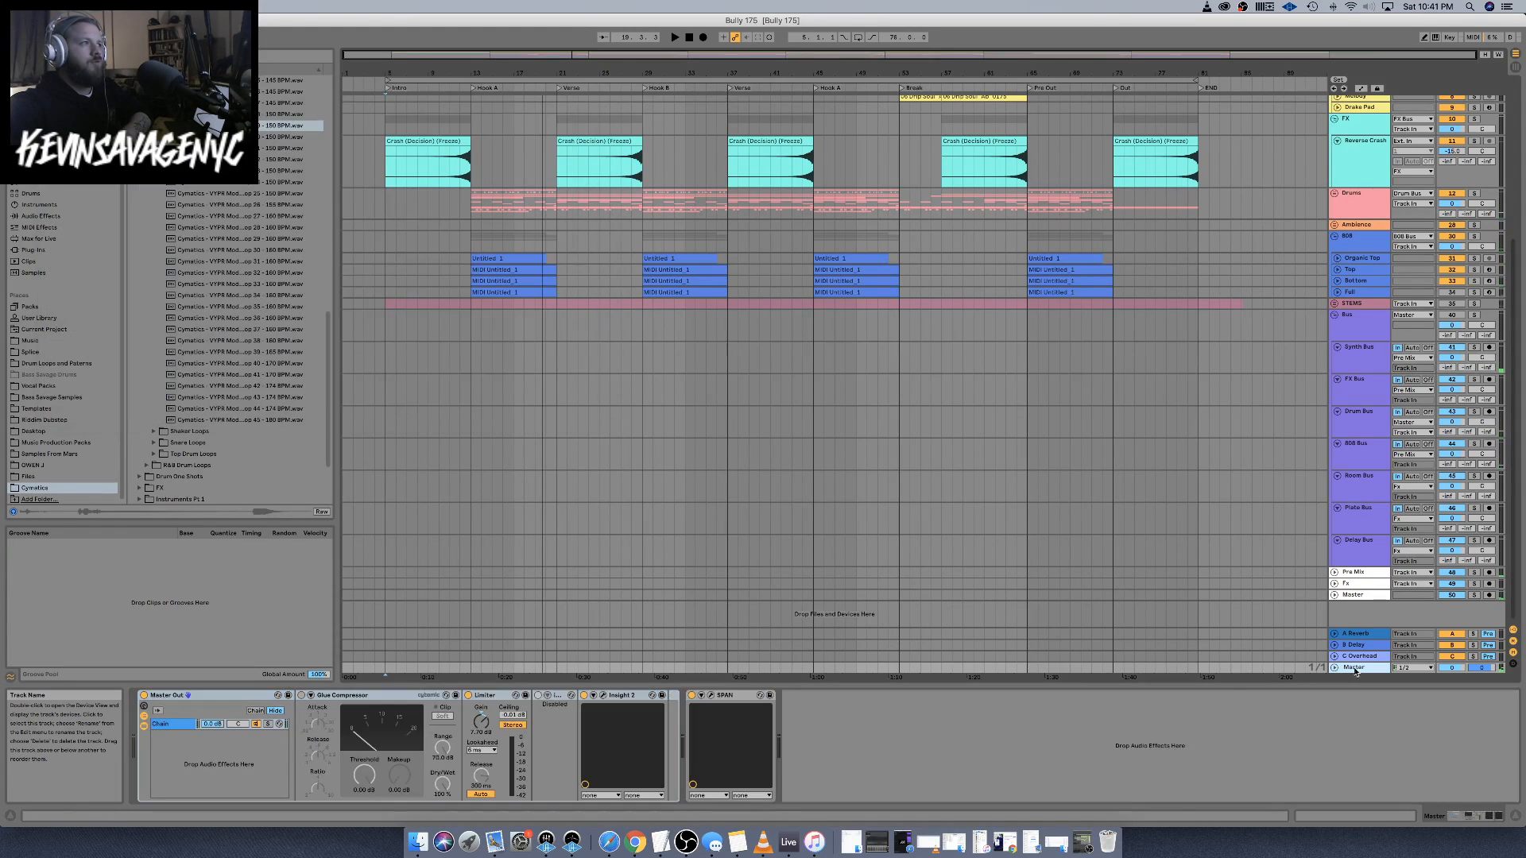
{"action": "left_click", "coordinate": [480, 720]}
{"action": "key", "text": "Delete"}
{"action": "key", "text": "space"}
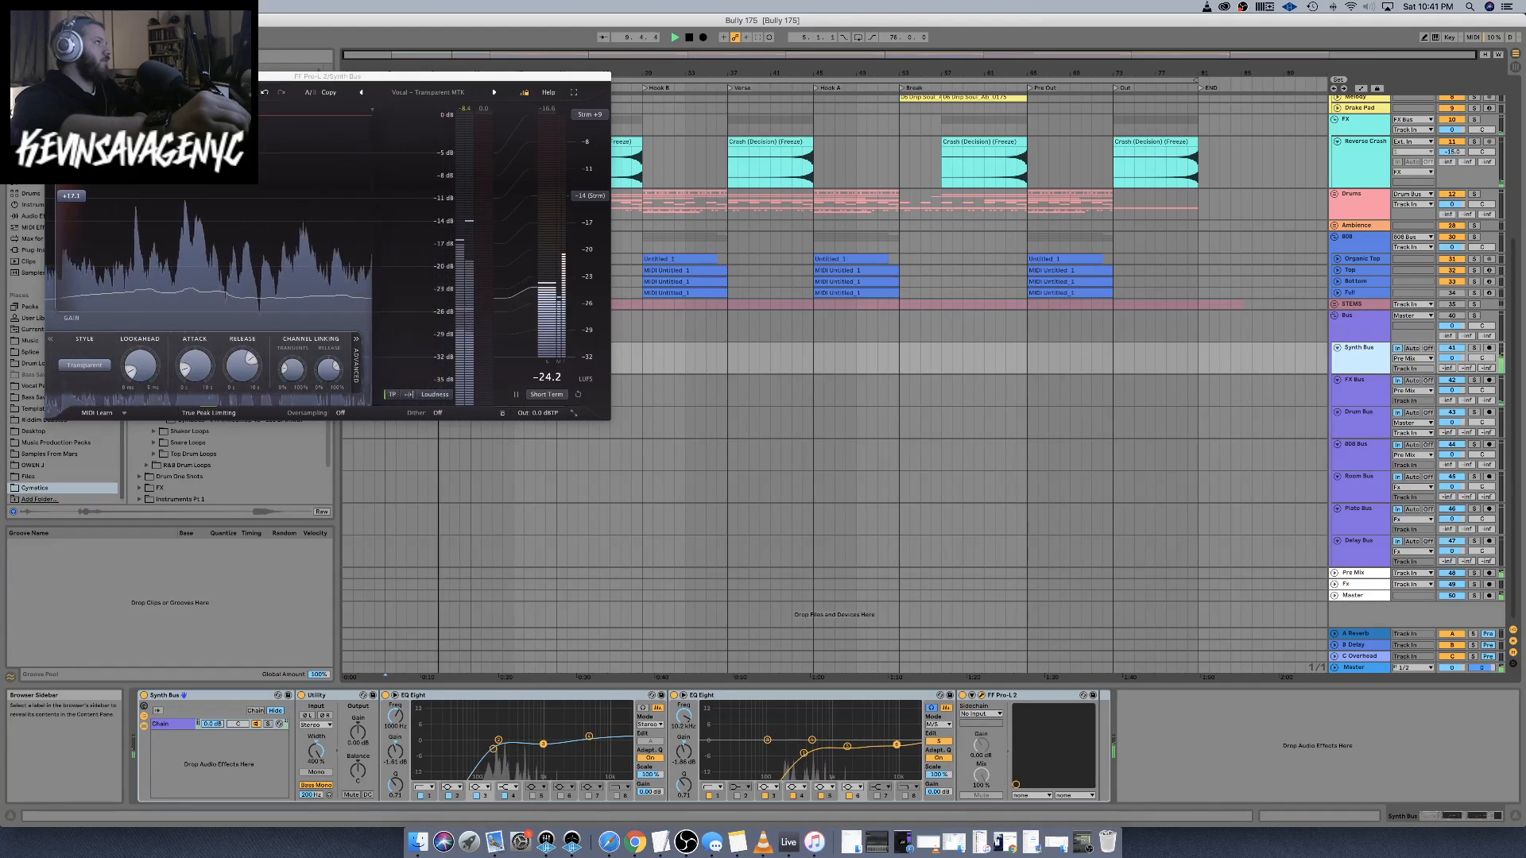
Raise the FF Pro-L 2 gain on the Synth Bus to +18.8 dB and close the plug-in window
{"action": "left_click_drag", "start_coordinate": [68, 201], "coordinate": [68, 181]}
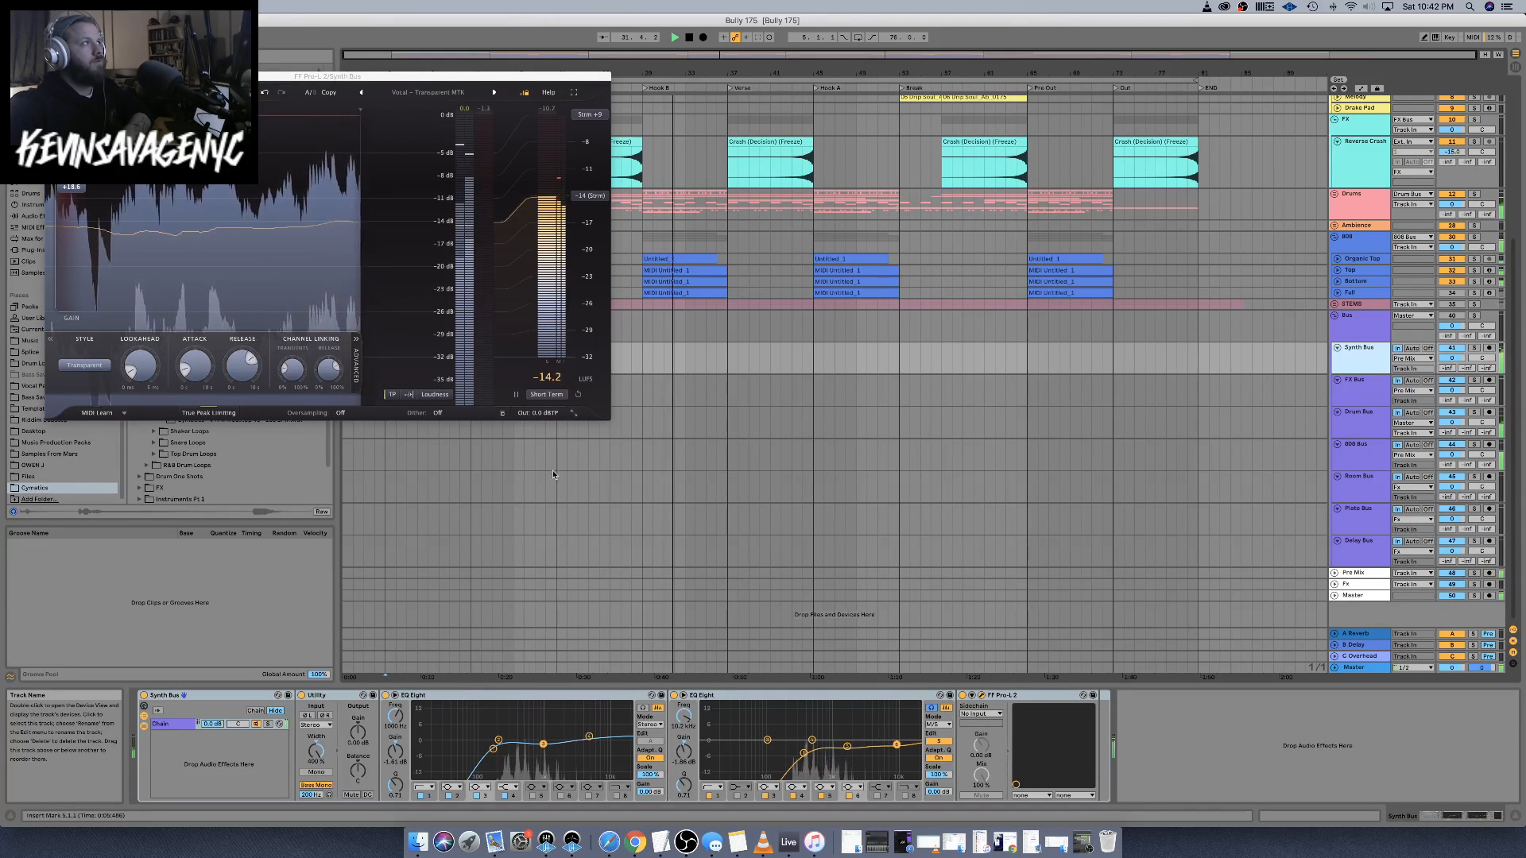
{"action": "mouse_move", "coordinate": [303, 389]}
{"action": "left_mouse_down"}
{"action": "mouse_move", "coordinate": [311, 404]}
{"action": "mouse_move", "coordinate": [300, 398]}
{"action": "left_mouse_up"}
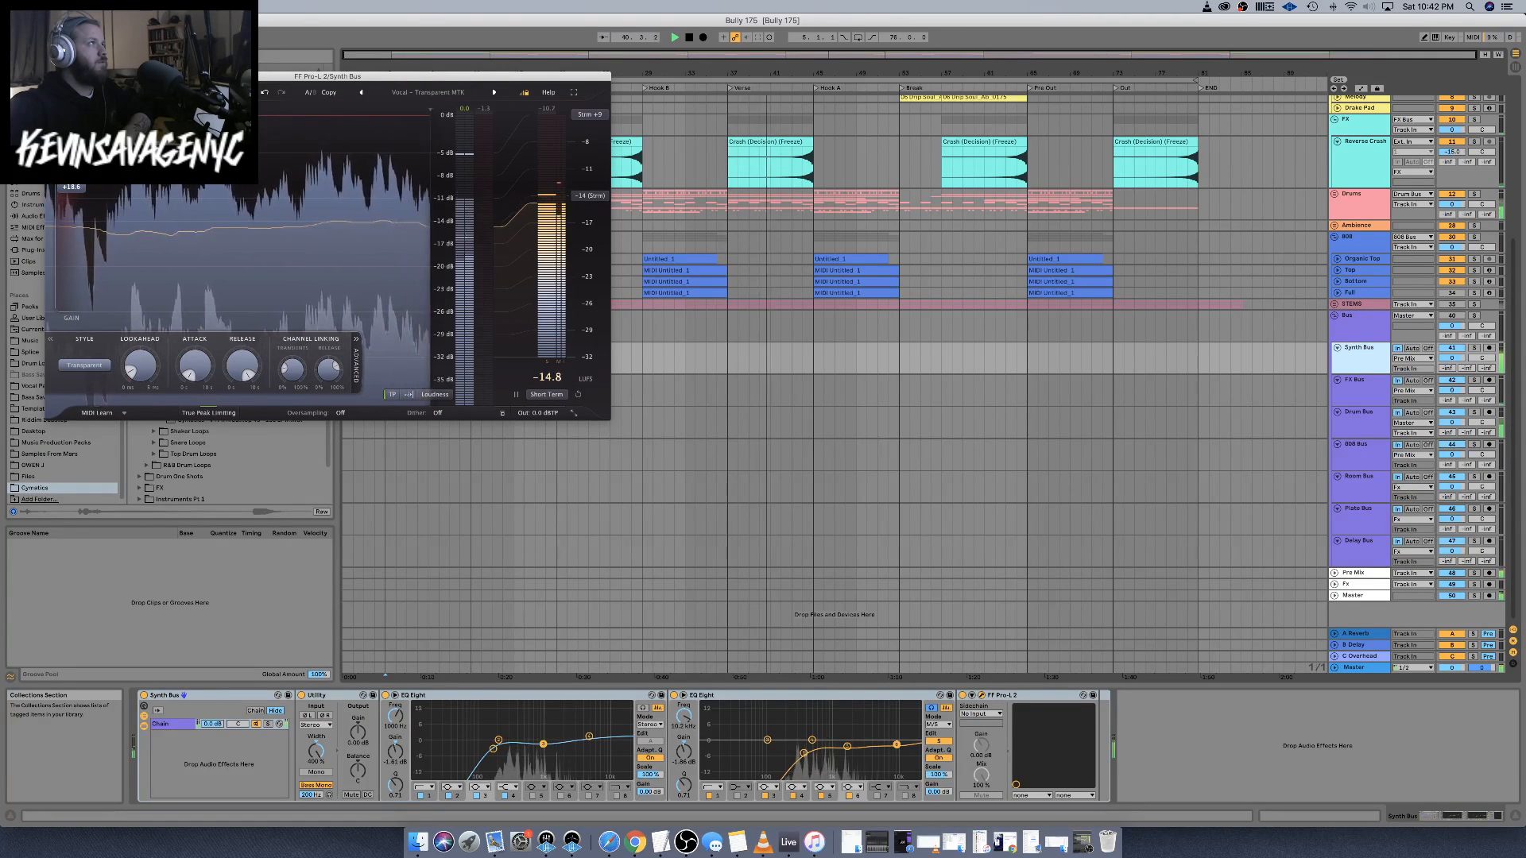
{"action": "left_click", "coordinate": [51, 76]}
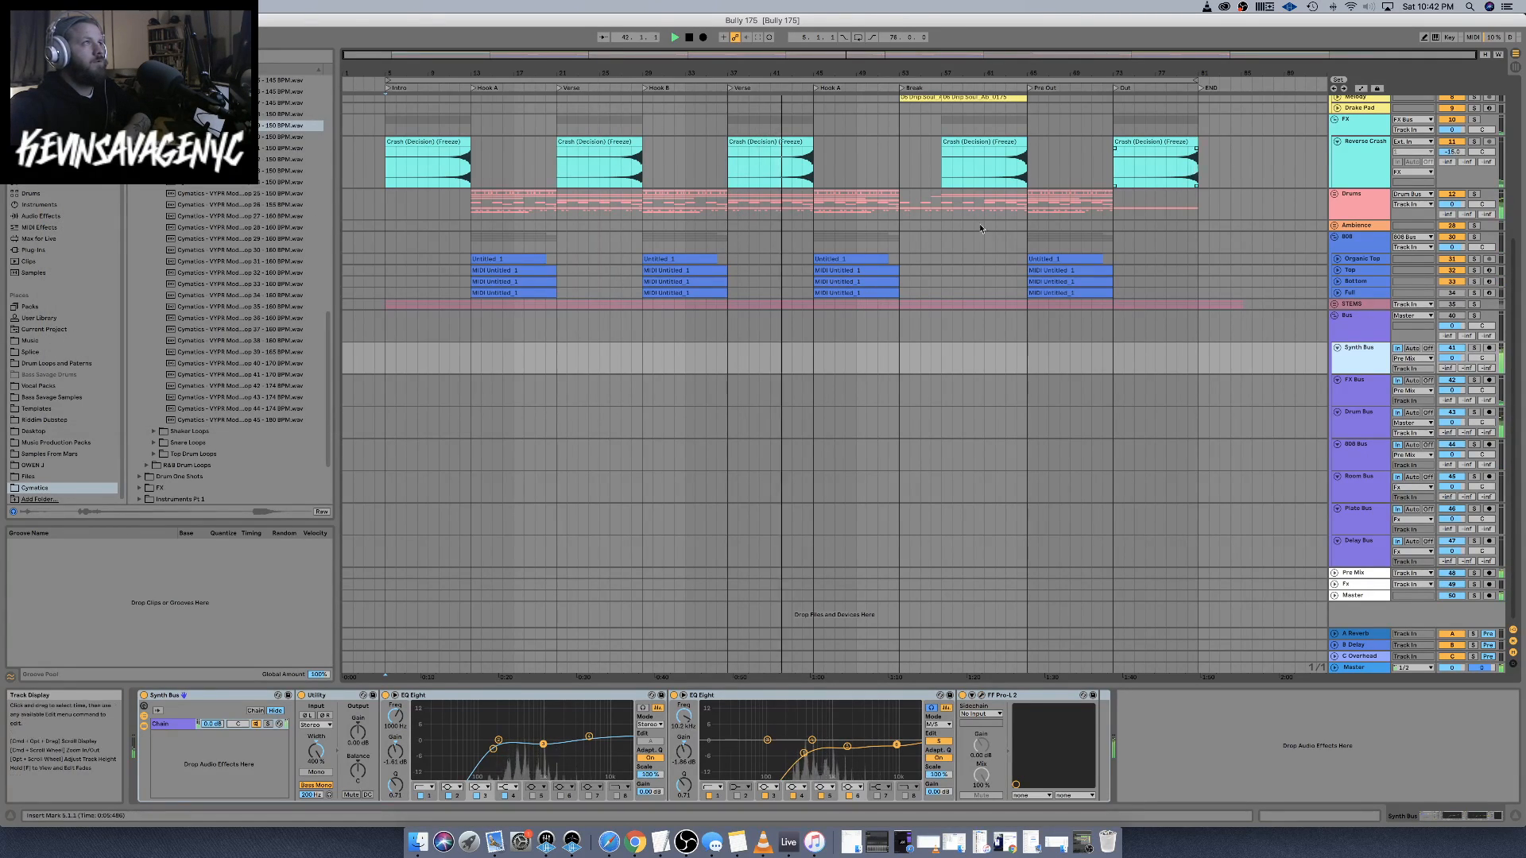
Check the device chains of the Melody tracks in the Synth group and delete the Serato Sample track
{"action": "scroll", "coordinate": [834, 248], "scroll_direction": "up", "scroll_amount": 5}
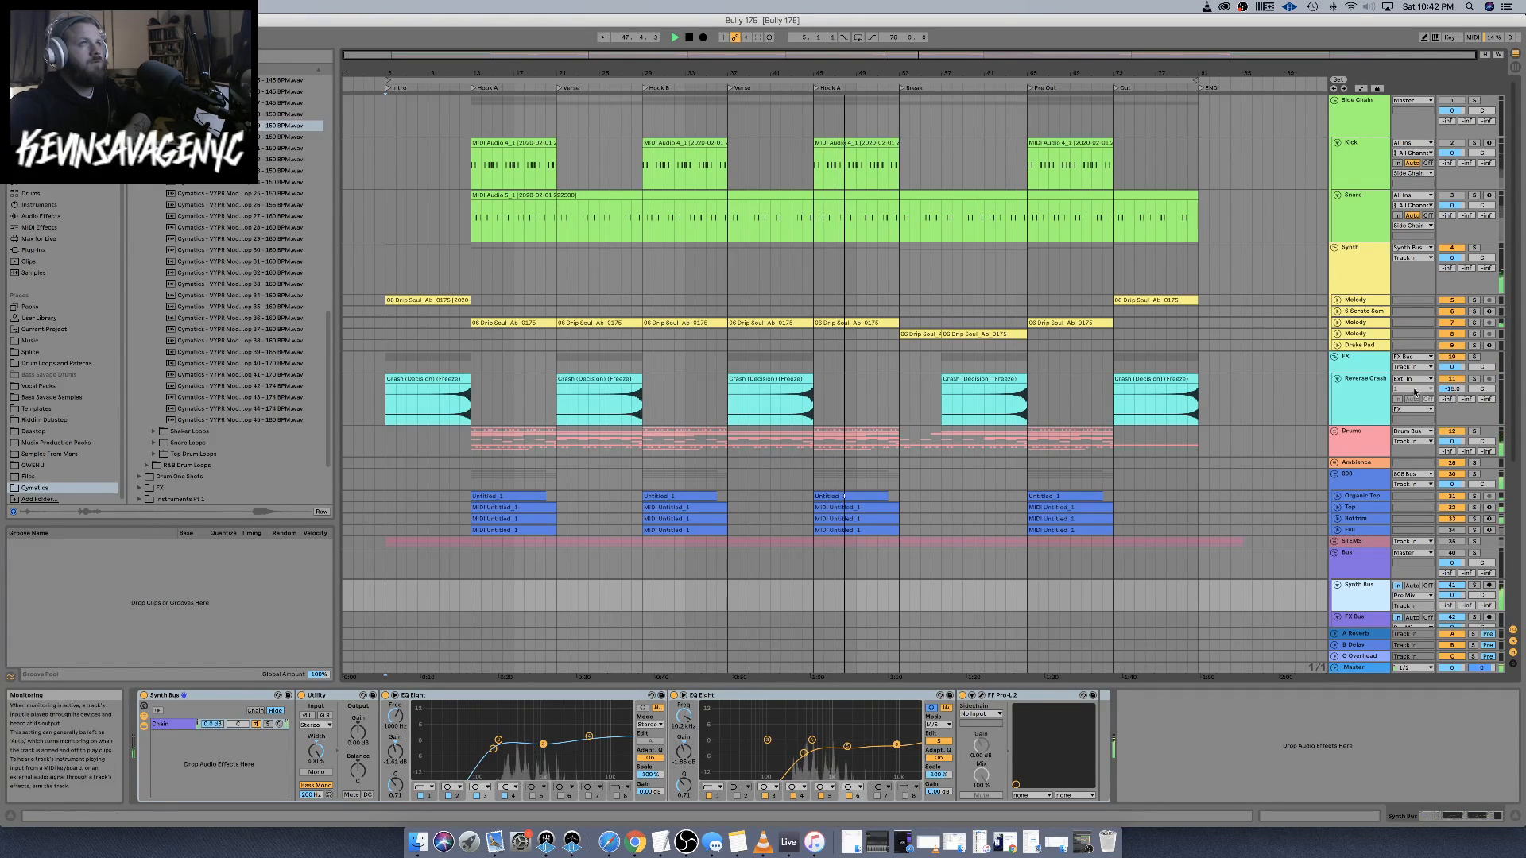
{"action": "left_click", "coordinate": [1363, 311]}
{"action": "left_click", "coordinate": [1361, 303]}
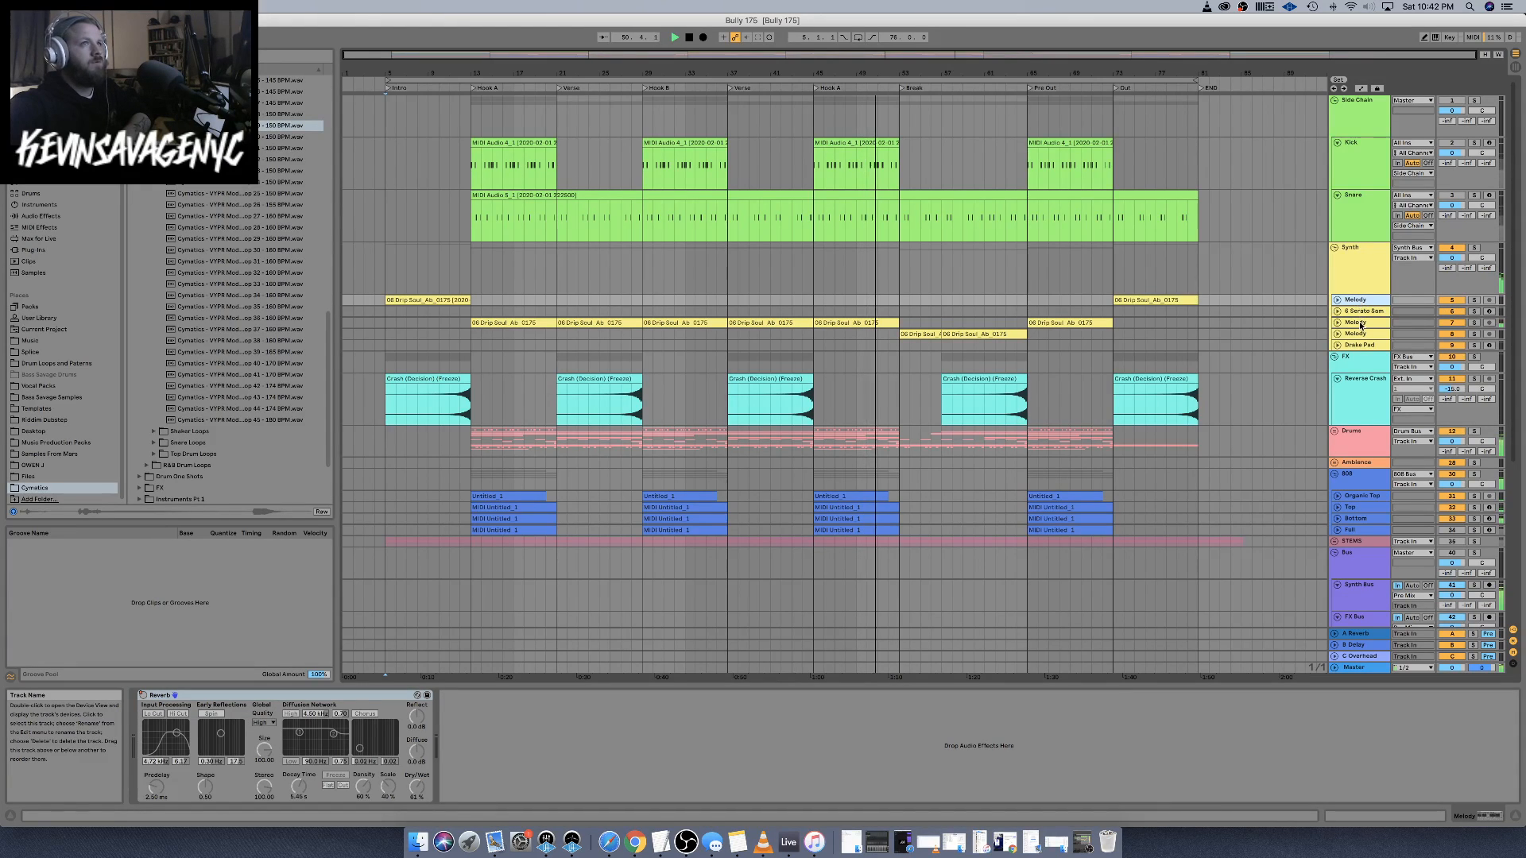
{"action": "left_click", "coordinate": [1361, 323]}
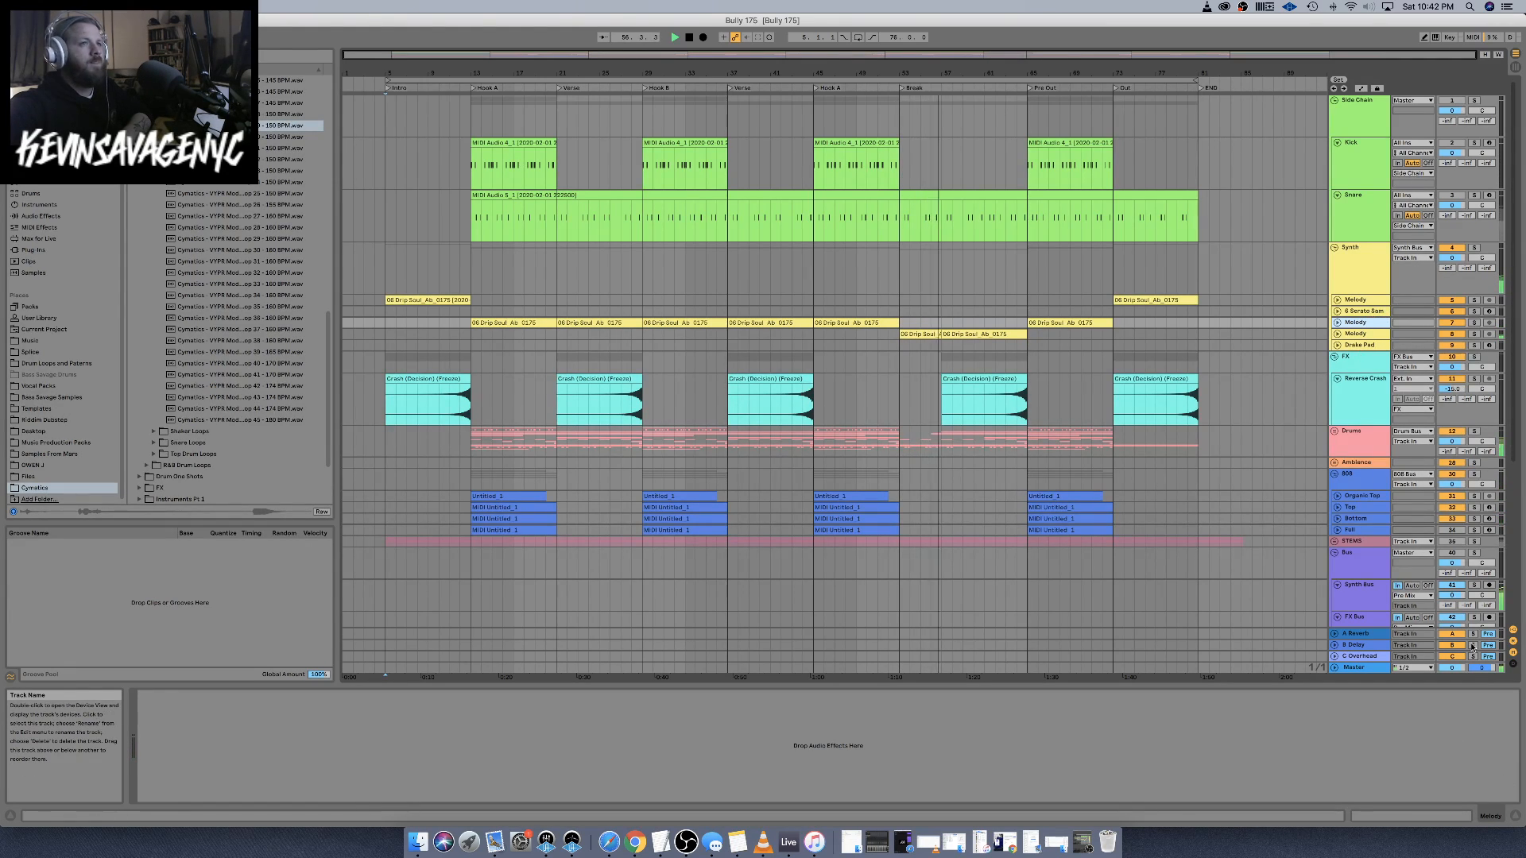
{"action": "left_click", "coordinate": [1368, 336]}
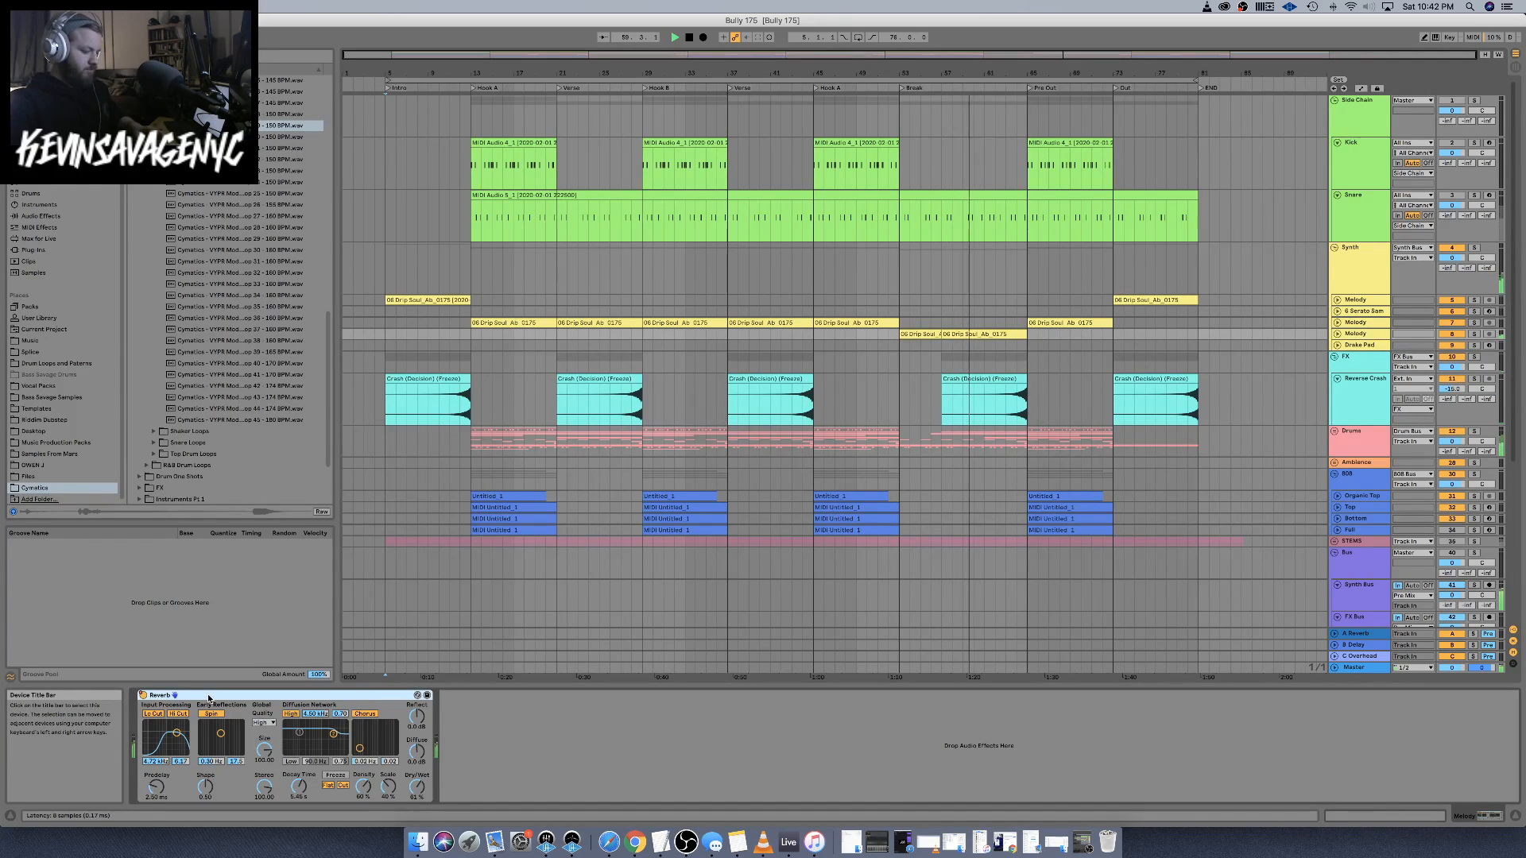
{"action": "left_click", "coordinate": [1361, 312]}
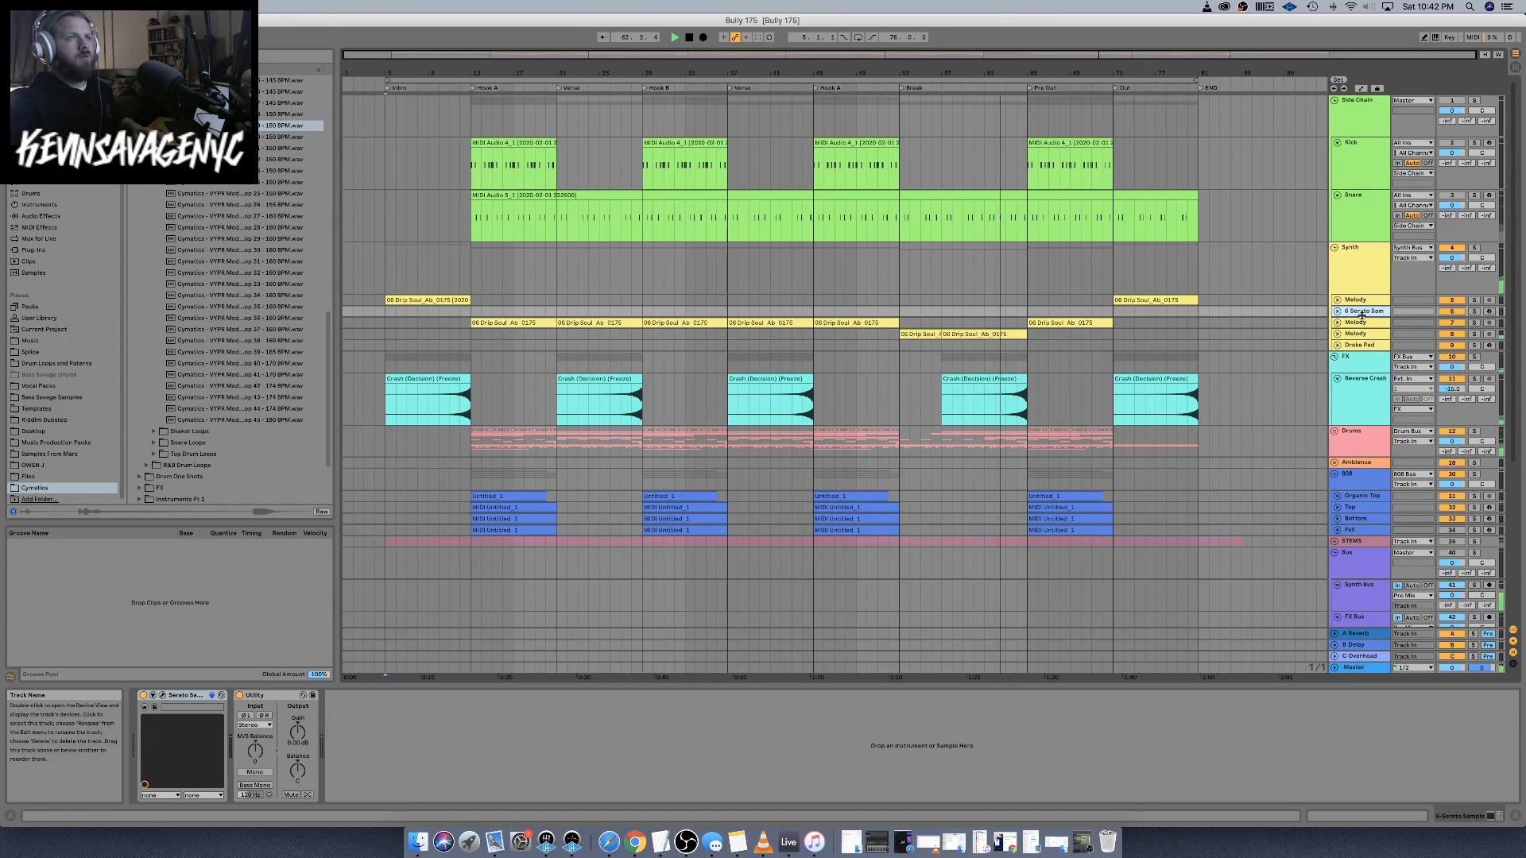
{"action": "key", "text": "BackSpace"}
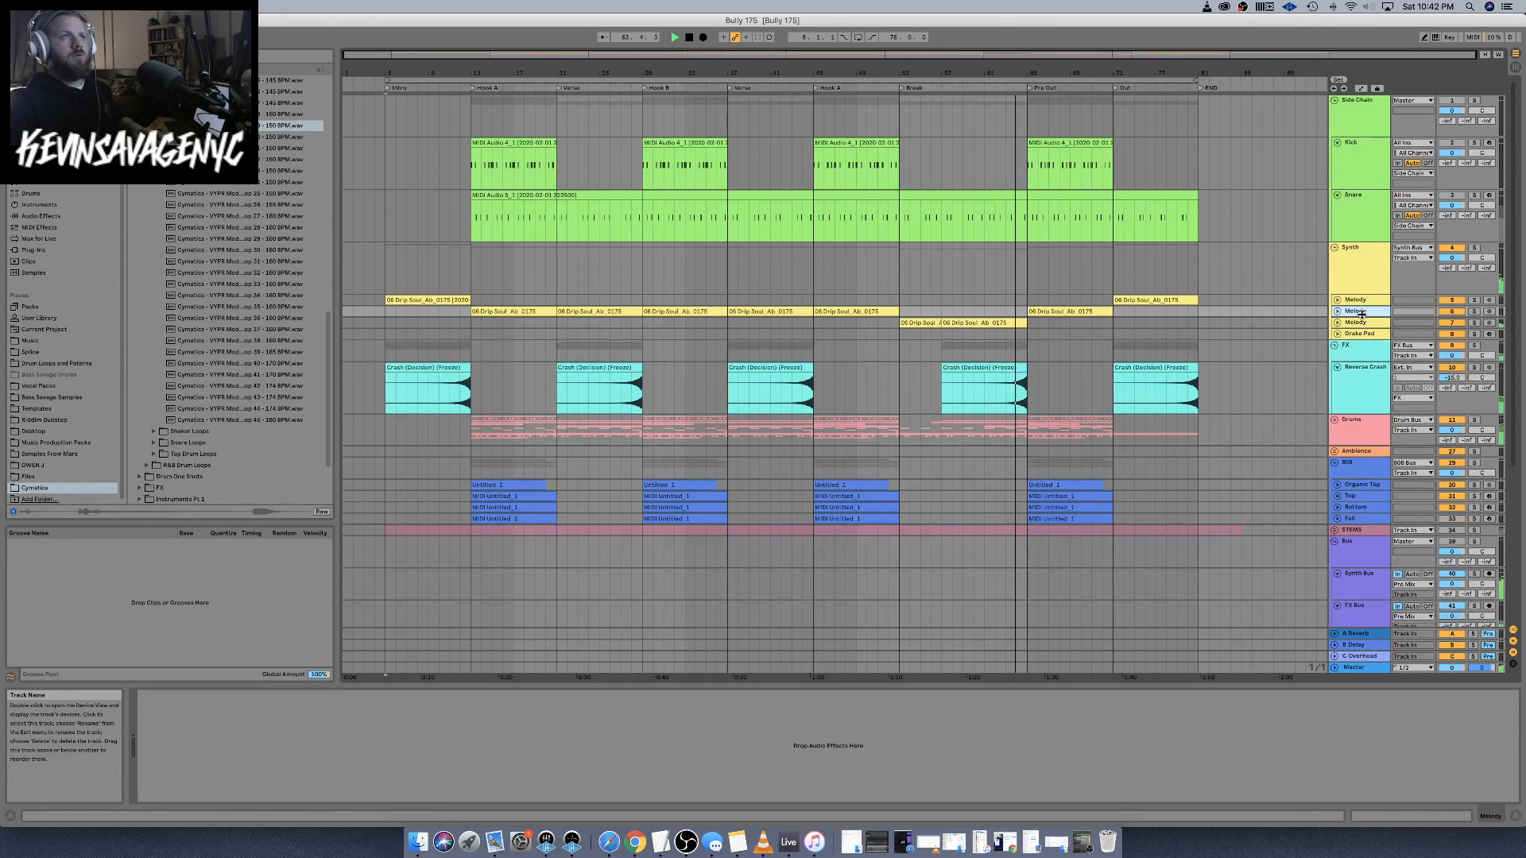
Paste the Reverb onto the middle Melody track, make it active and lower its Dry/Wet to 17 %
{"action": "left_click", "coordinate": [295, 737]}
{"action": "key", "text": "ctrl+v"}
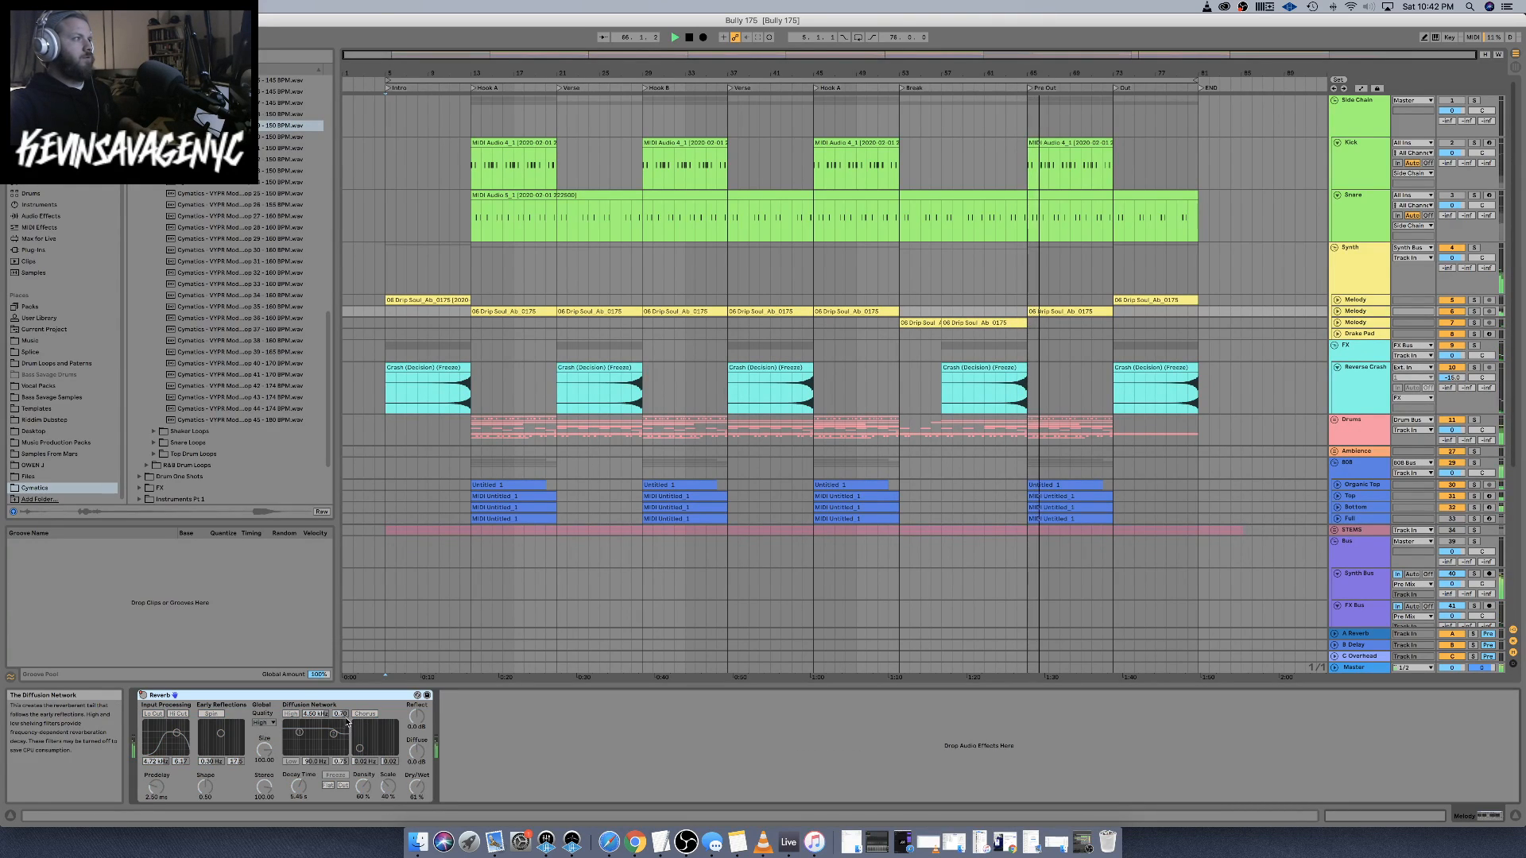
{"action": "right_click", "coordinate": [150, 697]}
{"action": "left_click", "coordinate": [169, 719]}
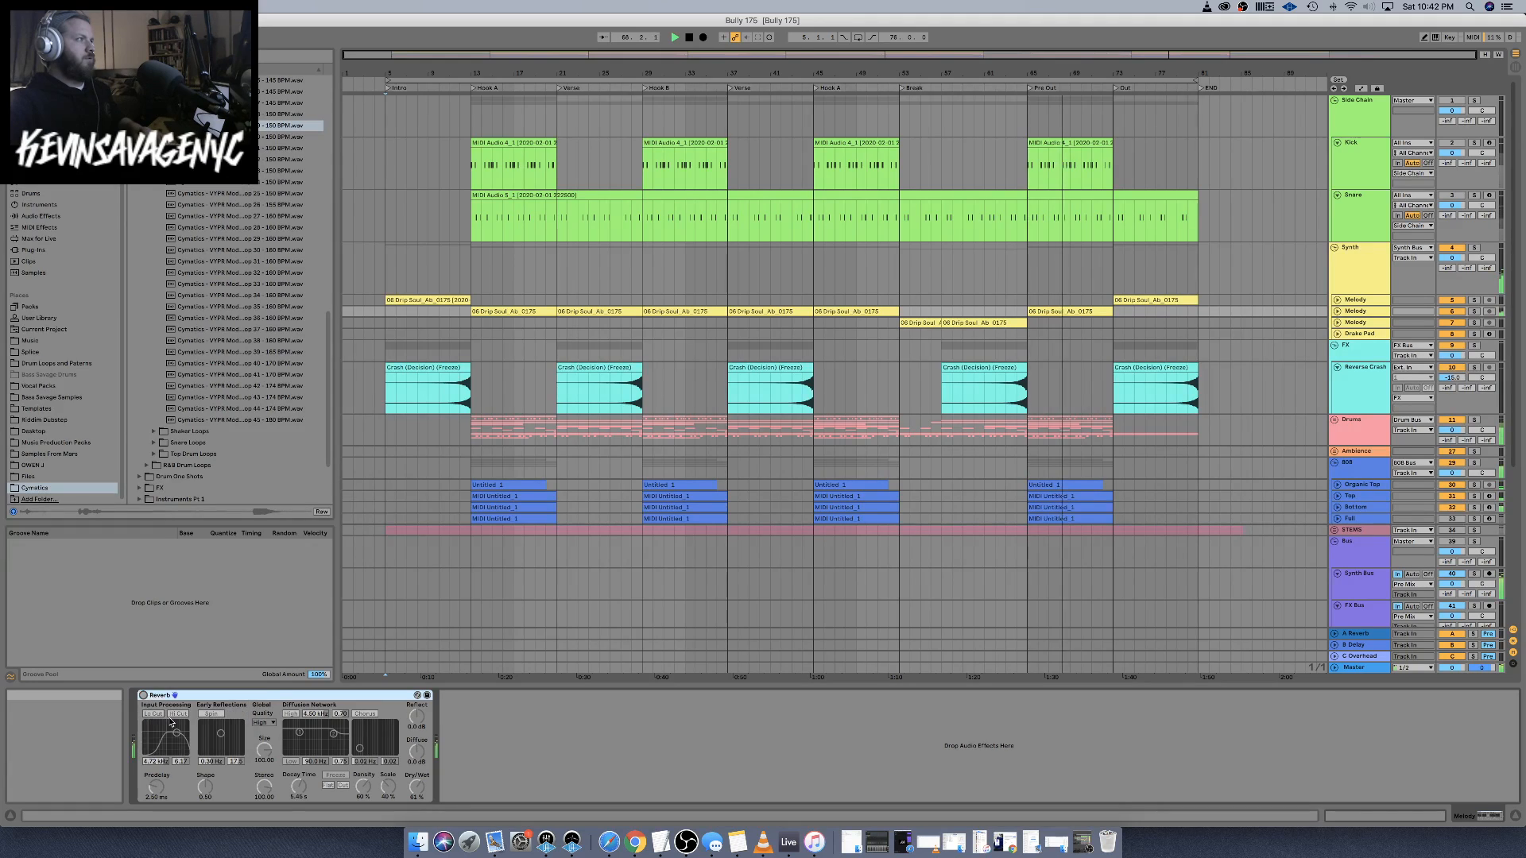
{"action": "left_click_drag", "start_coordinate": [424, 792], "coordinate": [423, 809]}
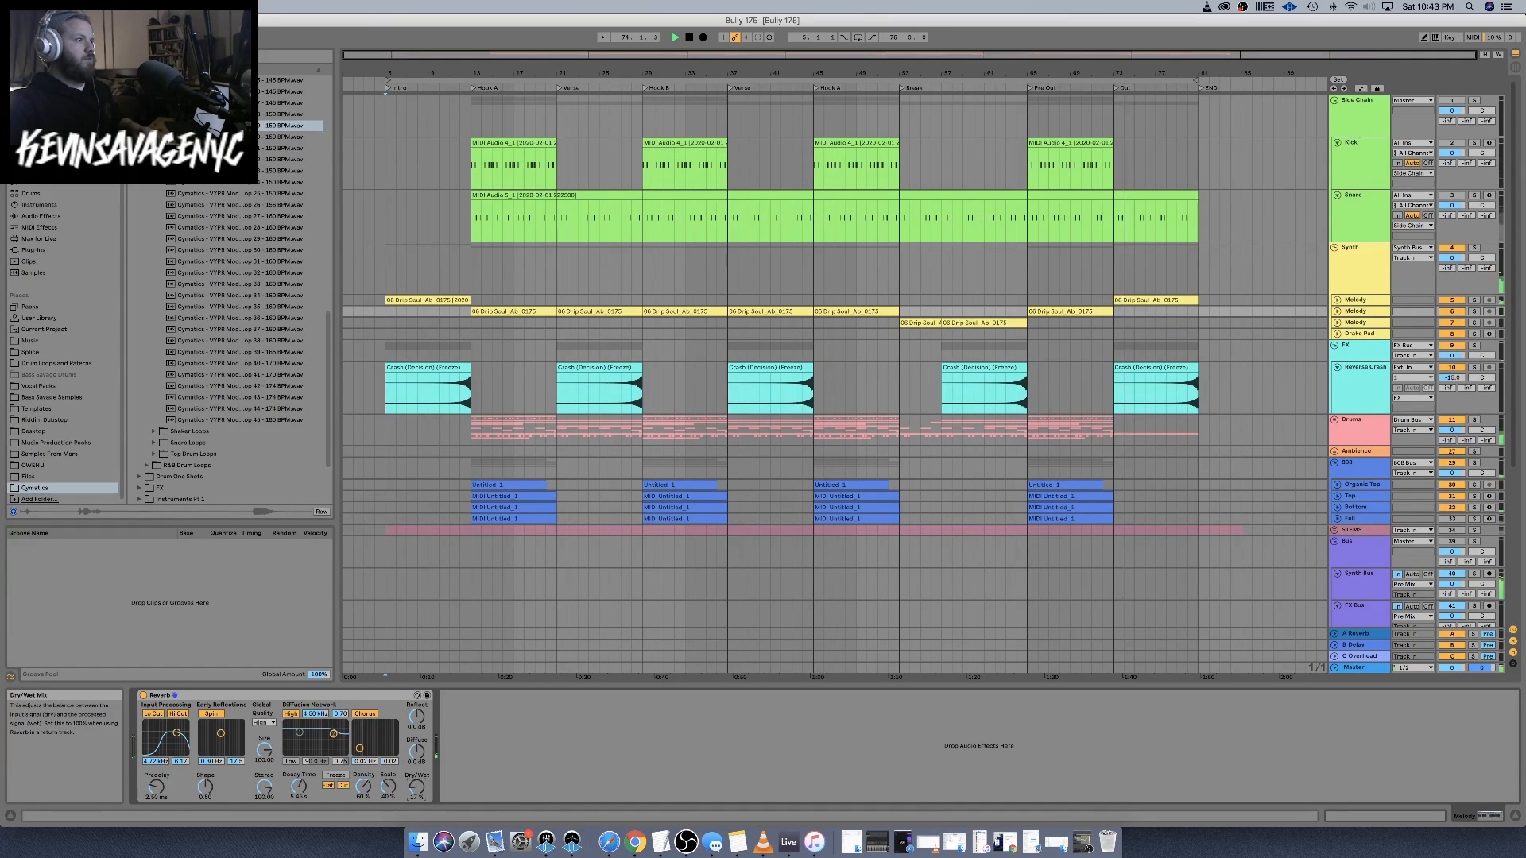
Solo and expand the middle Melody track and play the transition from Pre Out into Out
{"action": "left_click", "coordinate": [1474, 311]}
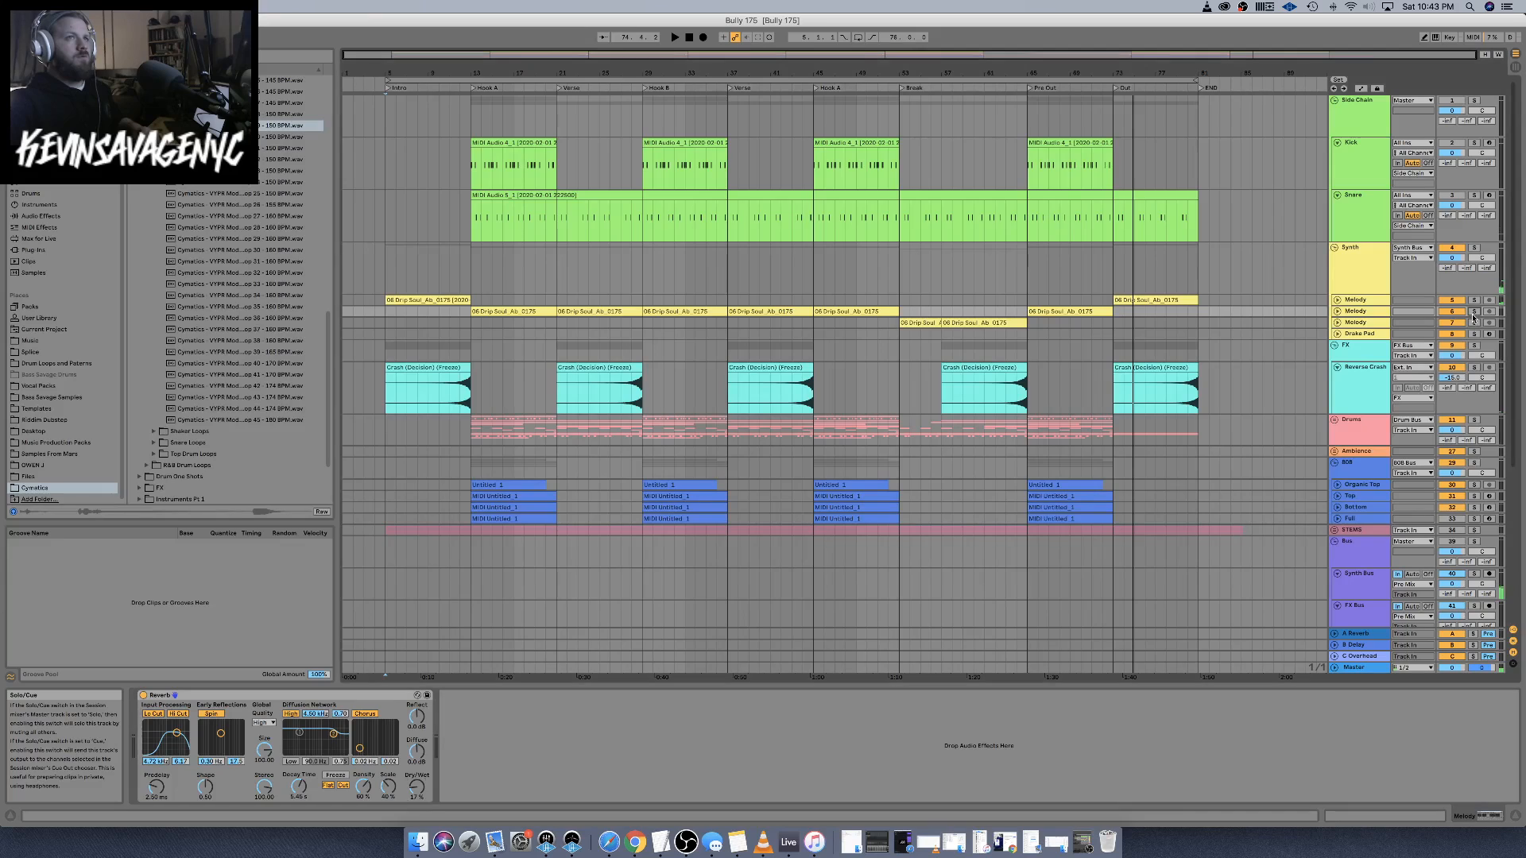
{"action": "left_click", "coordinate": [483, 311]}
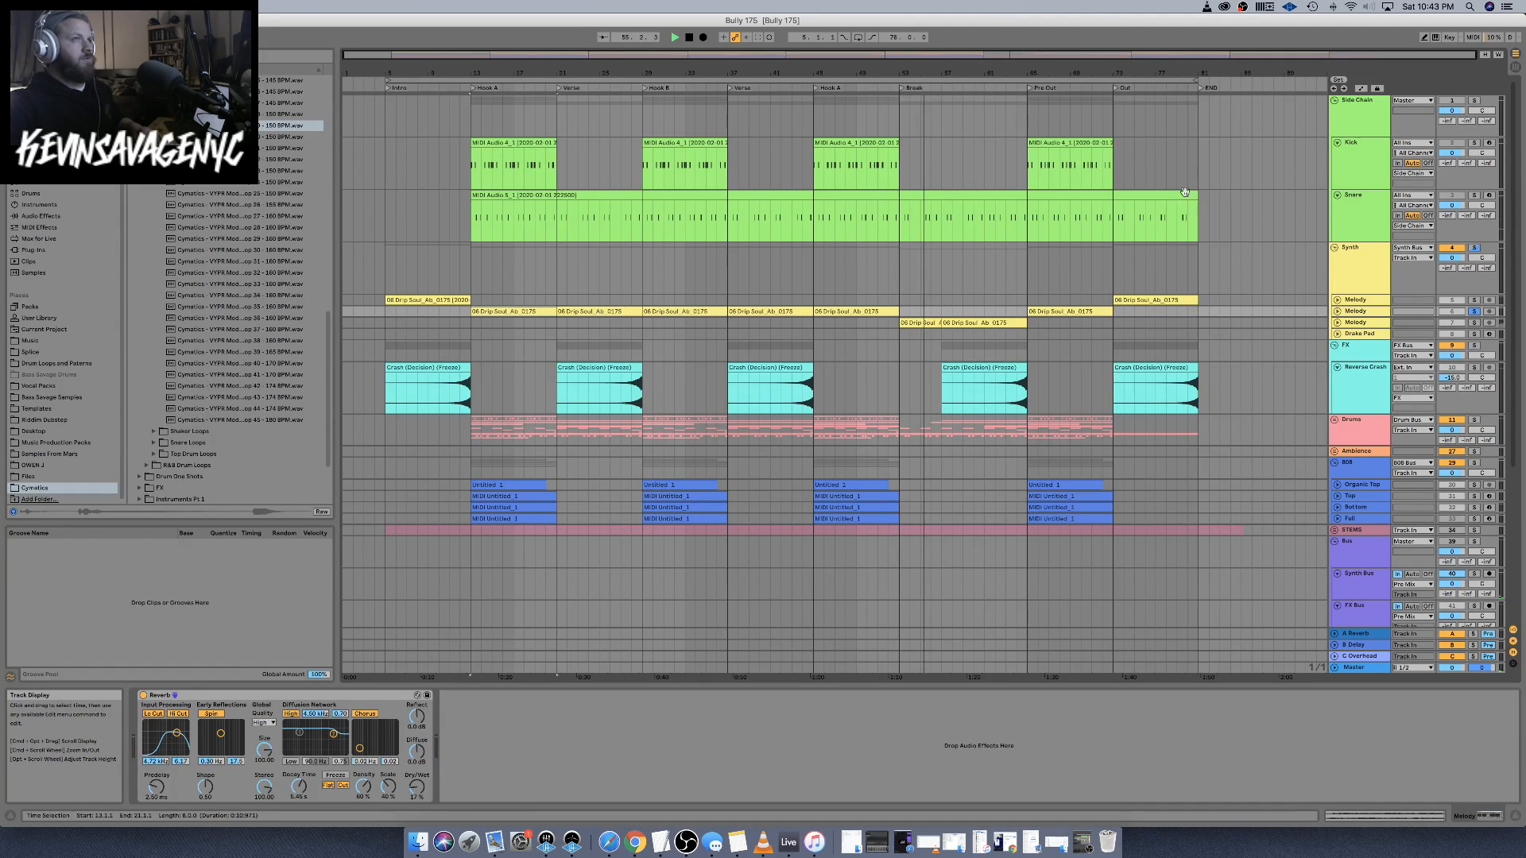
{"action": "left_click", "coordinate": [1102, 88]}
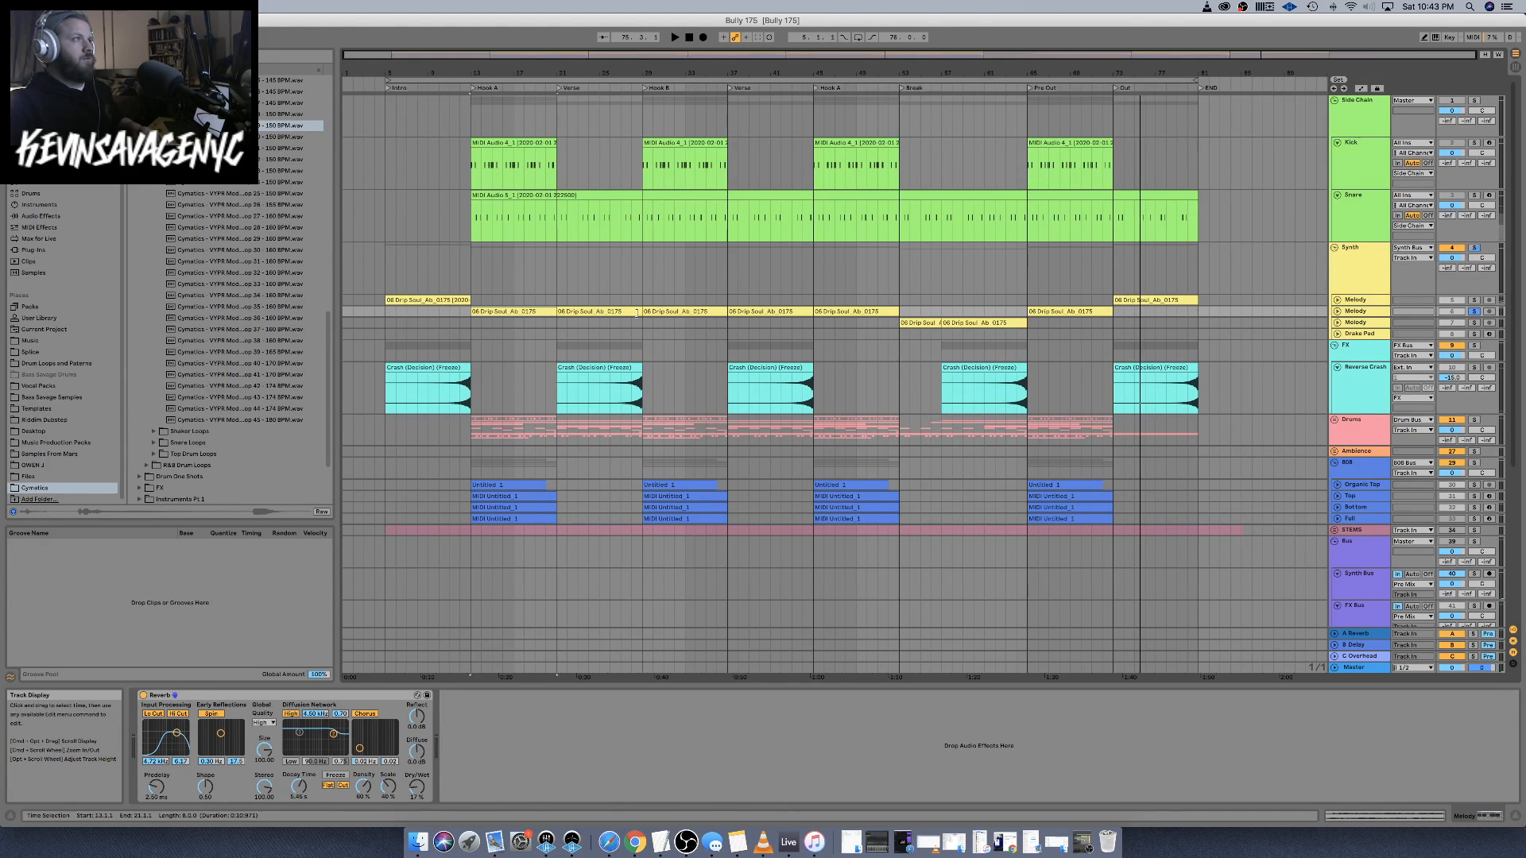
{"action": "left_click", "coordinate": [1338, 312]}
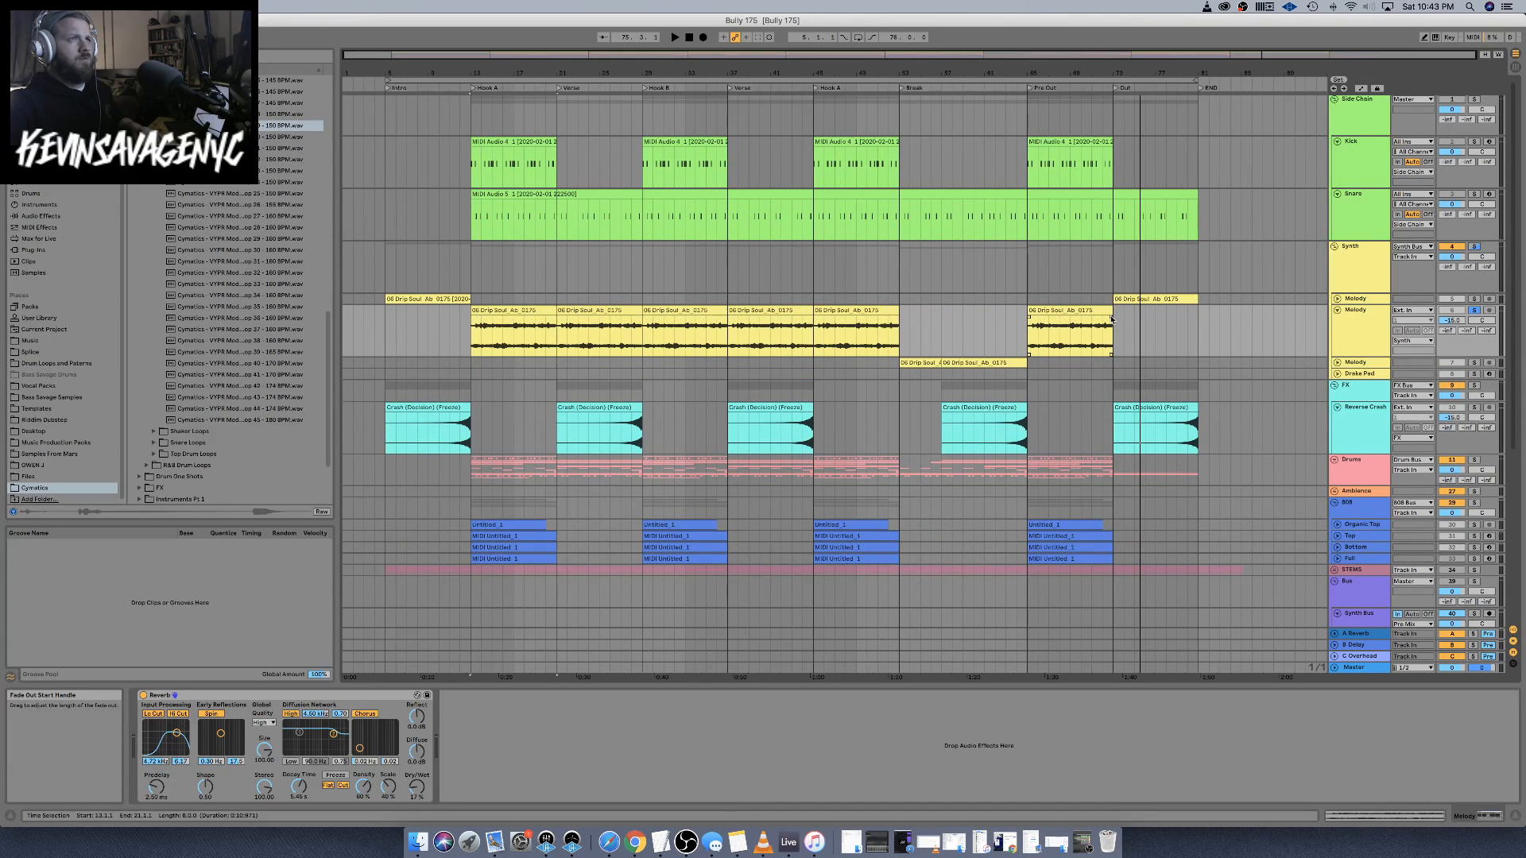
{"action": "left_click", "coordinate": [1098, 86]}
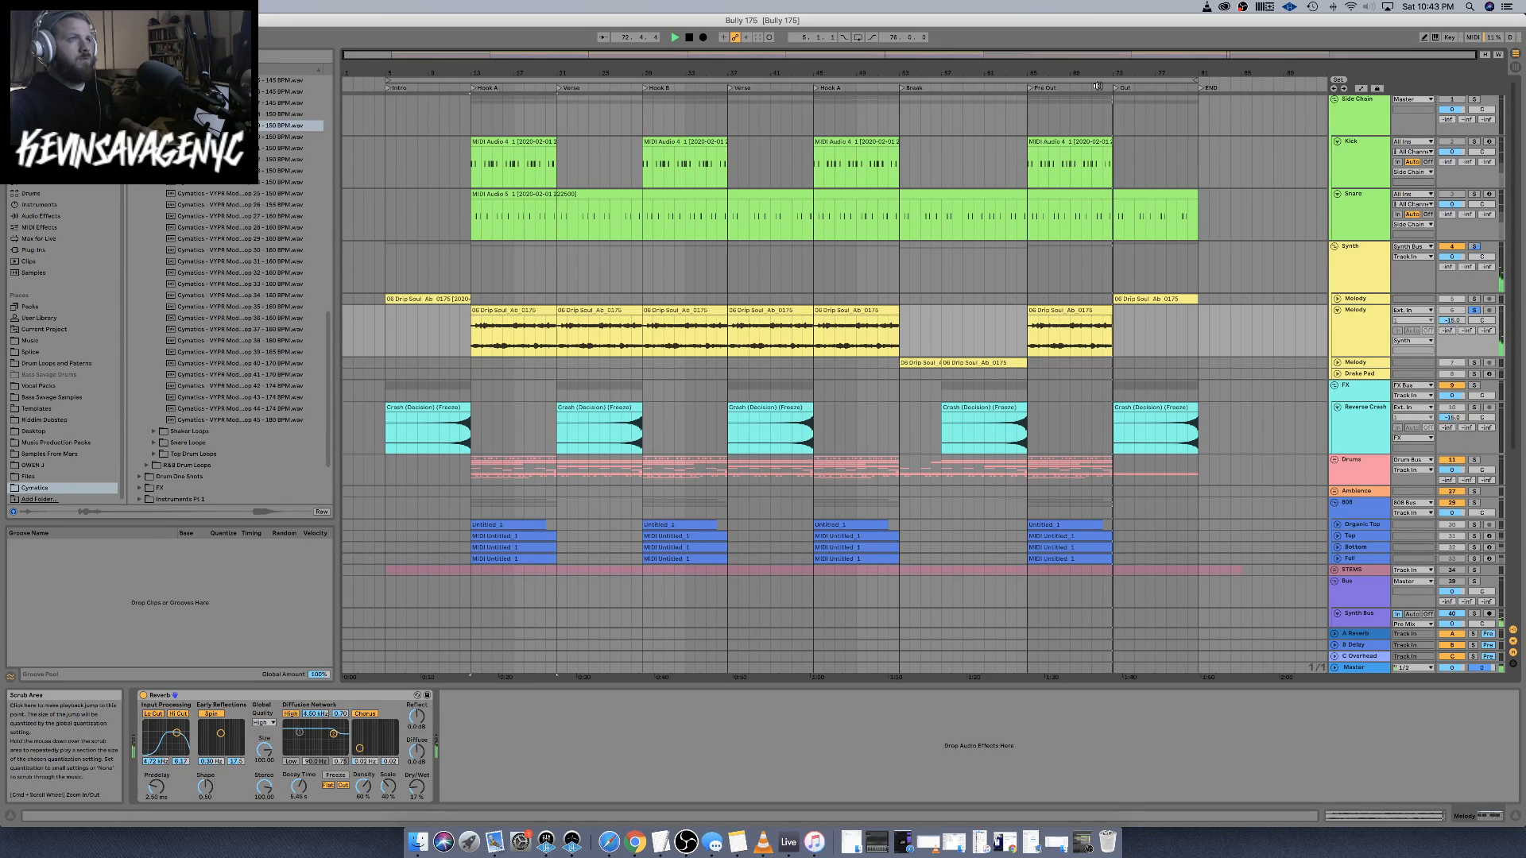
{"action": "key", "text": "space"}
Adjust the fade-out at the end of the middle Melody track's Pre Out clip and play the transition into Out
{"action": "left_click", "coordinate": [1153, 334]}
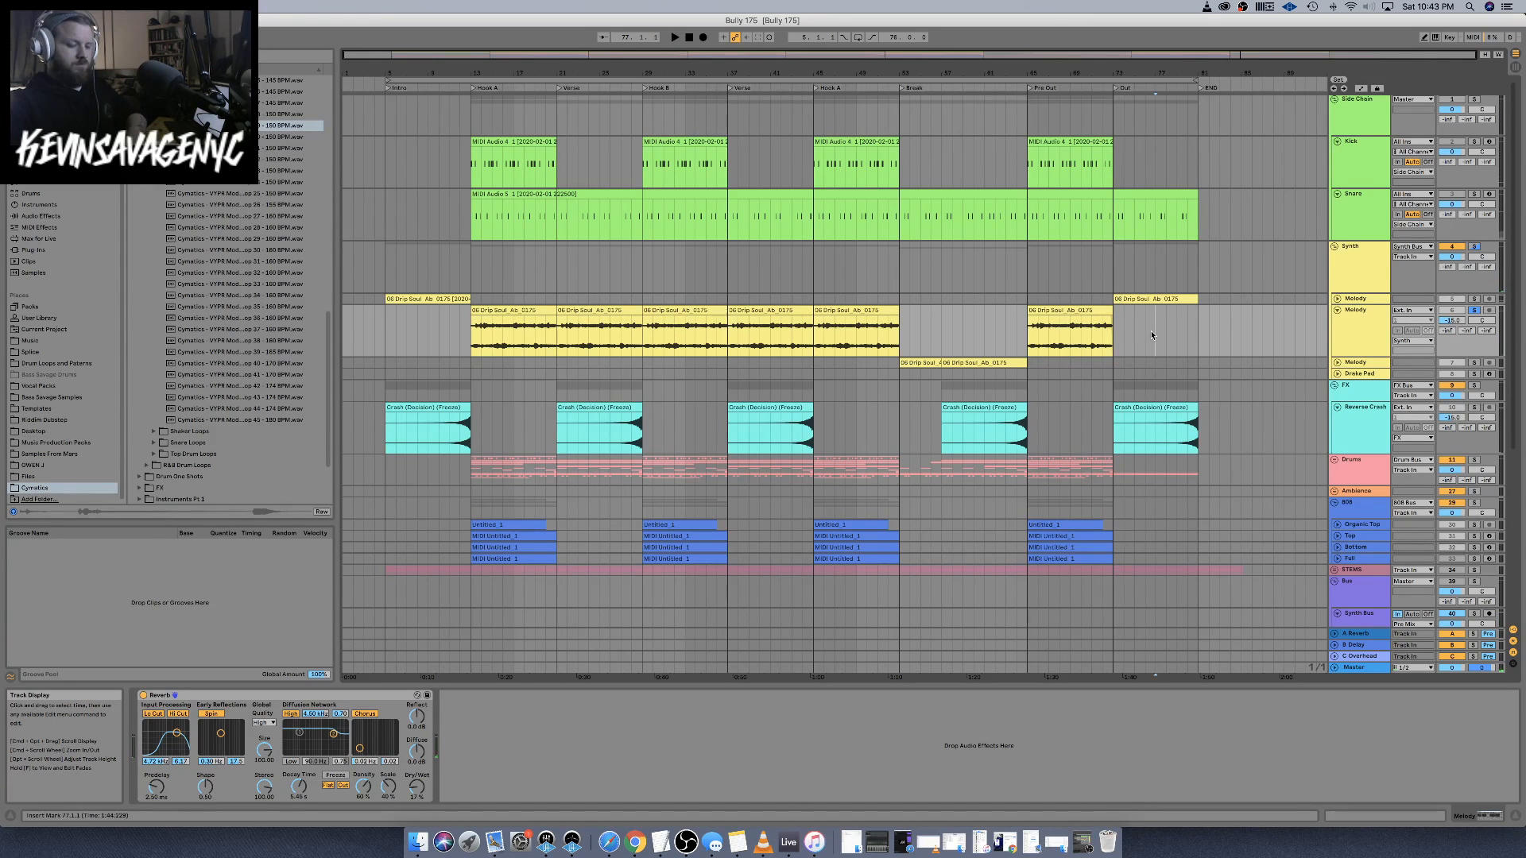
{"action": "key", "text": "plus"}
{"action": "key", "text": "plus"}
{"action": "key", "text": "plus"}
{"action": "key", "text": "plus"}
{"action": "key", "text": "plus"}
{"action": "key", "text": "plus"}
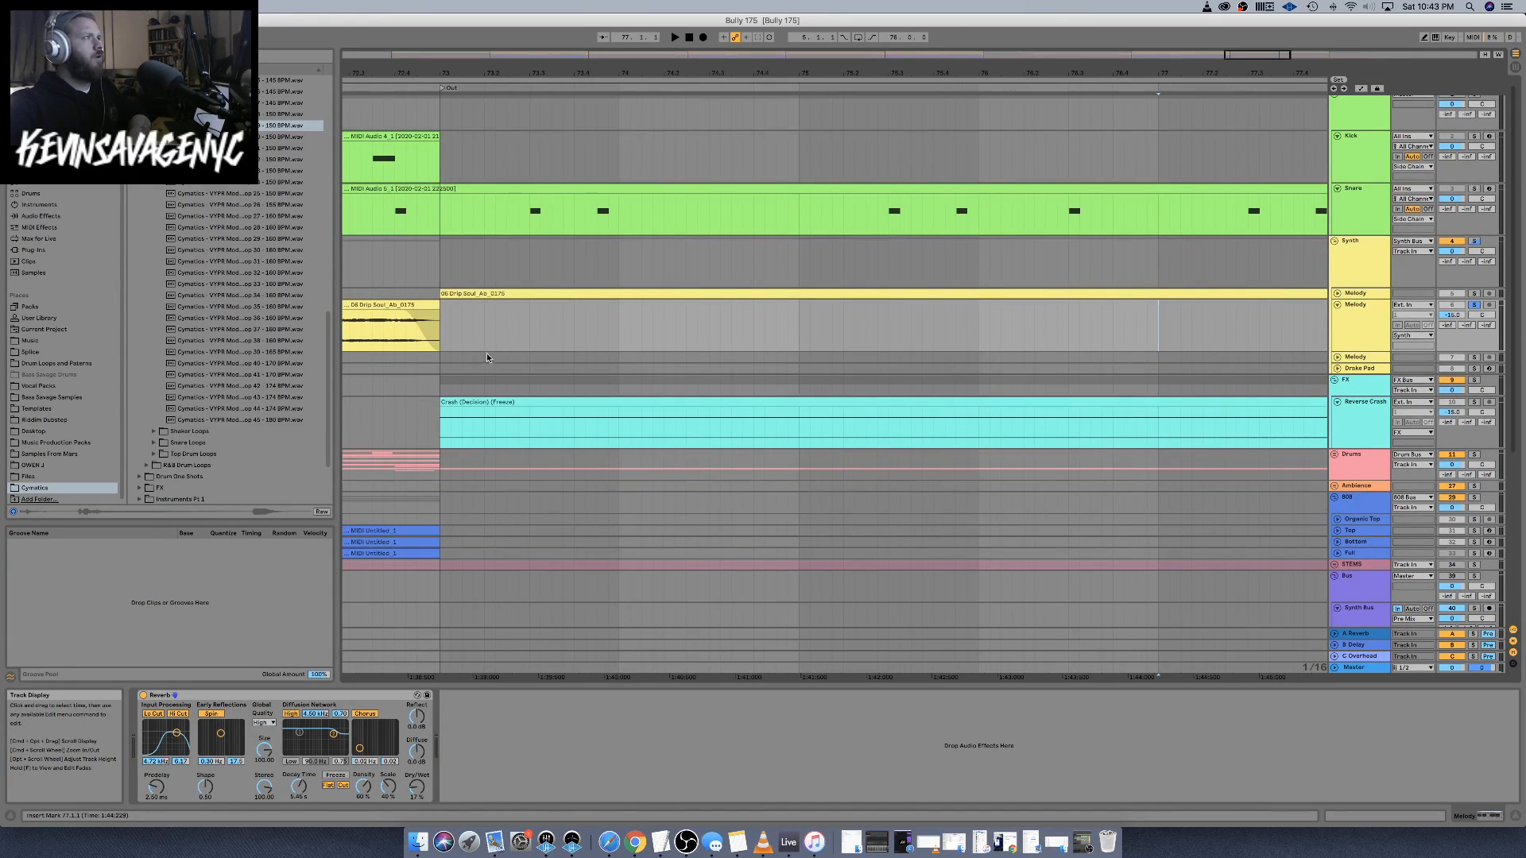
{"action": "scroll", "coordinate": [486, 355], "scroll_direction": "left", "scroll_amount": 3}
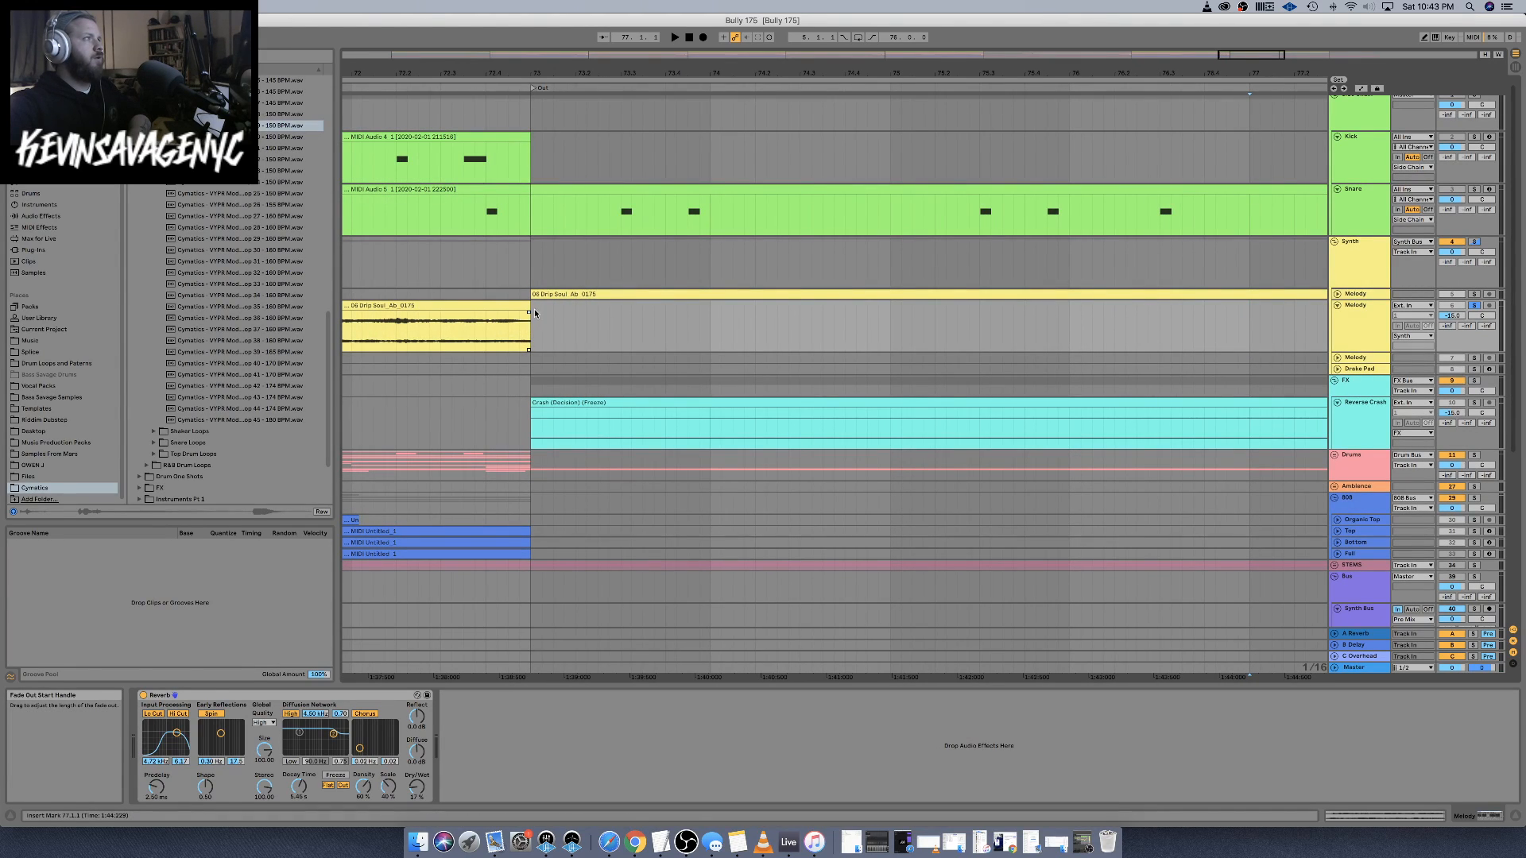
{"action": "left_click", "coordinate": [496, 87]}
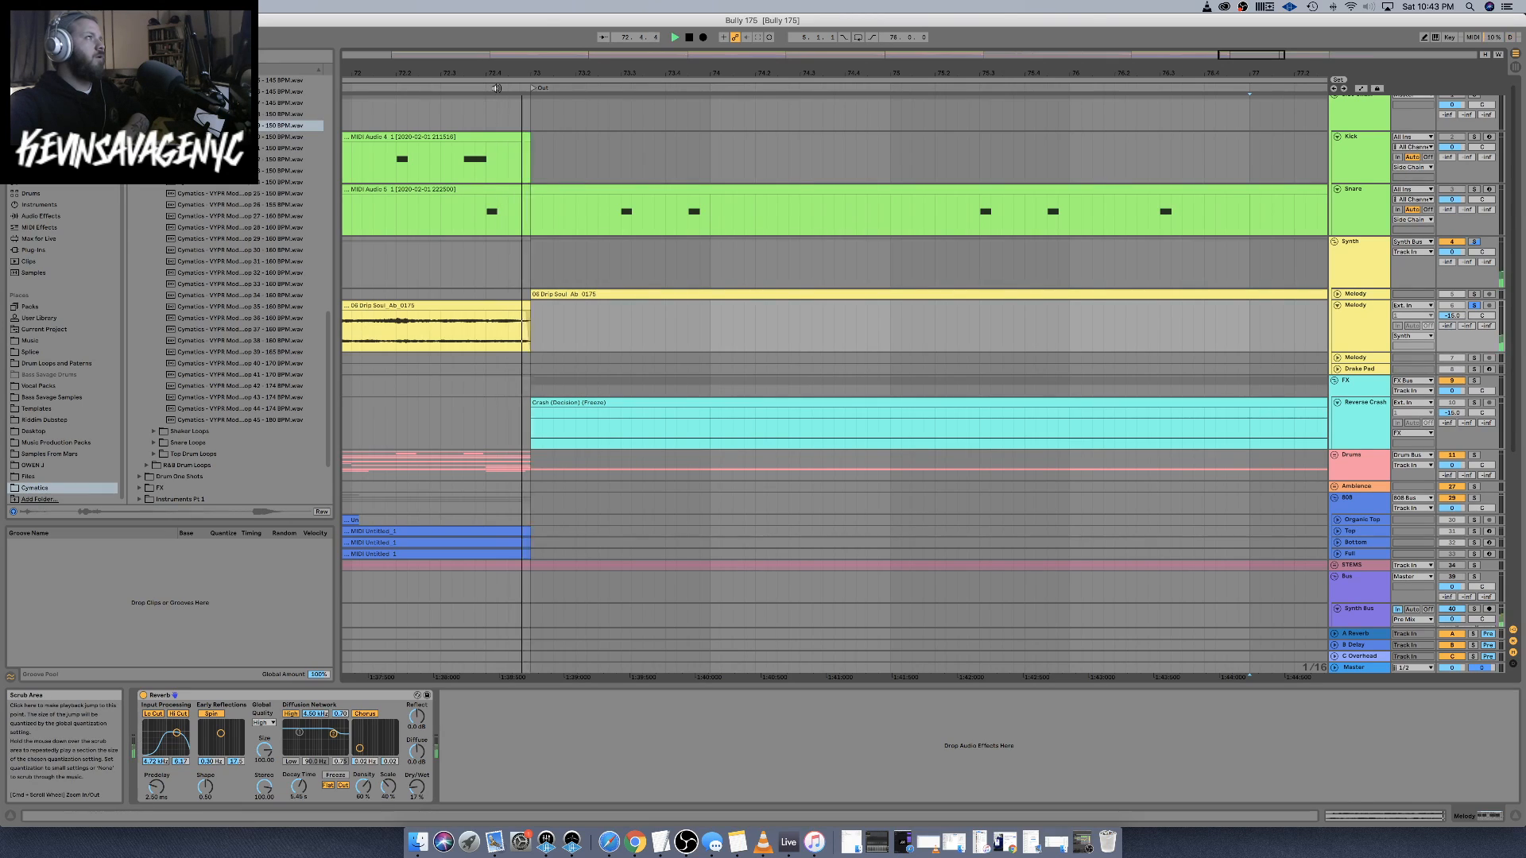
{"action": "left_click", "coordinate": [390, 87]}
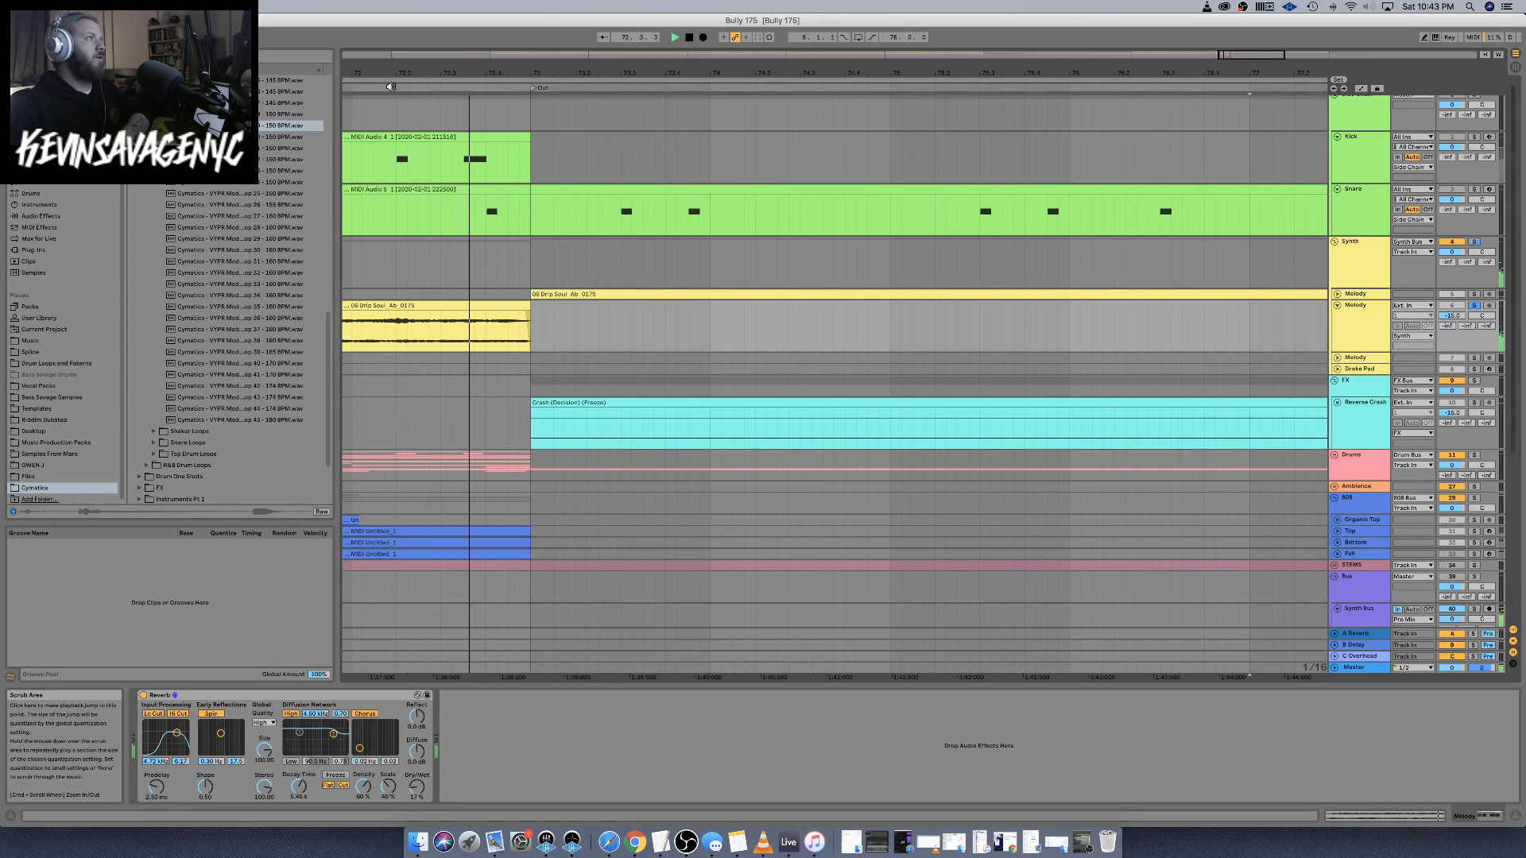
{"action": "key", "text": "space"}
Switch the solo from the single Melody track to the whole Synth group and play the transition into Pre Out
{"action": "scroll", "coordinate": [663, 372], "scroll_direction": "down", "scroll_amount": 1}
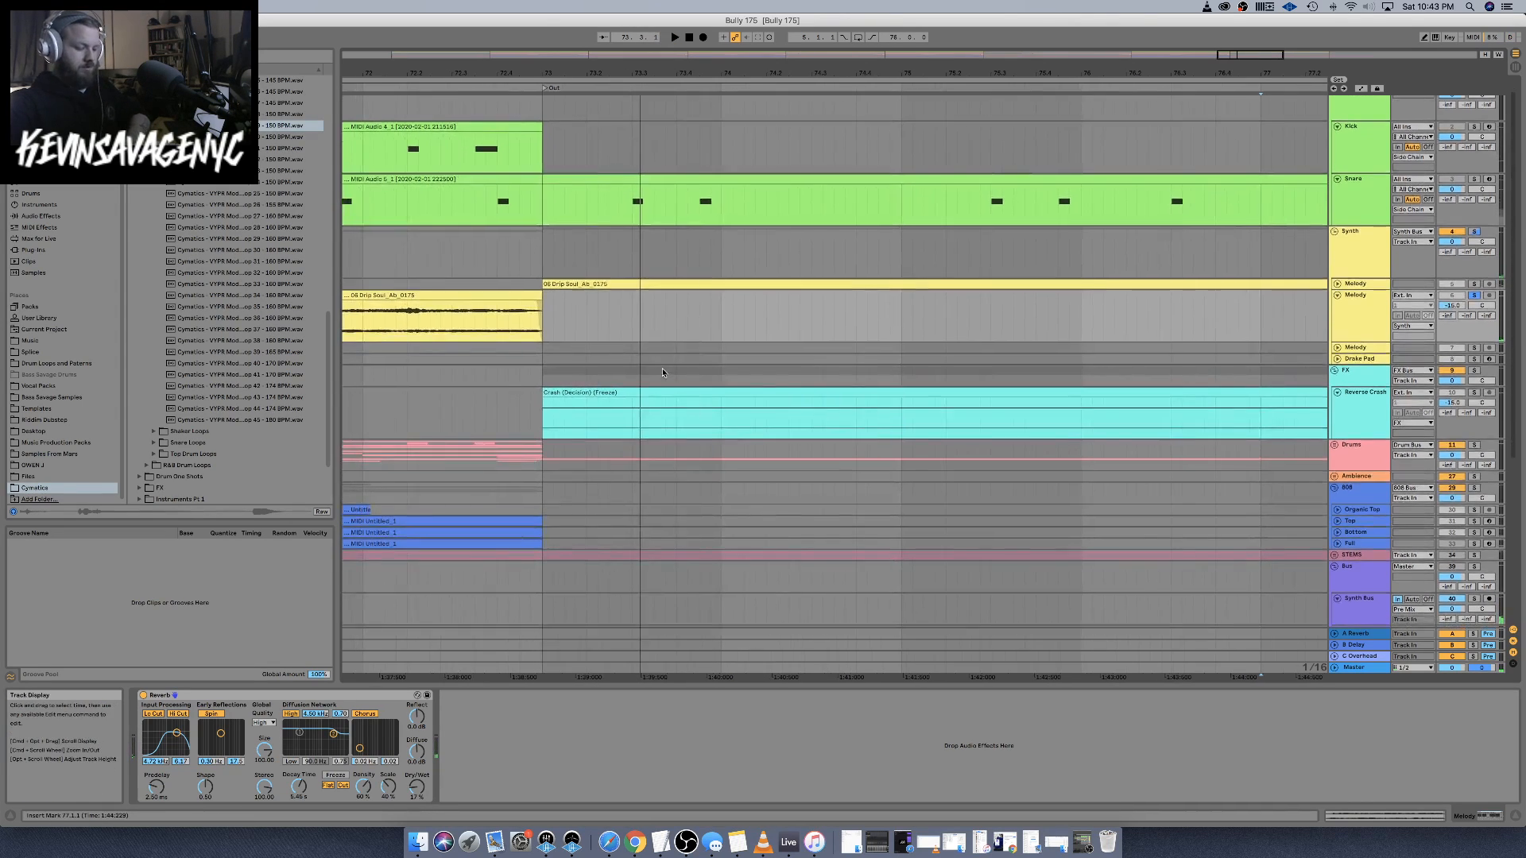
{"action": "left_click", "coordinate": [633, 335]}
{"action": "key", "text": "minus"}
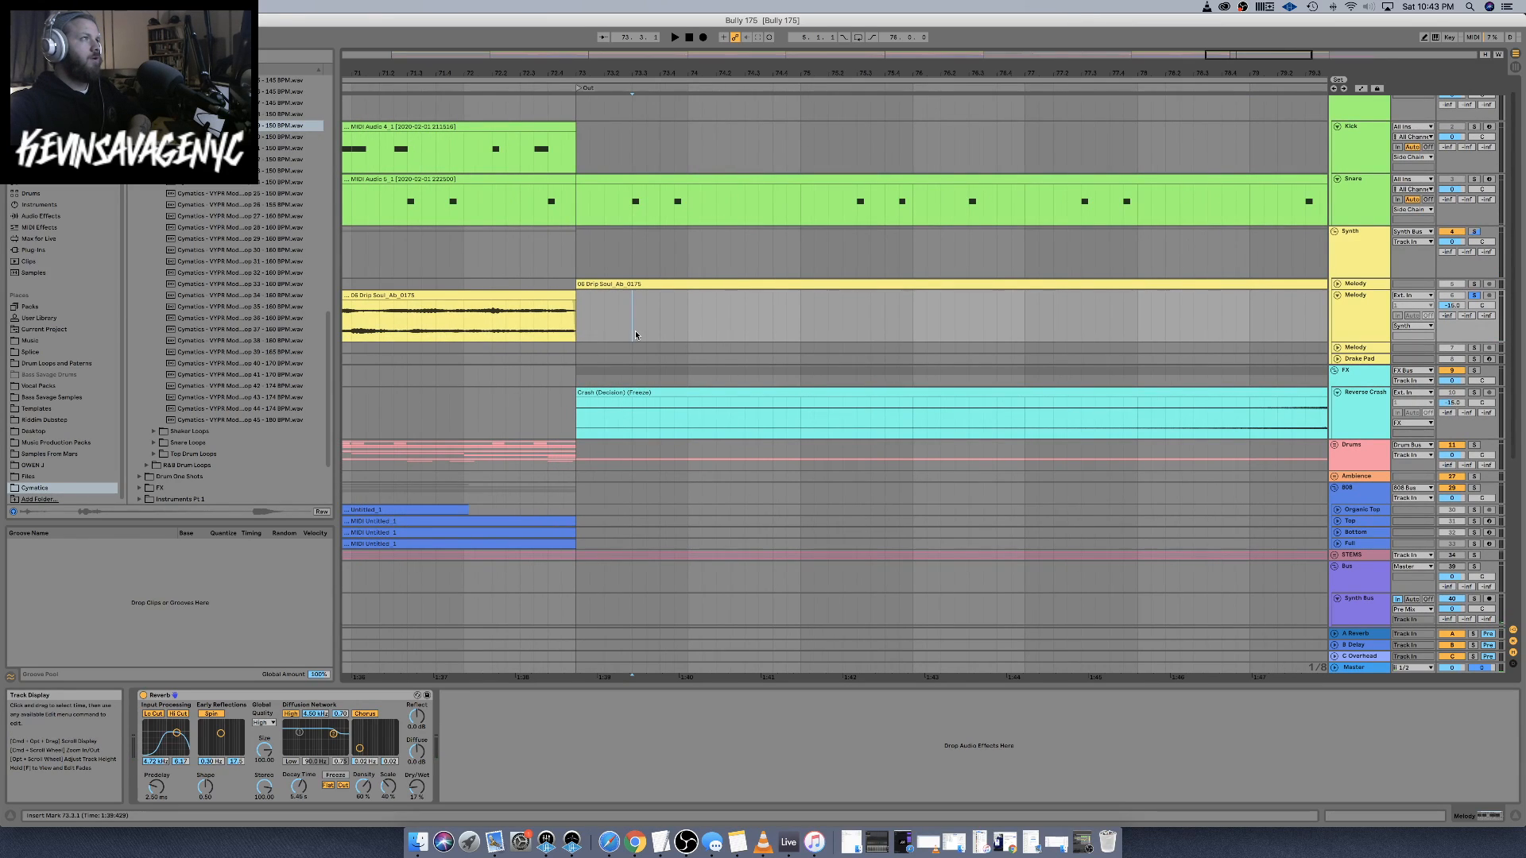
{"action": "key", "text": "minus"}
{"action": "key", "text": "minus"}
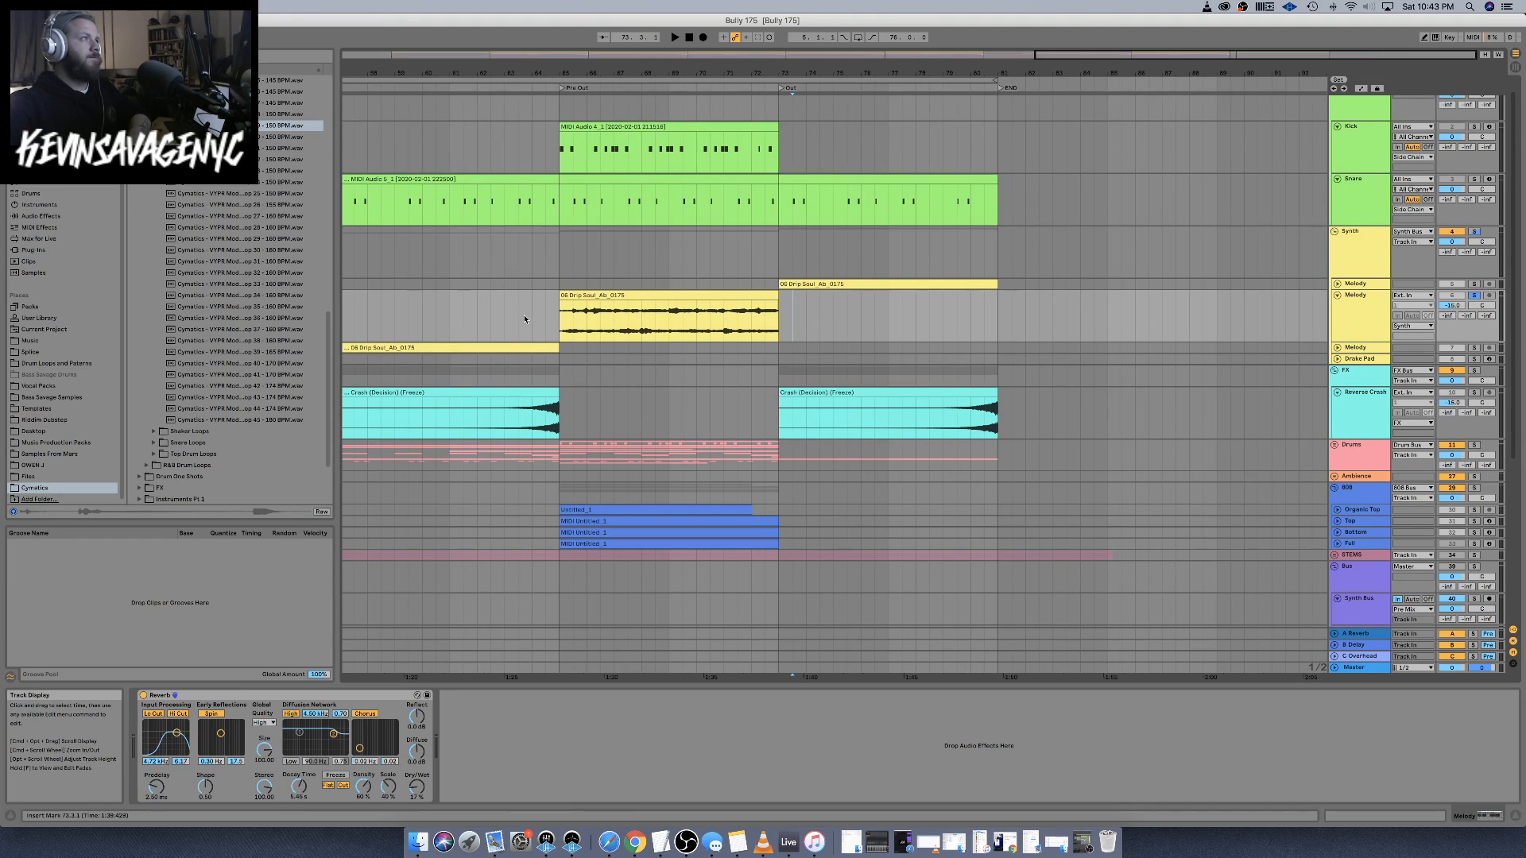
{"action": "left_click", "coordinate": [547, 327]}
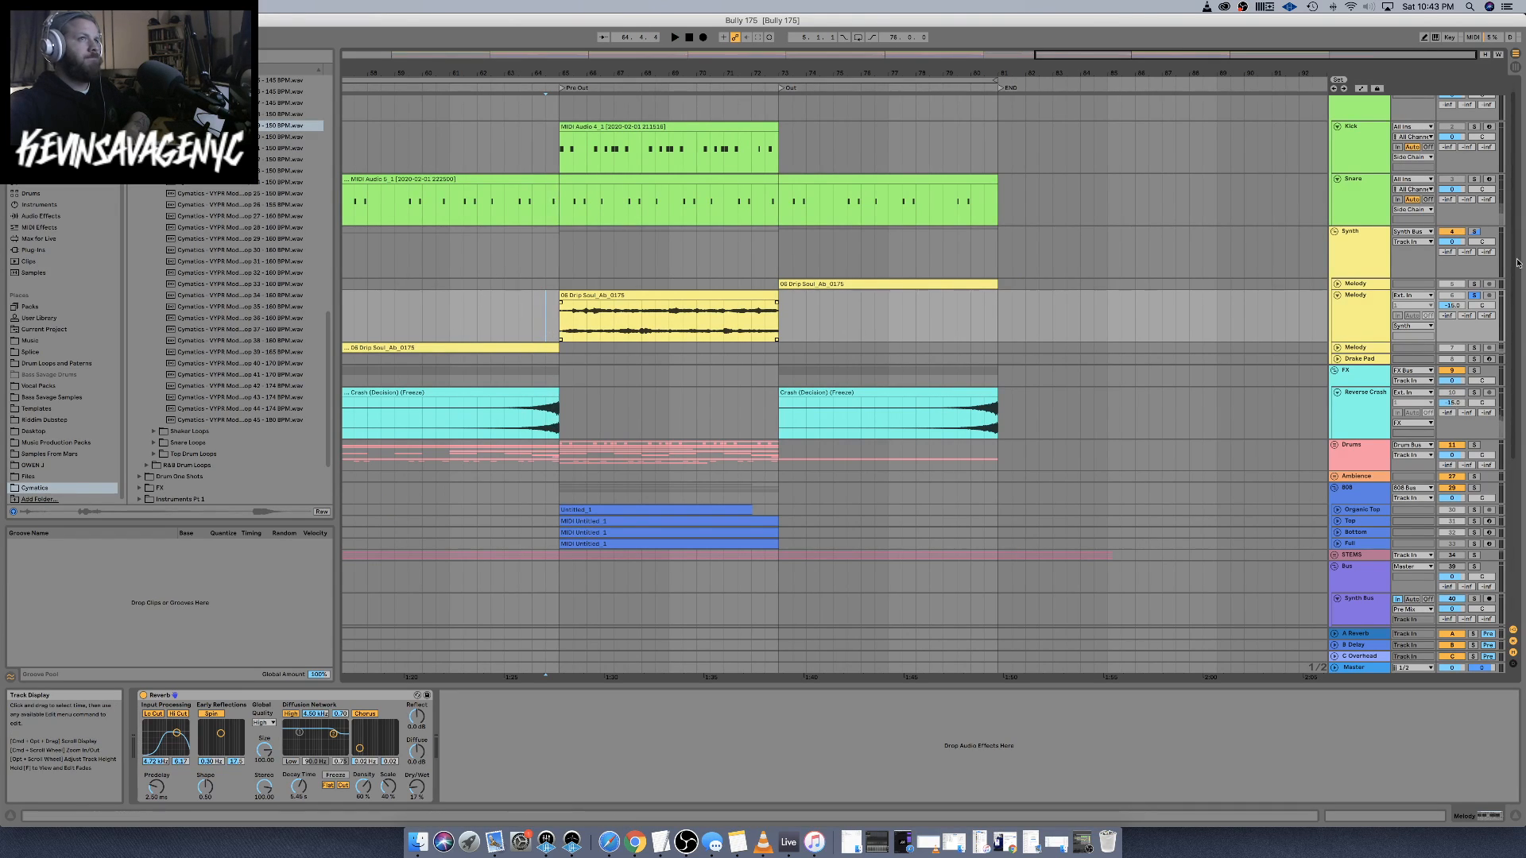
{"action": "left_click", "coordinate": [1474, 232]}
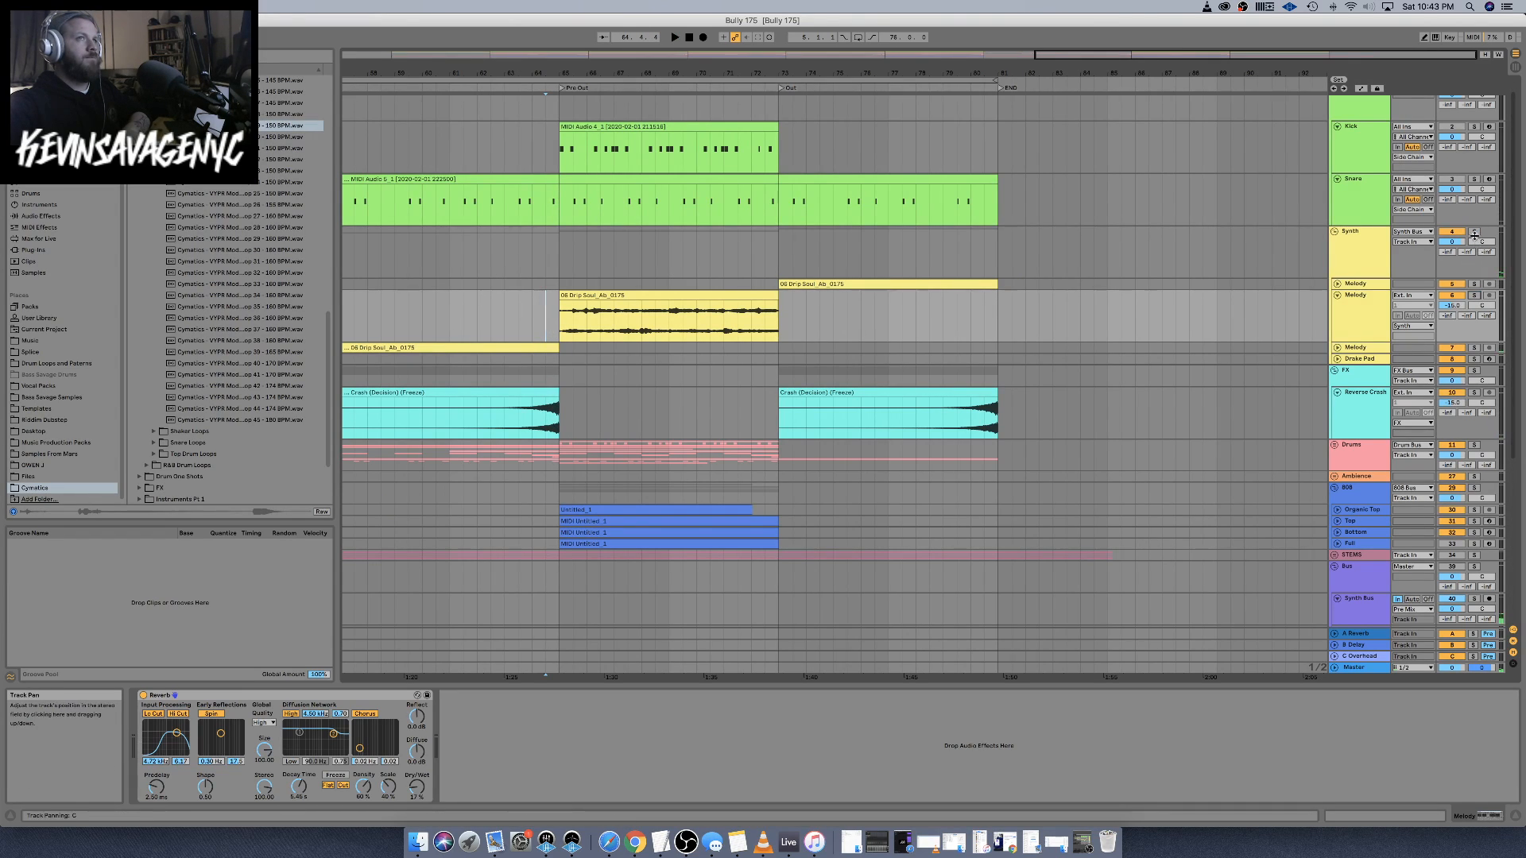
{"action": "key", "text": "space"}
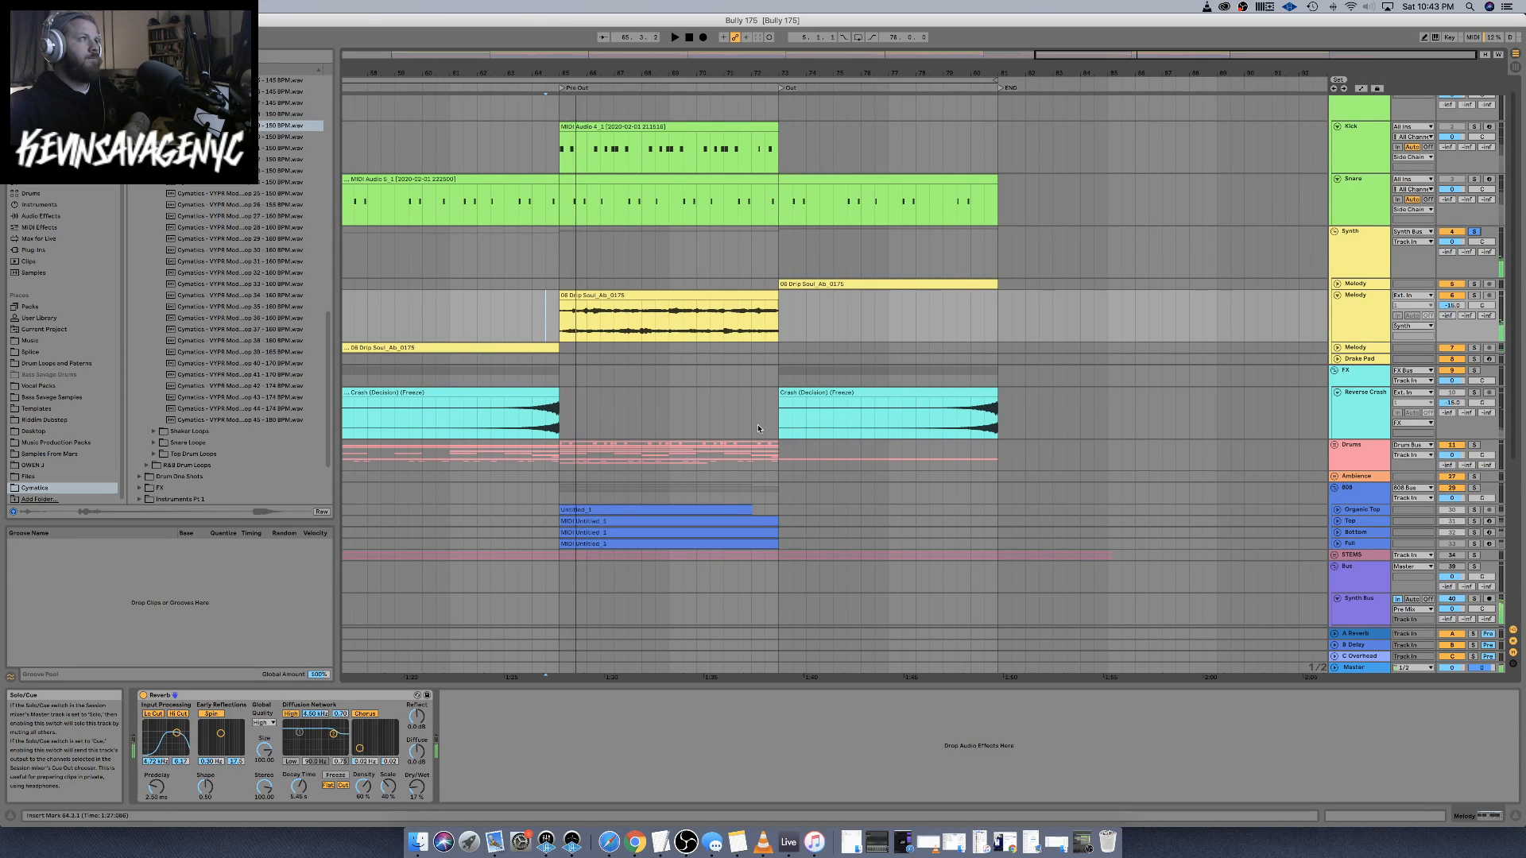
{"action": "key", "text": "space"}
Expand the lower Melody track and add a short fade-out to its Break clip's end, playing the transition into Pre Out
{"action": "left_click", "coordinate": [565, 345]}
{"action": "key", "text": "plus"}
{"action": "key", "text": "plus"}
{"action": "key", "text": "plus"}
{"action": "key", "text": "plus"}
{"action": "key", "text": "plus"}
{"action": "key", "text": "plus"}
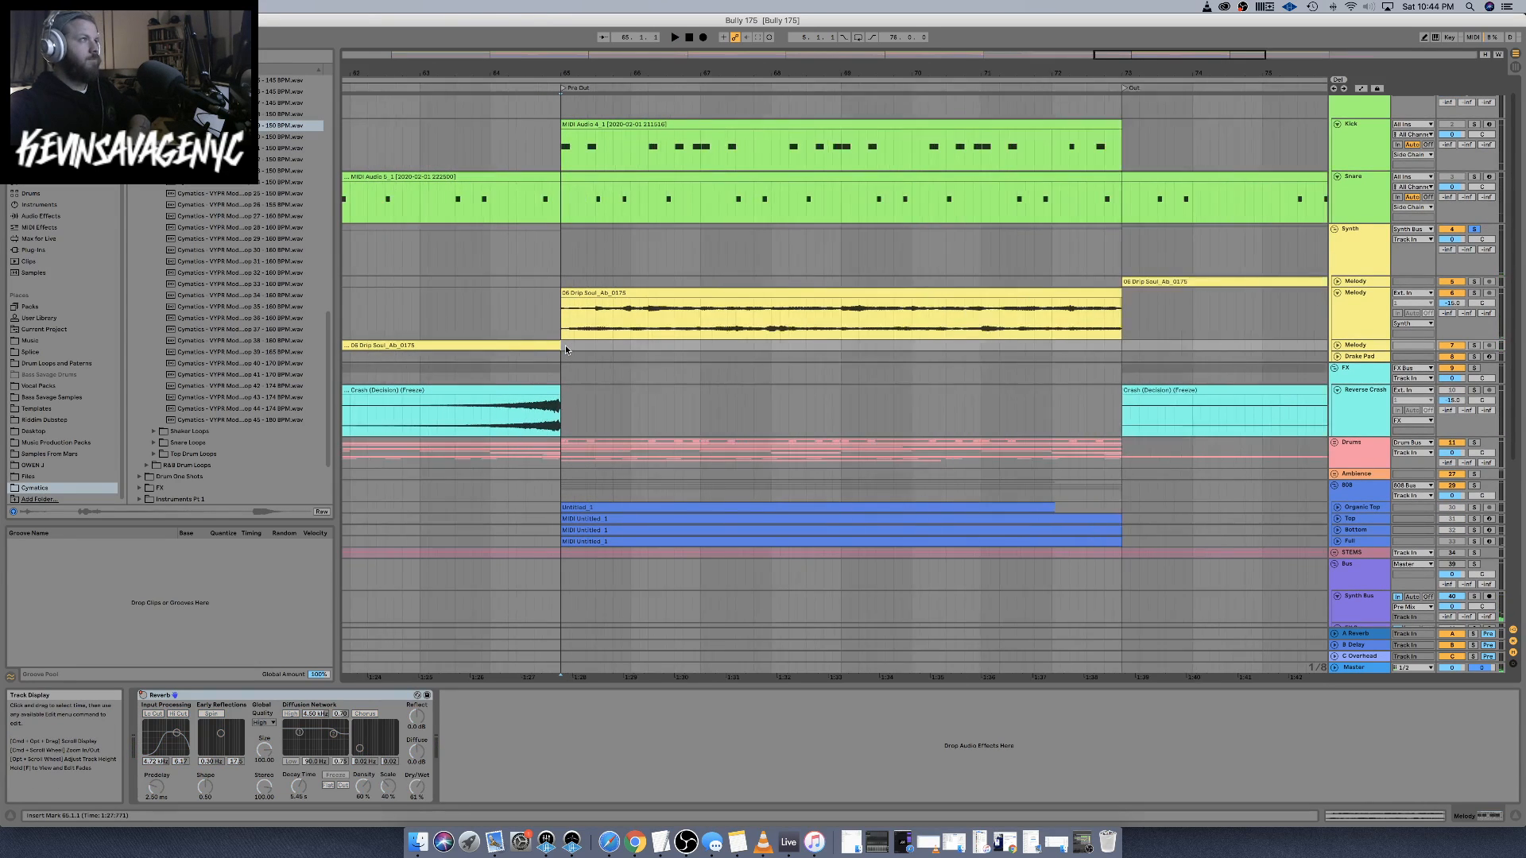
{"action": "left_click", "coordinate": [1337, 346]}
{"action": "key", "text": "plus"}
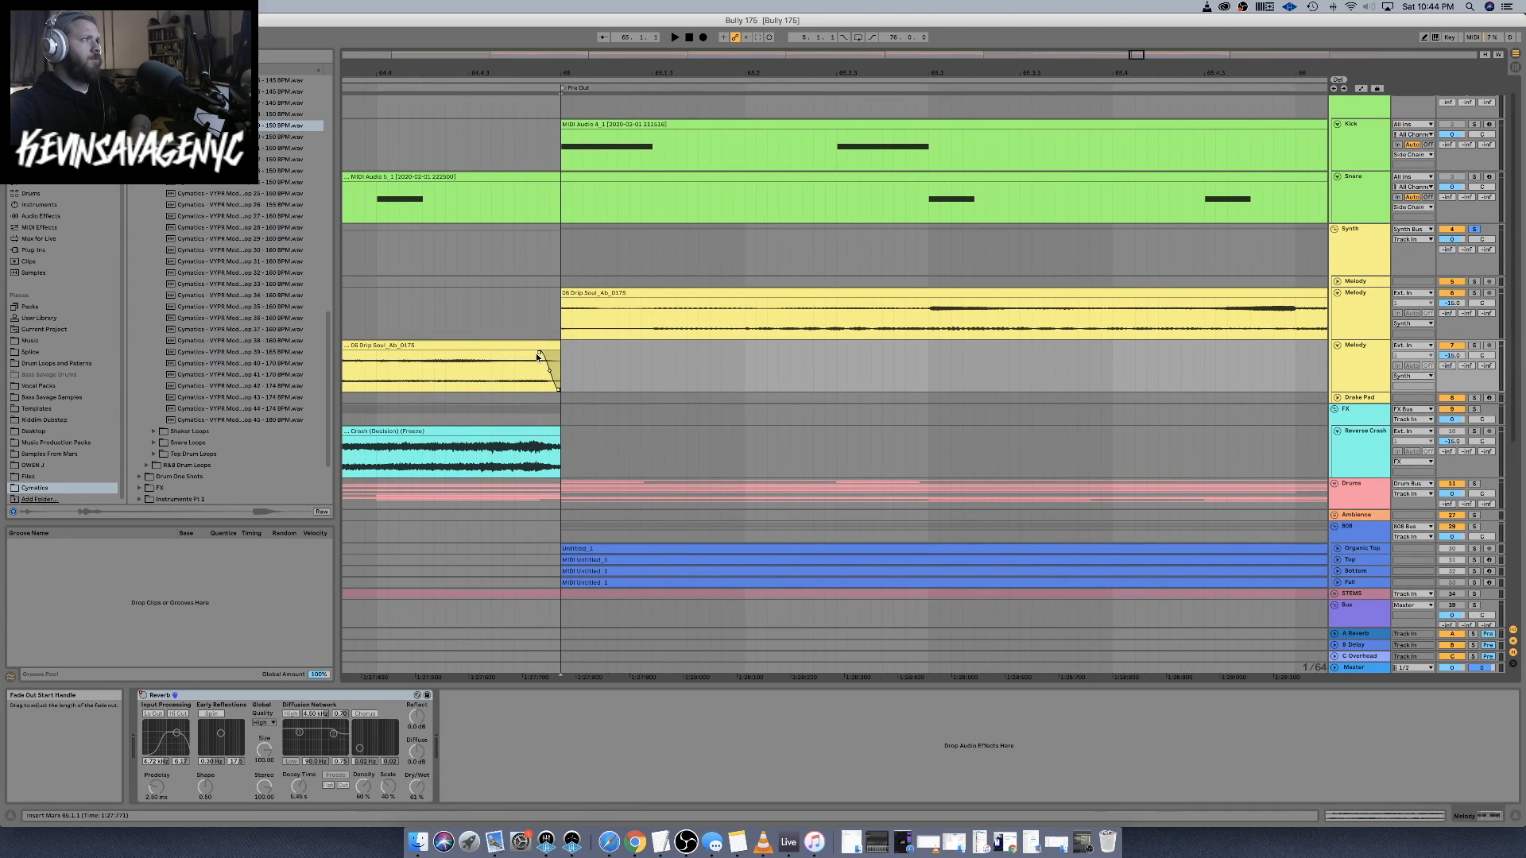
{"action": "left_click", "coordinate": [657, 347]}
{"action": "key", "text": "minus"}
{"action": "key", "text": "minus"}
{"action": "key", "text": "minus"}
{"action": "key", "text": "minus"}
{"action": "key", "text": "minus"}
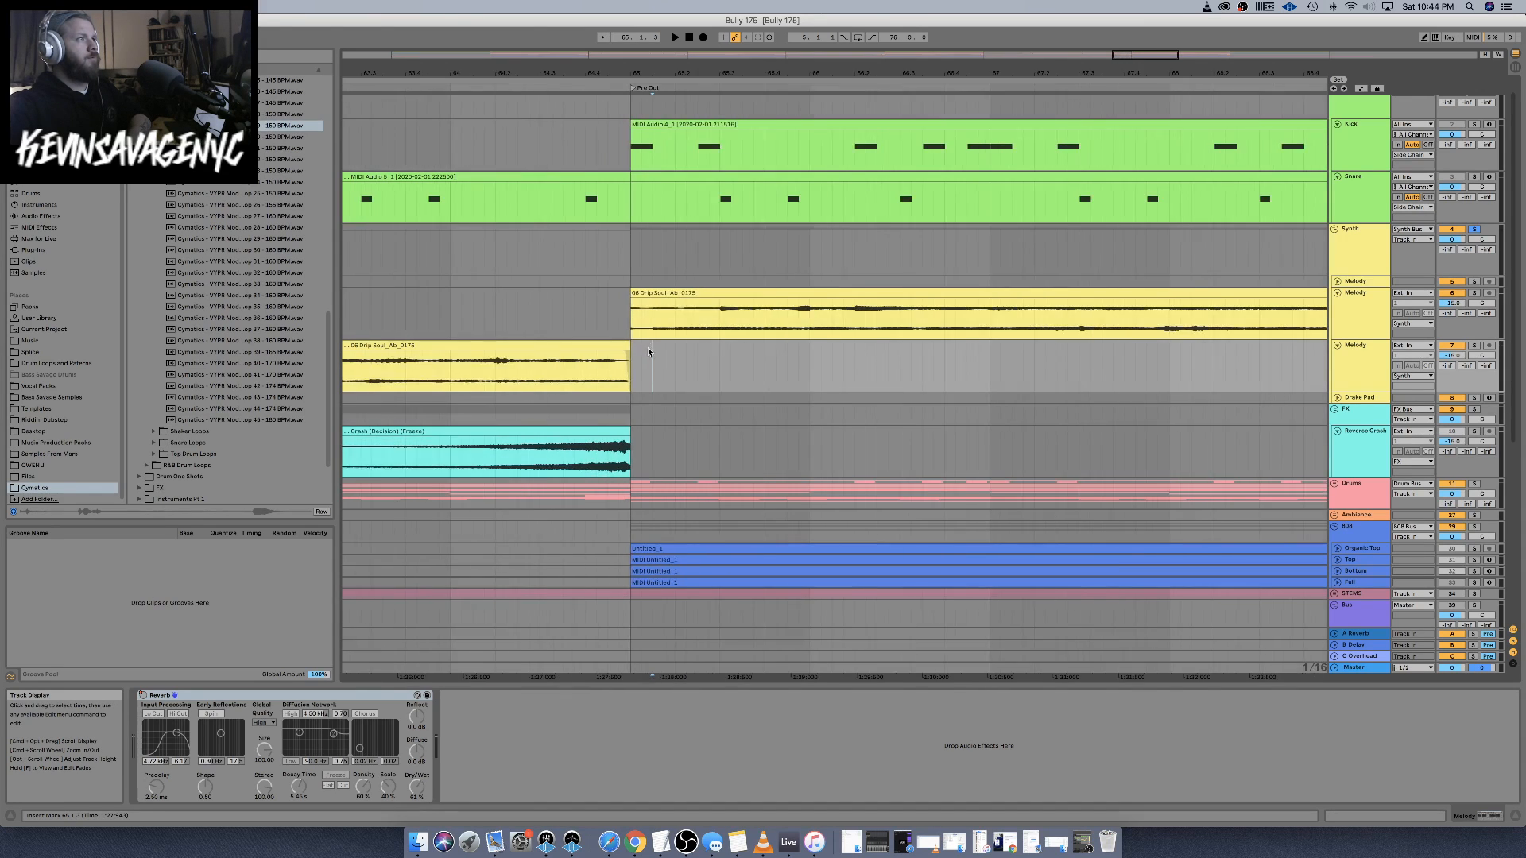
{"action": "left_click", "coordinate": [512, 84]}
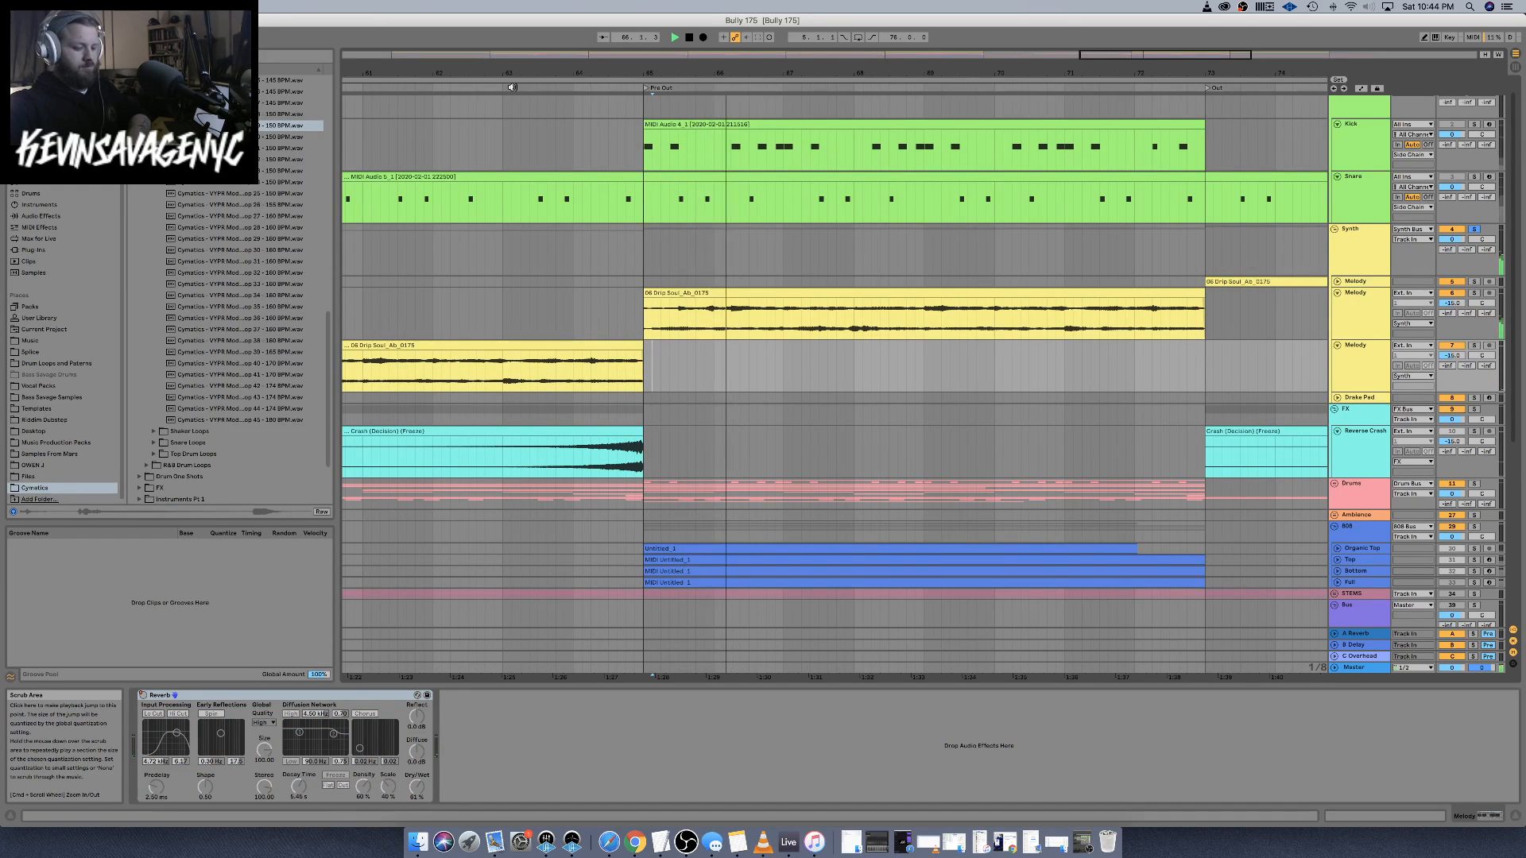
Add a short fade-out to the end of the middle Melody track's last Hook A clip, just before the Break
{"action": "key", "text": "minus"}
{"action": "key", "text": "minus"}
{"action": "scroll", "coordinate": [576, 318], "scroll_direction": "left", "scroll_amount": 3}
{"action": "scroll", "coordinate": [575, 316], "scroll_direction": "left", "scroll_amount": 3}
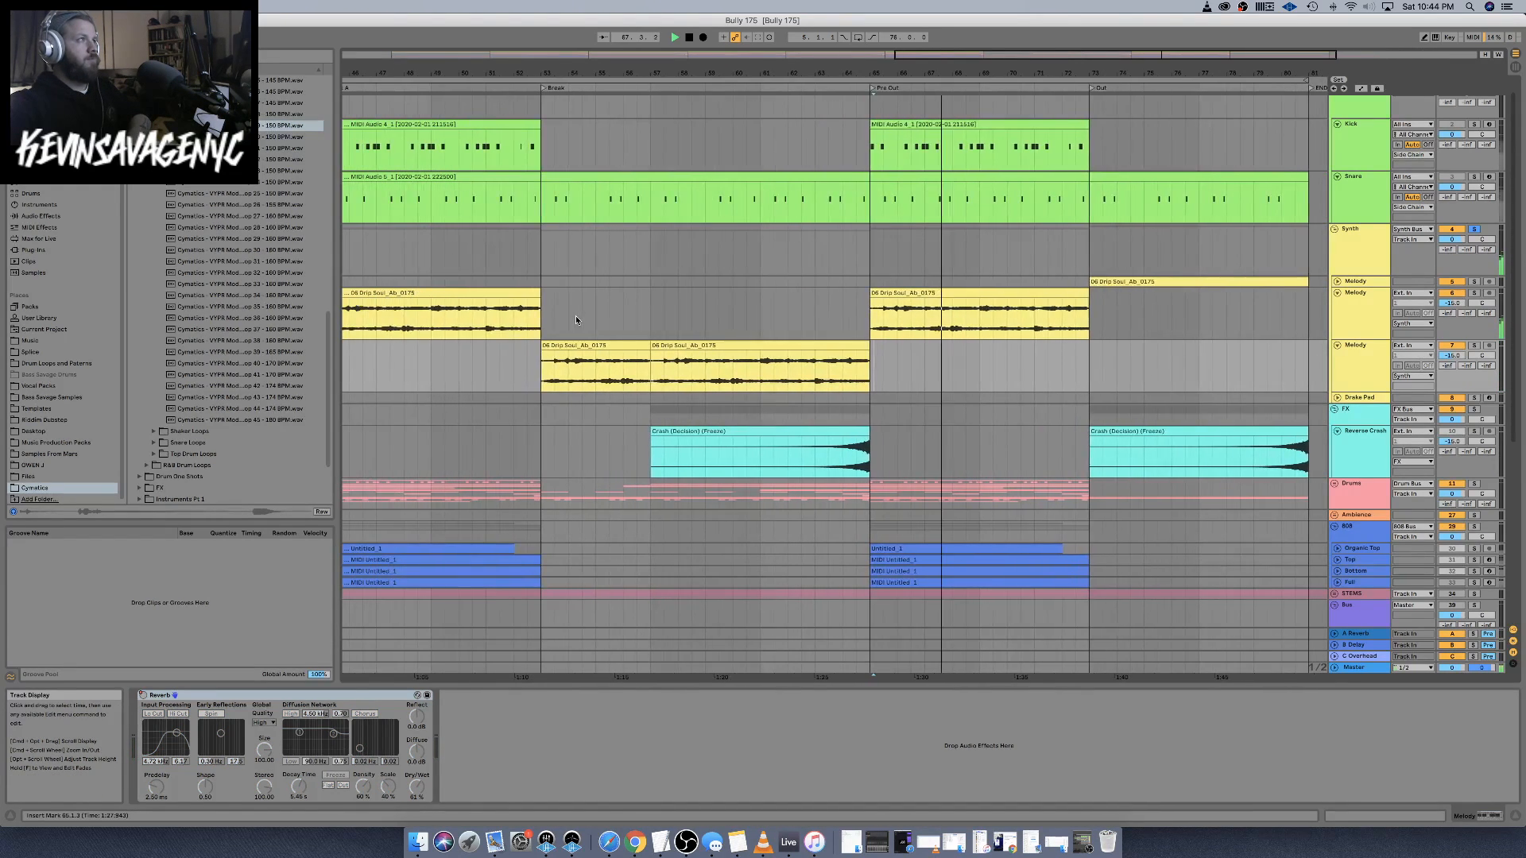
{"action": "left_click", "coordinate": [542, 306]}
{"action": "key", "text": "plus"}
{"action": "key", "text": "plus"}
{"action": "key", "text": "plus"}
{"action": "key", "text": "plus"}
{"action": "key", "text": "plus"}
{"action": "key", "text": "plus"}
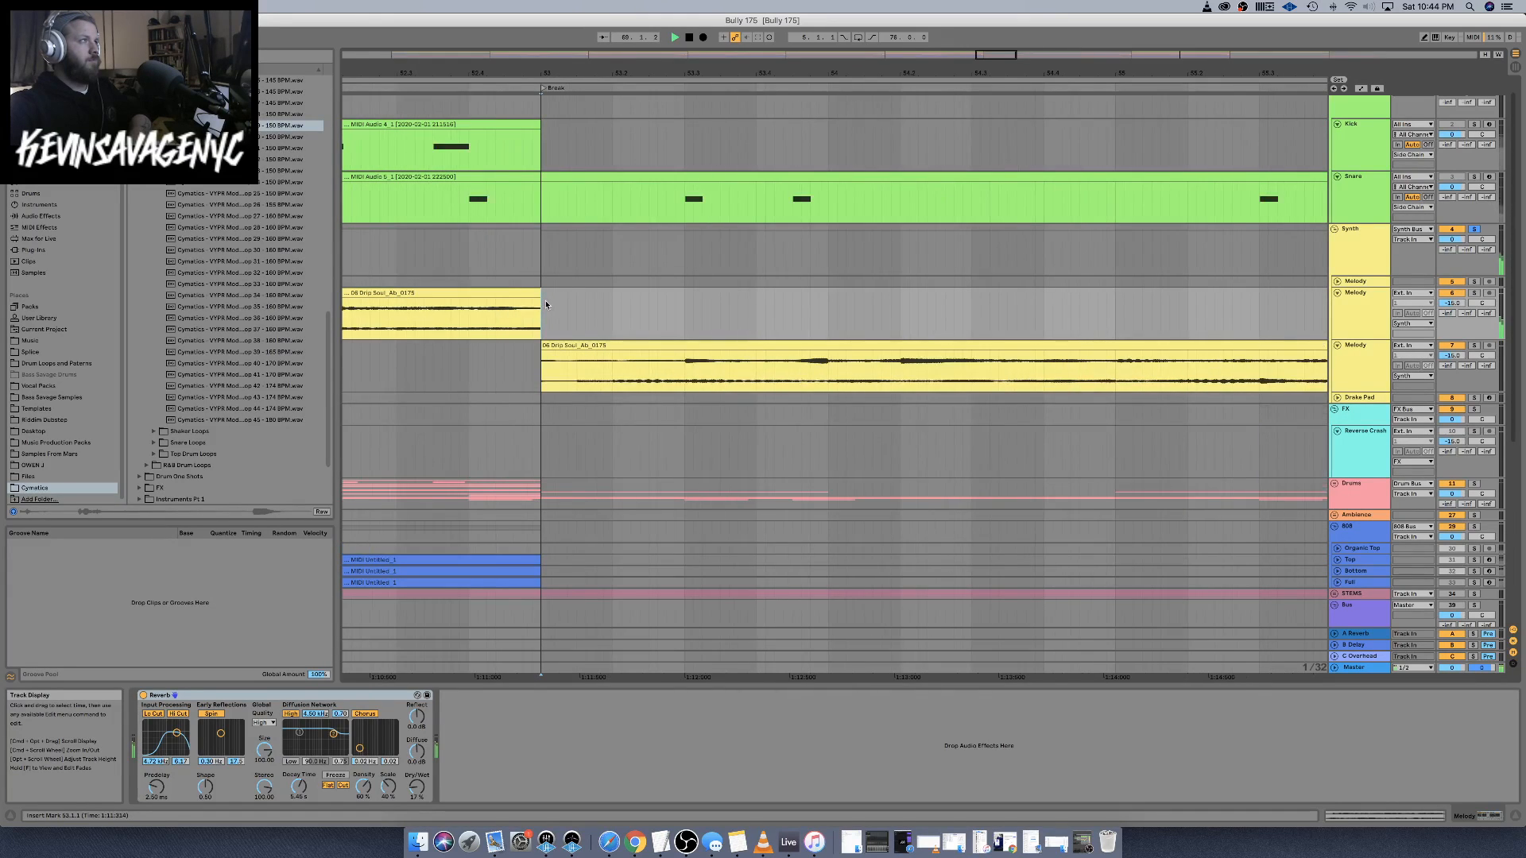
{"action": "mouse_move", "coordinate": [537, 303]}
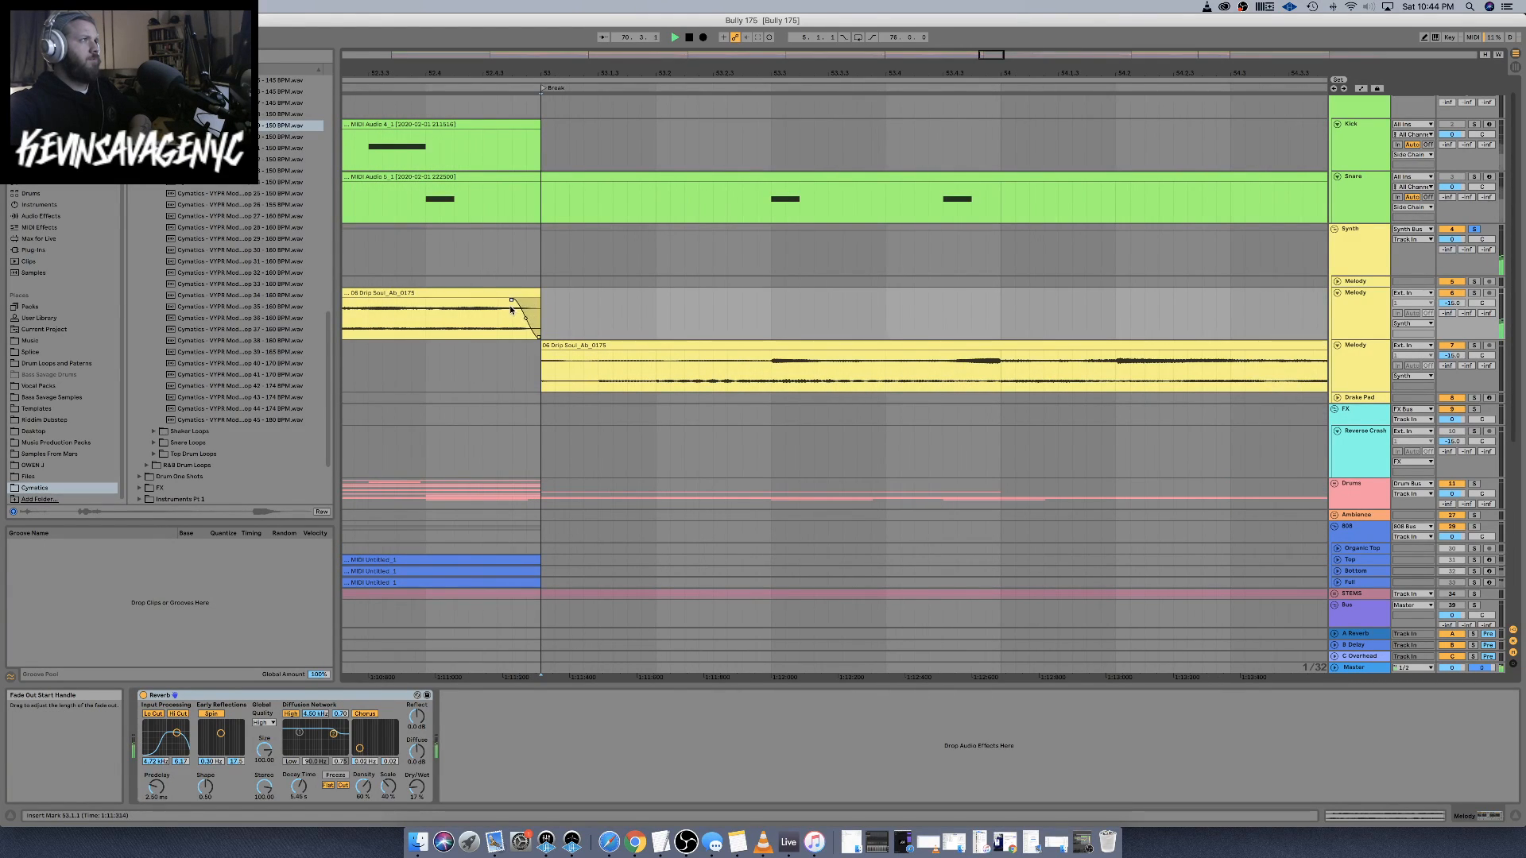
{"action": "key", "text": "minus"}
{"action": "key", "text": "minus"}
{"action": "key", "text": "minus"}
{"action": "key", "text": "minus"}
{"action": "key", "text": "minus"}
{"action": "key", "text": "minus"}
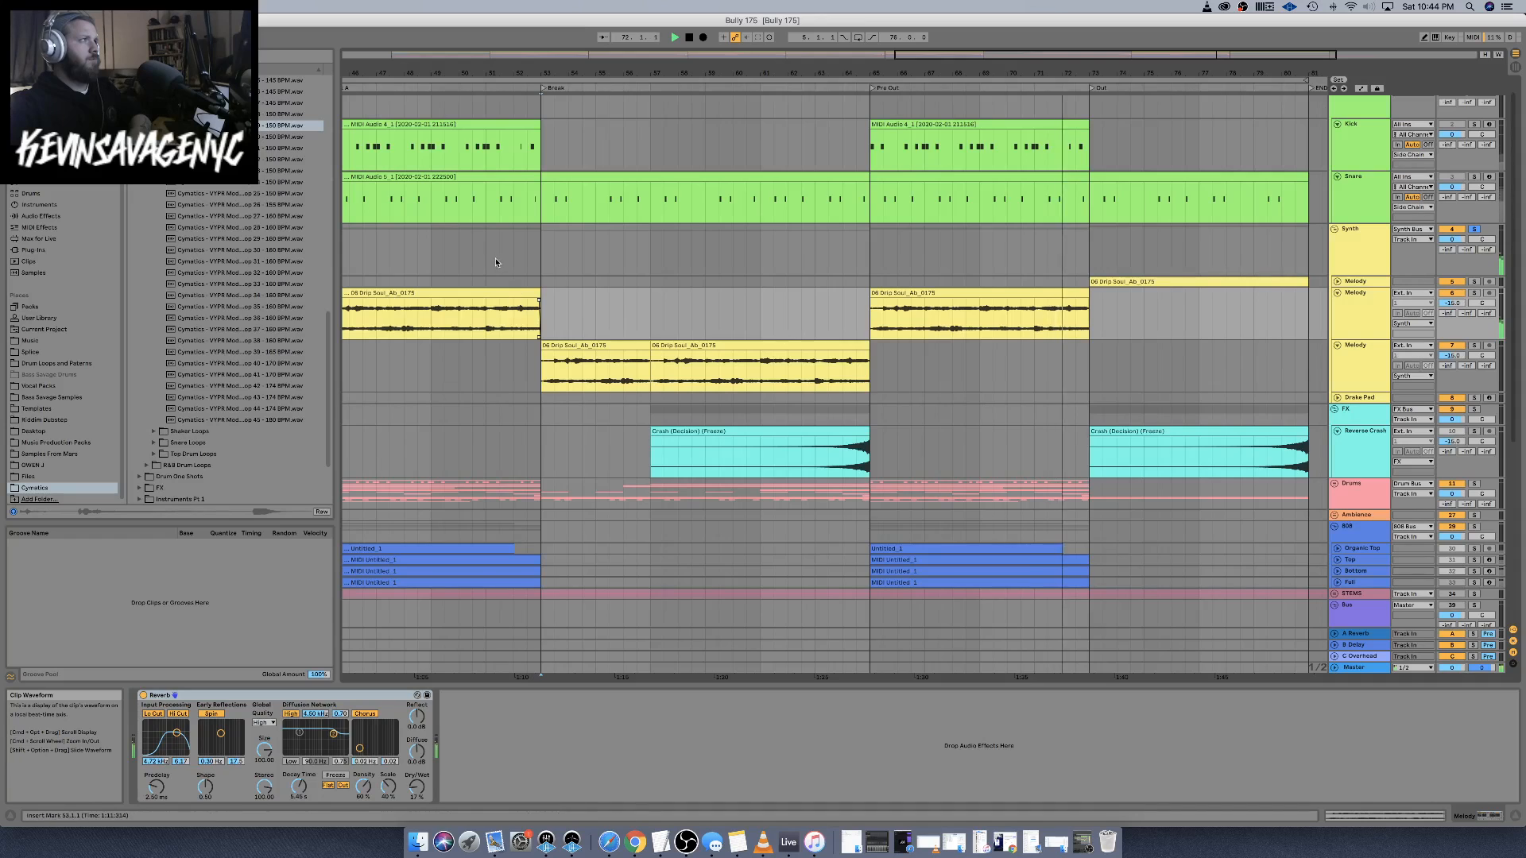
Expand the upper Melody track to reveal the Intro clip's waveform
{"action": "scroll", "coordinate": [477, 247], "scroll_direction": "left", "scroll_amount": 5}
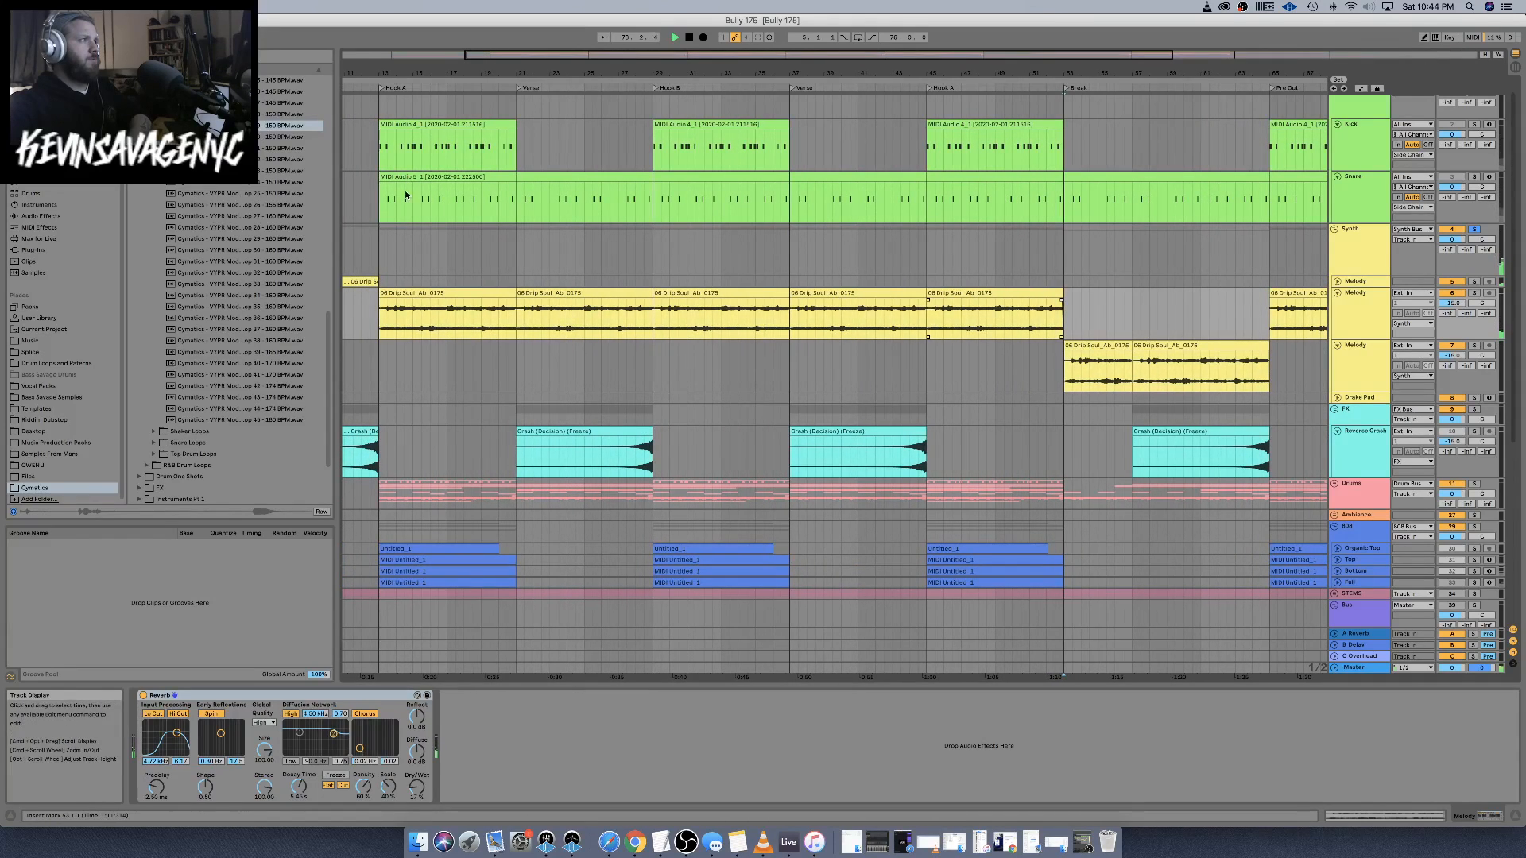
{"action": "scroll", "coordinate": [408, 197], "scroll_direction": "left", "scroll_amount": 5}
{"action": "scroll", "coordinate": [407, 199], "scroll_direction": "left", "scroll_amount": 1}
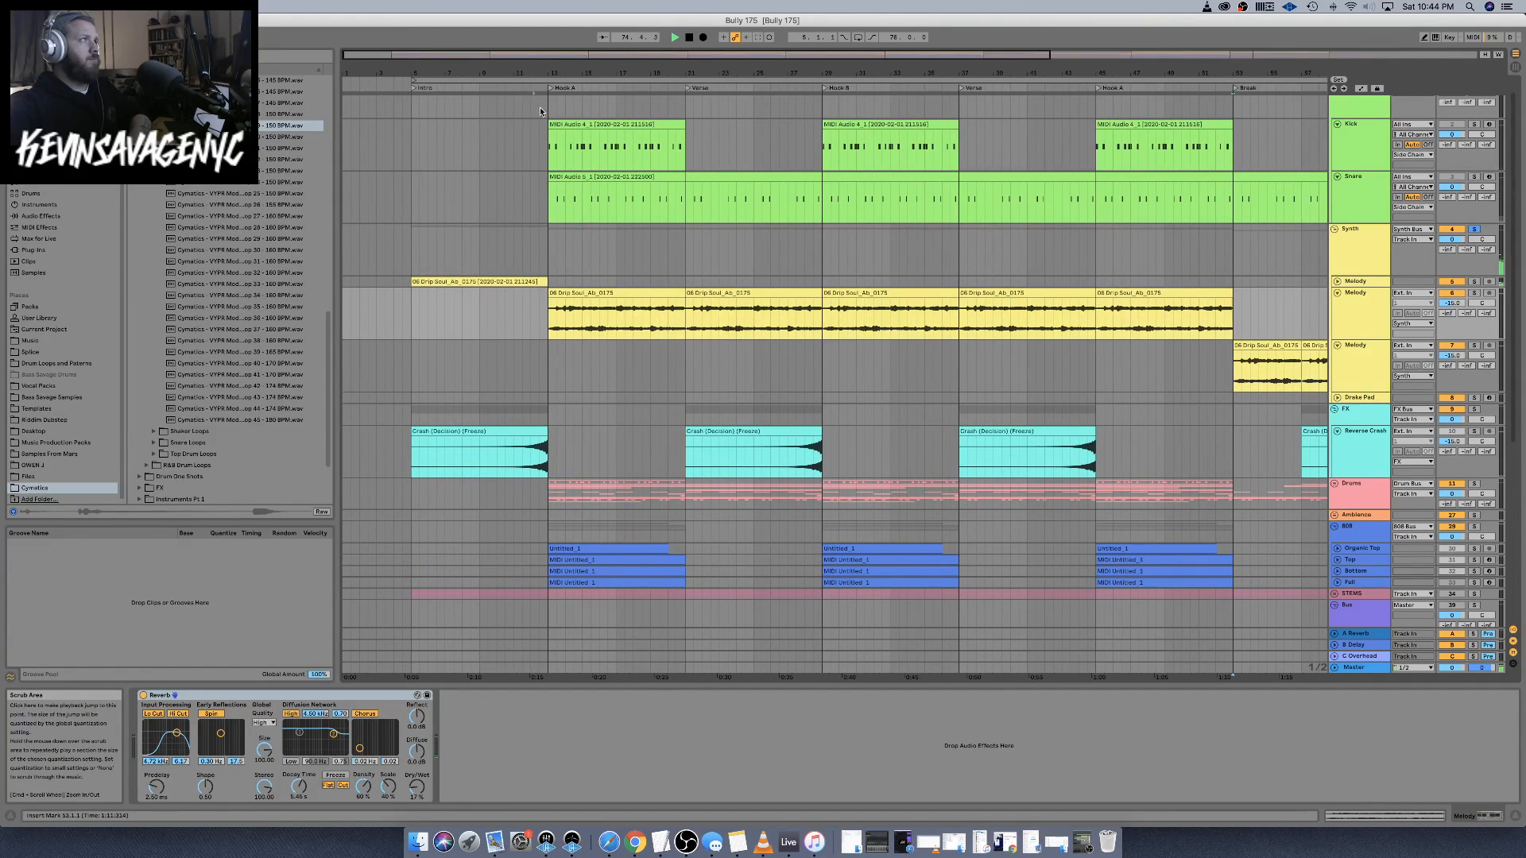
{"action": "key", "text": "plus"}
{"action": "key", "text": "plus"}
{"action": "key", "text": "plus"}
{"action": "scroll", "coordinate": [553, 194], "scroll_direction": "left", "scroll_amount": 8}
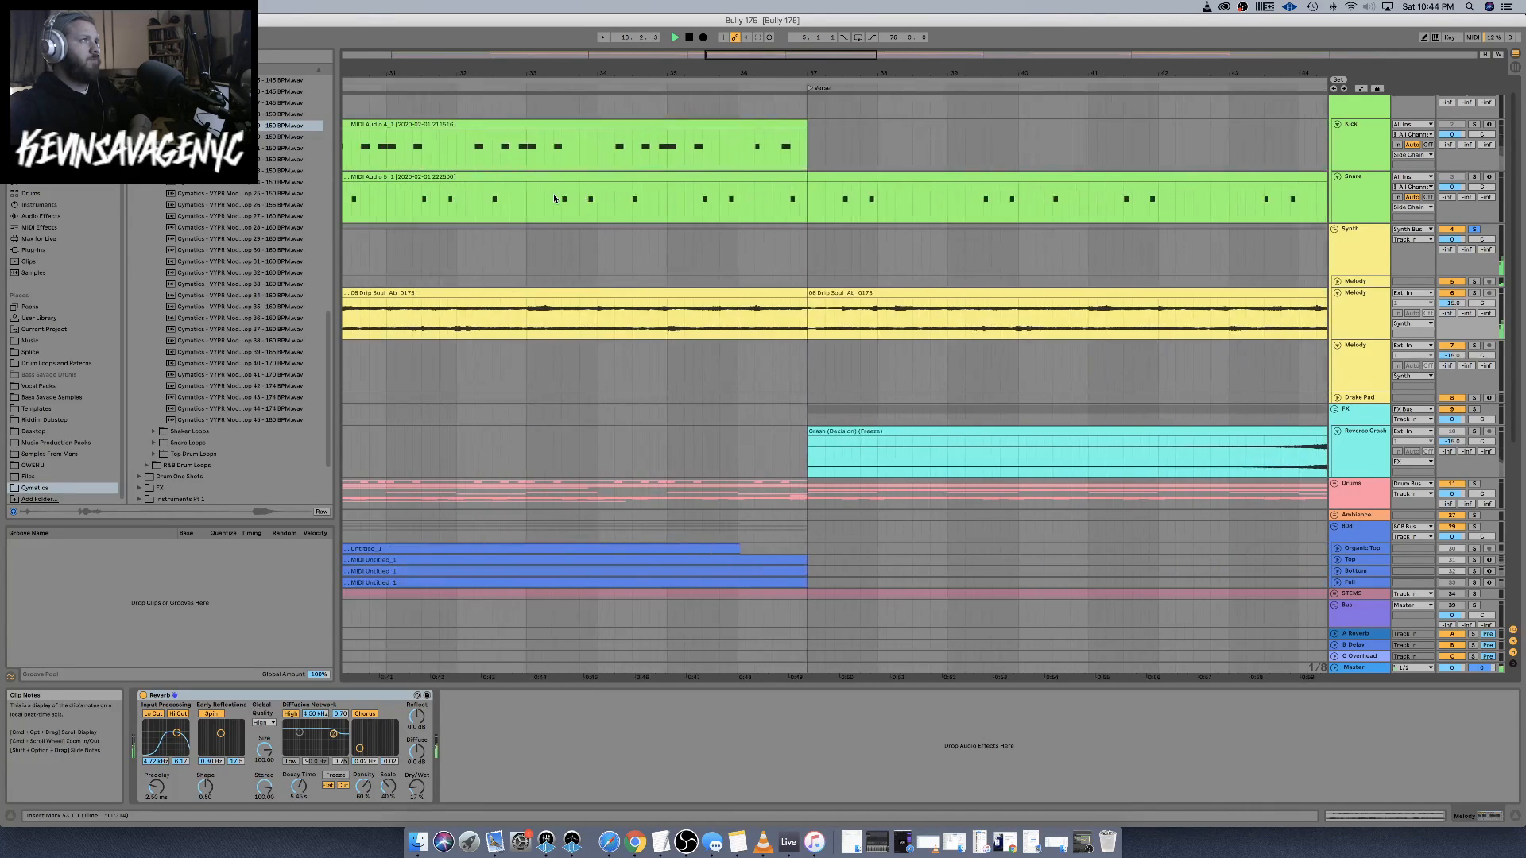
{"action": "scroll", "coordinate": [554, 198], "scroll_direction": "left", "scroll_amount": 10}
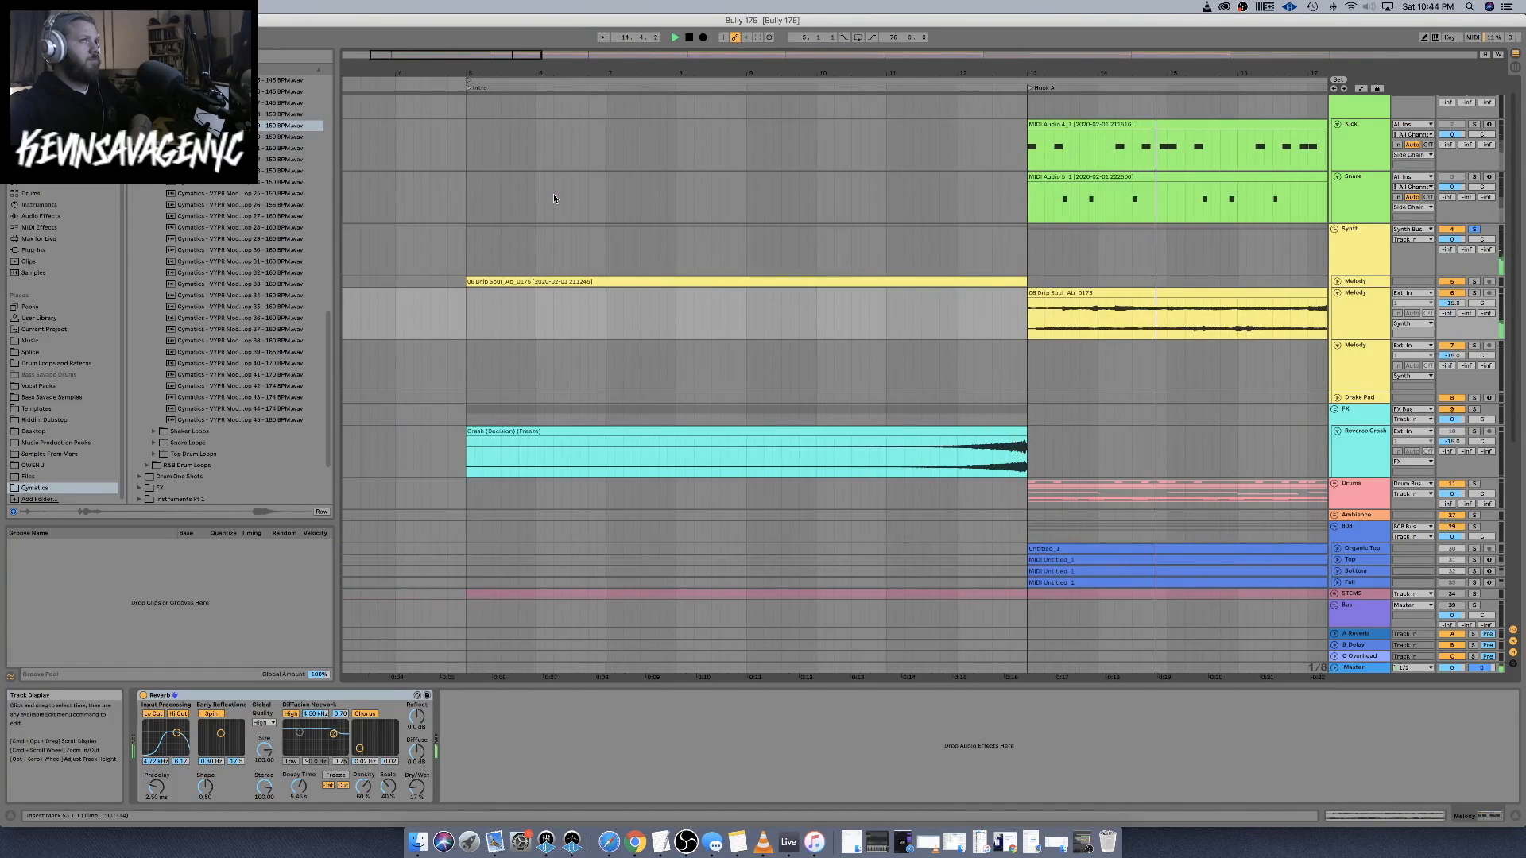
{"action": "left_click", "coordinate": [1337, 282]}
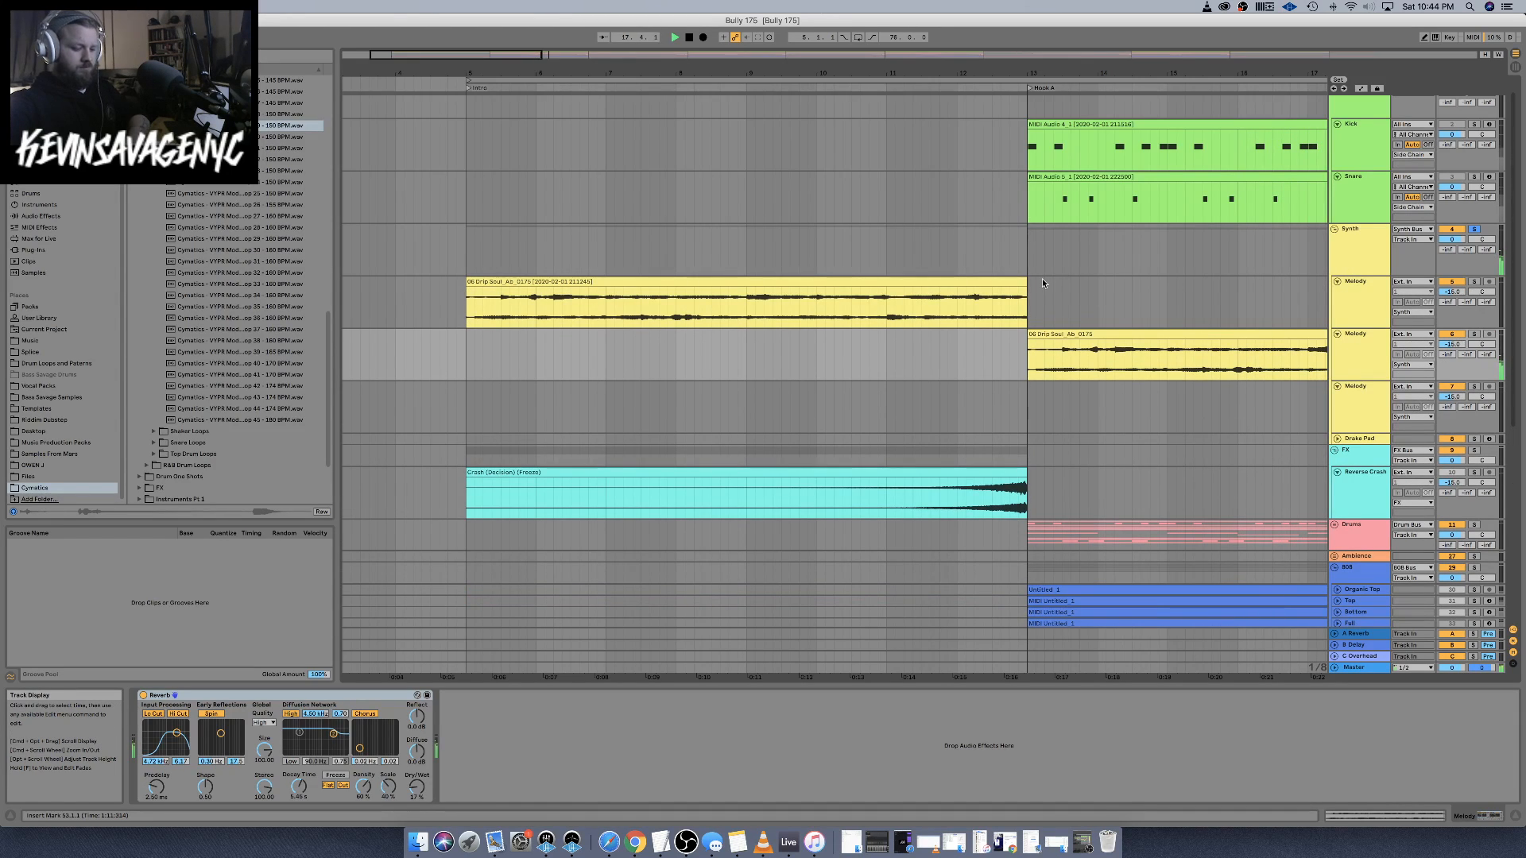
Add a short fade-out to the end of the upper Melody track's Intro clip at the start of Hook A
{"action": "left_click", "coordinate": [1042, 278]}
{"action": "key", "text": "plus"}
{"action": "key", "text": "plus"}
{"action": "key", "text": "plus"}
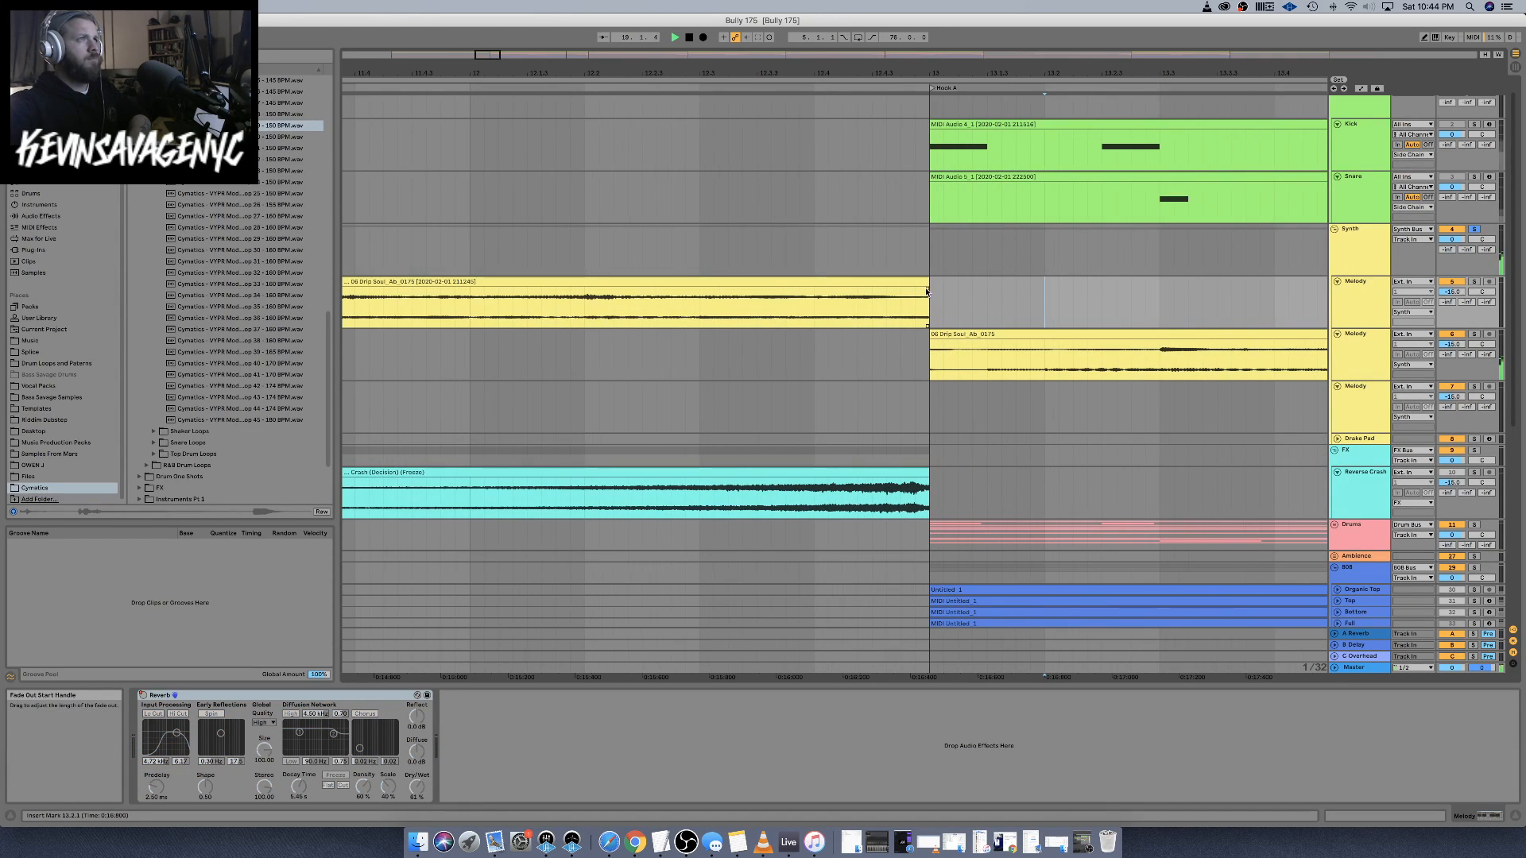
{"action": "key", "text": "minus"}
{"action": "key", "text": "minus"}
{"action": "key", "text": "minus"}
{"action": "key", "text": "minus"}
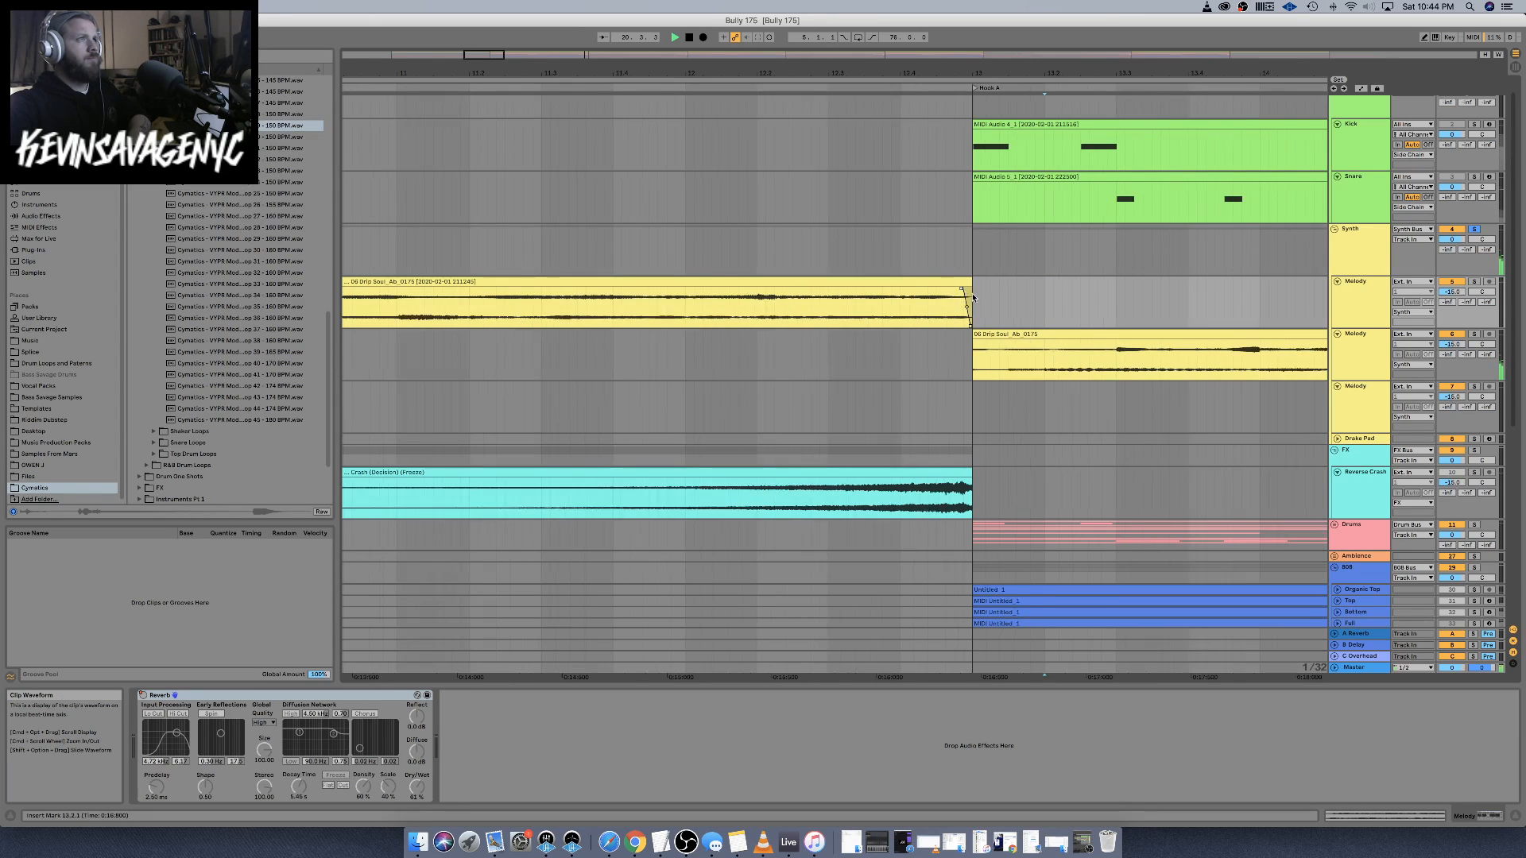
{"action": "key", "text": "minus"}
{"action": "key", "text": "minus"}
{"action": "key", "text": "minus"}
{"action": "key", "text": "minus"}
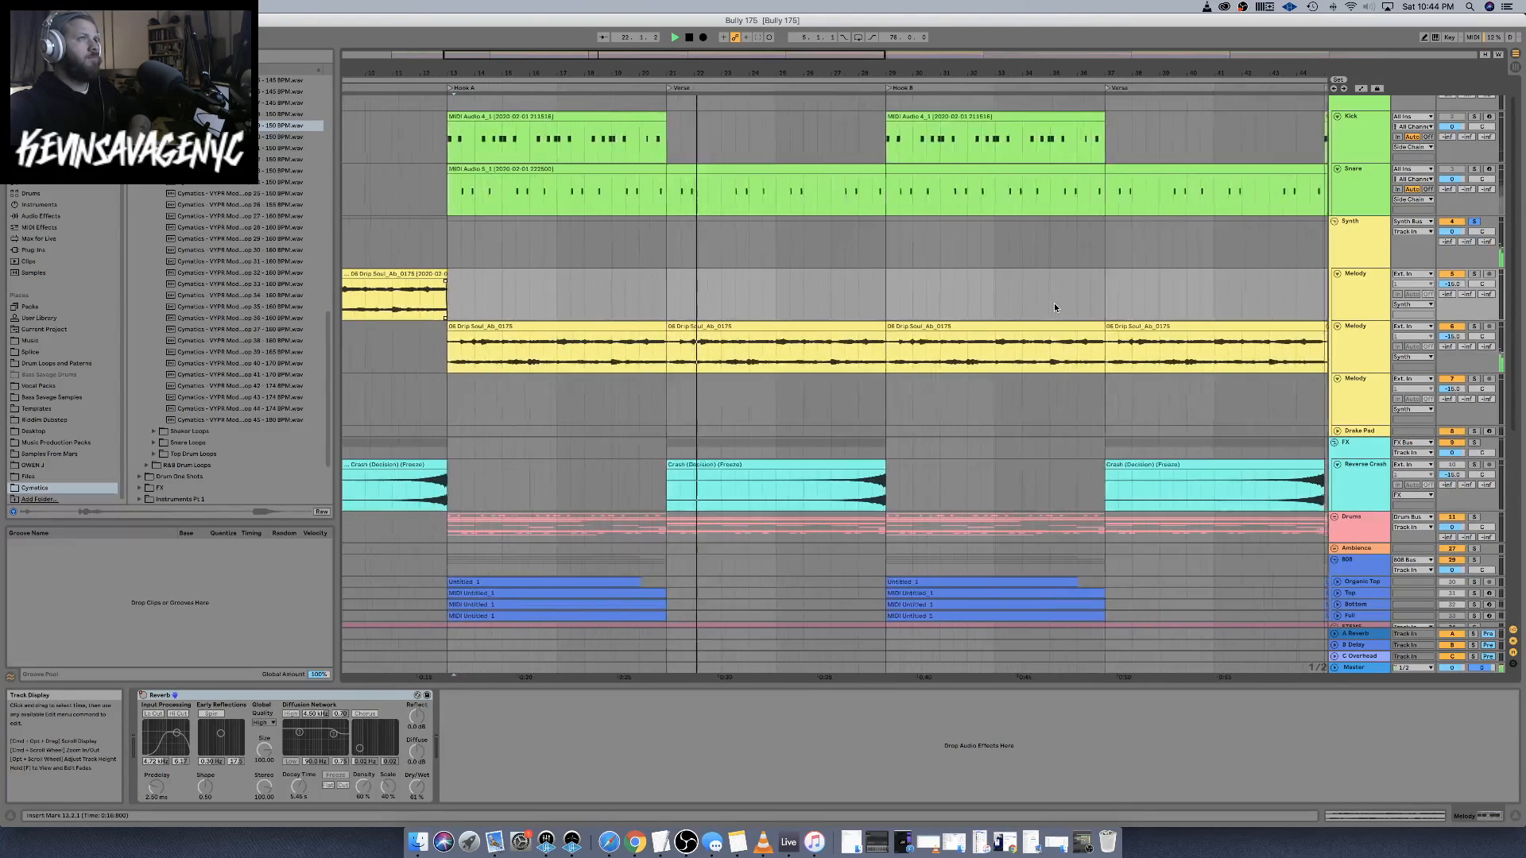
{"action": "key", "text": "minus"}
{"action": "key", "text": "minus"}
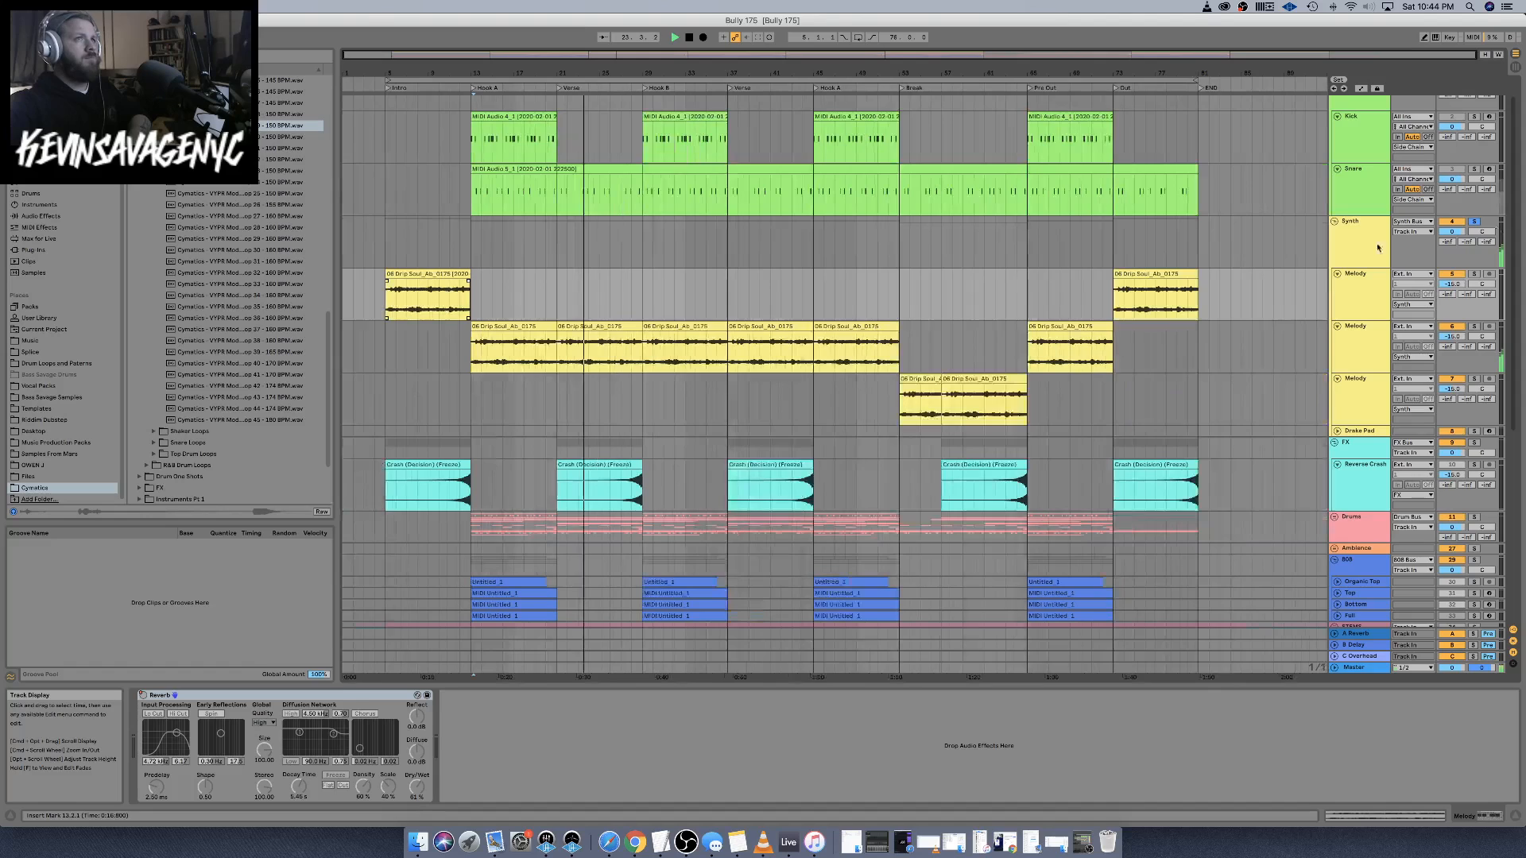
{"action": "key", "text": "space"}
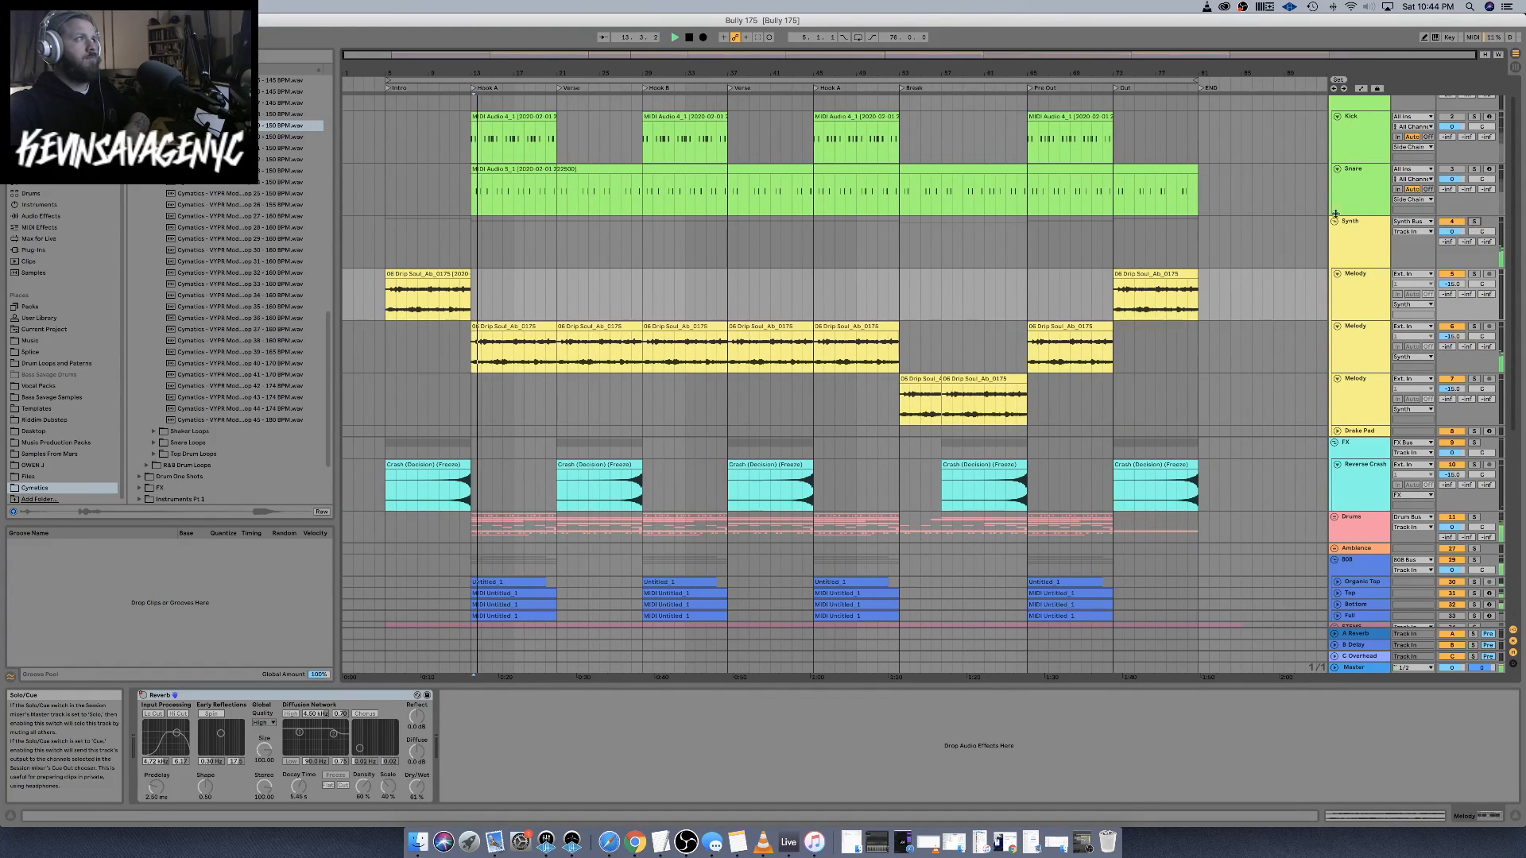
{"action": "scroll", "coordinate": [1181, 340], "scroll_direction": "down", "scroll_amount": 3}
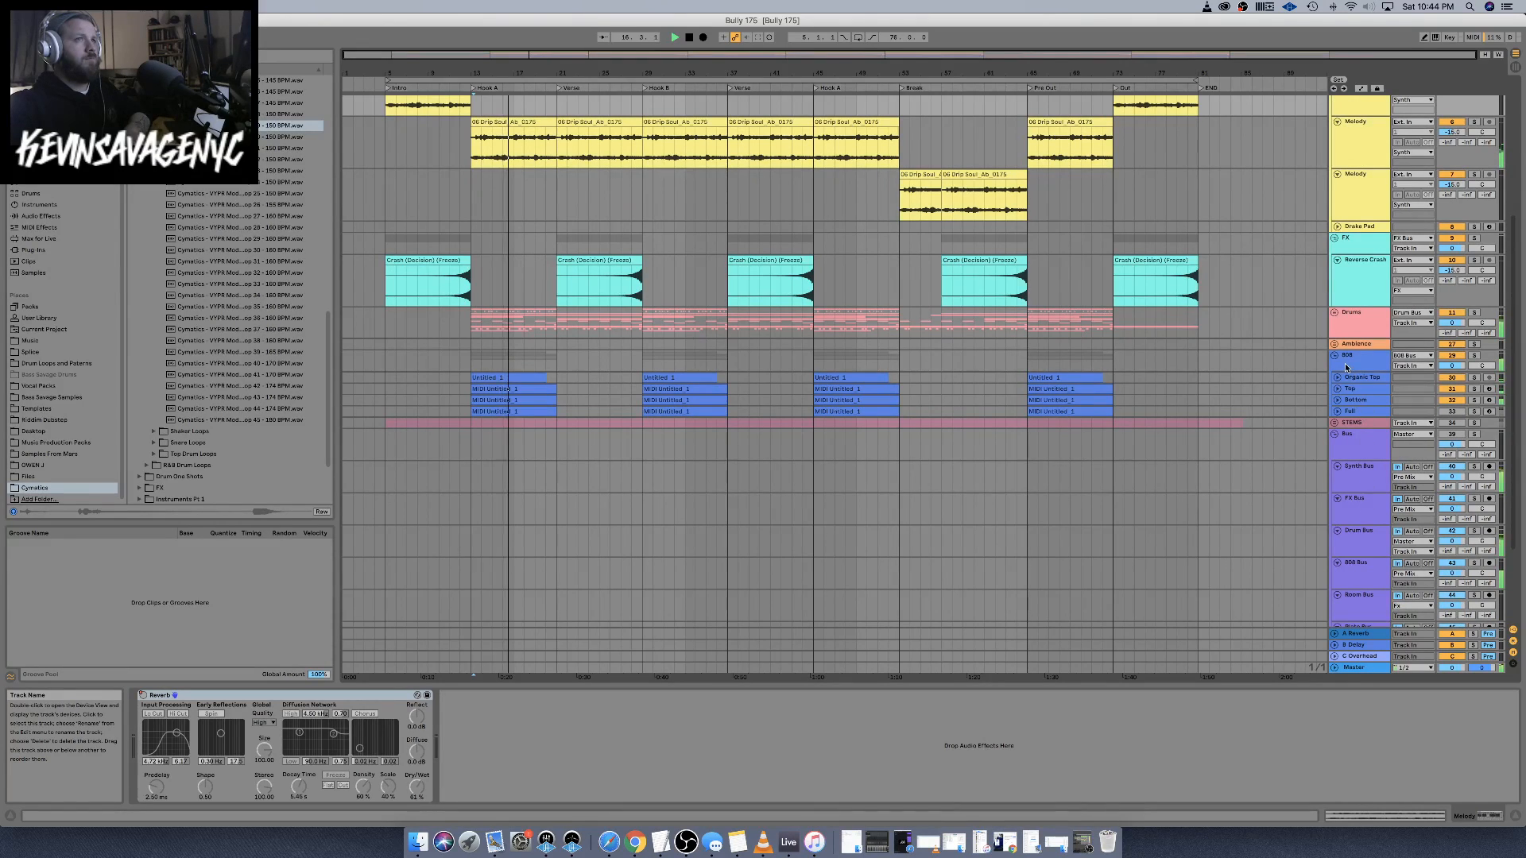
{"action": "left_click", "coordinate": [1356, 488]}
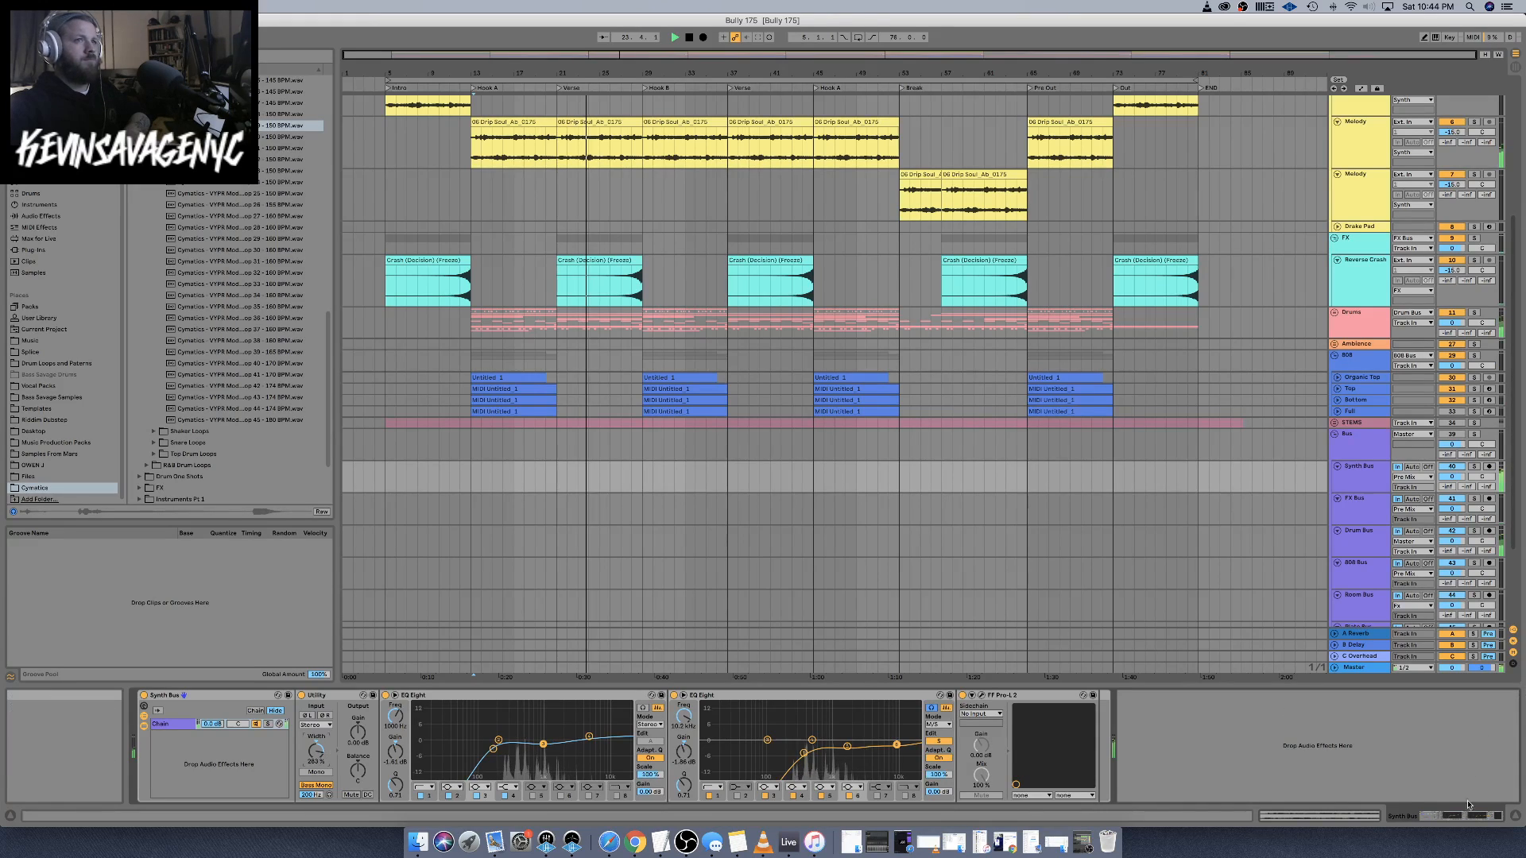
Open the Master's SPAN analyzer, place it over the arrangement and play the full mix from the Intro
{"action": "left_click", "coordinate": [1357, 669]}
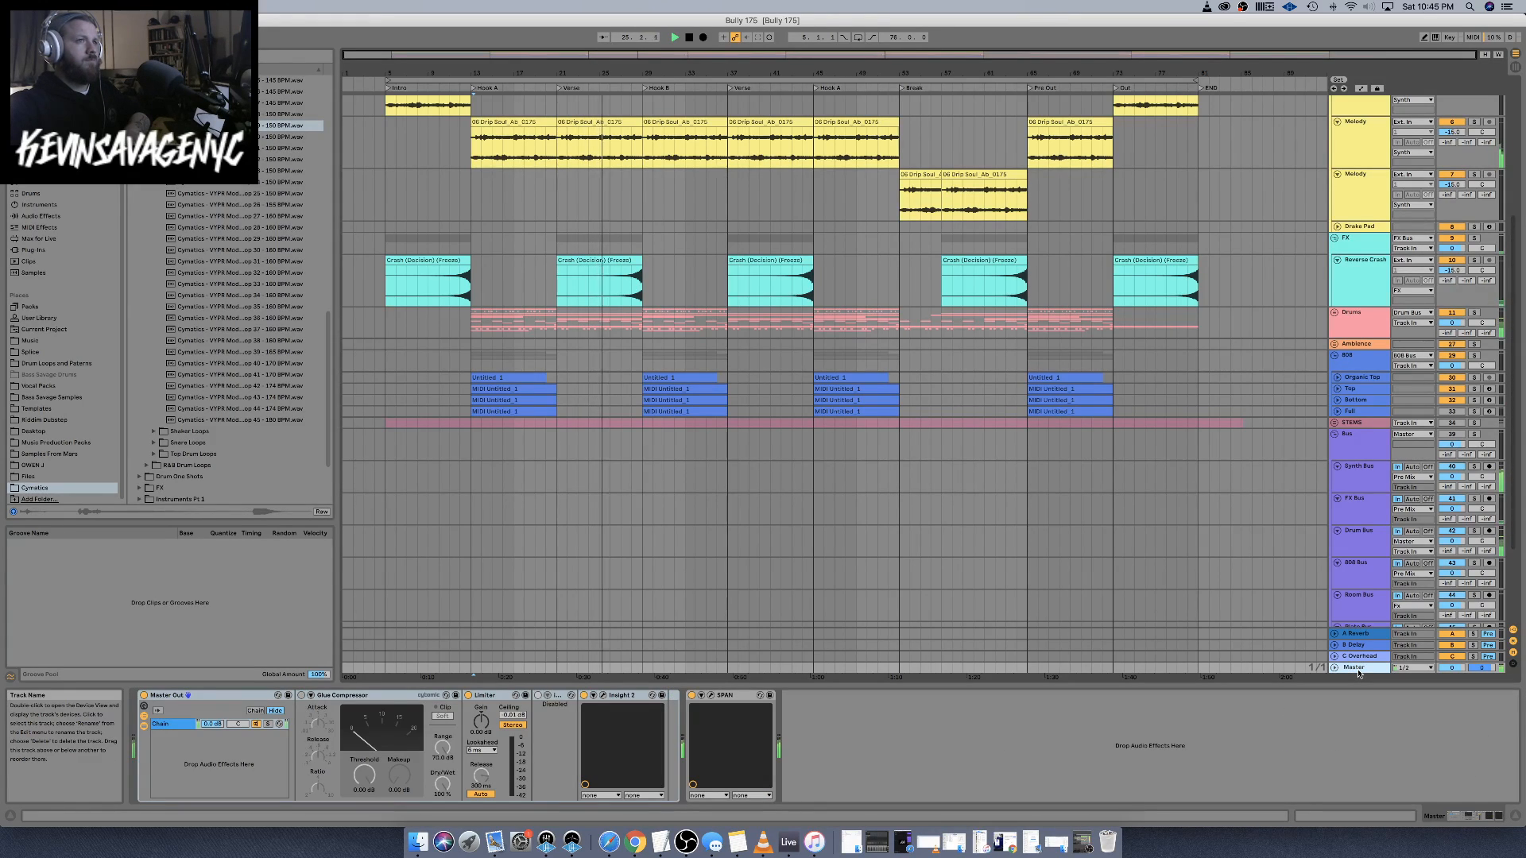
{"action": "left_click", "coordinate": [712, 696]}
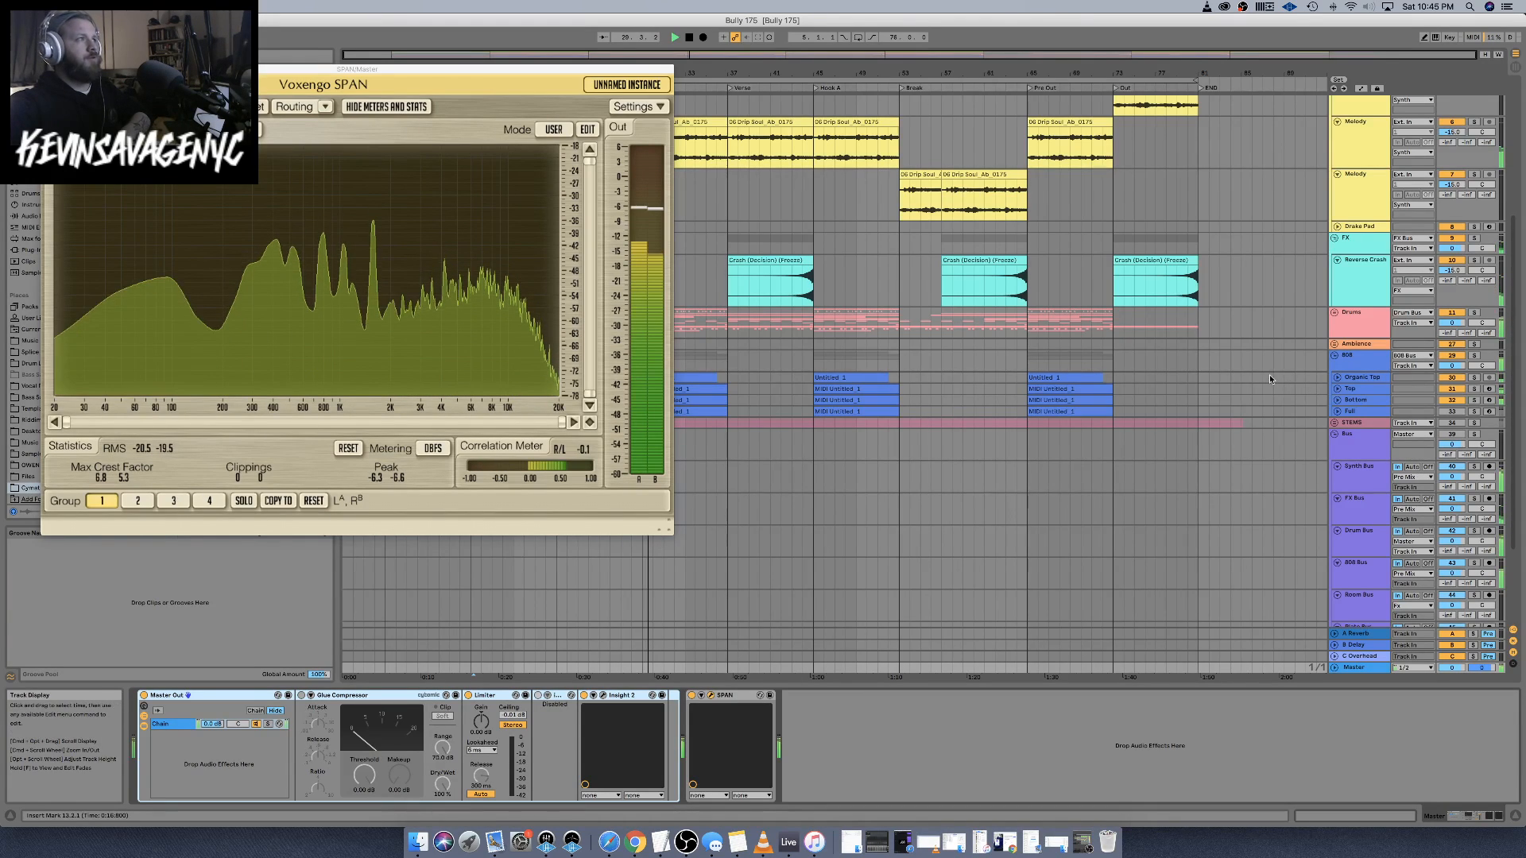
{"action": "left_click_drag", "start_coordinate": [572, 70], "coordinate": [1011, 263]}
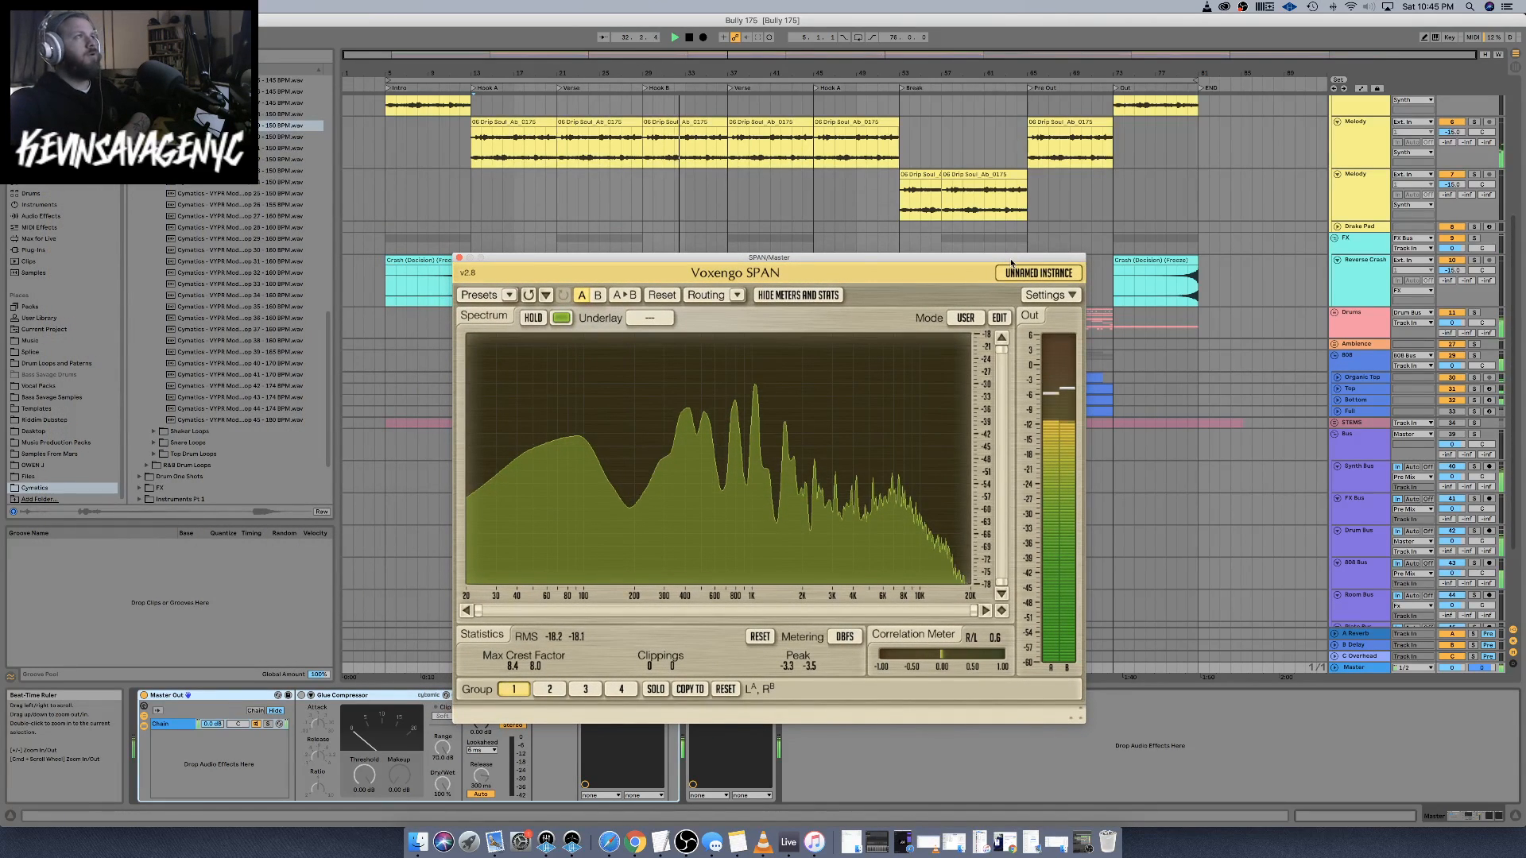
{"action": "key", "text": "space"}
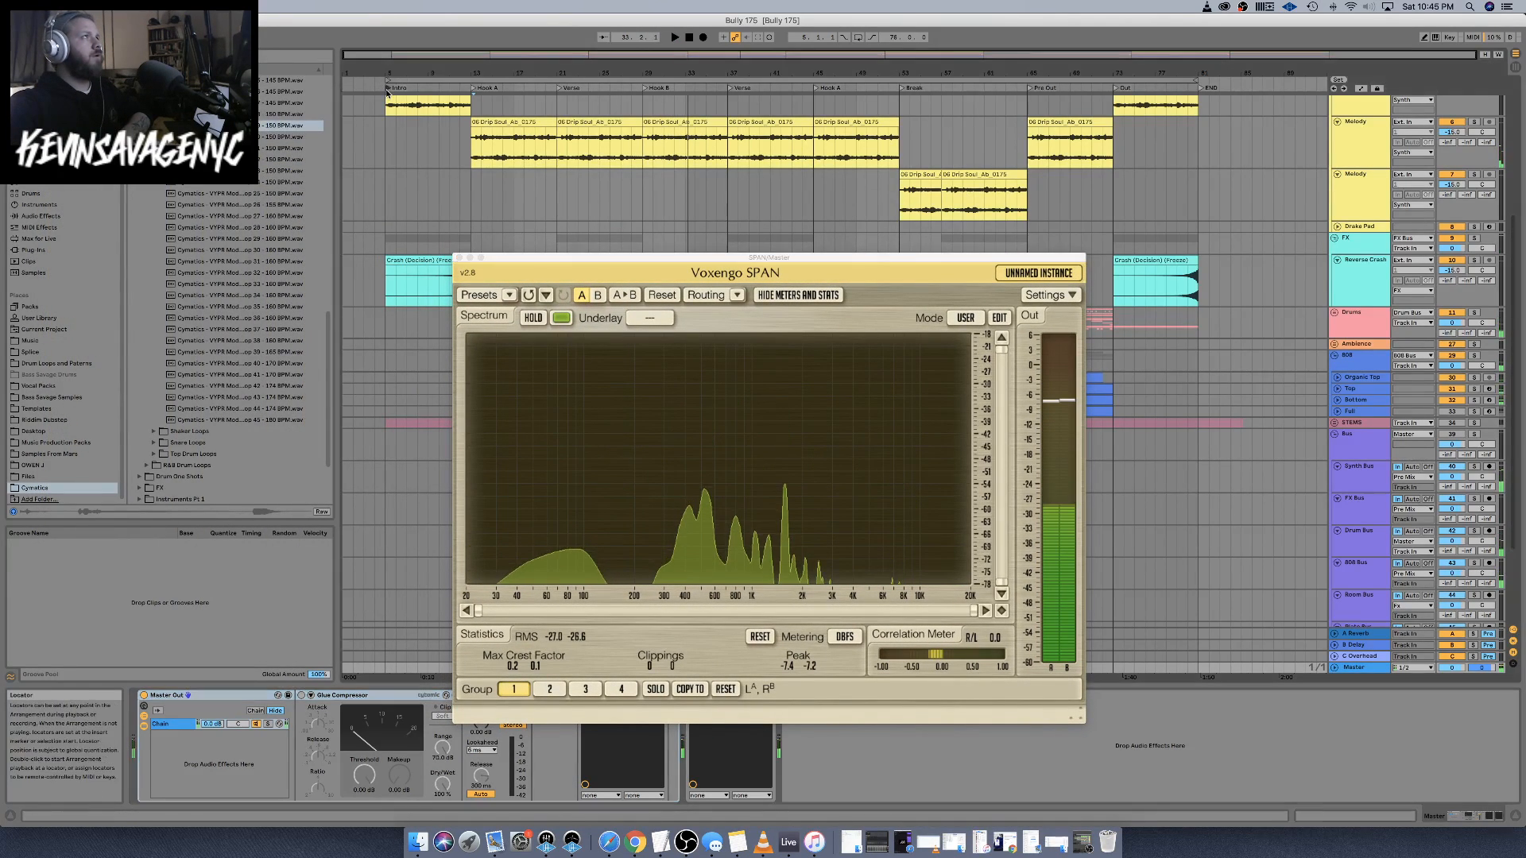
{"action": "left_click", "coordinate": [387, 89]}
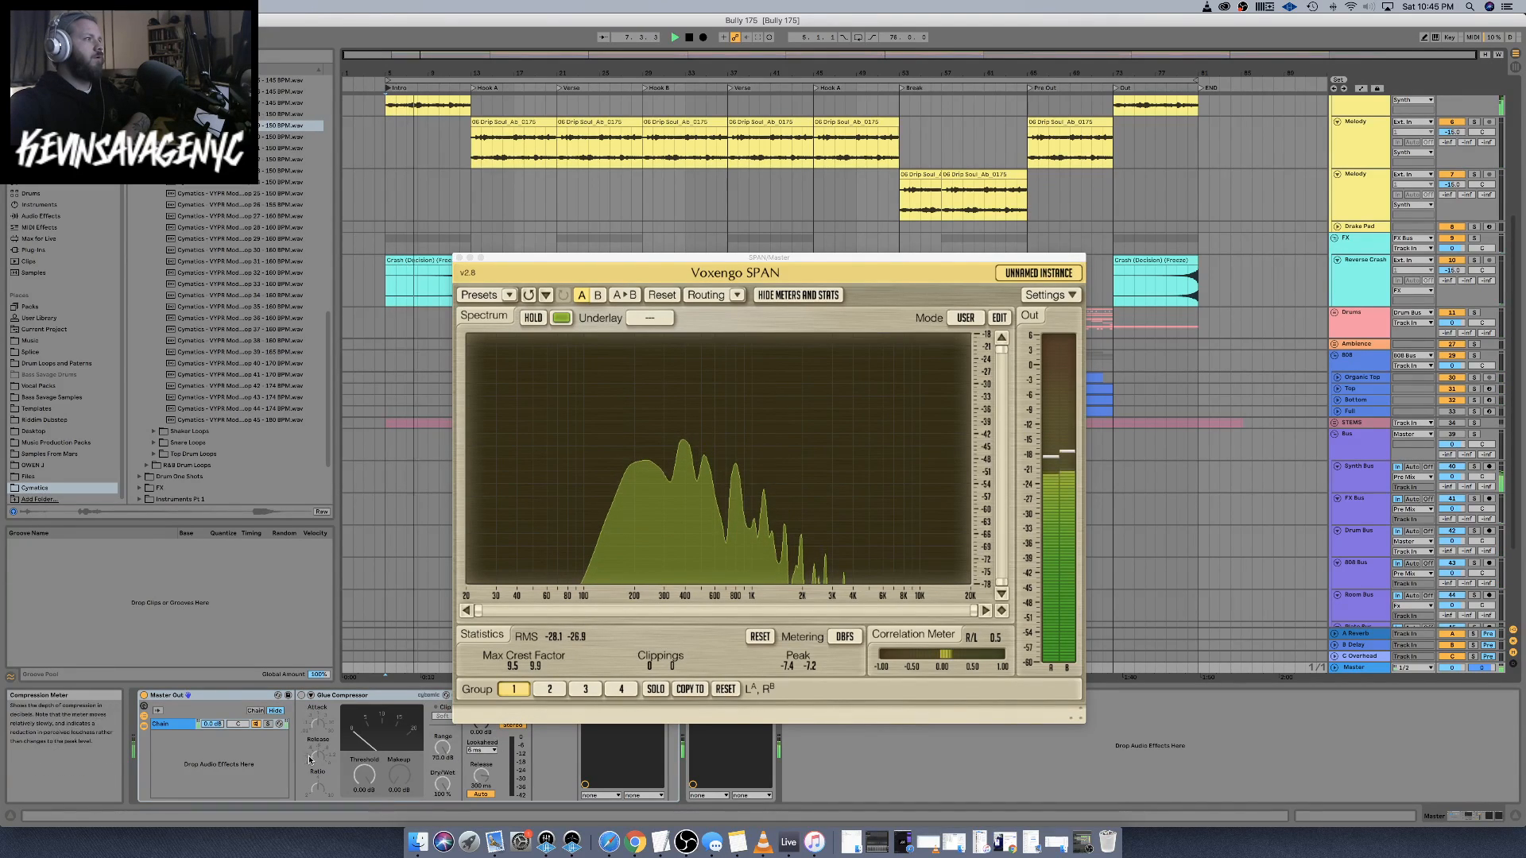
{"action": "left_click", "coordinate": [1369, 473]}
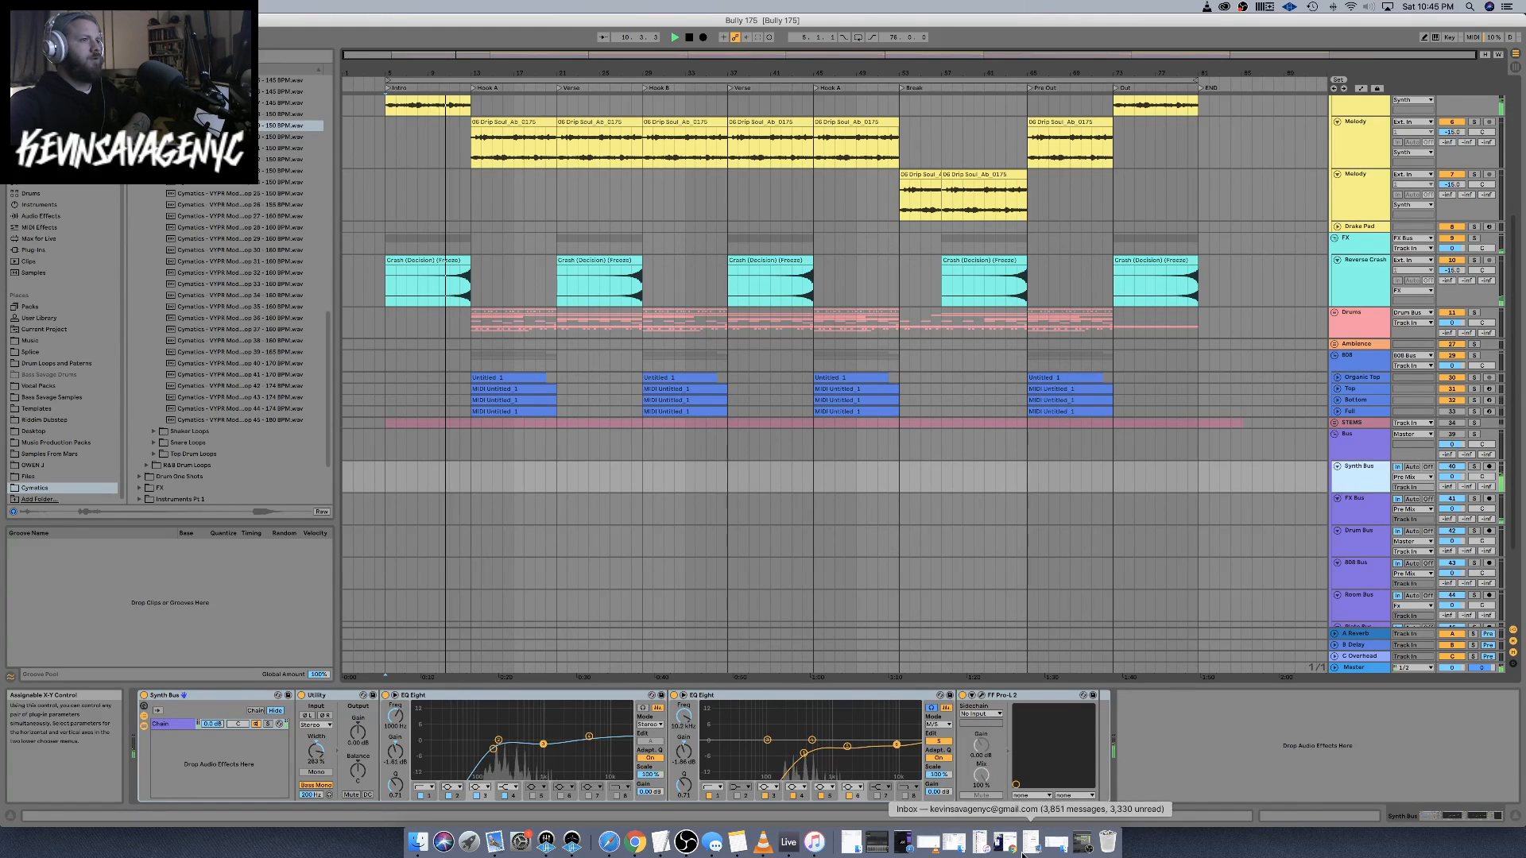
{"action": "left_click", "coordinate": [1354, 667]}
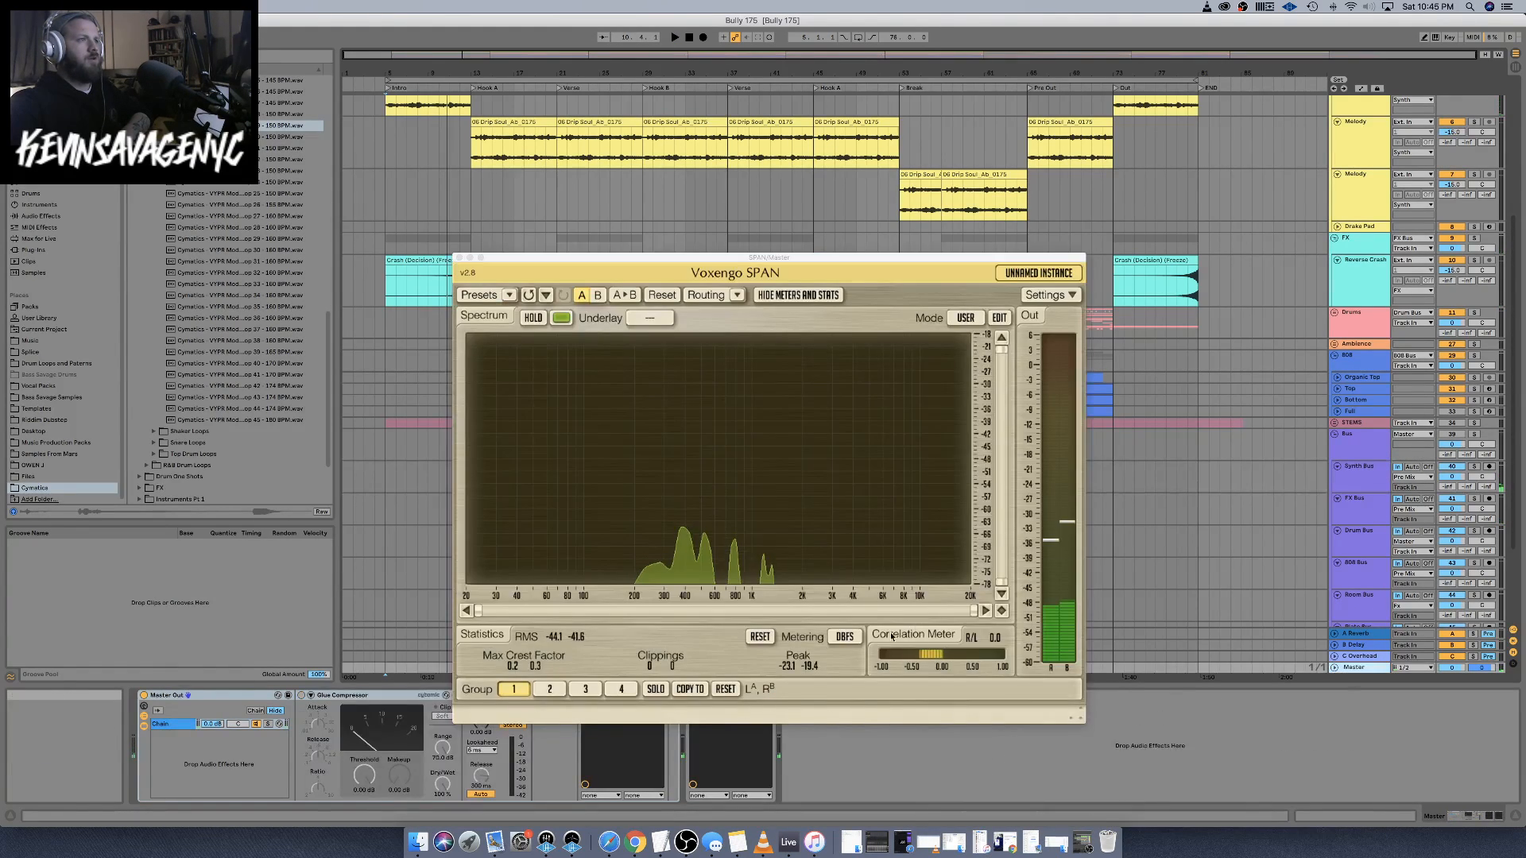
{"action": "left_click", "coordinate": [459, 258]}
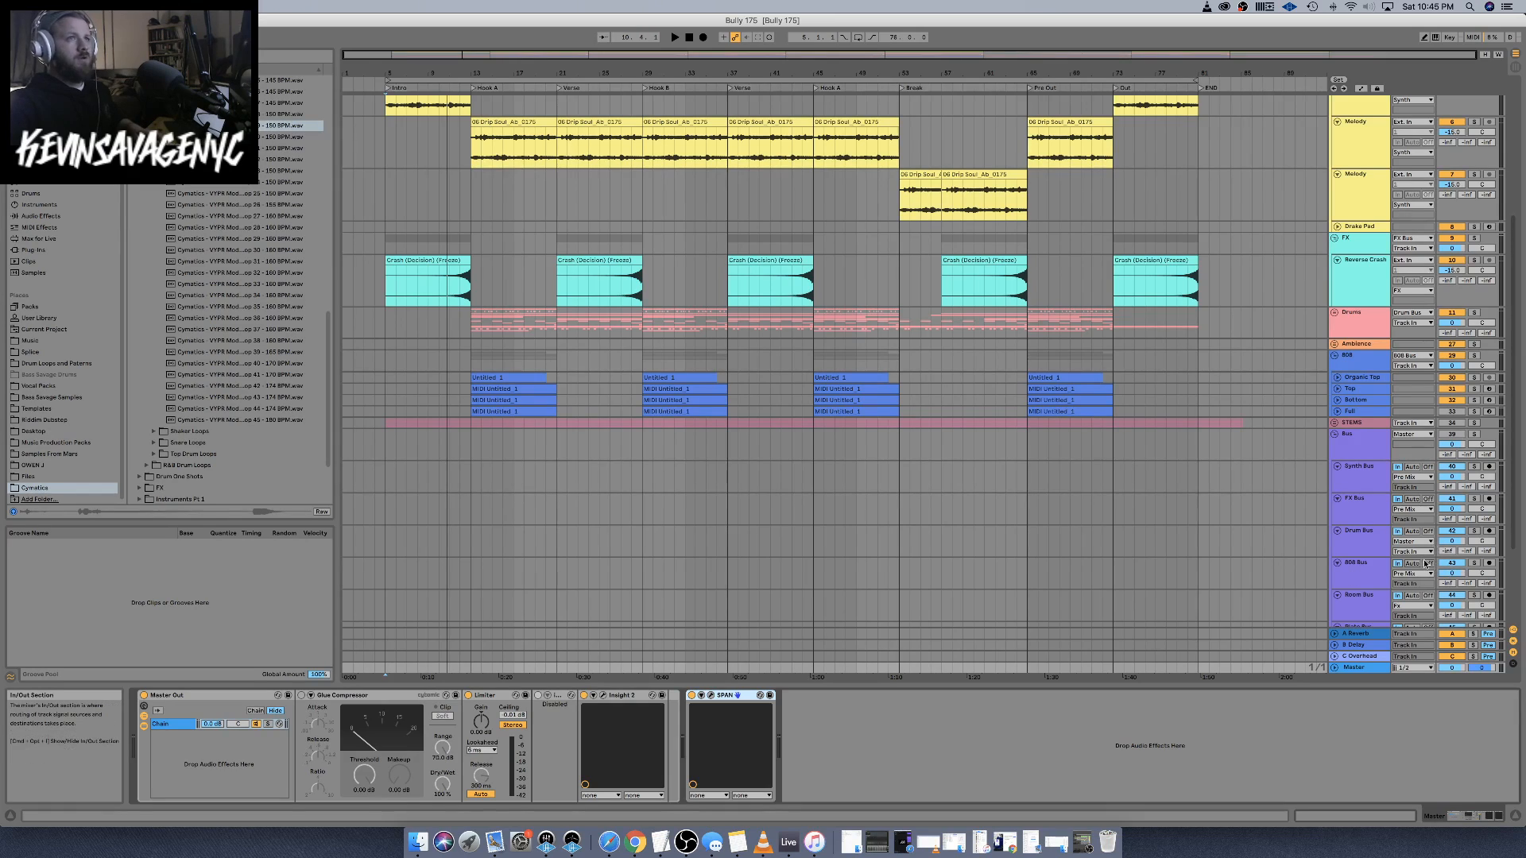
{"action": "left_click", "coordinate": [1367, 482]}
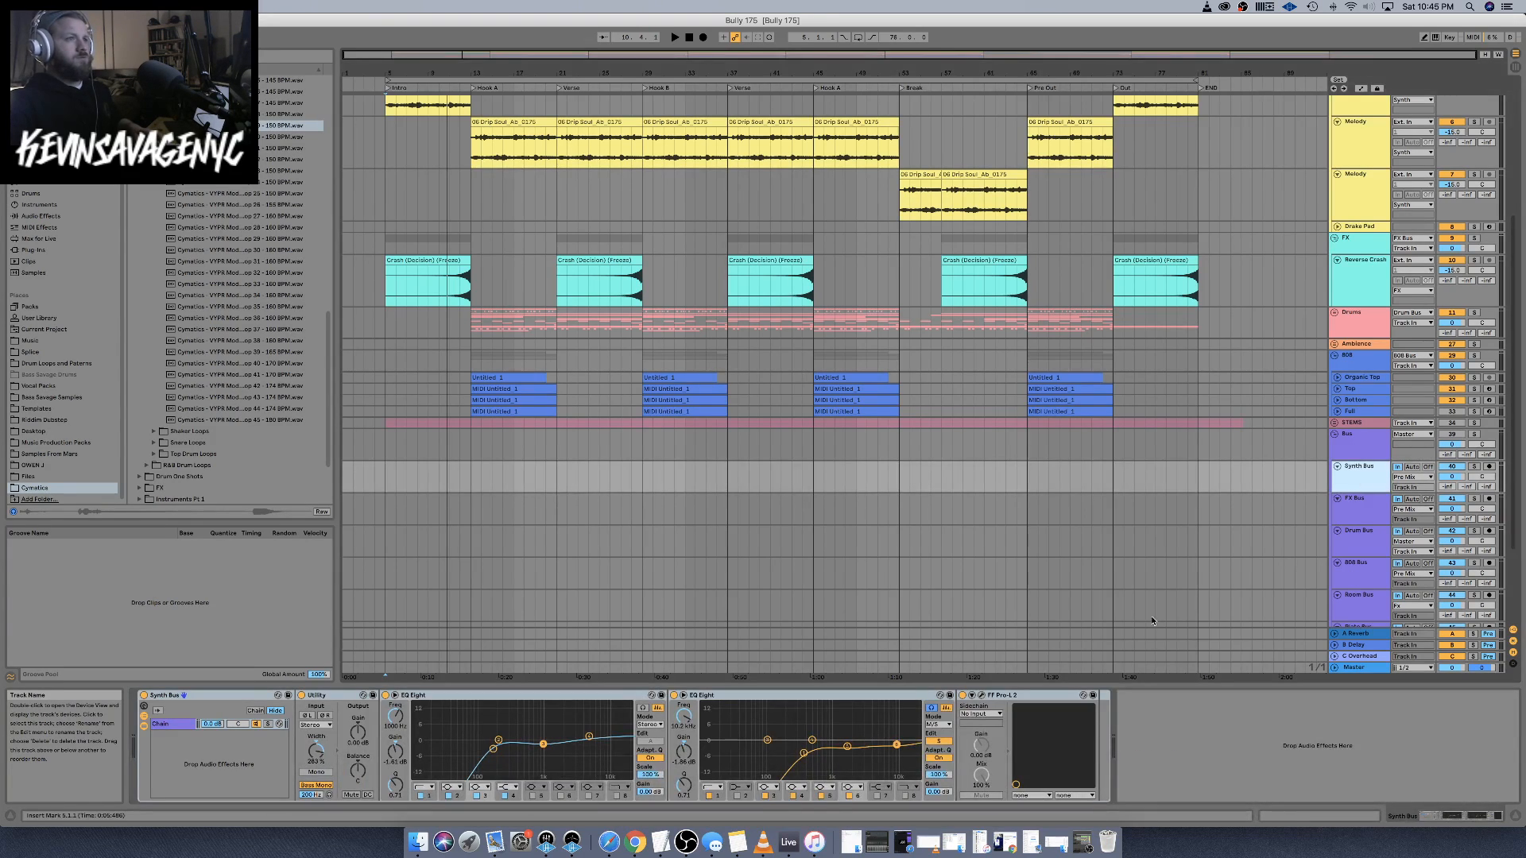
{"action": "left_click", "coordinate": [1166, 703]}
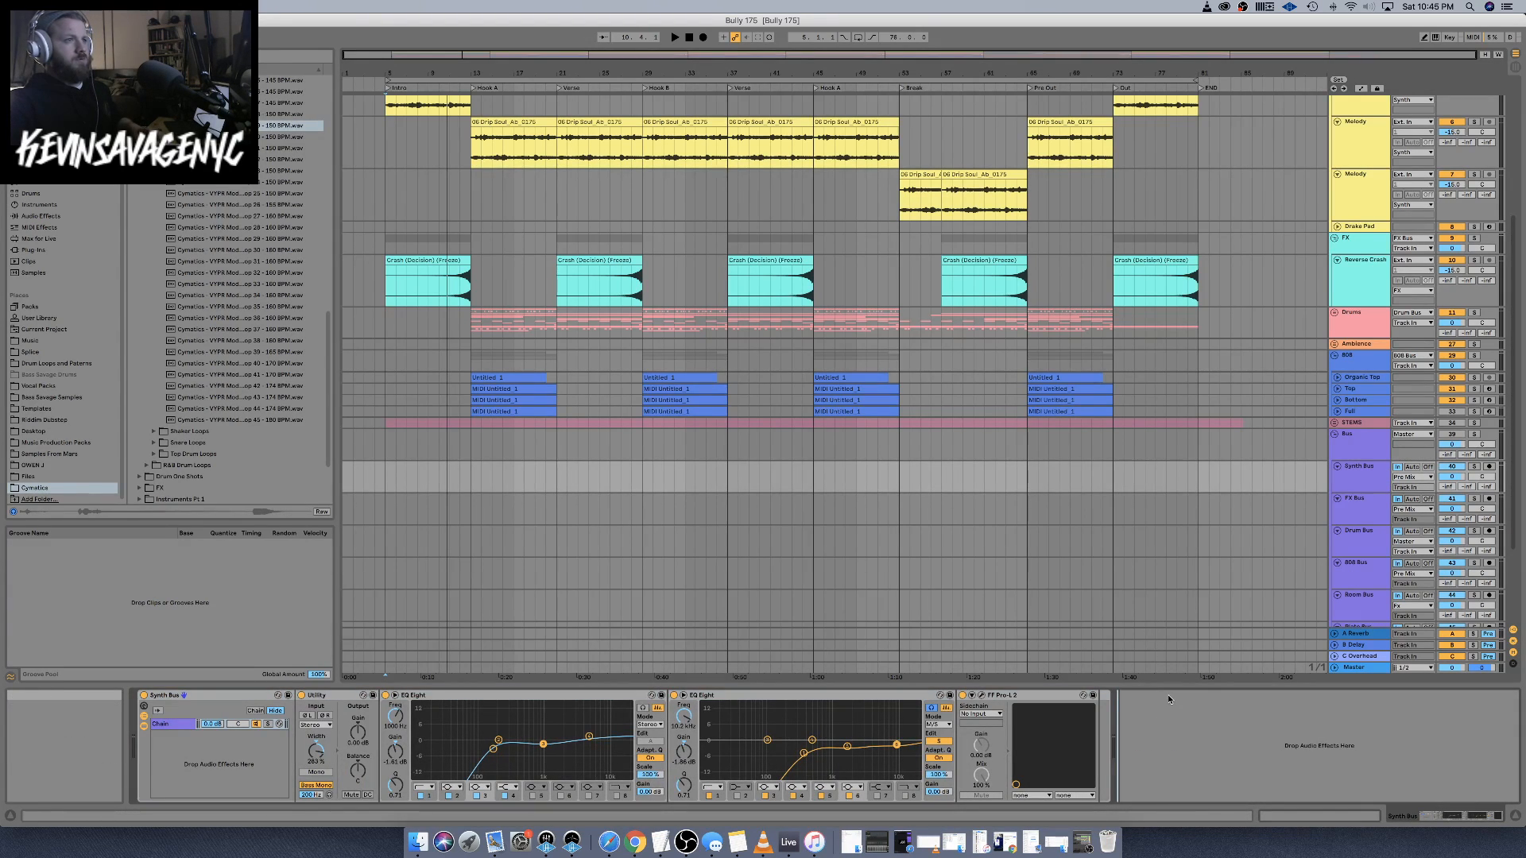
{"action": "key", "text": "super+v"}
{"action": "key", "text": "space"}
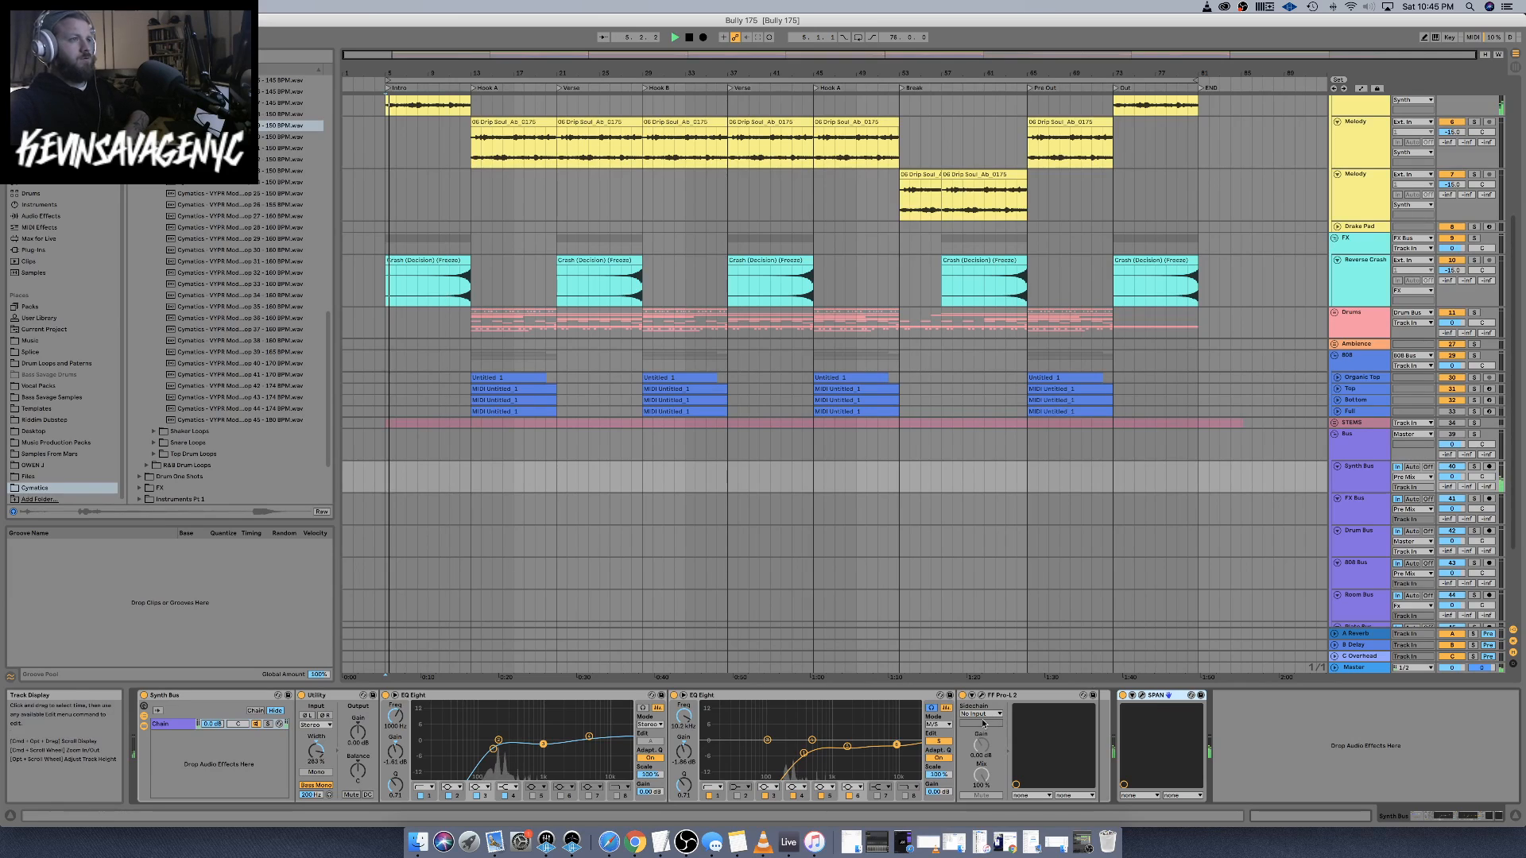
Open the Synth Bus's SPAN and adjust the Utility's stereo width while playing from the Intro
{"action": "left_click", "coordinate": [1142, 696]}
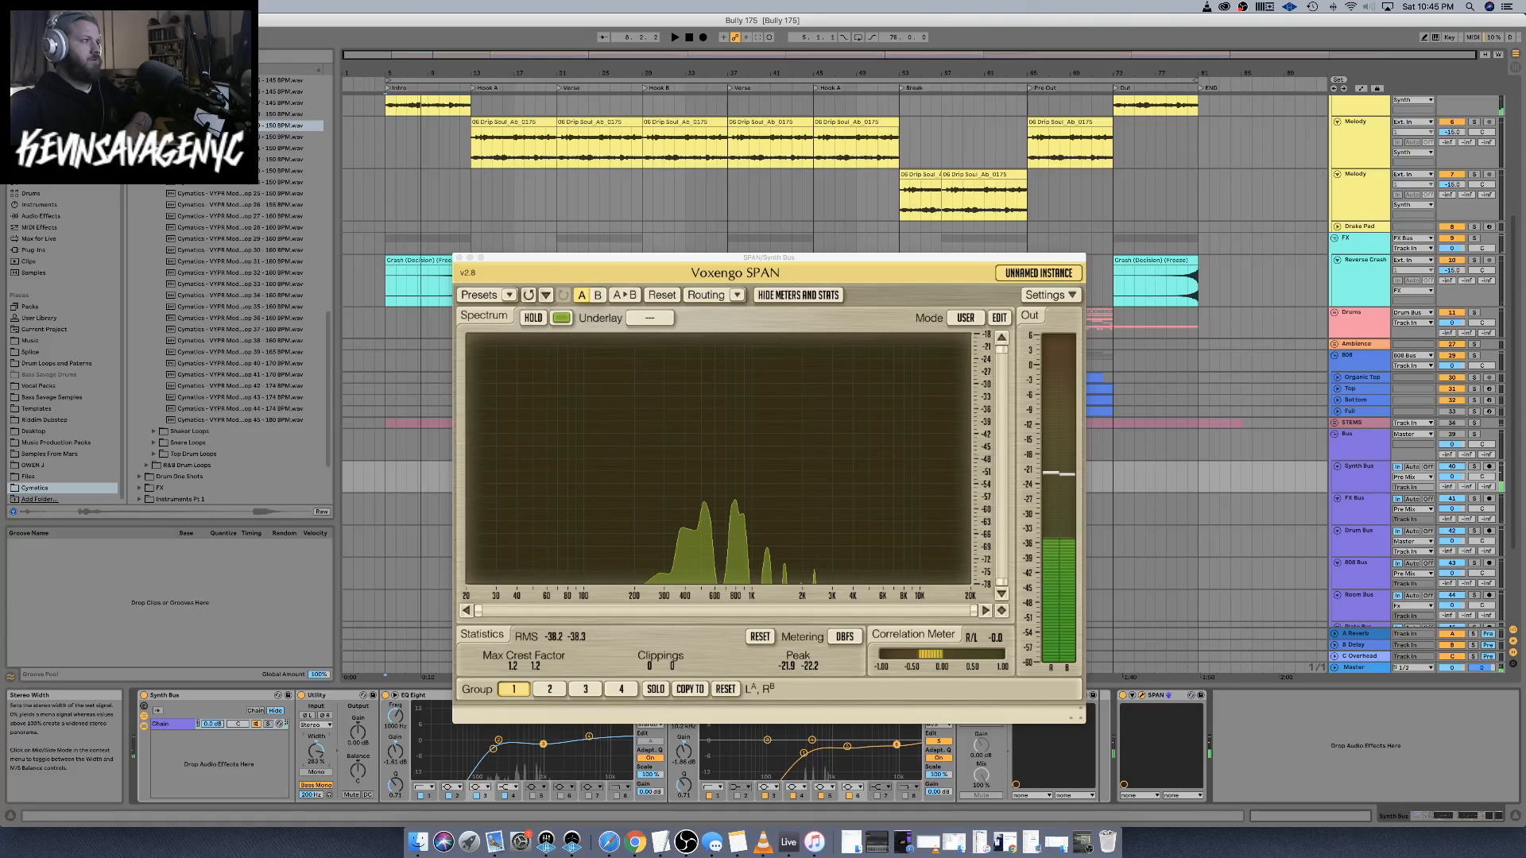
{"action": "key", "text": "space"}
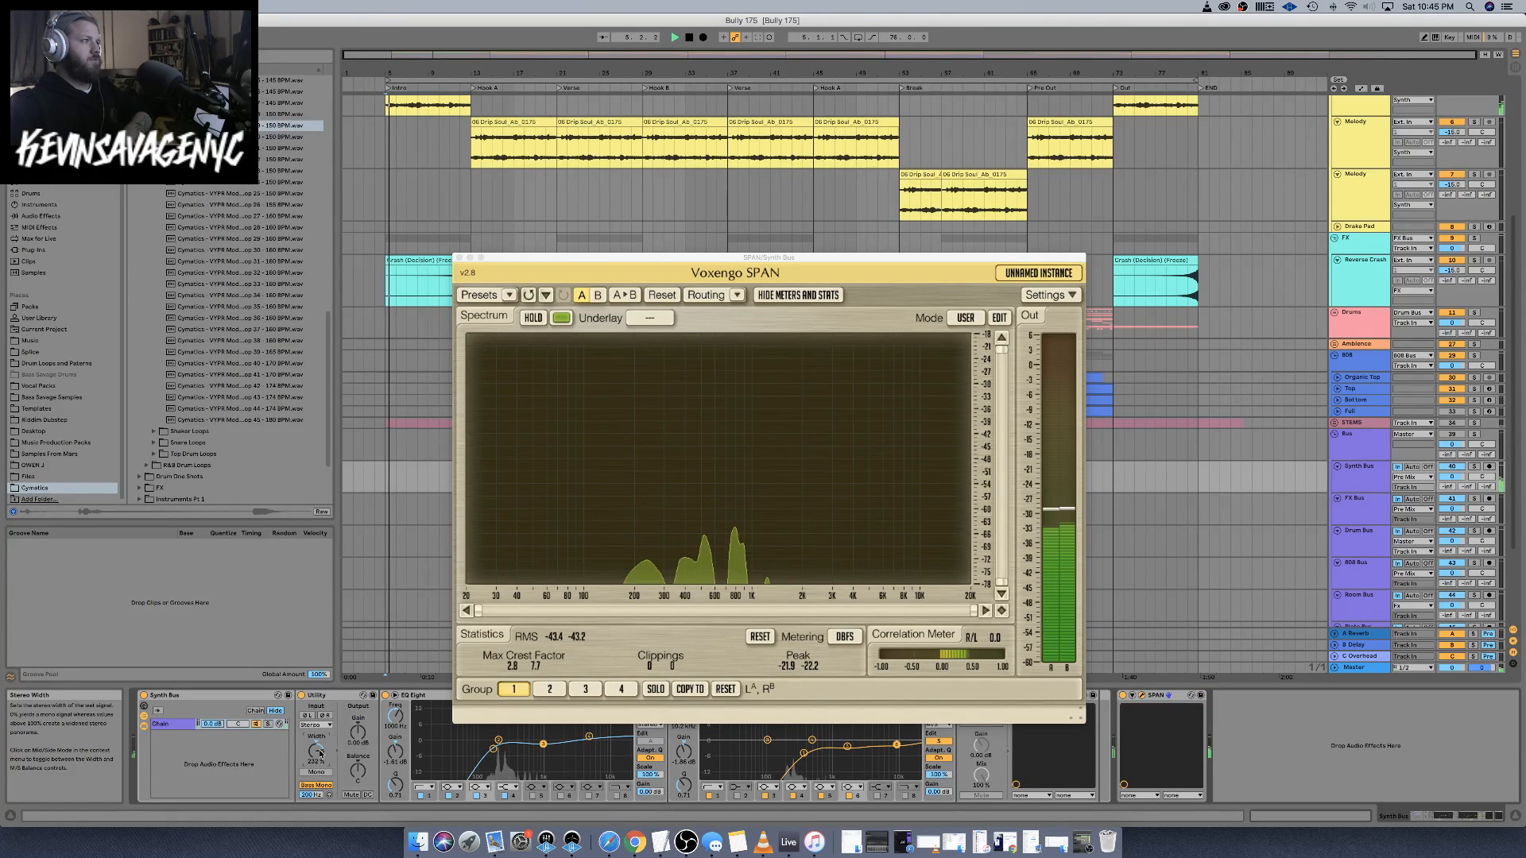
{"action": "left_click_drag", "start_coordinate": [321, 753], "coordinate": [321, 762]}
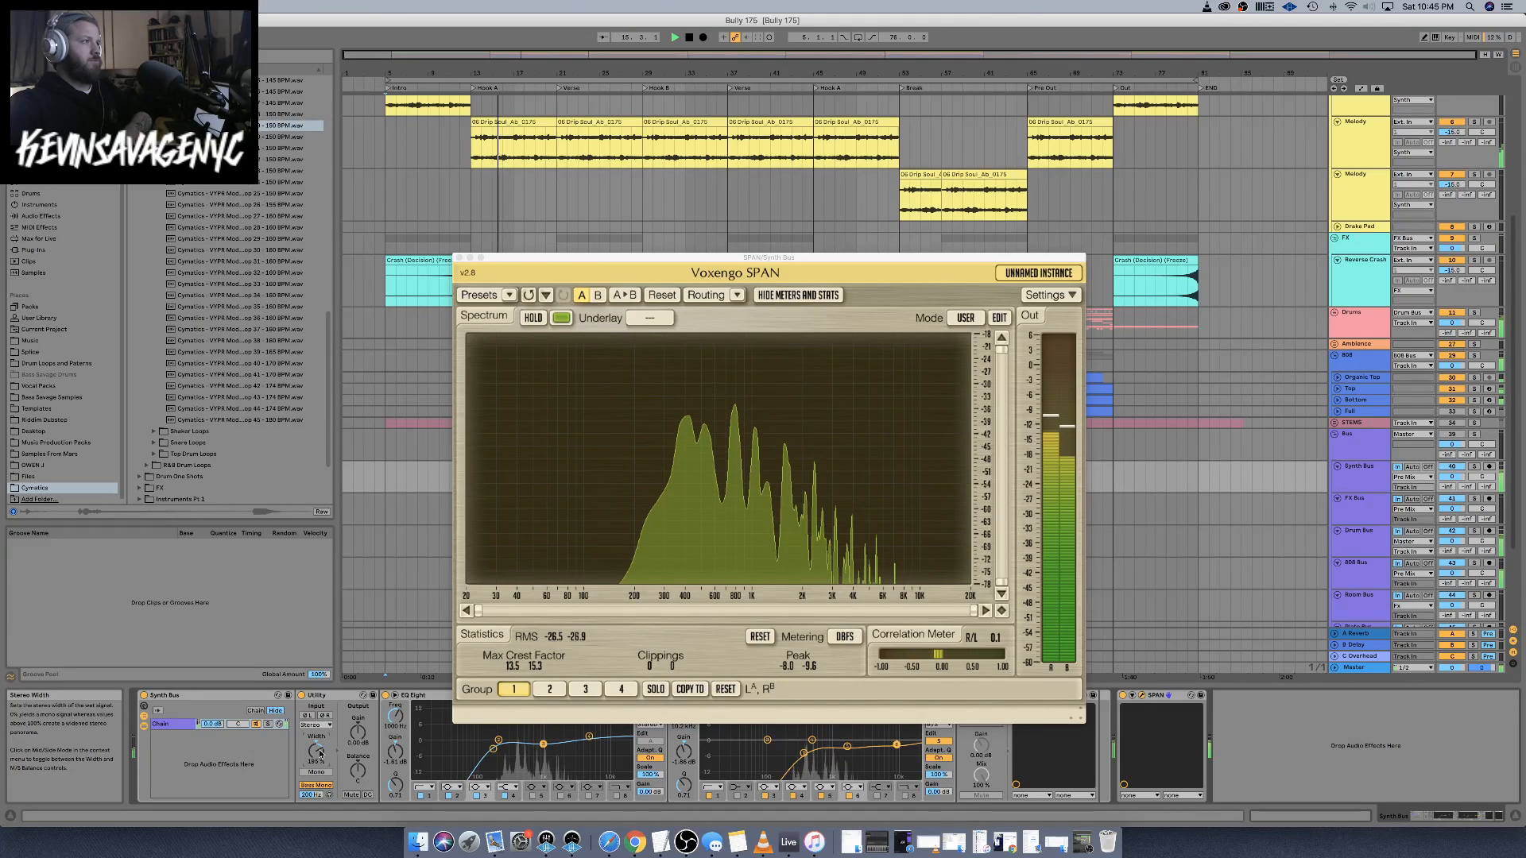
Try the left and right phase inversion in the Synth Bus's Utility, widen the stereo width and replay from the Intro
{"action": "left_click", "coordinate": [306, 716]}
{"action": "key", "text": "space"}
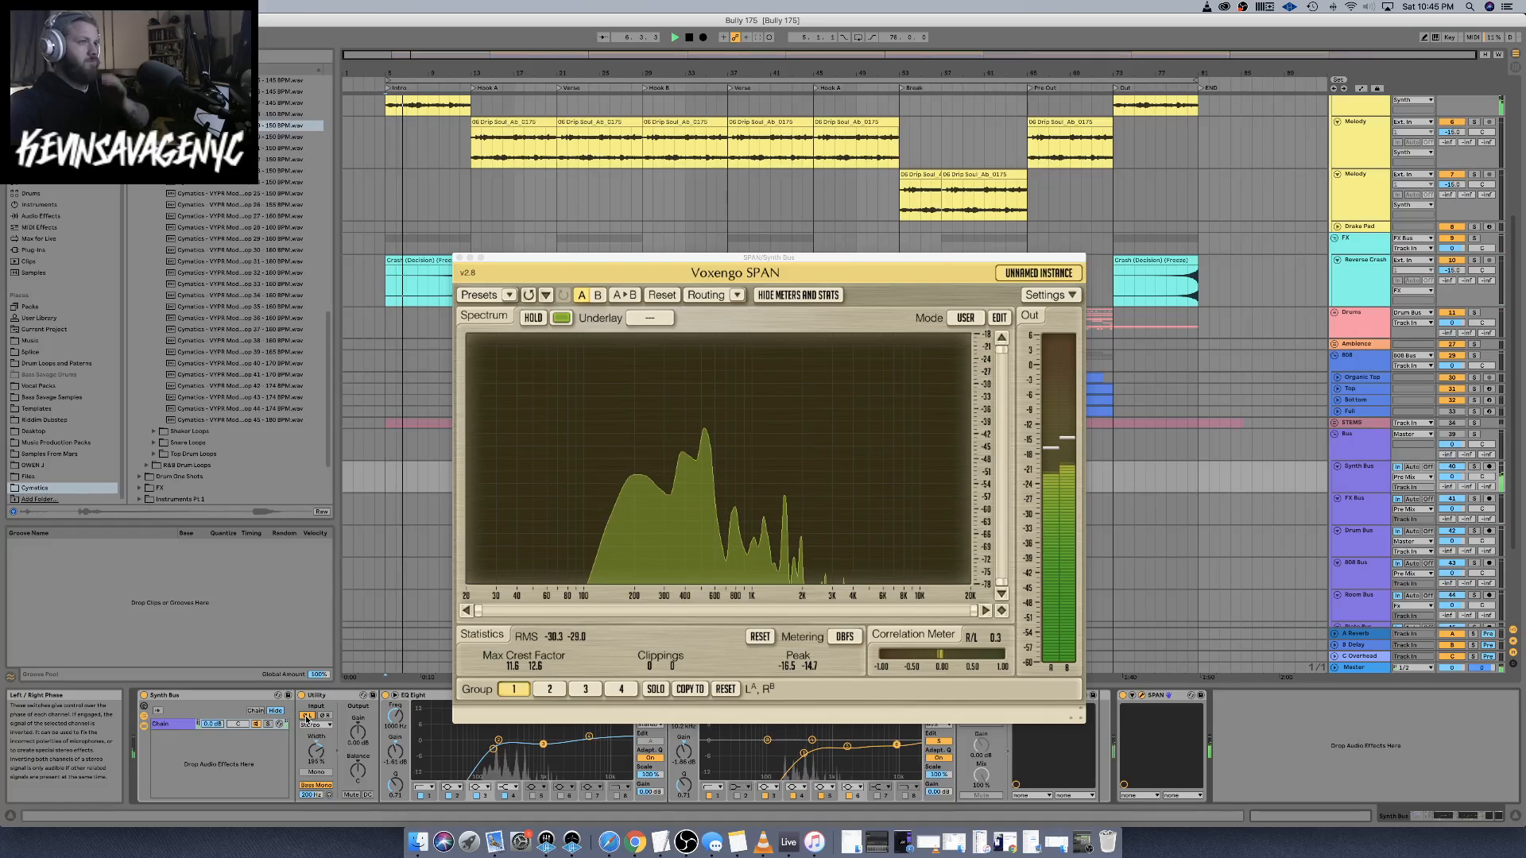
{"action": "left_click", "coordinate": [324, 716]}
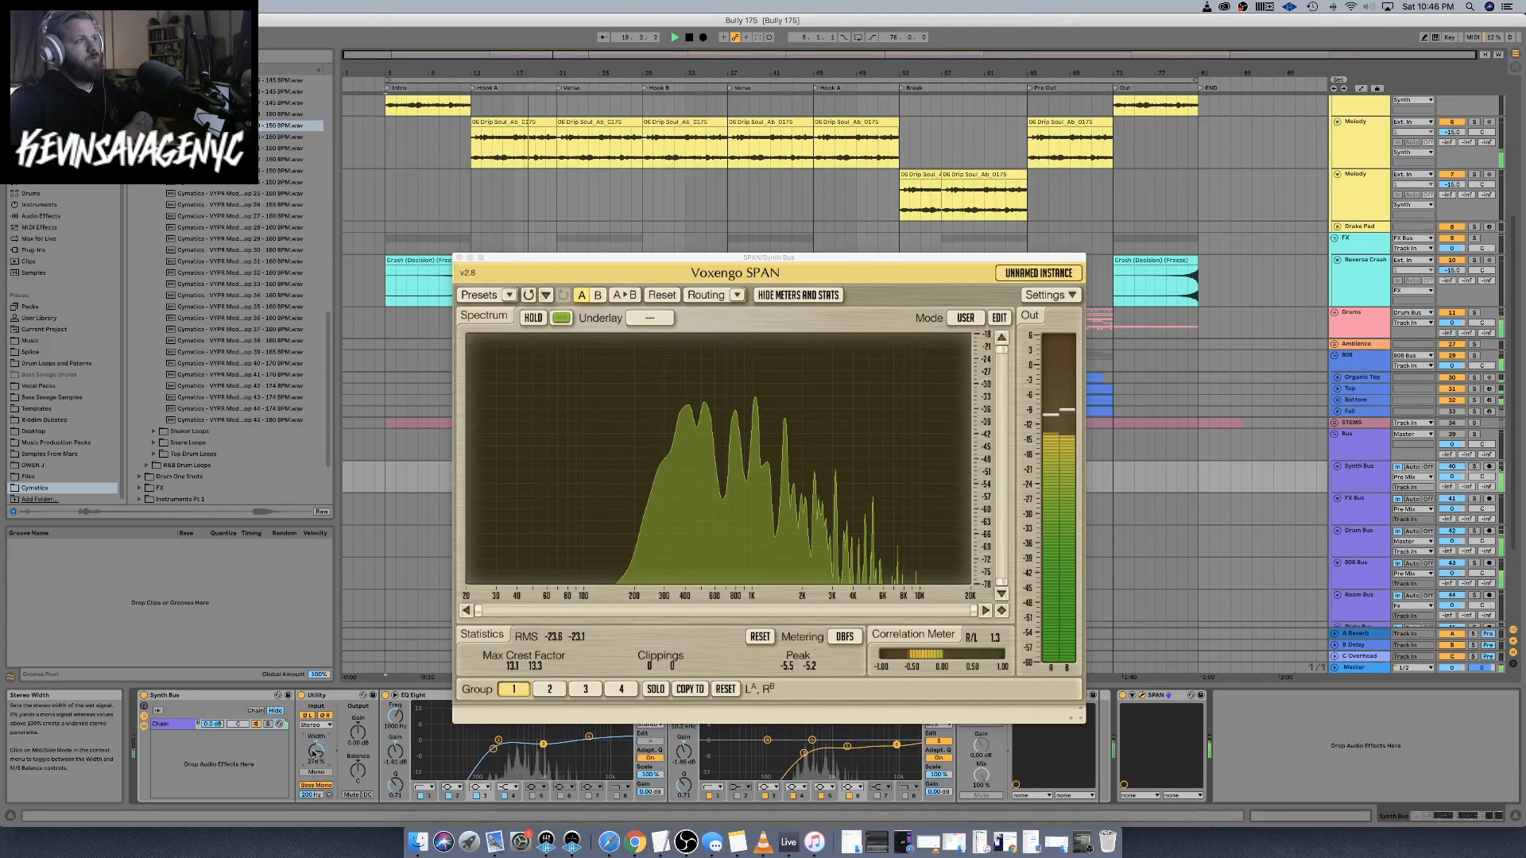
{"action": "key", "text": "space"}
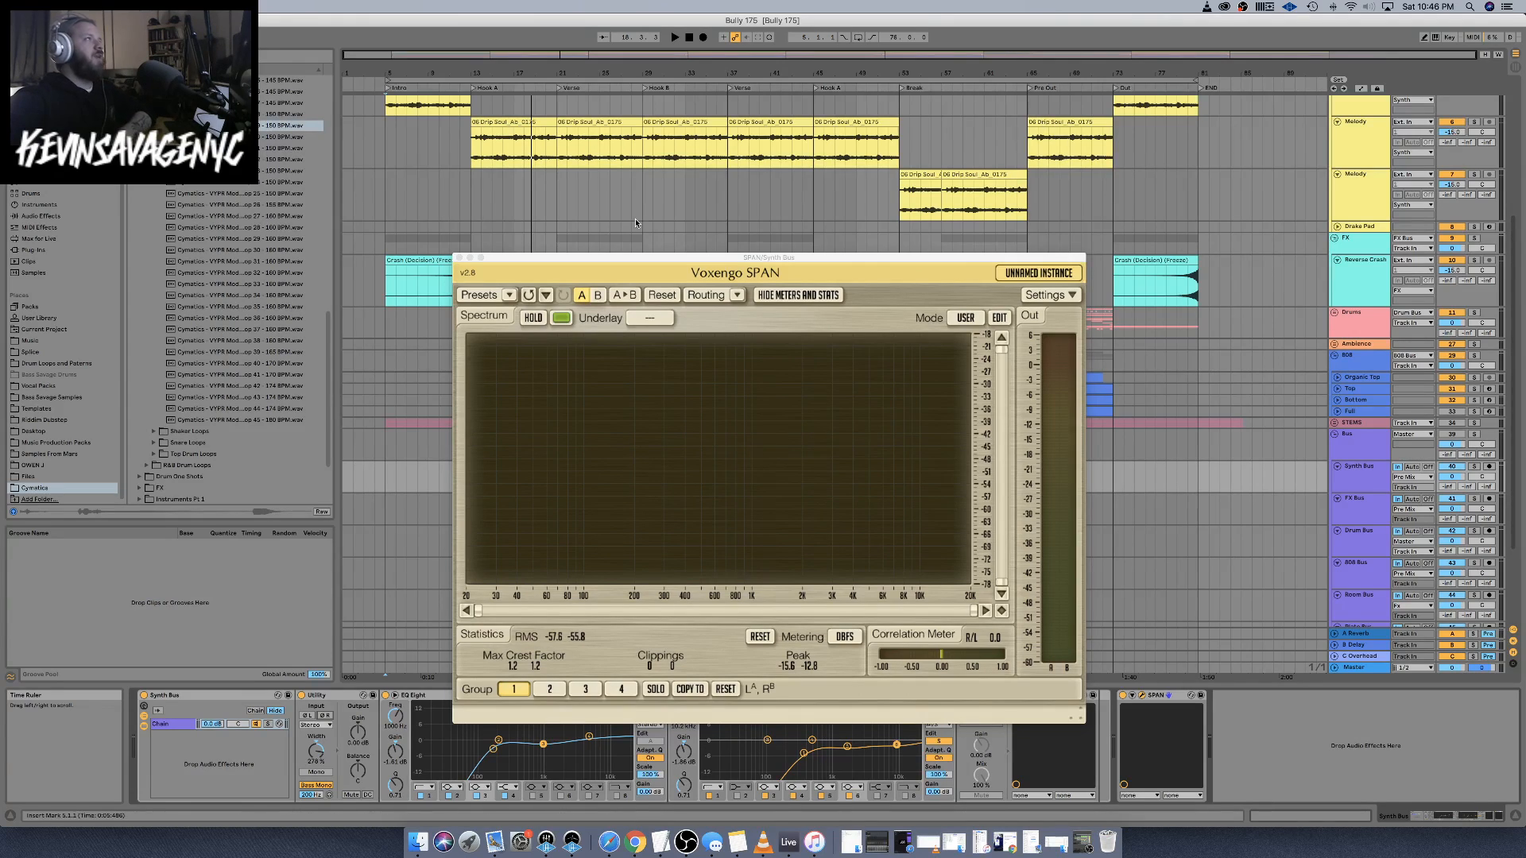
{"action": "scroll", "coordinate": [505, 161], "scroll_direction": "down", "scroll_amount": 1}
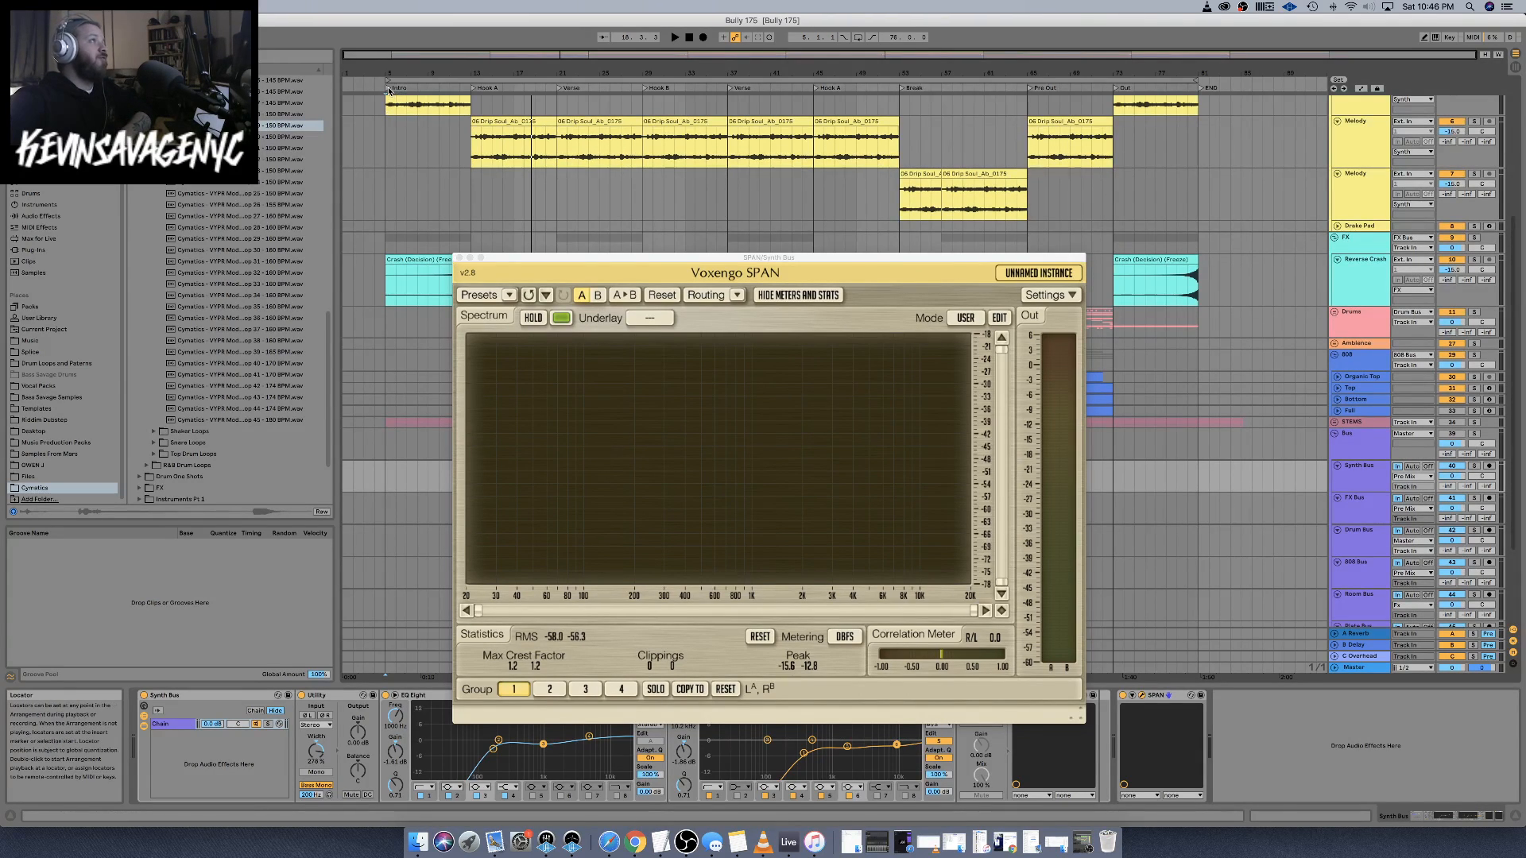
{"action": "key", "text": "space"}
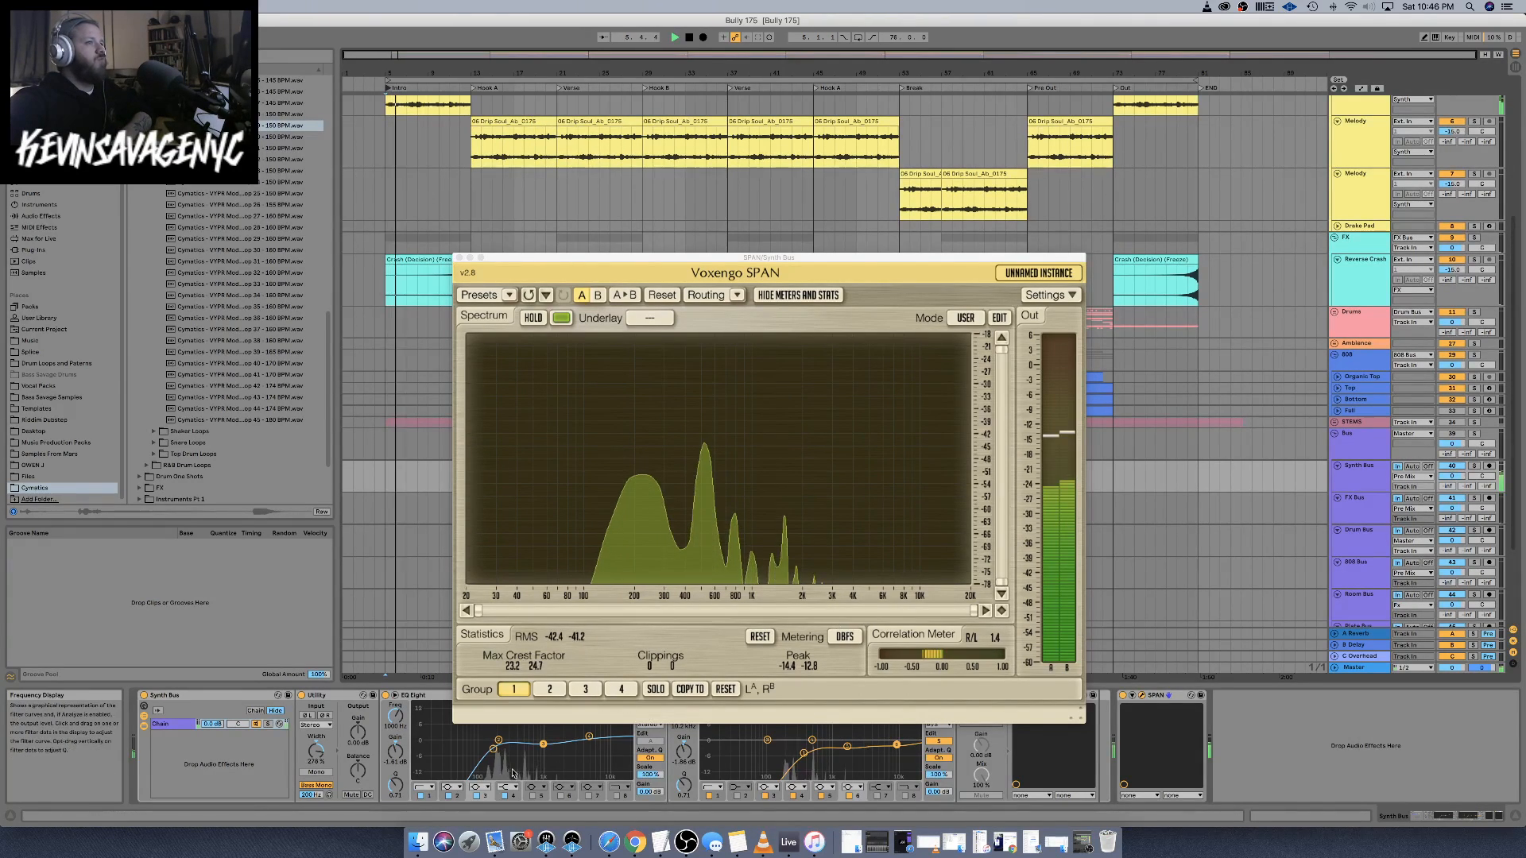
Readjust the stereo width in the Synth Bus's Utility while playing, including from the Break, and close the SPAN window
{"action": "left_click_drag", "start_coordinate": [317, 751], "coordinate": [317, 777]}
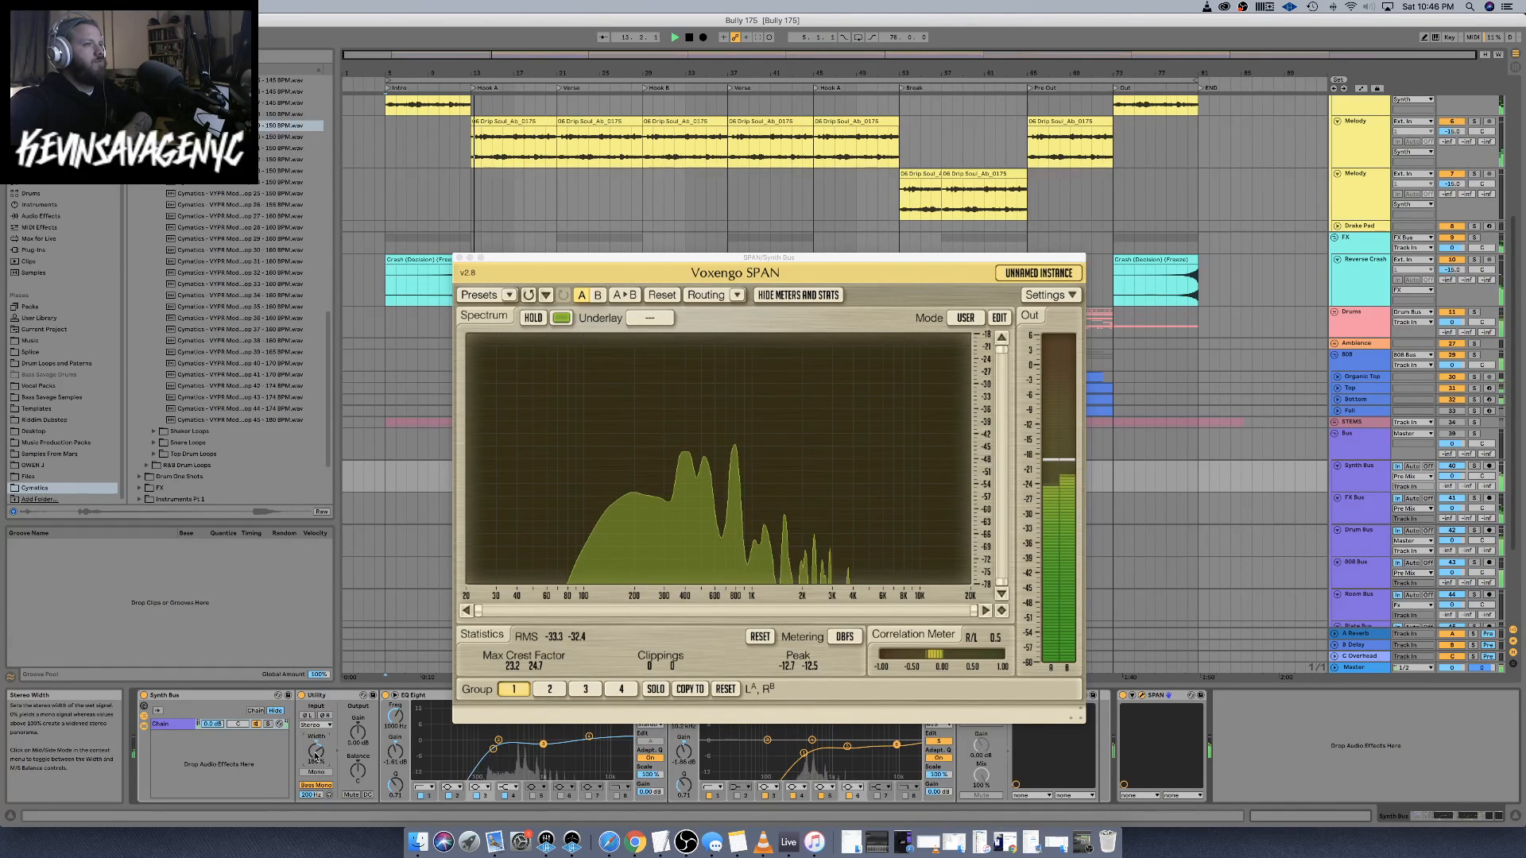
{"action": "key", "text": "space"}
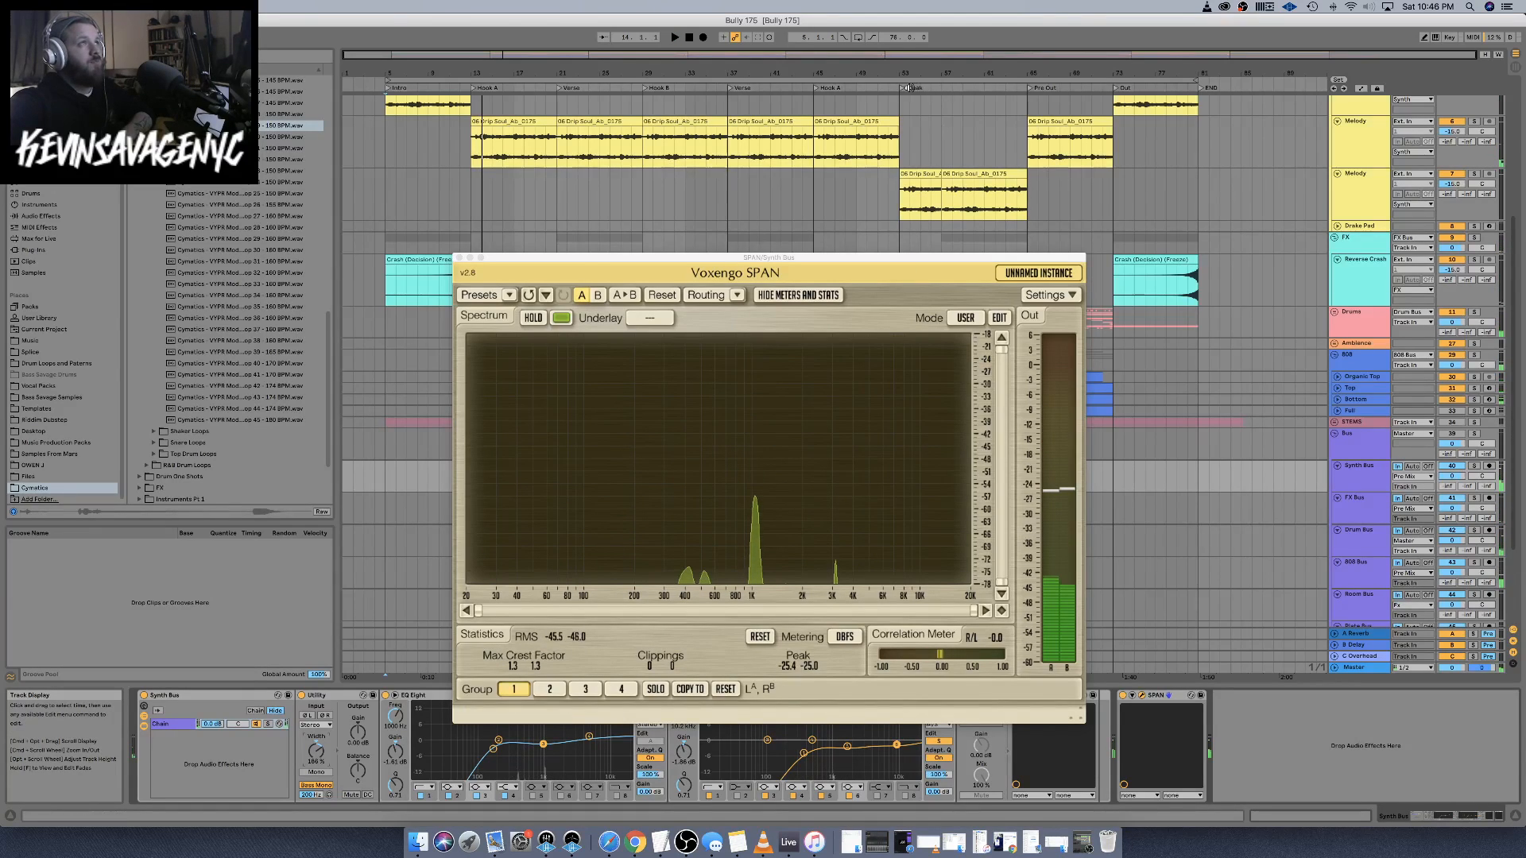
{"action": "key", "text": "space"}
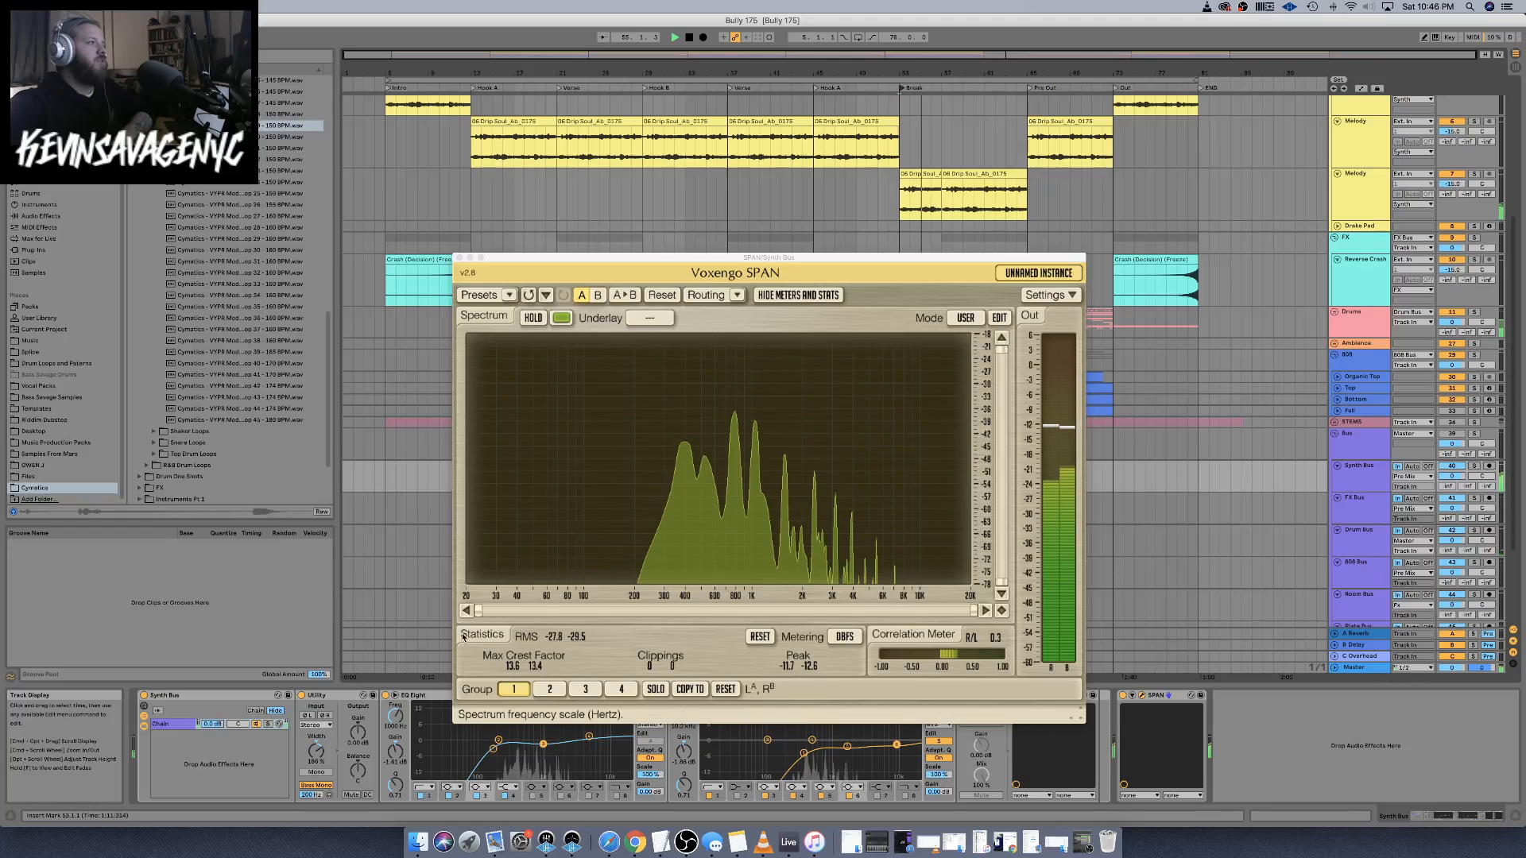
{"action": "left_click_drag", "start_coordinate": [316, 752], "coordinate": [320, 751]}
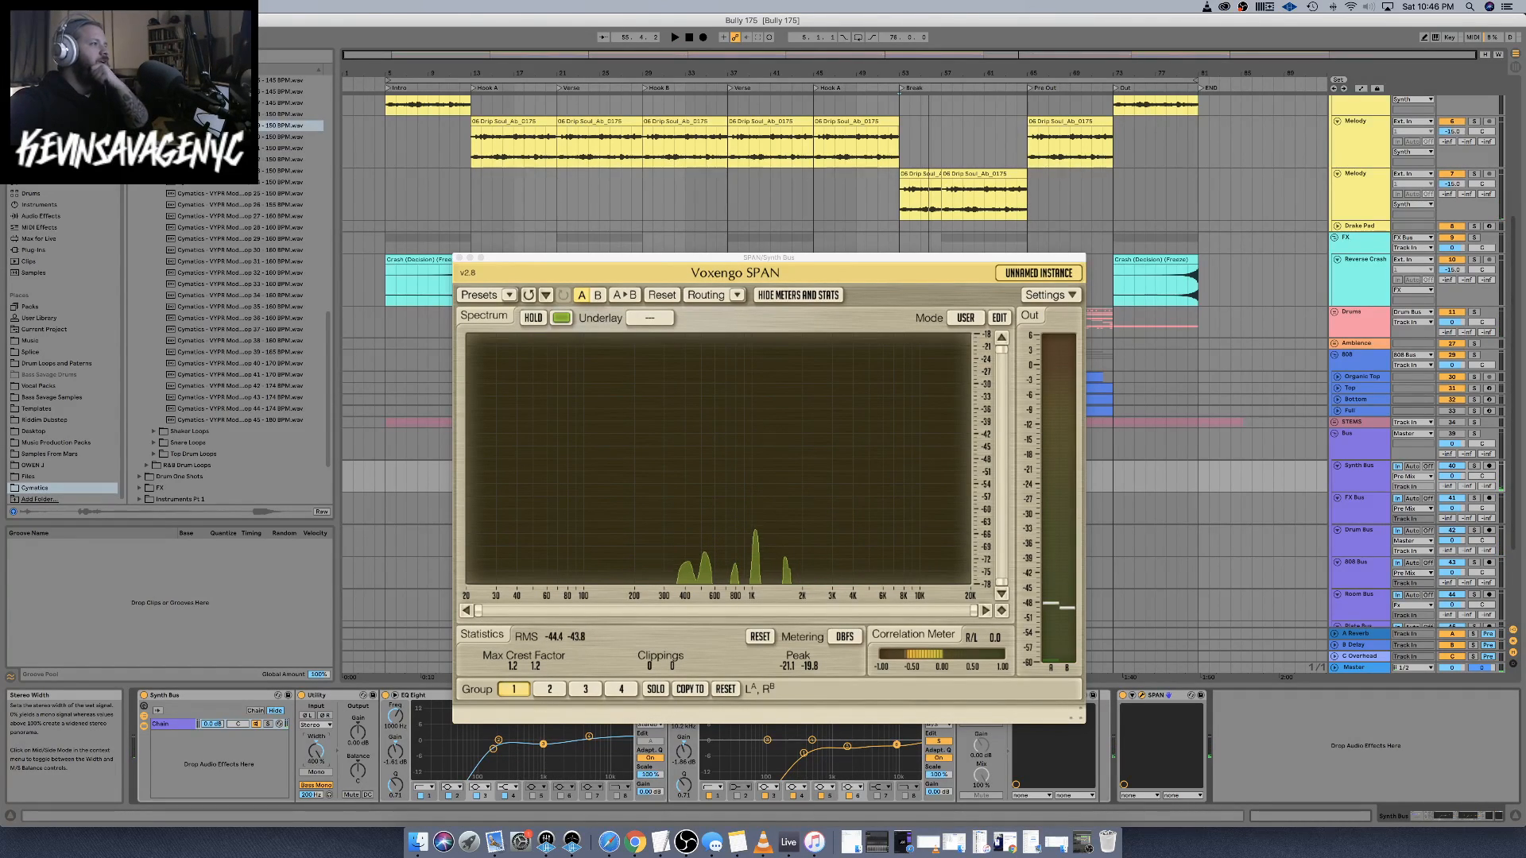
{"action": "left_click", "coordinate": [458, 256]}
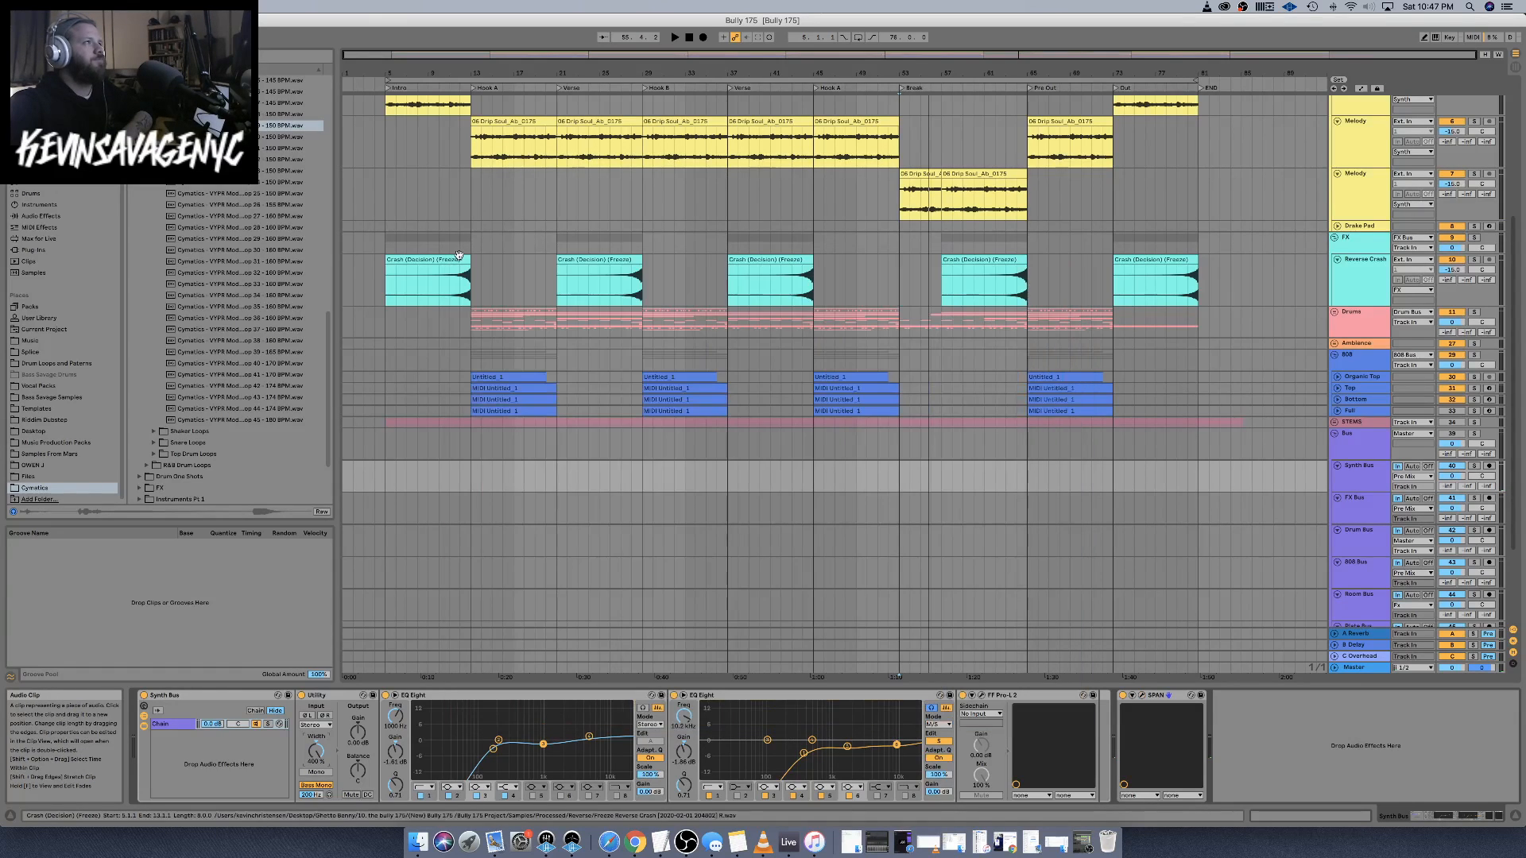
Look through the Master, 808 and Drum Bus device chains and turn on the 808 Bus's effect rack
{"action": "left_click", "coordinate": [1369, 668]}
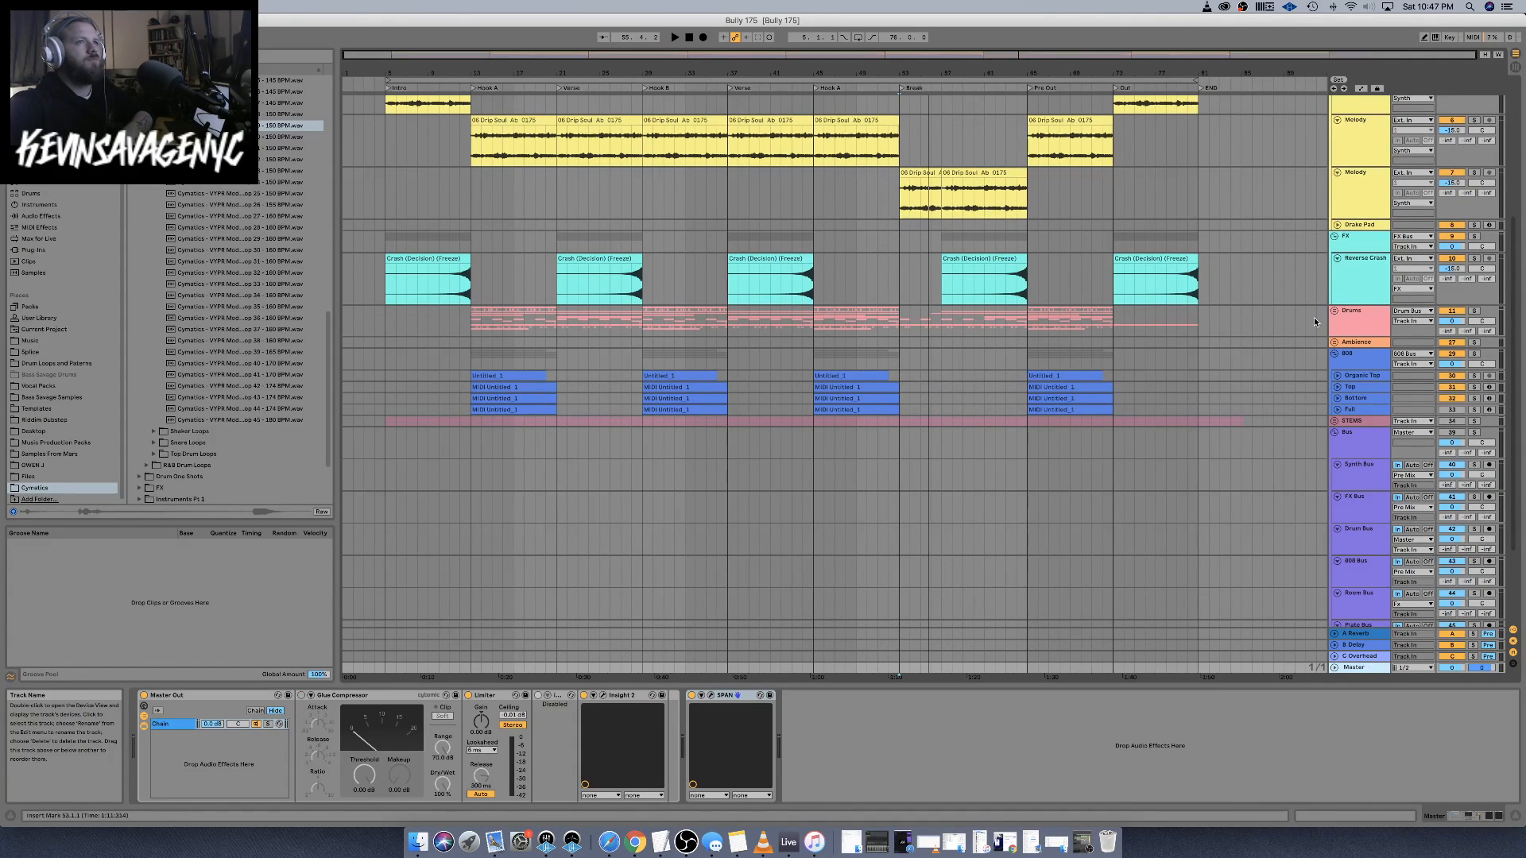
{"action": "left_click", "coordinate": [1361, 366]}
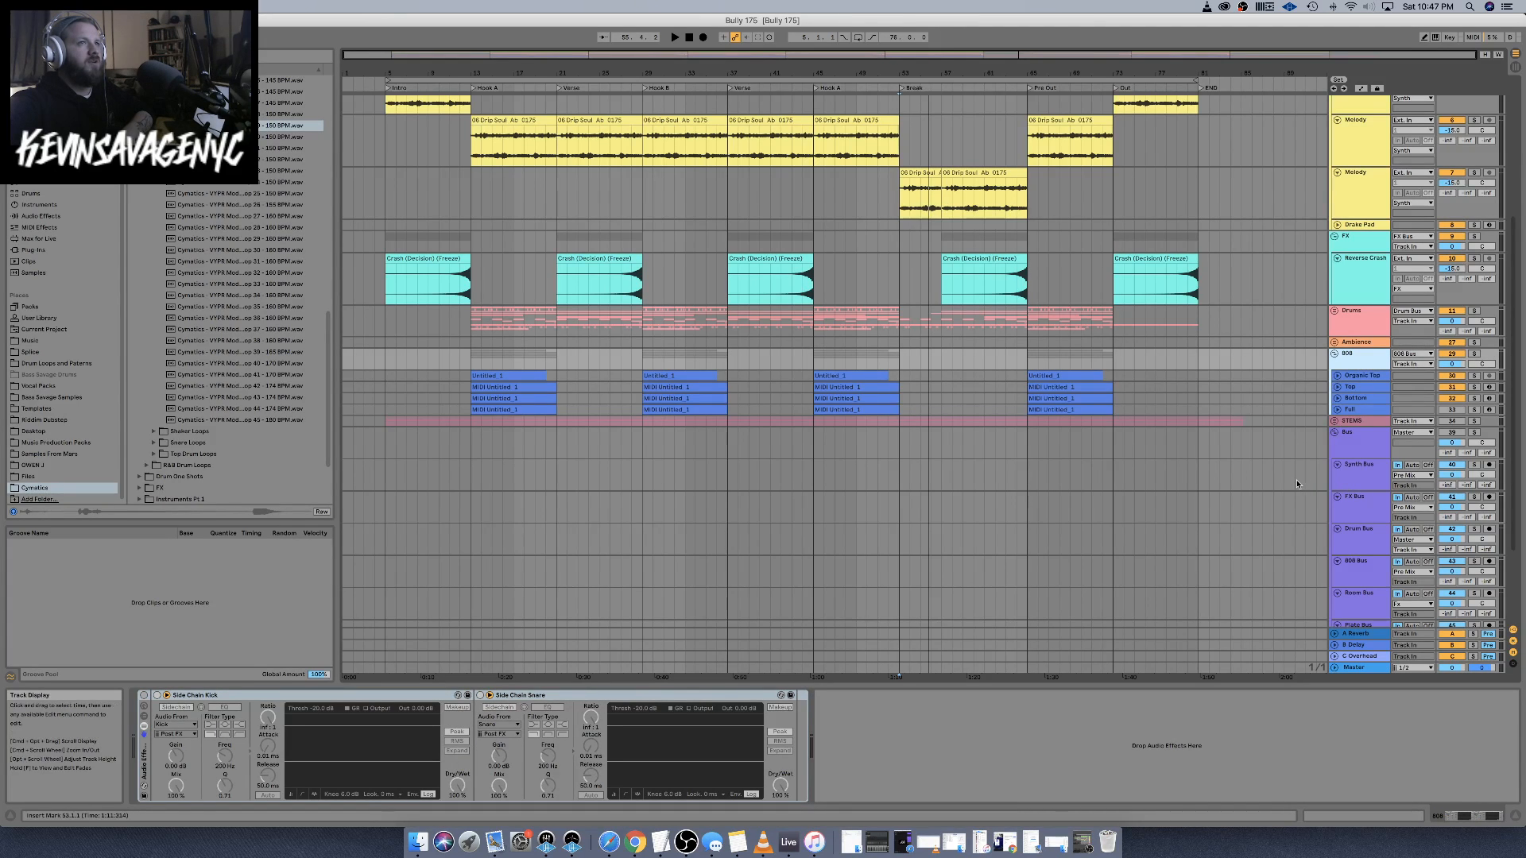
{"action": "scroll", "coordinate": [1296, 483], "scroll_direction": "down", "scroll_amount": 3}
{"action": "left_click", "coordinate": [1356, 441]}
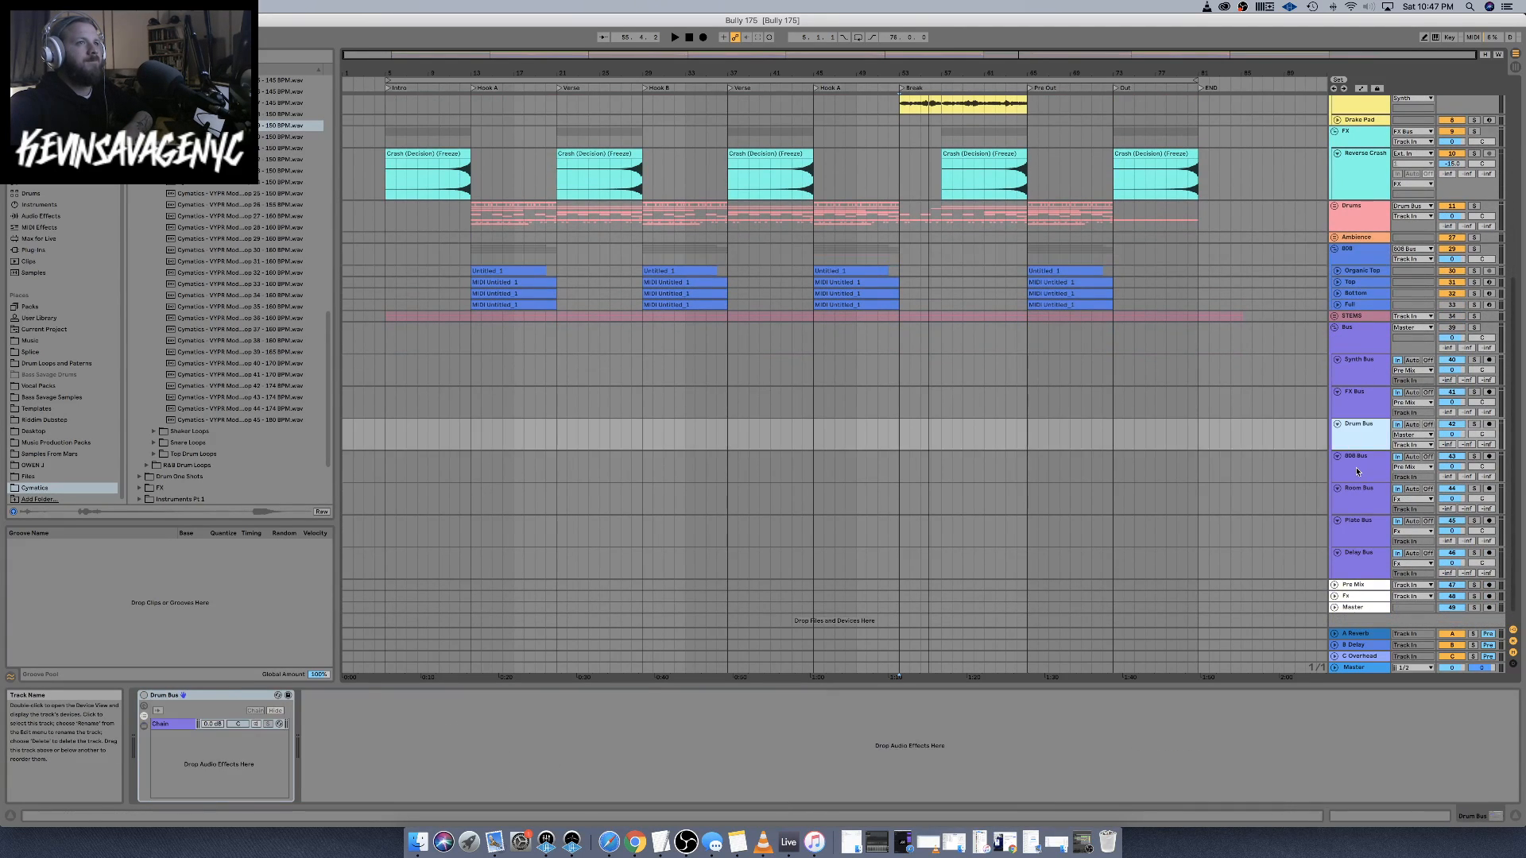
{"action": "left_click", "coordinate": [1357, 466]}
{"action": "left_click", "coordinate": [144, 695]}
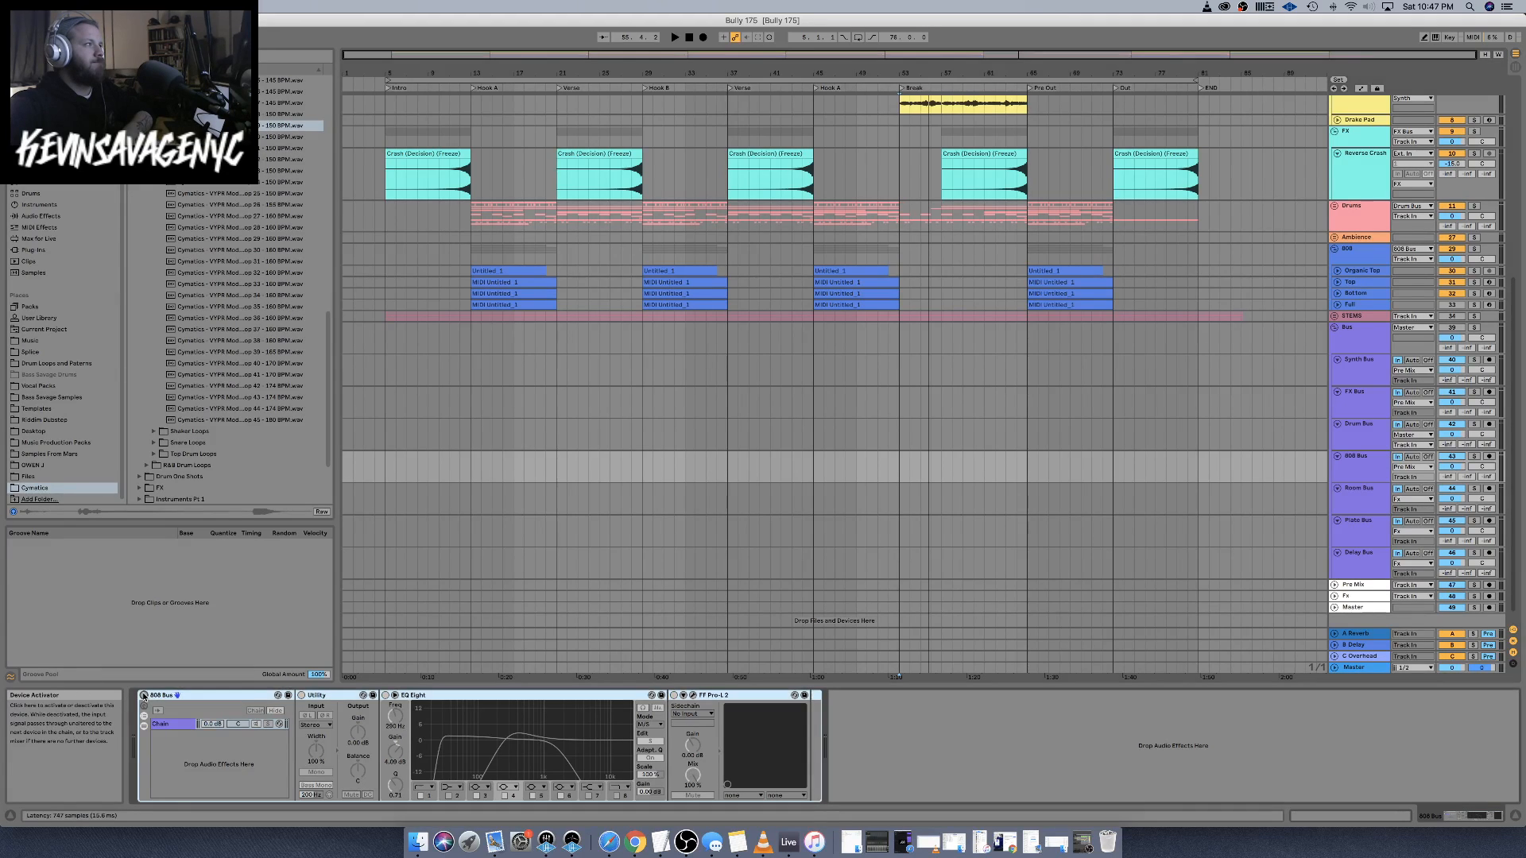
{"action": "key", "text": "space"}
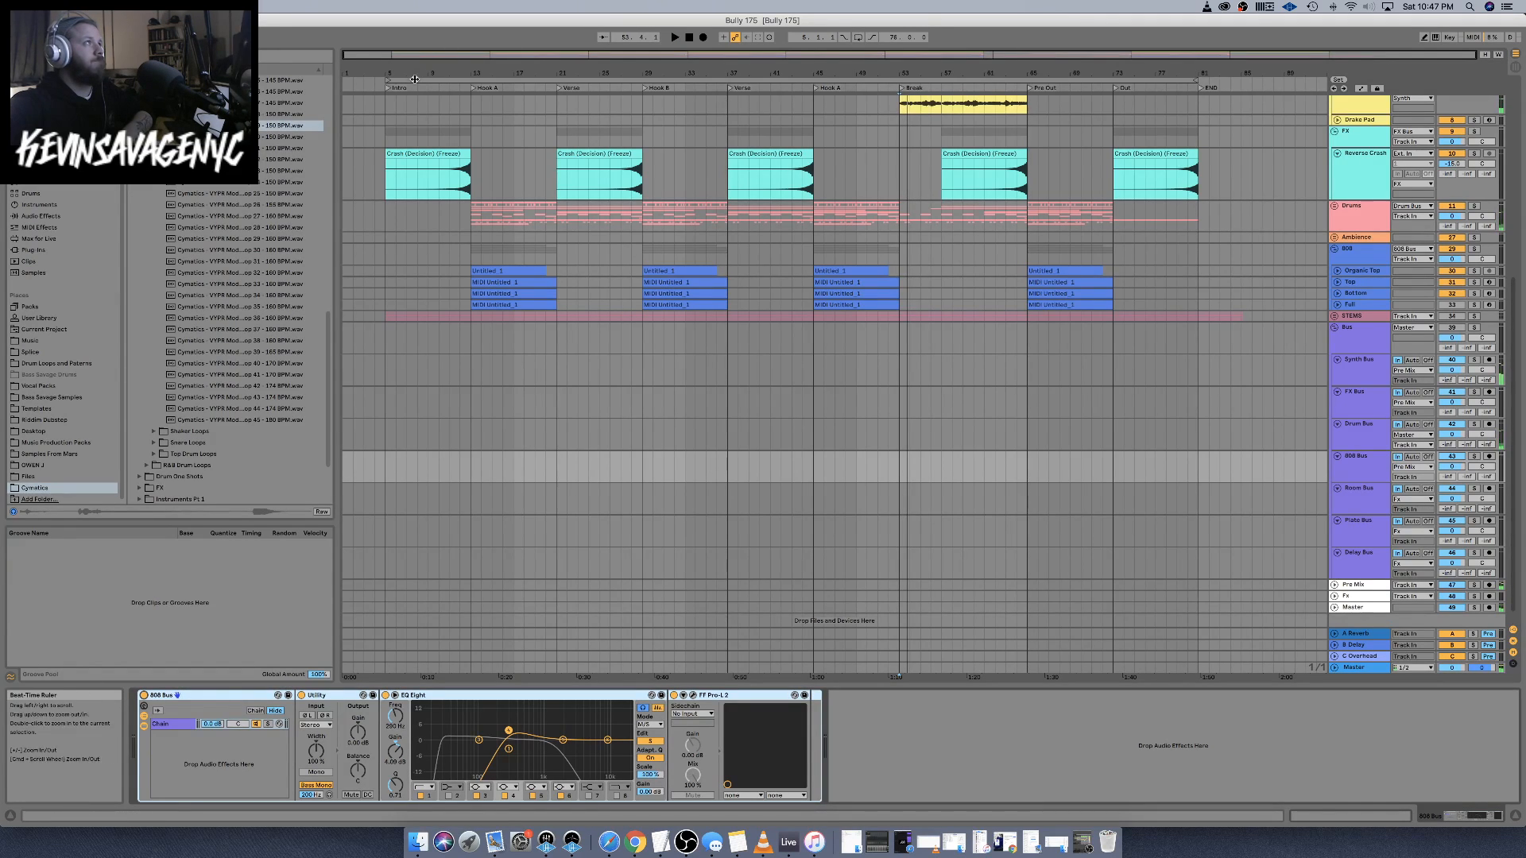
Loop the eight bars of Hook A and check the 808 Bus's loudness in its FF Pro-L 2 during playback
{"action": "left_click_drag", "start_coordinate": [387, 82], "coordinate": [491, 98]}
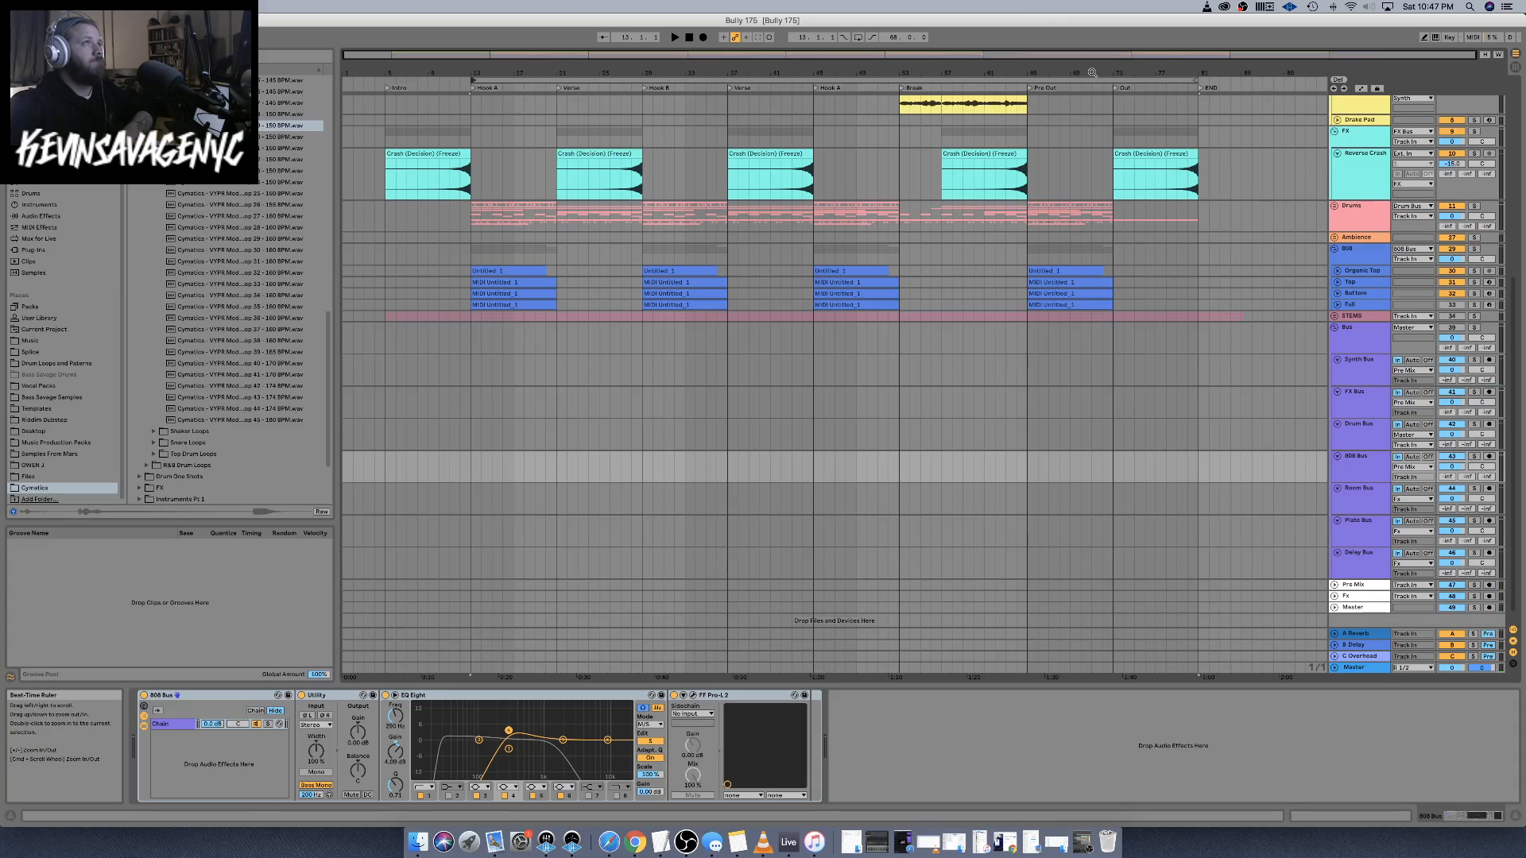
{"action": "left_click_drag", "start_coordinate": [1193, 80], "coordinate": [525, 101]}
{"action": "key", "text": "space"}
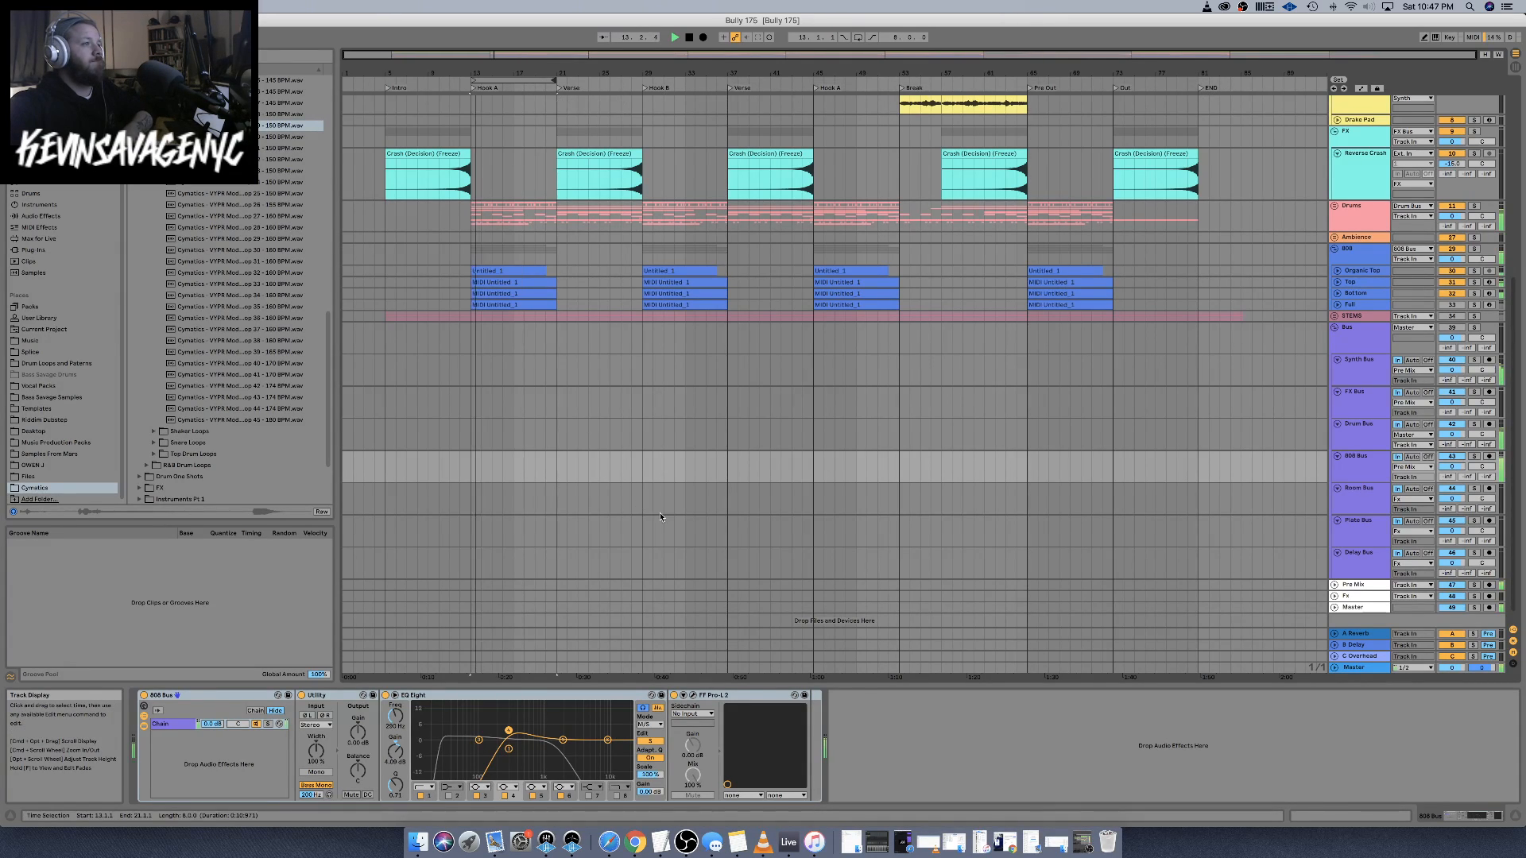
{"action": "left_click", "coordinate": [691, 699]}
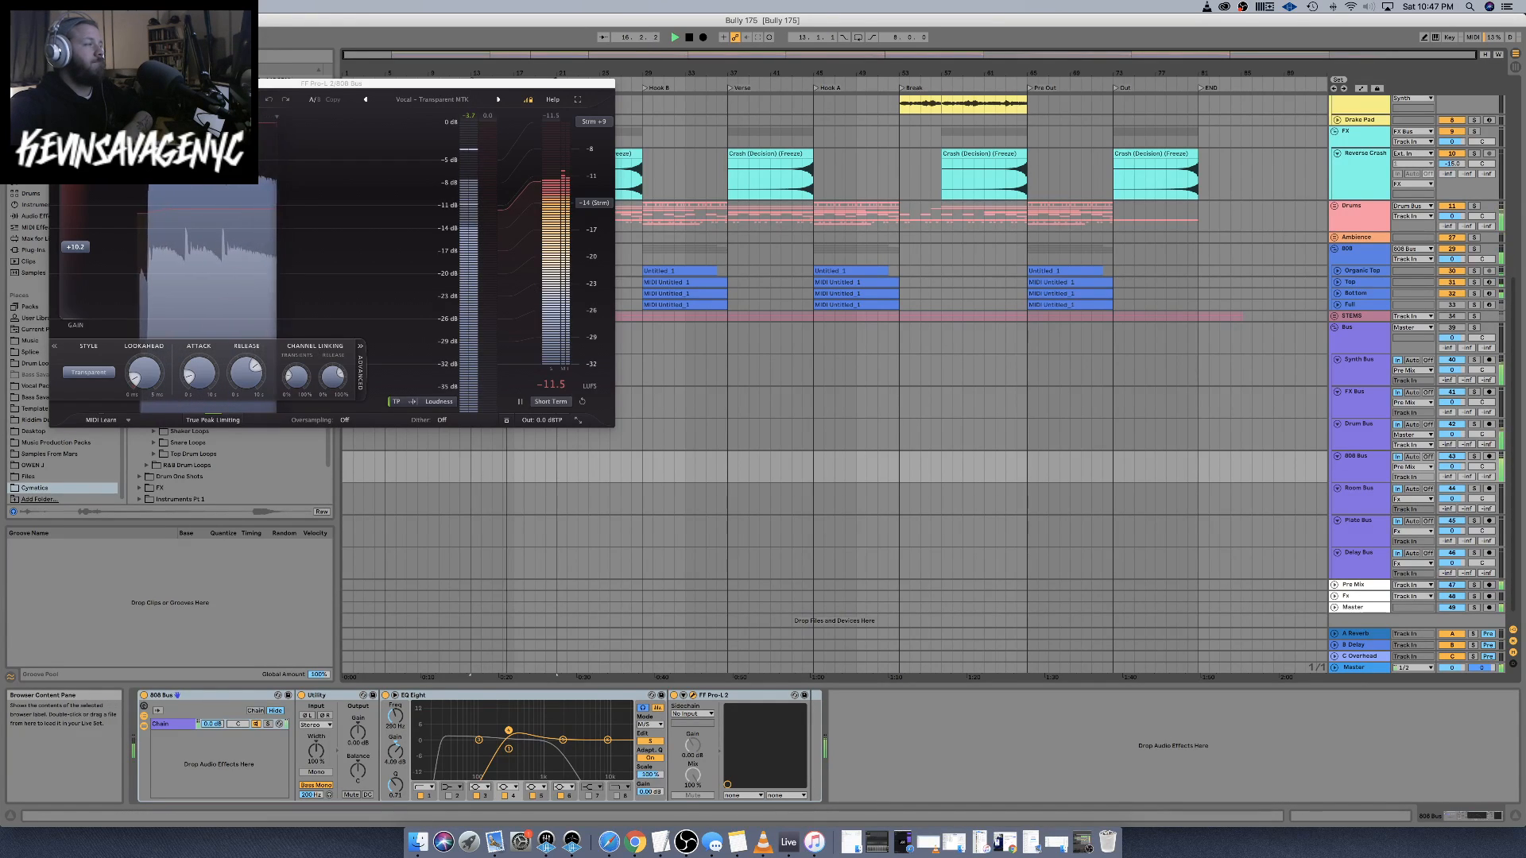
{"action": "left_click", "coordinate": [55, 84]}
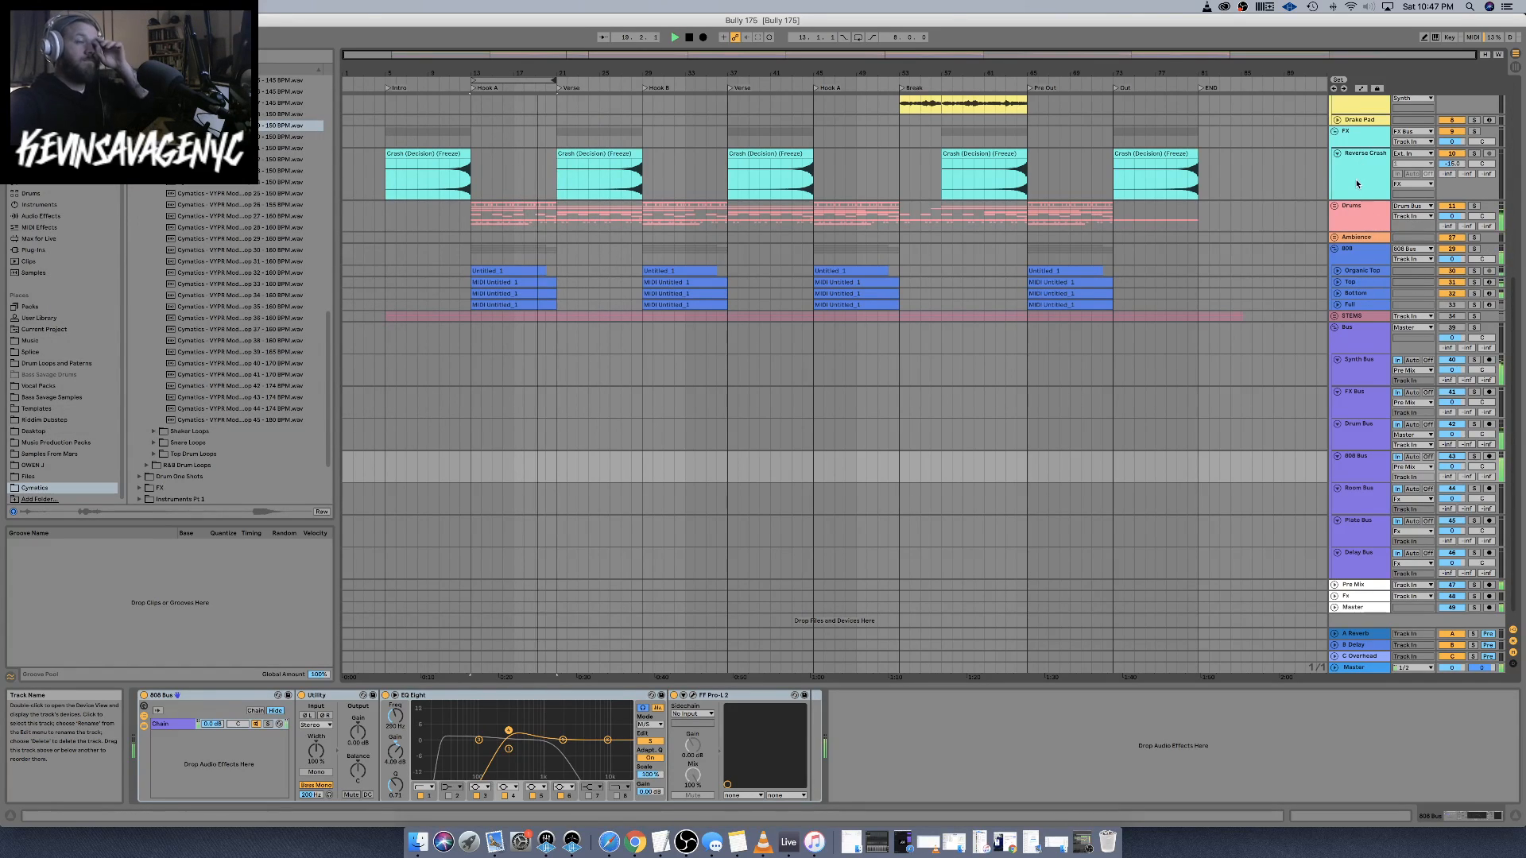
Lower the gain of the Synth Bus's FF Pro-L 2 to about +17.5 dB during playback and hide the plug-in window
{"action": "scroll", "coordinate": [1371, 226], "scroll_direction": "up", "scroll_amount": 10}
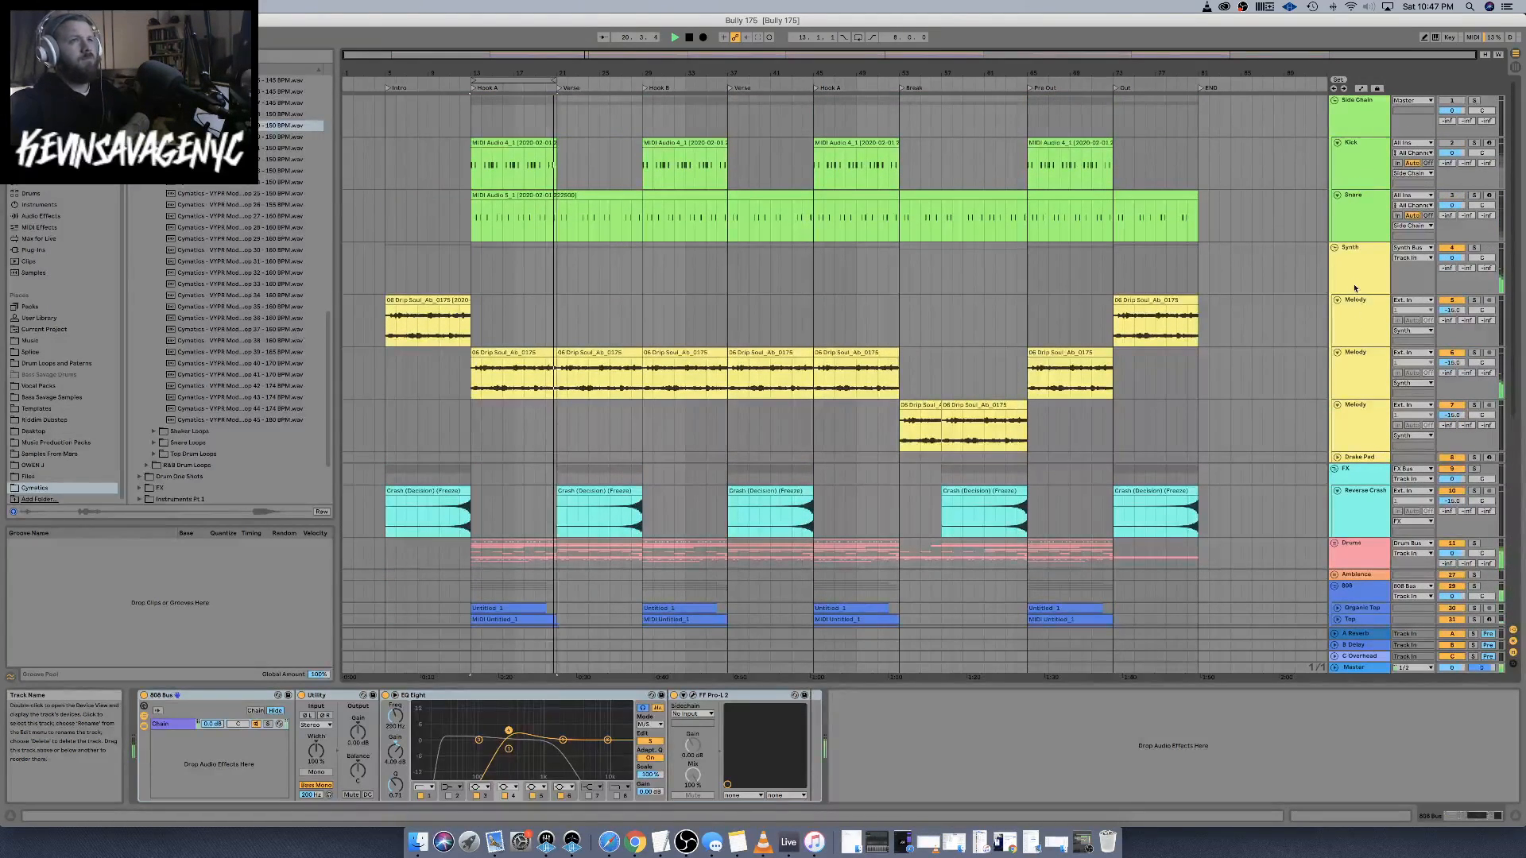
{"action": "left_click", "coordinate": [1354, 262]}
{"action": "scroll", "coordinate": [1237, 367], "scroll_direction": "down", "scroll_amount": 8}
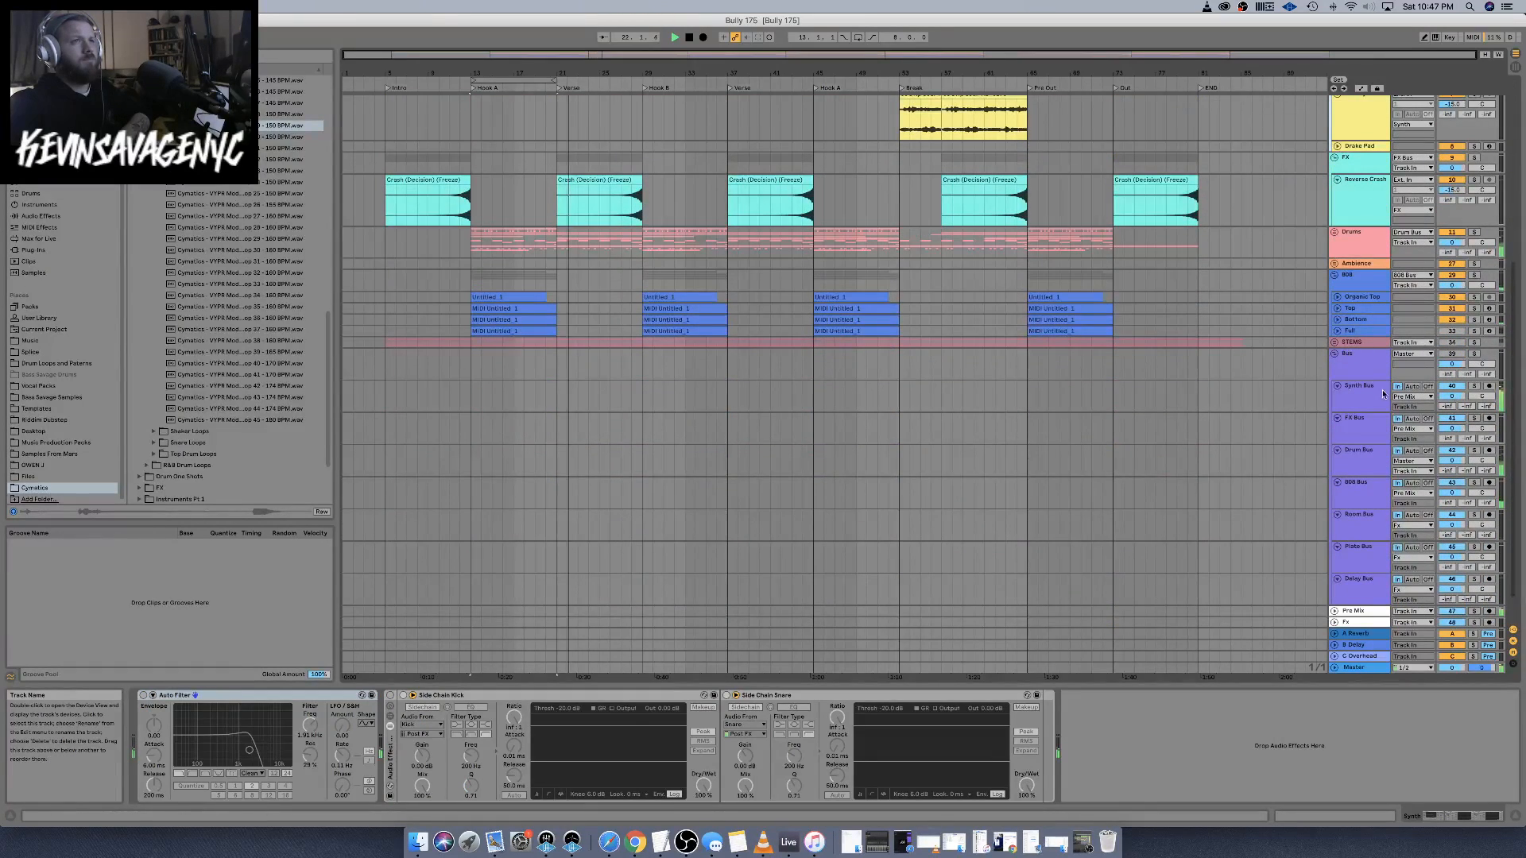
{"action": "left_click", "coordinate": [1363, 406]}
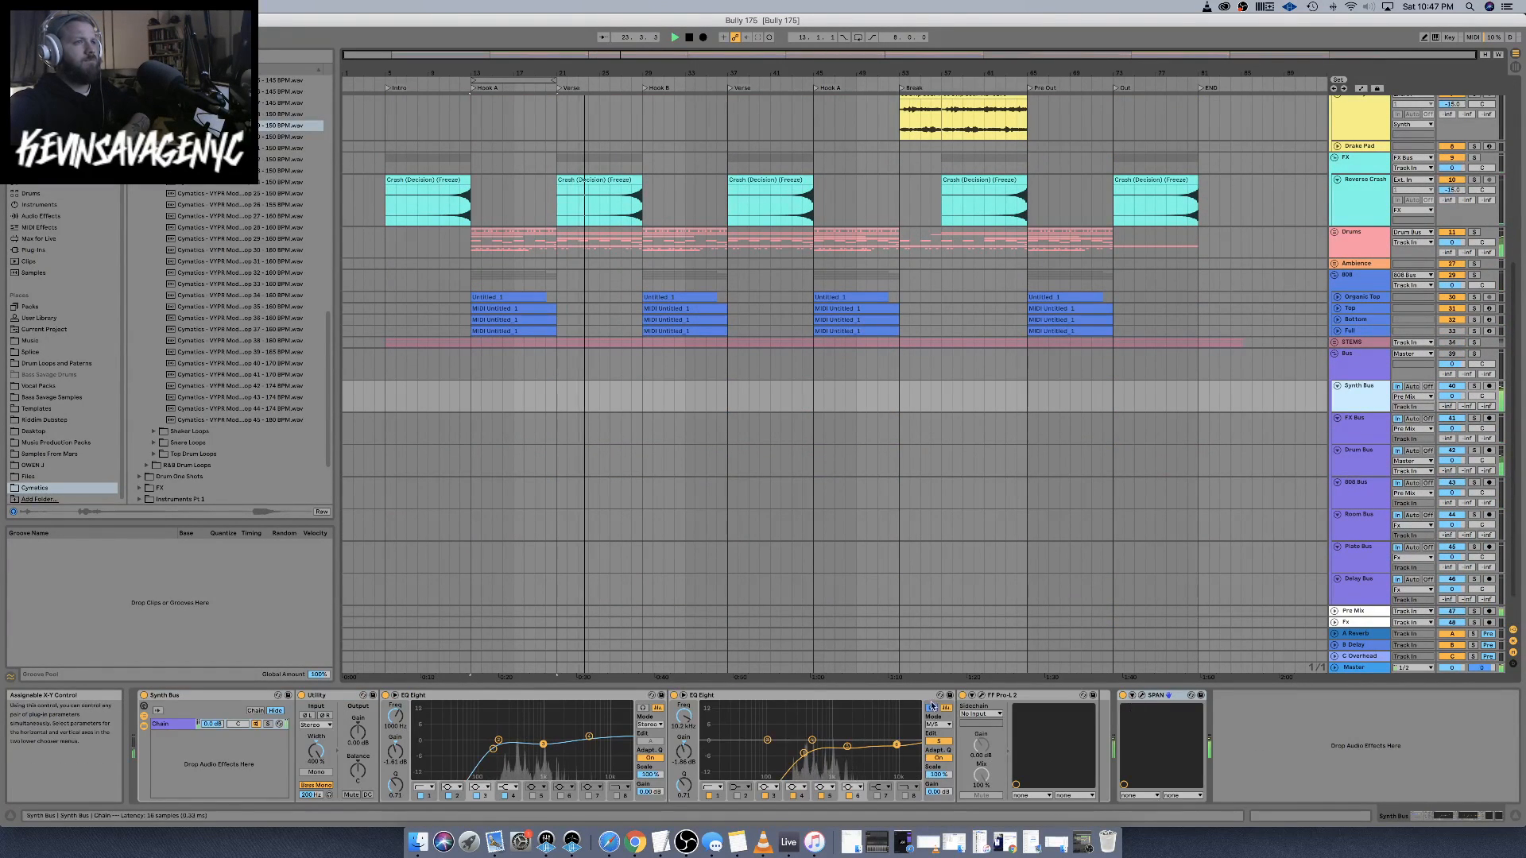
{"action": "left_click", "coordinate": [982, 697]}
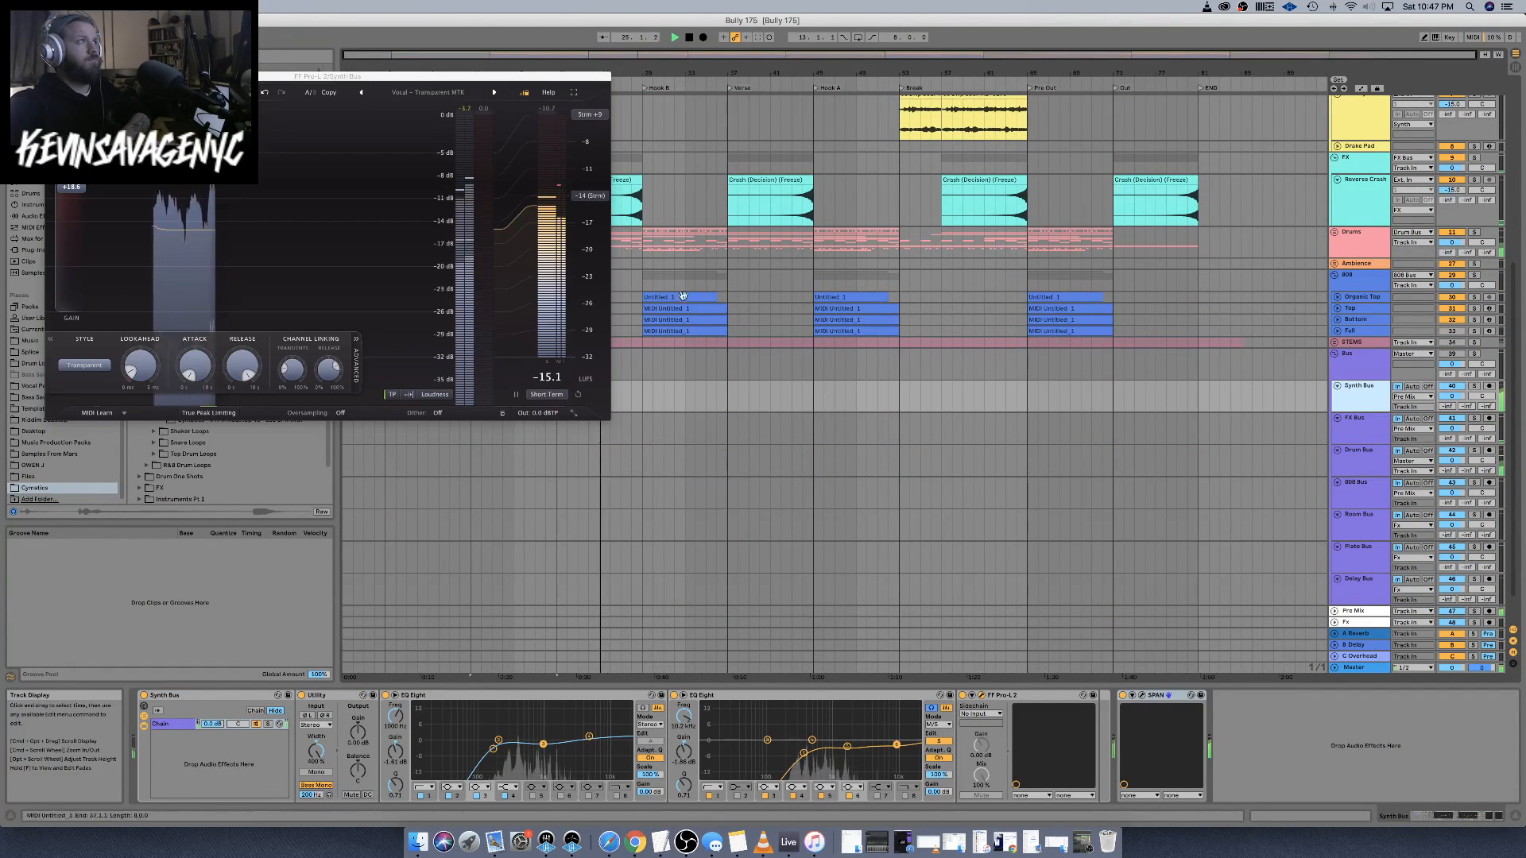
{"action": "left_click_drag", "start_coordinate": [67, 193], "coordinate": [67, 201]}
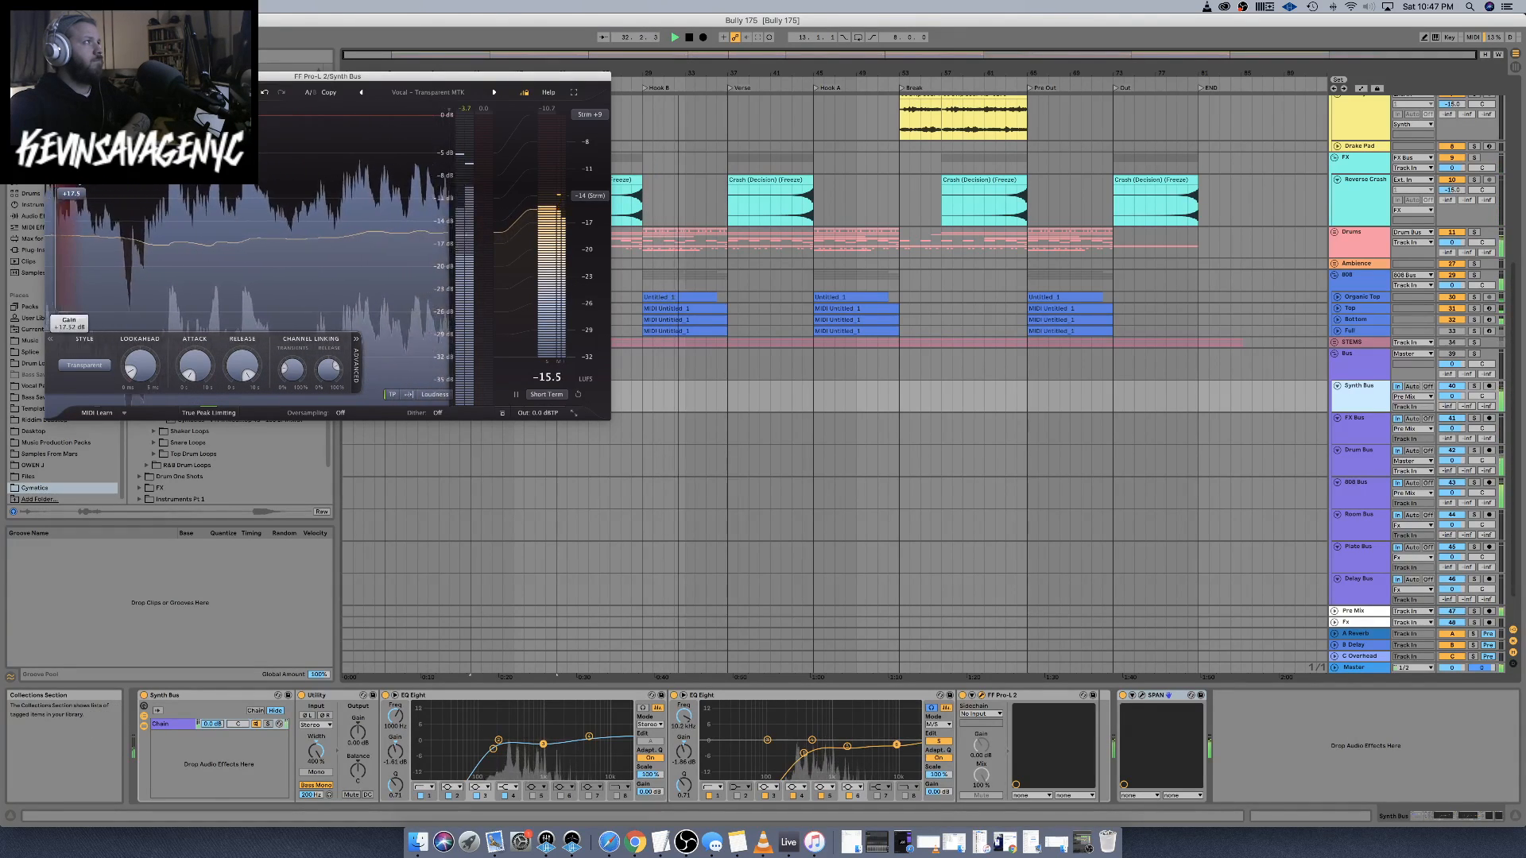
{"action": "left_click_drag", "start_coordinate": [68, 195], "coordinate": [68, 195]}
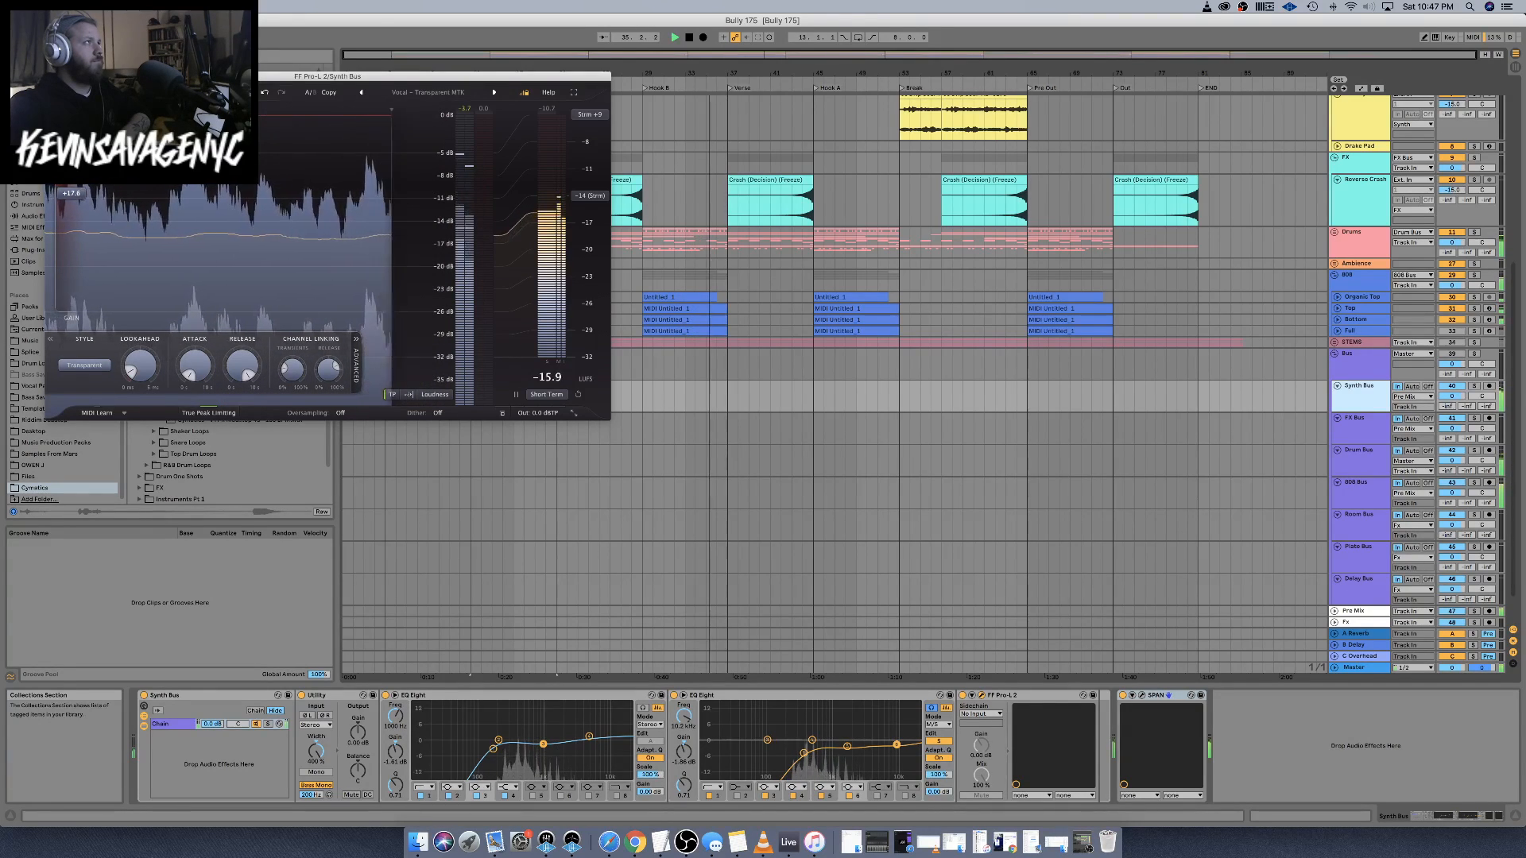
{"action": "key", "text": "super+alt+p"}
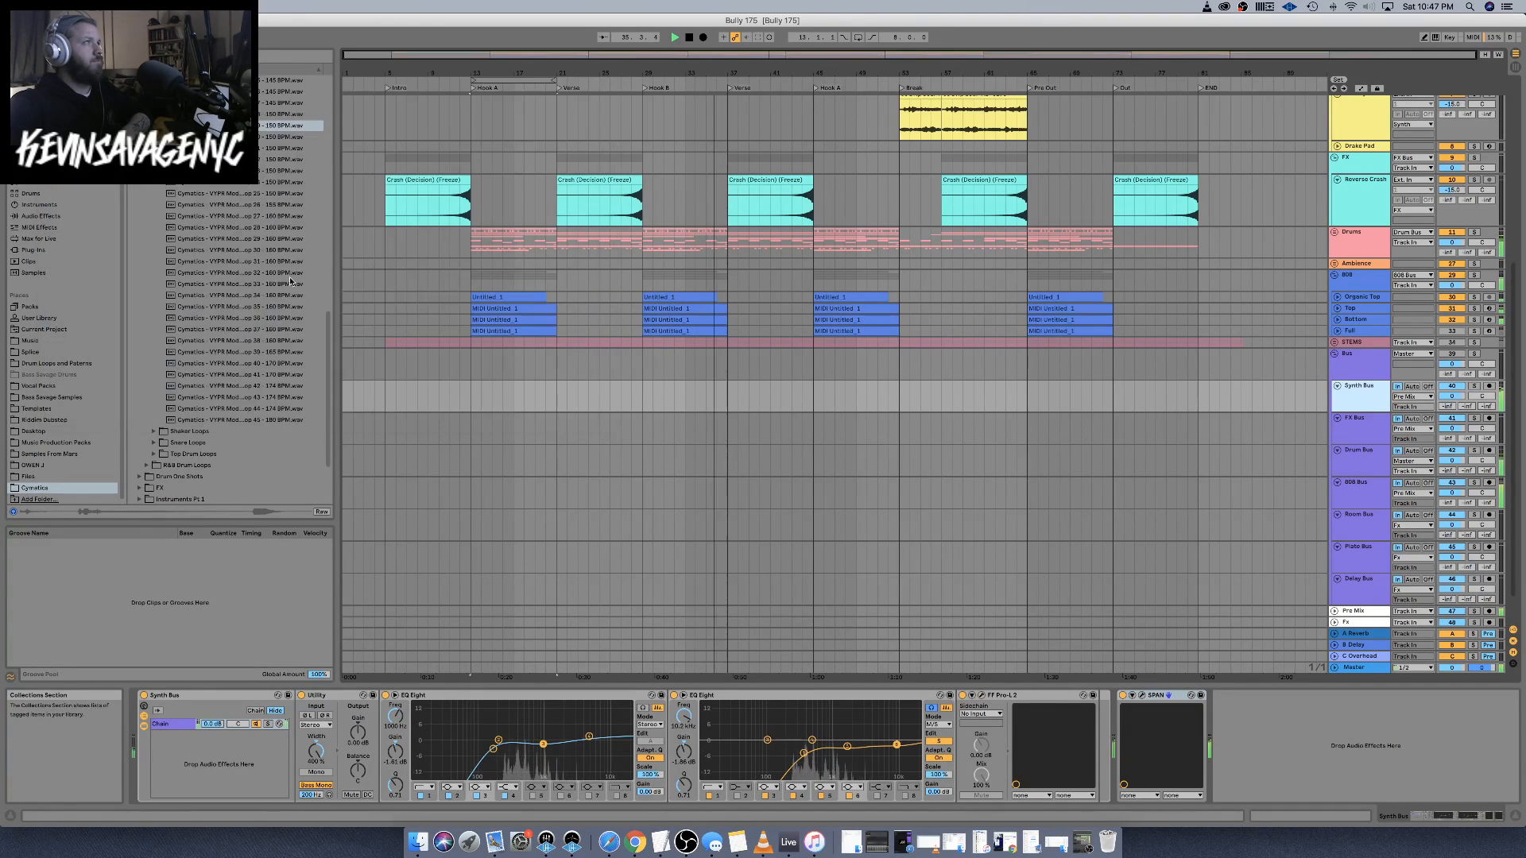
Turn on the FX Bus's effect rack and extend the loop to start about one bar before Hook A
{"action": "left_click", "coordinate": [1271, 424]}
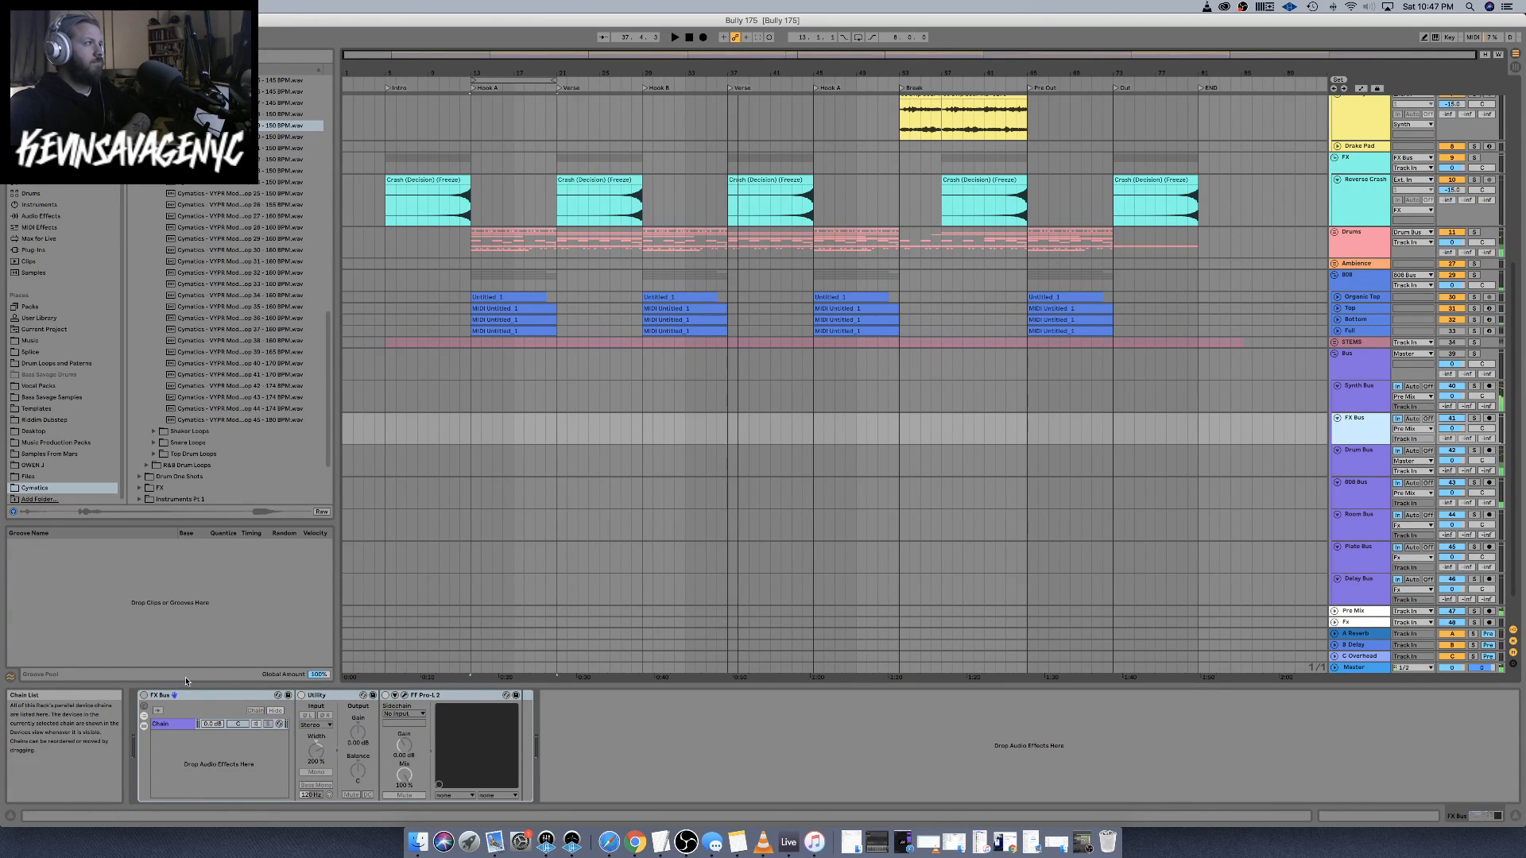
{"action": "left_click", "coordinate": [144, 695]}
{"action": "key", "text": "space"}
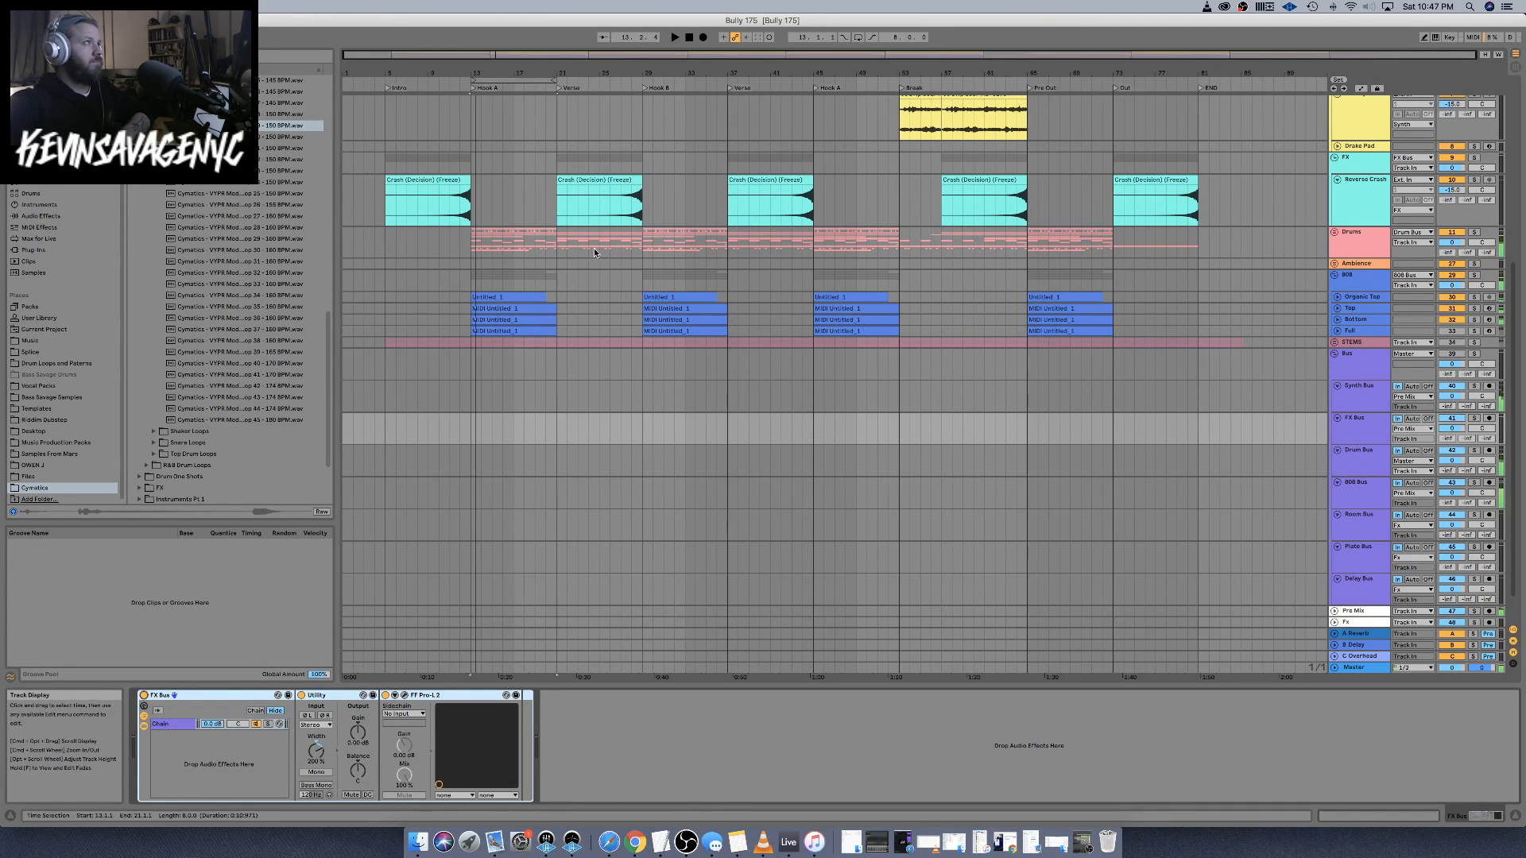
{"action": "left_click_drag", "start_coordinate": [472, 82], "coordinate": [462, 83]}
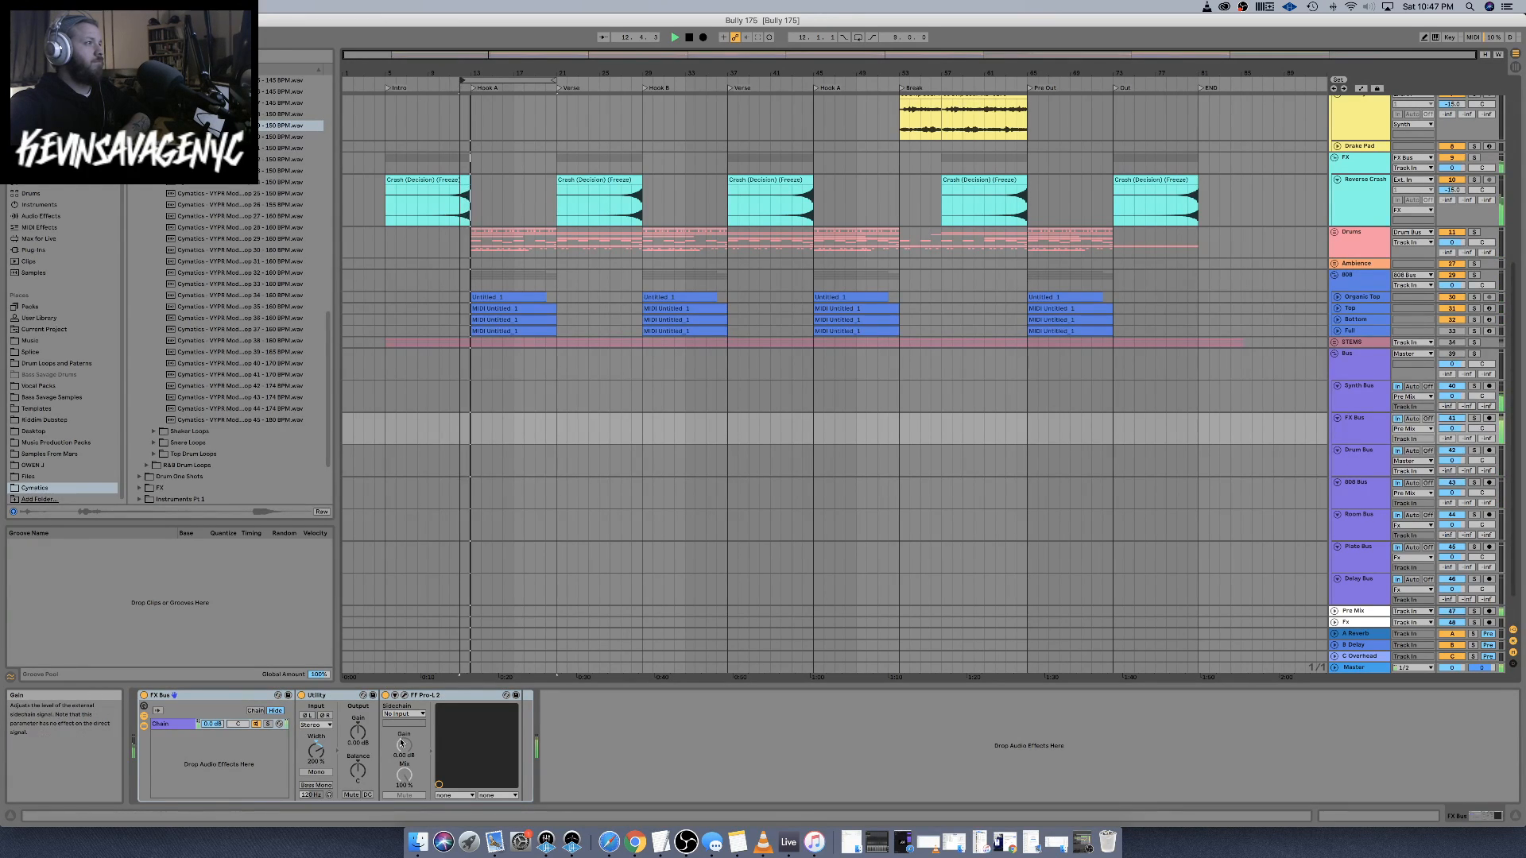
Lower the gain of the FX Bus's FF Pro-L 2 to about +15.5 dB, replay the loop and close the limiter
{"action": "left_click", "coordinate": [405, 696]}
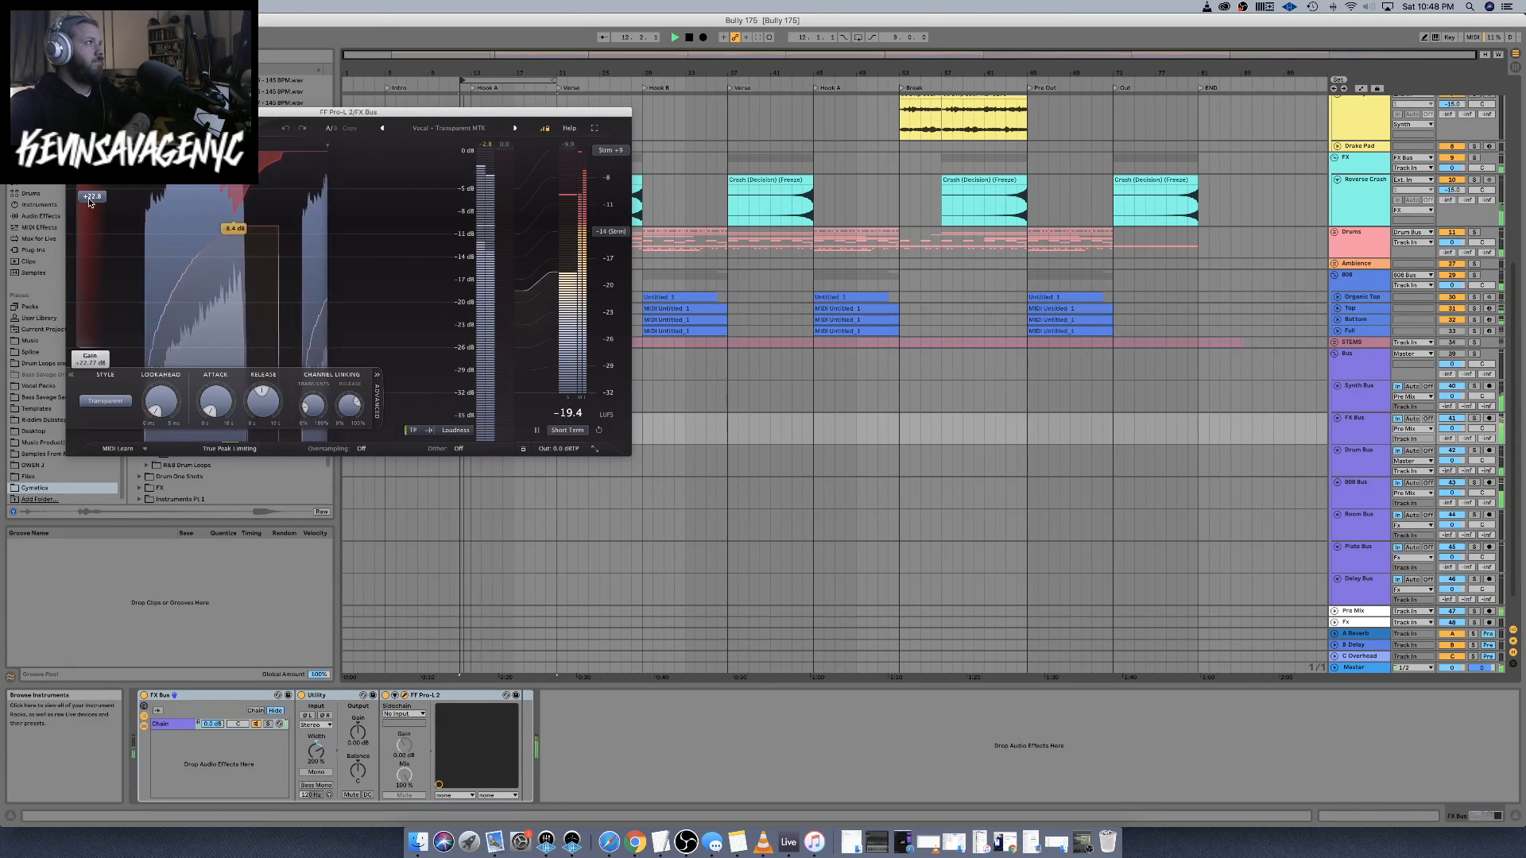
{"action": "left_click_drag", "start_coordinate": [93, 196], "coordinate": [91, 251]}
{"action": "key", "text": "space"}
{"action": "key", "text": "space"}
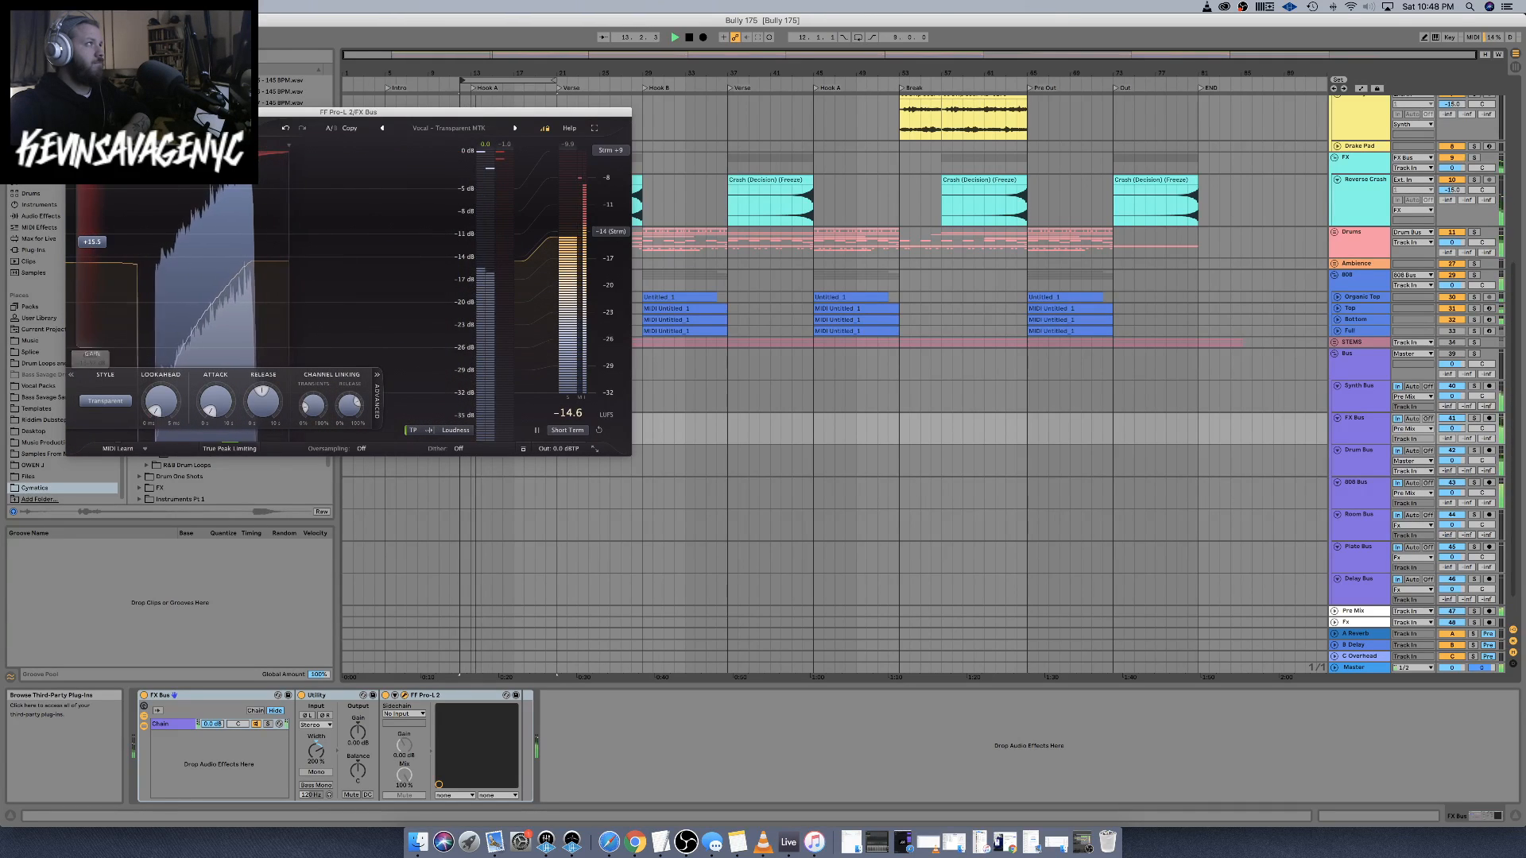
{"action": "key", "text": "space"}
{"action": "left_click", "coordinate": [73, 112]}
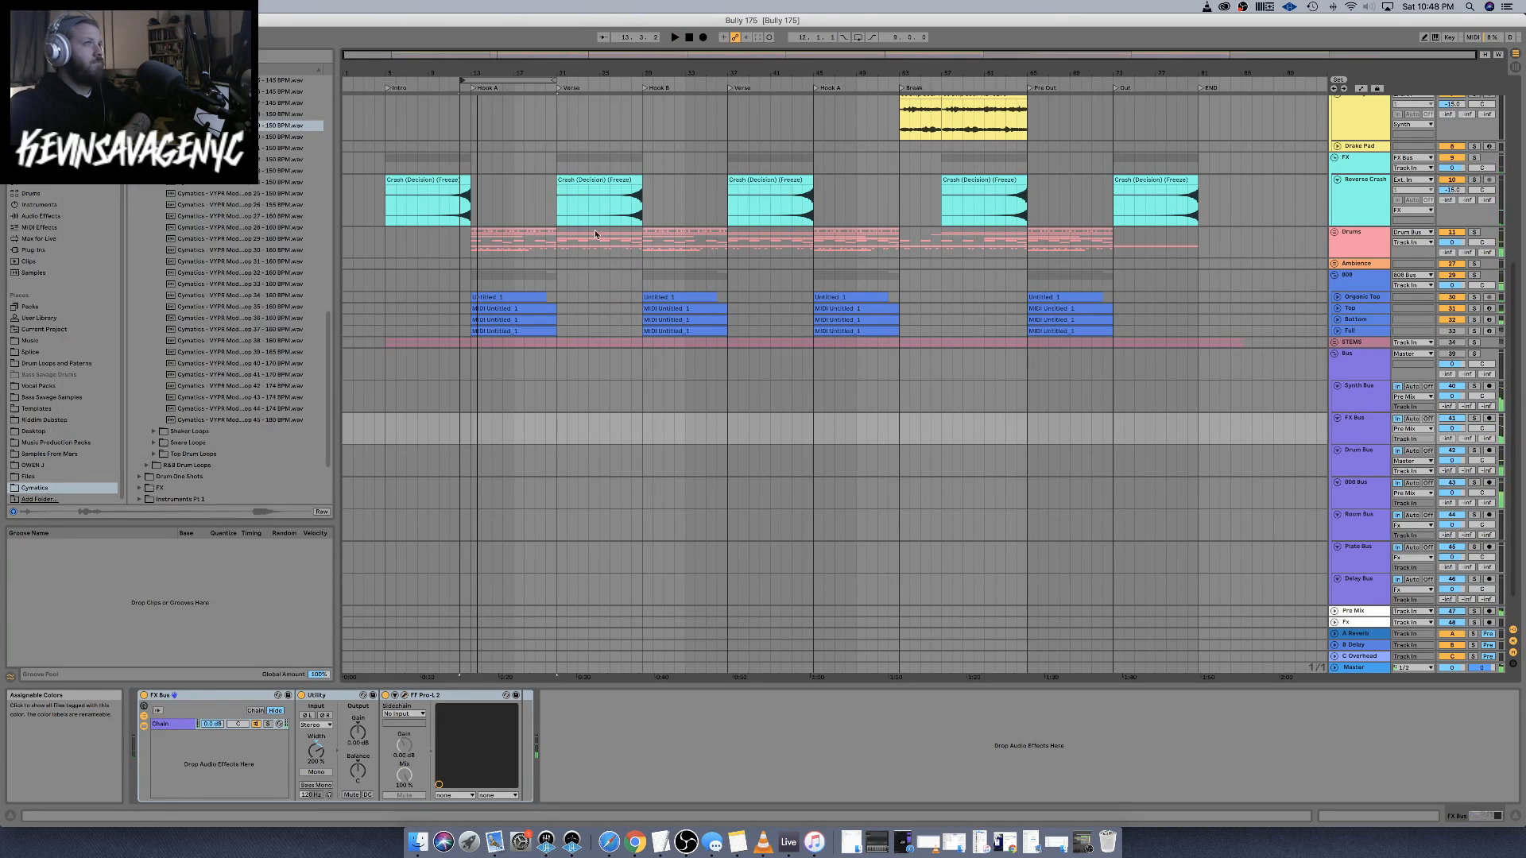
Turn on the Drum Bus's effect rack and raise its FF Pro-L 2 gain to about +20.8 dB during playback
{"action": "left_click", "coordinate": [1387, 452]}
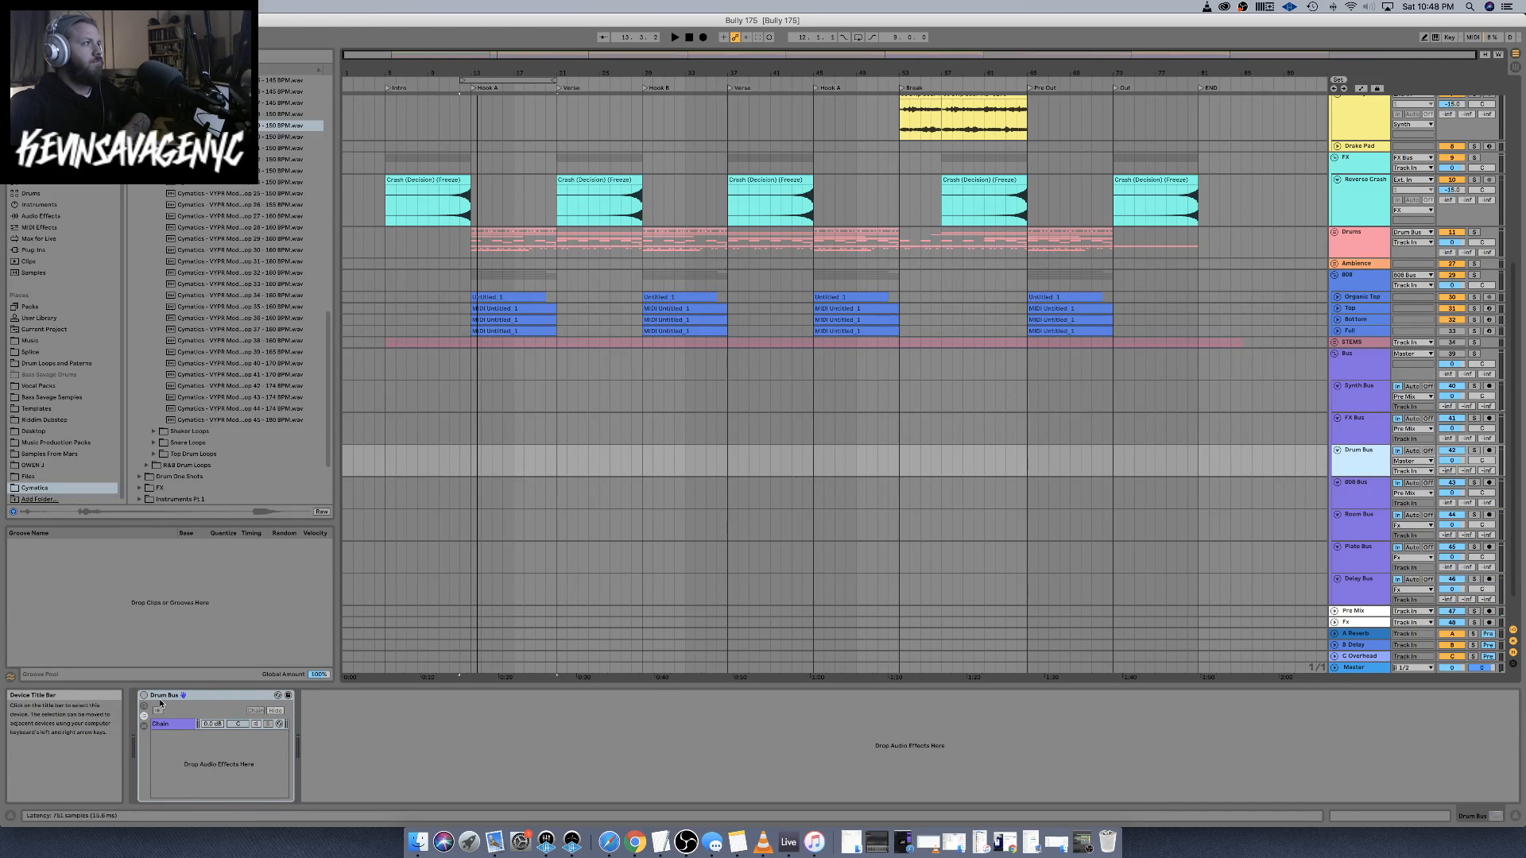
{"action": "left_click", "coordinate": [170, 725]}
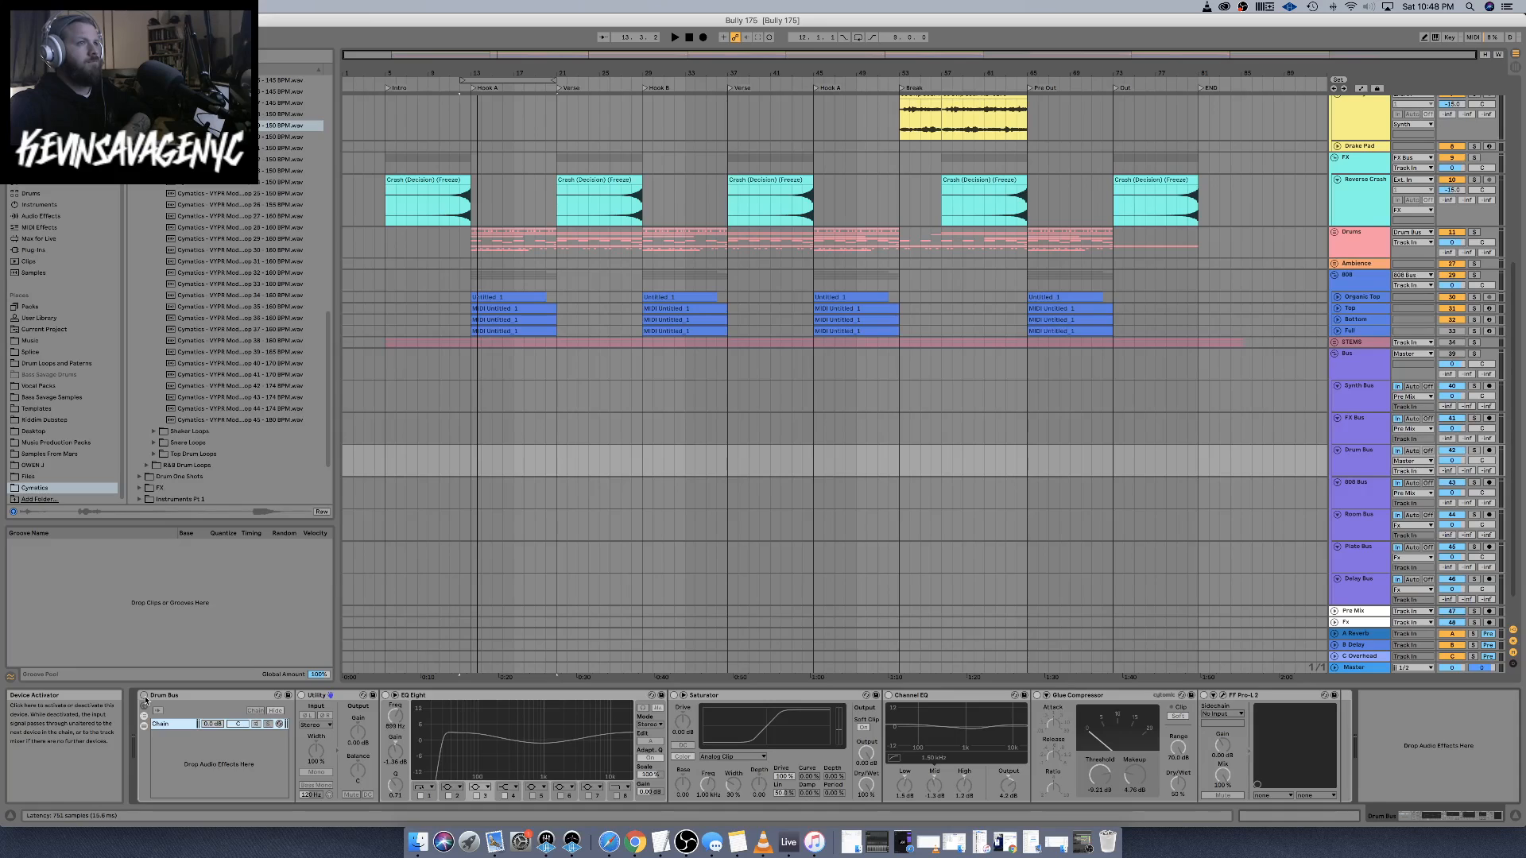
{"action": "left_click", "coordinate": [144, 696]}
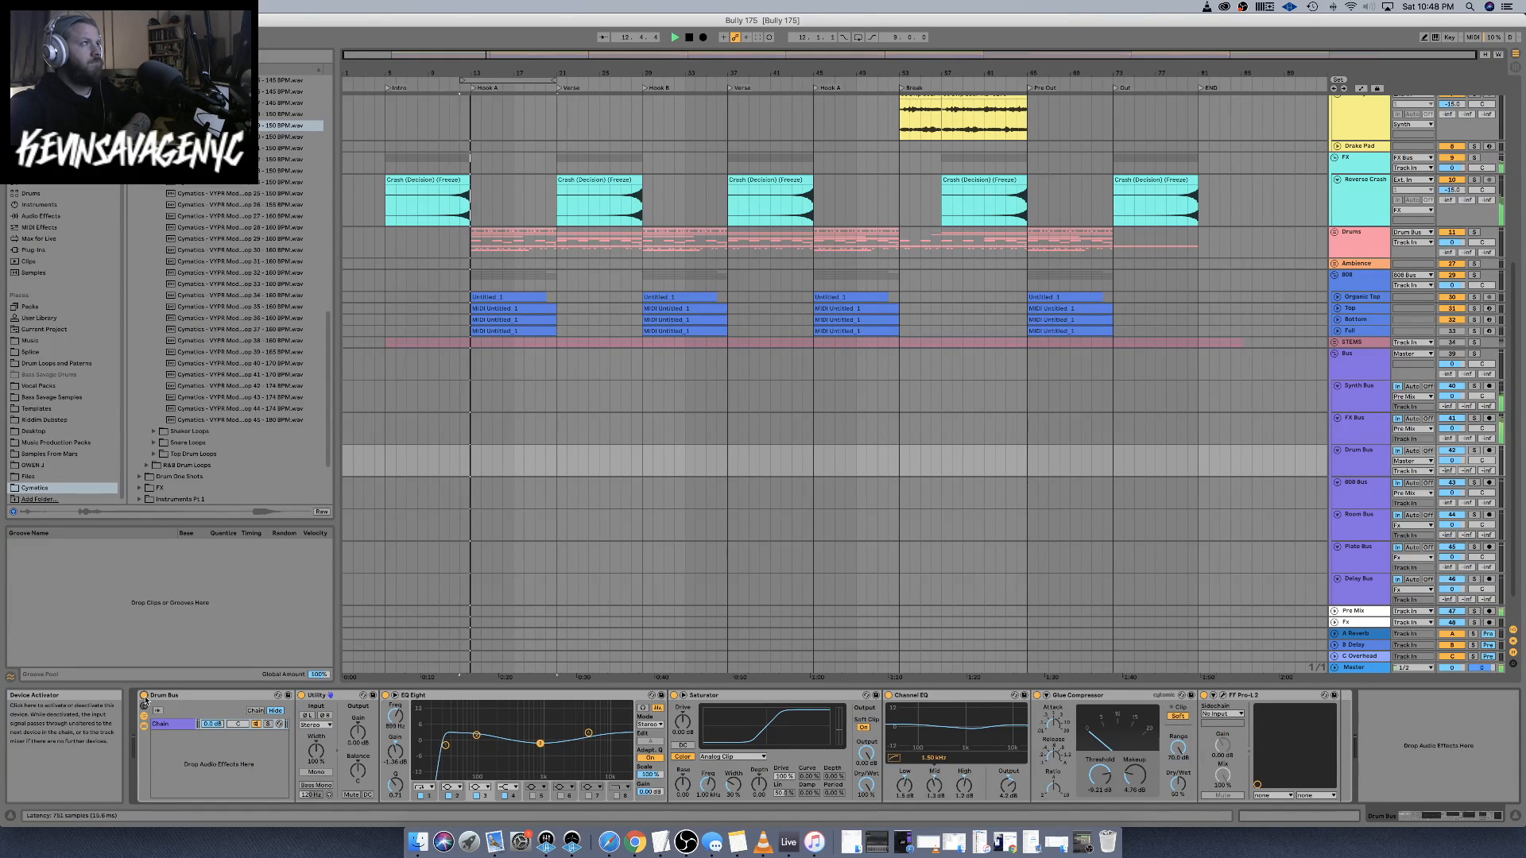
{"action": "left_click", "coordinate": [1222, 699]}
{"action": "left_click_drag", "start_coordinate": [87, 264], "coordinate": [99, 198]}
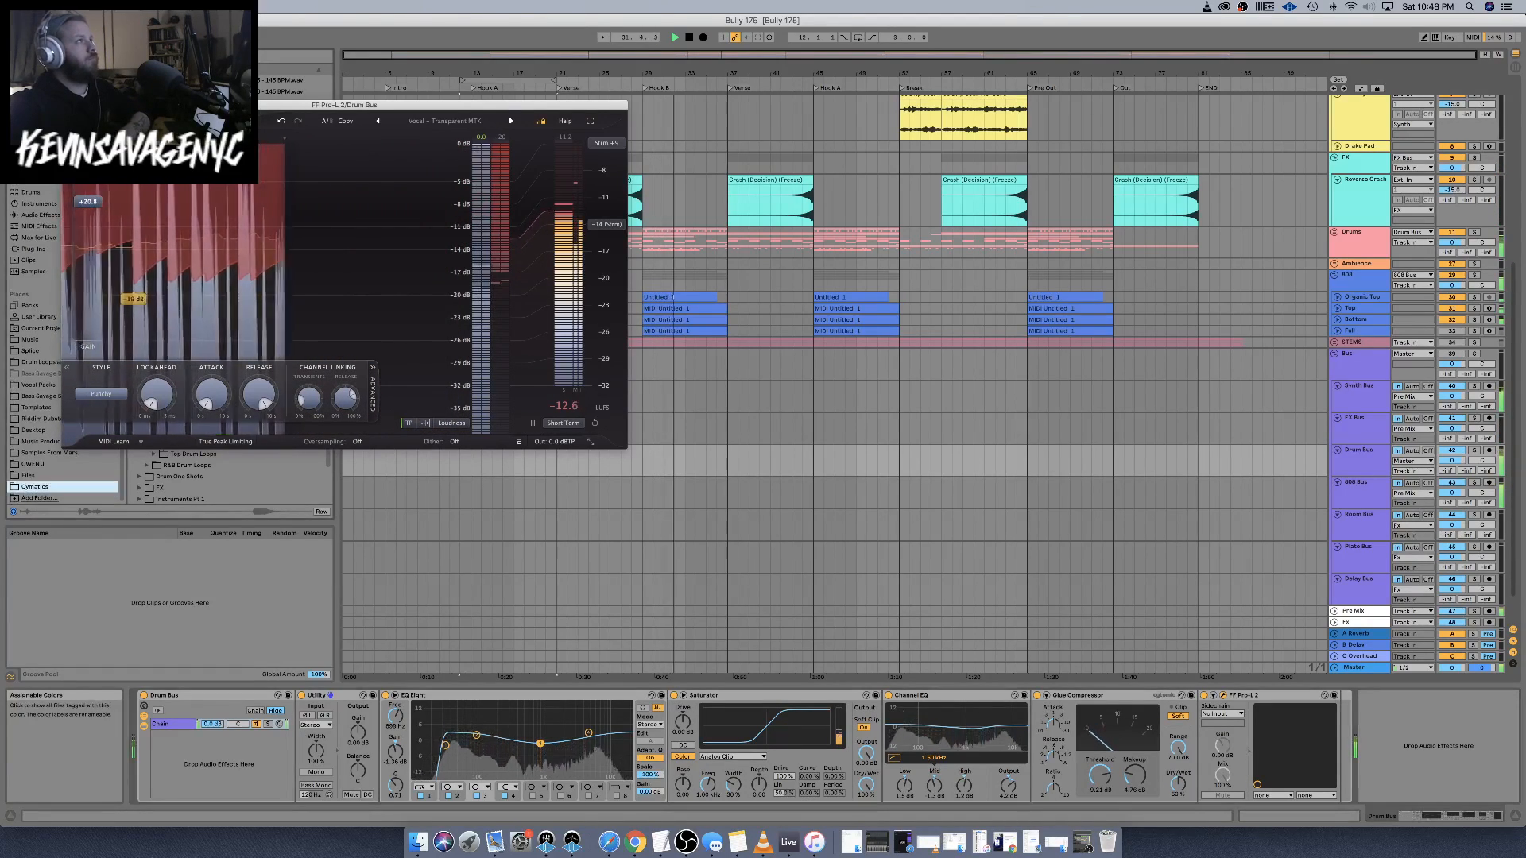
{"action": "left_click", "coordinate": [70, 105]}
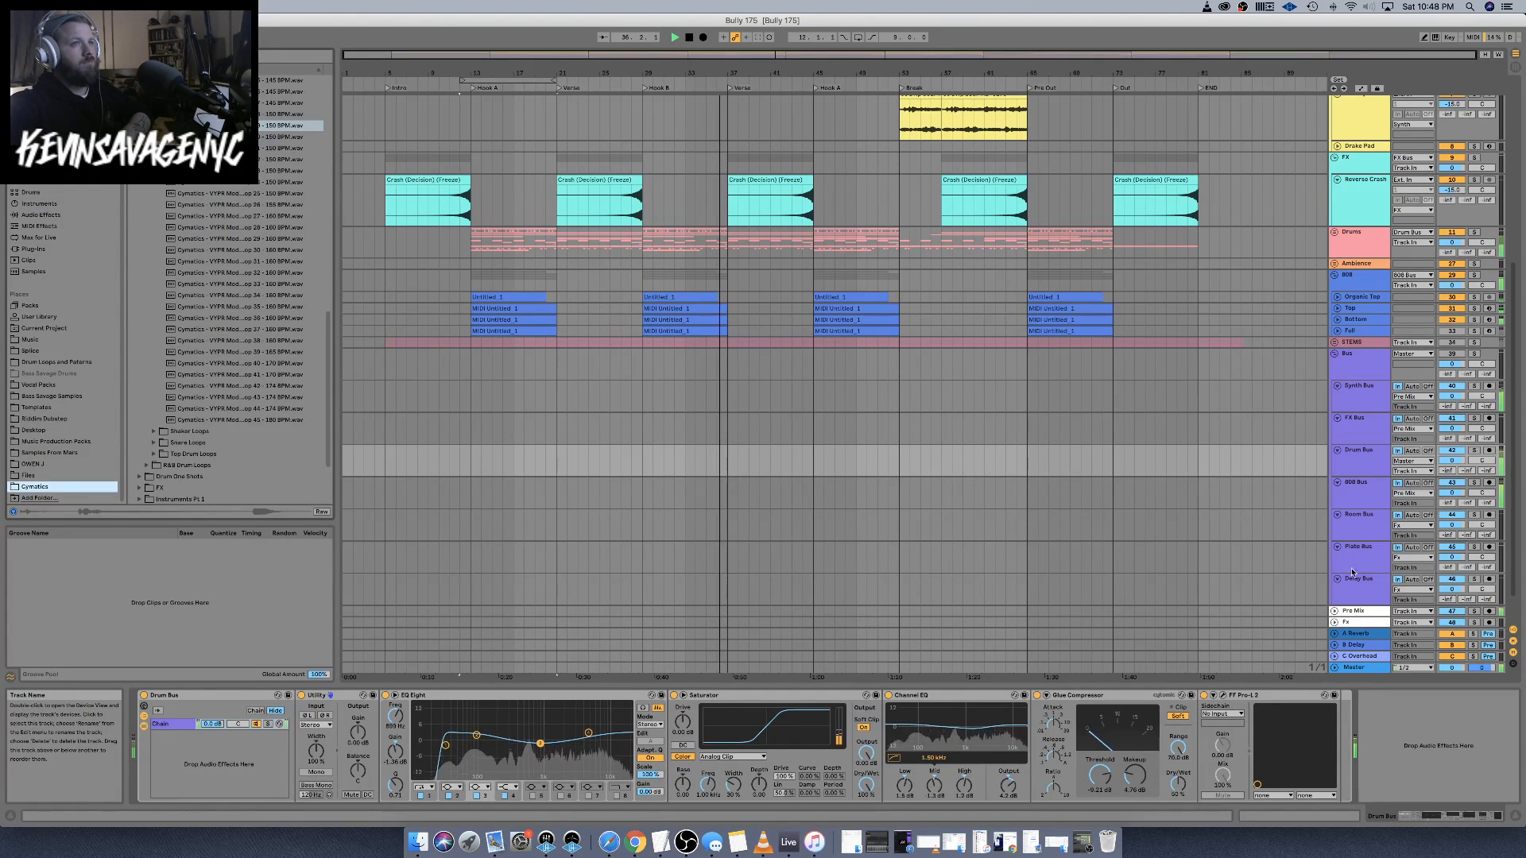
Turn on the effect rack on the Plate Bus
{"action": "scroll", "coordinate": [1363, 477], "scroll_direction": "down", "scroll_amount": 1}
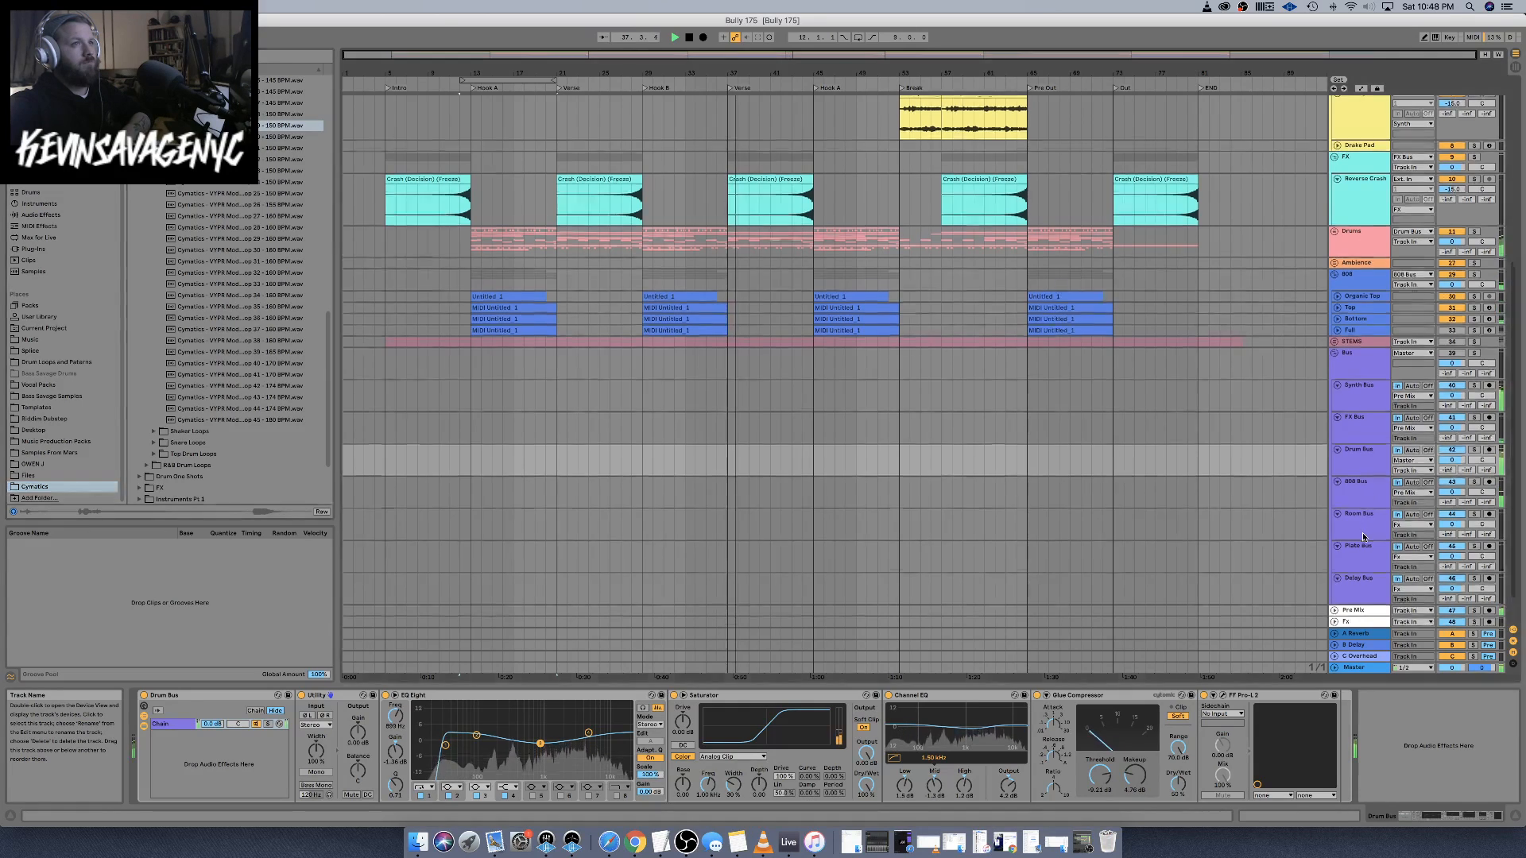
{"action": "left_click", "coordinate": [1367, 517]}
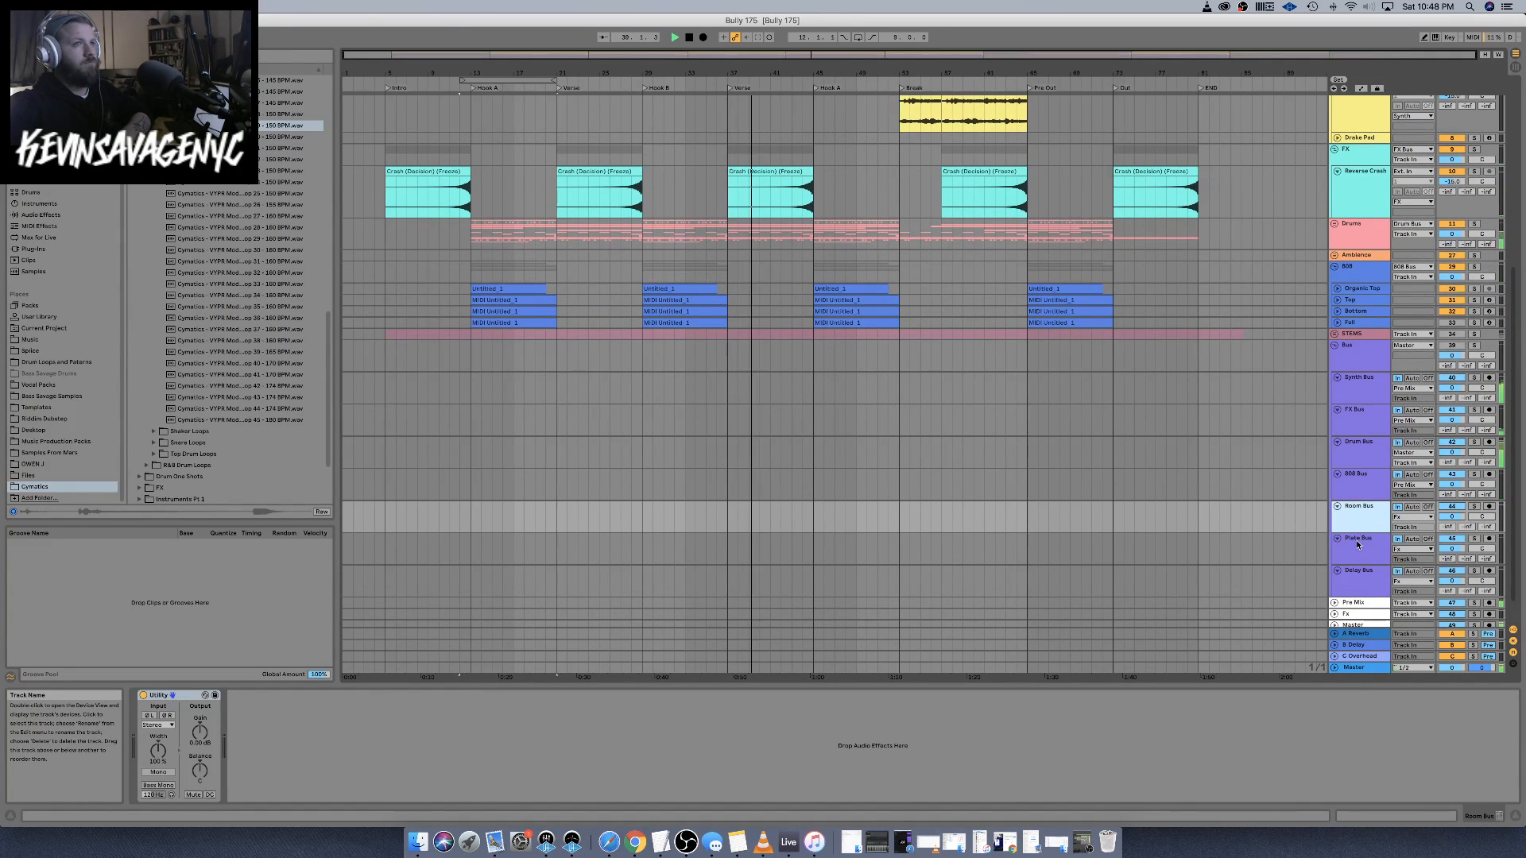
{"action": "left_click", "coordinate": [1359, 548]}
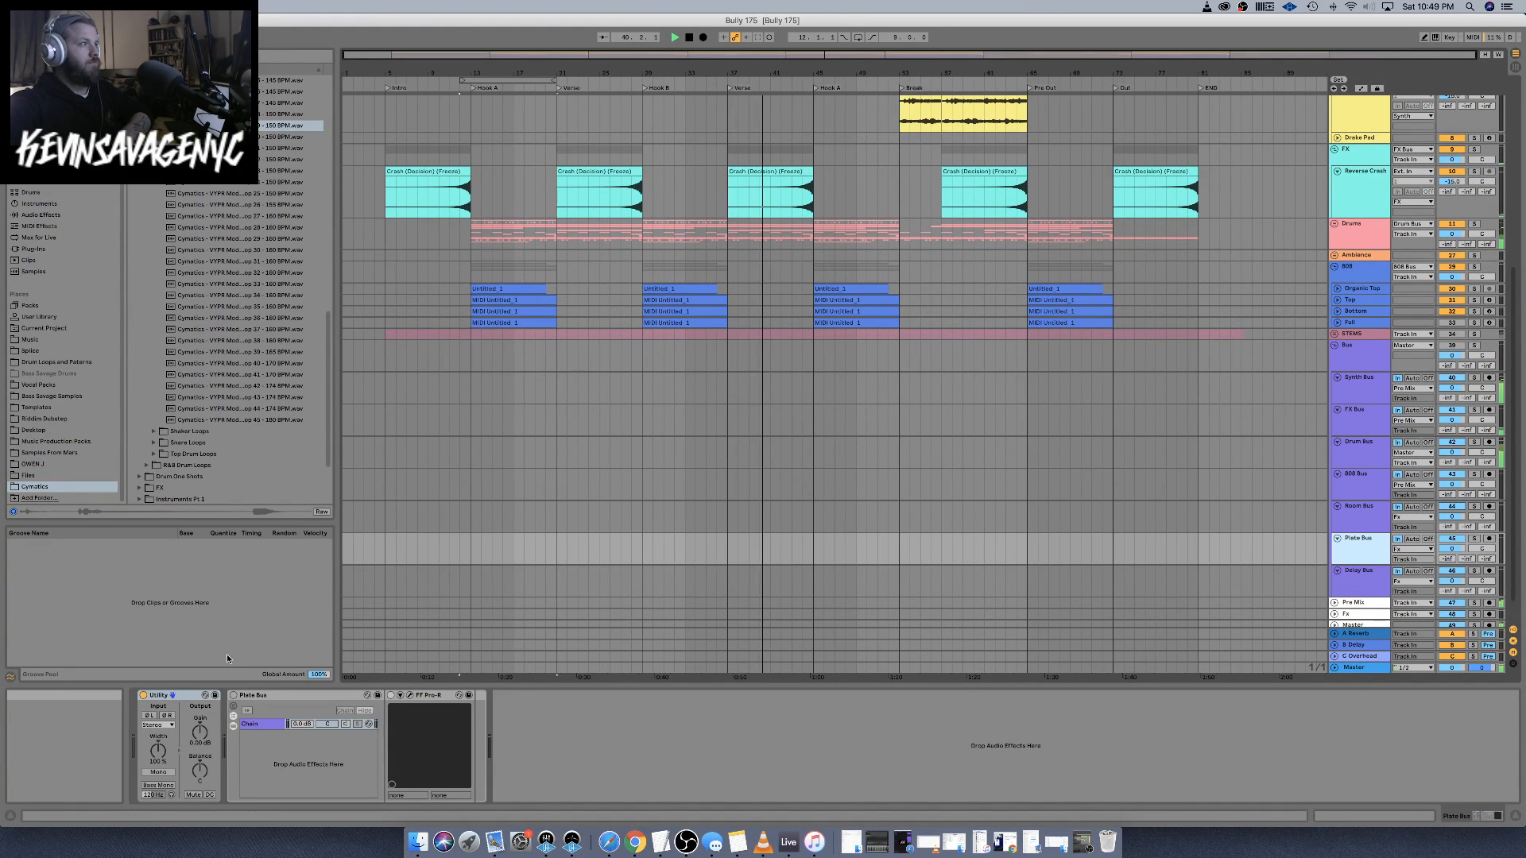
{"action": "left_click", "coordinate": [234, 695]}
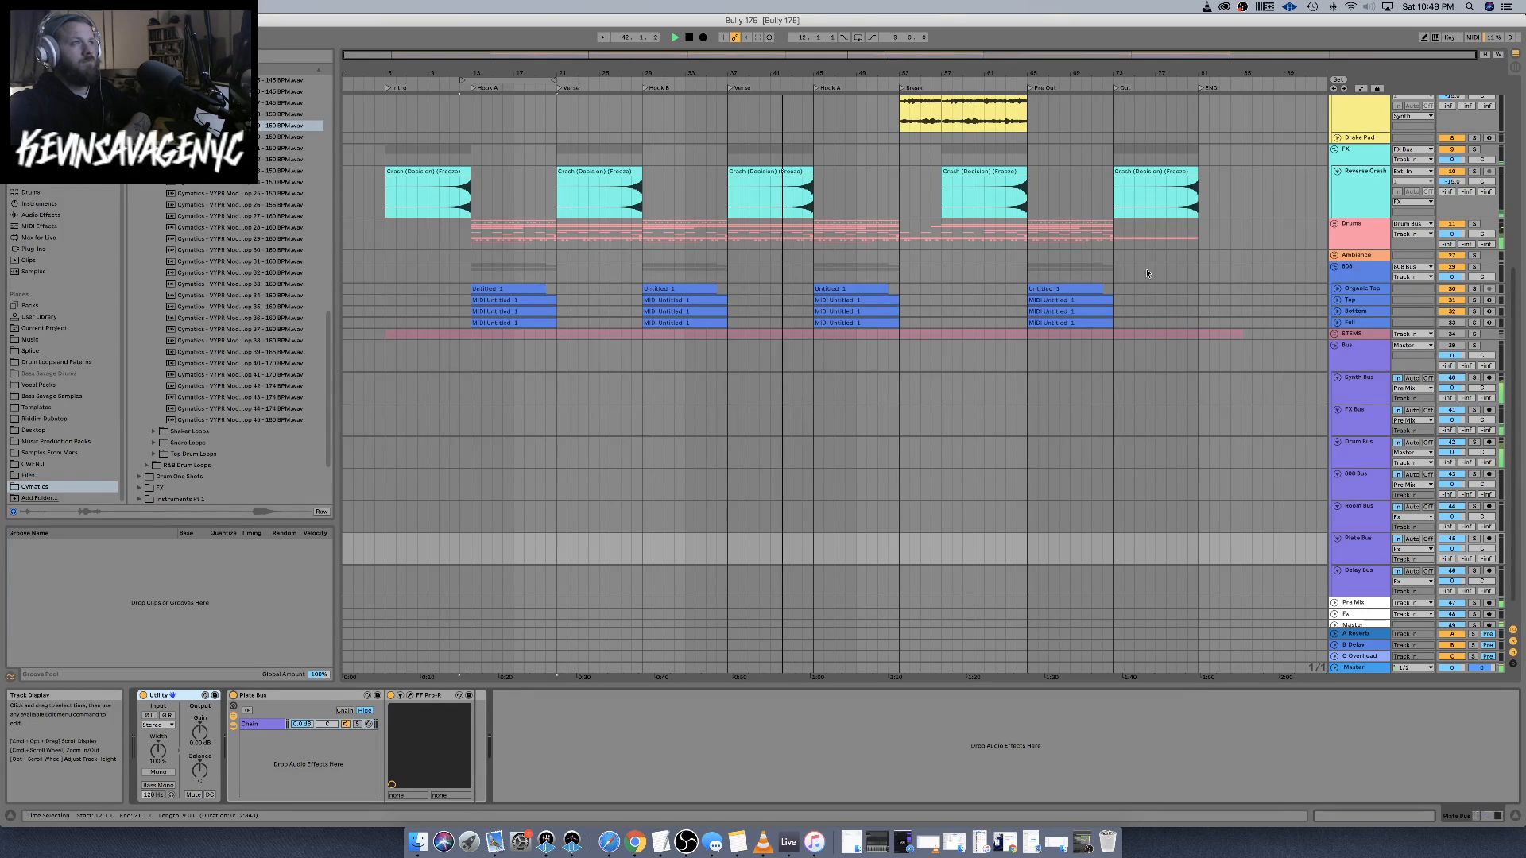
{"action": "scroll", "coordinate": [1122, 393], "scroll_direction": "down", "scroll_amount": 3}
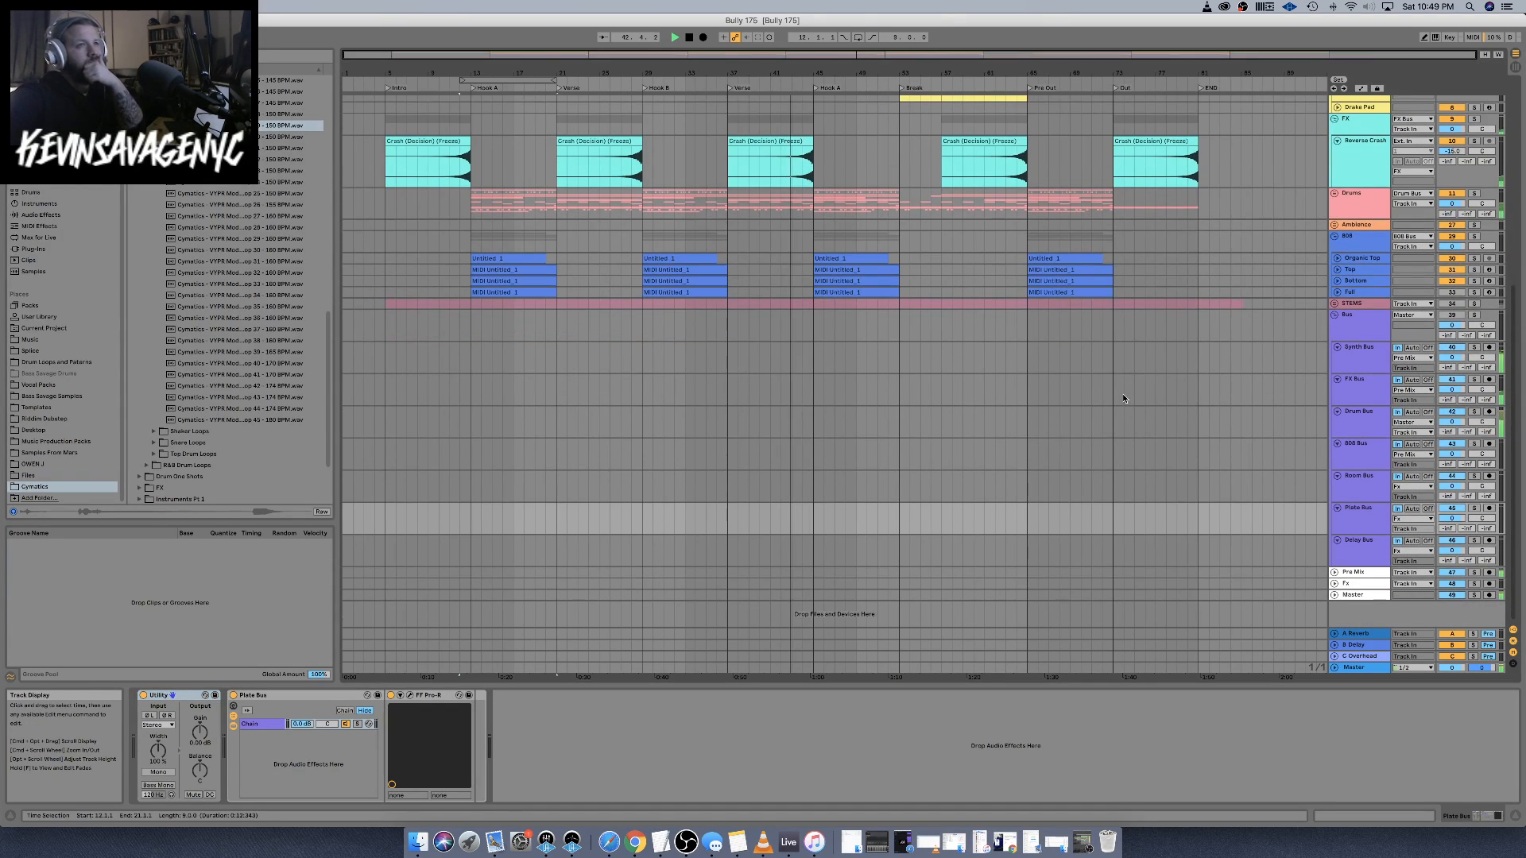
Open a low-level reverb send on the Drum Bus, turn on the Reverb Return rack and replay the loop
{"action": "left_click", "coordinate": [1360, 645]}
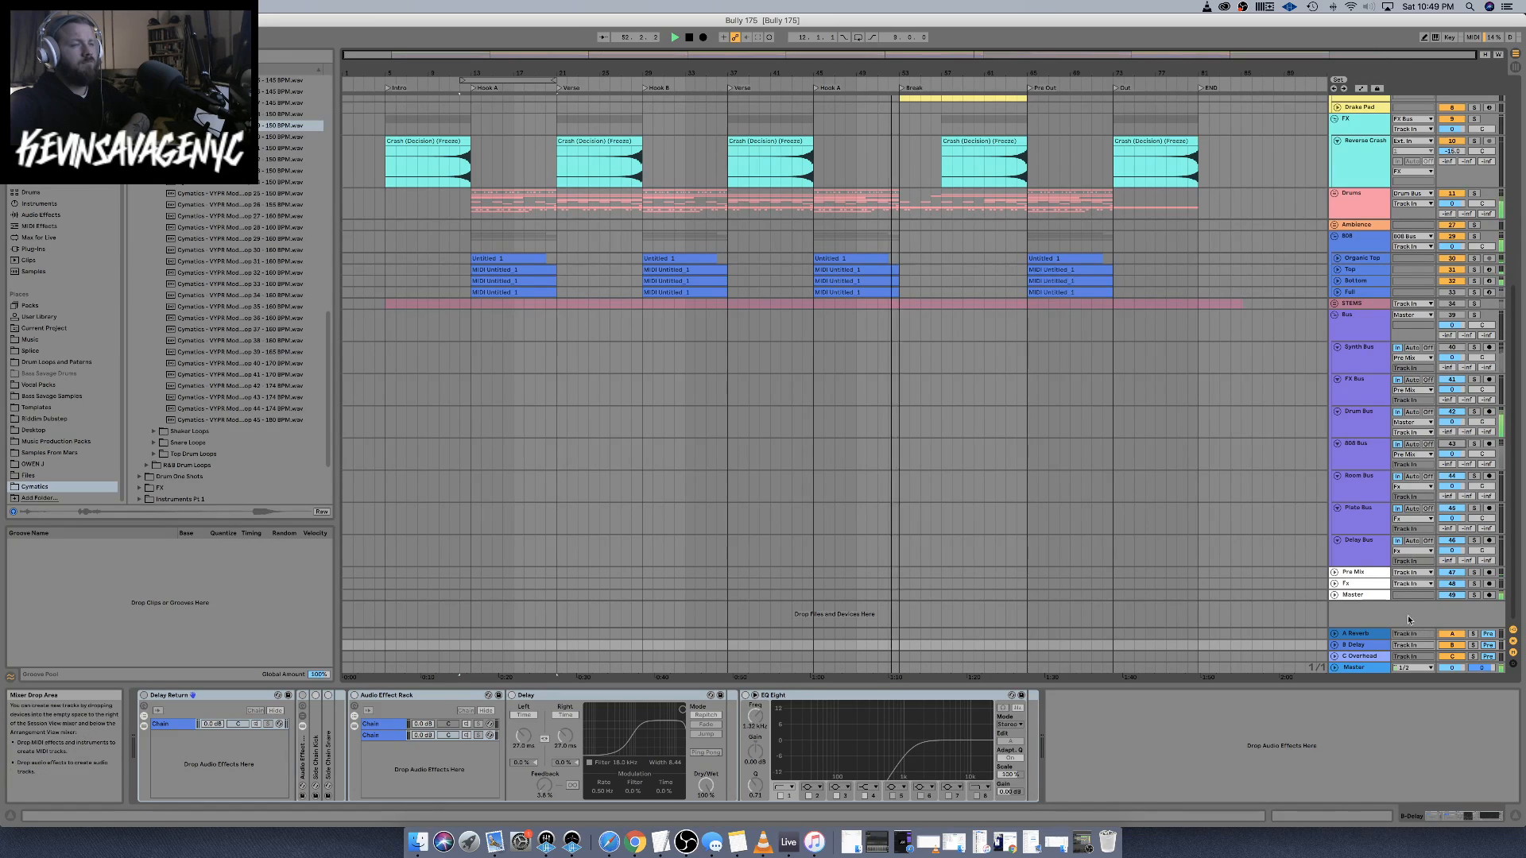
{"action": "key", "text": "space"}
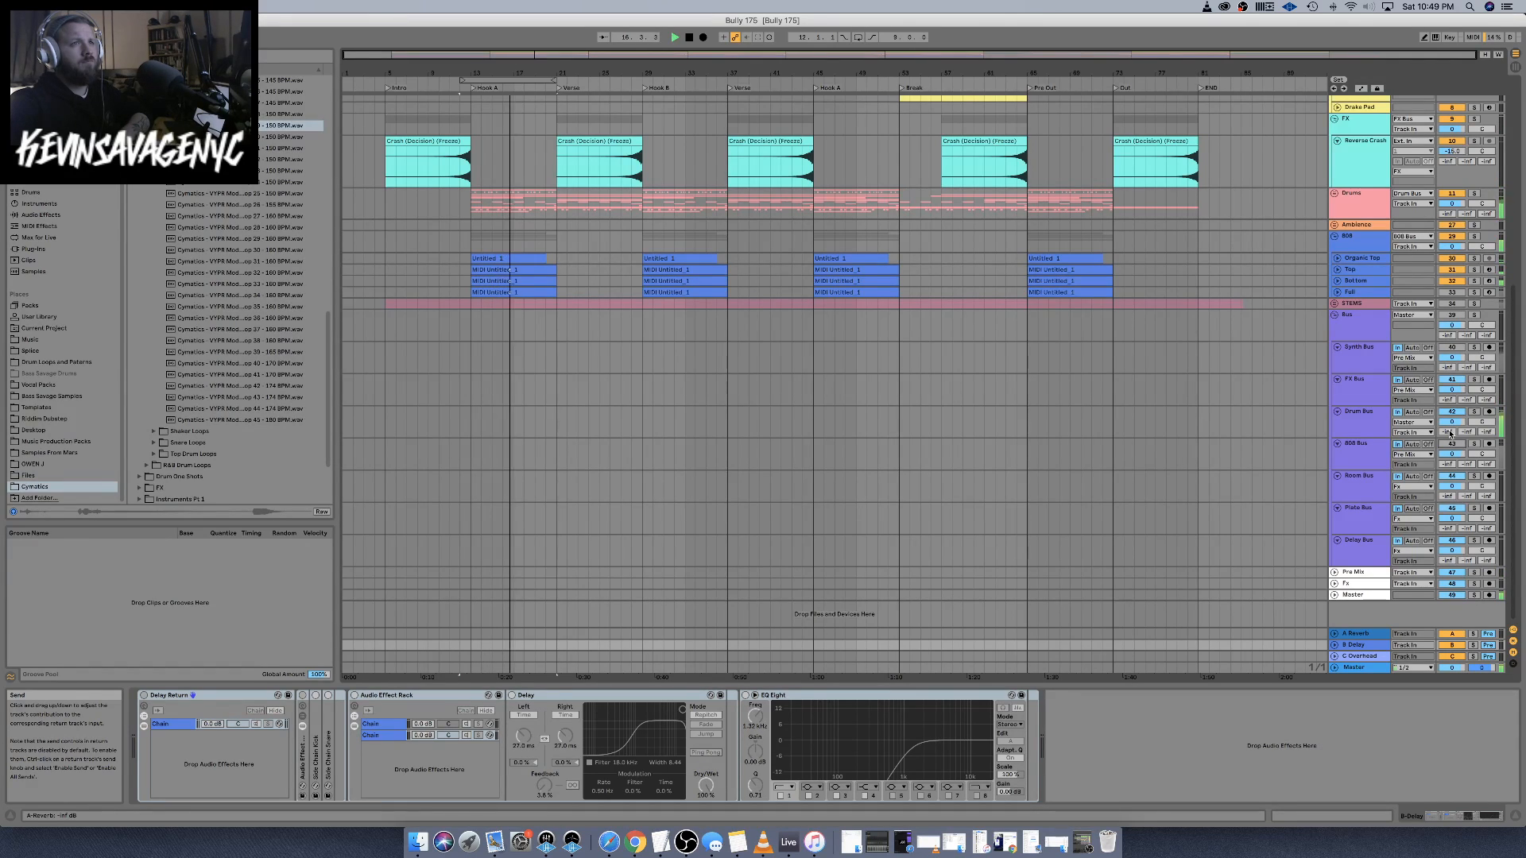
{"action": "left_click_drag", "start_coordinate": [1450, 433], "coordinate": [1450, 430]}
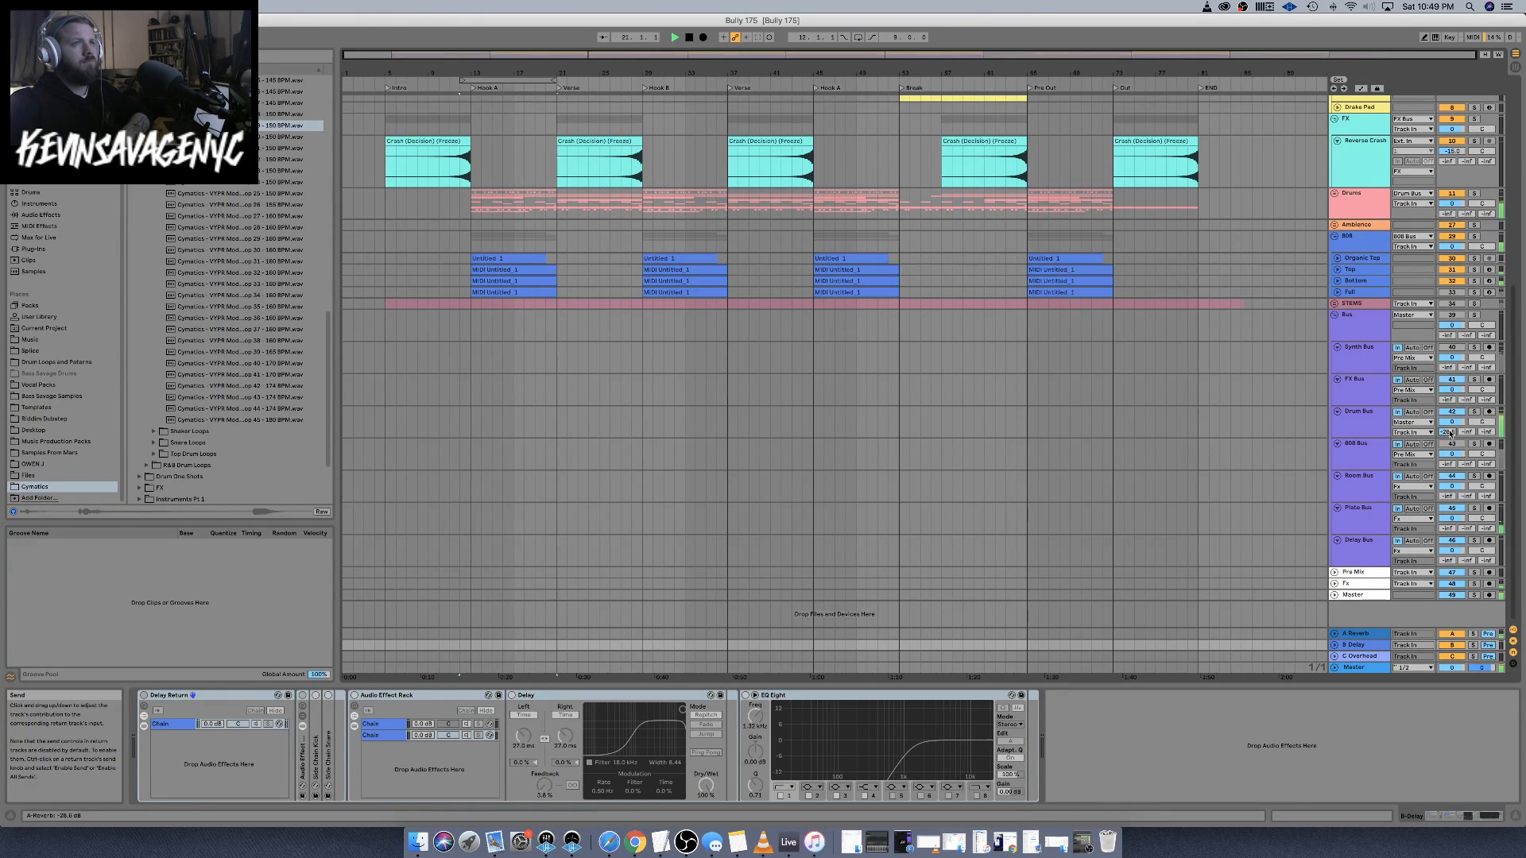
{"action": "left_click", "coordinate": [1360, 635]}
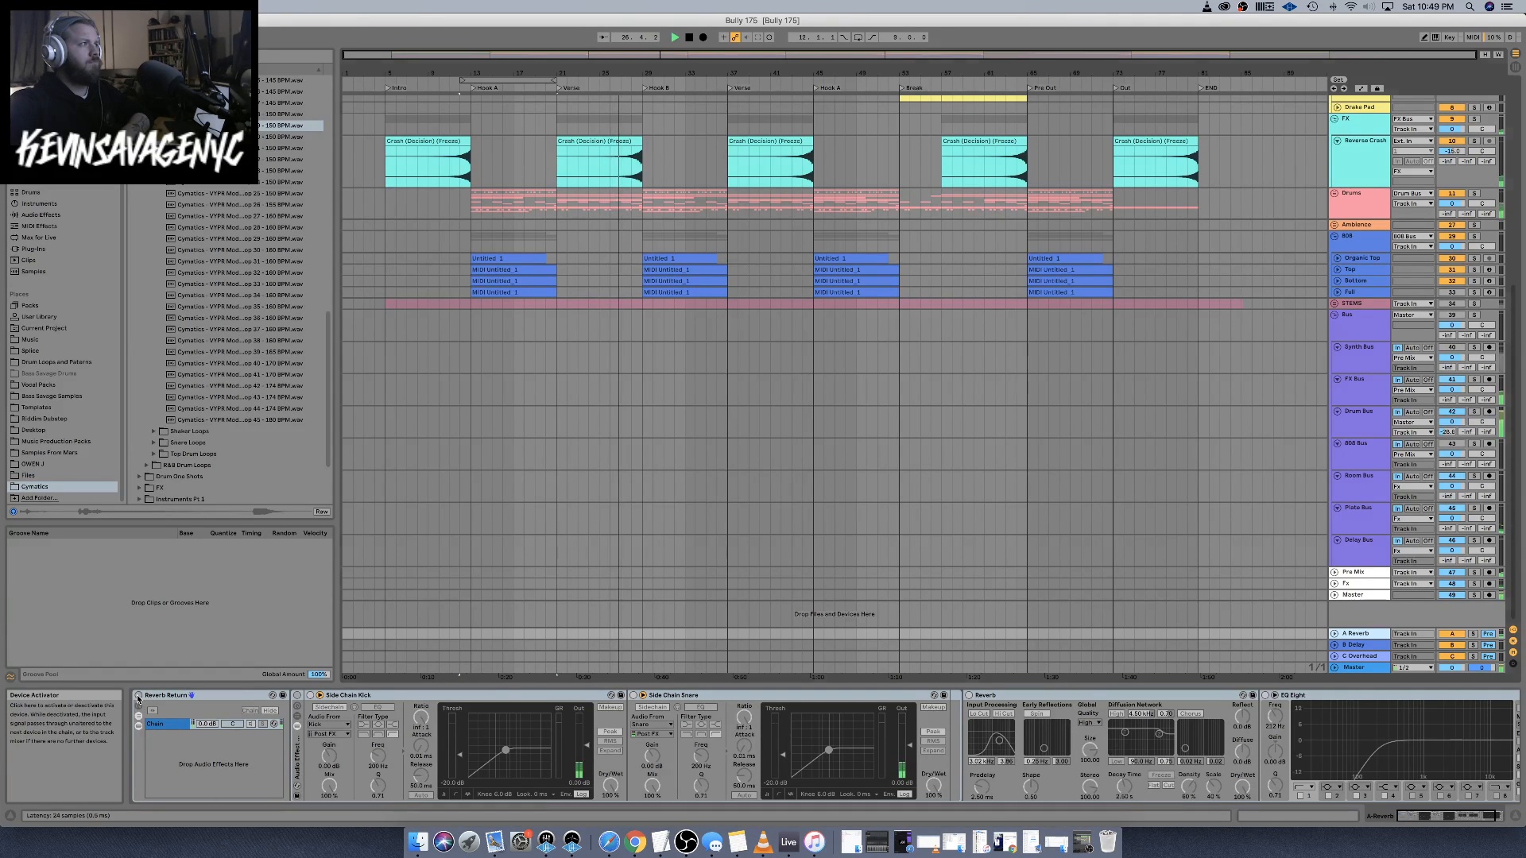
{"action": "left_click", "coordinate": [139, 725]}
{"action": "key", "text": "space"}
{"action": "key", "text": "space"}
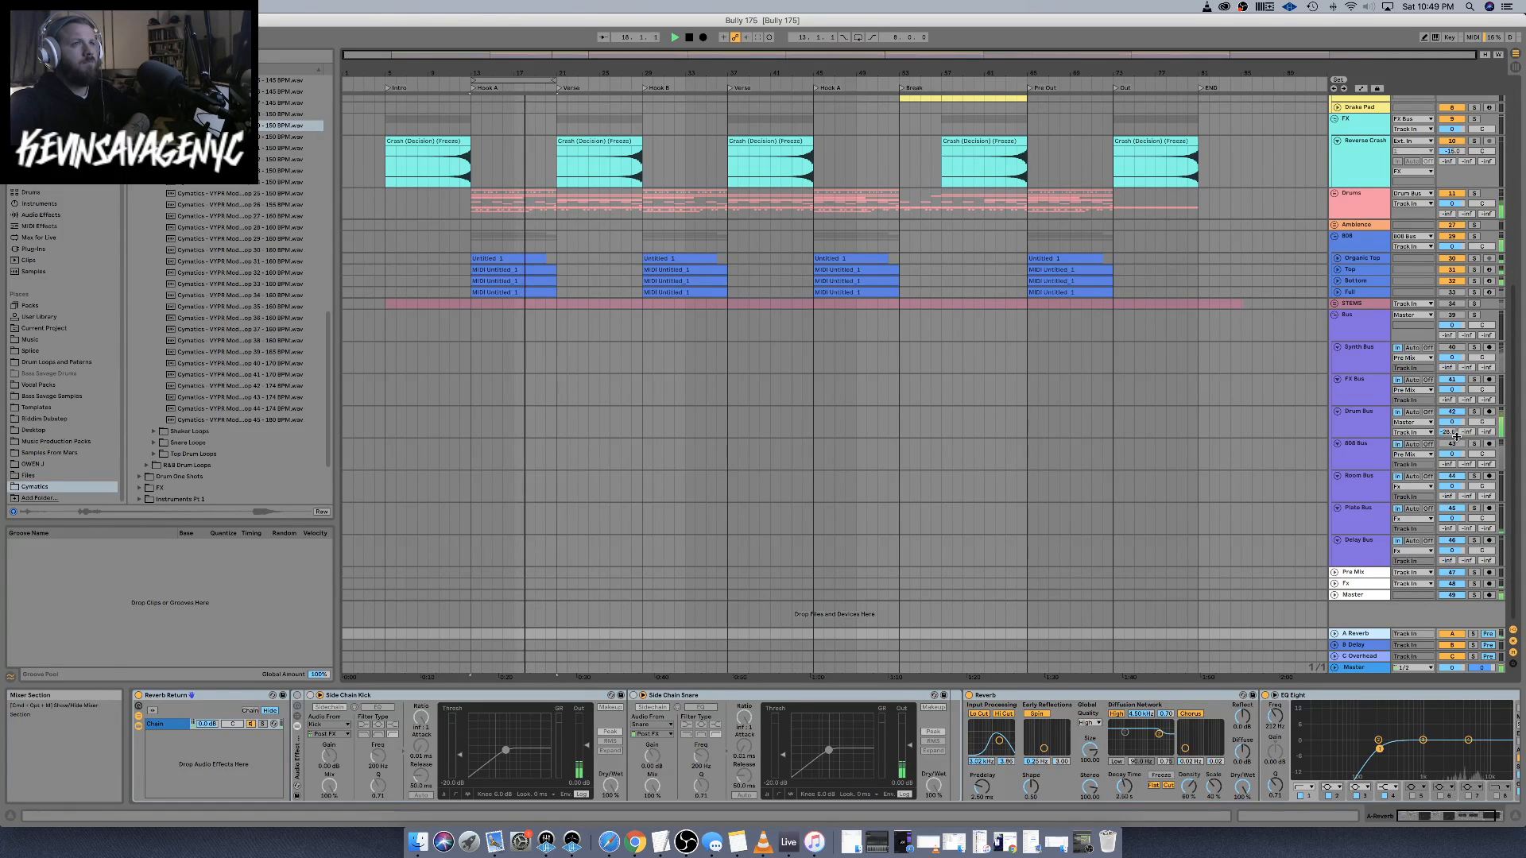
Raise the Drum Bus's reverb send to about -24 dB and delete the side-chain rack from the Reverb return
{"action": "left_click_drag", "start_coordinate": [1448, 432], "coordinate": [1448, 418]}
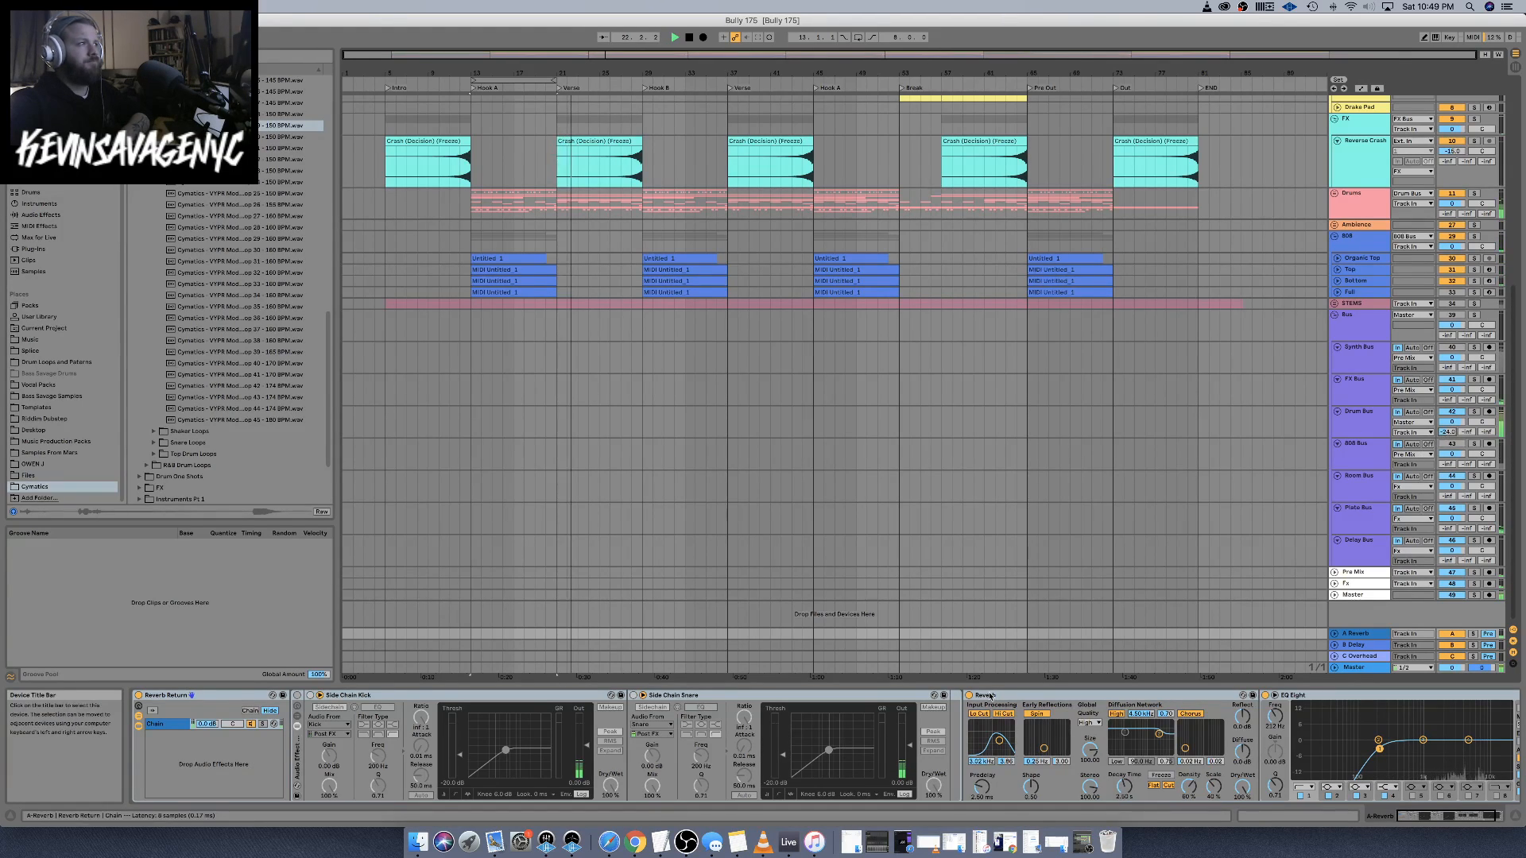
{"action": "left_click", "coordinate": [298, 744]}
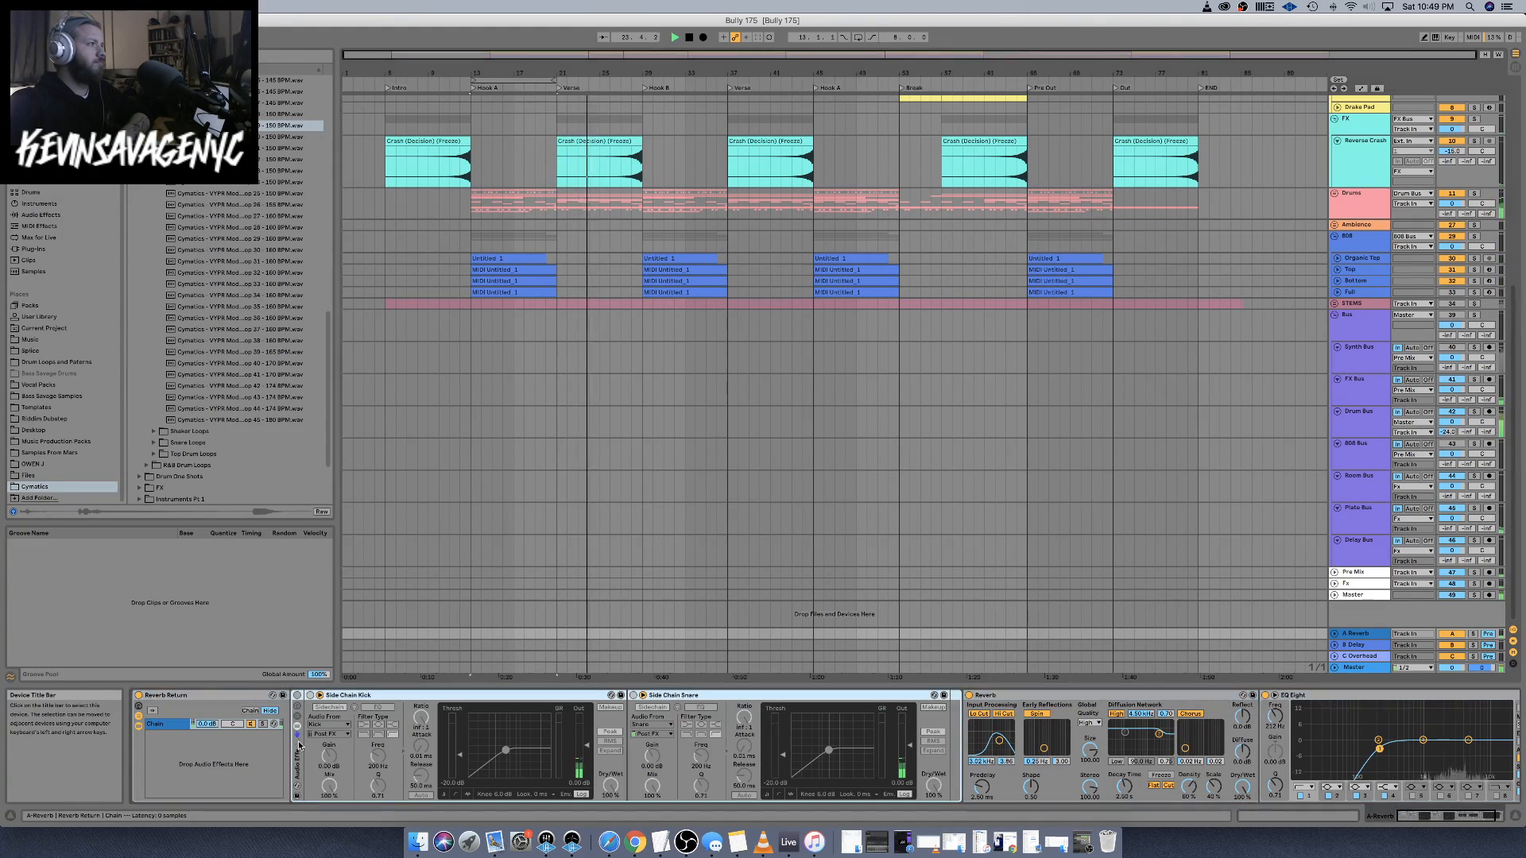
{"action": "key", "text": "Delete"}
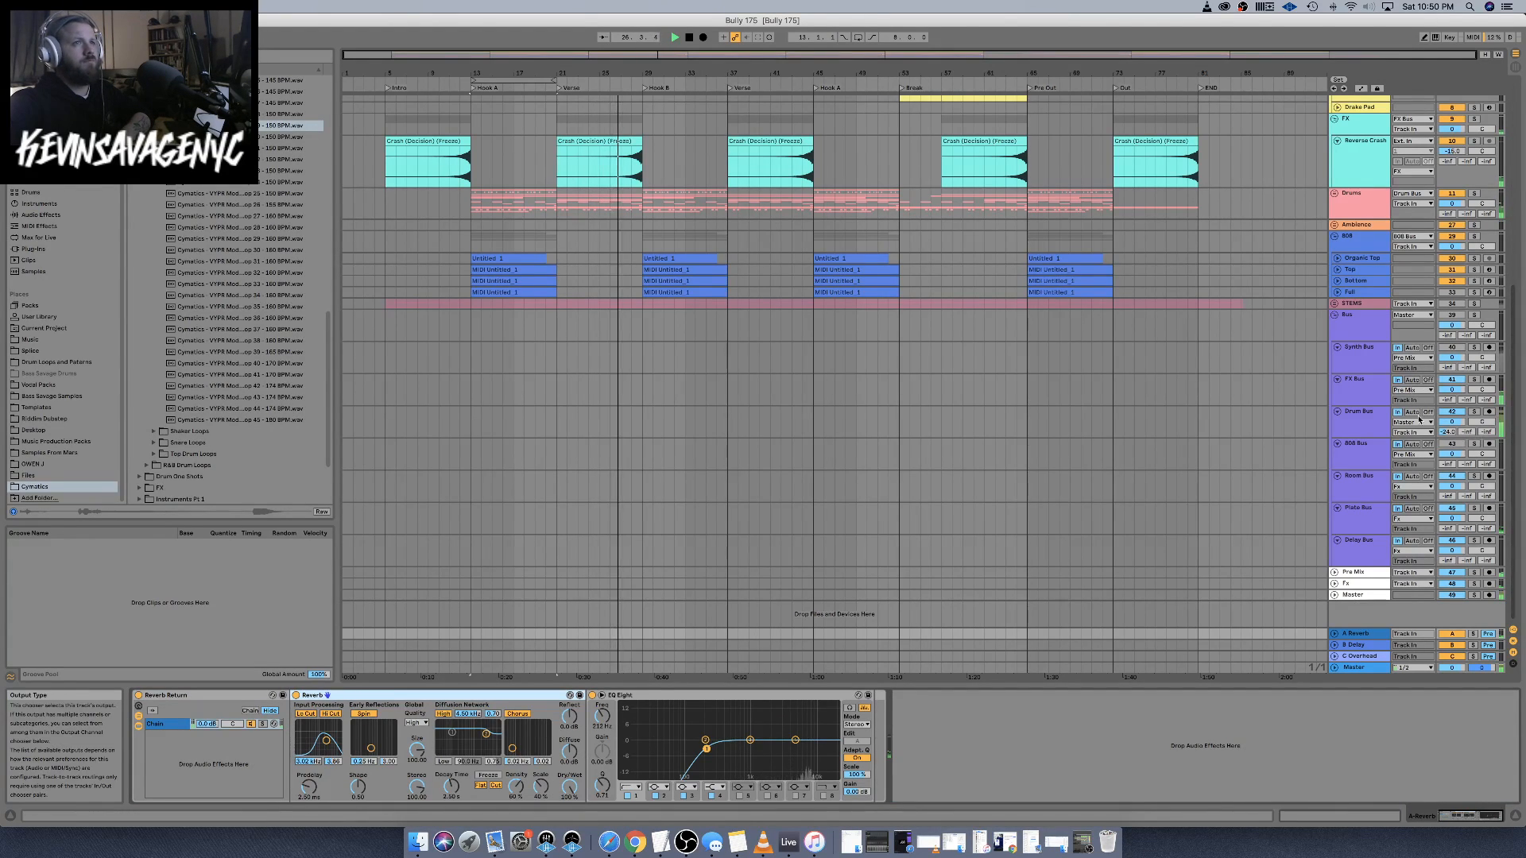
Audition a higher reverb send on the Drum Bus, then bring it back to about -24 dB
{"action": "left_click_drag", "start_coordinate": [1447, 433], "coordinate": [1447, 429]}
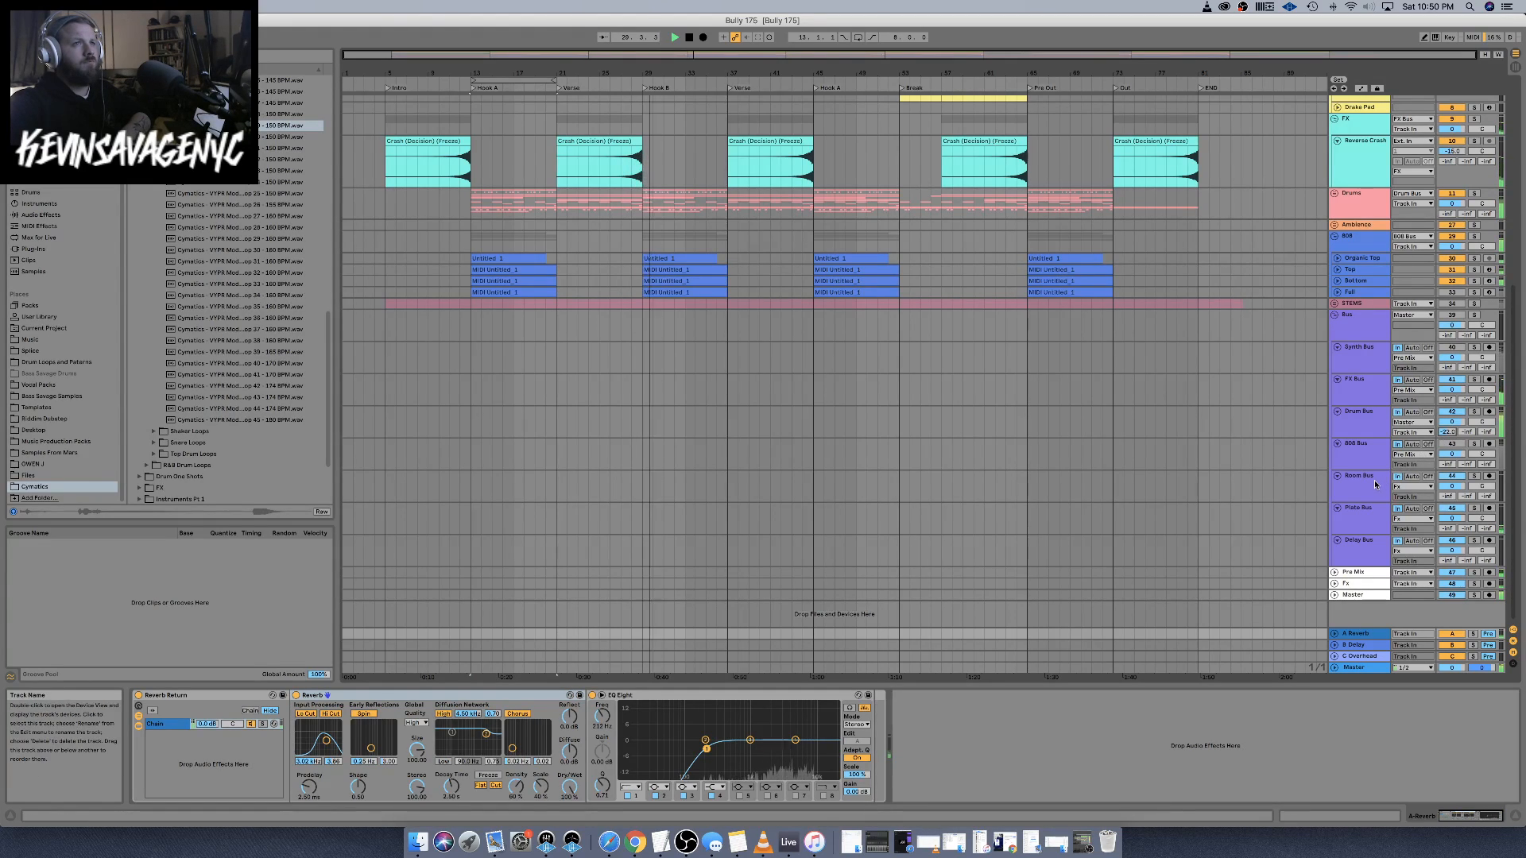
{"action": "left_click", "coordinate": [1373, 483]}
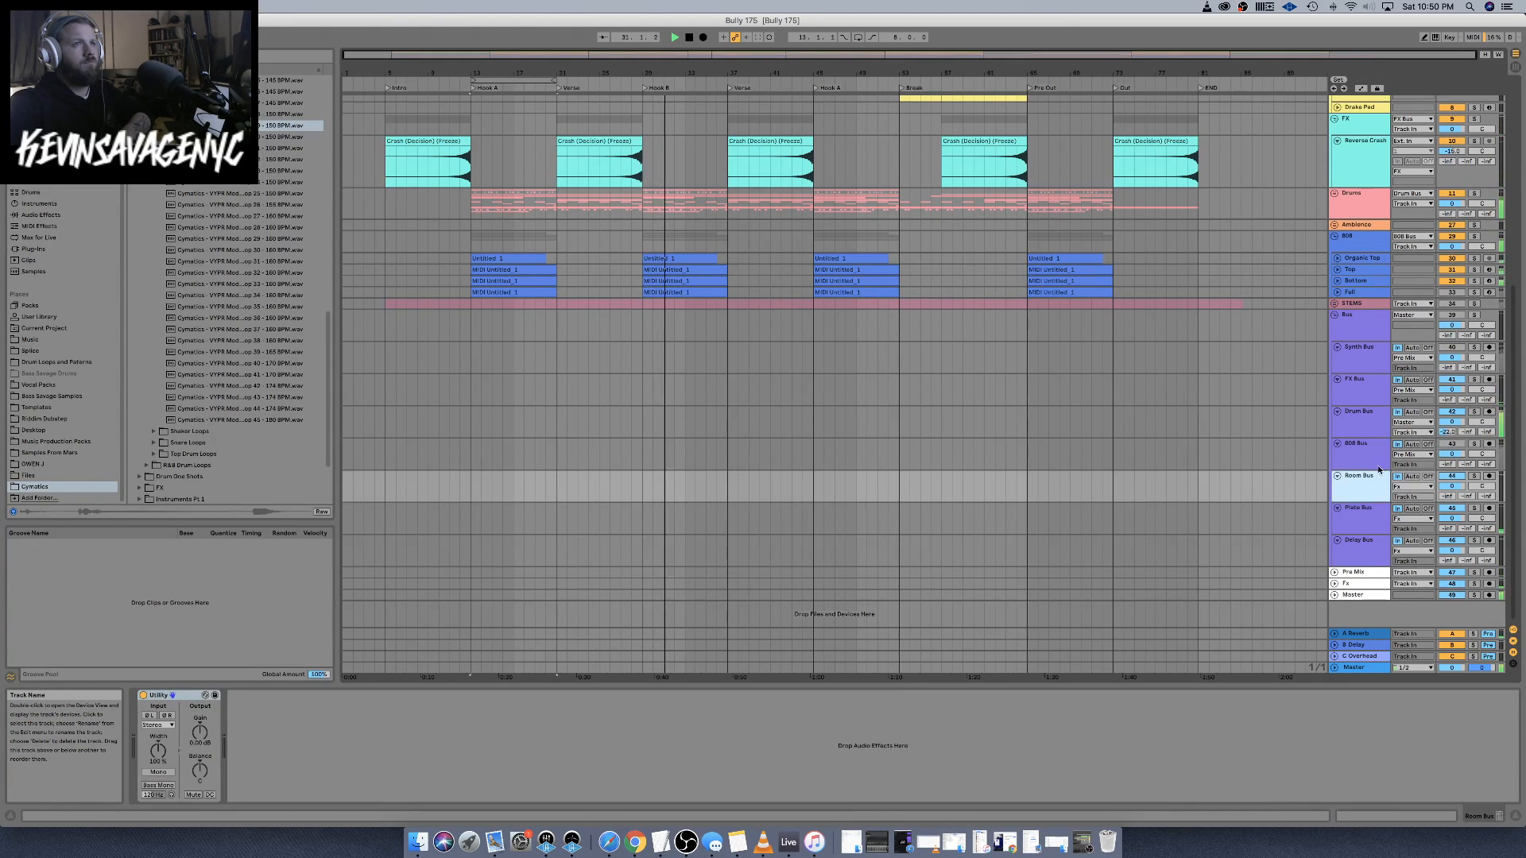
{"action": "left_click", "coordinate": [1369, 427]}
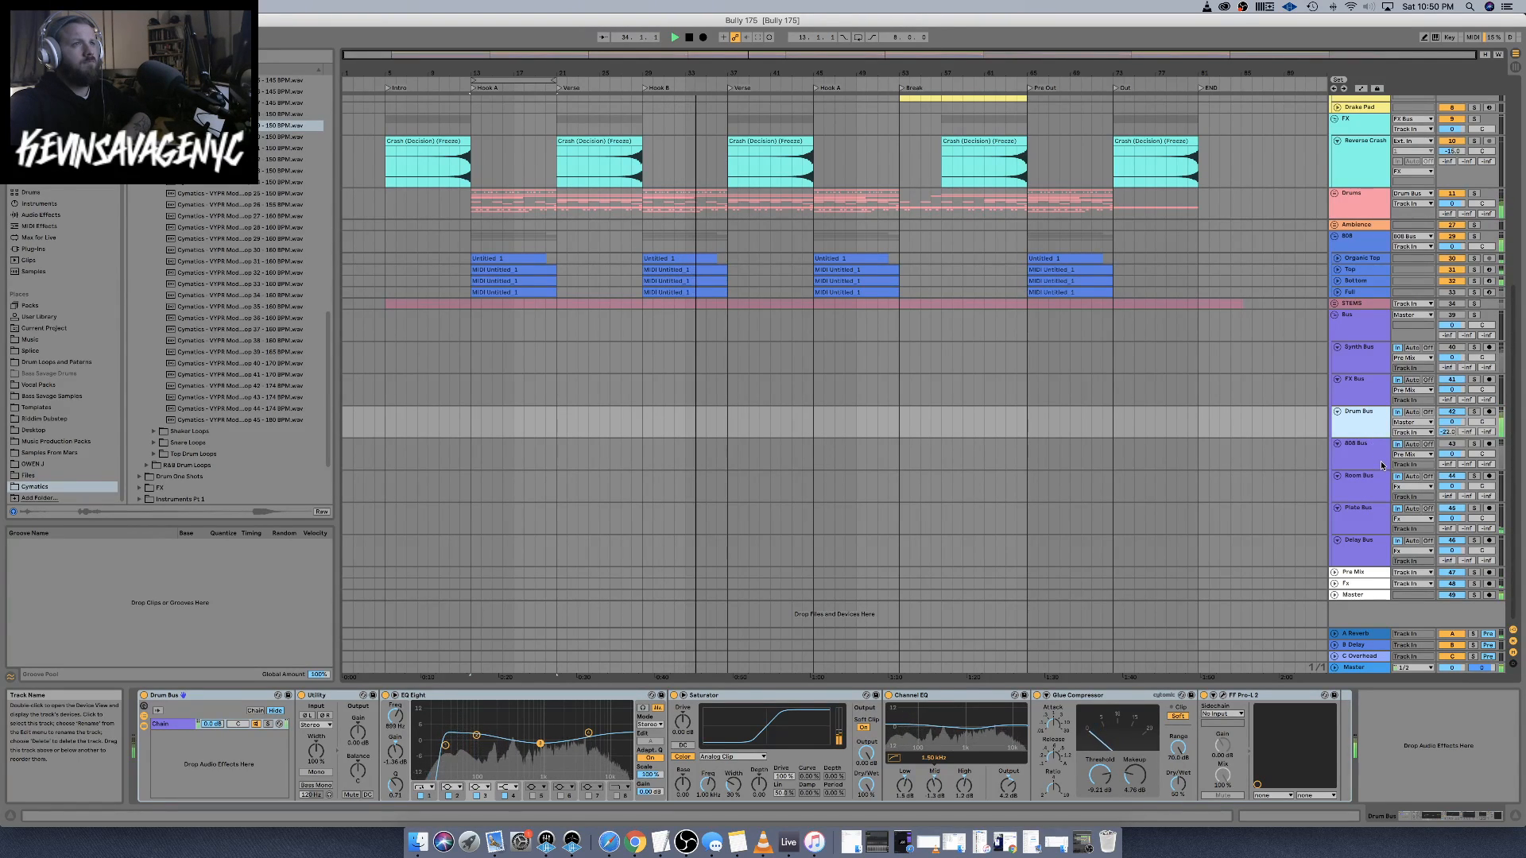
{"action": "left_click_drag", "start_coordinate": [1448, 431], "coordinate": [1448, 436]}
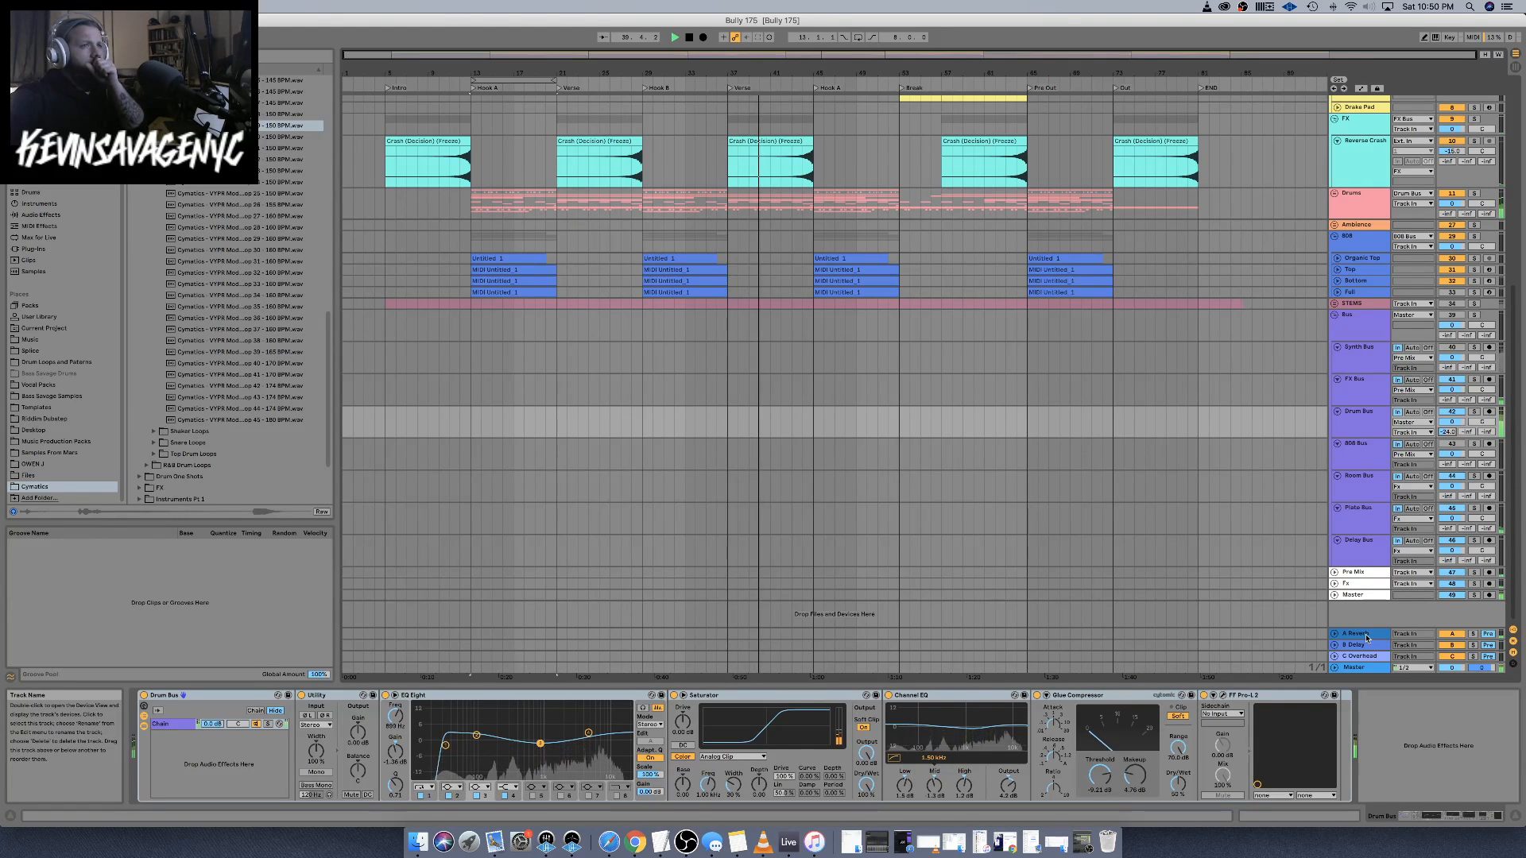
Replay the loop and turn off the effect rack on the Plate Bus
{"action": "left_click", "coordinate": [1365, 498]}
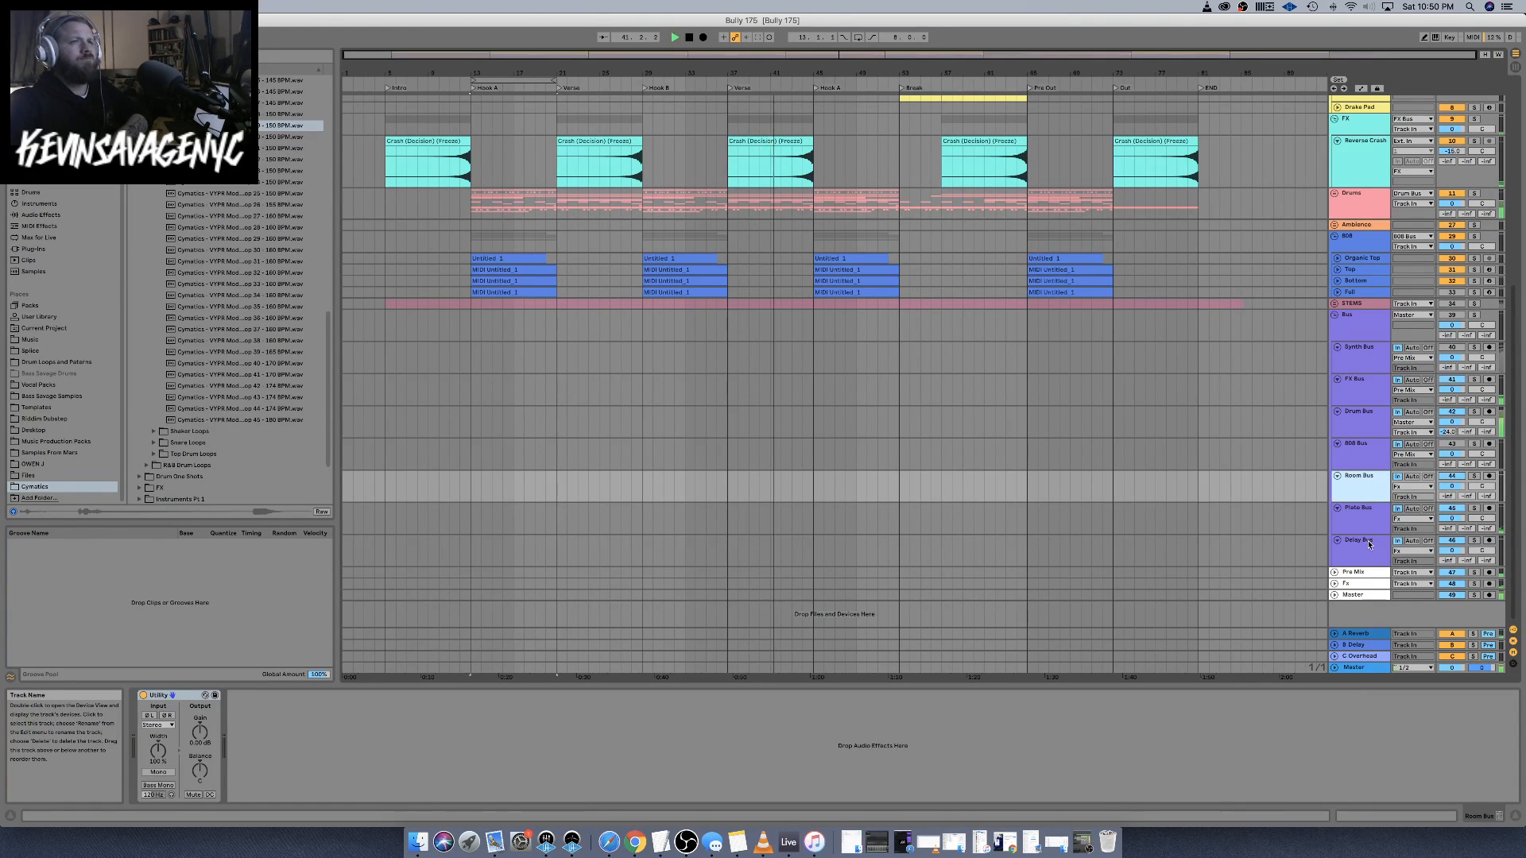
{"action": "left_click", "coordinate": [1367, 520]}
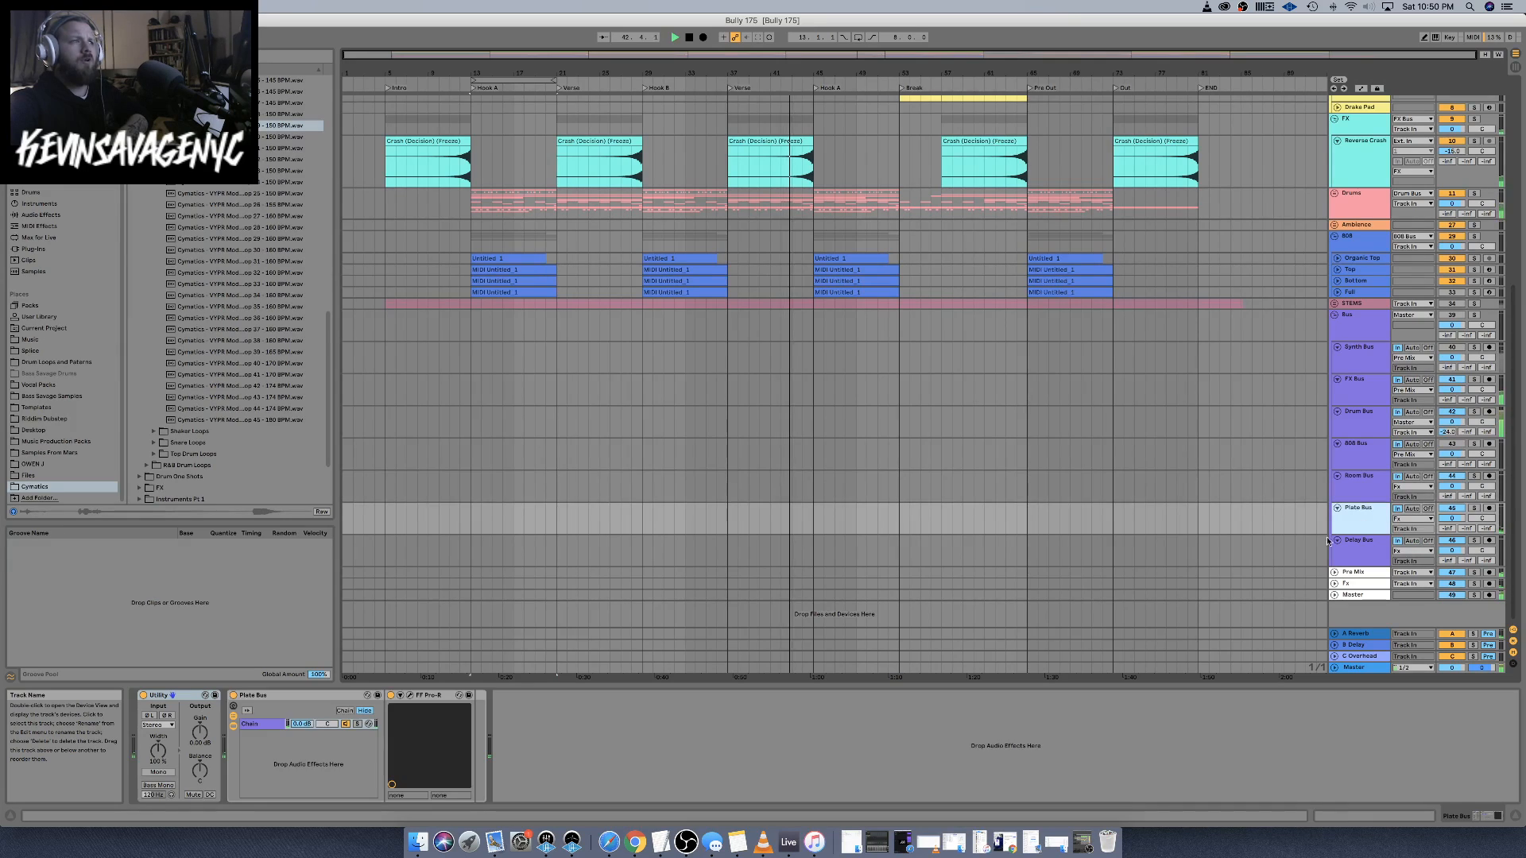
{"action": "key", "text": "space"}
{"action": "key", "text": "space"}
{"action": "left_click", "coordinate": [233, 695]}
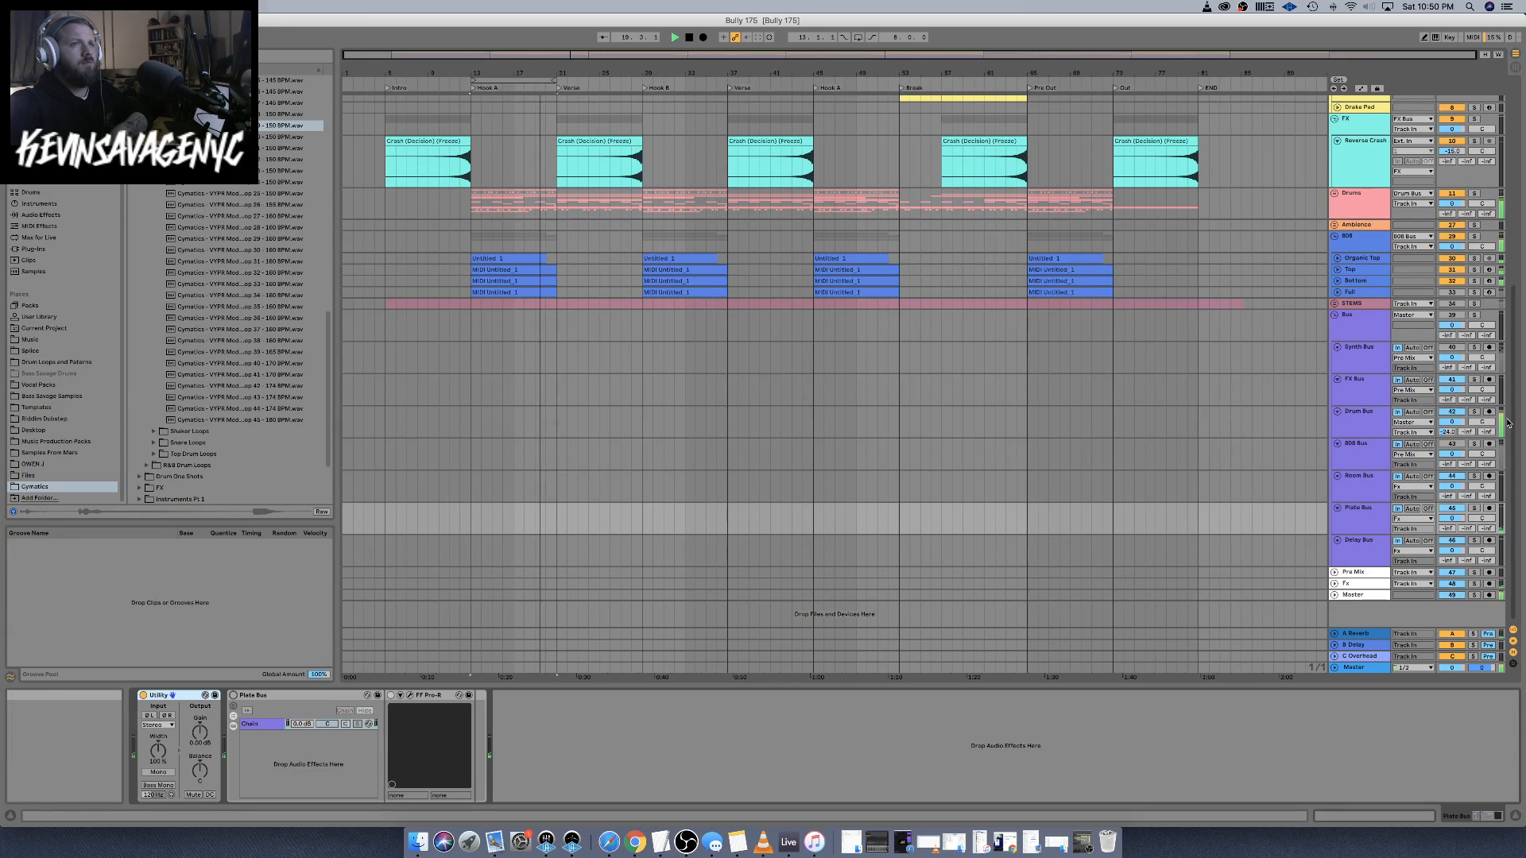
Set the Drum Bus's overhead send level, with the Overhead Return rack turned on and its side-chain rack deleted
{"action": "left_click_drag", "start_coordinate": [1486, 432], "coordinate": [1486, 421]}
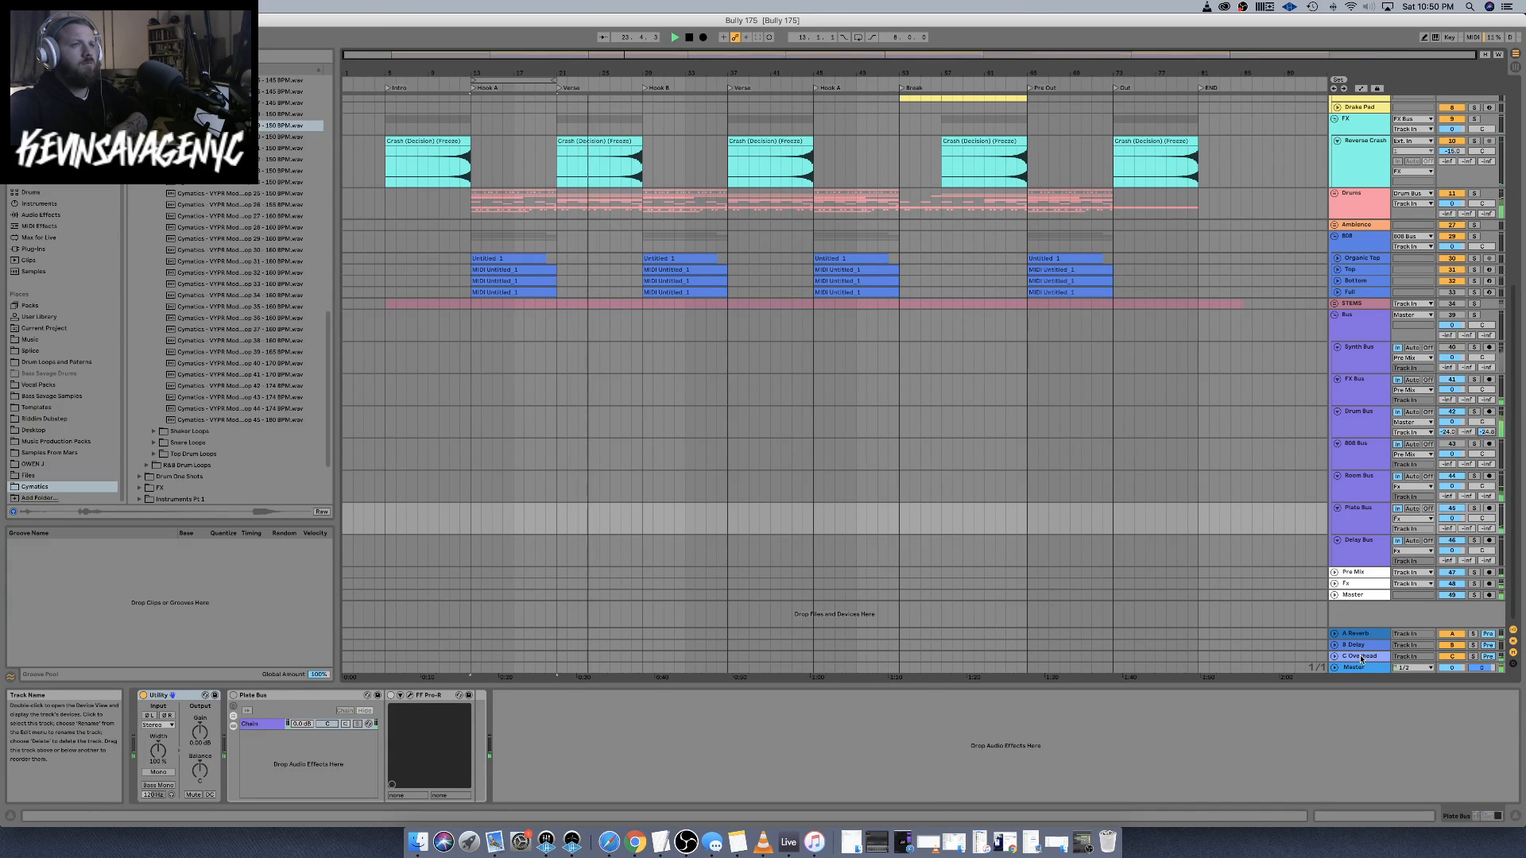
{"action": "left_click", "coordinate": [1360, 658]}
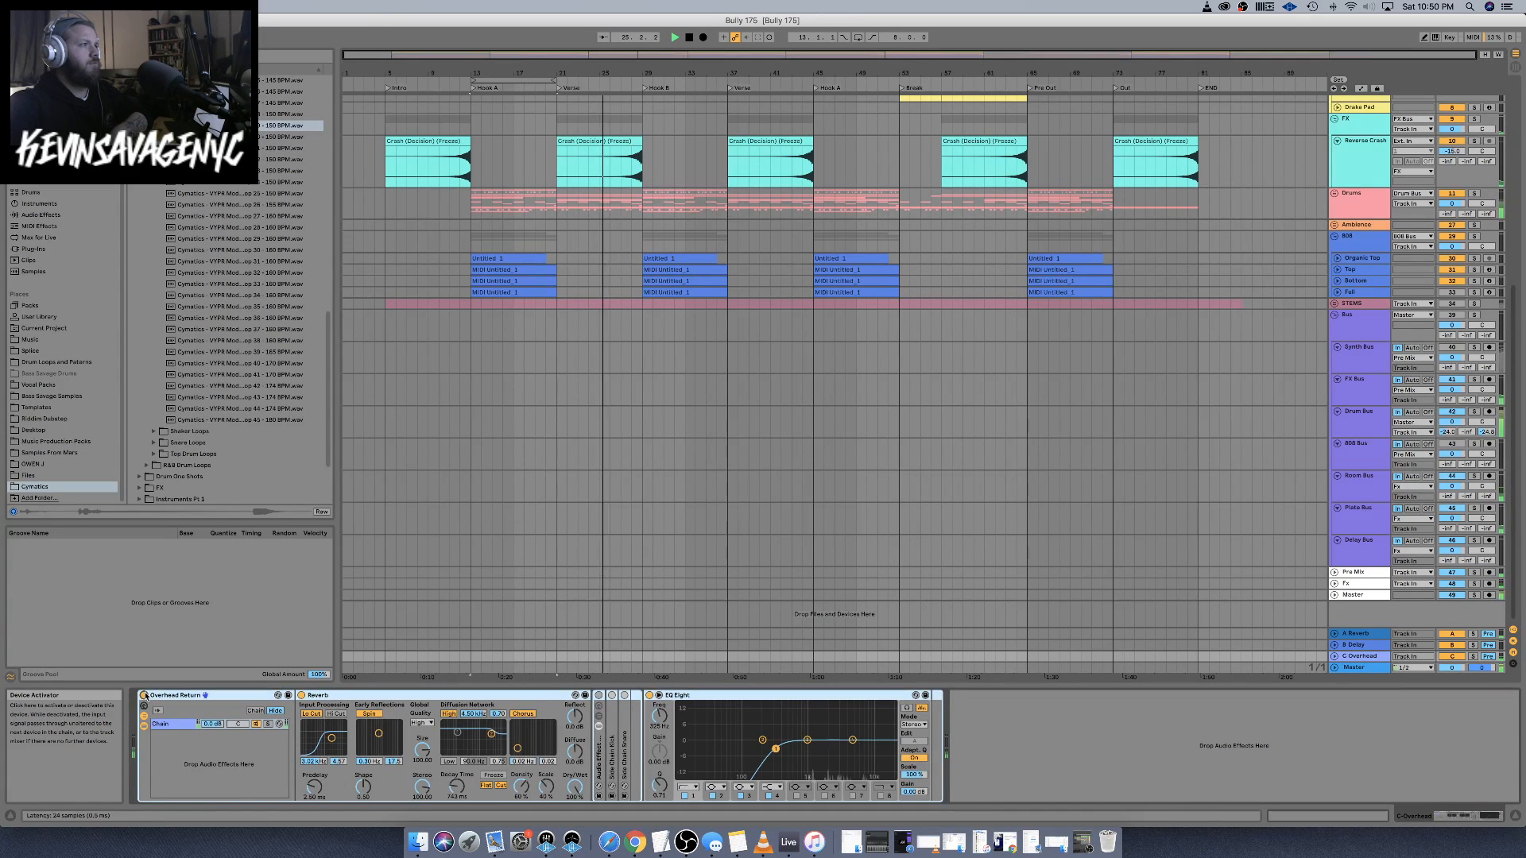
{"action": "left_click", "coordinate": [601, 769]}
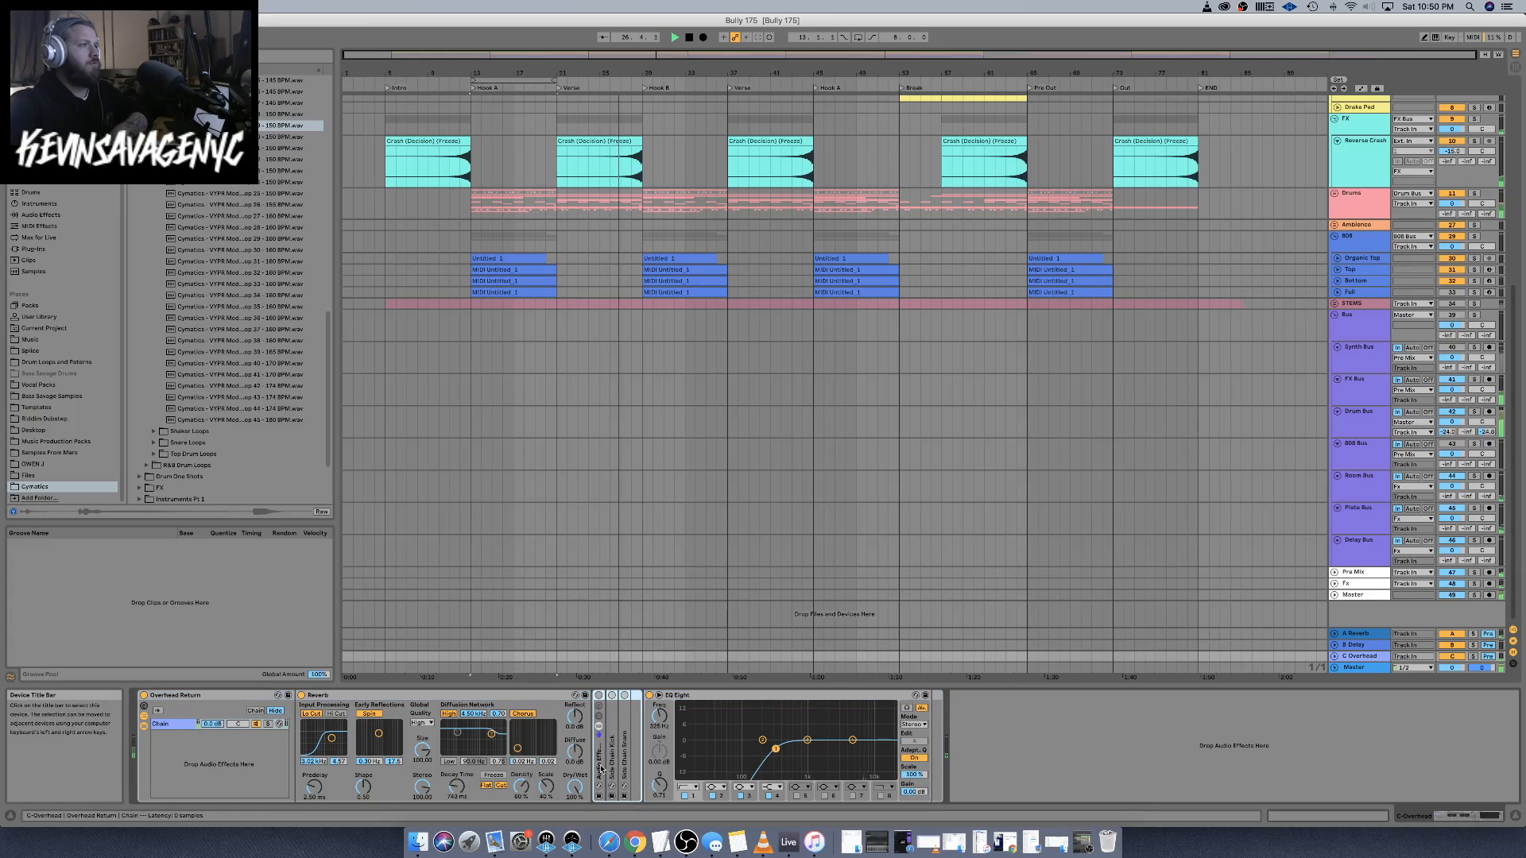
{"action": "key", "text": "Delete"}
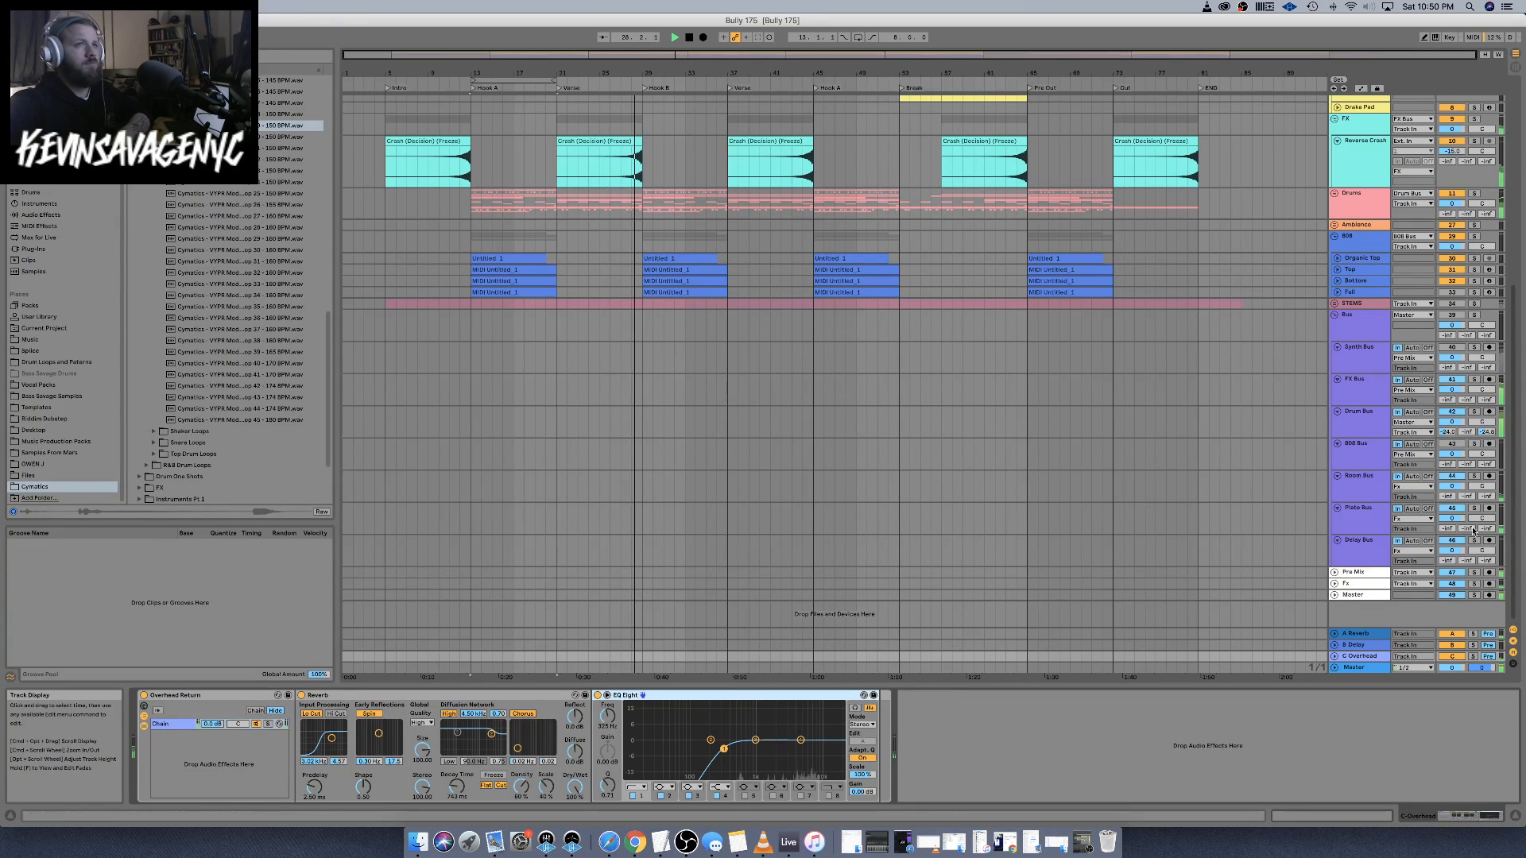
{"action": "left_click_drag", "start_coordinate": [1489, 434], "coordinate": [1489, 437]}
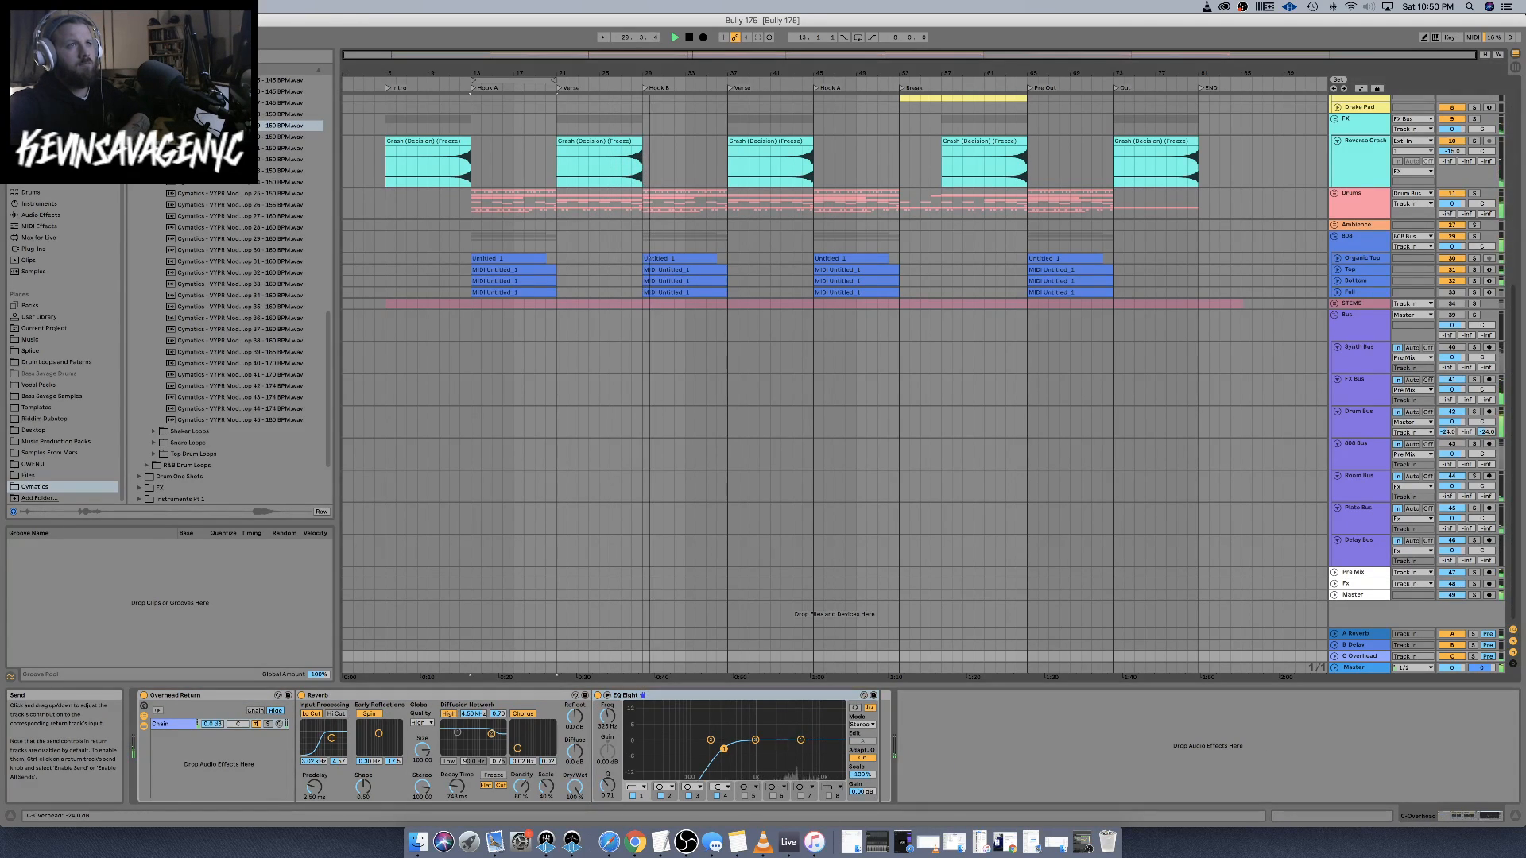
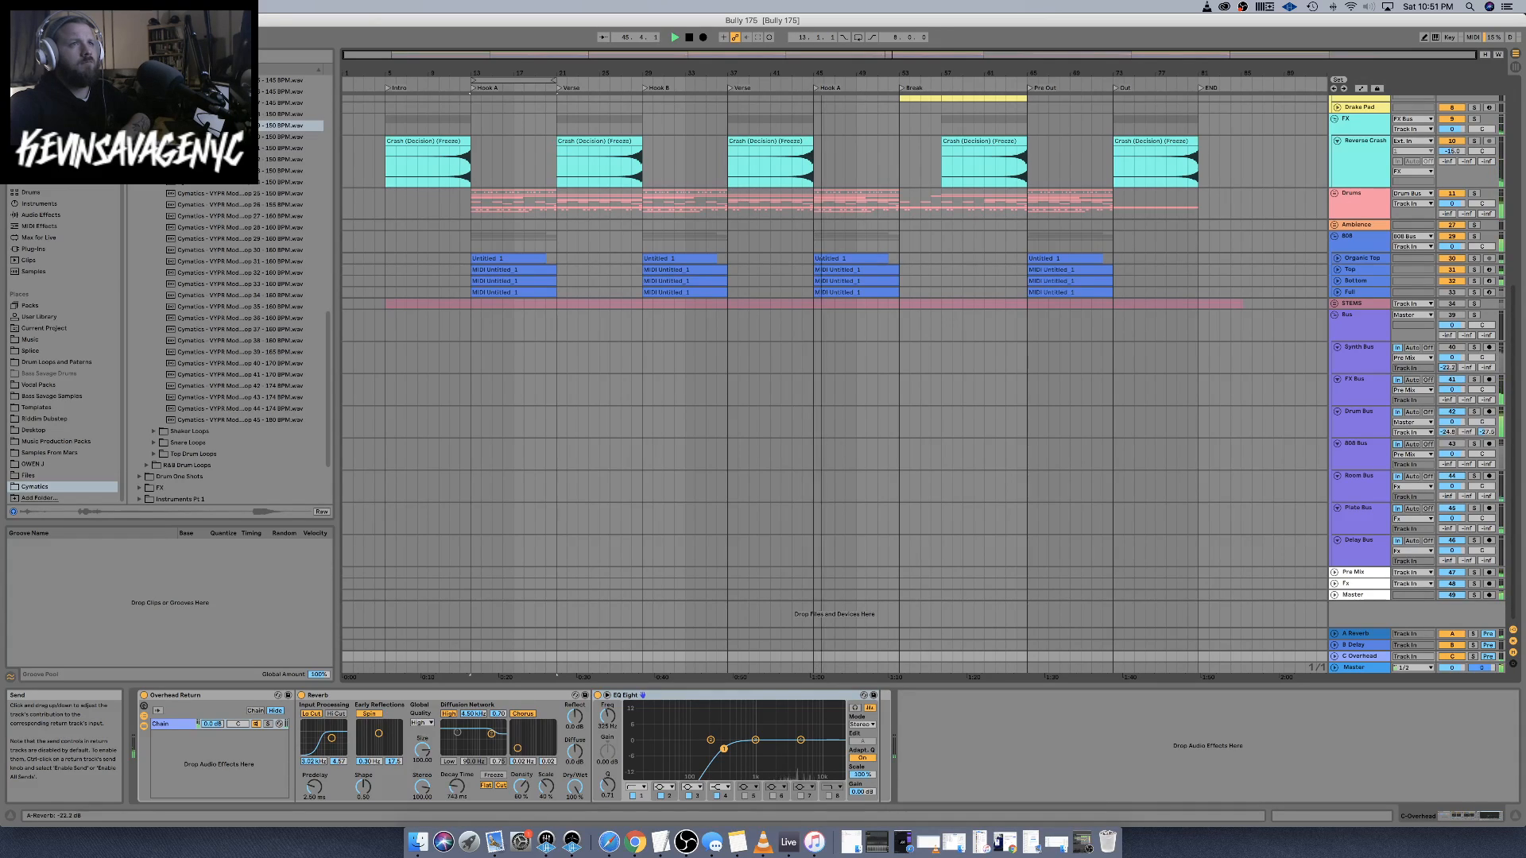
Set the Synth Bus's overhead send to about -27 dB and its reverb send to about -24 dB, then replay the loop
{"action": "left_click_drag", "start_coordinate": [1487, 370], "coordinate": [1487, 364]}
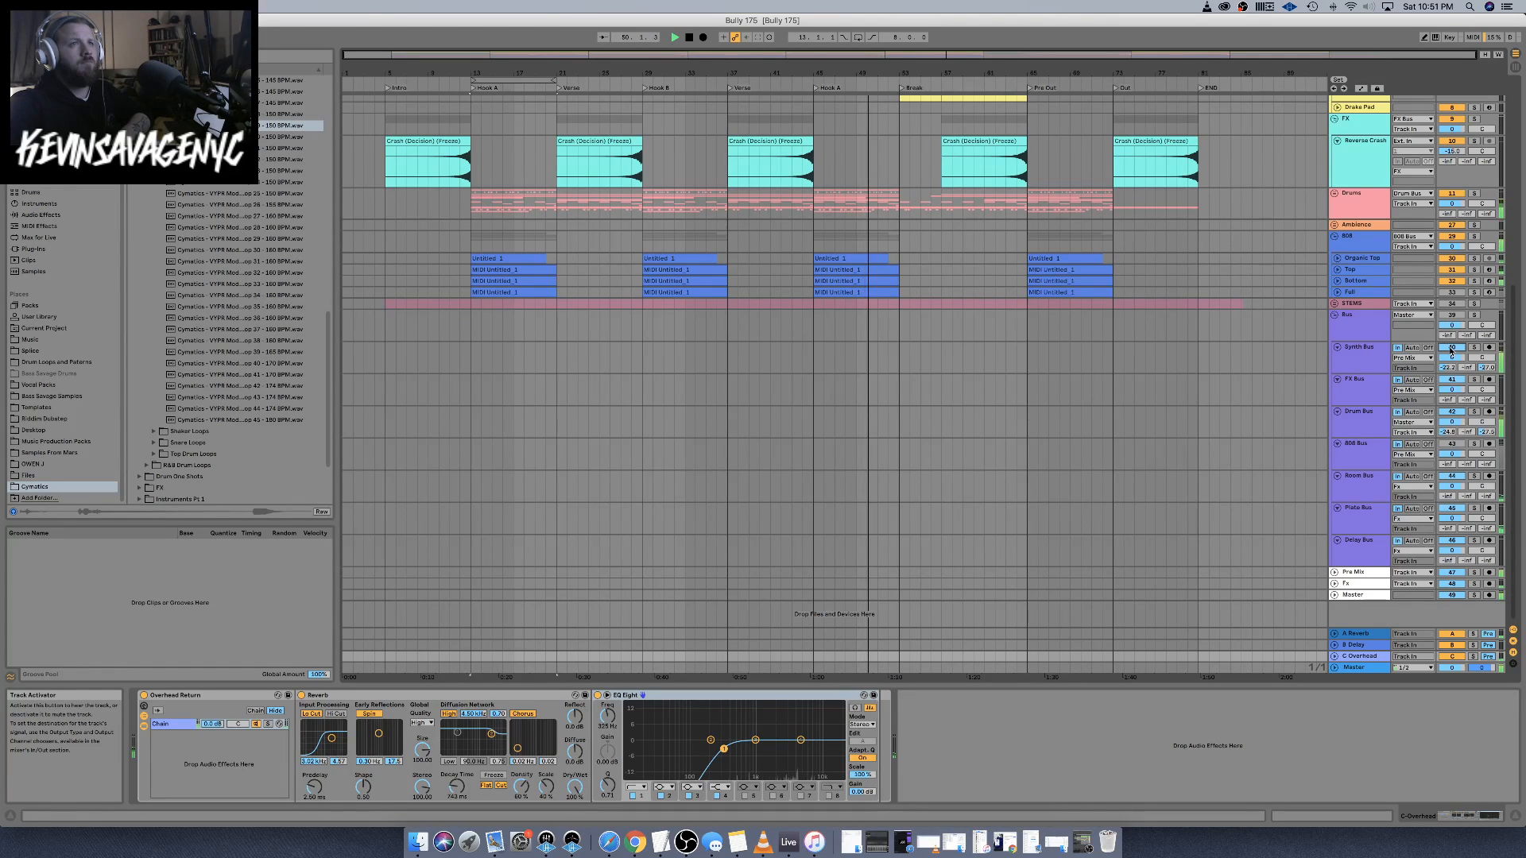
{"action": "left_click_drag", "start_coordinate": [1448, 367], "coordinate": [1447, 370]}
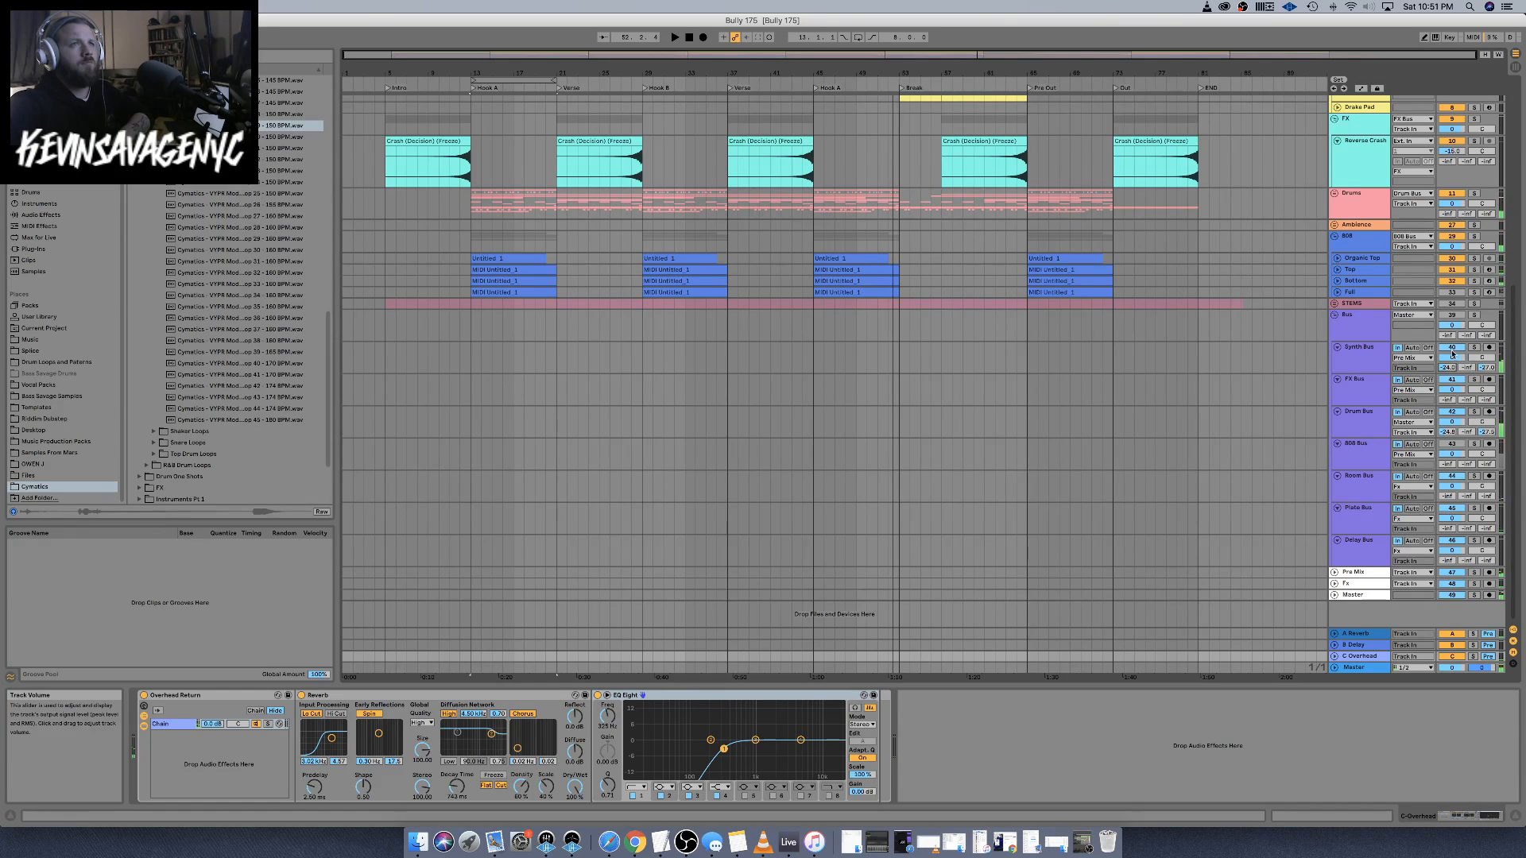
{"action": "key", "text": "space"}
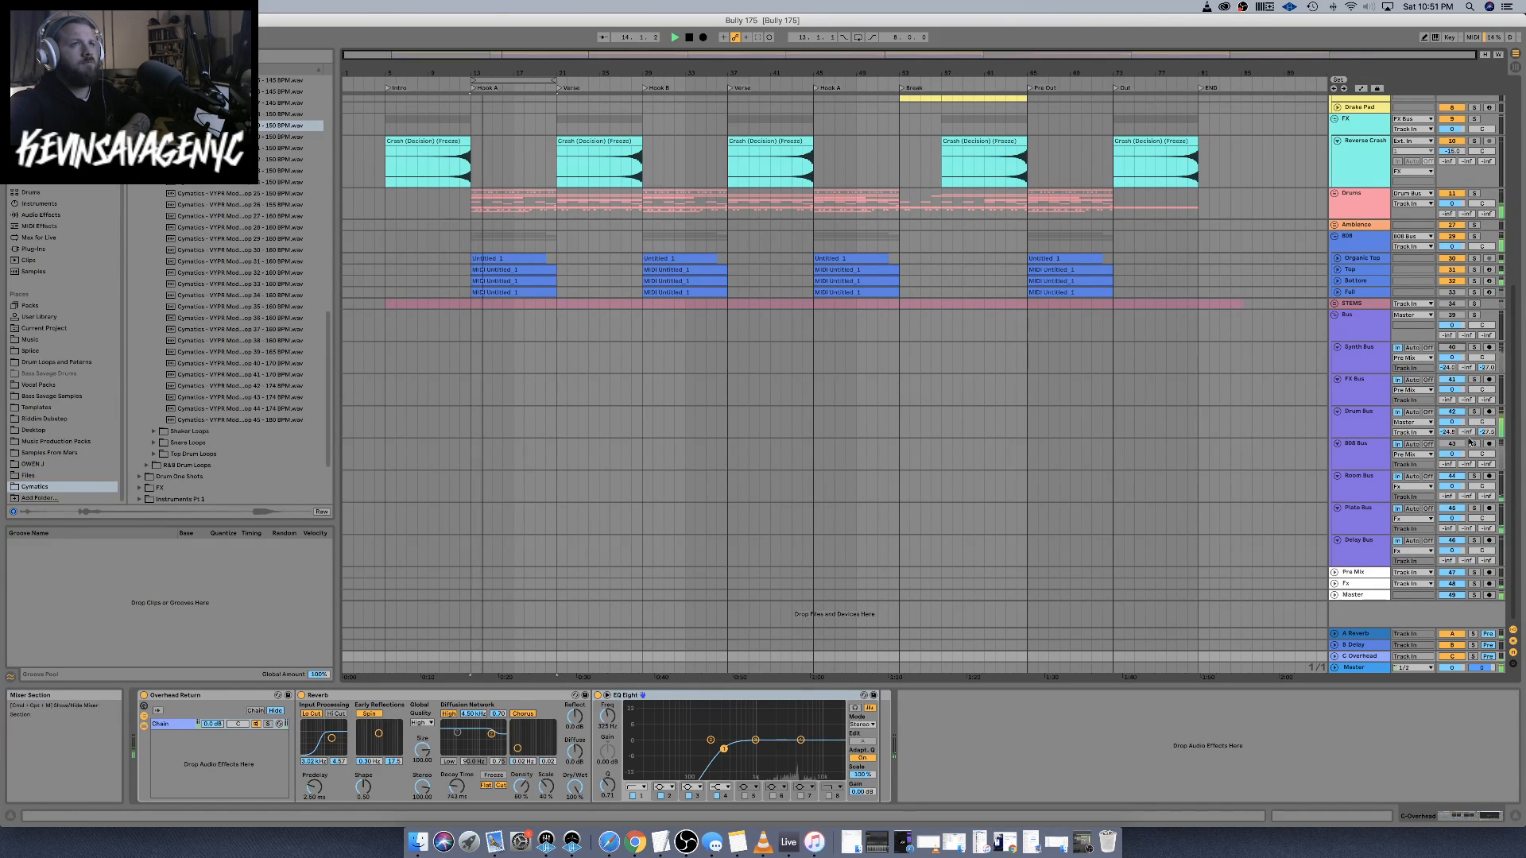
Raise the Drum Bus's delay send and turn on the Delay Return rack
{"action": "left_click_drag", "start_coordinate": [1468, 436], "coordinate": [1468, 429]}
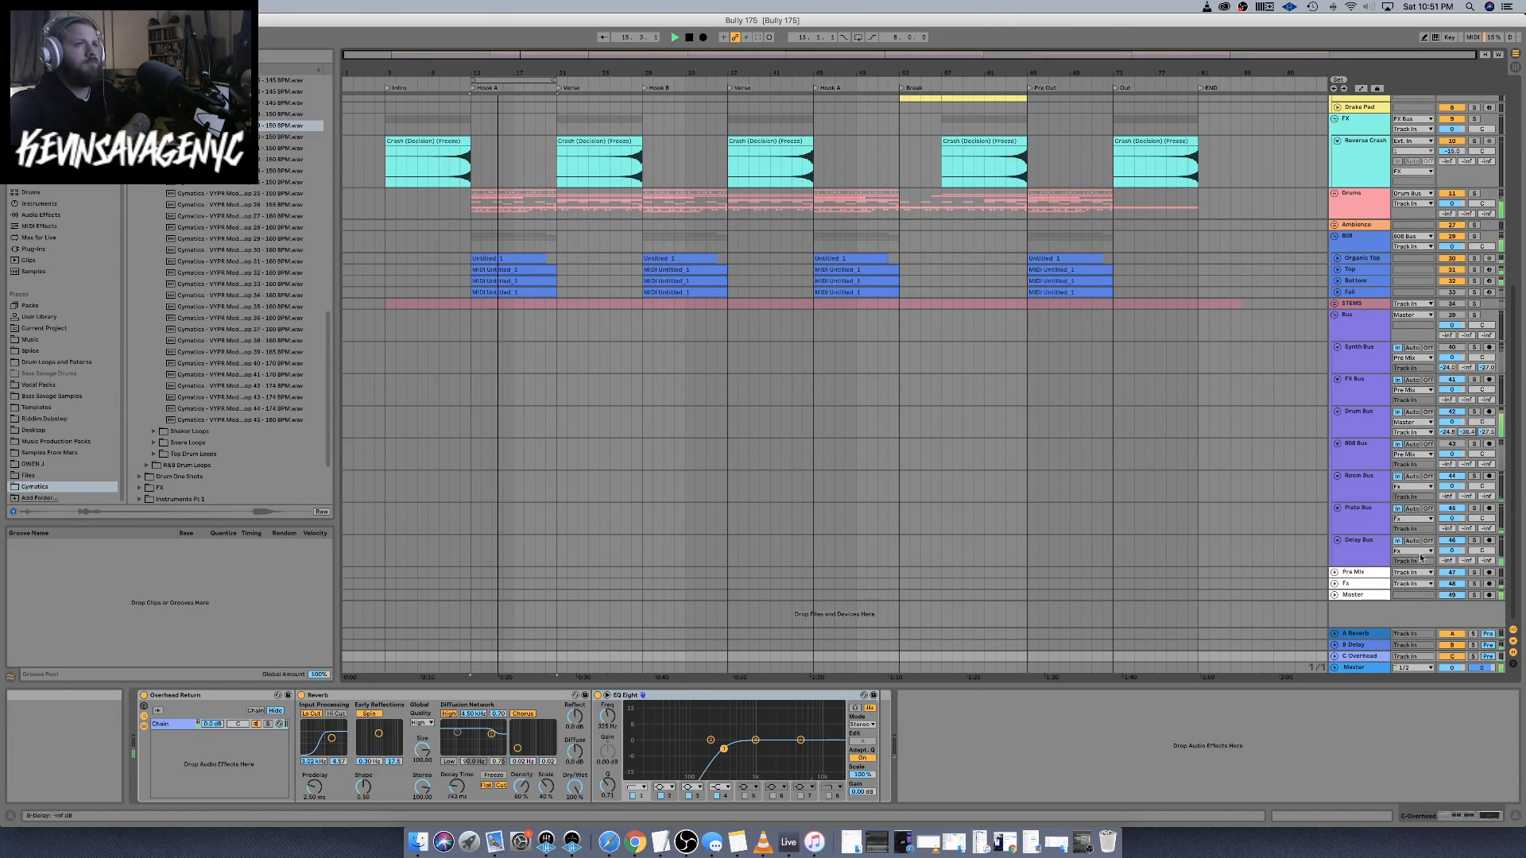
{"action": "left_click", "coordinate": [1356, 644]}
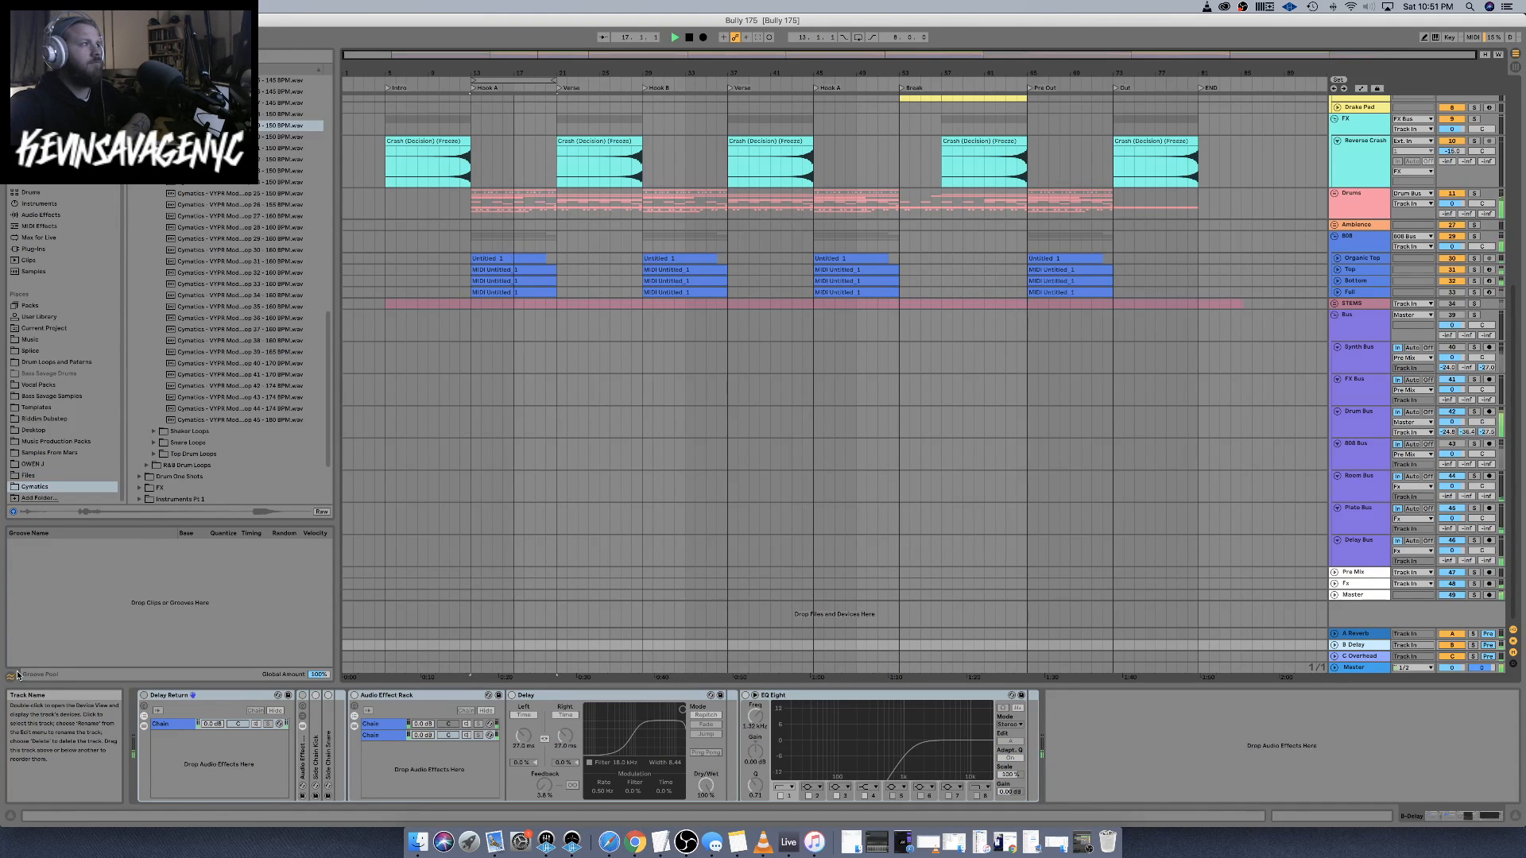
{"action": "left_click", "coordinate": [144, 695]}
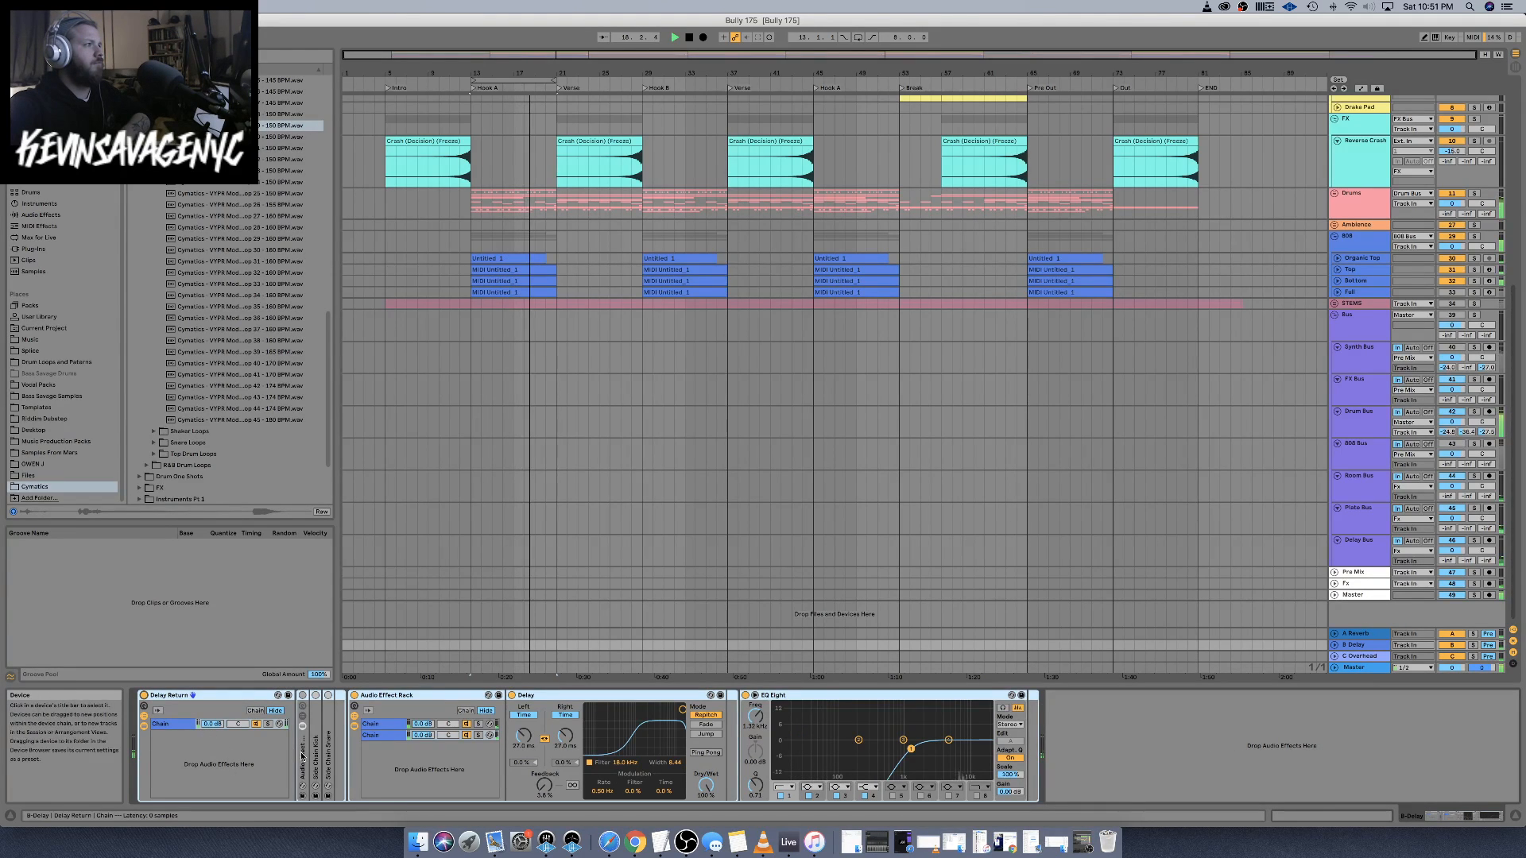
Delete the side-chain rack from the Delay return and stop playback
{"action": "left_click", "coordinate": [302, 755]}
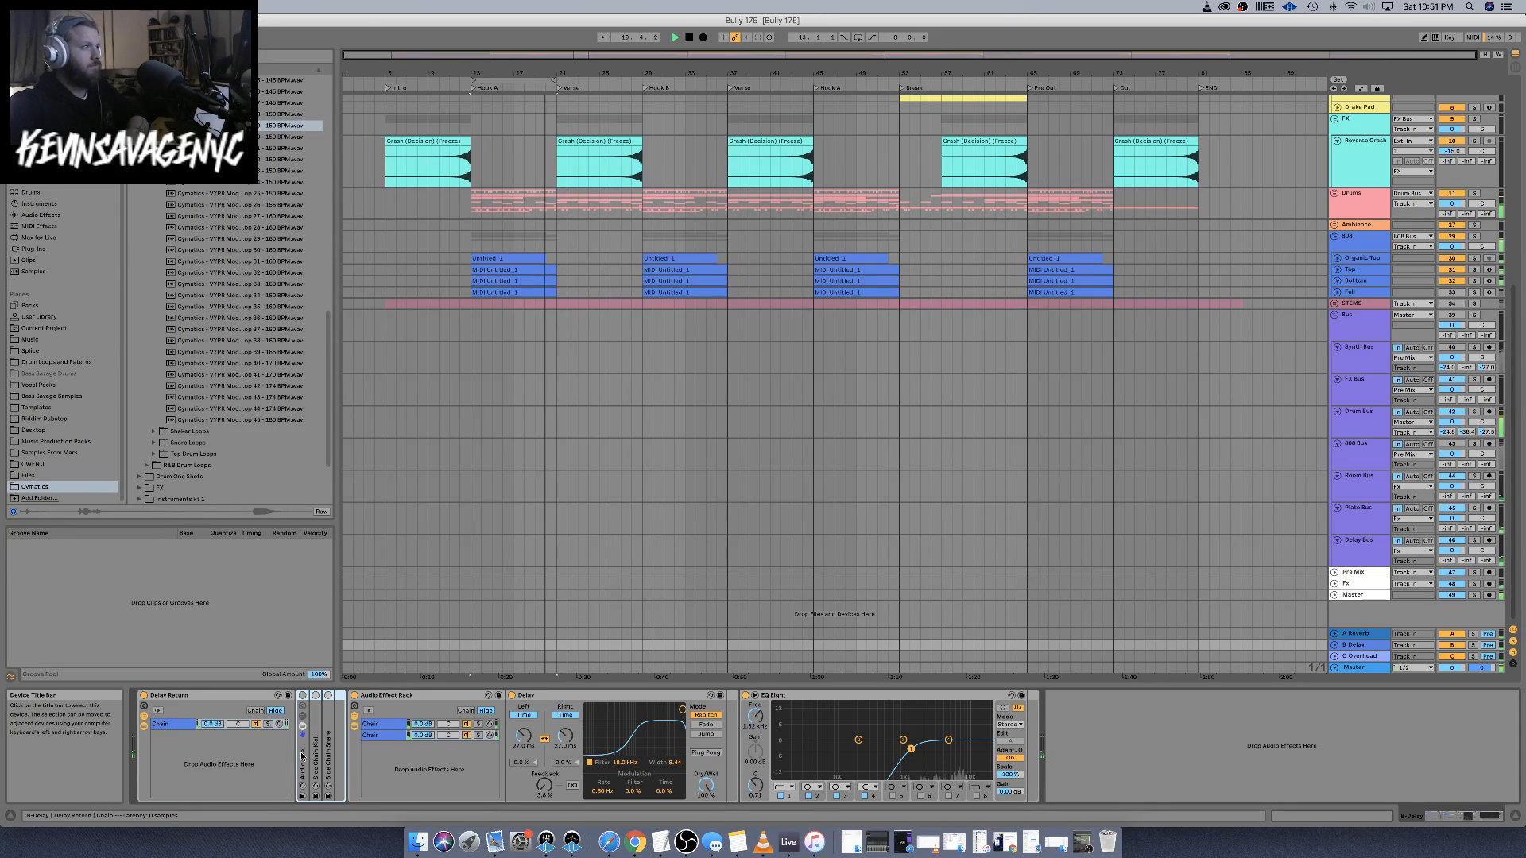
{"action": "key", "text": "Delete"}
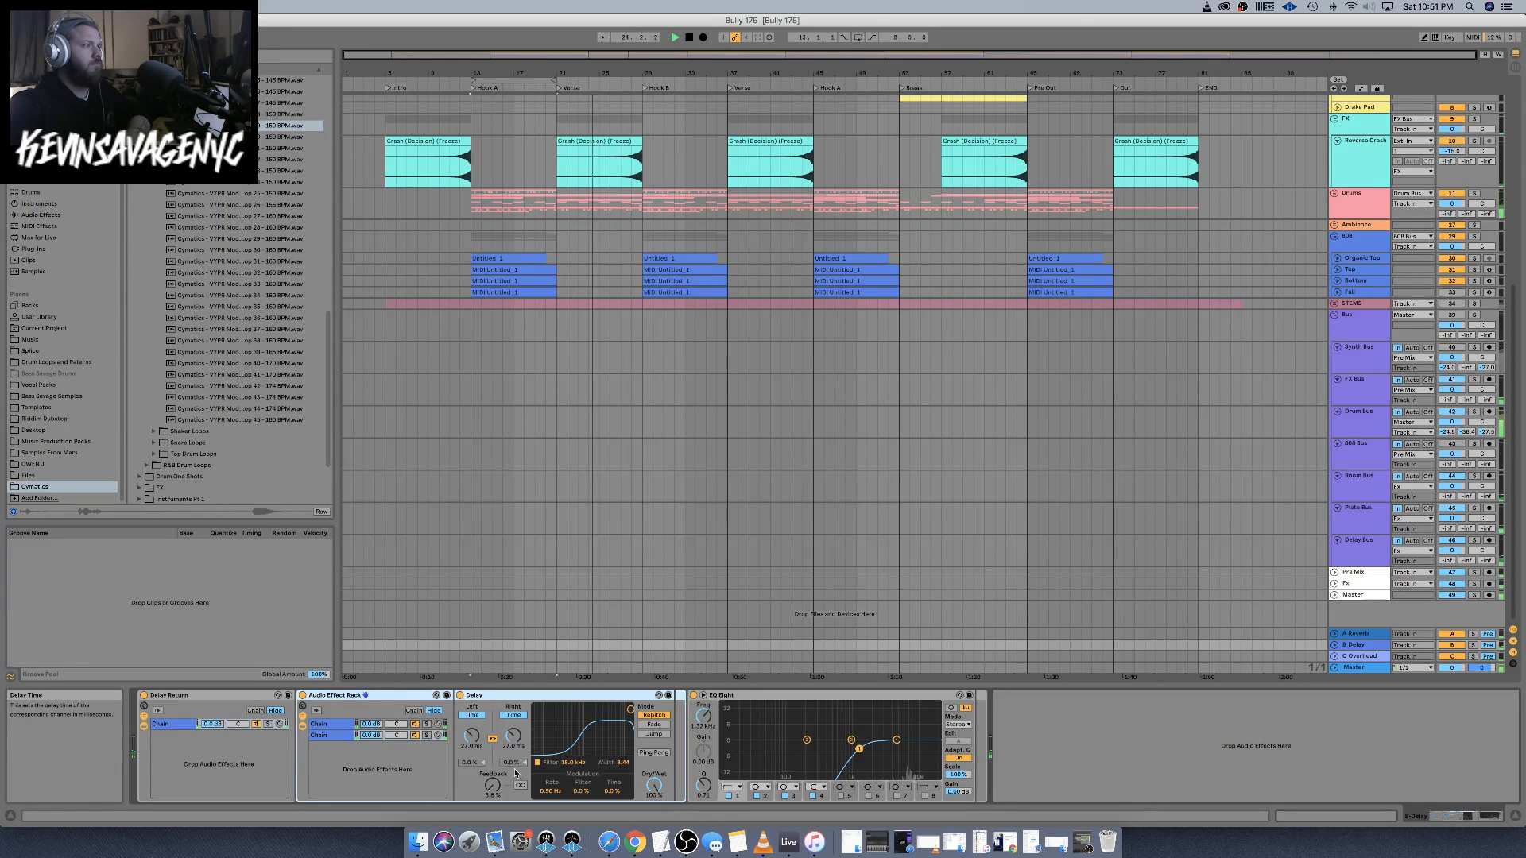
{"action": "key", "text": "space"}
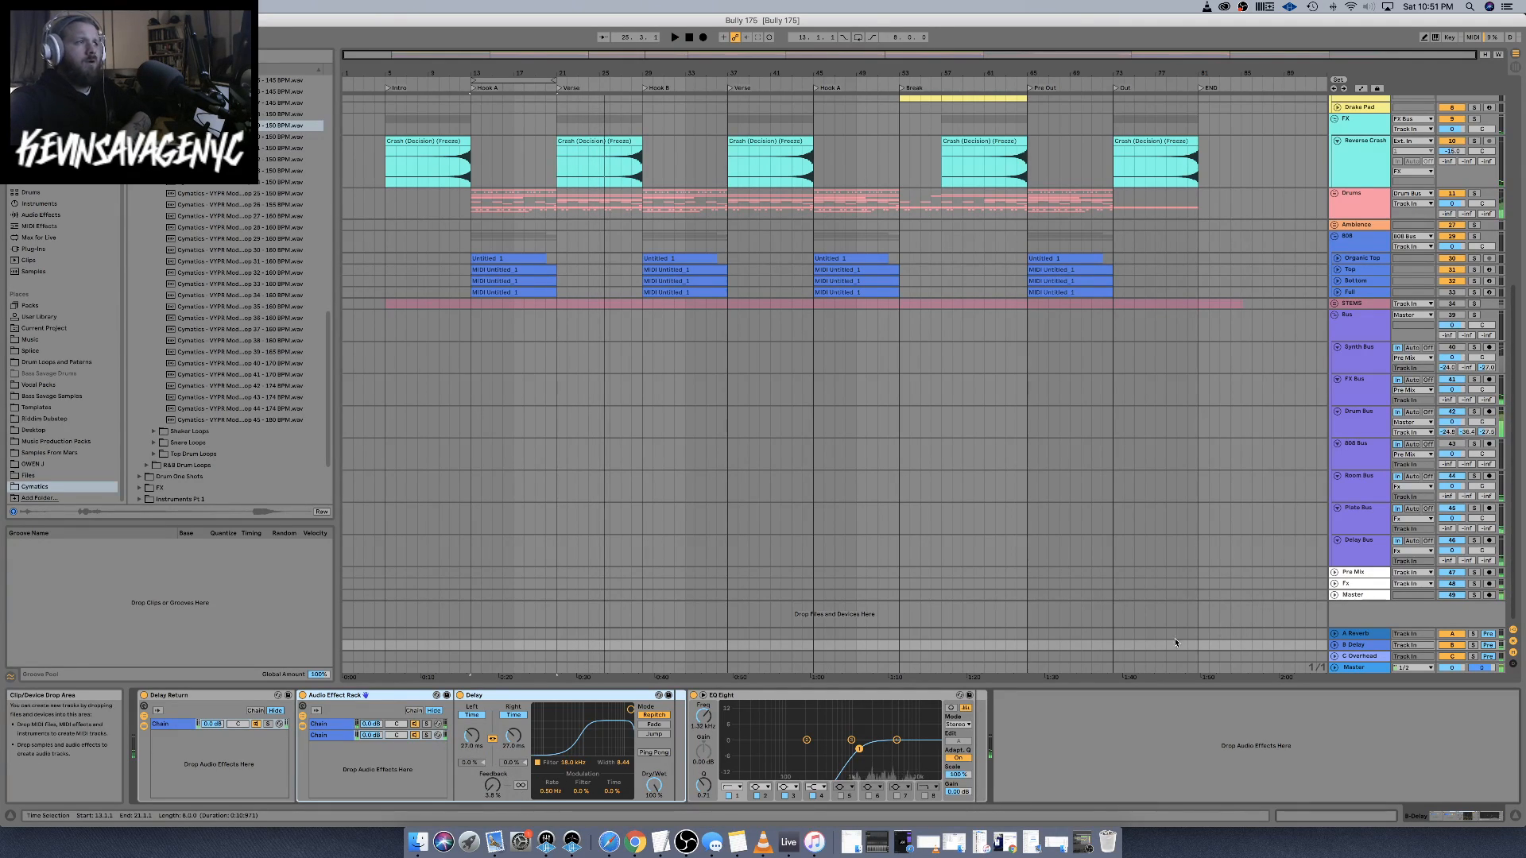
Replay the loop and lower the dry/wet of the Delay in the Delay return's first chain, briefly bypassing the Delay and soloing that chain
{"action": "left_click", "coordinate": [324, 725]}
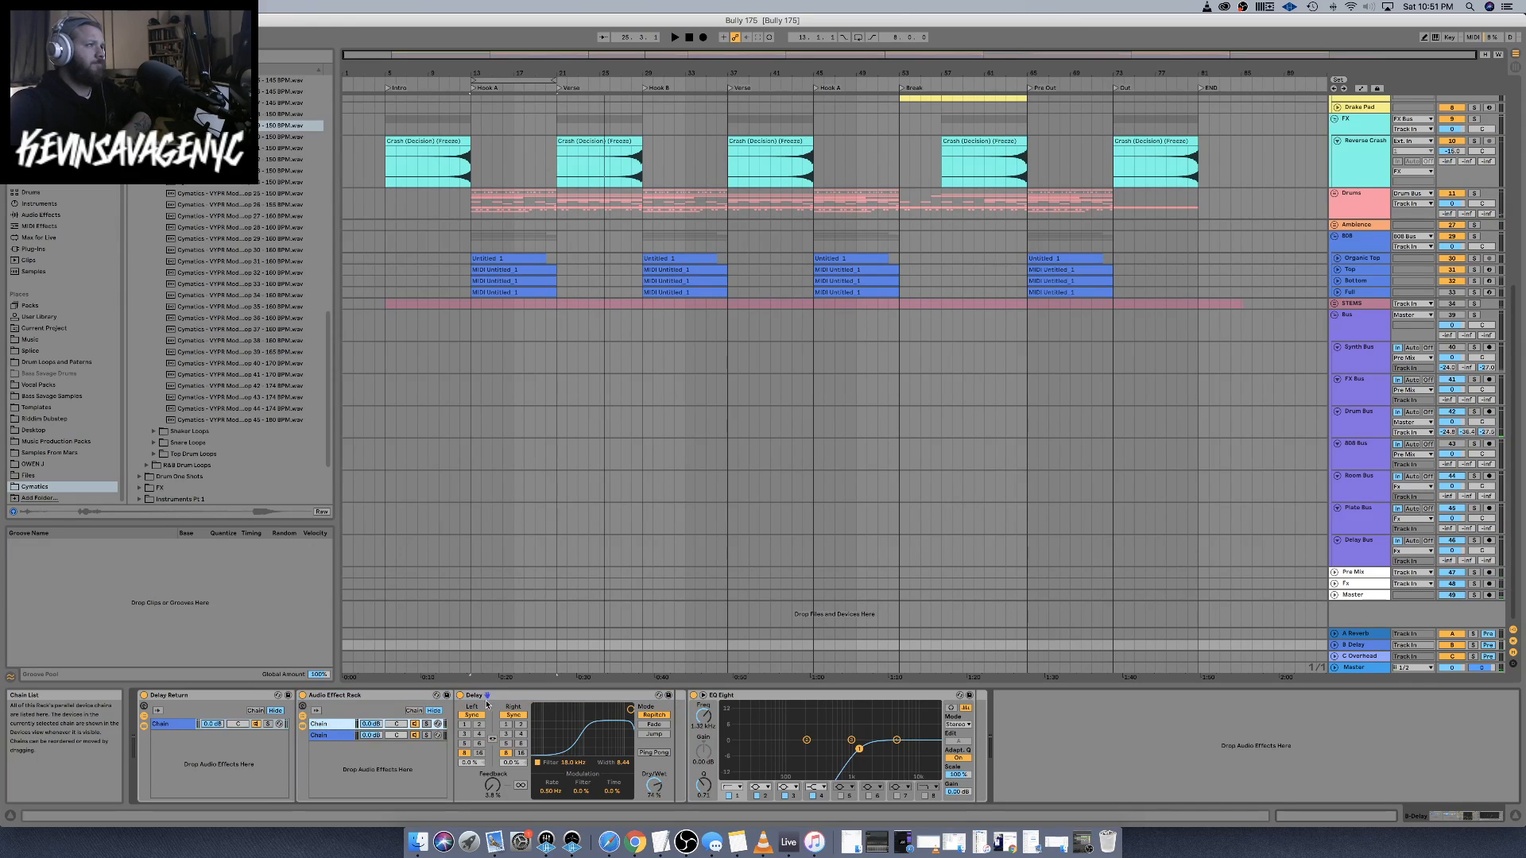
{"action": "key", "text": "space"}
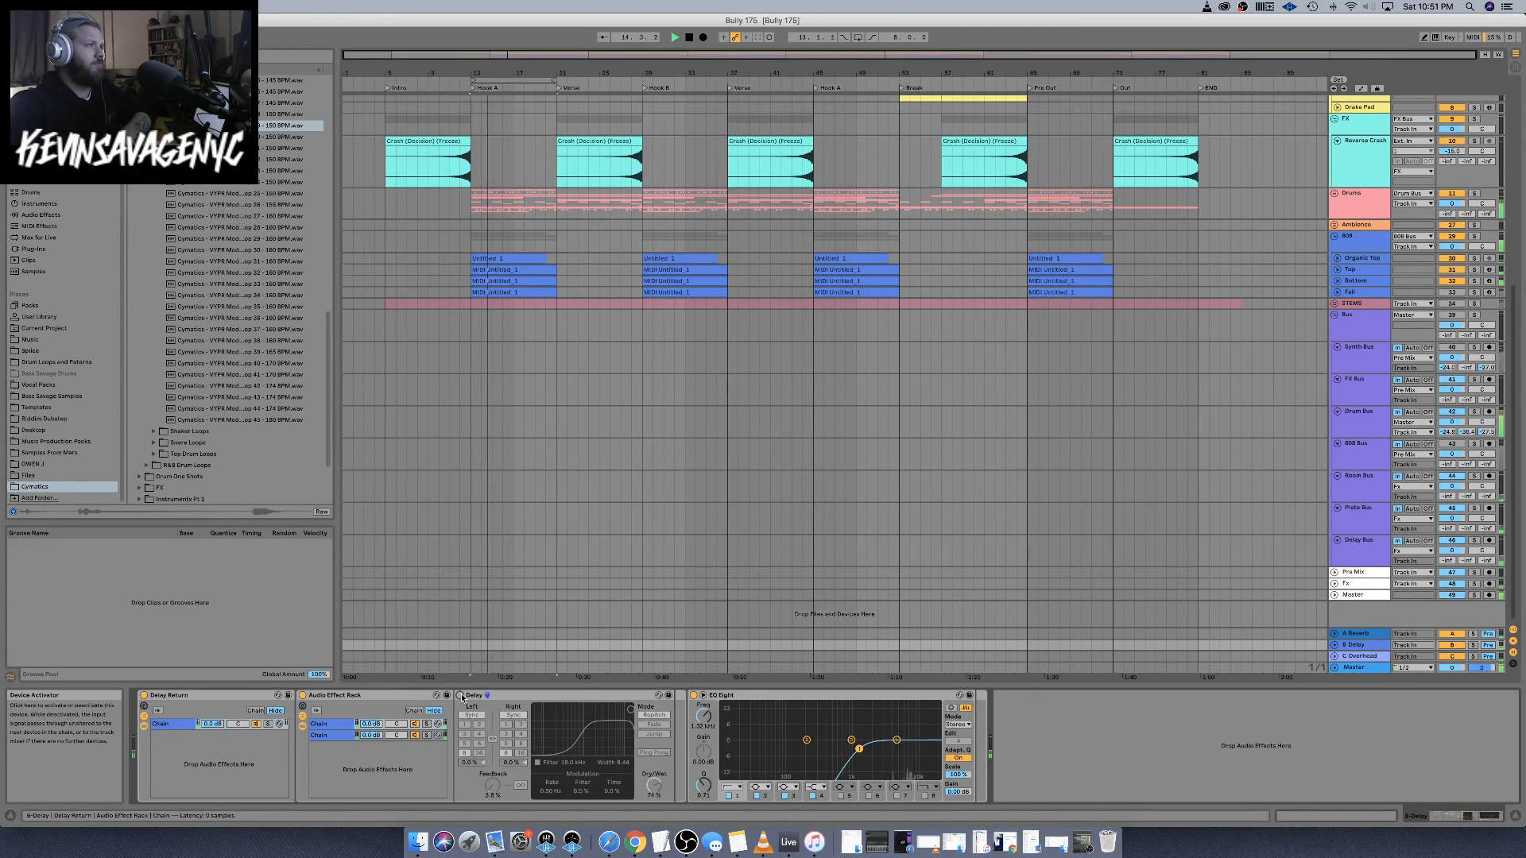
{"action": "left_click", "coordinate": [461, 695]}
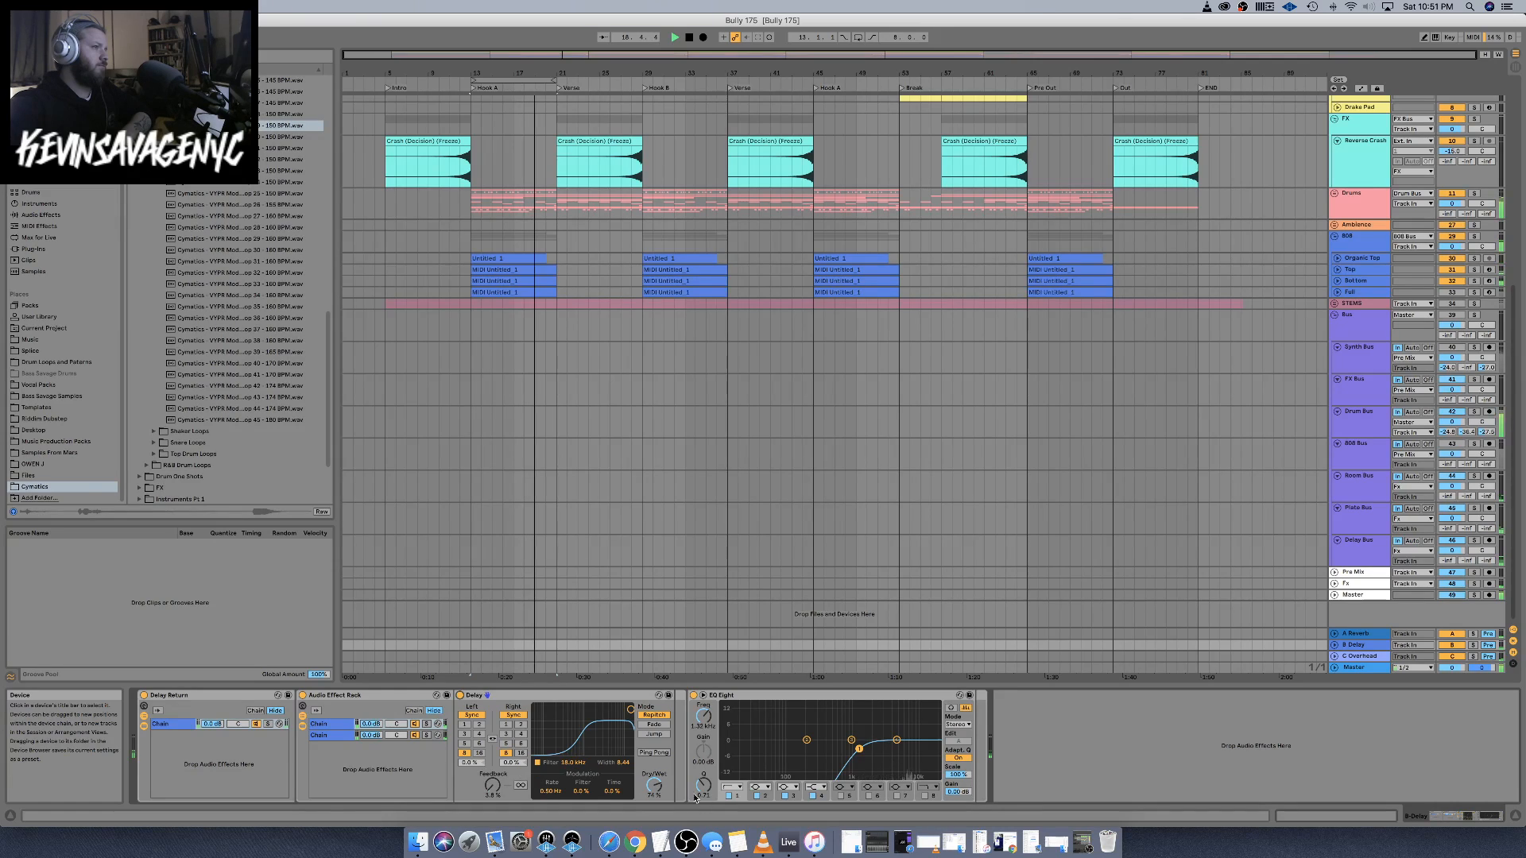
{"action": "left_click_drag", "start_coordinate": [654, 784], "coordinate": [654, 809]}
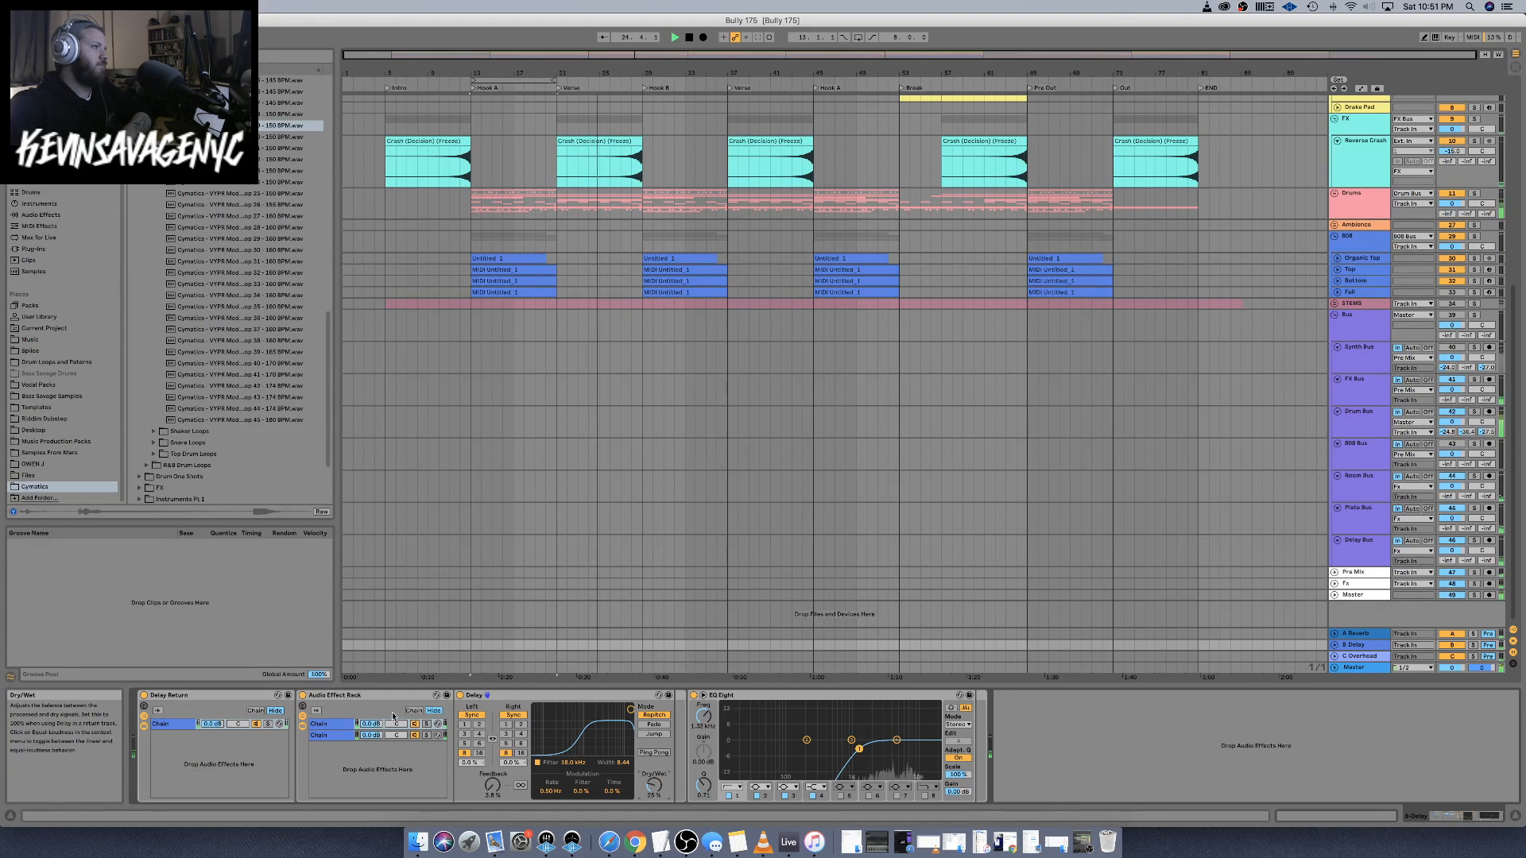
{"action": "left_click", "coordinate": [427, 724]}
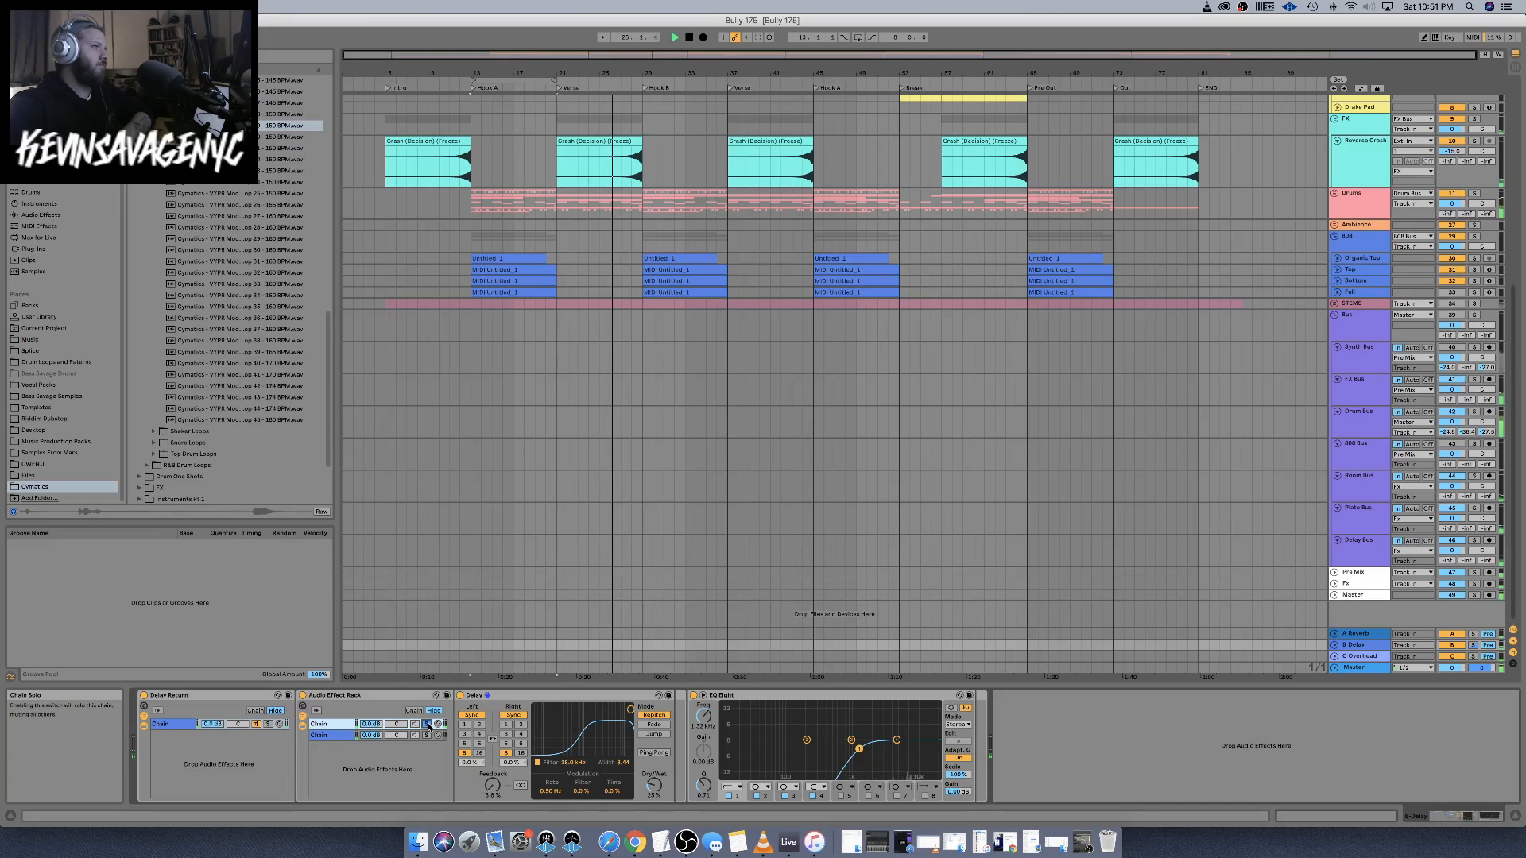
{"action": "left_click", "coordinate": [427, 724]}
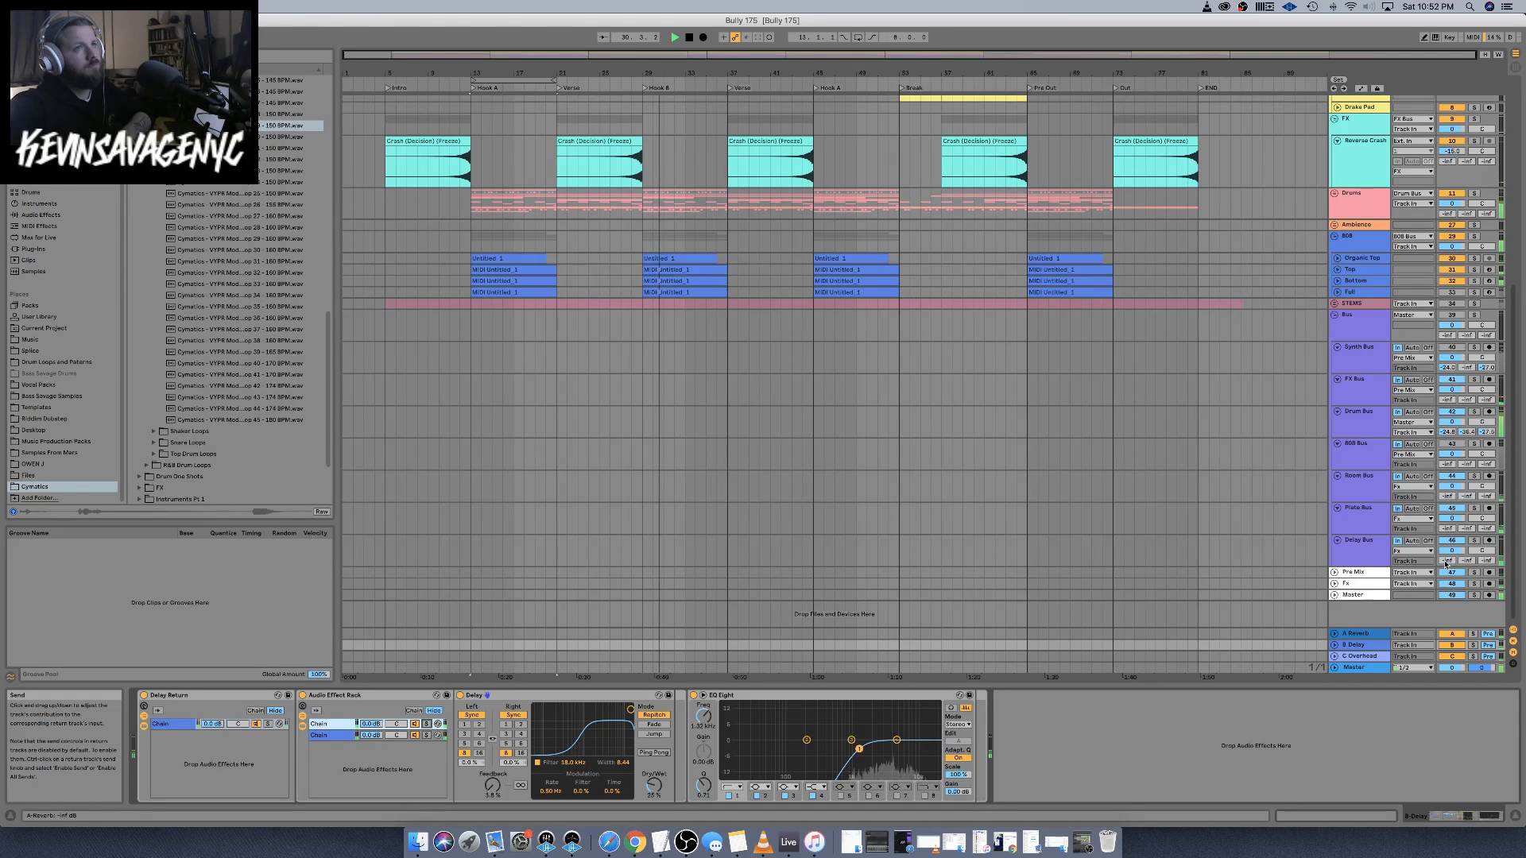
Set the Drum Bus's delay send to about -43 dB and check the devices on the 808, Room, Plate and Delay buses
{"action": "left_click_drag", "start_coordinate": [1467, 432], "coordinate": [1467, 439]}
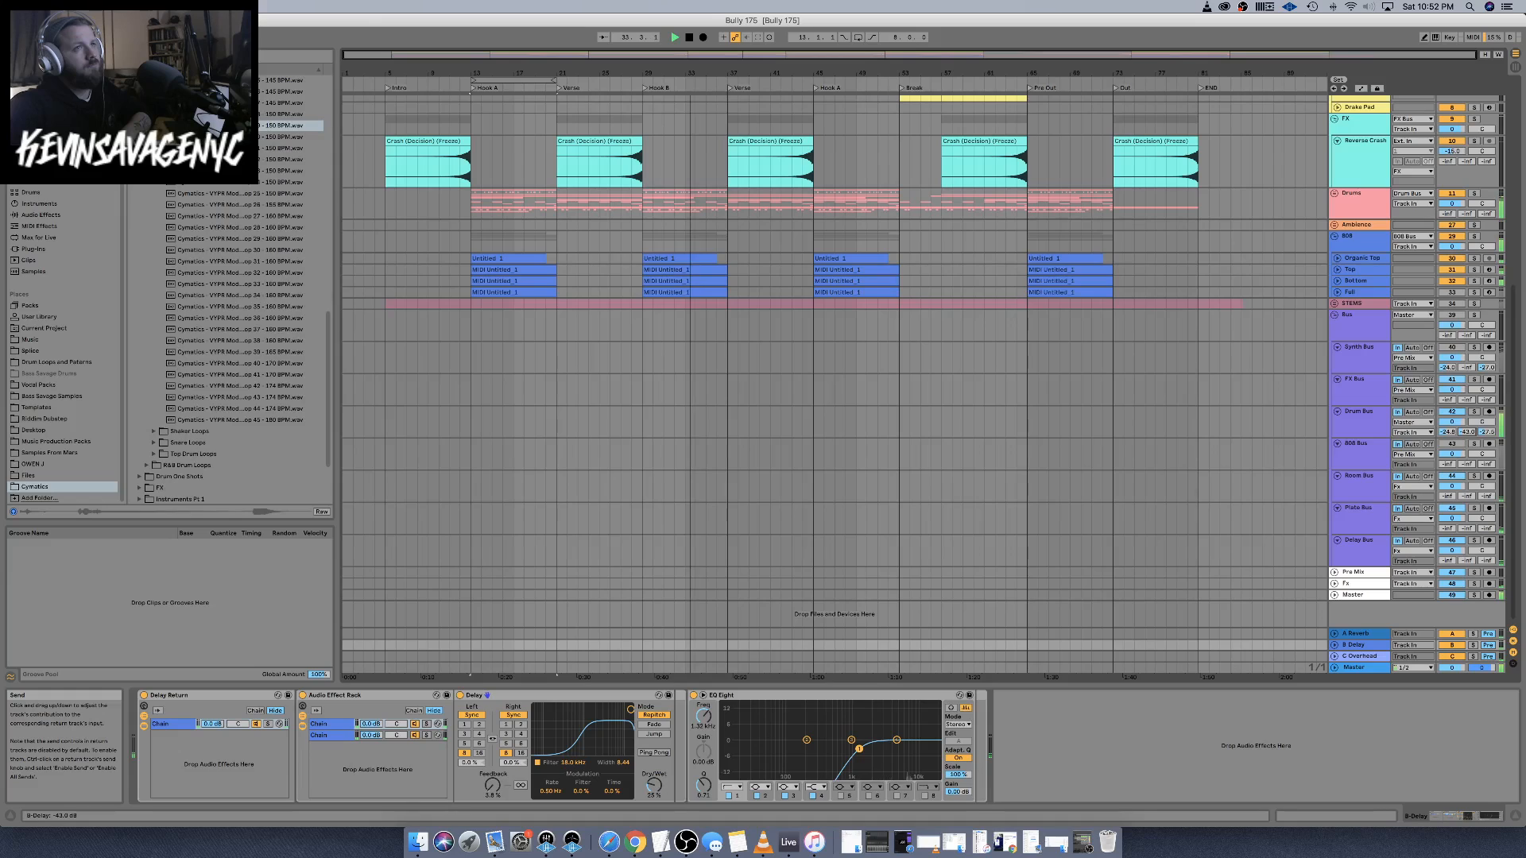
{"action": "left_click", "coordinate": [1375, 429]}
{"action": "left_click", "coordinate": [1372, 459]}
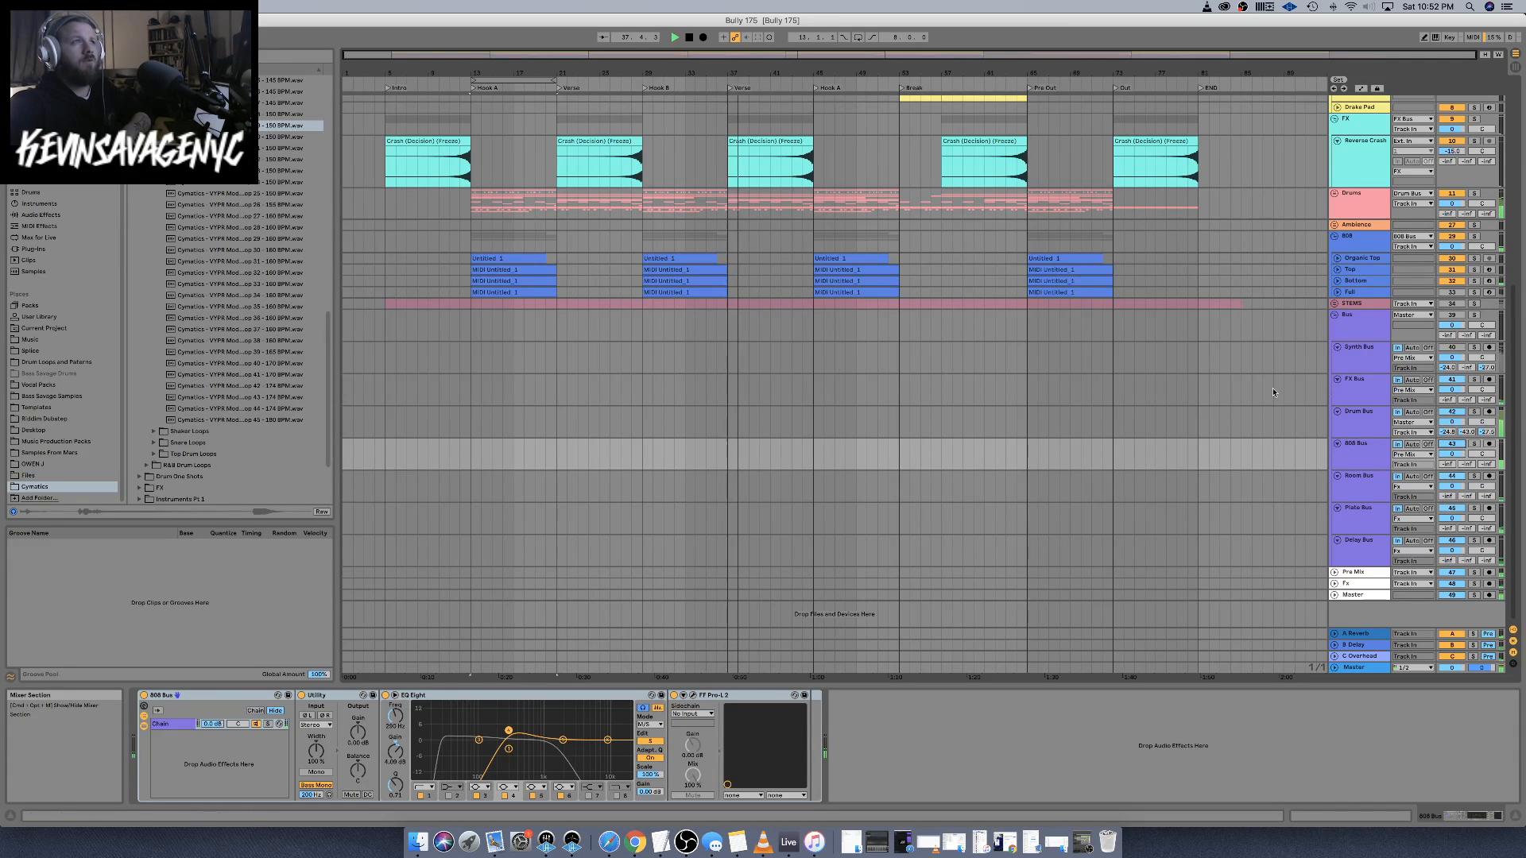
{"action": "left_click", "coordinate": [1364, 482]}
{"action": "left_click", "coordinate": [1368, 512]}
{"action": "left_click", "coordinate": [1369, 542]}
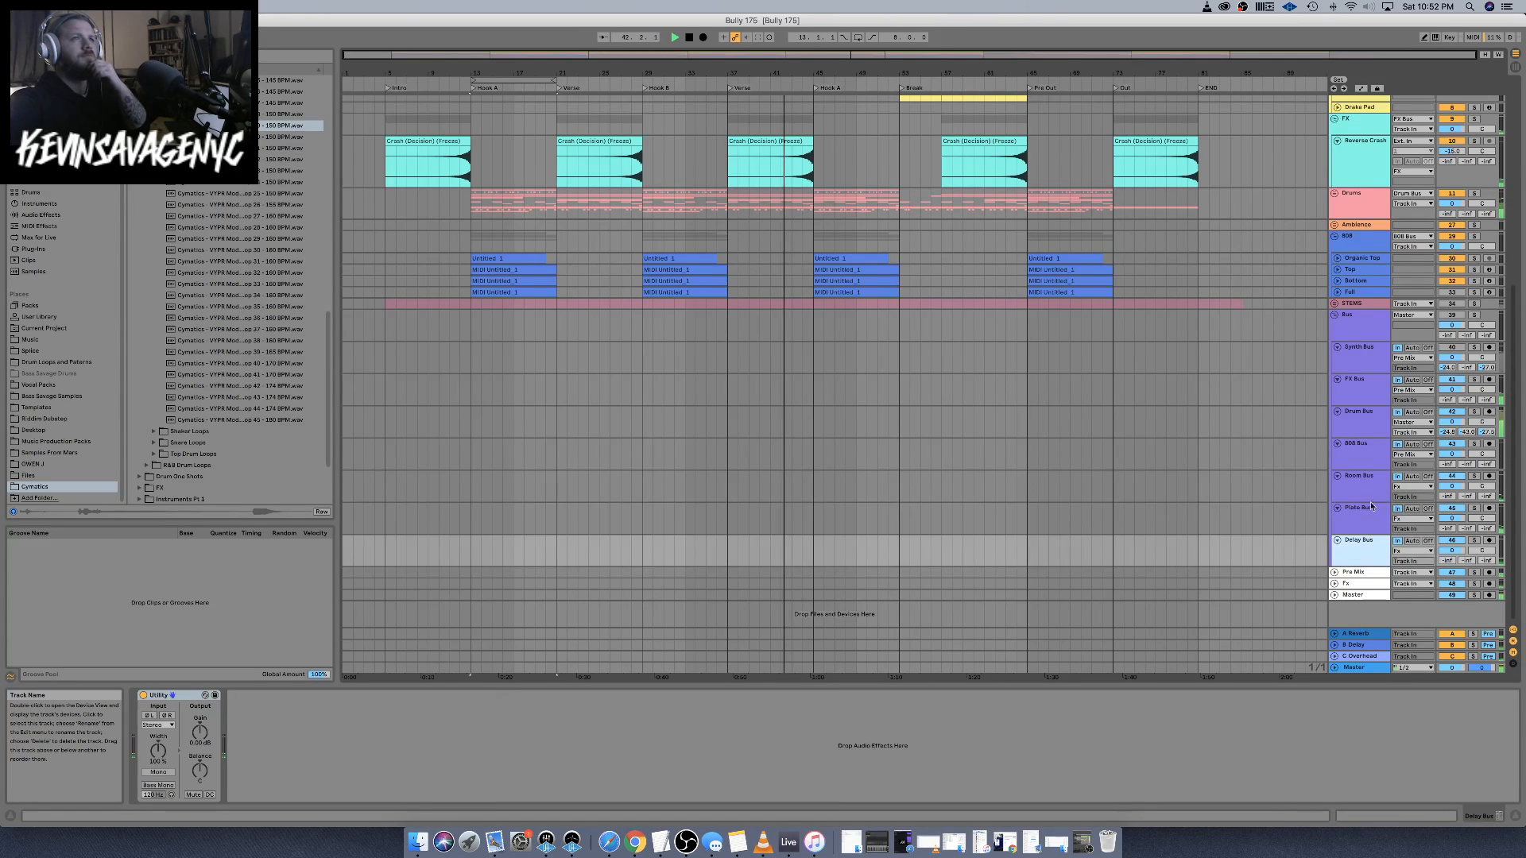
Raise the Synth Bus's delay send and adjust the FX Bus's reverb and overhead sends while replaying the loop
{"action": "left_click", "coordinate": [1357, 369]}
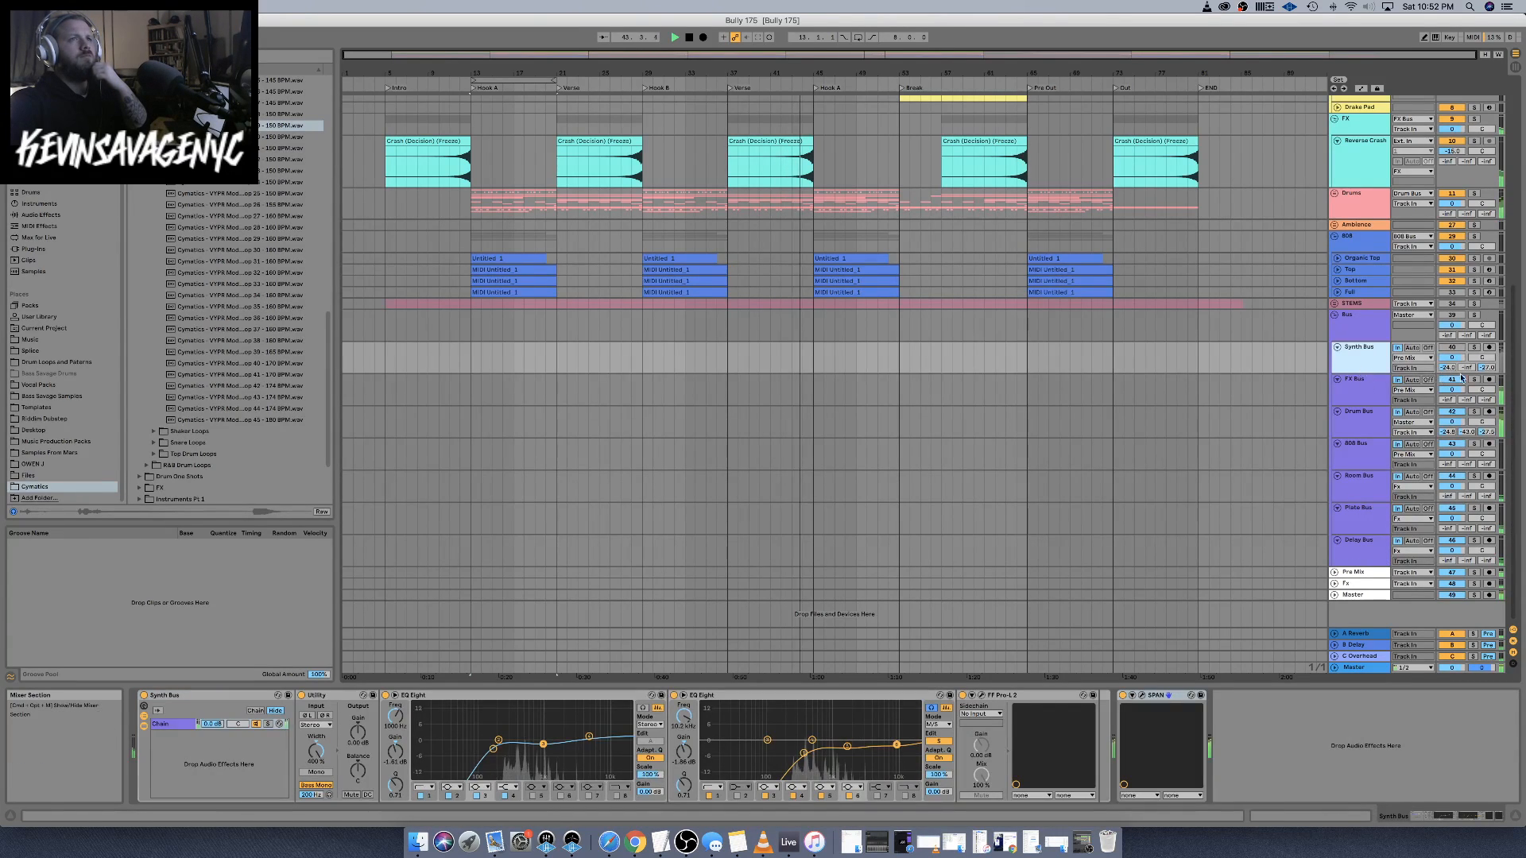
{"action": "left_click_drag", "start_coordinate": [1467, 368], "coordinate": [1467, 355]}
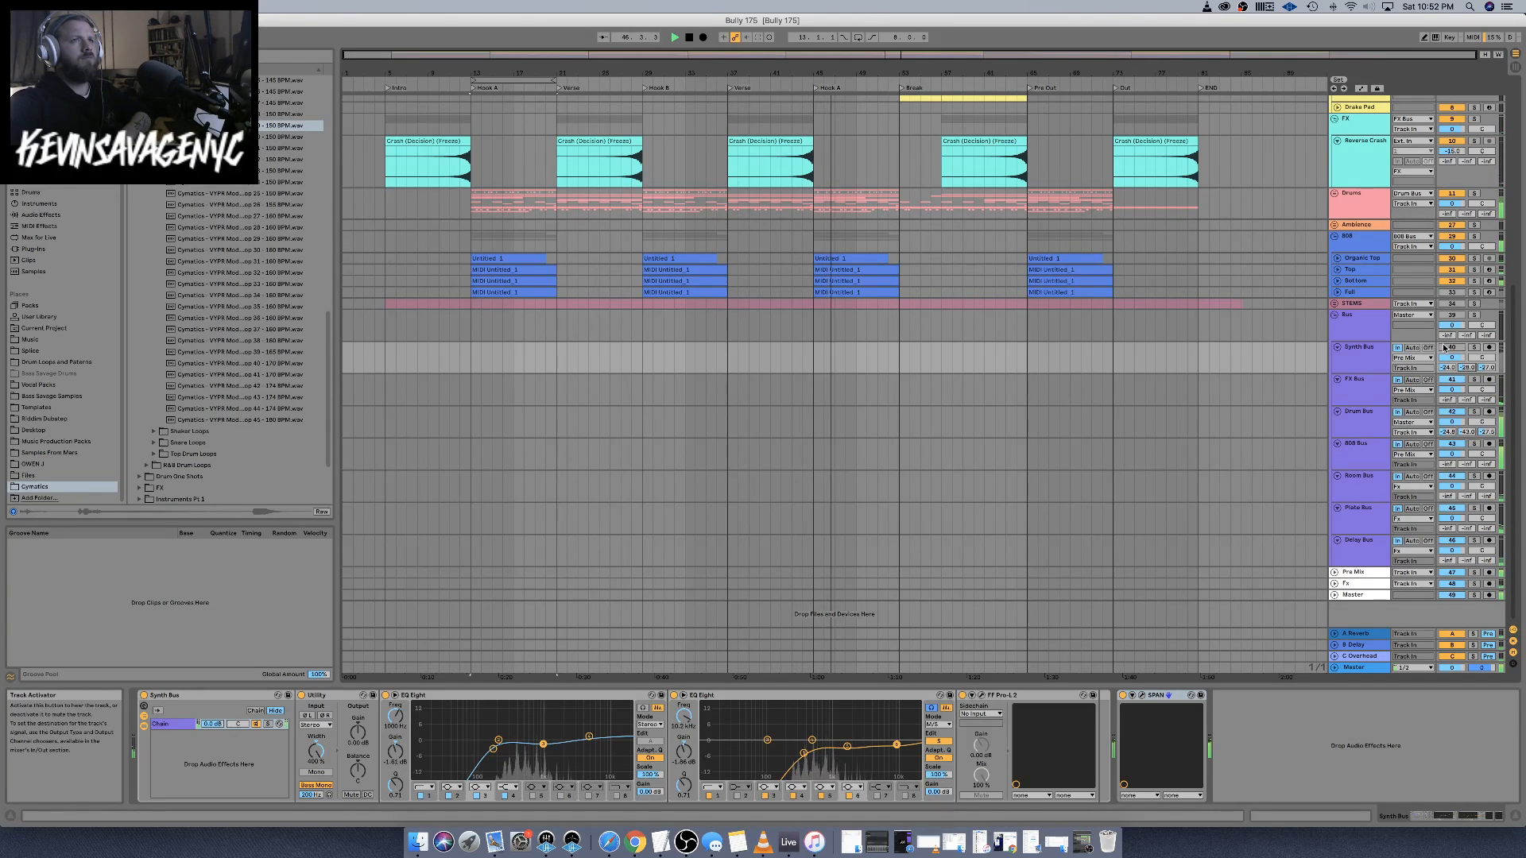
{"action": "left_click", "coordinate": [1449, 349]}
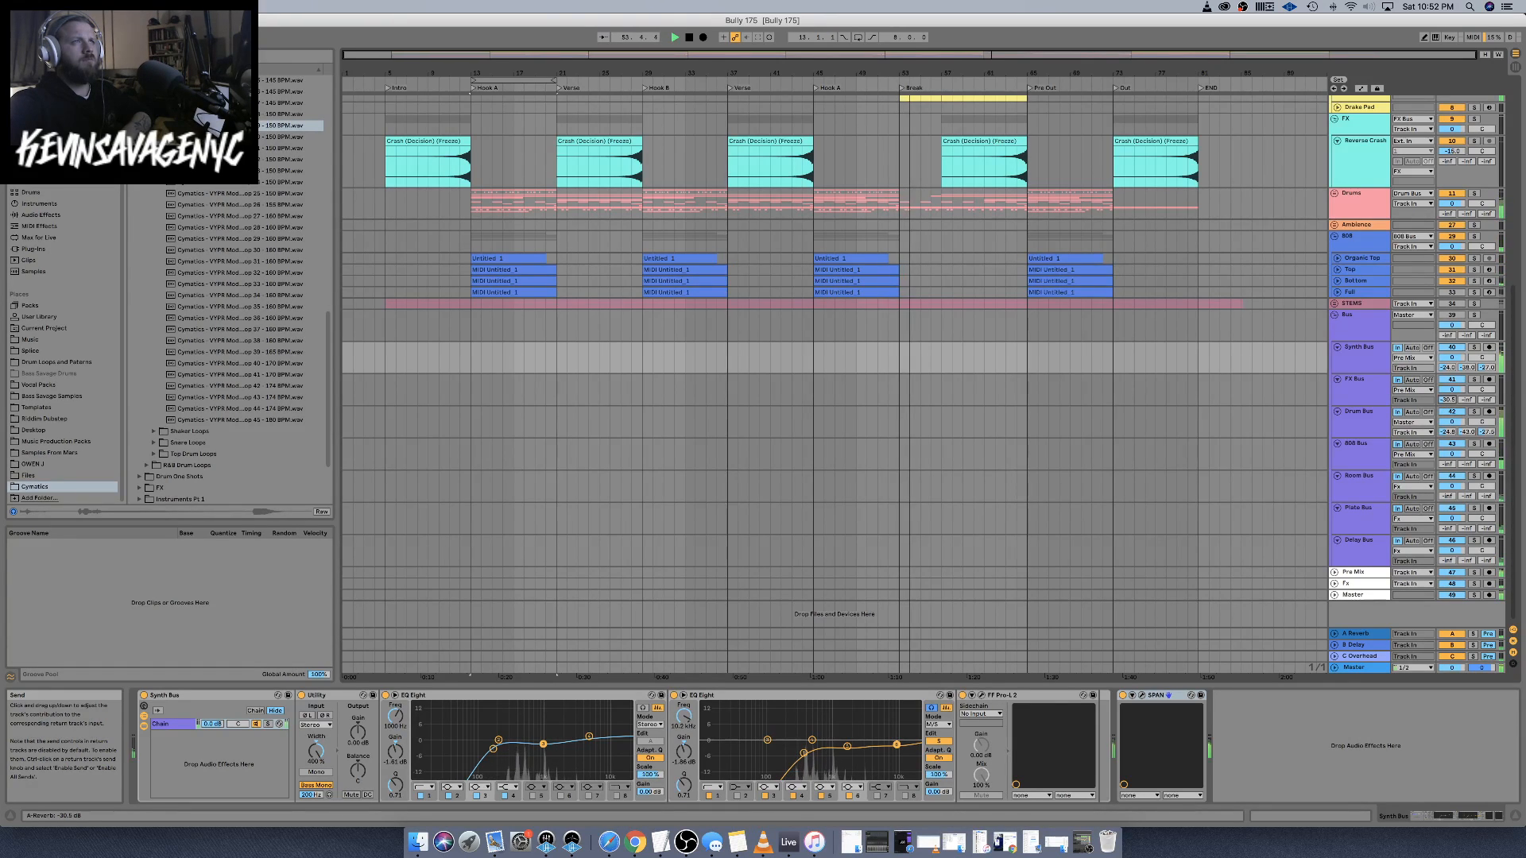
{"action": "key", "text": "space"}
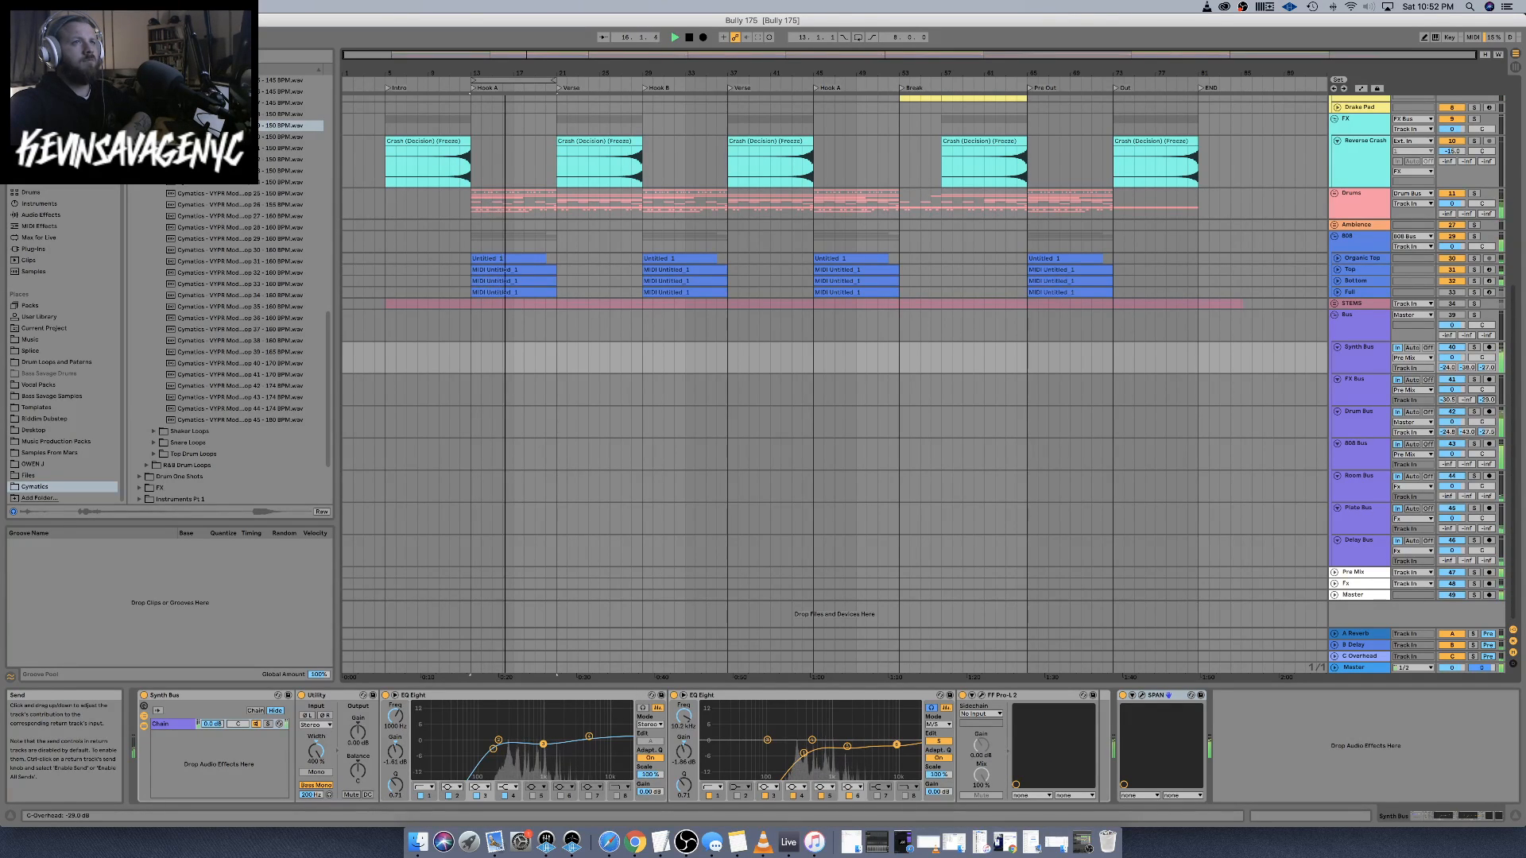
{"action": "mouse_move", "coordinate": [1486, 400]}
{"action": "left_mouse_down"}
{"action": "mouse_move", "coordinate": [1447, 403]}
{"action": "mouse_move", "coordinate": [1485, 402]}
{"action": "left_mouse_up"}
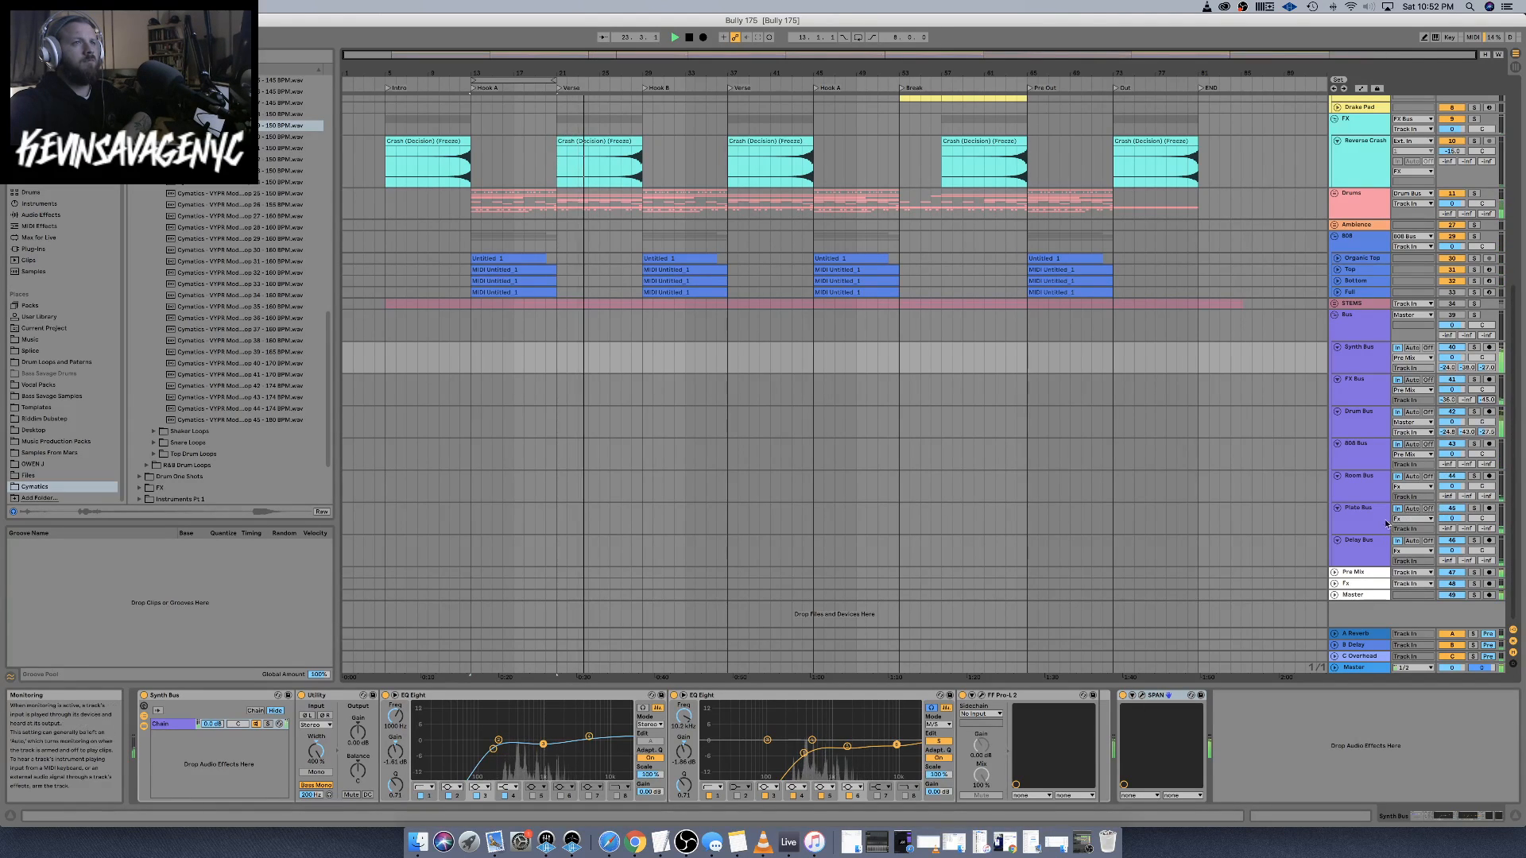
Turn on the Pre Mix Bus rack on the Pre Mix track and check the Fx track's devices
{"action": "left_click", "coordinate": [1369, 577]}
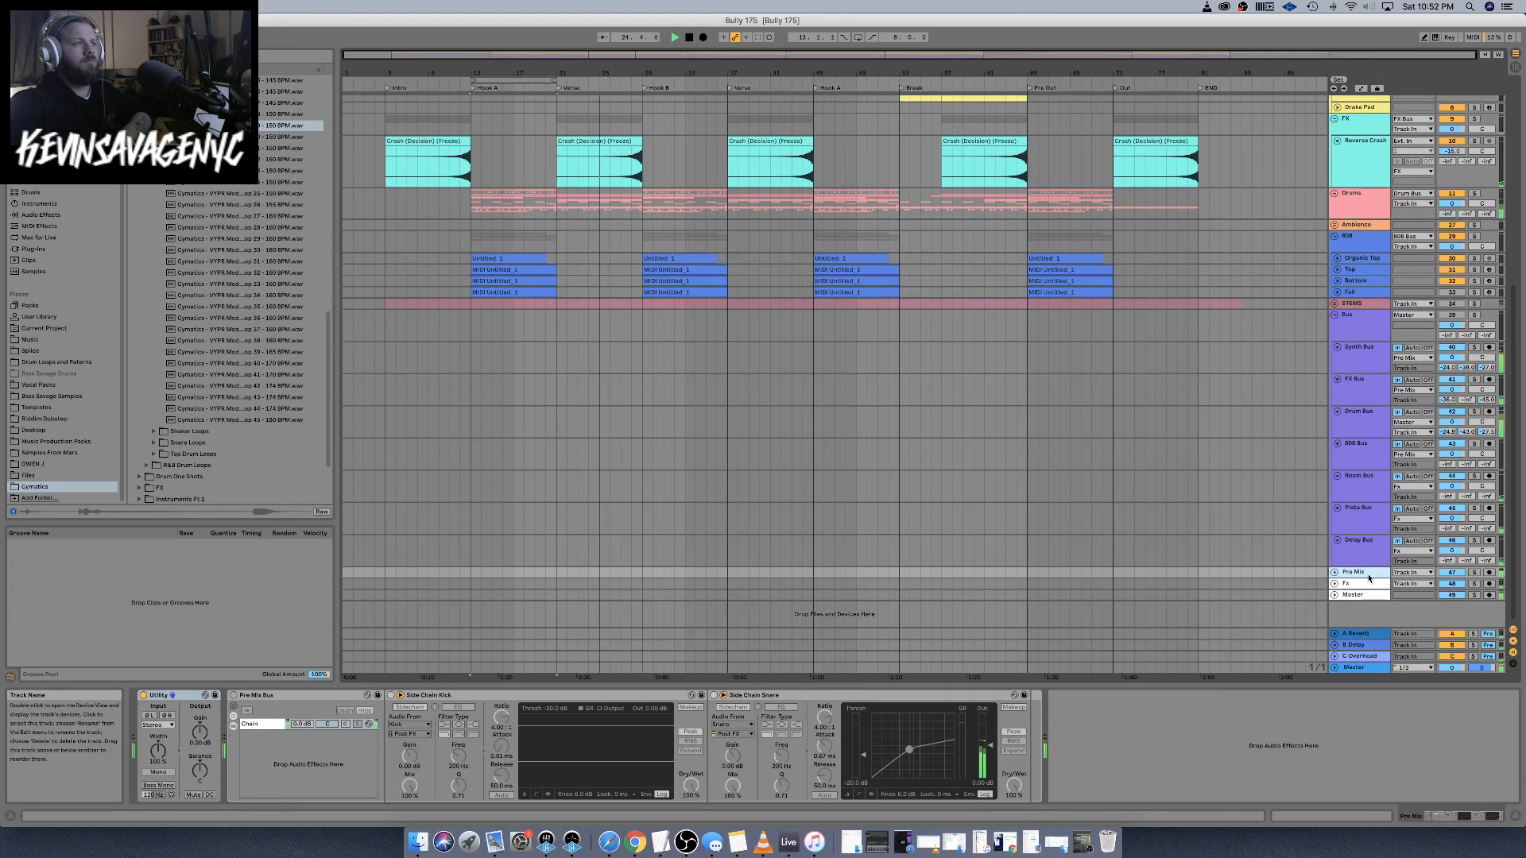
{"action": "left_click", "coordinate": [233, 695]}
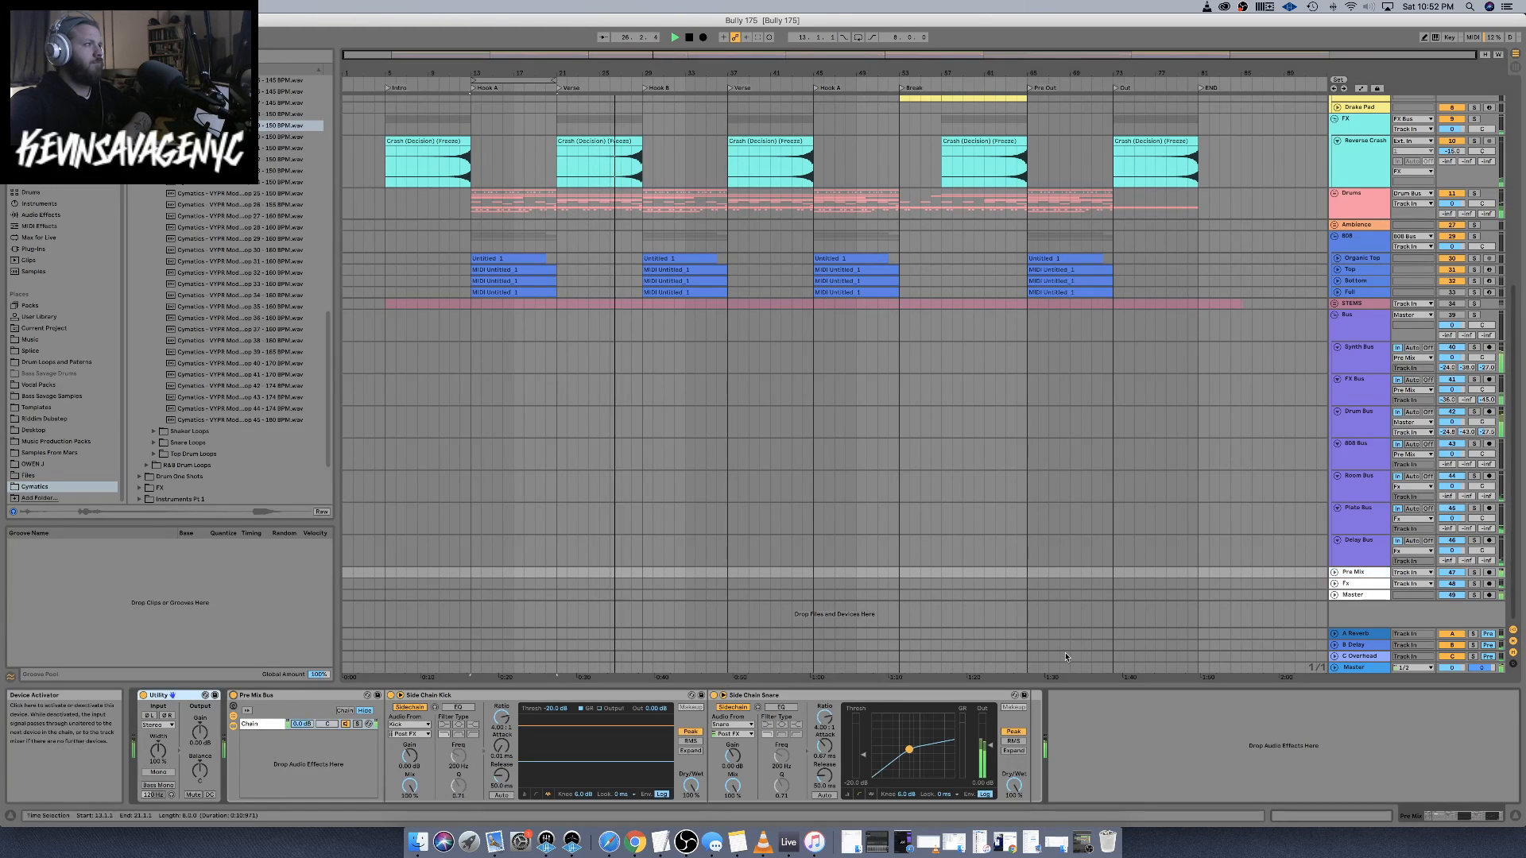
{"action": "key", "text": "Down"}
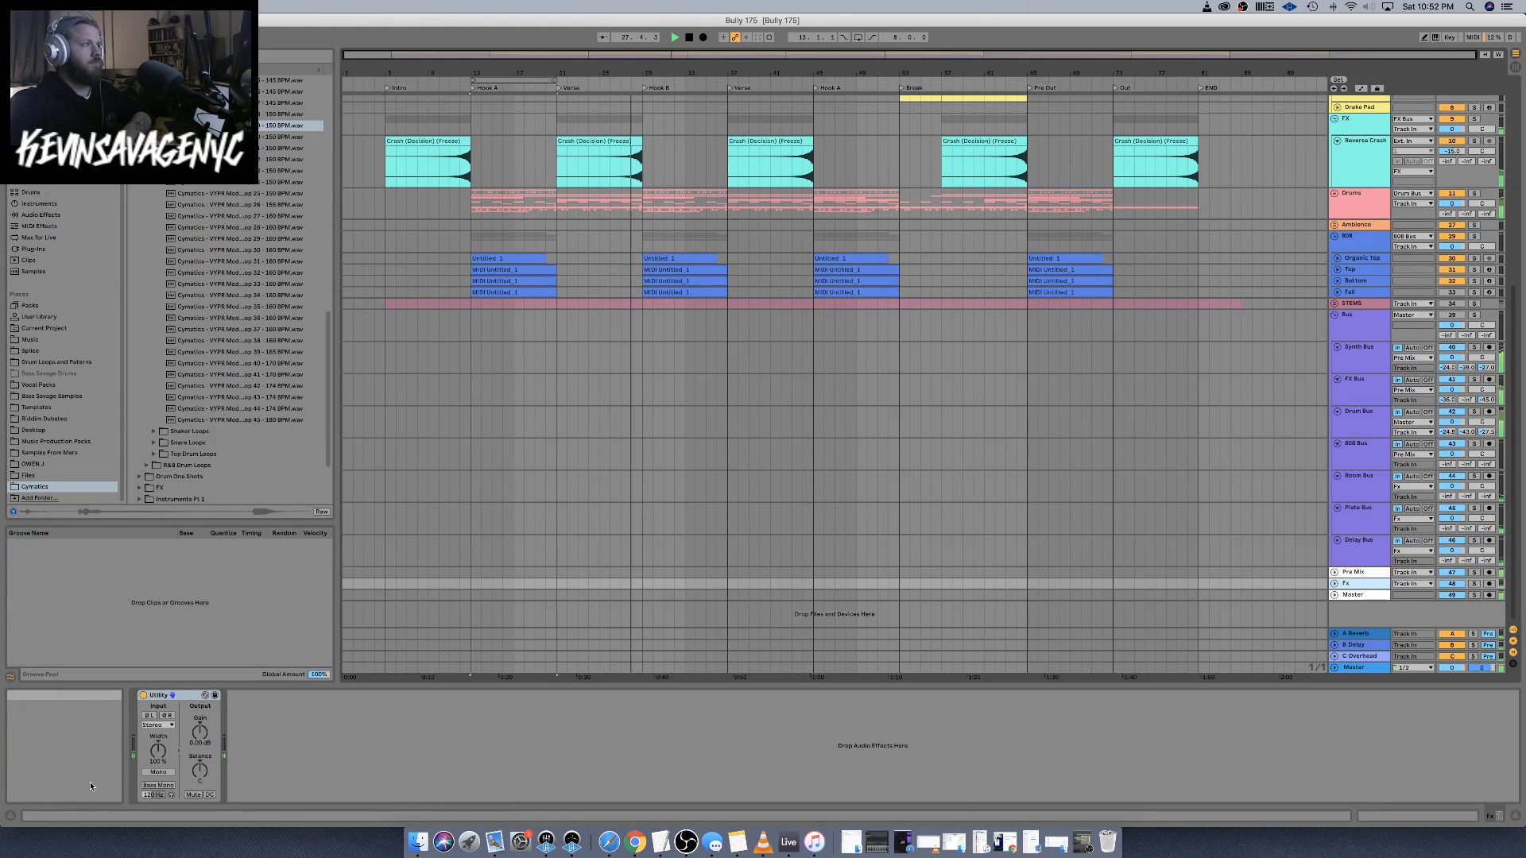
{"action": "key", "text": "Up"}
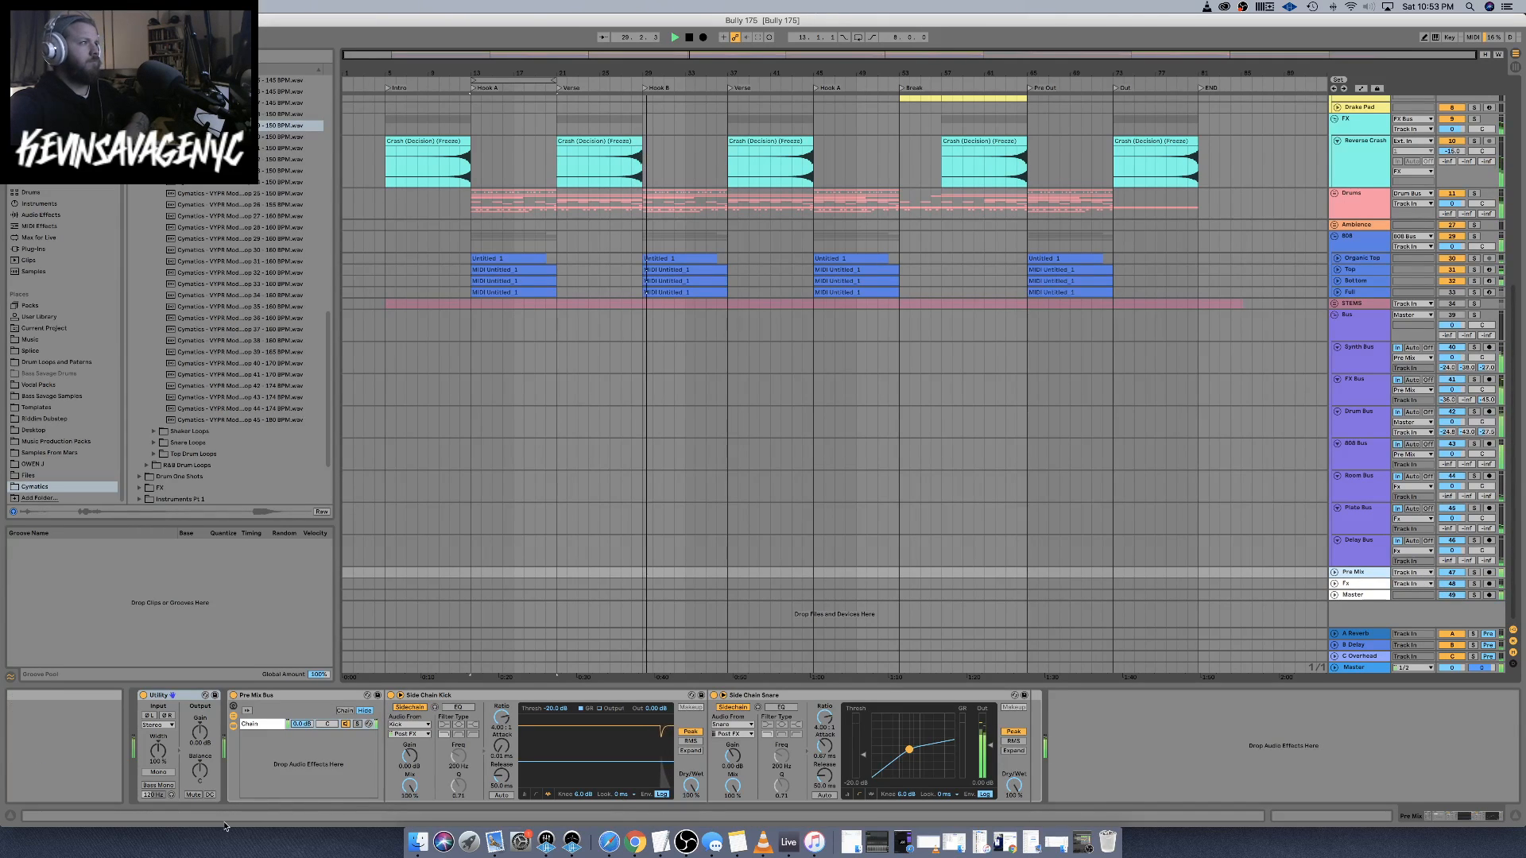
Copy the Pre Mix Bus rack from the Pre Mix track onto the Fx track
{"action": "left_click", "coordinate": [274, 698]}
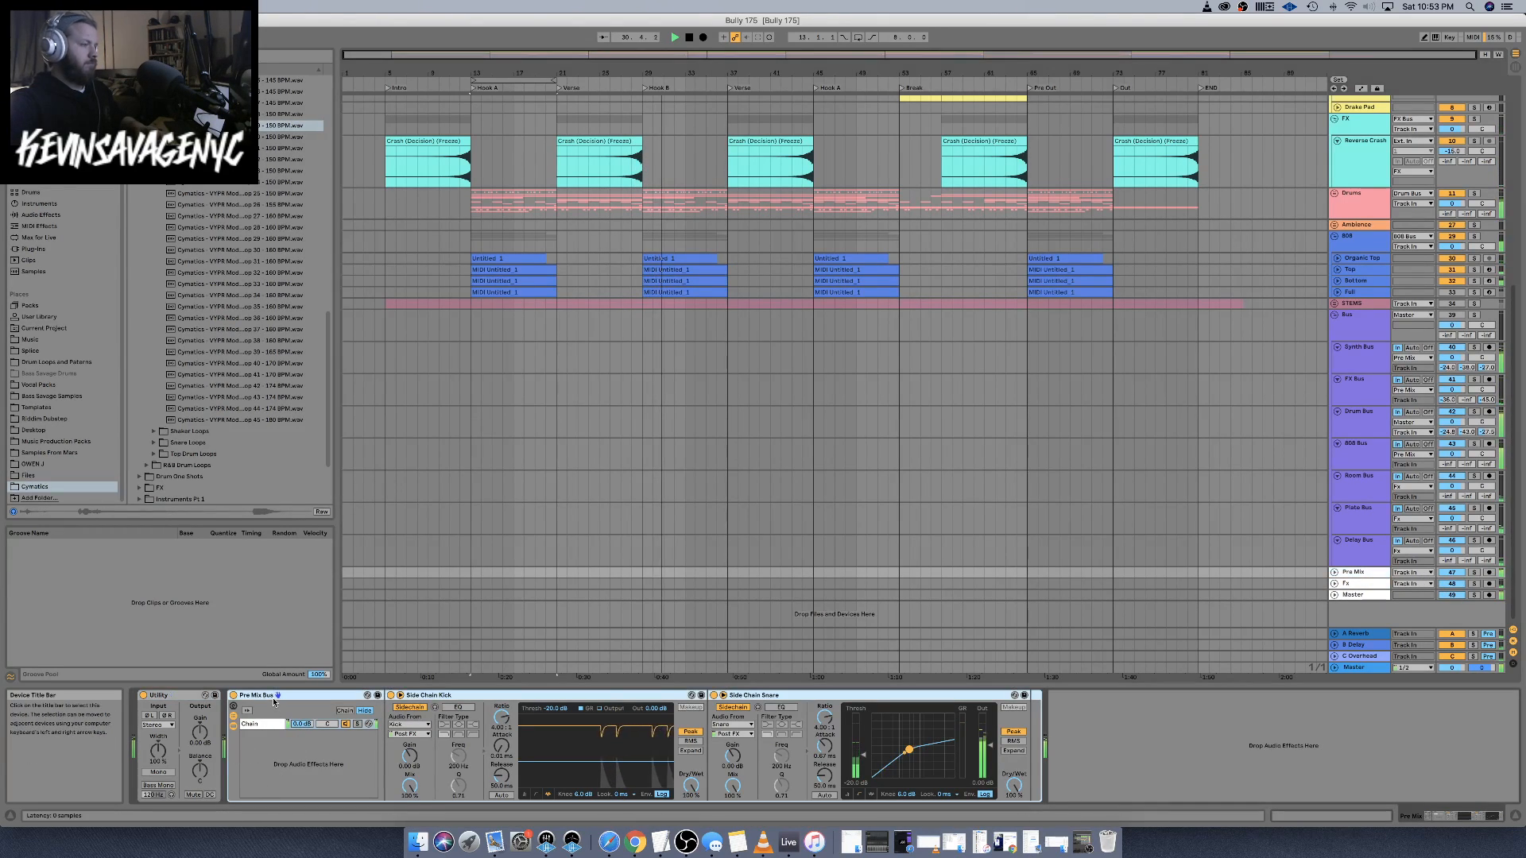
{"action": "left_click", "coordinate": [1355, 583]}
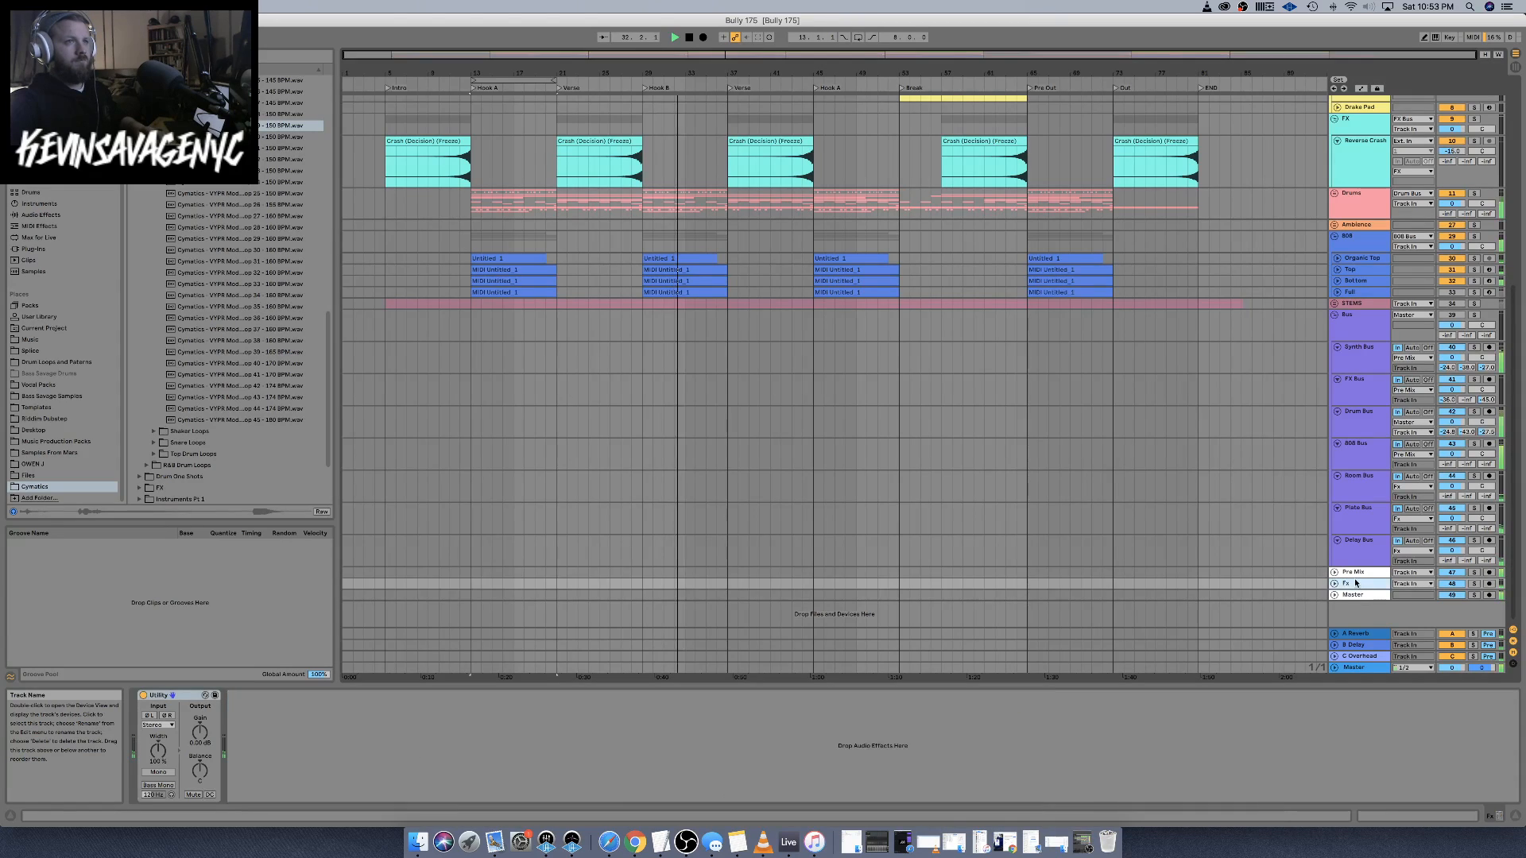
{"action": "key", "text": "Up"}
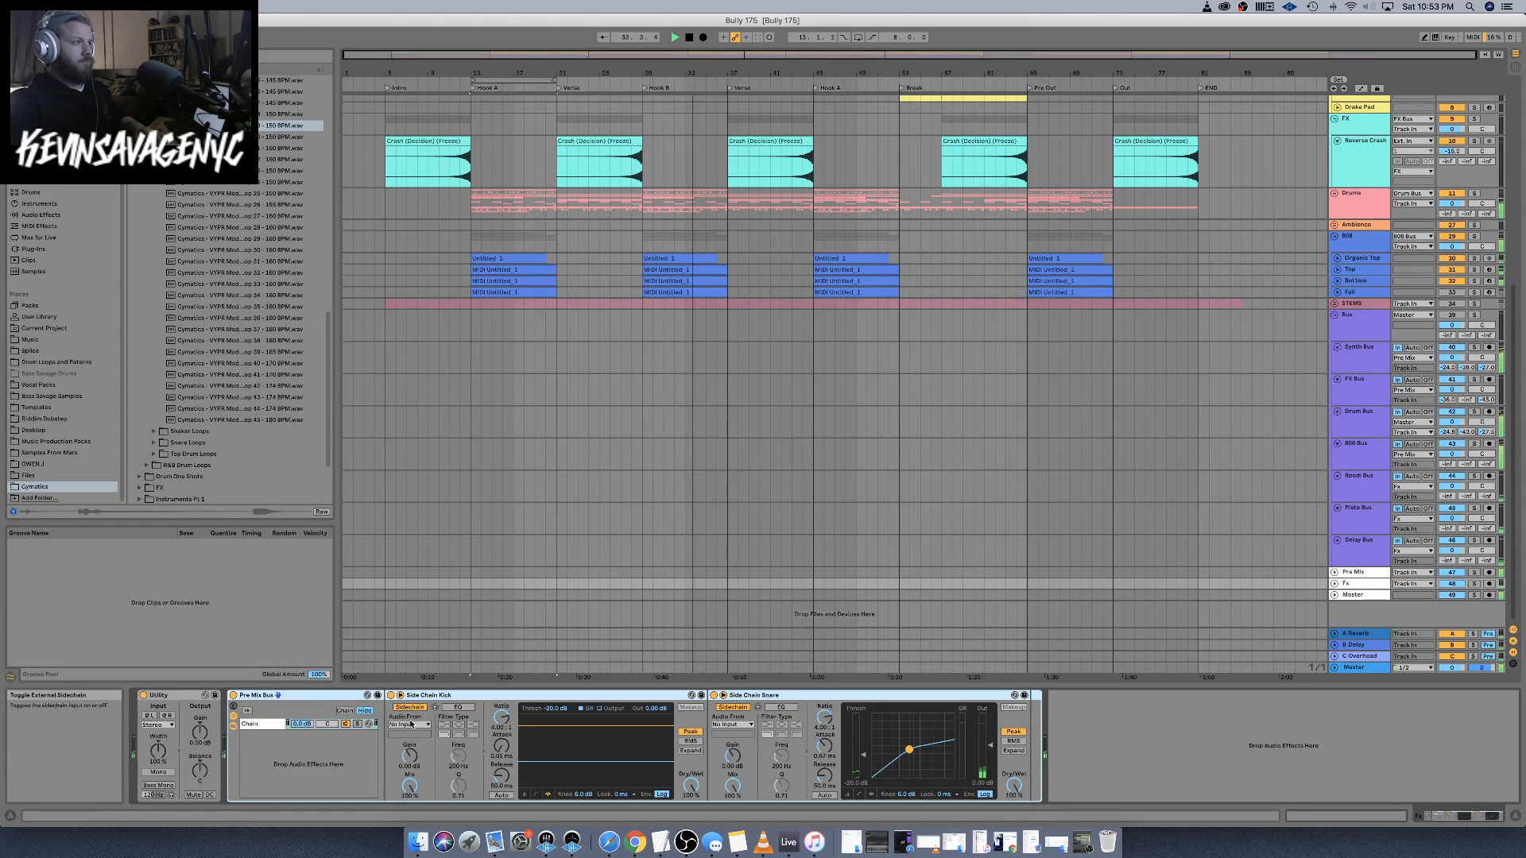
Set the Fx track's Side Chain Kick input to Kick and its Side Chain Snare input to Snare
{"action": "left_click", "coordinate": [411, 724]}
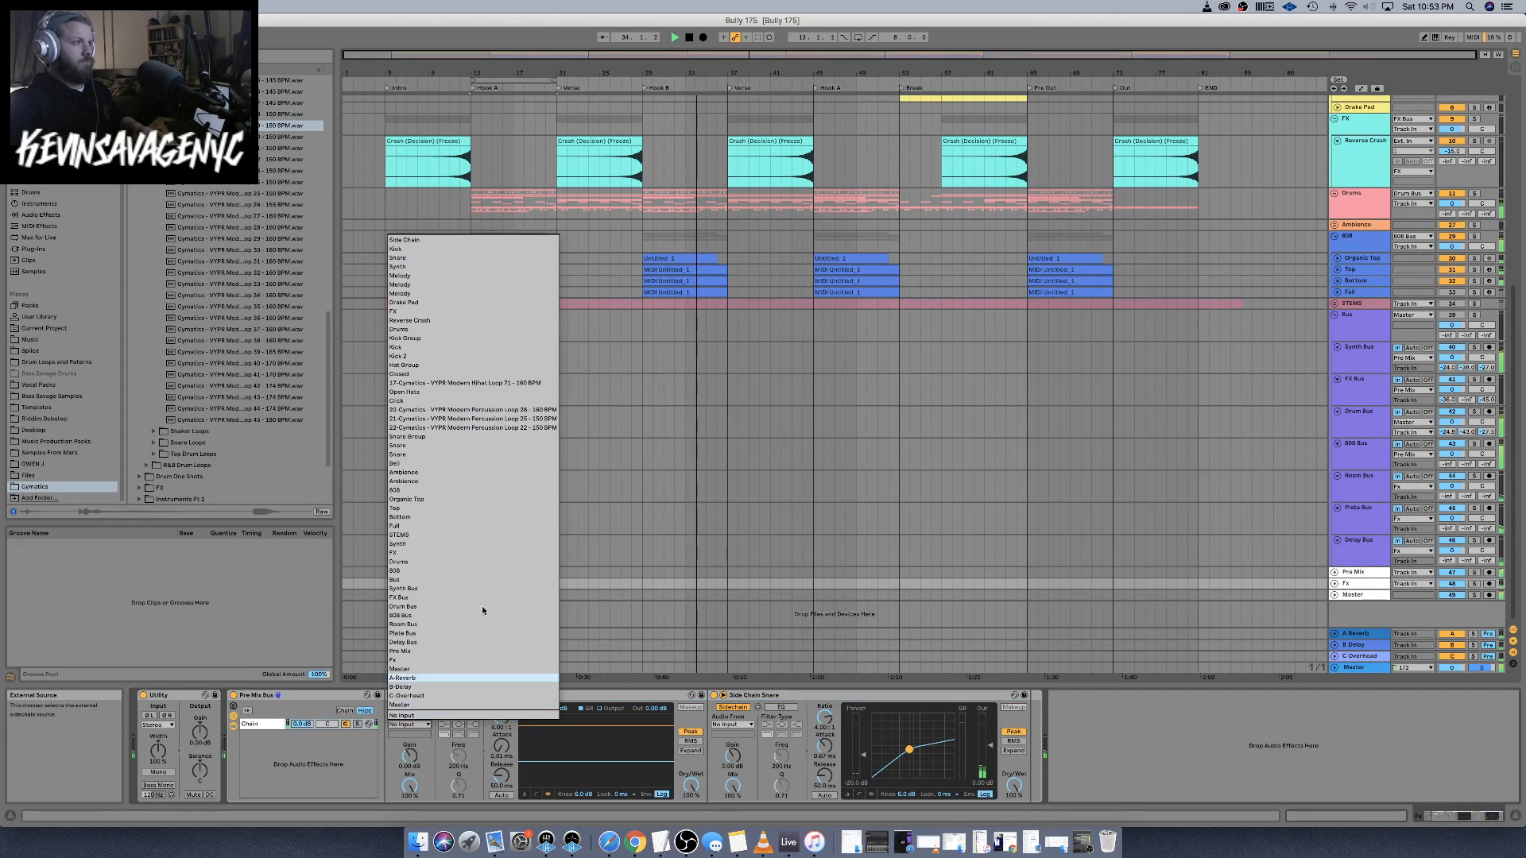
{"action": "left_click", "coordinate": [434, 253]}
{"action": "left_click", "coordinate": [732, 724]}
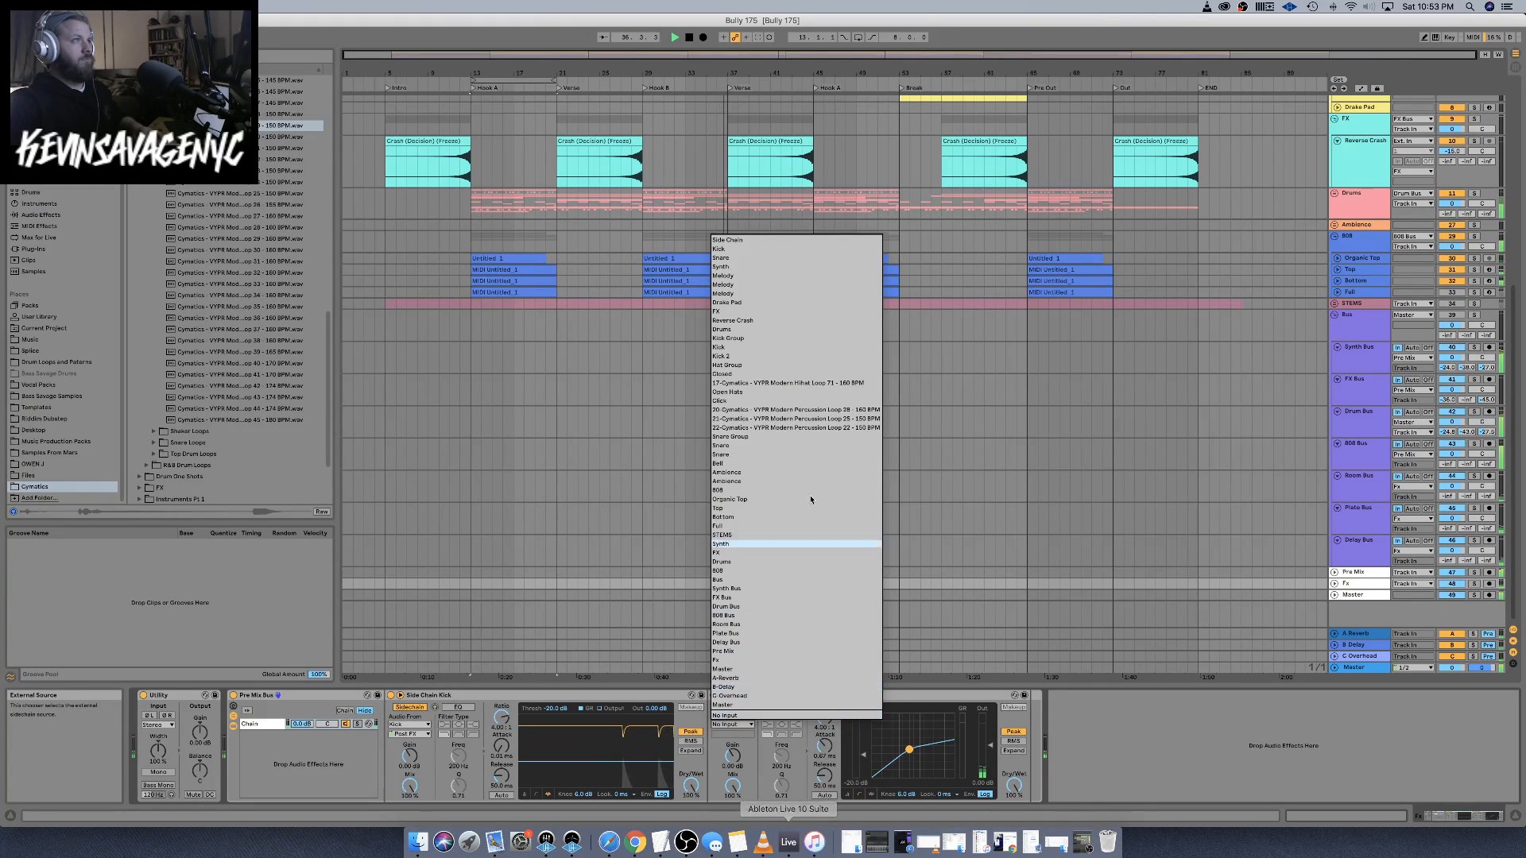
{"action": "left_click", "coordinate": [770, 258]}
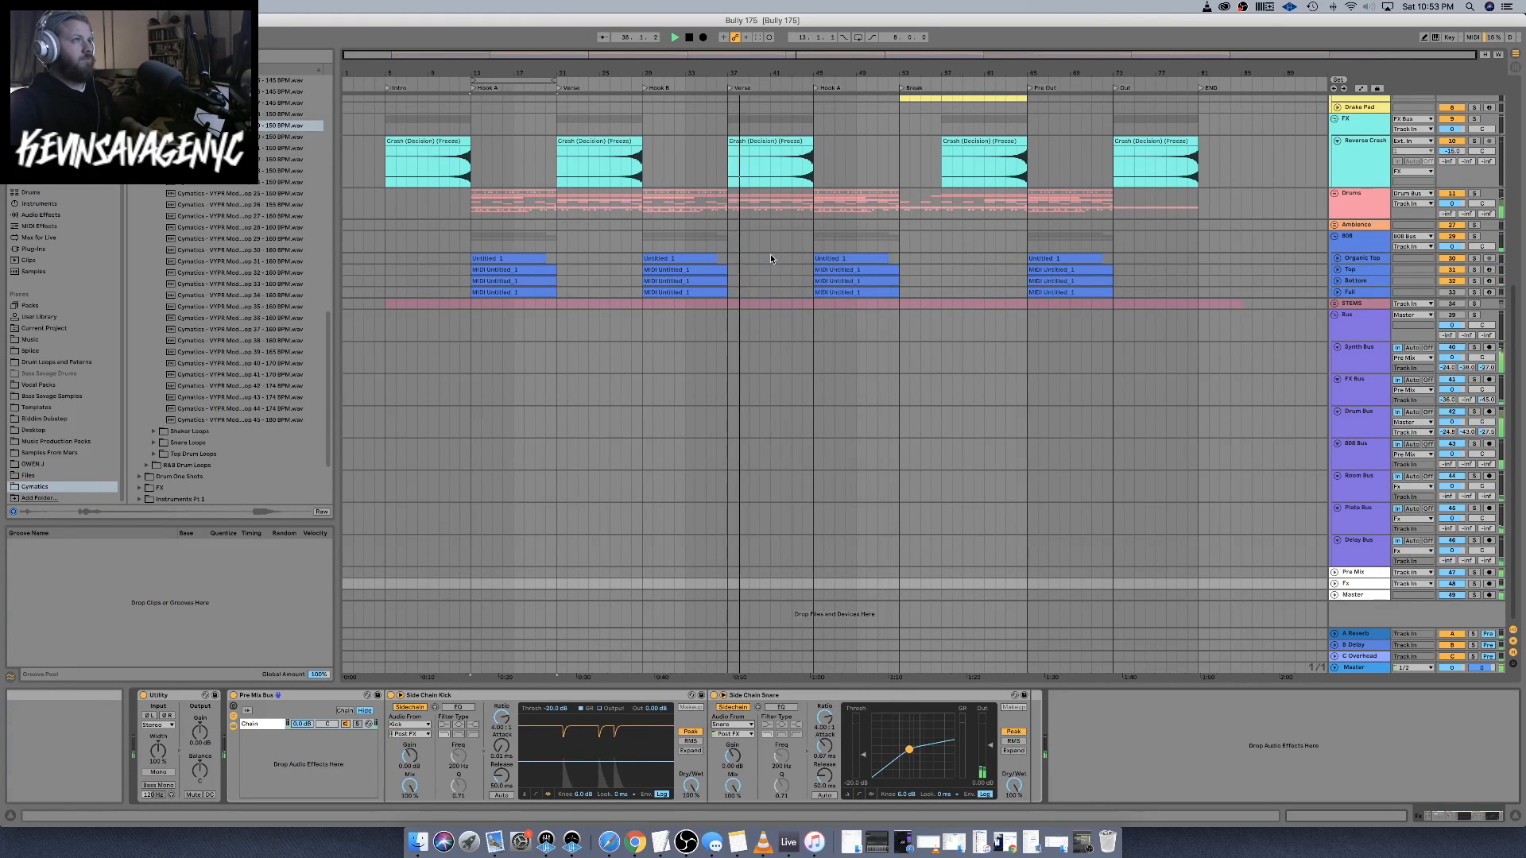
{"action": "left_click", "coordinate": [315, 701]}
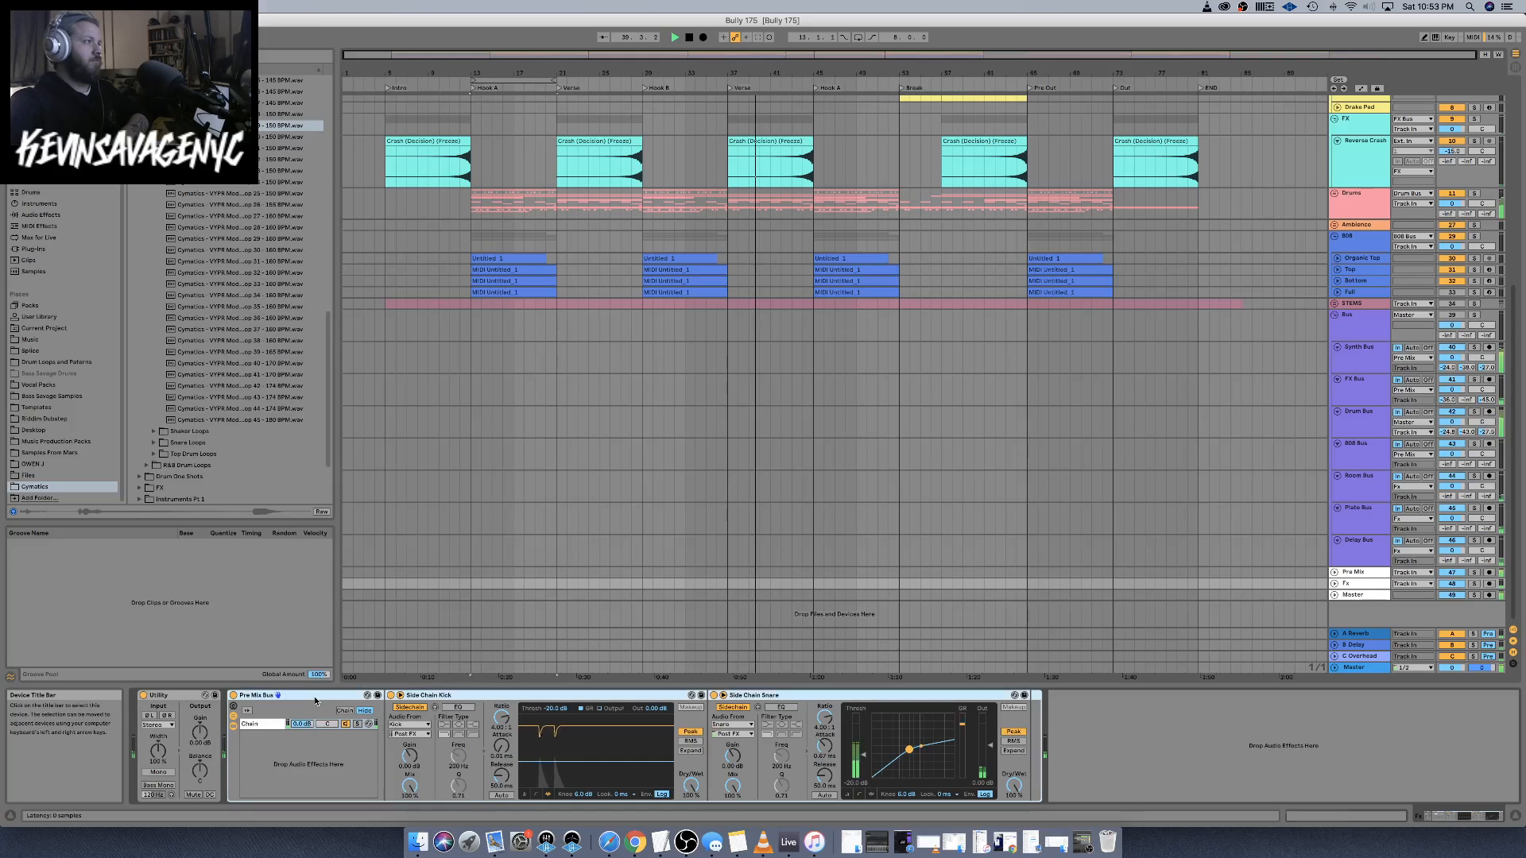
Turn on the Master Bus rack on the Master track and inspect its FF Pro-MB plug-in window
{"action": "left_click", "coordinate": [1351, 595]}
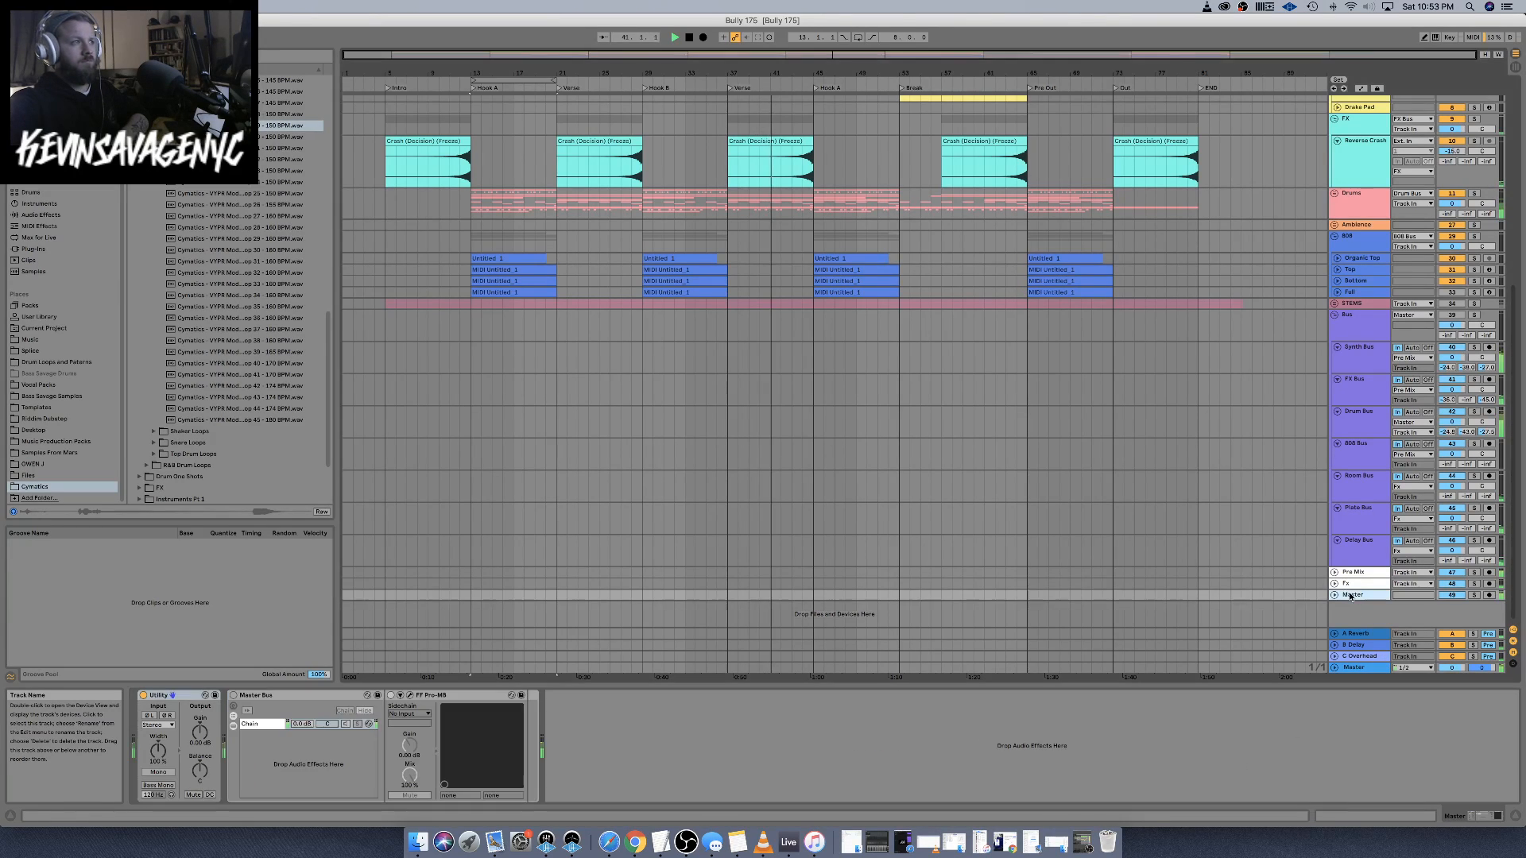
{"action": "left_click", "coordinate": [233, 695]}
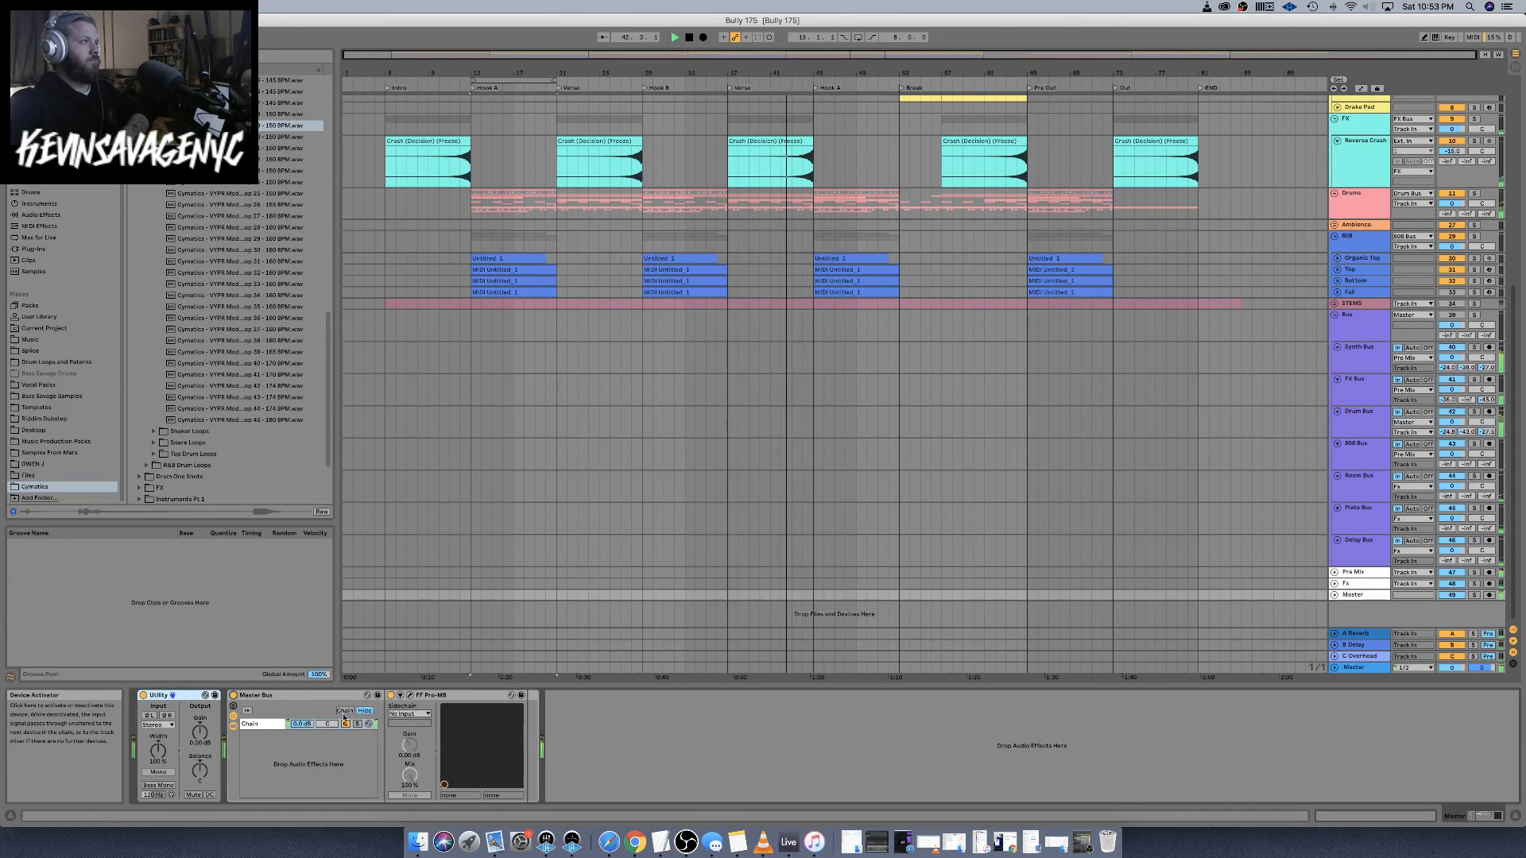
{"action": "left_click", "coordinate": [374, 725]}
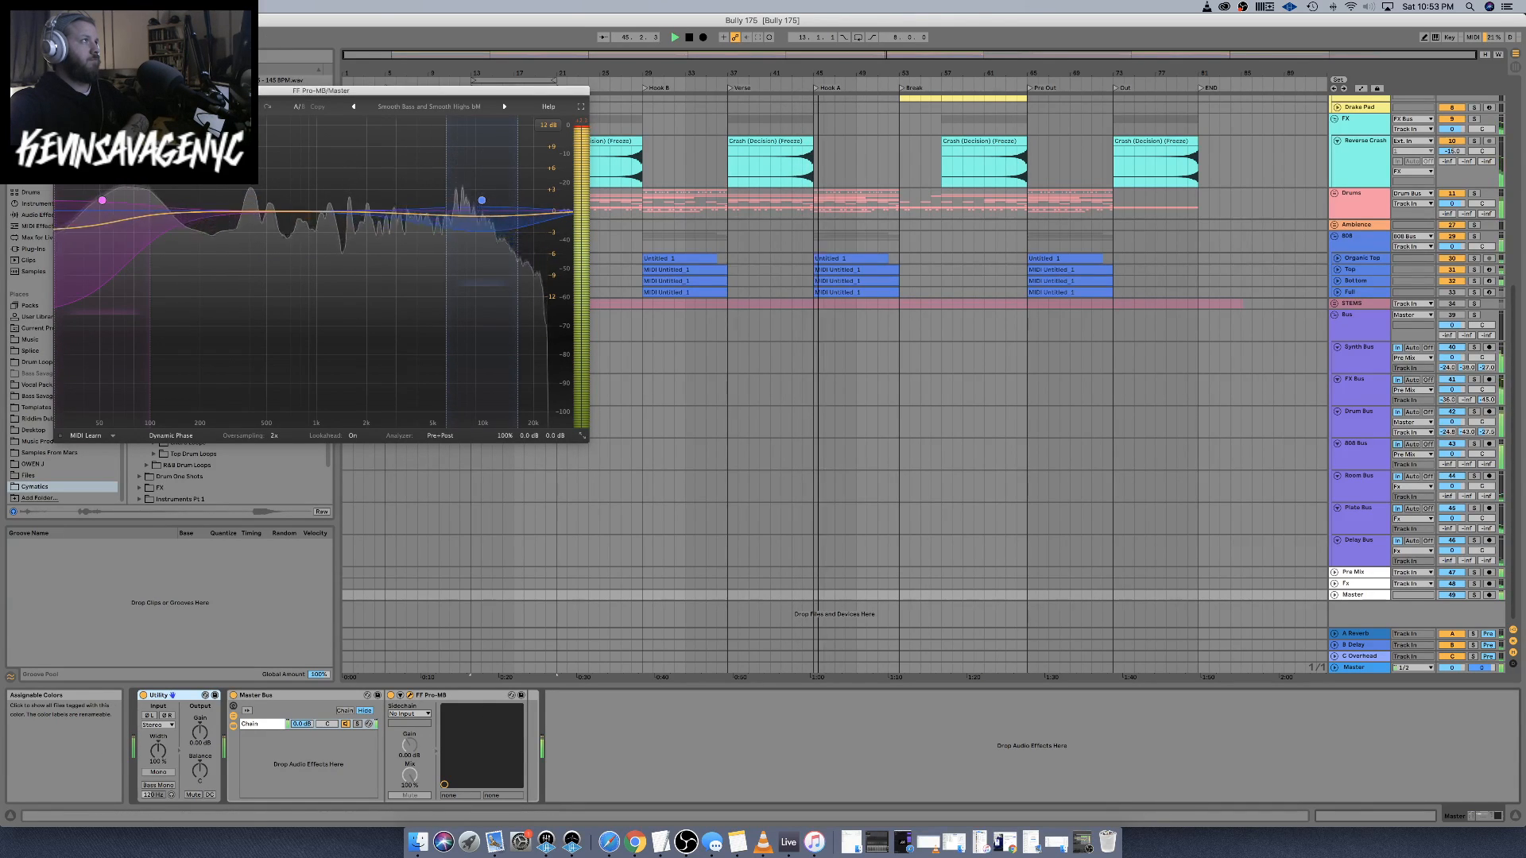
{"action": "left_click", "coordinate": [61, 91]}
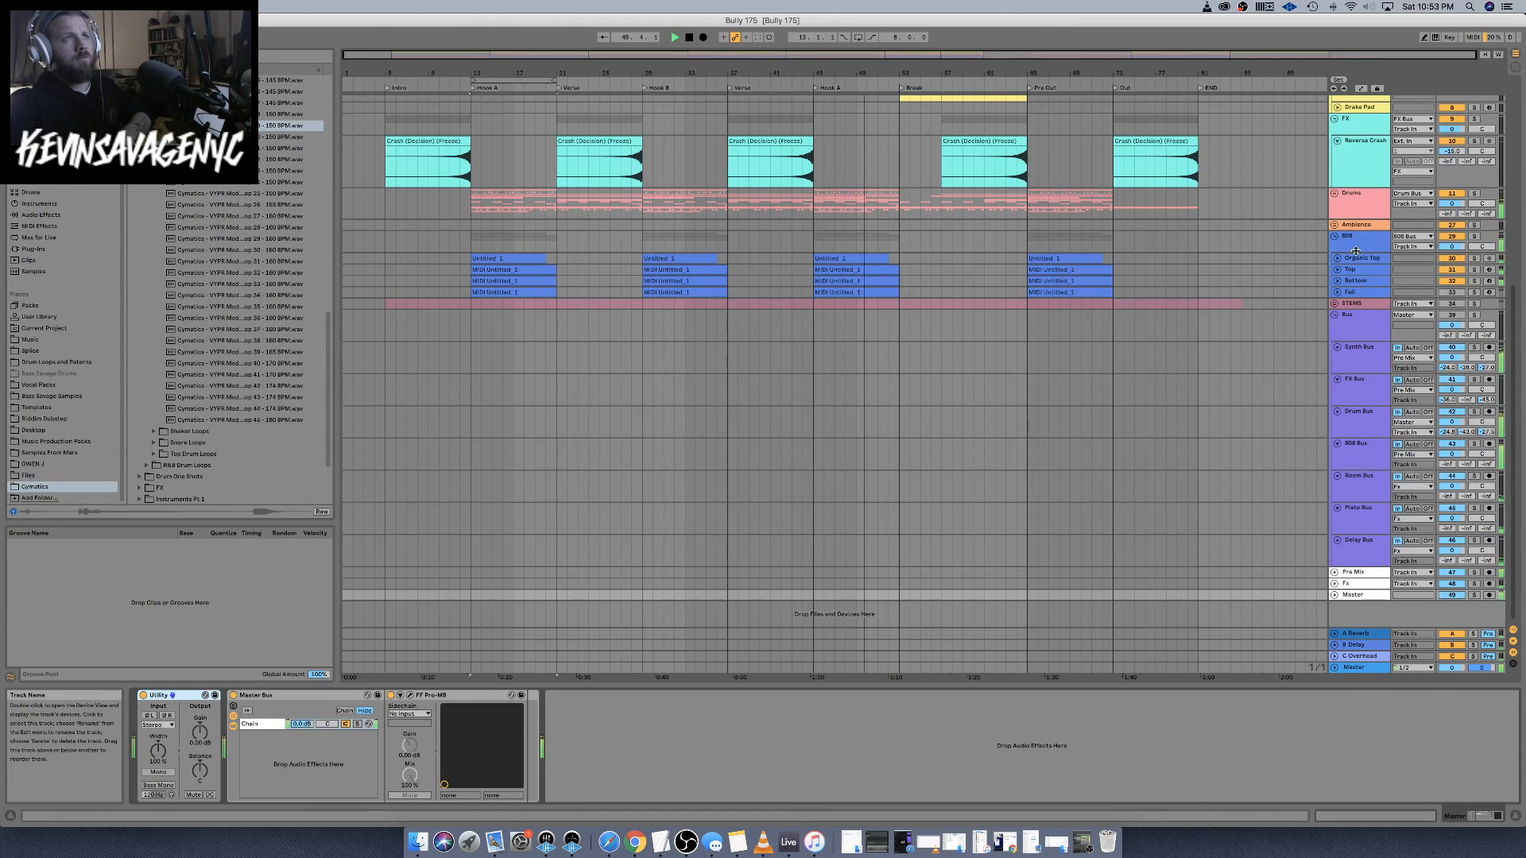
{"action": "scroll", "coordinate": [1355, 495], "scroll_direction": "up", "scroll_amount": 10}
{"action": "scroll", "coordinate": [1343, 266], "scroll_direction": "down", "scroll_amount": 8}
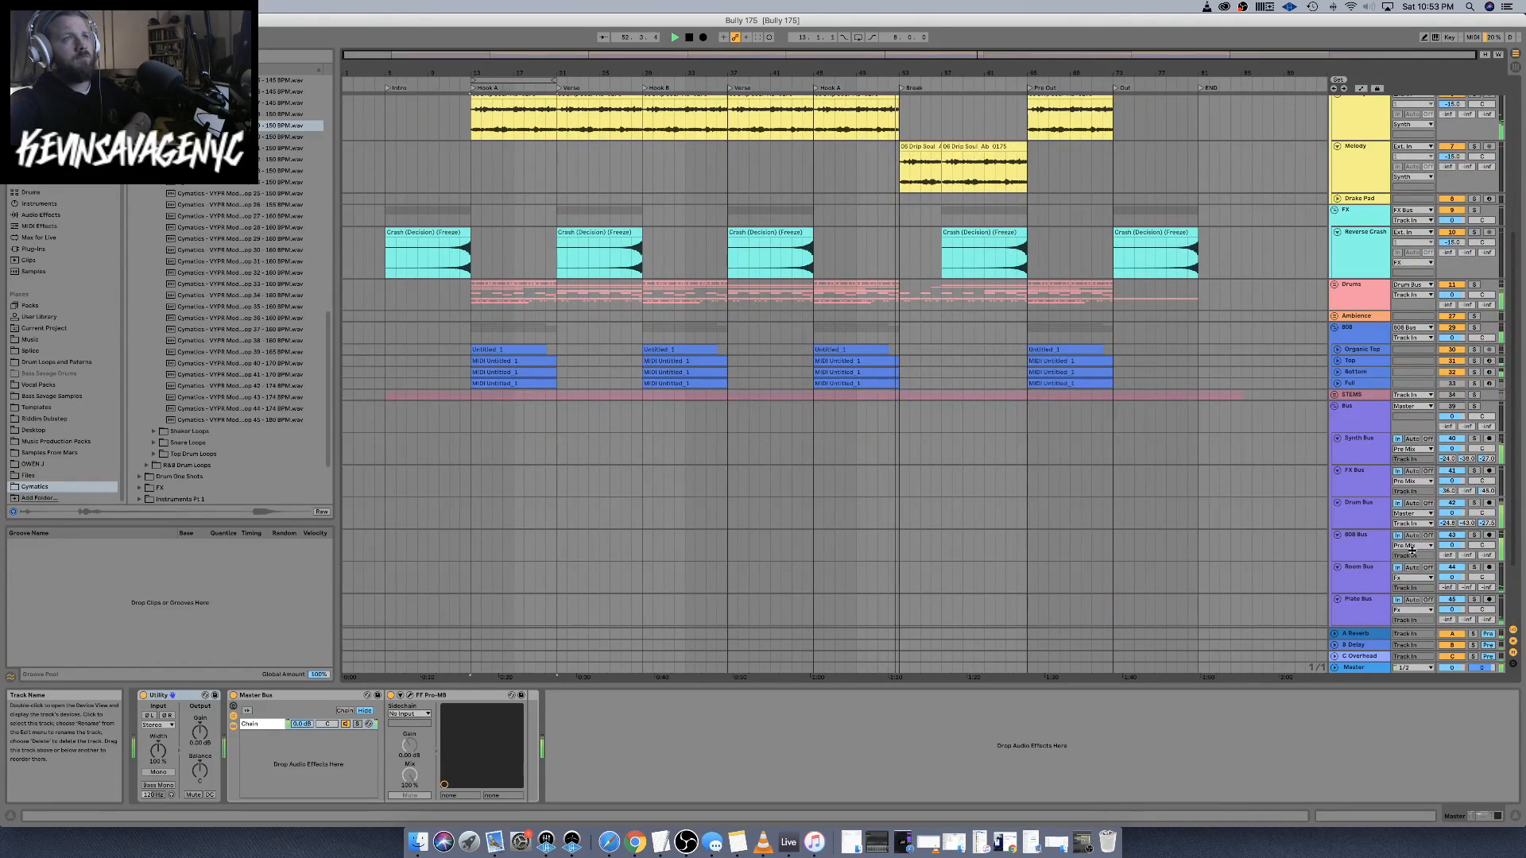
{"action": "scroll", "coordinate": [1314, 541], "scroll_direction": "down", "scroll_amount": 3}
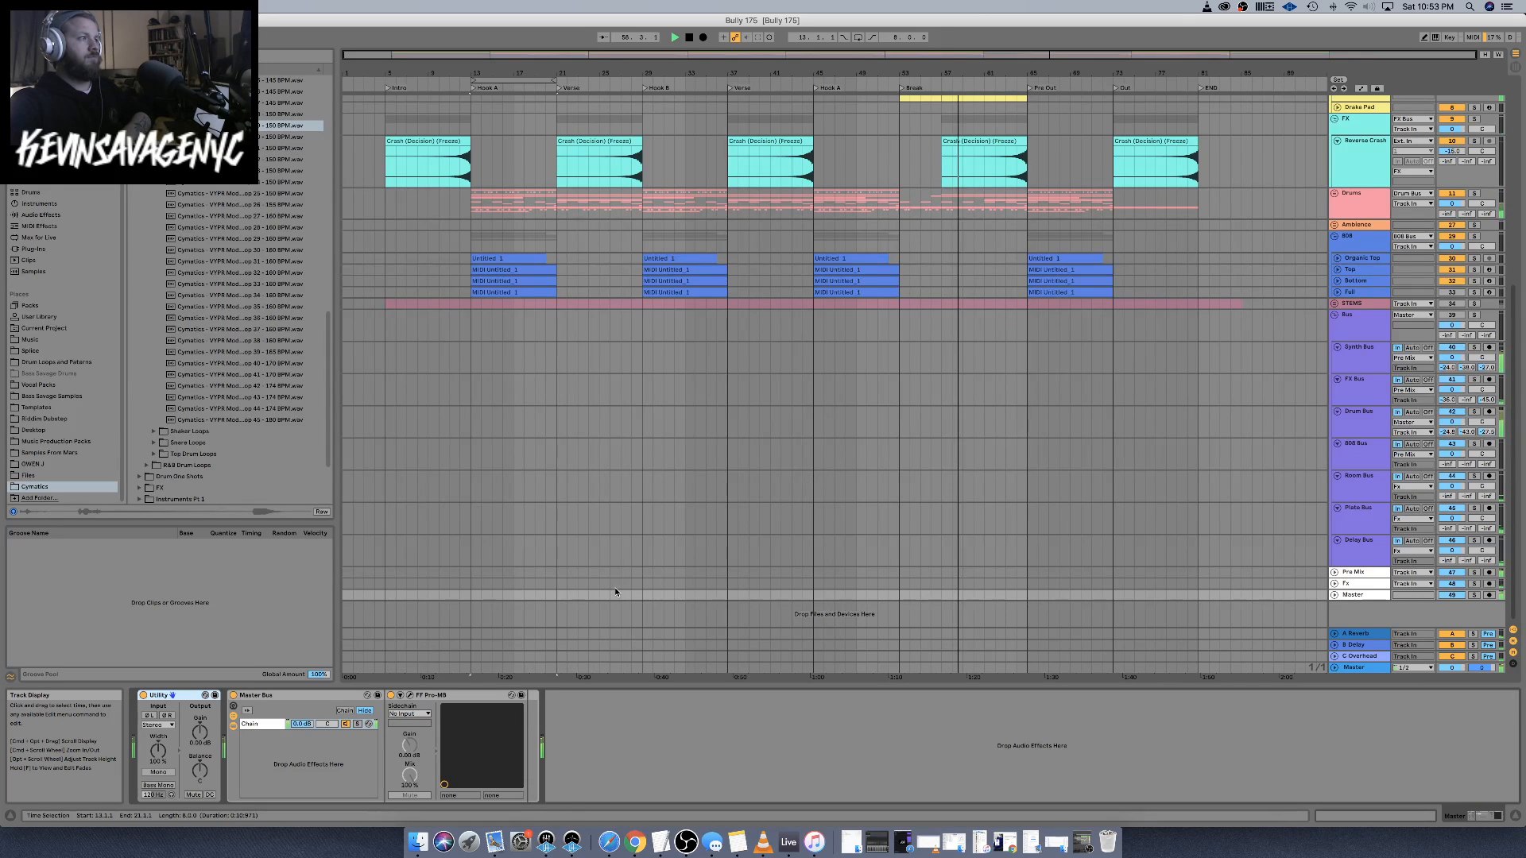
{"action": "scroll", "coordinate": [617, 358], "scroll_direction": "up", "scroll_amount": 7}
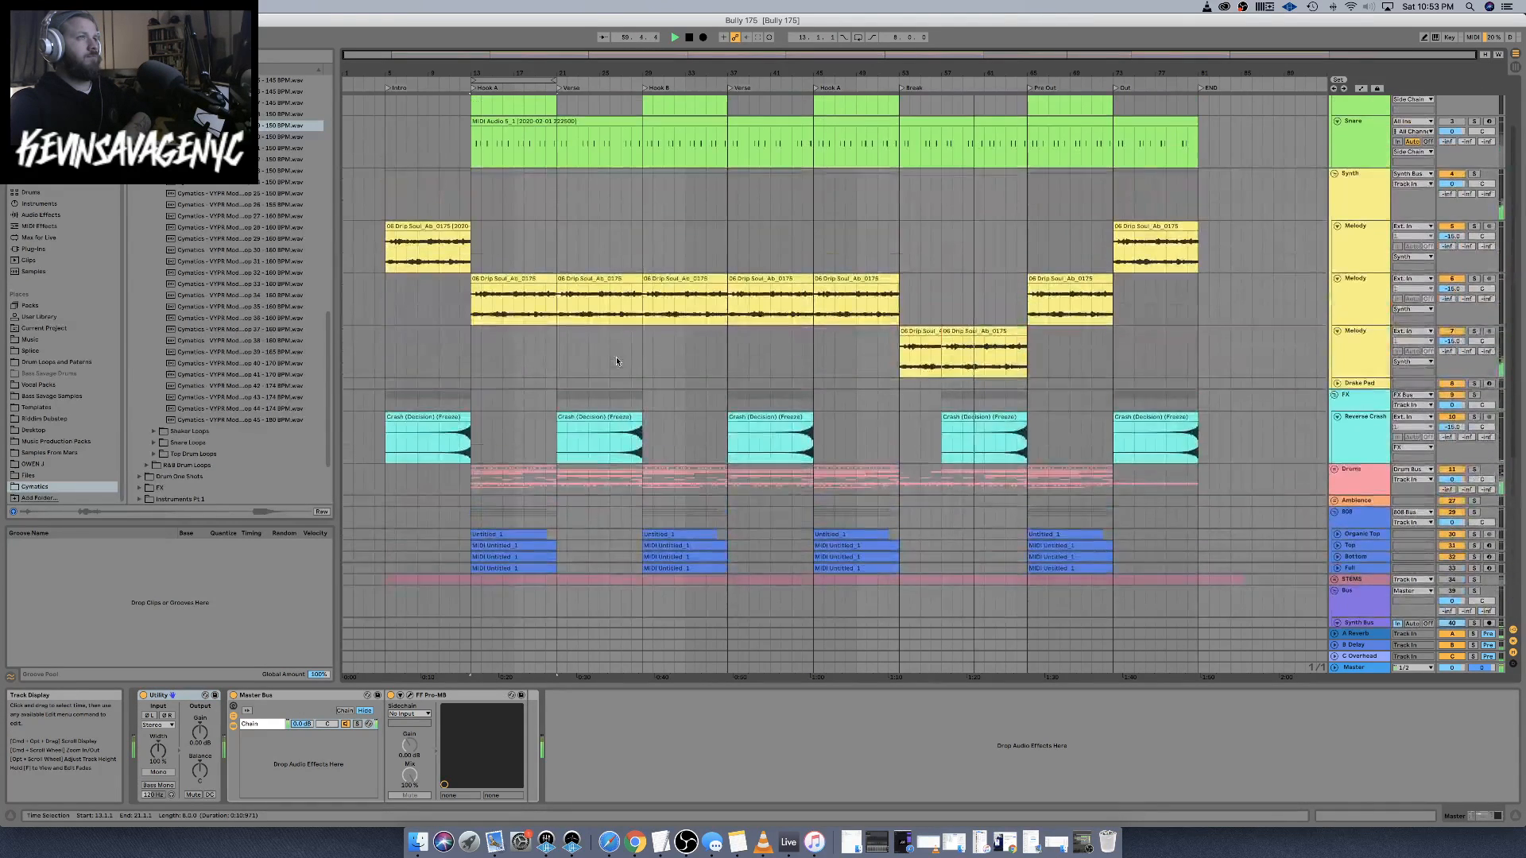
{"action": "scroll", "coordinate": [617, 361], "scroll_direction": "up", "scroll_amount": 2}
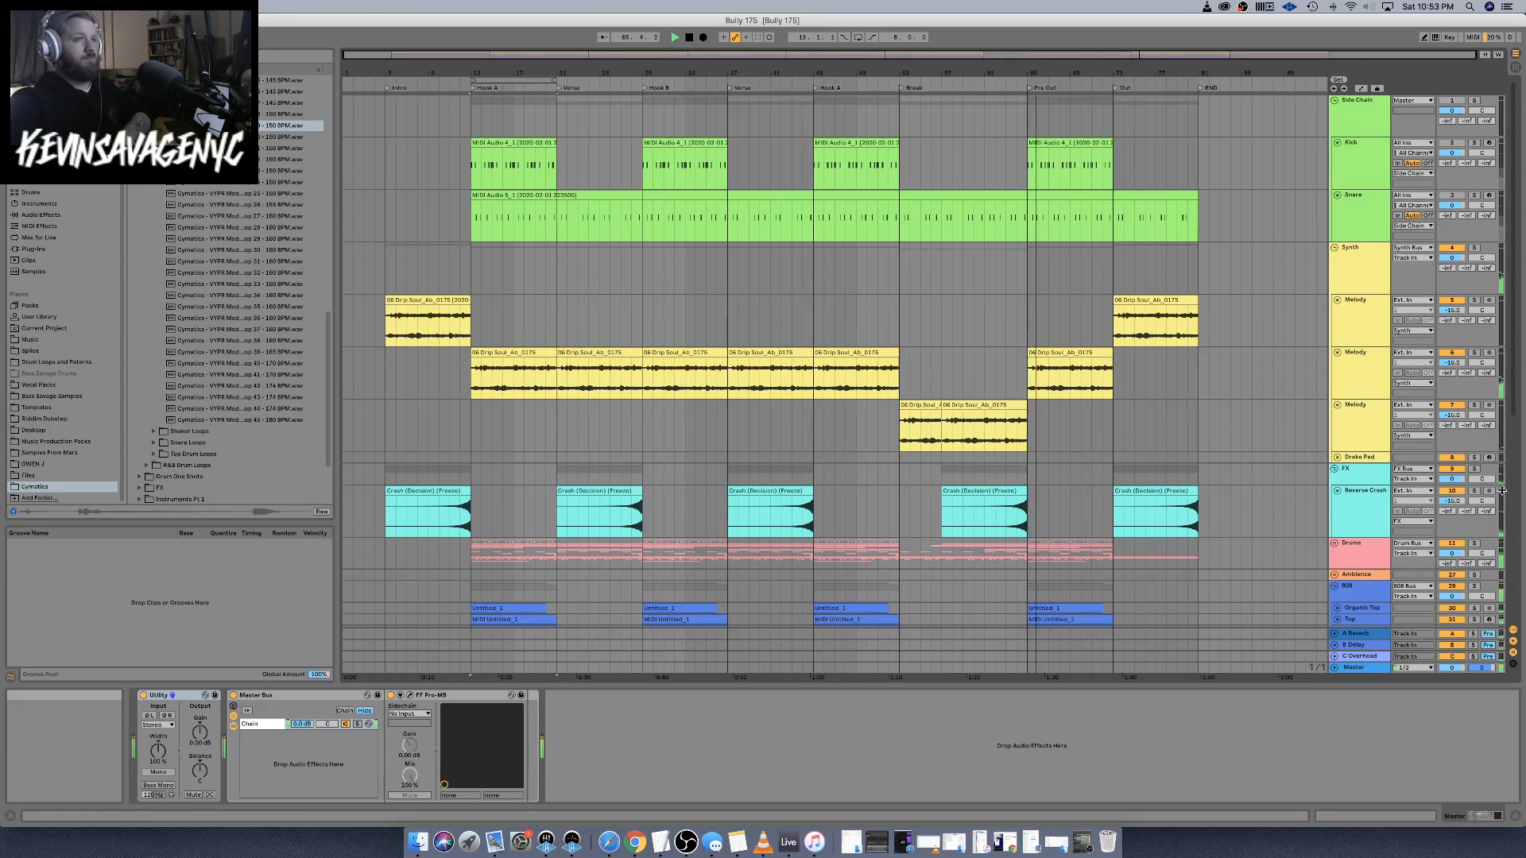
Select the Drums group track and list the available plug-ins in the browser
{"action": "left_click", "coordinate": [1355, 552]}
{"action": "scroll", "coordinate": [1318, 516], "scroll_direction": "down", "scroll_amount": 5}
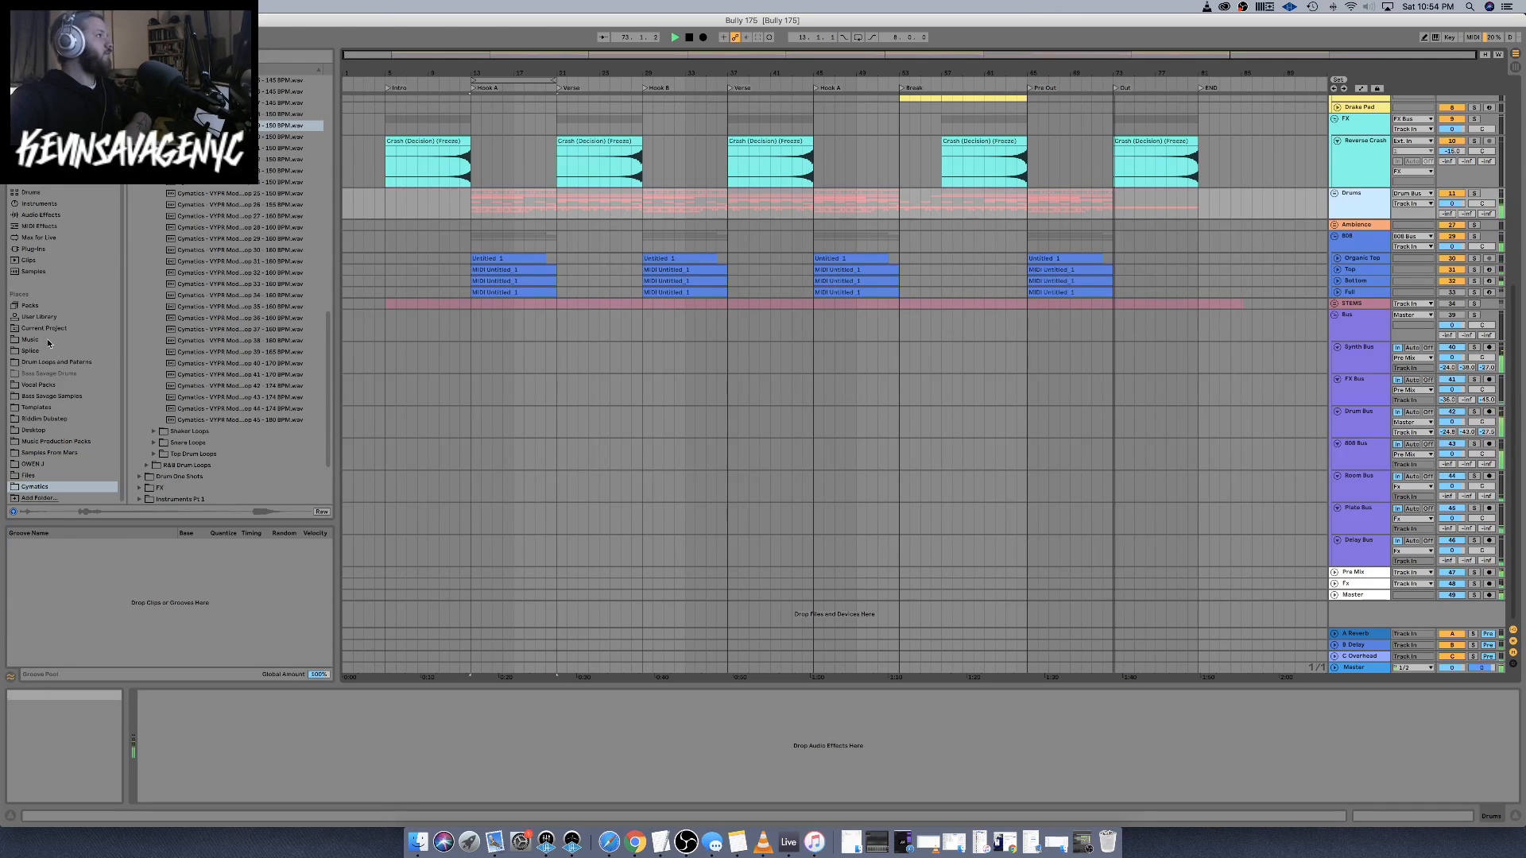
{"action": "left_click", "coordinate": [34, 249]}
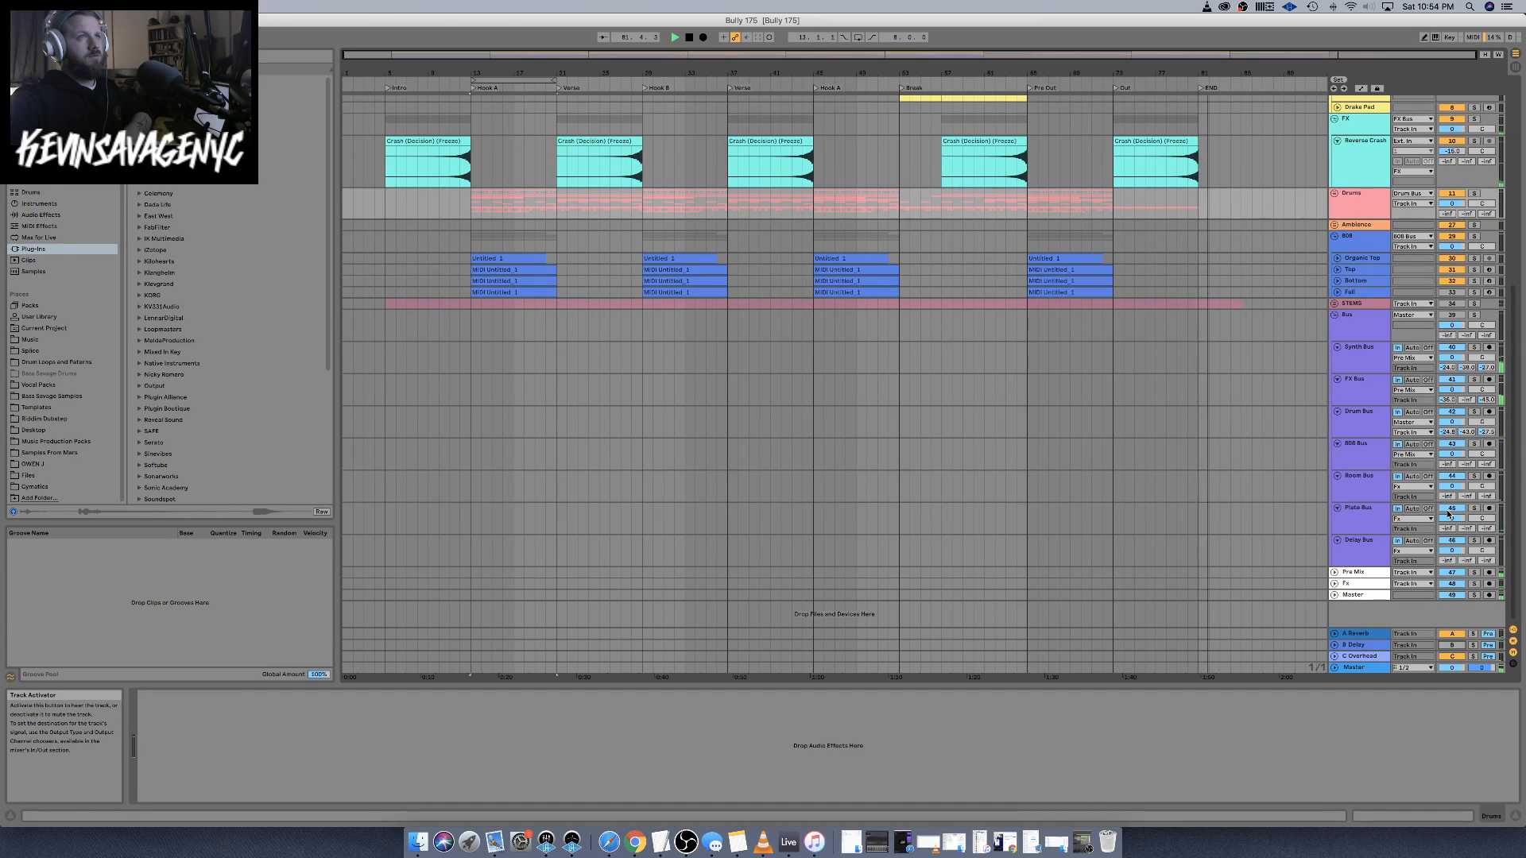
Unfold the STEMS group and lower the volumes of the Synth and 808 stem tracks while the beat plays
{"action": "key", "text": "space"}
{"action": "key", "text": "space"}
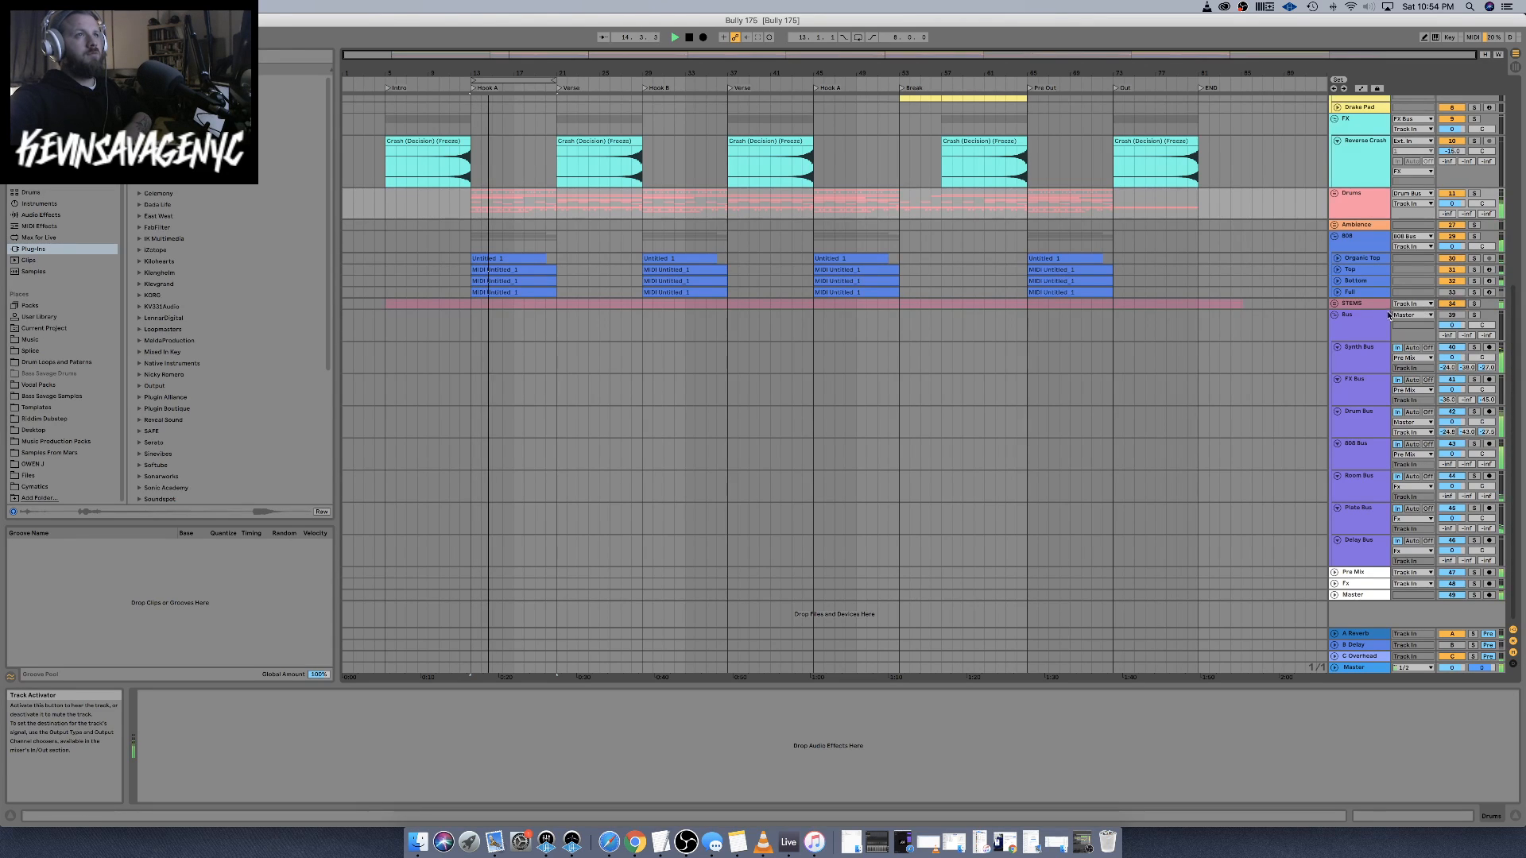
{"action": "left_click", "coordinate": [1335, 304]}
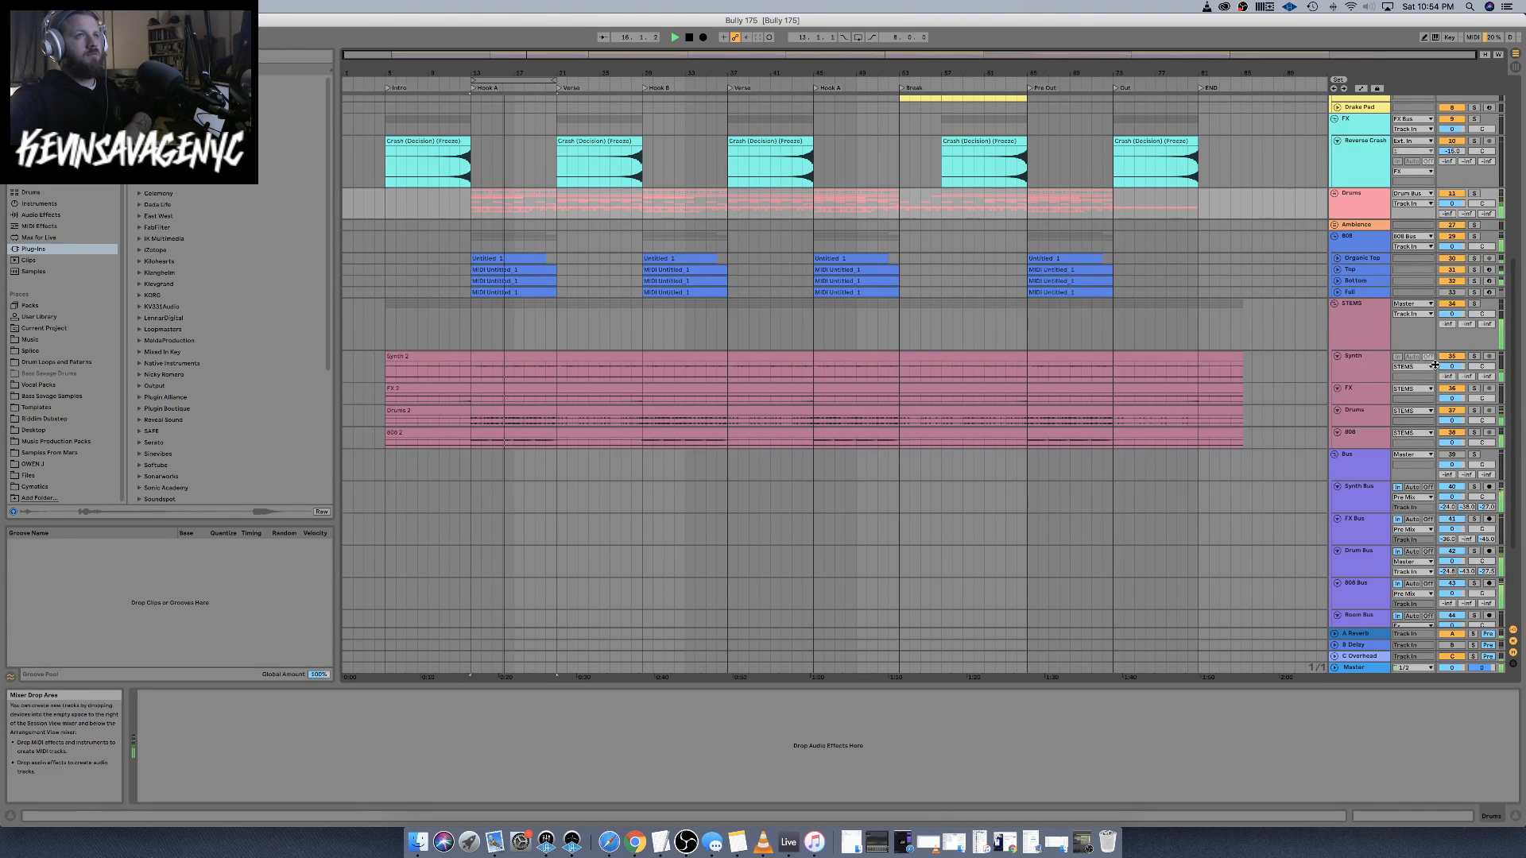
{"action": "left_click_drag", "start_coordinate": [1451, 366], "coordinate": [1450, 389]}
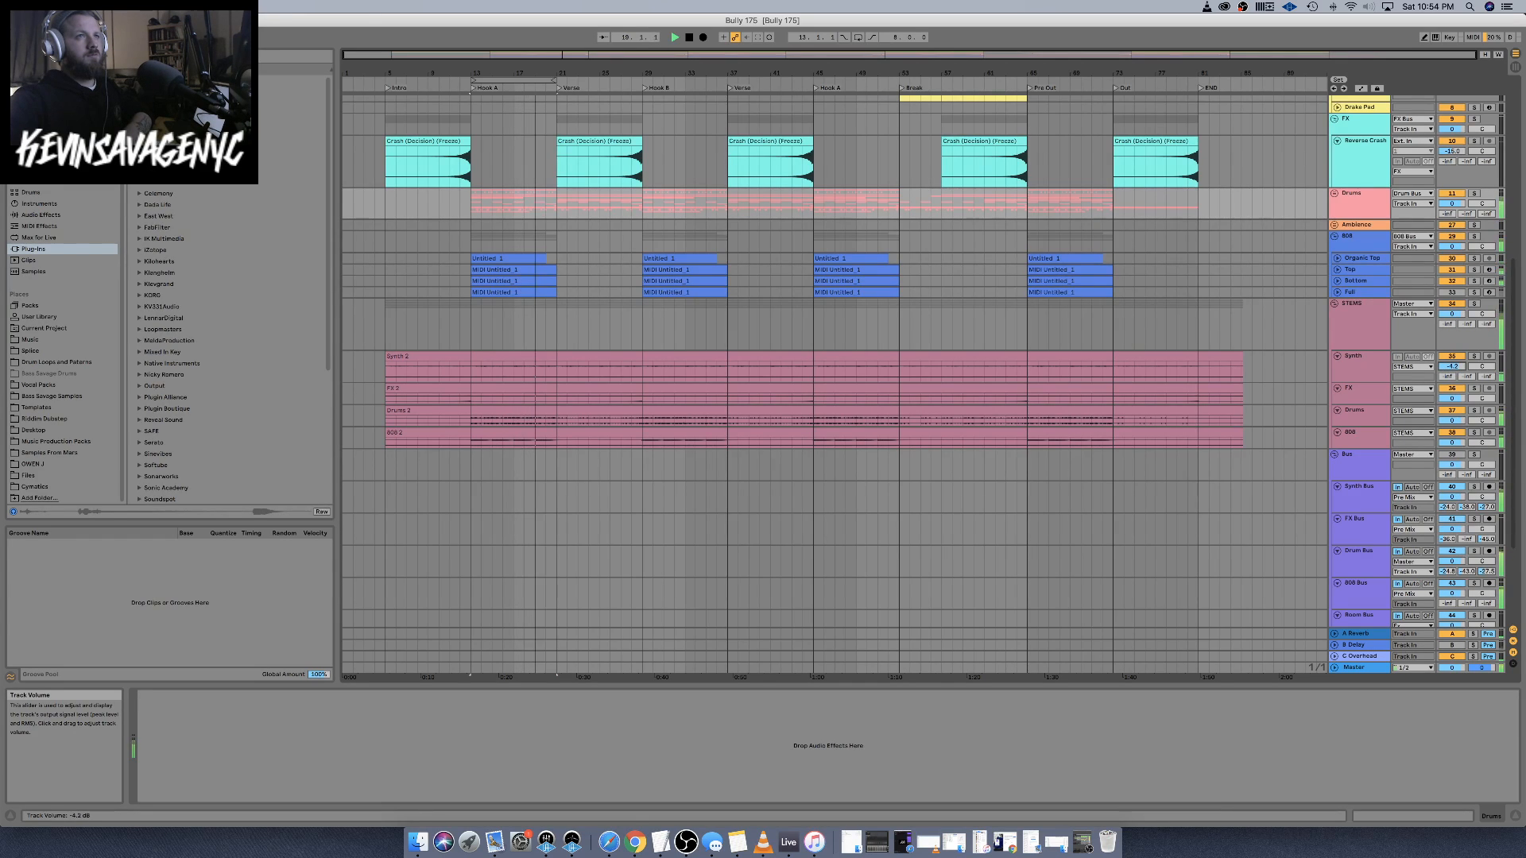
{"action": "left_click_drag", "start_coordinate": [1453, 443], "coordinate": [1452, 445]}
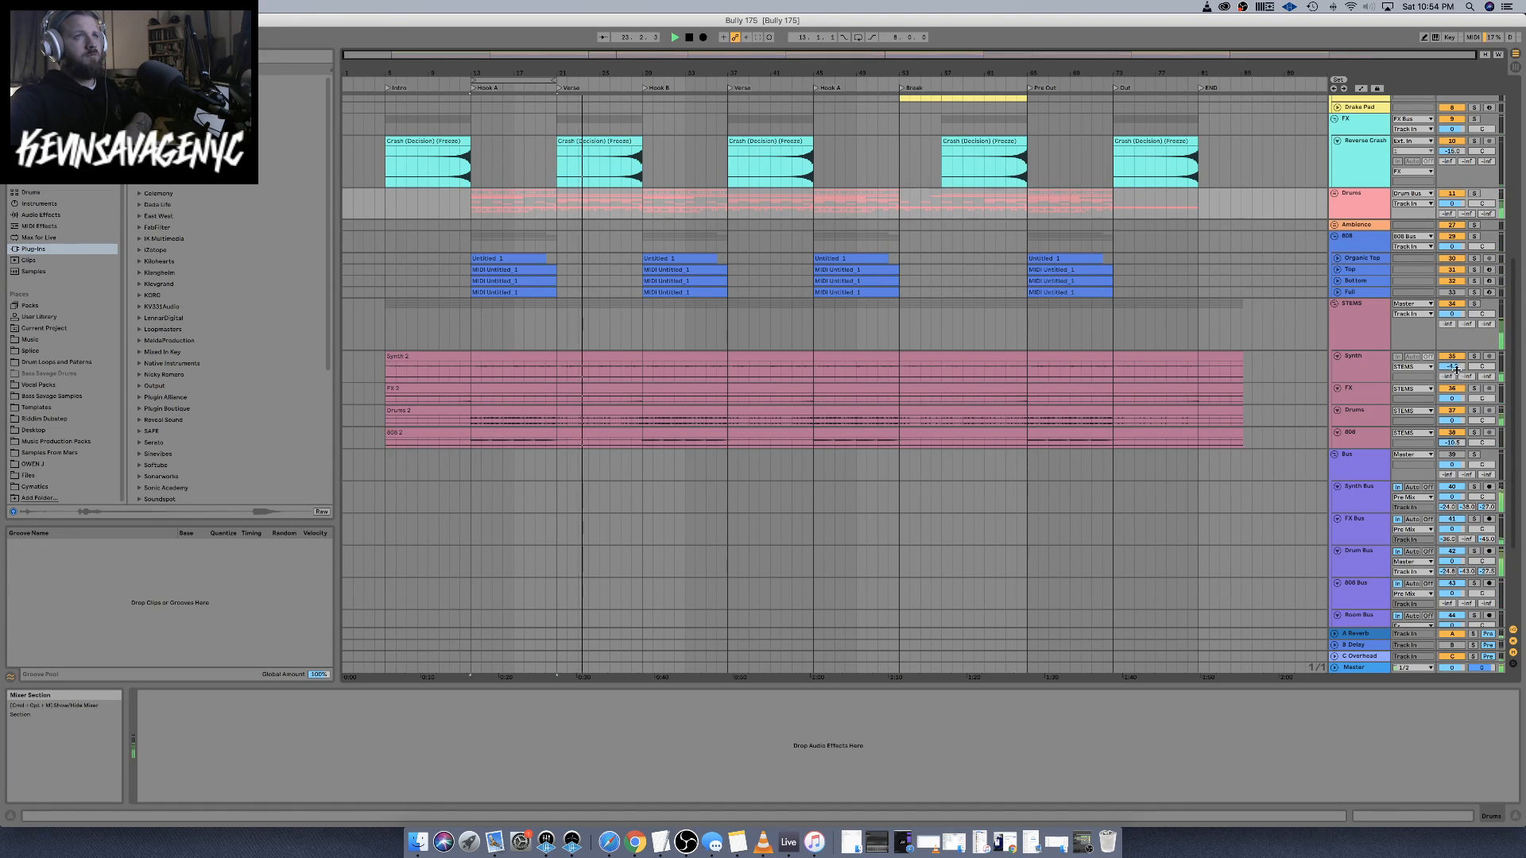
{"action": "left_click_drag", "start_coordinate": [1451, 366], "coordinate": [1451, 406]}
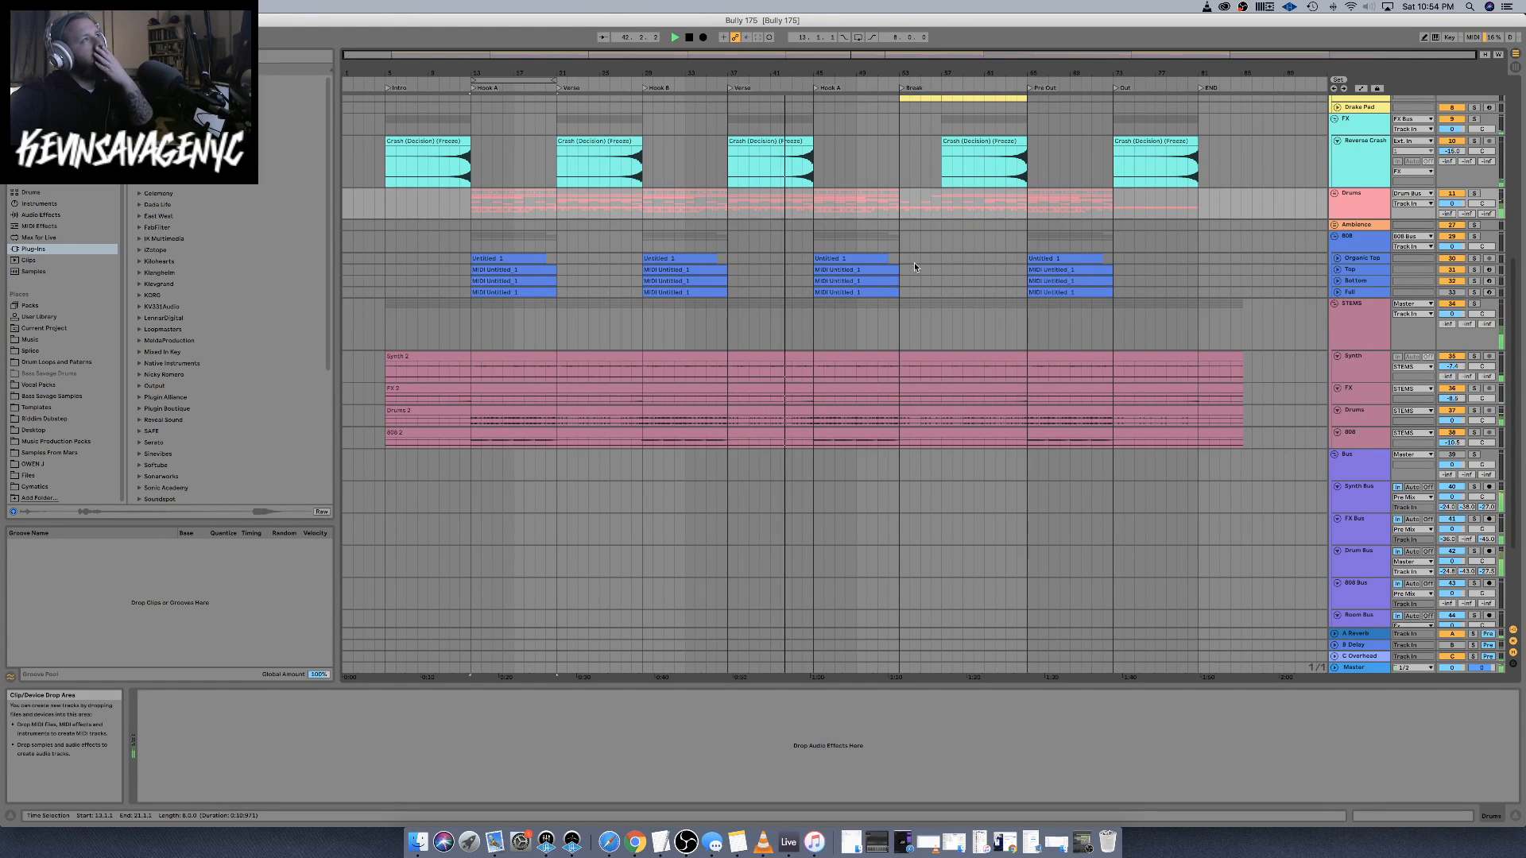
Audition the intro clip on the first Melody track
{"action": "scroll", "coordinate": [913, 267], "scroll_direction": "up", "scroll_amount": 10}
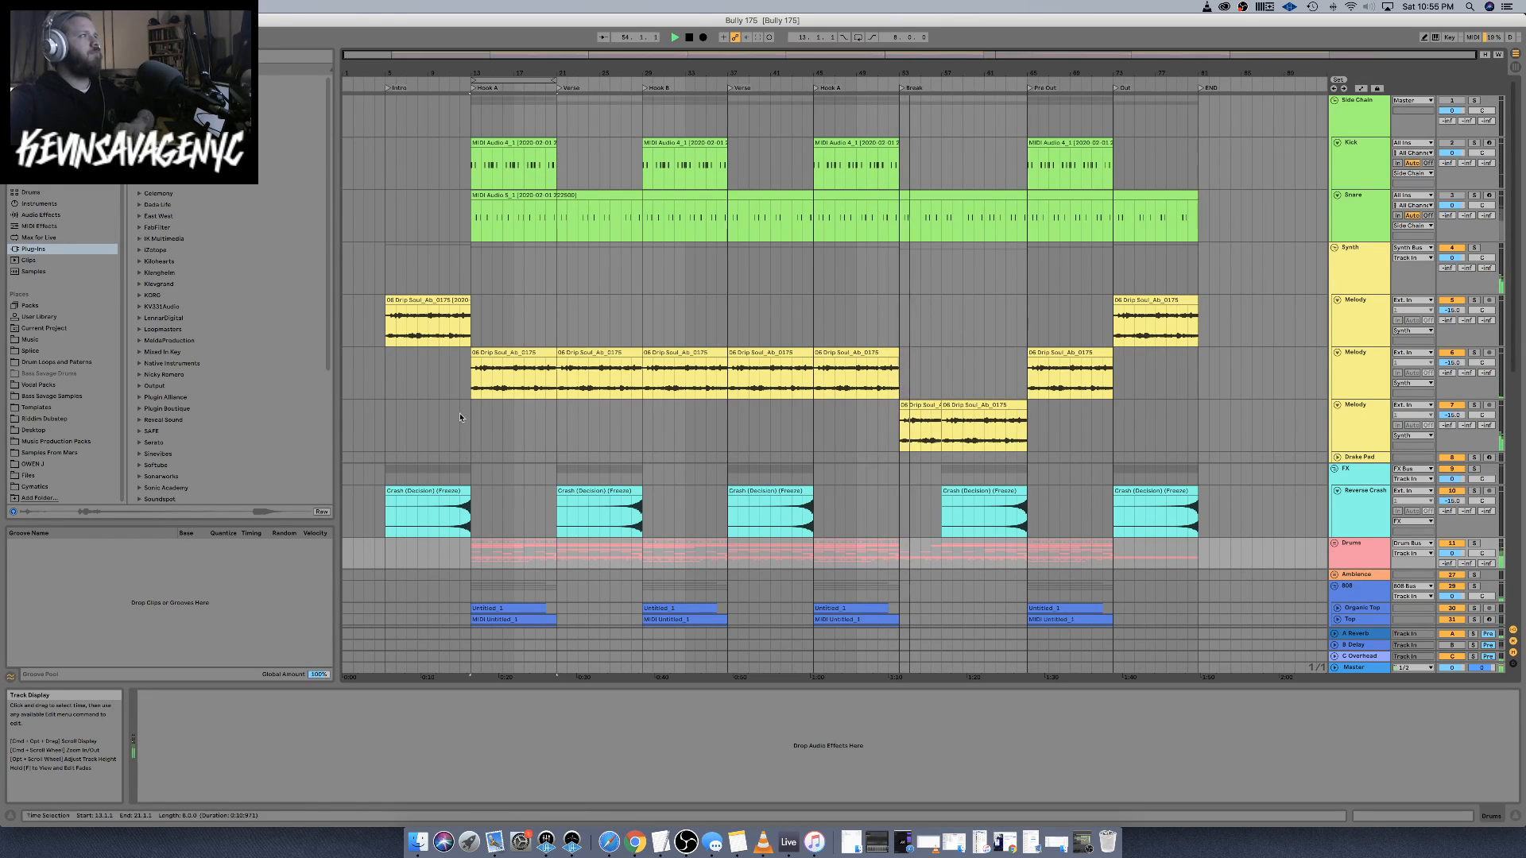
{"action": "left_click", "coordinate": [435, 332]}
{"action": "key", "text": "space"}
{"action": "left_click", "coordinate": [425, 332]}
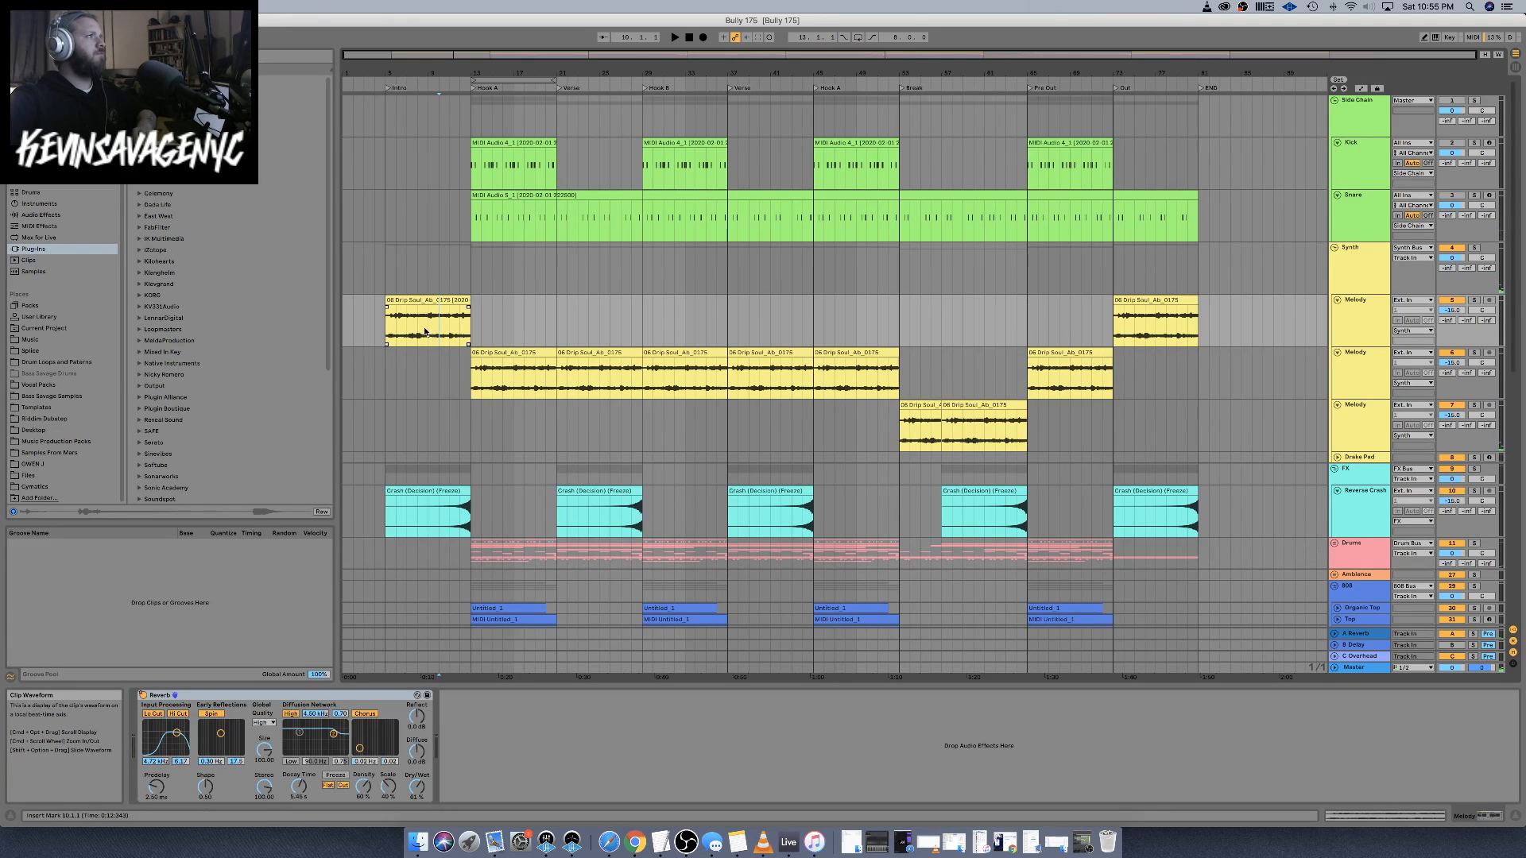
{"action": "key", "text": "space"}
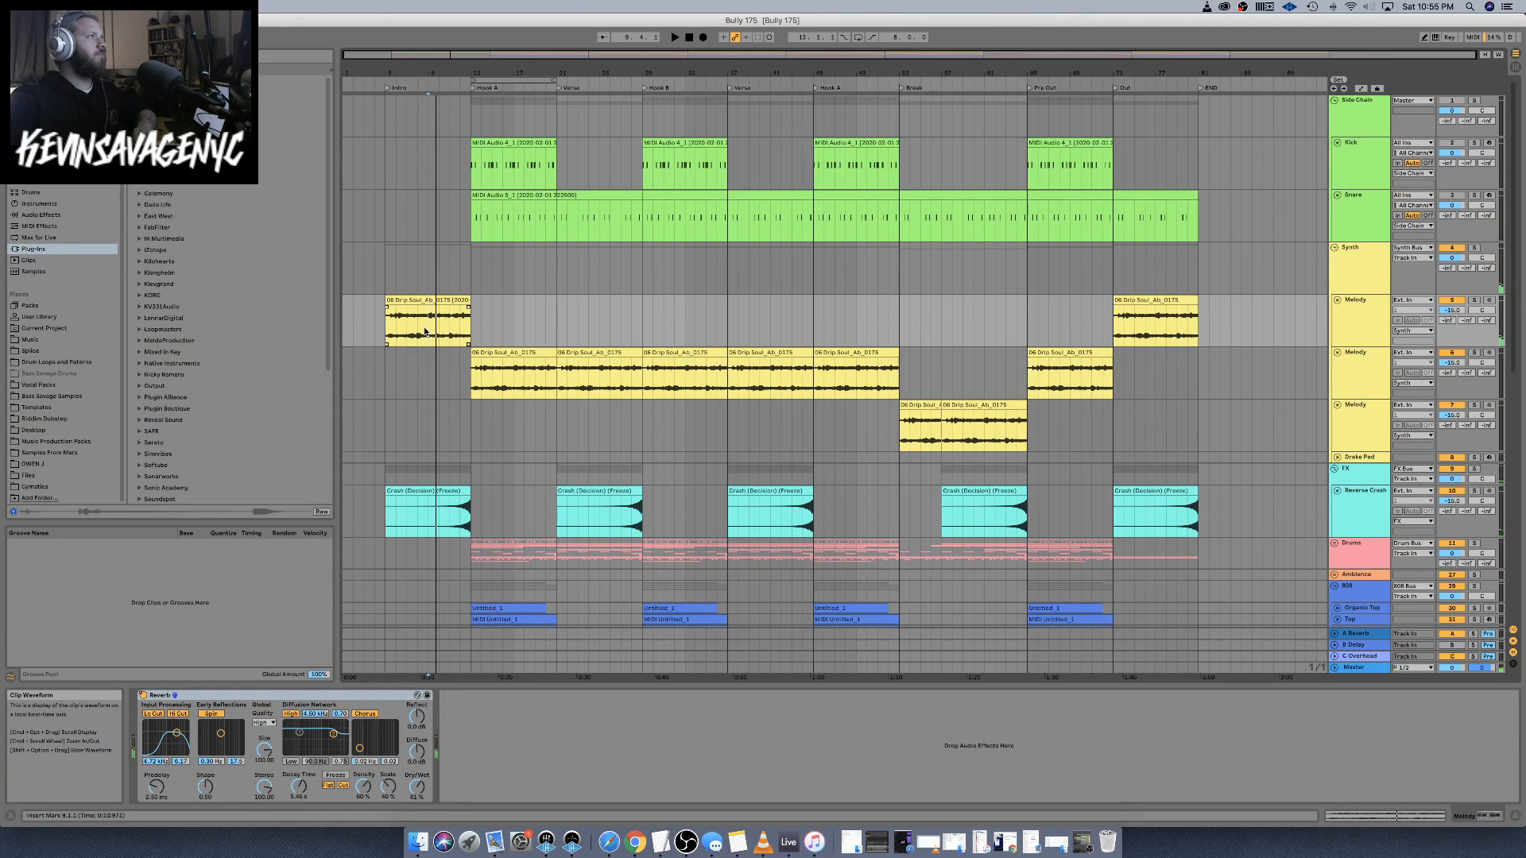
Duplicate the first four bars of the second Melody track's Hook A clip over its last four bars
{"action": "left_click", "coordinate": [512, 384]}
{"action": "key", "text": "space"}
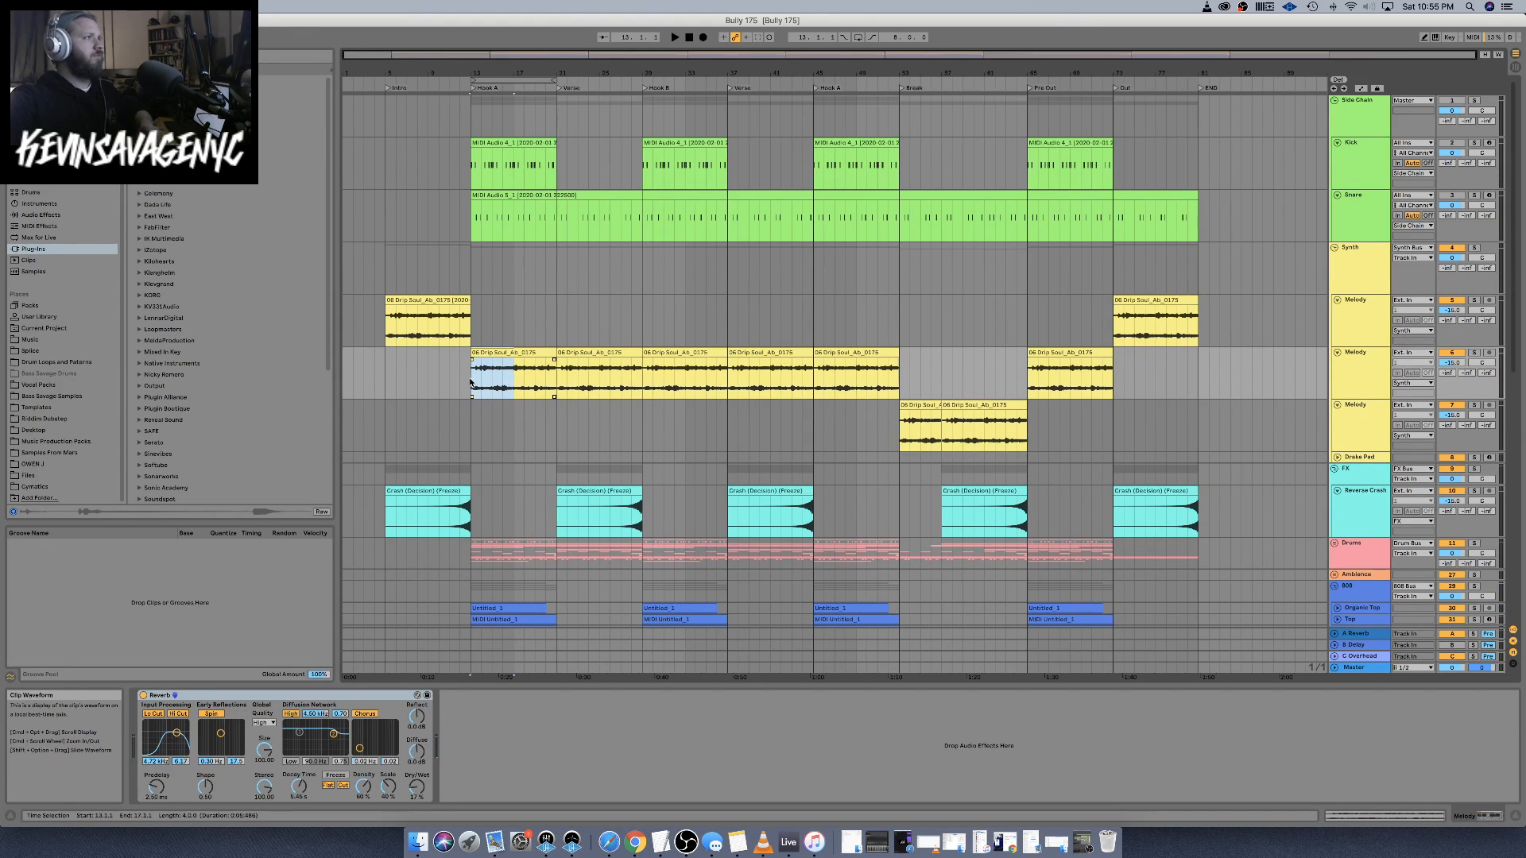
{"action": "key", "text": "super+d"}
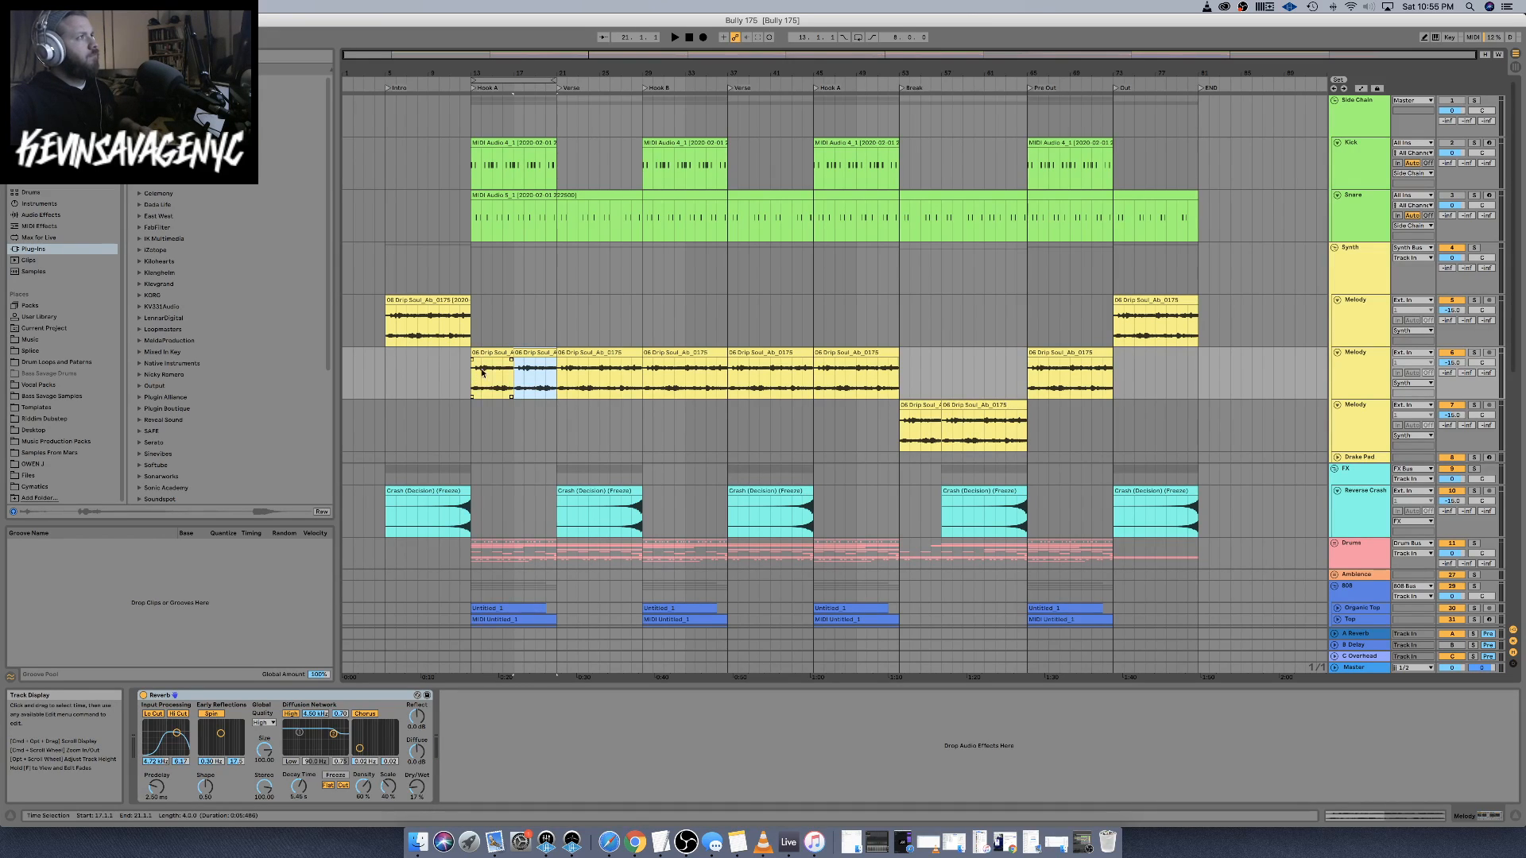
Copy the two four-bar Hook A melody clips across the following Verse, Hook B, Verse and Hook A sections
{"action": "left_click", "coordinate": [488, 354]}
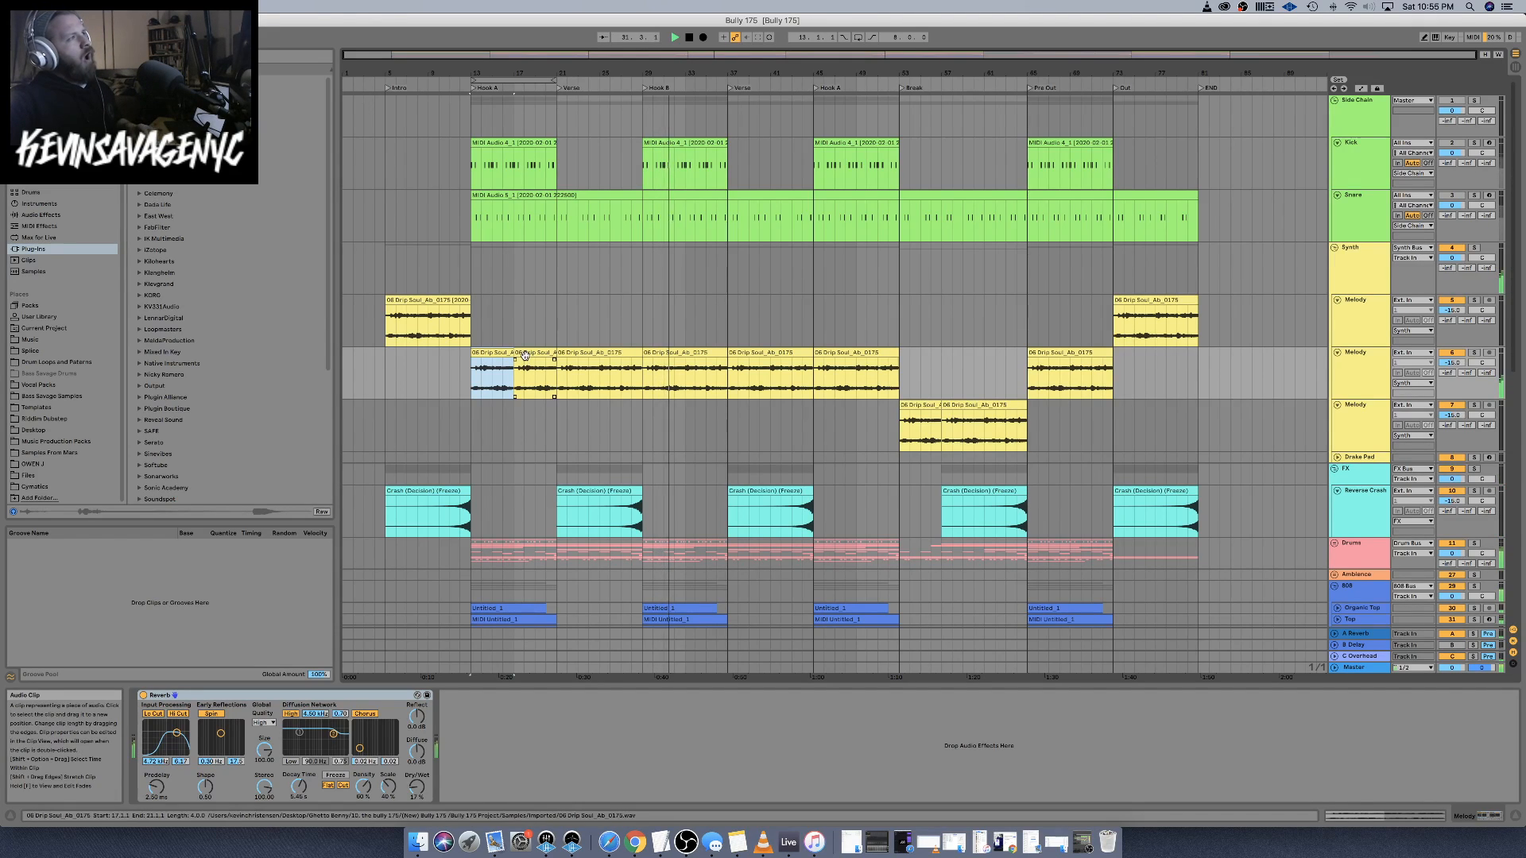
{"action": "left_click", "coordinate": [525, 355], "text": "shift"}
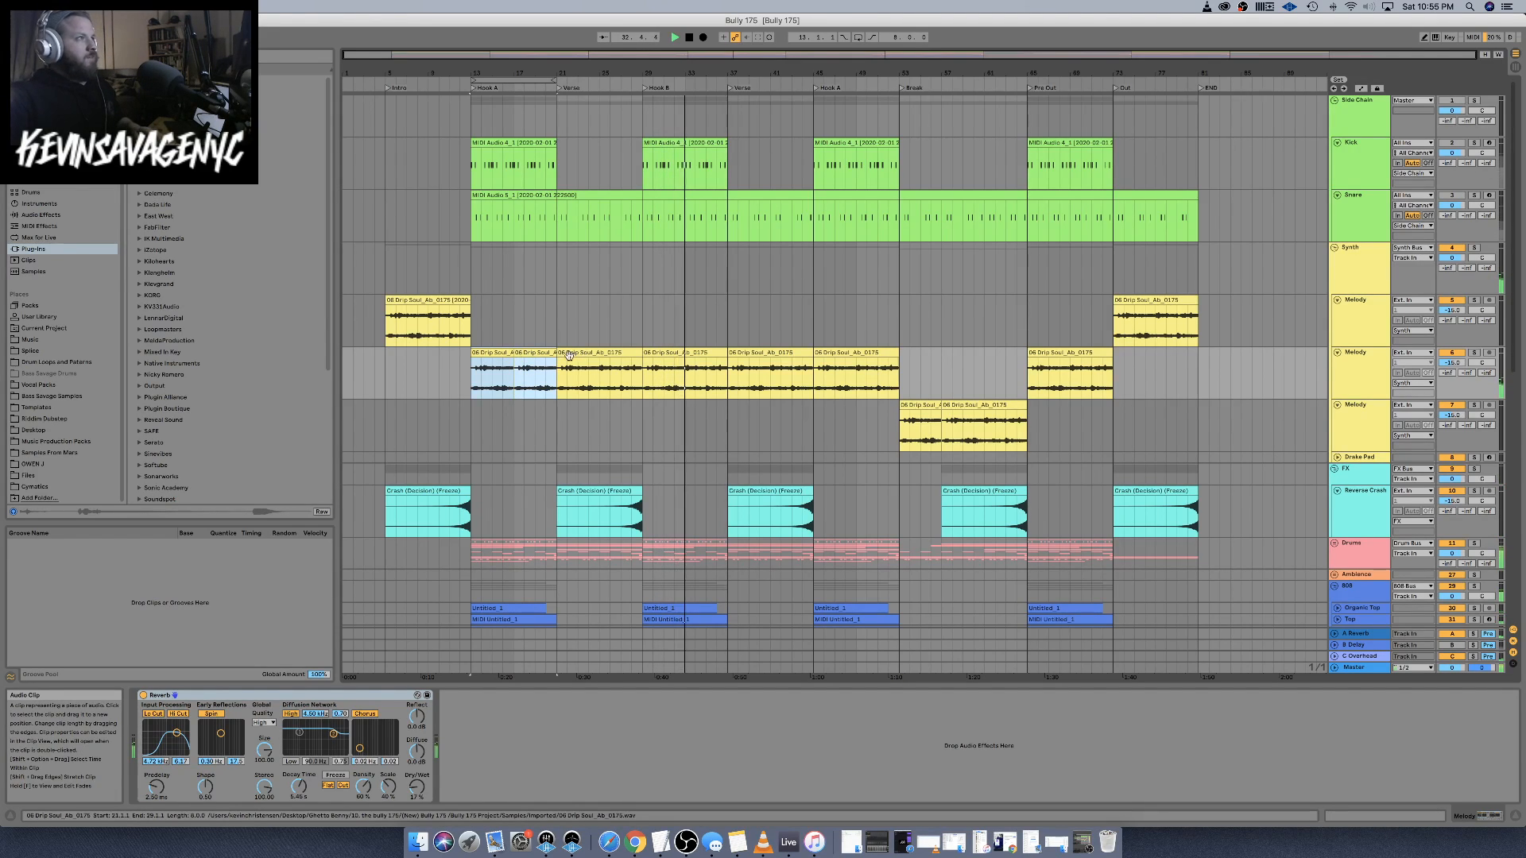
{"action": "key", "text": "super+d"}
{"action": "key", "text": "super+d"}
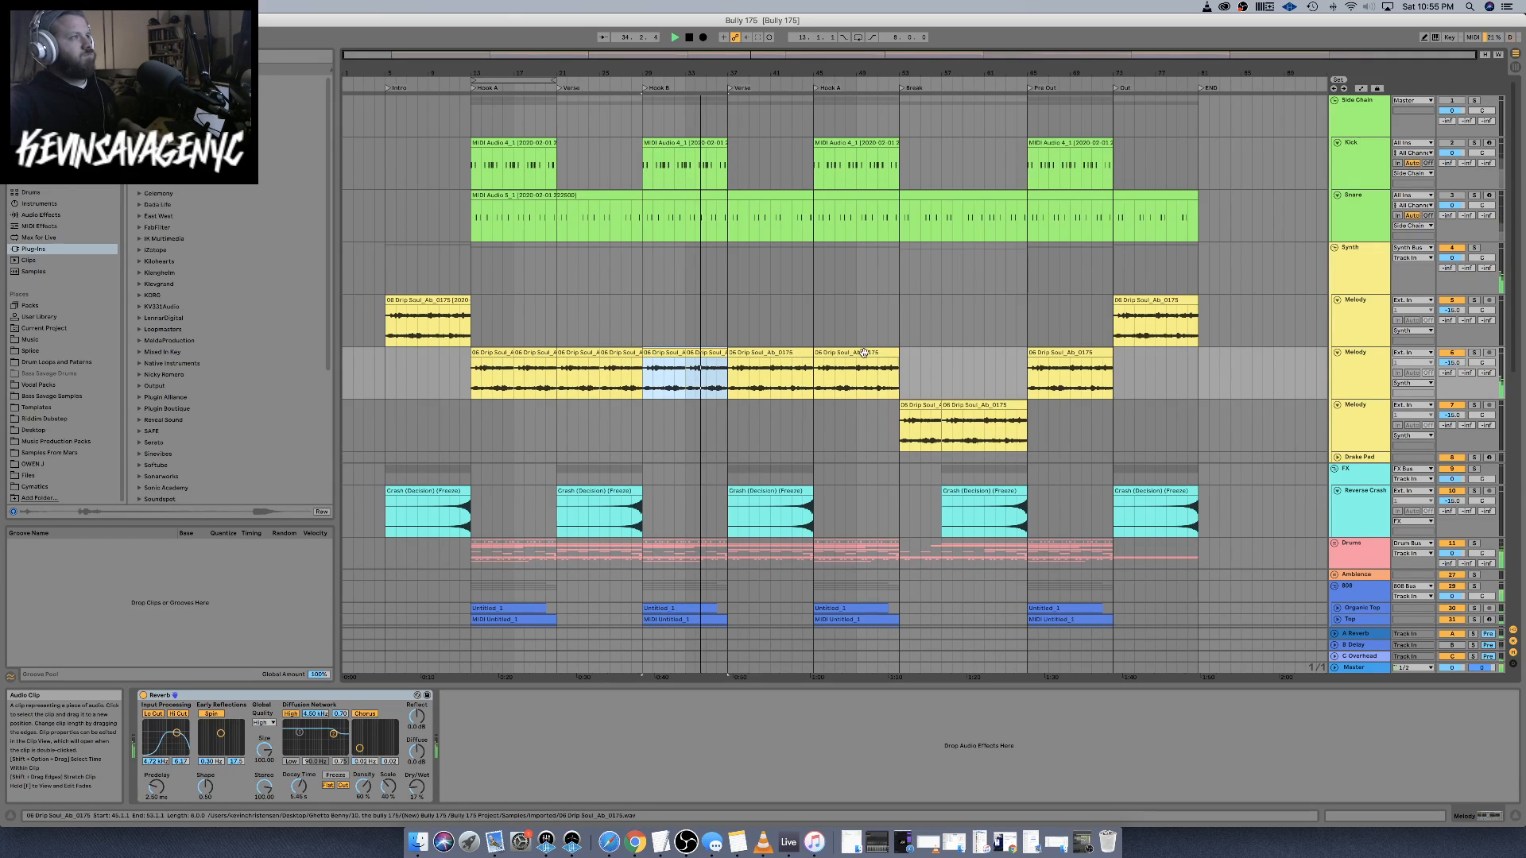
{"action": "left_click", "coordinate": [775, 355]}
{"action": "key", "text": "super+v"}
{"action": "left_click", "coordinate": [838, 352]}
{"action": "key", "text": "super+v"}
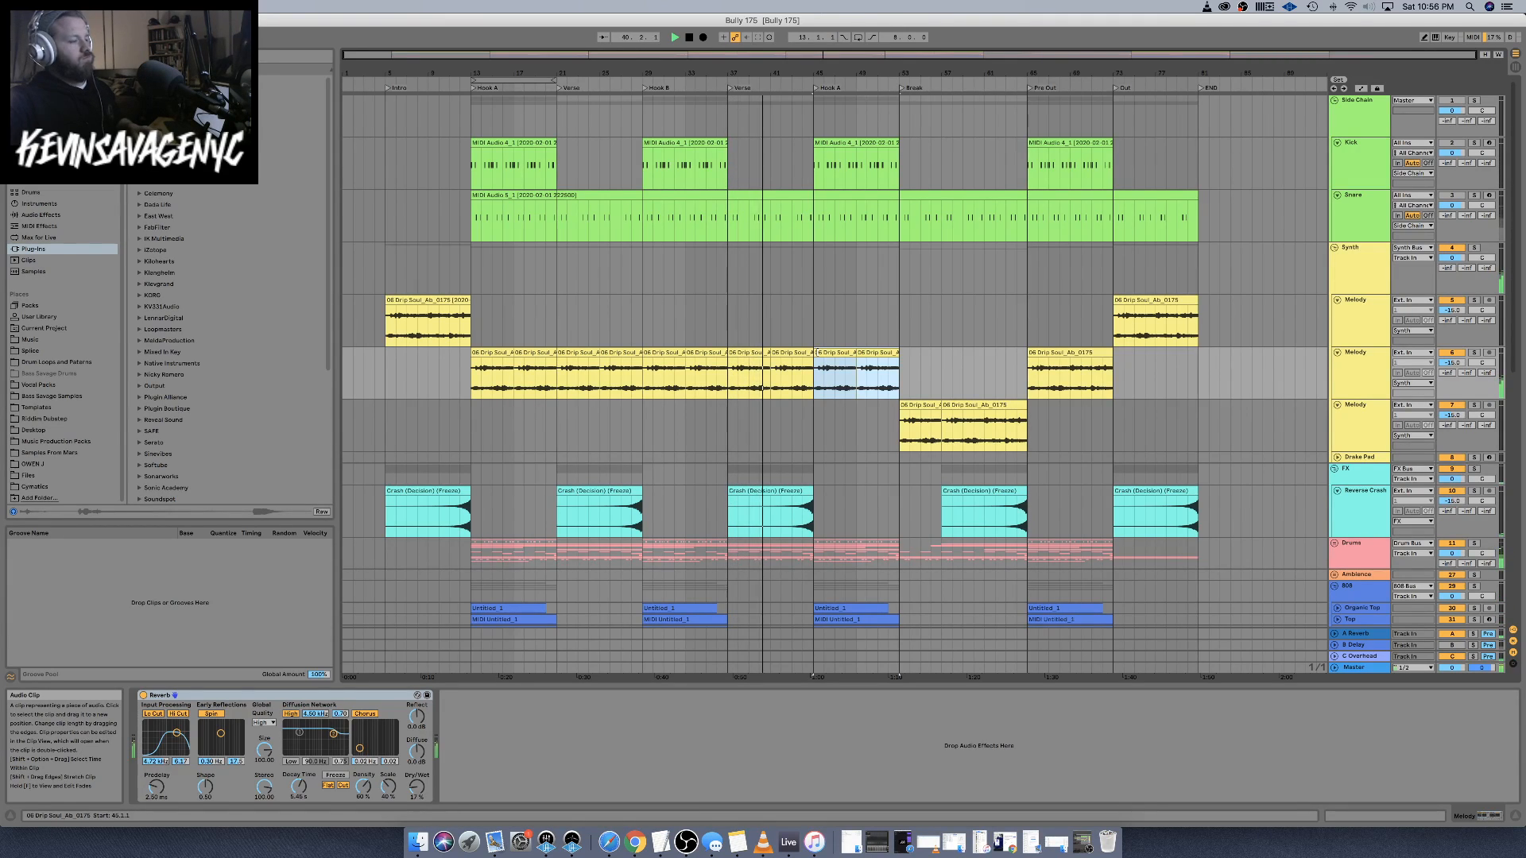
Undo the melody clip duplications back to the original eight-bar clips and select the Hook A clip
{"action": "key", "text": "super+z"}
{"action": "key", "text": "super+z"}
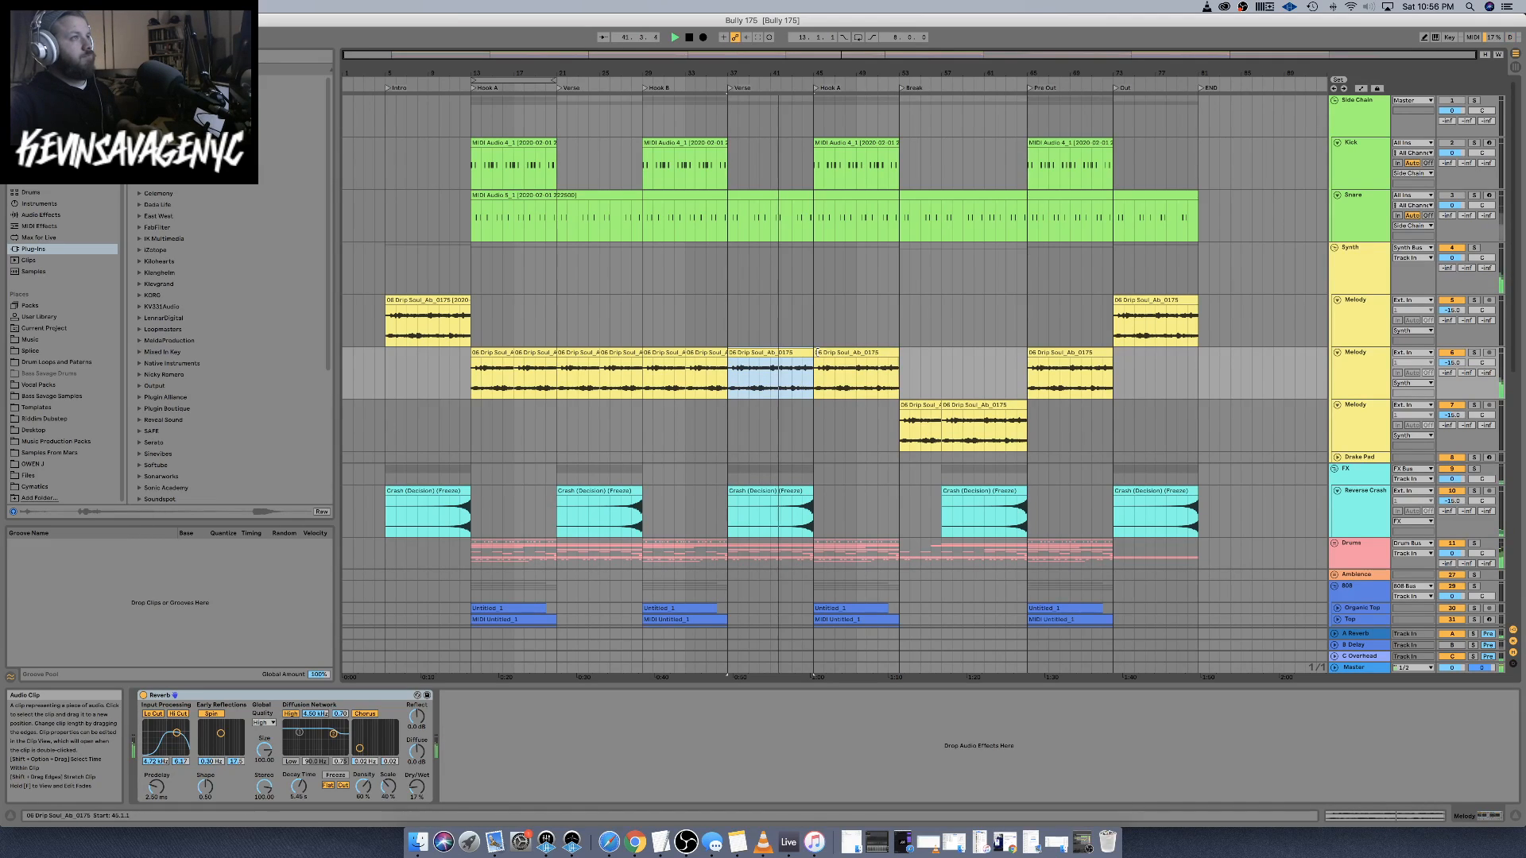
{"action": "key", "text": "super+z"}
{"action": "key", "text": "super+z"}
{"action": "key", "text": "super+z"}
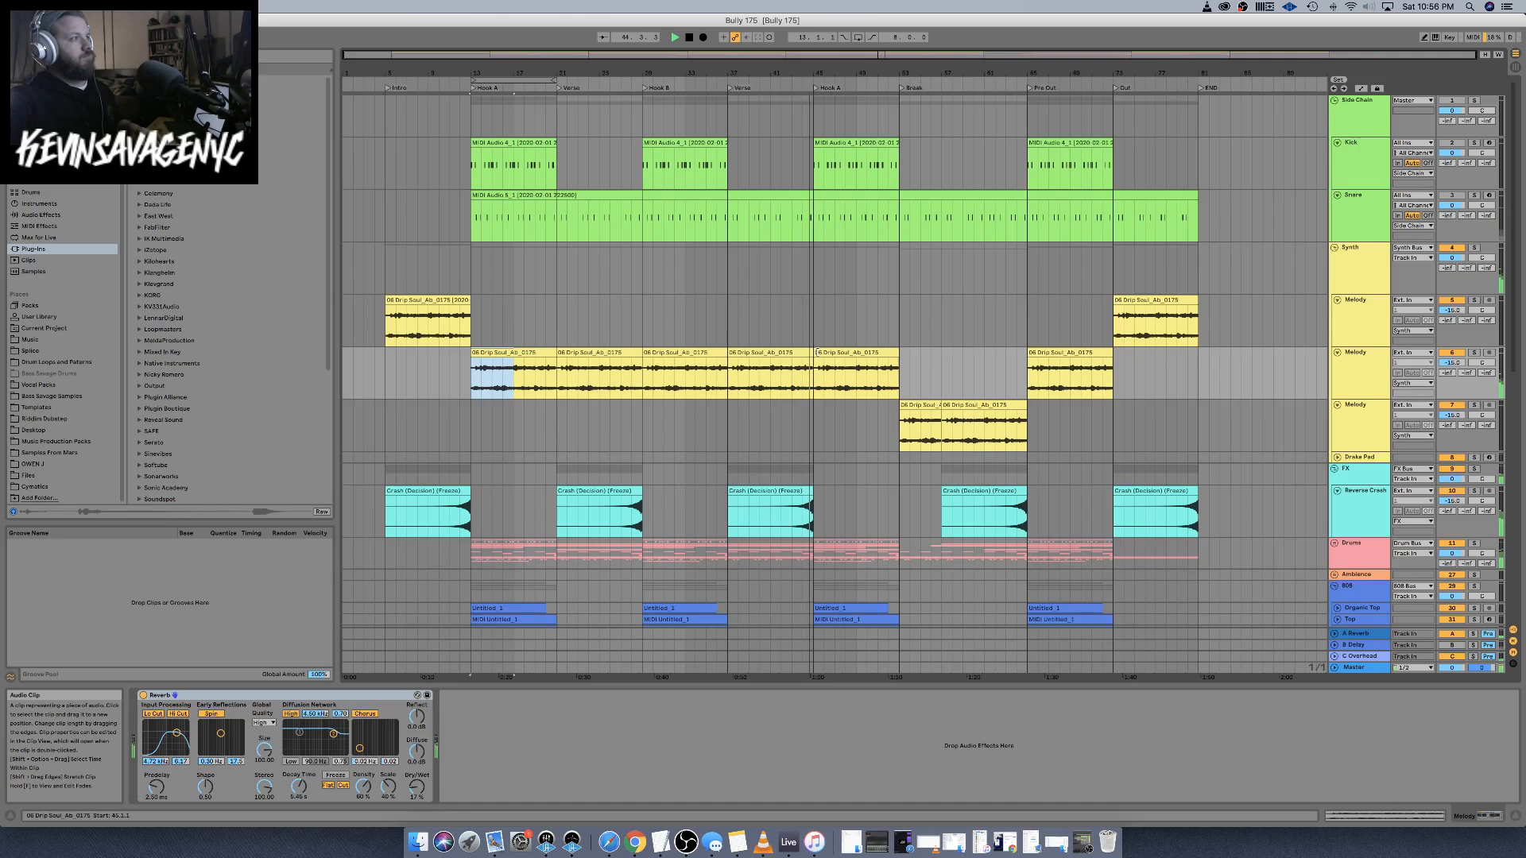
{"action": "left_click", "coordinate": [491, 354]}
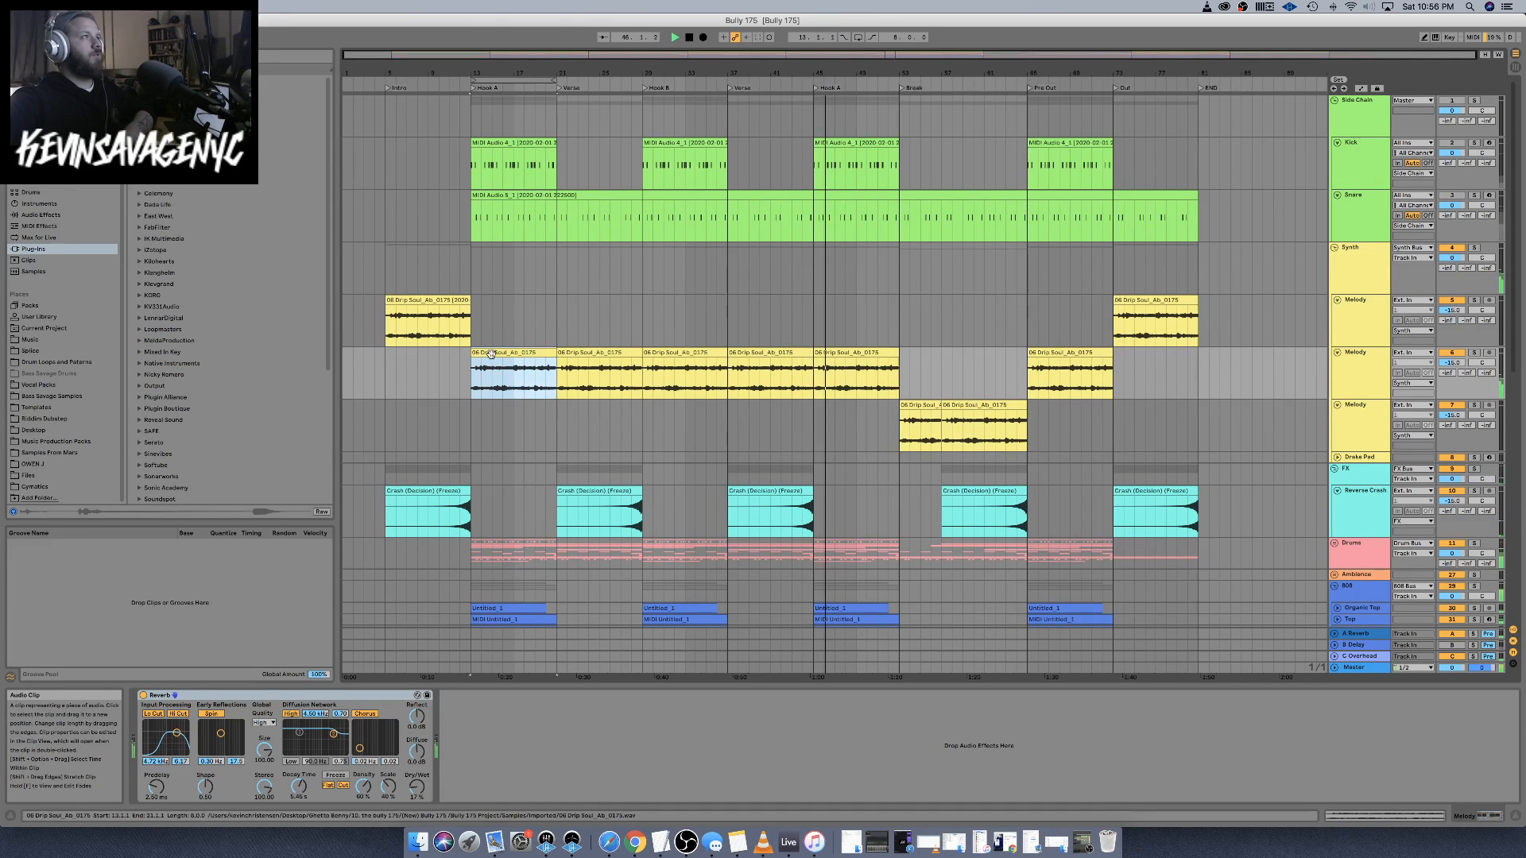
Turn on the Synth group's Auto Filter and raise its cutoff to about 4.8 kHz during playback
{"action": "left_click", "coordinate": [1353, 270]}
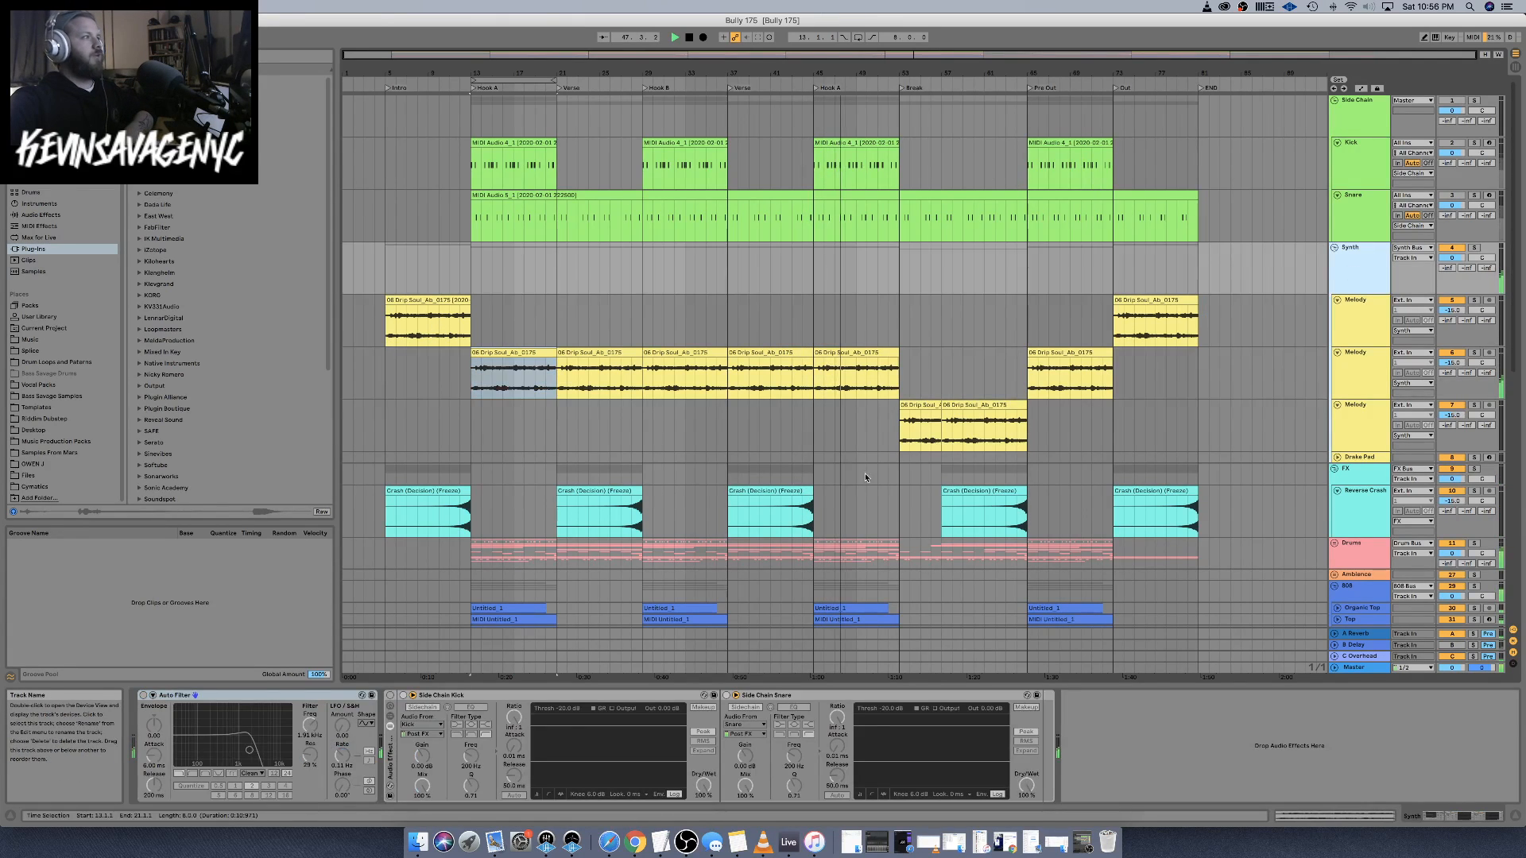
{"action": "left_click", "coordinate": [145, 699]}
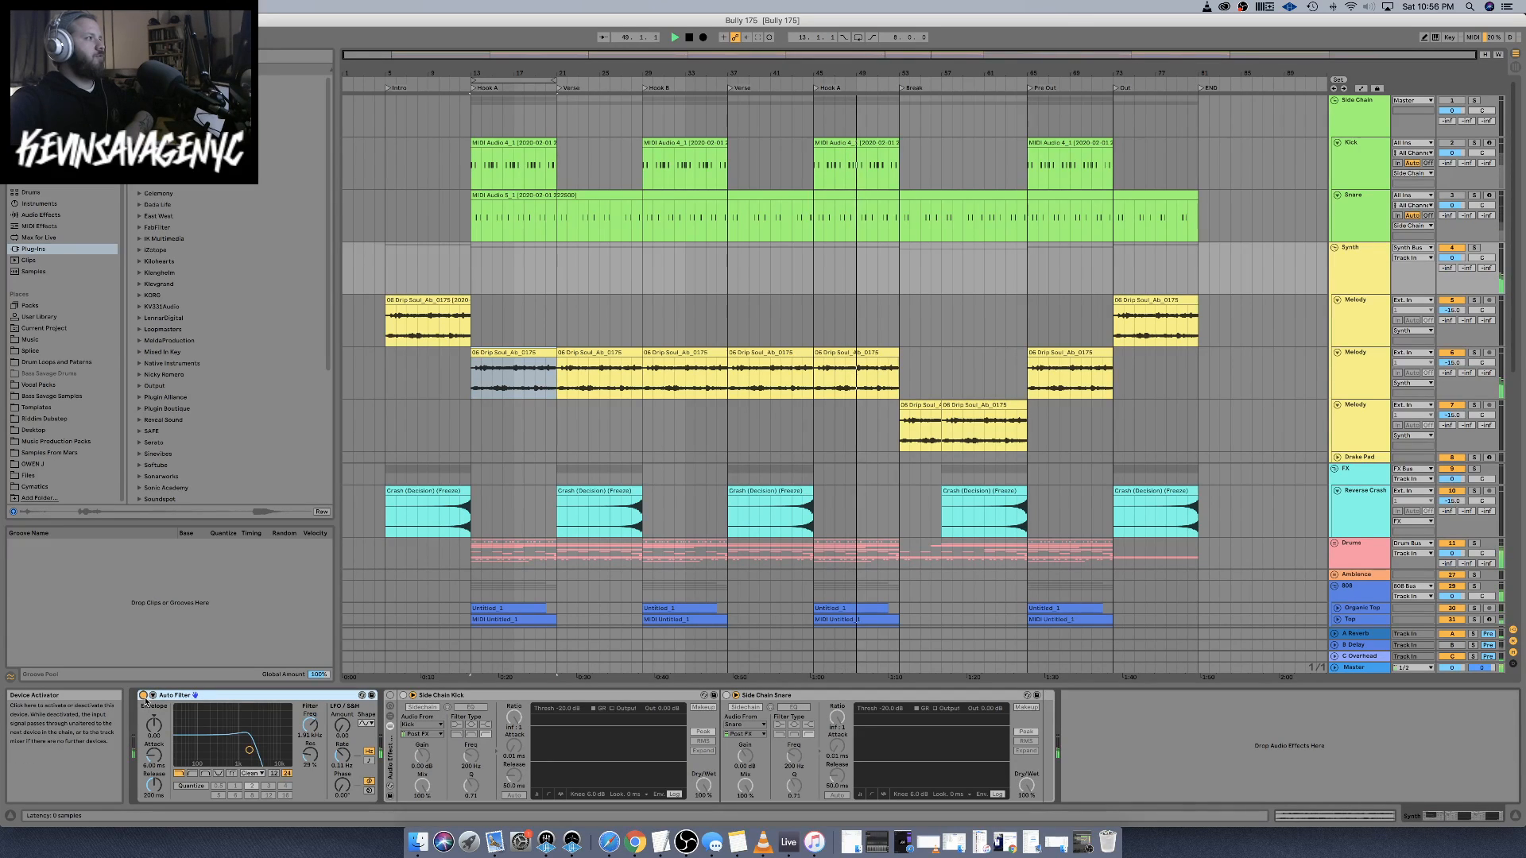
{"action": "left_click_drag", "start_coordinate": [249, 750], "coordinate": [269, 755]}
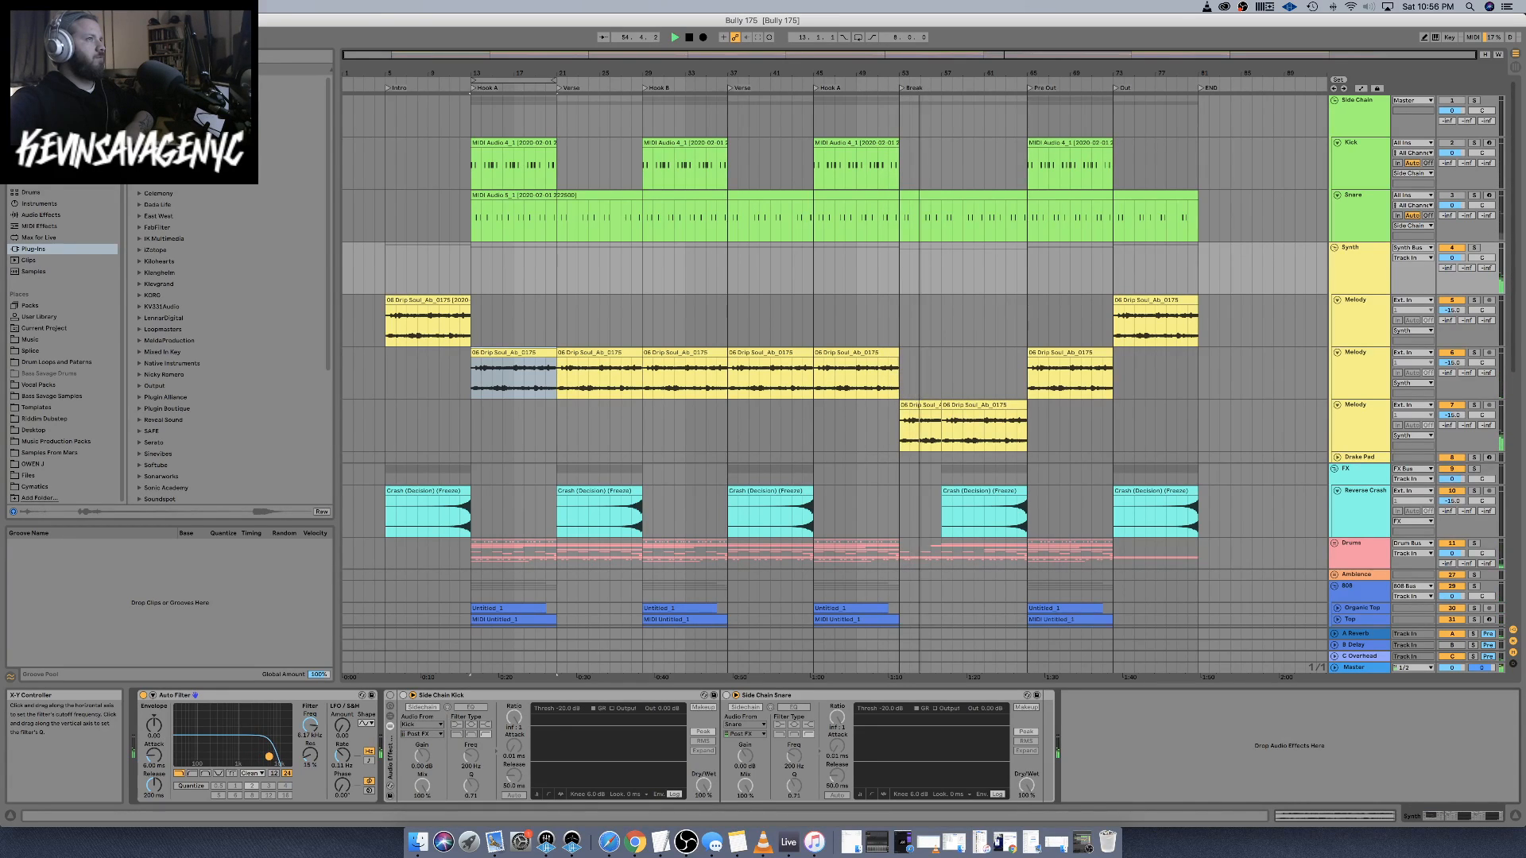
{"action": "left_click_drag", "start_coordinate": [269, 756], "coordinate": [264, 751]}
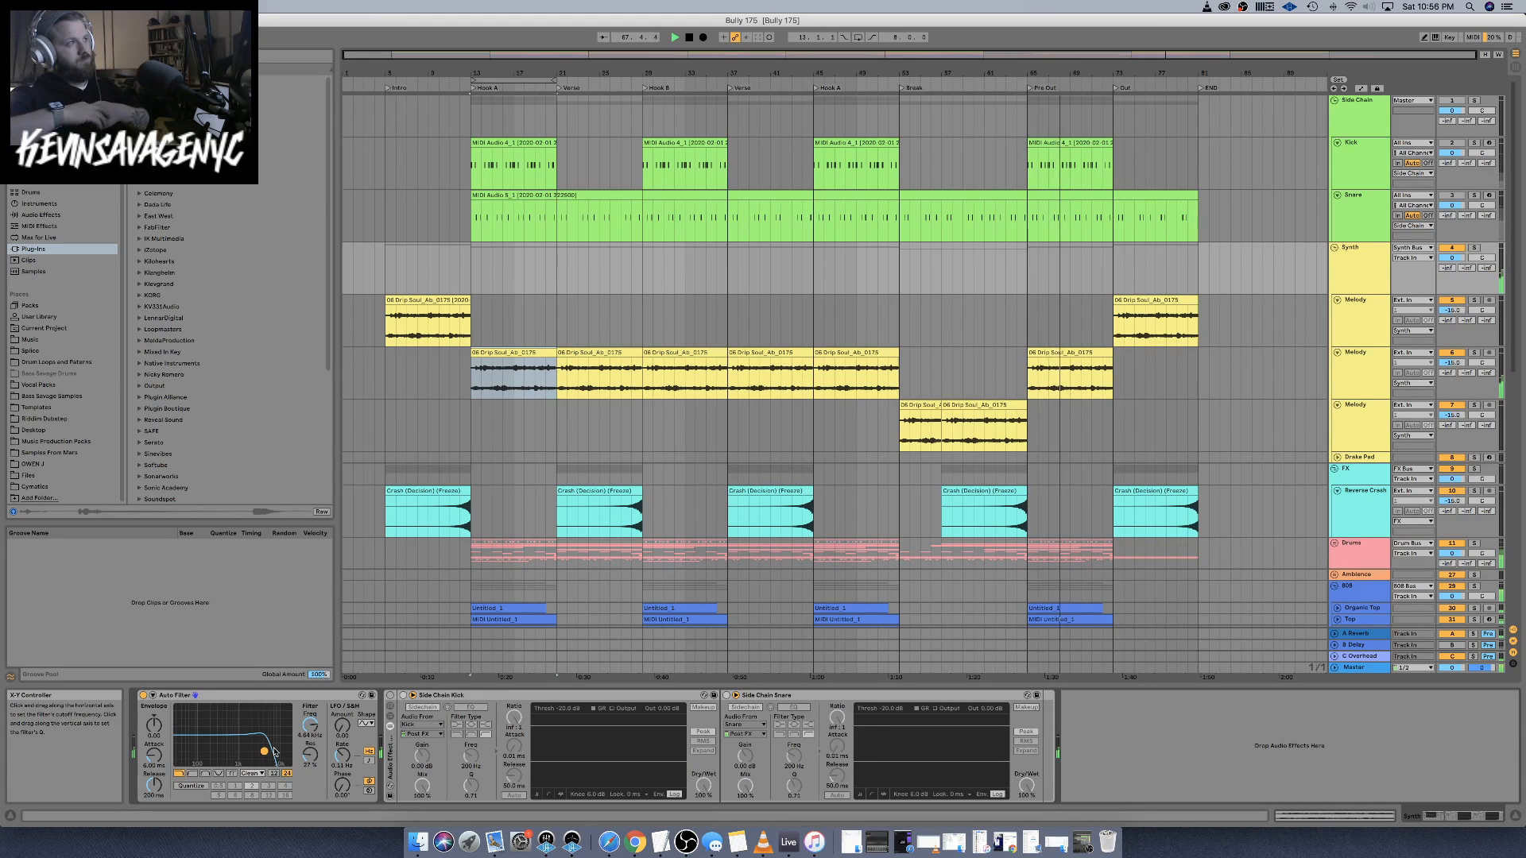
{"action": "key", "text": "space"}
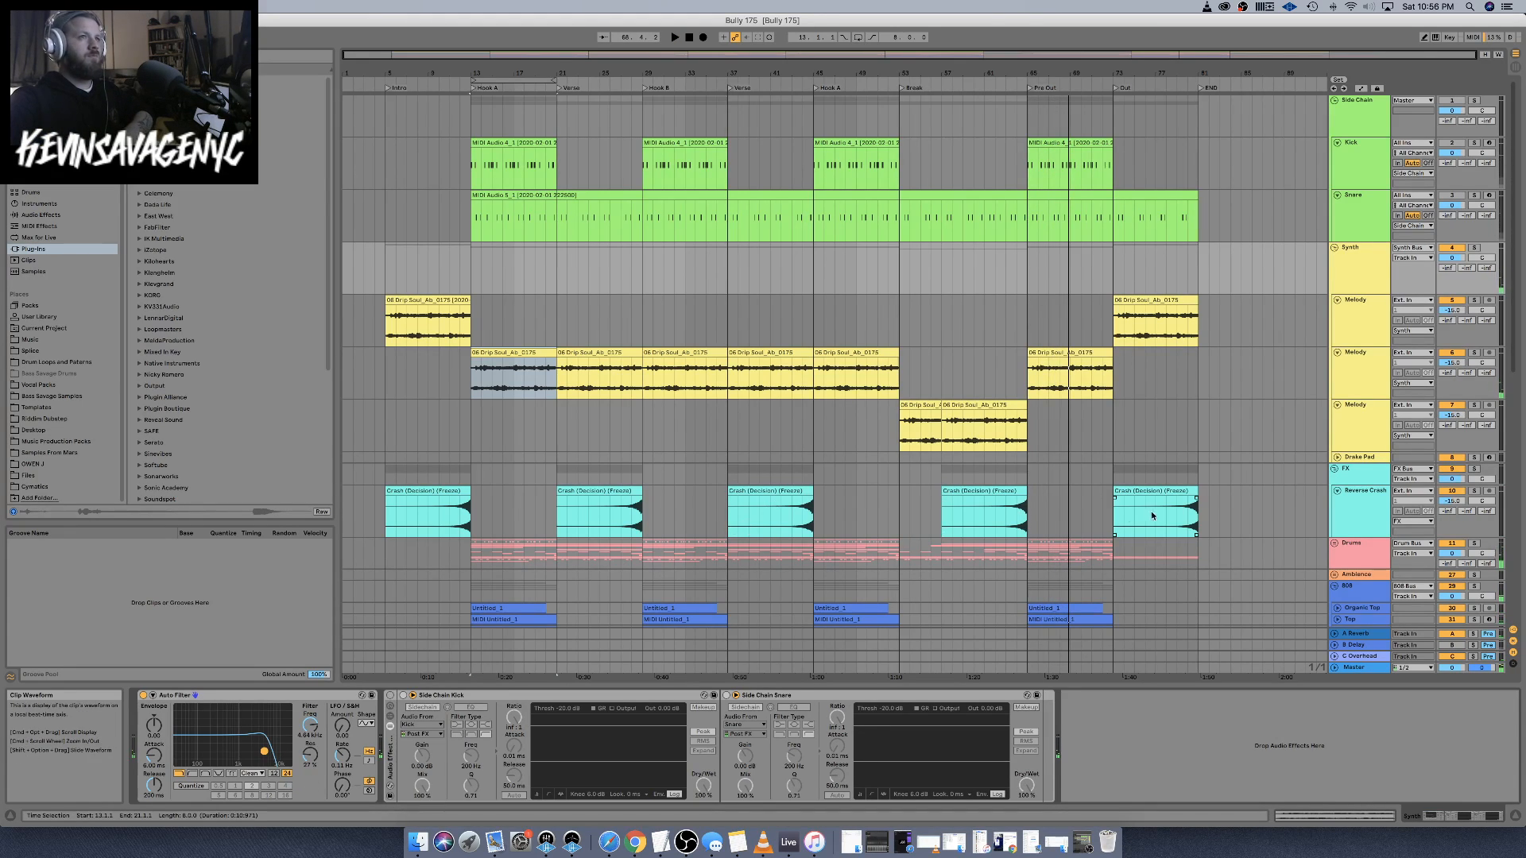
Show the automation lanes and display the Auto Filter Frequency envelope on the Synth group
{"action": "key", "text": "a"}
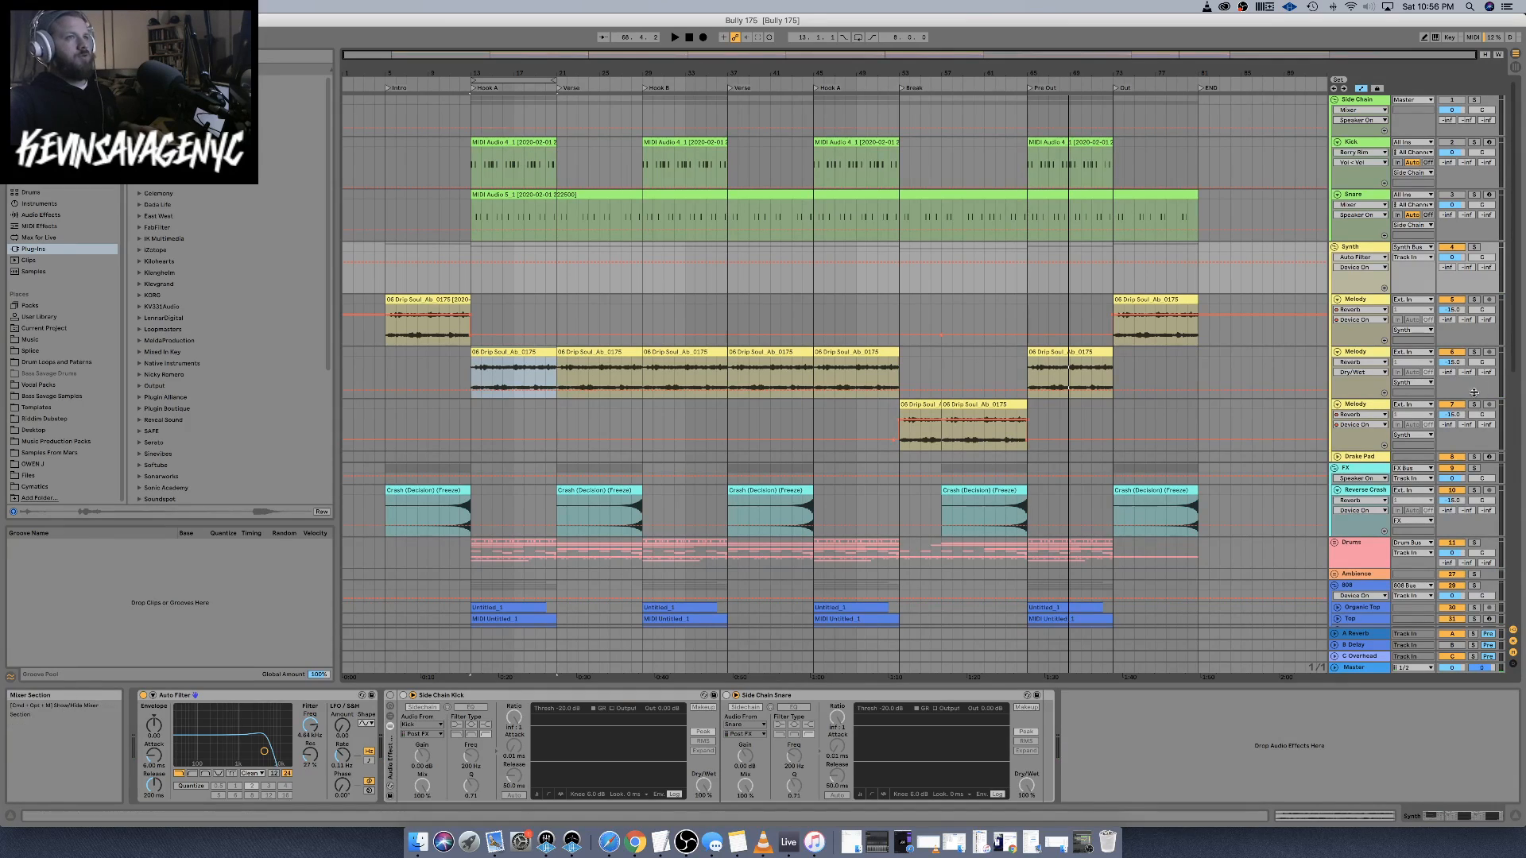
{"action": "left_click", "coordinate": [1367, 415]}
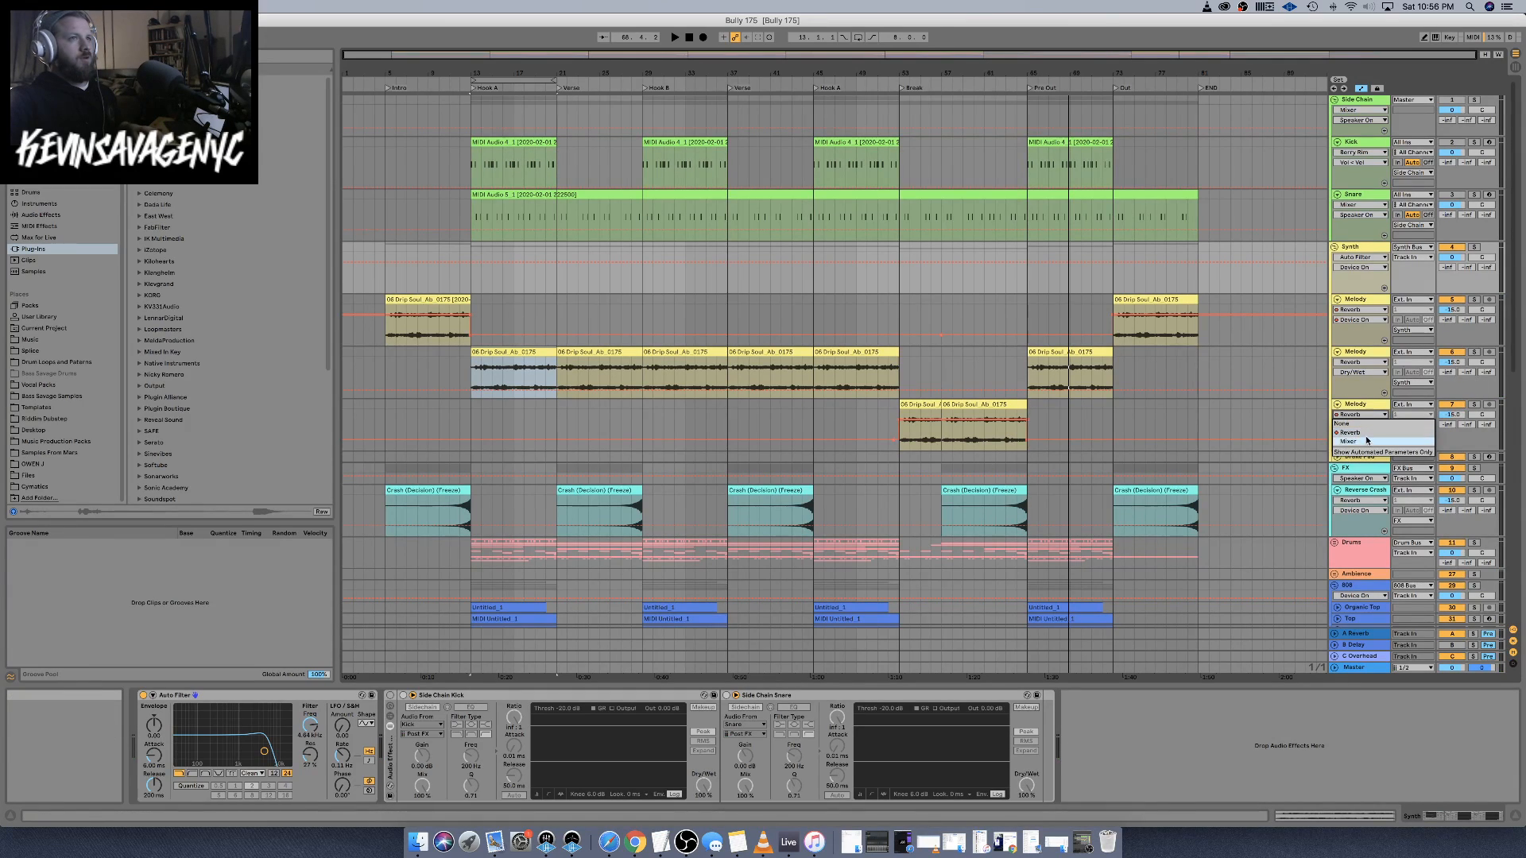
{"action": "left_click", "coordinate": [1361, 249]}
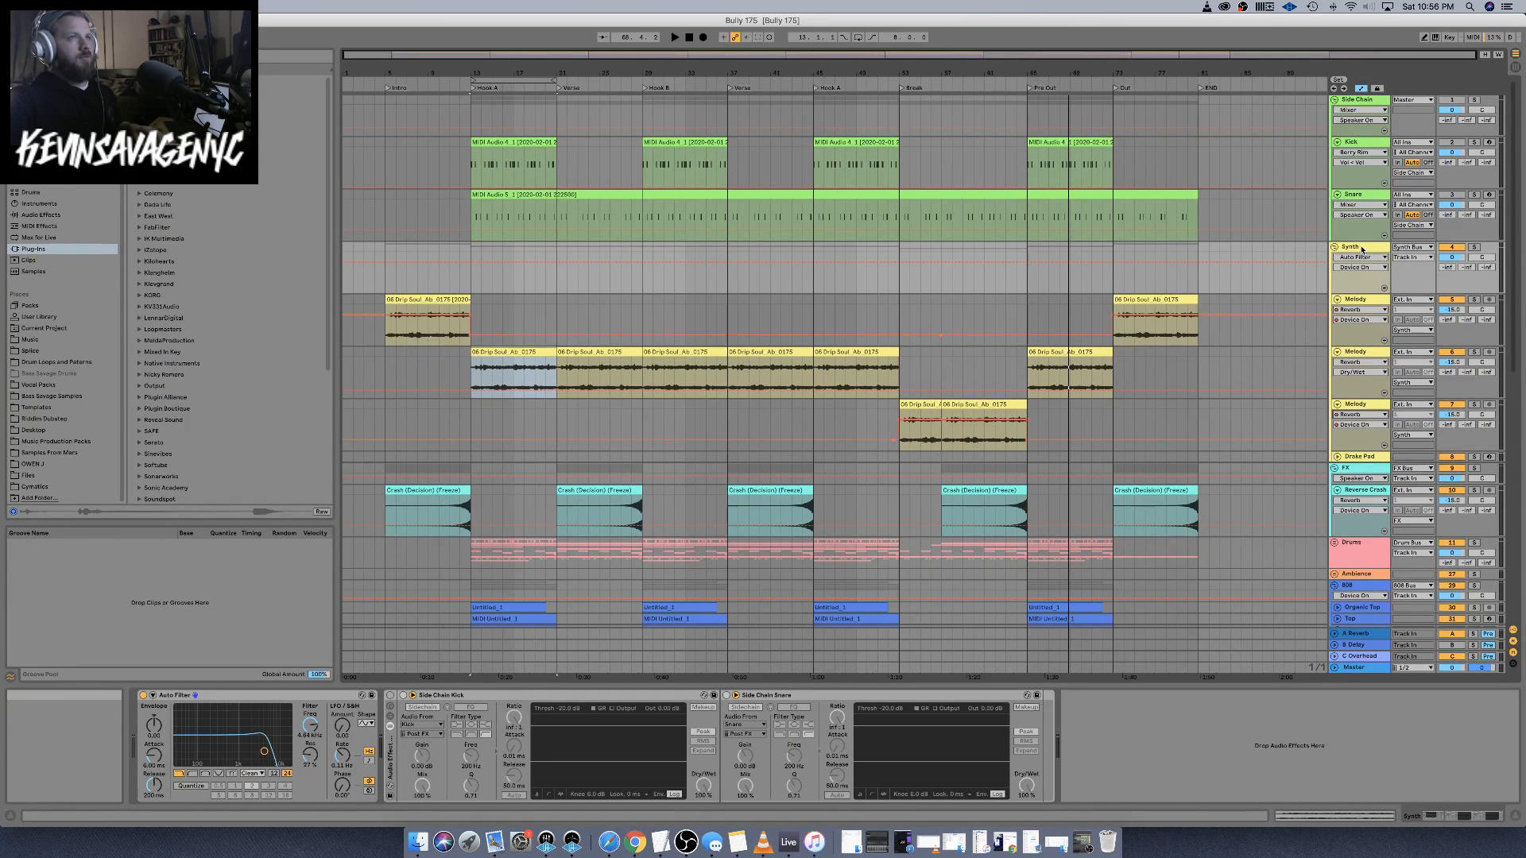
{"action": "left_click", "coordinate": [1362, 257]}
{"action": "left_click", "coordinate": [1364, 276]}
{"action": "left_click", "coordinate": [1363, 267]}
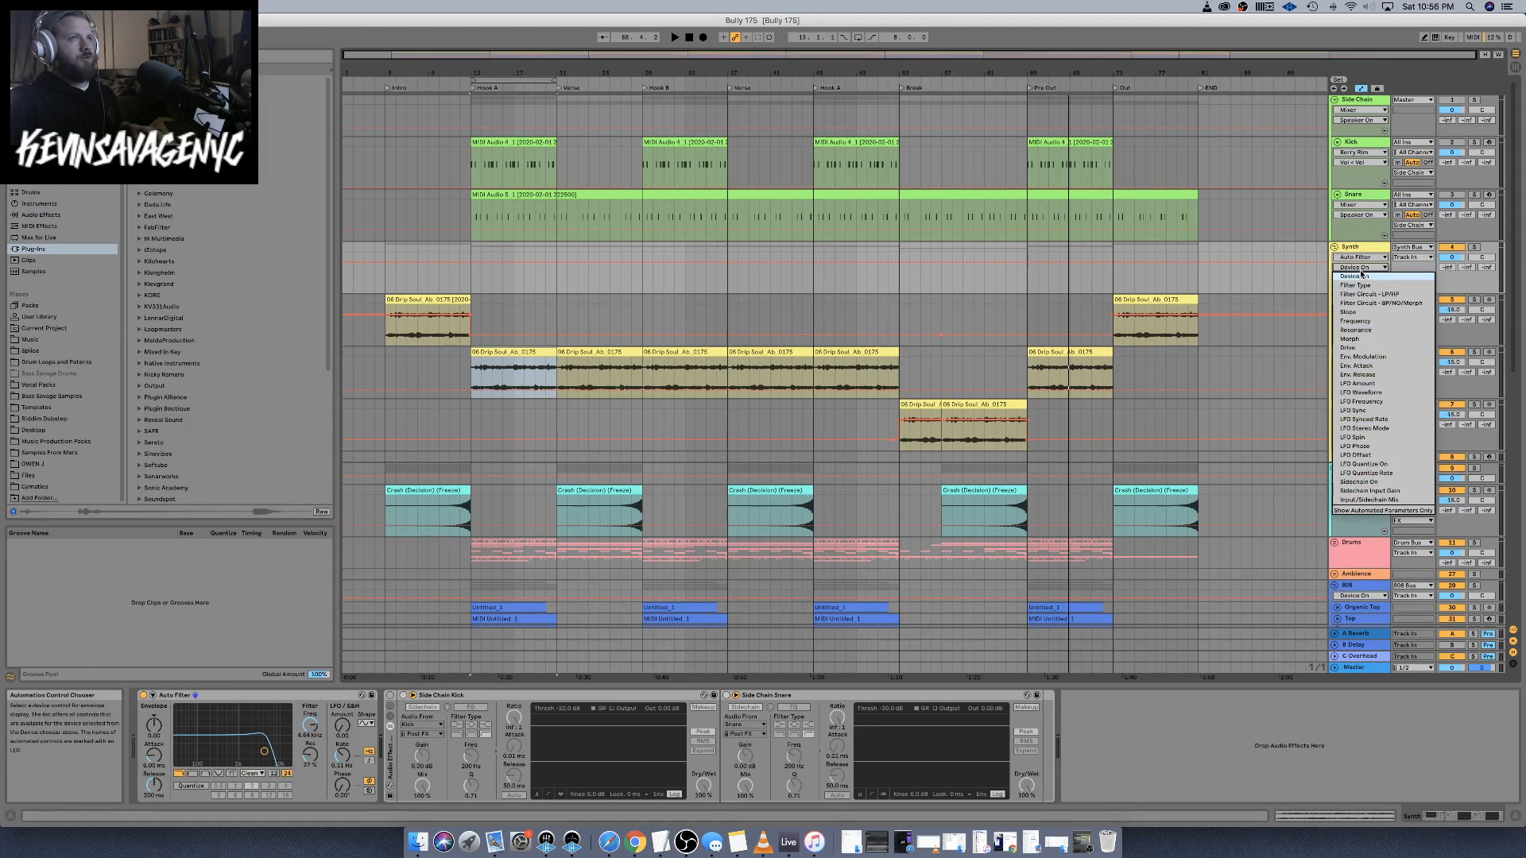
{"action": "left_click", "coordinate": [1365, 322]}
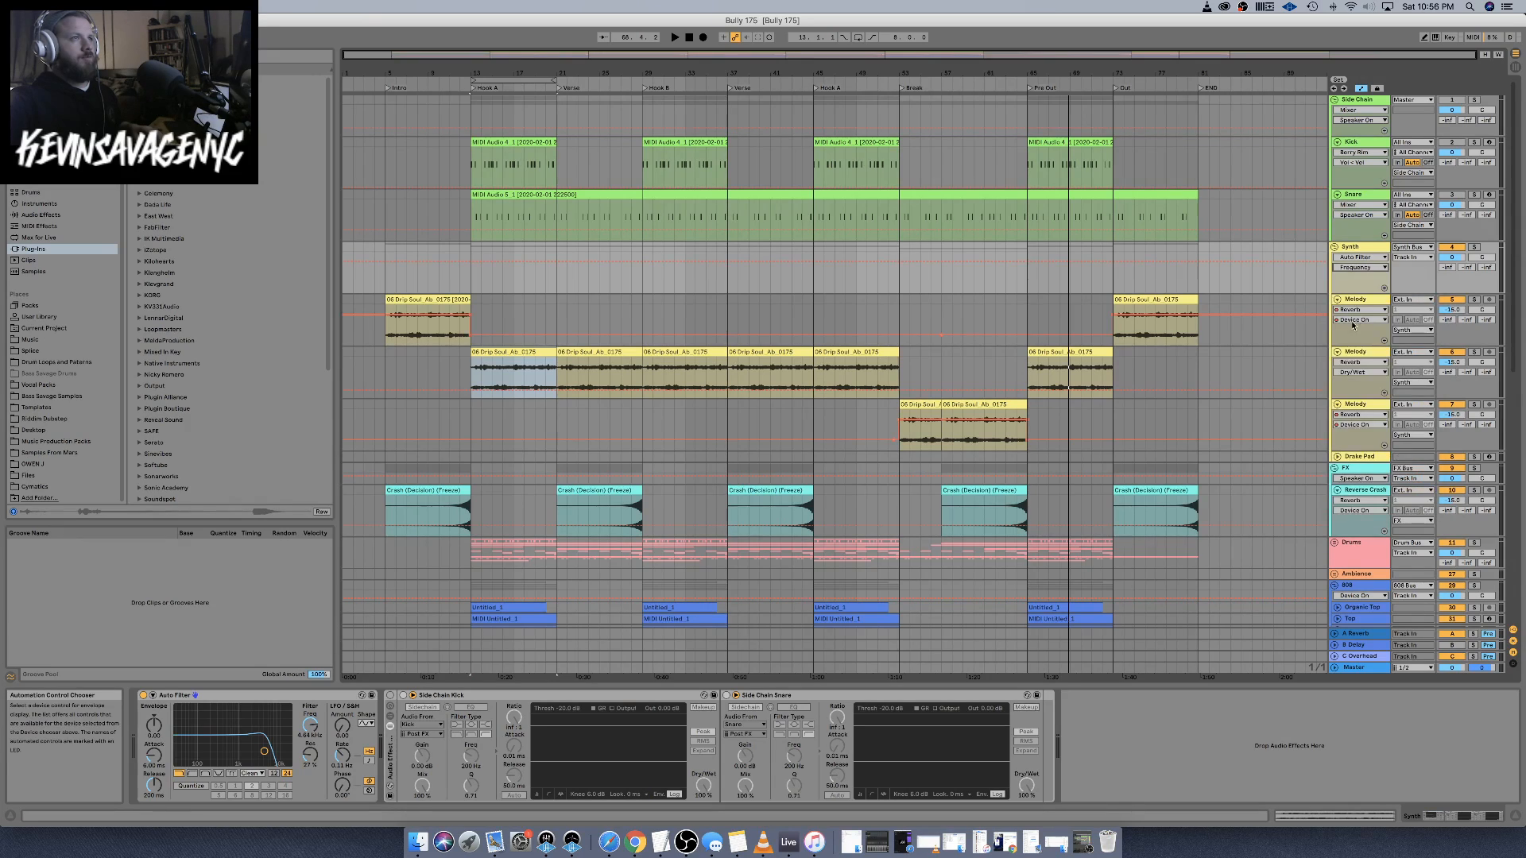
{"action": "left_click", "coordinate": [1353, 320]}
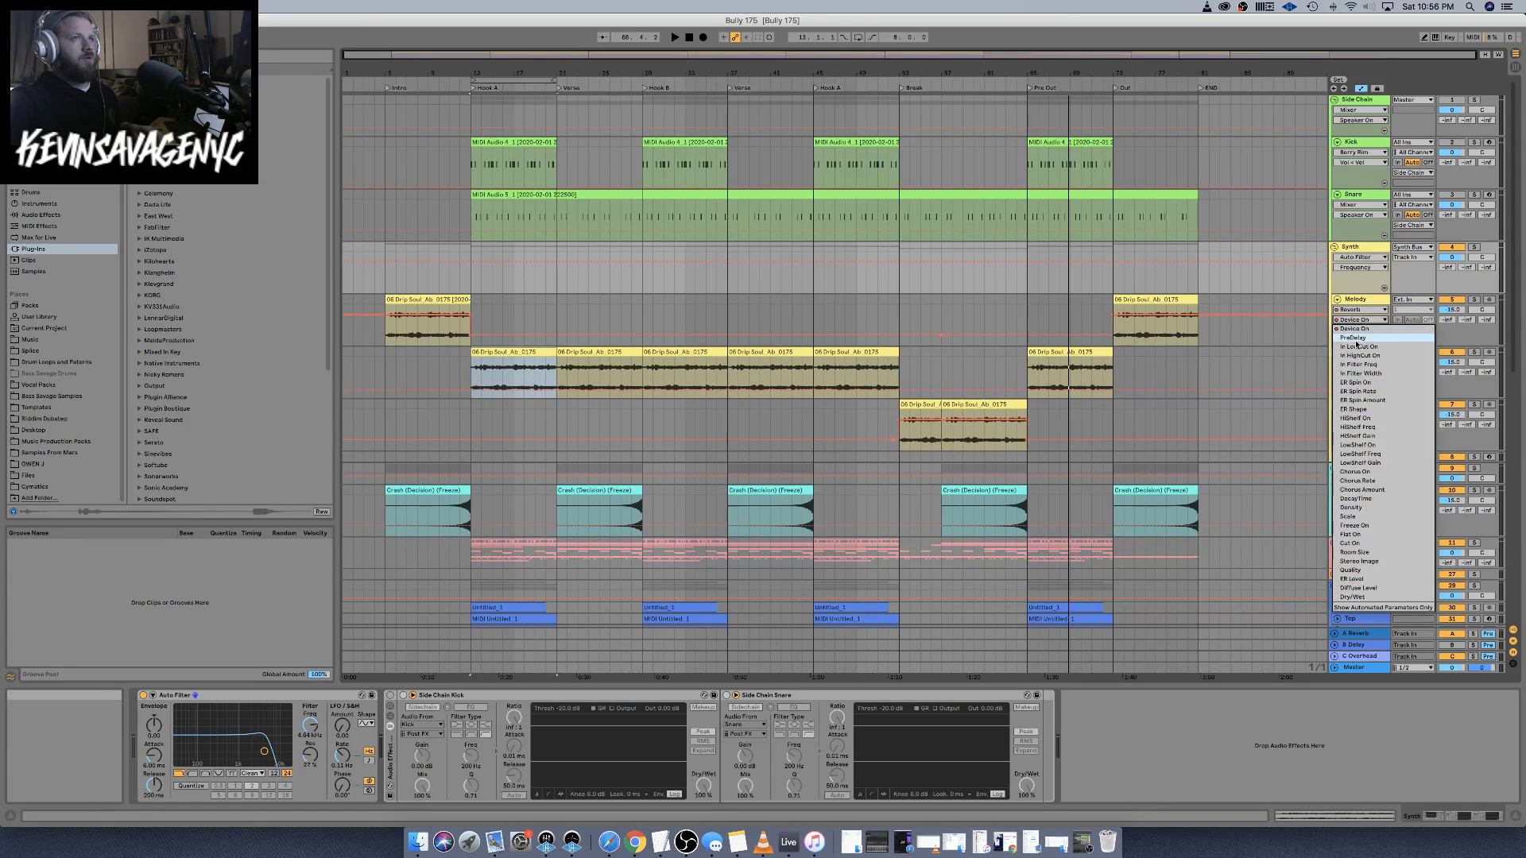
{"action": "left_click", "coordinate": [1359, 317]}
{"action": "left_click", "coordinate": [1359, 309]}
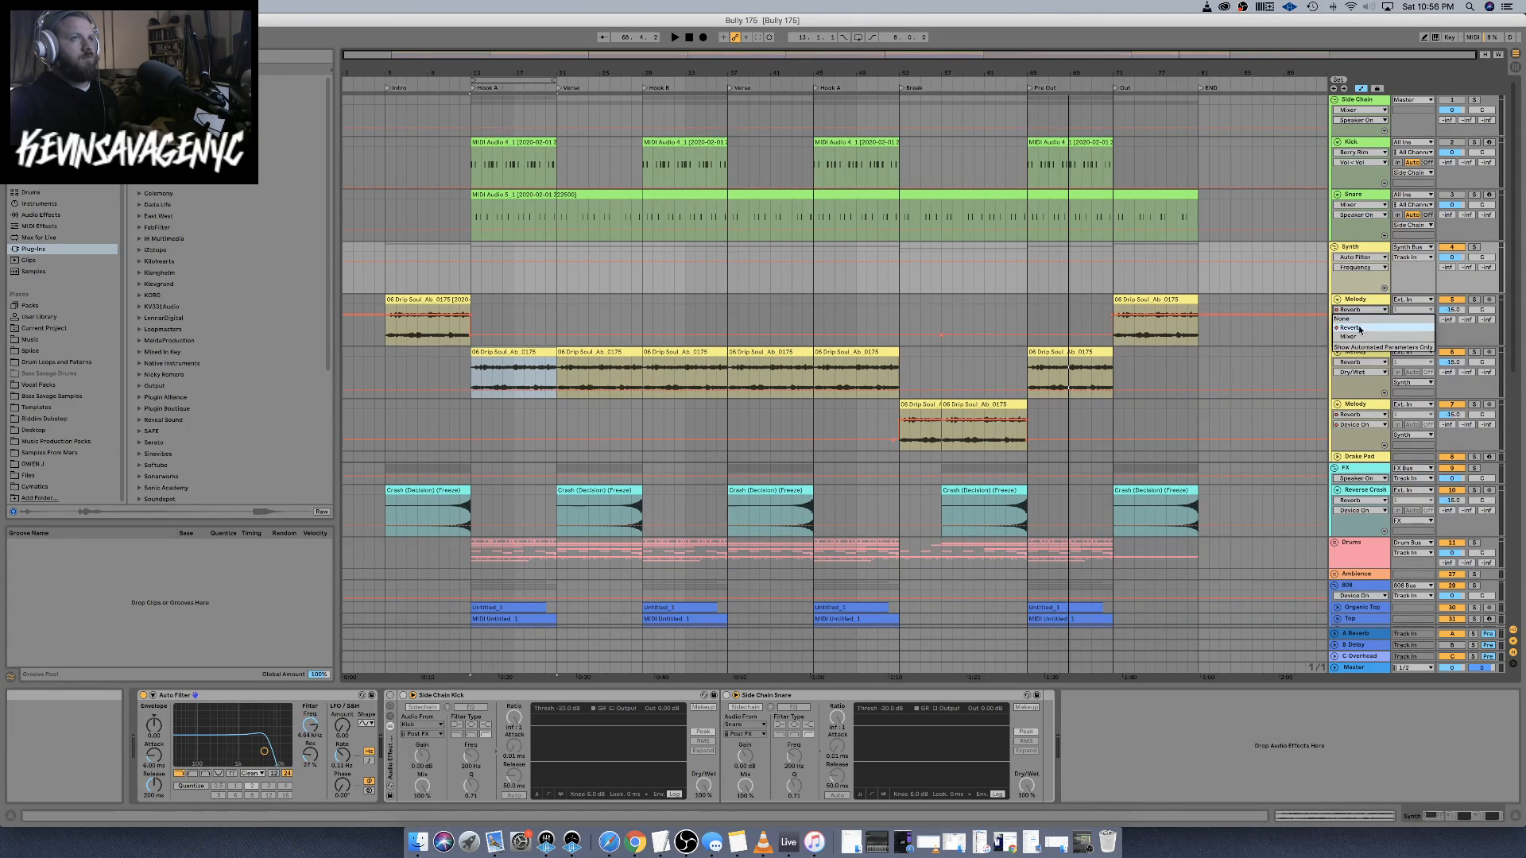
{"action": "left_click", "coordinate": [1362, 294]}
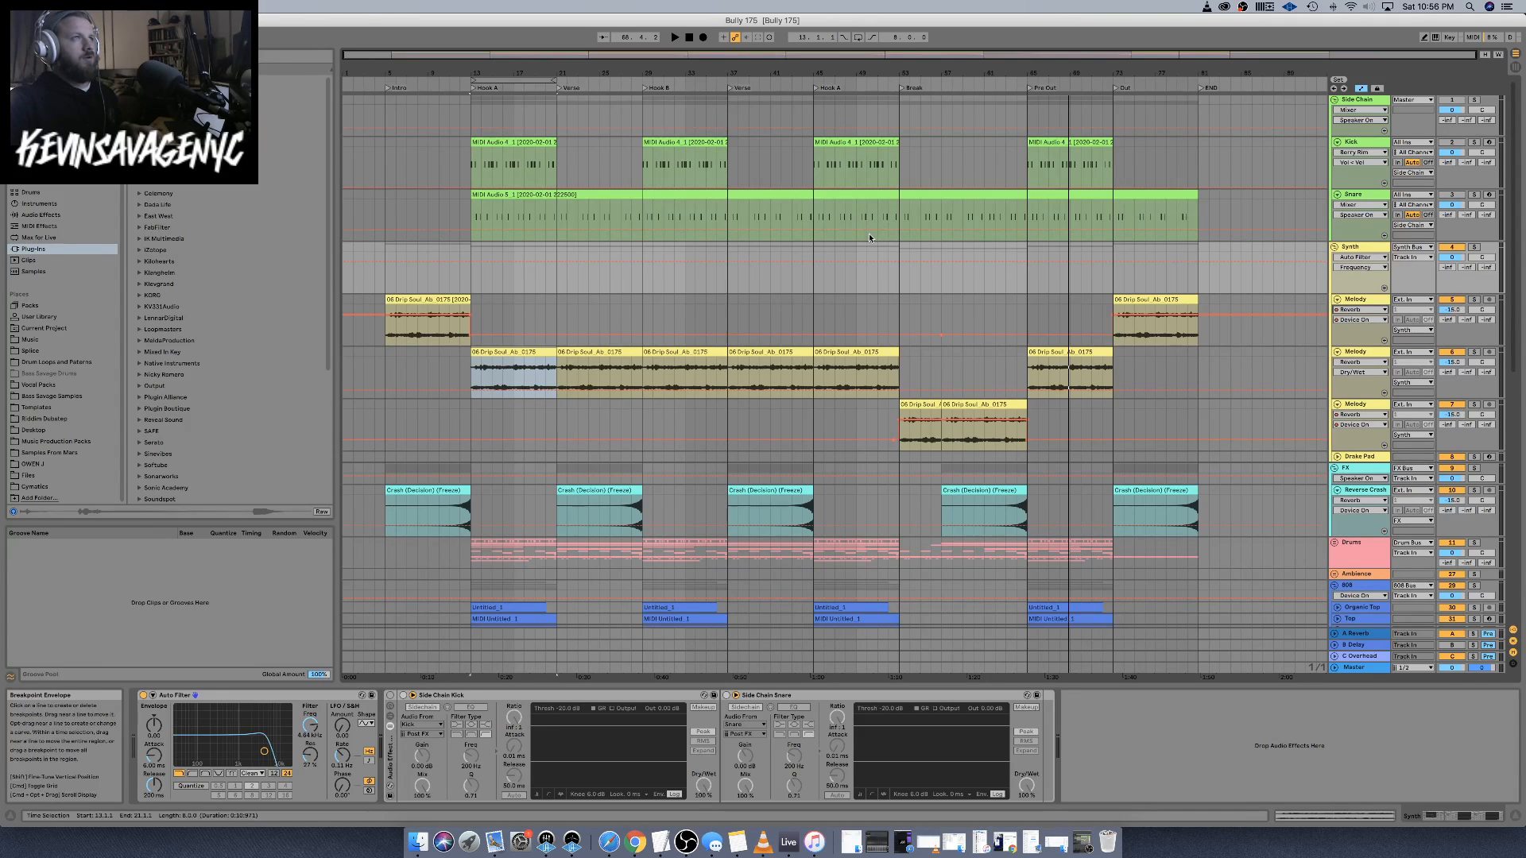
Automate the Synth group's filter frequency to drop at the Break and rise towards Pre Out, and audition the Break
{"action": "left_click", "coordinate": [899, 262]}
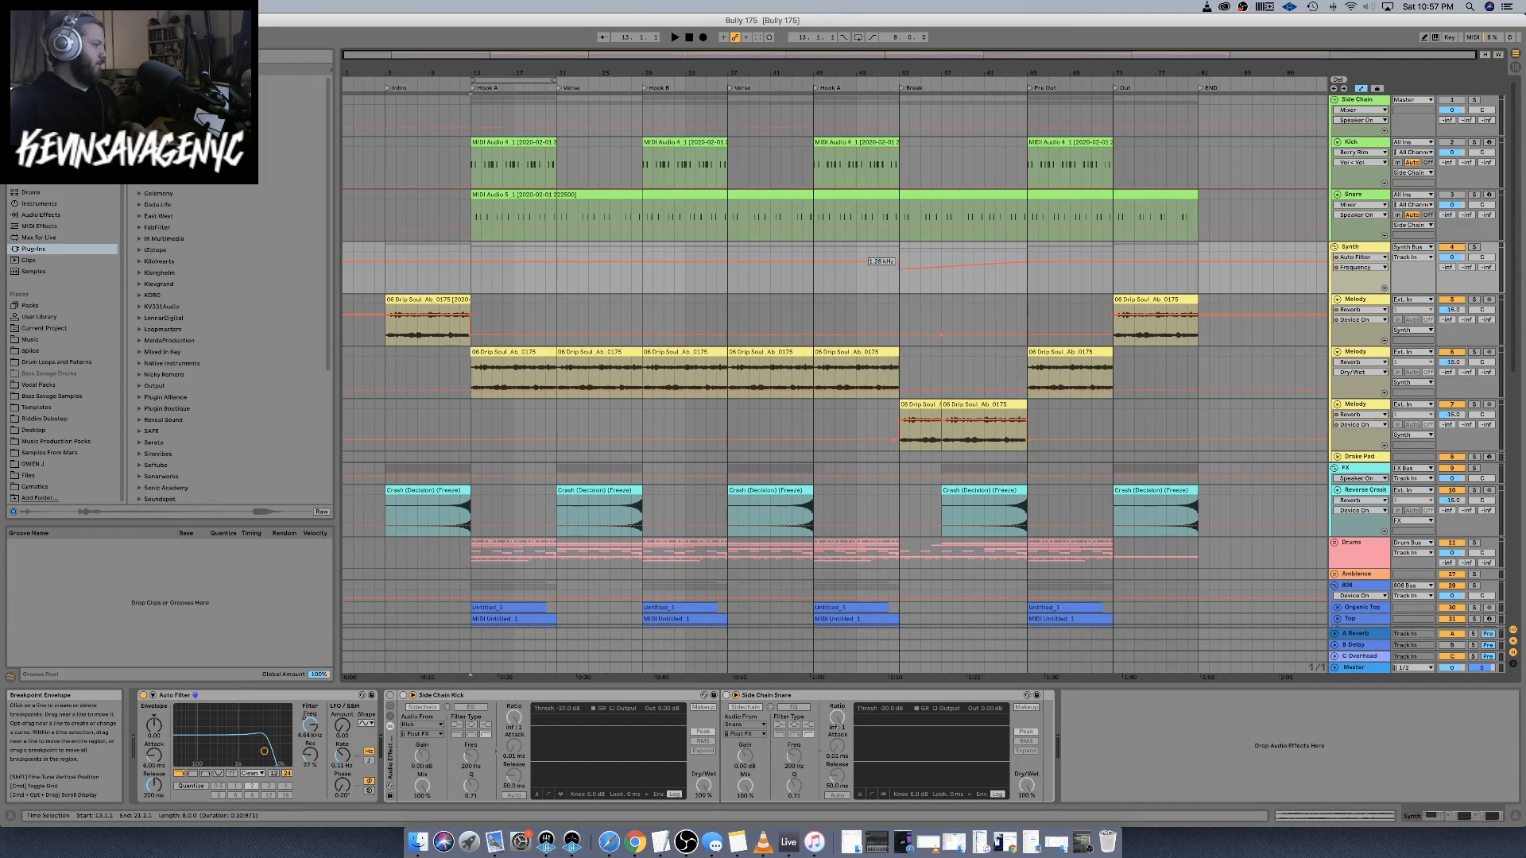
{"action": "key", "text": "space"}
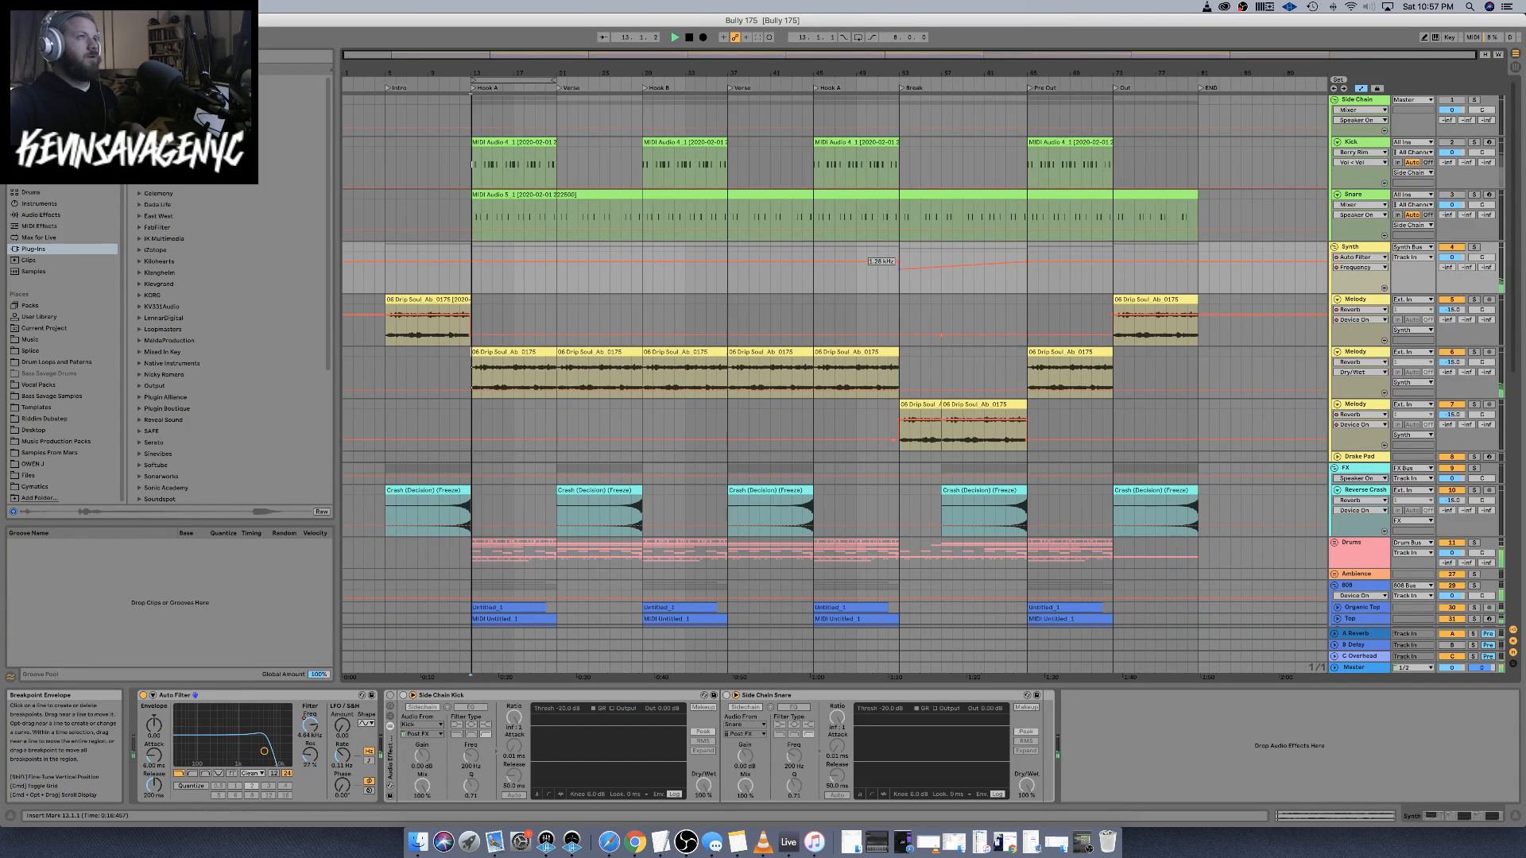
{"action": "left_click", "coordinate": [899, 279]}
{"action": "key", "text": "space"}
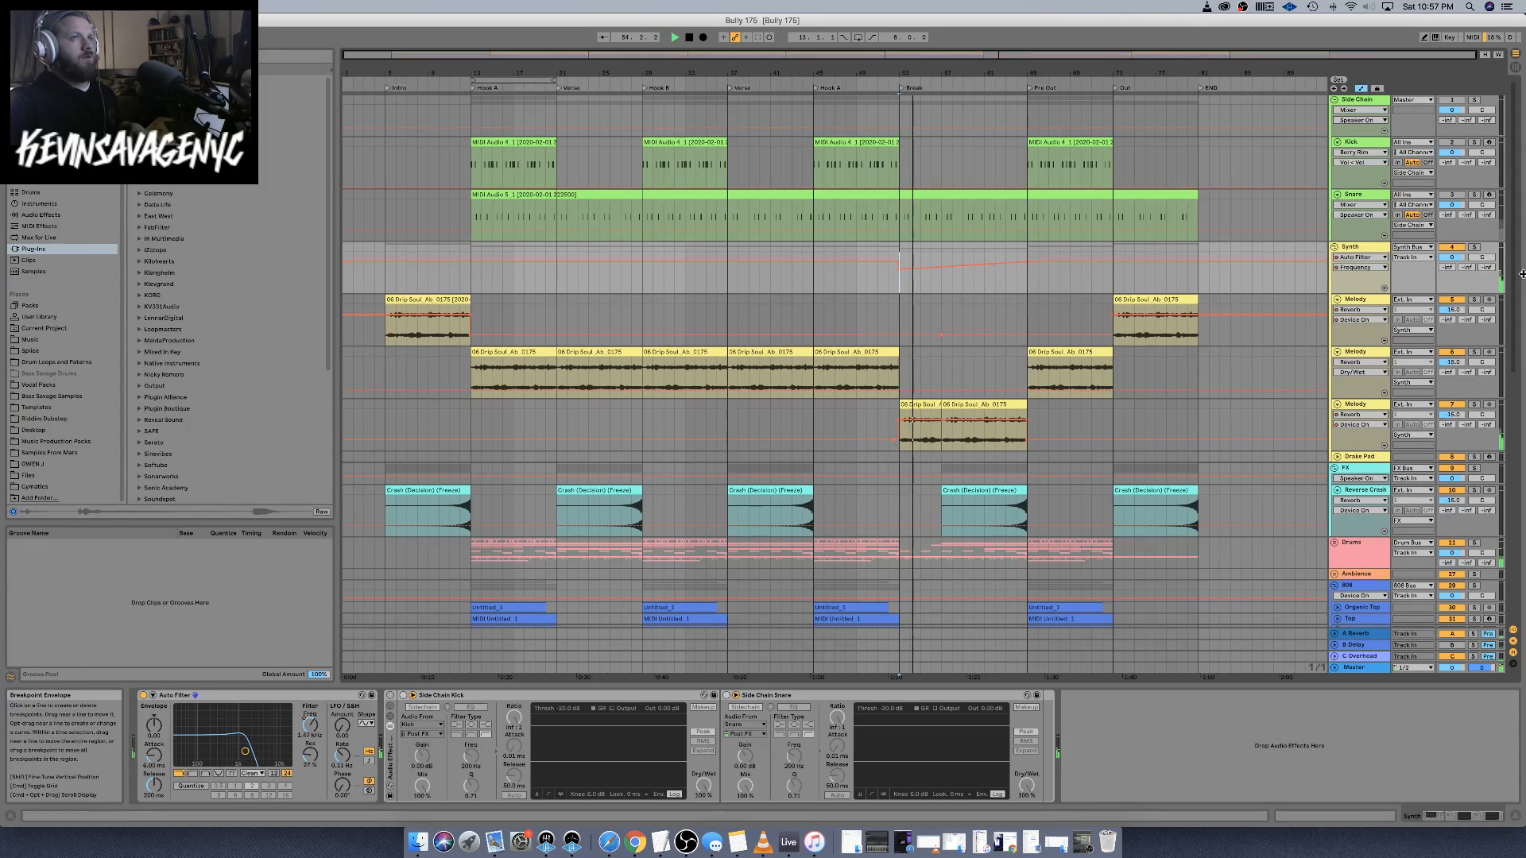
Show the Synth group's Auto Filter Resonance envelope and automate it to peak mid-Break and fall back by Pre Out, auditioning the section
{"action": "left_click", "coordinate": [1356, 268]}
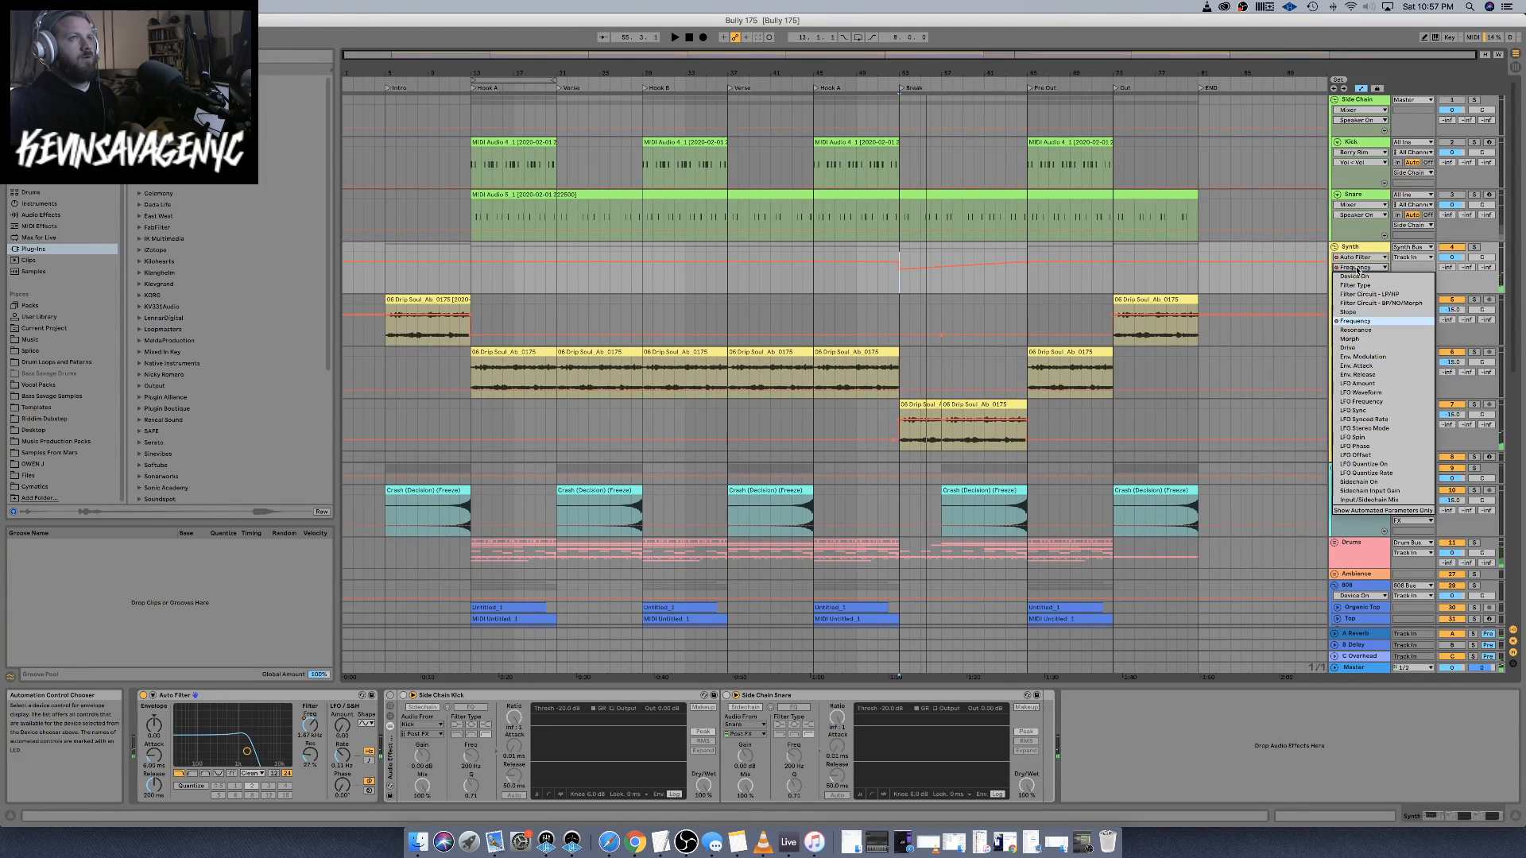
{"action": "left_click", "coordinate": [1360, 330]}
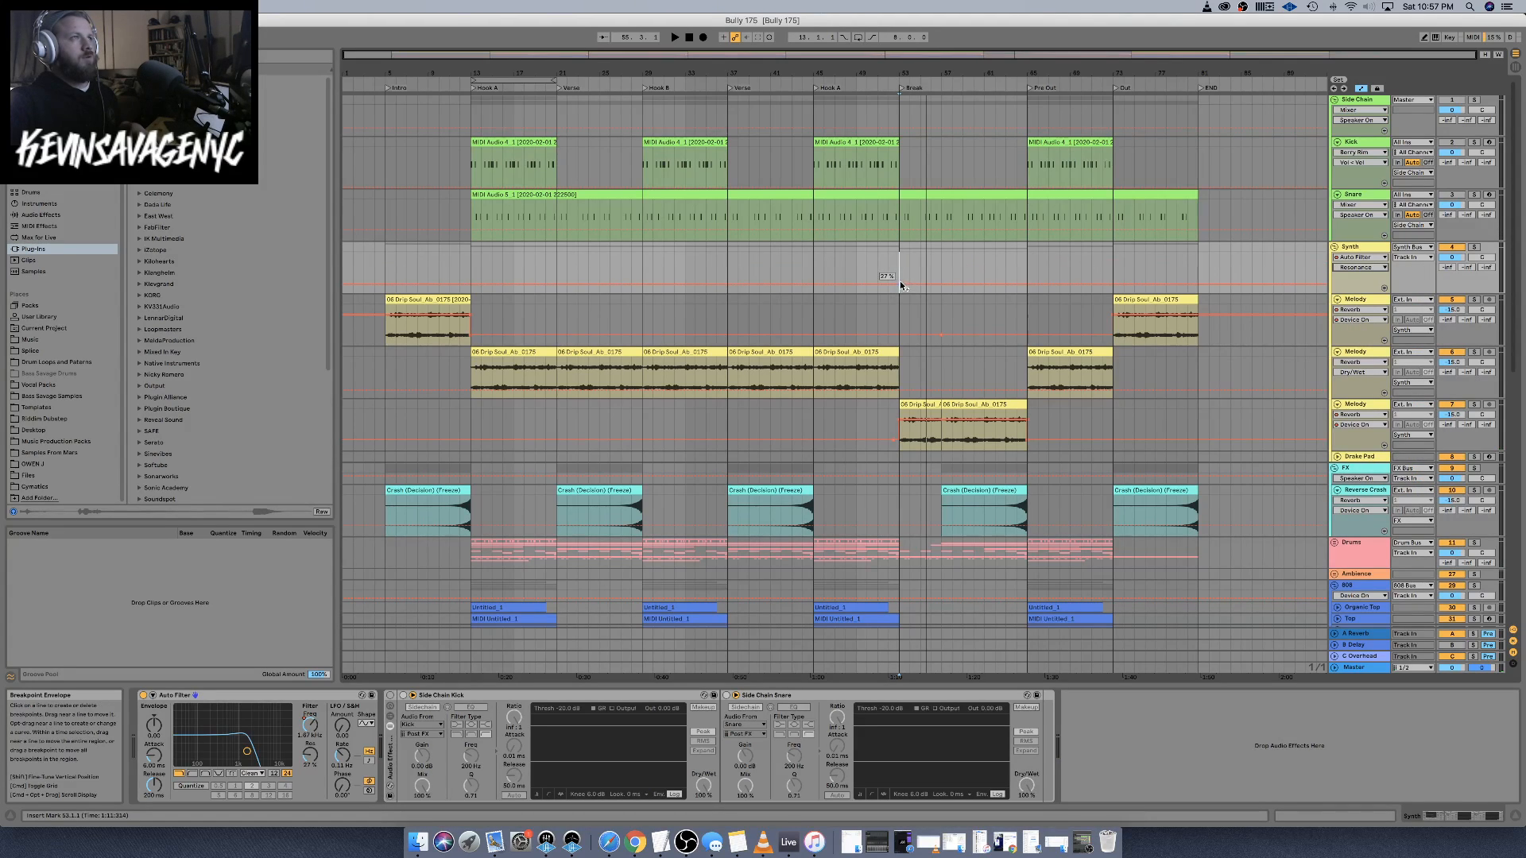
{"action": "left_click", "coordinate": [984, 283]}
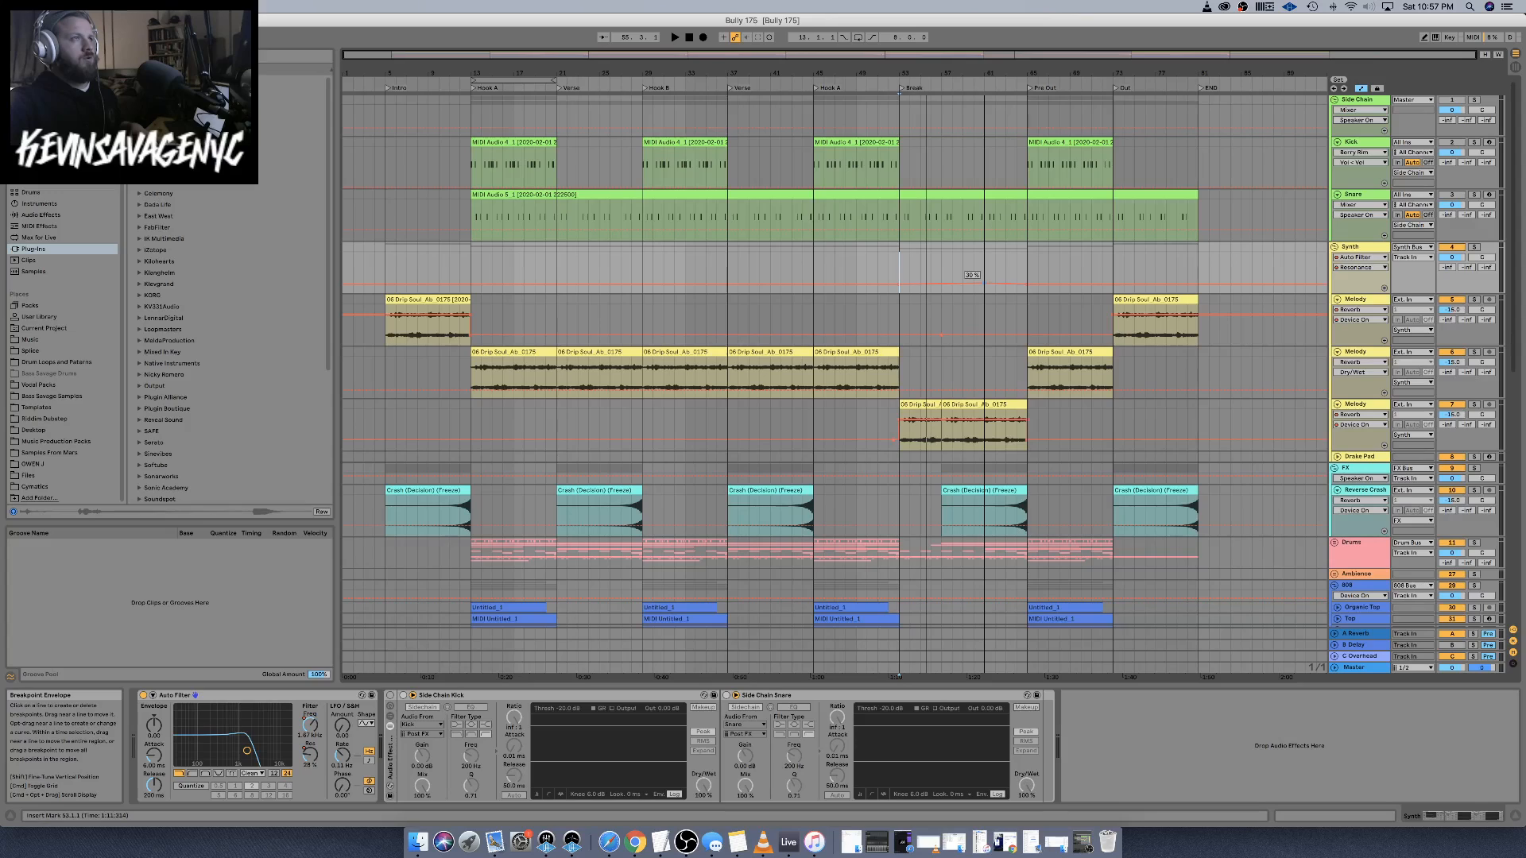
{"action": "key", "text": "space"}
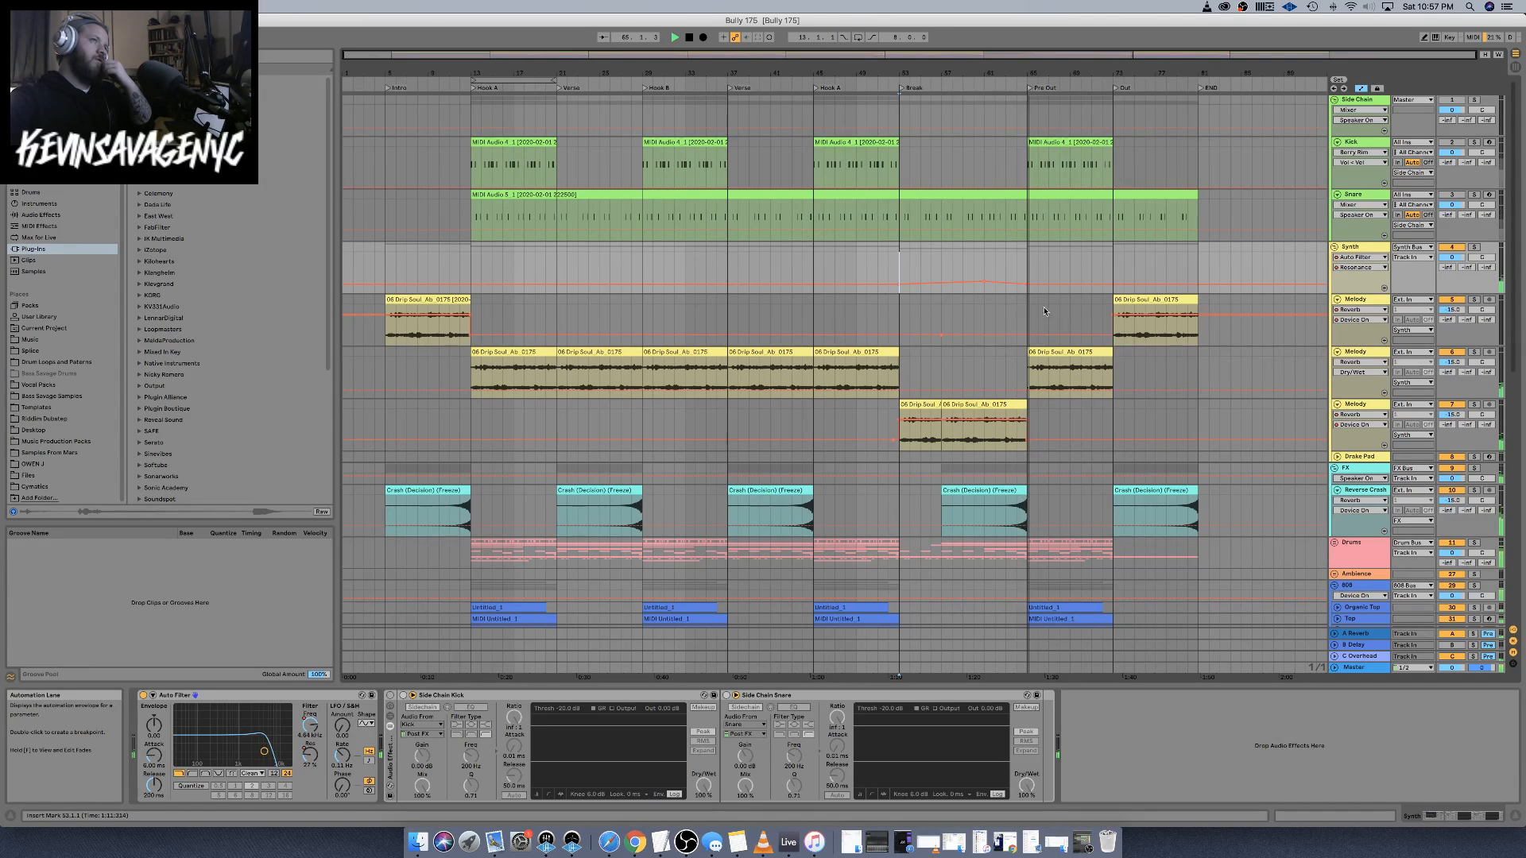
{"action": "mouse_move", "coordinate": [985, 281]}
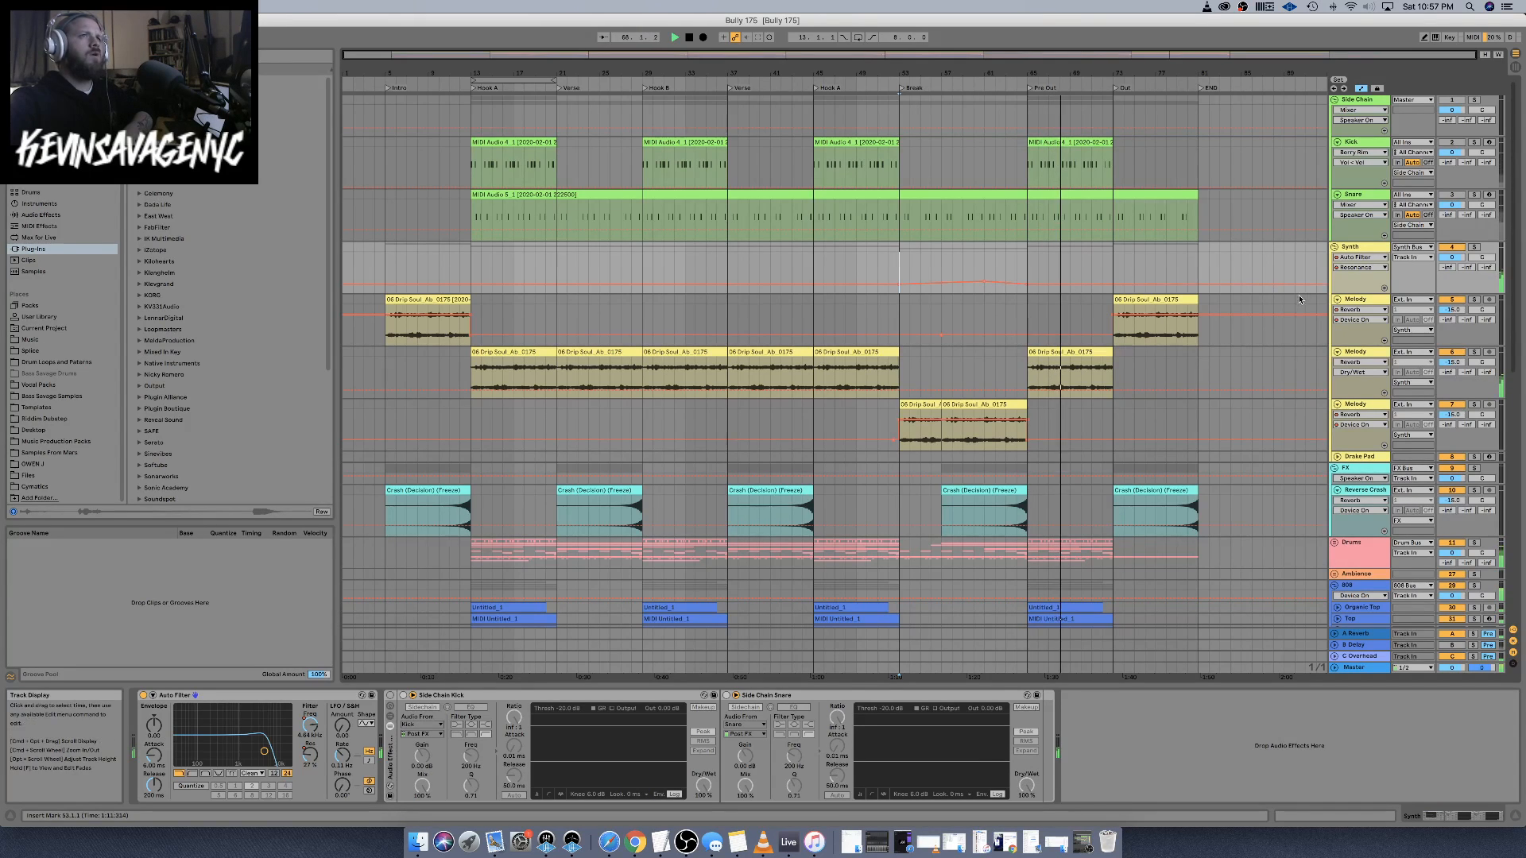
Enlarge the Synth group's automation lane and slightly lower the resonance peak in the Break
{"action": "left_click_drag", "start_coordinate": [1349, 294], "coordinate": [1349, 466]}
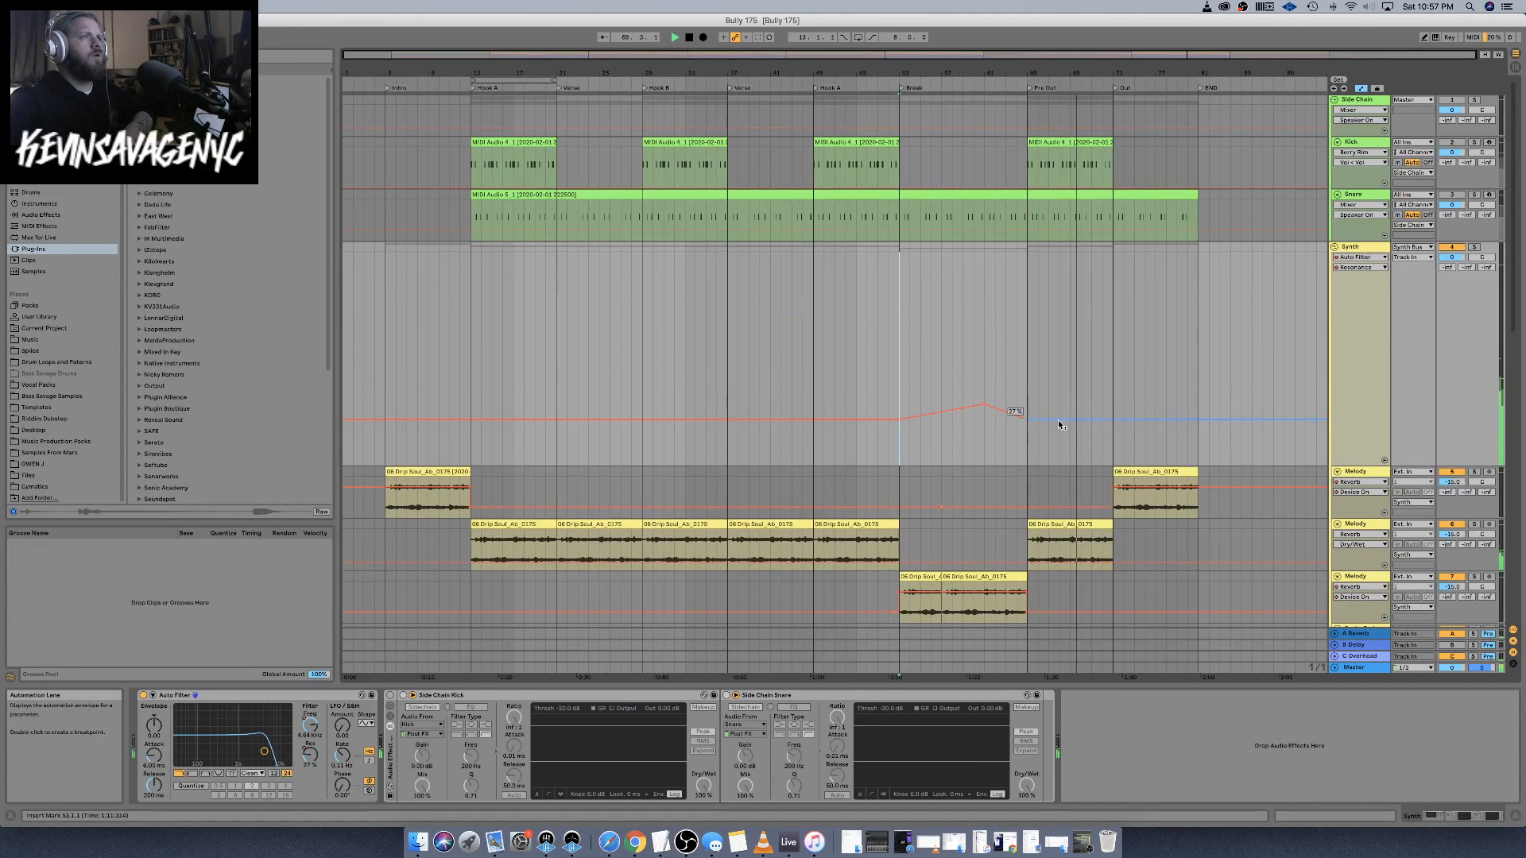
{"action": "left_click_drag", "start_coordinate": [984, 406], "coordinate": [984, 410]}
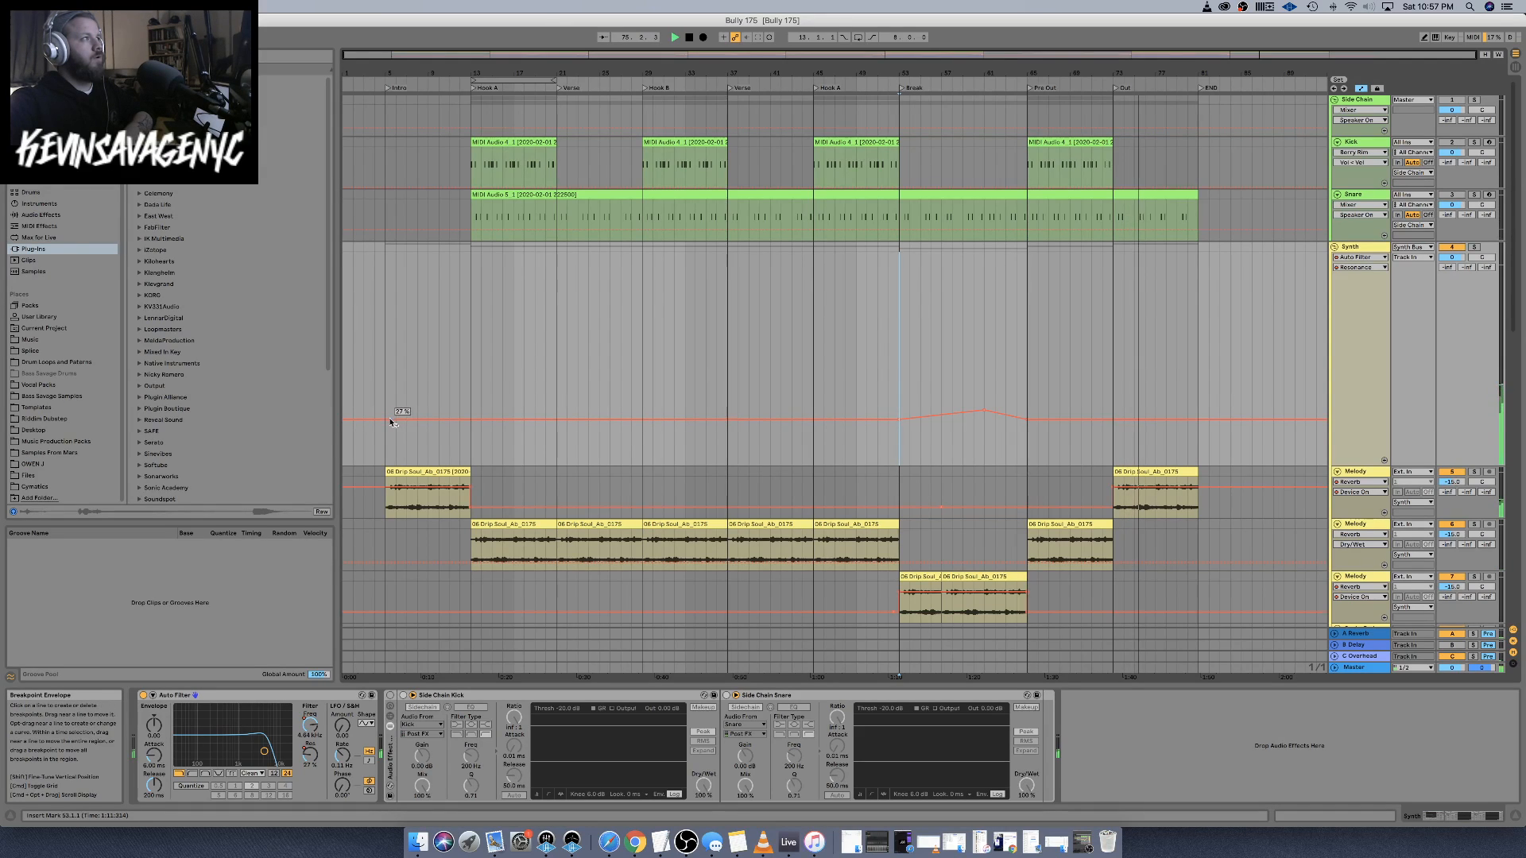
{"action": "key", "text": "space"}
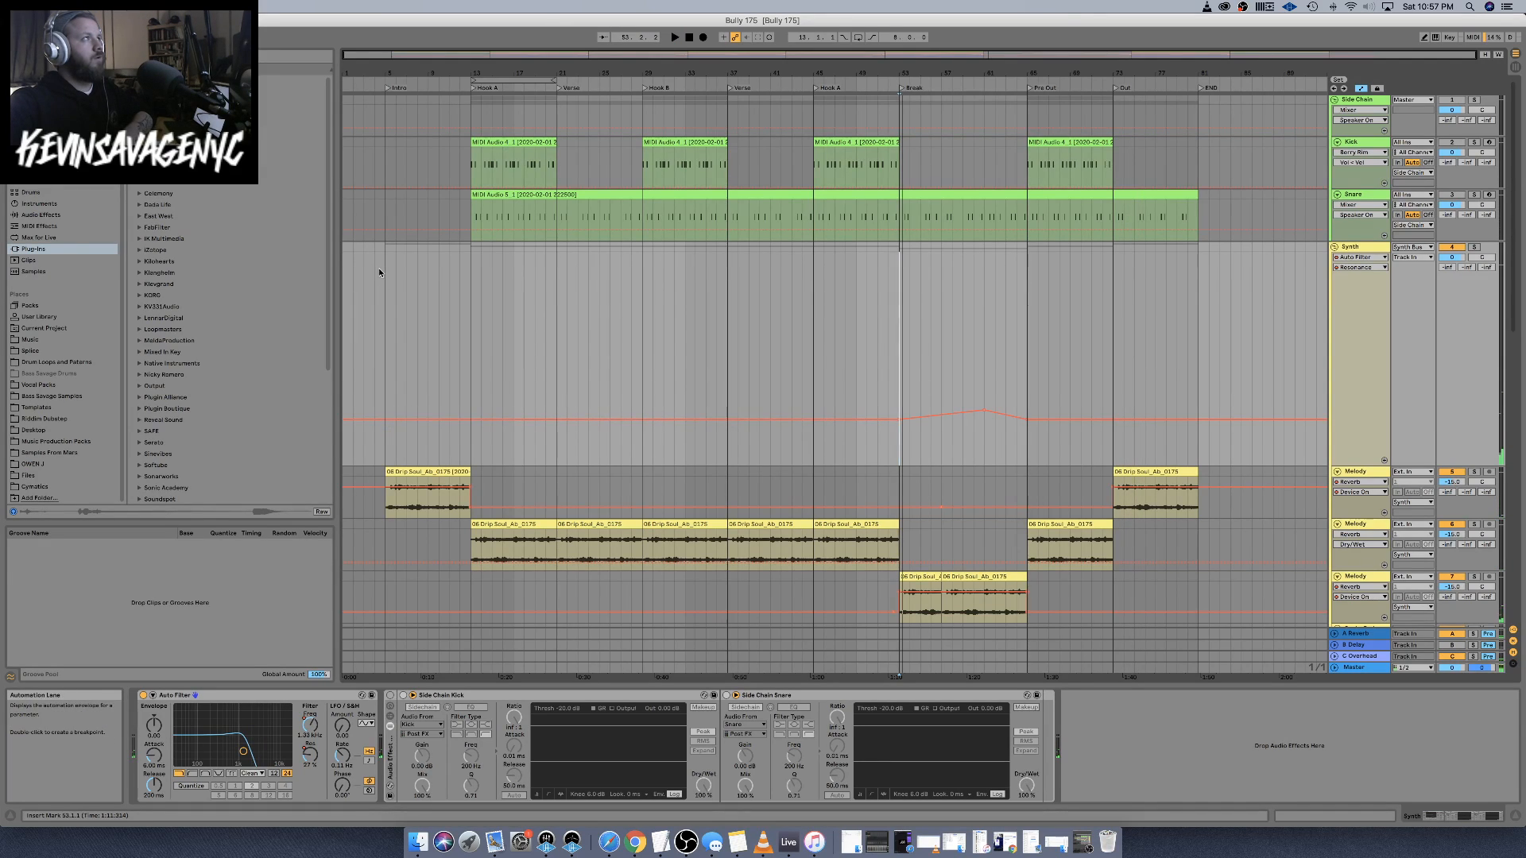
Automate the Synth group's resonance to rise gently across the Intro and drop back at Hook A while playing from the Intro
{"action": "left_click", "coordinate": [385, 71]}
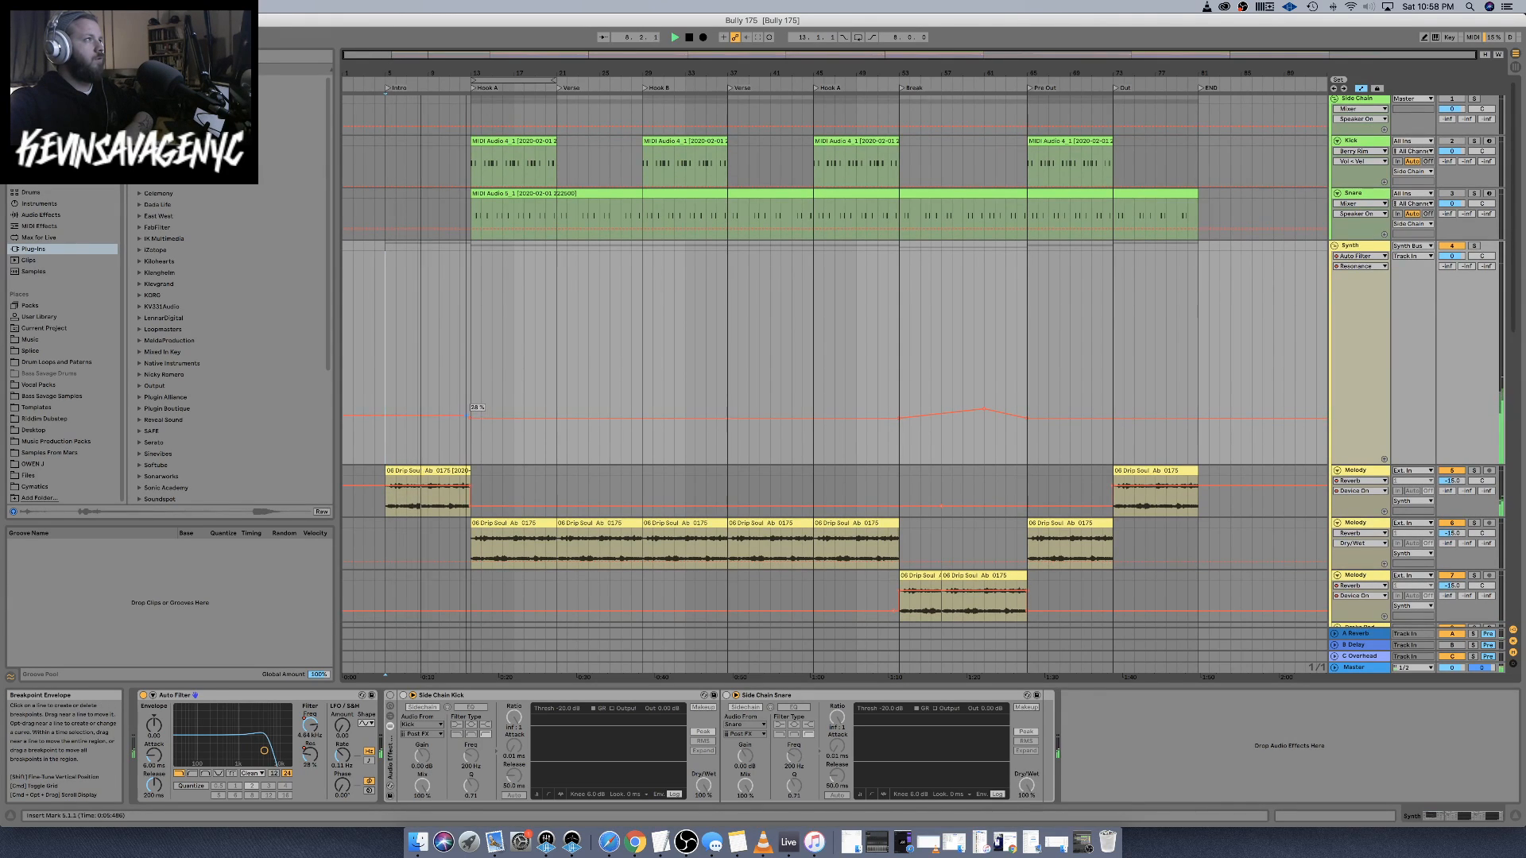
{"action": "left_click_drag", "start_coordinate": [464, 417], "coordinate": [464, 412]}
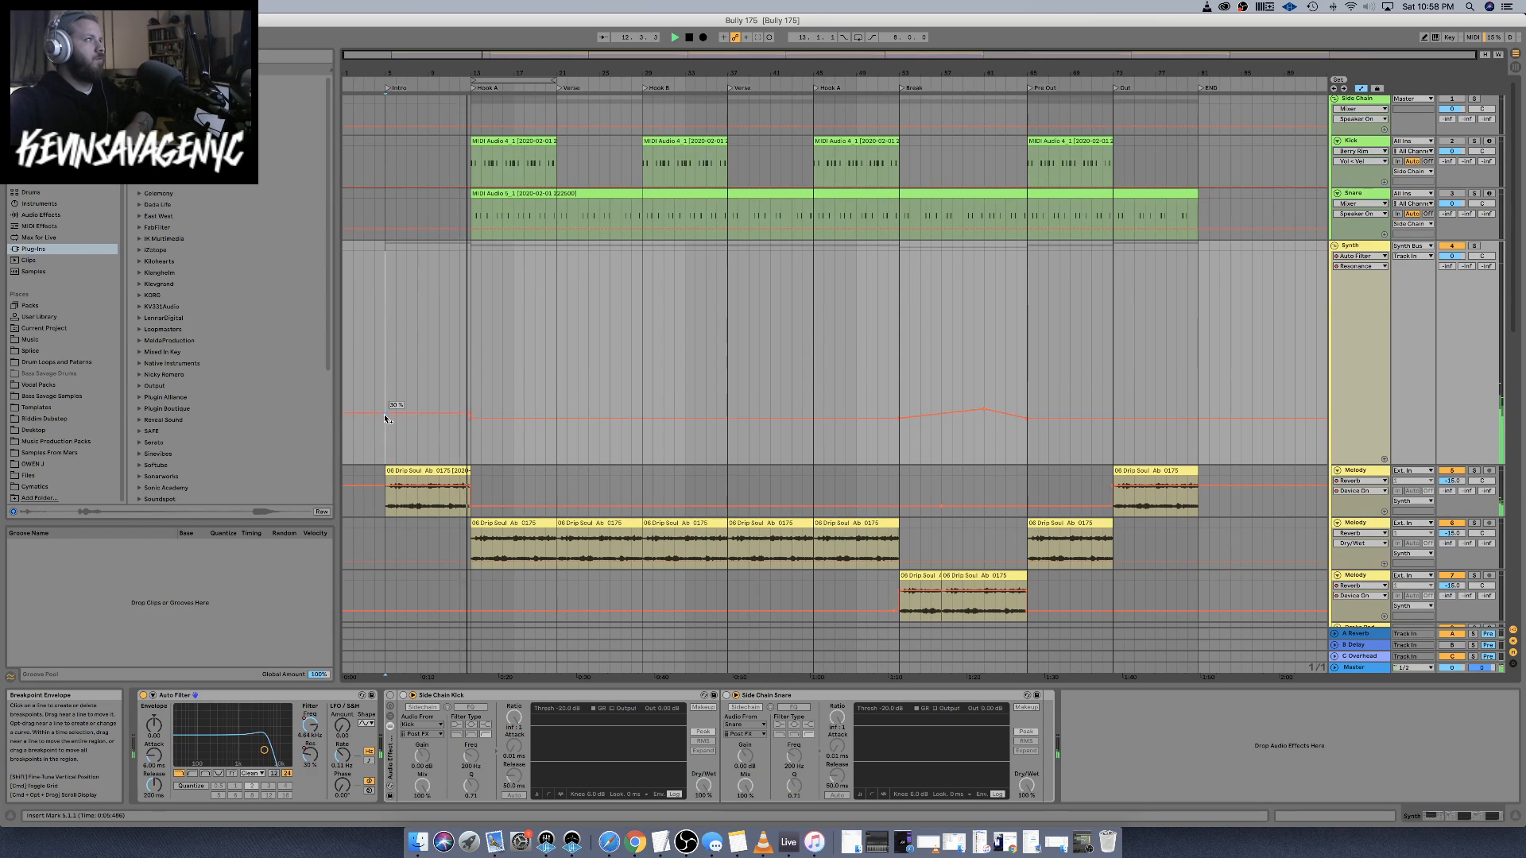
{"action": "left_click_drag", "start_coordinate": [384, 413], "coordinate": [385, 416]}
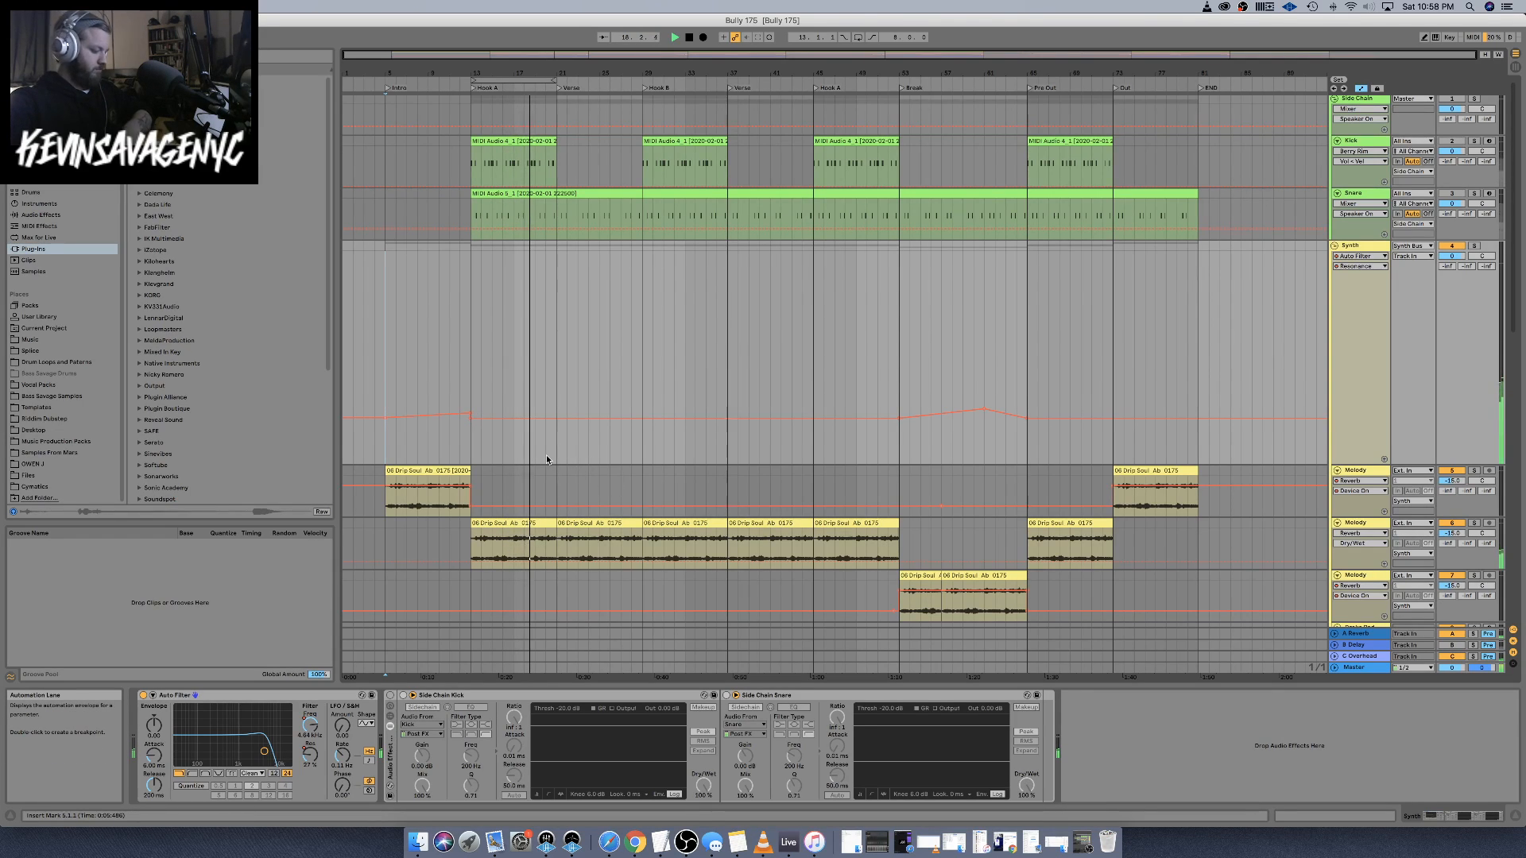
Show the Synth group's Auto Filter Frequency envelope, lower the section before the Break to about 3.5 kHz, and replay from the Intro
{"action": "left_click", "coordinate": [1359, 257]}
{"action": "left_click", "coordinate": [1357, 267]}
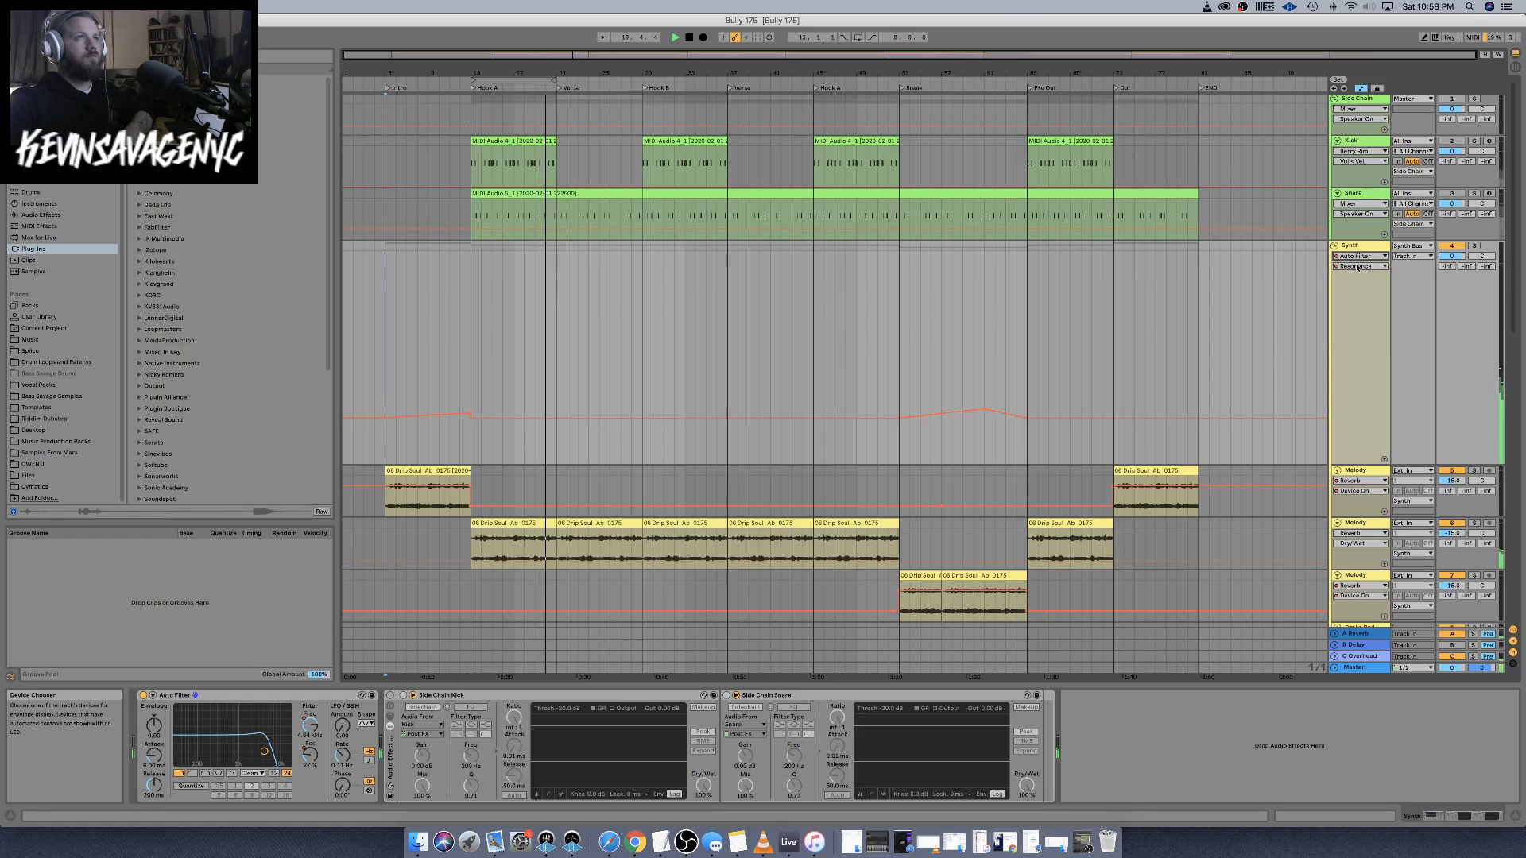
{"action": "left_click", "coordinate": [1357, 266]}
{"action": "left_click", "coordinate": [1363, 308]}
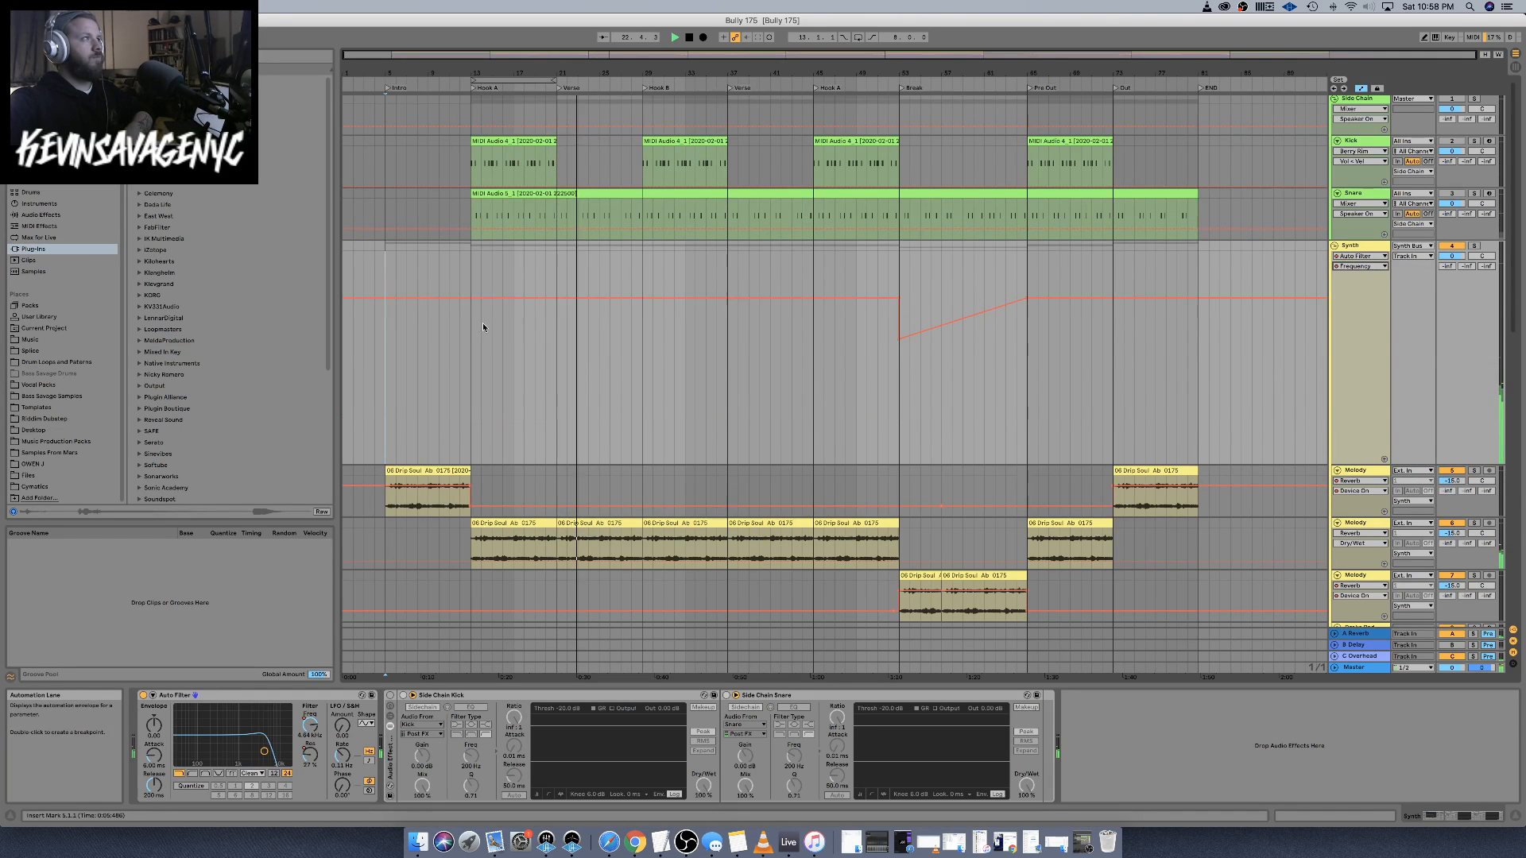
{"action": "left_click_drag", "start_coordinate": [882, 298], "coordinate": [882, 308]}
{"action": "key", "text": "space"}
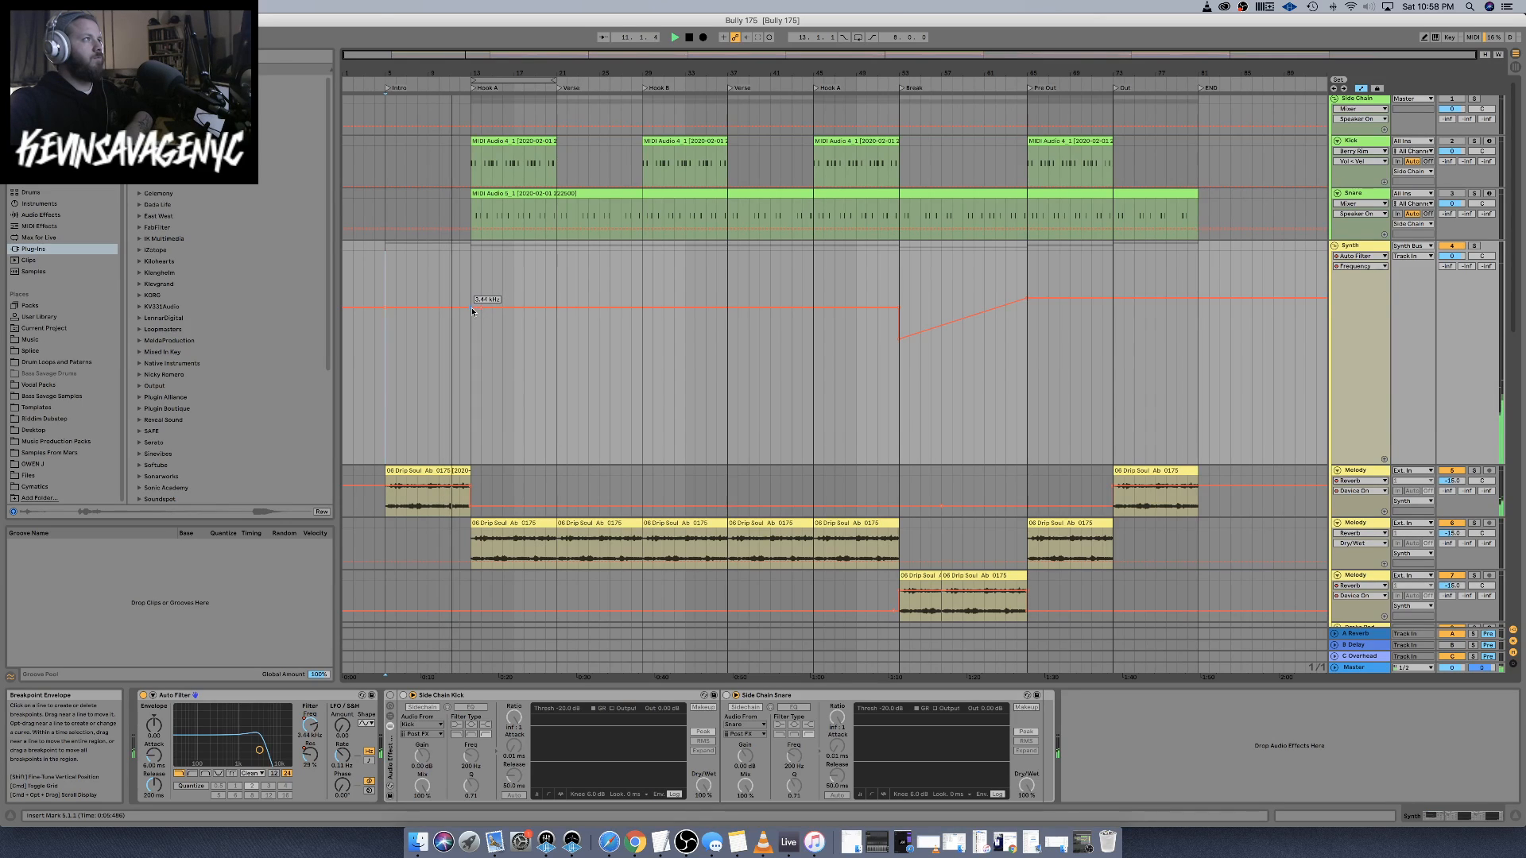
Ramp the filter frequency up across the Intro and make it fall straight back to about 3.5 kHz at the first Hook A
{"action": "left_click_drag", "start_coordinate": [472, 311], "coordinate": [469, 299]}
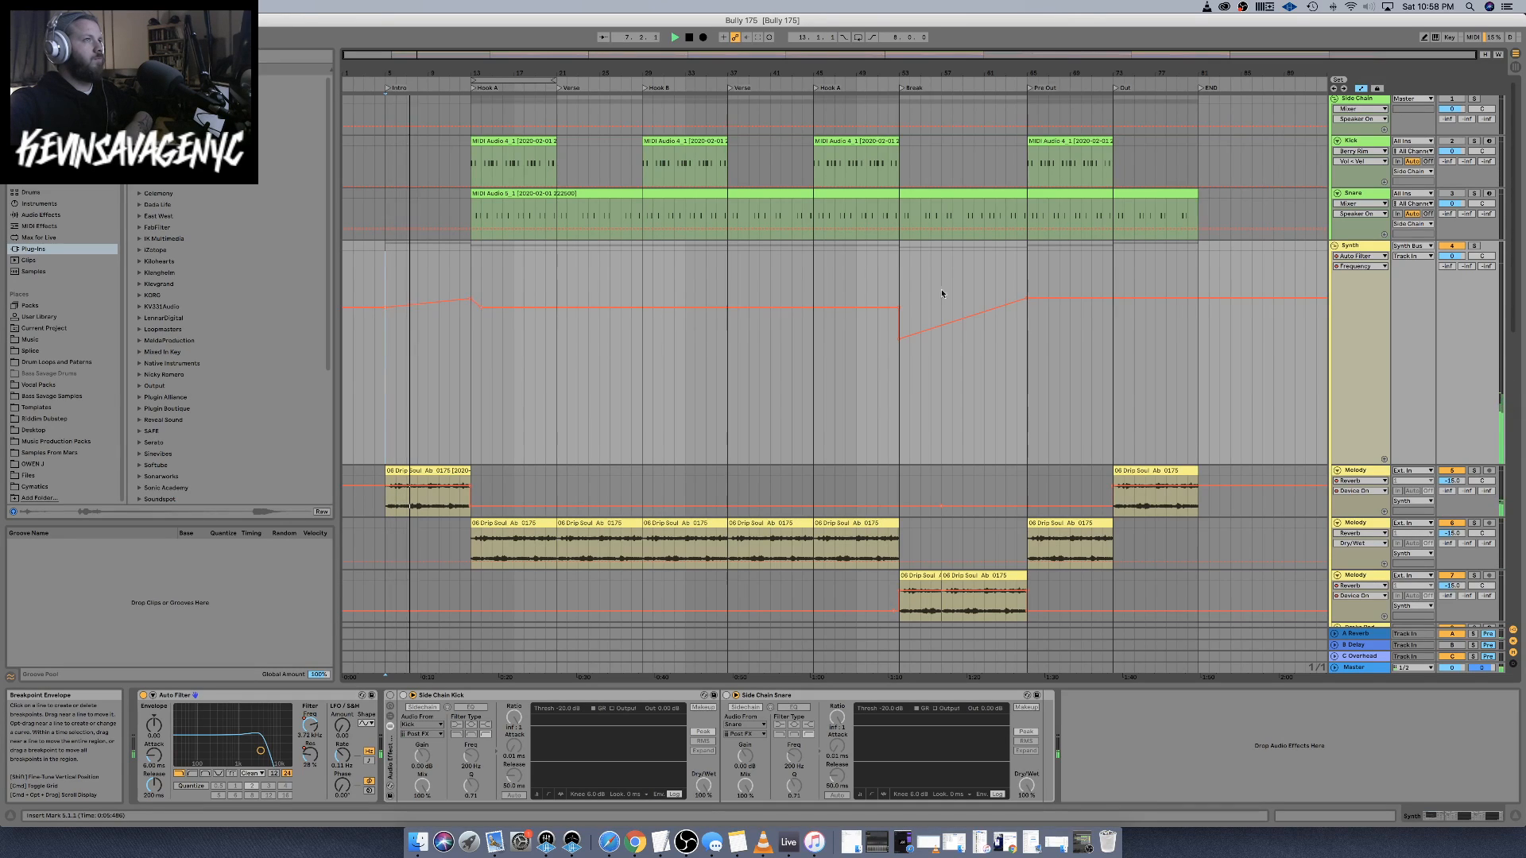
{"action": "mouse_move", "coordinate": [476, 299]}
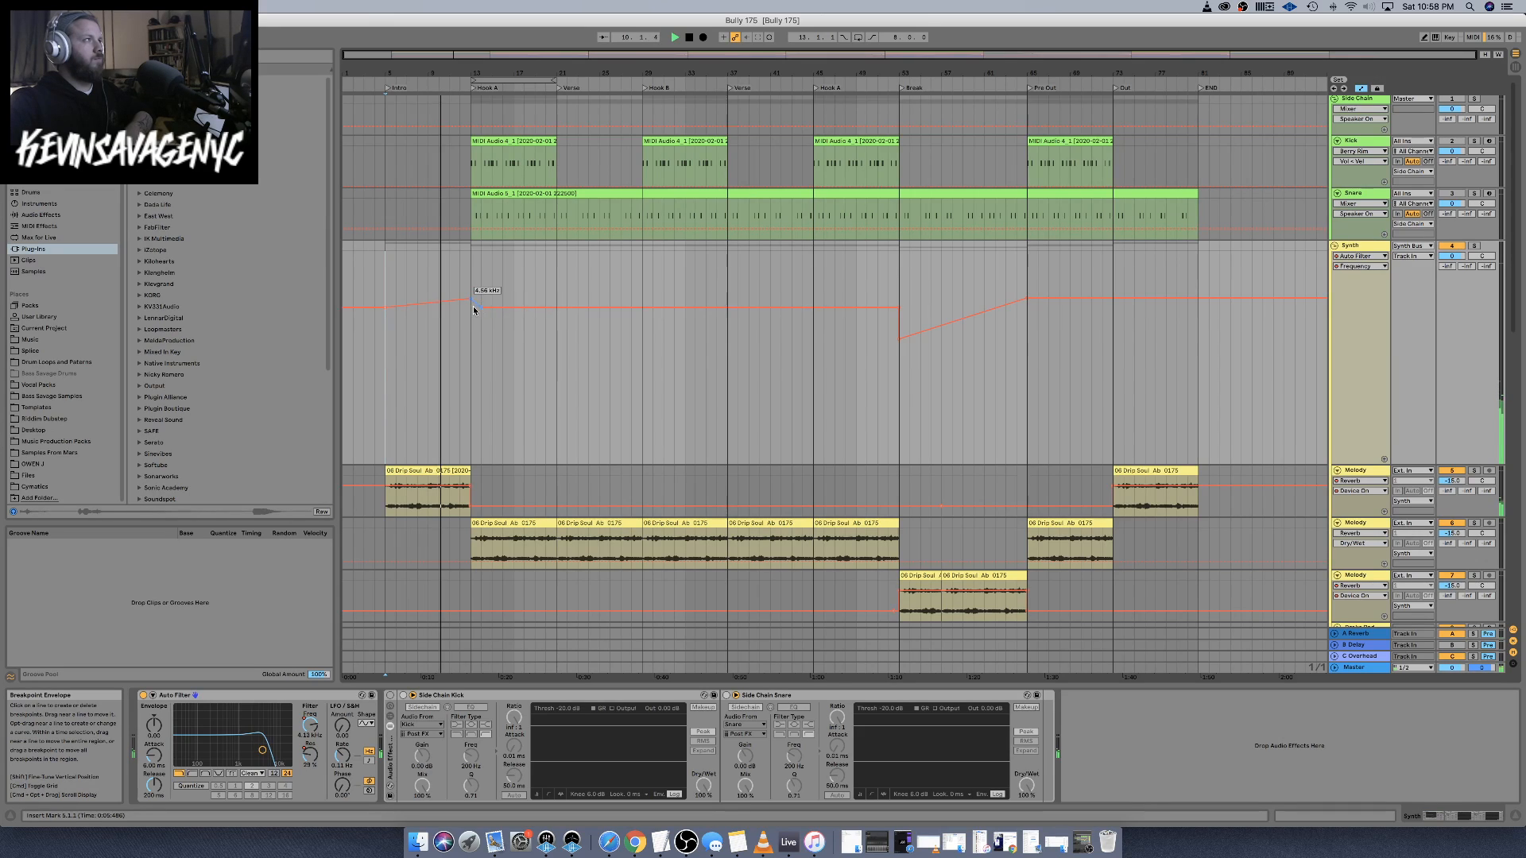
{"action": "left_click_drag", "start_coordinate": [479, 308], "coordinate": [470, 308]}
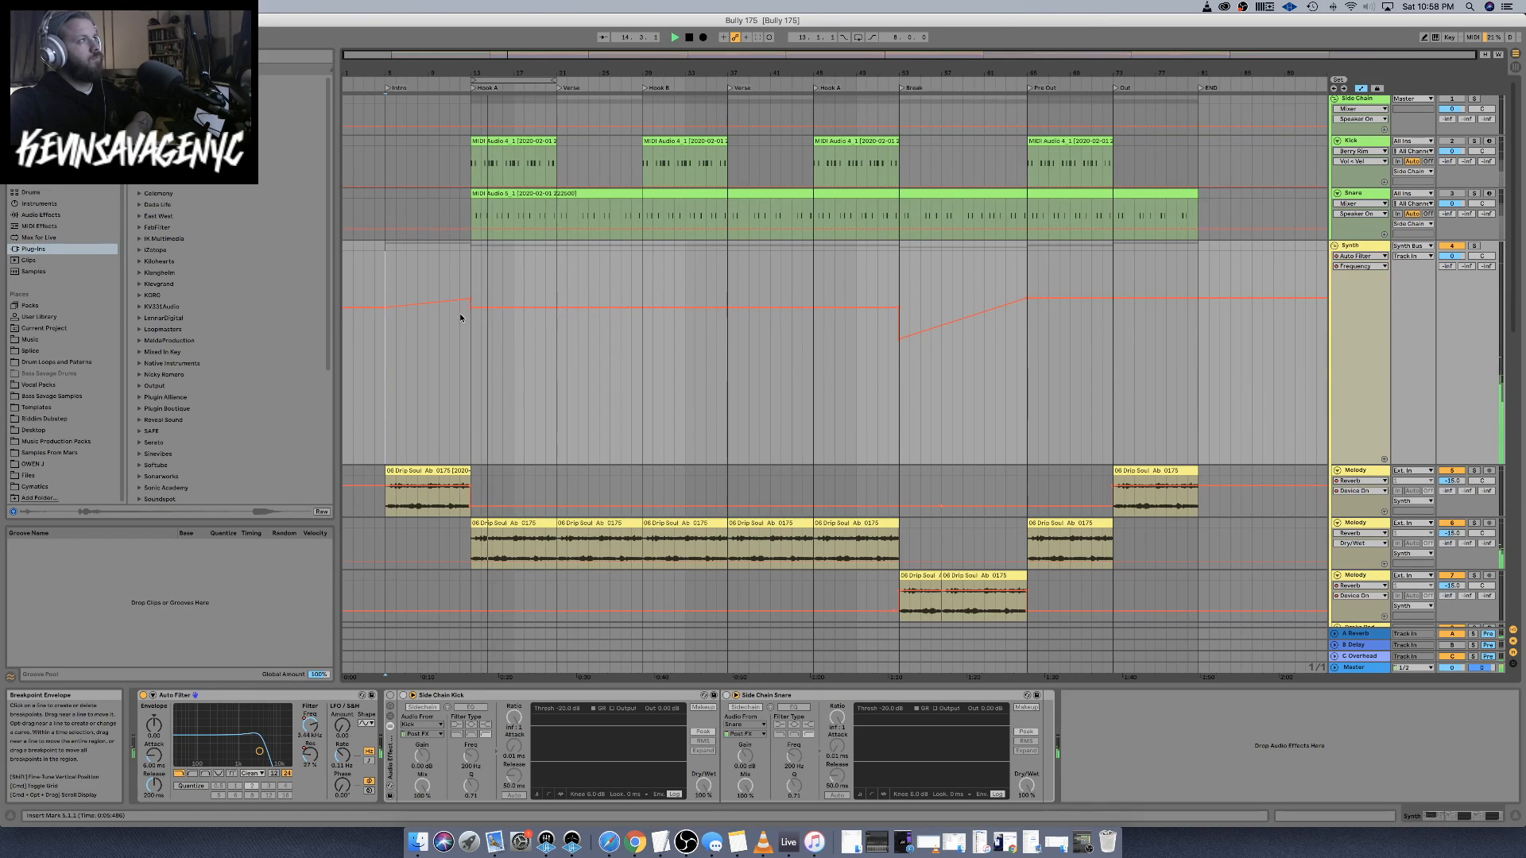
Lower the filter frequency at the first Hook A, add a second drop at Hook B, and audition from Hook A
{"action": "left_click_drag", "start_coordinate": [471, 307], "coordinate": [471, 318]}
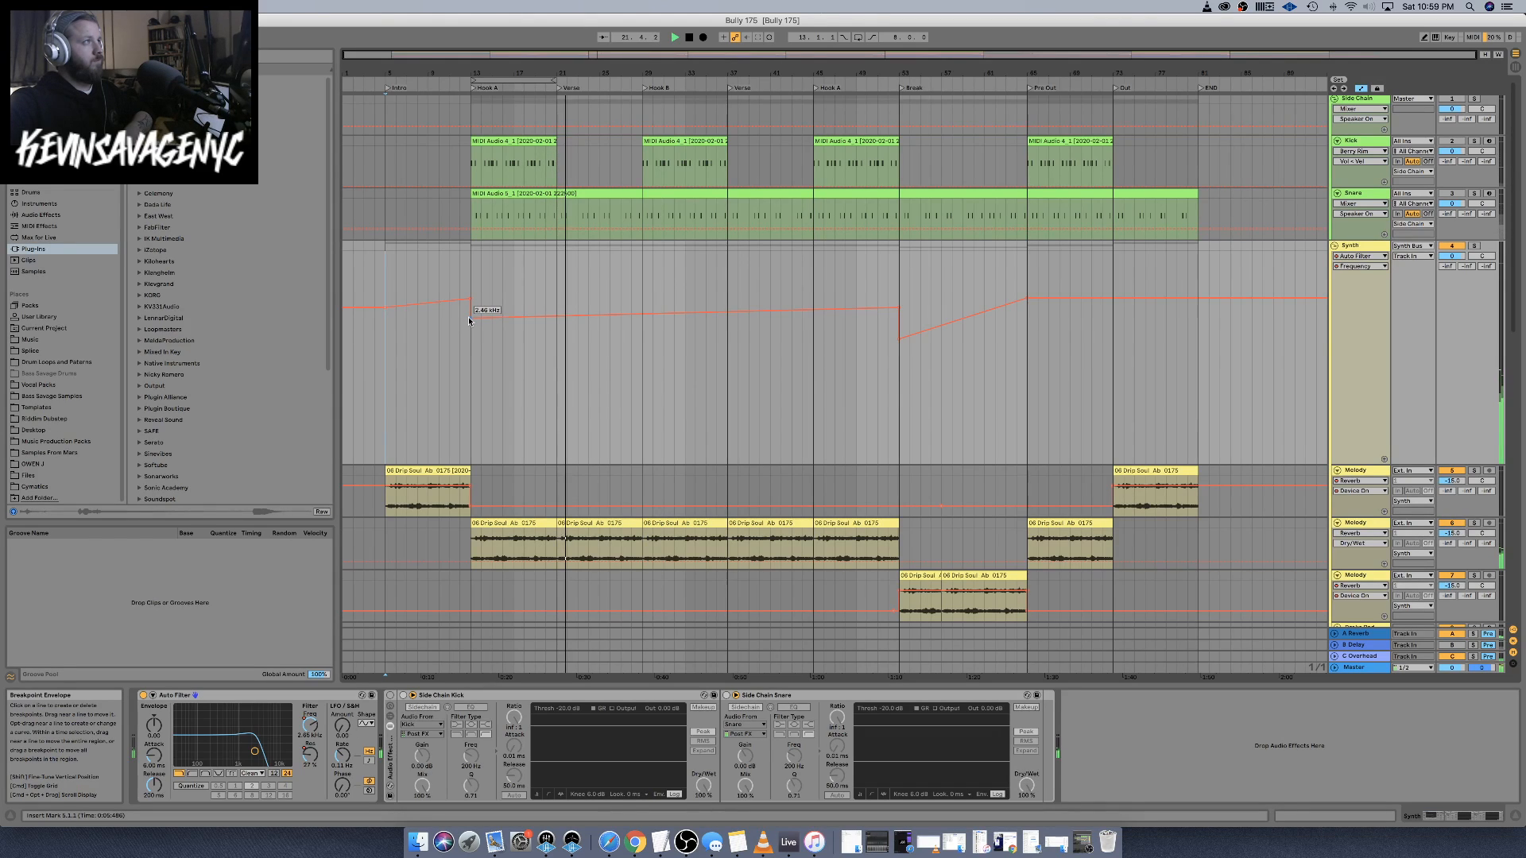
{"action": "left_click_drag", "start_coordinate": [469, 321], "coordinate": [468, 322]}
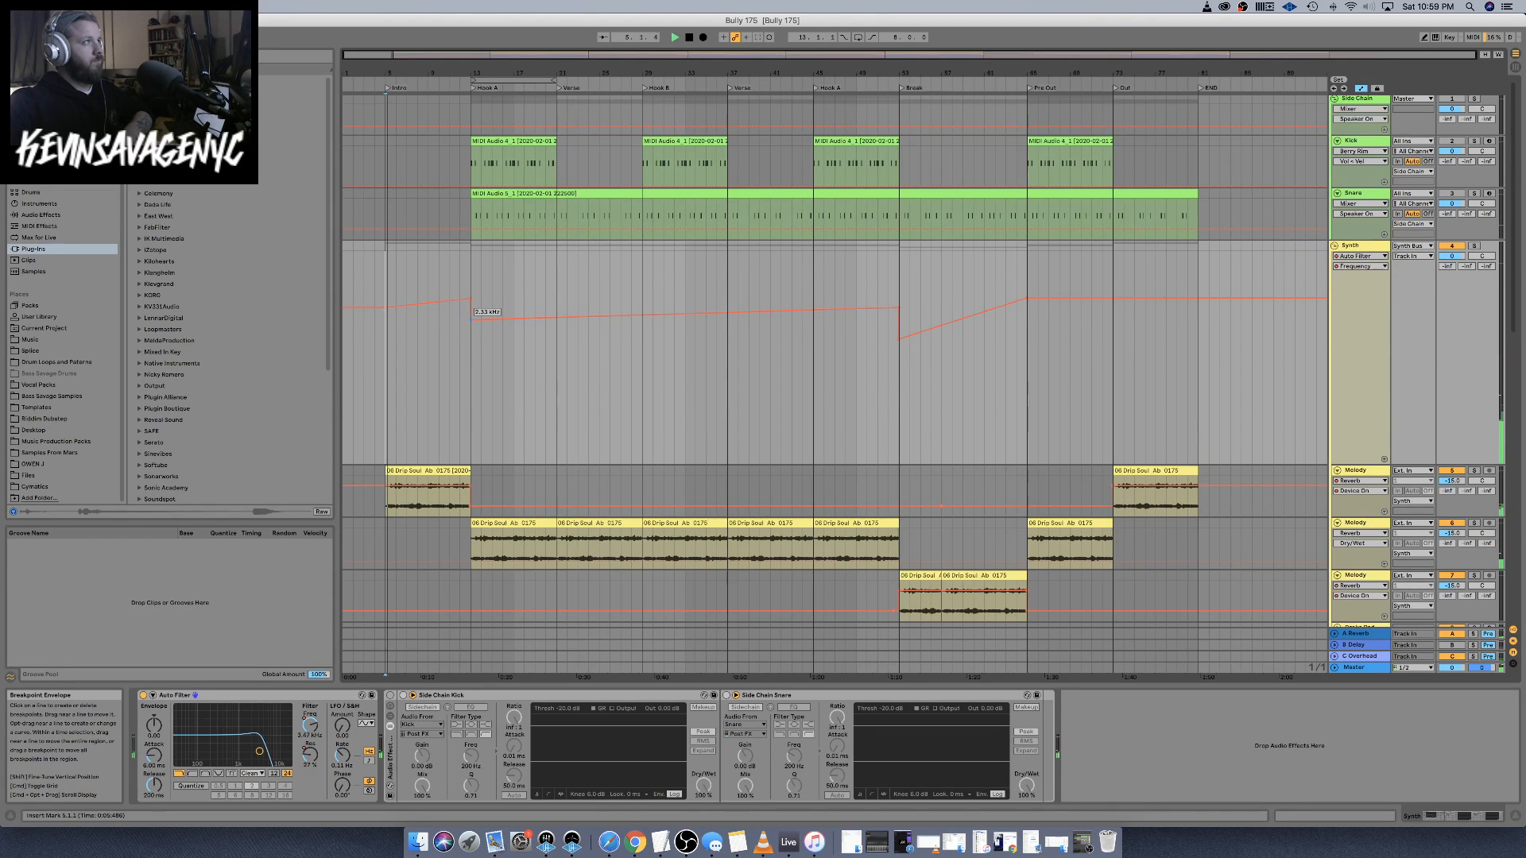
{"action": "left_click", "coordinate": [475, 89]}
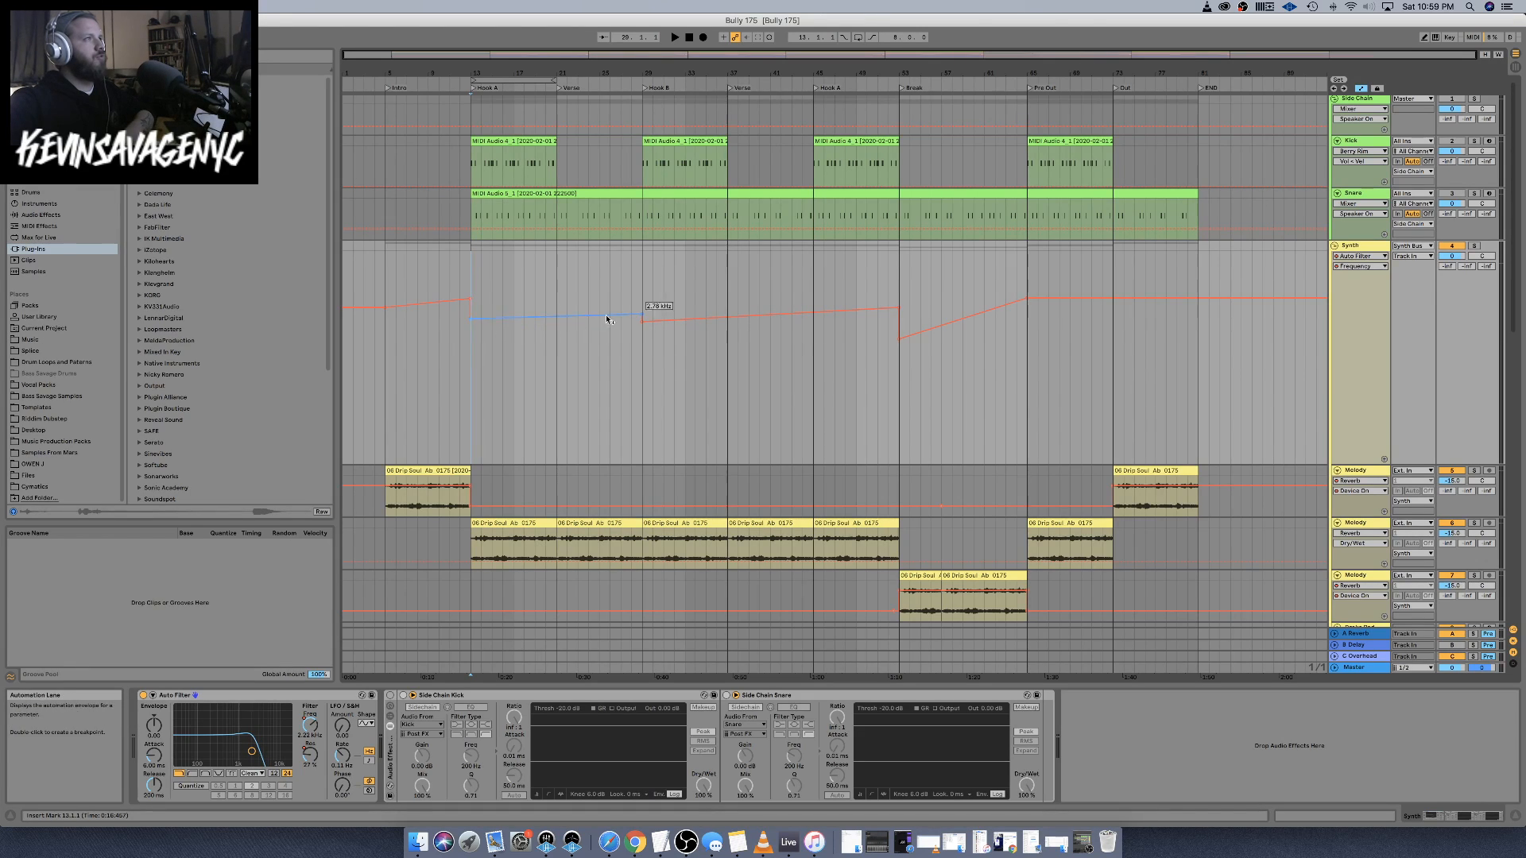
{"action": "key", "text": "space"}
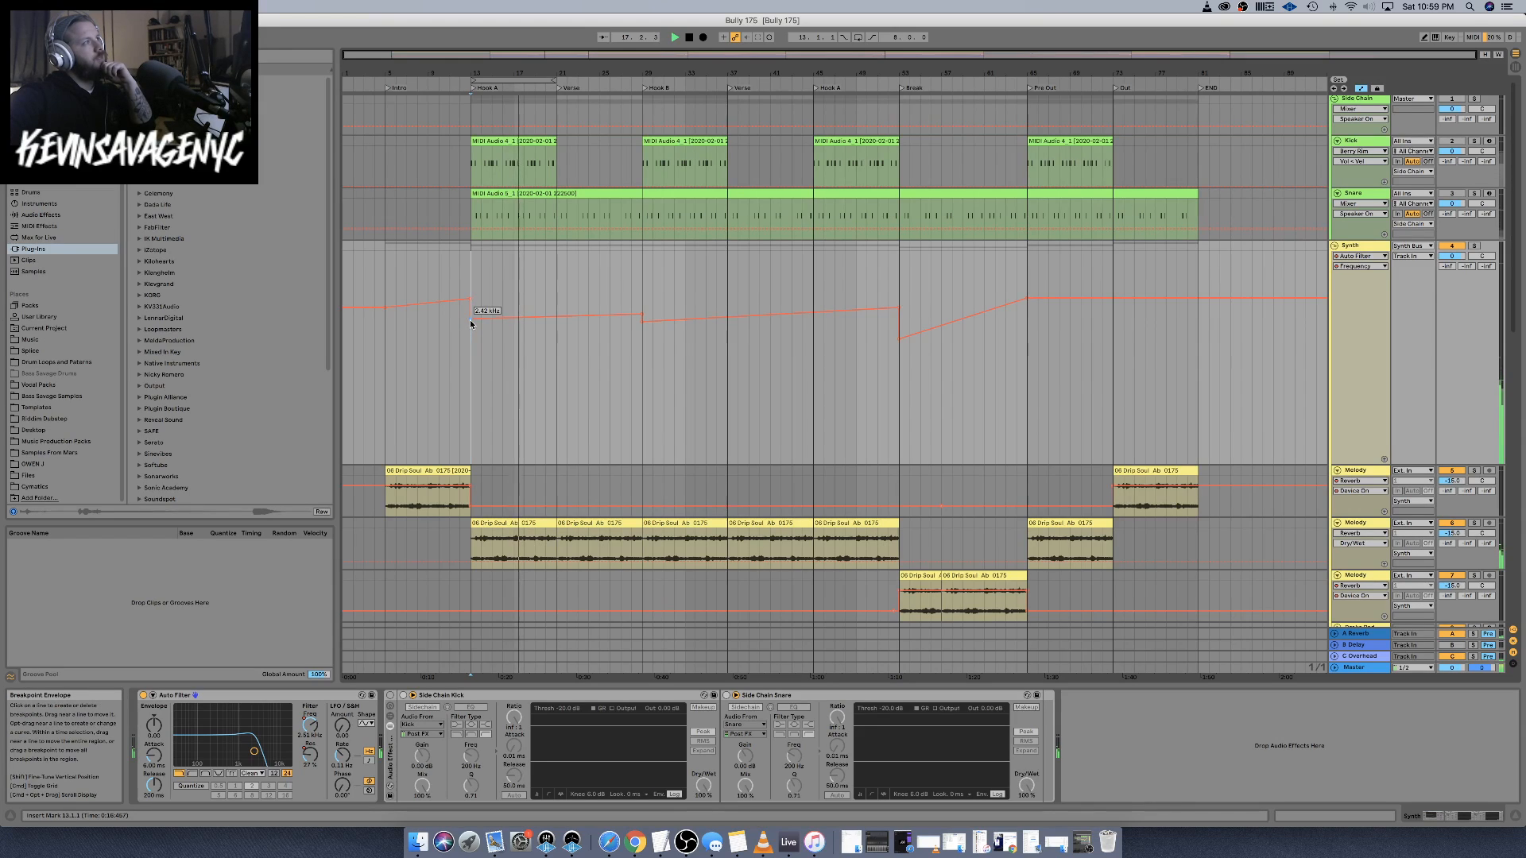
{"action": "mouse_move", "coordinate": [470, 325]}
Add filter frequency drops at the second Hook A and at Pre Out, the latter to about 3.1 kHz
{"action": "mouse_move", "coordinate": [890, 313]}
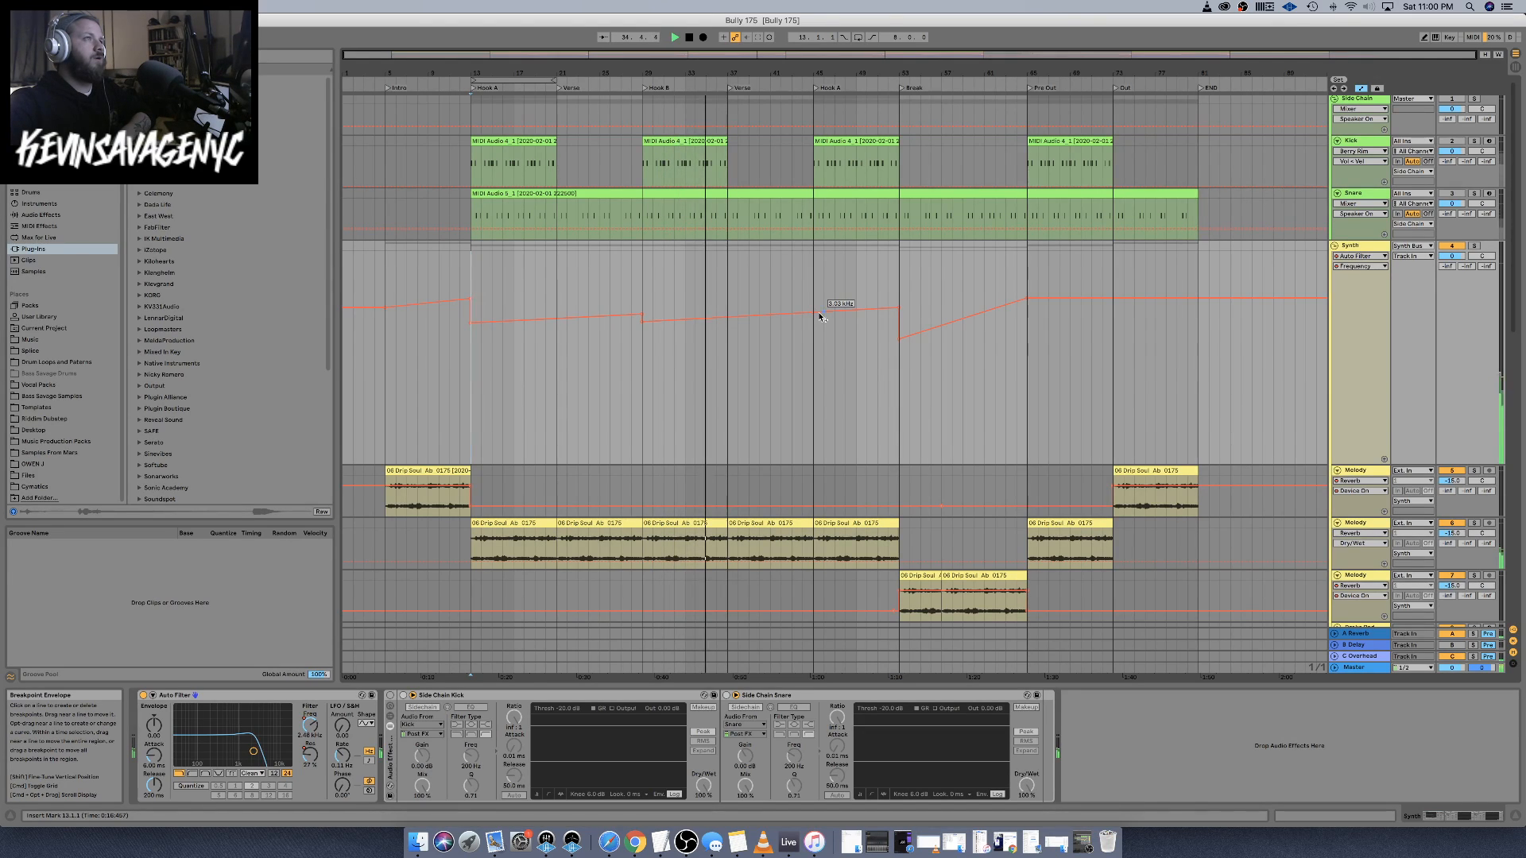
{"action": "left_click_drag", "start_coordinate": [820, 314], "coordinate": [815, 320]}
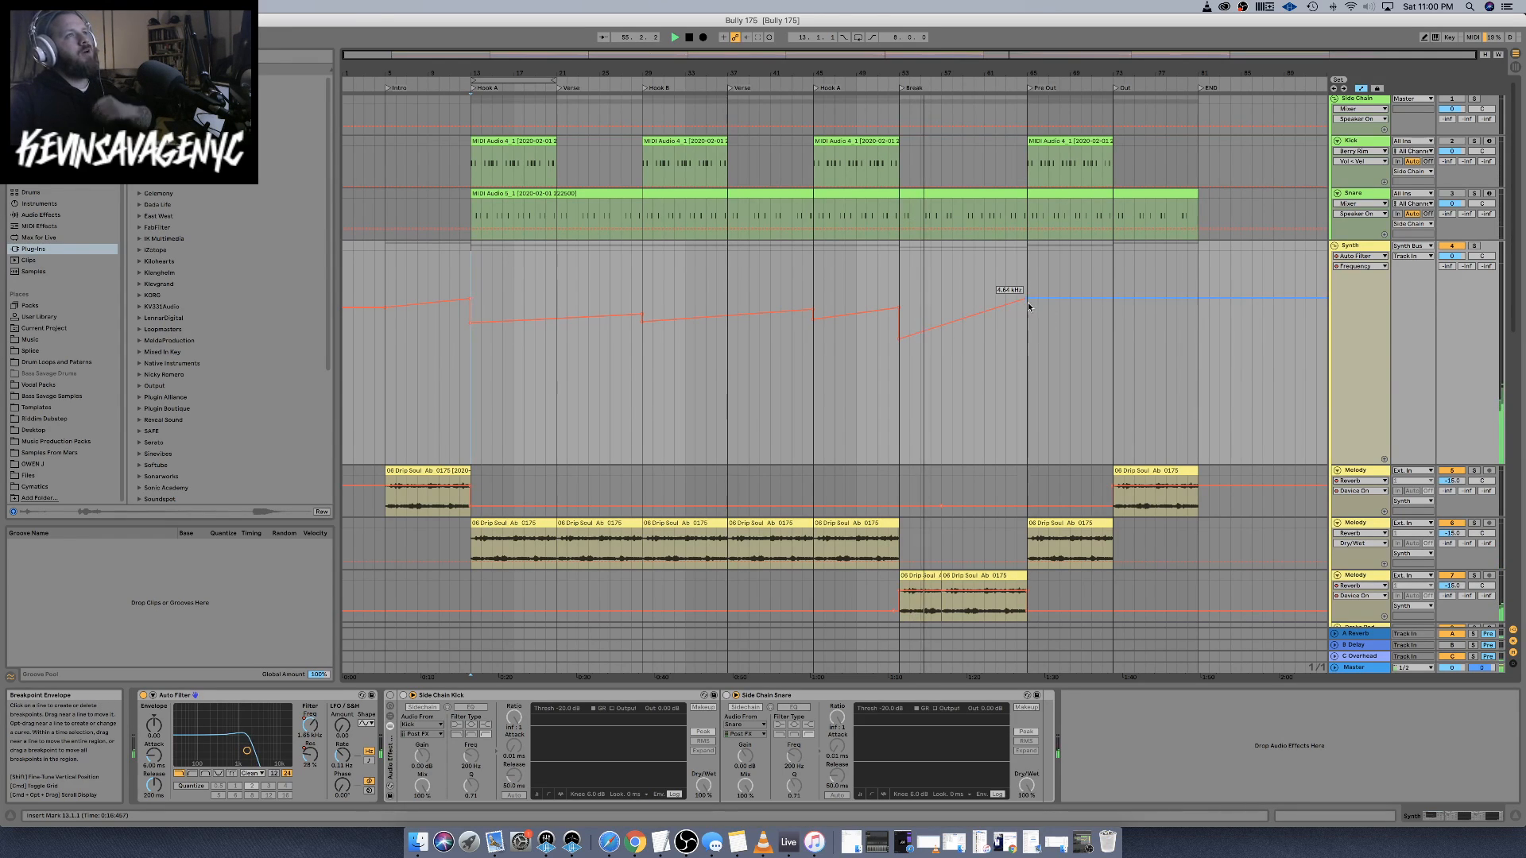
{"action": "left_click_drag", "start_coordinate": [1037, 303], "coordinate": [1027, 311]}
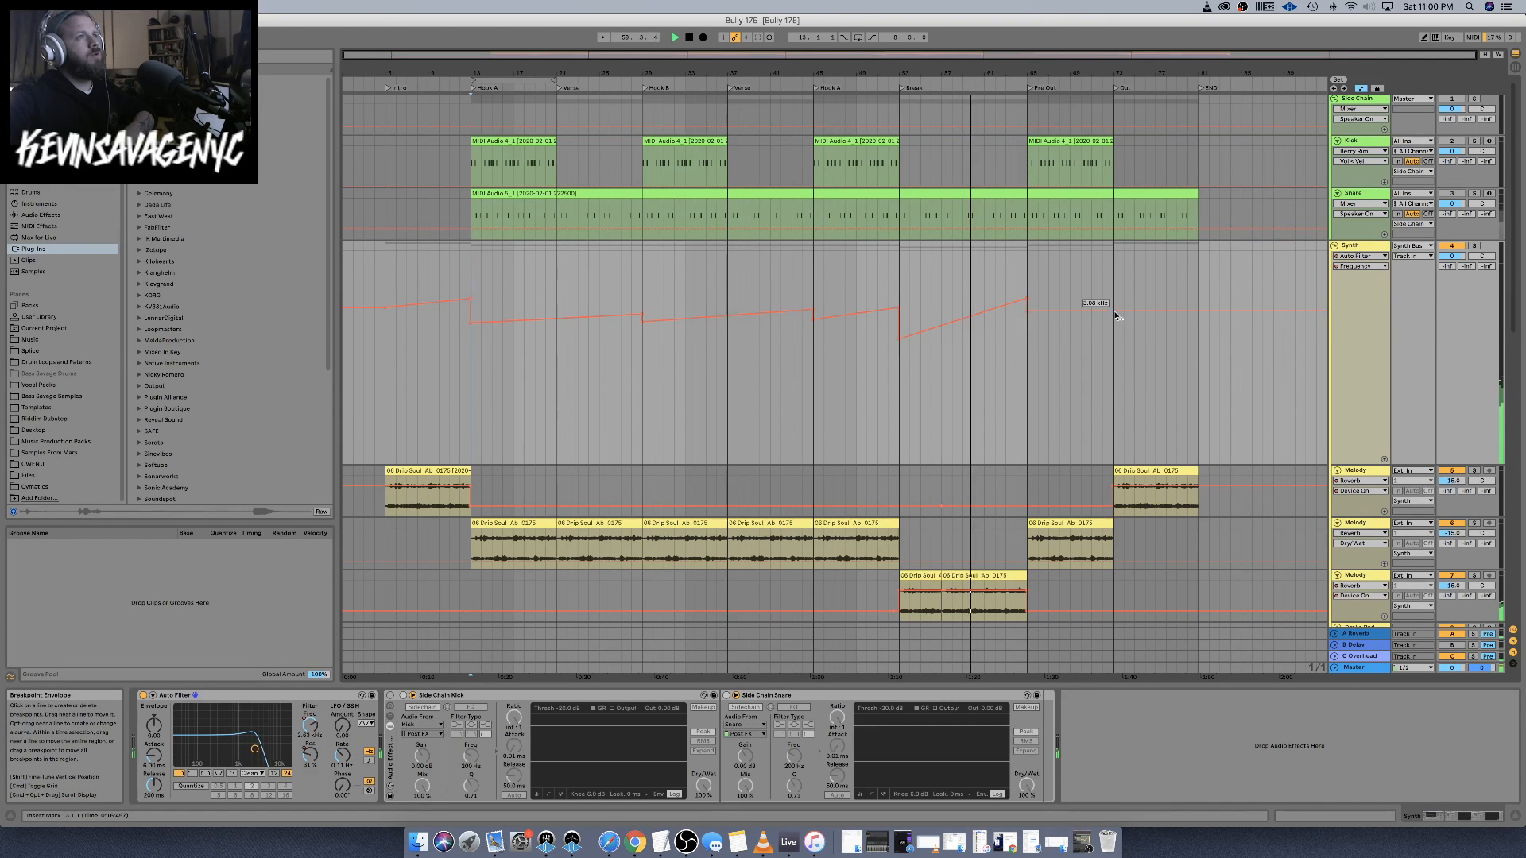
Raise the filter frequency to about 6 kHz at Out and slope it down towards END during playback
{"action": "left_click_drag", "start_coordinate": [1111, 311], "coordinate": [1112, 285]}
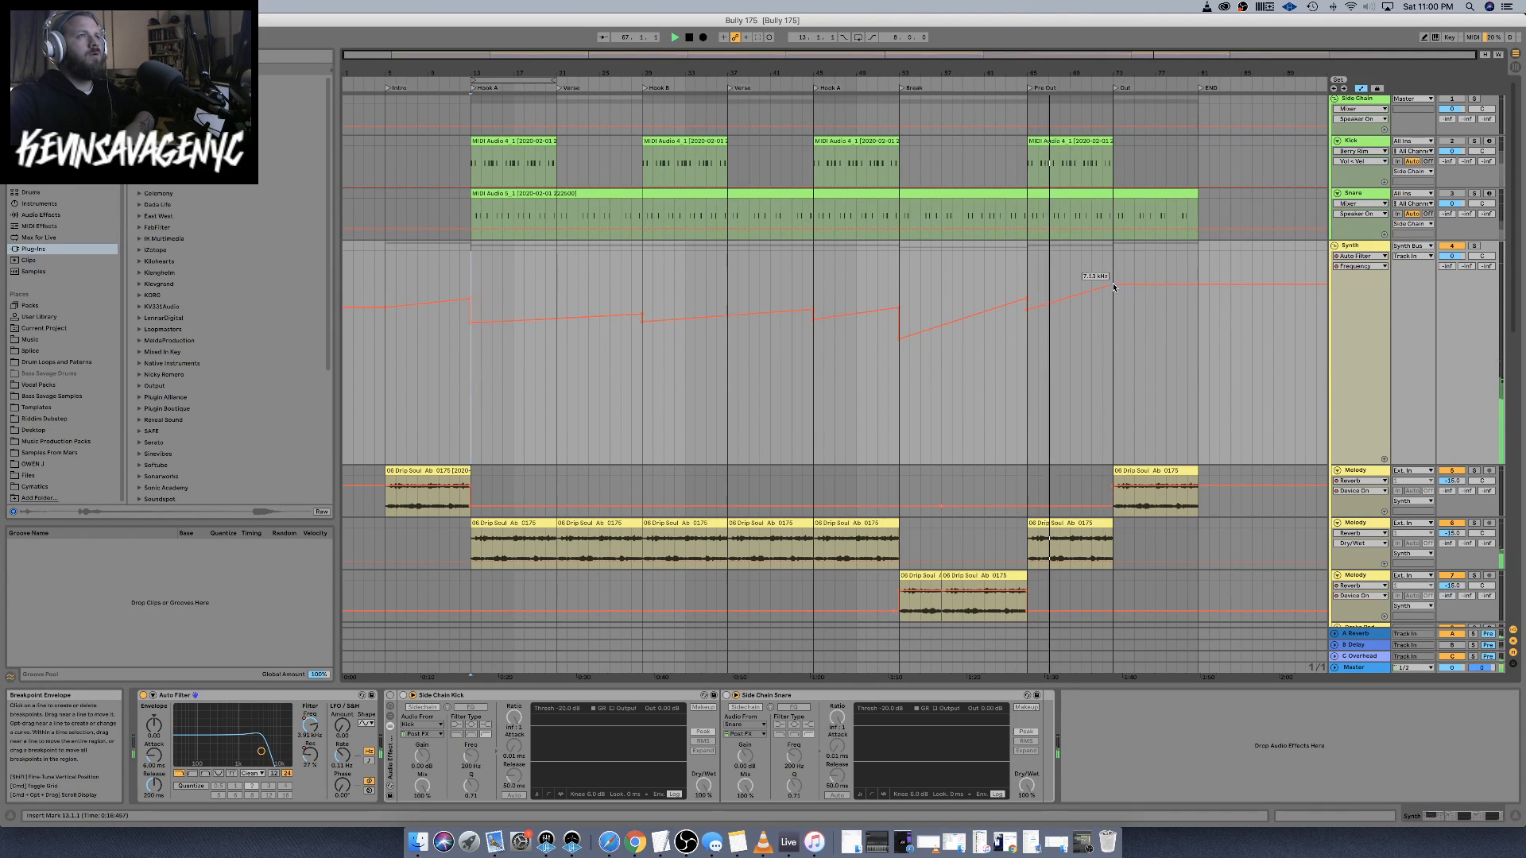
{"action": "left_click_drag", "start_coordinate": [1113, 284], "coordinate": [1113, 290]}
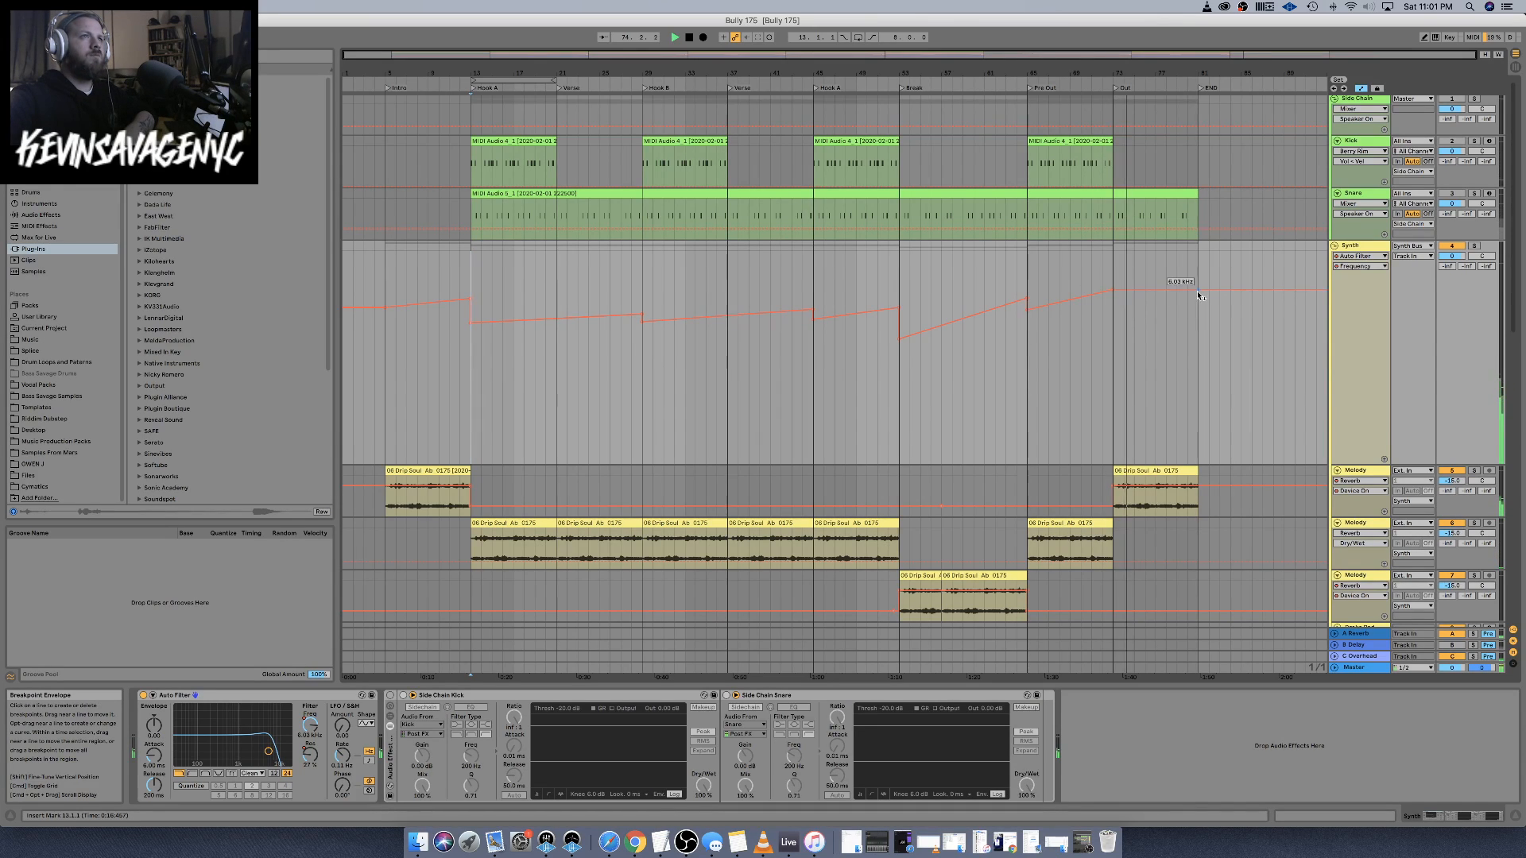
{"action": "left_click_drag", "start_coordinate": [1198, 296], "coordinate": [1198, 299]}
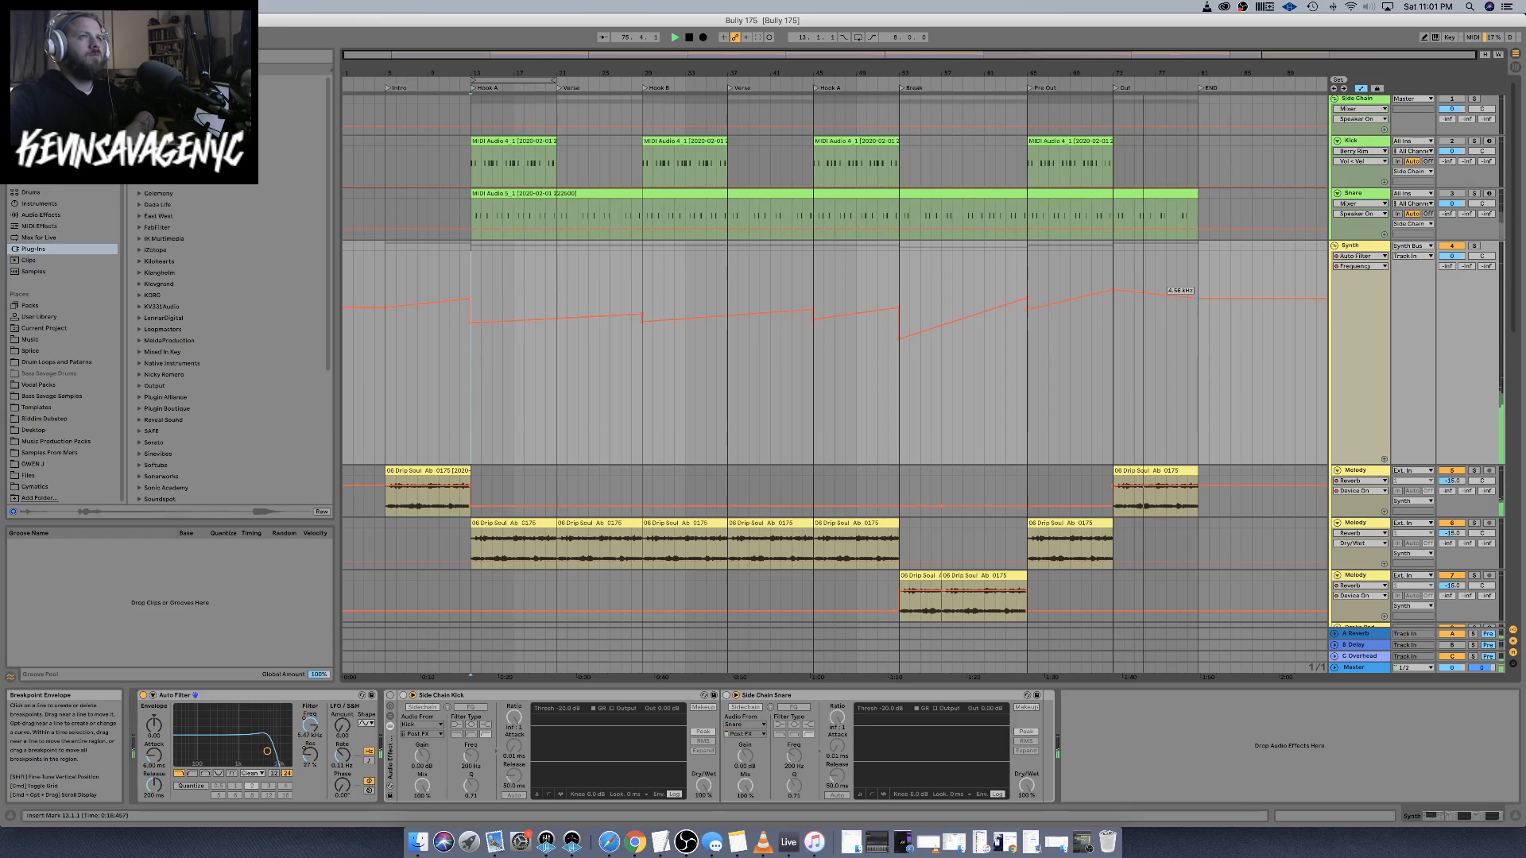
{"action": "left_click_drag", "start_coordinate": [1198, 299], "coordinate": [1200, 304]}
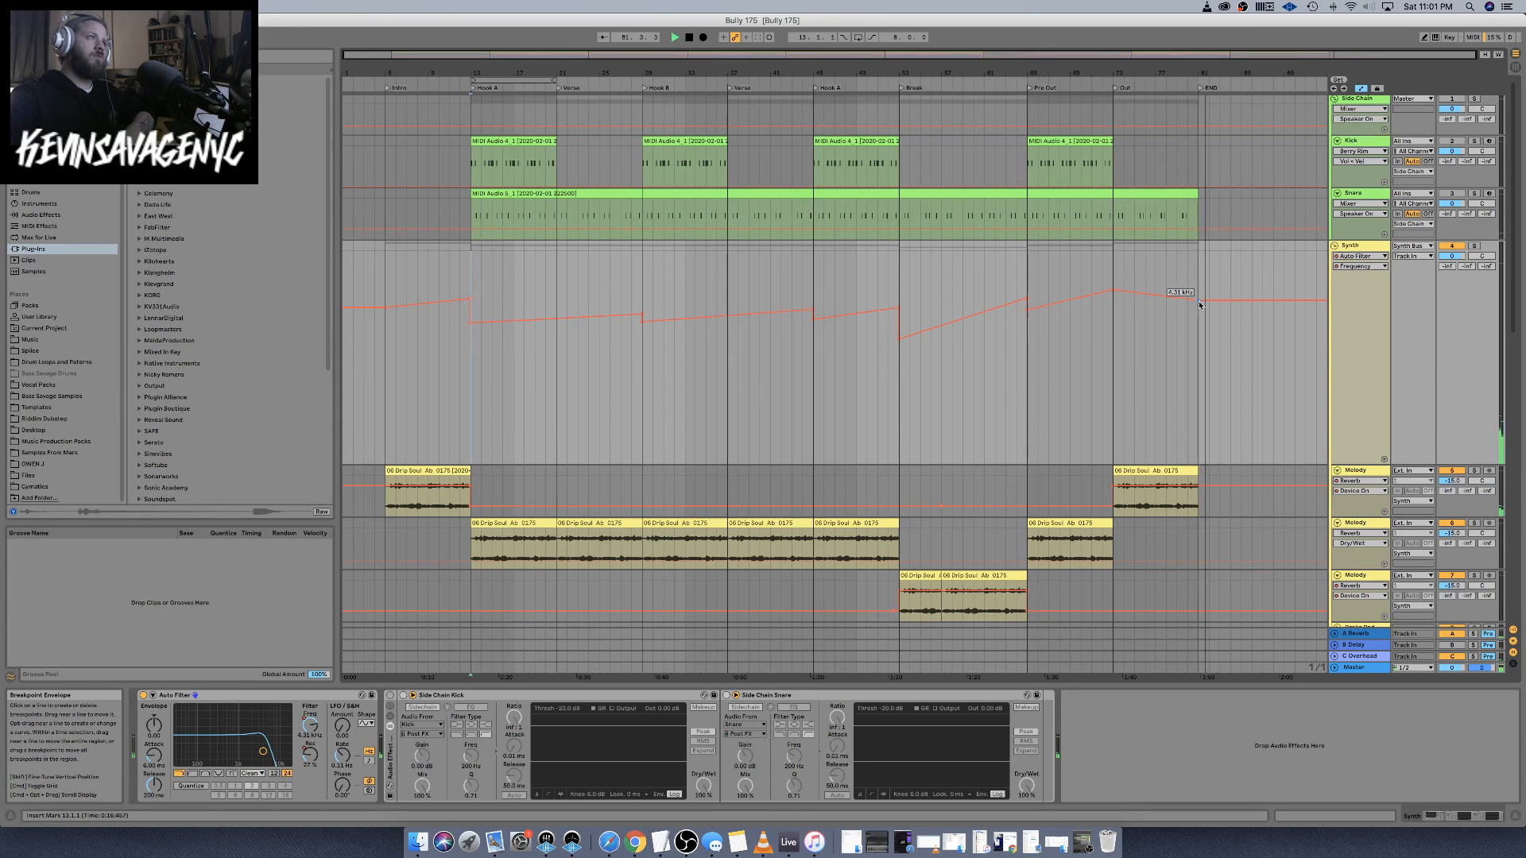
{"action": "key", "text": "space"}
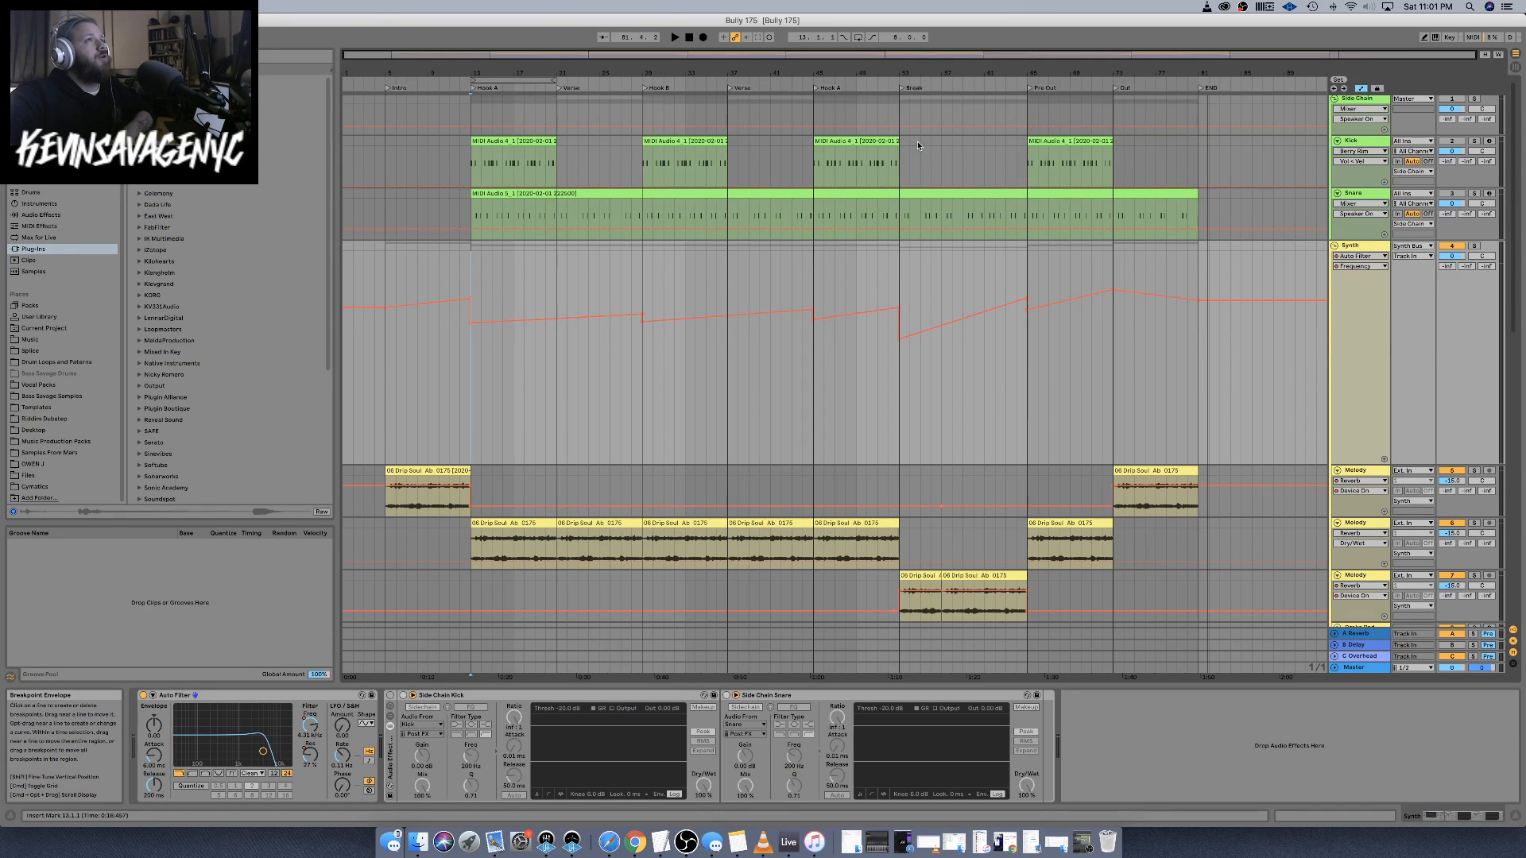
Extend the arrangement loop from the first Hook A to Out and play the beat from the Intro
{"action": "left_click", "coordinate": [563, 81]}
{"action": "left_click_drag", "start_coordinate": [563, 80], "coordinate": [1112, 79]}
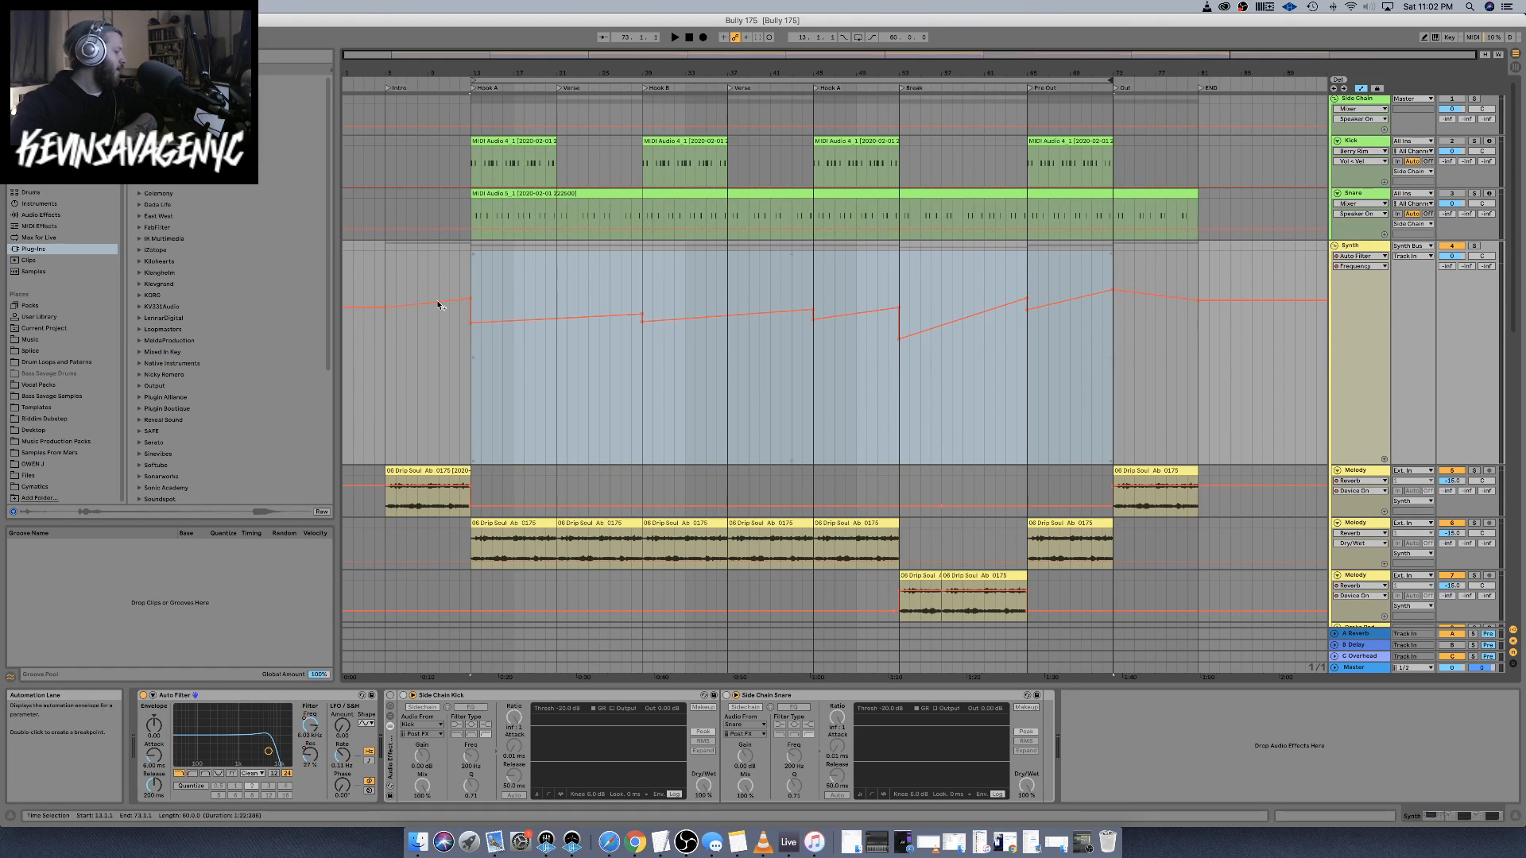
{"action": "left_click", "coordinate": [388, 89]}
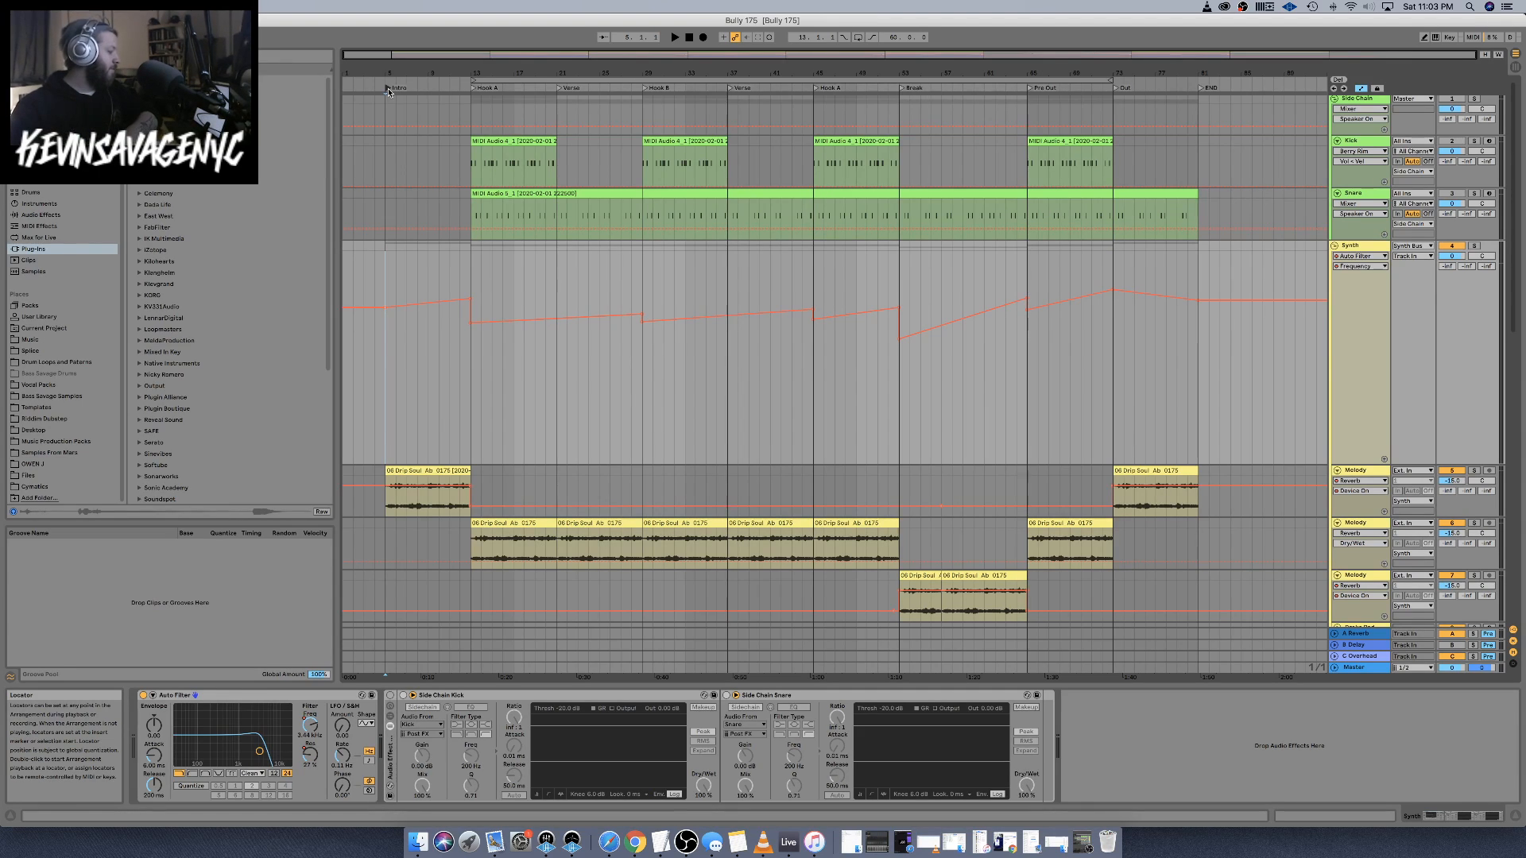
{"action": "key", "text": "space"}
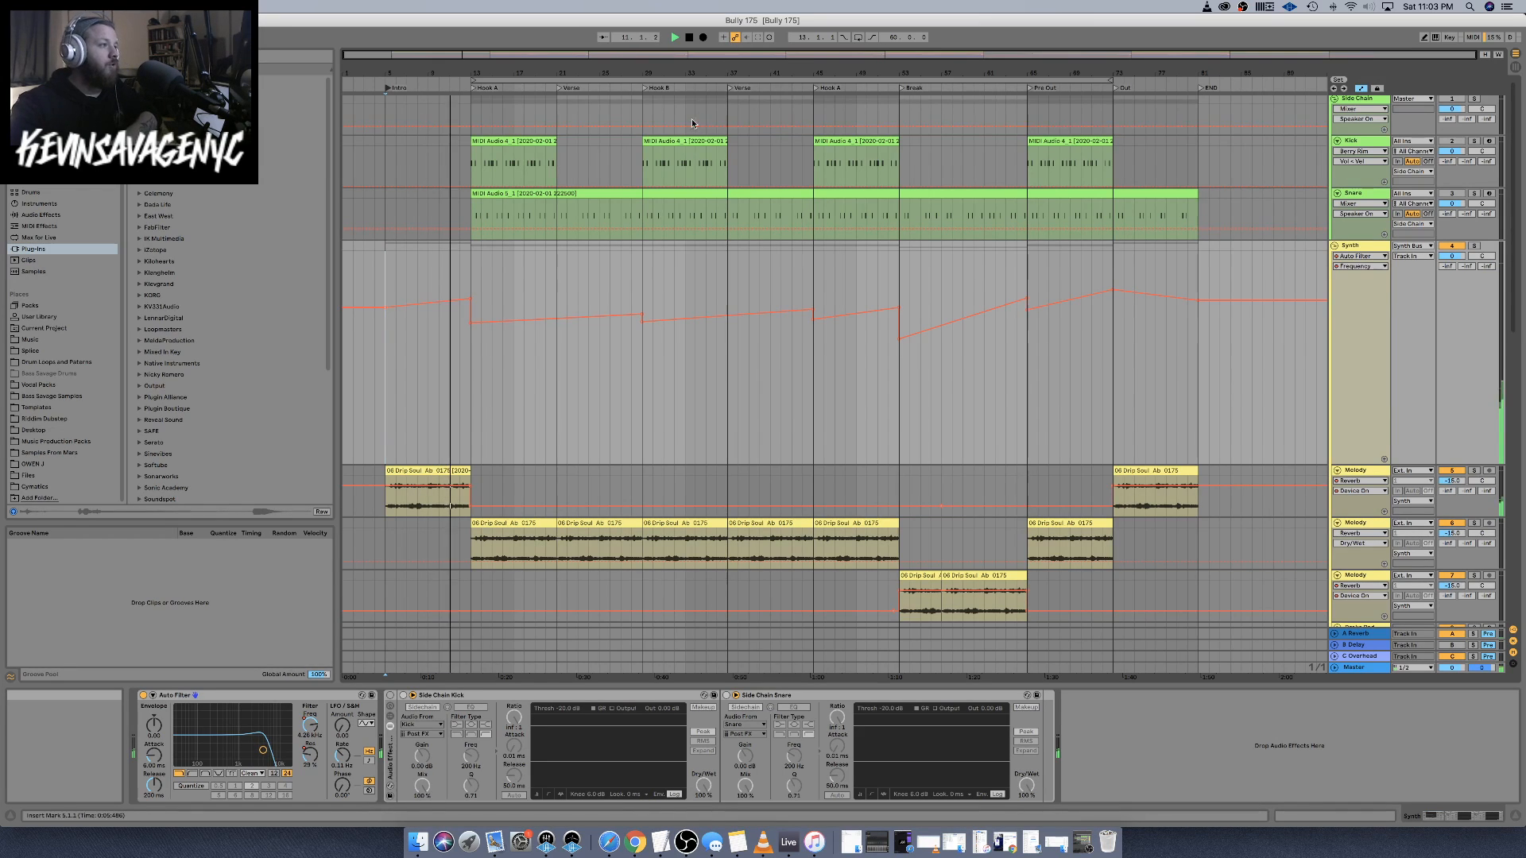
Switch to OBS and change the stream to the "Thanks For Watching!" scene
{"action": "left_click", "coordinate": [686, 841]}
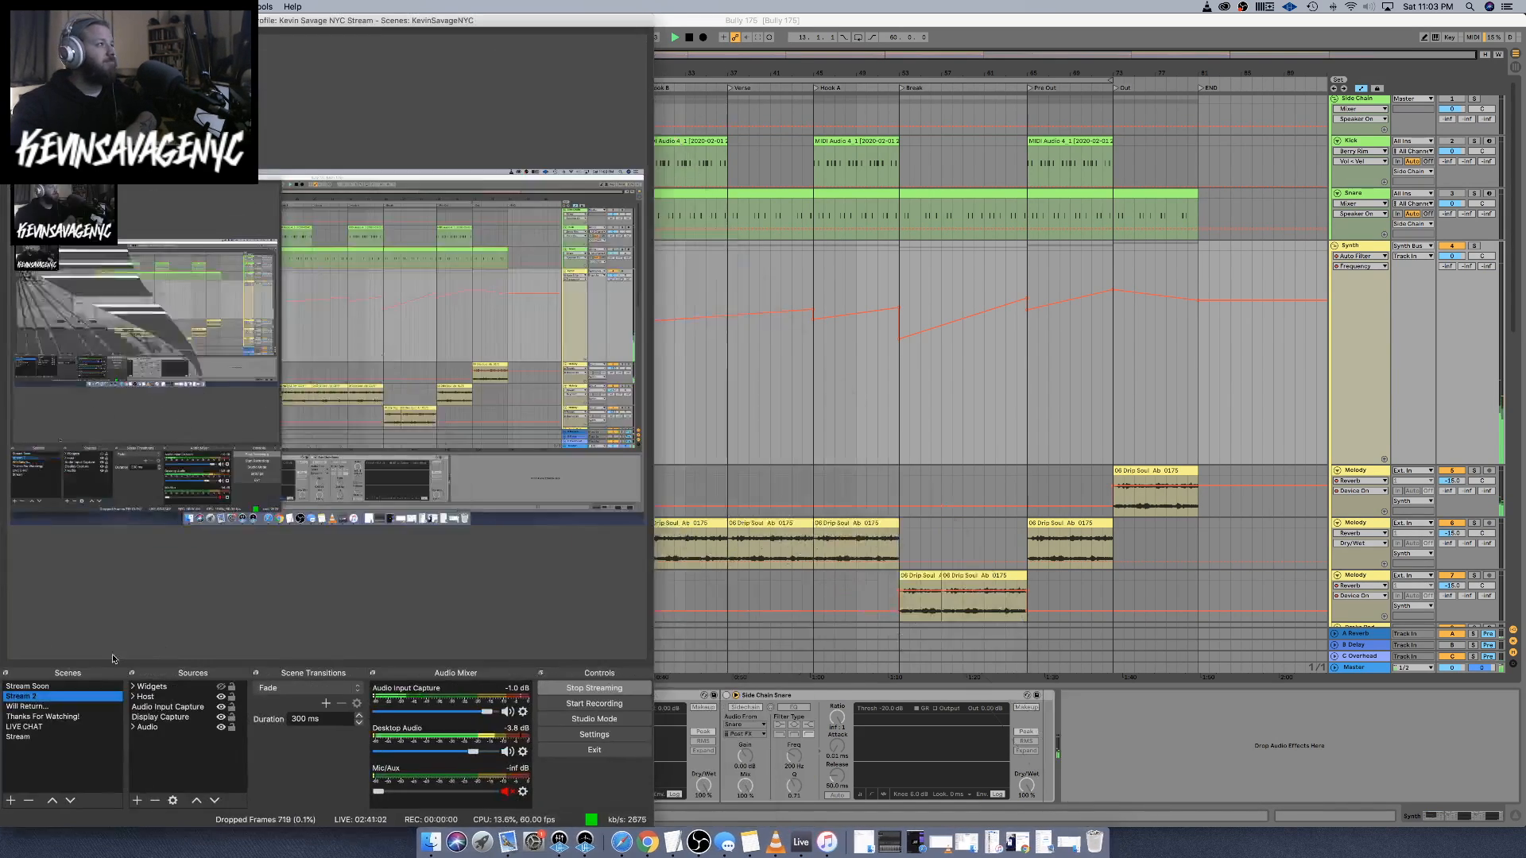
{"action": "left_click", "coordinate": [46, 716]}
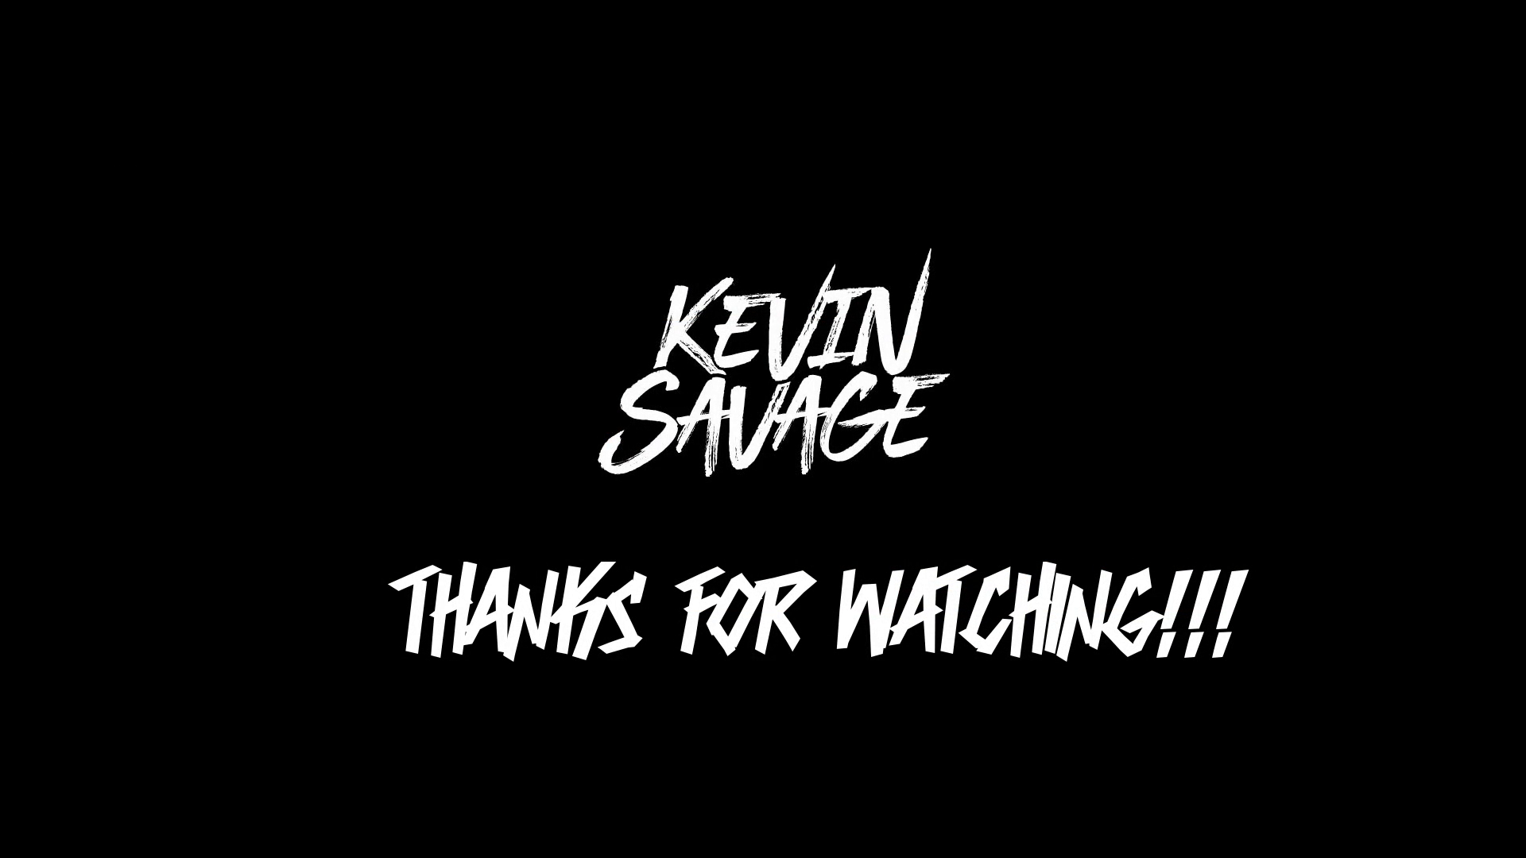